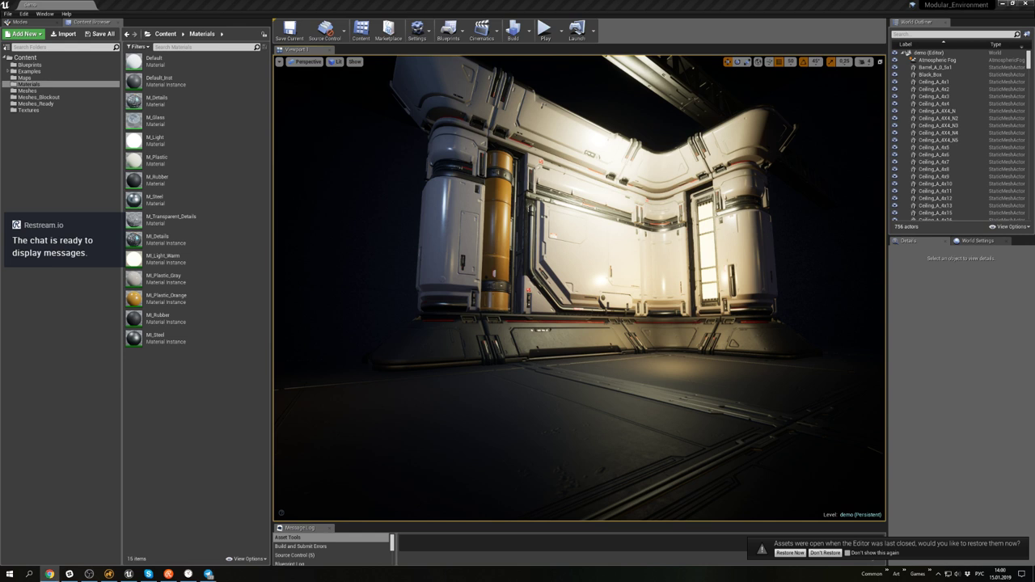
# - Lower the system audio volume slightly and return to the level viewport
pyautogui.click(957, 573)
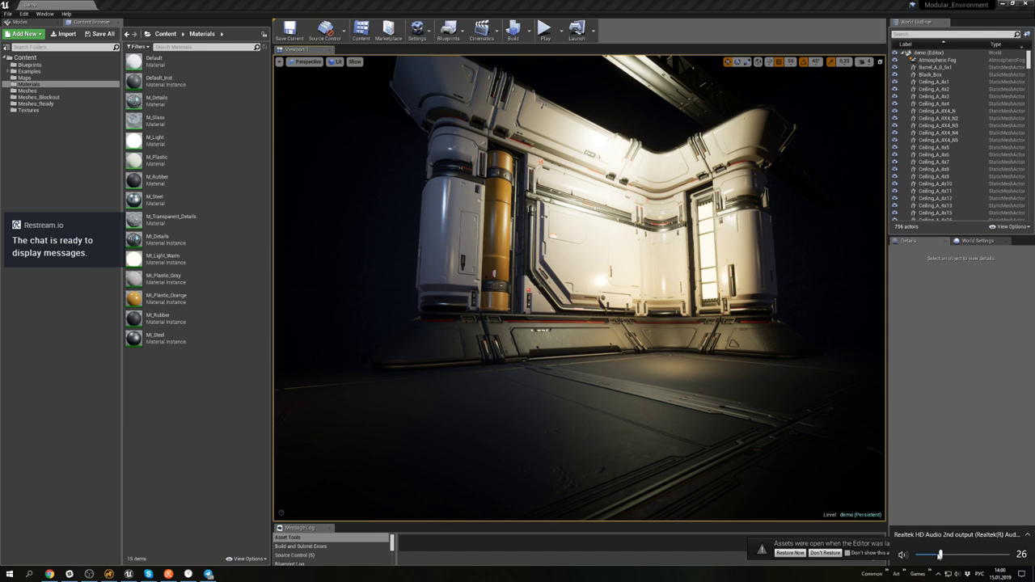
pyautogui.moveTo(939, 555); pyautogui.dragTo(932, 555)
pyautogui.click(712, 376)
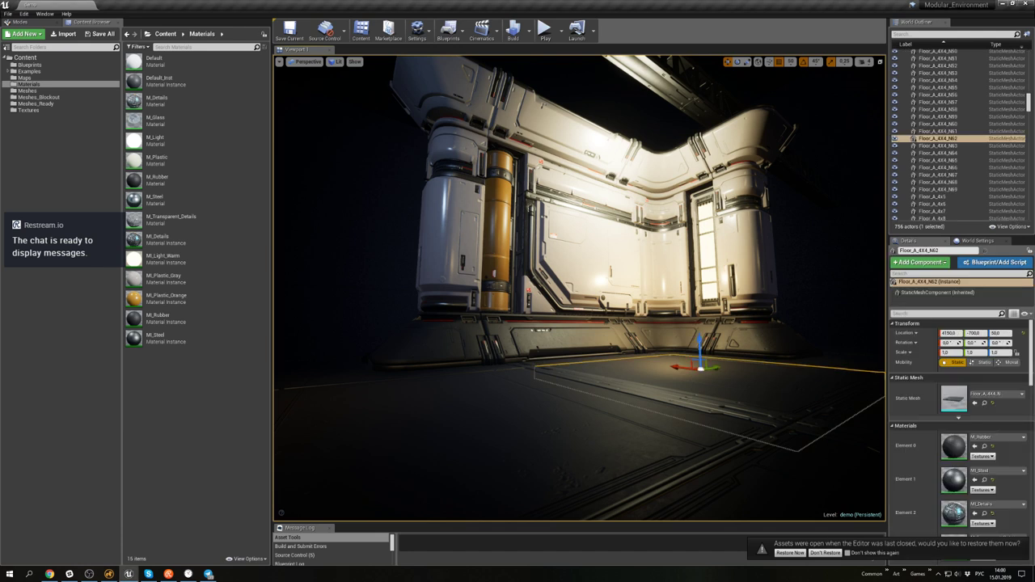
# - Examine the lit wall corner, the orange vertical pipe and the neighbouring wall modules in the level from several viewpoints
pyautogui.press('w')
pyautogui.moveTo(651, 237)
pyautogui.mouseDown(button='right')
pyautogui.moveTo(687, 242)
pyautogui.moveTo(659, 247)
pyautogui.mouseUp(button='right')
pyautogui.press('s')
pyautogui.moveTo(590, 179); pyautogui.dragTo(593, 154, button='right')
pyautogui.hotkey('ctrl', 's')
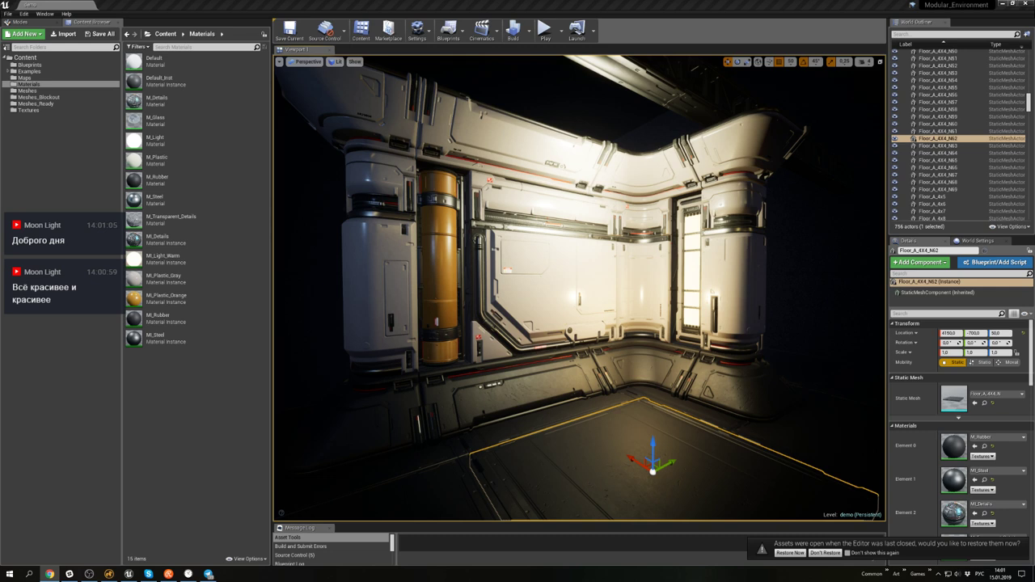
pyautogui.press('s')
pyautogui.moveTo(640, 289); pyautogui.dragTo(606, 293, button='right')
pyautogui.press('w')
pyautogui.press('s')
pyautogui.press('s')
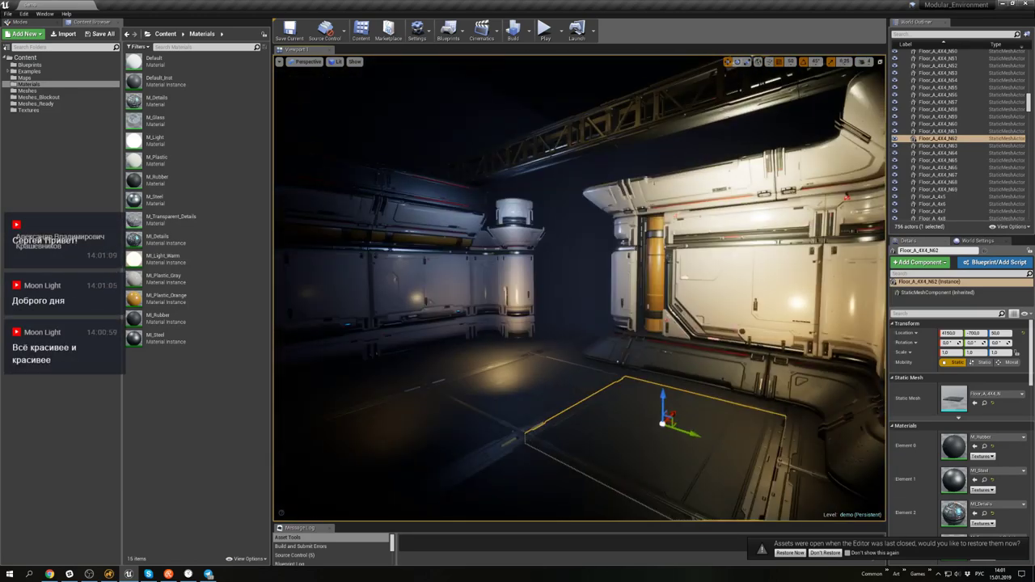
pyautogui.moveTo(590, 320); pyautogui.dragTo(615, 278)
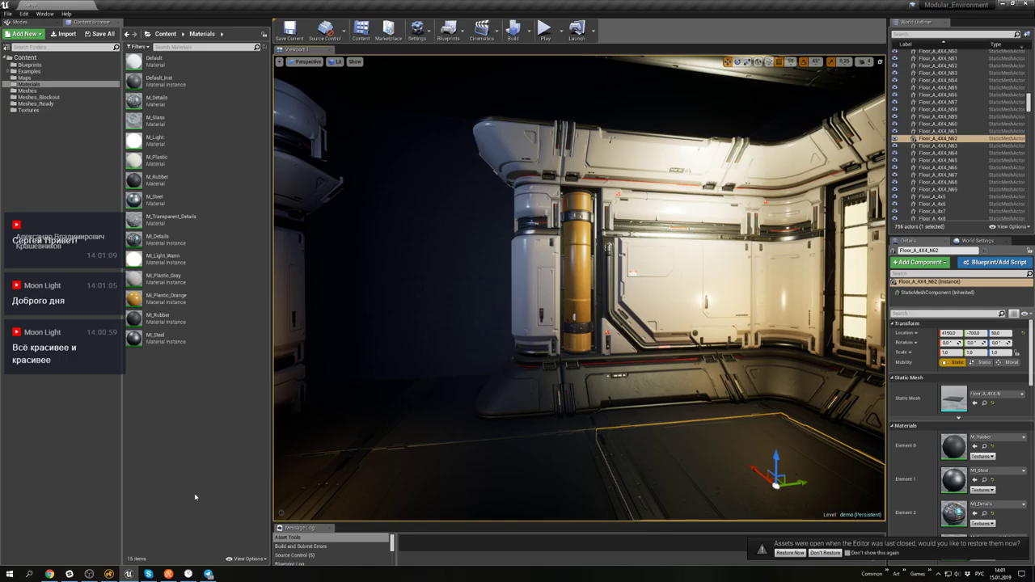
# - Switch to Modo, hide the Constructor group and frame the orange wall pipe mesh
pyautogui.click(108, 573)
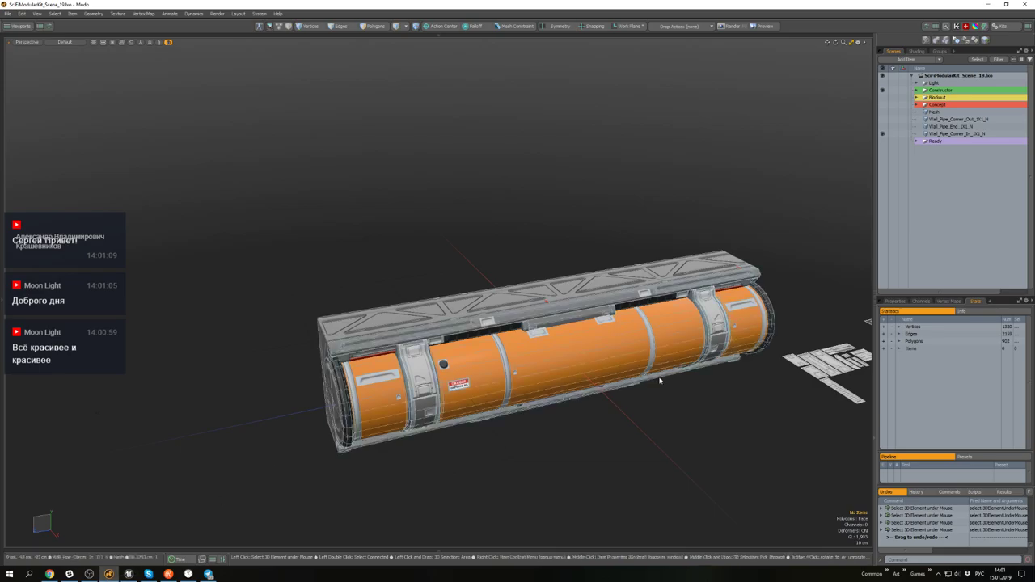
pyautogui.keyDown('alt'); pyautogui.moveTo(661, 396); pyautogui.dragTo(550, 404); pyautogui.keyUp('alt')
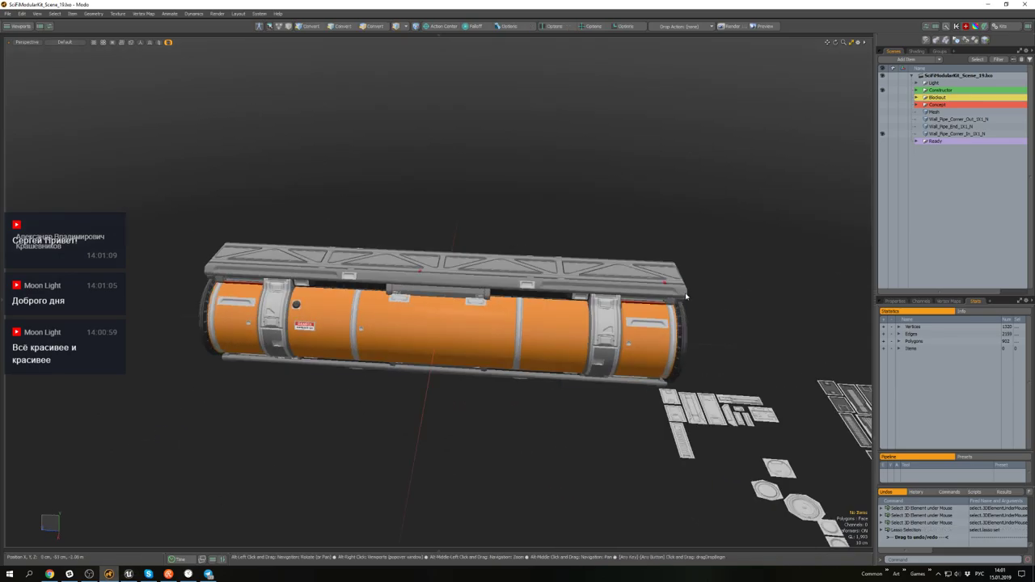
pyautogui.click(882, 90)
pyautogui.keyDown('alt'); pyautogui.keyDown('shift'); pyautogui.moveTo(631, 152); pyautogui.dragTo(396, 170); pyautogui.keyUp('shift'); pyautogui.keyUp('alt')
pyautogui.click(392, 262)
pyautogui.keyDown('alt'); pyautogui.moveTo(392, 257); pyautogui.dragTo(558, 232); pyautogui.keyUp('alt')
pyautogui.hotkey('shift', 'a')
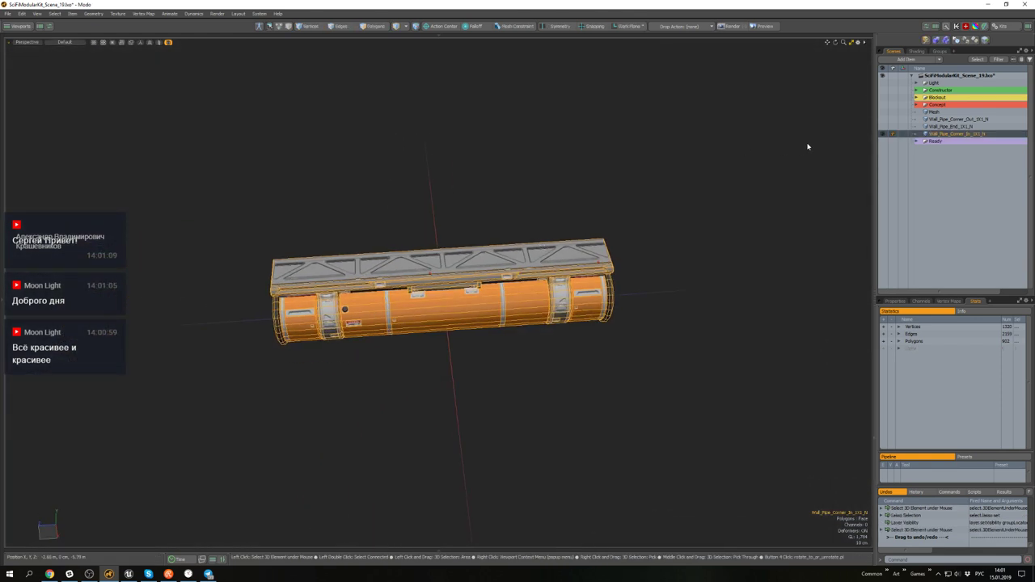
# - Make the Wall_Pipe_Corner_Out mesh active and visible, and hide the Wall_Pipe_Corner_In mesh
pyautogui.click(938, 119)
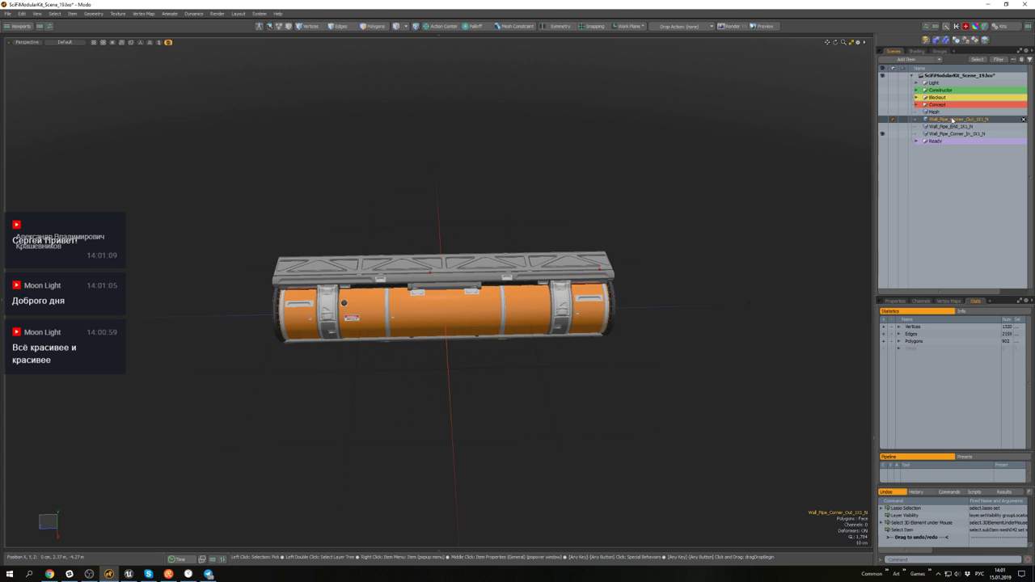
pyautogui.click(883, 119)
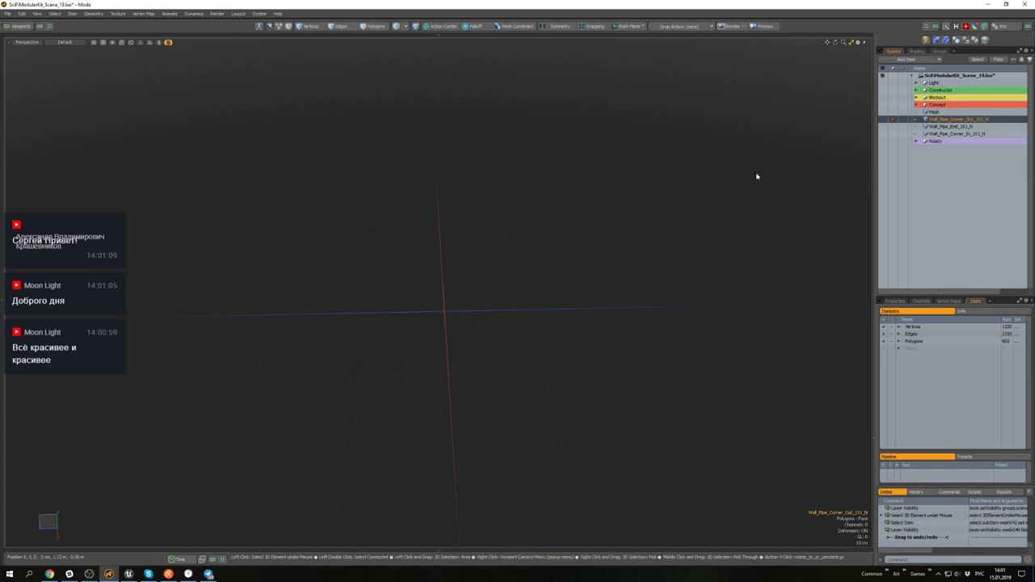
pyautogui.click(883, 119)
# - Move the Wall_Pipe_Corner_Out mesh 1 m along Z with snapping enabled, and deselect it
pyautogui.press('w')
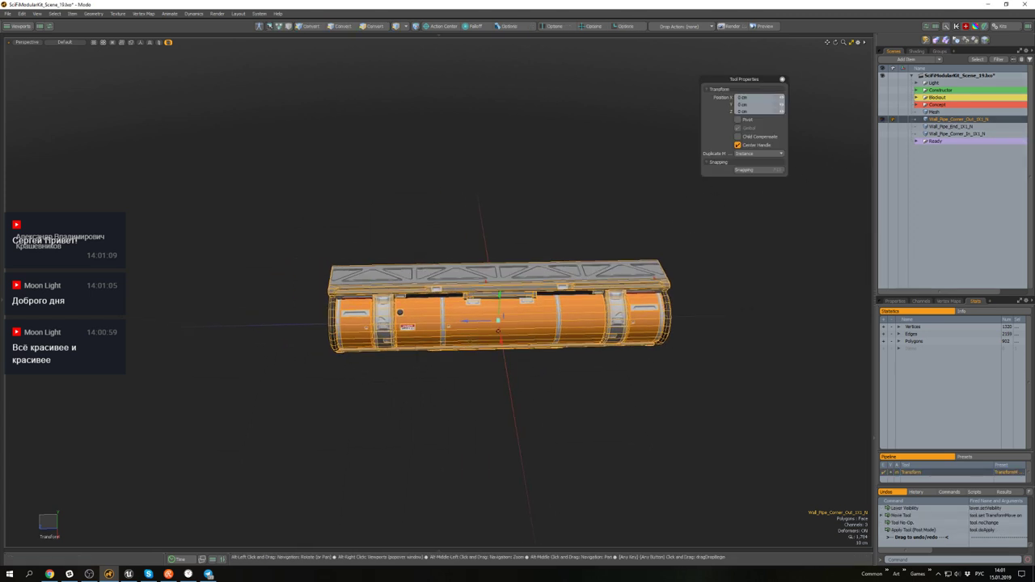
pyautogui.keyDown('alt'); pyautogui.moveTo(498, 330); pyautogui.dragTo(368, 343); pyautogui.keyUp('alt')
pyautogui.press('x')
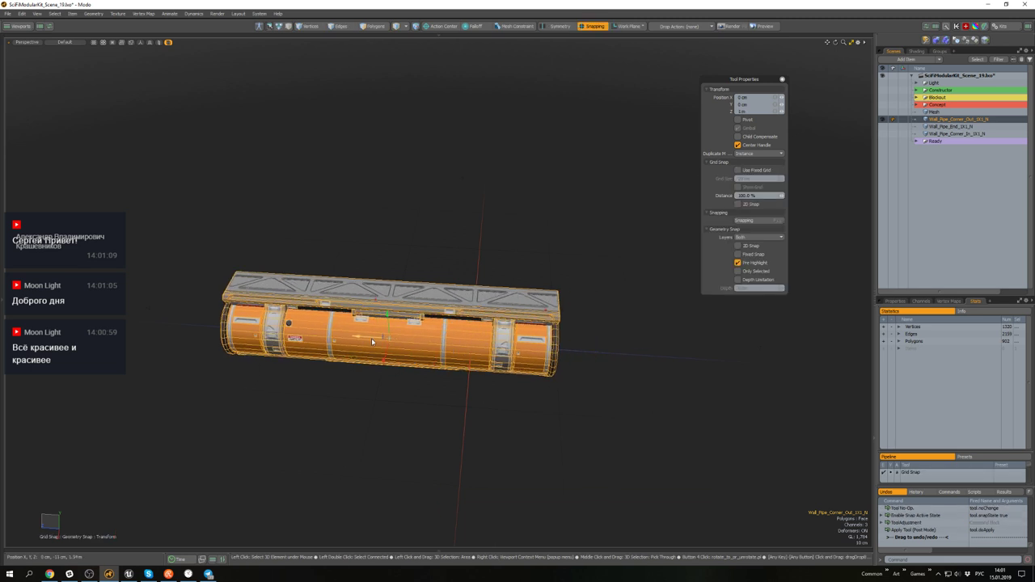
pyautogui.press('q')
pyautogui.click(624, 374)
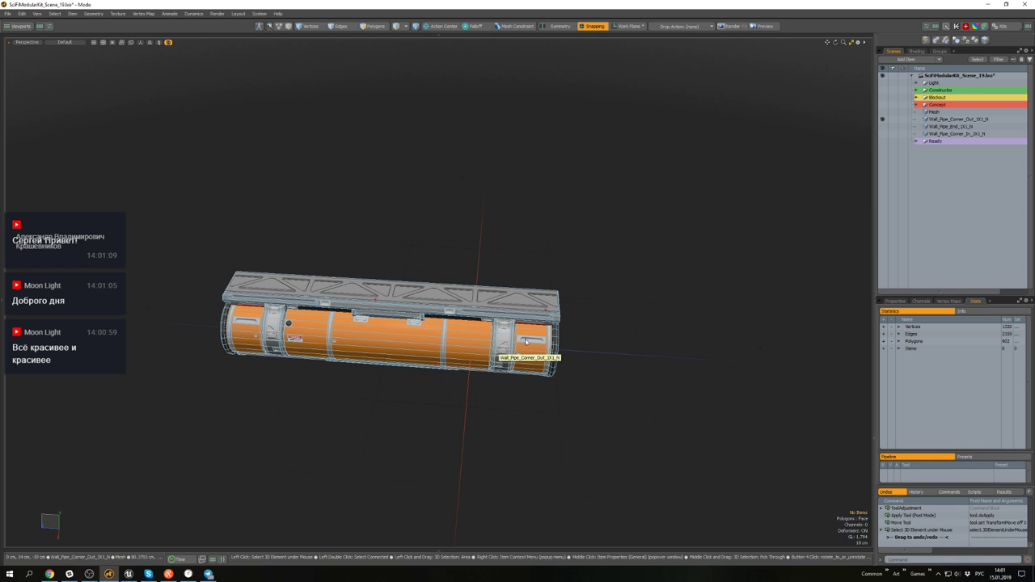
# - Switch the pipe mesh to polygon selection and turn on its wireframe display
pyautogui.scroll(5, 514, 343)
pyautogui.keyDown('alt'); pyautogui.moveTo(512, 344); pyautogui.dragTo(485, 338); pyautogui.keyUp('alt')
pyautogui.scroll(-5, 500, 315)
pyautogui.scroll(5, 510, 334)
pyautogui.press('3')
pyautogui.scroll(-5, 477, 340)
pyautogui.hotkey('ctrl', '3')
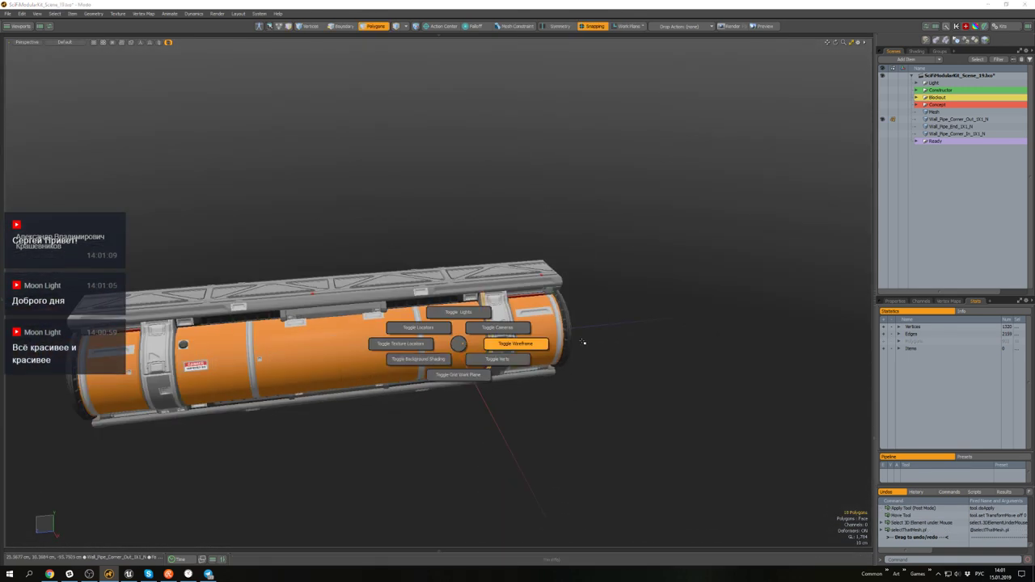
pyautogui.click(582, 343)
# - Delete the grey clamp bracket near the pipe's end together with all its connected detail pieces
pyautogui.scroll(5, 558, 327)
pyautogui.doubleClick(536, 313)
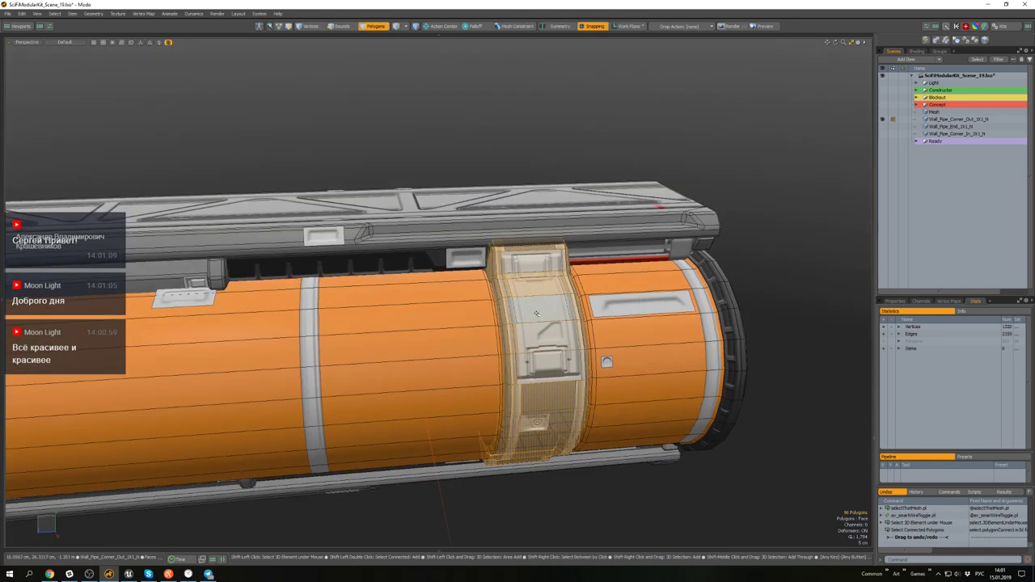
pyautogui.keyDown('shift'); pyautogui.doubleClick(536, 313); pyautogui.keyUp('shift')
pyautogui.keyDown('alt'); pyautogui.keyDown('shift'); pyautogui.moveTo(536, 313); pyautogui.dragTo(531, 263); pyautogui.keyUp('shift'); pyautogui.keyUp('alt')
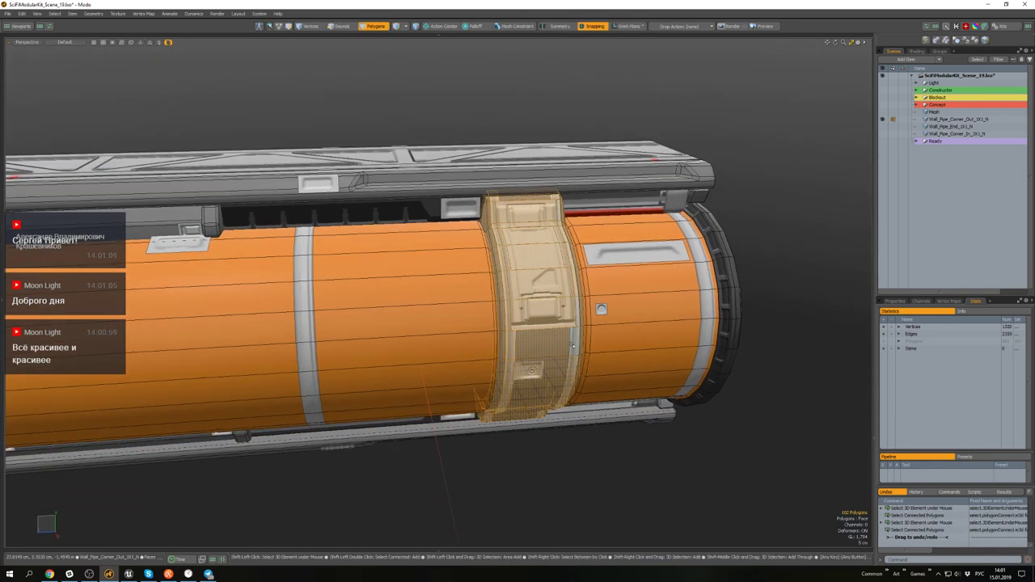
pyautogui.keyDown('alt'); pyautogui.moveTo(571, 345); pyautogui.dragTo(566, 311); pyautogui.keyUp('alt')
pyautogui.keyDown('shift'); pyautogui.doubleClick(533, 371); pyautogui.keyUp('shift')
pyautogui.keyDown('alt'); pyautogui.moveTo(533, 370); pyautogui.dragTo(532, 313); pyautogui.keyUp('alt')
pyautogui.scroll(-3, 536, 372)
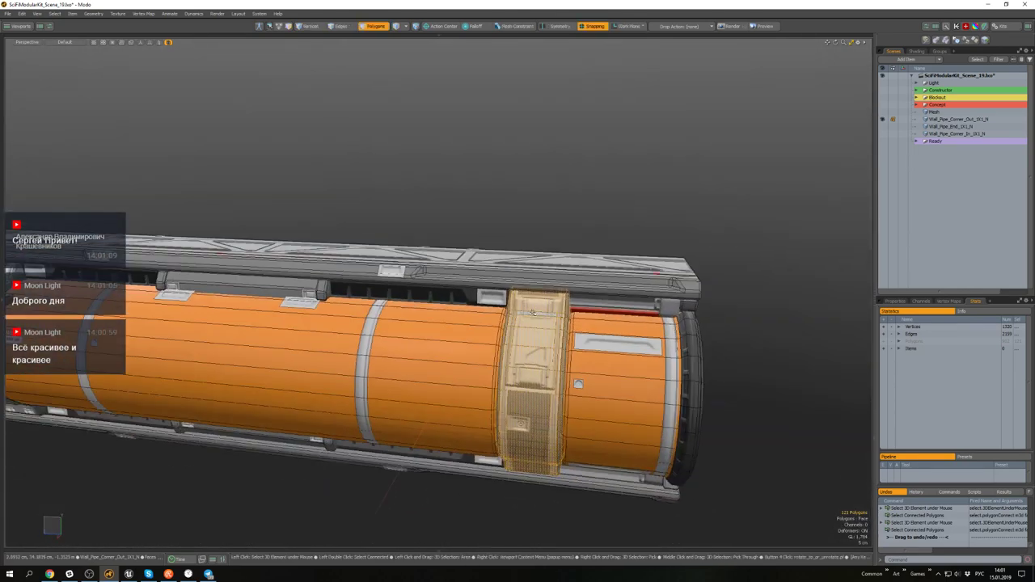
pyautogui.press('Delete')
# - Select the bevelled polygon loops on both pipe rims facing the gap, grow the selection and delete it
pyautogui.scroll(6, 522, 312)
pyautogui.keyDown('shift'); pyautogui.click(437, 380); pyautogui.keyUp('shift')
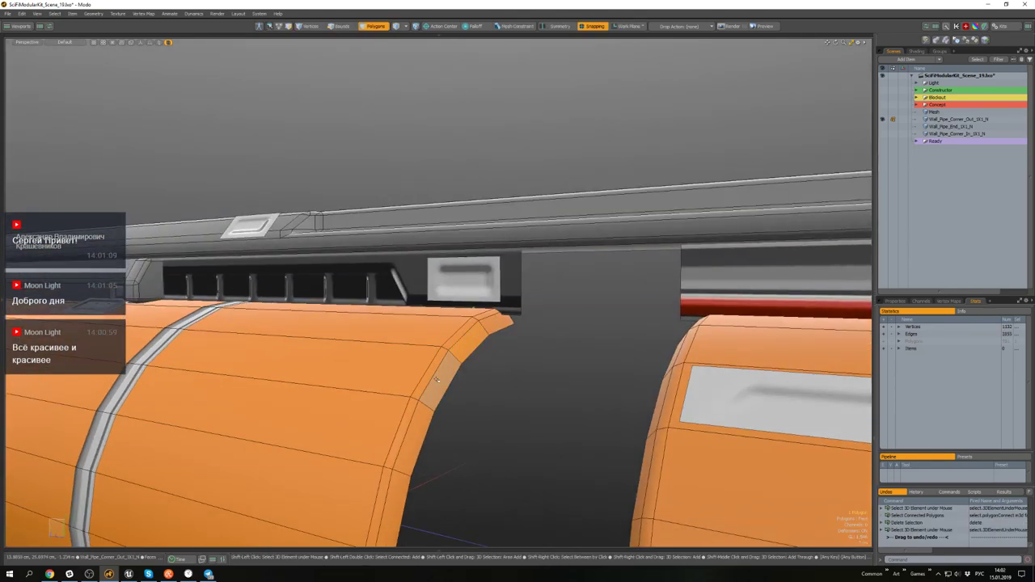
pyautogui.keyDown('shift'); pyautogui.click(436, 379); pyautogui.keyUp('shift')
pyautogui.keyDown('alt'); pyautogui.moveTo(436, 379); pyautogui.dragTo(474, 402); pyautogui.keyUp('alt')
pyautogui.scroll(-5, 474, 388)
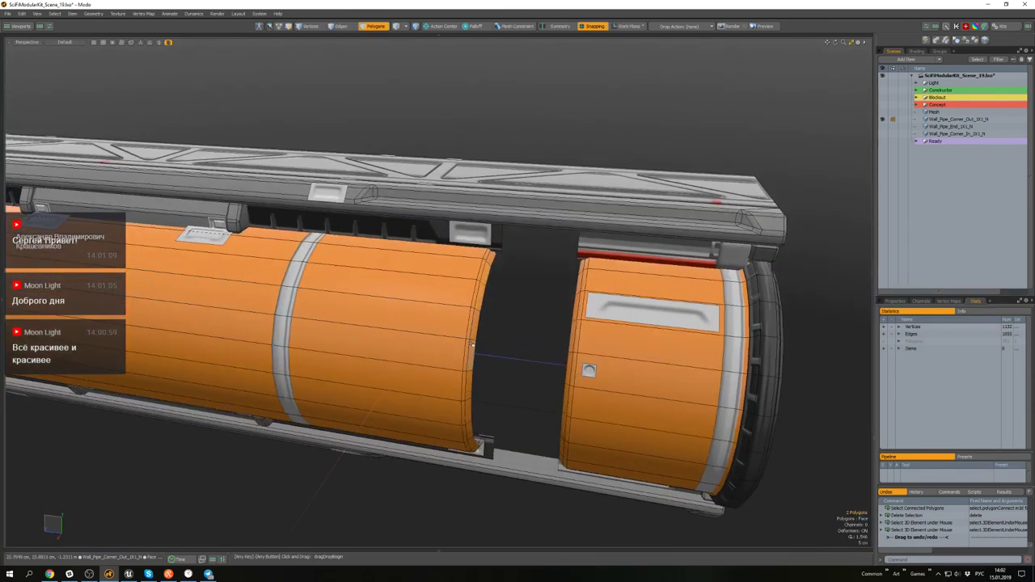
pyautogui.press('l')
pyautogui.keyDown('alt'); pyautogui.moveTo(471, 344); pyautogui.dragTo(566, 281); pyautogui.keyUp('alt')
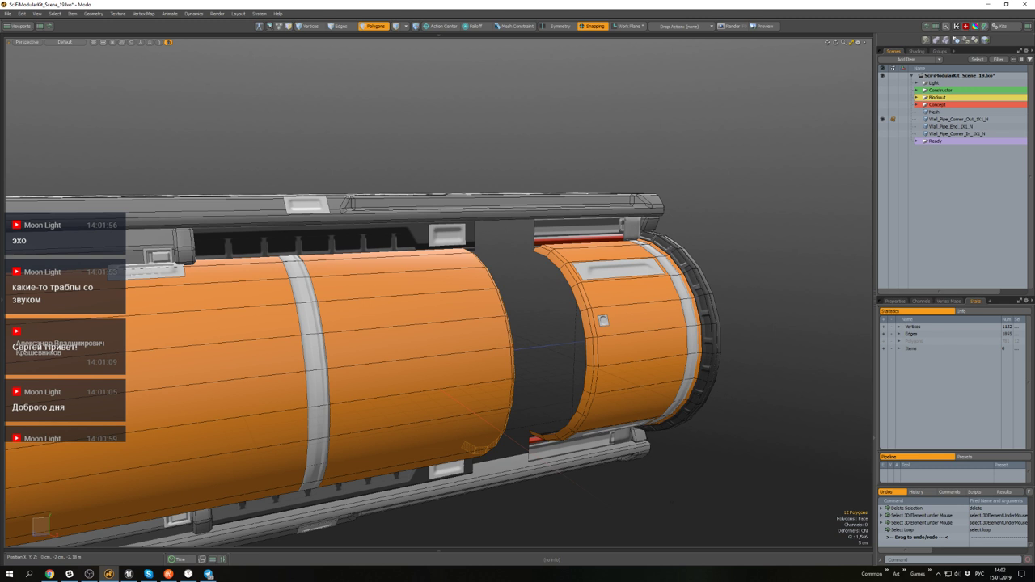
pyautogui.hotkey('alt', 'Tab')
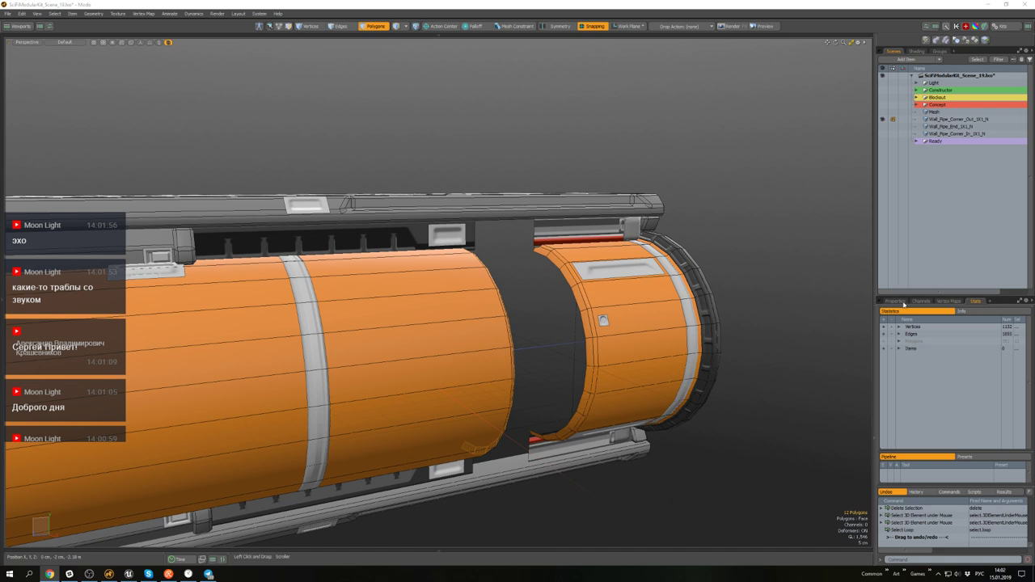
pyautogui.keyDown('alt'); pyautogui.moveTo(642, 285); pyautogui.dragTo(659, 268, button='middle'); pyautogui.keyUp('alt')
pyautogui.scroll(3, 660, 268)
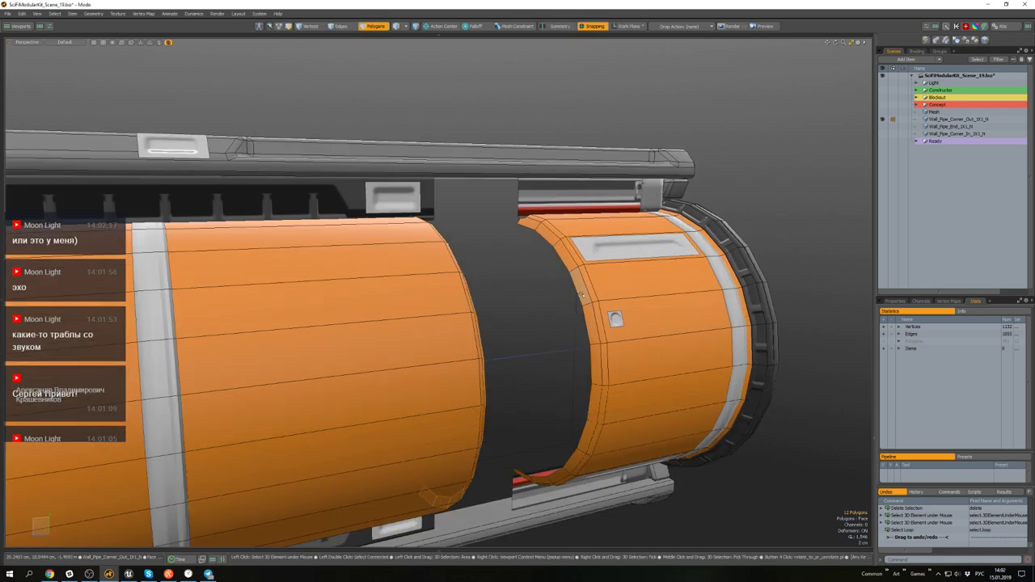
pyautogui.keyDown('shift'); pyautogui.click(581, 277); pyautogui.keyUp('shift')
pyautogui.keyDown('shift'); pyautogui.click(587, 296); pyautogui.keyUp('shift')
pyautogui.press('l')
pyautogui.keyDown('alt'); pyautogui.moveTo(590, 271); pyautogui.dragTo(580, 269); pyautogui.keyUp('alt')
pyautogui.scroll(-3, 580, 269)
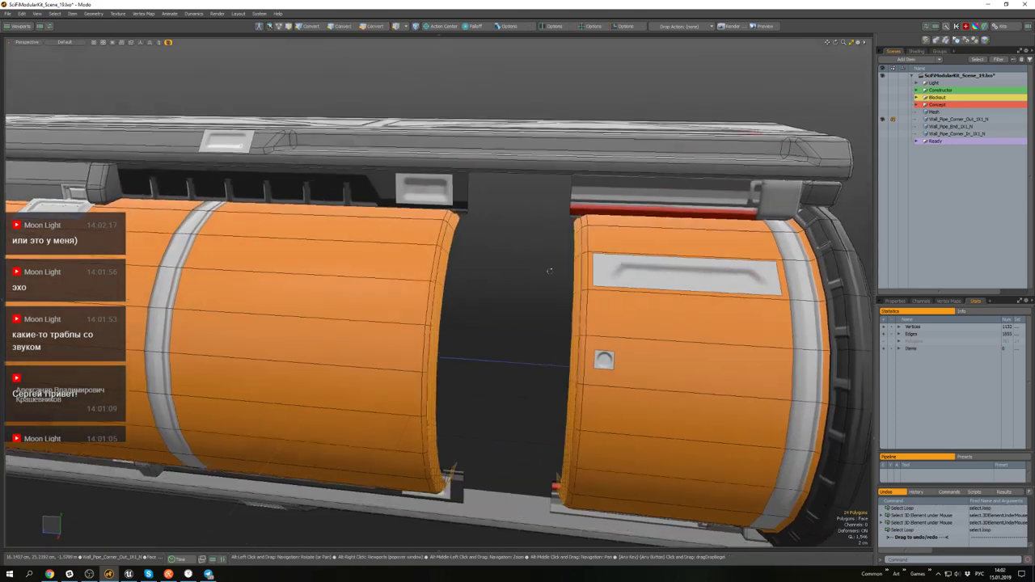
pyautogui.hotkey('shift', 'Up')
pyautogui.scroll(3, 580, 269)
pyautogui.scroll(-4, 580, 265)
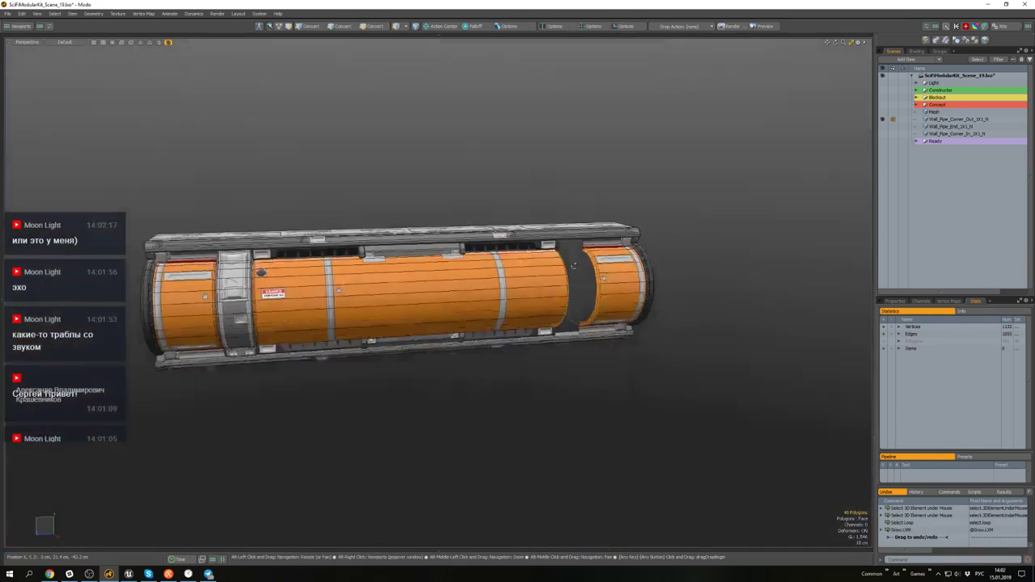
pyautogui.scroll(3, 586, 252)
pyautogui.keyDown('alt'); pyautogui.moveTo(580, 265); pyautogui.dragTo(521, 331); pyautogui.keyUp('alt')
pyautogui.scroll(-3, 600, 292)
pyautogui.press('Delete')
# - Select all connected polygons of both orange pipe sections and hide everything else
pyautogui.press('2')
pyautogui.scroll(3, 576, 314)
pyautogui.press('3')
pyautogui.doubleClick(522, 331)
pyautogui.keyDown('shift'); pyautogui.doubleClick(675, 346); pyautogui.keyUp('shift')
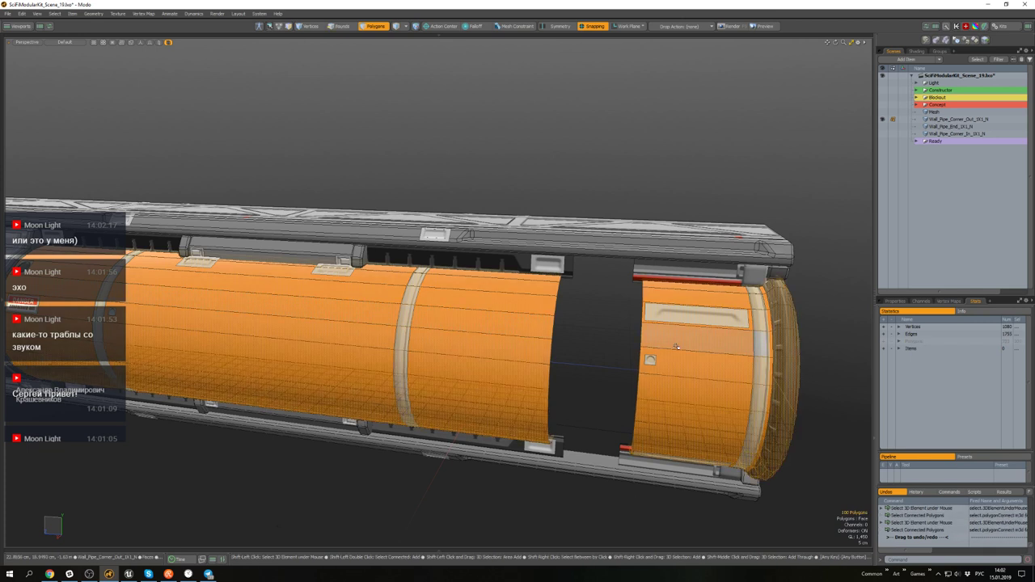
pyautogui.hotkey('ctrl', 'h')
pyautogui.click(674, 296)
pyautogui.keyDown('alt'); pyautogui.moveTo(673, 298); pyautogui.dragTo(608, 284); pyautogui.keyUp('alt')
# - Bridge the open edges of the two pipe sections, first with two single strips and then around the remaining border
pyautogui.press('2')
pyautogui.click(535, 316)
pyautogui.keyDown('shift'); pyautogui.click(644, 292); pyautogui.keyUp('shift')
pyautogui.hotkey('shift', 'b')
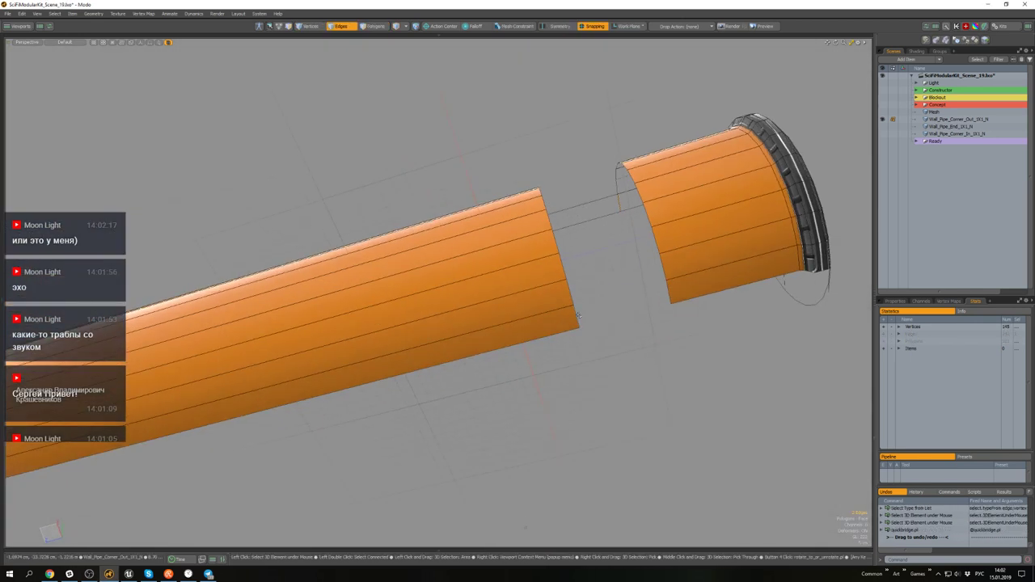
pyautogui.click(578, 317)
pyautogui.keyDown('shift'); pyautogui.click(667, 289); pyautogui.keyUp('shift')
pyautogui.hotkey('shift', 'b')
pyautogui.doubleClick(568, 289)
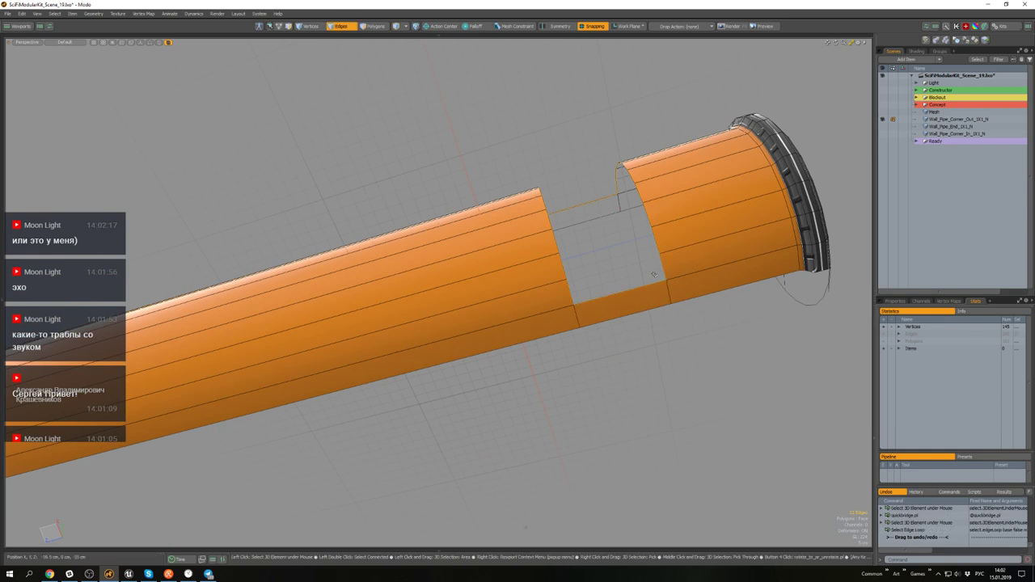
pyautogui.moveTo(572, 293)
pyautogui.keyDown('alt'); pyautogui.mouseDown()
pyautogui.moveTo(618, 362)
pyautogui.moveTo(596, 190)
pyautogui.mouseUp(); pyautogui.keyUp('alt')
pyautogui.hotkey('shift', 'b')
# - Delete the two edge loops where the bridged surface meets the original pipe sections
pyautogui.keyDown('alt'); pyautogui.moveTo(607, 245); pyautogui.dragTo(545, 358); pyautogui.keyUp('alt')
pyautogui.doubleClick(565, 313)
pyautogui.keyDown('shift'); pyautogui.doubleClick(646, 314); pyautogui.keyUp('shift')
pyautogui.press('Delete')
# - Unhide the rest of the pipe module and return to polygon selection
pyautogui.hotkey('ctrl', '3')
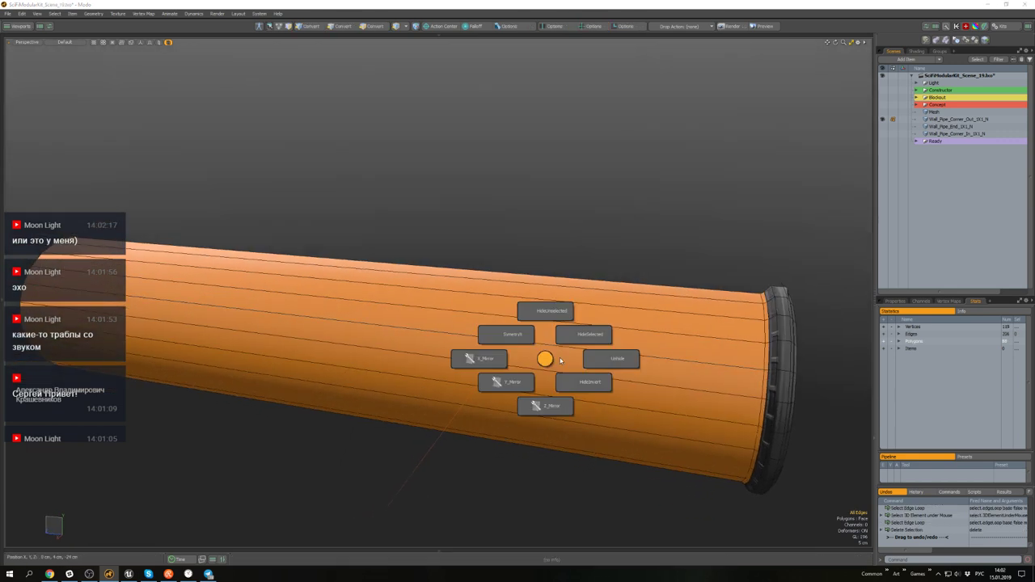
pyautogui.click(619, 358)
pyautogui.keyDown('alt'); pyautogui.moveTo(619, 358); pyautogui.dragTo(610, 342); pyautogui.keyUp('alt')
pyautogui.press('4')
pyautogui.click(609, 341)
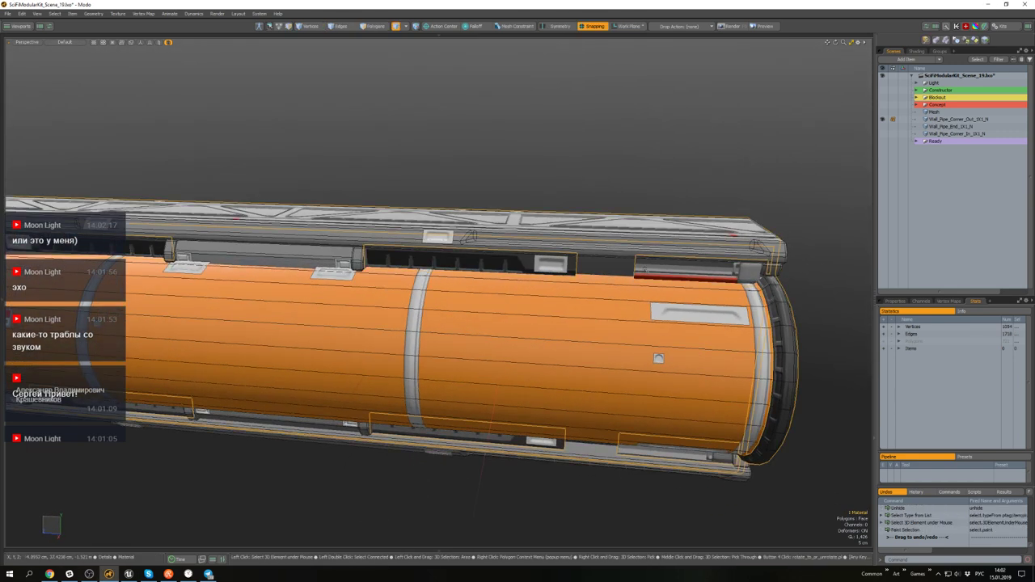
pyautogui.press('3')
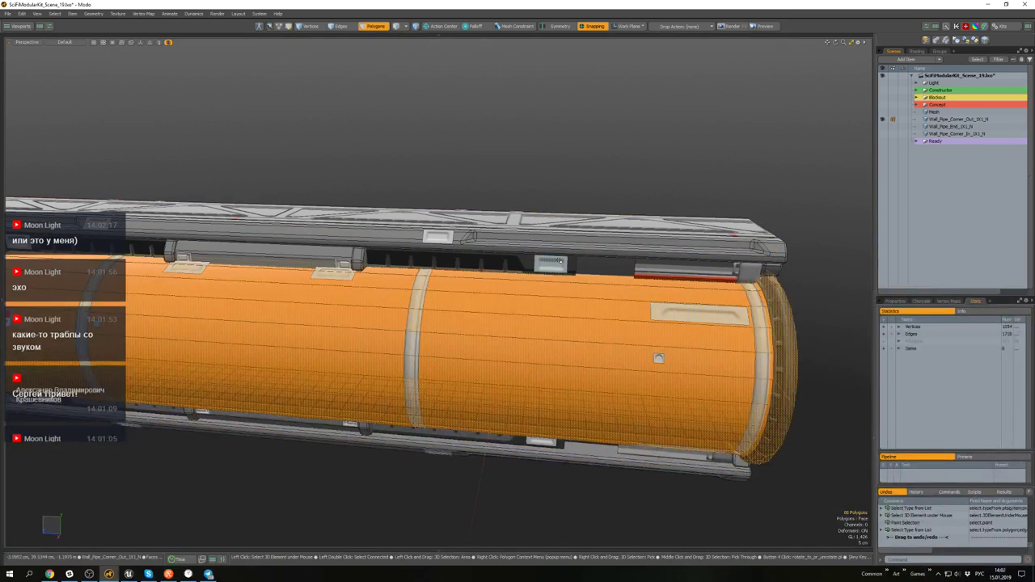
# - Move the grey band ring along Z to beside the recessed handle plate near the pipe's end, with snapping off
pyautogui.click(582, 320)
pyautogui.keyDown('alt'); pyautogui.moveTo(582, 321); pyautogui.dragTo(524, 305); pyautogui.keyUp('alt')
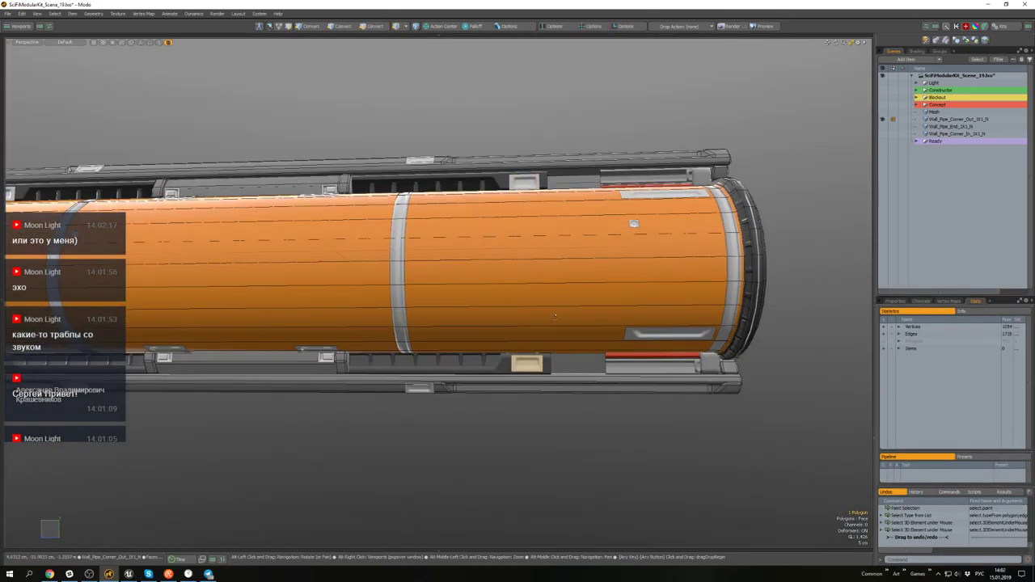
pyautogui.keyDown('alt'); pyautogui.moveTo(554, 316); pyautogui.dragTo(574, 348); pyautogui.keyUp('alt')
pyautogui.keyDown('shift'); pyautogui.click(594, 394); pyautogui.keyUp('shift')
pyautogui.scroll(-4, 582, 400)
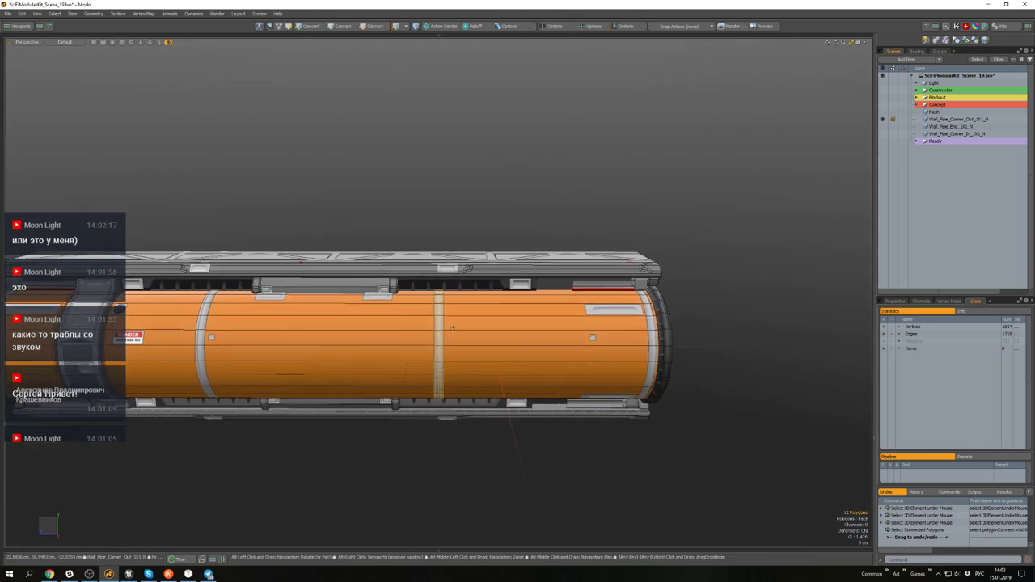
pyautogui.press('w')
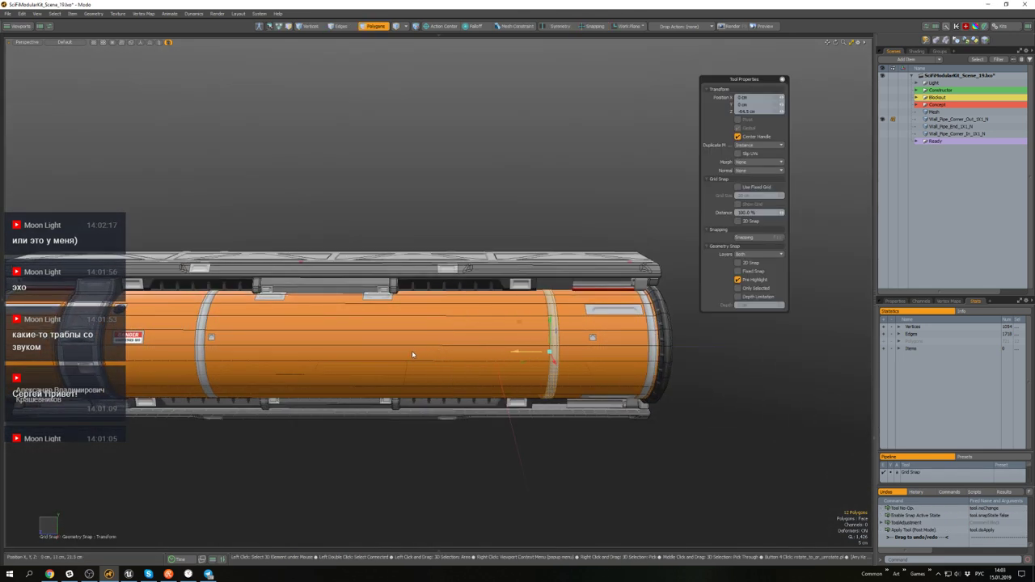
pyautogui.press('space')
pyautogui.click(716, 450)
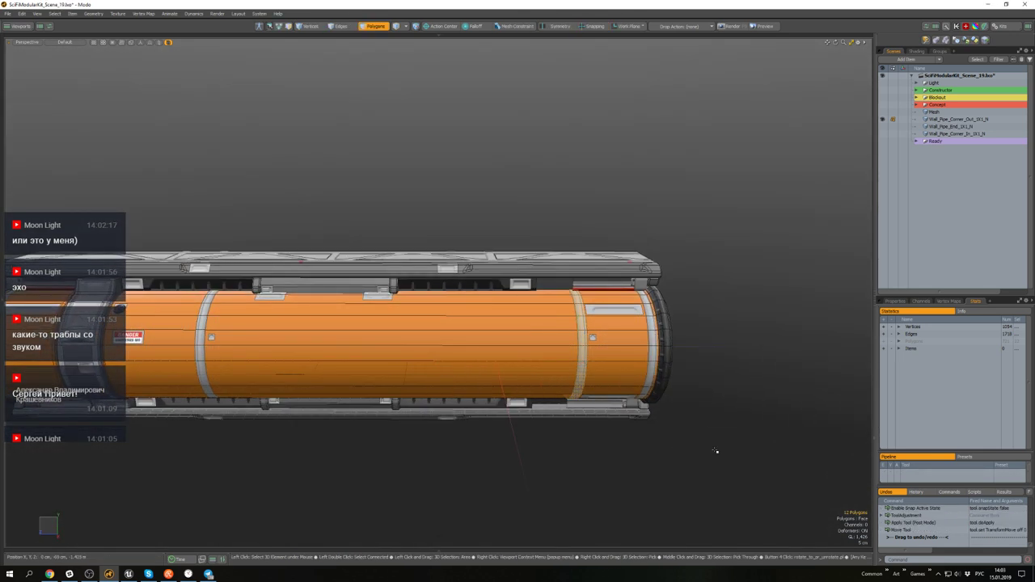
# - Delete the red plates tucked beneath the upper and lower rails at the pipe's far end, beside the moved band ring
pyautogui.keyDown('alt'); pyautogui.moveTo(534, 332); pyautogui.dragTo(506, 300); pyautogui.keyUp('alt')
pyautogui.doubleClick(507, 301)
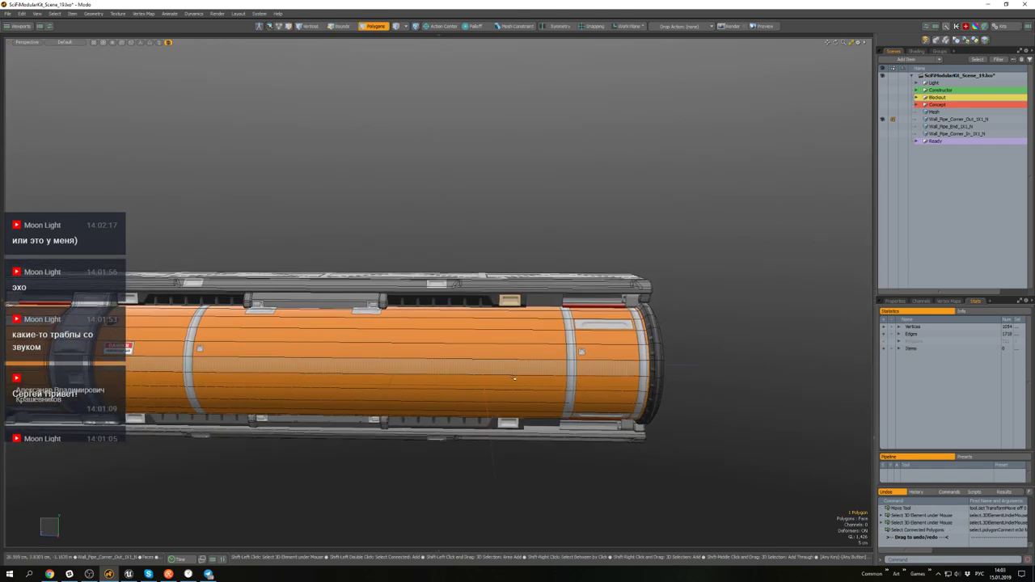
pyautogui.keyDown('alt'); pyautogui.moveTo(493, 422); pyautogui.dragTo(488, 411); pyautogui.keyUp('alt')
pyautogui.keyDown('alt'); pyautogui.moveTo(479, 287); pyautogui.dragTo(575, 275); pyautogui.keyUp('alt')
pyautogui.scroll(3, 474, 306)
pyautogui.keyDown('shift'); pyautogui.click(474, 306); pyautogui.keyUp('shift')
pyautogui.scroll(-3, 473, 306)
pyautogui.click(568, 312)
pyautogui.keyDown('shift'); pyautogui.click(585, 451); pyautogui.keyUp('shift')
pyautogui.keyDown('alt'); pyautogui.moveTo(582, 396); pyautogui.dragTo(584, 423); pyautogui.keyUp('alt')
pyautogui.press('Delete')
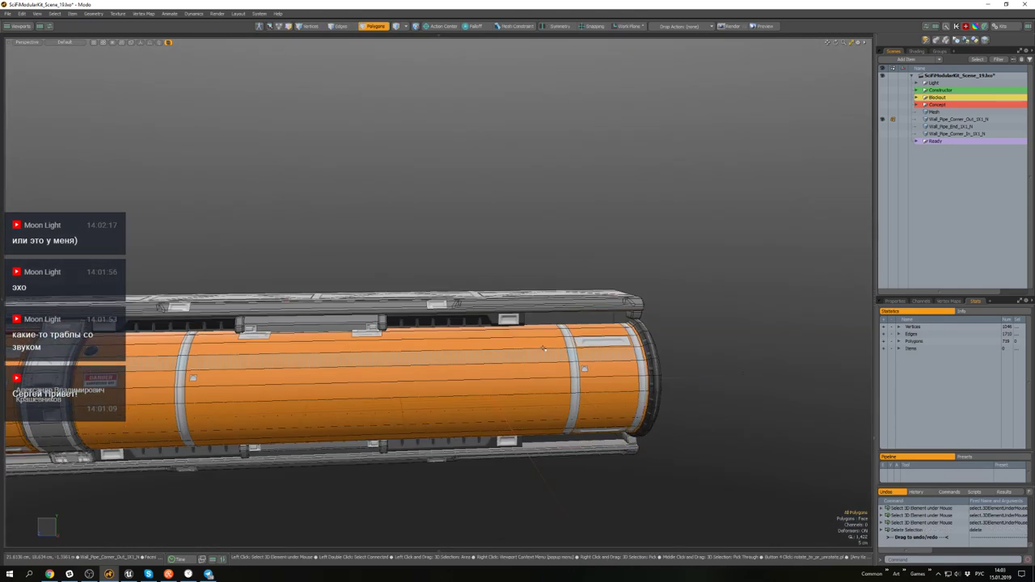
# - Move the black vent strips and their light clips on both rails by -66.5 cm in Z towards the pipe's end
pyautogui.keyDown('alt'); pyautogui.moveTo(514, 321); pyautogui.dragTo(501, 230); pyautogui.keyUp('alt')
pyautogui.click(509, 321)
pyautogui.keyDown('shift'); pyautogui.click(484, 321); pyautogui.keyUp('shift')
pyautogui.keyDown('alt'); pyautogui.moveTo(520, 459); pyautogui.dragTo(546, 415); pyautogui.keyUp('alt')
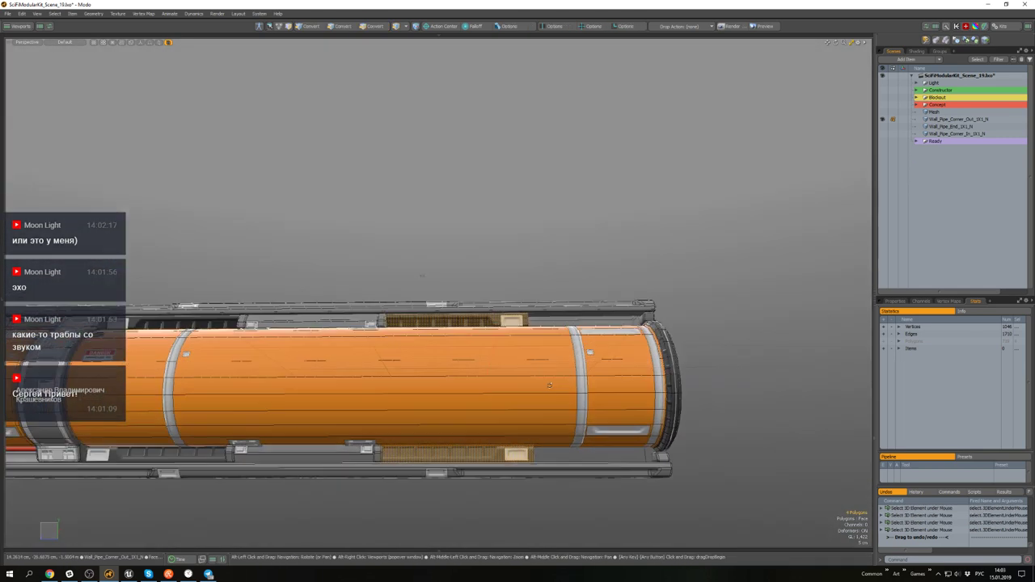
pyautogui.press('w')
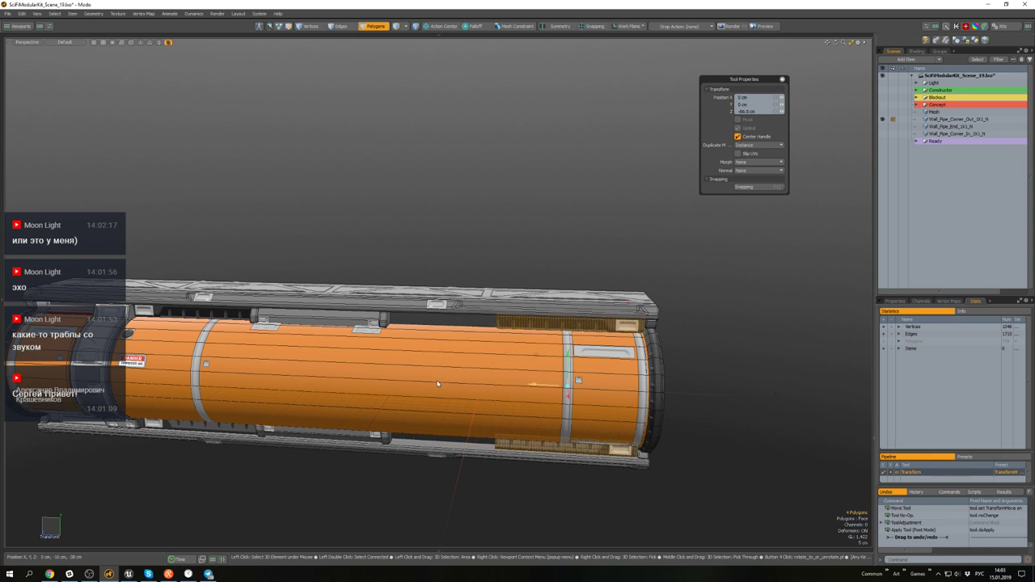
pyautogui.press('q')
pyautogui.click(704, 302)
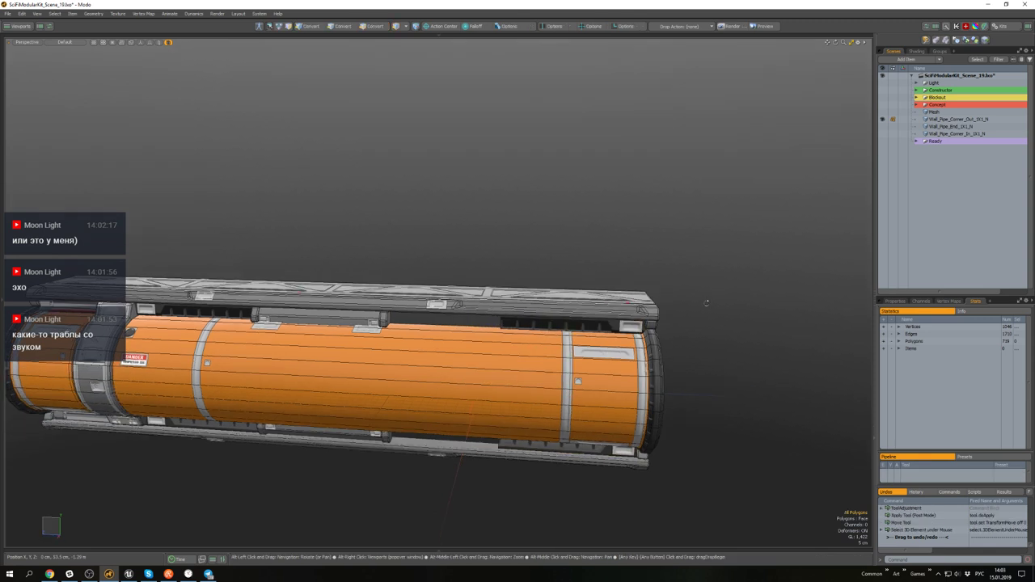
# - Compare the pipe module with Wall_D_Corner_Out_2X1_N from the Ready group, and hide the group again
pyautogui.scroll(-5, 704, 304)
pyautogui.keyDown('alt'); pyautogui.moveTo(704, 304); pyautogui.dragTo(634, 338); pyautogui.keyUp('alt')
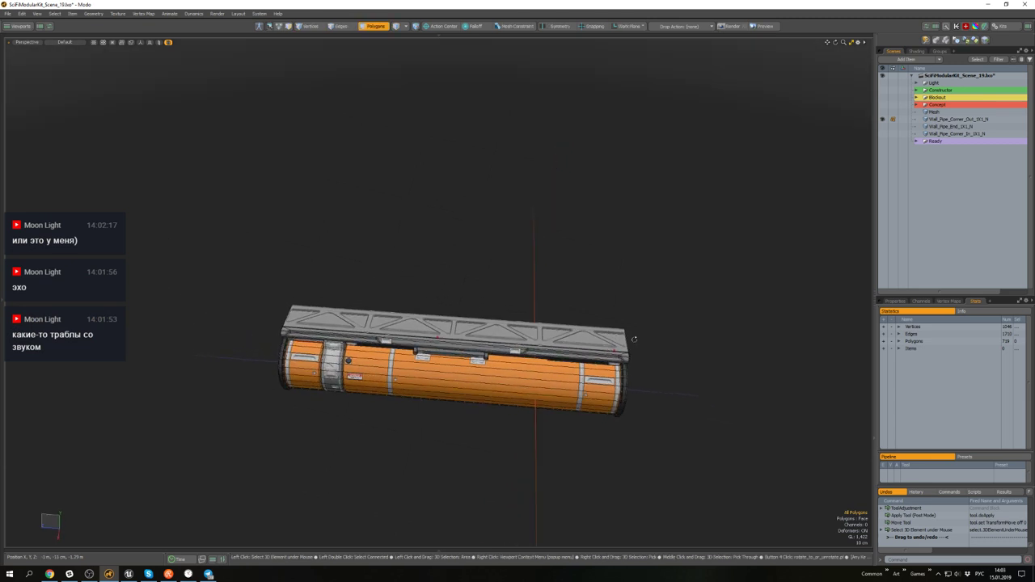
pyautogui.click(882, 141)
pyautogui.click(883, 141)
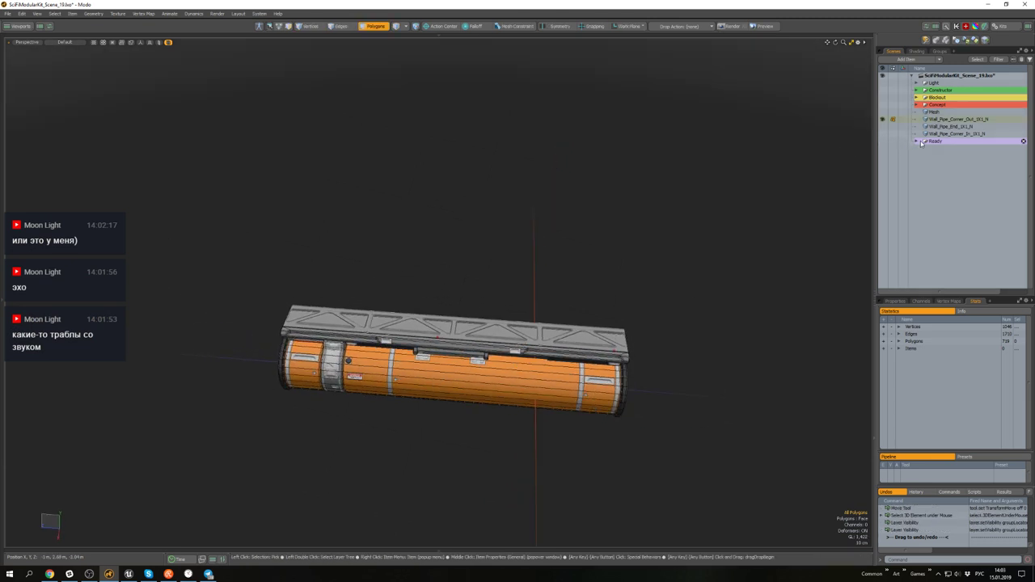
pyautogui.click(916, 142)
pyautogui.scroll(-9, 916, 142)
pyautogui.scroll(6, 906, 134)
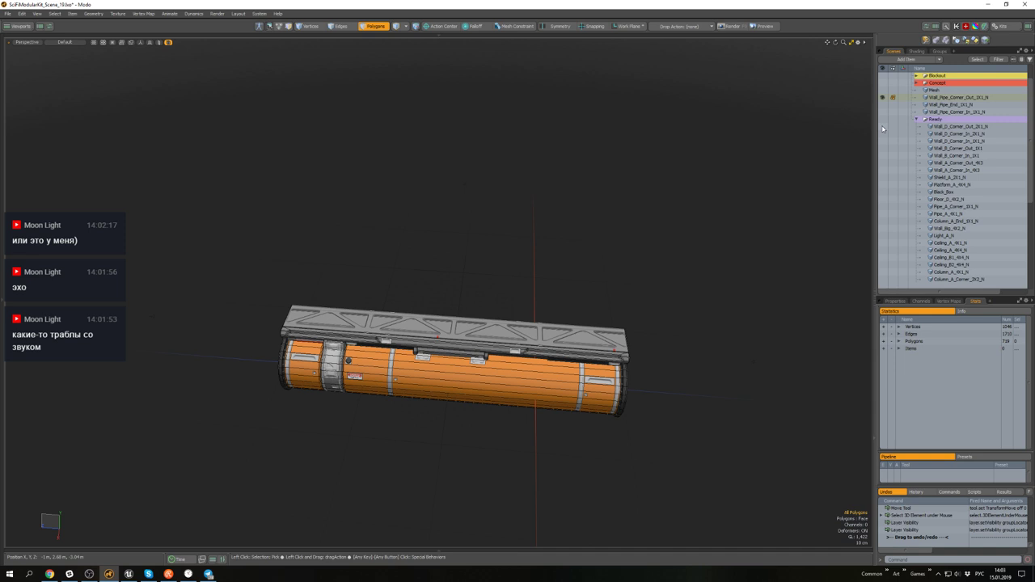
pyautogui.click(882, 120)
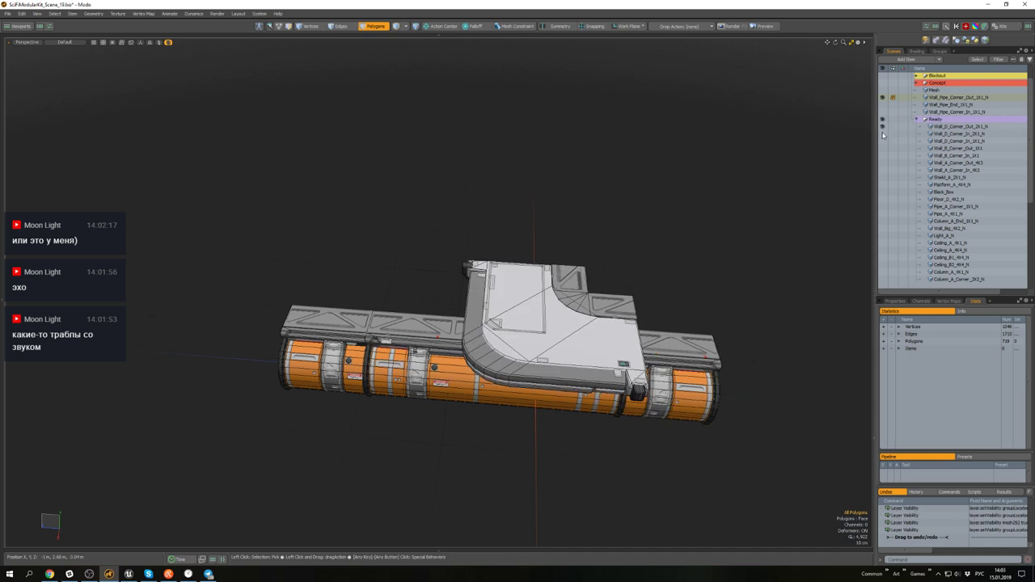
pyautogui.click(883, 134)
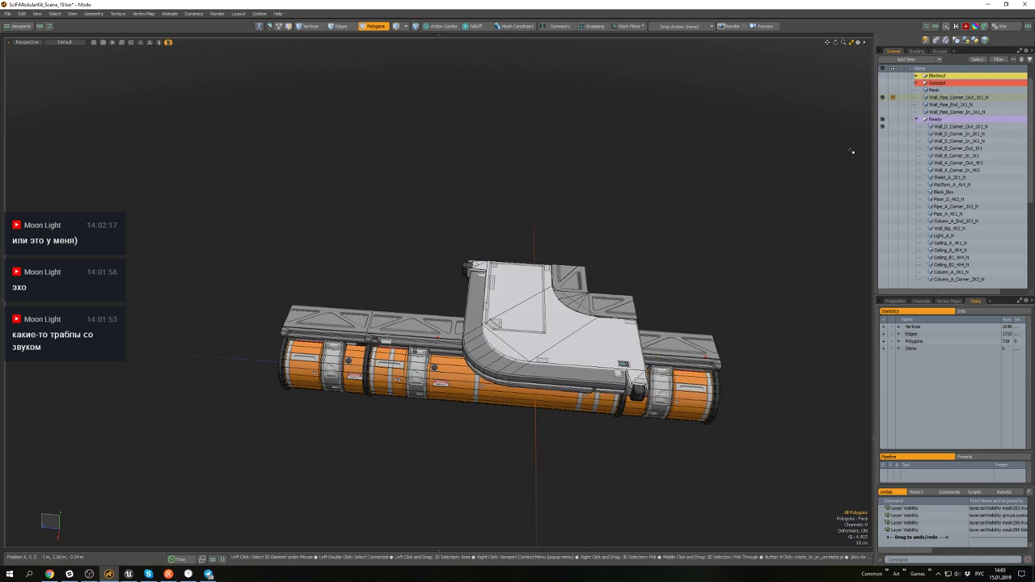
pyautogui.keyDown('alt'); pyautogui.moveTo(851, 151); pyautogui.dragTo(692, 203); pyautogui.keyUp('alt')
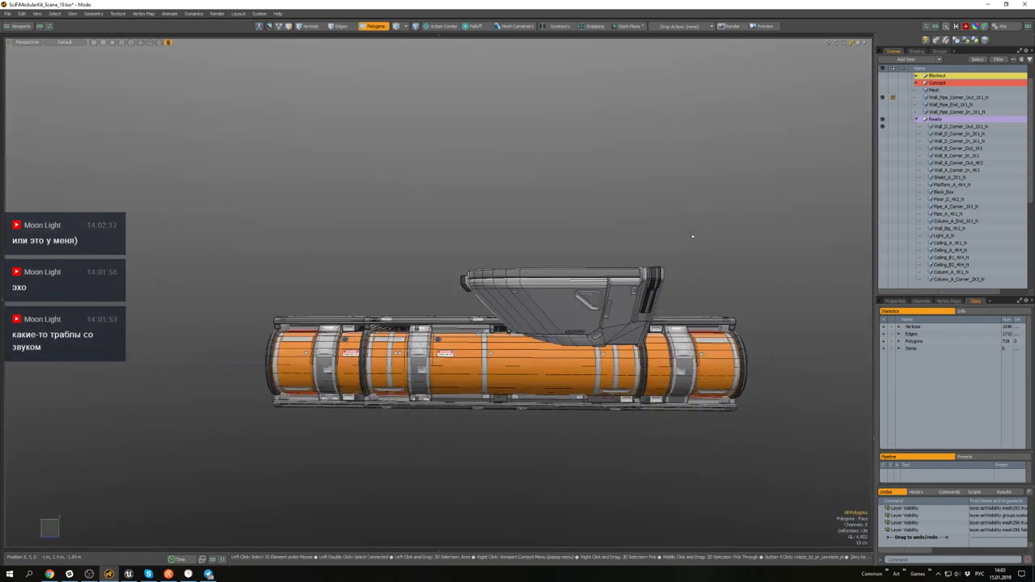
pyautogui.click(916, 120)
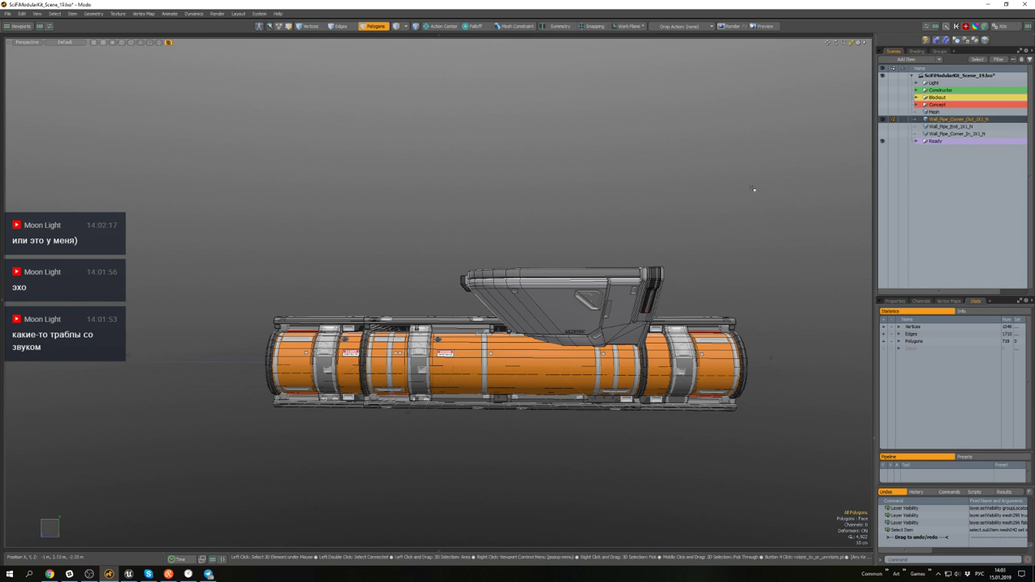
pyautogui.keyDown('alt'); pyautogui.moveTo(754, 189); pyautogui.dragTo(705, 243); pyautogui.keyUp('alt')
pyautogui.click(739, 215)
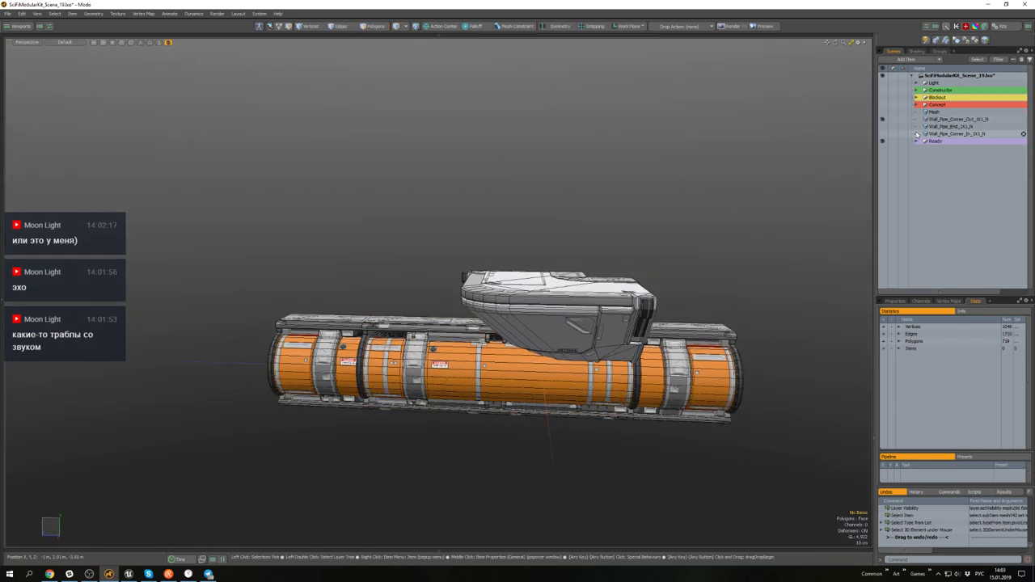
pyautogui.click(882, 142)
pyautogui.click(882, 142)
pyautogui.click(882, 143)
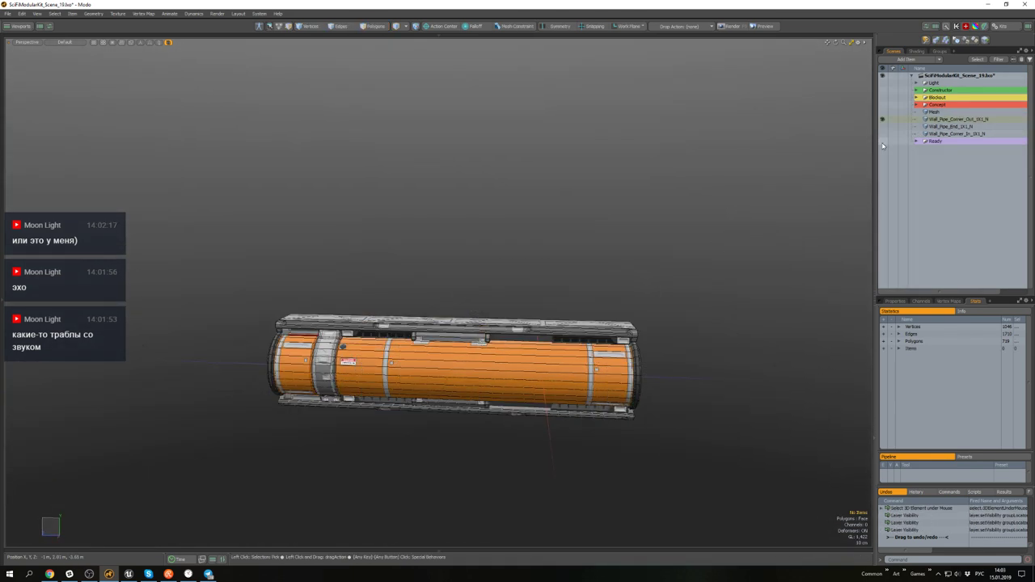
# - Select the Wall_Pipe_Corner_Out_1X1_N mesh and examine its rails and vent strips near the pipe's end
pyautogui.keyDown('alt'); pyautogui.moveTo(583, 325); pyautogui.dragTo(552, 380); pyautogui.keyUp('alt')
pyautogui.click(553, 381)
pyautogui.scroll(5, 552, 381)
pyautogui.keyDown('alt'); pyautogui.moveTo(760, 308); pyautogui.dragTo(796, 212); pyautogui.keyUp('alt')
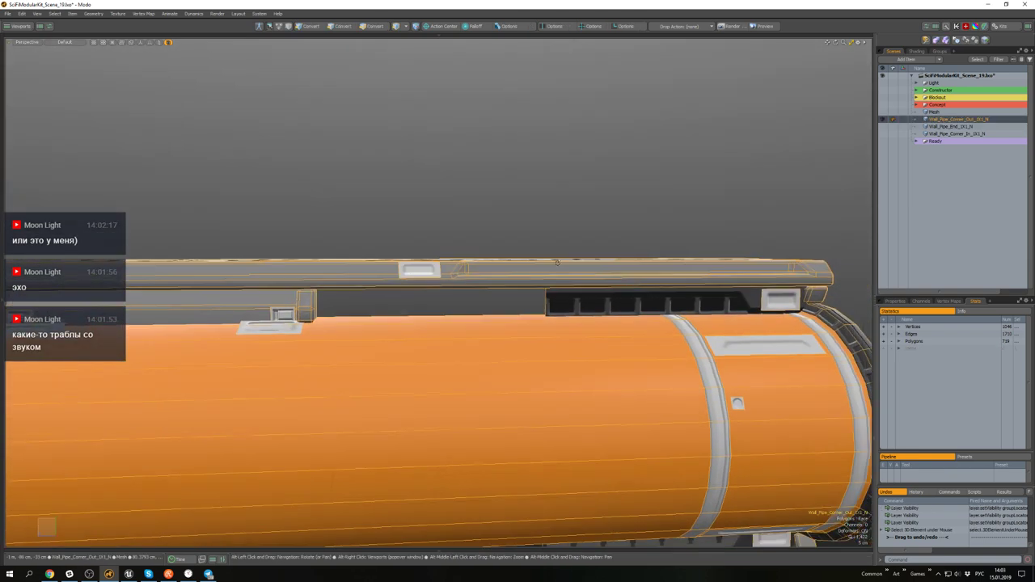
pyautogui.scroll(-2, 736, 404)
pyautogui.keyDown('alt'); pyautogui.moveTo(623, 267); pyautogui.dragTo(602, 190); pyautogui.keyUp('alt')
pyautogui.click(882, 113)
pyautogui.click(883, 112)
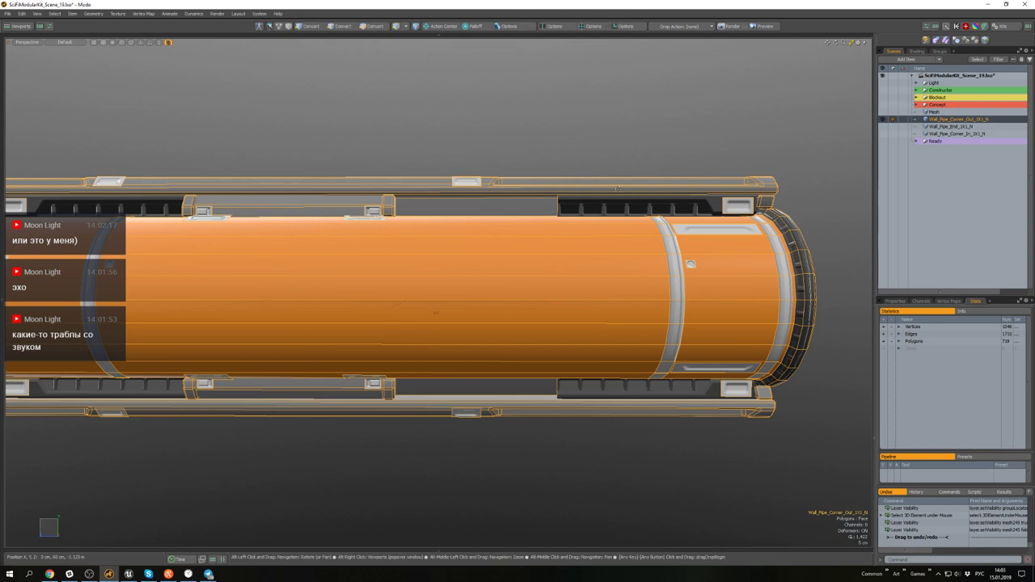
# - Shift only the notch and clip vertices on the right half of both rails by about 31 cm in Z, level with the middle bracket
pyautogui.keyDown('alt'); pyautogui.moveTo(646, 137); pyautogui.dragTo(582, 314); pyautogui.keyUp('alt')
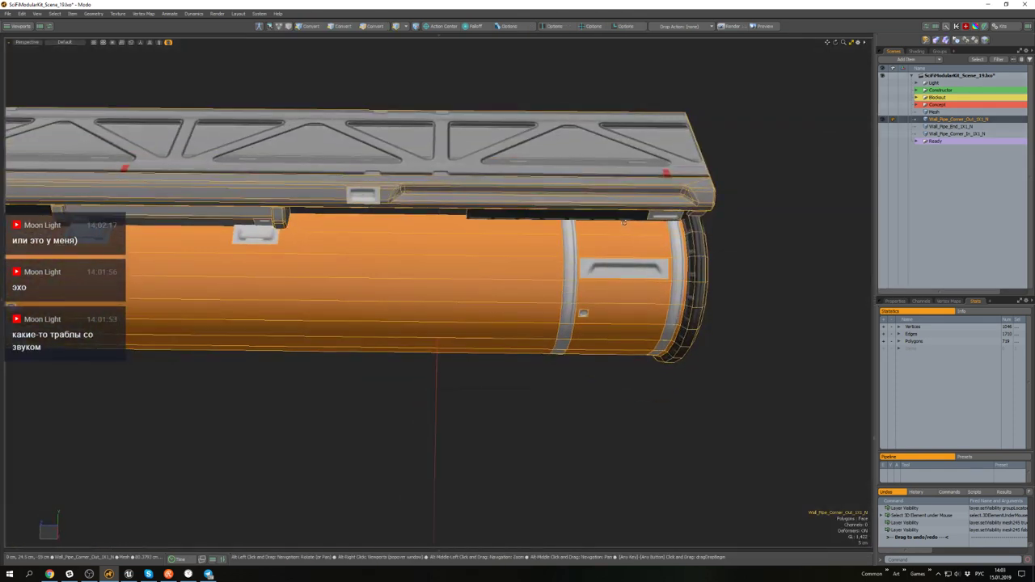
pyautogui.scroll(-4, 582, 314)
pyautogui.keyDown('alt'); pyautogui.moveTo(579, 234); pyautogui.dragTo(600, 191); pyautogui.keyUp('alt')
pyautogui.scroll(4, 601, 191)
pyautogui.keyDown('alt'); pyautogui.moveTo(566, 250); pyautogui.dragTo(521, 171); pyautogui.keyUp('alt')
pyautogui.doubleClick(525, 213)
pyautogui.keyDown('alt'); pyautogui.moveTo(516, 375); pyautogui.dragTo(484, 238); pyautogui.keyUp('alt')
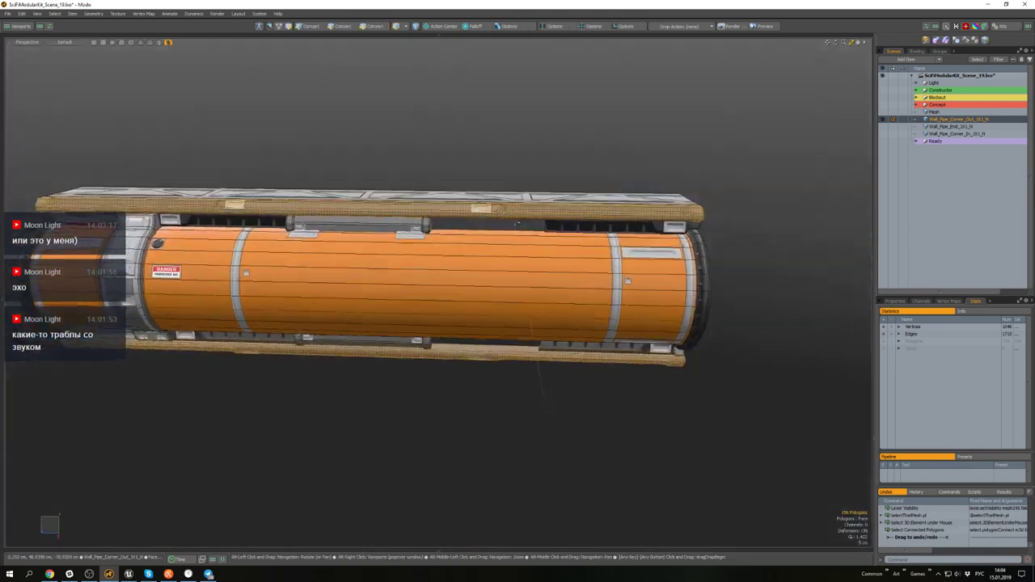
pyautogui.keyDown('shift'); pyautogui.click(483, 221); pyautogui.keyUp('shift')
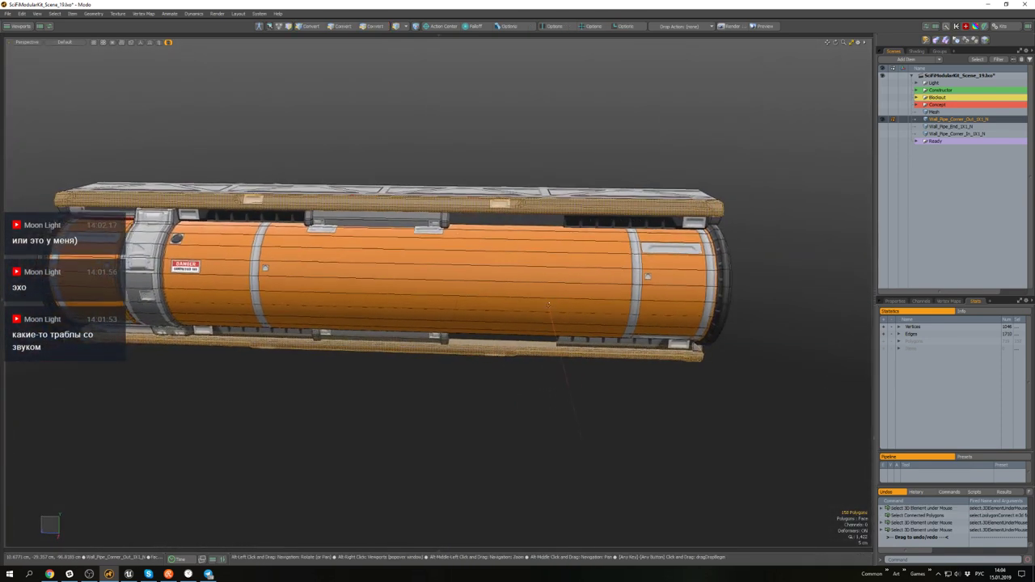
pyautogui.keyDown('alt'); pyautogui.moveTo(482, 362); pyautogui.dragTo(552, 273); pyautogui.keyUp('alt')
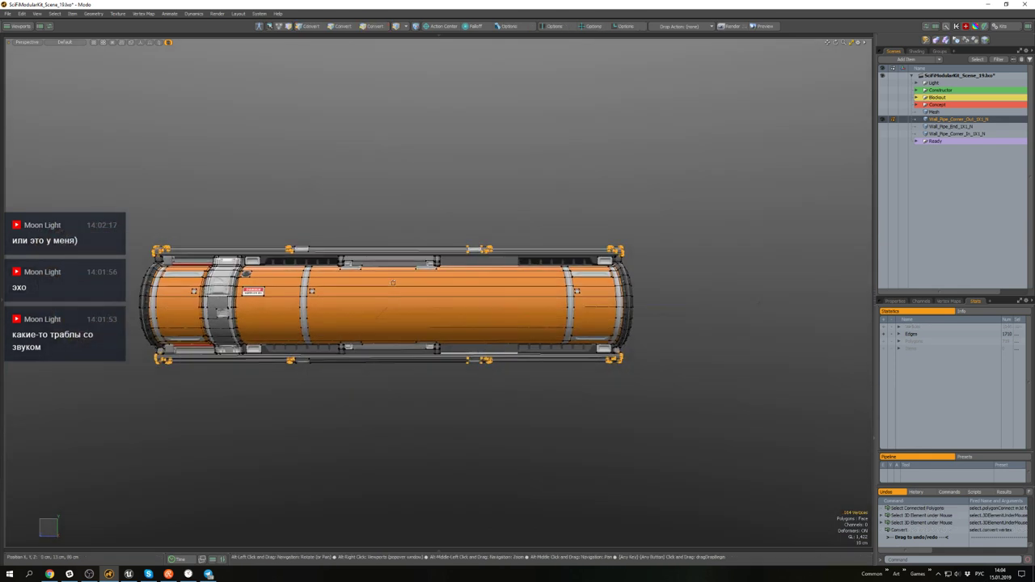
pyautogui.keyDown('ctrl'); pyautogui.moveTo(288, 314); pyautogui.dragTo(158, 194, button='right'); pyautogui.keyUp('ctrl')
pyautogui.keyDown('ctrl'); pyautogui.moveTo(663, 403); pyautogui.dragTo(547, 199, button='right'); pyautogui.keyUp('ctrl')
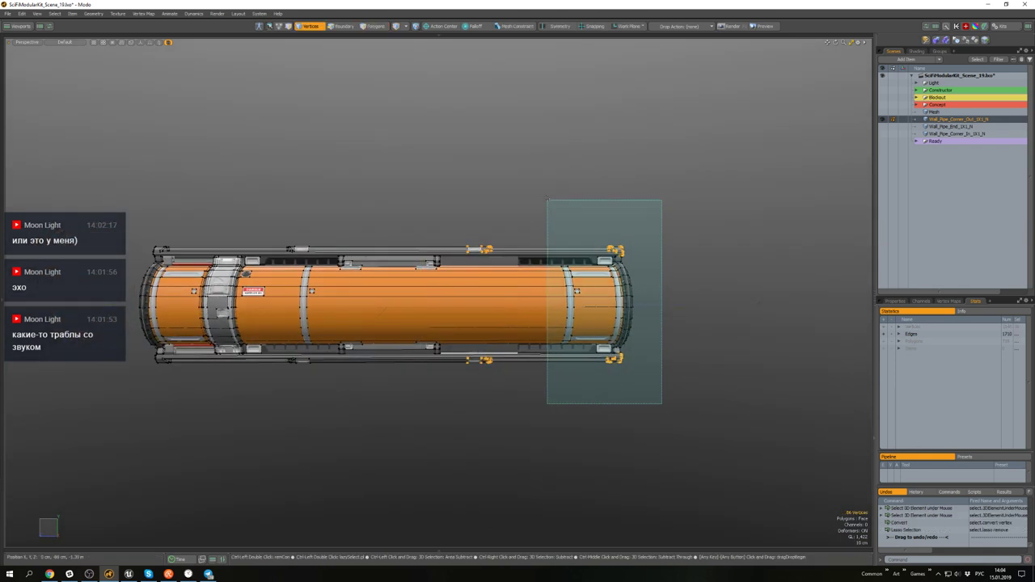
pyautogui.keyDown('alt'); pyautogui.moveTo(543, 204); pyautogui.dragTo(513, 242); pyautogui.keyUp('alt')
pyautogui.press('w')
pyautogui.scroll(5, 510, 243)
pyautogui.scroll(-3, 502, 279)
pyautogui.keyDown('alt'); pyautogui.moveTo(494, 286); pyautogui.dragTo(499, 295); pyautogui.keyUp('alt')
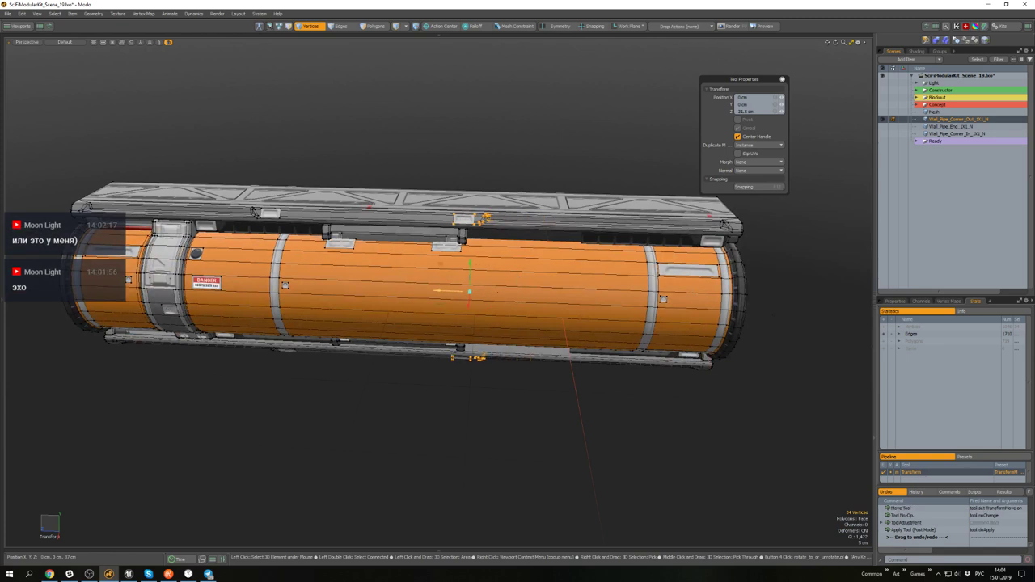
# - Extend both shortened vent strips to the middle bracket by moving their open end edges along Z with Slip UVs enabled
pyautogui.moveTo(543, 291)
pyautogui.keyDown('alt'); pyautogui.mouseDown()
pyautogui.moveTo(561, 249)
pyautogui.moveTo(494, 292)
pyautogui.moveTo(523, 289)
pyautogui.mouseUp(); pyautogui.keyUp('alt')
pyautogui.press('2')
pyautogui.scroll(3, 527, 273)
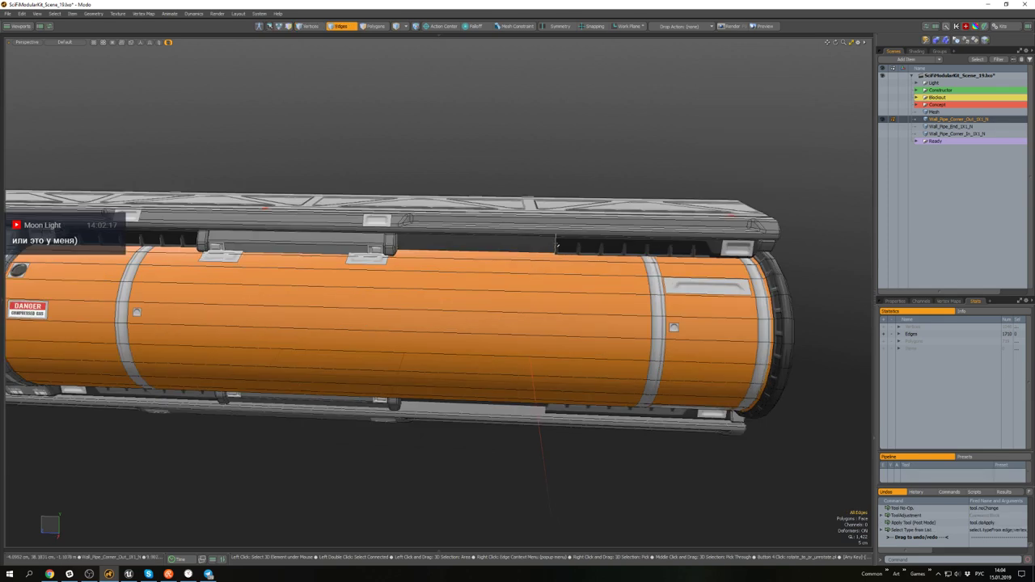
pyautogui.click(556, 245)
pyautogui.scroll(2, 557, 245)
pyautogui.keyDown('alt'); pyautogui.moveTo(557, 245); pyautogui.dragTo(554, 113); pyautogui.keyUp('alt')
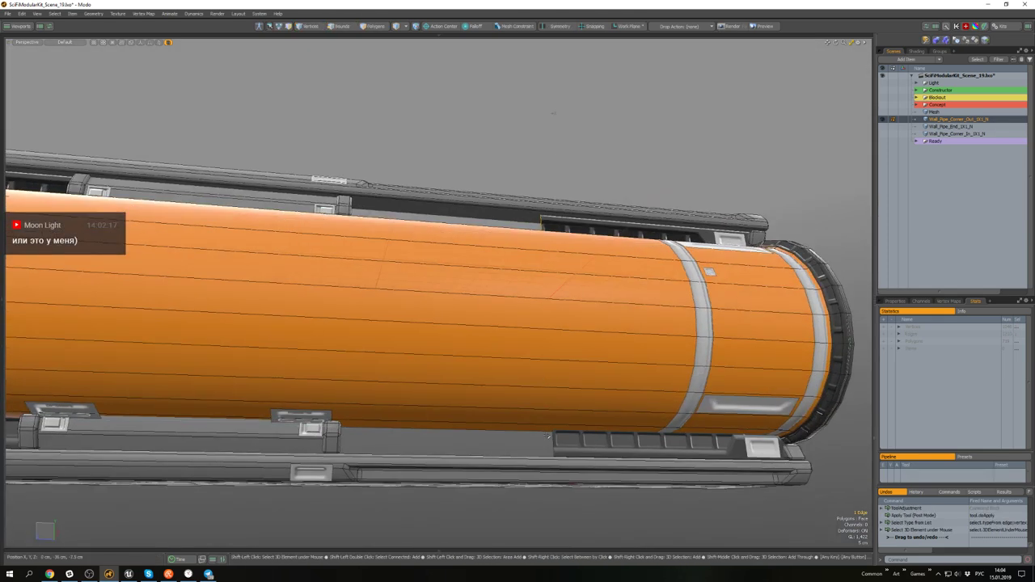
pyautogui.scroll(-3, 538, 323)
pyautogui.press('w')
pyautogui.keyDown('alt'); pyautogui.moveTo(533, 300); pyautogui.dragTo(563, 275); pyautogui.keyUp('alt')
pyautogui.scroll(2, 522, 303)
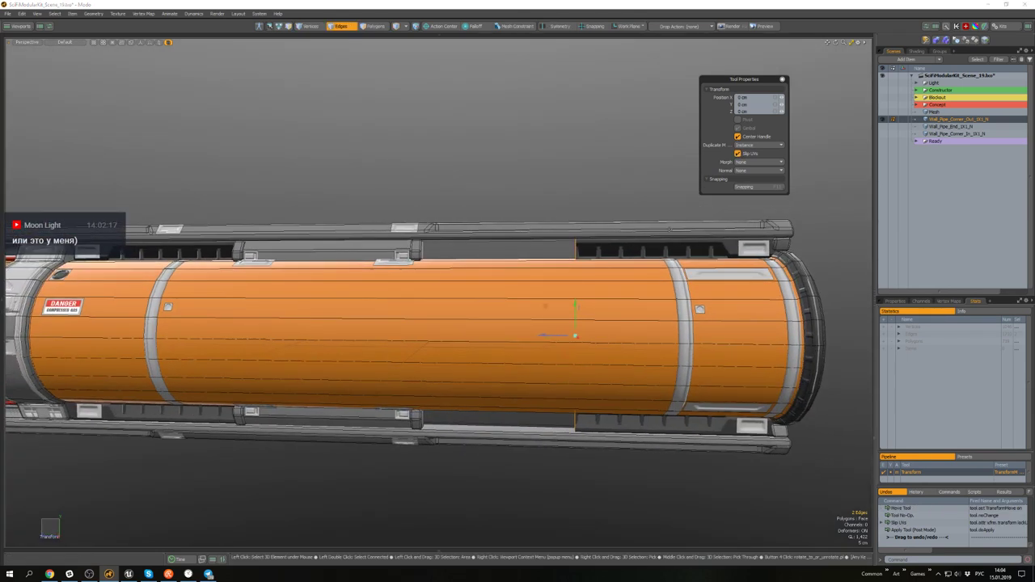
pyautogui.moveTo(569, 334); pyautogui.dragTo(421, 333)
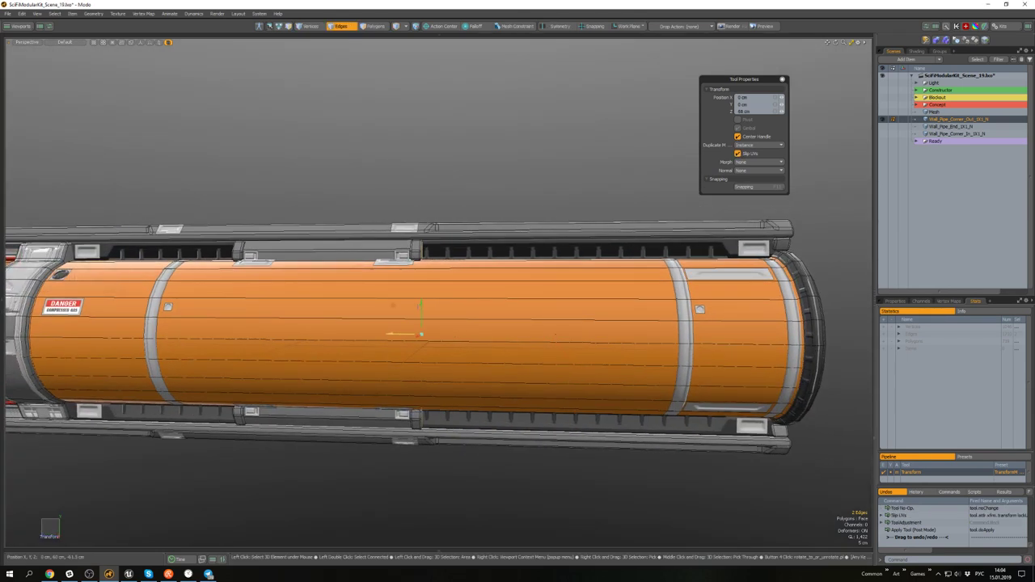
pyautogui.press('q')
pyautogui.scroll(-3, 517, 311)
pyautogui.keyDown('alt'); pyautogui.moveTo(533, 311); pyautogui.dragTo(549, 370); pyautogui.keyUp('alt')
pyautogui.press('3')
pyautogui.click(561, 421)
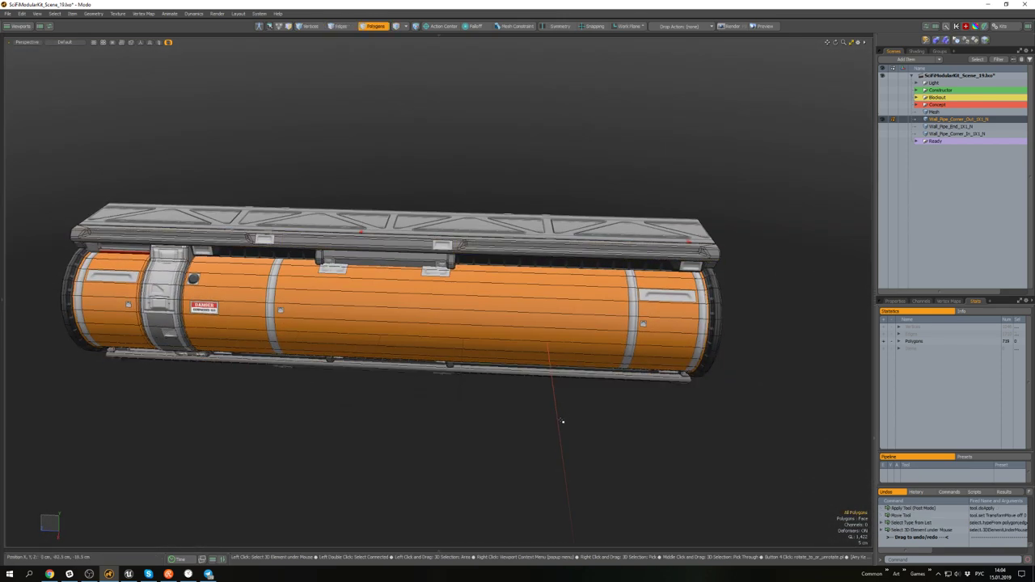
# - Copy the angled grey block from the Mesh item into the pipe mesh, hiding the source item
pyautogui.keyDown('alt'); pyautogui.moveTo(563, 419); pyautogui.dragTo(603, 410); pyautogui.keyUp('alt')
pyautogui.click(882, 113)
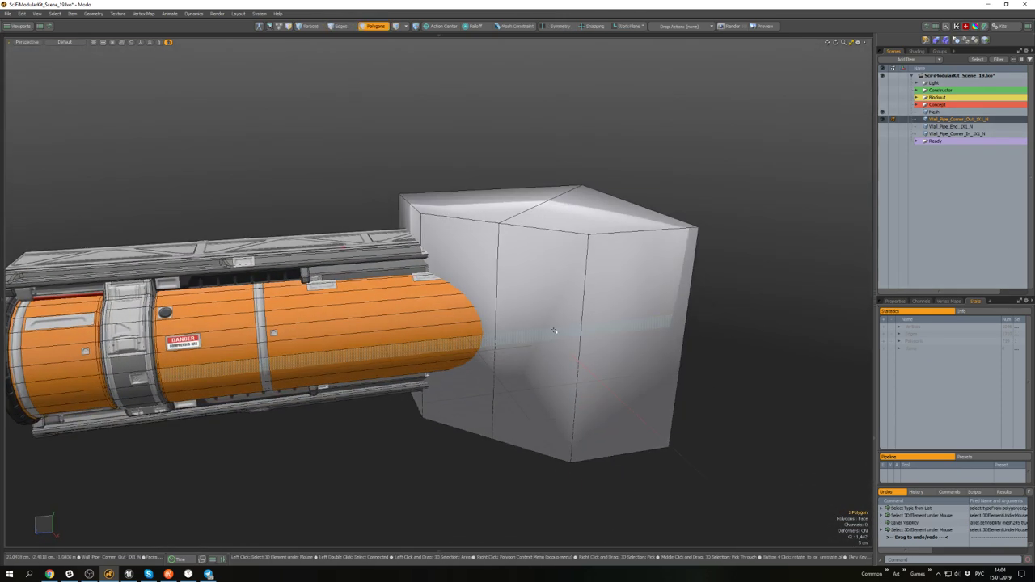
pyautogui.click(531, 320)
pyautogui.keyDown('alt'); pyautogui.moveTo(525, 317); pyautogui.dragTo(418, 303); pyautogui.keyUp('alt')
pyautogui.press('5')
pyautogui.click(370, 298)
pyautogui.hotkey('shift', 'h')
pyautogui.press('3')
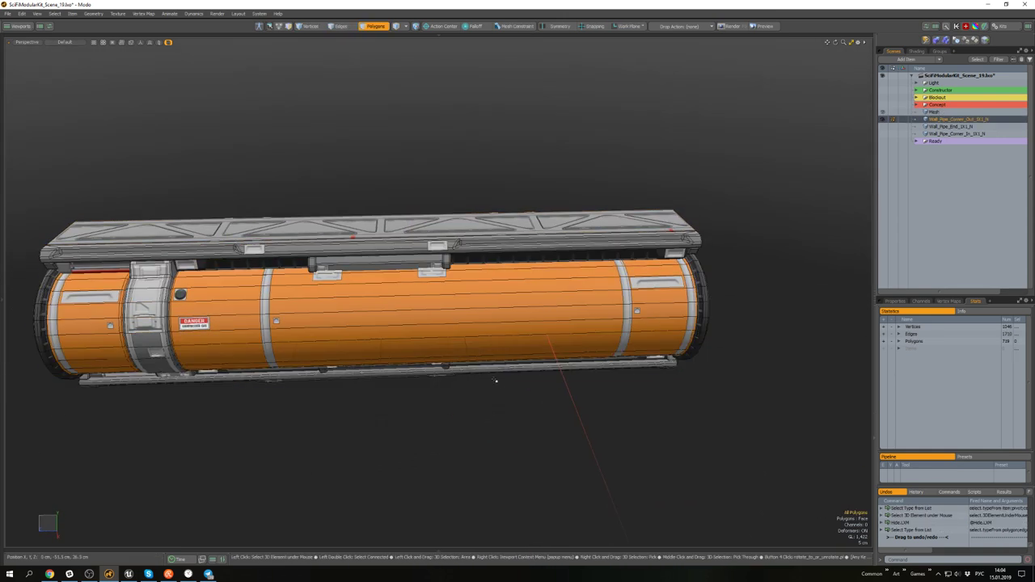
pyautogui.keyDown('alt'); pyautogui.moveTo(495, 384); pyautogui.dragTo(526, 395); pyautogui.keyUp('alt')
pyautogui.hotkey('ctrl', 'v')
# - Scale the pasted grey block and move it against the orange pipe as a cutting guide
pyautogui.keyDown('alt'); pyautogui.moveTo(513, 318); pyautogui.dragTo(511, 365); pyautogui.keyUp('alt')
pyautogui.scroll(-5, 507, 321)
pyautogui.click(507, 321)
pyautogui.scroll(4, 479, 299)
pyautogui.doubleClick(488, 301)
pyautogui.press('r')
pyautogui.press('space')
pyautogui.click(606, 402)
pyautogui.click(537, 323)
pyautogui.doubleClick(529, 310)
pyautogui.press('w')
pyautogui.press('space')
# - Try to cut and mirror the whole mesh across a work plane aligned to the block's two front polygons
pyautogui.click(535, 407)
pyautogui.keyDown('shift'); pyautogui.click(490, 422); pyautogui.keyUp('shift')
pyautogui.hotkey('shift', 'Home')
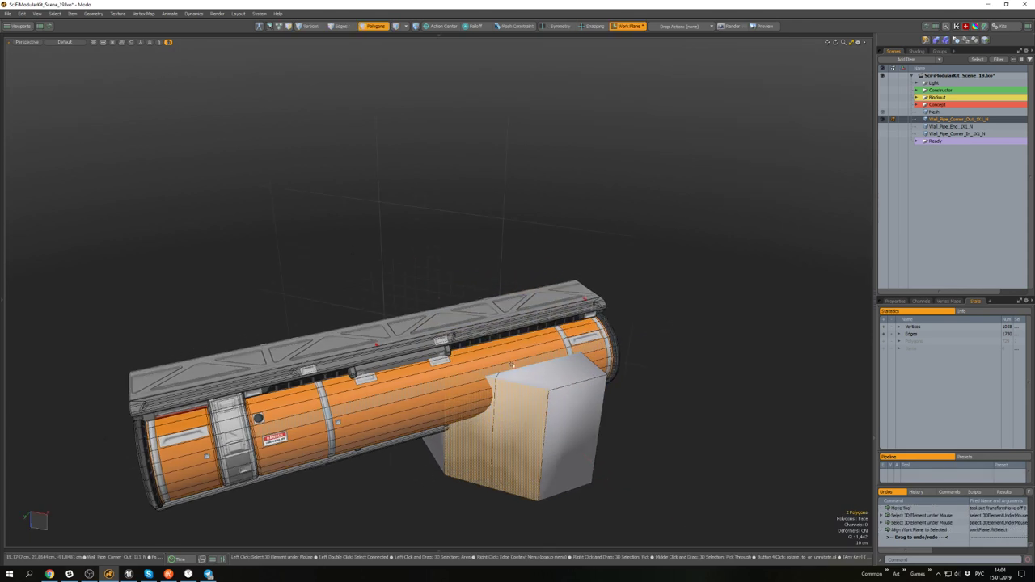
pyautogui.keyDown('ctrl'); pyautogui.keyDown('shift'); pyautogui.click(521, 353); pyautogui.keyUp('shift'); pyautogui.keyUp('ctrl')
pyautogui.keyDown('alt'); pyautogui.moveTo(521, 353); pyautogui.dragTo(535, 357); pyautogui.keyUp('alt')
pyautogui.hotkey('shift', 'x')
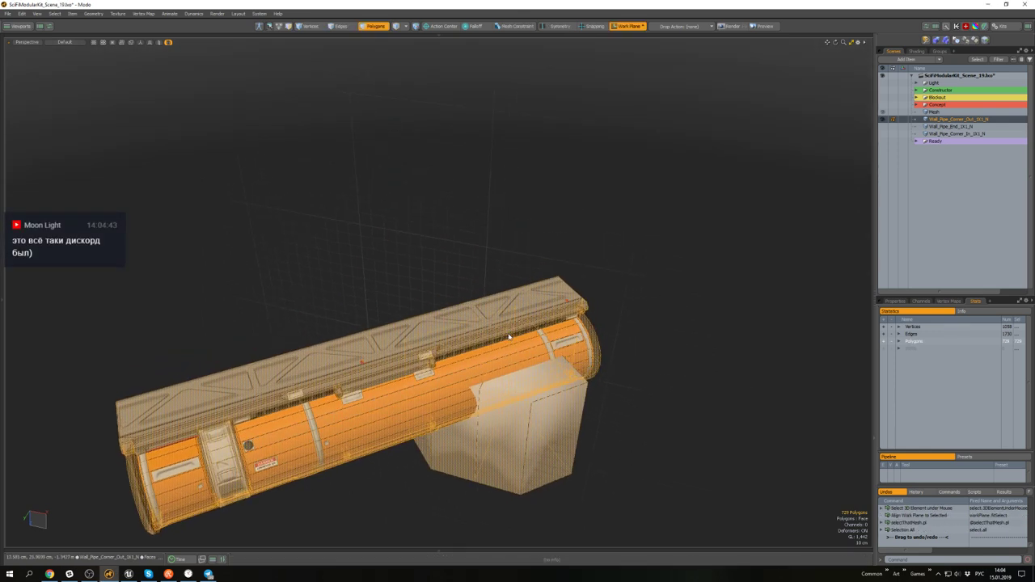
pyautogui.scroll(5, 508, 337)
pyautogui.keyDown('alt'); pyautogui.moveTo(510, 339); pyautogui.dragTo(529, 363); pyautogui.keyUp('alt')
pyautogui.scroll(-5, 529, 362)
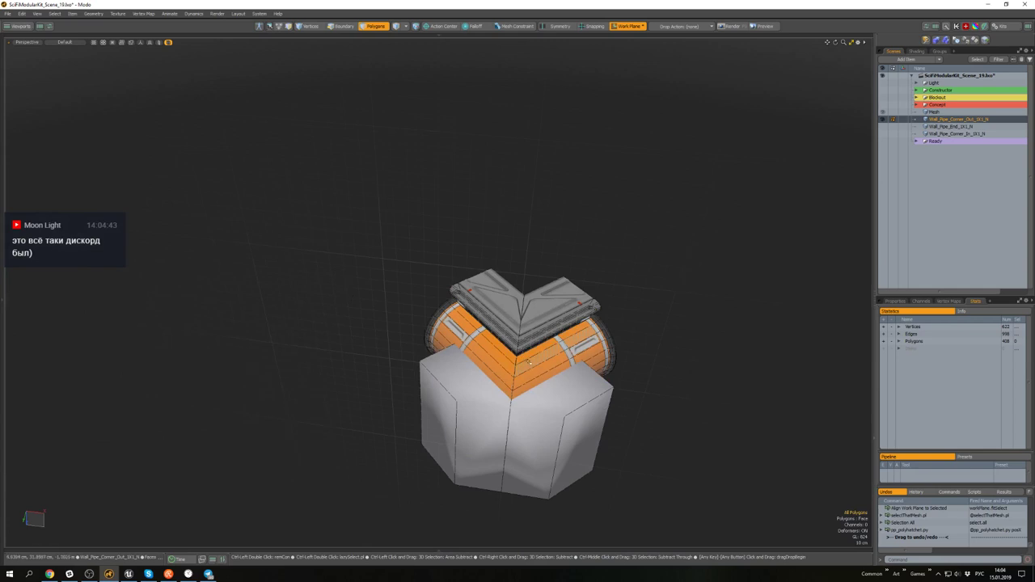
pyautogui.hotkey('ctrl', 'z')
# - Delete the vertical edge loop splitting the grey block's front face and return to polygon selection
pyautogui.press('2')
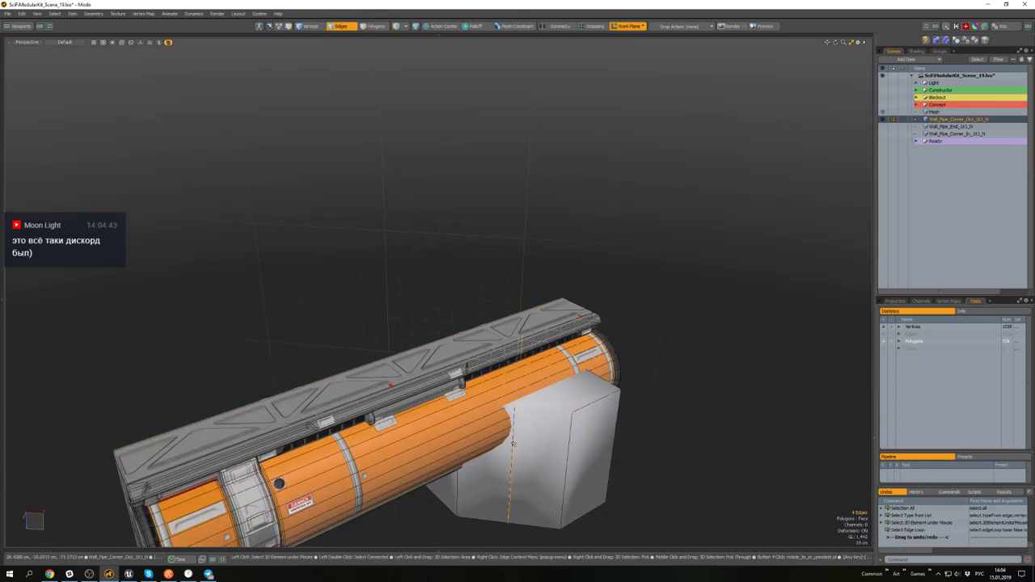
pyautogui.press('Delete')
pyautogui.press('3')
# - Try to cut and mirror the whole mesh across a work plane aligned to the block's single front polygon, and undo it
pyautogui.click(530, 478)
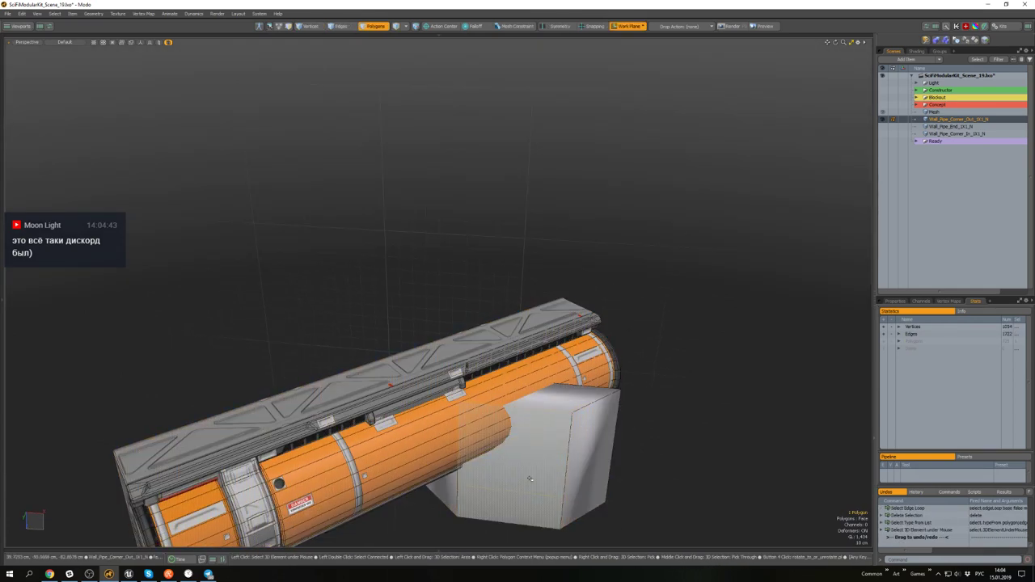
pyautogui.press('Home')
pyautogui.hotkey('ctrl', 'a')
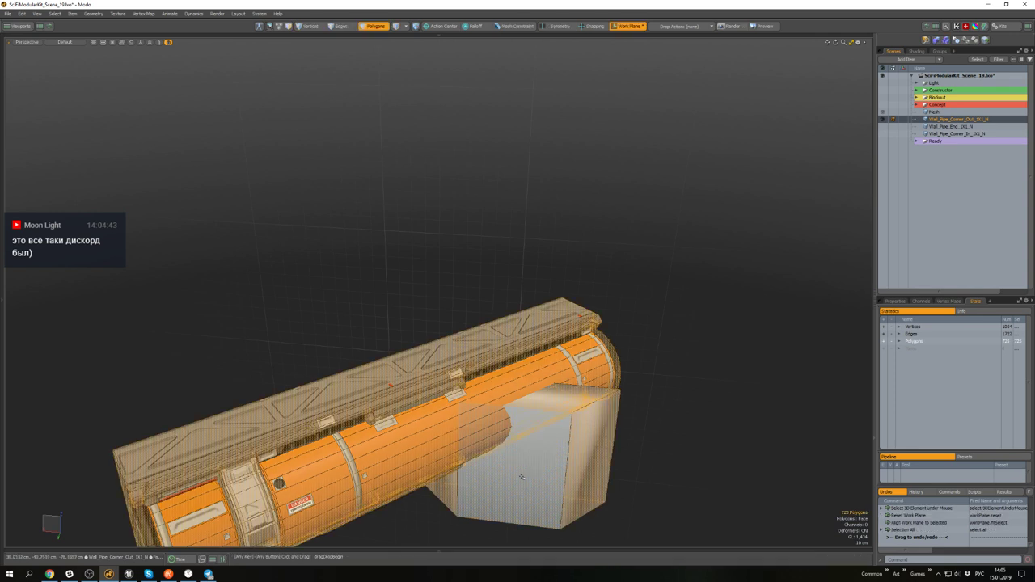
pyautogui.hotkey('ctrl', 'shift', 'v')
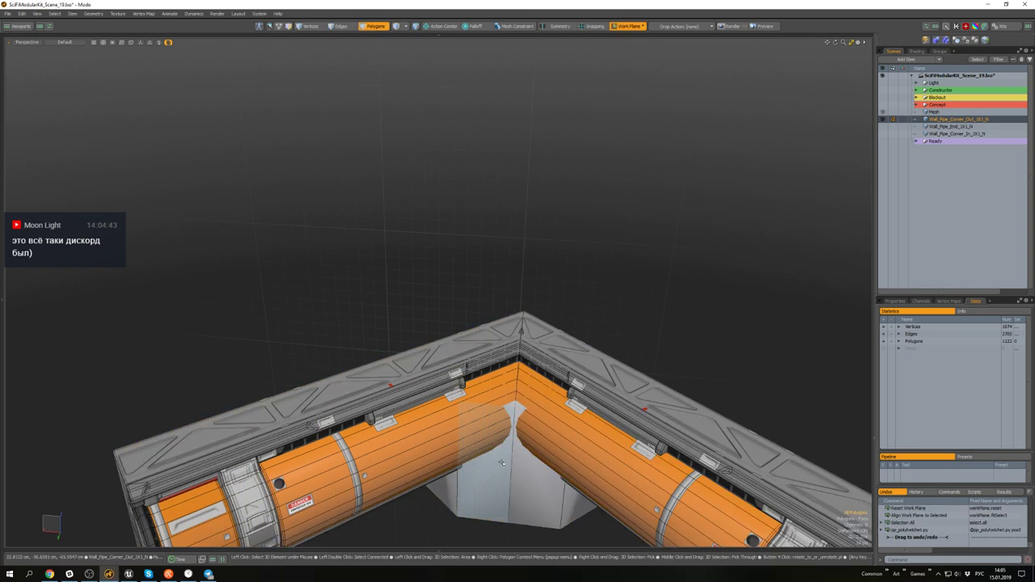
pyautogui.hotkey('ctrl', 'z')
# - Try cutting and mirroring the whole mesh toward the opposite side, check the corner seam, and undo it
pyautogui.hotkey('ctrl', 'shift', 'x')
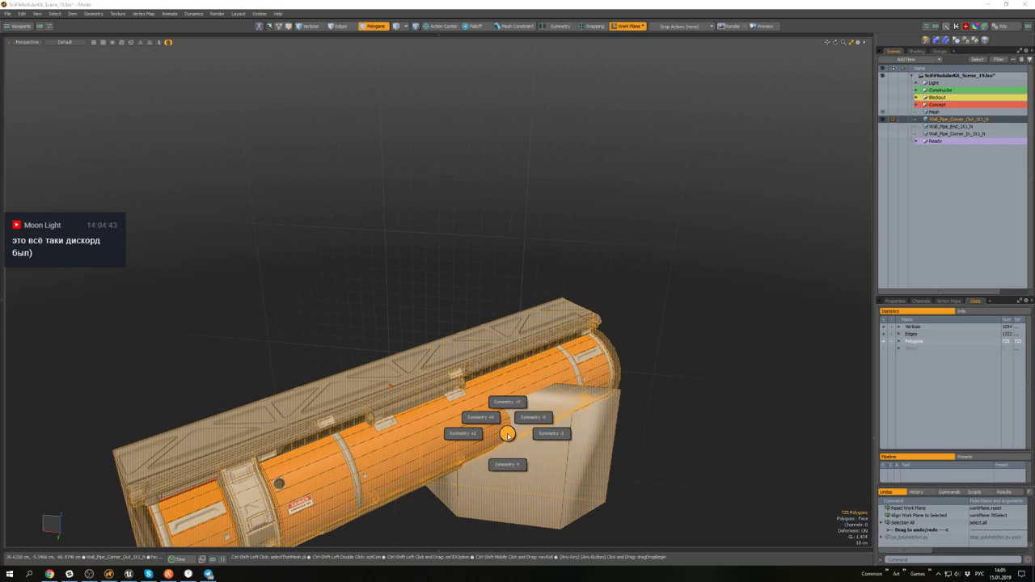
pyautogui.scroll(5, 517, 352)
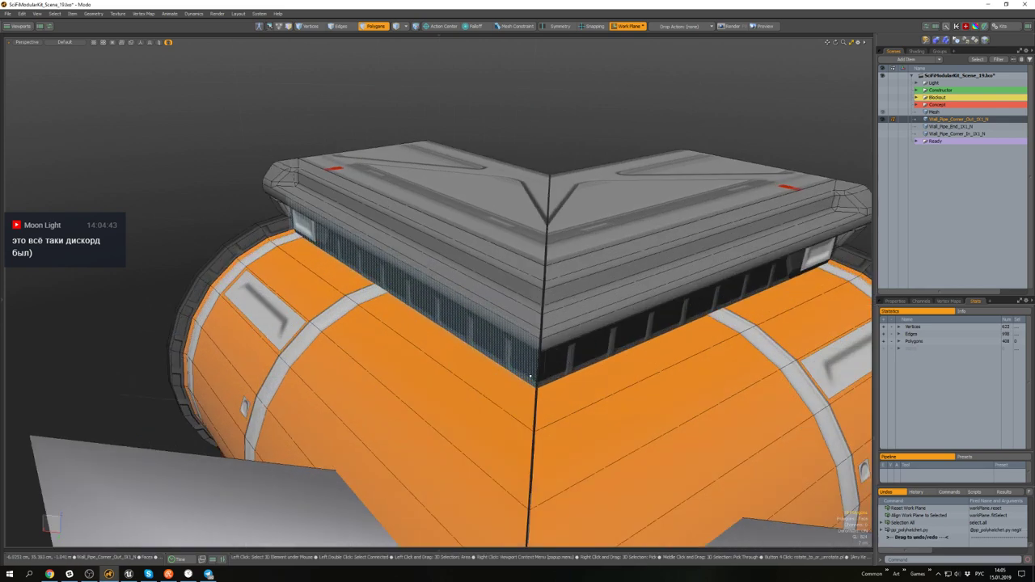
pyautogui.keyDown('alt'); pyautogui.moveTo(520, 356); pyautogui.dragTo(540, 366); pyautogui.keyUp('alt')
pyautogui.hotkey('ctrl', 'z')
# - Add a vertical edge loop halfway across the block's front face and bevel it into a narrow strip
pyautogui.scroll(-5, 534, 336)
pyautogui.scroll(3, 557, 289)
pyautogui.press('2')
pyautogui.press('2')
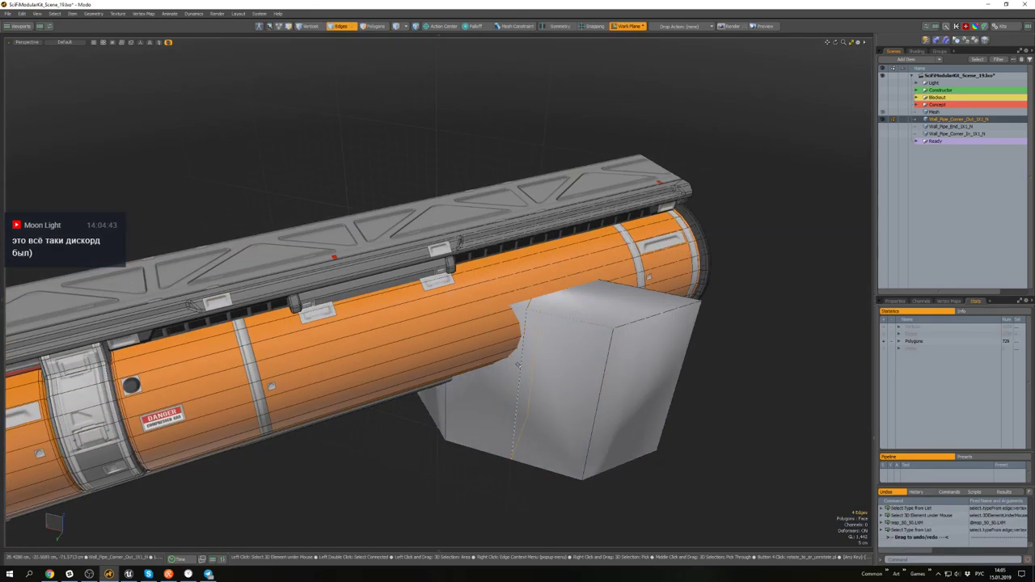
pyautogui.doubleClick(516, 388)
pyautogui.press('b')
pyautogui.moveTo(515, 405); pyautogui.dragTo(537, 407)
pyautogui.press('space')
pyautogui.press('3')
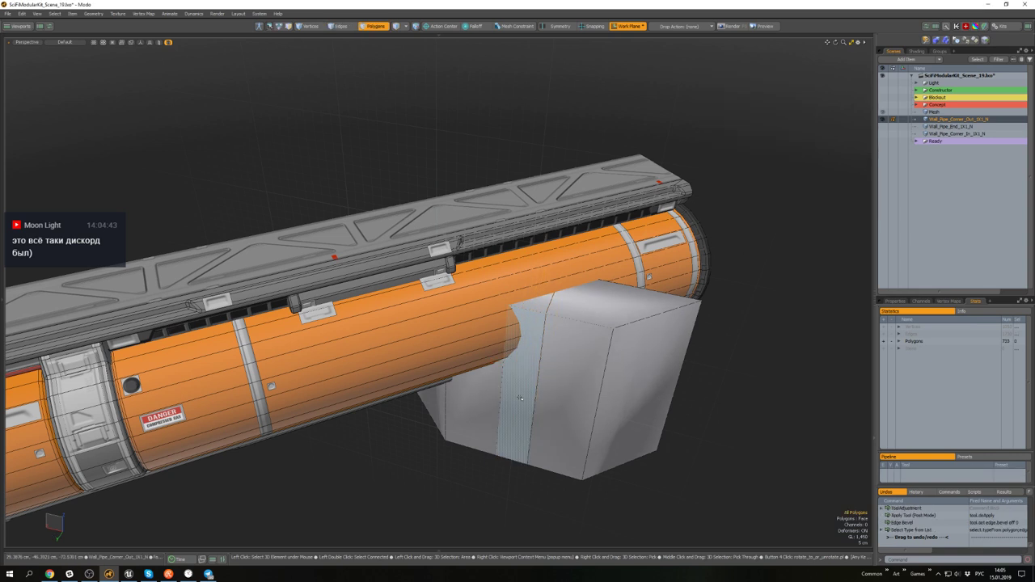
# - Try to cut and mirror the whole mesh across a work plane aligned to the block's narrow front strip, and undo it
pyautogui.press('End')
pyautogui.hotkey('shift', 'Home')
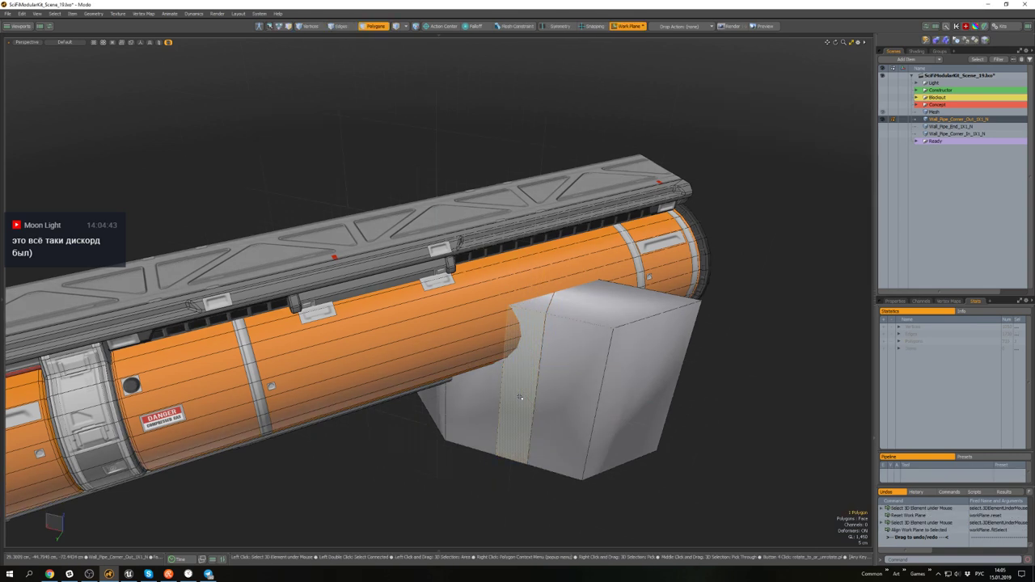
pyautogui.hotkey('ctrl', 'a')
pyautogui.press('a')
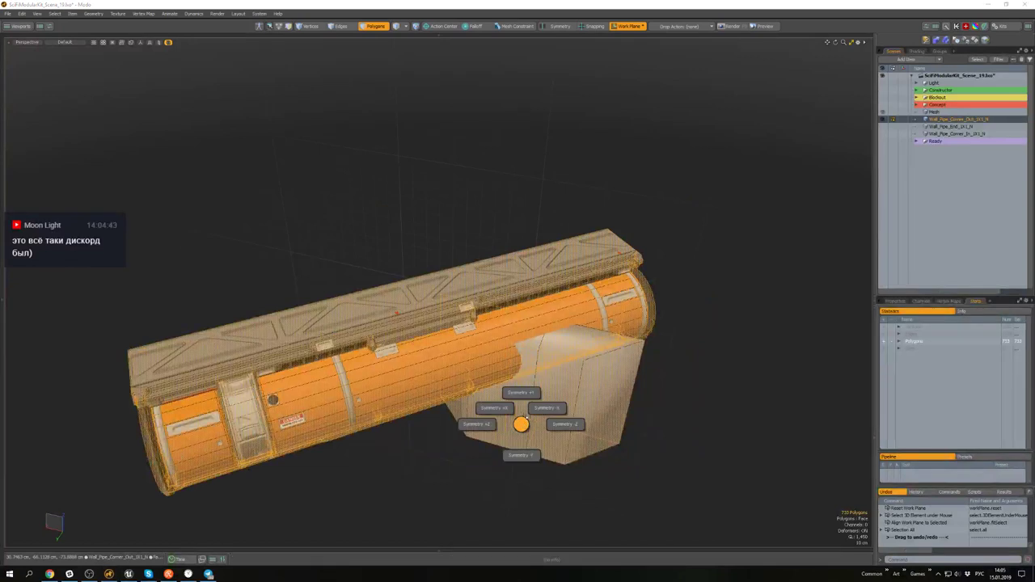
pyautogui.hotkey('shift', 'v')
pyautogui.hotkey('ctrl', 'z')
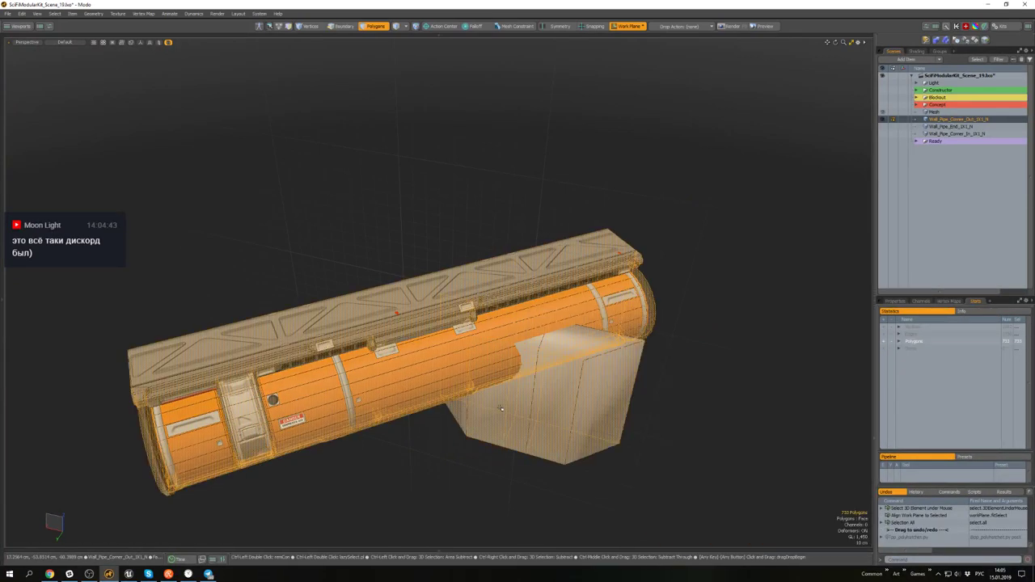
# - Try the same strip-aligned cut and mirror in the opposite direction, inspect the corner joint, and undo it
pyautogui.hotkey('alt', 'v')
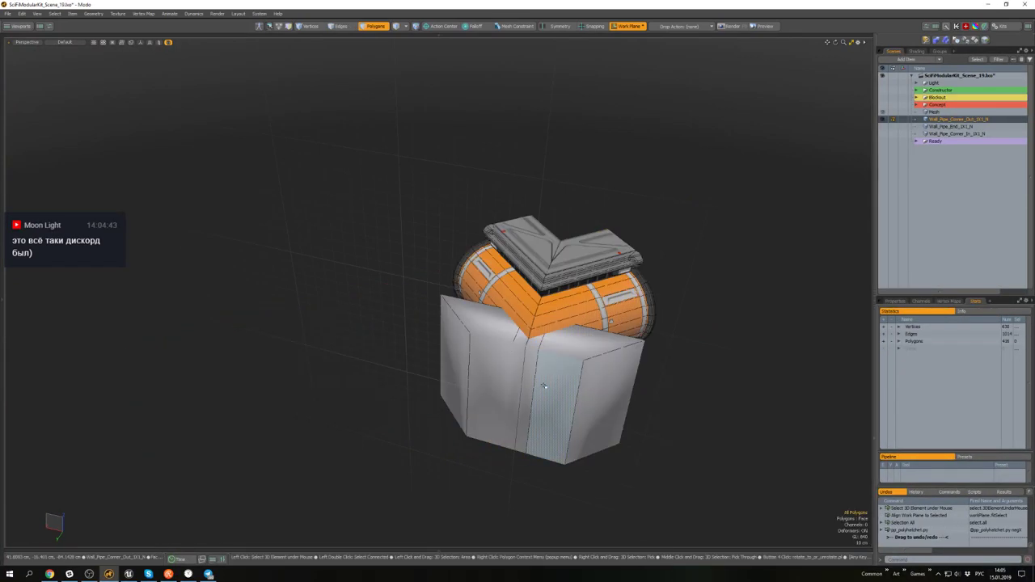
pyautogui.scroll(4, 544, 355)
pyautogui.keyDown('alt'); pyautogui.moveTo(536, 319); pyautogui.dragTo(574, 348); pyautogui.keyUp('alt')
pyautogui.scroll(3, 561, 254)
pyautogui.keyDown('alt'); pyautogui.moveTo(561, 254); pyautogui.dragTo(541, 218); pyautogui.keyUp('alt')
pyautogui.scroll(-5, 556, 319)
pyautogui.hotkey('ctrl', 'z')
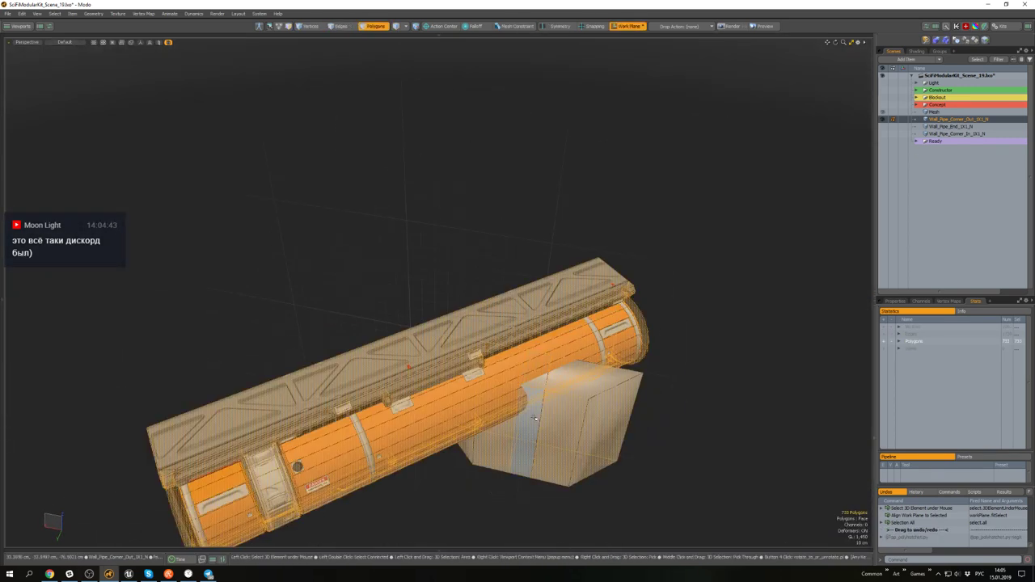
# - Reset the work plane and delete the whole grey cutting block
pyautogui.scroll(4, 542, 383)
pyautogui.keyDown('alt'); pyautogui.moveTo(545, 425); pyautogui.dragTo(554, 405); pyautogui.keyUp('alt')
pyautogui.scroll(-4, 542, 383)
pyautogui.press('2')
pyautogui.press('End')
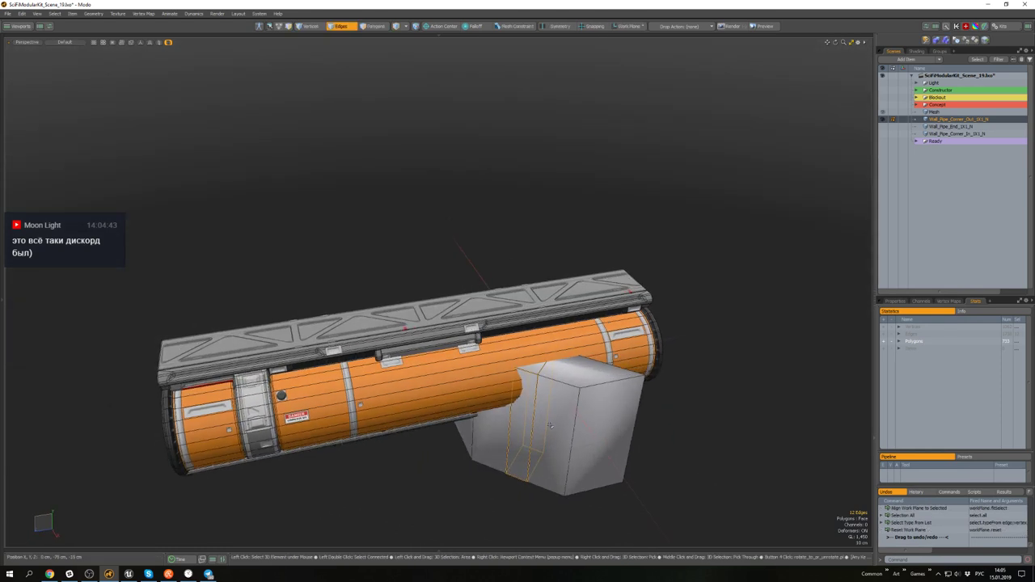
pyautogui.press('3')
pyautogui.doubleClick(557, 419)
pyautogui.press('Delete')
# - Create a cube at the pipe and centre it on the X, Y and Z axes
pyautogui.keyDown('alt'); pyautogui.moveTo(616, 443); pyautogui.dragTo(591, 422); pyautogui.keyUp('alt')
pyautogui.press('c')
pyautogui.press('space')
pyautogui.doubleClick(534, 418)
pyautogui.hotkey('ctrl', 'shift', 'x')
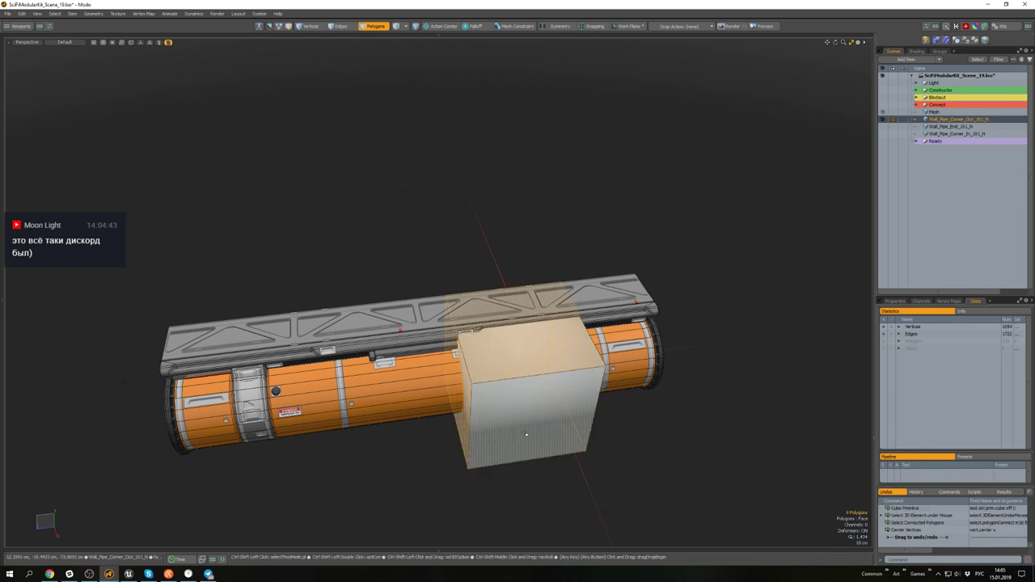
pyautogui.hotkey('ctrl', 'shift', 'y')
pyautogui.hotkey('ctrl', 'shift', 'z')
# - Bevel the cube's front vertical edge into a wide angled face with the Edge Bevel tool
pyautogui.keyDown('alt'); pyautogui.moveTo(526, 432); pyautogui.dragTo(555, 441); pyautogui.keyUp('alt')
pyautogui.press('2')
pyautogui.click(514, 442)
pyautogui.press('b')
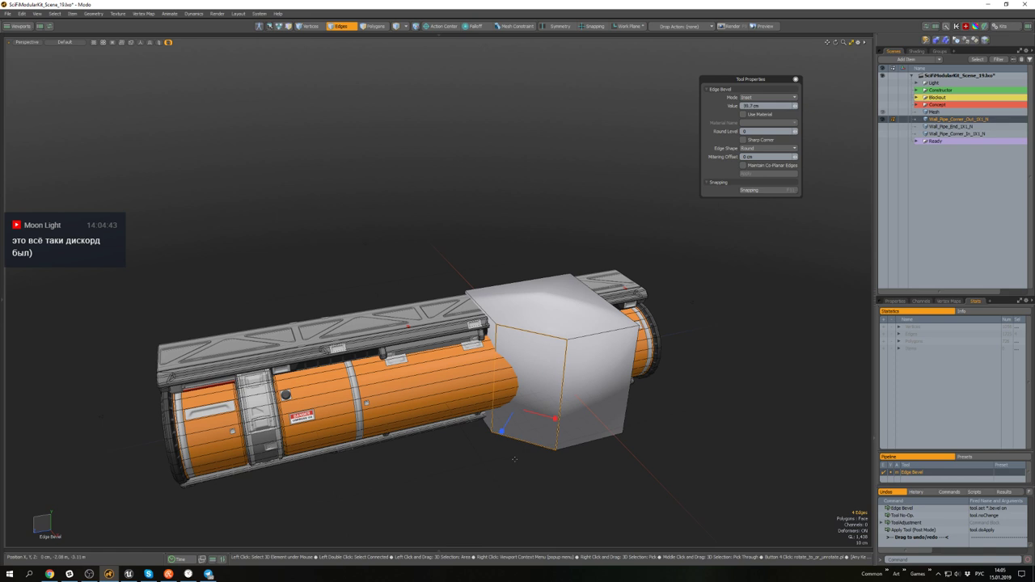
pyautogui.press('space')
pyautogui.click(536, 481)
pyautogui.keyDown('alt'); pyautogui.moveTo(525, 388); pyautogui.dragTo(540, 404); pyautogui.keyUp('alt')
# - Move the whole bevelled cube down to -63 cm on the Y axis, below the pipe
pyautogui.press('3')
pyautogui.click(542, 374)
pyautogui.doubleClick(542, 372)
pyautogui.press('w')
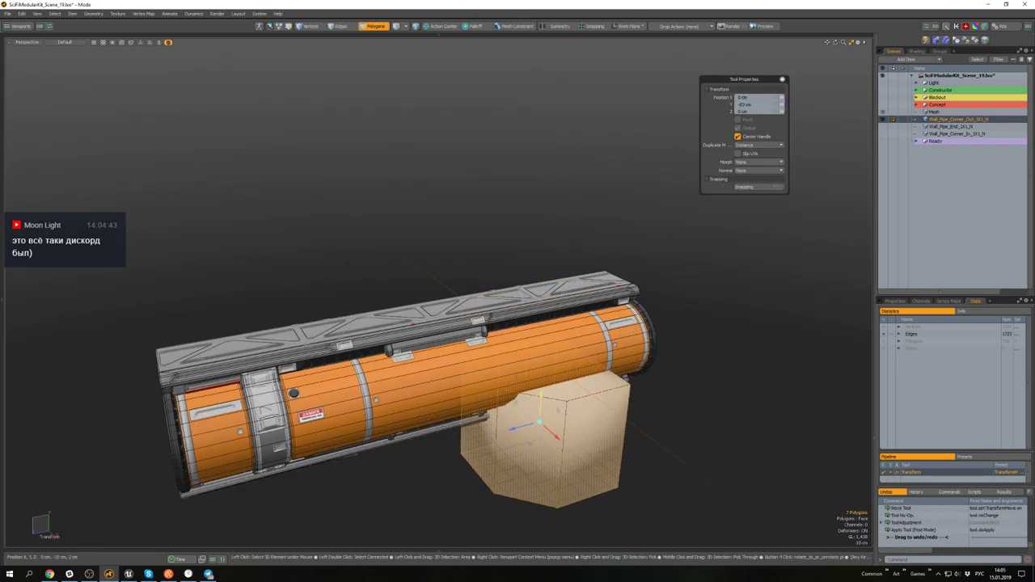
pyautogui.press('space')
# - Align the work plane to the cube's bevelled face and cut and mirror the whole mesh across it
pyautogui.click(532, 441)
pyautogui.press('Home')
pyautogui.keyDown('alt'); pyautogui.moveTo(532, 442); pyautogui.dragTo(535, 459); pyautogui.keyUp('alt')
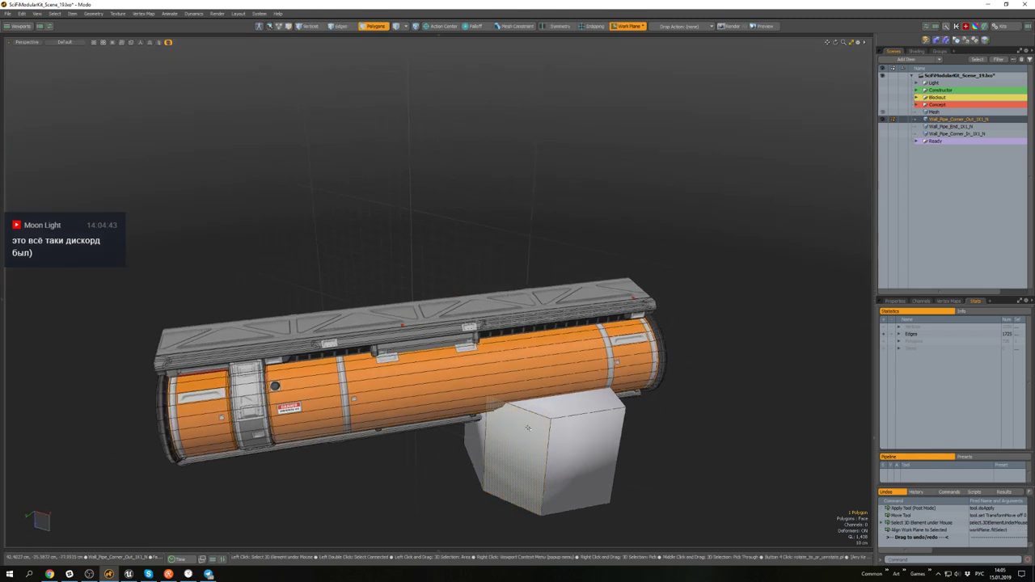
pyautogui.hotkey('ctrl', 'a')
pyautogui.keyDown('alt'); pyautogui.moveTo(539, 366); pyautogui.dragTo(543, 388); pyautogui.keyUp('alt')
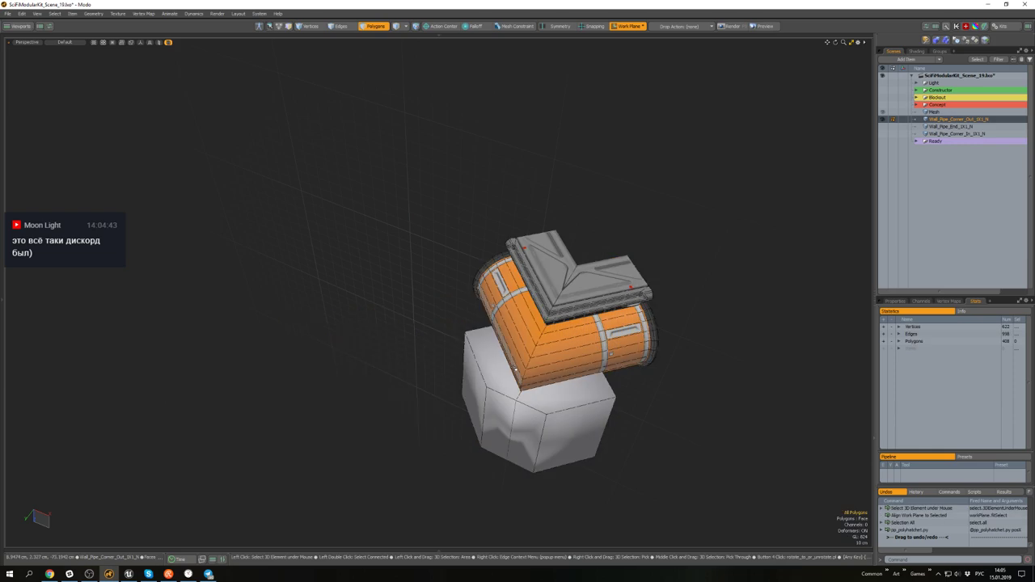
# - Examine the mitred seam between the two mirrored pipe halves up close
pyautogui.keyDown('alt'); pyautogui.moveTo(516, 369); pyautogui.dragTo(545, 352); pyautogui.keyUp('alt')
pyautogui.scroll(5, 524, 364)
pyautogui.scroll(3, 558, 333)
pyautogui.scroll(2, 558, 334)
pyautogui.scroll(-4, 557, 333)
pyautogui.scroll(-6, 575, 386)
pyautogui.scroll(-5, 534, 315)
pyautogui.scroll(-3, 545, 353)
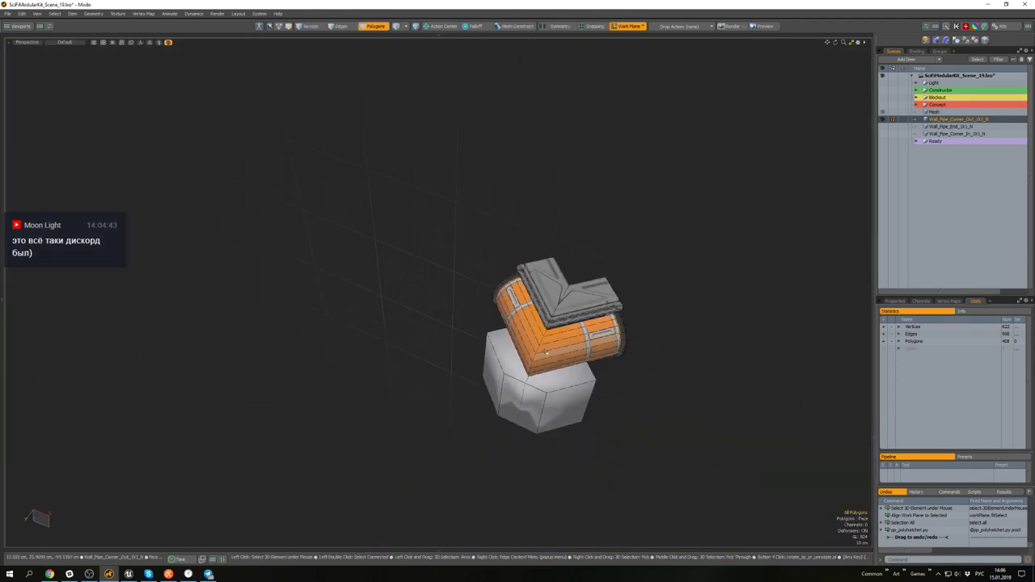
# - Reset the work plane and check the corner piece's outer ends against the grid in the top view
pyautogui.press('Home')
pyautogui.hotkey('ctrl', 'space')
pyautogui.click(545, 238)
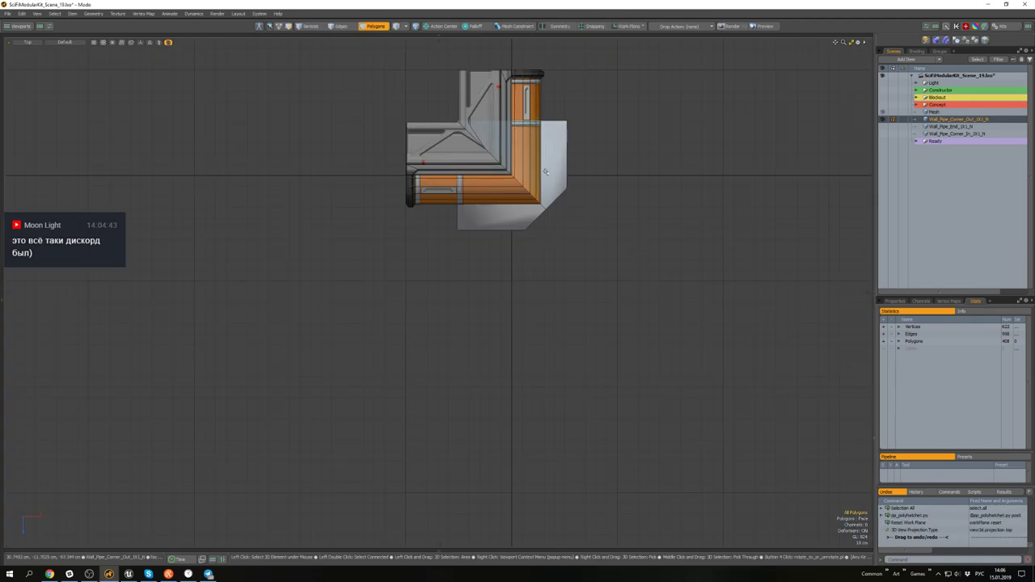
pyautogui.keyDown('alt'); pyautogui.moveTo(536, 80); pyautogui.dragTo(578, 178); pyautogui.keyUp('alt')
pyautogui.scroll(8, 578, 179)
pyautogui.scroll(-6, 578, 178)
pyautogui.keyDown('alt'); pyautogui.moveTo(389, 369); pyautogui.dragTo(496, 256); pyautogui.keyUp('alt')
pyautogui.scroll(9, 496, 256)
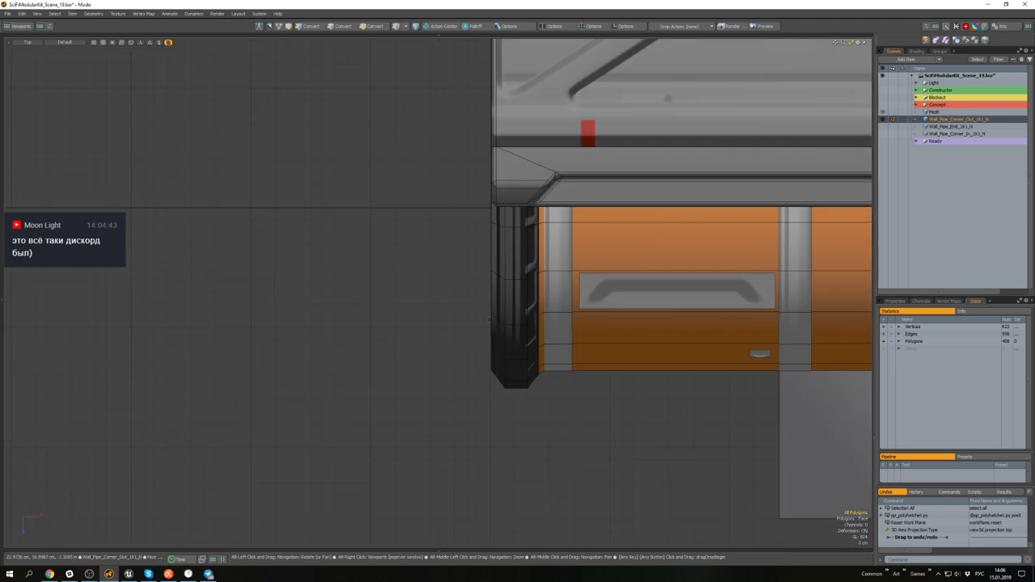
pyautogui.scroll(-6, 495, 256)
pyautogui.scroll(-4, 496, 254)
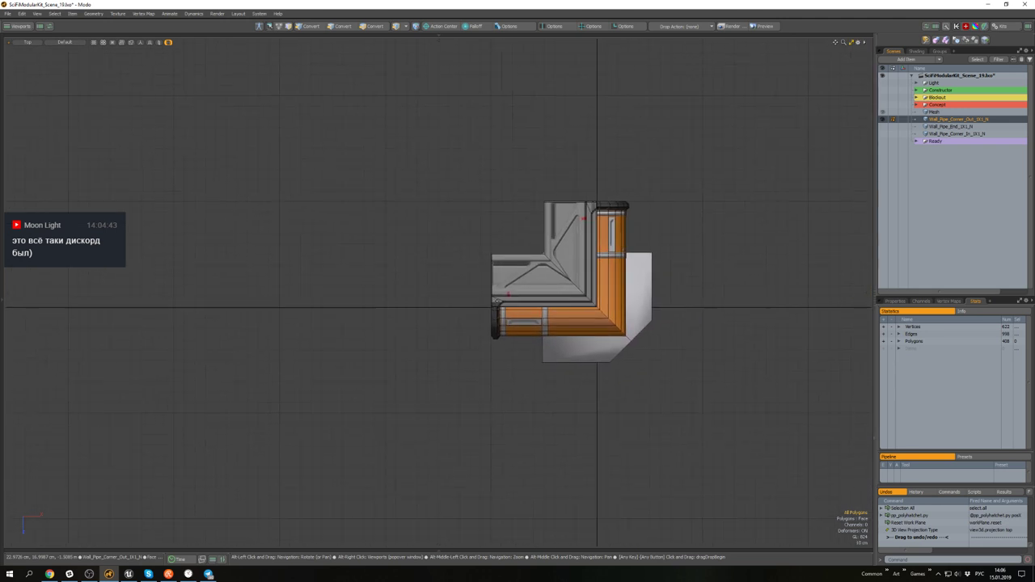
pyautogui.scroll(7, 506, 205)
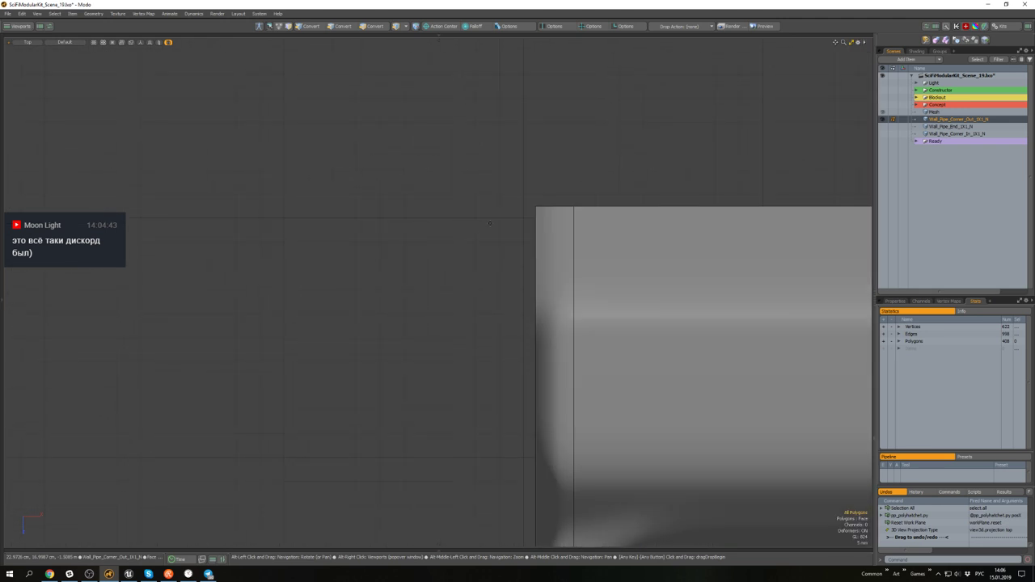
pyautogui.scroll(-12, 538, 268)
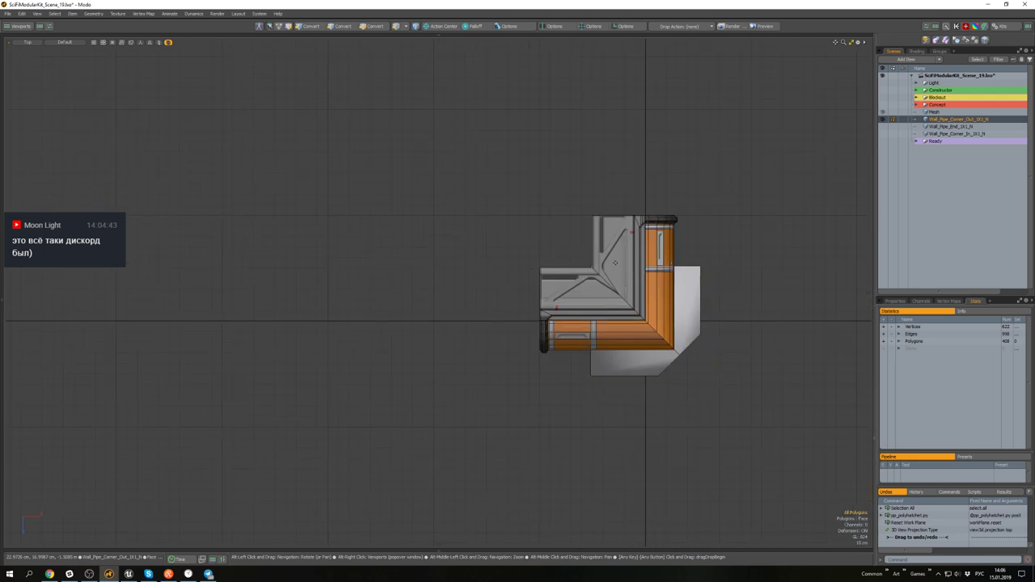
# - Undo the cut and mirror, return to the perspective view and reset the work plane
pyautogui.keyDown('alt'); pyautogui.moveTo(612, 262); pyautogui.dragTo(564, 302); pyautogui.keyUp('alt')
pyautogui.hotkey('ctrl', 'z')
pyautogui.hotkey('ctrl', 'z')
pyautogui.scroll(-2, 585, 218)
pyautogui.click(587, 242)
pyautogui.hotkey('ctrl', 'space')
pyautogui.click(612, 208)
pyautogui.keyDown('alt'); pyautogui.moveTo(612, 207); pyautogui.dragTo(535, 344); pyautogui.keyUp('alt')
pyautogui.press('Home')
# - Centre the whole bevelled block on the scene axes and undo its vertical centring
pyautogui.scroll(3, 552, 343)
pyautogui.doubleClick(551, 344)
pyautogui.press('x')
pyautogui.press('y')
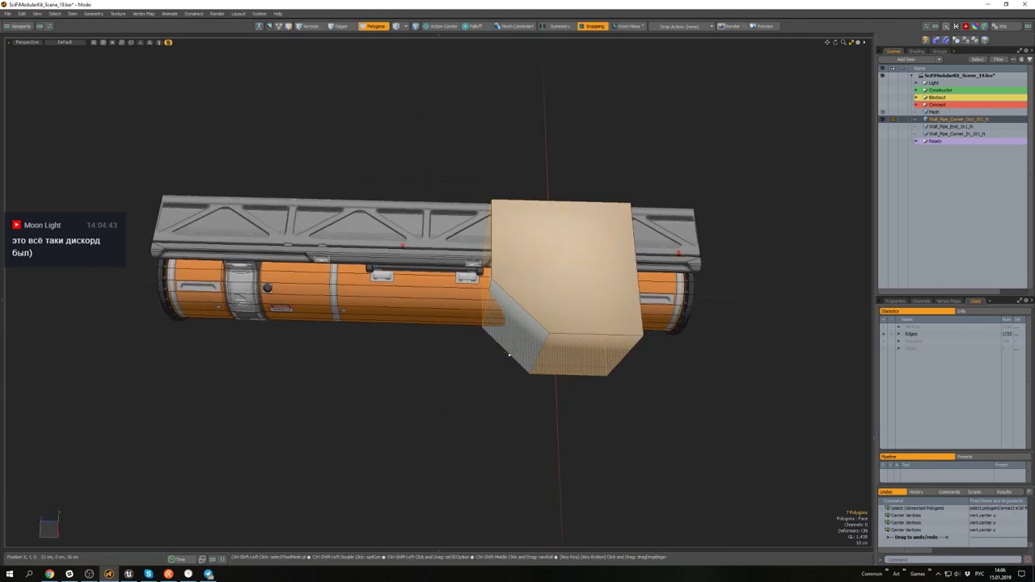
pyautogui.hotkey('ctrl', 'z')
# - Divide the block's bevelled face into three vertical strips in 25/50/25 proportions
pyautogui.keyDown('alt'); pyautogui.moveTo(507, 354); pyautogui.dragTo(543, 346); pyautogui.keyUp('alt')
pyautogui.press('2')
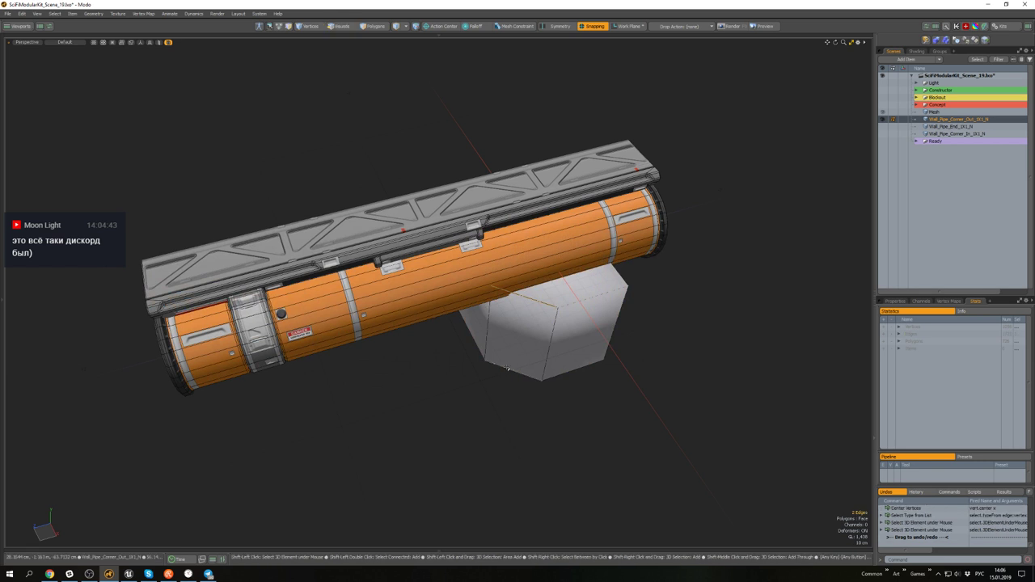
pyautogui.hotkey('ctrl', '1')
# - Try a Symmetry +X cut and mirror of the whole mesh on a work plane aligned to the middle strip, and undo it
pyautogui.click(537, 342)
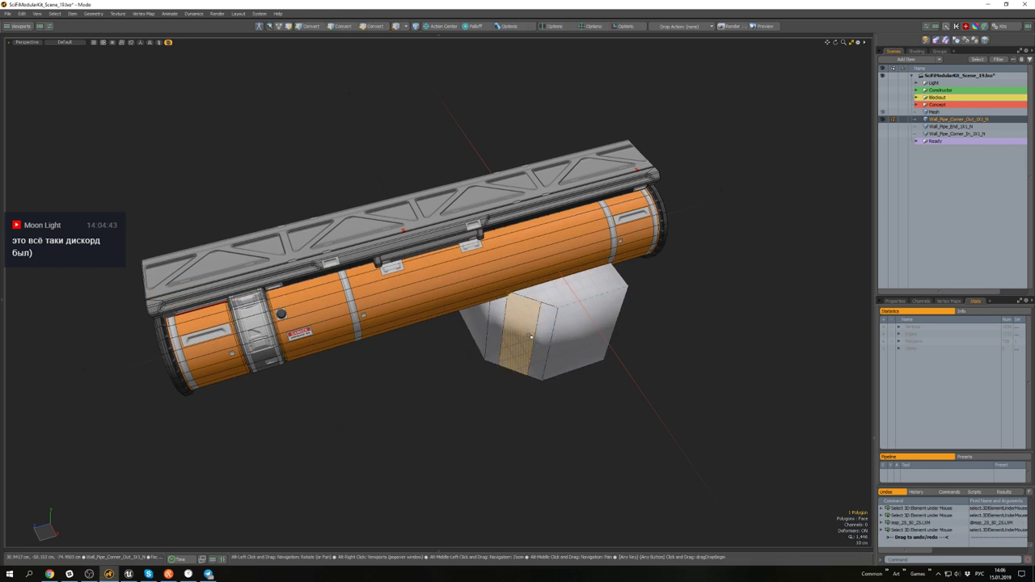
pyautogui.press('Home')
pyautogui.hotkey('ctrl', 'a')
pyautogui.hotkey('shift', 'x')
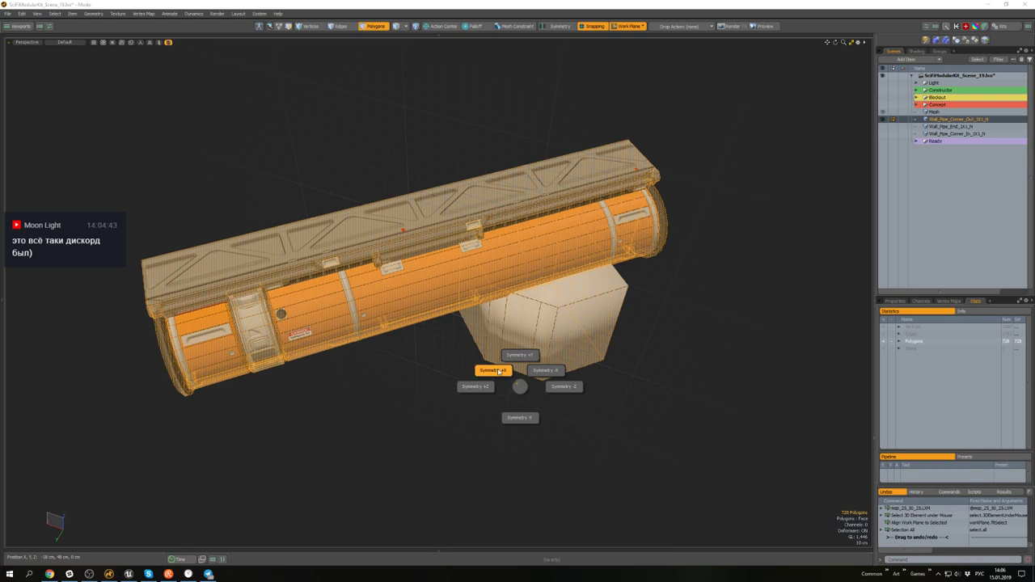
pyautogui.click(498, 371)
pyautogui.scroll(6, 475, 198)
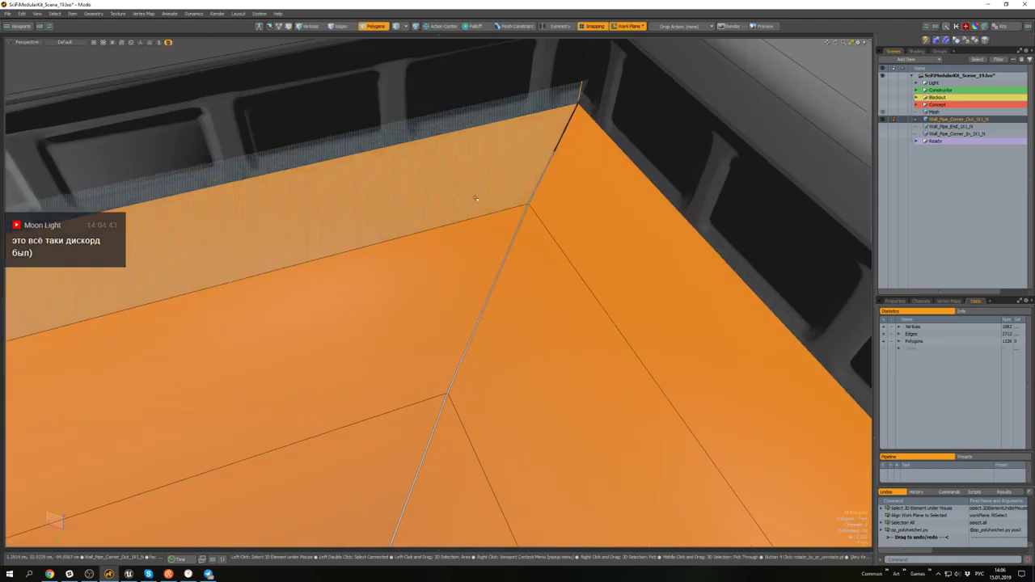
pyautogui.scroll(-3, 475, 198)
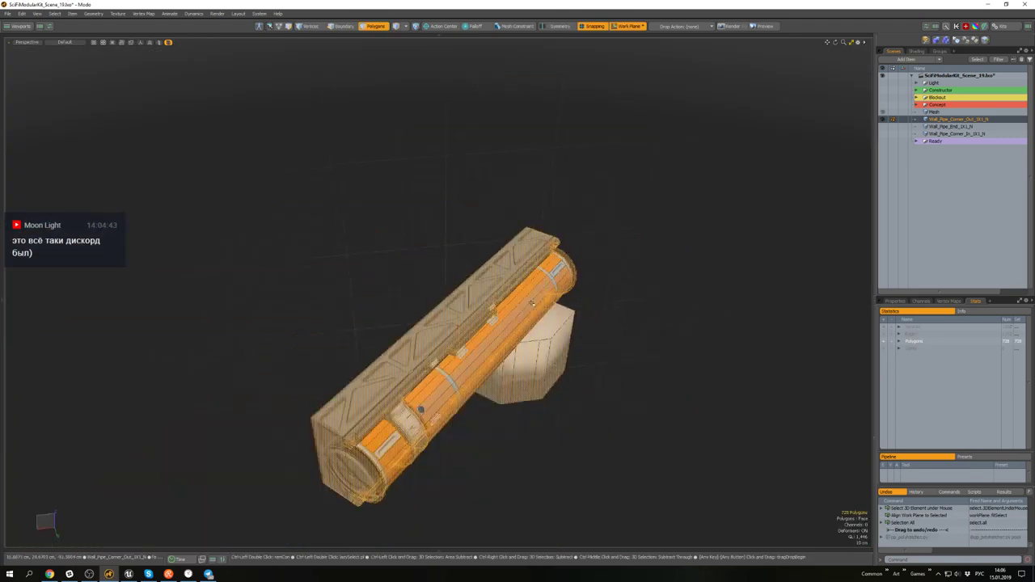
# - Reset the work plane and delete the whole bevelled block with its divided face
pyautogui.scroll(-3, 527, 348)
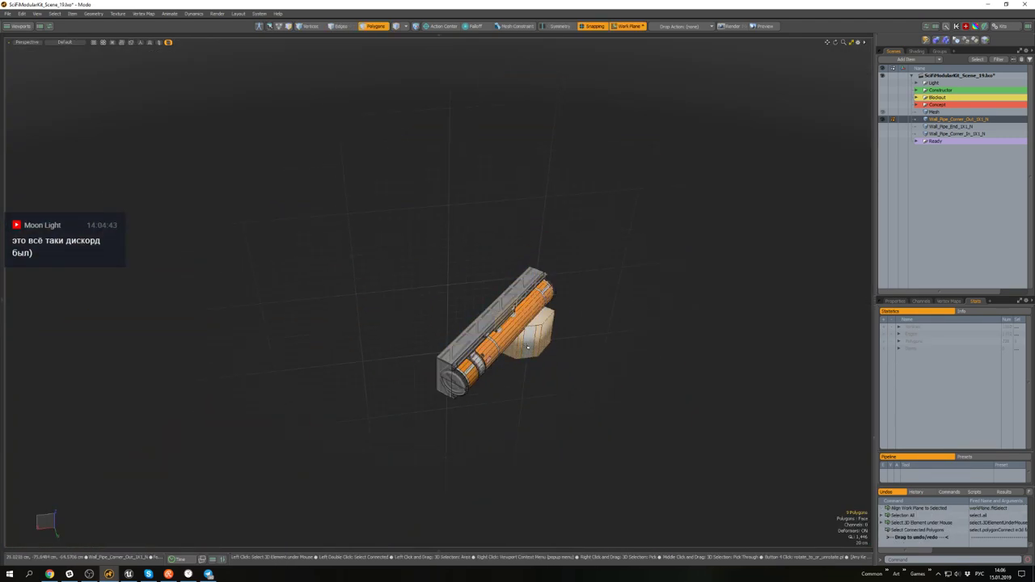
pyautogui.press('End')
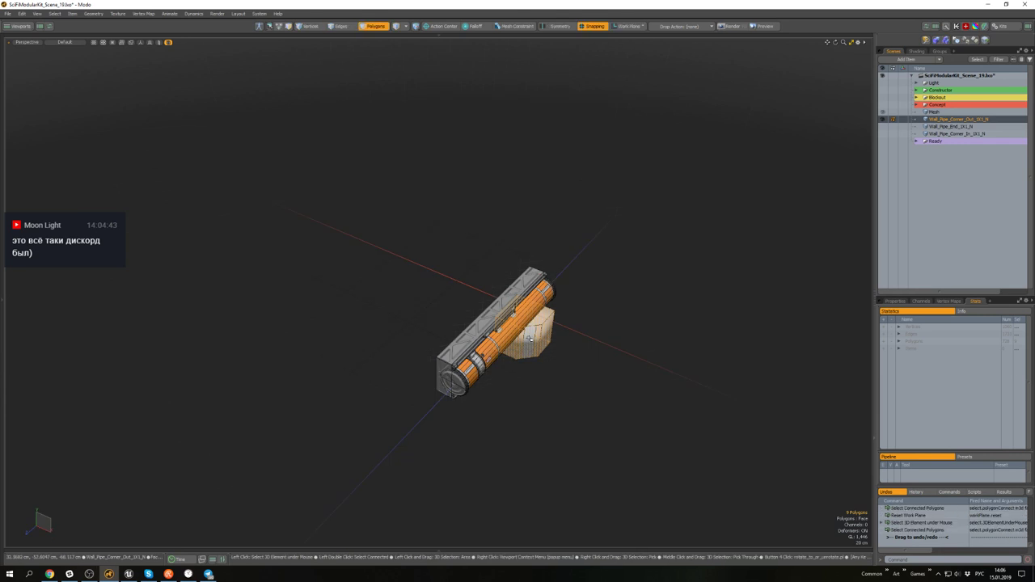
pyautogui.press('Delete')
pyautogui.keyDown('alt'); pyautogui.moveTo(573, 331); pyautogui.dragTo(527, 336); pyautogui.keyUp('alt')
pyautogui.scroll(4, 540, 323)
pyautogui.keyDown('alt'); pyautogui.moveTo(526, 335); pyautogui.dragTo(547, 318, button='middle'); pyautogui.keyUp('alt')
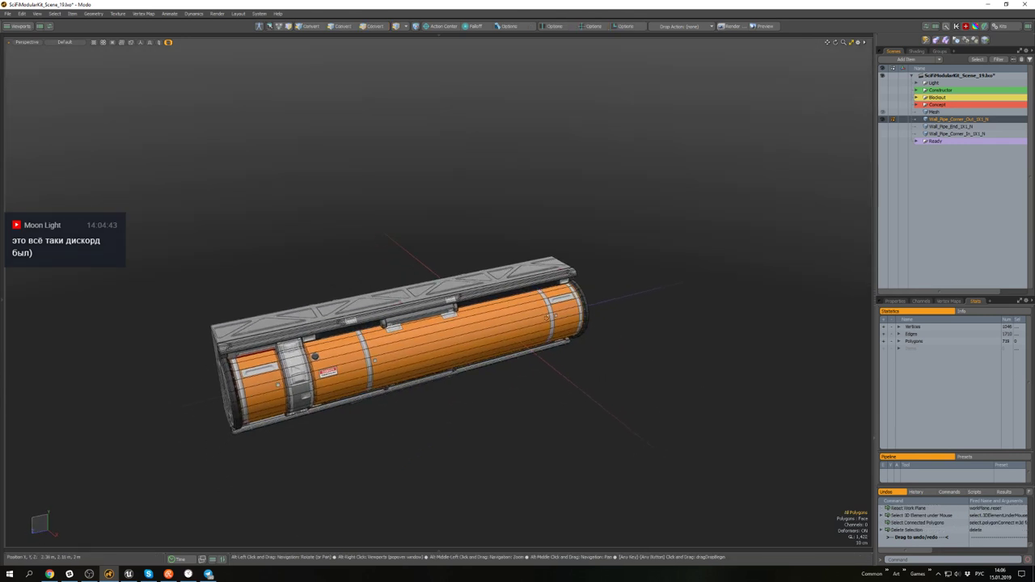
# - Create a fresh cube over the pipe and centre it on all three axes as a new cutting guide
pyautogui.keyDown('alt'); pyautogui.moveTo(547, 317); pyautogui.dragTo(544, 326); pyautogui.keyUp('alt')
pyautogui.hotkey('shift', 'c')
pyautogui.keyDown('ctrl'); pyautogui.moveTo(510, 374); pyautogui.dragTo(566, 380); pyautogui.keyUp('ctrl')
pyautogui.press('space')
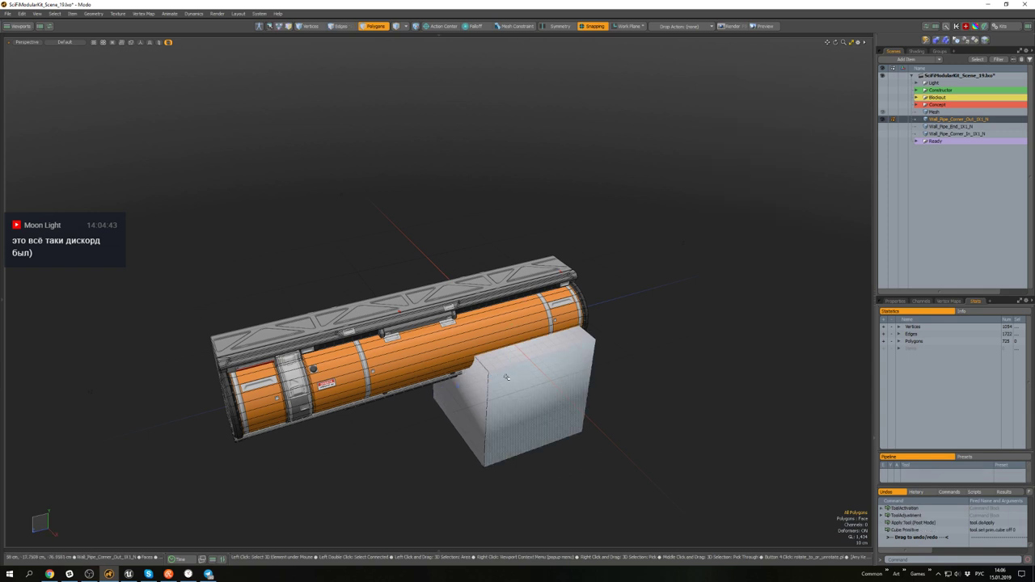
pyautogui.doubleClick(498, 394)
pyautogui.press('F2')
pyautogui.press('F3')
pyautogui.press('F4')
pyautogui.keyDown('alt'); pyautogui.moveTo(499, 396); pyautogui.dragTo(526, 360); pyautogui.keyUp('alt')
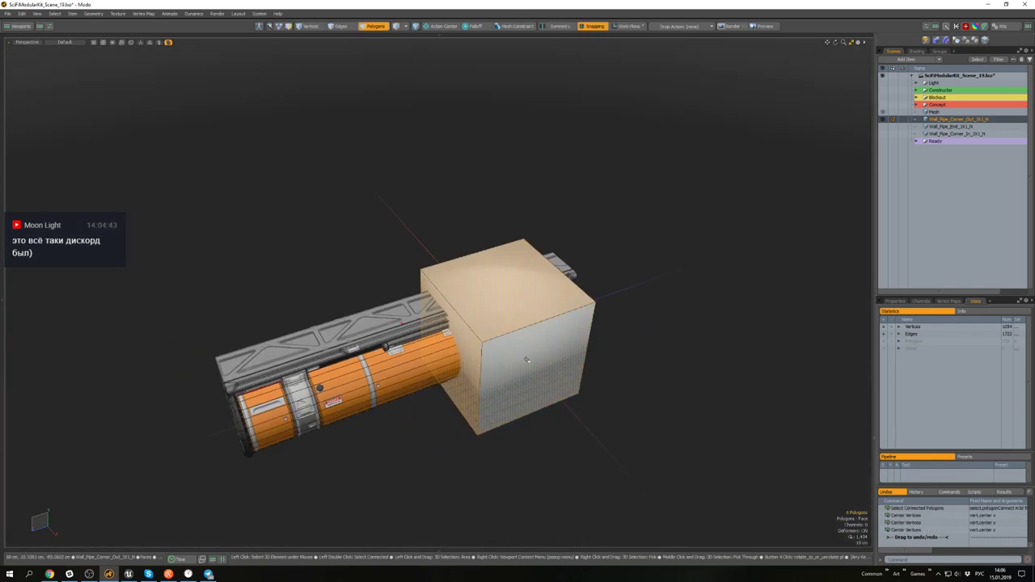
# - Bevel the near vertical edge of the cube by about 1.7 m in Inset mode, turning the cube into a triangular wedge
pyautogui.press('2')
pyautogui.press('b')
pyautogui.moveTo(499, 412); pyautogui.dragTo(499, 436)
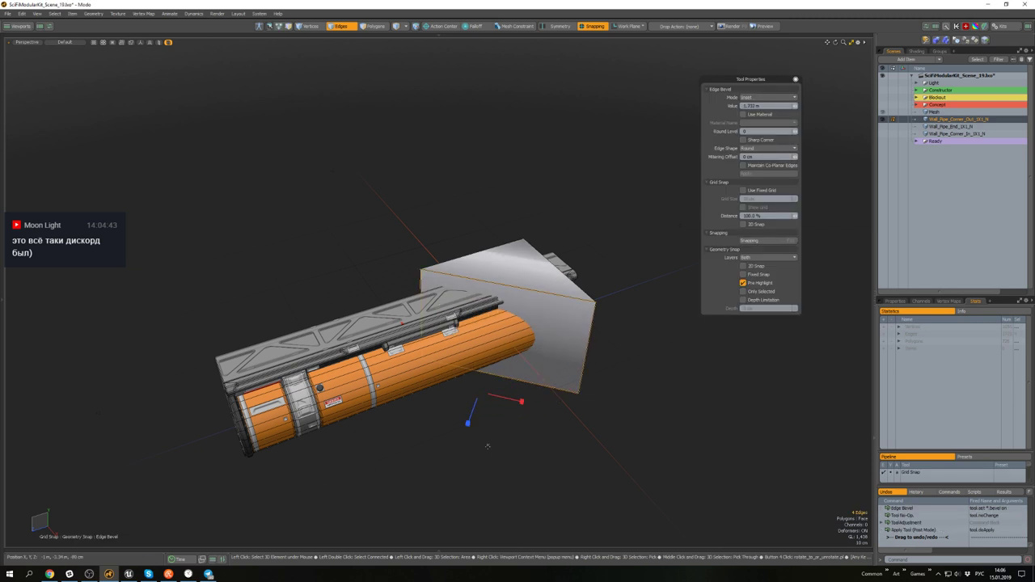
pyautogui.press('space')
# - Examine how the wedge's diagonal face runs across the pipe, close up and from above
pyautogui.scroll(5, 556, 377)
pyautogui.keyDown('alt'); pyautogui.moveTo(557, 378); pyautogui.dragTo(518, 383); pyautogui.keyUp('alt')
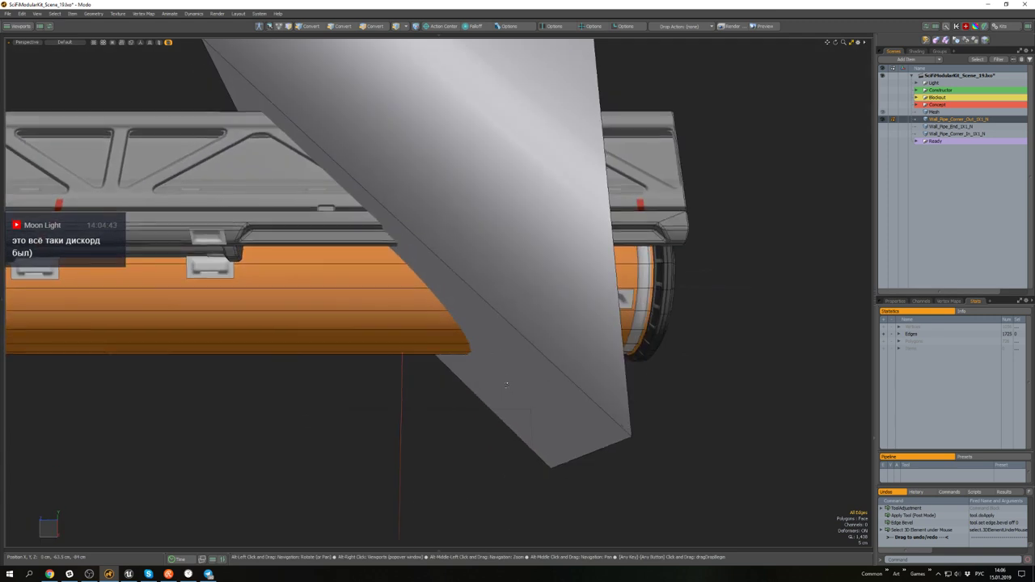
pyautogui.scroll(-5, 517, 385)
pyautogui.press('KP_1')
pyautogui.scroll(5, 582, 182)
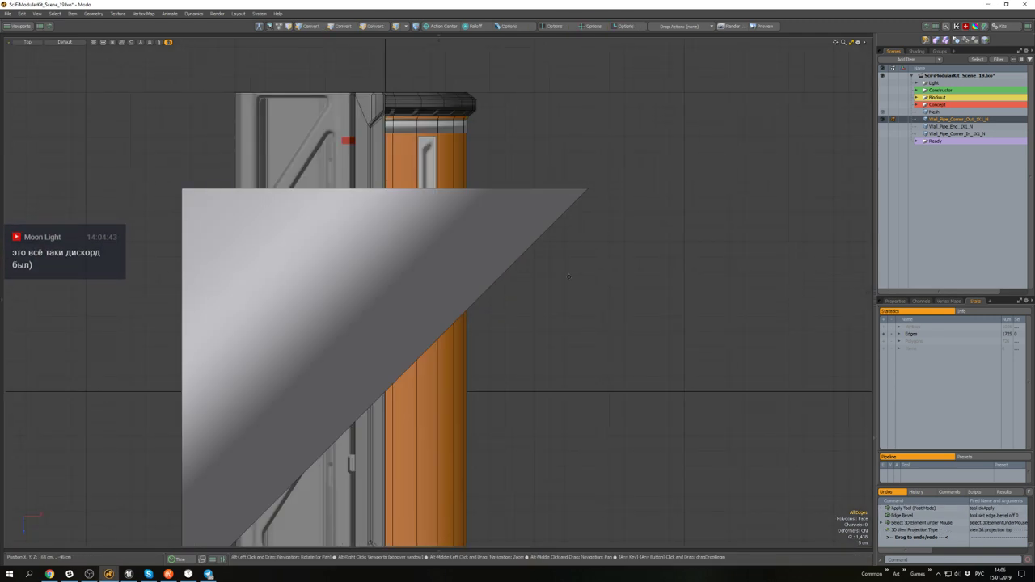
pyautogui.keyDown('alt'); pyautogui.moveTo(541, 304); pyautogui.dragTo(629, 267); pyautogui.keyUp('alt')
pyautogui.scroll(-2, 629, 267)
pyautogui.scroll(5, 627, 261)
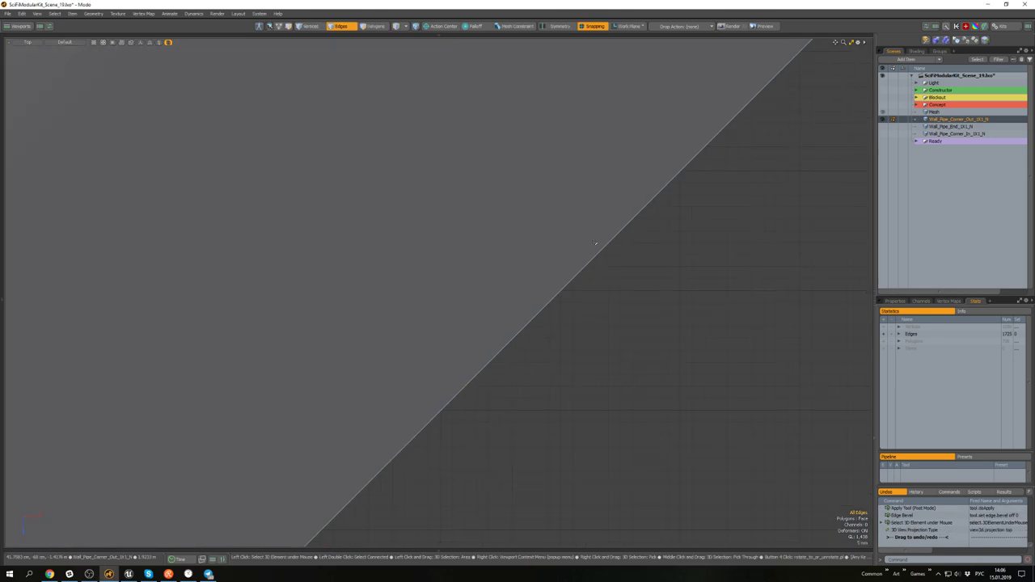
pyautogui.scroll(-10, 606, 300)
pyautogui.press('KP_Decimal')
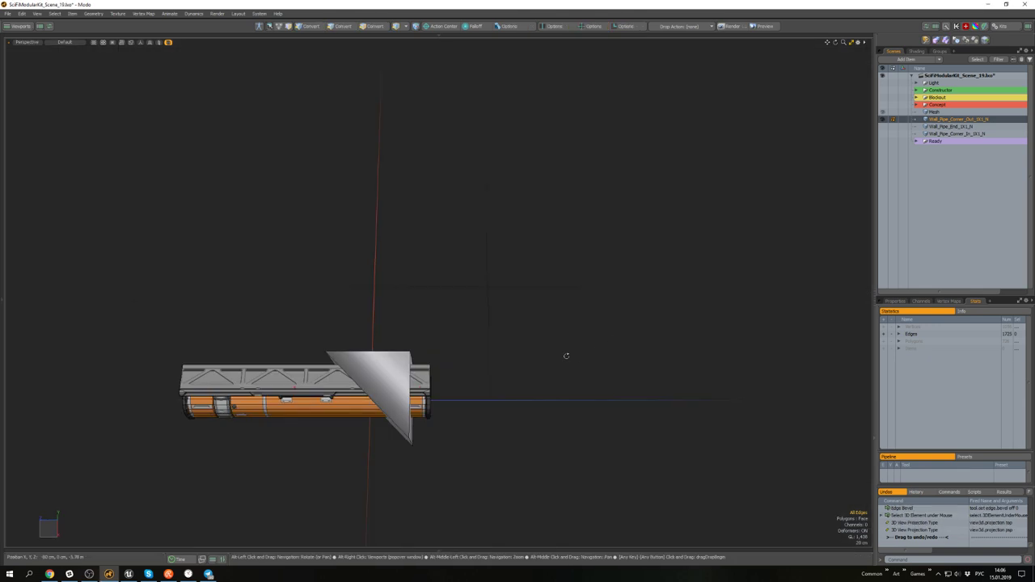
# - Reset the work plane and align it to the wedge's diagonal face
pyautogui.keyDown('alt'); pyautogui.moveTo(566, 355); pyautogui.dragTo(374, 365); pyautogui.keyUp('alt')
pyautogui.keyDown('alt'); pyautogui.moveTo(315, 382); pyautogui.dragTo(385, 368); pyautogui.keyUp('alt')
pyautogui.scroll(5, 385, 368)
pyautogui.press('3')
pyautogui.click(469, 335)
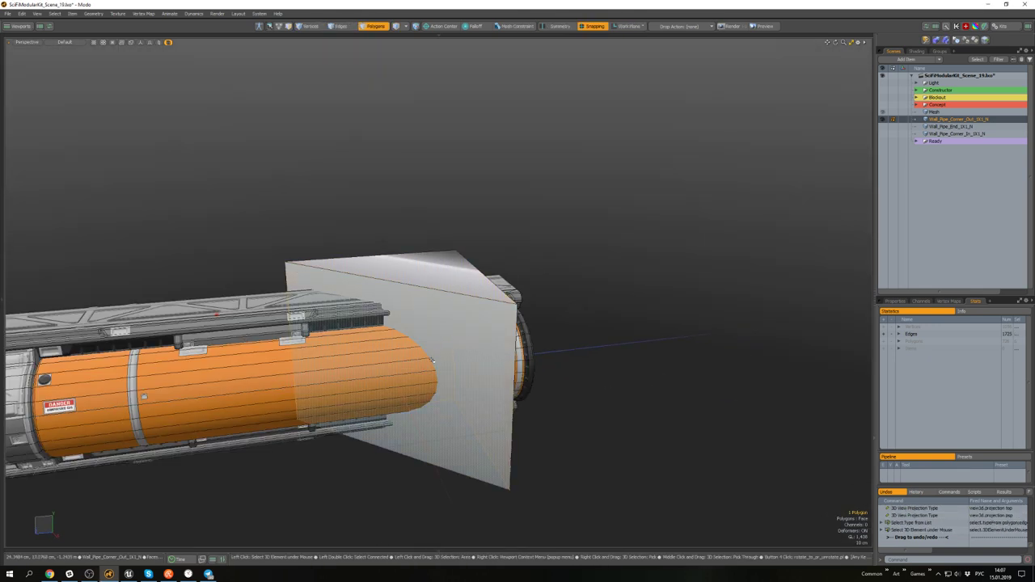
pyautogui.scroll(-5, 473, 327)
pyautogui.keyDown('alt'); pyautogui.moveTo(477, 315); pyautogui.dragTo(511, 318); pyautogui.keyUp('alt')
pyautogui.scroll(4, 511, 317)
pyautogui.scroll(-3, 509, 322)
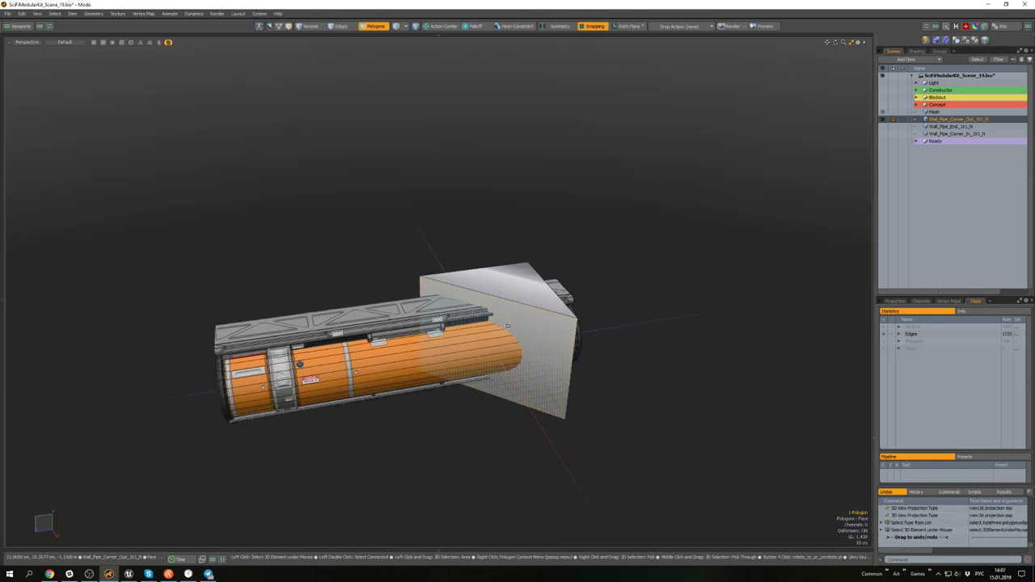
pyautogui.press('End')
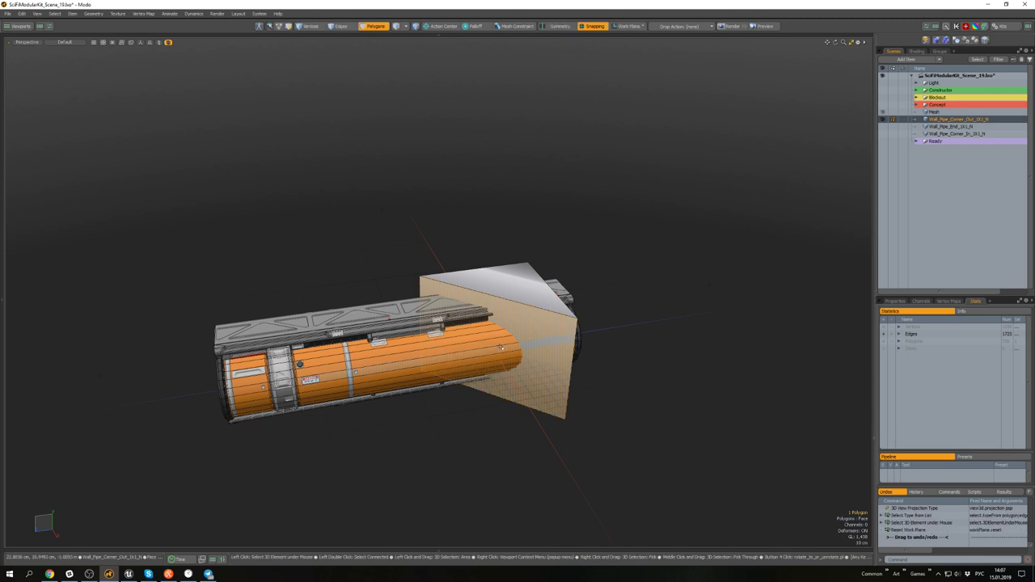
pyautogui.hotkey('shift', 'Home')
# - Select the connected wedge without the pipe and move it down along the vertical axis with snapping off
pyautogui.hotkey('ctrl', 'a')
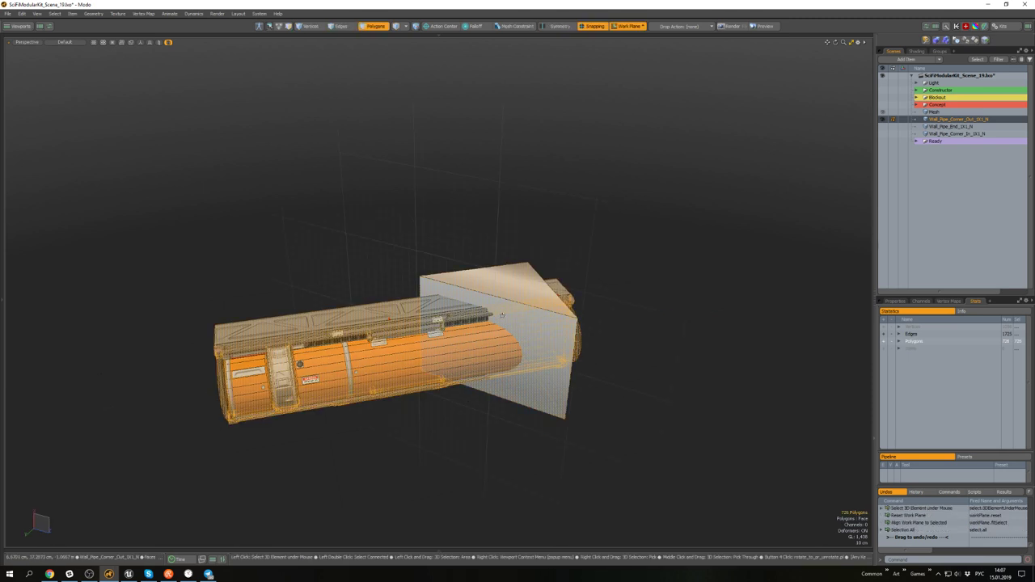
pyautogui.doubleClick(507, 302)
pyautogui.press('w')
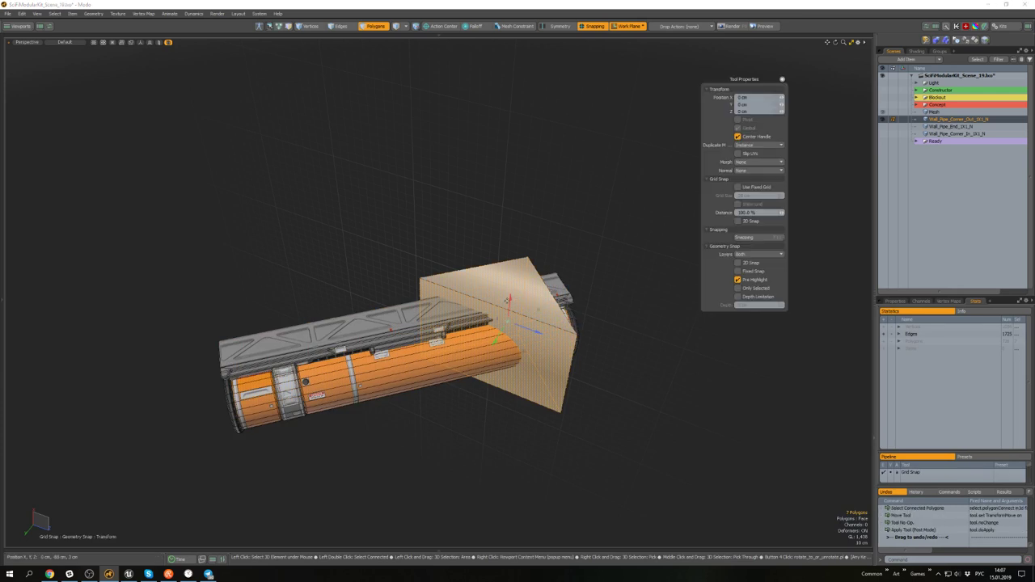
pyautogui.moveTo(510, 304); pyautogui.dragTo(511, 338)
pyautogui.press('w')
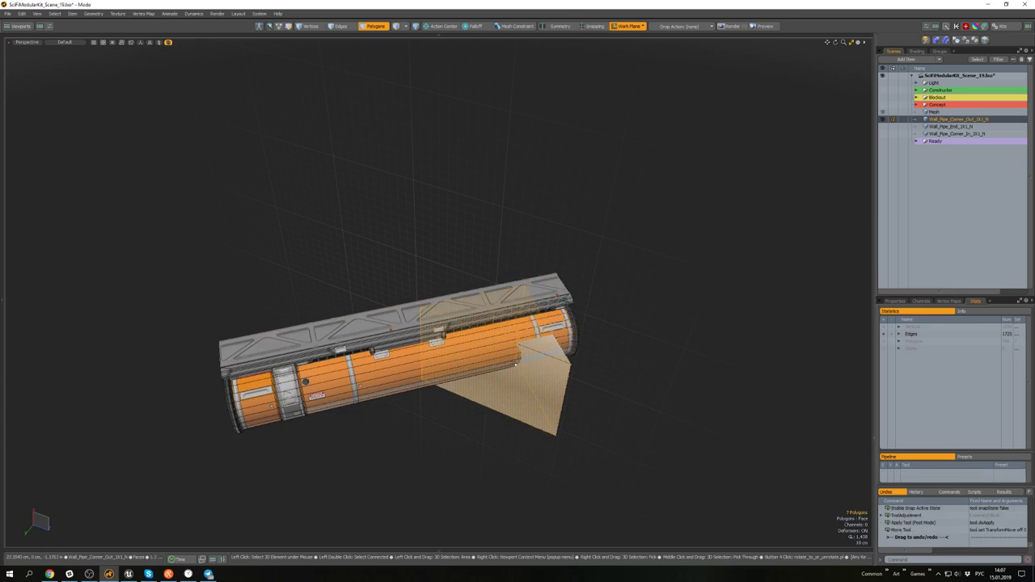
# - Try a Symmetry +X cut and mirror of the whole mesh on the diagonal work plane, and undo it
pyautogui.hotkey('ctrl', 'a')
pyautogui.keyDown('alt'); pyautogui.moveTo(518, 303); pyautogui.dragTo(527, 330); pyautogui.keyUp('alt')
pyautogui.hotkey('shift', 'v')
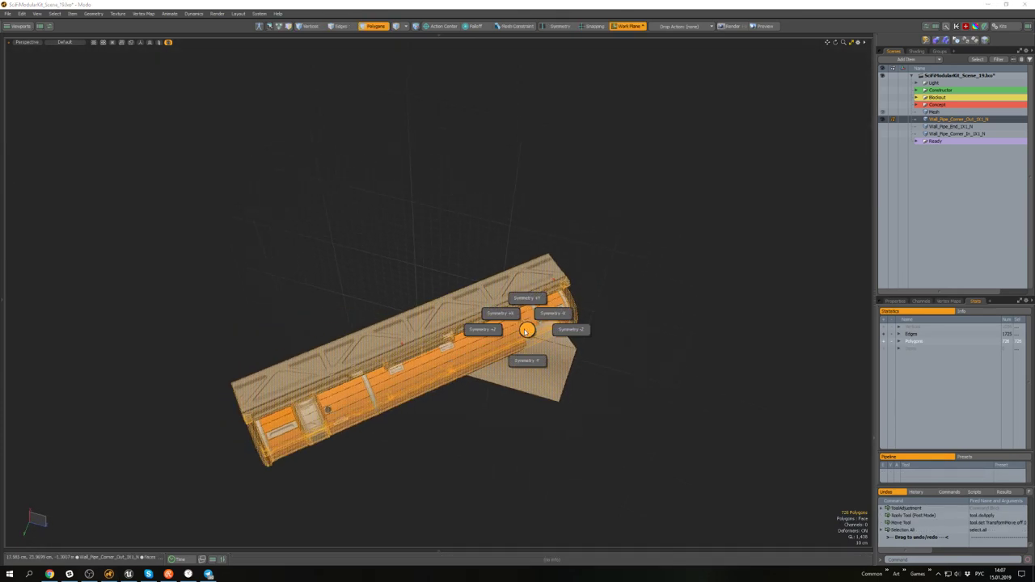
pyautogui.click(502, 313)
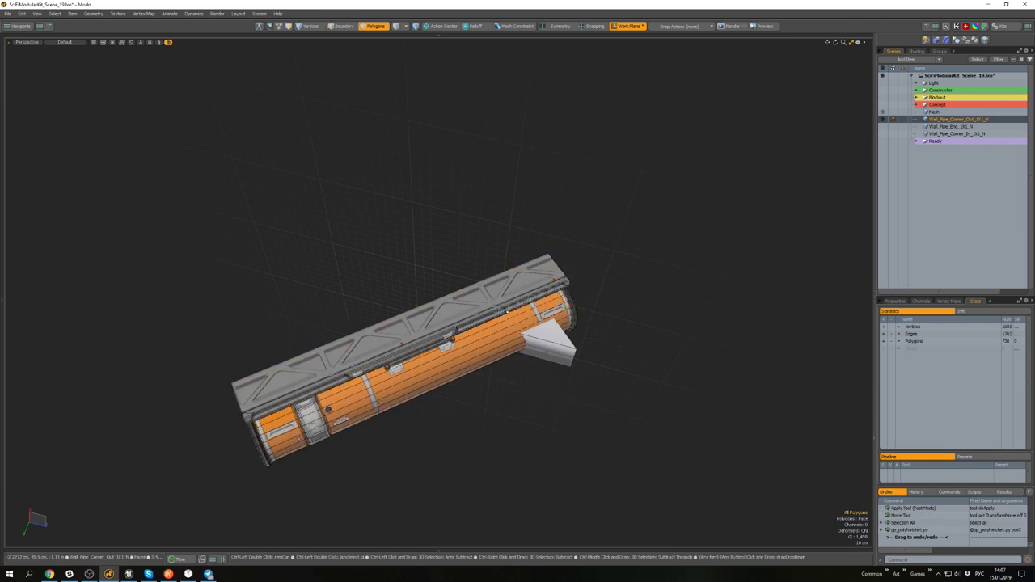
pyautogui.hotkey('ctrl', 'z')
# - Reselect the wedge's diagonal face, reset the work plane and align it to that face again
pyautogui.click(541, 395)
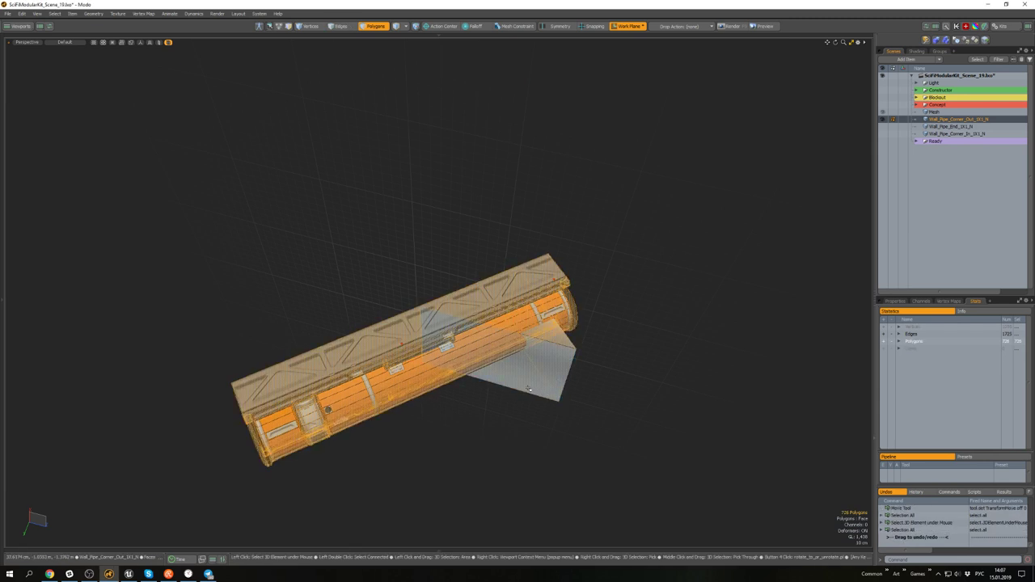
pyautogui.keyDown('alt'); pyautogui.moveTo(528, 388); pyautogui.dragTo(528, 339); pyautogui.keyUp('alt')
pyautogui.click(532, 363)
pyautogui.press('End')
pyautogui.press('Home')
# - Try another Symmetry direction on the whole mesh with the realigned work plane, and undo it
pyautogui.hotkey('ctrl', 'a')
pyautogui.hotkey('ctrl', 'shift', 'v')
pyautogui.click(571, 337)
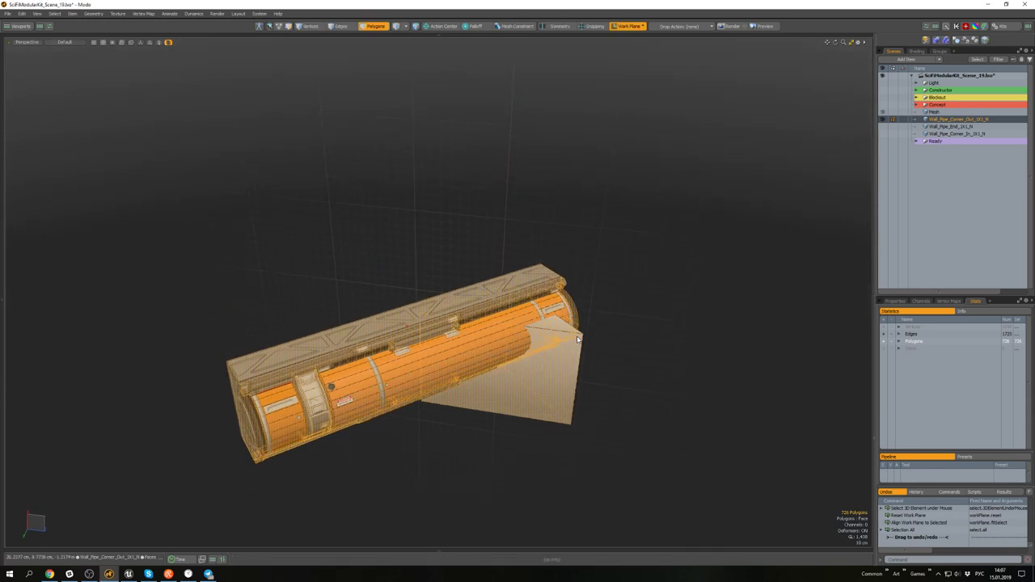
pyautogui.hotkey('ctrl', 'z')
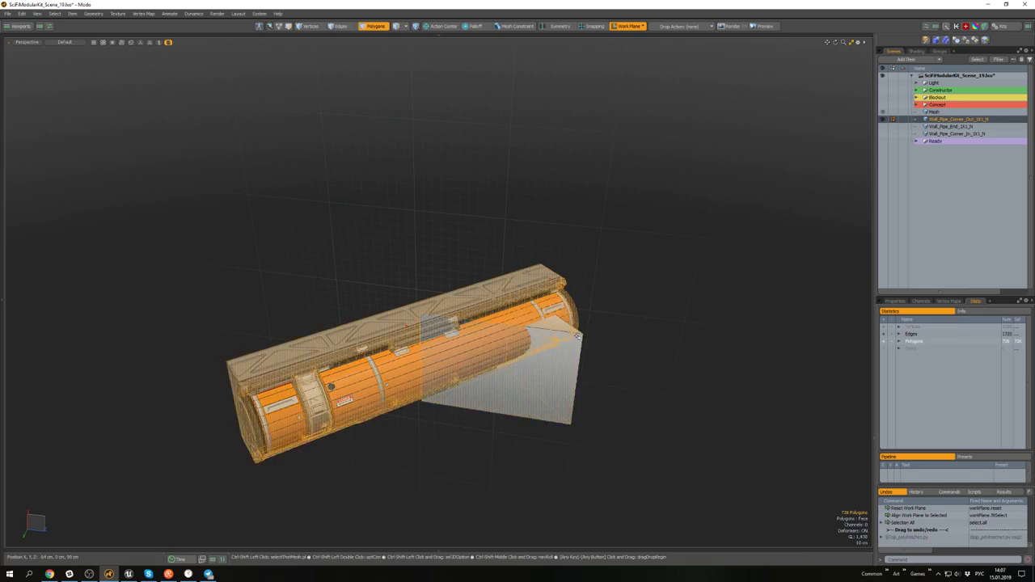
# - Cut and mirror the whole pipe and wedge mesh across the diagonal work plane with a different Symmetry direction
pyautogui.keyDown('alt'); pyautogui.moveTo(518, 316); pyautogui.dragTo(563, 303); pyautogui.keyUp('alt')
pyautogui.scroll(5, 485, 307)
pyautogui.hotkey('ctrl', 'z')
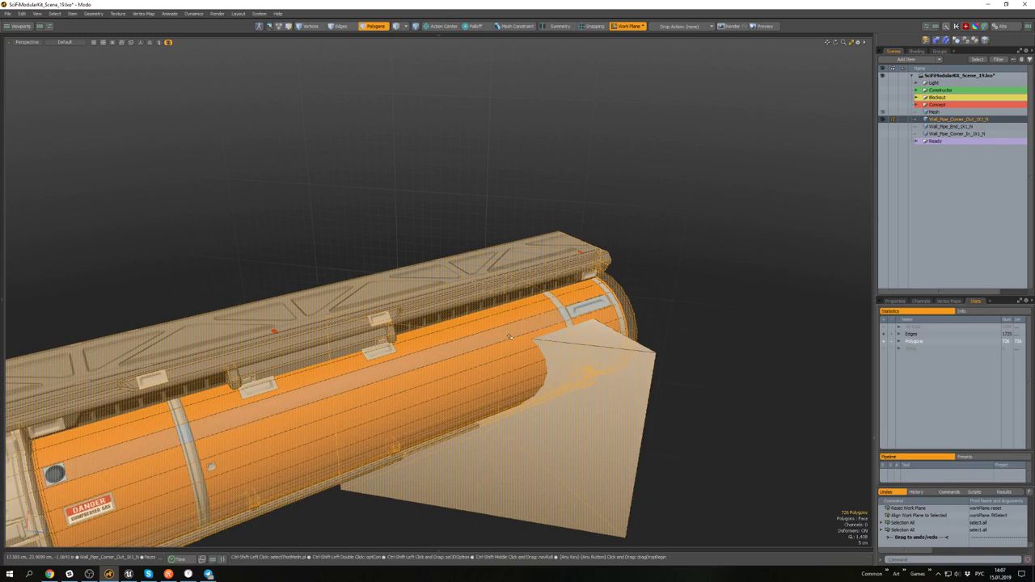
pyautogui.hotkey('shift', 'v')
pyautogui.hotkey('ctrl', 'shift', 'z')
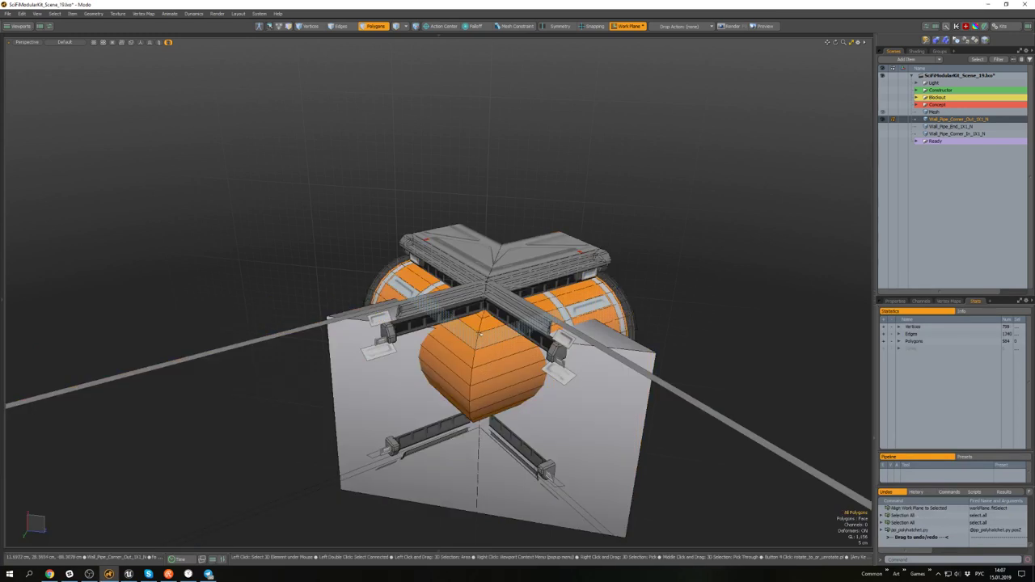
# - Examine the mirrored corner's junction, selecting its connected trim, frame and pipe pieces to check how the halves meet
pyautogui.scroll(-4, 480, 333)
pyautogui.keyDown('alt'); pyautogui.moveTo(480, 333); pyautogui.dragTo(509, 315); pyautogui.keyUp('alt')
pyautogui.scroll(5, 534, 366)
pyautogui.doubleClick(586, 307)
pyautogui.doubleClick(461, 252)
pyautogui.doubleClick(490, 184)
pyautogui.click(487, 158)
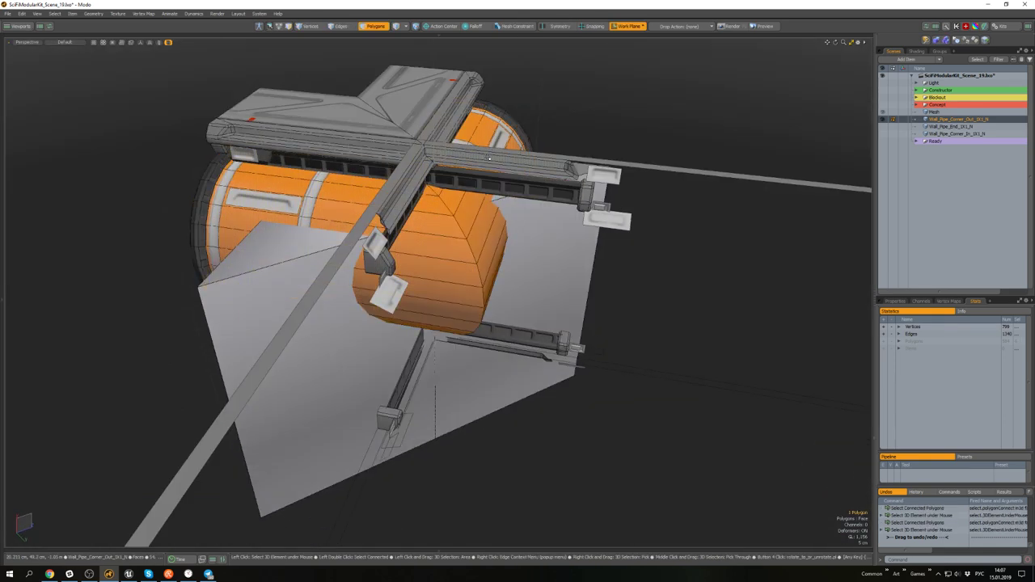
pyautogui.doubleClick(487, 158)
pyautogui.keyDown('alt'); pyautogui.moveTo(488, 158); pyautogui.dragTo(508, 215); pyautogui.keyUp('alt')
pyautogui.scroll(5, 356, 228)
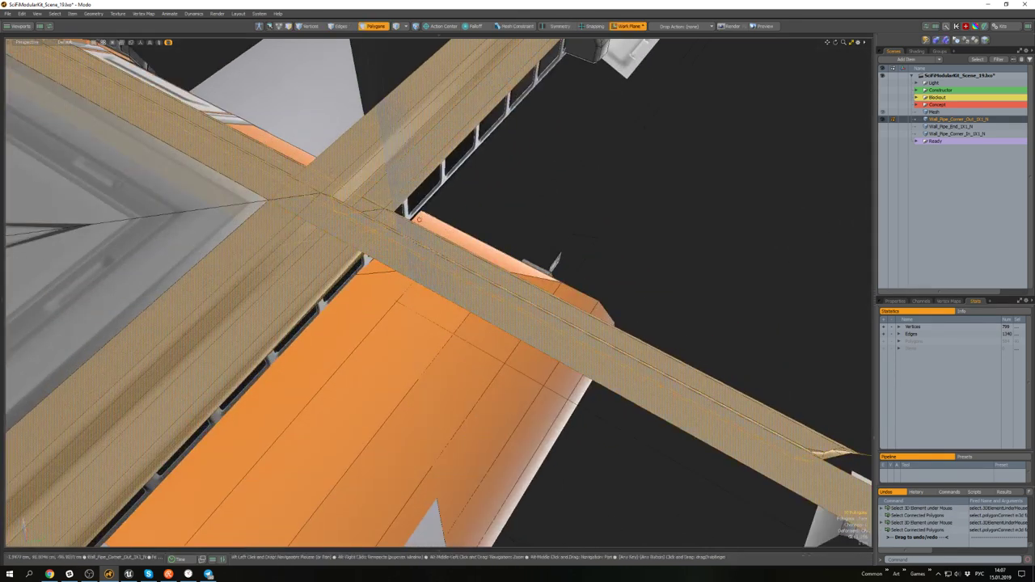
pyautogui.keyDown('alt'); pyautogui.moveTo(419, 219); pyautogui.dragTo(435, 236); pyautogui.keyUp('alt')
pyautogui.scroll(-5, 261, 303)
# - Undo the piece selections and the symmetry cut, going back to the uncut pipe with its wedge
pyautogui.hotkey('ctrl', 'z')
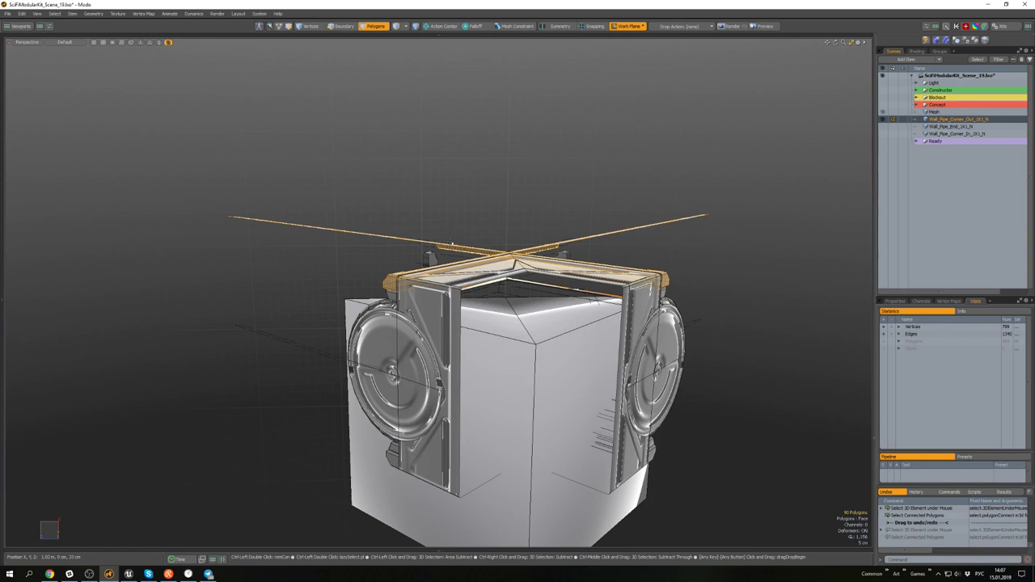
pyautogui.hotkey('ctrl', 'z')
pyautogui.hotkey('ctrl', 'z')
pyautogui.hotkey('ctrl', 'z')
pyautogui.hotkey('ctrl', 'z')
pyautogui.hotkey('ctrl', 'z')
pyautogui.hotkey('ctrl', 'z')
pyautogui.hotkey('ctrl', 'z')
pyautogui.hotkey('ctrl', 'z')
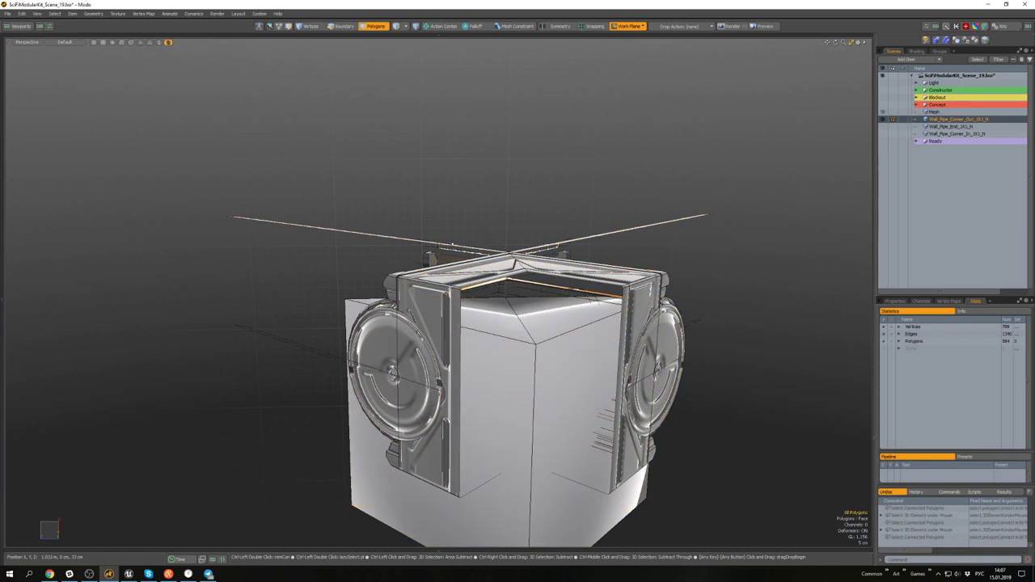
pyautogui.scroll(-3, 452, 242)
pyautogui.keyDown('alt'); pyautogui.moveTo(452, 242); pyautogui.dragTo(620, 272); pyautogui.keyUp('alt')
pyautogui.scroll(3, 664, 265)
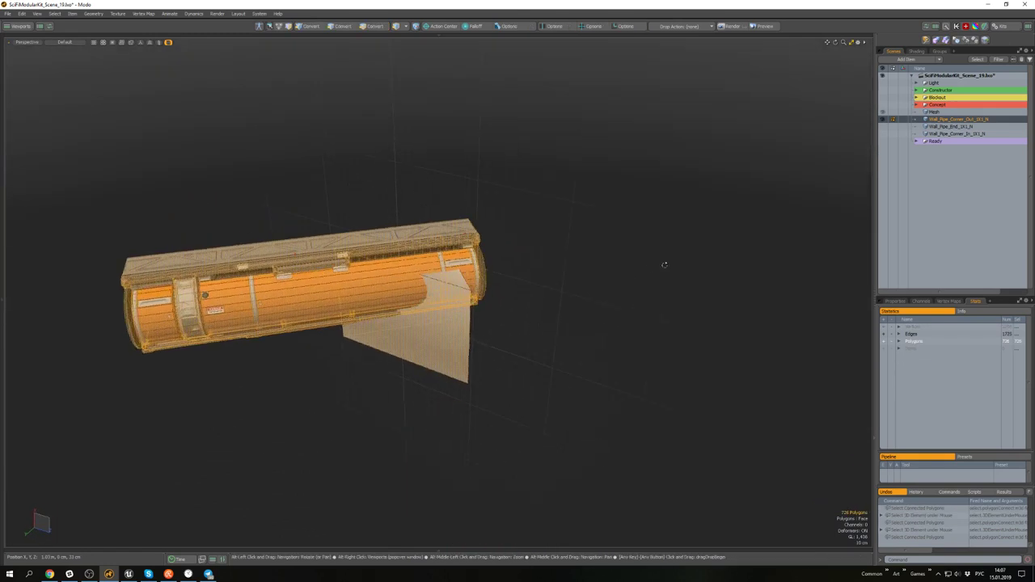
# - Clear the work plane alignment and merge the duplicate vertices of the connected wedge
pyautogui.press('Home')
pyautogui.moveTo(482, 316)
pyautogui.keyDown('alt'); pyautogui.mouseDown()
pyautogui.moveTo(463, 324)
pyautogui.moveTo(507, 309)
pyautogui.moveTo(495, 302)
pyautogui.mouseUp(); pyautogui.keyUp('alt')
pyautogui.doubleClick(463, 324)
pyautogui.hotkey('alt', '1')
pyautogui.press('m')
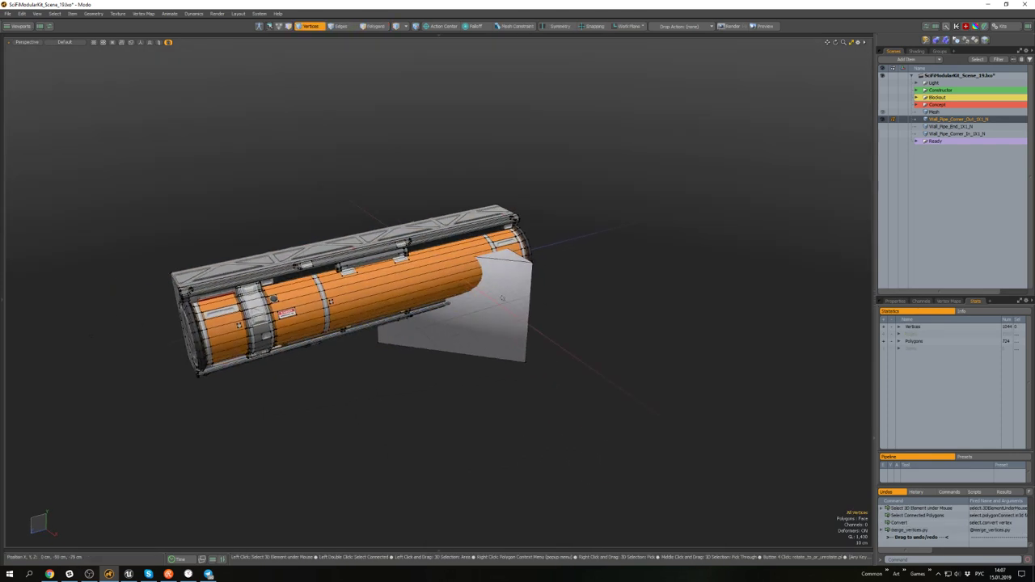
# - Divide the wedge's diagonal face into three vertical strips in 25/50/25 proportions between its upper and lower edges
pyautogui.press('3')
pyautogui.click(496, 321)
pyautogui.scroll(3, 358, 274)
pyautogui.moveTo(357, 274)
pyautogui.keyDown('alt'); pyautogui.mouseDown()
pyautogui.moveTo(457, 249)
pyautogui.moveTo(368, 275)
pyautogui.mouseUp(); pyautogui.keyUp('alt')
pyautogui.scroll(-3, 485, 319)
pyautogui.scroll(3, 554, 343)
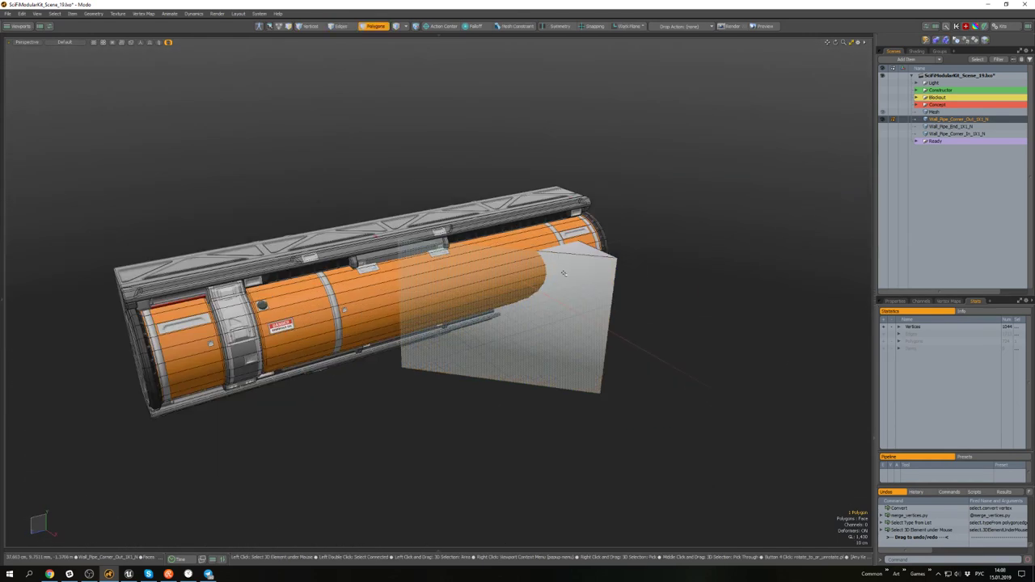
pyautogui.press('2')
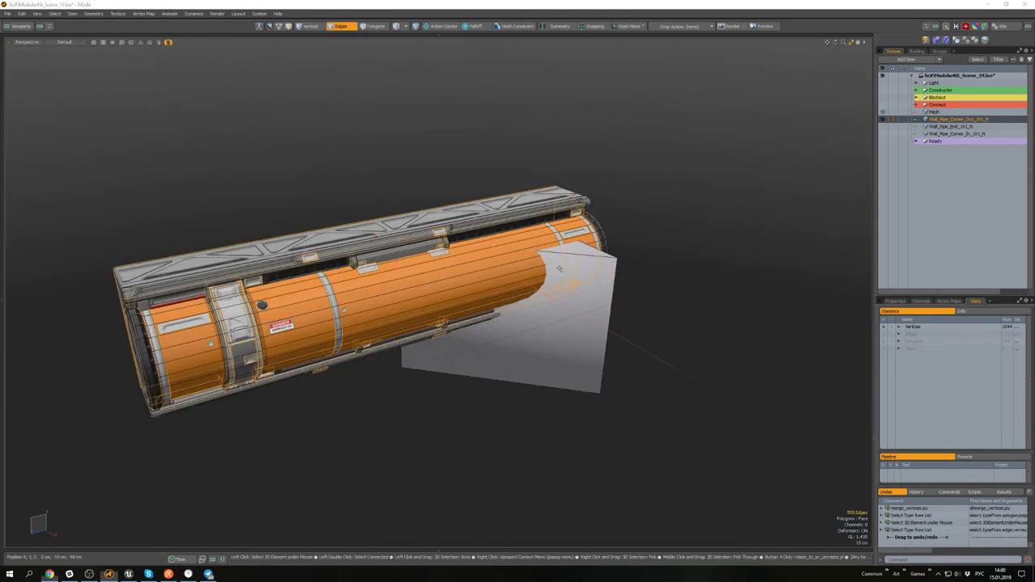
pyautogui.click(567, 253)
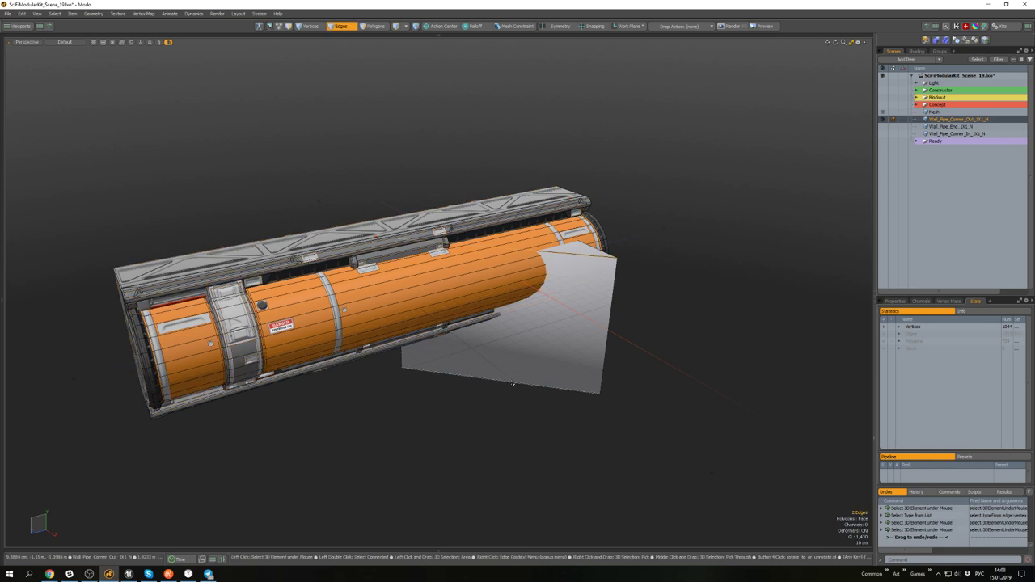
pyautogui.hotkey('alt', 'c')
# - Select the middle strip of the wedge's diagonal face and align the work plane to it
pyautogui.click(508, 331)
pyautogui.press('Home')
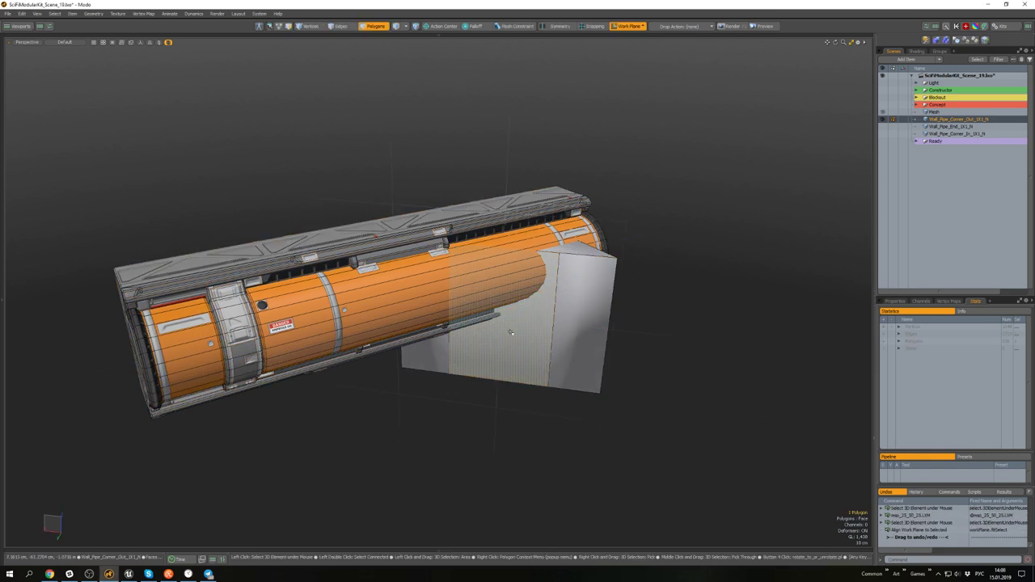
pyautogui.hotkey('ctrl', 'a')
pyautogui.keyDown('alt'); pyautogui.moveTo(495, 372); pyautogui.dragTo(518, 331); pyautogui.keyUp('alt')
pyautogui.click(521, 327)
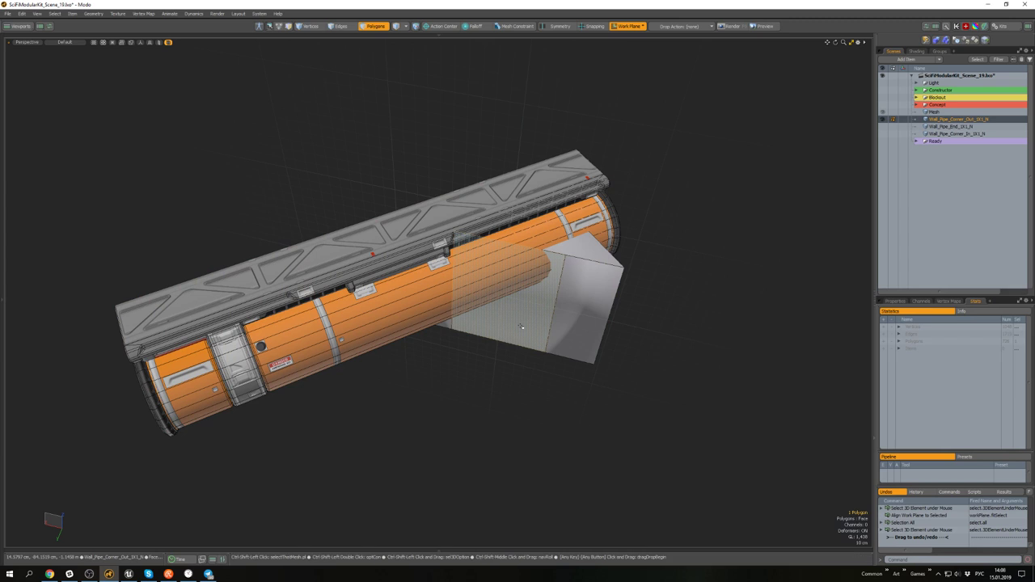
pyautogui.hotkey('shift', 'w')
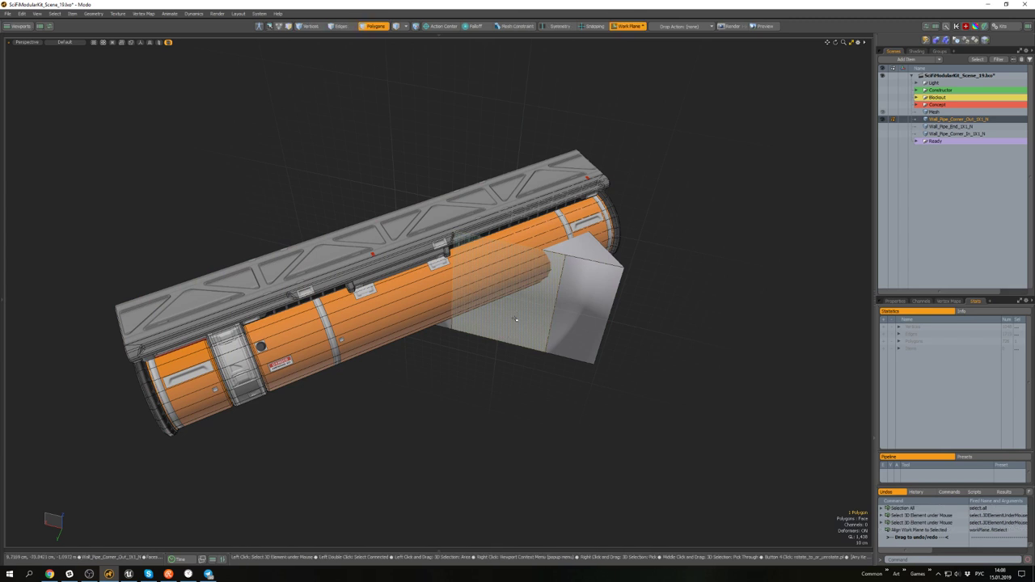
# - Try a Symmetry cut and mirror of the whole mesh on the middle-strip work plane, and undo it
pyautogui.hotkey('ctrl', 'a')
pyautogui.hotkey('ctrl', 'shift', 'v')
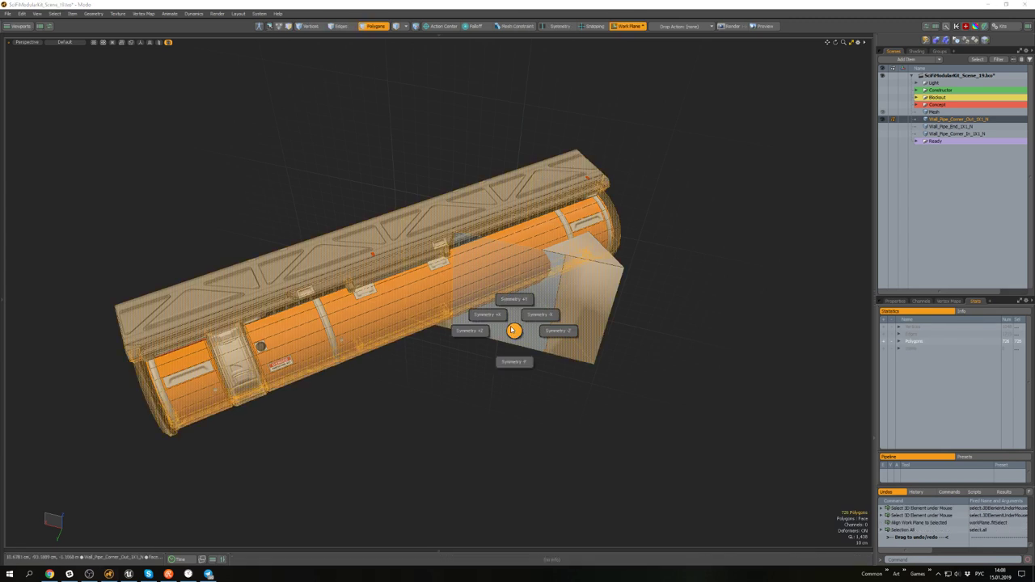
pyautogui.click(471, 314)
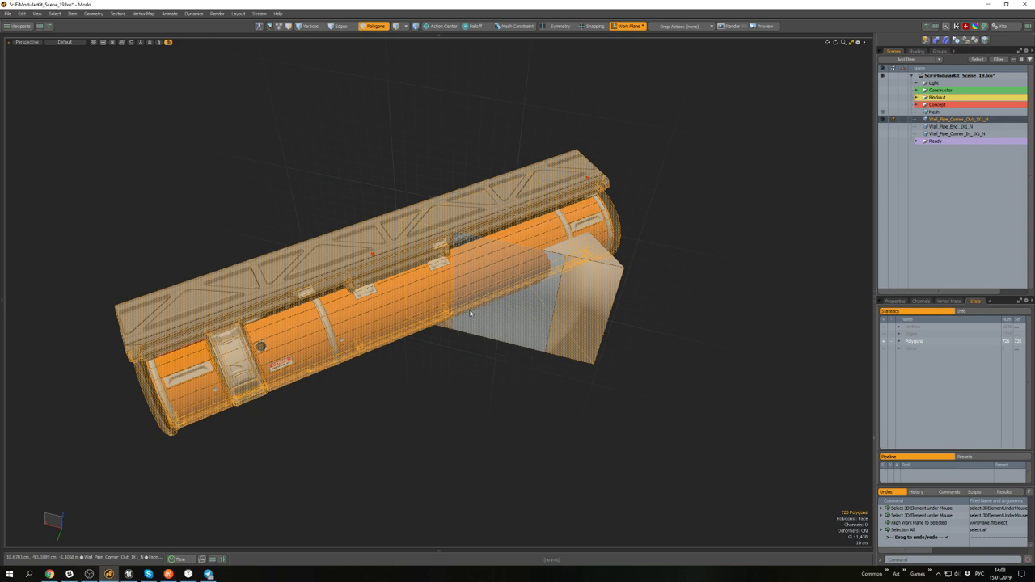
pyautogui.scroll(5, 520, 204)
pyautogui.hotkey('ctrl', 'z')
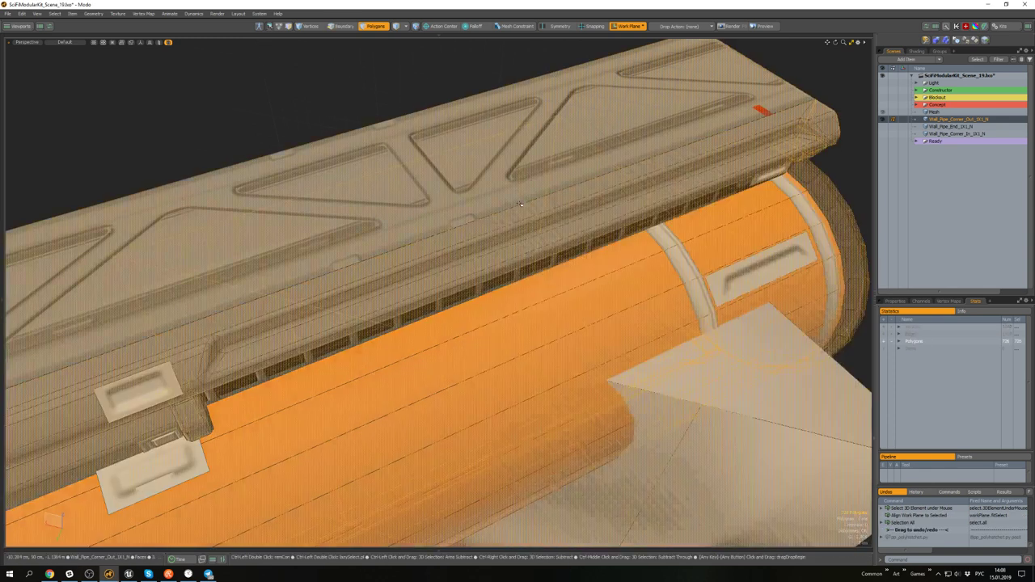
# - Cut and mirror the whole mesh across the middle-strip work plane with Symmetry -Z to form the outer corner
pyautogui.scroll(-4, 524, 223)
pyautogui.hotkey('shift', 'x')
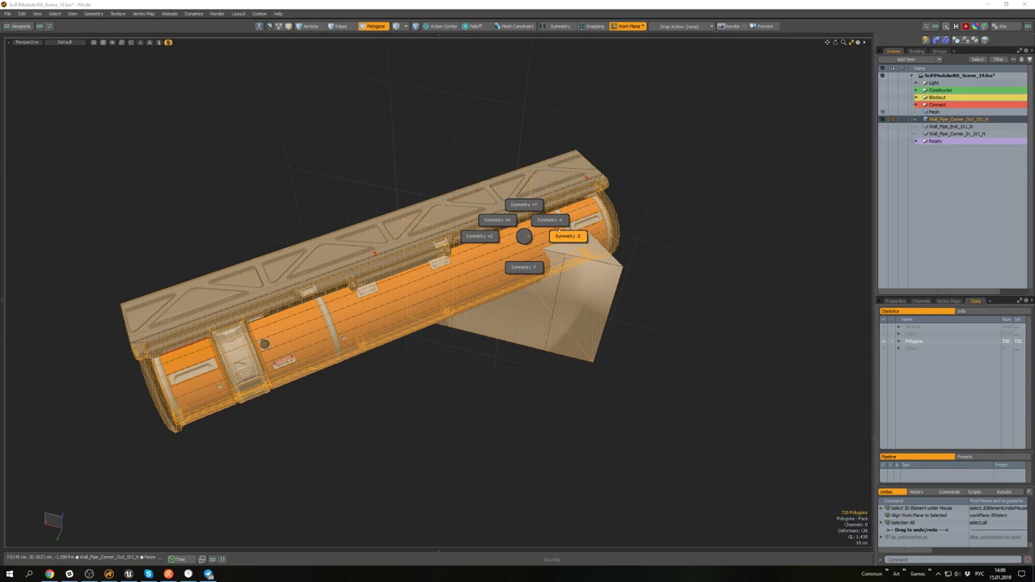
pyautogui.click(557, 231)
pyautogui.scroll(4, 525, 179)
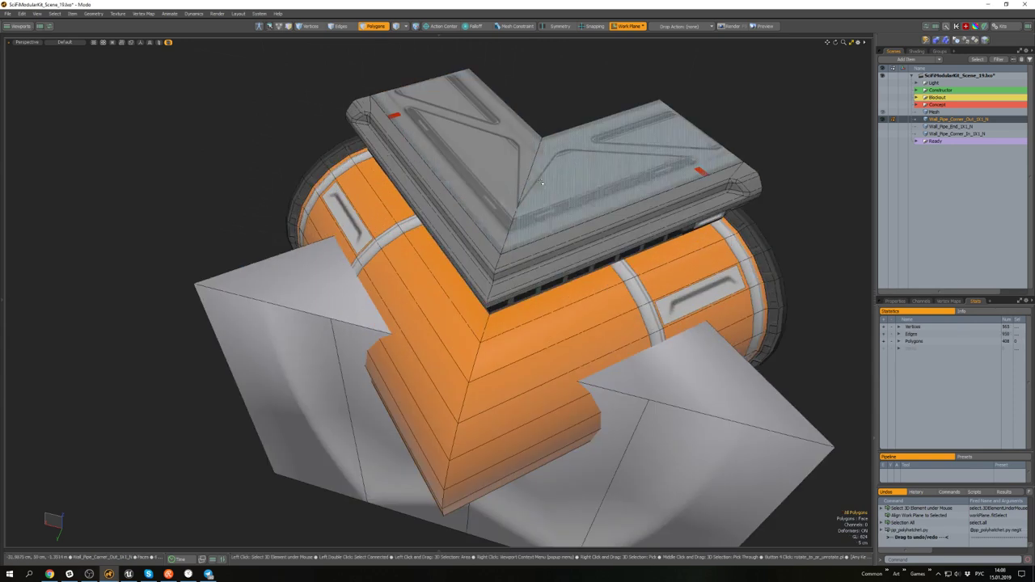
# - Reset the work plane and display the mirrored corner mesh in the top view
pyautogui.keyDown('alt'); pyautogui.moveTo(550, 168); pyautogui.dragTo(489, 210); pyautogui.keyUp('alt')
pyautogui.scroll(-3, 493, 212)
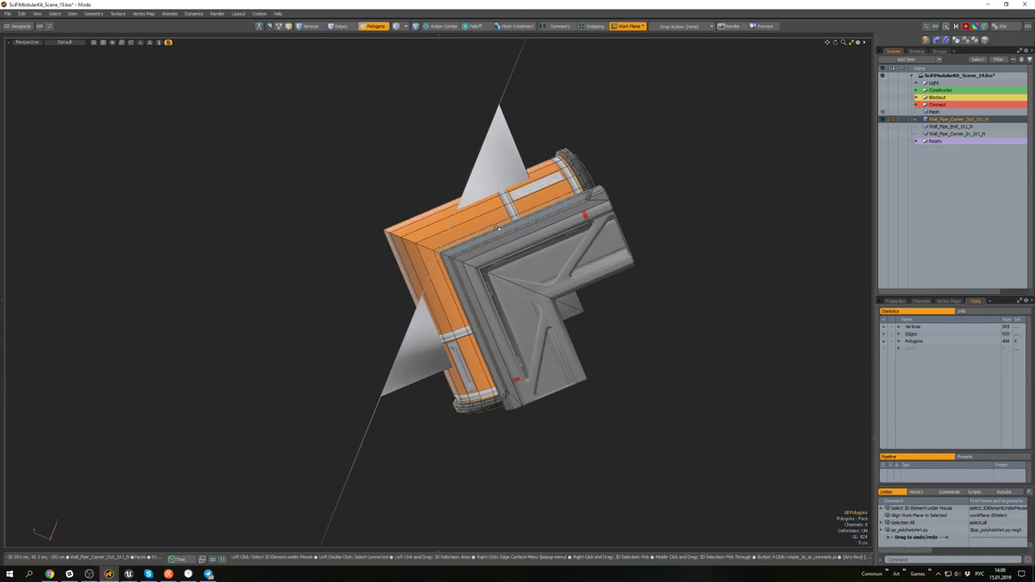
pyautogui.keyDown('alt'); pyautogui.moveTo(383, 362); pyautogui.dragTo(404, 274); pyautogui.keyUp('alt')
pyautogui.press('End')
pyautogui.scroll(-4, 420, 243)
pyautogui.keyDown('alt'); pyautogui.moveTo(464, 122); pyautogui.dragTo(543, 63); pyautogui.keyUp('alt')
pyautogui.press('KP_1')
# - Examine the mirrored corner's ends and inner angle against the grid in the top view
pyautogui.scroll(3, 428, 186)
pyautogui.scroll(3, 322, 298)
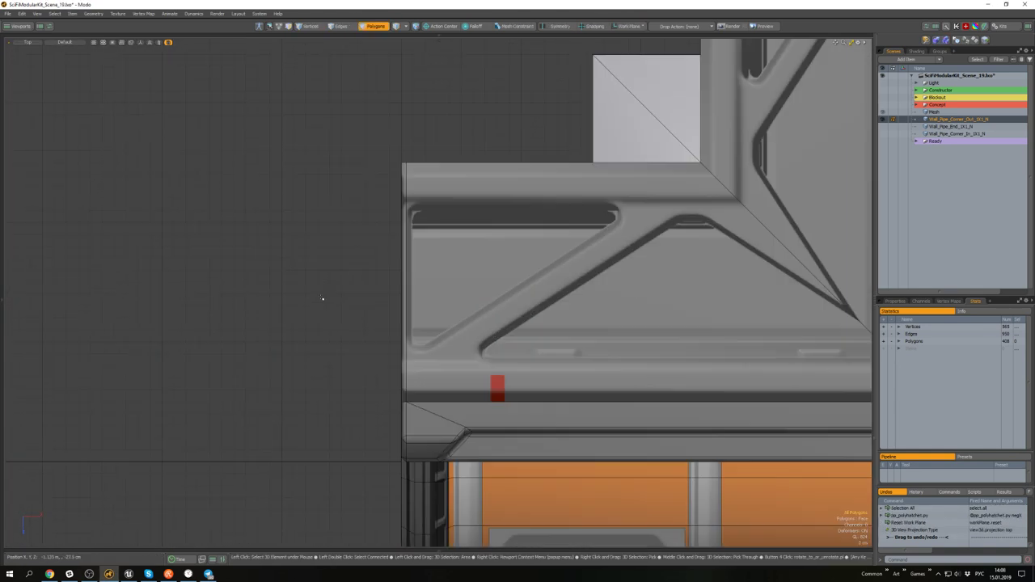
pyautogui.scroll(1, 322, 298)
pyautogui.scroll(-3, 364, 291)
pyautogui.keyDown('alt'); pyautogui.moveTo(368, 293); pyautogui.dragTo(405, 184); pyautogui.keyUp('alt')
pyautogui.scroll(3, 428, 295)
pyautogui.scroll(-5, 420, 303)
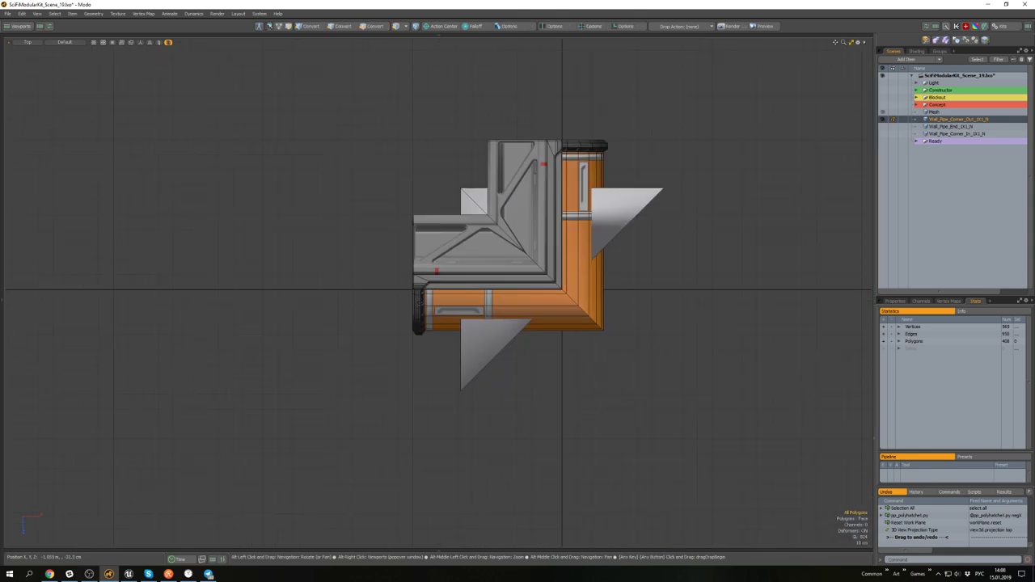
pyautogui.keyDown('alt'); pyautogui.moveTo(586, 123); pyautogui.dragTo(516, 260); pyautogui.keyUp('alt')
pyautogui.scroll(5, 517, 249)
pyautogui.keyDown('alt'); pyautogui.moveTo(485, 384); pyautogui.dragTo(499, 238); pyautogui.keyUp('alt')
pyautogui.scroll(-5, 499, 242)
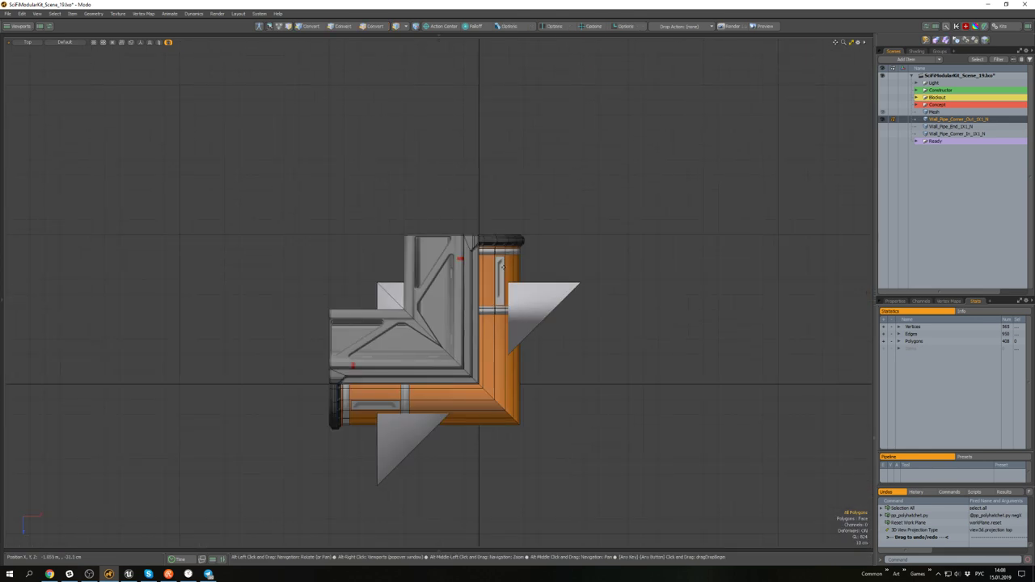
pyautogui.scroll(-4, 503, 267)
# - Return to the perspective view and cut the connected wedge geometry out of the corner mesh
pyautogui.hotkey('alt', 'p')
pyautogui.hotkey('ctrl', 'space')
pyautogui.click(620, 197)
pyautogui.keyDown('alt'); pyautogui.moveTo(589, 210); pyautogui.dragTo(471, 269); pyautogui.keyUp('alt')
pyautogui.scroll(4, 494, 277)
pyautogui.doubleClick(509, 304)
pyautogui.hotkey('ctrl', 'x')
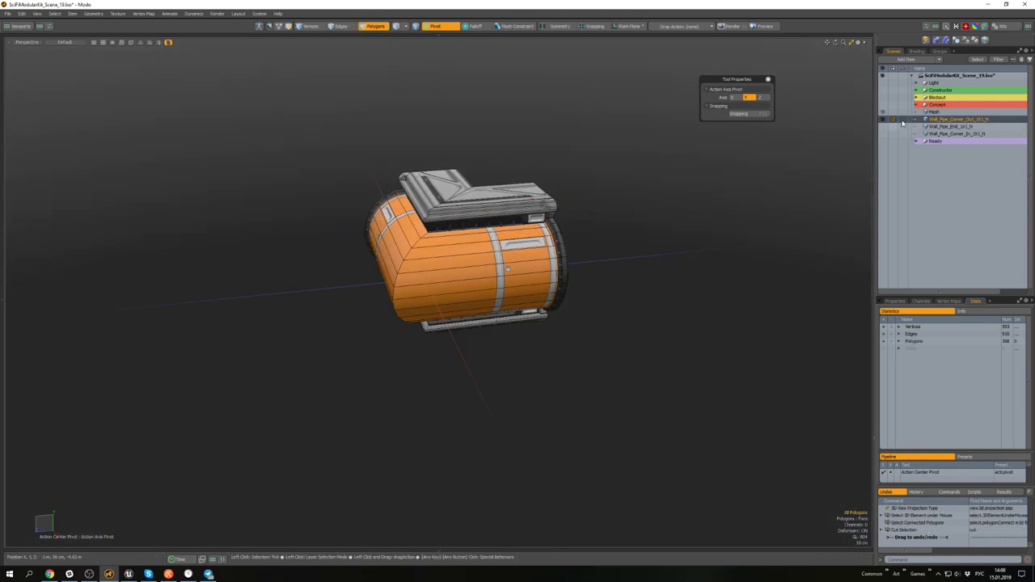
# - Replace the contents of the Mesh item with the cut wedge geometry and hide that item
pyautogui.click(941, 112)
pyautogui.press('u')
pyautogui.keyDown('alt'); pyautogui.moveTo(479, 214); pyautogui.dragTo(459, 280); pyautogui.keyUp('alt')
pyautogui.keyDown('ctrl'); pyautogui.keyDown('shift'); pyautogui.click(459, 280); pyautogui.keyUp('shift'); pyautogui.keyUp('ctrl')
pyautogui.press('Delete')
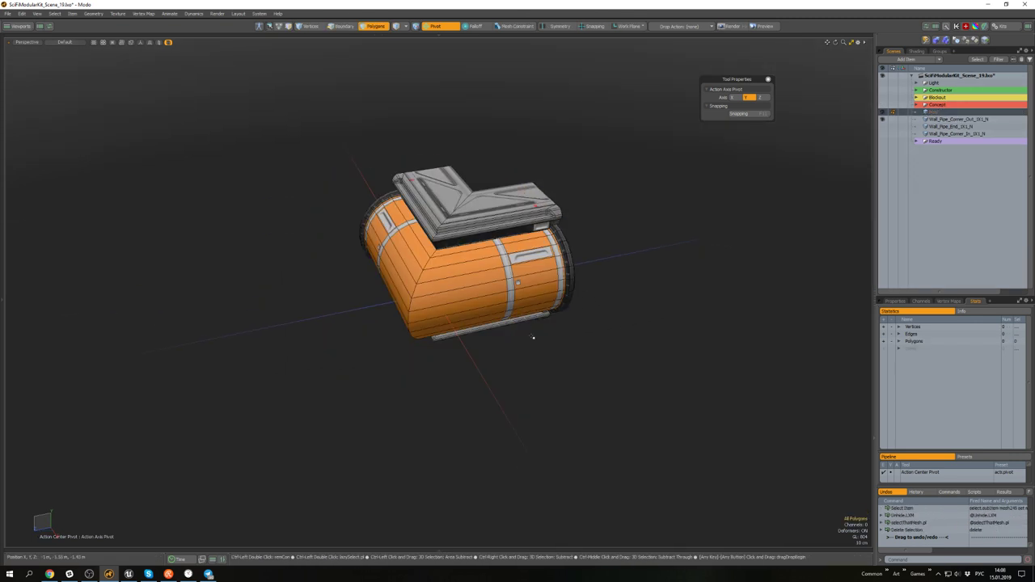
pyautogui.hotkey('ctrl', 'v')
pyautogui.click(681, 261)
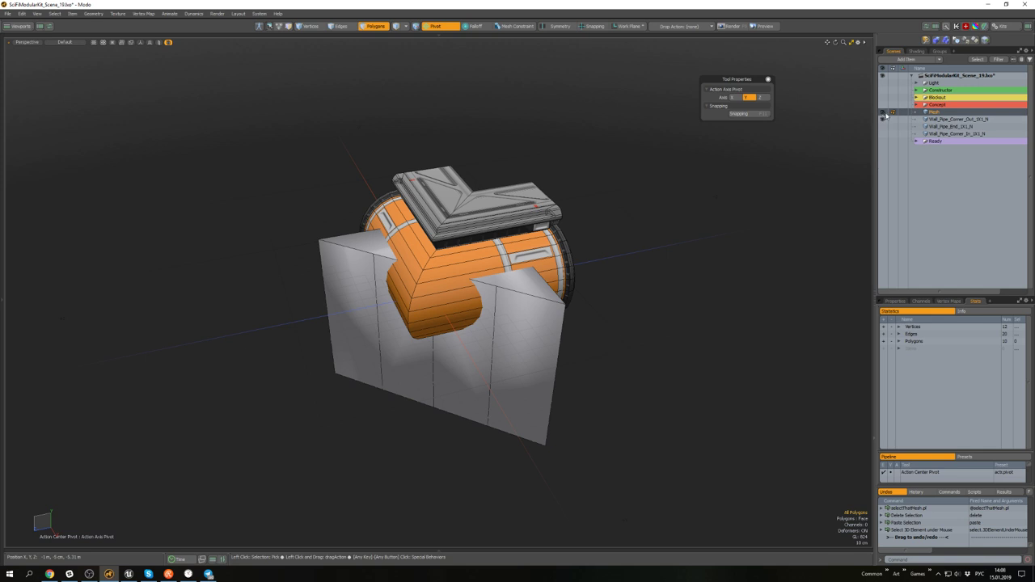
pyautogui.click(882, 113)
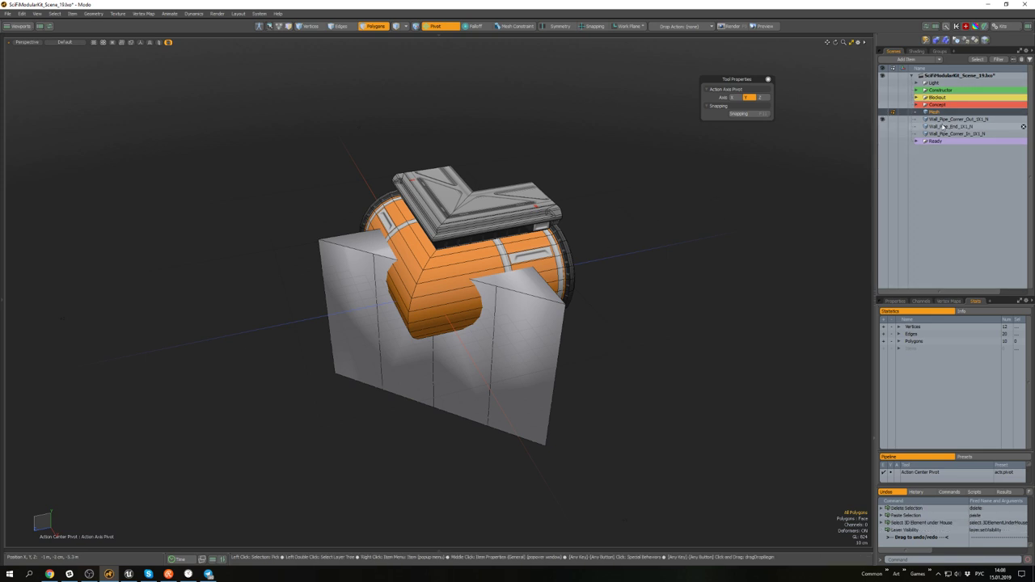
# - Round the orange pipe's mitre edges in the Wall_Pipe_Corner_Out mesh with a 50 cm inset edge bevel at round level 3
pyautogui.click(945, 119)
pyautogui.keyDown('alt'); pyautogui.moveTo(450, 323); pyautogui.dragTo(562, 294); pyautogui.keyUp('alt')
pyautogui.scroll(4, 495, 323)
pyautogui.press('b')
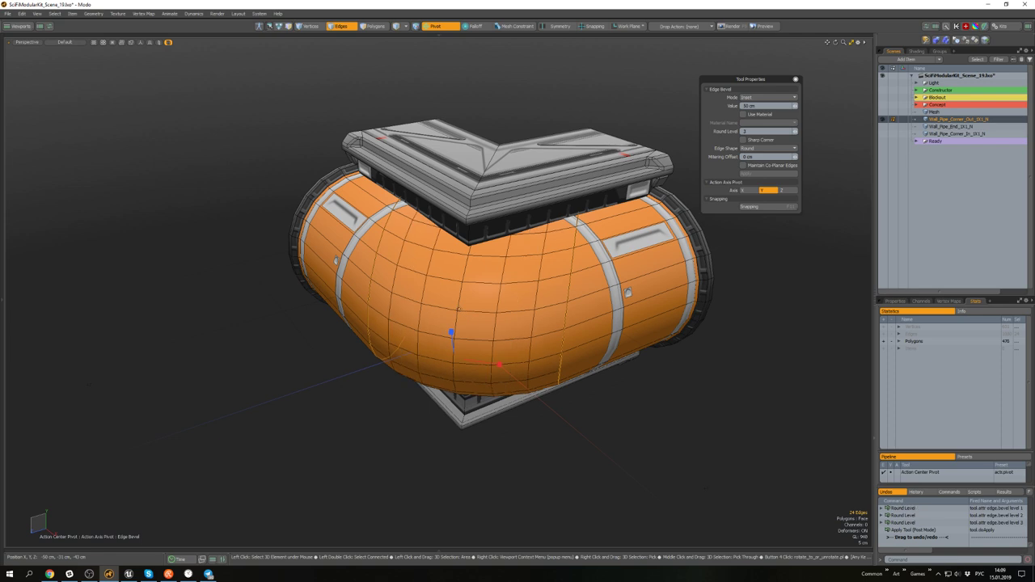
pyautogui.keyDown('alt'); pyautogui.moveTo(485, 339); pyautogui.dragTo(495, 261); pyautogui.keyUp('alt')
pyautogui.press('space')
# - Select the loop of grey frame panels behind the pipe and delete it from the corner mesh
pyautogui.scroll(4, 465, 252)
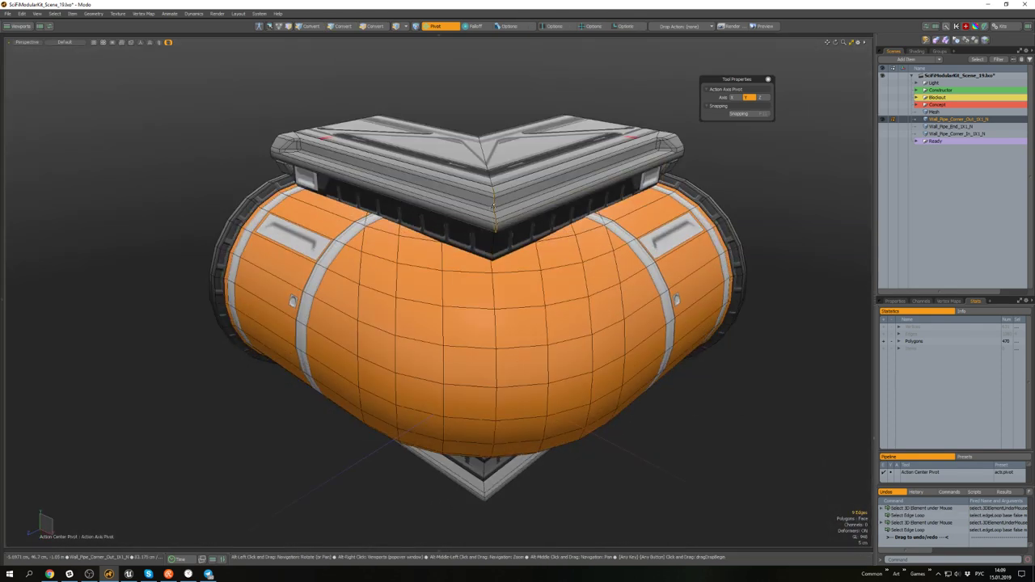
pyautogui.keyDown('alt'); pyautogui.moveTo(495, 202); pyautogui.dragTo(456, 240); pyautogui.keyUp('alt')
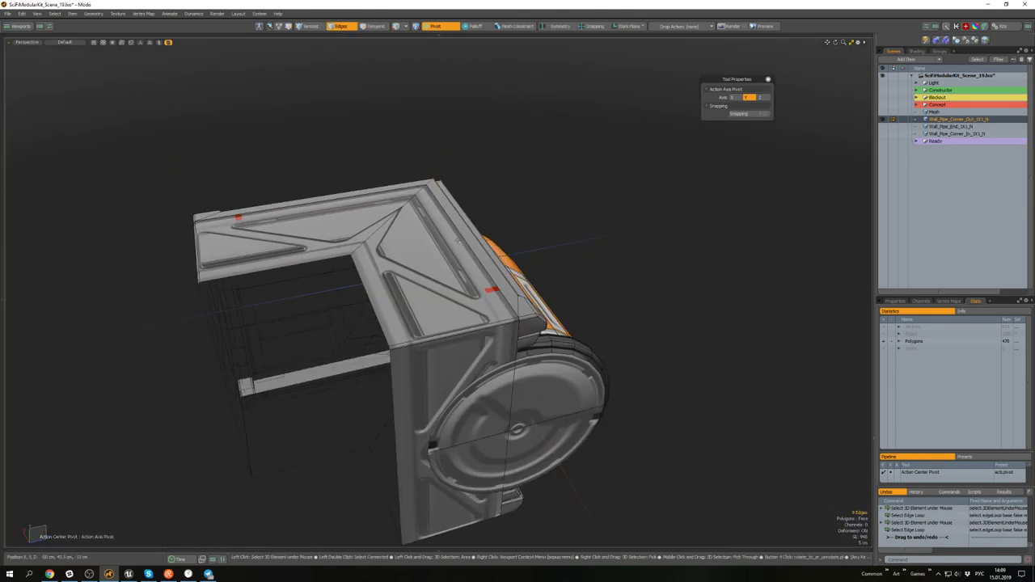
pyautogui.keyDown('alt'); pyautogui.moveTo(418, 276); pyautogui.dragTo(693, 282); pyautogui.keyUp('alt')
pyautogui.press('3')
pyautogui.doubleClick(418, 299)
pyautogui.click(412, 305)
pyautogui.click(364, 300)
pyautogui.scroll(5, 364, 301)
pyautogui.press('l')
pyautogui.scroll(-5, 341, 314)
pyautogui.scroll(5, 421, 272)
pyautogui.scroll(-4, 445, 252)
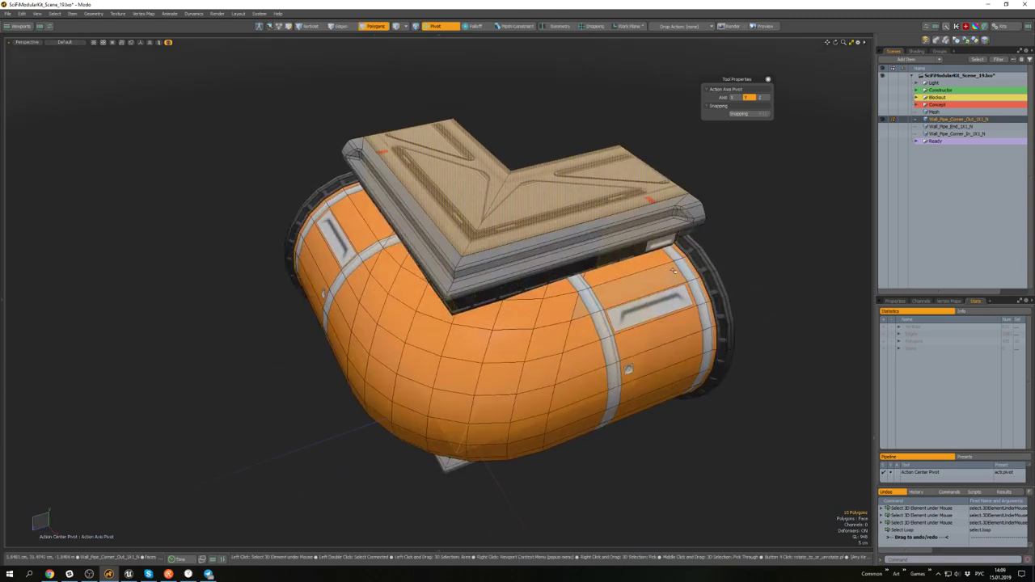
pyautogui.press('Delete')
# - Merge the overlapping vertices across the whole corner mesh
pyautogui.scroll(10, 471, 234)
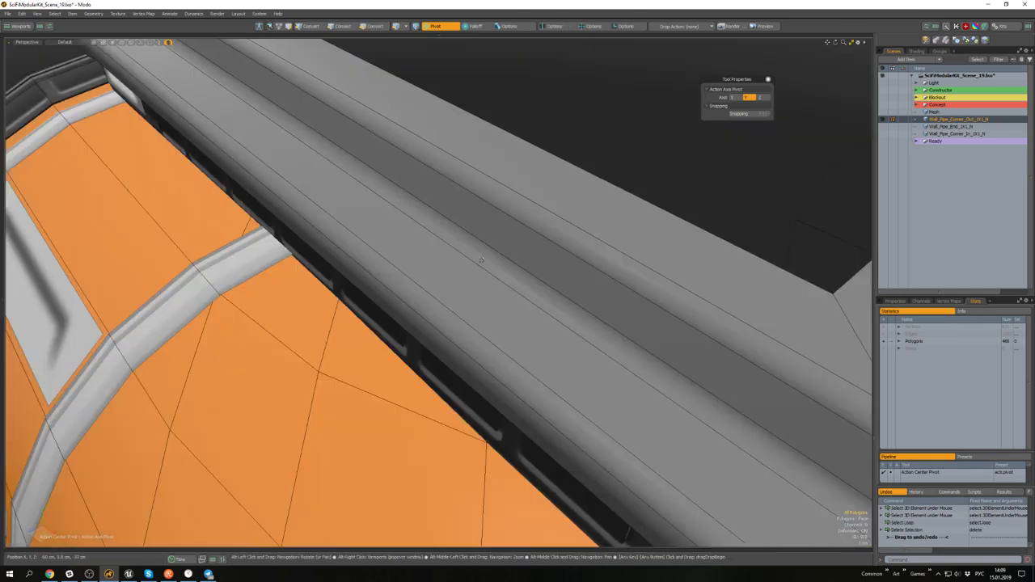
pyautogui.scroll(-10, 481, 260)
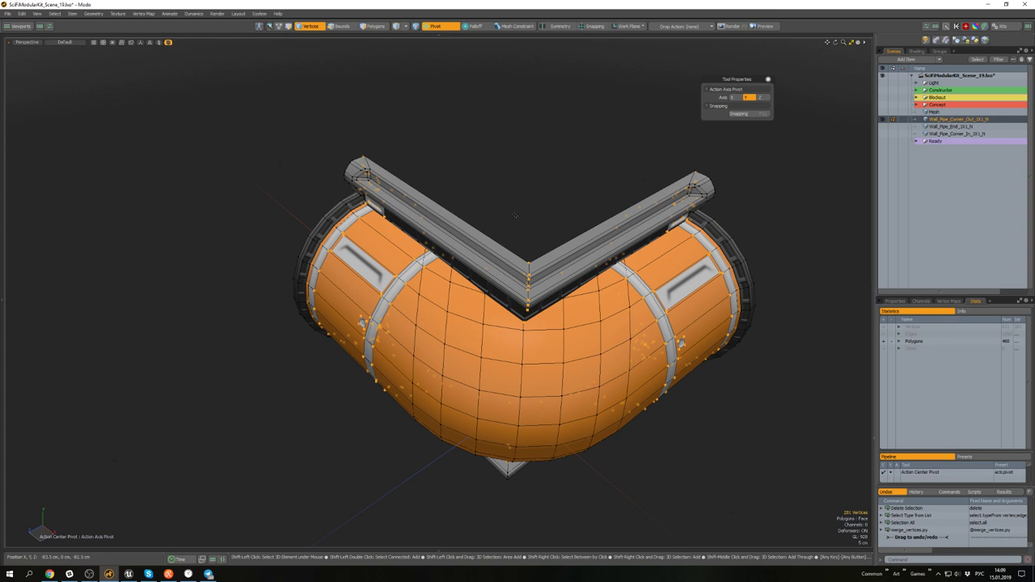
pyautogui.keyDown('alt'); pyautogui.moveTo(515, 215); pyautogui.dragTo(532, 229); pyautogui.keyUp('alt')
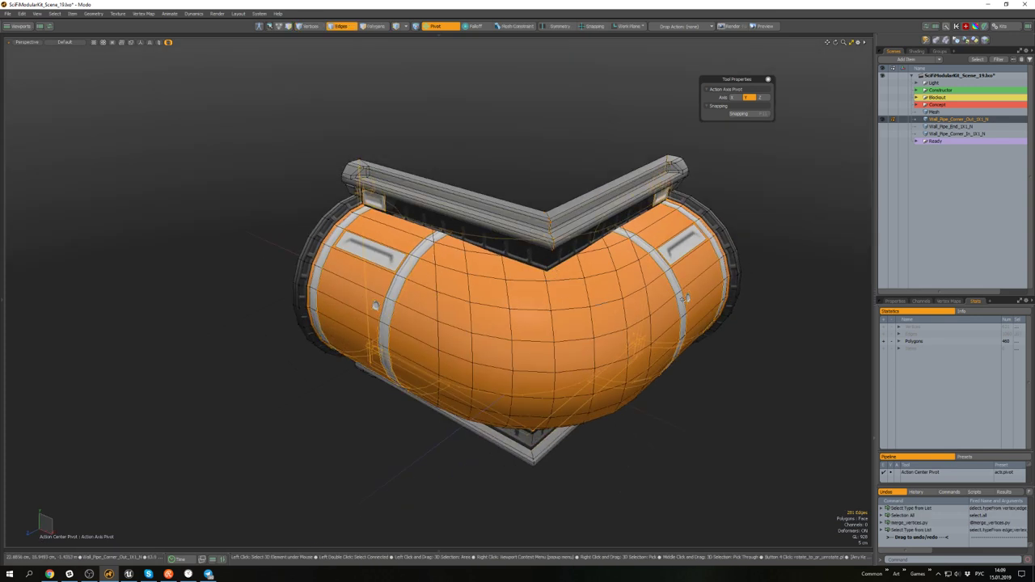
# - Try deleting a single vertex at the upper trim's inner corner, and undo the deletion
pyautogui.click(579, 270)
pyautogui.keyDown('alt'); pyautogui.moveTo(579, 271); pyautogui.dragTo(400, 249); pyautogui.keyUp('alt')
pyautogui.scroll(3, 544, 232)
pyautogui.scroll(4, 534, 255)
pyautogui.scroll(4, 320, 214)
pyautogui.press('1')
pyautogui.scroll(1, 320, 214)
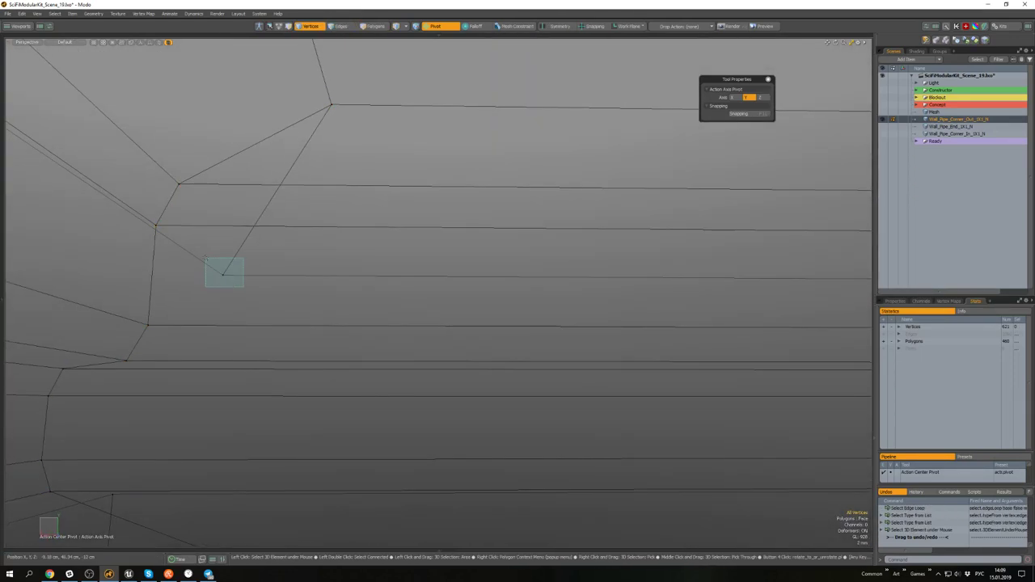
pyautogui.moveTo(206, 259); pyautogui.dragTo(204, 257)
pyautogui.scroll(-7, 228, 286)
pyautogui.moveTo(302, 292)
pyautogui.keyDown('alt'); pyautogui.mouseDown()
pyautogui.moveTo(175, 281)
pyautogui.moveTo(221, 281)
pyautogui.mouseUp(); pyautogui.keyUp('alt')
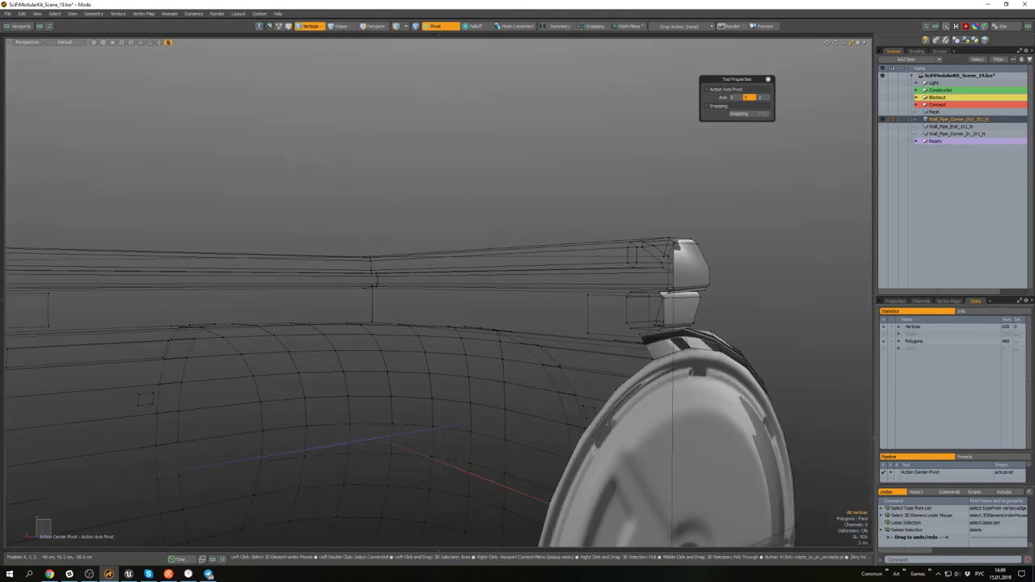
pyautogui.scroll(3, 382, 284)
pyautogui.scroll(-3, 382, 284)
pyautogui.hotkey('ctrl', 'z')
# - Select the polygon loop on the inner side of the trims and delete it
pyautogui.keyDown('alt'); pyautogui.moveTo(590, 271); pyautogui.dragTo(659, 302); pyautogui.keyUp('alt')
pyautogui.scroll(-5, 627, 303)
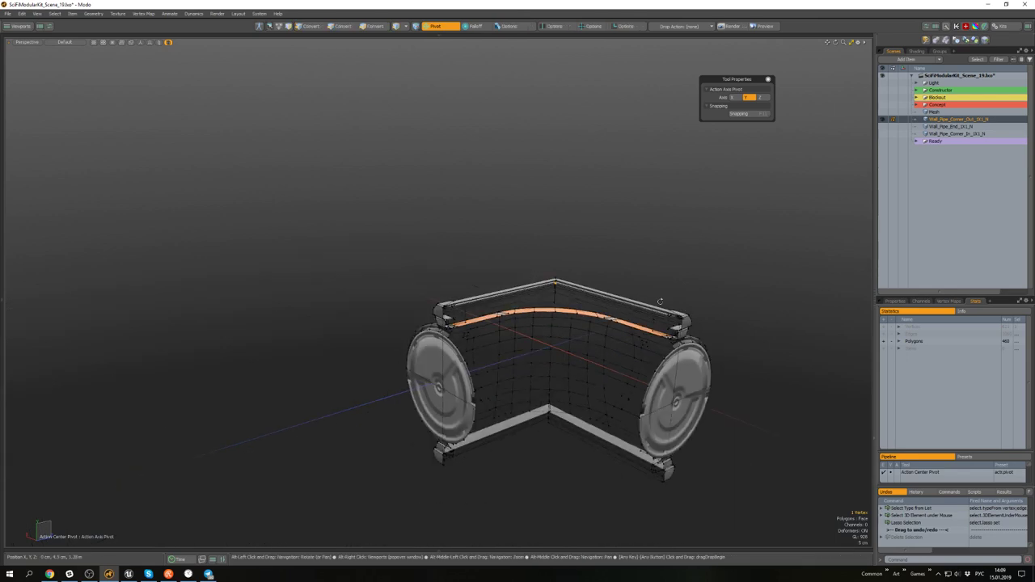
pyautogui.scroll(5, 561, 321)
pyautogui.keyDown('alt'); pyautogui.moveTo(561, 321); pyautogui.dragTo(375, 421); pyautogui.keyUp('alt')
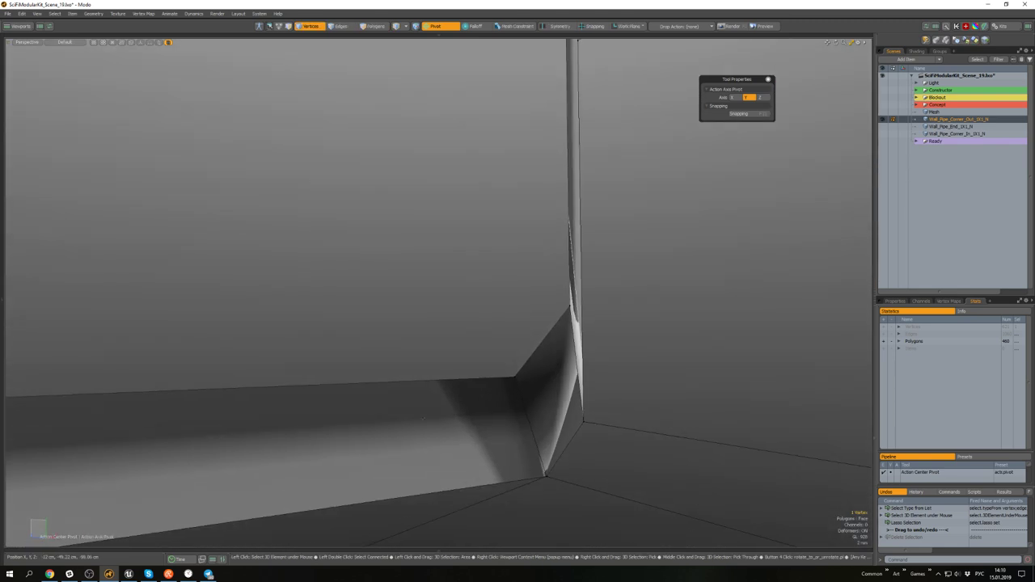
pyautogui.press('3')
pyautogui.scroll(-10, 544, 400)
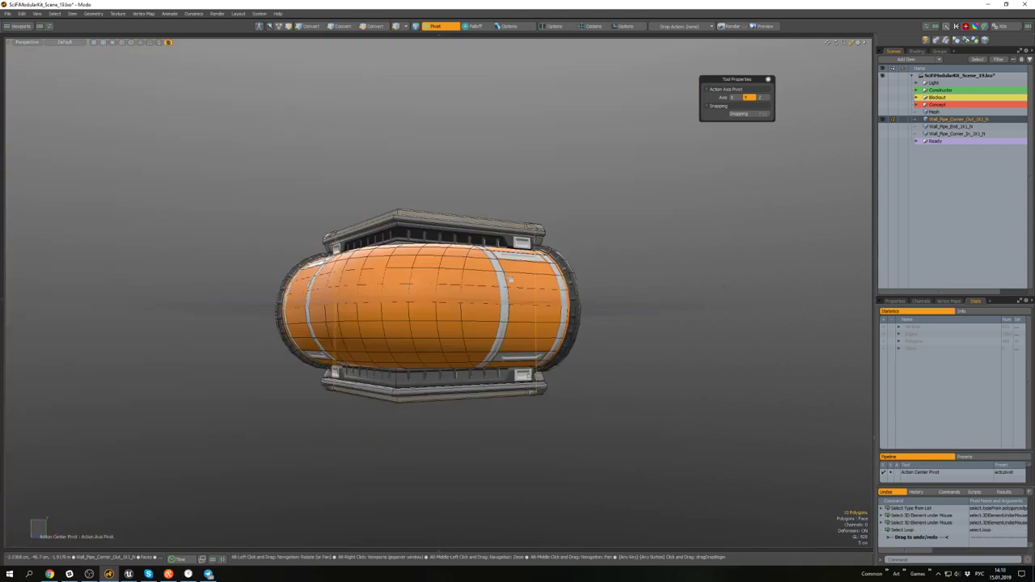
pyautogui.keyDown('alt'); pyautogui.moveTo(521, 356); pyautogui.dragTo(582, 401); pyautogui.keyUp('alt')
pyautogui.keyDown('alt'); pyautogui.moveTo(380, 358); pyautogui.dragTo(518, 295); pyautogui.keyUp('alt')
pyautogui.scroll(-3, 532, 259)
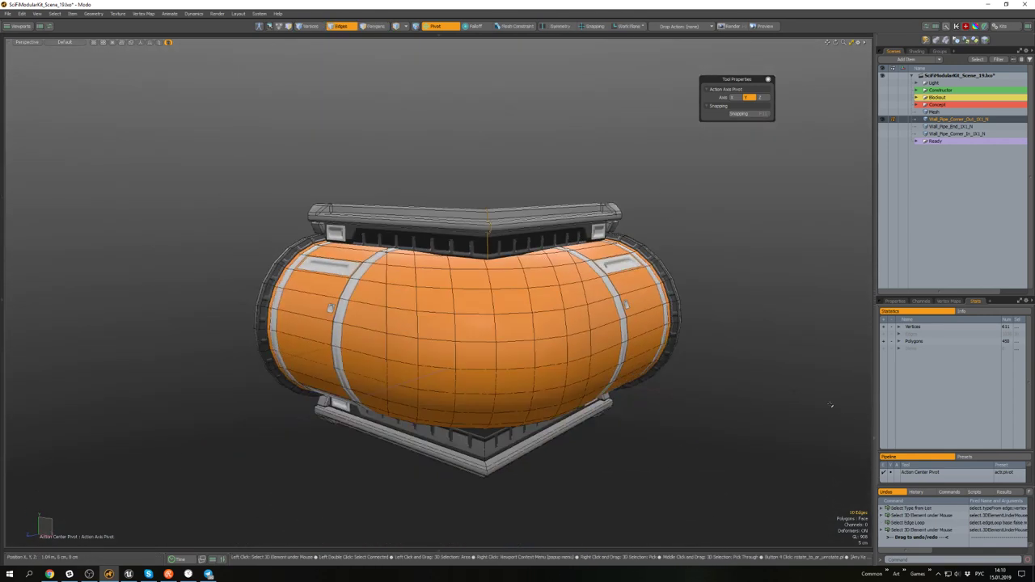
pyautogui.keyDown('alt'); pyautogui.moveTo(830, 404); pyautogui.dragTo(737, 369); pyautogui.keyUp('alt')
pyautogui.click(957, 573)
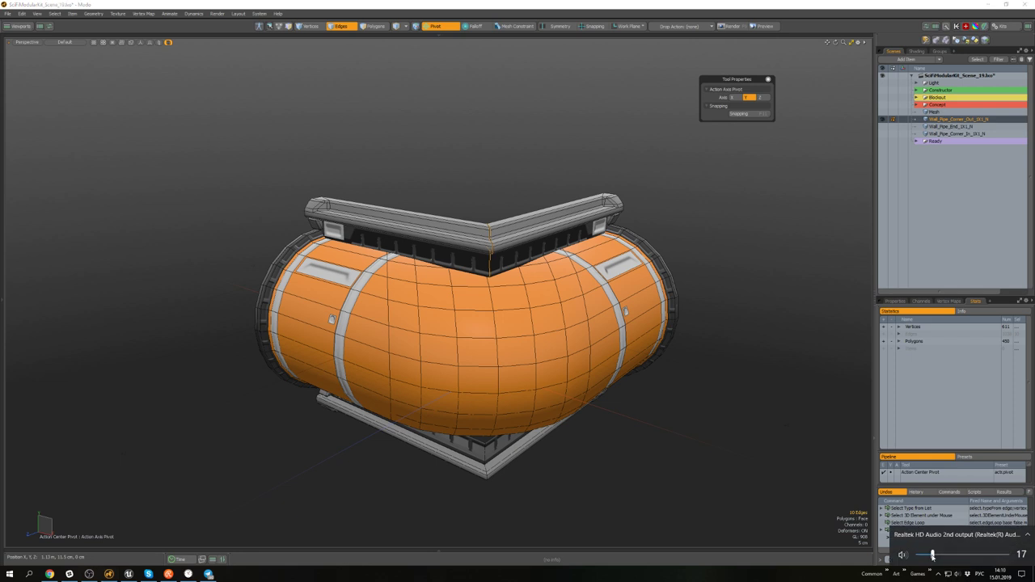
pyautogui.keyDown('alt'); pyautogui.moveTo(518, 323); pyautogui.dragTo(503, 305); pyautogui.keyUp('alt')
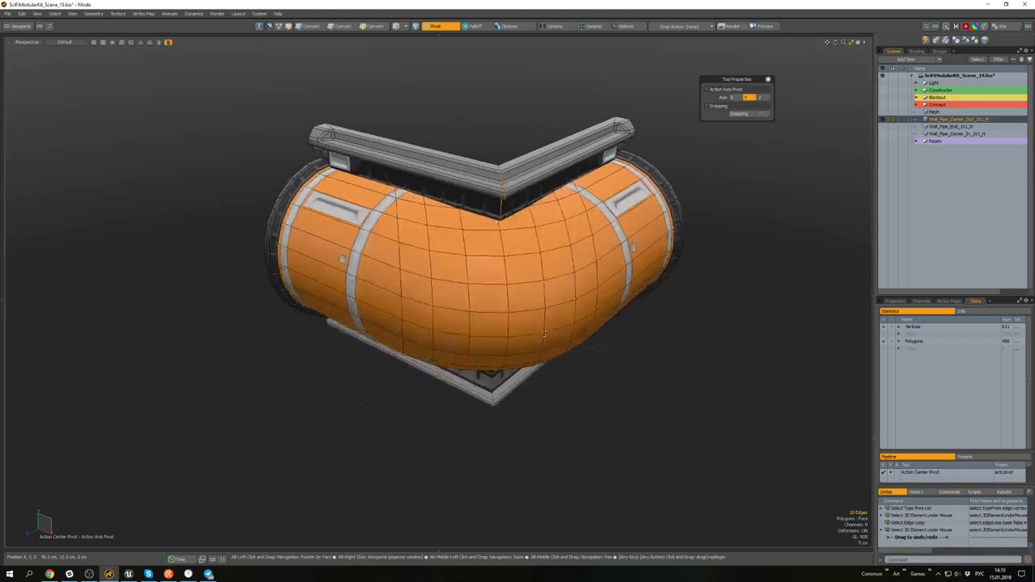
# - Select the corner edge loops of the lower and upper trims, checking the adjoining ribbed strip
pyautogui.keyDown('alt'); pyautogui.moveTo(501, 404); pyautogui.dragTo(477, 323); pyautogui.keyUp('alt')
pyautogui.scroll(4, 475, 323)
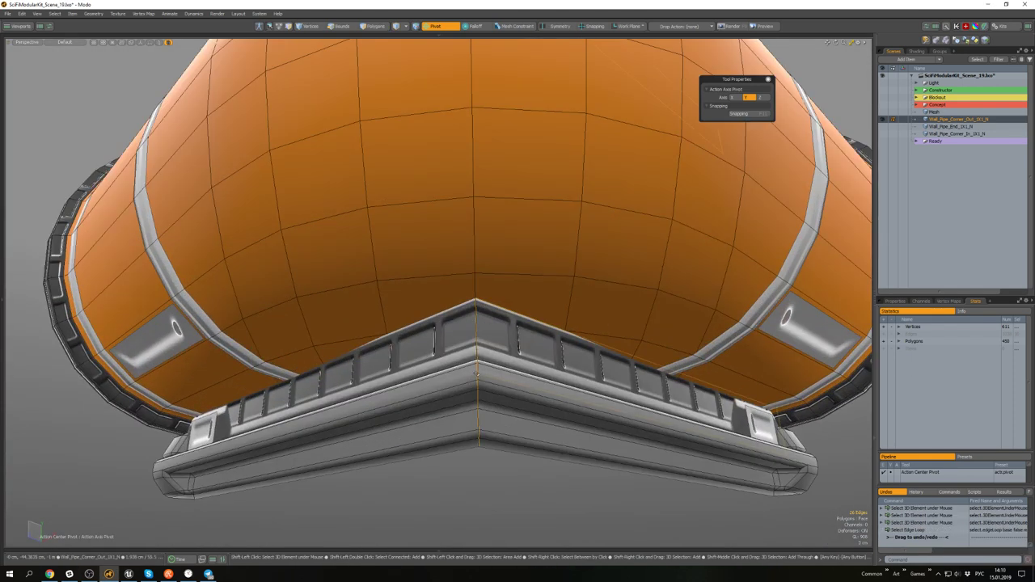
pyautogui.scroll(-5, 476, 373)
pyautogui.keyDown('alt'); pyautogui.moveTo(477, 373); pyautogui.dragTo(400, 395); pyautogui.keyUp('alt')
pyautogui.scroll(3, 477, 375)
pyautogui.press('3')
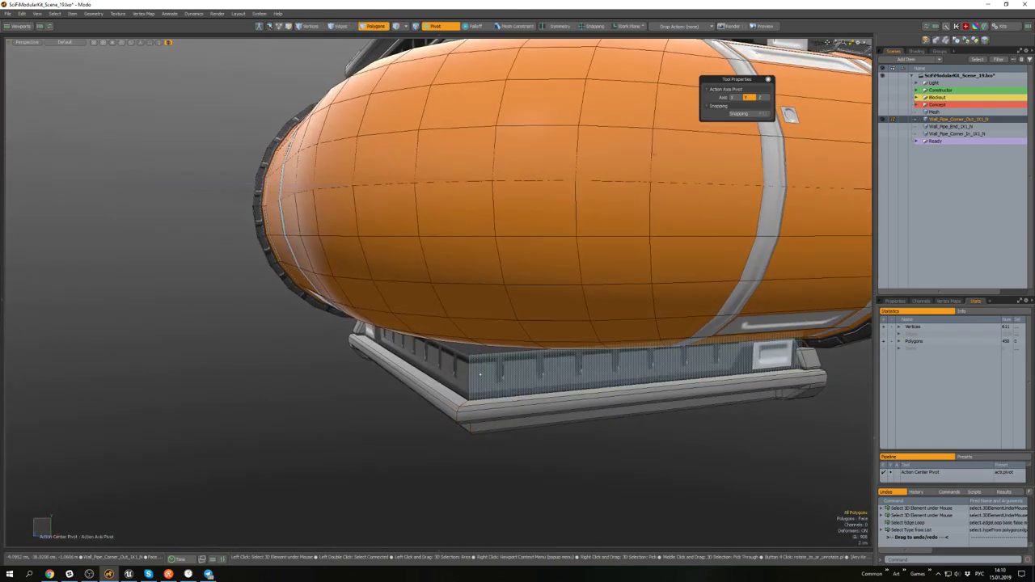
pyautogui.doubleClick(480, 374)
pyautogui.scroll(5, 481, 374)
pyautogui.moveTo(480, 375)
pyautogui.keyDown('alt'); pyautogui.mouseDown()
pyautogui.moveTo(752, 348)
pyautogui.moveTo(488, 356)
pyautogui.moveTo(467, 372)
pyautogui.mouseUp(); pyautogui.keyUp('alt')
pyautogui.press('2')
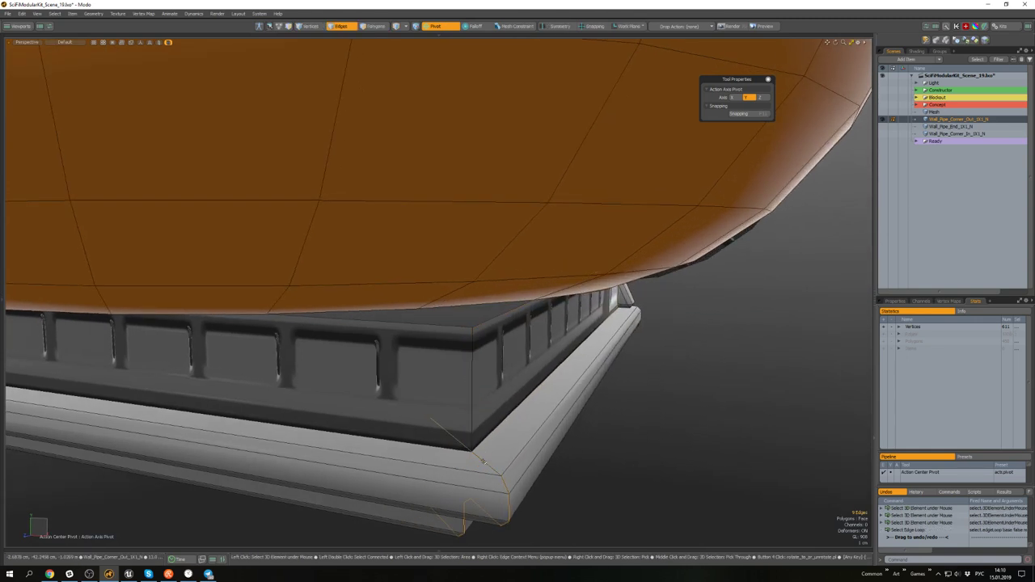
pyautogui.scroll(-5, 483, 460)
pyautogui.scroll(3, 482, 215)
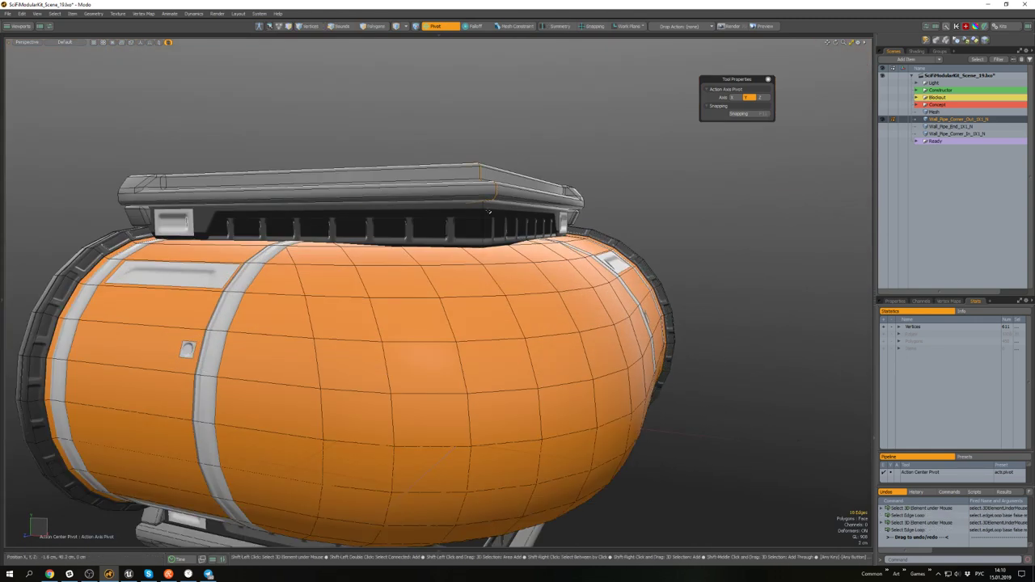
# - Complete the corner edge selection and round the trims and ribbed strips with an inset edge bevel at round level 3
pyautogui.keyDown('alt'); pyautogui.moveTo(483, 235); pyautogui.dragTo(489, 344); pyautogui.keyUp('alt')
pyautogui.press('2')
pyautogui.keyDown('shift'); pyautogui.click(479, 433); pyautogui.keyUp('shift')
pyautogui.keyDown('alt'); pyautogui.moveTo(480, 433); pyautogui.dragTo(509, 457); pyautogui.keyUp('alt')
pyautogui.press('b')
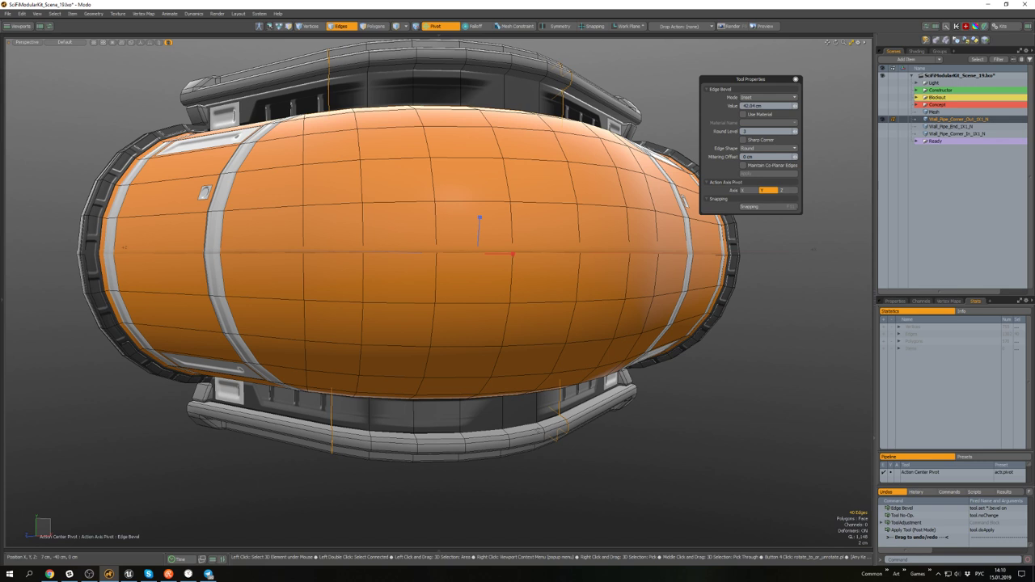
pyautogui.scroll(-3, 524, 283)
pyautogui.moveTo(523, 283)
pyautogui.keyDown('alt'); pyautogui.mouseDown()
pyautogui.moveTo(503, 304)
pyautogui.moveTo(516, 282)
pyautogui.mouseUp(); pyautogui.keyUp('alt')
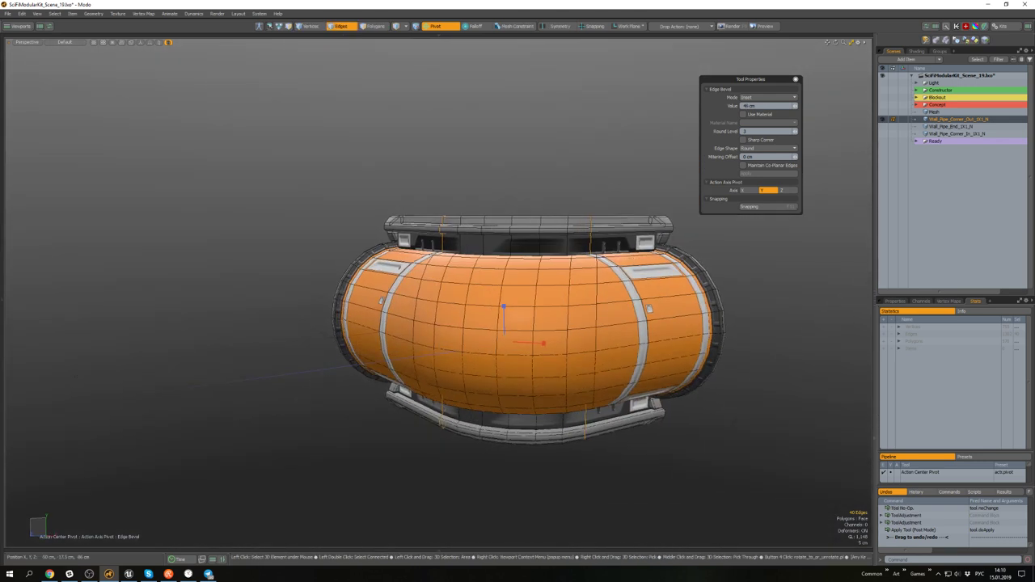
pyautogui.keyDown('alt'); pyautogui.moveTo(500, 247); pyautogui.dragTo(588, 260); pyautogui.keyUp('alt')
pyautogui.press('space')
# - Select the connected grey band around the pipe, examine the rounded corner from several angles, and clear the selection
pyautogui.click(671, 296)
pyautogui.moveTo(672, 296)
pyautogui.keyDown('alt'); pyautogui.mouseDown()
pyautogui.moveTo(560, 265)
pyautogui.moveTo(651, 229)
pyautogui.moveTo(649, 173)
pyautogui.moveTo(572, 229)
pyautogui.moveTo(361, 286)
pyautogui.mouseUp(); pyautogui.keyUp('alt')
pyautogui.press('3')
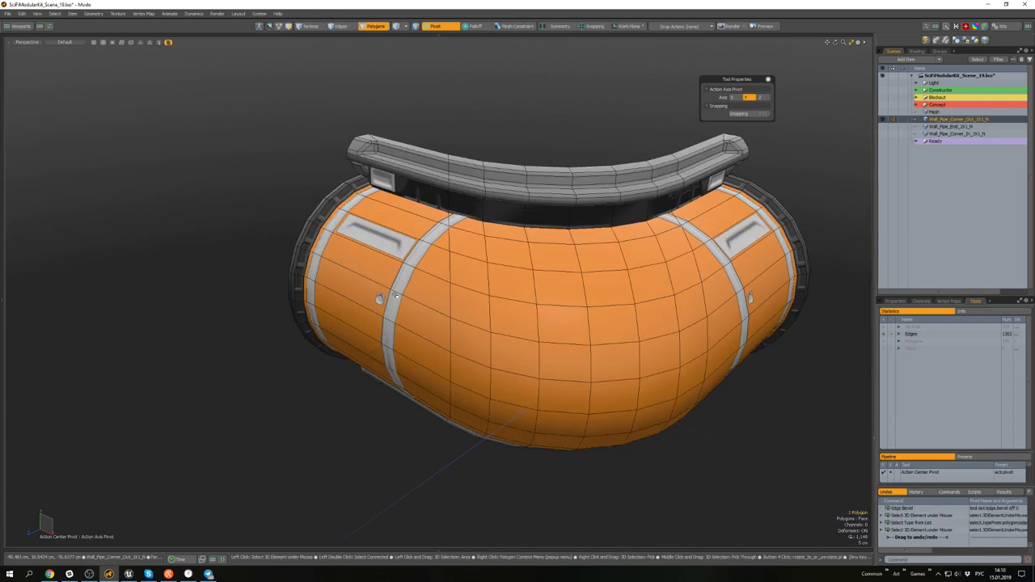
pyautogui.doubleClick(395, 295)
pyautogui.keyDown('alt'); pyautogui.moveTo(469, 300); pyautogui.dragTo(226, 335); pyautogui.keyUp('alt')
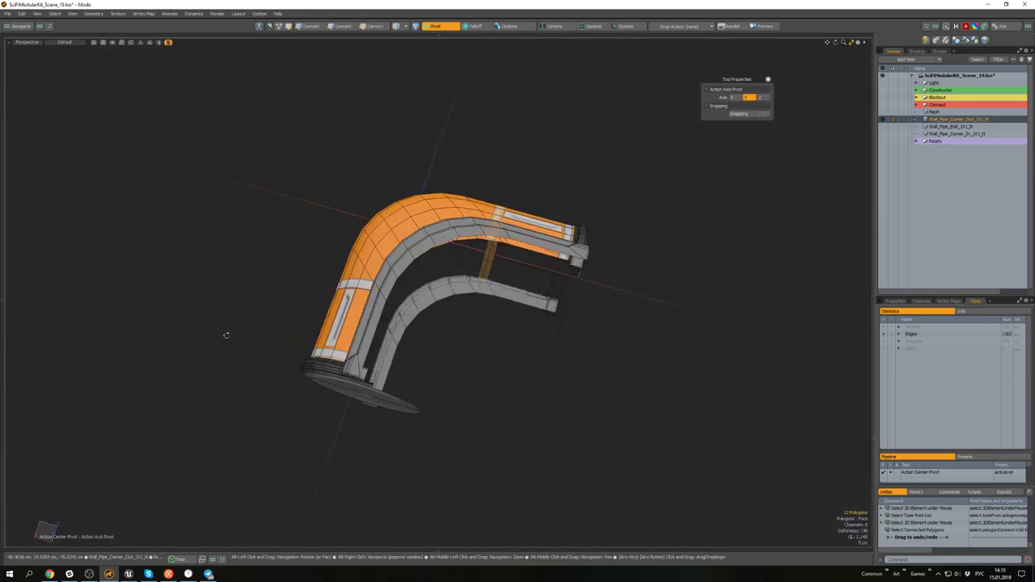
pyautogui.keyDown('alt'); pyautogui.moveTo(309, 321); pyautogui.dragTo(659, 265); pyautogui.keyUp('alt')
pyautogui.click(594, 296)
pyautogui.click(672, 285)
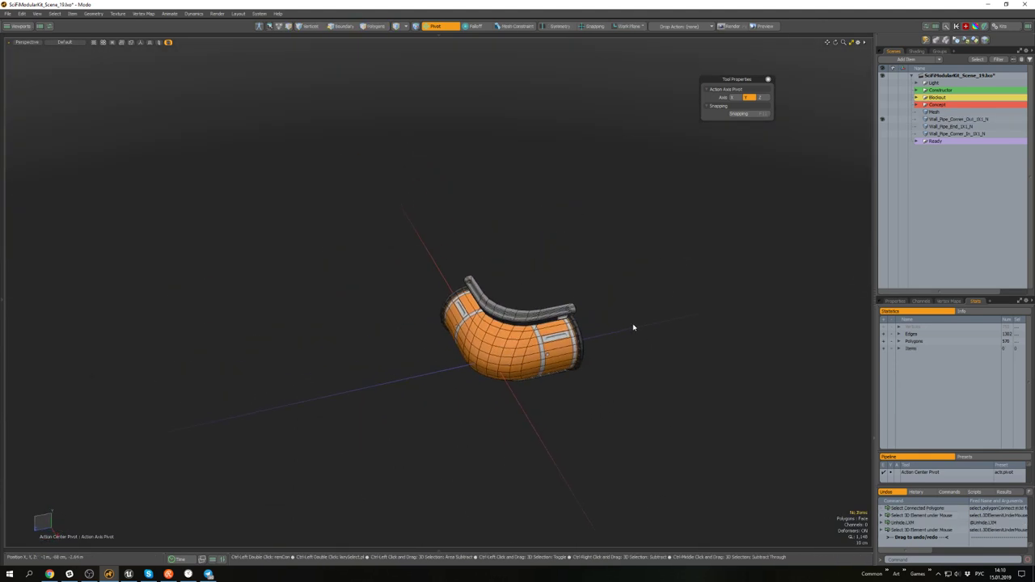
# - Copy the curved grey frame panels from the outer-corner wall in the Ready group and hide the group
pyautogui.keyDown('alt'); pyautogui.moveTo(553, 319); pyautogui.dragTo(625, 301); pyautogui.keyUp('alt')
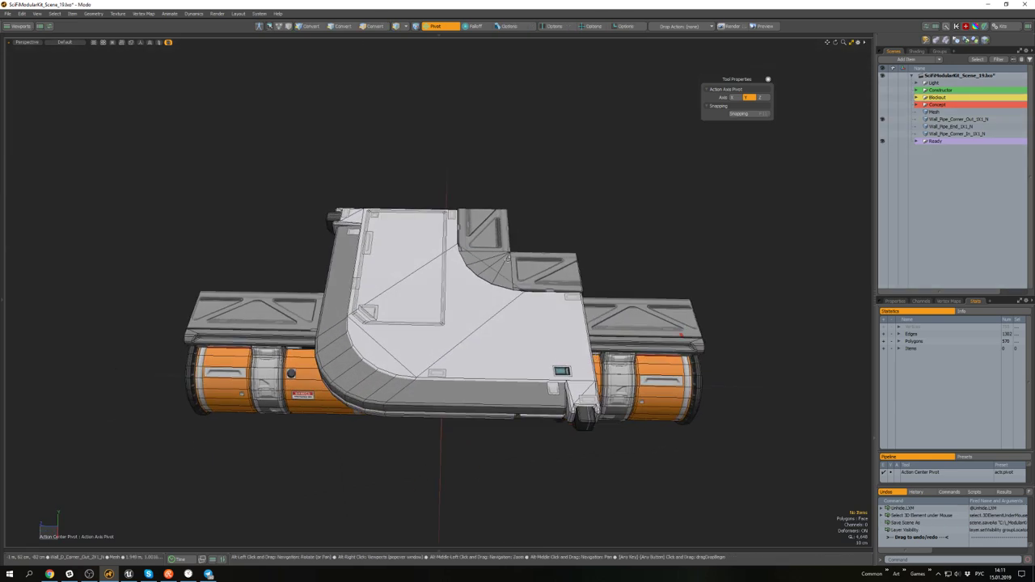
pyautogui.click(485, 239)
pyautogui.keyDown('alt'); pyautogui.moveTo(485, 239); pyautogui.dragTo(463, 241); pyautogui.keyUp('alt')
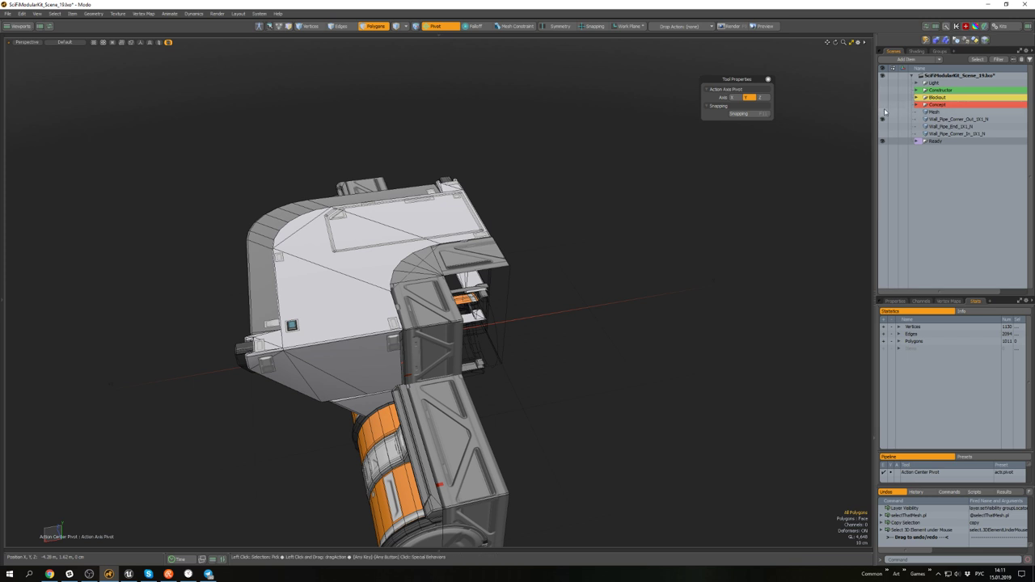
pyautogui.click(883, 141)
# - Paste the copied frame panels into the Wall_Pipe_Corner_Out mesh and move them down along Y behind the pipe
pyautogui.click(943, 120)
pyautogui.keyDown('alt'); pyautogui.moveTo(550, 258); pyautogui.dragTo(613, 282); pyautogui.keyUp('alt')
pyautogui.hotkey('ctrl', 'v')
pyautogui.keyDown('alt'); pyautogui.moveTo(553, 307); pyautogui.dragTo(526, 253); pyautogui.keyUp('alt')
pyautogui.press('w')
pyautogui.moveTo(308, 333); pyautogui.dragTo(312, 382)
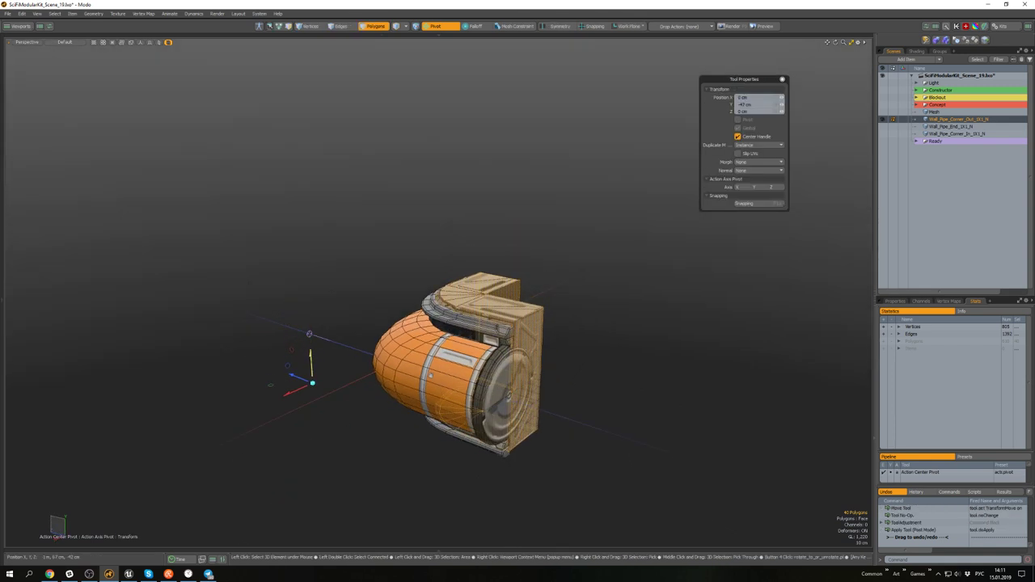
# - Deselect the pasted frame panels and examine how they meet the grey trims around the pipe
pyautogui.press('q')
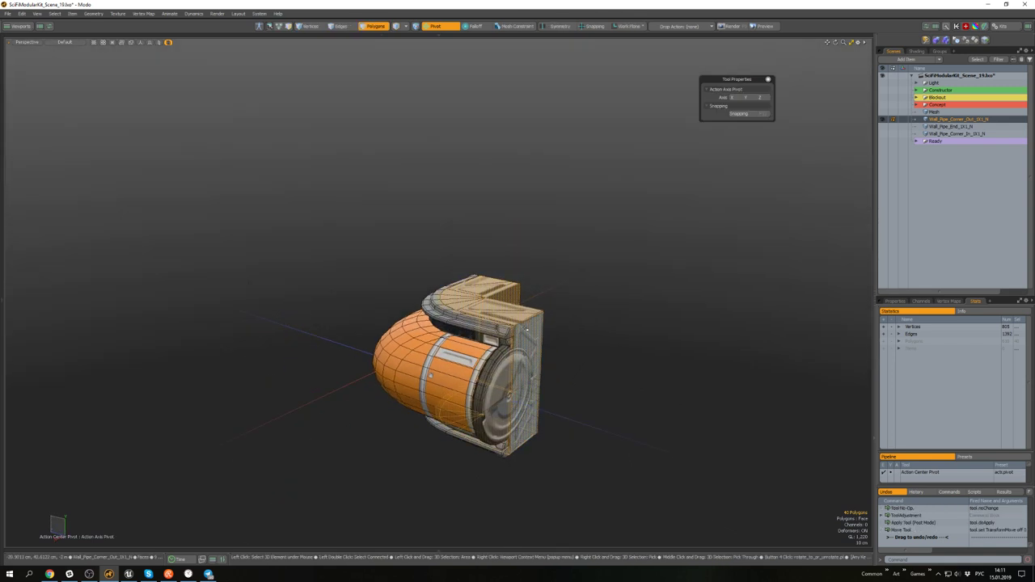
pyautogui.click(529, 333)
pyautogui.click(561, 302)
pyautogui.scroll(5, 488, 325)
pyautogui.keyDown('alt'); pyautogui.moveTo(495, 308); pyautogui.dragTo(465, 404); pyautogui.keyUp('alt')
pyautogui.scroll(-5, 425, 353)
pyautogui.keyDown('alt'); pyautogui.moveTo(520, 203); pyautogui.dragTo(539, 308); pyautogui.keyUp('alt')
pyautogui.scroll(5, 542, 309)
pyautogui.click(558, 346)
pyautogui.moveTo(558, 346)
pyautogui.keyDown('alt'); pyautogui.mouseDown()
pyautogui.moveTo(571, 300)
pyautogui.moveTo(546, 342)
pyautogui.mouseUp(); pyautogui.keyUp('alt')
# - Select the whole connected upper grey trim and move it slightly down along Y
pyautogui.doubleClick(545, 280)
pyautogui.press('w')
pyautogui.keyDown('alt'); pyautogui.moveTo(252, 257); pyautogui.dragTo(276, 249); pyautogui.keyUp('alt')
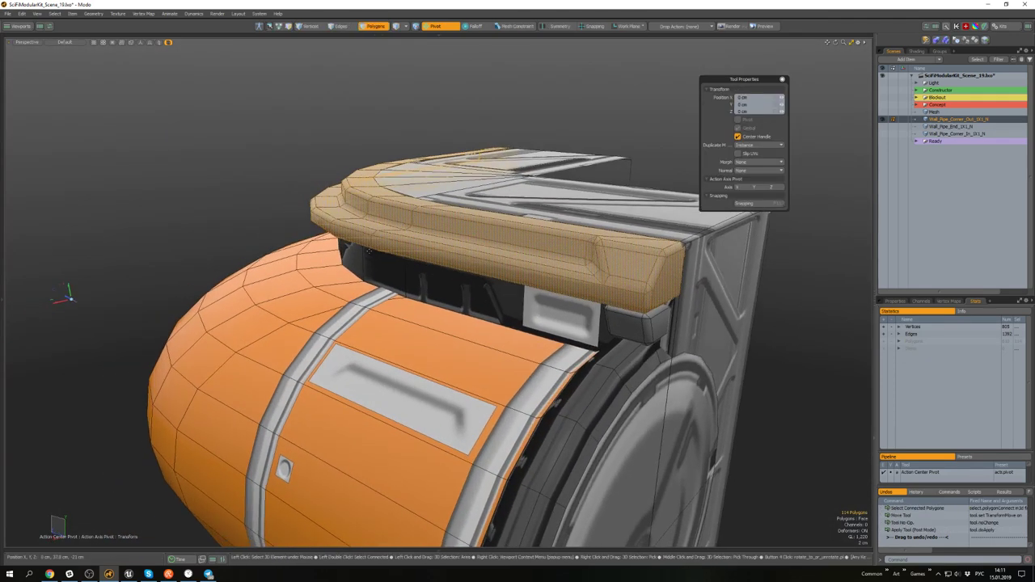
pyautogui.scroll(2, 521, 224)
pyautogui.click(523, 235)
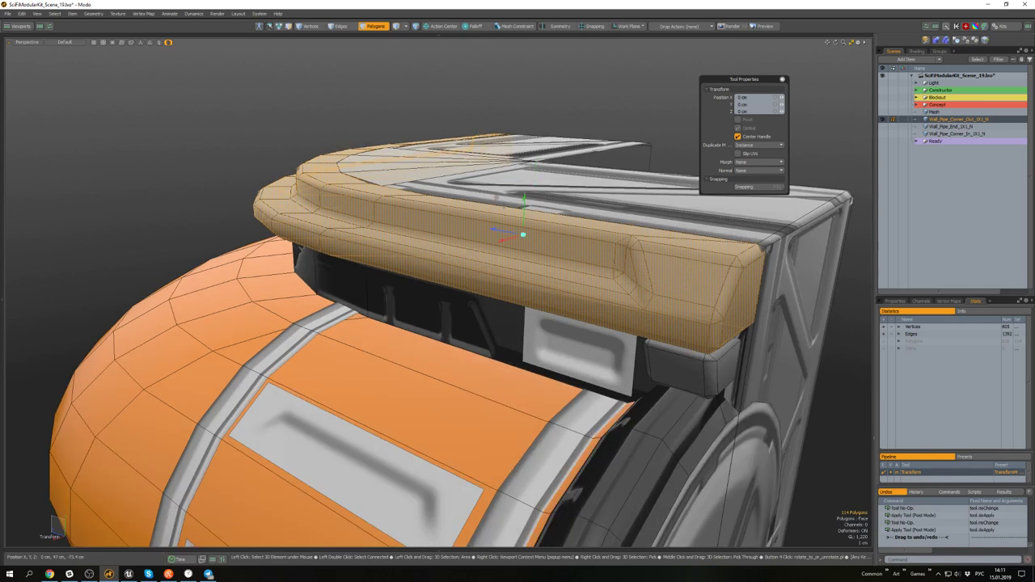
pyautogui.moveTo(524, 218); pyautogui.dragTo(523, 221)
pyautogui.press('q')
pyautogui.scroll(-5, 509, 235)
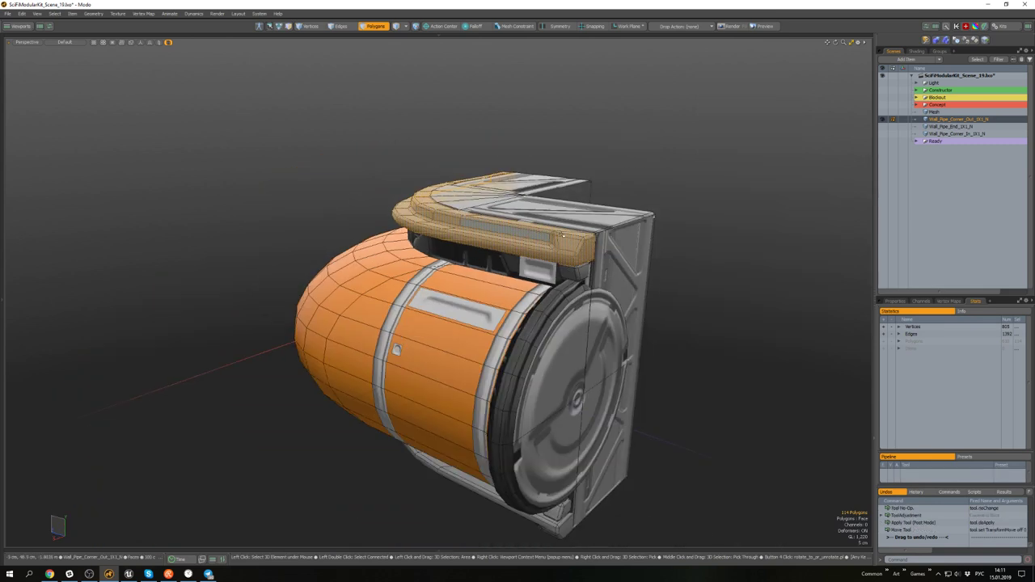
# - Select the whole connected lower grey trim and move it slightly up along Y
pyautogui.click(269, 445)
pyautogui.keyDown('alt'); pyautogui.moveTo(268, 445); pyautogui.dragTo(271, 381); pyautogui.keyUp('alt')
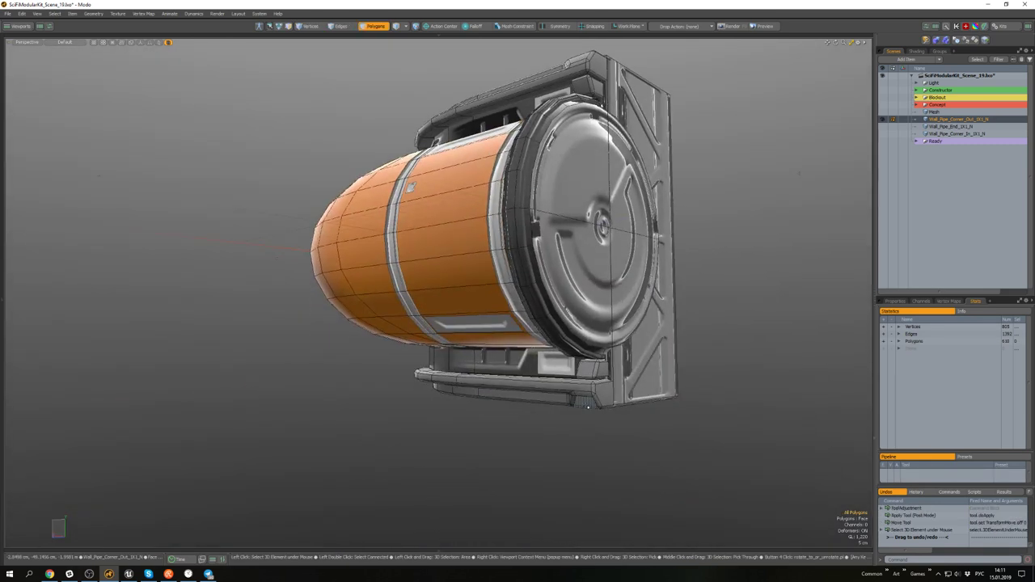
pyautogui.doubleClick(588, 407)
pyautogui.press('w')
pyautogui.scroll(4, 587, 407)
pyautogui.keyDown('alt'); pyautogui.moveTo(587, 407); pyautogui.dragTo(578, 359); pyautogui.keyUp('alt')
pyautogui.click(537, 434)
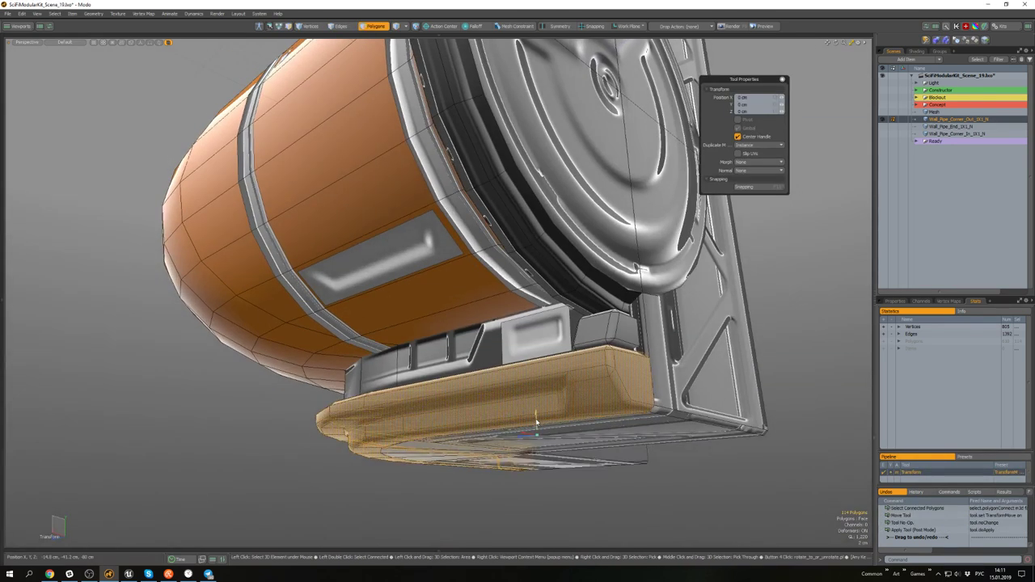
pyautogui.moveTo(535, 420); pyautogui.dragTo(535, 413)
pyautogui.press('q')
# - Select the end caps of the upper and lower trims beside the round pipe cover and move them -4 cm along Z
pyautogui.click(632, 380)
pyautogui.scroll(-4, 632, 380)
pyautogui.keyDown('alt'); pyautogui.moveTo(632, 380); pyautogui.dragTo(626, 477); pyautogui.keyUp('alt')
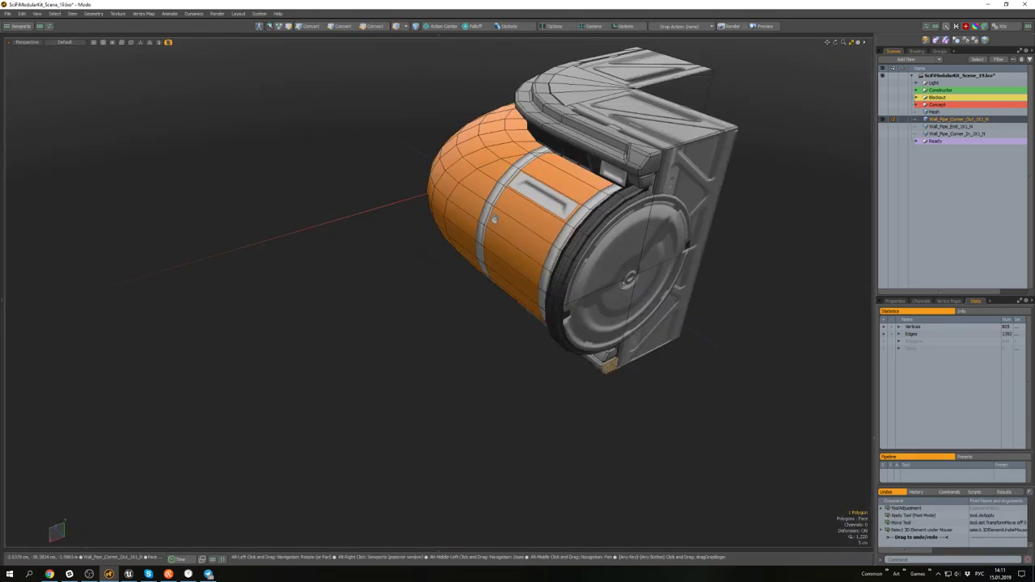
pyautogui.scroll(2, 654, 133)
pyautogui.keyDown('alt'); pyautogui.moveTo(648, 178); pyautogui.dragTo(673, 178); pyautogui.keyUp('alt')
pyautogui.press('w')
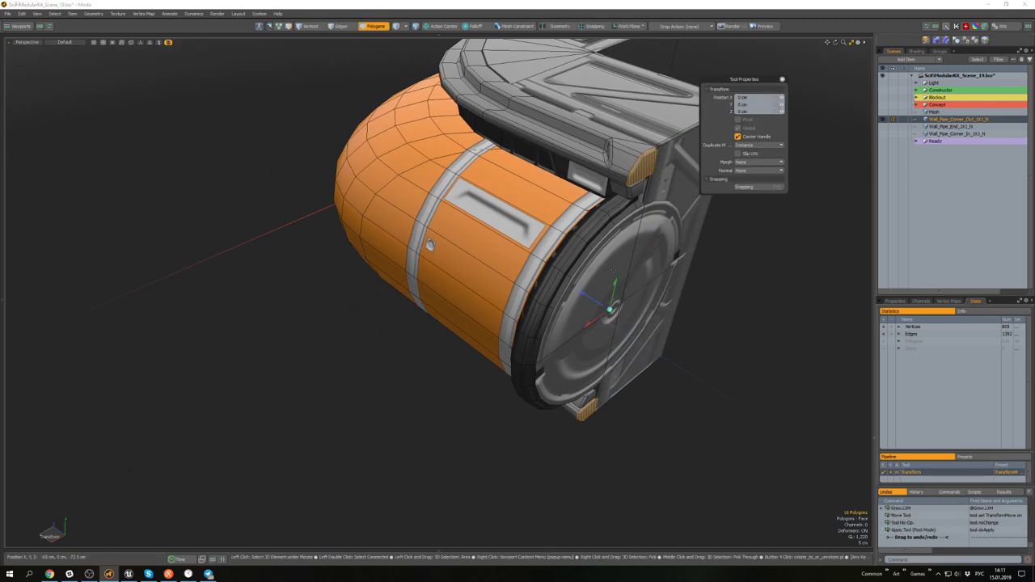
pyautogui.scroll(2, 592, 305)
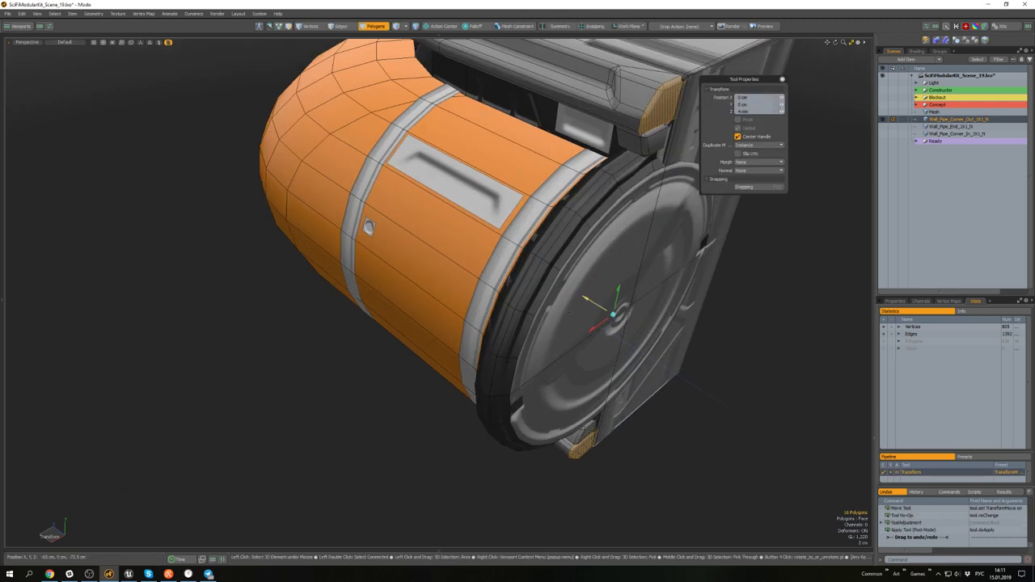
pyautogui.press('q')
pyautogui.click(806, 273)
# - Select the end caps of both trims on the opposite side of the corner, shift them along X, and clear the selection
pyautogui.scroll(-3, 806, 272)
pyautogui.keyDown('alt'); pyautogui.moveTo(806, 272); pyautogui.dragTo(786, 242); pyautogui.keyUp('alt')
pyautogui.scroll(-3, 786, 243)
pyautogui.keyDown('alt'); pyautogui.moveTo(436, 251); pyautogui.dragTo(736, 208); pyautogui.keyUp('alt')
pyautogui.scroll(3, 431, 208)
pyautogui.scroll(2, 431, 208)
pyautogui.keyDown('alt'); pyautogui.moveTo(558, 187); pyautogui.dragTo(643, 178); pyautogui.keyUp('alt')
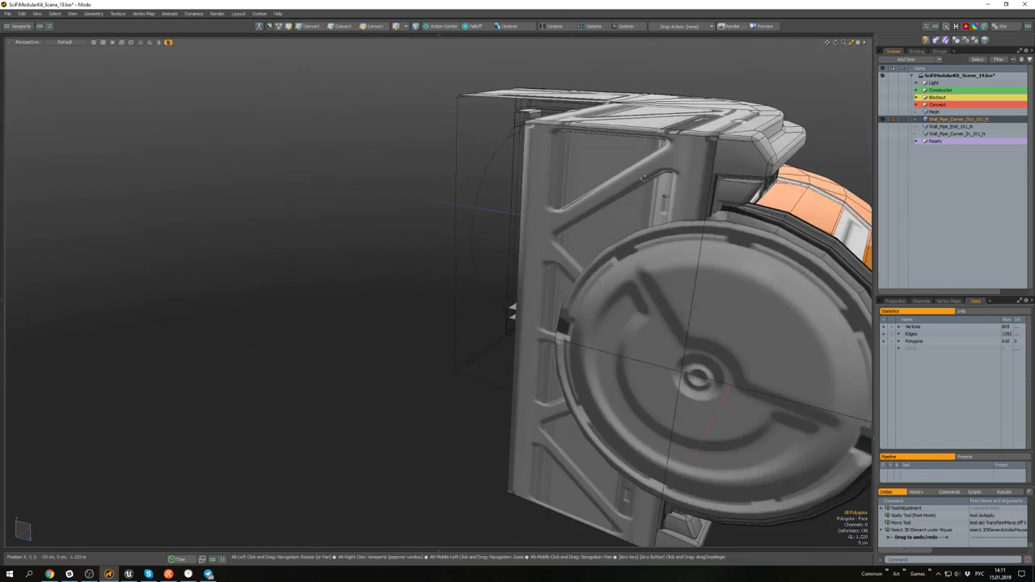
pyautogui.click(740, 160)
pyautogui.keyDown('alt'); pyautogui.keyDown('shift'); pyautogui.moveTo(736, 177); pyautogui.dragTo(627, 57); pyautogui.keyUp('shift'); pyautogui.keyUp('alt')
pyautogui.keyDown('shift'); pyautogui.click(578, 440); pyautogui.keyUp('shift')
pyautogui.hotkey('shift', 'Up')
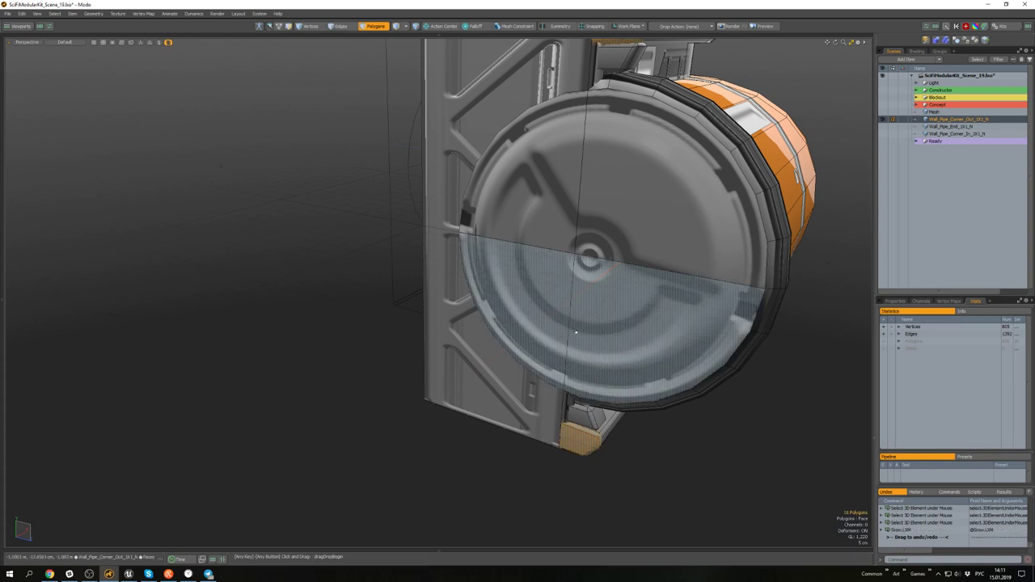
pyautogui.keyDown('alt'); pyautogui.moveTo(576, 331); pyautogui.dragTo(584, 378); pyautogui.keyUp('alt')
pyautogui.press('w')
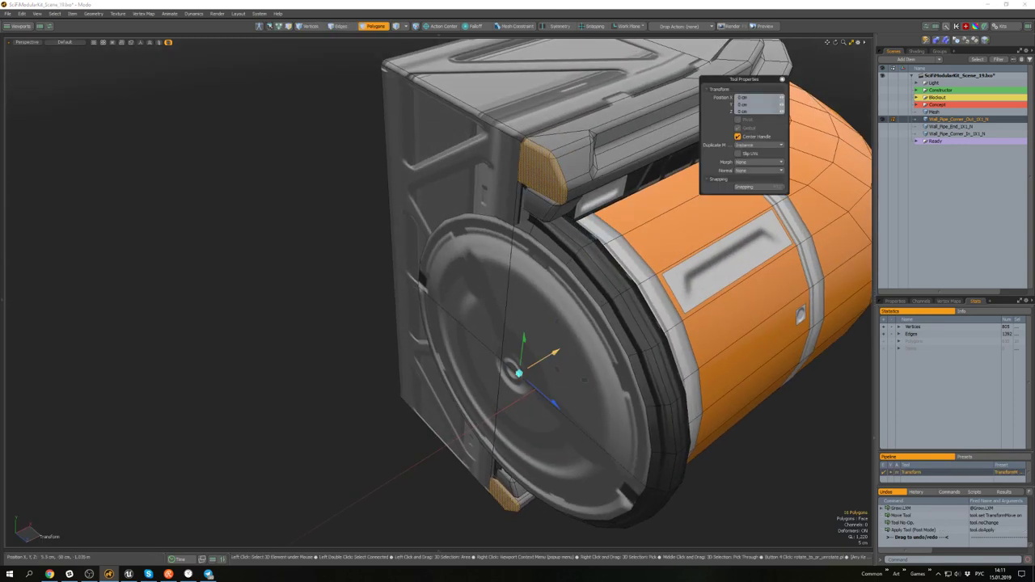
pyautogui.press('space')
pyautogui.click(564, 322)
pyautogui.keyDown('alt'); pyautogui.moveTo(564, 322); pyautogui.dragTo(527, 212); pyautogui.keyUp('alt')
pyautogui.click(701, 338)
# - Enable the checker texture override and switch to the UV layout showing the Texture map
pyautogui.scroll(-5, 588, 184)
pyautogui.scroll(5, 582, 267)
pyautogui.scroll(-4, 533, 227)
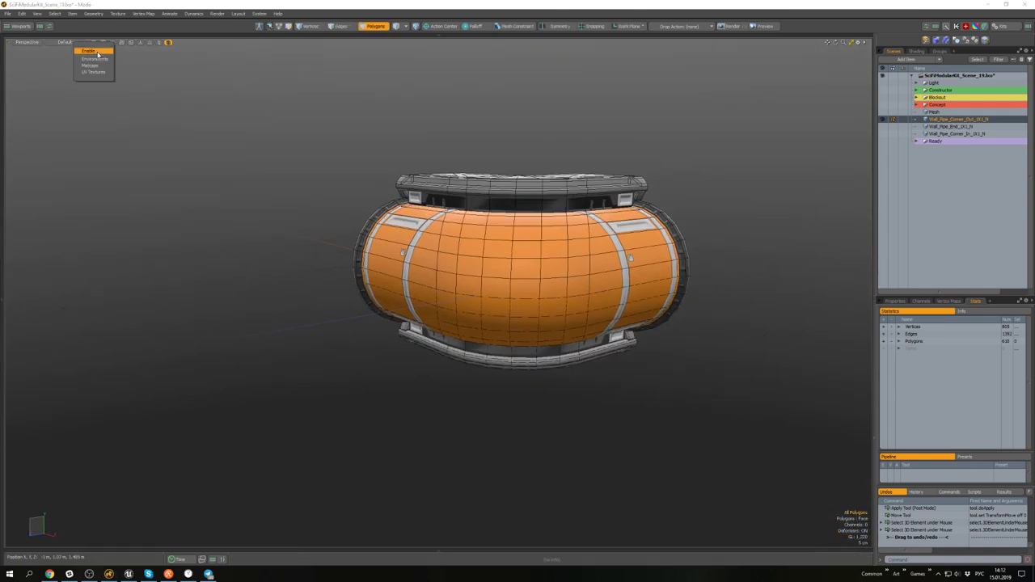
pyautogui.keyDown('alt'); pyautogui.moveTo(465, 139); pyautogui.dragTo(433, 176); pyautogui.keyUp('alt')
pyautogui.press('F3')
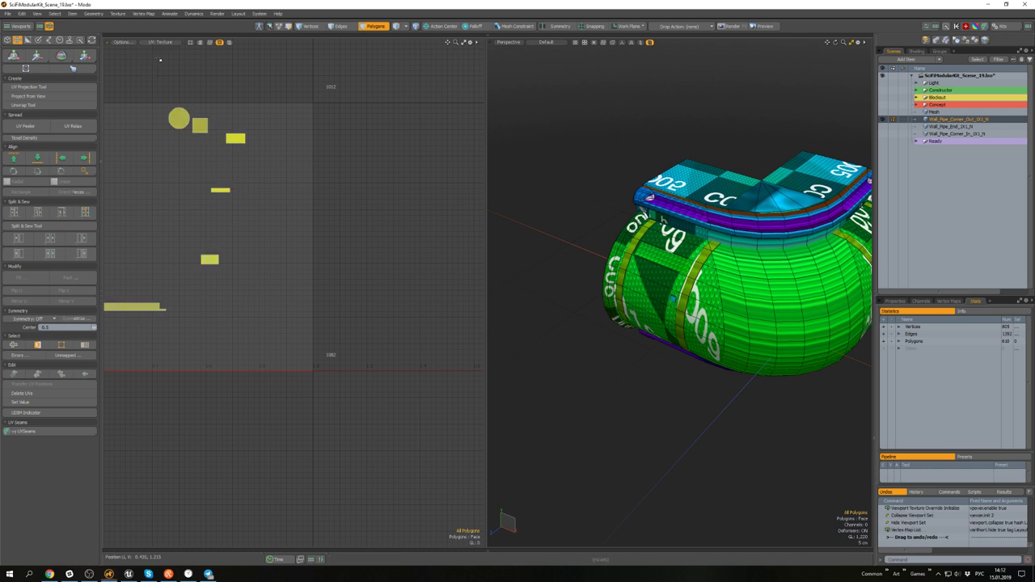
pyautogui.scroll(-5, 230, 155)
pyautogui.keyDown('alt'); pyautogui.moveTo(230, 155); pyautogui.dragTo(296, 136); pyautogui.keyUp('alt')
pyautogui.keyDown('alt'); pyautogui.moveTo(687, 308); pyautogui.dragTo(688, 258); pyautogui.keyUp('alt')
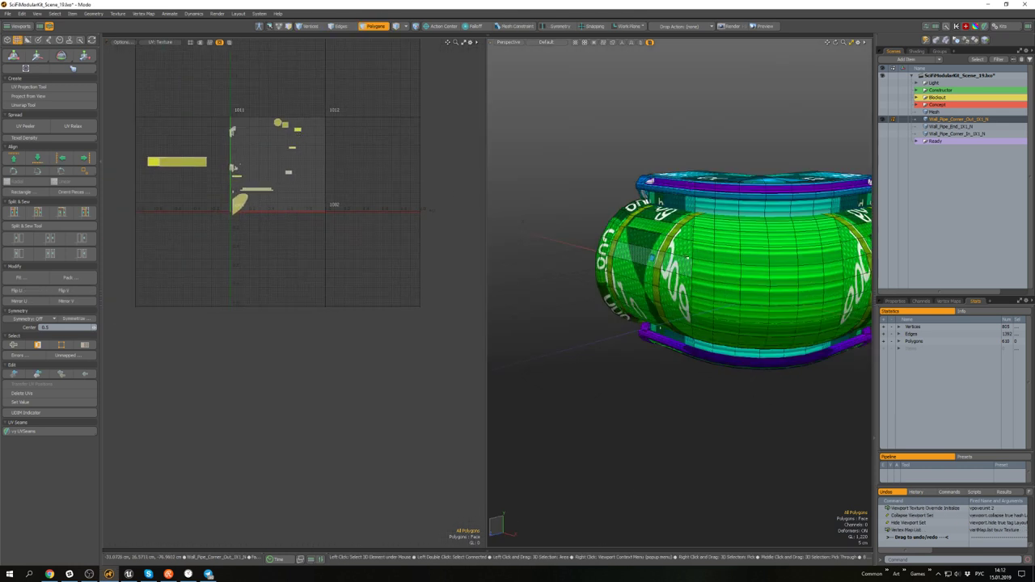
# - Select the connected UV island of the main pipe body and unfold it with a Conformal UV Relax
pyautogui.doubleClick(787, 271)
pyautogui.keyDown('alt'); pyautogui.moveTo(787, 272); pyautogui.dragTo(626, 254); pyautogui.keyUp('alt')
pyautogui.keyDown('alt'); pyautogui.moveTo(312, 249); pyautogui.dragTo(257, 266); pyautogui.keyUp('alt')
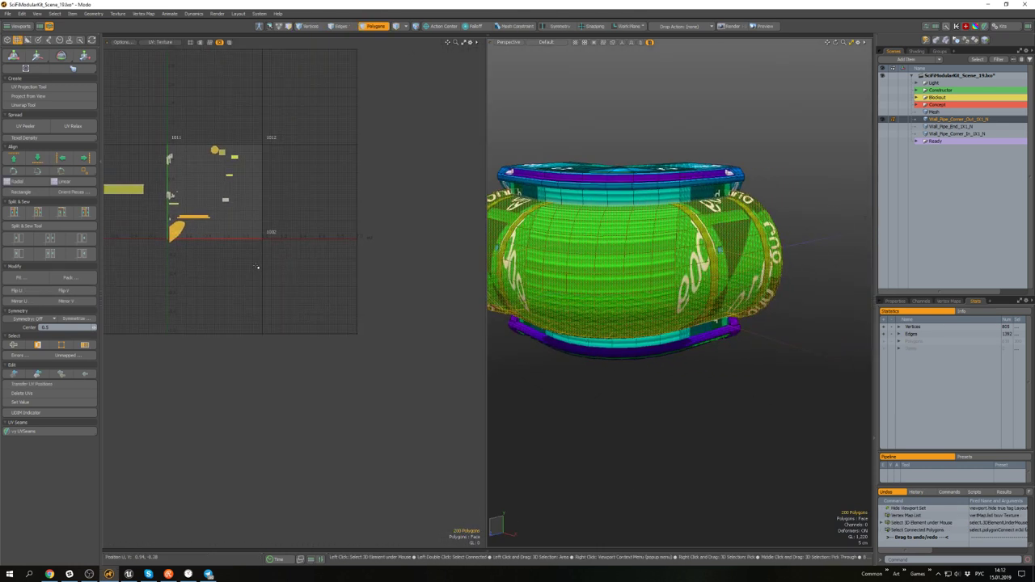
pyautogui.scroll(6, 168, 239)
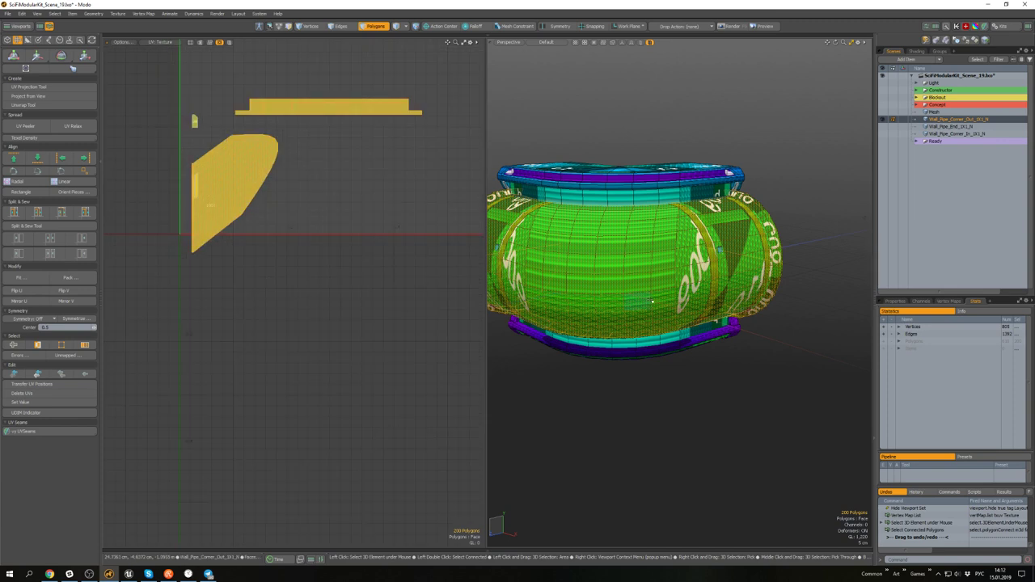
pyautogui.keyDown('alt'); pyautogui.moveTo(652, 301); pyautogui.dragTo(704, 343); pyautogui.keyUp('alt')
pyautogui.click(256, 231)
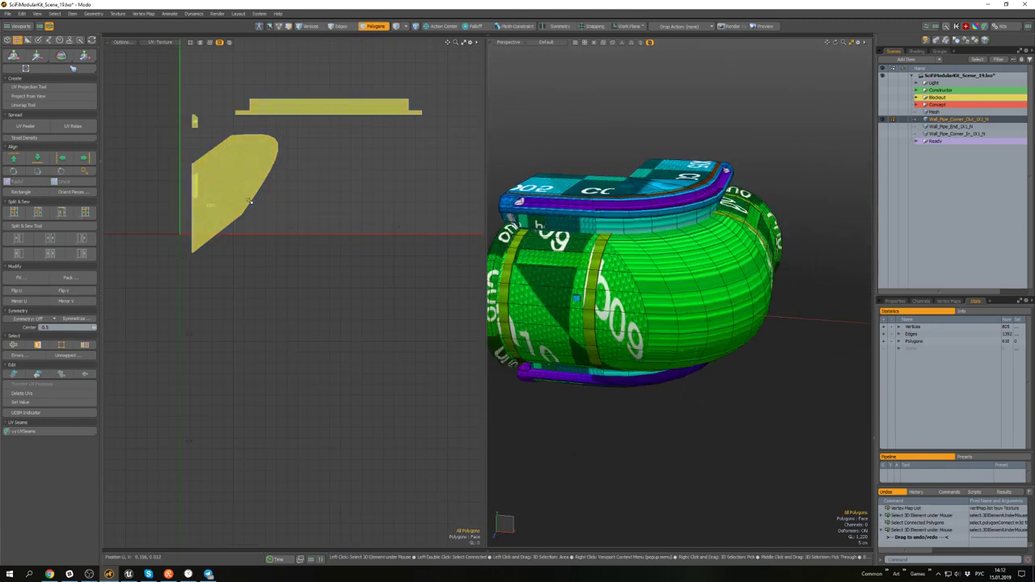
pyautogui.doubleClick(236, 179)
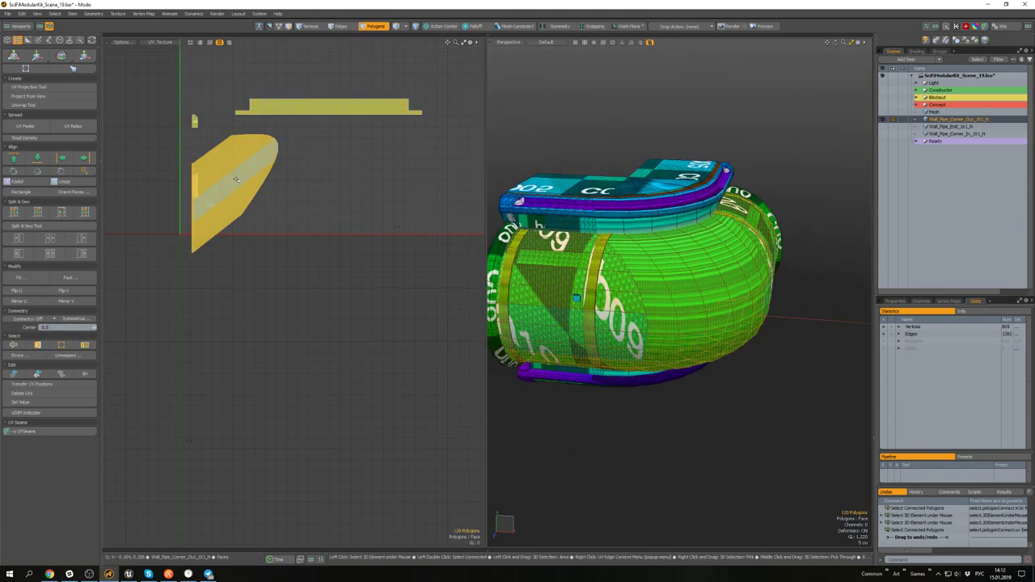
pyautogui.click(72, 126)
pyautogui.scroll(-2, 261, 102)
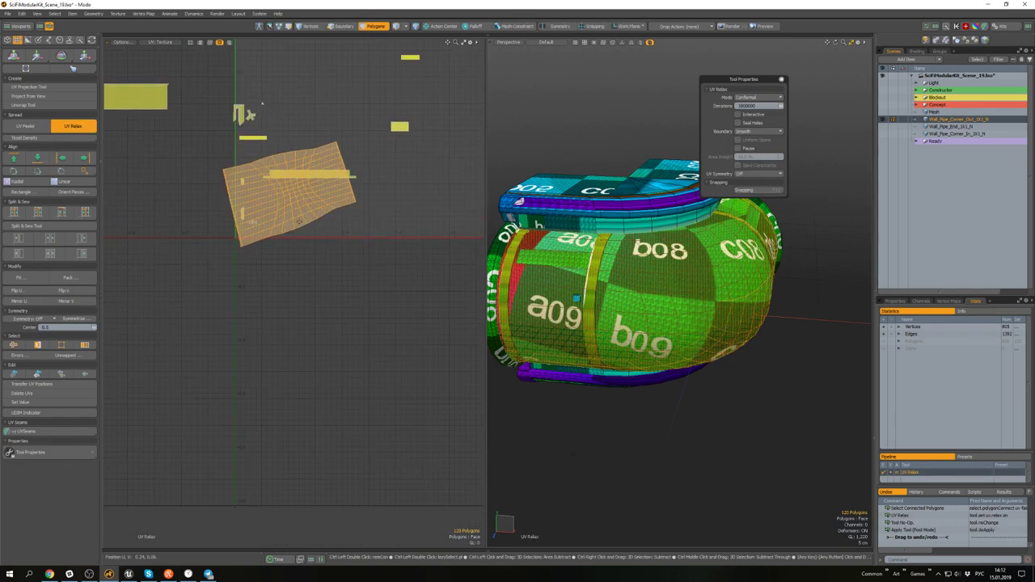
pyautogui.scroll(2, 261, 103)
pyautogui.press('space')
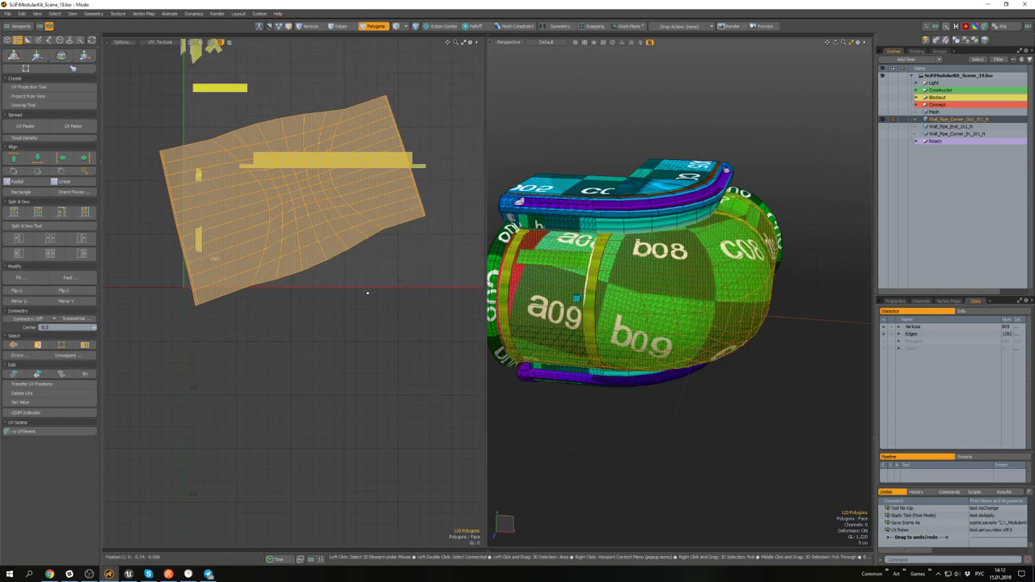
# - Straighten the relaxed pipe body island into a rectangle and clear the selection
pyautogui.doubleClick(314, 222)
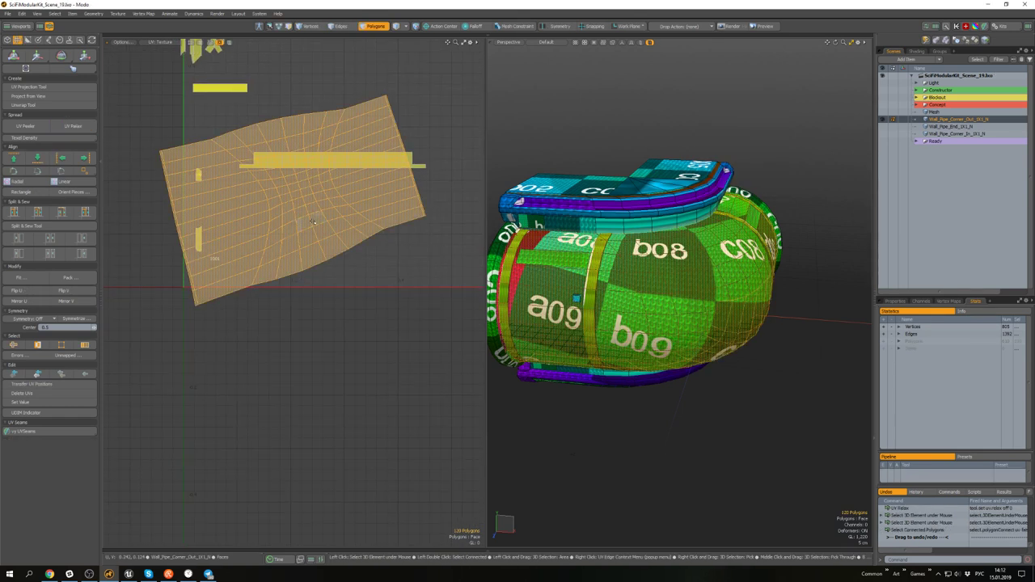
pyautogui.click(28, 192)
pyautogui.click(284, 338)
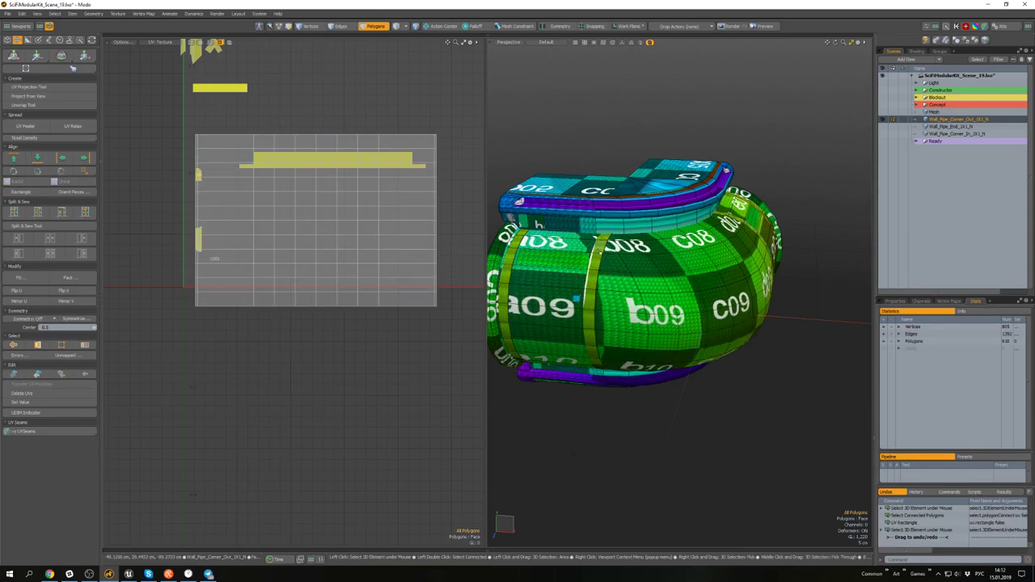
# - Select the connected lower trim and examine its UV islands and its shape around the pipe
pyautogui.keyDown('alt'); pyautogui.moveTo(570, 244); pyautogui.dragTo(602, 330); pyautogui.keyUp('alt')
pyautogui.doubleClick(603, 331)
pyautogui.scroll(-5, 295, 154)
pyautogui.keyDown('alt'); pyautogui.moveTo(295, 155); pyautogui.dragTo(297, 234); pyautogui.keyUp('alt')
pyautogui.keyDown('alt'); pyautogui.moveTo(634, 219); pyautogui.dragTo(631, 227); pyautogui.keyUp('alt')
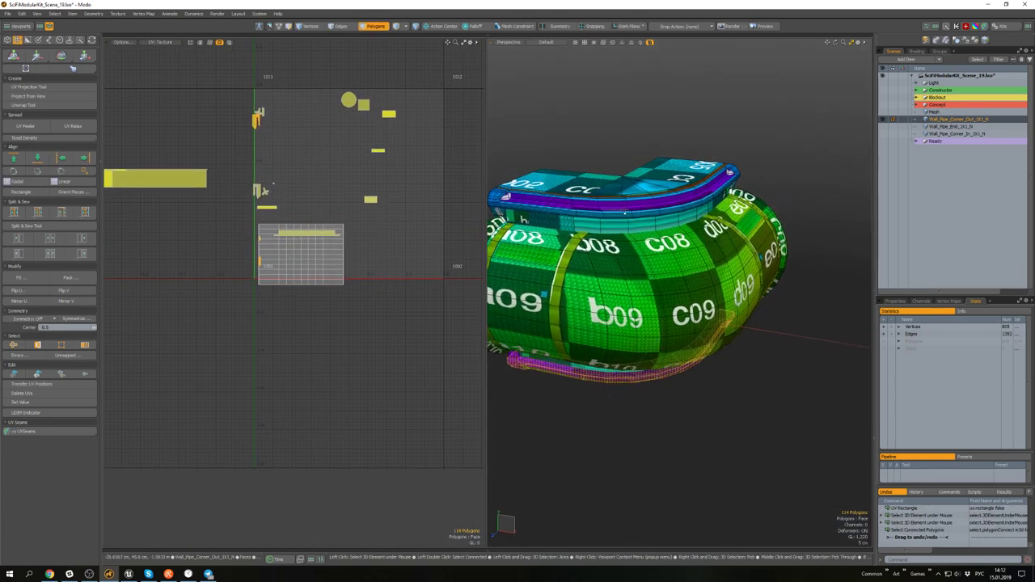
pyautogui.scroll(4, 625, 212)
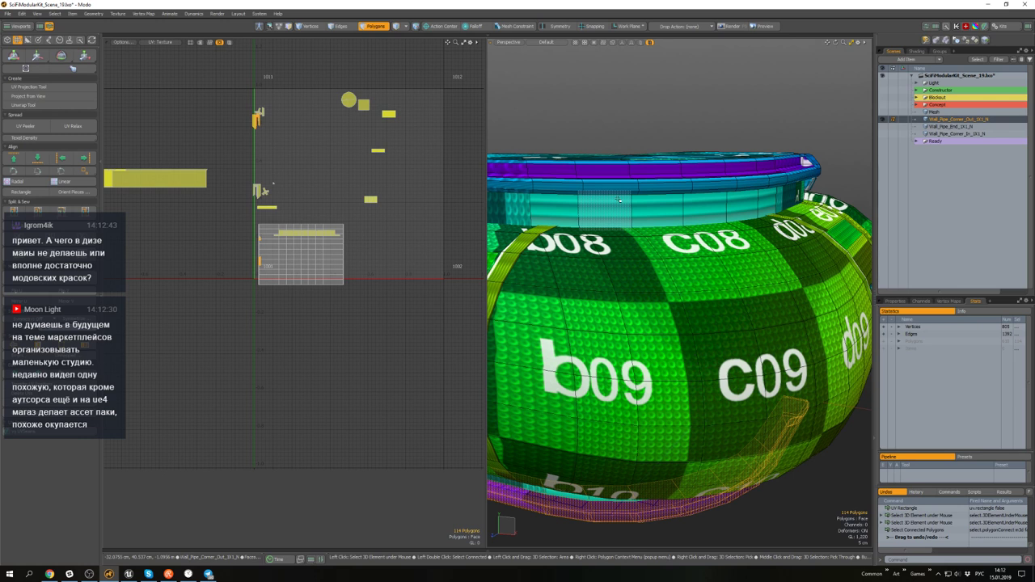
pyautogui.scroll(-4, 517, 242)
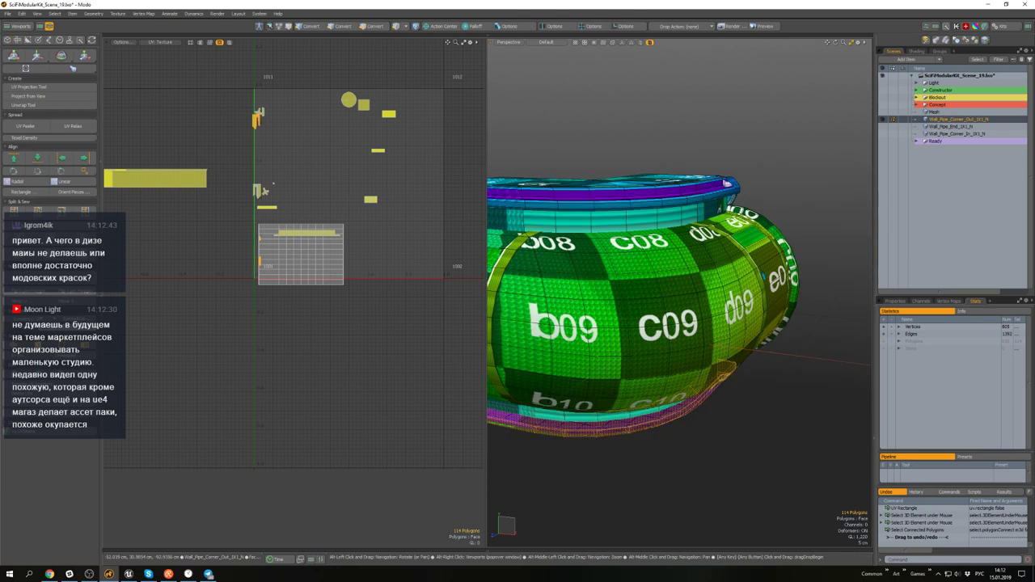
pyautogui.keyDown('alt'); pyautogui.moveTo(517, 242); pyautogui.dragTo(494, 283); pyautogui.keyUp('alt')
pyautogui.keyDown('alt'); pyautogui.moveTo(614, 283); pyautogui.dragTo(622, 190); pyautogui.keyUp('alt')
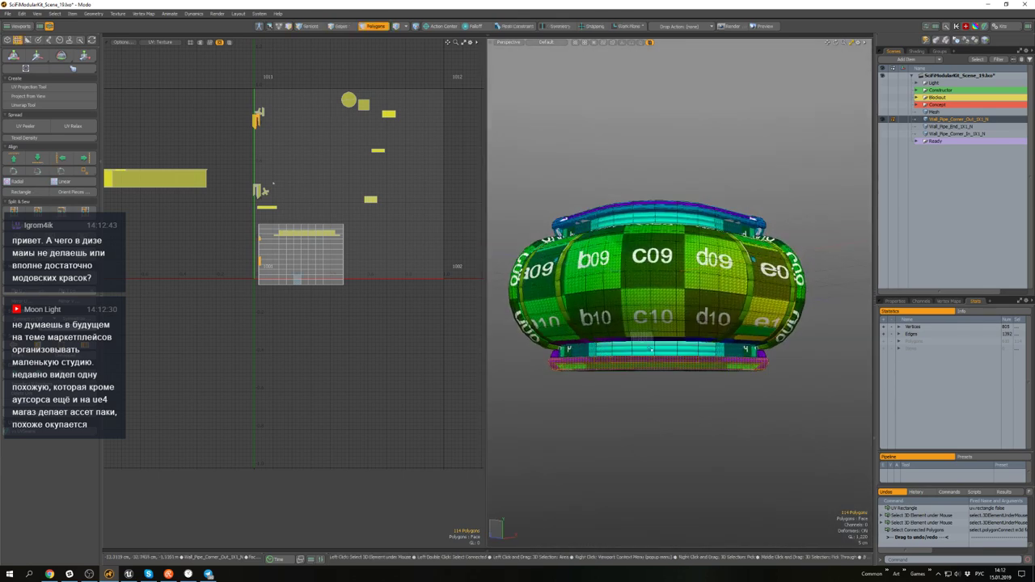
# - Add the connected upper trim to the selection and compare the UV islands of both trims
pyautogui.scroll(4, 657, 315)
pyautogui.keyDown('alt'); pyautogui.moveTo(656, 315); pyautogui.dragTo(797, 137); pyautogui.keyUp('alt')
pyautogui.keyDown('alt'); pyautogui.moveTo(645, 292); pyautogui.dragTo(647, 322); pyautogui.keyUp('alt')
pyautogui.keyDown('shift'); pyautogui.doubleClick(644, 128); pyautogui.keyUp('shift')
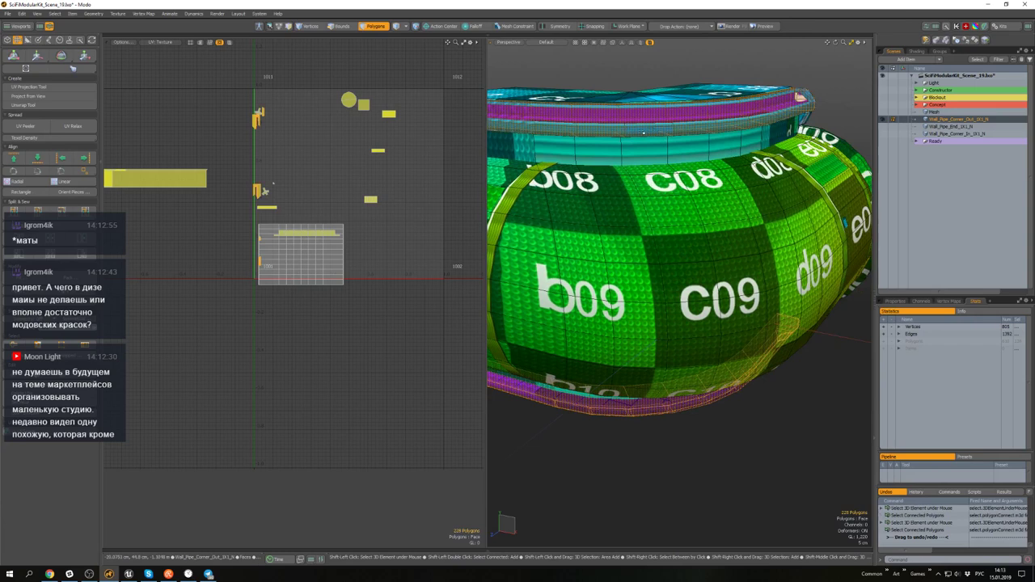
pyautogui.scroll(-4, 324, 207)
pyautogui.keyDown('alt'); pyautogui.moveTo(301, 179); pyautogui.dragTo(324, 194); pyautogui.keyUp('alt')
pyautogui.keyDown('ctrl'); pyautogui.keyDown('alt'); pyautogui.moveTo(324, 194); pyautogui.dragTo(465, 191); pyautogui.keyUp('alt'); pyautogui.keyUp('ctrl')
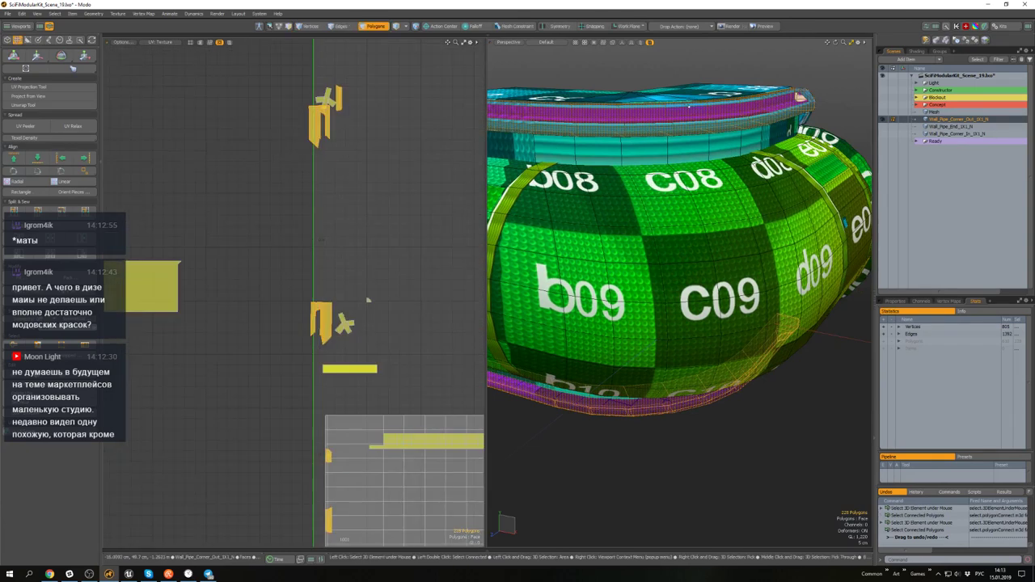
pyautogui.keyDown('alt'); pyautogui.moveTo(679, 116); pyautogui.dragTo(589, 176); pyautogui.keyUp('alt')
pyautogui.keyDown('alt'); pyautogui.moveTo(448, 168); pyautogui.dragTo(435, 189); pyautogui.keyUp('alt')
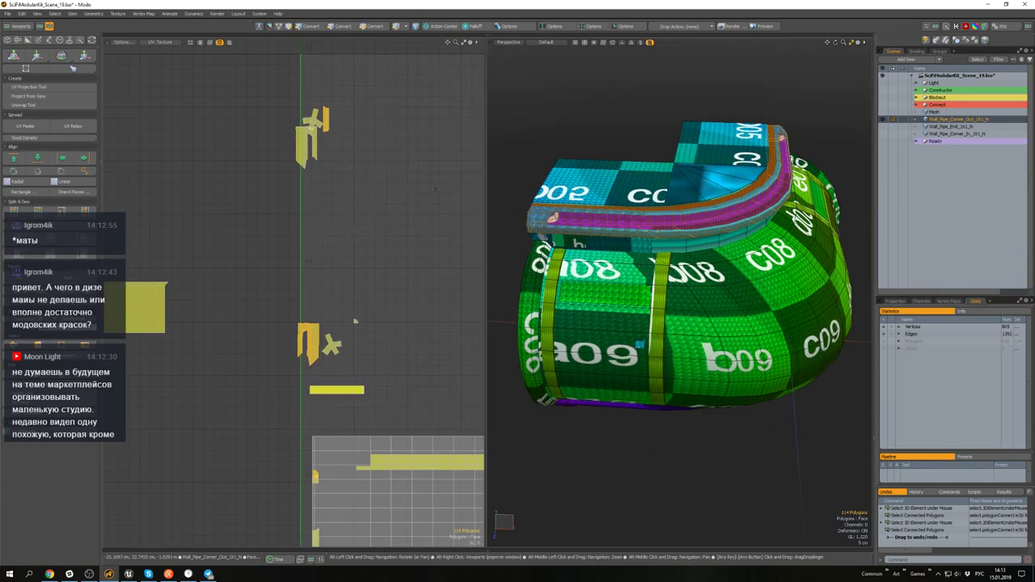
# - Delete the lower trim from the corner mesh, keeping the upper one
pyautogui.keyDown('alt'); pyautogui.moveTo(675, 219); pyautogui.dragTo(596, 202); pyautogui.keyUp('alt')
pyautogui.scroll(-2, 358, 139)
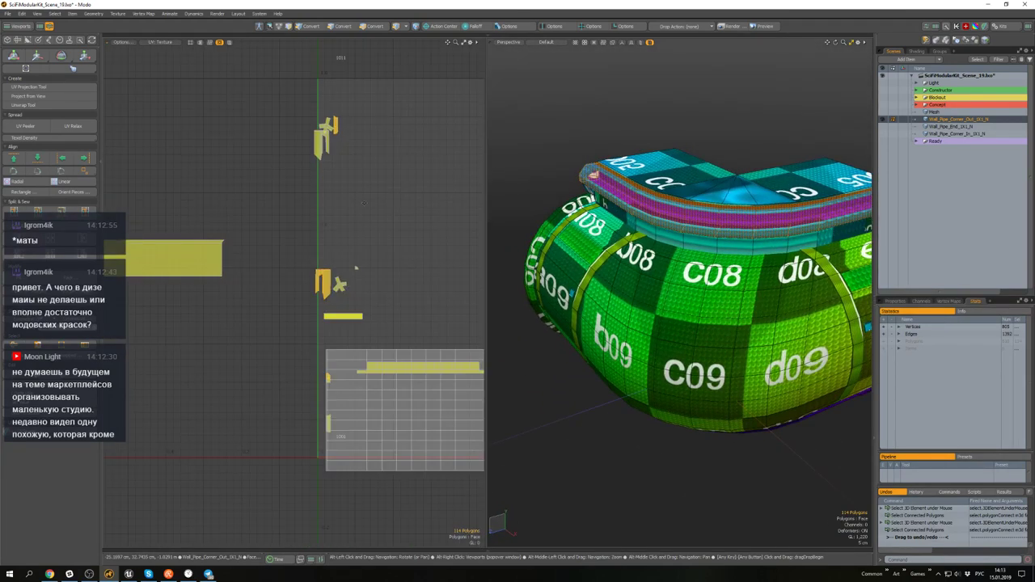
pyautogui.keyDown('alt'); pyautogui.moveTo(649, 317); pyautogui.dragTo(604, 300); pyautogui.keyUp('alt')
pyautogui.press('Delete')
# - Select the curved inner strip beneath the upper trim, relax its UV island, and straighten it into a rectangle
pyautogui.scroll(-3, 622, 234)
pyautogui.keyDown('alt'); pyautogui.moveTo(623, 229); pyautogui.dragTo(645, 248); pyautogui.keyUp('alt')
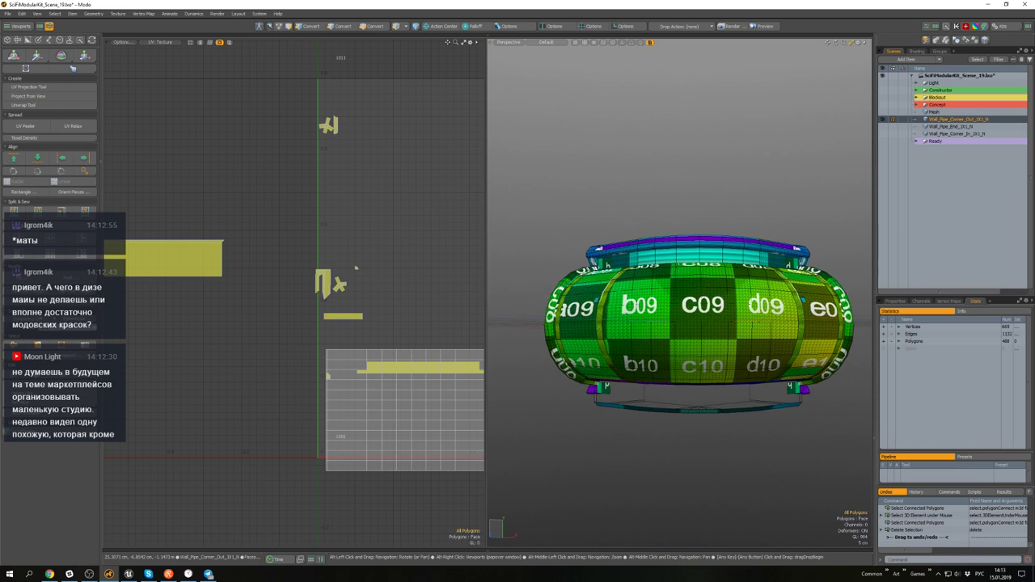
pyautogui.scroll(6, 642, 253)
pyautogui.doubleClick(671, 263)
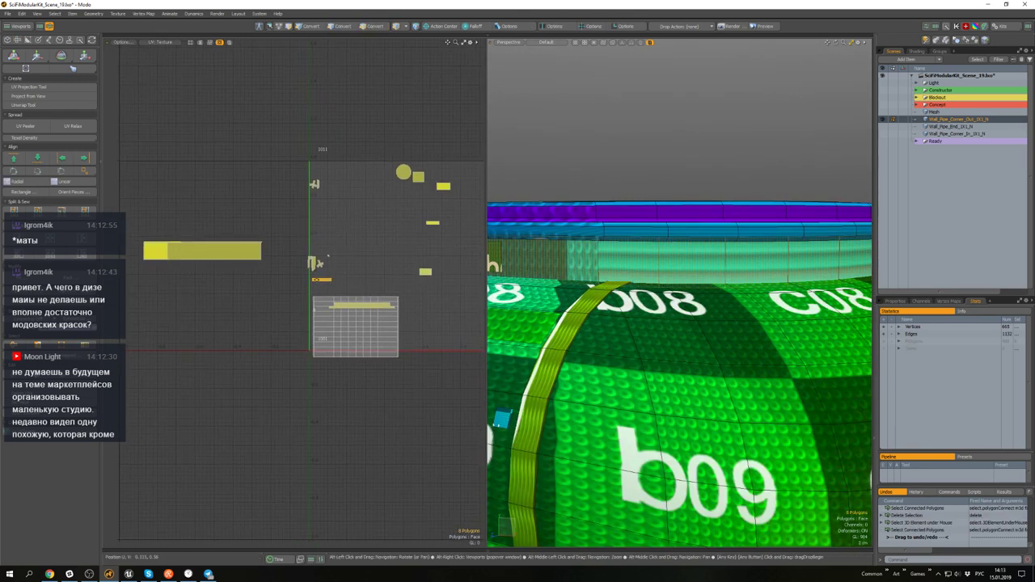
pyautogui.scroll(3, 330, 272)
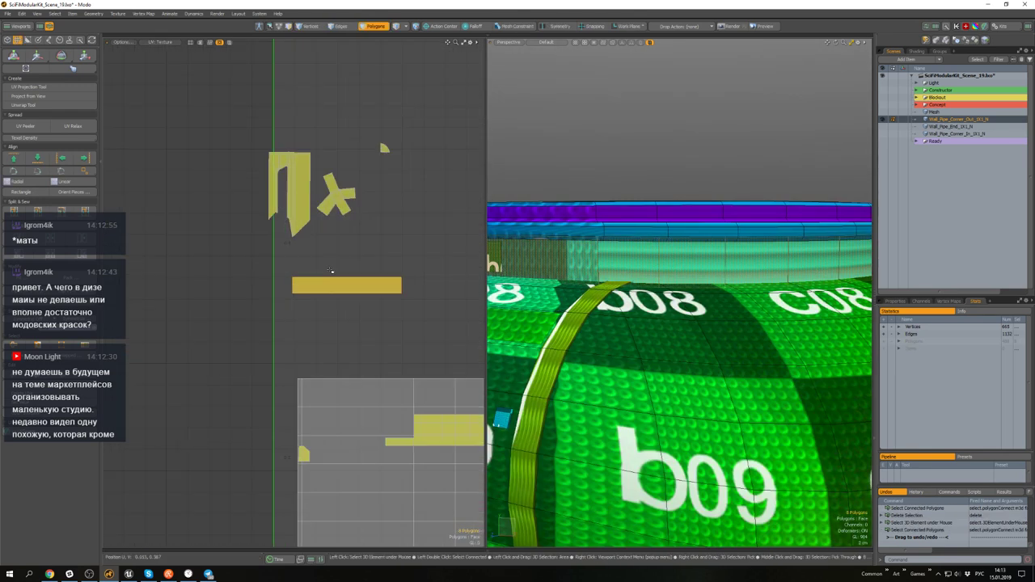
pyautogui.click(74, 128)
pyautogui.click(33, 195)
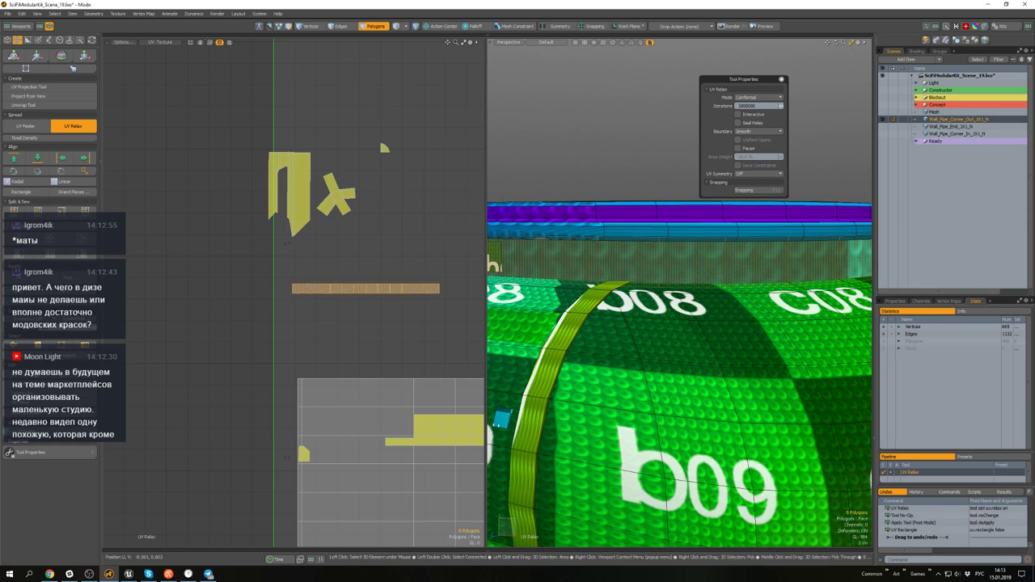
# - Show the kit's normal map as the backdrop image of the UV view
pyautogui.click(123, 42)
pyautogui.moveTo(139, 150)
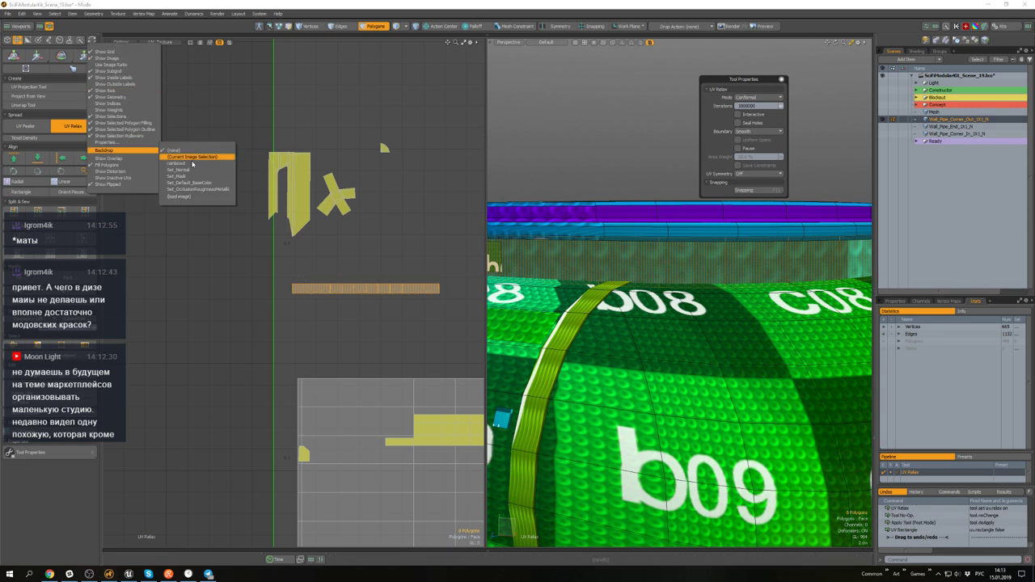
pyautogui.click(190, 182)
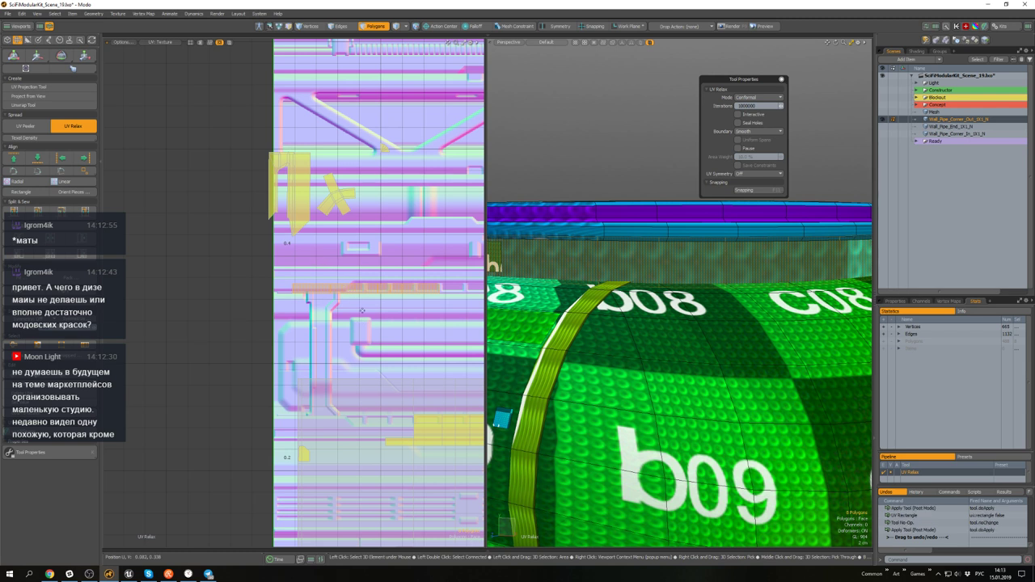
# - Scale the straightened inner strip's UV island to 177.5% and move it up onto the notched band of the normal map
pyautogui.press('space')
pyautogui.doubleClick(385, 289)
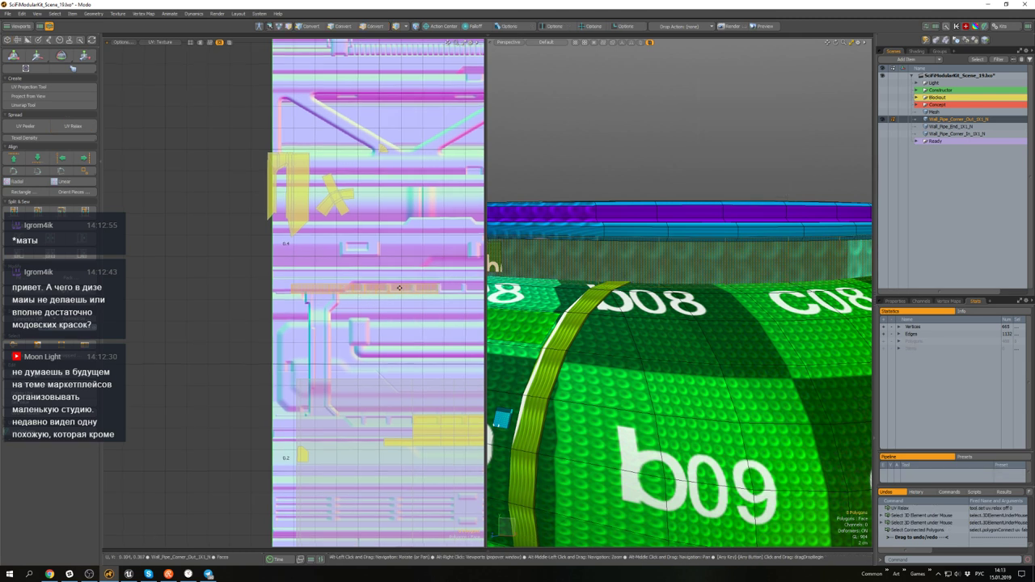
pyautogui.keyDown('alt'); pyautogui.moveTo(399, 287); pyautogui.dragTo(343, 298); pyautogui.keyUp('alt')
pyautogui.scroll(-5, 646, 300)
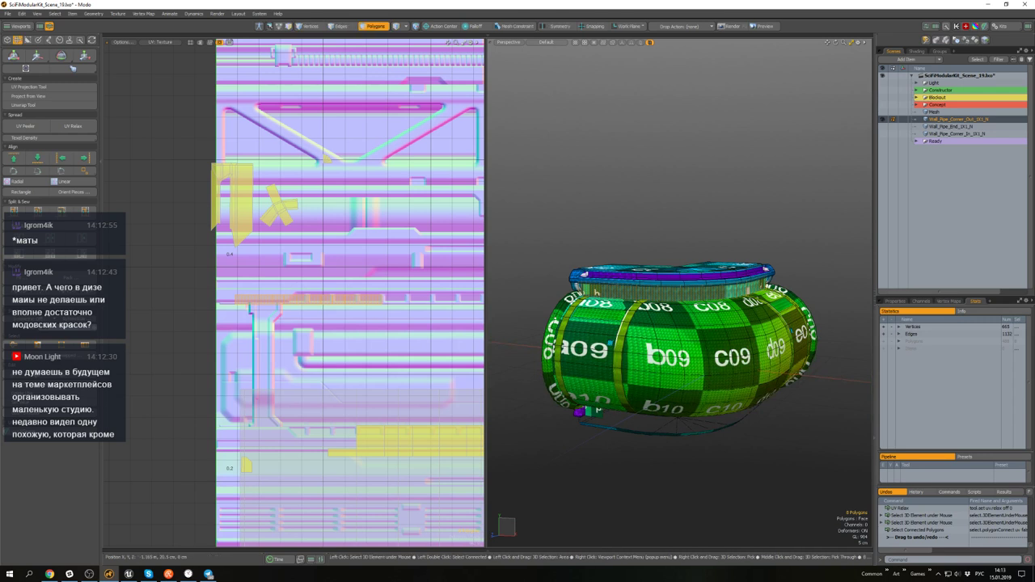
pyautogui.scroll(2, 292, 287)
pyautogui.keyDown('alt'); pyautogui.moveTo(319, 297); pyautogui.dragTo(400, 260); pyautogui.keyUp('alt')
pyautogui.press('r')
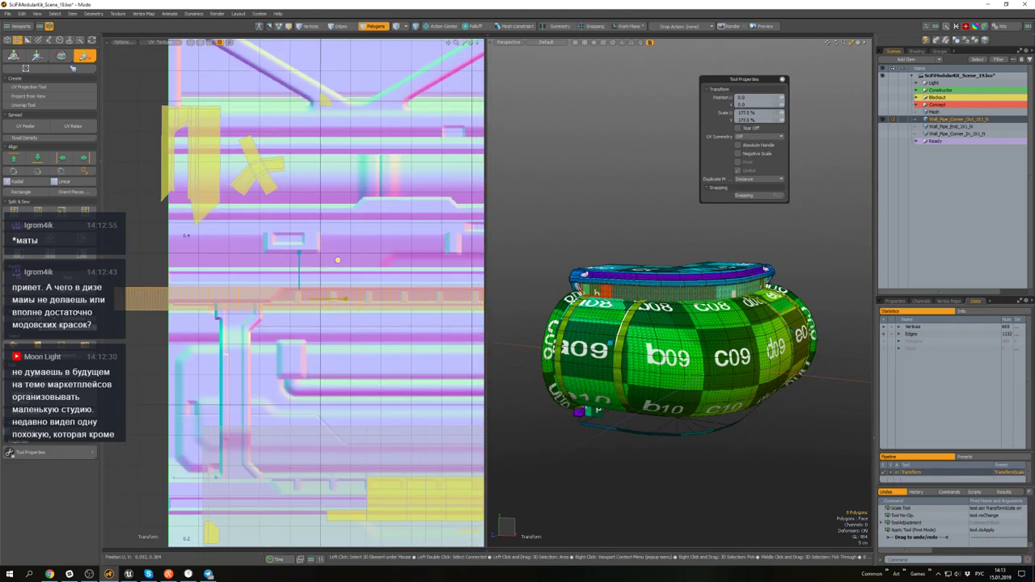
pyautogui.press('w')
pyautogui.moveTo(297, 279); pyautogui.dragTo(296, 267)
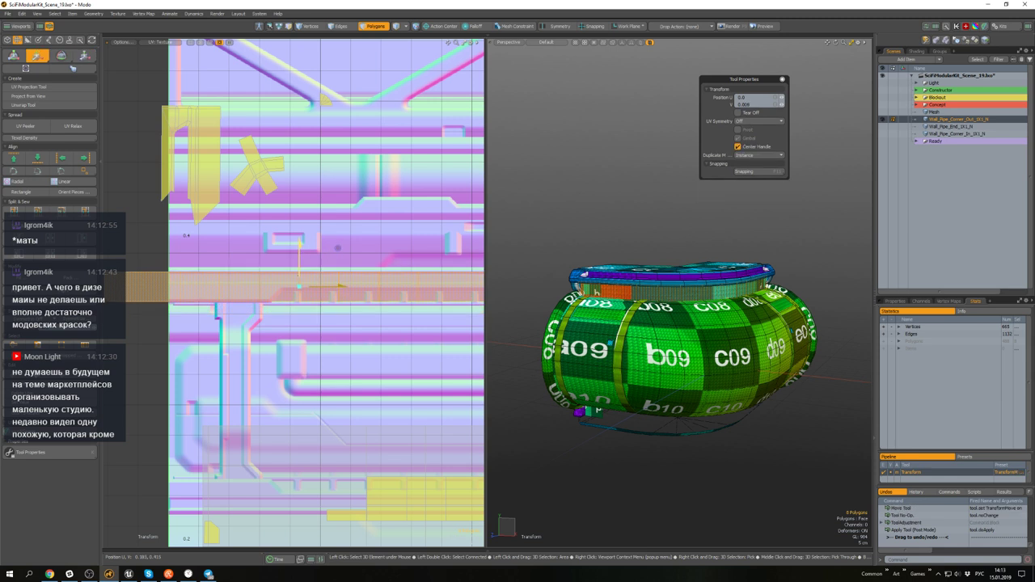
# - Enlarge the strip's UV island slightly and shift it along U until it lies fully inside the texture's notched band
pyautogui.keyDown('ctrl'); pyautogui.keyDown('alt'); pyautogui.moveTo(394, 298); pyautogui.dragTo(343, 299); pyautogui.keyUp('alt'); pyautogui.keyUp('ctrl')
pyautogui.press('r')
pyautogui.press('w')
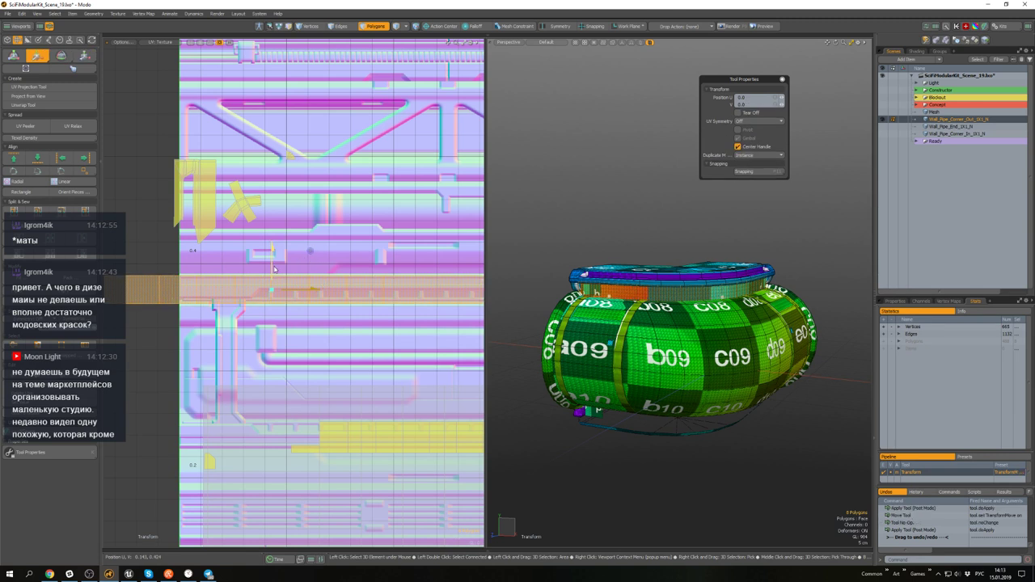
pyautogui.press('r')
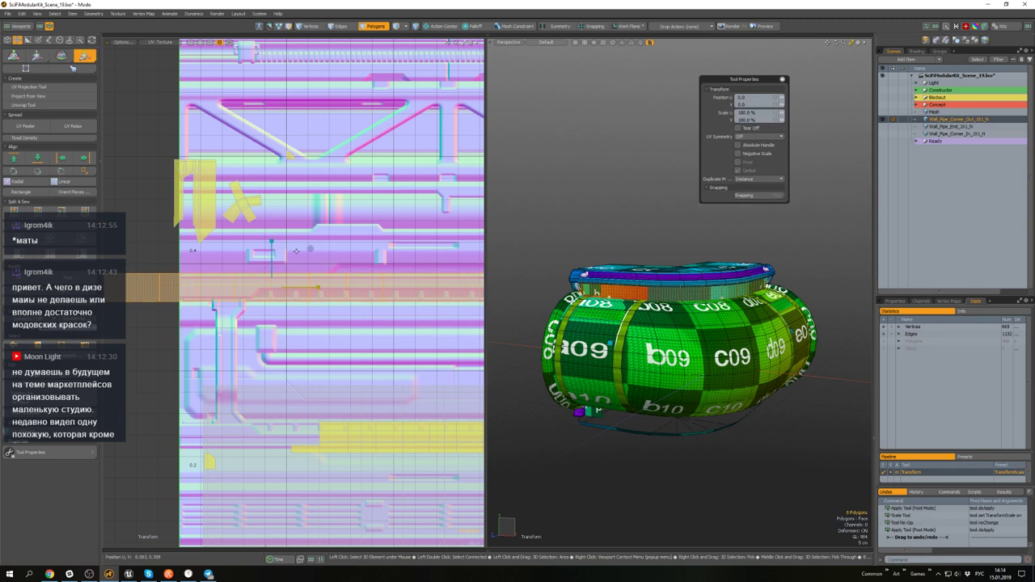
pyautogui.scroll(-2, 245, 277)
pyautogui.press('w')
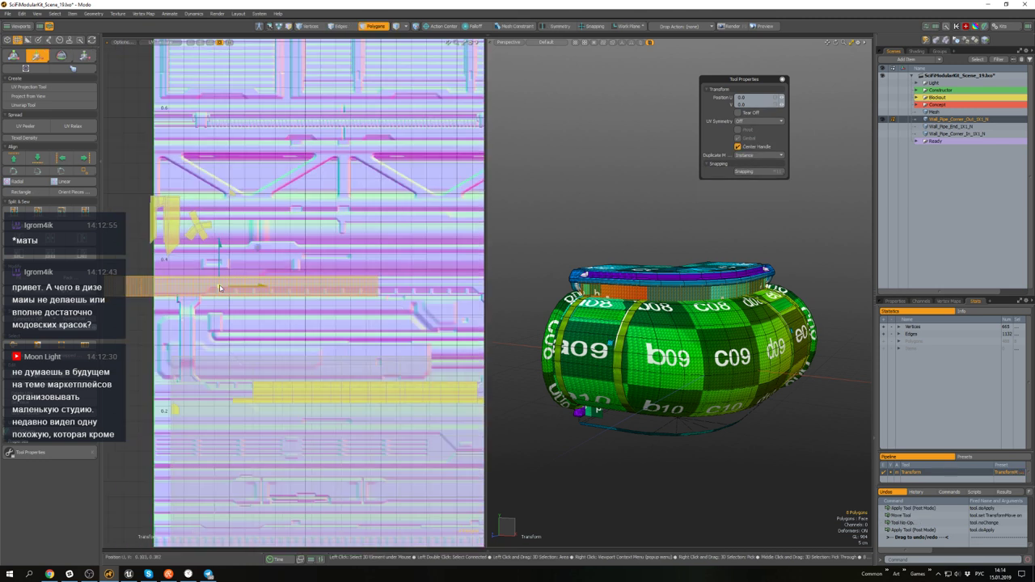
pyautogui.moveTo(273, 287)
pyautogui.mouseDown()
pyautogui.moveTo(338, 287)
pyautogui.moveTo(283, 291)
pyautogui.mouseUp()
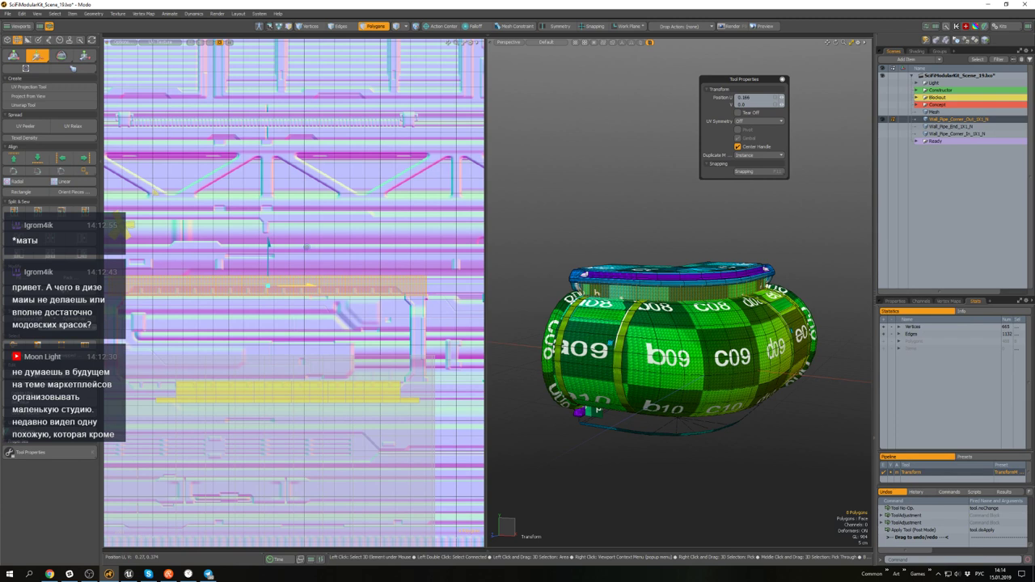
pyautogui.scroll(-2, 339, 319)
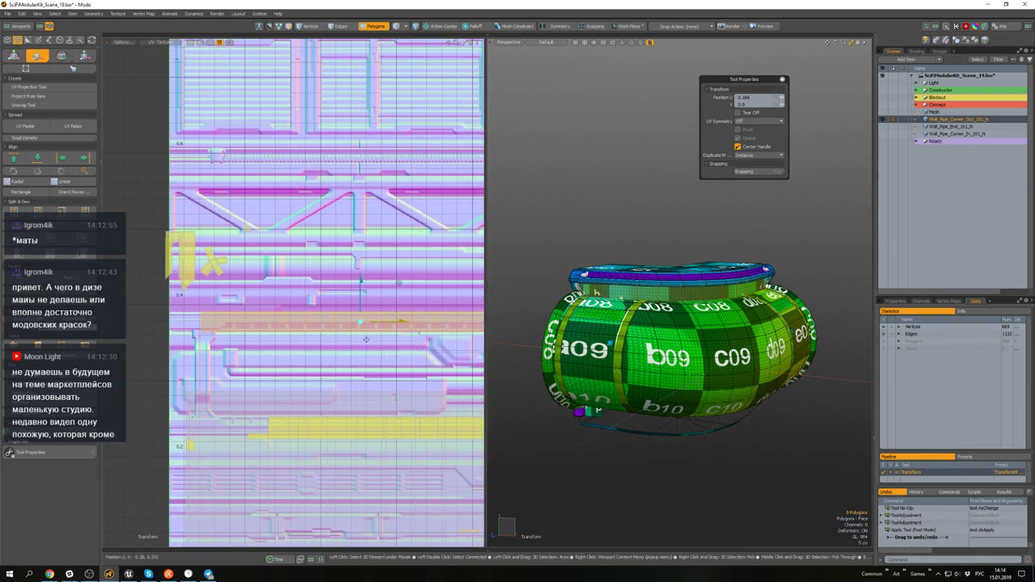
# - Scale the strip's UV island to 93% in V and nudge it up 0.001 to match the band's height
pyautogui.press('r')
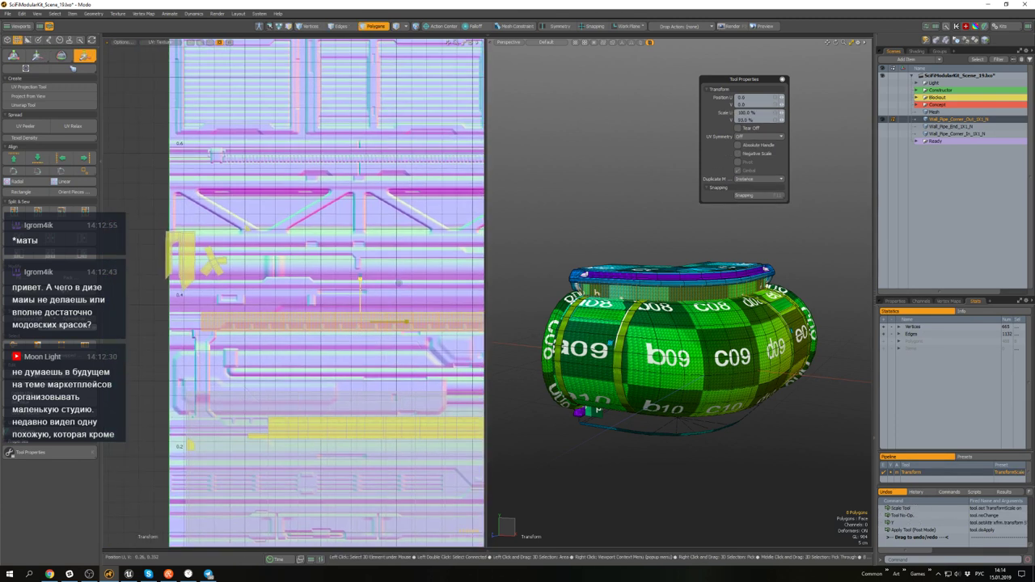
pyautogui.press('w')
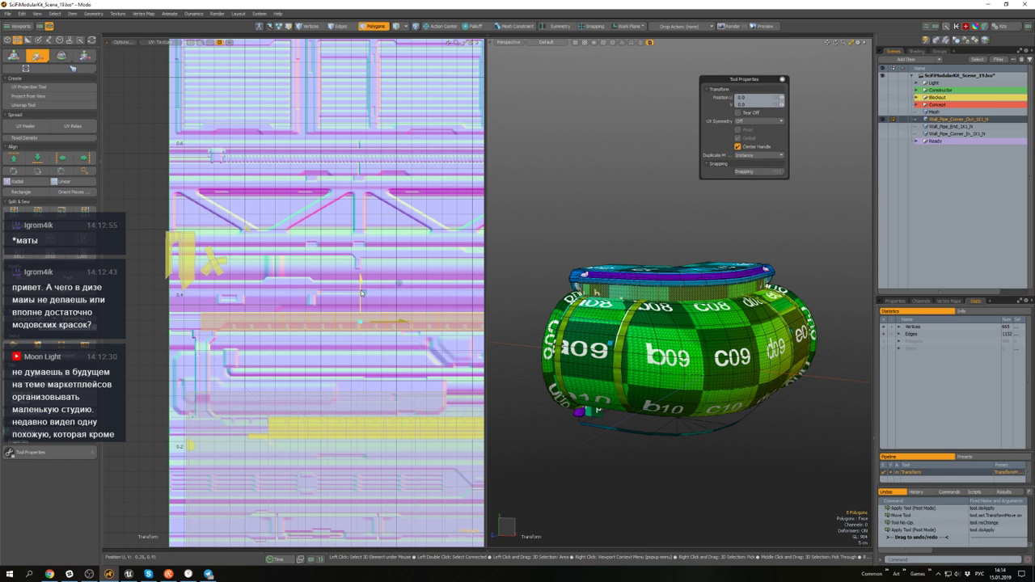
pyautogui.scroll(3, 365, 320)
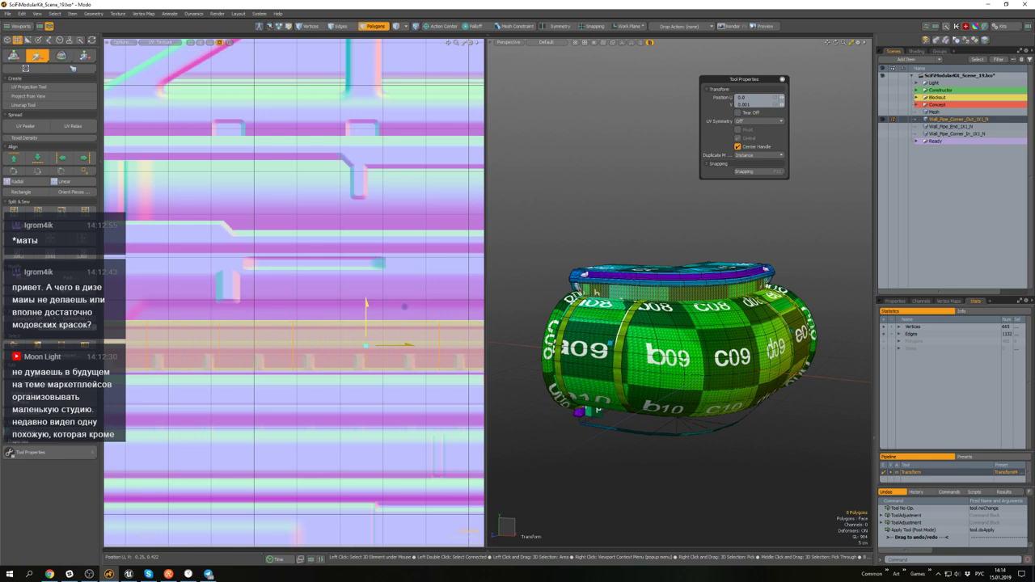
pyautogui.press('space')
# - Select the connected upper trim of the corner and move its UV islands out of the texture square into empty space
pyautogui.click(743, 476)
pyautogui.keyDown('alt'); pyautogui.moveTo(744, 476); pyautogui.dragTo(727, 501); pyautogui.keyUp('alt')
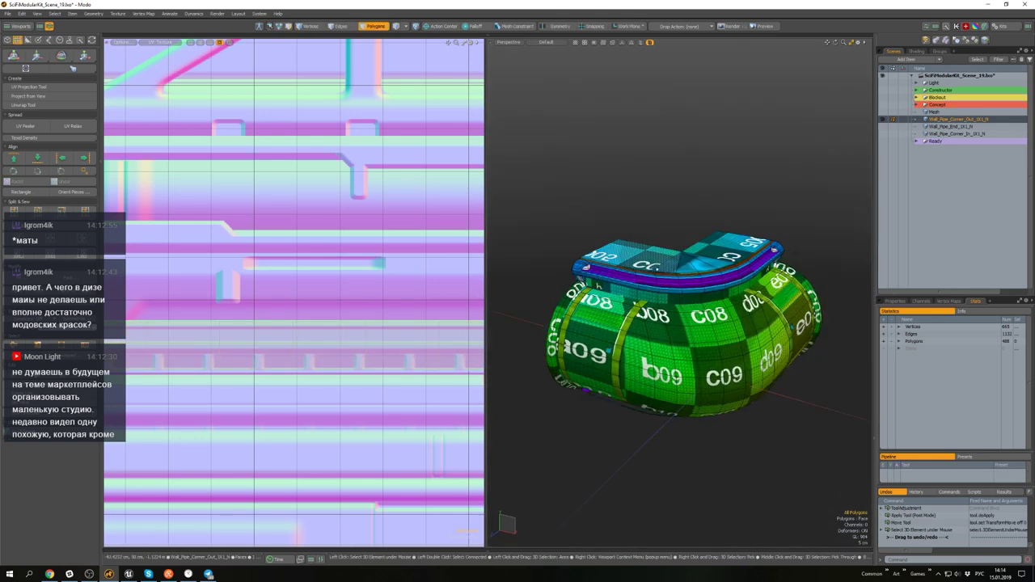
pyautogui.scroll(3, 663, 298)
pyautogui.doubleClick(663, 298)
pyautogui.scroll(-5, 312, 274)
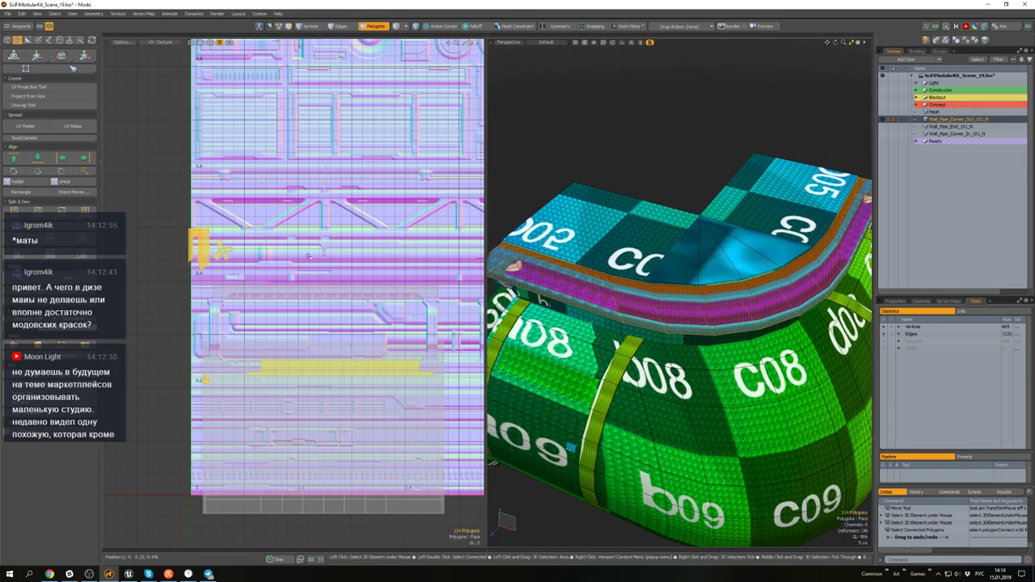
pyautogui.scroll(-5, 308, 256)
pyautogui.press('w')
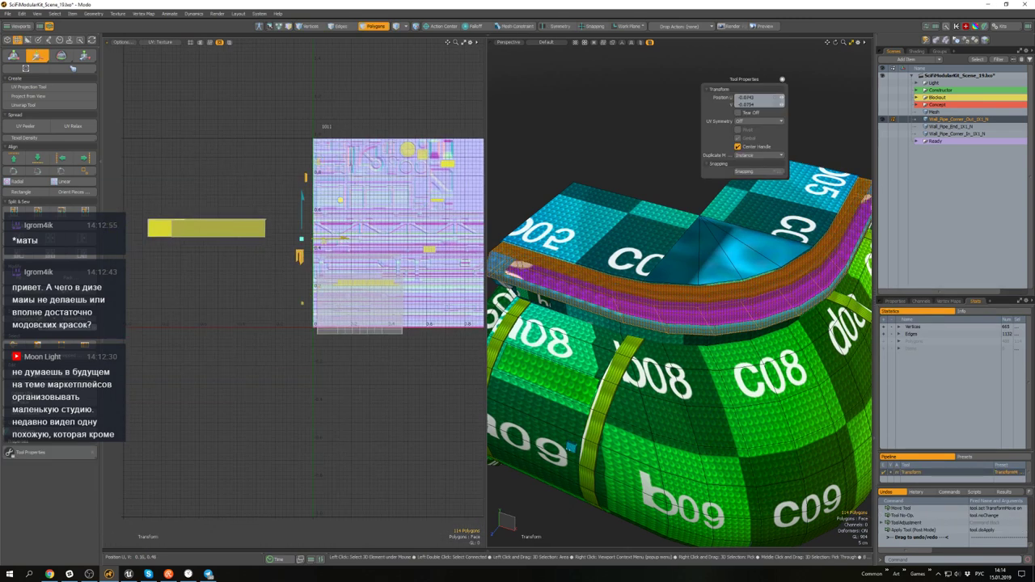
pyautogui.moveTo(318, 252); pyautogui.dragTo(300, 273)
pyautogui.press('space')
# - Select the notched UV island of the upper trim's rim and relax it
pyautogui.scroll(5, 316, 247)
pyautogui.keyDown('alt'); pyautogui.moveTo(250, 228); pyautogui.dragTo(298, 229); pyautogui.keyUp('alt')
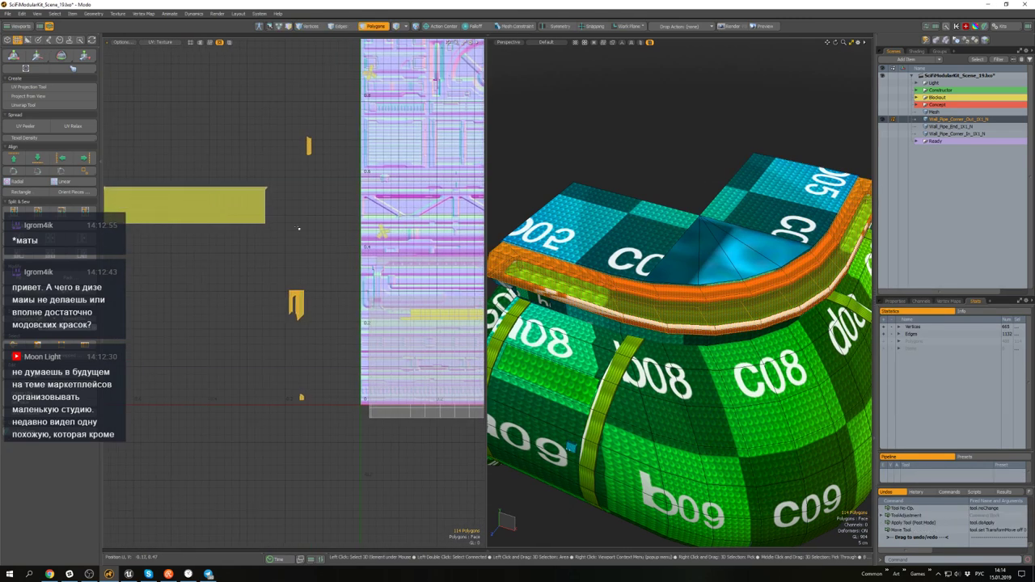
pyautogui.click(297, 228)
pyautogui.doubleClick(299, 304)
pyautogui.keyDown('alt'); pyautogui.moveTo(310, 292); pyautogui.dragTo(311, 269); pyautogui.keyUp('alt')
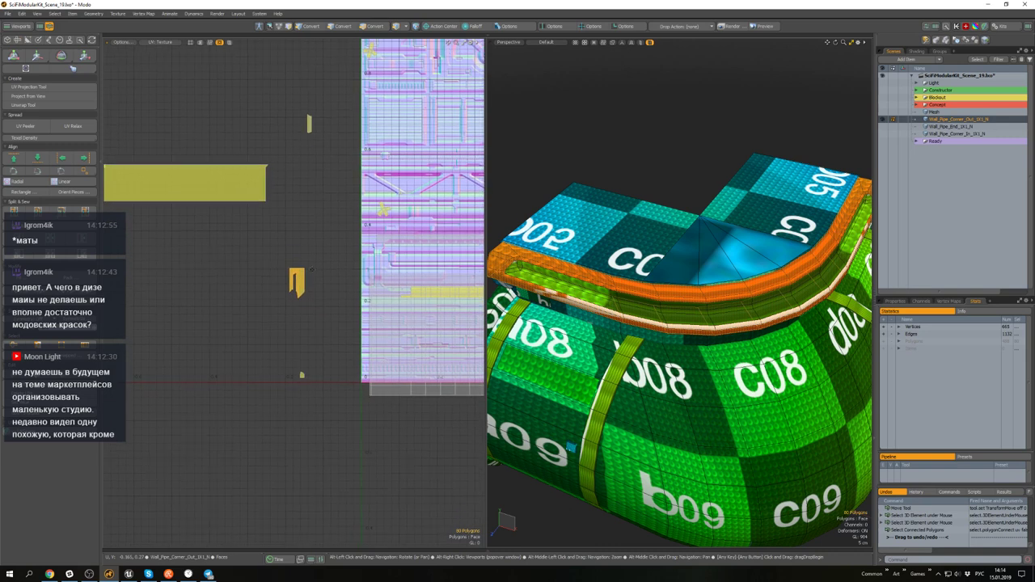
pyautogui.click(75, 128)
pyautogui.scroll(5, 309, 283)
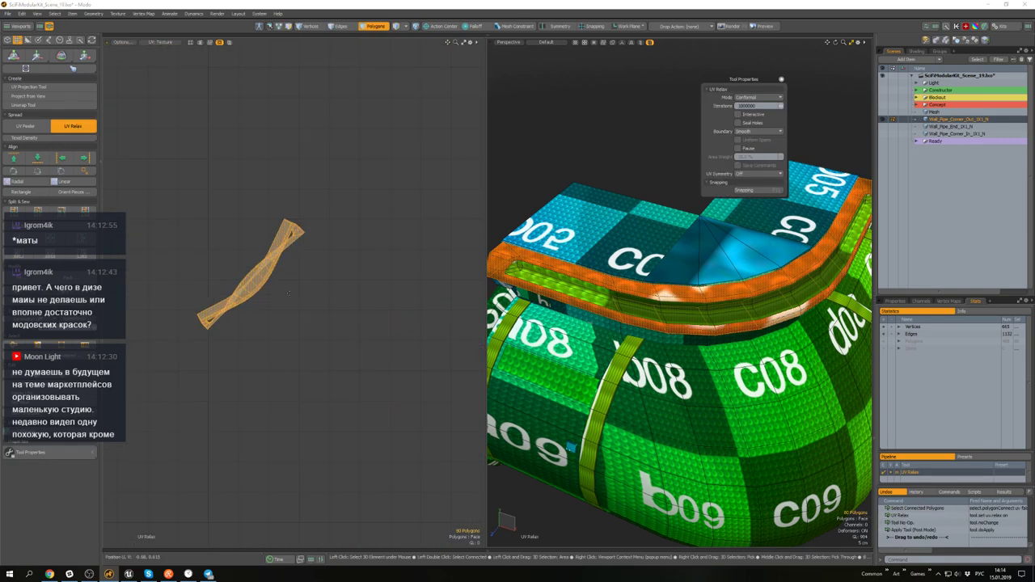
pyautogui.press('space')
pyautogui.click(293, 282)
# - Relax the narrow UV island of the recessed groove running around the upper trim
pyautogui.keyDown('alt'); pyautogui.moveTo(572, 317); pyautogui.dragTo(517, 269); pyautogui.keyUp('alt')
pyautogui.scroll(-5, 303, 223)
pyautogui.keyDown('alt'); pyautogui.moveTo(306, 229); pyautogui.dragTo(326, 291); pyautogui.keyUp('alt')
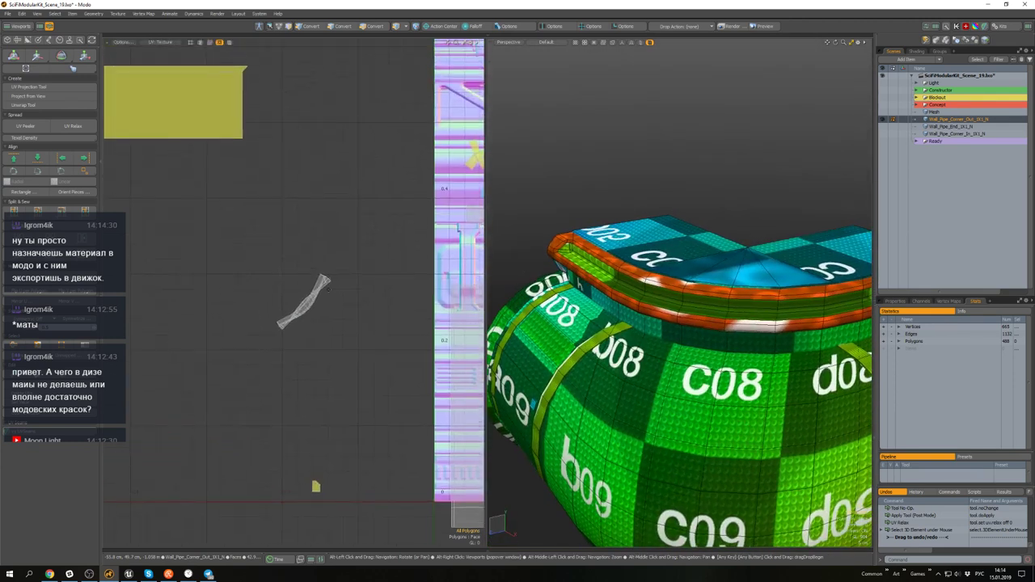
pyautogui.scroll(-3, 325, 291)
pyautogui.scroll(7, 323, 142)
pyautogui.doubleClick(358, 136)
pyautogui.click(73, 126)
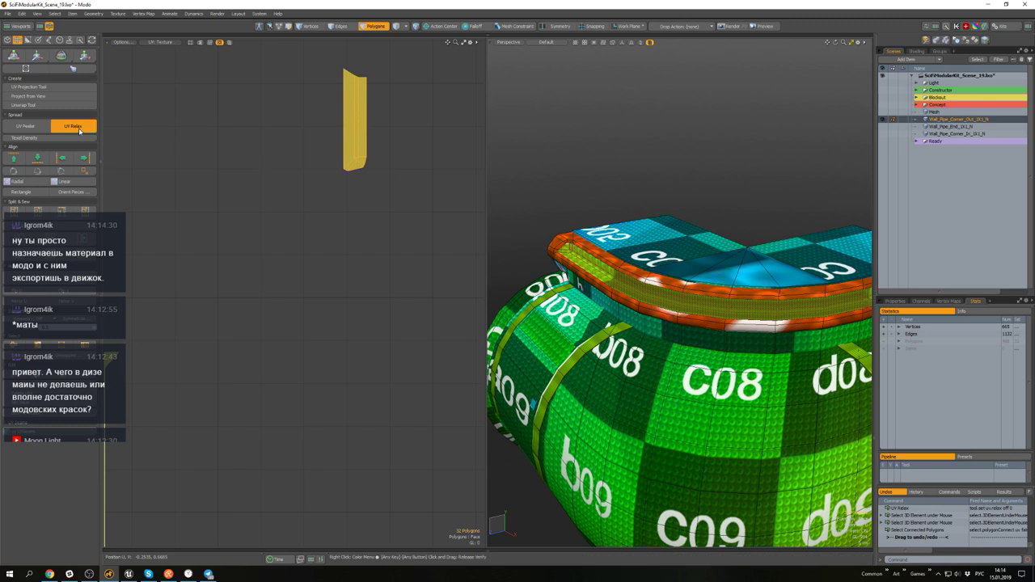
pyautogui.click(368, 251)
pyautogui.scroll(-5, 374, 275)
pyautogui.keyDown('alt'); pyautogui.moveTo(374, 280); pyautogui.dragTo(381, 192); pyautogui.keyUp('alt')
pyautogui.scroll(-3, 375, 208)
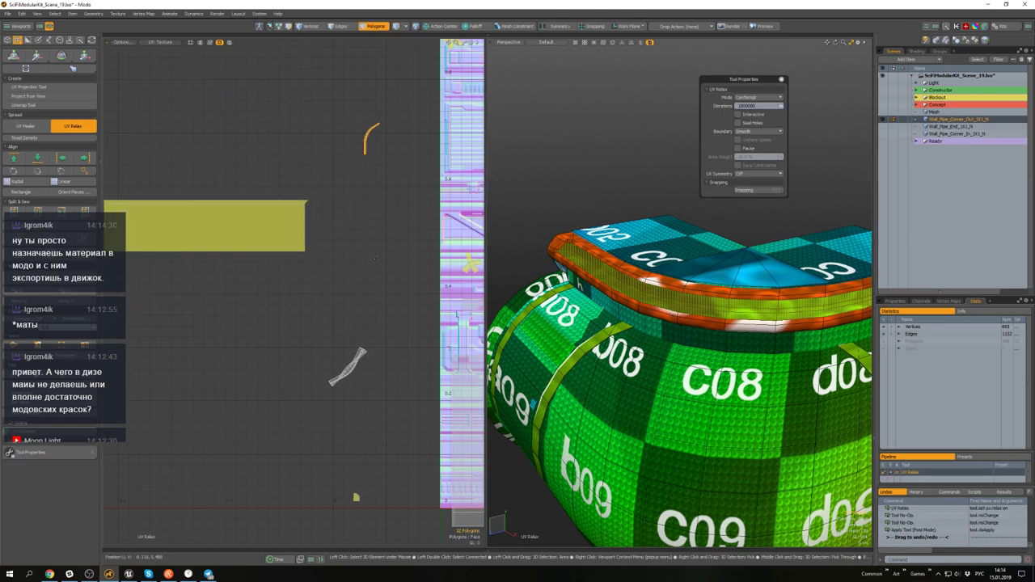
pyautogui.press('space')
# - Select both the rim and groove islands of the upper trim and project them together into a new UV layout
pyautogui.doubleClick(350, 368)
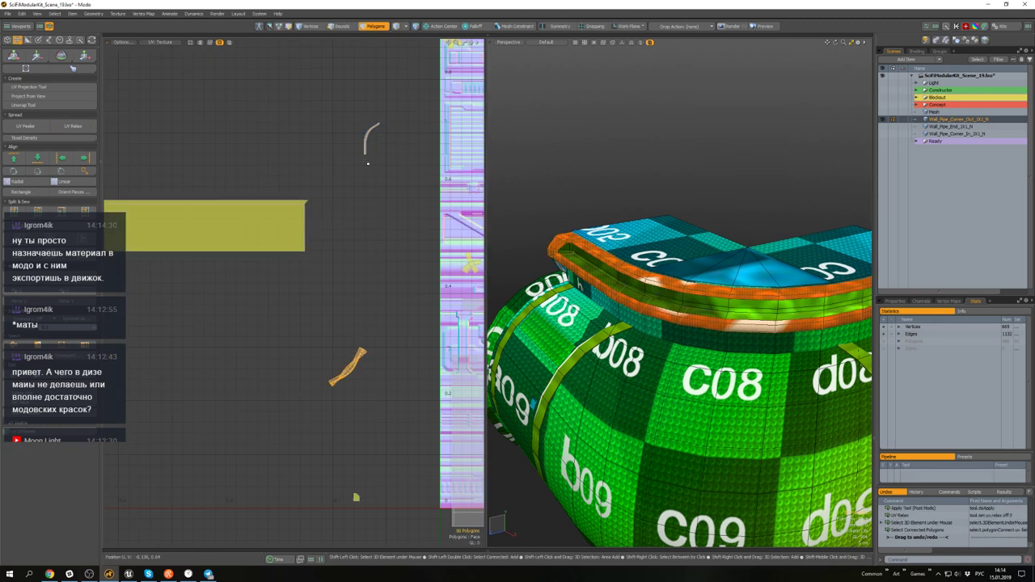
pyautogui.keyDown('shift'); pyautogui.doubleClick(367, 140); pyautogui.keyUp('shift')
pyautogui.keyDown('alt'); pyautogui.moveTo(597, 257); pyautogui.dragTo(535, 212); pyautogui.keyUp('alt')
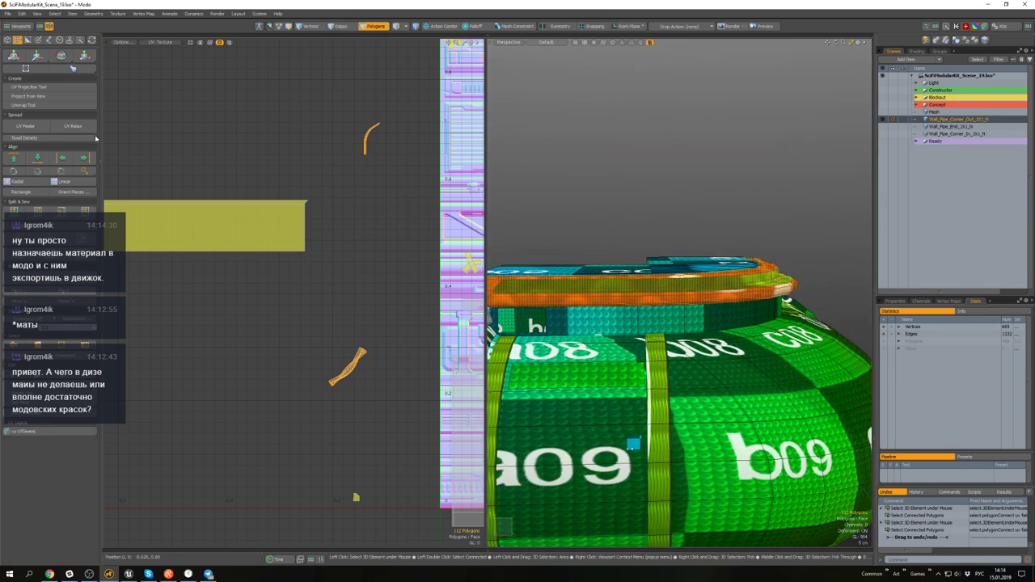
pyautogui.click(65, 89)
pyautogui.scroll(-5, 382, 258)
pyautogui.press('space')
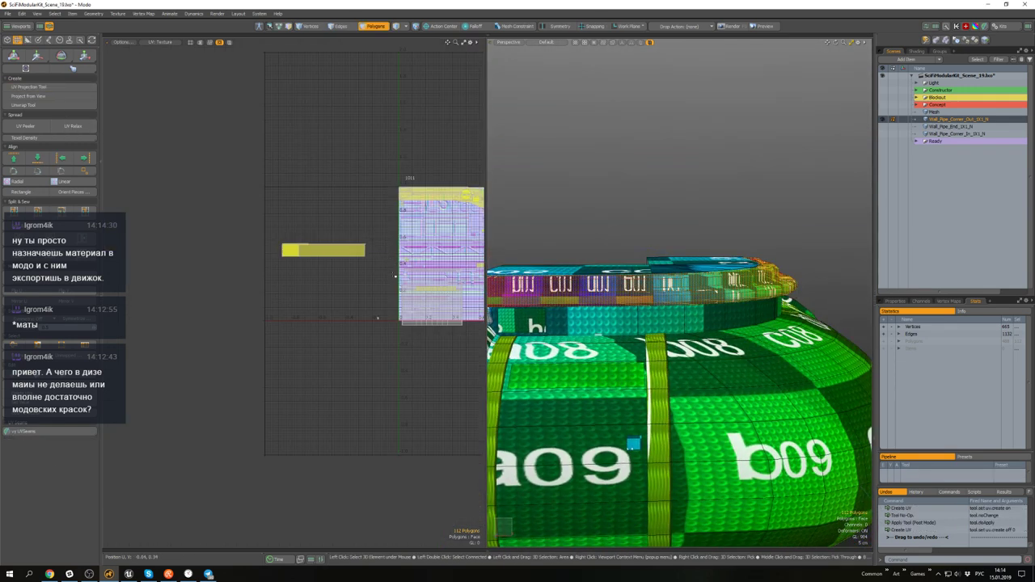
pyautogui.keyDown('alt'); pyautogui.moveTo(382, 257); pyautogui.dragTo(316, 244); pyautogui.keyUp('alt')
pyautogui.keyDown('alt'); pyautogui.moveTo(656, 288); pyautogui.dragTo(707, 254); pyautogui.keyUp('alt')
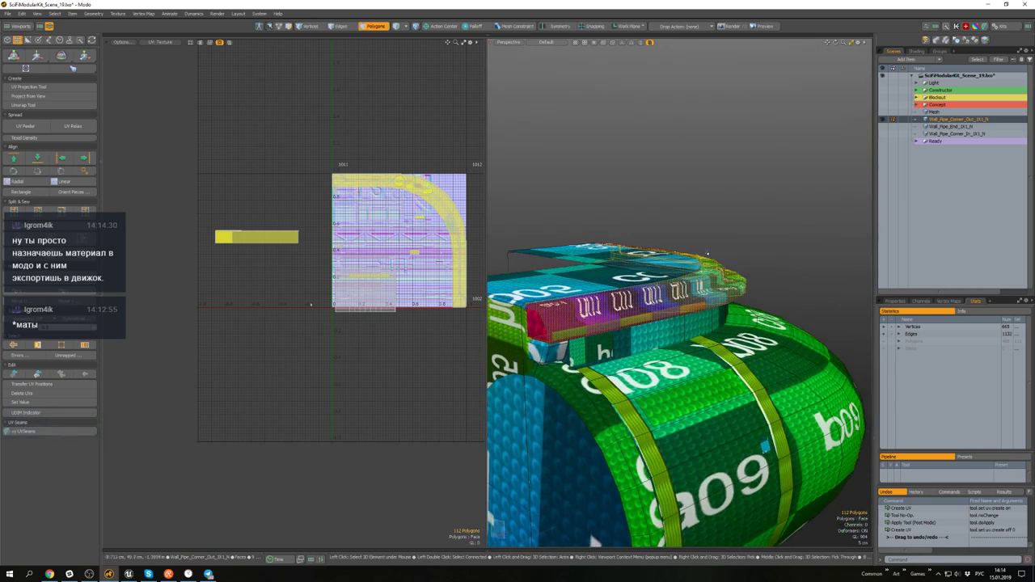
pyautogui.scroll(2, 397, 208)
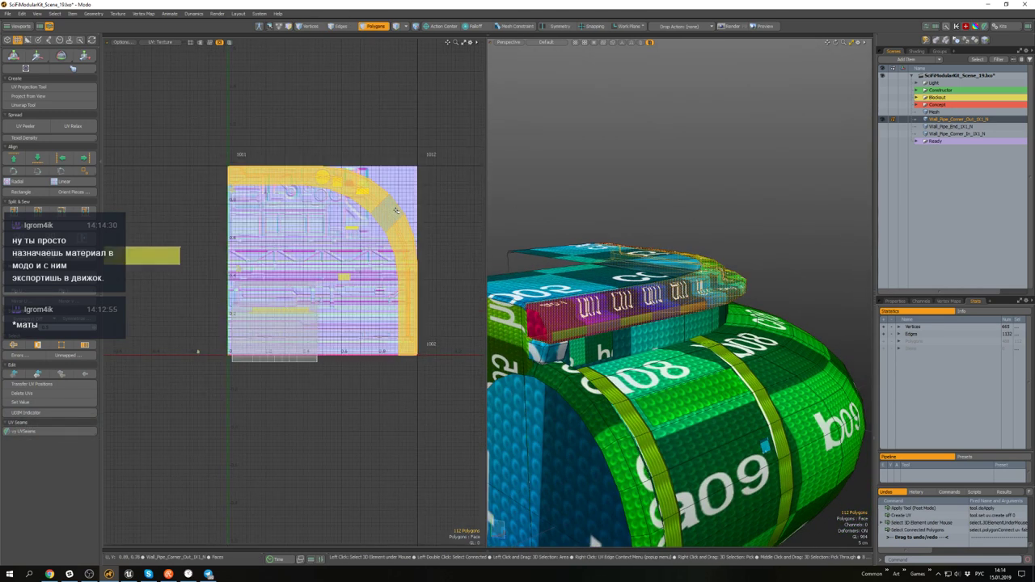
# - Relax the newly projected trim island and move it away from the texture into empty UV space
pyautogui.click(78, 127)
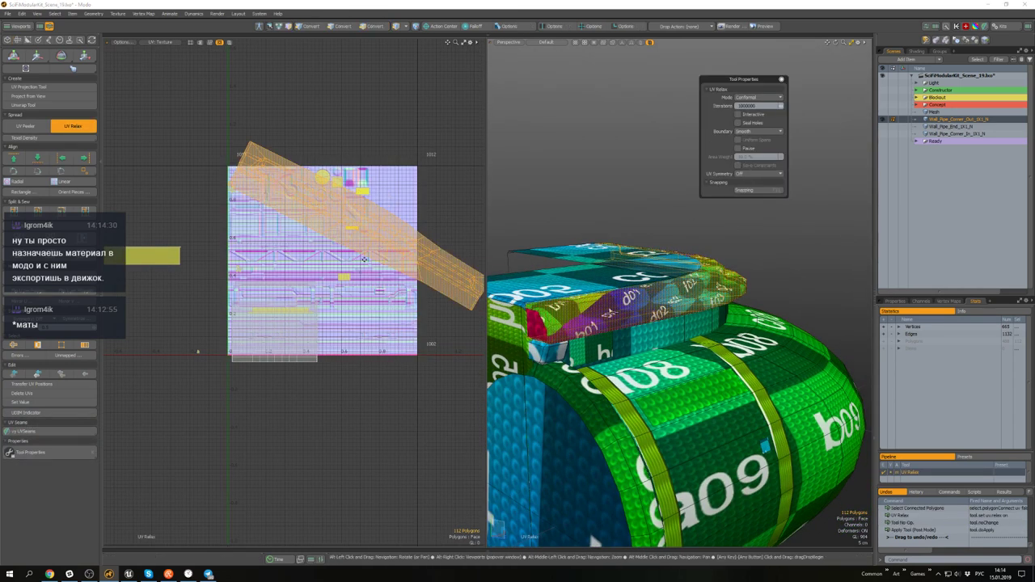
pyautogui.keyDown('alt'); pyautogui.moveTo(403, 206); pyautogui.dragTo(376, 189); pyautogui.keyUp('alt')
pyautogui.press('w')
pyautogui.moveTo(338, 281); pyautogui.dragTo(314, 281)
pyautogui.keyDown('alt'); pyautogui.moveTo(372, 249); pyautogui.dragTo(379, 250); pyautogui.keyUp('alt')
# - Rotate the relaxed trim island to a roughly horizontal position, place it above the yellow rectangular islands, and deselect it
pyautogui.press('e')
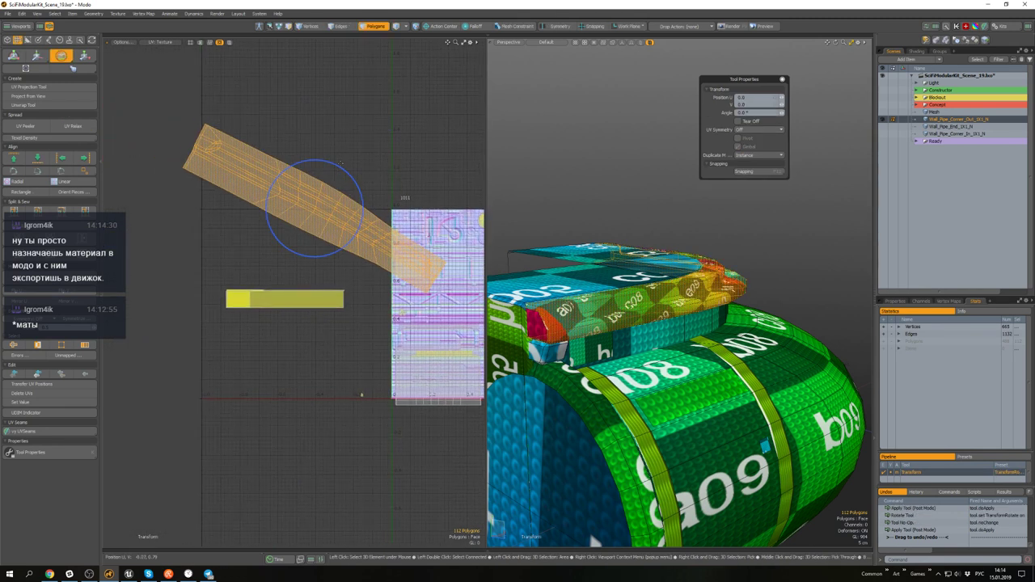
pyautogui.moveTo(342, 172); pyautogui.dragTo(270, 192)
pyautogui.press('w')
pyautogui.press('q')
pyautogui.click(337, 192)
pyautogui.keyDown('alt'); pyautogui.moveTo(303, 229); pyautogui.dragTo(327, 242); pyautogui.keyUp('alt')
pyautogui.scroll(3, 396, 238)
pyautogui.scroll(-2, 326, 243)
pyautogui.scroll(2, 380, 240)
pyautogui.scroll(-4, 379, 241)
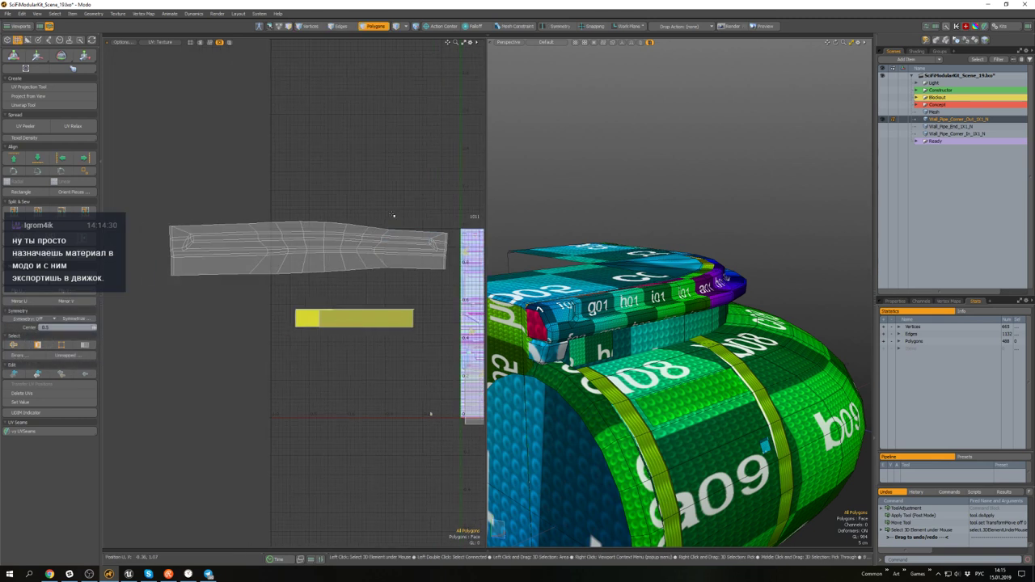
# - Select the connected upper trim on the model and examine its checker pattern from the front of the corner
pyautogui.keyDown('alt'); pyautogui.moveTo(703, 259); pyautogui.dragTo(762, 197); pyautogui.keyUp('alt')
pyautogui.click(619, 297)
pyautogui.doubleClick(619, 297)
pyautogui.scroll(-4, 679, 268)
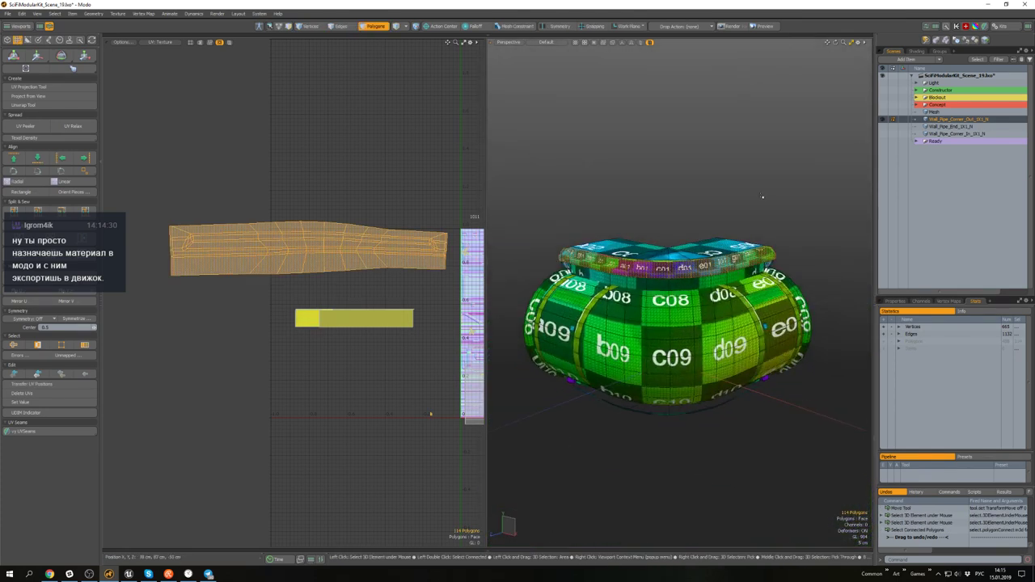
# - Turn off the checker texture override in the 3D view and examine the corner pipe with its real materials
pyautogui.click(575, 43)
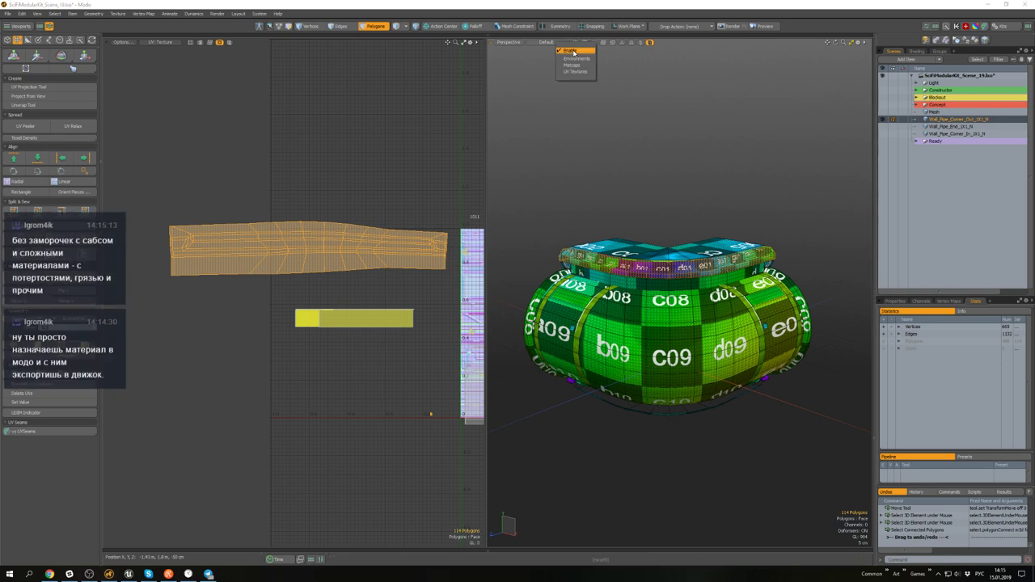
pyautogui.click(574, 50)
pyautogui.keyDown('alt'); pyautogui.moveTo(591, 118); pyautogui.dragTo(591, 173); pyautogui.keyUp('alt')
pyautogui.click(698, 173)
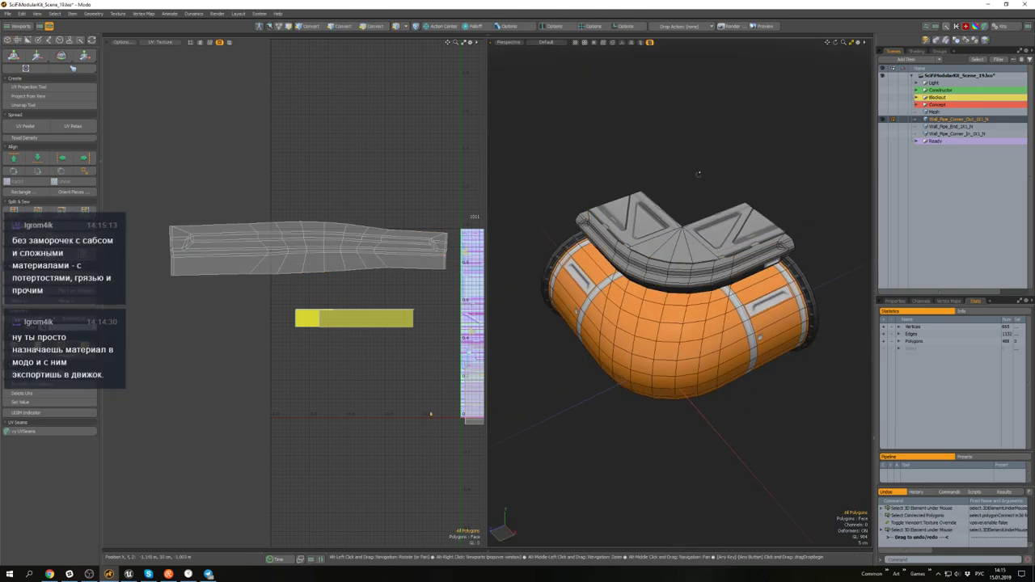
pyautogui.keyDown('alt'); pyautogui.moveTo(697, 173); pyautogui.dragTo(586, 52); pyautogui.keyUp('alt')
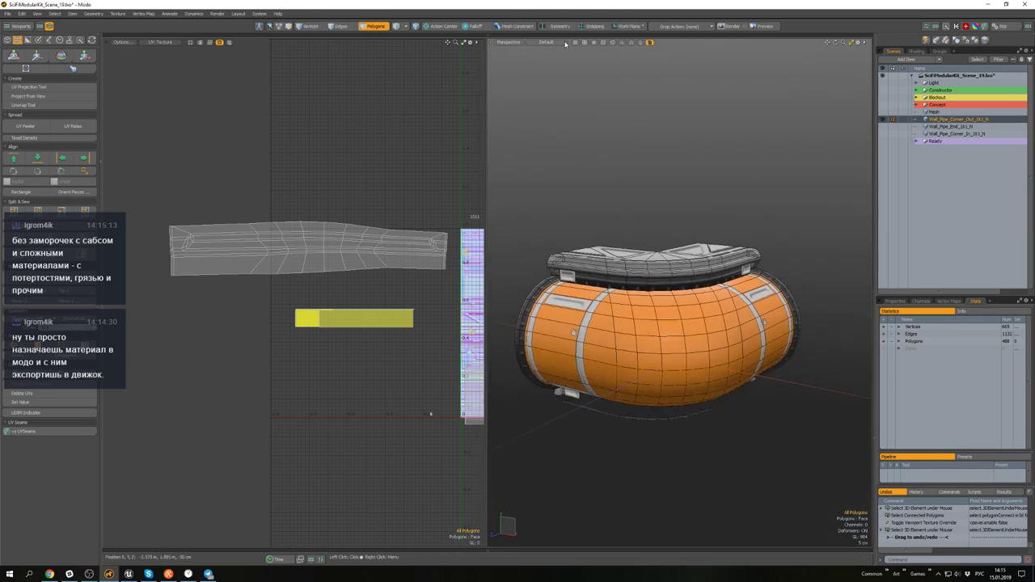
# - Turn the checker texture override back on in the 3D view and widen the UV view
pyautogui.click(576, 44)
pyautogui.click(576, 52)
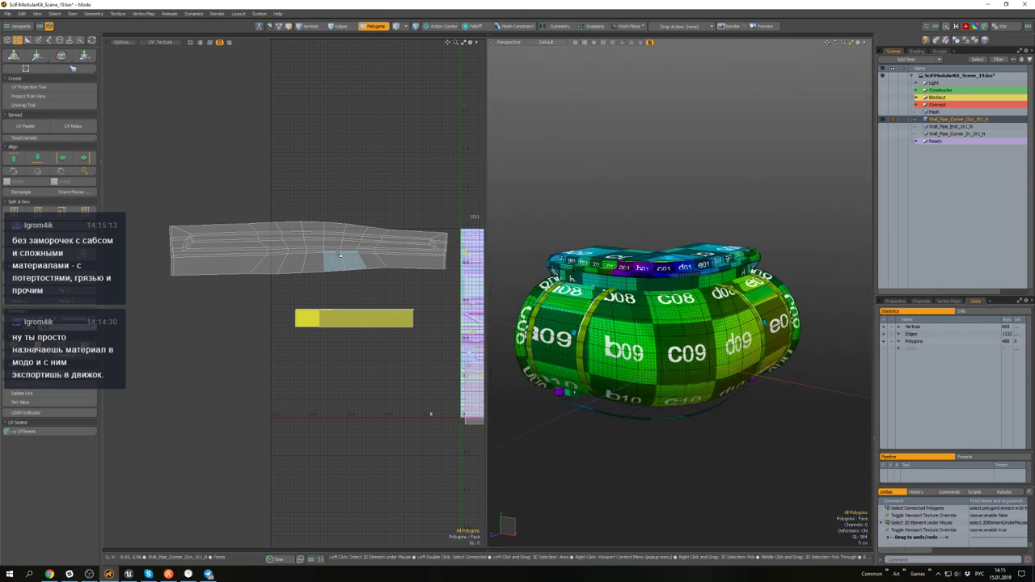
pyautogui.doubleClick(343, 261)
pyautogui.click(370, 292)
pyautogui.scroll(4, 358, 235)
pyautogui.scroll(-4, 397, 204)
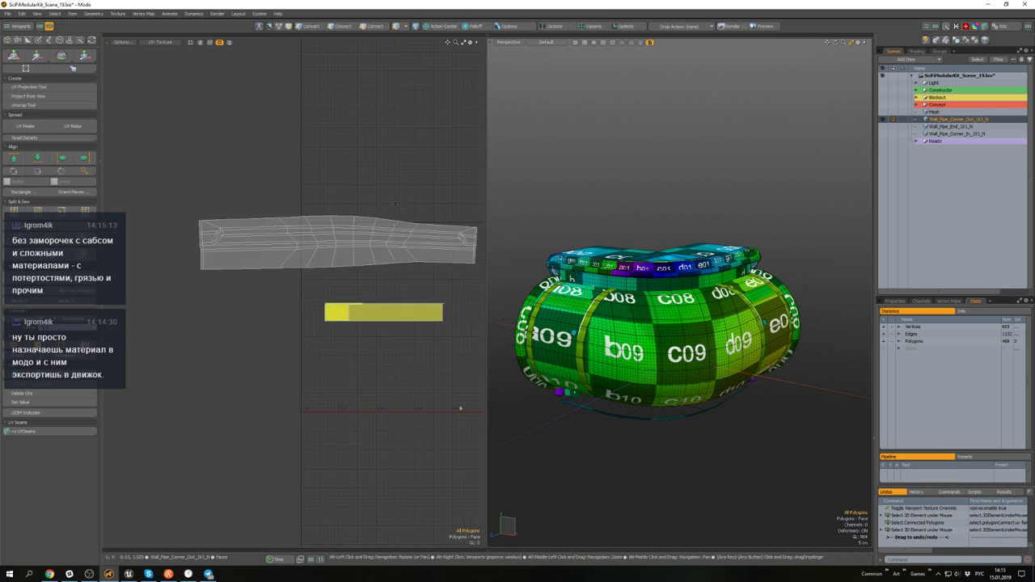
pyautogui.keyDown('alt'); pyautogui.moveTo(392, 205); pyautogui.dragTo(361, 197); pyautogui.keyUp('alt')
pyautogui.moveTo(485, 207); pyautogui.dragTo(504, 206)
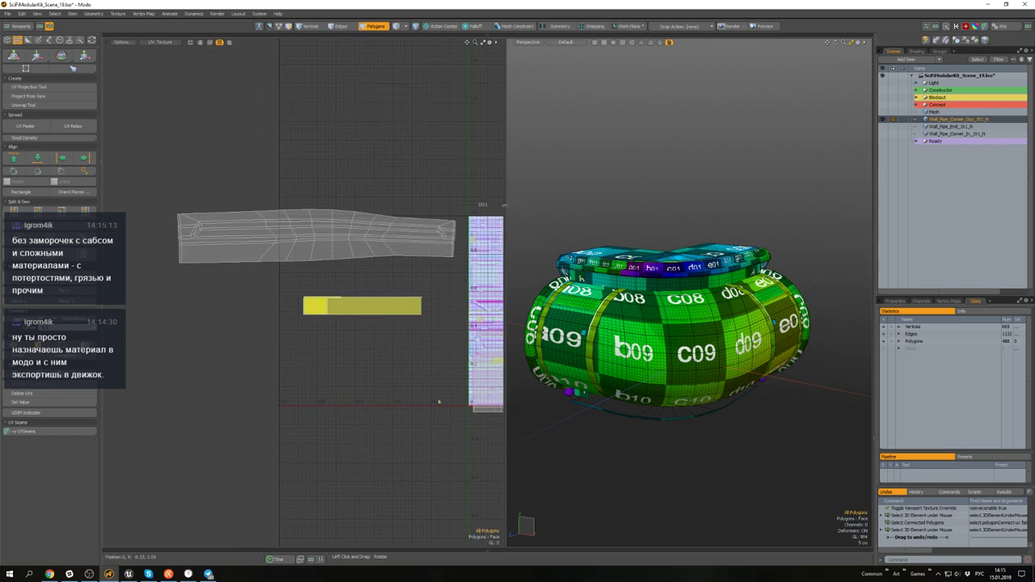
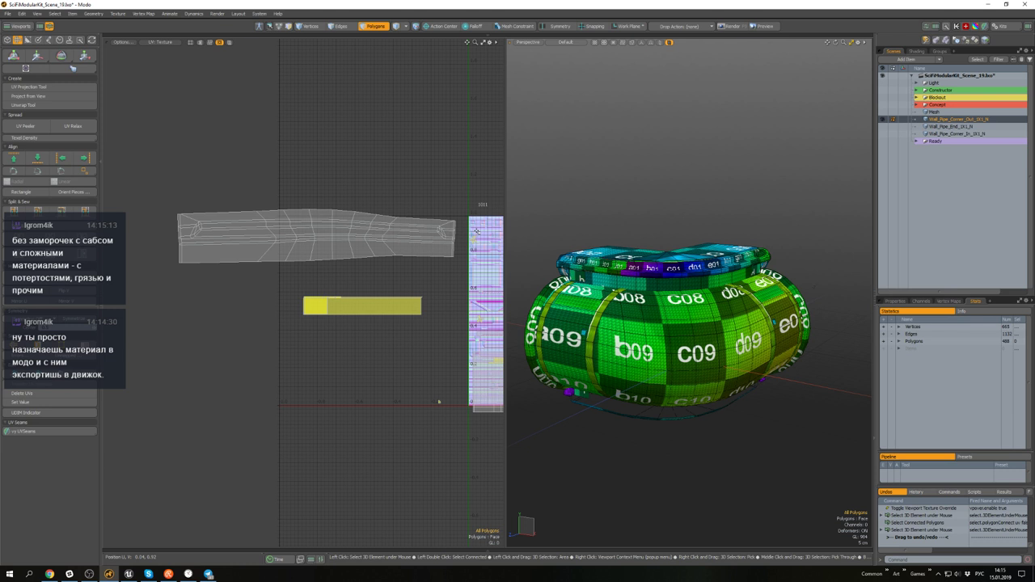
# - Flatten the lower border vertices of the upper trim's UV island into a horizontal line by scaling V to 0%
pyautogui.scroll(2, 432, 256)
pyautogui.scroll(-2, 430, 256)
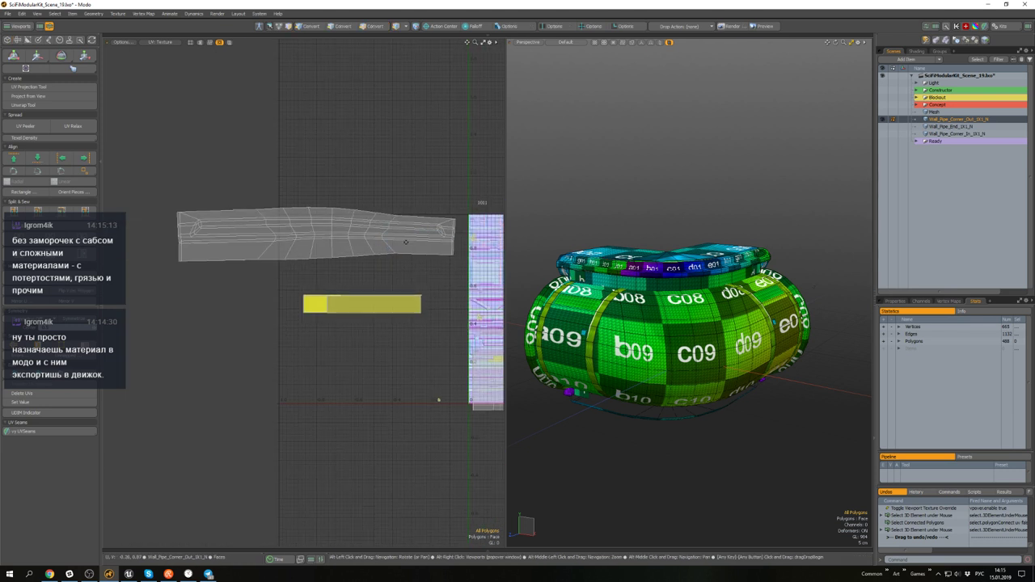
pyautogui.keyDown('alt'); pyautogui.moveTo(427, 261); pyautogui.dragTo(445, 266); pyautogui.keyUp('alt')
pyautogui.press('1')
pyautogui.moveTo(475, 271)
pyautogui.mouseDown(button='right')
pyautogui.moveTo(287, 249)
pyautogui.moveTo(187, 252)
pyautogui.mouseUp(button='right')
pyautogui.keyDown('alt'); pyautogui.moveTo(351, 265); pyautogui.dragTo(357, 278); pyautogui.keyUp('alt')
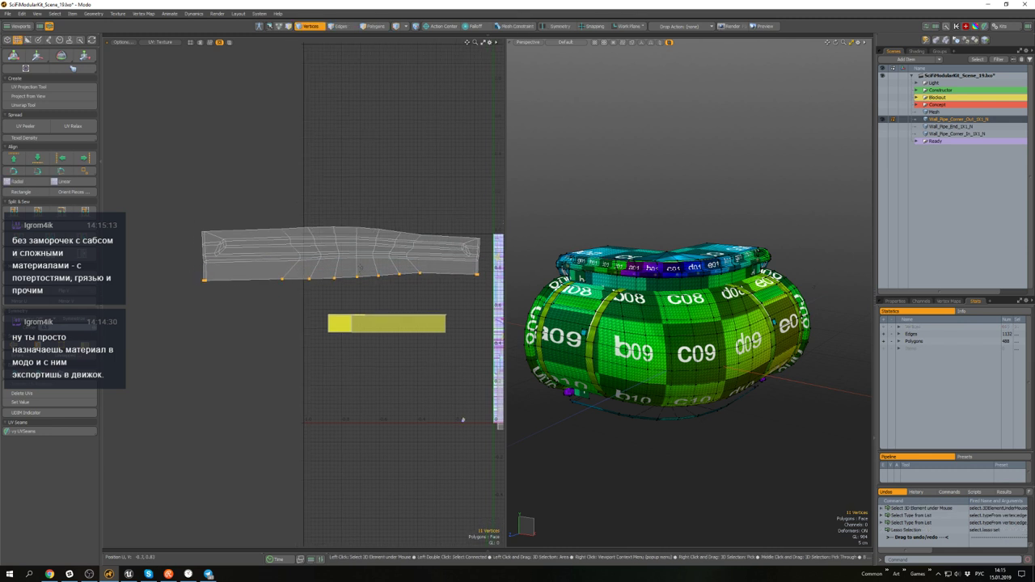
pyautogui.press('r')
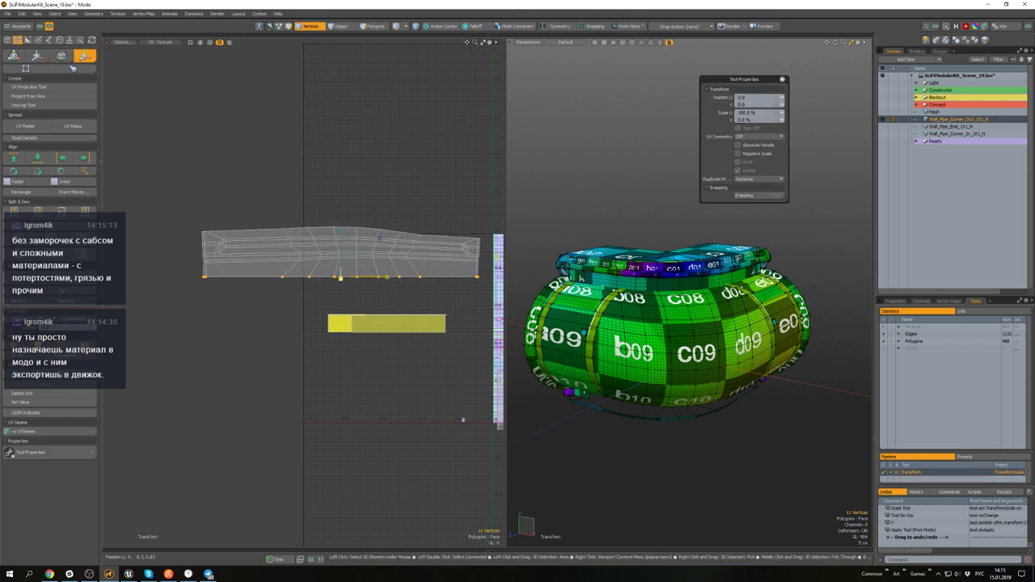
pyautogui.press('q')
pyautogui.click(449, 230)
# - Select all the upper border vertices of the trim island and scale them vertically into a straight horizontal line
pyautogui.scroll(3, 451, 234)
pyautogui.scroll(-2, 483, 237)
pyautogui.keyDown('alt'); pyautogui.moveTo(492, 243); pyautogui.dragTo(463, 242); pyautogui.keyUp('alt')
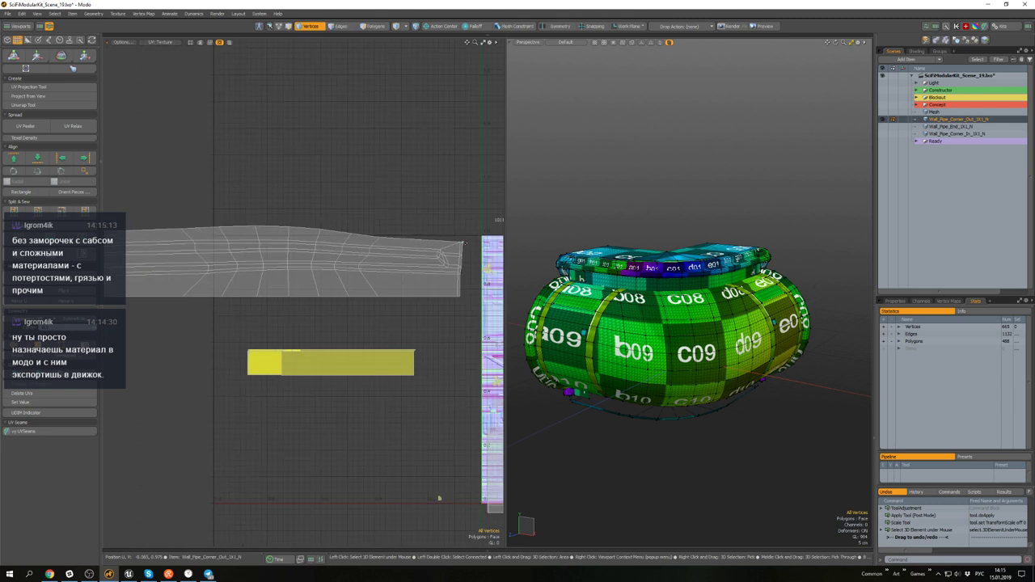
pyautogui.moveTo(469, 246); pyautogui.dragTo(359, 213, button='right')
pyautogui.scroll(2, 360, 237)
pyautogui.keyDown('alt'); pyautogui.moveTo(360, 237); pyautogui.dragTo(417, 250); pyautogui.keyUp('alt')
pyautogui.scroll(-2, 418, 250)
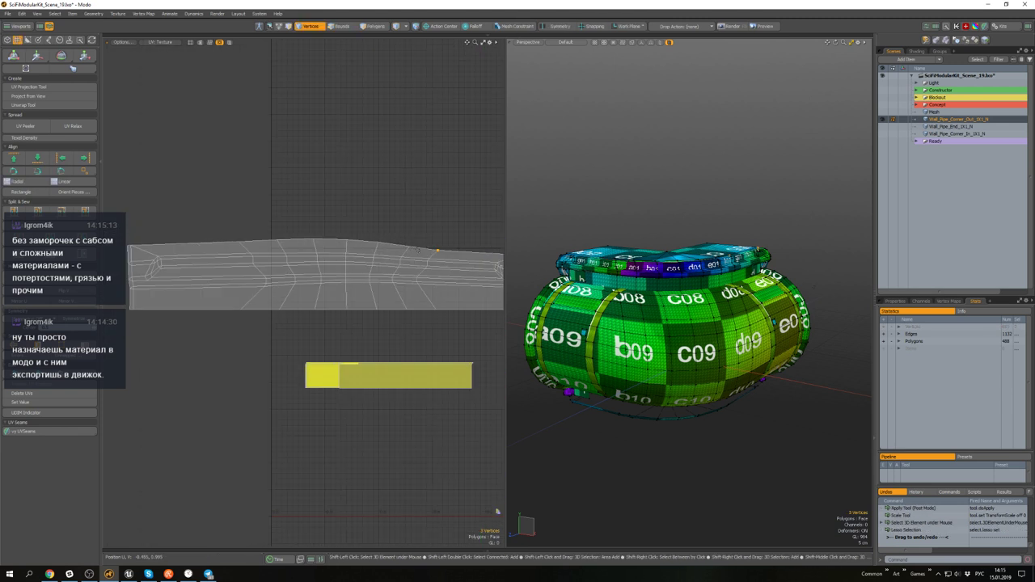
pyautogui.keyDown('shift'); pyautogui.moveTo(419, 250); pyautogui.dragTo(235, 207, button='right'); pyautogui.keyUp('shift')
pyautogui.keyDown('alt'); pyautogui.moveTo(235, 207); pyautogui.dragTo(329, 214); pyautogui.keyUp('alt')
pyautogui.keyDown('shift'); pyautogui.moveTo(212, 259); pyautogui.dragTo(324, 224, button='right'); pyautogui.keyUp('shift')
pyautogui.keyDown('alt'); pyautogui.moveTo(324, 224); pyautogui.dragTo(209, 221); pyautogui.keyUp('alt')
pyautogui.scroll(-2, 209, 221)
pyautogui.scroll(2, 280, 223)
pyautogui.press('r')
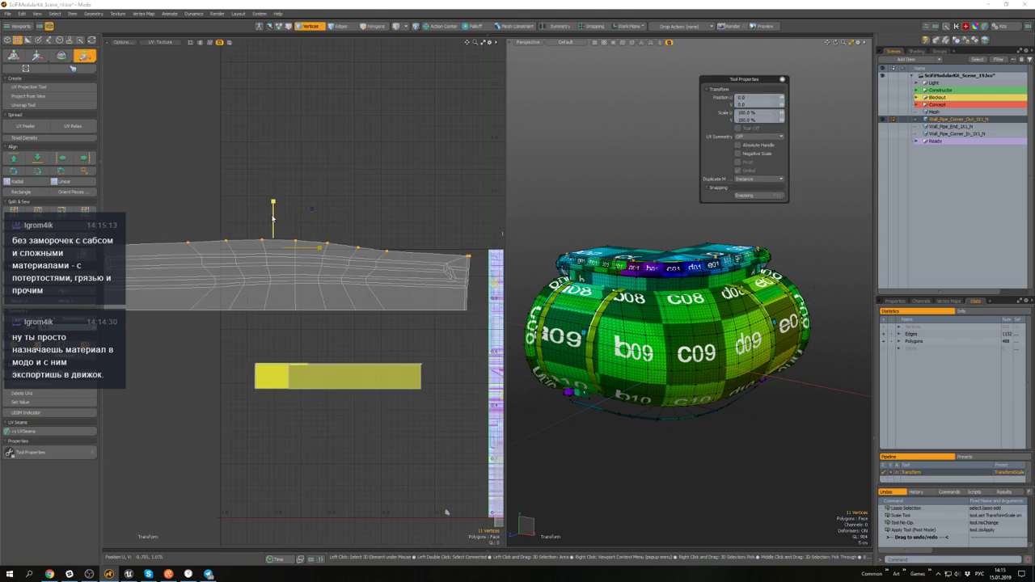
pyautogui.moveTo(272, 216)
pyautogui.mouseDown()
pyautogui.moveTo(273, 246)
pyautogui.moveTo(273, 205)
pyautogui.mouseUp()
pyautogui.press('w')
pyautogui.press('space')
pyautogui.click(333, 178)
# - Select the seven crosswise edge loops in the middle of the trim island and align each one vertically
pyautogui.scroll(-3, 333, 177)
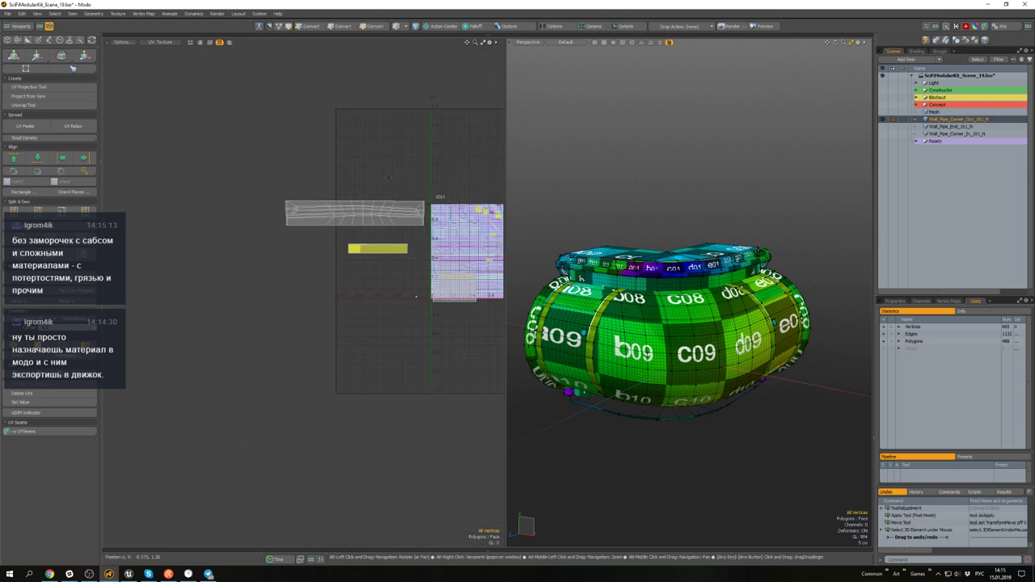
pyautogui.scroll(3, 370, 229)
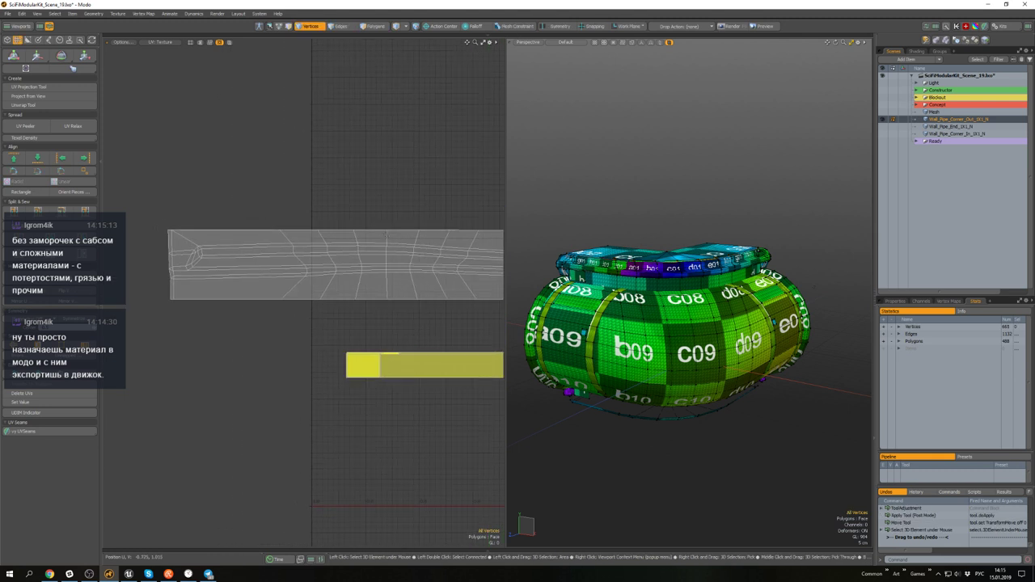
pyautogui.press('2')
pyautogui.keyDown('shift'); pyautogui.moveTo(327, 284); pyautogui.dragTo(291, 284); pyautogui.keyUp('shift')
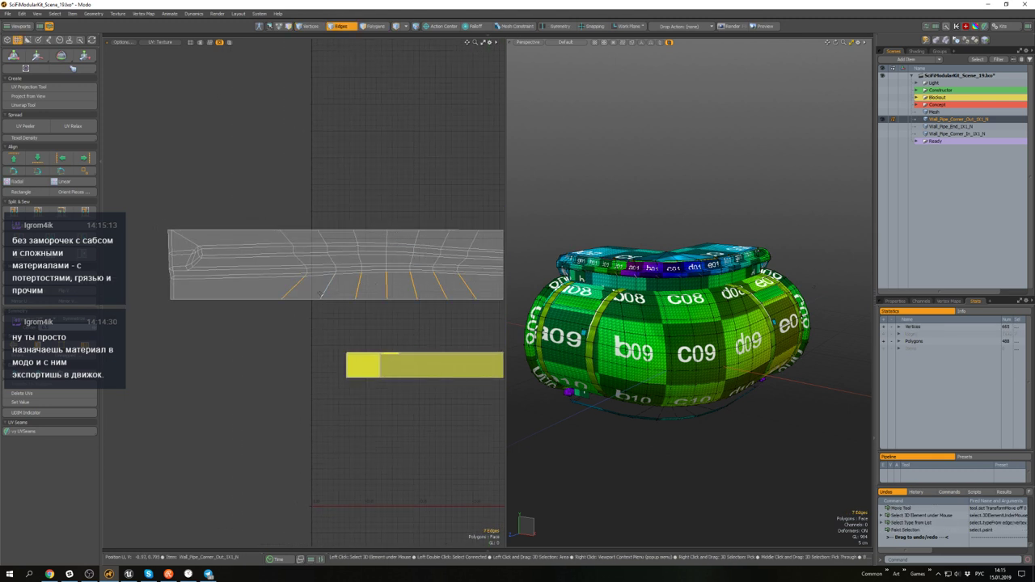
pyautogui.press('l')
pyautogui.keyDown('alt'); pyautogui.keyDown('shift'); pyautogui.moveTo(242, 210); pyautogui.dragTo(197, 207); pyautogui.keyUp('shift'); pyautogui.keyUp('alt')
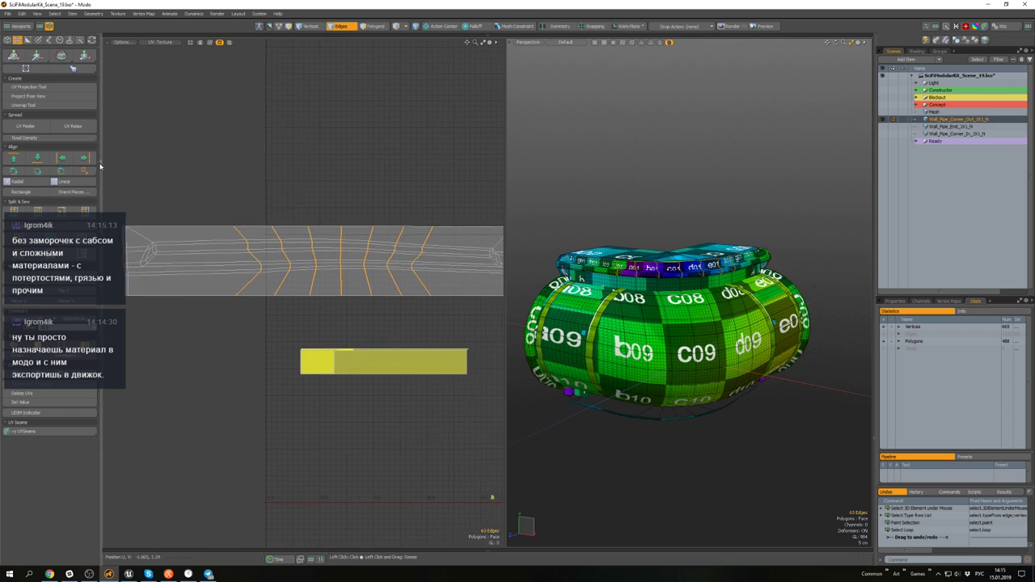
pyautogui.click(72, 162)
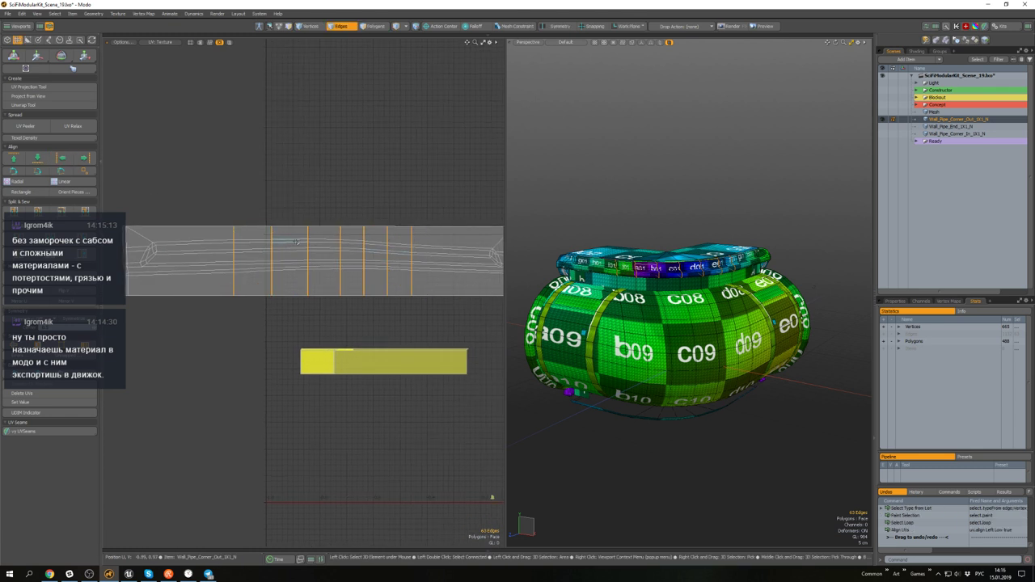
pyautogui.keyDown('alt'); pyautogui.keyDown('shift'); pyautogui.moveTo(349, 258); pyautogui.dragTo(384, 272); pyautogui.keyUp('shift'); pyautogui.keyUp('alt')
pyautogui.press('w')
pyautogui.press('space')
pyautogui.click(381, 297)
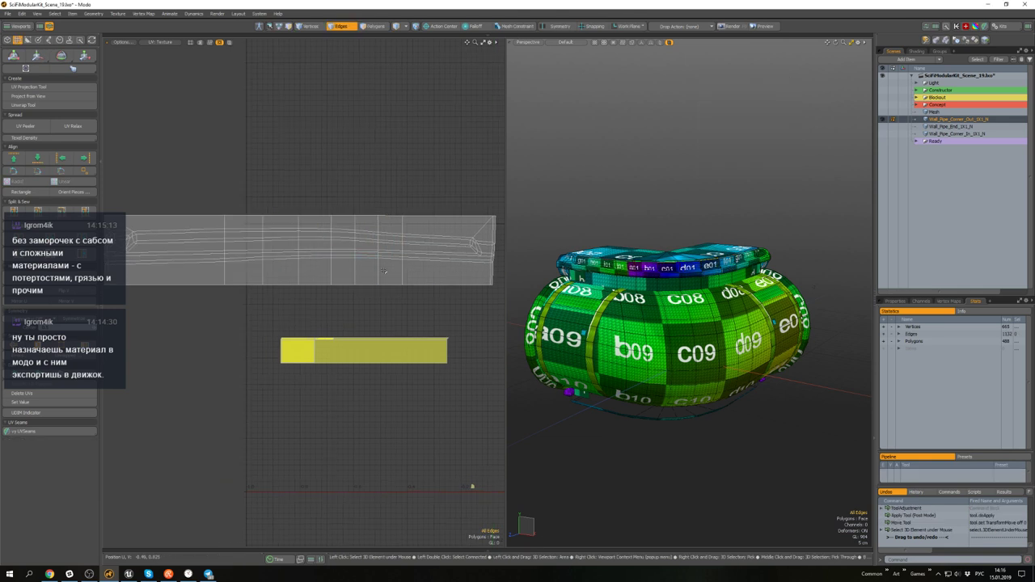
# - Select the lengthwise edge loops of the trim island, excluding its end edges, and align each one horizontally
pyautogui.moveTo(647, 300)
pyautogui.keyDown('alt'); pyautogui.mouseDown()
pyautogui.moveTo(652, 330)
pyautogui.moveTo(582, 306)
pyautogui.moveTo(668, 312)
pyautogui.moveTo(687, 297)
pyautogui.mouseUp(); pyautogui.keyUp('alt')
pyautogui.moveTo(295, 258)
pyautogui.keyDown('alt'); pyautogui.mouseDown()
pyautogui.moveTo(319, 276)
pyautogui.moveTo(307, 245)
pyautogui.mouseUp(); pyautogui.keyUp('alt')
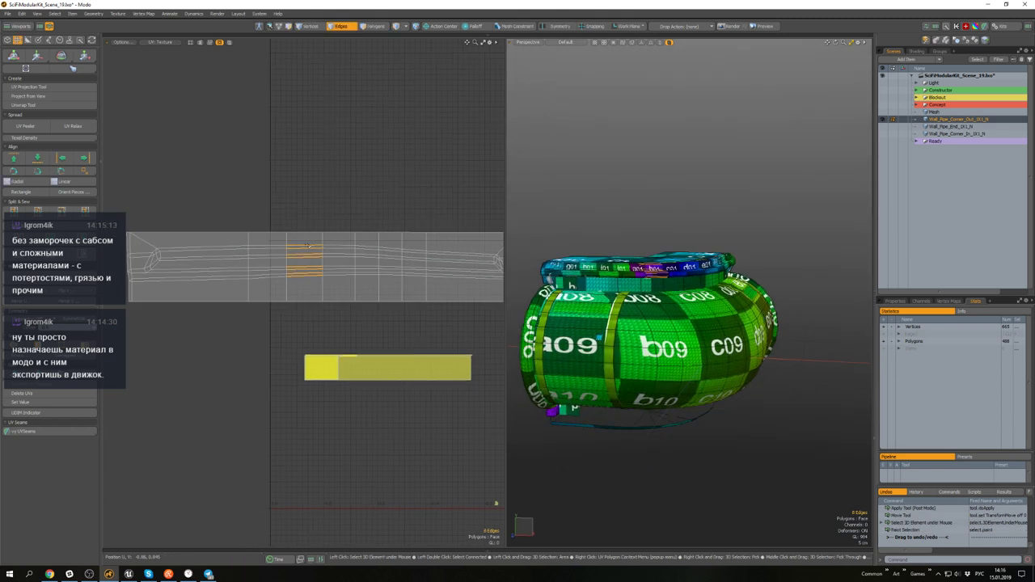
pyautogui.press('l')
pyautogui.scroll(4, 428, 259)
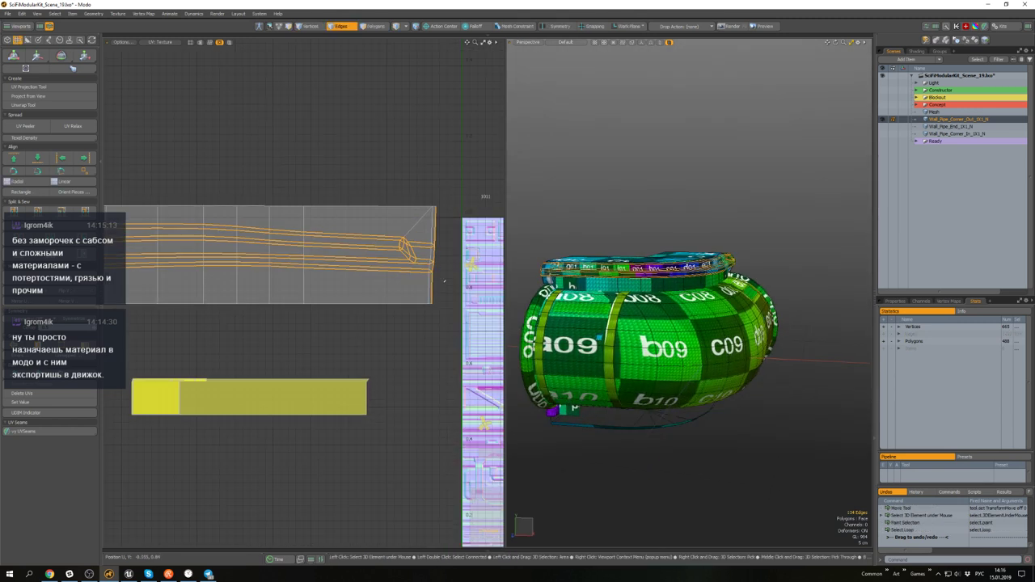
pyautogui.keyDown('ctrl'); pyautogui.moveTo(457, 327); pyautogui.dragTo(398, 190, button='right'); pyautogui.keyUp('ctrl')
pyautogui.keyDown('alt'); pyautogui.keyDown('shift'); pyautogui.moveTo(283, 246); pyautogui.dragTo(489, 255); pyautogui.keyUp('shift'); pyautogui.keyUp('alt')
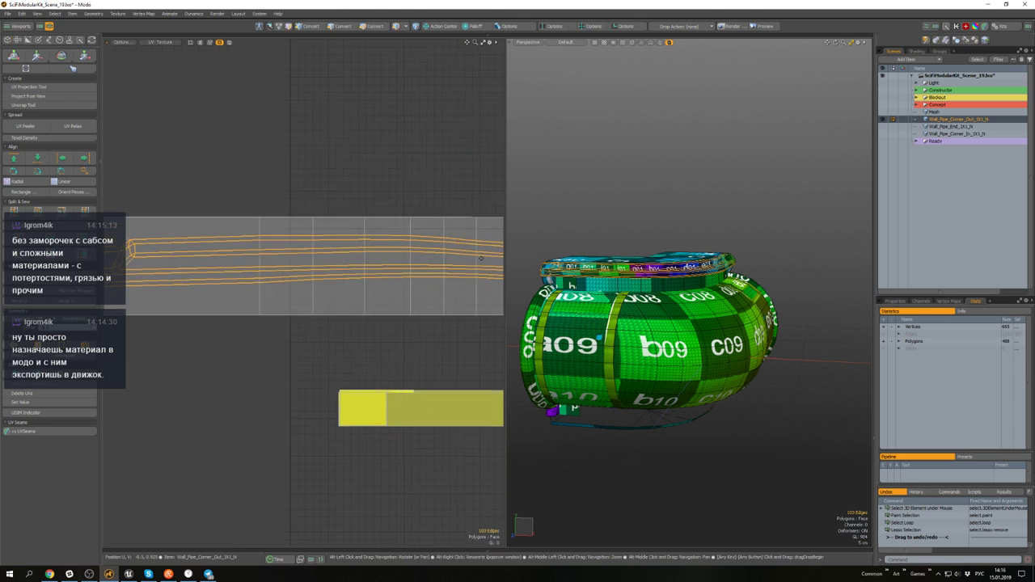
pyautogui.scroll(-4, 484, 260)
pyautogui.scroll(4, 334, 256)
pyautogui.keyDown('alt'); pyautogui.keyDown('shift'); pyautogui.moveTo(335, 256); pyautogui.dragTo(245, 225); pyautogui.keyUp('shift'); pyautogui.keyUp('alt')
pyautogui.scroll(-4, 245, 226)
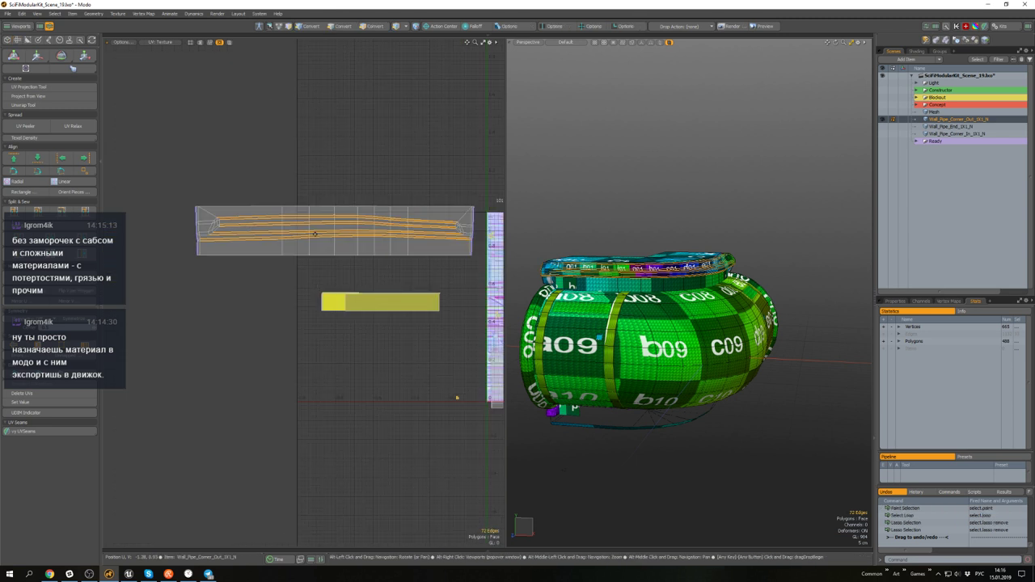
pyautogui.keyDown('alt'); pyautogui.keyDown('shift'); pyautogui.moveTo(305, 236); pyautogui.dragTo(289, 237); pyautogui.keyUp('shift'); pyautogui.keyUp('alt')
pyautogui.scroll(2, 289, 238)
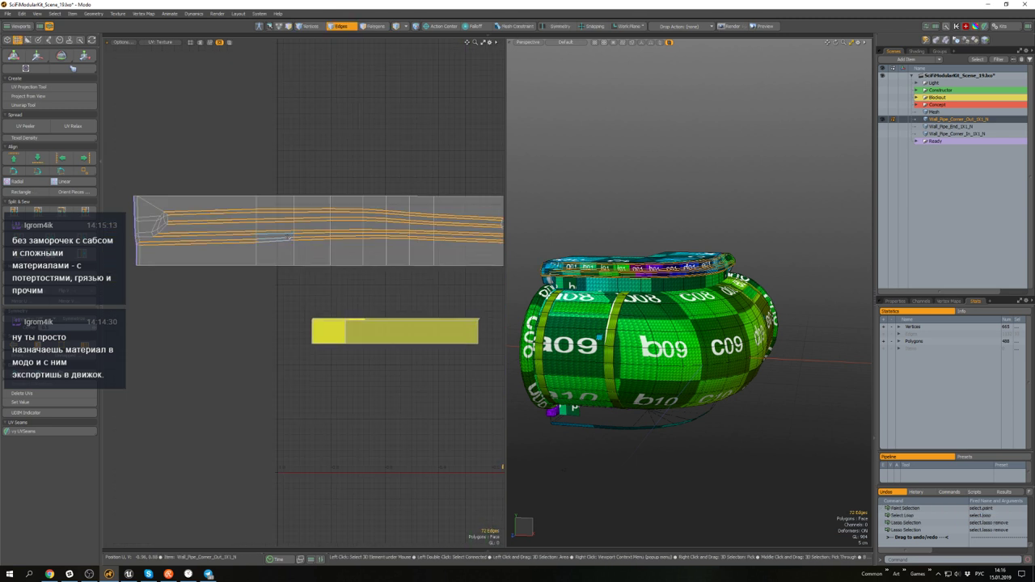
pyautogui.click(38, 159)
pyautogui.keyDown('alt'); pyautogui.moveTo(315, 228); pyautogui.dragTo(179, 216); pyautogui.keyUp('alt')
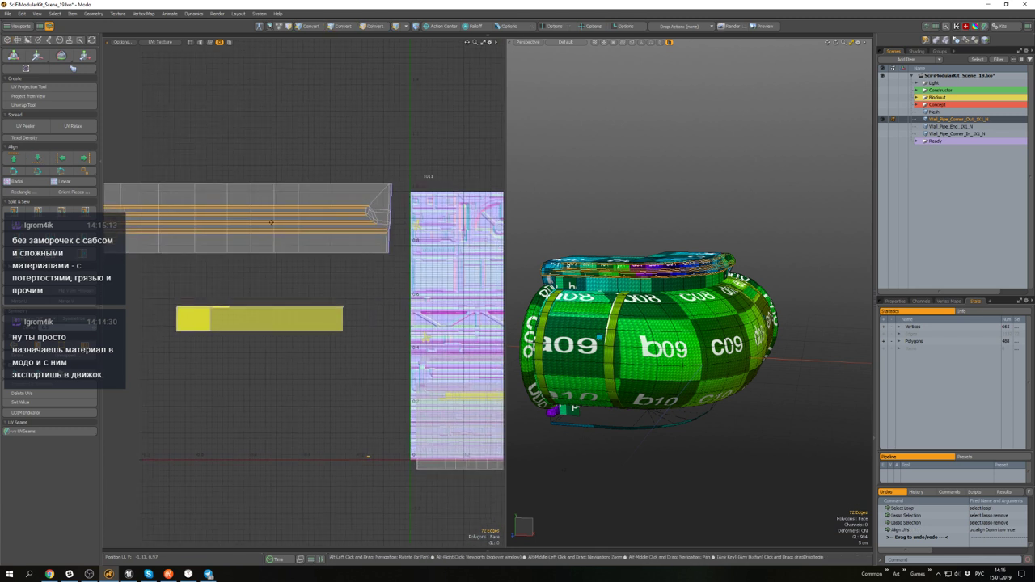
# - Move the stray vertex at the upper corner of the trim island's left inset to reduce the flipped sliver polygon
pyautogui.scroll(2, 301, 228)
pyautogui.keyDown('alt'); pyautogui.moveTo(300, 230); pyautogui.dragTo(408, 241); pyautogui.keyUp('alt')
pyautogui.scroll(-4, 408, 240)
pyautogui.scroll(12, 218, 227)
pyautogui.keyDown('alt'); pyautogui.moveTo(212, 225); pyautogui.dragTo(255, 227); pyautogui.keyUp('alt')
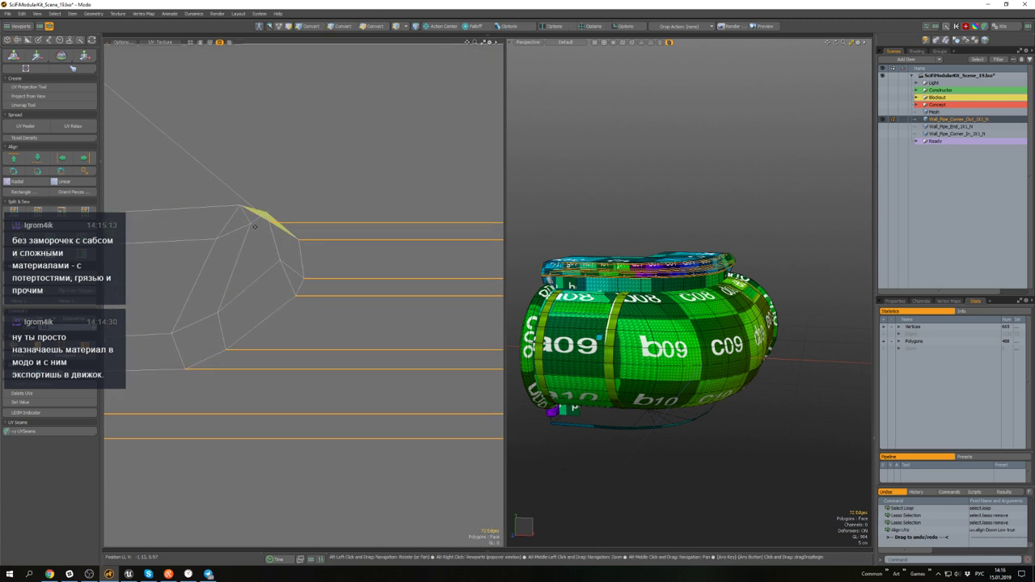
pyautogui.scroll(2, 255, 226)
pyautogui.press('1')
pyautogui.click(289, 203)
pyautogui.press('w')
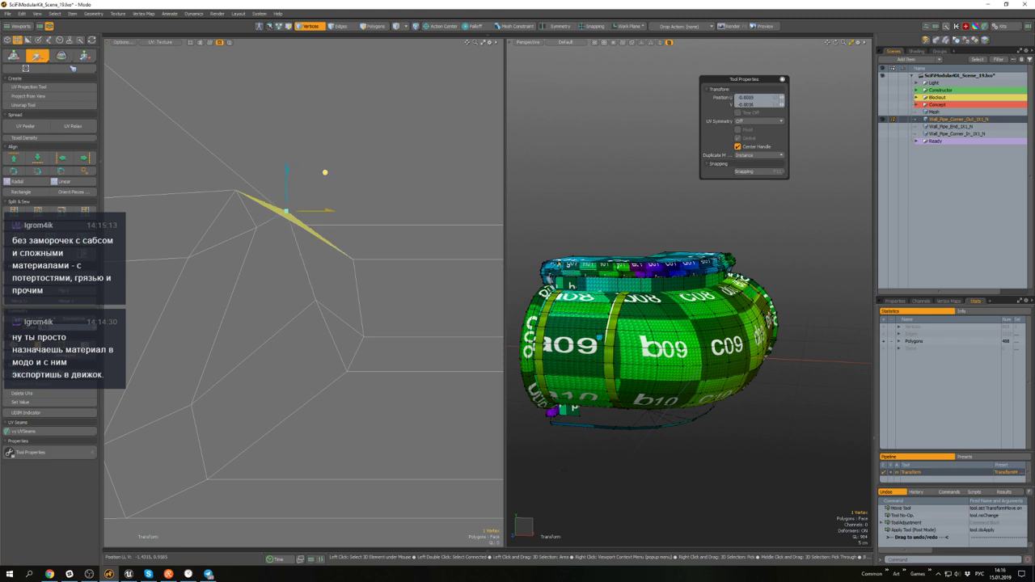
pyautogui.scroll(-4, 324, 223)
pyautogui.press('space')
pyautogui.click(111, 253)
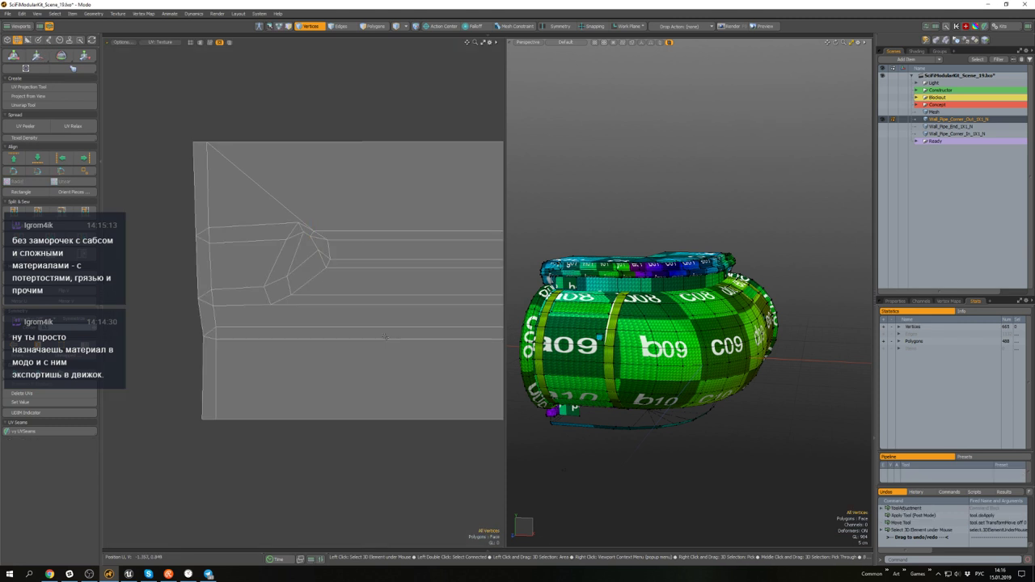
# - Select the whole straightened trim island and apply the set texel density to it
pyautogui.scroll(-11, 112, 253)
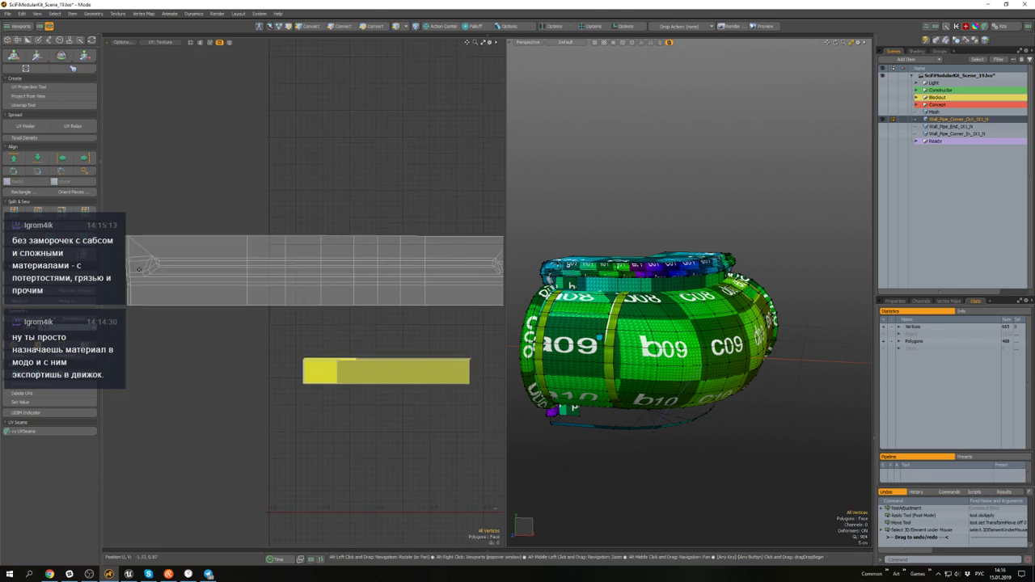
pyautogui.doubleClick(251, 263)
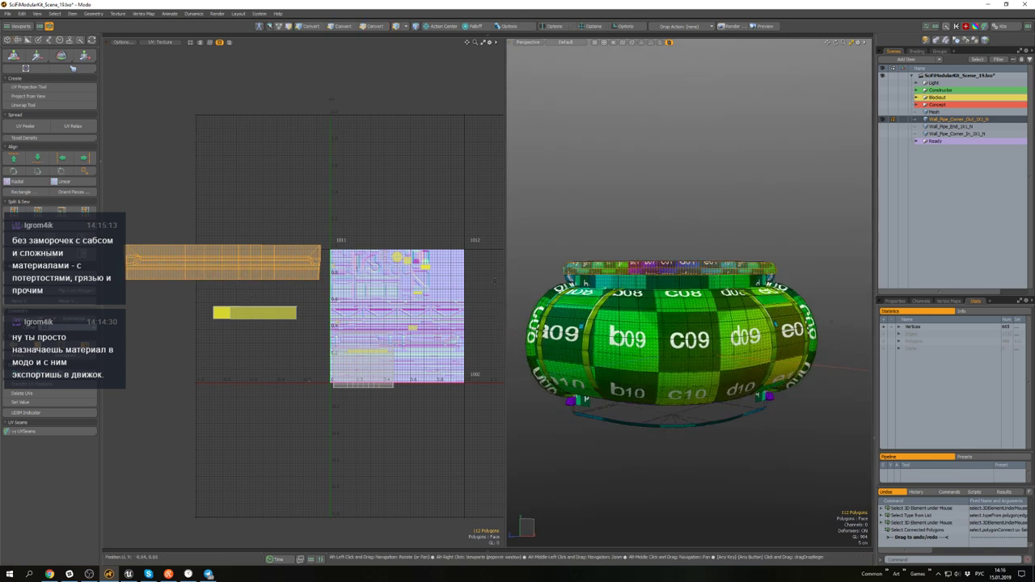
pyautogui.click(45, 138)
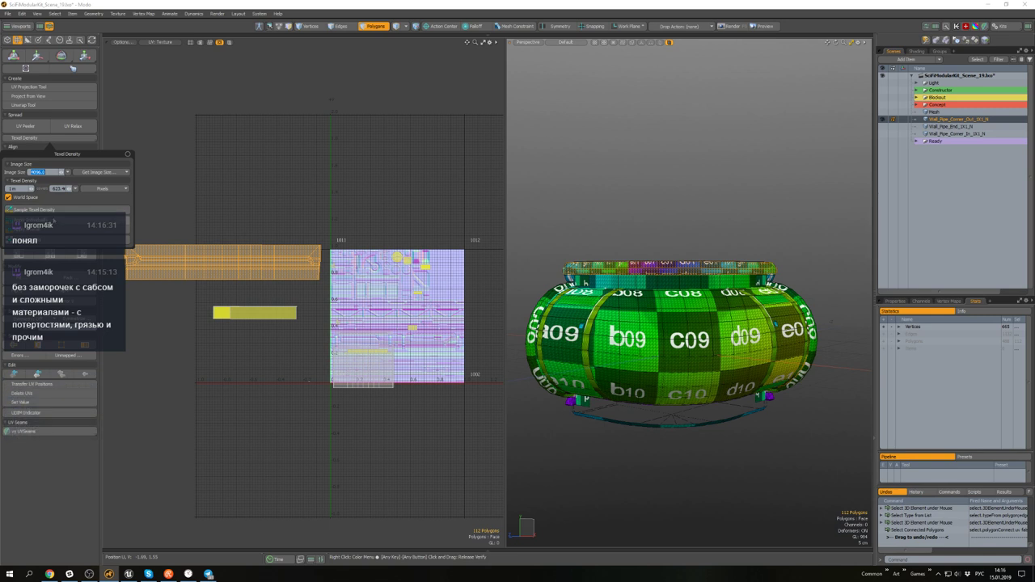
pyautogui.click(54, 221)
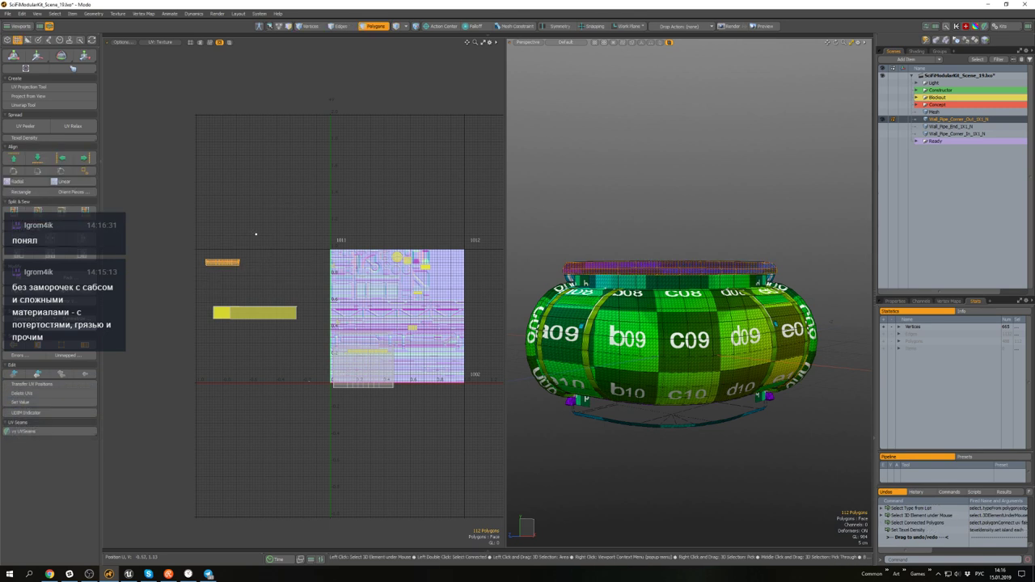
# - Move the resized trim island onto the narrow horizontal band near the middle of the trim texture and deselect it
pyautogui.click(255, 279)
pyautogui.moveTo(255, 280); pyautogui.dragTo(191, 246)
pyautogui.scroll(5, 244, 264)
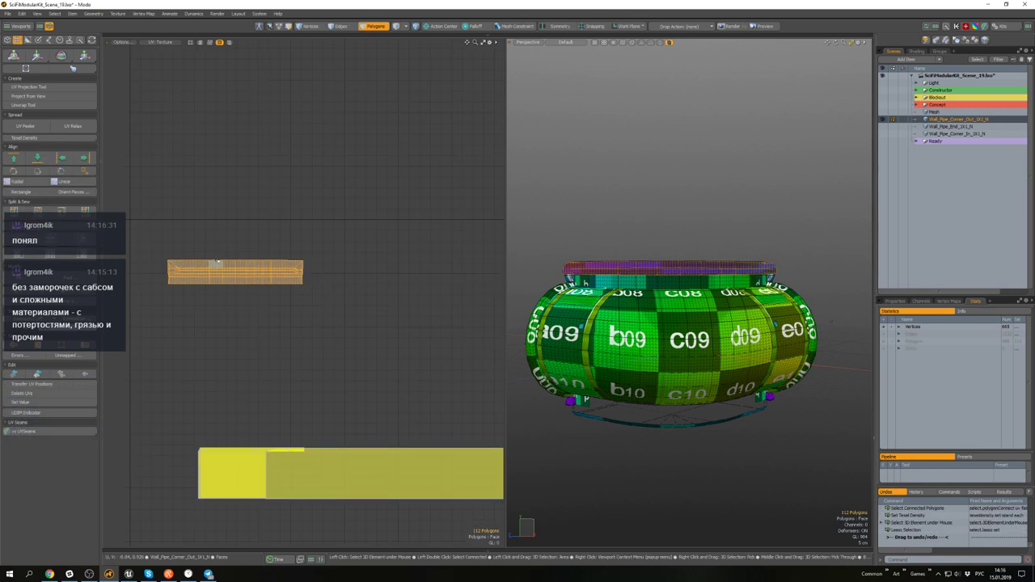
pyautogui.scroll(-4, 246, 240)
pyautogui.moveTo(301, 241)
pyautogui.keyDown('alt'); pyautogui.mouseDown()
pyautogui.moveTo(239, 235)
pyautogui.moveTo(317, 253)
pyautogui.mouseUp(); pyautogui.keyUp('alt')
pyautogui.press('w')
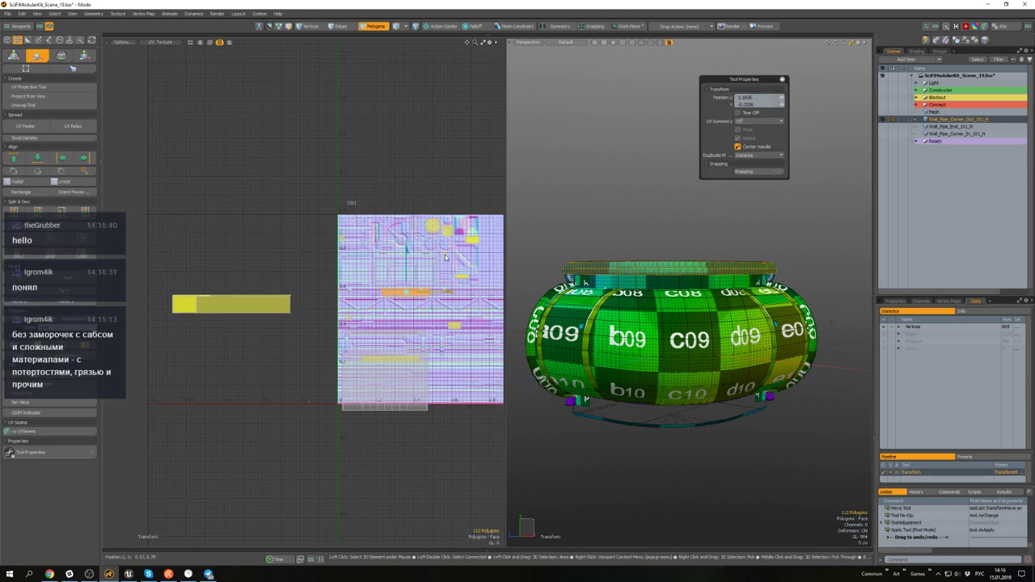
pyautogui.press('q')
pyautogui.click(270, 197)
# - Select the connected polygons of the yellow rectangular island and examine the corner pipe from the side and below
pyautogui.keyDown('alt'); pyautogui.moveTo(612, 194); pyautogui.dragTo(841, 265); pyautogui.keyUp('alt')
pyautogui.scroll(4, 612, 249)
pyautogui.scroll(-4, 611, 356)
pyautogui.scroll(2, 695, 296)
pyautogui.scroll(-4, 683, 261)
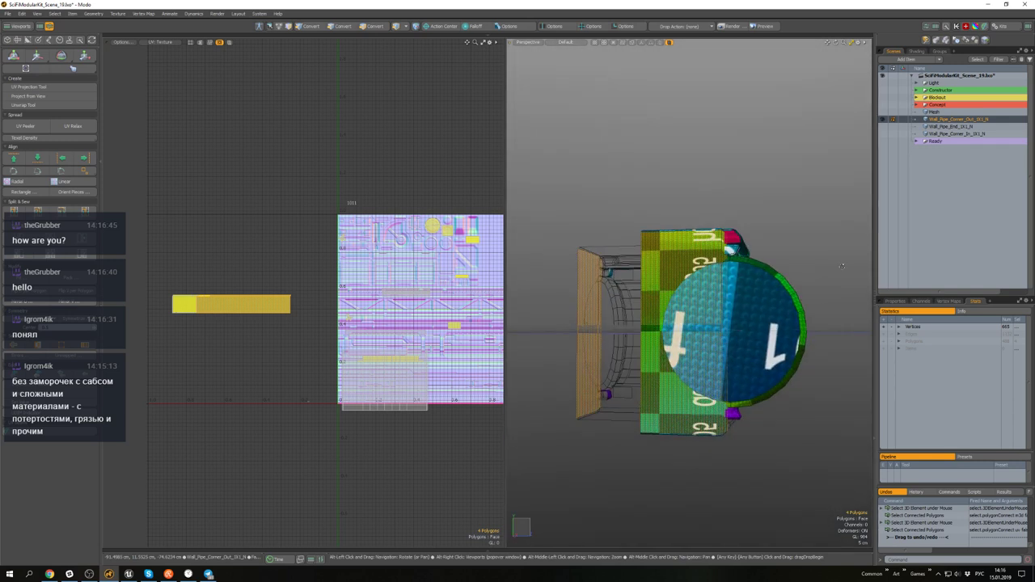
pyautogui.scroll(-2, 321, 272)
pyautogui.keyDown('alt'); pyautogui.moveTo(747, 315); pyautogui.dragTo(683, 276); pyautogui.keyUp('alt')
pyautogui.scroll(4, 259, 319)
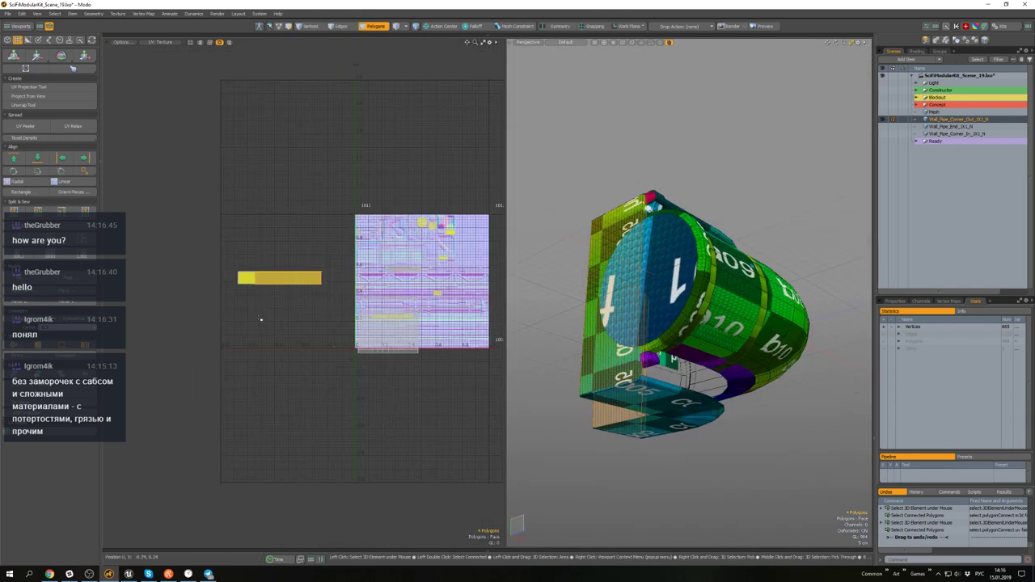
# - Relax the small two-polygon UV island beside the texture's lower-left corner, then select it again
pyautogui.moveTo(465, 412); pyautogui.dragTo(490, 369)
pyautogui.moveTo(685, 283)
pyautogui.keyDown('alt'); pyautogui.mouseDown()
pyautogui.moveTo(688, 252)
pyautogui.moveTo(670, 305)
pyautogui.moveTo(742, 323)
pyautogui.moveTo(455, 300)
pyautogui.moveTo(365, 311)
pyautogui.mouseUp(); pyautogui.keyUp('alt')
pyautogui.hotkey('shift', 'a')
pyautogui.keyDown('alt'); pyautogui.moveTo(497, 426); pyautogui.dragTo(273, 274); pyautogui.keyUp('alt')
pyautogui.click(72, 126)
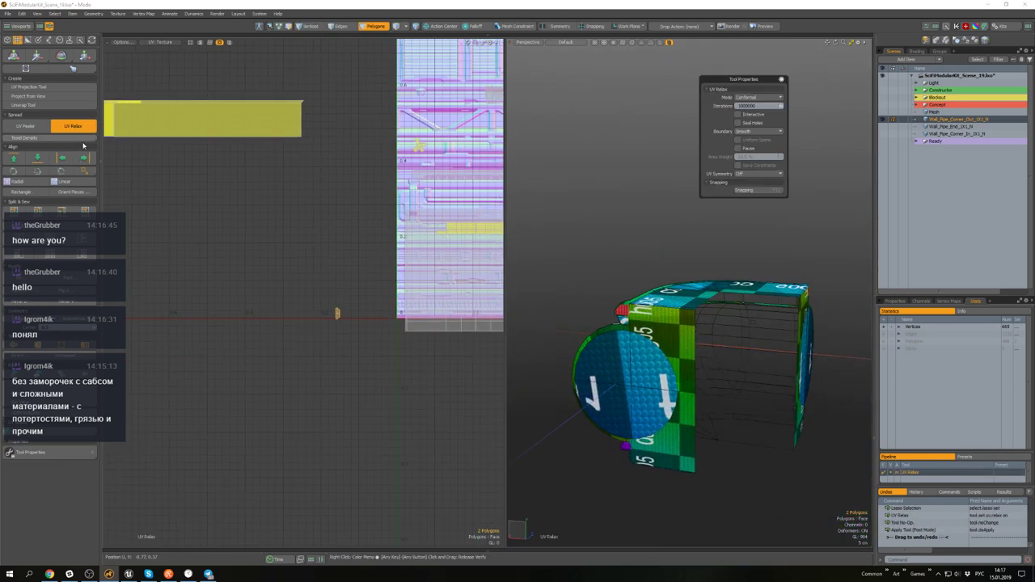
pyautogui.press('space')
pyautogui.click(342, 324)
pyautogui.scroll(4, 342, 325)
pyautogui.moveTo(359, 317); pyautogui.dragTo(289, 256)
pyautogui.scroll(-4, 288, 256)
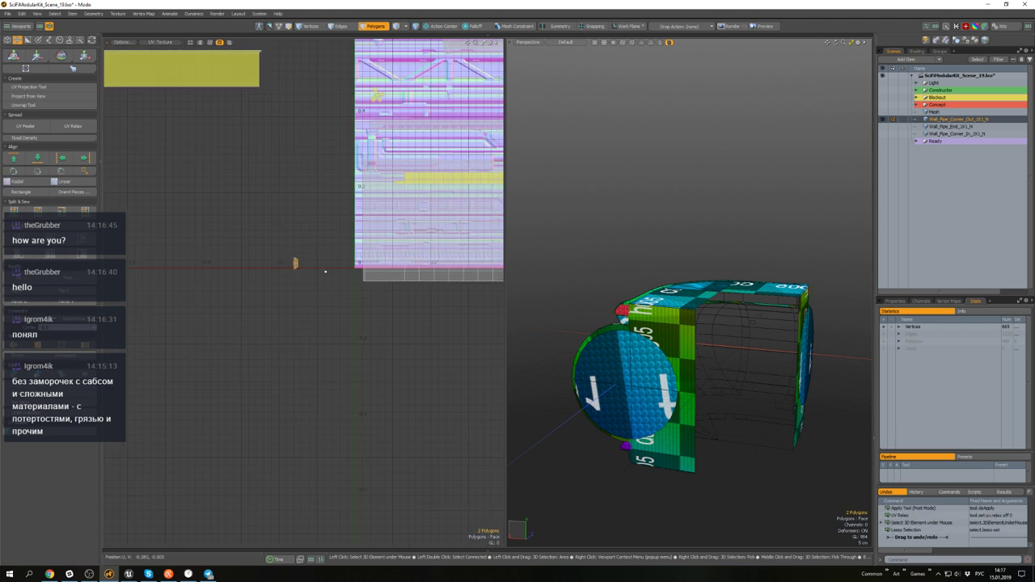
# - Move the relaxed two-polygon island onto the trim texture beside the small star-shaped cluster and apply the set texel density to it
pyautogui.press('w')
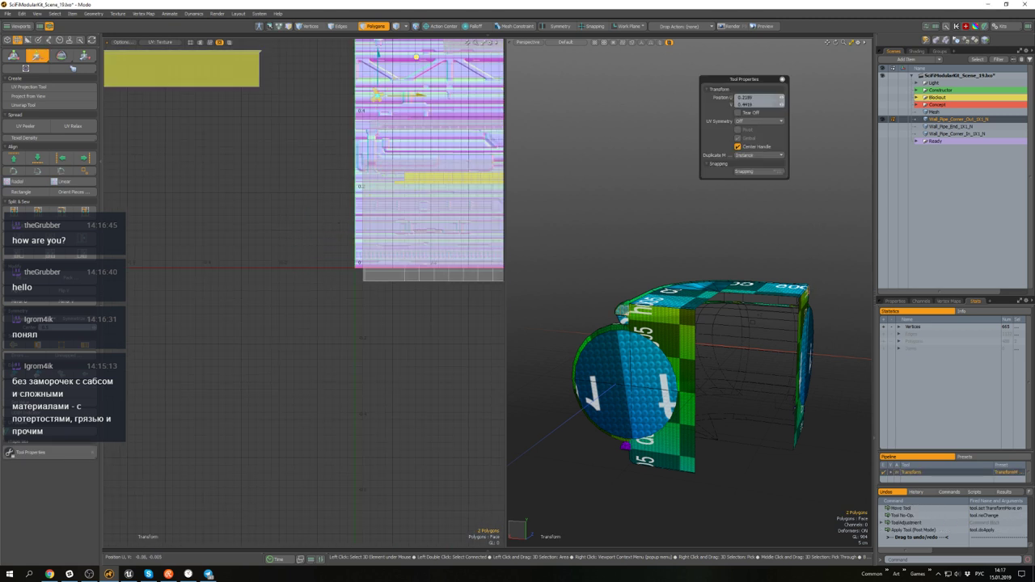
pyautogui.press('space')
pyautogui.click(335, 208)
pyautogui.keyDown('alt'); pyautogui.moveTo(534, 234); pyautogui.dragTo(601, 255); pyautogui.keyUp('alt')
pyautogui.click(26, 139)
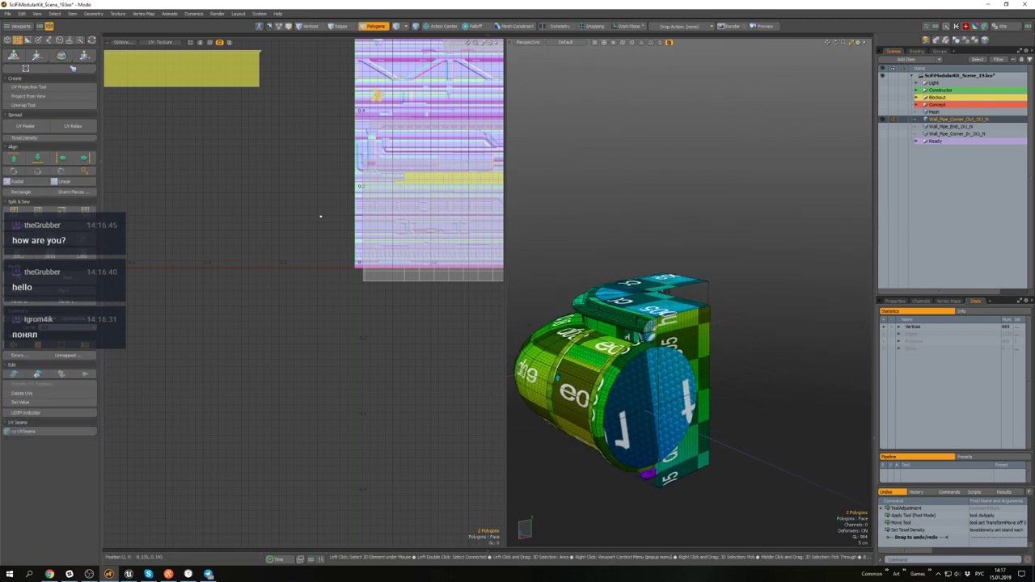
pyautogui.keyDown('alt'); pyautogui.moveTo(336, 226); pyautogui.dragTo(341, 209); pyautogui.keyUp('alt')
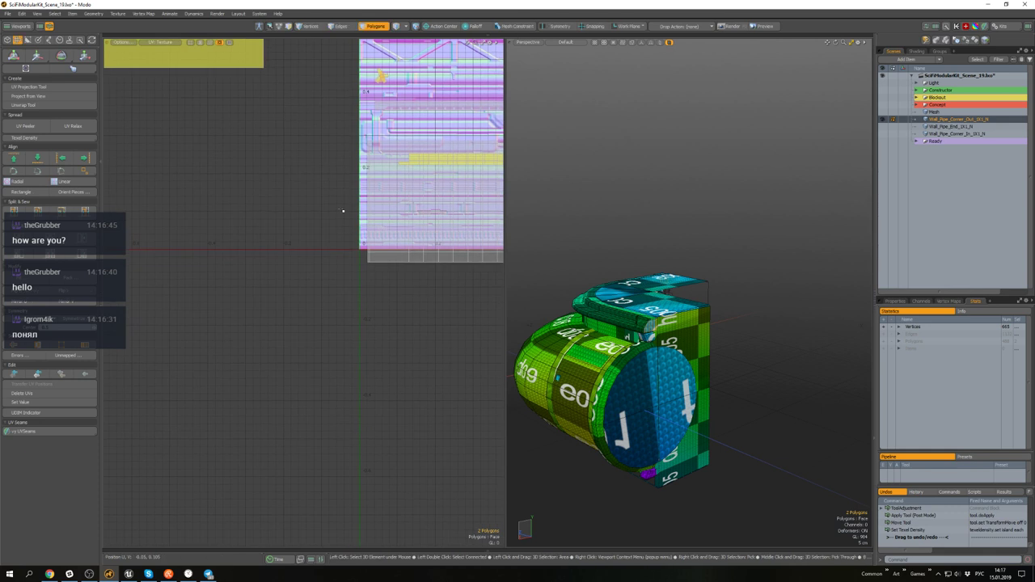
# - Select the connected polygons of the corner pipe's finished upper rail assembly and mirror them to the pipe's underside
pyautogui.keyDown('alt'); pyautogui.moveTo(618, 272); pyautogui.dragTo(778, 195); pyautogui.keyUp('alt')
pyautogui.scroll(4, 646, 291)
pyautogui.scroll(-4, 705, 294)
pyautogui.keyDown('alt'); pyautogui.moveTo(663, 303); pyautogui.dragTo(712, 293); pyautogui.keyUp('alt')
pyautogui.doubleClick(699, 244)
pyautogui.keyDown('alt'); pyautogui.moveTo(698, 244); pyautogui.dragTo(662, 173); pyautogui.keyUp('alt')
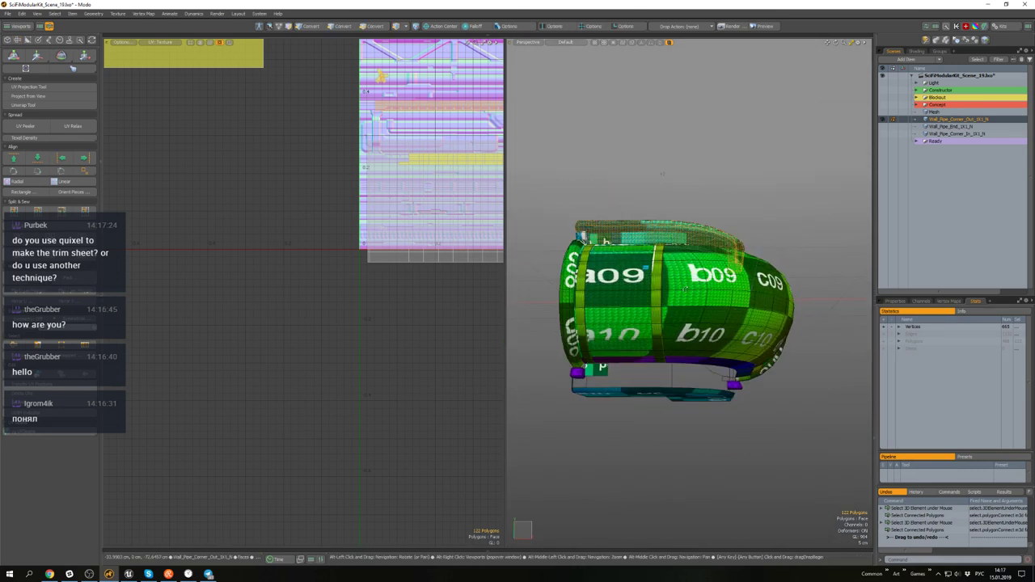
pyautogui.click(630, 325)
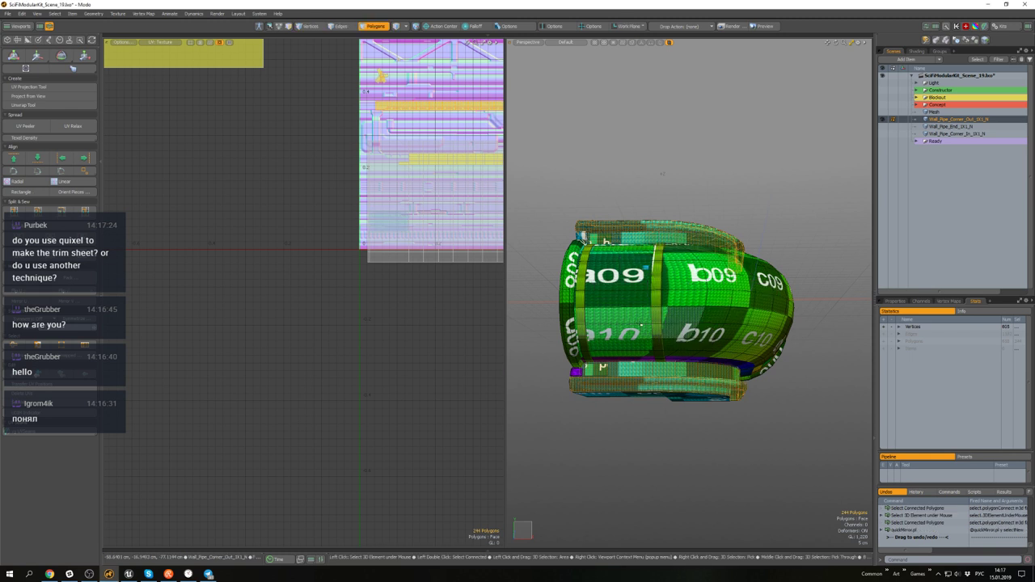
# - Turn off the checker texture override to show the shaded materials and save the scene
pyautogui.keyDown('alt'); pyautogui.moveTo(696, 153); pyautogui.dragTo(658, 150); pyautogui.keyUp('alt')
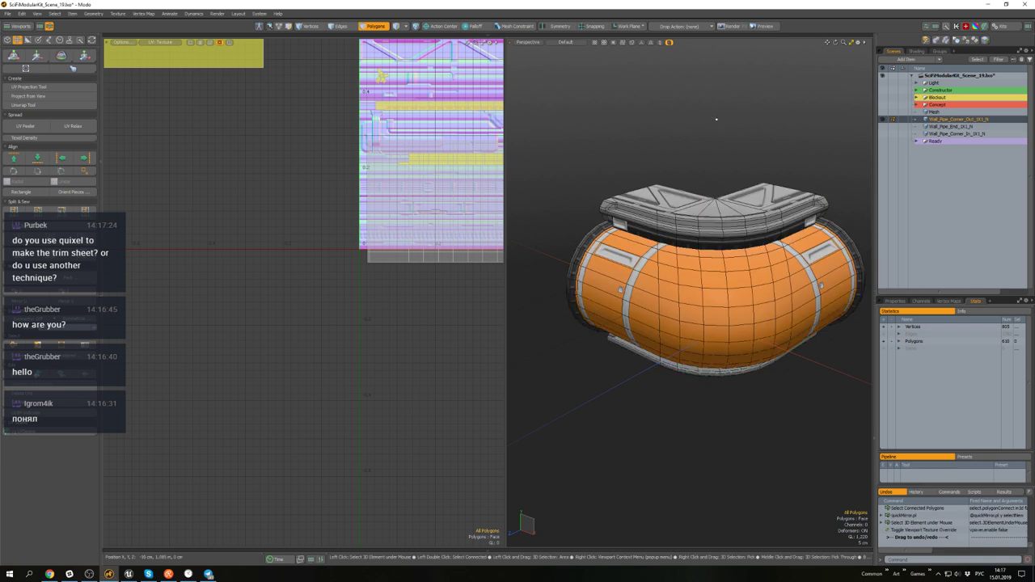
pyautogui.keyDown('alt'); pyautogui.moveTo(721, 135); pyautogui.dragTo(720, 185); pyautogui.keyUp('alt')
pyautogui.keyDown('alt'); pyautogui.moveTo(632, 241); pyautogui.dragTo(701, 267); pyautogui.keyUp('alt')
# - Hide the UV editor and modeling tools so the 3D view fills the workspace
pyautogui.hotkey('ctrl', '1')
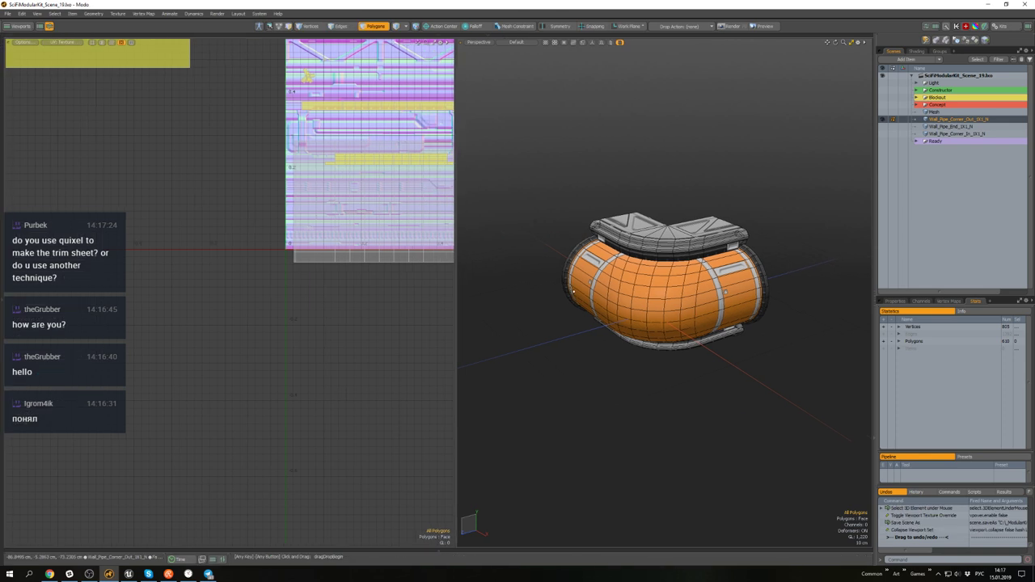
pyautogui.hotkey('ctrl', '2')
pyautogui.scroll(2, 485, 235)
pyautogui.keyDown('alt'); pyautogui.moveTo(556, 270); pyautogui.dragTo(667, 228); pyautogui.keyUp('alt')
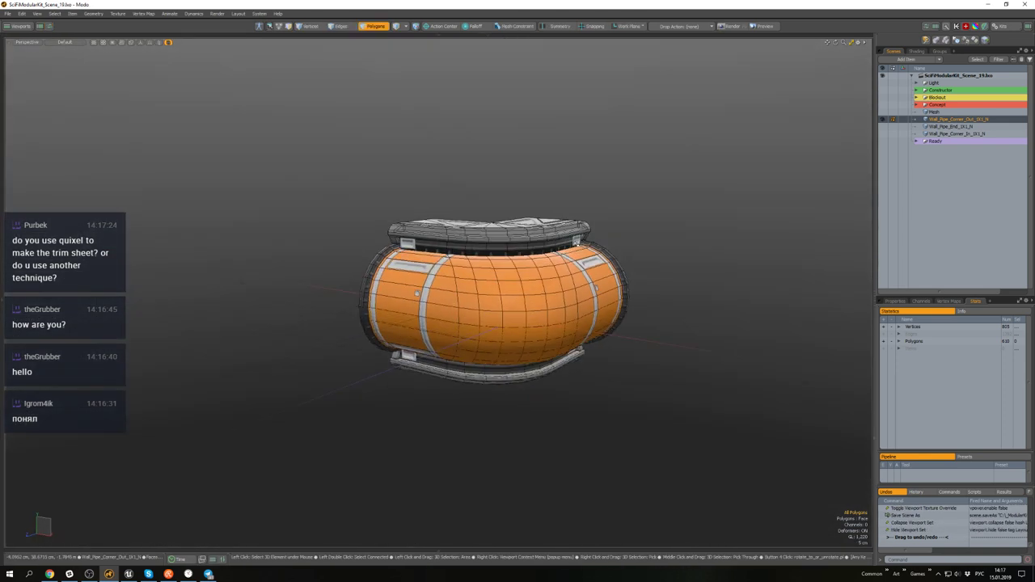
# - Show Wall_Pipe_End_1X1_N and move it with snapping along the pipe direction until it adjoins the end of the outer corner
pyautogui.click(882, 126)
pyautogui.keyDown('alt'); pyautogui.moveTo(752, 214); pyautogui.dragTo(639, 245); pyautogui.keyUp('alt')
pyautogui.scroll(-2, 656, 217)
pyautogui.scroll(-3, 656, 216)
pyautogui.click(639, 245)
pyautogui.press('w')
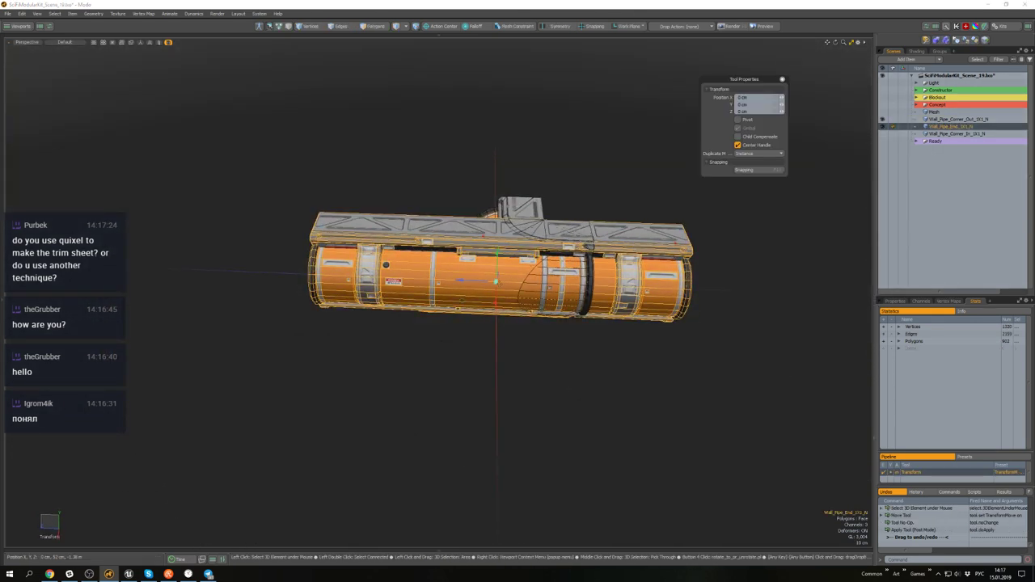
pyautogui.press('x')
pyautogui.moveTo(462, 282); pyautogui.dragTo(741, 291)
pyautogui.press('q')
pyautogui.click(617, 325)
pyautogui.scroll(5, 617, 325)
pyautogui.keyDown('alt'); pyautogui.moveTo(617, 325); pyautogui.dragTo(615, 226); pyautogui.keyUp('alt')
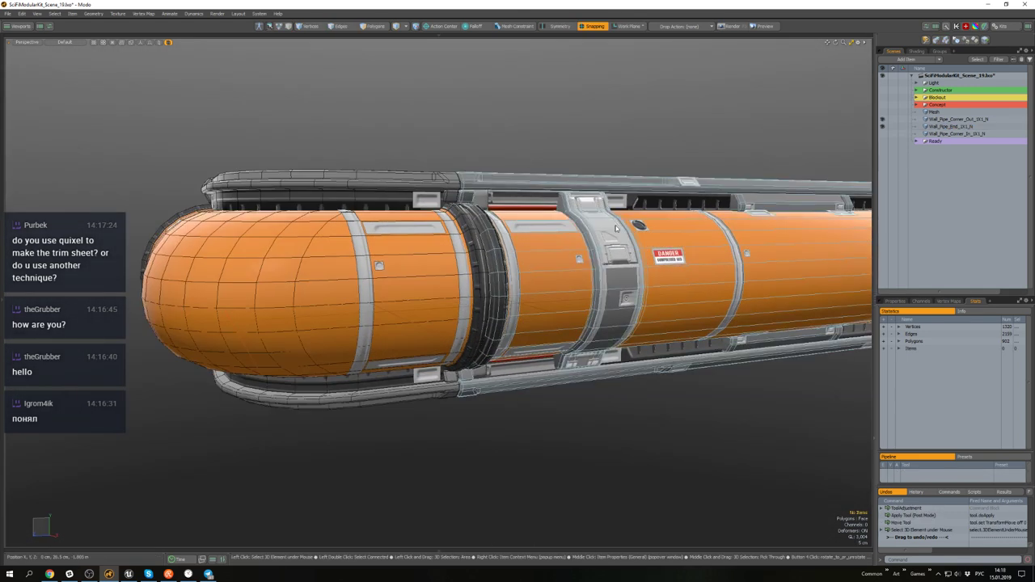
# - Select the connected polygons of the ribbed strips above and below the corner pipe and bring back the UV editor
pyautogui.keyDown('ctrl'); pyautogui.keyDown('shift'); pyautogui.click(364, 203); pyautogui.keyUp('shift'); pyautogui.keyUp('ctrl')
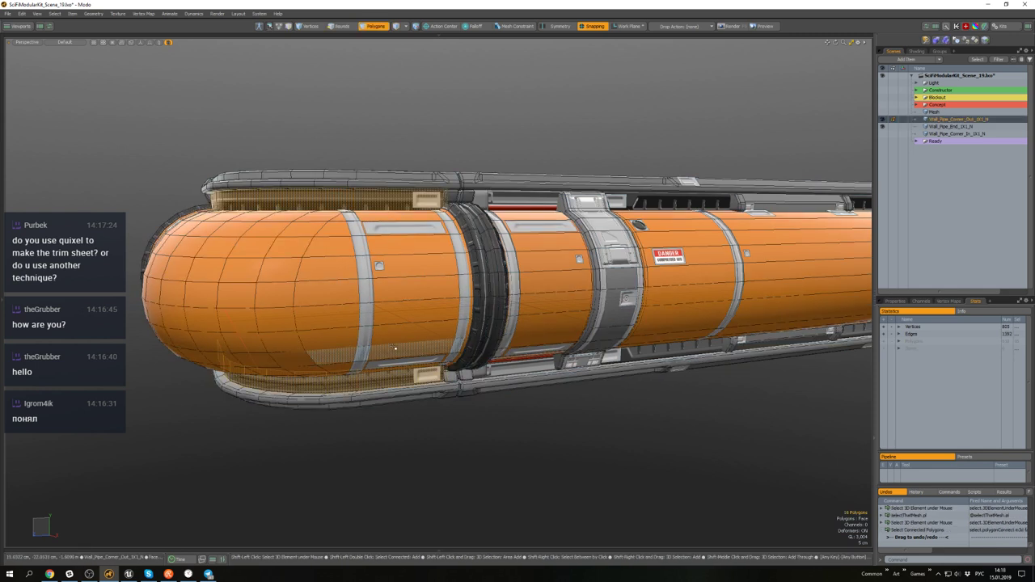
pyautogui.scroll(-3, 395, 348)
pyautogui.keyDown('alt'); pyautogui.moveTo(395, 348); pyautogui.dragTo(425, 230); pyautogui.keyUp('alt')
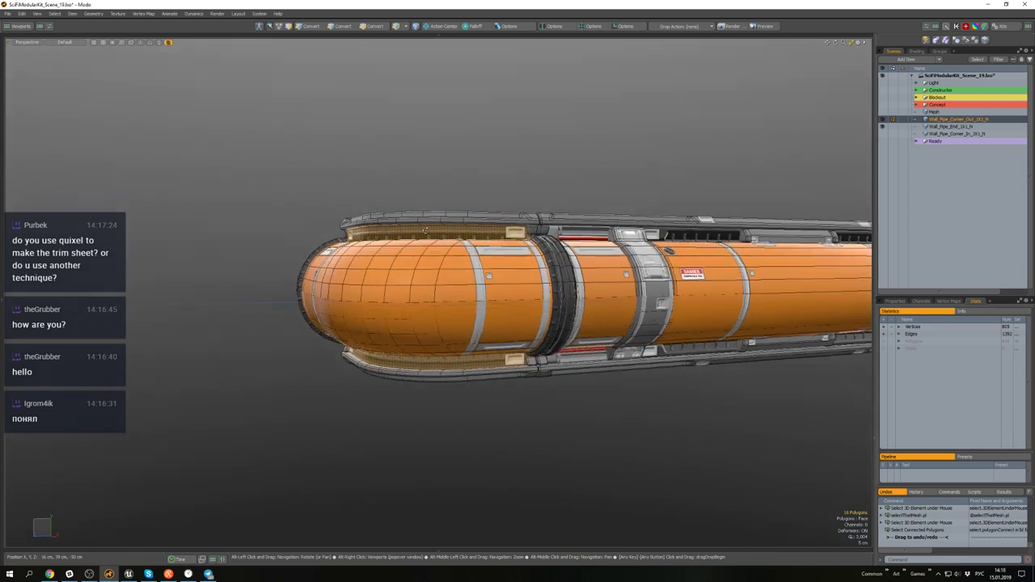
pyautogui.scroll(3, 425, 231)
pyautogui.moveTo(578, 228)
pyautogui.keyDown('alt'); pyautogui.mouseDown()
pyautogui.moveTo(561, 243)
pyautogui.moveTo(569, 227)
pyautogui.mouseUp(); pyautogui.keyUp('alt')
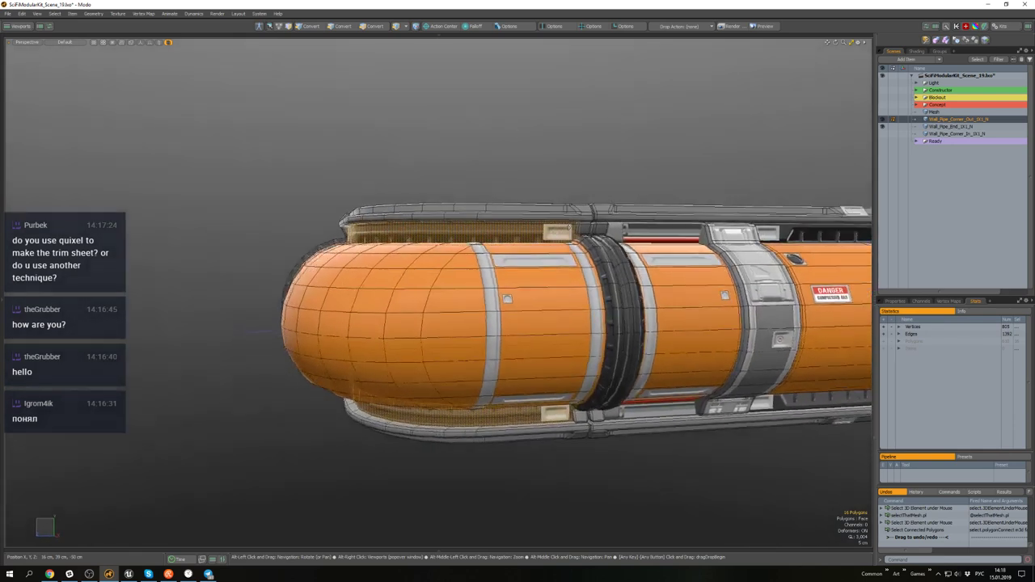
pyautogui.keyDown('alt'); pyautogui.moveTo(420, 252); pyautogui.dragTo(554, 257); pyautogui.keyUp('alt')
pyautogui.press('F2')
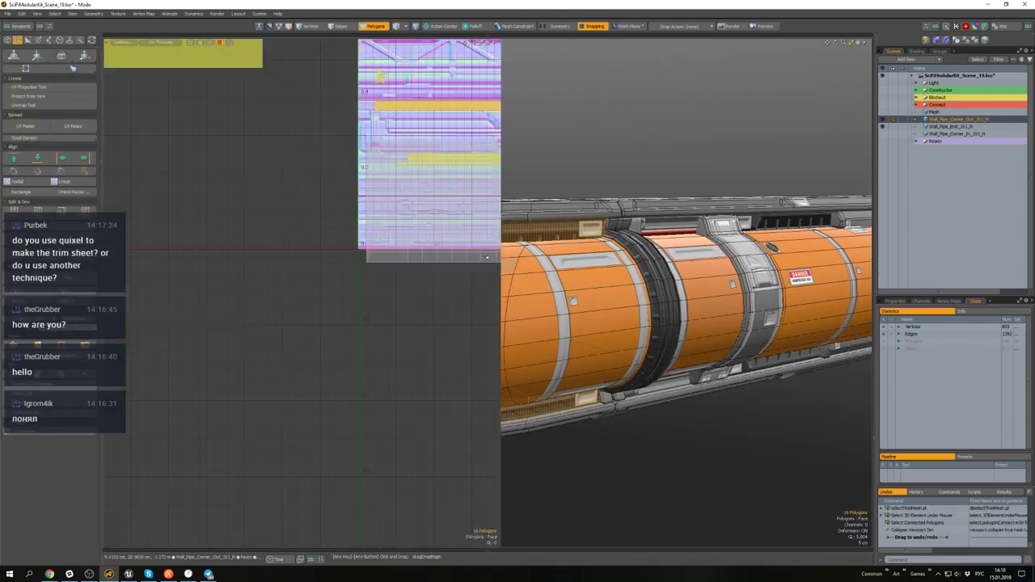
pyautogui.scroll(-4, 396, 194)
pyautogui.keyDown('alt'); pyautogui.moveTo(412, 166); pyautogui.dragTo(294, 174); pyautogui.keyUp('alt')
pyautogui.scroll(4, 296, 169)
pyautogui.scroll(5, 298, 178)
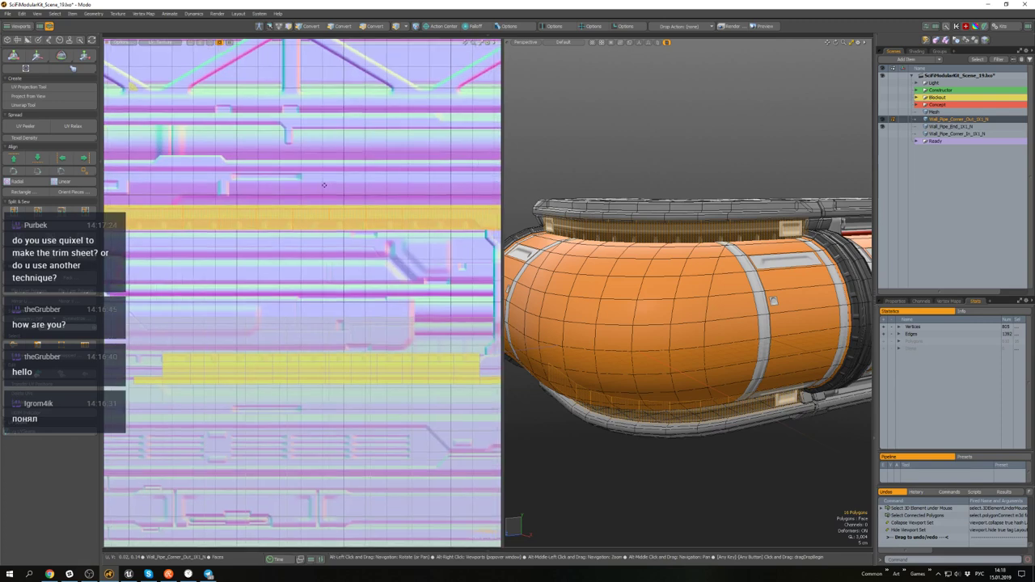
# - Move the ribbed strips' UV island up by 0.0012 in V and turn off snapping
pyautogui.press('w')
pyautogui.moveTo(266, 217); pyautogui.dragTo(265, 219)
pyautogui.scroll(4, 262, 207)
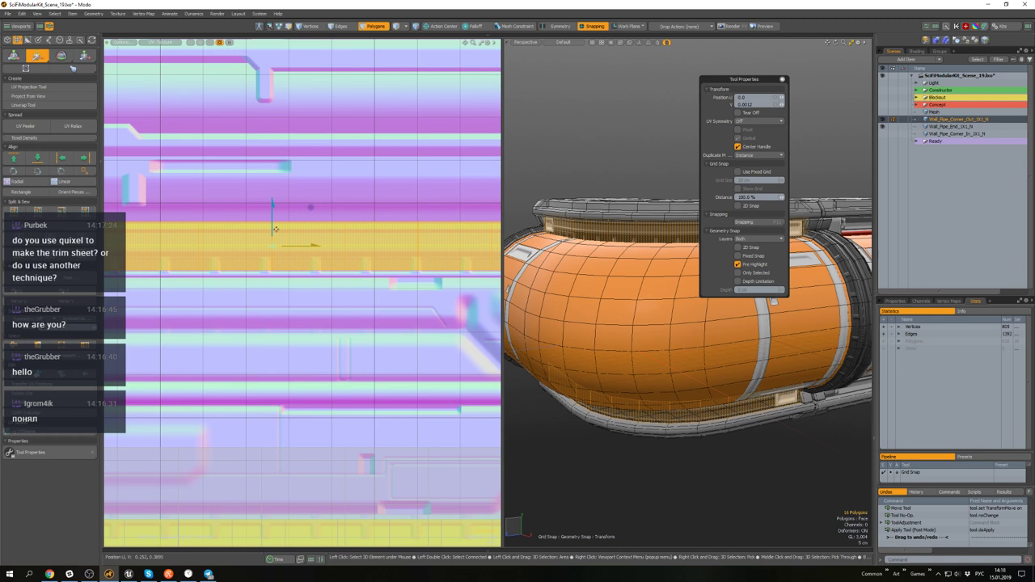
pyautogui.press('x')
pyautogui.scroll(-3, 275, 229)
pyautogui.scroll(2, 283, 217)
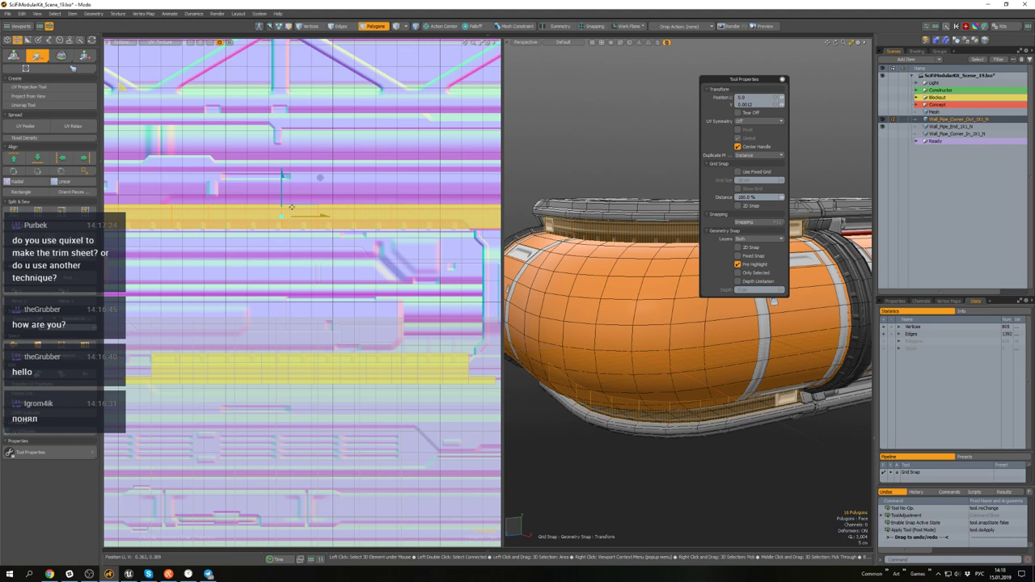
# - Scale the ribbed strips' UV island to 96% in V
pyautogui.scroll(-5, 269, 168)
pyautogui.scroll(1, 321, 243)
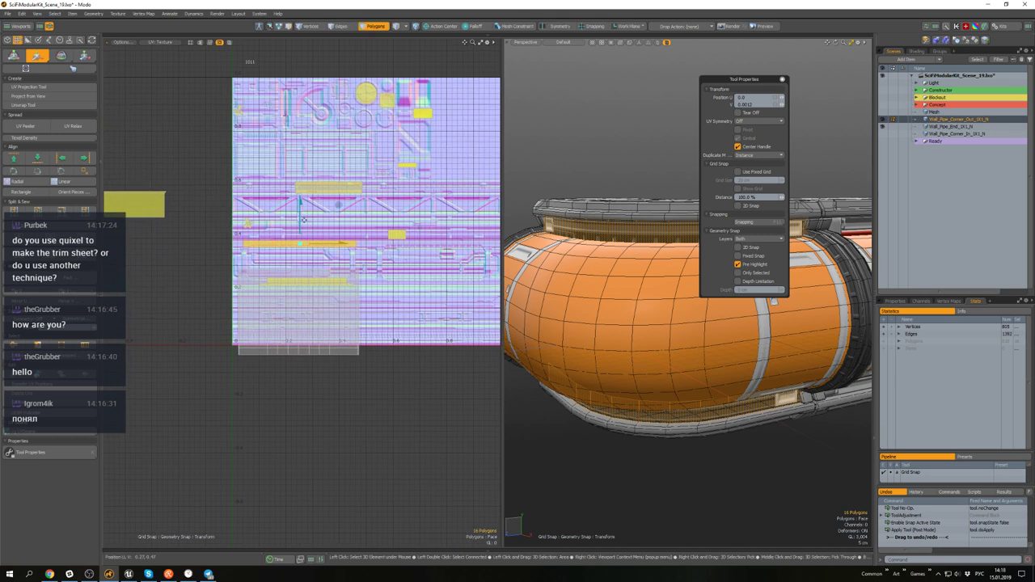
pyautogui.scroll(4, 358, 217)
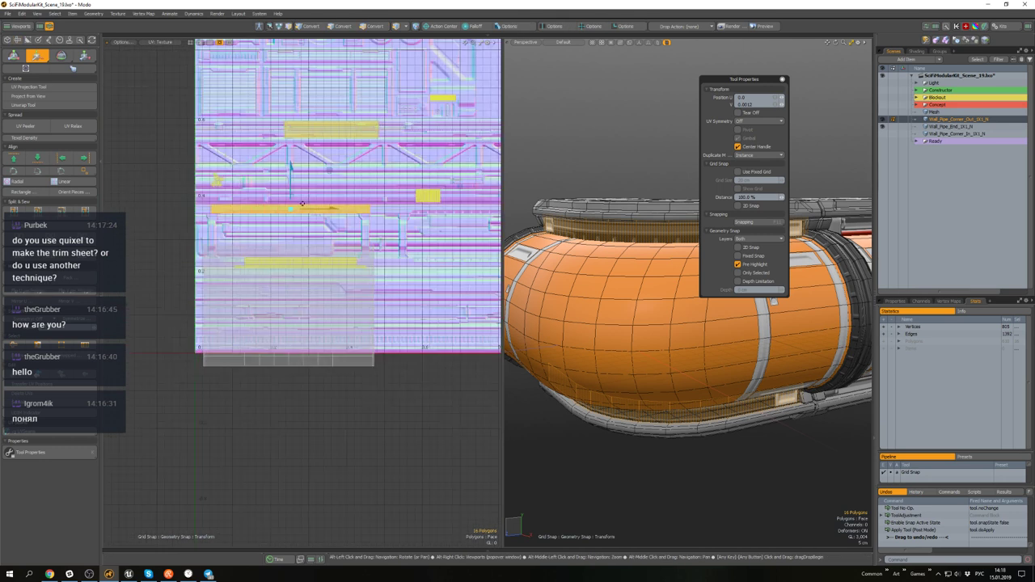
pyautogui.scroll(-2, 314, 232)
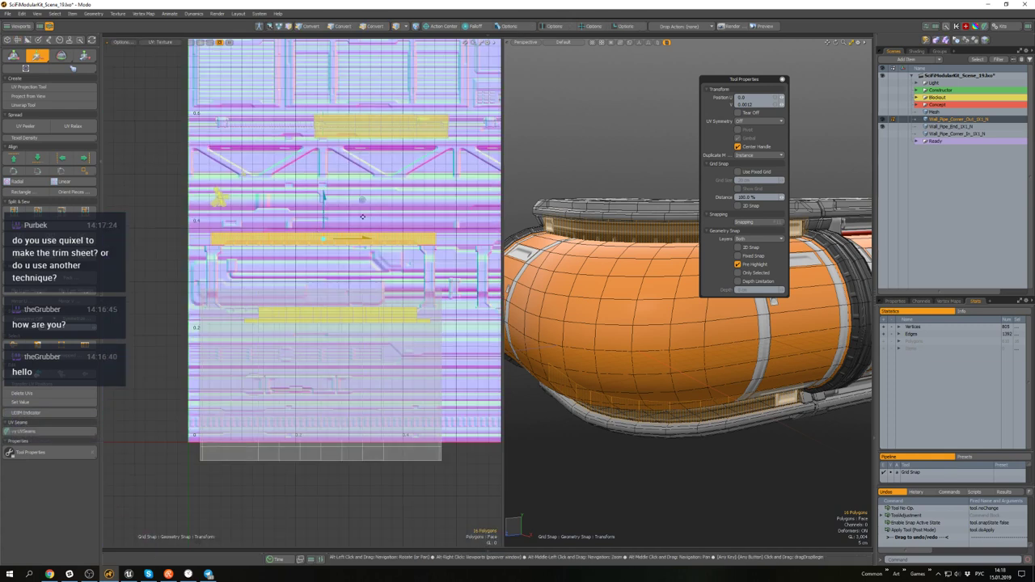
pyautogui.scroll(1, 362, 216)
pyautogui.scroll(-4, 362, 217)
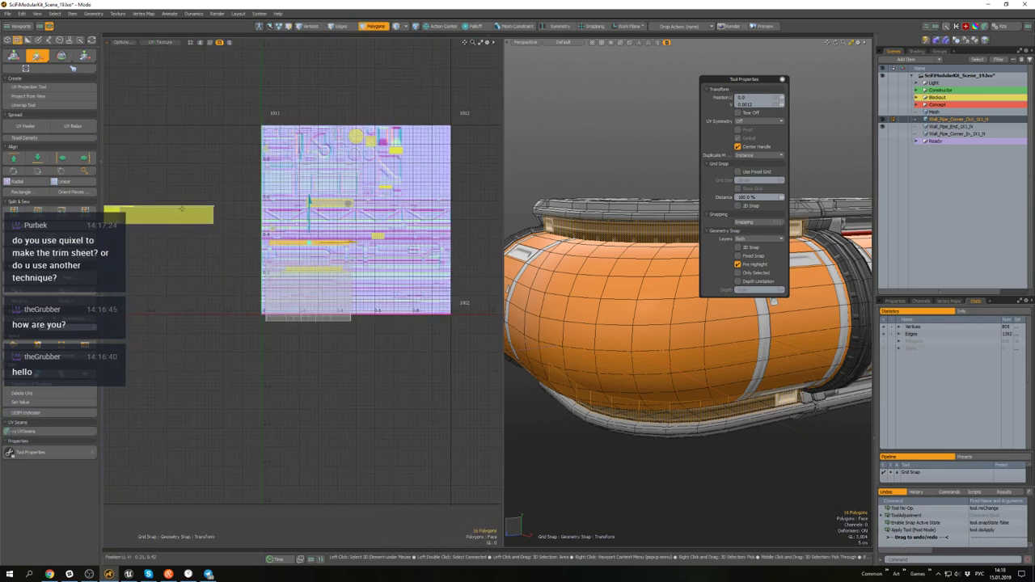
pyautogui.scroll(6, 326, 226)
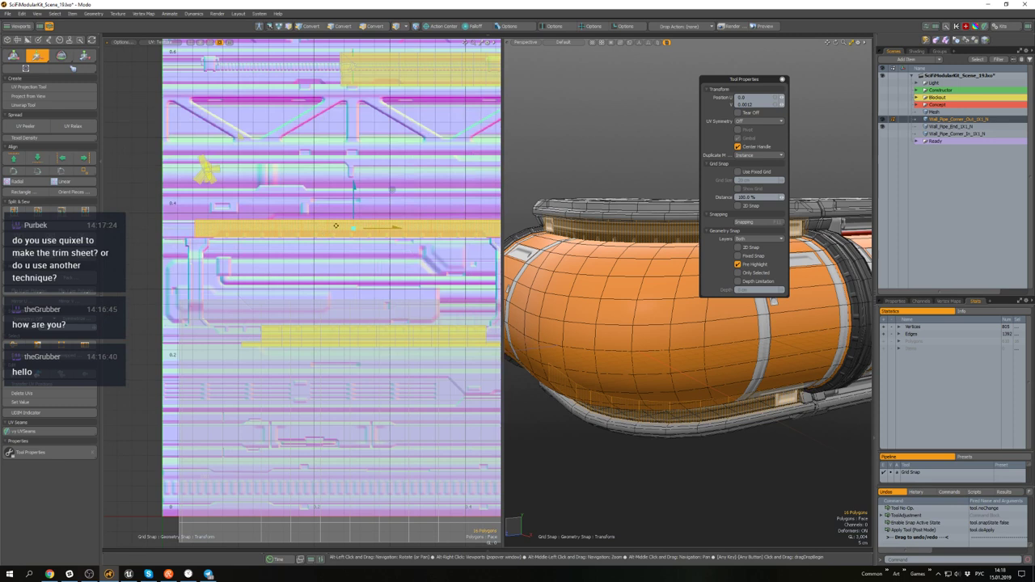
pyautogui.press('r')
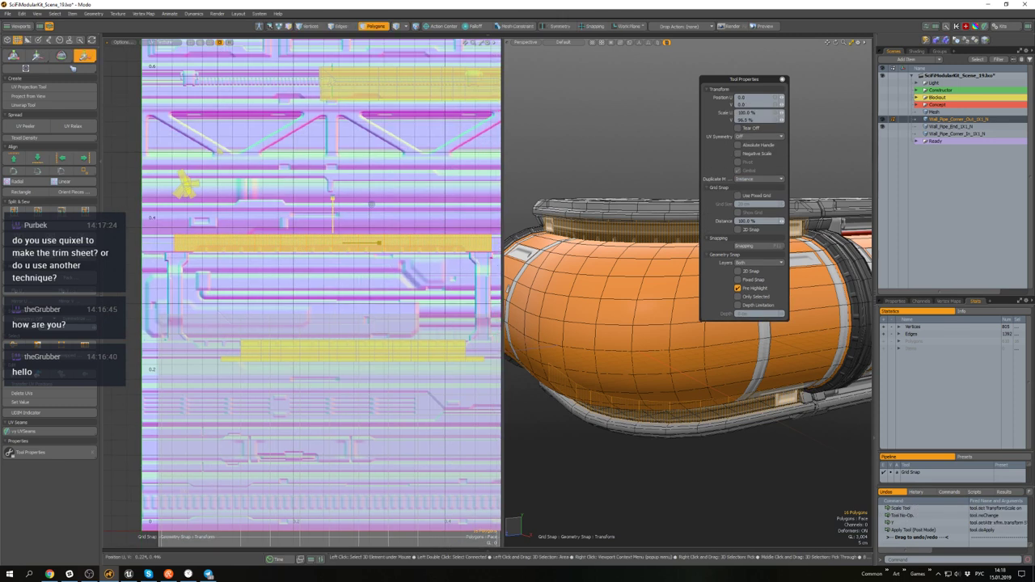
pyautogui.press('w')
pyautogui.keyDown('alt'); pyautogui.moveTo(634, 311); pyautogui.dragTo(600, 277); pyautogui.keyUp('alt')
pyautogui.keyDown('alt'); pyautogui.moveTo(301, 240); pyautogui.dragTo(317, 224); pyautogui.keyUp('alt')
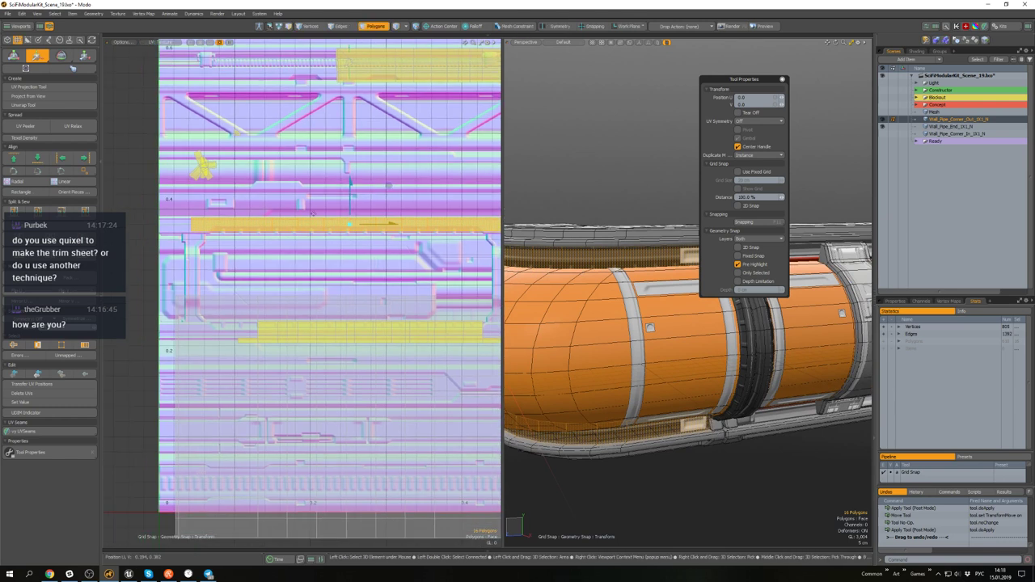
# - Move the ribbed strips' UV island down by 0.003 in V on its trim band
pyautogui.scroll(3, 318, 224)
pyautogui.press('space')
pyautogui.press('w')
pyautogui.moveTo(365, 187); pyautogui.dragTo(365, 193)
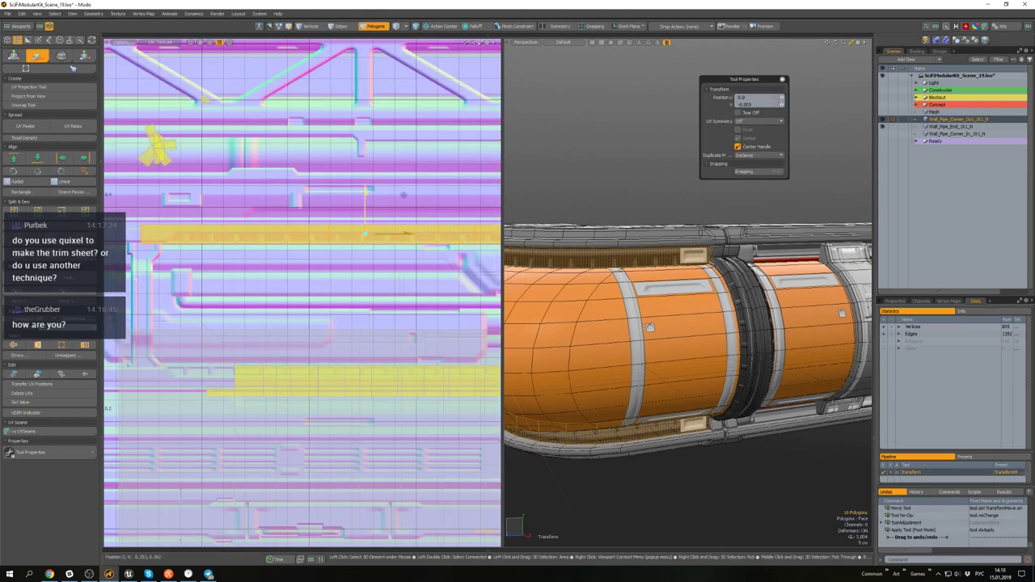
pyautogui.scroll(-3, 644, 307)
pyautogui.moveTo(644, 308)
pyautogui.keyDown('alt'); pyautogui.mouseDown()
pyautogui.moveTo(624, 285)
pyautogui.moveTo(635, 306)
pyautogui.mouseUp(); pyautogui.keyUp('alt')
pyautogui.keyDown('alt'); pyautogui.moveTo(366, 256); pyautogui.dragTo(303, 268); pyautogui.keyUp('alt')
pyautogui.scroll(-3, 303, 268)
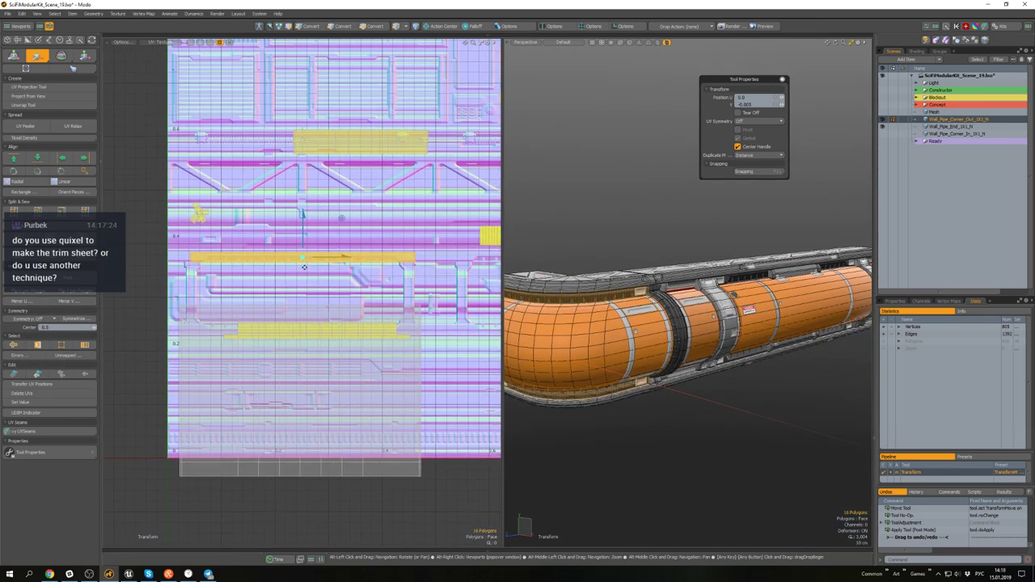
# - Scale the ribbed strips' UV island to 115.5% in U, deselect it and save the scene
pyautogui.press('r')
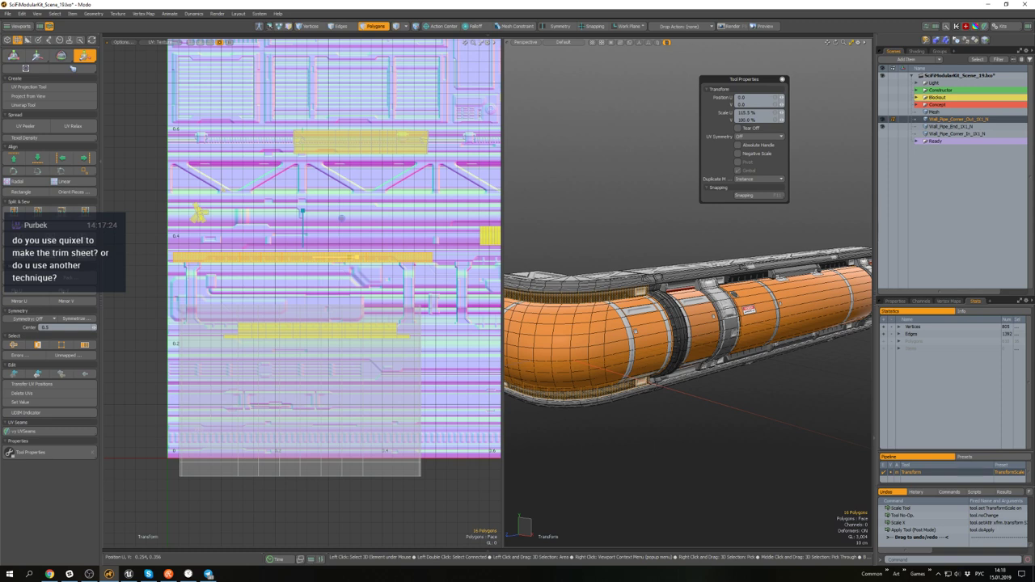
pyautogui.moveTo(625, 312)
pyautogui.keyDown('alt'); pyautogui.mouseDown()
pyautogui.moveTo(648, 325)
pyautogui.moveTo(651, 312)
pyautogui.moveTo(628, 314)
pyautogui.mouseUp(); pyautogui.keyUp('alt')
pyautogui.keyDown('alt'); pyautogui.moveTo(410, 274); pyautogui.dragTo(372, 285); pyautogui.keyUp('alt')
pyautogui.press('space')
pyautogui.keyDown('alt'); pyautogui.moveTo(643, 355); pyautogui.dragTo(647, 436); pyautogui.keyUp('alt')
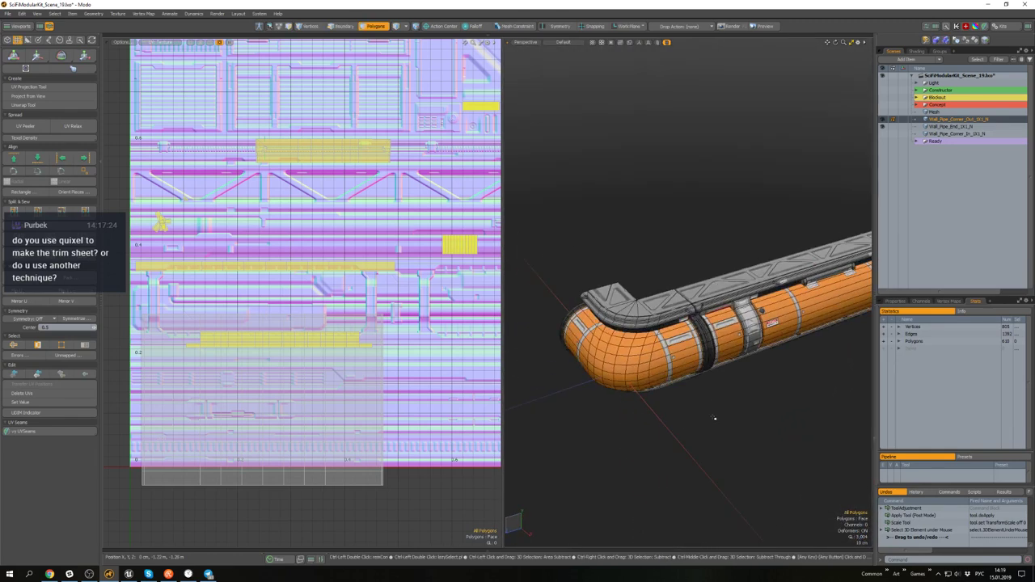
pyautogui.hotkey('ctrl', 's')
# - Copy the round decal polygon on the orange pipe of Wall_Pipe_End_1X1_N
pyautogui.scroll(4, 700, 412)
pyautogui.keyDown('alt'); pyautogui.moveTo(701, 405); pyautogui.dragTo(693, 373); pyautogui.keyUp('alt')
pyautogui.scroll(-5, 721, 344)
pyautogui.scroll(5, 732, 363)
pyautogui.scroll(-5, 732, 363)
pyautogui.scroll(4, 758, 374)
pyautogui.keyDown('ctrl'); pyautogui.keyDown('shift'); pyautogui.click(778, 356); pyautogui.keyUp('shift'); pyautogui.keyUp('ctrl')
pyautogui.scroll(-4, 693, 373)
pyautogui.press('5')
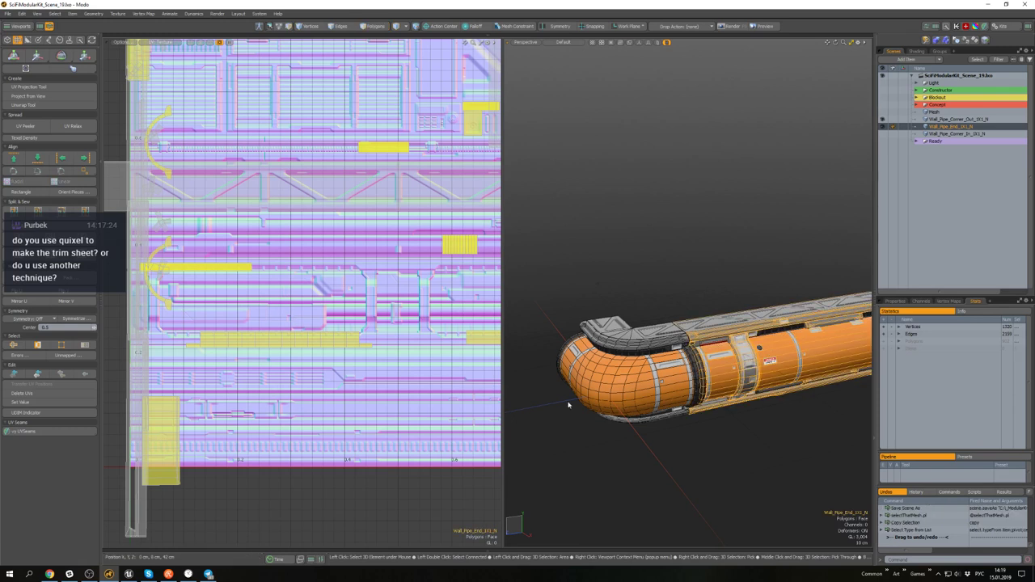
# - Expand the 3D view and isolate Wall_Pipe_Corner_Out_1X1_N for polygon editing by hiding the end piece
pyautogui.press('F2')
pyautogui.scroll(4, 416, 354)
pyautogui.keyDown('alt'); pyautogui.moveTo(380, 356); pyautogui.dragTo(457, 346); pyautogui.keyUp('alt')
pyautogui.click(415, 390)
pyautogui.hotkey('shift', 'h')
pyautogui.press('3')
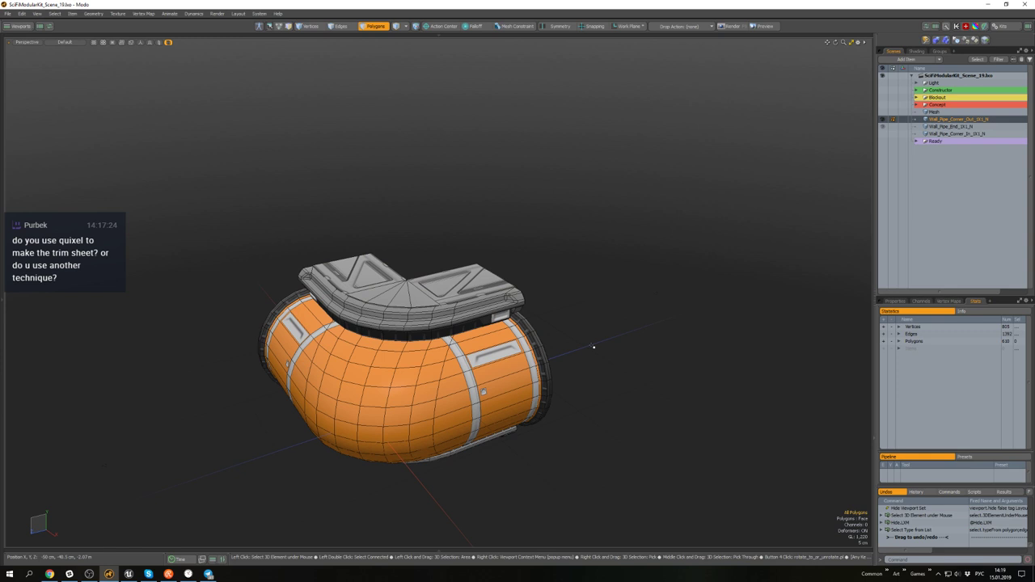
# - Paste the copied round decal into the outer corner and move it along Z onto the orange surface beside the grey band
pyautogui.press('w')
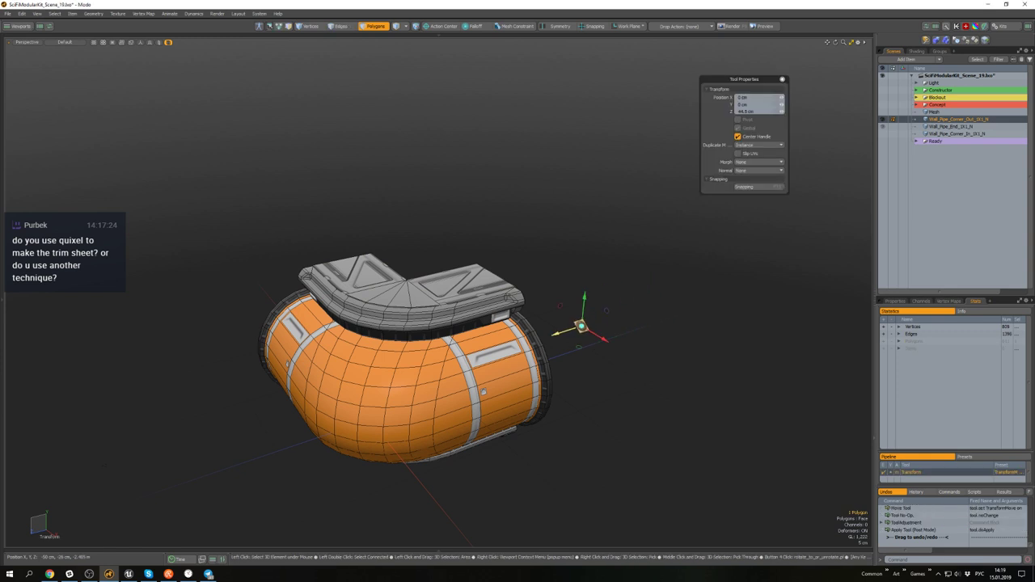
pyautogui.click(440, 371)
pyautogui.keyDown('alt'); pyautogui.scroll(4, 422, 378); pyautogui.keyUp('alt')
pyautogui.keyDown('alt'); pyautogui.scroll(-3, 436, 376); pyautogui.keyUp('alt')
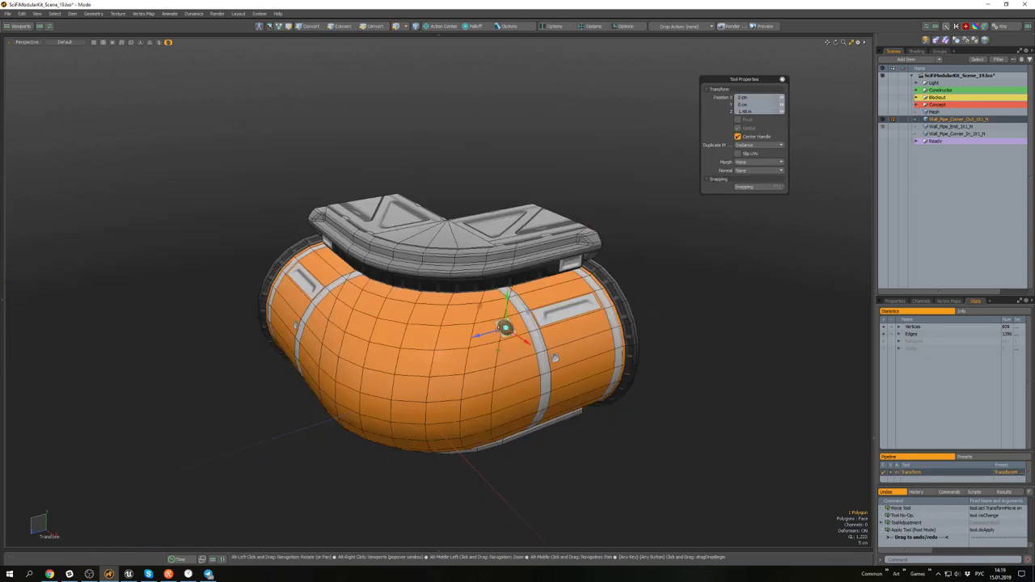
pyautogui.keyDown('alt'); pyautogui.moveTo(364, 376); pyautogui.dragTo(448, 384); pyautogui.keyUp('alt')
# - Try to place the round decal on the pipe surface with the DecalPlacement script
pyautogui.press('q')
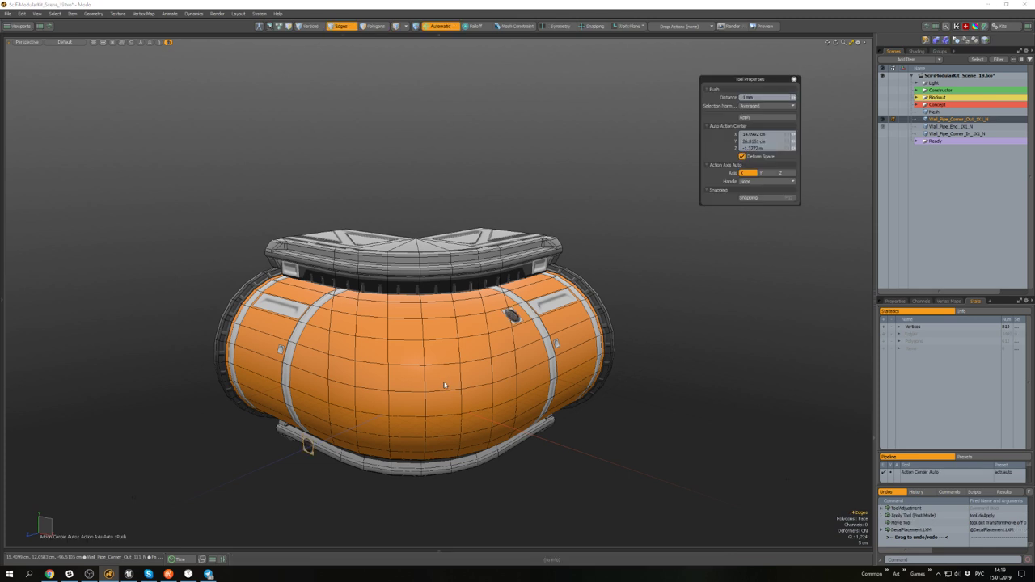
pyautogui.hotkey('ctrl', 'z')
# - Freeze all transforms of the outer-corner mesh
pyautogui.keyDown('alt'); pyautogui.moveTo(445, 386); pyautogui.dragTo(401, 386); pyautogui.keyUp('alt')
pyautogui.click(896, 301)
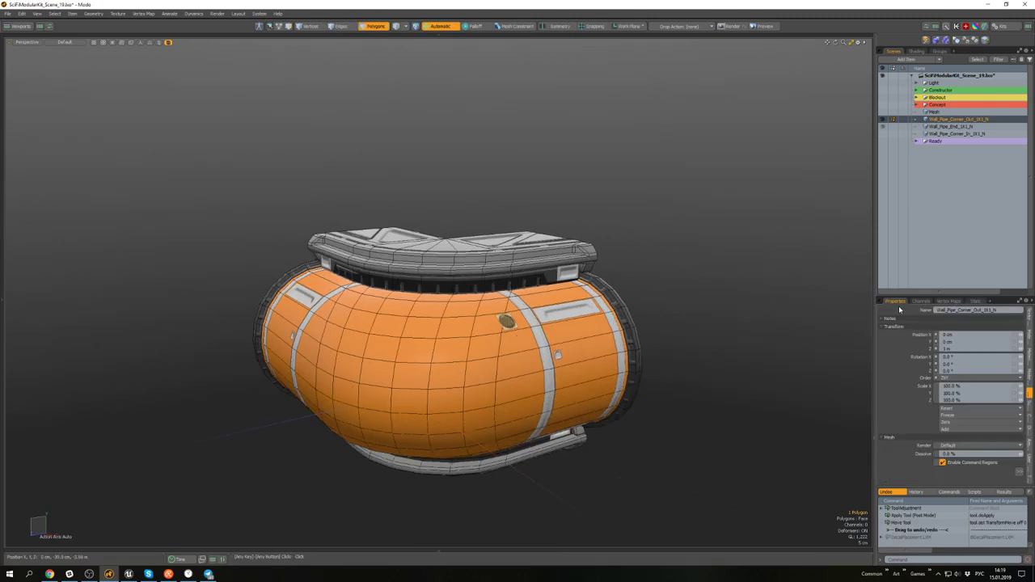
pyautogui.click(954, 415)
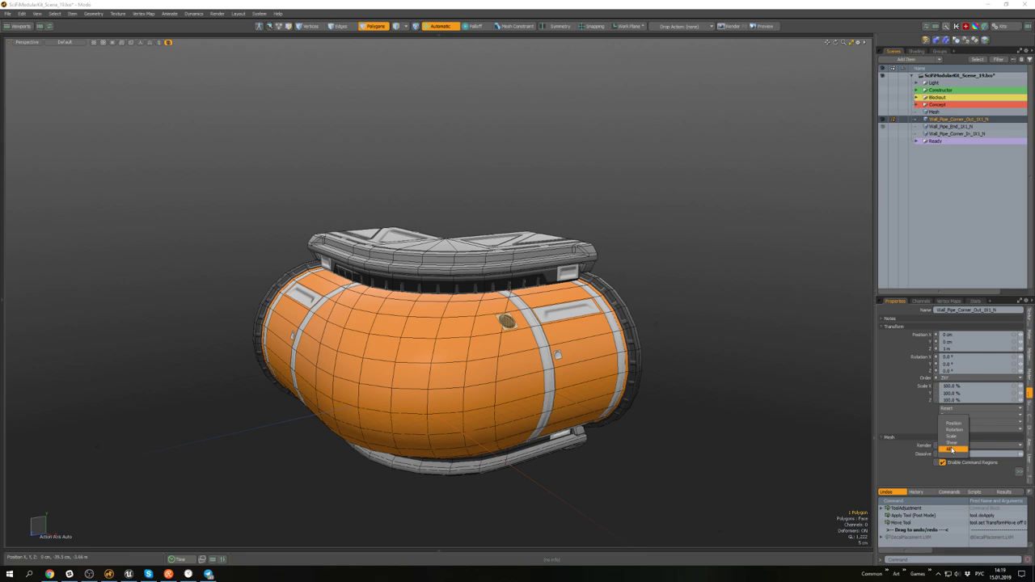
pyautogui.click(951, 450)
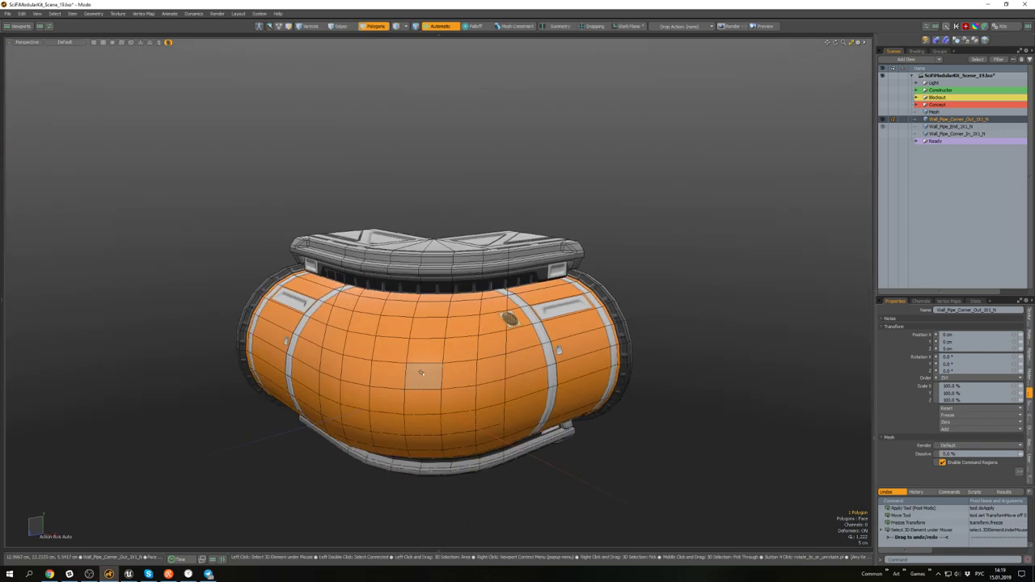
# - Run the DecalPlacement script on the round decal again, then delete the decal polygon beside the grey band
pyautogui.keyDown('alt'); pyautogui.moveTo(420, 373); pyautogui.dragTo(641, 331); pyautogui.keyUp('alt')
pyautogui.hotkey('ctrl', 'd')
pyautogui.scroll(5, 441, 411)
pyautogui.scroll(-5, 559, 328)
pyautogui.press('3')
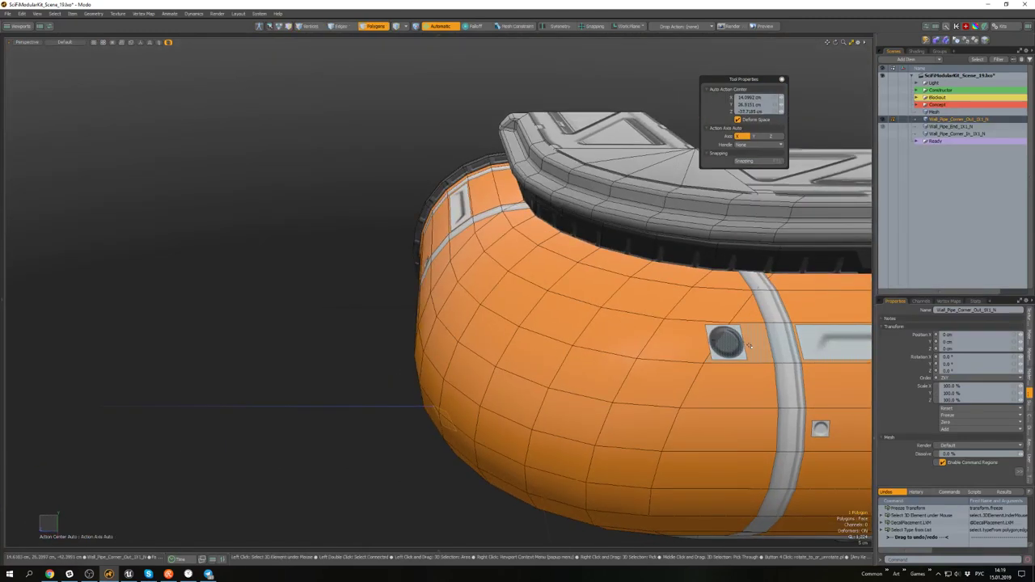
pyautogui.click(725, 342)
pyautogui.scroll(-5, 594, 350)
pyautogui.keyDown('alt'); pyautogui.moveTo(594, 350); pyautogui.dragTo(646, 301); pyautogui.keyUp('alt')
pyautogui.press('Delete')
pyautogui.scroll(5, 555, 359)
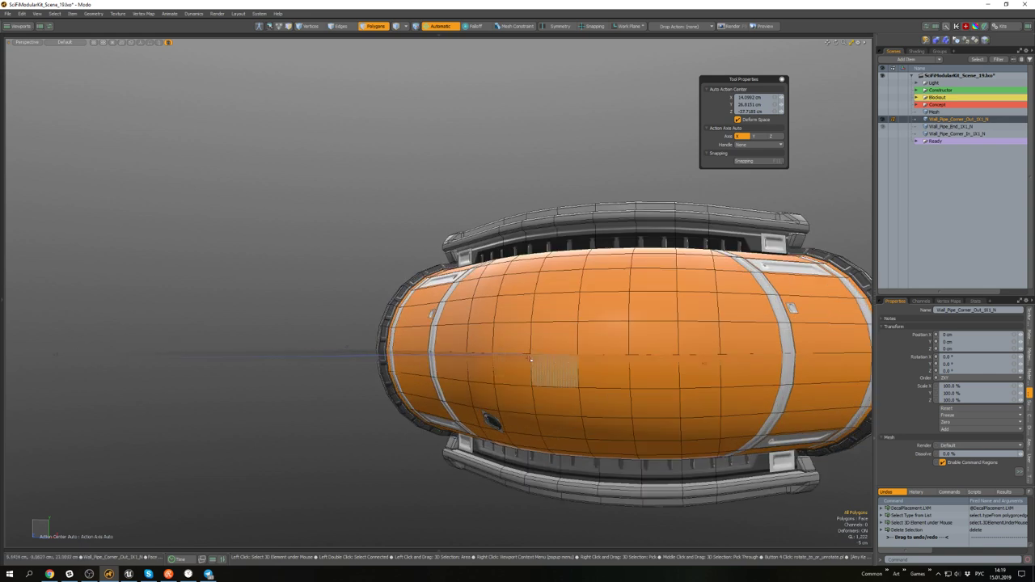
# - Duplicate the two rows of polygons across the front of the orange pipe as a separate strip and offset it 2.14 mm along X and Z
pyautogui.moveTo(555, 359)
pyautogui.keyDown('alt'); pyautogui.mouseDown()
pyautogui.moveTo(432, 335)
pyautogui.moveTo(516, 346)
pyautogui.mouseUp(); pyautogui.keyUp('alt')
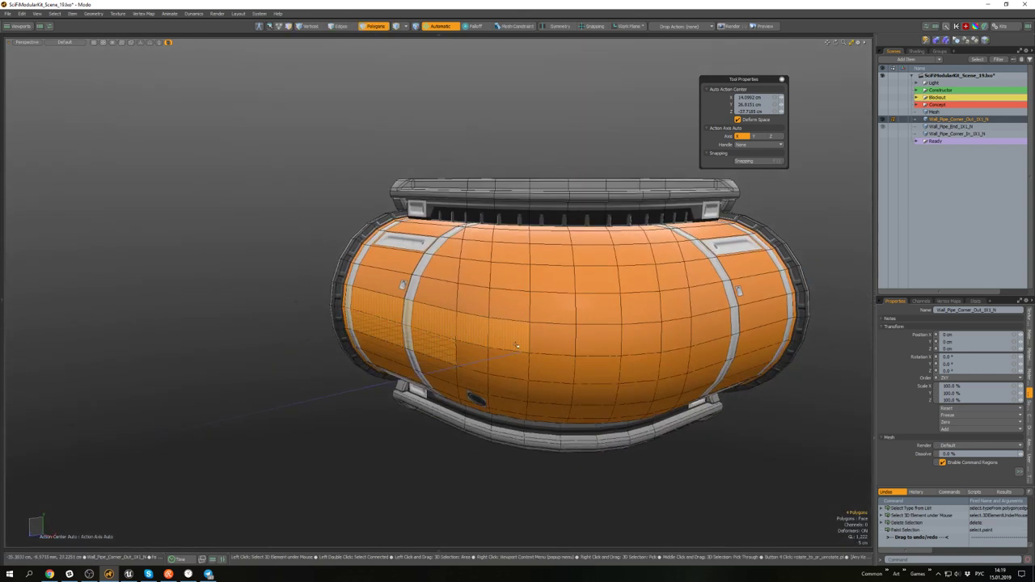
pyautogui.click(444, 349)
pyautogui.moveTo(436, 330)
pyautogui.mouseDown()
pyautogui.moveTo(530, 368)
pyautogui.moveTo(655, 348)
pyautogui.mouseUp()
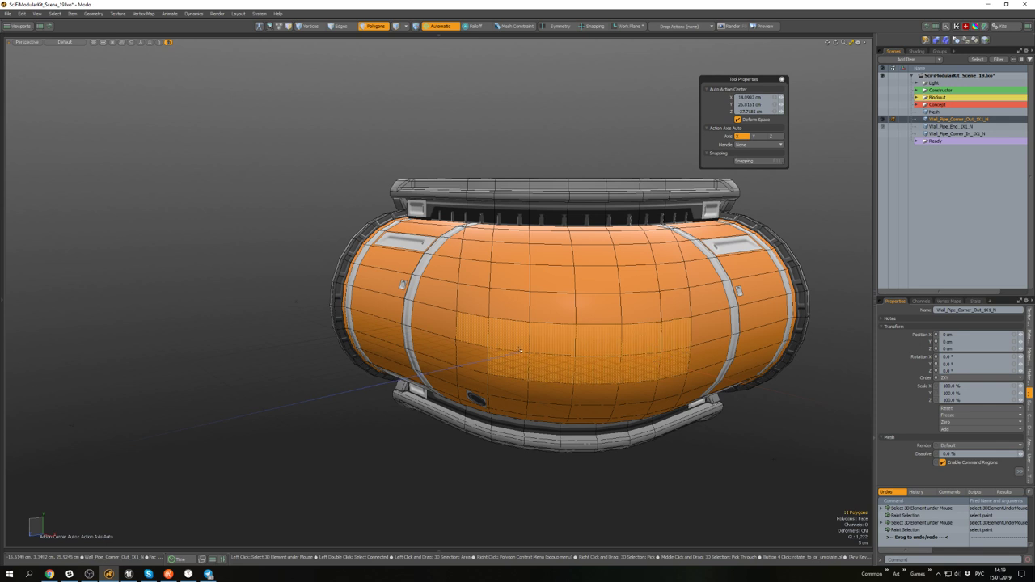
pyautogui.moveTo(520, 350)
pyautogui.mouseDown()
pyautogui.moveTo(476, 355)
pyautogui.moveTo(532, 339)
pyautogui.moveTo(563, 310)
pyautogui.moveTo(534, 304)
pyautogui.moveTo(515, 333)
pyautogui.moveTo(519, 284)
pyautogui.moveTo(523, 312)
pyautogui.mouseUp()
pyautogui.press('r')
pyautogui.scroll(4, 550, 326)
pyautogui.hotkey('ctrl', 'z')
pyautogui.press('w')
pyautogui.moveTo(517, 276); pyautogui.dragTo(515, 274)
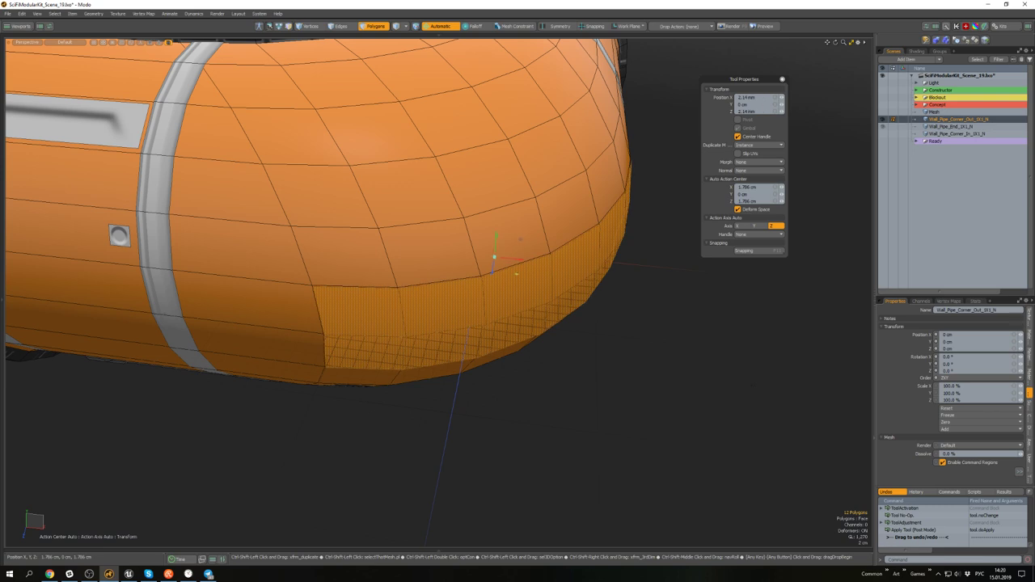
pyautogui.moveTo(517, 274)
pyautogui.keyDown('alt'); pyautogui.mouseDown()
pyautogui.moveTo(503, 309)
pyautogui.moveTo(499, 283)
pyautogui.moveTo(511, 266)
pyautogui.mouseUp(); pyautogui.keyUp('alt')
pyautogui.press('space')
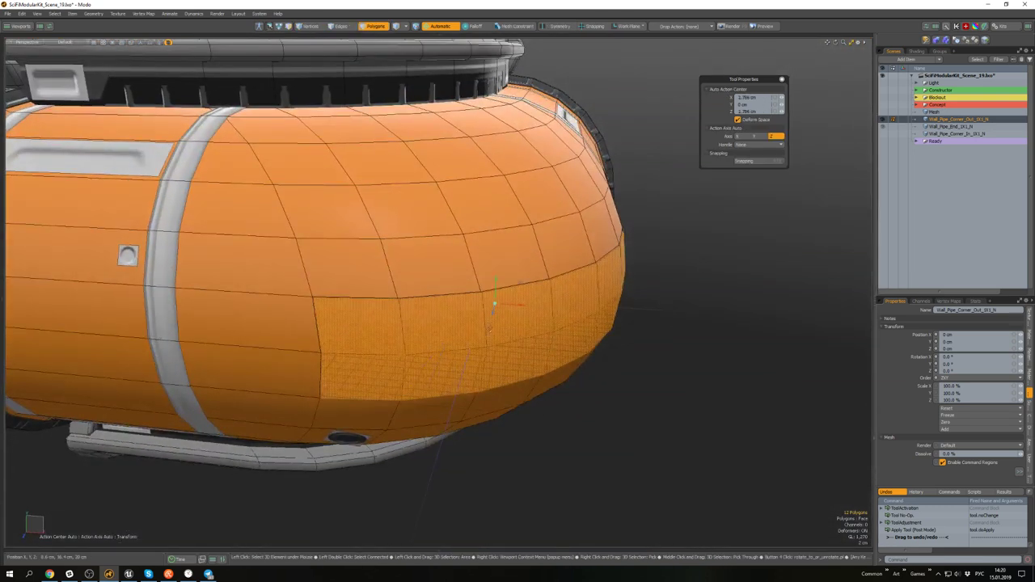
# - Split both rows of the separate front strip lengthwise with 50/50 edge loops
pyautogui.press('2')
pyautogui.click(488, 332)
pyautogui.keyDown('shift'); pyautogui.click(484, 369); pyautogui.keyUp('shift')
pyautogui.keyDown('alt'); pyautogui.moveTo(485, 371); pyautogui.dragTo(489, 344); pyautogui.keyUp('alt')
pyautogui.scroll(-3, 487, 372)
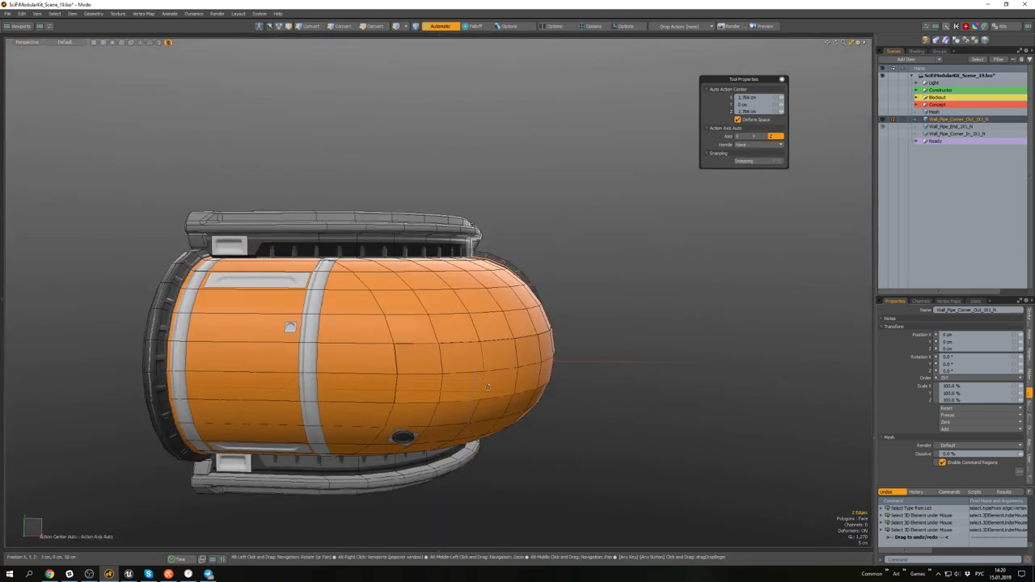
pyautogui.keyDown('alt'); pyautogui.moveTo(487, 386); pyautogui.dragTo(485, 397); pyautogui.keyUp('alt')
pyautogui.hotkey('alt', 'c')
pyautogui.click(494, 350)
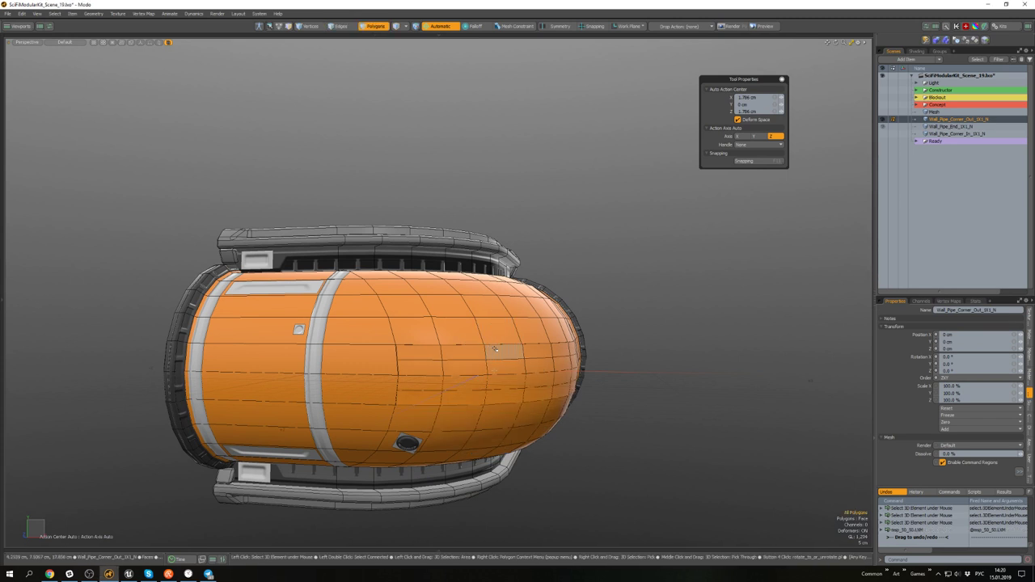
# - Delete the outer polygon loops of the front strip, leaving only its two middle rows
pyautogui.click(495, 349)
pyautogui.keyDown('shift'); pyautogui.click(518, 388); pyautogui.keyUp('shift')
pyautogui.press('l')
pyautogui.keyDown('alt'); pyautogui.moveTo(482, 398); pyautogui.dragTo(488, 355); pyautogui.keyUp('alt')
pyautogui.press('Delete')
# - Select the connected front strip and assign the existing grey detail material to it
pyautogui.doubleClick(509, 379)
pyautogui.scroll(4, 471, 353)
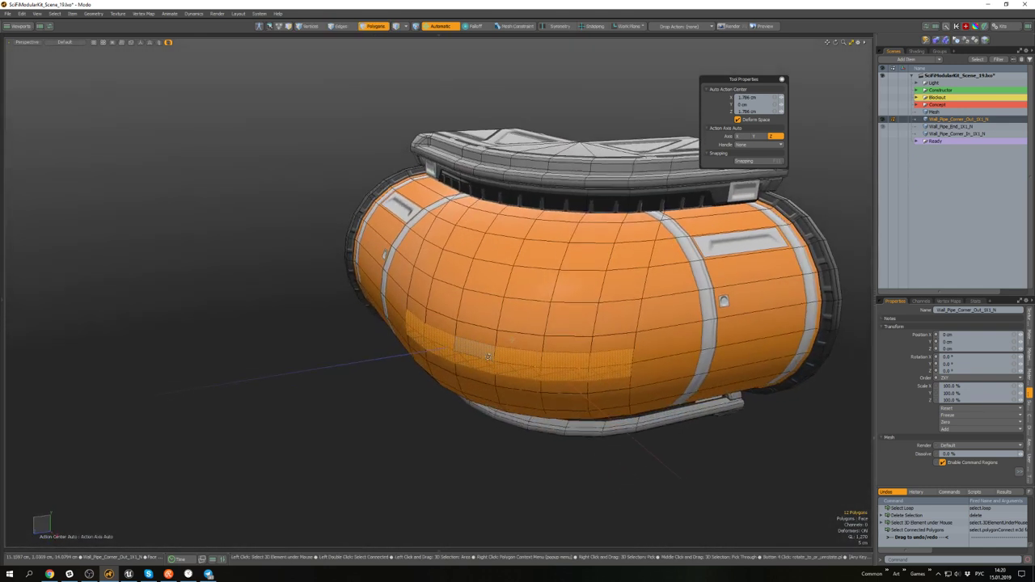
pyautogui.press('m')
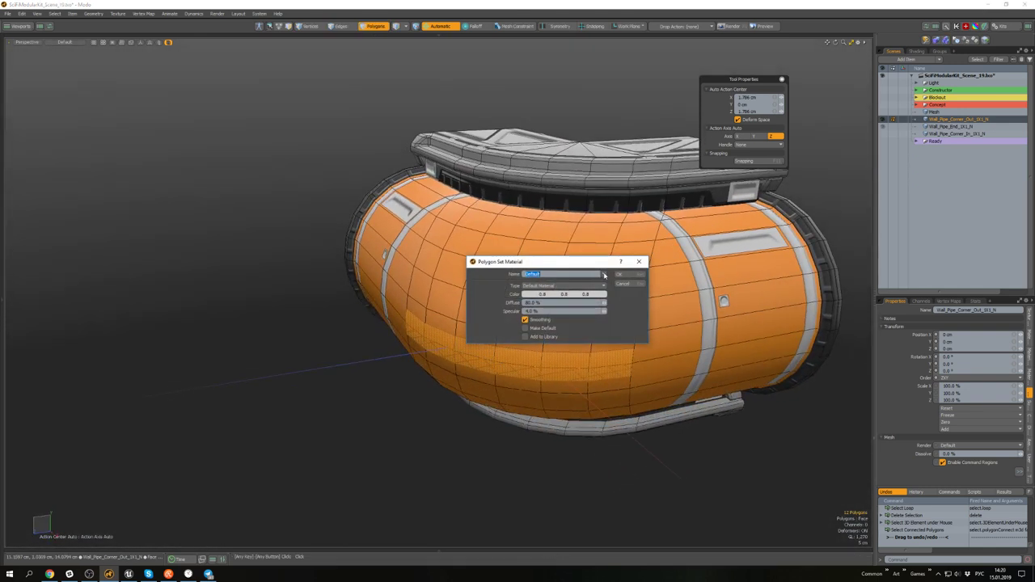
pyautogui.click(602, 274)
pyautogui.click(602, 320)
pyautogui.press('Return')
# - Open the UV layout and move the strip's UV island up over the round details of the trim texture
pyautogui.hotkey('alt', 'u')
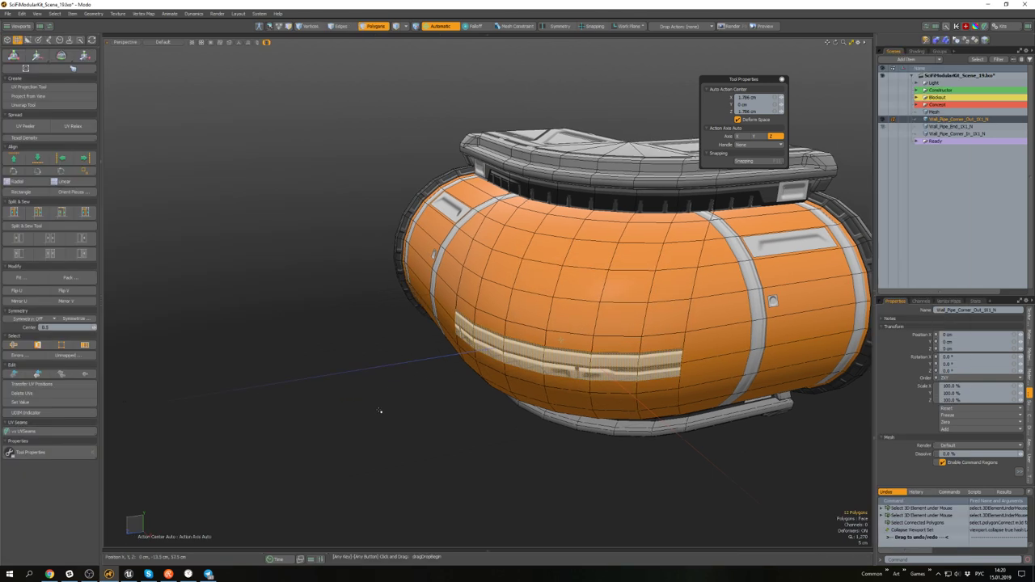
pyautogui.keyDown('alt'); pyautogui.moveTo(353, 306); pyautogui.dragTo(325, 324); pyautogui.keyUp('alt')
pyautogui.press('w')
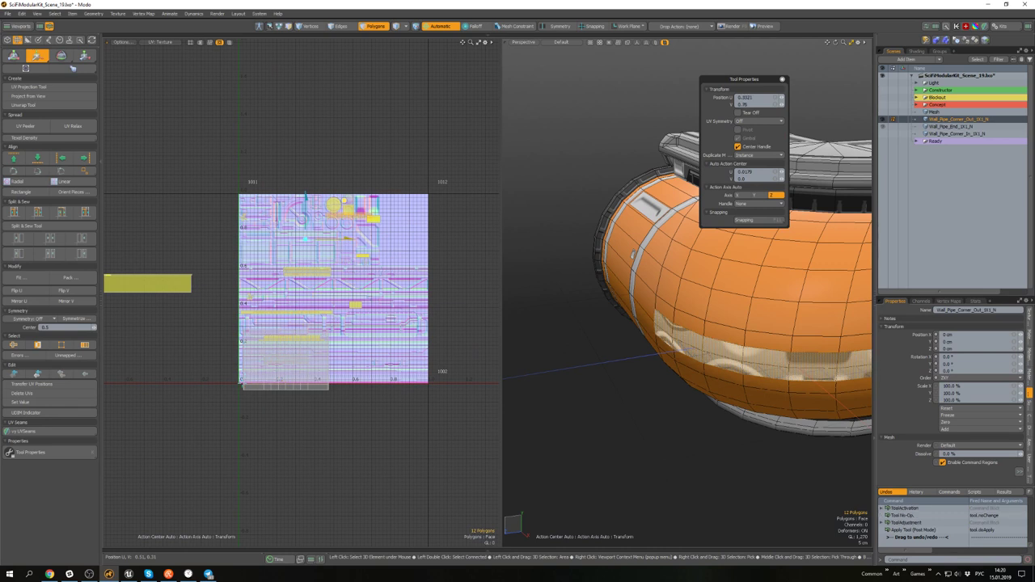
pyautogui.scroll(6, 350, 297)
pyautogui.scroll(-2, 349, 297)
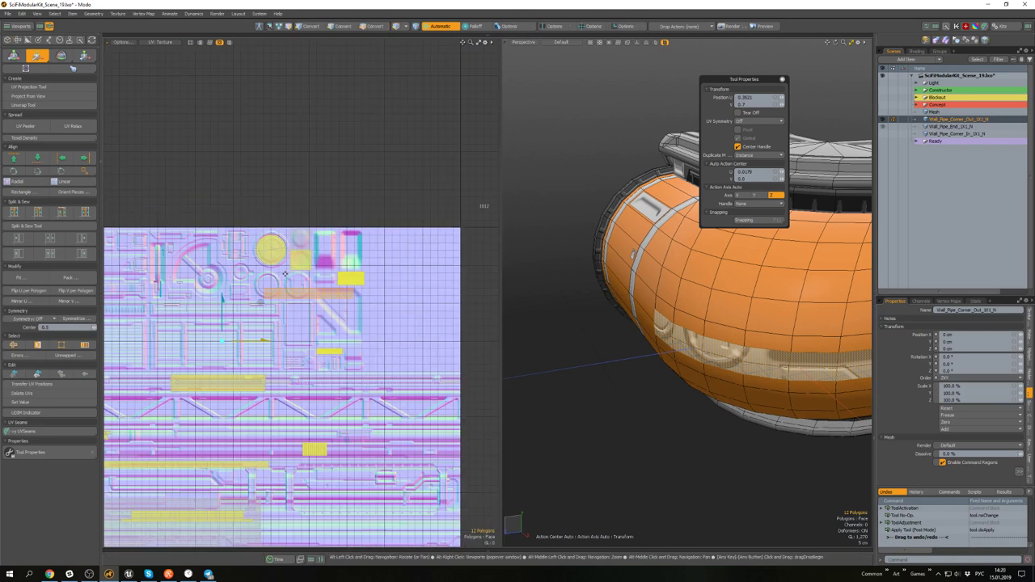
pyautogui.keyDown('alt'); pyautogui.moveTo(350, 296); pyautogui.dragTo(362, 247); pyautogui.keyUp('alt')
pyautogui.scroll(2, 362, 247)
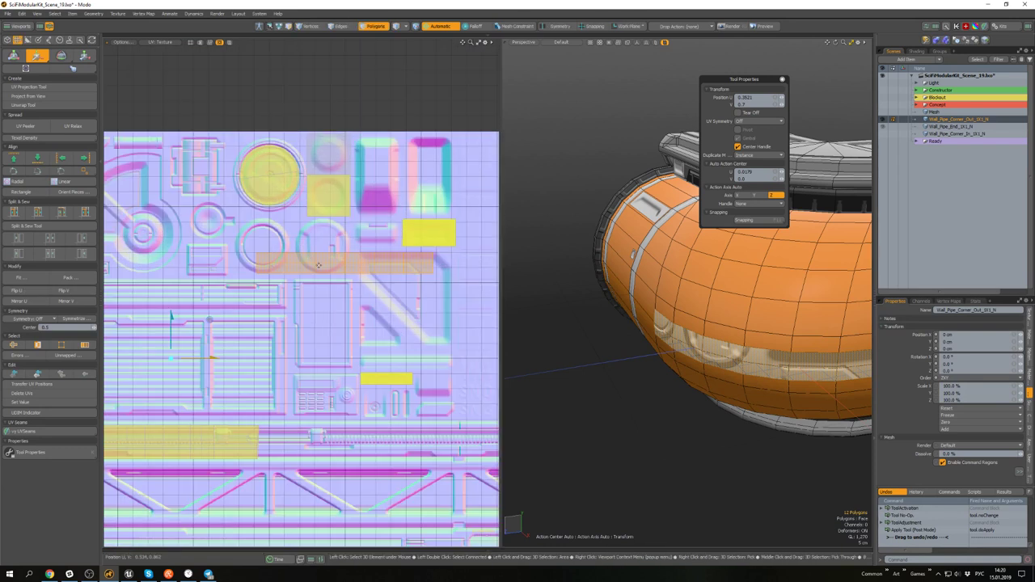
pyautogui.keyDown('alt'); pyautogui.moveTo(318, 265); pyautogui.dragTo(332, 303); pyautogui.keyUp('alt')
# - Set the action center to Local for transforming the strip's UV island
pyautogui.press('q')
pyautogui.press('w')
pyautogui.scroll(-3, 312, 239)
pyautogui.scroll(3, 349, 247)
pyautogui.press('q')
pyautogui.click(380, 279)
pyautogui.doubleClick(292, 248)
pyautogui.press('w')
pyautogui.scroll(-3, 331, 302)
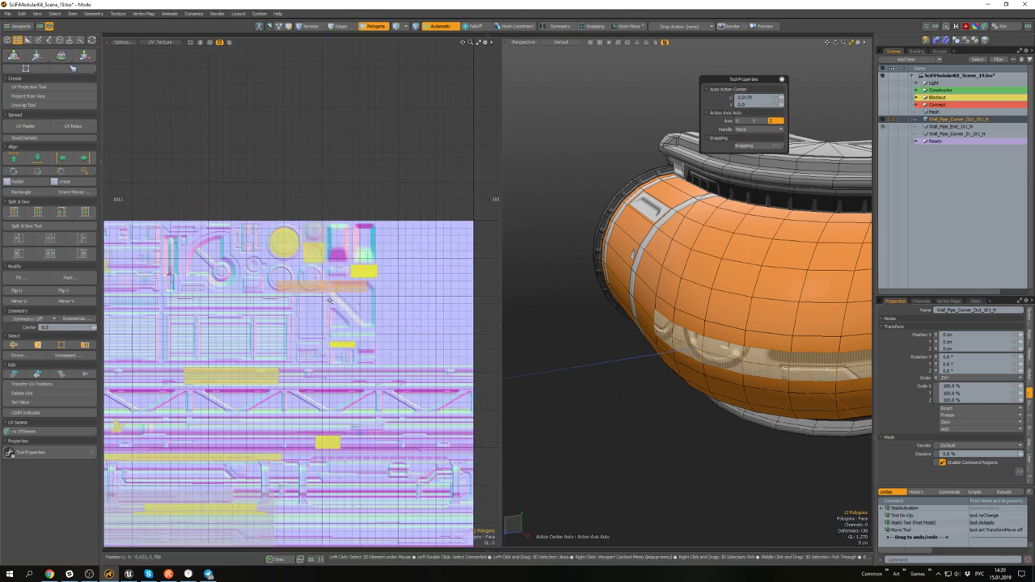
pyautogui.hotkey('alt', 'l')
pyautogui.scroll(8, 319, 282)
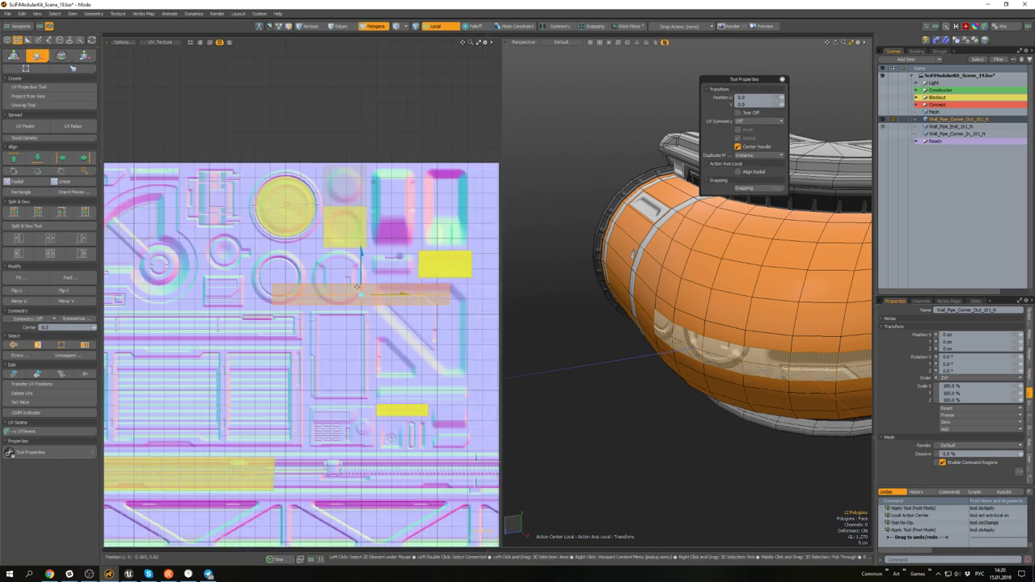
# - Reposition the strip's UV island level with the small rectangular detail beside the two rings
pyautogui.moveTo(378, 278); pyautogui.dragTo(393, 428)
pyautogui.scroll(-2, 394, 428)
pyautogui.keyDown('alt'); pyautogui.moveTo(393, 428); pyautogui.dragTo(415, 325); pyautogui.keyUp('alt')
pyautogui.scroll(-3, 413, 325)
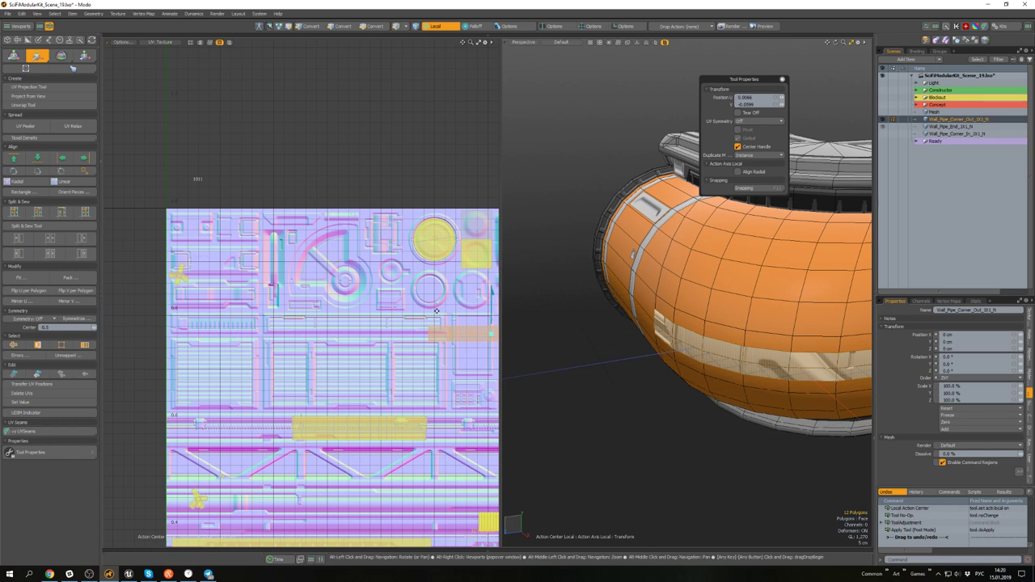
pyautogui.keyDown('alt'); pyautogui.moveTo(435, 311); pyautogui.dragTo(335, 224); pyautogui.keyUp('alt')
pyautogui.scroll(6, 366, 161)
pyautogui.scroll(-3, 335, 224)
# - Scale the strip's UV island down and move it 0.037 along U onto the small rectangular detail
pyautogui.press('r')
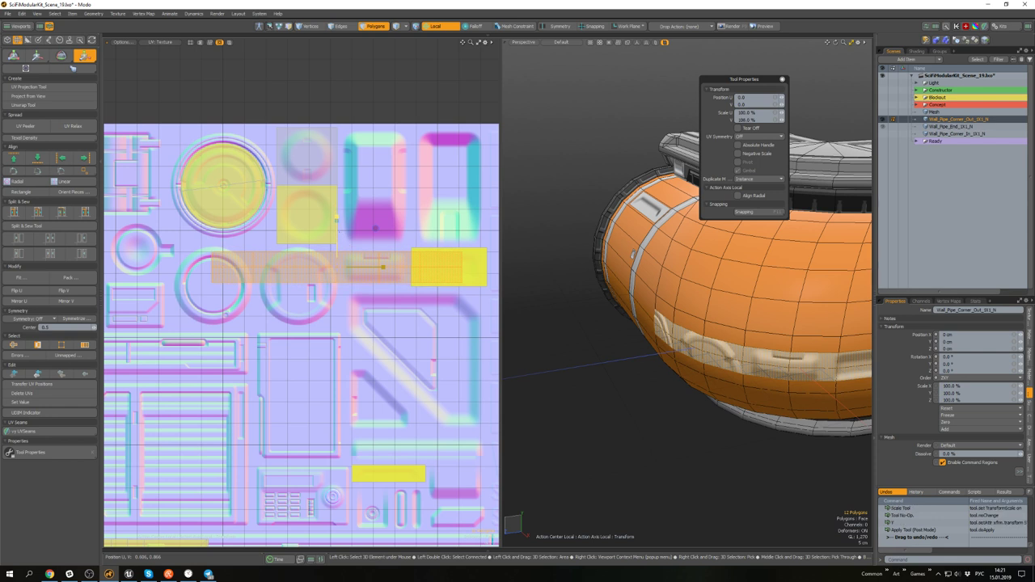
pyautogui.moveTo(376, 273); pyautogui.dragTo(347, 272)
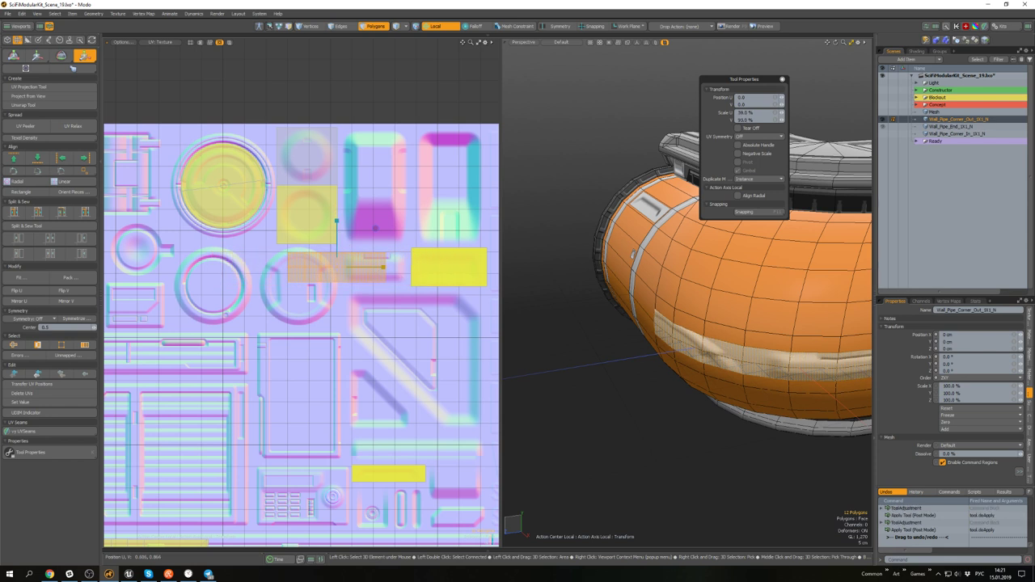
pyautogui.press('w')
pyautogui.moveTo(336, 268); pyautogui.dragTo(369, 268)
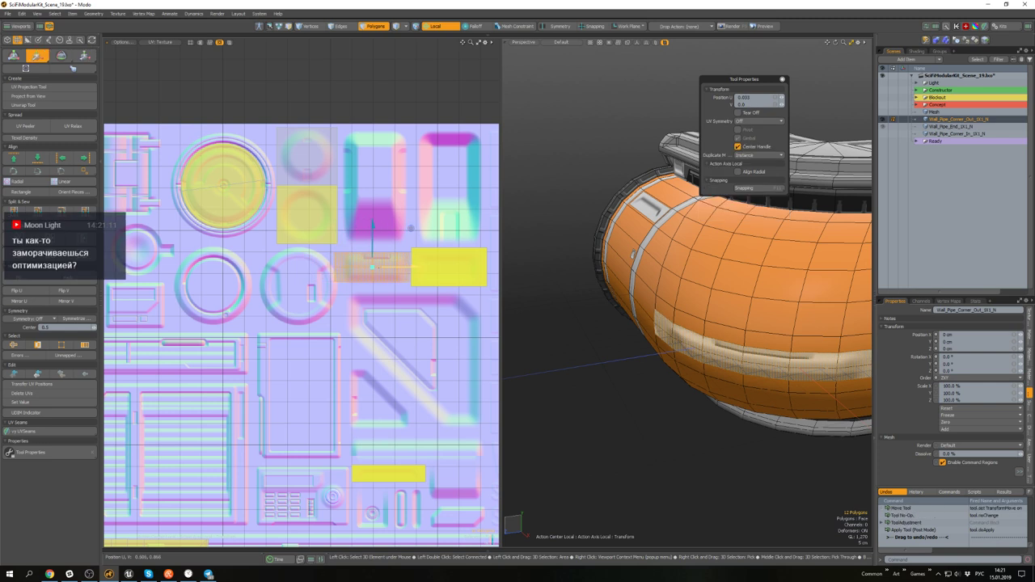
# - Scale the strip's UV island to 73% in U so it fits the rectangular detail
pyautogui.scroll(5, 403, 269)
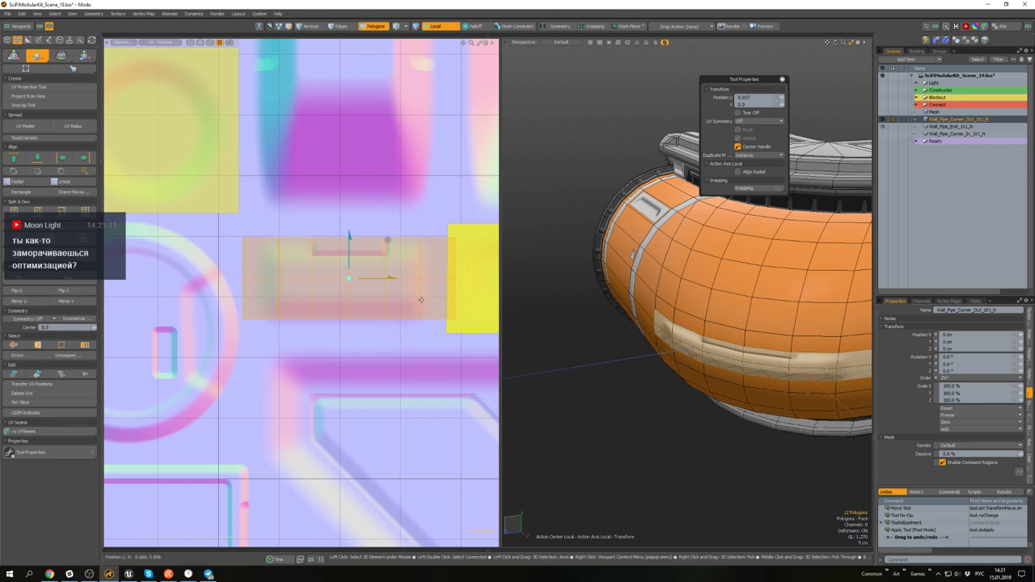
pyautogui.press('r')
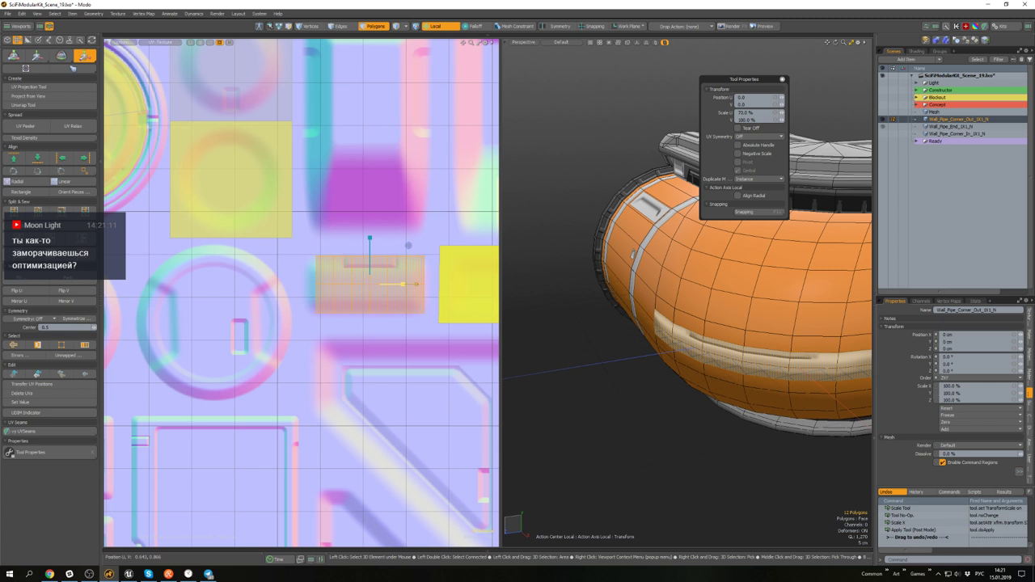
pyautogui.press('w')
pyautogui.press('q')
pyautogui.click(312, 328)
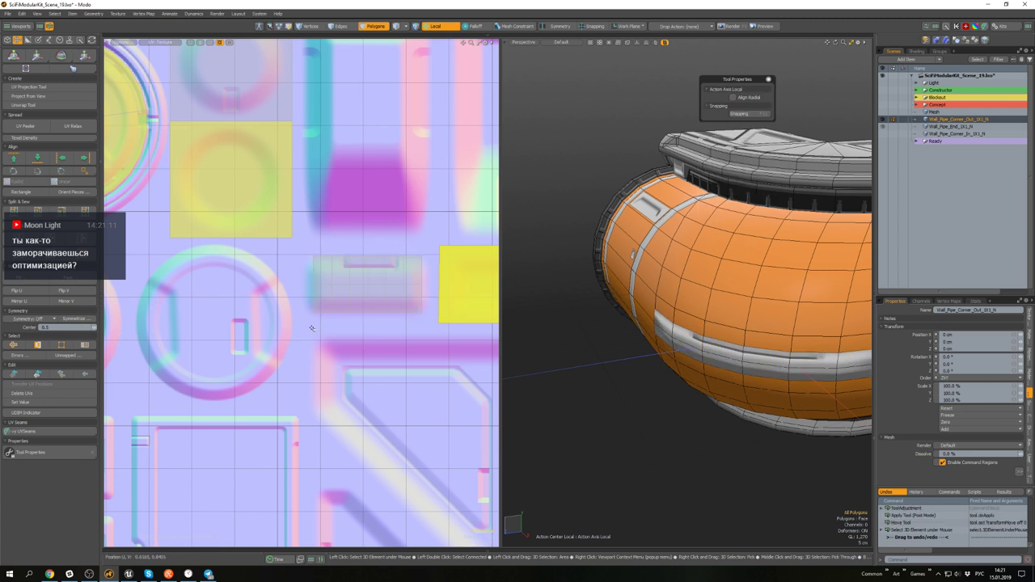
# - Spread the strip's end vertices outward along U in the UV layout with the local action center off
pyautogui.moveTo(293, 226); pyautogui.dragTo(441, 325, button='right')
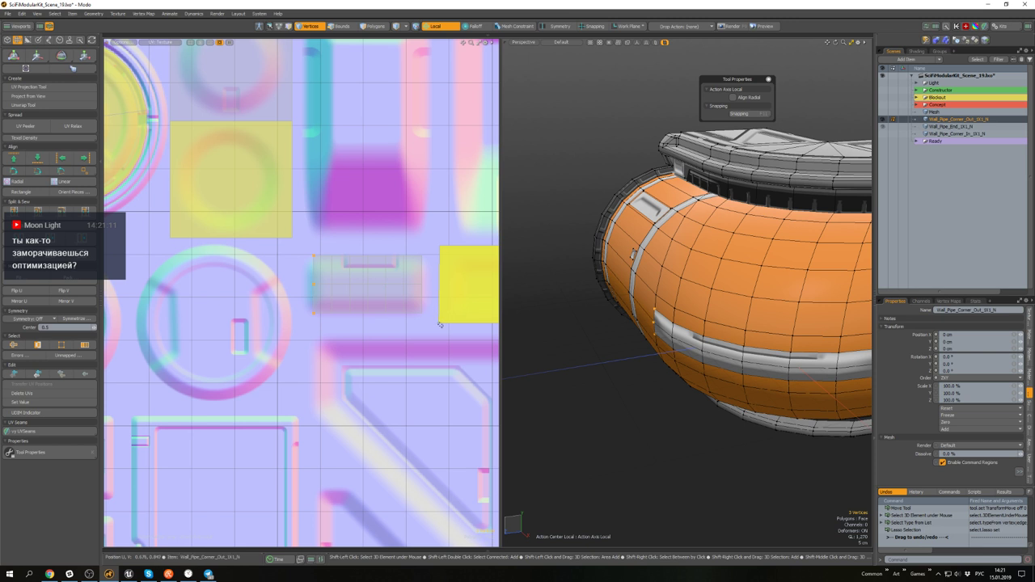
pyautogui.press('r')
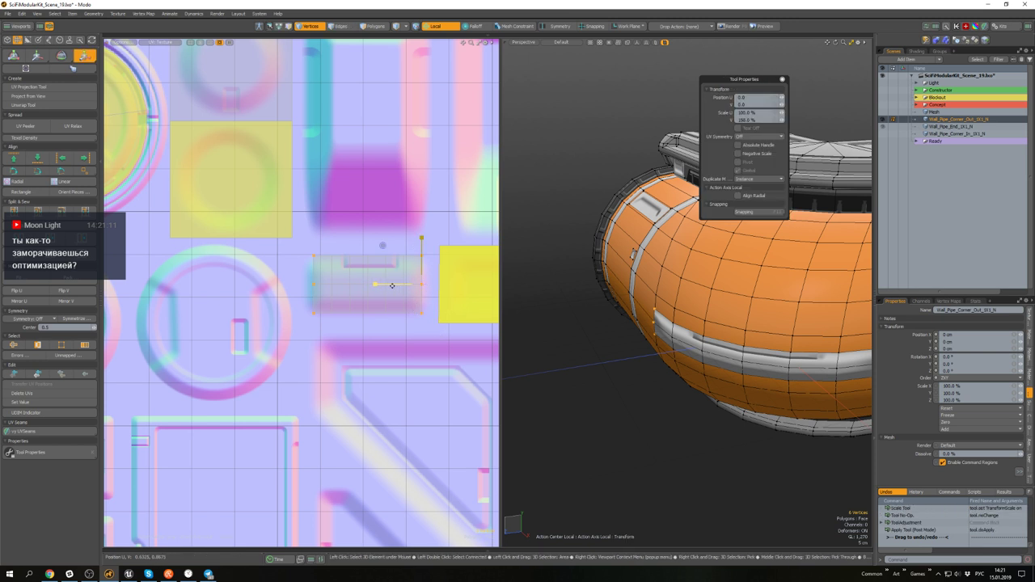
pyautogui.press('Escape')
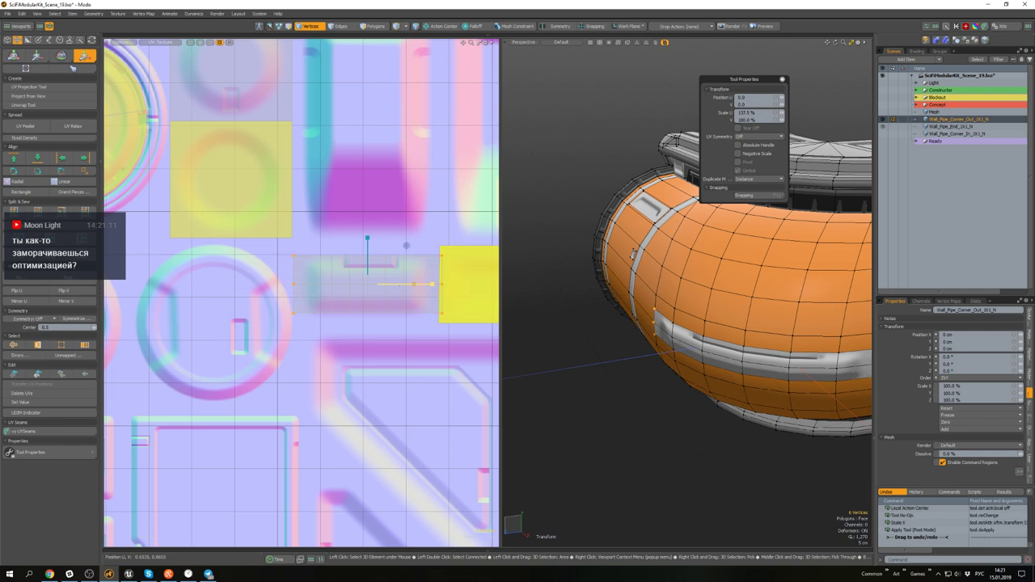
pyautogui.keyDown('alt'); pyautogui.moveTo(723, 360); pyautogui.dragTo(643, 420); pyautogui.keyUp('alt')
pyautogui.press('space')
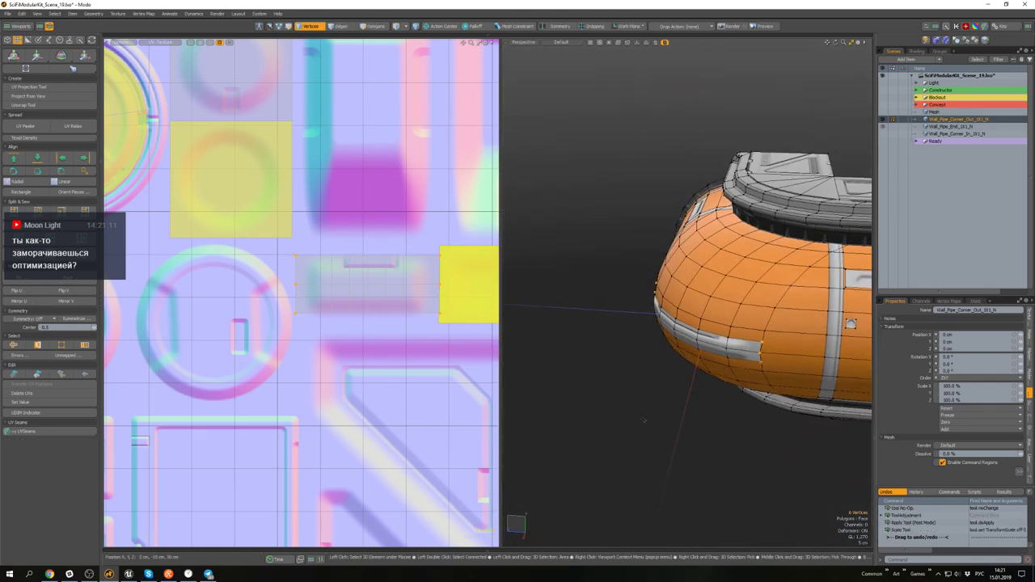
pyautogui.scroll(-4, 632, 379)
pyautogui.keyDown('alt'); pyautogui.moveTo(632, 378); pyautogui.dragTo(689, 384); pyautogui.keyUp('alt')
pyautogui.scroll(4, 689, 384)
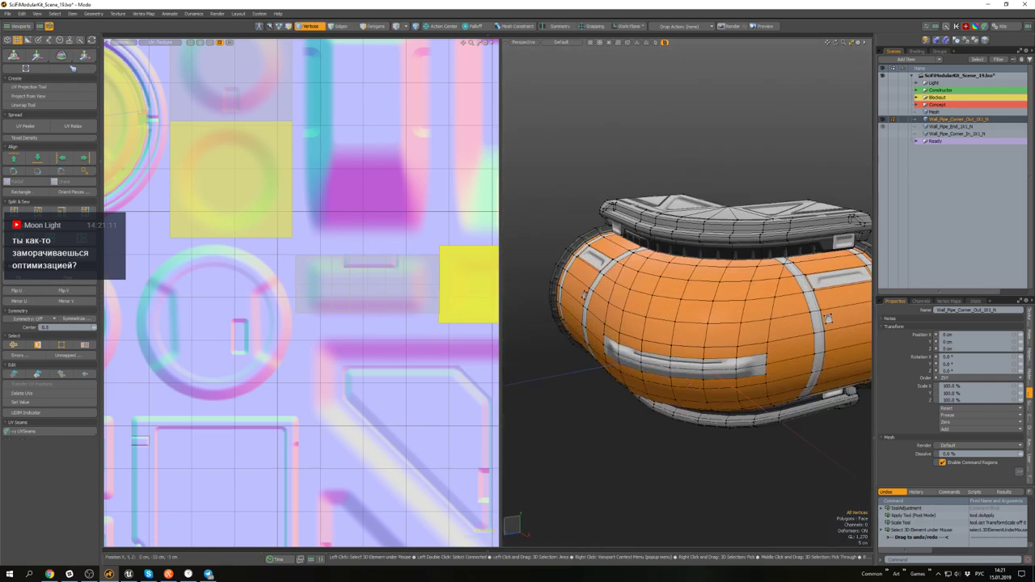
# - Flip the connected strip's UVs in V and save the scene
pyautogui.doubleClick(699, 372)
pyautogui.press('a')
pyautogui.scroll(4, 238, 222)
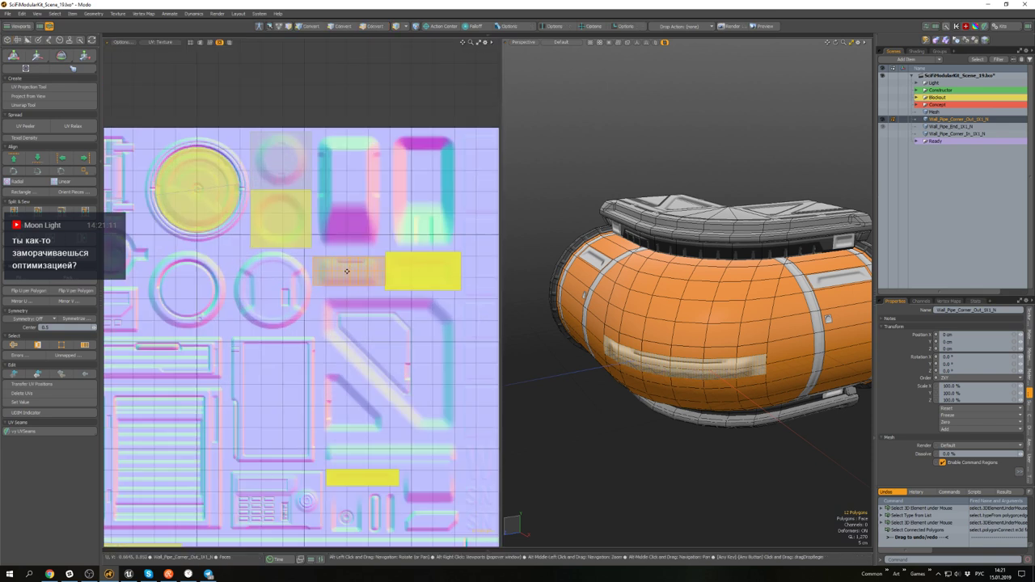
pyautogui.click(67, 292)
pyautogui.moveTo(598, 436)
pyautogui.keyDown('alt'); pyautogui.mouseDown()
pyautogui.moveTo(627, 416)
pyautogui.moveTo(621, 307)
pyautogui.moveTo(624, 367)
pyautogui.moveTo(646, 378)
pyautogui.moveTo(609, 364)
pyautogui.mouseUp(); pyautogui.keyUp('alt')
pyautogui.click(567, 455)
pyautogui.hotkey('ctrl', 's')
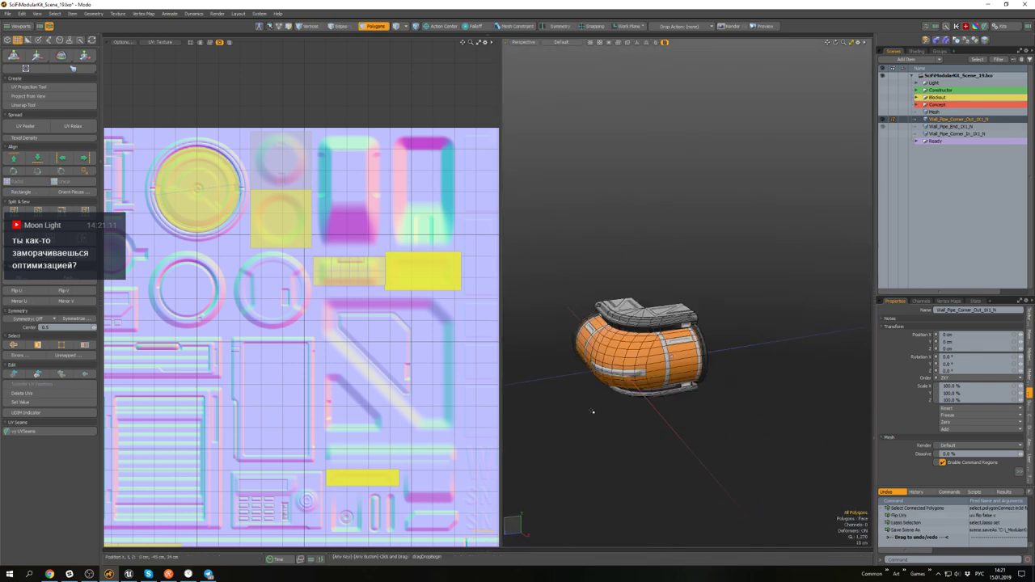
# - Return to the full 3D view in item mode, clear the selection and turn on the Constructor group's visibility
pyautogui.hotkey('ctrl', 'space')
pyautogui.press('5')
pyautogui.click(603, 336)
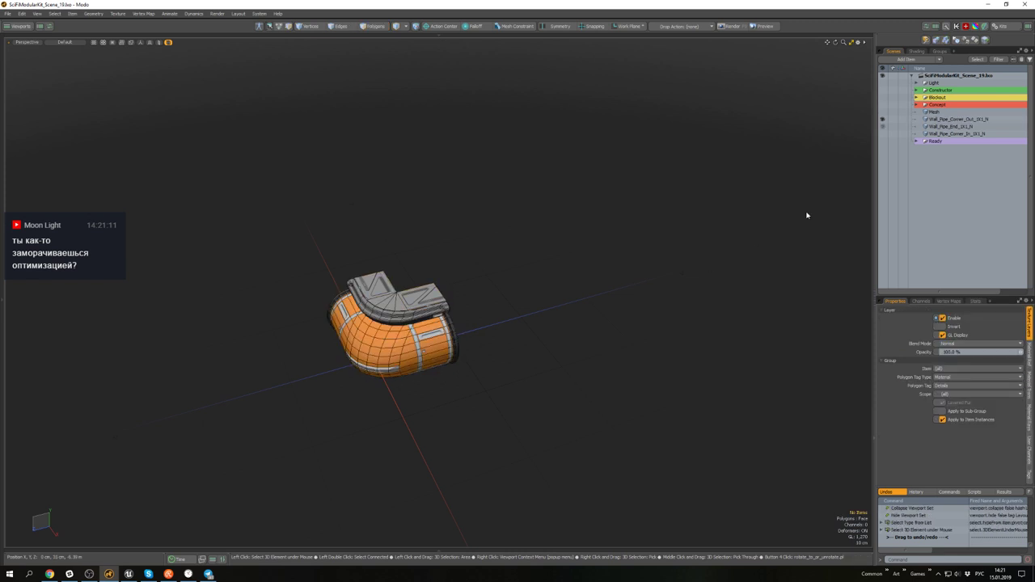
pyautogui.click(882, 90)
pyautogui.scroll(-2, 630, 302)
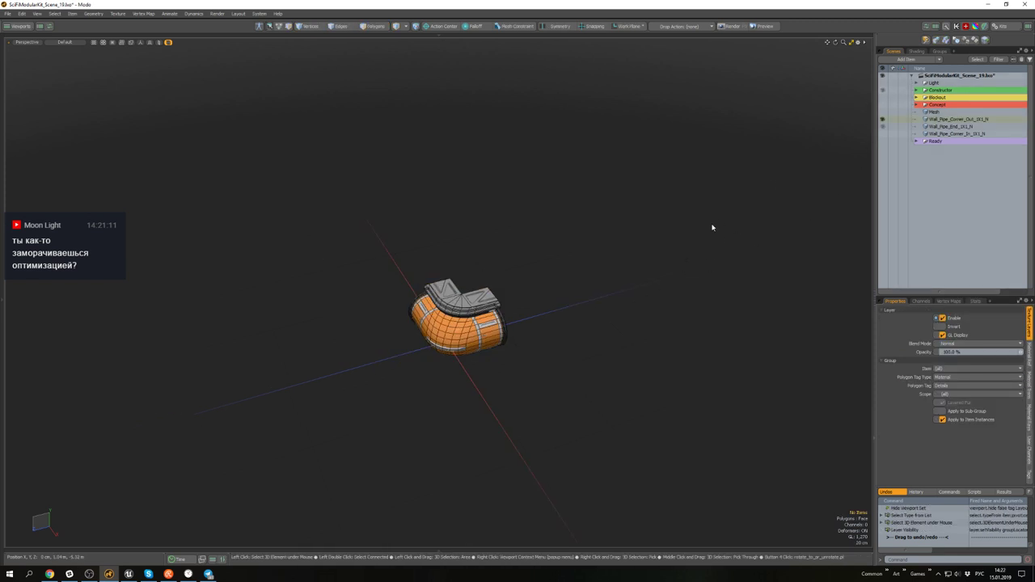
# - Unhide the hidden kit meshes and lasso-select the detail and decal sheet items beside the pipe
pyautogui.press('u')
pyautogui.keyDown('alt'); pyautogui.moveTo(716, 266); pyautogui.dragTo(726, 314); pyautogui.keyUp('alt')
pyautogui.moveTo(776, 428)
pyautogui.mouseDown()
pyautogui.moveTo(720, 374)
pyautogui.moveTo(595, 312)
pyautogui.mouseUp()
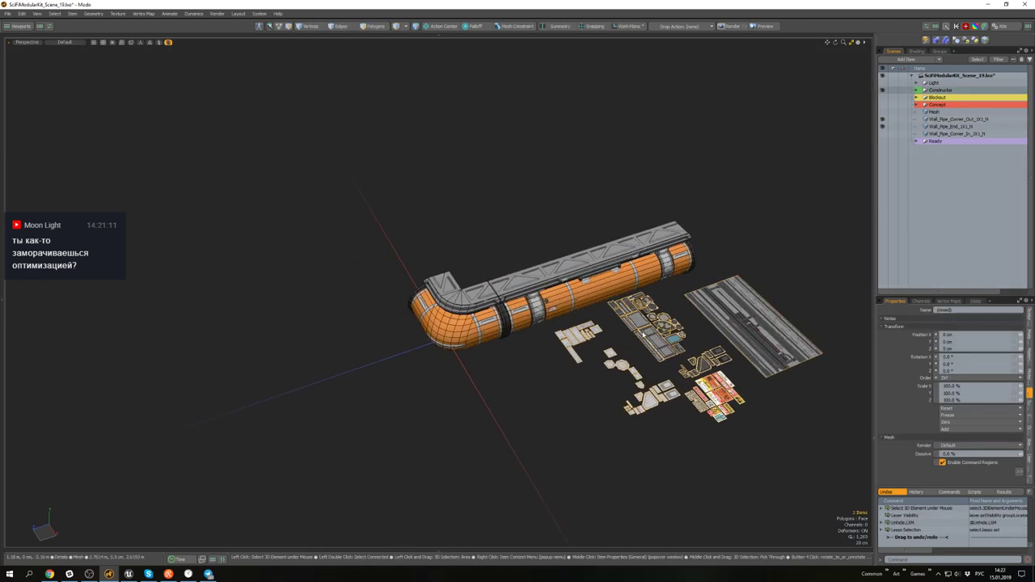
pyautogui.press('3')
pyautogui.hotkey('ctrl', 'a')
pyautogui.hotkey('ctrl', 'v')
pyautogui.keyDown('alt'); pyautogui.moveTo(527, 409); pyautogui.dragTo(523, 386); pyautogui.keyUp('alt')
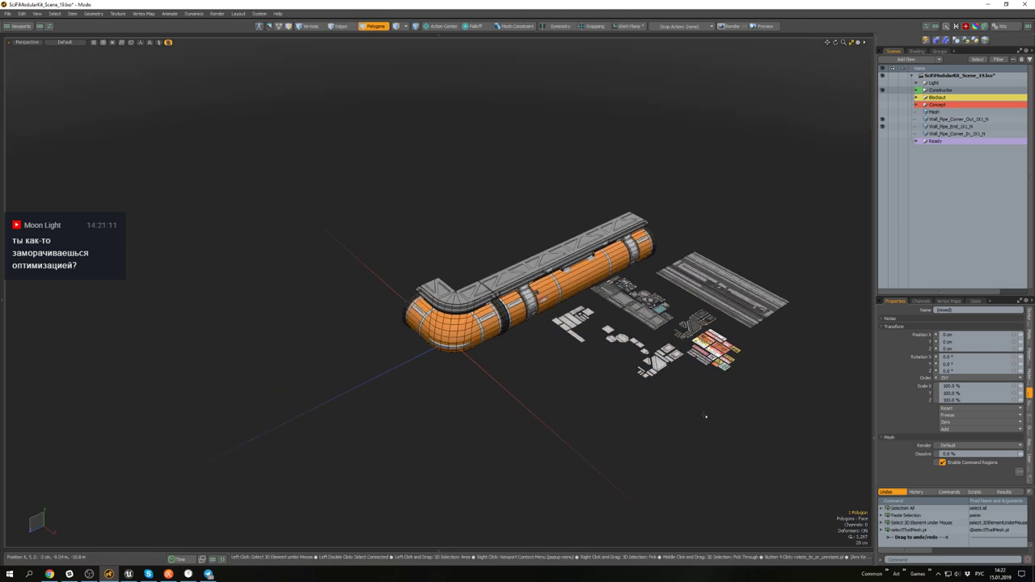
pyautogui.hotkey('ctrl', 'a')
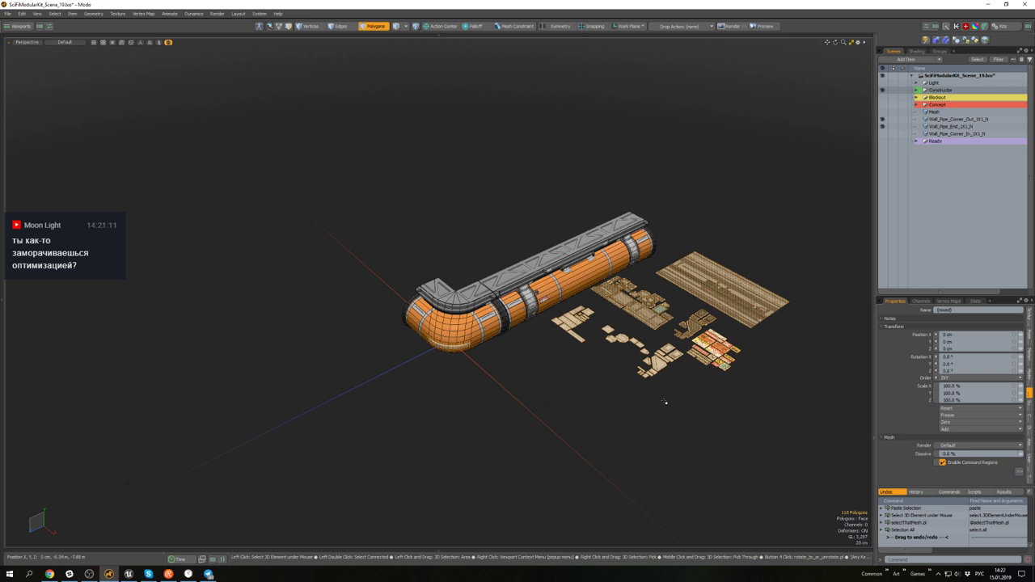
pyautogui.click(512, 359)
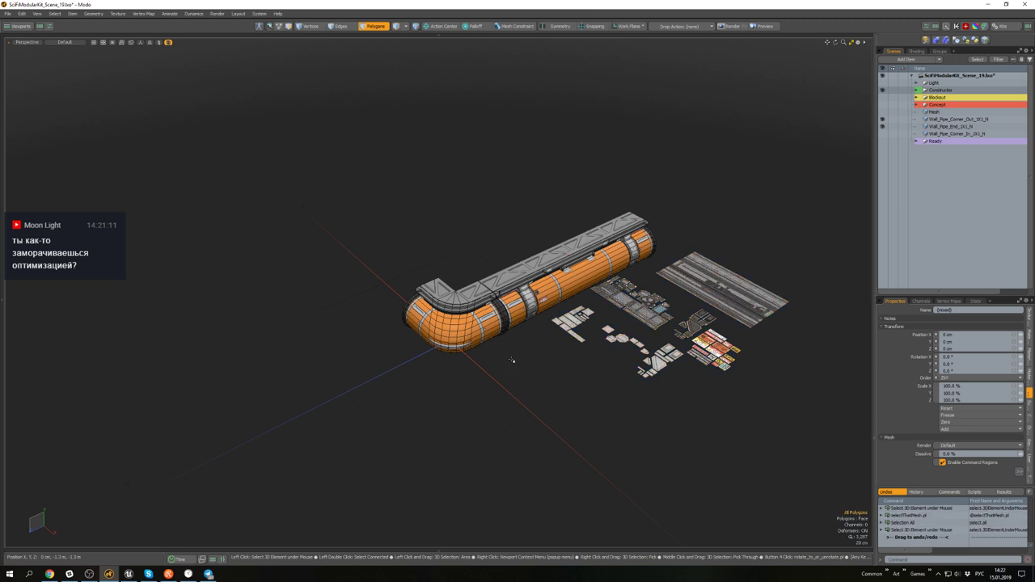
pyautogui.press('5')
pyautogui.click(454, 333)
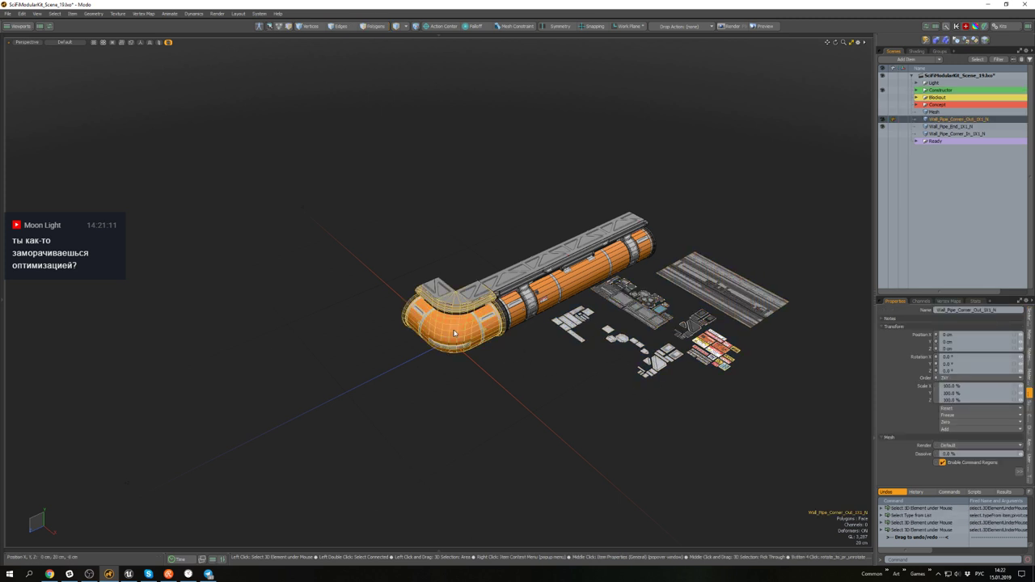
pyautogui.hotkey('shift', 'a')
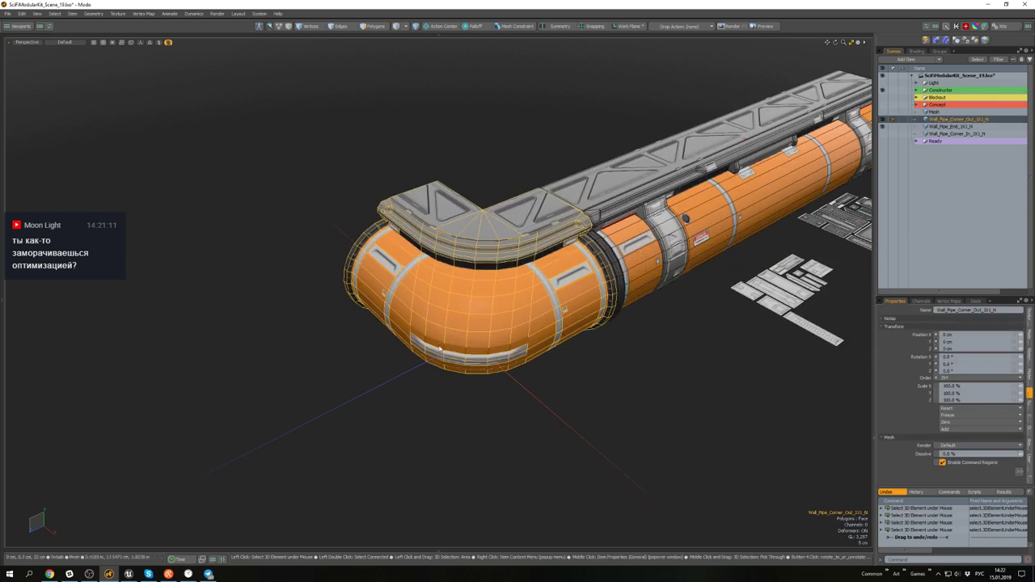
pyautogui.keyDown('alt'); pyautogui.moveTo(455, 333); pyautogui.dragTo(493, 344); pyautogui.keyUp('alt')
pyautogui.scroll(2, 467, 336)
pyautogui.scroll(-1, 468, 336)
pyautogui.press('3')
pyautogui.press('w')
pyautogui.scroll(-5, 553, 357)
pyautogui.press('q')
pyautogui.press('Delete')
# - Copy all polygons of the trim, detail, transparent-detail and decal sheets beside the pipe
pyautogui.scroll(-4, 571, 363)
pyautogui.keyDown('alt'); pyautogui.moveTo(570, 363); pyautogui.dragTo(493, 323); pyautogui.keyUp('alt')
pyautogui.click(647, 334)
pyautogui.hotkey('ctrl', 'a')
pyautogui.keyDown('alt'); pyautogui.moveTo(566, 321); pyautogui.dragTo(617, 384); pyautogui.keyUp('alt')
pyautogui.keyDown('ctrl'); pyautogui.keyDown('shift'); pyautogui.click(698, 399); pyautogui.keyUp('shift'); pyautogui.keyUp('ctrl')
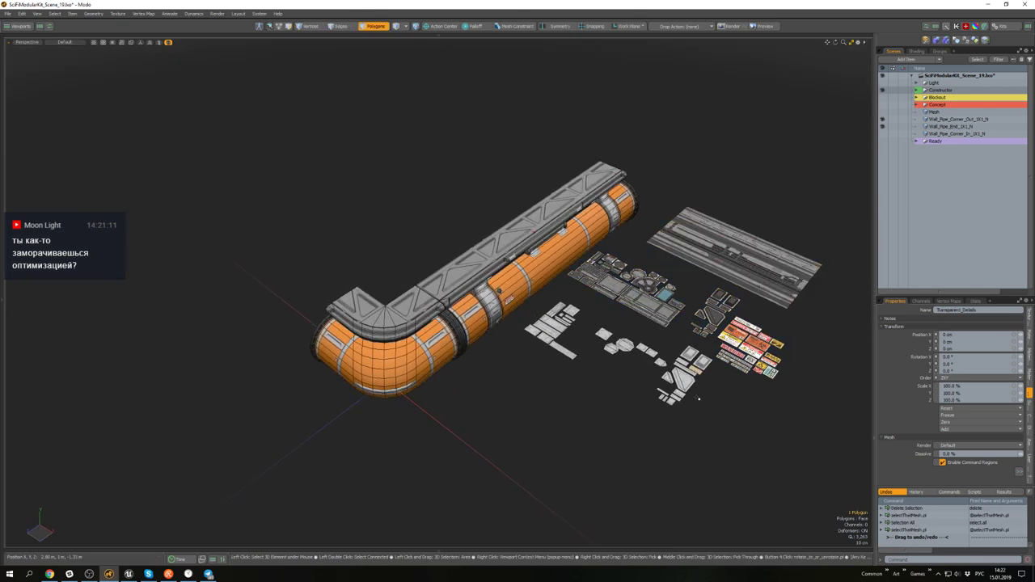
pyautogui.moveTo(804, 437)
pyautogui.mouseDown(button='right')
pyautogui.moveTo(614, 432)
pyautogui.moveTo(747, 408)
pyautogui.mouseUp(button='right')
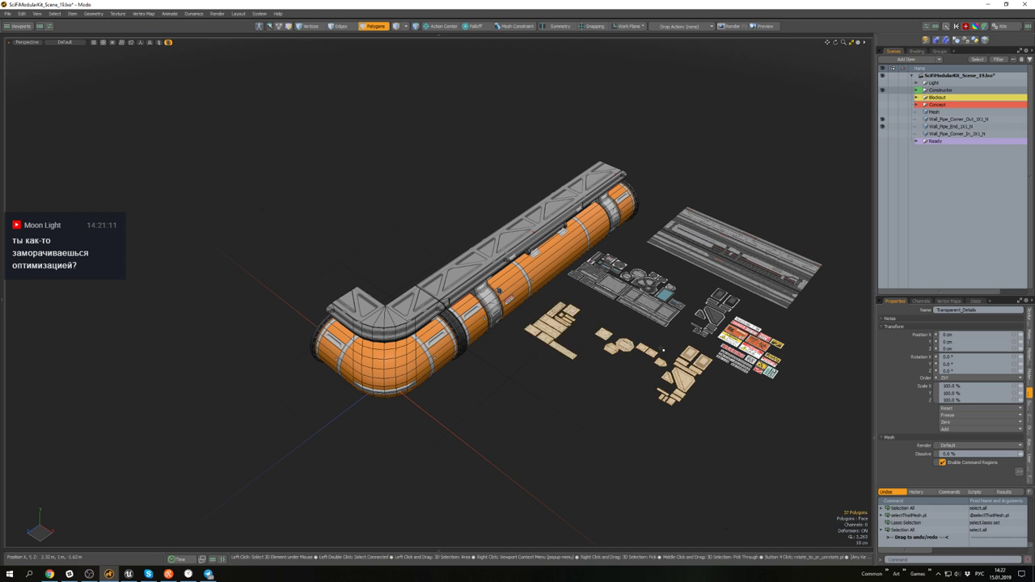
pyautogui.press('5')
pyautogui.press('3')
pyautogui.hotkey('ctrl', 'a')
pyautogui.hotkey('ctrl', 'c')
pyautogui.keyDown('alt'); pyautogui.keyDown('shift'); pyautogui.moveTo(543, 382); pyautogui.dragTo(548, 355); pyautogui.keyUp('shift'); pyautogui.keyUp('alt')
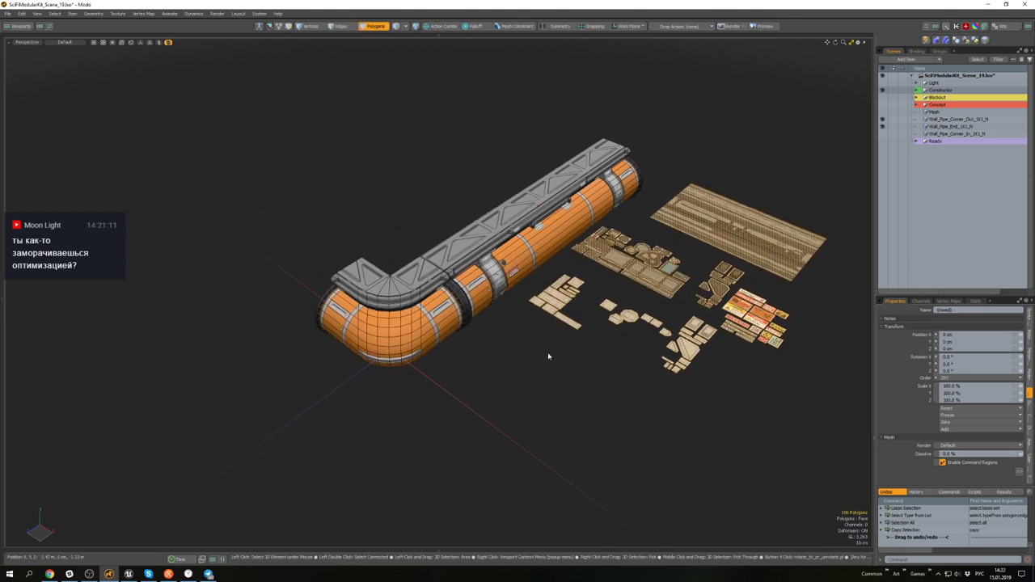
# - Isolate the outer-corner pipe mesh and paste the copied detail and decal polygons into it
pyautogui.press('5')
pyautogui.click(392, 336)
pyautogui.hotkey('shift', 'h')
pyautogui.keyDown('alt'); pyautogui.moveTo(392, 338); pyautogui.dragTo(391, 306); pyautogui.keyUp('alt')
pyautogui.press('3')
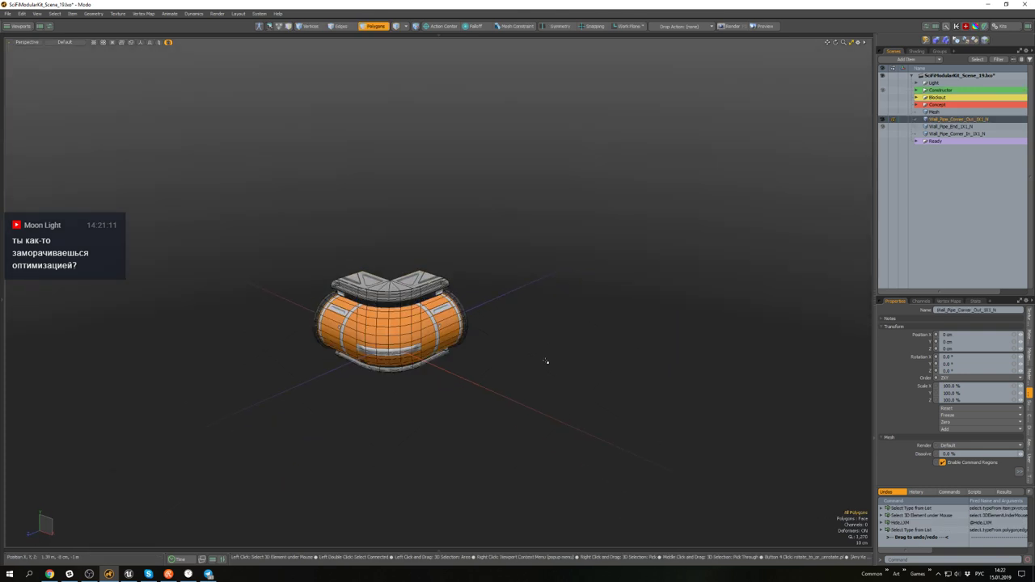
pyautogui.hotkey('ctrl', 'v')
pyautogui.press('a')
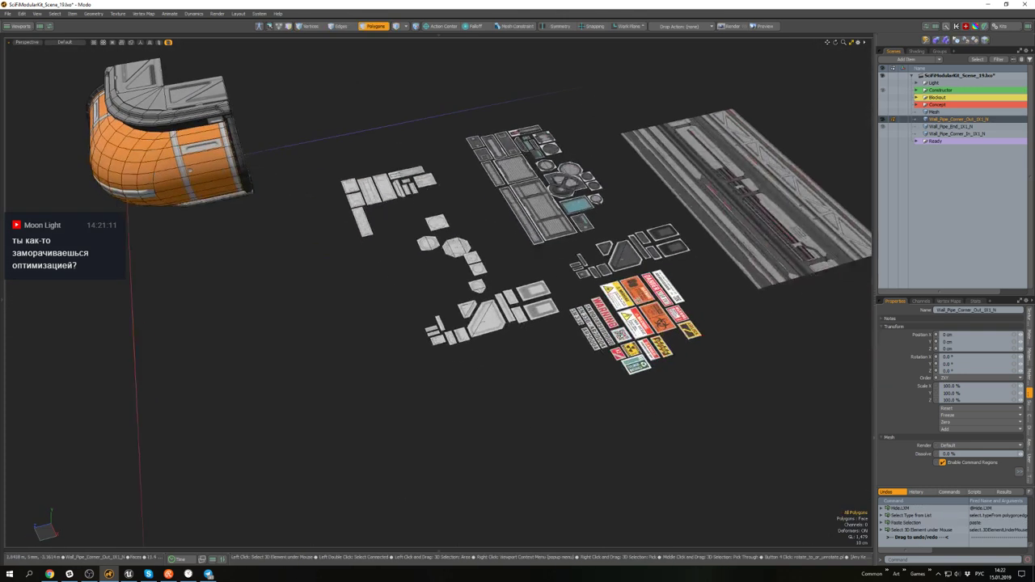
# - Place a copy of the Danger Compressed Gas decal on the straight pipe section beside the bend with the decal placement script
pyautogui.scroll(4, 662, 330)
pyautogui.keyDown('alt'); pyautogui.moveTo(643, 270); pyautogui.dragTo(679, 356); pyautogui.keyUp('alt')
pyautogui.scroll(-4, 667, 250)
pyautogui.scroll(2, 647, 303)
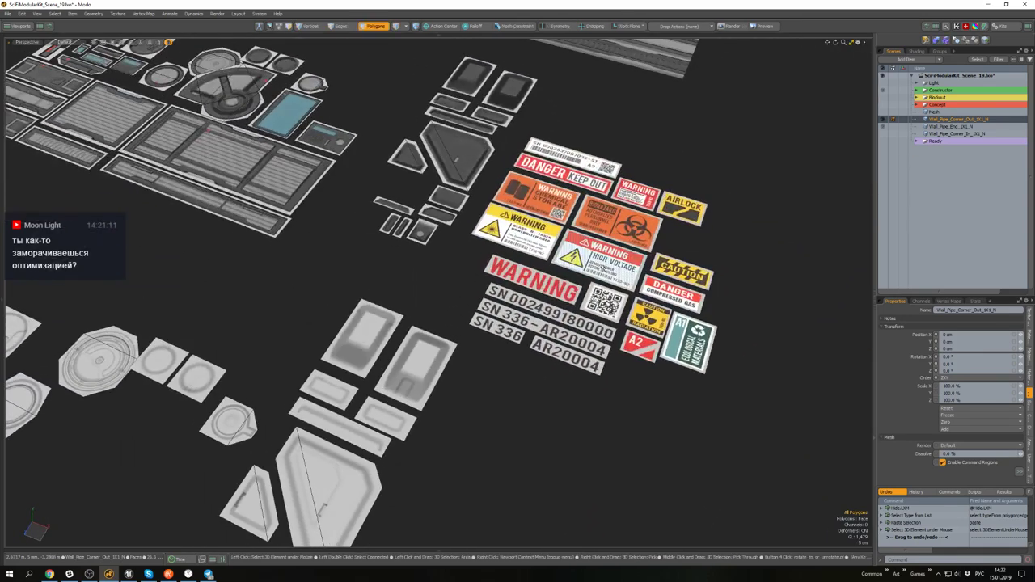
pyautogui.click(533, 281)
pyautogui.scroll(-5, 530, 287)
pyautogui.keyDown('alt'); pyautogui.moveTo(529, 287); pyautogui.dragTo(567, 257); pyautogui.keyUp('alt')
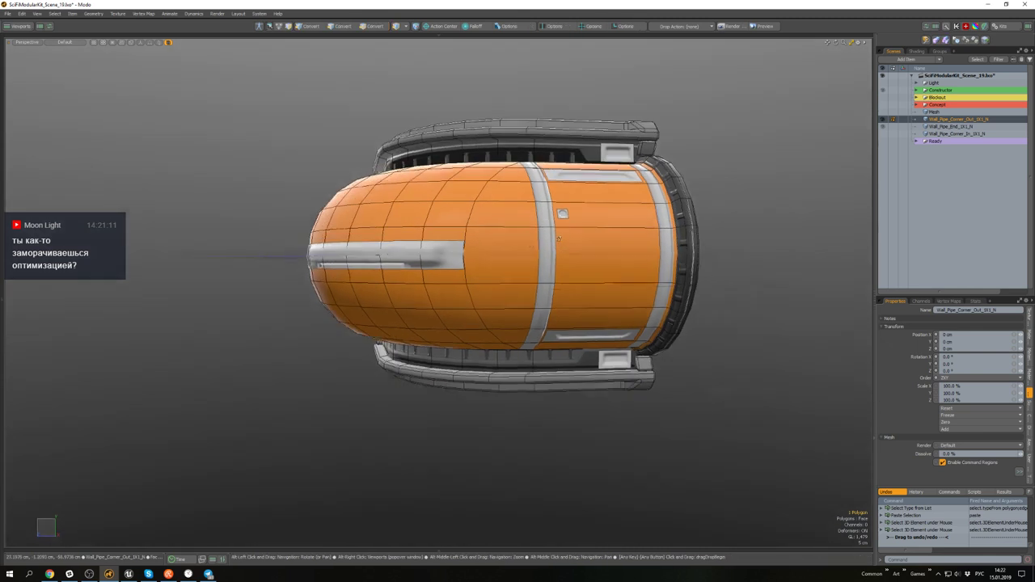
pyautogui.keyDown('alt'); pyautogui.moveTo(574, 251); pyautogui.dragTo(372, 295); pyautogui.keyUp('alt')
pyautogui.hotkey('alt', 'd')
pyautogui.hotkey('alt', 'd')
pyautogui.hotkey('ctrl', 'z')
pyautogui.scroll(-4, 486, 305)
pyautogui.scroll(-2, 372, 296)
pyautogui.keyDown('alt'); pyautogui.moveTo(396, 263); pyautogui.dragTo(571, 284); pyautogui.keyUp('alt')
pyautogui.scroll(4, 361, 272)
pyautogui.scroll(2, 518, 296)
pyautogui.press('d')
pyautogui.scroll(-1, 572, 299)
# - Move the Danger decal about 8.3 cm in X and -14.7 cm in Y, and rotate it 90° about Y
pyautogui.press('w')
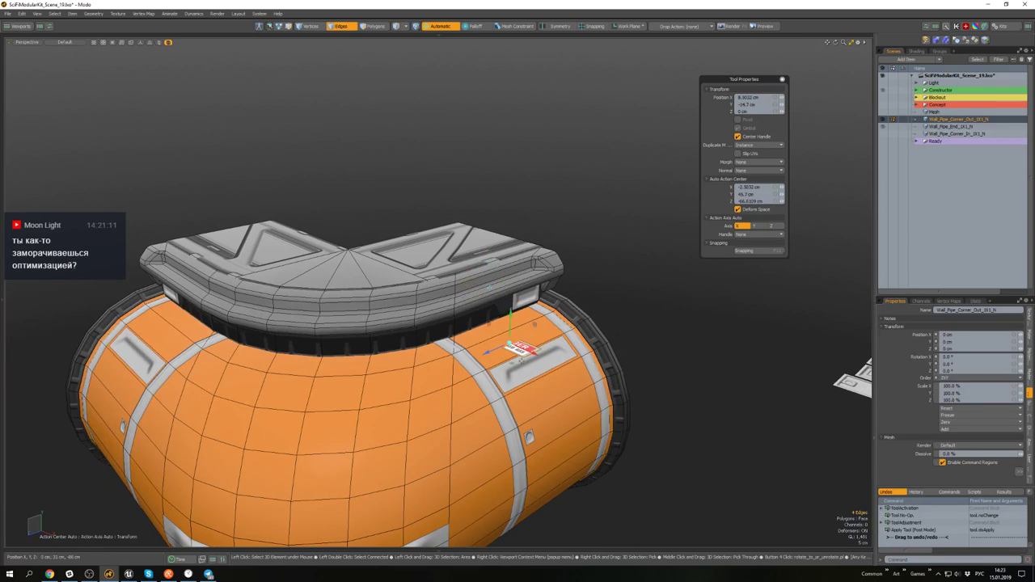
pyautogui.scroll(6, 501, 339)
pyautogui.press('e')
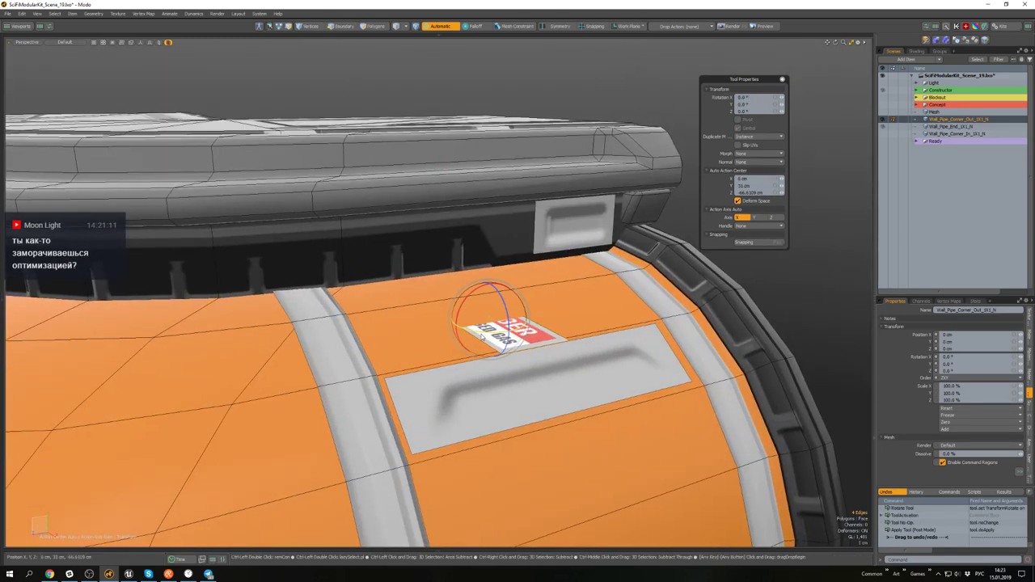
pyautogui.keyDown('alt'); pyautogui.moveTo(476, 330); pyautogui.dragTo(512, 284); pyautogui.keyUp('alt')
pyautogui.scroll(-6, 505, 320)
pyautogui.keyDown('alt'); pyautogui.moveTo(869, 246); pyautogui.dragTo(870, 306); pyautogui.keyUp('alt')
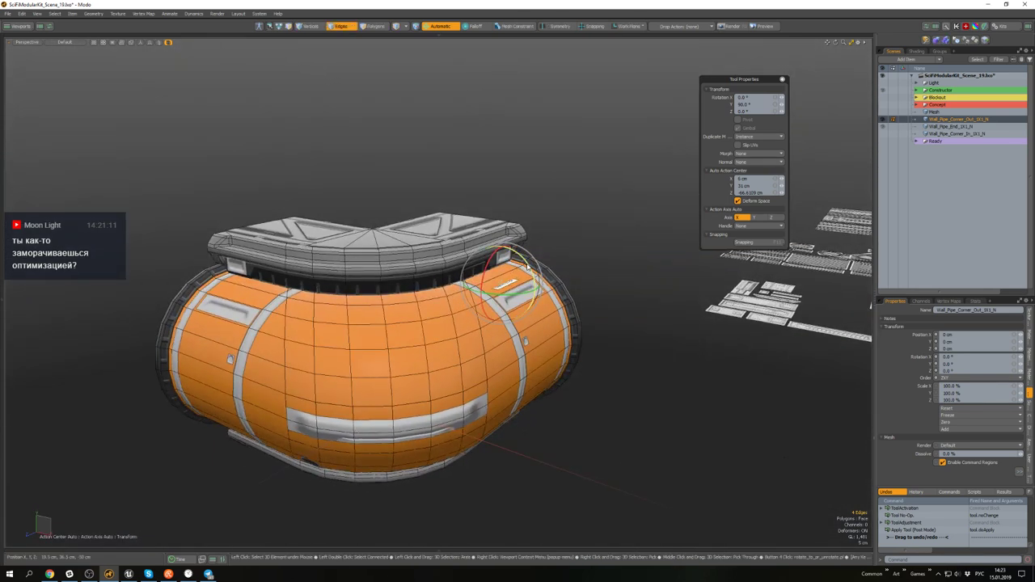
# - Move the Danger decal 21 cm in X and -26.5 cm in Y onto the pipe's outer side
pyautogui.press('w')
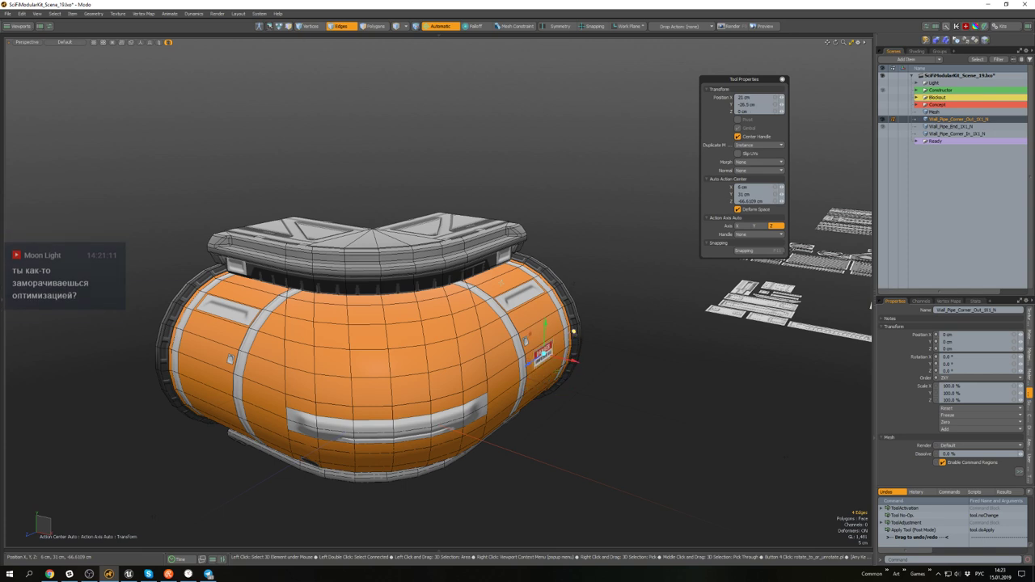
pyautogui.scroll(10, 566, 330)
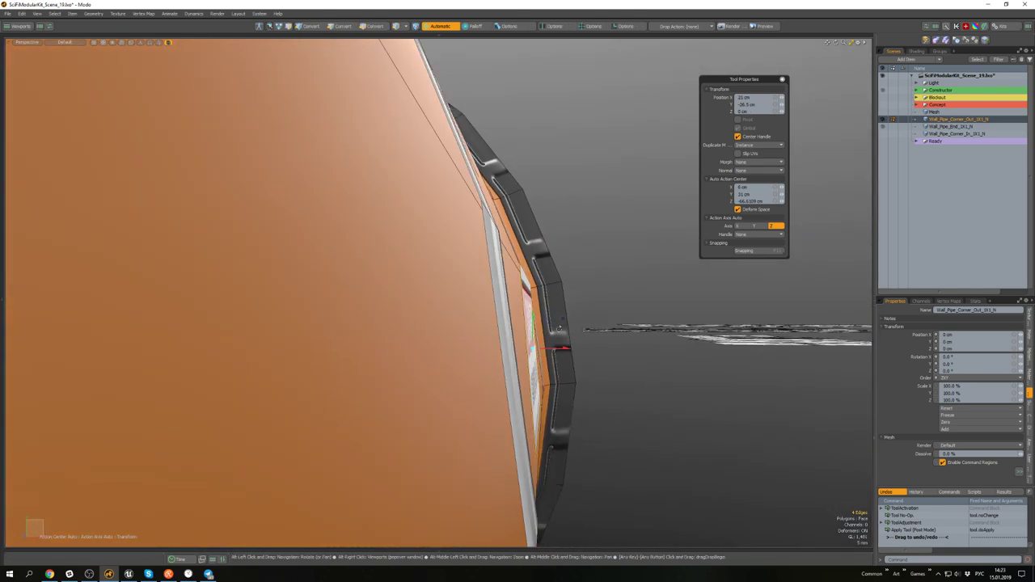
pyautogui.keyDown('alt'); pyautogui.moveTo(559, 328); pyautogui.dragTo(465, 331); pyautogui.keyUp('alt')
pyautogui.scroll(-10, 486, 355)
pyautogui.scroll(5, 465, 332)
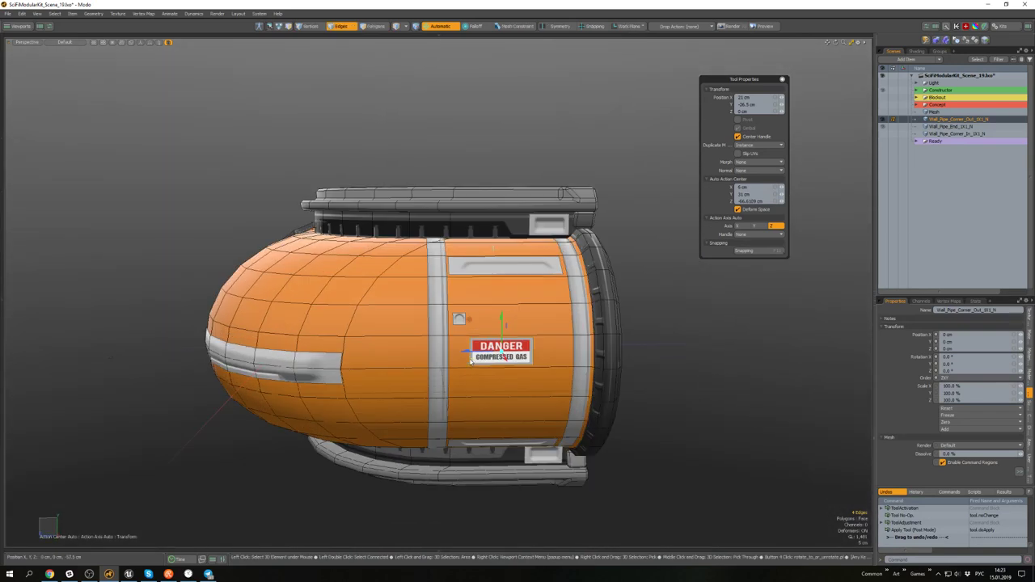
# - Slide the Danger decal polygon along Z to sit between the two trim rings, and clear the selection
pyautogui.press('space')
pyautogui.press('3')
pyautogui.click(490, 354)
pyautogui.press('w')
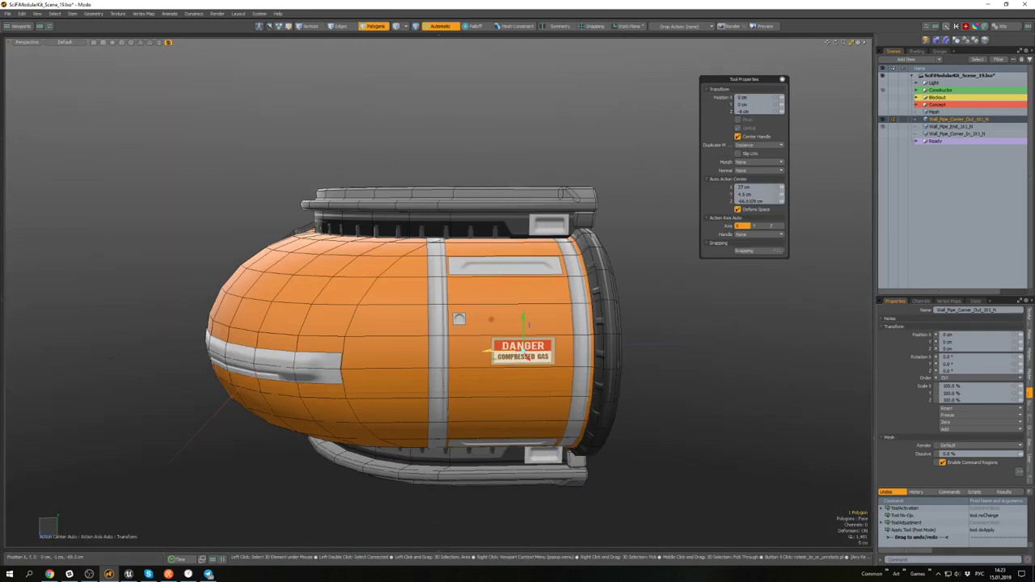
pyautogui.press('space')
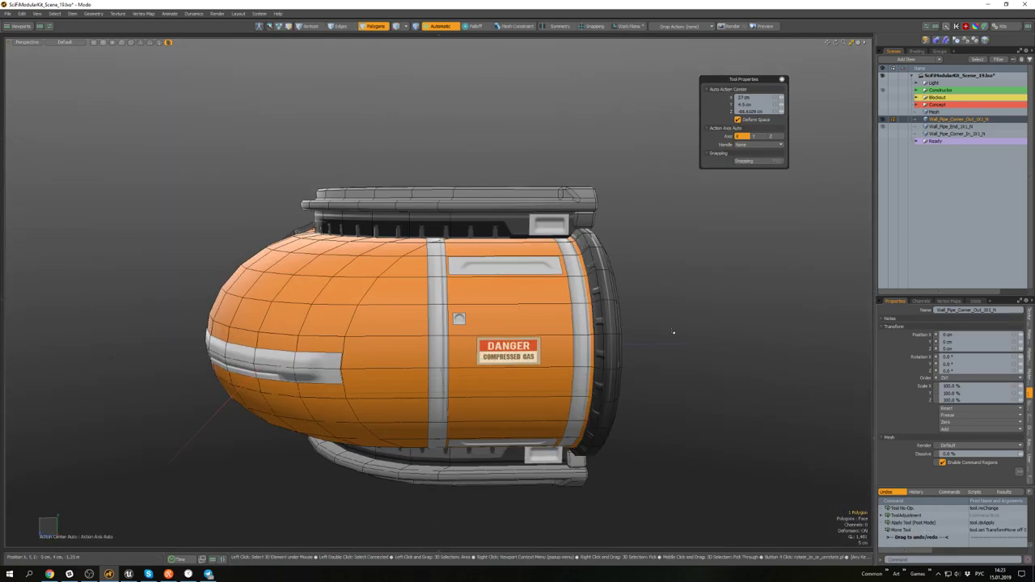
pyautogui.scroll(-3, 676, 332)
pyautogui.click(688, 326)
# - Place a copy of the small round side detail at the front center of the bend, above the curved strip
pyautogui.keyDown('alt'); pyautogui.moveTo(687, 326); pyautogui.dragTo(471, 285); pyautogui.keyUp('alt')
pyautogui.scroll(-3, 598, 327)
pyautogui.scroll(4, 520, 304)
pyautogui.click(506, 300)
pyautogui.scroll(4, 482, 312)
pyautogui.press('d')
pyautogui.scroll(-4, 482, 302)
pyautogui.hotkey('ctrl', 'z')
pyautogui.scroll(4, 486, 318)
pyautogui.press('d')
pyautogui.scroll(-3, 481, 321)
pyautogui.scroll(-4, 469, 323)
# - Place a copy of the small rectangular recessed detail from the transparent sheet on top of the bend, just below the gray cover
pyautogui.keyDown('alt'); pyautogui.moveTo(469, 327); pyautogui.dragTo(396, 424); pyautogui.keyUp('alt')
pyautogui.keyDown('alt'); pyautogui.keyDown('shift'); pyautogui.moveTo(518, 355); pyautogui.dragTo(356, 307); pyautogui.keyUp('shift'); pyautogui.keyUp('alt')
pyautogui.scroll(-3, 452, 323)
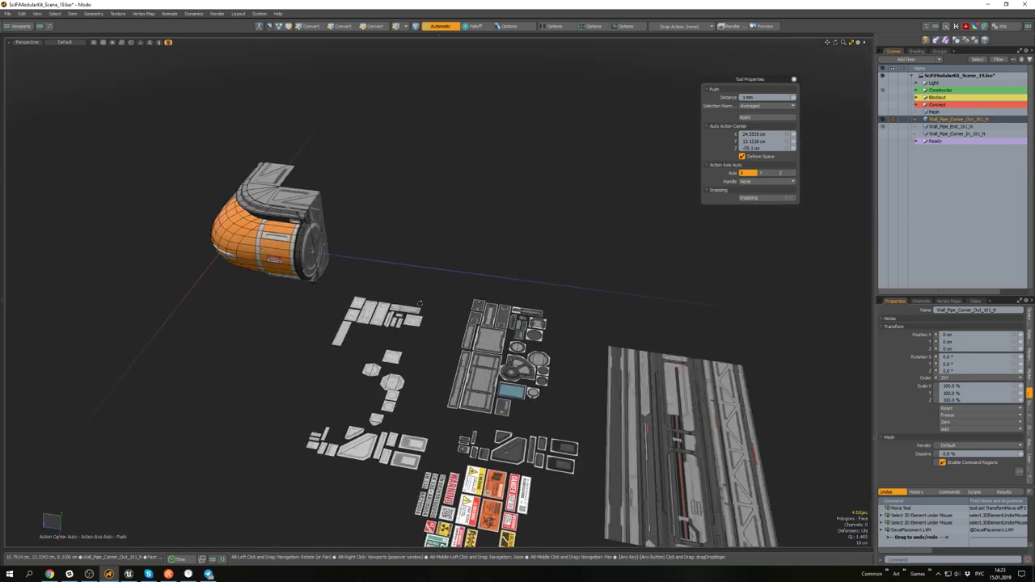
pyautogui.scroll(4, 485, 356)
pyautogui.keyDown('alt'); pyautogui.moveTo(453, 364); pyautogui.dragTo(549, 217); pyautogui.keyUp('alt')
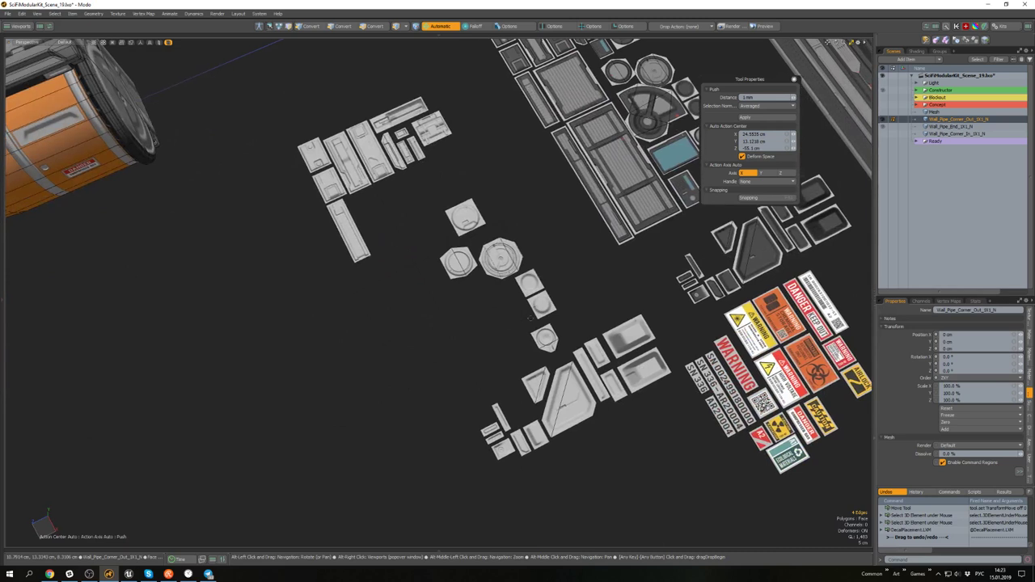
pyautogui.keyDown('alt'); pyautogui.keyDown('shift'); pyautogui.moveTo(510, 322); pyautogui.dragTo(730, 304); pyautogui.keyUp('shift'); pyautogui.keyUp('alt')
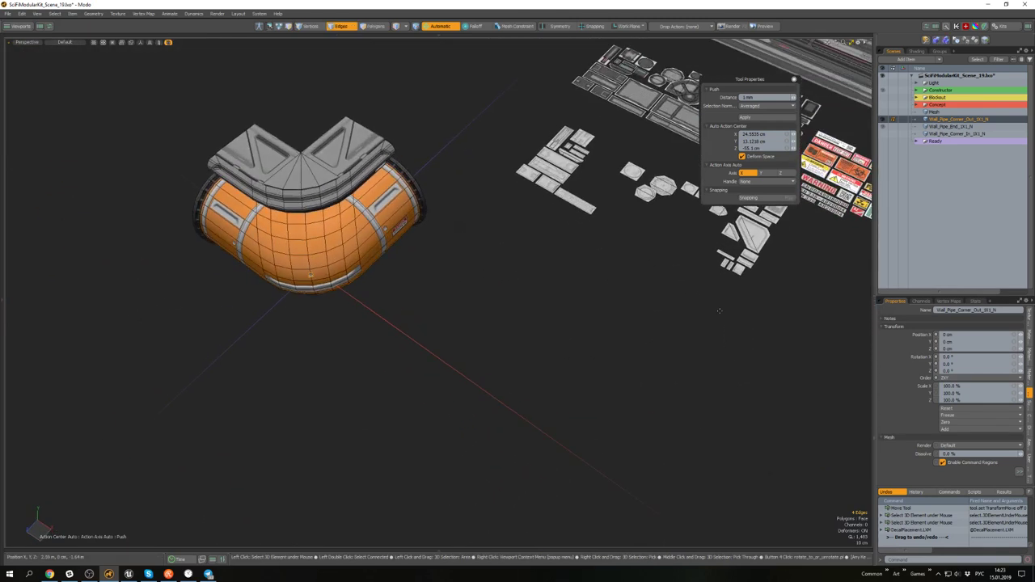
pyautogui.press('3')
pyautogui.scroll(3, 750, 212)
pyautogui.scroll(5, 751, 198)
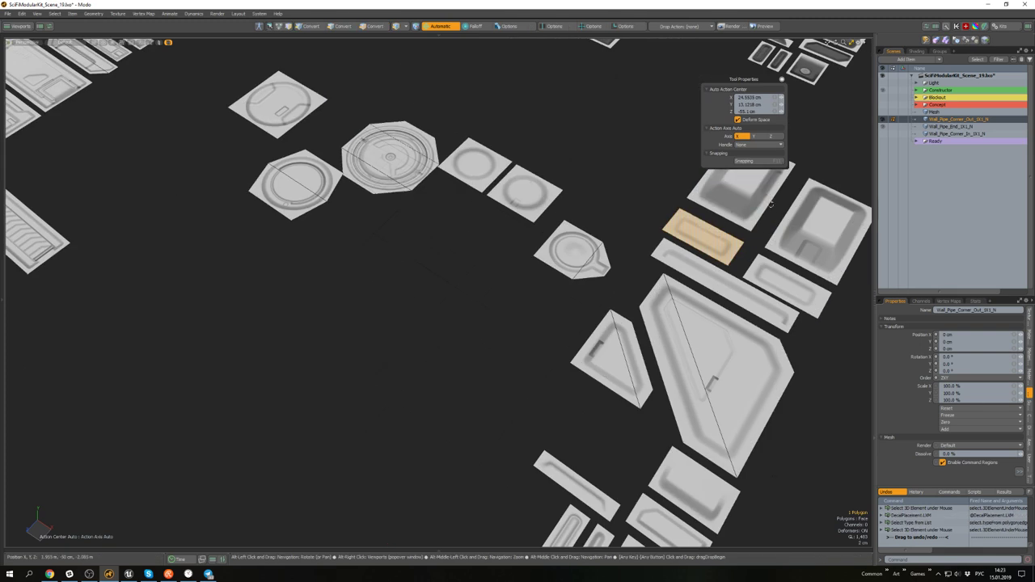
pyautogui.scroll(-9, 608, 279)
pyautogui.scroll(5, 548, 281)
pyautogui.scroll(3, 550, 280)
pyautogui.moveTo(551, 280)
pyautogui.keyDown('alt'); pyautogui.mouseDown()
pyautogui.moveTo(542, 258)
pyautogui.moveTo(552, 260)
pyautogui.mouseUp(); pyautogui.keyUp('alt')
pyautogui.hotkey('alt', 'd')
# - Rotate the rectangular detail to align with the bend, using the local action center for the final adjustment
pyautogui.scroll(-5, 546, 263)
pyautogui.scroll(5, 551, 262)
pyautogui.press('e')
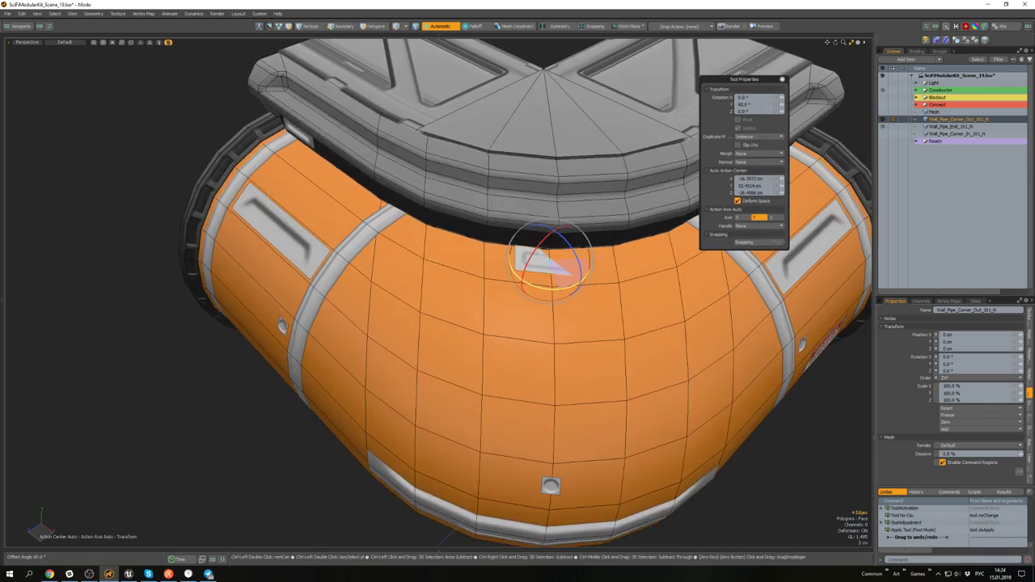
pyautogui.hotkey('alt', 'l')
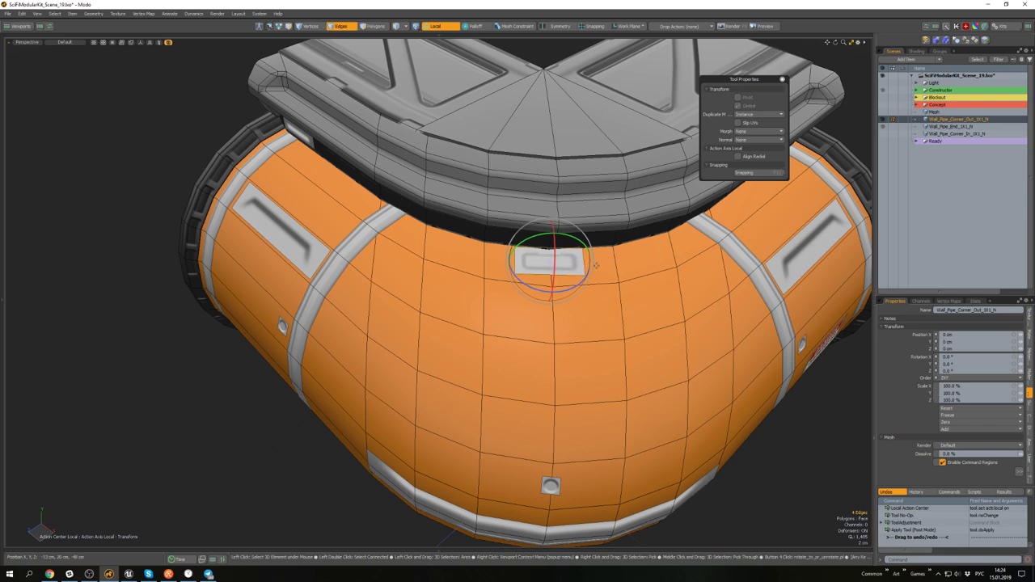
pyautogui.press('space')
# - Place another copy of the rectangular detail on the underside of the bend near the cover and rotate it 90° lengthwise
pyautogui.press('3')
pyautogui.scroll(-5, 559, 271)
pyautogui.keyDown('alt'); pyautogui.moveTo(559, 271); pyautogui.dragTo(558, 135); pyautogui.keyUp('alt')
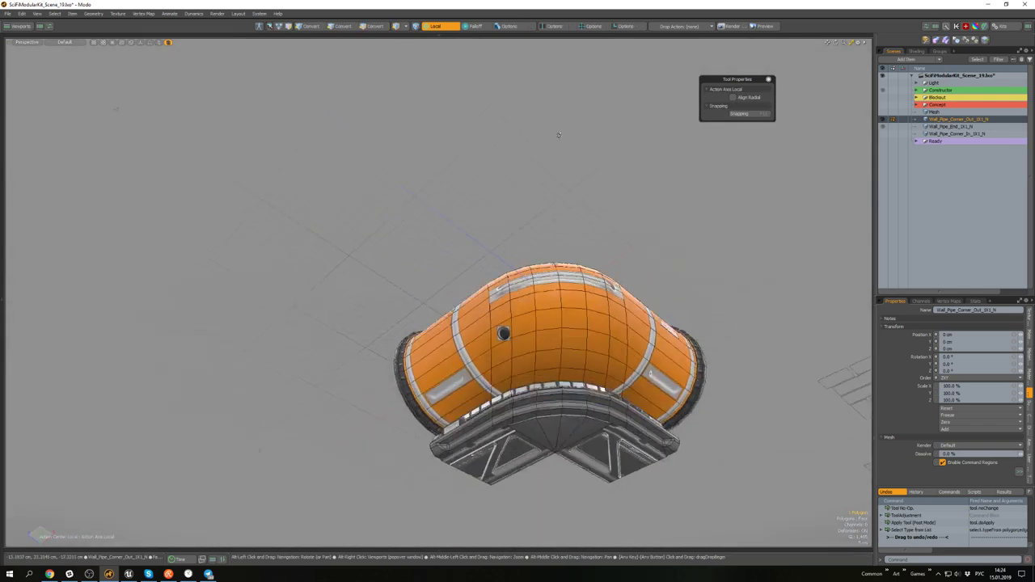
pyautogui.scroll(4, 563, 375)
pyautogui.scroll(4, 561, 364)
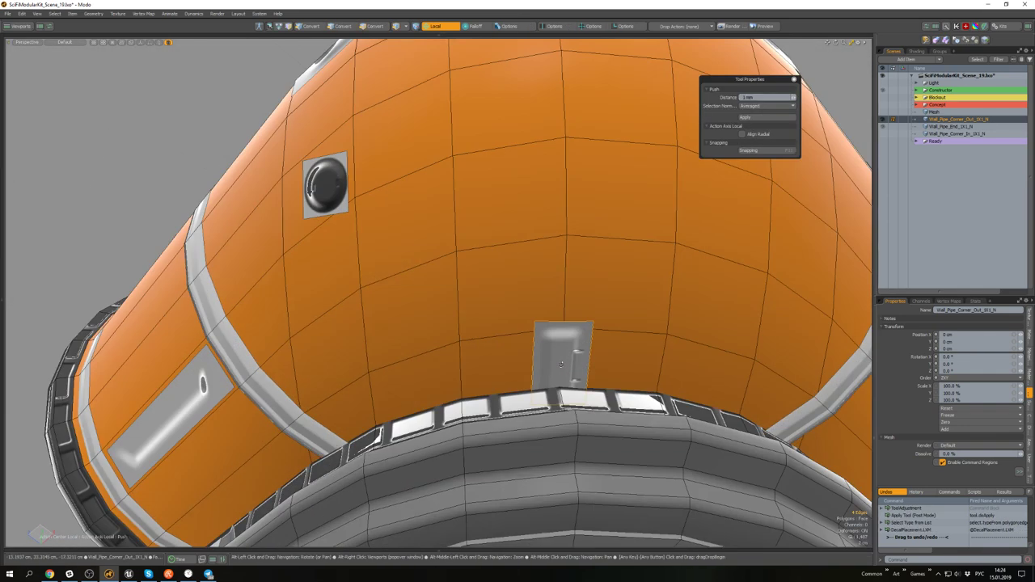
pyautogui.press('e')
pyautogui.moveTo(575, 333); pyautogui.dragTo(602, 365)
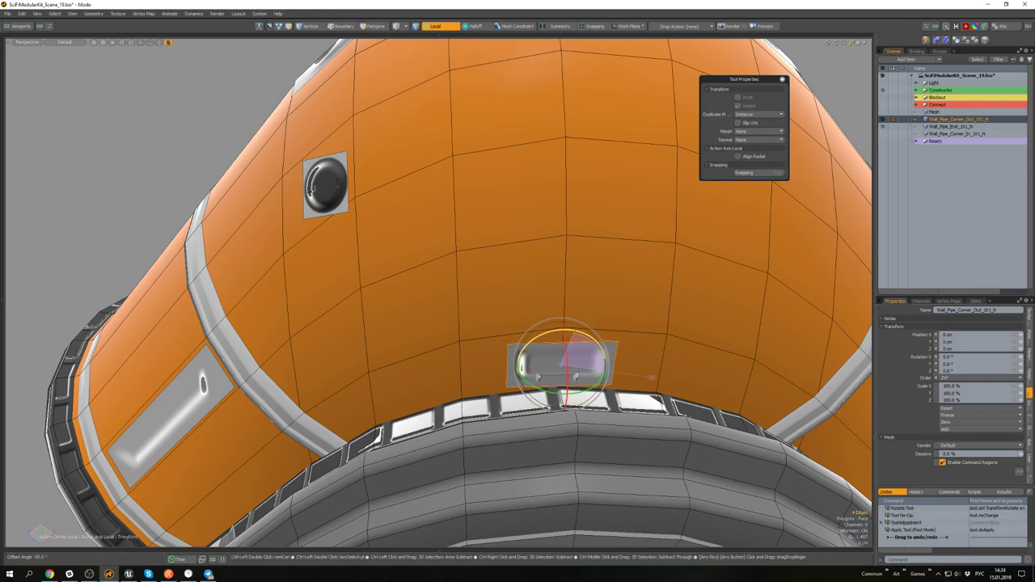
pyautogui.press('q')
# - Delete the leftover detail and decal sheet polygons from the corner mesh and save the scene in item mode
pyautogui.scroll(-6, 637, 371)
pyautogui.keyDown('alt'); pyautogui.moveTo(657, 259); pyautogui.dragTo(514, 318); pyautogui.keyUp('alt')
pyautogui.moveTo(767, 396)
pyautogui.mouseDown()
pyautogui.moveTo(496, 224)
pyautogui.moveTo(457, 177)
pyautogui.mouseUp()
pyautogui.press('Delete')
pyautogui.press('a')
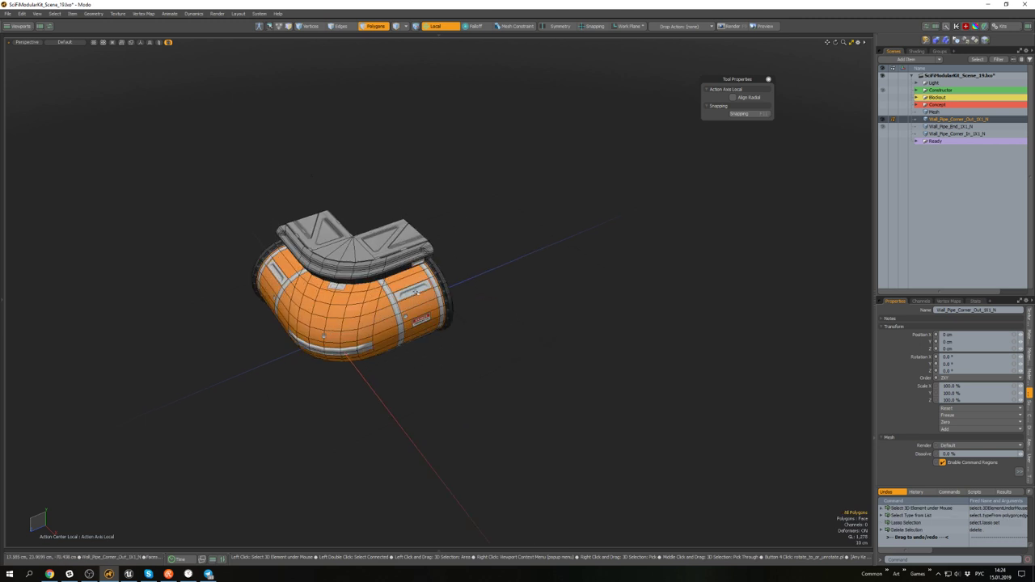
pyautogui.press('5')
pyautogui.hotkey('ctrl', 's')
# - Clear the item selection and unhide the adjoining kit pieces to check the corner against the straight pipe
pyautogui.scroll(3, 385, 296)
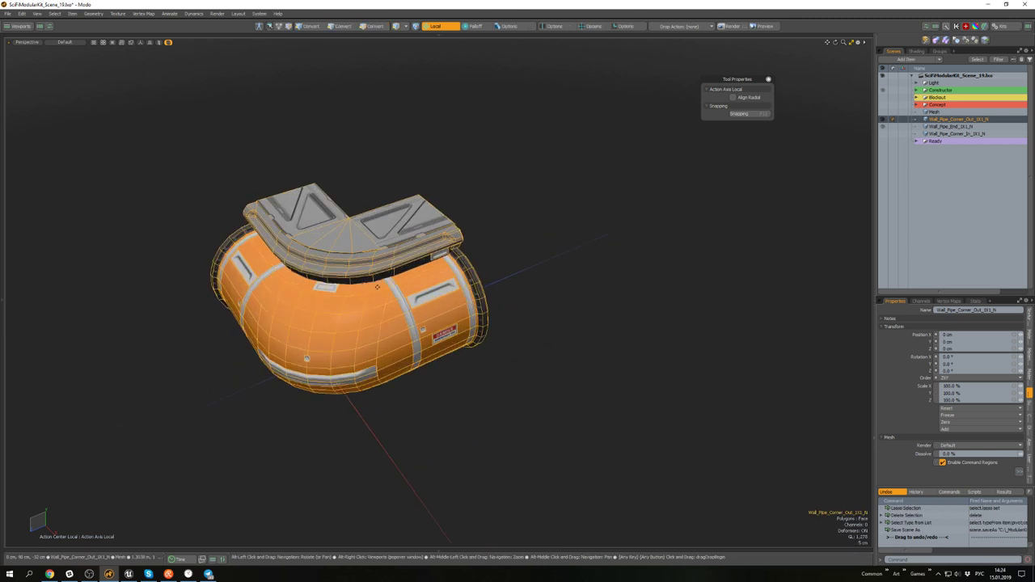
pyautogui.keyDown('alt'); pyautogui.keyDown('shift'); pyautogui.moveTo(384, 296); pyautogui.dragTo(472, 289); pyautogui.keyUp('shift'); pyautogui.keyUp('alt')
pyautogui.click(615, 254)
pyautogui.press('u')
pyautogui.keyDown('alt'); pyautogui.moveTo(615, 254); pyautogui.dragTo(397, 73); pyautogui.keyUp('alt')
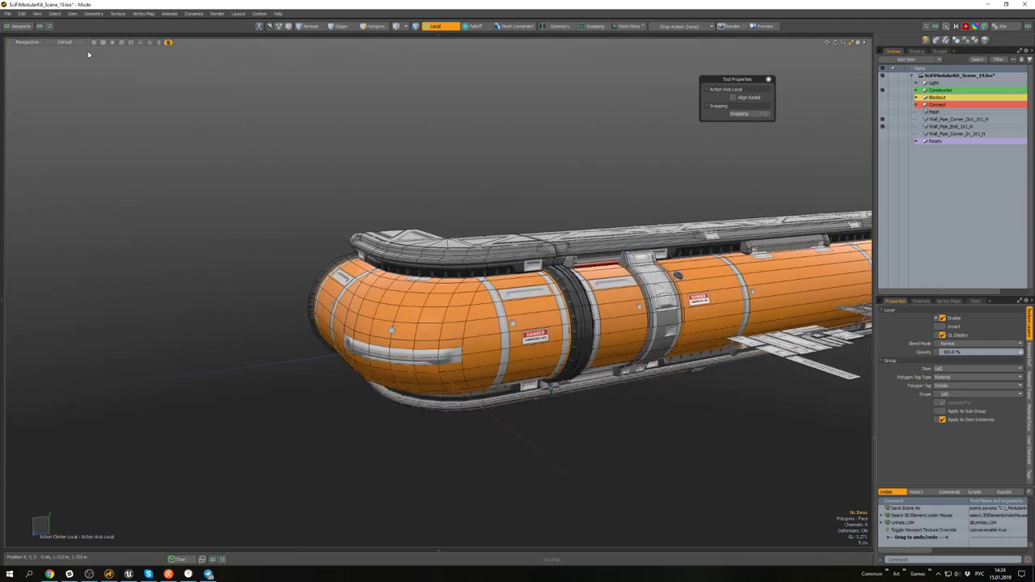
# - Inspect the pipe modules with the checker texture override, restore the material display, and fit all items in view
pyautogui.keyDown('alt'); pyautogui.moveTo(383, 166); pyautogui.dragTo(437, 217); pyautogui.keyUp('alt')
pyautogui.click(437, 216)
pyautogui.click(436, 135)
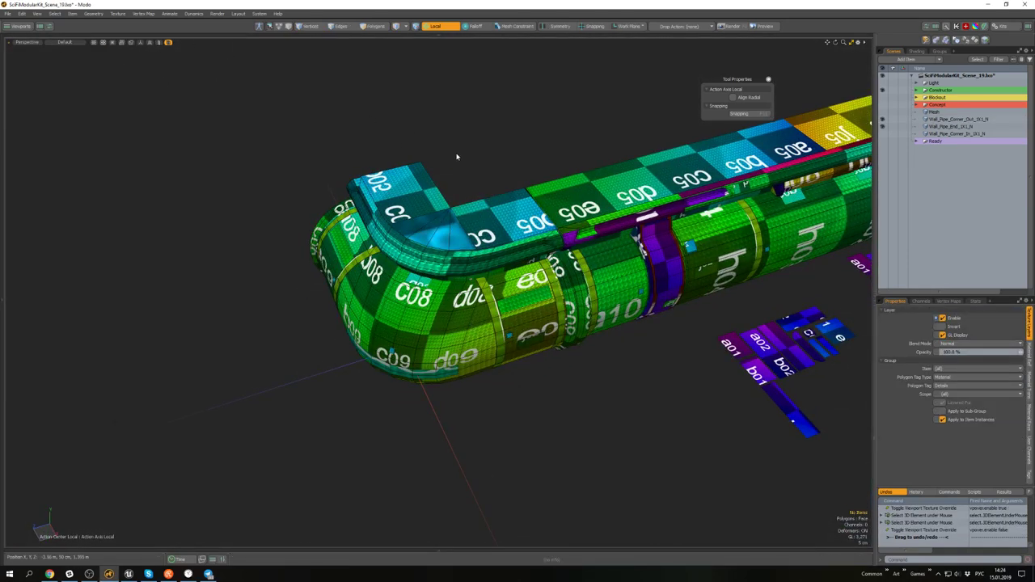
pyautogui.hotkey('ctrl', 't')
pyautogui.press('a')
pyautogui.click(690, 170)
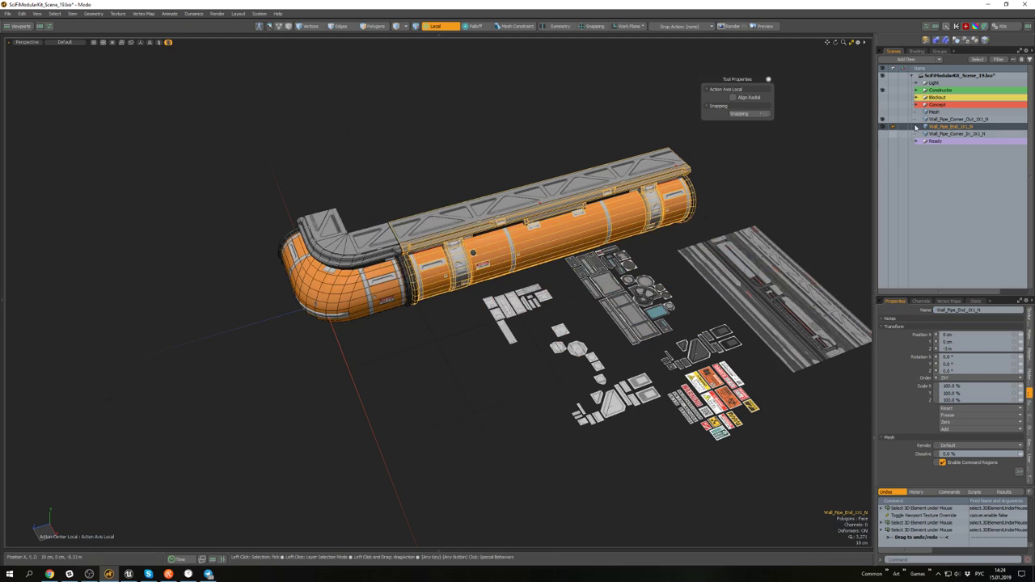
# - Show and select only Wall_Pipe_Corner_In_1X1_N, hiding the other two wall pipe meshes and the Constructor group
pyautogui.click(980, 120)
pyautogui.click(882, 127)
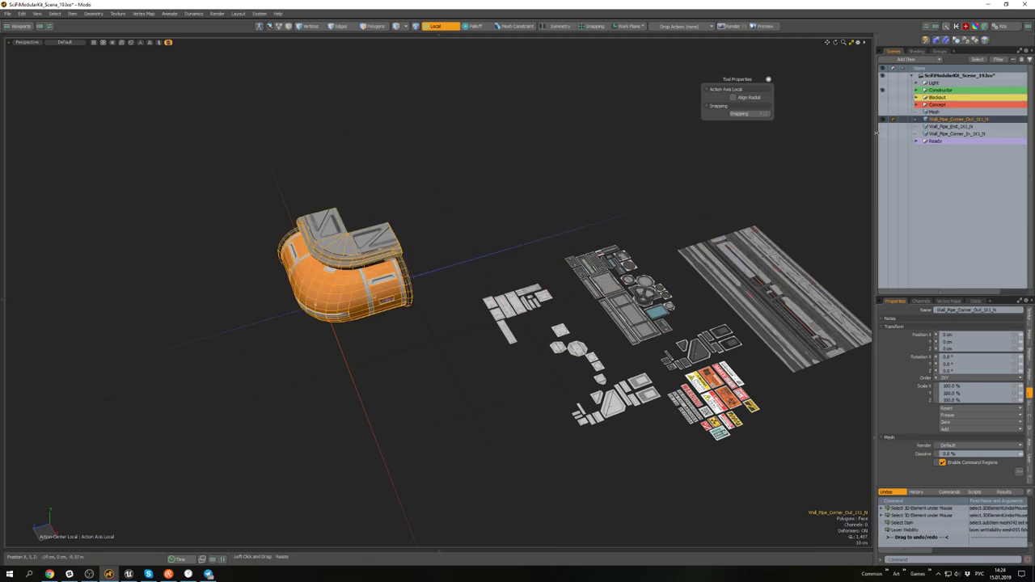
pyautogui.scroll(-4, 584, 170)
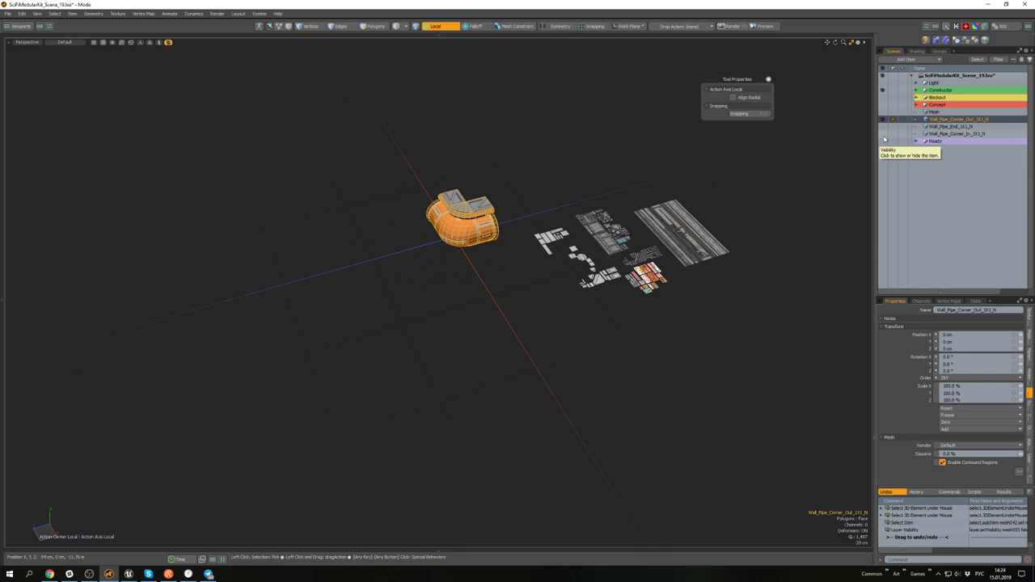
pyautogui.click(883, 127)
pyautogui.scroll(5, 529, 226)
pyautogui.click(529, 226)
pyautogui.keyDown('alt'); pyautogui.moveTo(530, 226); pyautogui.dragTo(504, 217); pyautogui.keyUp('alt')
pyautogui.scroll(-4, 461, 243)
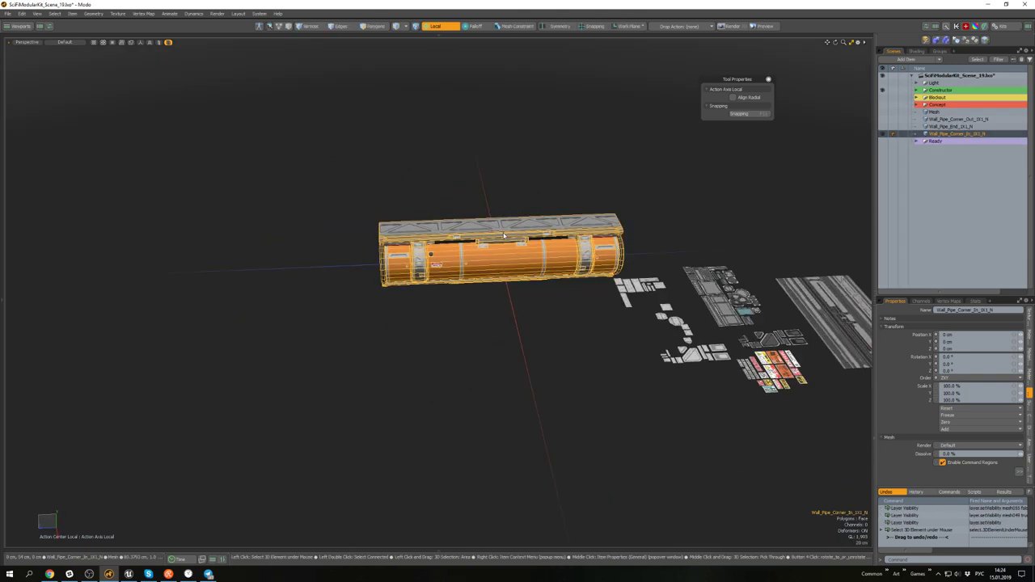
pyautogui.click(883, 91)
# - Move the Wall_Pipe_Corner_In_1X1_N item to -1 m along Z with snapping enabled
pyautogui.press('w')
pyautogui.scroll(3, 487, 268)
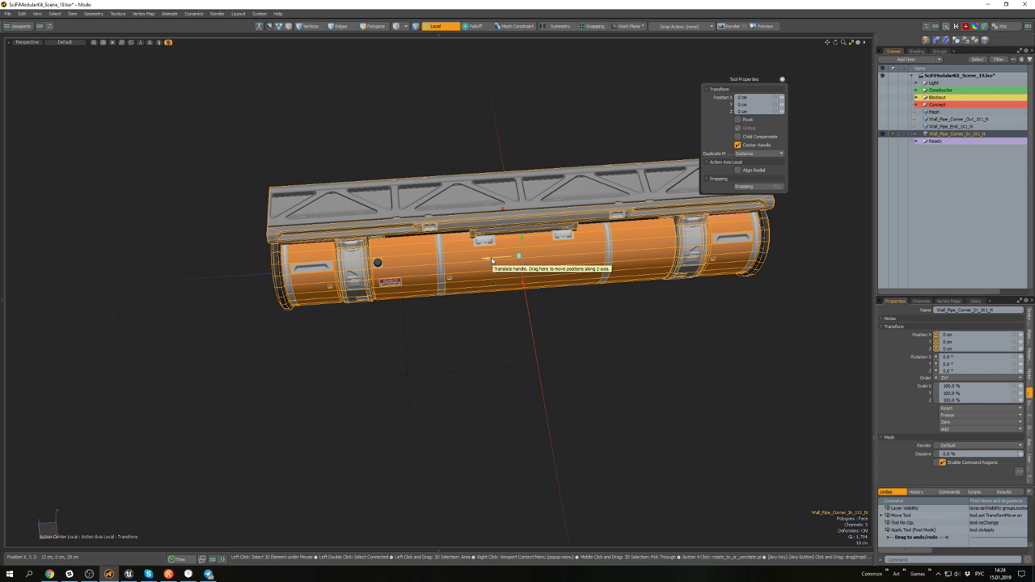
pyautogui.moveTo(491, 260); pyautogui.dragTo(610, 253)
pyautogui.hotkey('ctrl', 'z')
pyautogui.press('x')
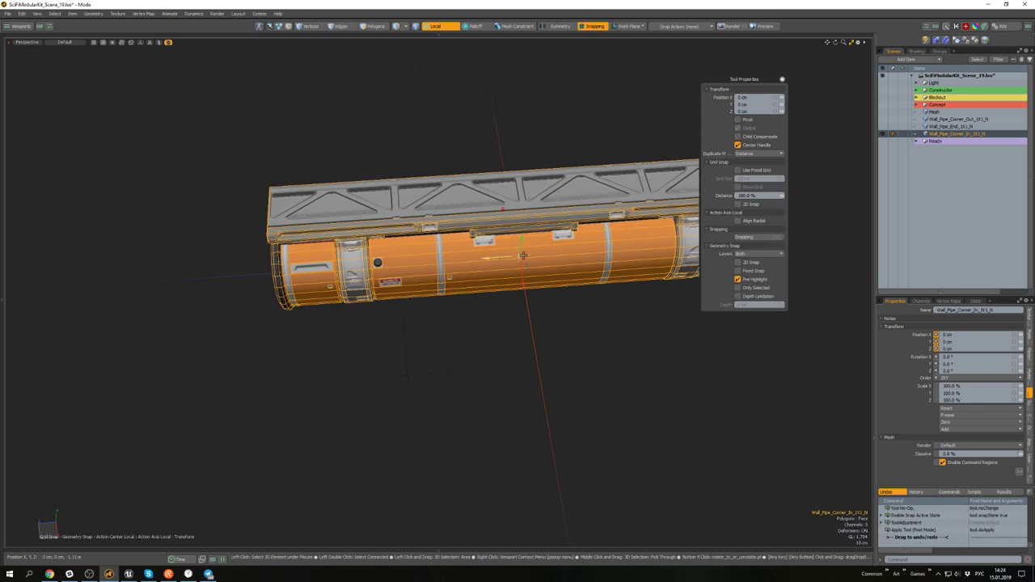
pyautogui.moveTo(523, 256); pyautogui.dragTo(671, 247)
pyautogui.press('q')
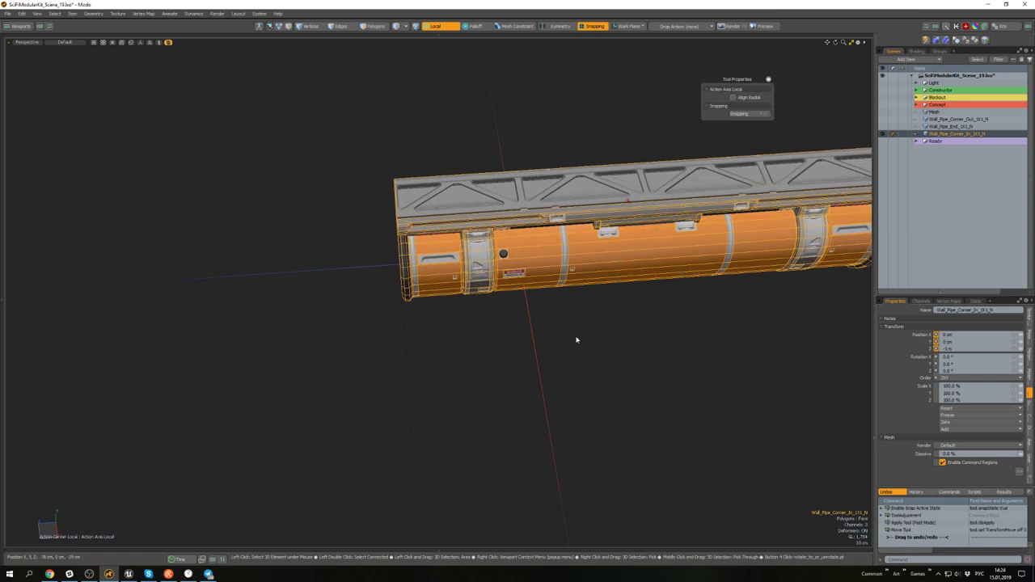
# - Show the Ready group and hide its visible wall corner mesh and Wall_Pipe_4X1_N
pyautogui.click(577, 340)
pyautogui.keyDown('alt'); pyautogui.moveTo(577, 339); pyautogui.dragTo(705, 300); pyautogui.keyUp('alt')
pyautogui.click(882, 142)
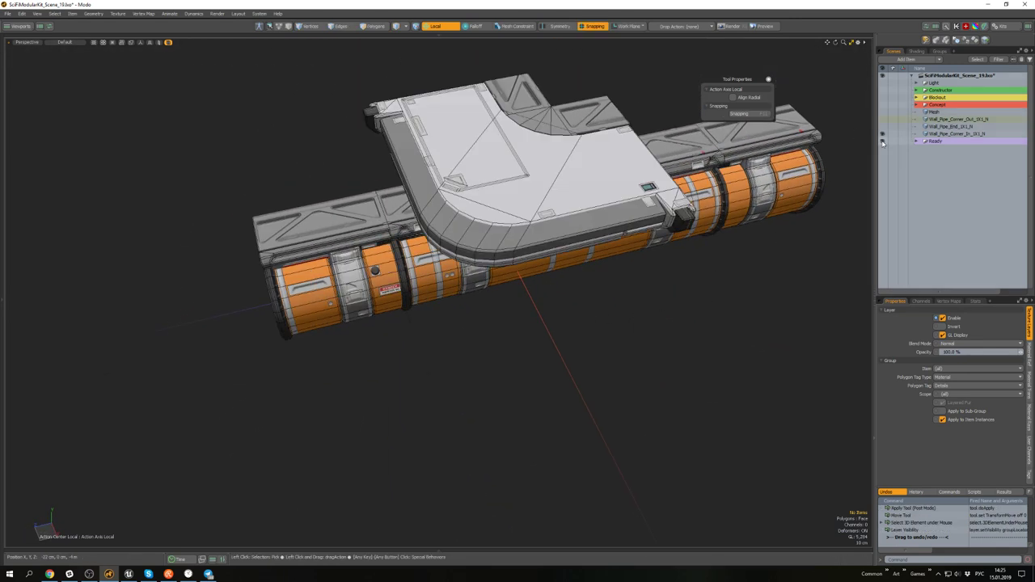
pyautogui.scroll(-2, 917, 144)
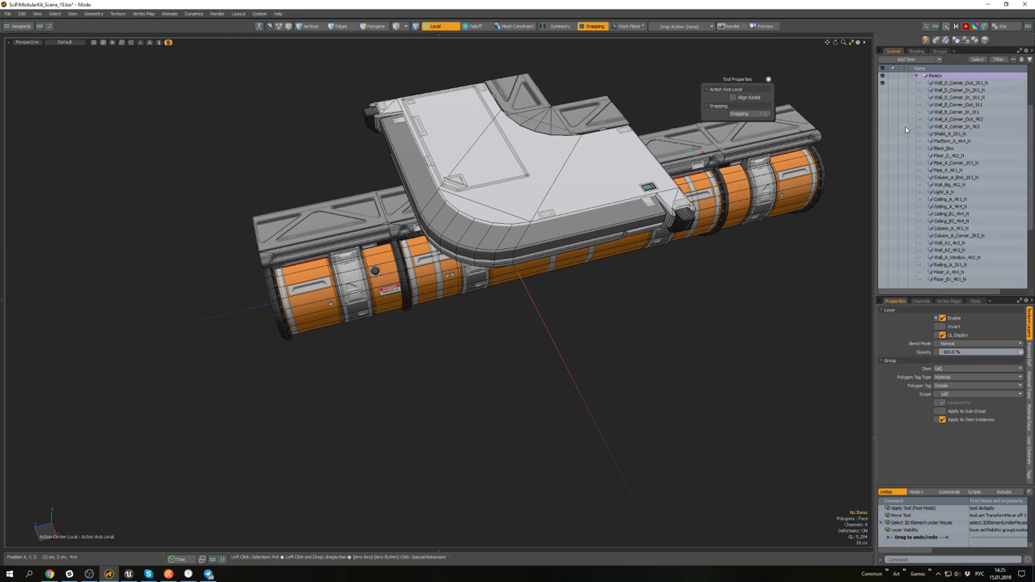
pyautogui.click(882, 127)
pyautogui.scroll(-8, 902, 244)
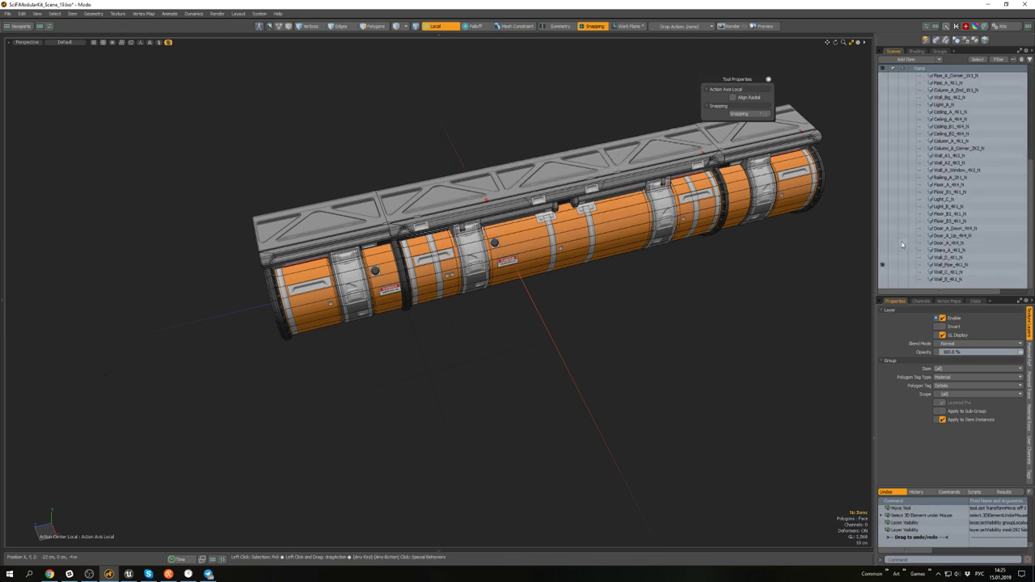
pyautogui.click(883, 263)
pyautogui.scroll(10, 897, 232)
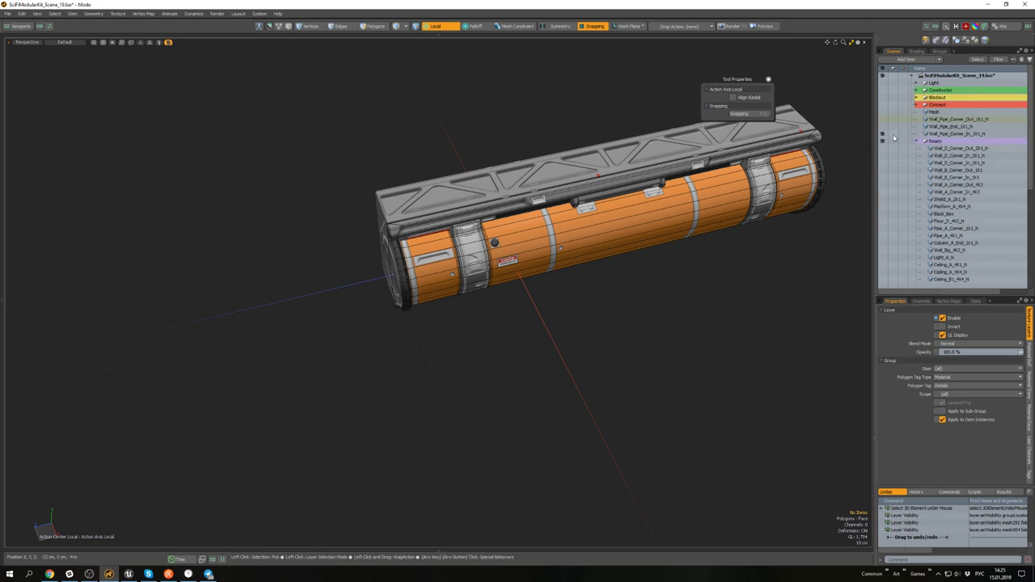
# - Briefly show and hide individual Wall_D and Wall_B corner meshes in the Ready group to compare them
pyautogui.click(881, 158)
pyautogui.click(882, 159)
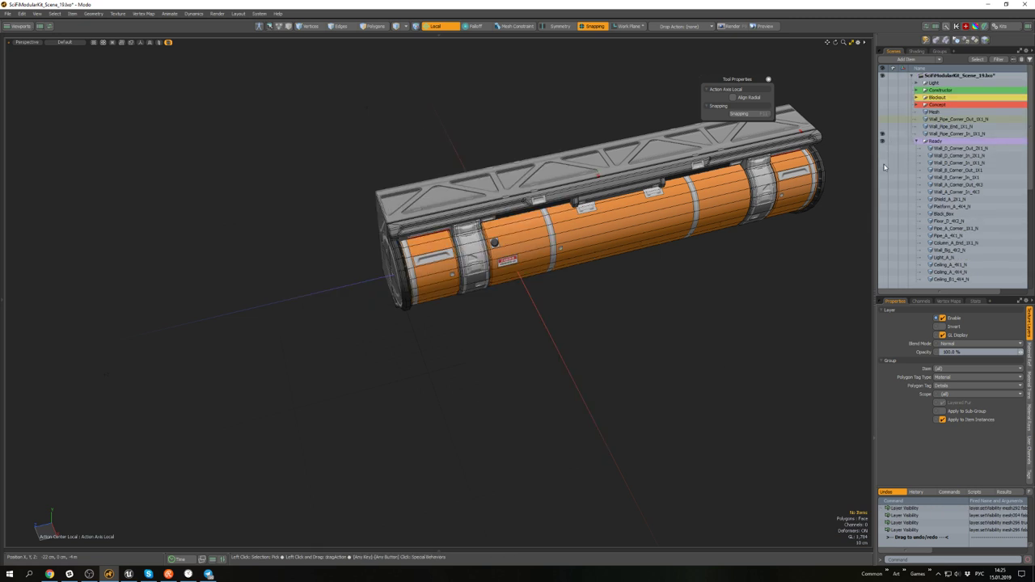
pyautogui.click(883, 173)
pyautogui.click(883, 172)
pyautogui.click(882, 180)
pyautogui.click(882, 180)
pyautogui.click(882, 180)
pyautogui.click(882, 179)
# - Select all connected polygons of the grey clamp near the pipe's capped end and delete them
pyautogui.keyDown('alt'); pyautogui.moveTo(525, 263); pyautogui.dragTo(510, 170); pyautogui.keyUp('alt')
pyautogui.scroll(4, 476, 253)
pyautogui.keyDown('alt'); pyautogui.moveTo(476, 252); pyautogui.dragTo(487, 168); pyautogui.keyUp('alt')
pyautogui.scroll(-2, 491, 247)
pyautogui.scroll(-2, 473, 256)
pyautogui.scroll(4, 485, 252)
pyautogui.keyDown('ctrl'); pyautogui.keyDown('shift'); pyautogui.click(486, 253); pyautogui.keyUp('shift'); pyautogui.keyUp('ctrl')
pyautogui.scroll(-4, 486, 252)
pyautogui.scroll(4, 487, 348)
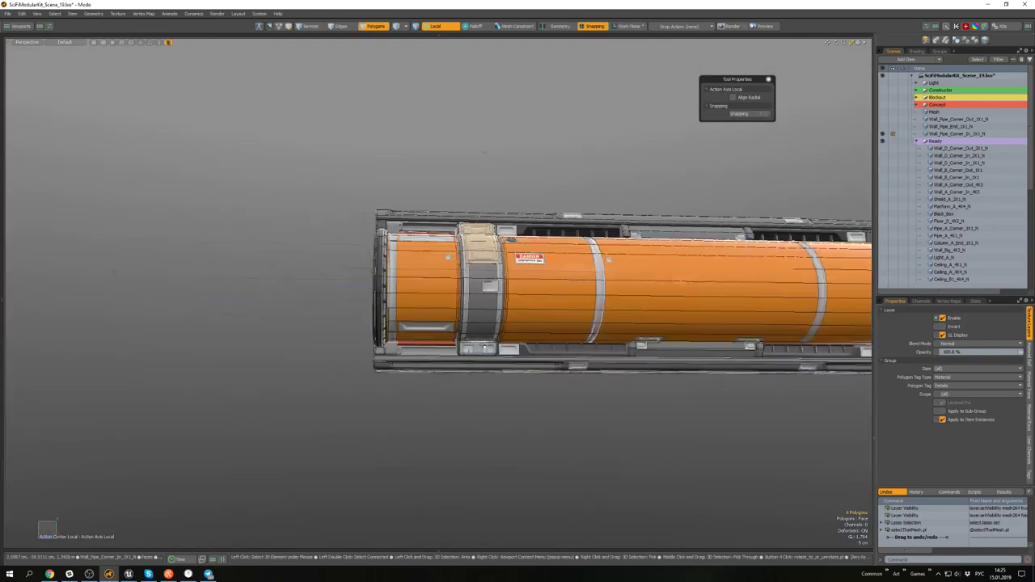
pyautogui.keyDown('shift'); pyautogui.click(489, 216); pyautogui.keyUp('shift')
pyautogui.keyDown('alt'); pyautogui.moveTo(489, 216); pyautogui.dragTo(519, 274); pyautogui.keyUp('alt')
pyautogui.scroll(-4, 499, 244)
pyautogui.scroll(5, 520, 275)
pyautogui.scroll(-3, 520, 275)
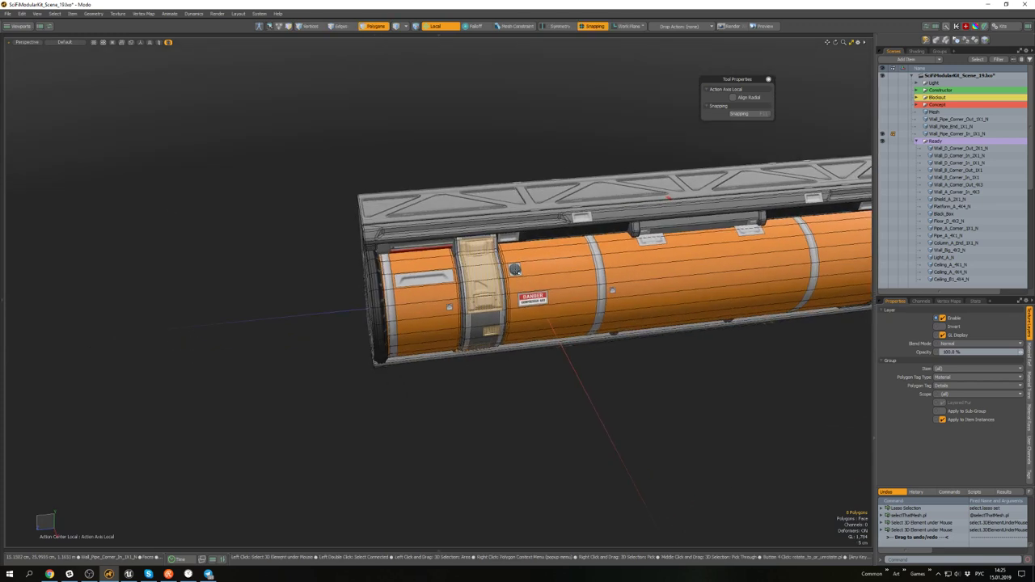
pyautogui.doubleClick(473, 263)
pyautogui.scroll(3, 472, 263)
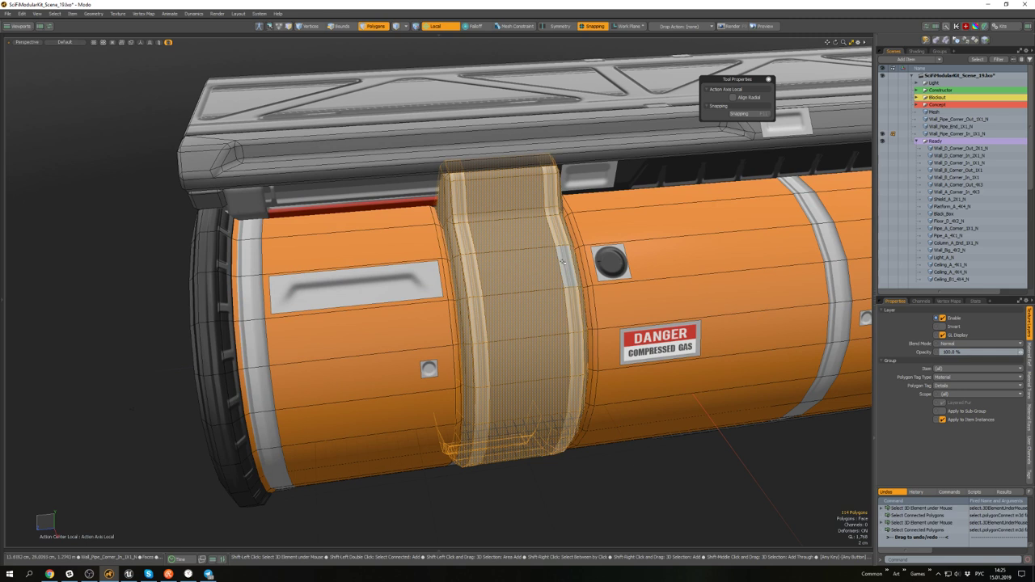
pyautogui.press('Delete')
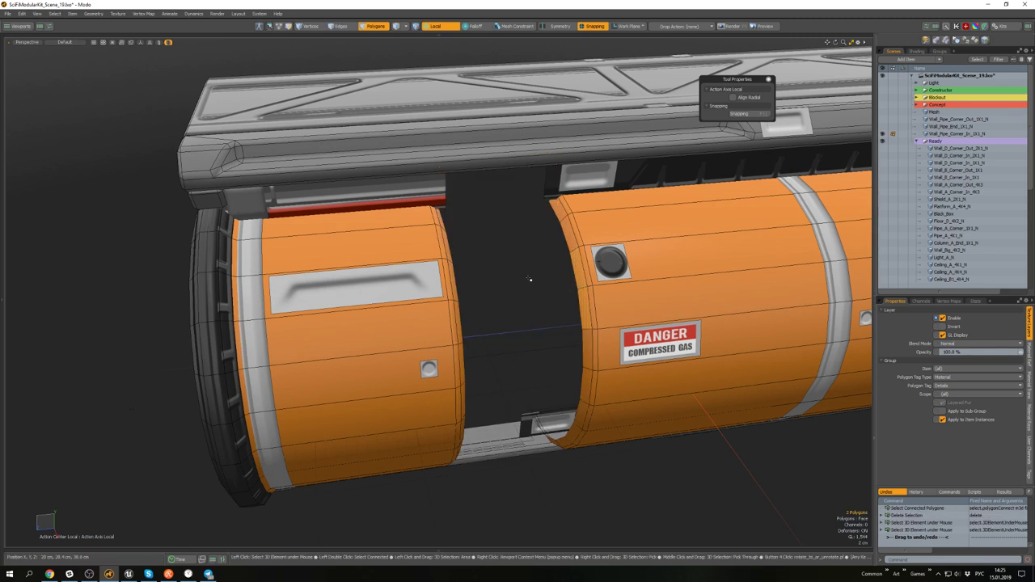
# - Delete the beveled polygon loops bordering the gap in the orange pipe shell
pyautogui.moveTo(530, 278)
pyautogui.keyDown('alt'); pyautogui.mouseDown()
pyautogui.moveTo(441, 299)
pyautogui.moveTo(520, 277)
pyautogui.mouseUp(); pyautogui.keyUp('alt')
pyautogui.press('l')
pyautogui.hotkey('shift', 'Up')
pyautogui.press('Delete')
# - Isolate the two orange pipe sections and bridge their open edge loops across the gap
pyautogui.doubleClick(605, 284)
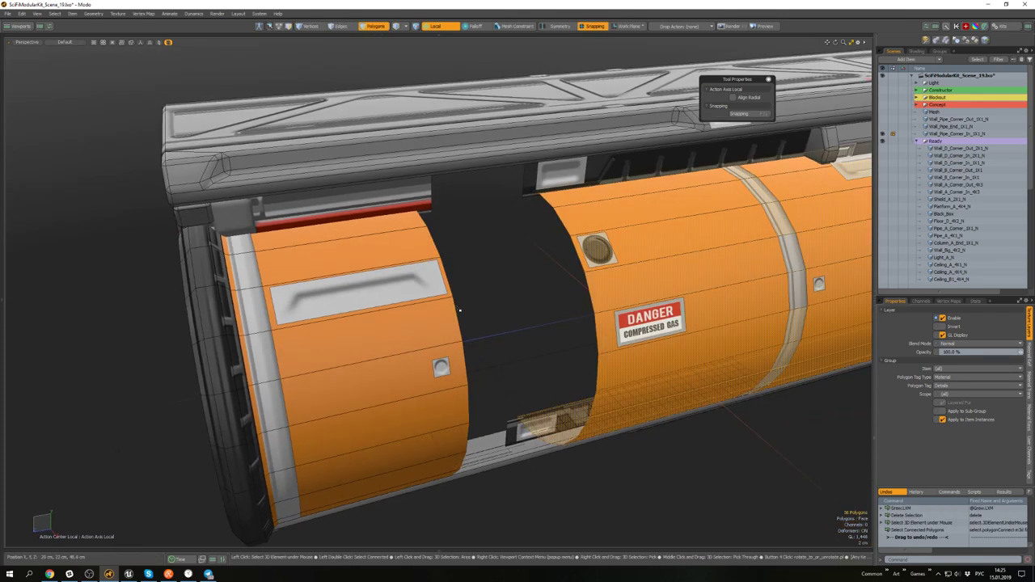
pyautogui.keyDown('shift'); pyautogui.doubleClick(412, 321); pyautogui.keyUp('shift')
pyautogui.hotkey('shift', 'h')
pyautogui.press('2')
pyautogui.keyDown('alt'); pyautogui.moveTo(412, 322); pyautogui.dragTo(419, 210); pyautogui.keyUp('alt')
pyautogui.hotkey('shift', 'b')
pyautogui.keyDown('alt'); pyautogui.moveTo(508, 232); pyautogui.dragTo(485, 213); pyautogui.keyUp('alt')
pyautogui.scroll(-3, 485, 213)
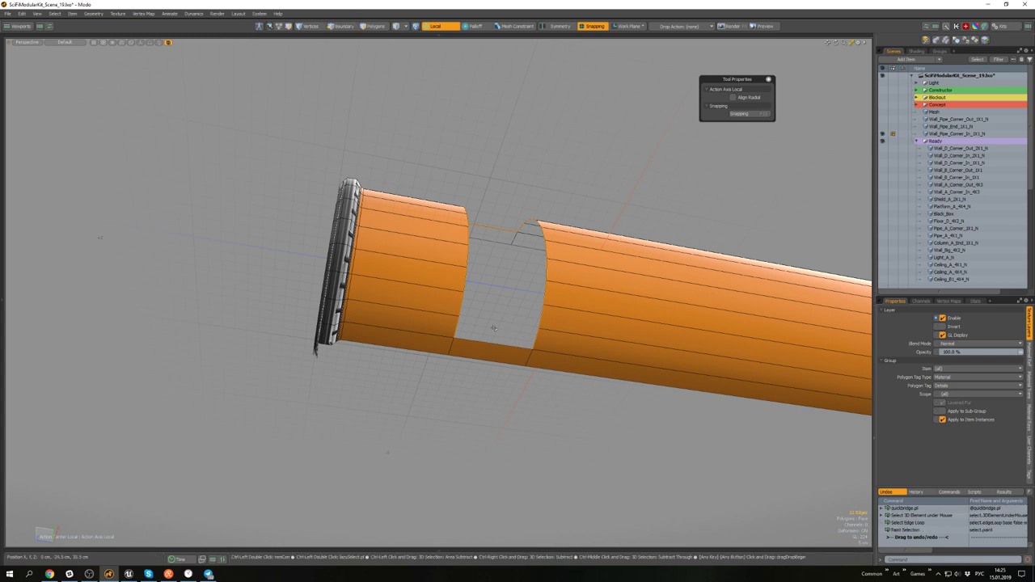
pyautogui.hotkey('shift', 'b')
# - Remove the two edge loops bordering the bridged pipe section and unhide the rest of the mesh
pyautogui.keyDown('alt'); pyautogui.moveTo(510, 224); pyautogui.dragTo(484, 304); pyautogui.keyUp('alt')
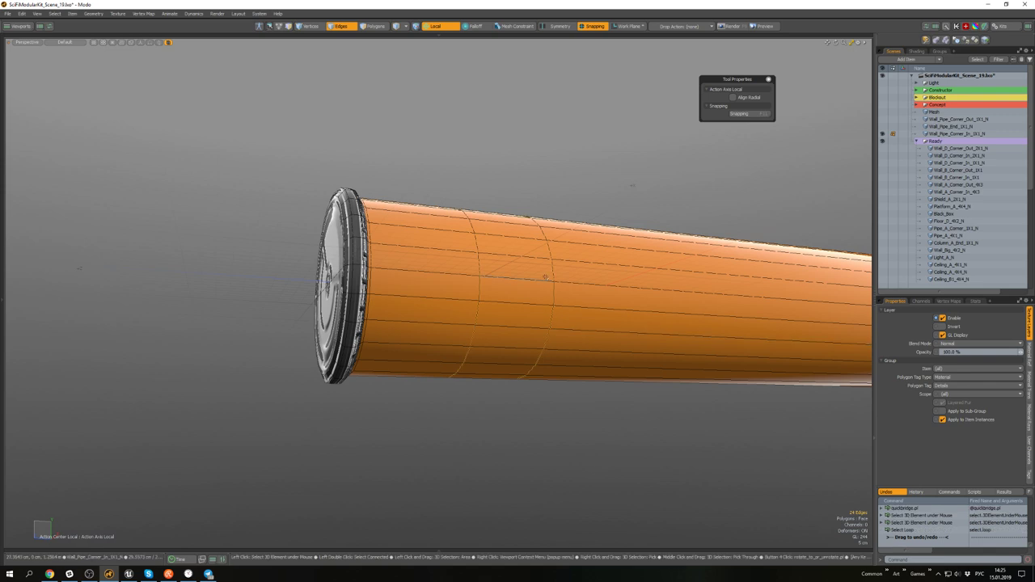
pyautogui.keyDown('alt'); pyautogui.moveTo(544, 277); pyautogui.dragTo(539, 284); pyautogui.keyUp('alt')
pyautogui.press('3')
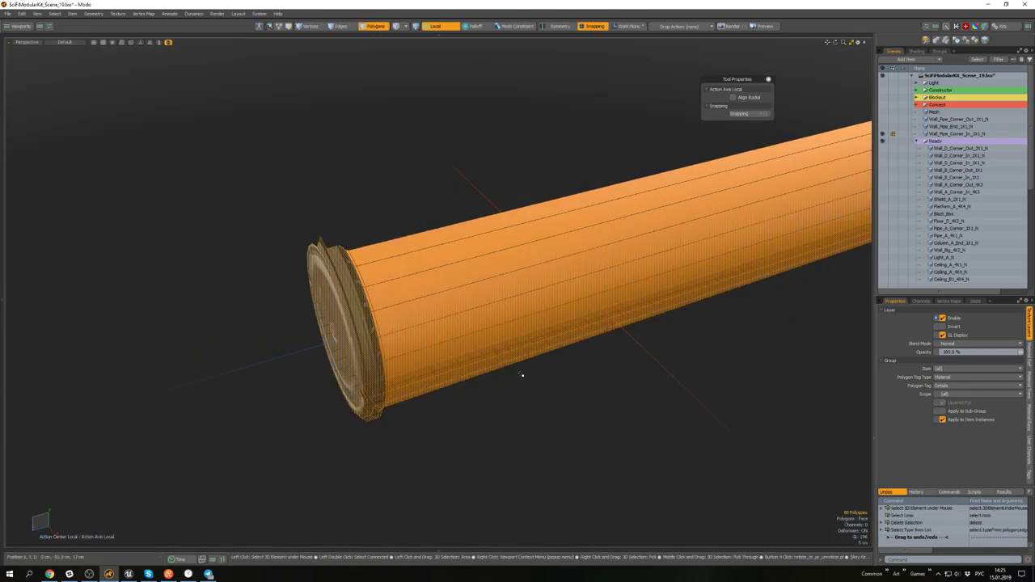
pyautogui.click(518, 400)
pyautogui.press('u')
pyautogui.keyDown('alt'); pyautogui.moveTo(501, 315); pyautogui.dragTo(478, 270); pyautogui.keyUp('alt')
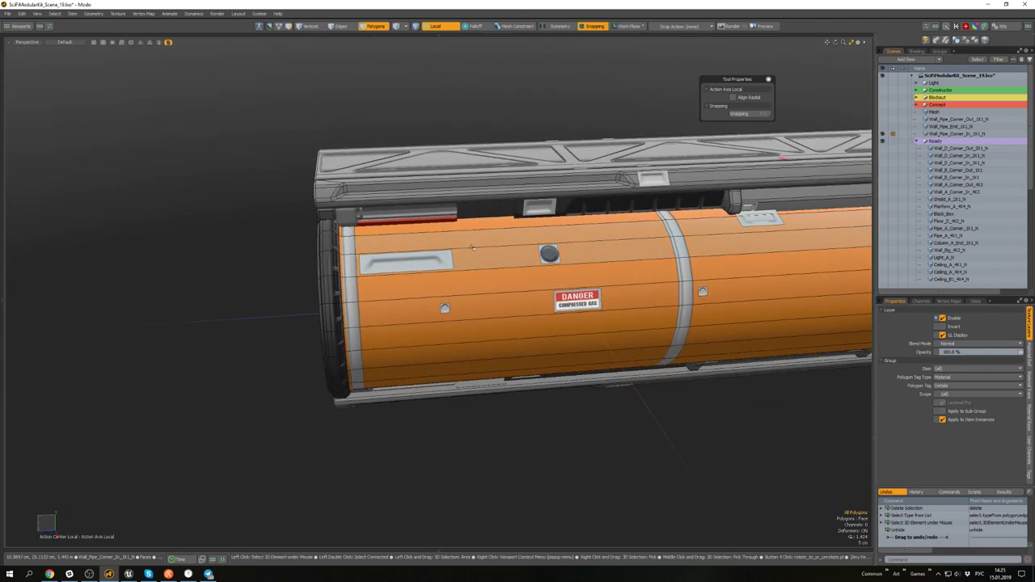
# - Delete the red-striped panels and the leftover clamp plates between the pipe and both rails
pyautogui.doubleClick(430, 215)
pyautogui.keyDown('alt'); pyautogui.moveTo(429, 215); pyautogui.dragTo(426, 166); pyautogui.keyUp('alt')
pyautogui.keyDown('shift'); pyautogui.click(421, 388); pyautogui.keyUp('shift')
pyautogui.keyDown('alt'); pyautogui.moveTo(420, 388); pyautogui.dragTo(500, 338); pyautogui.keyUp('alt')
pyautogui.press('Delete')
pyautogui.scroll(5, 461, 382)
pyautogui.click(501, 338)
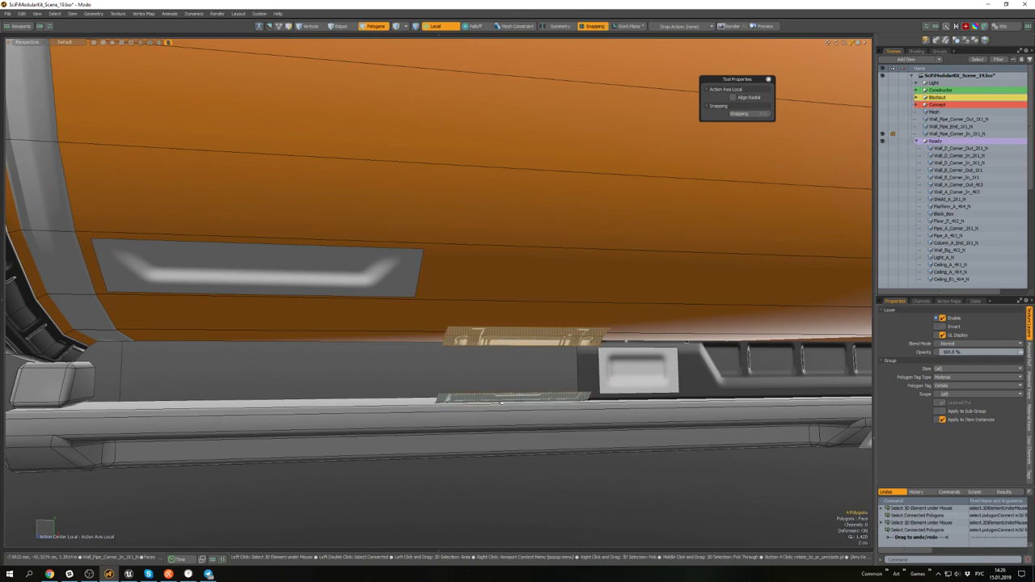
pyautogui.scroll(-9, 501, 403)
# - Select the loop of narrow polygons along the edge between the frame and the rails and delete it
pyautogui.scroll(3, 501, 319)
pyautogui.moveTo(325, 257)
pyautogui.keyDown('alt'); pyautogui.mouseDown()
pyautogui.moveTo(389, 287)
pyautogui.moveTo(525, 257)
pyautogui.moveTo(555, 216)
pyautogui.moveTo(519, 241)
pyautogui.moveTo(458, 257)
pyautogui.mouseUp(); pyautogui.keyUp('alt')
pyautogui.scroll(4, 390, 287)
pyautogui.moveTo(368, 261)
pyautogui.keyDown('alt'); pyautogui.mouseDown()
pyautogui.moveTo(380, 267)
pyautogui.moveTo(368, 265)
pyautogui.mouseUp(); pyautogui.keyUp('alt')
pyautogui.scroll(6, 287, 242)
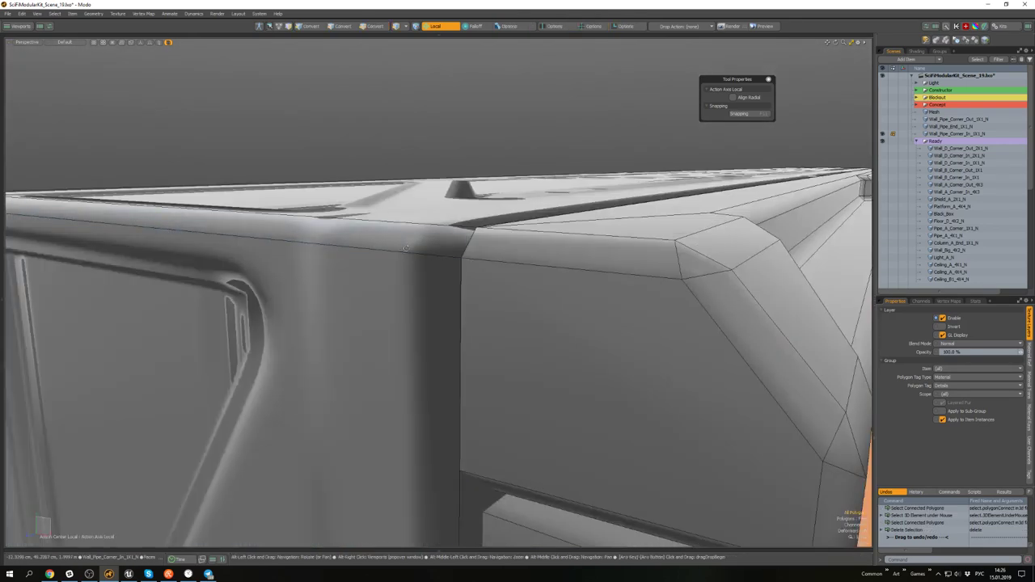
pyautogui.keyDown('alt'); pyautogui.moveTo(291, 241); pyautogui.dragTo(633, 293); pyautogui.keyUp('alt')
pyautogui.scroll(3, 441, 232)
pyautogui.click(446, 194)
pyautogui.keyDown('shift'); pyautogui.click(461, 238); pyautogui.keyUp('shift')
pyautogui.press('l')
pyautogui.scroll(-7, 462, 240)
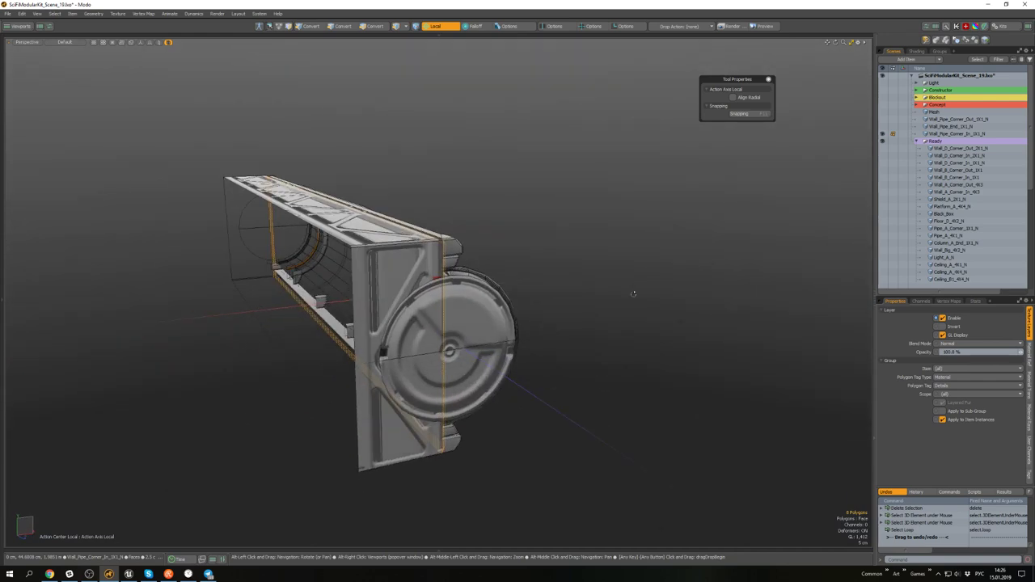
pyautogui.scroll(7, 455, 220)
pyautogui.keyDown('alt'); pyautogui.moveTo(454, 220); pyautogui.dragTo(485, 283); pyautogui.keyUp('alt')
pyautogui.scroll(-5, 547, 348)
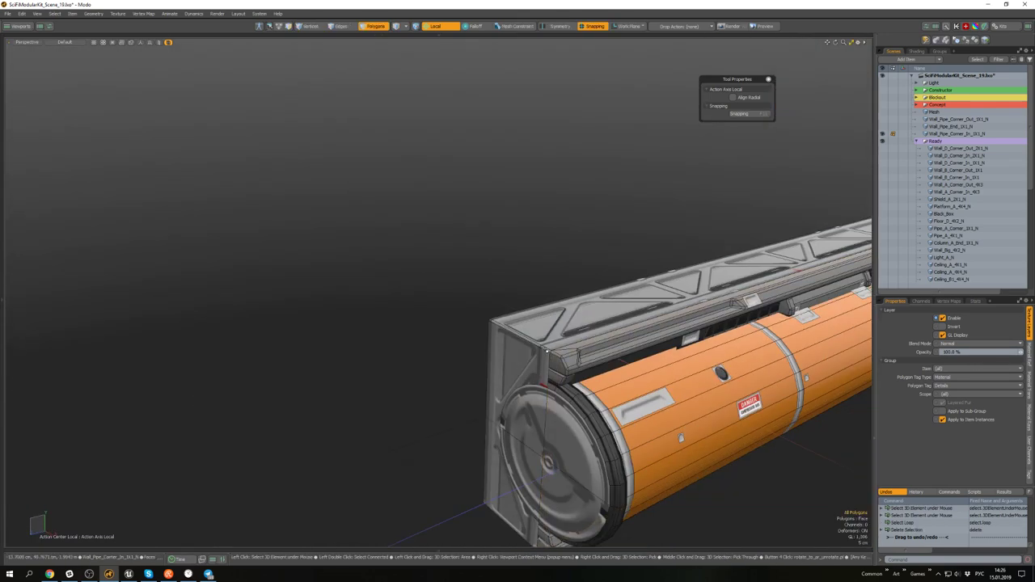
# - Examine the vertices and edges at the corner where the end frame meets the upper rail
pyautogui.scroll(5, 548, 350)
pyautogui.keyDown('alt'); pyautogui.moveTo(547, 350); pyautogui.dragTo(518, 297); pyautogui.keyUp('alt')
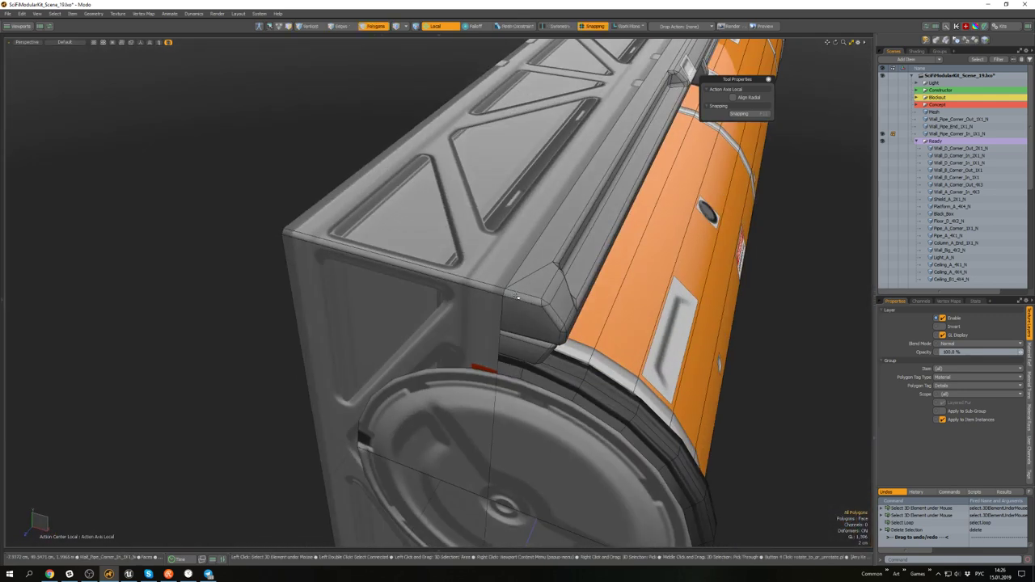
pyautogui.scroll(10, 517, 298)
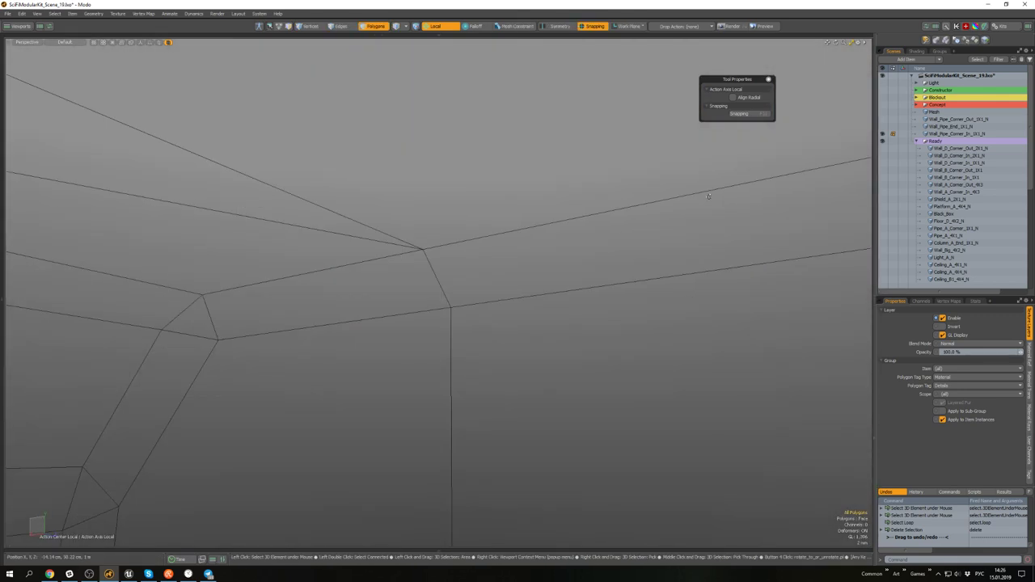
pyautogui.scroll(-8, 637, 249)
pyautogui.keyDown('alt'); pyautogui.moveTo(637, 249); pyautogui.dragTo(394, 370); pyautogui.keyUp('alt')
pyautogui.scroll(-3, 784, 477)
pyautogui.keyDown('alt'); pyautogui.moveTo(491, 273); pyautogui.dragTo(503, 323); pyautogui.keyUp('alt')
pyautogui.scroll(4, 590, 265)
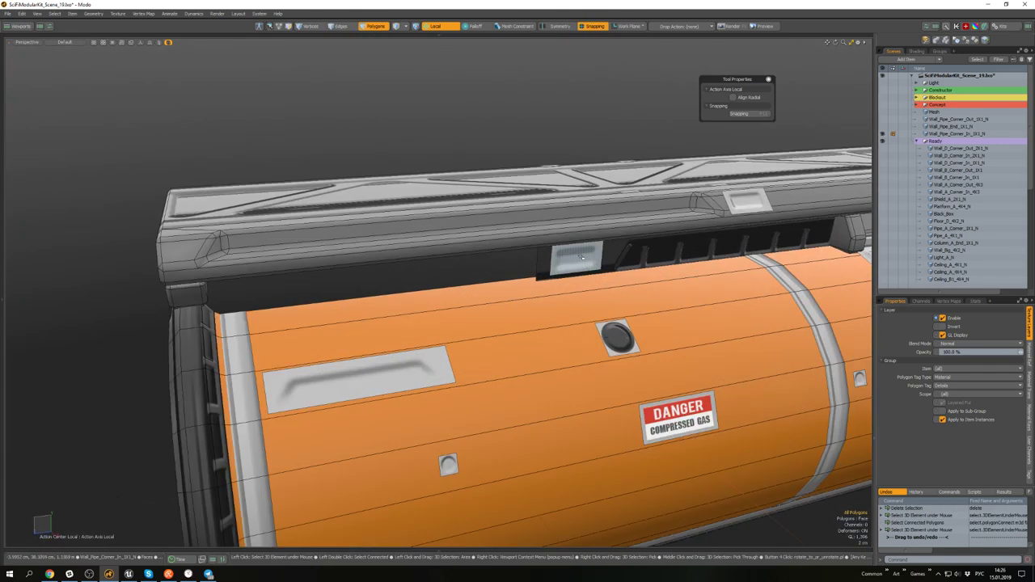
# - Extend both ribbed vent strips by moving their end vertices and brackets about 67.5 cm toward the pipe's capped end
pyautogui.moveTo(590, 267); pyautogui.dragTo(629, 261)
pyautogui.scroll(-2, 590, 299)
pyautogui.keyDown('alt'); pyautogui.moveTo(574, 335); pyautogui.dragTo(495, 271); pyautogui.keyUp('alt')
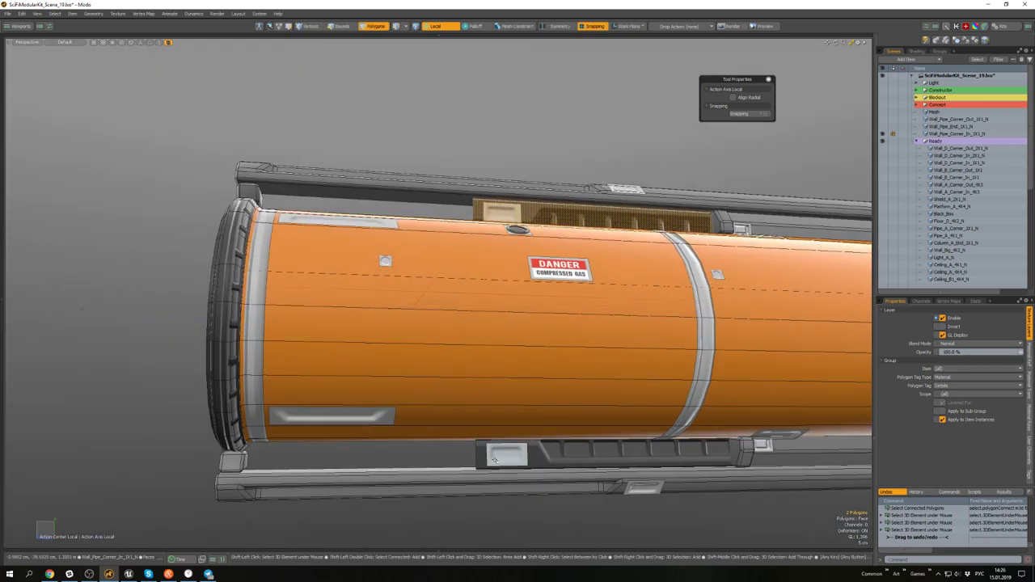
pyautogui.keyDown('shift'); pyautogui.moveTo(501, 454); pyautogui.dragTo(563, 453); pyautogui.keyUp('shift')
pyautogui.scroll(-3, 563, 453)
pyautogui.keyDown('alt'); pyautogui.moveTo(561, 368); pyautogui.dragTo(593, 422); pyautogui.keyUp('alt')
pyautogui.hotkey('alt', '1')
pyautogui.keyDown('ctrl'); pyautogui.moveTo(677, 467); pyautogui.dragTo(585, 279); pyautogui.keyUp('ctrl')
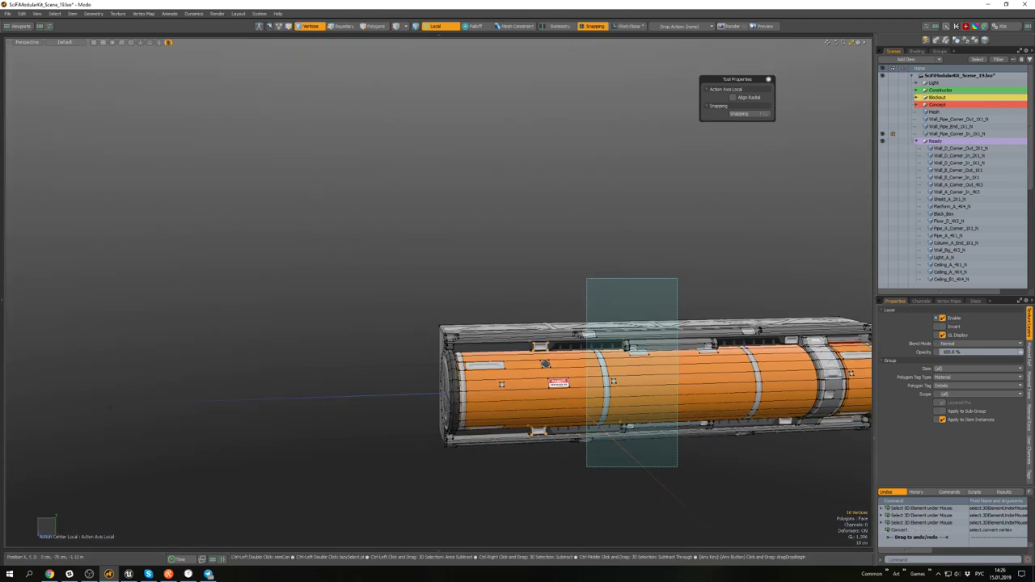
pyautogui.press('w')
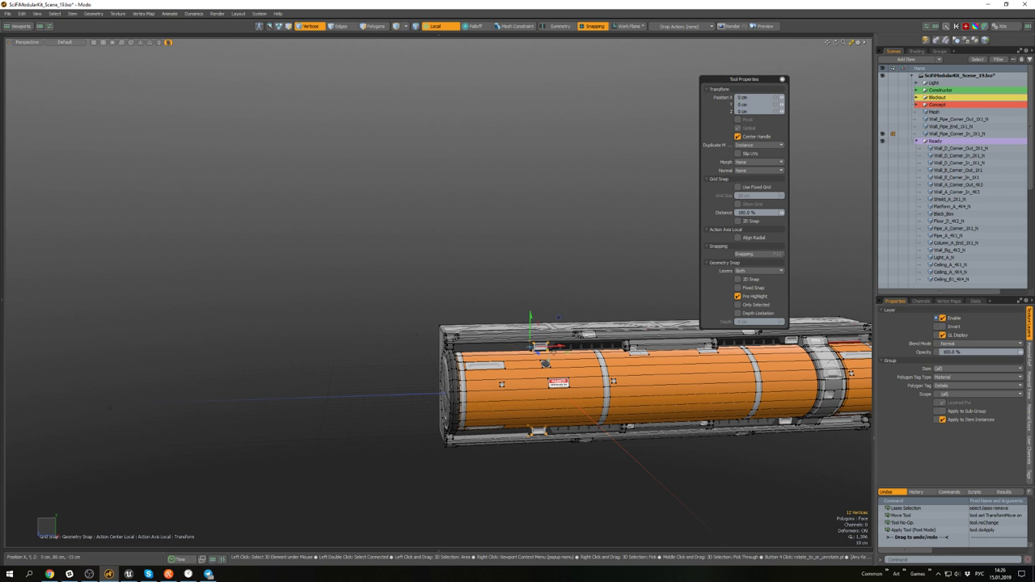
pyautogui.scroll(3, 502, 344)
pyautogui.moveTo(534, 343); pyautogui.dragTo(331, 346)
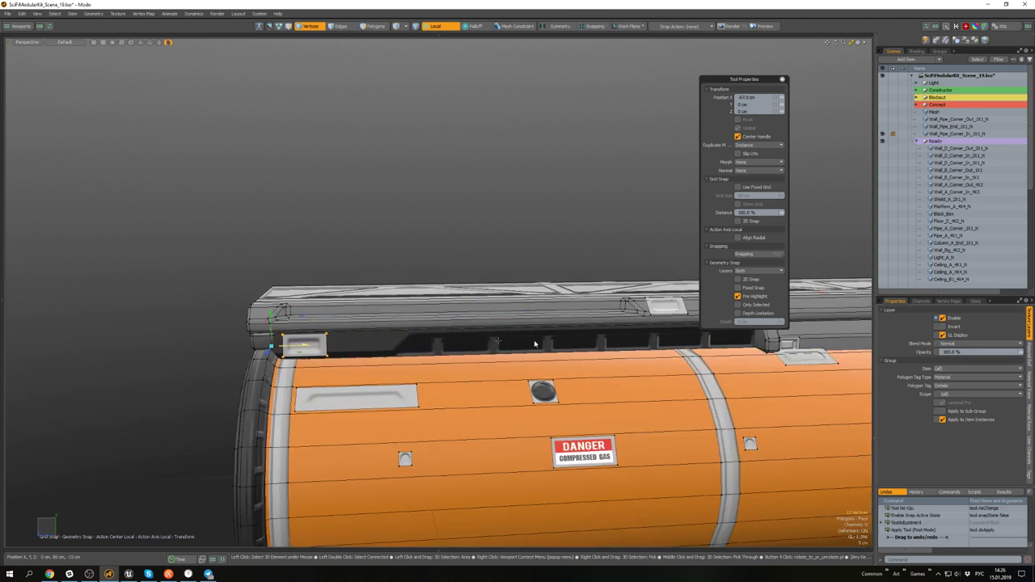
pyautogui.press('w')
# - Delete the round knob and the DANGER compressed gas label from the pipe section near the capped end
pyautogui.scroll(-3, 534, 343)
pyautogui.keyDown('alt'); pyautogui.keyDown('shift'); pyautogui.moveTo(502, 395); pyautogui.dragTo(526, 326); pyautogui.keyUp('shift'); pyautogui.keyUp('alt')
pyautogui.press('3')
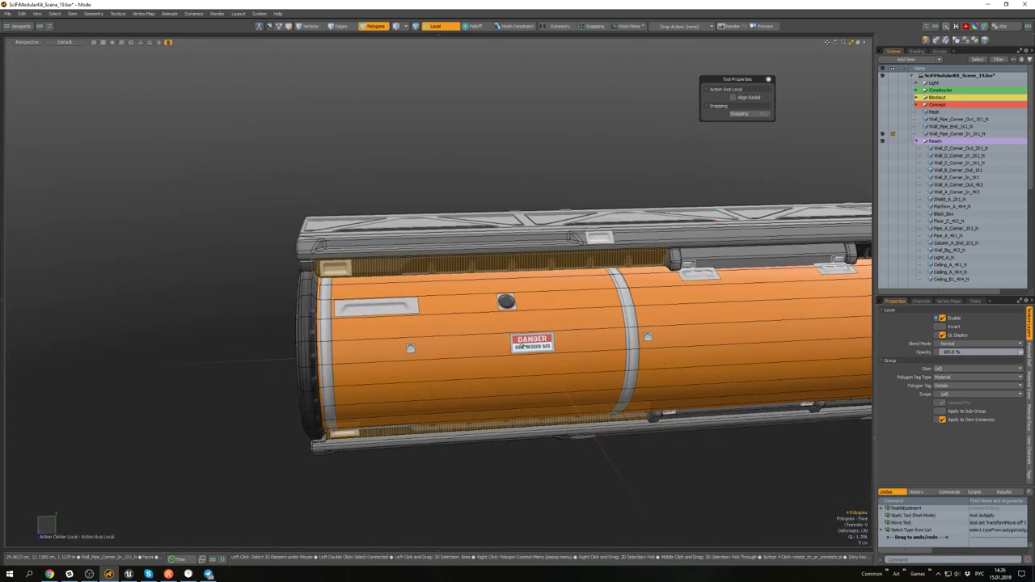
pyautogui.click(506, 301)
pyautogui.press('Delete')
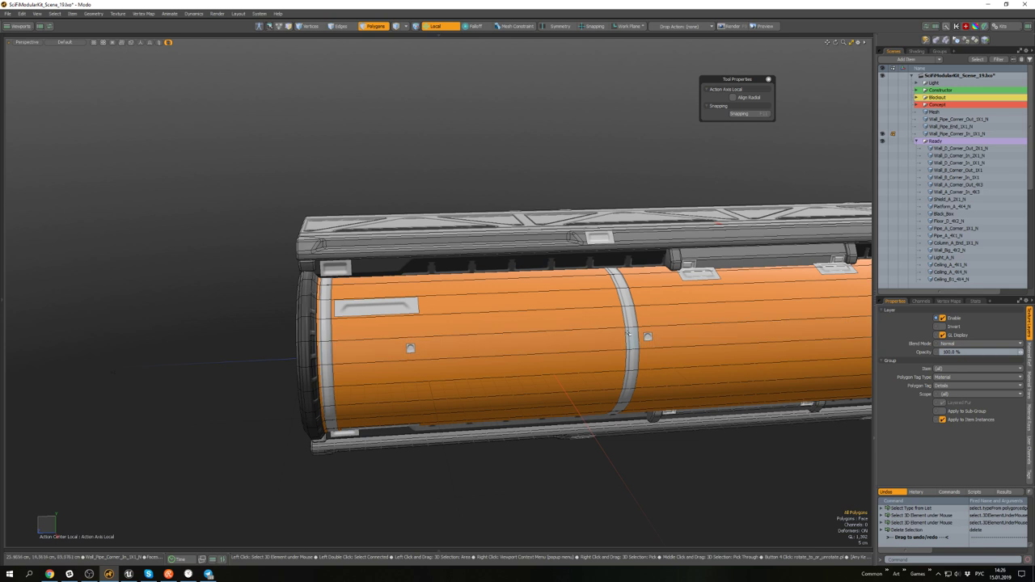
# - Move the narrow grey band on the pipe 80 cm along its length toward the capped end
pyautogui.keyDown('alt'); pyautogui.moveTo(631, 334); pyautogui.dragTo(419, 360); pyautogui.keyUp('alt')
pyautogui.press('w')
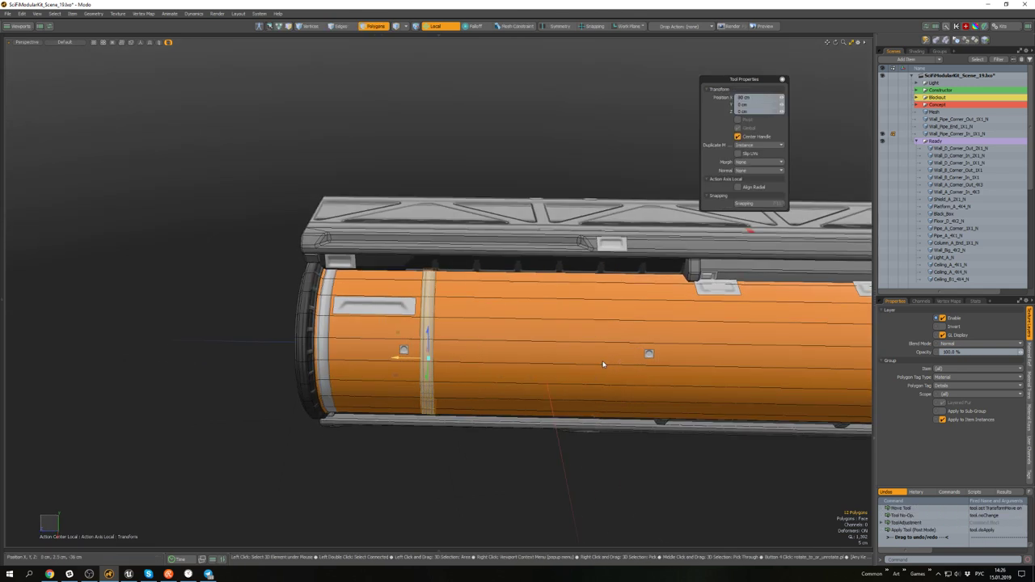
pyautogui.press('q')
pyautogui.click(573, 451)
# - Select only the recess-end vertices beside the small plates on both rails and move them about 50 cm away from the capped end
pyautogui.keyDown('alt'); pyautogui.moveTo(573, 450); pyautogui.dragTo(598, 432); pyautogui.keyUp('alt')
pyautogui.scroll(-5, 601, 441)
pyautogui.scroll(5, 600, 440)
pyautogui.keyDown('alt'); pyautogui.moveTo(596, 357); pyautogui.dragTo(592, 386); pyautogui.keyUp('alt')
pyautogui.doubleClick(537, 218)
pyautogui.keyDown('alt'); pyautogui.moveTo(537, 218); pyautogui.dragTo(541, 198); pyautogui.keyUp('alt')
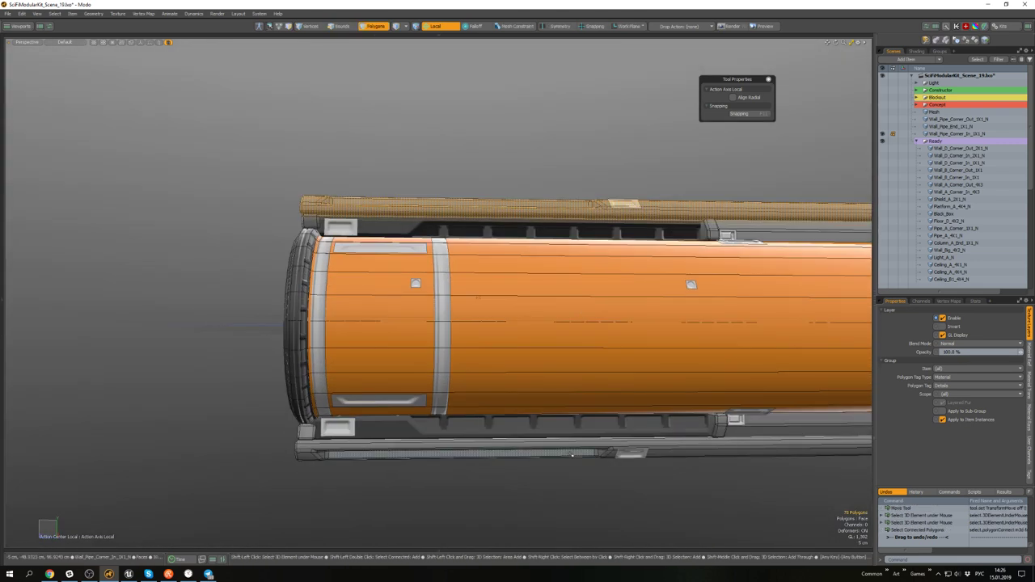
pyautogui.keyDown('shift'); pyautogui.doubleClick(571, 455); pyautogui.keyUp('shift')
pyautogui.scroll(-5, 571, 455)
pyautogui.hotkey('alt', '1')
pyautogui.keyDown('ctrl'); pyautogui.moveTo(540, 481); pyautogui.dragTo(414, 335, button='middle'); pyautogui.keyUp('ctrl')
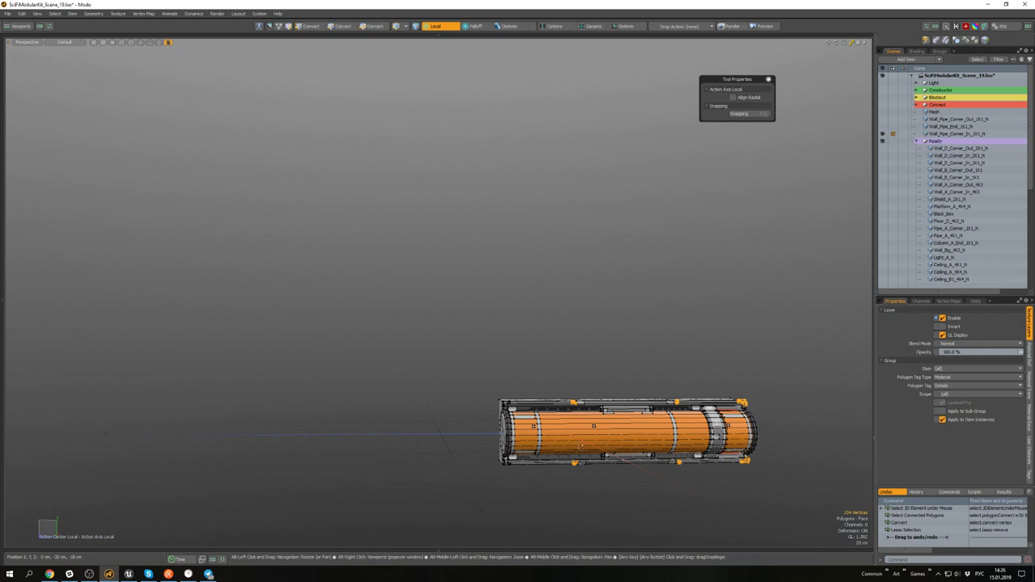
pyautogui.scroll(5, 571, 439)
pyautogui.keyDown('alt'); pyautogui.moveTo(570, 439); pyautogui.dragTo(577, 467); pyautogui.keyUp('alt')
pyautogui.scroll(-7, 741, 430)
pyautogui.keyDown('ctrl'); pyautogui.moveTo(741, 430); pyautogui.dragTo(585, 321, button='middle'); pyautogui.keyUp('ctrl')
pyautogui.scroll(8, 589, 380)
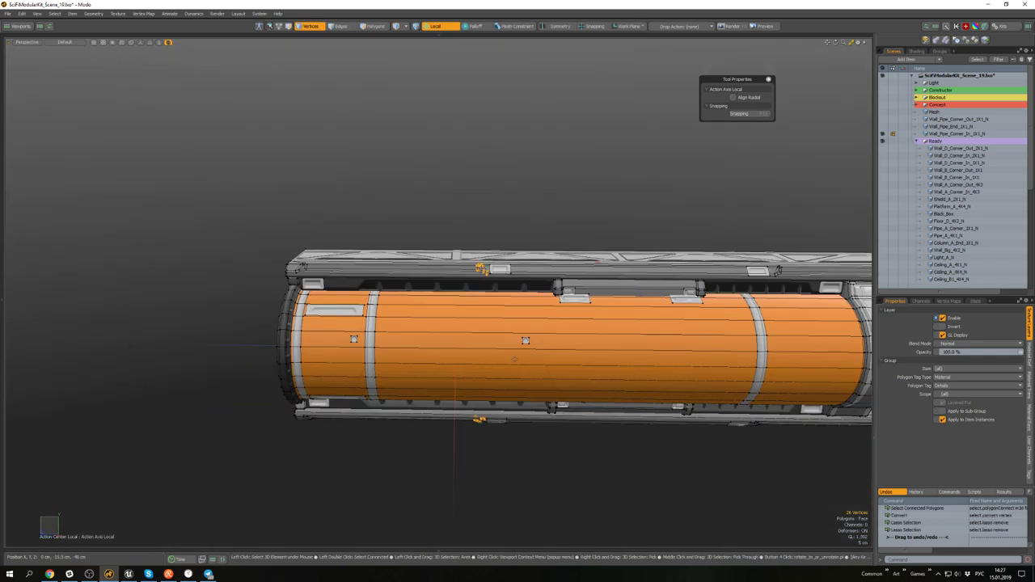
pyautogui.press('w')
pyautogui.hotkey('alt', 'a')
pyautogui.keyDown('alt'); pyautogui.moveTo(456, 262); pyautogui.dragTo(474, 250); pyautogui.keyUp('alt')
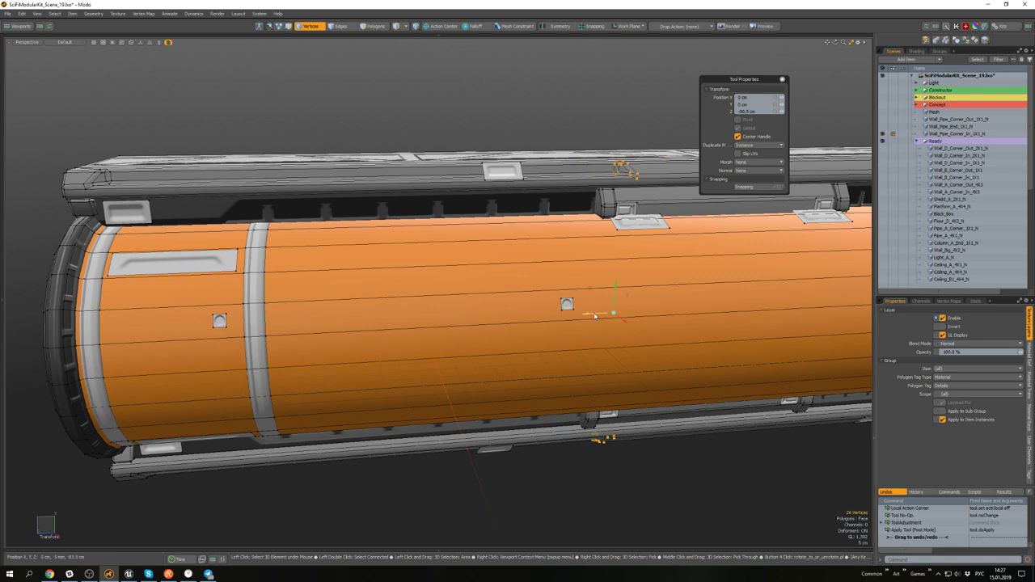
# - Delete the small plates nearest the capped end on both rails and the square knob in the middle of the pipe
pyautogui.press('3')
pyautogui.doubleClick(500, 450)
pyautogui.keyDown('alt'); pyautogui.moveTo(486, 220); pyautogui.dragTo(509, 239); pyautogui.keyUp('alt')
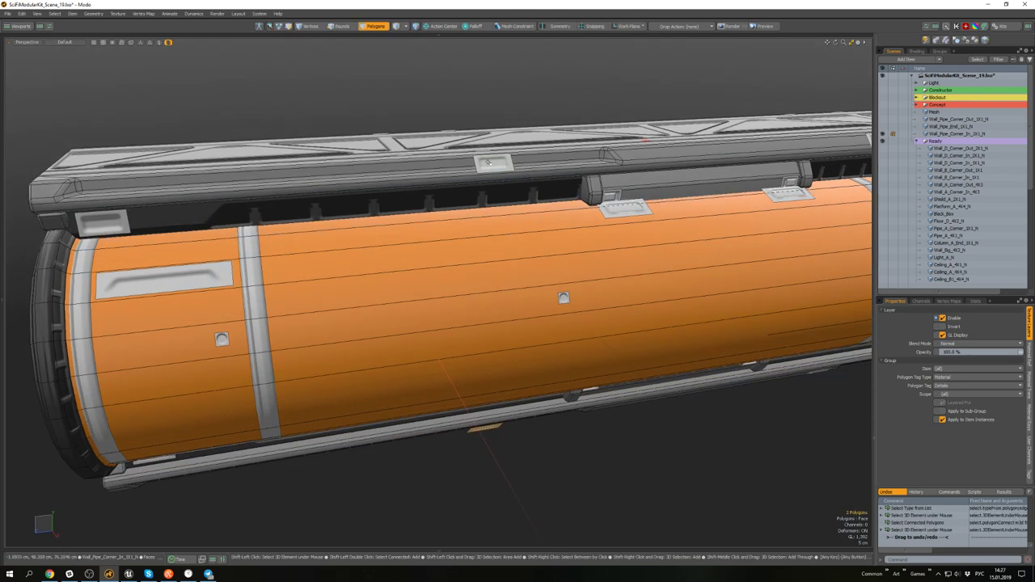
pyautogui.scroll(-6, 544, 344)
pyautogui.keyDown('alt'); pyautogui.moveTo(538, 338); pyautogui.dragTo(542, 414); pyautogui.keyUp('alt')
pyautogui.keyDown('alt'); pyautogui.scroll(-3, 543, 414); pyautogui.keyUp('alt')
pyautogui.keyDown('alt'); pyautogui.moveTo(533, 376); pyautogui.dragTo(503, 341); pyautogui.keyUp('alt')
pyautogui.scroll(5, 502, 340)
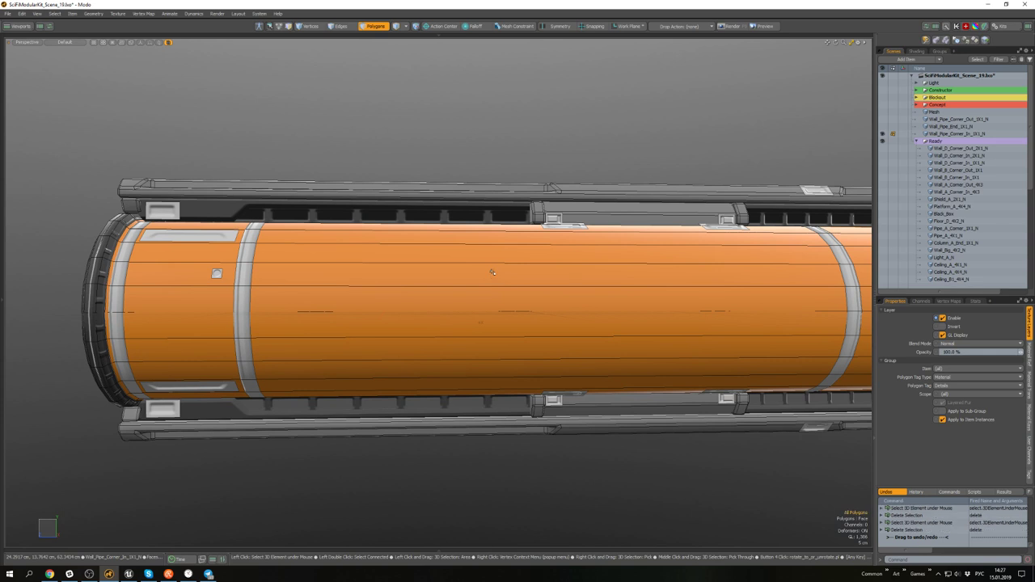
# - Collapse the Ready group, select the Wall_Pipe_Corner_In_1X1_N item and save the scene
pyautogui.scroll(-3, 488, 279)
pyautogui.keyDown('alt'); pyautogui.moveTo(488, 279); pyautogui.dragTo(520, 346); pyautogui.keyUp('alt')
pyautogui.scroll(-5, 518, 353)
pyautogui.scroll(3, 506, 357)
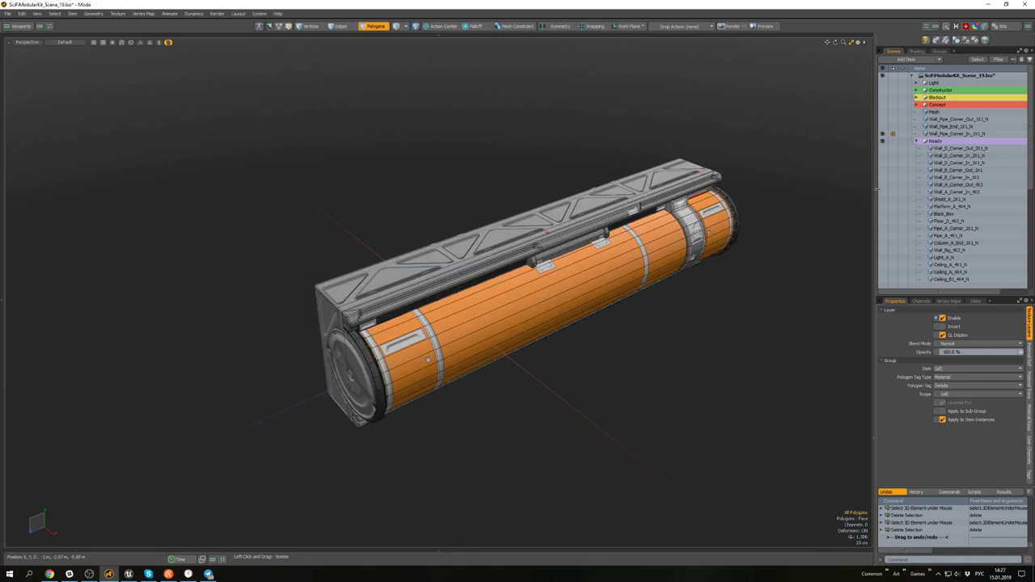
pyautogui.click(916, 141)
pyautogui.click(950, 135)
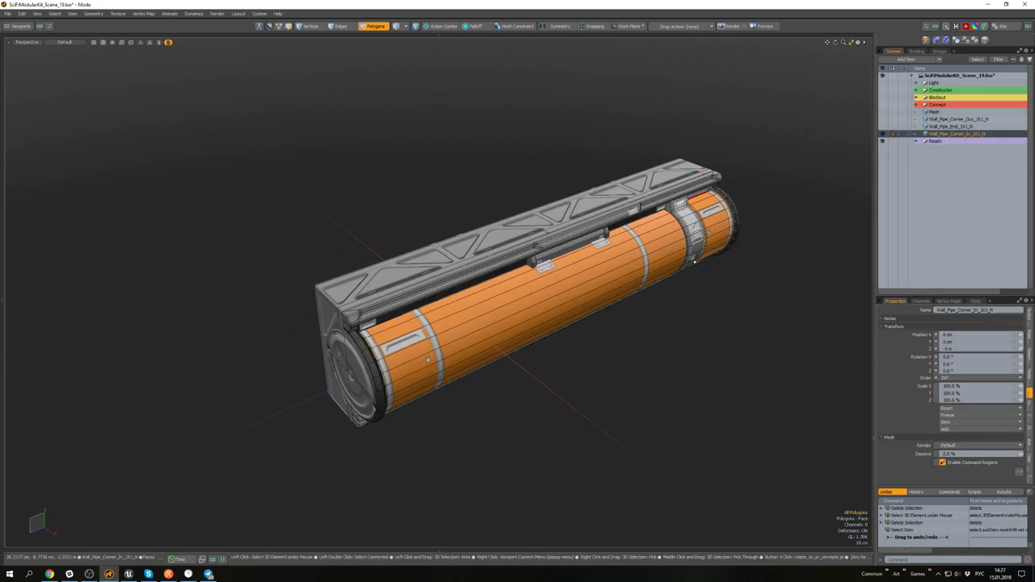
pyautogui.keyDown('alt'); pyautogui.moveTo(579, 317); pyautogui.dragTo(550, 329); pyautogui.keyUp('alt')
pyautogui.hotkey('ctrl', 's')
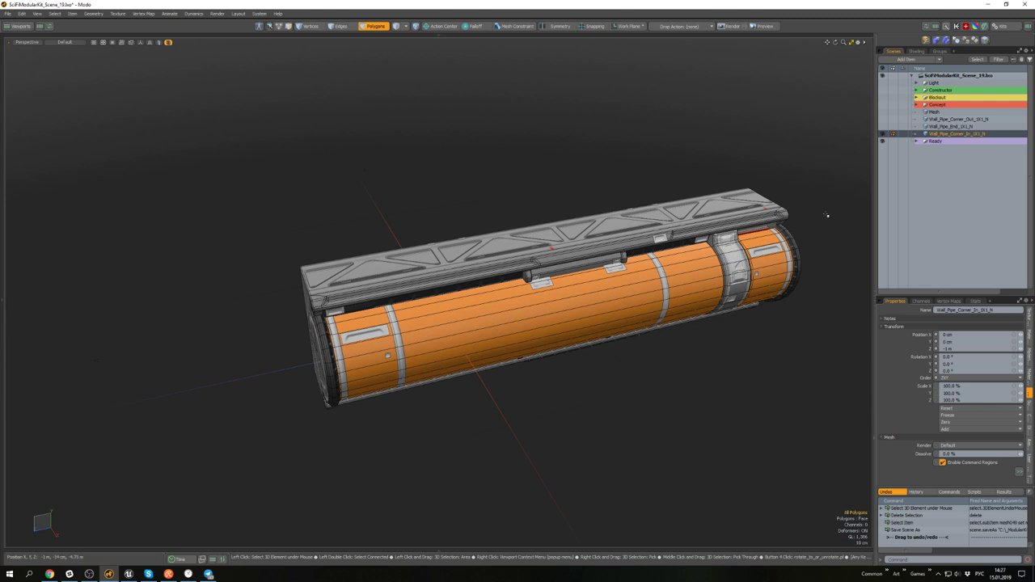
# - Show the Mesh item and copy all of its connected angled panels
pyautogui.click(926, 112)
pyautogui.click(881, 111)
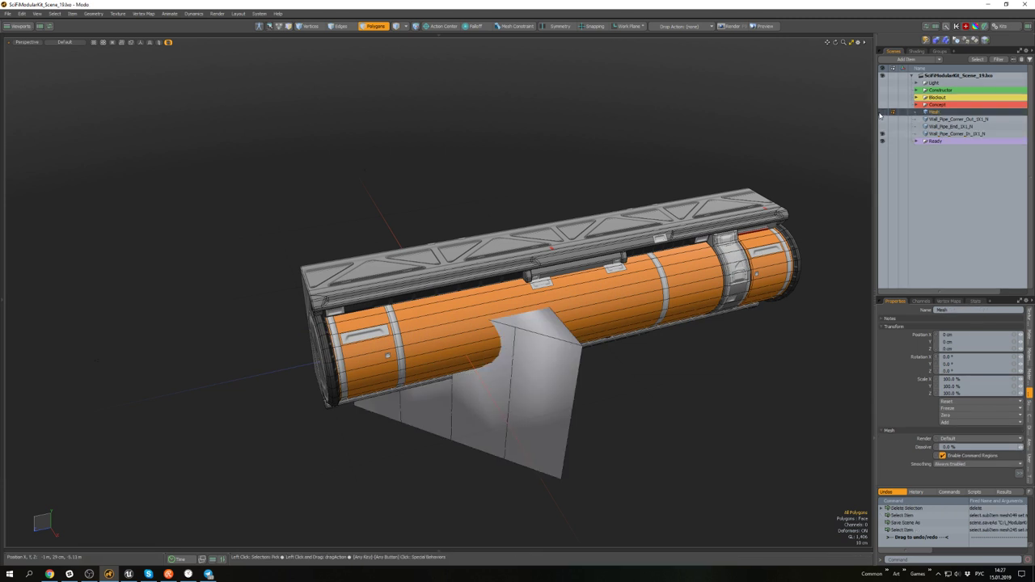
pyautogui.doubleClick(499, 372)
pyautogui.click(713, 359)
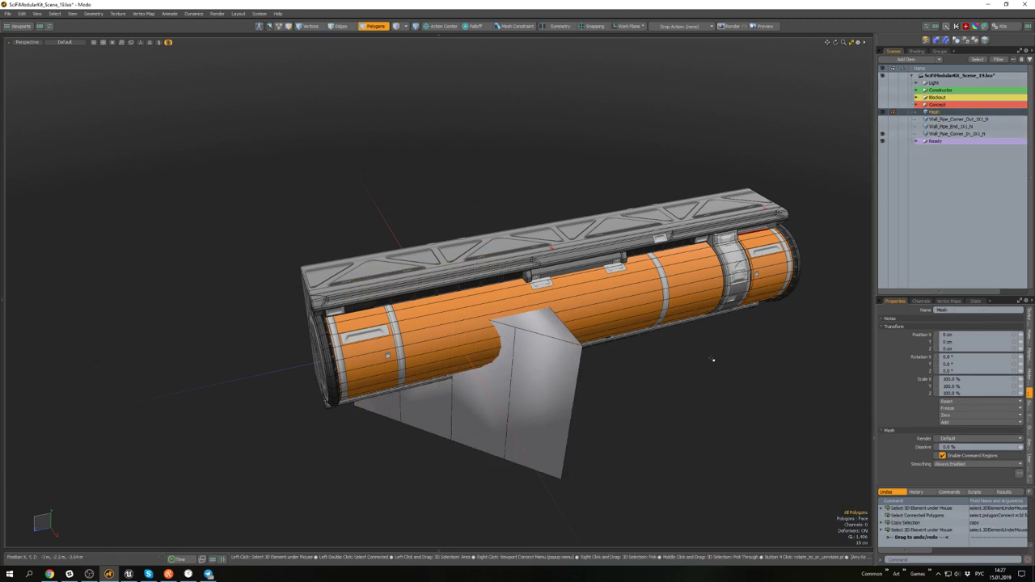
pyautogui.click(882, 113)
pyautogui.click(882, 113)
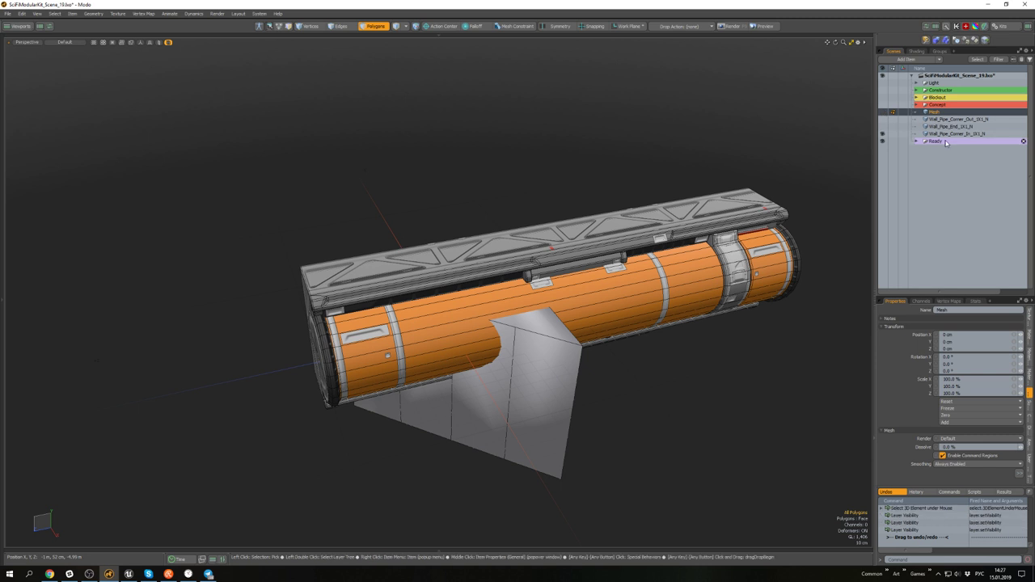
# - Hide the Mesh item and paste the copied angled panels into Wall_Pipe_Corner_In_1X1_N
pyautogui.click(947, 136)
pyautogui.keyDown('alt'); pyautogui.moveTo(508, 320); pyautogui.dragTo(501, 342); pyautogui.keyUp('alt')
pyautogui.doubleClick(501, 341)
pyautogui.click(514, 400)
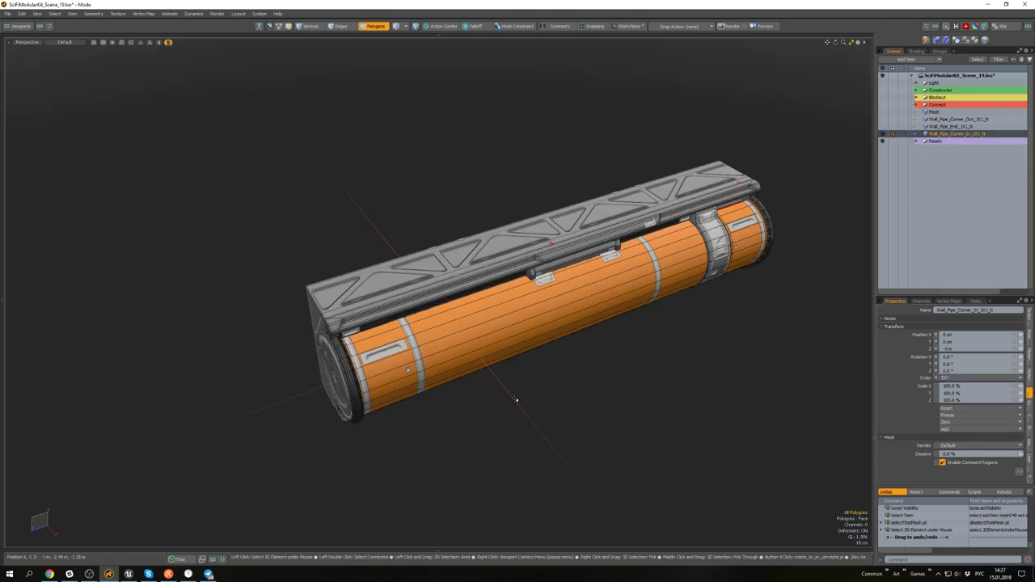
pyautogui.moveTo(515, 399)
pyautogui.keyDown('alt'); pyautogui.mouseDown()
pyautogui.moveTo(531, 407)
pyautogui.moveTo(525, 391)
pyautogui.mouseUp(); pyautogui.keyUp('alt')
pyautogui.hotkey('ctrl', 'v')
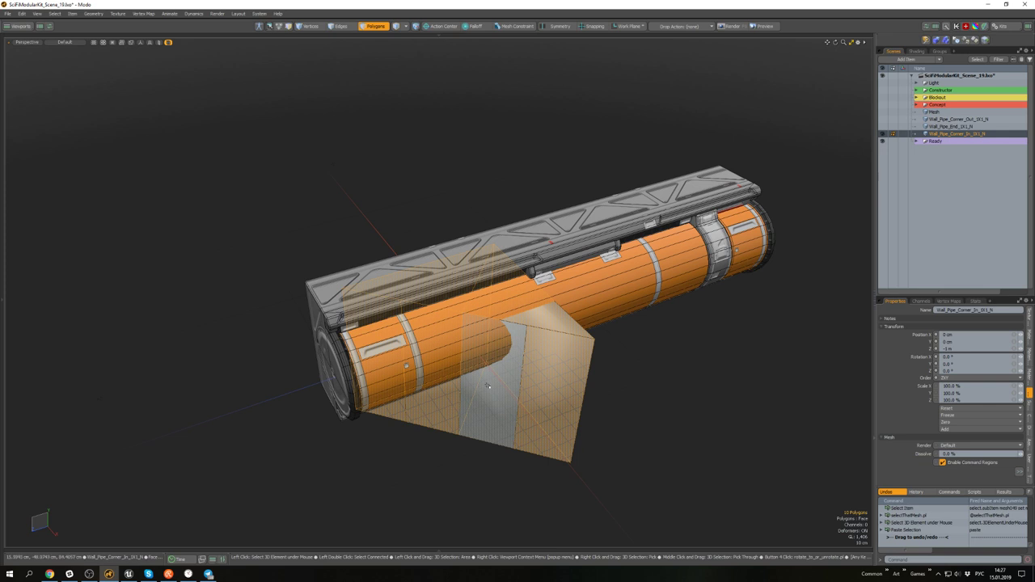
# - Align the work plane to the two middle panels and try to mirror the whole mesh across it
pyautogui.click(489, 386)
pyautogui.keyDown('shift'); pyautogui.click(452, 395); pyautogui.keyUp('shift')
pyautogui.keyDown('alt'); pyautogui.moveTo(452, 394); pyautogui.dragTo(462, 373); pyautogui.keyUp('alt')
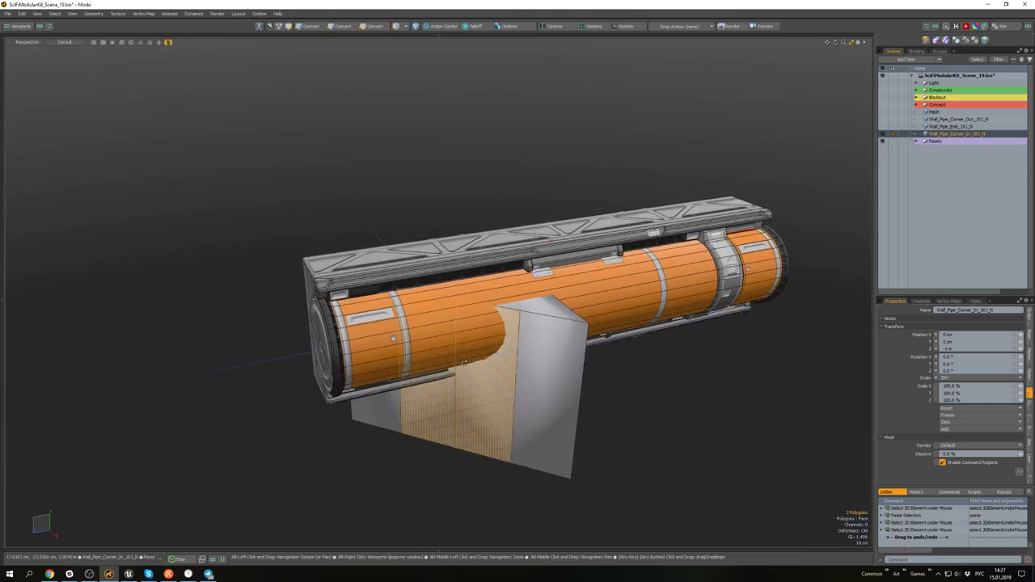
pyautogui.press('Home')
pyautogui.hotkey('ctrl', 'a')
pyautogui.keyDown('alt'); pyautogui.moveTo(457, 312); pyautogui.dragTo(466, 324); pyautogui.keyUp('alt')
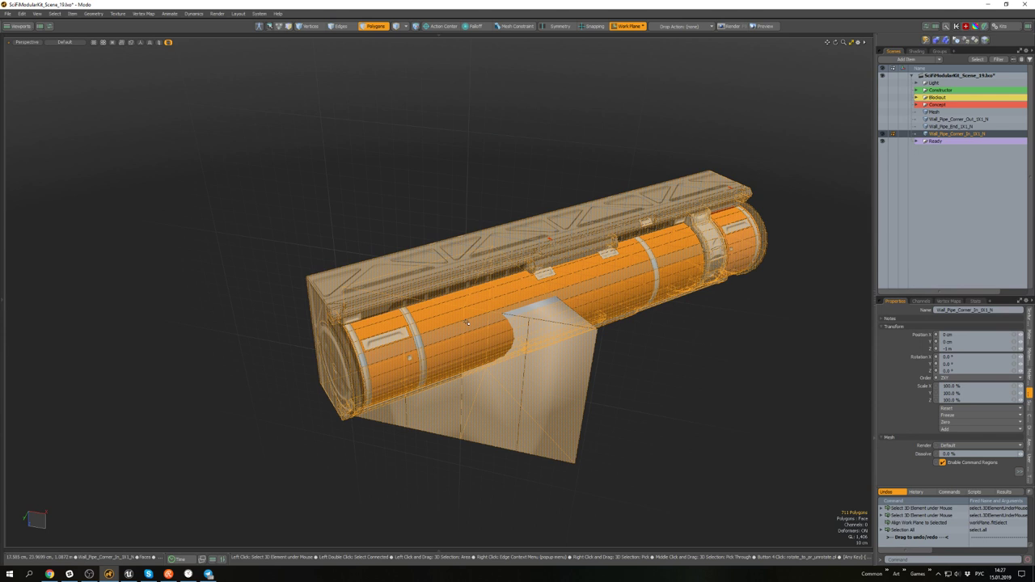
pyautogui.keyDown('alt'); pyautogui.moveTo(466, 323); pyautogui.dragTo(485, 306); pyautogui.keyUp('alt')
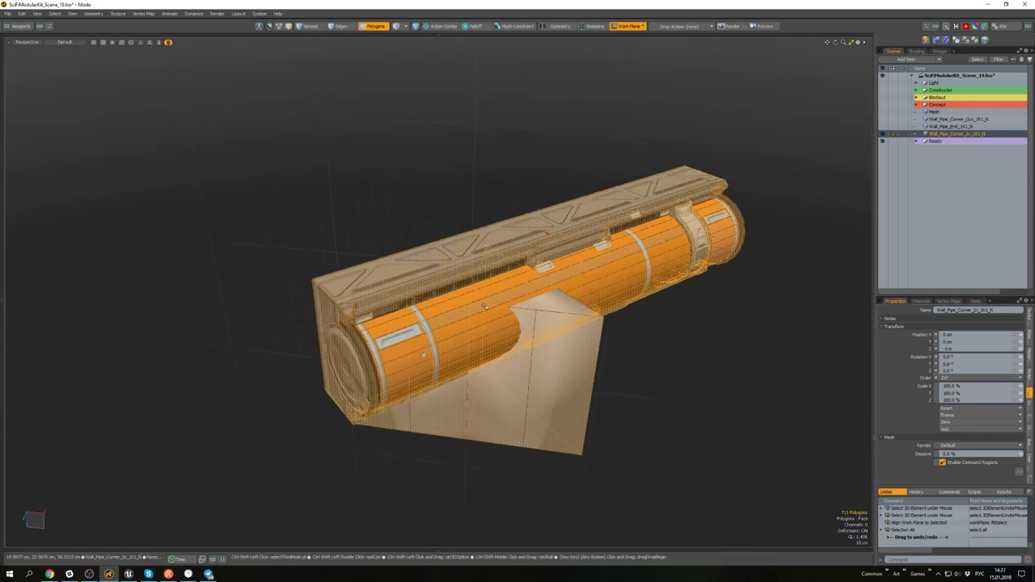
pyautogui.hotkey('shift', 'x')
pyautogui.click(506, 291)
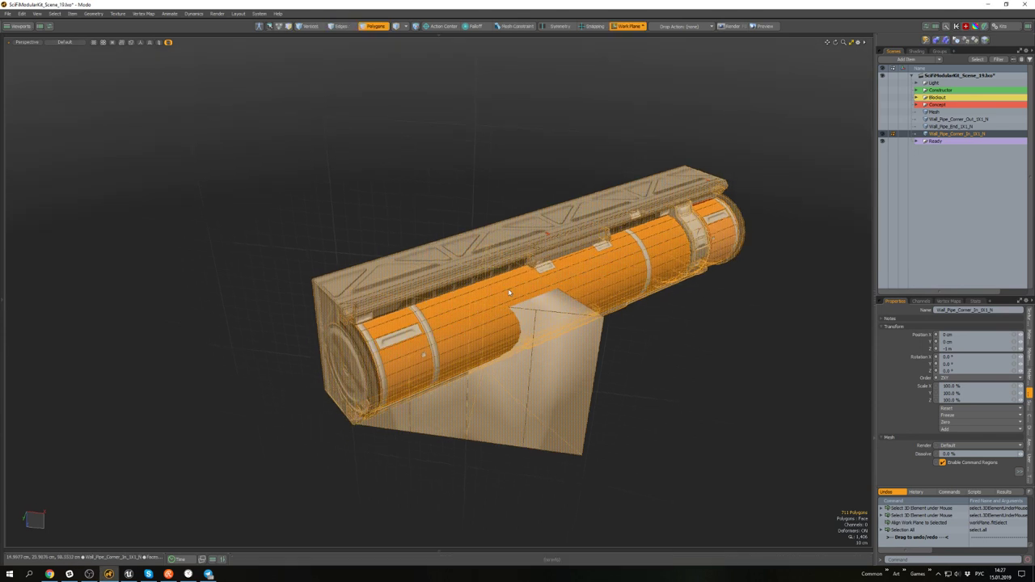
pyautogui.hotkey('ctrl', 'z')
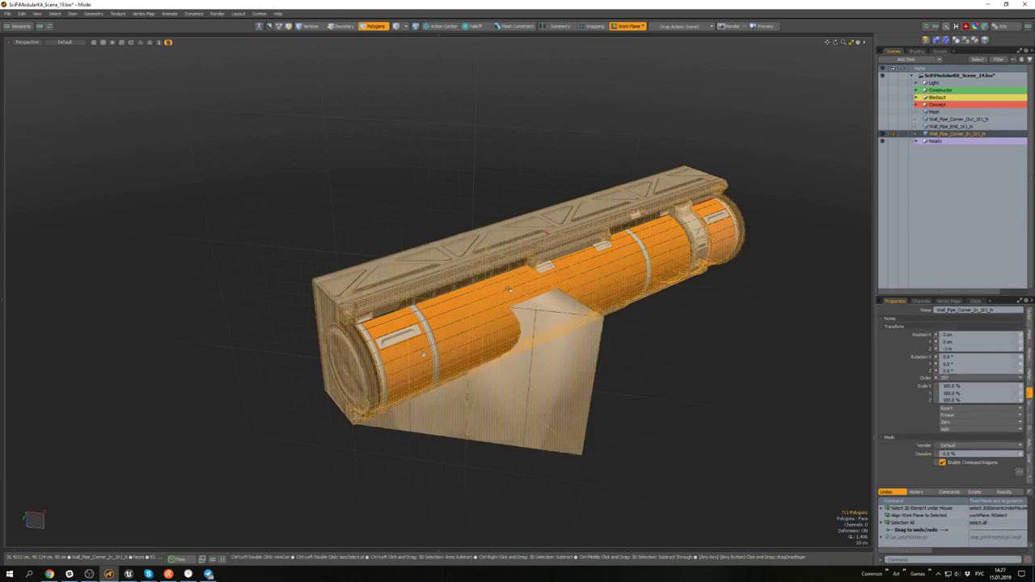
# - Select the edge loop down the middle of the angled panels and delete it
pyautogui.click(640, 361)
pyautogui.keyDown('alt'); pyautogui.moveTo(640, 360); pyautogui.dragTo(630, 315); pyautogui.keyUp('alt')
pyautogui.keyDown('alt'); pyautogui.moveTo(538, 360); pyautogui.dragTo(526, 326); pyautogui.keyUp('alt')
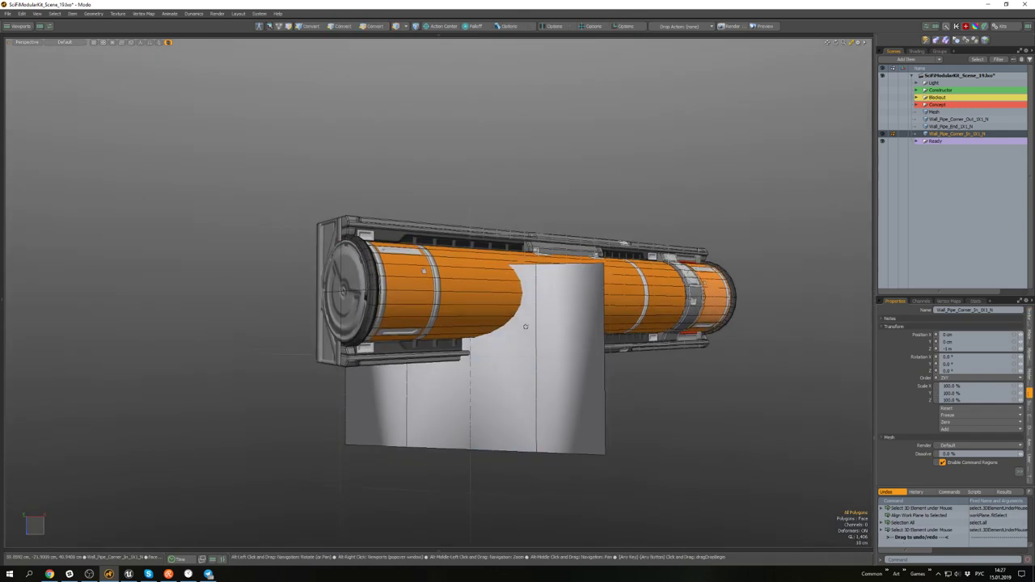
pyautogui.press('3')
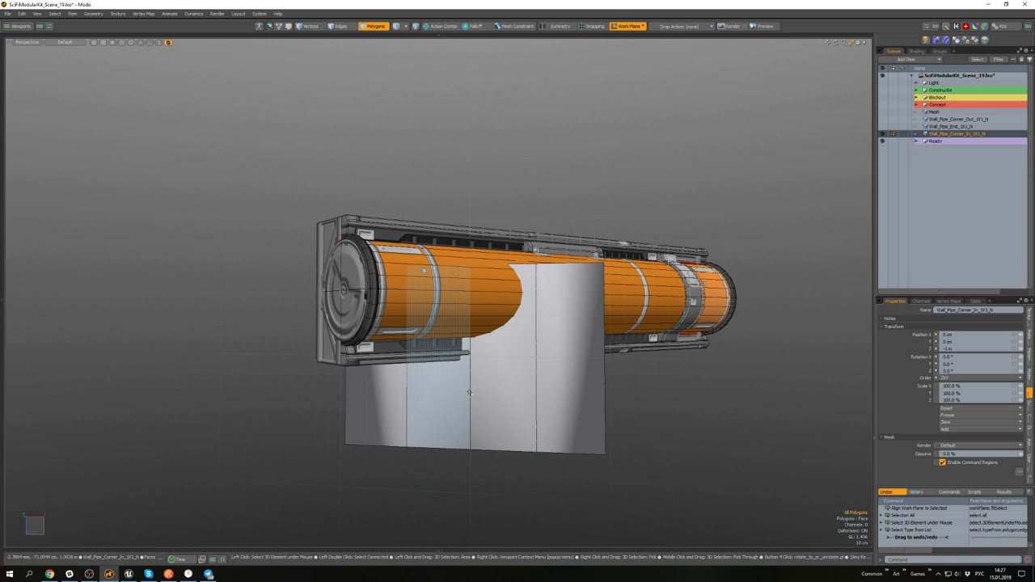
pyautogui.press('2')
pyautogui.keyDown('alt'); pyautogui.moveTo(473, 386); pyautogui.dragTo(484, 403); pyautogui.keyUp('alt')
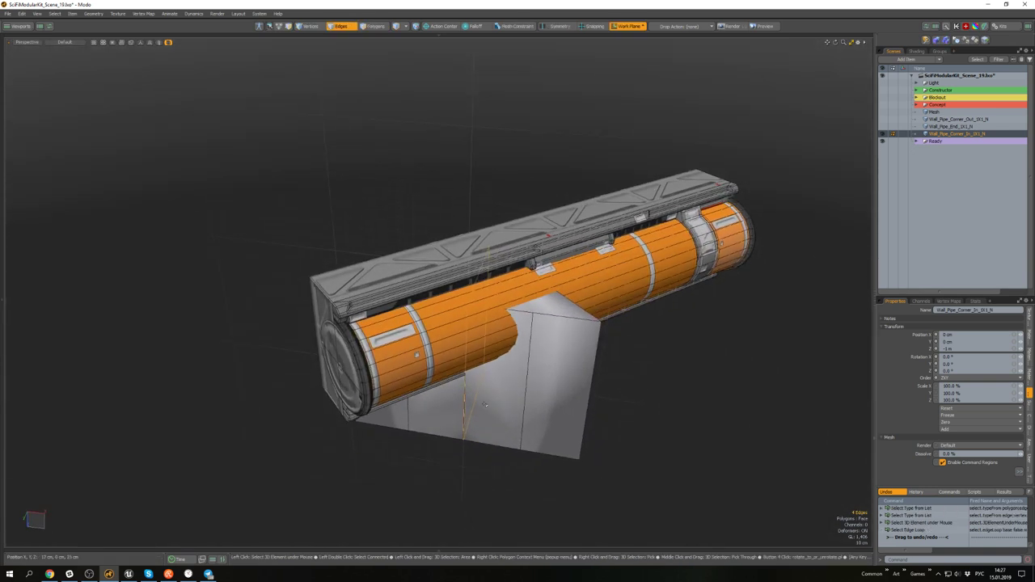
pyautogui.press('Delete')
pyautogui.press('3')
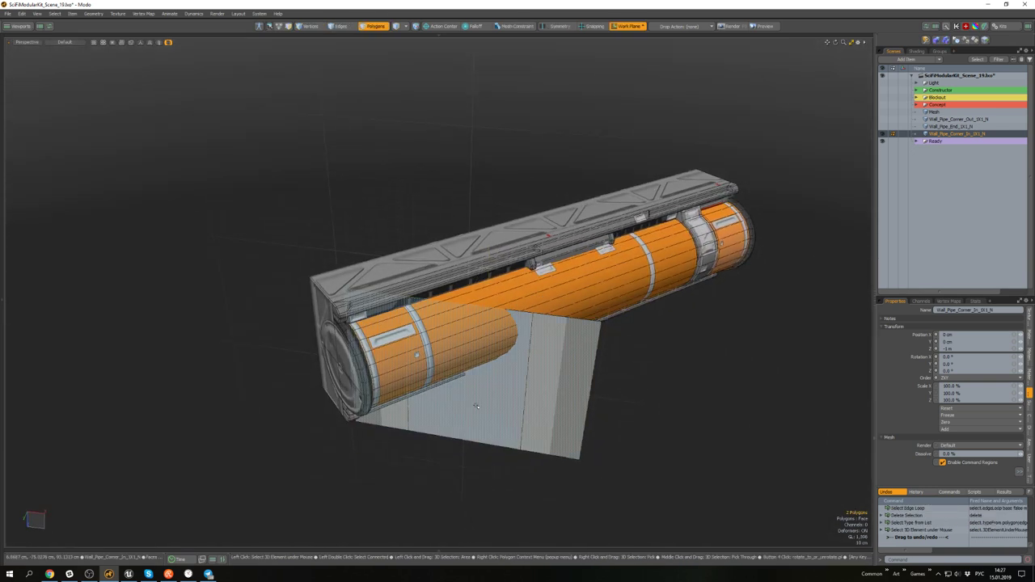
# - Reset and realign the work plane to the merged middle panel, then try Symmetry +X on the whole mesh
pyautogui.press('End')
pyautogui.hotkey('ctrl', 'a')
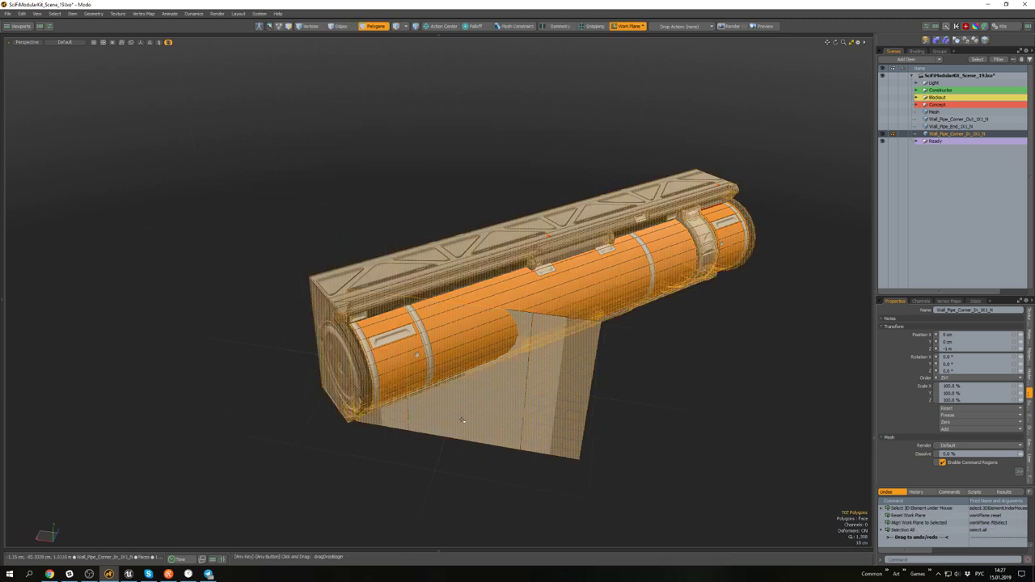
pyautogui.hotkey('ctrl', 'shift', 's')
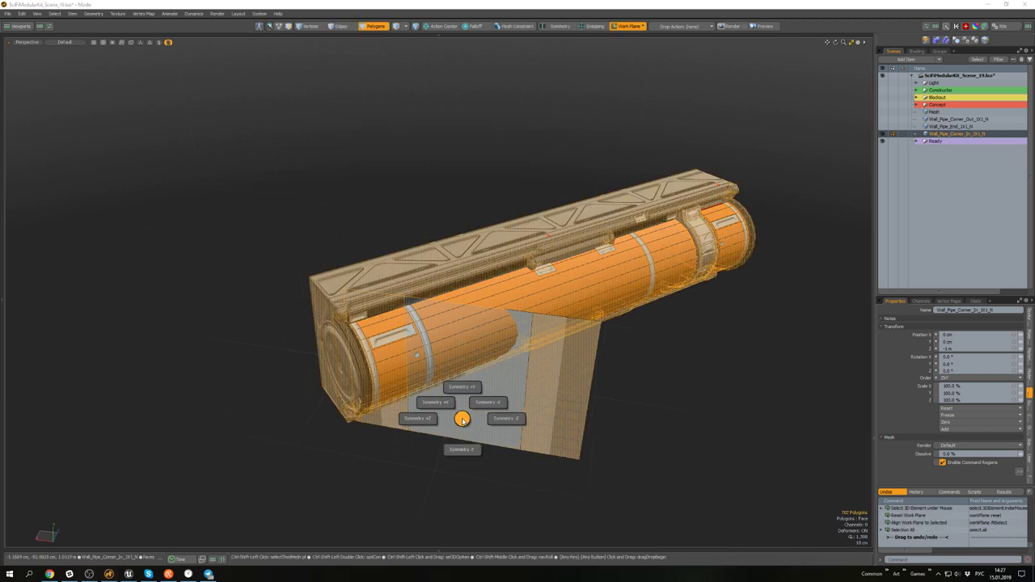
pyautogui.click(442, 402)
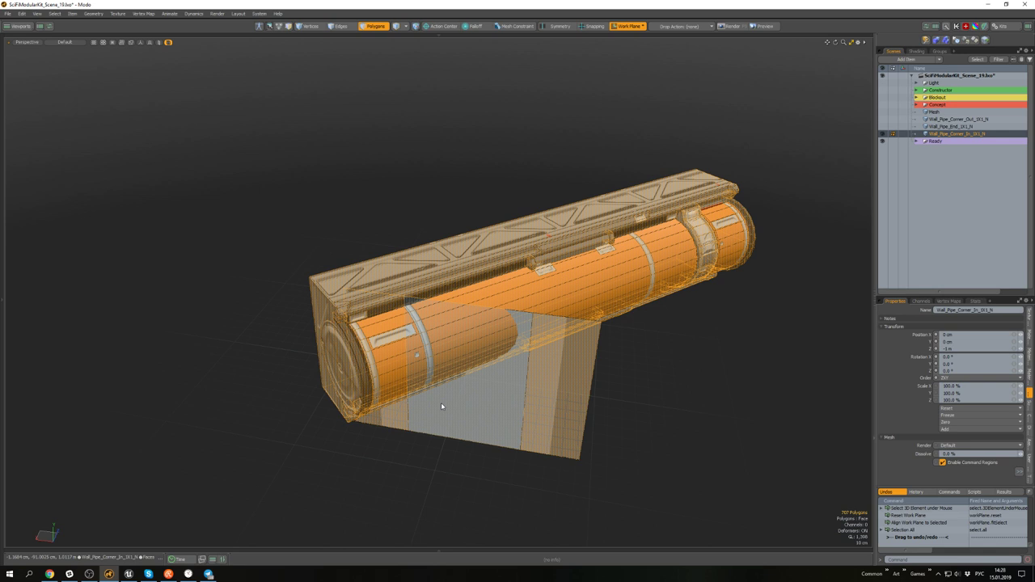
pyautogui.moveTo(480, 319)
pyautogui.keyDown('alt'); pyautogui.mouseDown()
pyautogui.moveTo(484, 267)
pyautogui.moveTo(473, 254)
pyautogui.moveTo(534, 356)
pyautogui.moveTo(506, 472)
pyautogui.moveTo(501, 375)
pyautogui.moveTo(478, 305)
pyautogui.moveTo(478, 210)
pyautogui.moveTo(480, 312)
pyautogui.mouseUp(); pyautogui.keyUp('alt')
pyautogui.scroll(4, 478, 306)
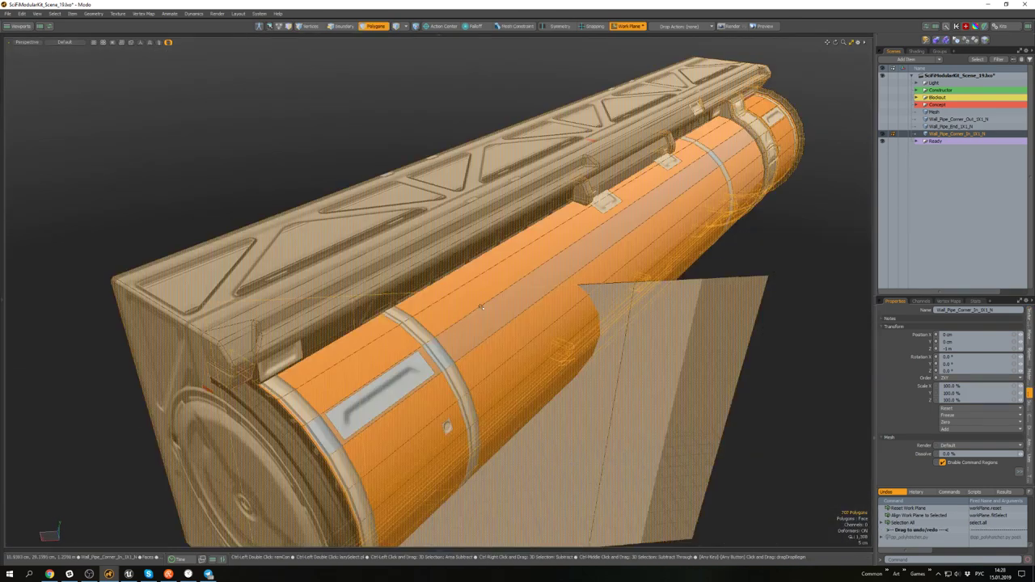
# - Delete the remaining vertical edges that divide the angled panels
pyautogui.scroll(-4, 489, 308)
pyautogui.scroll(2, 489, 308)
pyautogui.press('2')
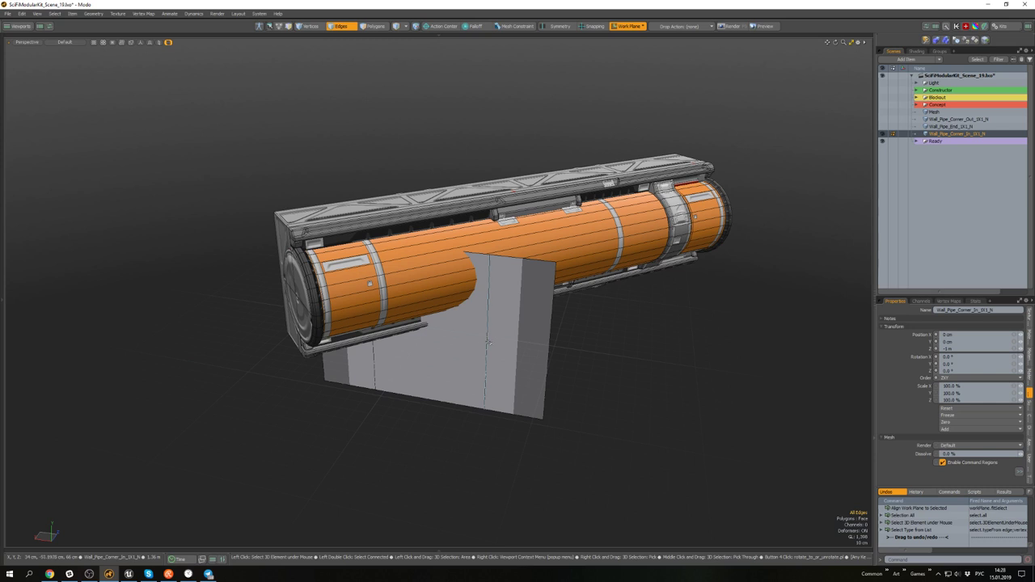
pyautogui.keyDown('alt'); pyautogui.moveTo(345, 353); pyautogui.dragTo(408, 355); pyautogui.keyUp('alt')
pyautogui.press('Delete')
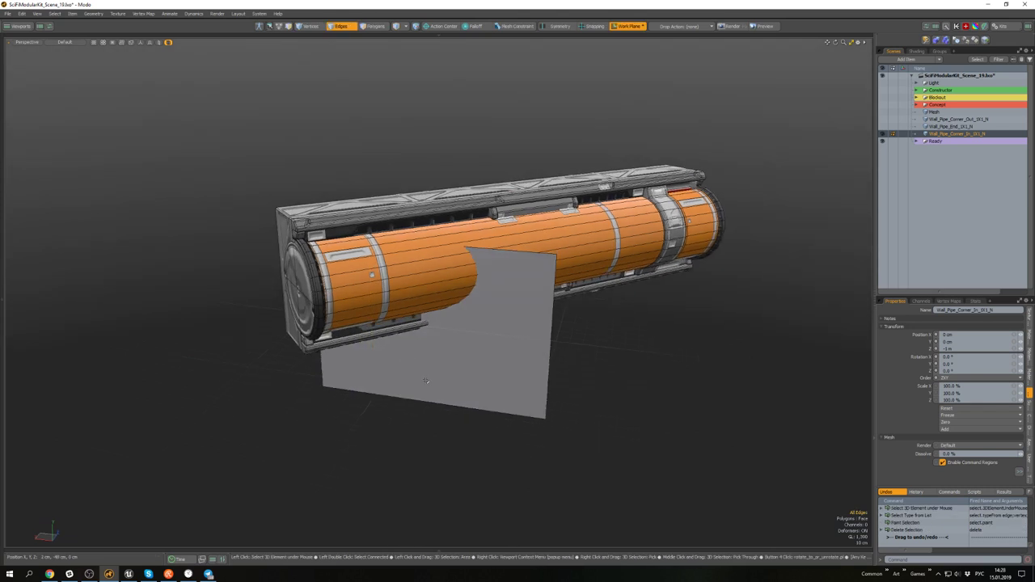
# - Divide the plain angled panel again with the 25_50_25 macro, producing a wide middle section and two narrow side sections
pyautogui.keyDown('alt'); pyautogui.moveTo(413, 396); pyautogui.dragTo(411, 393); pyautogui.keyUp('alt')
pyautogui.click(409, 391)
pyautogui.hotkey('ctrl', '2')
pyautogui.click(472, 396)
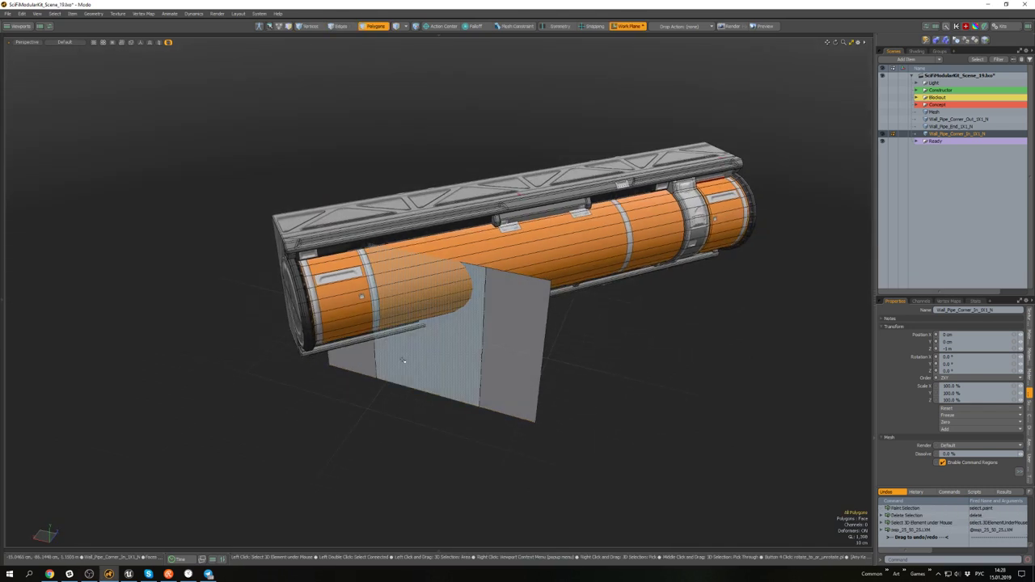
# - Align the work plane to the wide middle section and try again to mirror all polygons with the symmetry script
pyautogui.press('Home')
pyautogui.hotkey('ctrl', 'a')
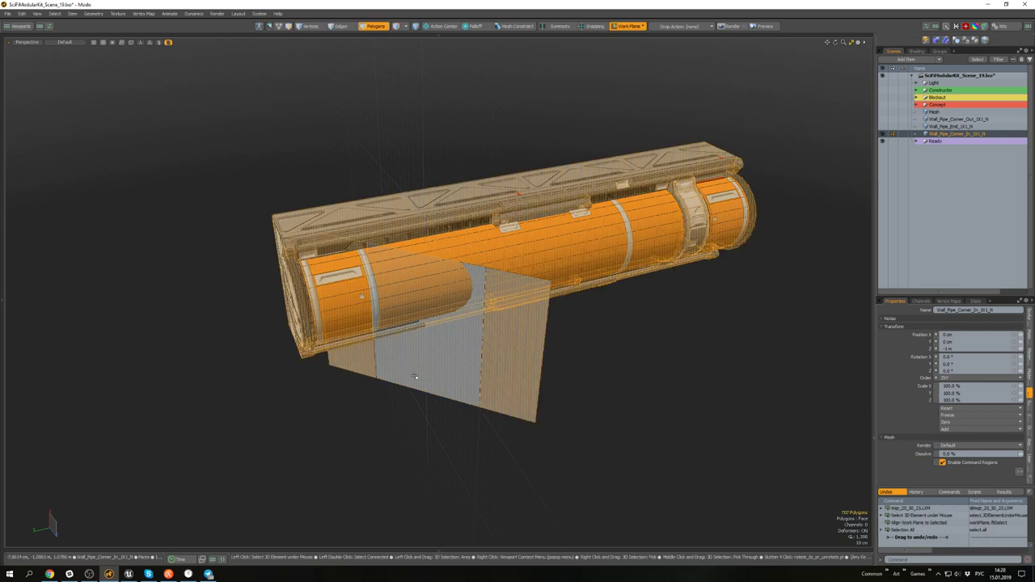
pyautogui.keyDown('alt'); pyautogui.moveTo(428, 367); pyautogui.dragTo(469, 335); pyautogui.keyUp('alt')
pyautogui.click(448, 370)
pyautogui.press('Home')
pyautogui.hotkey('ctrl', 'a')
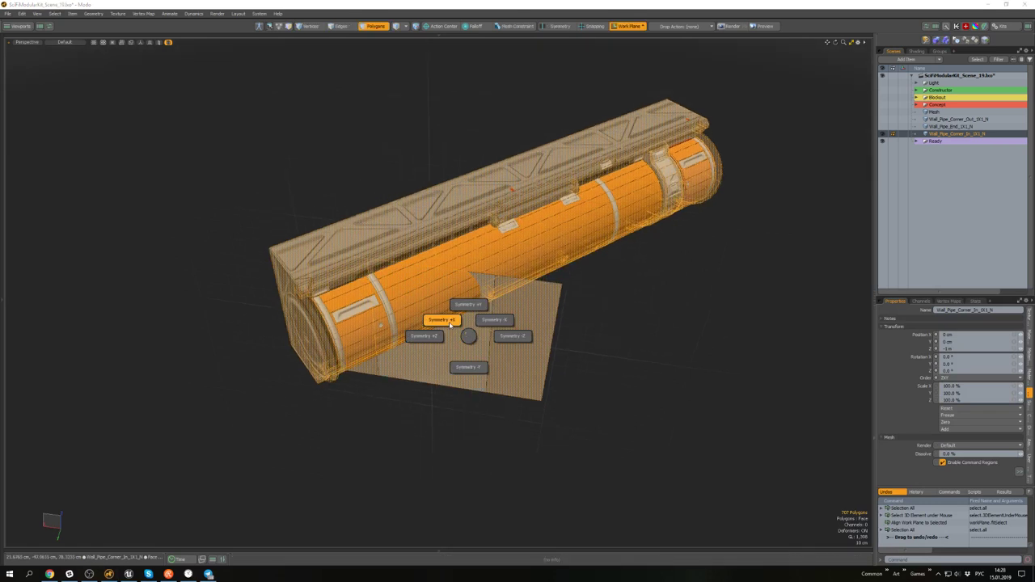
pyautogui.click(476, 343)
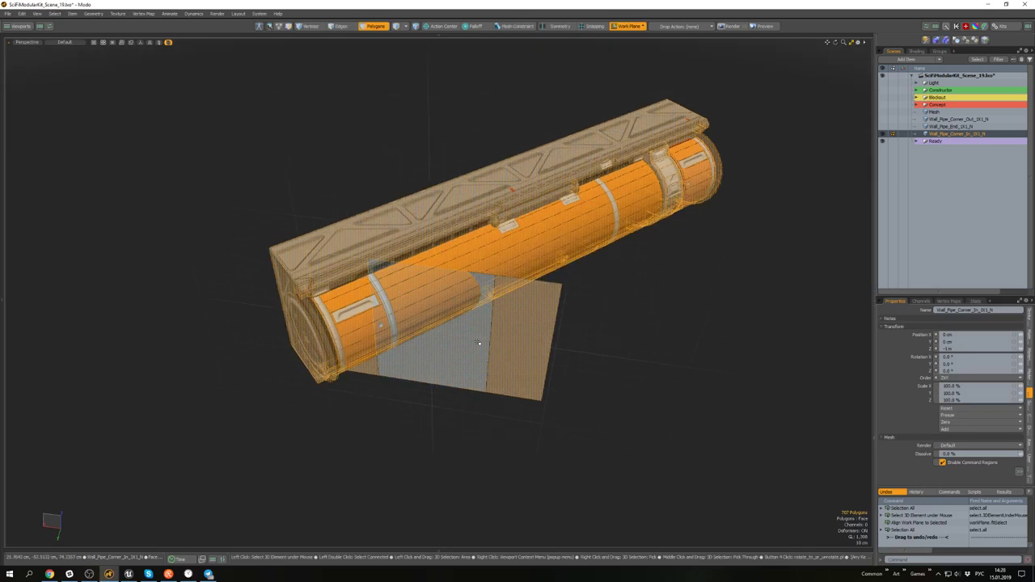
pyautogui.click(715, 342)
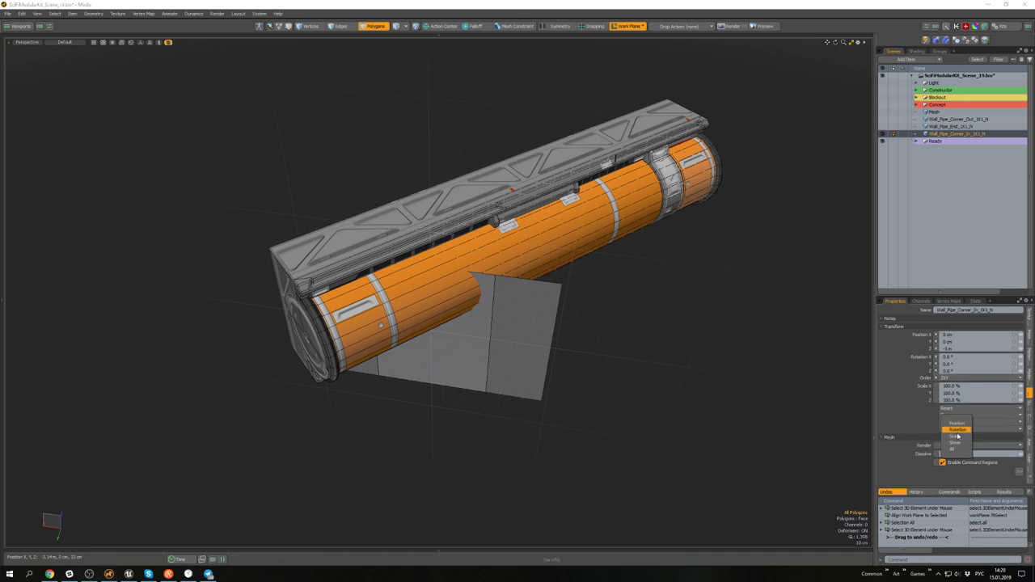
# - Freeze all transforms of the module, align the work plane to the wide middle panel, and mirror all polygons with Symmetry +X
pyautogui.click(951, 448)
pyautogui.keyDown('alt'); pyautogui.moveTo(648, 344); pyautogui.dragTo(624, 317); pyautogui.keyUp('alt')
pyautogui.click(451, 343)
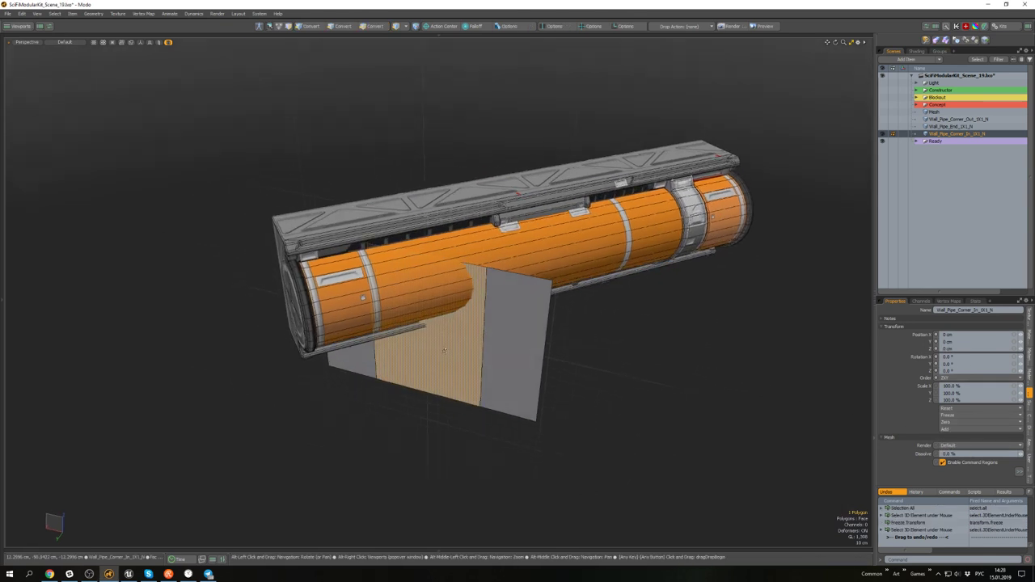
pyautogui.hotkey('ctrl', 'a')
pyautogui.hotkey('ctrl', 'shift', 's')
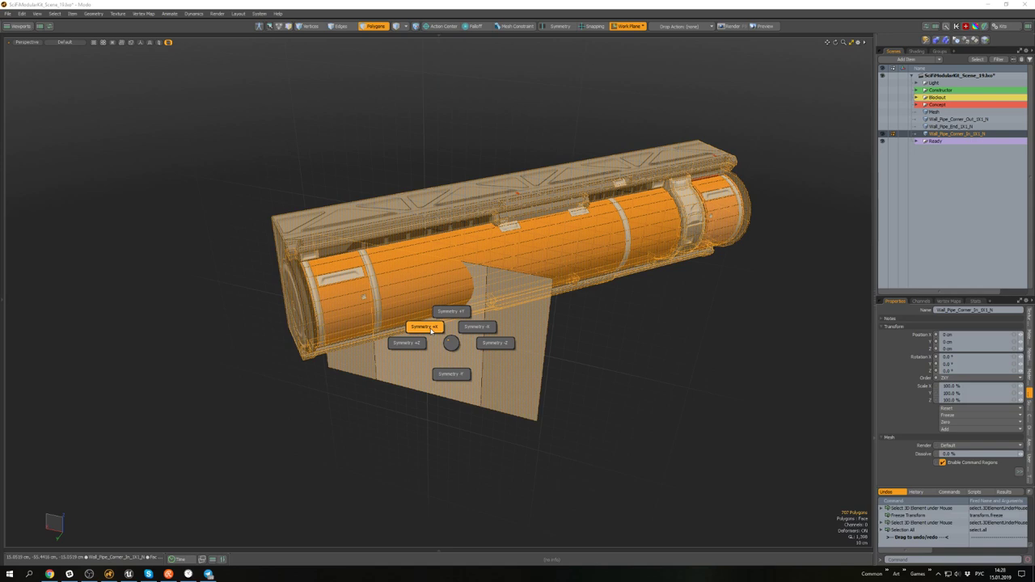
pyautogui.click(431, 328)
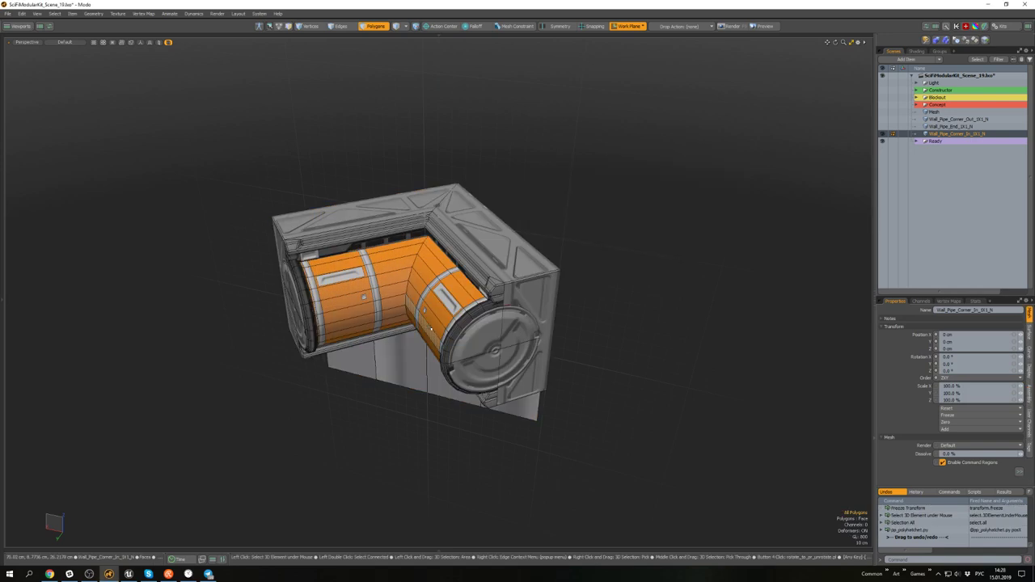
# - Reset the work plane and inspect the mirrored inner corner up close and from above, ending in perspective
pyautogui.scroll(5, 450, 285)
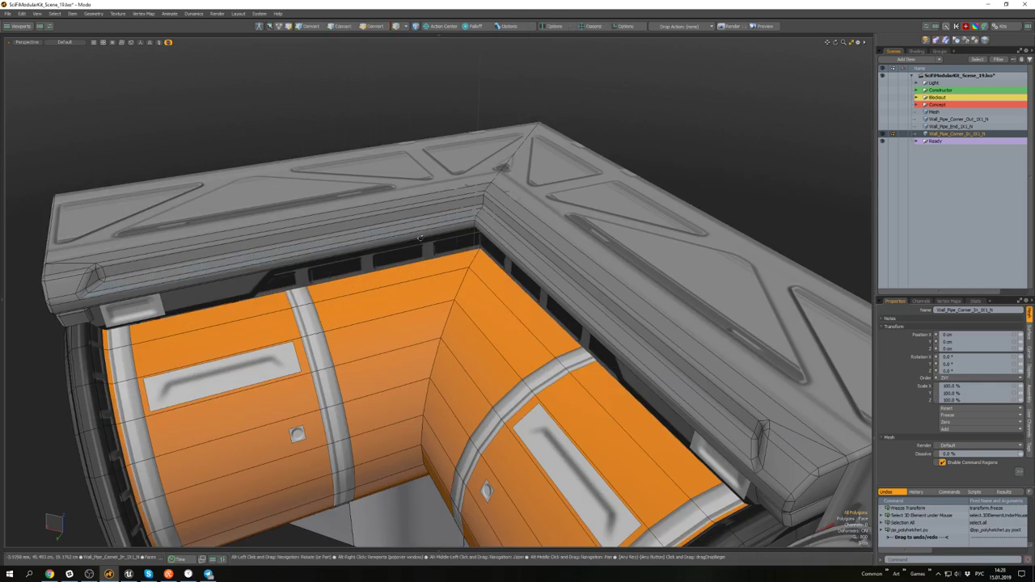
pyautogui.keyDown('alt'); pyautogui.moveTo(449, 284); pyautogui.dragTo(485, 242); pyautogui.keyUp('alt')
pyautogui.scroll(-8, 450, 285)
pyautogui.scroll(-3, 449, 286)
pyautogui.keyDown('alt'); pyautogui.moveTo(449, 285); pyautogui.dragTo(479, 306); pyautogui.keyUp('alt')
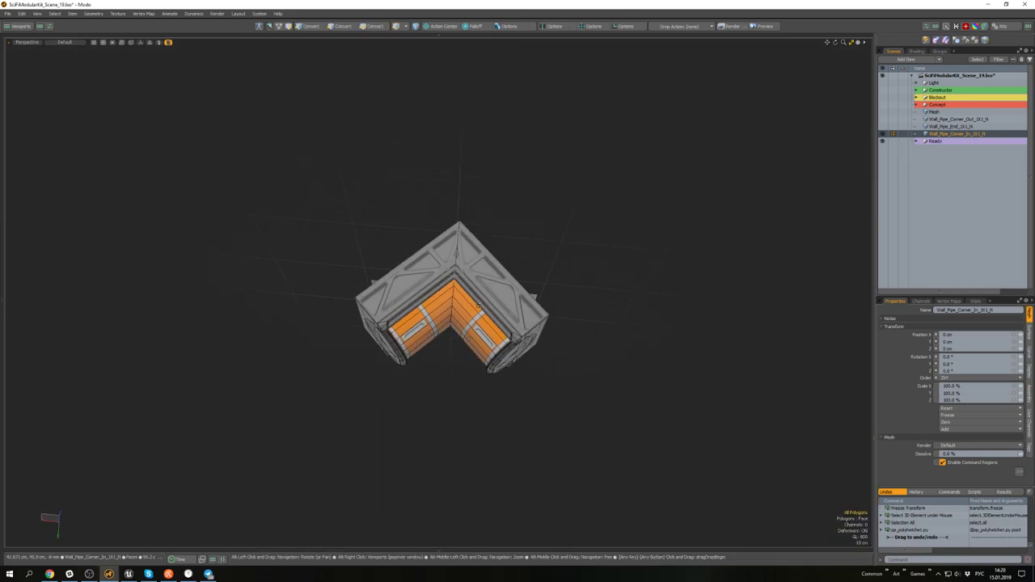
pyautogui.press('End')
pyautogui.press('KP_1')
pyautogui.scroll(3, 476, 256)
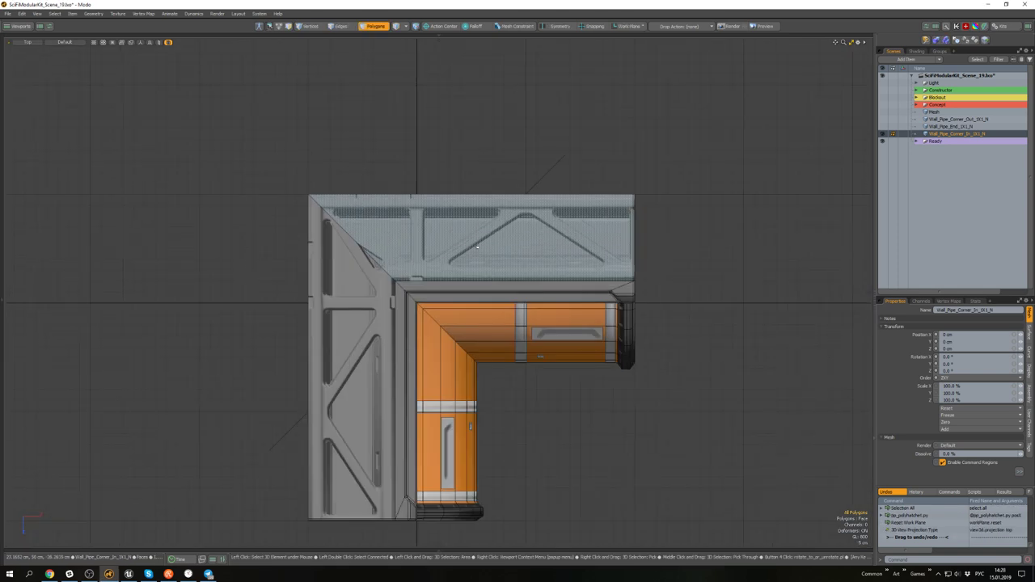
pyautogui.scroll(-3, 476, 257)
pyautogui.hotkey('ctrl', 'space')
pyautogui.click(542, 219)
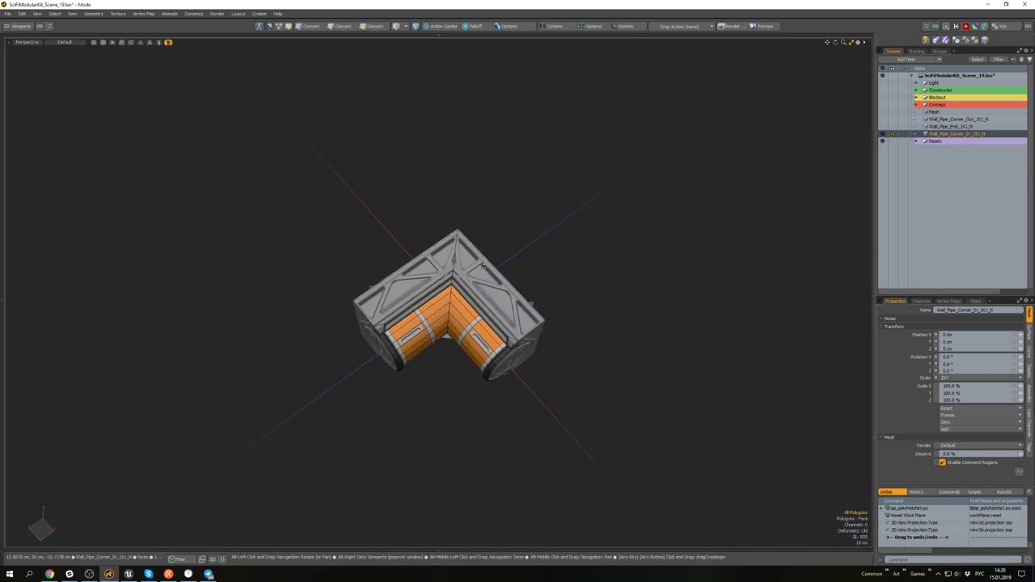
# - Delete the connected diagonal helper panels beneath the mirrored corner
pyautogui.keyDown('alt'); pyautogui.moveTo(446, 340); pyautogui.dragTo(458, 155); pyautogui.keyUp('alt')
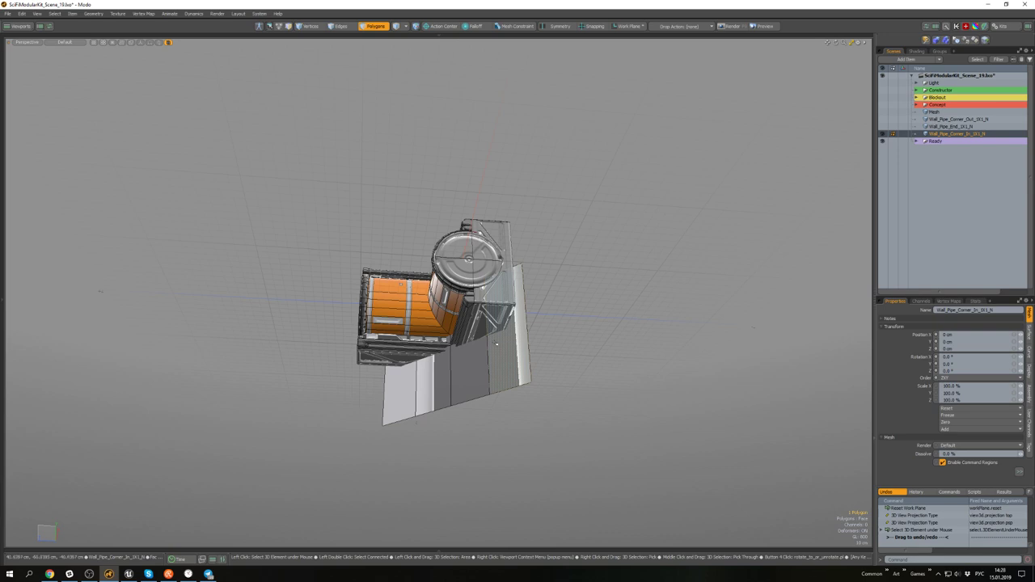
pyautogui.doubleClick(497, 342)
pyautogui.keyDown('alt'); pyautogui.moveTo(497, 342); pyautogui.dragTo(482, 324); pyautogui.keyUp('alt')
pyautogui.press('Delete')
pyautogui.scroll(5, 447, 354)
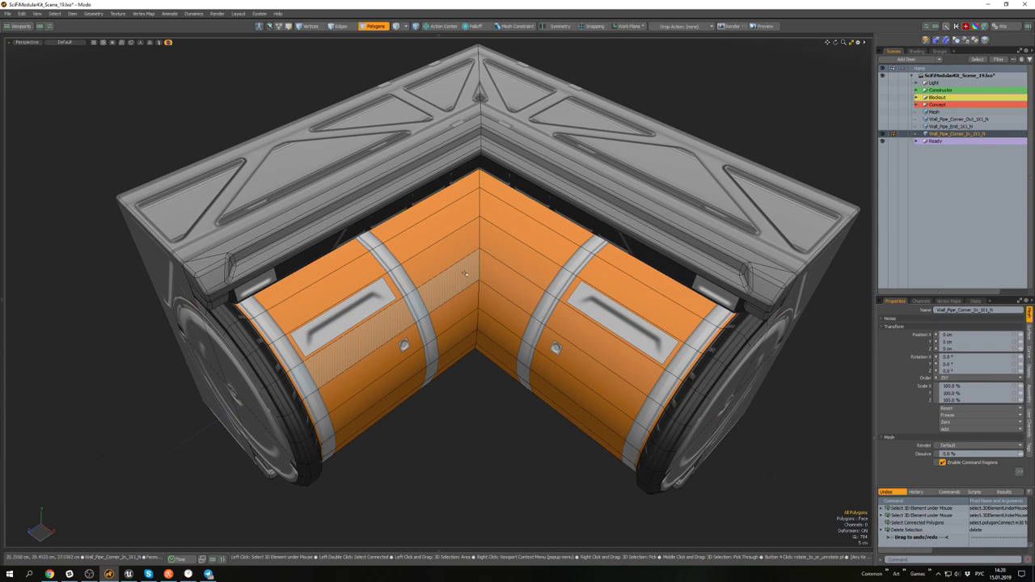
pyautogui.press('2')
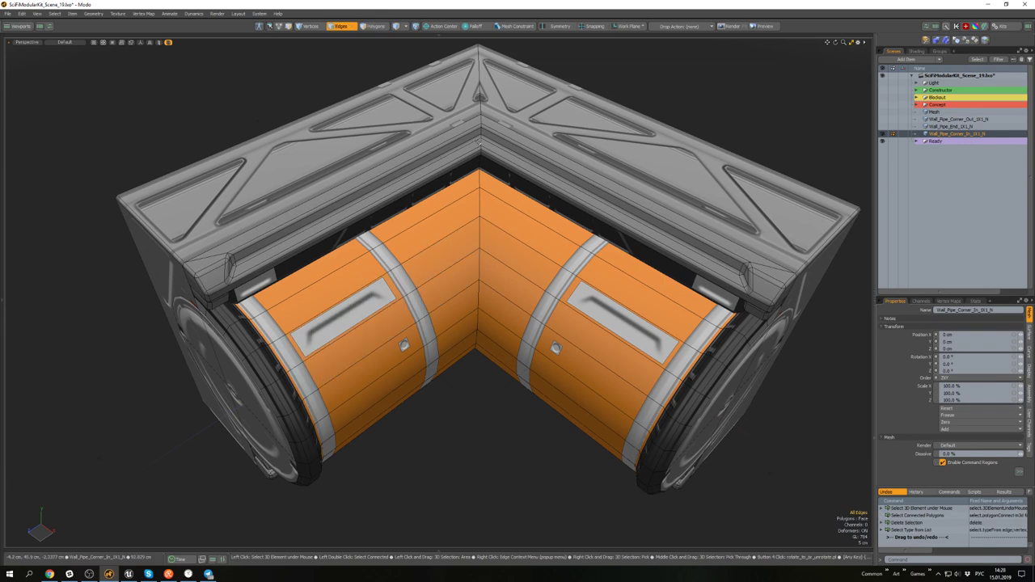
pyautogui.keyDown('alt'); pyautogui.moveTo(480, 147); pyautogui.dragTo(477, 89); pyautogui.keyUp('alt')
pyautogui.scroll(4, 477, 323)
pyautogui.keyDown('alt'); pyautogui.moveTo(453, 315); pyautogui.dragTo(525, 311); pyautogui.keyUp('alt')
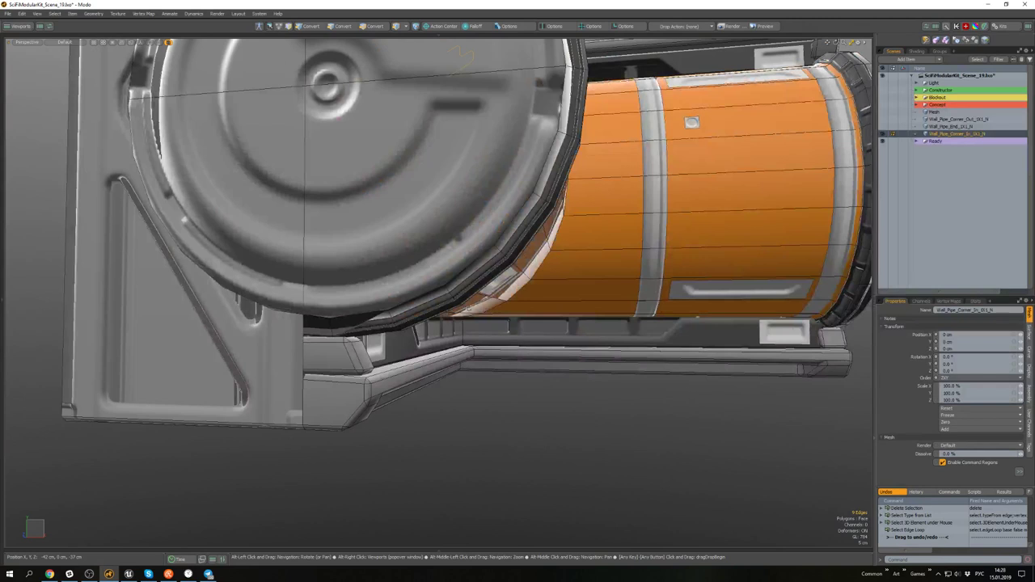
pyautogui.scroll(-6, 477, 311)
pyautogui.keyDown('alt'); pyautogui.moveTo(477, 283); pyautogui.dragTo(479, 315); pyautogui.keyUp('alt')
pyautogui.scroll(4, 394, 257)
# - Delete the loop of flat, triangle-patterned panels that forms the outer casing around the corner
pyautogui.press('3')
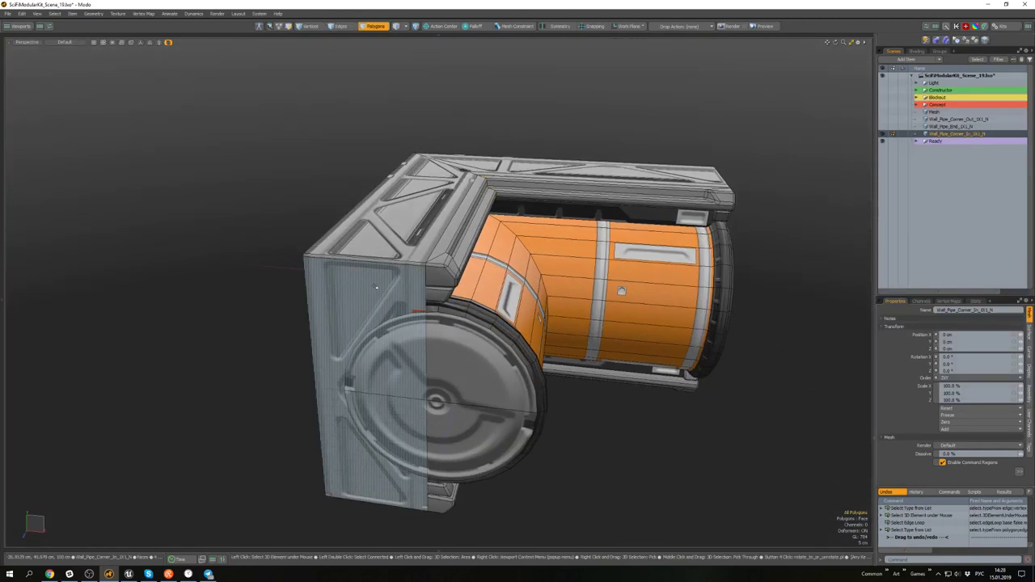
pyautogui.keyDown('shift'); pyautogui.click(380, 248); pyautogui.keyUp('shift')
pyautogui.press('l')
pyautogui.scroll(-4, 380, 251)
pyautogui.keyDown('alt'); pyautogui.moveTo(380, 252); pyautogui.dragTo(386, 228); pyautogui.keyUp('alt')
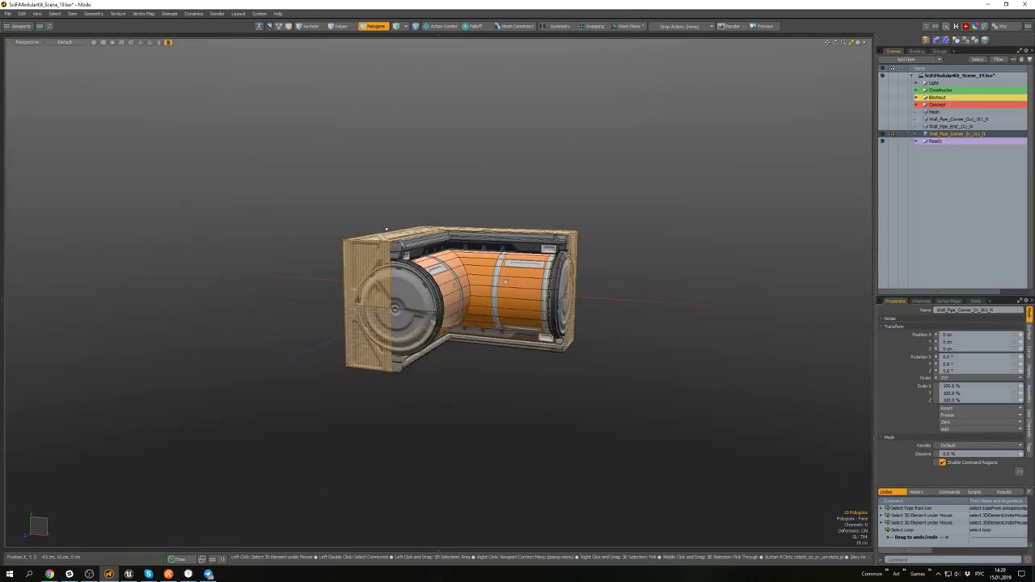
pyautogui.press('Delete')
pyautogui.scroll(5, 624, 249)
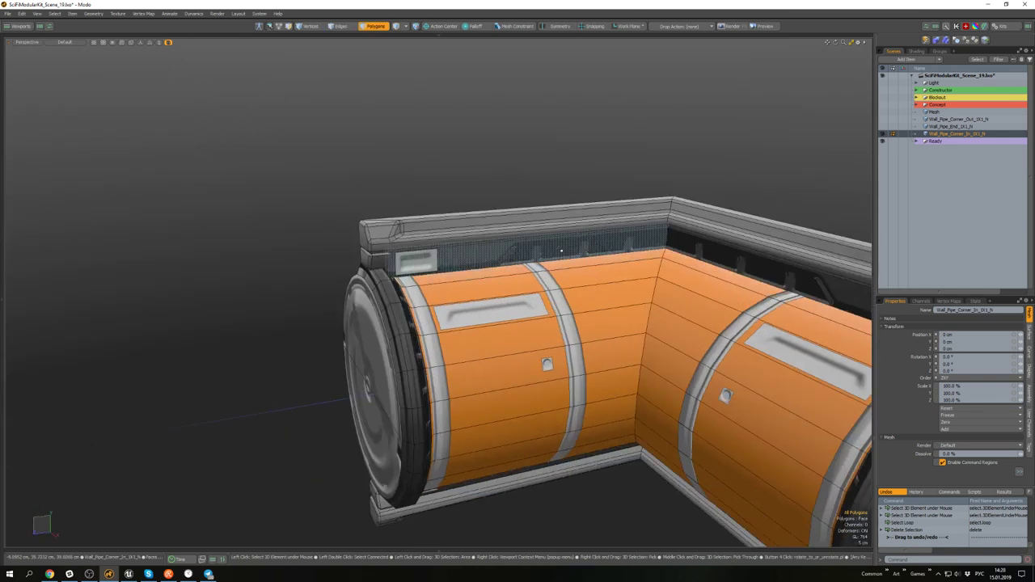
pyautogui.doubleClick(624, 249)
pyautogui.keyDown('alt'); pyautogui.keyDown('shift'); pyautogui.moveTo(624, 249); pyautogui.dragTo(594, 138); pyautogui.keyUp('shift'); pyautogui.keyUp('alt')
pyautogui.keyDown('shift'); pyautogui.doubleClick(543, 422); pyautogui.keyUp('shift')
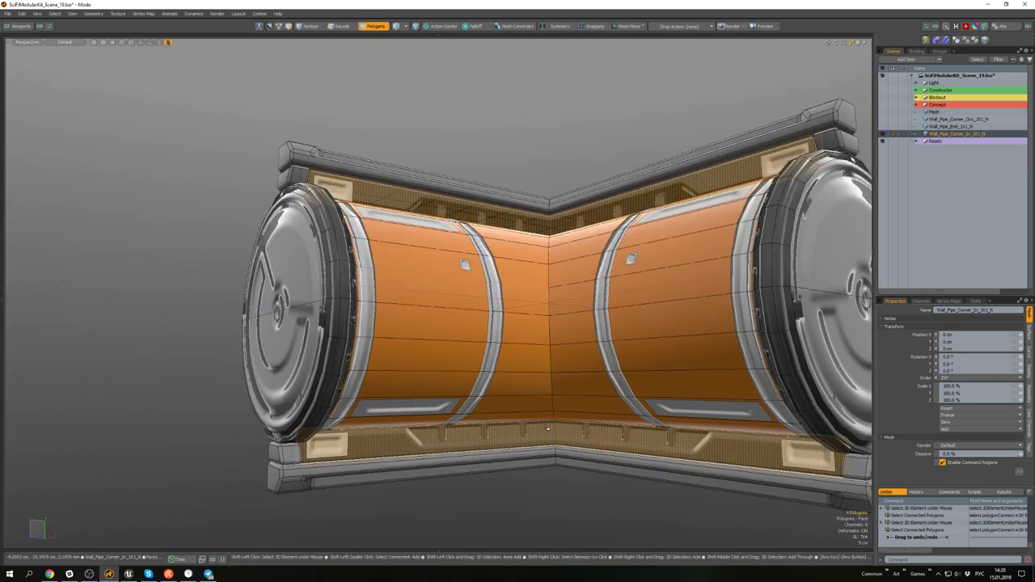
pyautogui.keyDown('alt'); pyautogui.moveTo(544, 421); pyautogui.dragTo(512, 300); pyautogui.keyUp('alt')
# - Bevel the edge loop at the pipe's corner seam by about 50 cm with Round Level 3 to form a smooth bend
pyautogui.press('2')
pyautogui.scroll(-3, 518, 287)
pyautogui.scroll(5, 523, 272)
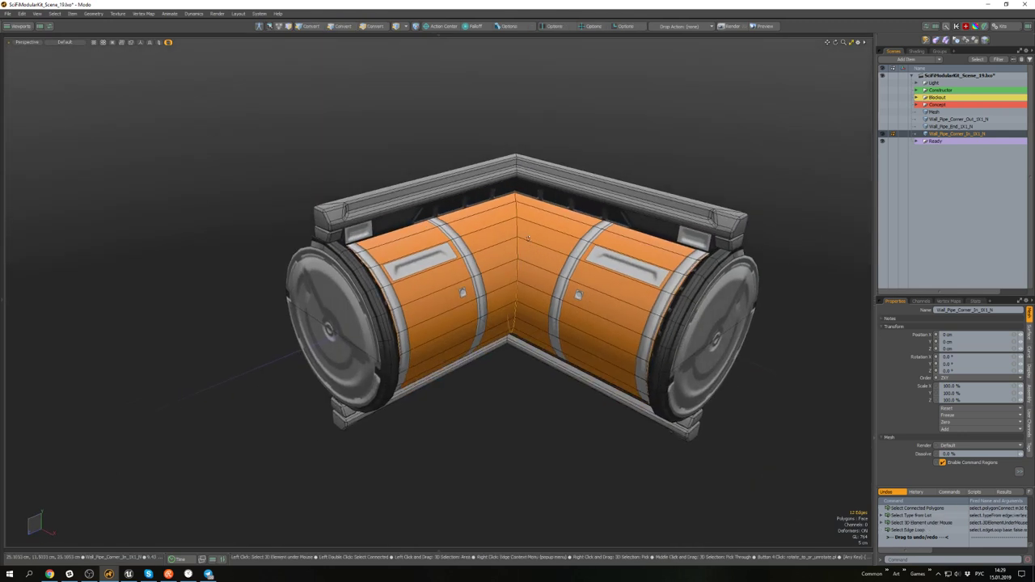
pyautogui.press('l')
pyautogui.press('b')
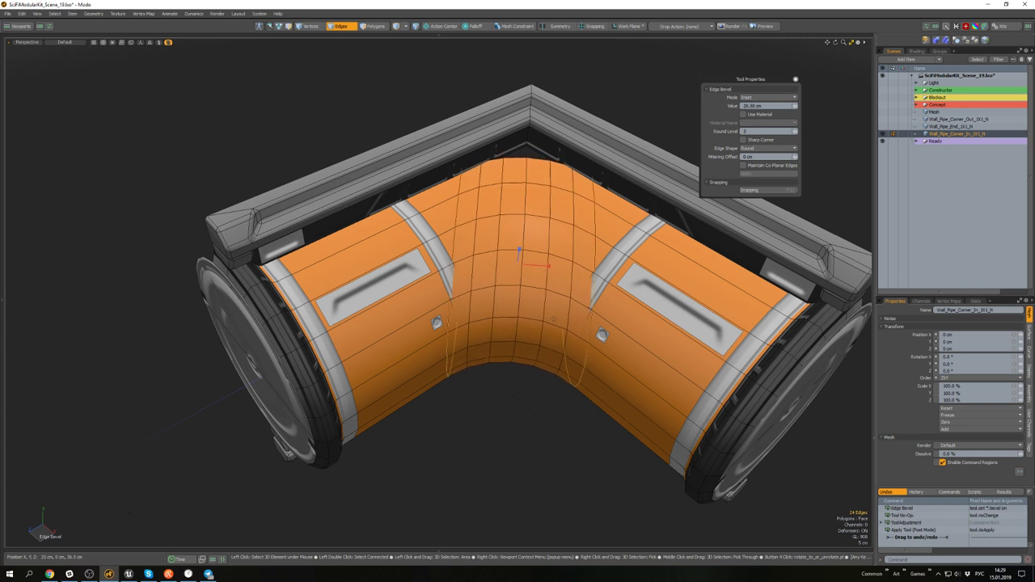
pyautogui.moveTo(548, 318); pyautogui.dragTo(550, 318)
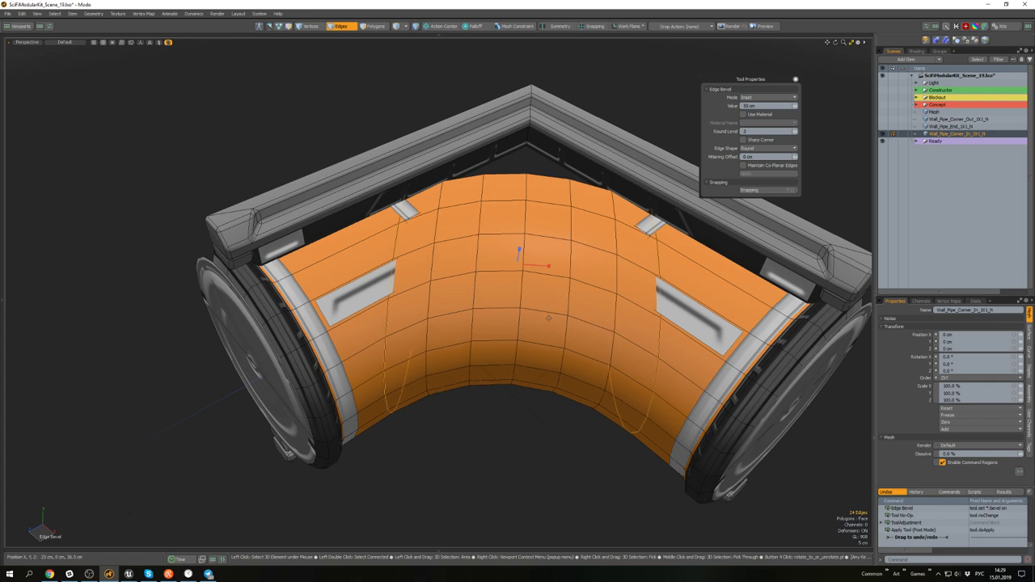
pyautogui.press('q')
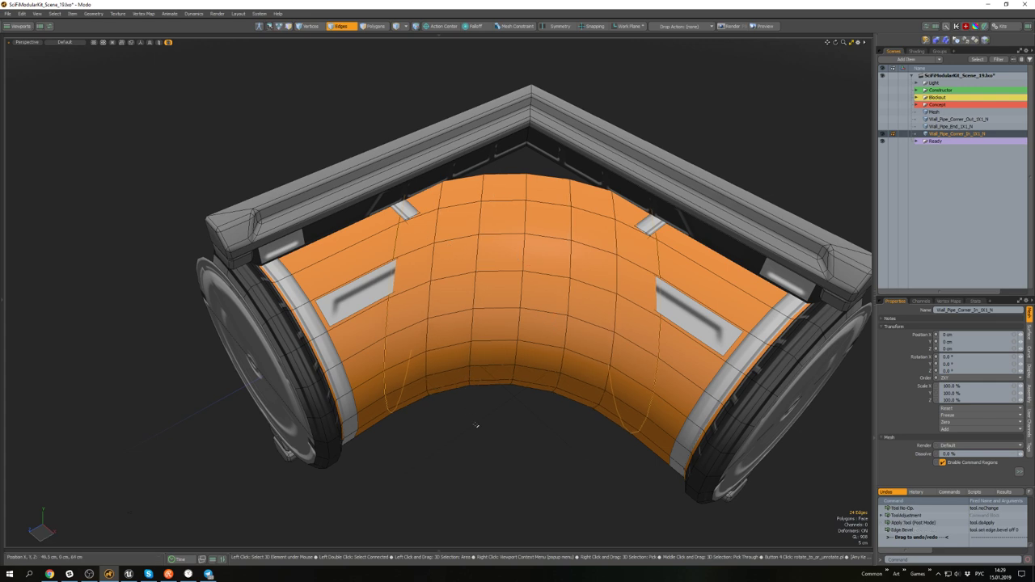
pyautogui.click(477, 427)
# - Bevel the corner edges of both rails and their backing strips with Round Level 3 so they follow the pipe's bend
pyautogui.keyDown('alt'); pyautogui.moveTo(478, 429); pyautogui.dragTo(471, 366); pyautogui.keyUp('alt')
pyautogui.scroll(-5, 477, 388)
pyautogui.scroll(4, 516, 233)
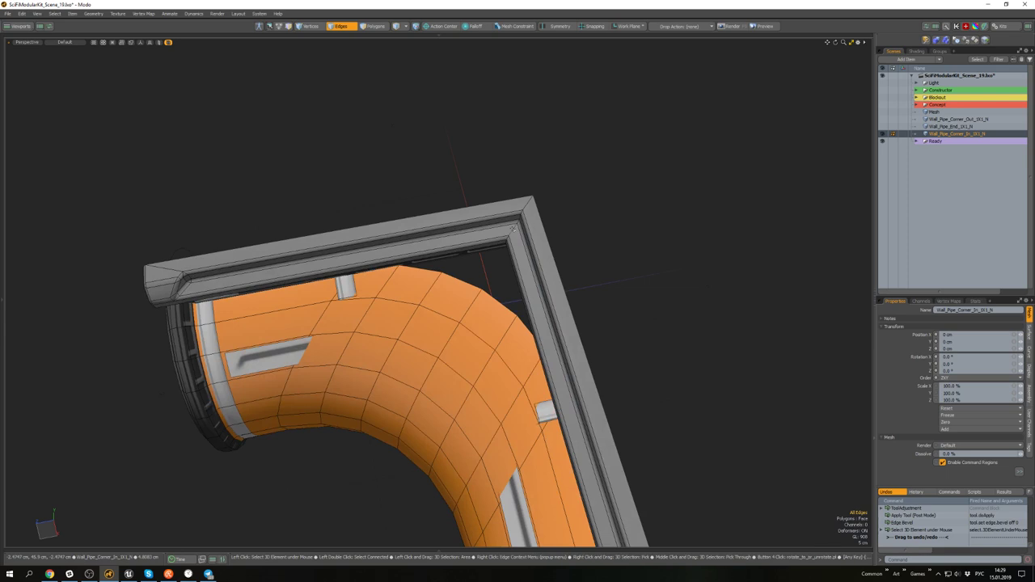
pyautogui.doubleClick(515, 232)
pyautogui.keyDown('alt'); pyautogui.moveTo(493, 267); pyautogui.dragTo(514, 183); pyautogui.keyUp('alt')
pyautogui.scroll(-3, 514, 240)
pyautogui.moveTo(513, 241)
pyautogui.keyDown('alt'); pyautogui.mouseDown()
pyautogui.moveTo(513, 230)
pyautogui.moveTo(506, 240)
pyautogui.mouseUp(); pyautogui.keyUp('alt')
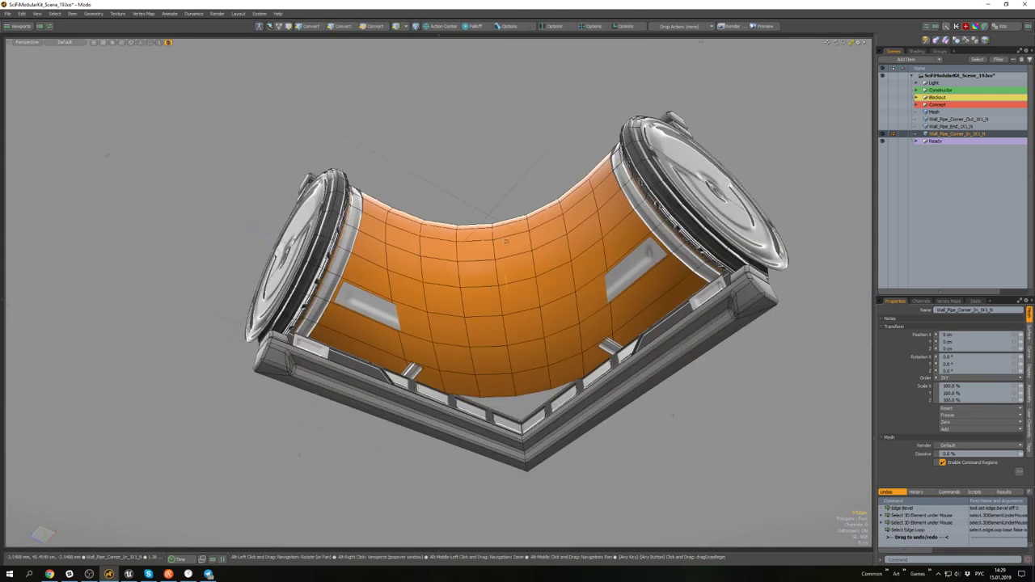
pyautogui.keyDown('alt'); pyautogui.moveTo(509, 429); pyautogui.dragTo(509, 195); pyautogui.keyUp('alt')
pyautogui.scroll(3, 509, 193)
pyautogui.keyDown('shift'); pyautogui.click(508, 239); pyautogui.keyUp('shift')
pyautogui.scroll(-3, 508, 244)
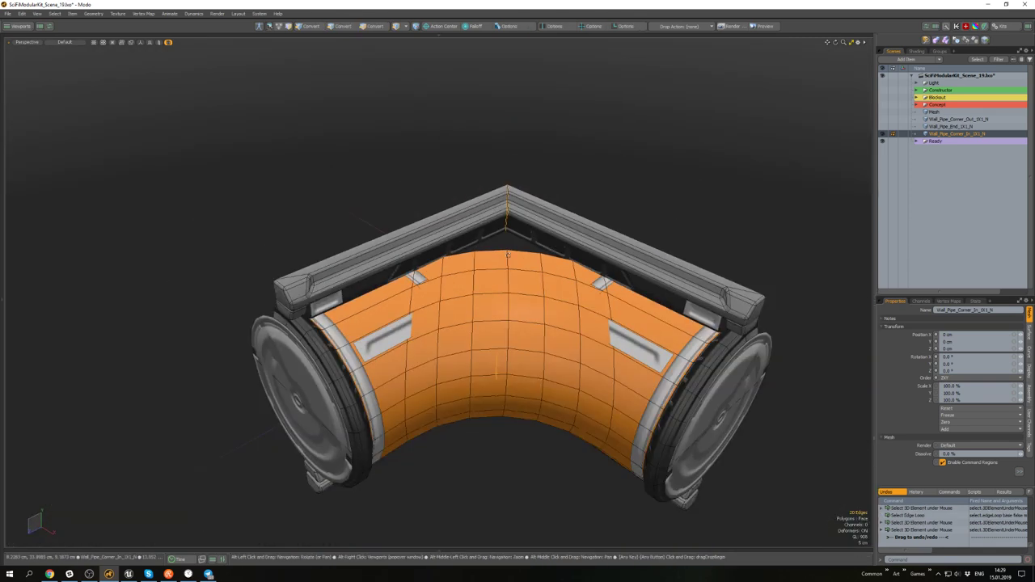
pyautogui.keyDown('alt'); pyautogui.moveTo(508, 246); pyautogui.dragTo(503, 266); pyautogui.keyUp('alt')
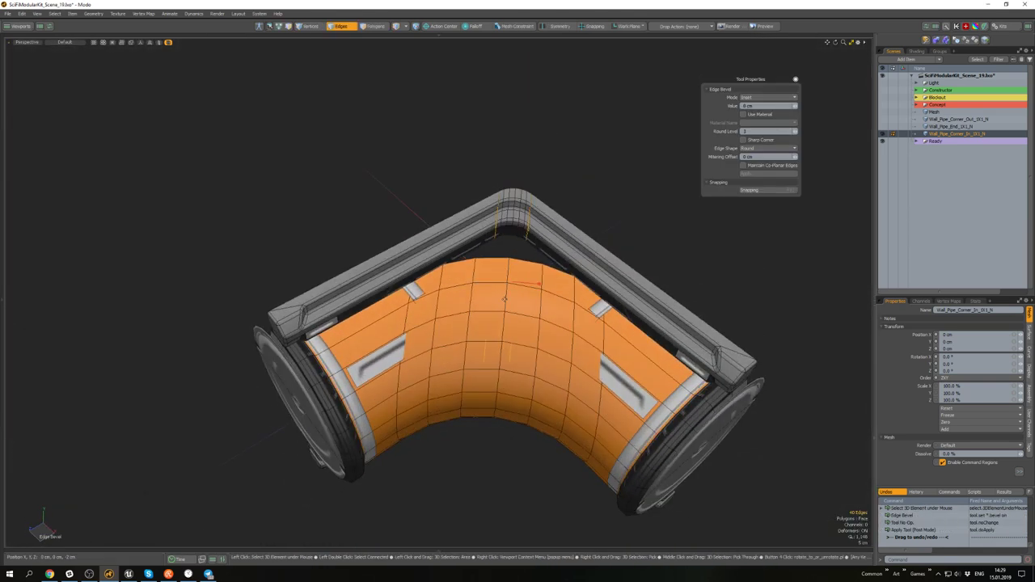
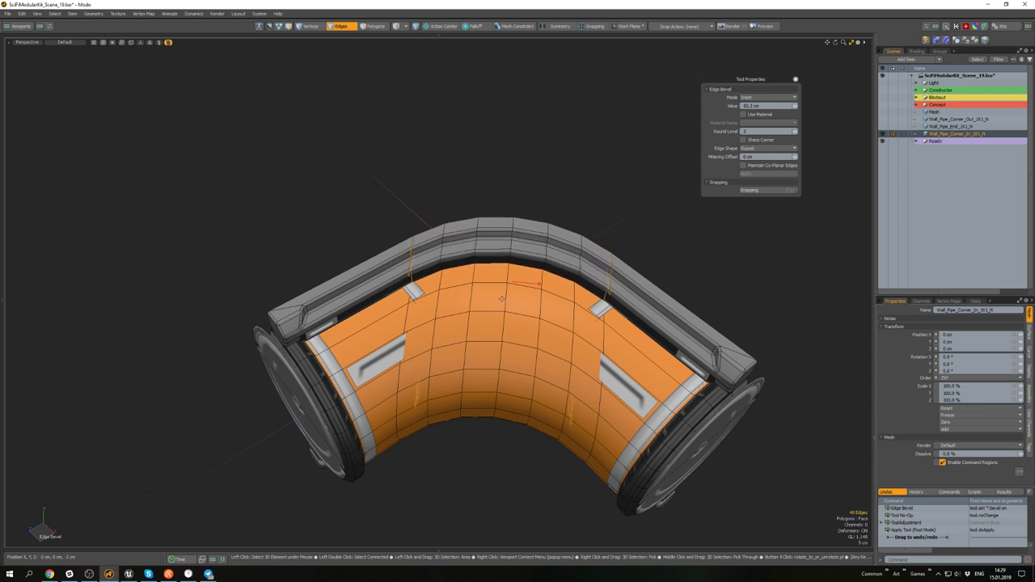
pyautogui.press('space')
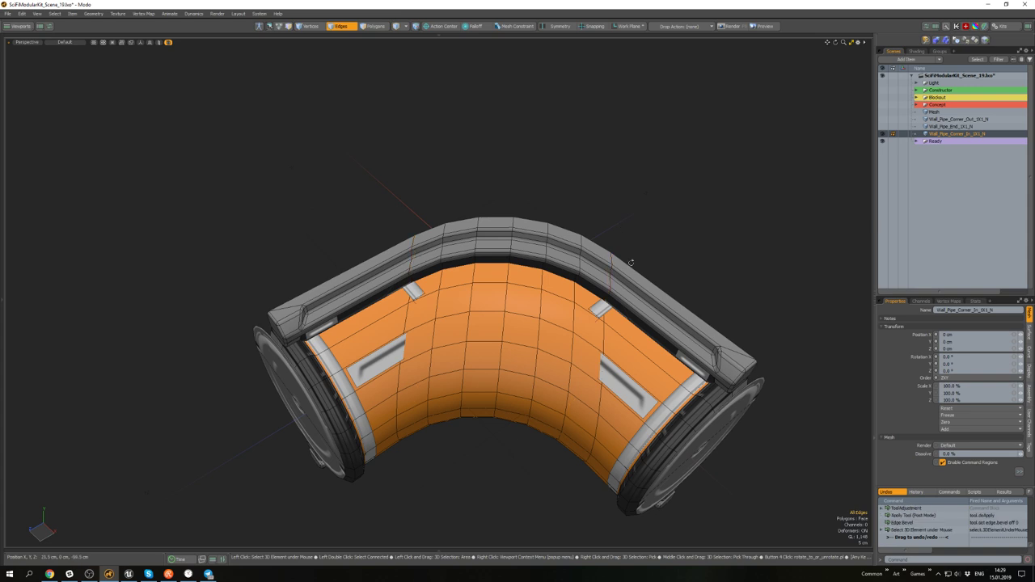
# - Examine how the rounded bend meets the rails, straps and recessed plates on both pipe arms
pyautogui.keyDown('alt'); pyautogui.moveTo(631, 262); pyautogui.dragTo(579, 252); pyautogui.keyUp('alt')
pyautogui.scroll(-4, 560, 180)
pyautogui.scroll(5, 559, 257)
pyautogui.doubleClick(549, 225)
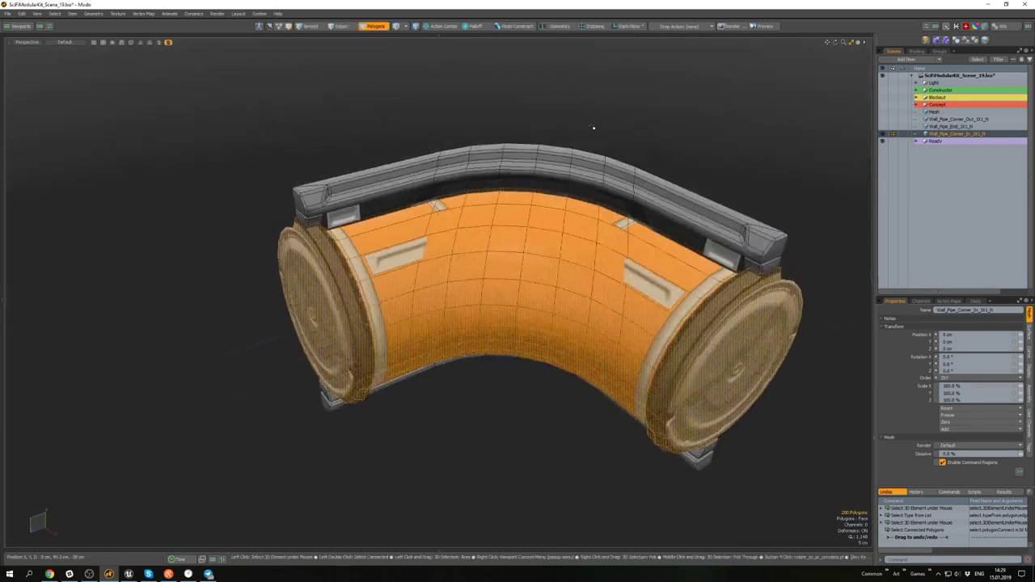
pyautogui.click(594, 127)
pyautogui.keyDown('alt'); pyautogui.moveTo(593, 127); pyautogui.dragTo(622, 169); pyautogui.keyUp('alt')
pyautogui.scroll(-4, 617, 239)
pyautogui.moveTo(618, 243)
pyautogui.keyDown('alt'); pyautogui.mouseDown()
pyautogui.moveTo(640, 206)
pyautogui.moveTo(628, 260)
pyautogui.mouseUp(); pyautogui.keyUp('alt')
pyautogui.scroll(5, 627, 261)
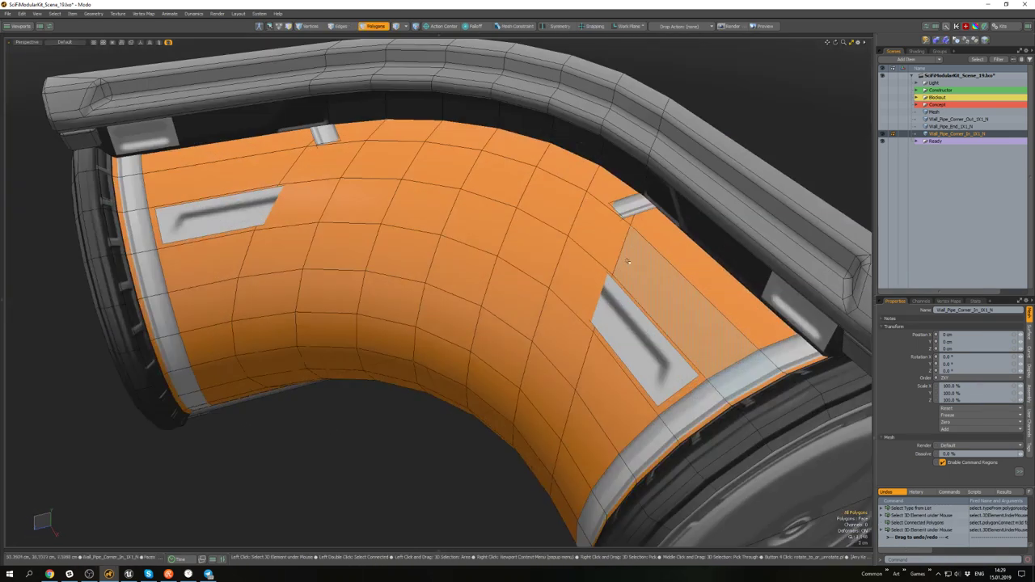
# - Try to move the strap on one pipe arm 21.5 cm along X toward the arm's end
pyautogui.scroll(-5, 631, 207)
pyautogui.press('w')
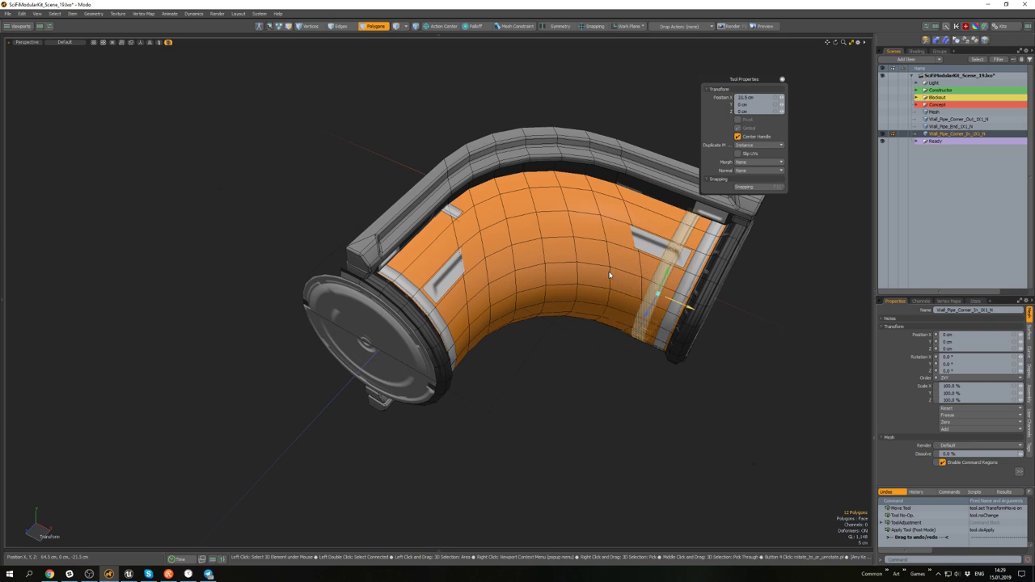
pyautogui.keyDown('alt'); pyautogui.moveTo(613, 262); pyautogui.dragTo(616, 266); pyautogui.keyUp('alt')
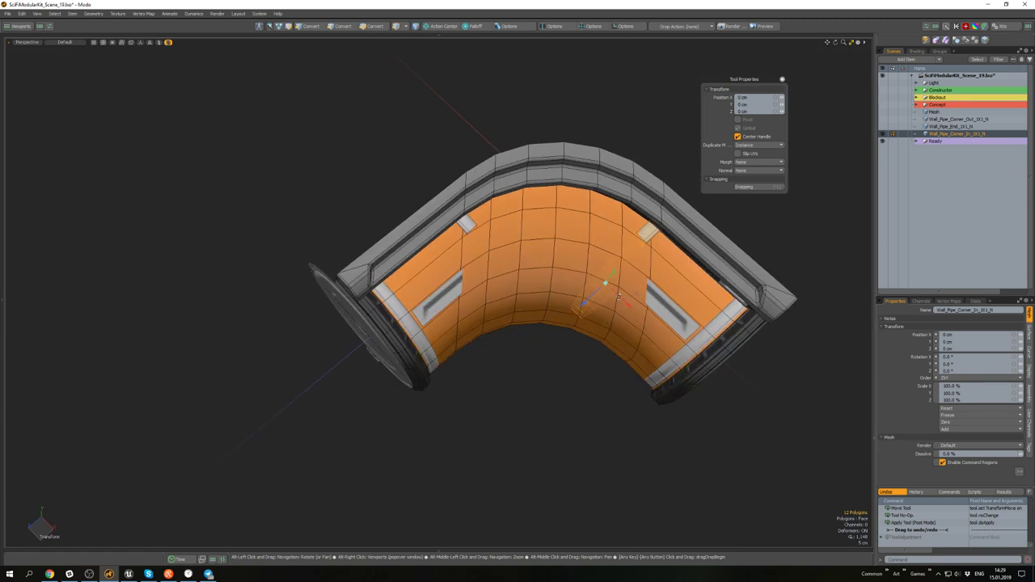
pyautogui.press('space')
# - Add the matching strap to the selection and delete the straps from both pipe arms
pyautogui.keyDown('alt'); pyautogui.moveTo(467, 218); pyautogui.dragTo(485, 208); pyautogui.keyUp('alt')
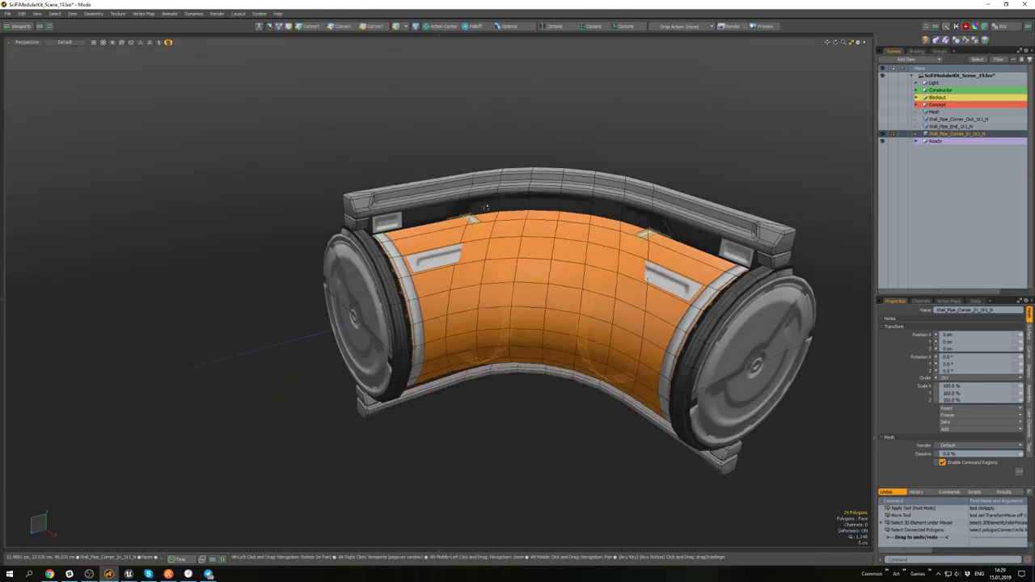
pyautogui.doubleClick(652, 276)
pyautogui.keyDown('alt'); pyautogui.moveTo(653, 276); pyautogui.dragTo(473, 298); pyautogui.keyUp('alt')
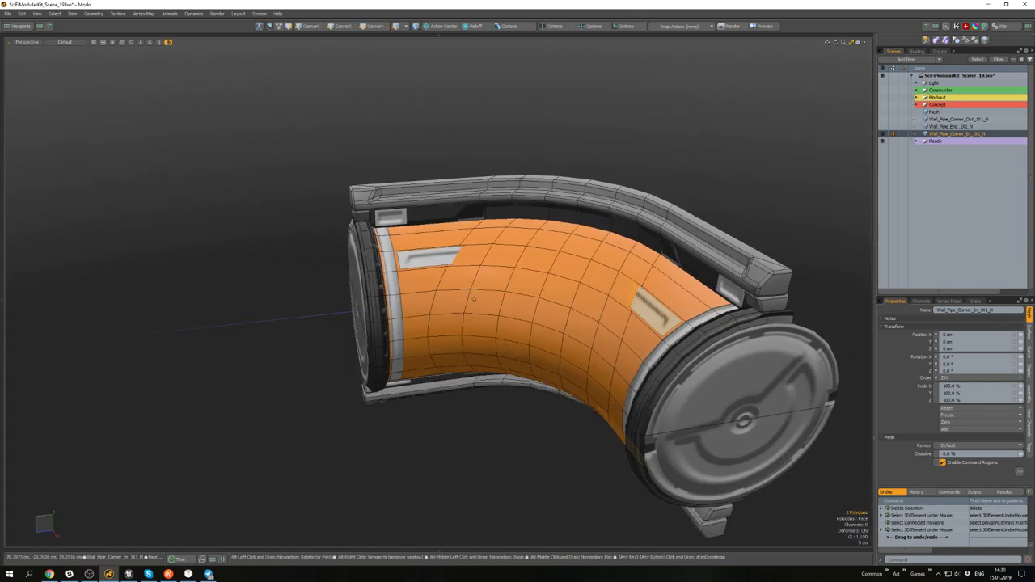
# - Delete surplus edge loops from the curved pipe mesh
pyautogui.keyDown('alt'); pyautogui.moveTo(422, 260); pyautogui.dragTo(516, 186); pyautogui.keyUp('alt')
pyautogui.scroll(4, 428, 269)
pyautogui.scroll(3, 434, 243)
pyautogui.scroll(-3, 404, 232)
pyautogui.scroll(-4, 500, 311)
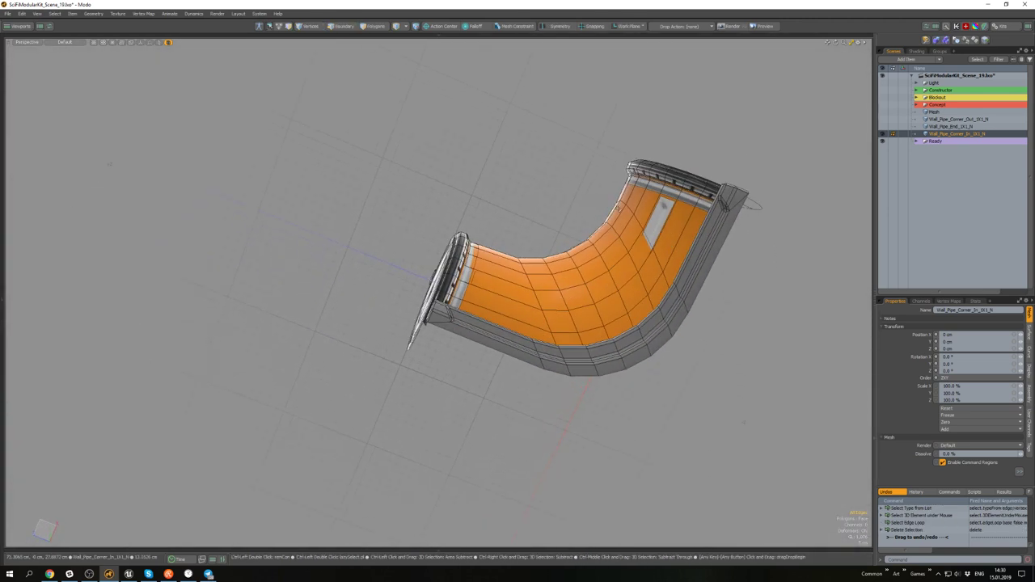
pyautogui.keyDown('alt'); pyautogui.moveTo(631, 208); pyautogui.dragTo(563, 229); pyautogui.keyUp('alt')
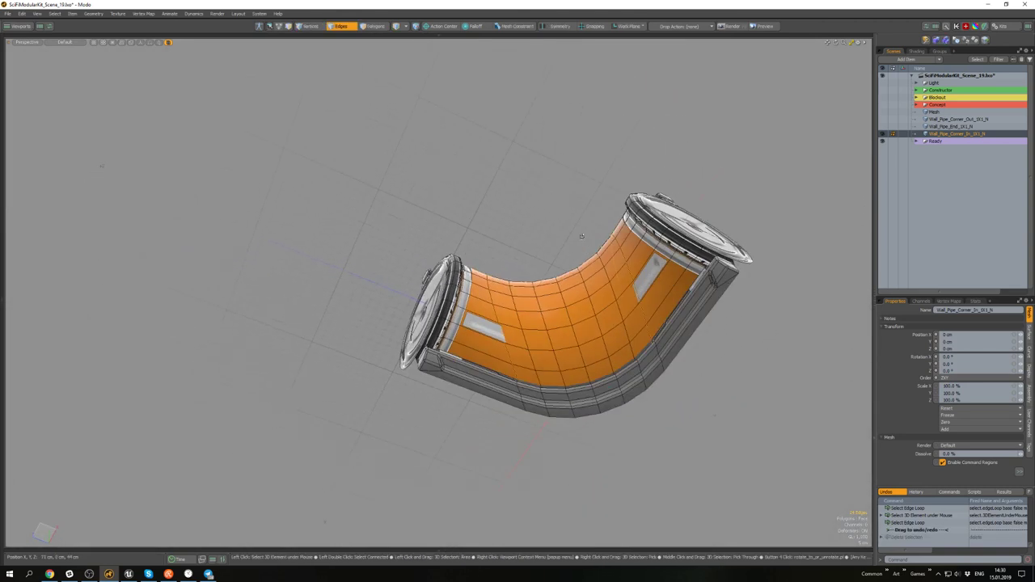
pyautogui.keyDown('alt'); pyautogui.moveTo(580, 242); pyautogui.dragTo(625, 347); pyautogui.keyUp('alt')
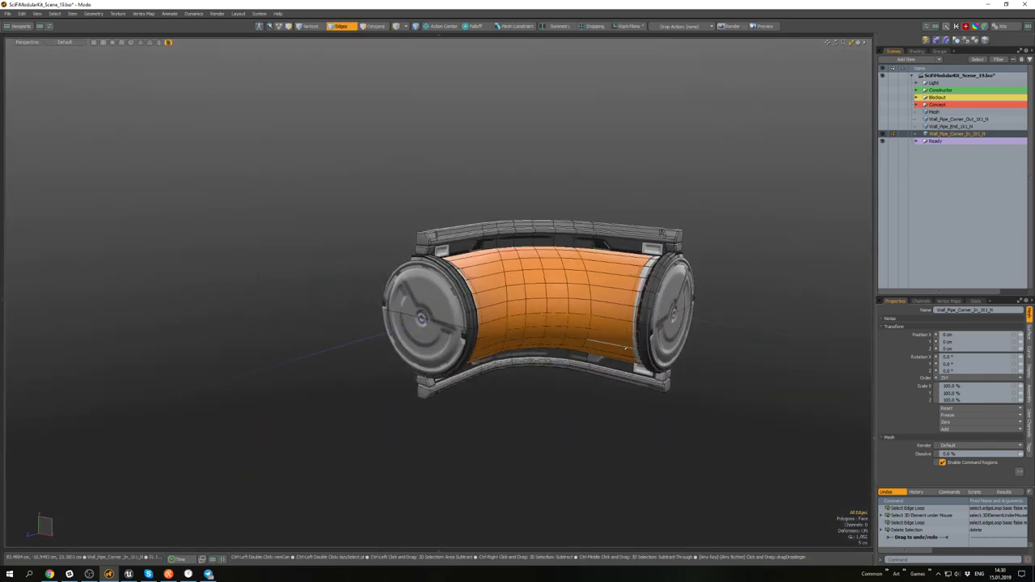
# - Move the inner end vertices of the upper and lower recessed plates on one pipe arm along X
pyautogui.scroll(5, 626, 323)
pyautogui.keyDown('alt'); pyautogui.moveTo(626, 283); pyautogui.dragTo(640, 153); pyautogui.keyUp('alt')
pyautogui.press('3')
pyautogui.doubleClick(611, 245)
pyautogui.keyDown('shift'); pyautogui.click(591, 453); pyautogui.keyUp('shift')
pyautogui.keyDown('alt'); pyautogui.moveTo(591, 453); pyautogui.dragTo(610, 423); pyautogui.keyUp('alt')
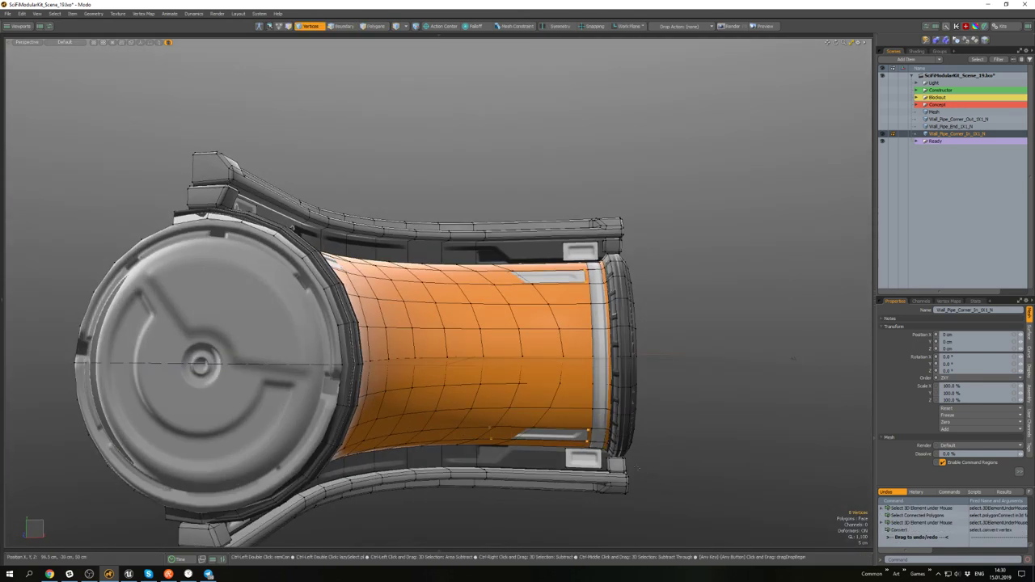
pyautogui.press('w')
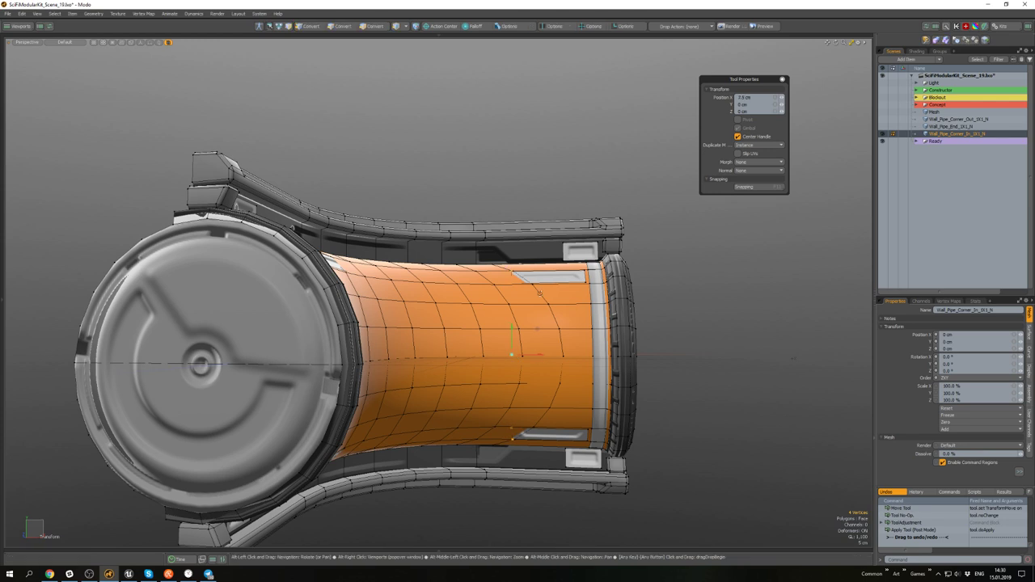
pyautogui.keyDown('alt'); pyautogui.moveTo(539, 294); pyautogui.dragTo(505, 303); pyautogui.keyUp('alt')
# - Select the matching recessed plates on the other pipe arm and move their inner end vertices along Z
pyautogui.scroll(-5, 566, 322)
pyautogui.press('3')
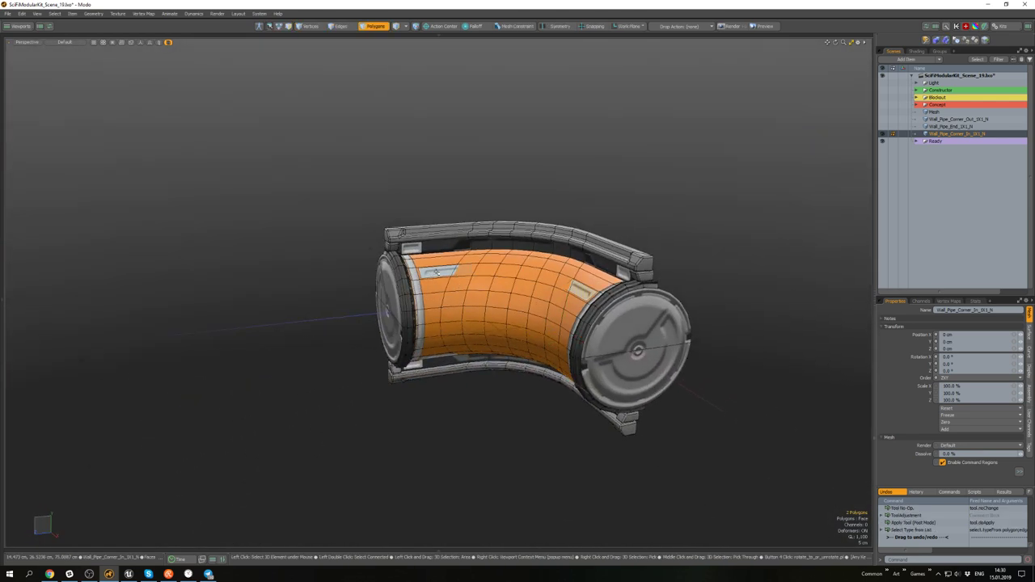
pyautogui.click(437, 273)
pyautogui.keyDown('alt'); pyautogui.moveTo(437, 272); pyautogui.dragTo(445, 232); pyautogui.keyUp('alt')
pyautogui.scroll(4, 446, 379)
pyautogui.keyDown('alt'); pyautogui.moveTo(467, 311); pyautogui.dragTo(444, 343); pyautogui.keyUp('alt')
pyautogui.scroll(-5, 444, 344)
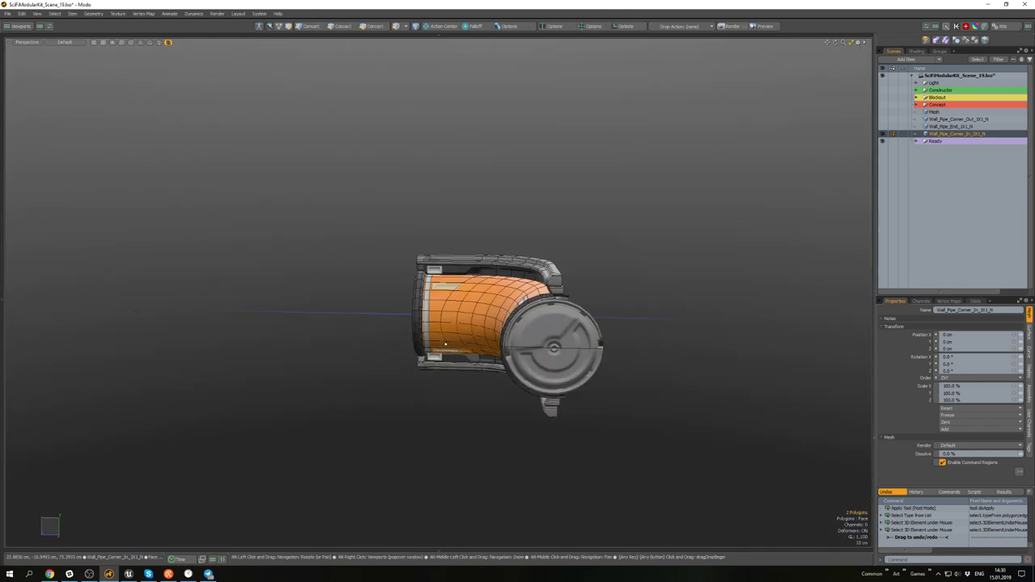
pyautogui.keyDown('ctrl'); pyautogui.moveTo(448, 374); pyautogui.dragTo(442, 311, button='middle'); pyautogui.keyUp('ctrl')
pyautogui.scroll(5, 440, 309)
pyautogui.moveTo(441, 315)
pyautogui.keyDown('alt'); pyautogui.mouseDown()
pyautogui.moveTo(484, 297)
pyautogui.moveTo(490, 337)
pyautogui.mouseUp(); pyautogui.keyUp('alt')
pyautogui.press('w')
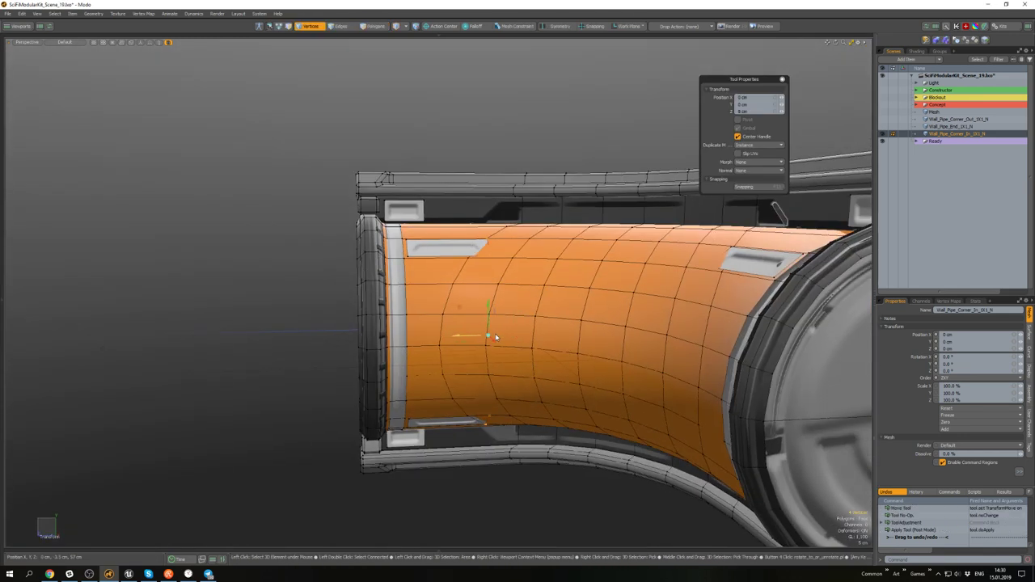
pyautogui.press('space')
# - Return to polygon selection, check the adjusted recessed plates on both pipe arms and save the scene
pyautogui.scroll(-5, 496, 337)
pyautogui.keyDown('alt'); pyautogui.moveTo(496, 337); pyautogui.dragTo(522, 364); pyautogui.keyUp('alt')
pyautogui.press('3')
pyautogui.scroll(5, 518, 274)
pyautogui.keyDown('alt'); pyautogui.moveTo(513, 277); pyautogui.dragTo(589, 264); pyautogui.keyUp('alt')
pyautogui.scroll(-4, 626, 260)
pyautogui.keyDown('alt'); pyautogui.moveTo(626, 222); pyautogui.dragTo(653, 220); pyautogui.keyUp('alt')
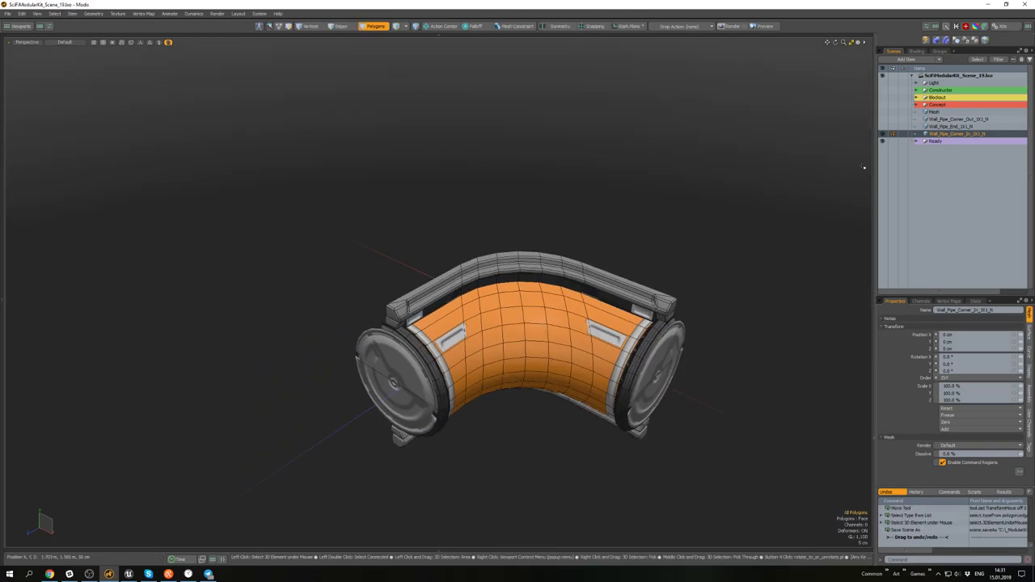
# - Expand the Ready group and make Wall_D_Corner_In_1X1_N visible together with the pipe corner
pyautogui.click(916, 141)
pyautogui.scroll(-1, 906, 149)
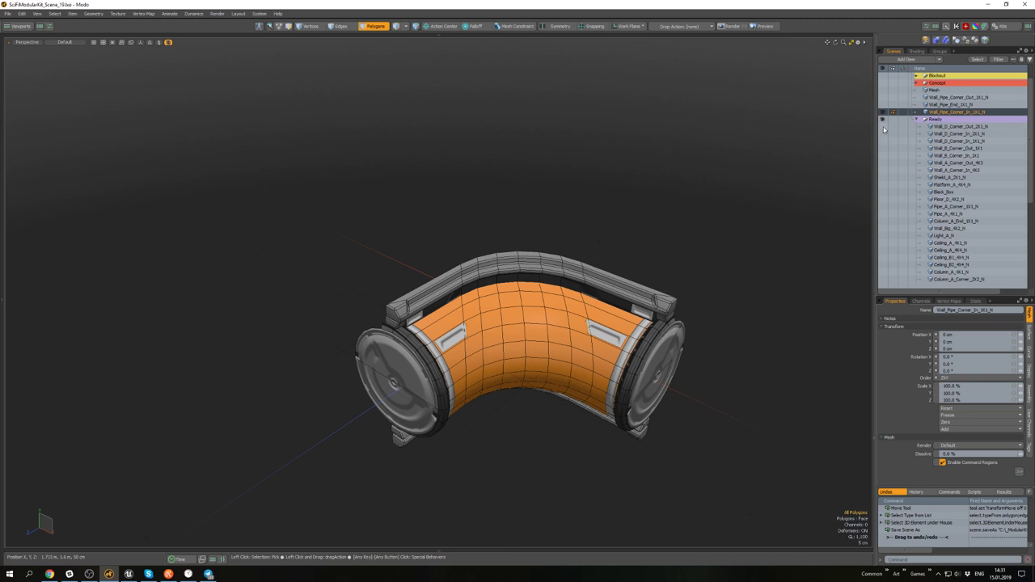
pyautogui.click(882, 138)
pyautogui.click(882, 137)
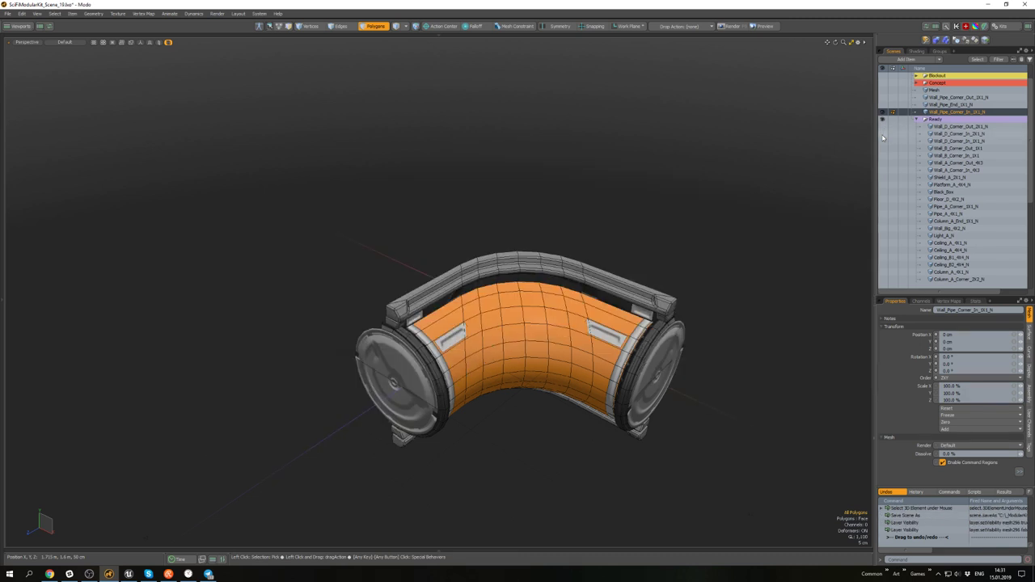
pyautogui.click(882, 143)
# - Select the structural backing panels of Wall_D_Corner_In_1X1_N and copy them
pyautogui.keyDown('alt'); pyautogui.moveTo(700, 215); pyautogui.dragTo(656, 202); pyautogui.keyUp('alt')
pyautogui.press('q')
pyautogui.hotkey('ctrl', 'c')
pyautogui.keyDown('alt'); pyautogui.moveTo(723, 200); pyautogui.dragTo(731, 194); pyautogui.keyUp('alt')
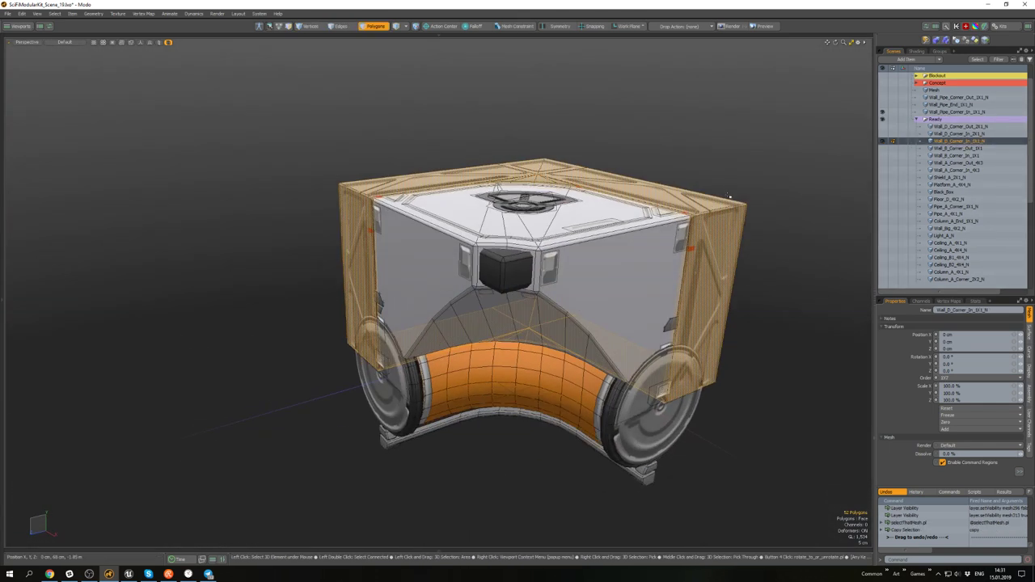
# - Hide the reference wall module and paste the copied backing panels into Wall_Pipe_Corner_In_1X1_N
pyautogui.press('5')
pyautogui.click(585, 397)
pyautogui.hotkey('shift', 'h')
pyautogui.keyDown('alt'); pyautogui.moveTo(585, 380); pyautogui.dragTo(566, 387); pyautogui.keyUp('alt')
pyautogui.click(691, 282)
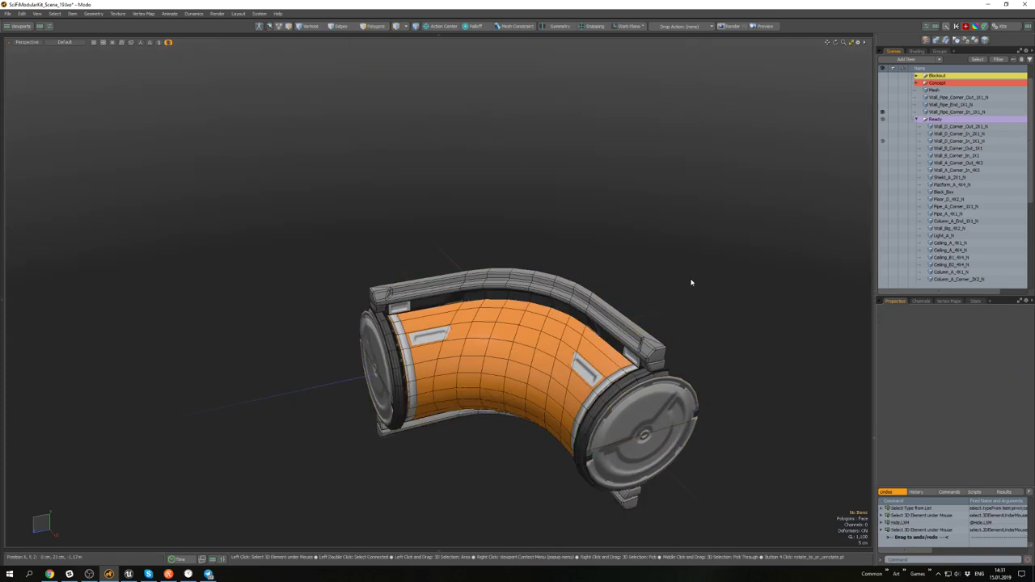
pyautogui.hotkey('ctrl', 'v')
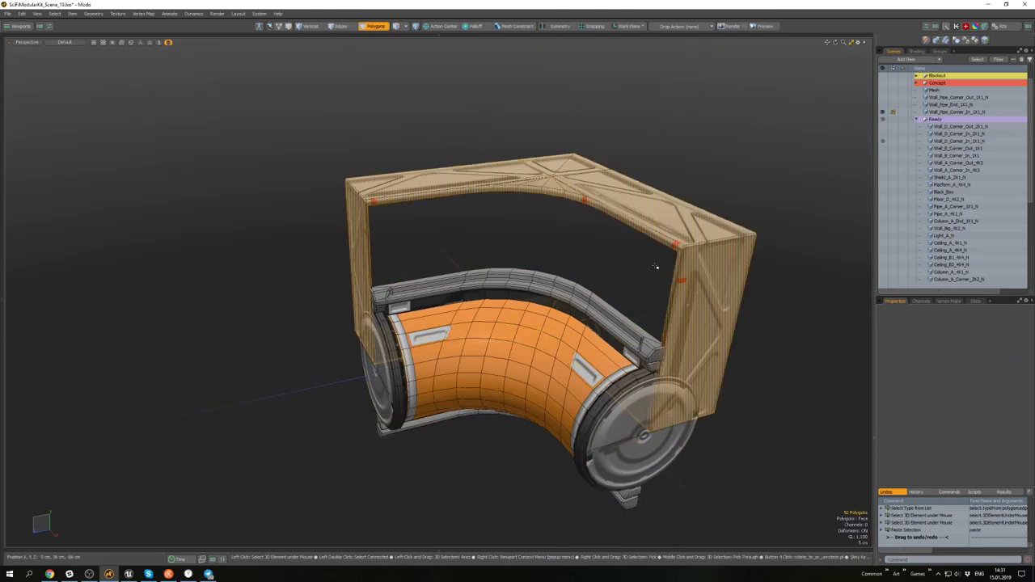
# - Move the pasted backing panels -50 cm along Y so they sit behind the pipe corner, and clear the selection
pyautogui.keyDown('alt'); pyautogui.moveTo(658, 266); pyautogui.dragTo(511, 350); pyautogui.keyUp('alt')
pyautogui.press('w')
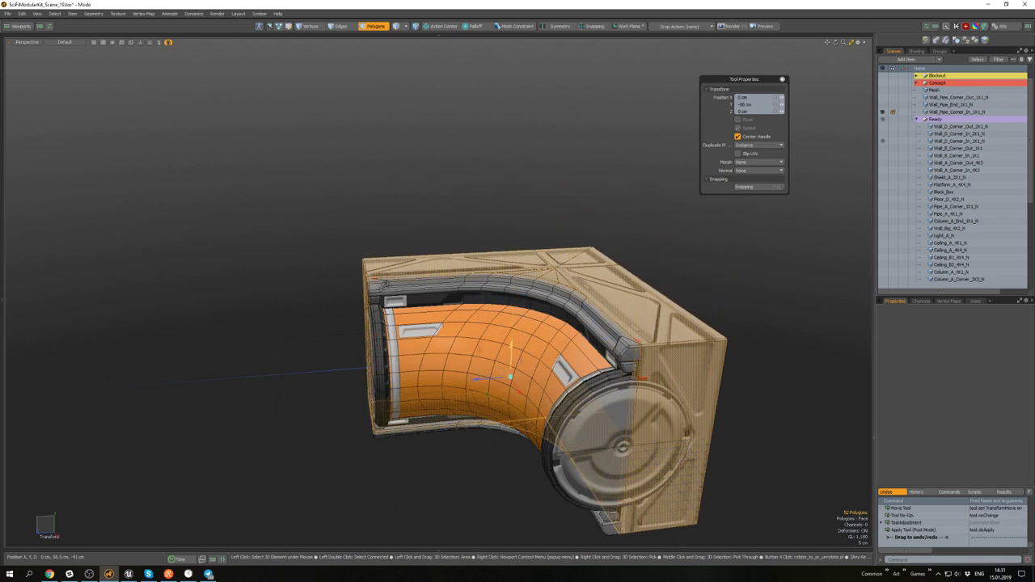
pyautogui.press('q')
pyautogui.click(695, 303)
# - Select the whole upper curved rail and move it down about 4 mm along Y, away from the panel's top face
pyautogui.scroll(4, 640, 331)
pyautogui.doubleClick(583, 316)
pyautogui.scroll(-4, 543, 336)
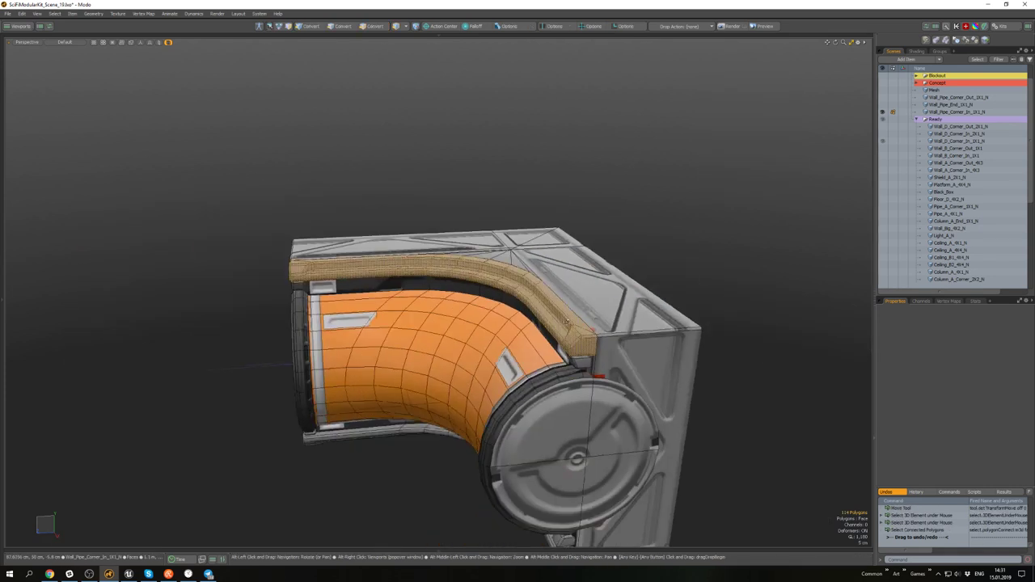
pyautogui.keyDown('alt'); pyautogui.moveTo(543, 335); pyautogui.dragTo(564, 270); pyautogui.keyUp('alt')
pyautogui.scroll(4, 564, 268)
pyautogui.press('w')
pyautogui.moveTo(362, 230); pyautogui.dragTo(362, 235)
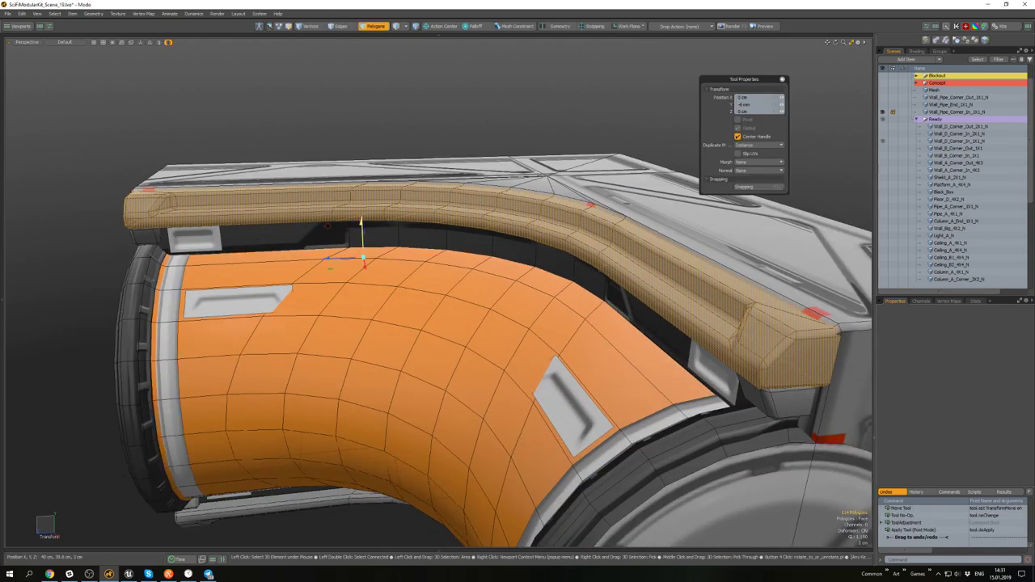
pyautogui.press('q')
# - Select the whole lower curved rail and move it slightly up along Y, away from the panel's underside
pyautogui.scroll(-5, 420, 235)
pyautogui.keyDown('alt'); pyautogui.keyDown('shift'); pyautogui.moveTo(505, 384); pyautogui.dragTo(541, 333); pyautogui.keyUp('shift'); pyautogui.keyUp('alt')
pyautogui.keyDown('alt'); pyautogui.moveTo(547, 396); pyautogui.dragTo(558, 350); pyautogui.keyUp('alt')
pyautogui.doubleClick(557, 353)
pyautogui.press('w')
pyautogui.hotkey('shift', 'a')
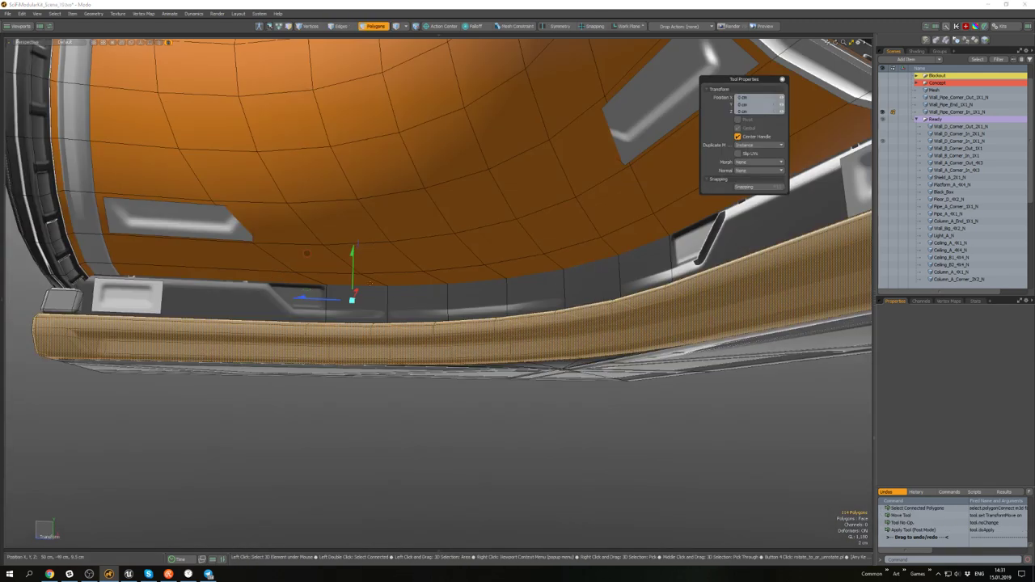
pyautogui.moveTo(353, 285); pyautogui.dragTo(353, 280)
pyautogui.press('q')
pyautogui.scroll(-5, 485, 316)
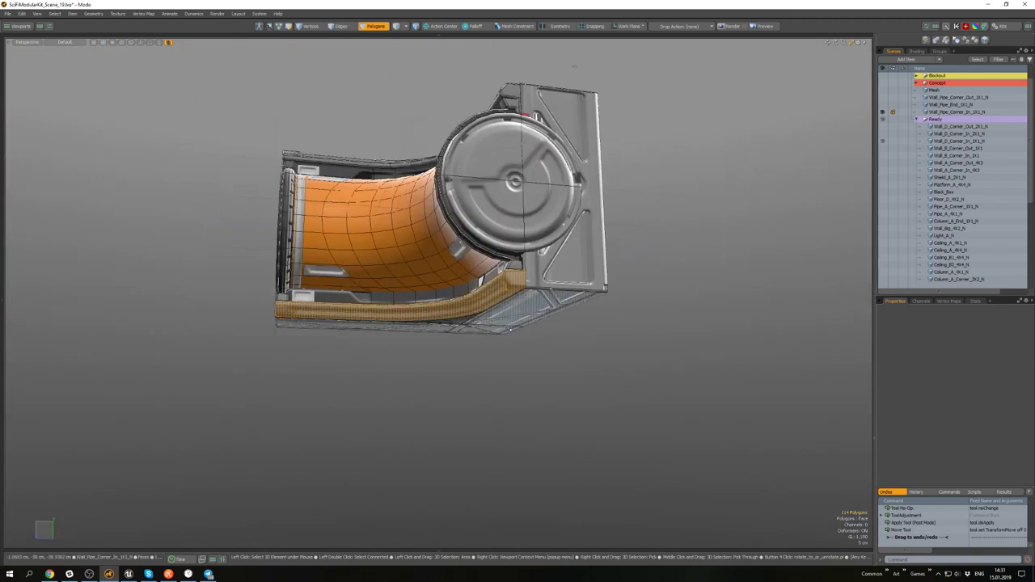
pyautogui.click(526, 346)
# - Select the upper and lower rail ends on one pipe arm, grow the selection and pull them slightly inward along X
pyautogui.keyDown('alt'); pyautogui.moveTo(511, 249); pyautogui.dragTo(555, 343); pyautogui.keyUp('alt')
pyautogui.click(550, 202)
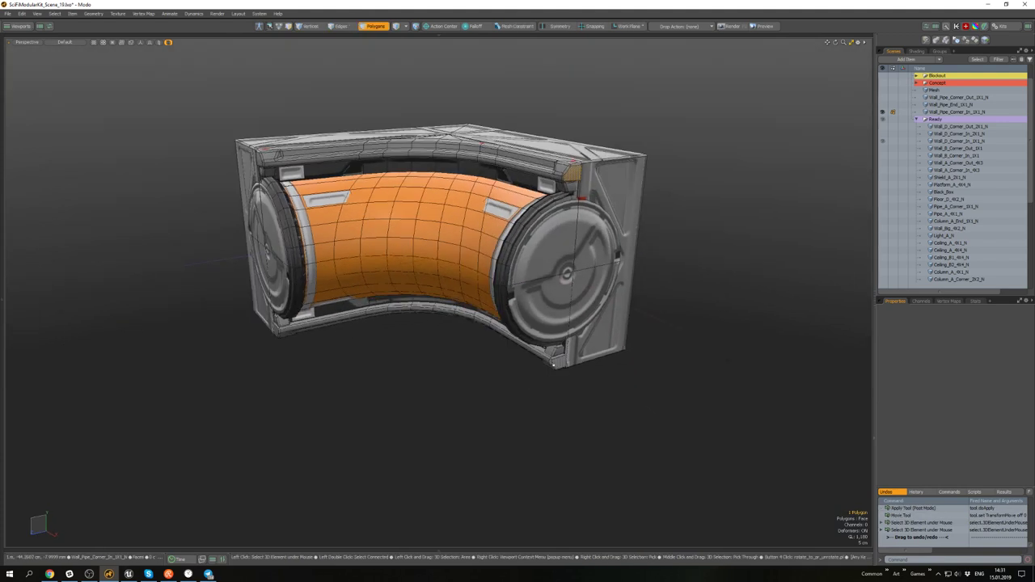
pyautogui.hotkey('shift', 'Up')
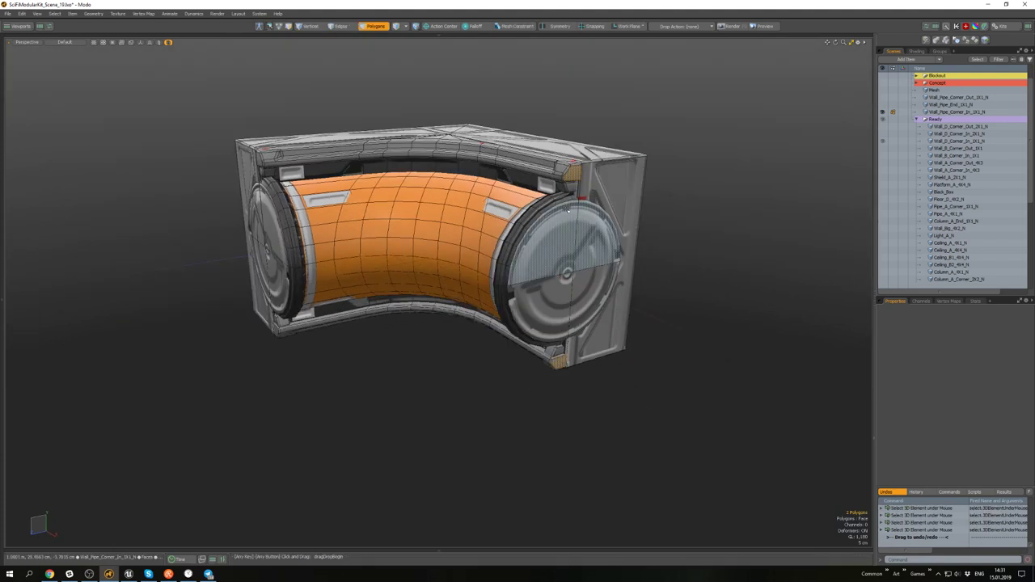
pyautogui.scroll(3, 571, 161)
pyautogui.scroll(3, 570, 158)
pyautogui.press('w')
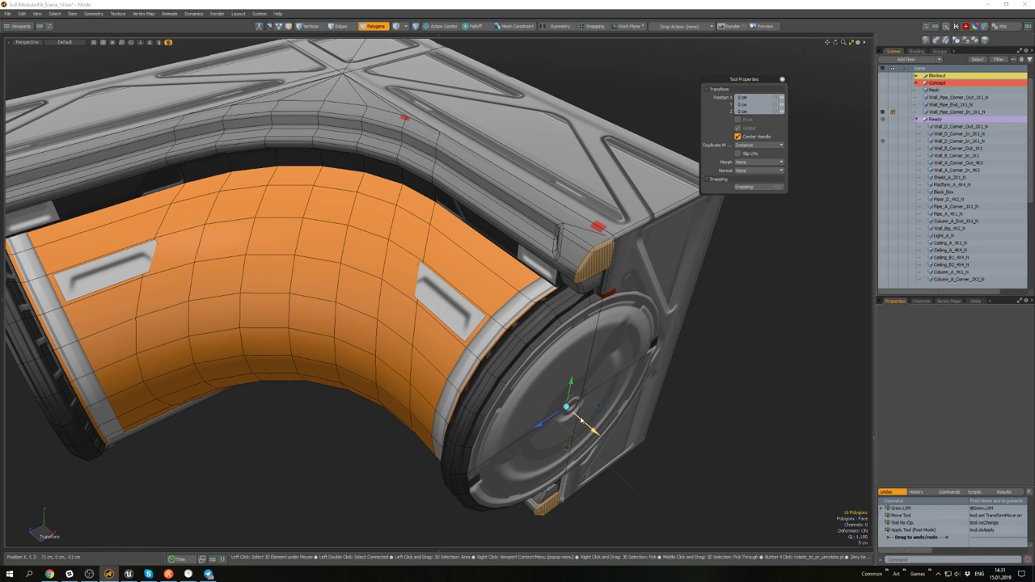
pyautogui.press('space')
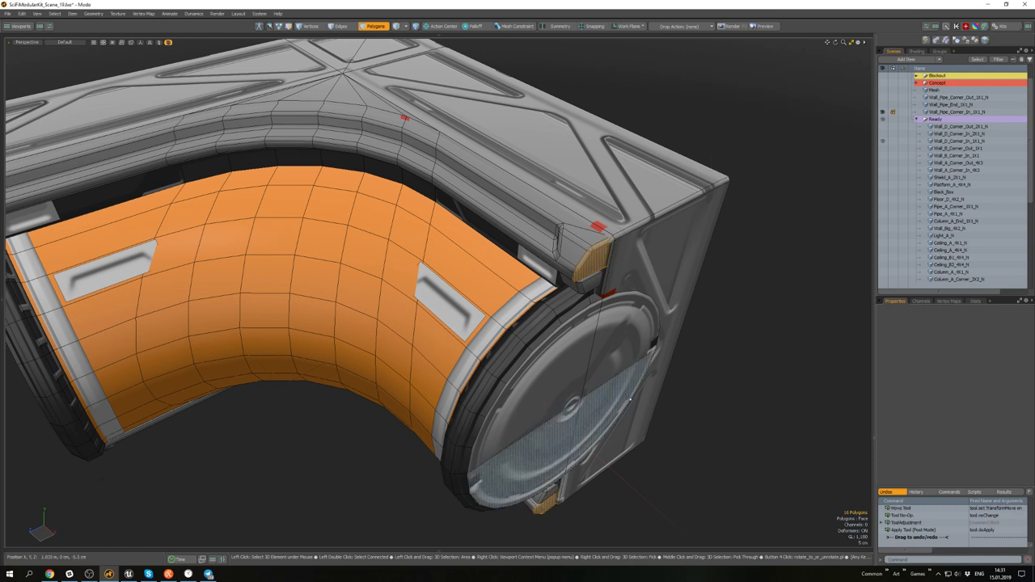
pyautogui.click(729, 331)
# - Select the upper and lower rail ends on the other pipe arm, grow the selection and move them -1 cm along Z
pyautogui.scroll(-5, 729, 331)
pyautogui.keyDown('alt'); pyautogui.moveTo(453, 307); pyautogui.dragTo(530, 247); pyautogui.keyUp('alt')
pyautogui.scroll(4, 520, 199)
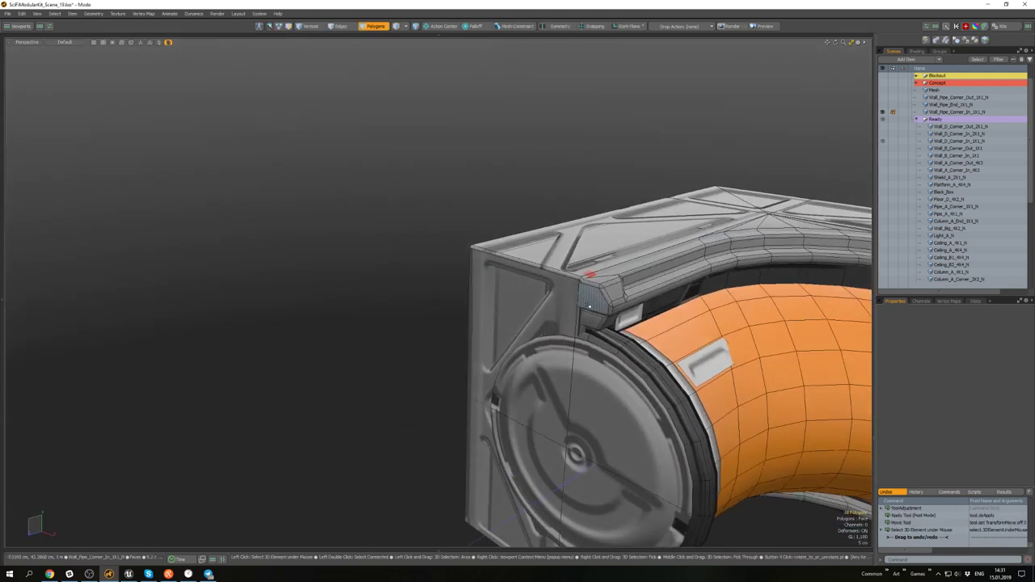
pyautogui.click(590, 305)
pyautogui.scroll(-2, 590, 308)
pyautogui.keyDown('alt'); pyautogui.moveTo(587, 519); pyautogui.dragTo(591, 396, button='middle'); pyautogui.keyUp('alt')
pyautogui.keyDown('shift'); pyautogui.click(584, 385); pyautogui.keyUp('shift')
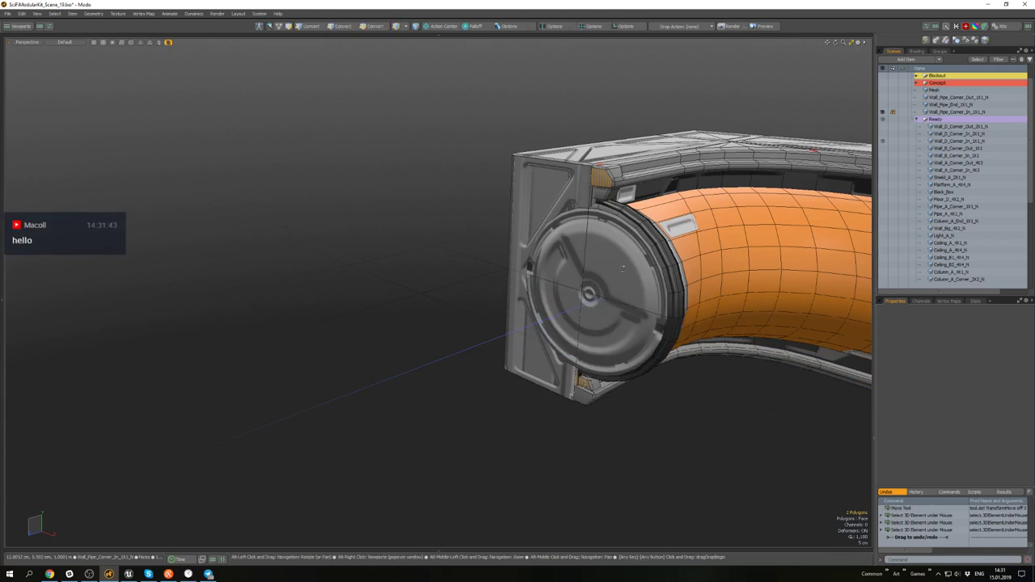
pyautogui.keyDown('alt'); pyautogui.moveTo(581, 182); pyautogui.dragTo(605, 181); pyautogui.keyUp('alt')
pyautogui.scroll(2, 609, 178)
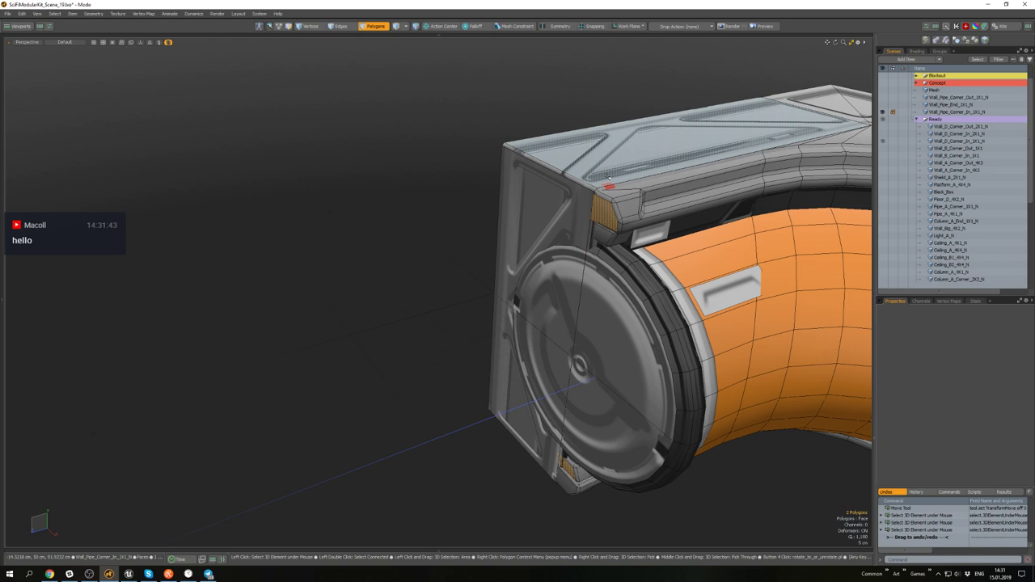
pyautogui.keyDown('alt'); pyautogui.moveTo(606, 175); pyautogui.dragTo(565, 204); pyautogui.keyUp('alt')
pyautogui.scroll(2, 597, 223)
pyautogui.hotkey('shift', 'Up')
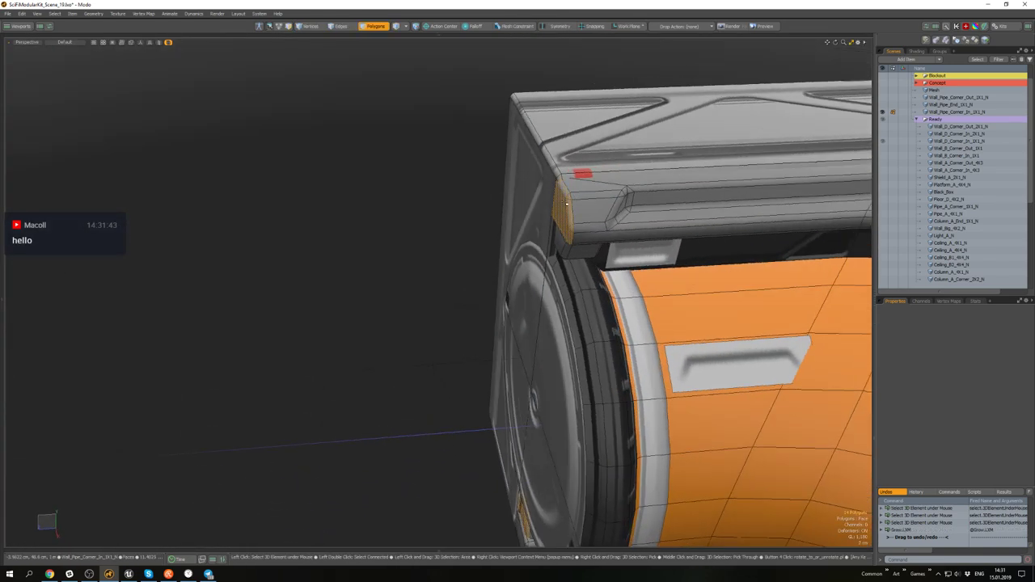
pyautogui.press('w')
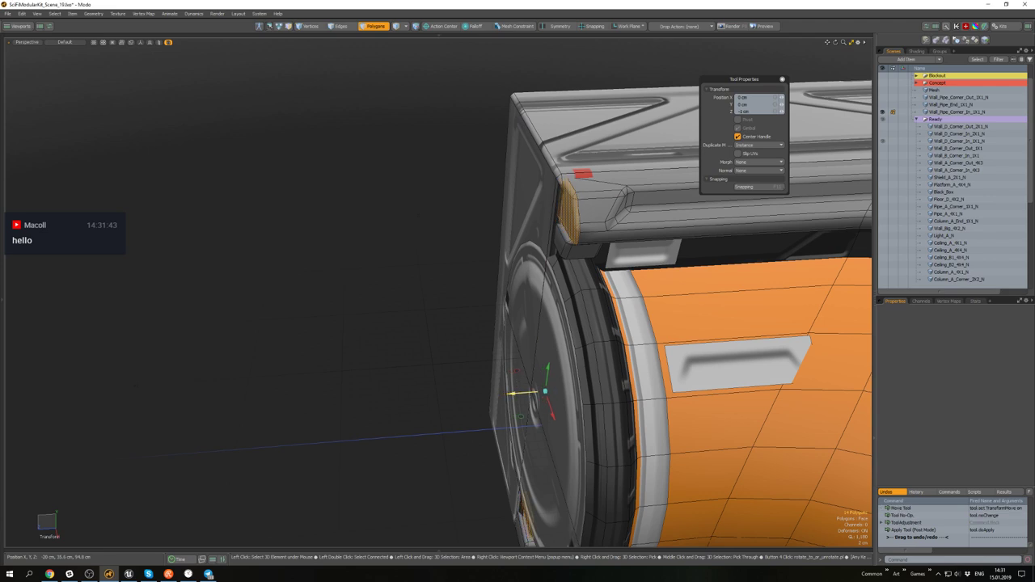
pyautogui.click(450, 247)
# - Check how the rails fit against the backing panels around the corner and save the scene
pyautogui.moveTo(450, 248)
pyautogui.keyDown('alt'); pyautogui.mouseDown()
pyautogui.moveTo(388, 219)
pyautogui.moveTo(461, 267)
pyautogui.mouseUp(); pyautogui.keyUp('alt')
pyautogui.scroll(-4, 396, 222)
pyautogui.scroll(4, 615, 190)
pyautogui.moveTo(606, 189)
pyautogui.keyDown('alt'); pyautogui.mouseDown()
pyautogui.moveTo(623, 185)
pyautogui.moveTo(626, 263)
pyautogui.moveTo(587, 213)
pyautogui.moveTo(588, 250)
pyautogui.moveTo(586, 214)
pyautogui.moveTo(637, 202)
pyautogui.moveTo(887, 184)
pyautogui.moveTo(631, 258)
pyautogui.moveTo(559, 346)
pyautogui.moveTo(487, 268)
pyautogui.moveTo(516, 246)
pyautogui.mouseUp(); pyautogui.keyUp('alt')
pyautogui.scroll(-4, 600, 234)
pyautogui.click(558, 346)
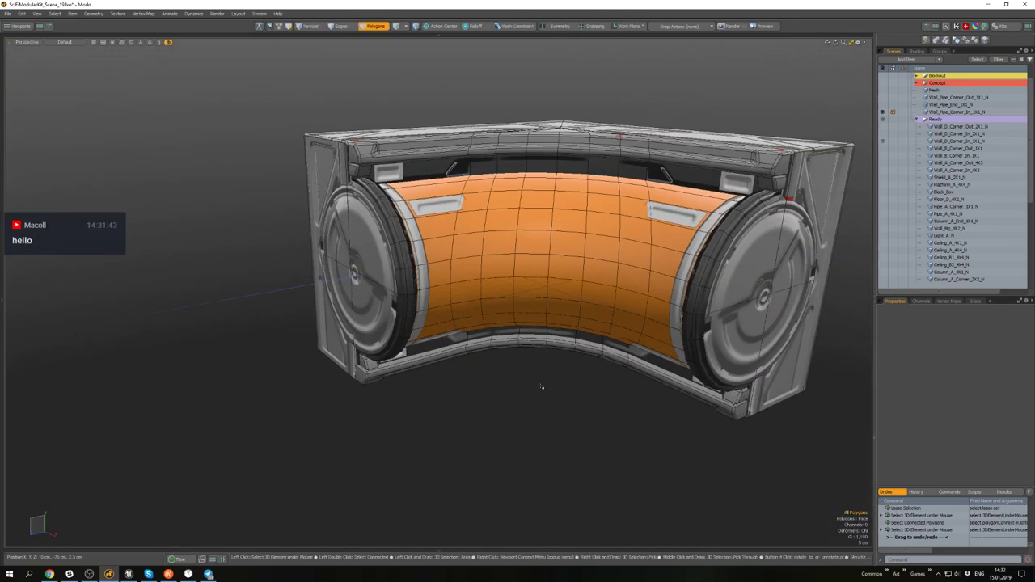
pyautogui.keyDown('alt'); pyautogui.moveTo(542, 387); pyautogui.dragTo(563, 398); pyautogui.keyUp('alt')
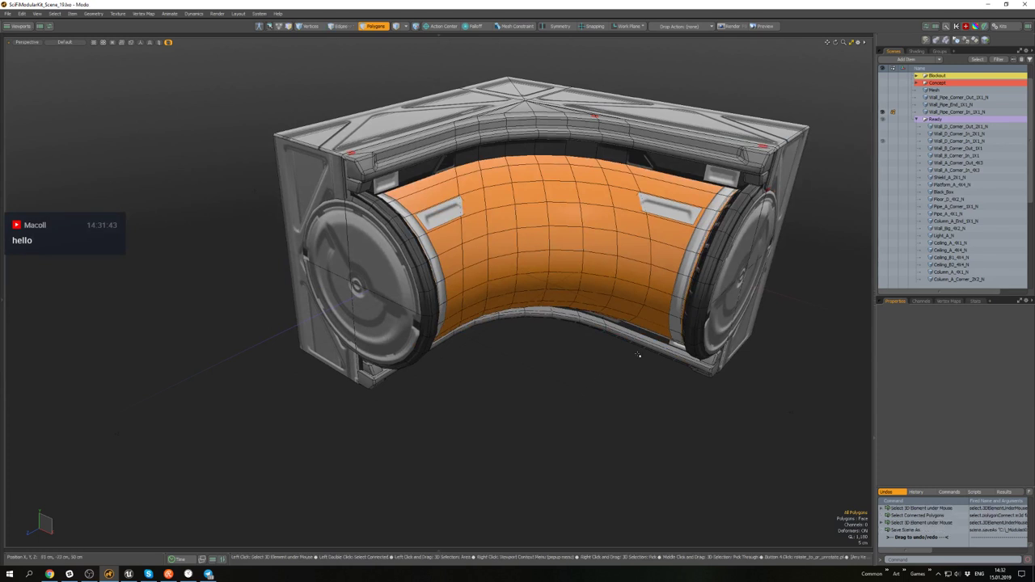
# - Collapse and hide the Ready group, and show Wall_Pipe_Corner_Out_1X1_N alongside the inner corner module
pyautogui.click(916, 120)
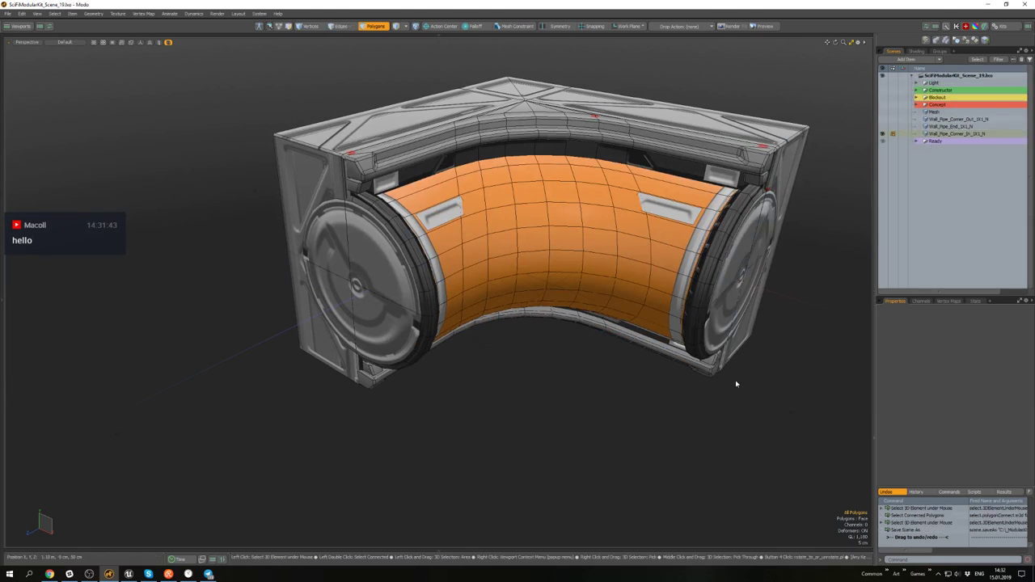
pyautogui.press('u')
pyautogui.click(883, 141)
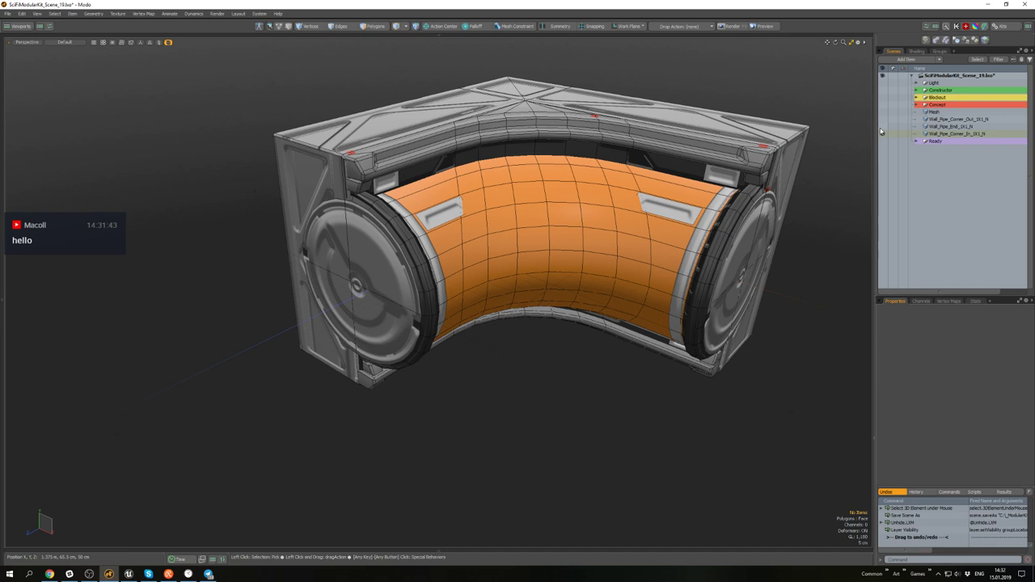
pyautogui.keyDown('alt'); pyautogui.moveTo(558, 315); pyautogui.dragTo(800, 251); pyautogui.keyUp('alt')
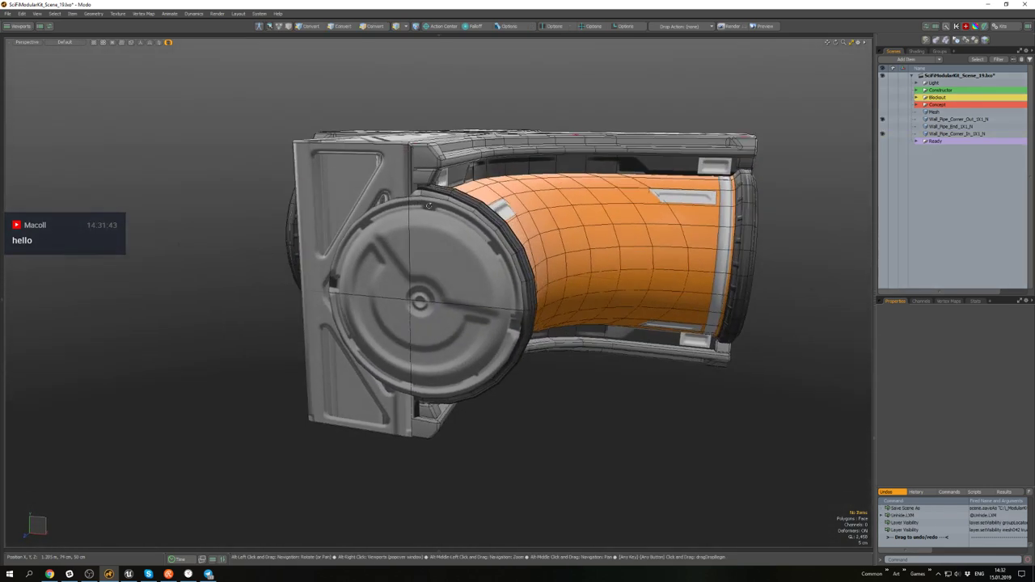
pyautogui.keyDown('alt'); pyautogui.moveTo(425, 204); pyautogui.dragTo(395, 224); pyautogui.keyUp('alt')
pyautogui.scroll(-3, 396, 223)
pyautogui.keyDown('alt'); pyautogui.moveTo(550, 311); pyautogui.dragTo(711, 279); pyautogui.keyUp('alt')
pyautogui.scroll(3, 520, 286)
# - Select the band of polygons along the inner curve of the orange pipe and move it
pyautogui.press(']')
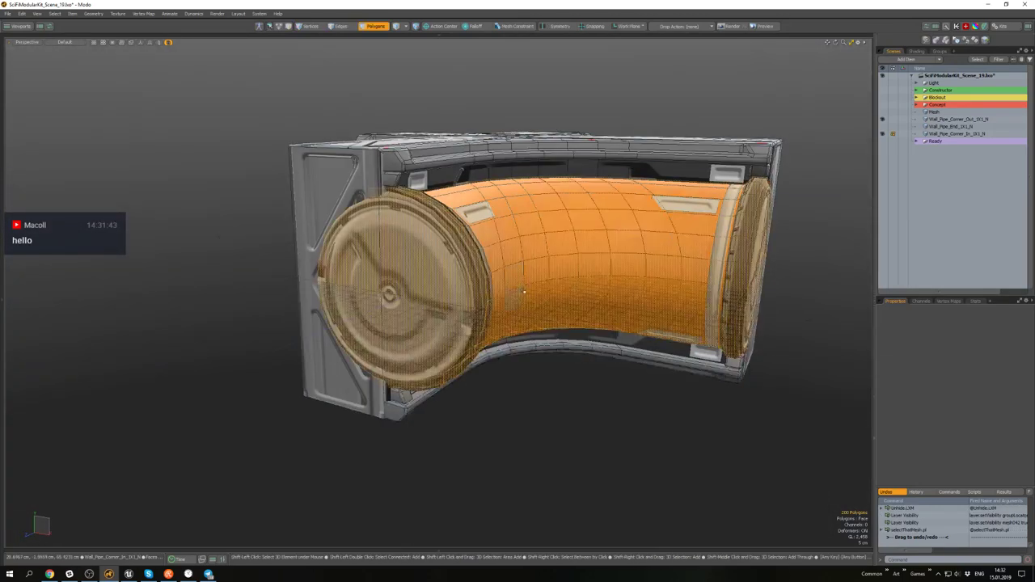
pyautogui.moveTo(530, 285)
pyautogui.keyDown('alt'); pyautogui.mouseDown()
pyautogui.moveTo(661, 277)
pyautogui.moveTo(581, 275)
pyautogui.moveTo(605, 312)
pyautogui.moveTo(622, 408)
pyautogui.moveTo(573, 316)
pyautogui.moveTo(517, 272)
pyautogui.mouseUp(); pyautogui.keyUp('alt')
pyautogui.scroll(3, 667, 299)
pyautogui.press('w')
pyautogui.press('q')
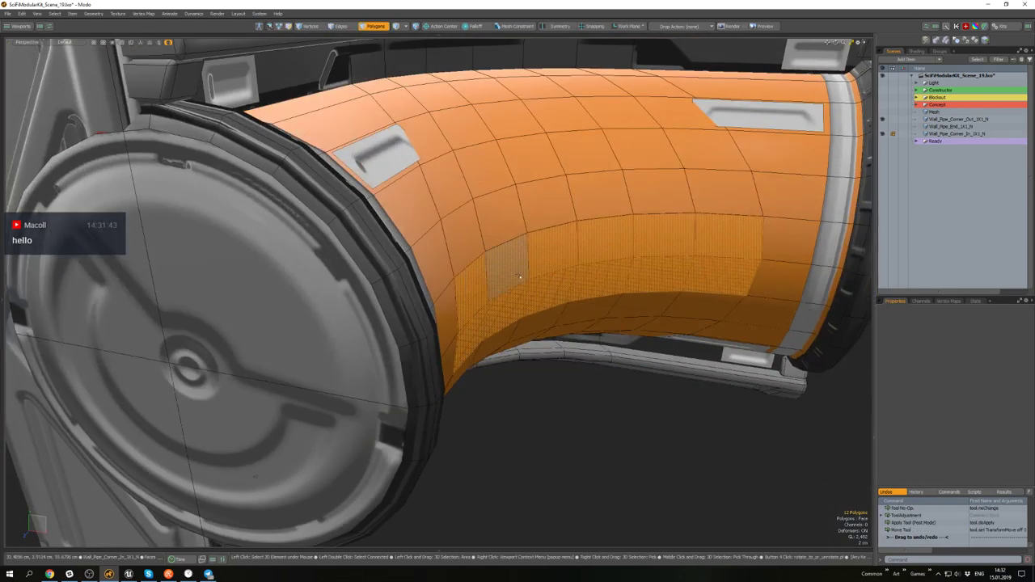
# - Slice the band lengthwise with the 50-50 option and delete its outermost upper and lower polygon rows
pyautogui.press('2')
pyautogui.hotkey('alt', 'c')
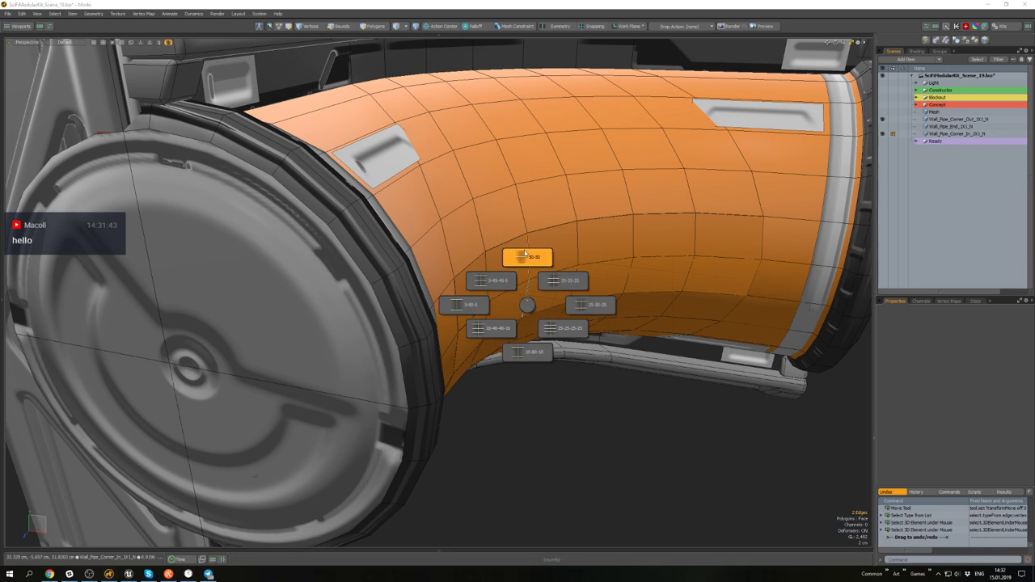
pyautogui.press('l')
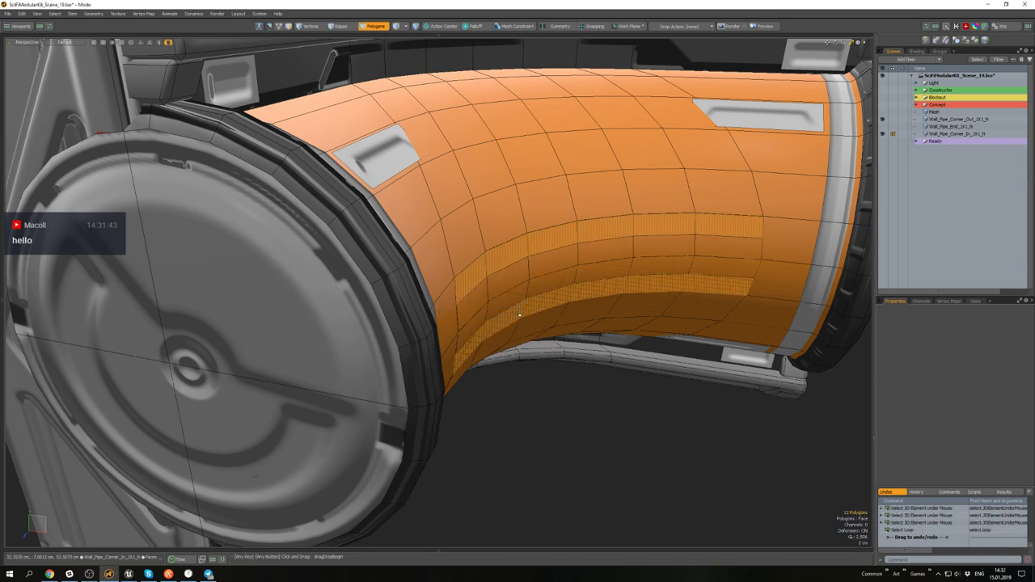
pyautogui.scroll(2, 529, 303)
pyautogui.press('Delete')
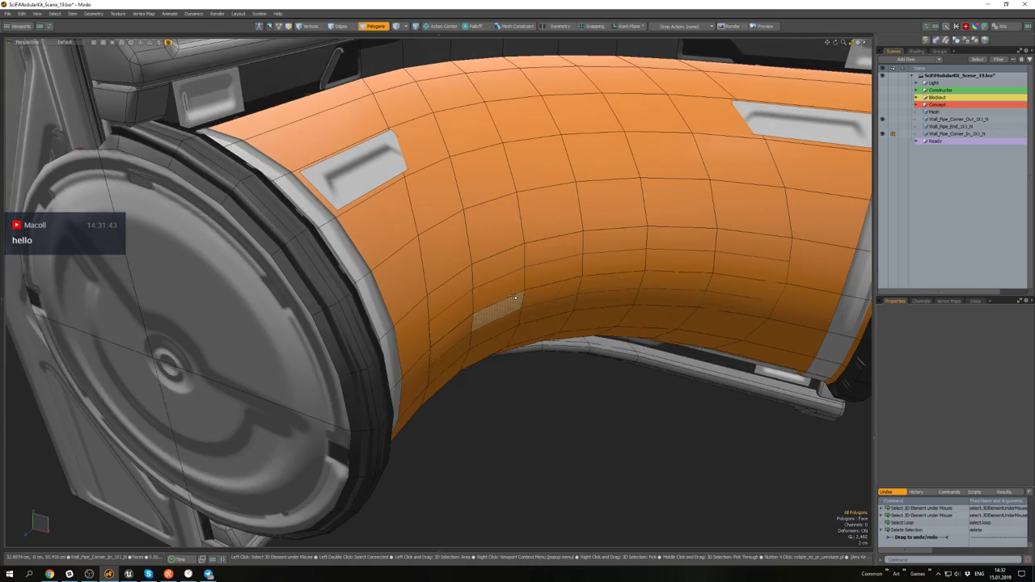
pyautogui.click(511, 300)
pyautogui.scroll(3, 510, 299)
pyautogui.doubleClick(512, 298)
pyautogui.keyDown('alt'); pyautogui.moveTo(512, 299); pyautogui.dragTo(348, 129); pyautogui.keyUp('alt')
pyautogui.press('Delete')
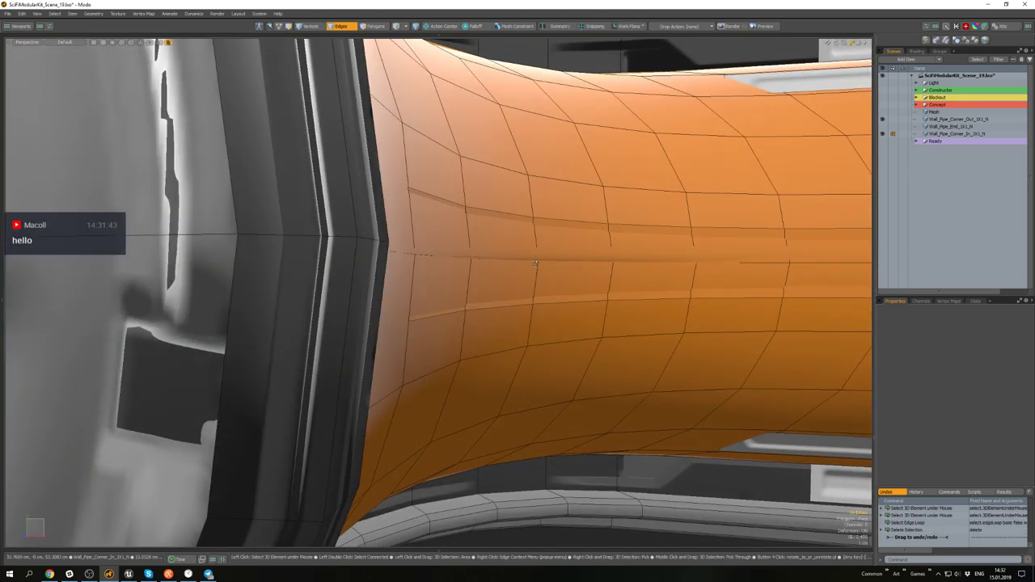
pyautogui.keyDown('alt'); pyautogui.moveTo(557, 245); pyautogui.dragTo(570, 284); pyautogui.keyUp('alt')
pyautogui.scroll(-4, 558, 315)
pyautogui.hotkey('ctrl', 'z')
# - Select the whole detail strip on the inner curve of the pipe and assign it the Transparent_Details material
pyautogui.press('3')
pyautogui.doubleClick(566, 275)
pyautogui.press('m')
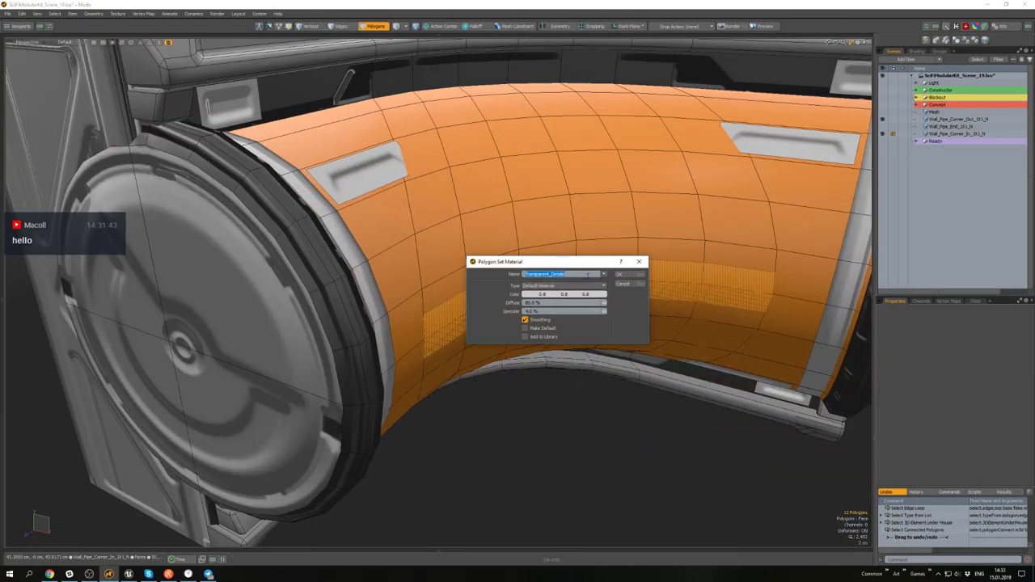
pyautogui.click(623, 277)
pyautogui.scroll(-3, 606, 432)
pyautogui.keyDown('alt'); pyautogui.moveTo(605, 432); pyautogui.dragTo(555, 297); pyautogui.keyUp('alt')
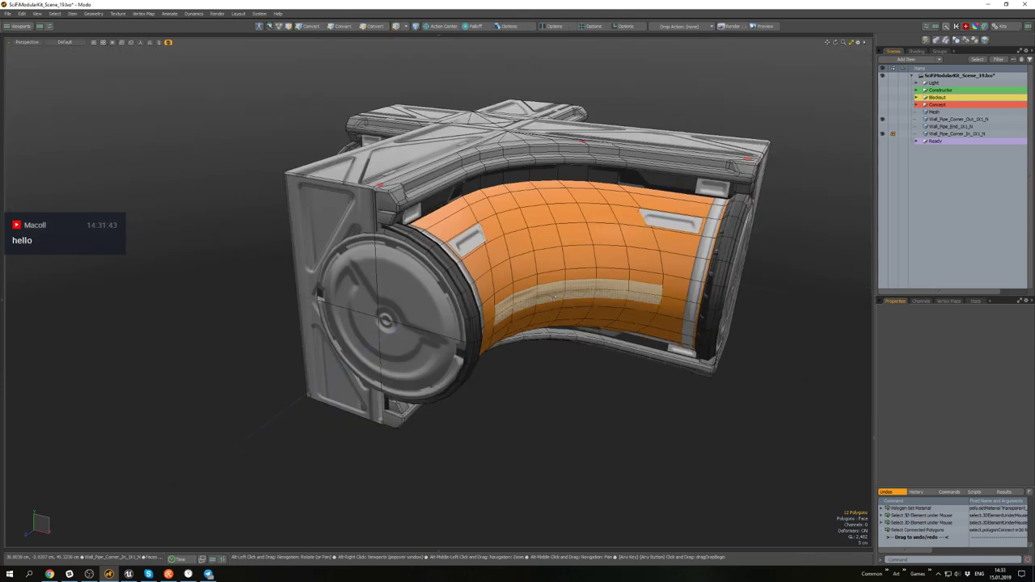
# - Switch to the UV editing layout, display the Texture UV map and hide the backdrop image
pyautogui.press('F2')
pyautogui.scroll(-4, 332, 225)
pyautogui.scroll(-1, 345, 167)
pyautogui.keyDown('alt'); pyautogui.moveTo(333, 225); pyautogui.dragTo(304, 182); pyautogui.keyUp('alt')
pyautogui.click(164, 53)
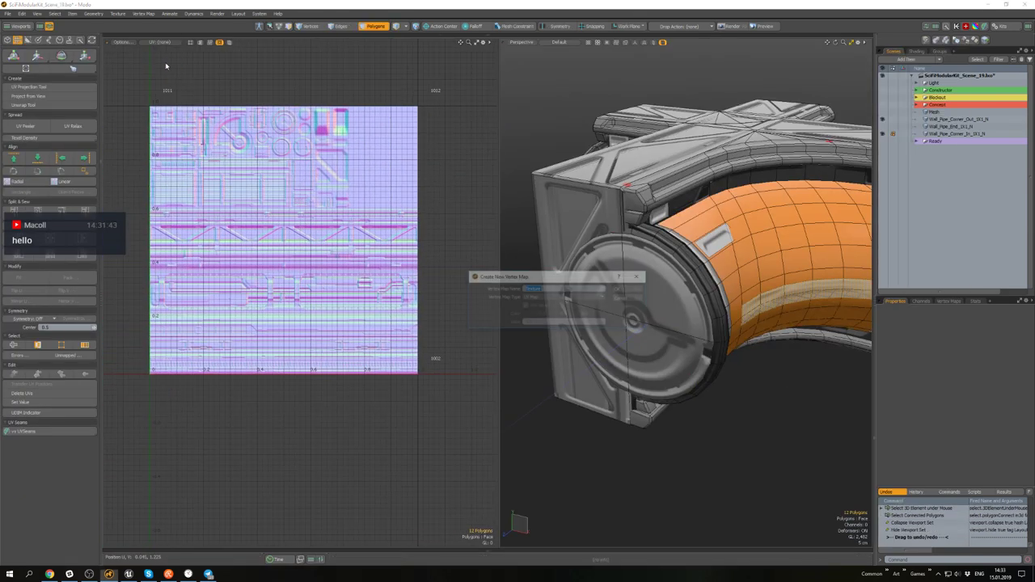
pyautogui.click(620, 298)
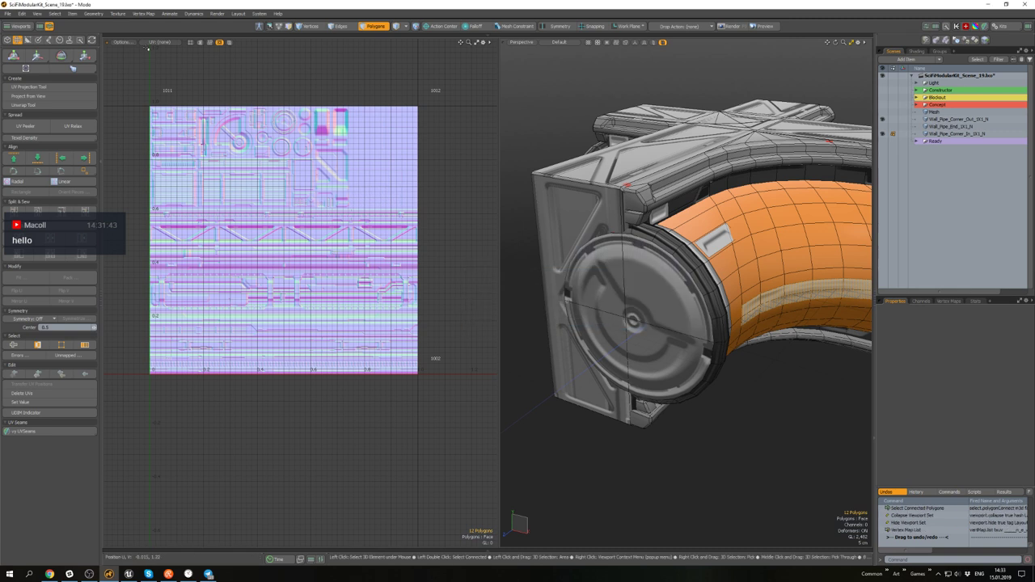
pyautogui.click(153, 42)
pyautogui.click(154, 62)
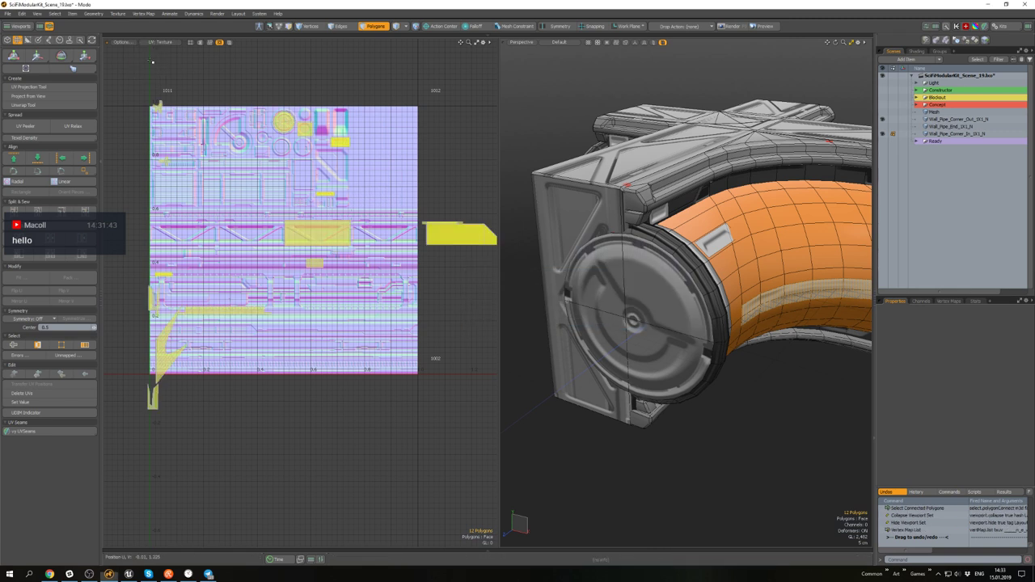
pyautogui.click(219, 42)
pyautogui.scroll(-3, 396, 162)
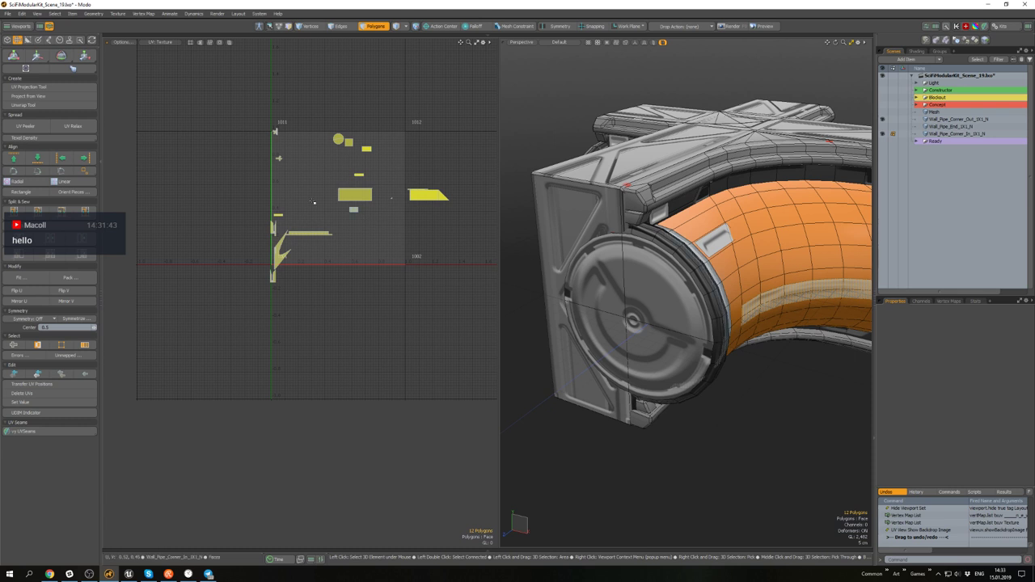
# - Project new UVs onto the strip with the UV Projection Tool and straighten its island into a rectangle
pyautogui.click(36, 87)
pyautogui.press('space')
pyautogui.doubleClick(292, 203)
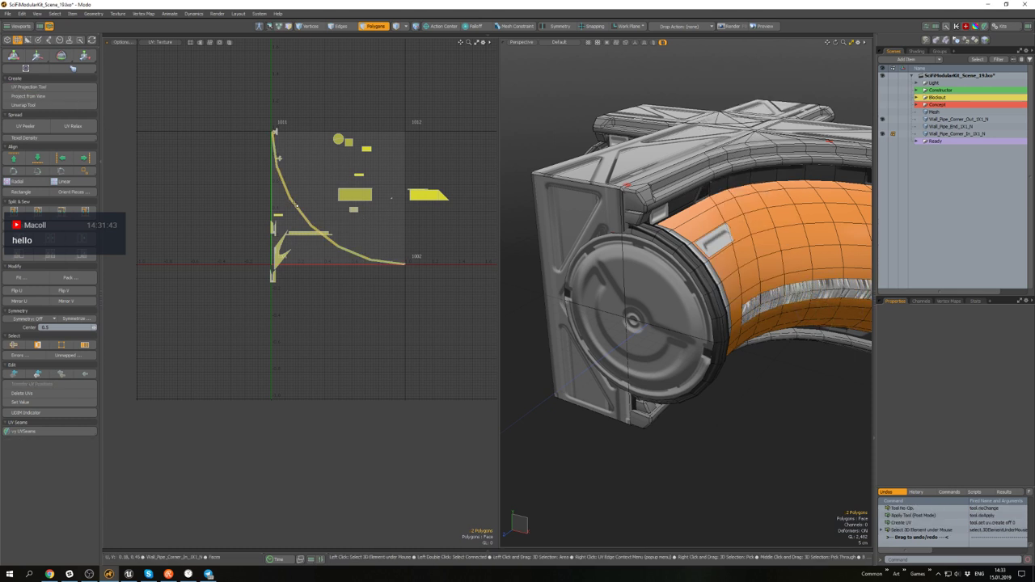
pyautogui.click(28, 195)
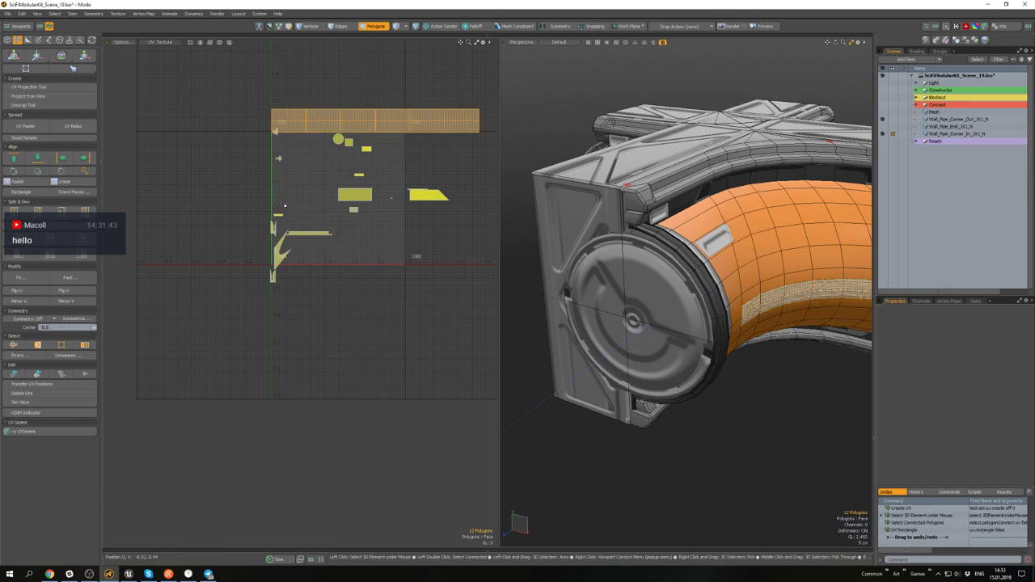
# - Scale the strip's UV island down to a small narrow rectangle
pyautogui.keyDown('alt'); pyautogui.moveTo(367, 190); pyautogui.dragTo(350, 207); pyautogui.keyUp('alt')
pyautogui.press('r')
pyautogui.moveTo(396, 99); pyautogui.dragTo(362, 100)
pyautogui.press('space')
pyautogui.keyDown('alt'); pyautogui.moveTo(628, 278); pyautogui.dragTo(640, 243); pyautogui.keyUp('alt')
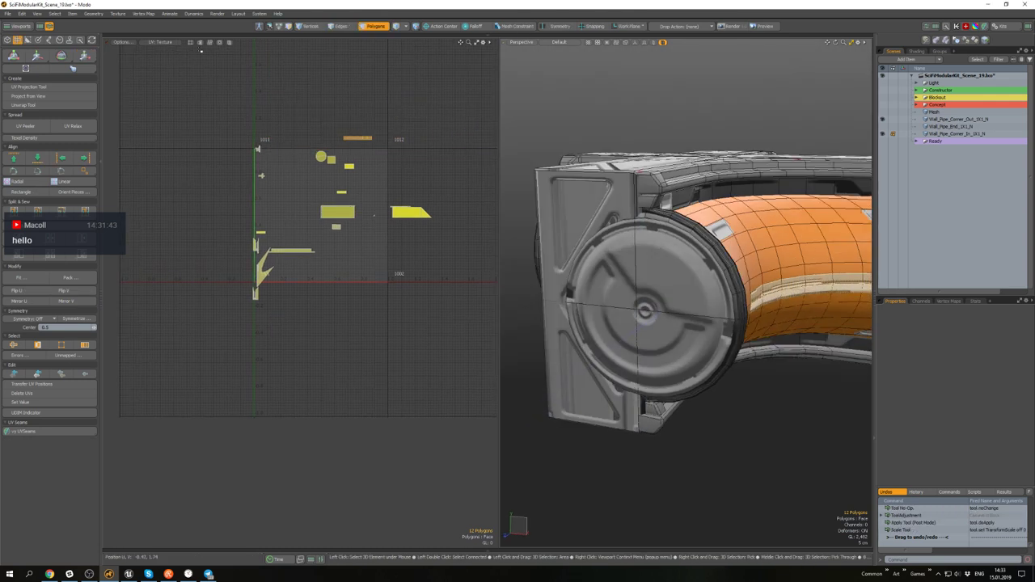
# - Show the normal map backdrop and move the strip's UV island over the small recessed panel detail
pyautogui.click(220, 43)
pyautogui.scroll(6, 360, 144)
pyautogui.keyDown('alt'); pyautogui.moveTo(313, 135); pyautogui.dragTo(361, 143); pyautogui.keyUp('alt')
pyautogui.scroll(-1, 361, 143)
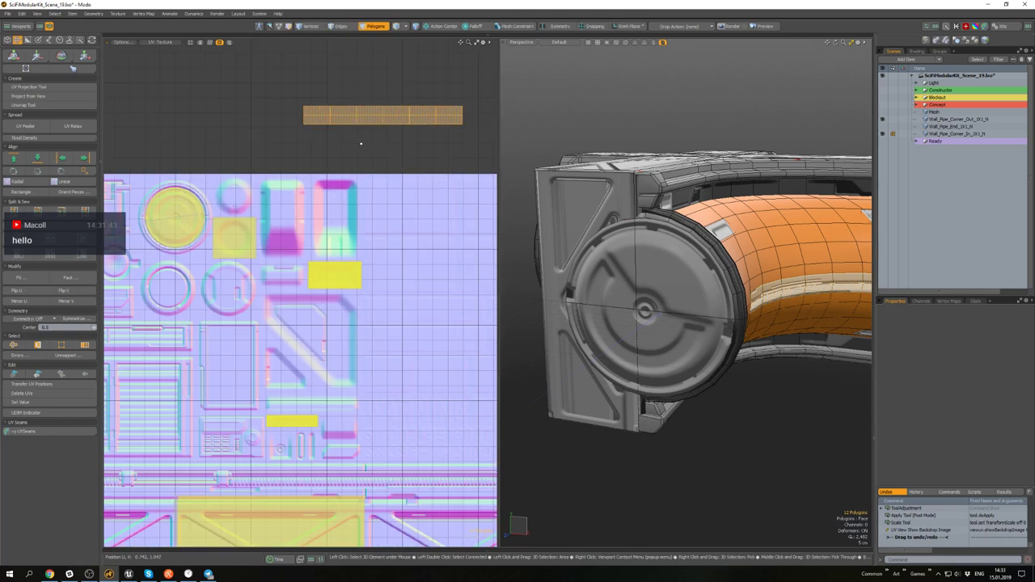
pyautogui.press('w')
pyautogui.moveTo(421, 77); pyautogui.dragTo(315, 232)
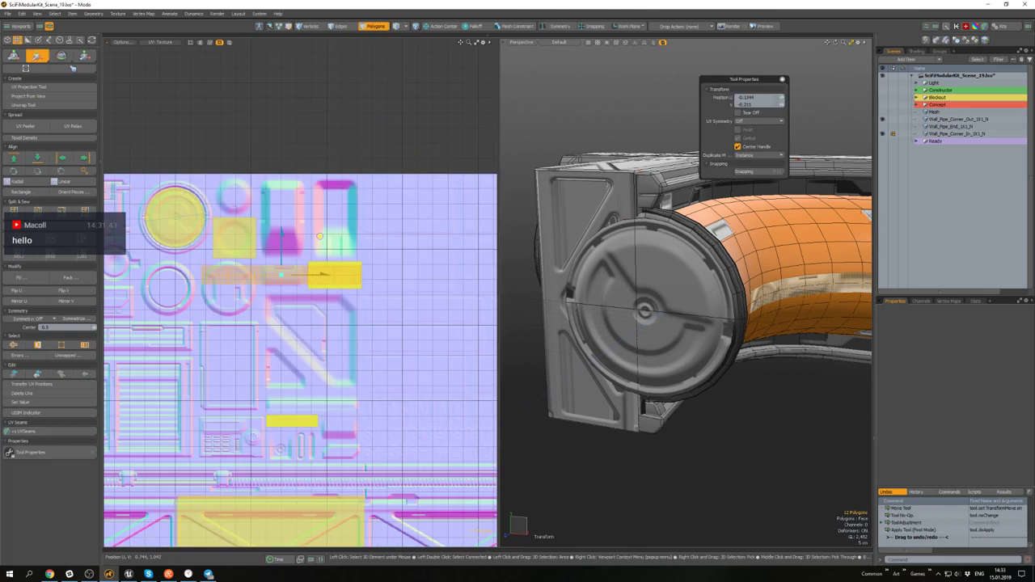
pyautogui.scroll(6, 317, 245)
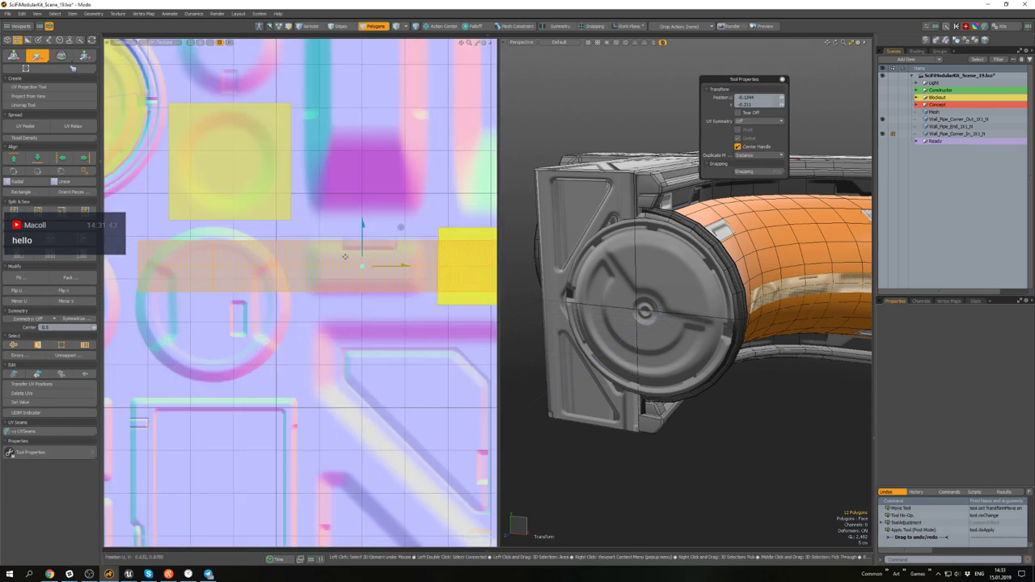
# - Stretch the strip's UV island vertically to match the panel detail's height and flip it in V
pyautogui.scroll(-2, 344, 257)
pyautogui.press('r')
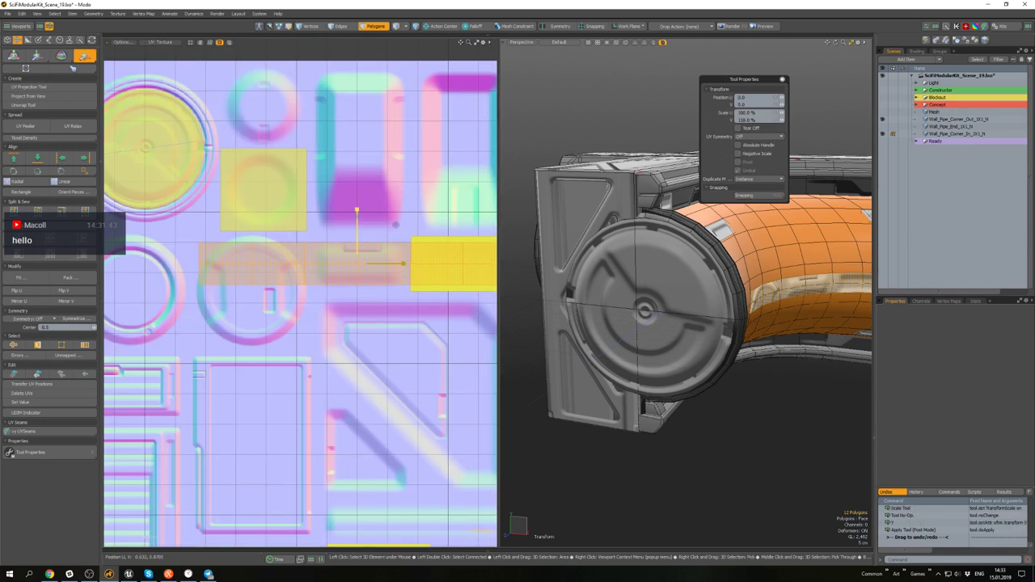
pyautogui.press('space')
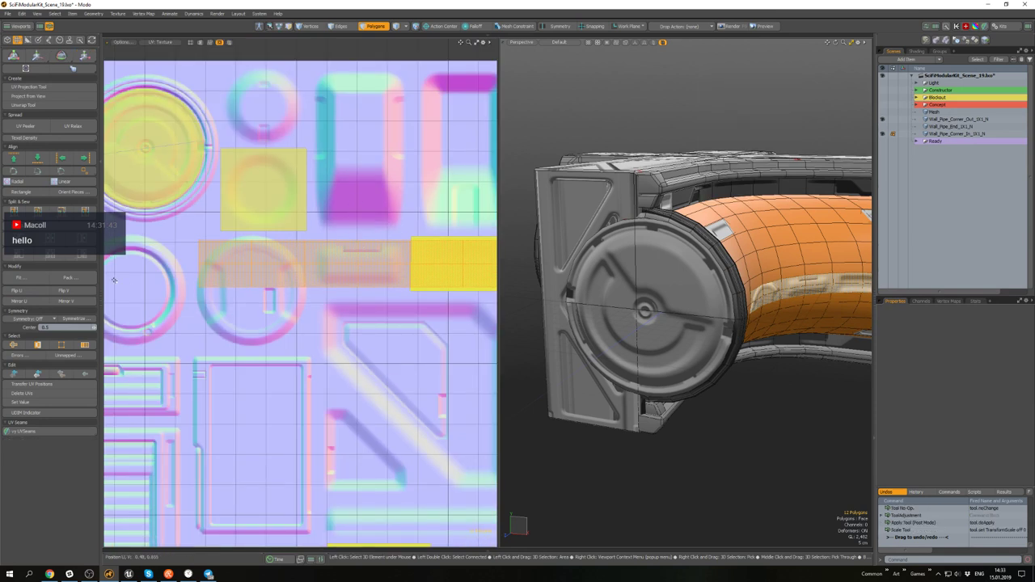
pyautogui.click(66, 291)
pyautogui.scroll(-2, 291, 257)
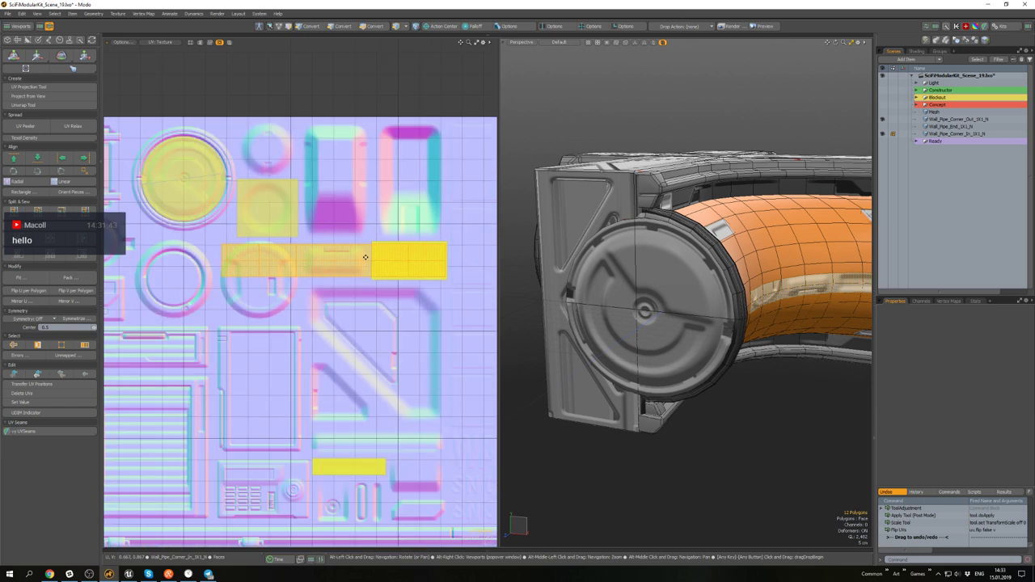
pyautogui.scroll(2, 360, 262)
pyautogui.scroll(-2, 356, 271)
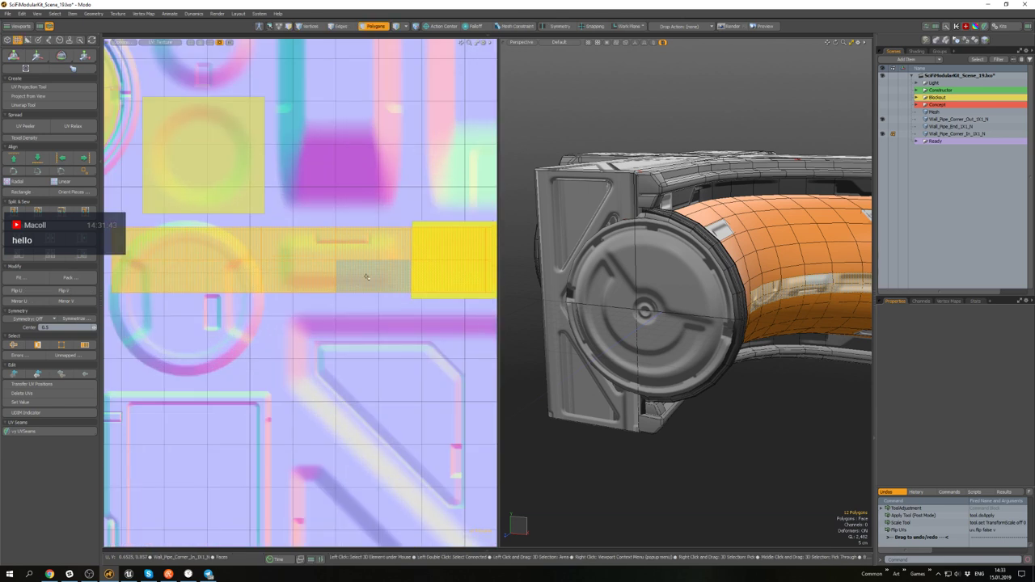
# - Narrow the strip's UV island to the panel detail and spread its end vertices outward past the detail's side edges
pyautogui.press('r')
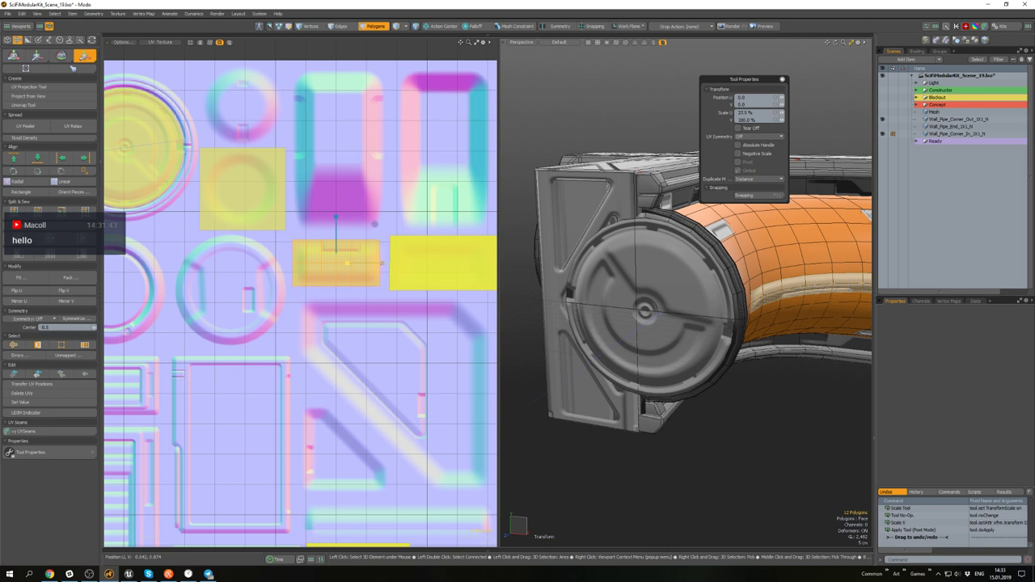
pyautogui.press('1')
pyautogui.scroll(3, 376, 270)
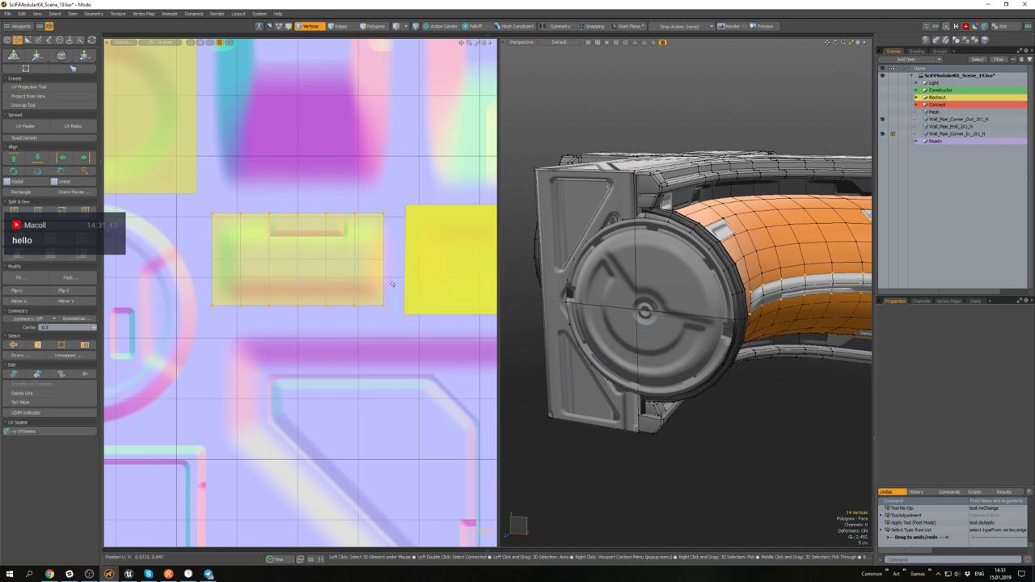
pyautogui.scroll(-3, 231, 312)
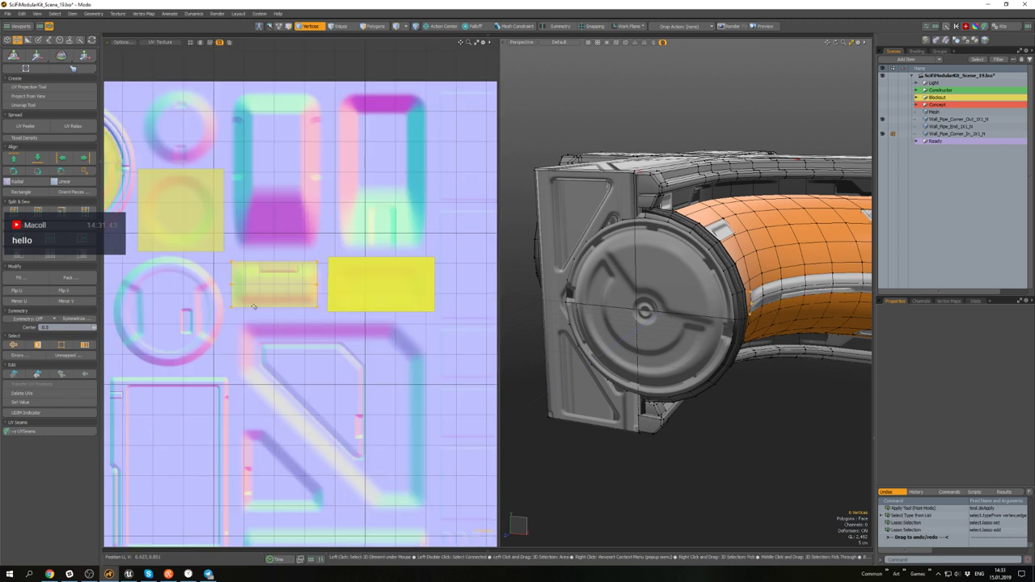
pyautogui.press('r')
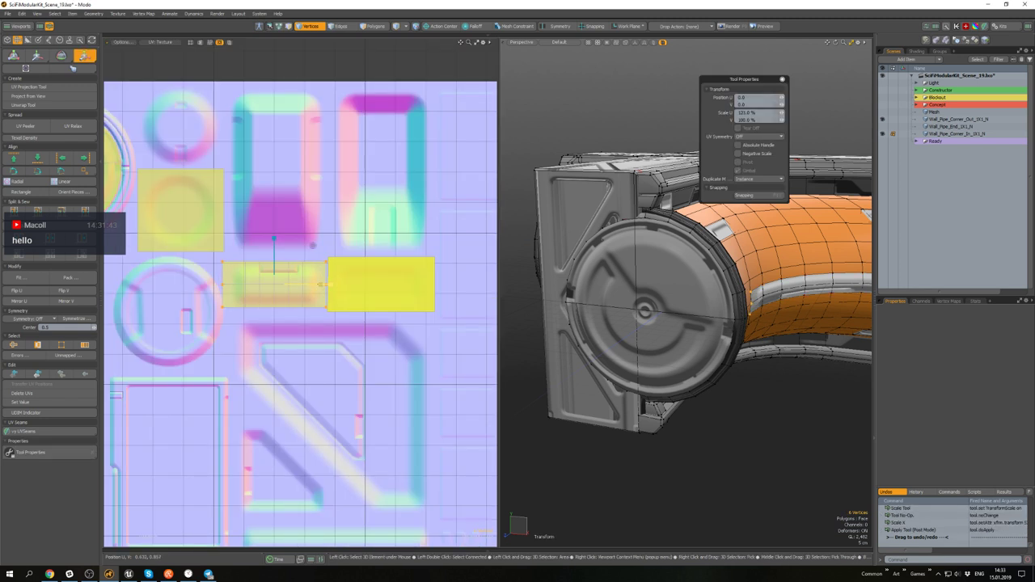
pyautogui.keyDown('alt'); pyautogui.moveTo(550, 291); pyautogui.dragTo(566, 259); pyautogui.keyUp('alt')
pyautogui.scroll(-3, 648, 302)
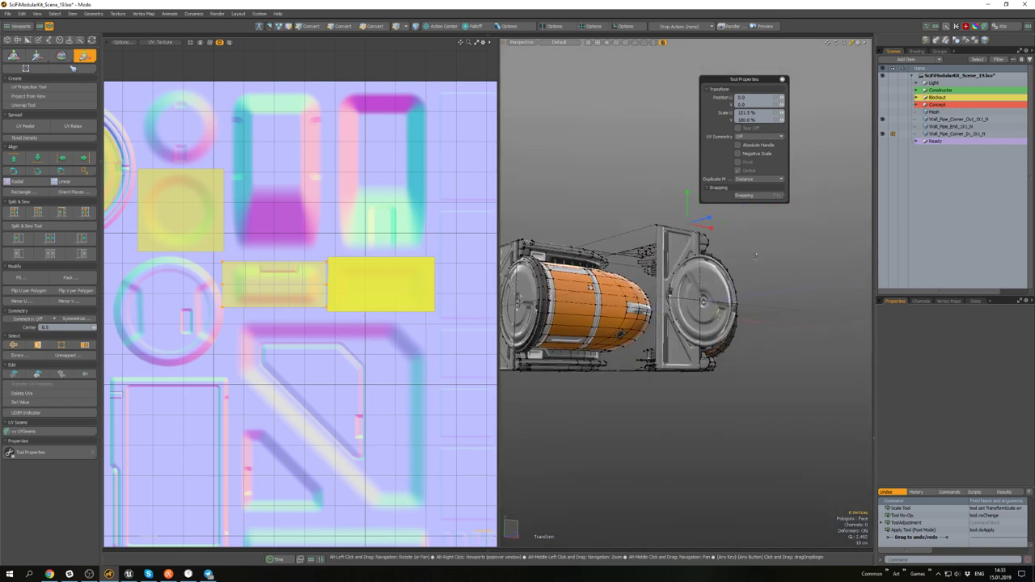
# - Select the strip's whole UV island and reduce its height slightly to fit the panel detail
pyautogui.press('space')
pyautogui.press('3')
pyautogui.scroll(4, 284, 286)
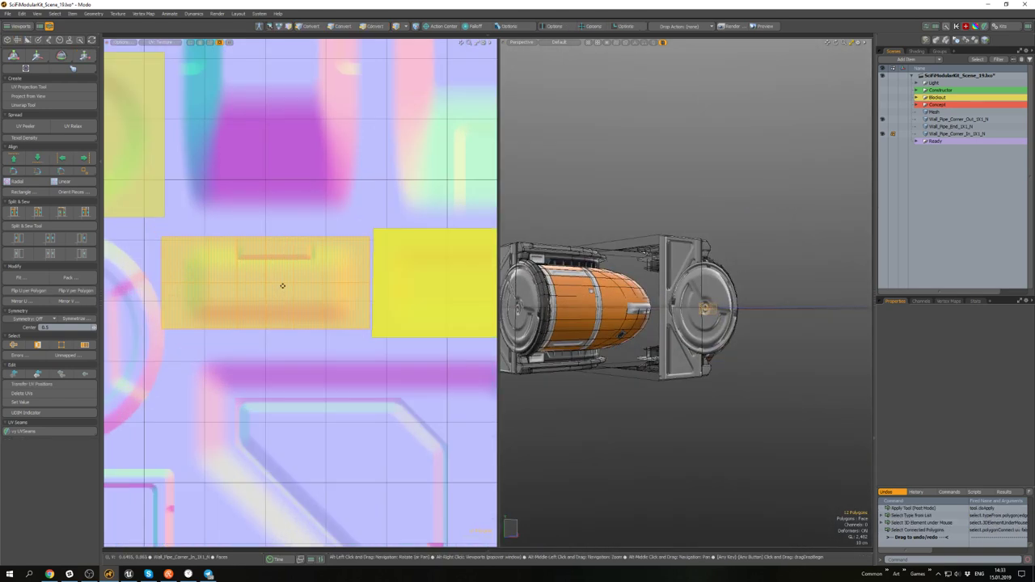
pyautogui.keyDown('alt'); pyautogui.moveTo(283, 287); pyautogui.dragTo(308, 281); pyautogui.keyUp('alt')
pyautogui.doubleClick(312, 280)
pyautogui.press('r')
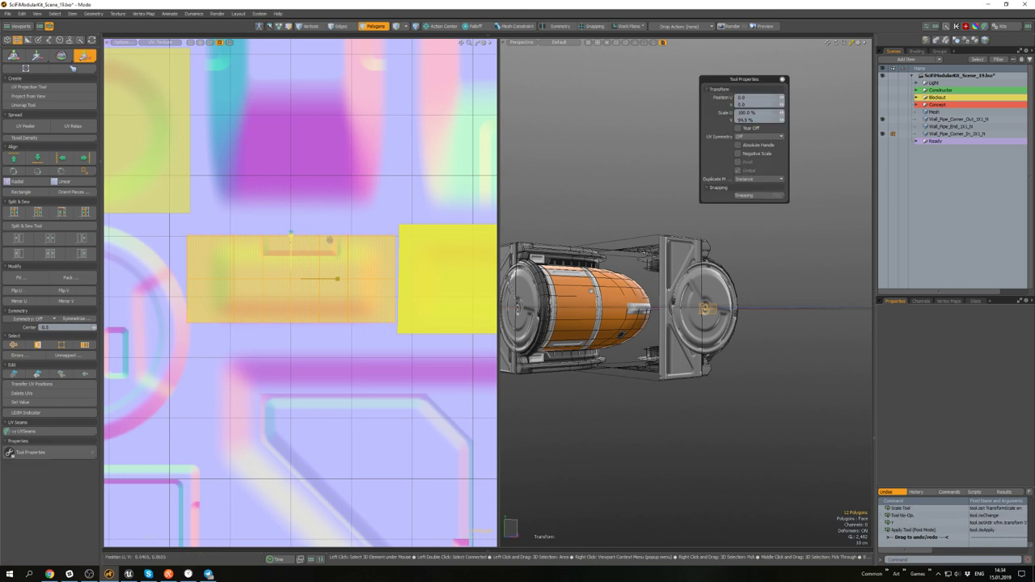
pyautogui.press('space')
# - Activate the Wall_Pipe_Corner_Out_1X1_N mesh and copy the small square decal from its orange pipe
pyautogui.click(603, 434)
pyautogui.moveTo(688, 396)
pyautogui.keyDown('alt'); pyautogui.mouseDown()
pyautogui.moveTo(570, 383)
pyautogui.moveTo(532, 333)
pyautogui.moveTo(594, 415)
pyautogui.moveTo(519, 420)
pyautogui.moveTo(524, 428)
pyautogui.moveTo(512, 344)
pyautogui.moveTo(550, 411)
pyautogui.moveTo(687, 404)
pyautogui.mouseUp(); pyautogui.keyUp('alt')
pyautogui.keyDown('alt'); pyautogui.moveTo(592, 321); pyautogui.dragTo(603, 303); pyautogui.keyUp('alt')
pyautogui.press('5')
pyautogui.click(603, 304)
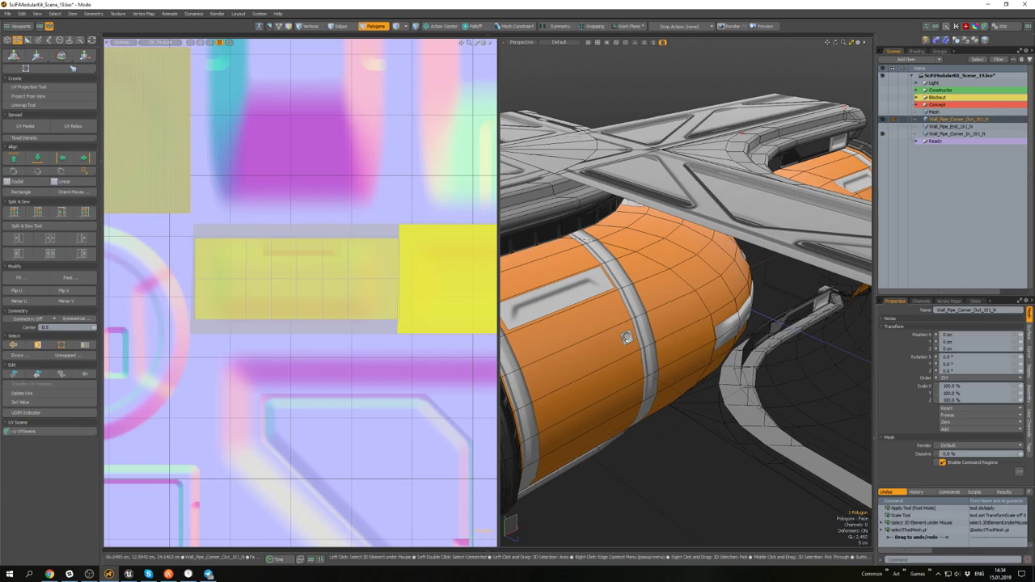
pyautogui.scroll(-5, 638, 305)
pyautogui.press('3')
pyautogui.keyDown('alt'); pyautogui.moveTo(674, 308); pyautogui.dragTo(614, 323); pyautogui.keyUp('alt')
pyautogui.keyDown('shift'); pyautogui.click(645, 331); pyautogui.keyUp('shift')
pyautogui.click(645, 334)
pyautogui.scroll(-3, 646, 338)
pyautogui.hotkey('ctrl', 'c')
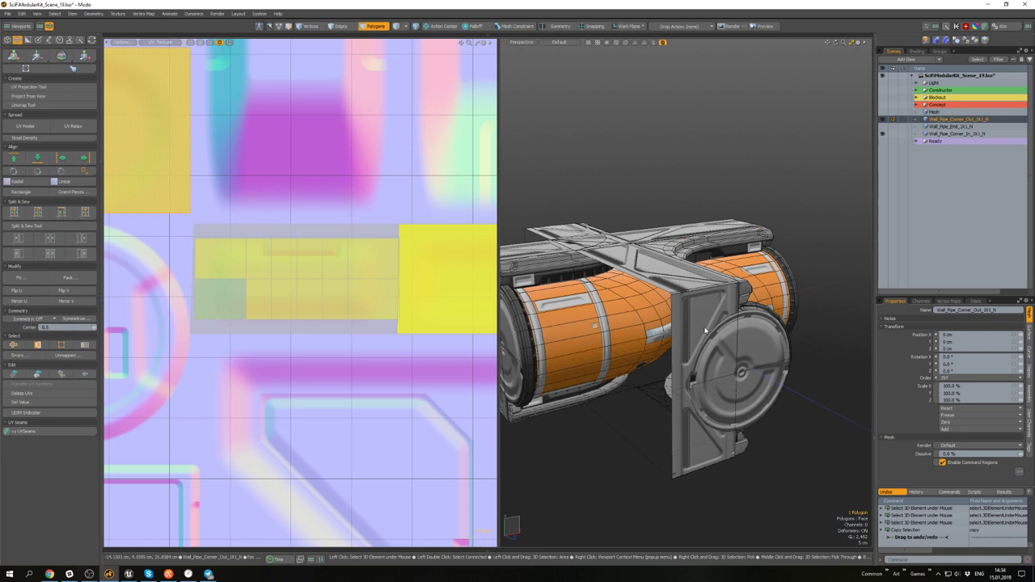
# - Activate the Wall_Pipe_Corner_In_1X1_N mesh, hide the outer corner module and paste the copied decal
pyautogui.press('5')
pyautogui.click(705, 330)
pyautogui.keyDown('alt'); pyautogui.moveTo(705, 329); pyautogui.dragTo(631, 325); pyautogui.keyUp('alt')
pyautogui.hotkey('shift', 'h')
pyautogui.moveTo(638, 279)
pyautogui.keyDown('alt'); pyautogui.mouseDown()
pyautogui.moveTo(594, 253)
pyautogui.moveTo(663, 392)
pyautogui.moveTo(724, 391)
pyautogui.mouseUp(); pyautogui.keyUp('alt')
pyautogui.press('3')
pyautogui.click(662, 392)
pyautogui.hotkey('ctrl', 'v')
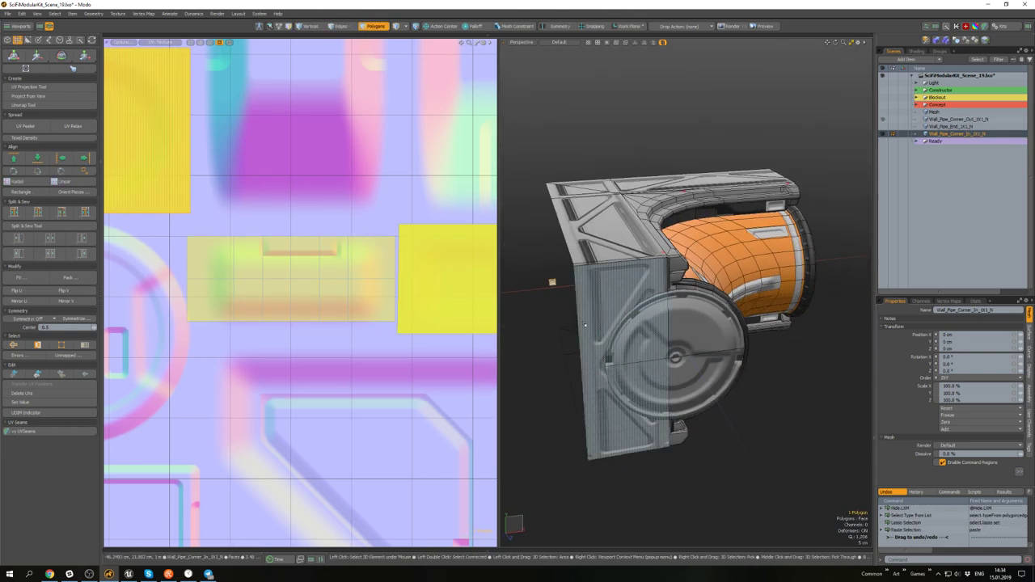
# - Place copies of the small decal on the upper and lower sides of the pipe bend with the DecalPlacement script
pyautogui.hotkey('ctrl', '1')
pyautogui.hotkey('ctrl', '2')
pyautogui.keyDown('alt'); pyautogui.moveTo(501, 319); pyautogui.dragTo(585, 271); pyautogui.keyUp('alt')
pyautogui.scroll(3, 395, 249)
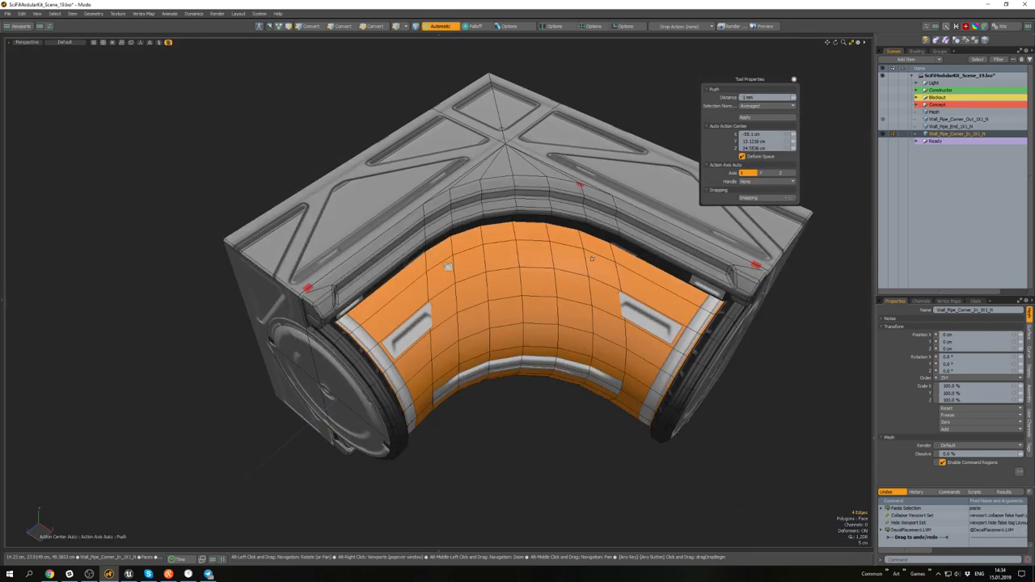
pyautogui.keyDown('alt'); pyautogui.moveTo(591, 258); pyautogui.dragTo(589, 365); pyautogui.keyUp('alt')
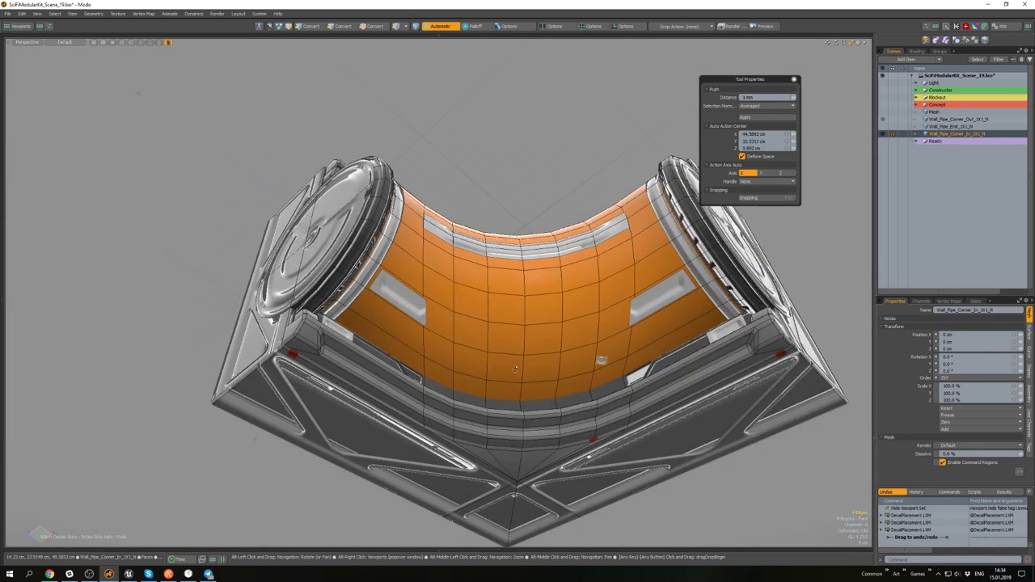
pyautogui.keyDown('alt'); pyautogui.moveTo(446, 360); pyautogui.dragTo(518, 257); pyautogui.keyUp('alt')
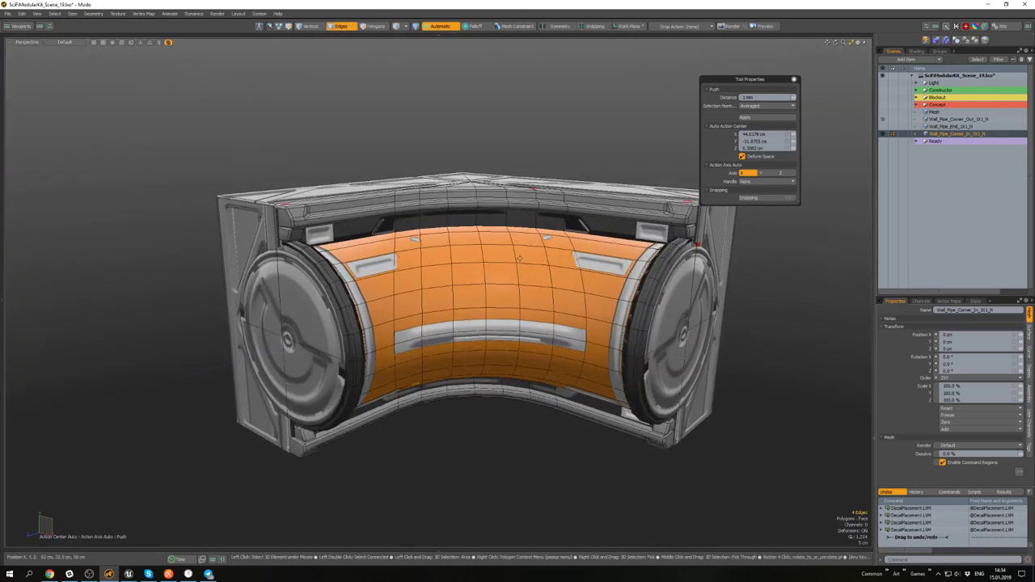
pyautogui.press('2')
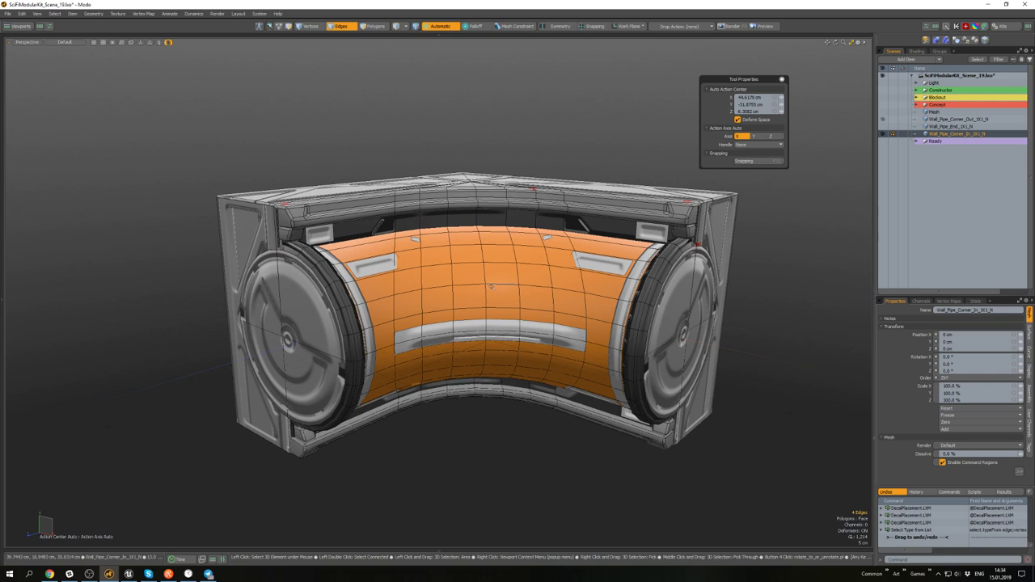
# - Turn on the viewport's checker texture override to examine the UV mapping of the inner corner module
pyautogui.moveTo(491, 276)
pyautogui.keyDown('alt'); pyautogui.mouseDown()
pyautogui.moveTo(481, 365)
pyautogui.moveTo(463, 290)
pyautogui.moveTo(364, 267)
pyautogui.moveTo(295, 358)
pyautogui.moveTo(278, 452)
pyautogui.moveTo(339, 366)
pyautogui.moveTo(553, 267)
pyautogui.moveTo(408, 211)
pyautogui.moveTo(429, 274)
pyautogui.moveTo(425, 230)
pyautogui.moveTo(470, 278)
pyautogui.mouseUp(); pyautogui.keyUp('alt')
pyautogui.scroll(-5, 463, 289)
pyautogui.scroll(4, 428, 275)
pyautogui.click(93, 43)
pyautogui.click(97, 55)
pyautogui.scroll(3, 470, 277)
pyautogui.press('3')
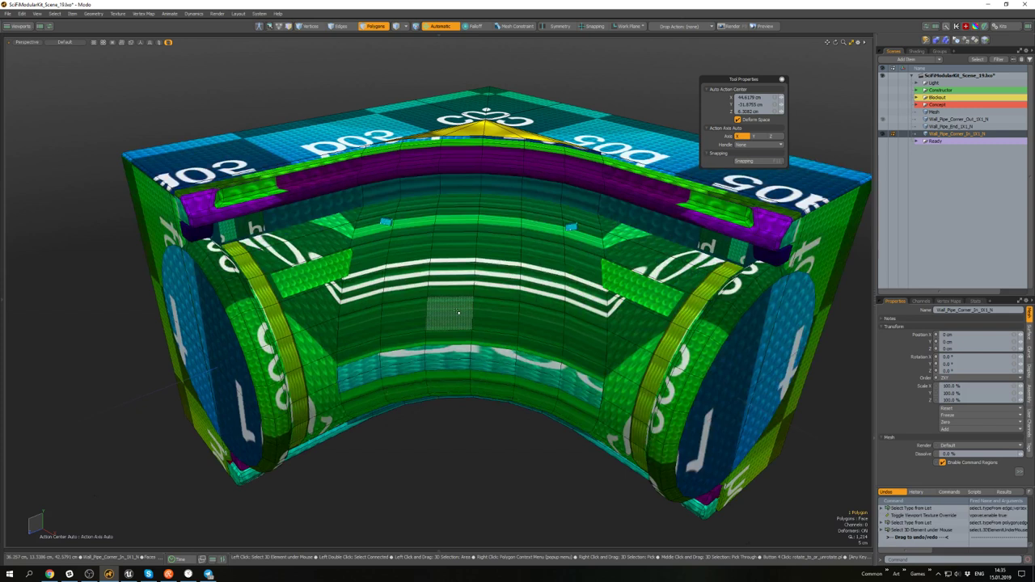
# - Select all connected polygons of the pipe bend and display their UV islands in the UV layout without the backdrop image
pyautogui.doubleClick(457, 312)
pyautogui.keyDown('alt'); pyautogui.moveTo(457, 336); pyautogui.dragTo(460, 312); pyautogui.keyUp('alt')
pyautogui.hotkey('alt', '2')
pyautogui.scroll(-10, 301, 266)
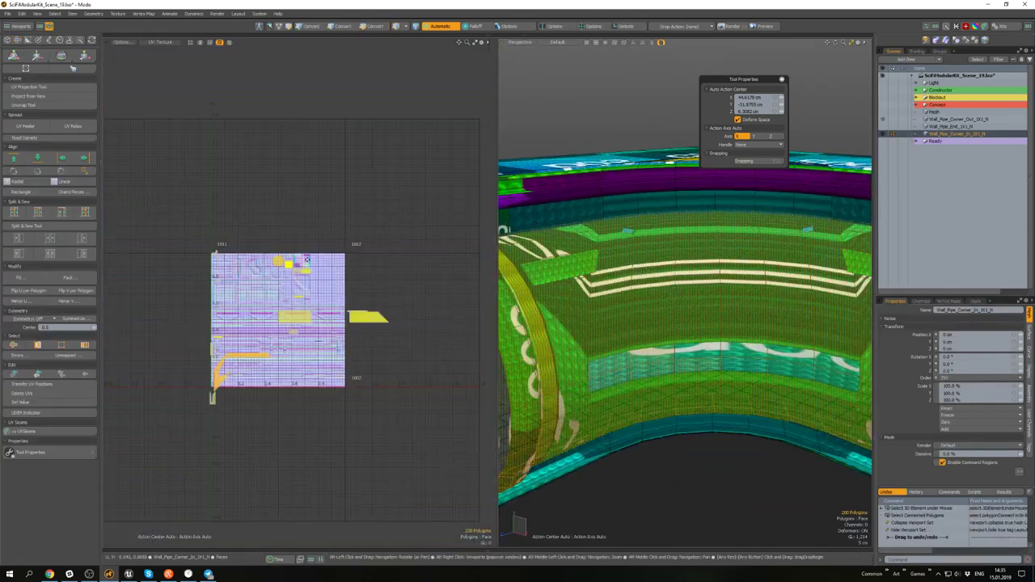
pyautogui.keyDown('alt'); pyautogui.moveTo(307, 259); pyautogui.dragTo(359, 207); pyautogui.keyUp('alt')
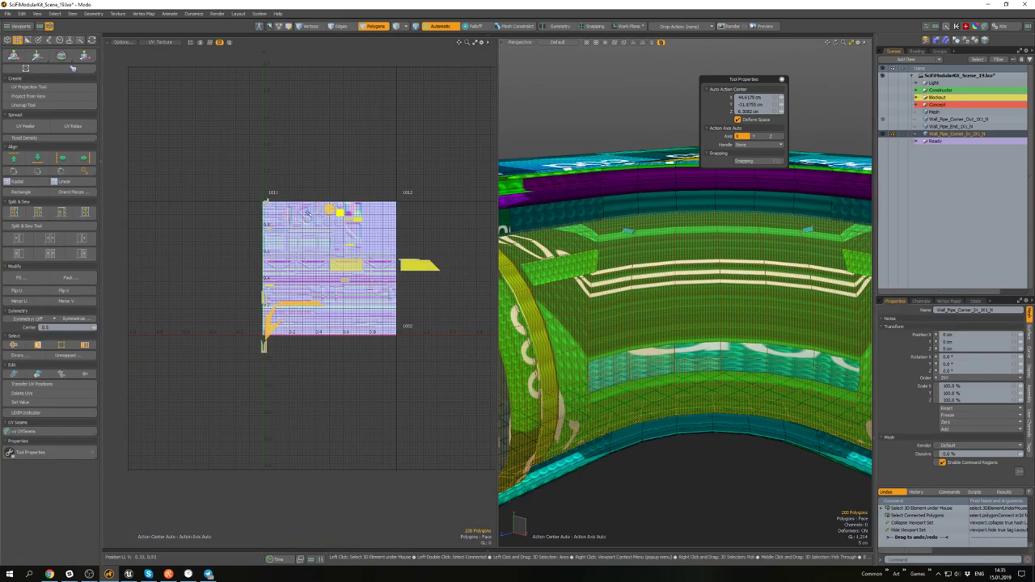
pyautogui.click(222, 44)
pyautogui.scroll(6, 315, 354)
pyautogui.scroll(-4, 315, 354)
pyautogui.keyDown('alt'); pyautogui.moveTo(315, 353); pyautogui.dragTo(358, 312); pyautogui.keyUp('alt')
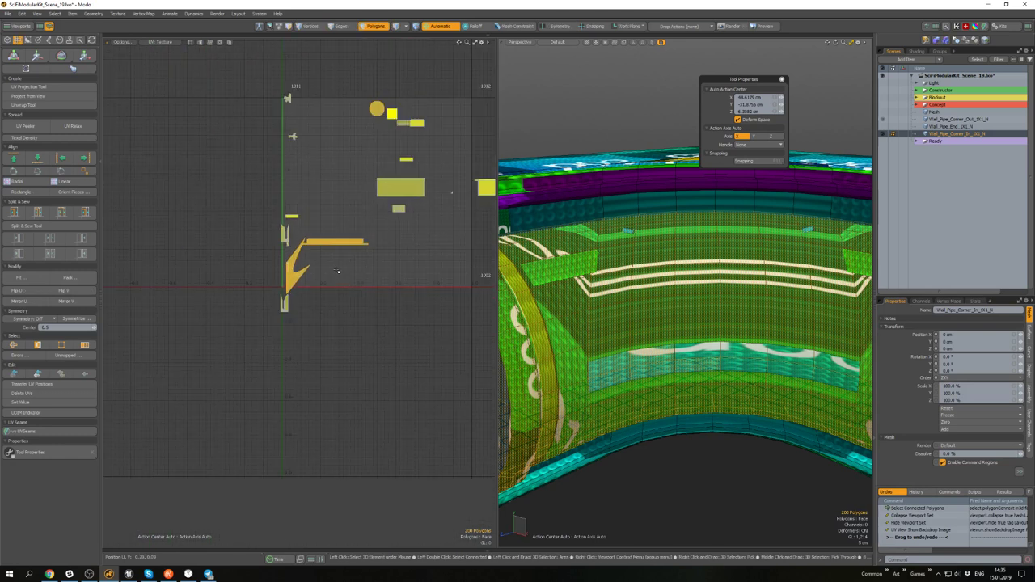
# - Select the curved pipe surface's UV island in the UV layout and move it left, clear of the other islands
pyautogui.click(337, 271)
pyautogui.click(293, 272)
pyautogui.doubleClick(293, 273)
pyautogui.click(310, 277)
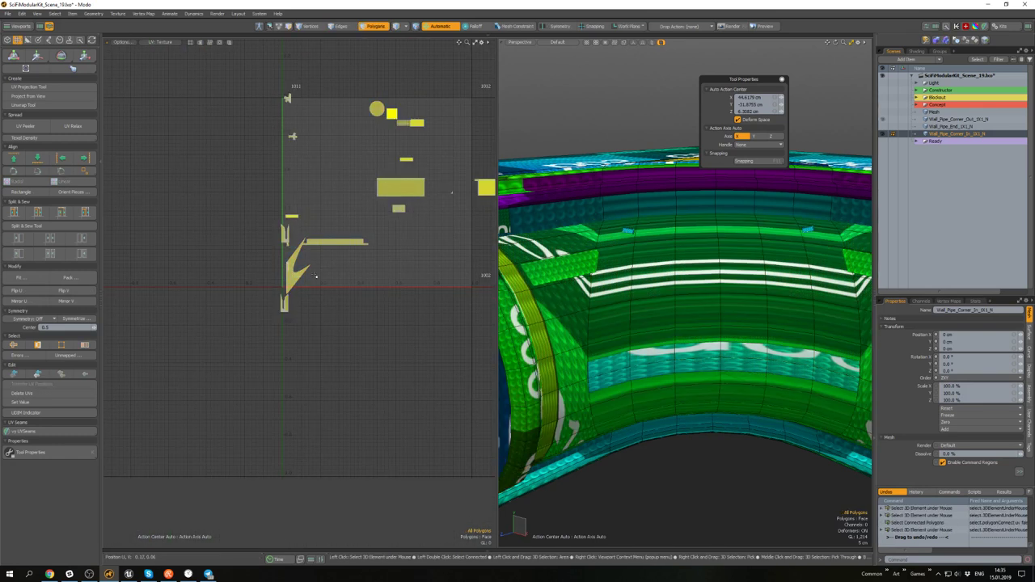
pyautogui.scroll(6, 310, 276)
pyautogui.doubleClick(269, 274)
pyautogui.keyDown('alt'); pyautogui.moveTo(301, 271); pyautogui.dragTo(358, 278); pyautogui.keyUp('alt')
pyautogui.scroll(-3, 358, 279)
pyautogui.press('w')
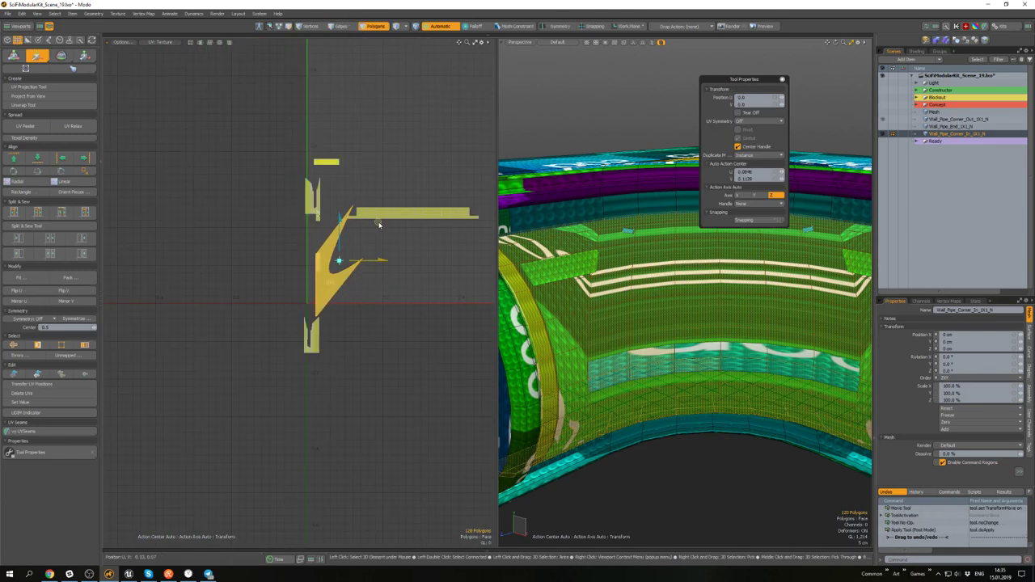
pyautogui.moveTo(379, 224); pyautogui.dragTo(289, 217)
pyautogui.press('q')
# - Relax the curved pipe surface's UV island and straighten it with the Rectangle alignment
pyautogui.click(71, 127)
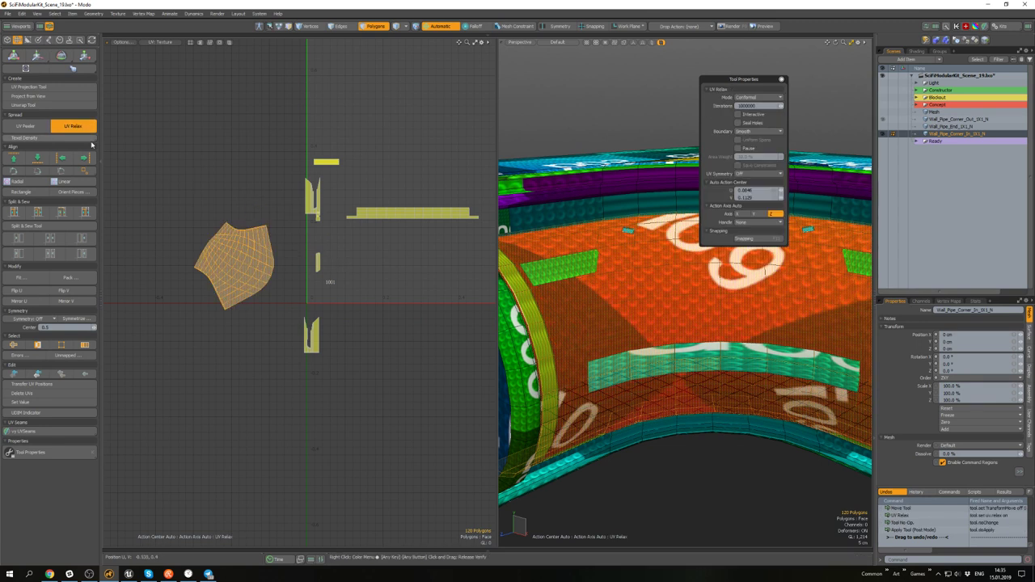
pyautogui.press('q')
pyautogui.click(235, 168)
pyautogui.doubleClick(227, 240)
pyautogui.click(24, 191)
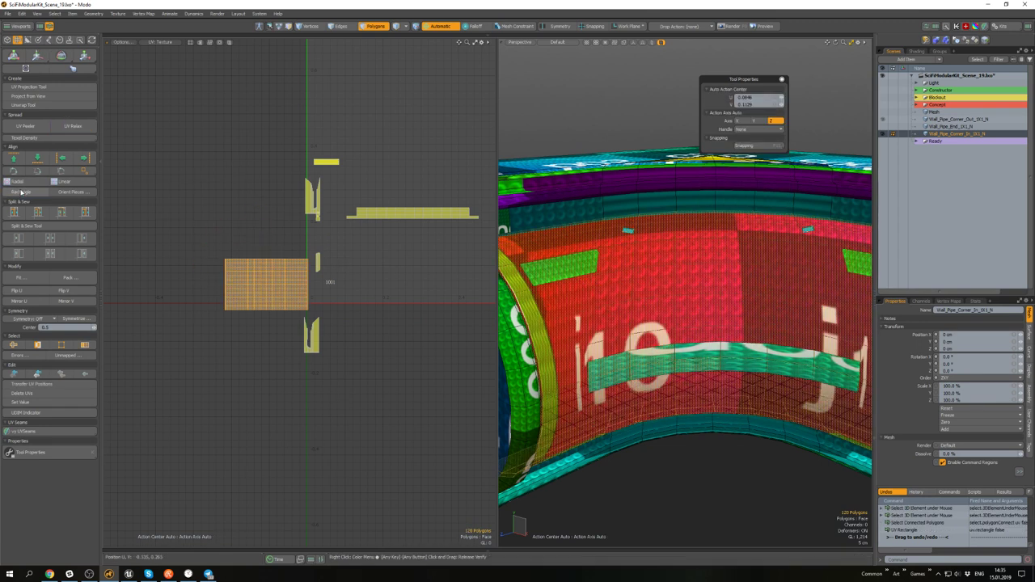
pyautogui.click(330, 244)
pyautogui.scroll(-5, 632, 256)
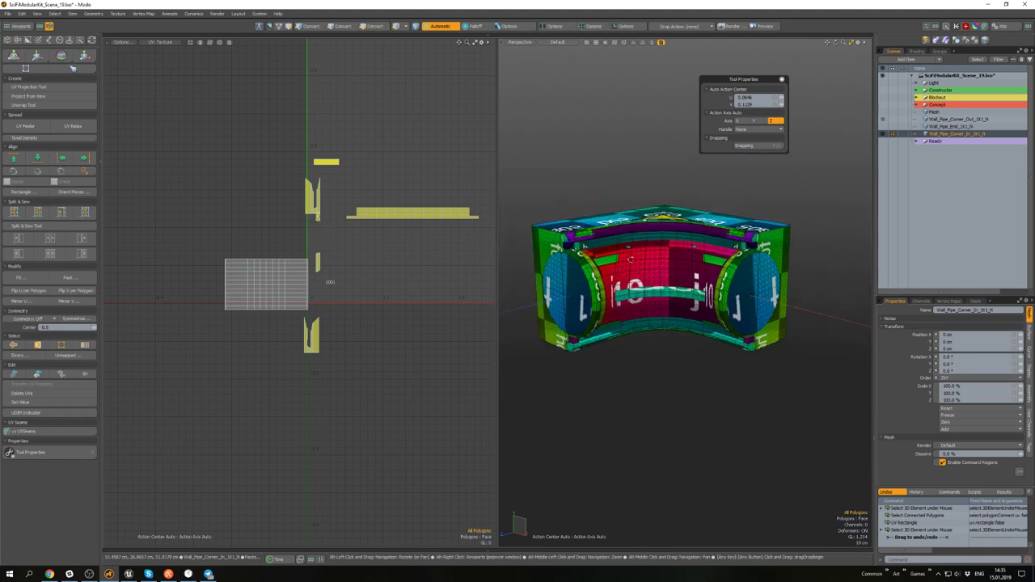
# - Move the rectangular pipe UV island back into the UV tile, just below the long strip island
pyautogui.moveTo(632, 255)
pyautogui.keyDown('alt'); pyautogui.mouseDown()
pyautogui.moveTo(634, 297)
pyautogui.moveTo(642, 173)
pyautogui.moveTo(631, 226)
pyautogui.moveTo(649, 241)
pyautogui.moveTo(633, 237)
pyautogui.mouseUp(); pyautogui.keyUp('alt')
pyautogui.scroll(4, 266, 284)
pyautogui.doubleClick(266, 283)
pyautogui.scroll(-4, 266, 283)
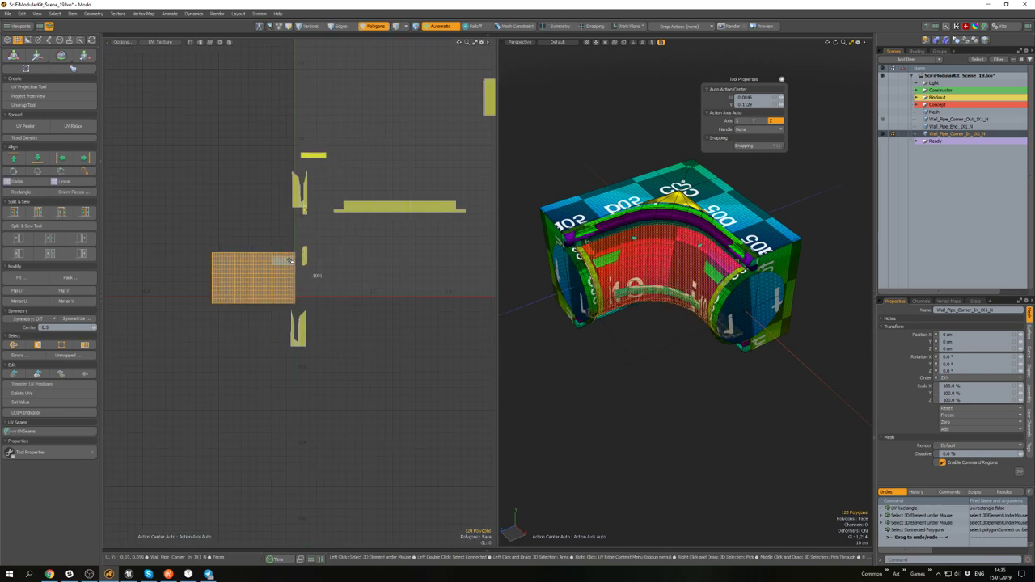
pyautogui.press('w')
pyautogui.moveTo(294, 241); pyautogui.dragTo(420, 212)
pyautogui.press('q')
# - Select the connected polygons of the upper curved trim and move their UV islands left, outside the UV tile
pyautogui.scroll(4, 622, 240)
pyautogui.keyDown('alt'); pyautogui.moveTo(621, 240); pyautogui.dragTo(653, 189); pyautogui.keyUp('alt')
pyautogui.doubleClick(624, 228)
pyautogui.scroll(-4, 406, 232)
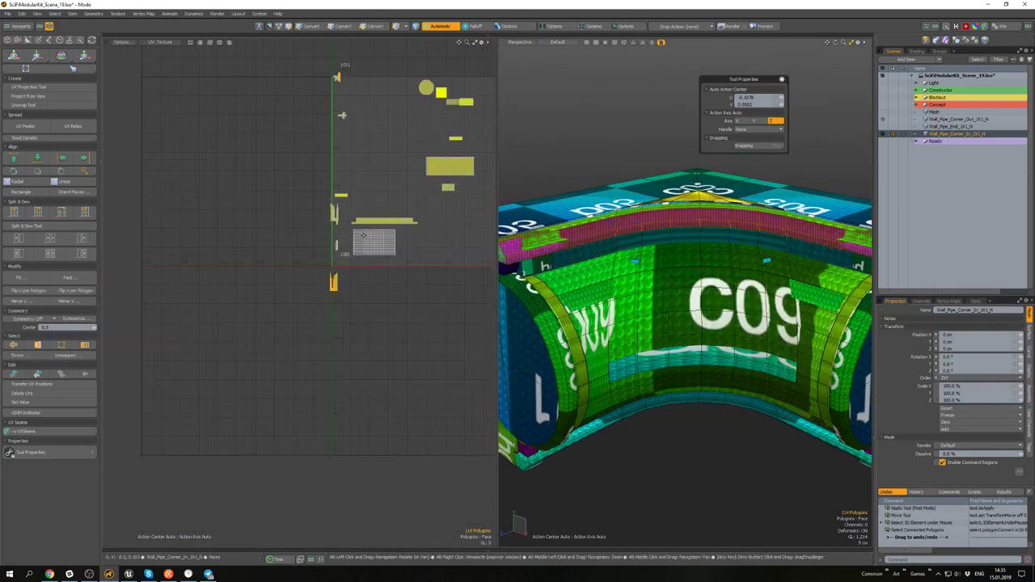
pyautogui.scroll(4, 342, 248)
pyautogui.scroll(-2, 367, 242)
pyautogui.press('w')
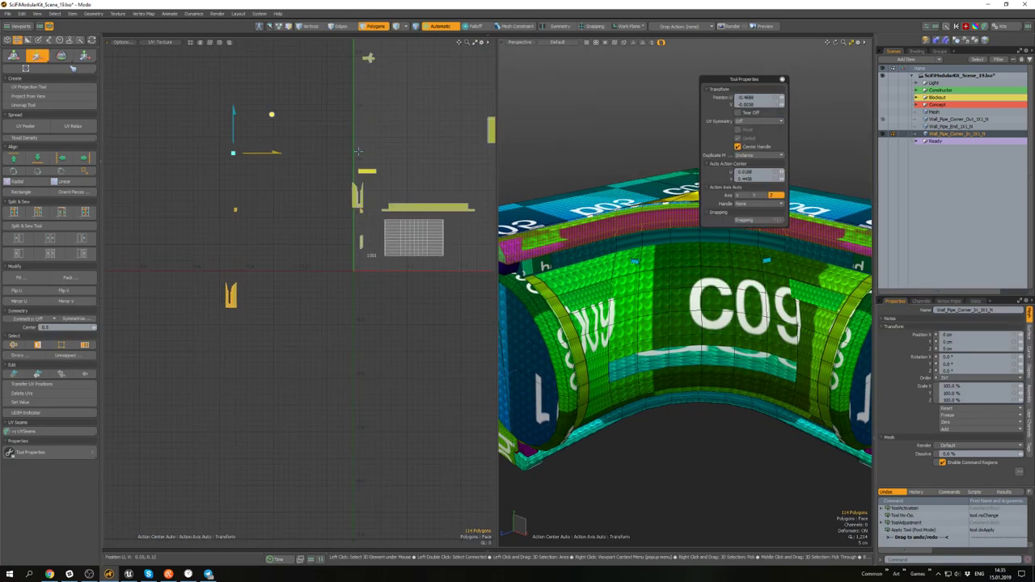
pyautogui.moveTo(232, 153); pyautogui.dragTo(231, 151)
pyautogui.press('q')
# - Select the curved trim pieces beneath the pipe bend and delete them
pyautogui.keyDown('alt'); pyautogui.moveTo(602, 336); pyautogui.dragTo(654, 294); pyautogui.keyUp('alt')
pyautogui.doubleClick(588, 365)
pyautogui.keyDown('alt'); pyautogui.moveTo(588, 365); pyautogui.dragTo(578, 383); pyautogui.keyUp('alt')
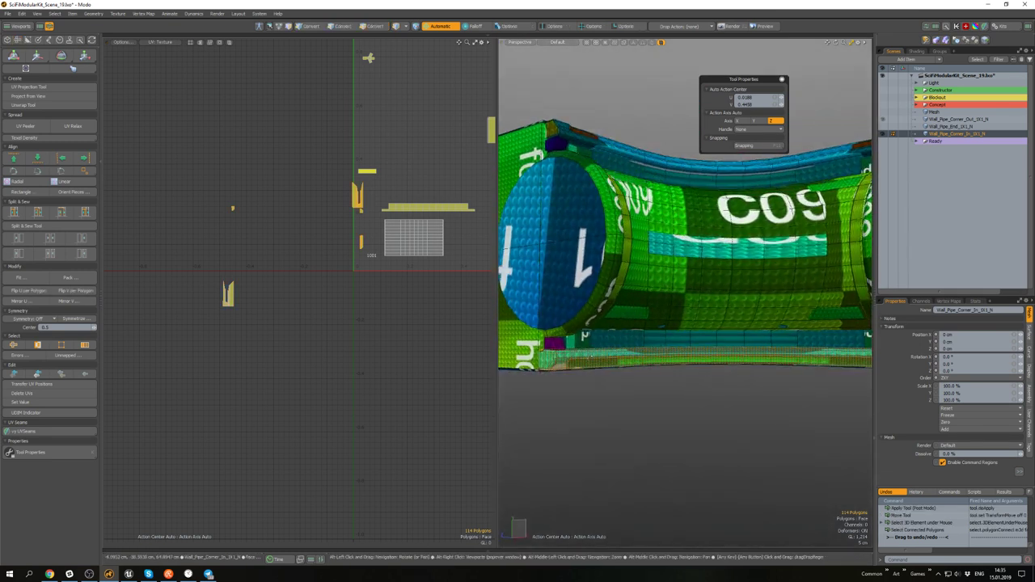
pyautogui.keyDown('shift'); pyautogui.doubleClick(624, 338); pyautogui.keyUp('shift')
pyautogui.keyDown('alt'); pyautogui.moveTo(624, 338); pyautogui.dragTo(638, 212); pyautogui.keyUp('alt')
pyautogui.scroll(-4, 592, 325)
pyautogui.press('Delete')
# - Select the upper trim's UV islands outside the tile and unfold them with UV Relax
pyautogui.doubleClick(638, 232)
pyautogui.click(253, 268)
pyautogui.keyDown('alt'); pyautogui.moveTo(253, 268); pyautogui.dragTo(299, 266); pyautogui.keyUp('alt')
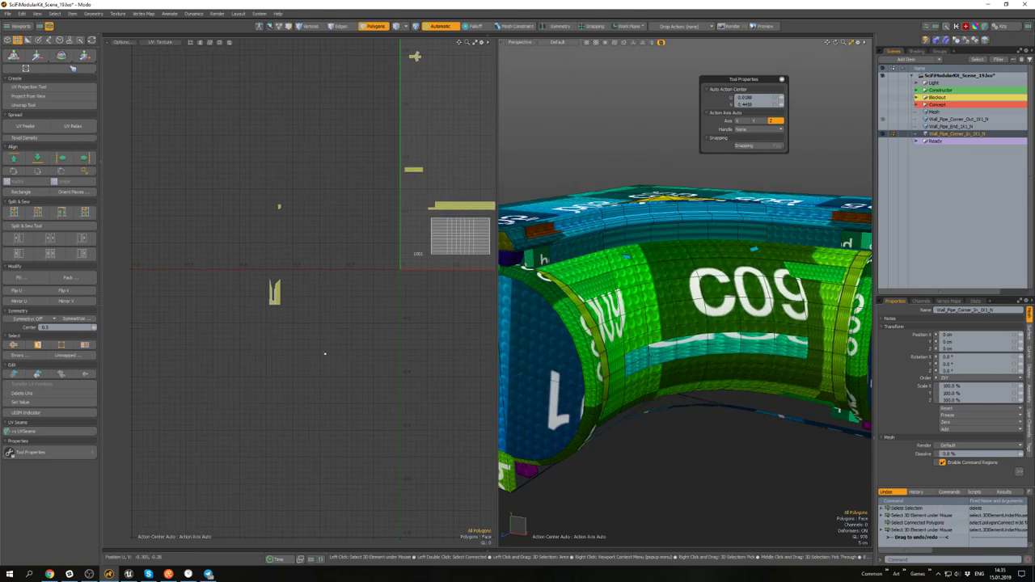
pyautogui.moveTo(335, 363); pyautogui.dragTo(189, 164)
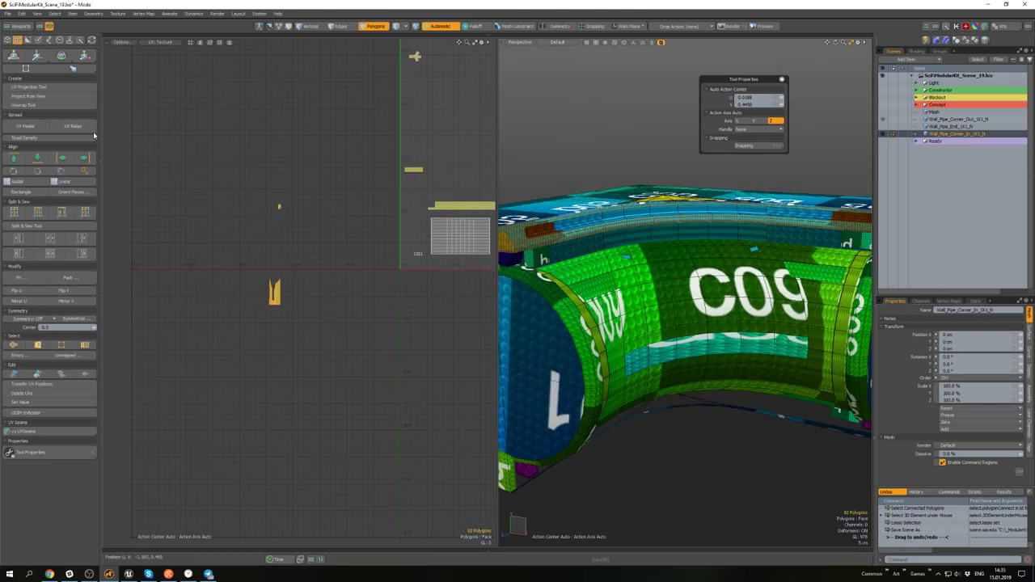
pyautogui.click(72, 126)
pyautogui.press('space')
pyautogui.scroll(6, 267, 309)
# - Join the upper trim's UV pieces along the shared edge loop with Move and Sew and relax the combined island
pyautogui.press('2')
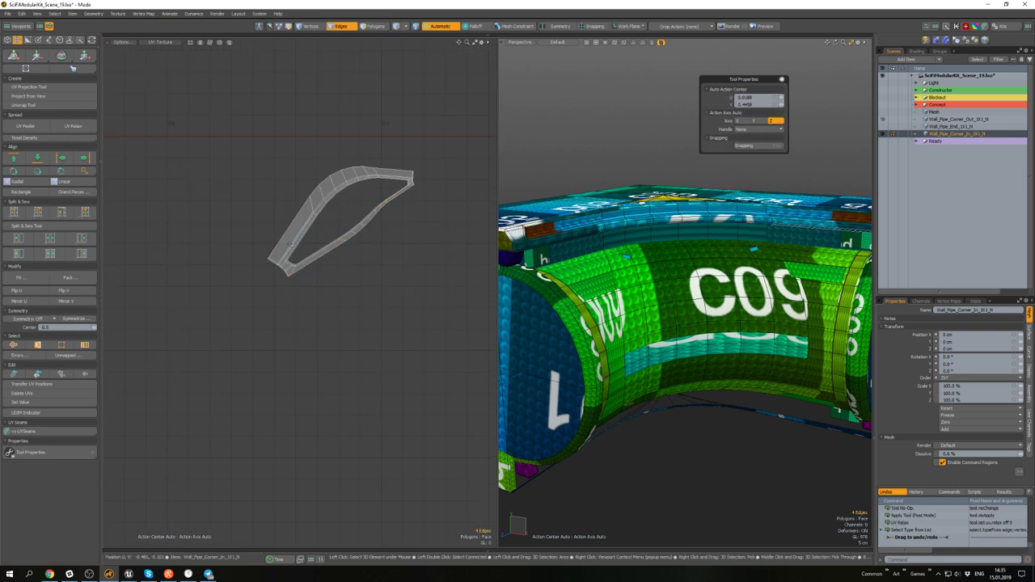
pyautogui.scroll(3, 291, 254)
pyautogui.press('3')
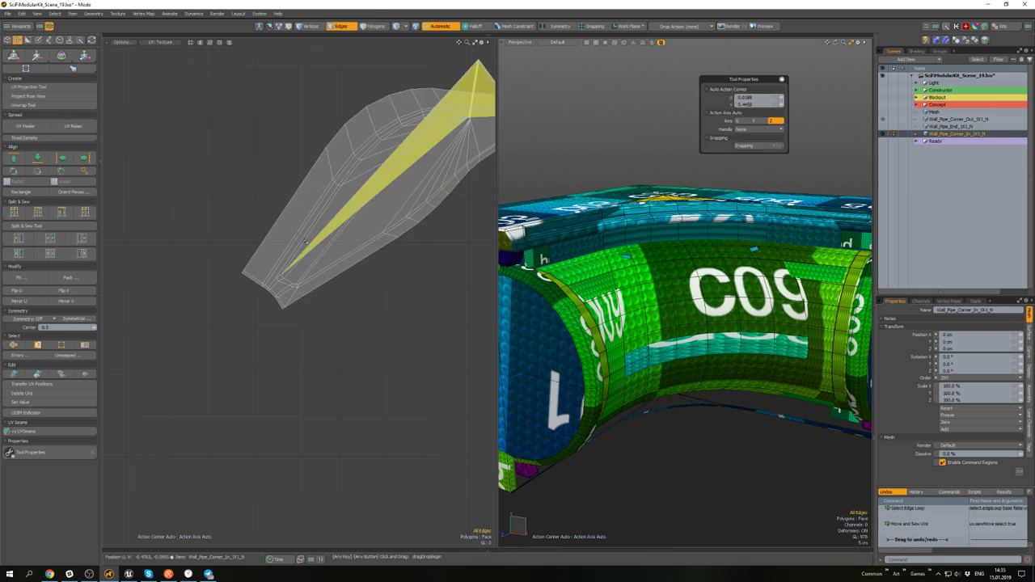
pyautogui.doubleClick(327, 214)
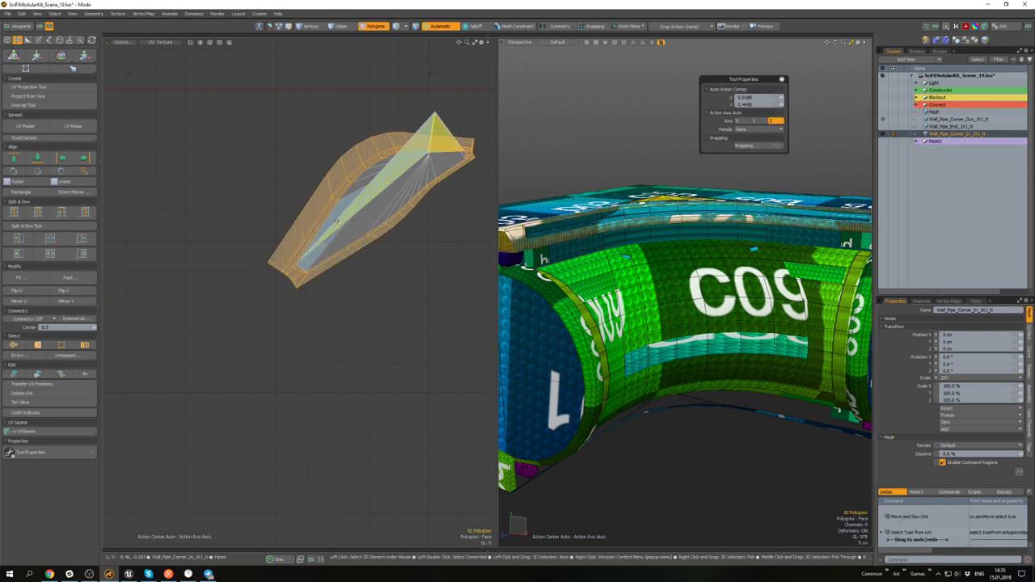
pyautogui.click(71, 127)
pyautogui.keyDown('alt'); pyautogui.moveTo(410, 203); pyautogui.dragTo(380, 218); pyautogui.keyUp('alt')
pyautogui.keyDown('alt'); pyautogui.scroll(2, 381, 209); pyautogui.keyUp('alt')
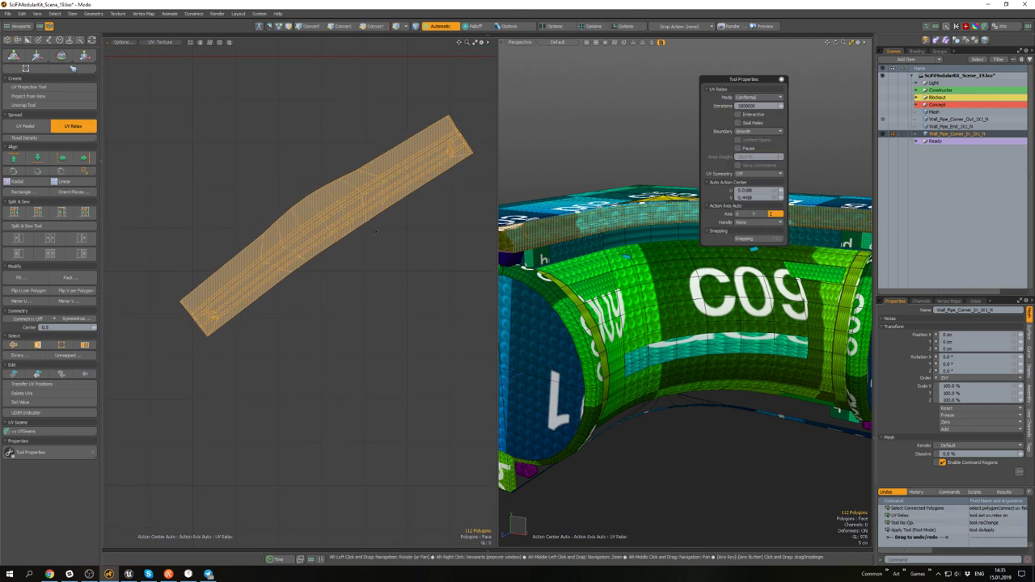
# - Align the upper trim's UV island vertically by an edge in the middle of its long border
pyautogui.press('e')
pyautogui.press('2')
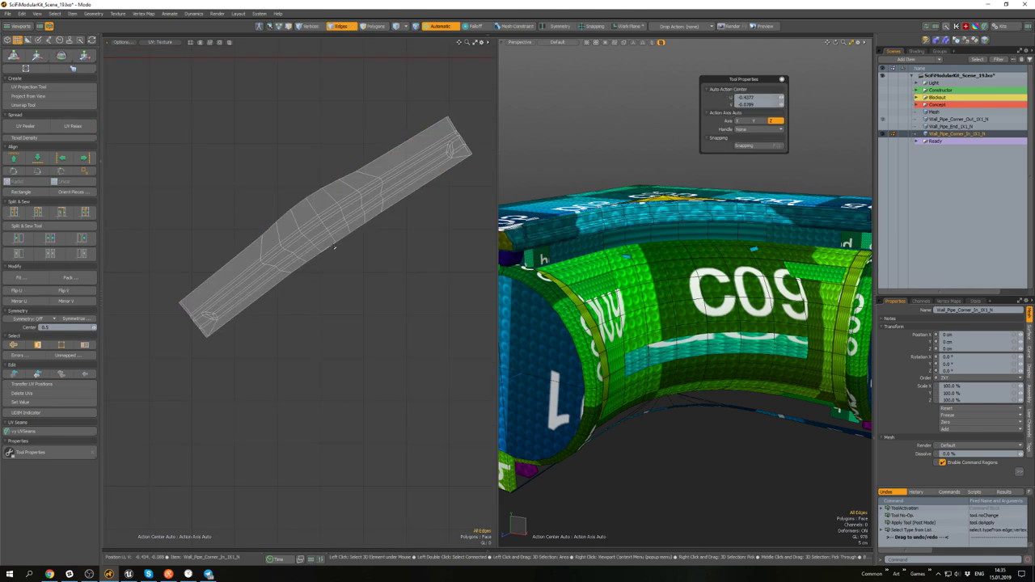
pyautogui.click(338, 243)
pyautogui.click(60, 172)
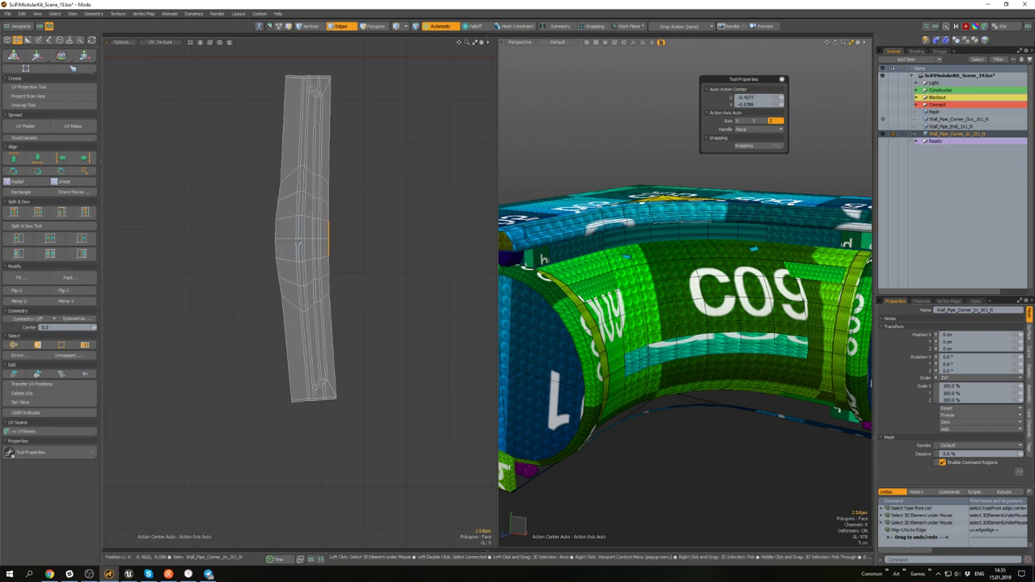
# - Select the whole upper trim UV island and rotate it a quarter turn to lie horizontally
pyautogui.press('3')
pyautogui.doubleClick(311, 233)
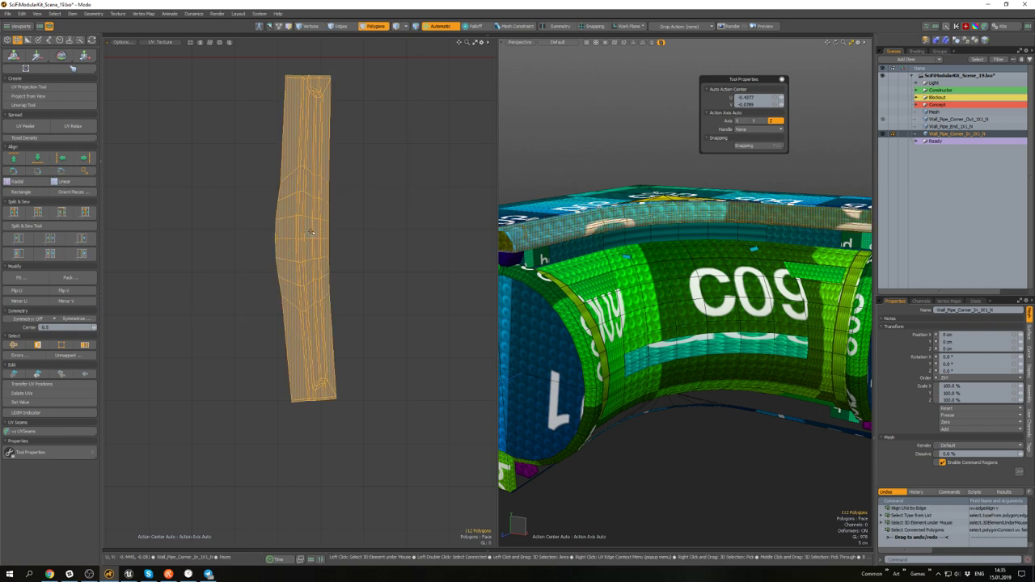
pyautogui.press('e')
pyautogui.keyDown('ctrl'); pyautogui.moveTo(333, 198); pyautogui.dragTo(256, 196); pyautogui.keyUp('ctrl')
pyautogui.press('space')
pyautogui.click(363, 297)
pyautogui.moveTo(371, 285)
pyautogui.keyDown('alt'); pyautogui.mouseDown()
pyautogui.moveTo(419, 288)
pyautogui.moveTo(375, 277)
pyautogui.mouseUp(); pyautogui.keyUp('alt')
# - Flatten the lower border vertices of the upper trim's UV island by scaling them to 0% in V
pyautogui.press('1')
pyautogui.scroll(-3, 419, 288)
pyautogui.moveTo(447, 281); pyautogui.dragTo(213, 261)
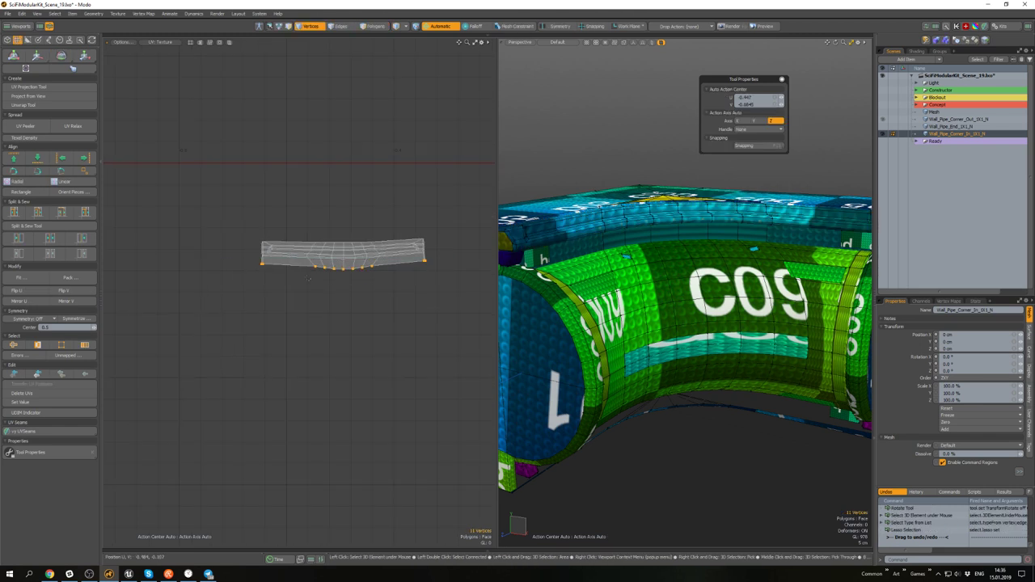
pyautogui.scroll(3, 355, 251)
pyautogui.press('r')
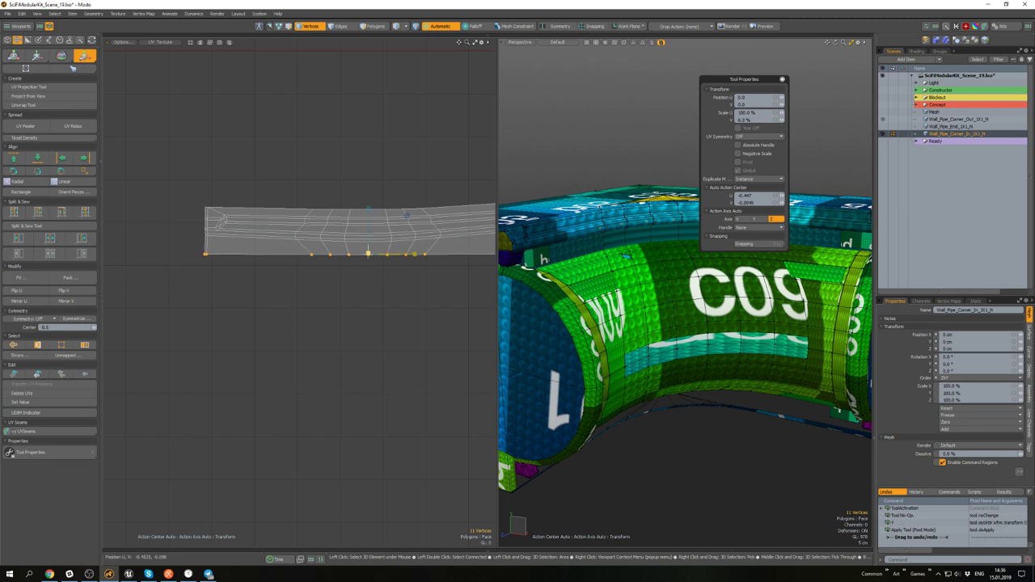
pyautogui.press('space')
pyautogui.click(377, 194)
# - Flatten the upper border vertices of the upper trim's UV island by scaling them to 0% in V
pyautogui.scroll(-3, 377, 195)
pyautogui.keyDown('alt'); pyautogui.moveTo(377, 196); pyautogui.dragTo(345, 191); pyautogui.keyUp('alt')
pyautogui.scroll(3, 347, 195)
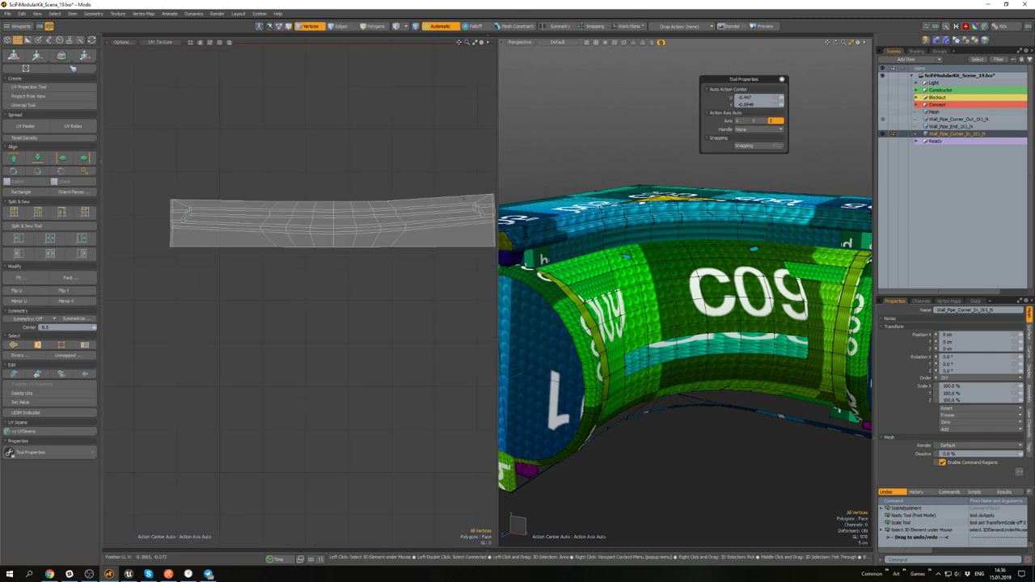
pyautogui.keyDown('alt'); pyautogui.moveTo(464, 198); pyautogui.dragTo(244, 176); pyautogui.keyUp('alt')
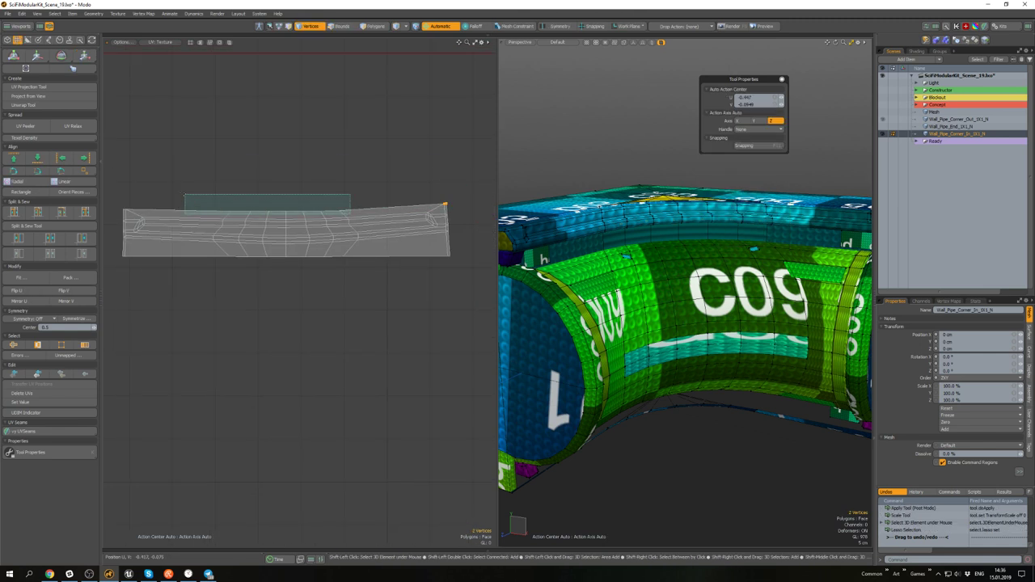
pyautogui.keyDown('shift'); pyautogui.moveTo(185, 194); pyautogui.dragTo(184, 194); pyautogui.keyUp('shift')
pyautogui.keyDown('alt'); pyautogui.keyDown('shift'); pyautogui.moveTo(184, 194); pyautogui.dragTo(265, 200); pyautogui.keyUp('shift'); pyautogui.keyUp('alt')
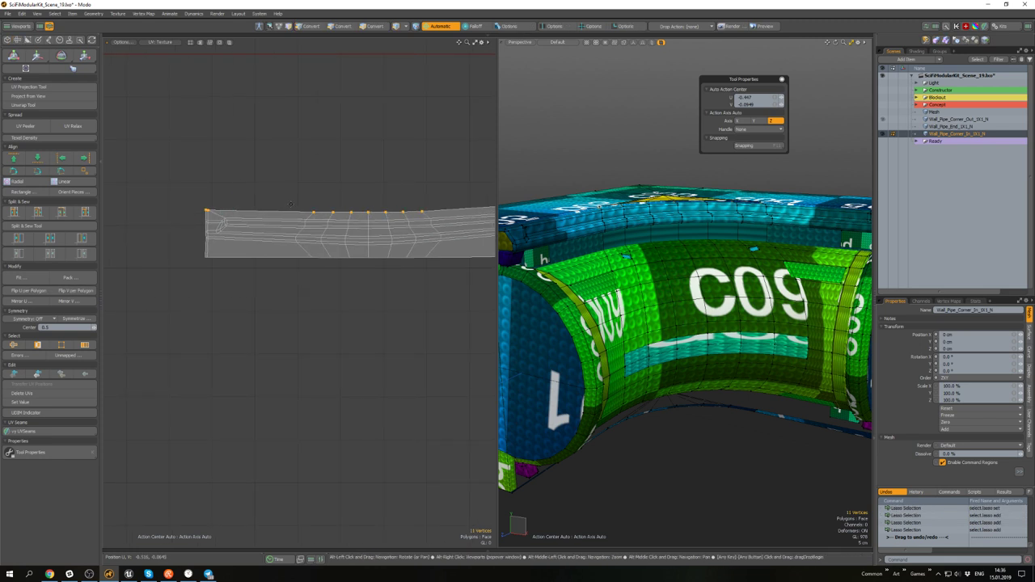
pyautogui.scroll(-3, 290, 204)
pyautogui.press('r')
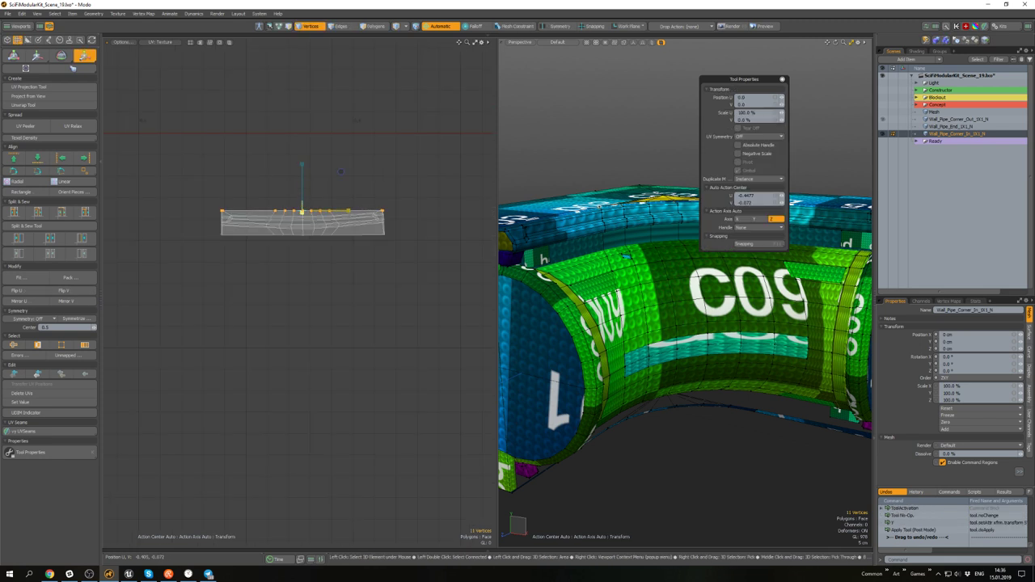
pyautogui.press('space')
pyautogui.click(384, 235)
# - Select the straightened upper trim UV island and move it into the UV tile above the long strip island
pyautogui.scroll(-3, 357, 210)
pyautogui.doubleClick(331, 219)
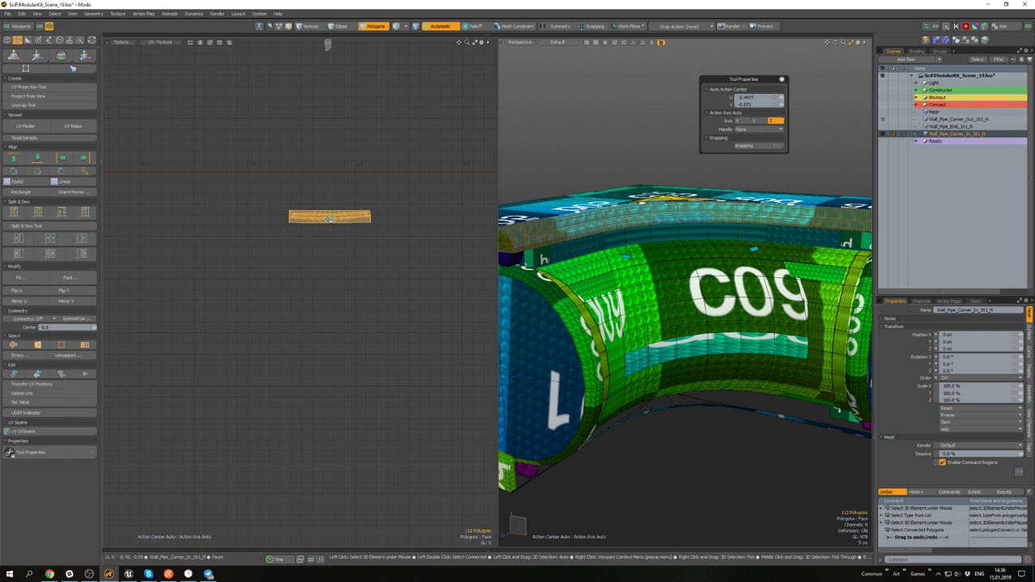
pyautogui.scroll(-3, 267, 234)
pyautogui.press('w')
pyautogui.scroll(-1, 316, 200)
pyautogui.moveTo(329, 188); pyautogui.dragTo(426, 124)
pyautogui.press('space')
# - Select the narrow curved strip below the upper trim and move its UV island left, outside the tile
pyautogui.click(636, 223)
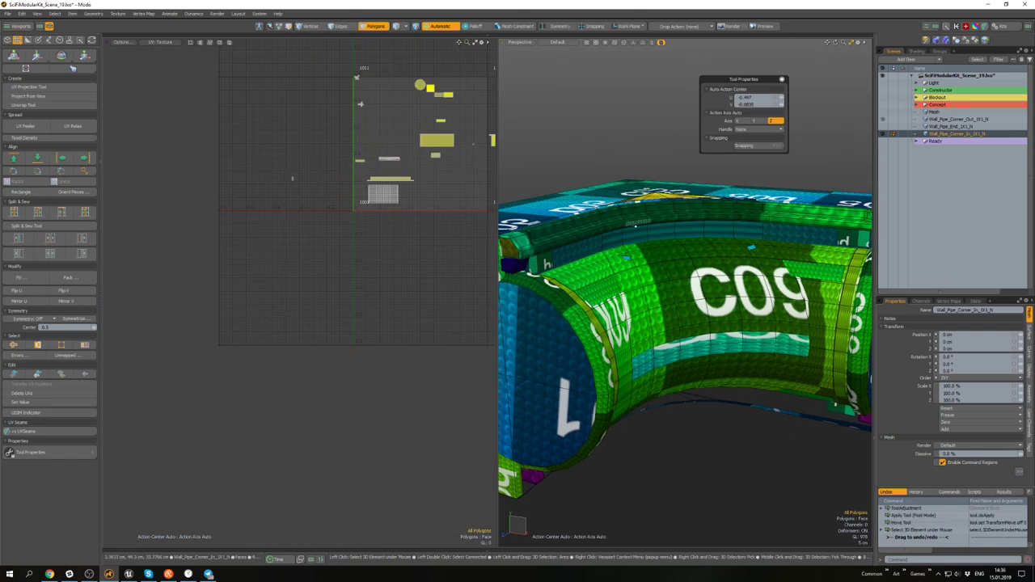
pyautogui.doubleClick(638, 239)
pyautogui.keyDown('alt'); pyautogui.scroll(3, 364, 173); pyautogui.keyUp('alt')
pyautogui.keyDown('alt'); pyautogui.moveTo(363, 173); pyautogui.dragTo(392, 236); pyautogui.keyUp('alt')
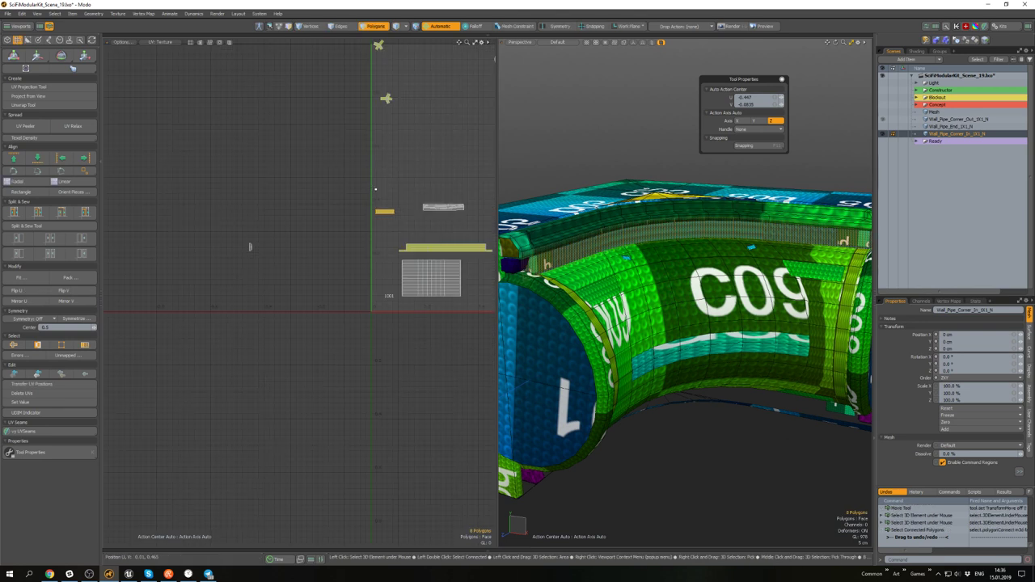
pyautogui.press('w')
pyautogui.moveTo(421, 174); pyautogui.dragTo(346, 168)
pyautogui.press('space')
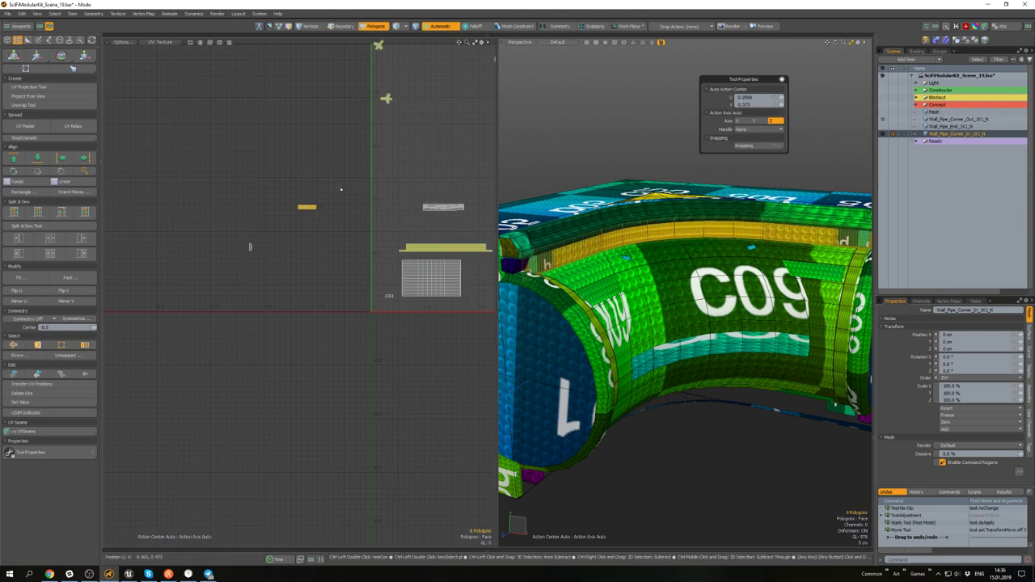
# - Save the scene and unfold the narrow curved strip's UV island with UV Relax
pyautogui.hotkey('ctrl', 's')
pyautogui.click(340, 190)
pyautogui.doubleClick(622, 232)
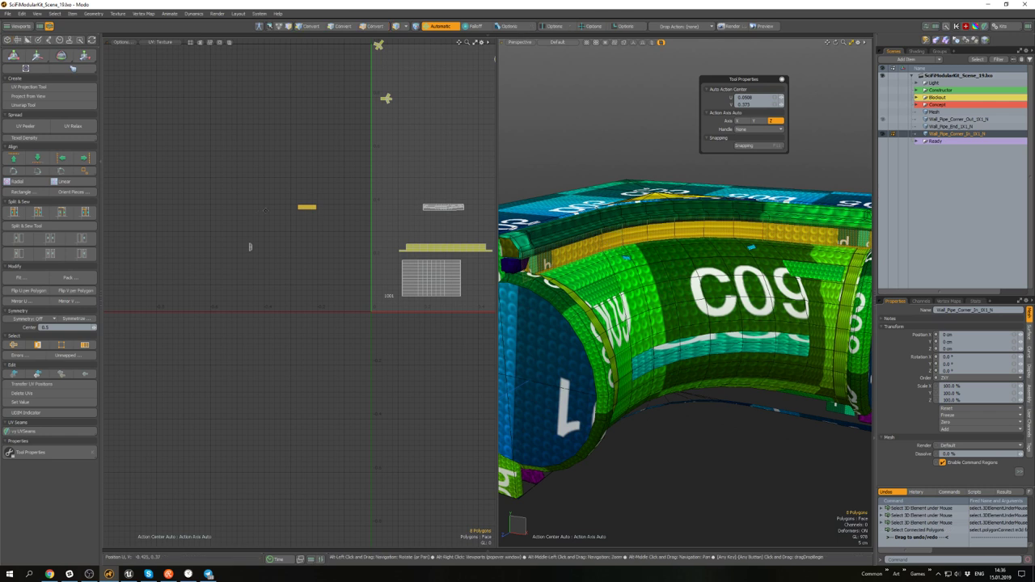
pyautogui.keyDown('ctrl'); pyautogui.keyDown('alt'); pyautogui.moveTo(292, 201); pyautogui.dragTo(323, 200); pyautogui.keyUp('alt'); pyautogui.keyUp('ctrl')
pyautogui.click(74, 126)
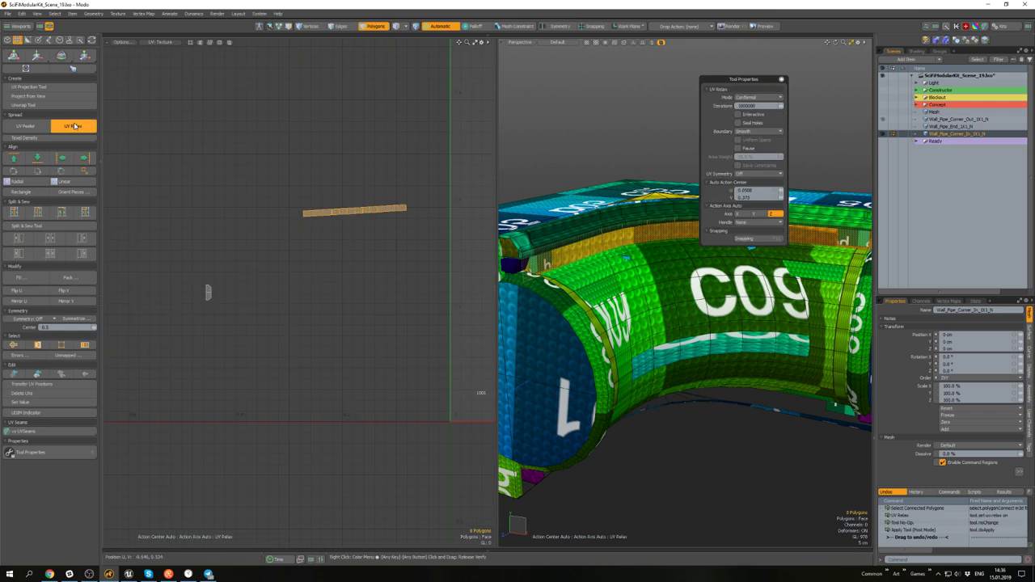
pyautogui.press('space')
# - Try to straighten two border edges of the narrow strip's UV island with Orient Pieces in the Auto direction
pyautogui.press('2')
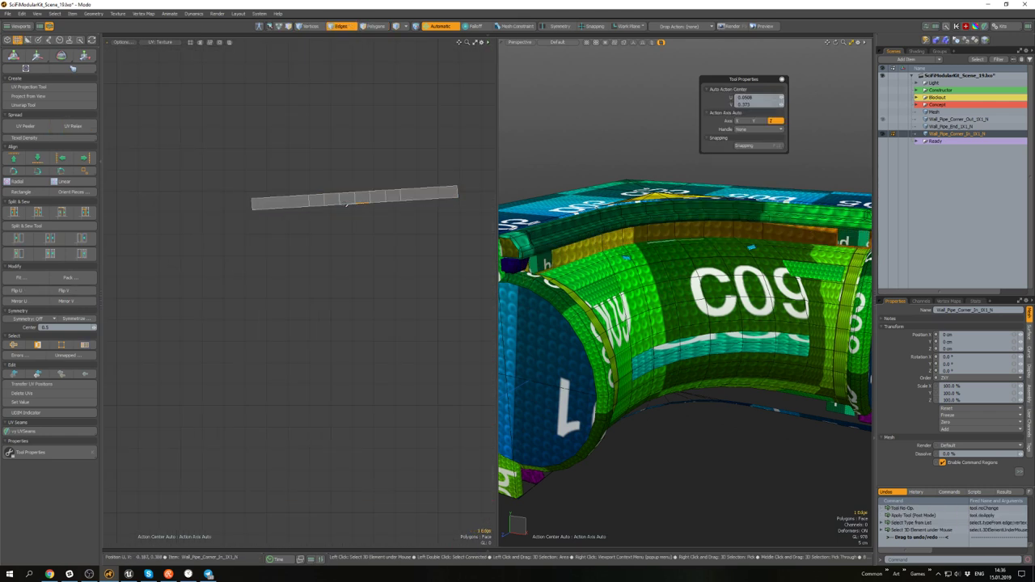
pyautogui.click(86, 193)
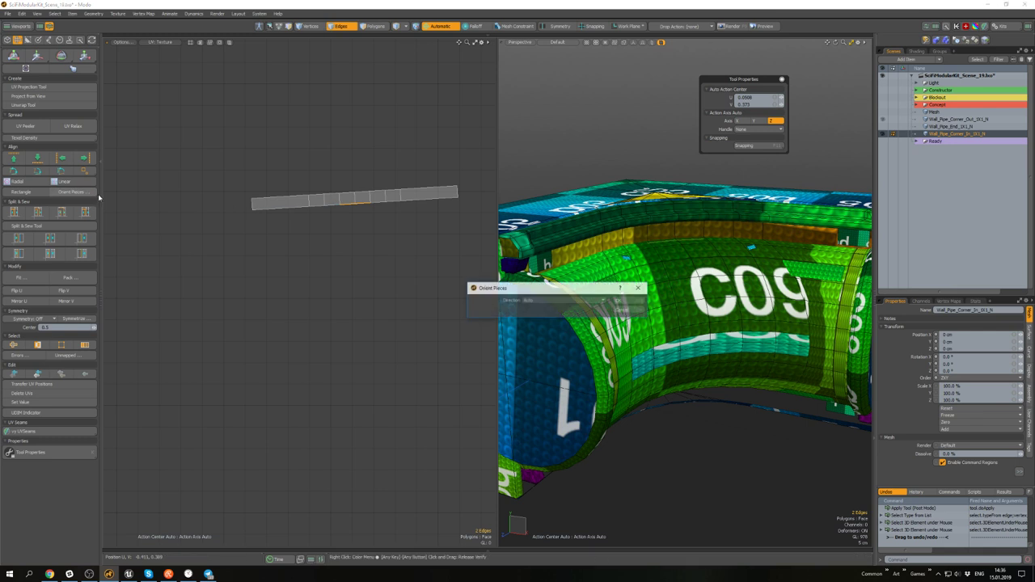
pyautogui.click(629, 301)
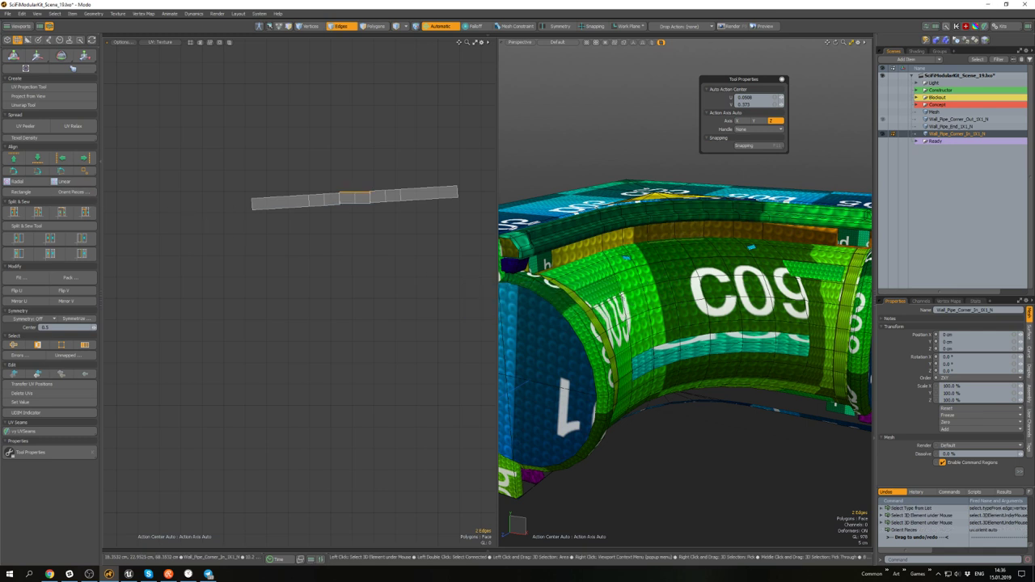
# - Align the narrow strip's UV island vertically by its middle border edges
pyautogui.scroll(4, 349, 203)
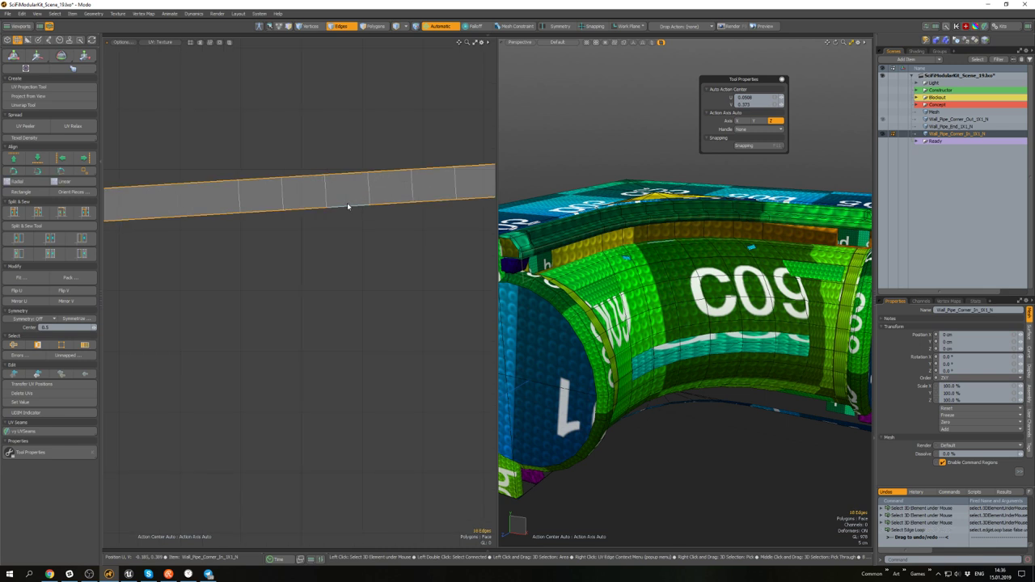
pyautogui.click(60, 182)
pyautogui.scroll(-5, 390, 257)
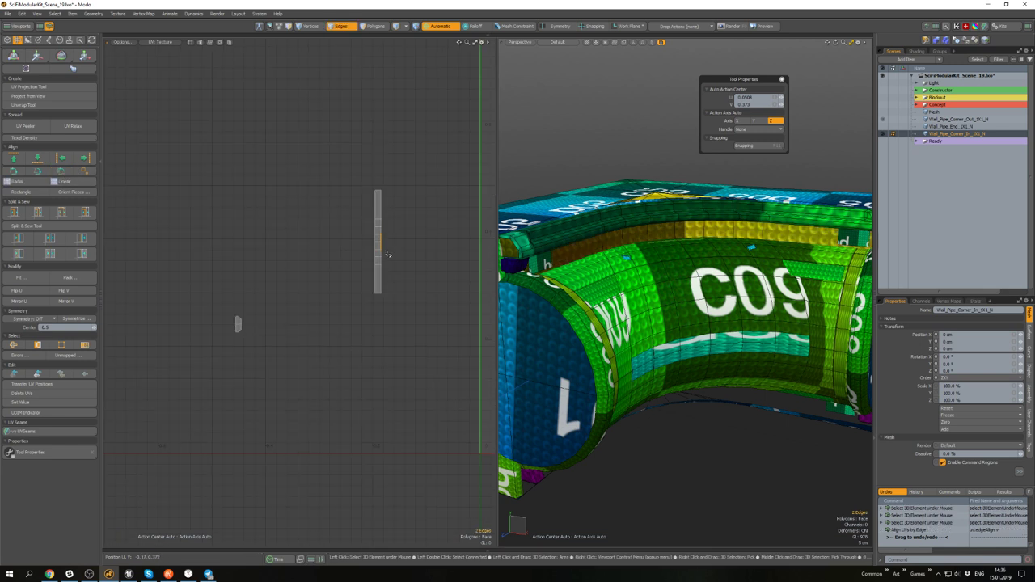
# - Select the narrow strip's UV island, rotate it to lie horizontally and move it onto the tile's left border
pyautogui.doubleClick(383, 249)
pyautogui.click(392, 254)
pyautogui.keyDown('alt'); pyautogui.moveTo(391, 254); pyautogui.dragTo(287, 249); pyautogui.keyUp('alt')
pyautogui.press('3')
pyautogui.doubleClick(305, 224)
pyautogui.scroll(-3, 327, 226)
pyautogui.press('e')
pyautogui.press('w')
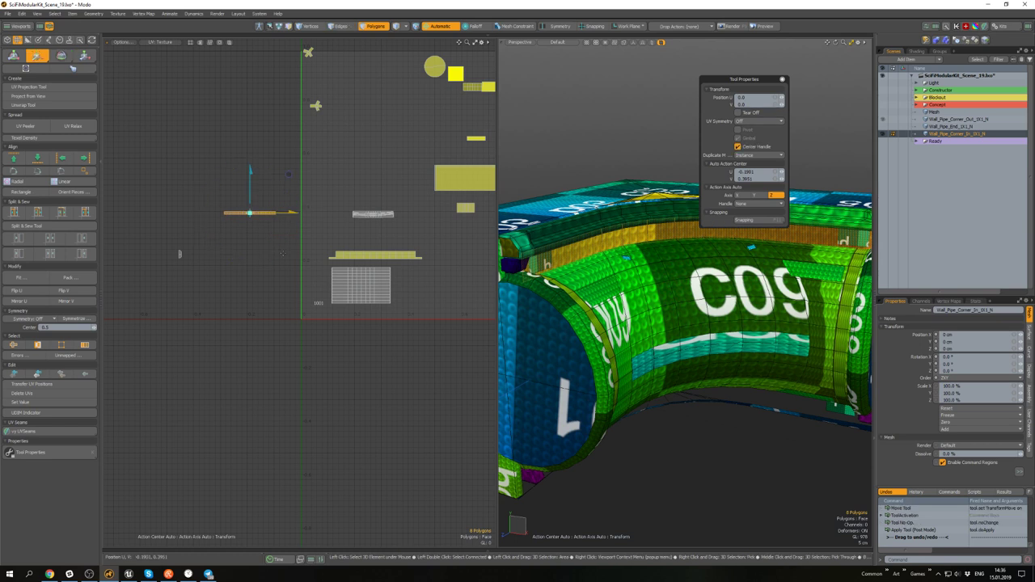
pyautogui.moveTo(282, 199); pyautogui.dragTo(313, 196)
pyautogui.press('space')
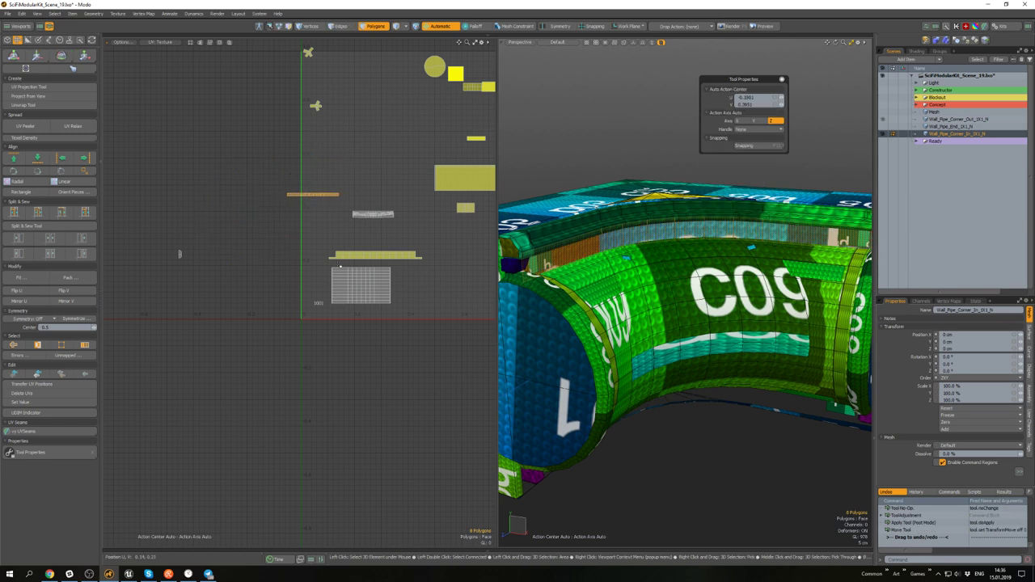
# - Clear the strip selection and show the trim sheet texture as the backdrop of the UV view
pyautogui.scroll(-3, 338, 265)
pyautogui.keyDown('alt'); pyautogui.moveTo(615, 307); pyautogui.dragTo(549, 242); pyautogui.keyUp('alt')
pyautogui.scroll(-4, 686, 267)
pyautogui.moveTo(686, 267)
pyautogui.keyDown('alt'); pyautogui.mouseDown()
pyautogui.moveTo(708, 364)
pyautogui.moveTo(685, 251)
pyautogui.mouseUp(); pyautogui.keyUp('alt')
pyautogui.keyDown('alt'); pyautogui.moveTo(635, 319); pyautogui.dragTo(656, 279); pyautogui.keyUp('alt')
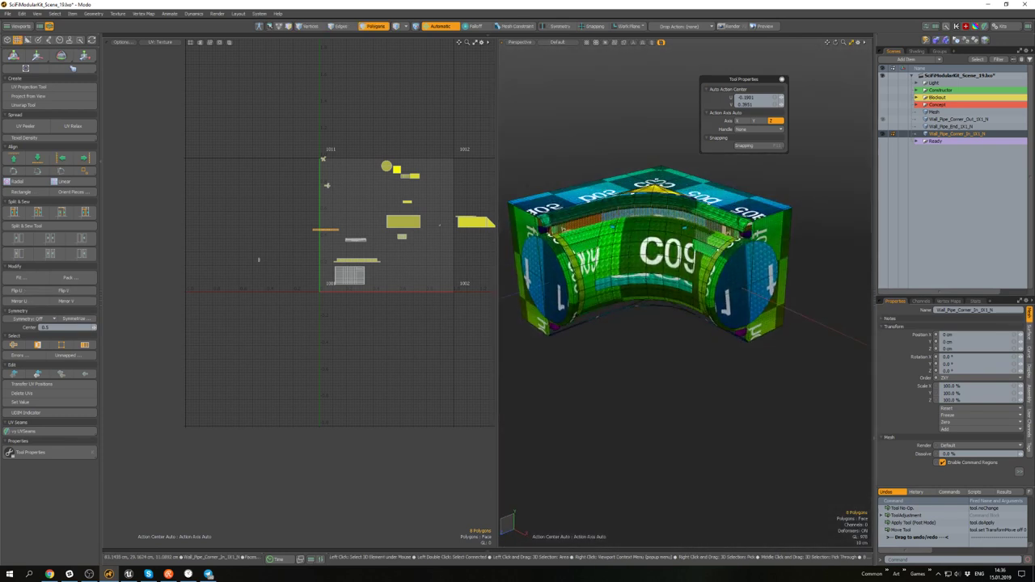
pyautogui.click(615, 344)
pyautogui.scroll(3, 362, 146)
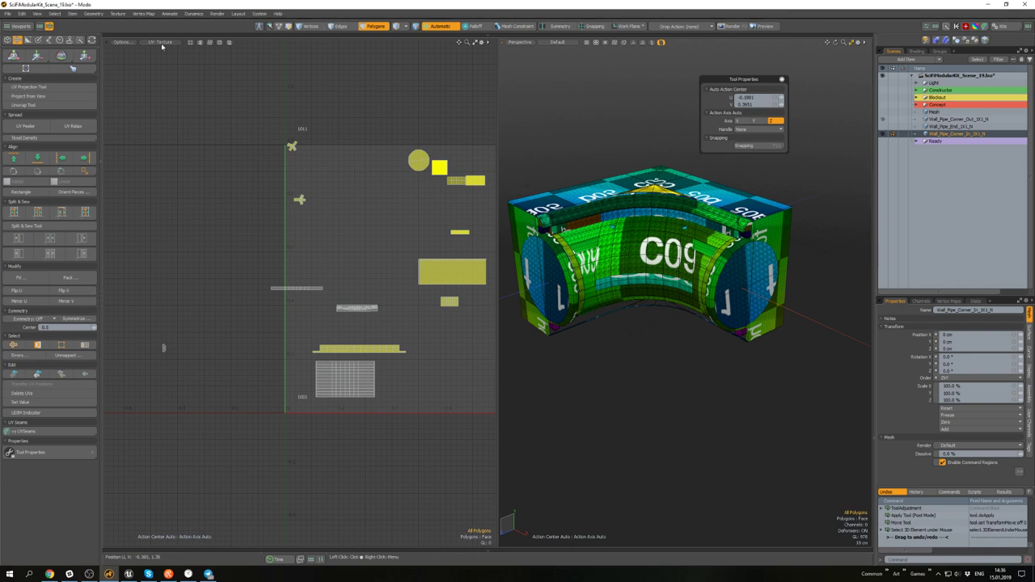
pyautogui.click(219, 42)
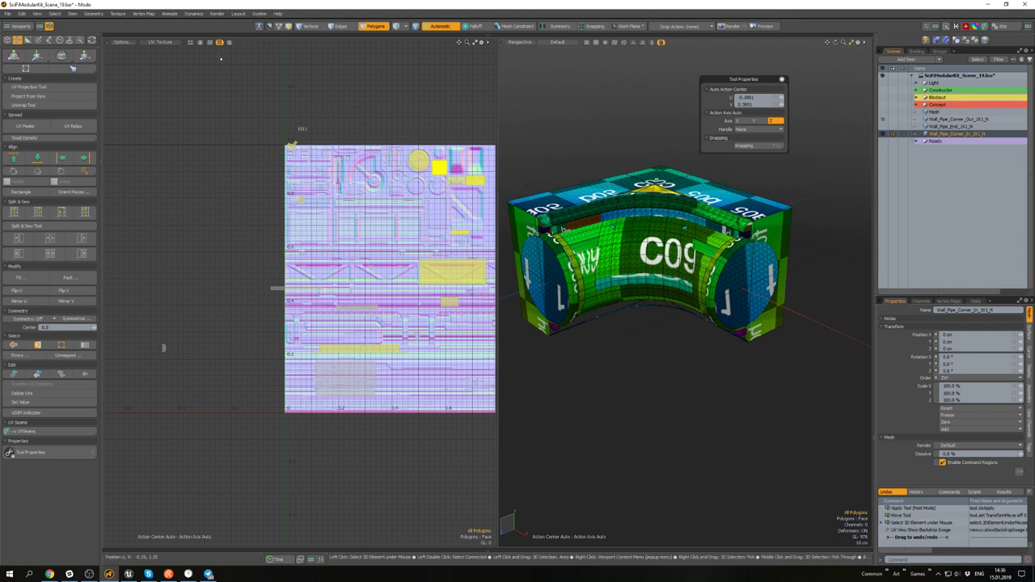
# - Select the narrow strip's UV island and move it onto the notched trim row of the texture
pyautogui.scroll(4, 267, 265)
pyautogui.scroll(3, 321, 340)
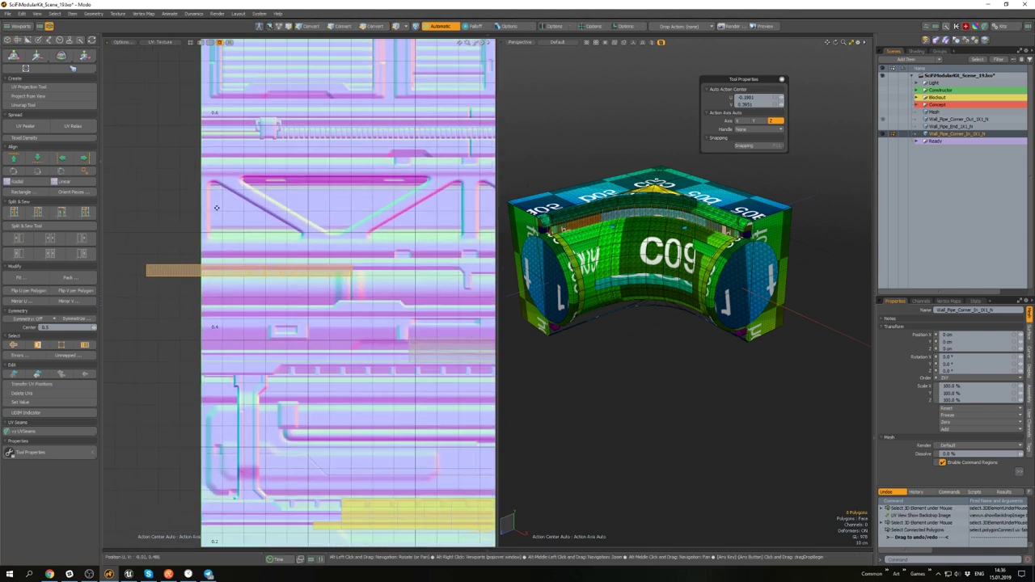
pyautogui.press('w')
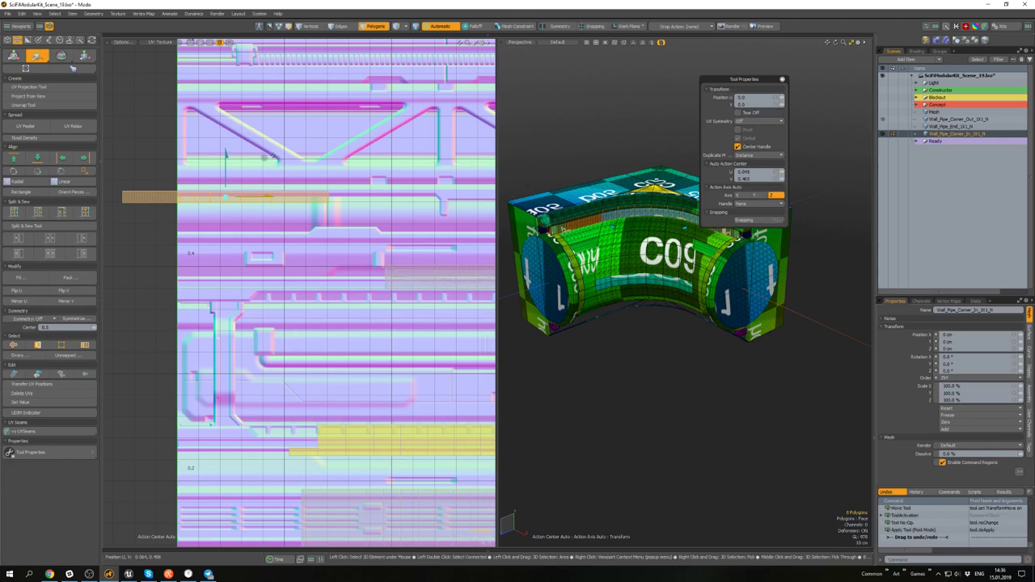
pyautogui.moveTo(264, 157); pyautogui.dragTo(365, 246)
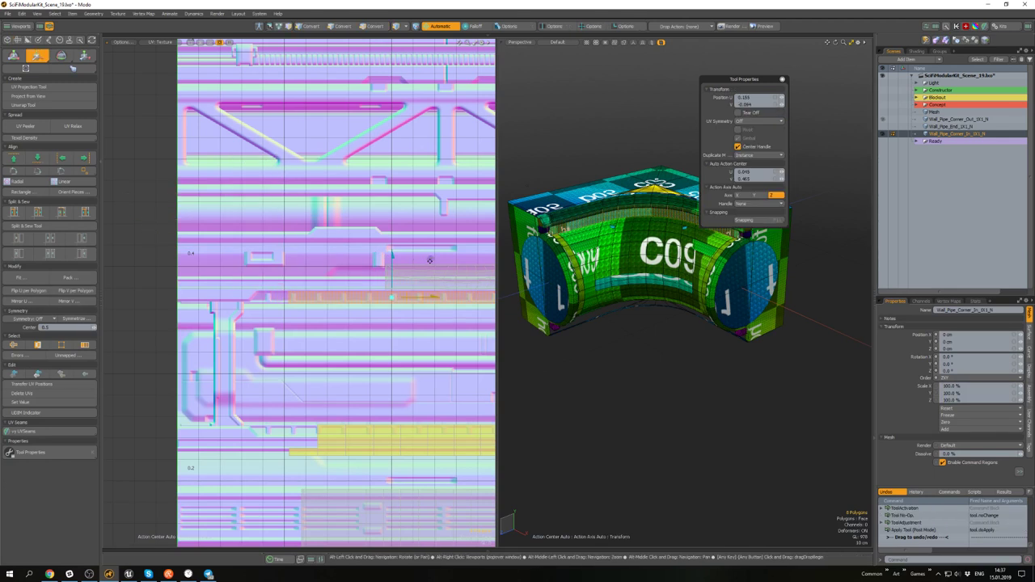
pyautogui.scroll(-3, 218, 218)
pyautogui.scroll(3, 352, 260)
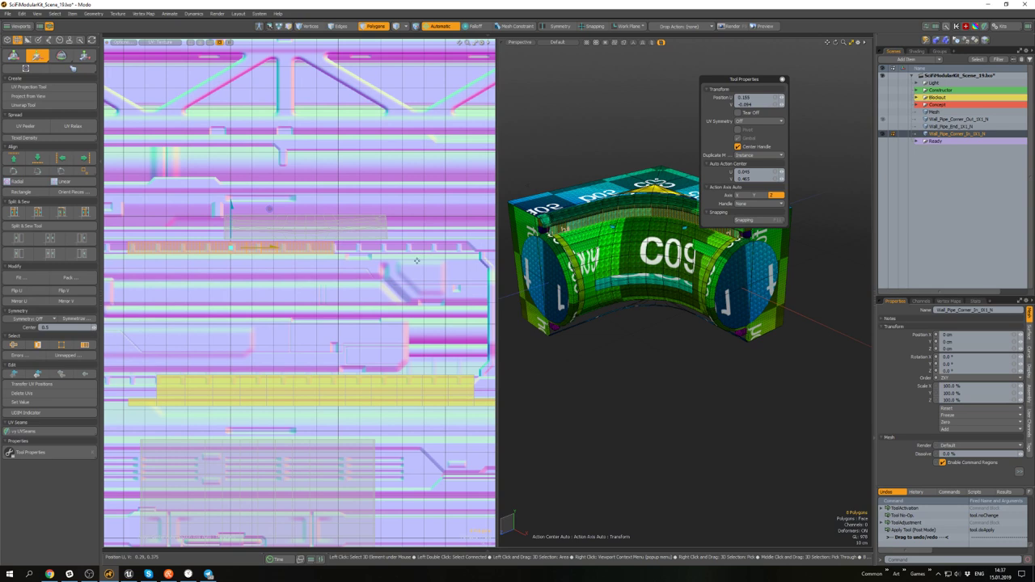
# - Disable the UV checker texture override so the 3D view shows the real materials on the strip
pyautogui.scroll(3, 541, 239)
pyautogui.keyDown('alt'); pyautogui.moveTo(558, 210); pyautogui.dragTo(584, 74); pyautogui.keyUp('alt')
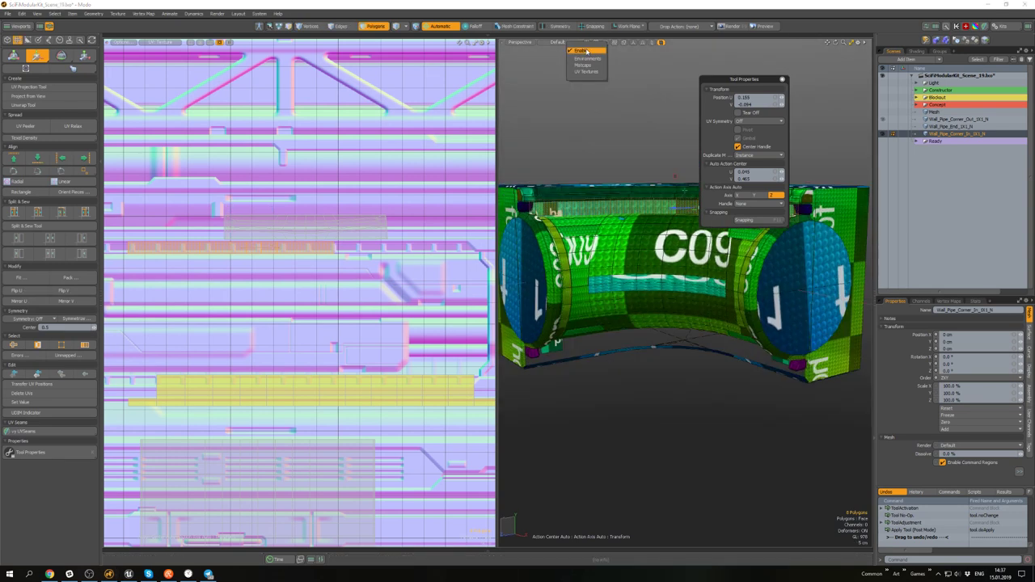
pyautogui.scroll(4, 636, 217)
pyautogui.keyDown('alt'); pyautogui.moveTo(636, 217); pyautogui.dragTo(641, 236); pyautogui.keyUp('alt')
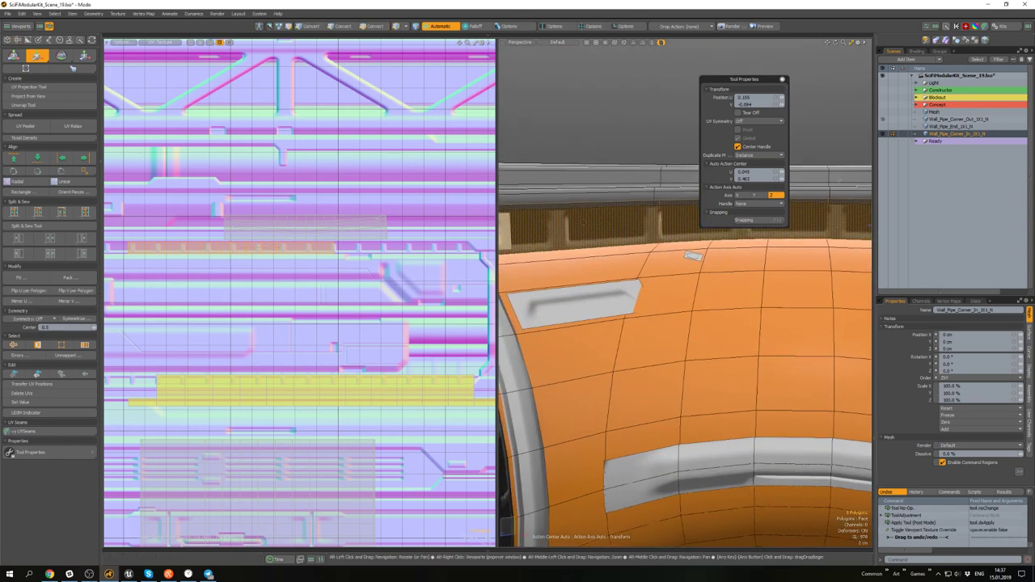
# - Nudge the strip's UV island slightly up over the notches and enlarge it, stretching it more in width than in height
pyautogui.scroll(-3, 641, 236)
pyautogui.keyDown('alt'); pyautogui.moveTo(236, 342); pyautogui.dragTo(274, 300); pyautogui.keyUp('alt')
pyautogui.scroll(-3, 273, 300)
pyautogui.scroll(5, 326, 219)
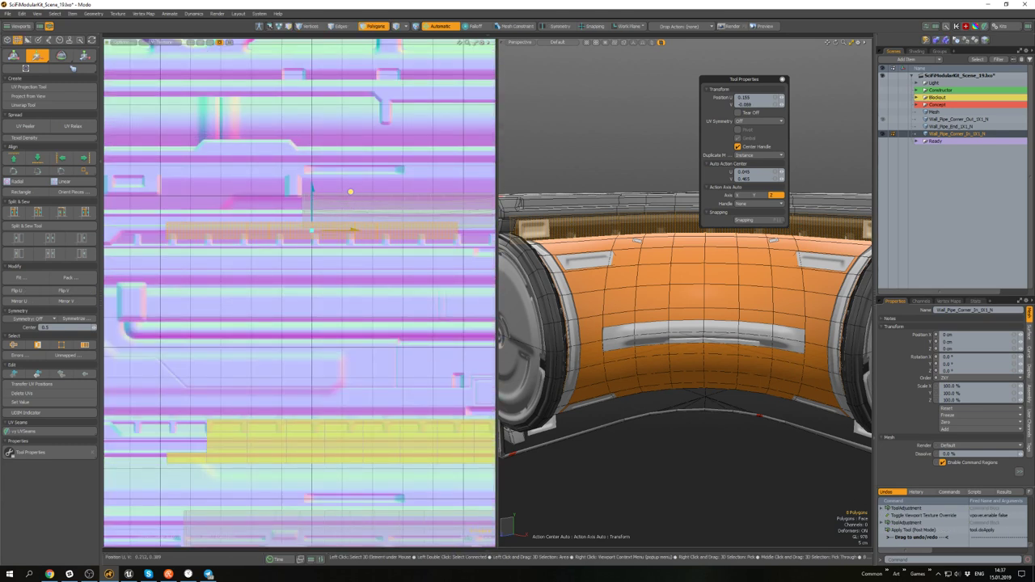
pyautogui.scroll(-3, 350, 197)
pyautogui.press('r')
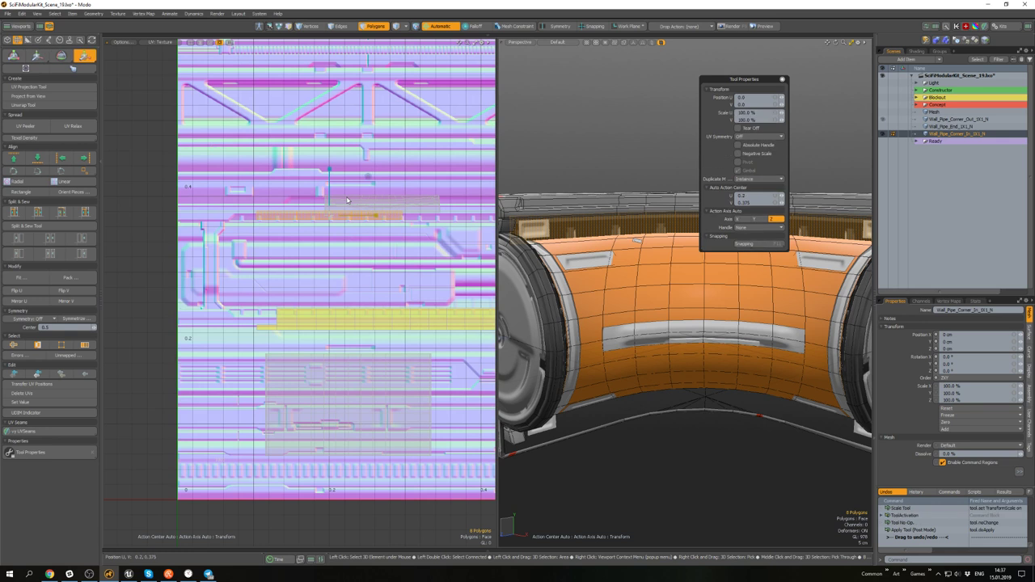
pyautogui.moveTo(408, 180); pyautogui.dragTo(409, 180)
pyautogui.keyDown('alt'); pyautogui.moveTo(399, 215); pyautogui.dragTo(302, 211); pyautogui.keyUp('alt')
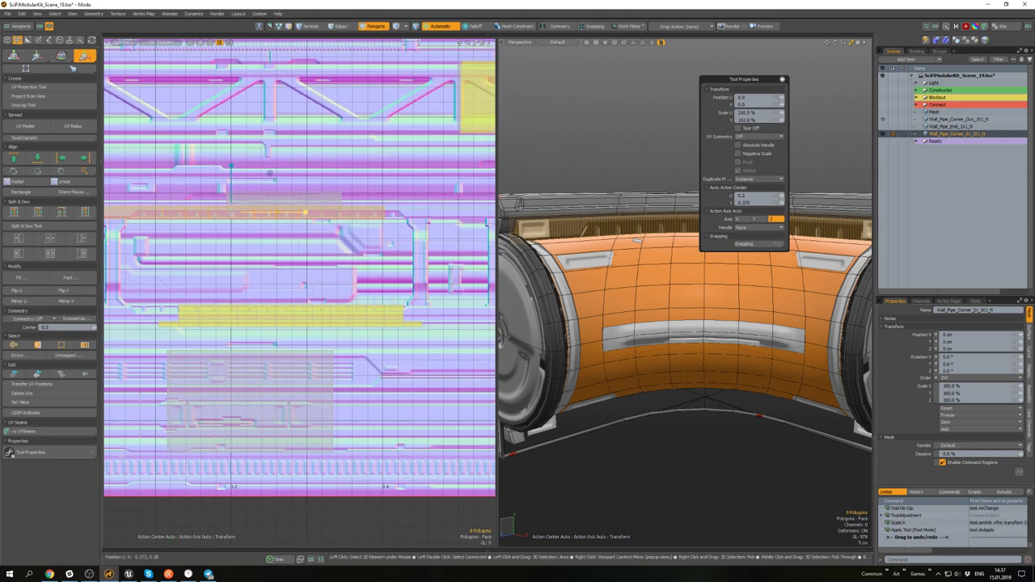
# - Move the strip's UV island over the notched segment between the two uprights and widen it past both ends
pyautogui.press('w')
pyautogui.keyDown('alt'); pyautogui.moveTo(296, 220); pyautogui.dragTo(385, 221); pyautogui.keyUp('alt')
pyautogui.scroll(-2, 384, 221)
pyautogui.keyDown('alt'); pyautogui.moveTo(385, 222); pyautogui.dragTo(325, 260); pyautogui.keyUp('alt')
pyautogui.scroll(2, 370, 227)
pyautogui.press('r')
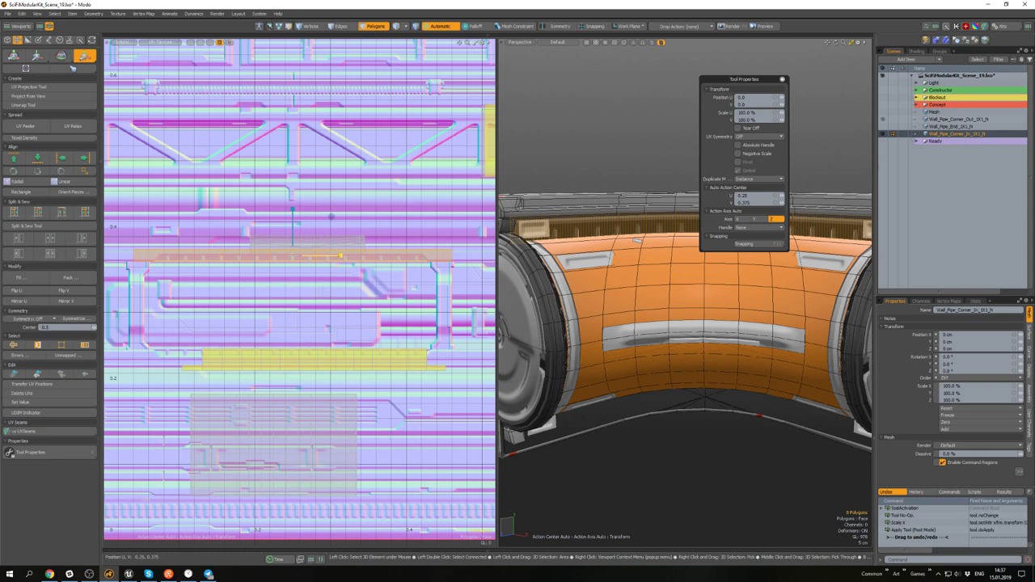
pyautogui.press('space')
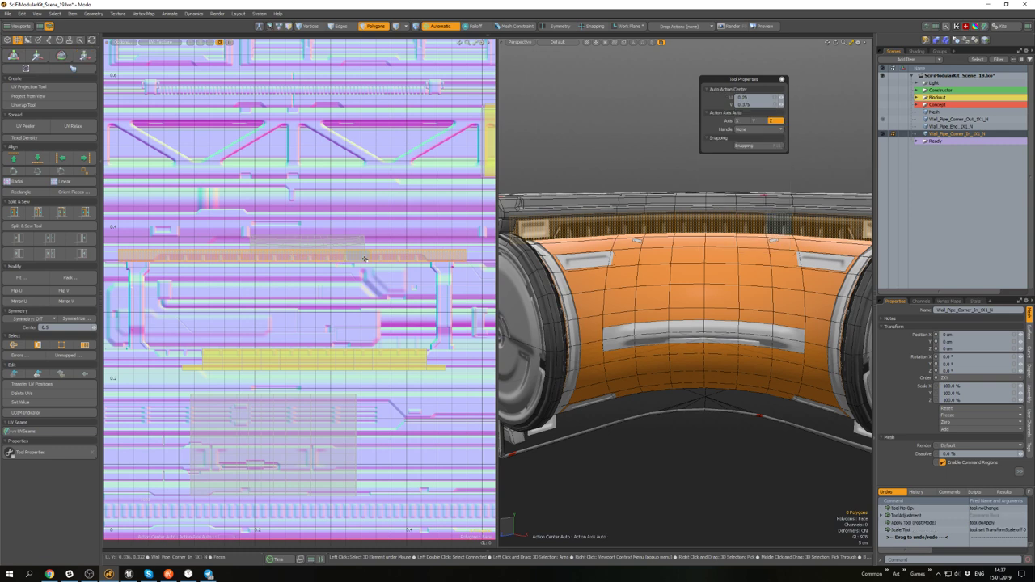
# - Clear the strip selection and save the scene
pyautogui.scroll(-4, 572, 388)
pyautogui.click(628, 426)
pyautogui.scroll(3, 649, 330)
pyautogui.keyDown('alt'); pyautogui.moveTo(649, 330); pyautogui.dragTo(651, 279); pyautogui.keyUp('alt')
pyautogui.press('a')
pyautogui.press('3')
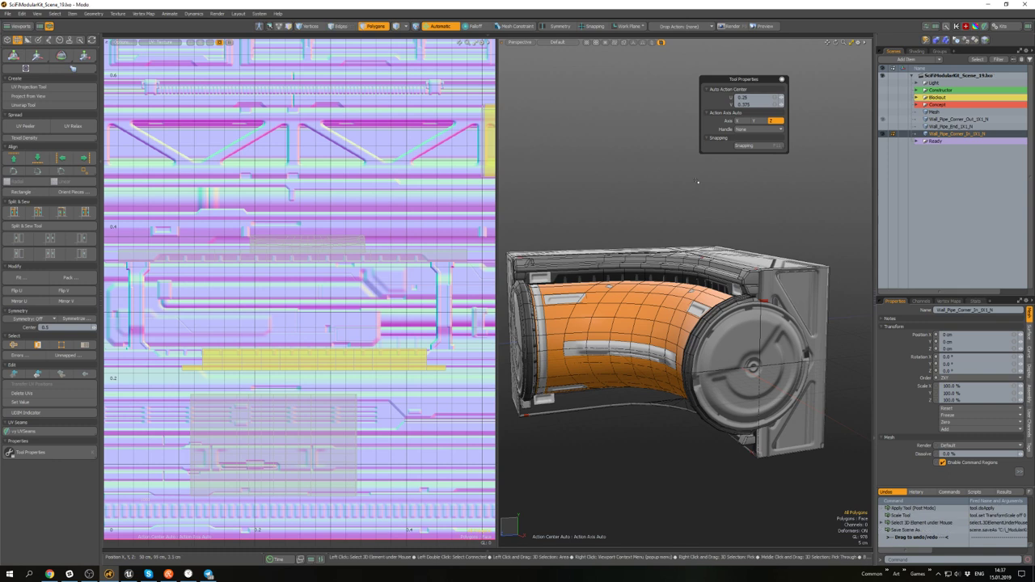
# - Unhide the hidden geometry and return to polygon selection on the inner corner mesh
pyautogui.press('5')
pyautogui.press('u')
pyautogui.keyDown('alt'); pyautogui.moveTo(697, 182); pyautogui.dragTo(748, 213); pyautogui.keyUp('alt')
pyautogui.press('a')
pyautogui.scroll(3, 657, 218)
pyautogui.press('3')
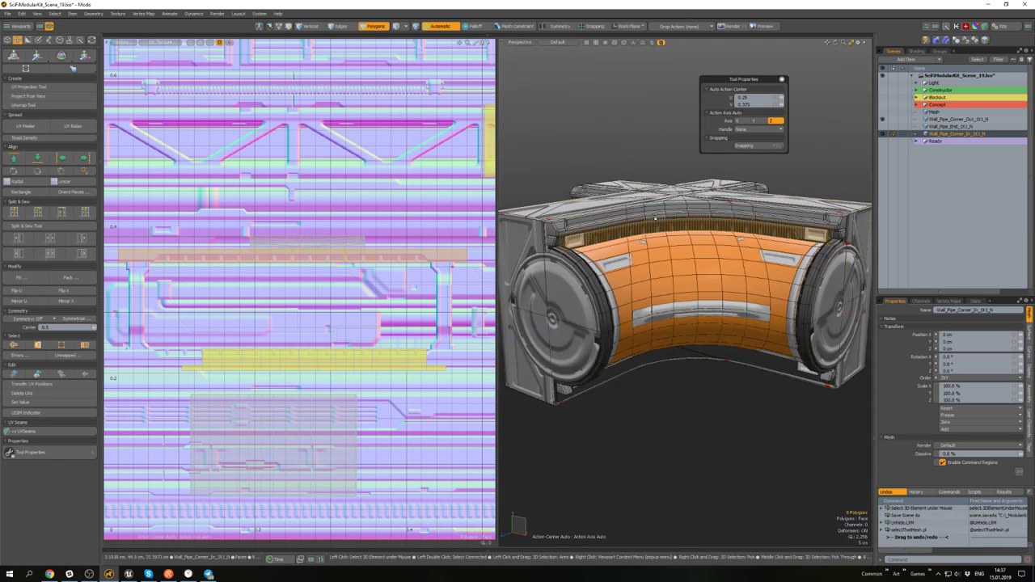
# - Select the connected trims above the pipe bend and mirror them vertically to its underside
pyautogui.keyDown('alt'); pyautogui.moveTo(656, 211); pyautogui.dragTo(655, 212); pyautogui.keyUp('alt')
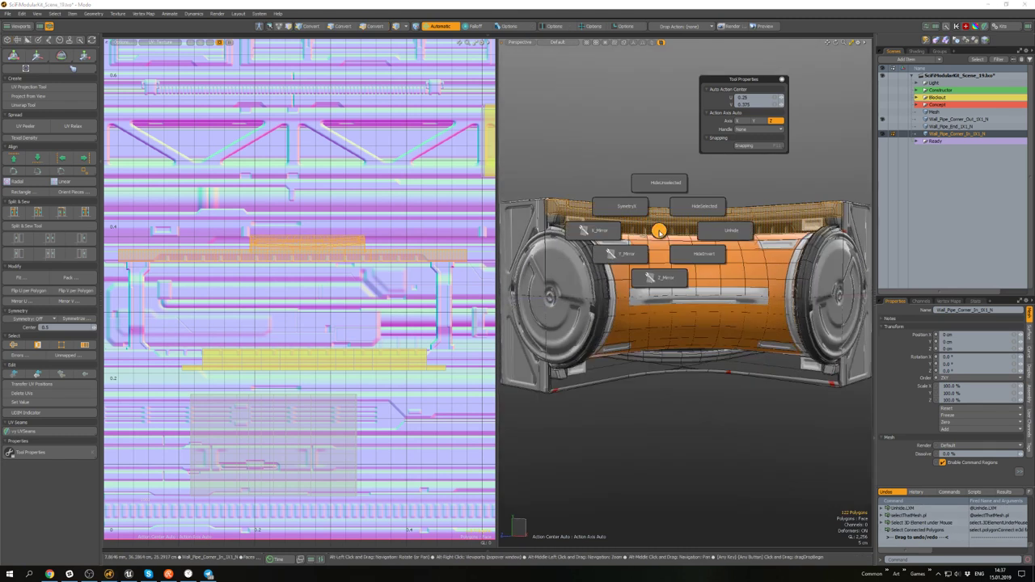
pyautogui.click(662, 289)
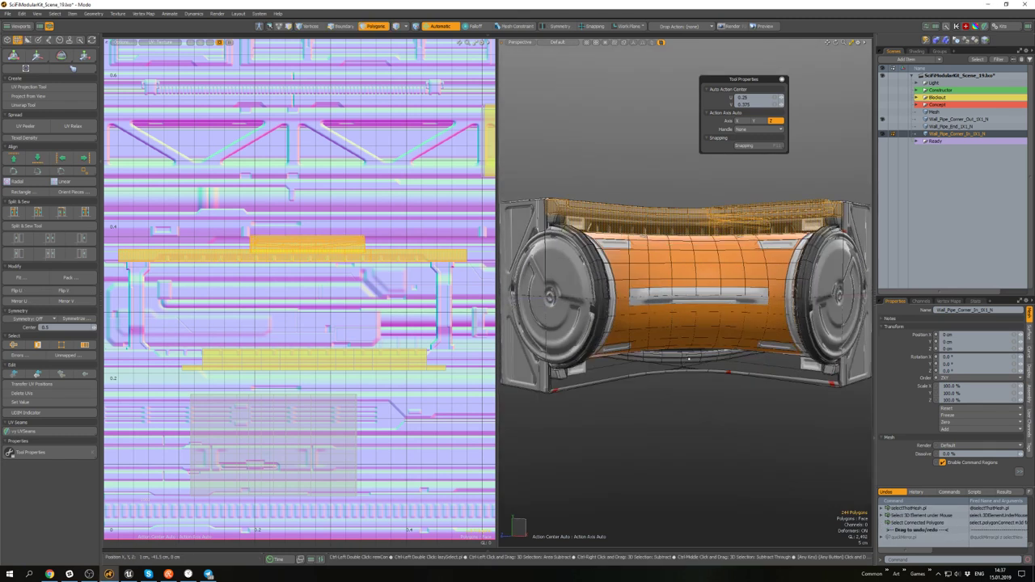
pyautogui.hotkey('ctrl', 'z')
pyautogui.click(655, 350)
pyautogui.click(686, 404)
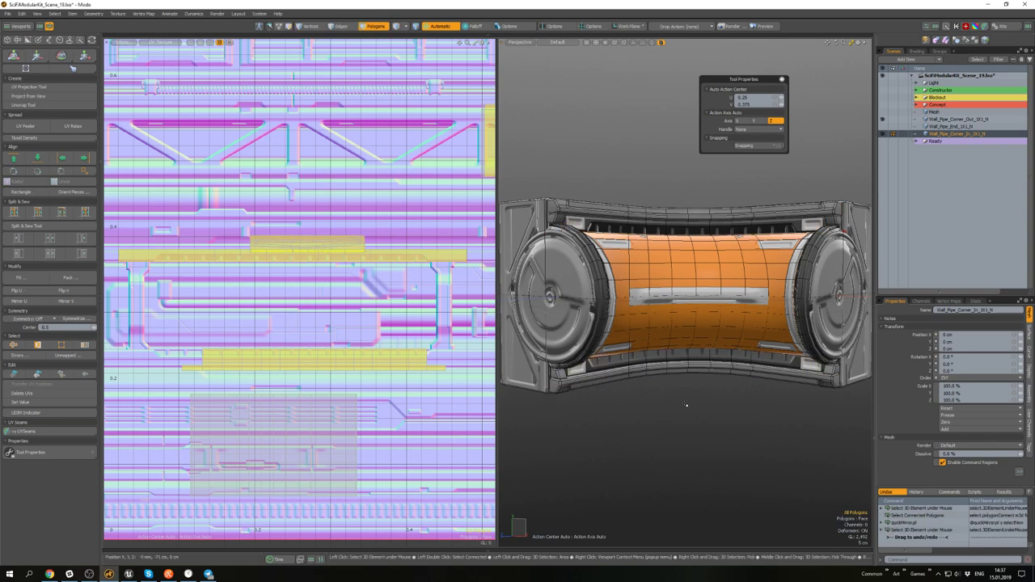
# - Check the pipe bend and its end caps from several angles and save the scene
pyautogui.moveTo(686, 405)
pyautogui.keyDown('alt'); pyautogui.mouseDown()
pyautogui.moveTo(662, 258)
pyautogui.moveTo(622, 378)
pyautogui.moveTo(685, 444)
pyautogui.moveTo(699, 405)
pyautogui.mouseUp(); pyautogui.keyUp('alt')
pyautogui.doubleClick(687, 295)
pyautogui.keyDown('alt'); pyautogui.moveTo(687, 295); pyautogui.dragTo(983, 255); pyautogui.keyUp('alt')
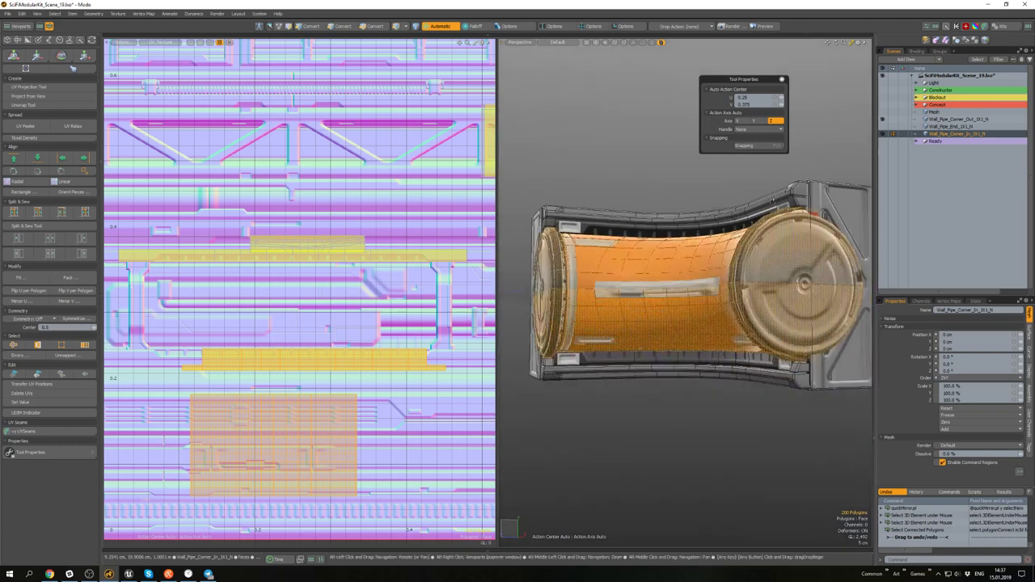
pyautogui.keyDown('alt'); pyautogui.moveTo(772, 201); pyautogui.dragTo(653, 207); pyautogui.keyUp('alt')
pyautogui.scroll(-8, 693, 254)
pyautogui.click(650, 193)
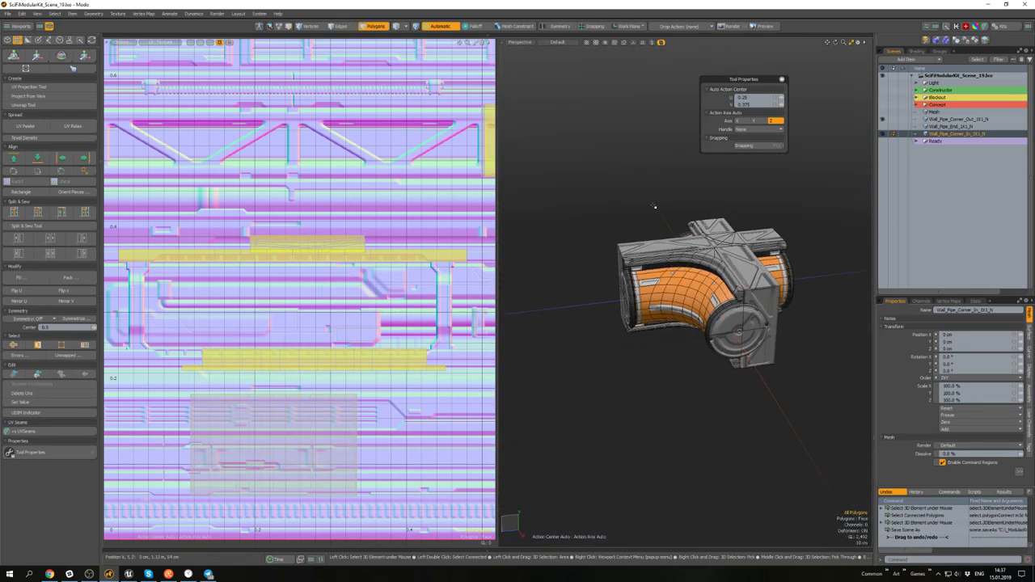
# - Switch to item selection and select the Wall_Pipe_Corner_Out_1X1_N module next to the inner corner
pyautogui.press('5')
pyautogui.click(676, 207)
pyautogui.scroll(4, 723, 274)
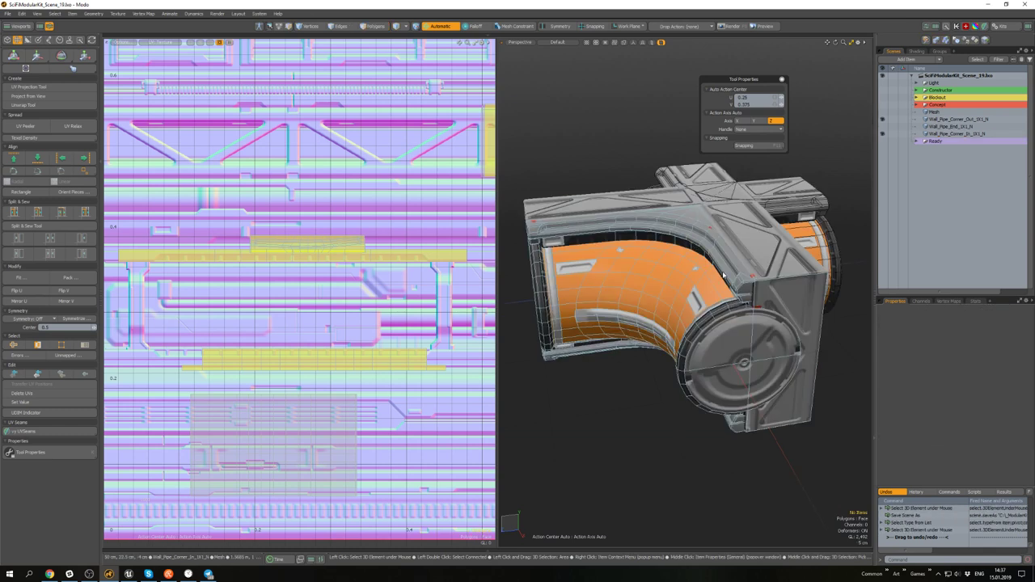
pyautogui.click(723, 276)
pyautogui.keyDown('alt'); pyautogui.moveTo(723, 277); pyautogui.dragTo(739, 311); pyautogui.keyUp('alt')
pyautogui.click(788, 194)
pyautogui.scroll(3, 788, 194)
pyautogui.scroll(-3, 788, 194)
pyautogui.keyDown('alt'); pyautogui.moveTo(788, 194); pyautogui.dragTo(760, 149); pyautogui.keyUp('alt')
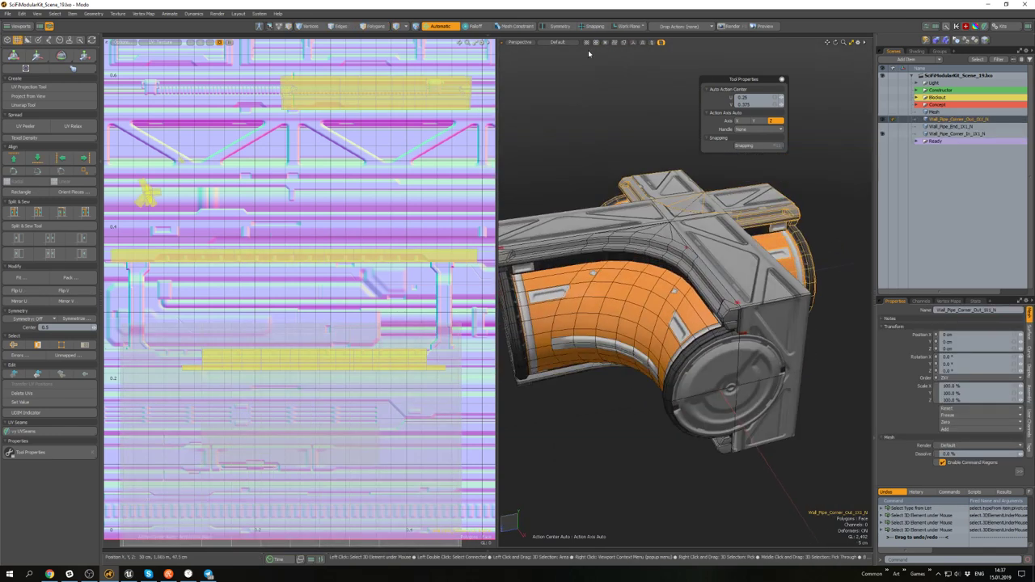
# - Temporarily enable the UV checker override to compare texture density on the inner and outer corner modules
pyautogui.click(582, 52)
pyautogui.keyDown('alt'); pyautogui.moveTo(704, 234); pyautogui.dragTo(630, 129); pyautogui.keyUp('alt')
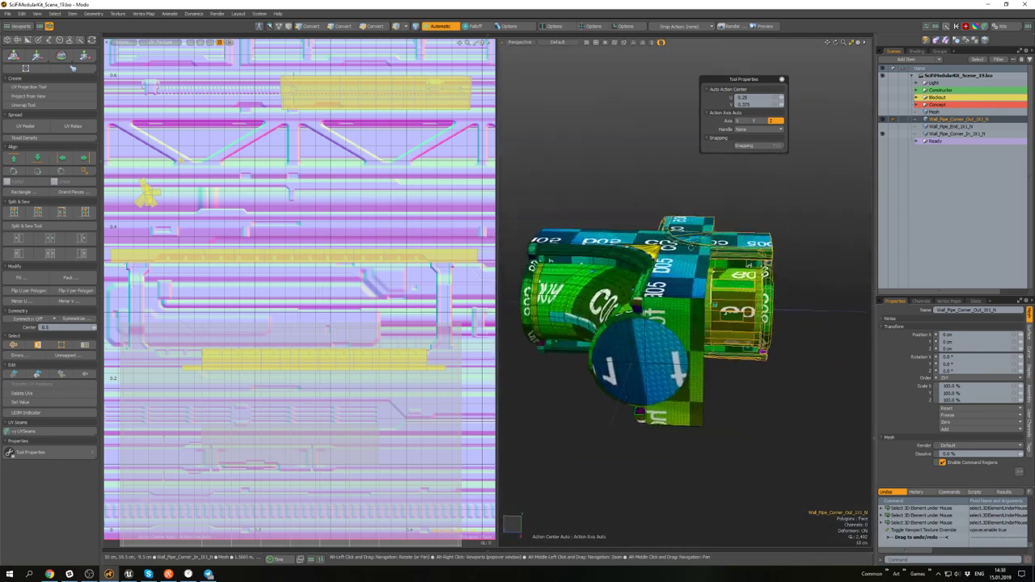
pyautogui.click(585, 48)
pyautogui.click(587, 42)
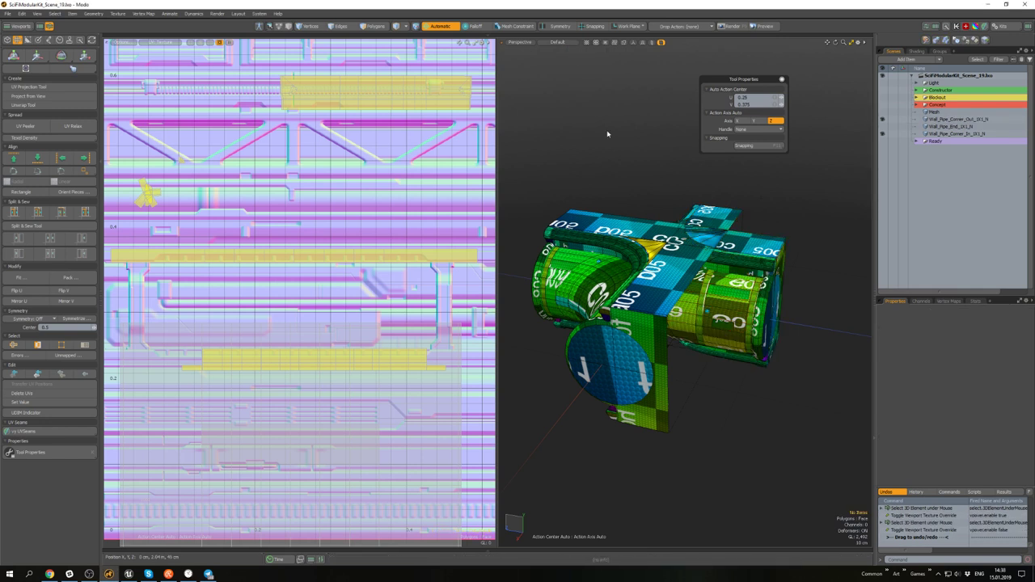
# - Isolate the outer corner module and inspect its trims and pipe surface
pyautogui.keyDown('alt'); pyautogui.moveTo(658, 213); pyautogui.dragTo(726, 186); pyautogui.keyUp('alt')
pyautogui.scroll(-5, 711, 180)
pyautogui.click(712, 236)
pyautogui.scroll(5, 712, 236)
pyautogui.hotkey('shift', 'h')
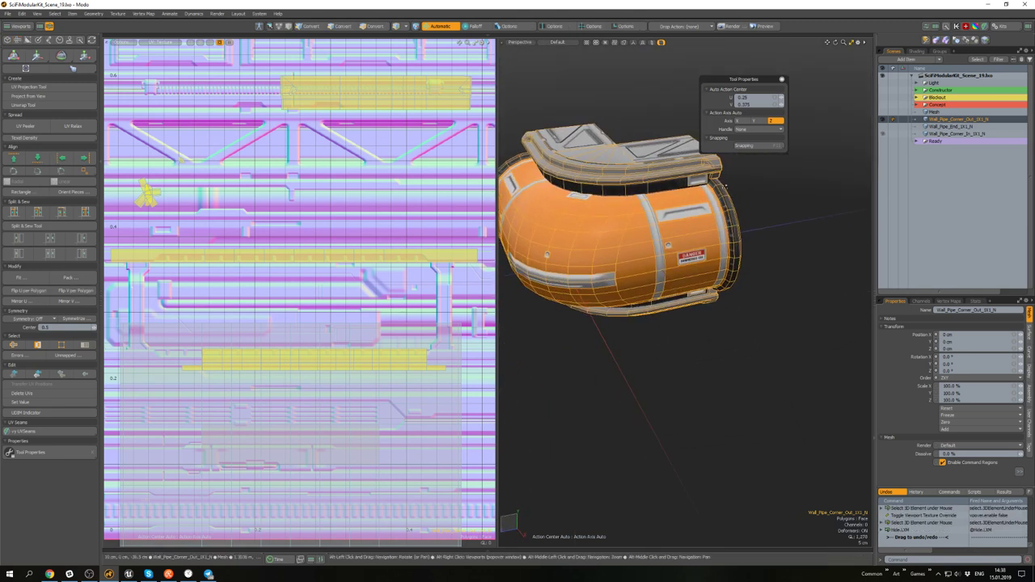
pyautogui.scroll(-3, 749, 233)
pyautogui.click(749, 233)
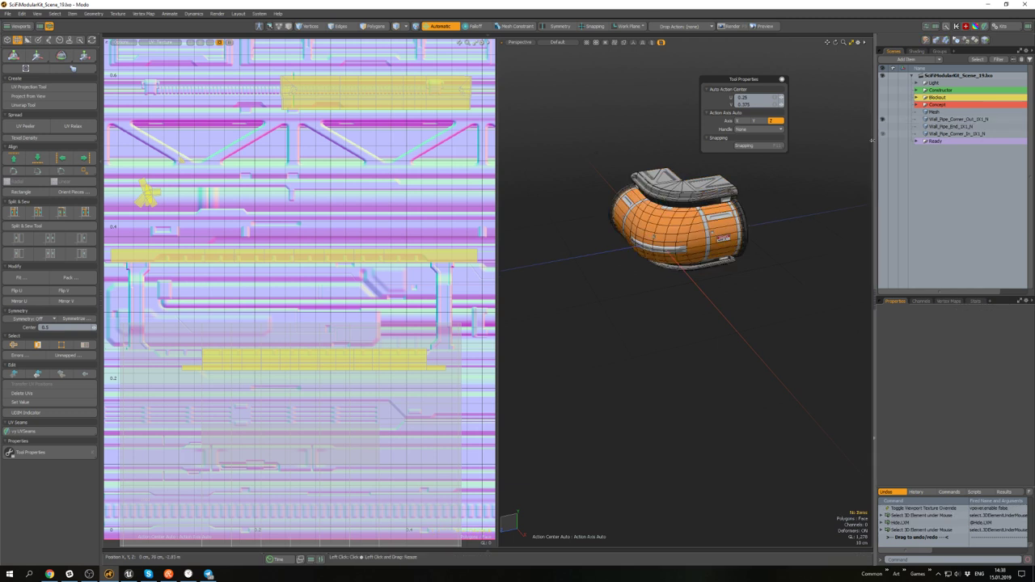
# - Unhide the items, show only Wall_Pipe_End_1X1_N, and select that module with the Move tool active
pyautogui.press('u')
pyautogui.click(882, 127)
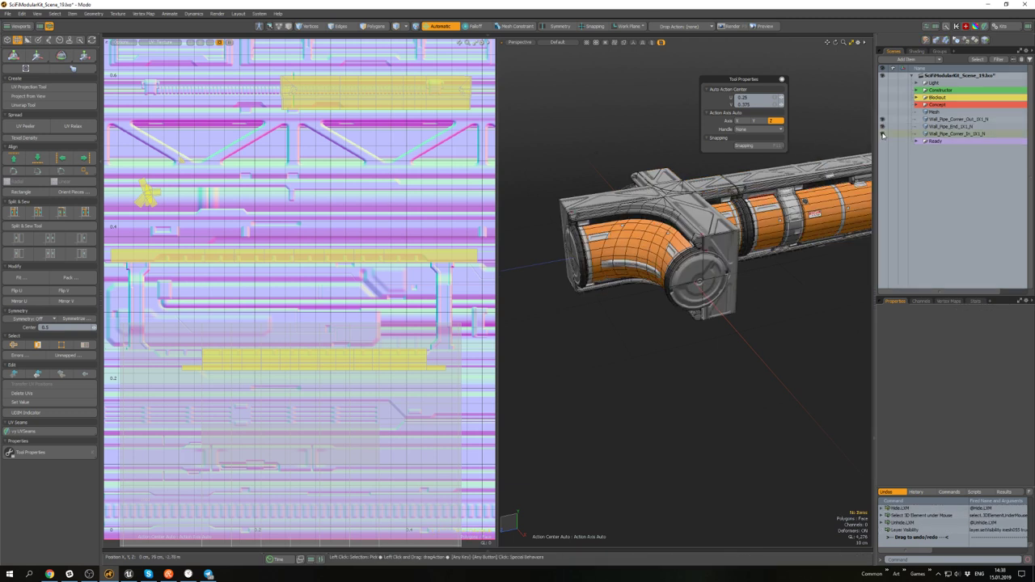
pyautogui.click(882, 133)
pyautogui.click(881, 119)
pyautogui.keyDown('alt'); pyautogui.moveTo(816, 194); pyautogui.dragTo(702, 223); pyautogui.keyUp('alt')
pyautogui.scroll(-4, 711, 222)
pyautogui.keyDown('alt'); pyautogui.moveTo(643, 257); pyautogui.dragTo(698, 247); pyautogui.keyUp('alt')
pyautogui.click(698, 247)
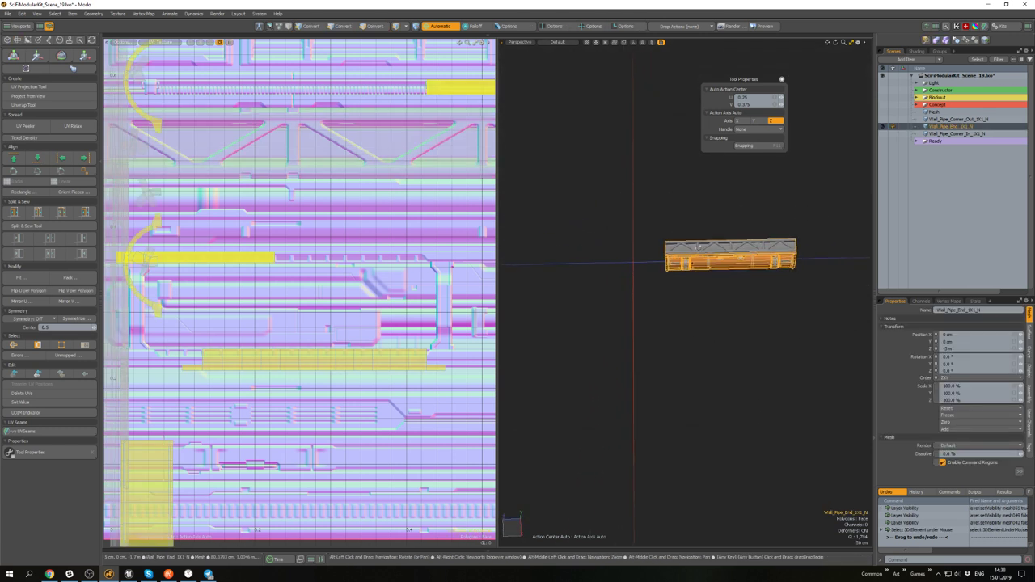
pyautogui.press('w')
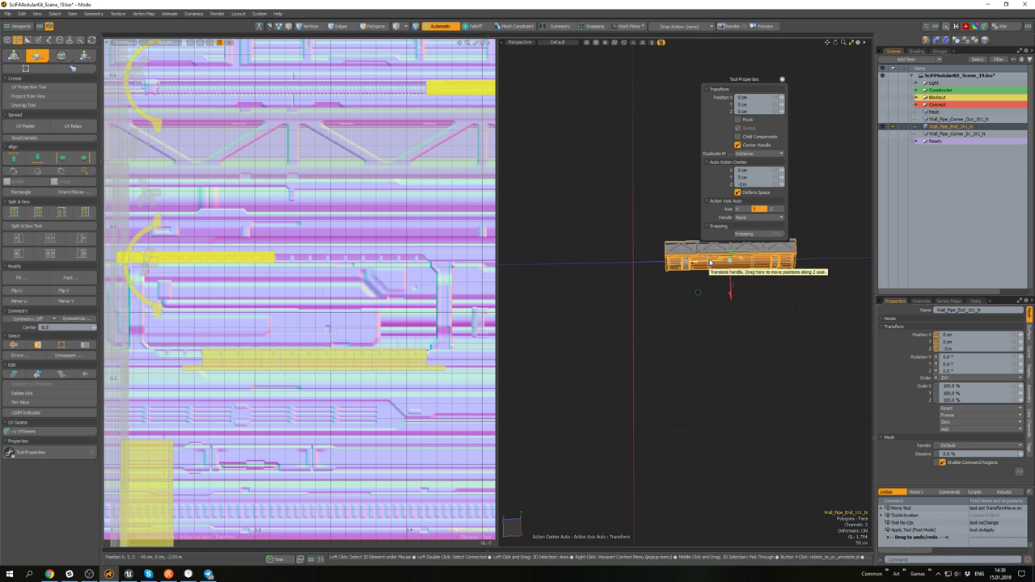
# - Switch to Unreal Editor, inspect the wall pipe's corner end module Wall_Pipe_Corner_B_1x4 in the level, and return to Modo
pyautogui.click(130, 573)
pyautogui.moveTo(540, 281); pyautogui.dragTo(453, 284, button='right')
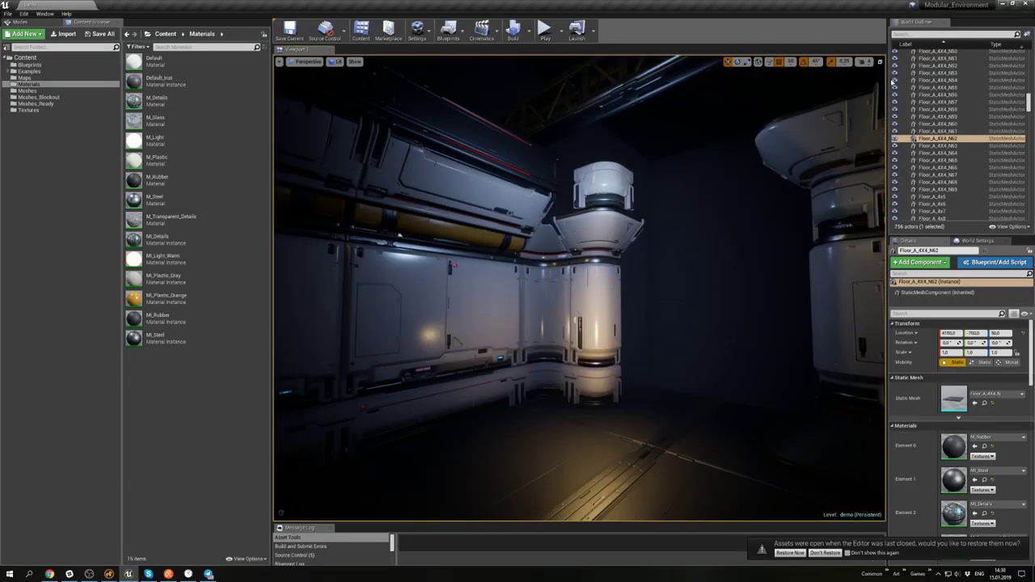
pyautogui.moveTo(776, 145); pyautogui.dragTo(453, 142, button='right')
pyautogui.moveTo(580, 288); pyautogui.dragTo(348, 287, button='right')
pyautogui.moveTo(765, 179); pyautogui.dragTo(765, 179, button='right')
pyautogui.click(591, 227)
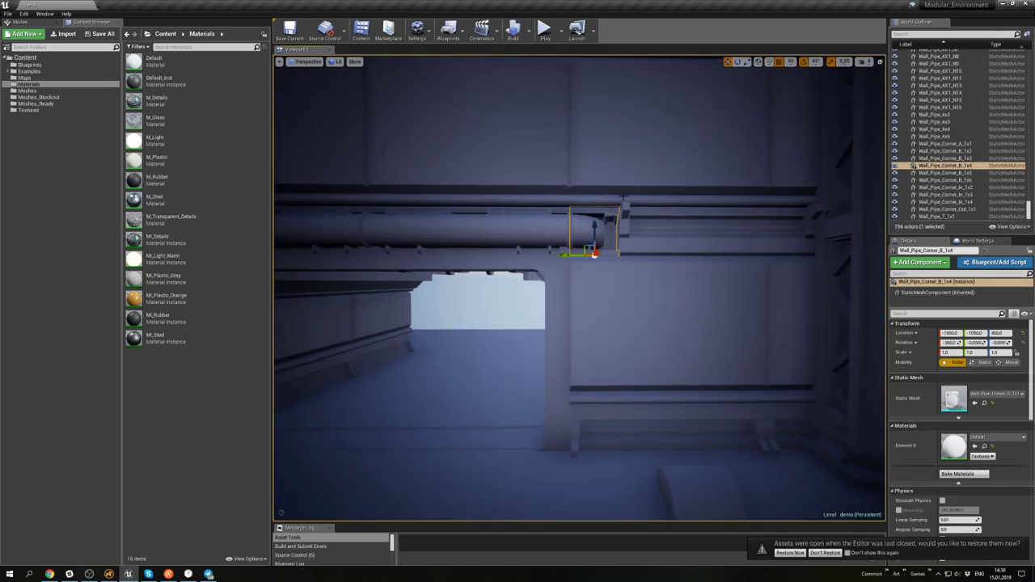
pyautogui.moveTo(592, 227); pyautogui.dragTo(578, 257, button='right')
pyautogui.click(578, 258)
pyautogui.click(645, 259)
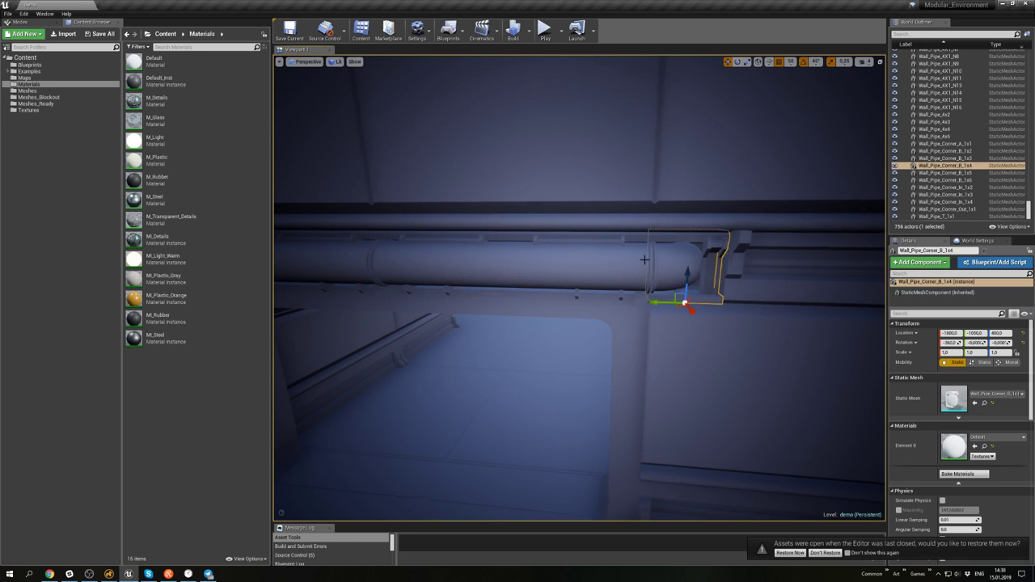
pyautogui.click(109, 574)
# - Try to move the Wall_Pipe_End_1X1_N module along the Z axis without snapping
pyautogui.keyDown('alt'); pyautogui.moveTo(677, 294); pyautogui.dragTo(700, 297); pyautogui.keyUp('alt')
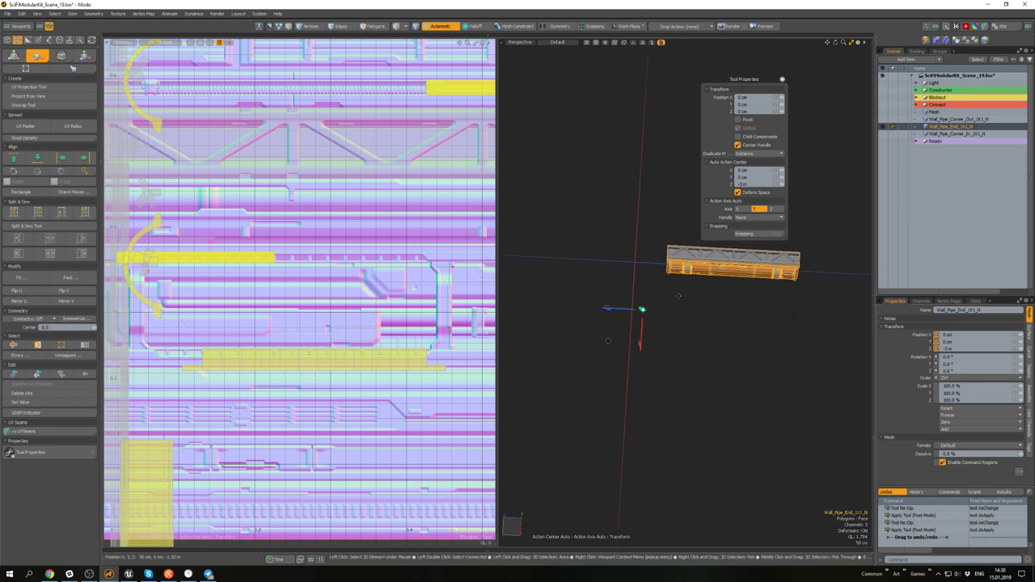
pyautogui.press('q')
pyautogui.click(700, 296)
pyautogui.click(728, 262)
pyautogui.press('w')
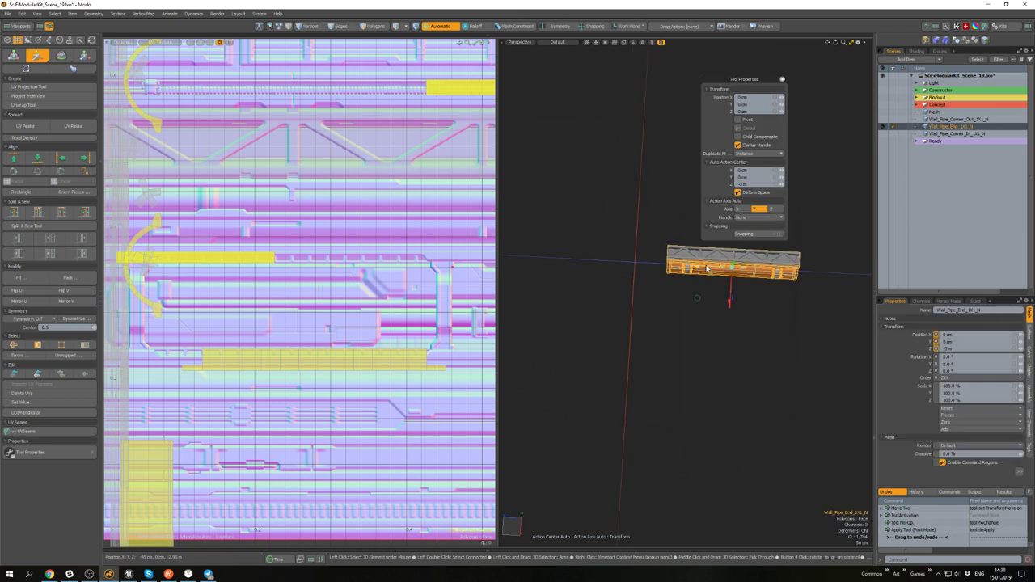
pyautogui.moveTo(706, 268); pyautogui.dragTo(623, 264)
pyautogui.hotkey('ctrl', 'z')
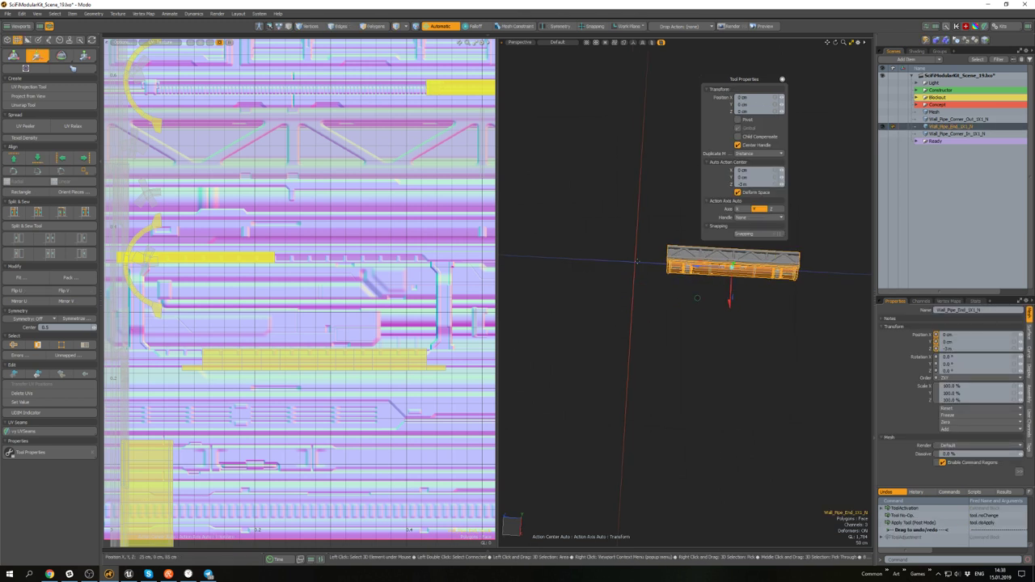
# - Enable snapping, enlarge the 3D view, and move the Wall_Pipe_End_1X1_N module along Z to 1.5 m
pyautogui.press('x')
pyautogui.keyDown('alt'); pyautogui.moveTo(649, 224); pyautogui.dragTo(586, 224, button='middle'); pyautogui.keyUp('alt')
pyautogui.click(100, 282)
pyautogui.keyDown('alt'); pyautogui.moveTo(453, 263); pyautogui.dragTo(494, 234); pyautogui.keyUp('alt')
pyautogui.press('q')
pyautogui.press('w')
pyautogui.scroll(4, 517, 266)
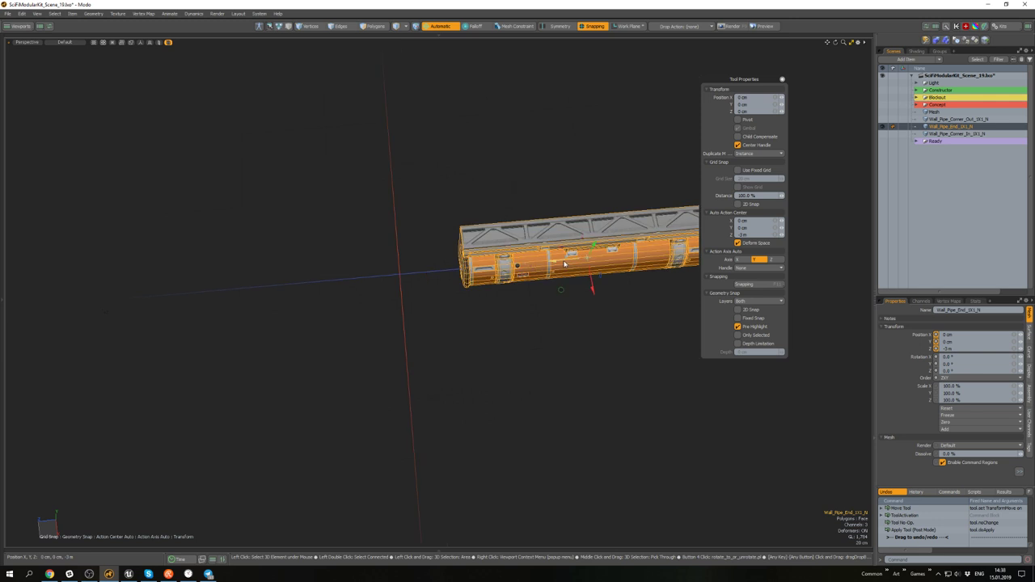
pyautogui.moveTo(564, 264); pyautogui.dragTo(253, 273)
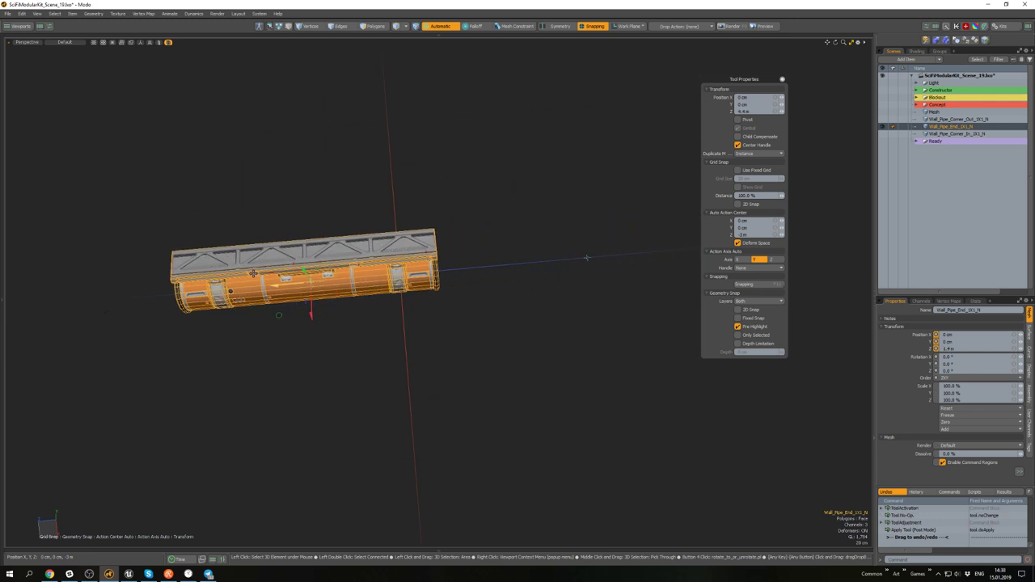
pyautogui.scroll(-4, 586, 258)
pyautogui.keyDown('alt'); pyautogui.moveTo(529, 281); pyautogui.dragTo(494, 319); pyautogui.keyUp('alt')
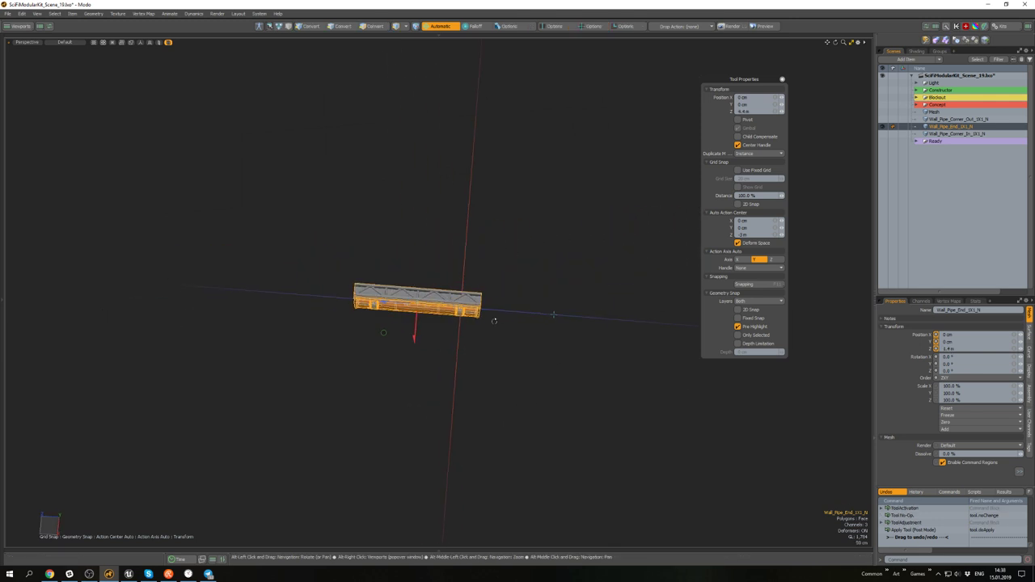
pyautogui.scroll(4, 589, 317)
pyautogui.scroll(-2, 589, 317)
pyautogui.keyDown('alt'); pyautogui.moveTo(588, 309); pyautogui.dragTo(554, 308); pyautogui.keyUp('alt')
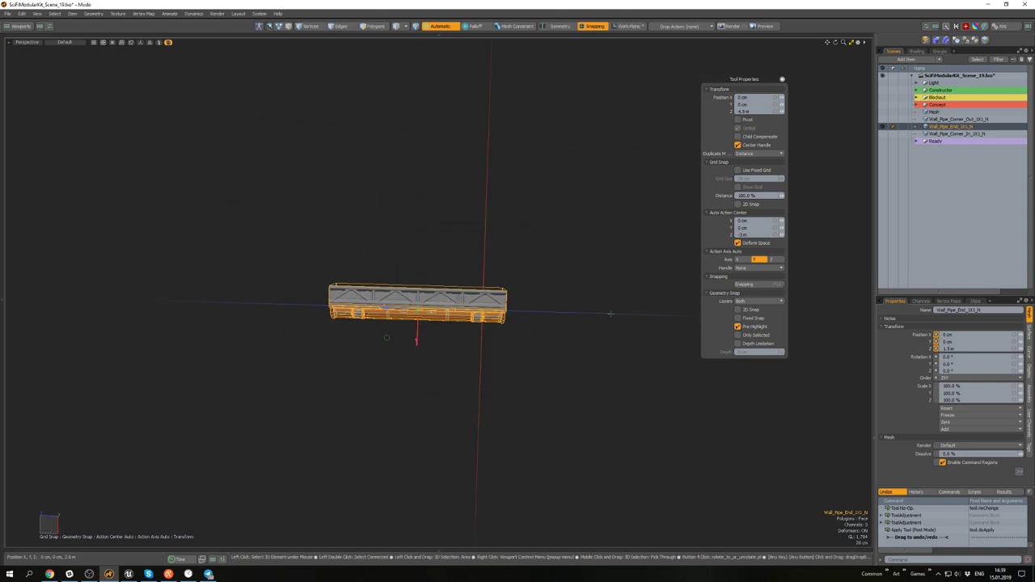
# - Deselect the module and check its end against the origin in the top and perspective views
pyautogui.scroll(5, 512, 304)
pyautogui.keyDown('alt'); pyautogui.moveTo(486, 336); pyautogui.dragTo(492, 215); pyautogui.keyUp('alt')
pyautogui.scroll(-3, 538, 264)
pyautogui.press('q')
pyautogui.click(526, 279)
pyautogui.keyDown('alt'); pyautogui.moveTo(526, 280); pyautogui.dragTo(523, 356); pyautogui.keyUp('alt')
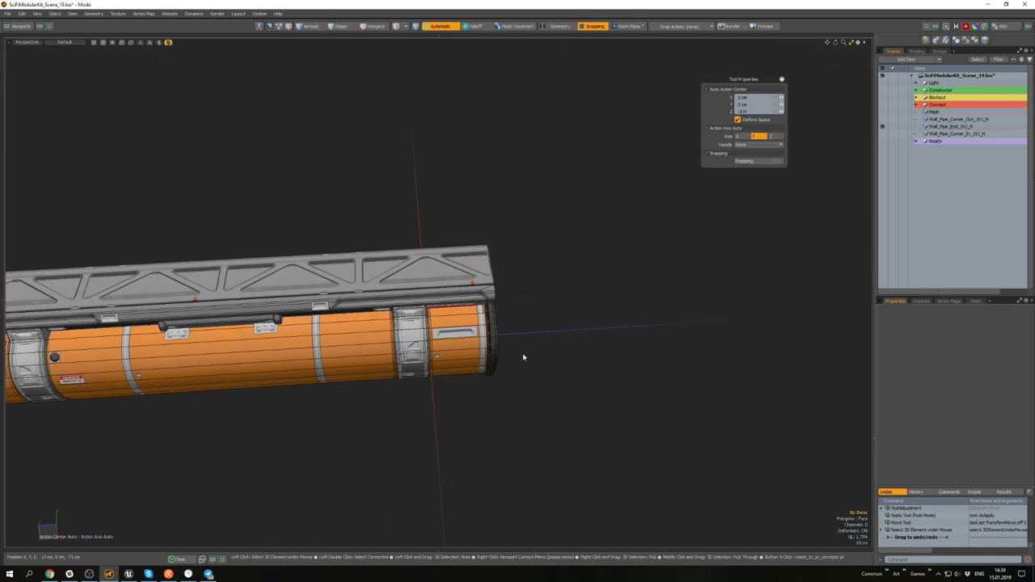
pyautogui.hotkey('ctrl', 'space')
pyautogui.click(523, 226)
pyautogui.hotkey('ctrl', 'space')
pyautogui.click(545, 203)
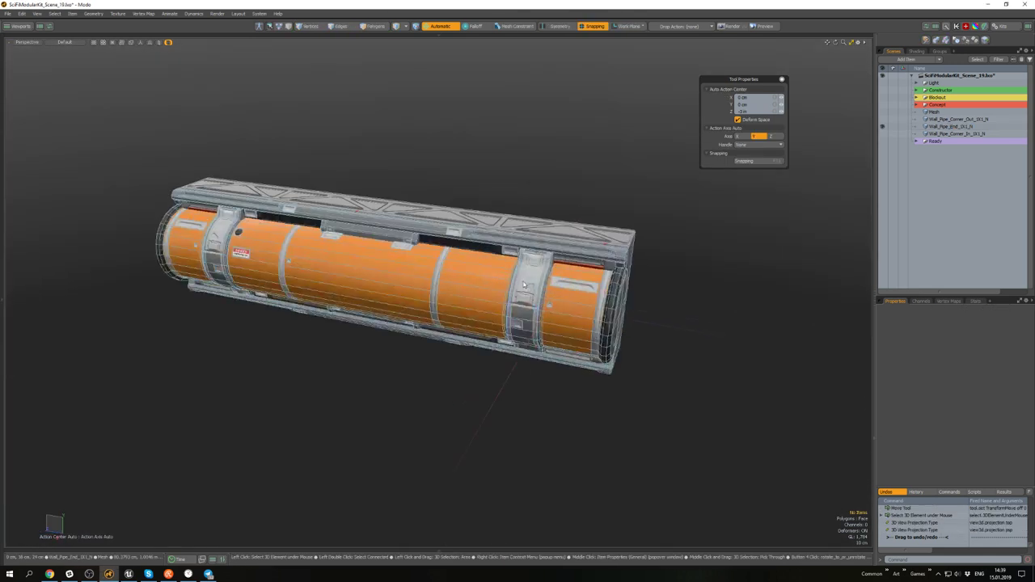
# - Select the polygon loop running through the narrow corner strip of the end module's back frame and delete it
pyautogui.keyDown('alt'); pyautogui.moveTo(523, 285); pyautogui.dragTo(429, 230); pyautogui.keyUp('alt')
pyautogui.scroll(2, 537, 271)
pyautogui.press('3')
pyautogui.scroll(4, 489, 275)
pyautogui.click(312, 254)
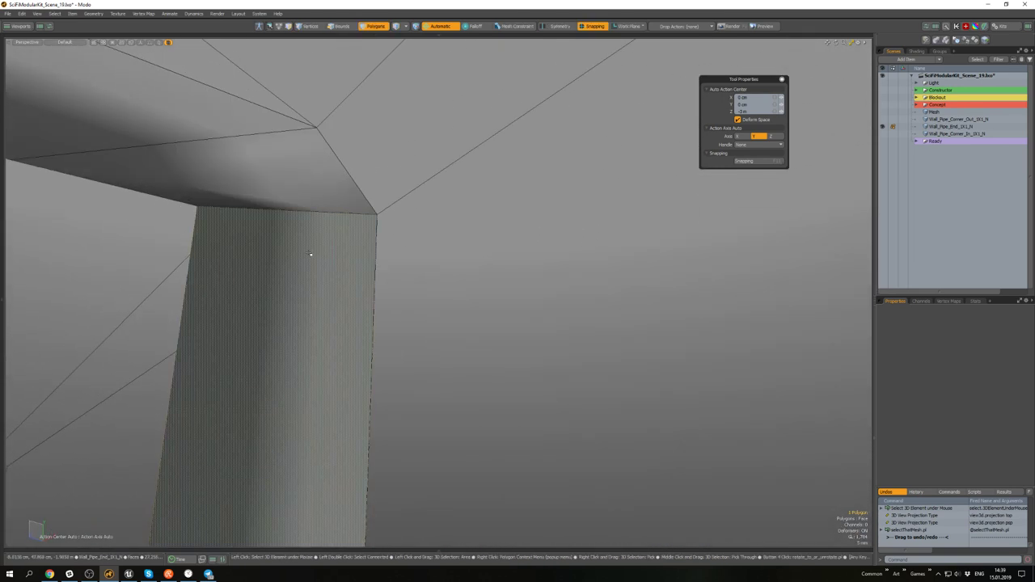
pyautogui.keyDown('shift'); pyautogui.click(282, 211); pyautogui.keyUp('shift')
pyautogui.press('l')
pyautogui.scroll(-6, 283, 214)
pyautogui.scroll(-6, 304, 229)
pyautogui.keyDown('alt'); pyautogui.moveTo(303, 229); pyautogui.dragTo(599, 265); pyautogui.keyUp('alt')
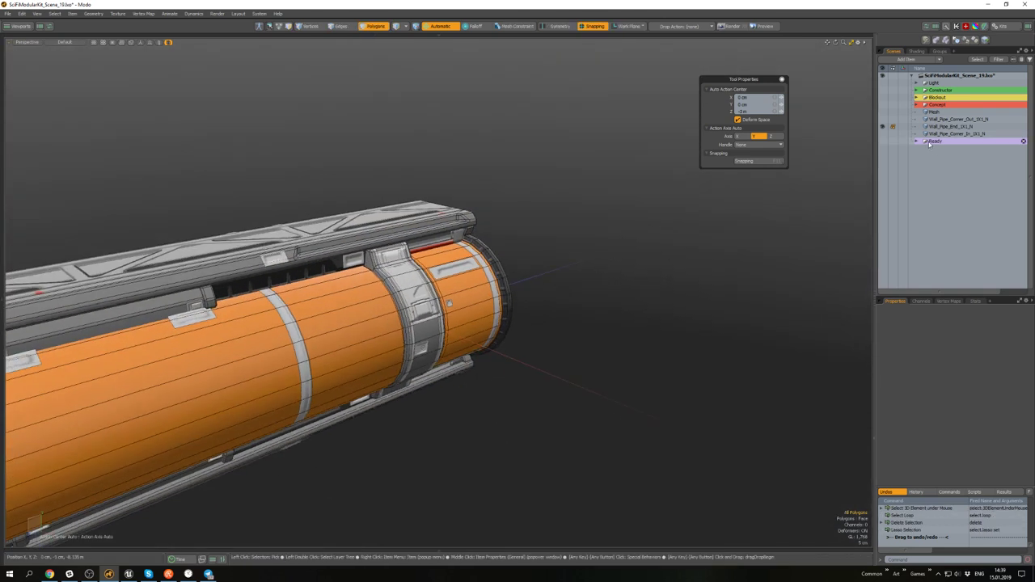
# - Hide Wall_Pipe_End_1X1_N, expand the Ready group, and show and select Wall_Pipe_4X1_N
pyautogui.click(882, 127)
pyautogui.click(916, 143)
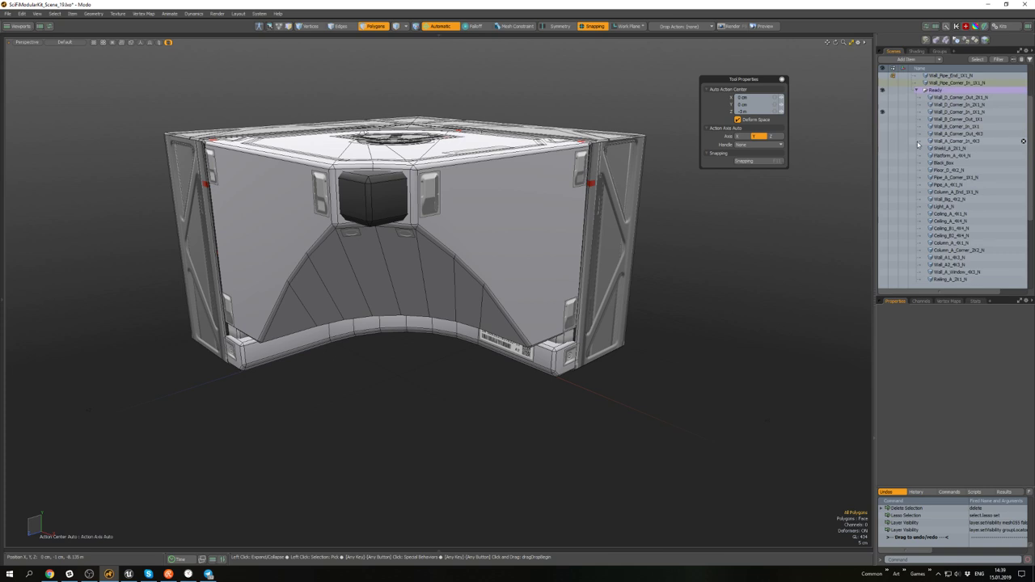
pyautogui.scroll(-3, 935, 232)
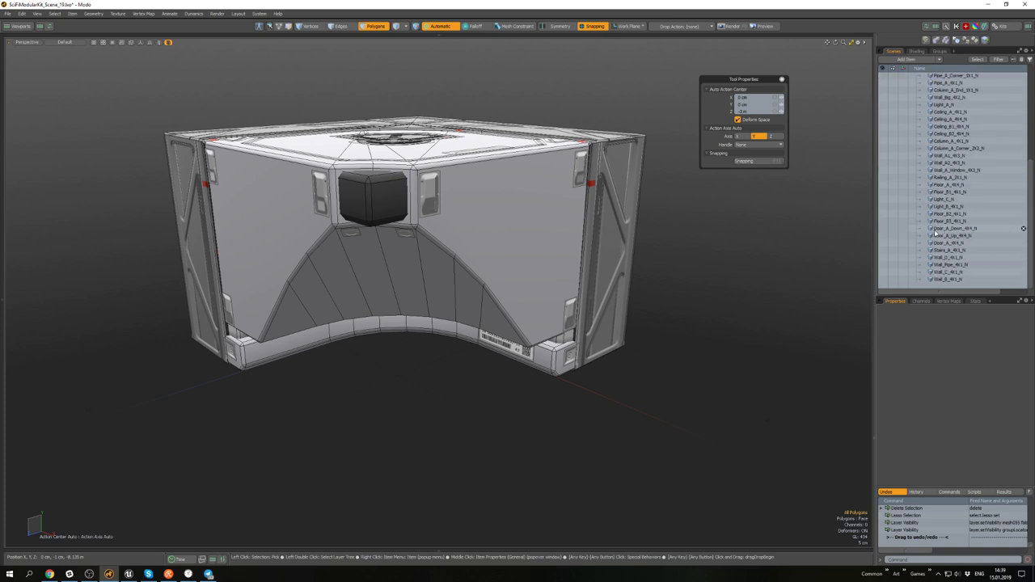
pyautogui.click(881, 265)
pyautogui.keyDown('alt'); pyautogui.moveTo(243, 344); pyautogui.dragTo(607, 130); pyautogui.keyUp('alt')
pyautogui.scroll(4, 312, 351)
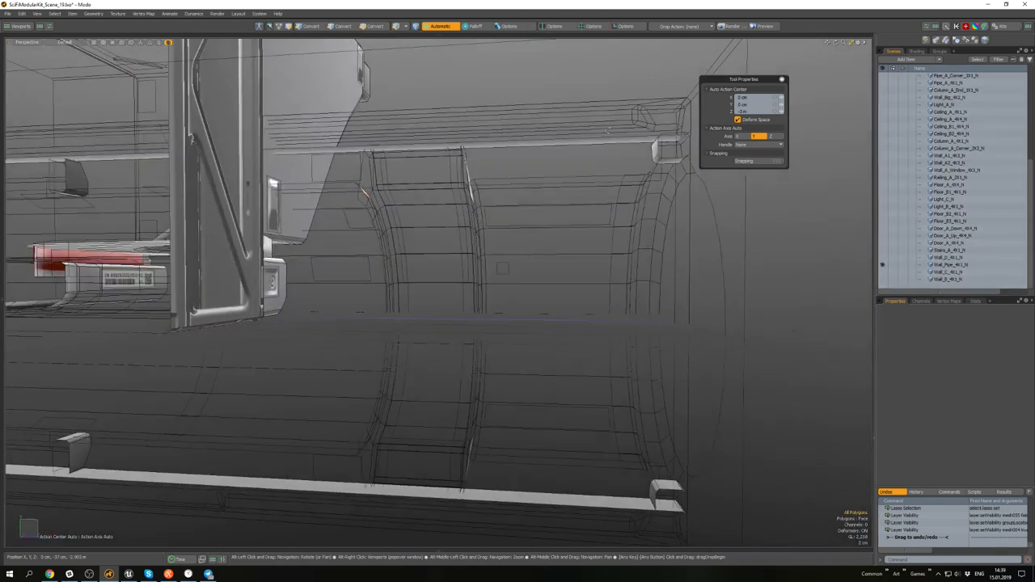
pyautogui.scroll(3, 608, 130)
pyautogui.keyDown('alt'); pyautogui.moveTo(608, 130); pyautogui.dragTo(535, 257, button='middle'); pyautogui.keyUp('alt')
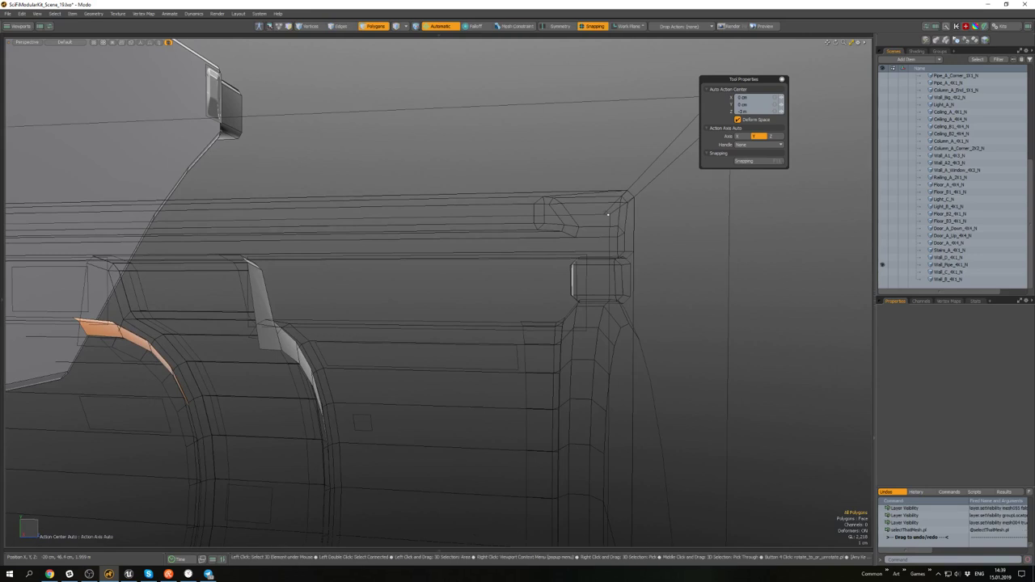
pyautogui.scroll(-6, 590, 262)
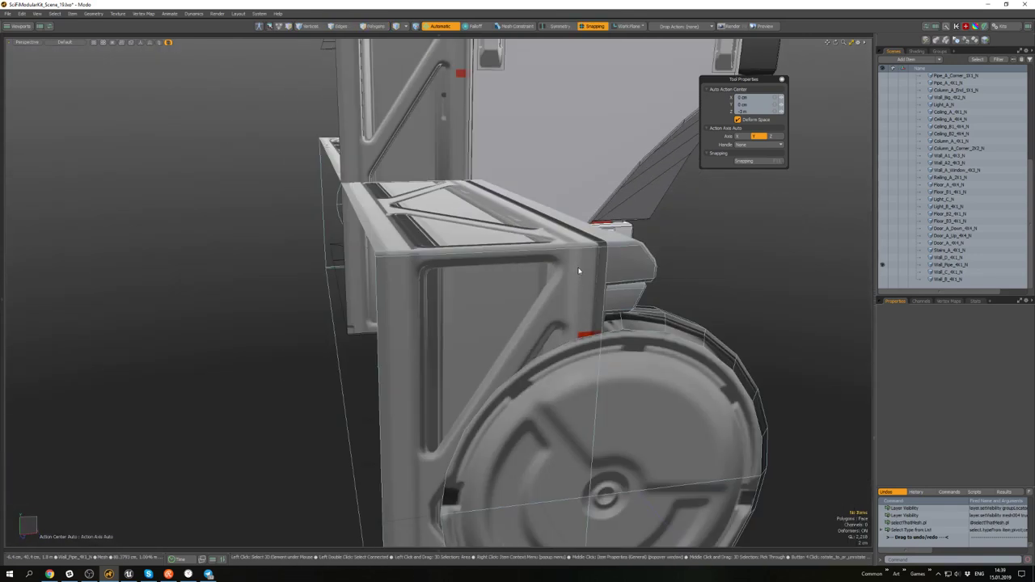
pyautogui.click(579, 271)
# - Select the polygon loop of the back frame on Wall_Pipe_4X1_N, then cut and paste it in place
pyautogui.scroll(6, 580, 273)
pyautogui.keyDown('alt'); pyautogui.moveTo(580, 272); pyautogui.dragTo(422, 186); pyautogui.keyUp('alt')
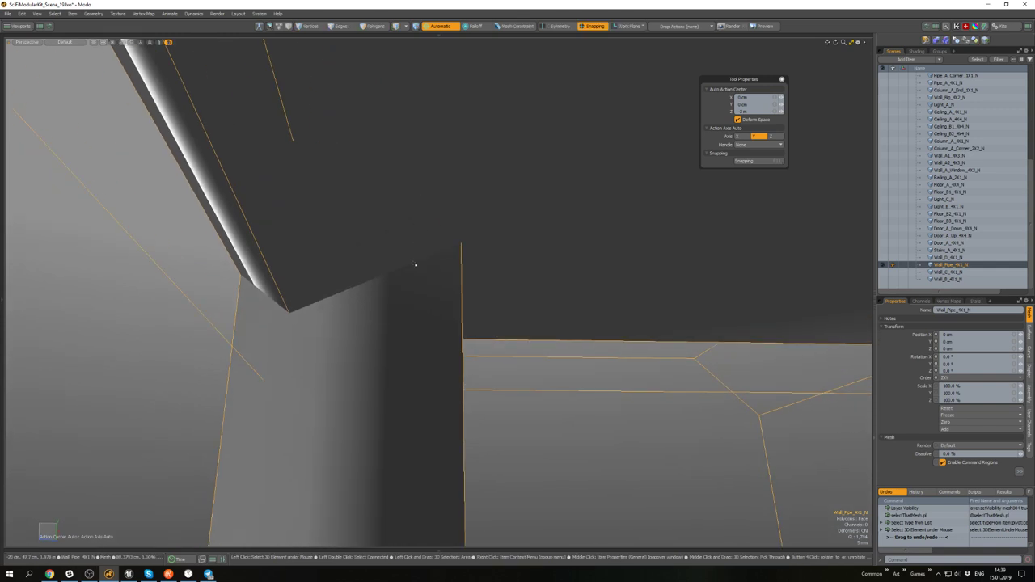
pyautogui.press('3')
pyautogui.click(427, 270)
pyautogui.keyDown('alt'); pyautogui.moveTo(427, 270); pyautogui.dragTo(351, 245); pyautogui.keyUp('alt')
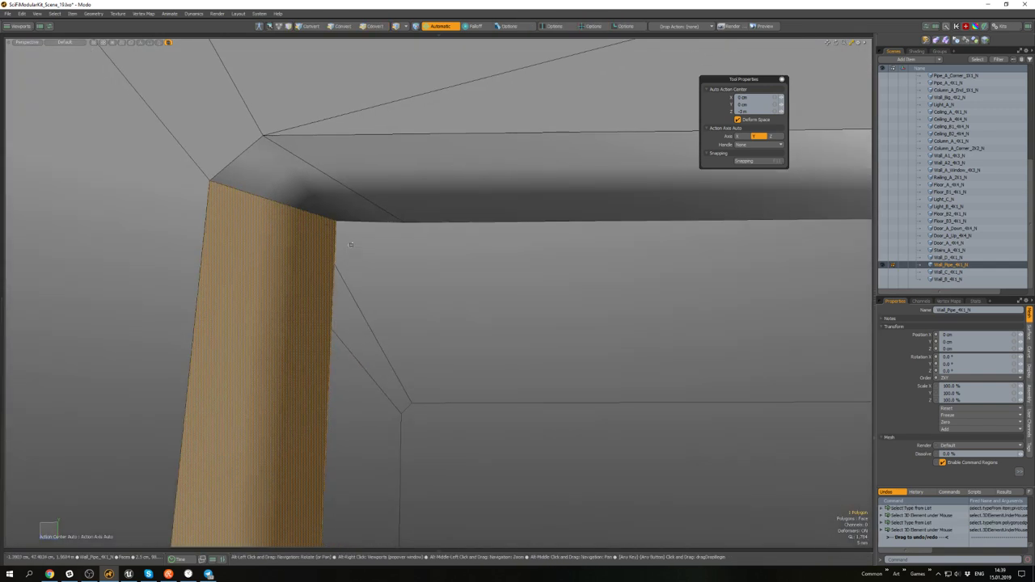
pyautogui.keyDown('shift'); pyautogui.click(351, 207); pyautogui.keyUp('shift')
pyautogui.scroll(-8, 351, 208)
pyautogui.moveTo(351, 208)
pyautogui.keyDown('alt'); pyautogui.mouseDown()
pyautogui.moveTo(420, 226)
pyautogui.moveTo(508, 289)
pyautogui.moveTo(505, 257)
pyautogui.moveTo(485, 269)
pyautogui.moveTo(484, 208)
pyautogui.moveTo(425, 141)
pyautogui.moveTo(448, 204)
pyautogui.moveTo(442, 180)
pyautogui.moveTo(435, 214)
pyautogui.mouseUp(); pyautogui.keyUp('alt')
pyautogui.press('l')
pyautogui.scroll(-5, 505, 283)
pyautogui.hotkey('ctrl', 'x')
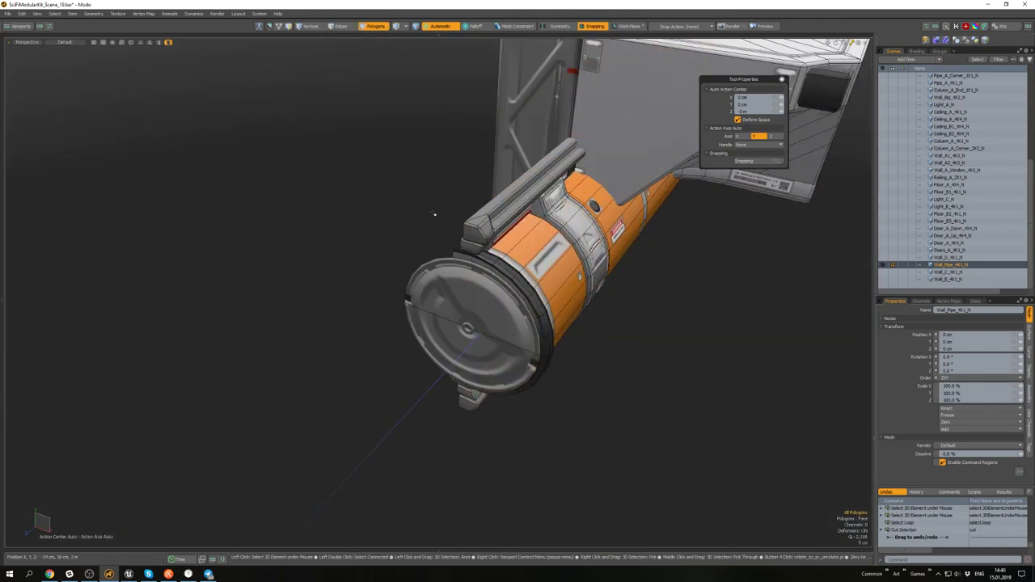
pyautogui.hotkey('ctrl', 'v')
pyautogui.keyDown('alt'); pyautogui.moveTo(439, 213); pyautogui.dragTo(450, 220); pyautogui.keyUp('alt')
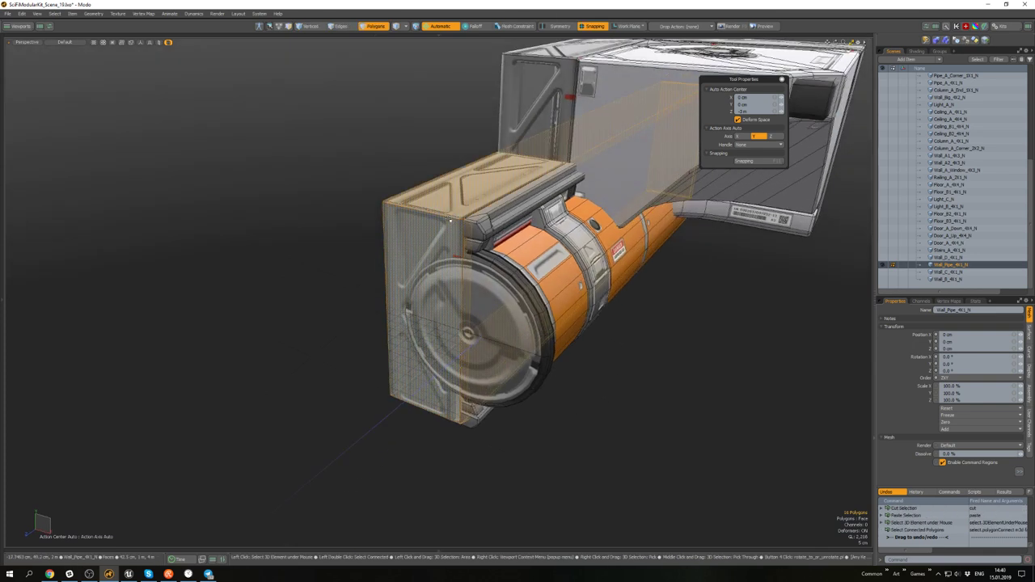
# - Select the Wall_Pipe_4X1_N item and hide all other visible items
pyautogui.click(620, 331)
pyautogui.press('5')
pyautogui.hotkey('shift', 'h')
# - Select the connected polygons of the upper trim rail and move the rail slightly down
pyautogui.scroll(5, 455, 239)
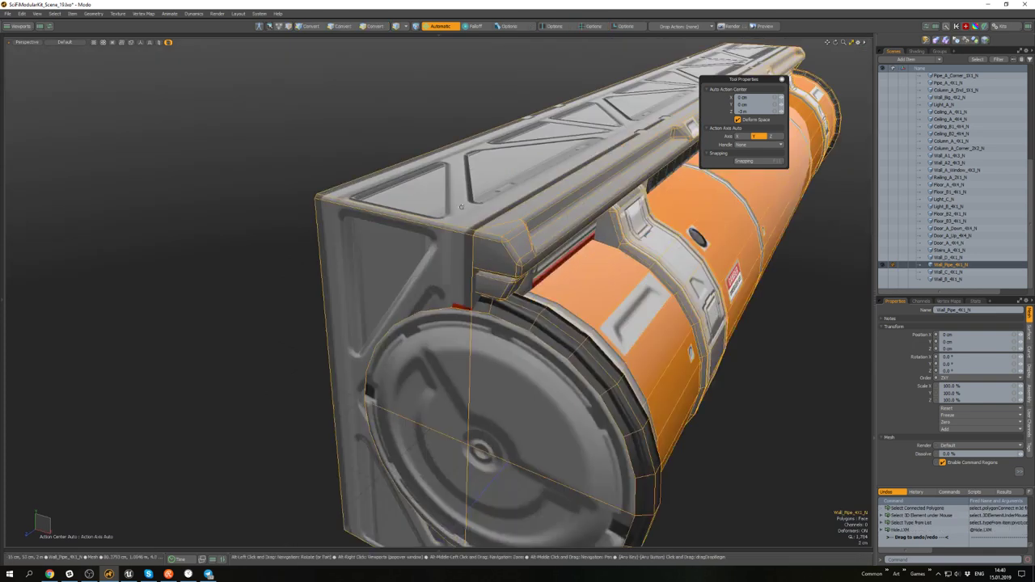
pyautogui.press('3')
pyautogui.doubleClick(448, 262)
pyautogui.keyDown('alt'); pyautogui.moveTo(447, 262); pyautogui.dragTo(558, 279); pyautogui.keyUp('alt')
pyautogui.scroll(-3, 527, 241)
pyautogui.doubleClick(565, 220)
pyautogui.press('w')
pyautogui.keyDown('alt'); pyautogui.moveTo(614, 222); pyautogui.dragTo(658, 183); pyautogui.keyUp('alt')
pyautogui.scroll(4, 655, 202)
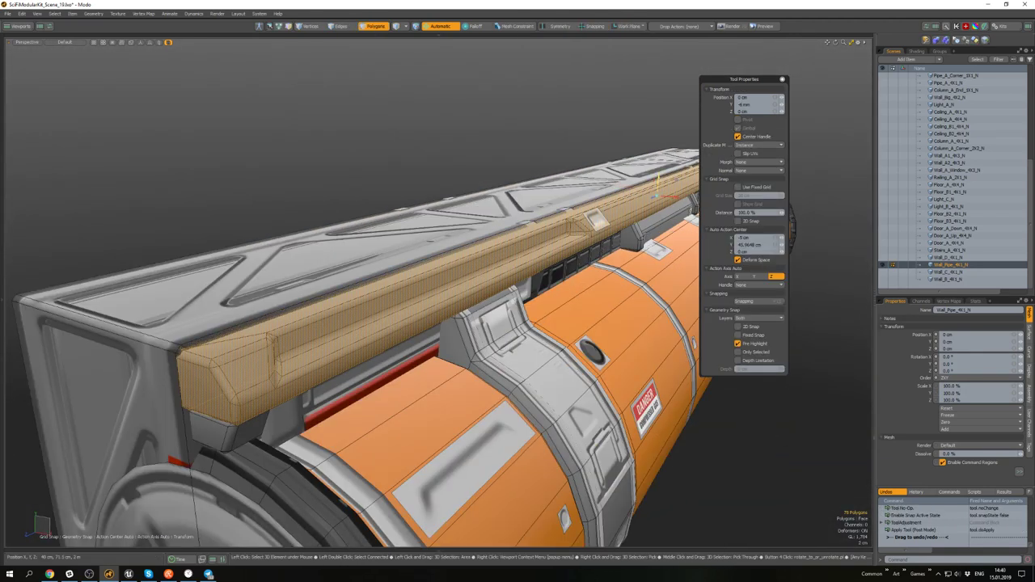
pyautogui.press('q')
pyautogui.scroll(-4, 658, 188)
pyautogui.click(681, 164)
pyautogui.scroll(-3, 647, 174)
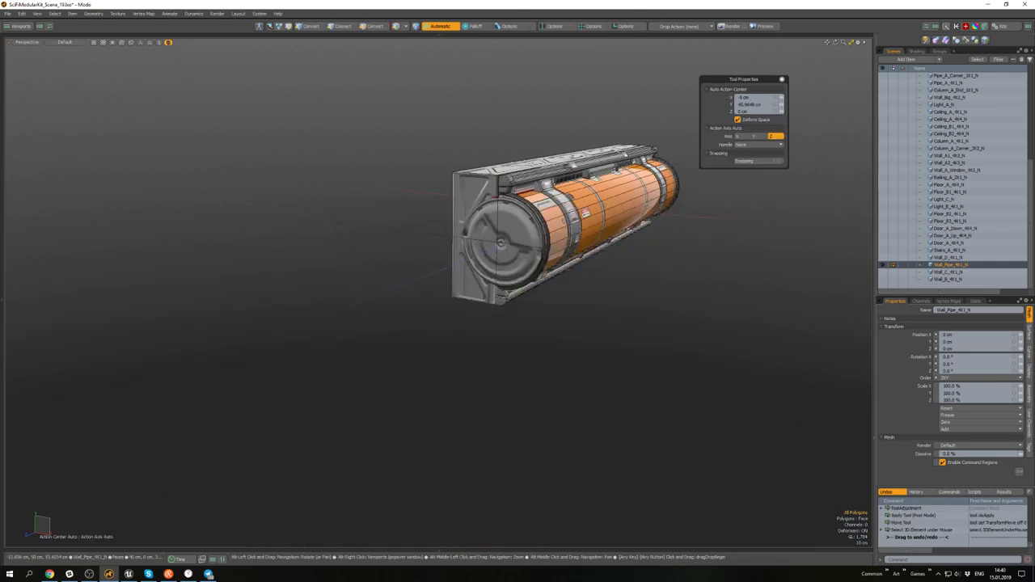
# - Select the connected polygons of the lower trim rail and nudge it vertically to match the upper rail
pyautogui.keyDown('alt'); pyautogui.moveTo(550, 372); pyautogui.dragTo(501, 272); pyautogui.keyUp('alt')
pyautogui.scroll(4, 501, 273)
pyautogui.doubleClick(502, 273)
pyautogui.scroll(4, 502, 273)
pyautogui.press('w')
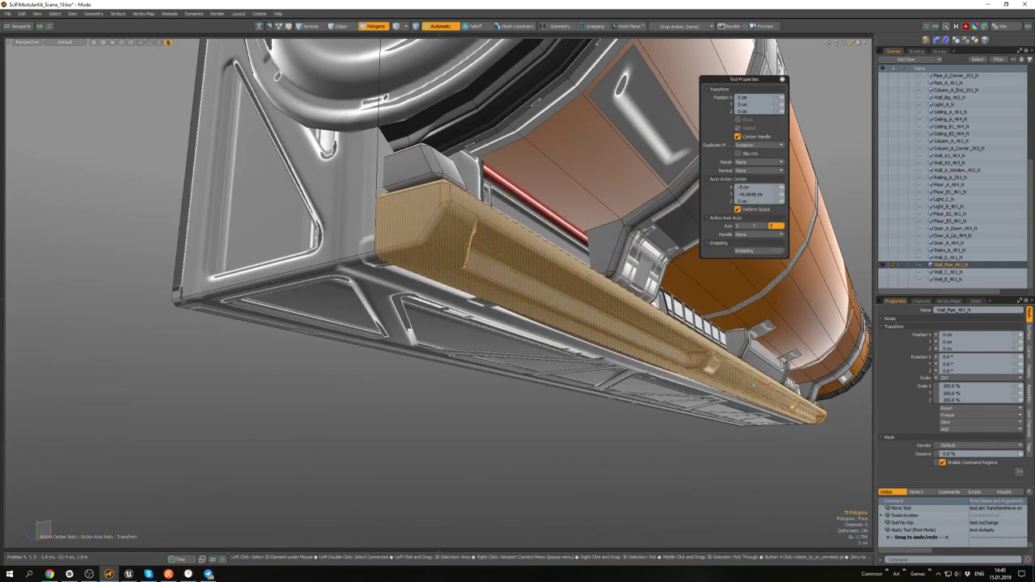
pyautogui.moveTo(753, 372); pyautogui.dragTo(570, 319)
pyautogui.scroll(-4, 760, 382)
pyautogui.press('space')
pyautogui.click(693, 439)
pyautogui.scroll(3, 705, 380)
pyautogui.scroll(-4, 590, 348)
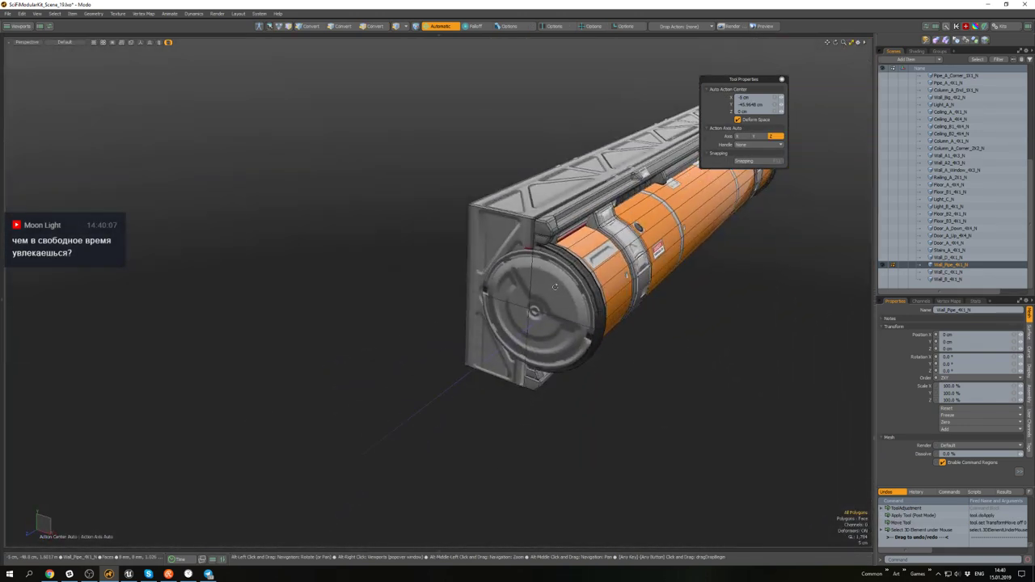
# - Select all vertices of Wall_Pipe_4X1_N and merge the overlapping ones
pyautogui.press('1')
pyautogui.hotkey('ctrl', 'a')
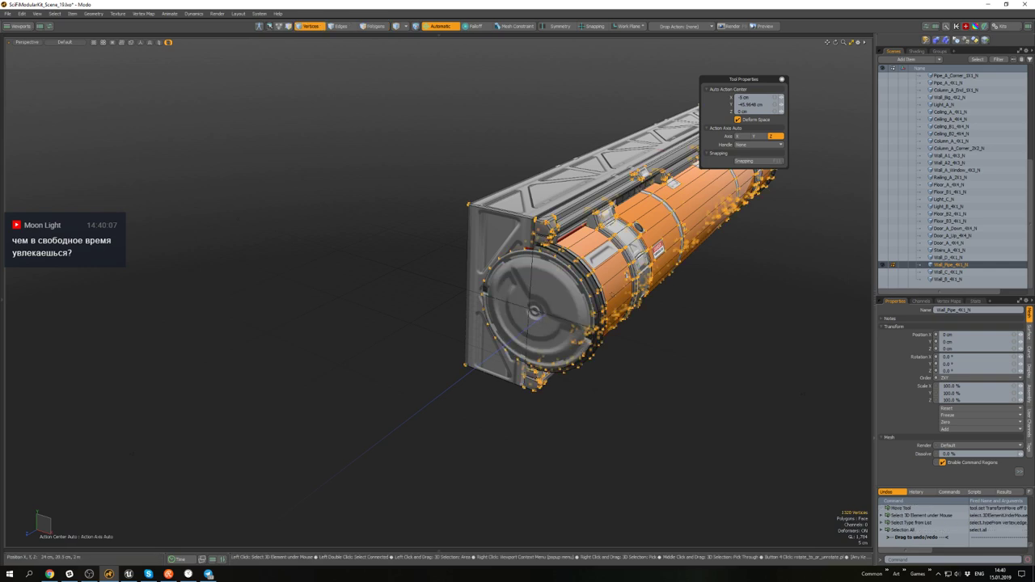
pyautogui.hotkey('shift', 'm')
pyautogui.click(690, 326)
pyautogui.keyDown('alt'); pyautogui.moveTo(689, 326); pyautogui.dragTo(588, 289); pyautogui.keyUp('alt')
pyautogui.scroll(5, 566, 267)
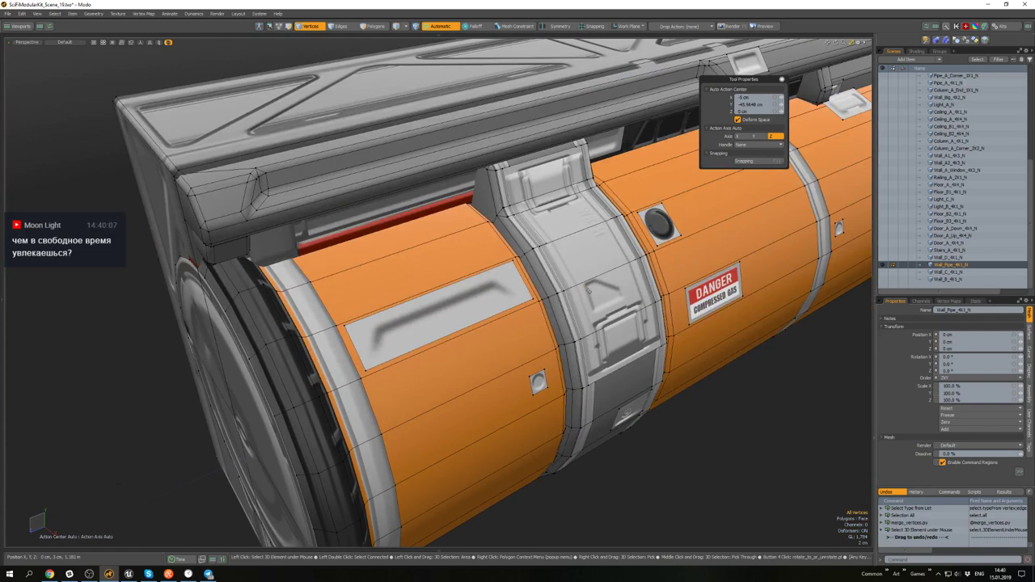
# - Deselect the straight pipe module, check its trims and pipe surface, and save the scene
pyautogui.press('5')
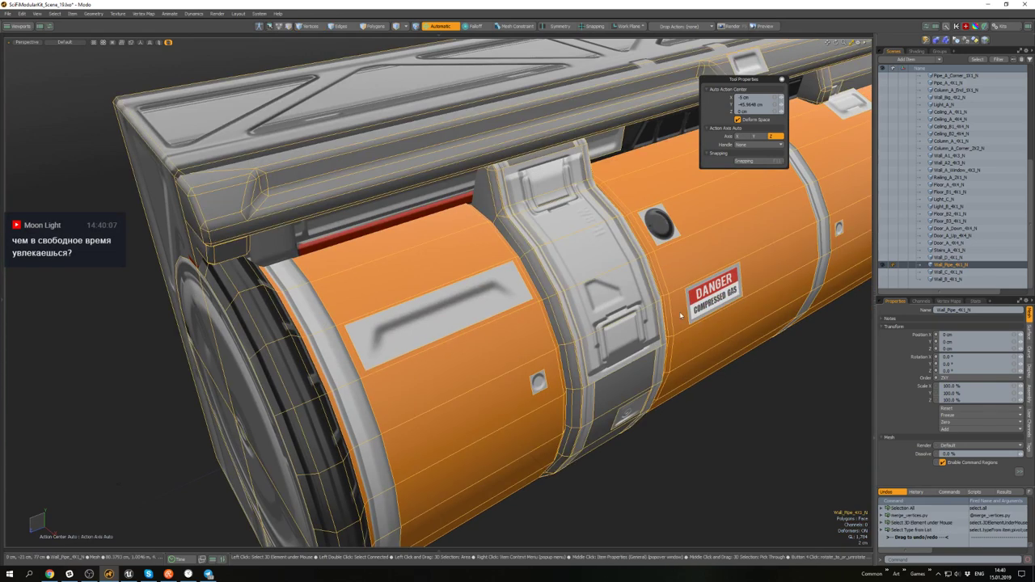
pyautogui.scroll(-5, 680, 315)
pyautogui.keyDown('alt'); pyautogui.moveTo(680, 315); pyautogui.dragTo(459, 162); pyautogui.keyUp('alt')
pyautogui.click(477, 158)
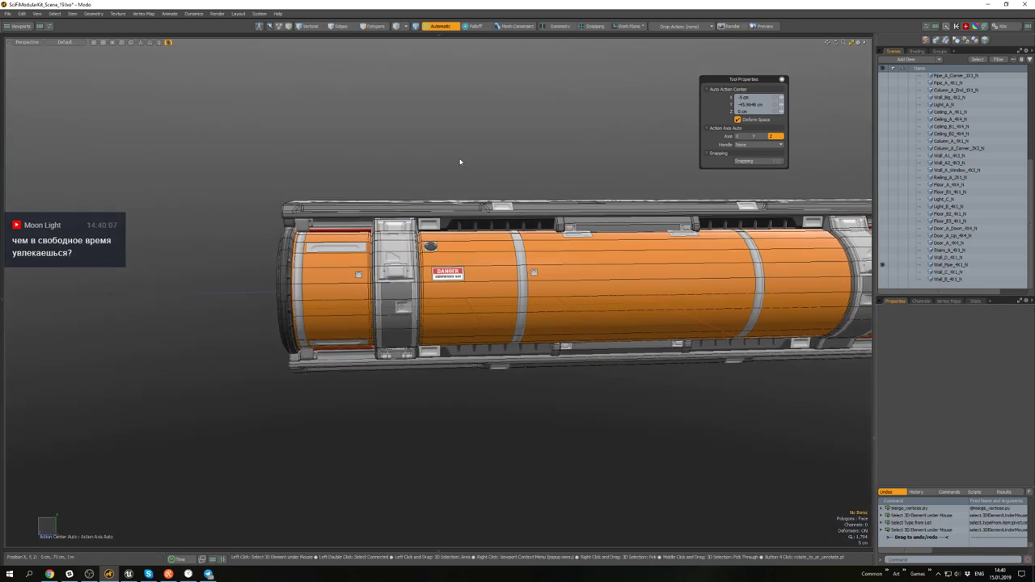
pyautogui.scroll(5, 436, 234)
pyautogui.scroll(-2, 437, 234)
pyautogui.keyDown('alt'); pyautogui.moveTo(436, 226); pyautogui.dragTo(468, 268); pyautogui.keyUp('alt')
pyautogui.press('`')
pyautogui.scroll(-3, 462, 223)
pyautogui.scroll(-2, 489, 303)
pyautogui.hotkey('ctrl', 's')
# - Examine the straight pipe module and its end cap from several angles and save the scene
pyautogui.press('5')
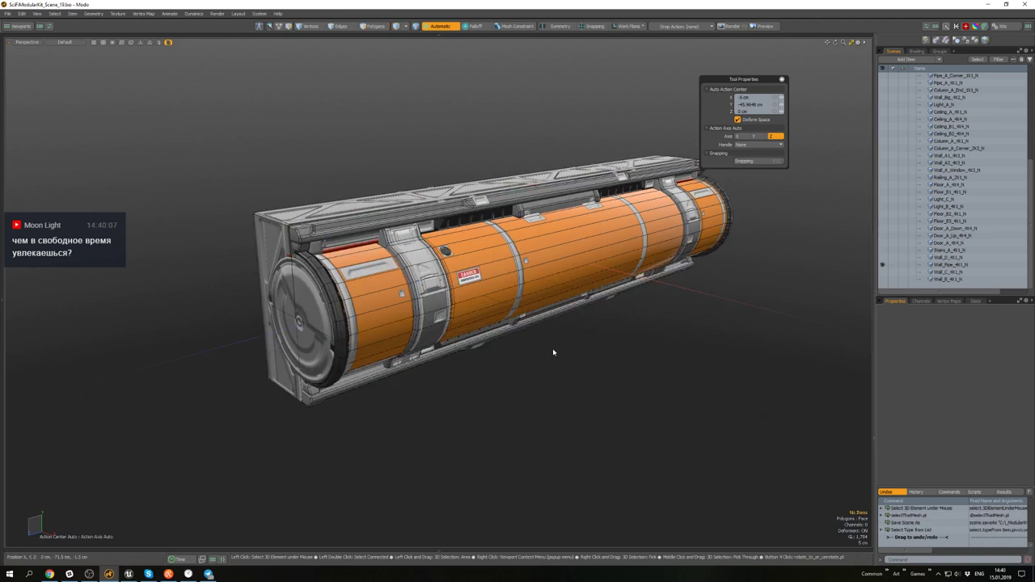
pyautogui.scroll(6, 553, 352)
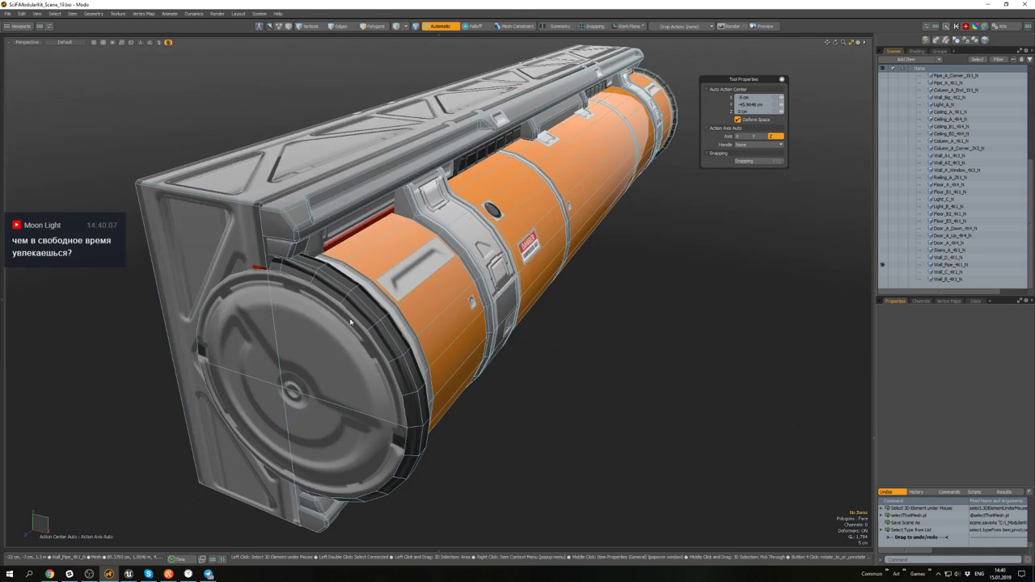
pyautogui.keyDown('alt'); pyautogui.moveTo(350, 322); pyautogui.dragTo(311, 293); pyautogui.keyUp('alt')
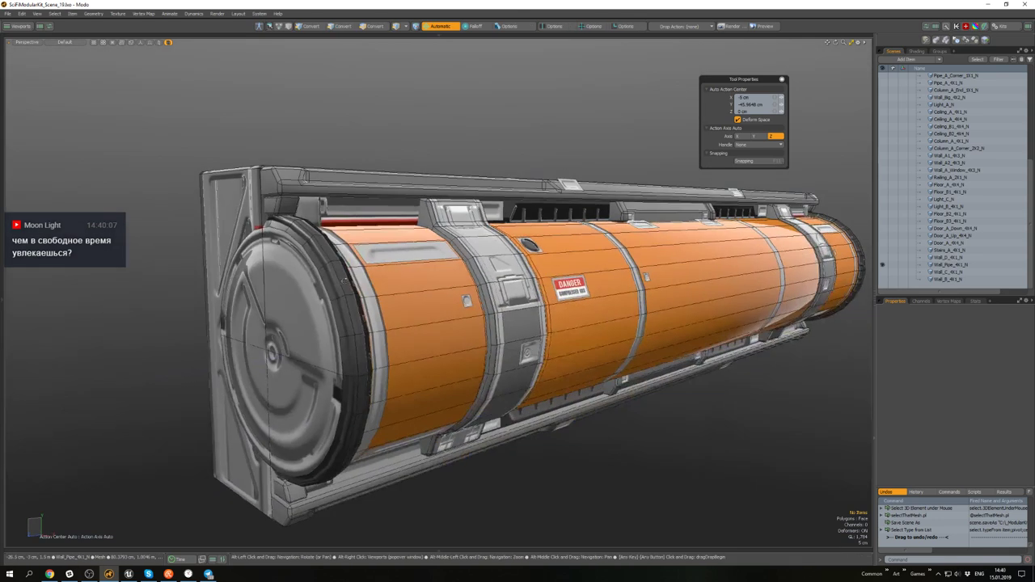
pyautogui.scroll(-5, 422, 293)
pyautogui.keyDown('alt'); pyautogui.moveTo(437, 283); pyautogui.dragTo(455, 310); pyautogui.keyUp('alt')
pyautogui.hotkey('ctrl', 's')
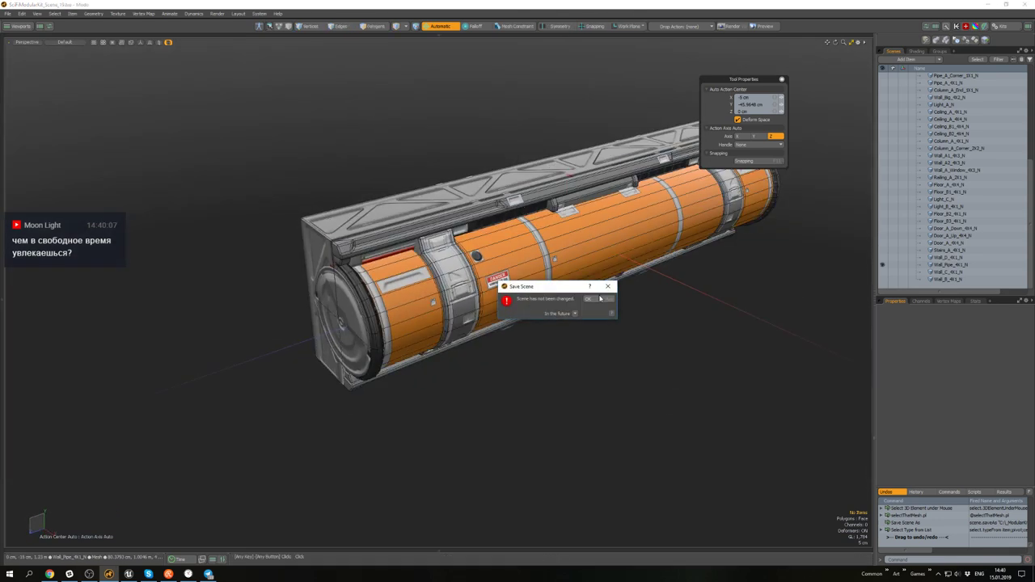
pyautogui.click(599, 299)
pyautogui.keyDown('alt'); pyautogui.moveTo(646, 308); pyautogui.dragTo(657, 289); pyautogui.keyUp('alt')
pyautogui.scroll(5, 919, 169)
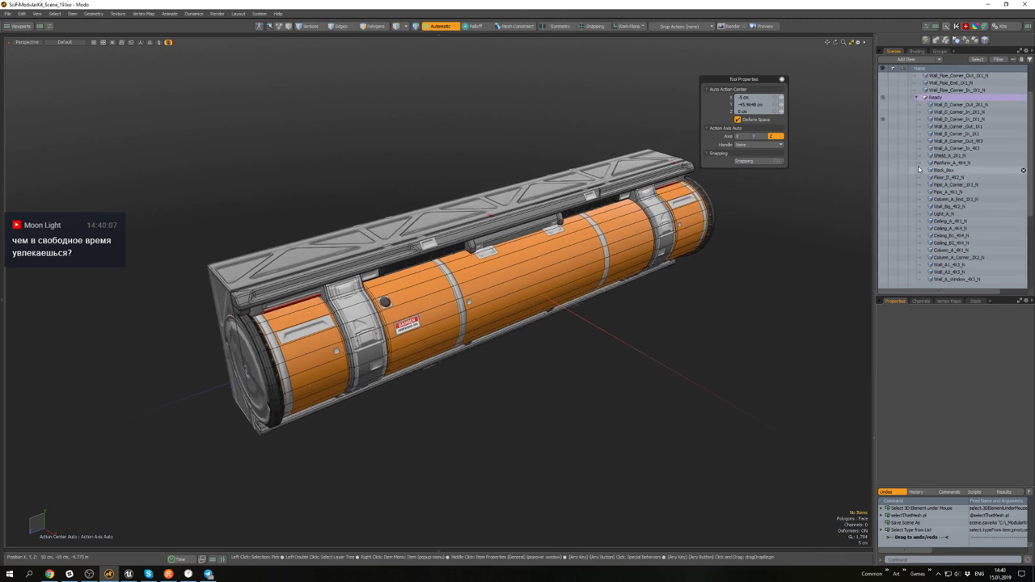
# - Unhide the hidden items, collapse and hide the Ready group, and make Mesh and Wall_Pipe_End_1X1_N visible
pyautogui.scroll(2, 918, 169)
pyautogui.press('u')
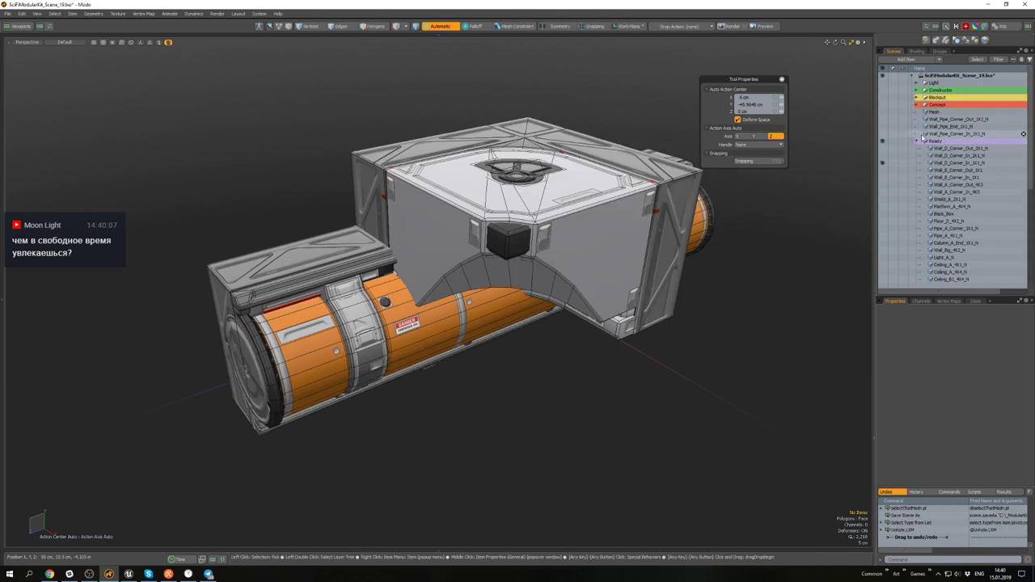
pyautogui.click(916, 142)
pyautogui.click(882, 143)
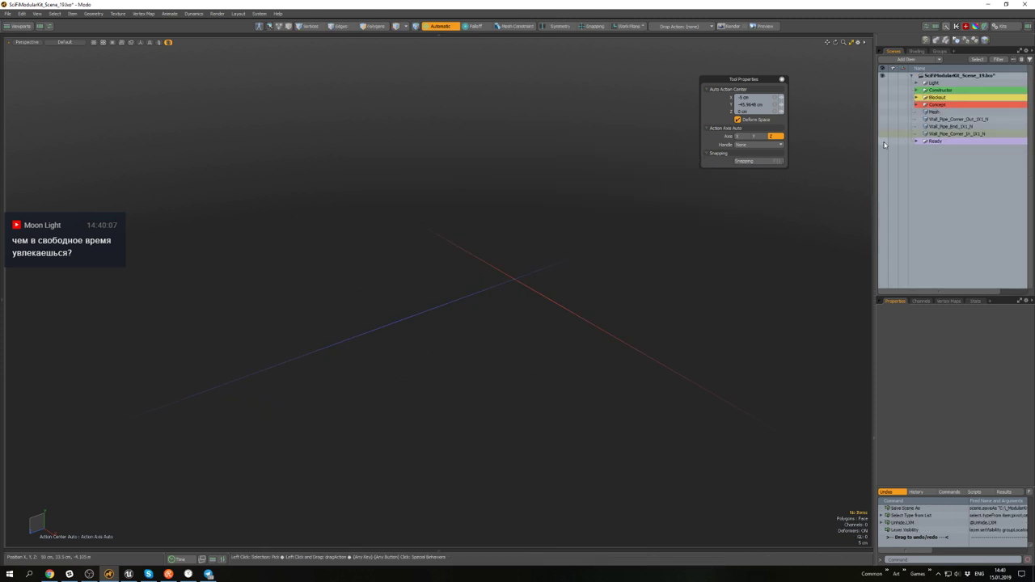
pyautogui.click(882, 114)
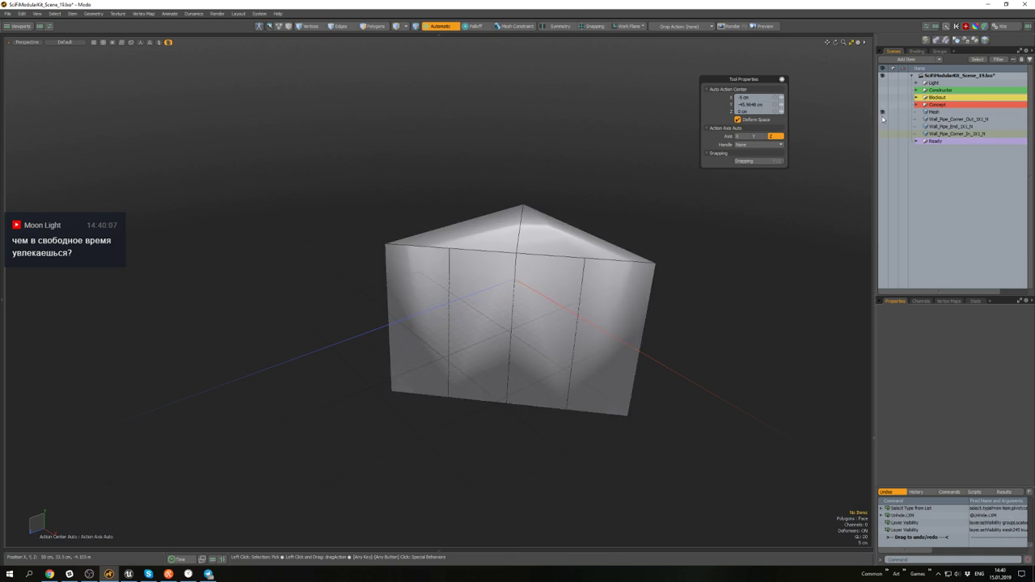
pyautogui.click(883, 126)
# - Select all connected polygons of the clamp band nearest the reference block on Wall_Pipe_End_1X1_N and delete them
pyautogui.keyDown('alt'); pyautogui.moveTo(646, 212); pyautogui.dragTo(513, 240); pyautogui.keyUp('alt')
pyautogui.scroll(-4, 545, 234)
pyautogui.keyDown('ctrl'); pyautogui.click(545, 216); pyautogui.keyUp('ctrl')
pyautogui.scroll(4, 545, 217)
pyautogui.scroll(4, 512, 241)
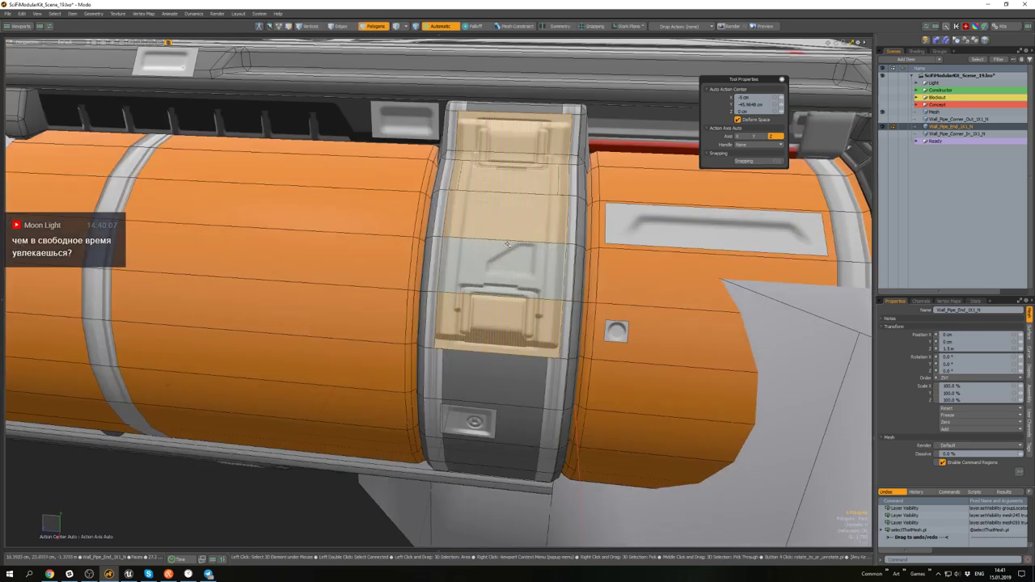
pyautogui.scroll(-5, 513, 240)
pyautogui.scroll(5, 521, 258)
pyautogui.keyDown('shift'); pyautogui.doubleClick(486, 292); pyautogui.keyUp('shift')
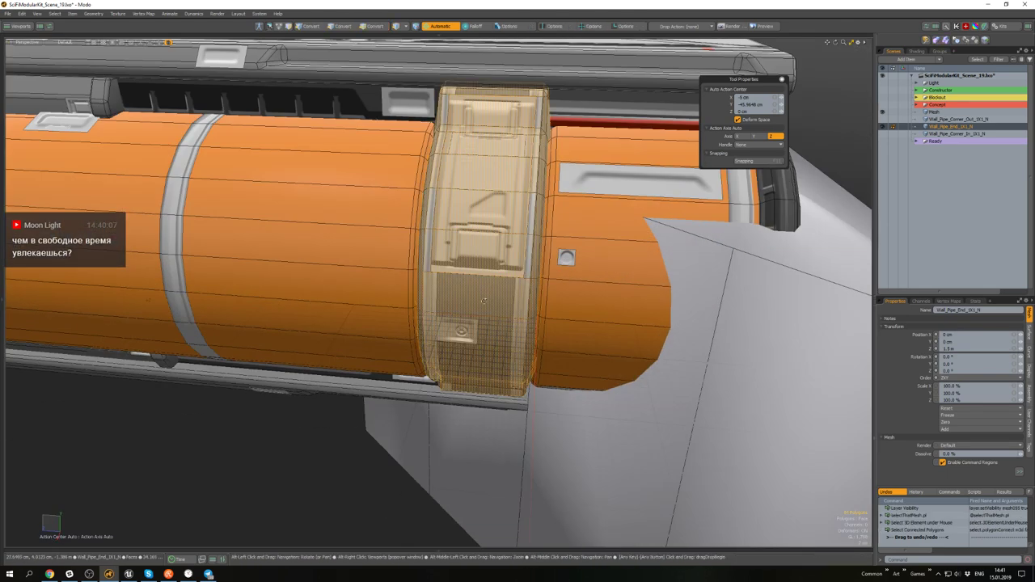
pyautogui.moveTo(487, 293)
pyautogui.keyDown('alt'); pyautogui.mouseDown()
pyautogui.moveTo(421, 308)
pyautogui.moveTo(468, 244)
pyautogui.moveTo(492, 299)
pyautogui.mouseUp(); pyautogui.keyUp('alt')
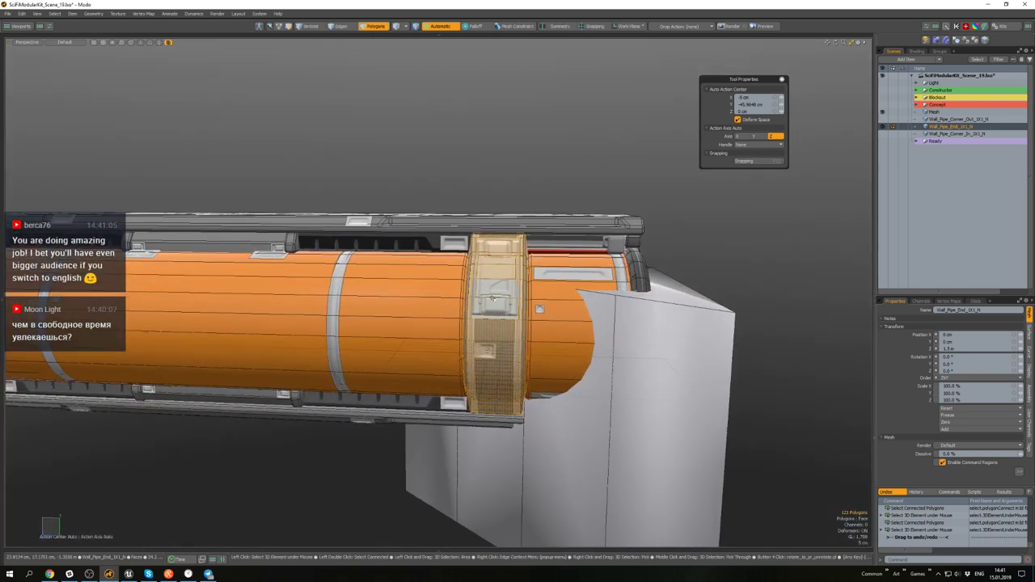
pyautogui.keyDown('alt'); pyautogui.moveTo(509, 259); pyautogui.dragTo(389, 253); pyautogui.keyUp('alt')
pyautogui.scroll(-5, 495, 311)
pyautogui.scroll(4, 490, 325)
pyautogui.press('Delete')
# - Select the beveled polygon loops on both sides of the pipe gap, grow the selection and delete it
pyautogui.scroll(3, 501, 243)
pyautogui.keyDown('shift'); pyautogui.click(470, 234); pyautogui.keyUp('shift')
pyautogui.press('l')
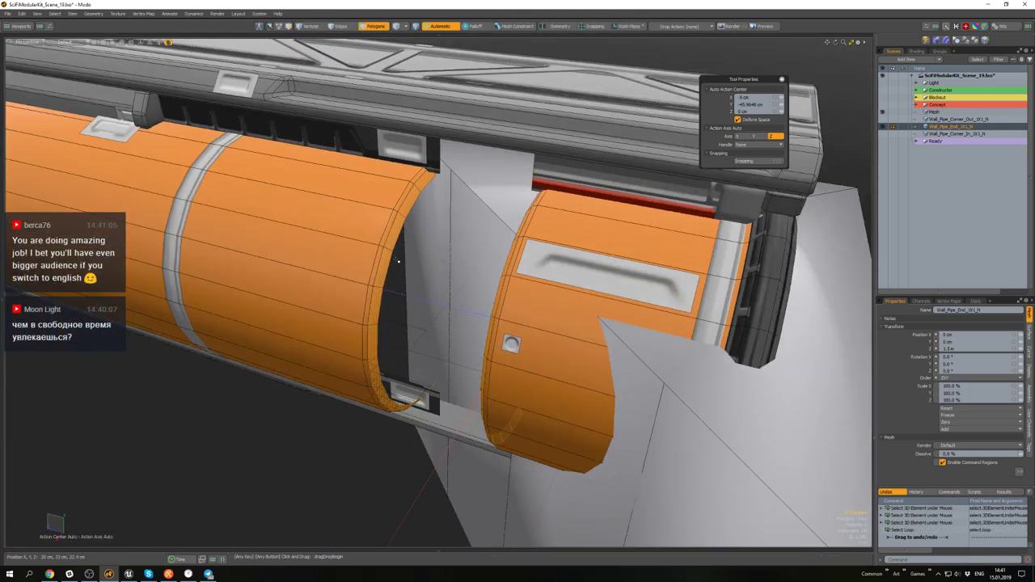
pyautogui.hotkey('shift', 'Up')
pyautogui.keyDown('alt'); pyautogui.moveTo(460, 249); pyautogui.dragTo(466, 240); pyautogui.keyUp('alt')
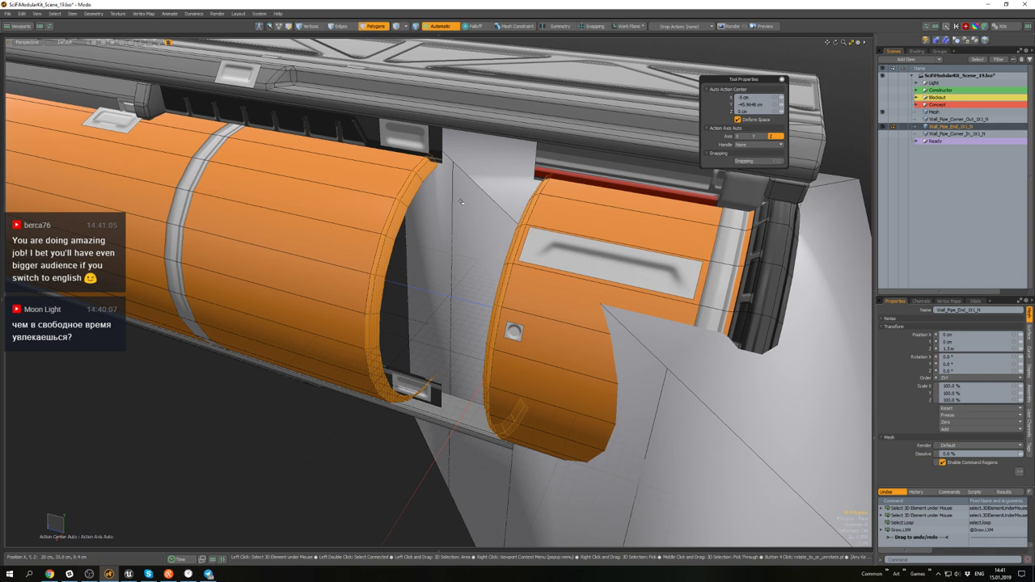
pyautogui.keyDown('alt'); pyautogui.moveTo(563, 194); pyautogui.dragTo(483, 204); pyautogui.keyUp('alt')
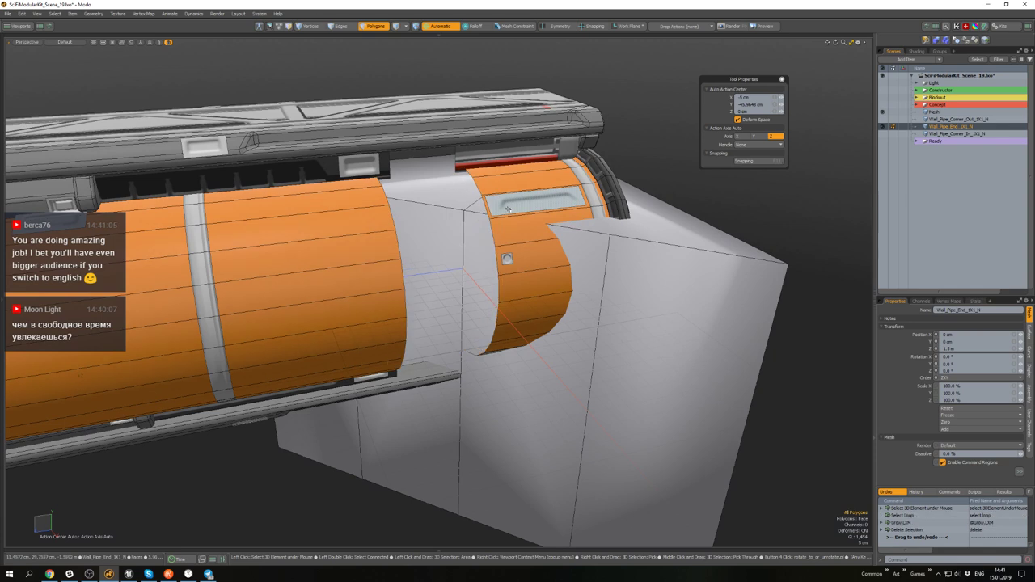
# - Compare with the pipe in Unreal Engine, then isolate the two orange pipe sections and switch to edge selection
pyautogui.doubleClick(513, 238)
pyautogui.keyDown('shift'); pyautogui.doubleClick(373, 237); pyautogui.keyUp('shift')
pyautogui.keyDown('alt'); pyautogui.moveTo(374, 236); pyautogui.dragTo(376, 159); pyautogui.keyUp('alt')
pyautogui.hotkey('alt', 'Tab')
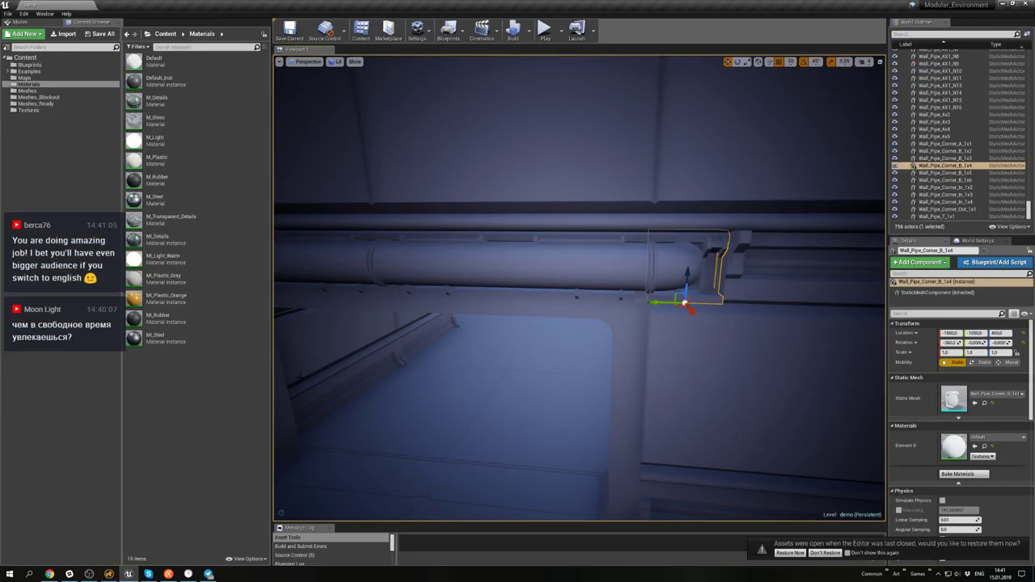
pyautogui.hotkey('alt', 'Tab')
pyautogui.keyDown('alt'); pyautogui.moveTo(554, 243); pyautogui.dragTo(463, 233); pyautogui.keyUp('alt')
pyautogui.keyDown('ctrl'); pyautogui.doubleClick(530, 323); pyautogui.keyUp('ctrl')
pyautogui.hotkey('shift', 'h')
pyautogui.press('2')
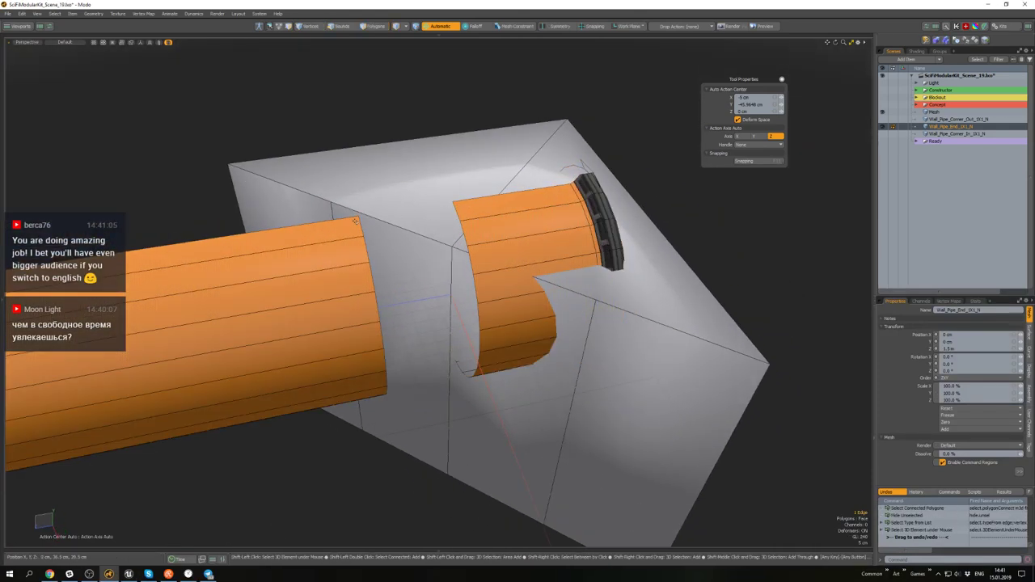
# - Bridge the open edges of the two pipe sections all around to close the gap in the pipe
pyautogui.hotkey('shift', 'b')
pyautogui.keyDown('alt'); pyautogui.moveTo(360, 224); pyautogui.dragTo(489, 237); pyautogui.keyUp('alt')
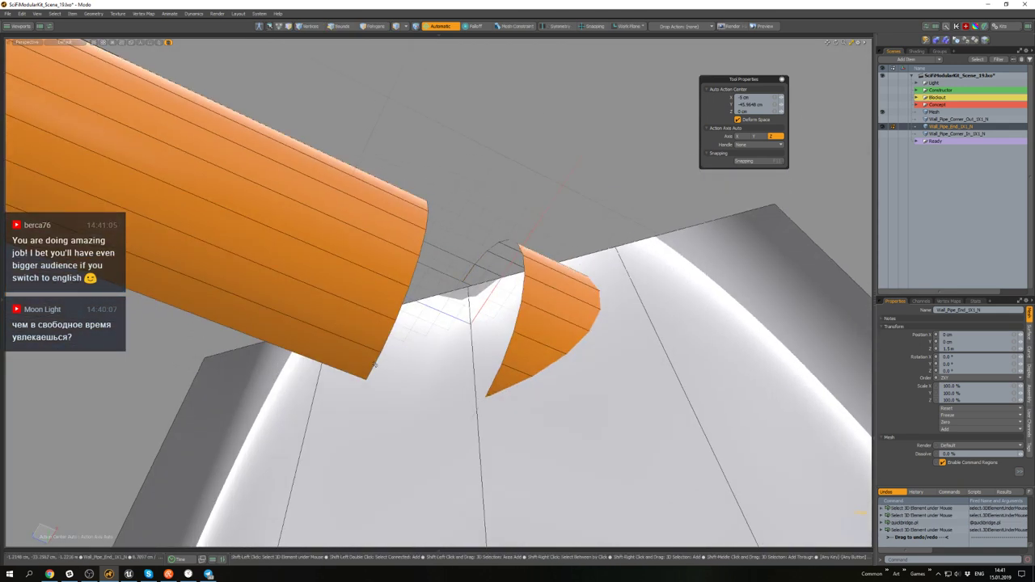
pyautogui.press('b')
pyautogui.doubleClick(398, 362)
pyautogui.keyDown('alt'); pyautogui.moveTo(398, 361); pyautogui.dragTo(444, 192); pyautogui.keyUp('alt')
pyautogui.keyDown('alt'); pyautogui.moveTo(475, 292); pyautogui.dragTo(442, 370); pyautogui.keyUp('alt')
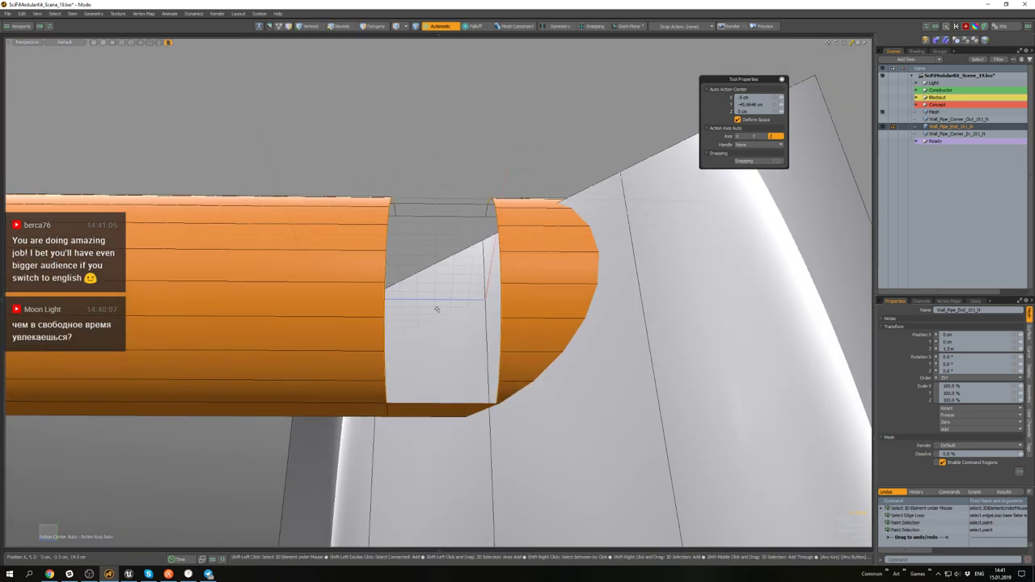
pyautogui.hotkey('shift', 'b')
pyautogui.keyDown('alt'); pyautogui.moveTo(436, 308); pyautogui.dragTo(392, 245); pyautogui.keyUp('alt')
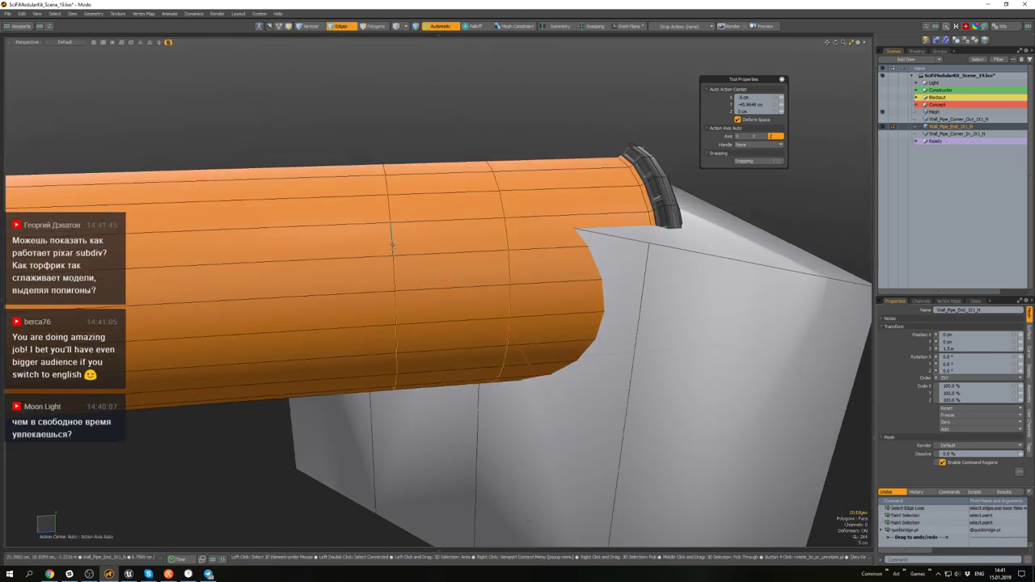
# - Remove the two edge loops bordering the bridged pipe section and return to polygon selection
pyautogui.keyDown('shift'); pyautogui.doubleClick(505, 234); pyautogui.keyUp('shift')
pyautogui.keyDown('alt'); pyautogui.moveTo(506, 235); pyautogui.dragTo(449, 246); pyautogui.keyUp('alt')
pyautogui.scroll(-3, 481, 250)
pyautogui.press('3')
pyautogui.click(389, 154)
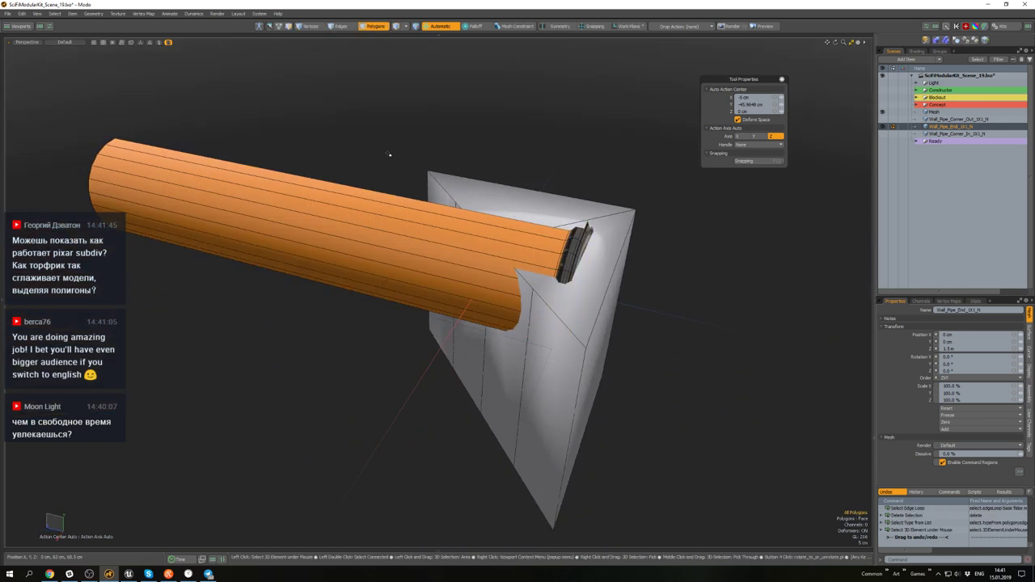
# - Unhide the remaining geometry of the pipe end module
pyautogui.press('u')
pyautogui.rightClick(379, 153)
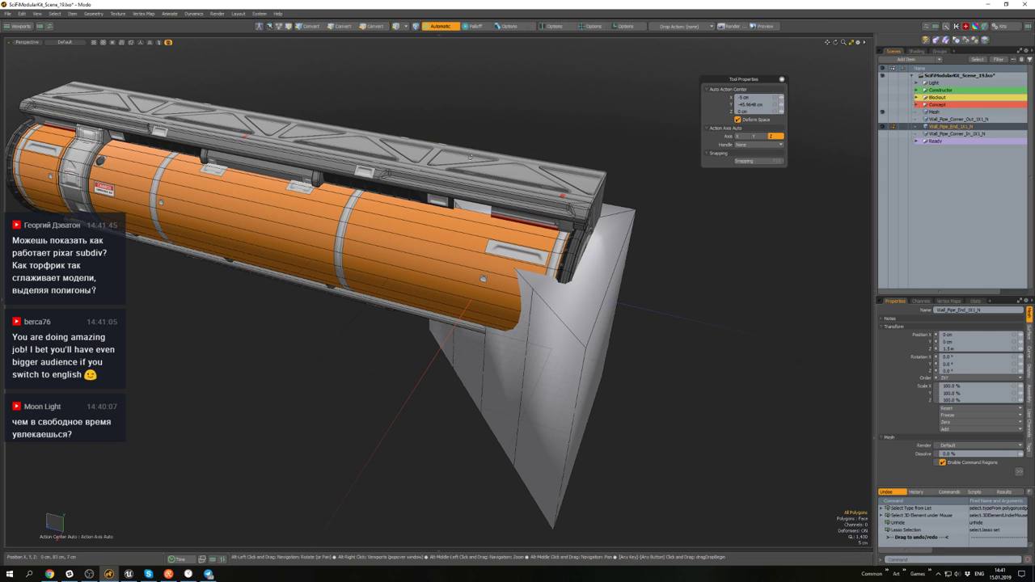
pyautogui.scroll(3, 452, 210)
pyautogui.moveTo(396, 231)
pyautogui.keyDown('alt'); pyautogui.mouseDown()
pyautogui.moveTo(453, 210)
pyautogui.moveTo(456, 231)
pyautogui.mouseUp(); pyautogui.keyUp('alt')
pyautogui.keyDown('alt'); pyautogui.moveTo(457, 231); pyautogui.dragTo(459, 198, button='middle'); pyautogui.keyUp('alt')
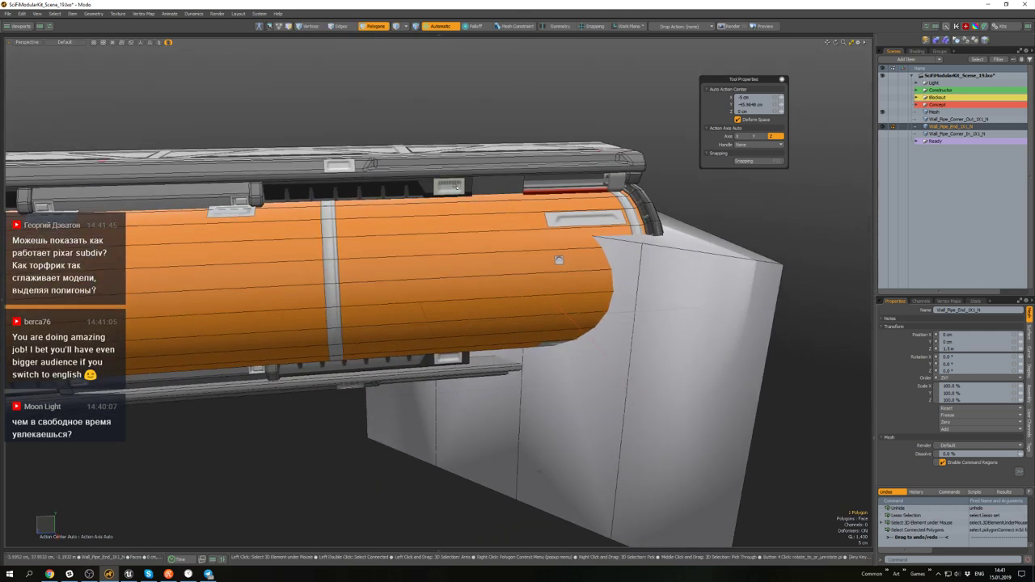
# - Try selecting the upper and lower vent grilles, their vertices and the connected lower trim pieces
pyautogui.scroll(2, 446, 300)
pyautogui.click(485, 358)
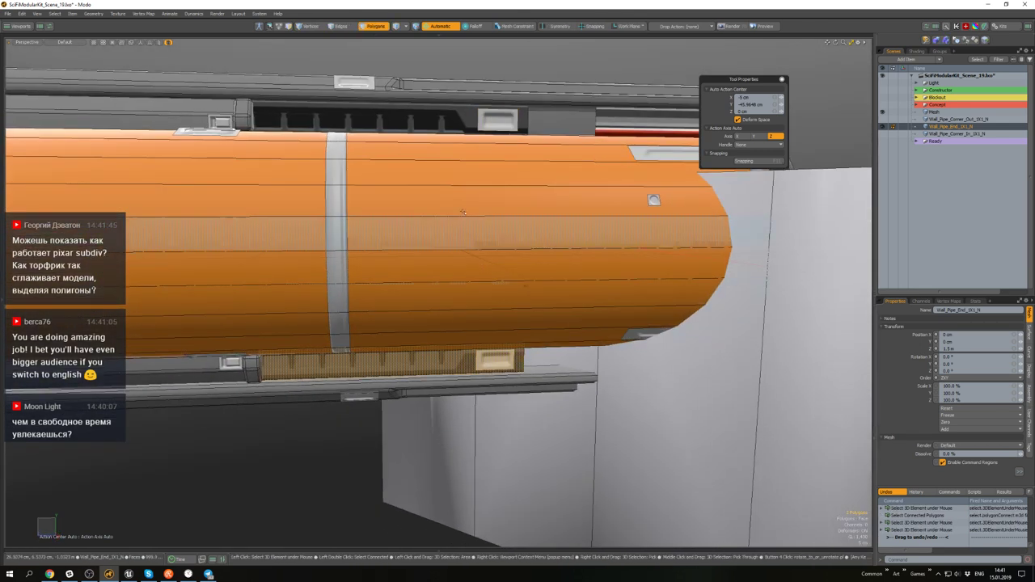
pyautogui.keyDown('shift'); pyautogui.click(449, 125); pyautogui.keyUp('shift')
pyautogui.scroll(-3, 474, 172)
pyautogui.hotkey('alt', '1')
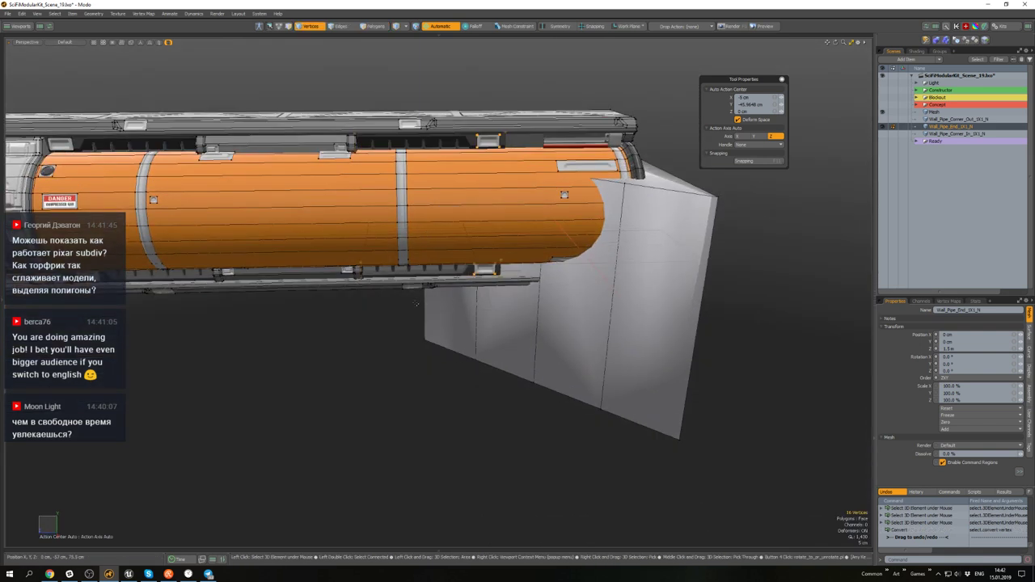
pyautogui.keyDown('alt'); pyautogui.moveTo(474, 255); pyautogui.dragTo(501, 207); pyautogui.keyUp('alt')
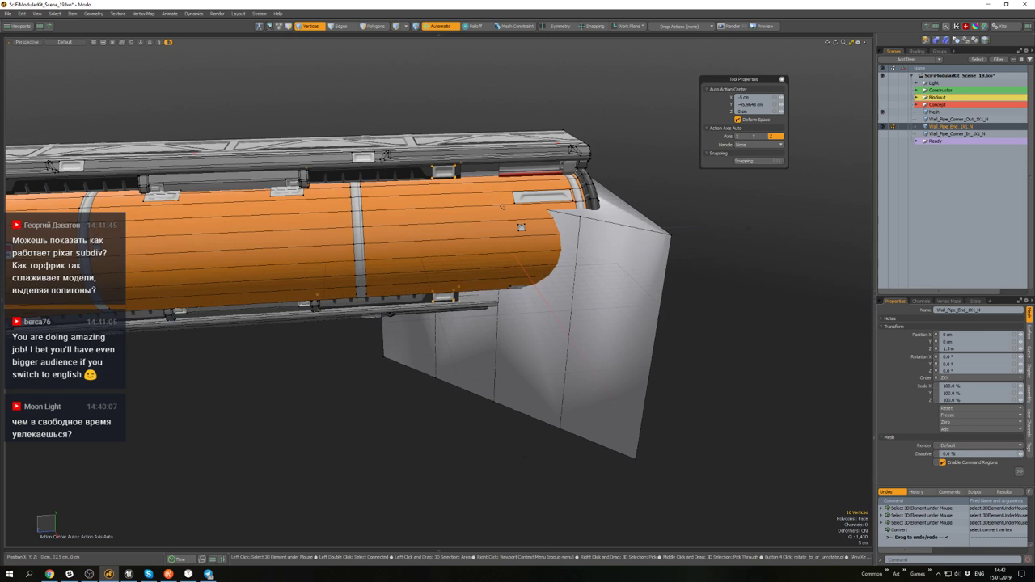
pyautogui.press('3')
pyautogui.doubleClick(488, 307)
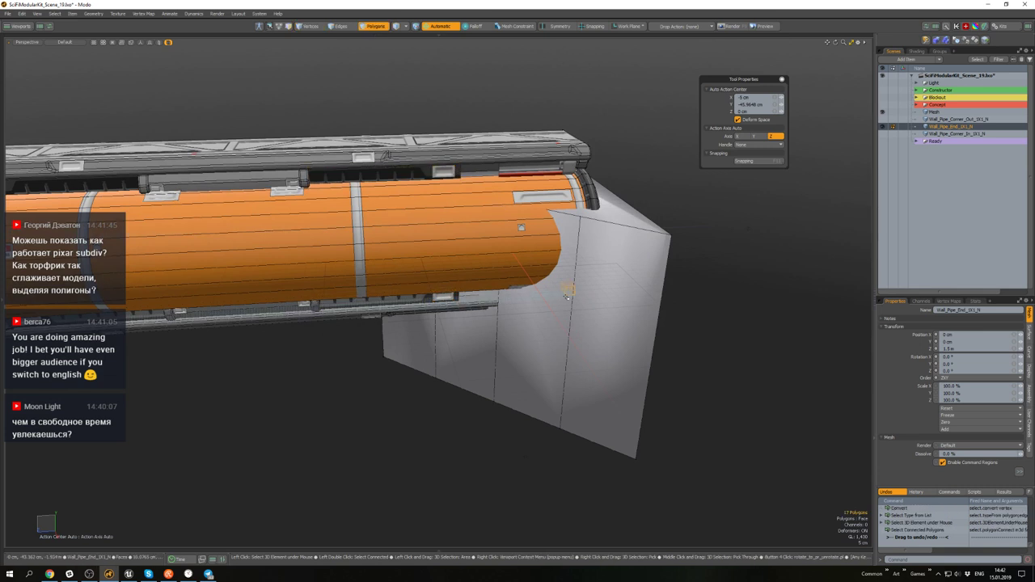
pyautogui.keyDown('shift'); pyautogui.doubleClick(482, 309); pyautogui.keyUp('shift')
# - Select the reference block's polygons in the Mesh item and hide them to expose the pipe's end
pyautogui.keyDown('alt'); pyautogui.click(536, 340); pyautogui.keyUp('alt')
pyautogui.keyDown('alt'); pyautogui.moveTo(536, 339); pyautogui.dragTo(533, 353); pyautogui.keyUp('alt')
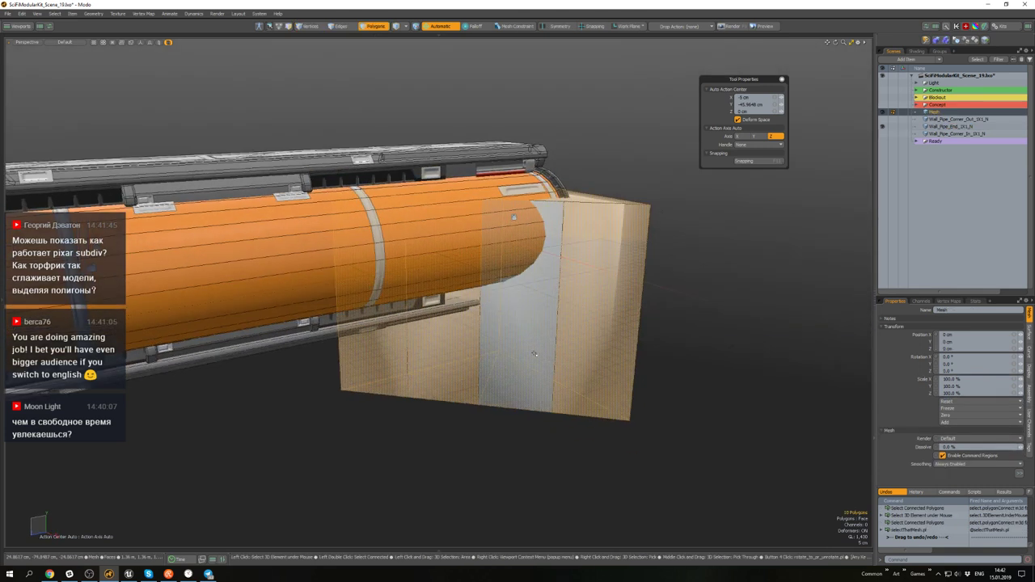
pyautogui.hotkey('ctrl', 'space')
pyautogui.click(574, 324)
pyautogui.keyDown('alt'); pyautogui.moveTo(598, 292); pyautogui.dragTo(571, 252); pyautogui.keyUp('alt')
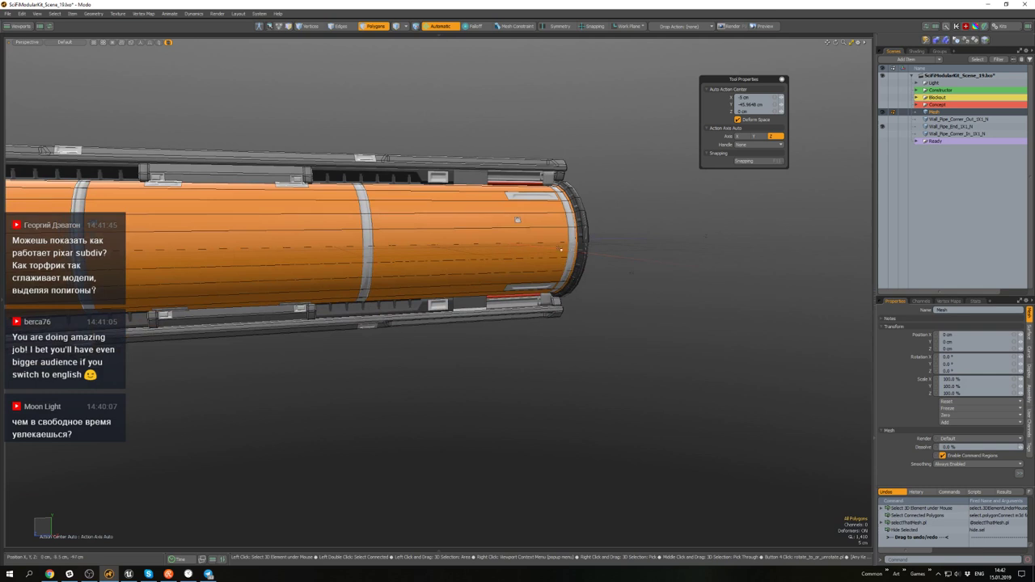
# - Select the connected polygons of the upper and lower red-striped trims beside the pipe's end and delete them
pyautogui.keyDown('alt'); pyautogui.moveTo(542, 208); pyautogui.dragTo(530, 188); pyautogui.keyUp('alt')
pyautogui.scroll(5, 526, 182)
pyautogui.keyDown('ctrl'); pyautogui.keyDown('shift'); pyautogui.click(526, 153); pyautogui.keyUp('shift'); pyautogui.keyUp('ctrl')
pyautogui.doubleClick(525, 154)
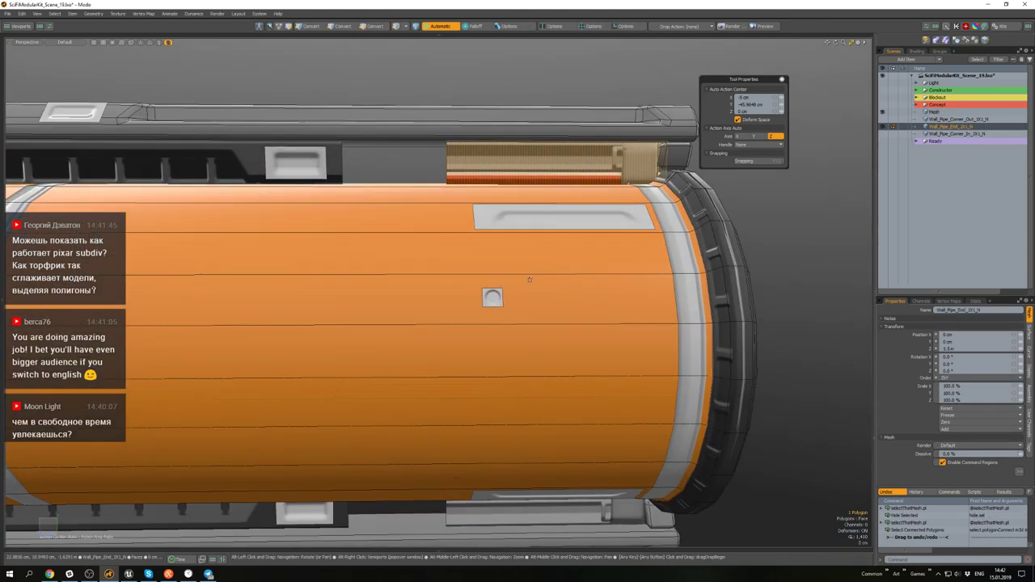
pyautogui.scroll(-5, 526, 247)
pyautogui.moveTo(529, 279)
pyautogui.keyDown('alt'); pyautogui.mouseDown()
pyautogui.moveTo(525, 247)
pyautogui.moveTo(522, 275)
pyautogui.mouseUp(); pyautogui.keyUp('alt')
pyautogui.keyDown('shift'); pyautogui.doubleClick(529, 335); pyautogui.keyUp('shift')
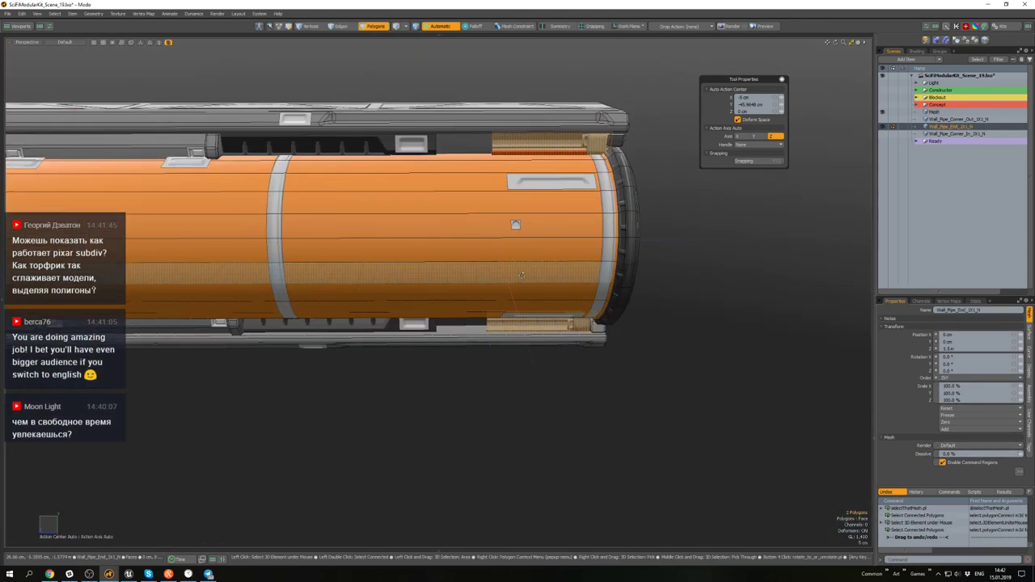
pyautogui.press('Delete')
# - Select the upper and lower vent grilles with their end plates and move them lengthwise to the pipe's end
pyautogui.click(412, 144)
pyautogui.keyDown('shift'); pyautogui.click(413, 319); pyautogui.keyUp('shift')
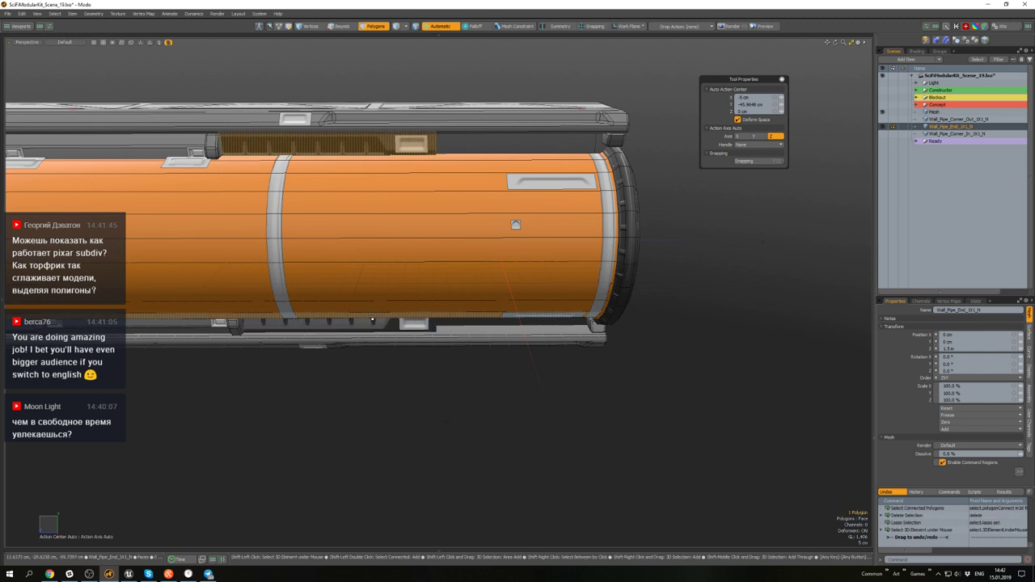
pyautogui.keyDown('shift'); pyautogui.doubleClick(413, 144); pyautogui.keyUp('shift')
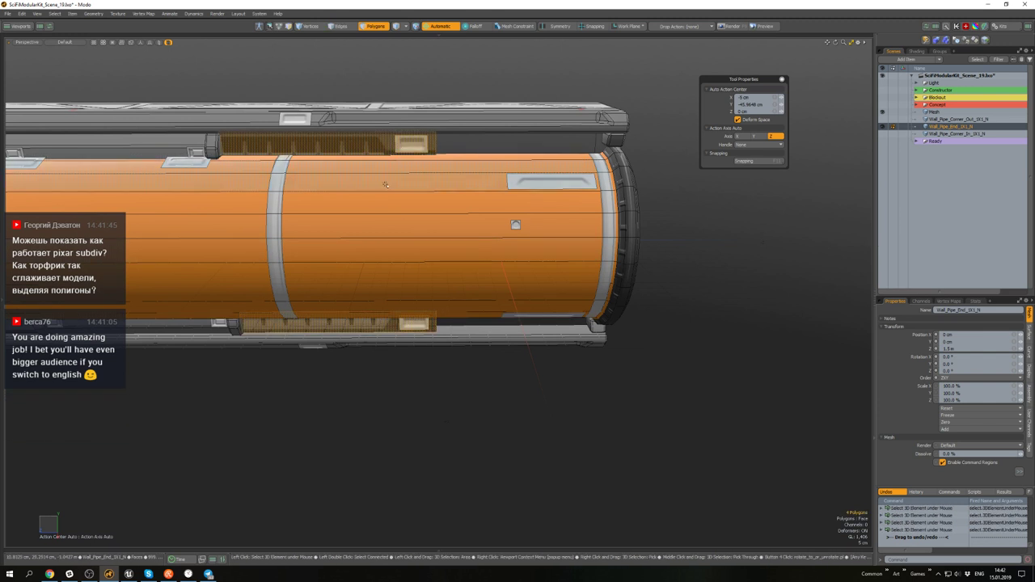
pyautogui.scroll(-4, 385, 185)
pyautogui.keyDown('alt'); pyautogui.moveTo(386, 185); pyautogui.dragTo(461, 190); pyautogui.keyUp('alt')
pyautogui.press('w')
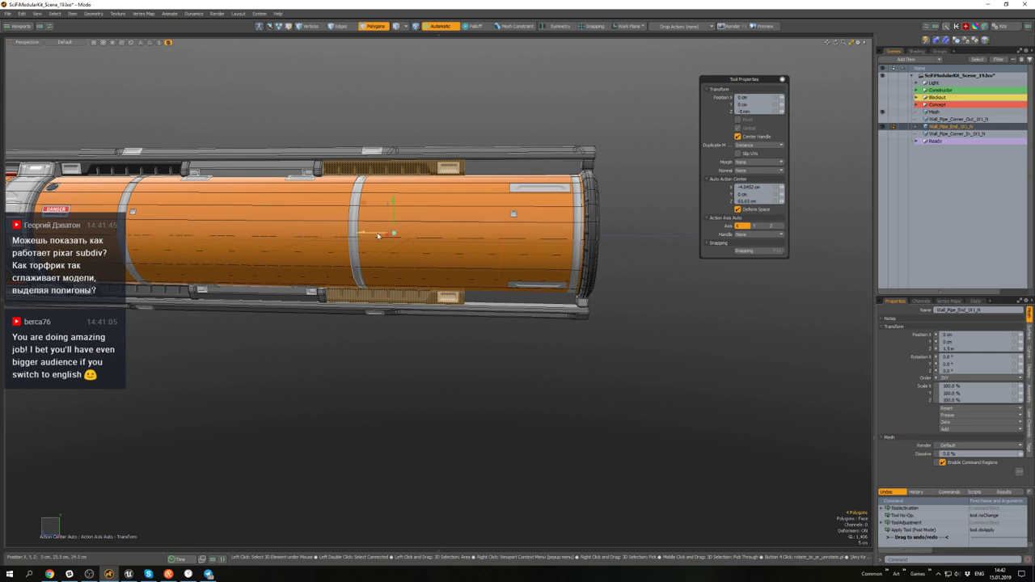
pyautogui.moveTo(377, 236); pyautogui.dragTo(506, 214)
# - Check the placement of the moved vent grilles and their vertices, then return to polygon selection
pyautogui.scroll(-3, 503, 232)
pyautogui.scroll(3, 502, 231)
pyautogui.hotkey('alt', '1')
pyautogui.keyDown('alt'); pyautogui.moveTo(383, 46); pyautogui.dragTo(489, 208); pyautogui.keyUp('alt')
pyautogui.scroll(-3, 485, 237)
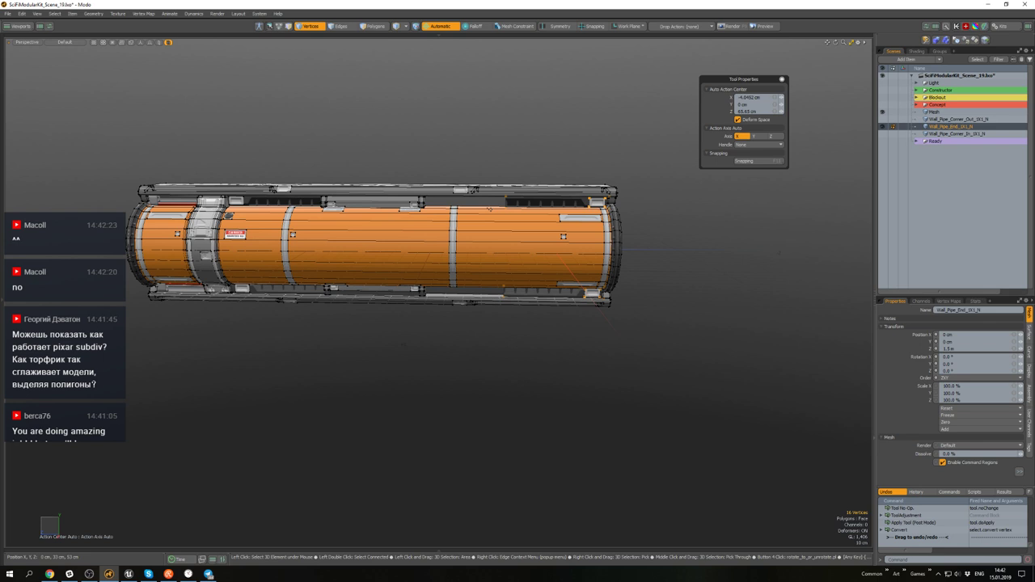
pyautogui.press('3')
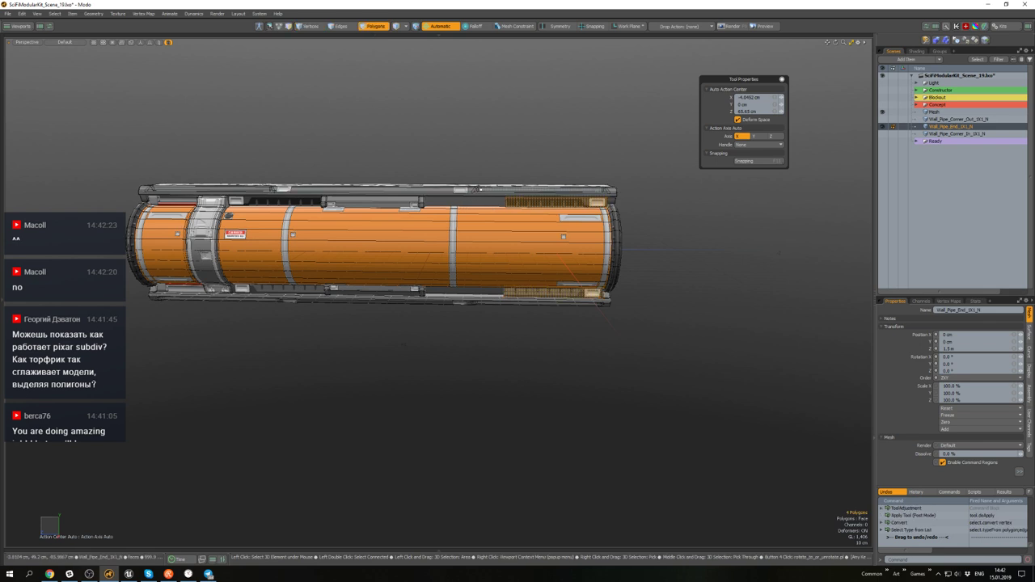
pyautogui.scroll(2, 542, 232)
pyautogui.keyDown('alt'); pyautogui.moveTo(543, 232); pyautogui.dragTo(466, 259); pyautogui.keyUp('alt')
pyautogui.scroll(-1, 494, 229)
pyautogui.click(614, 397)
pyautogui.moveTo(614, 397)
pyautogui.mouseDown()
pyautogui.moveTo(482, 257)
pyautogui.moveTo(452, 188)
pyautogui.mouseUp()
pyautogui.scroll(3, 453, 259)
pyautogui.click(687, 230)
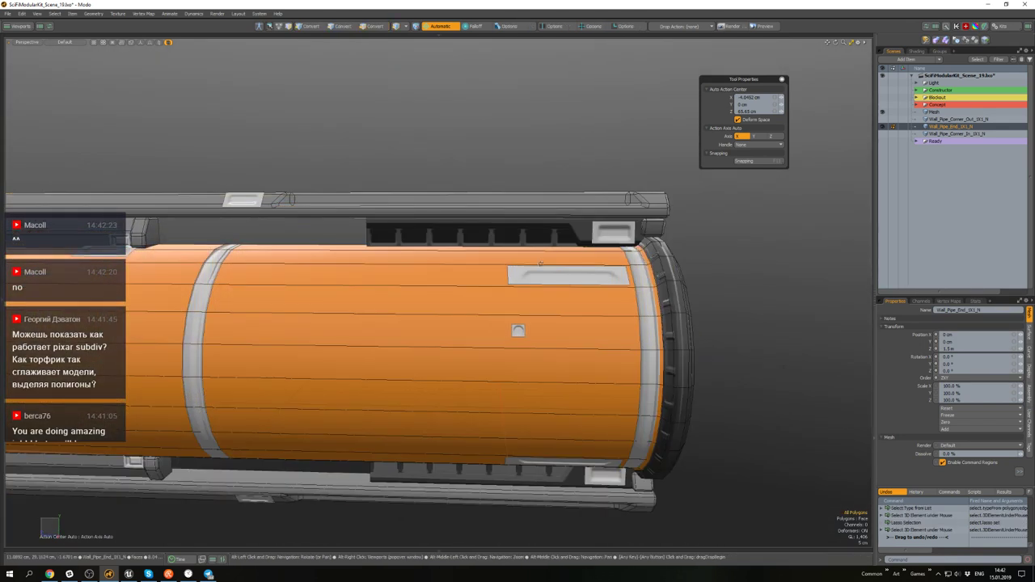
pyautogui.scroll(-3, 543, 275)
pyautogui.keyDown('alt'); pyautogui.keyDown('shift'); pyautogui.moveTo(543, 275); pyautogui.dragTo(530, 239); pyautogui.keyUp('shift'); pyautogui.keyUp('alt')
pyautogui.moveTo(692, 419); pyautogui.dragTo(480, 162, button='middle')
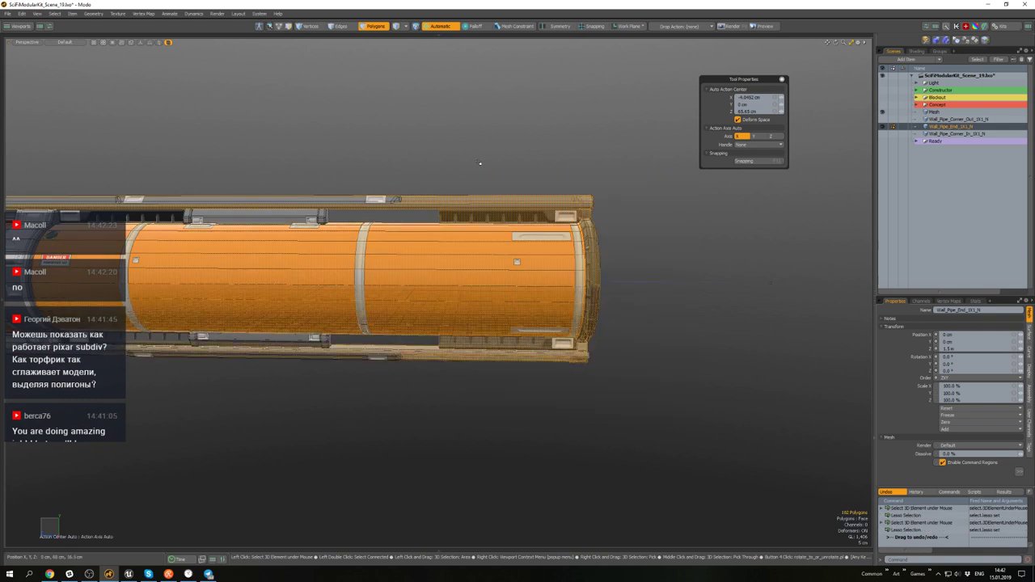
pyautogui.keyDown('alt'); pyautogui.moveTo(480, 162); pyautogui.dragTo(486, 270); pyautogui.keyUp('alt')
pyautogui.press('[')
pyautogui.keyDown('alt'); pyautogui.moveTo(487, 270); pyautogui.dragTo(561, 285, button='middle'); pyautogui.keyUp('alt')
pyautogui.keyDown('alt'); pyautogui.moveTo(560, 284); pyautogui.dragTo(540, 252); pyautogui.keyUp('alt')
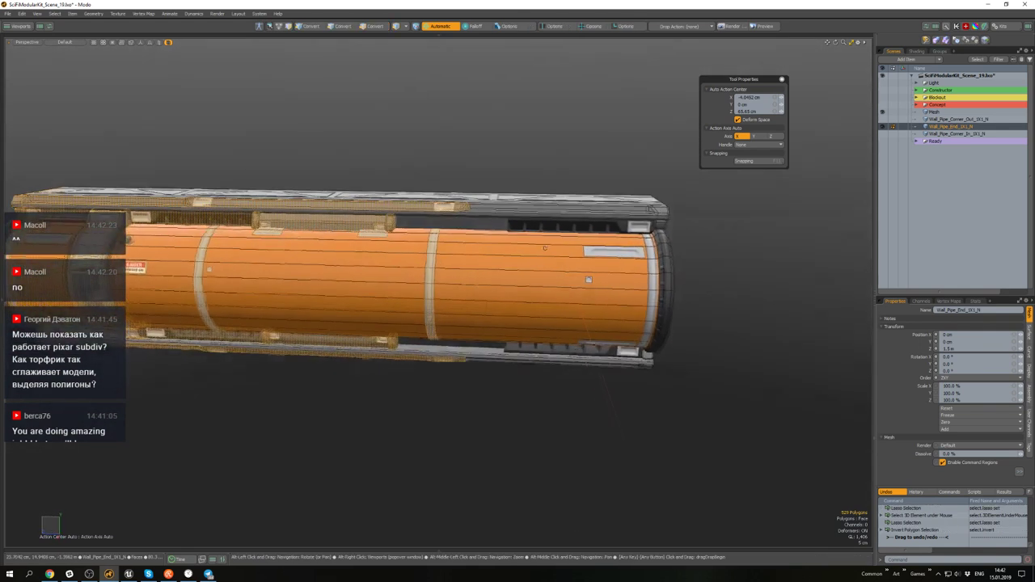
pyautogui.press('Delete')
pyautogui.hotkey('ctrl', 'z')
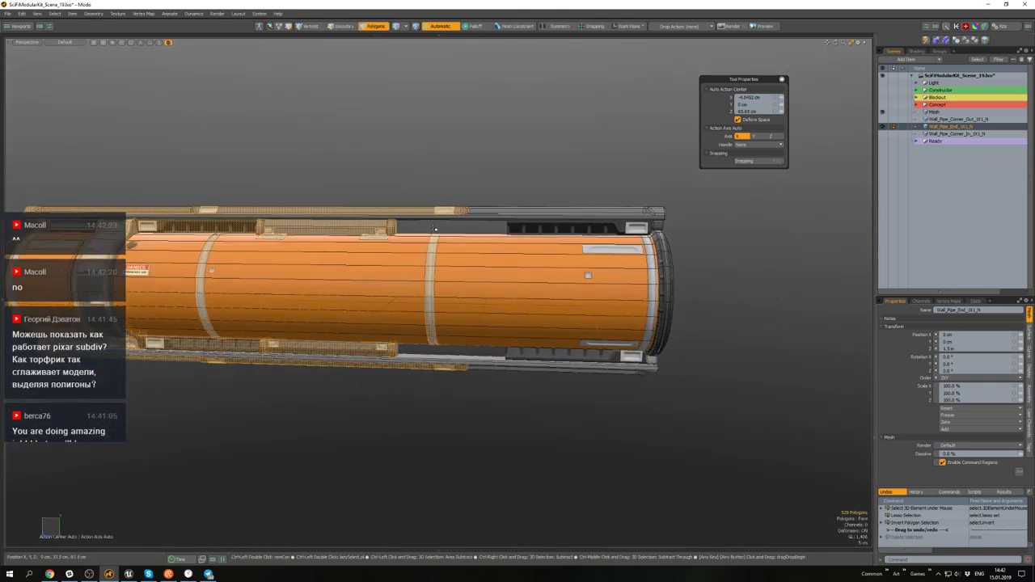
# - Select the connected rails and every piece at the pipe's vent-grille end, invert the selection and delete the other clamps and trims
pyautogui.scroll(-3, 435, 228)
pyautogui.keyDown('alt'); pyautogui.keyDown('shift'); pyautogui.moveTo(435, 229); pyautogui.dragTo(573, 252); pyautogui.keyUp('shift'); pyautogui.keyUp('alt')
pyautogui.scroll(8, 437, 259)
pyautogui.doubleClick(442, 272)
pyautogui.scroll(-6, 442, 273)
pyautogui.keyDown('shift'); pyautogui.doubleClick(577, 249); pyautogui.keyUp('shift')
pyautogui.keyDown('alt'); pyautogui.moveTo(587, 326); pyautogui.dragTo(604, 293); pyautogui.keyUp('alt')
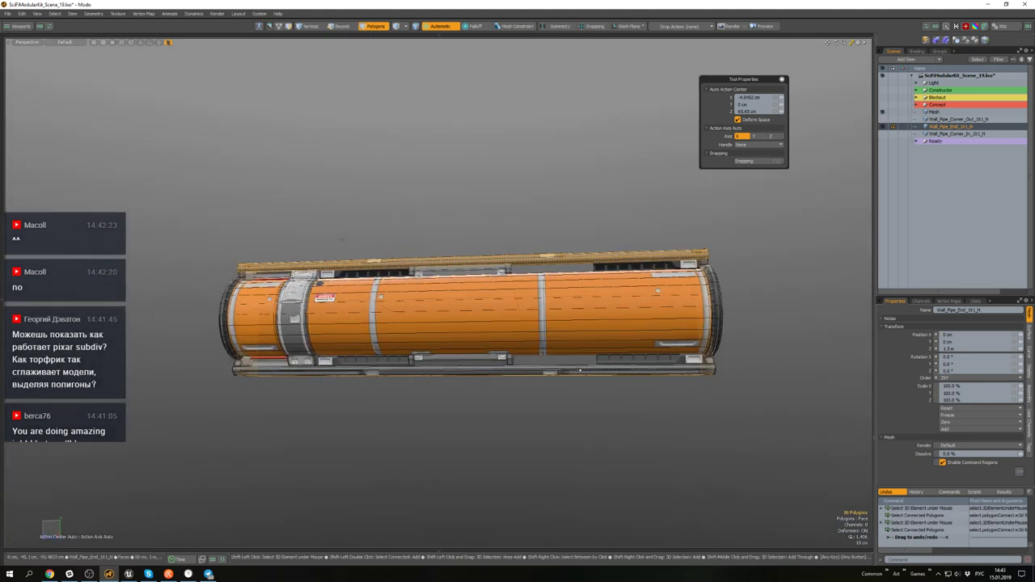
pyautogui.keyDown('shift'); pyautogui.doubleClick(642, 370); pyautogui.keyUp('shift')
pyautogui.keyDown('alt'); pyautogui.moveTo(642, 369); pyautogui.dragTo(645, 385); pyautogui.keyUp('alt')
pyautogui.keyDown('shift'); pyautogui.moveTo(753, 399); pyautogui.dragTo(621, 219); pyautogui.keyUp('shift')
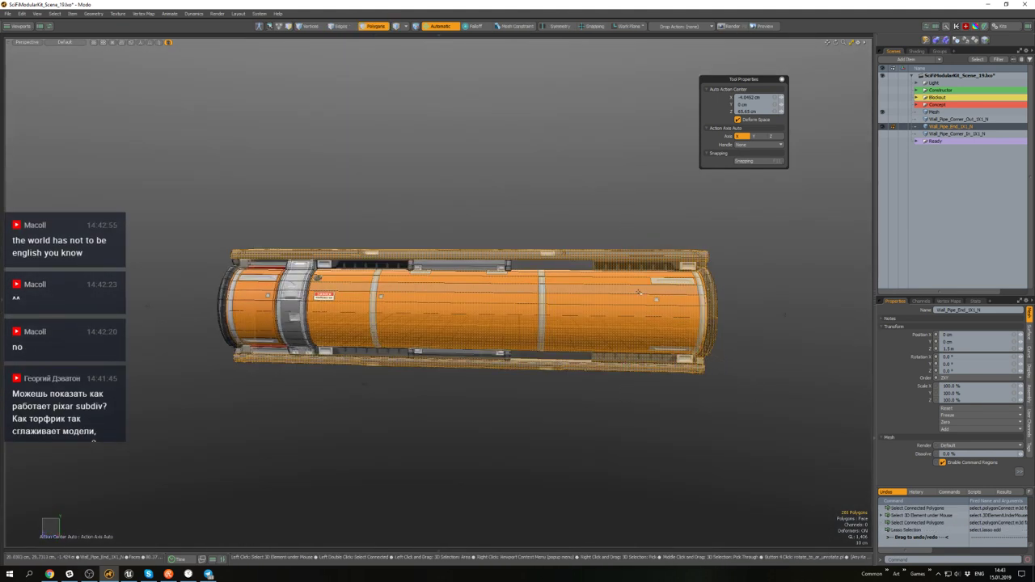
pyautogui.press('[')
pyautogui.hotkey('ctrl', 'z')
pyautogui.hotkey('ctrl', 'a')
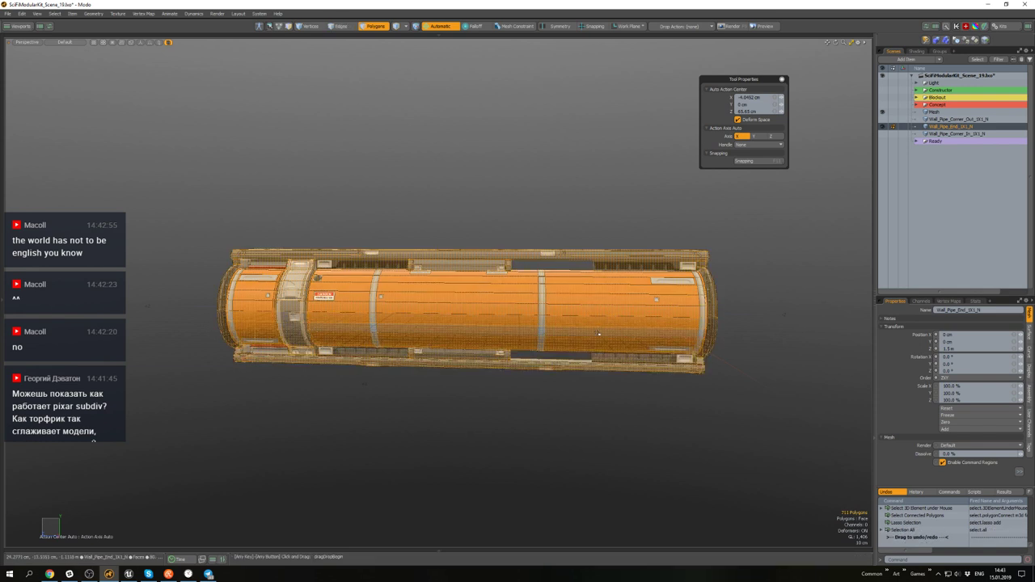
pyautogui.hotkey('ctrl', 'z')
pyautogui.keyDown('alt'); pyautogui.moveTo(604, 329); pyautogui.dragTo(568, 264); pyautogui.keyUp('alt')
pyautogui.press('[')
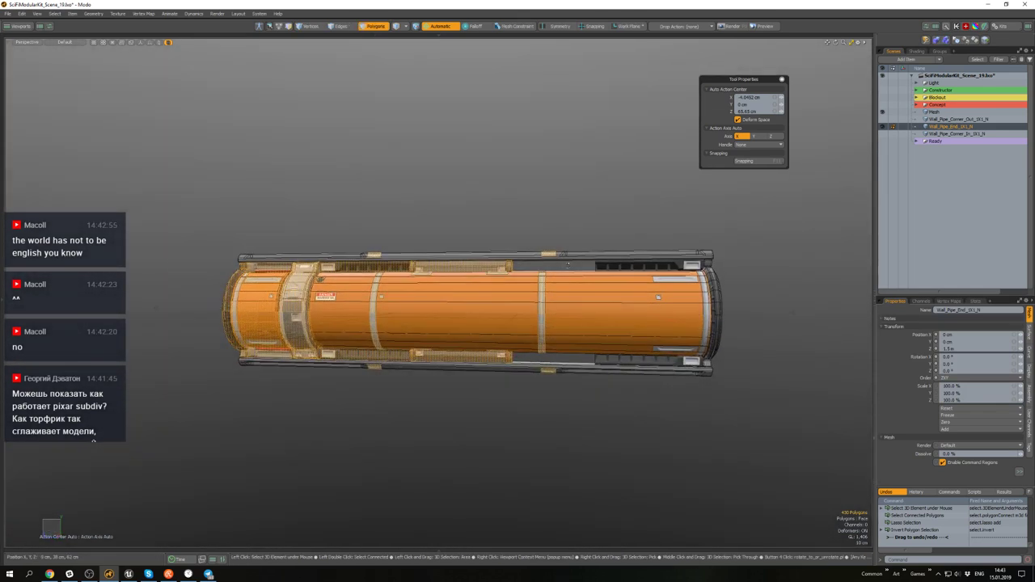
pyautogui.press('Delete')
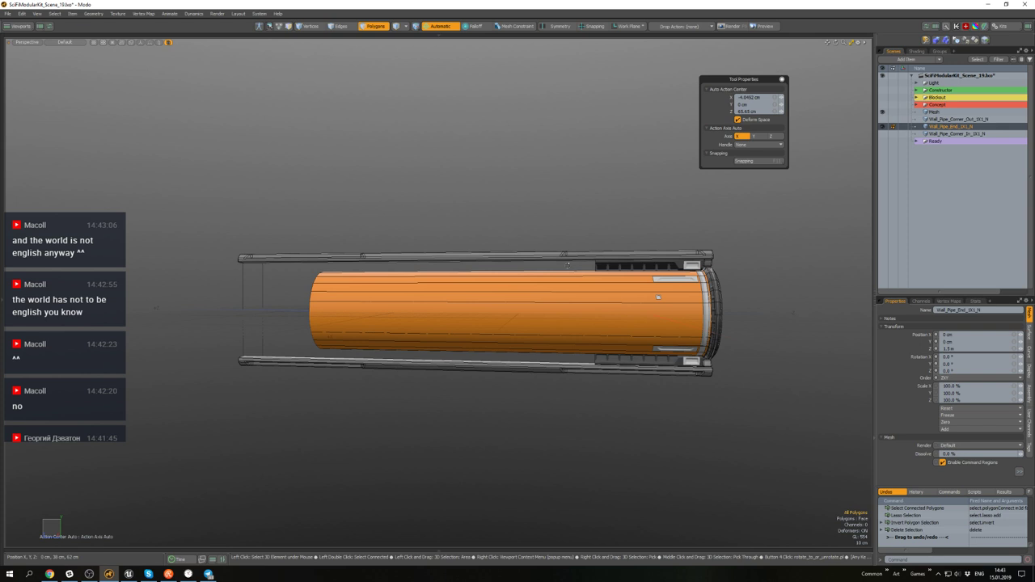
# - Try to move the vertices at the open end of the pipe and rails along their length
pyautogui.keyDown('alt'); pyautogui.moveTo(567, 264); pyautogui.dragTo(517, 226); pyautogui.keyUp('alt')
pyautogui.press('1')
pyautogui.keyDown('alt'); pyautogui.moveTo(285, 354); pyautogui.dragTo(251, 379); pyautogui.keyUp('alt')
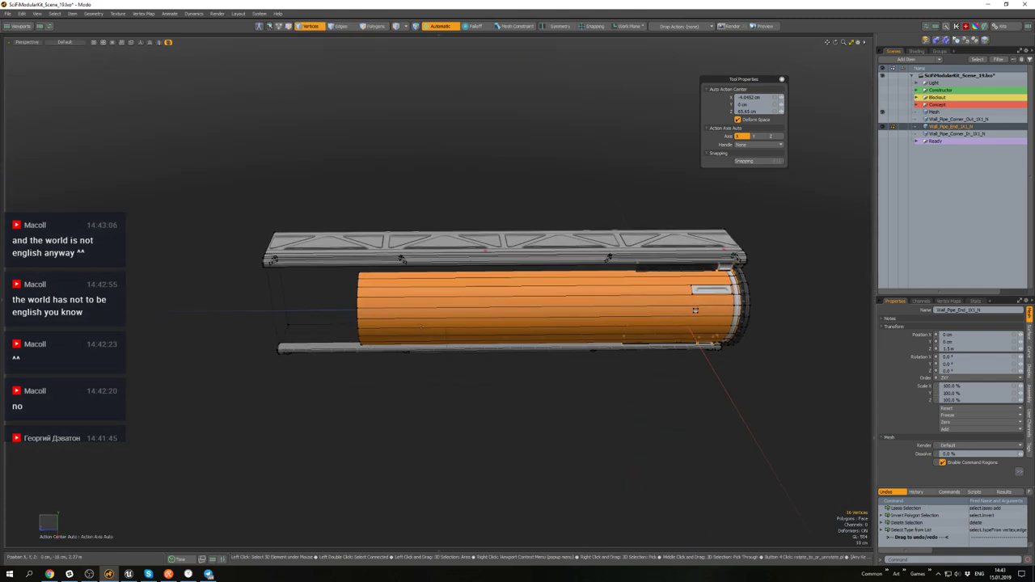
pyautogui.keyDown('alt'); pyautogui.moveTo(566, 262); pyautogui.dragTo(516, 283); pyautogui.keyUp('alt')
pyautogui.scroll(4, 531, 269)
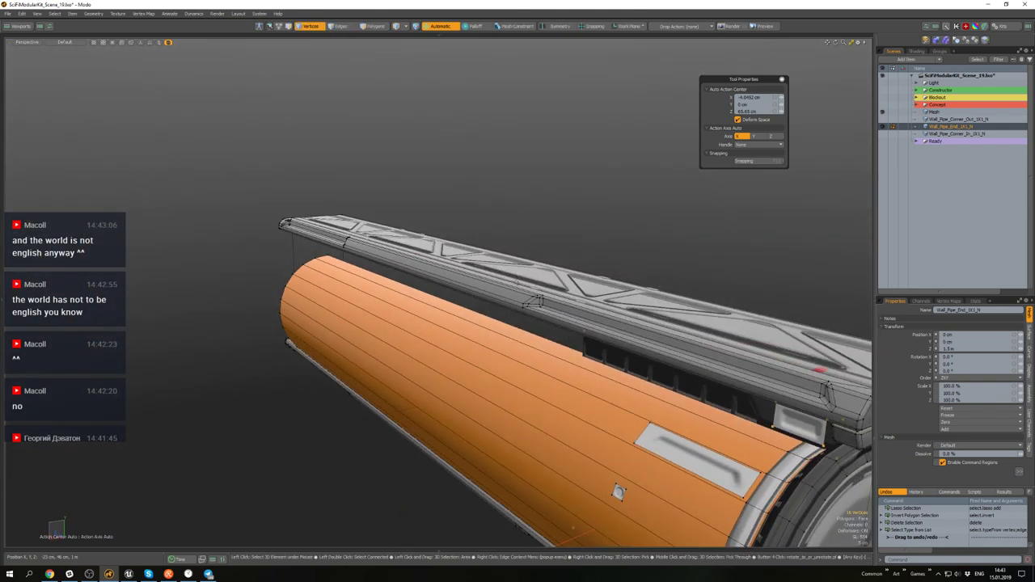
pyautogui.scroll(-4, 420, 313)
pyautogui.keyDown('alt'); pyautogui.moveTo(412, 316); pyautogui.dragTo(458, 292); pyautogui.keyUp('alt')
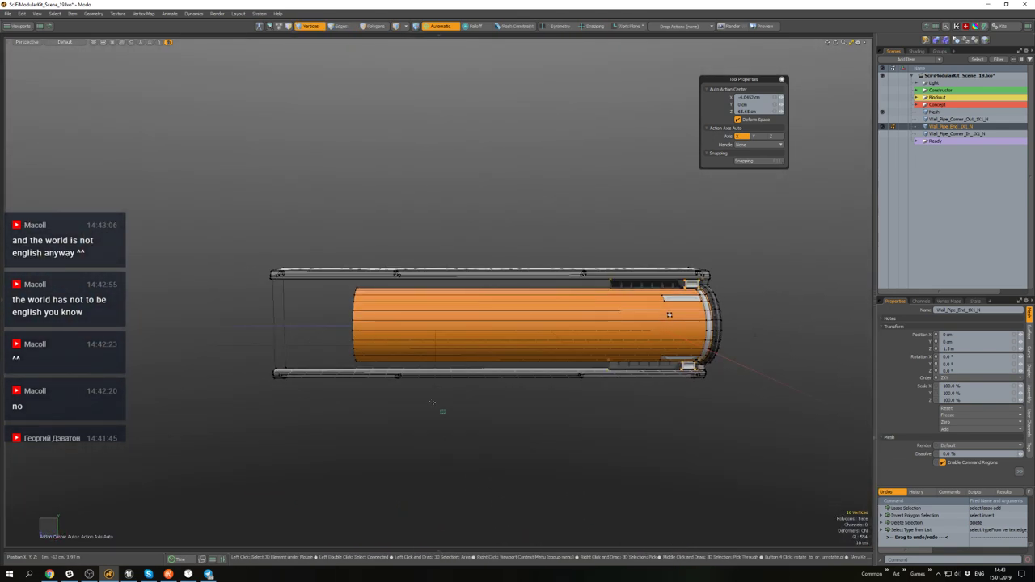
pyautogui.moveTo(442, 410); pyautogui.dragTo(246, 220, button='middle')
pyautogui.keyDown('alt'); pyautogui.moveTo(246, 220); pyautogui.dragTo(287, 251); pyautogui.keyUp('alt')
pyautogui.press('w')
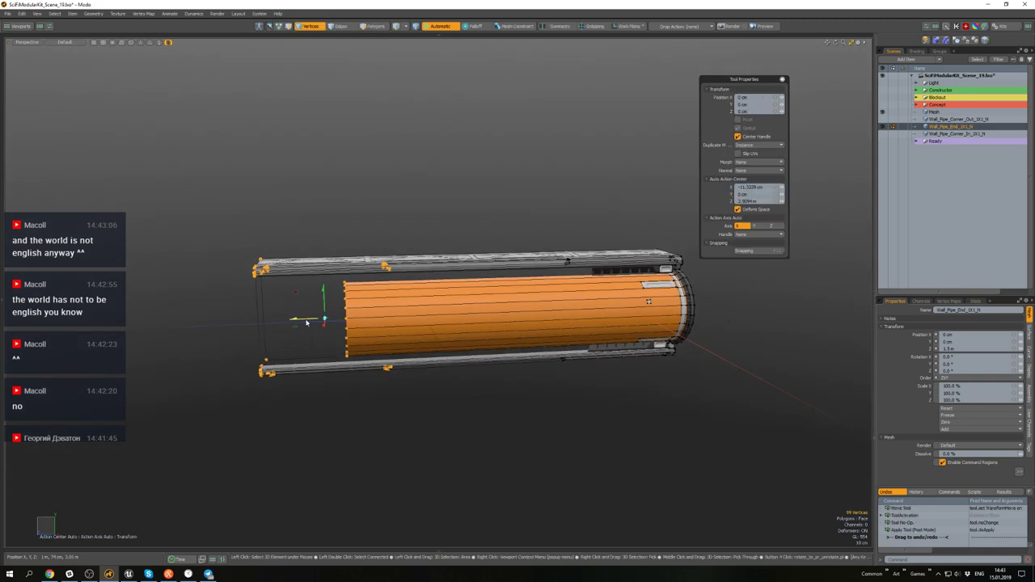
pyautogui.moveTo(306, 321); pyautogui.dragTo(293, 319)
pyautogui.press('space')
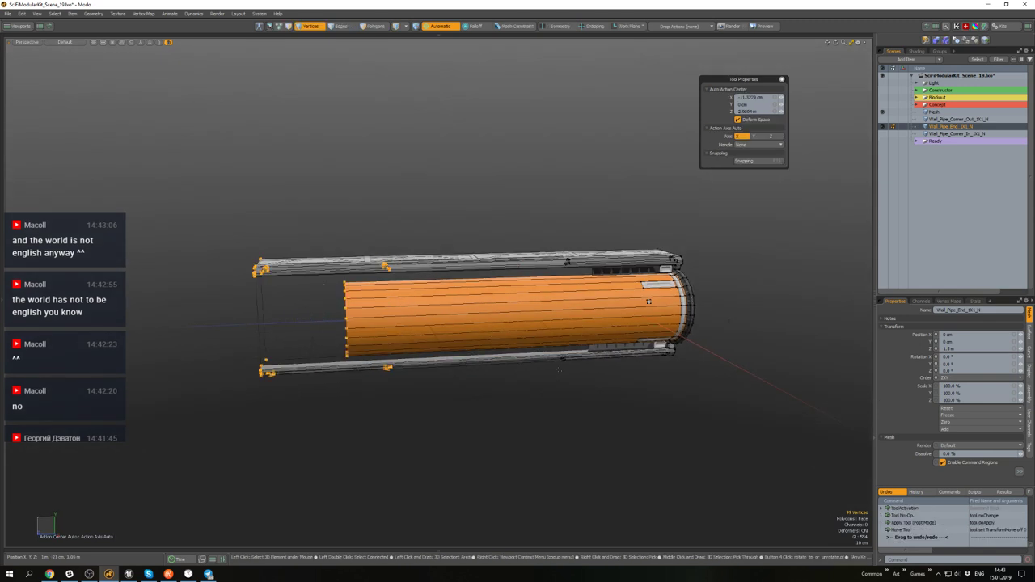
pyautogui.click(575, 401)
# - Examine the upper rail's recess near the vent grille, selecting its front strip and growing the polygon selection
pyautogui.keyDown('alt'); pyautogui.moveTo(575, 401); pyautogui.dragTo(520, 312); pyautogui.keyUp('alt')
pyautogui.scroll(7, 520, 299)
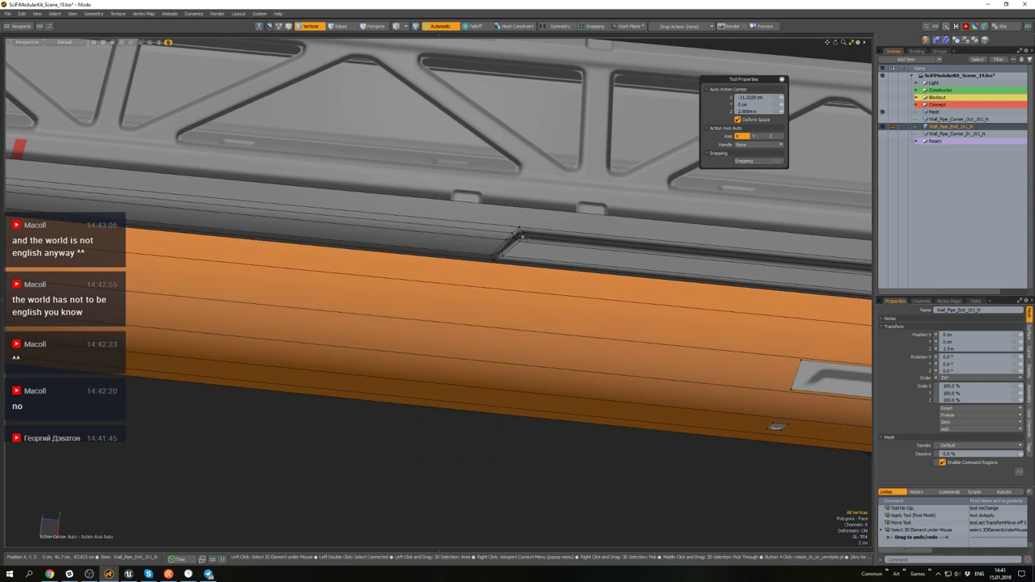
pyautogui.keyDown('alt'); pyautogui.moveTo(516, 267); pyautogui.dragTo(472, 275); pyautogui.keyUp('alt')
pyautogui.scroll(6, 507, 241)
pyautogui.scroll(-5, 467, 211)
pyautogui.press('3')
pyautogui.click(503, 342)
pyautogui.scroll(-4, 503, 343)
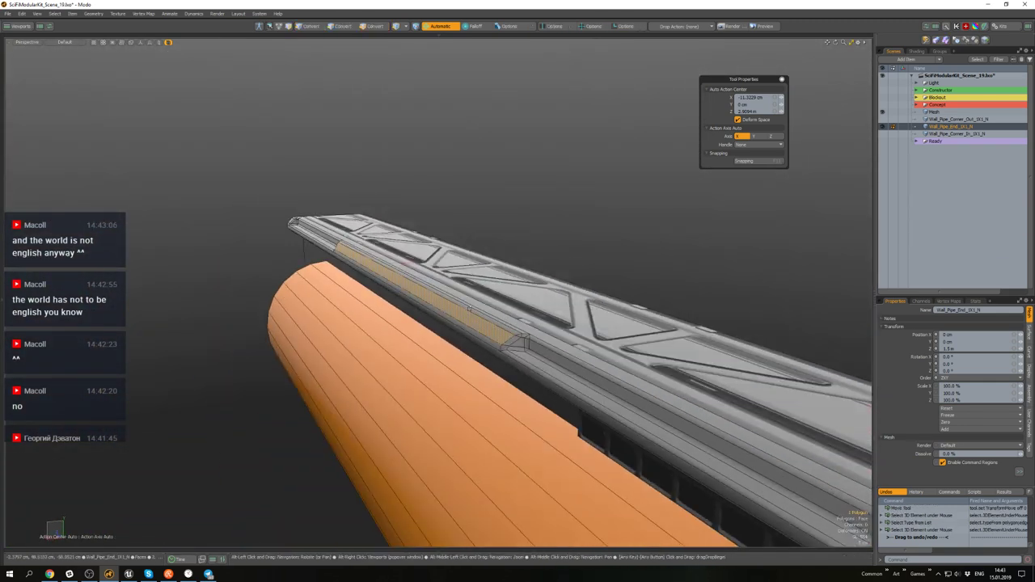
pyautogui.keyDown('alt'); pyautogui.moveTo(502, 343); pyautogui.dragTo(552, 327); pyautogui.keyUp('alt')
pyautogui.scroll(5, 525, 331)
pyautogui.hotkey('shift', 'Up')
pyautogui.scroll(-4, 526, 330)
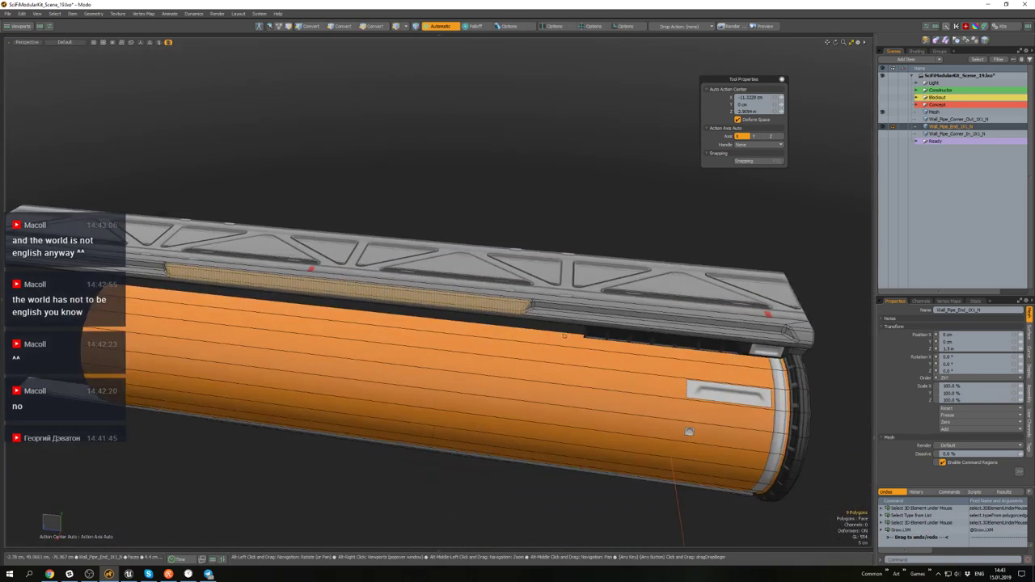
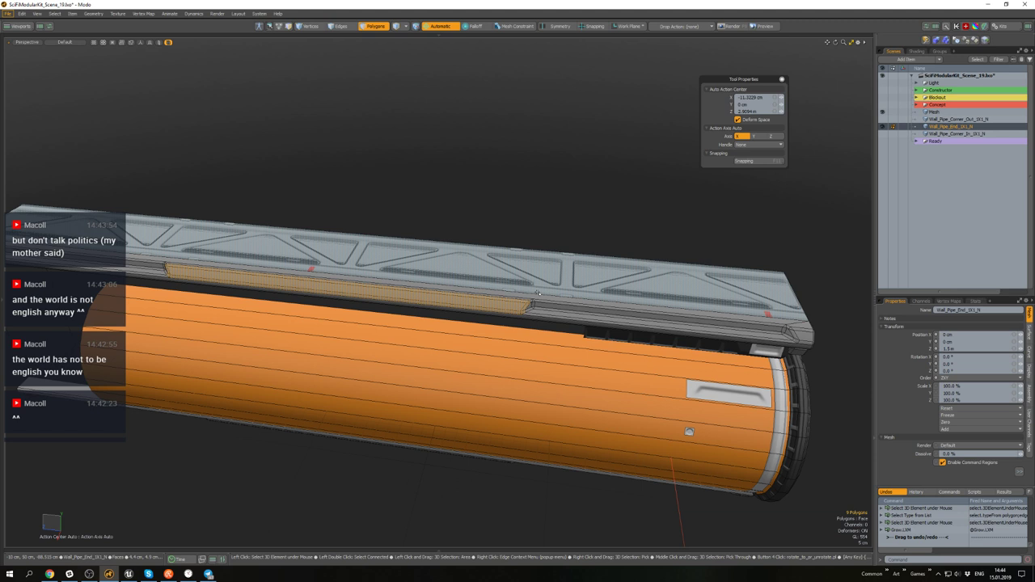
# - Select the upper and lower recessed plates and the small round detail at the pipe's end and move them slightly lengthwise
pyautogui.scroll(-4, 459, 194)
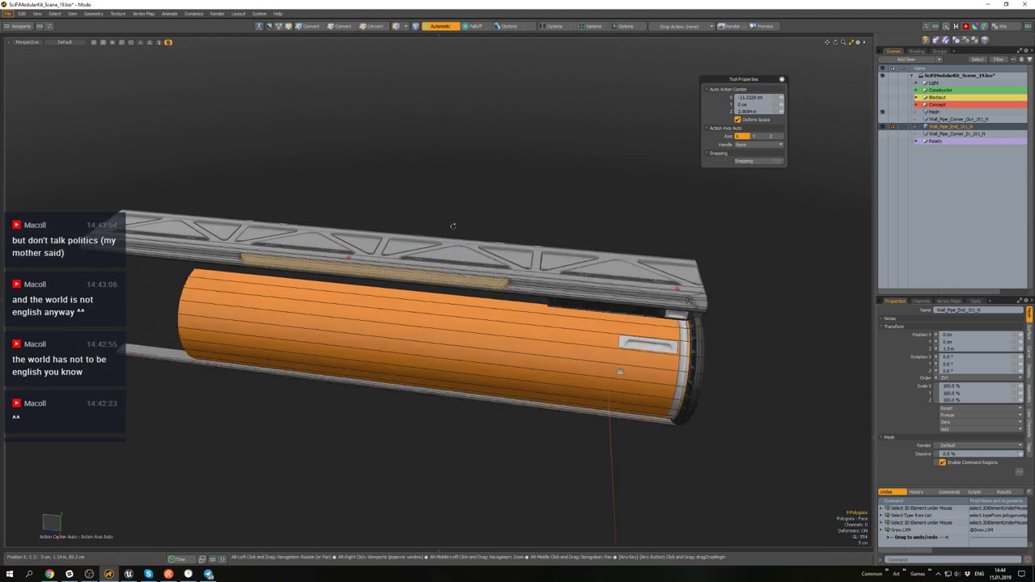
pyautogui.keyDown('alt'); pyautogui.moveTo(453, 226); pyautogui.dragTo(467, 194); pyautogui.keyUp('alt')
pyautogui.scroll(3, 553, 262)
pyautogui.keyDown('alt'); pyautogui.moveTo(550, 283); pyautogui.dragTo(519, 269); pyautogui.keyUp('alt')
pyautogui.doubleClick(602, 355)
pyautogui.scroll(3, 602, 355)
pyautogui.click(578, 270)
pyautogui.keyDown('shift'); pyautogui.click(573, 263); pyautogui.keyUp('shift')
pyautogui.scroll(-3, 566, 265)
pyautogui.scroll(3, 545, 279)
pyautogui.keyDown('alt'); pyautogui.moveTo(550, 324); pyautogui.dragTo(549, 273); pyautogui.keyUp('alt')
pyautogui.click(566, 438)
pyautogui.keyDown('shift'); pyautogui.click(577, 413); pyautogui.keyUp('shift')
pyautogui.keyDown('alt'); pyautogui.moveTo(570, 214); pyautogui.dragTo(572, 262); pyautogui.keyUp('alt')
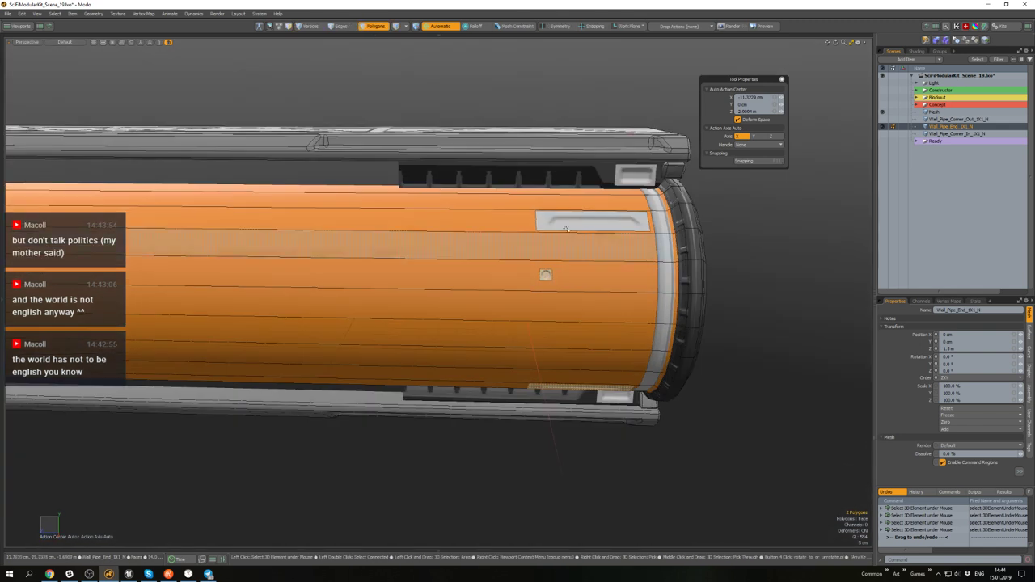
pyautogui.keyDown('shift'); pyautogui.click(573, 230); pyautogui.keyUp('shift')
pyautogui.press('w')
pyautogui.moveTo(576, 321); pyautogui.dragTo(561, 316)
pyautogui.press('q')
pyautogui.scroll(-3, 560, 300)
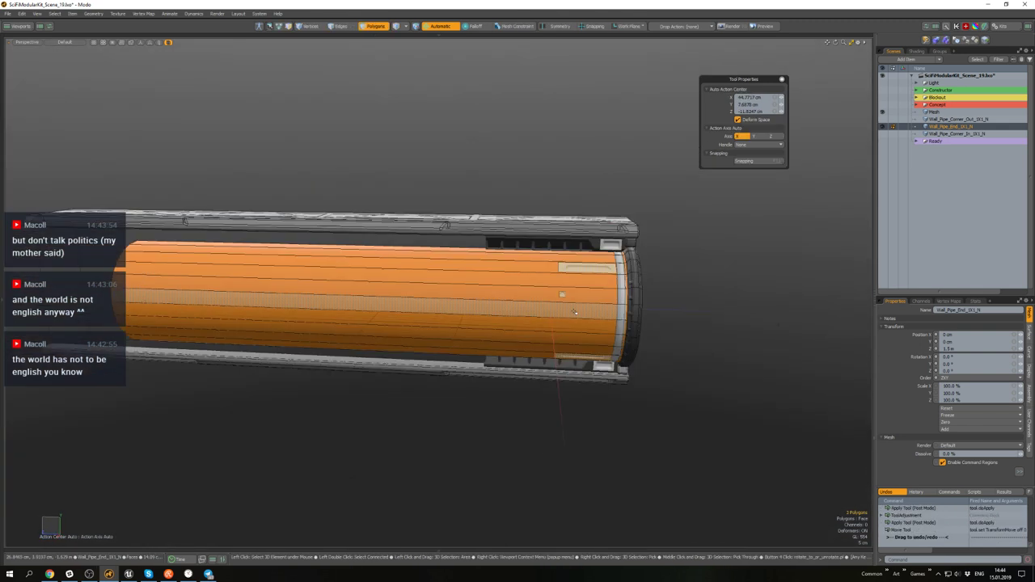
# - Select all polygons of the Wall_Pipe_End_1X1_N module and freeze the item's transform so its position is zeroed
pyautogui.keyDown('alt'); pyautogui.moveTo(639, 312); pyautogui.dragTo(619, 351); pyautogui.keyUp('alt')
pyautogui.hotkey('ctrl', 'a')
pyautogui.keyDown('alt'); pyautogui.moveTo(676, 266); pyautogui.dragTo(652, 288); pyautogui.keyUp('alt')
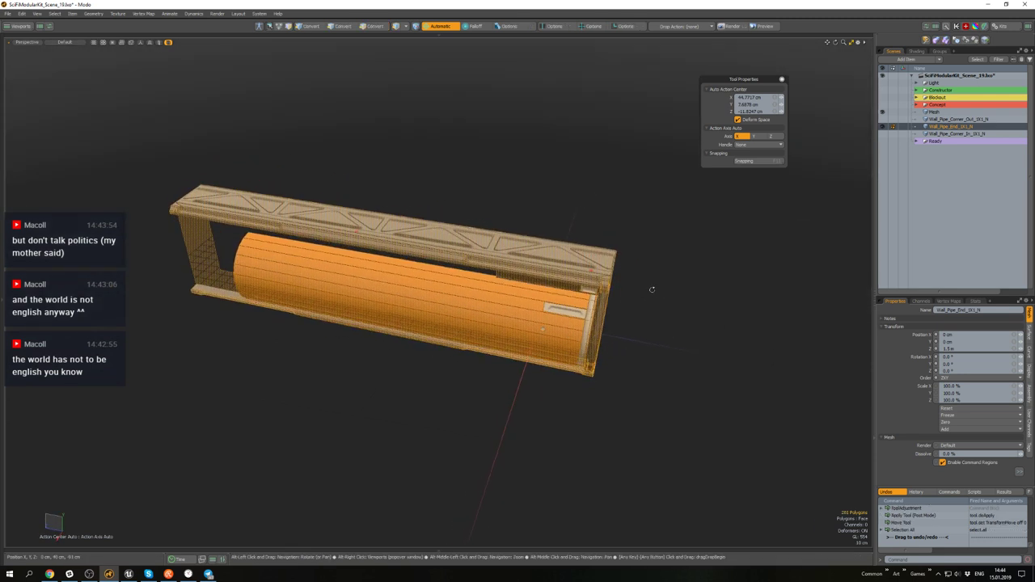
pyautogui.hotkey('ctrl', 'shift', 's')
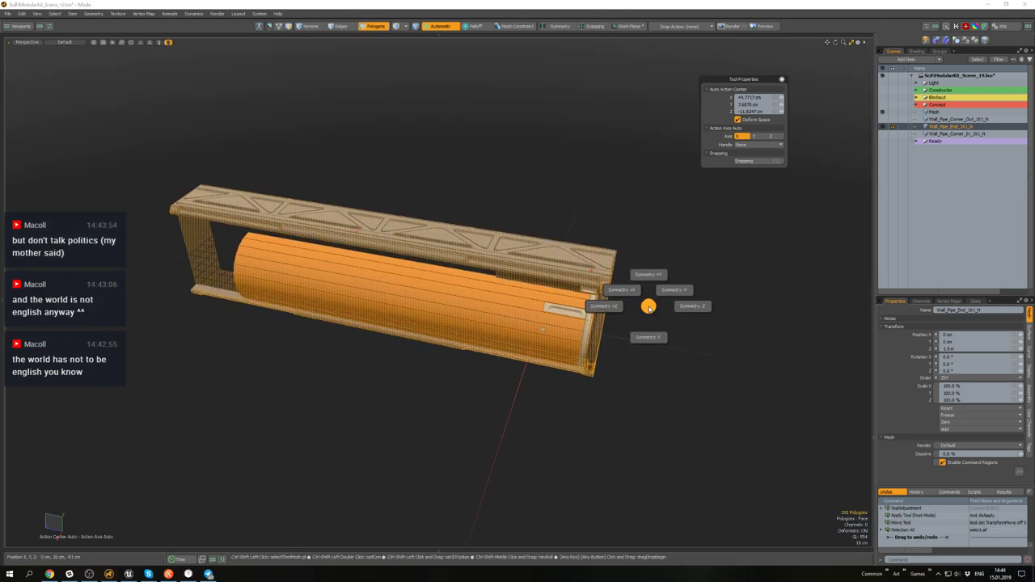
pyautogui.click(970, 414)
pyautogui.click(962, 450)
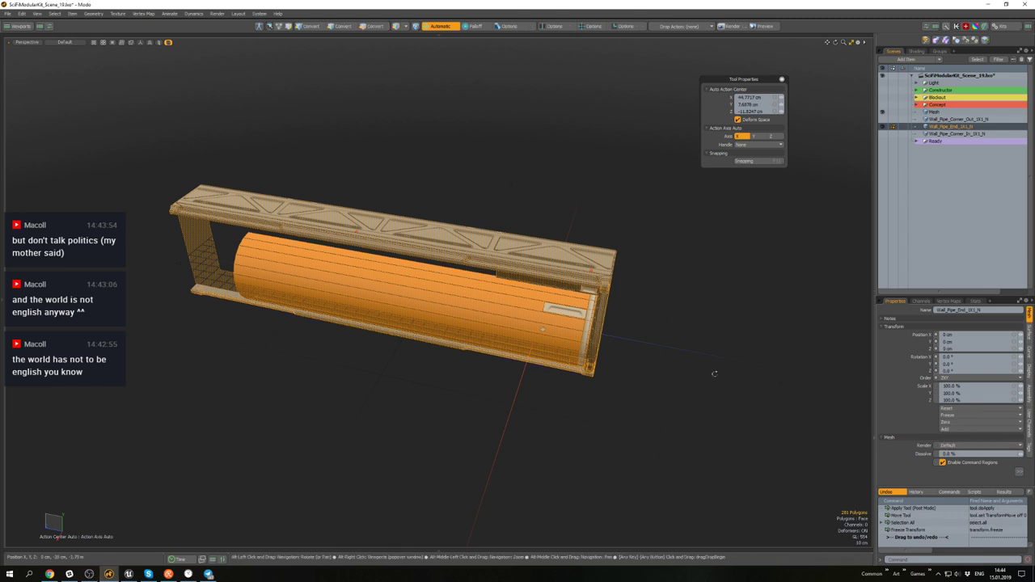
# - Try to mirror the module with Symmetry +Z
pyautogui.keyDown('alt'); pyautogui.moveTo(715, 373); pyautogui.dragTo(620, 369); pyautogui.keyUp('alt')
pyautogui.hotkey('shift', 'x')
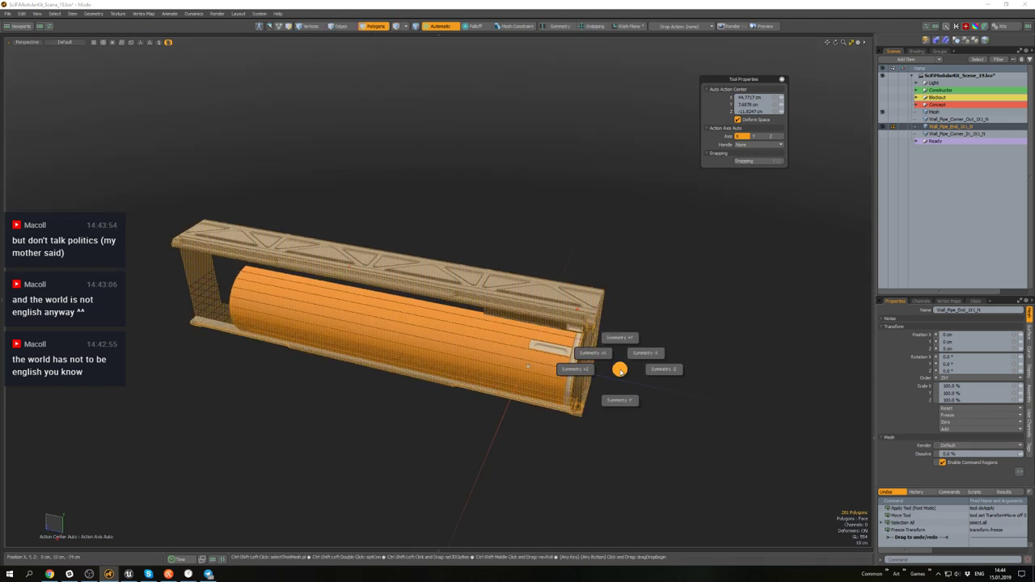
pyautogui.click(575, 369)
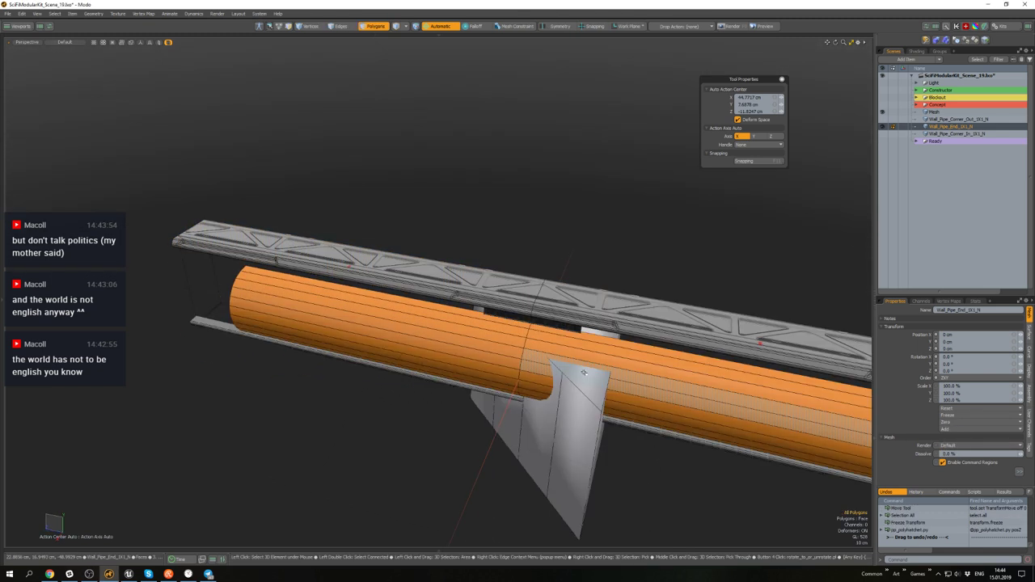
# - Mirror the end module with Symmetry -Z, hide the Mesh reference item and clear the polygon selection
pyautogui.hotkey('shift', 'x')
pyautogui.click(623, 374)
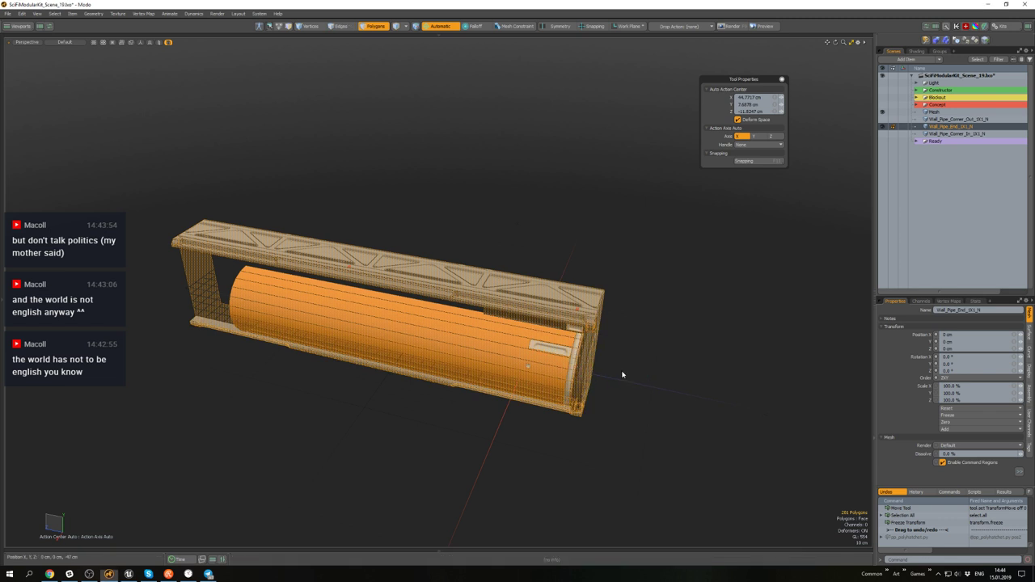
pyautogui.doubleClick(557, 407)
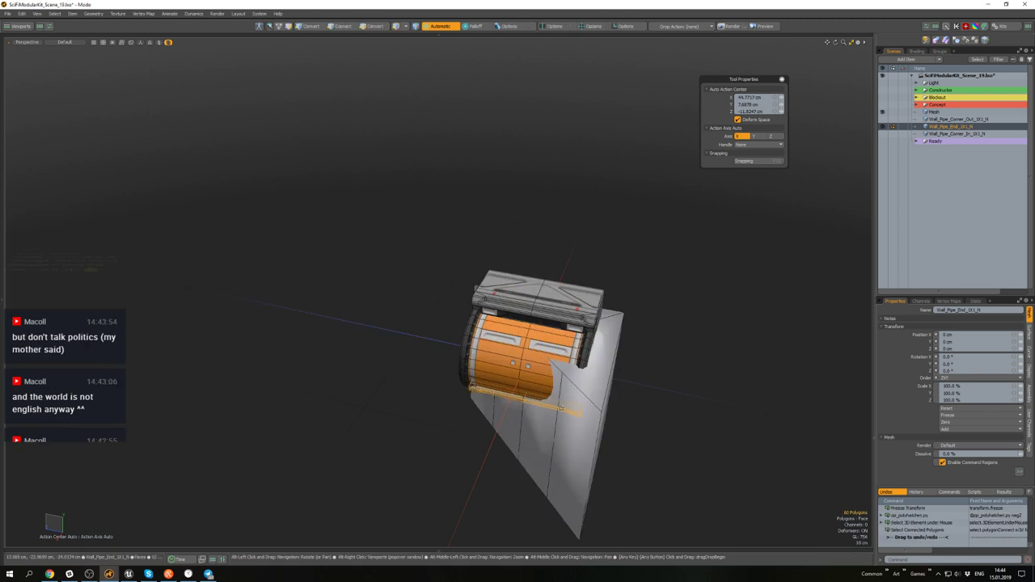
pyautogui.keyDown('alt'); pyautogui.moveTo(564, 404); pyautogui.dragTo(801, 237); pyautogui.keyUp('alt')
pyautogui.click(882, 112)
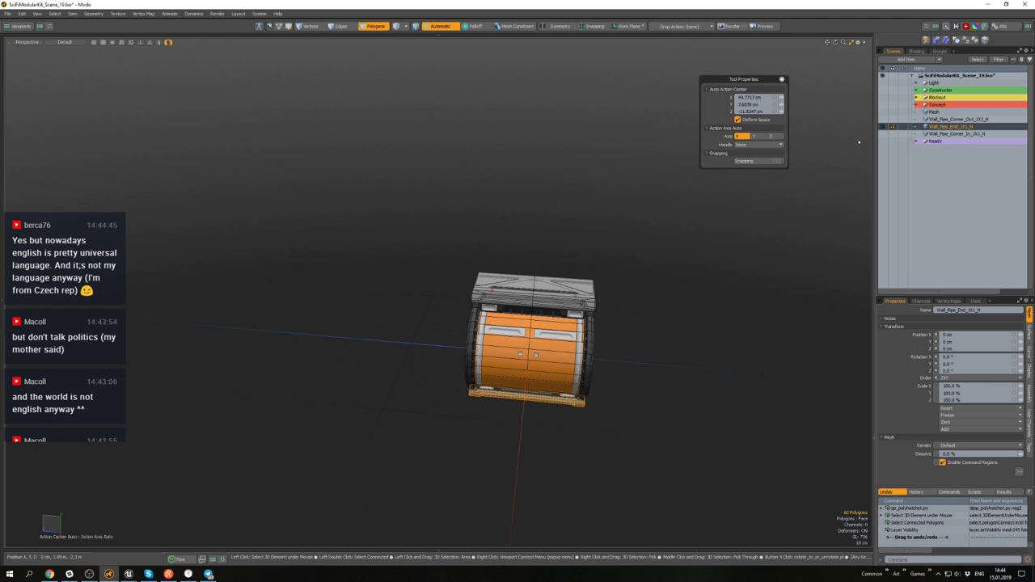
pyautogui.click(629, 350)
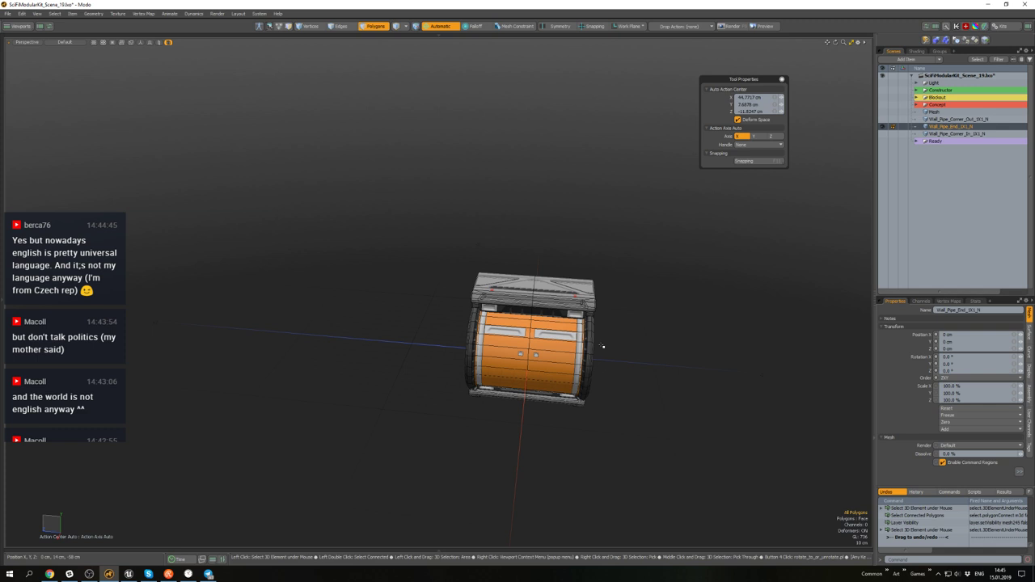
# - Examine the mirrored end module's centre seam and its vertices and edges from several angles
pyautogui.keyDown('alt'); pyautogui.moveTo(606, 341); pyautogui.dragTo(531, 349); pyautogui.keyUp('alt')
pyautogui.scroll(2, 548, 356)
pyautogui.scroll(4, 549, 331)
pyautogui.press('1')
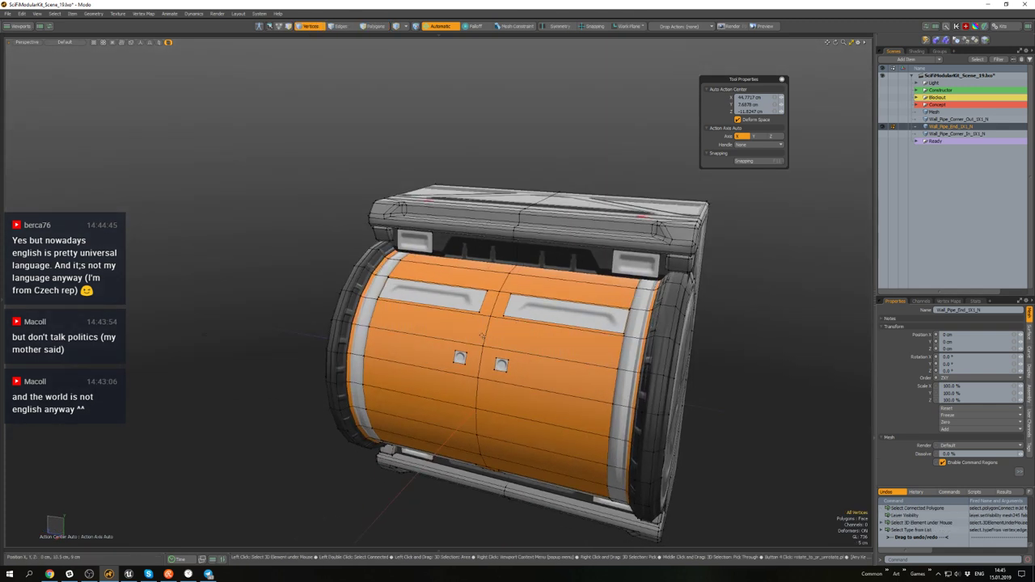
pyautogui.press('2')
pyautogui.scroll(4, 520, 214)
pyautogui.scroll(-5, 519, 214)
pyautogui.keyDown('alt'); pyautogui.moveTo(518, 284); pyautogui.dragTo(548, 249); pyautogui.keyUp('alt')
pyautogui.scroll(-3, 456, 283)
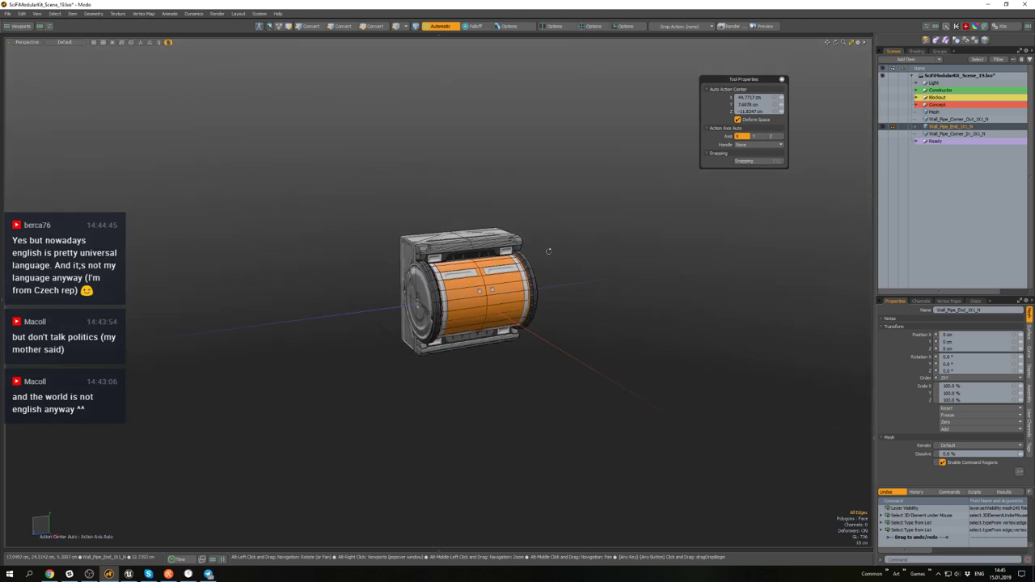
# - Hide the end module and show the Wall_Pipe_Corner_Out_1X1_N module on its own
pyautogui.click(882, 139)
pyautogui.click(882, 136)
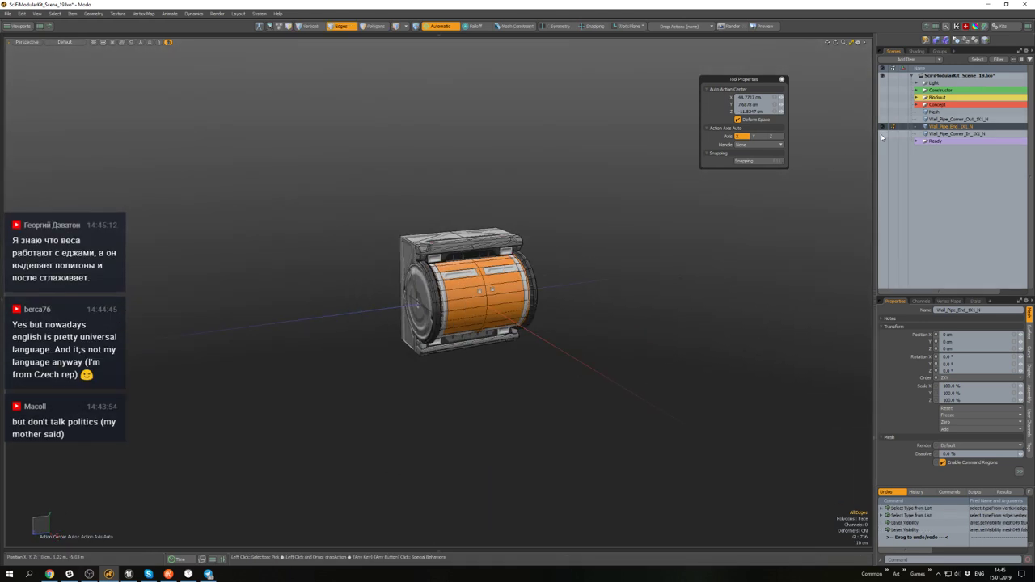
pyautogui.keyDown('alt'); pyautogui.moveTo(604, 283); pyautogui.dragTo(460, 198); pyautogui.keyUp('alt')
pyautogui.press('5')
pyautogui.click(565, 279)
pyautogui.hotkey('shift', 'h')
pyautogui.scroll(4, 533, 283)
pyautogui.scroll(-4, 506, 260)
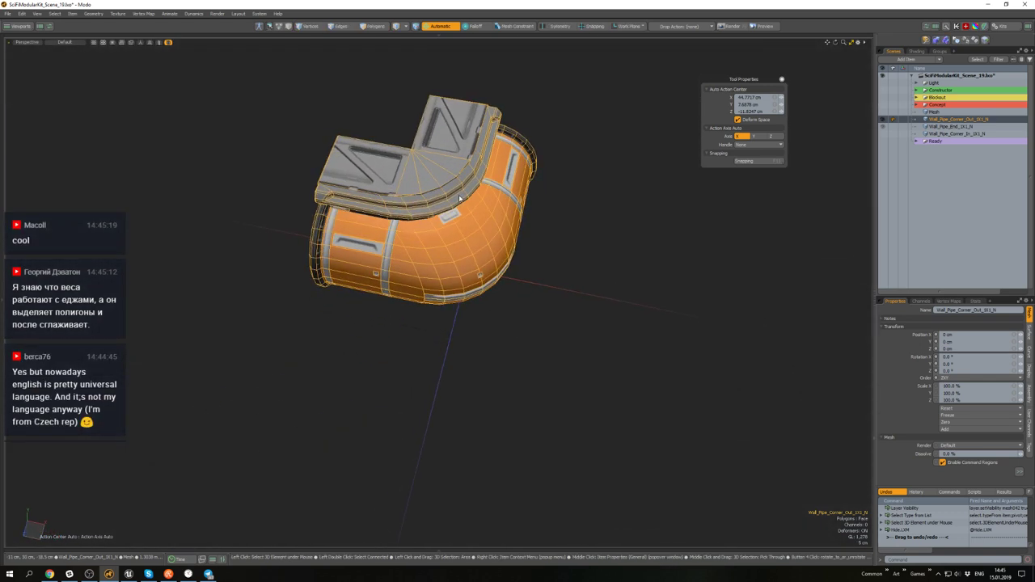
# - Select the corner module's connected pipe body with its bands, panels and side stripe, and copy the selection
pyautogui.keyDown('alt'); pyautogui.moveTo(538, 328); pyautogui.dragTo(481, 417); pyautogui.keyUp('alt')
pyautogui.press('3')
pyautogui.doubleClick(480, 299)
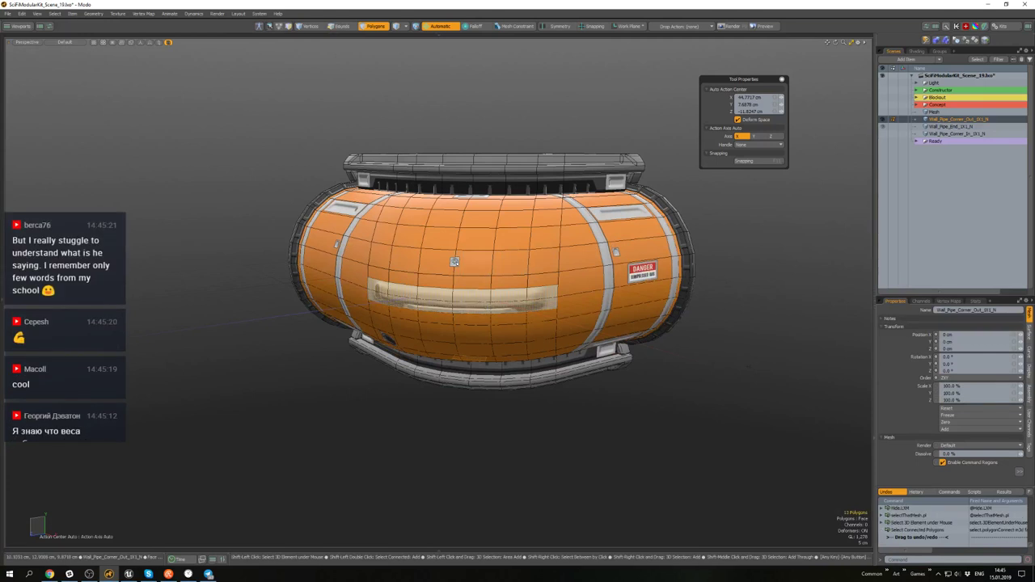
pyautogui.doubleClick(455, 261)
pyautogui.keyDown('alt'); pyautogui.moveTo(455, 261); pyautogui.dragTo(481, 219); pyautogui.keyUp('alt')
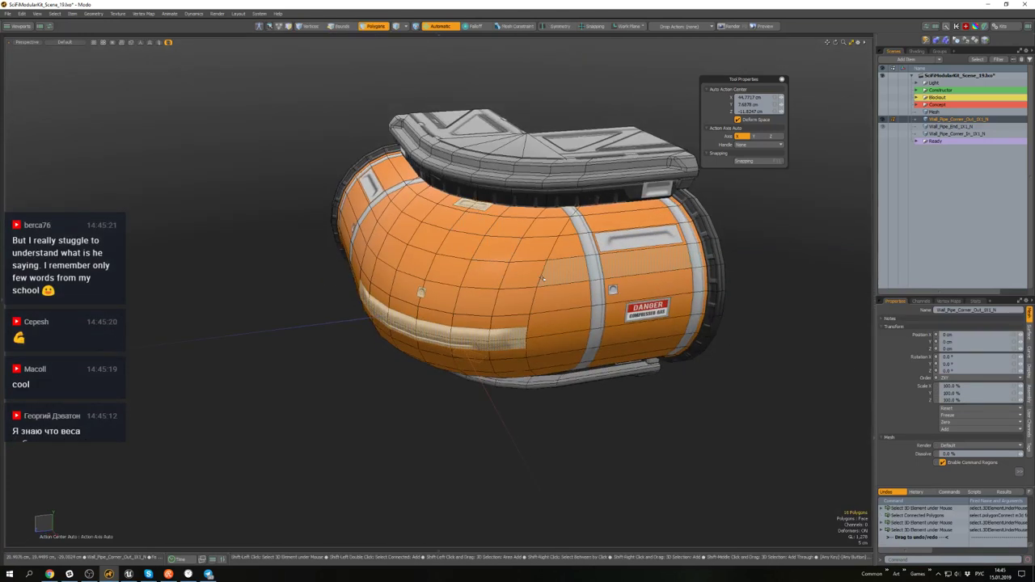
pyautogui.doubleClick(598, 270)
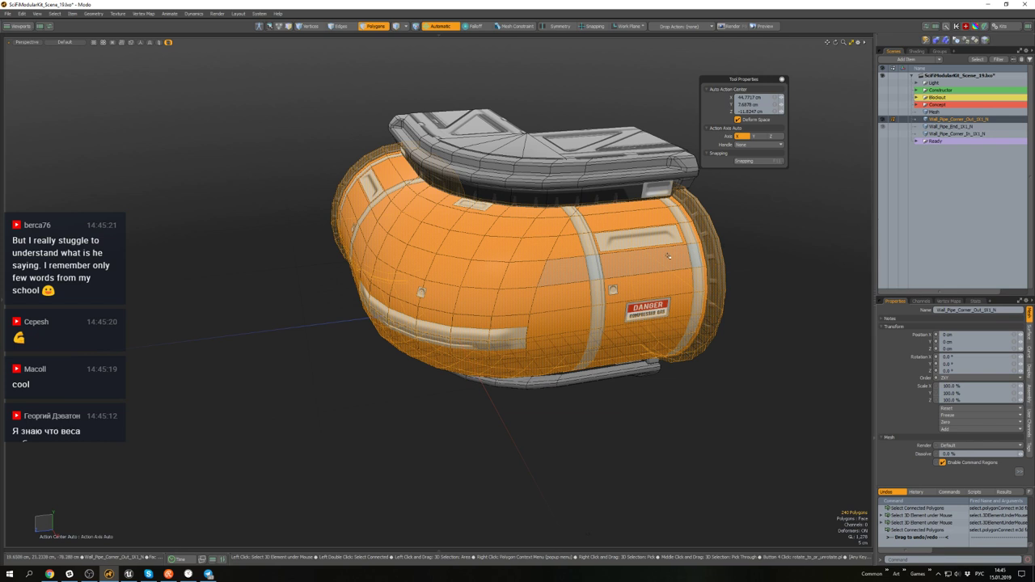
pyautogui.keyDown('alt'); pyautogui.moveTo(657, 327); pyautogui.dragTo(473, 273); pyautogui.keyUp('alt')
pyautogui.press('3')
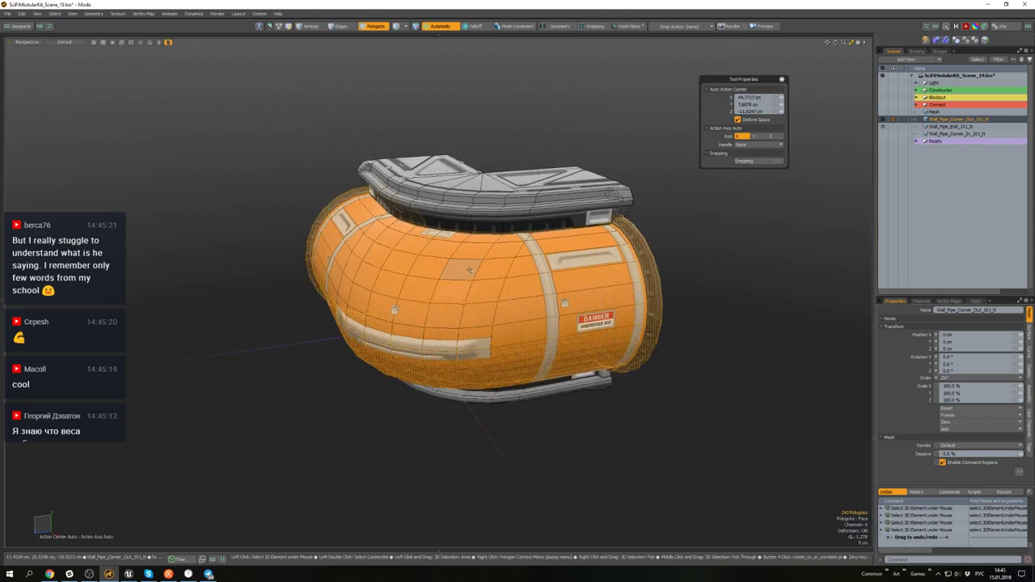
pyautogui.press('5')
# - Unhide the modules and show Wall_Pipe_End_1X1_N on its own
pyautogui.click(663, 247)
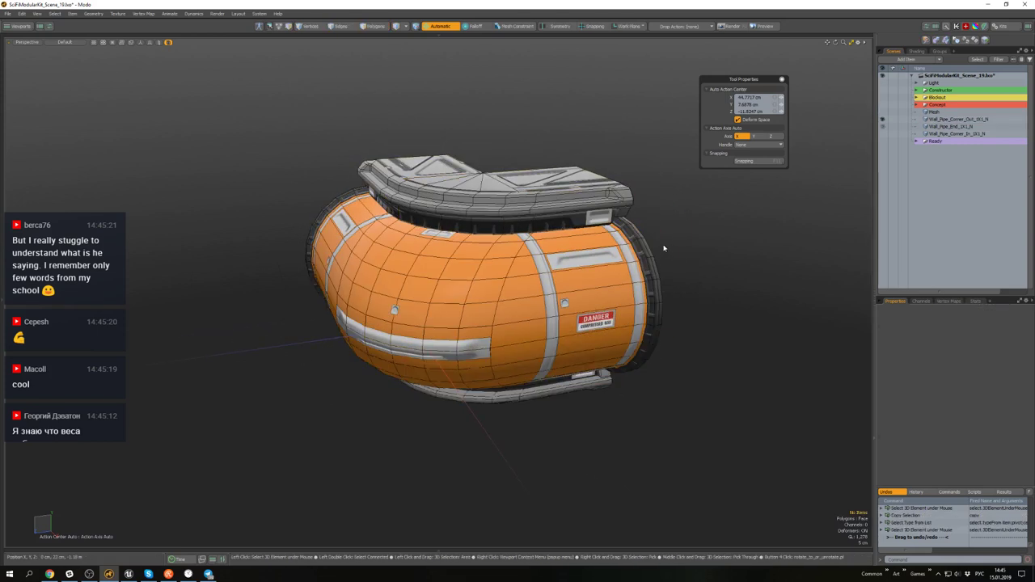
pyautogui.press('u')
pyautogui.keyDown('alt'); pyautogui.moveTo(646, 251); pyautogui.dragTo(400, 263); pyautogui.keyUp('alt')
pyautogui.click(450, 260)
pyautogui.hotkey('shift', 'h')
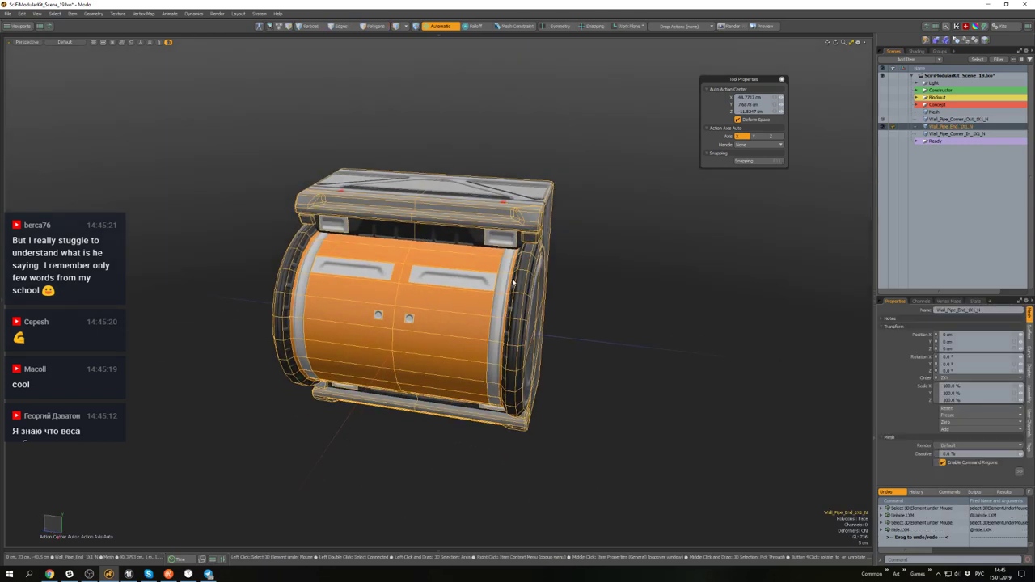
# - Delete the pipe body, recessed panels, bolts, bands and end rings from the end module, keeping its frame
pyautogui.press('3')
pyautogui.keyDown('alt'); pyautogui.moveTo(612, 309); pyautogui.dragTo(712, 292); pyautogui.keyUp('alt')
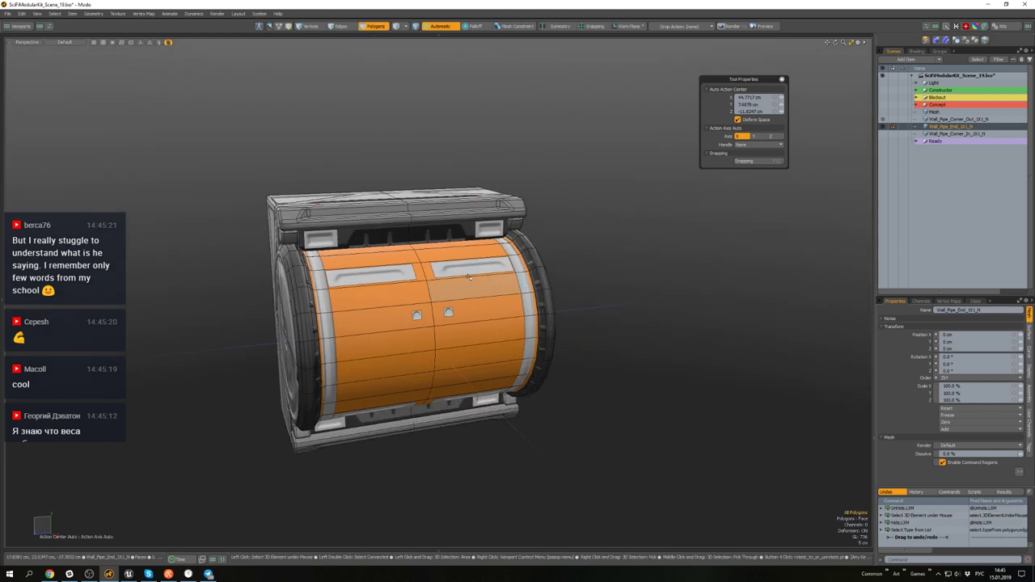
pyautogui.click(472, 268)
pyautogui.keyDown('shift'); pyautogui.click(396, 283); pyautogui.keyUp('shift')
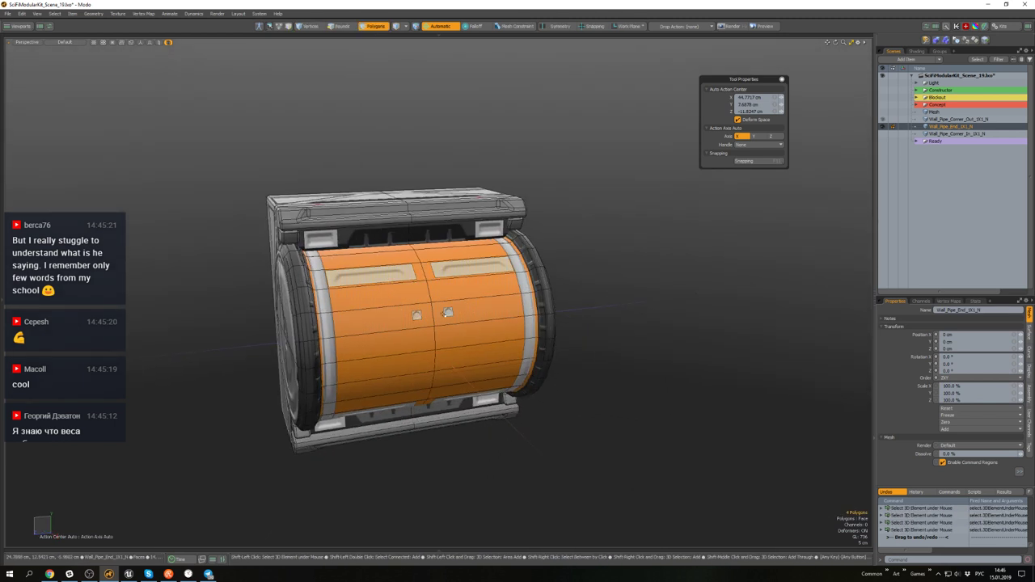
pyautogui.keyDown('shift'); pyautogui.doubleClick(329, 323); pyautogui.keyUp('shift')
pyautogui.keyDown('shift'); pyautogui.doubleClick(457, 301); pyautogui.keyUp('shift')
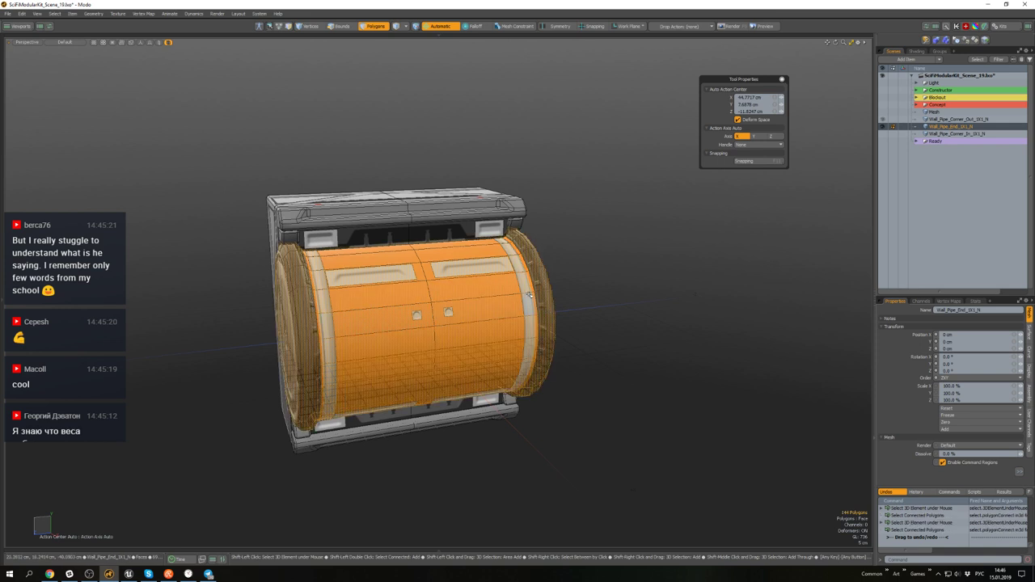
pyautogui.press('Delete')
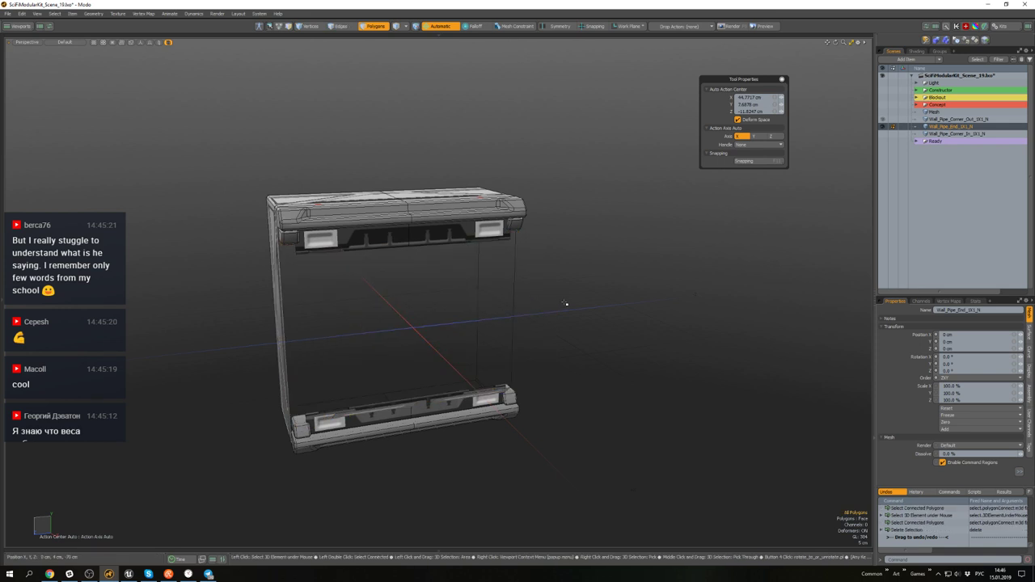
# - Paste the copied corner pipe into the end module and move it about 47 cm along Z into the frame
pyautogui.hotkey('ctrl', 'v')
pyautogui.keyDown('alt'); pyautogui.moveTo(561, 302); pyautogui.dragTo(543, 288); pyautogui.keyUp('alt')
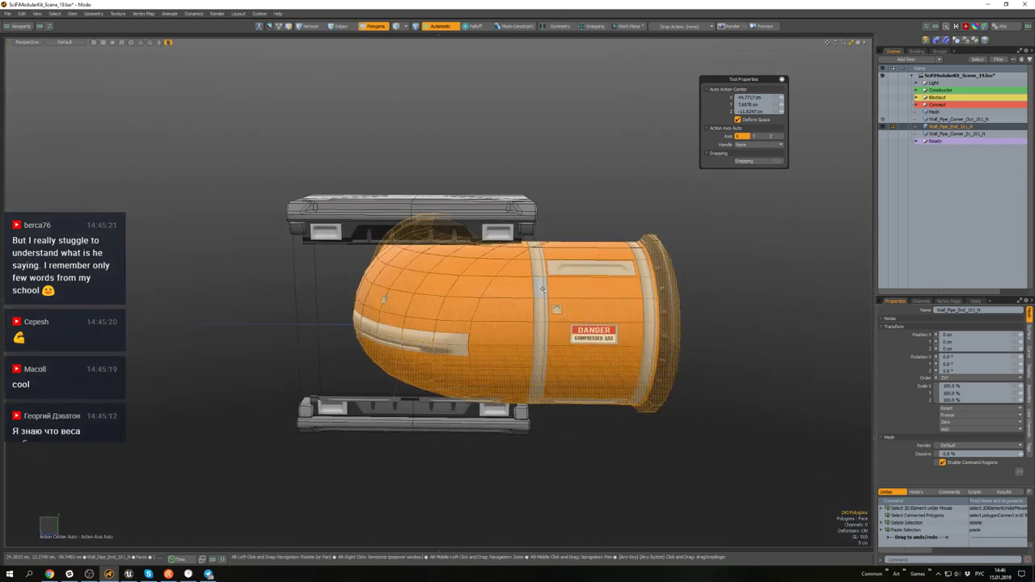
pyautogui.press('w')
pyautogui.moveTo(482, 308); pyautogui.dragTo(381, 305)
pyautogui.scroll(4, 458, 298)
pyautogui.keyDown('alt'); pyautogui.moveTo(409, 310); pyautogui.dragTo(464, 299); pyautogui.keyUp('alt')
pyautogui.moveTo(418, 206); pyautogui.dragTo(417, 206)
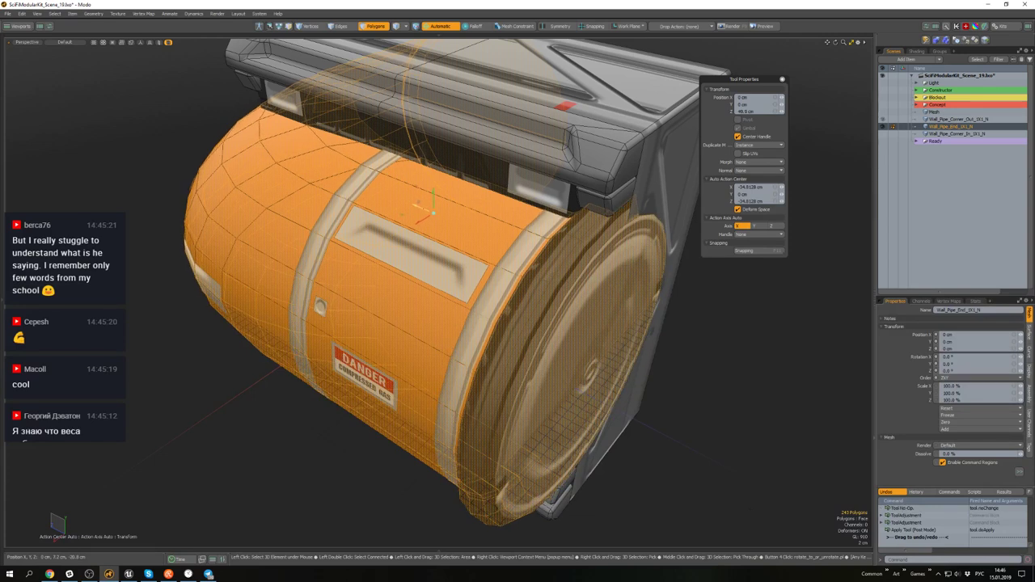
pyautogui.press('q')
pyautogui.scroll(-3, 429, 204)
pyautogui.click(619, 263)
pyautogui.moveTo(619, 263)
pyautogui.keyDown('alt'); pyautogui.mouseDown()
pyautogui.moveTo(678, 243)
pyautogui.moveTo(619, 266)
pyautogui.mouseUp(); pyautogui.keyUp('alt')
pyautogui.scroll(-3, 622, 274)
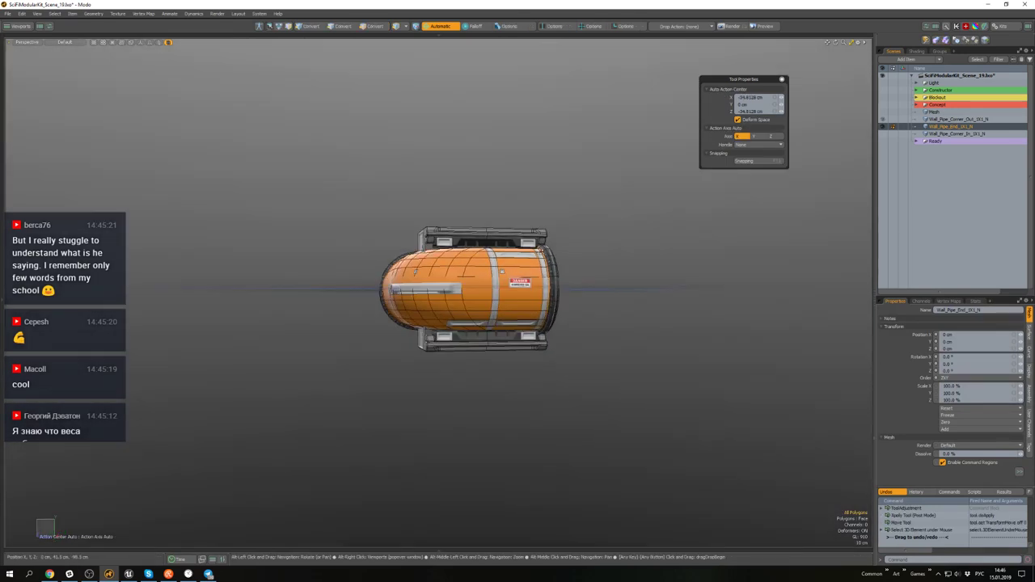
# - Select the vertices of the pasted pipe's curved half and move them about -31 cm along Z to shorten the body
pyautogui.keyDown('alt'); pyautogui.moveTo(415, 272); pyautogui.dragTo(493, 279); pyautogui.keyUp('alt')
pyautogui.doubleClick(525, 318)
pyautogui.hotkey('alt', '1')
pyautogui.press('3')
pyautogui.doubleClick(494, 279)
pyautogui.hotkey('shift', '1')
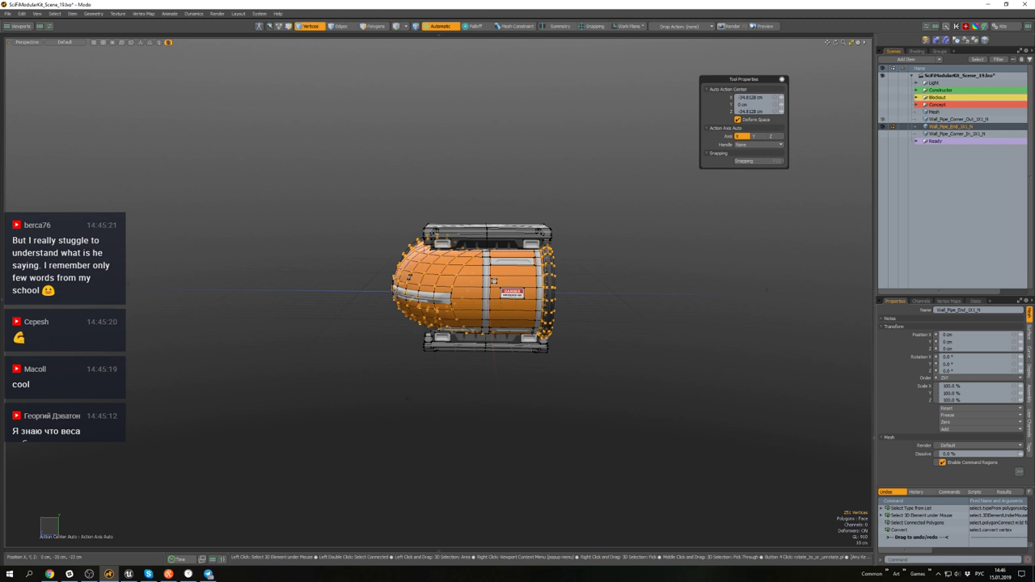
pyautogui.scroll(3, 566, 323)
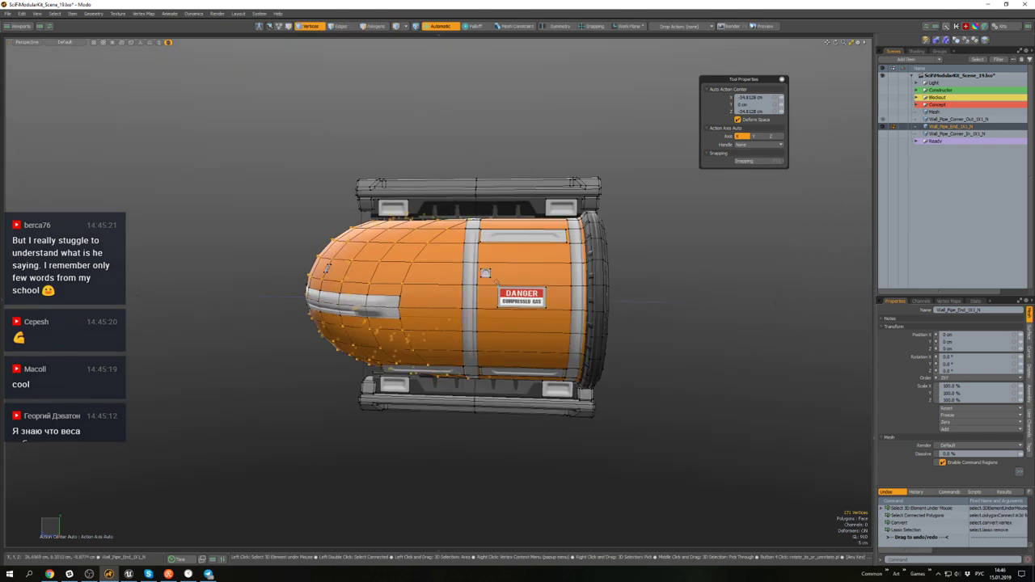
pyautogui.press('w')
pyautogui.keyDown('alt'); pyautogui.moveTo(417, 281); pyautogui.dragTo(425, 290); pyautogui.keyUp('alt')
pyautogui.moveTo(354, 279); pyautogui.dragTo(413, 274)
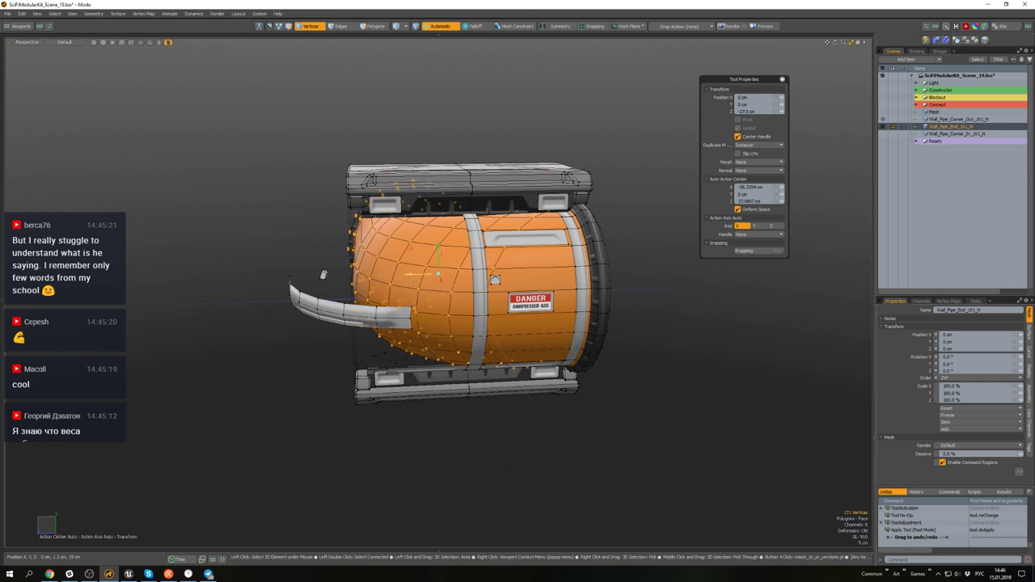
pyautogui.moveTo(323, 275); pyautogui.dragTo(324, 275)
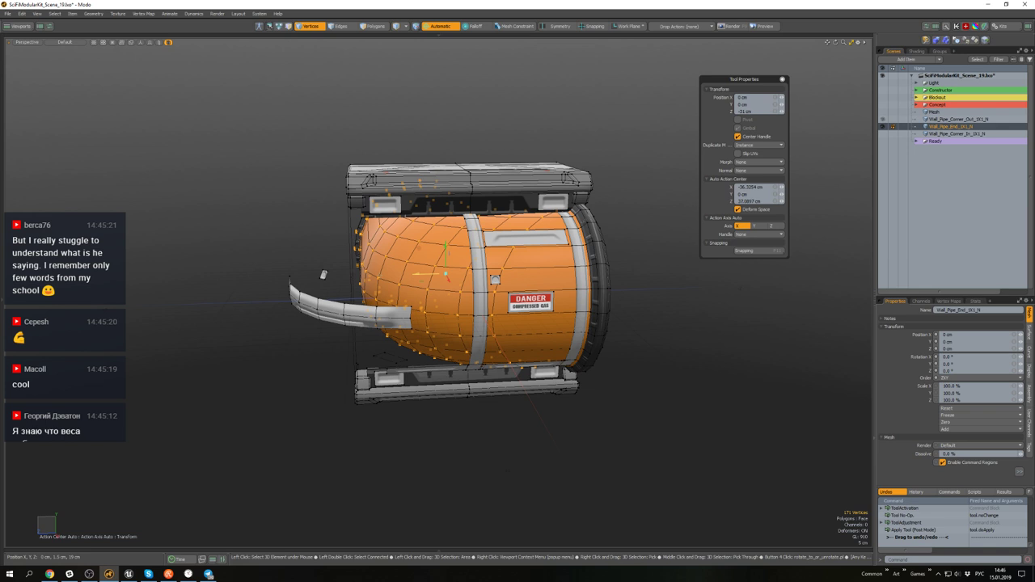
pyautogui.keyDown('alt'); pyautogui.moveTo(322, 275); pyautogui.dragTo(324, 283); pyautogui.keyUp('alt')
pyautogui.press('3')
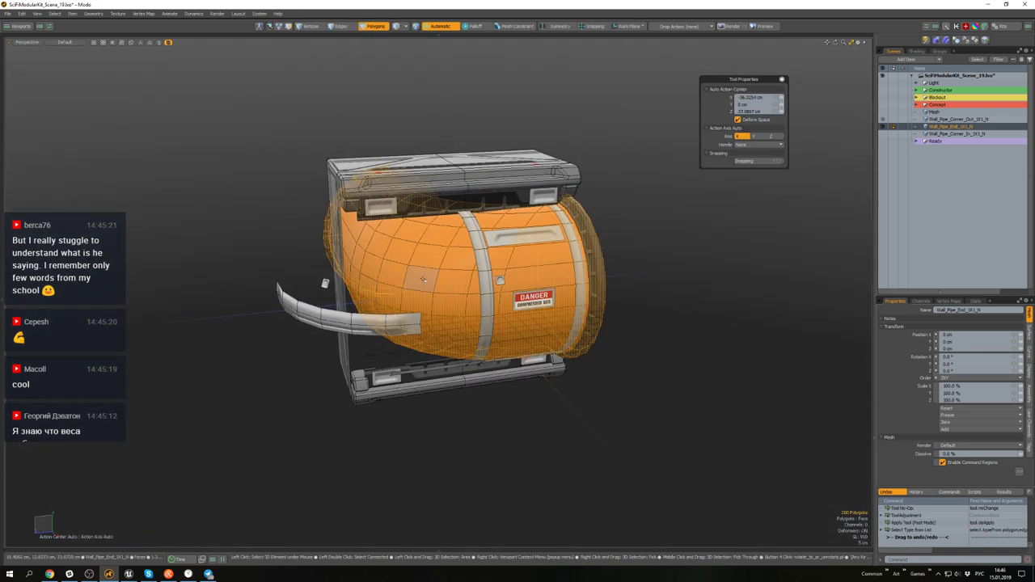
# - Move the detached curved side stripe along Z back onto the shortened pipe
pyautogui.click(321, 313)
pyautogui.keyDown('alt'); pyautogui.moveTo(322, 315); pyautogui.dragTo(616, 378); pyautogui.keyUp('alt')
pyautogui.press('w')
pyautogui.press('x')
pyautogui.scroll(3, 441, 284)
pyautogui.press('x')
pyautogui.scroll(3, 440, 285)
pyautogui.scroll(-5, 420, 300)
pyautogui.press('space')
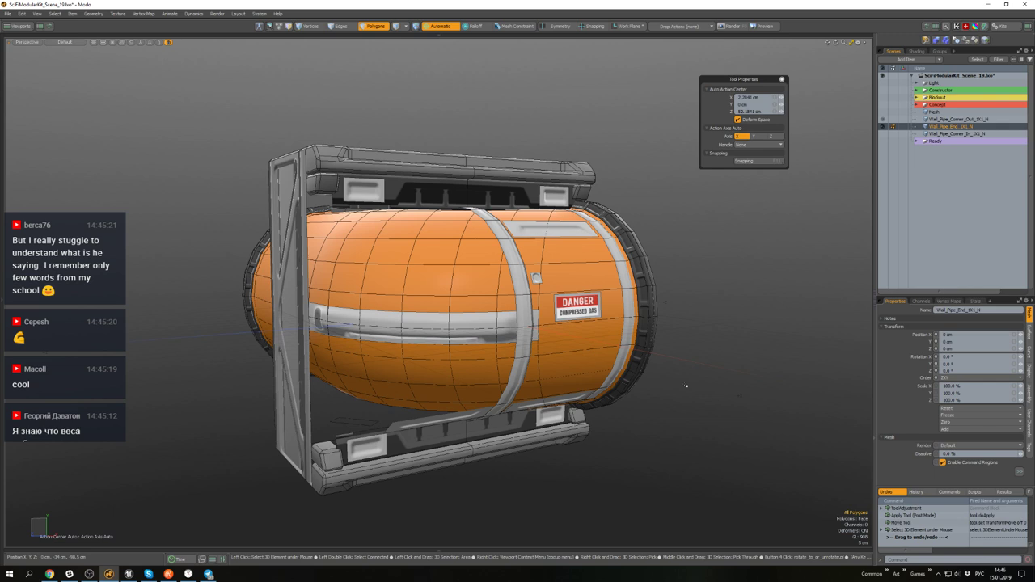
# - Delete the grey band around the middle of the pipe
pyautogui.keyDown('alt'); pyautogui.moveTo(549, 279); pyautogui.dragTo(582, 232); pyautogui.keyUp('alt')
pyautogui.doubleClick(502, 325)
pyautogui.click(582, 232)
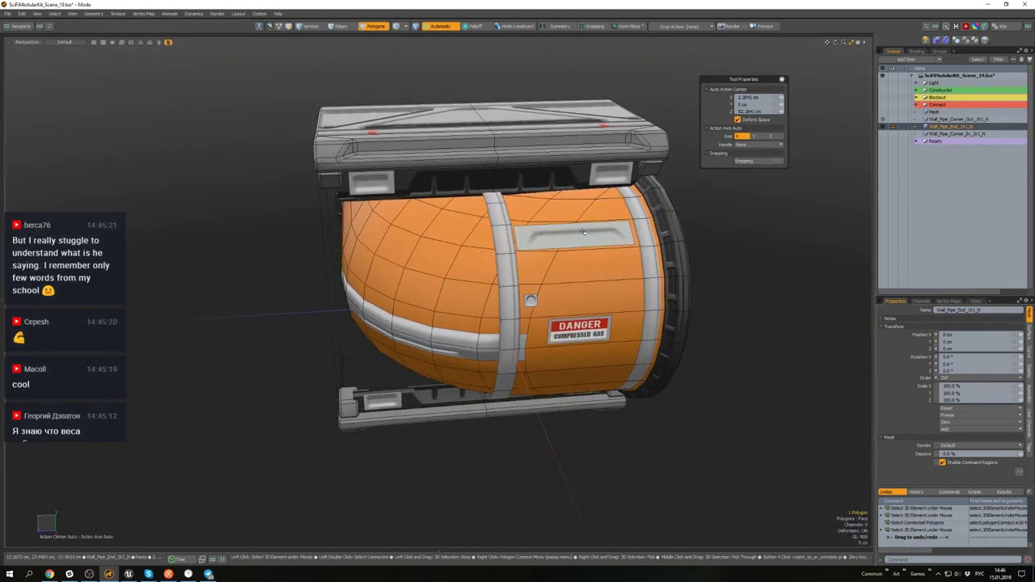
pyautogui.doubleClick(508, 266)
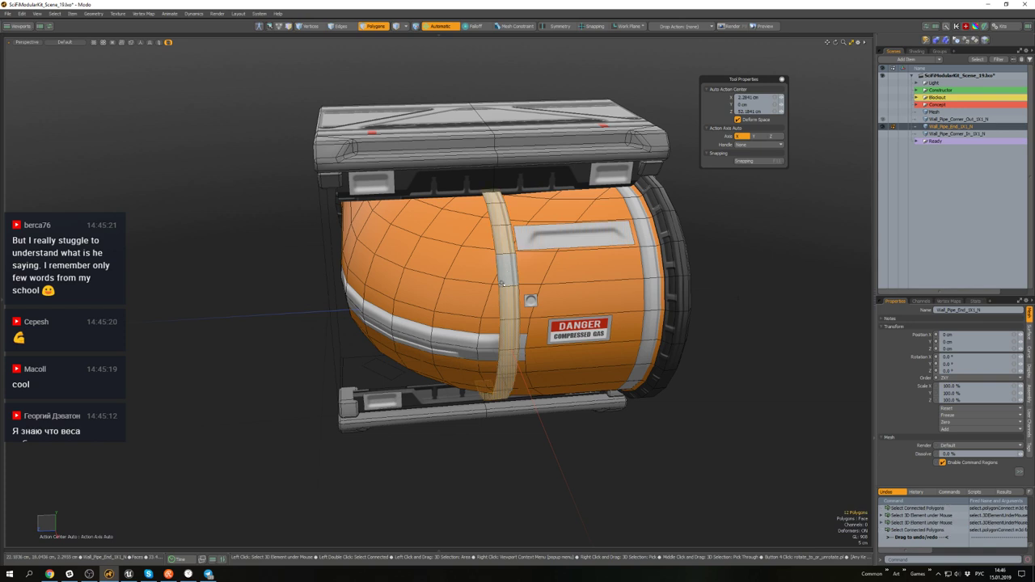
pyautogui.press('Delete')
# - Shorten the recessed panel on the pipe's upper side by scaling it along Z, and adjust its position
pyautogui.moveTo(528, 253)
pyautogui.keyDown('alt'); pyautogui.mouseDown()
pyautogui.moveTo(556, 291)
pyautogui.moveTo(565, 242)
pyautogui.moveTo(543, 257)
pyautogui.mouseUp(); pyautogui.keyUp('alt')
pyautogui.press('r')
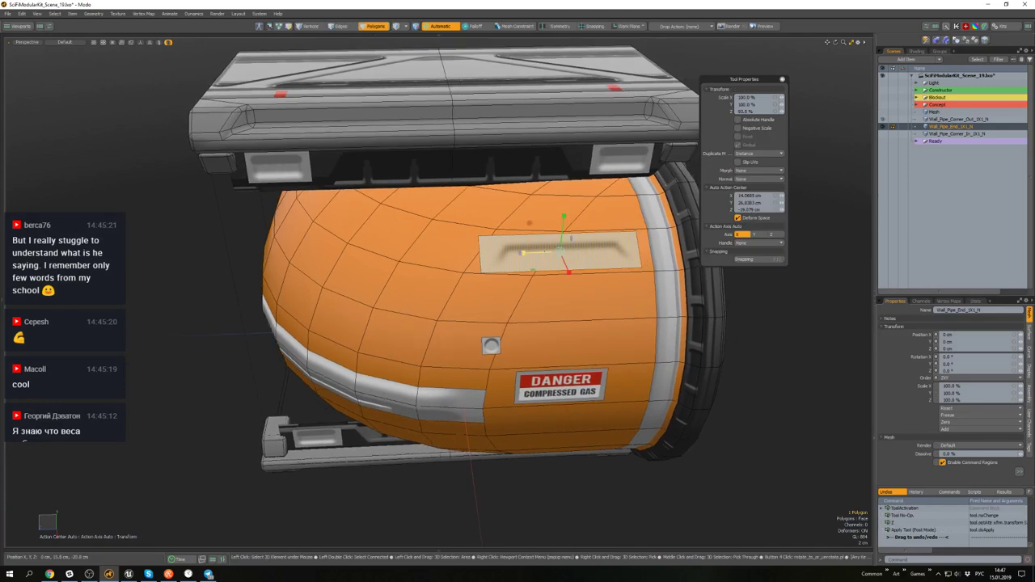
pyautogui.press('w')
pyautogui.press('q')
pyautogui.scroll(-4, 561, 307)
# - Delete the recessed panels on the underside of the pipe
pyautogui.click(594, 424)
pyautogui.keyDown('alt'); pyautogui.moveTo(594, 425); pyautogui.dragTo(657, 274); pyautogui.keyUp('alt')
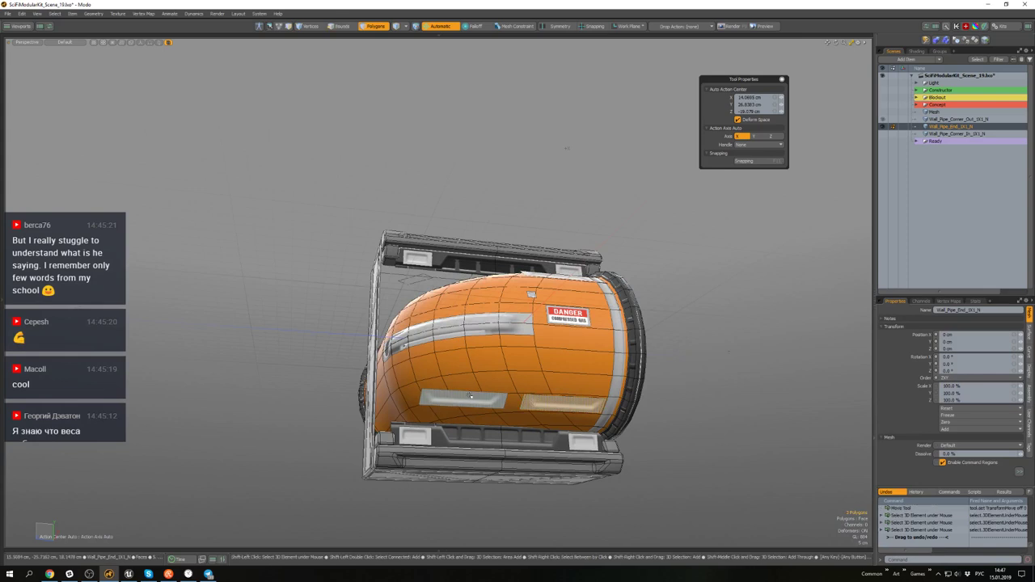
pyautogui.scroll(4, 438, 435)
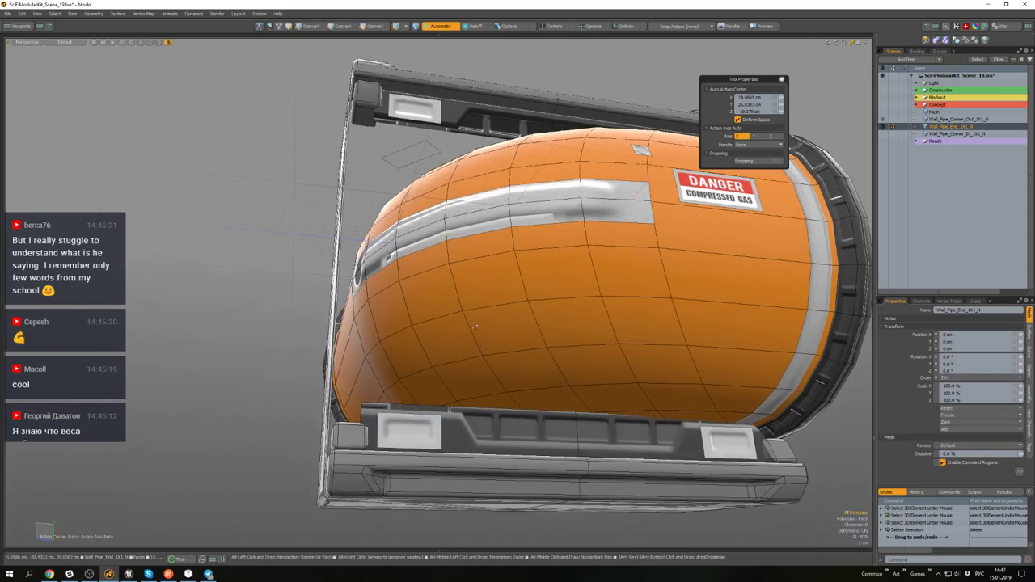
pyautogui.keyDown('alt'); pyautogui.moveTo(438, 340); pyautogui.dragTo(490, 292); pyautogui.keyUp('alt')
pyautogui.scroll(-4, 485, 380)
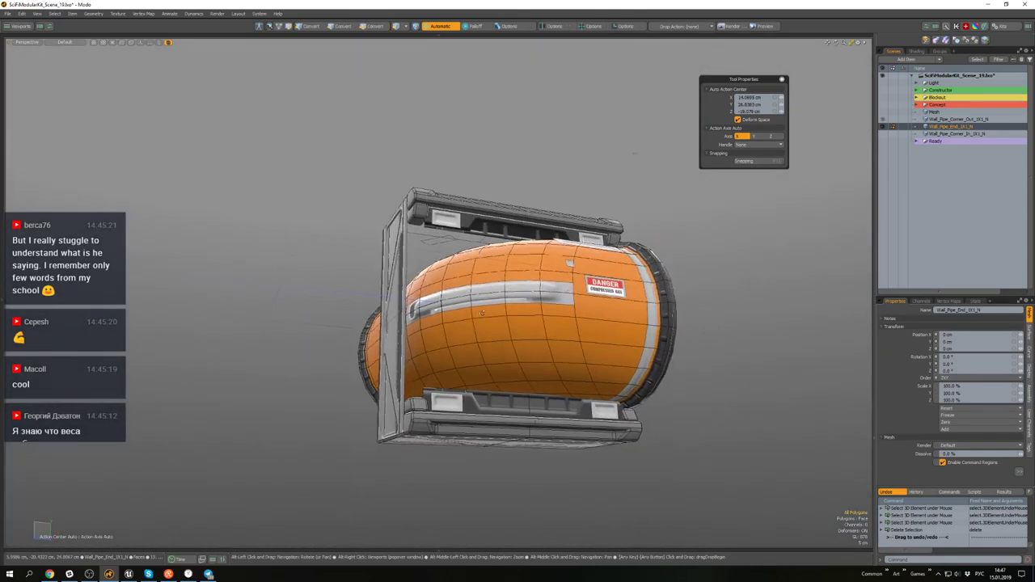
# - Temporarily hide parts of the end module, delete leftover detail polygons and unhide the rest
pyautogui.scroll(8, 471, 218)
pyautogui.keyDown('alt'); pyautogui.moveTo(471, 217); pyautogui.dragTo(580, 312); pyautogui.keyUp('alt')
pyautogui.scroll(-5, 501, 315)
pyautogui.doubleClick(539, 305)
pyautogui.press('h')
pyautogui.click(497, 313)
pyautogui.scroll(-5, 561, 326)
pyautogui.press('h')
pyautogui.click(712, 321)
pyautogui.scroll(5, 565, 275)
pyautogui.keyDown('alt'); pyautogui.moveTo(485, 251); pyautogui.dragTo(528, 303); pyautogui.keyUp('alt')
# - Isolate the end module's outer frame shell by hiding all its other polygons
pyautogui.doubleClick(378, 248)
pyautogui.scroll(-5, 378, 248)
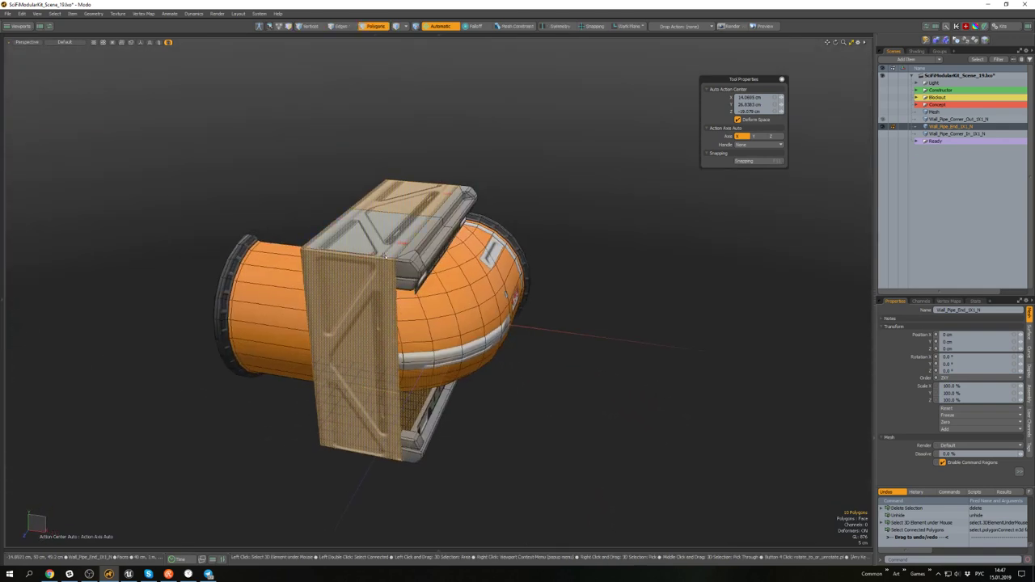
pyautogui.scroll(5, 386, 257)
pyautogui.click(378, 196)
pyautogui.press('2')
pyautogui.scroll(5, 409, 266)
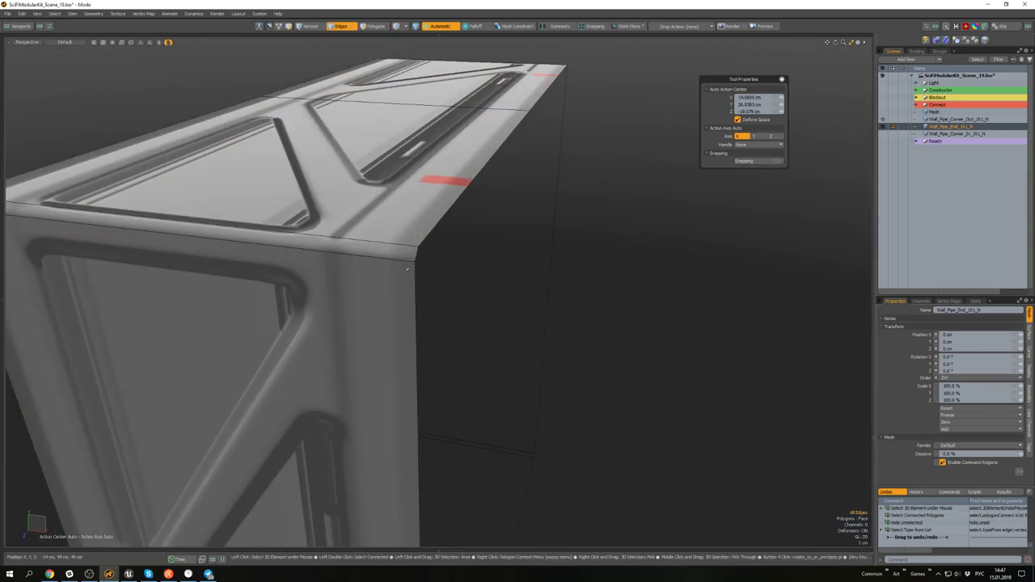
# - Insert an edge loop close to the frame shell's open border and adjust the border loop with Scale and Move
pyautogui.hotkey('alt', 'c')
pyautogui.moveTo(420, 288); pyautogui.dragTo(425, 290)
pyautogui.press('2')
pyautogui.scroll(-8, 435, 271)
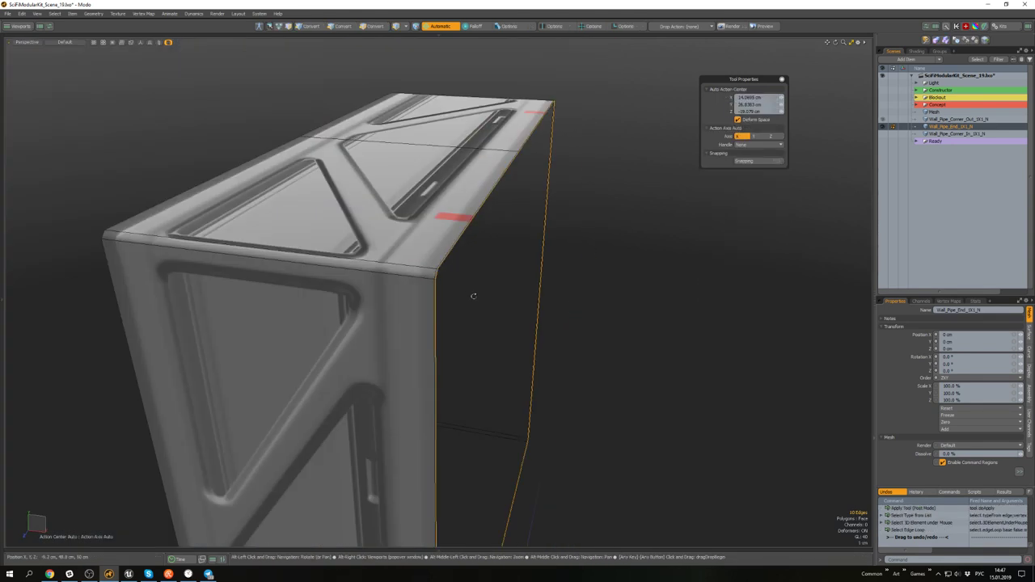
pyautogui.press('r')
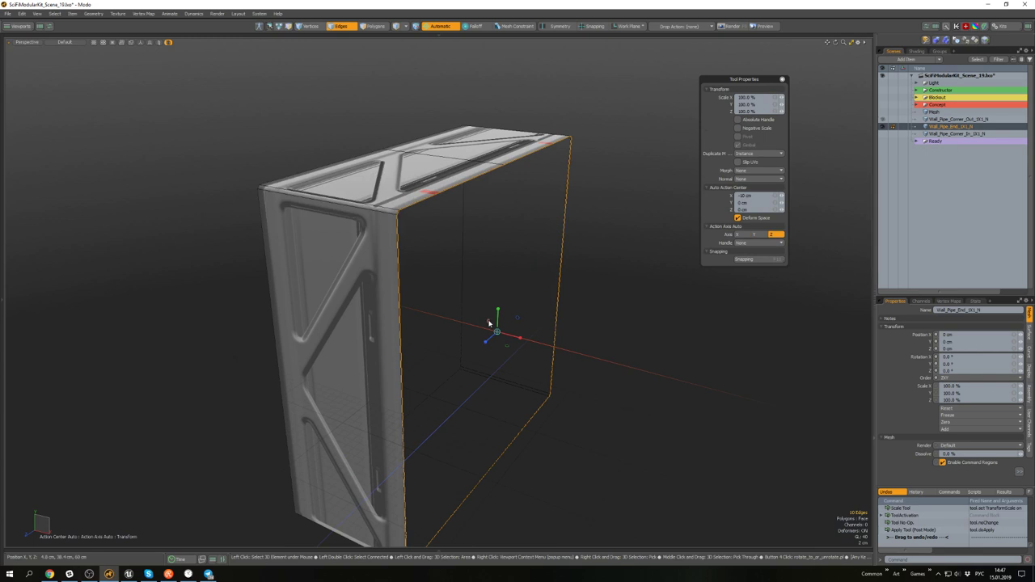
pyautogui.keyDown('alt'); pyautogui.moveTo(488, 323); pyautogui.dragTo(496, 305); pyautogui.keyUp('alt')
pyautogui.press('w')
pyautogui.press('q')
# - Delete the centre edge loops running across the frame shell
pyautogui.click(554, 321)
pyautogui.scroll(-3, 560, 310)
pyautogui.keyDown('alt'); pyautogui.moveTo(561, 307); pyautogui.dragTo(642, 243); pyautogui.keyUp('alt')
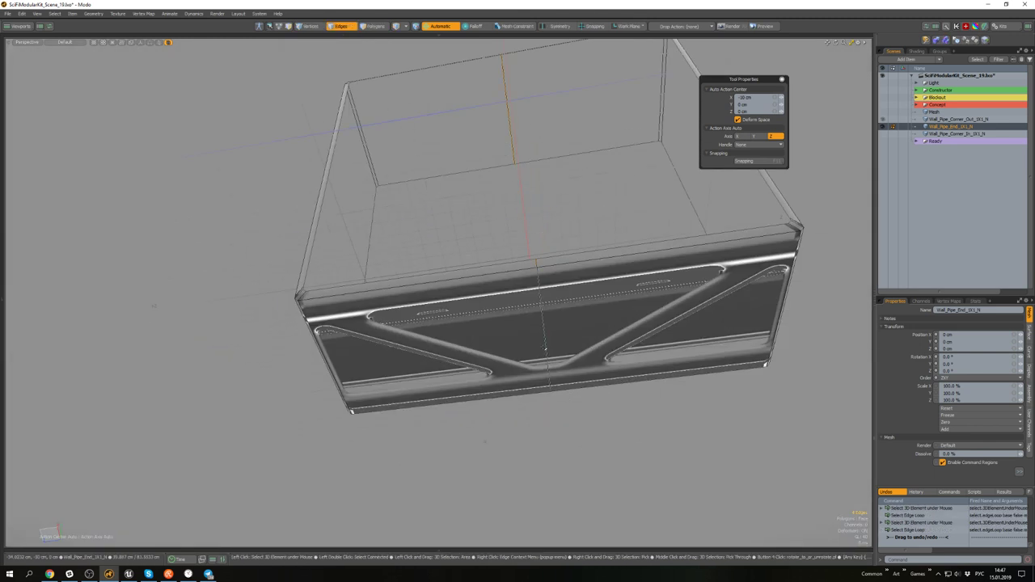
pyautogui.keyDown('alt'); pyautogui.moveTo(544, 349); pyautogui.dragTo(563, 396); pyautogui.keyUp('alt')
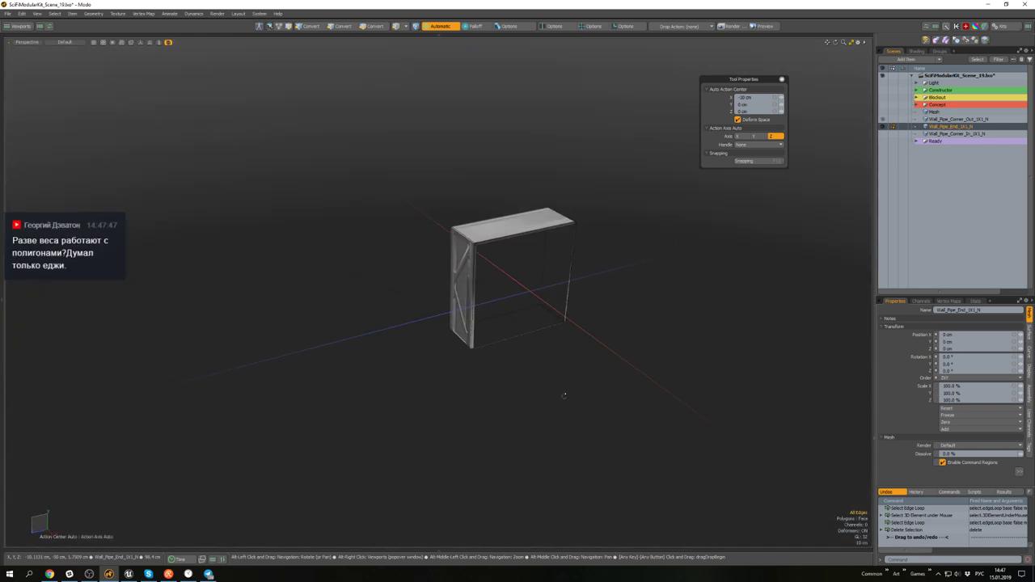
pyautogui.scroll(5, 494, 249)
pyautogui.keyDown('alt'); pyautogui.moveTo(490, 247); pyautogui.dragTo(495, 258); pyautogui.keyUp('alt')
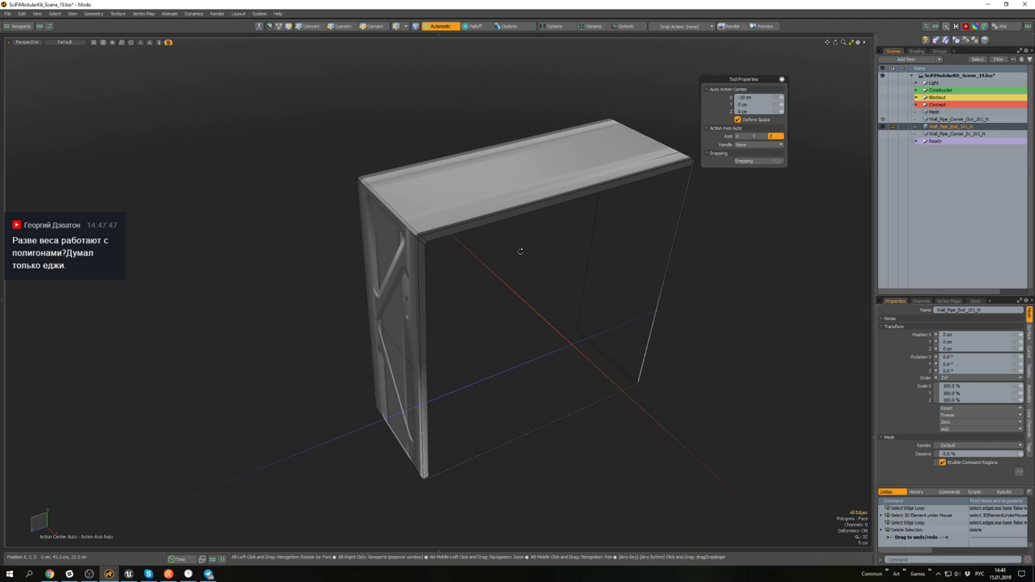
pyautogui.keyDown('alt'); pyautogui.moveTo(520, 252); pyautogui.dragTo(501, 237); pyautogui.keyUp('alt')
# - Unhide the rest of the module and select the end polygons of the upper and lower rails on one side
pyautogui.press('u')
pyautogui.keyDown('alt'); pyautogui.moveTo(529, 271); pyautogui.dragTo(492, 214); pyautogui.keyUp('alt')
pyautogui.scroll(3, 517, 271)
pyautogui.press('3')
pyautogui.doubleClick(451, 253)
pyautogui.click(450, 261)
pyautogui.scroll(-5, 451, 261)
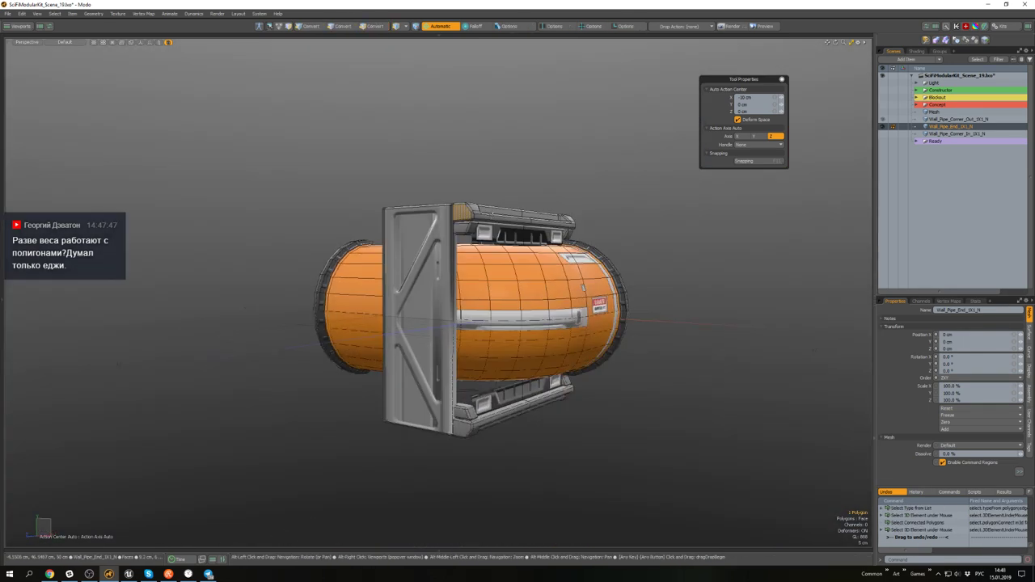
pyautogui.scroll(5, 462, 387)
pyautogui.keyDown('shift'); pyautogui.click(473, 443); pyautogui.keyUp('shift')
# - Add the end polygons at the other side of both rails to the selection
pyautogui.keyDown('alt'); pyautogui.moveTo(485, 304); pyautogui.dragTo(368, 339); pyautogui.keyUp('alt')
pyautogui.scroll(-5, 462, 306)
pyautogui.scroll(6, 530, 257)
pyautogui.keyDown('alt'); pyautogui.moveTo(531, 257); pyautogui.dragTo(511, 162); pyautogui.keyUp('alt')
pyautogui.scroll(-5, 526, 243)
pyautogui.scroll(5, 499, 325)
pyautogui.keyDown('shift'); pyautogui.click(503, 325); pyautogui.keyUp('shift')
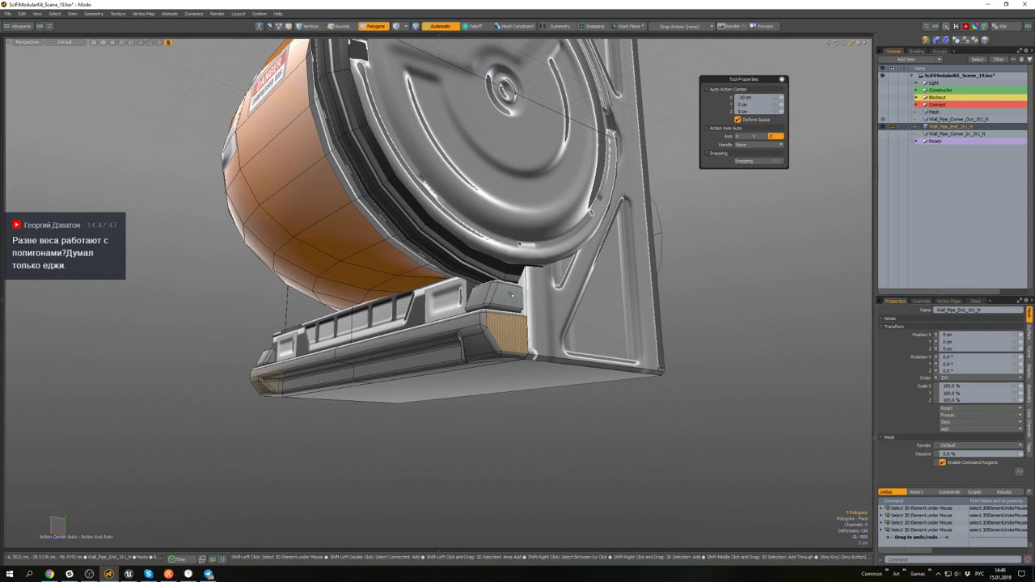
# - Grow the polygon selection on the four rail ends
pyautogui.scroll(-5, 510, 294)
pyautogui.keyDown('alt'); pyautogui.moveTo(511, 295); pyautogui.dragTo(531, 339); pyautogui.keyUp('alt')
pyautogui.scroll(5, 531, 340)
pyautogui.scroll(-3, 527, 264)
pyautogui.keyDown('alt'); pyautogui.moveTo(528, 263); pyautogui.dragTo(517, 230); pyautogui.keyUp('alt')
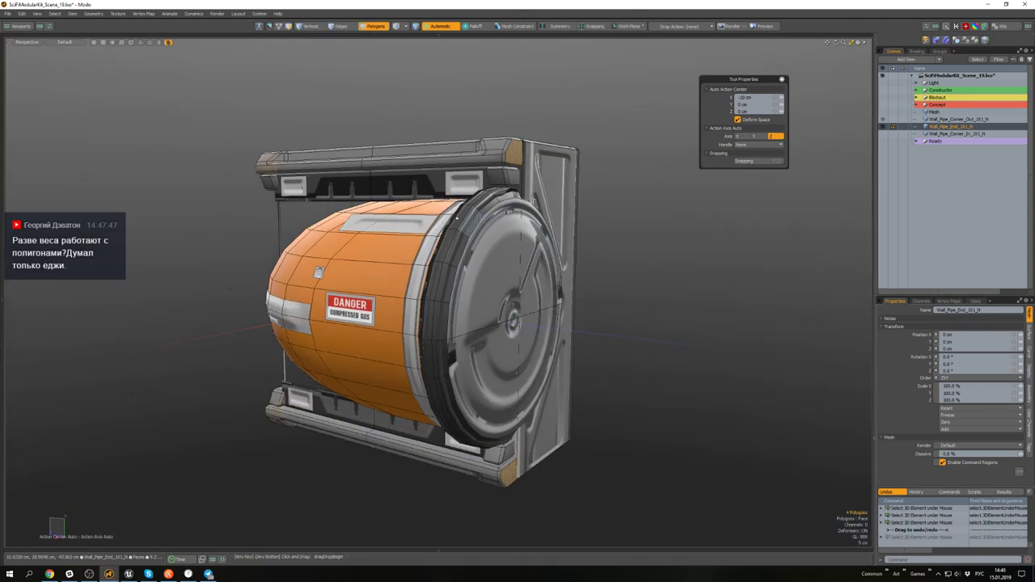
pyautogui.hotkey('shift', 'Up')
pyautogui.keyDown('alt'); pyautogui.moveTo(339, 235); pyautogui.dragTo(414, 260); pyautogui.keyUp('alt')
pyautogui.scroll(4, 414, 213)
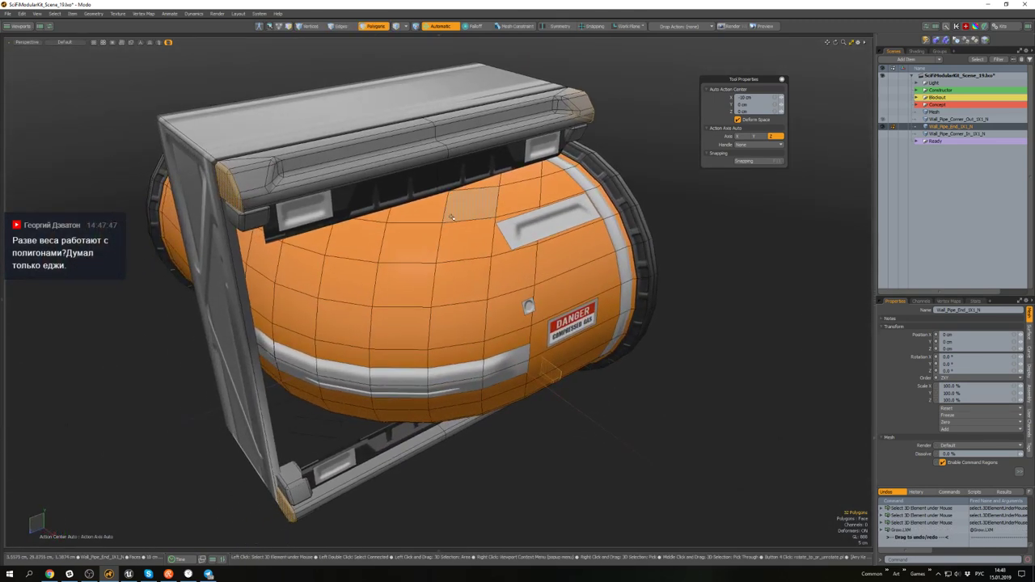
# - Scale the selected end polygons of the upper and lower beams to 98% along Z
pyautogui.press('r')
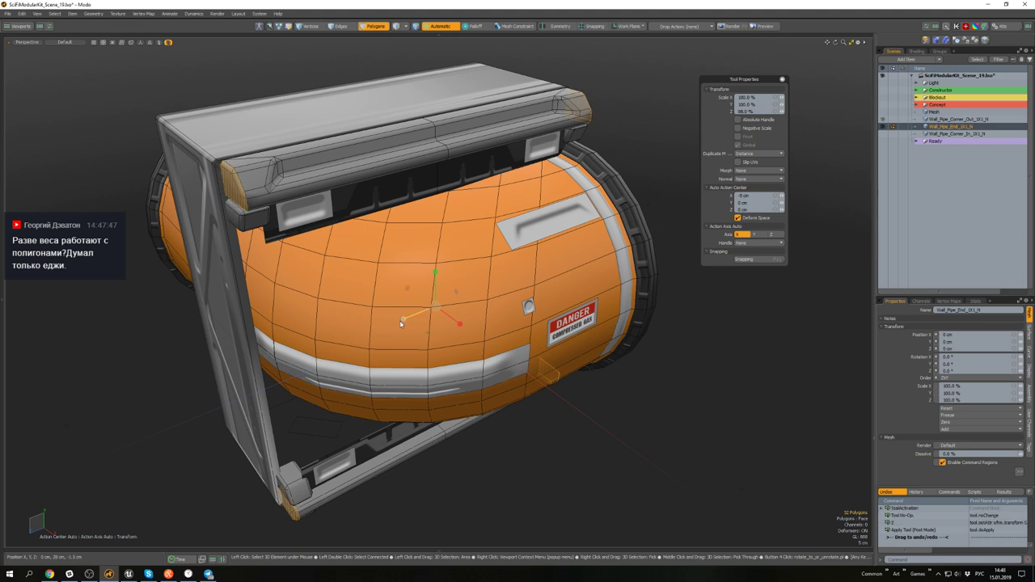
pyautogui.press('q')
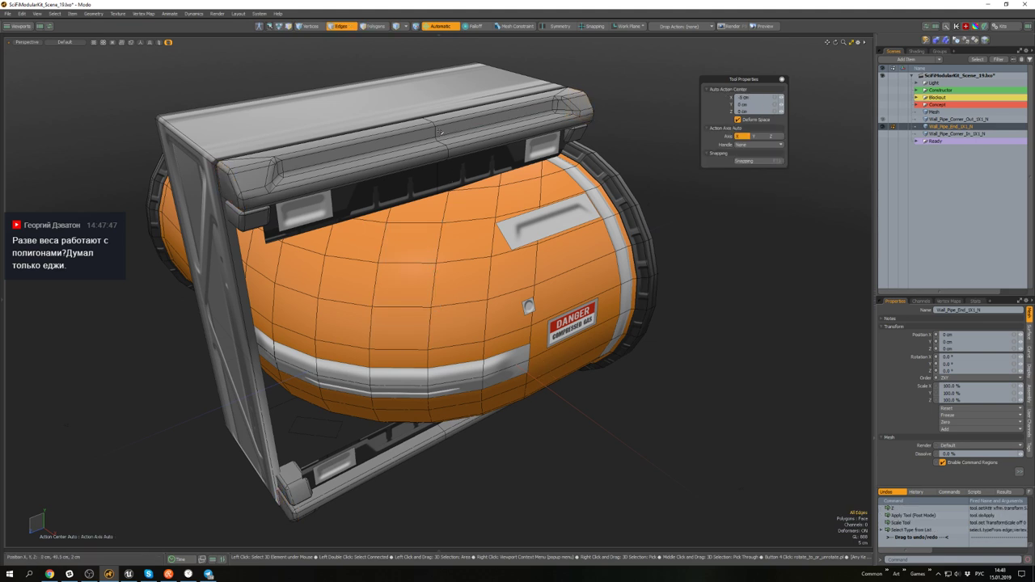
# - Delete the central edge loop of the beams and the middle edges of the dark recess panels
pyautogui.keyDown('alt'); pyautogui.moveTo(439, 156); pyautogui.dragTo(441, 198); pyautogui.keyUp('alt')
pyautogui.click(434, 313)
pyautogui.scroll(-3, 441, 197)
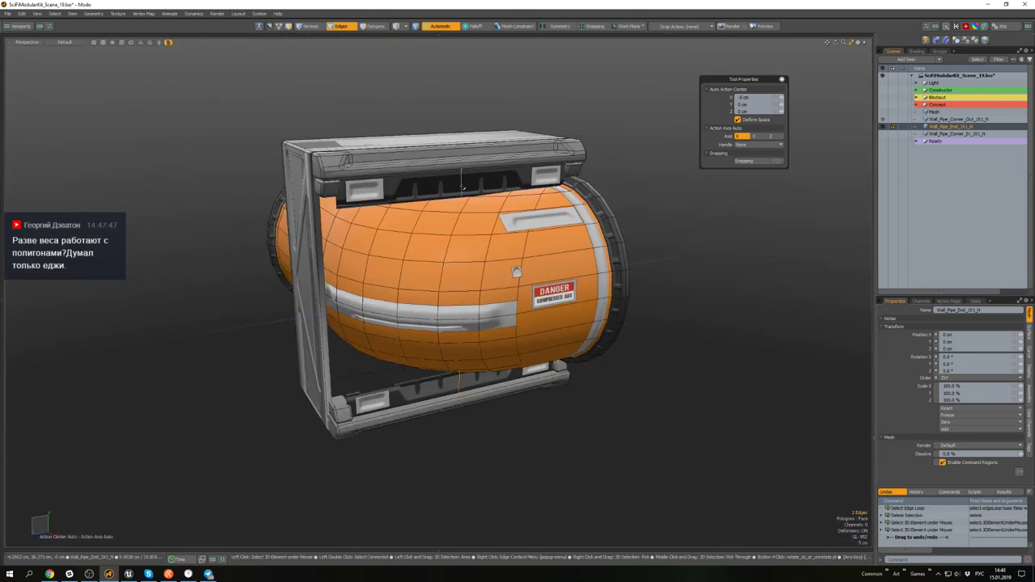
pyautogui.press('Delete')
pyautogui.keyDown('alt'); pyautogui.moveTo(448, 248); pyautogui.dragTo(485, 230); pyautogui.keyUp('alt')
pyautogui.scroll(4, 438, 171)
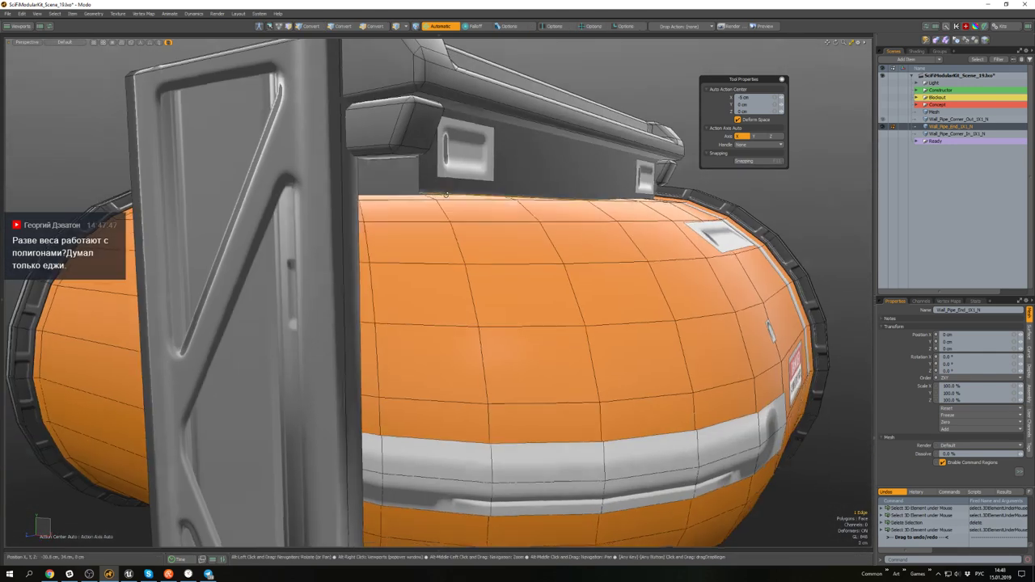
# - Isolate the small upper and lower corner blocks beside the side frame by hiding all other polygons
pyautogui.keyDown('alt'); pyautogui.moveTo(439, 172); pyautogui.dragTo(403, 192); pyautogui.keyUp('alt')
pyautogui.scroll(-3, 422, 181)
pyautogui.press('3')
pyautogui.click(396, 188)
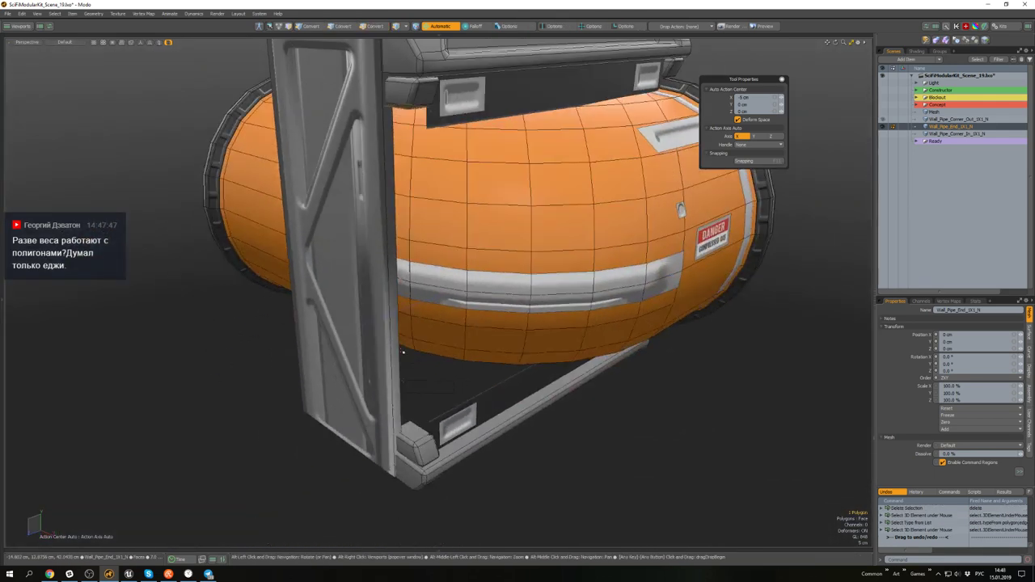
pyautogui.keyDown('shift'); pyautogui.doubleClick(417, 441); pyautogui.keyUp('shift')
pyautogui.keyDown('alt'); pyautogui.moveTo(417, 436); pyautogui.dragTo(406, 218); pyautogui.keyUp('alt')
pyautogui.hotkey('shift', 'h')
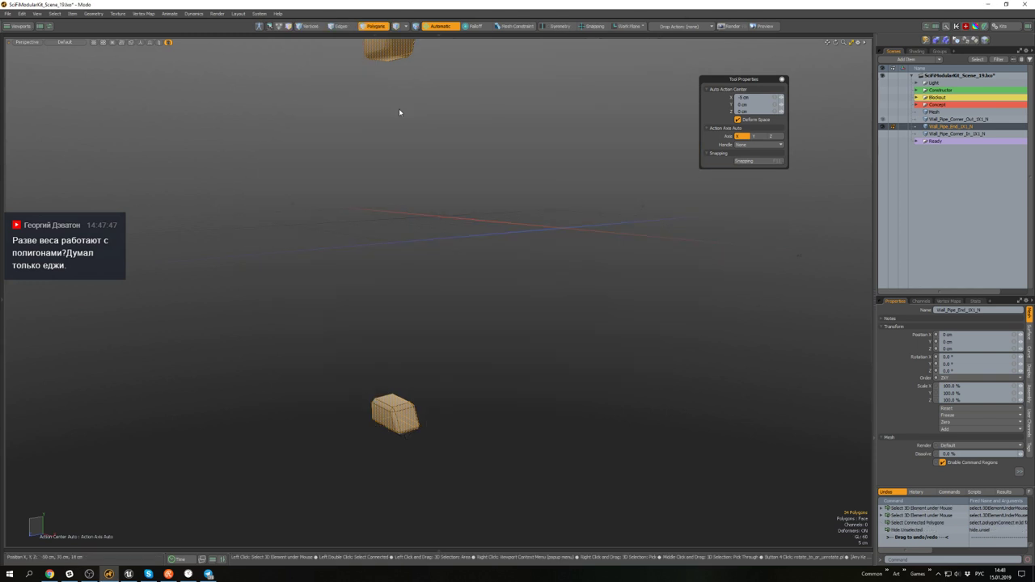
# - Delete the facing end polygons of the two corner blocks, including their surrounding chamfer faces
pyautogui.click(389, 58)
pyautogui.keyDown('alt'); pyautogui.moveTo(389, 58); pyautogui.dragTo(402, 228); pyautogui.keyUp('alt')
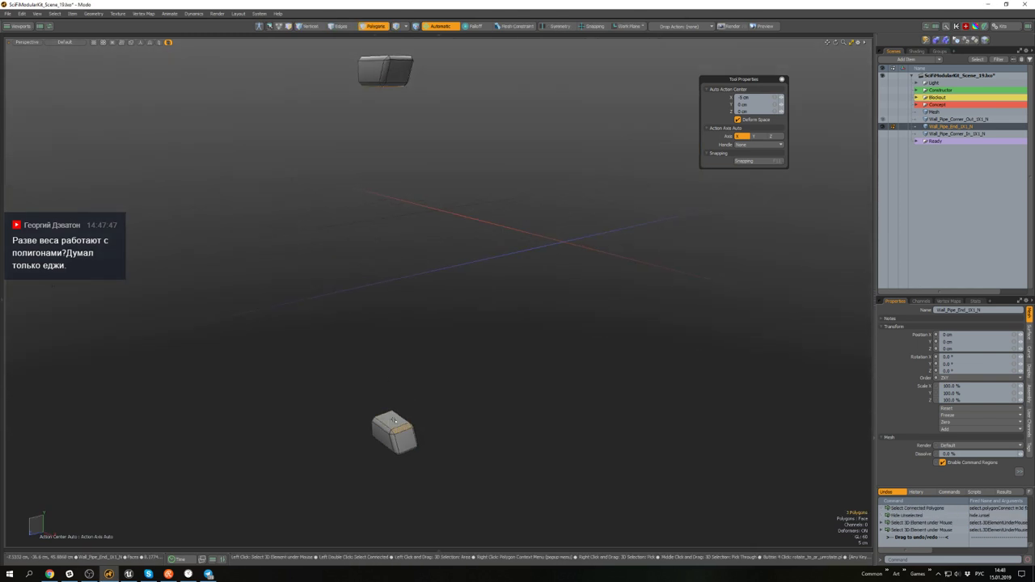
pyautogui.keyDown('alt'); pyautogui.moveTo(413, 358); pyautogui.dragTo(455, 321); pyautogui.keyUp('alt')
pyautogui.click(431, 120)
pyautogui.hotkey('shift', 'Up')
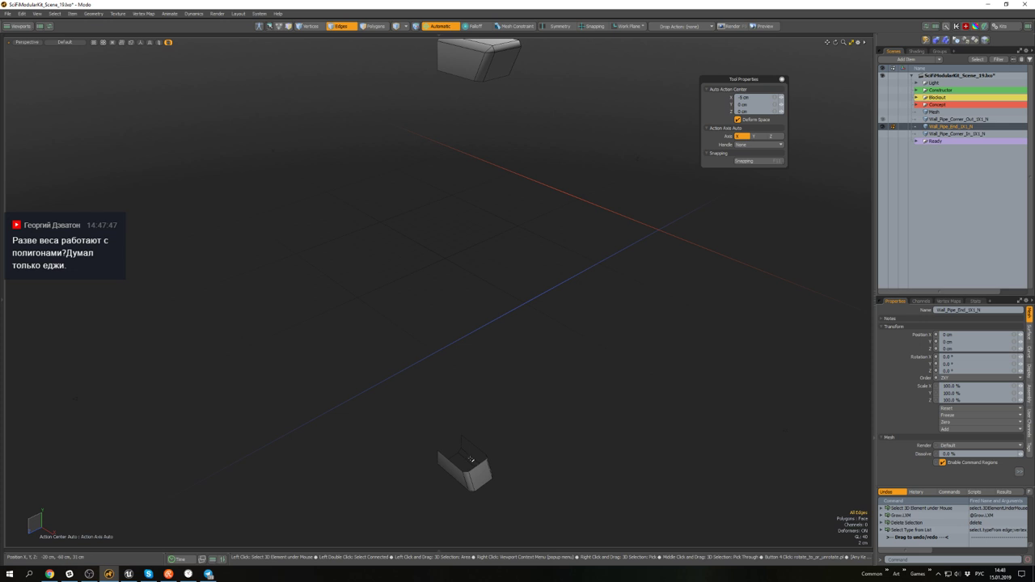
pyautogui.keyDown('alt'); pyautogui.moveTo(478, 447); pyautogui.dragTo(498, 208); pyautogui.keyUp('alt')
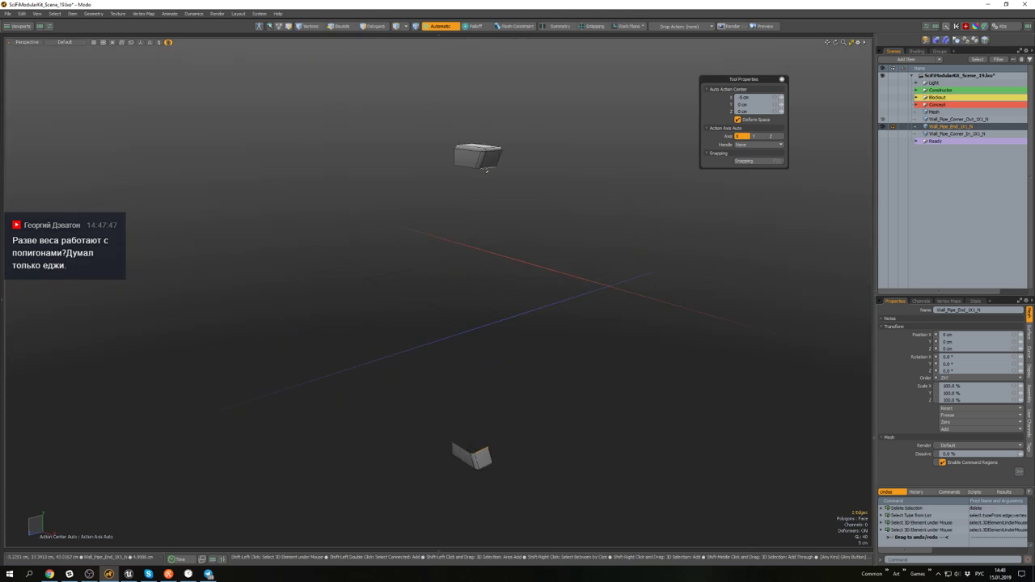
pyautogui.hotkey('shift', 'b')
pyautogui.hotkey('ctrl', 'z')
# - Bridge the open facing edges of the upper and lower corner blocks to form a vertical post
pyautogui.press('2')
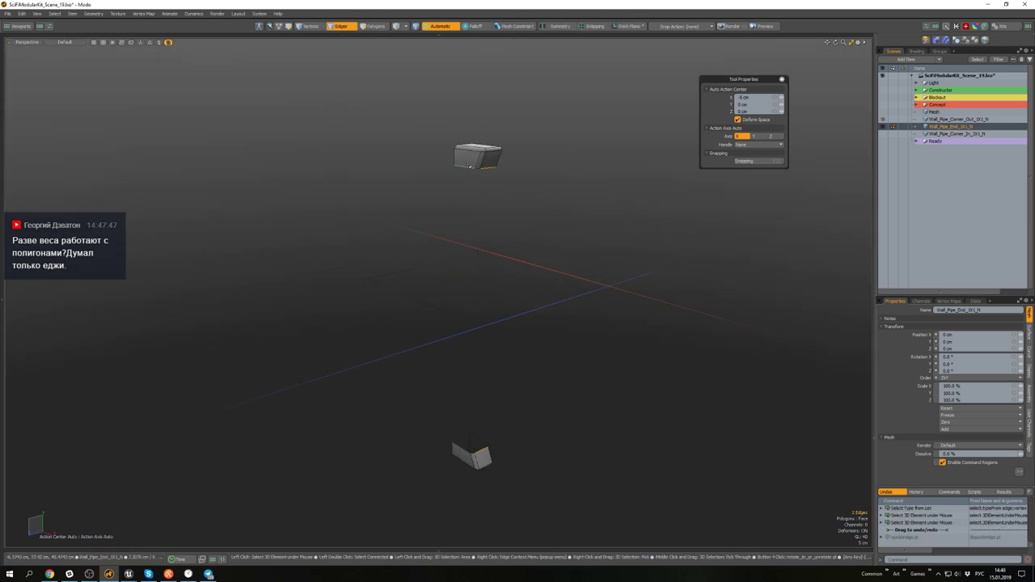
pyautogui.keyDown('alt'); pyautogui.moveTo(471, 362); pyautogui.dragTo(479, 439); pyautogui.keyUp('alt')
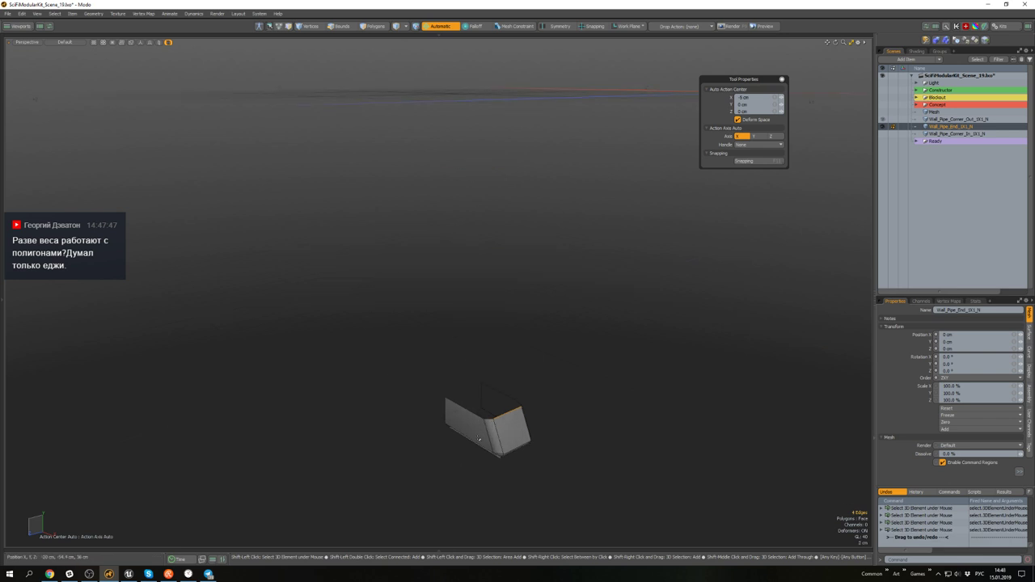
pyautogui.scroll(6, 481, 417)
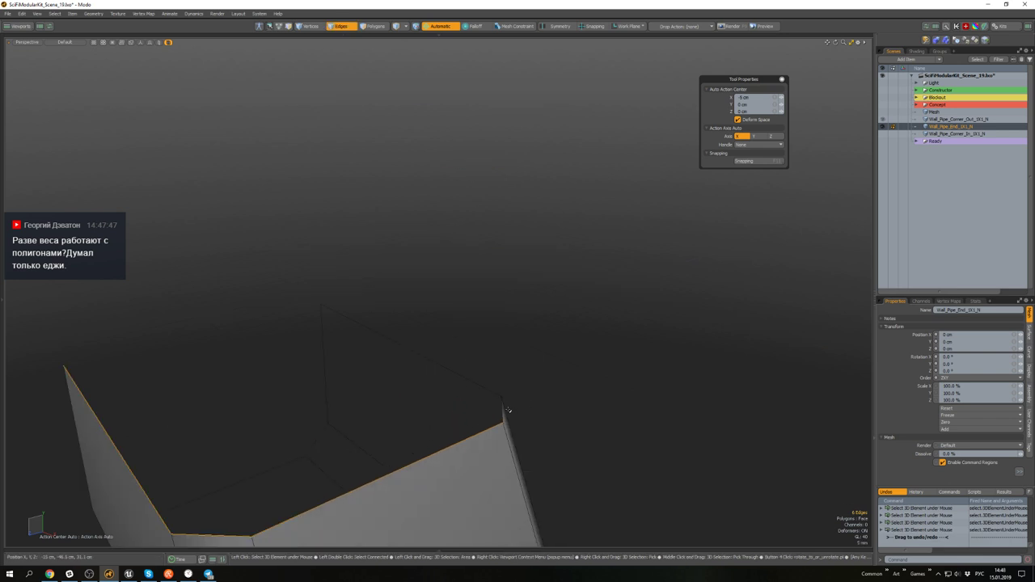
pyautogui.keyDown('shift'); pyautogui.click(494, 393); pyautogui.keyUp('shift')
pyautogui.scroll(-8, 494, 388)
pyautogui.scroll(5, 465, 206)
pyautogui.keyDown('alt'); pyautogui.moveTo(494, 346); pyautogui.dragTo(497, 275); pyautogui.keyUp('alt')
pyautogui.keyDown('shift'); pyautogui.click(394, 229); pyautogui.keyUp('shift')
pyautogui.hotkey('shift', 'b')
pyautogui.scroll(-6, 469, 279)
pyautogui.click(498, 275)
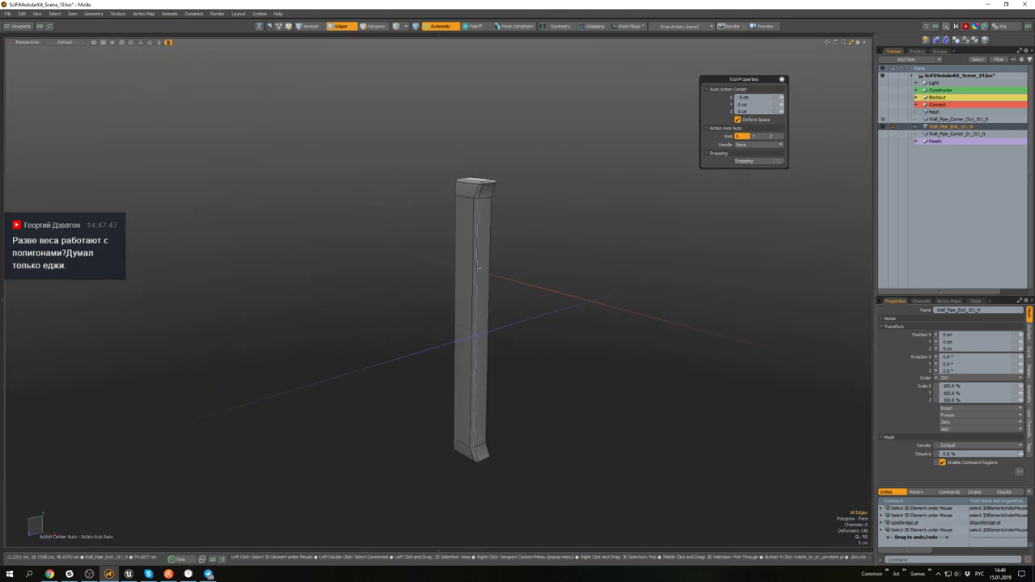
# - Split the post's long vertical edges with the 5-90-5 loop preset
pyautogui.click(479, 268)
pyautogui.scroll(5, 485, 275)
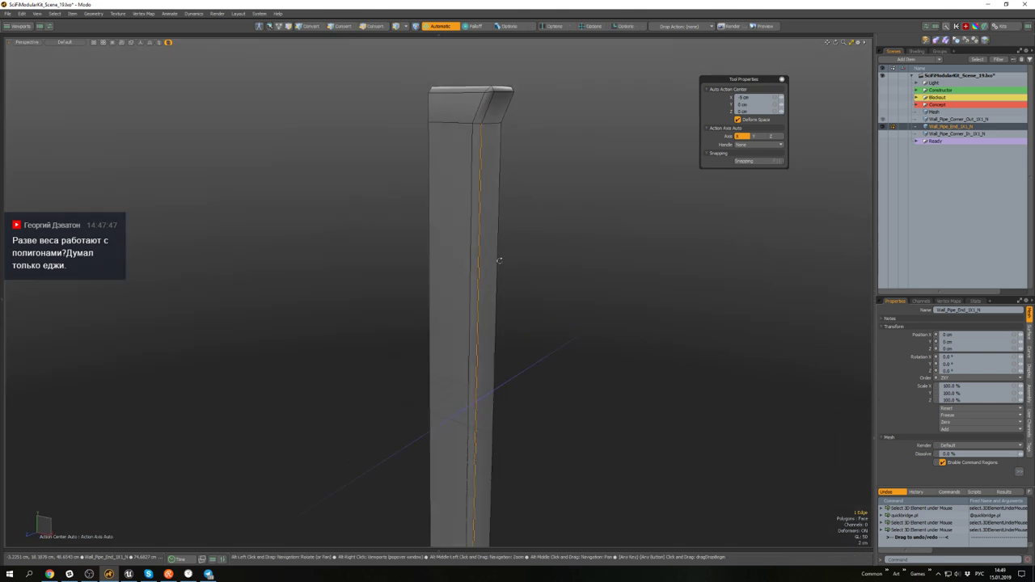
pyautogui.hotkey('shift', 'c')
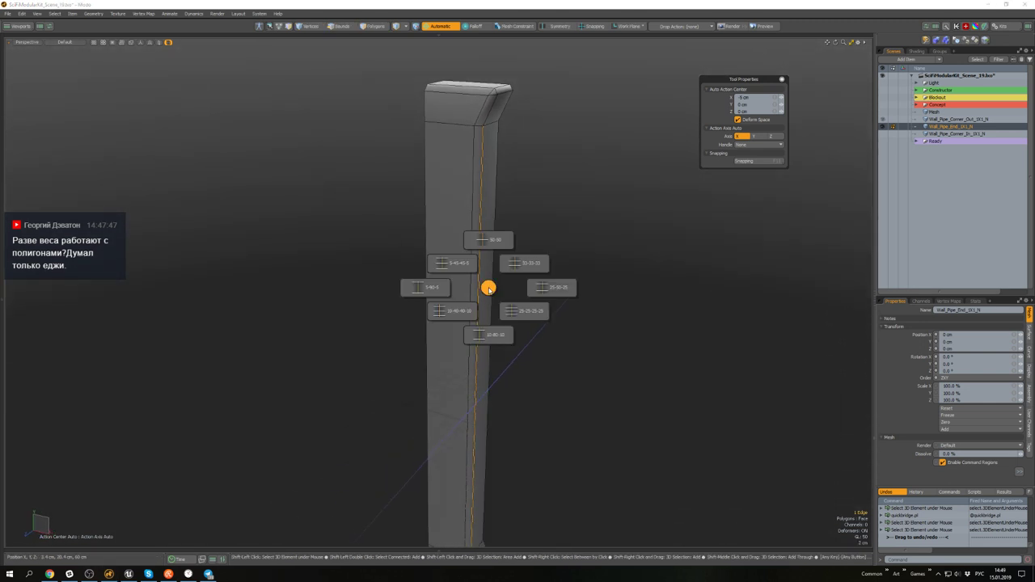
pyautogui.click(411, 285)
# - Try to scale the polygon loop along the middle section of the post
pyautogui.press('3')
pyautogui.click(454, 262)
pyautogui.keyDown('shift'); pyautogui.click(475, 256); pyautogui.keyUp('shift')
pyautogui.press('l')
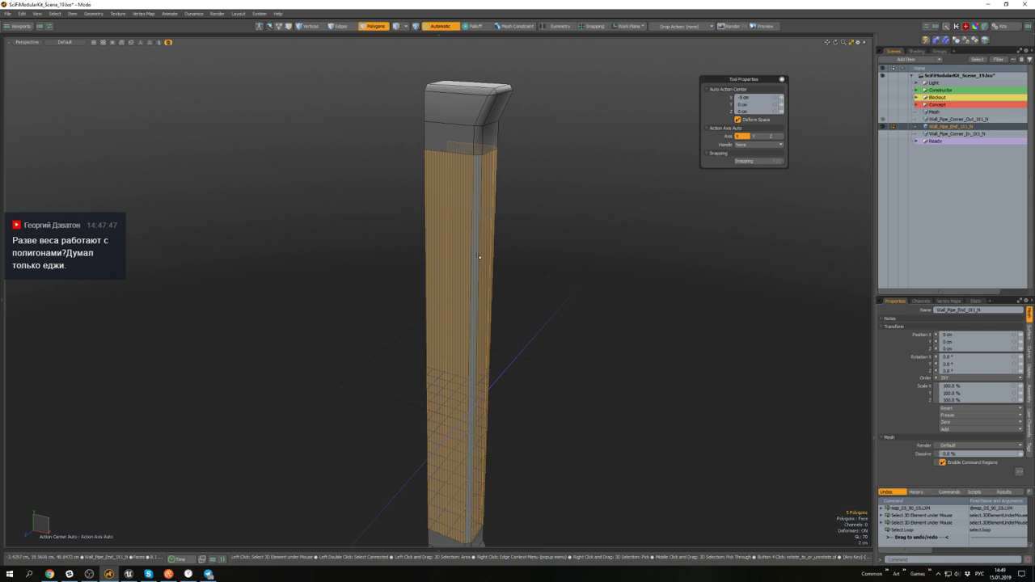
pyautogui.scroll(-5, 479, 257)
pyautogui.press('r')
pyautogui.hotkey('ctrl', 'z')
pyautogui.hotkey('ctrl', 'z')
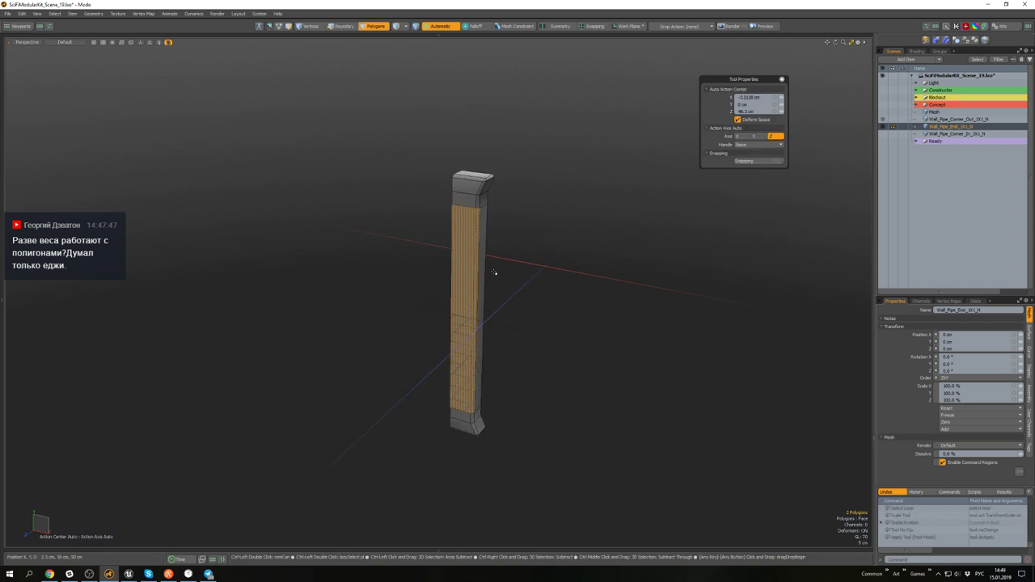
# - Unhide the rest of the pipe module's geometry around the new post
pyautogui.keyDown('alt'); pyautogui.moveTo(494, 271); pyautogui.dragTo(607, 297); pyautogui.keyUp('alt')
pyautogui.press('u')
pyautogui.press('2')
pyautogui.scroll(-4, 533, 283)
pyautogui.doubleClick(606, 305)
pyautogui.scroll(4, 533, 263)
pyautogui.keyDown('alt'); pyautogui.moveTo(521, 271); pyautogui.dragTo(566, 279); pyautogui.keyUp('alt')
# - Extend the inner edges of the upper and lower dark recess panels by -2.8 cm along X
pyautogui.press('2')
pyautogui.click(529, 332)
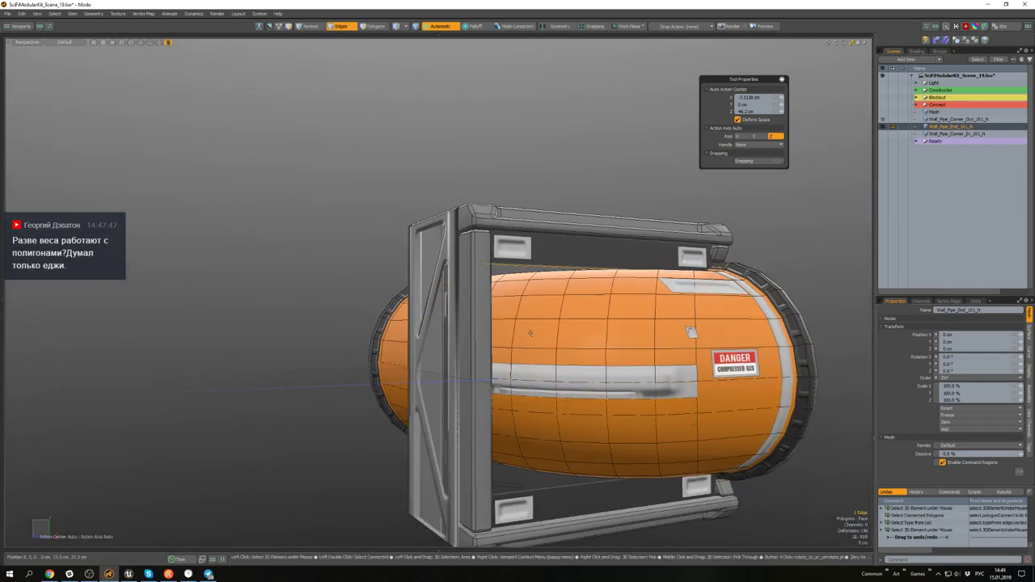
pyautogui.keyDown('alt'); pyautogui.moveTo(528, 332); pyautogui.dragTo(571, 355); pyautogui.keyUp('alt')
pyautogui.scroll(3, 553, 444)
pyautogui.keyDown('shift'); pyautogui.click(553, 449); pyautogui.keyUp('shift')
pyautogui.keyDown('alt'); pyautogui.moveTo(558, 390); pyautogui.dragTo(571, 409); pyautogui.keyUp('alt')
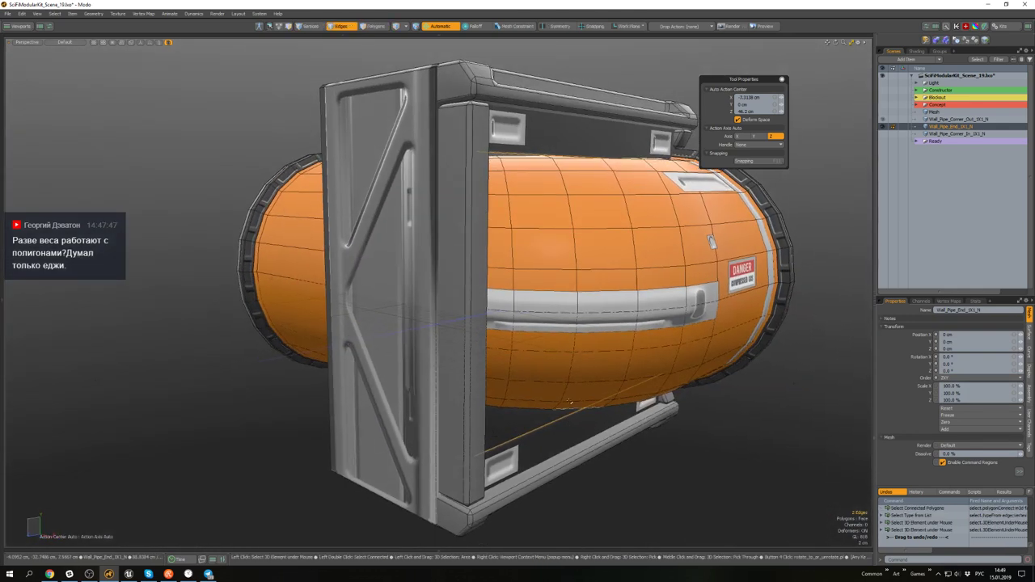
pyautogui.press('w')
pyautogui.keyDown('alt'); pyautogui.moveTo(583, 239); pyautogui.dragTo(659, 265); pyautogui.keyUp('alt')
pyautogui.scroll(-4, 590, 270)
pyautogui.scroll(3, 590, 275)
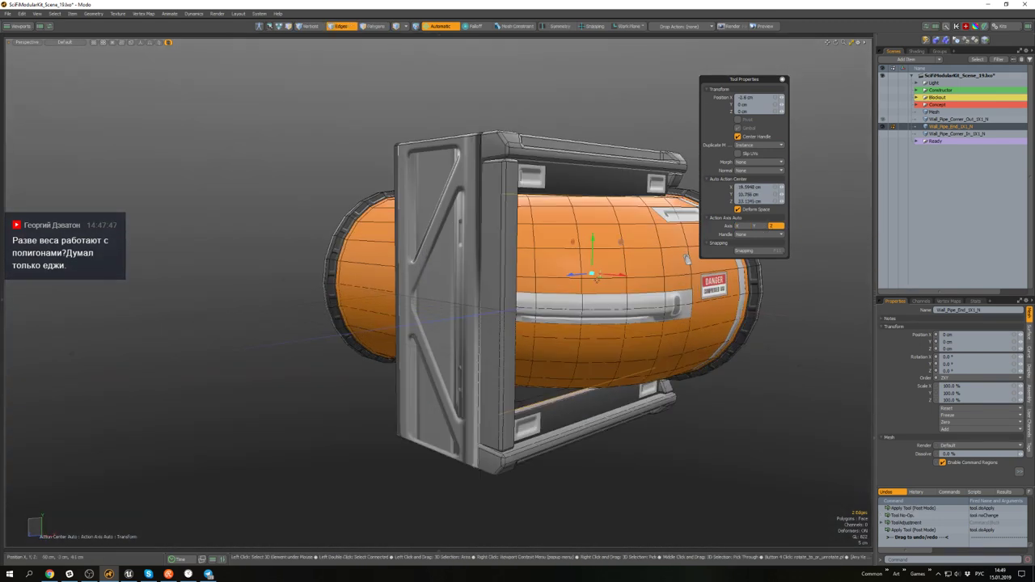
# - Scale the two extended recess edges to 93.5% along Y
pyautogui.press('r')
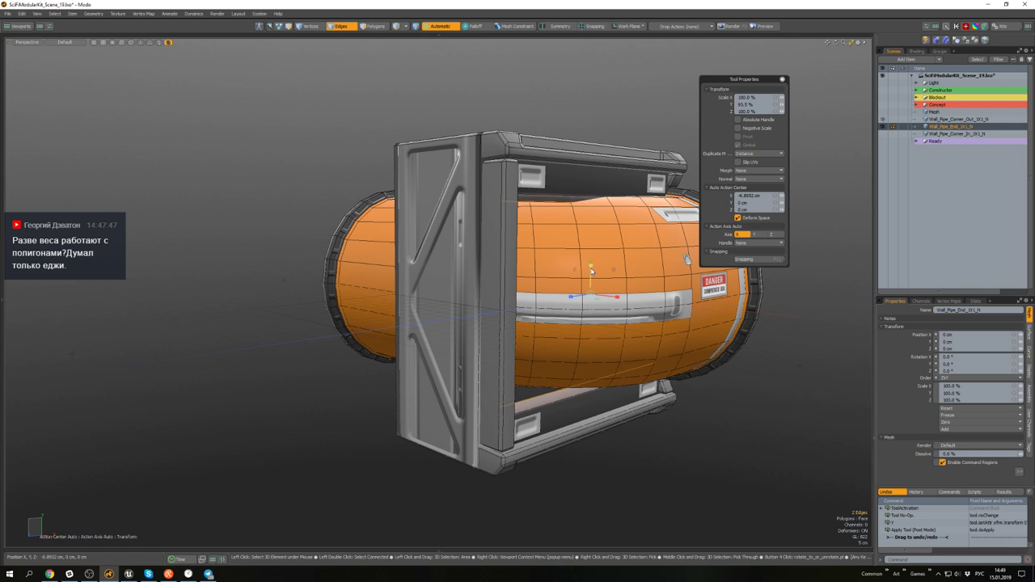
pyautogui.keyDown('alt'); pyautogui.moveTo(589, 272); pyautogui.dragTo(565, 270); pyautogui.keyUp('alt')
pyautogui.press('q')
# - Bridge the two recess edges with a back wall polygon and move it deeper along X
pyautogui.press('b')
pyautogui.keyDown('alt'); pyautogui.moveTo(505, 196); pyautogui.dragTo(559, 228); pyautogui.keyUp('alt')
pyautogui.press('3')
pyautogui.click(550, 216)
pyautogui.press('w')
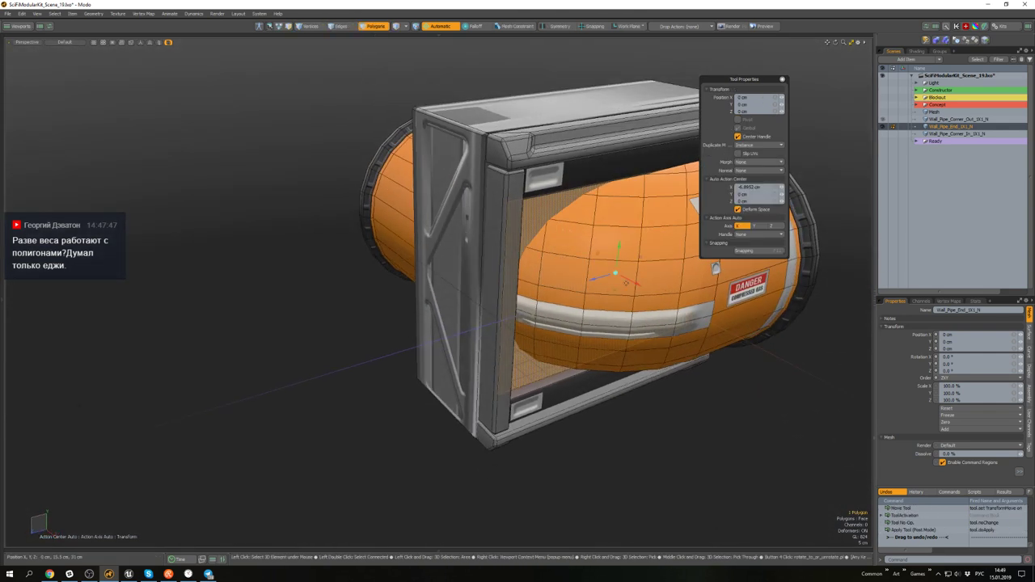
pyautogui.scroll(-3, 630, 284)
pyautogui.press('q')
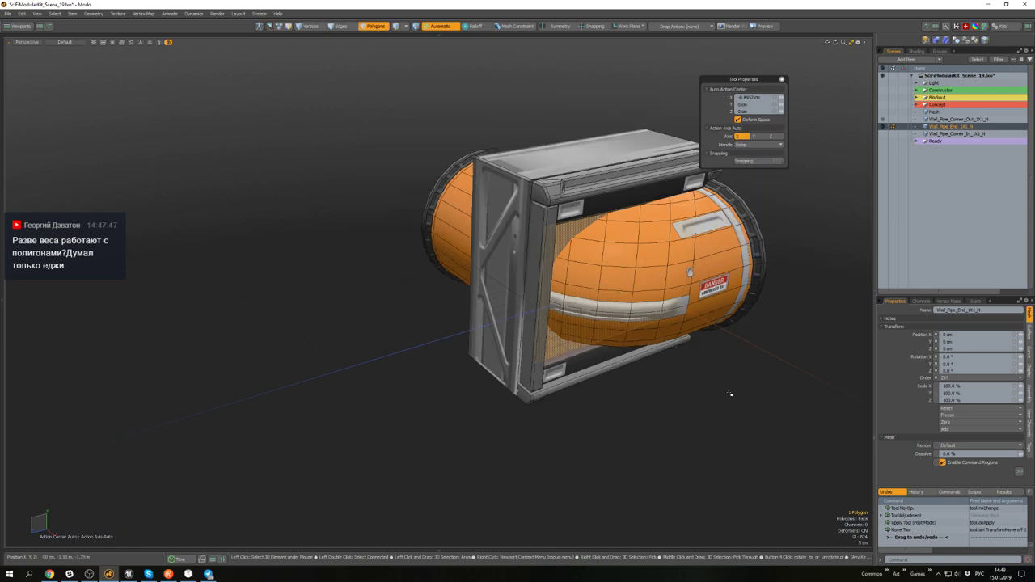
# - Reposition the back wall polygon of the recess and shift its vertical edge along X behind the pipe
pyautogui.click(730, 393)
pyautogui.keyDown('alt'); pyautogui.moveTo(730, 393); pyautogui.dragTo(722, 361); pyautogui.keyUp('alt')
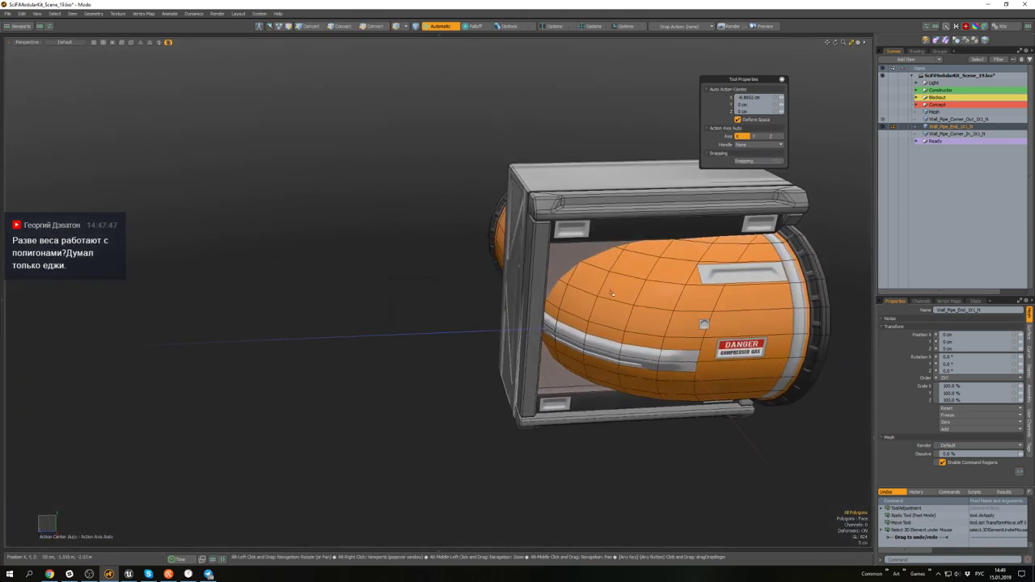
pyautogui.click(564, 246)
pyautogui.keyDown('alt'); pyautogui.moveTo(565, 246); pyautogui.dragTo(627, 278); pyautogui.keyUp('alt')
pyautogui.press('w')
pyautogui.keyDown('alt'); pyautogui.moveTo(627, 279); pyautogui.dragTo(502, 287); pyautogui.keyUp('alt')
pyautogui.press('2')
pyautogui.press('w')
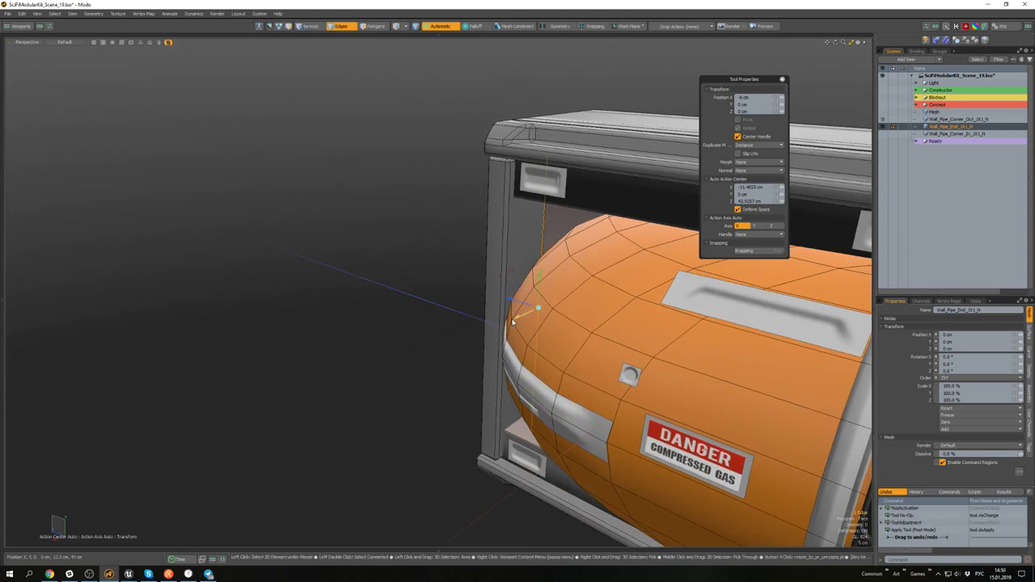
pyautogui.press('space')
# - Bevel the front edges of the upper and lower recess shelves by 1 cm
pyautogui.press('3')
pyautogui.click(457, 301)
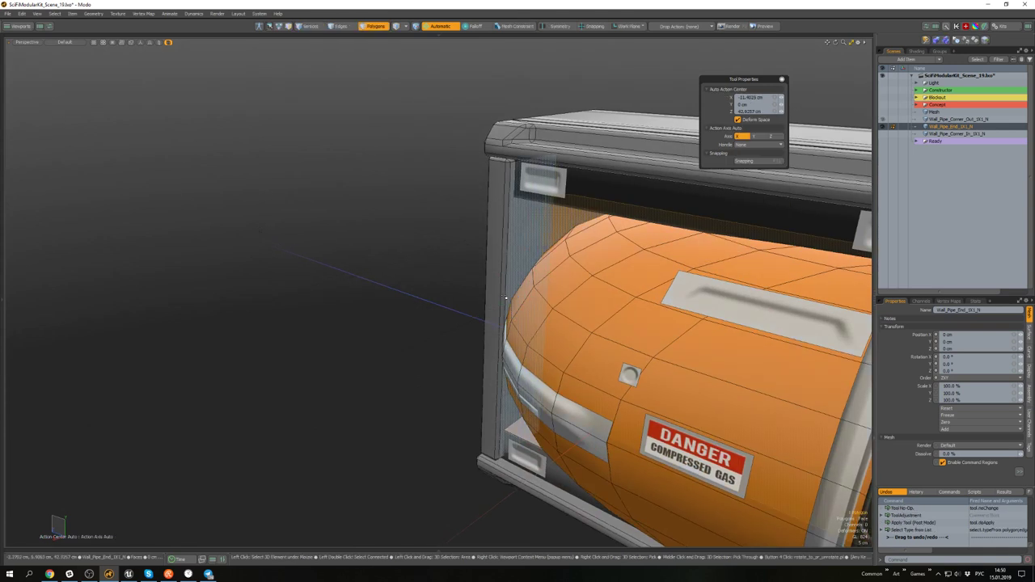
pyautogui.scroll(-5, 458, 300)
pyautogui.keyDown('alt'); pyautogui.moveTo(458, 301); pyautogui.dragTo(538, 365); pyautogui.keyUp('alt')
pyautogui.press('2')
pyautogui.click(527, 268)
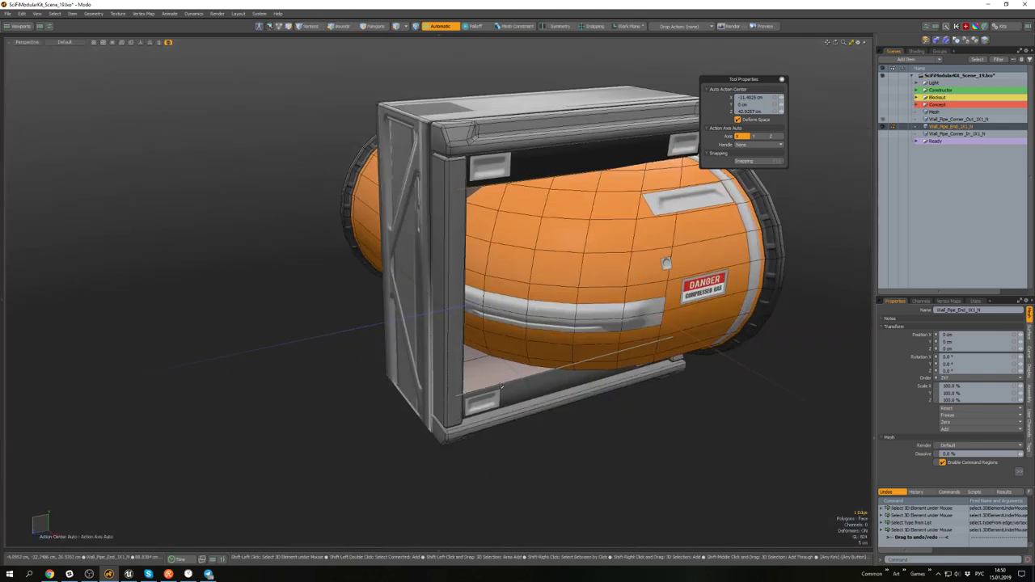
pyautogui.scroll(3, 501, 385)
pyautogui.press('b')
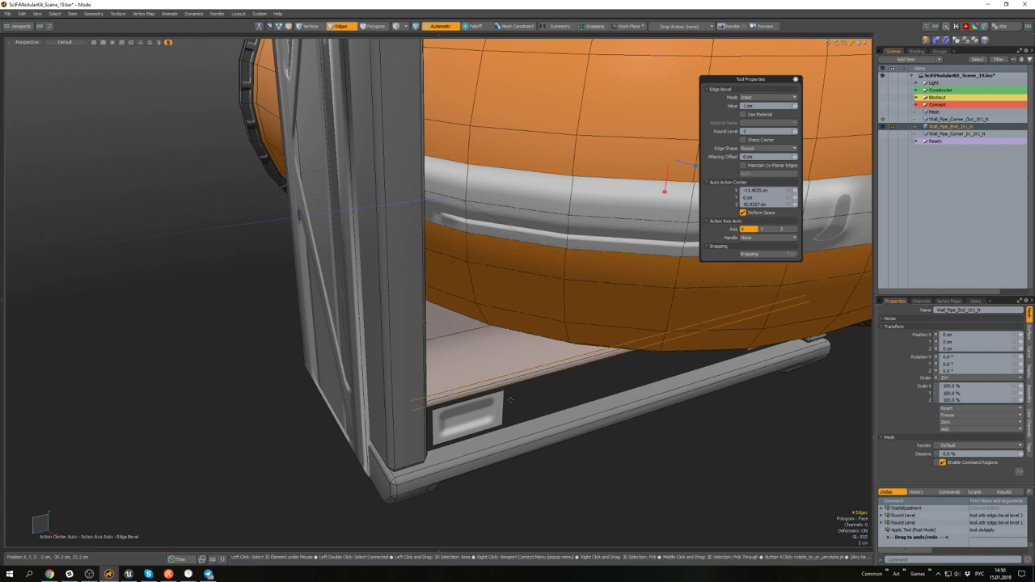
pyautogui.press('space')
pyautogui.click(525, 398)
pyautogui.scroll(-3, 524, 398)
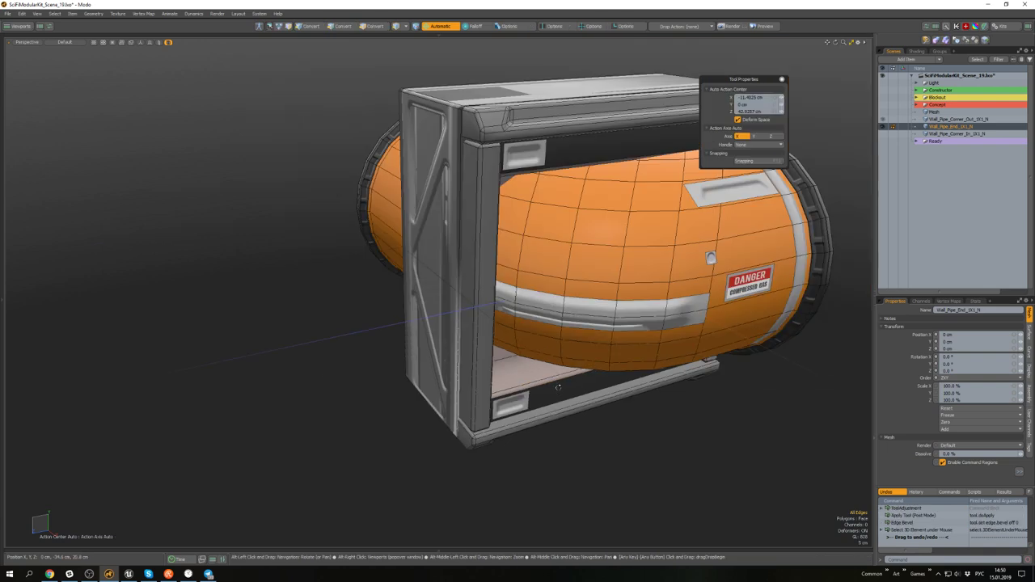
# - Detach the recess back wall polygon by cutting and pasting it, and scale it along Y
pyautogui.keyDown('alt'); pyautogui.moveTo(525, 397); pyautogui.dragTo(497, 307); pyautogui.keyUp('alt')
pyautogui.press('3')
pyautogui.click(517, 358)
pyautogui.scroll(-3, 517, 358)
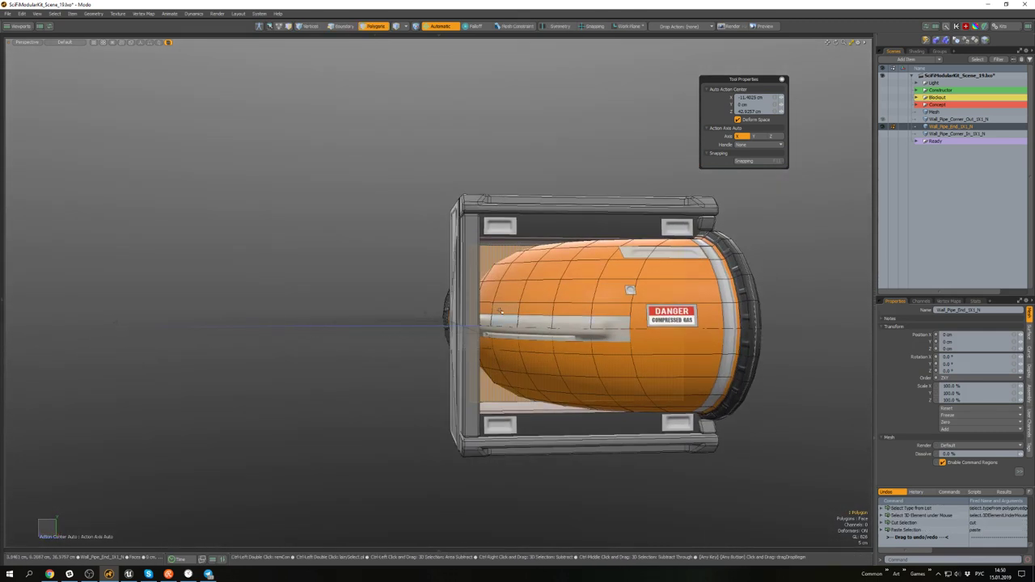
pyautogui.scroll(3, 500, 312)
pyautogui.press('r')
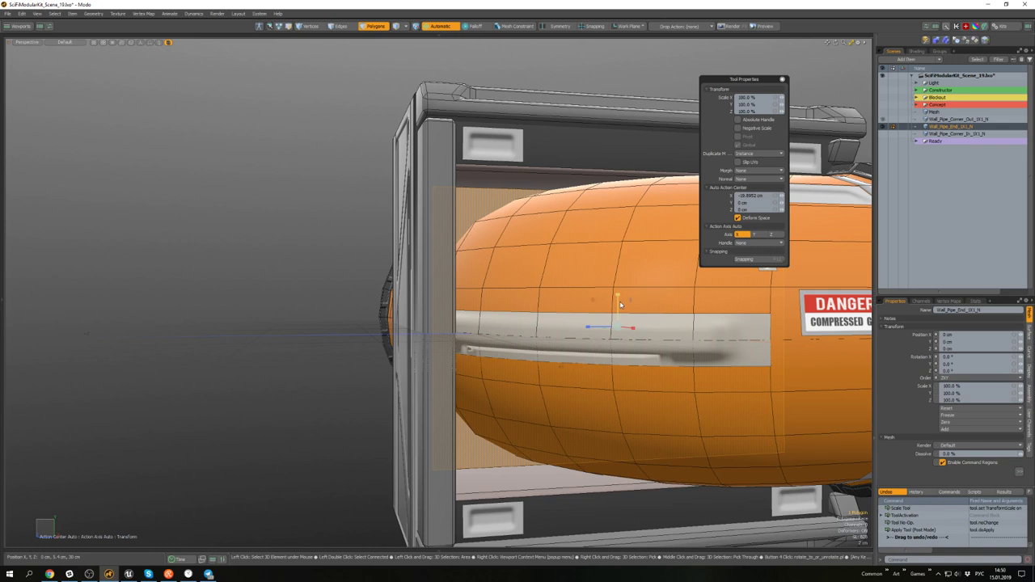
pyautogui.press('space')
# - Select the pipe and cut it in the top view with a snapped Polygon Slice line at X -20 cm
pyautogui.scroll(-4, 620, 306)
pyautogui.keyDown('alt'); pyautogui.moveTo(620, 305); pyautogui.dragTo(628, 390); pyautogui.keyUp('alt')
pyautogui.doubleClick(608, 310)
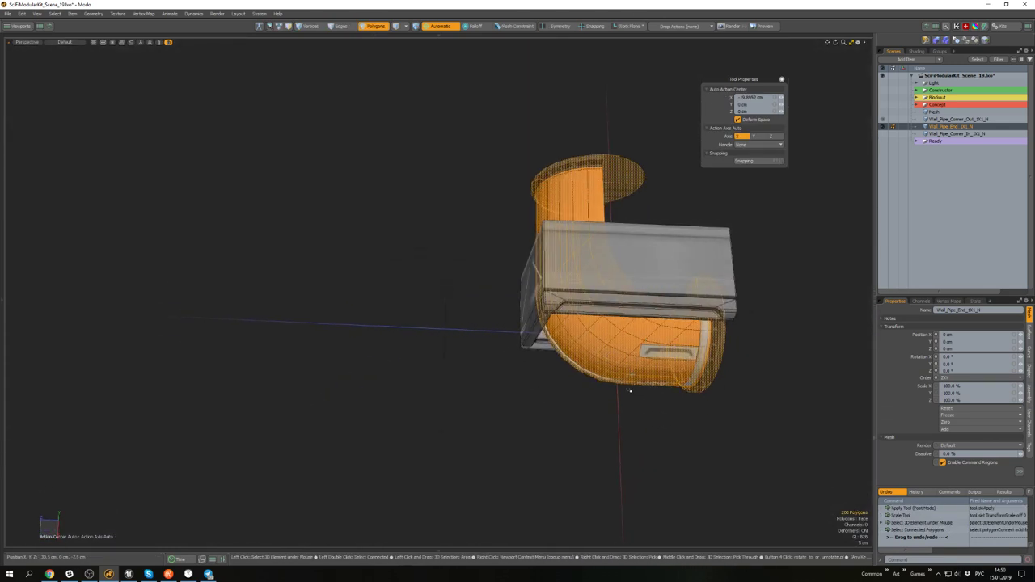
pyautogui.hotkey('ctrl', 'a')
pyautogui.keyDown('alt'); pyautogui.moveTo(609, 311); pyautogui.dragTo(490, 311, button='middle'); pyautogui.keyUp('alt')
pyautogui.hotkey('ctrl', 'space')
pyautogui.click(491, 292)
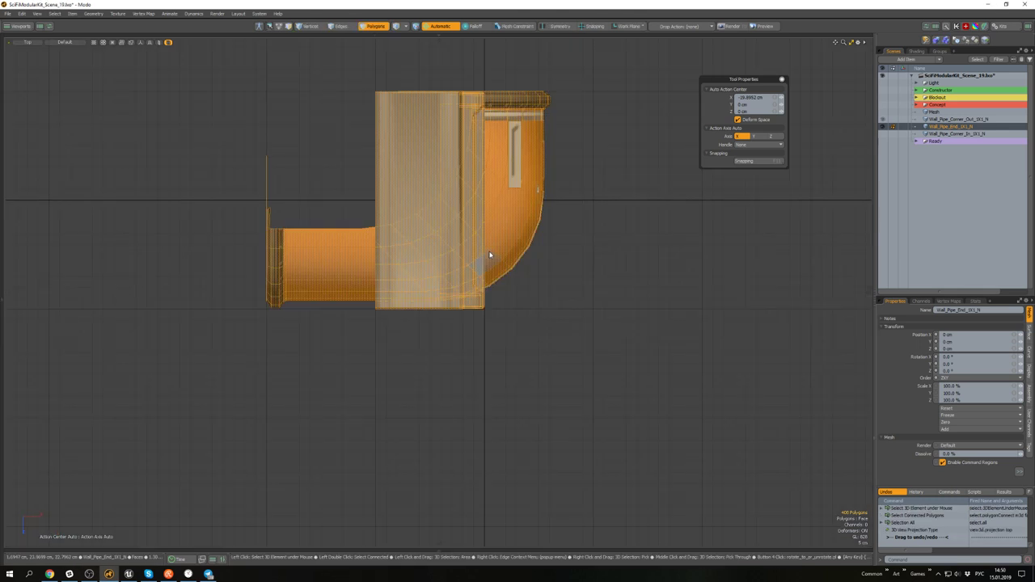
pyautogui.keyDown('alt'); pyautogui.keyDown('shift'); pyautogui.moveTo(517, 247); pyautogui.dragTo(565, 336); pyautogui.keyUp('shift'); pyautogui.keyUp('alt')
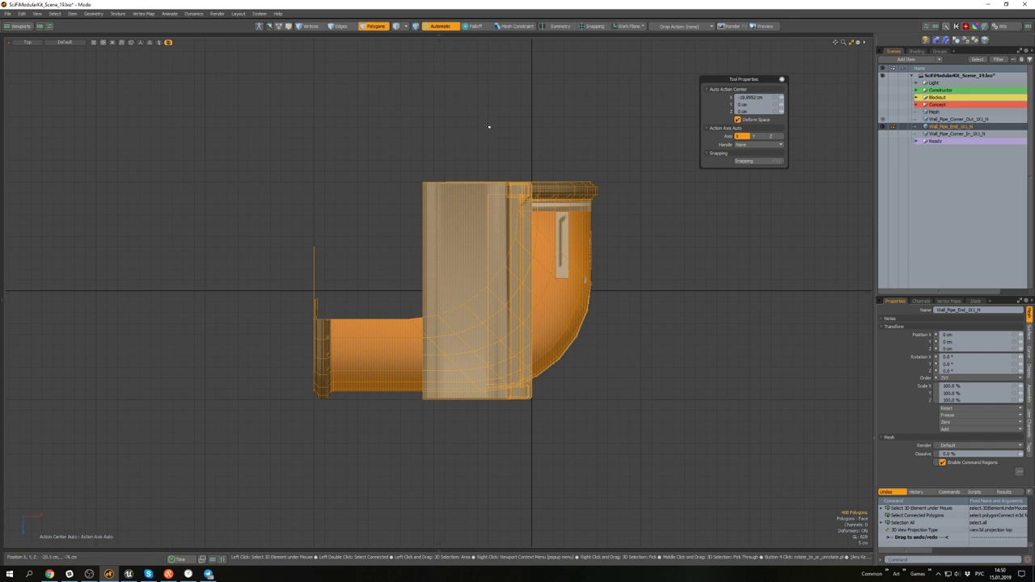
pyautogui.doubleClick(578, 301)
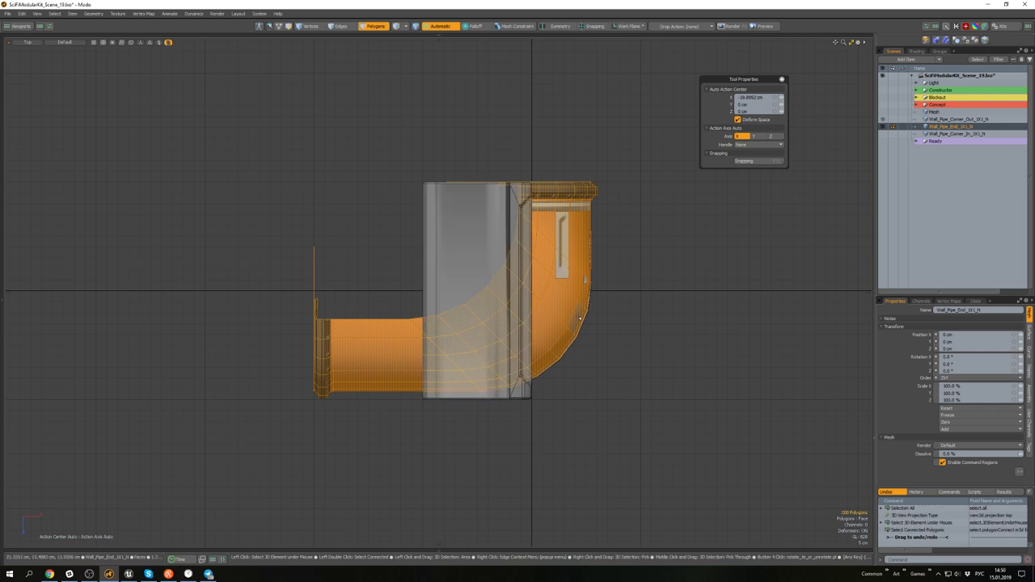
pyautogui.keyDown('alt'); pyautogui.keyDown('shift'); pyautogui.moveTo(491, 159); pyautogui.dragTo(499, 195); pyautogui.keyUp('shift'); pyautogui.keyUp('alt')
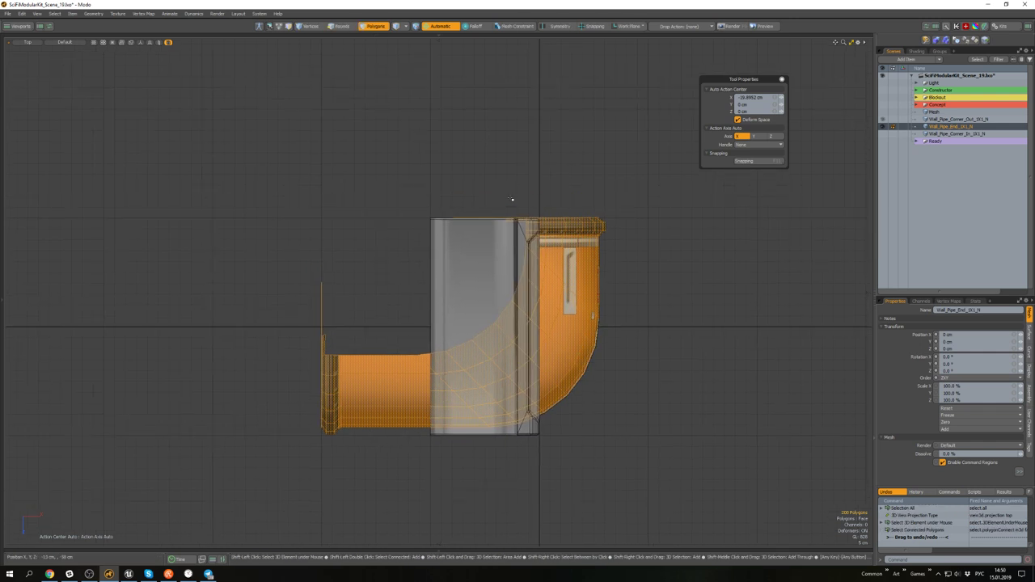
pyautogui.hotkey('shift', 'c')
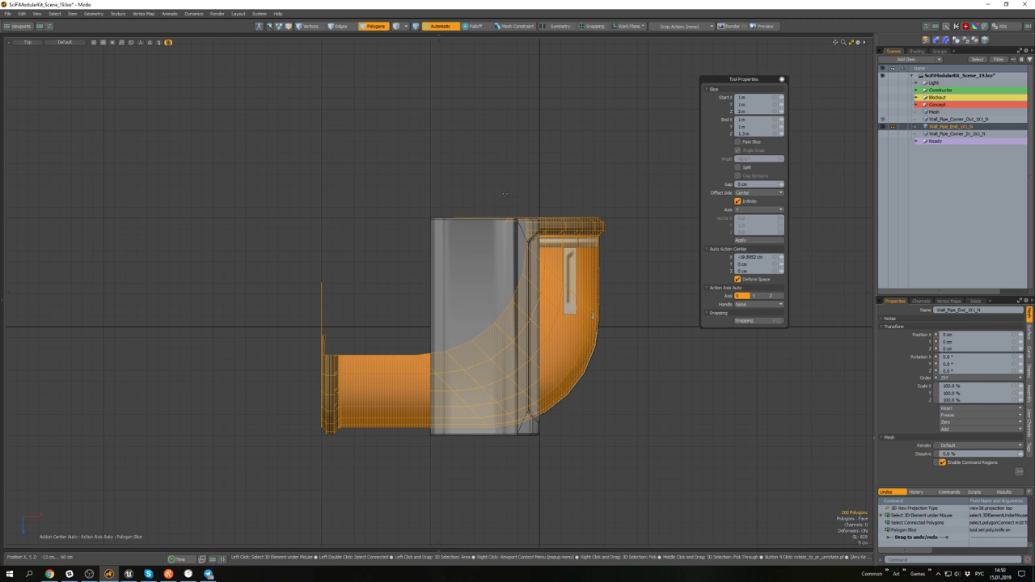
pyautogui.press('x')
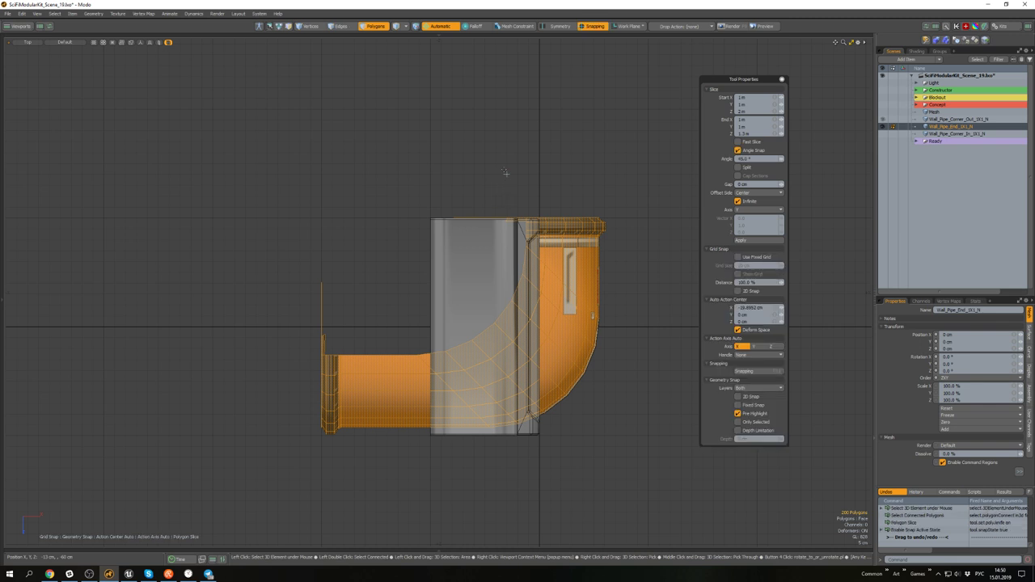
pyautogui.press('space')
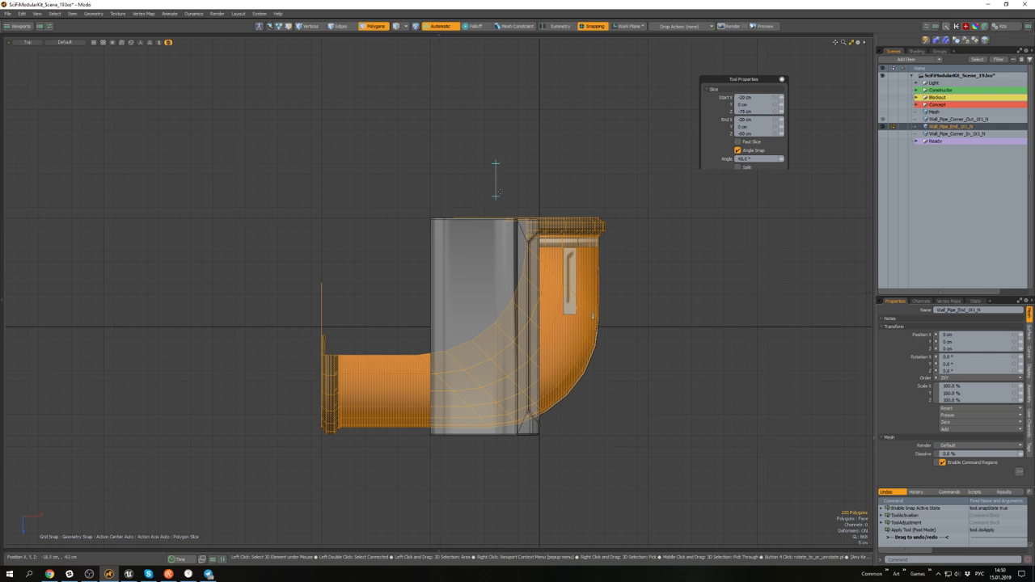
# - Isolate the pipe and delete its portion on the negative X side of the slice, including that end's flange
pyautogui.hotkey('alt', 'h')
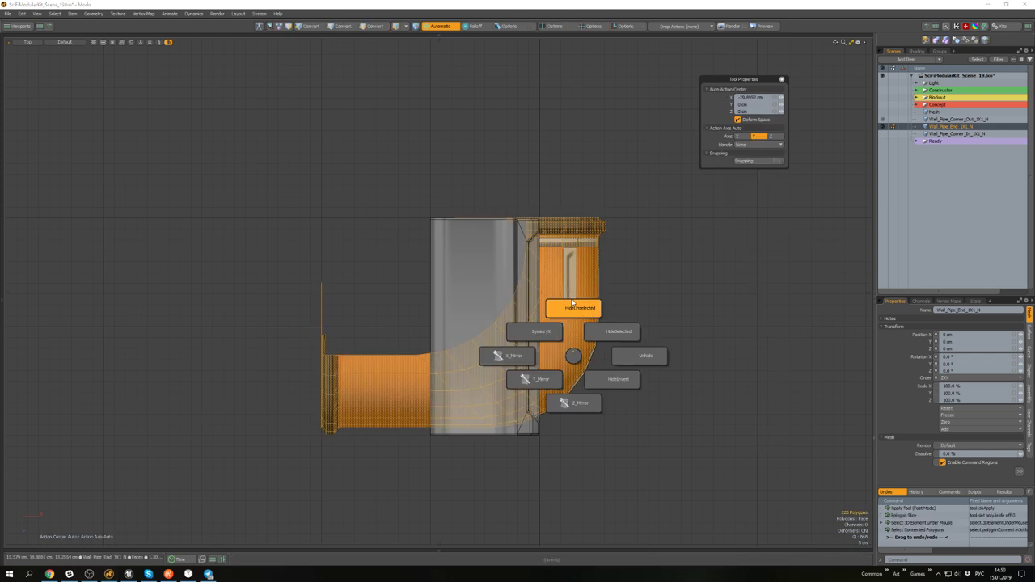
pyautogui.click(573, 309)
pyautogui.click(277, 250)
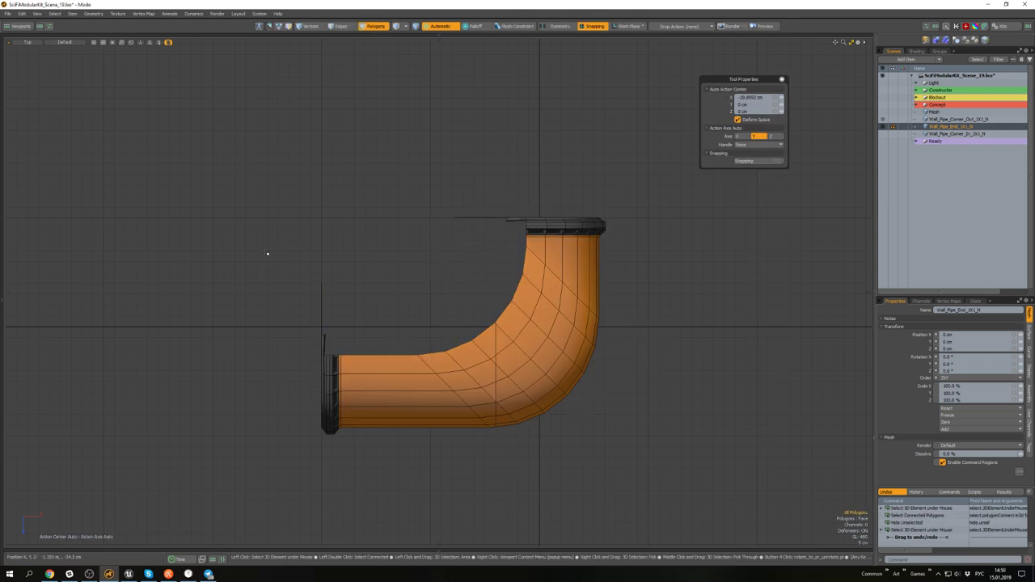
pyautogui.moveTo(266, 255); pyautogui.dragTo(497, 500)
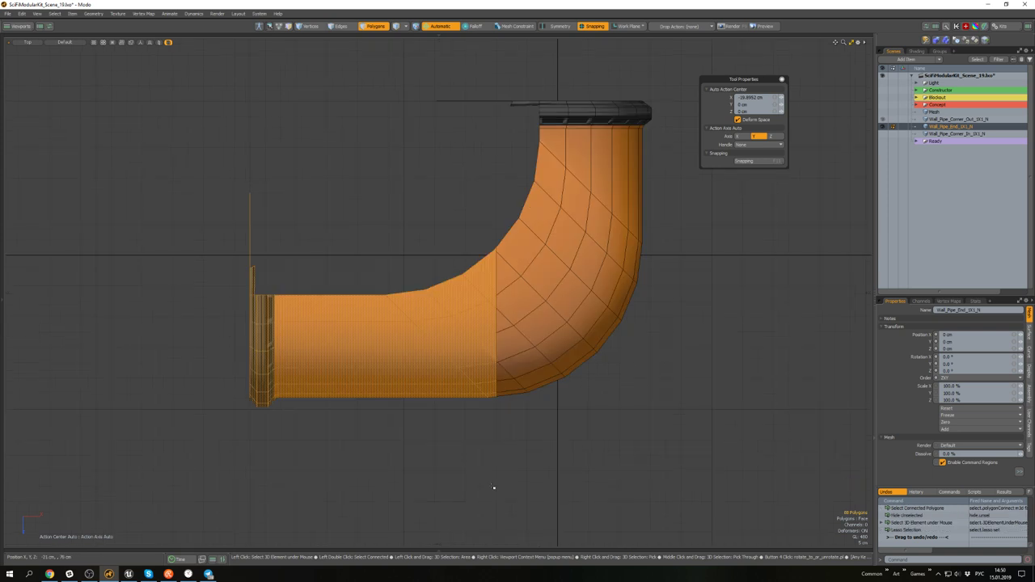
pyautogui.scroll(3, 478, 248)
pyautogui.scroll(-5, 482, 252)
pyautogui.press('Delete')
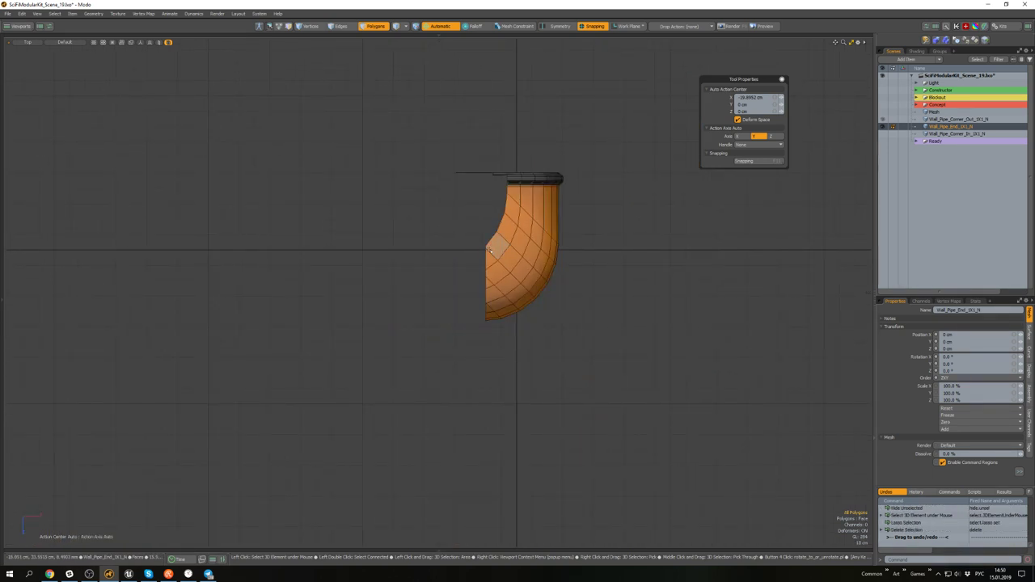
# - Collapse the tiny edges left along the pipe's cut border
pyautogui.scroll(6, 485, 267)
pyautogui.keyDown('alt'); pyautogui.moveTo(515, 316); pyautogui.dragTo(548, 228); pyautogui.keyUp('alt')
pyautogui.scroll(-4, 485, 263)
pyautogui.click(434, 276)
pyautogui.hotkey('shift', 'c')
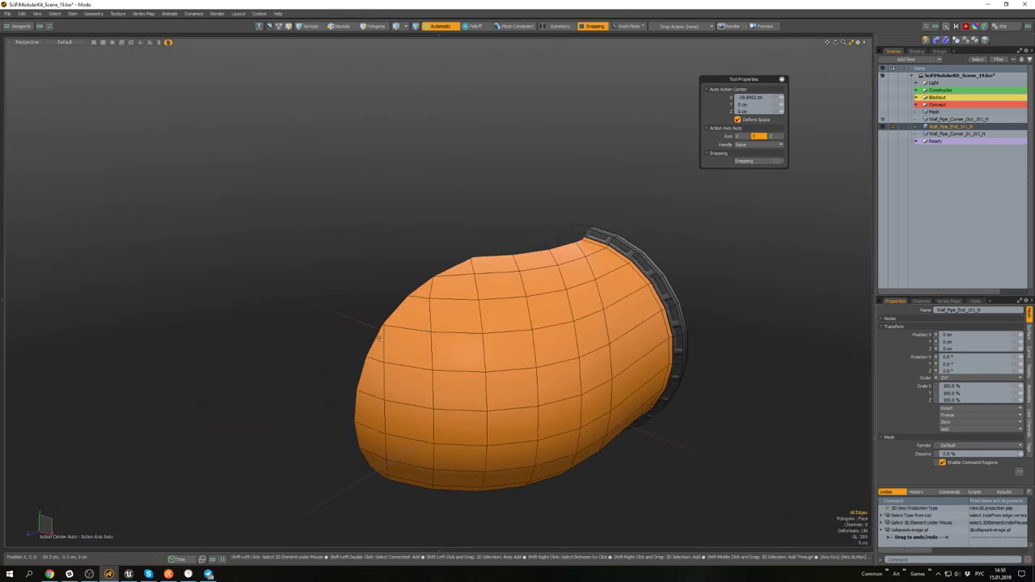
pyautogui.scroll(5, 380, 325)
pyautogui.click(394, 322)
pyautogui.hotkey('shift', 'c')
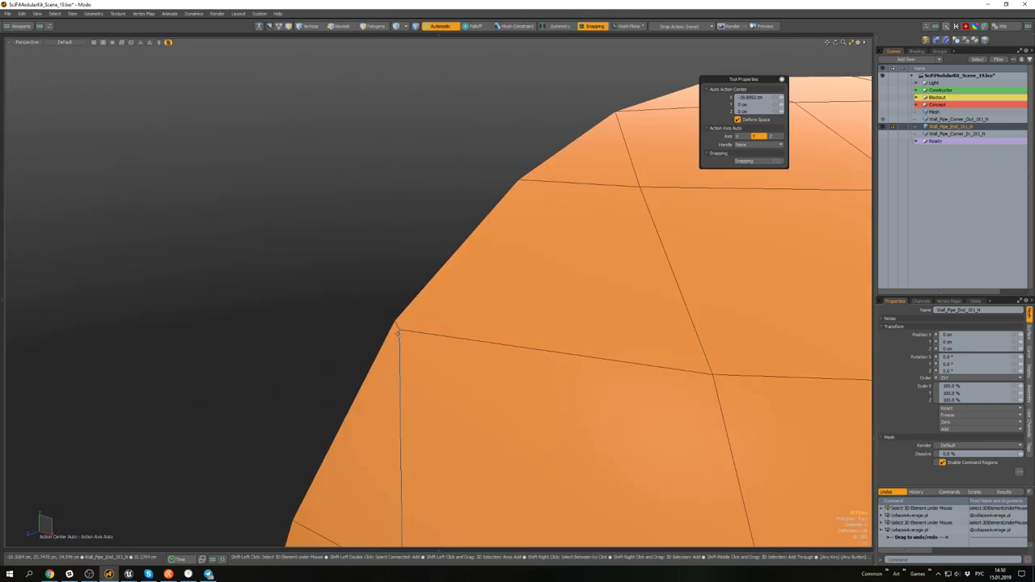
pyautogui.scroll(-5, 395, 323)
pyautogui.scroll(4, 397, 330)
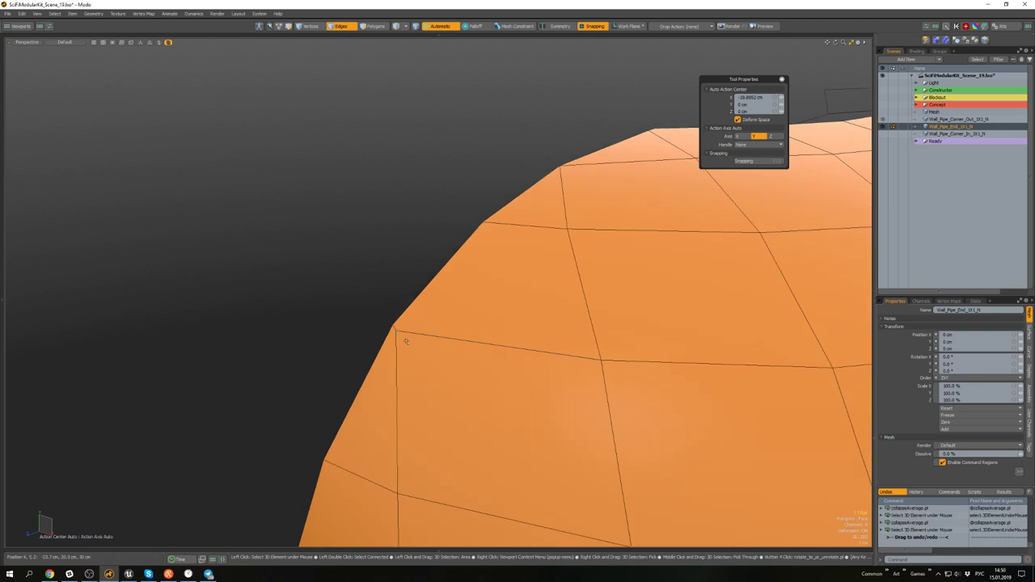
# - Delete the unneeded edge beside the pipe's cut border and split the resulting polygon between its vertices
pyautogui.press('Delete')
pyautogui.scroll(-5, 406, 341)
pyautogui.press('1')
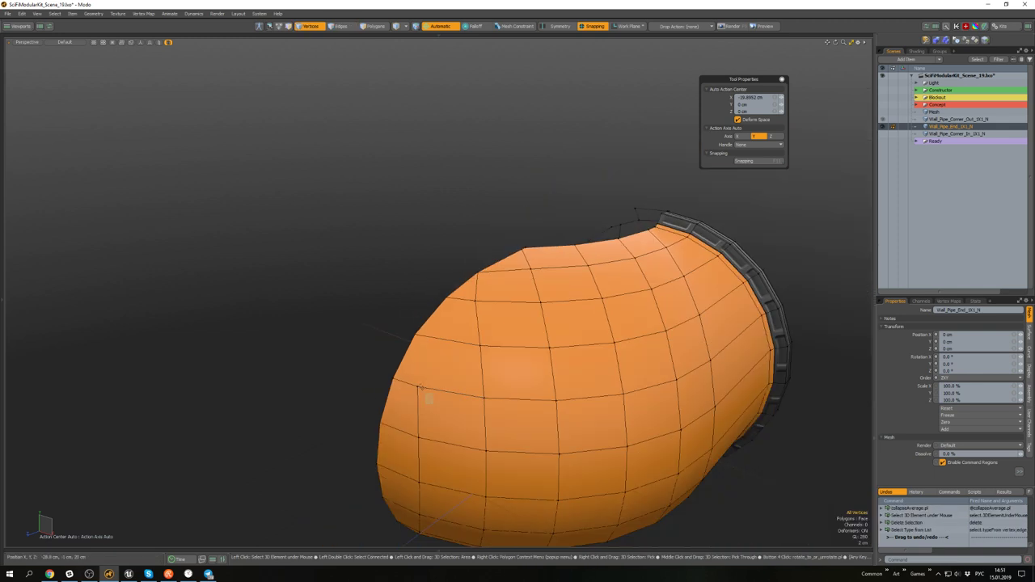
pyautogui.hotkey('shift', 's')
pyautogui.scroll(-2, 411, 333)
pyautogui.keyDown('alt'); pyautogui.moveTo(413, 335); pyautogui.dragTo(477, 355); pyautogui.keyUp('alt')
# - Clean up the upper and lower parts of the pipe's cut border by merging closely spaced points with the Topology Pen
pyautogui.press('2')
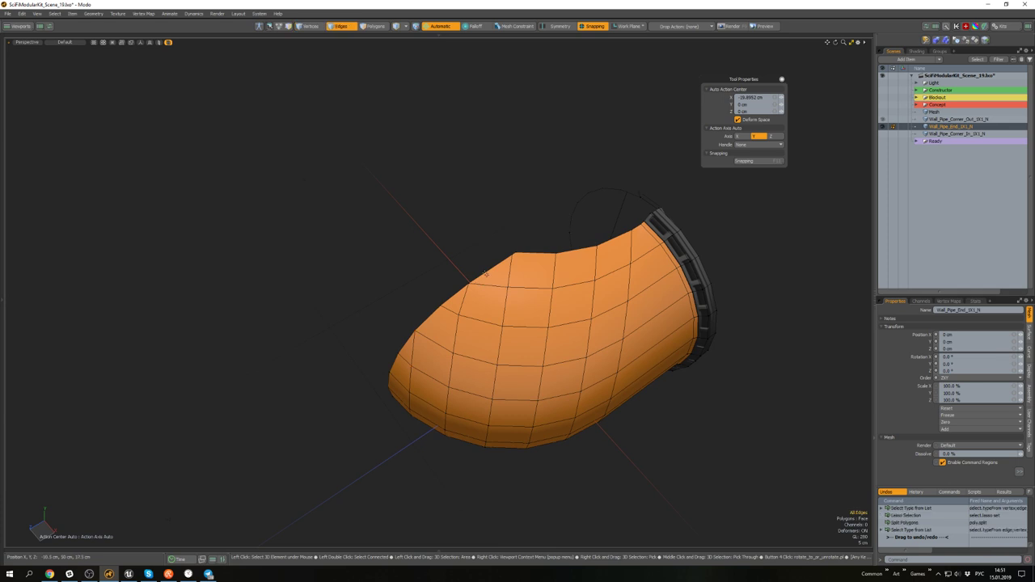
pyautogui.scroll(4, 501, 275)
pyautogui.keyDown('alt'); pyautogui.moveTo(499, 278); pyautogui.dragTo(491, 282); pyautogui.keyUp('alt')
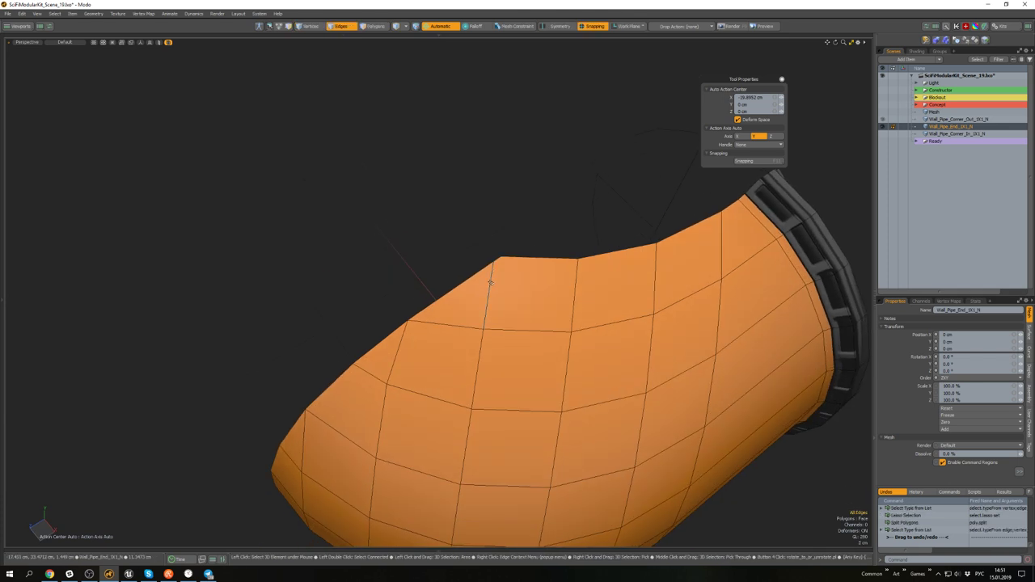
pyautogui.press('d')
pyautogui.scroll(-5, 499, 257)
pyautogui.keyDown('alt'); pyautogui.moveTo(495, 257); pyautogui.dragTo(485, 284); pyautogui.keyUp('alt')
pyautogui.scroll(5, 483, 285)
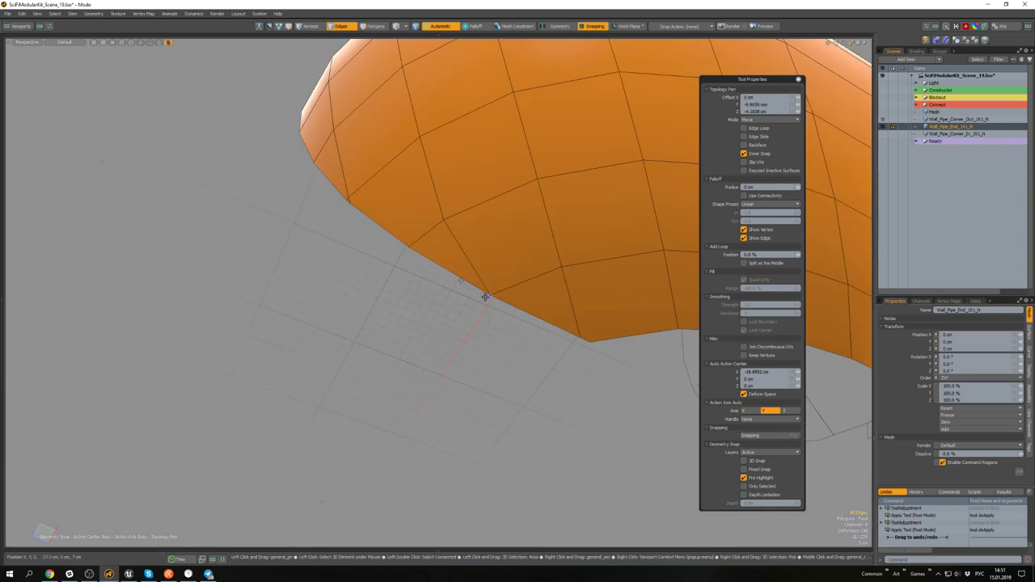
pyautogui.scroll(-3, 587, 341)
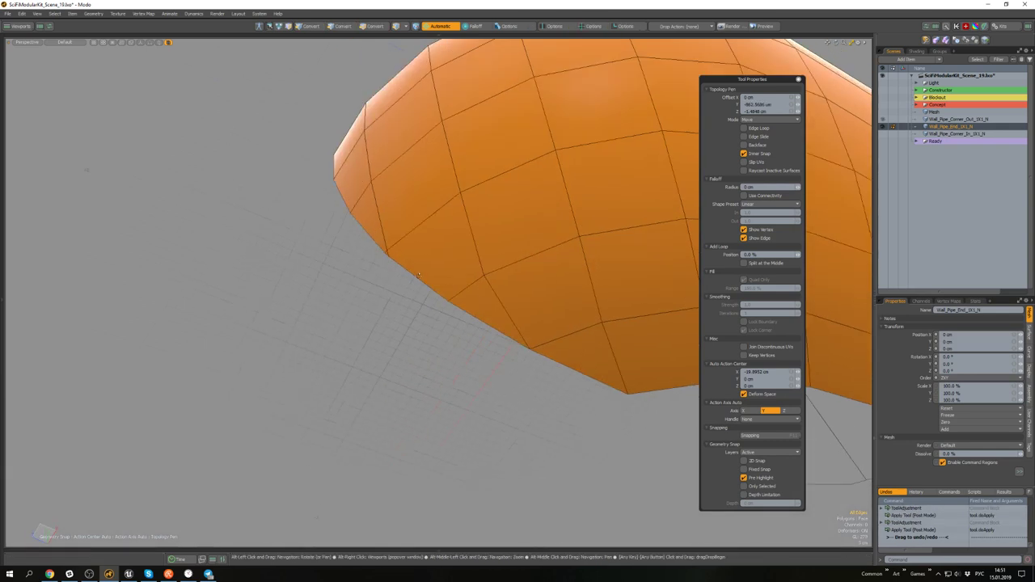
pyautogui.keyDown('alt'); pyautogui.moveTo(587, 342); pyautogui.dragTo(486, 304); pyautogui.keyUp('alt')
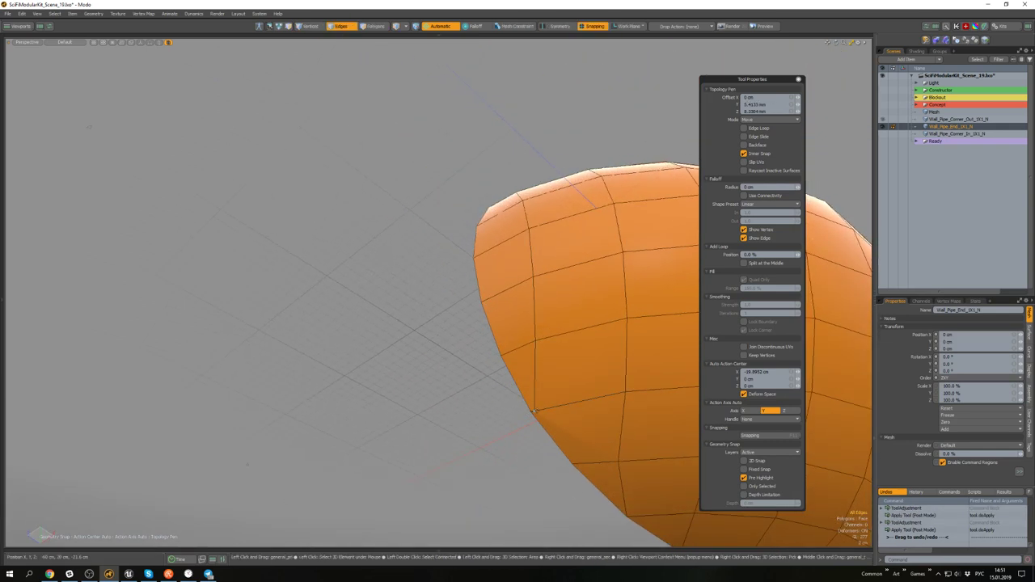
pyautogui.scroll(5, 531, 412)
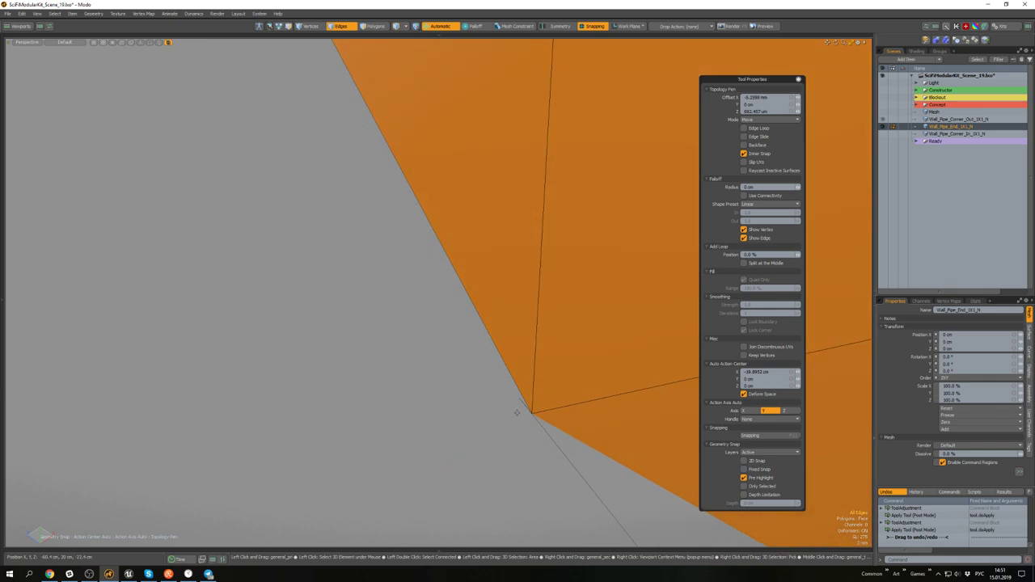
pyautogui.press('space')
# - Delete the stray vertices around the pipe's cut border and unhide the rest of the module
pyautogui.scroll(-2, 473, 363)
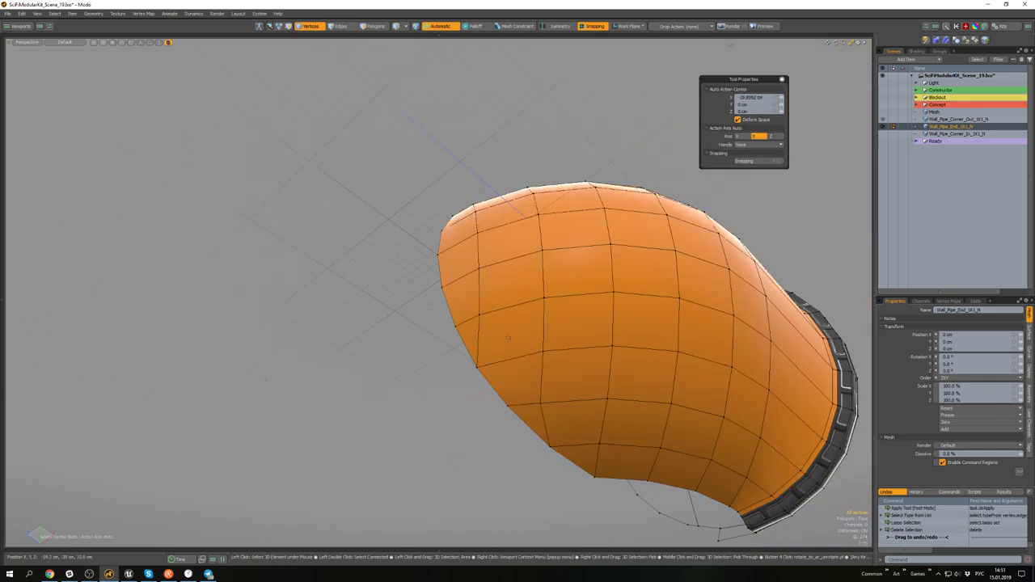
pyautogui.keyDown('alt'); pyautogui.moveTo(508, 337); pyautogui.dragTo(492, 401); pyautogui.keyUp('alt')
pyautogui.scroll(-3, 489, 326)
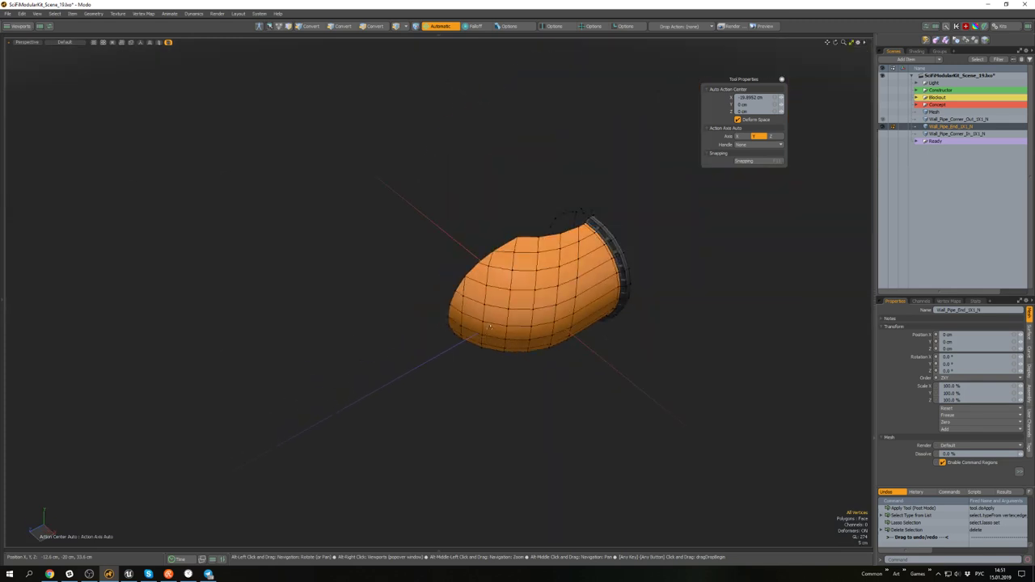
pyautogui.keyDown('alt'); pyautogui.moveTo(489, 327); pyautogui.dragTo(456, 335); pyautogui.keyUp('alt')
pyautogui.press('h')
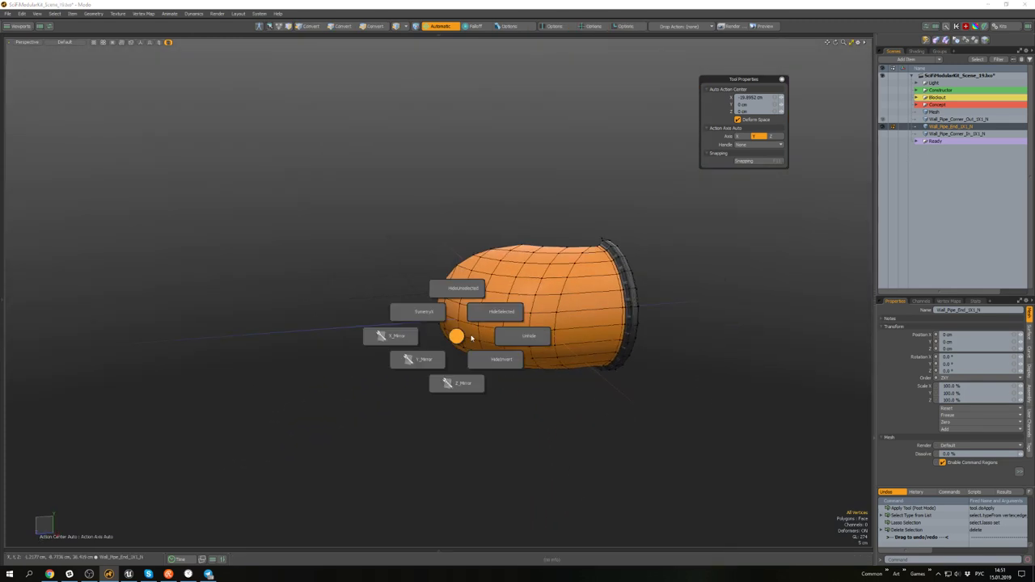
pyautogui.click(521, 336)
# - Isolate the pipe, delete the unneeded polygons along its rear edge and unhide the module
pyautogui.scroll(5, 531, 253)
pyautogui.doubleClick(528, 263)
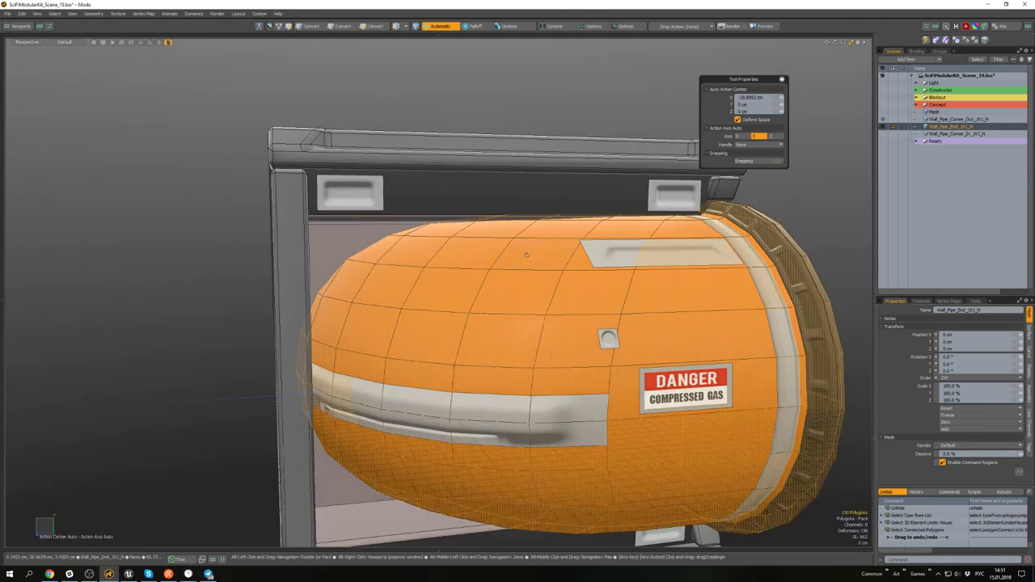
pyautogui.keyDown('alt'); pyautogui.moveTo(528, 263); pyautogui.dragTo(531, 293); pyautogui.keyUp('alt')
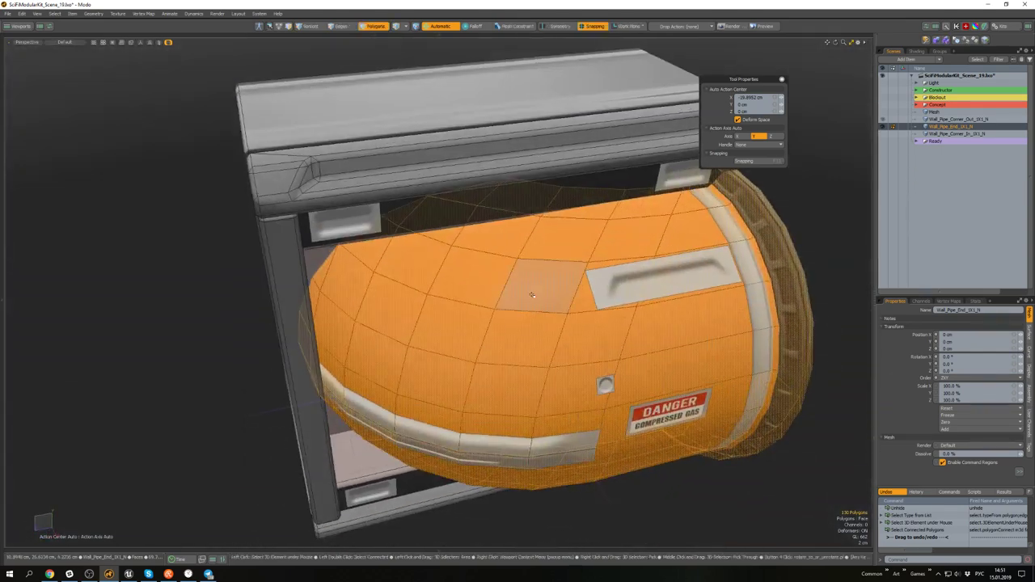
pyautogui.hotkey('shift', 'h')
pyautogui.moveTo(527, 202); pyautogui.dragTo(489, 196)
pyautogui.scroll(-4, 527, 283)
pyautogui.keyDown('alt'); pyautogui.moveTo(527, 282); pyautogui.dragTo(533, 220); pyautogui.keyUp('alt')
pyautogui.keyDown('shift'); pyautogui.click(546, 406); pyautogui.keyUp('shift')
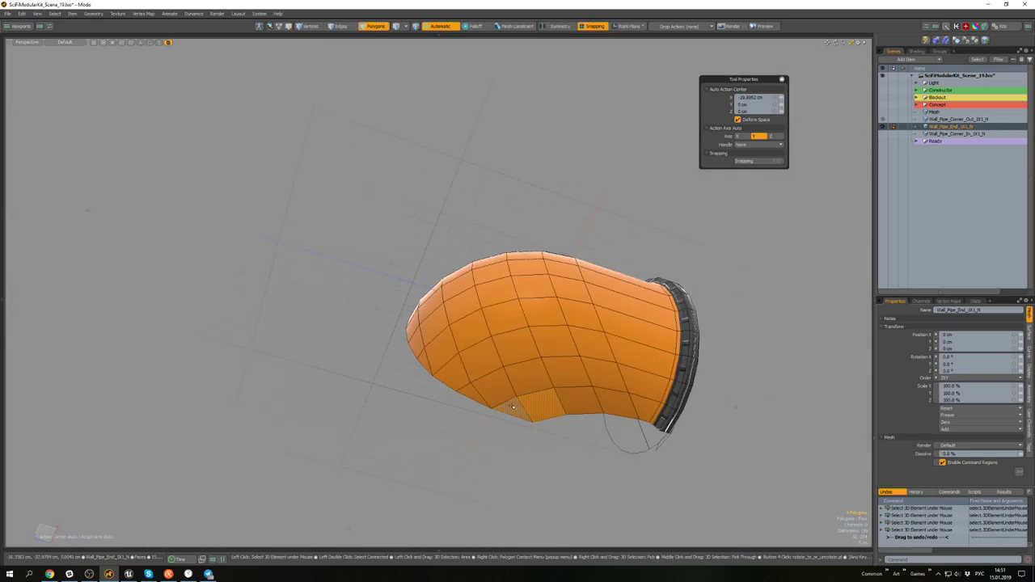
pyautogui.keyDown('alt'); pyautogui.moveTo(545, 392); pyautogui.dragTo(520, 82); pyautogui.keyUp('alt')
pyautogui.scroll(4, 530, 282)
pyautogui.press('u')
# - Move the selected pipe vertices beside the lower shelf with a Local action center and snapping turned off
pyautogui.scroll(3, 564, 454)
pyautogui.keyDown('shift'); pyautogui.click(554, 455); pyautogui.keyUp('shift')
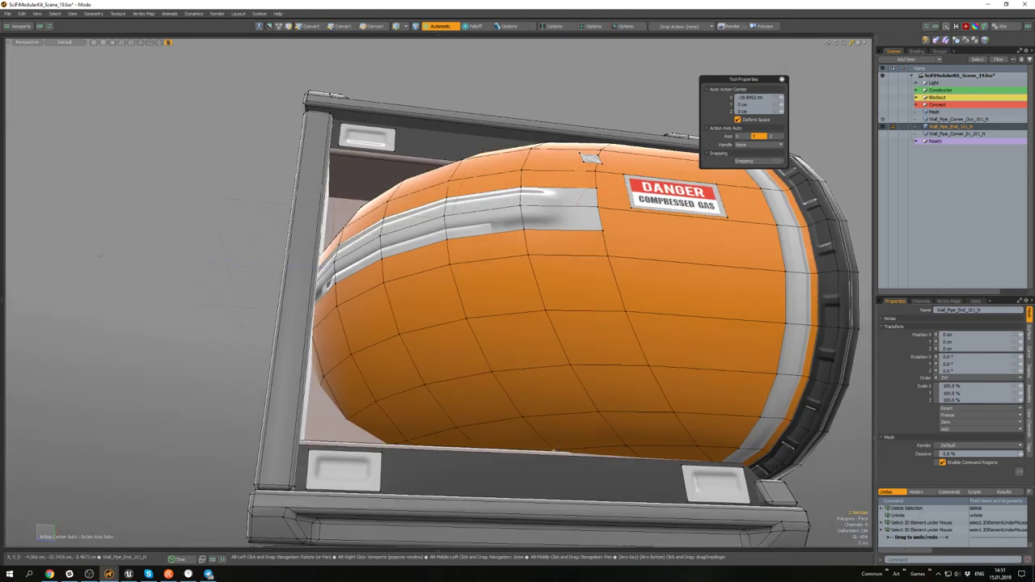
pyautogui.scroll(5, 550, 456)
pyautogui.press('w')
pyautogui.press('F7')
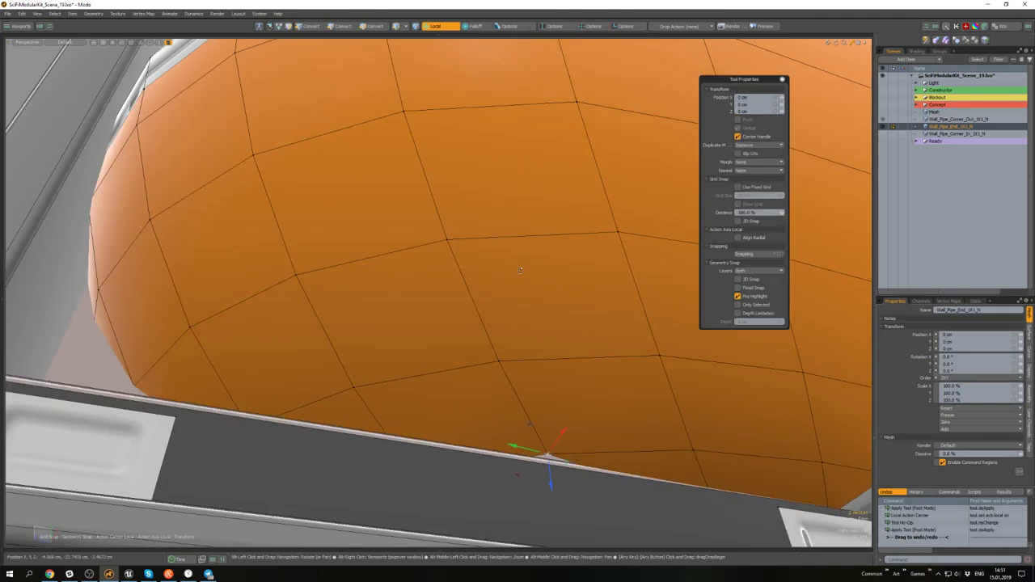
pyautogui.press('F7')
pyautogui.press('x')
pyautogui.click(518, 210)
pyautogui.moveTo(528, 194); pyautogui.dragTo(572, 279)
pyautogui.scroll(-5, 524, 201)
pyautogui.press('q')
pyautogui.press('3')
pyautogui.doubleClick(543, 213)
pyautogui.scroll(-4, 543, 213)
pyautogui.click(647, 279)
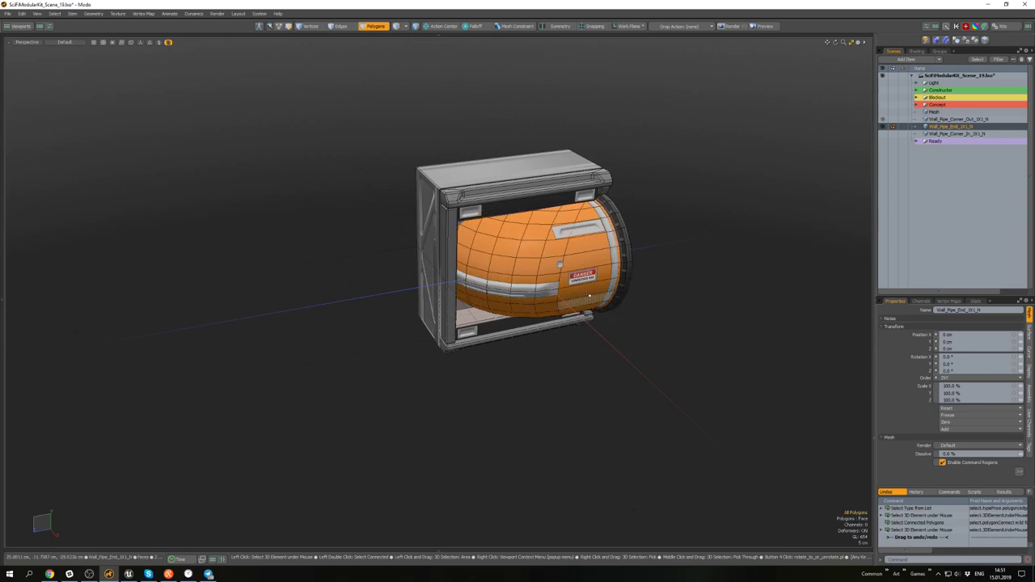
# - Select the inner face polygons of the side post and move them 2 mm along Z
pyautogui.scroll(4, 501, 251)
pyautogui.keyDown('alt'); pyautogui.moveTo(501, 250); pyautogui.dragTo(473, 222); pyautogui.keyUp('alt')
pyautogui.moveTo(499, 257)
pyautogui.keyDown('alt'); pyautogui.mouseDown()
pyautogui.moveTo(494, 230)
pyautogui.moveTo(482, 245)
pyautogui.mouseUp(); pyautogui.keyUp('alt')
pyautogui.scroll(3, 477, 241)
pyautogui.keyDown('alt'); pyautogui.moveTo(467, 198); pyautogui.dragTo(445, 221); pyautogui.keyUp('alt')
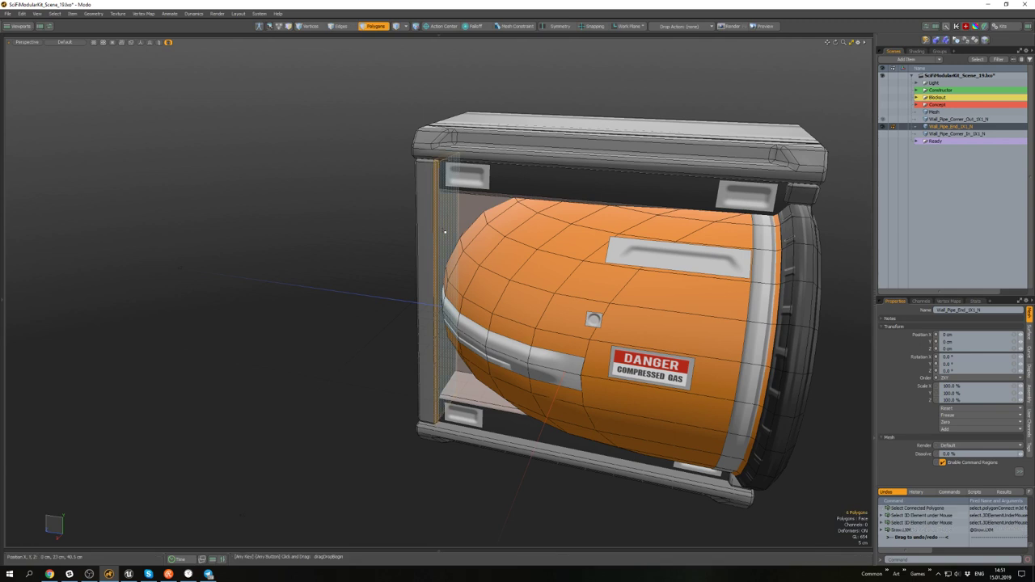
pyautogui.press('w')
pyautogui.scroll(3, 422, 298)
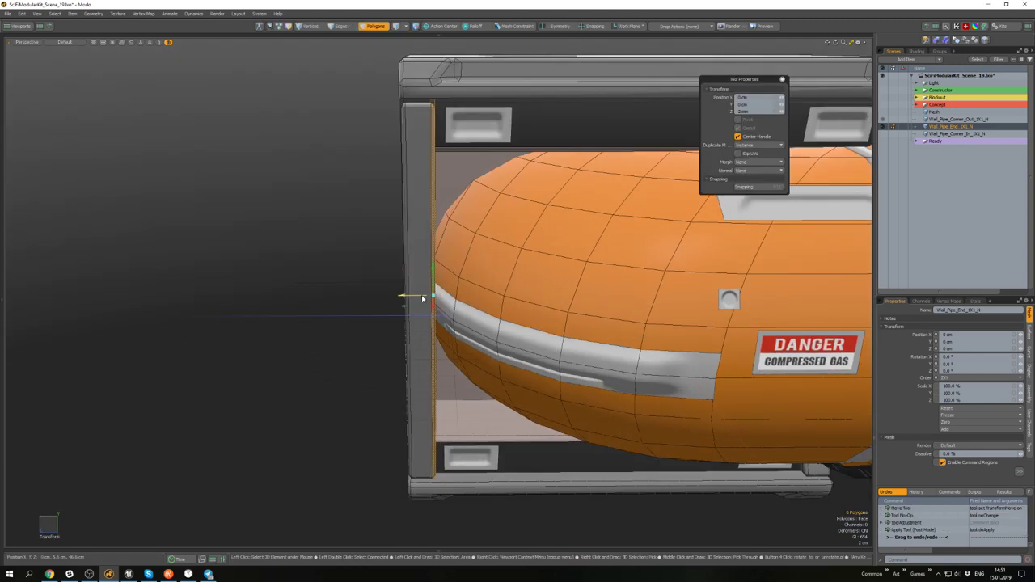
pyautogui.press('space')
pyautogui.scroll(-4, 429, 297)
pyautogui.click(626, 271)
pyautogui.moveTo(626, 271)
pyautogui.keyDown('alt'); pyautogui.mouseDown()
pyautogui.moveTo(616, 249)
pyautogui.moveTo(628, 240)
pyautogui.moveTo(626, 286)
pyautogui.mouseUp(); pyautogui.keyUp('alt')
pyautogui.scroll(4, 502, 274)
pyautogui.keyDown('alt'); pyautogui.moveTo(510, 273); pyautogui.dragTo(446, 304); pyautogui.keyUp('alt')
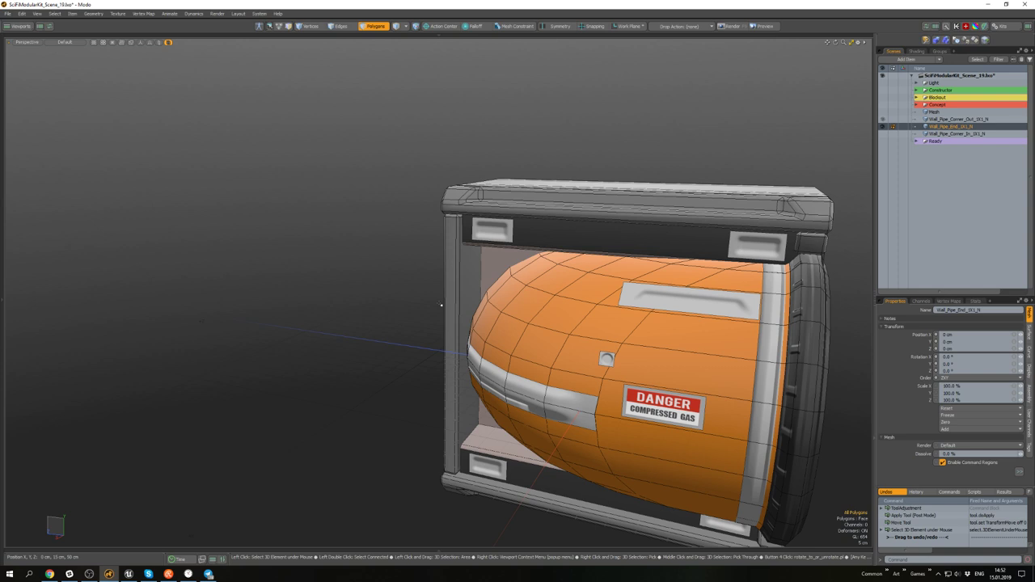
pyautogui.keyDown('alt'); pyautogui.moveTo(487, 286); pyautogui.dragTo(475, 301); pyautogui.keyUp('alt')
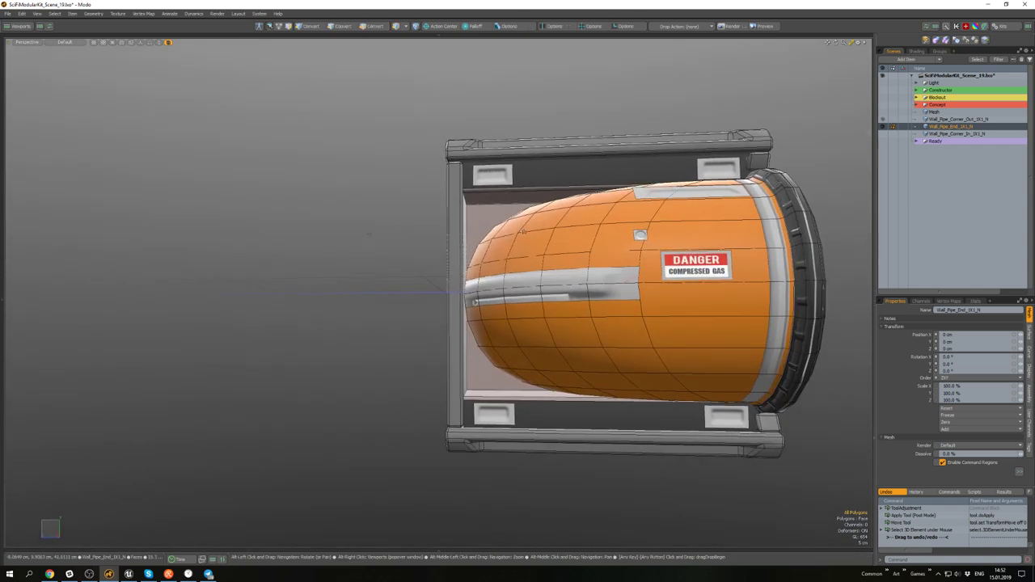
# - Add a bevelled square plate at the recess's upper corner beside the side post and rotate it 90° about X
pyautogui.keyDown('alt'); pyautogui.moveTo(523, 230); pyautogui.dragTo(526, 245); pyautogui.keyUp('alt')
pyautogui.hotkey('ctrl', 'b')
pyautogui.keyDown('alt'); pyautogui.moveTo(485, 193); pyautogui.dragTo(498, 215); pyautogui.keyUp('alt')
pyautogui.press('q')
pyautogui.doubleClick(476, 190)
pyautogui.press('e')
pyautogui.scroll(2, 503, 213)
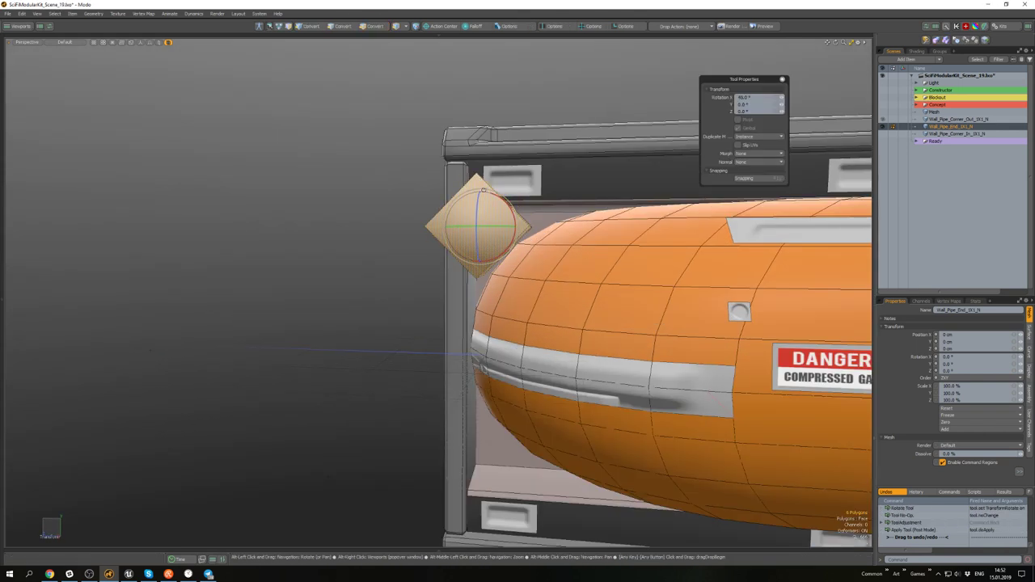
# - Move the square plate back along X, scale it uniformly to about 151%, and place it over the frame's upper corner
pyautogui.press('w')
pyautogui.keyDown('alt'); pyautogui.moveTo(483, 190); pyautogui.dragTo(497, 245); pyautogui.keyUp('alt')
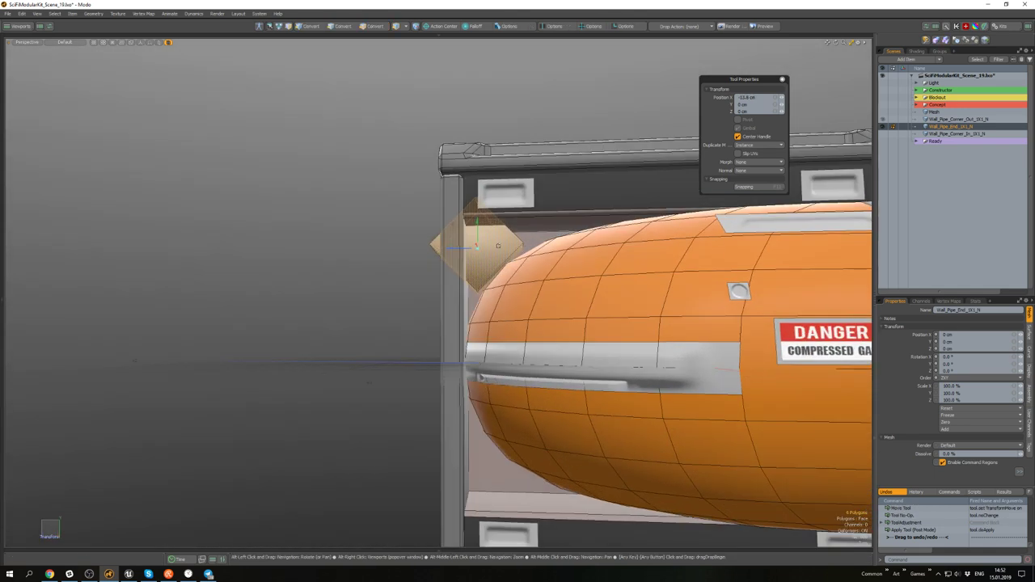
pyautogui.press('r')
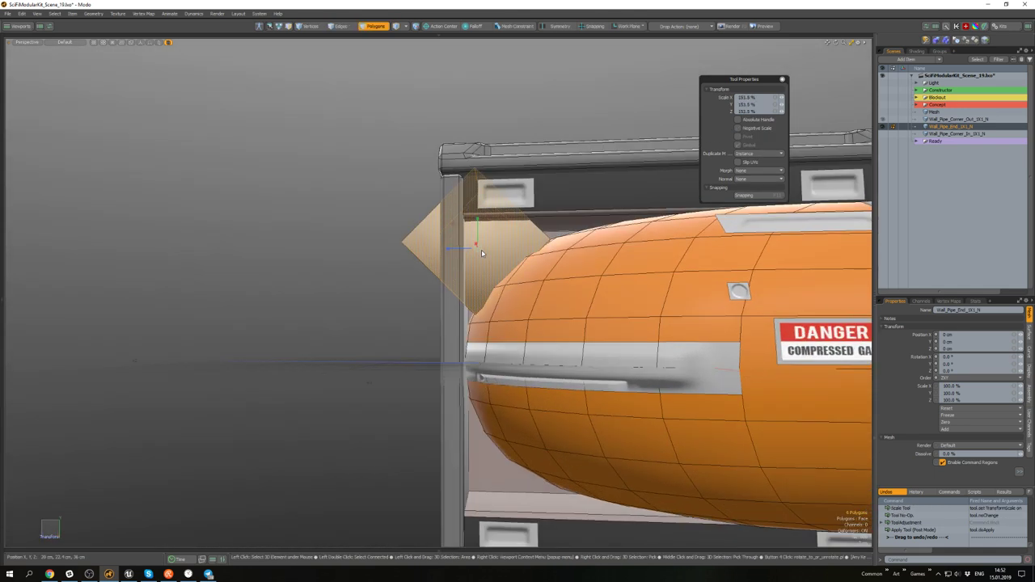
pyautogui.press('w')
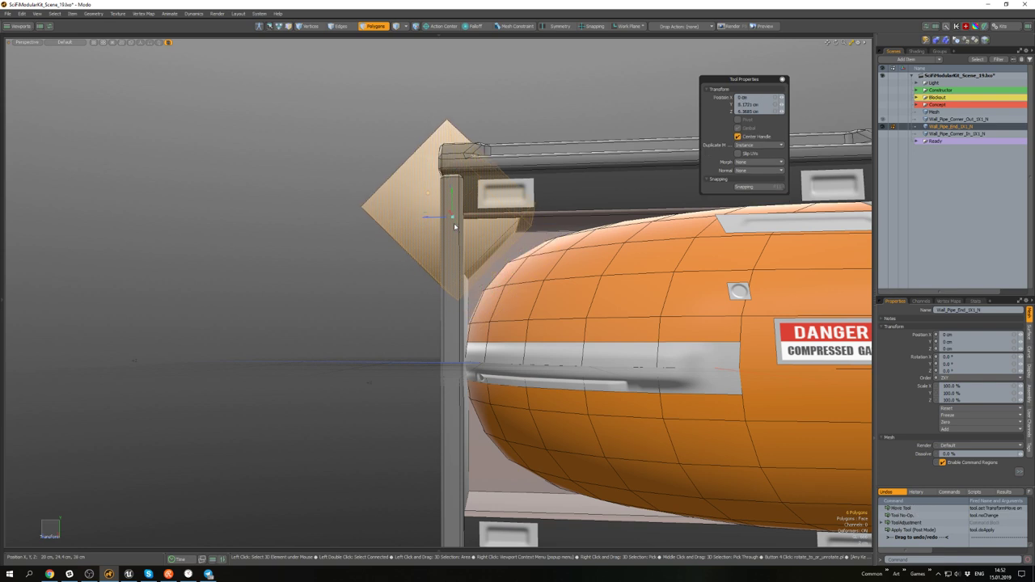
pyautogui.press('space')
pyautogui.click(363, 270)
# - Rescale the square plate and move it along X, Y and Z so its slanted edge cuts across the recess's upper corner
pyautogui.keyDown('alt'); pyautogui.moveTo(363, 270); pyautogui.dragTo(464, 294); pyautogui.keyUp('alt')
pyautogui.scroll(-3, 387, 261)
pyautogui.scroll(5, 432, 266)
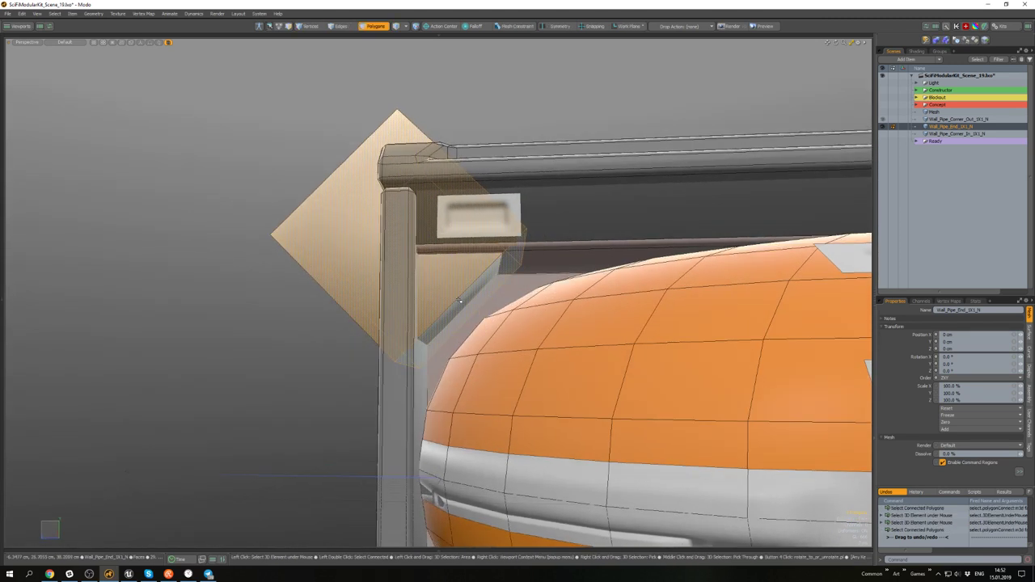
pyautogui.press('r')
pyautogui.keyDown('alt'); pyautogui.moveTo(457, 300); pyautogui.dragTo(482, 271); pyautogui.keyUp('alt')
pyautogui.press('w')
pyautogui.scroll(2, 503, 276)
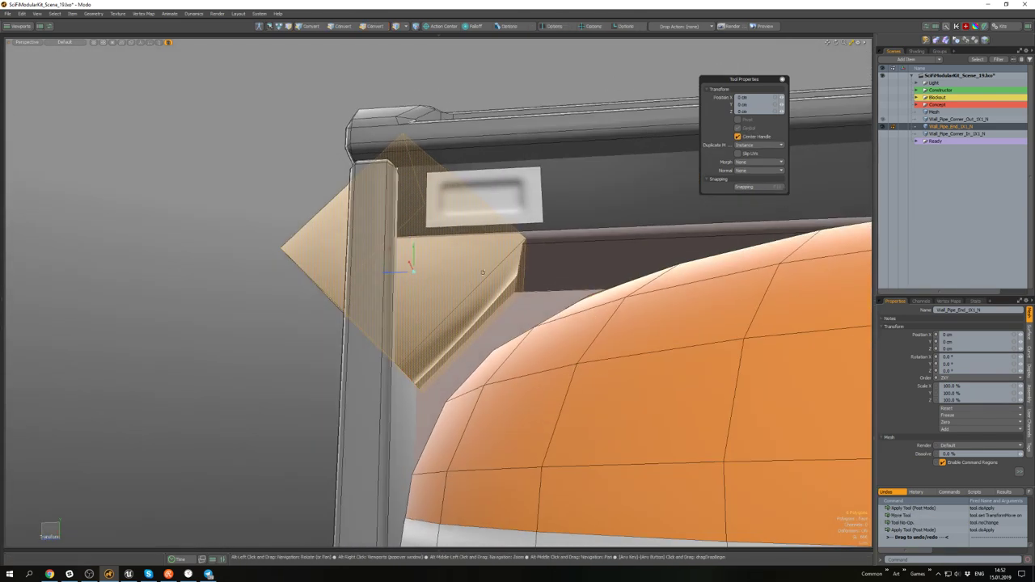
pyautogui.press('3')
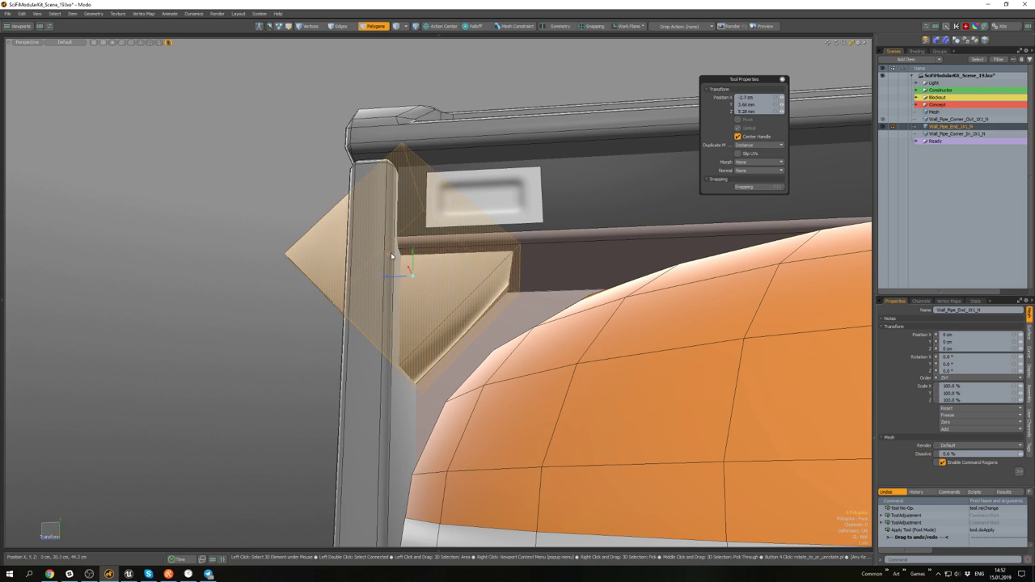
pyautogui.scroll(-3, 392, 256)
pyautogui.press('q')
# - Select the plate's front face and move it along X to adjust the plate's thickness
pyautogui.scroll(2, 396, 258)
pyautogui.keyDown('alt'); pyautogui.moveTo(398, 260); pyautogui.dragTo(613, 308); pyautogui.keyUp('alt')
pyautogui.click(359, 232)
pyautogui.keyDown('alt'); pyautogui.moveTo(360, 232); pyautogui.dragTo(251, 250); pyautogui.keyUp('alt')
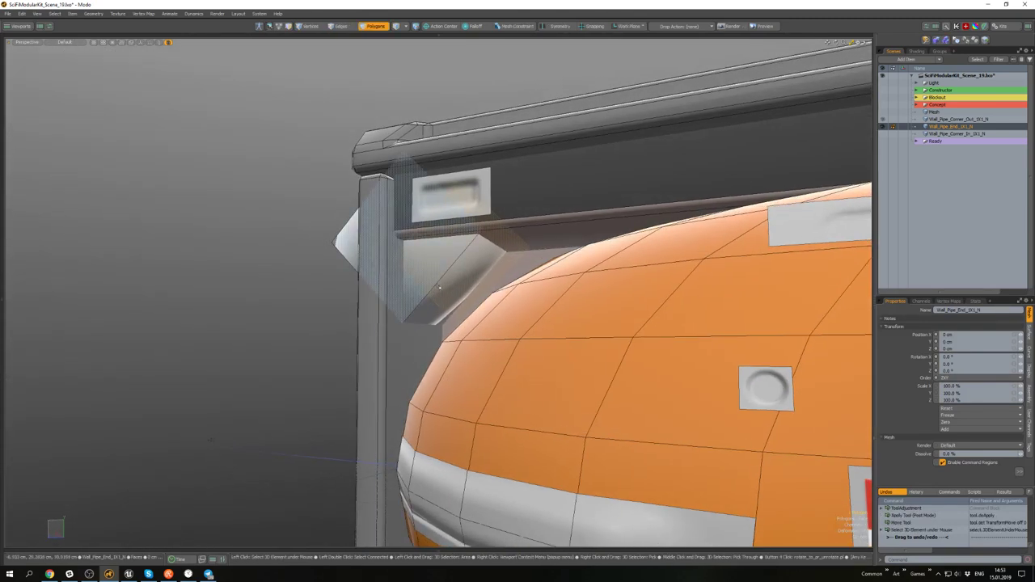
pyautogui.click(445, 257)
pyautogui.press('w')
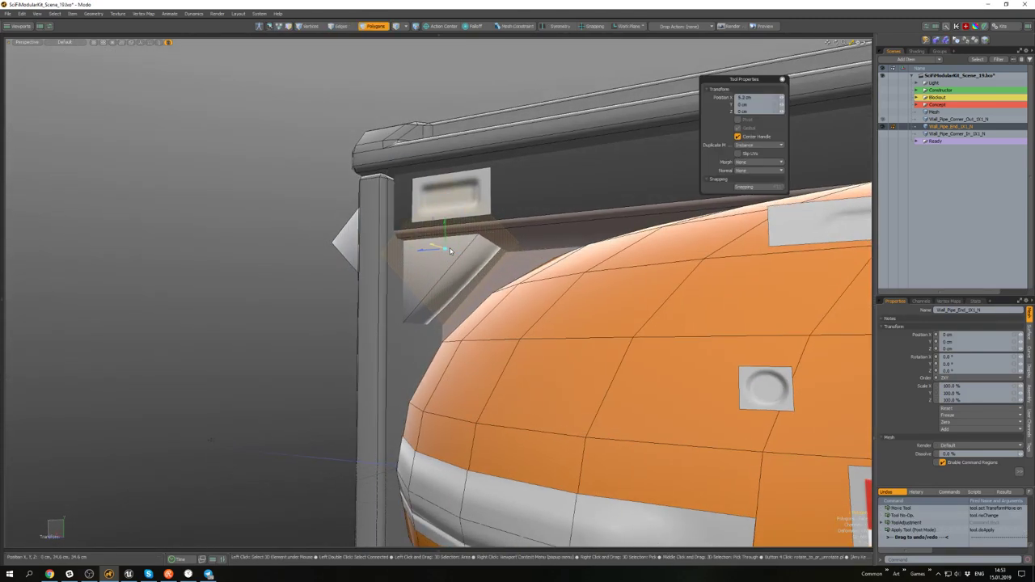
pyautogui.press('q')
# - Isolate the corner plate and delete all its polygons except the front face and the bevelled edge facing the pipe
pyautogui.doubleClick(446, 254)
pyautogui.keyDown('alt'); pyautogui.moveTo(446, 254); pyautogui.dragTo(430, 234); pyautogui.keyUp('alt')
pyautogui.hotkey('ctrl', '3')
pyautogui.click(399, 175)
pyautogui.keyDown('alt'); pyautogui.moveTo(400, 176); pyautogui.dragTo(363, 178); pyautogui.keyUp('alt')
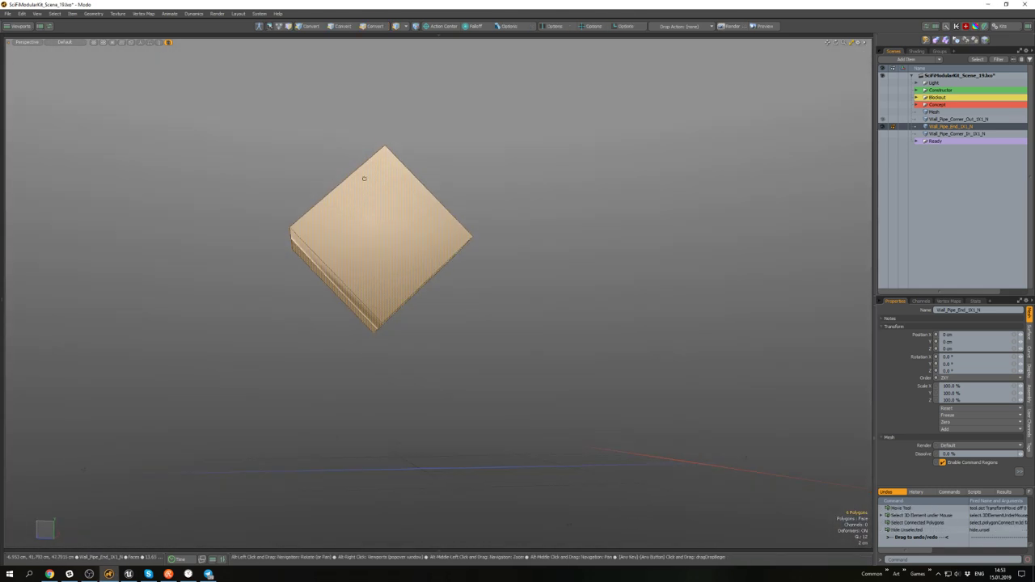
pyautogui.click(428, 254)
pyautogui.keyDown('alt'); pyautogui.moveTo(429, 254); pyautogui.dragTo(409, 261); pyautogui.keyUp('alt')
pyautogui.keyDown('shift'); pyautogui.click(463, 257); pyautogui.keyUp('shift')
pyautogui.press('[')
pyautogui.keyDown('alt'); pyautogui.moveTo(467, 230); pyautogui.dragTo(456, 273); pyautogui.keyUp('alt')
pyautogui.press('Delete')
# - Bevel the edge of the isolated corner plate and unhide the rest of the module
pyautogui.hotkey('alt', 'c')
pyautogui.press('b')
pyautogui.press('q')
pyautogui.click(441, 316)
pyautogui.hotkey('ctrl', '2')
pyautogui.click(621, 326)
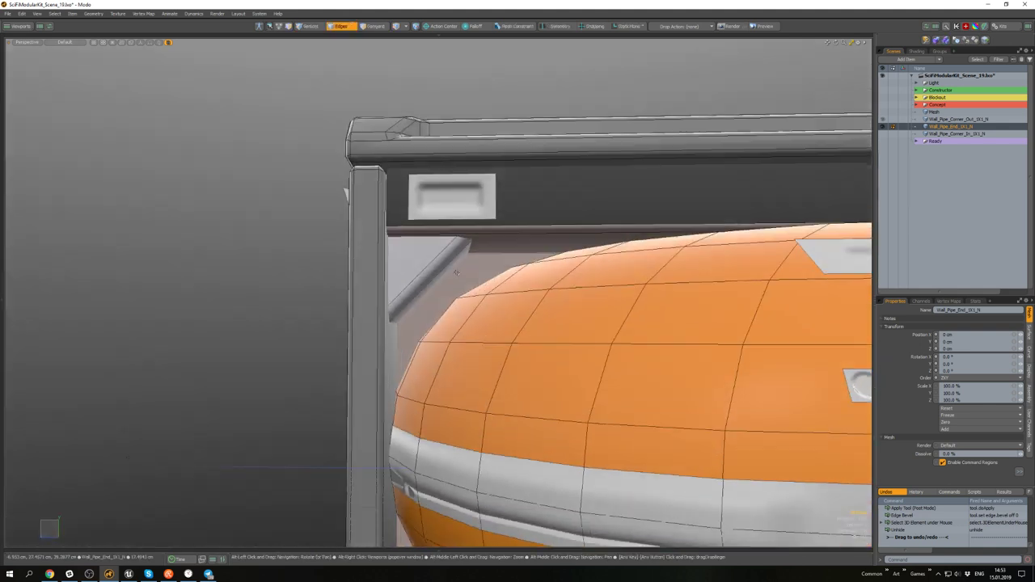
# - Move the corner plate's outer vertices inward along Y and Z so nothing protrudes beyond the side post
pyautogui.press('3')
pyautogui.doubleClick(417, 260)
pyautogui.keyDown('alt'); pyautogui.moveTo(518, 284); pyautogui.dragTo(529, 307); pyautogui.keyUp('alt')
pyautogui.hotkey('alt', '1')
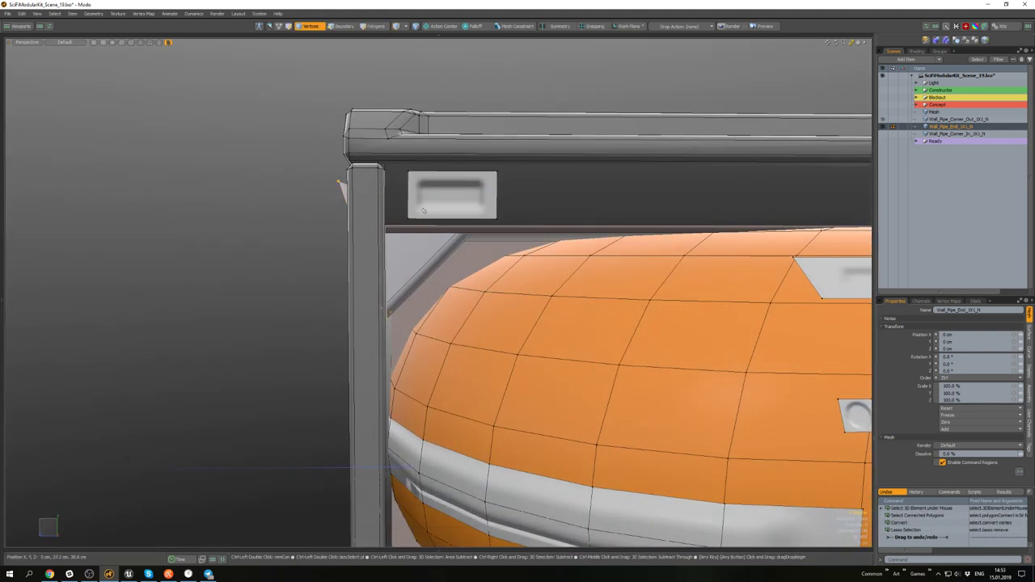
pyautogui.press('w')
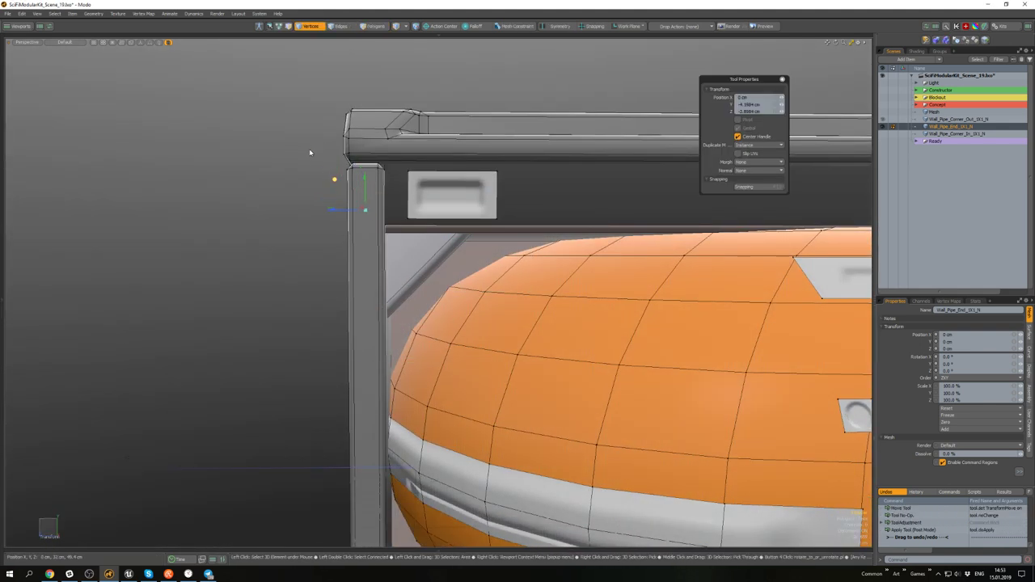
pyautogui.moveTo(334, 179); pyautogui.dragTo(354, 200)
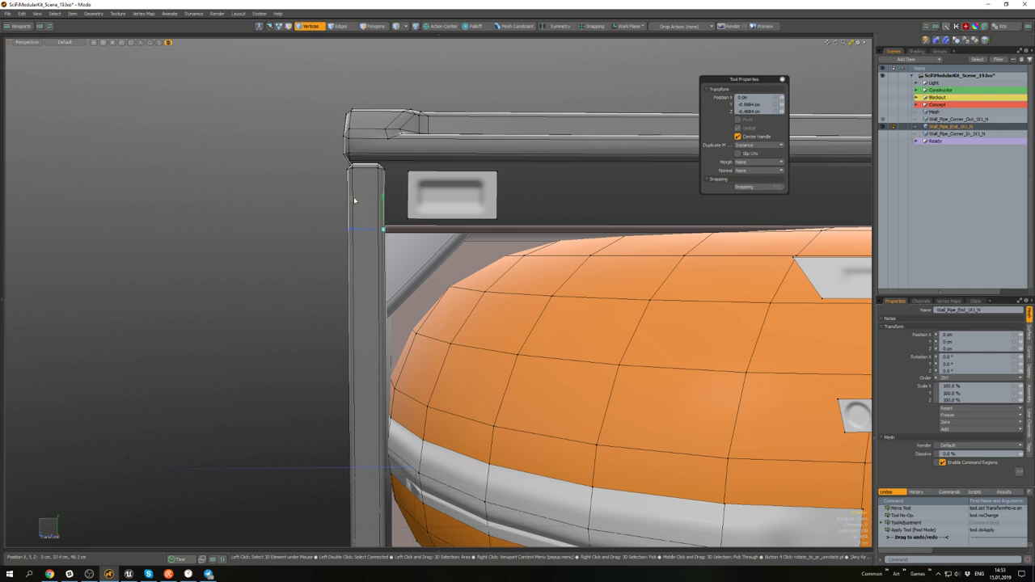
pyautogui.press('q')
# - Select the whole corner plate and reposition it slightly in the recess's upper corner
pyautogui.press('3')
pyautogui.doubleClick(414, 259)
pyautogui.scroll(-5, 415, 260)
pyautogui.keyDown('alt'); pyautogui.moveTo(416, 260); pyautogui.dragTo(446, 220); pyautogui.keyUp('alt')
pyautogui.scroll(4, 441, 215)
pyautogui.press('w')
pyautogui.press('q')
pyautogui.scroll(-4, 447, 234)
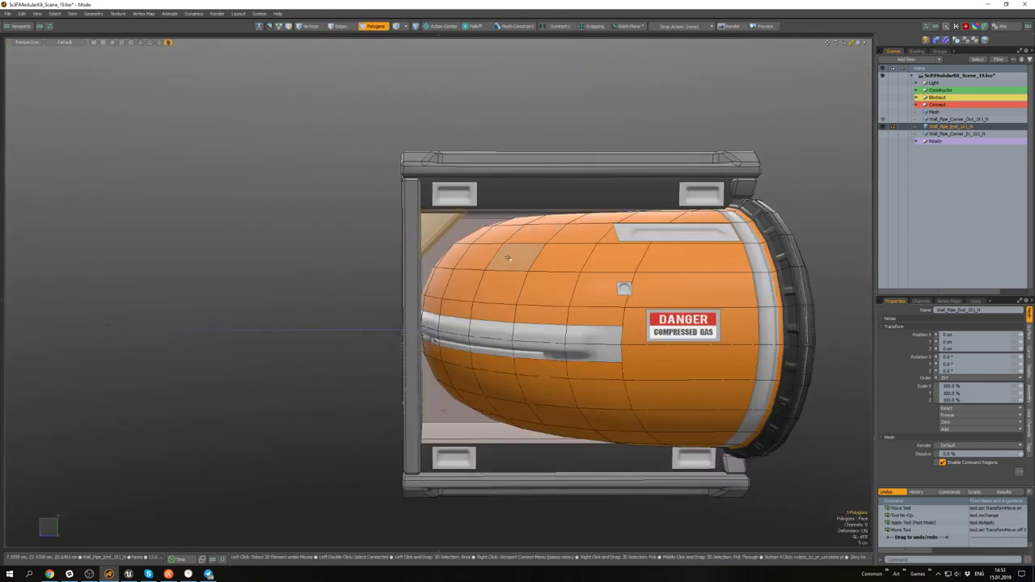
# - Select the connected polygons of the lower shelf and lower frame rail and delete them
pyautogui.keyDown('alt'); pyautogui.moveTo(507, 258); pyautogui.dragTo(501, 212); pyautogui.keyUp('alt')
pyautogui.scroll(-4, 497, 212)
pyautogui.scroll(5, 477, 211)
pyautogui.doubleClick(464, 386)
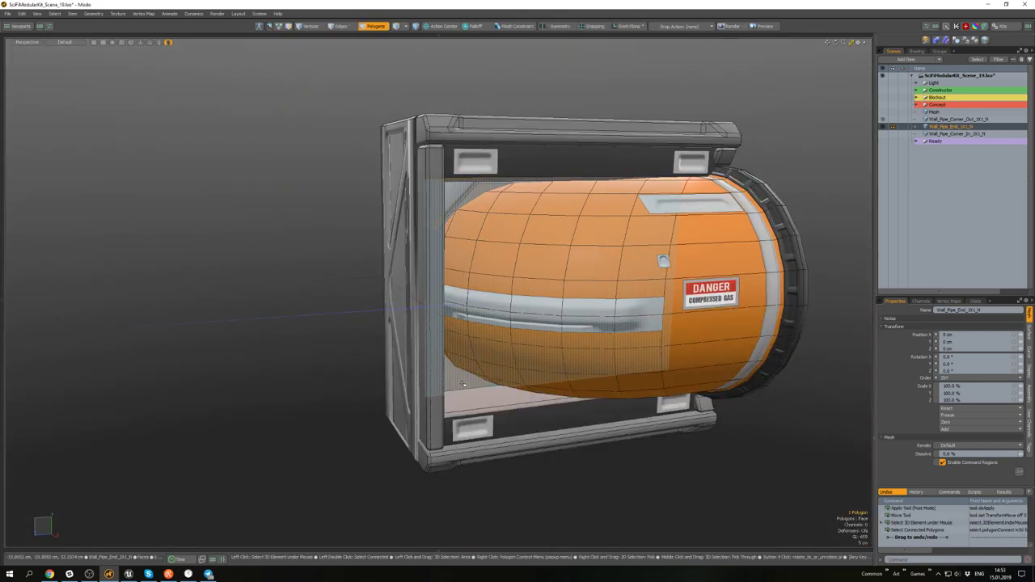
pyautogui.keyDown('alt'); pyautogui.moveTo(464, 386); pyautogui.dragTo(472, 408); pyautogui.keyUp('alt')
pyautogui.doubleClick(496, 381)
pyautogui.keyDown('alt'); pyautogui.moveTo(496, 381); pyautogui.dragTo(481, 361, button='middle'); pyautogui.keyUp('alt')
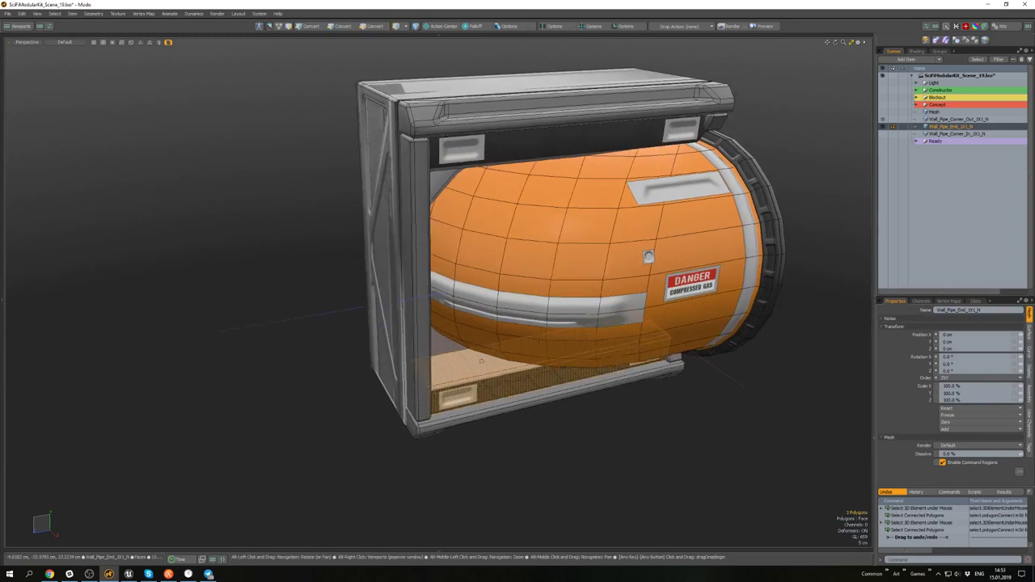
pyautogui.keyDown('alt'); pyautogui.moveTo(480, 361); pyautogui.dragTo(432, 268); pyautogui.keyUp('alt')
pyautogui.press('Delete')
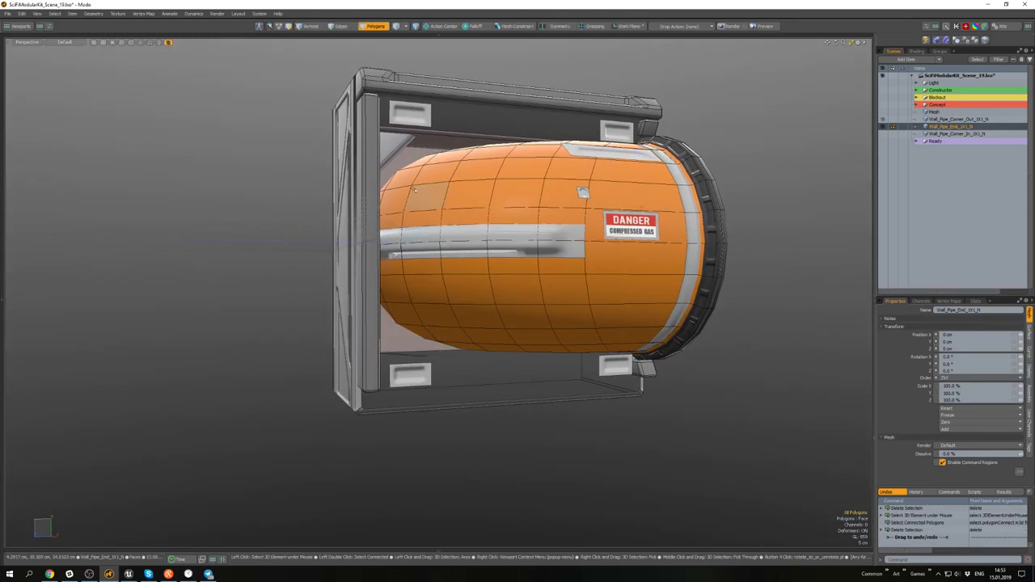
# - Select the pipe with its flange and attached stripe pieces and hide everything else
pyautogui.keyDown('alt'); pyautogui.moveTo(414, 190); pyautogui.dragTo(410, 168); pyautogui.keyUp('alt')
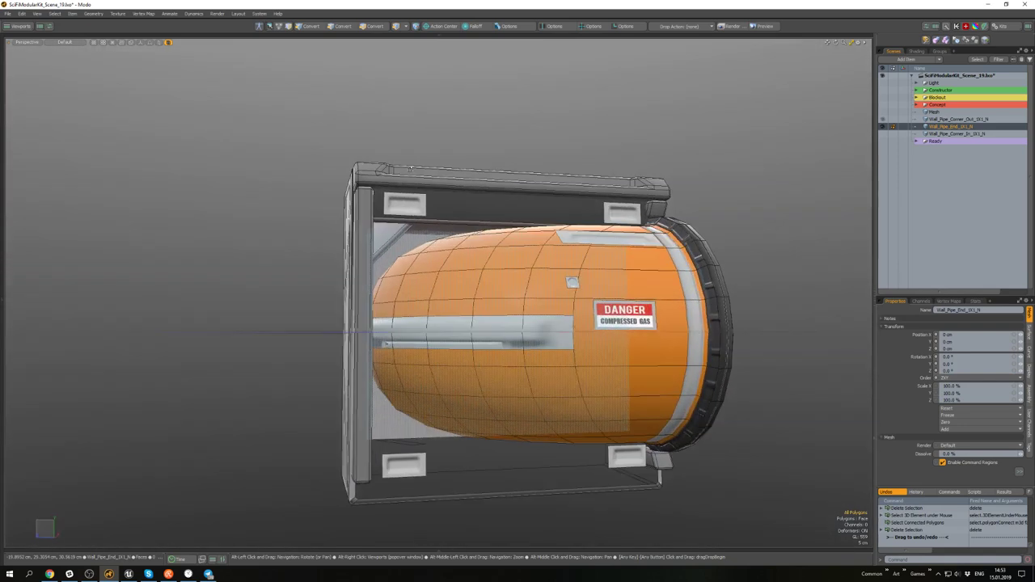
pyautogui.keyDown('alt'); pyautogui.moveTo(494, 242); pyautogui.dragTo(547, 299); pyautogui.keyUp('alt')
pyautogui.keyDown('alt'); pyautogui.moveTo(541, 346); pyautogui.dragTo(432, 317); pyautogui.keyUp('alt')
pyautogui.scroll(4, 518, 338)
pyautogui.doubleClick(473, 317)
pyautogui.doubleClick(475, 351)
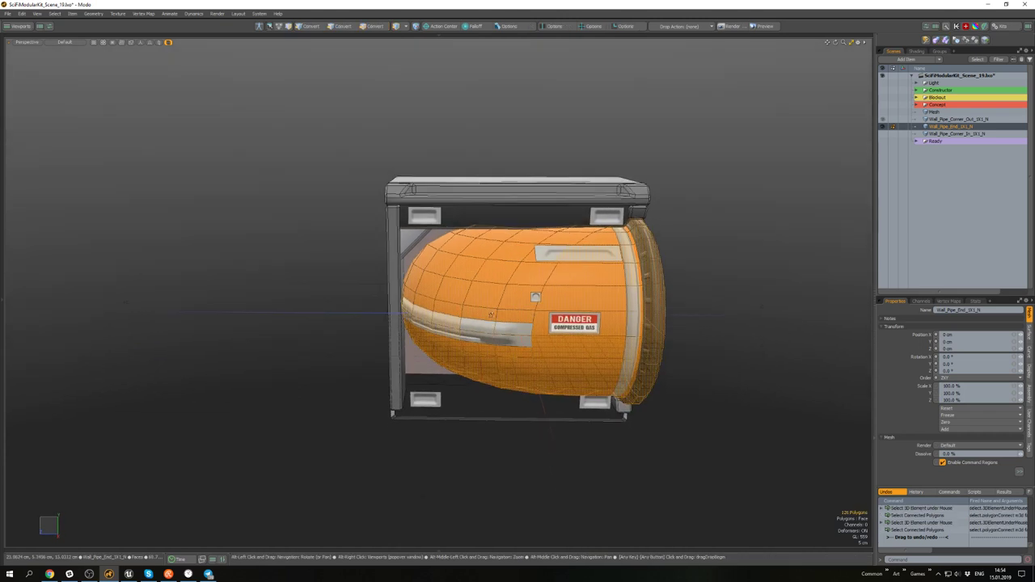
pyautogui.keyDown('shift'); pyautogui.doubleClick(498, 336); pyautogui.keyUp('shift')
pyautogui.keyDown('alt'); pyautogui.moveTo(498, 336); pyautogui.dragTo(529, 351); pyautogui.keyUp('alt')
pyautogui.hotkey('ctrl', '4')
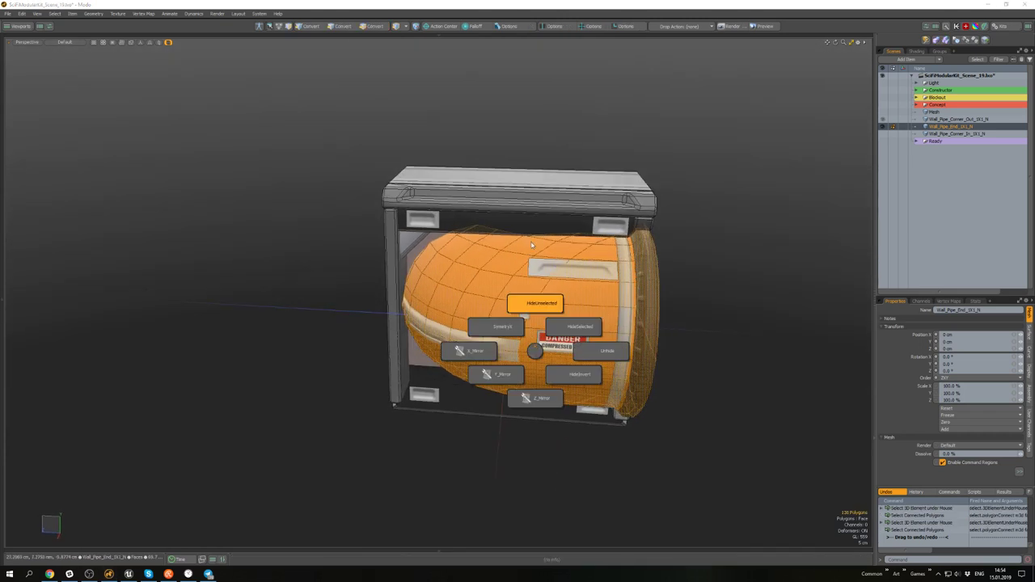
pyautogui.click(544, 302)
pyautogui.keyDown('alt'); pyautogui.moveTo(552, 296); pyautogui.dragTo(556, 243); pyautogui.keyUp('alt')
pyautogui.scroll(-3, 556, 243)
# - Convert to vertices, exclude the flange, shift the pipe vertices -5.5 cm along Z, unhide the module and adjust them by 2.5 cm
pyautogui.hotkey('alt', '1')
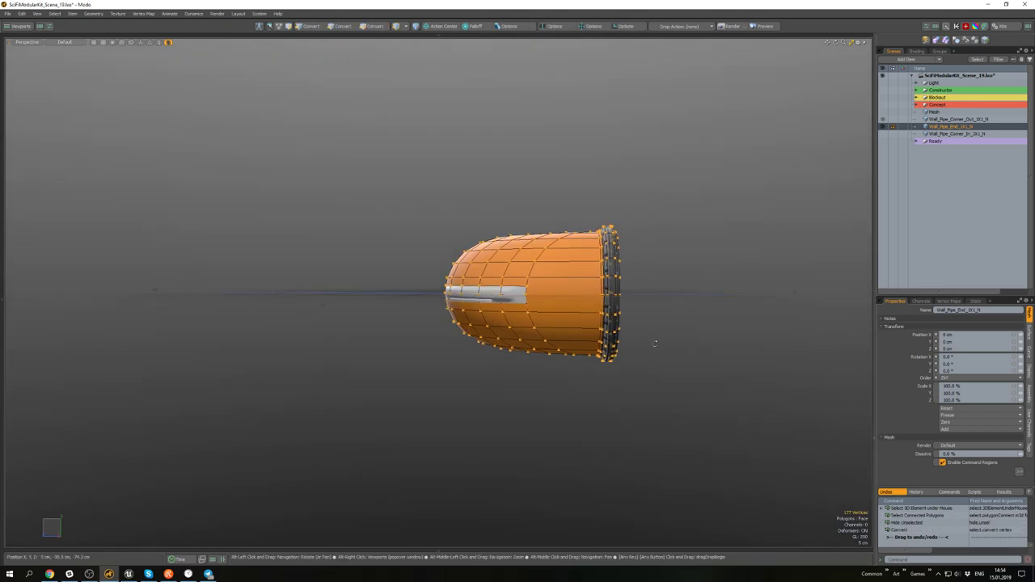
pyautogui.keyDown('alt'); pyautogui.moveTo(596, 207); pyautogui.dragTo(554, 281); pyautogui.keyUp('alt')
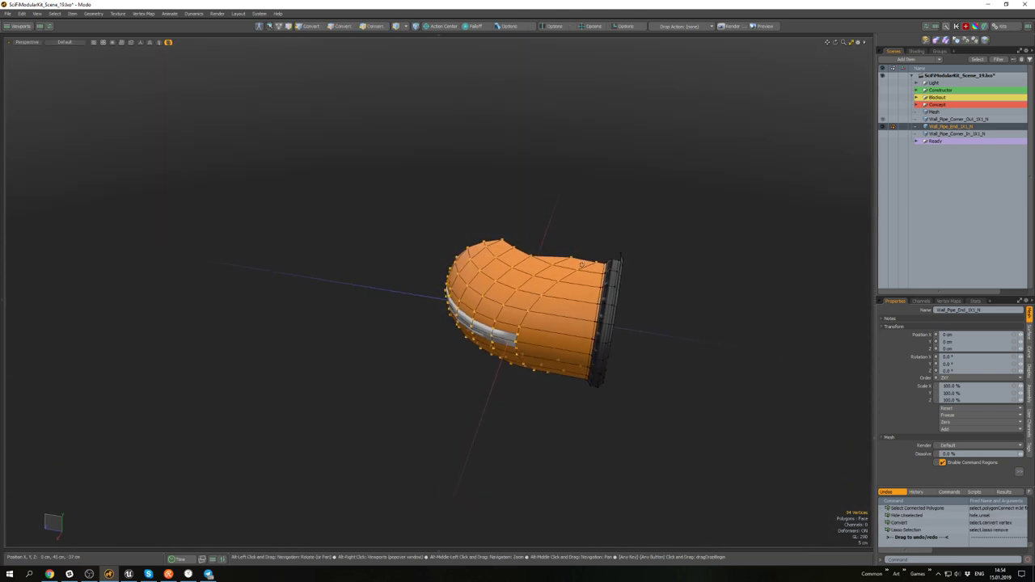
pyautogui.scroll(3, 554, 280)
pyautogui.press('w')
pyautogui.moveTo(475, 324)
pyautogui.keyDown('alt'); pyautogui.mouseDown()
pyautogui.moveTo(483, 308)
pyautogui.moveTo(477, 318)
pyautogui.mouseUp(); pyautogui.keyUp('alt')
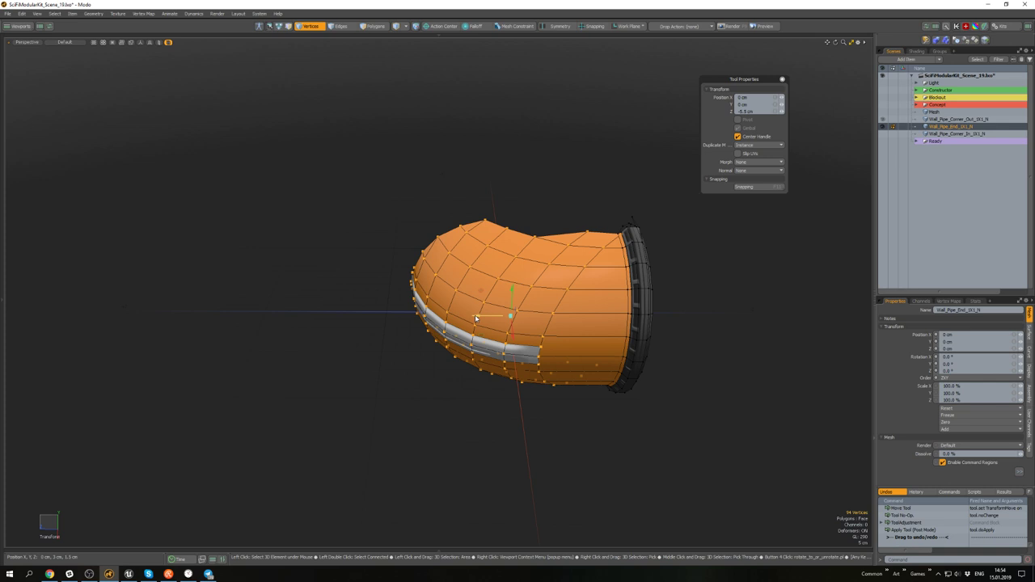
pyautogui.keyDown('alt'); pyautogui.moveTo(475, 317); pyautogui.dragTo(507, 267); pyautogui.keyUp('alt')
pyautogui.press('u')
pyautogui.moveTo(491, 317); pyautogui.dragTo(485, 318)
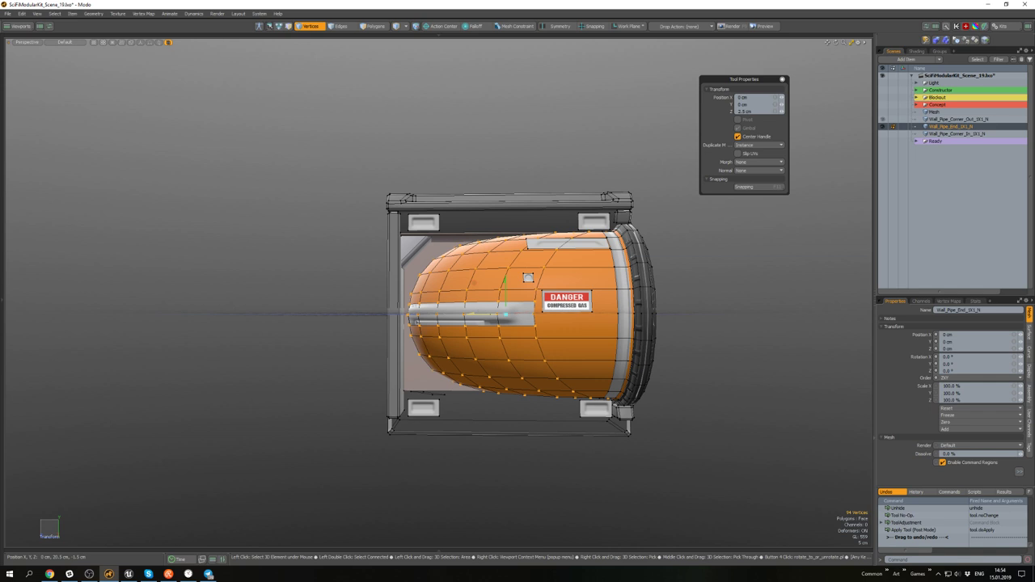
# - Isolate the pipe and its flange to examine the edges beside the flange, and unhide the rest of the module
pyautogui.keyDown('alt'); pyautogui.moveTo(474, 283); pyautogui.dragTo(477, 297); pyautogui.keyUp('alt')
pyautogui.press('3')
pyautogui.doubleClick(412, 245)
pyautogui.keyDown('alt'); pyautogui.moveTo(412, 244); pyautogui.dragTo(411, 269); pyautogui.keyUp('alt')
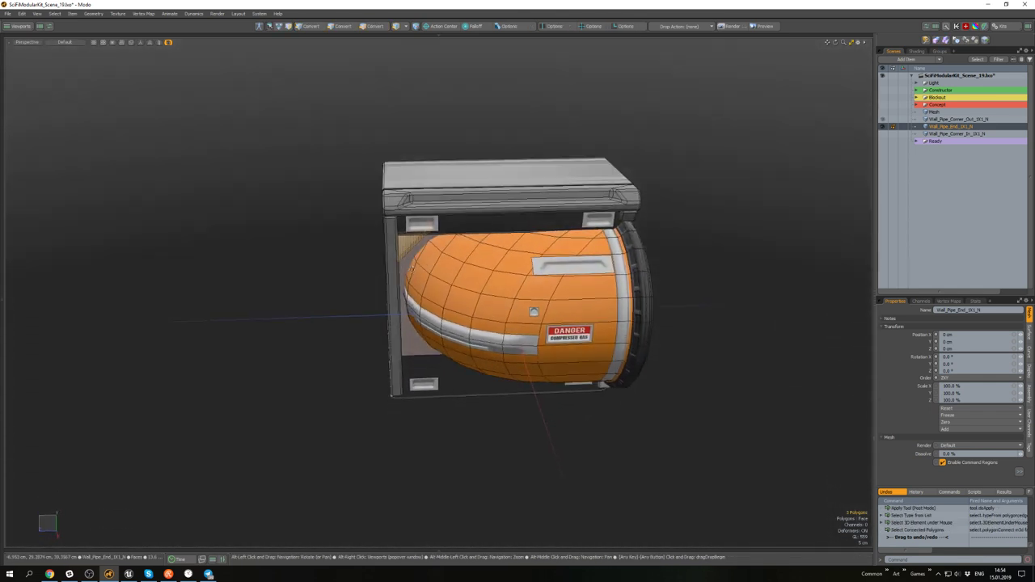
pyautogui.keyDown('alt'); pyautogui.moveTo(533, 312); pyautogui.dragTo(582, 236); pyautogui.keyUp('alt')
pyautogui.hotkey('shift', 'h')
pyautogui.press('2')
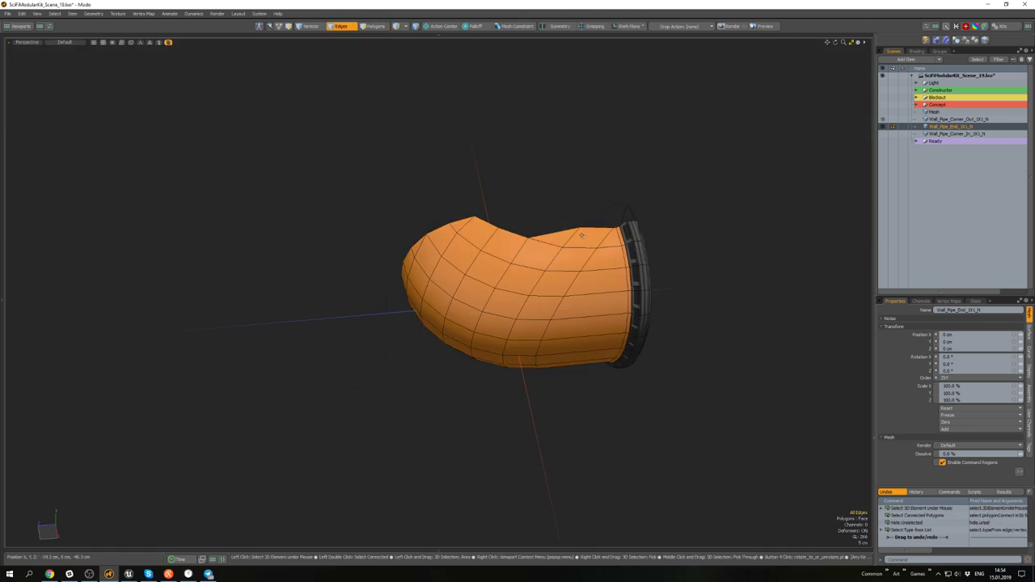
pyautogui.moveTo(566, 275)
pyautogui.keyDown('alt'); pyautogui.mouseDown()
pyautogui.moveTo(570, 301)
pyautogui.moveTo(564, 283)
pyautogui.moveTo(582, 236)
pyautogui.moveTo(579, 386)
pyautogui.moveTo(596, 439)
pyautogui.moveTo(602, 376)
pyautogui.moveTo(546, 253)
pyautogui.moveTo(531, 292)
pyautogui.moveTo(536, 222)
pyautogui.moveTo(522, 206)
pyautogui.moveTo(526, 190)
pyautogui.moveTo(553, 210)
pyautogui.moveTo(449, 332)
pyautogui.moveTo(552, 260)
pyautogui.moveTo(562, 277)
pyautogui.mouseUp(); pyautogui.keyUp('alt')
pyautogui.keyDown('shift'); pyautogui.click(569, 265); pyautogui.keyUp('shift')
pyautogui.press('u')
pyautogui.press('2')
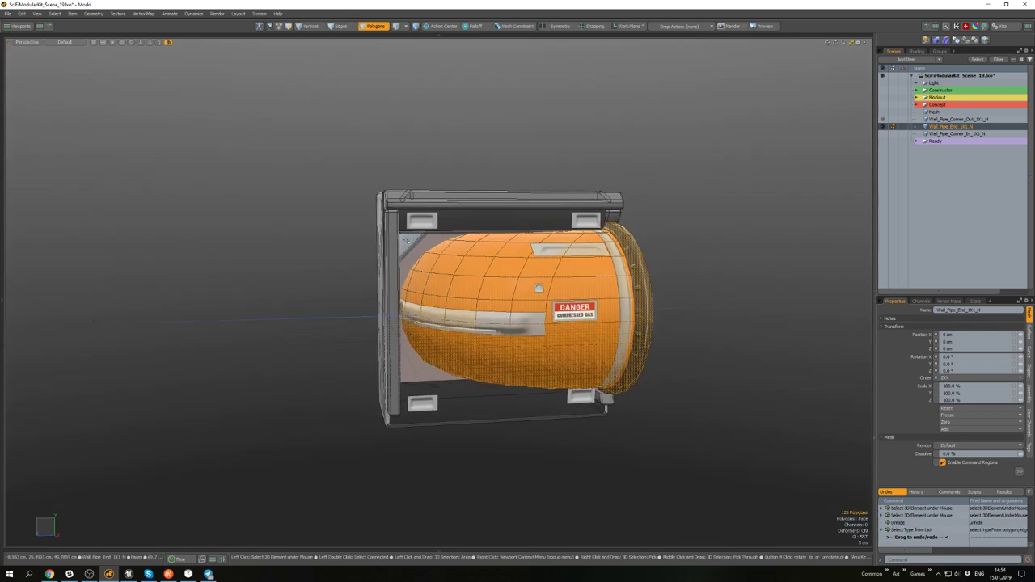
# - Scale the corner plate slightly and reposition it in the recess's upper corner
pyautogui.scroll(3, 407, 241)
pyautogui.doubleClick(408, 241)
pyautogui.scroll(3, 420, 257)
pyautogui.keyDown('alt'); pyautogui.moveTo(408, 241); pyautogui.dragTo(420, 276); pyautogui.keyUp('alt')
pyautogui.press('r')
pyautogui.scroll(-2, 418, 272)
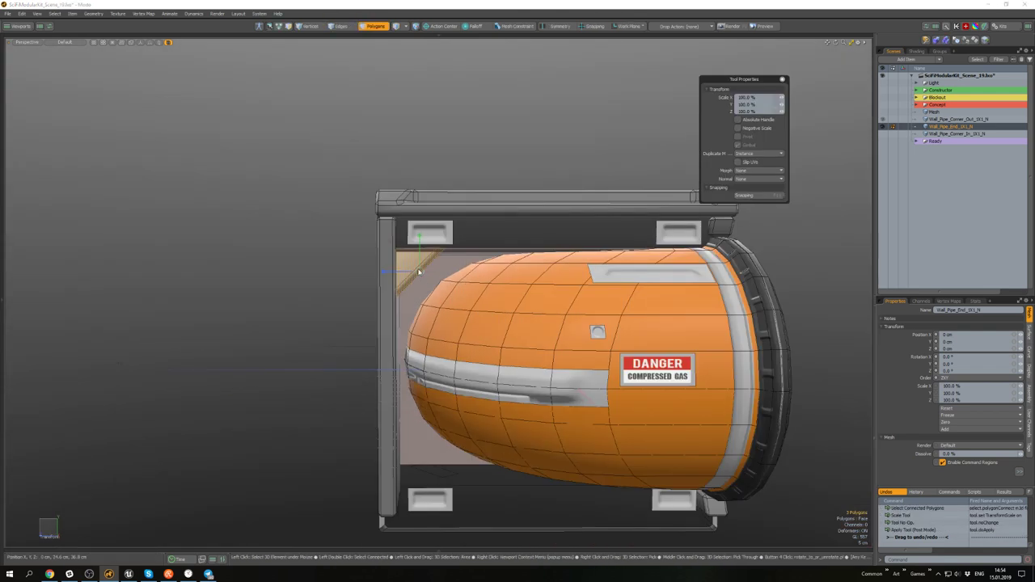
pyautogui.press('w')
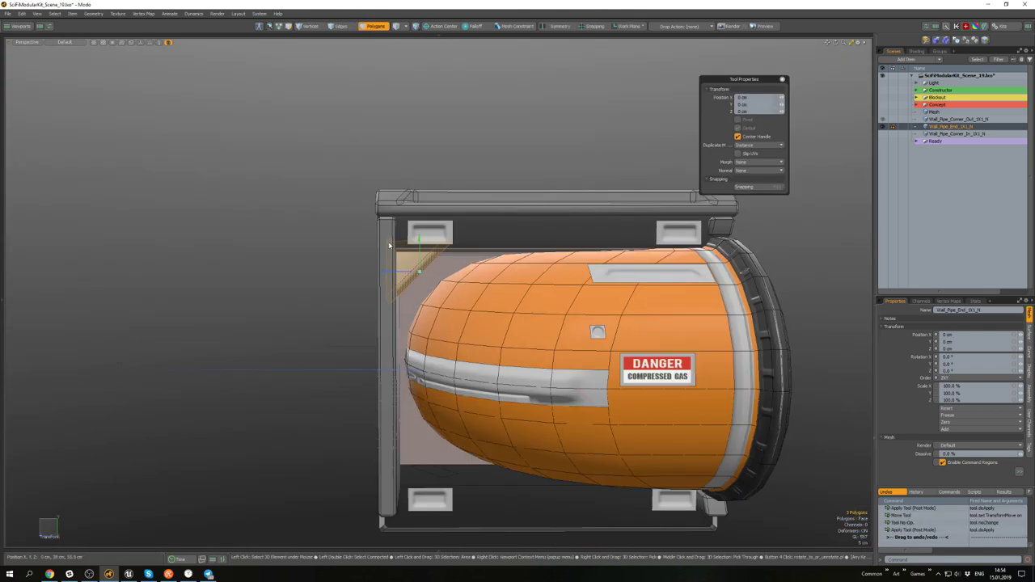
pyautogui.press('space')
pyautogui.scroll(-4, 392, 254)
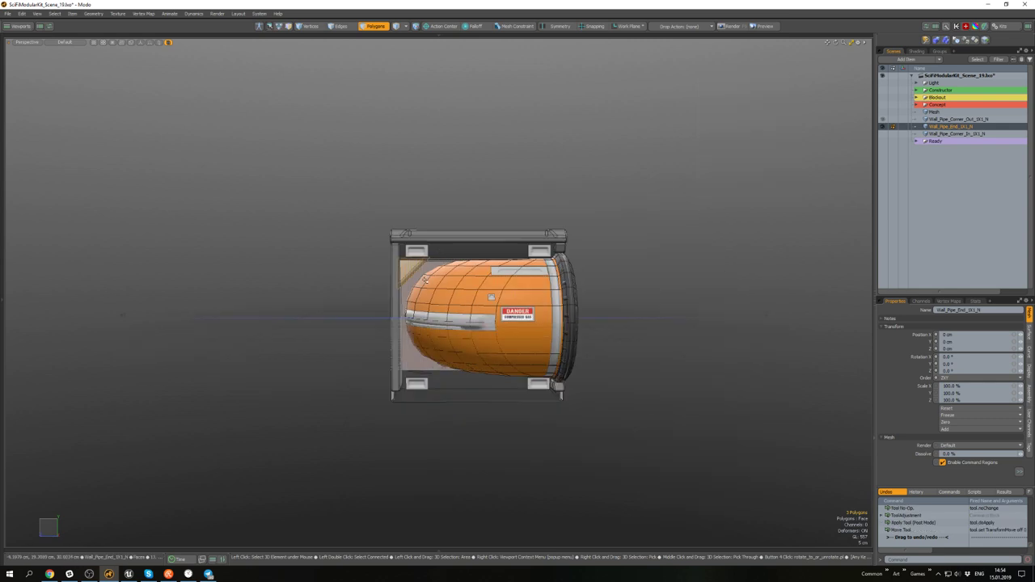
# - Adjust the corner plate's depth along X behind the pipe
pyautogui.click(437, 184)
pyautogui.moveTo(437, 185)
pyautogui.keyDown('alt'); pyautogui.mouseDown()
pyautogui.moveTo(439, 169)
pyautogui.moveTo(389, 179)
pyautogui.moveTo(517, 202)
pyautogui.moveTo(429, 198)
pyautogui.moveTo(380, 212)
pyautogui.mouseUp(); pyautogui.keyUp('alt')
pyautogui.scroll(4, 413, 246)
pyautogui.doubleClick(471, 292)
pyautogui.keyDown('alt'); pyautogui.moveTo(471, 292); pyautogui.dragTo(429, 242); pyautogui.keyUp('alt')
pyautogui.press('w')
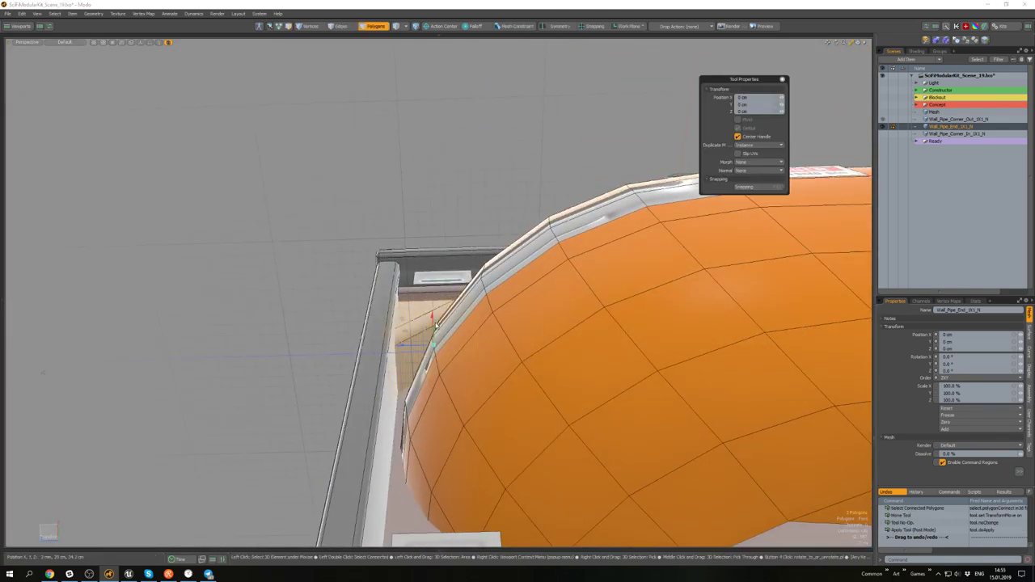
pyautogui.press('space')
# - Select the side post's front faces by growing the selection and move them along X
pyautogui.click(373, 337)
pyautogui.keyDown('alt'); pyautogui.moveTo(373, 336); pyautogui.dragTo(380, 363); pyautogui.keyUp('alt')
pyautogui.hotkey('shift', 'Up')
pyautogui.press('w')
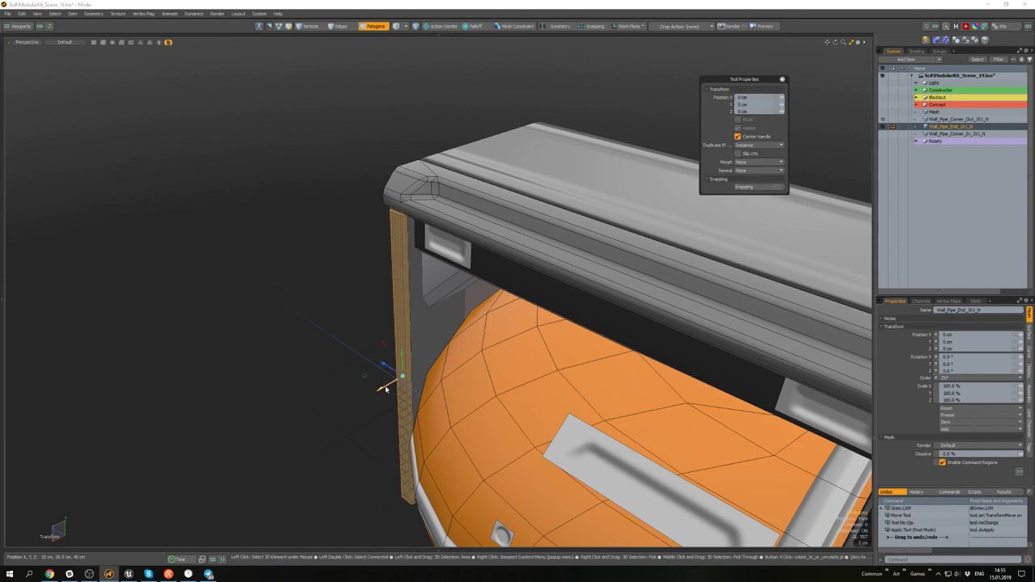
pyautogui.press('space')
pyautogui.click(348, 336)
# - Save the scene and switch to the UV editing layout
pyautogui.scroll(-4, 337, 321)
pyautogui.keyDown('alt'); pyautogui.moveTo(337, 320); pyautogui.dragTo(644, 293); pyautogui.keyUp('alt')
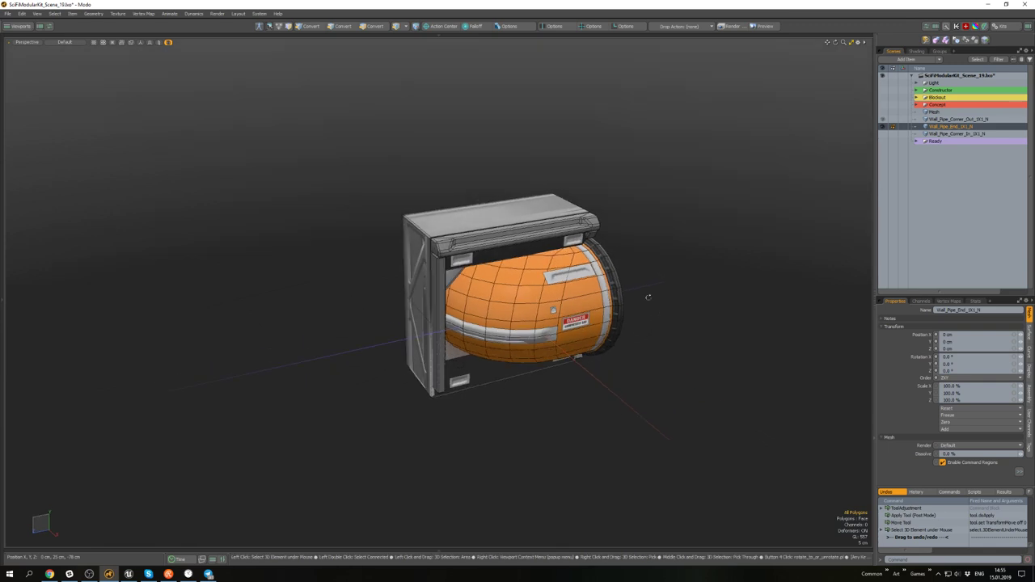
pyautogui.hotkey('ctrl', 's')
pyautogui.press('F2')
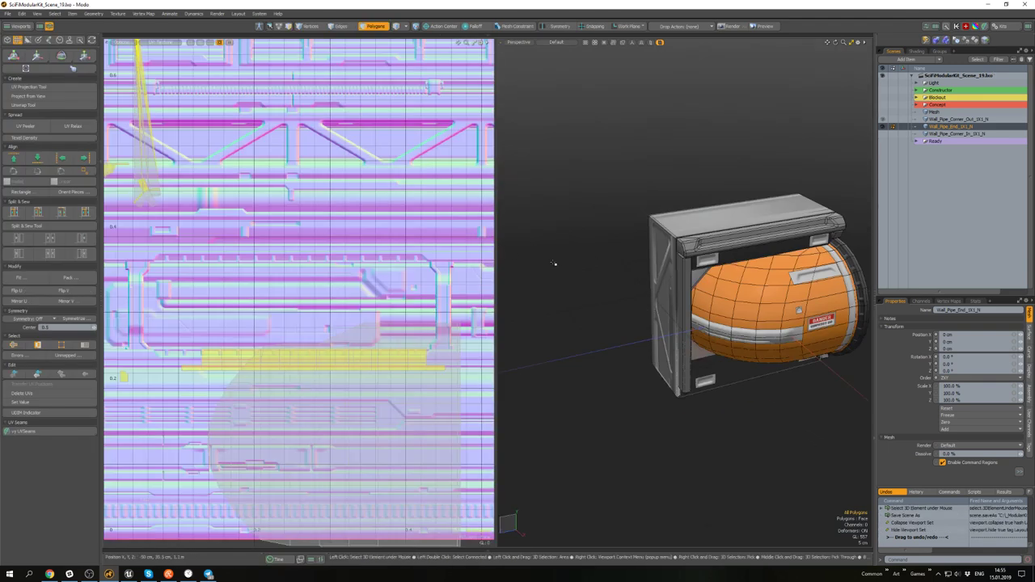
# - Hide the texture backdrop image in the UV view so only the UV islands are displayed
pyautogui.scroll(-4, 553, 265)
pyautogui.keyDown('alt'); pyautogui.scroll(-4, 396, 233); pyautogui.keyUp('alt')
pyautogui.keyDown('alt'); pyautogui.moveTo(384, 245); pyautogui.dragTo(323, 273); pyautogui.keyUp('alt')
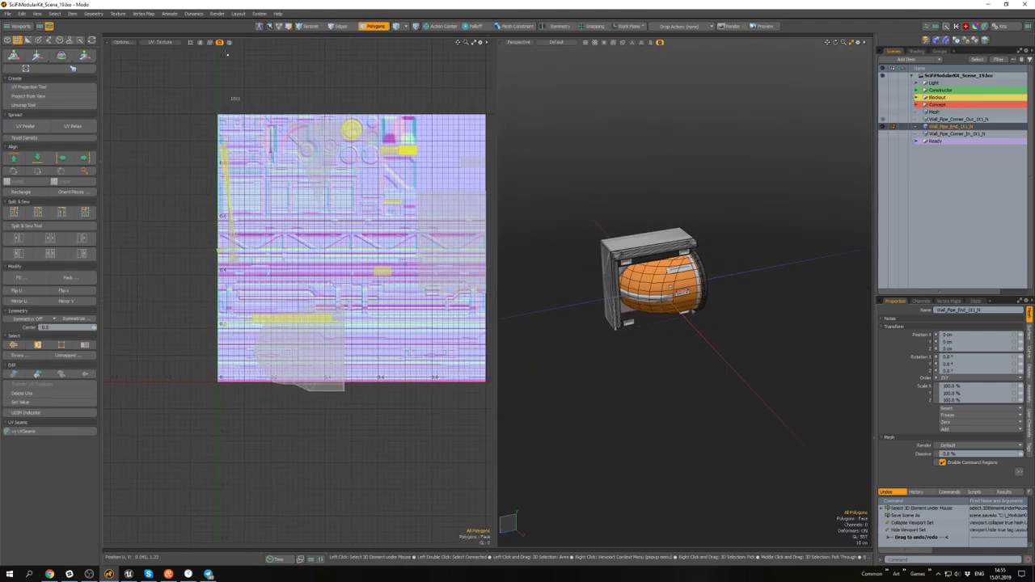
pyautogui.click(220, 43)
pyautogui.scroll(5, 656, 254)
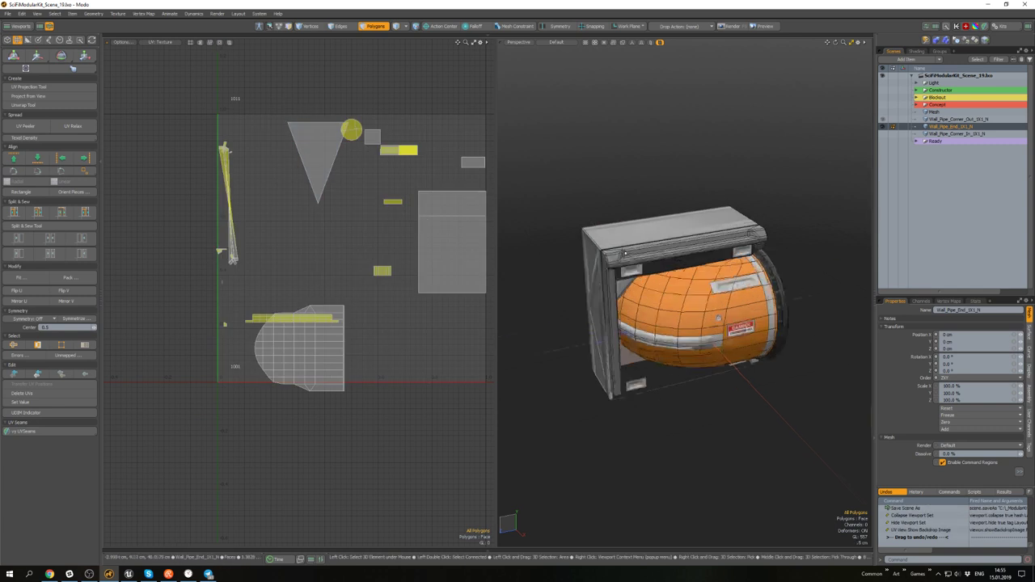
# - Select the connected polygons of the frame's top beam and activate the Move tool on them
pyautogui.doubleClick(655, 254)
pyautogui.hotkey('shift', 'a')
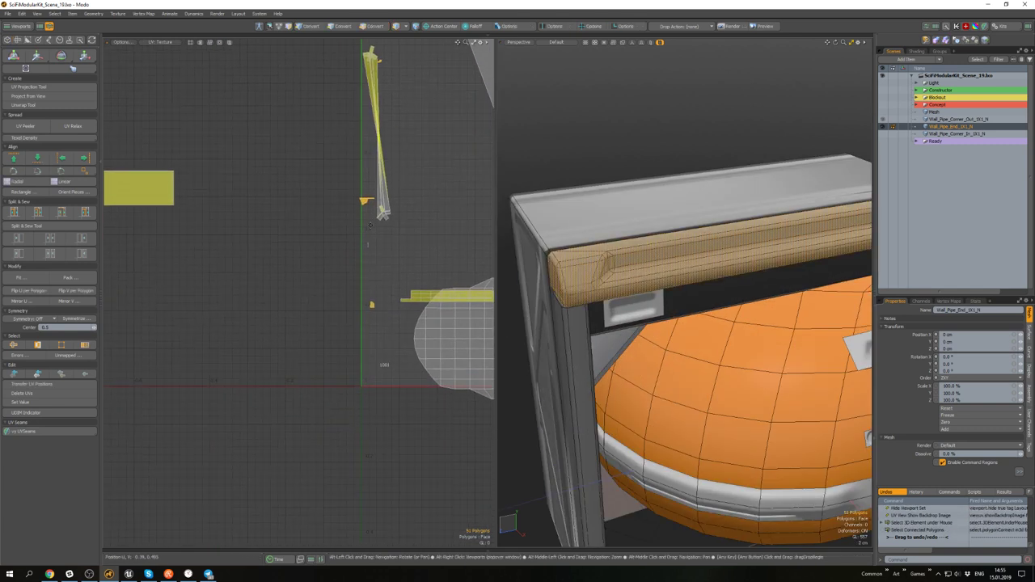
pyautogui.press('w')
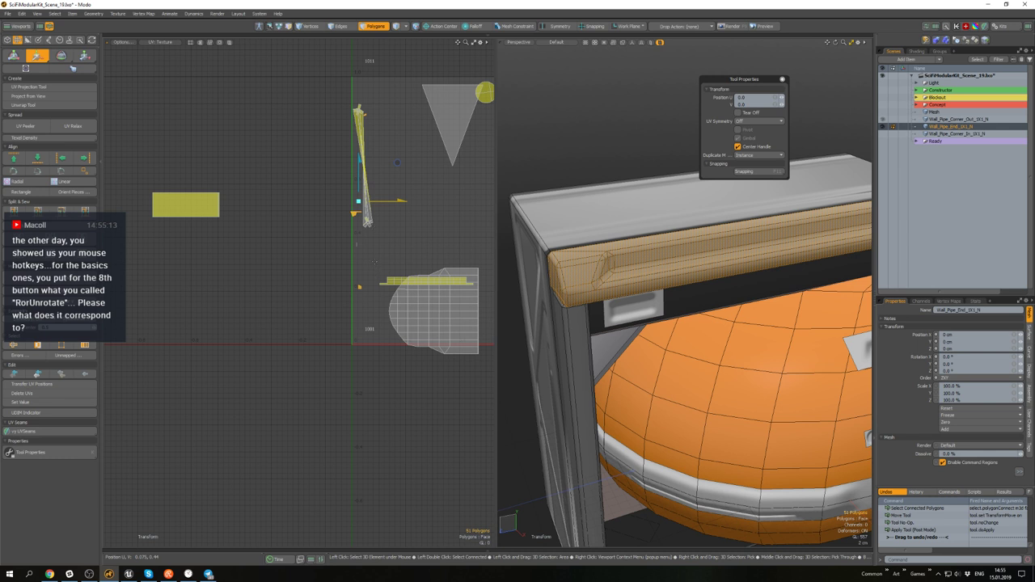
pyautogui.scroll(-5, 612, 239)
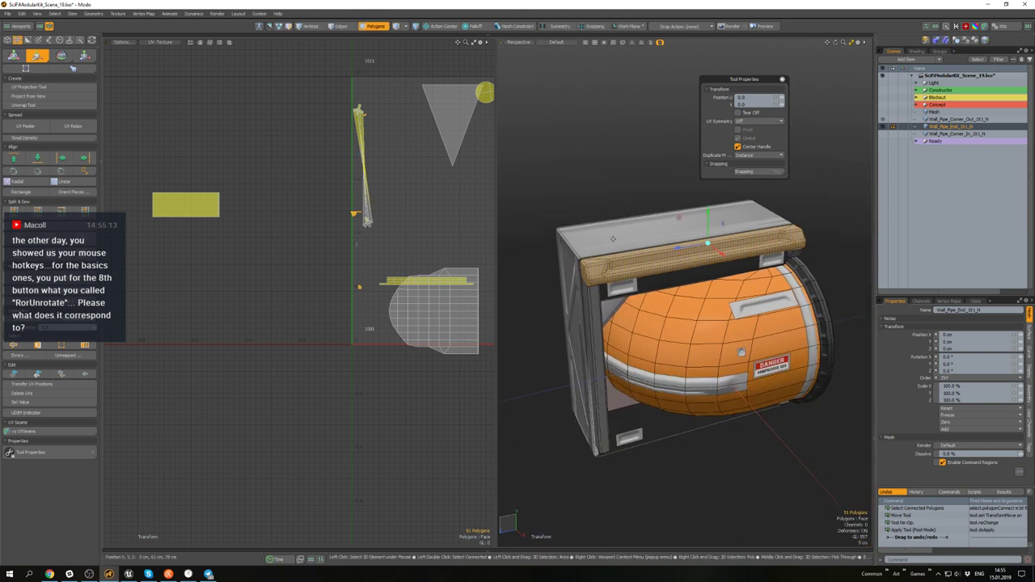
# - Examine the script categories in the Seneca Script and Gui Browser, including Mesh Edit, Geometry Creation and Duplication, Tool Scripts and Pipe Scripts
pyautogui.press('F5')
pyautogui.click(593, 164)
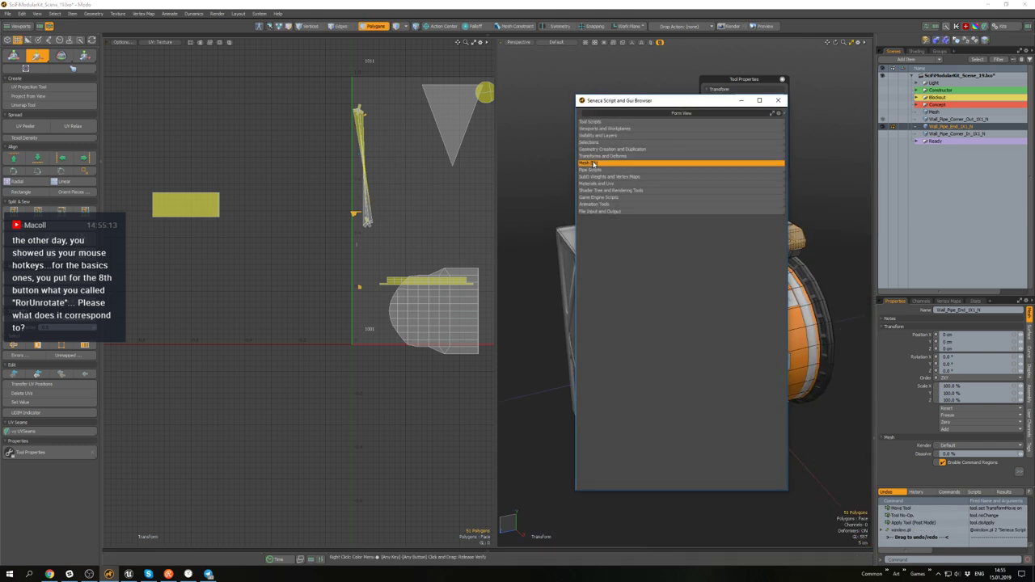
pyautogui.click(593, 163)
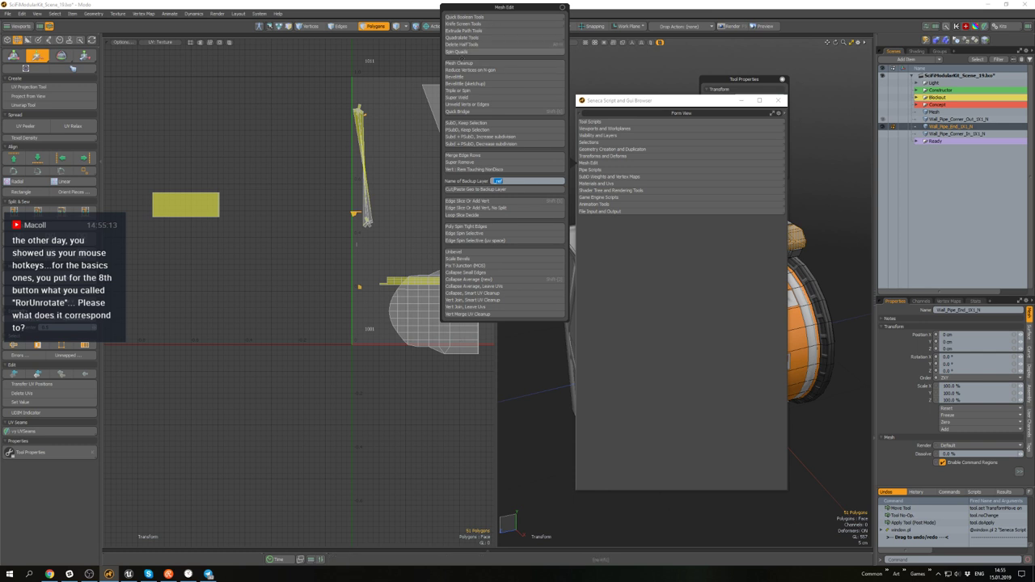
pyautogui.click(599, 150)
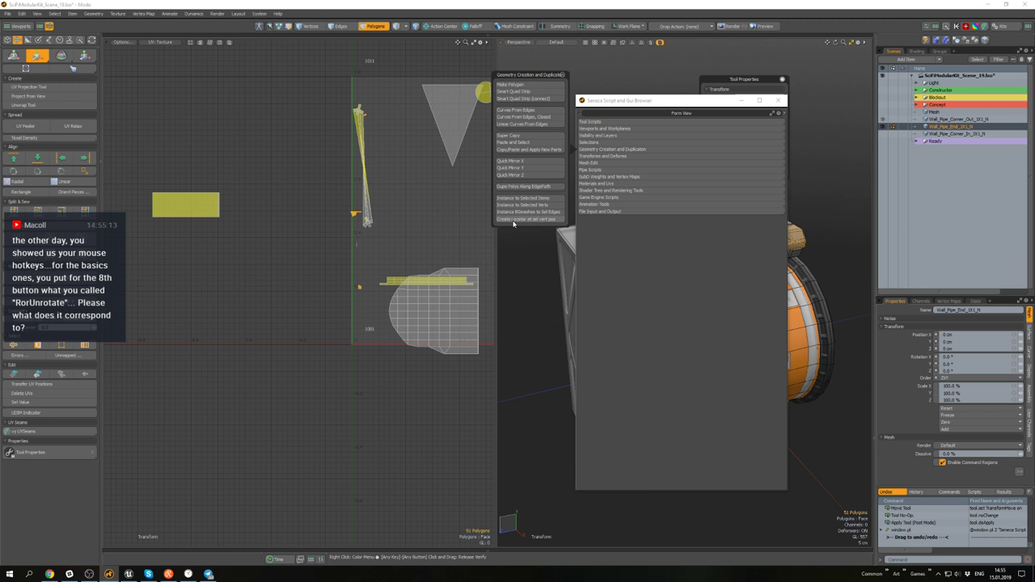
pyautogui.click(594, 142)
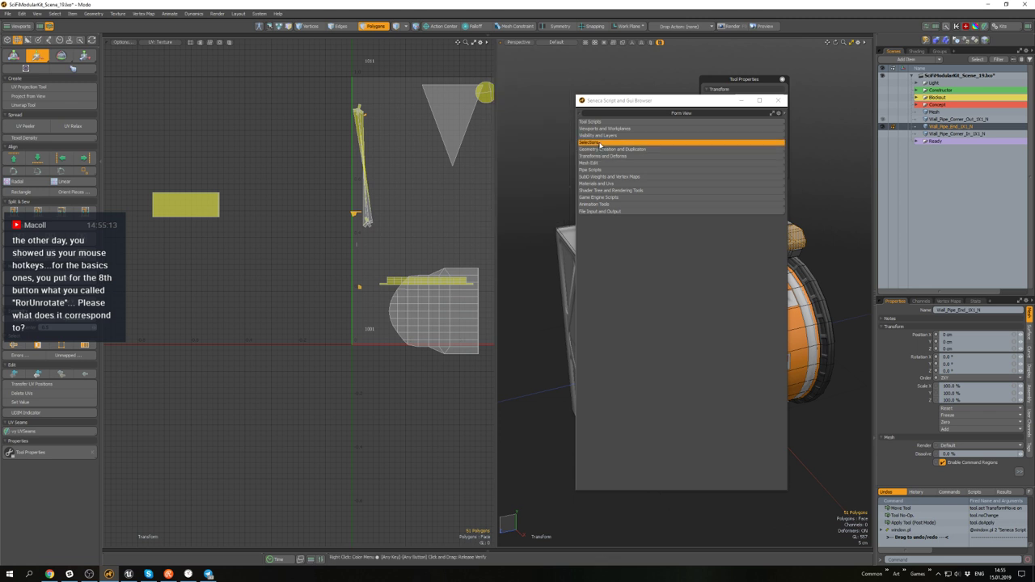
pyautogui.click(594, 150)
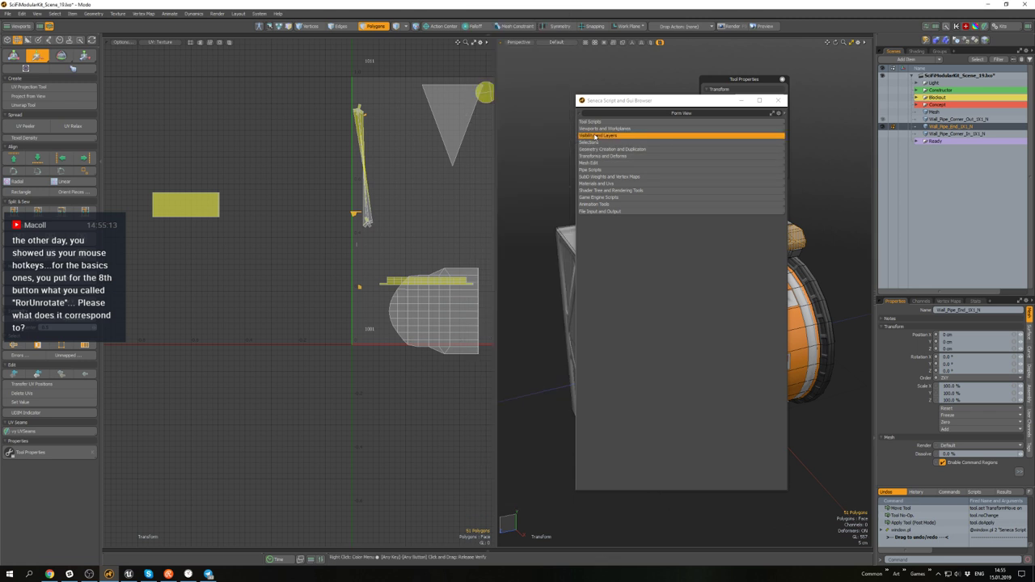
pyautogui.click(590, 164)
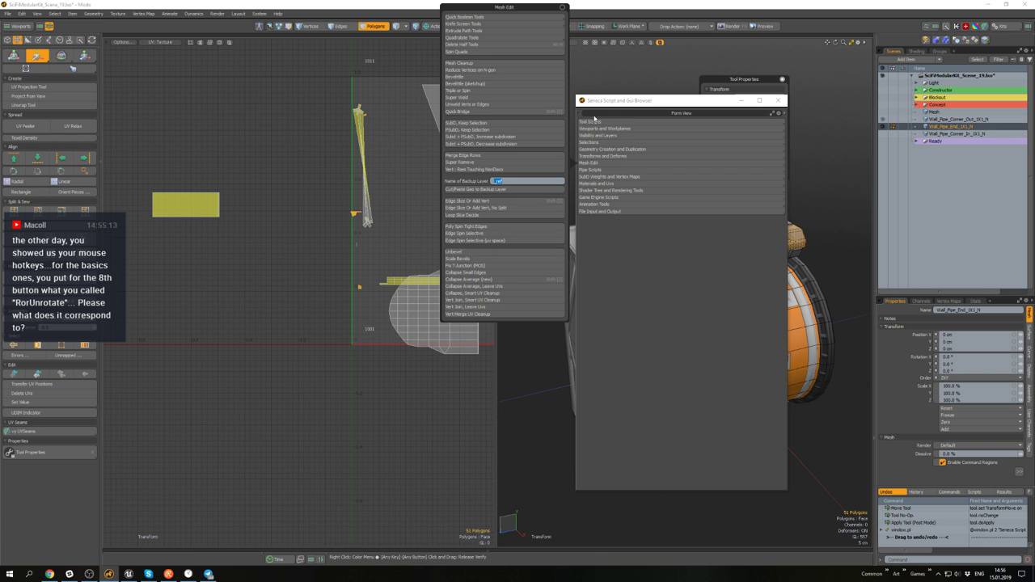
pyautogui.click(602, 149)
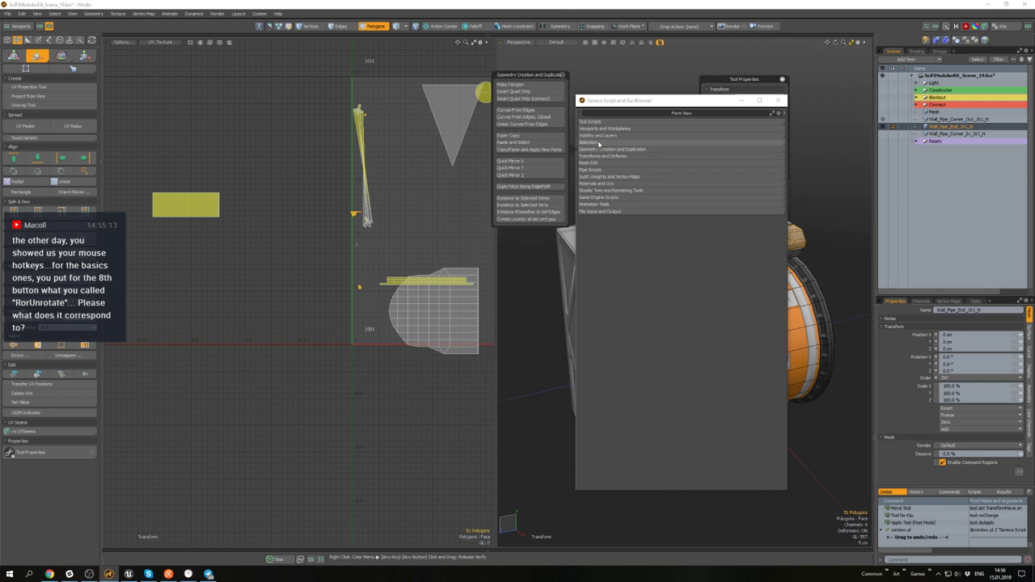
pyautogui.click(598, 143)
pyautogui.click(598, 135)
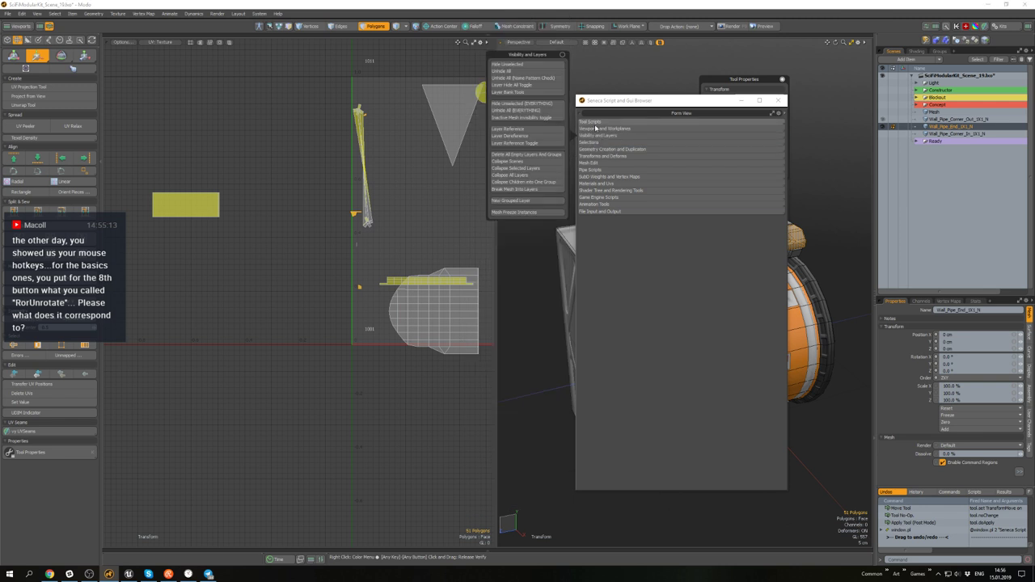
pyautogui.click(595, 127)
pyautogui.click(594, 123)
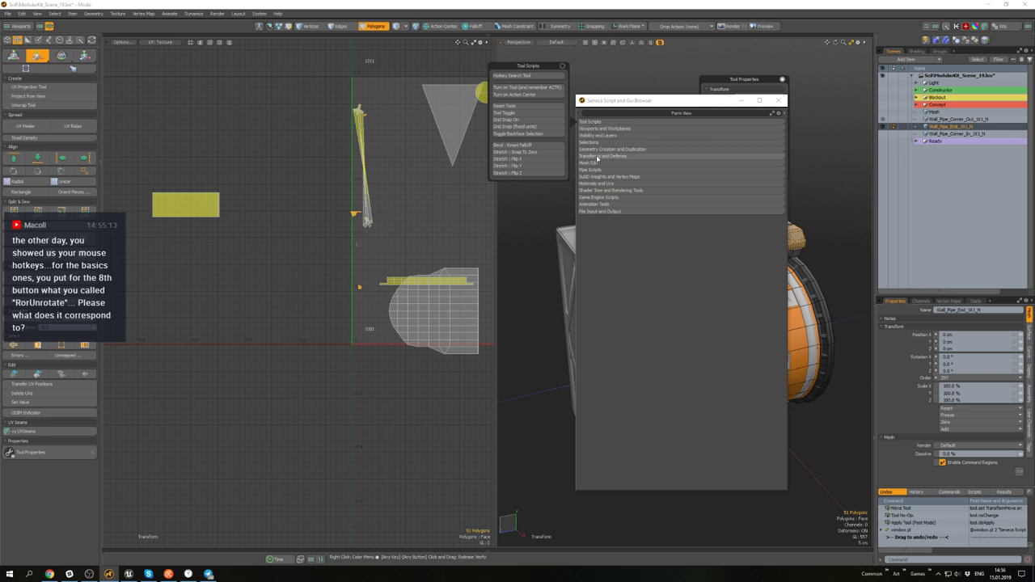
pyautogui.click(595, 157)
pyautogui.click(594, 162)
pyautogui.click(594, 171)
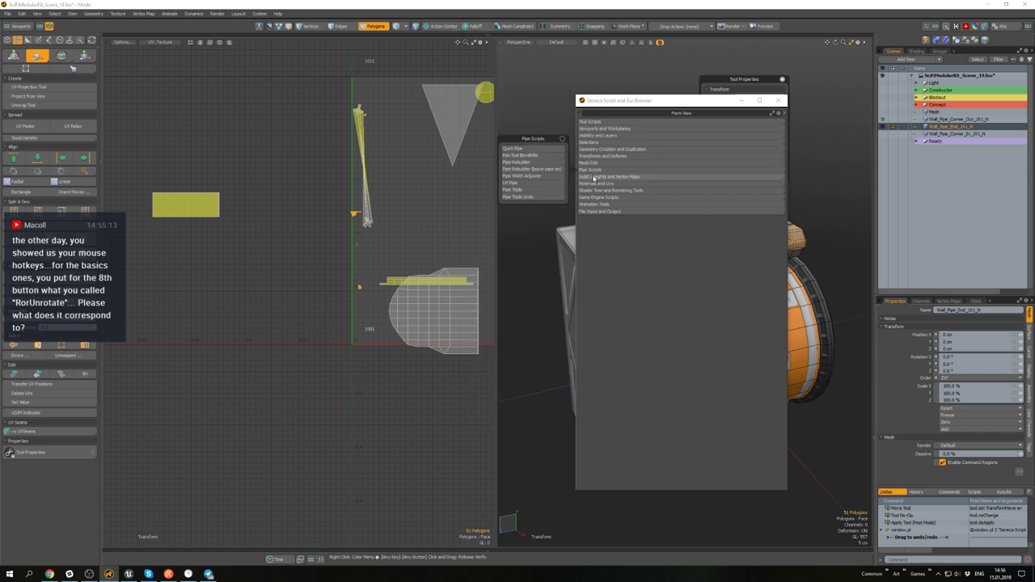
pyautogui.click(522, 232)
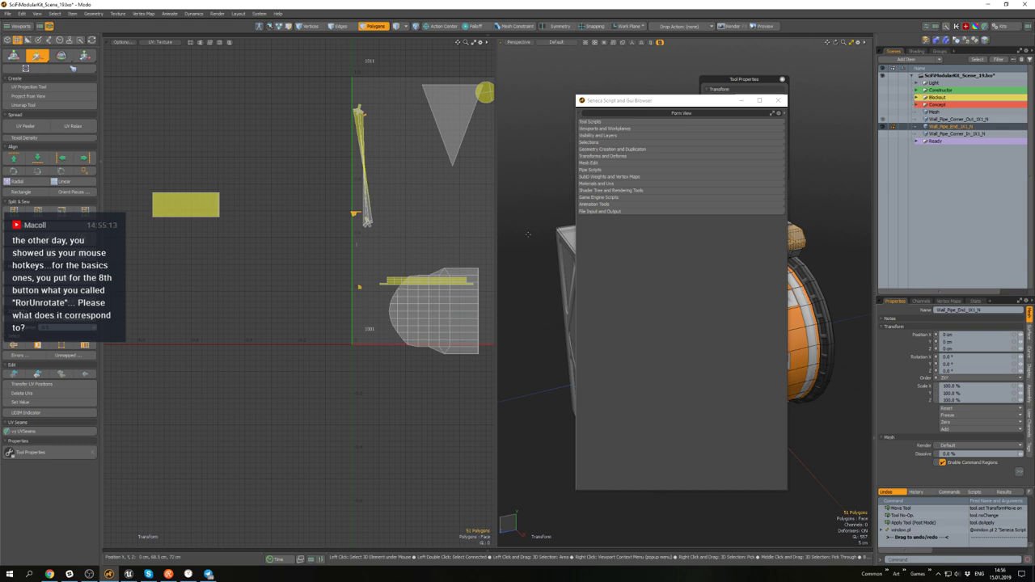
pyautogui.click(778, 101)
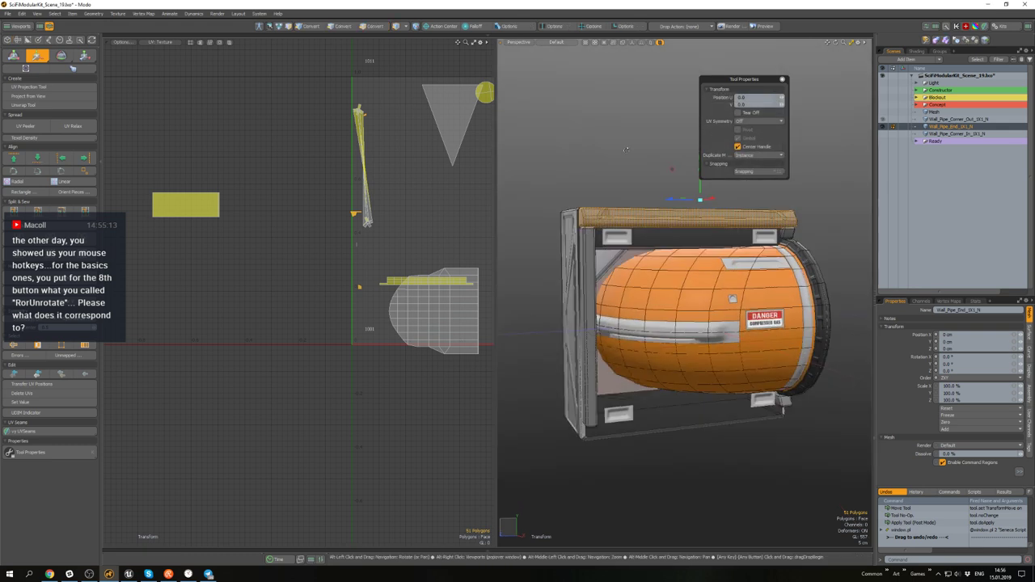
# - Drop the Move tool and delete the single polygon behind the pipe in the recess's lower corner
pyautogui.click(625, 149)
pyautogui.scroll(5, 639, 215)
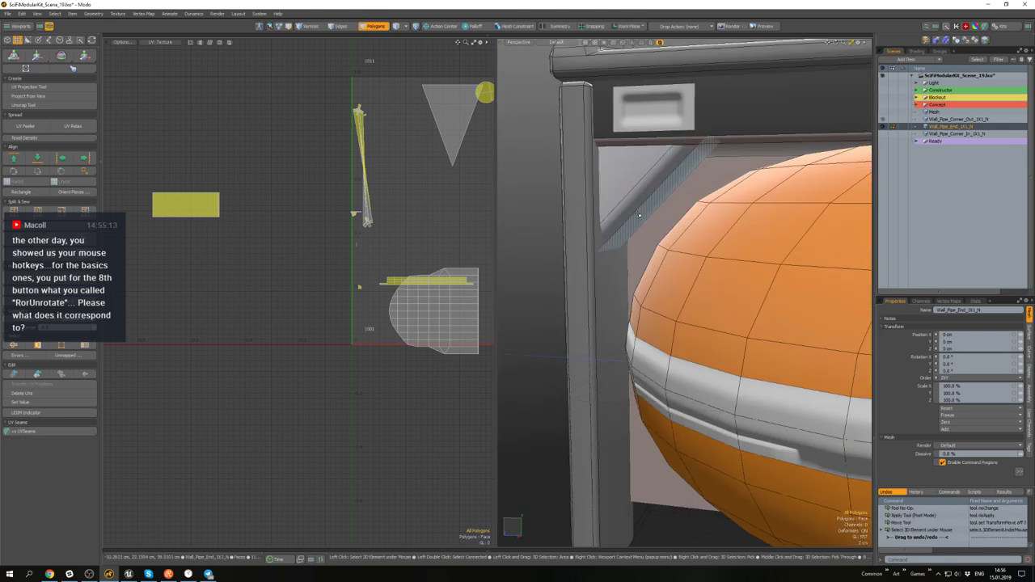
pyautogui.doubleClick(647, 217)
pyautogui.keyDown('alt'); pyautogui.moveTo(639, 215); pyautogui.dragTo(650, 152); pyautogui.keyUp('alt')
pyautogui.scroll(-5, 647, 217)
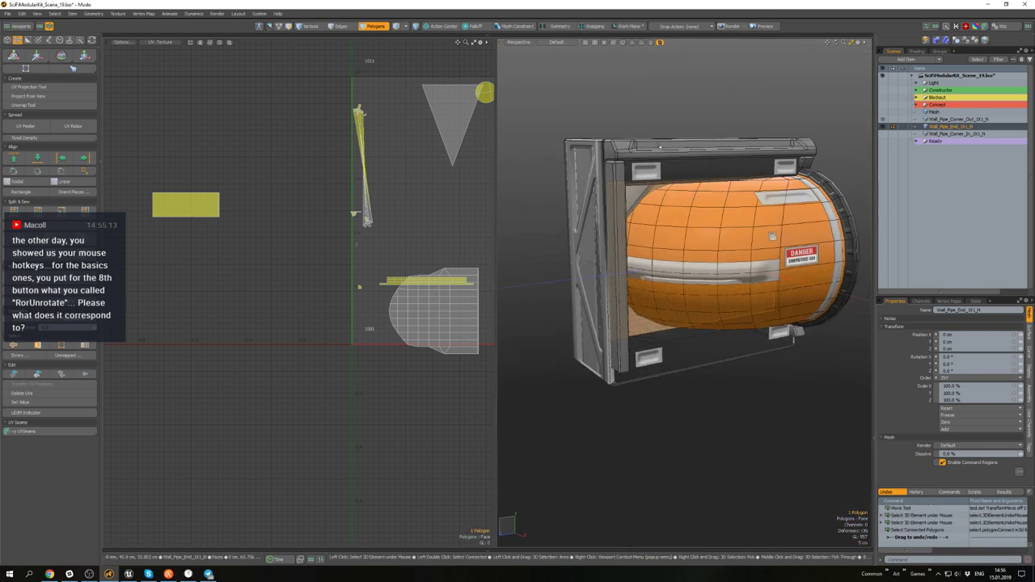
pyautogui.keyDown('alt'); pyautogui.moveTo(680, 183); pyautogui.dragTo(665, 247); pyautogui.keyUp('alt')
pyautogui.scroll(3, 582, 121)
pyautogui.scroll(4, 643, 319)
pyautogui.click(643, 318)
pyautogui.scroll(-4, 665, 247)
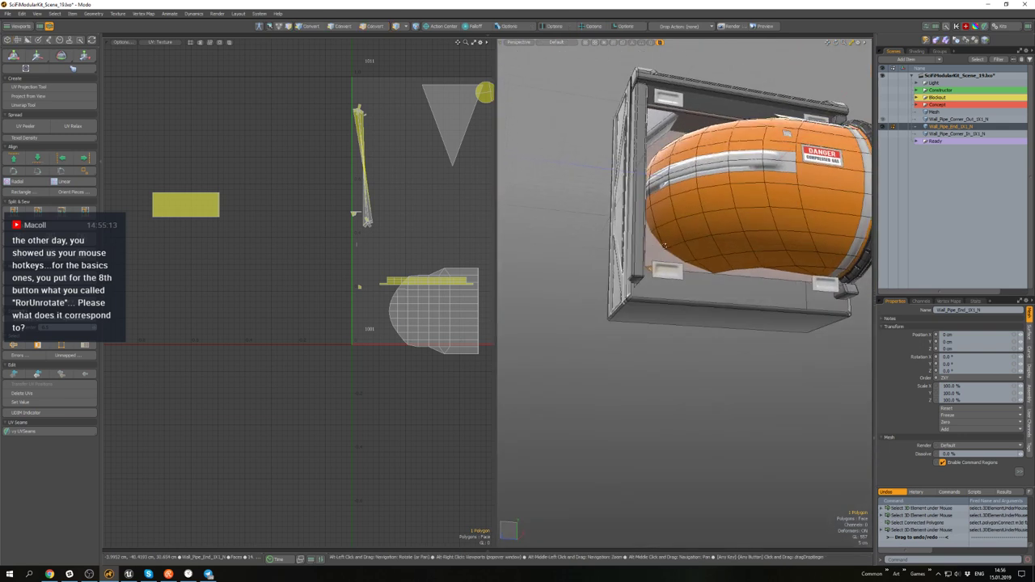
pyautogui.press('Delete')
# - Examine the recess from several angles and check the panel beneath the top beam by selecting its connected polygons
pyautogui.scroll(3, 667, 144)
pyautogui.keyDown('alt'); pyautogui.moveTo(667, 144); pyautogui.dragTo(651, 236); pyautogui.keyUp('alt')
pyautogui.scroll(-4, 629, 199)
pyautogui.scroll(2, 647, 206)
pyautogui.scroll(4, 678, 220)
pyautogui.doubleClick(683, 206)
pyautogui.scroll(-4, 683, 207)
pyautogui.scroll(4, 652, 212)
pyautogui.scroll(-4, 634, 199)
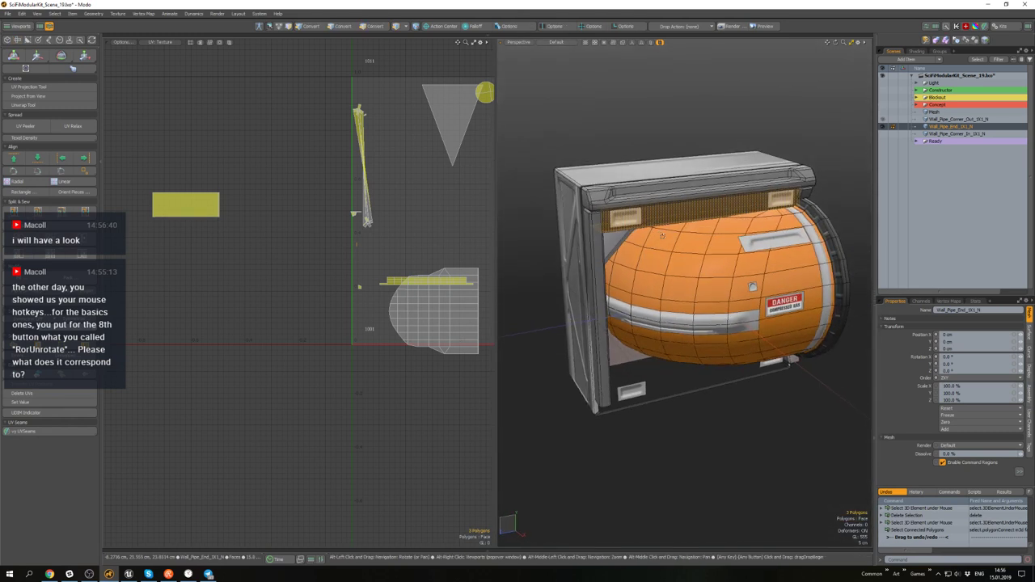
# - Select the top beam's connected polygons, leave out its small detached UV island, and save the scene
pyautogui.doubleClick(617, 192)
pyautogui.keyDown('alt'); pyautogui.moveTo(357, 211); pyautogui.dragTo(397, 210); pyautogui.keyUp('alt')
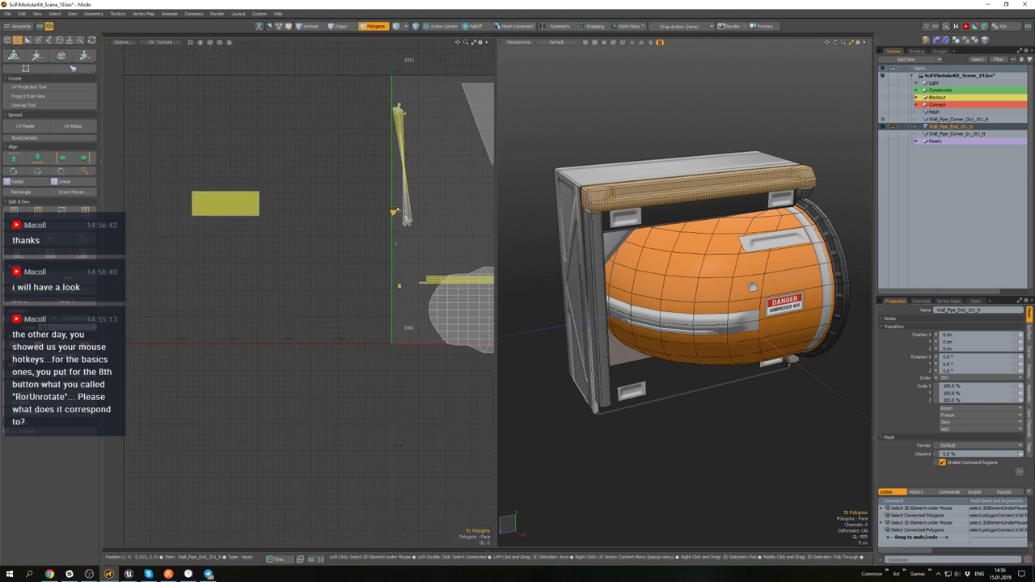
pyautogui.scroll(2, 408, 267)
pyautogui.scroll(-2, 364, 259)
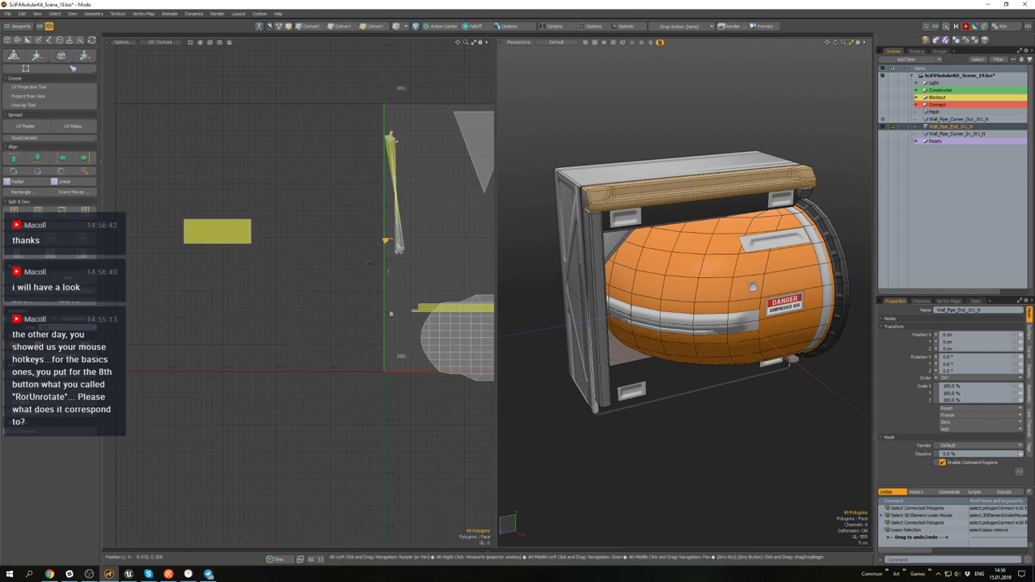
pyautogui.hotkey('ctrl', 's')
pyautogui.keyDown('alt'); pyautogui.moveTo(367, 253); pyautogui.dragTo(365, 263); pyautogui.keyUp('alt')
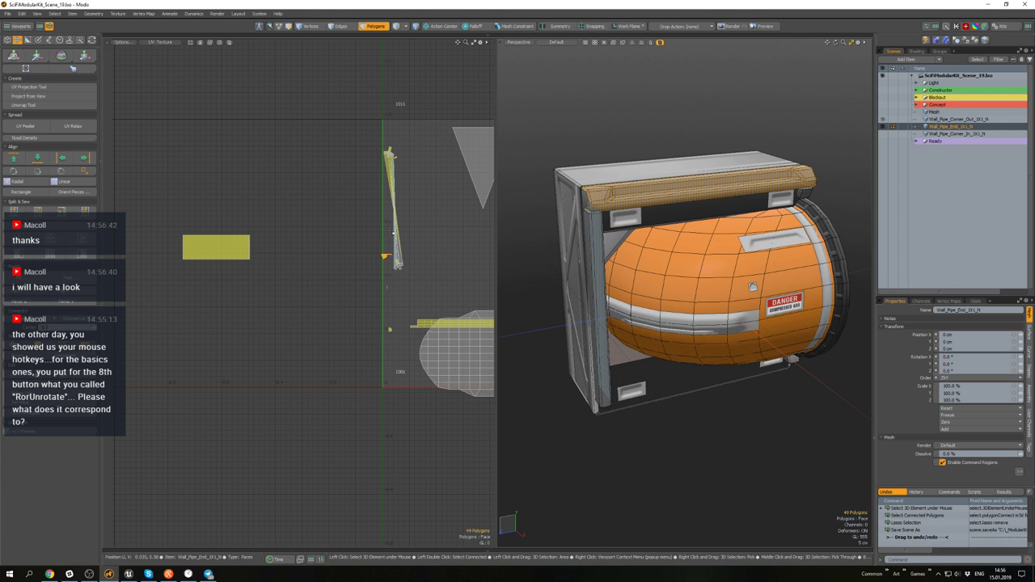
# - Reproject the top beam's UVs with a planar projection along Y and move the result about -0.7 in U
pyautogui.press('w')
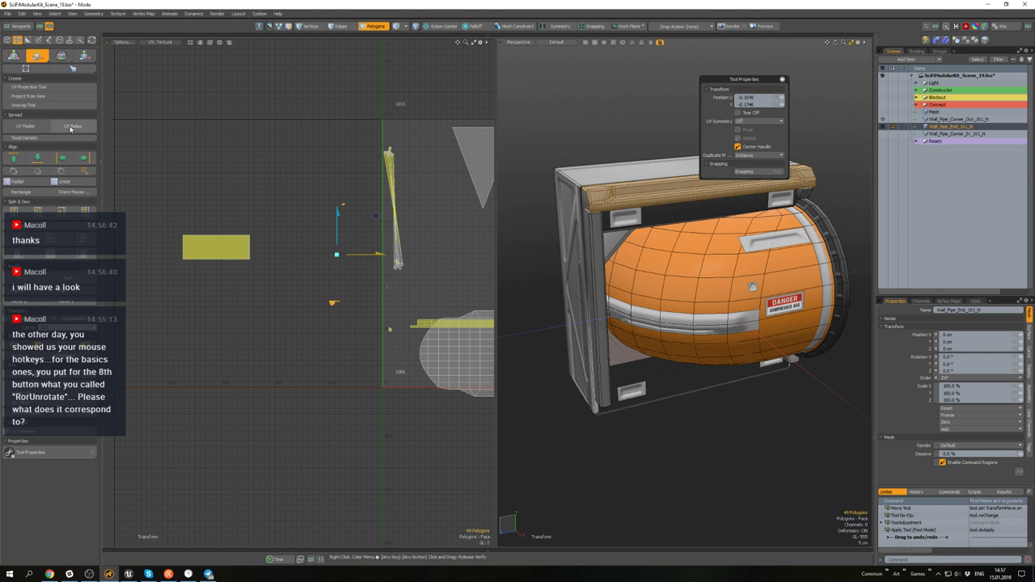
pyautogui.click(37, 88)
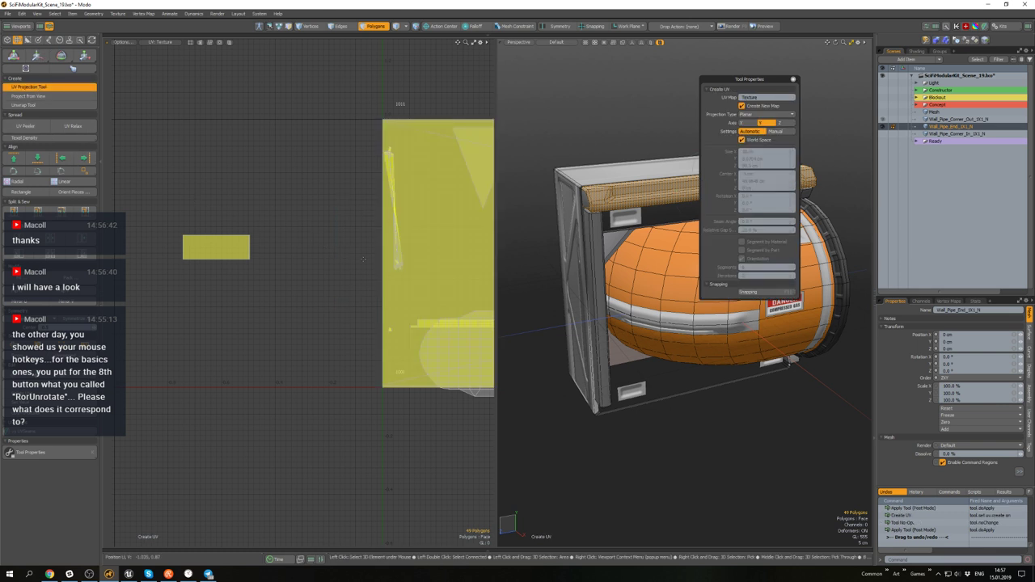
pyautogui.press('space')
pyautogui.keyDown('alt'); pyautogui.moveTo(437, 238); pyautogui.dragTo(369, 244); pyautogui.keyUp('alt')
pyautogui.doubleClick(421, 242)
pyautogui.press('w')
pyautogui.moveTo(452, 213); pyautogui.dragTo(265, 211)
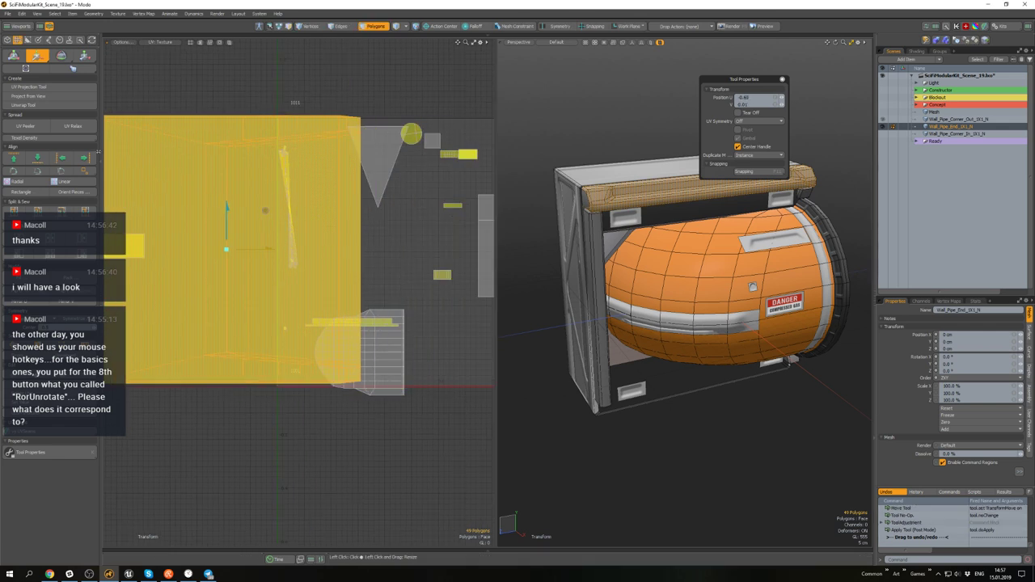
# - Relax the top beam's UVs in Conformal mode and align the island vertically by its long edge
pyautogui.click(65, 128)
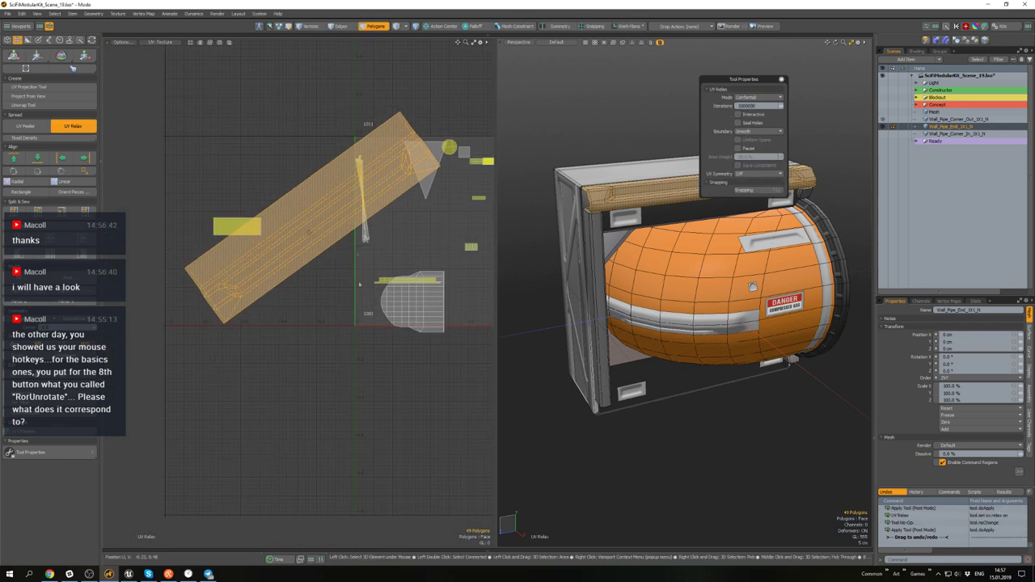
pyautogui.press('2')
pyautogui.click(278, 202)
pyautogui.click(62, 171)
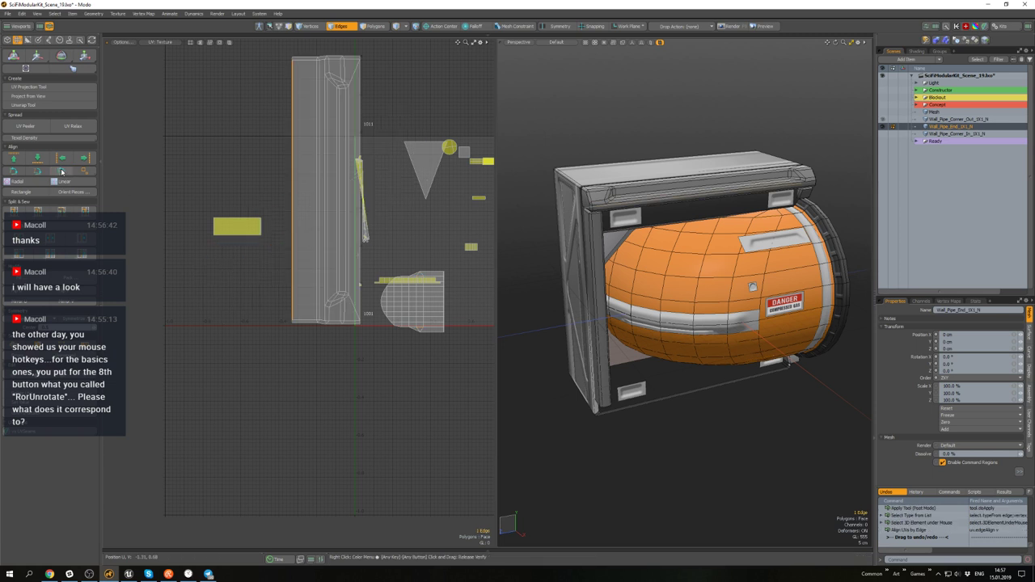
# - Select the top beam's whole UV island and apply the kit's texel density to it
pyautogui.press('3')
pyautogui.doubleClick(307, 221)
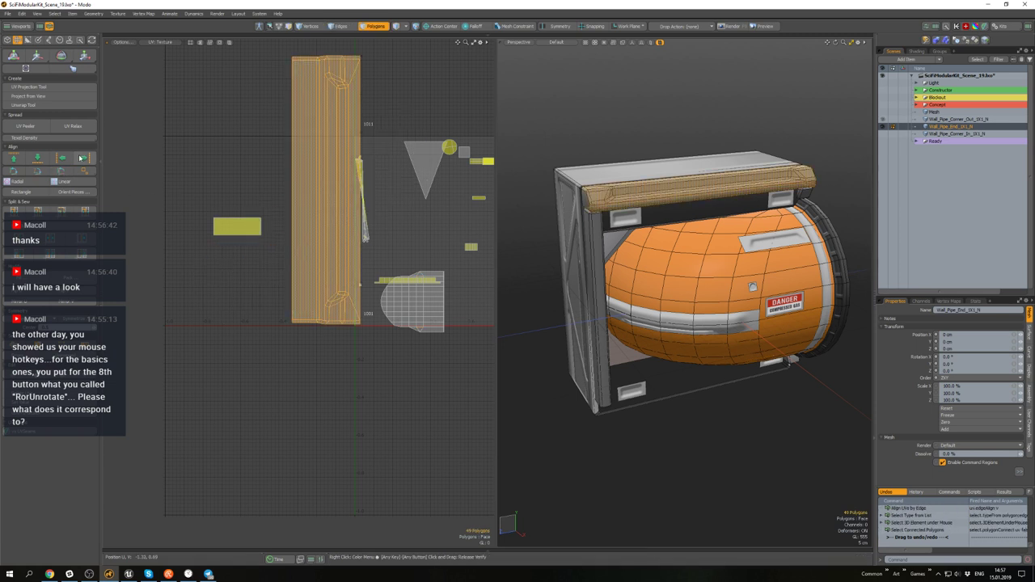
pyautogui.click(60, 139)
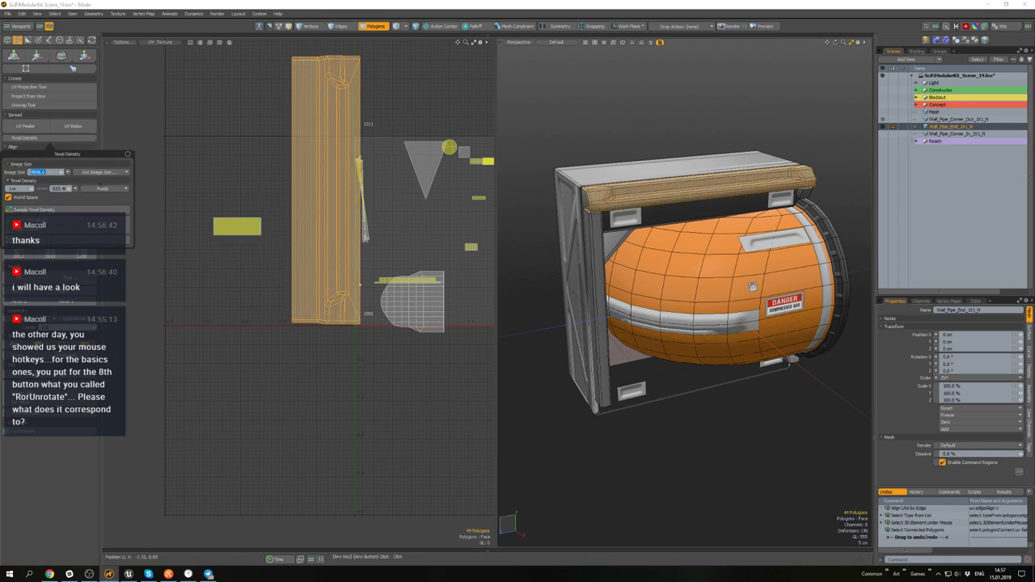
pyautogui.click(65, 224)
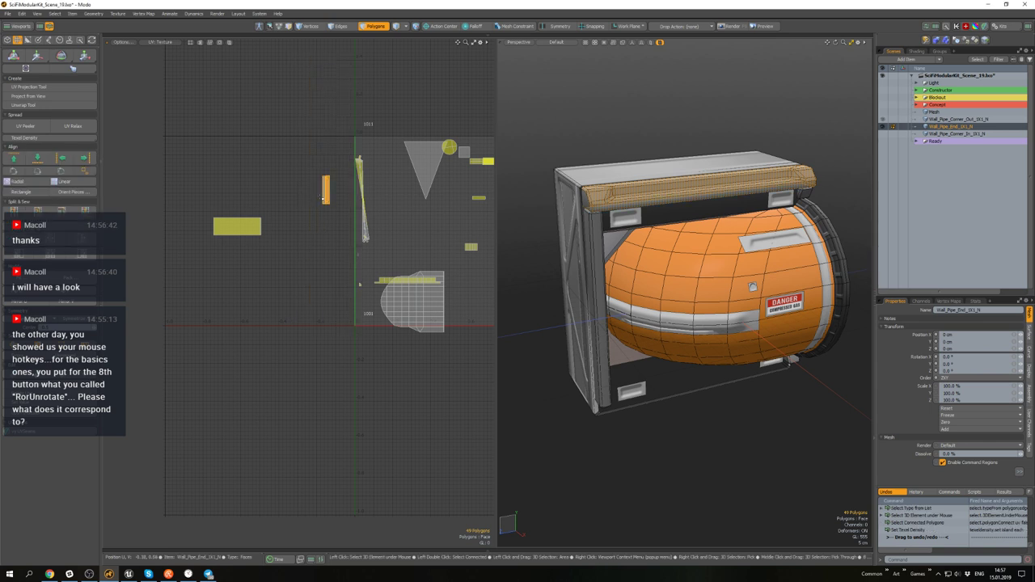
# - Move the top beam's UV island into the UV square beside the long crossed strips and deselect it
pyautogui.press('w')
pyautogui.scroll(3, 345, 184)
pyautogui.moveTo(347, 158); pyautogui.dragTo(457, 165)
pyautogui.press('q')
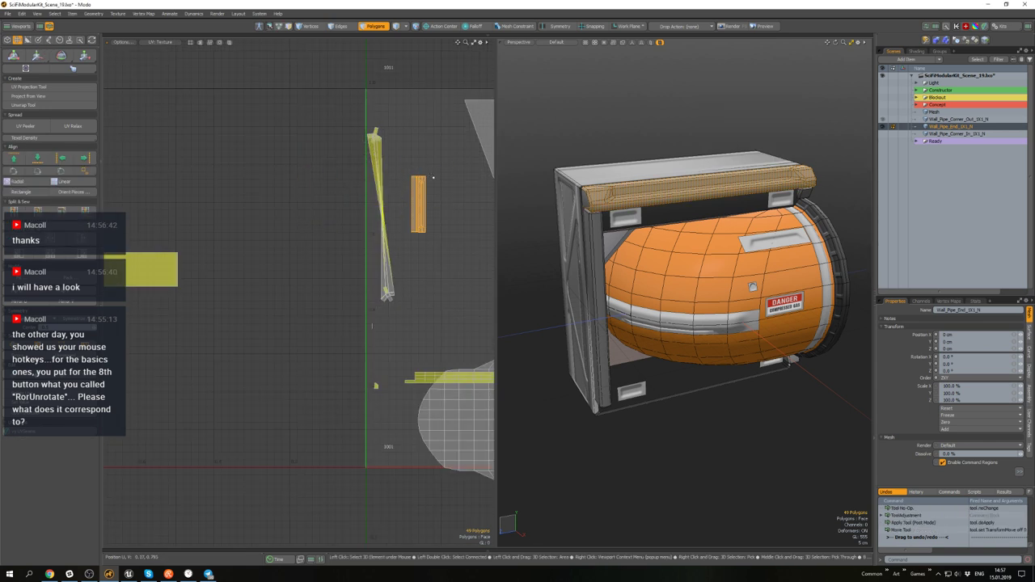
pyautogui.click(463, 169)
# - Select the connected polygons of the frame's front side post beneath the top beam
pyautogui.keyDown('alt'); pyautogui.moveTo(748, 242); pyautogui.dragTo(679, 217); pyautogui.keyUp('alt')
pyautogui.scroll(3, 680, 217)
pyautogui.doubleClick(680, 218)
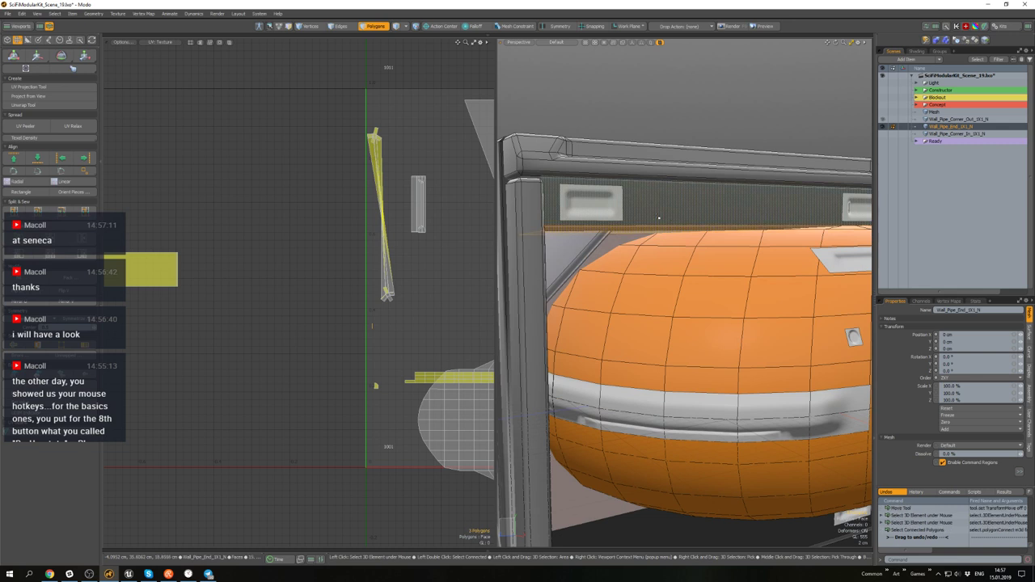
pyautogui.doubleClick(529, 230)
pyautogui.keyDown('alt'); pyautogui.moveTo(530, 230); pyautogui.dragTo(597, 195); pyautogui.keyUp('alt')
pyautogui.scroll(-3, 582, 222)
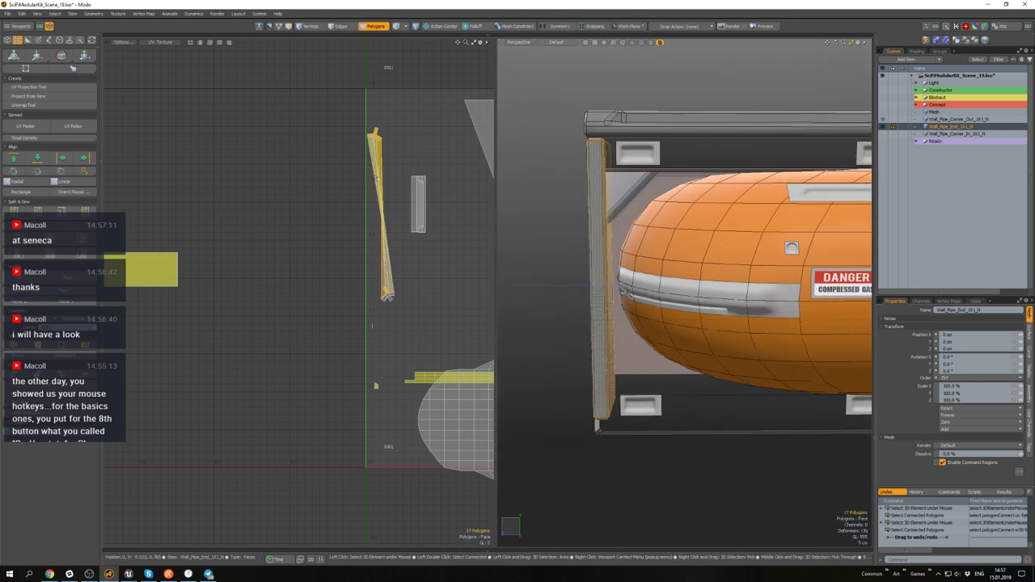
# - Move the front side post's UV island out of the UV square, away from the two small crossed islands, and deselect it
pyautogui.keyDown('alt'); pyautogui.moveTo(388, 247); pyautogui.dragTo(384, 232); pyautogui.keyUp('alt')
pyautogui.moveTo(585, 277)
pyautogui.keyDown('alt'); pyautogui.mouseDown()
pyautogui.moveTo(599, 198)
pyautogui.moveTo(589, 270)
pyautogui.mouseUp(); pyautogui.keyUp('alt')
pyautogui.keyDown('alt'); pyautogui.moveTo(415, 174); pyautogui.dragTo(420, 195); pyautogui.keyUp('alt')
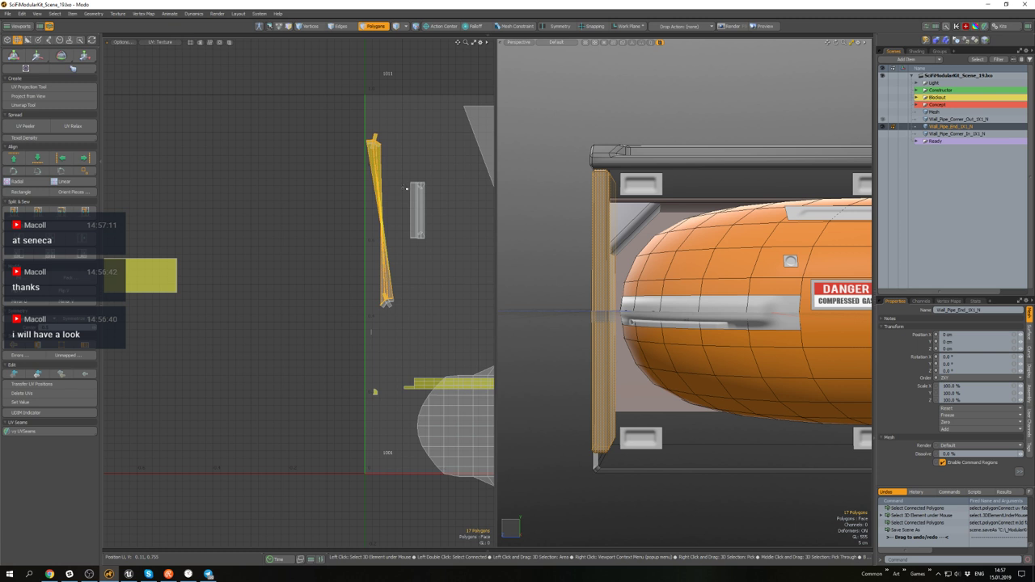
pyautogui.press('w')
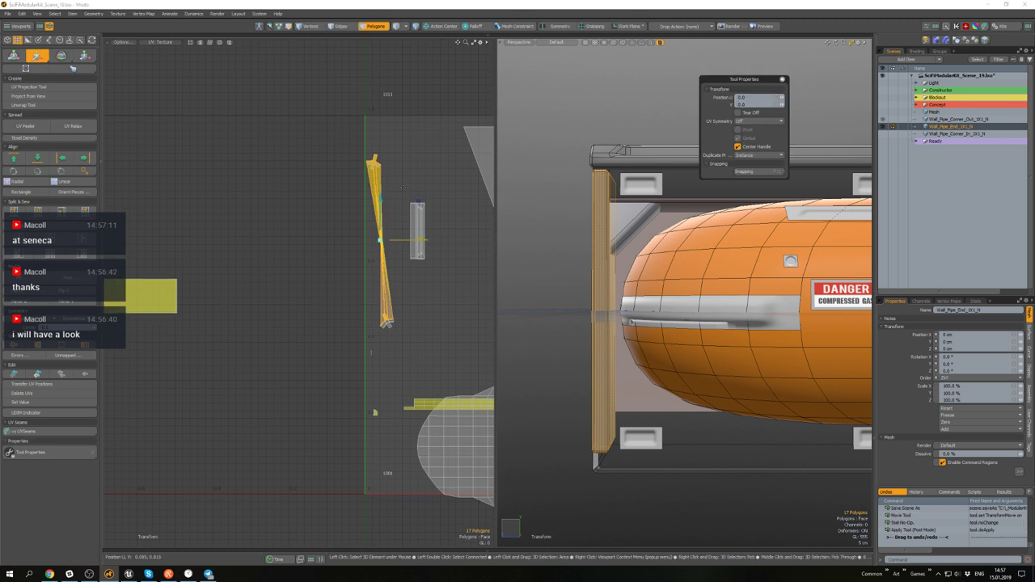
pyautogui.moveTo(418, 201); pyautogui.dragTo(371, 186)
pyautogui.press('space')
pyautogui.click(321, 180)
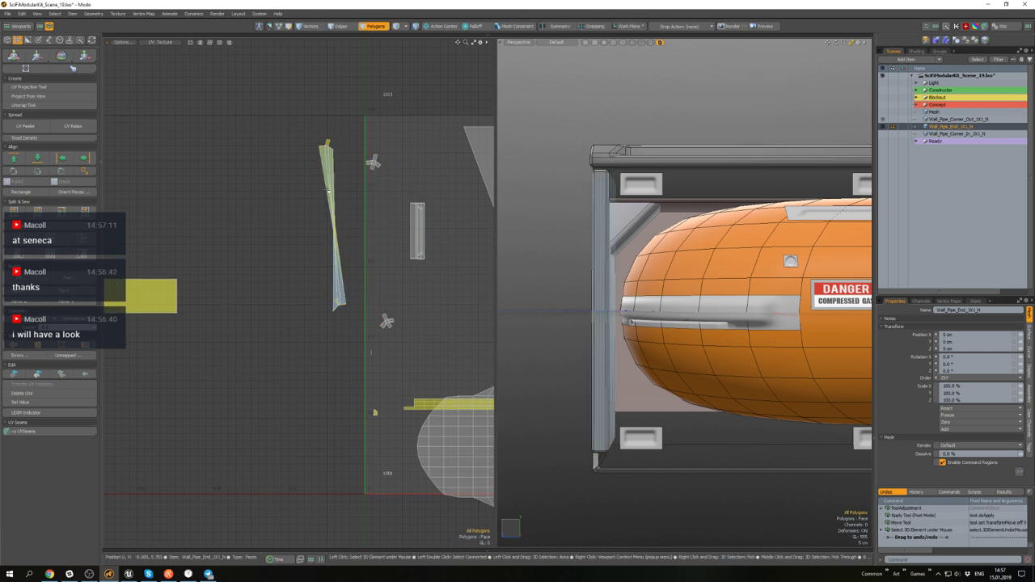
# - Select the side post's whole UV island and save the scene
pyautogui.doubleClick(323, 178)
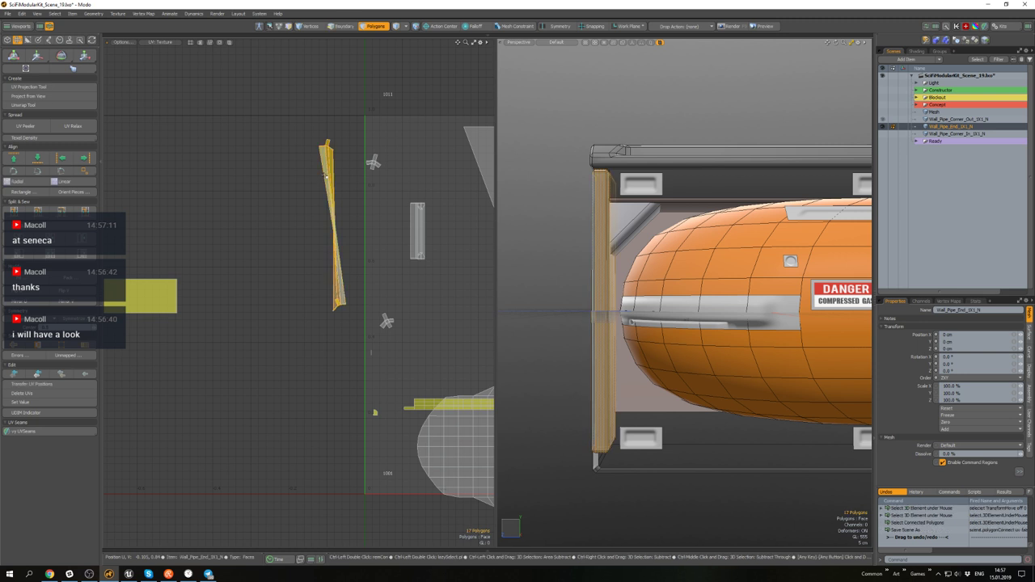
pyautogui.click(351, 177)
pyautogui.keyDown('alt'); pyautogui.moveTo(330, 171); pyautogui.dragTo(346, 178); pyautogui.keyUp('alt')
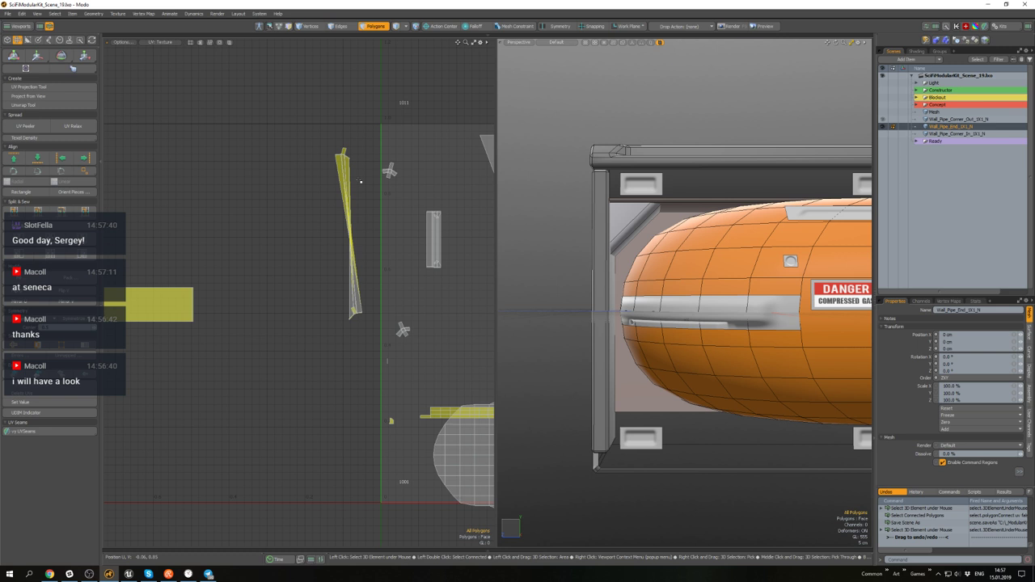
pyautogui.doubleClick(347, 171)
pyautogui.keyDown('alt'); pyautogui.moveTo(356, 171); pyautogui.dragTo(362, 193); pyautogui.keyUp('alt')
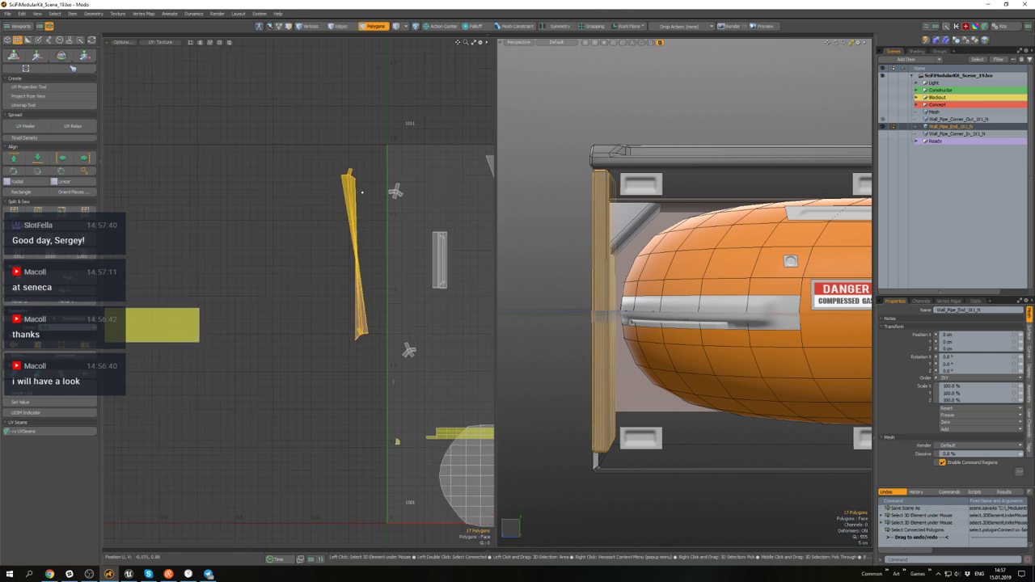
pyautogui.click(363, 193)
pyautogui.doubleClick(349, 189)
pyautogui.keyDown('alt'); pyautogui.moveTo(363, 209); pyautogui.dragTo(360, 180); pyautogui.keyUp('alt')
pyautogui.hotkey('ctrl', 's')
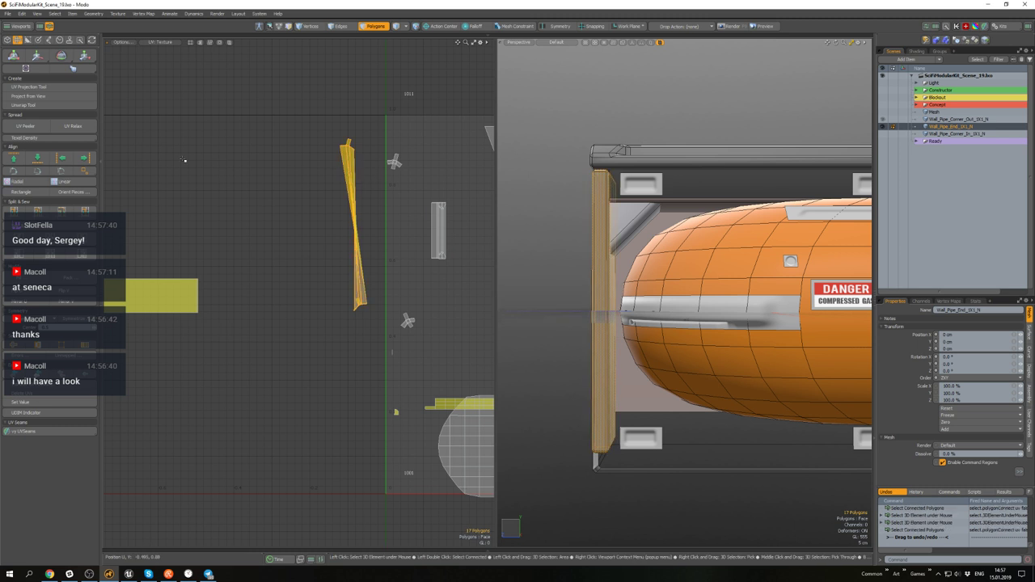
# - Relax the side post's UVs and align the island vertically by its long outer edge
pyautogui.click(73, 125)
pyautogui.press('space')
pyautogui.click(404, 234)
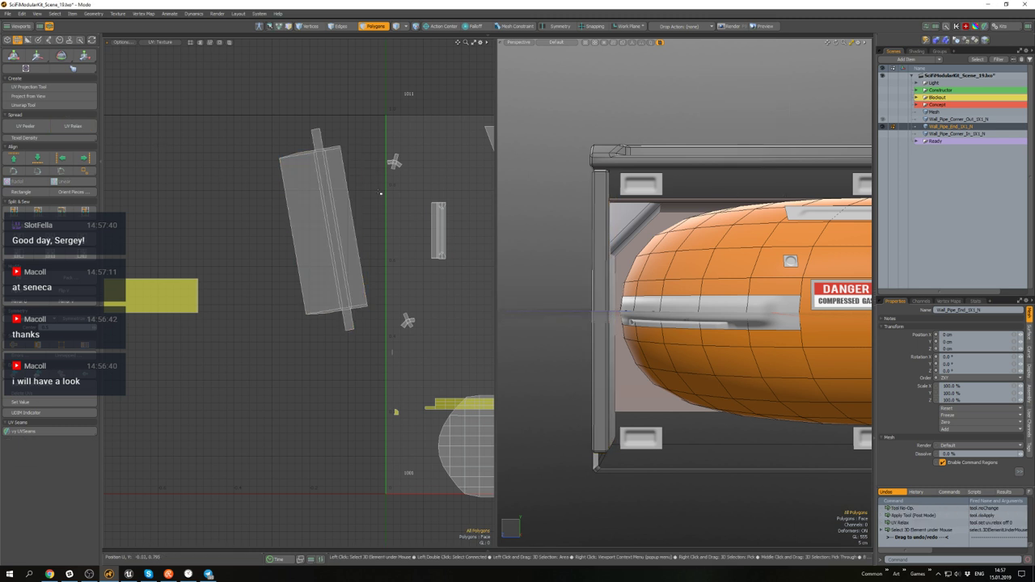
pyautogui.press('2')
pyautogui.click(353, 225)
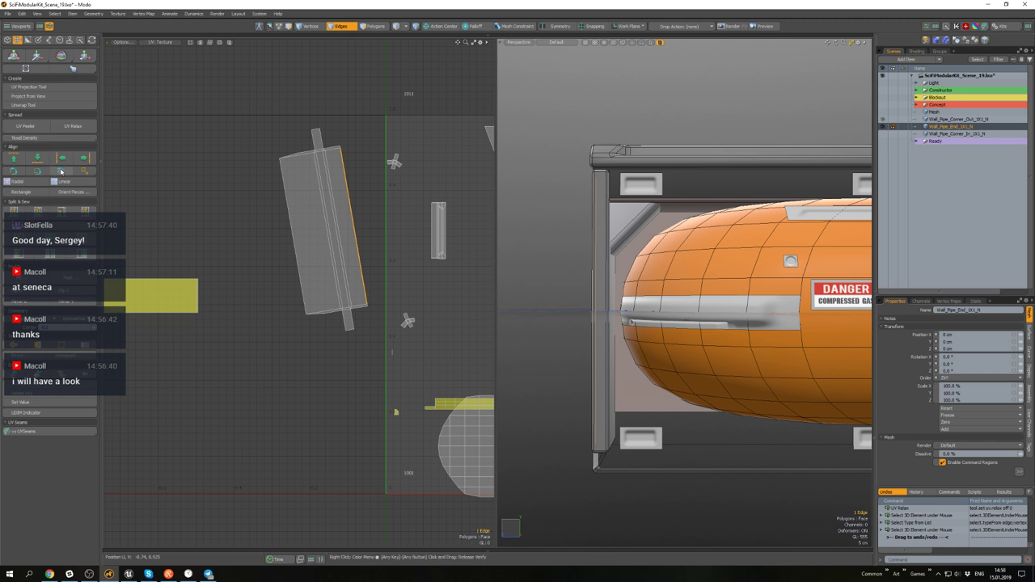
pyautogui.click(61, 171)
# - Select the side post's whole relaxed UV island and apply the kit's texel density to it
pyautogui.press('3')
pyautogui.doubleClick(301, 226)
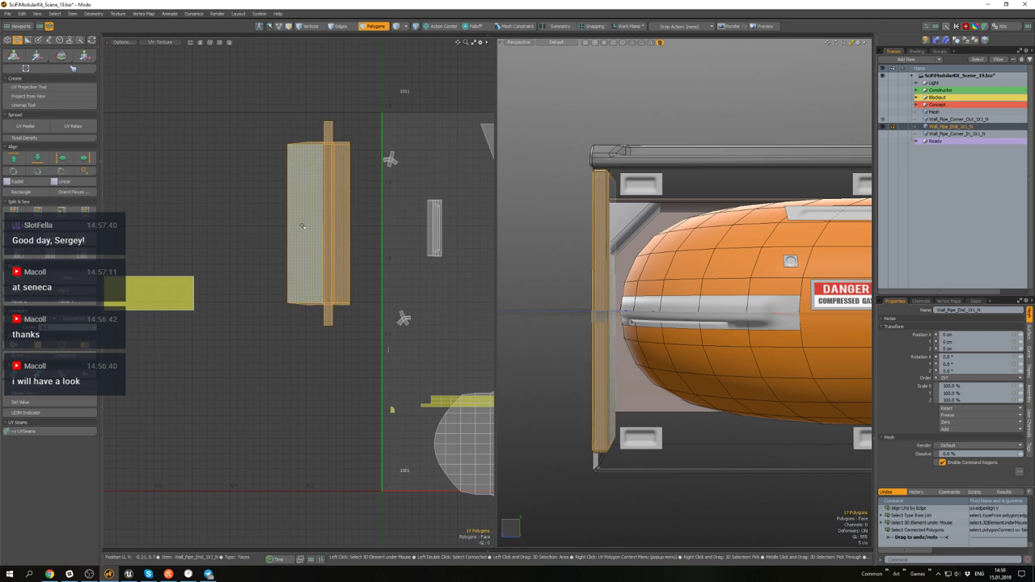
pyautogui.click(51, 141)
pyautogui.click(35, 221)
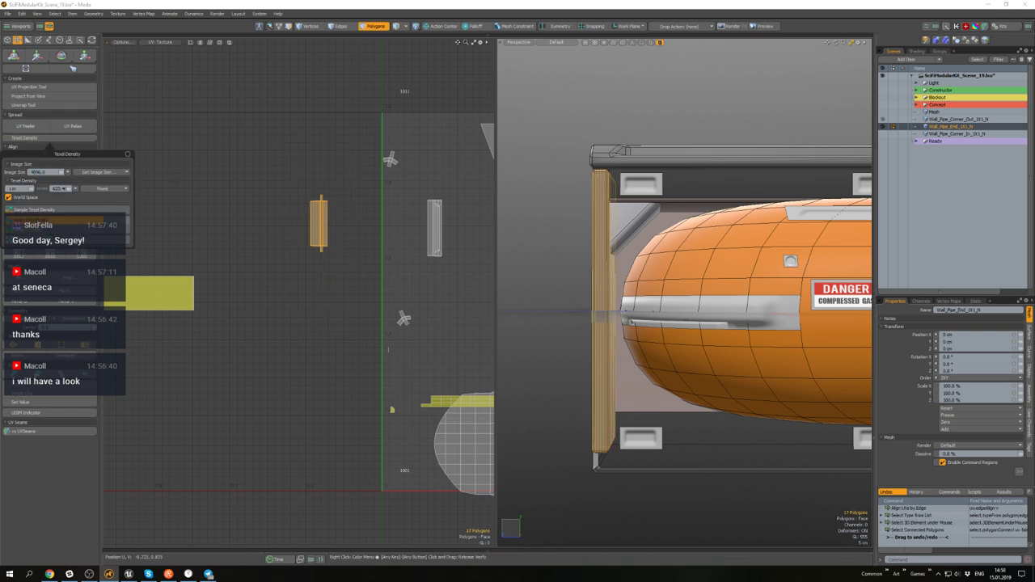
pyautogui.click(277, 223)
# - Move the side post's UV island into the UV square beside the top beam's island and deselect it
pyautogui.doubleClick(316, 225)
pyautogui.press('w')
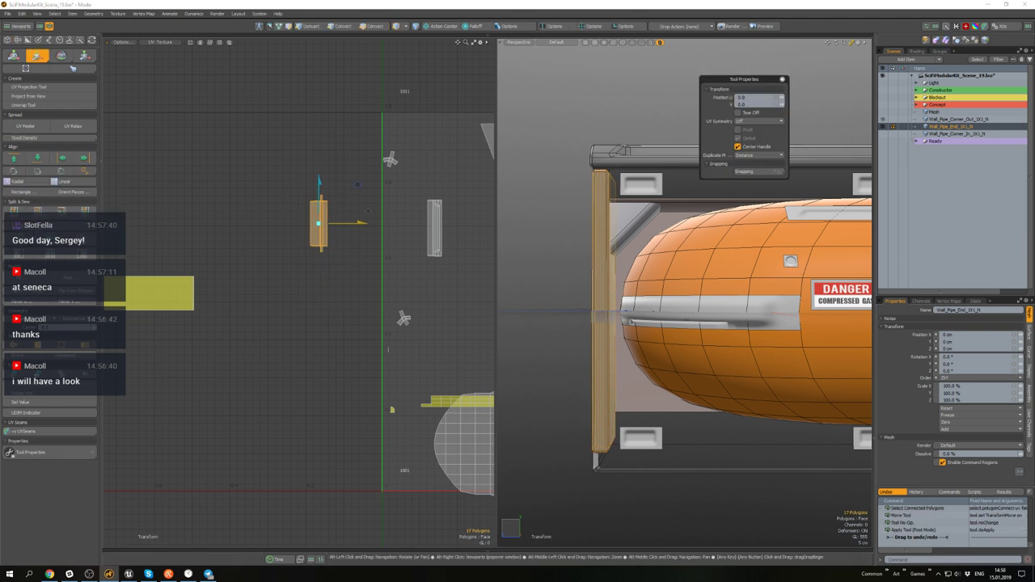
pyautogui.keyDown('alt'); pyautogui.moveTo(357, 186); pyautogui.dragTo(409, 172); pyautogui.keyUp('alt')
pyautogui.press('q')
pyautogui.click(438, 190)
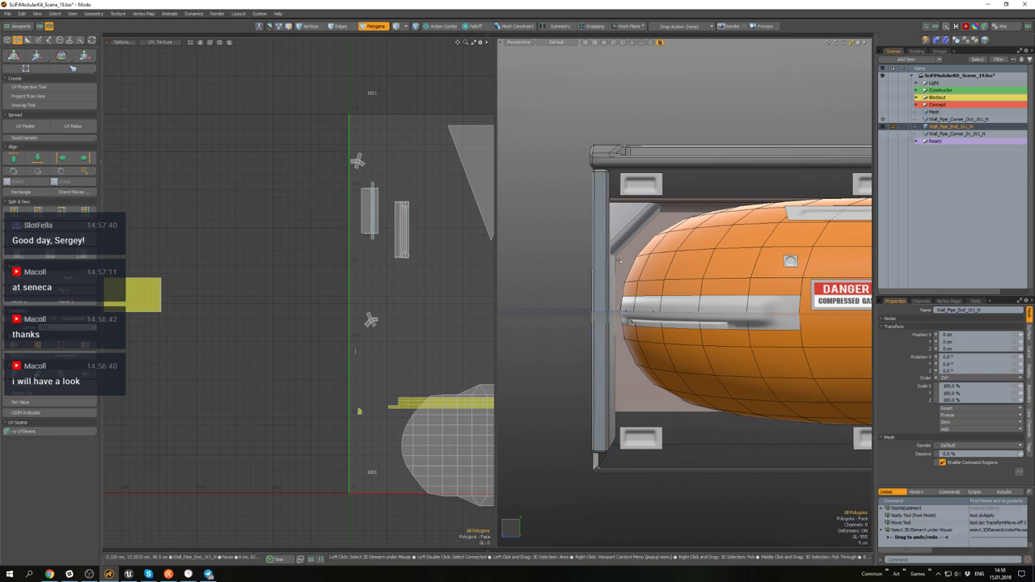
# - Select the connected polygons of the angled corner brace between the side post and the top beam
pyautogui.moveTo(611, 229)
pyautogui.keyDown('alt'); pyautogui.mouseDown()
pyautogui.moveTo(628, 255)
pyautogui.moveTo(627, 228)
pyautogui.mouseUp(); pyautogui.keyUp('alt')
pyautogui.doubleClick(630, 217)
pyautogui.scroll(-3, 159, 170)
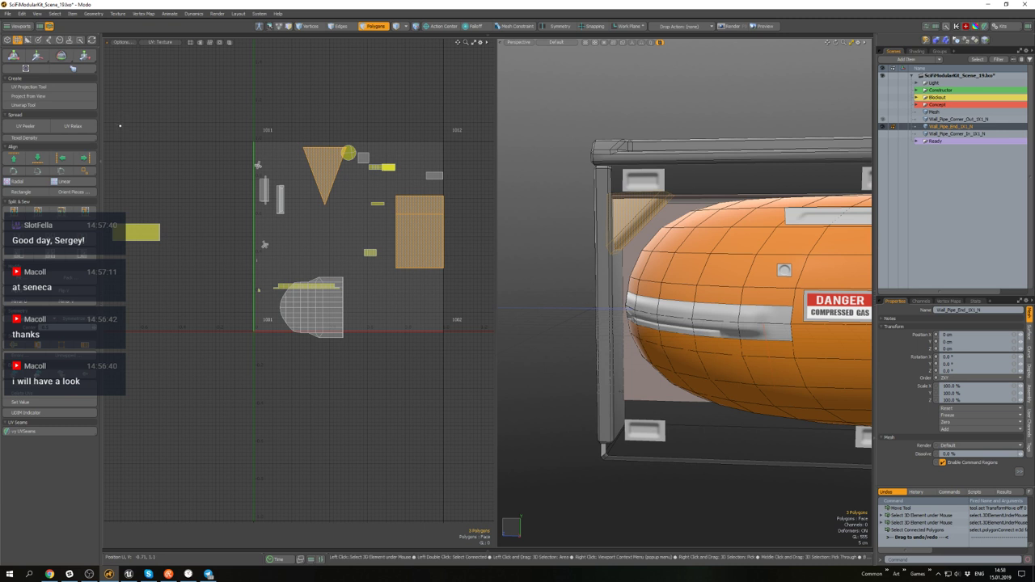
pyautogui.keyDown('alt'); pyautogui.moveTo(326, 180); pyautogui.dragTo(346, 201); pyautogui.keyUp('alt')
pyautogui.scroll(2, 404, 213)
# - Move and sew the brace's triangular UV island onto the upper edge of its rectangular island
pyautogui.press('2')
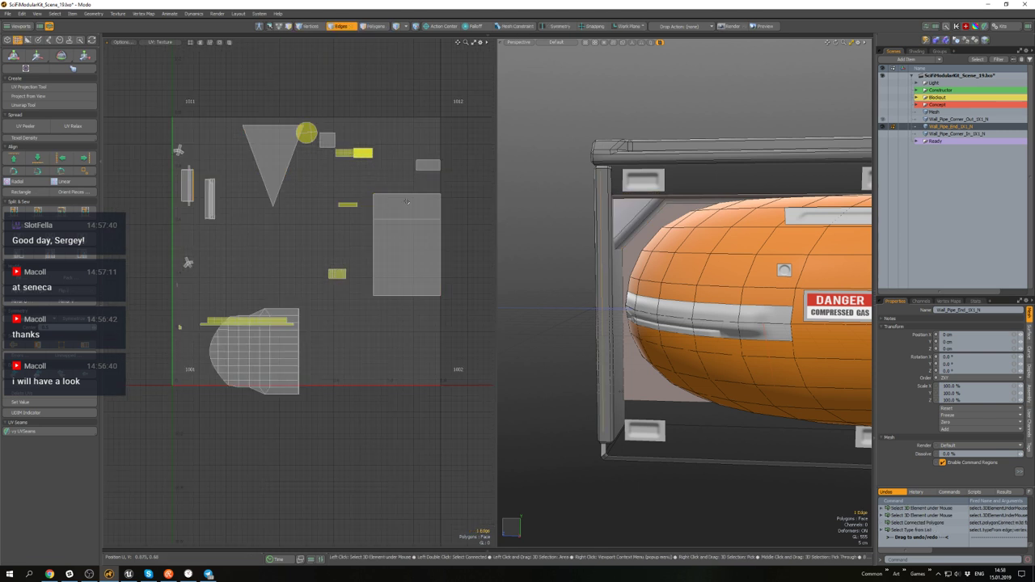
pyautogui.click(407, 196)
pyautogui.hotkey('shift', 's')
pyautogui.click(411, 228)
# - Relax the brace's sewn UV island and align it vertically by its long straight outer edge
pyautogui.press('3')
pyautogui.doubleClick(410, 228)
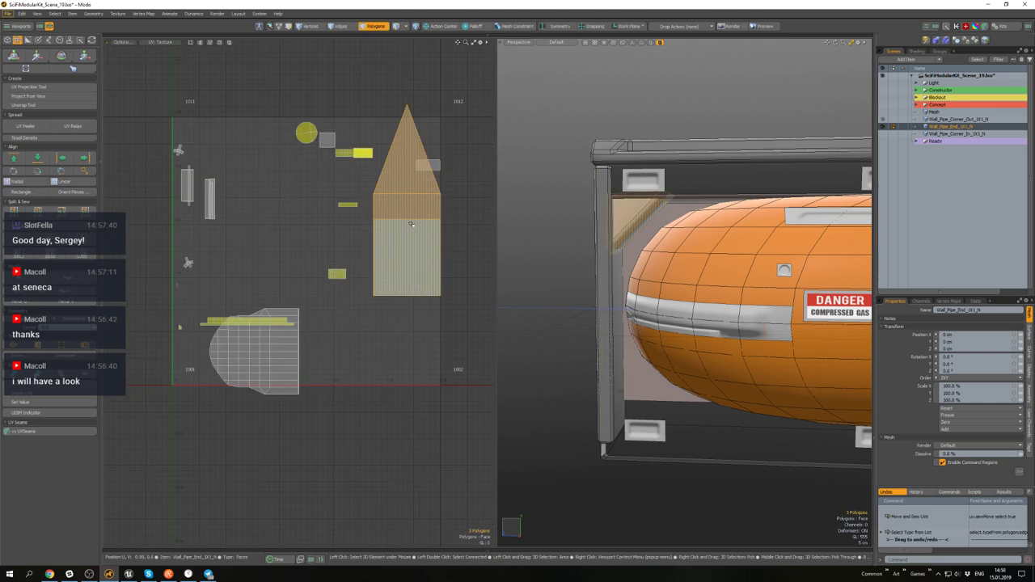
pyautogui.click(76, 126)
pyautogui.click(80, 131)
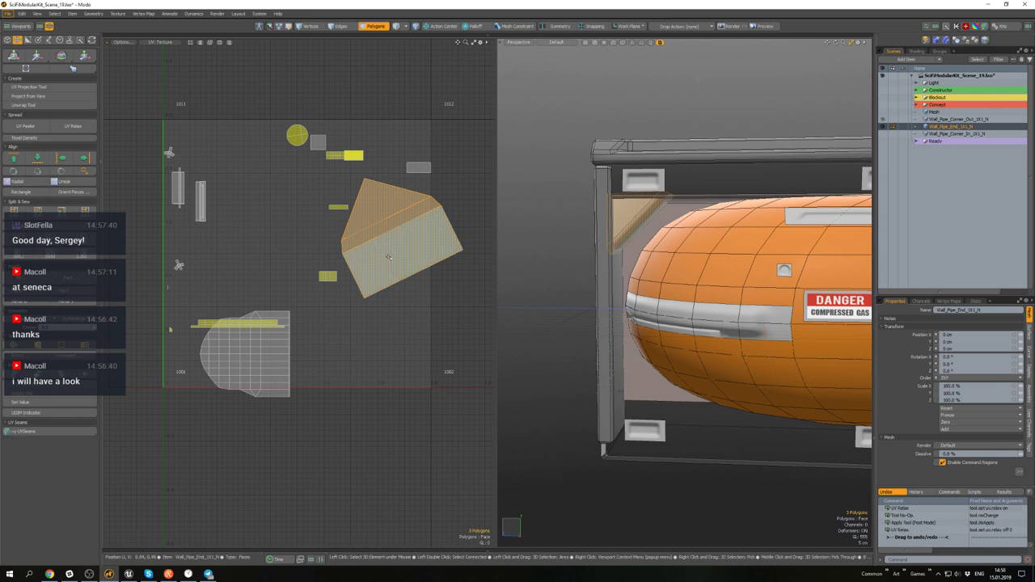
pyautogui.press('2')
pyautogui.click(418, 275)
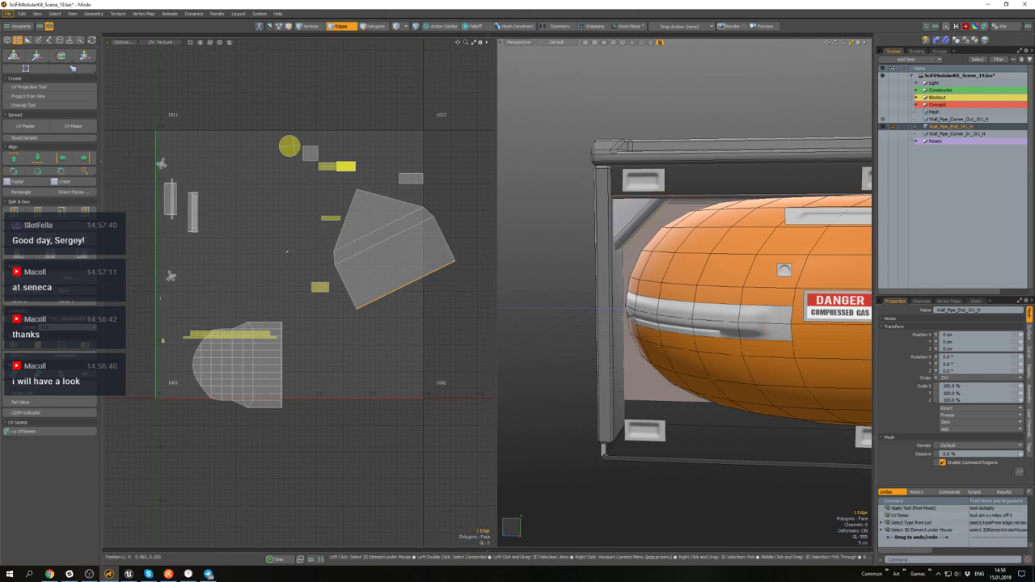
pyautogui.click(49, 172)
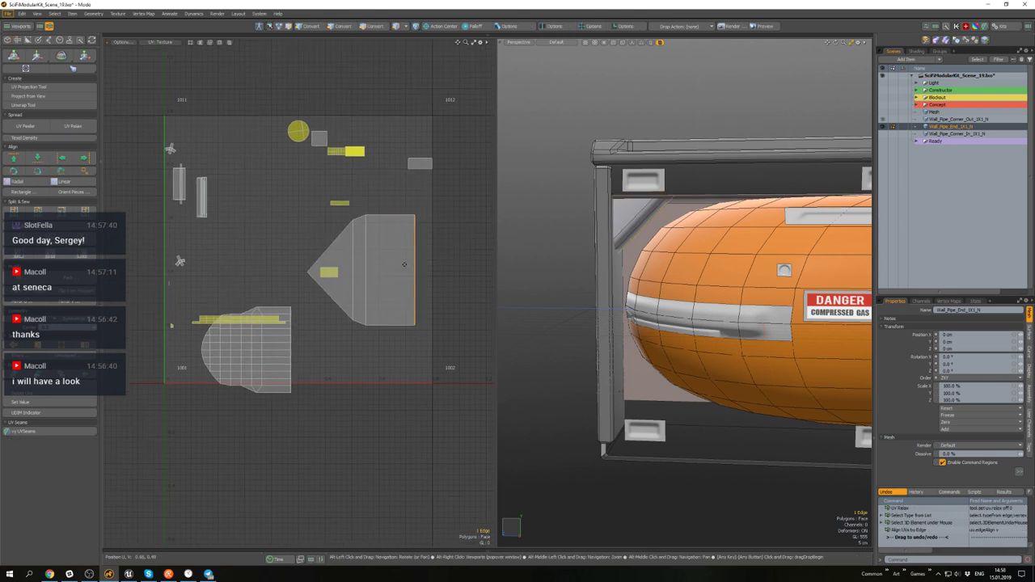
# - Show the trim sheet texture behind the UVs and rotate the brace's whole UV island 90 degrees so its tip points down
pyautogui.press('3')
pyautogui.doubleClick(396, 239)
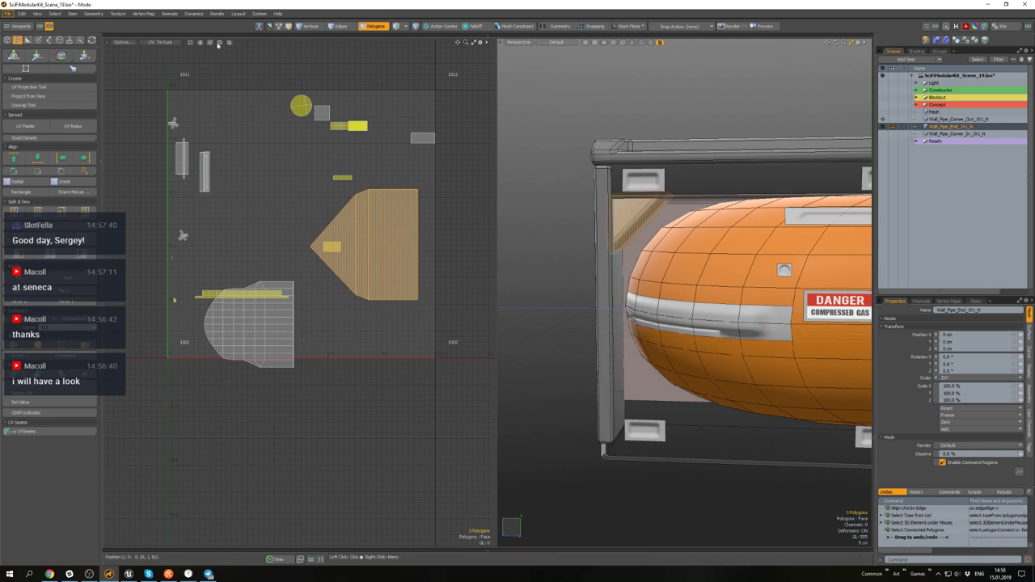
pyautogui.click(219, 42)
pyautogui.keyDown('alt'); pyautogui.moveTo(396, 220); pyautogui.dragTo(274, 205); pyautogui.keyUp('alt')
pyautogui.scroll(3, 375, 195)
pyautogui.press('e')
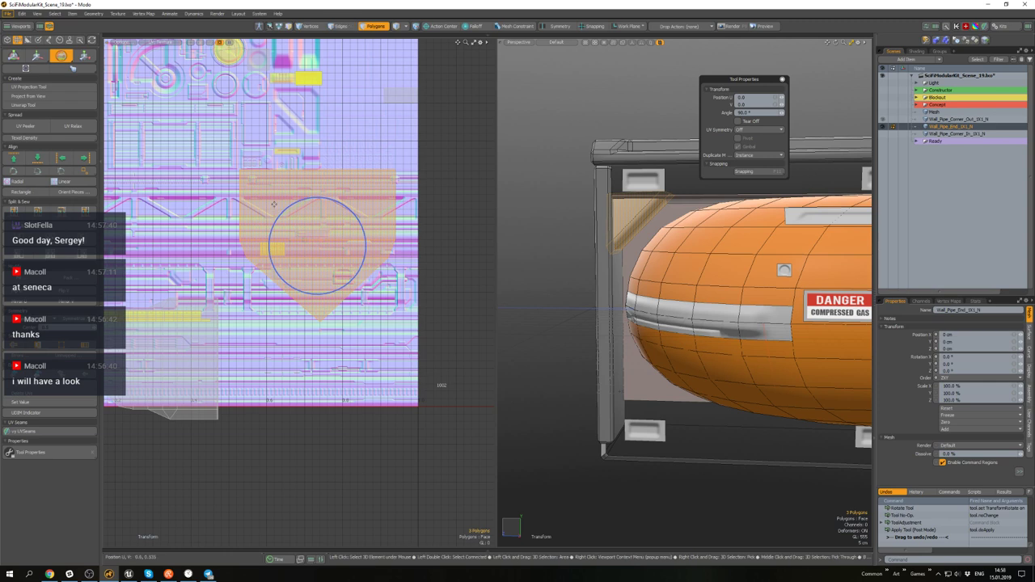
# - Scale the brace's UV island down to a small patch over the trim sheet's horizontal strips
pyautogui.press('r')
pyautogui.scroll(-2, 493, 257)
pyautogui.scroll(2, 543, 258)
pyautogui.scroll(-2, 543, 258)
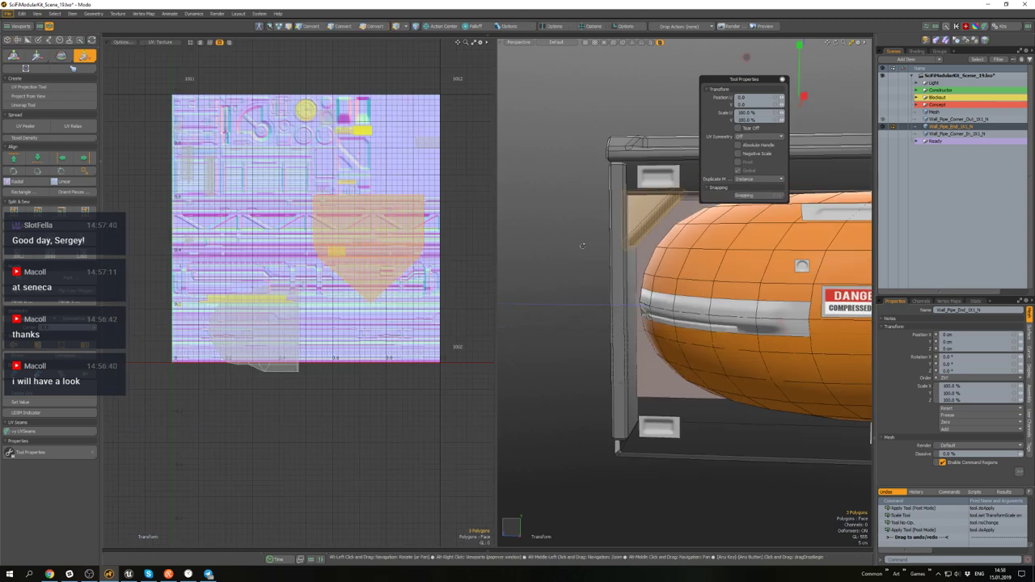
pyautogui.keyDown('alt'); pyautogui.moveTo(537, 258); pyautogui.dragTo(799, 295); pyautogui.keyUp('alt')
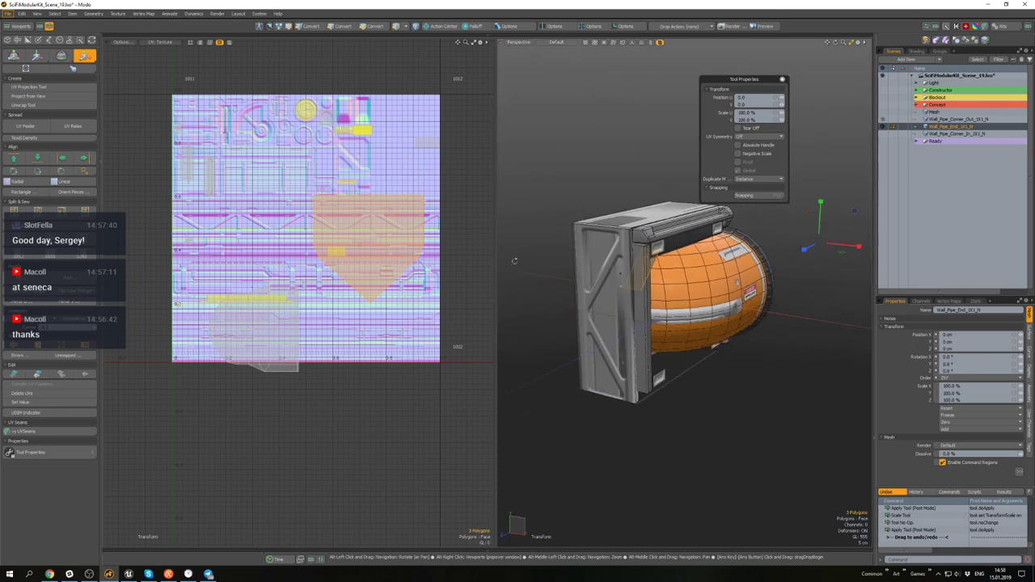
pyautogui.scroll(2, 369, 252)
pyautogui.press('w')
pyautogui.keyDown('alt'); pyautogui.moveTo(385, 232); pyautogui.dragTo(308, 236); pyautogui.keyUp('alt')
pyautogui.press('r')
pyautogui.press('q')
# - Apply the kit's texel density to the brace's UV island
pyautogui.keyDown('alt'); pyautogui.moveTo(720, 279); pyautogui.dragTo(608, 245); pyautogui.keyUp('alt')
pyautogui.scroll(3, 624, 265)
pyautogui.scroll(2, 340, 218)
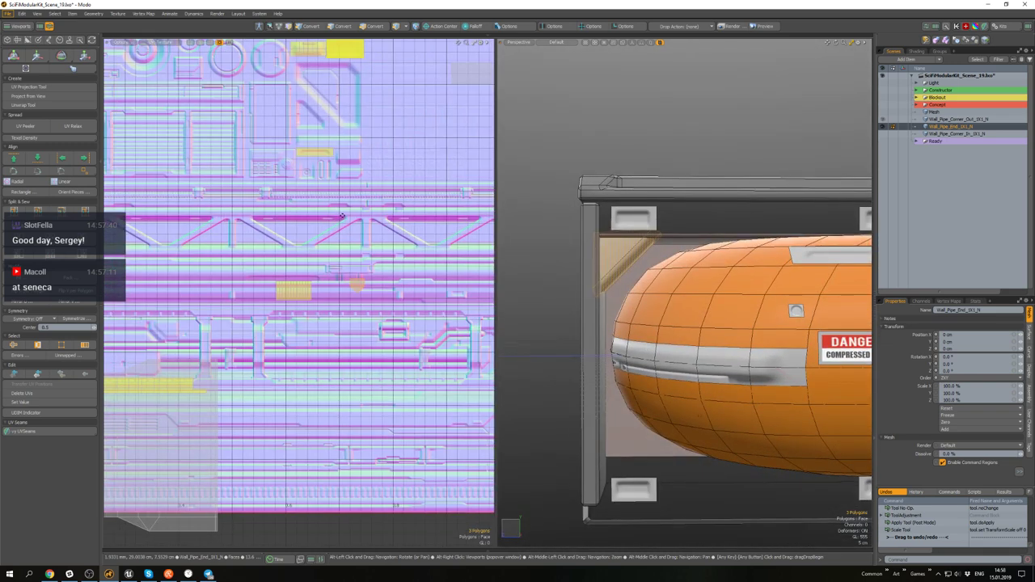
pyautogui.scroll(-4, 355, 214)
pyautogui.click(43, 139)
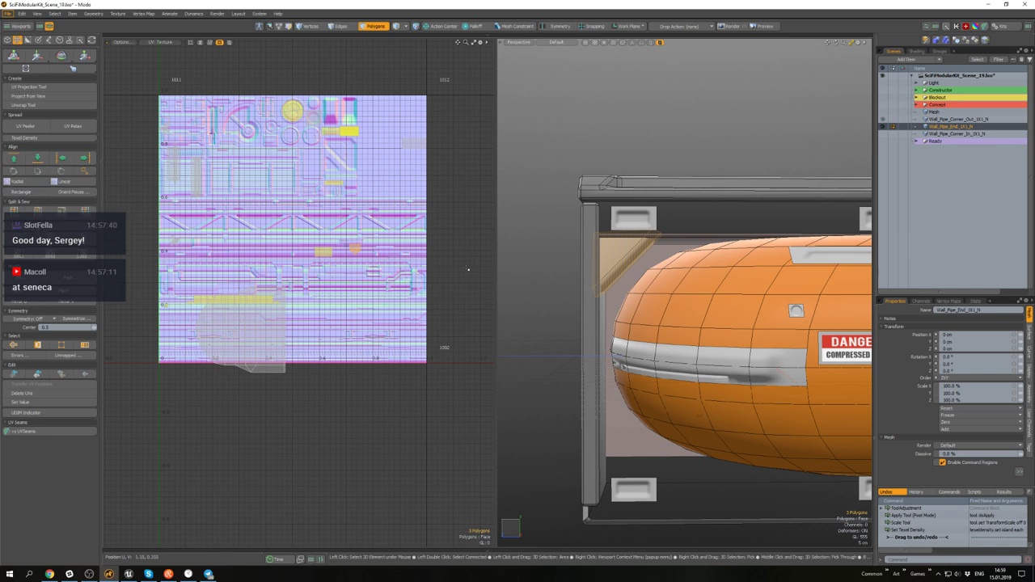
pyautogui.doubleClick(700, 315)
pyautogui.keyDown('alt'); pyautogui.moveTo(362, 302); pyautogui.dragTo(412, 235); pyautogui.keyUp('alt')
pyautogui.press('w')
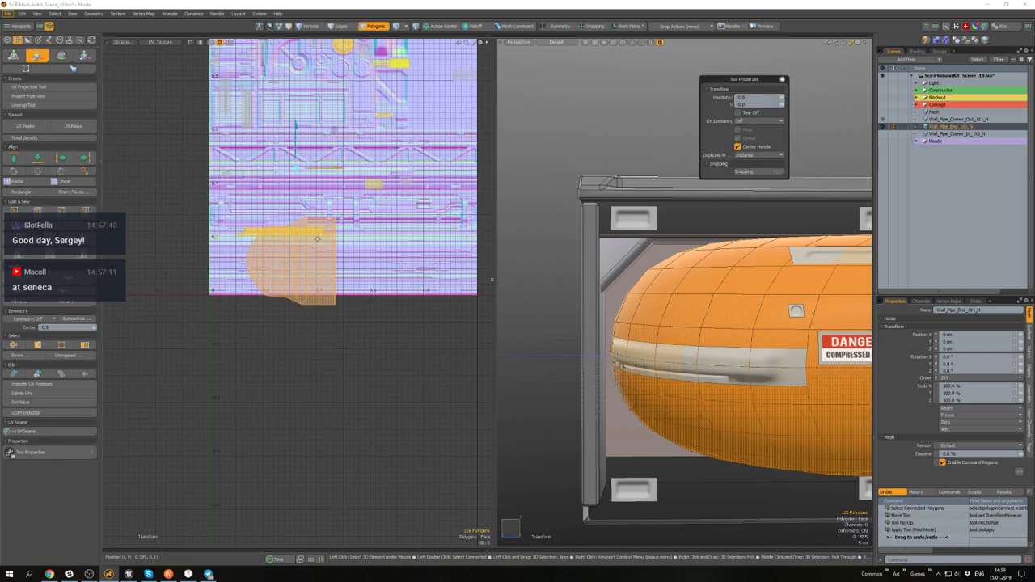
pyautogui.moveTo(295, 168); pyautogui.dragTo(282, 266)
pyautogui.press('q')
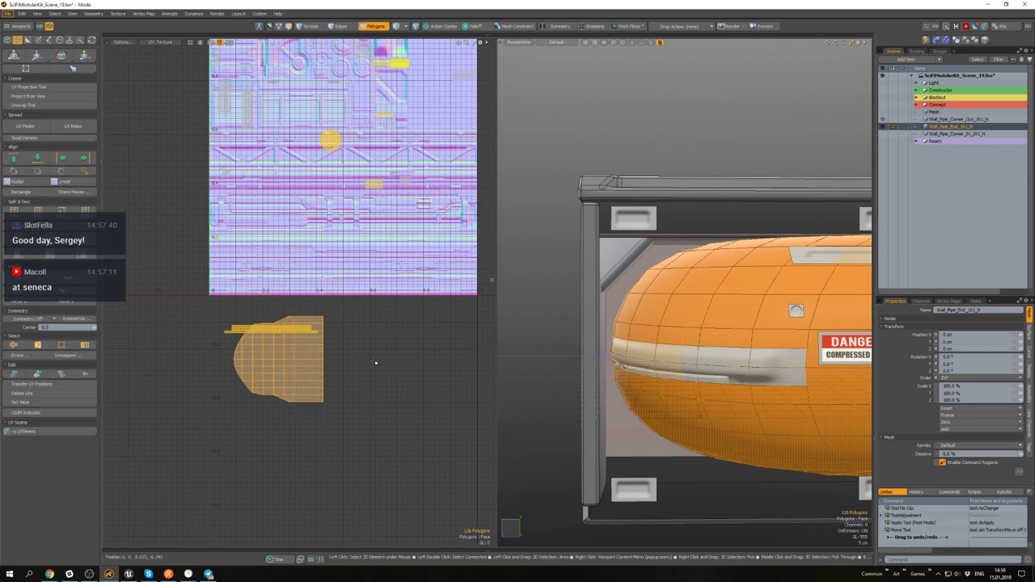
pyautogui.click(377, 362)
pyautogui.keyDown('alt'); pyautogui.moveTo(378, 338); pyautogui.dragTo(350, 266); pyautogui.keyUp('alt')
pyautogui.hotkey('ctrl', 'z')
pyautogui.hotkey('ctrl', 'z')
pyautogui.hotkey('ctrl', 'z')
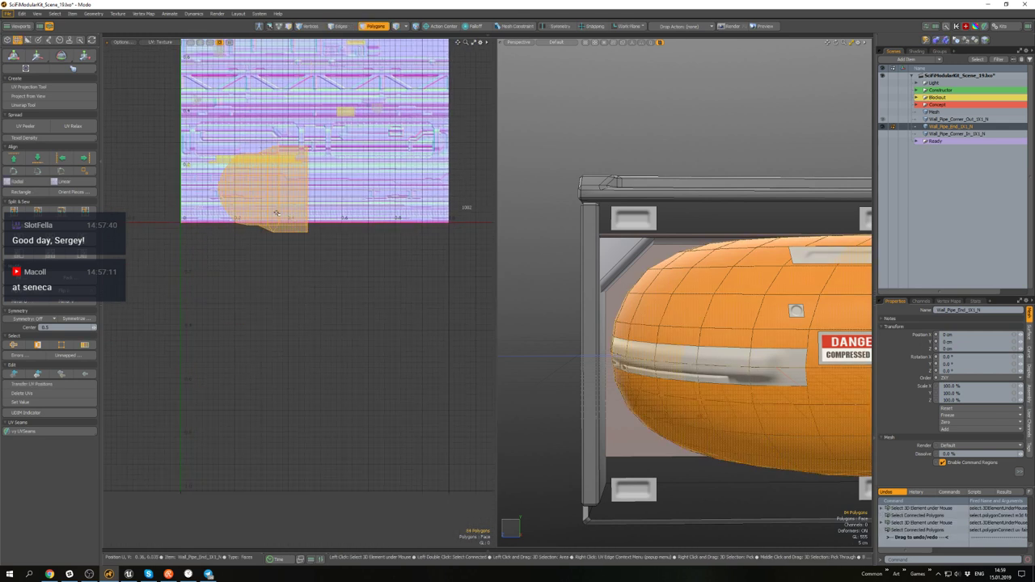
# - Move only the orange tank's large rounded UV island below the UV square
pyautogui.press('w')
pyautogui.moveTo(289, 168); pyautogui.dragTo(283, 267)
pyautogui.press('q')
# - Relax the tank's UV island in Conformal mode and align it vertically by its middle edge loop
pyautogui.doubleClick(269, 289)
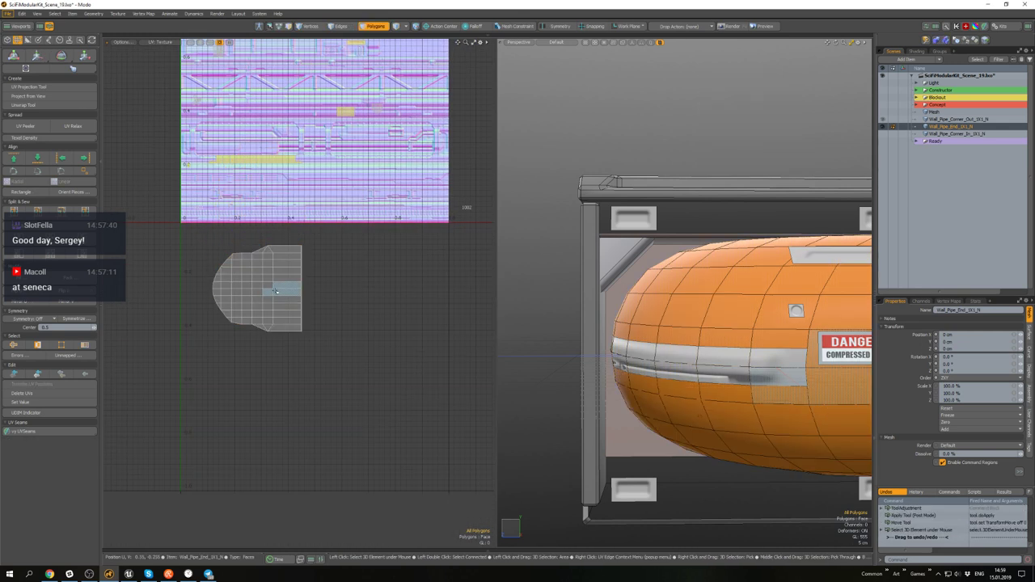
pyautogui.click(72, 125)
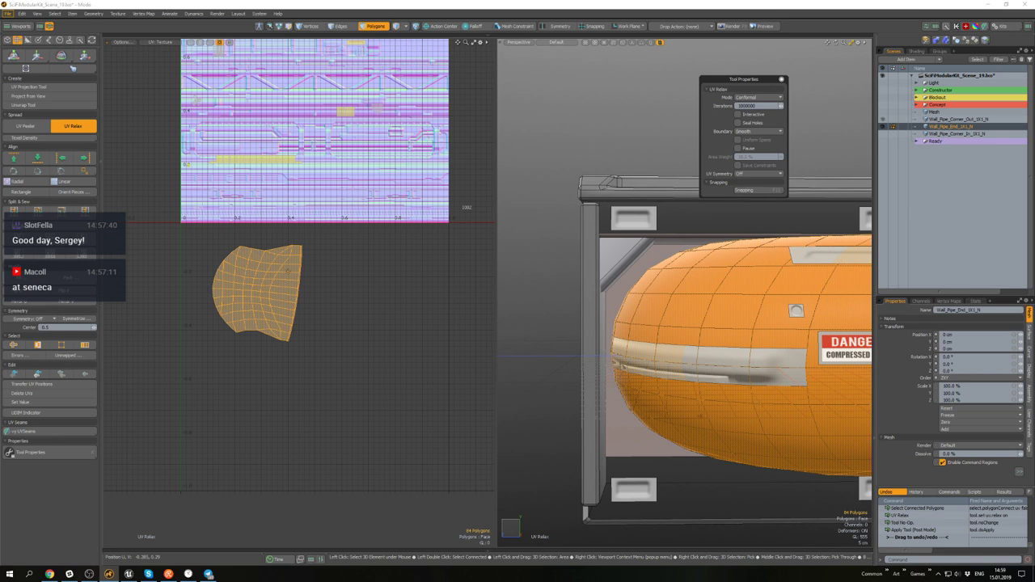
pyautogui.scroll(5, 249, 275)
pyautogui.press('2')
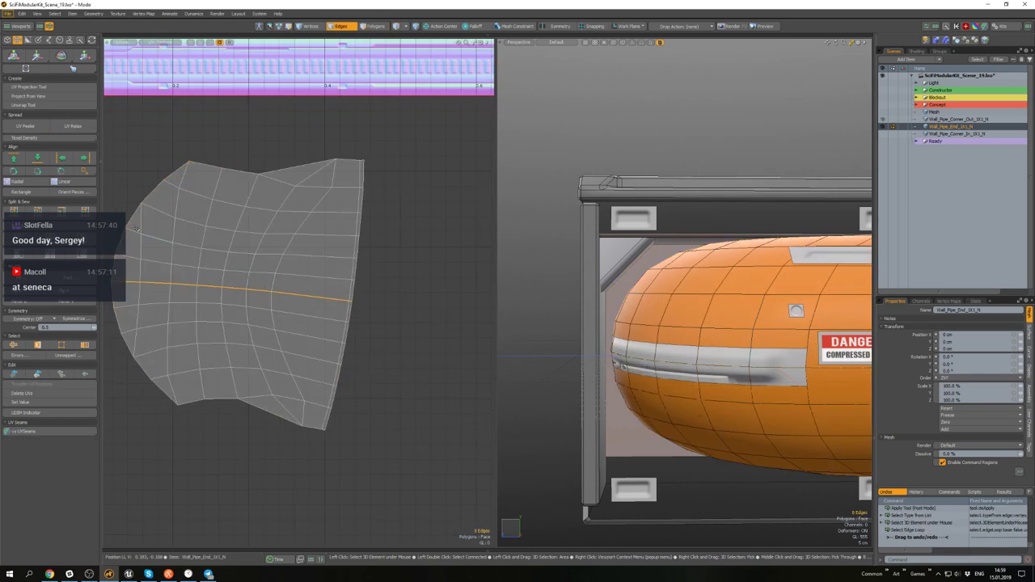
pyautogui.click(65, 172)
# - Relax the tank's upright UV island once more in Conformal mode
pyautogui.scroll(-4, 323, 262)
pyautogui.keyDown('alt'); pyautogui.moveTo(333, 256); pyautogui.dragTo(324, 300); pyautogui.keyUp('alt')
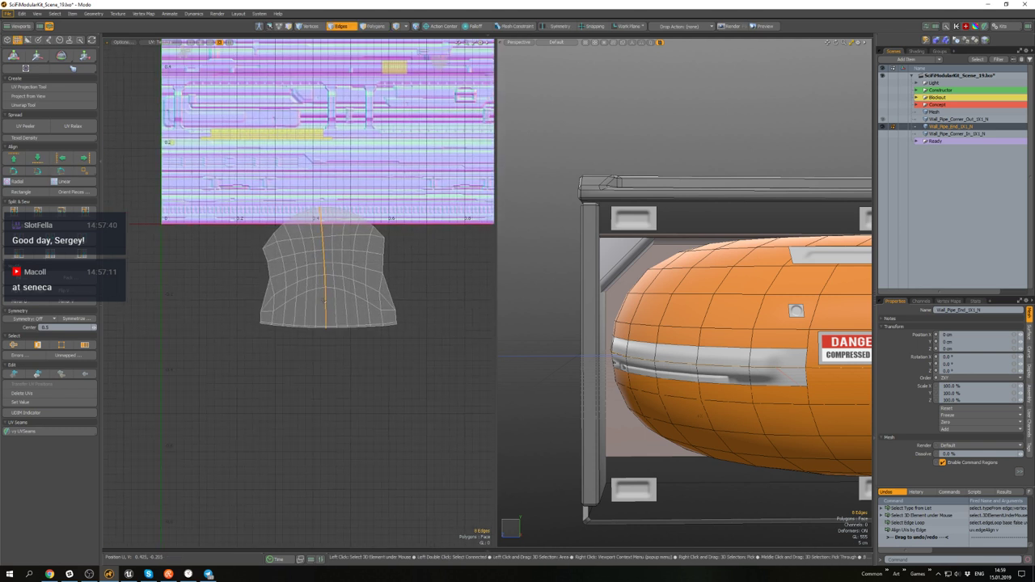
pyautogui.press('3')
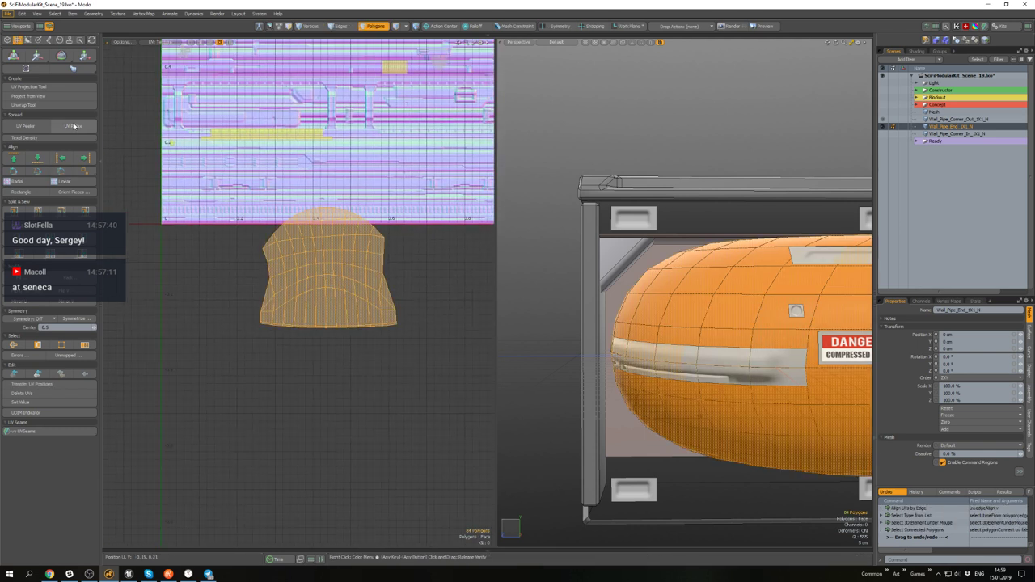
pyautogui.click(74, 126)
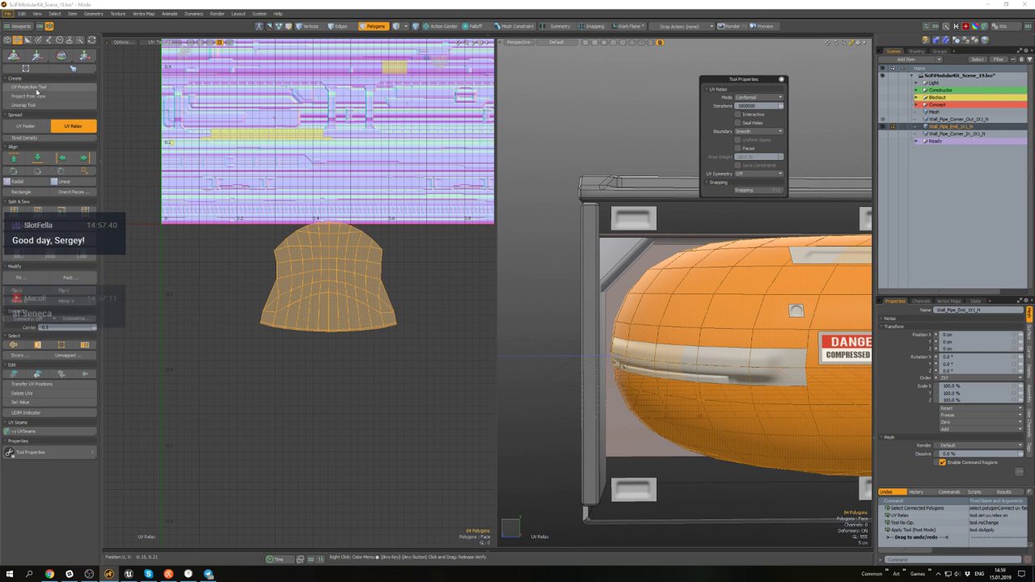
pyautogui.press('space')
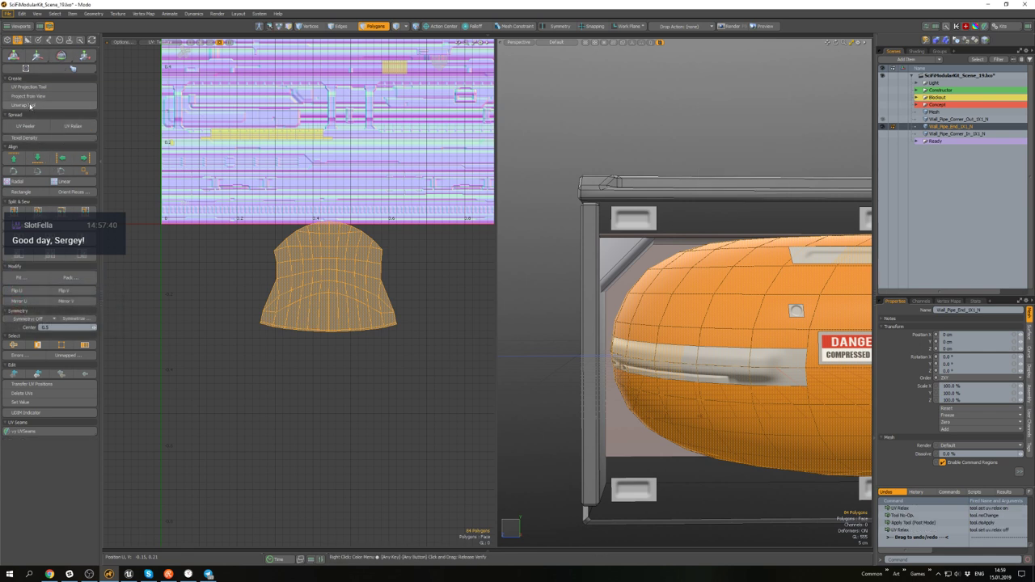
# - Apply the kit's texel density to the tank's UV island and move it onto the texture sheet around U 0.6, V 0.25
pyautogui.click(37, 138)
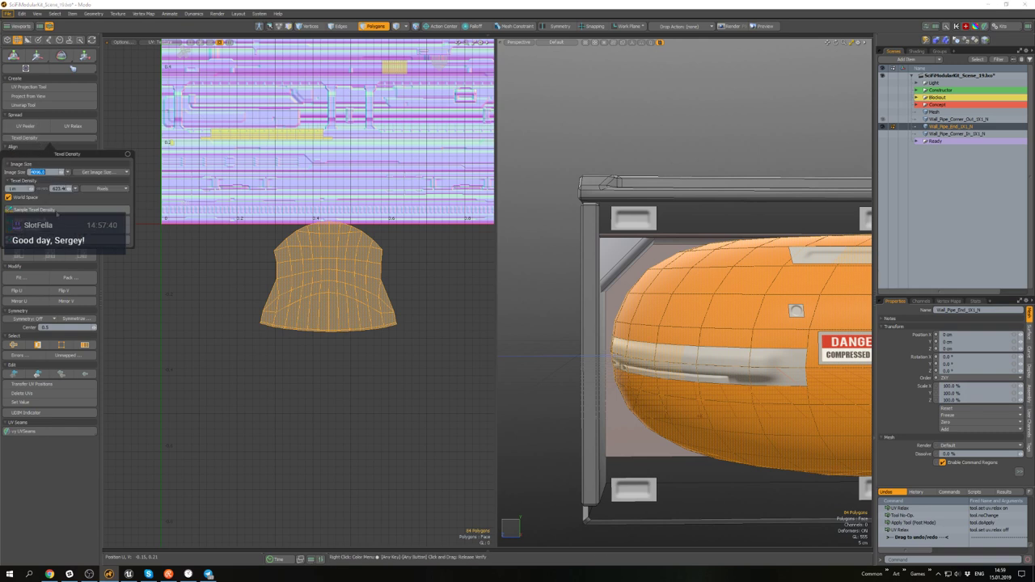
pyautogui.doubleClick(332, 295)
pyautogui.press('w')
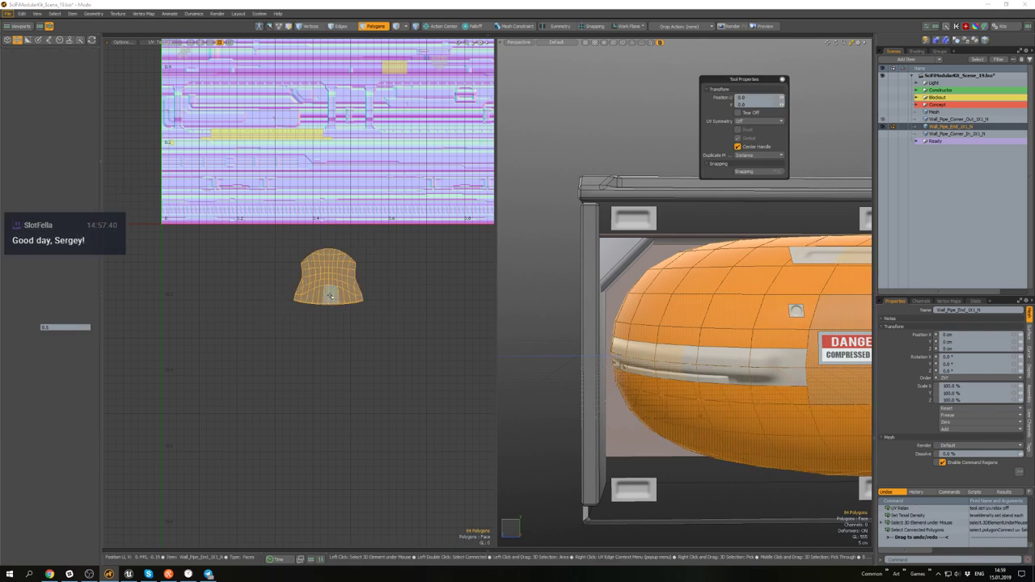
pyautogui.keyDown('alt'); pyautogui.moveTo(356, 246); pyautogui.dragTo(340, 296); pyautogui.keyUp('alt')
pyautogui.moveTo(365, 276); pyautogui.dragTo(412, 169)
pyautogui.press('q')
pyautogui.keyDown('alt'); pyautogui.moveTo(737, 284); pyautogui.dragTo(703, 239, button='middle'); pyautogui.keyUp('alt')
pyautogui.scroll(-3, 704, 238)
pyautogui.keyDown('alt'); pyautogui.moveTo(703, 238); pyautogui.dragTo(731, 234); pyautogui.keyUp('alt')
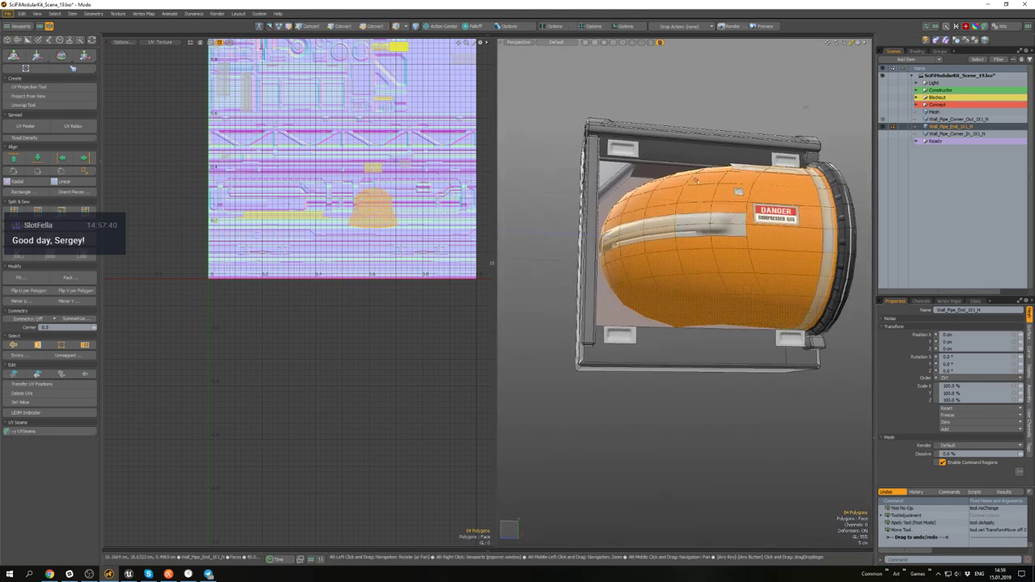
# - Select only the diagonal brace in the frame's upper corner and assign it the Metal material
pyautogui.click(696, 388)
pyautogui.keyDown('alt'); pyautogui.moveTo(696, 389); pyautogui.dragTo(755, 202); pyautogui.keyUp('alt')
pyautogui.scroll(3, 640, 158)
pyautogui.keyDown('alt'); pyautogui.moveTo(641, 158); pyautogui.dragTo(621, 188); pyautogui.keyUp('alt')
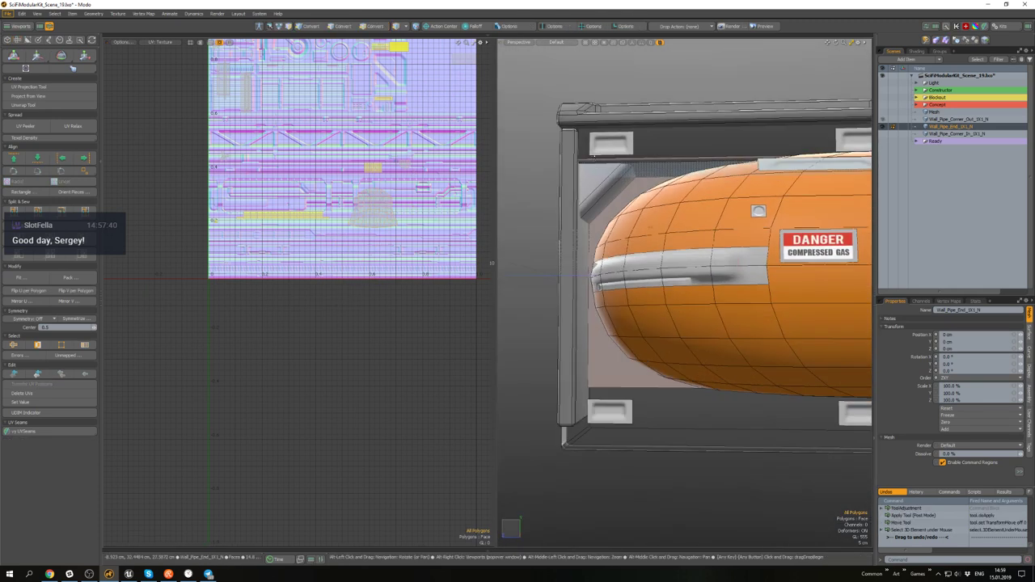
pyautogui.doubleClick(621, 188)
pyautogui.keyDown('alt'); pyautogui.moveTo(621, 187); pyautogui.dragTo(581, 220, button='middle'); pyautogui.keyUp('alt')
pyautogui.keyDown('alt'); pyautogui.moveTo(580, 220); pyautogui.dragTo(585, 222); pyautogui.keyUp('alt')
pyautogui.press('3')
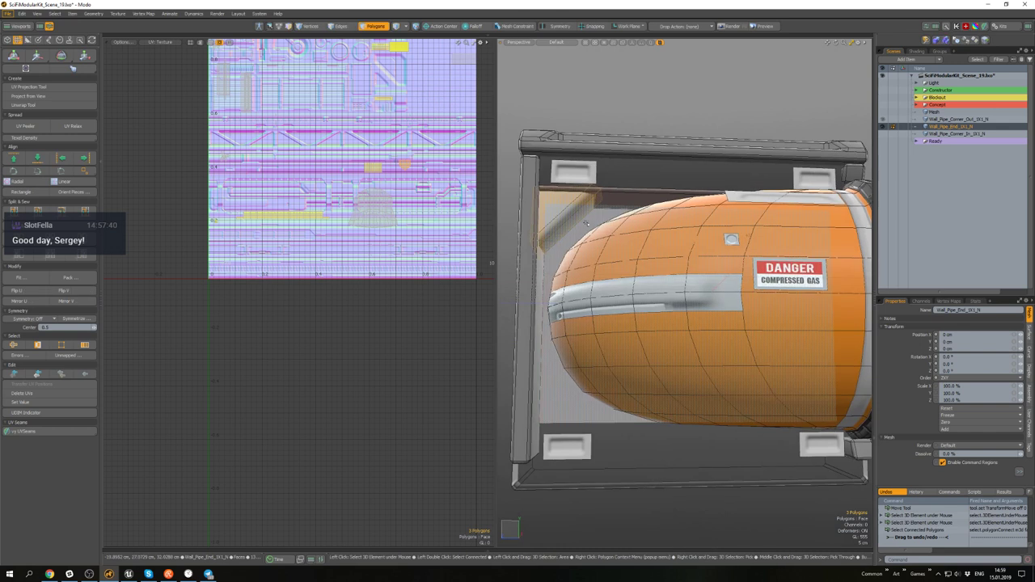
pyautogui.press('m')
pyautogui.click(604, 273)
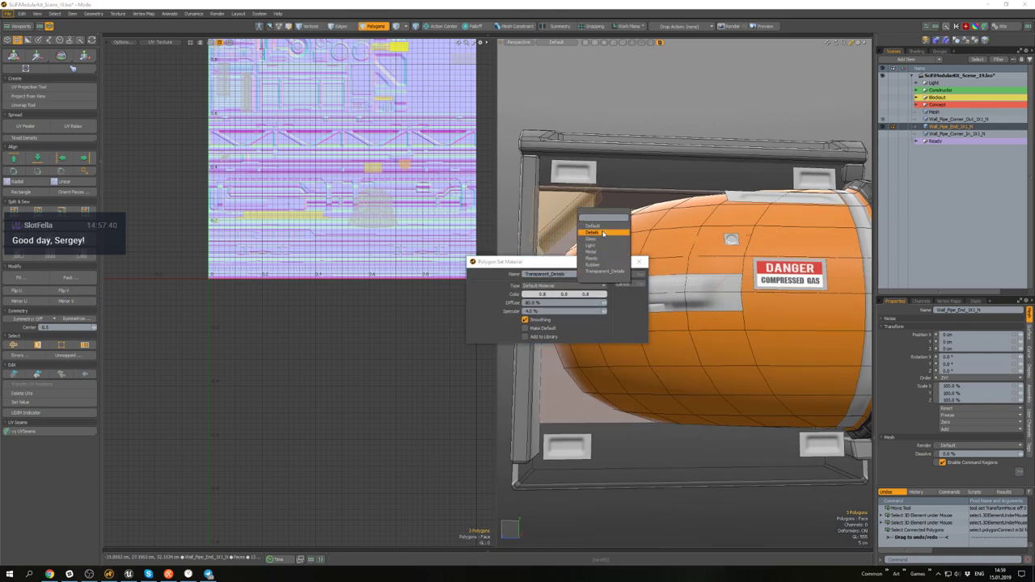
pyautogui.click(599, 252)
pyautogui.click(623, 275)
# - Select the three polygons of the inner strip beneath the frame's top rail and create their UVs with the UV Projection Tool
pyautogui.click(637, 114)
pyautogui.keyDown('alt'); pyautogui.moveTo(637, 114); pyautogui.dragTo(647, 162); pyautogui.keyUp('alt')
pyautogui.click(639, 167)
pyautogui.keyDown('shift'); pyautogui.click(629, 192); pyautogui.keyUp('shift')
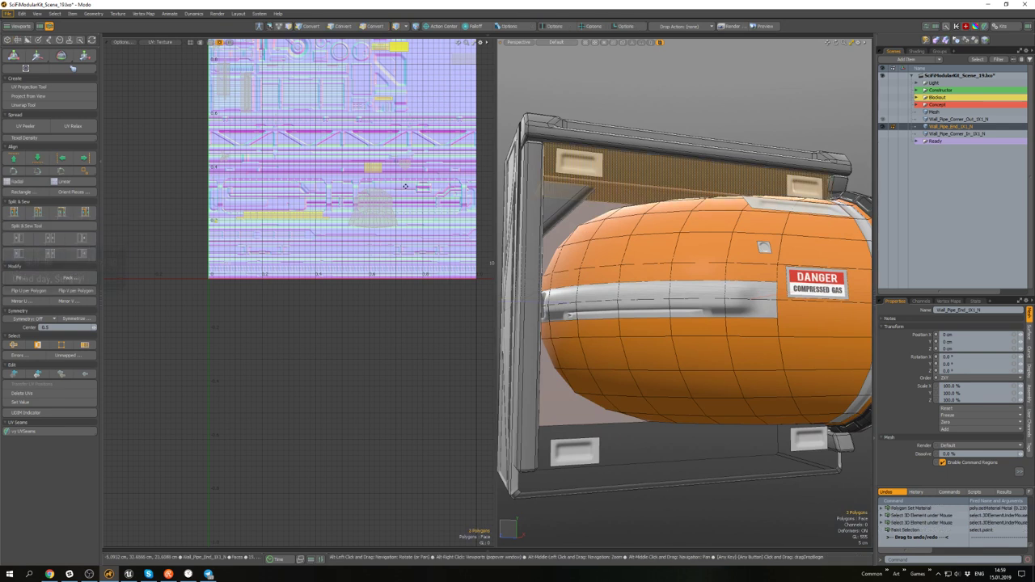
pyautogui.scroll(-2, 397, 192)
pyautogui.keyDown('alt'); pyautogui.moveTo(397, 193); pyautogui.dragTo(367, 195); pyautogui.keyUp('alt')
pyautogui.scroll(1, 376, 194)
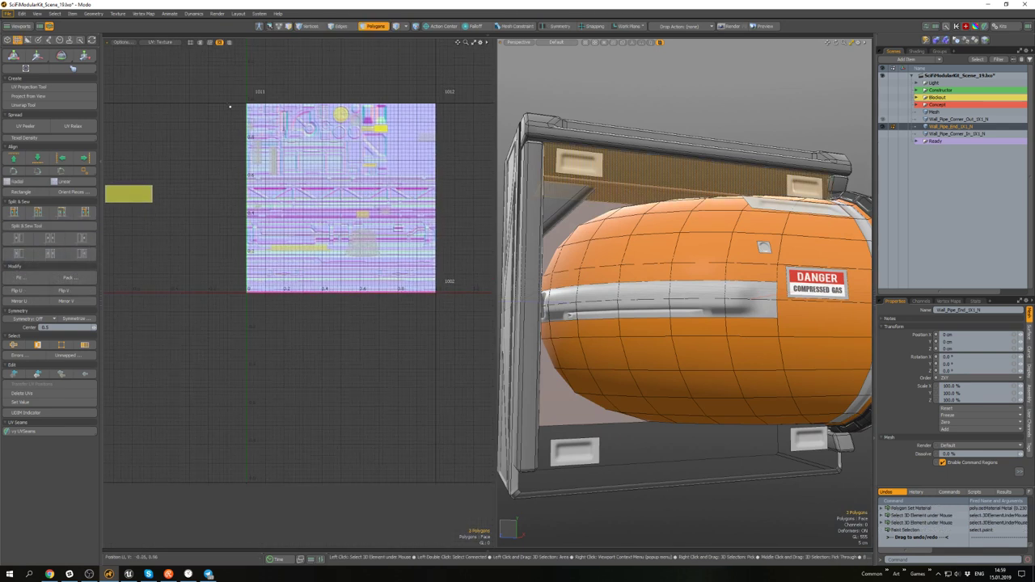
pyautogui.click(29, 87)
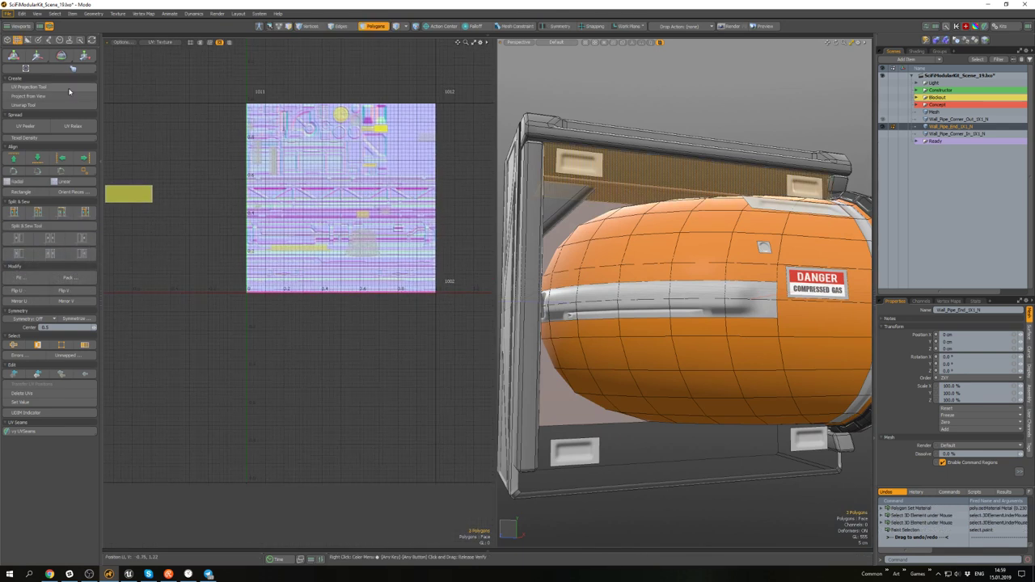
pyautogui.press('space')
pyautogui.doubleClick(136, 192)
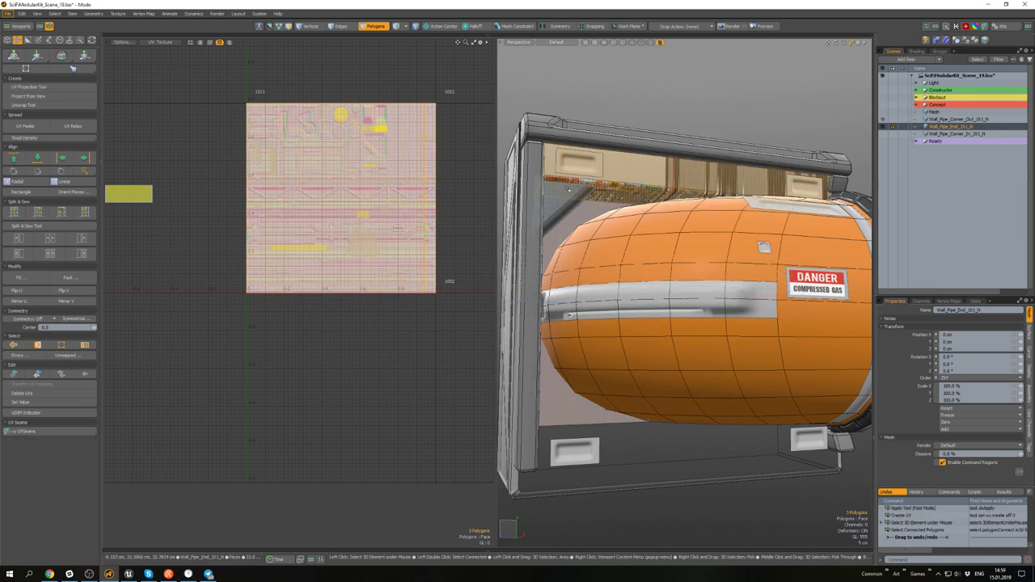
# - Relax the top strip's UV island in Conformal mode and orient it with Direction set to Auto
pyautogui.click(72, 126)
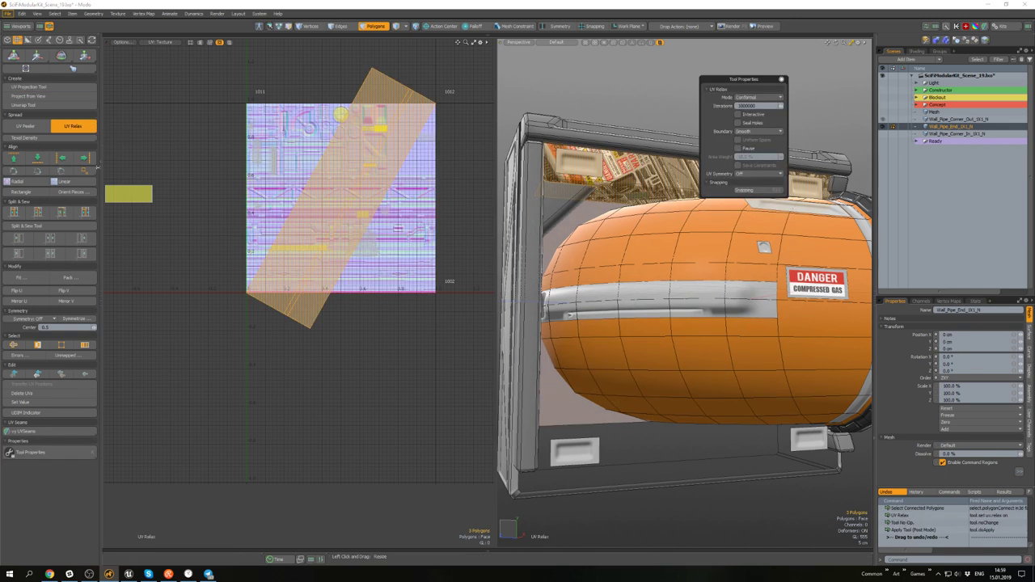
pyautogui.click(70, 194)
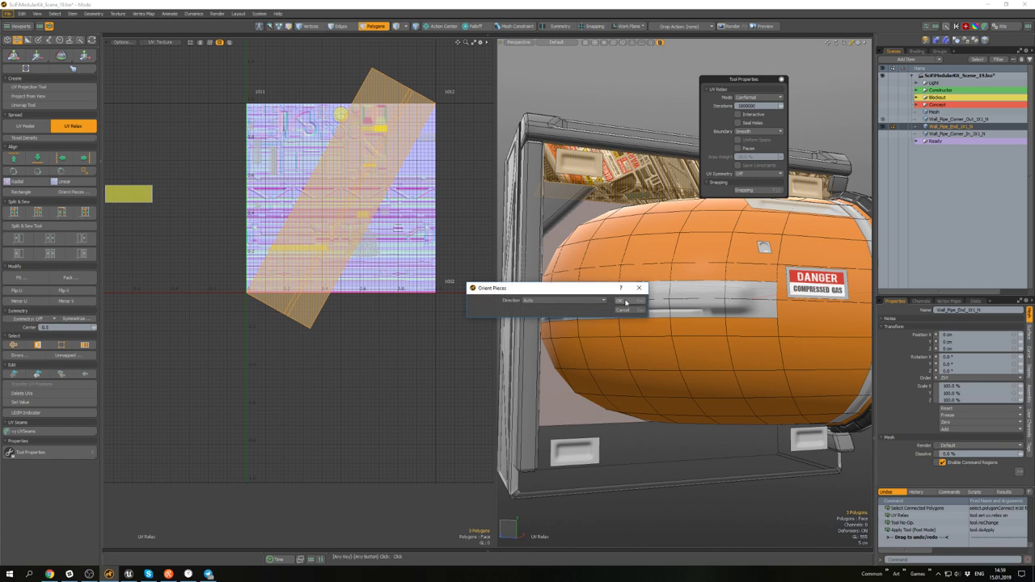
pyautogui.keyDown('alt'); pyautogui.moveTo(341, 241); pyautogui.dragTo(276, 248); pyautogui.keyUp('alt')
# - Scale down the strip's UV island, rotate it horizontal and move it over the notched trim around U 0.2, V 0.35, leaving it deselected
pyautogui.press('r')
pyautogui.moveTo(376, 177); pyautogui.dragTo(373, 178)
pyautogui.scroll(3, 338, 194)
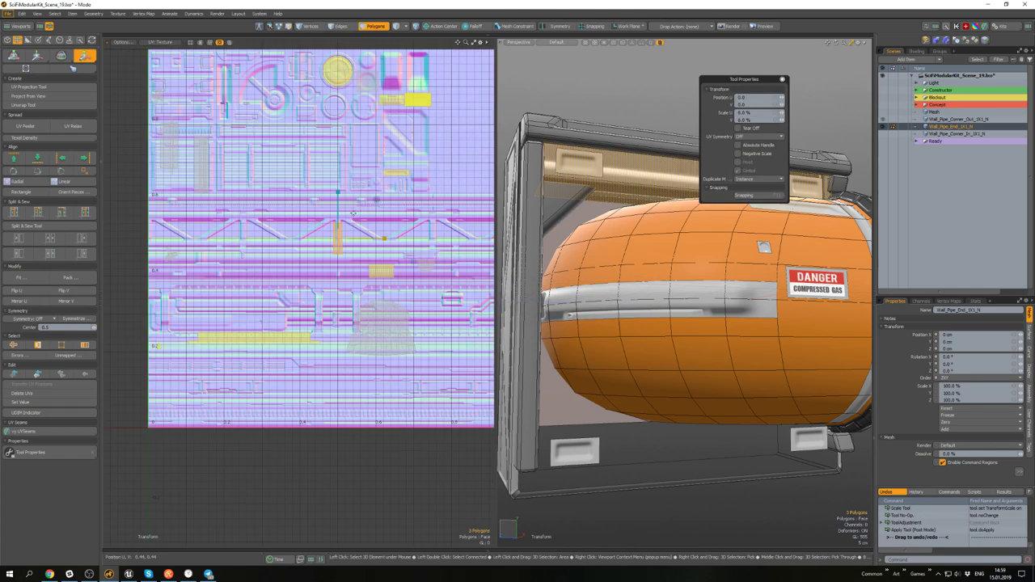
pyautogui.keyDown('alt'); pyautogui.moveTo(339, 215); pyautogui.dragTo(349, 192); pyautogui.keyUp('alt')
pyautogui.scroll(2, 356, 221)
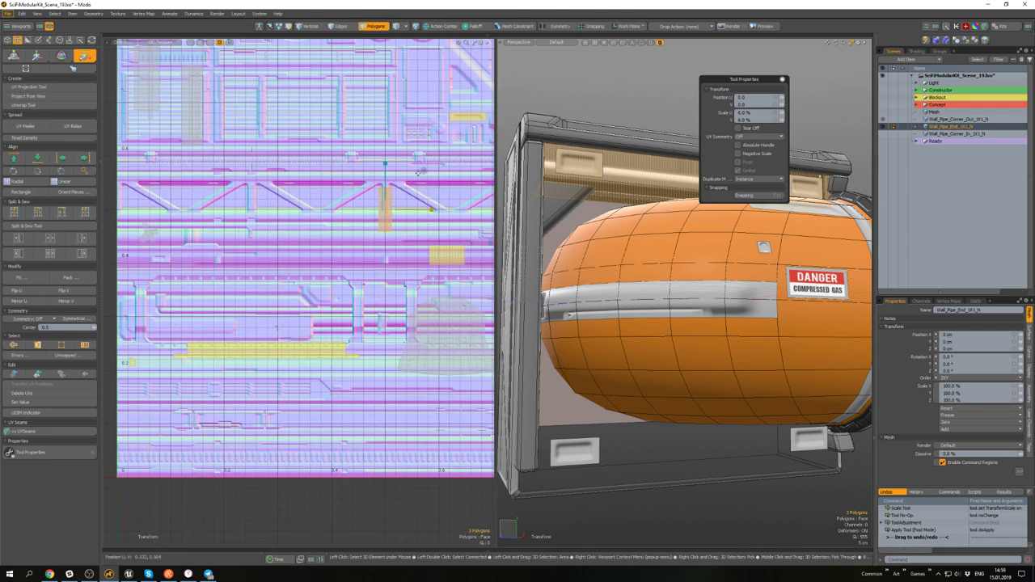
pyautogui.moveTo(422, 172); pyautogui.dragTo(191, 245)
pyautogui.press('e')
pyautogui.press('w')
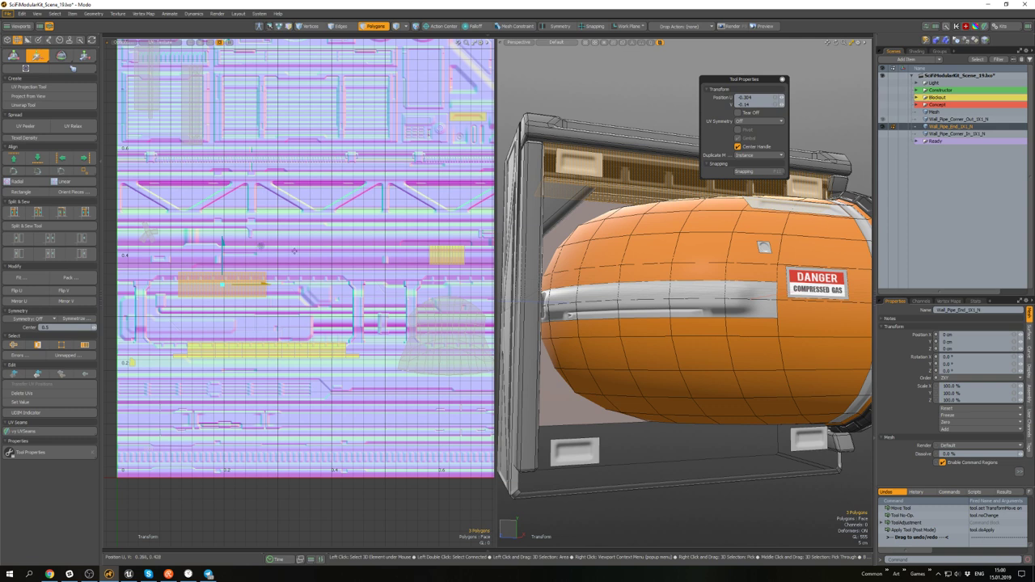
pyautogui.keyDown('alt'); pyautogui.moveTo(631, 339); pyautogui.dragTo(627, 267); pyautogui.keyUp('alt')
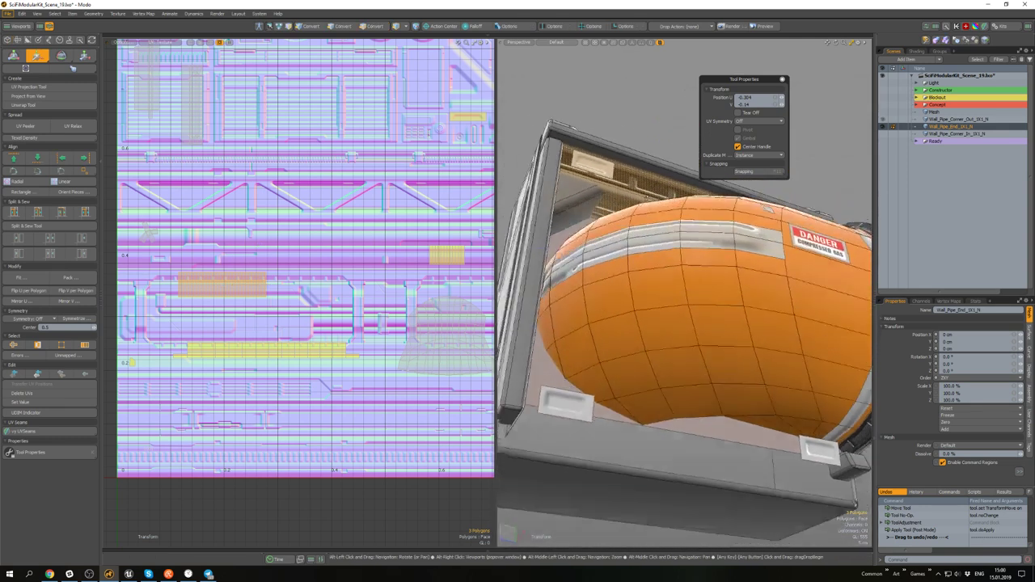
pyautogui.keyDown('alt'); pyautogui.moveTo(751, 122); pyautogui.dragTo(784, 157); pyautogui.keyUp('alt')
pyautogui.press('q')
pyautogui.click(798, 165)
# - Try to nudge the middle row of the top strip's UV vertices slightly upward on the notched trim
pyautogui.scroll(2, 297, 288)
pyautogui.keyDown('alt'); pyautogui.moveTo(296, 288); pyautogui.dragTo(395, 236); pyautogui.keyUp('alt')
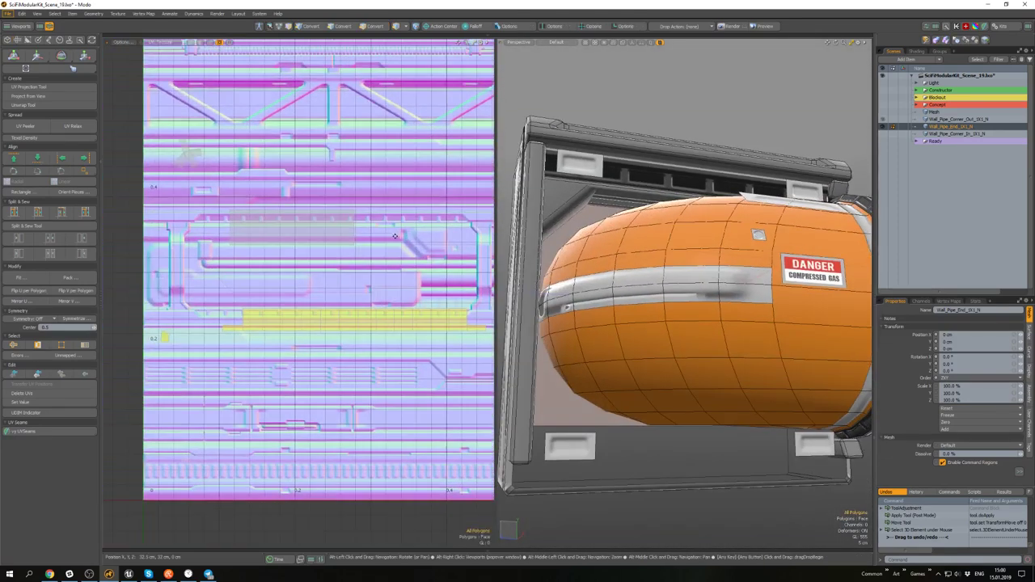
pyautogui.doubleClick(335, 231)
pyautogui.scroll(2, 354, 211)
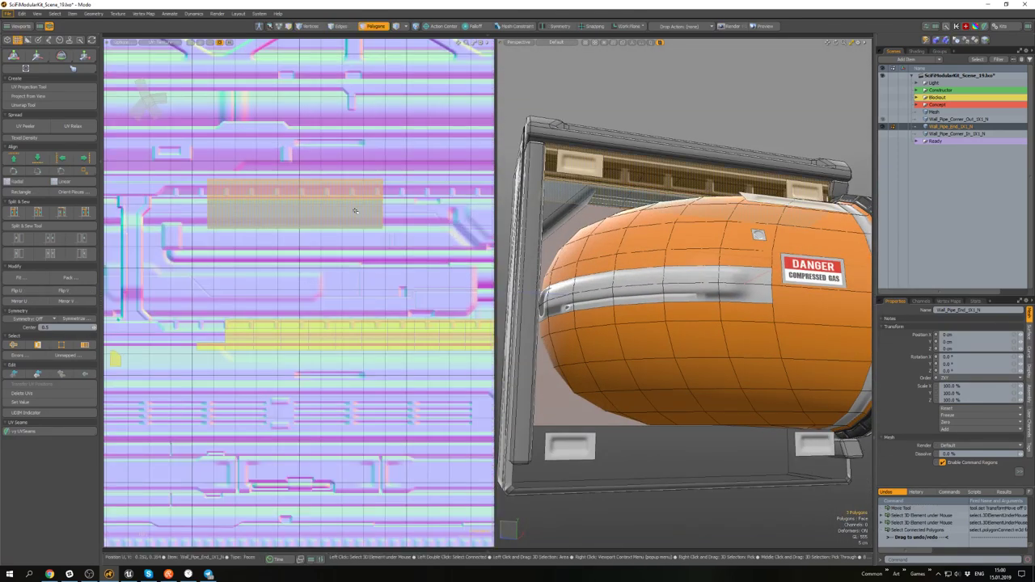
pyautogui.hotkey('alt', '1')
pyautogui.scroll(2, 404, 289)
pyautogui.keyDown('ctrl'); pyautogui.moveTo(404, 283); pyautogui.dragTo(106, 198, button='right'); pyautogui.keyUp('ctrl')
pyautogui.keyDown('alt'); pyautogui.moveTo(230, 187); pyautogui.dragTo(344, 226); pyautogui.keyUp('alt')
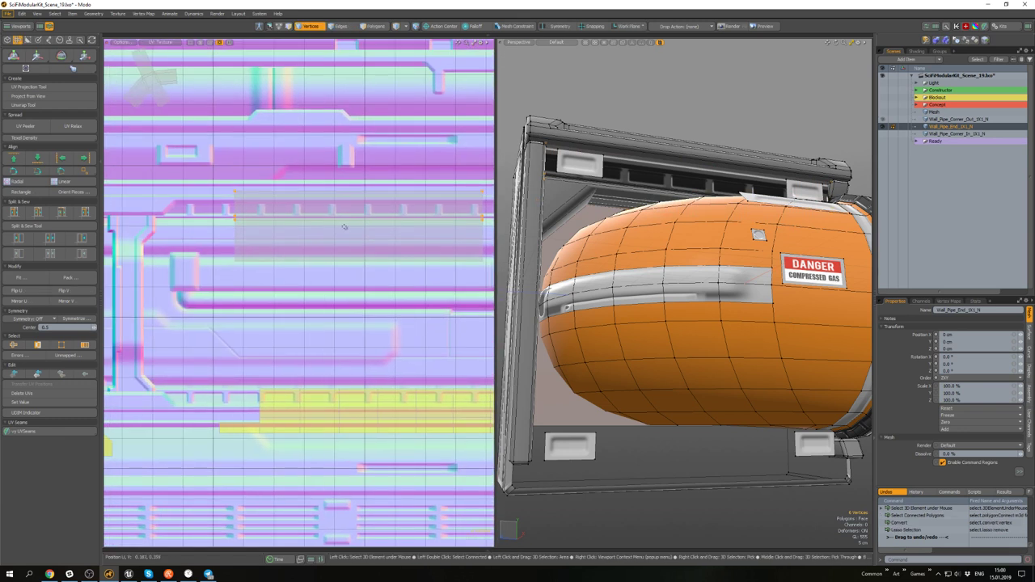
pyautogui.press('w')
pyautogui.moveTo(358, 185); pyautogui.dragTo(358, 180)
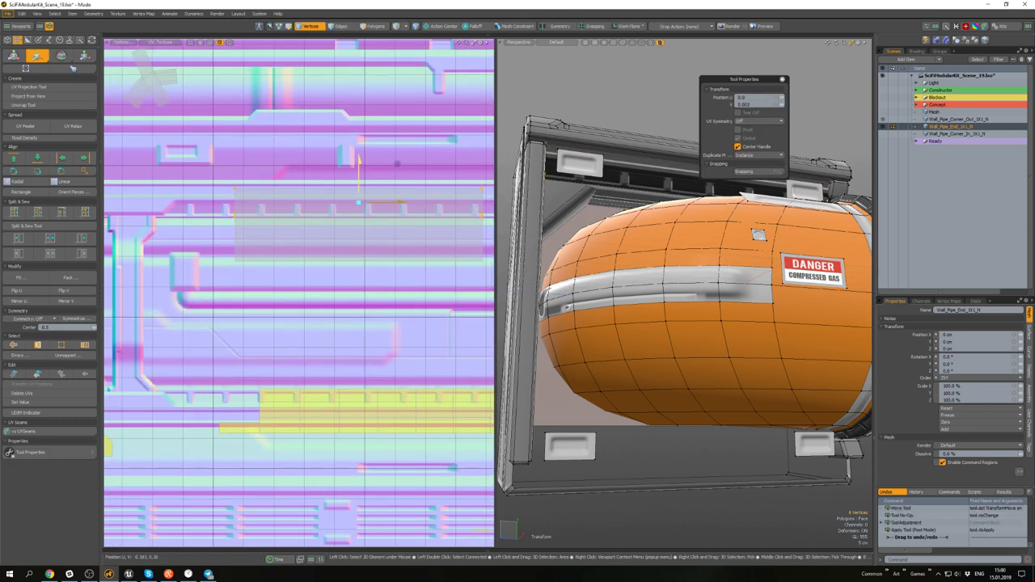
pyautogui.hotkey('ctrl', 'z')
pyautogui.scroll(-2, 366, 208)
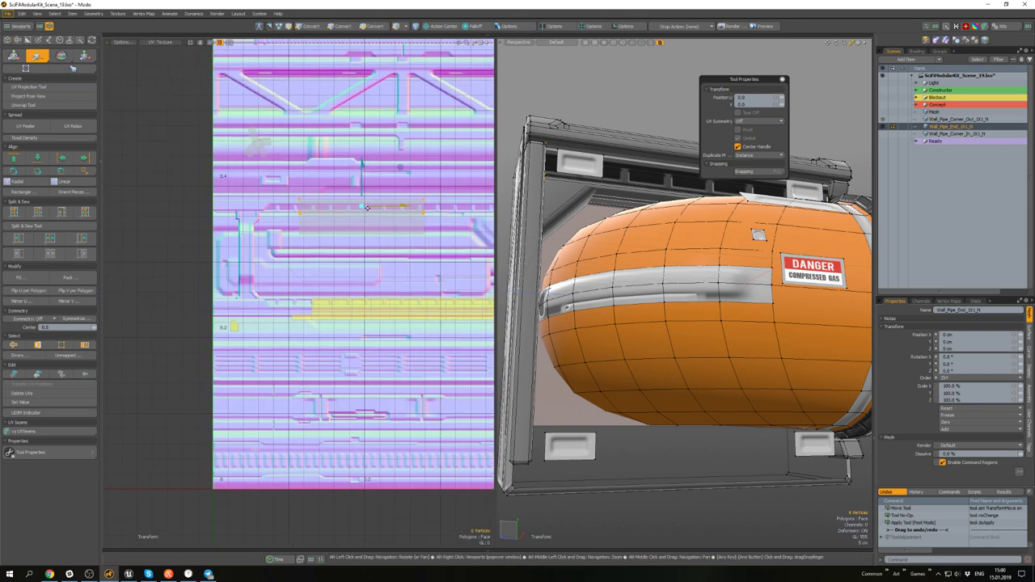
pyautogui.keyDown('alt'); pyautogui.moveTo(367, 208); pyautogui.dragTo(350, 218); pyautogui.keyUp('alt')
pyautogui.press('q')
# - Select the flat back panel polygon behind the orange tank
pyautogui.scroll(-4, 609, 243)
pyautogui.keyDown('alt'); pyautogui.moveTo(630, 283); pyautogui.dragTo(610, 268); pyautogui.keyUp('alt')
pyautogui.press('3')
pyautogui.scroll(2, 584, 315)
pyautogui.click(585, 329)
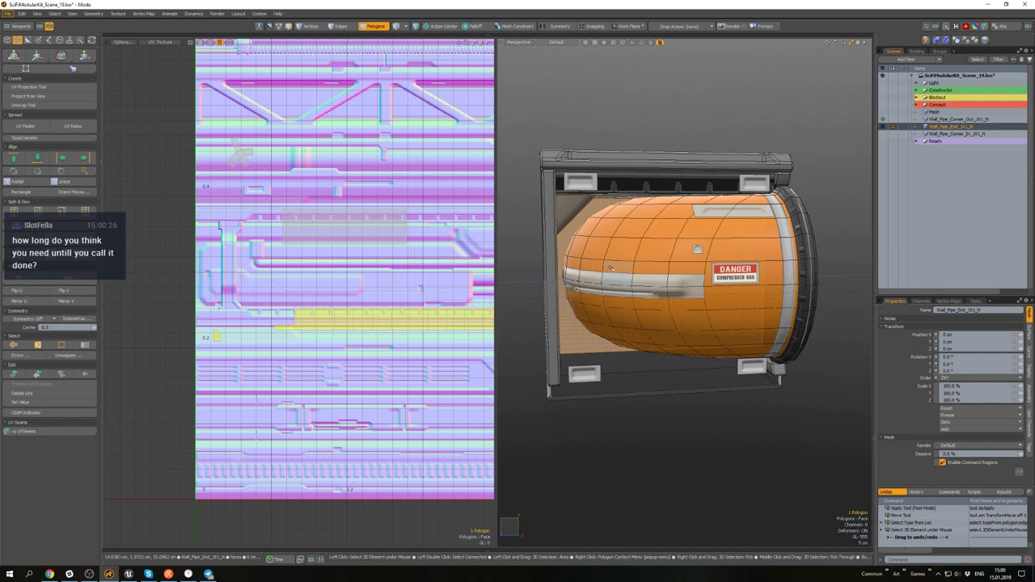
pyautogui.scroll(-5, 330, 199)
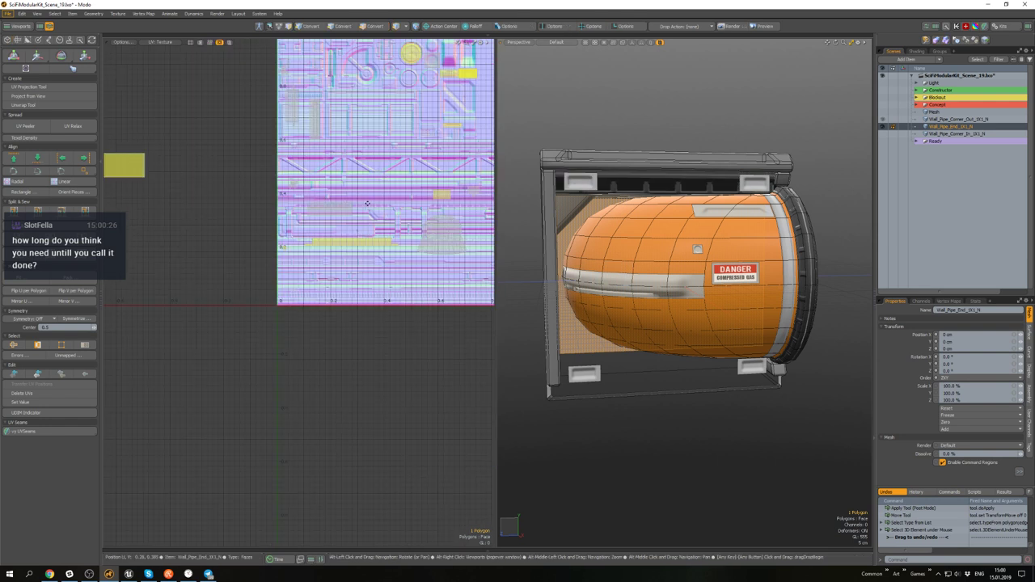
pyautogui.keyDown('alt'); pyautogui.keyDown('shift'); pyautogui.moveTo(360, 202); pyautogui.dragTo(297, 213); pyautogui.keyUp('shift'); pyautogui.keyUp('alt')
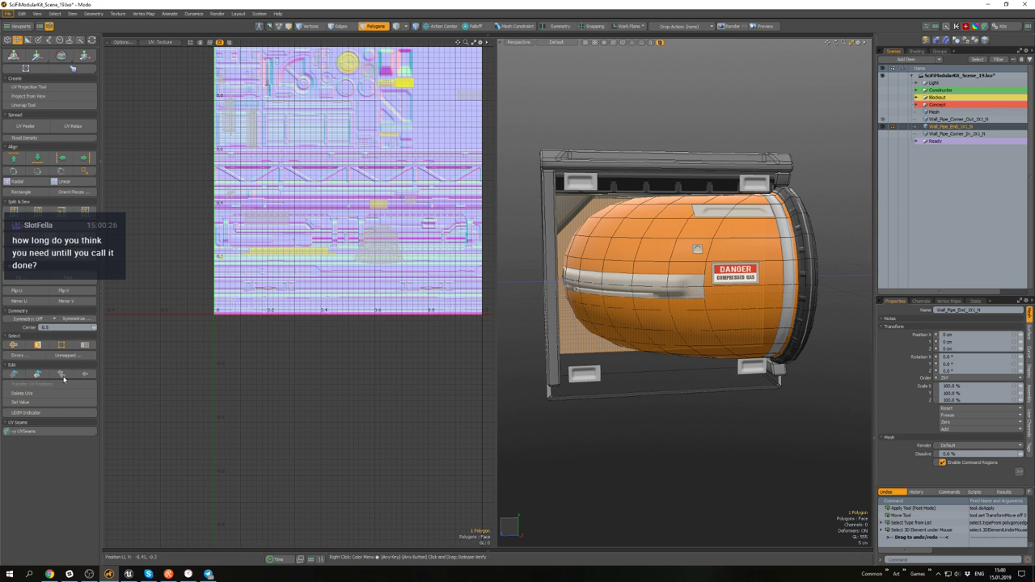
# - Switch to Unreal Engine and look through the kit's static meshes in the Meshes folder
pyautogui.click(129, 574)
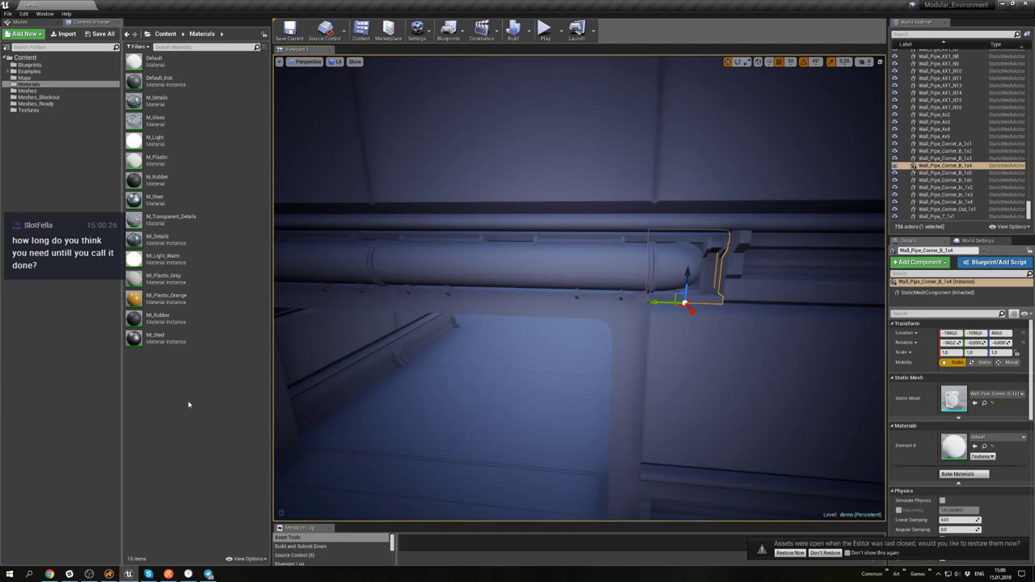
pyautogui.click(28, 90)
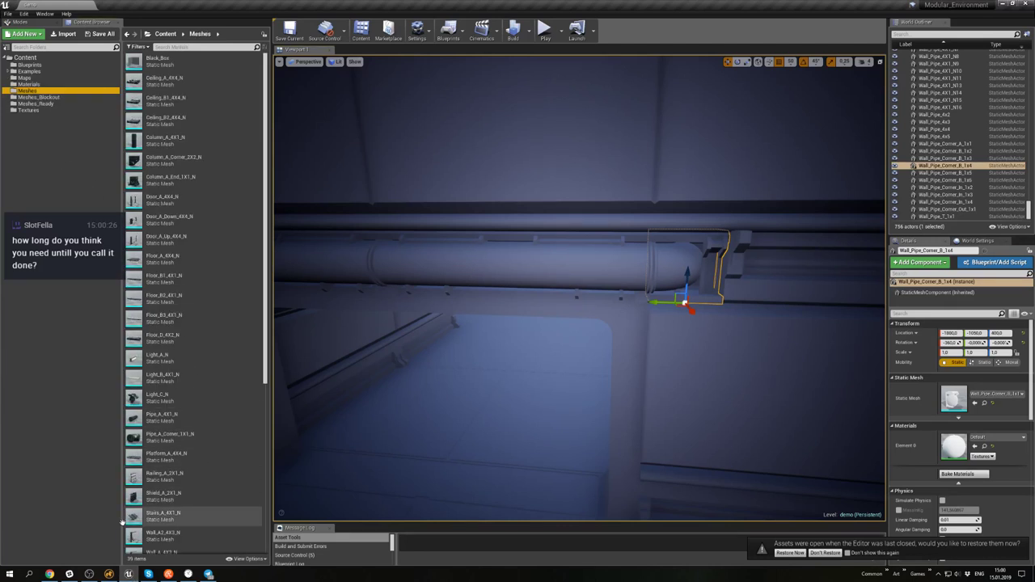
pyautogui.scroll(-10, 135, 537)
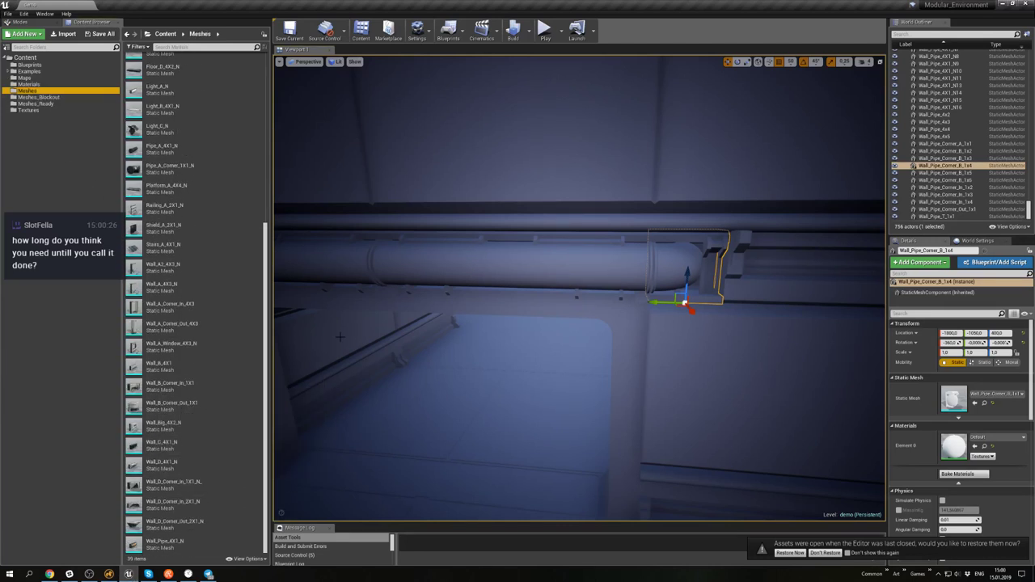
# - Examine the finished modular wall, column and pipe assembly in the demo level from several viewpoints
pyautogui.moveTo(336, 333); pyautogui.dragTo(517, 327, button='right')
pyautogui.moveTo(436, 291); pyautogui.dragTo(364, 291, button='right')
pyautogui.press('w')
pyautogui.moveTo(579, 288); pyautogui.dragTo(647, 286, button='right')
pyautogui.press('w')
pyautogui.press('w')
pyautogui.moveTo(480, 287); pyautogui.dragTo(489, 283, button='right')
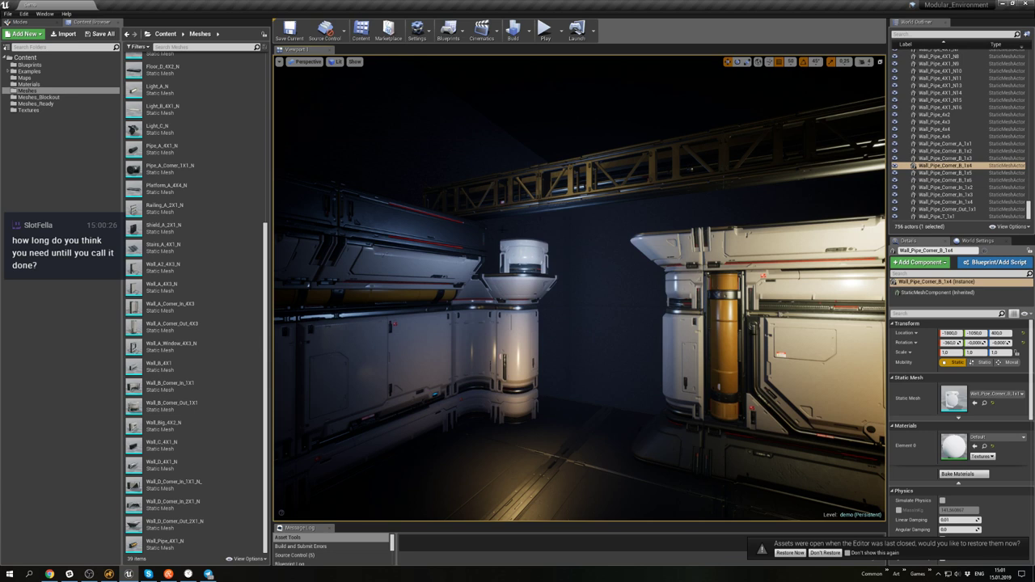
pyautogui.moveTo(621, 274); pyautogui.dragTo(543, 240, button='right')
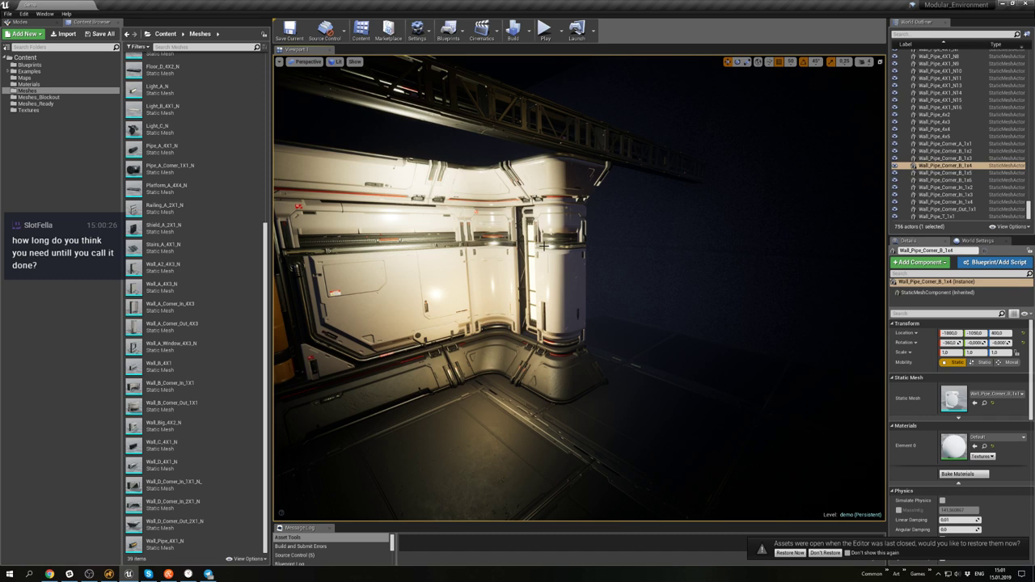
pyautogui.moveTo(579, 288); pyautogui.dragTo(477, 284, button='right')
pyautogui.moveTo(477, 236); pyautogui.dragTo(574, 236, button='right')
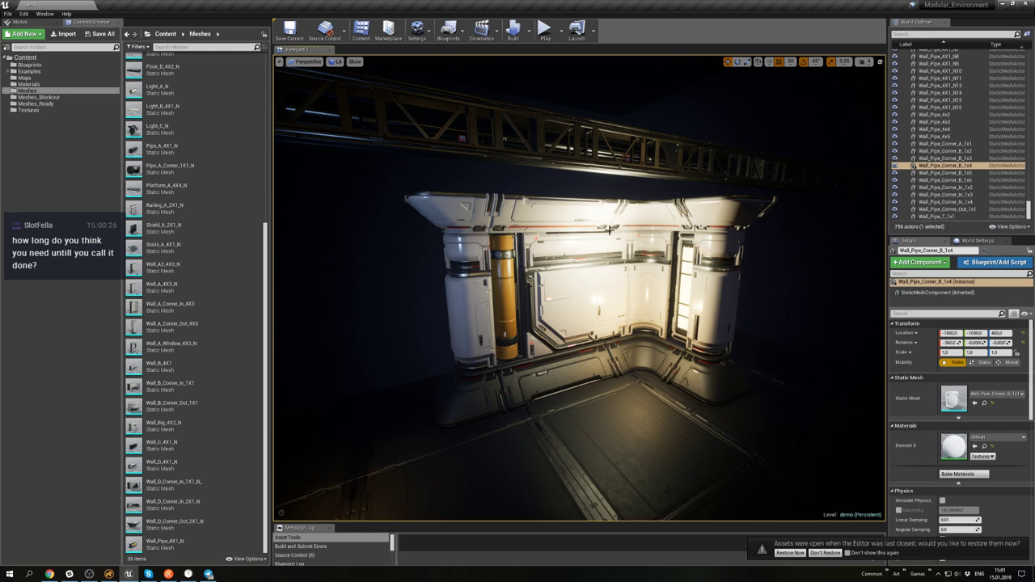
pyautogui.moveTo(610, 231); pyautogui.dragTo(585, 232, button='right')
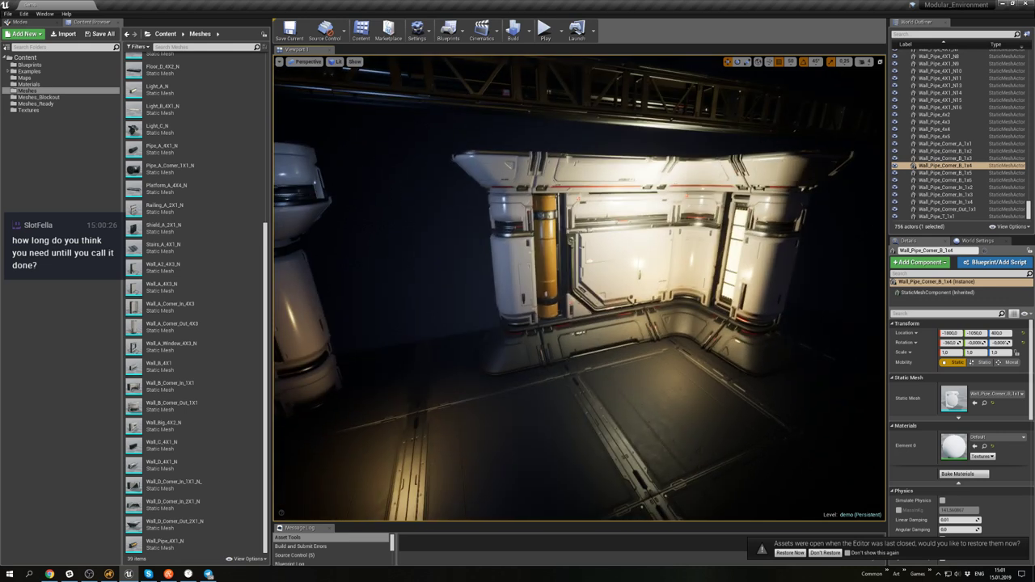
pyautogui.click(999, 574)
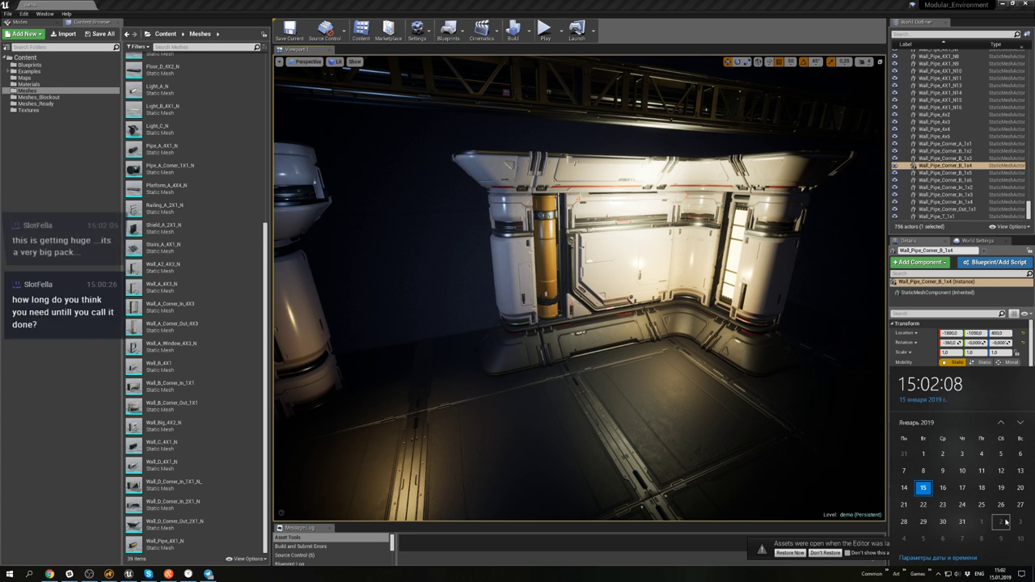
pyautogui.moveTo(663, 328); pyautogui.dragTo(719, 323, button='right')
pyautogui.moveTo(543, 283); pyautogui.dragTo(521, 283, button='right')
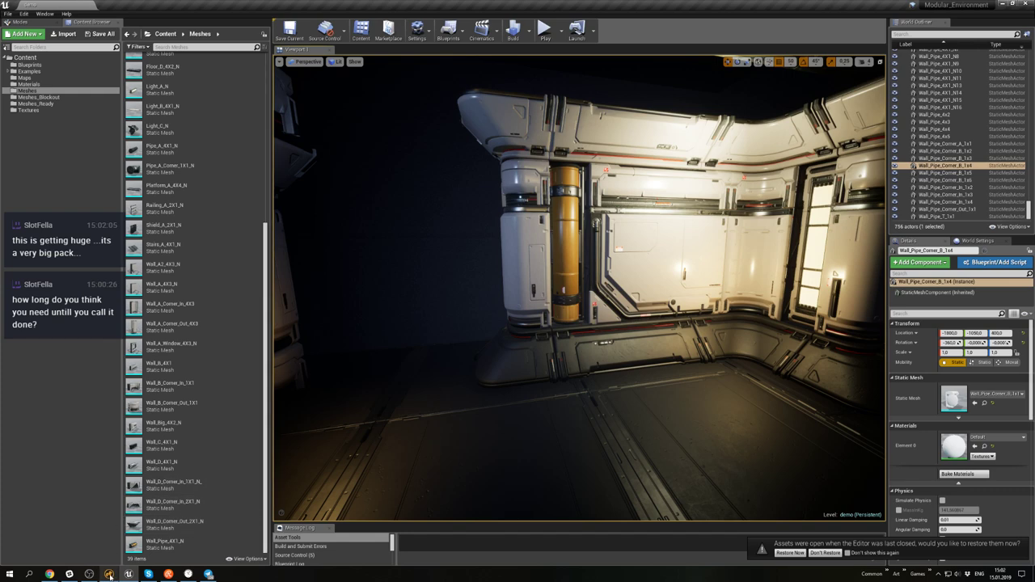
# - Switch to Modo and assign the Details material to the flat back panel behind the orange tank
pyautogui.click(109, 574)
pyautogui.keyDown('alt'); pyautogui.moveTo(442, 261); pyautogui.dragTo(423, 316); pyautogui.keyUp('alt')
pyautogui.keyDown('alt'); pyautogui.moveTo(610, 323); pyautogui.dragTo(624, 311); pyautogui.keyUp('alt')
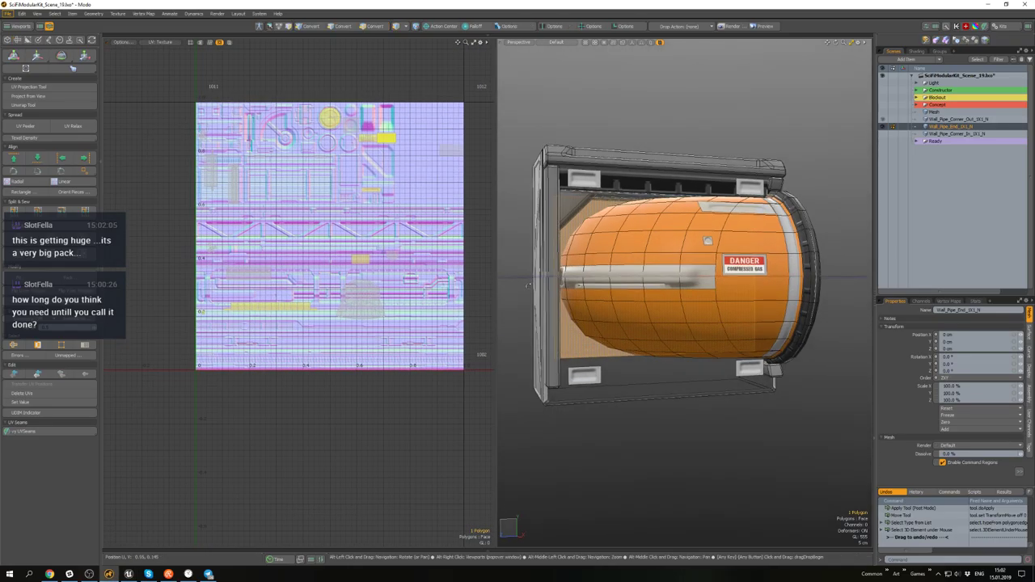
pyautogui.keyDown('alt'); pyautogui.moveTo(404, 299); pyautogui.dragTo(416, 313); pyautogui.keyUp('alt')
pyautogui.keyDown('alt'); pyautogui.moveTo(617, 312); pyautogui.dragTo(599, 360); pyautogui.keyUp('alt')
pyautogui.doubleClick(605, 355)
pyautogui.press('m')
pyautogui.click(603, 274)
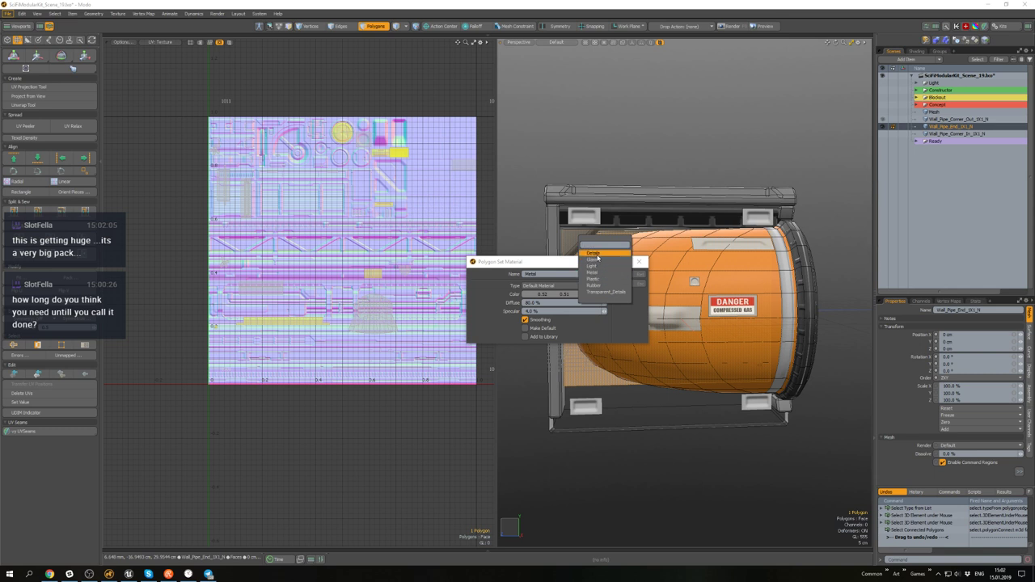
pyautogui.click(598, 255)
pyautogui.click(638, 274)
pyautogui.keyDown('alt'); pyautogui.moveTo(629, 293); pyautogui.dragTo(591, 317); pyautogui.keyUp('alt')
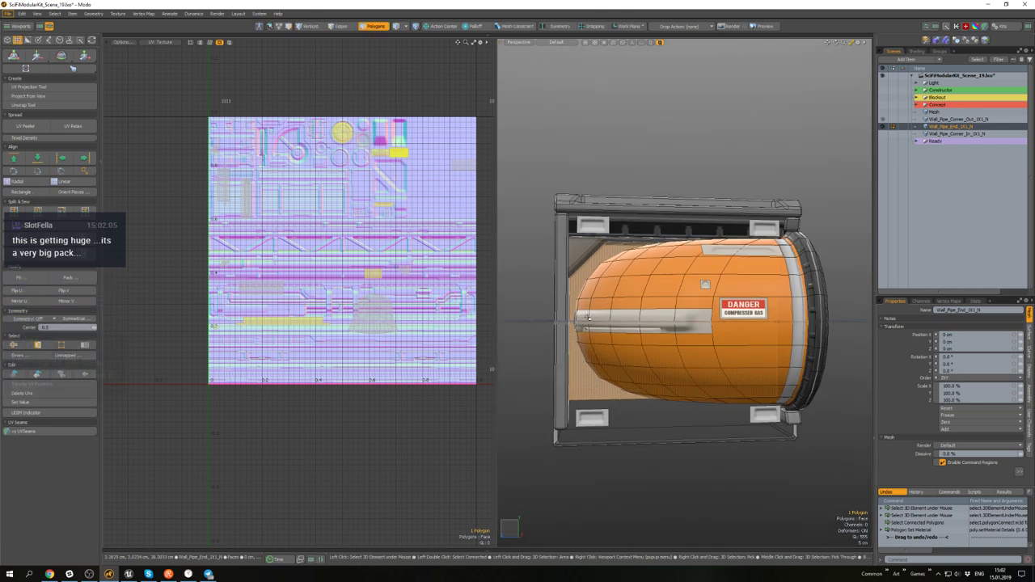
# - Save the scene and select the flat back panel behind the tank
pyautogui.press('w')
pyautogui.press('q')
pyautogui.click(588, 319)
pyautogui.keyDown('shift'); pyautogui.click(586, 329); pyautogui.keyUp('shift')
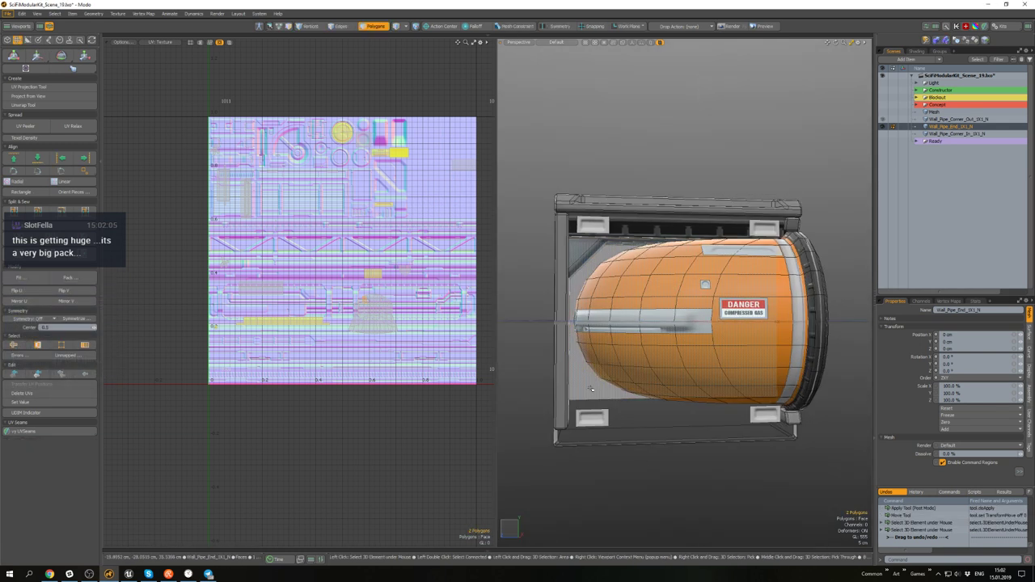
pyautogui.click(591, 389)
pyautogui.hotkey('ctrl', 's')
pyautogui.doubleClick(588, 376)
pyautogui.moveTo(589, 374)
pyautogui.keyDown('alt'); pyautogui.mouseDown()
pyautogui.moveTo(586, 365)
pyautogui.moveTo(628, 366)
pyautogui.moveTo(613, 383)
pyautogui.moveTo(601, 377)
pyautogui.mouseUp(); pyautogui.keyUp('alt')
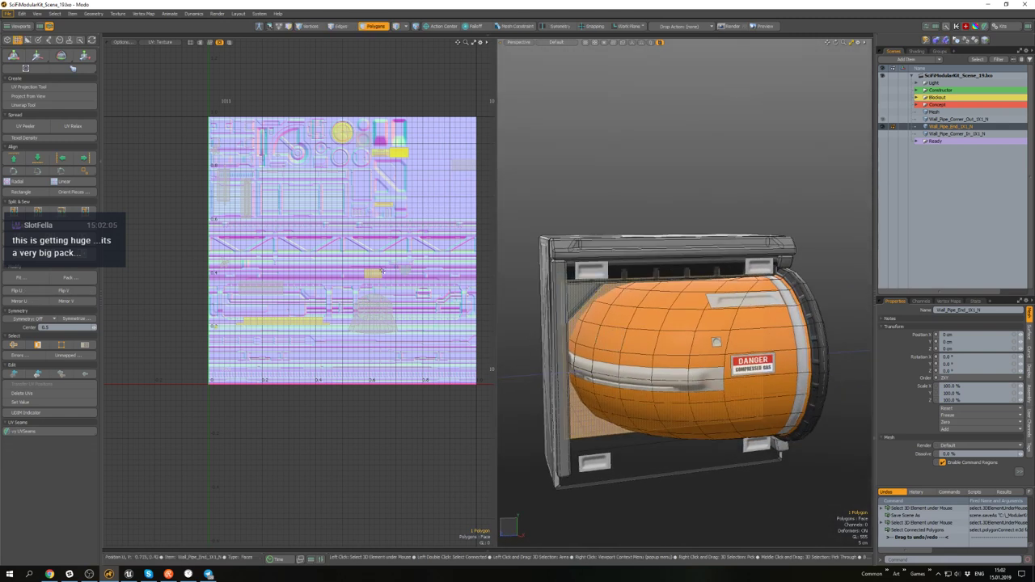
# - Try to unwrap the flat back panel with UV Relax alone
pyautogui.click(582, 425)
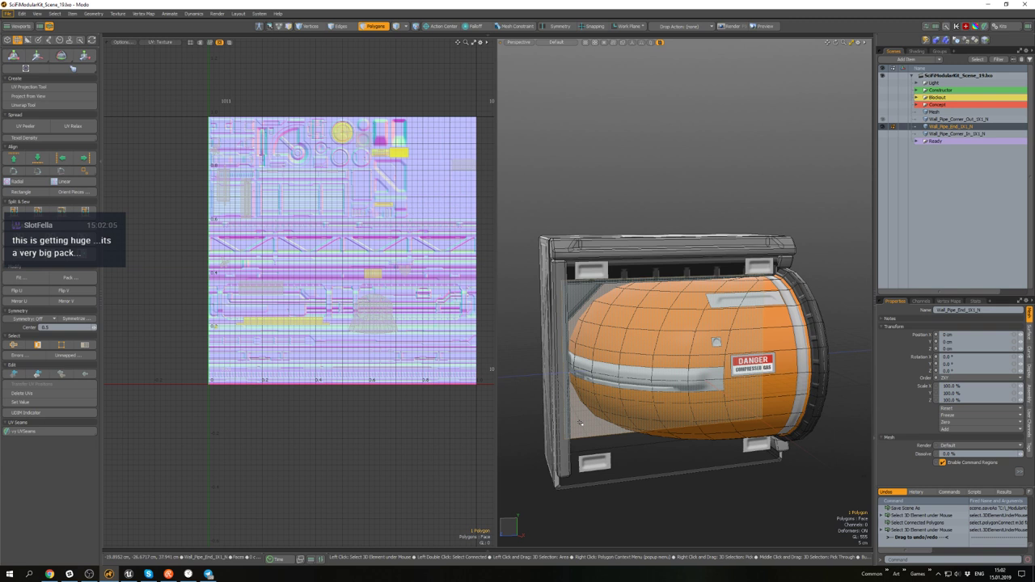
pyautogui.keyDown('alt'); pyautogui.moveTo(579, 423); pyautogui.dragTo(571, 368); pyautogui.keyUp('alt')
pyautogui.click(578, 297)
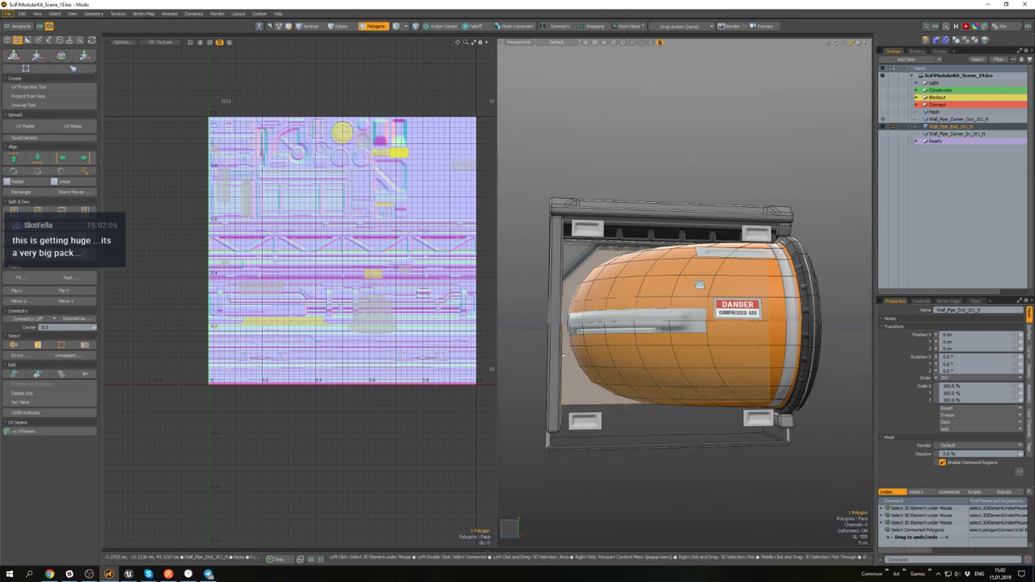
pyautogui.doubleClick(571, 368)
pyautogui.click(82, 128)
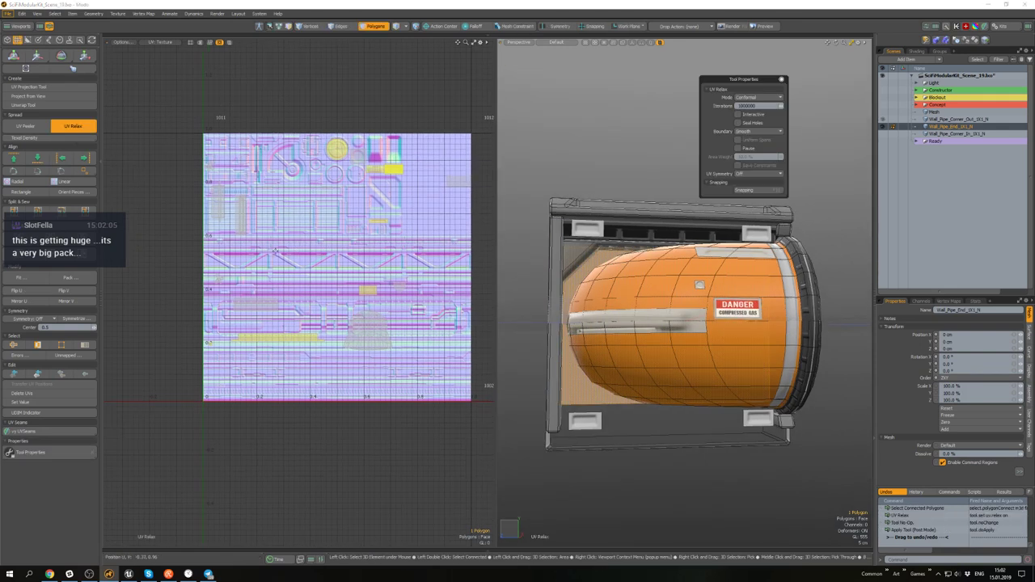
pyautogui.scroll(-3, 333, 223)
pyautogui.click(325, 236)
pyautogui.press('space')
pyautogui.click(226, 240)
# - Create new UVs for the back panel with a planar projection on the Y axis and unfold them with UV Relax
pyautogui.click(571, 350)
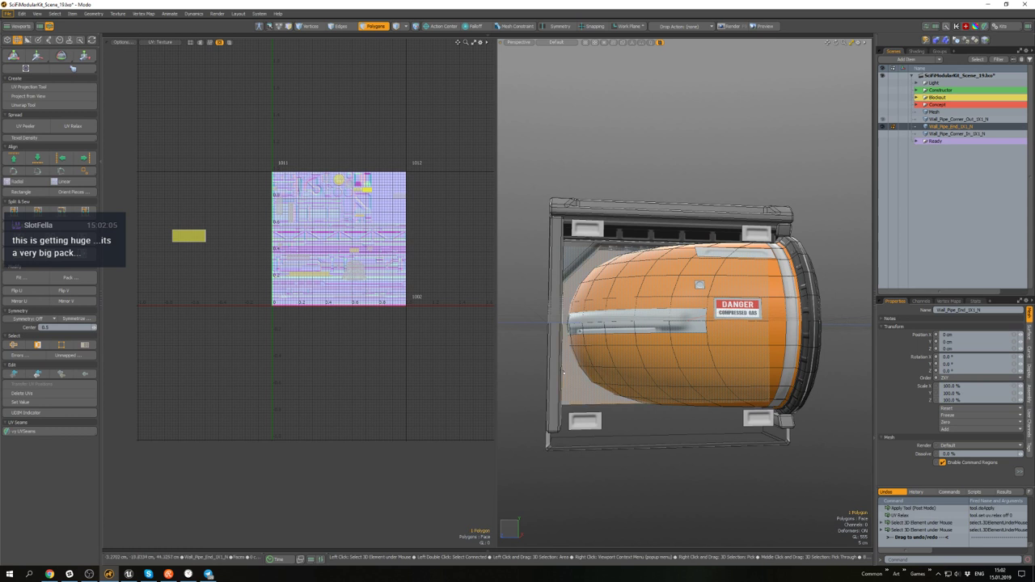
pyautogui.keyDown('alt'); pyautogui.moveTo(418, 275); pyautogui.dragTo(416, 243); pyautogui.keyUp('alt')
pyautogui.click(56, 87)
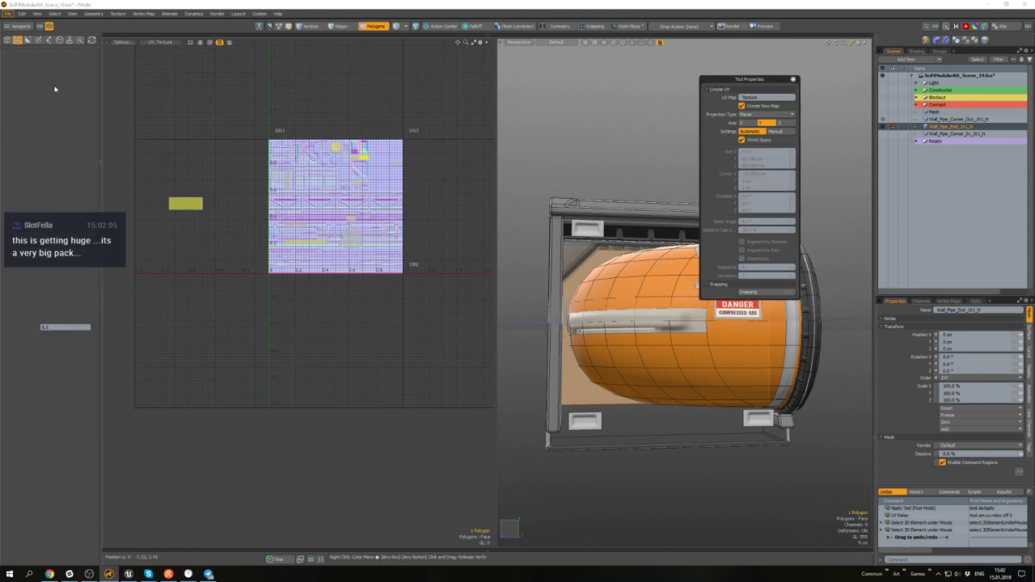
pyautogui.click(206, 133)
pyautogui.press('space')
pyautogui.click(577, 364)
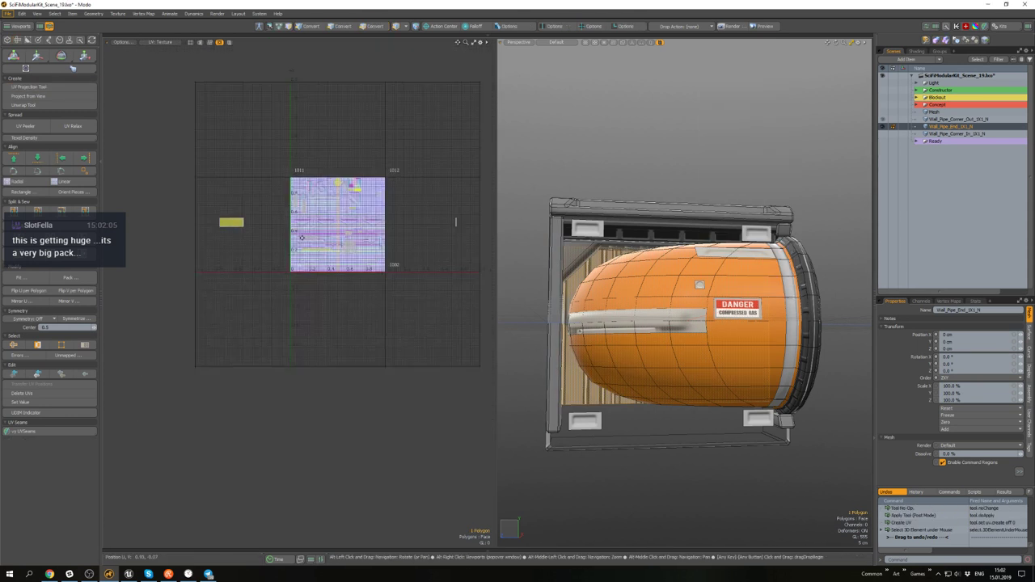
pyautogui.click(73, 126)
pyautogui.click(377, 254)
pyautogui.scroll(2, 377, 254)
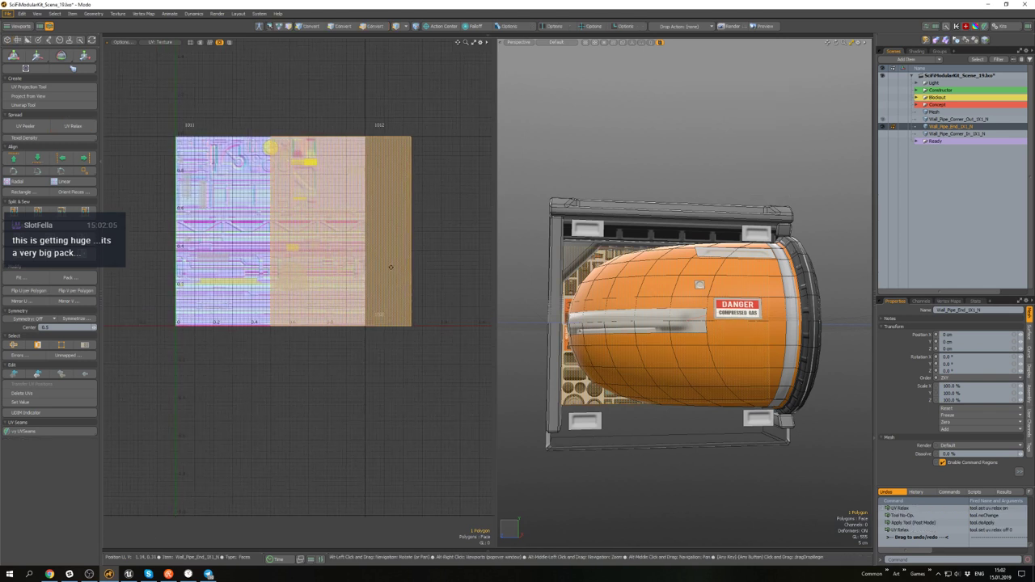
# - Rotate the back panel's UVs a quarter turn, scale them down and fit them over the large round detail of the trim texture
pyautogui.press('e')
pyautogui.moveTo(380, 208); pyautogui.dragTo(315, 192)
pyautogui.press('r')
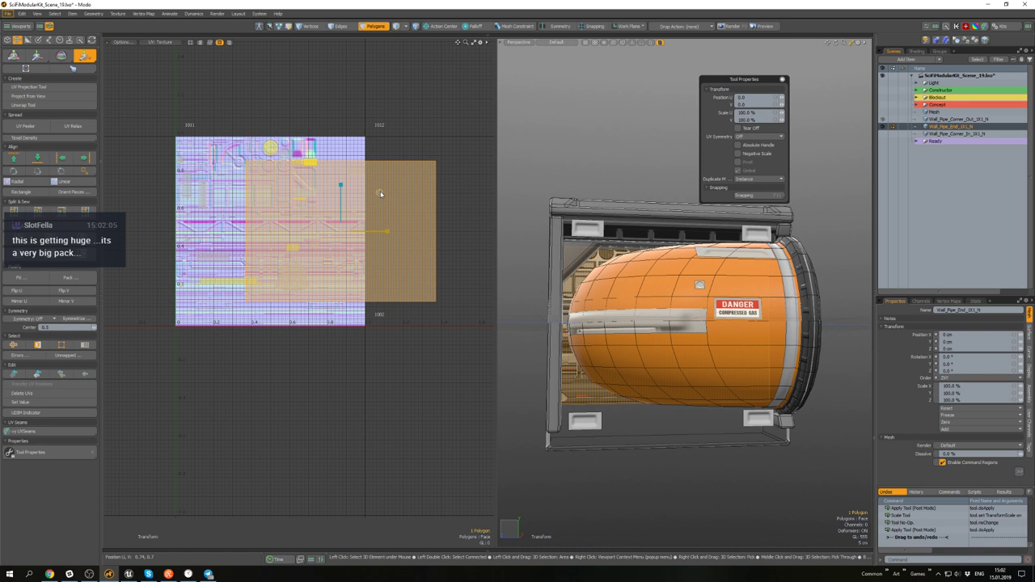
pyautogui.moveTo(381, 194); pyautogui.dragTo(263, 81)
pyautogui.press('w')
pyautogui.scroll(3, 350, 200)
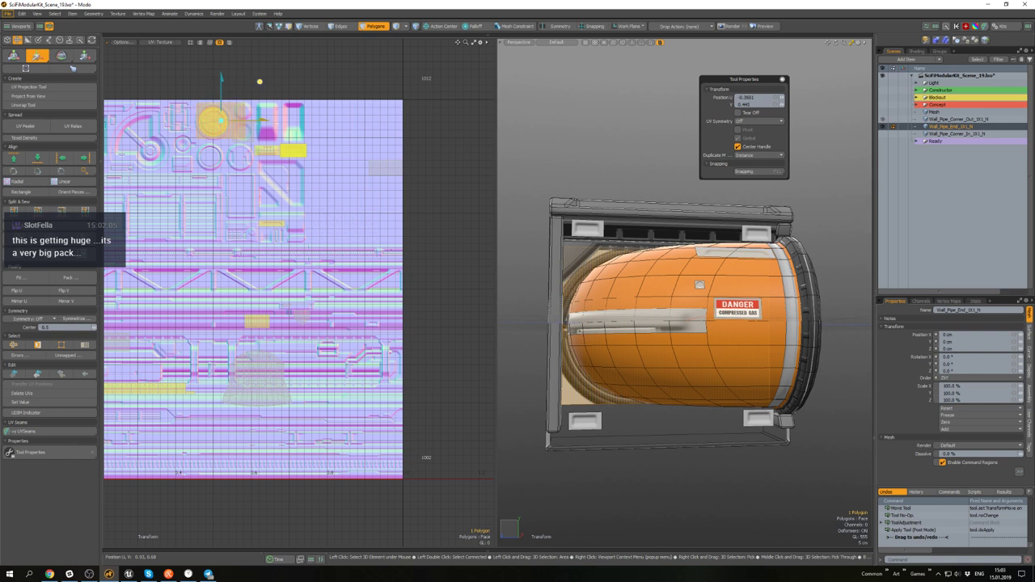
pyautogui.scroll(7, 226, 102)
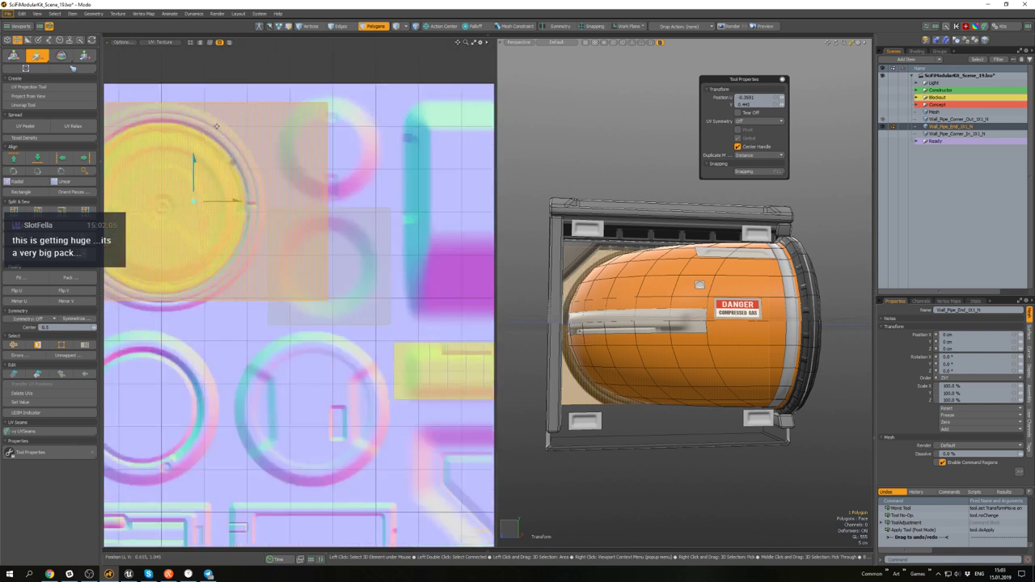
pyautogui.keyDown('alt'); pyautogui.moveTo(230, 120); pyautogui.dragTo(363, 150); pyautogui.keyUp('alt')
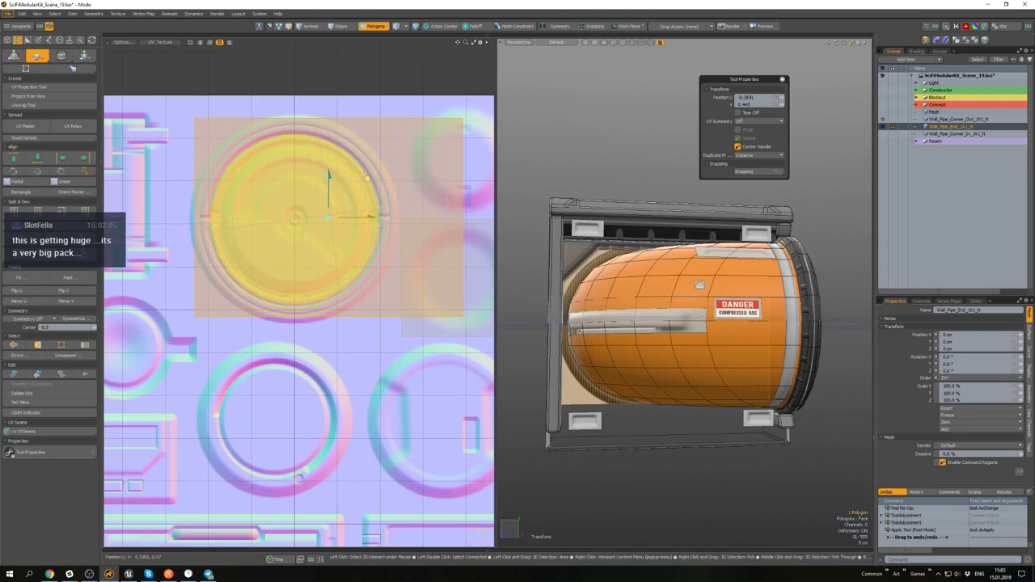
pyautogui.keyDown('alt'); pyautogui.moveTo(665, 125); pyautogui.dragTo(734, 245); pyautogui.keyUp('alt')
pyautogui.press('space')
pyautogui.click(624, 152)
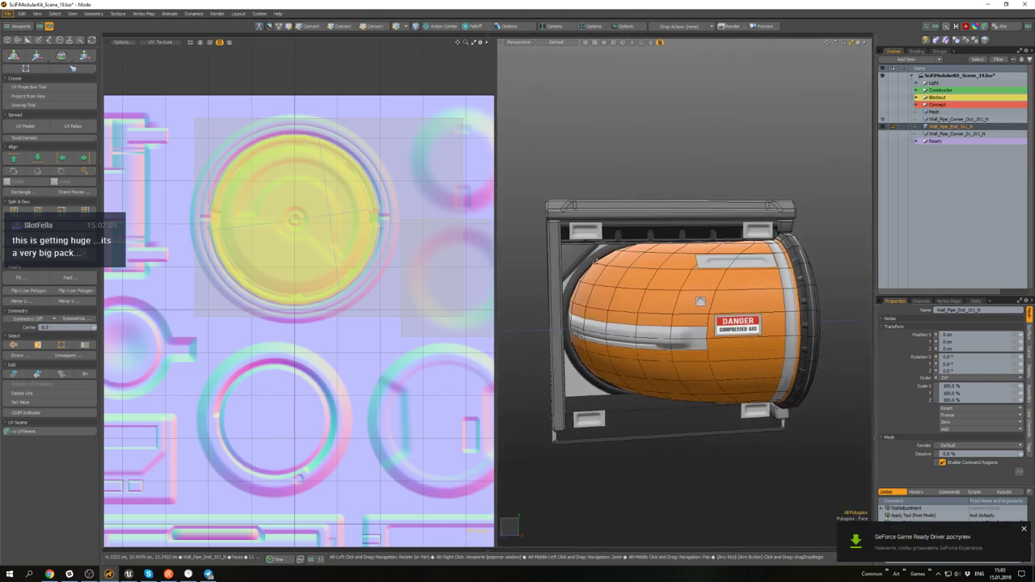
pyautogui.moveTo(595, 260)
pyautogui.keyDown('alt'); pyautogui.mouseDown()
pyautogui.moveTo(576, 255)
pyautogui.moveTo(590, 265)
pyautogui.moveTo(583, 247)
pyautogui.mouseUp(); pyautogui.keyUp('alt')
pyautogui.keyDown('shift'); pyautogui.doubleClick(603, 233); pyautogui.keyUp('shift')
pyautogui.scroll(4, 596, 231)
pyautogui.scroll(-4, 668, 224)
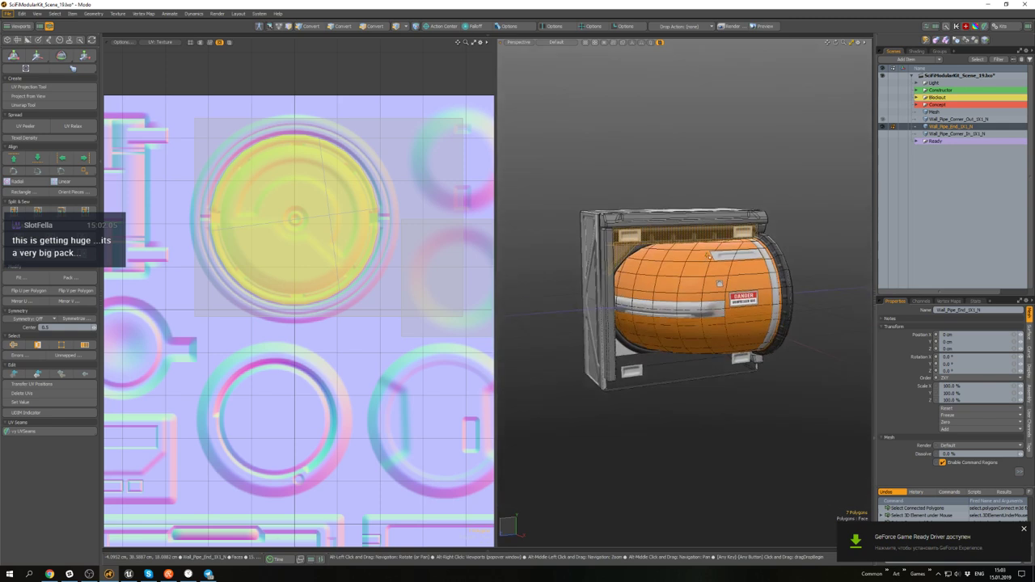
pyautogui.scroll(4, 739, 234)
pyautogui.keyDown('shift'); pyautogui.click(739, 232); pyautogui.keyUp('shift')
pyautogui.scroll(-2, 732, 226)
# - Delete the two light brackets beneath the orange tank
pyautogui.keyDown('alt'); pyautogui.moveTo(723, 364); pyautogui.dragTo(596, 392); pyautogui.keyUp('alt')
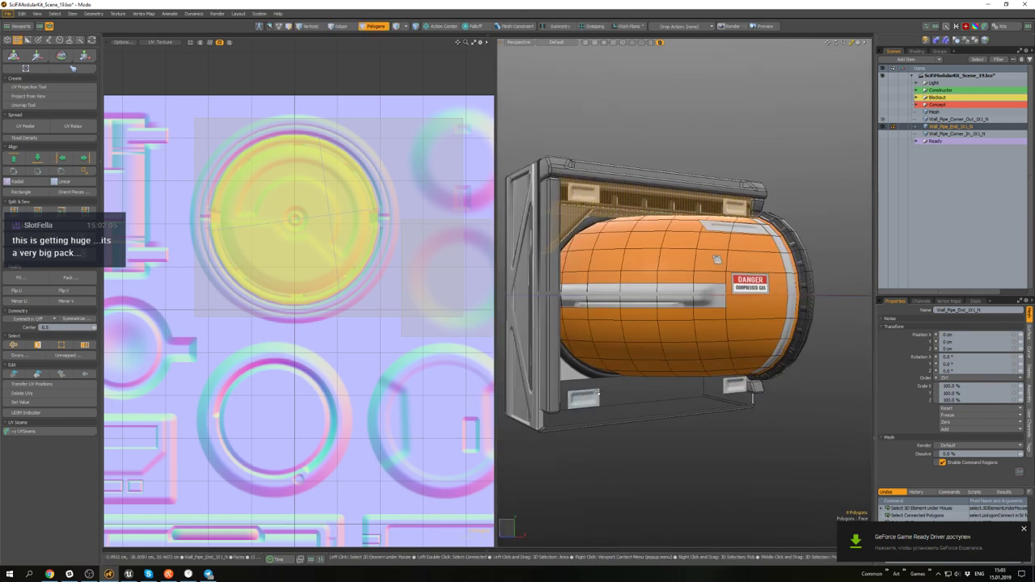
pyautogui.keyDown('alt'); pyautogui.moveTo(680, 399); pyautogui.dragTo(738, 399); pyautogui.keyUp('alt')
pyautogui.scroll(3, 576, 204)
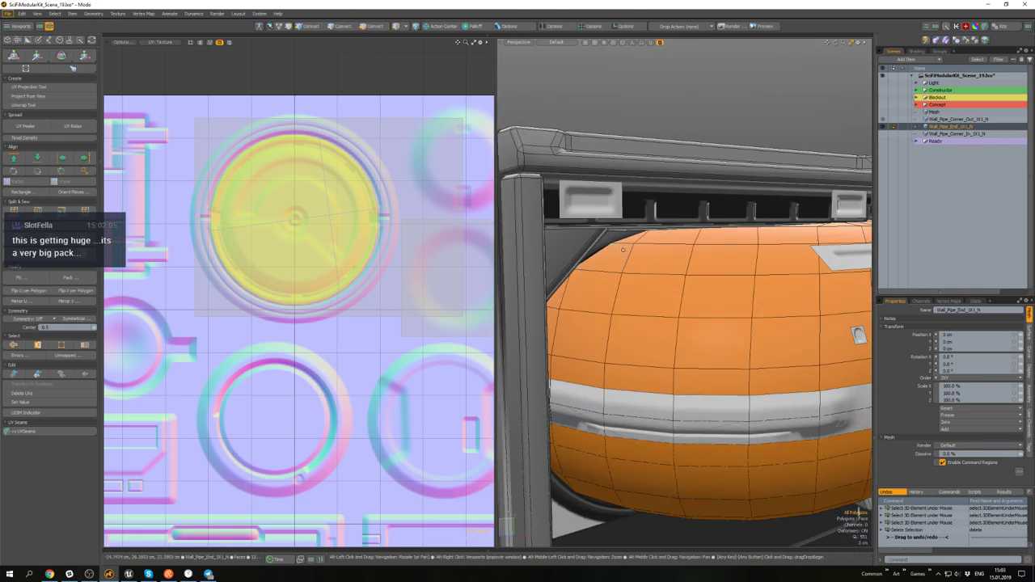
# - Mirror the diagonal corner brace, notched trim and both upper brackets along Y to the module's lower side
pyautogui.keyDown('alt'); pyautogui.moveTo(576, 203); pyautogui.dragTo(606, 242); pyautogui.keyUp('alt')
pyautogui.doubleClick(558, 247)
pyautogui.keyDown('shift'); pyautogui.doubleClick(662, 215); pyautogui.keyUp('shift')
pyautogui.keyDown('alt'); pyautogui.moveTo(663, 215); pyautogui.dragTo(538, 249); pyautogui.keyUp('alt')
pyautogui.scroll(-2, 537, 249)
pyautogui.keyDown('shift'); pyautogui.click(756, 256); pyautogui.keyUp('shift')
pyautogui.scroll(-4, 757, 256)
pyautogui.keyDown('alt'); pyautogui.moveTo(756, 267); pyautogui.dragTo(637, 260); pyautogui.keyUp('alt')
pyautogui.scroll(2, 687, 291)
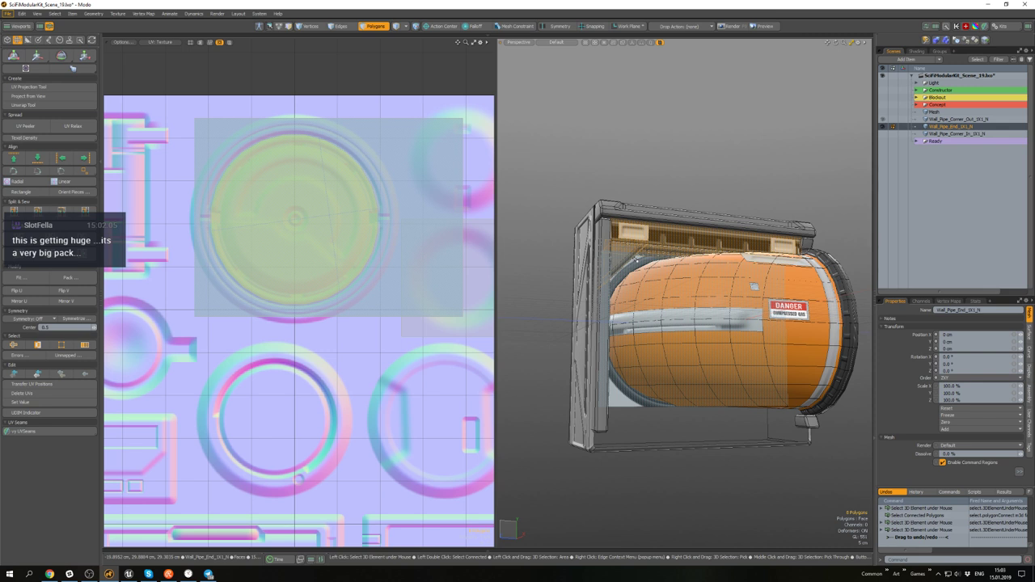
pyautogui.keyDown('alt'); pyautogui.moveTo(648, 250); pyautogui.dragTo(641, 228); pyautogui.keyUp('alt')
pyautogui.keyDown('alt'); pyautogui.scroll(3, 635, 258); pyautogui.keyUp('alt')
pyautogui.keyDown('alt'); pyautogui.scroll(-4, 635, 258); pyautogui.keyUp('alt')
pyautogui.keyDown('alt'); pyautogui.scroll(2, 631, 231); pyautogui.keyUp('alt')
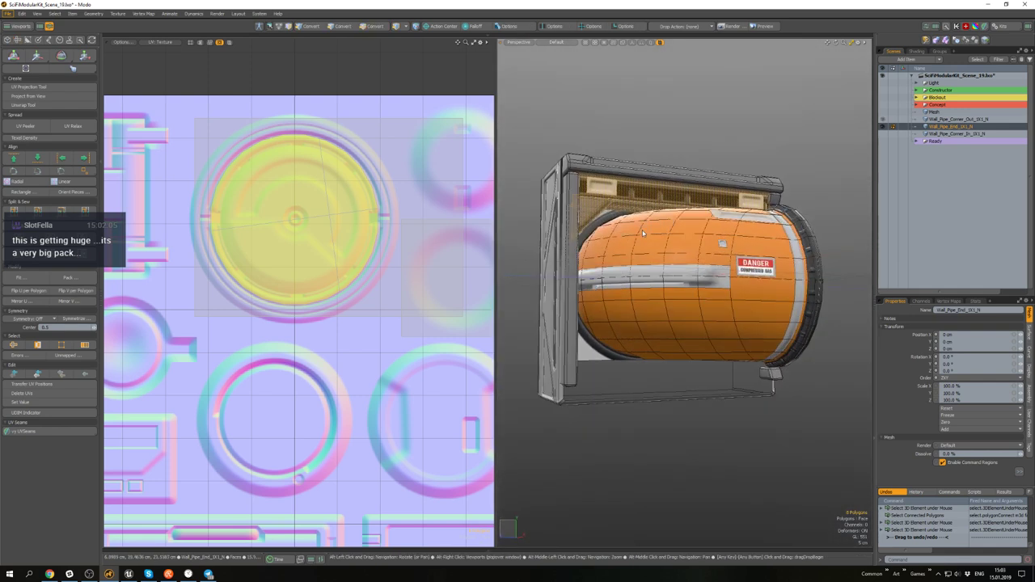
pyautogui.hotkey('alt', 'q')
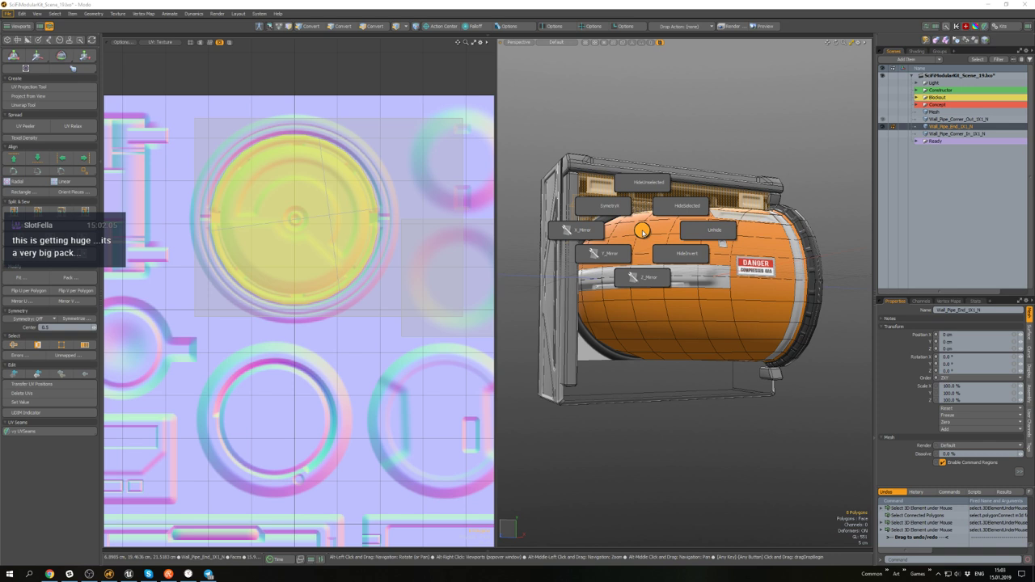
pyautogui.click(601, 252)
pyautogui.click(701, 427)
# - Mirror the upper outer frame rail along Y to form the lower rail
pyautogui.moveTo(701, 427)
pyautogui.keyDown('alt'); pyautogui.mouseDown()
pyautogui.moveTo(677, 454)
pyautogui.moveTo(683, 435)
pyautogui.mouseUp(); pyautogui.keyUp('alt')
pyautogui.doubleClick(602, 166)
pyautogui.hotkey('ctrl', 'h')
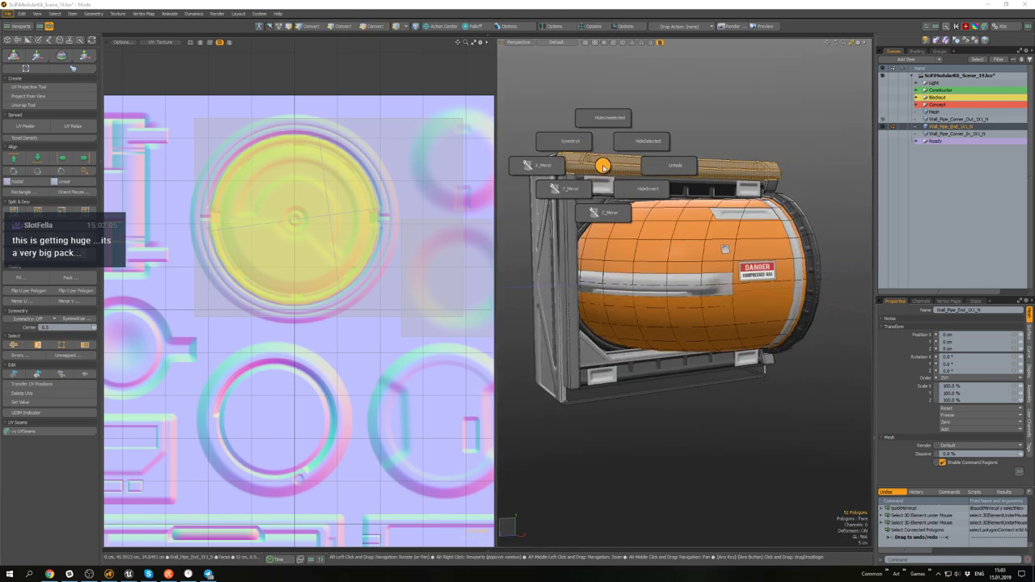
pyautogui.click(558, 196)
pyautogui.click(701, 429)
# - Nudge the back panel's UVs slightly over the round texture detail to center the ring around the tank
pyautogui.keyDown('alt'); pyautogui.moveTo(702, 428); pyautogui.dragTo(706, 311); pyautogui.keyUp('alt')
pyautogui.scroll(4, 619, 257)
pyautogui.click(577, 259)
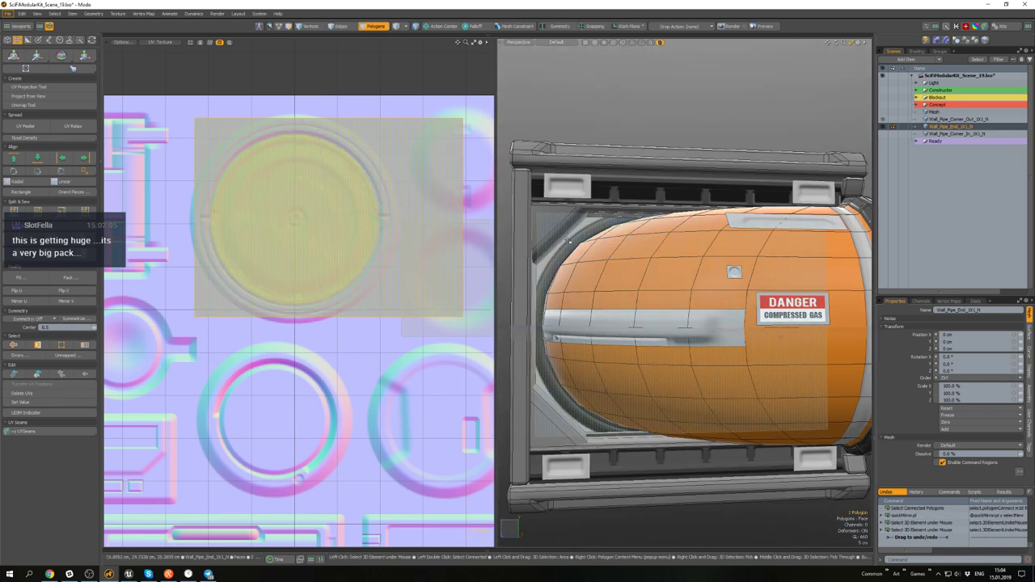
pyautogui.scroll(-2, 579, 259)
pyautogui.keyDown('alt'); pyautogui.moveTo(579, 260); pyautogui.dragTo(598, 245, button='middle'); pyautogui.keyUp('alt')
pyautogui.keyDown('alt'); pyautogui.moveTo(321, 211); pyautogui.dragTo(333, 218, button='middle'); pyautogui.keyUp('alt')
pyautogui.press('w')
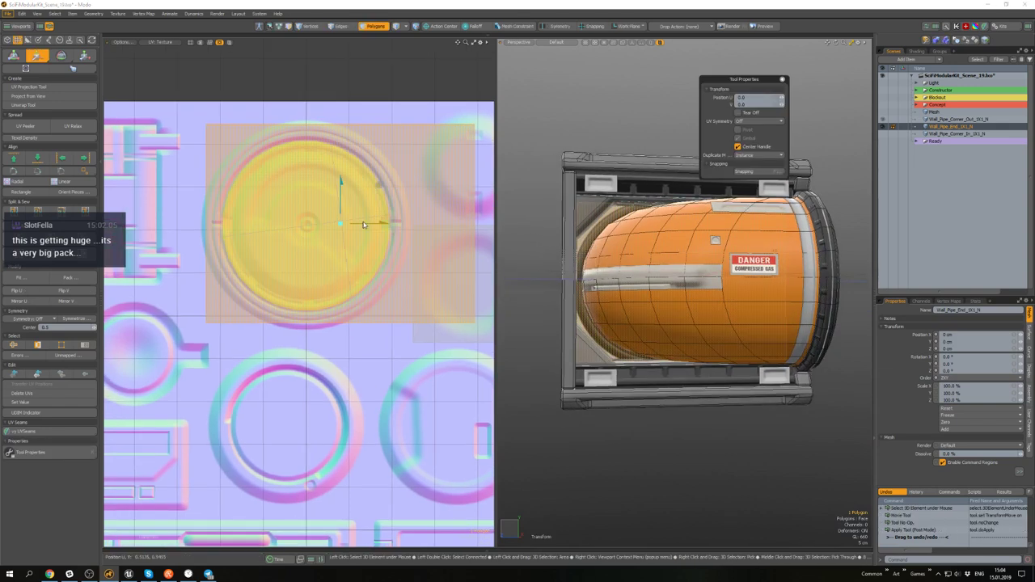
pyautogui.press('q')
# - Select the orange tank's vertices except those at the ribbed rim and move them slightly
pyautogui.keyDown('alt'); pyautogui.moveTo(724, 333); pyautogui.dragTo(702, 352); pyautogui.keyUp('alt')
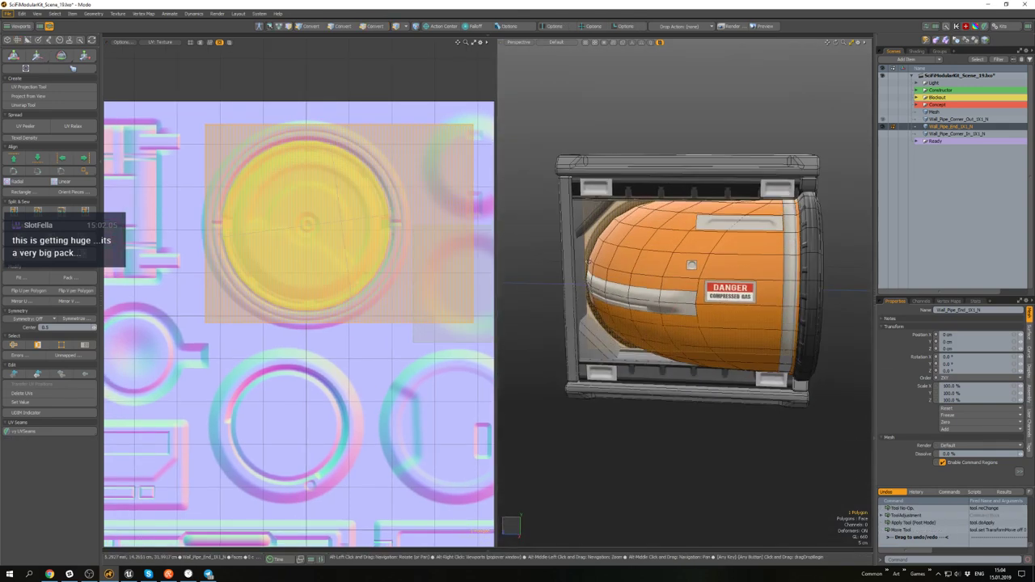
pyautogui.click(622, 445)
pyautogui.keyDown('alt'); pyautogui.moveTo(623, 444); pyautogui.dragTo(632, 346); pyautogui.keyUp('alt')
pyautogui.scroll(-3, 628, 385)
pyautogui.scroll(5, 587, 308)
pyautogui.scroll(-2, 622, 270)
pyautogui.moveTo(623, 271)
pyautogui.keyDown('alt'); pyautogui.mouseDown()
pyautogui.moveTo(640, 278)
pyautogui.moveTo(627, 255)
pyautogui.mouseUp(); pyautogui.keyUp('alt')
pyautogui.doubleClick(640, 278)
pyautogui.hotkey('alt', '1')
pyautogui.keyDown('alt'); pyautogui.moveTo(826, 392); pyautogui.dragTo(810, 384); pyautogui.keyUp('alt')
pyautogui.moveTo(839, 443); pyautogui.dragTo(770, 215)
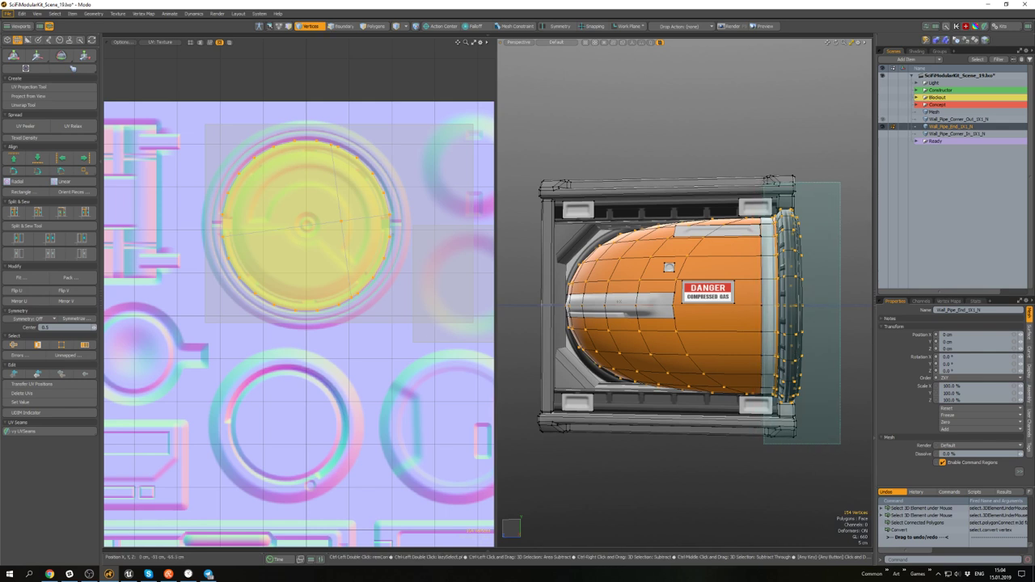
pyautogui.keyDown('ctrl'); pyautogui.moveTo(764, 183); pyautogui.dragTo(765, 180, button='middle'); pyautogui.keyUp('ctrl')
pyautogui.keyDown('alt'); pyautogui.moveTo(618, 299); pyautogui.dragTo(632, 320); pyautogui.keyUp('alt')
pyautogui.press('w')
pyautogui.scroll(2, 621, 315)
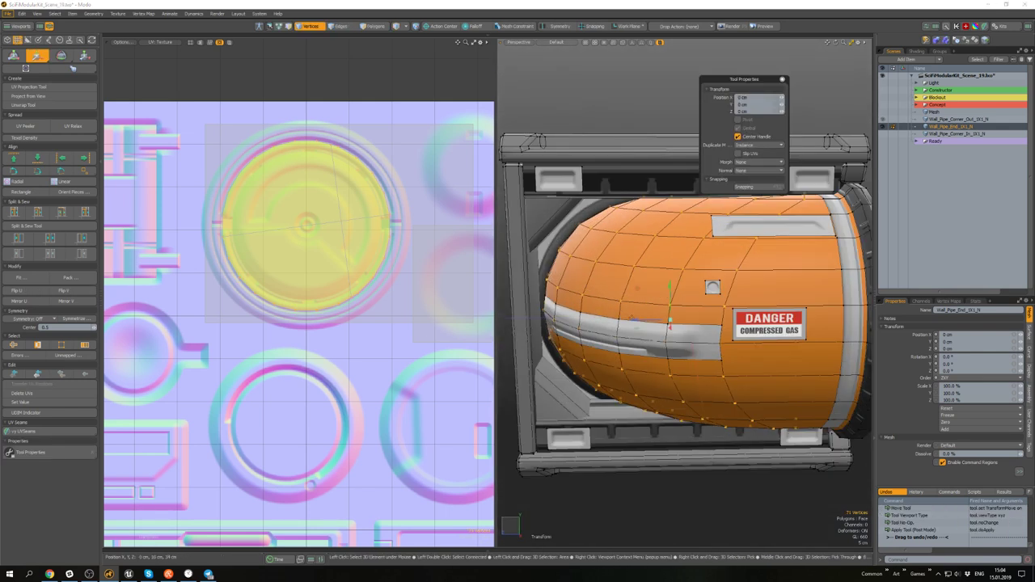
pyautogui.press('space')
# - Shift the grey strip on the side of the orange tank slightly
pyautogui.press('3')
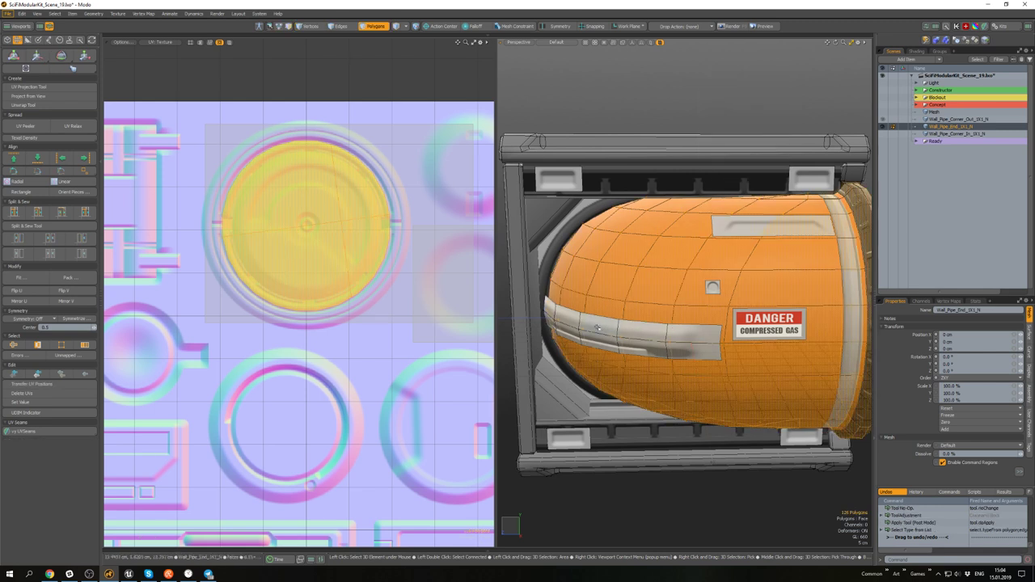
pyautogui.doubleClick(597, 328)
pyautogui.press('w')
pyautogui.scroll(3, 597, 328)
pyautogui.keyDown('alt'); pyautogui.moveTo(597, 328); pyautogui.dragTo(551, 244); pyautogui.keyUp('alt')
pyautogui.press('space')
pyautogui.scroll(-4, 619, 307)
# - Shift the back panel's UVs by -0.003 in U to realign the ring behind the tank
pyautogui.click(550, 243)
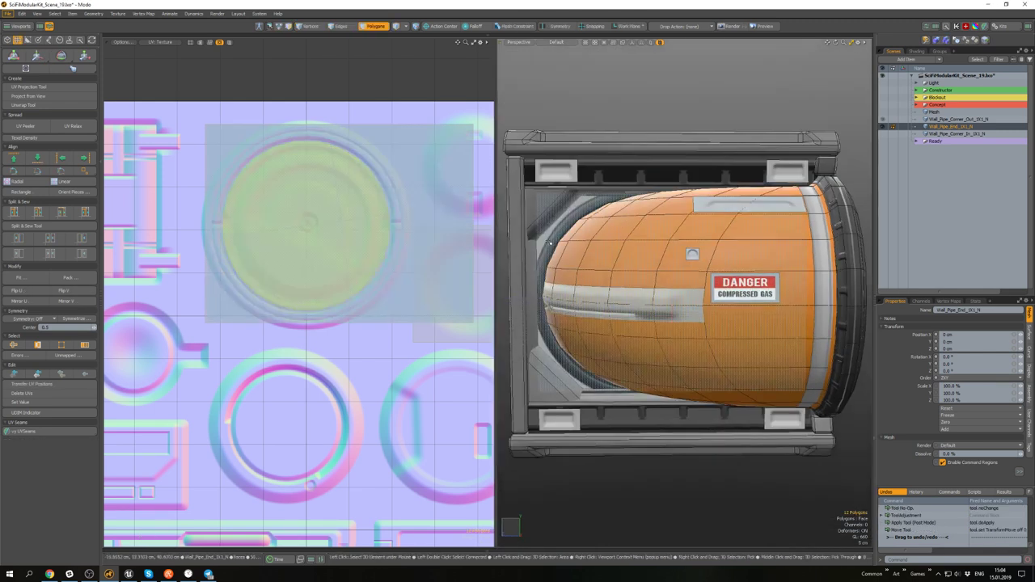
pyautogui.scroll(-3, 547, 245)
pyautogui.press('w')
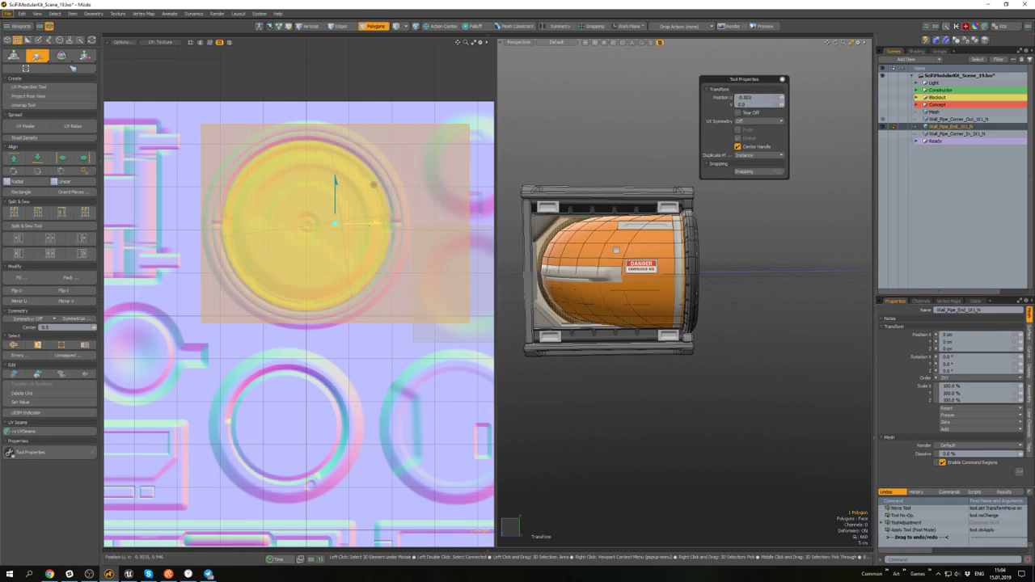
pyautogui.keyDown('alt'); pyautogui.moveTo(748, 319); pyautogui.dragTo(538, 103); pyautogui.keyUp('alt')
pyautogui.press('space')
pyautogui.click(764, 326)
pyautogui.scroll(-2, 711, 323)
pyautogui.scroll(3, 606, 297)
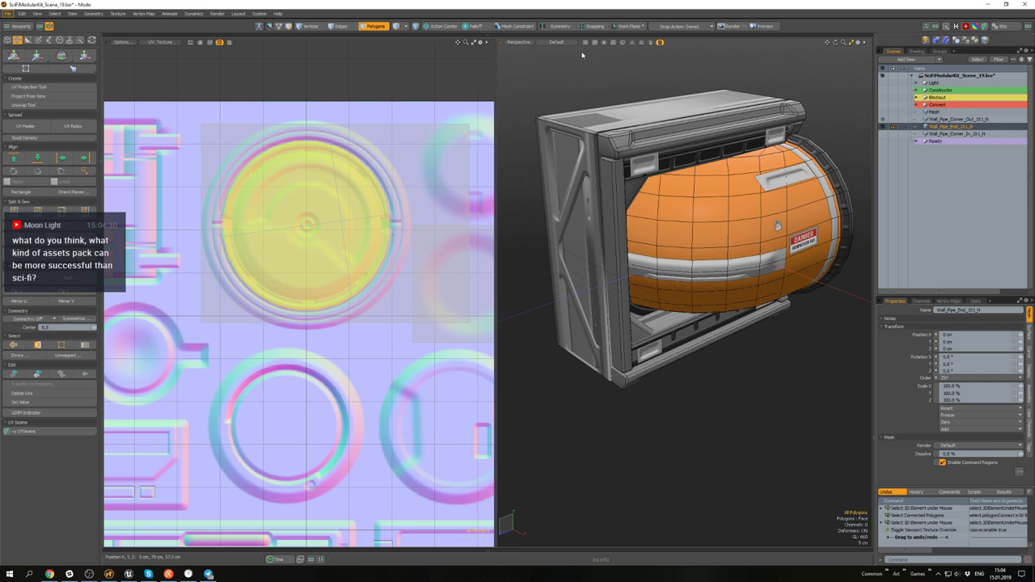
# - Turn on the checker texture override and select a loop of faces around the outer back box
pyautogui.moveTo(731, 275)
pyautogui.keyDown('alt'); pyautogui.mouseDown()
pyautogui.moveTo(748, 227)
pyautogui.moveTo(711, 295)
pyautogui.moveTo(750, 301)
pyautogui.moveTo(555, 171)
pyautogui.moveTo(549, 259)
pyautogui.moveTo(594, 165)
pyautogui.moveTo(601, 220)
pyautogui.moveTo(593, 205)
pyautogui.mouseUp(); pyautogui.keyUp('alt')
pyautogui.keyDown('shift'); pyautogui.click(573, 154); pyautogui.keyUp('shift')
pyautogui.press('l')
pyautogui.scroll(-4, 573, 158)
pyautogui.scroll(4, 601, 220)
pyautogui.click(602, 220)
# - Select the connected outer wall faces of the back box and locate their island in the UV view
pyautogui.scroll(-6, 300, 279)
pyautogui.keyDown('alt'); pyautogui.moveTo(300, 280); pyautogui.dragTo(430, 215); pyautogui.keyUp('alt')
pyautogui.scroll(-4, 315, 219)
pyautogui.keyDown('alt'); pyautogui.moveTo(316, 219); pyautogui.dragTo(394, 202); pyautogui.keyUp('alt')
pyautogui.scroll(4, 210, 279)
pyautogui.doubleClick(235, 257)
pyautogui.scroll(6, 300, 256)
pyautogui.keyDown('alt'); pyautogui.moveTo(300, 257); pyautogui.dragTo(347, 254); pyautogui.keyUp('alt')
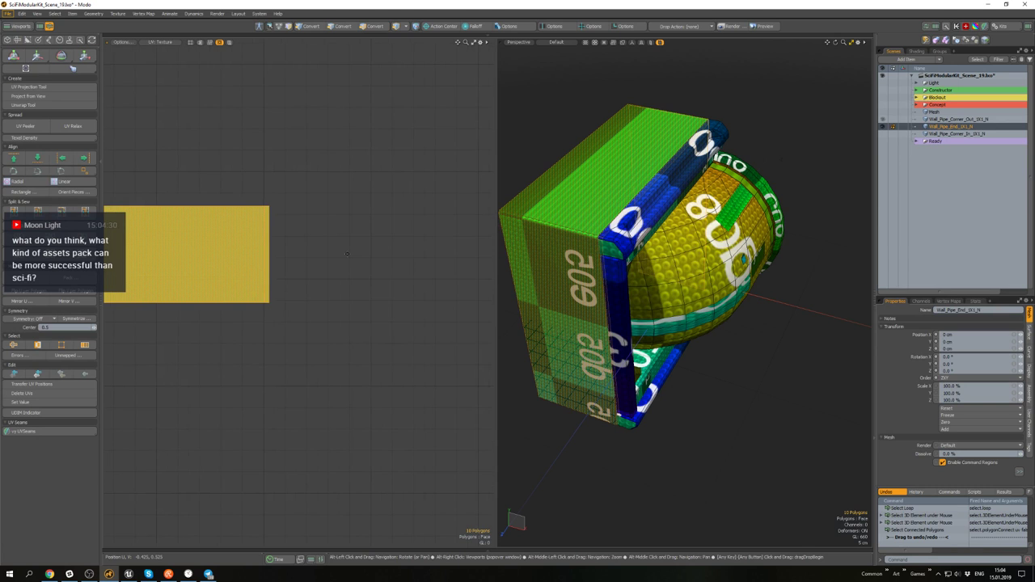
pyautogui.scroll(-2, 352, 251)
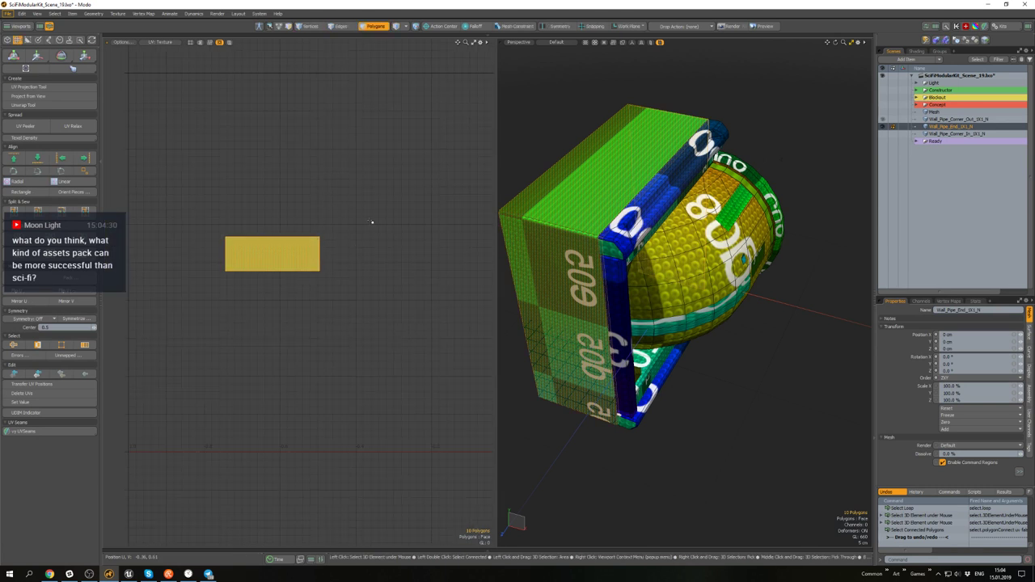
# - Move the UVs of the back box's side wall face away from the stacked wall island along U
pyautogui.click(371, 222)
pyautogui.scroll(2, 221, 244)
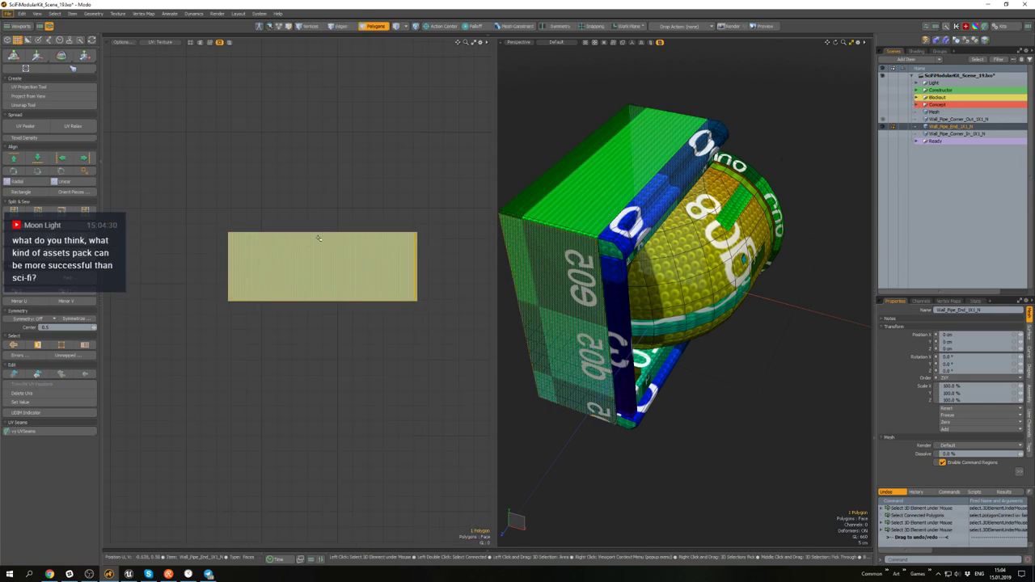
pyautogui.press('w')
pyautogui.scroll(-1, 321, 240)
pyautogui.moveTo(346, 261); pyautogui.dragTo(184, 261)
pyautogui.press('q')
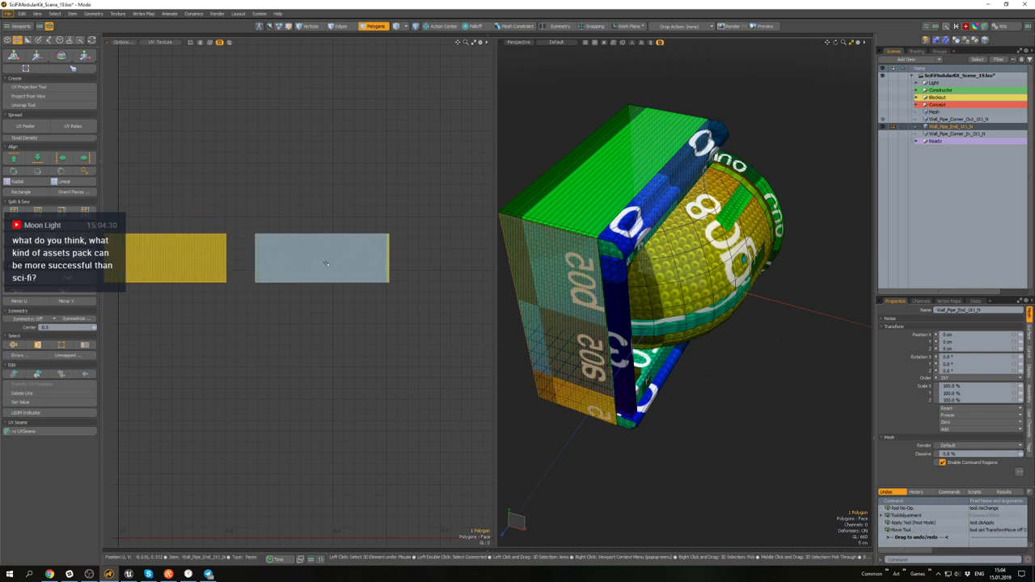
# - Relax the UVs of the remaining connected wall faces and try to sew the end edge of the unfolded strip
pyautogui.doubleClick(326, 260)
pyautogui.click(81, 127)
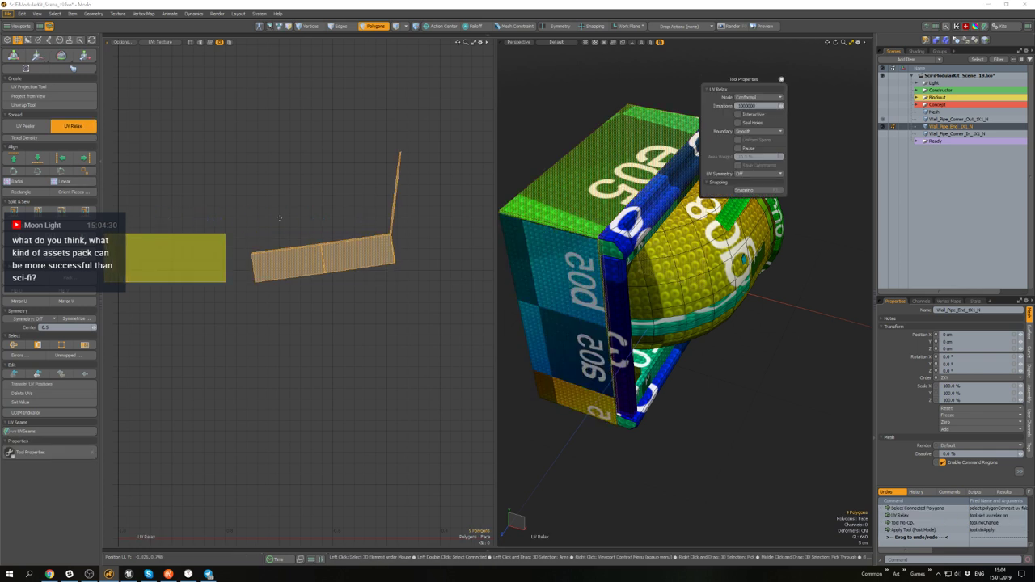
pyautogui.scroll(3, 358, 243)
pyautogui.press('2')
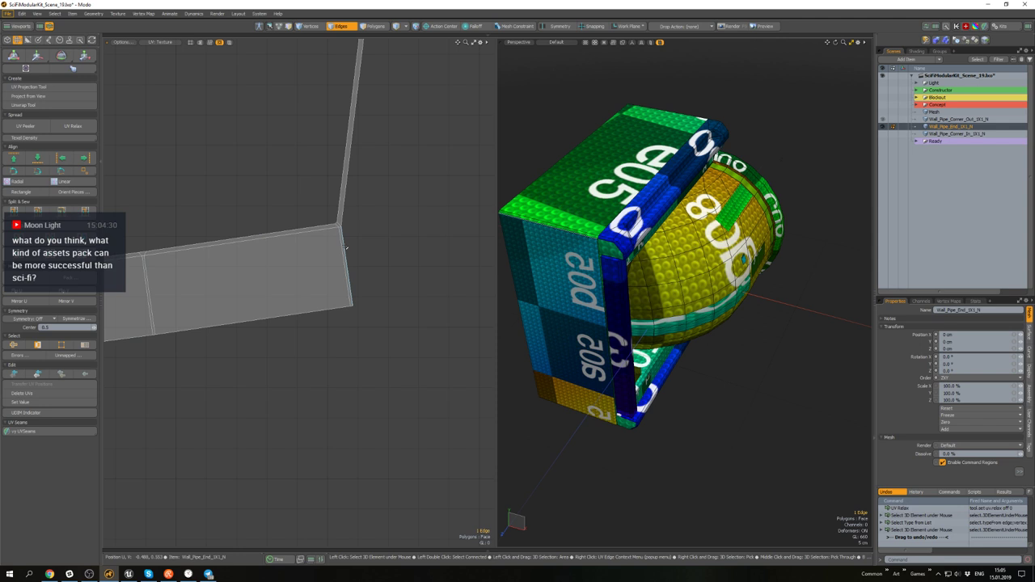
pyautogui.hotkey('shift', 's')
pyautogui.scroll(-3, 360, 266)
pyautogui.hotkey('ctrl', 'z')
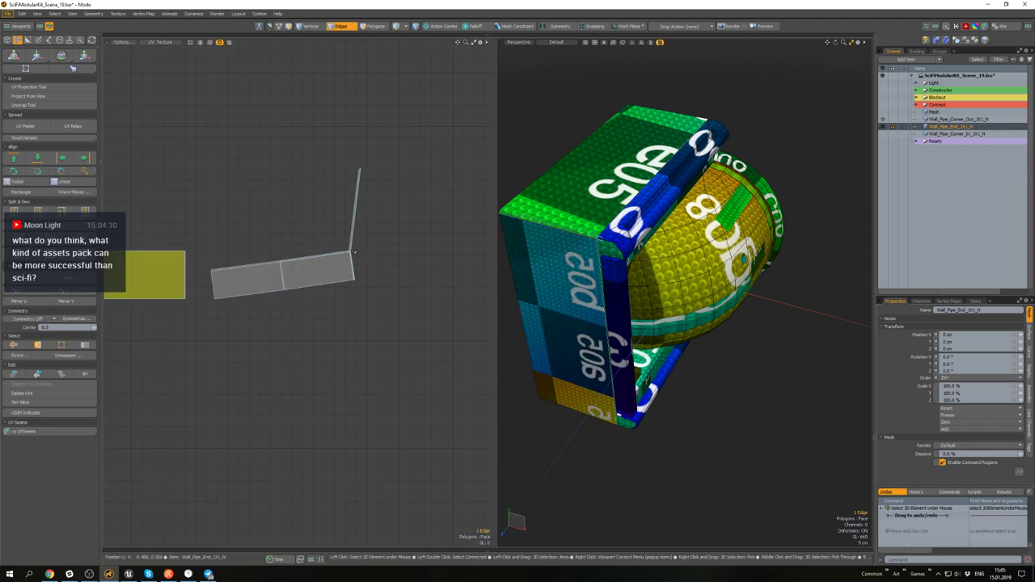
# - Undo the relax of the wall UVs and the move of the side wall face
pyautogui.keyDown('alt'); pyautogui.moveTo(362, 250); pyautogui.dragTo(377, 238); pyautogui.keyUp('alt')
pyautogui.keyDown('alt'); pyautogui.scroll(3, 305, 255); pyautogui.keyUp('alt')
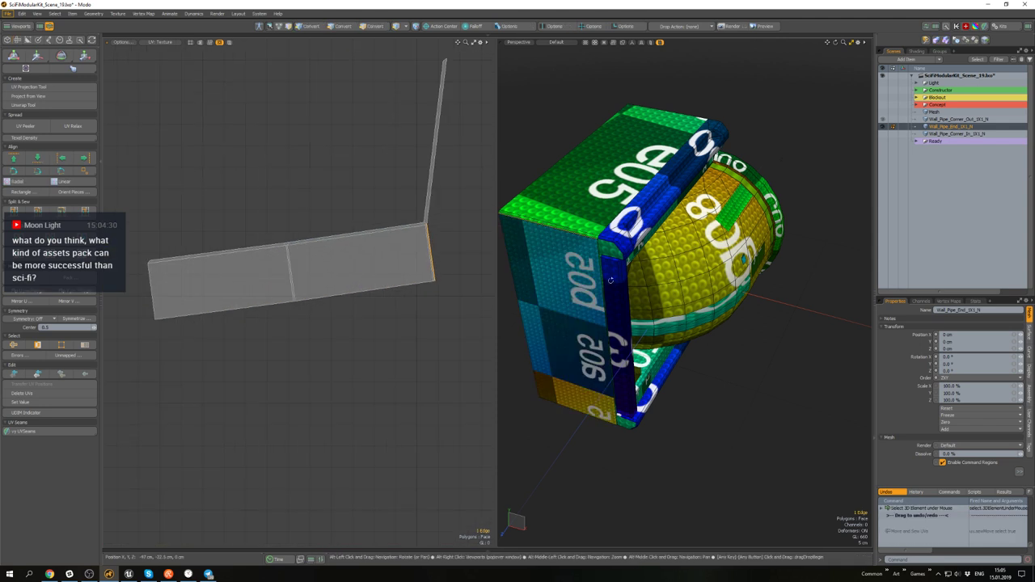
pyautogui.keyDown('alt'); pyautogui.moveTo(611, 280); pyautogui.dragTo(574, 263); pyautogui.keyUp('alt')
pyautogui.hotkey('ctrl', 'z')
pyautogui.hotkey('ctrl', 'z')
pyautogui.hotkey('ctrl', 'z')
pyautogui.hotkey('ctrl', 'z')
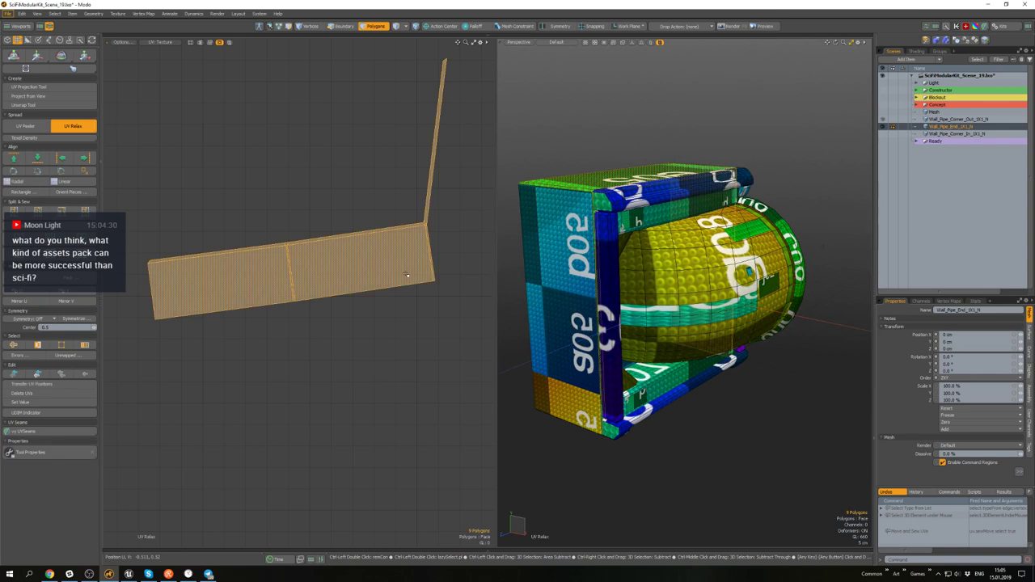
pyautogui.keyDown('alt'); pyautogui.moveTo(397, 270); pyautogui.dragTo(425, 254); pyautogui.keyUp('alt')
pyautogui.scroll(-3, 425, 254)
pyautogui.click(339, 254)
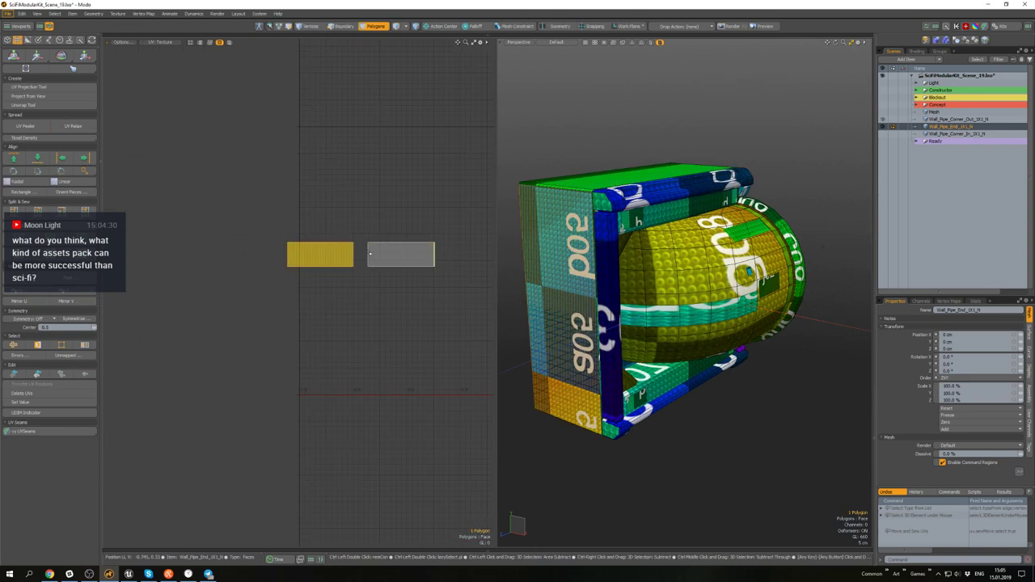
pyautogui.hotkey('ctrl', 'v')
# - Add the narrow bevel face beside the side wall to the selection and move both away from the stacked UVs along U
pyautogui.keyDown('alt'); pyautogui.moveTo(604, 192); pyautogui.dragTo(639, 211); pyautogui.keyUp('alt')
pyautogui.scroll(5, 644, 185)
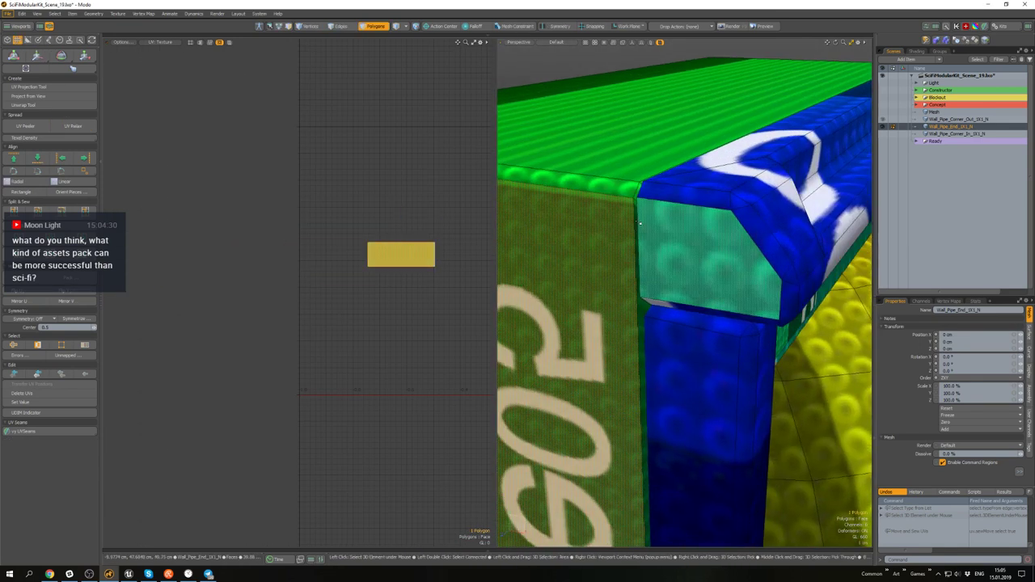
pyautogui.keyDown('shift'); pyautogui.click(640, 222); pyautogui.keyUp('shift')
pyautogui.scroll(-1, 388, 258)
pyautogui.scroll(2, 401, 253)
pyautogui.press('w')
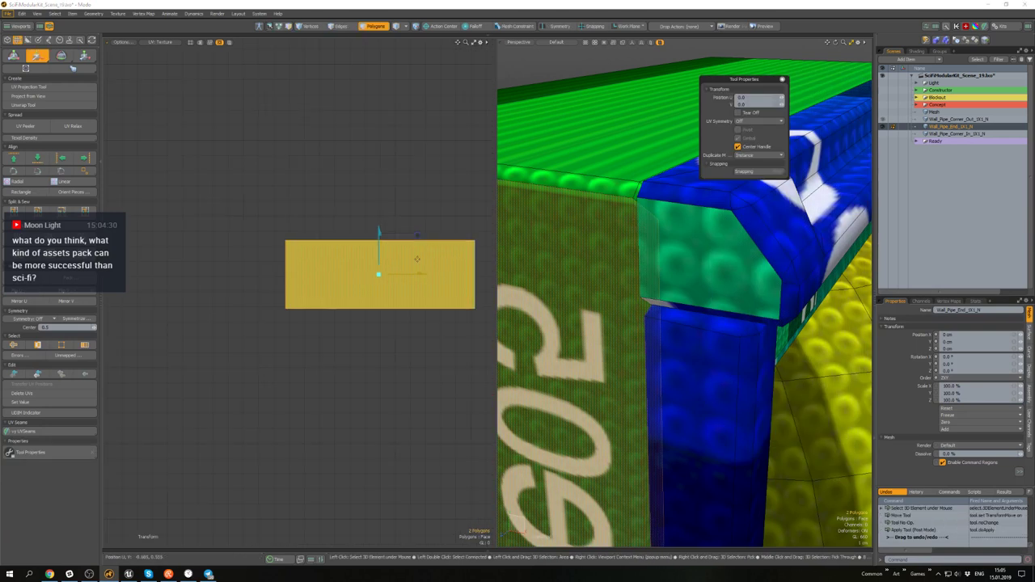
pyautogui.moveTo(420, 275); pyautogui.dragTo(213, 275)
pyautogui.press('space')
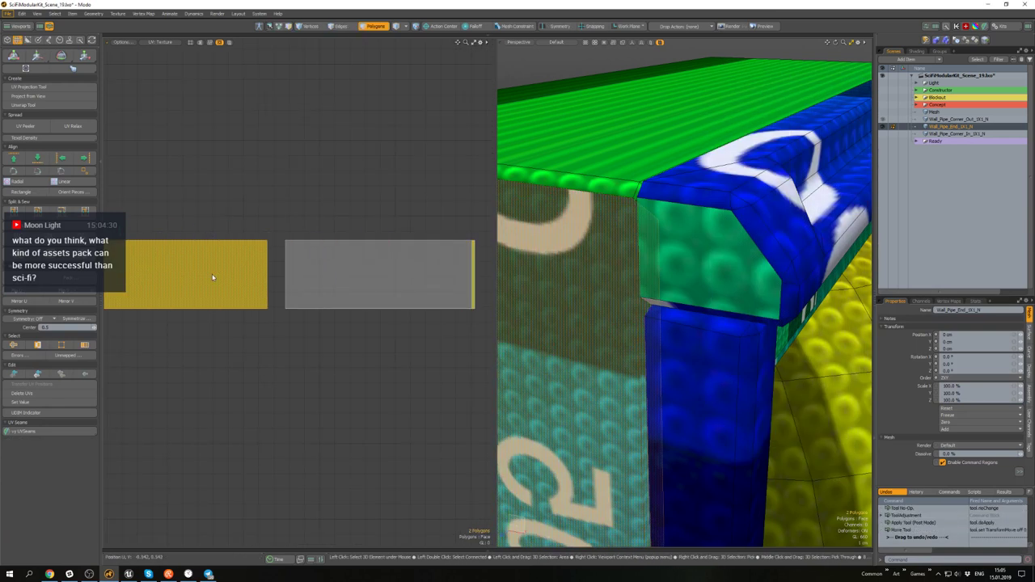
# - Examine the separated side wall island beside the remaining wall UVs and clear the selection
pyautogui.scroll(3, 202, 249)
pyautogui.scroll(3, 318, 231)
pyautogui.scroll(-5, 418, 240)
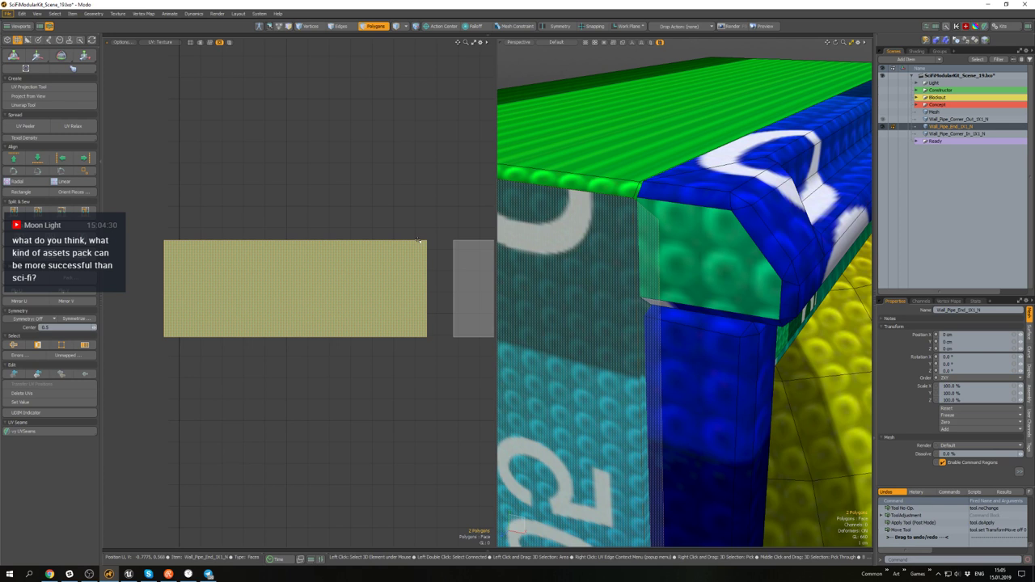
pyautogui.scroll(-5, 424, 240)
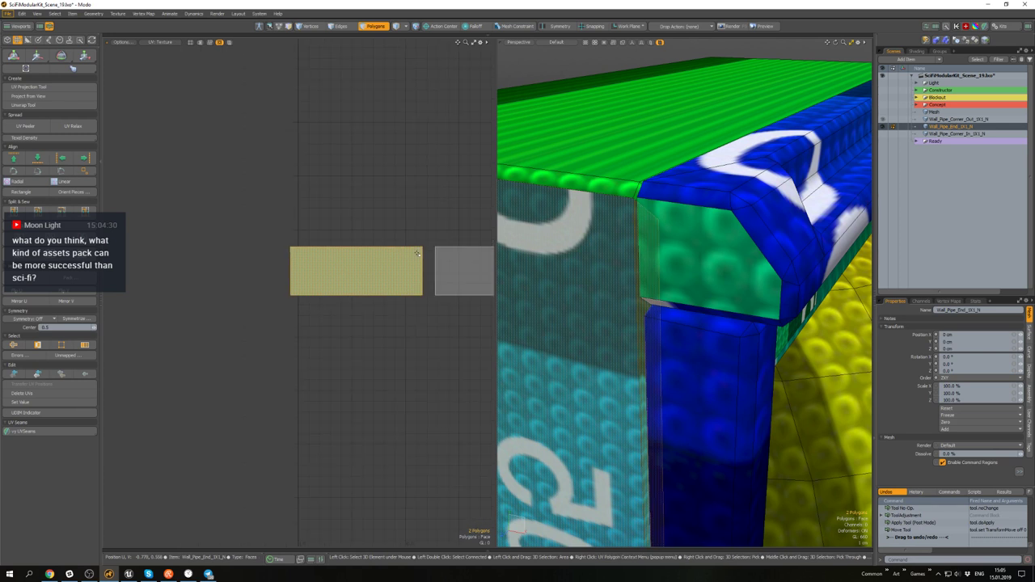
pyautogui.click(395, 209)
pyautogui.scroll(5, 374, 243)
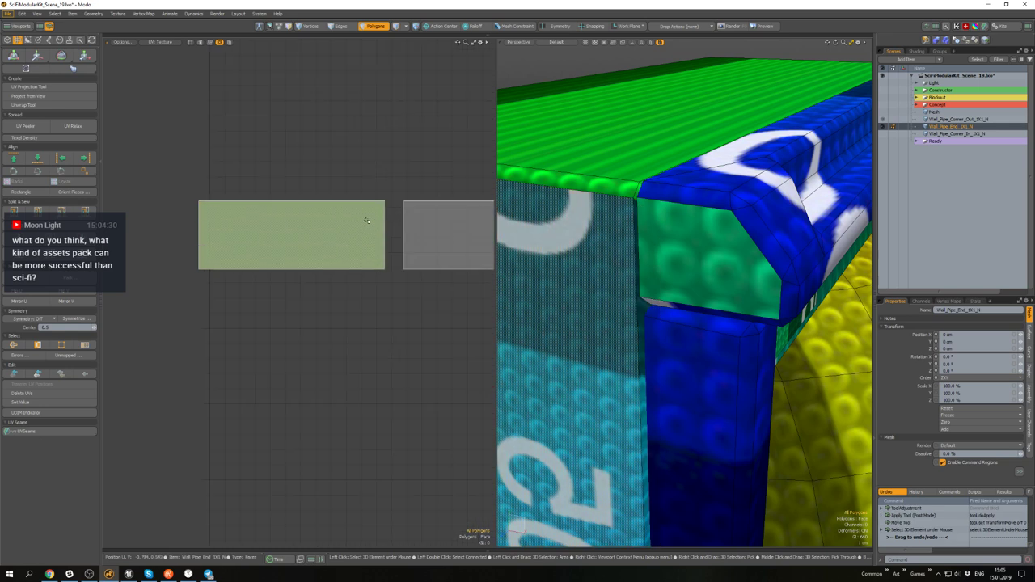
pyautogui.scroll(-6, 364, 246)
pyautogui.scroll(-5, 551, 239)
pyautogui.scroll(-4, 551, 239)
# - Lasso the remaining wall UVs, extend the selection to the connected outer shell and hide everything else
pyautogui.keyDown('alt'); pyautogui.moveTo(550, 239); pyautogui.dragTo(550, 219); pyautogui.keyUp('alt')
pyautogui.scroll(4, 438, 271)
pyautogui.moveTo(438, 270); pyautogui.dragTo(323, 192)
pyautogui.keyDown('alt'); pyautogui.moveTo(566, 251); pyautogui.dragTo(517, 265); pyautogui.keyUp('alt')
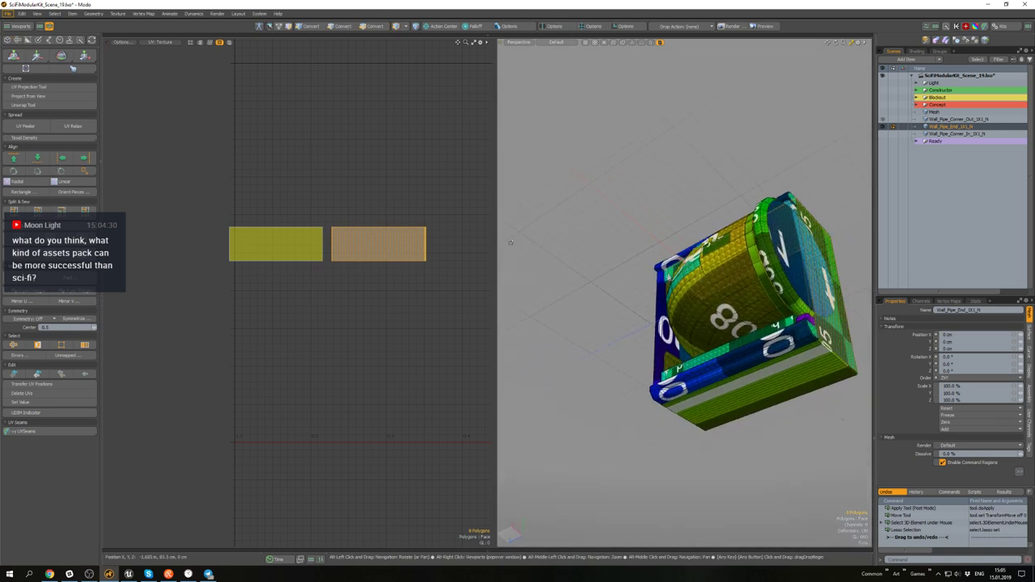
pyautogui.scroll(6, 731, 357)
pyautogui.keyDown('shift'); pyautogui.click(733, 360); pyautogui.keyUp('shift')
pyautogui.scroll(-6, 733, 360)
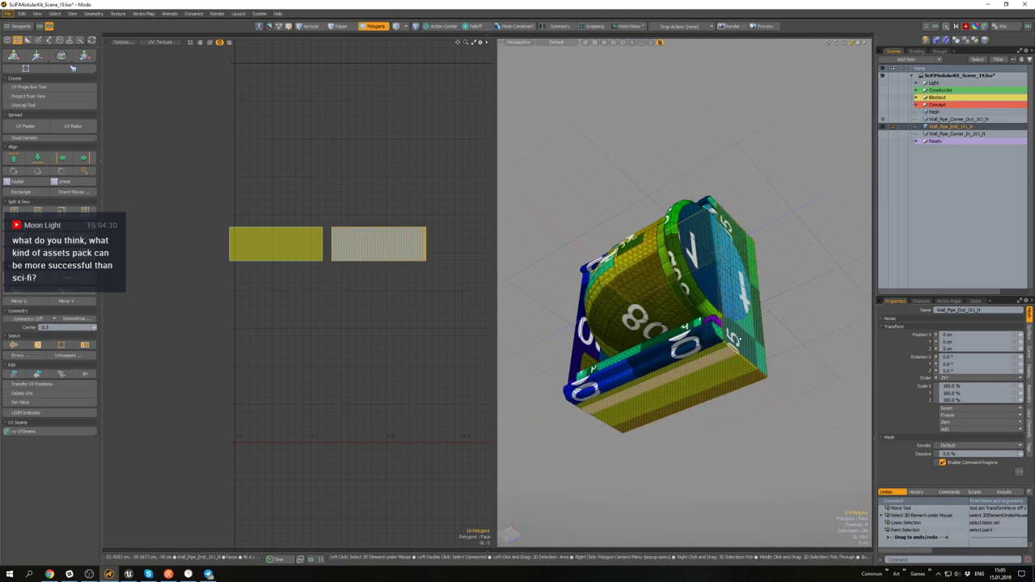
pyautogui.doubleClick(733, 360)
pyautogui.keyDown('alt'); pyautogui.moveTo(733, 360); pyautogui.dragTo(690, 351); pyautogui.keyUp('alt')
pyautogui.hotkey('ctrl', 'h')
# - Grow a selection around the side wall, inspect its UV island and clear the selection
pyautogui.click(690, 303)
pyautogui.keyDown('alt'); pyautogui.moveTo(690, 302); pyautogui.dragTo(750, 280); pyautogui.keyUp('alt')
pyautogui.click(753, 280)
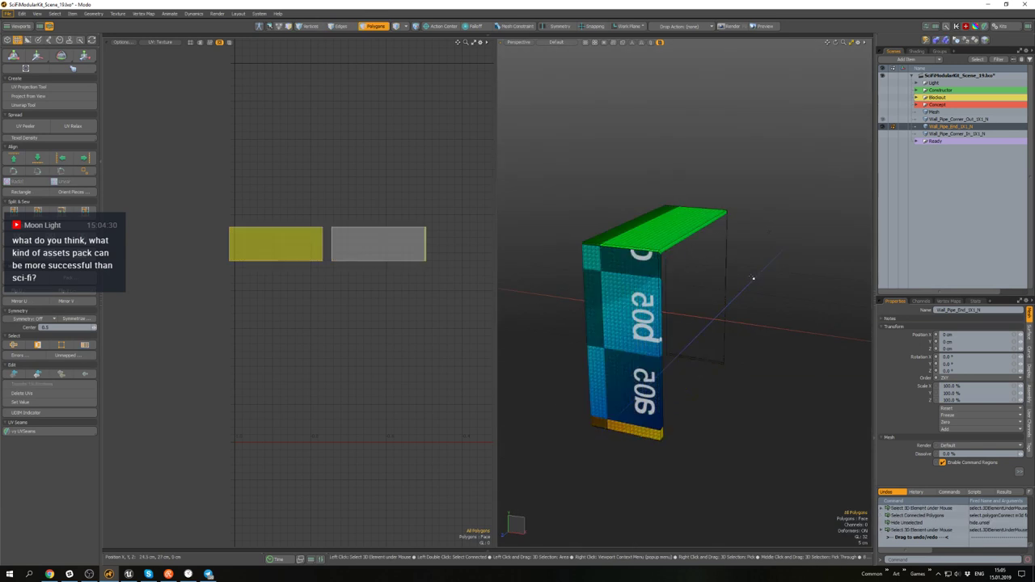
pyautogui.hotkey('shift', 'Up')
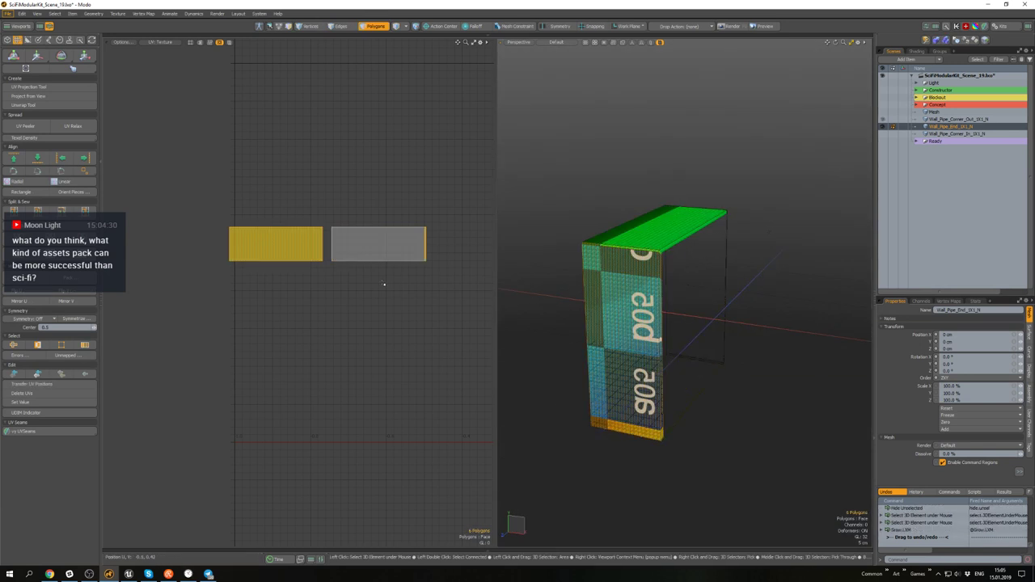
pyautogui.scroll(-3, 402, 301)
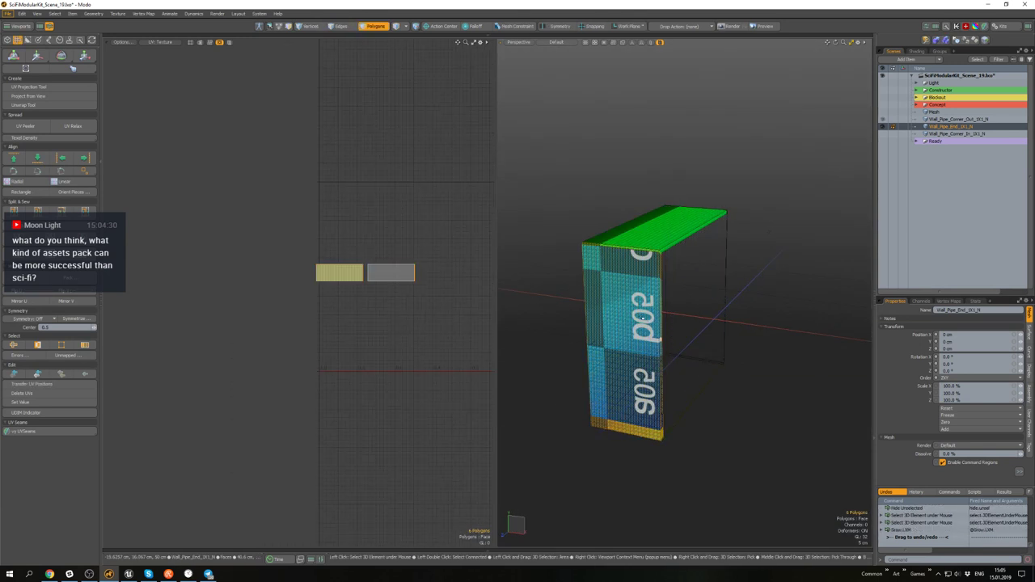
pyautogui.scroll(3, 650, 260)
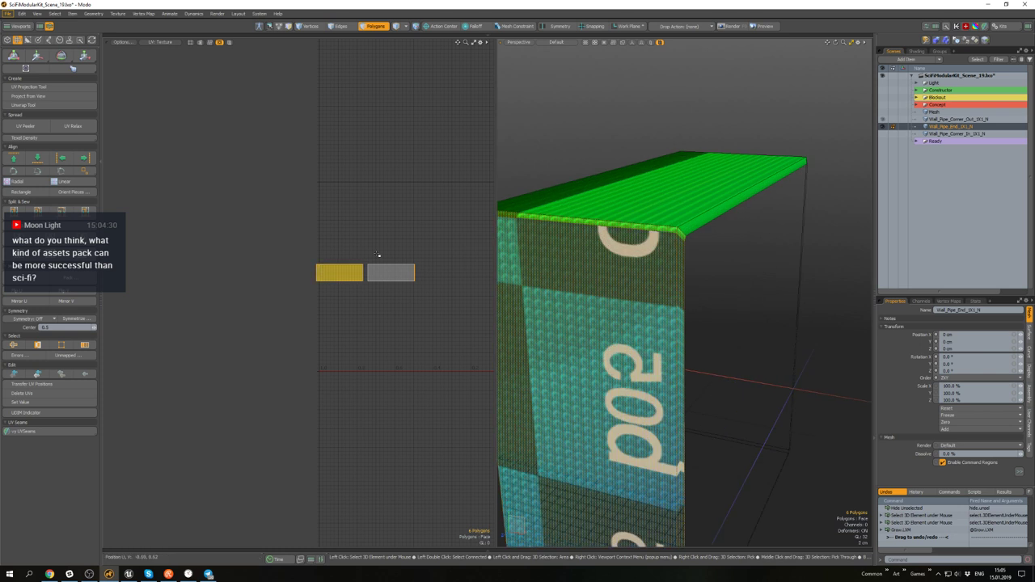
pyautogui.scroll(4, 377, 256)
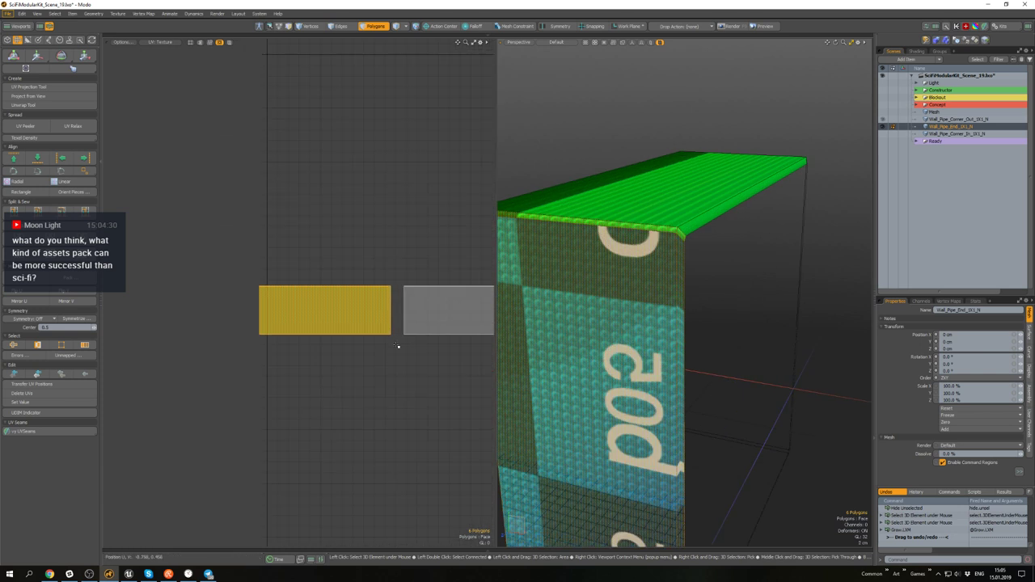
pyautogui.keyDown('alt'); pyautogui.moveTo(421, 350); pyautogui.dragTo(363, 337); pyautogui.keyUp('alt')
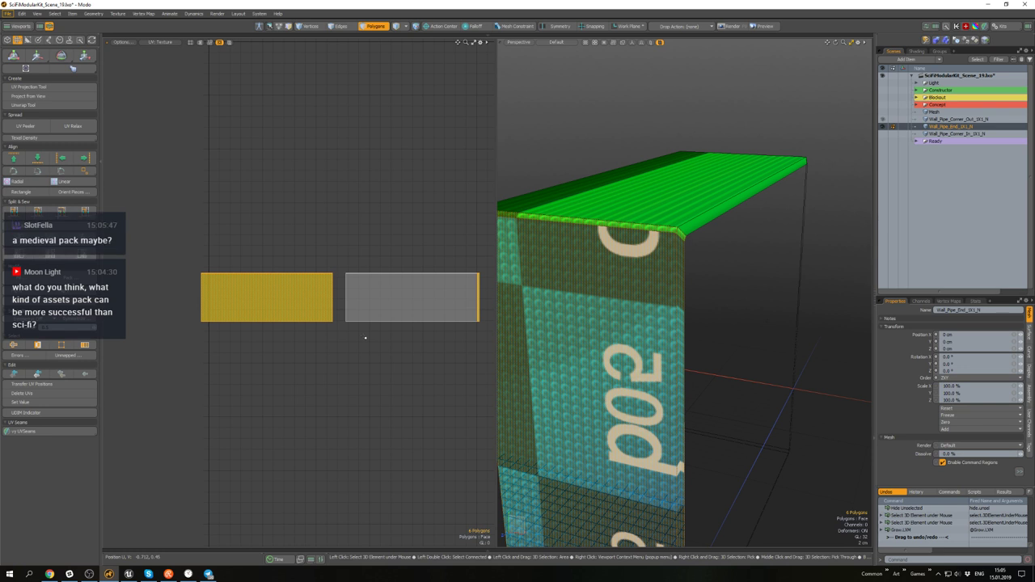
pyautogui.keyDown('alt'); pyautogui.moveTo(357, 327); pyautogui.dragTo(218, 244); pyautogui.keyUp('alt')
pyautogui.click(370, 332)
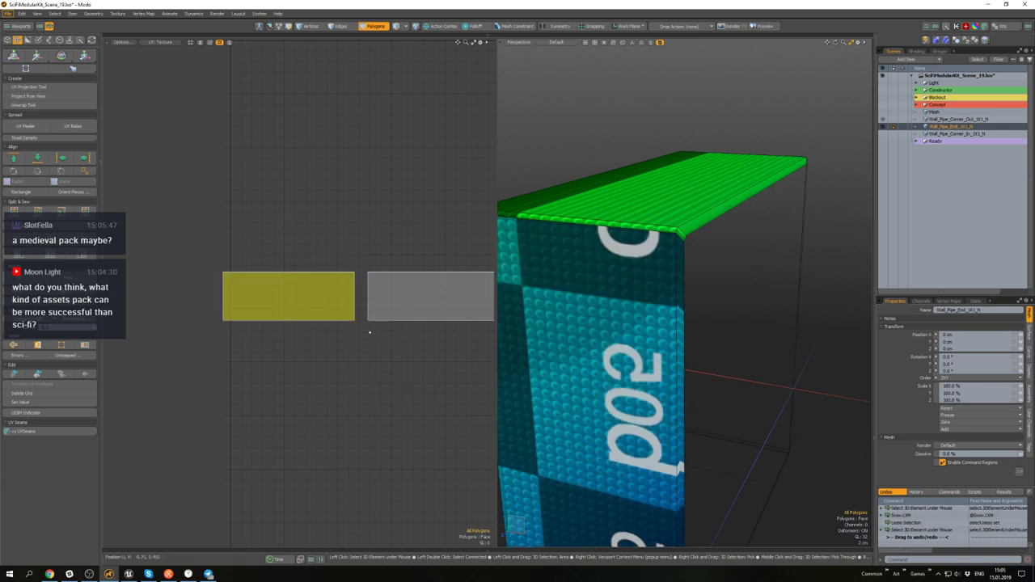
# - Lasso the separated side wall UVs, invert the selection and move the other walls' UVs away from them
pyautogui.moveTo(360, 347); pyautogui.dragTo(167, 219)
pyautogui.scroll(-4, 635, 270)
pyautogui.keyDown('alt'); pyautogui.moveTo(634, 271); pyautogui.dragTo(654, 347); pyautogui.keyUp('alt')
pyautogui.press('[')
pyautogui.scroll(-8, 399, 300)
pyautogui.scroll(2, 360, 271)
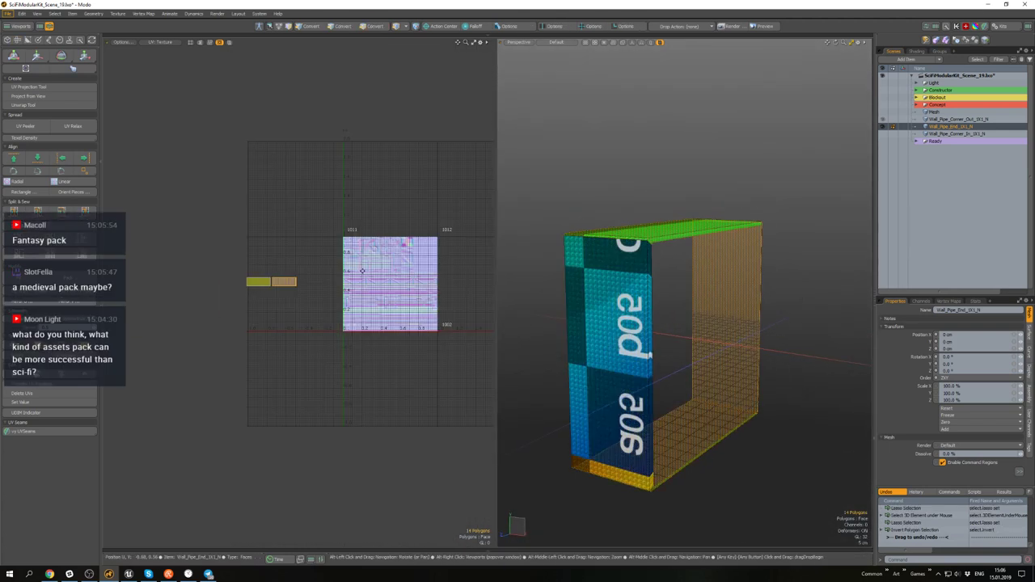
pyautogui.keyDown('alt'); pyautogui.keyDown('shift'); pyautogui.moveTo(362, 272); pyautogui.dragTo(314, 268); pyautogui.keyUp('shift'); pyautogui.keyUp('alt')
pyautogui.press('w')
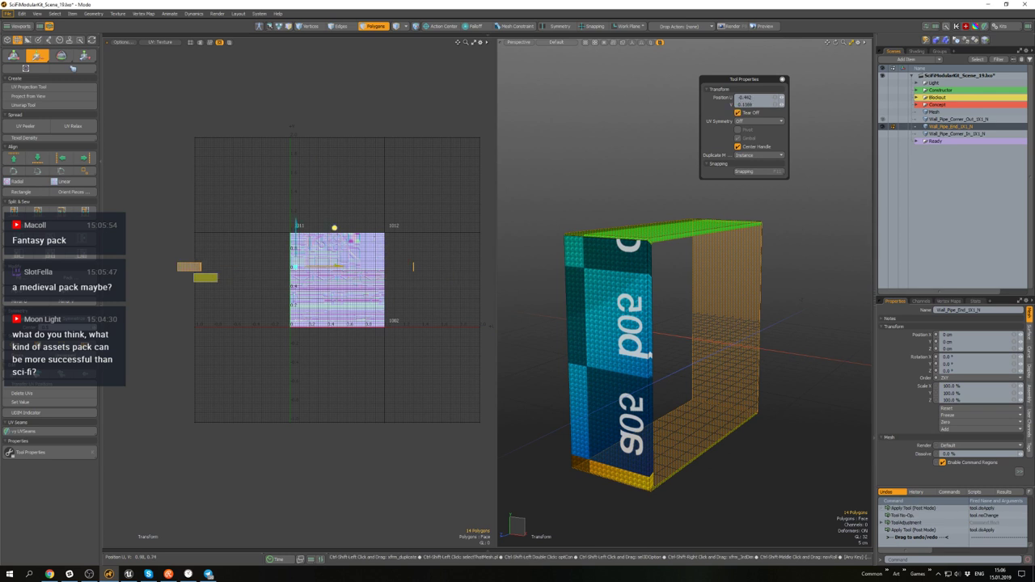
pyautogui.moveTo(254, 194); pyautogui.dragTo(276, 157)
pyautogui.press('space')
# - Lasso the stray strip of wall UVs beyond the texture square and move it beside the other walls' island
pyautogui.scroll(1, 381, 214)
pyautogui.moveTo(383, 217)
pyautogui.mouseDown()
pyautogui.moveTo(316, 168)
pyautogui.moveTo(435, 235)
pyautogui.mouseUp()
pyautogui.press('w')
pyautogui.scroll(-2, 356, 215)
pyautogui.moveTo(326, 176); pyautogui.dragTo(304, 177)
pyautogui.press('space')
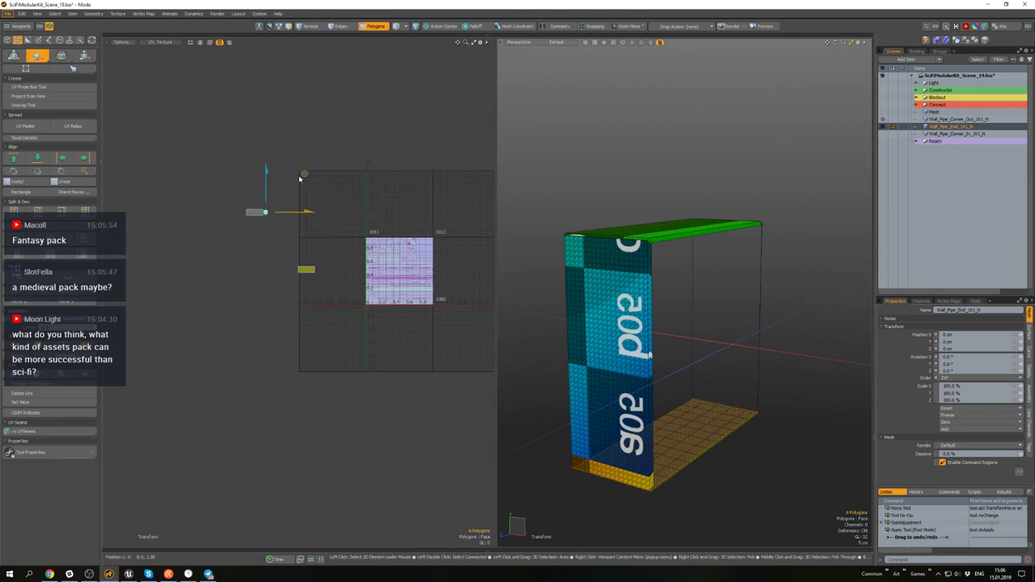
# - Lasso the walls' island with its strip, move it by 1.0722 in U and -0.66 in V, and save the scene
pyautogui.scroll(2, 259, 209)
pyautogui.moveTo(310, 234); pyautogui.dragTo(181, 175)
pyautogui.press('w')
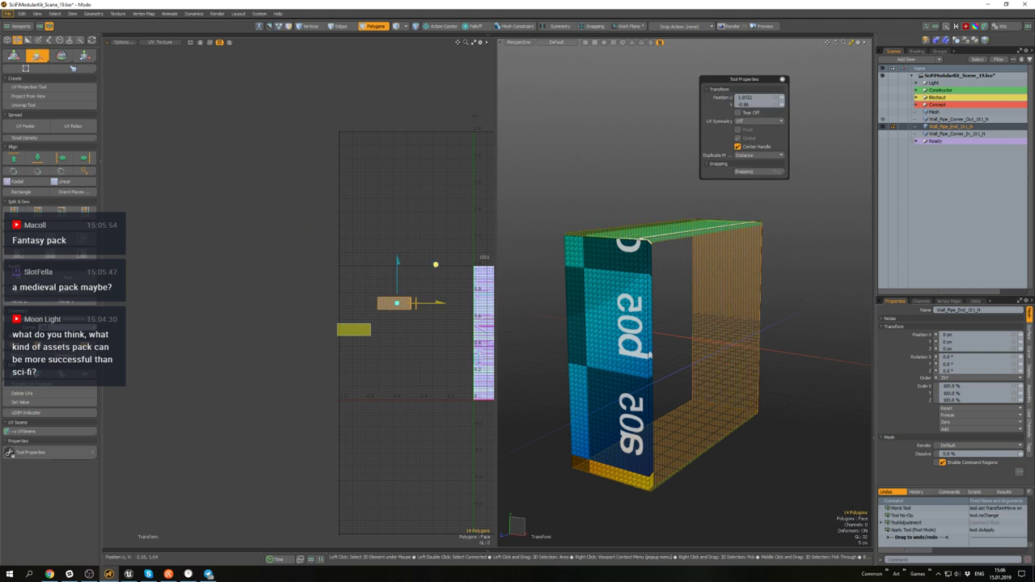
pyautogui.press('space')
pyautogui.scroll(5, 419, 322)
pyautogui.moveTo(439, 279); pyautogui.dragTo(438, 276)
pyautogui.moveTo(188, 159); pyautogui.dragTo(189, 155)
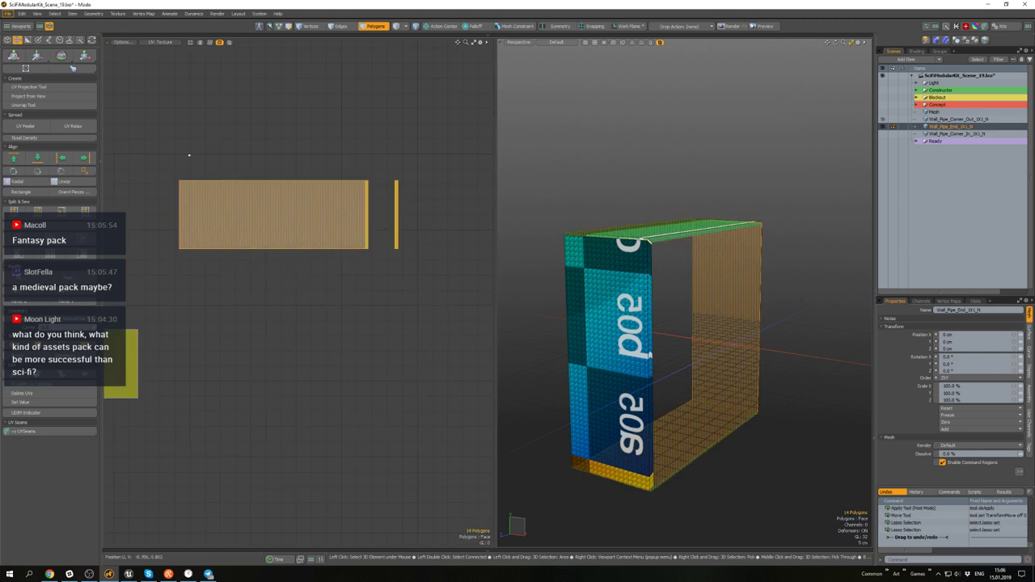
pyautogui.scroll(-3, 287, 235)
pyautogui.keyDown('alt'); pyautogui.moveTo(289, 236); pyautogui.dragTo(364, 291); pyautogui.keyUp('alt')
pyautogui.hotkey('ctrl', 's')
pyautogui.scroll(-3, 364, 291)
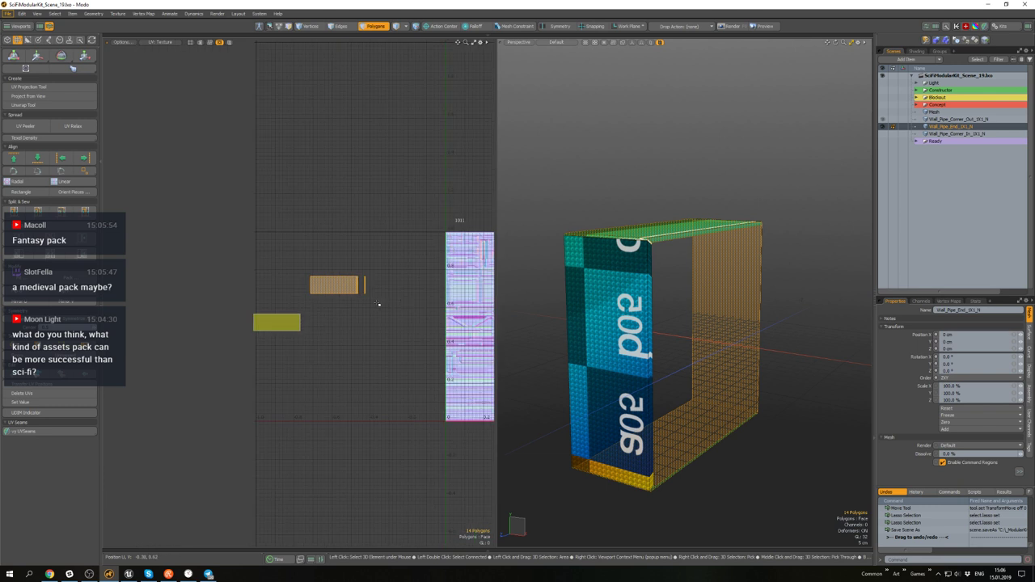
# - Lasso the walls' island together with its strip and relax its UVs
pyautogui.keyDown('alt'); pyautogui.moveTo(599, 311); pyautogui.dragTo(576, 342); pyautogui.keyUp('alt')
pyautogui.click(383, 298)
pyautogui.moveTo(384, 298); pyautogui.dragTo(259, 252, button='right')
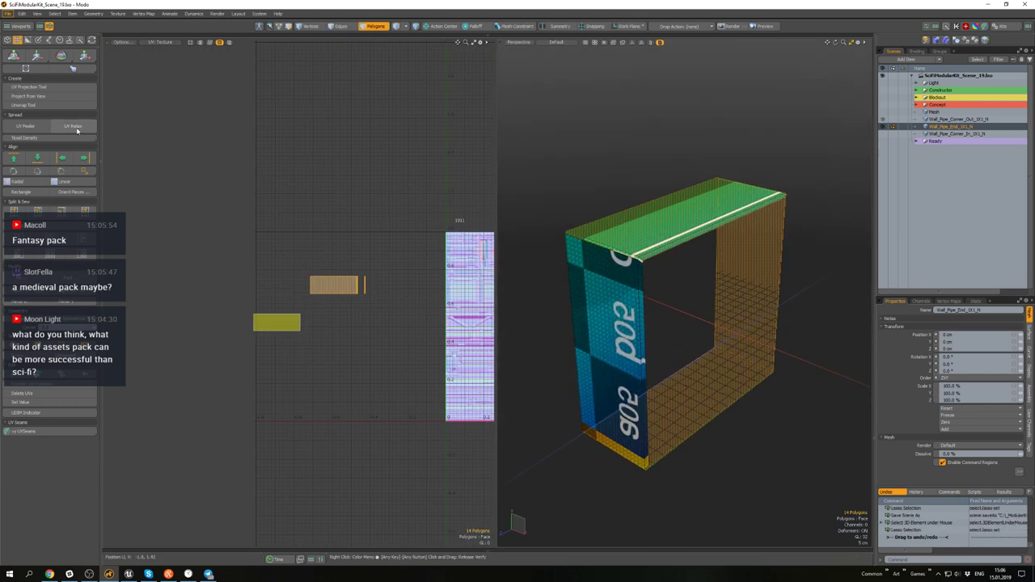
pyautogui.press('space')
pyautogui.scroll(3, 307, 263)
# - Move and sew the relaxed wall UVs onto the end edge of the side wall island
pyautogui.press('2')
pyautogui.keyDown('alt'); pyautogui.moveTo(289, 435); pyautogui.dragTo(327, 332); pyautogui.keyUp('alt')
pyautogui.scroll(2, 327, 332)
pyautogui.scroll(5, 325, 281)
pyautogui.hotkey('shift', 's')
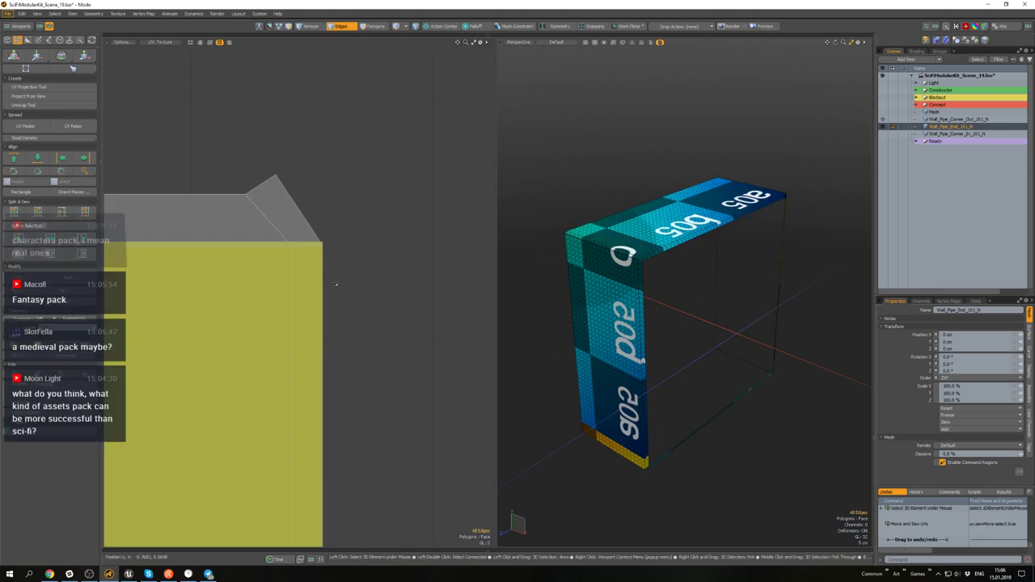
pyautogui.scroll(-3, 335, 283)
pyautogui.hotkey('ctrl', 'z')
pyautogui.scroll(-2, 333, 280)
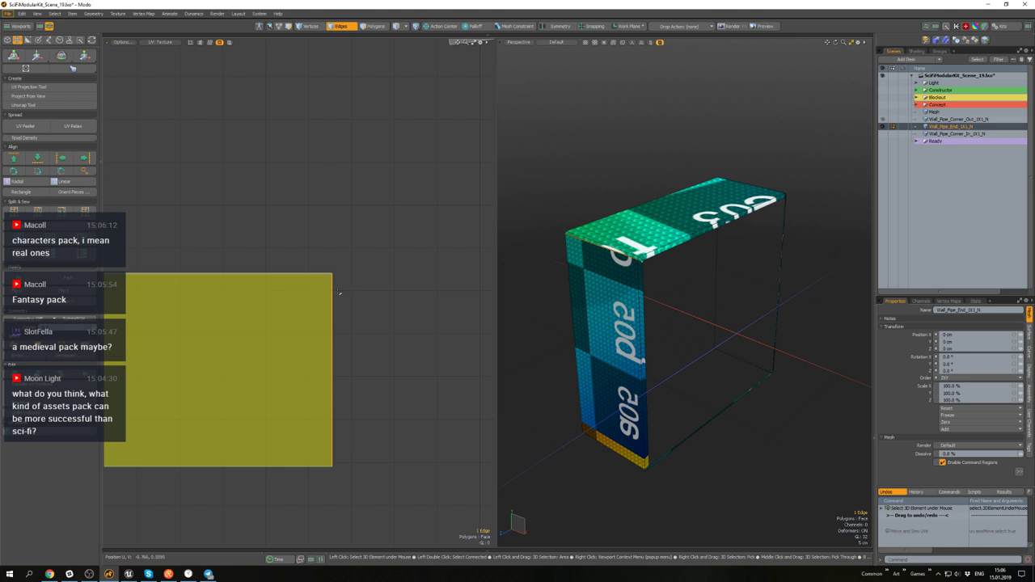
pyautogui.hotkey('ctrl', 'shift', 'z')
pyautogui.scroll(-3, 341, 302)
pyautogui.keyDown('alt'); pyautogui.moveTo(340, 302); pyautogui.dragTo(458, 281); pyautogui.keyUp('alt')
pyautogui.scroll(-2, 181, 286)
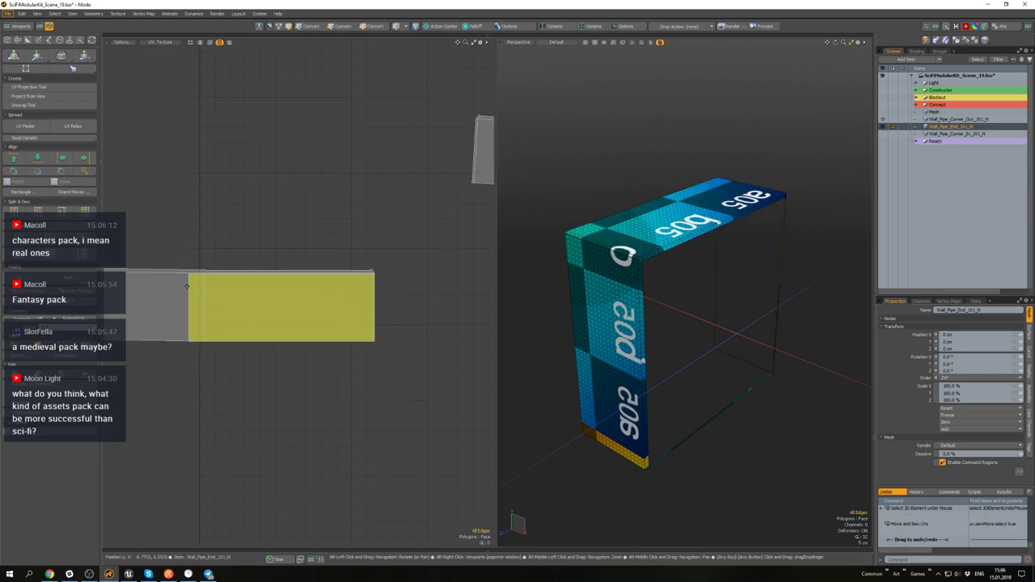
# - Undo the last move-and-sew so that the relaxed wall UVs separate from the side wall's island
pyautogui.keyDown('alt'); pyautogui.moveTo(186, 283); pyautogui.dragTo(430, 294); pyautogui.keyUp('alt')
pyautogui.hotkey('ctrl', 'z')
pyautogui.hotkey('ctrl', 'z')
pyautogui.scroll(-3, 324, 307)
pyautogui.keyDown('alt'); pyautogui.moveTo(323, 307); pyautogui.dragTo(251, 320); pyautogui.keyUp('alt')
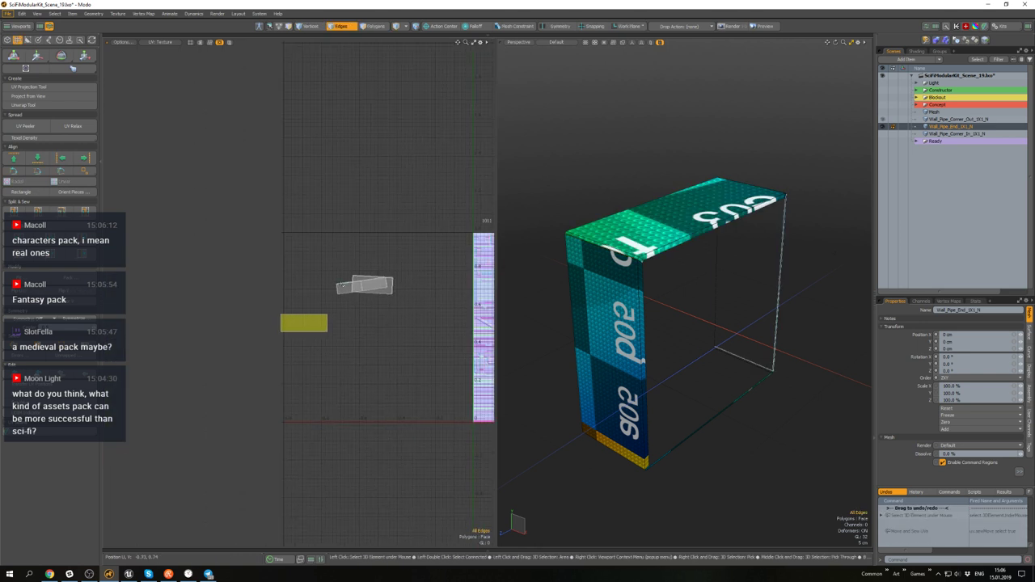
pyautogui.scroll(2, 378, 286)
pyautogui.press('3')
pyautogui.hotkey('ctrl', 'z')
pyautogui.hotkey('ctrl', 'z')
pyautogui.hotkey('ctrl', 'z')
pyautogui.hotkey('ctrl', 'z')
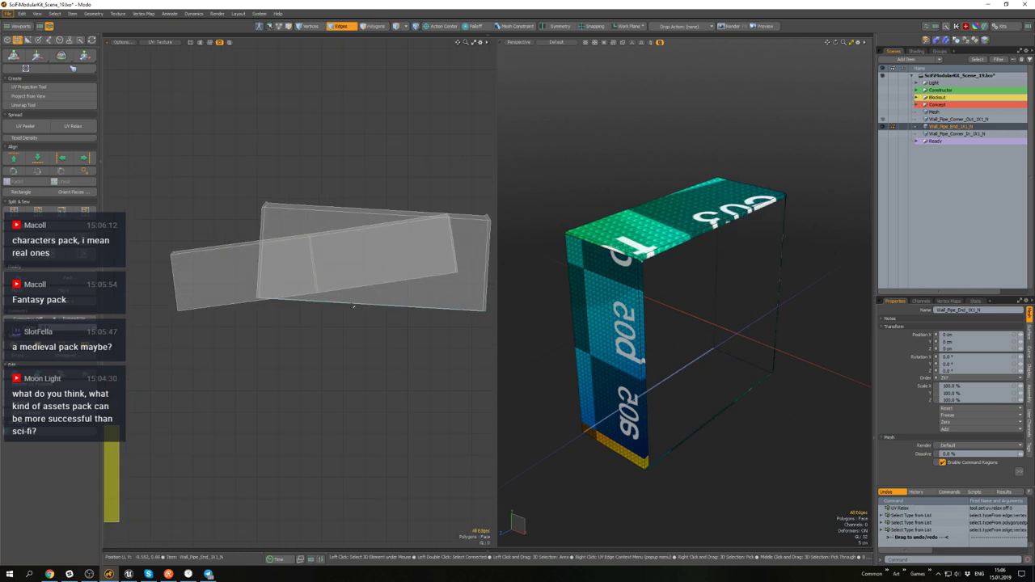
# - Align the two relaxed wall islands upright by their edges and straighten each into a rectangle
pyautogui.click(62, 172)
pyautogui.scroll(-3, 313, 311)
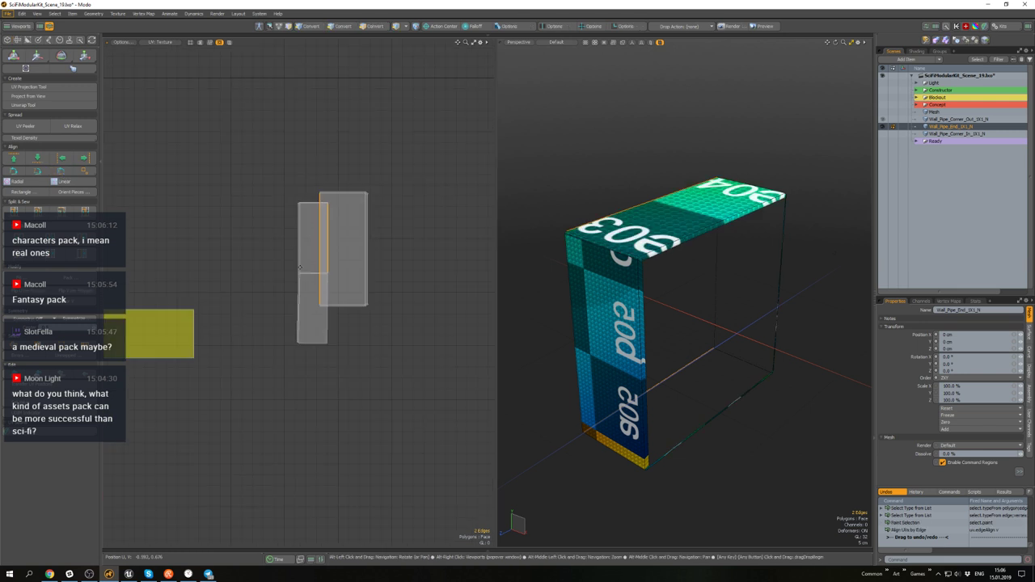
pyautogui.scroll(3, 311, 301)
pyautogui.press('3')
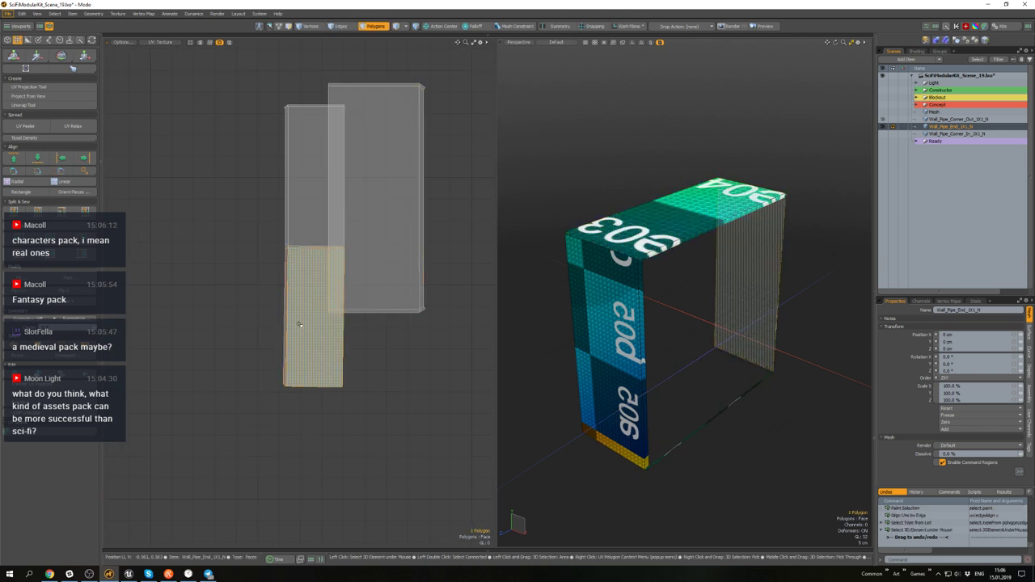
pyautogui.doubleClick(304, 312)
pyautogui.click(32, 194)
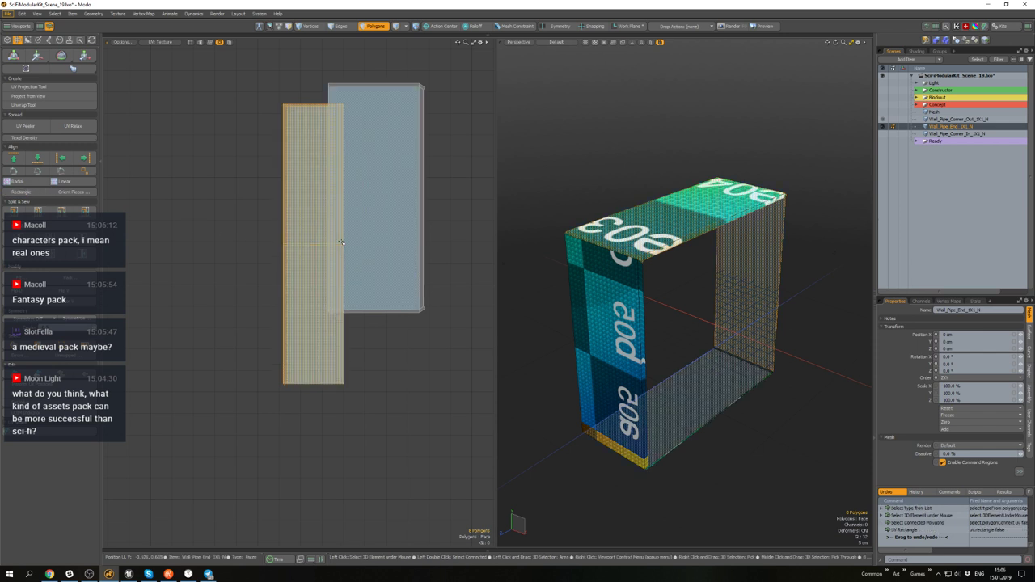
pyautogui.doubleClick(360, 232)
pyautogui.click(30, 194)
pyautogui.click(250, 264)
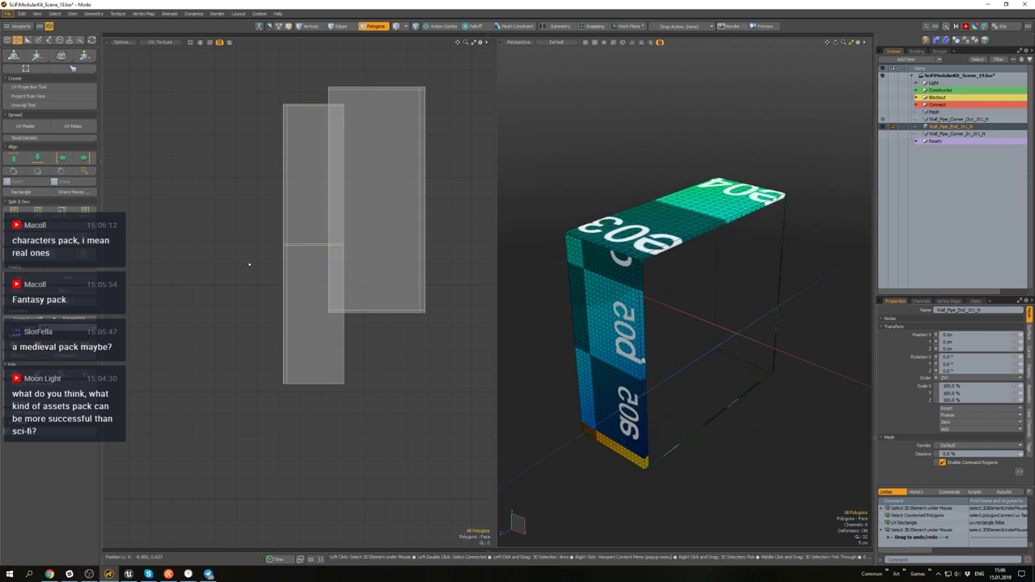
# - Select the end edge of the wider straightened island and move and sew it with the side wall's island
pyautogui.scroll(-3, 243, 279)
pyautogui.keyDown('alt'); pyautogui.moveTo(238, 291); pyautogui.dragTo(493, 260); pyautogui.keyUp('alt')
pyautogui.scroll(4, 194, 308)
pyautogui.keyDown('alt'); pyautogui.moveTo(358, 281); pyautogui.dragTo(219, 269); pyautogui.keyUp('alt')
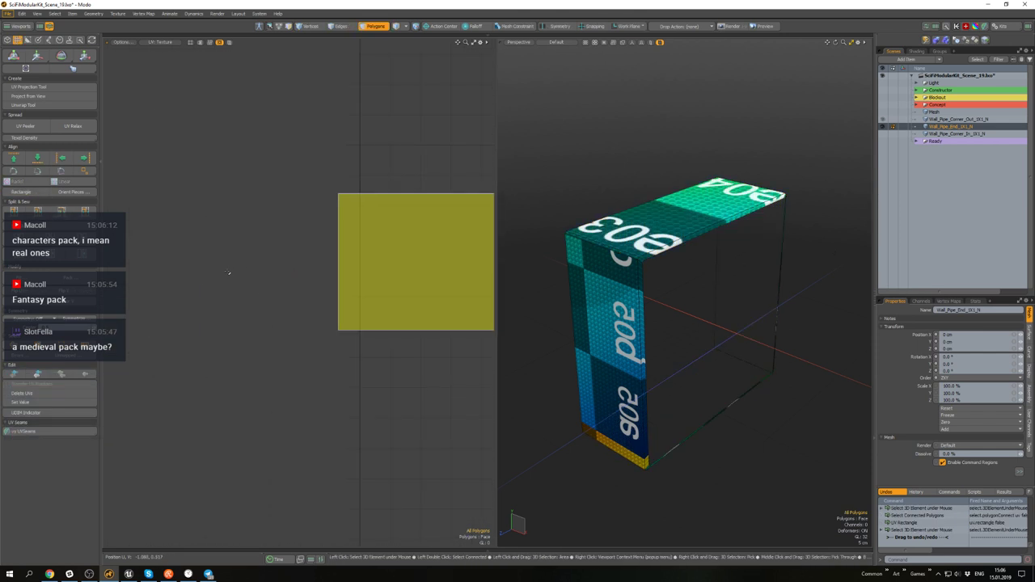
pyautogui.press('2')
pyautogui.scroll(-4, 349, 252)
pyautogui.keyDown('alt'); pyautogui.moveTo(350, 252); pyautogui.dragTo(205, 291); pyautogui.keyUp('alt')
pyautogui.scroll(3, 253, 279)
pyautogui.scroll(-2, 275, 283)
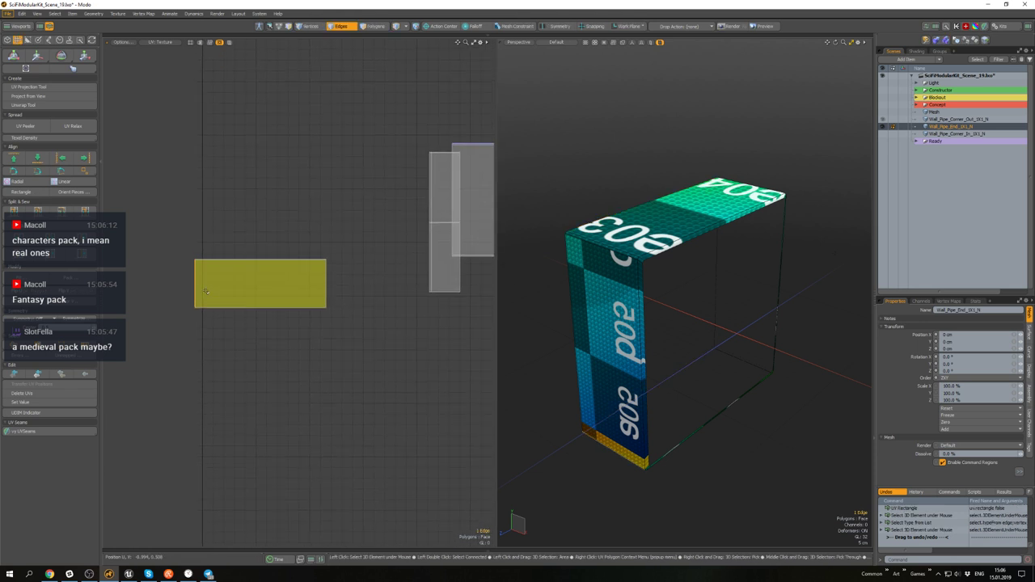
pyautogui.hotkey('shift', 's')
pyautogui.scroll(5, 320, 284)
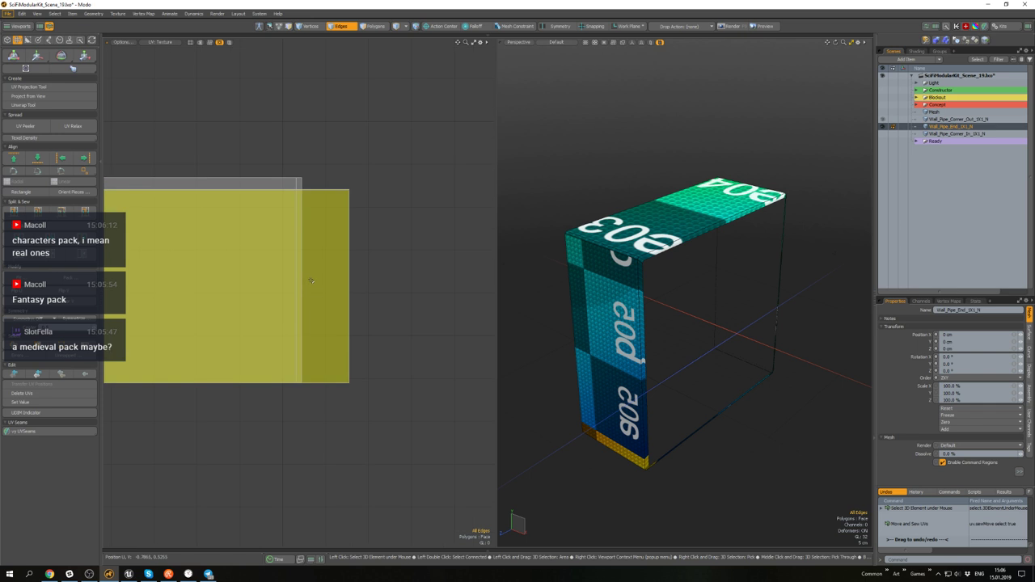
# - Move and sew the remaining wall island onto the joined island's free end edge to form one continuous strip
pyautogui.click(302, 275)
pyautogui.hotkey('shift', 's')
pyautogui.scroll(-6, 303, 277)
pyautogui.scroll(4, 315, 248)
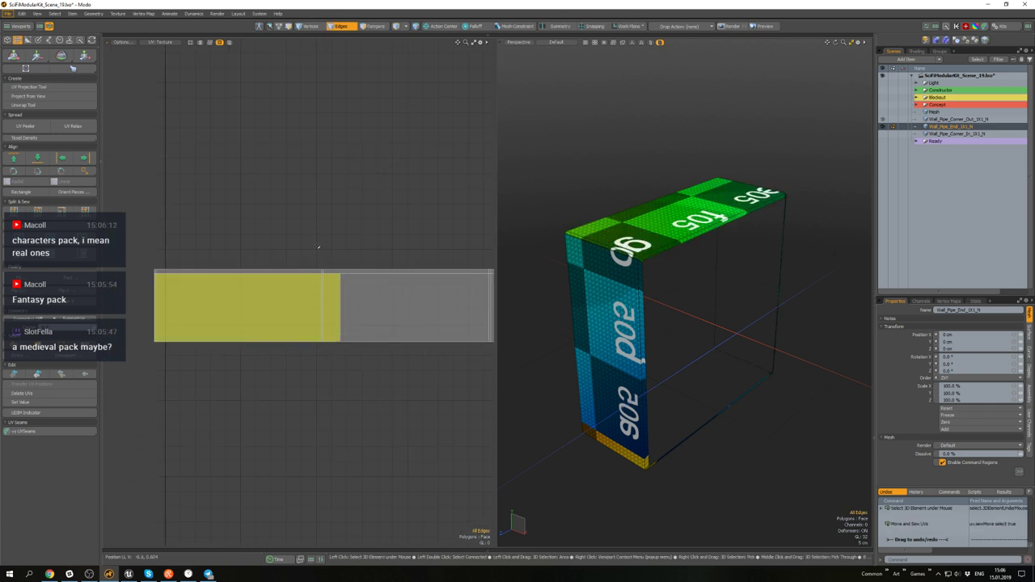
# - Select the walls strip's upper border vertices and move them about -0.0032 in V, level with the highlighted area's upper edge
pyautogui.doubleClick(331, 272)
pyautogui.scroll(-4, 330, 275)
pyautogui.hotkey('alt', '1')
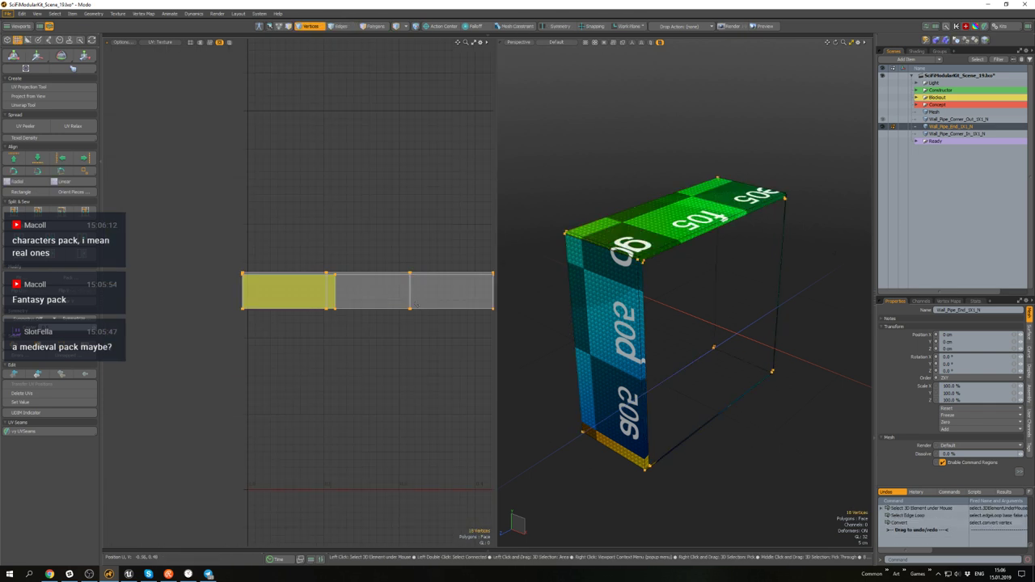
pyautogui.keyDown('alt'); pyautogui.moveTo(431, 283); pyautogui.dragTo(386, 272); pyautogui.keyUp('alt')
pyautogui.keyDown('ctrl'); pyautogui.moveTo(464, 316); pyautogui.dragTo(167, 263); pyautogui.keyUp('ctrl')
pyautogui.scroll(6, 302, 261)
pyautogui.press('w')
pyautogui.moveTo(289, 265)
pyautogui.keyDown('alt'); pyautogui.mouseDown()
pyautogui.moveTo(208, 250)
pyautogui.moveTo(377, 264)
pyautogui.moveTo(361, 254)
pyautogui.mouseUp(); pyautogui.keyUp('alt')
pyautogui.scroll(4, 284, 264)
pyautogui.scroll(5, 358, 254)
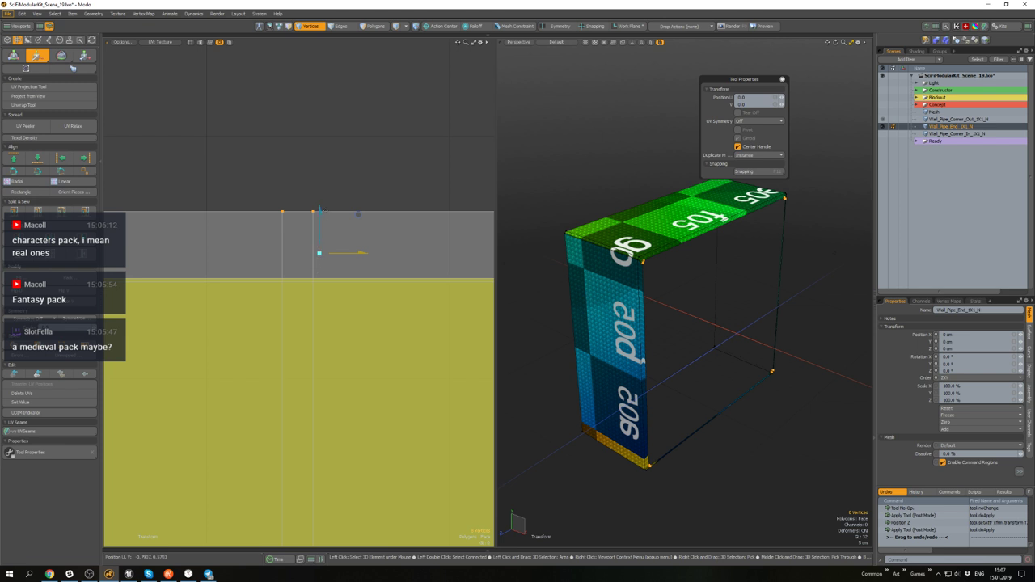
pyautogui.moveTo(327, 194); pyautogui.dragTo(326, 257)
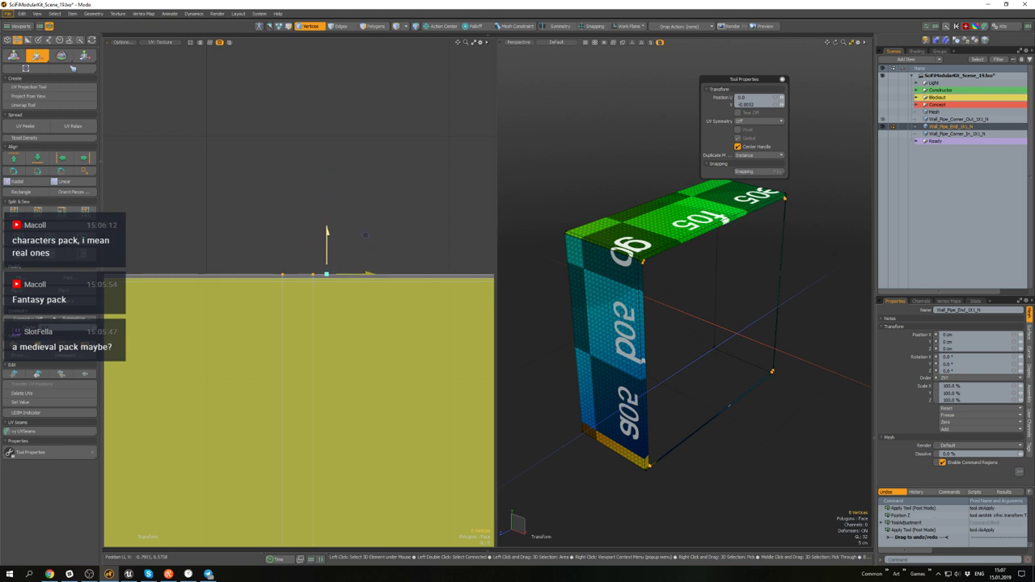
pyautogui.press('q')
# - Check the checker pattern on the box walls, unhide the module's other parts, and expand the 3D view over the workspace
pyautogui.scroll(-4, 561, 317)
pyautogui.keyDown('alt'); pyautogui.moveTo(665, 317); pyautogui.dragTo(558, 321); pyautogui.keyUp('alt')
pyautogui.scroll(5, 634, 286)
pyautogui.scroll(-4, 634, 286)
pyautogui.scroll(4, 680, 312)
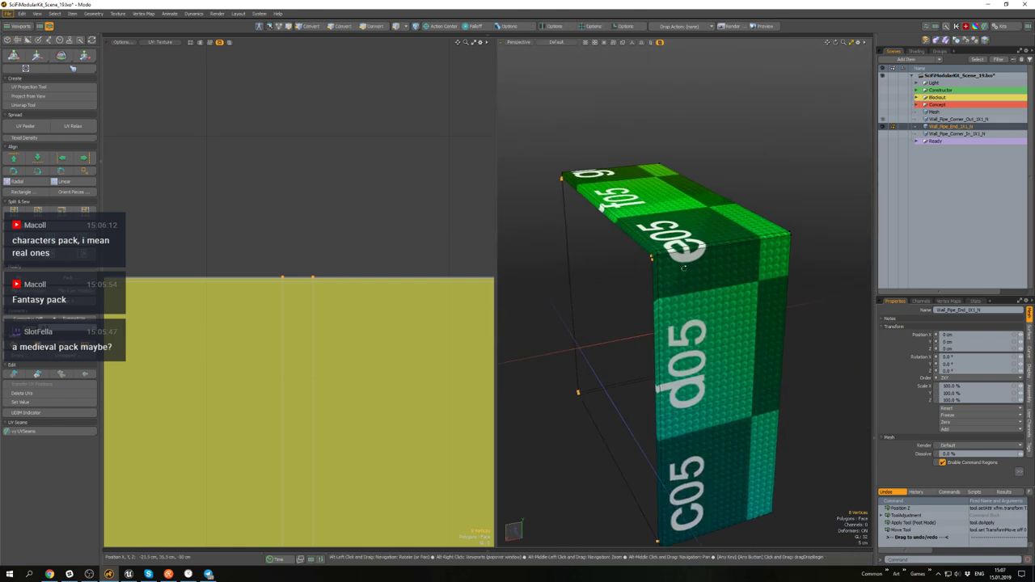
pyautogui.scroll(-2, 669, 273)
pyautogui.keyDown('alt'); pyautogui.moveTo(683, 312); pyautogui.dragTo(731, 314); pyautogui.keyUp('alt')
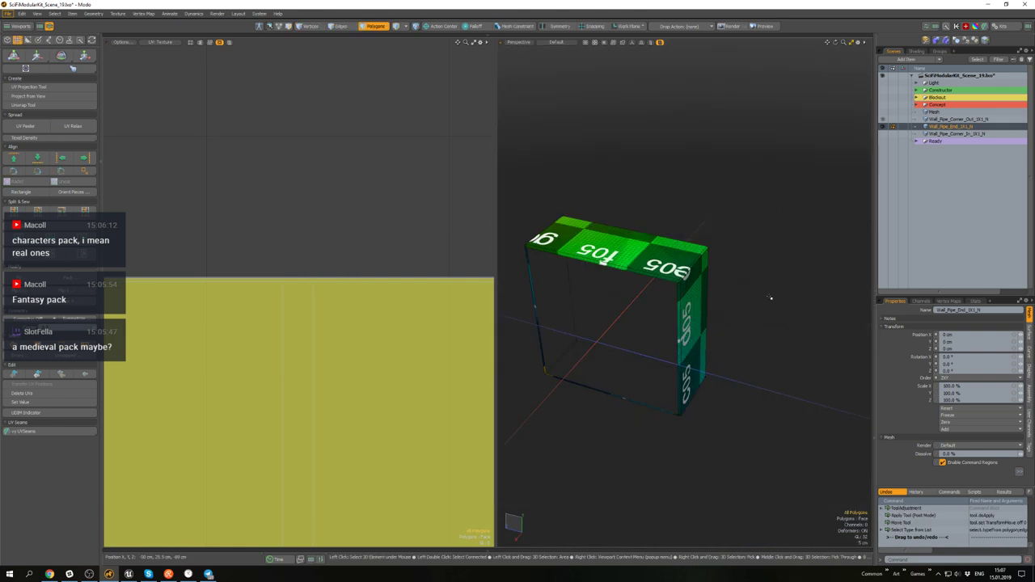
pyautogui.press('h')
pyautogui.click(817, 303)
pyautogui.hotkey('ctrl', 'u')
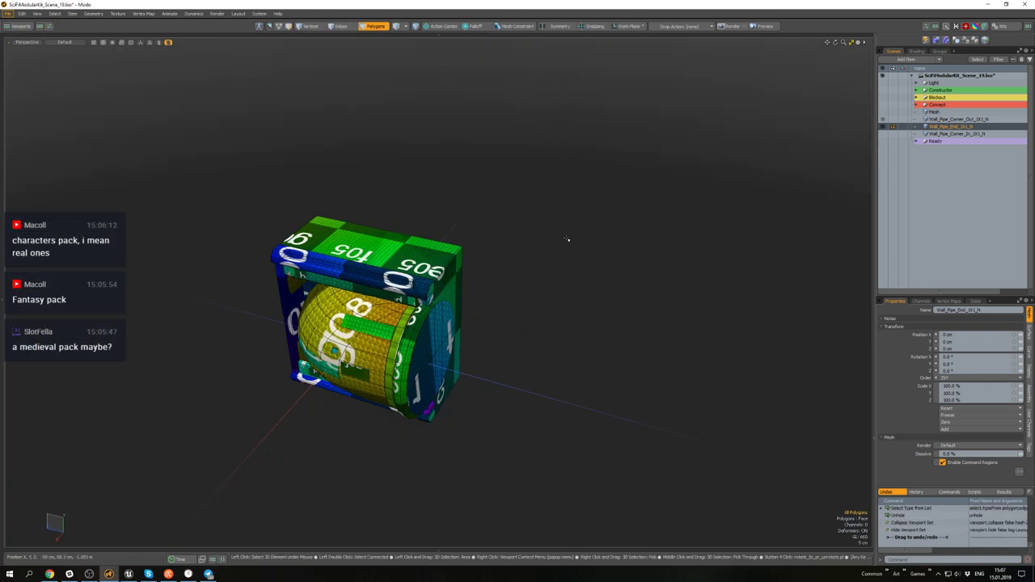
# - Inspect the checker pattern around the module and disable the viewport's texture override to show the trim texture
pyautogui.keyDown('alt'); pyautogui.moveTo(360, 164); pyautogui.dragTo(415, 173); pyautogui.keyUp('alt')
pyautogui.keyDown('alt'); pyautogui.moveTo(256, 97); pyautogui.dragTo(409, 106); pyautogui.keyUp('alt')
pyautogui.scroll(4, 267, 251)
pyautogui.keyDown('alt'); pyautogui.moveTo(267, 251); pyautogui.dragTo(428, 186); pyautogui.keyUp('alt')
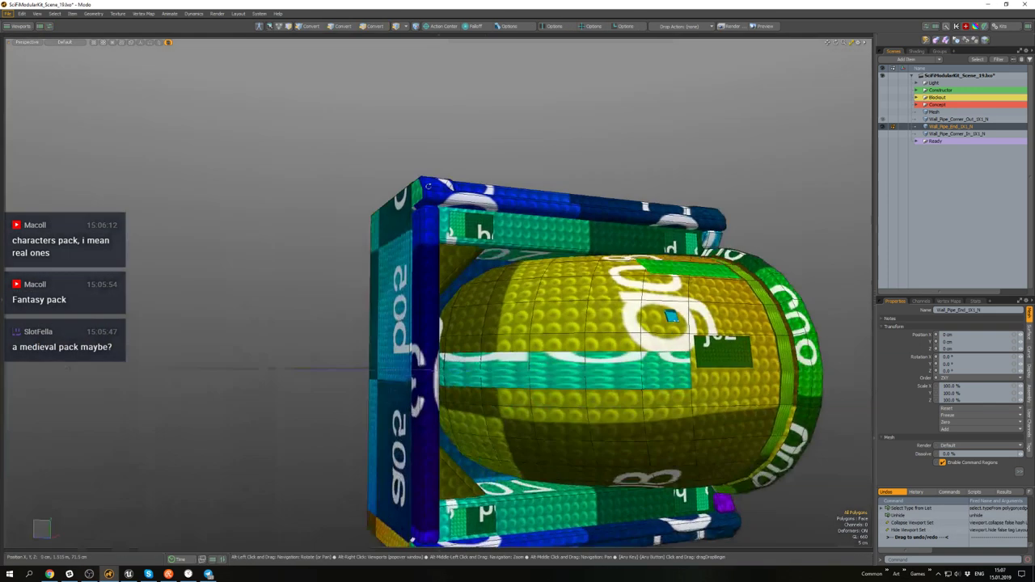
pyautogui.scroll(-5, 428, 185)
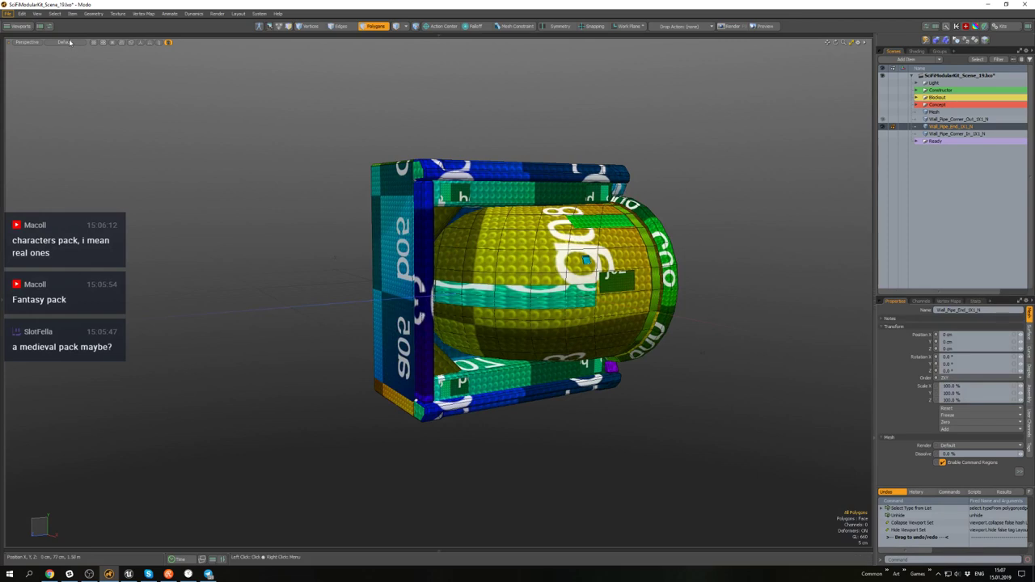
pyautogui.click(65, 42)
pyautogui.moveTo(397, 106)
pyautogui.keyDown('alt'); pyautogui.mouseDown()
pyautogui.moveTo(386, 122)
pyautogui.moveTo(323, 124)
pyautogui.moveTo(335, 171)
pyautogui.moveTo(169, 87)
pyautogui.mouseUp(); pyautogui.keyUp('alt')
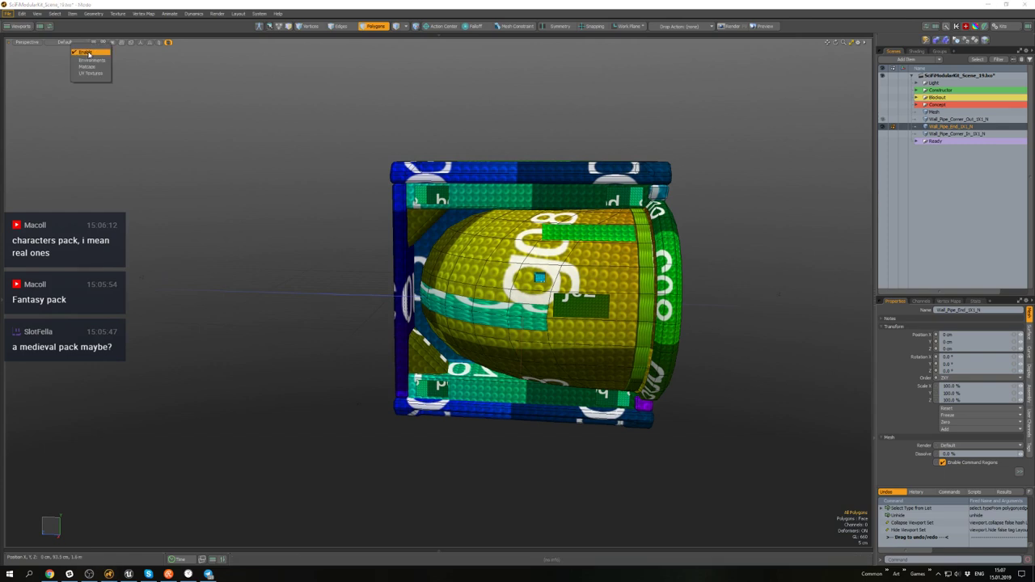
pyautogui.click(87, 52)
pyautogui.keyDown('alt'); pyautogui.moveTo(386, 130); pyautogui.dragTo(336, 215); pyautogui.keyUp('alt')
# - Restore the tool panel and UV view, and select all connected polygons of the walls' UV strip
pyautogui.hotkey('ctrl', '1')
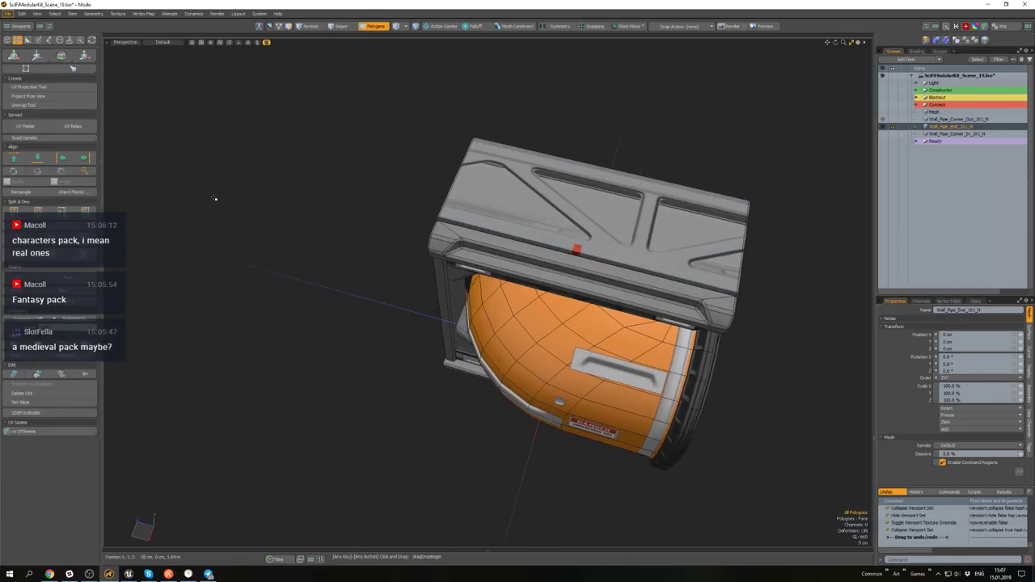
pyautogui.hotkey('ctrl', '2')
pyautogui.scroll(-1, 272, 198)
pyautogui.doubleClick(311, 263)
pyautogui.scroll(-4, 317, 234)
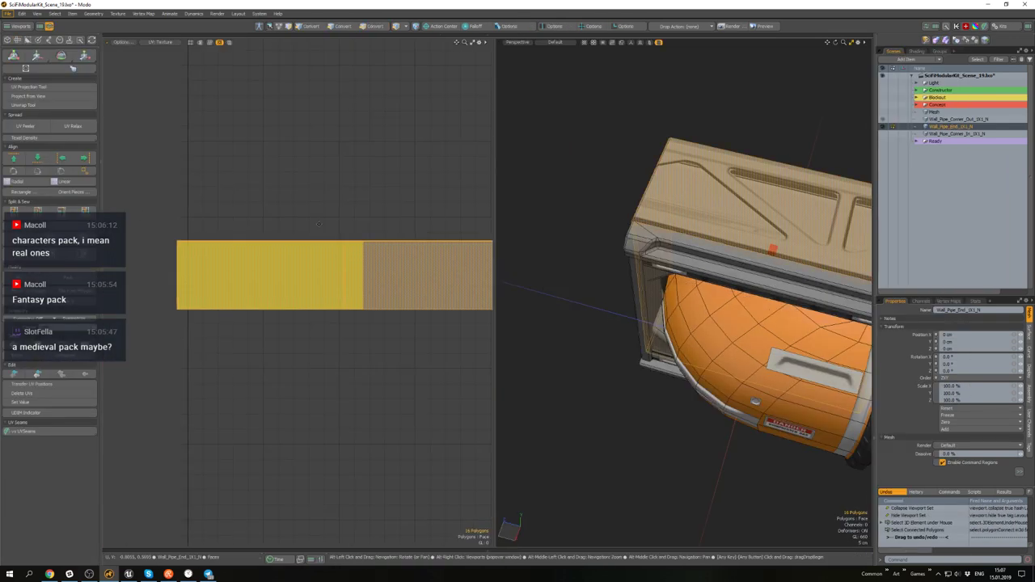
pyautogui.keyDown('alt'); pyautogui.moveTo(319, 224); pyautogui.dragTo(243, 199); pyautogui.keyUp('alt')
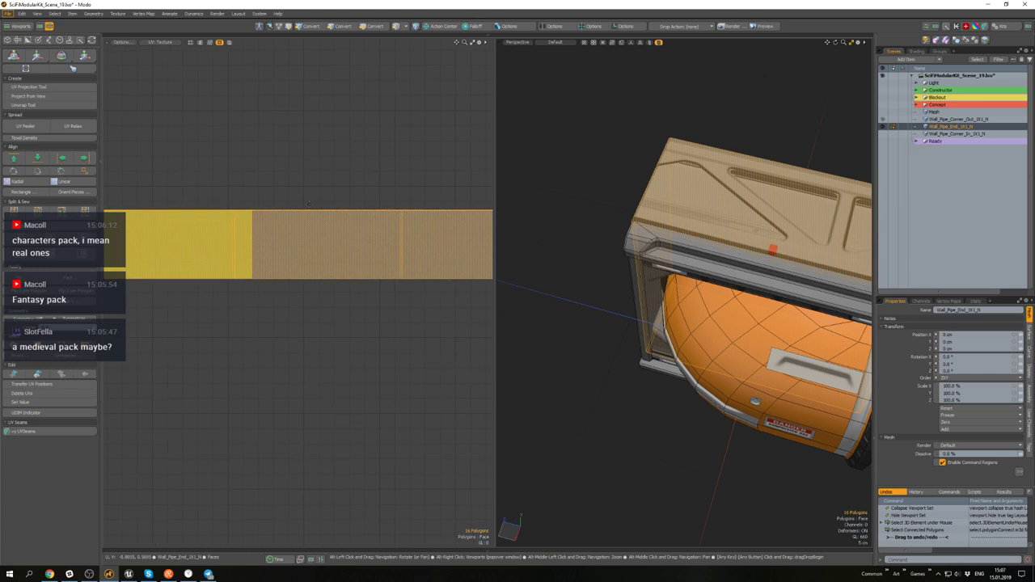
pyautogui.press('3')
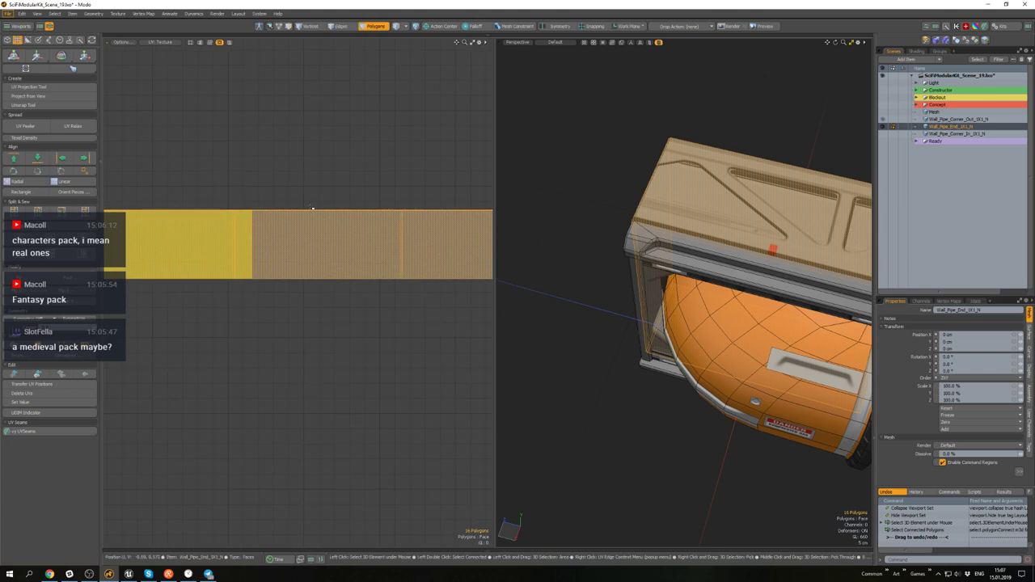
pyautogui.scroll(-3, 313, 208)
pyautogui.keyDown('alt'); pyautogui.moveTo(333, 215); pyautogui.dragTo(337, 225); pyautogui.keyUp('alt')
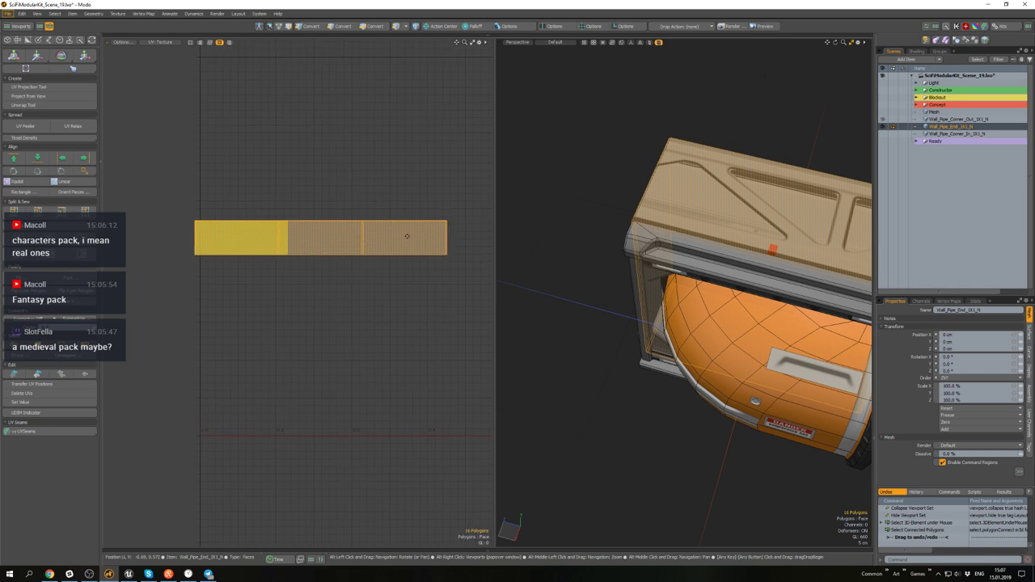
# - Shift the walls' UV strip in U to start at the texture's side border and stretch it along U
pyautogui.moveTo(574, 231)
pyautogui.keyDown('alt'); pyautogui.mouseDown()
pyautogui.moveTo(677, 195)
pyautogui.moveTo(647, 234)
pyautogui.moveTo(610, 251)
pyautogui.moveTo(566, 247)
pyautogui.mouseUp(); pyautogui.keyUp('alt')
pyautogui.scroll(3, 677, 194)
pyautogui.scroll(-5, 647, 234)
pyautogui.scroll(2, 566, 247)
pyautogui.press('w')
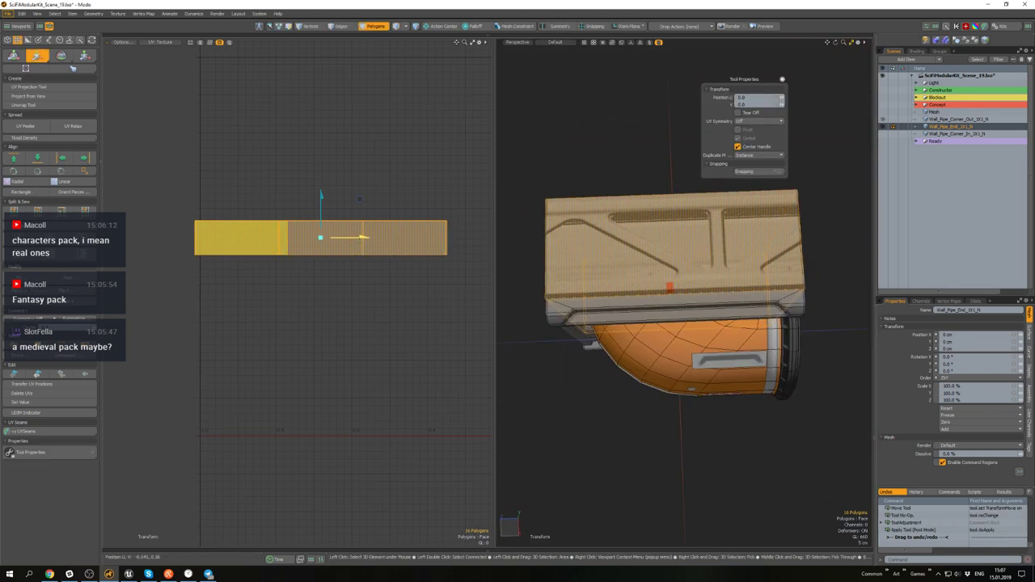
pyautogui.moveTo(363, 236); pyautogui.dragTo(384, 294)
pyautogui.press('r')
pyautogui.hotkey('ctrl', 'z')
pyautogui.press('w')
pyautogui.press('space')
pyautogui.keyDown('alt'); pyautogui.moveTo(565, 356); pyautogui.dragTo(687, 307); pyautogui.keyUp('alt')
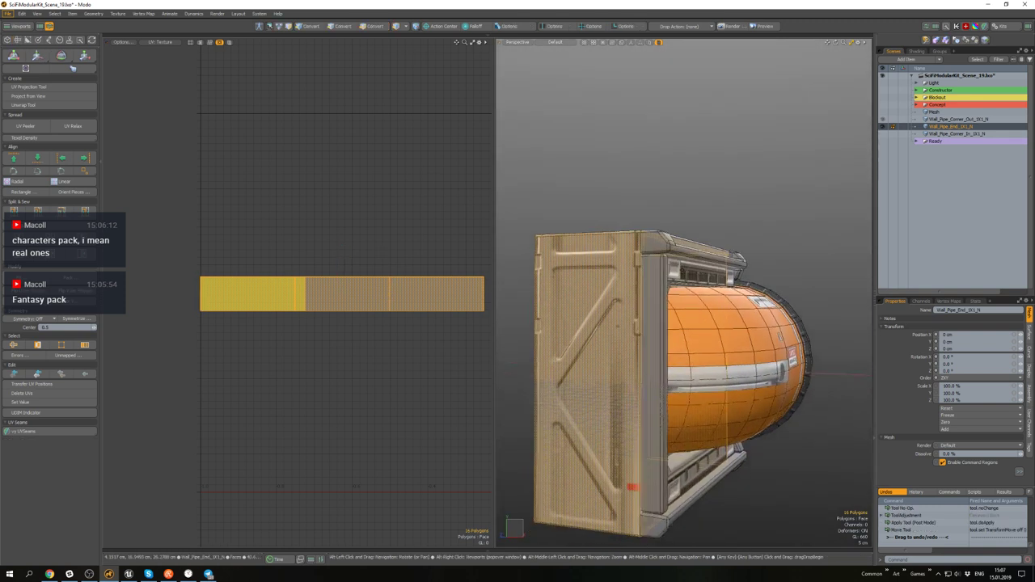
# - Lasso the vertices at the side wall polygon's UV end and move them along U to meet the overlapping wall's edge
pyautogui.press('a')
pyautogui.keyDown('alt'); pyautogui.moveTo(617, 326); pyautogui.dragTo(623, 376); pyautogui.keyUp('alt')
pyautogui.scroll(6, 620, 296)
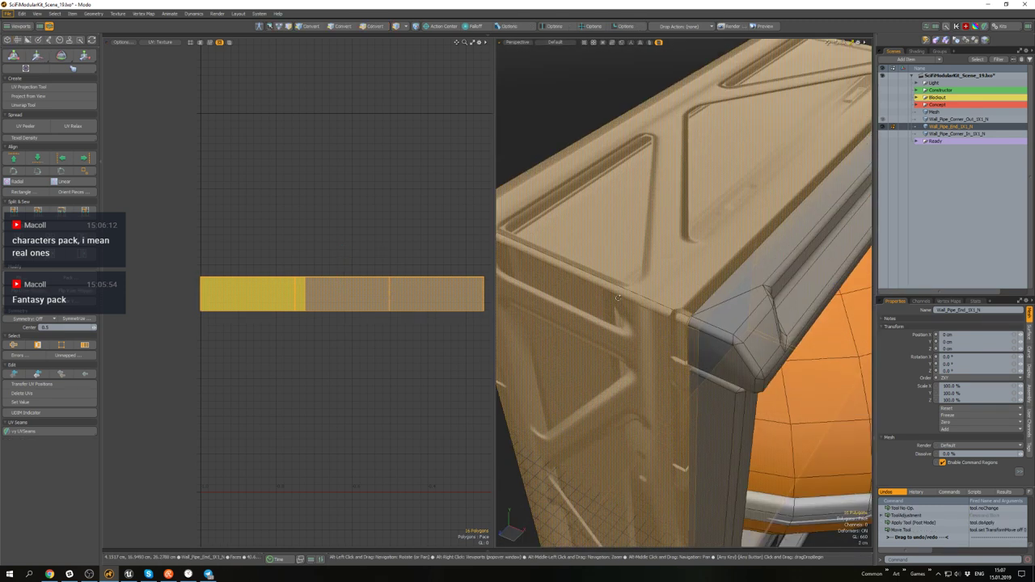
pyautogui.scroll(-6, 618, 299)
pyautogui.keyDown('alt'); pyautogui.moveTo(618, 298); pyautogui.dragTo(557, 273); pyautogui.keyUp('alt')
pyautogui.press('a')
pyautogui.keyDown('alt'); pyautogui.moveTo(643, 254); pyautogui.dragTo(638, 294); pyautogui.keyUp('alt')
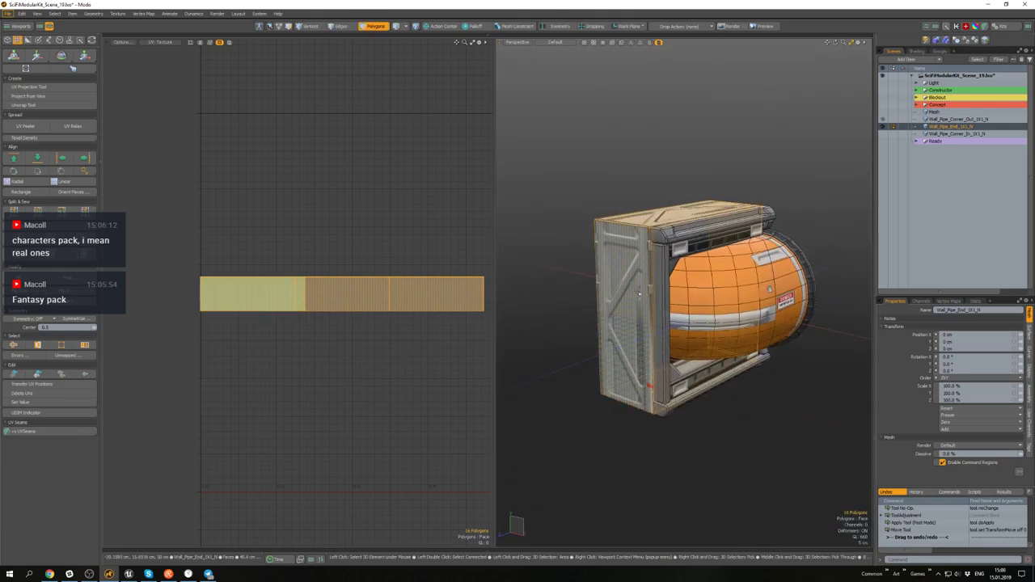
pyautogui.click(558, 267)
pyautogui.scroll(5, 313, 281)
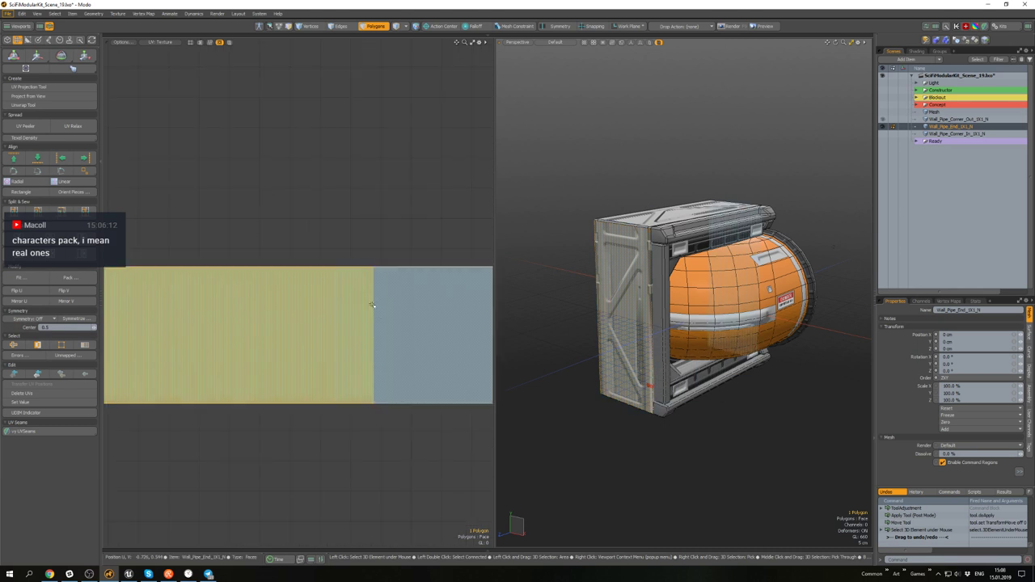
pyautogui.press('1')
pyautogui.moveTo(416, 442); pyautogui.dragTo(385, 308, button='right')
pyautogui.press('w')
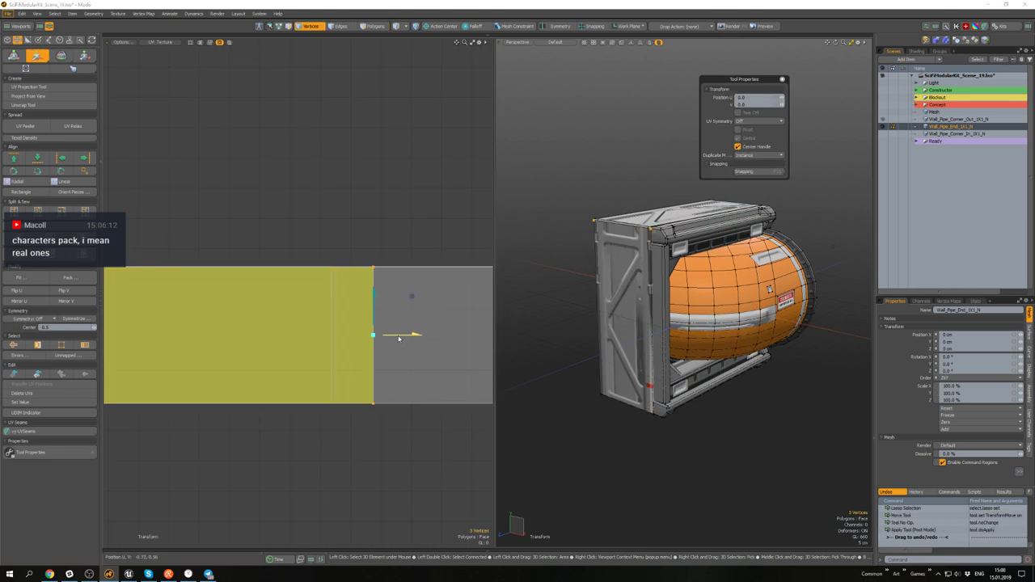
pyautogui.moveTo(398, 338); pyautogui.dragTo(365, 338)
pyautogui.press('space')
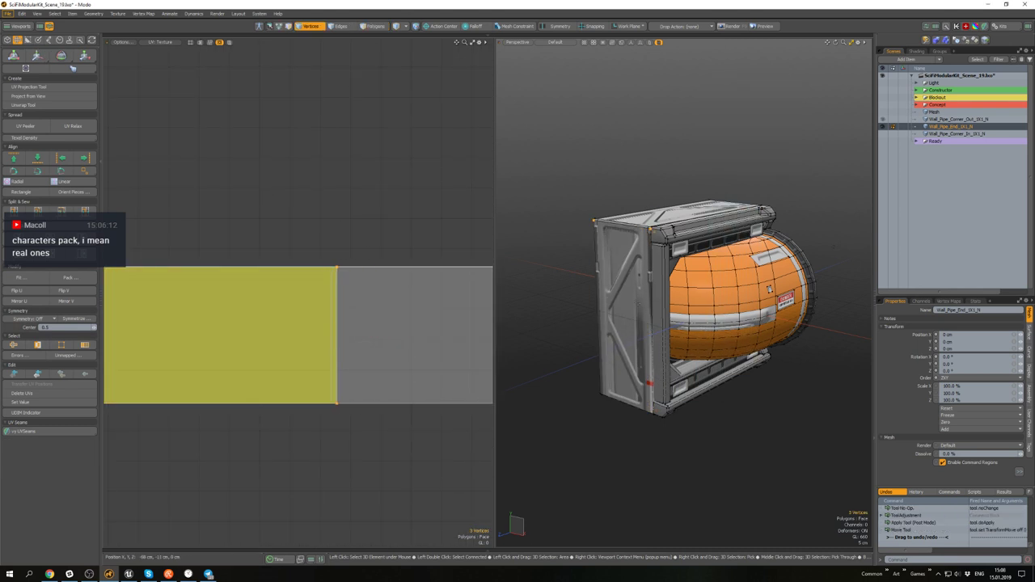
# - Select the panel polygon around the pipe inside the side frame, paste a copy of it and offset the copy slightly along X
pyautogui.keyDown('alt'); pyautogui.moveTo(769, 289); pyautogui.dragTo(752, 243); pyautogui.keyUp('alt')
pyautogui.keyDown('alt'); pyautogui.moveTo(607, 165); pyautogui.dragTo(534, 250); pyautogui.keyUp('alt')
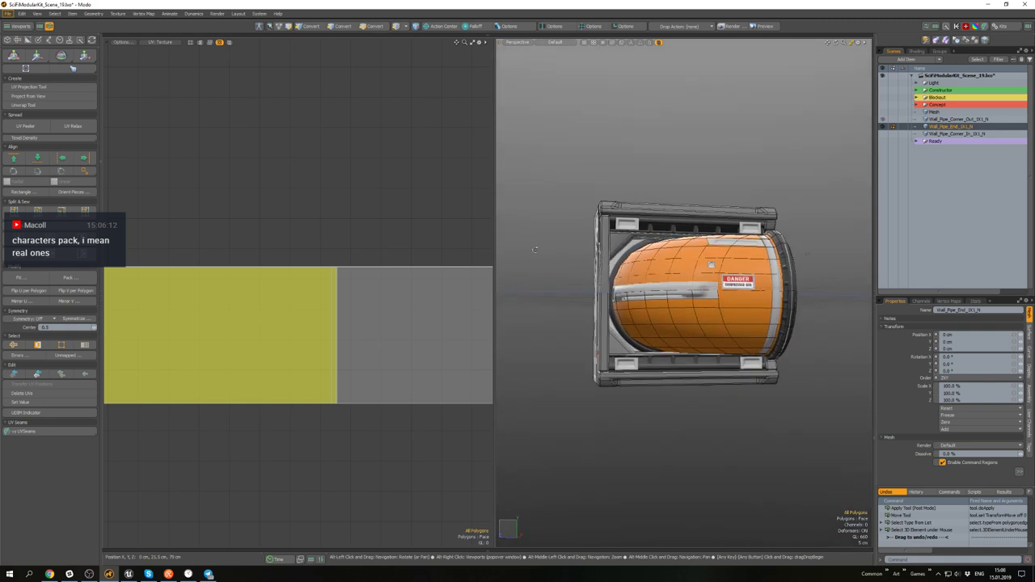
pyautogui.scroll(4, 629, 245)
pyautogui.click(626, 251)
pyautogui.keyDown('alt'); pyautogui.moveTo(626, 250); pyautogui.dragTo(655, 302); pyautogui.keyUp('alt')
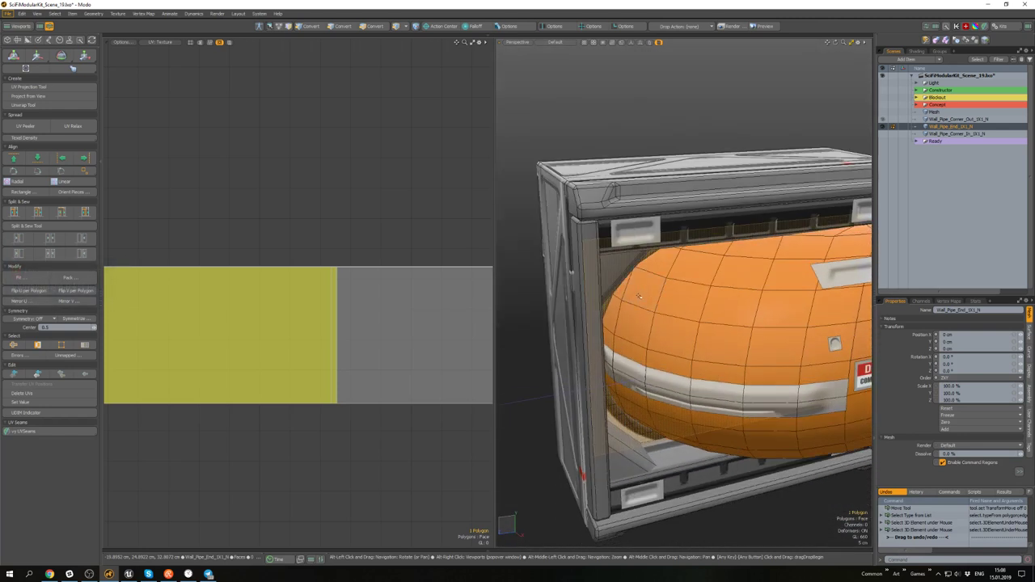
pyautogui.press('w')
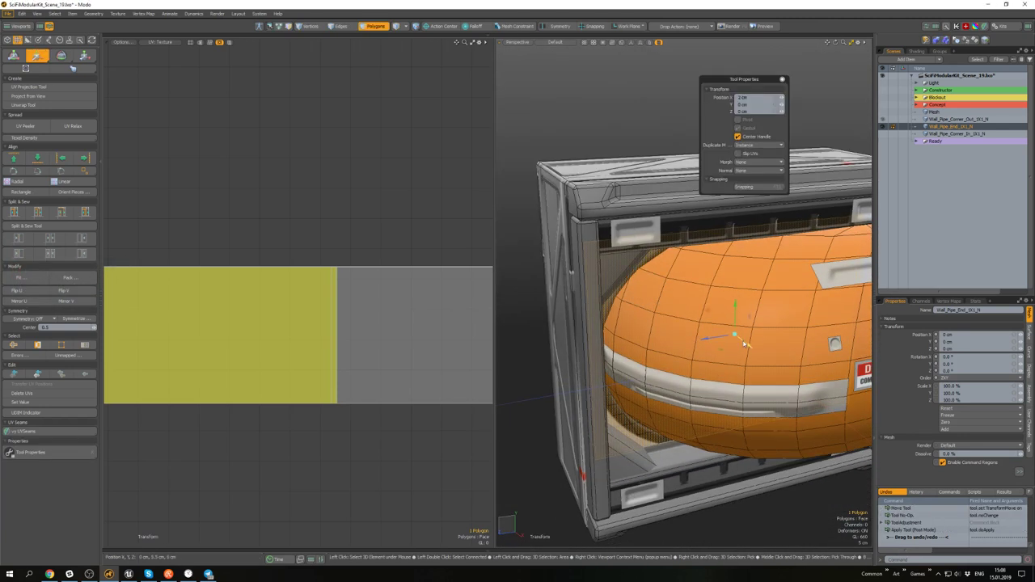
pyautogui.keyDown('alt'); pyautogui.moveTo(746, 344); pyautogui.dragTo(694, 326); pyautogui.keyUp('alt')
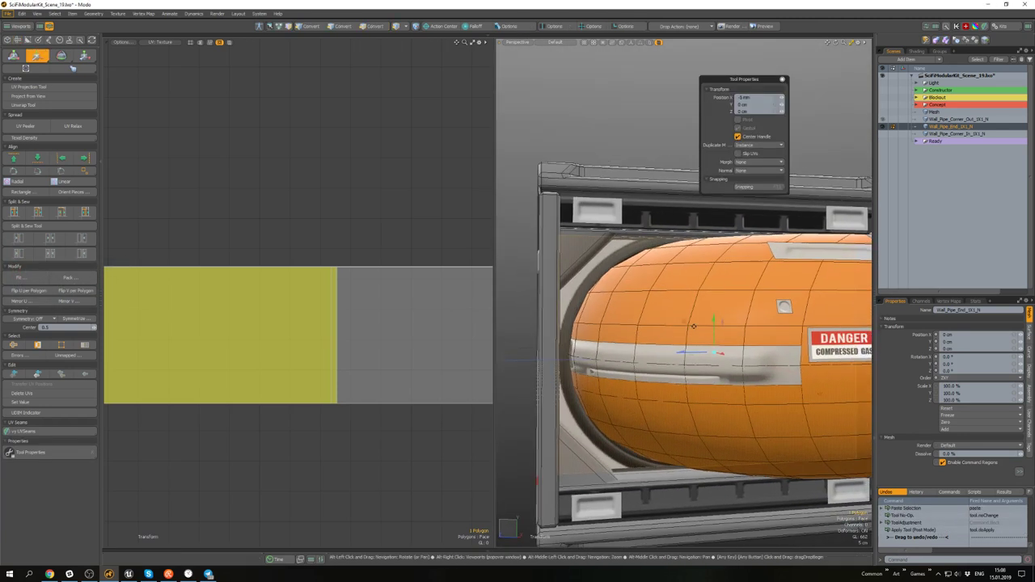
# - Assign the Metal material to the selected panel polygon and drop the Move tool
pyautogui.press('m')
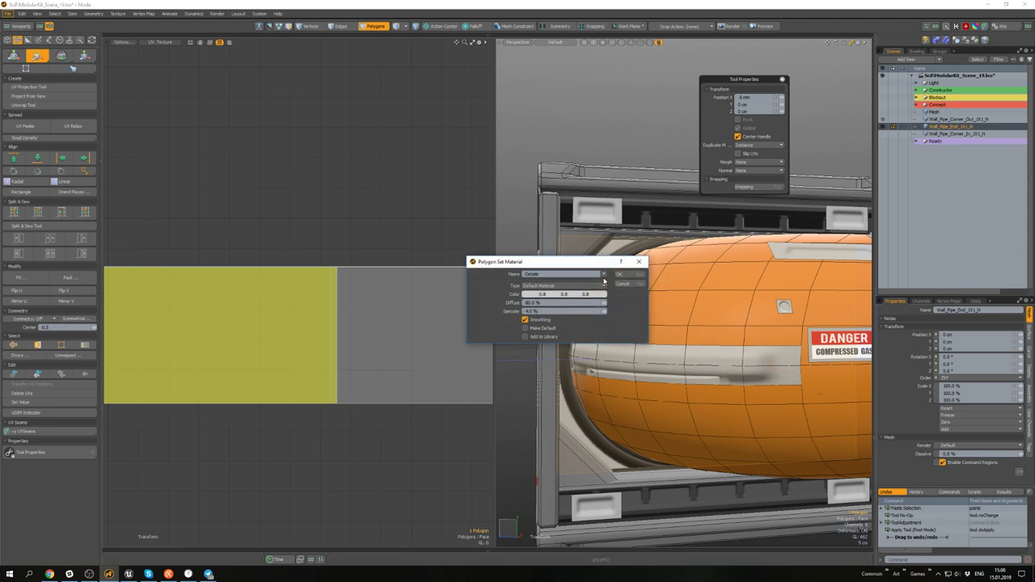
pyautogui.click(602, 276)
pyautogui.click(598, 295)
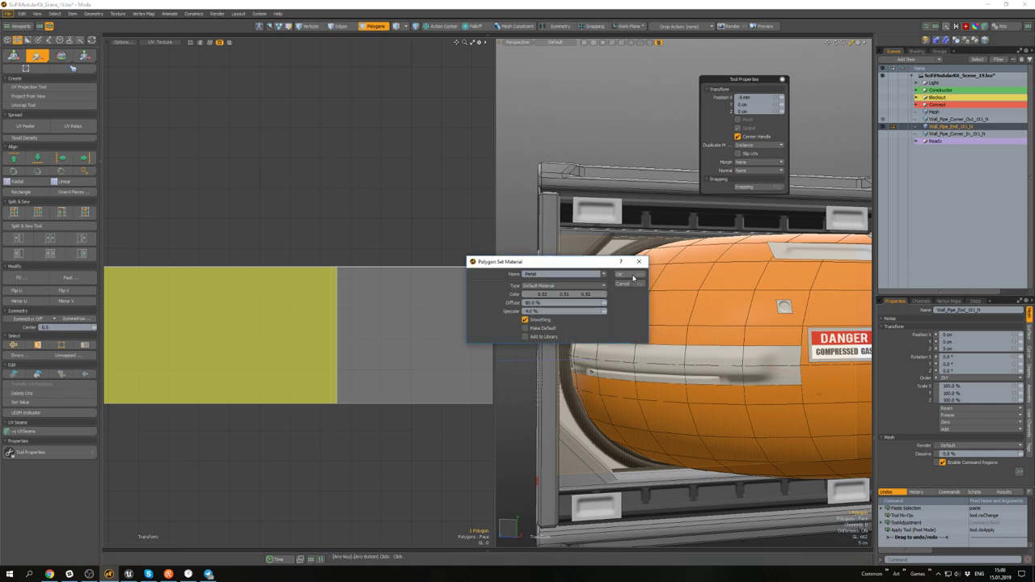
pyautogui.click(636, 275)
pyautogui.scroll(-5, 623, 281)
pyautogui.press('q')
# - Clear the polygon selection, save the scene and collapse the tool panel and UV view
pyautogui.click(642, 183)
pyautogui.keyDown('alt'); pyautogui.moveTo(642, 183); pyautogui.dragTo(625, 263); pyautogui.keyUp('alt')
pyautogui.scroll(-2, 637, 243)
pyautogui.keyDown('alt'); pyautogui.moveTo(616, 161); pyautogui.dragTo(591, 189); pyautogui.keyUp('alt')
pyautogui.hotkey('ctrl', 's')
pyautogui.press('n')
pyautogui.hotkey('shift', 'n')
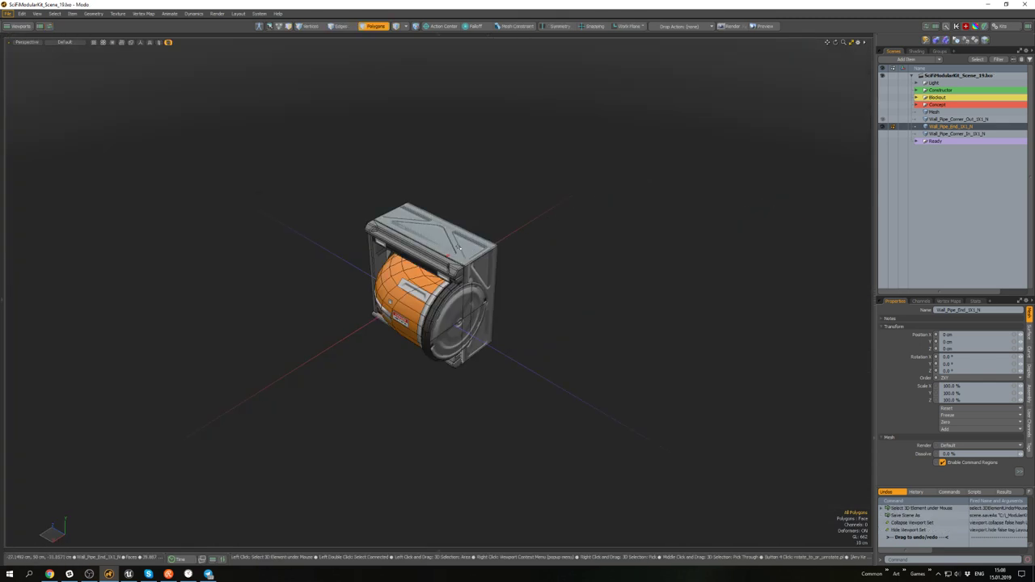
# - Switch to item selection, unhide Wall_Pipe_Corner_Out_1X1_N and show Wall_Pipe_Corner_In_1X1_N beside the end module
pyautogui.keyDown('alt'); pyautogui.moveTo(451, 243); pyautogui.dragTo(578, 263); pyautogui.keyUp('alt')
pyautogui.press('5')
pyautogui.click(529, 215)
pyautogui.press('u')
pyautogui.click(529, 279)
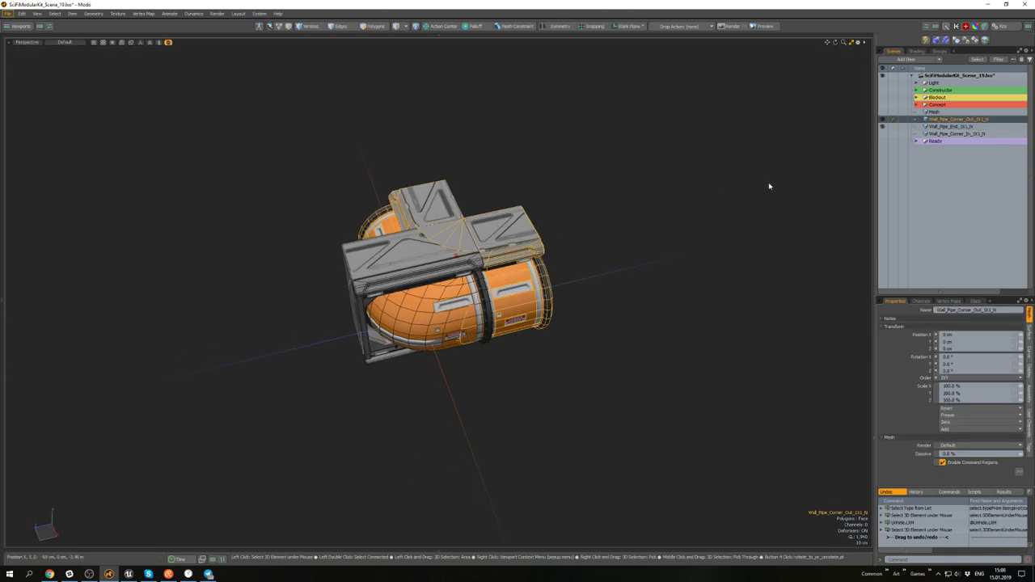
pyautogui.click(883, 127)
# - Select the three wall pipe modules together and run Mesh Cleanup on them
pyautogui.moveTo(730, 183)
pyautogui.keyDown('alt'); pyautogui.mouseDown()
pyautogui.moveTo(552, 132)
pyautogui.moveTo(548, 165)
pyautogui.mouseUp(); pyautogui.keyUp('alt')
pyautogui.moveTo(613, 392); pyautogui.dragTo(350, 191)
pyautogui.hotkey('alt', 'c')
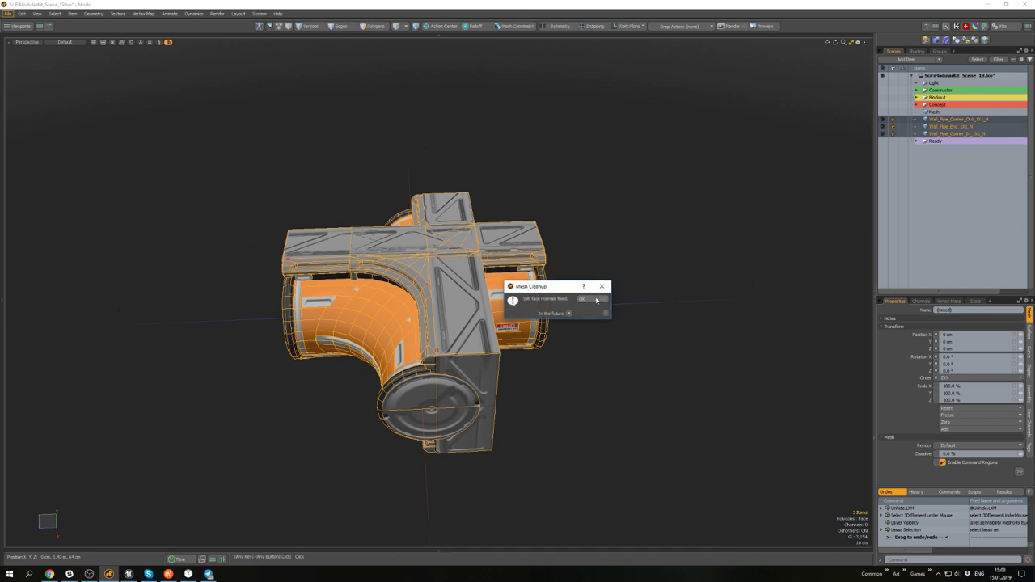
pyautogui.click(596, 299)
# - Examine the polygon statistics by material for the three wall pipe modules
pyautogui.click(619, 269)
pyautogui.moveTo(619, 268)
pyautogui.keyDown('alt'); pyautogui.mouseDown()
pyautogui.moveTo(635, 291)
pyautogui.moveTo(645, 277)
pyautogui.moveTo(695, 434)
pyautogui.mouseUp(); pyautogui.keyUp('alt')
pyautogui.moveTo(695, 434); pyautogui.dragTo(525, 241, button='right')
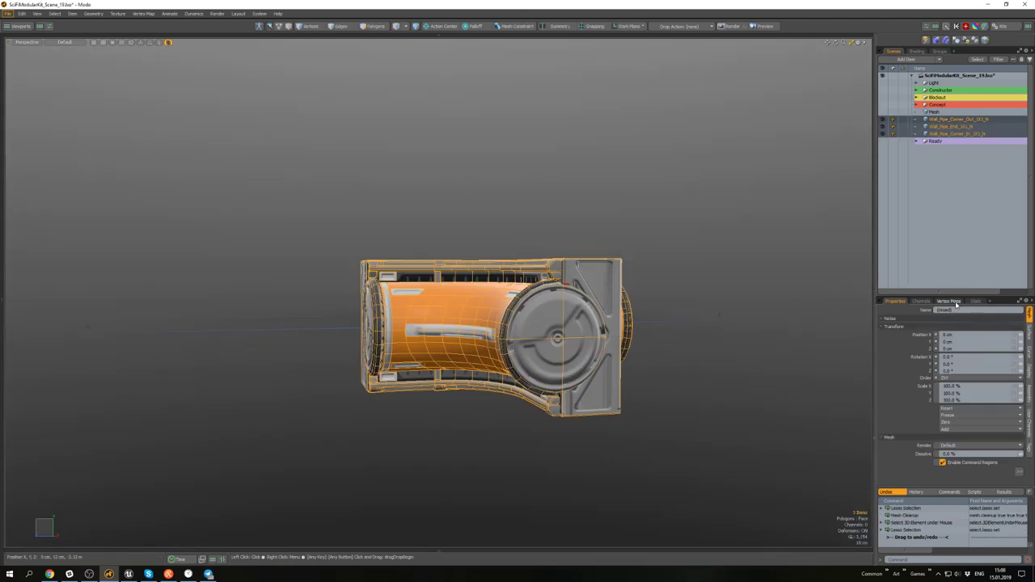
pyautogui.click(975, 302)
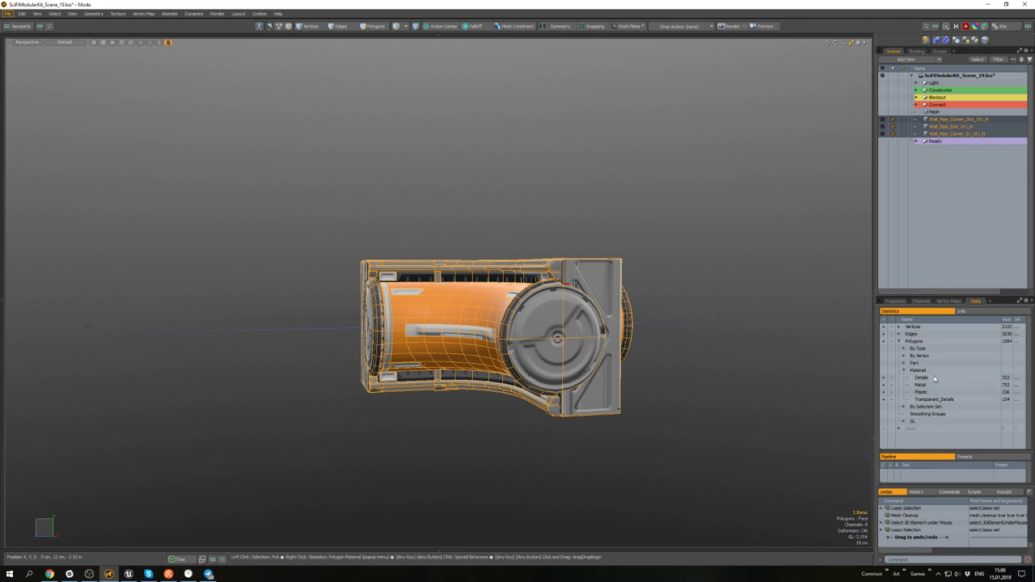
pyautogui.keyDown('alt'); pyautogui.moveTo(748, 309); pyautogui.dragTo(689, 353); pyautogui.keyUp('alt')
pyautogui.click(711, 314)
pyautogui.keyDown('alt'); pyautogui.moveTo(711, 314); pyautogui.dragTo(759, 315); pyautogui.keyUp('alt')
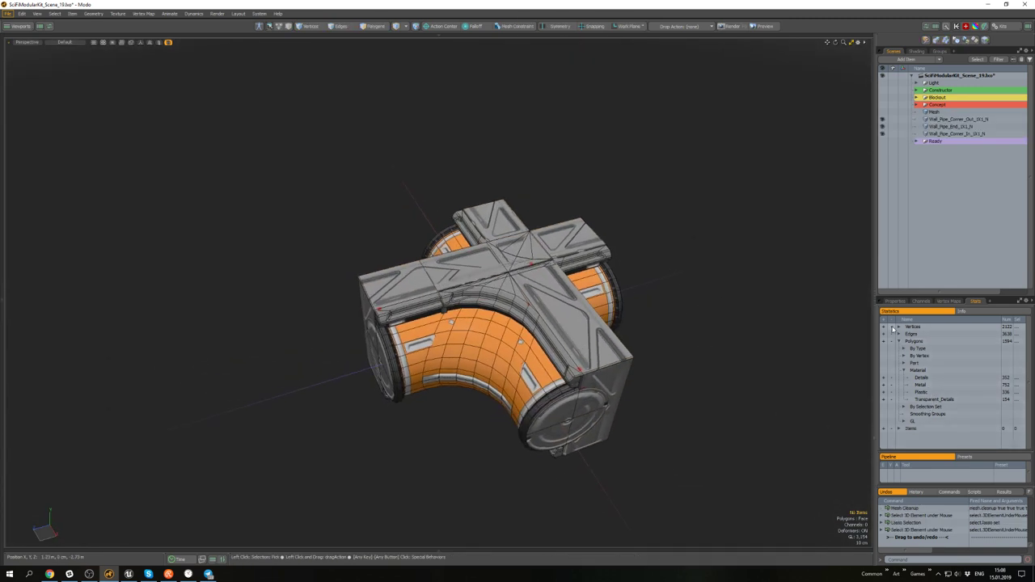
pyautogui.click(894, 301)
# - Save the scene, select the three wall pipe modules and freeze all their transforms
pyautogui.keyDown('alt'); pyautogui.moveTo(671, 340); pyautogui.dragTo(670, 305); pyautogui.keyUp('alt')
pyautogui.hotkey('ctrl', 's')
pyautogui.scroll(-3, 672, 305)
pyautogui.moveTo(712, 419); pyautogui.dragTo(485, 242)
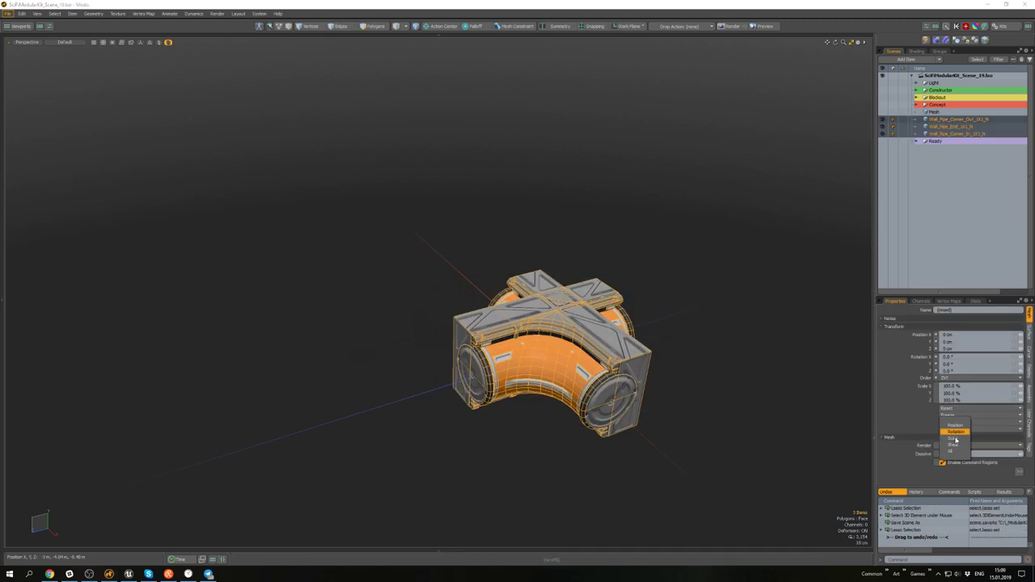
pyautogui.click(951, 451)
pyautogui.click(776, 348)
pyautogui.keyDown('alt'); pyautogui.moveTo(776, 348); pyautogui.dragTo(727, 367); pyautogui.keyUp('alt')
# - Export the three wall pipe modules to the Export folder without saving the scene
pyautogui.moveTo(725, 447); pyautogui.dragTo(521, 263)
pyautogui.hotkey('ctrl', 'e')
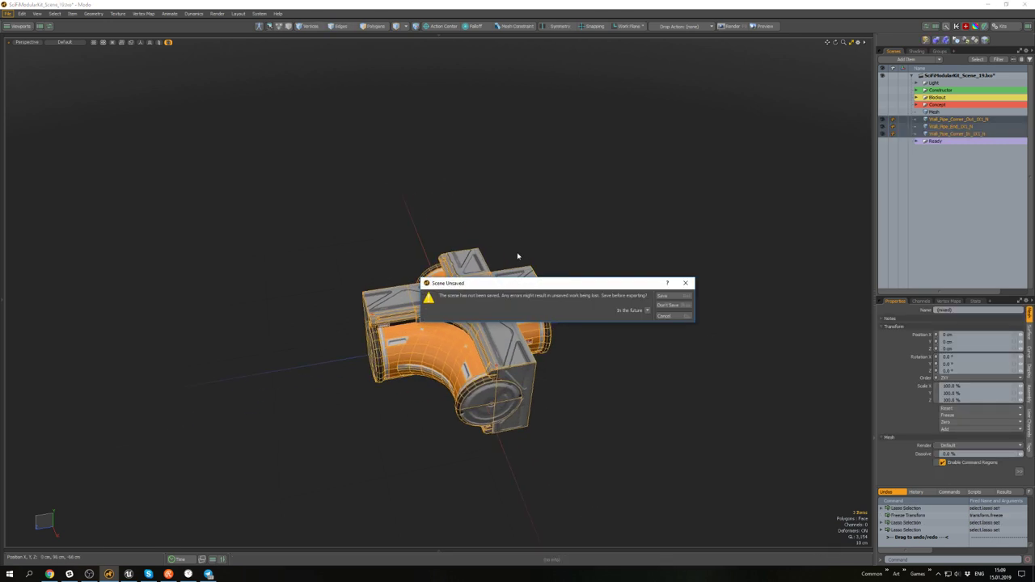
pyautogui.click(665, 305)
pyautogui.click(165, 188)
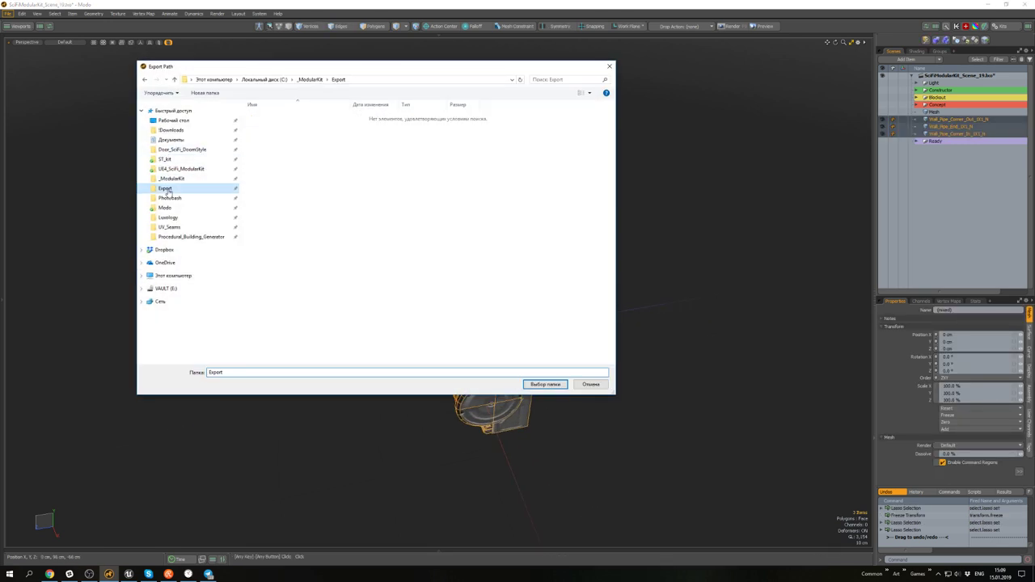
pyautogui.click(545, 385)
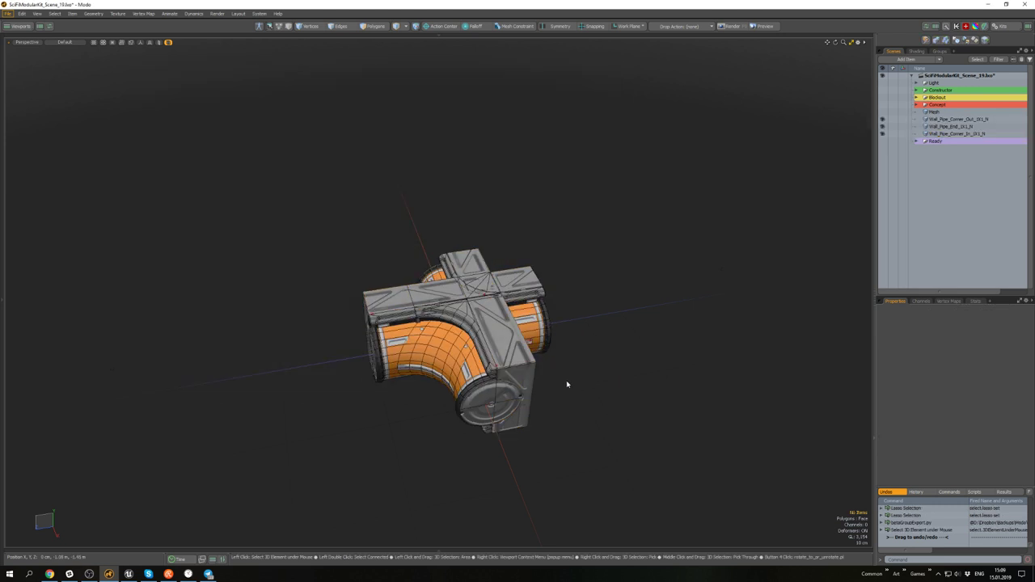
# - Switch to Unreal Editor and open the Export folder in a file explorer window
pyautogui.click(128, 573)
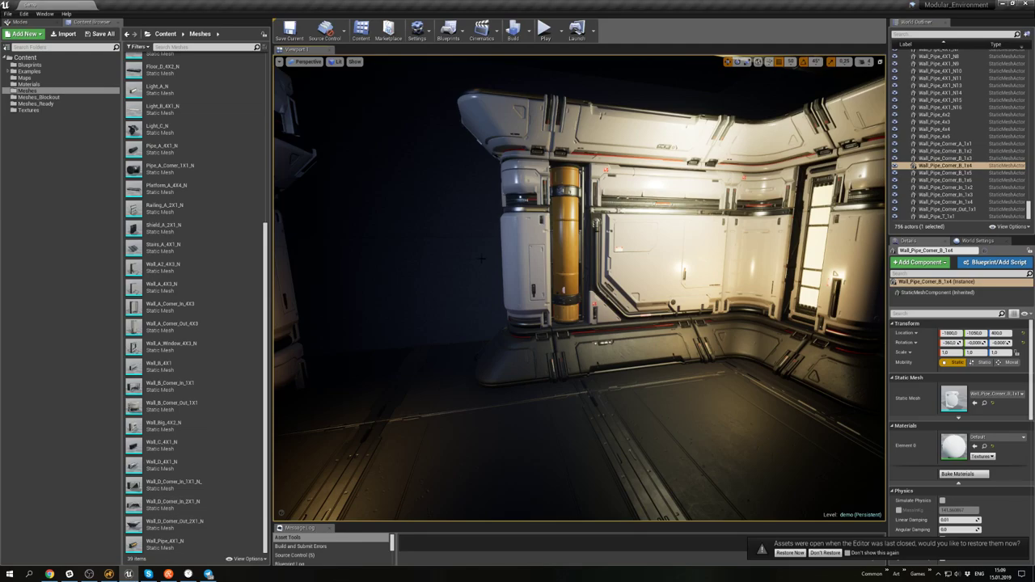
pyautogui.moveTo(481, 259); pyautogui.dragTo(525, 301, button='right')
pyautogui.press('s')
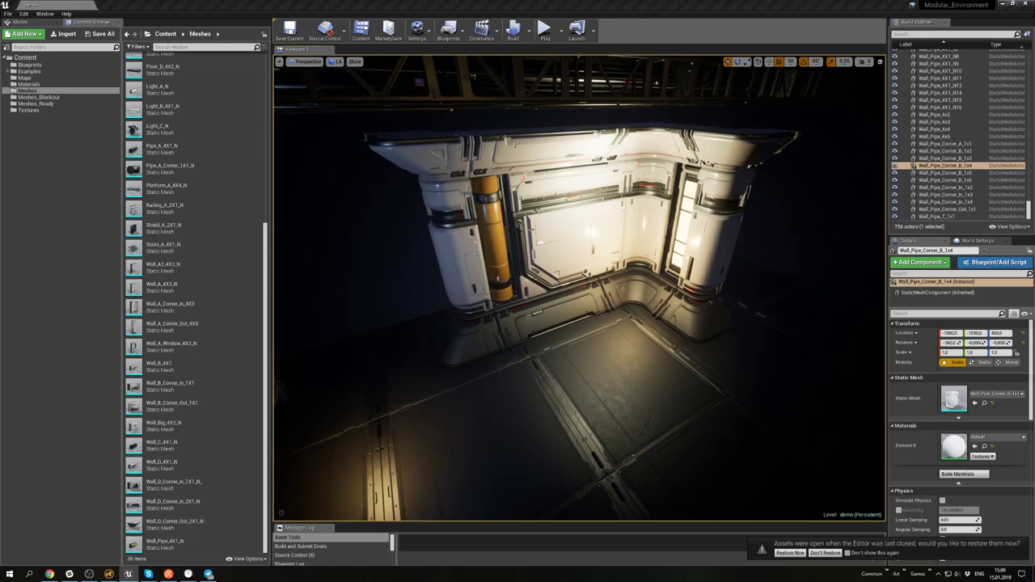
pyautogui.press('super+e')
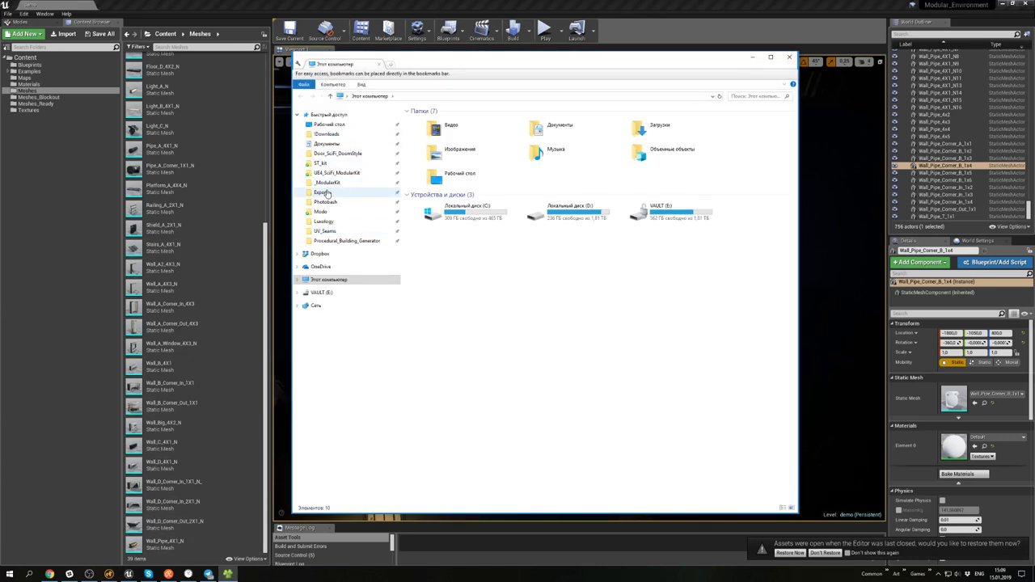
pyautogui.click(325, 192)
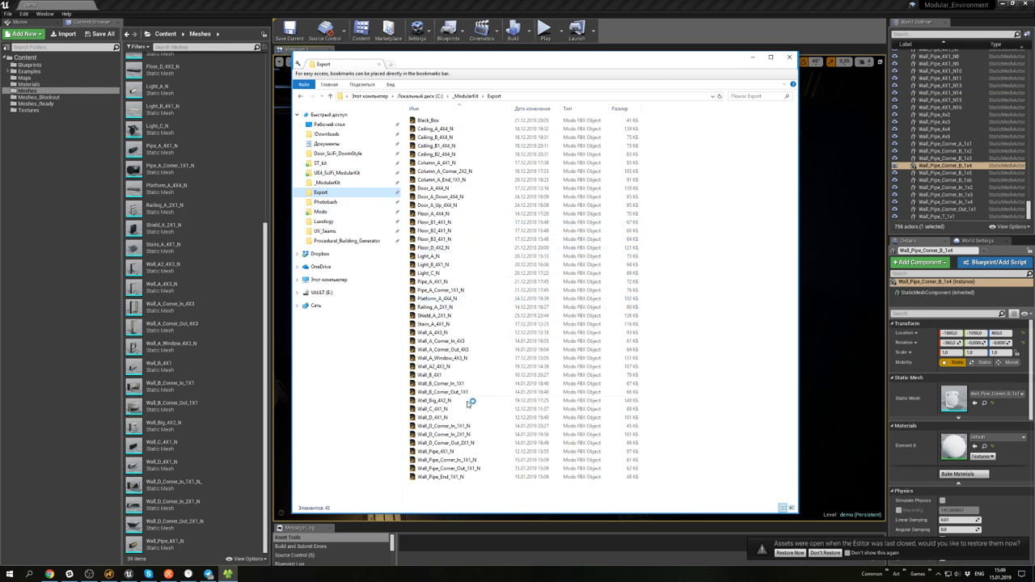
# - Import the Wall_Pipe_Corner_In, Wall_Pipe_Corner_Out and Wall_Pipe_End 1X1_N FBX files into Meshes, keeping the current import options for all
pyautogui.click(463, 428)
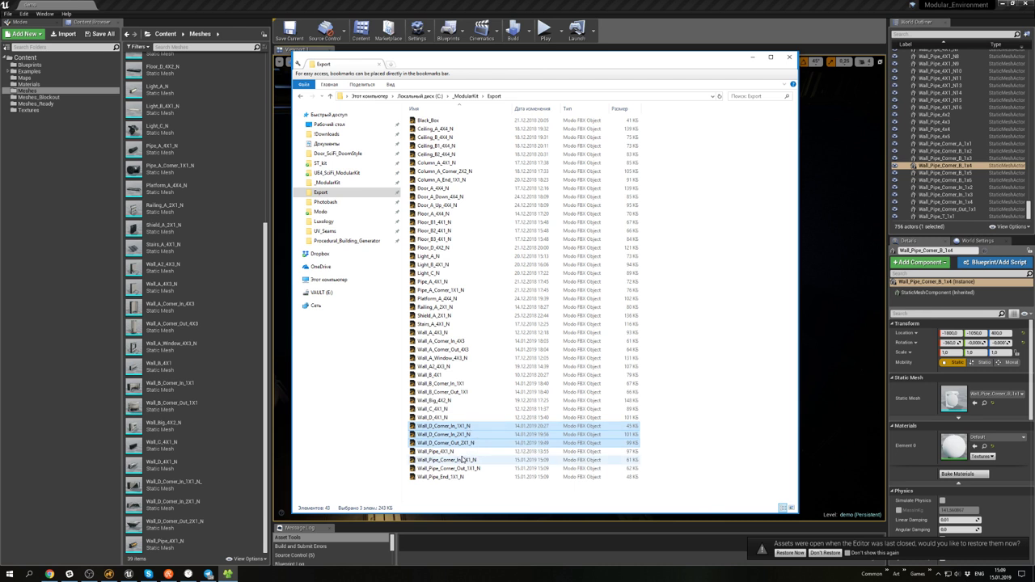
pyautogui.moveTo(463, 459); pyautogui.dragTo(457, 478)
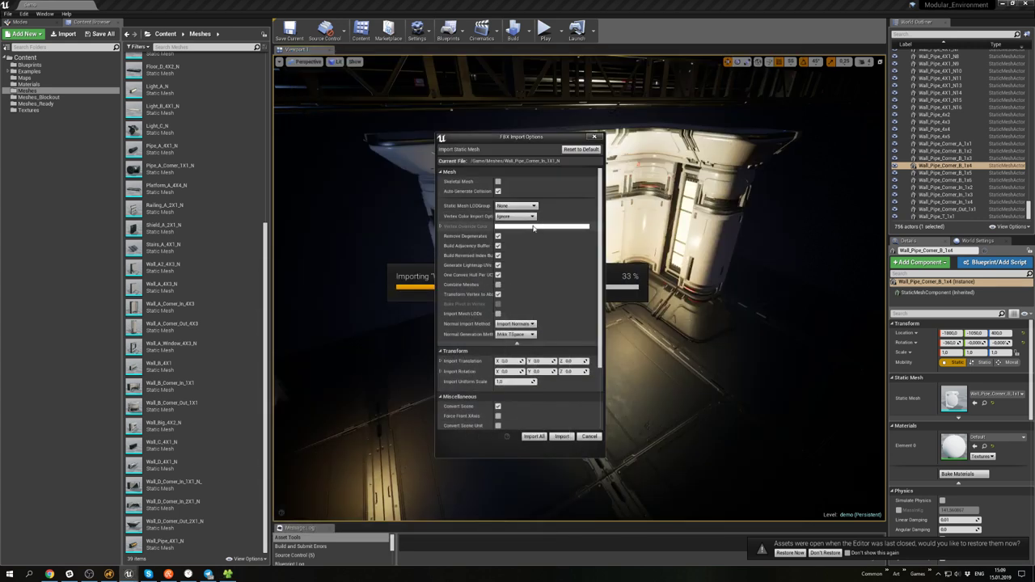
pyautogui.moveTo(600, 329); pyautogui.dragTo(598, 410)
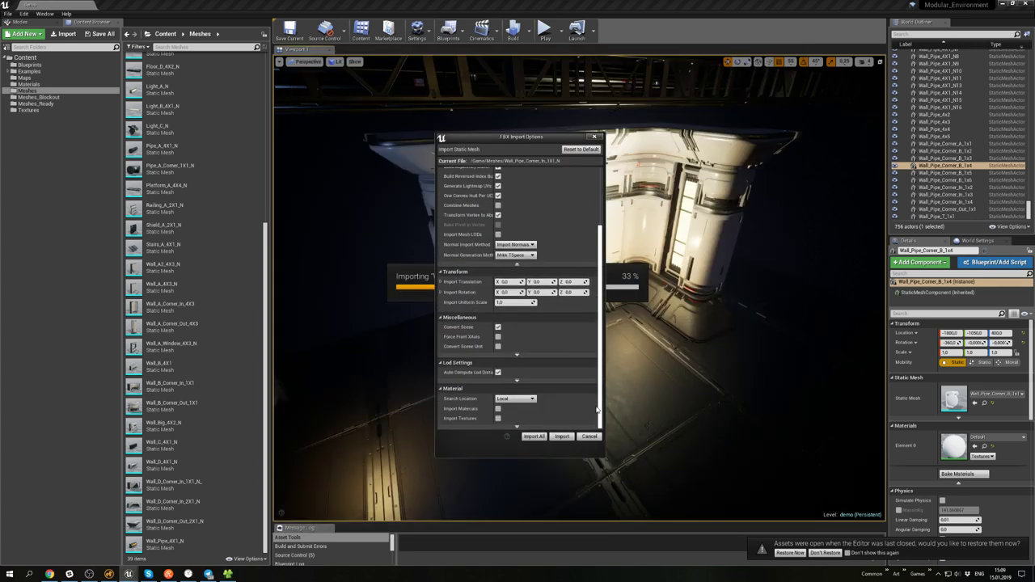
pyautogui.click(535, 438)
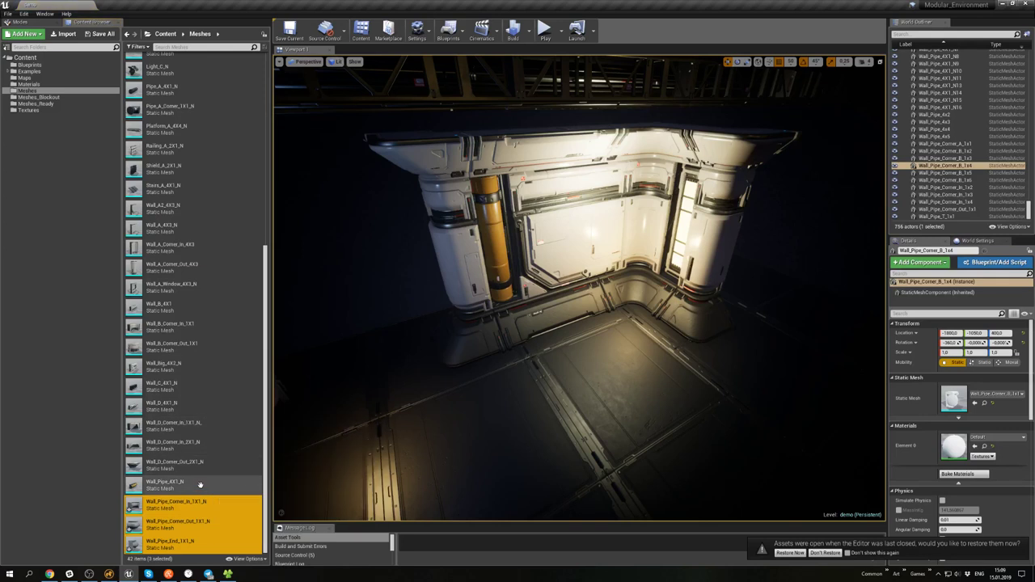
# - Place the three imported wall pipe meshes on the floor in front of the wall corner
pyautogui.keyDown('ctrl'); pyautogui.click(165, 543); pyautogui.keyUp('ctrl')
pyautogui.keyDown('ctrl'); pyautogui.click(165, 543); pyautogui.keyUp('ctrl')
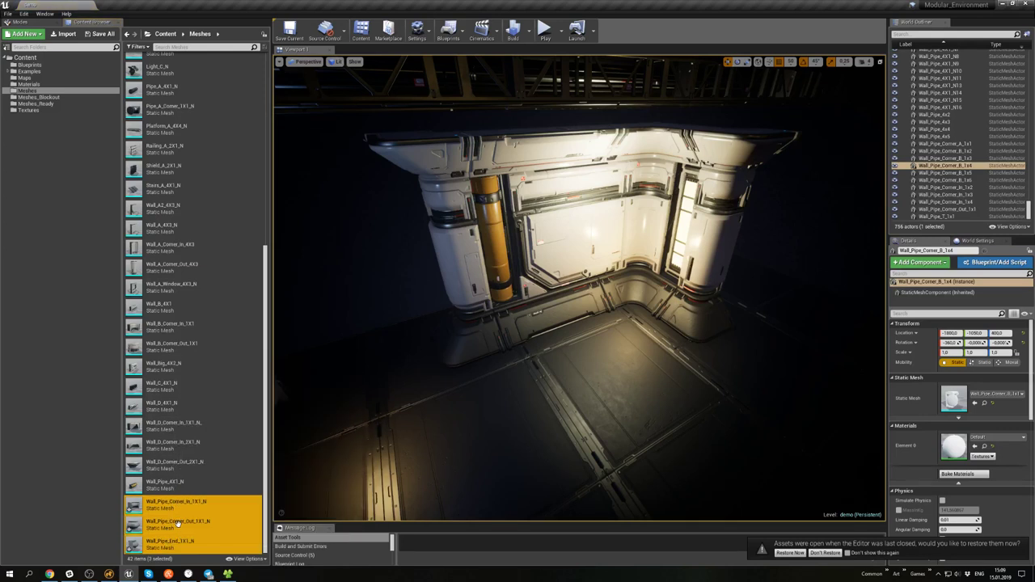
pyautogui.moveTo(168, 540); pyautogui.dragTo(612, 339)
pyautogui.scroll(2, 605, 356)
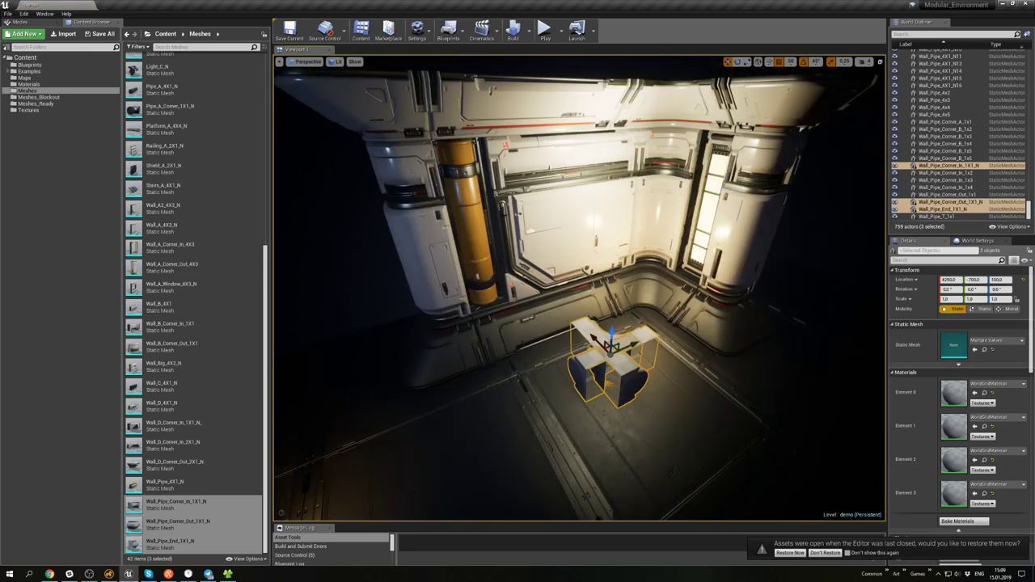
# - On Wall_Pipe_Corner_In_1X1_N, assign MI_Steel to the Metal slot, MI_Details to Details and M_Transparent_Details to Transparent_Details
pyautogui.doubleClick(170, 503)
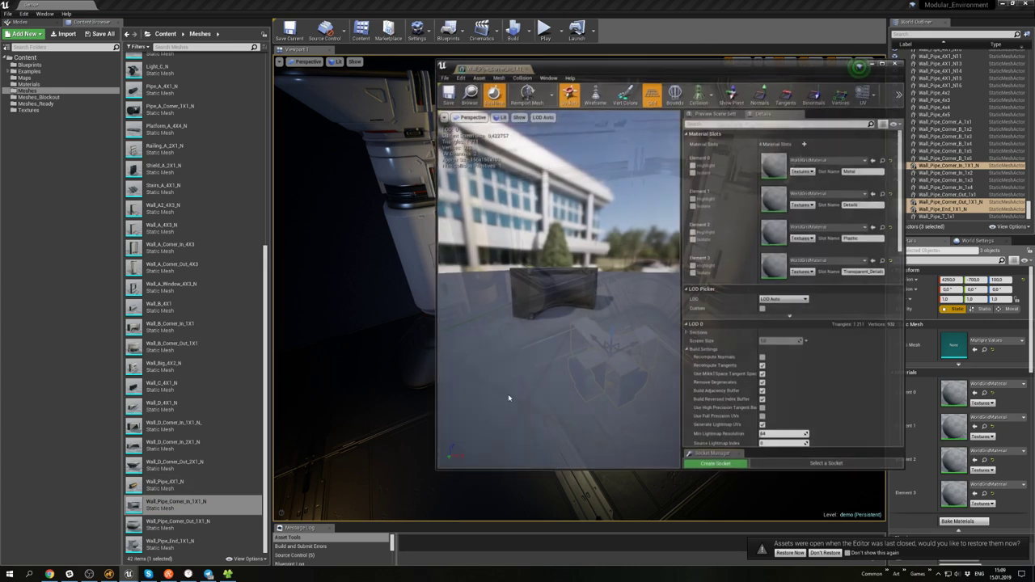
pyautogui.click(29, 84)
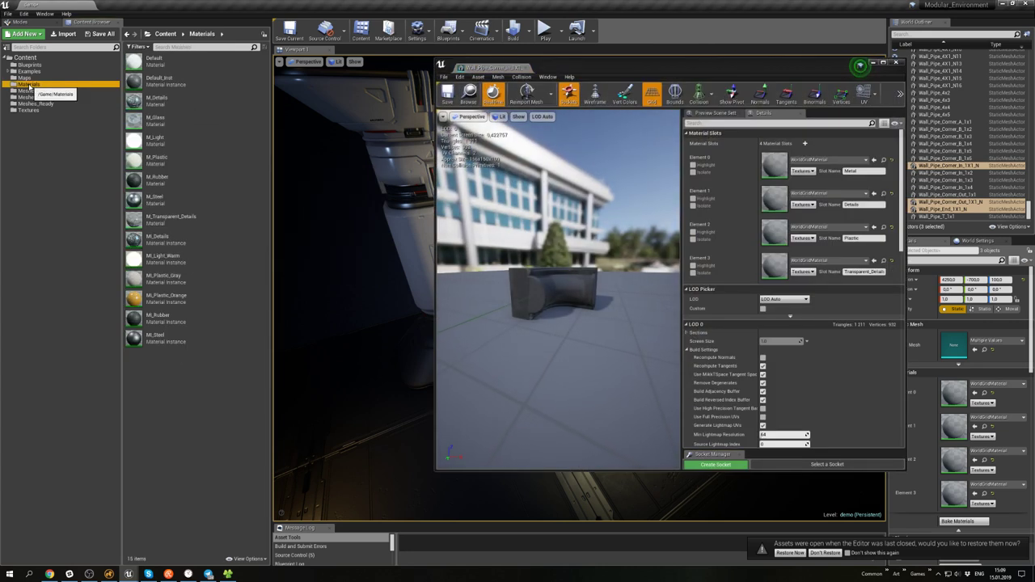
pyautogui.moveTo(201, 199); pyautogui.dragTo(776, 168)
pyautogui.moveTo(166, 338); pyautogui.dragTo(776, 166)
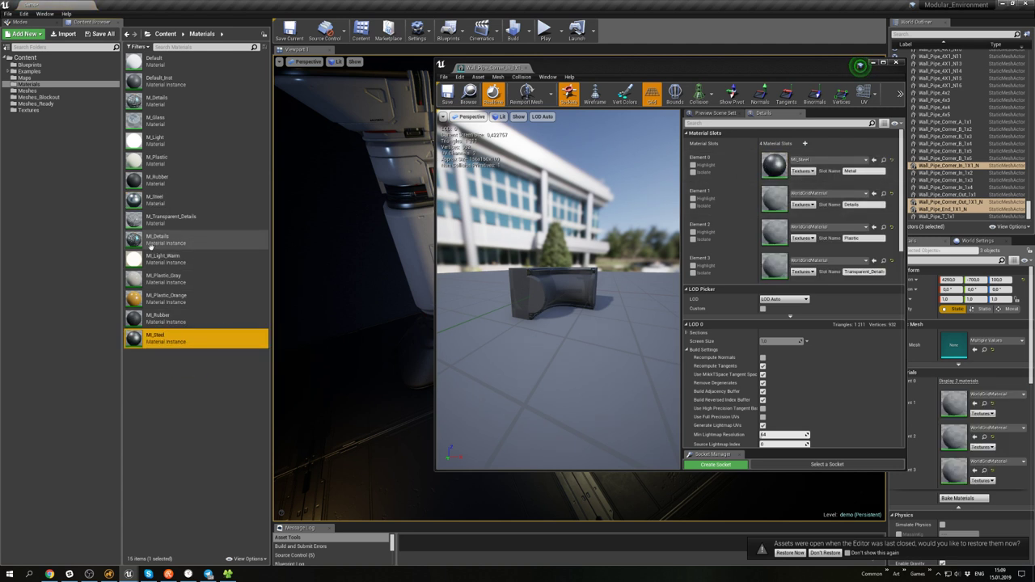
pyautogui.moveTo(147, 233); pyautogui.dragTo(774, 200)
pyautogui.moveTo(146, 218); pyautogui.dragTo(774, 267)
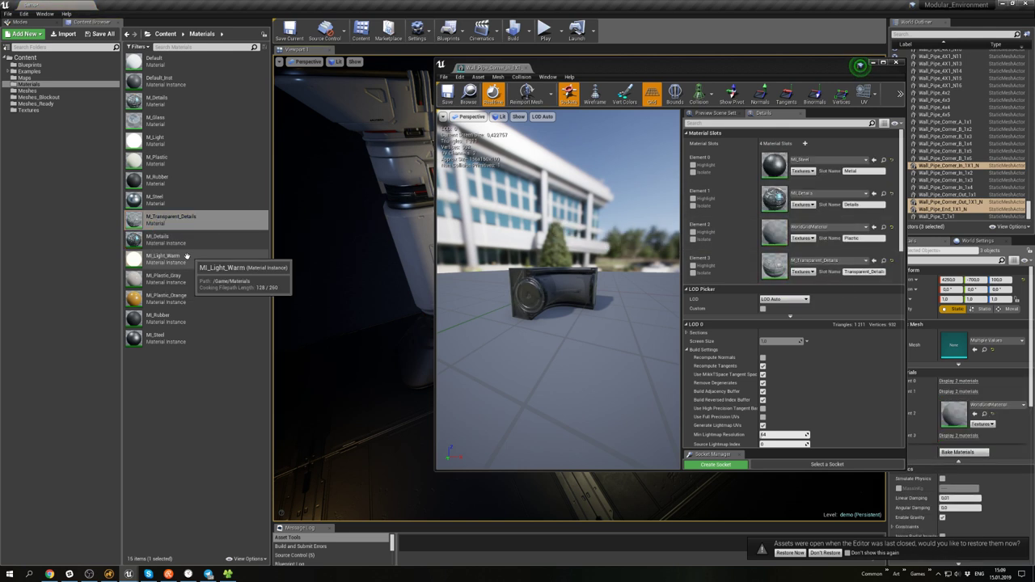
# - Try MI_Plastic_Gray on the Plastic slot and replace it with MI_Plastic_Orange
pyautogui.moveTo(160, 277); pyautogui.dragTo(836, 239)
pyautogui.moveTo(771, 240); pyautogui.dragTo(772, 236)
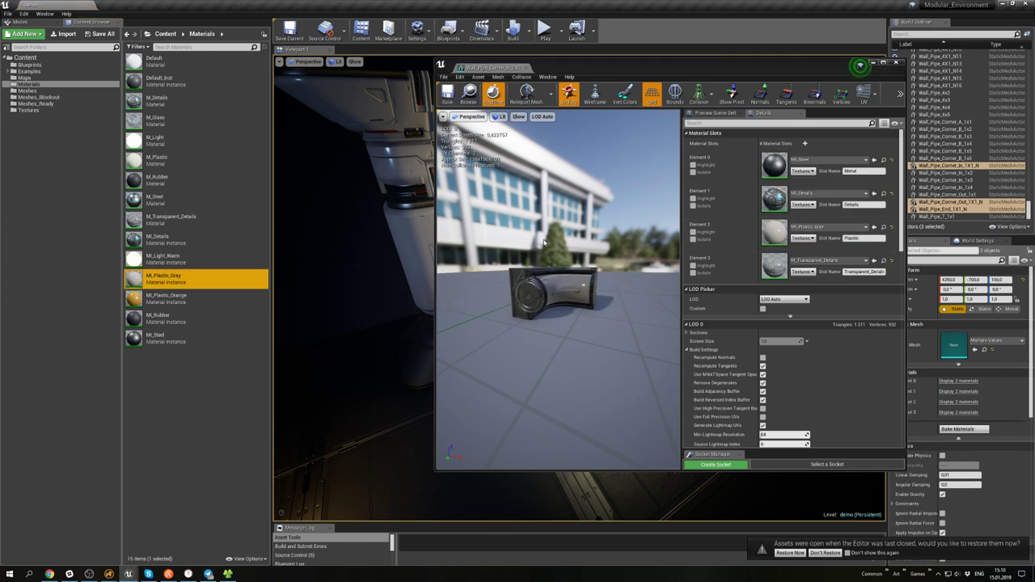
pyautogui.moveTo(144, 299); pyautogui.dragTo(774, 234)
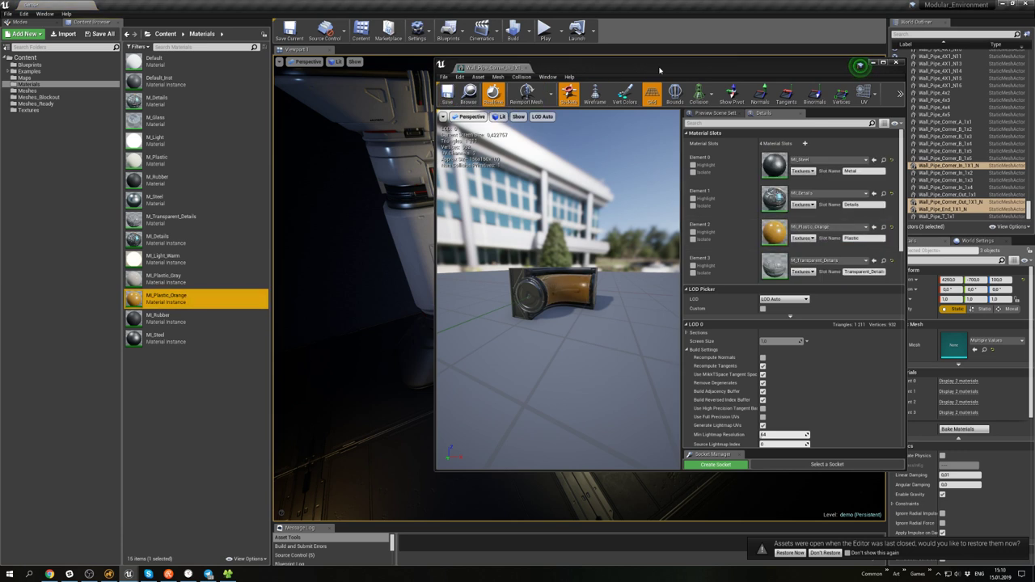
pyautogui.moveTo(658, 70); pyautogui.dragTo(646, 81)
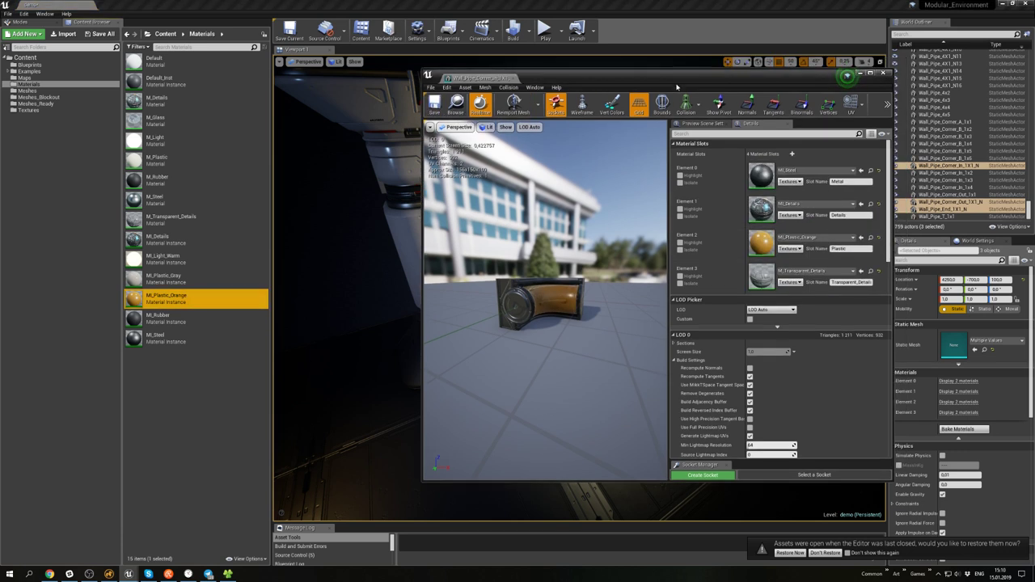
# - On Wall_Pipe_Corner_Out_1X1_N, assign MI_Steel to Metal, M_Details to Details, MI_Plastic_Orange to Plastic and M_Transparent_Details to Transparent_Details
pyautogui.click(39, 91)
pyautogui.scroll(-5, 166, 331)
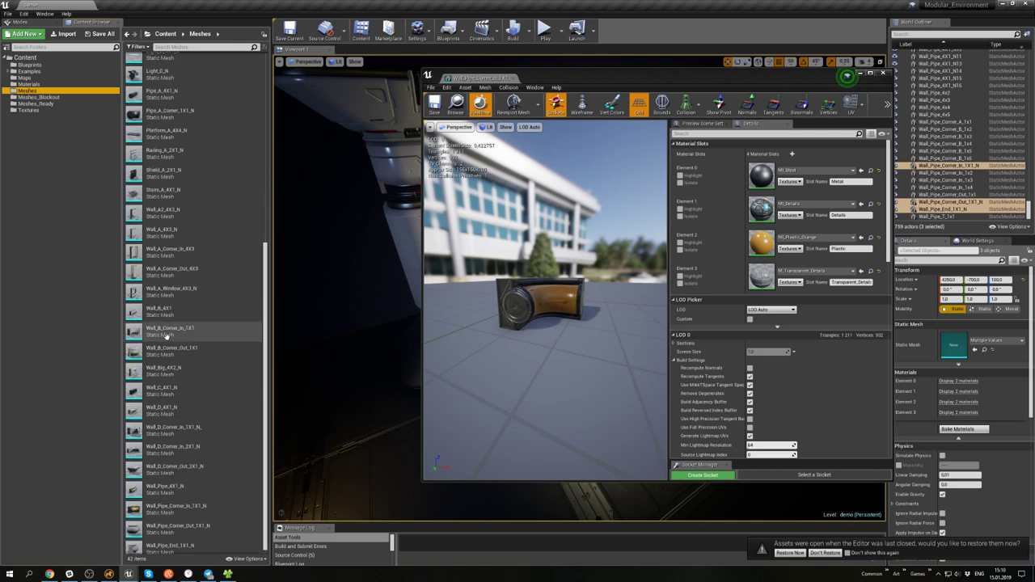
pyautogui.doubleClick(174, 523)
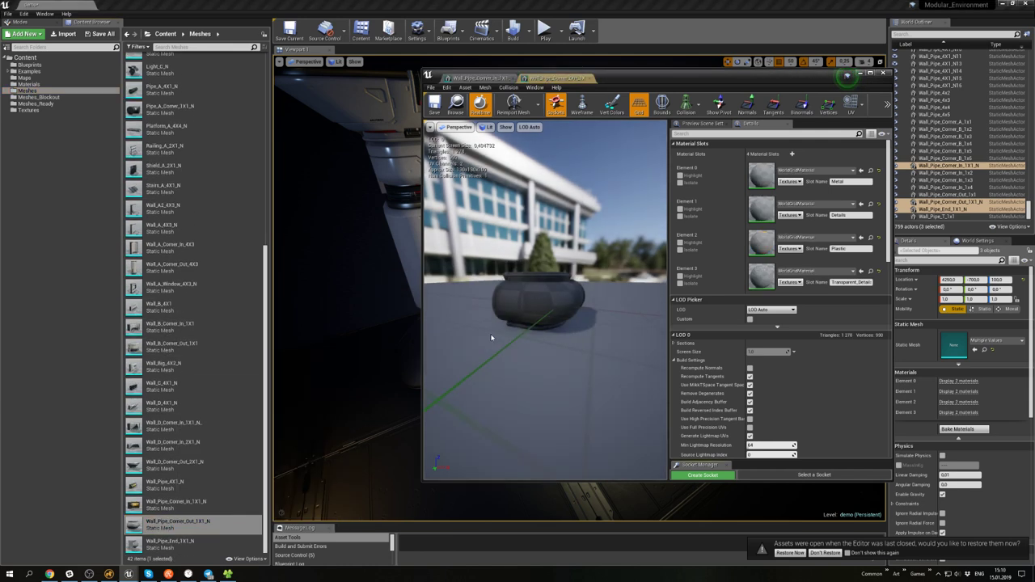
pyautogui.click(29, 84)
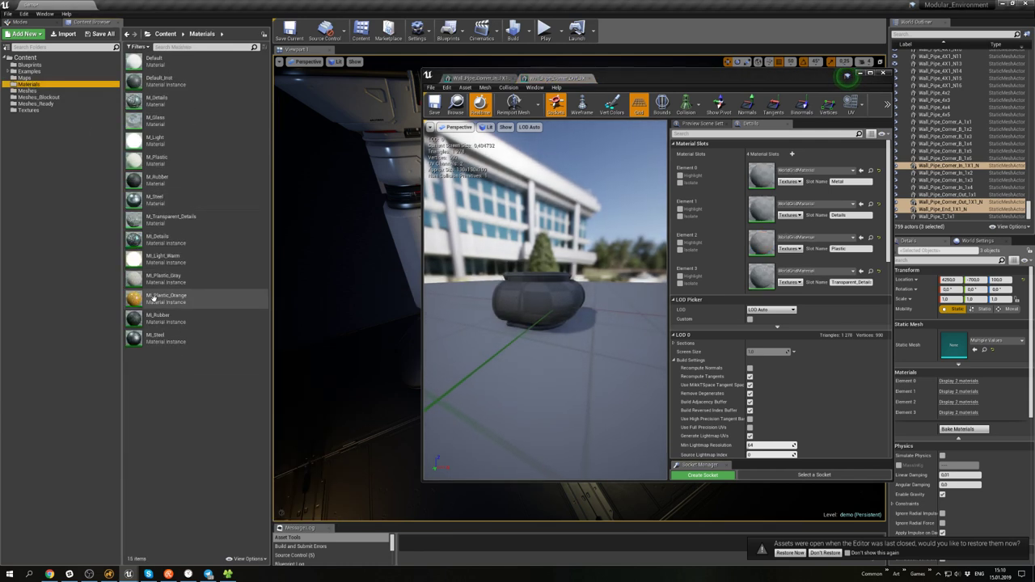
pyautogui.click(172, 297)
pyautogui.moveTo(172, 297); pyautogui.dragTo(764, 244)
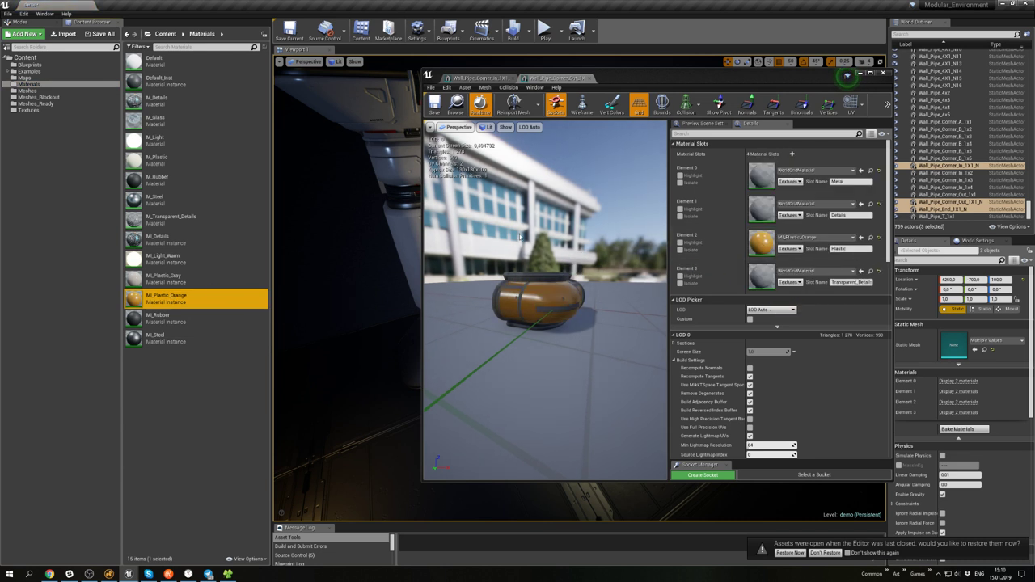
pyautogui.moveTo(166, 220); pyautogui.dragTo(773, 270)
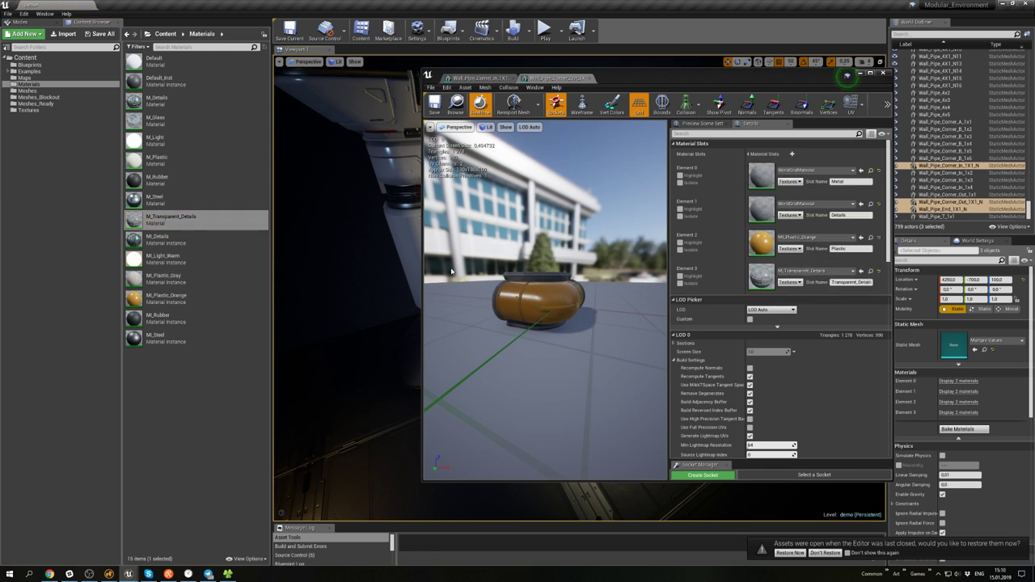
pyautogui.moveTo(139, 98); pyautogui.dragTo(764, 212)
pyautogui.moveTo(153, 336); pyautogui.dragTo(764, 178)
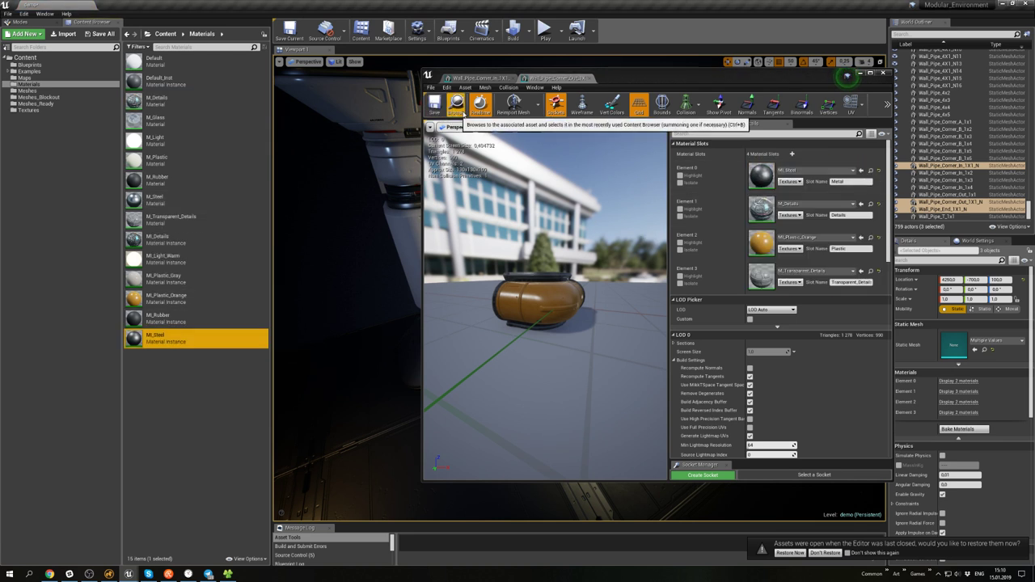
pyautogui.click(859, 74)
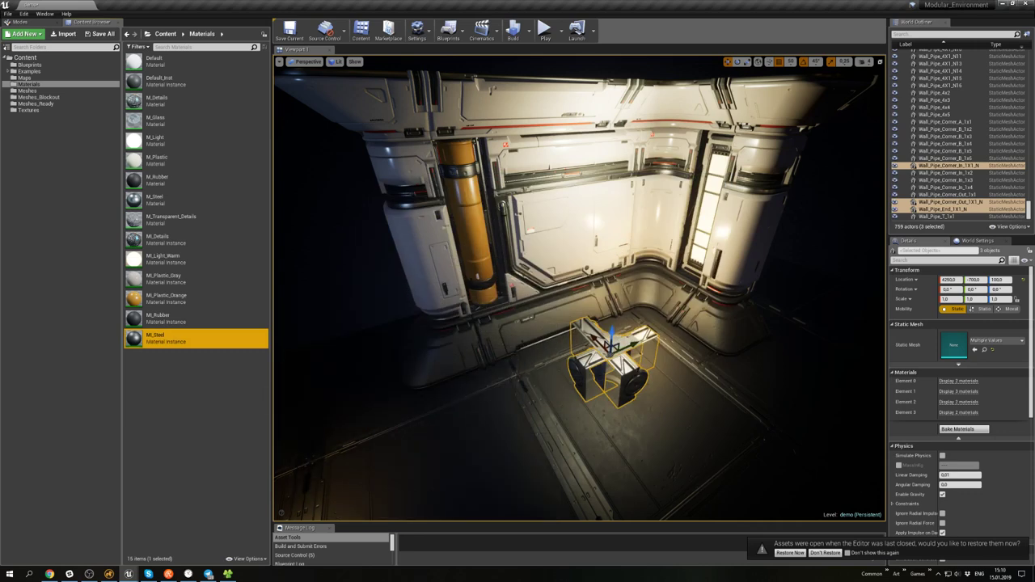
# - On Wall_Pipe_End_1X1_N, assign MI_Plastic_Orange to Plastic, MI_Steel to Metal, M_Transparent_Details to Transparent_Details and MI_Details to Details, and save the mesh
pyautogui.click(23, 92)
pyautogui.scroll(-5, 150, 517)
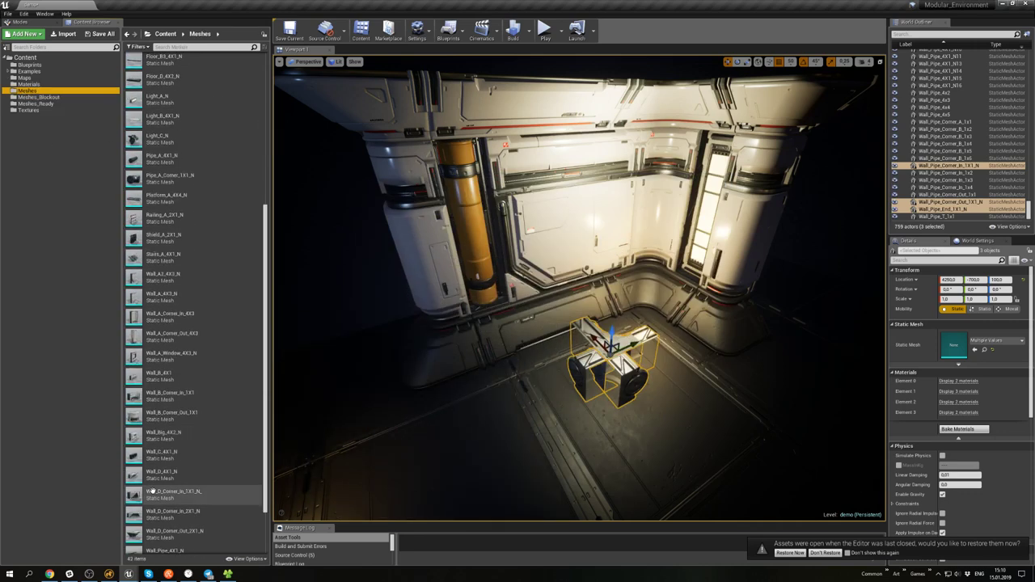
pyautogui.doubleClick(143, 540)
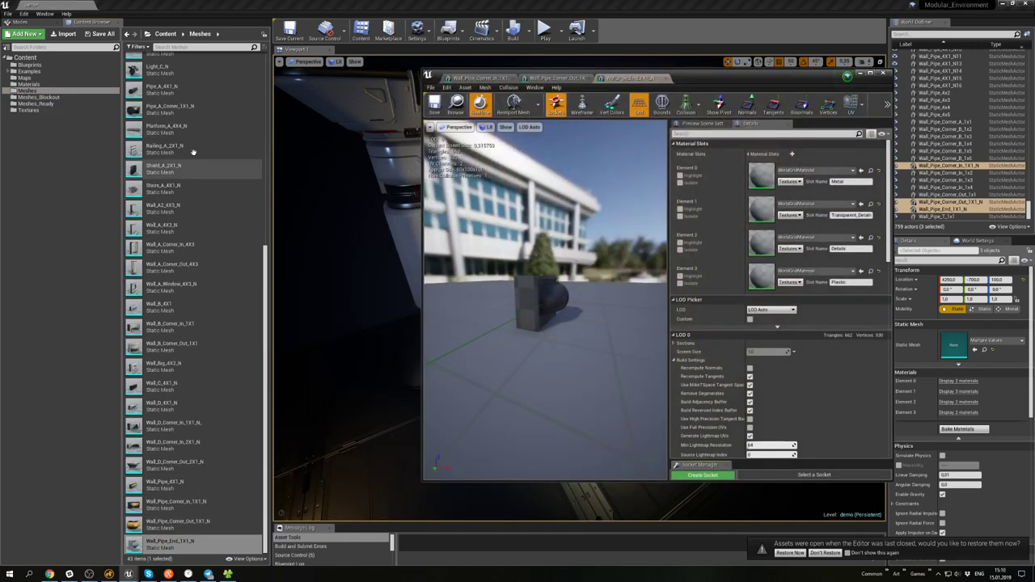
pyautogui.click(32, 84)
pyautogui.moveTo(166, 296); pyautogui.dragTo(800, 276)
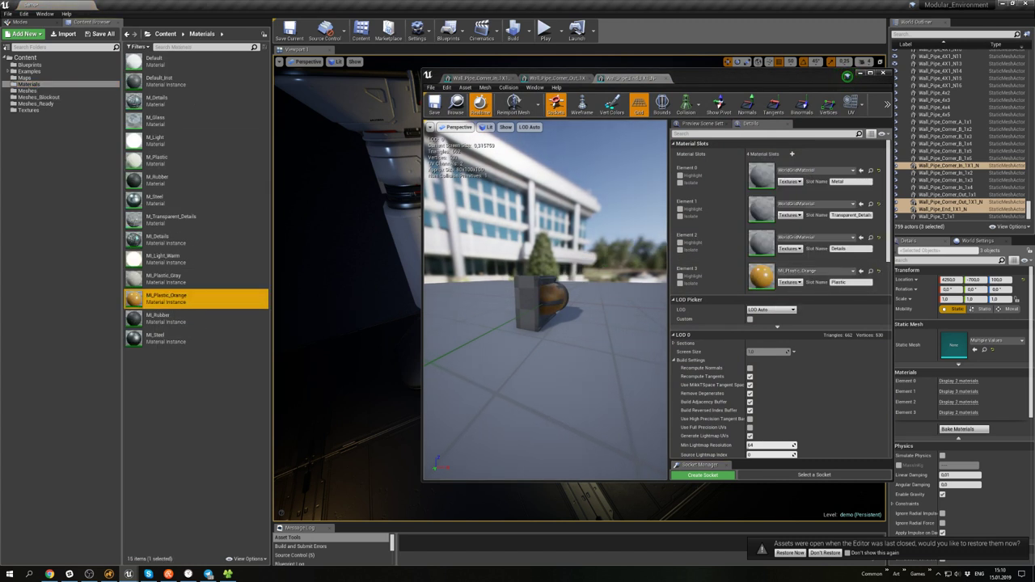
pyautogui.moveTo(164, 335); pyautogui.dragTo(776, 182)
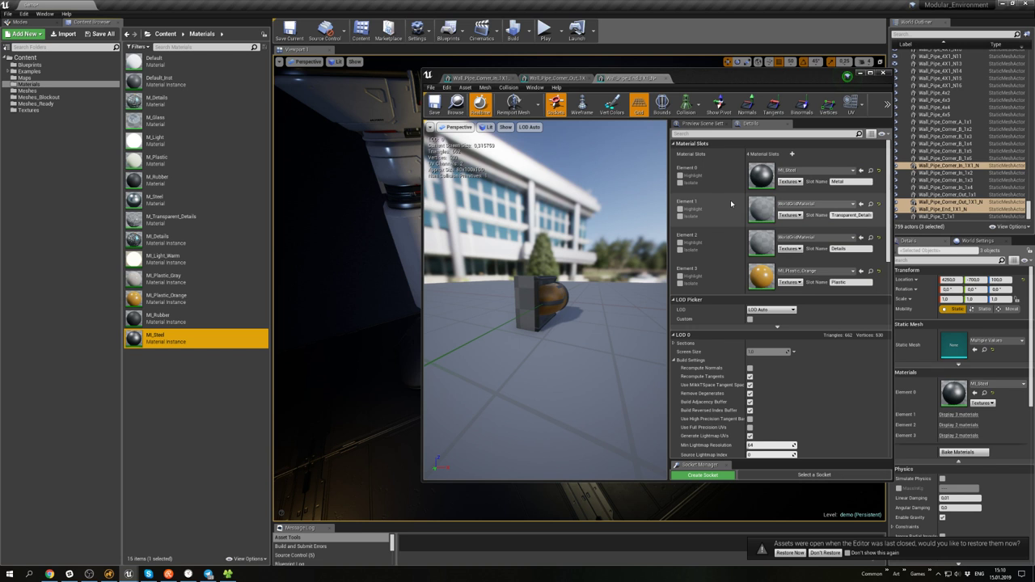
pyautogui.moveTo(166, 217); pyautogui.dragTo(771, 212)
pyautogui.moveTo(161, 236); pyautogui.dragTo(764, 243)
pyautogui.click(435, 103)
# - Inspect the pipe end's orange cap and metal frame from several angles in the mesh preview, and save the mesh
pyautogui.keyDown('alt'); pyautogui.moveTo(557, 210); pyautogui.dragTo(465, 212); pyautogui.keyUp('alt')
pyautogui.keyDown('alt'); pyautogui.moveTo(464, 211); pyautogui.dragTo(517, 212, button='right'); pyautogui.keyUp('alt')
pyautogui.keyDown('alt'); pyautogui.moveTo(518, 212); pyautogui.dragTo(557, 214); pyautogui.keyUp('alt')
pyautogui.keyDown('alt'); pyautogui.moveTo(557, 214); pyautogui.dragTo(610, 214, button='right'); pyautogui.keyUp('alt')
pyautogui.moveTo(546, 299); pyautogui.dragTo(513, 301)
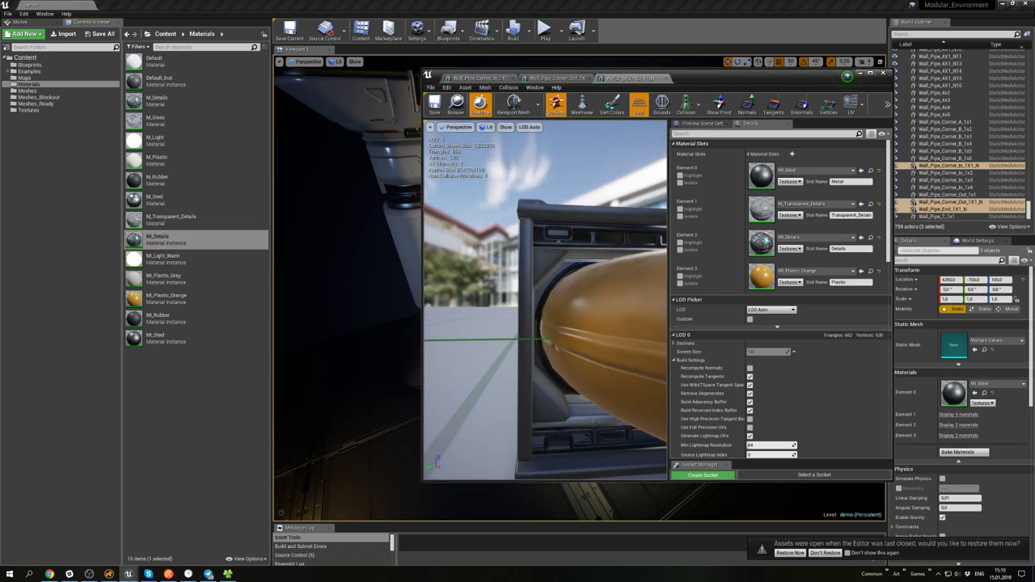
pyautogui.moveTo(545, 299)
pyautogui.keyDown('alt'); pyautogui.mouseDown(button='right')
pyautogui.moveTo(493, 301)
pyautogui.moveTo(526, 301)
pyautogui.mouseUp(button='right'); pyautogui.keyUp('alt')
pyautogui.keyDown('alt'); pyautogui.moveTo(525, 301); pyautogui.dragTo(574, 301); pyautogui.keyUp('alt')
pyautogui.keyDown('alt'); pyautogui.moveTo(600, 239); pyautogui.dragTo(570, 240, button='right'); pyautogui.keyUp('alt')
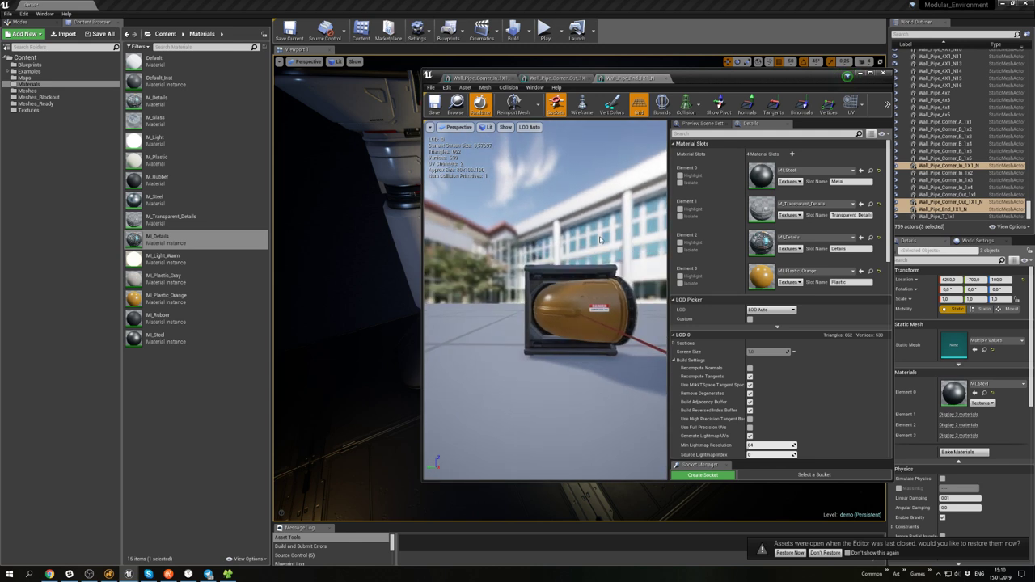
pyautogui.click(435, 105)
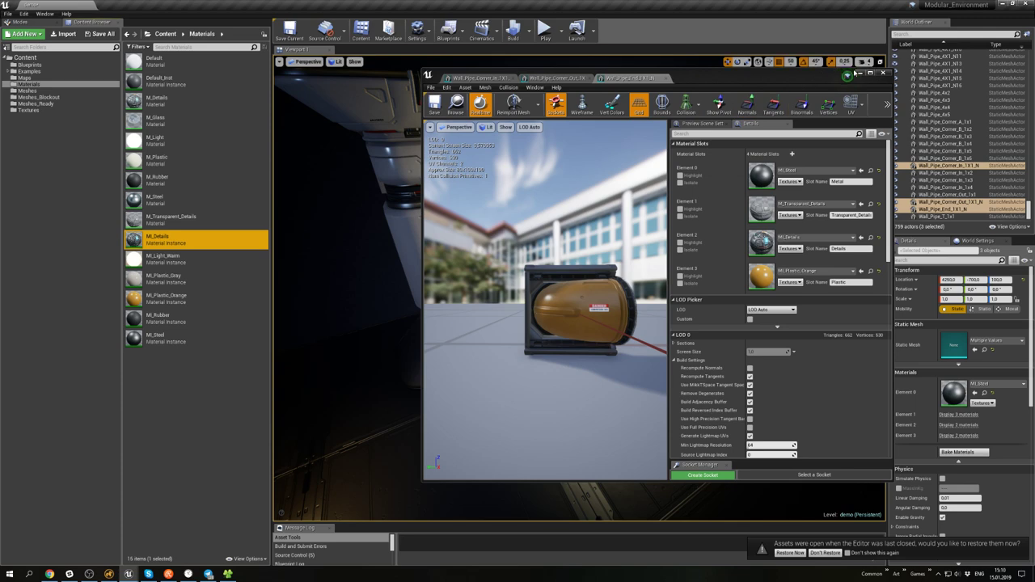
pyautogui.click(858, 73)
# - Lift Wall_Pipe_Corner_Out_1X1_N above the other two pipe pieces to Z 250 and rotate it 180° about Z
pyautogui.moveTo(647, 258)
pyautogui.mouseDown(button='right')
pyautogui.moveTo(700, 194)
pyautogui.moveTo(702, 250)
pyautogui.moveTo(683, 218)
pyautogui.moveTo(651, 230)
pyautogui.moveTo(630, 258)
pyautogui.mouseUp(button='right')
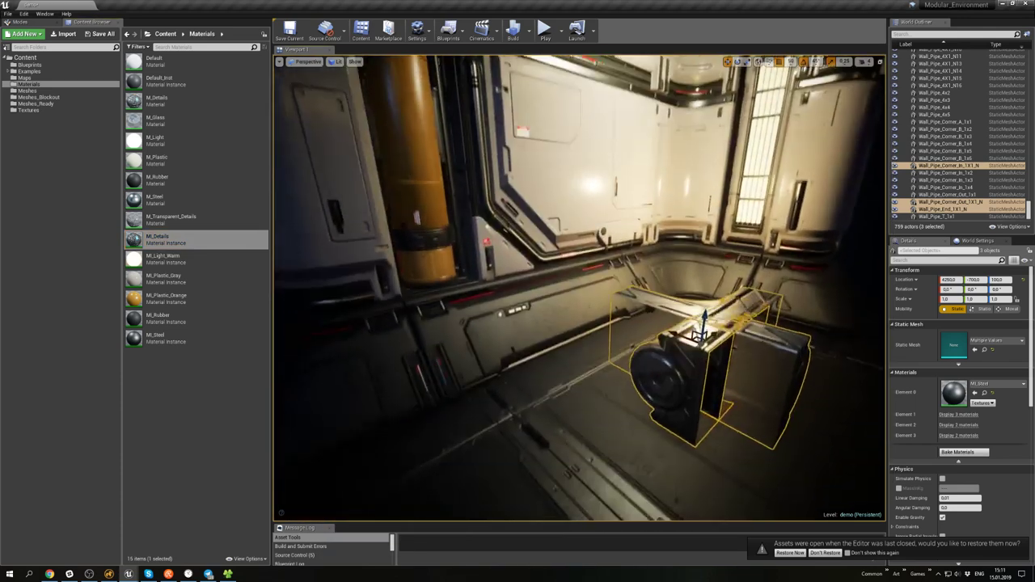
pyautogui.moveTo(482, 254); pyautogui.dragTo(634, 271, button='right')
pyautogui.click(645, 337)
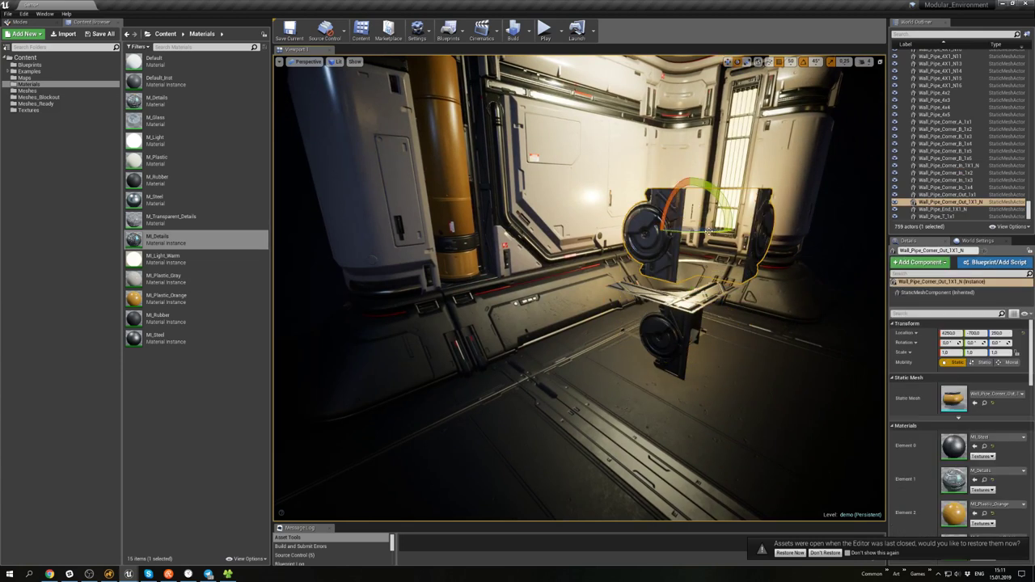
pyautogui.moveTo(708, 231); pyautogui.dragTo(800, 234)
pyautogui.press('w')
pyautogui.moveTo(719, 243); pyautogui.dragTo(743, 214, button='right')
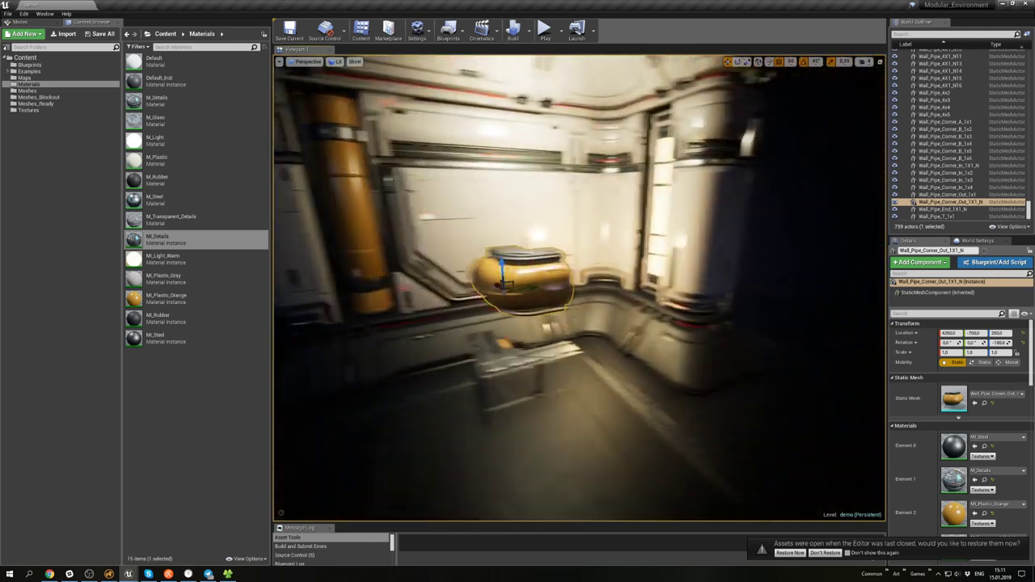
pyautogui.moveTo(622, 246); pyautogui.dragTo(733, 277, button='right')
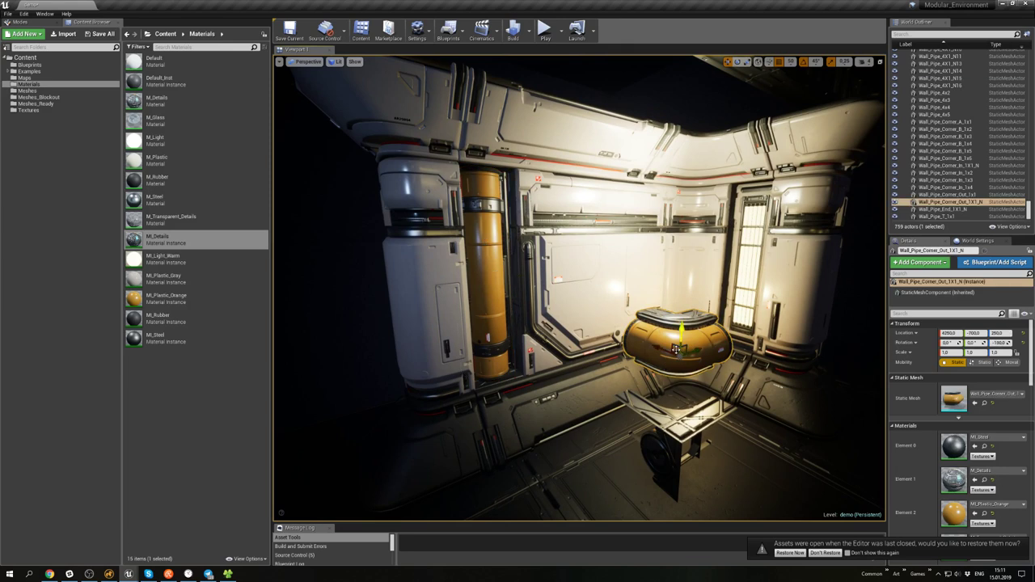
# - Move Wall_B_Corner_Out_1X9 and the long Wall_B_4X57 from below the upper wall trim onto its top at Z 650
pyautogui.moveTo(676, 349); pyautogui.dragTo(512, 292, button='right')
pyautogui.rightClick(521, 260)
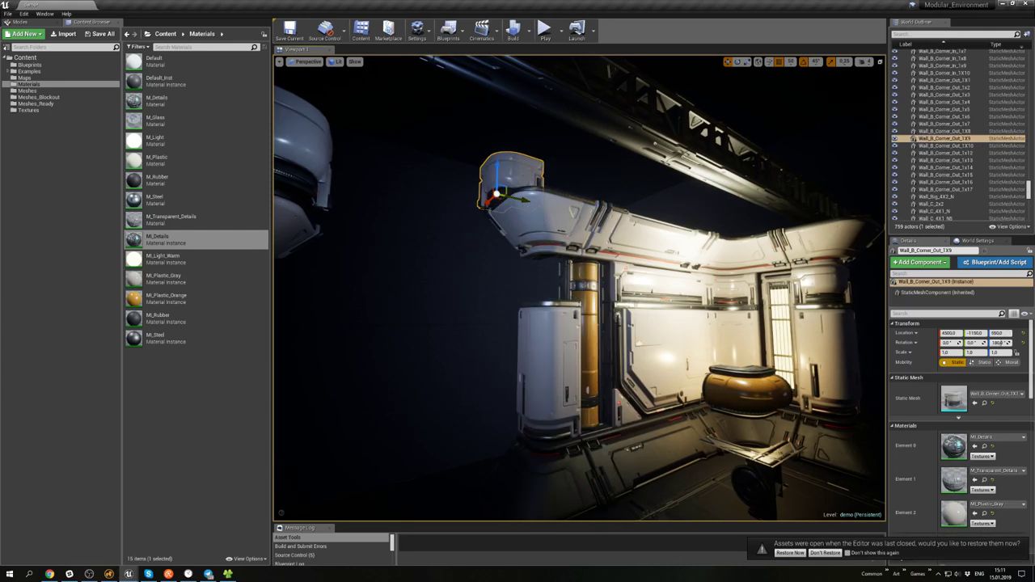
pyautogui.press('f')
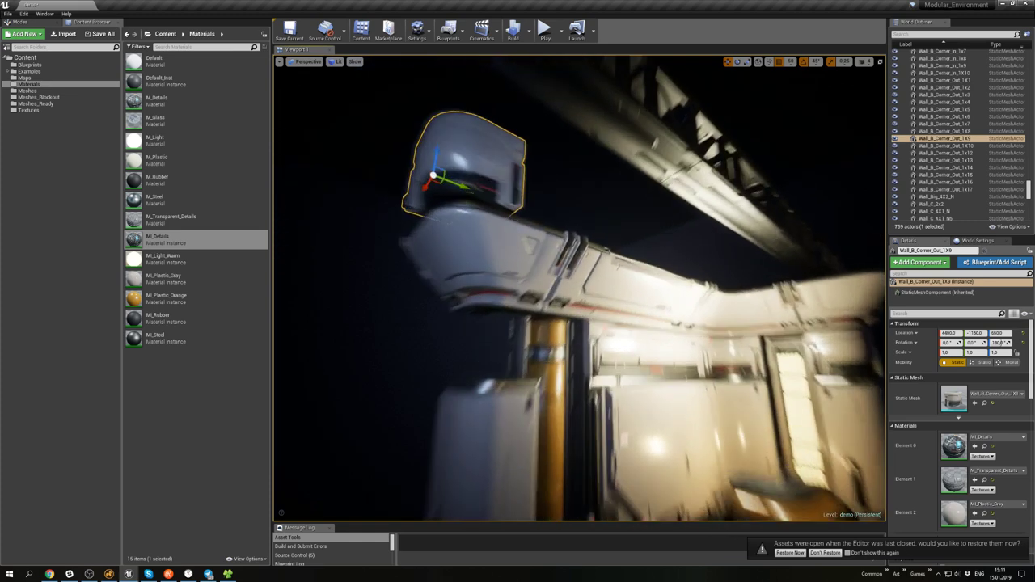
pyautogui.moveTo(518, 228); pyautogui.dragTo(591, 310, button='right')
pyautogui.click(616, 317)
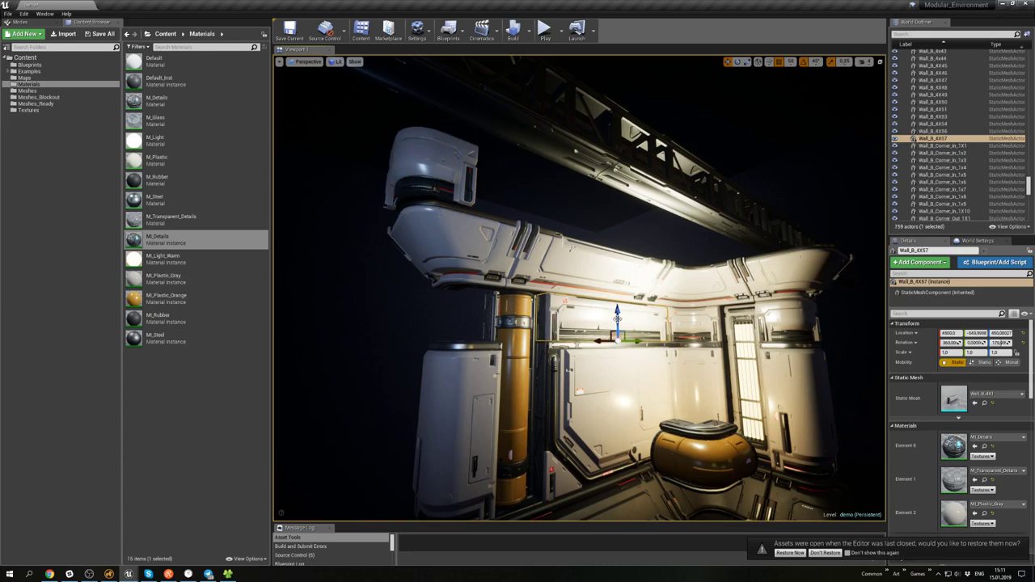
pyautogui.moveTo(624, 332); pyautogui.dragTo(563, 240)
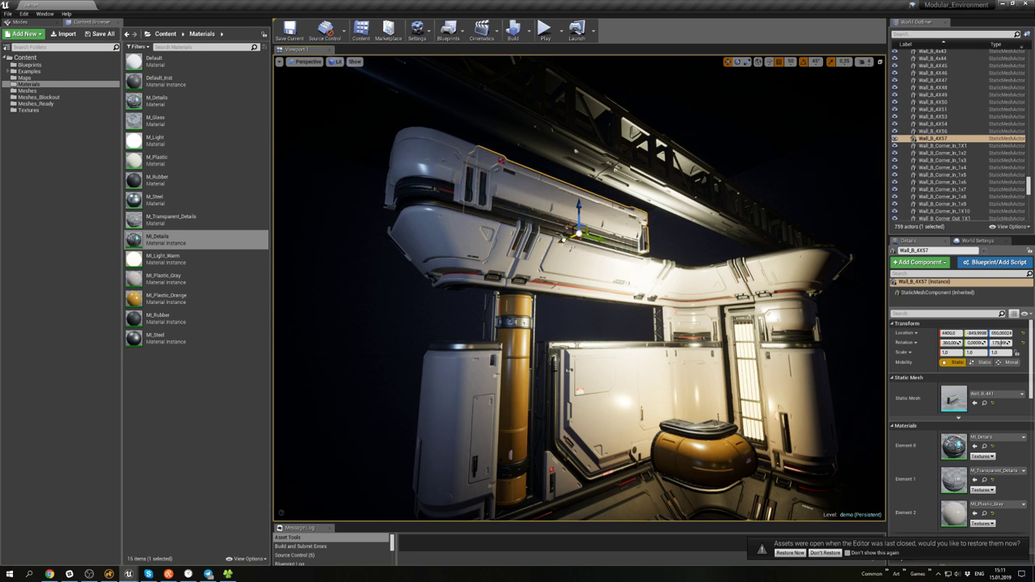
# - Move the inner corner wall piece and Wall_B_Corner_Out_1X10 up onto the top of the upper trim
pyautogui.click(686, 295)
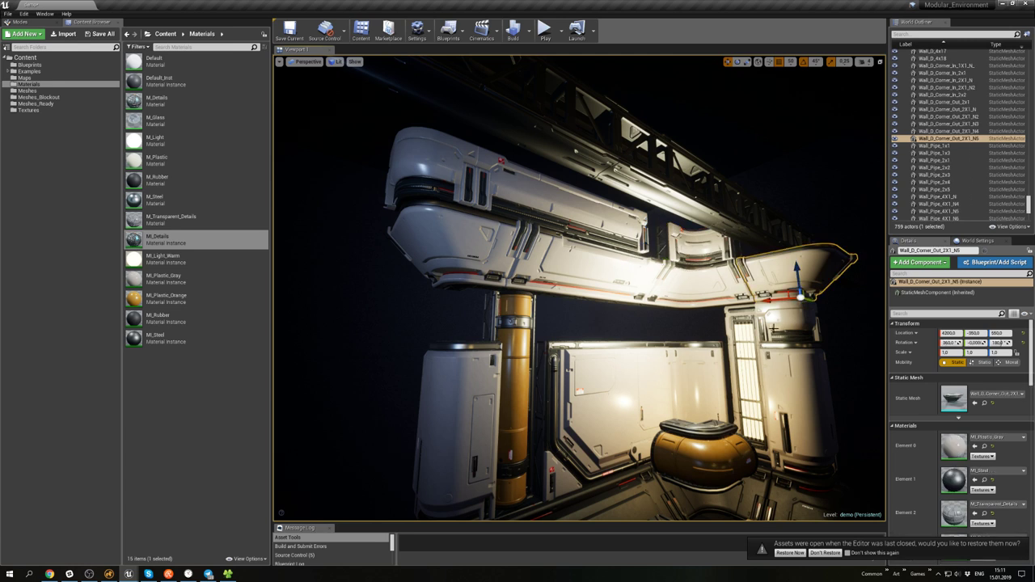
pyautogui.click(785, 314)
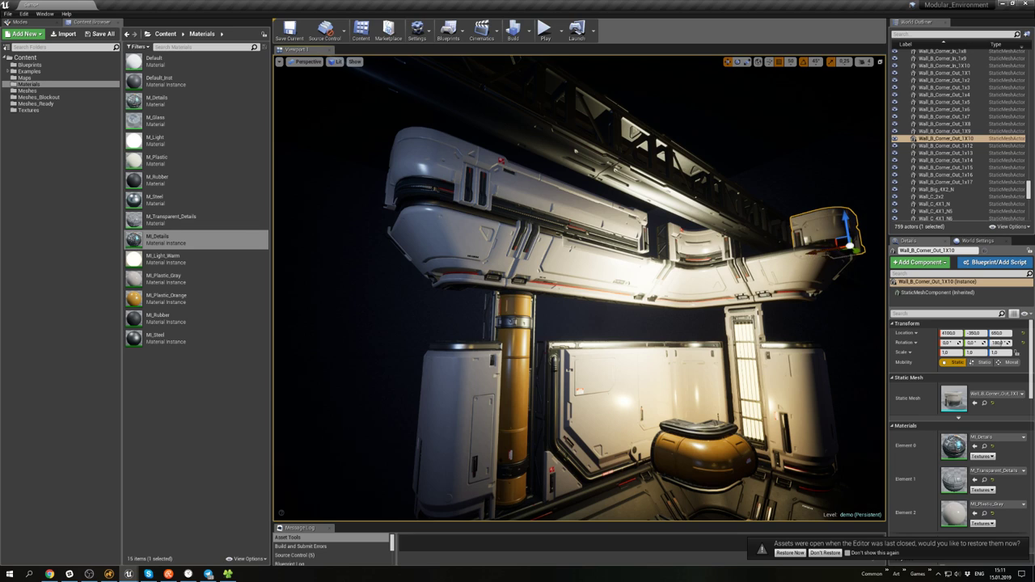
pyautogui.moveTo(854, 250); pyautogui.dragTo(841, 247)
# - Place Wall_Pipe_Corner_Out_1X1_N in the emptied outer corner gap beneath the upper trim, at Y -1050 and Z 500
pyautogui.moveTo(848, 250); pyautogui.dragTo(788, 291, button='right')
pyautogui.moveTo(723, 238); pyautogui.dragTo(699, 244, button='right')
pyautogui.click(685, 330)
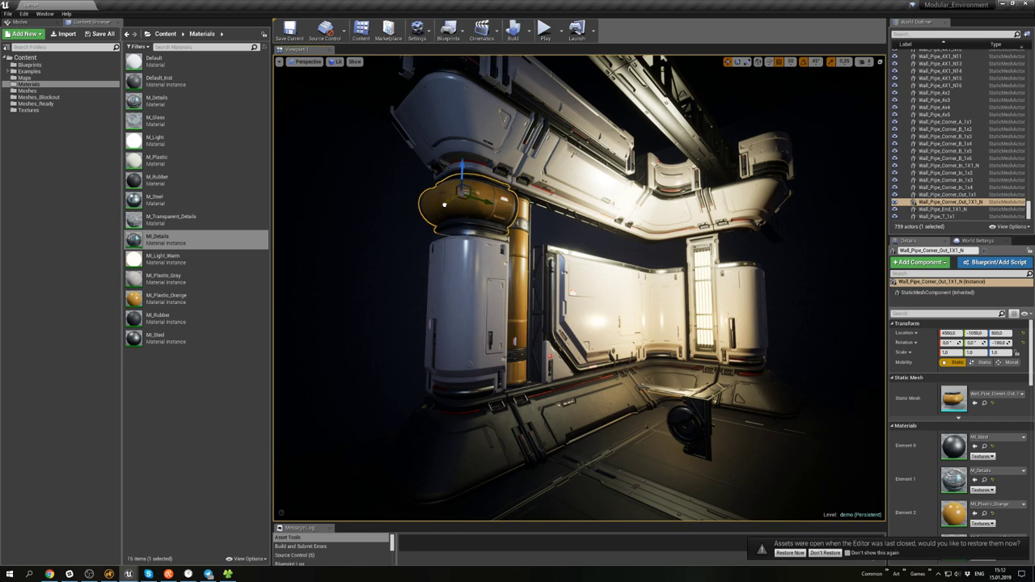
# - Rotate Wall_Pipe_Corner_In_1X1_N 180° about Z, fit it into the inner corner gap at Y -350, Z 500, and check the fit
pyautogui.moveTo(444, 205); pyautogui.dragTo(533, 225, button='right')
pyautogui.click(595, 363)
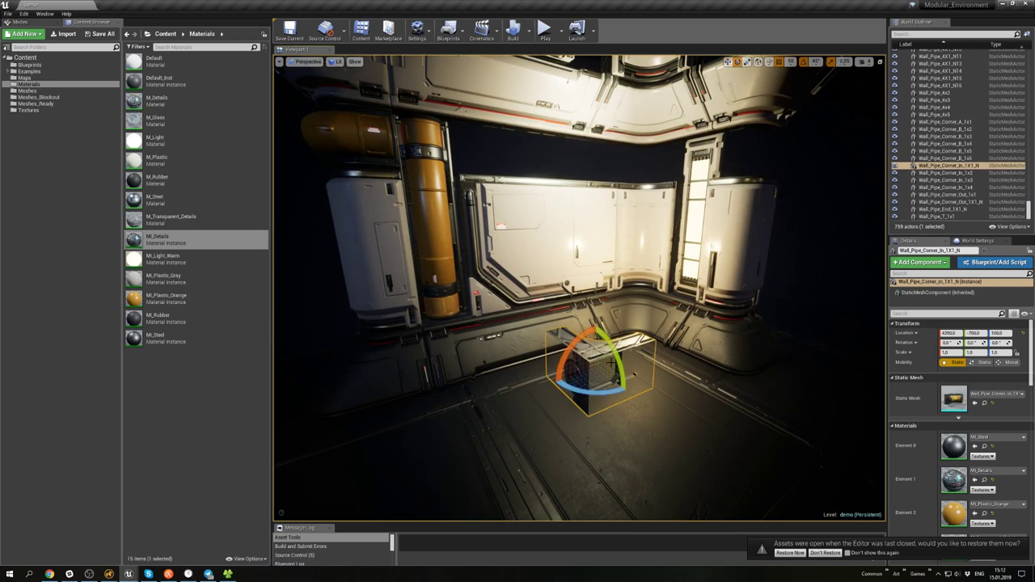
pyautogui.moveTo(602, 393); pyautogui.dragTo(638, 398)
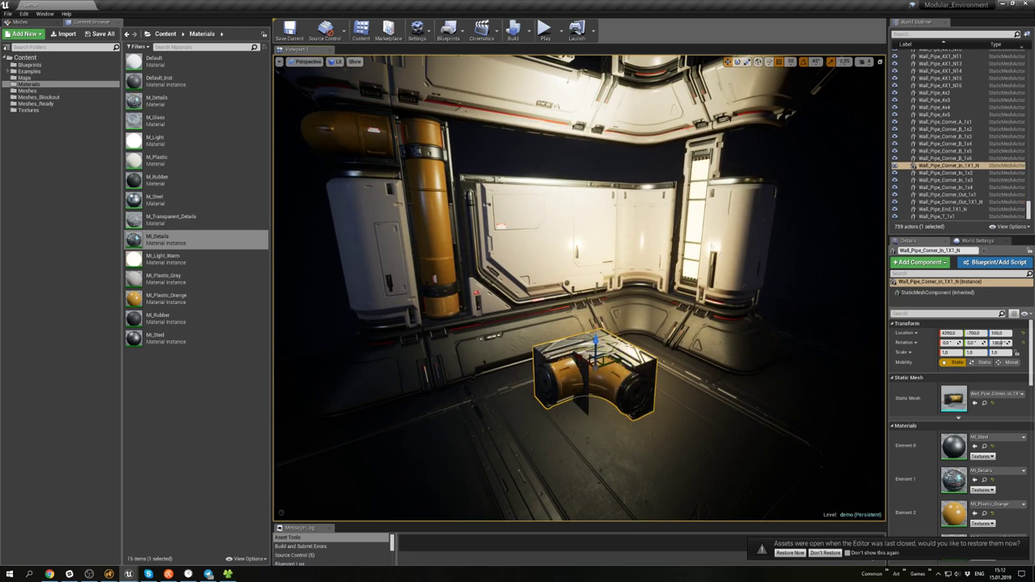
pyautogui.moveTo(598, 360); pyautogui.dragTo(641, 297)
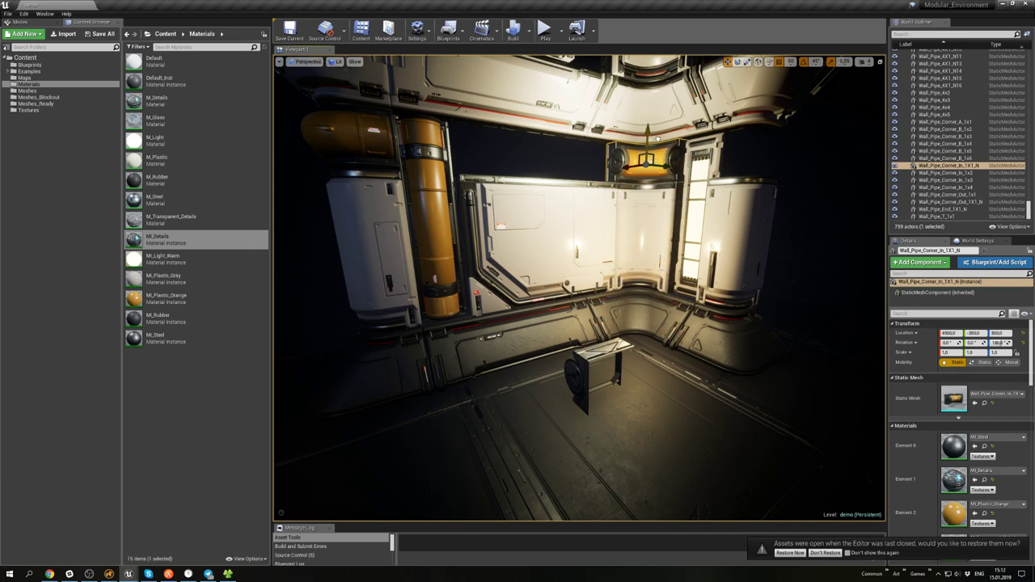
pyautogui.moveTo(626, 185); pyautogui.dragTo(631, 142, button='right')
pyautogui.press('w')
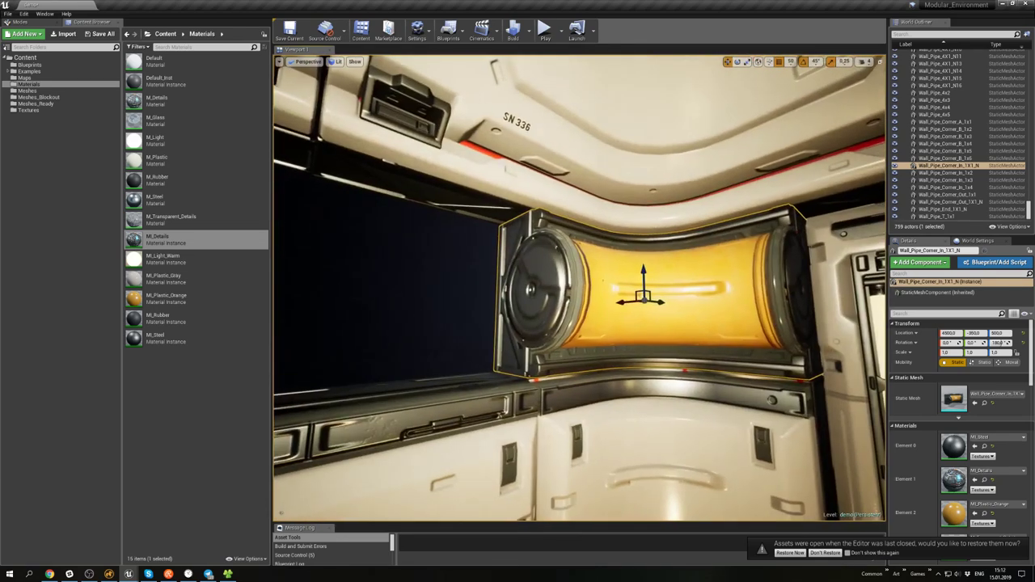
pyautogui.keyDown('alt'); pyautogui.moveTo(630, 243); pyautogui.dragTo(524, 233); pyautogui.keyUp('alt')
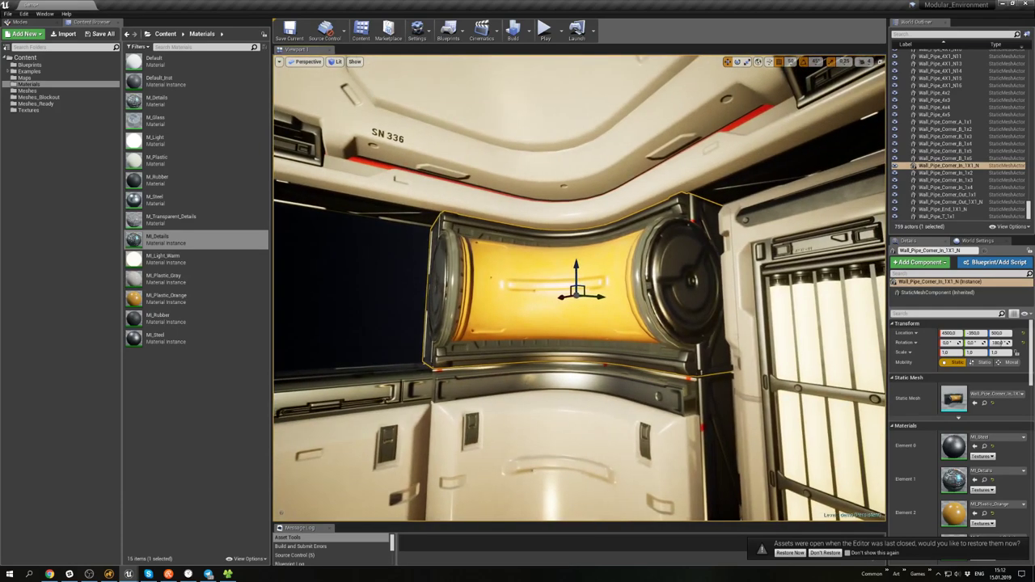
pyautogui.keyDown('alt'); pyautogui.moveTo(524, 233); pyautogui.dragTo(453, 233, button='right'); pyautogui.keyUp('alt')
pyautogui.click(728, 271)
# - Rotate Wall_Pipe_End_1X1_N 180° about Z and place it against the inner corner pipe at Y -500, Z 500
pyautogui.moveTo(727, 271); pyautogui.dragTo(614, 347, button='right')
pyautogui.press('s')
pyautogui.click(686, 408)
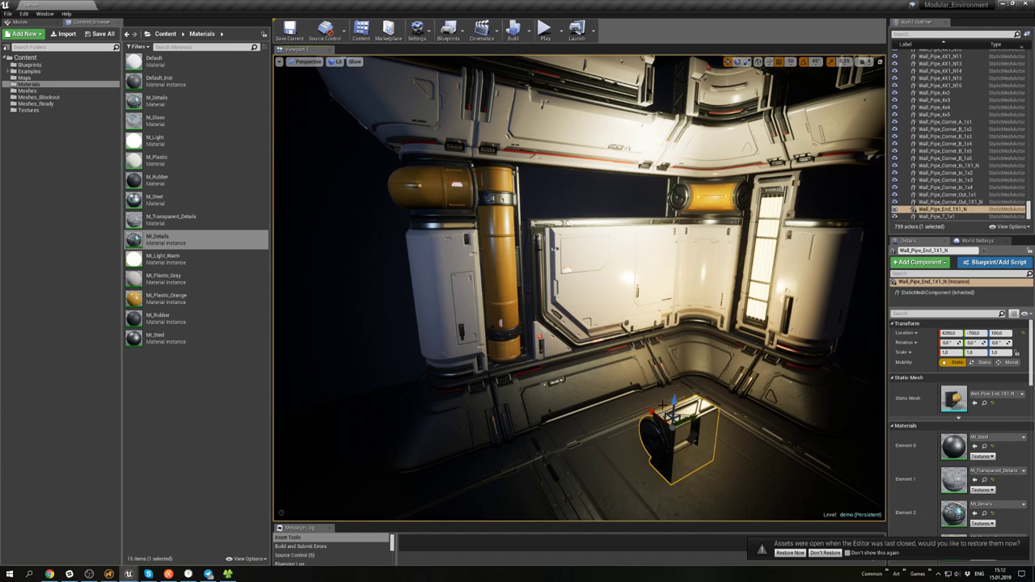
pyautogui.moveTo(632, 402); pyautogui.dragTo(717, 467)
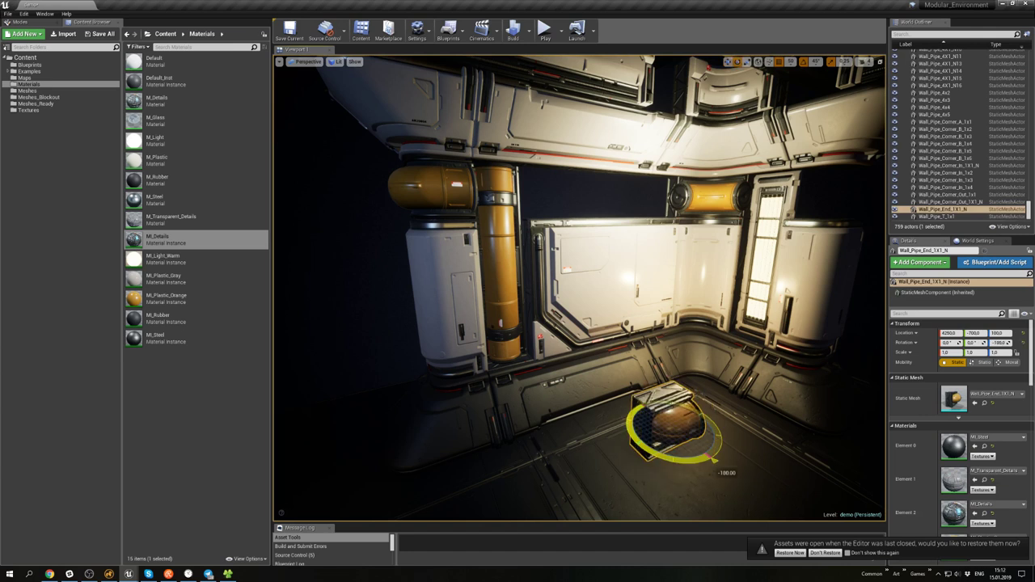
pyautogui.moveTo(674, 401); pyautogui.dragTo(596, 211)
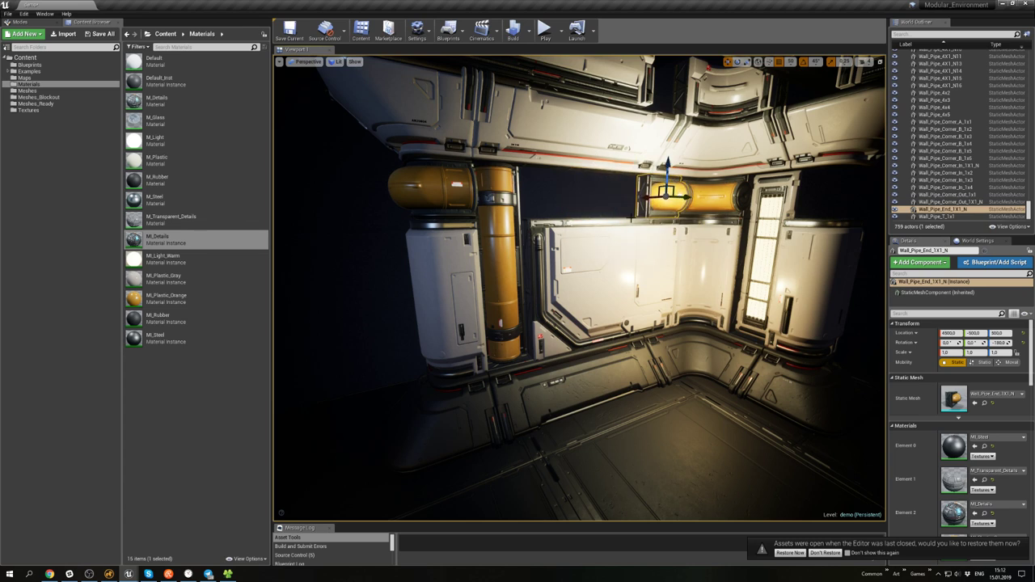
# - Move the vertical orange pipe Wall_Pipe_4X1_N16 out from the wall to X 4500, beside the outer corner pipe
pyautogui.moveTo(630, 217); pyautogui.dragTo(525, 214, button='right')
pyautogui.click(613, 311)
pyautogui.click(555, 220)
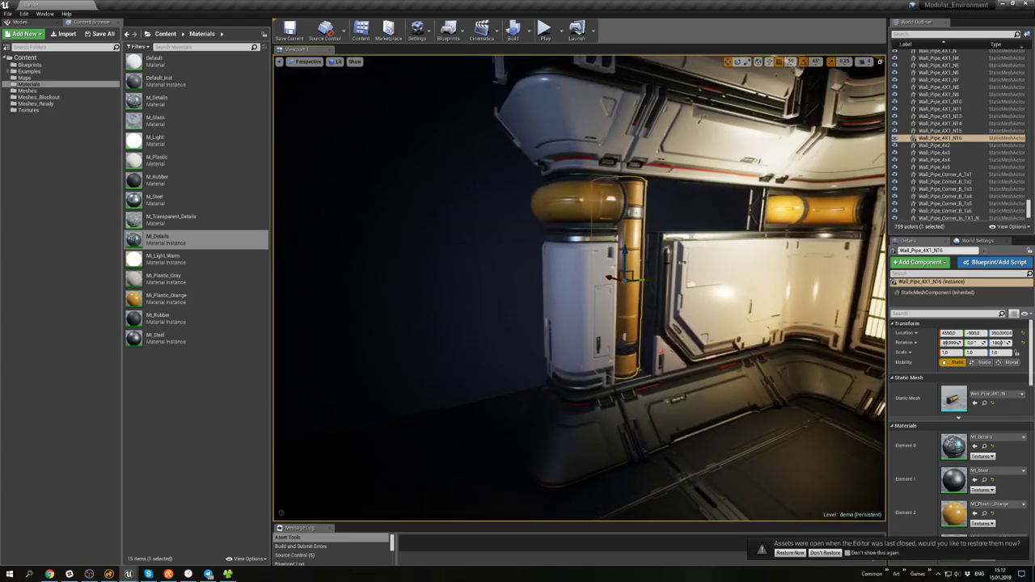
pyautogui.moveTo(522, 268); pyautogui.dragTo(528, 274, button='right')
pyautogui.moveTo(537, 276); pyautogui.dragTo(549, 280)
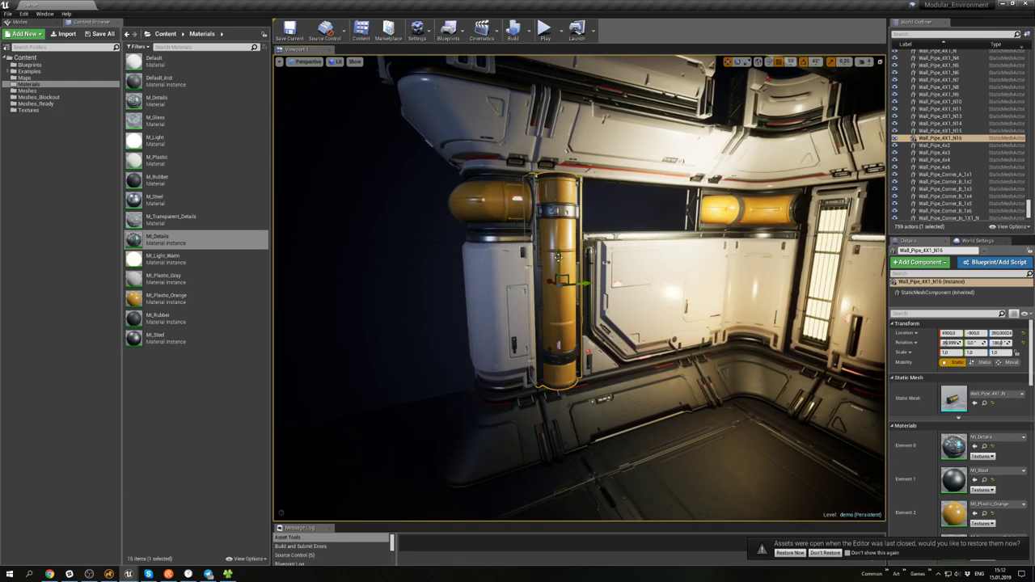
# - Check the blockout T-pipe at the wall corner and lower the vertical orange pipe Wall_Pipe_4X1_N16 until its top meets the white panels' upper edge
pyautogui.moveTo(552, 282); pyautogui.dragTo(530, 273, button='right')
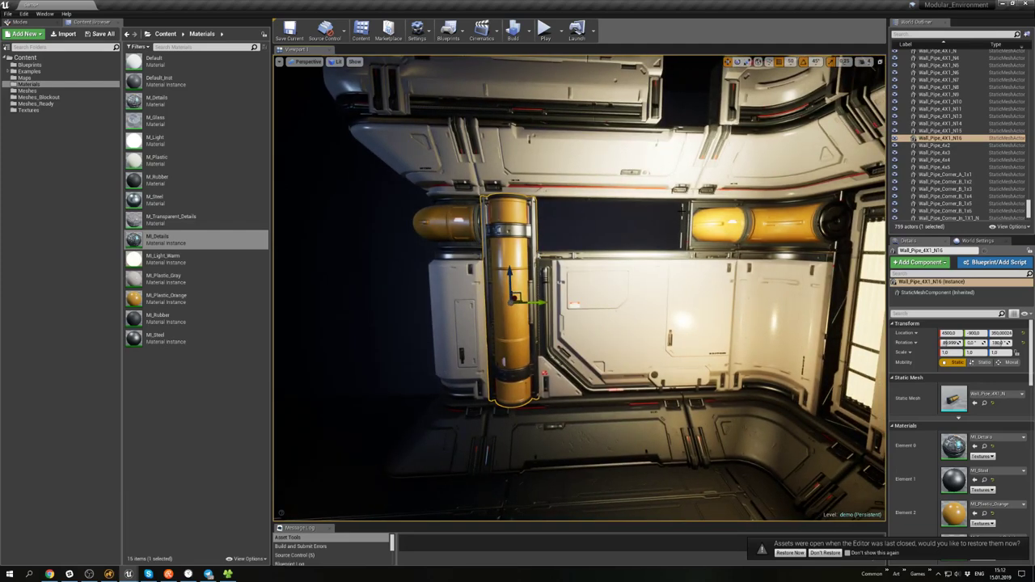
pyautogui.moveTo(681, 209); pyautogui.dragTo(518, 212, button='right')
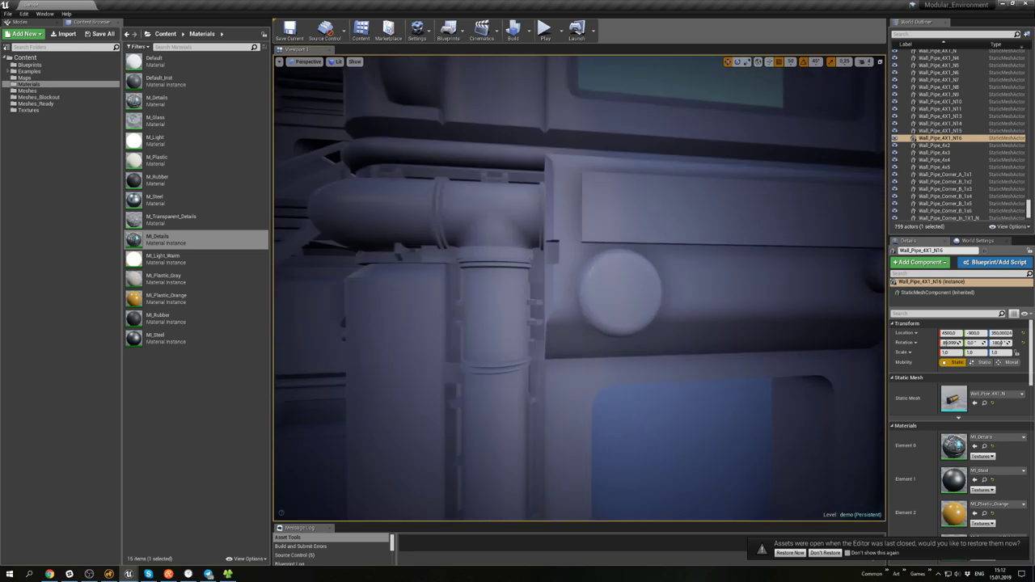
pyautogui.click(583, 211)
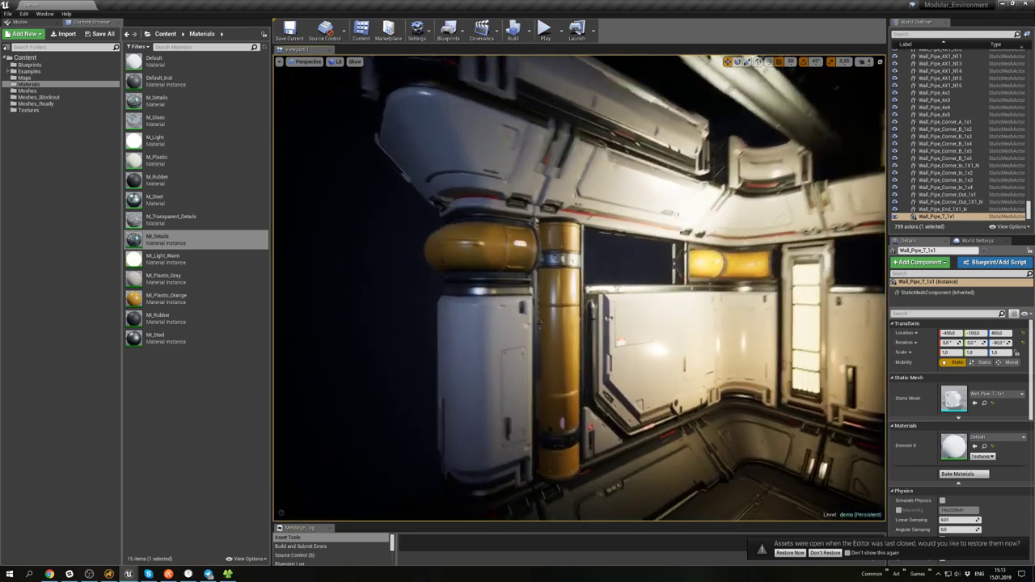
pyautogui.click(548, 235)
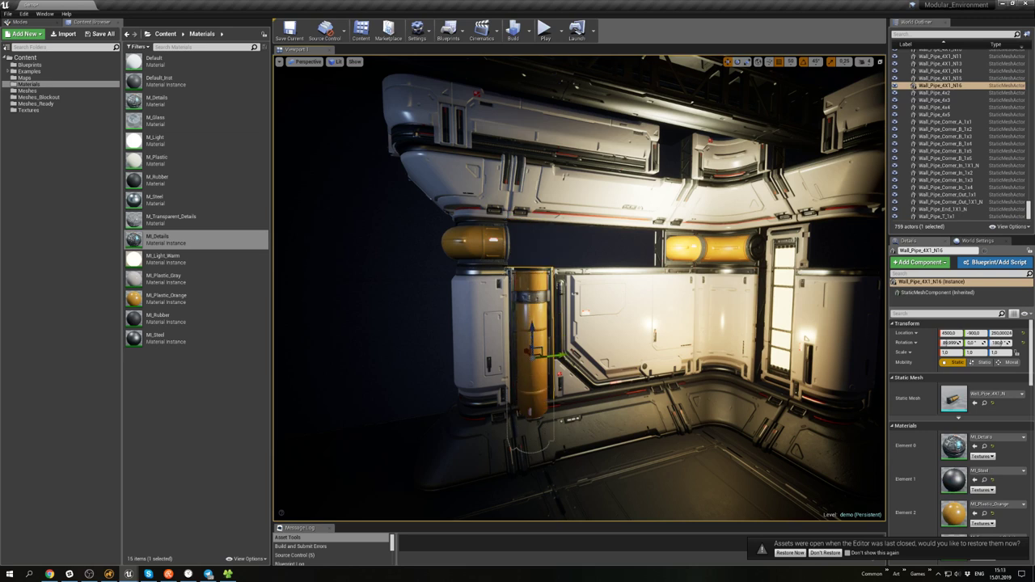
pyautogui.click(561, 374)
pyautogui.click(596, 408)
# - Select the wall panel Wall_A2_4X3_N3 together with the four neighbouring Wall_C_4X1 truss segments running above the modular wall
pyautogui.click(622, 332)
pyautogui.moveTo(622, 331); pyautogui.dragTo(772, 234, button='right')
pyautogui.press('w')
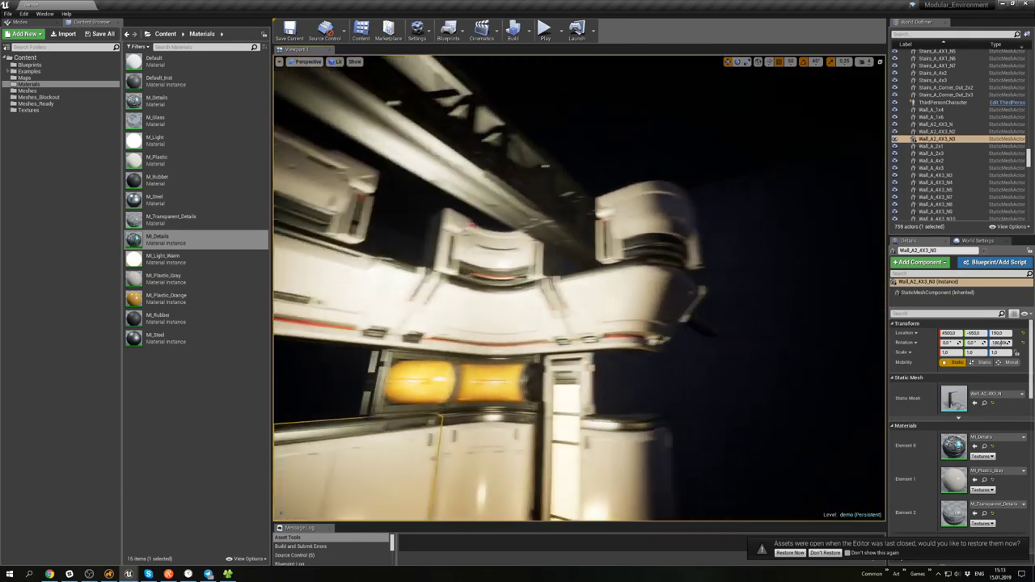
pyautogui.press('a')
pyautogui.moveTo(586, 235); pyautogui.dragTo(578, 228, button='right')
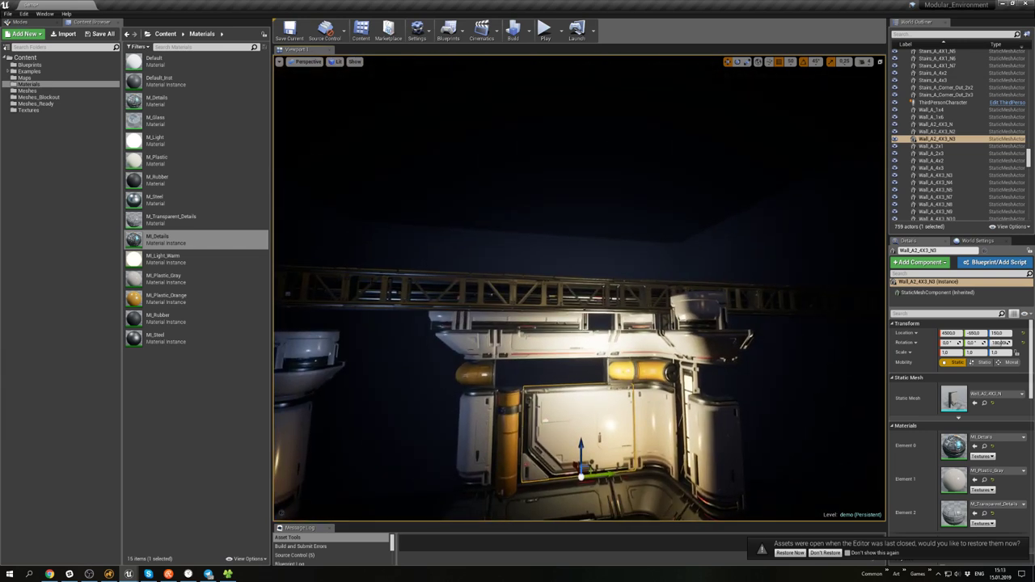
pyautogui.click(402, 242)
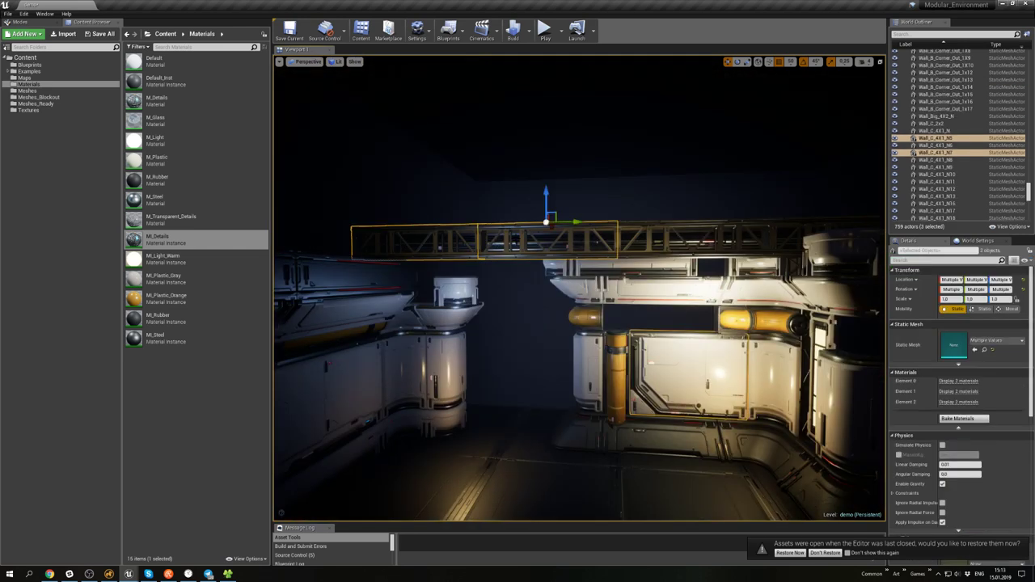
pyautogui.keyDown('ctrl'); pyautogui.click(631, 239); pyautogui.keyUp('ctrl')
pyautogui.moveTo(631, 240); pyautogui.dragTo(707, 237, button='right')
pyautogui.keyDown('ctrl'); pyautogui.click(635, 239); pyautogui.keyUp('ctrl')
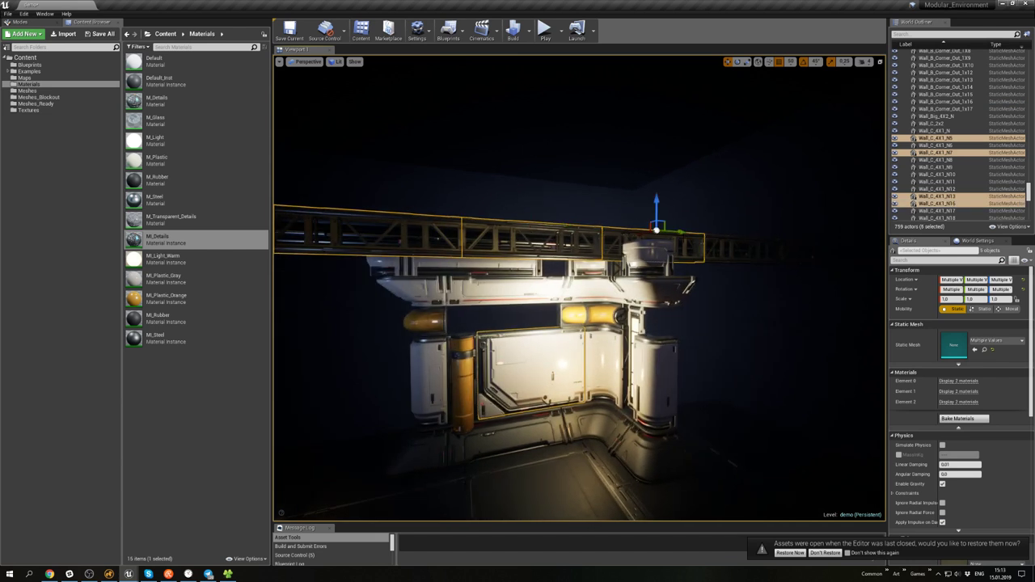
# - Try to lower the overhead row of truss modules after adding the far pieces to the selection, and undo the move
pyautogui.keyDown('ctrl'); pyautogui.click(811, 251); pyautogui.keyUp('ctrl')
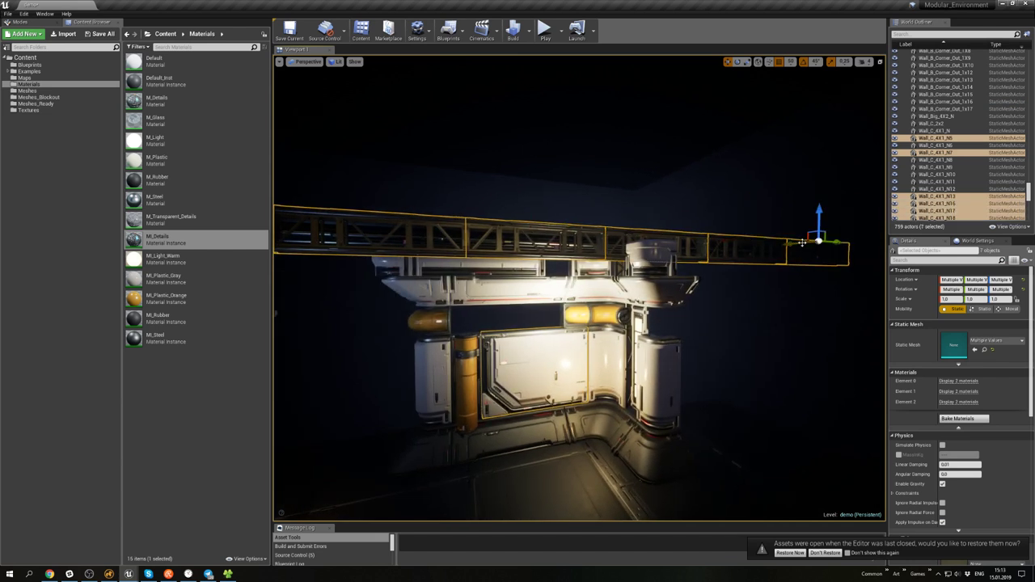
pyautogui.moveTo(818, 217); pyautogui.dragTo(818, 234)
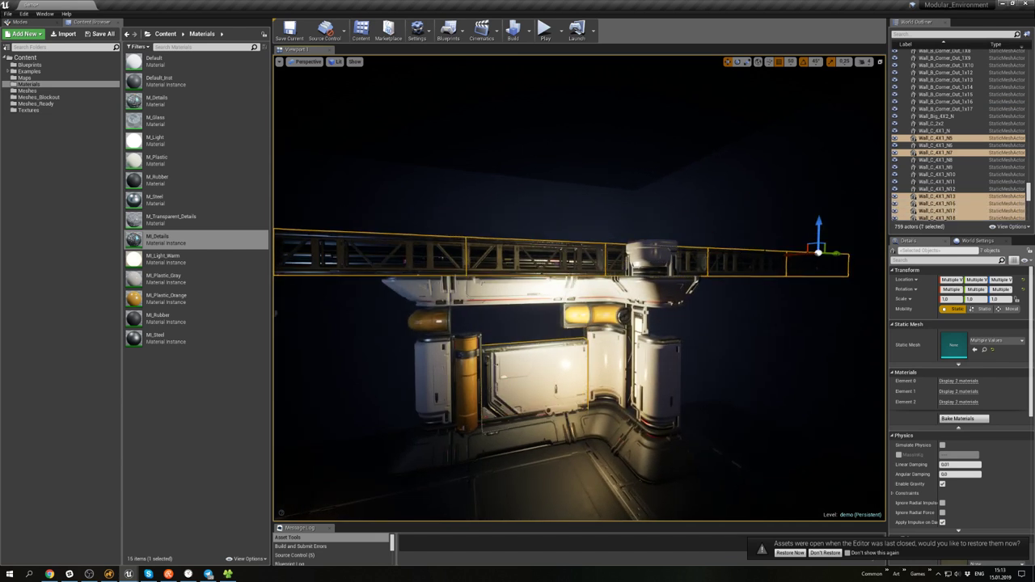
pyautogui.hotkey('ctrl', 'z')
# - Select only the six adjoining overhead Wall_C truss modules, without the illuminated wall panels
pyautogui.click(807, 252)
pyautogui.keyDown('ctrl'); pyautogui.click(766, 255); pyautogui.keyUp('ctrl')
pyautogui.moveTo(765, 255); pyautogui.dragTo(796, 253, button='right')
pyautogui.keyDown('ctrl'); pyautogui.click(745, 249); pyautogui.keyUp('ctrl')
pyautogui.keyDown('ctrl'); pyautogui.click(618, 247); pyautogui.keyUp('ctrl')
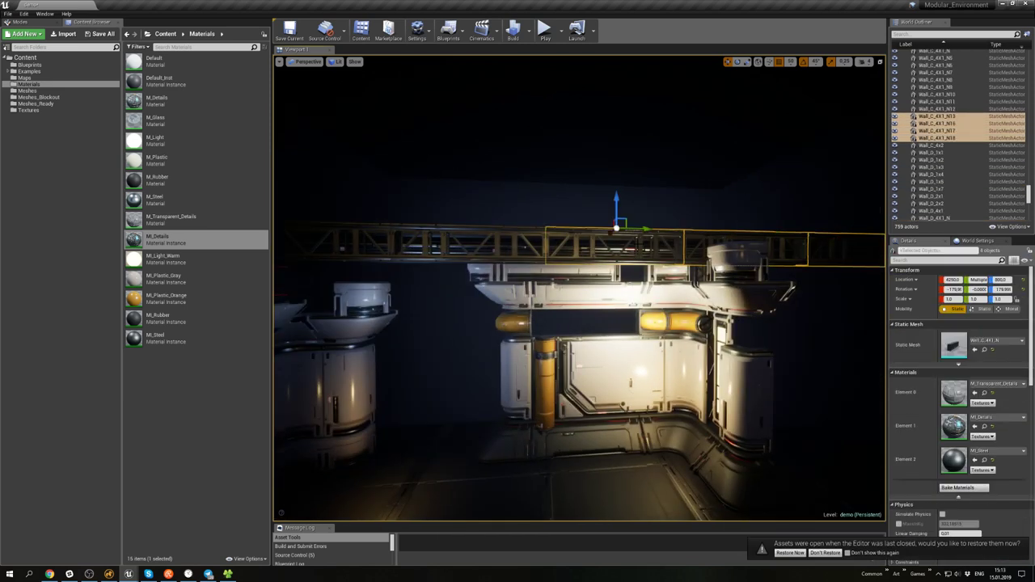
pyautogui.moveTo(619, 247); pyautogui.dragTo(742, 222, button='right')
pyautogui.keyDown('ctrl'); pyautogui.click(668, 232); pyautogui.keyUp('ctrl')
pyautogui.keyDown('ctrl'); pyautogui.click(548, 233); pyautogui.keyUp('ctrl')
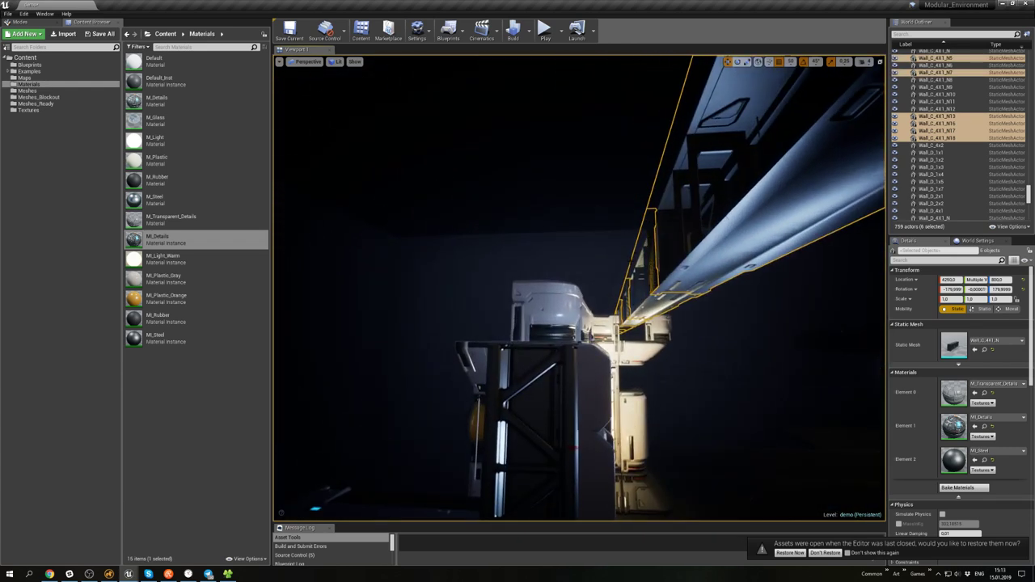
# - Try rotating the six truss modules onto their side and lowering them onto the wall ledge, and check the fit
pyautogui.press('d')
pyautogui.moveTo(675, 251); pyautogui.dragTo(627, 260, button='right')
pyautogui.press('s')
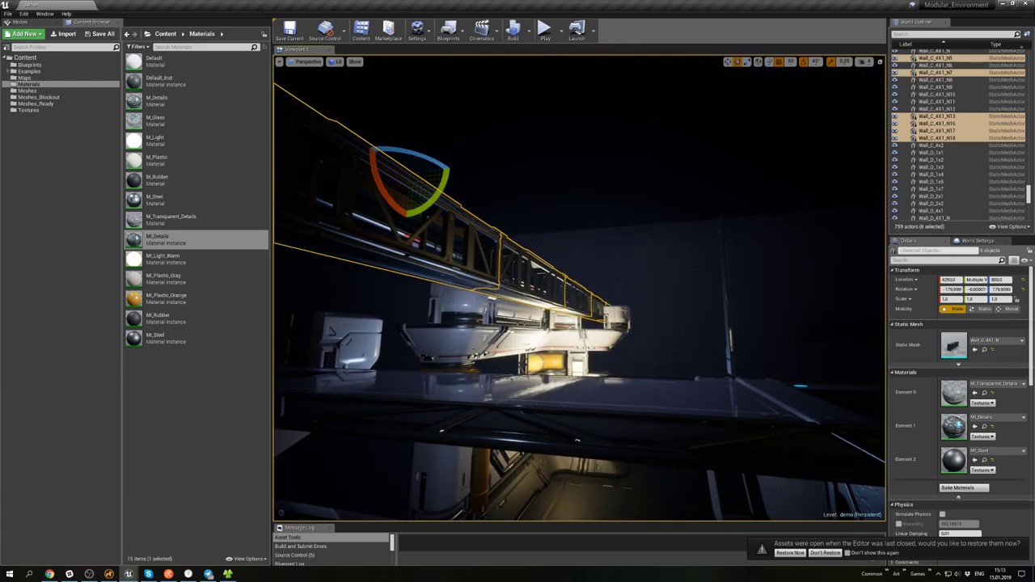
pyautogui.moveTo(443, 184); pyautogui.dragTo(409, 214)
pyautogui.press('w')
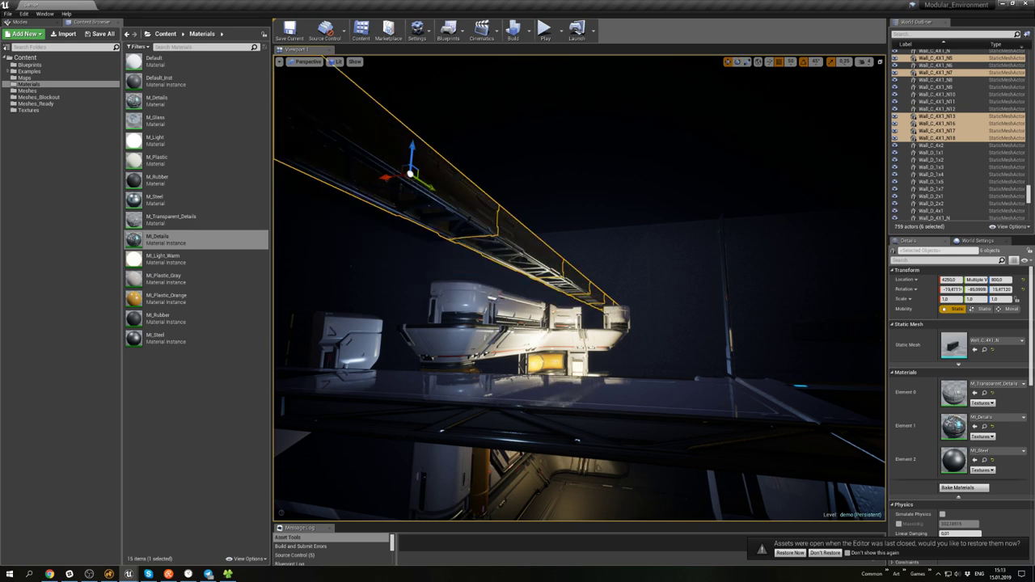
pyautogui.moveTo(412, 158); pyautogui.dragTo(375, 267)
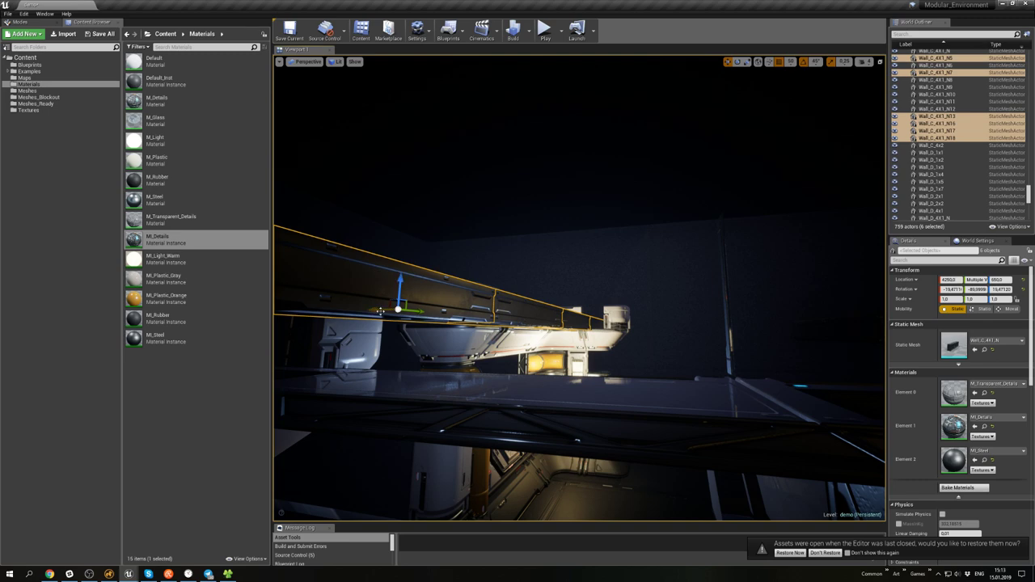
pyautogui.moveTo(380, 311); pyautogui.dragTo(419, 309)
pyautogui.moveTo(421, 311); pyautogui.dragTo(469, 300, button='right')
pyautogui.click(671, 251)
pyautogui.moveTo(671, 251); pyautogui.dragTo(598, 247, button='right')
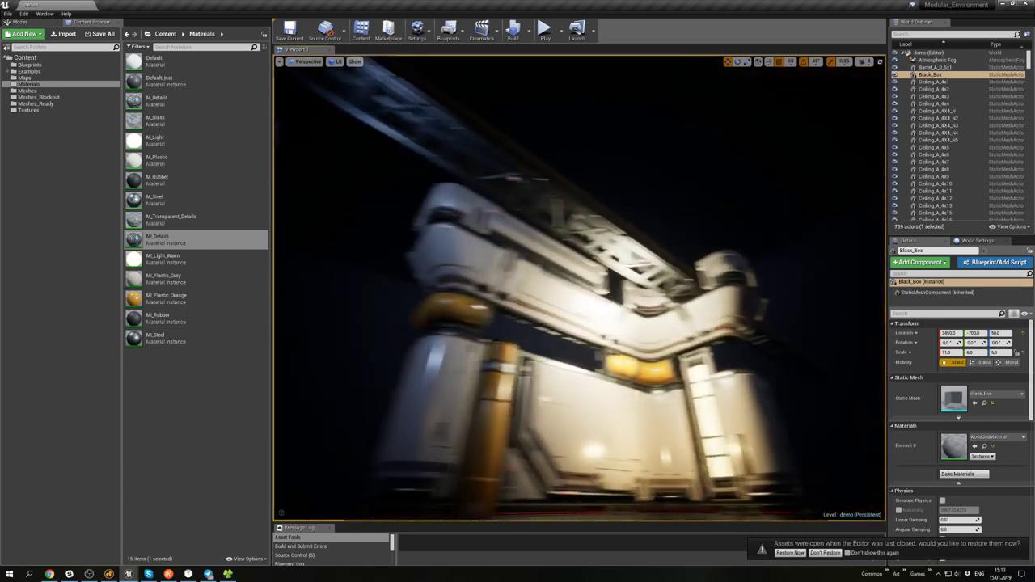
pyautogui.moveTo(401, 236); pyautogui.dragTo(649, 240, button='right')
# - Undo the move and rotation of the truss modules, back to the selection of four modules
pyautogui.hotkey('ctrl', 'z')
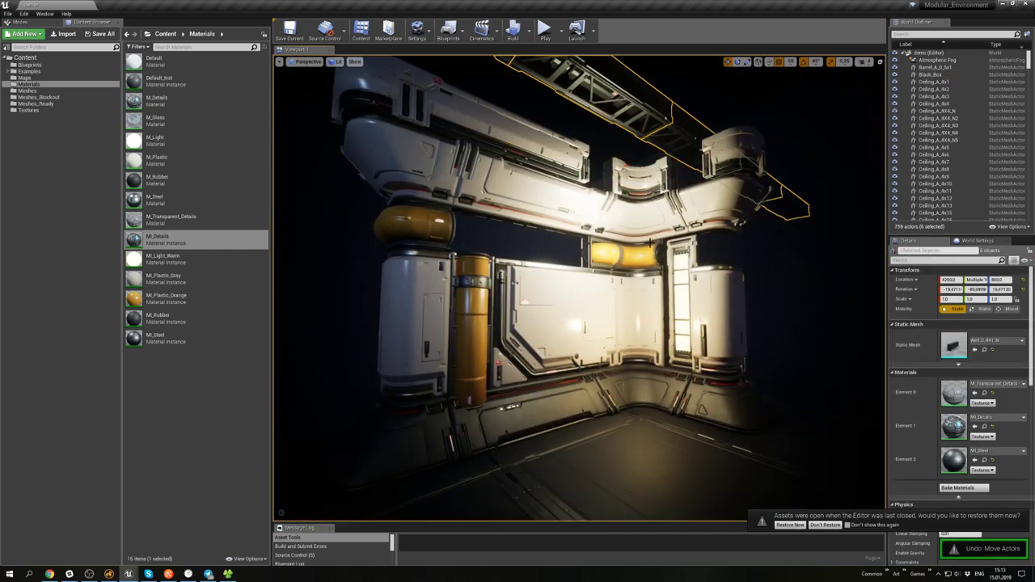
pyautogui.hotkey('ctrl', 'z')
pyautogui.hotkey('ctrl', 'z')
pyautogui.hotkey('ctrl', 'z')
pyautogui.scroll(-5, 649, 242)
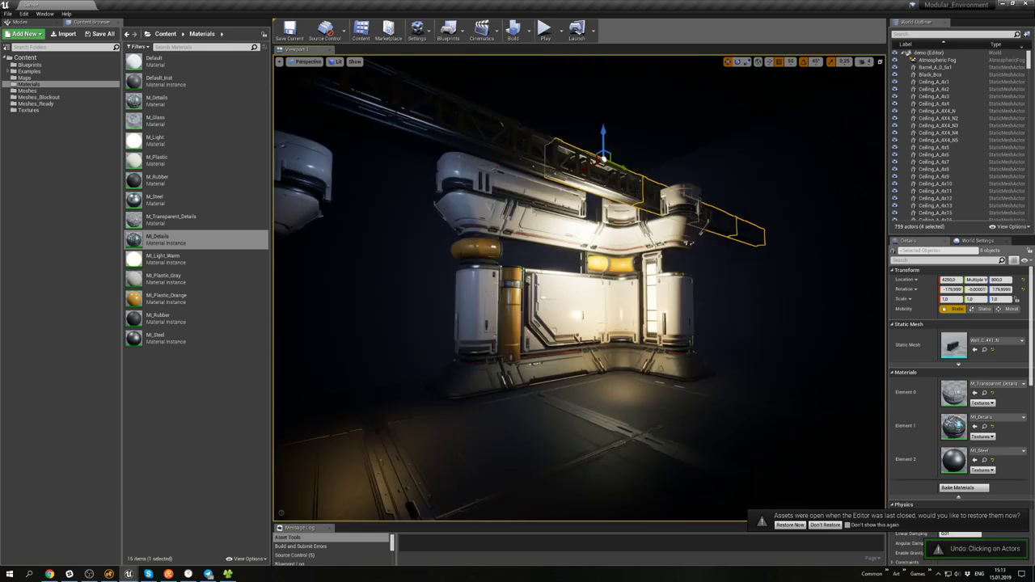
# - Raise the four selected truss modules and the neighbouring Wall_C_4X1_N7 higher above the wall
pyautogui.moveTo(603, 146); pyautogui.dragTo(602, 117)
pyautogui.click(490, 128)
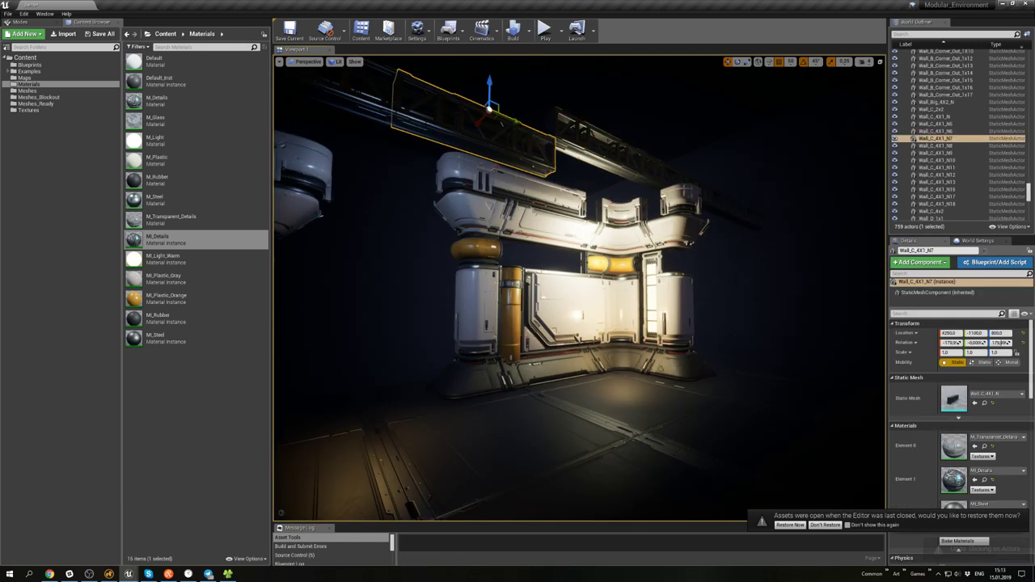
pyautogui.moveTo(488, 93); pyautogui.dragTo(488, 59)
pyautogui.click(598, 93)
# - Examine the orange pipe end, the vertical pipe and the gap between the upper and lower wall panels up close
pyautogui.moveTo(598, 93); pyautogui.dragTo(609, 90, button='right')
pyautogui.press('w')
pyautogui.moveTo(575, 191)
pyautogui.mouseDown(button='right')
pyautogui.moveTo(558, 193)
pyautogui.moveTo(575, 192)
pyautogui.mouseUp(button='right')
pyautogui.press('s')
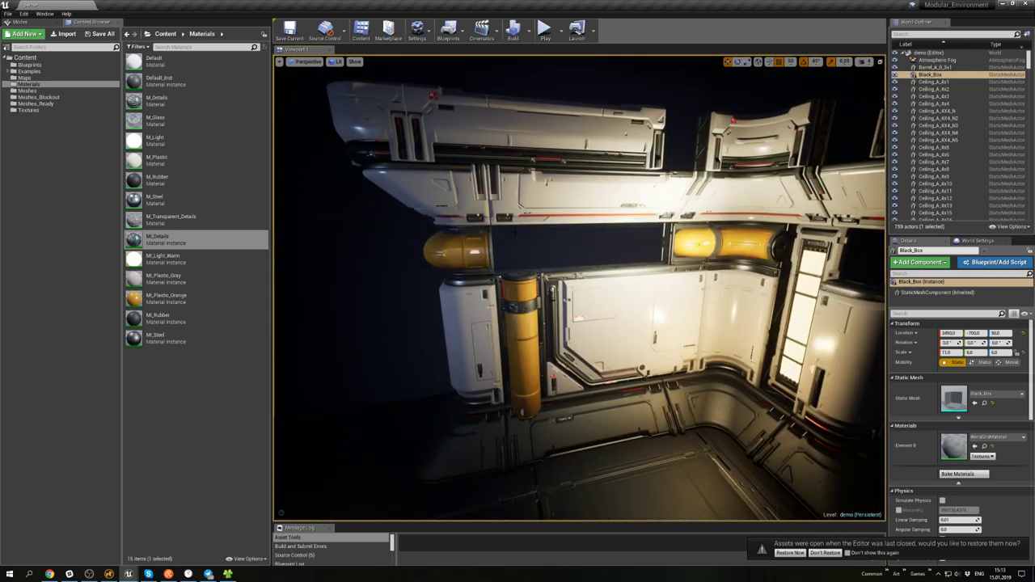
pyautogui.press('s')
pyautogui.moveTo(518, 240)
pyautogui.mouseDown(button='right')
pyautogui.moveTo(485, 234)
pyautogui.moveTo(526, 263)
pyautogui.moveTo(518, 243)
pyautogui.mouseUp(button='right')
pyautogui.press('w')
pyautogui.press('w')
pyautogui.press('e')
pyautogui.moveTo(517, 182); pyautogui.dragTo(517, 182, button='right')
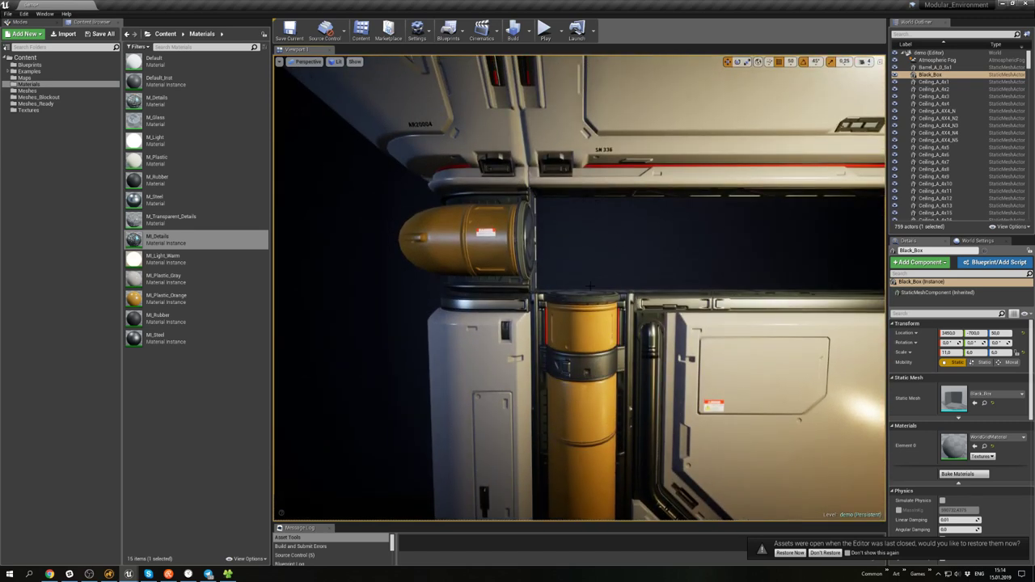
pyautogui.moveTo(501, 259); pyautogui.dragTo(563, 249, button='right')
pyautogui.press('s')
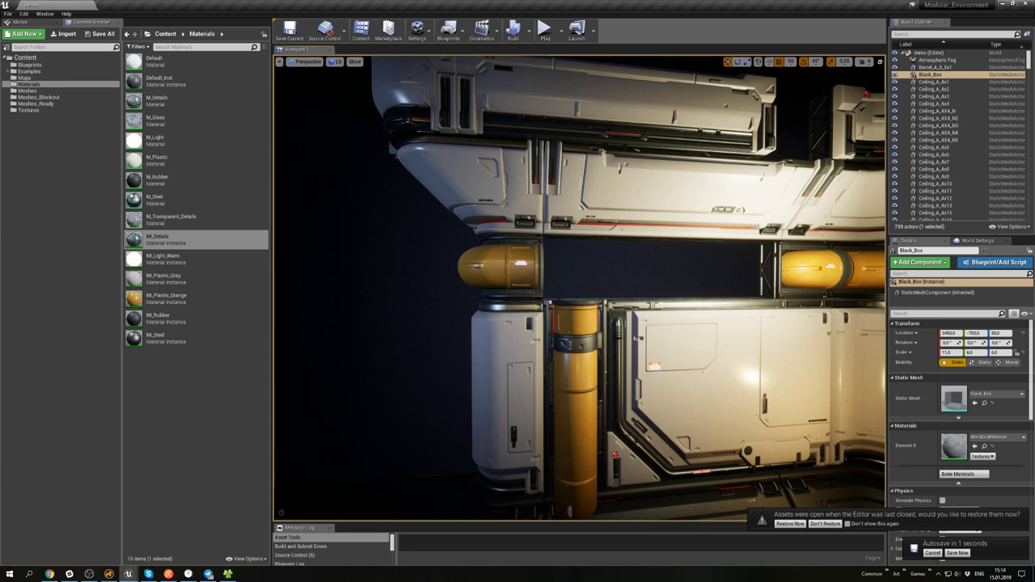
pyautogui.moveTo(579, 288); pyautogui.dragTo(598, 288, button='right')
# - Switch to Modo and hide the inner and outer pipe corner modules, keeping only Wall_Pipe_End_1X1_N shown
pyautogui.click(108, 574)
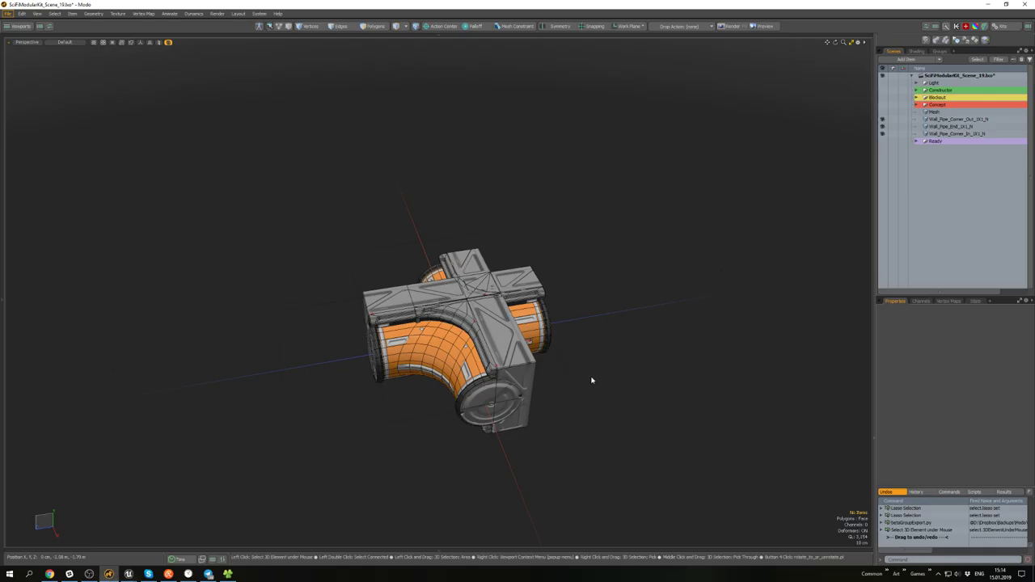
pyautogui.keyDown('alt'); pyautogui.moveTo(586, 372); pyautogui.dragTo(429, 384); pyautogui.keyUp('alt')
pyautogui.click(519, 327)
pyautogui.scroll(3, 508, 384)
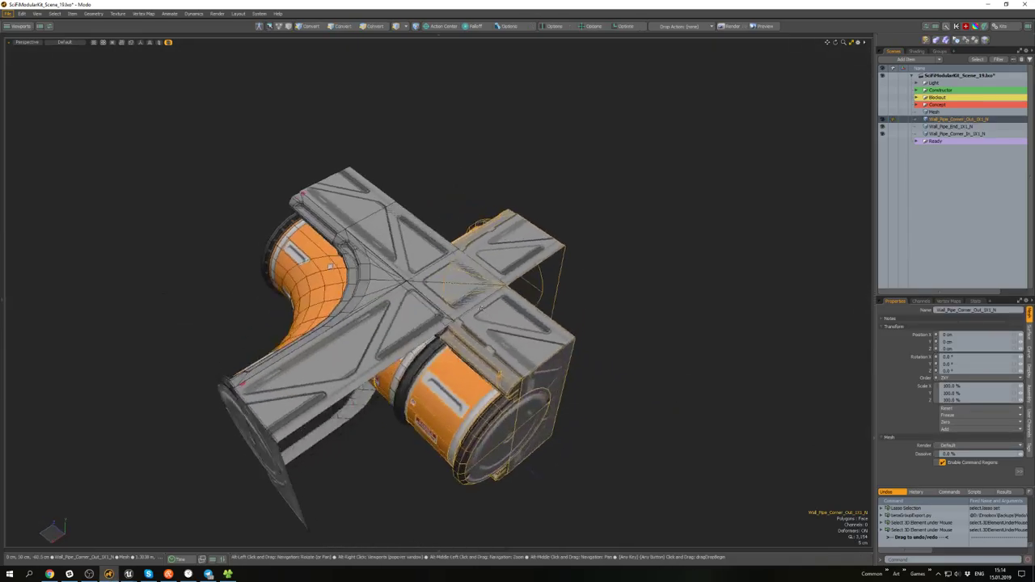
pyautogui.keyDown('alt'); pyautogui.moveTo(479, 307); pyautogui.dragTo(534, 306); pyautogui.keyUp('alt')
pyautogui.scroll(-3, 648, 244)
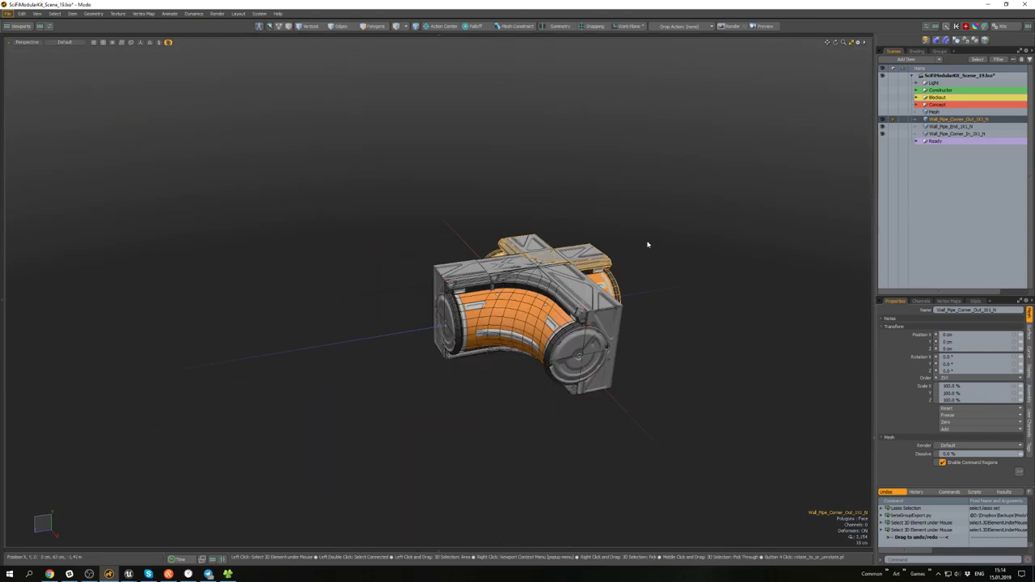
pyautogui.click(882, 127)
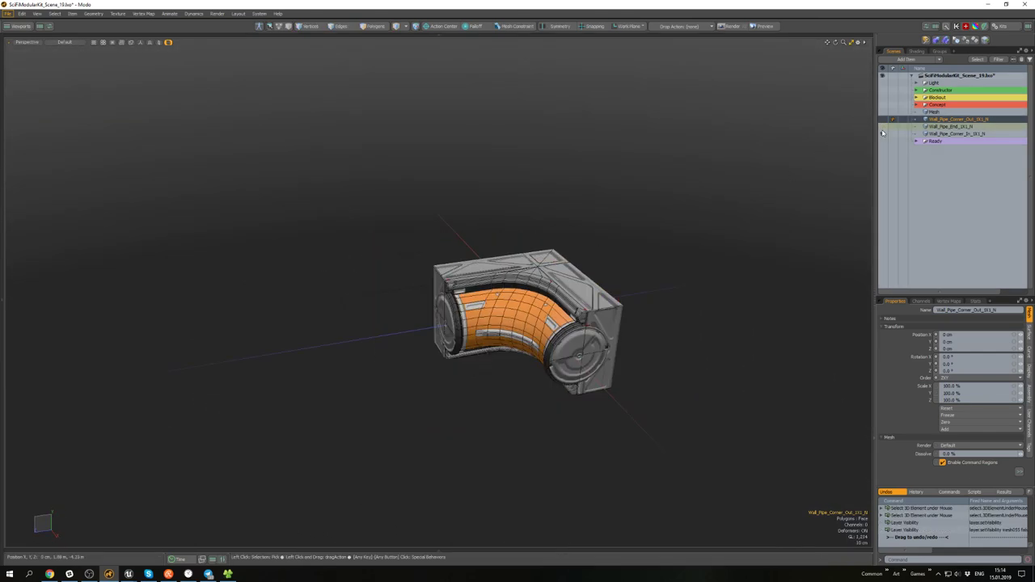
pyautogui.click(882, 134)
pyautogui.scroll(4, 556, 282)
pyautogui.keyDown('alt'); pyautogui.moveTo(556, 282); pyautogui.dragTo(554, 246); pyautogui.keyUp('alt')
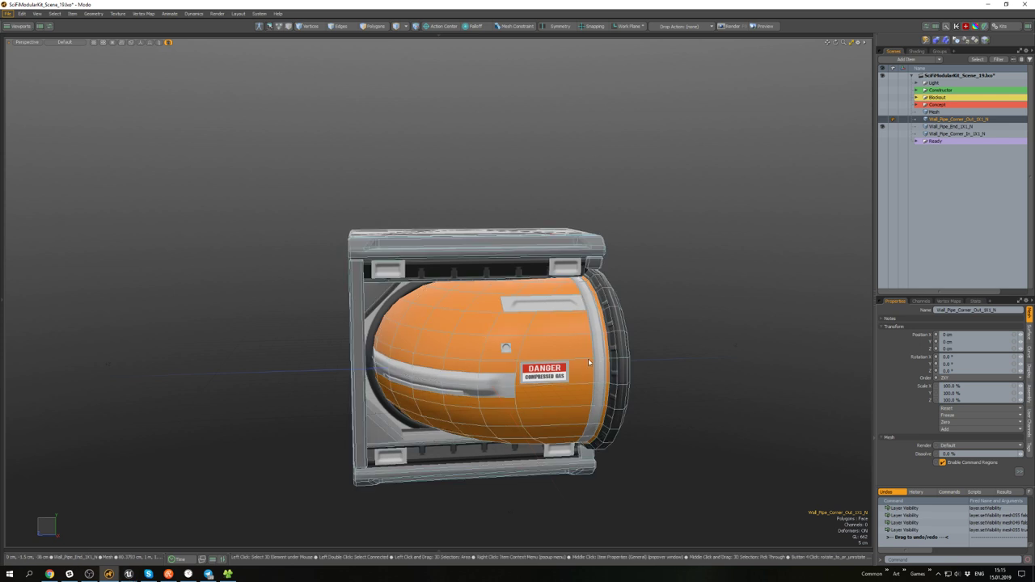
pyautogui.click(658, 330)
# - Show the Blockout group with Wall_Pipe displayed instead of Wall_D, and expand the Wall_Pipe group
pyautogui.click(882, 98)
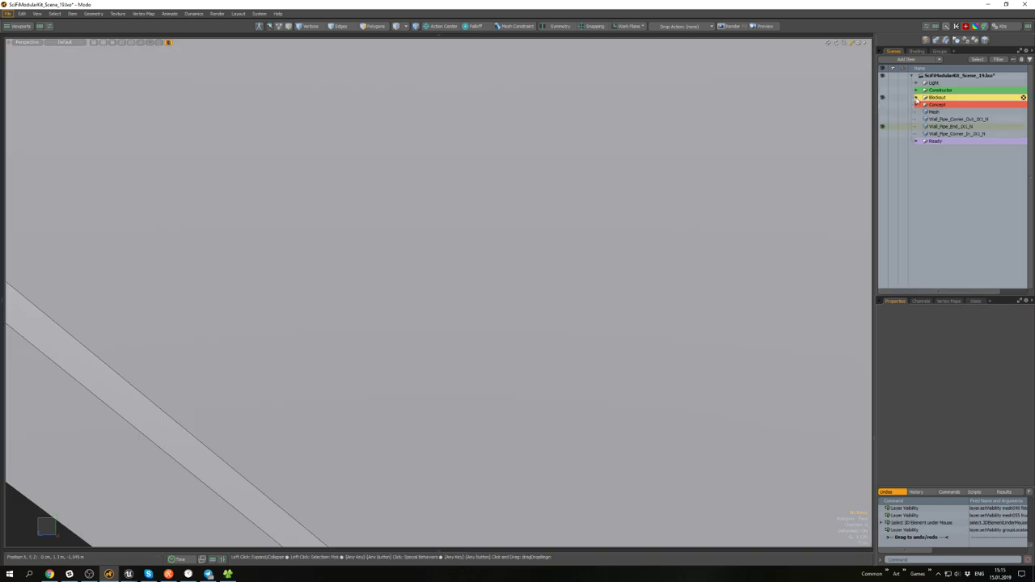
pyautogui.click(916, 97)
pyautogui.scroll(-8, 716, 177)
pyautogui.keyDown('alt'); pyautogui.moveTo(716, 178); pyautogui.dragTo(747, 169); pyautogui.keyUp('alt')
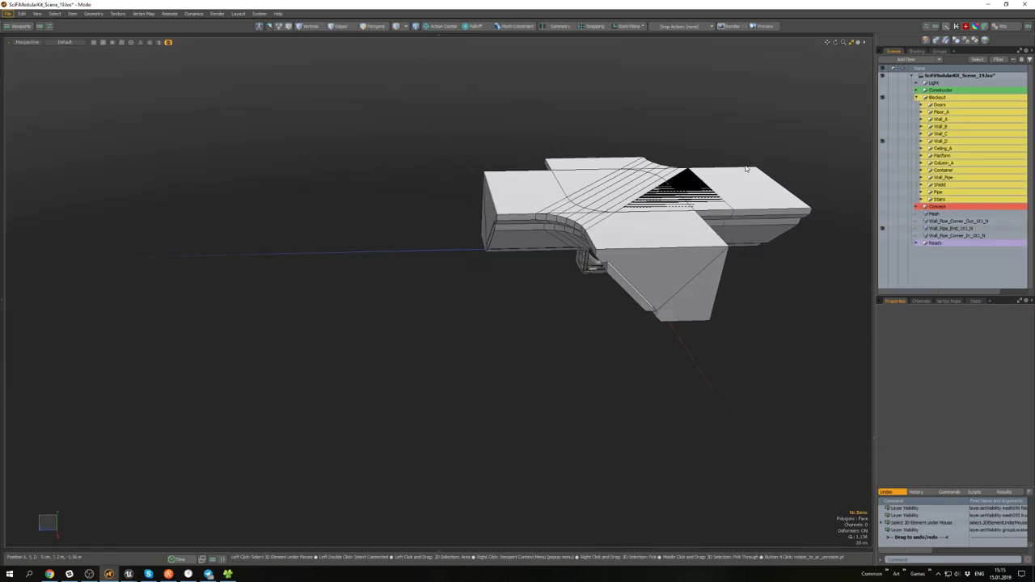
pyautogui.click(884, 143)
pyautogui.click(882, 177)
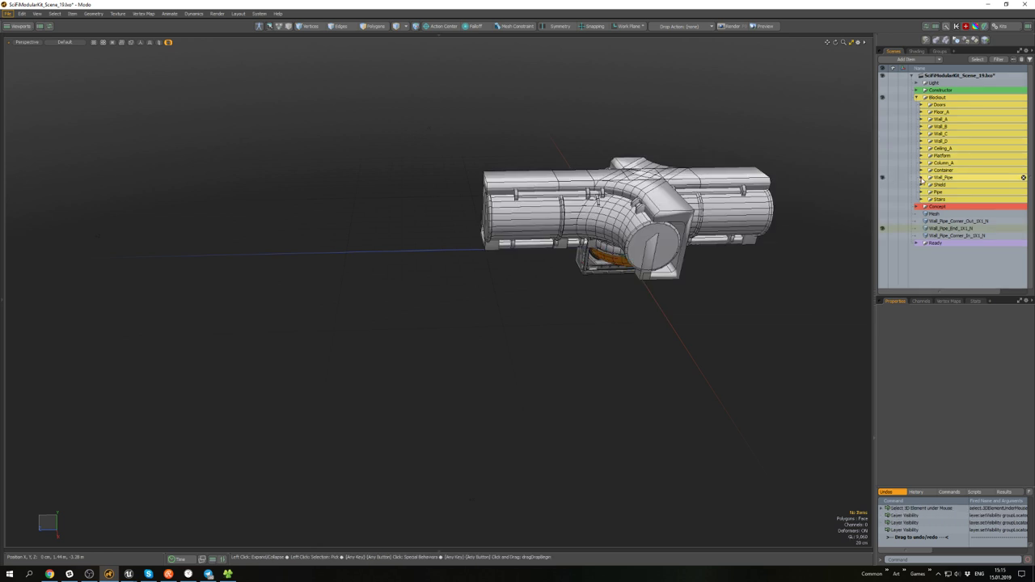
pyautogui.click(919, 177)
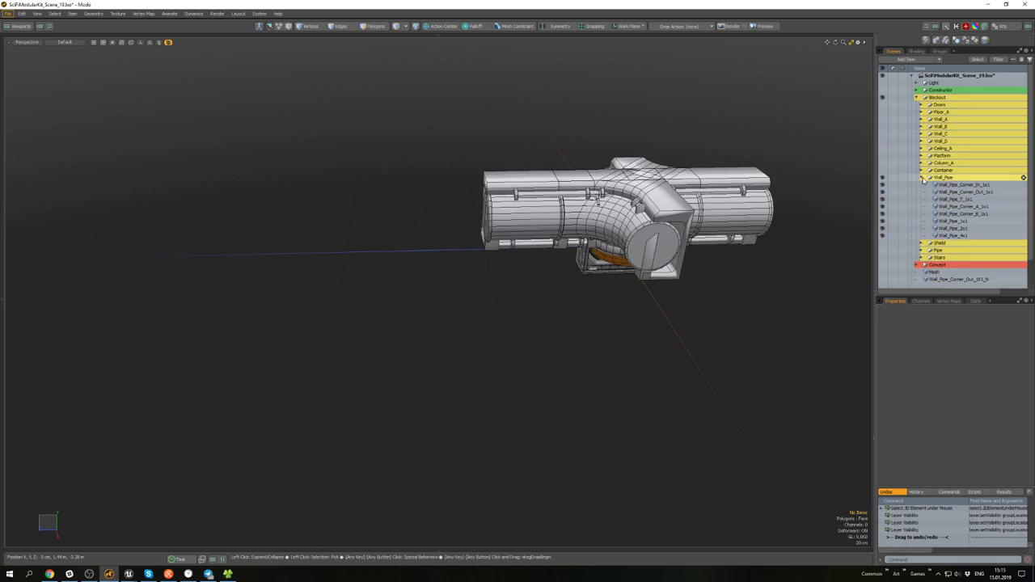
# - Isolate the Wall_Pipe_T_1x1 blockout mesh to examine its shape, and unhide the other meshes
pyautogui.click(970, 200)
pyautogui.hotkey('shift', 'h')
pyautogui.scroll(6, 624, 210)
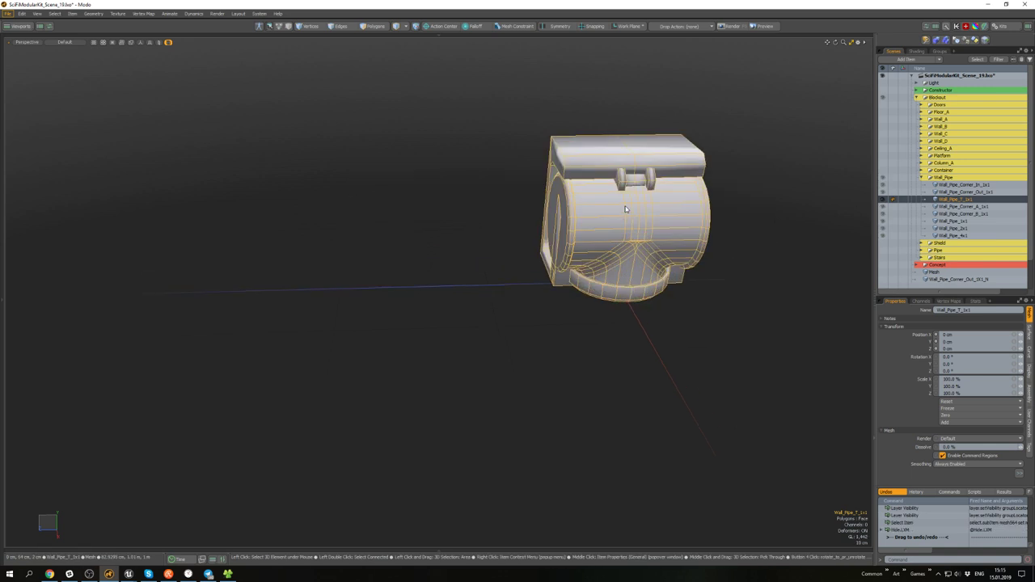
pyautogui.keyDown('alt'); pyautogui.moveTo(624, 210); pyautogui.dragTo(640, 165); pyautogui.keyUp('alt')
pyautogui.press('u')
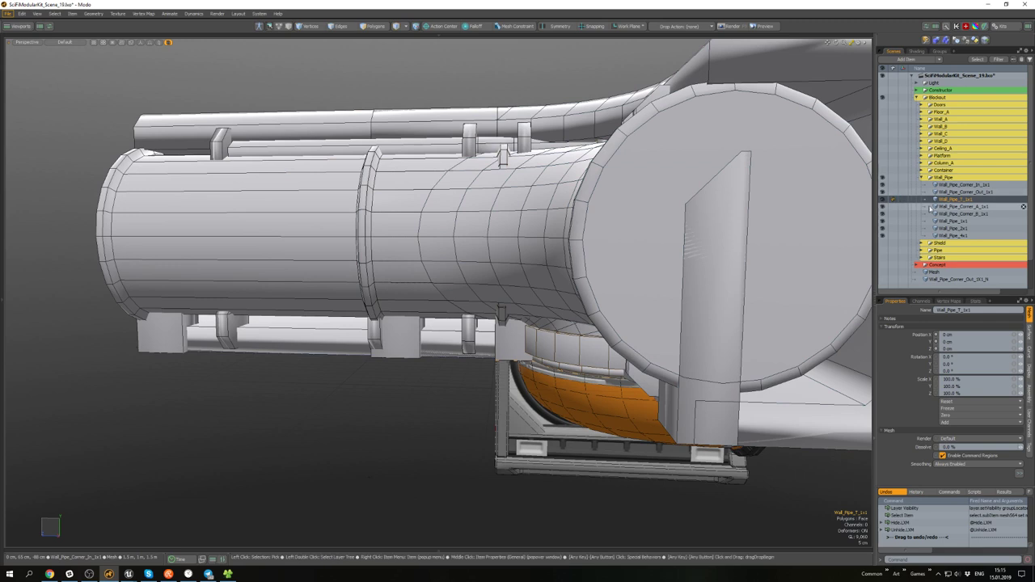
# - Isolate the Wall_Pipe_Corner_A_1x1 blockout mesh to examine its bend, and unhide the rest
pyautogui.click(933, 207)
pyautogui.hotkey('shift', 'h')
pyautogui.moveTo(732, 224)
pyautogui.keyDown('alt'); pyautogui.mouseDown()
pyautogui.moveTo(722, 269)
pyautogui.moveTo(722, 233)
pyautogui.moveTo(646, 231)
pyautogui.moveTo(741, 224)
pyautogui.mouseUp(); pyautogui.keyUp('alt')
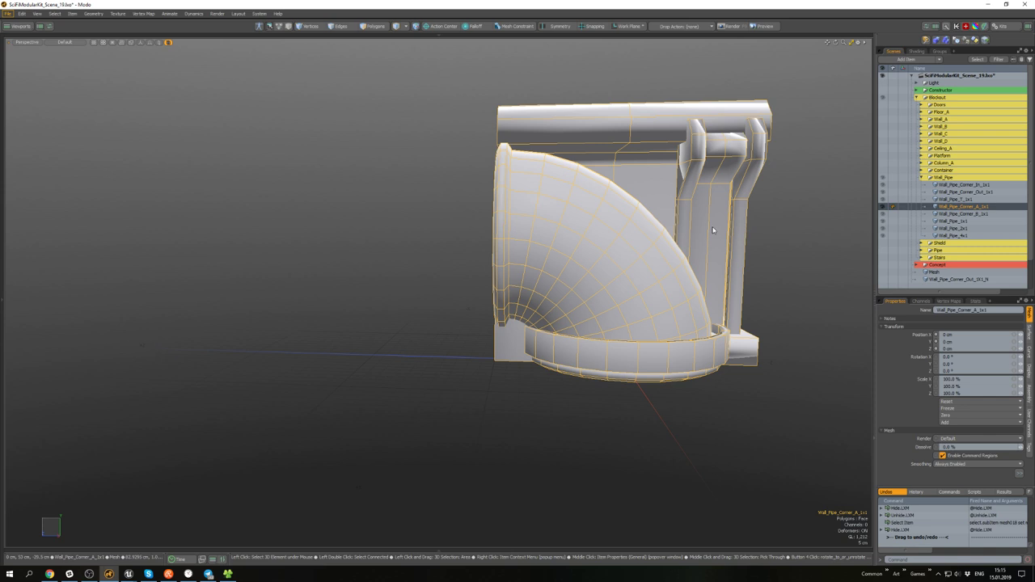
pyautogui.press('u')
# - Isolate the Wall_Pipe_Corner_B_1x1 blockout mesh to examine its shape, and unhide the rest
pyautogui.click(962, 214)
pyautogui.hotkey('shift', 'h')
pyautogui.keyDown('alt'); pyautogui.moveTo(718, 273); pyautogui.dragTo(728, 215); pyautogui.keyUp('alt')
pyautogui.click(730, 216)
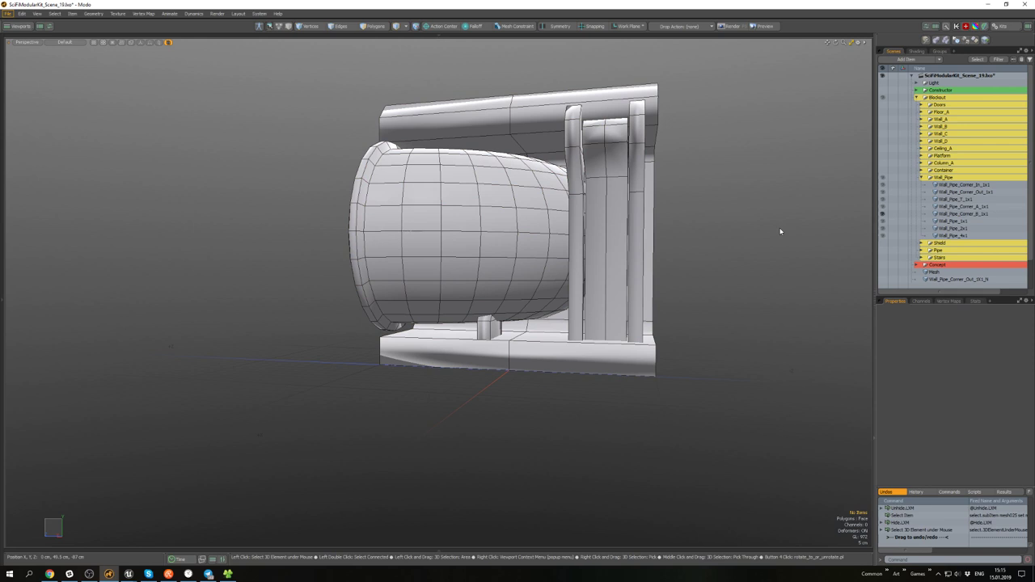
pyautogui.press('u')
# - Select the Wall_Pipe_Corner_A_1x1 and Wall_Pipe_Corner_Out_1x1 blockouts, compare them within the whole pipe set, and clear the selection
pyautogui.click(959, 208)
pyautogui.keyDown('ctrl'); pyautogui.click(962, 194); pyautogui.keyUp('ctrl')
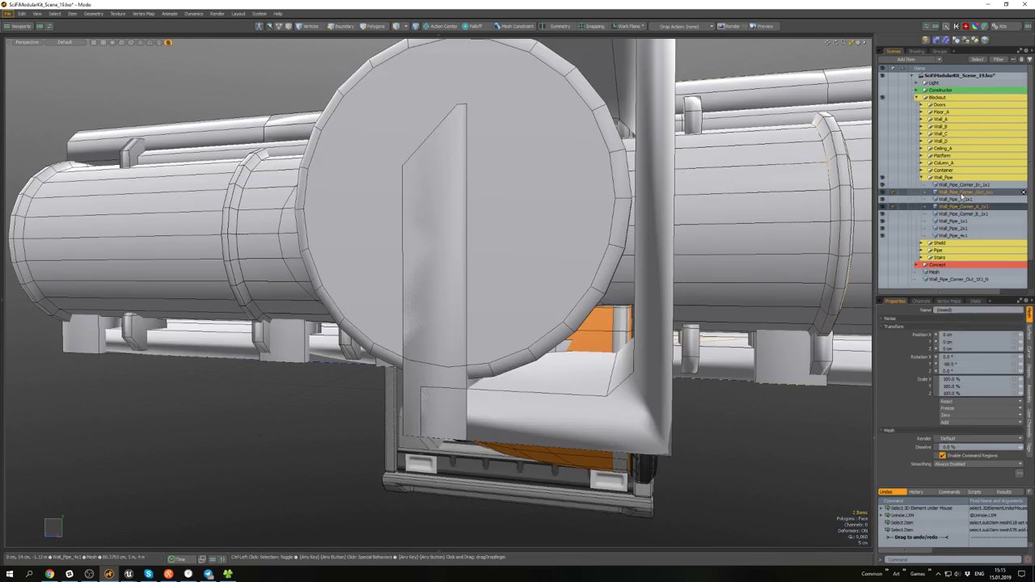
pyautogui.keyDown('alt'); pyautogui.moveTo(517, 217); pyautogui.dragTo(614, 238); pyautogui.keyUp('alt')
pyautogui.scroll(-5, 571, 222)
pyautogui.click(842, 301)
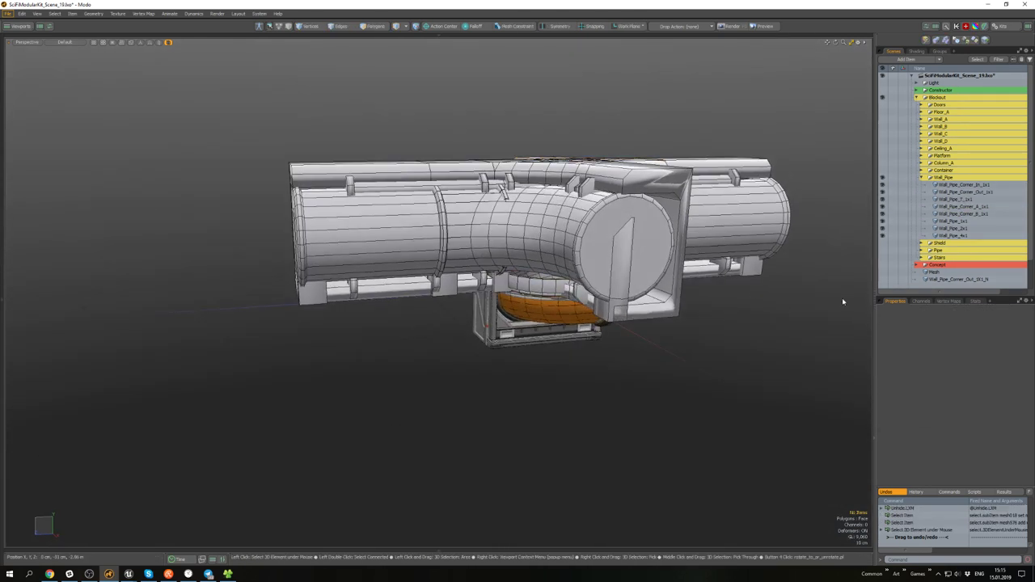
# - Collapse the Wall_Pipe group and hide the detailed Wall_Pipe_Corner_In_1X1_N and Wall_Pipe_End_1X1_N meshes
pyautogui.click(921, 177)
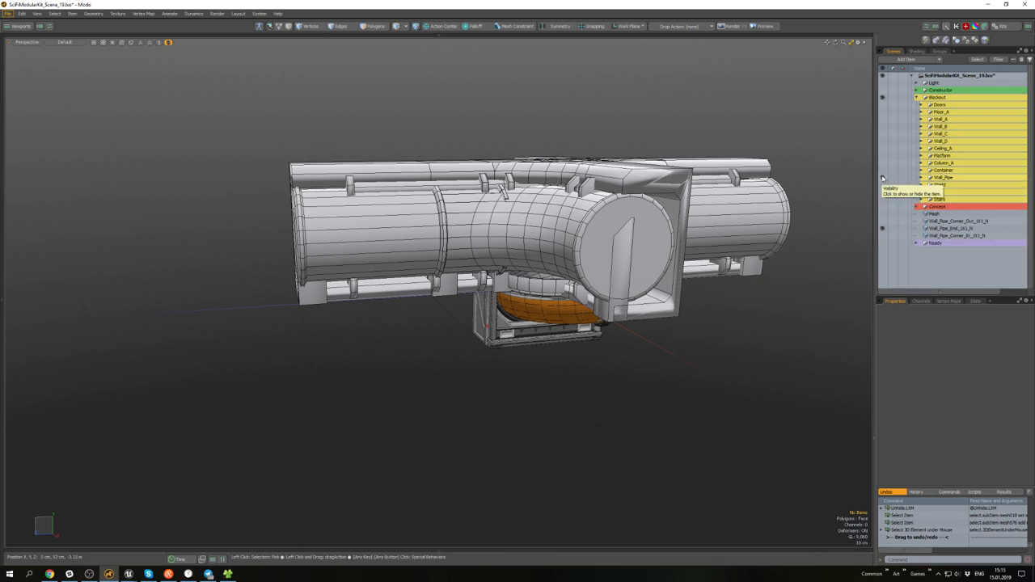
pyautogui.click(927, 236)
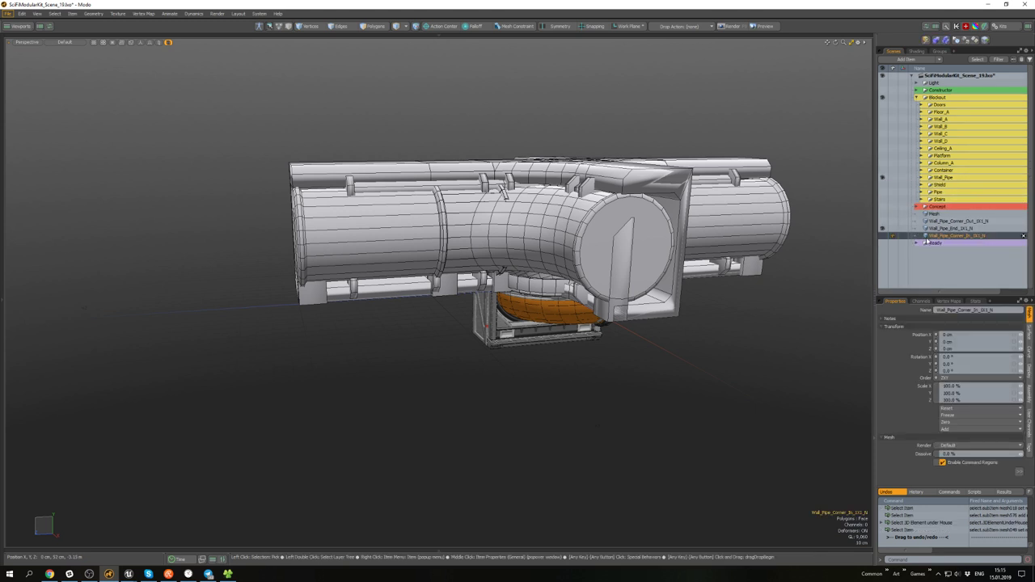
pyautogui.click(881, 236)
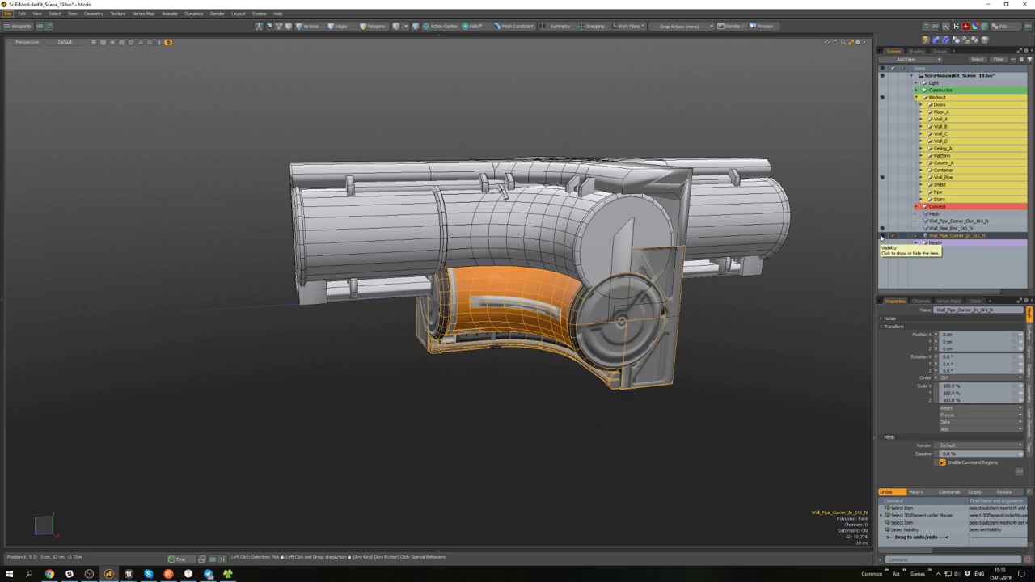
pyautogui.click(883, 236)
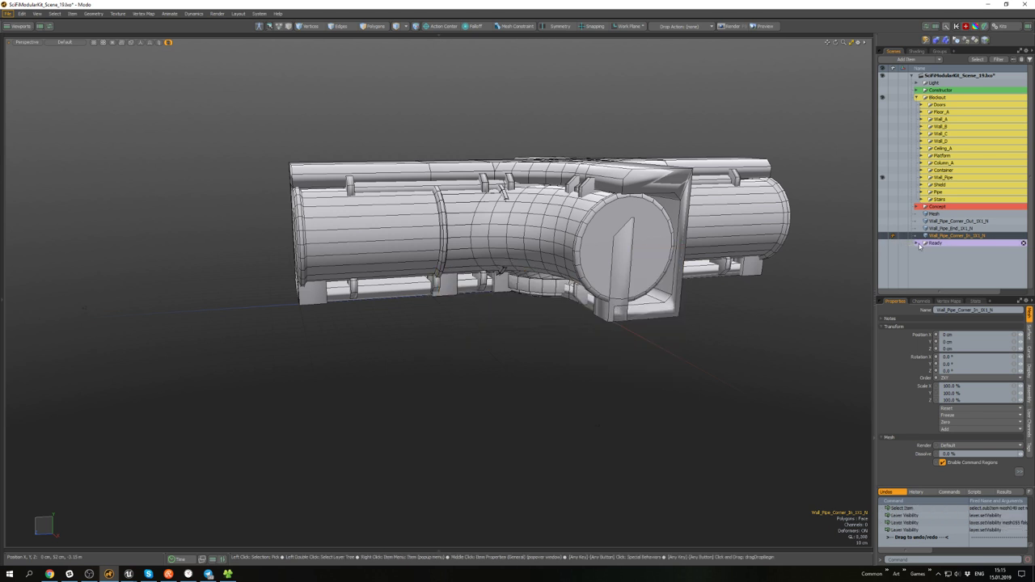
# - Expand the Ready group and duplicate the Wall_D_4X1_N mesh
pyautogui.click(919, 242)
pyautogui.scroll(-5, 919, 252)
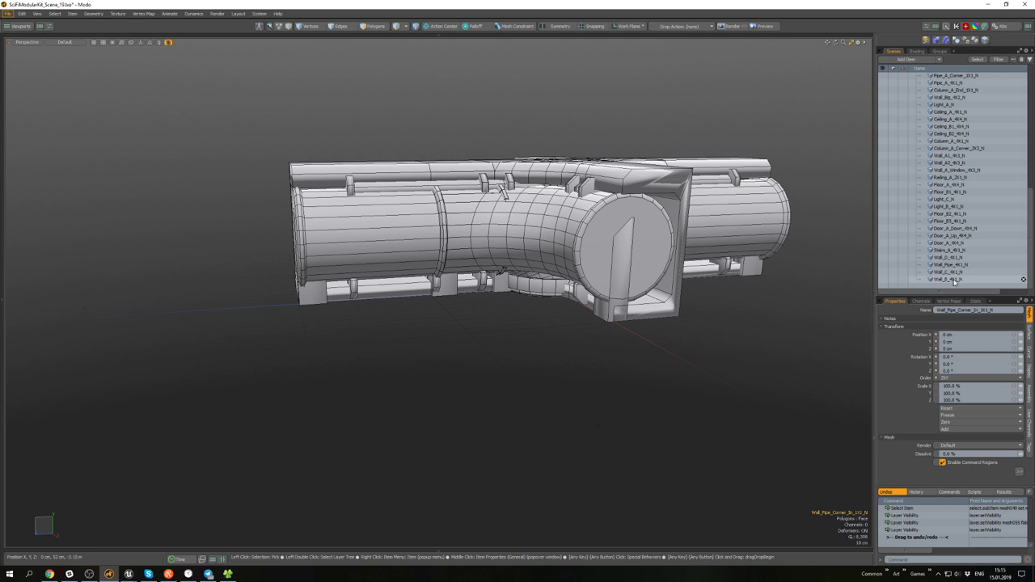
pyautogui.click(950, 257)
pyautogui.hotkey('ctrl', 'd')
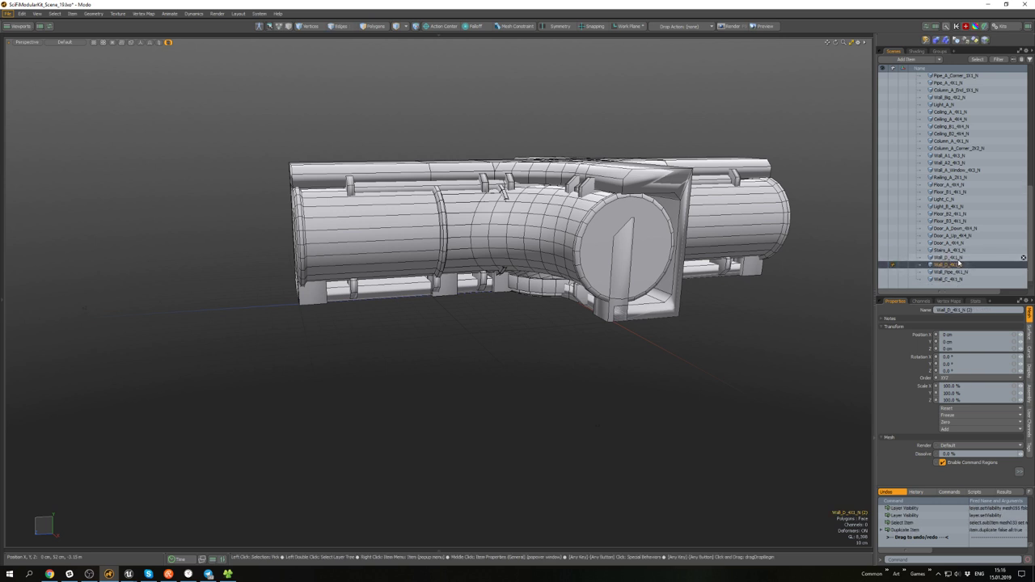
# - Take the duplicated Wall_D_4X1_N mesh out of the Ready group and delete it
pyautogui.moveTo(968, 74); pyautogui.dragTo(955, 146)
pyautogui.click(915, 171)
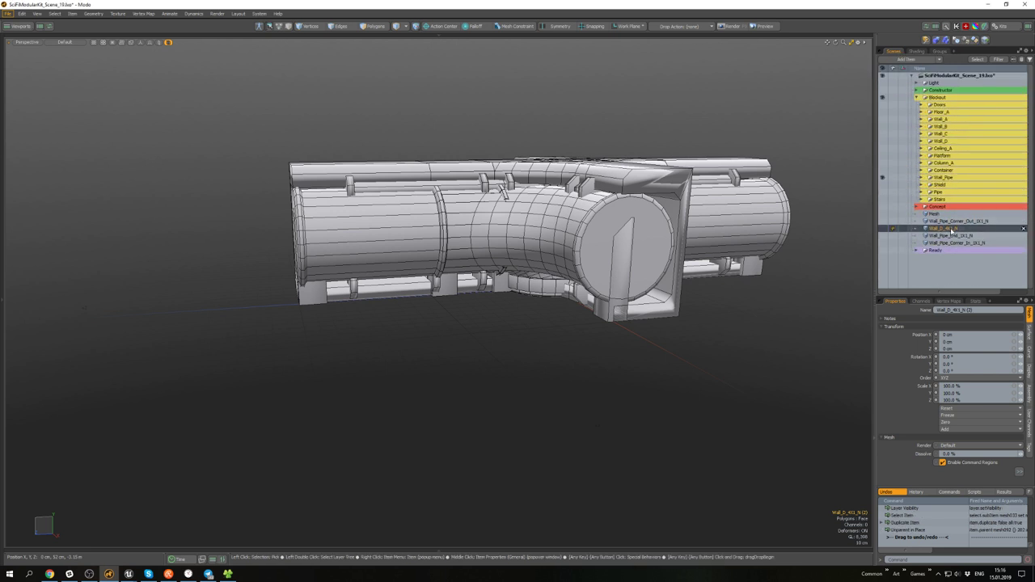
pyautogui.click(1024, 231)
# - Duplicate the Wall_Pipe_4X1_N mesh and place the copy outside the Ready group, among the work-in-progress wall pipe meshes
pyautogui.click(916, 243)
pyautogui.scroll(-5, 920, 246)
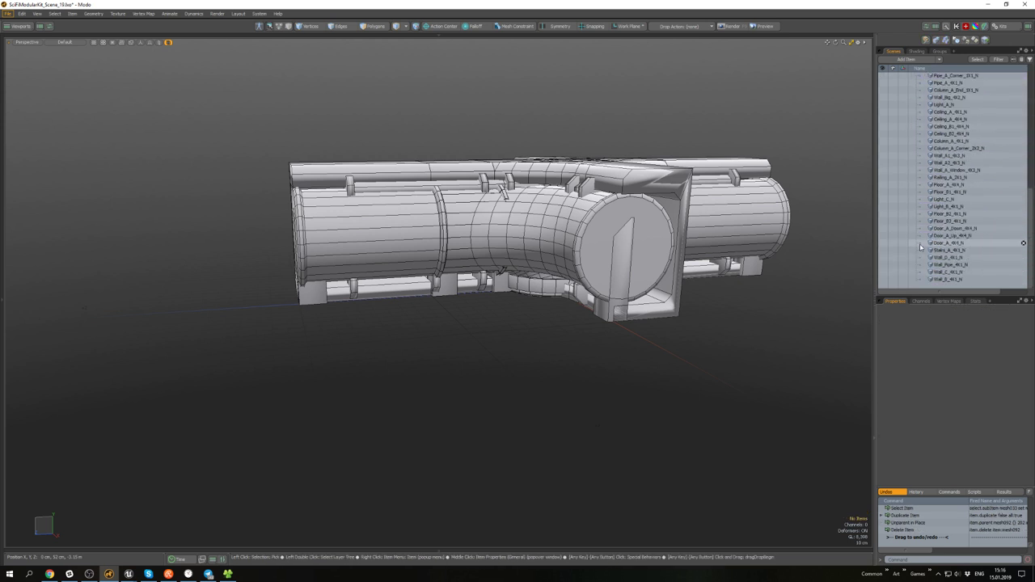
pyautogui.click(958, 266)
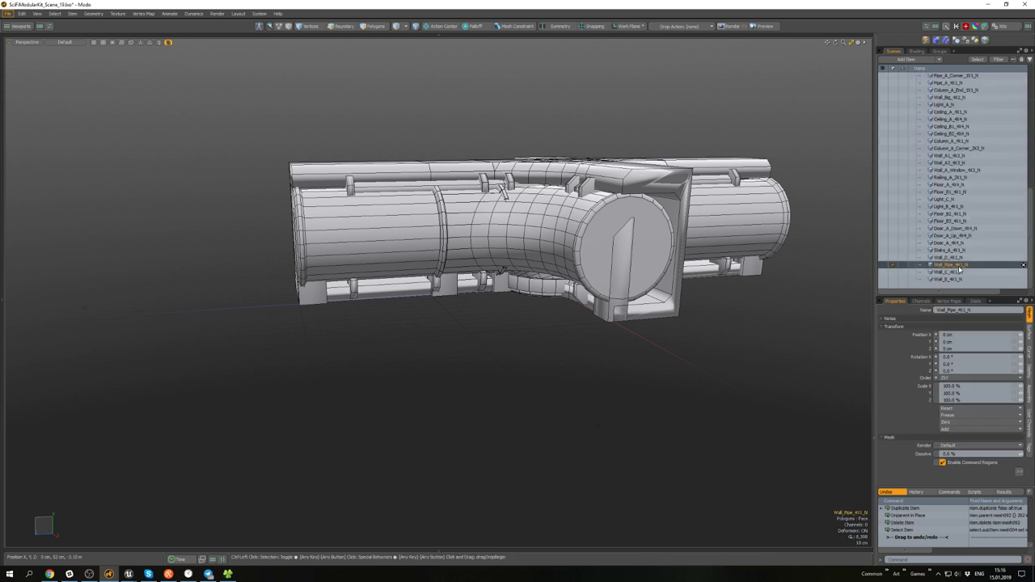
pyautogui.hotkey('ctrl', 'd')
pyautogui.moveTo(971, 99); pyautogui.dragTo(957, 177)
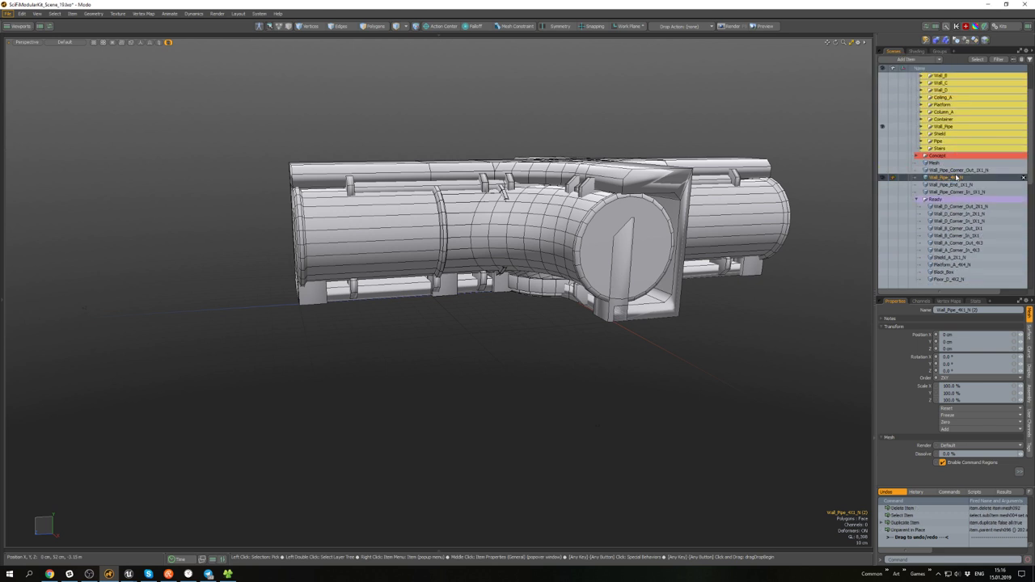
pyautogui.click(916, 200)
# - Isolate the duplicated pipe wall mesh and rename it Wall_Pipe_Corner_1X1_N
pyautogui.keyDown('alt'); pyautogui.moveTo(756, 327); pyautogui.dragTo(766, 294); pyautogui.keyUp('alt')
pyautogui.hotkey('shift', 'h')
pyautogui.scroll(-5, 653, 287)
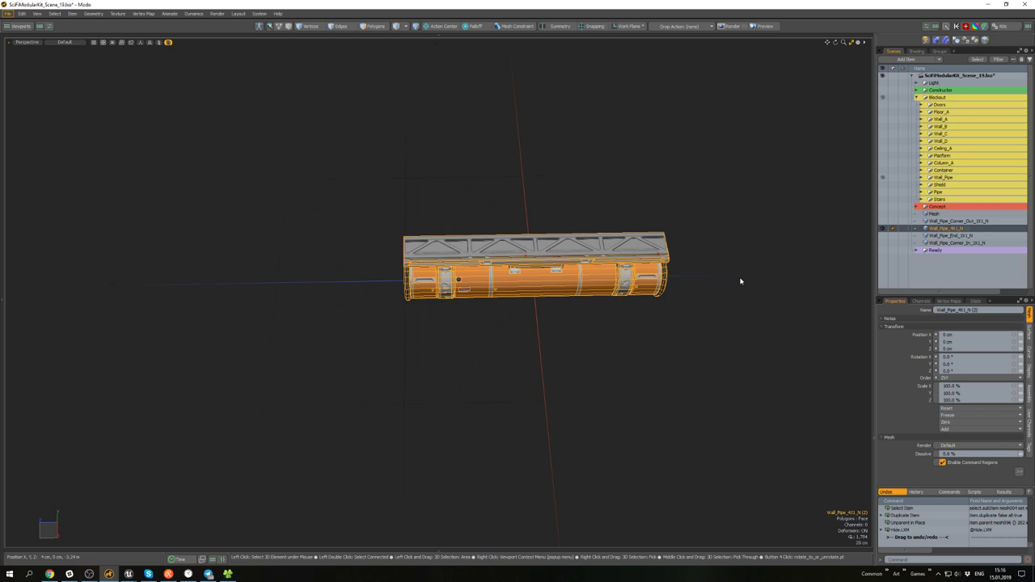
pyautogui.press('F2')
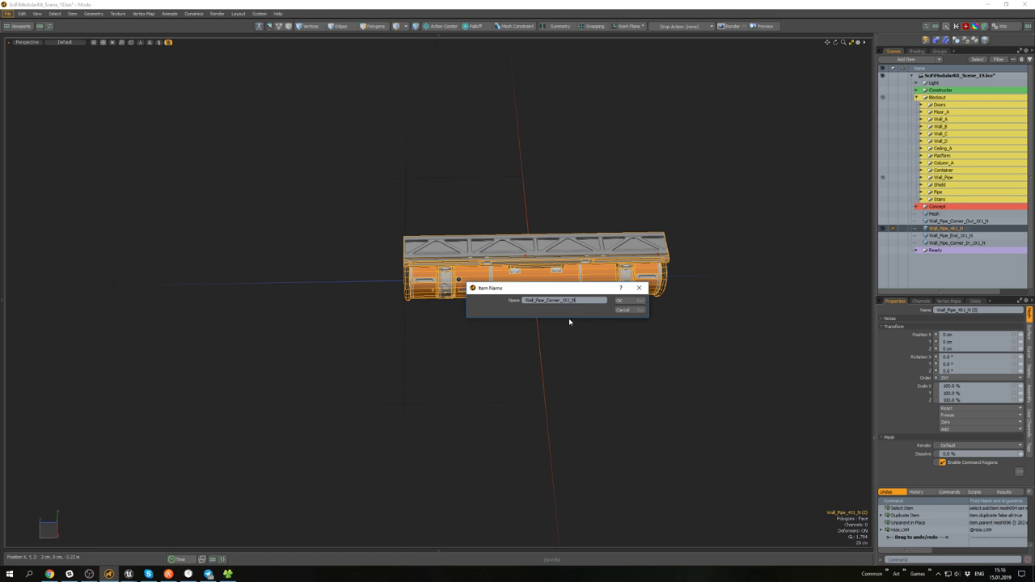
pyautogui.press('Return')
# - Turn on snapping and move the whole pipe wall mesh to 1.5 m along Z
pyautogui.click(662, 318)
pyautogui.keyDown('alt'); pyautogui.moveTo(662, 319); pyautogui.dragTo(642, 285); pyautogui.keyUp('alt')
pyautogui.scroll(5, 577, 289)
pyautogui.moveTo(577, 288)
pyautogui.keyDown('alt'); pyautogui.mouseDown()
pyautogui.moveTo(469, 253)
pyautogui.moveTo(496, 288)
pyautogui.moveTo(485, 304)
pyautogui.moveTo(463, 293)
pyautogui.moveTo(460, 168)
pyautogui.moveTo(485, 194)
pyautogui.moveTo(479, 150)
pyautogui.moveTo(485, 226)
pyautogui.moveTo(470, 179)
pyautogui.moveTo(460, 211)
pyautogui.moveTo(477, 171)
pyautogui.mouseUp(); pyautogui.keyUp('alt')
pyautogui.scroll(-4, 469, 253)
pyautogui.scroll(-4, 497, 288)
pyautogui.click(498, 287)
pyautogui.press('w')
pyautogui.scroll(2, 482, 280)
pyautogui.scroll(-4, 485, 304)
pyautogui.press('x')
pyautogui.press('q')
# - Delete the short strips above and below the pipe between the clamp and the end nearest the origin
pyautogui.click(477, 318)
pyautogui.scroll(5, 474, 300)
pyautogui.scroll(4, 501, 288)
pyautogui.moveTo(502, 288)
pyautogui.keyDown('alt'); pyautogui.mouseDown()
pyautogui.moveTo(491, 316)
pyautogui.moveTo(489, 252)
pyautogui.moveTo(504, 314)
pyautogui.moveTo(501, 294)
pyautogui.mouseUp(); pyautogui.keyUp('alt')
pyautogui.keyDown('ctrl'); pyautogui.keyDown('shift'); pyautogui.click(491, 316); pyautogui.keyUp('shift'); pyautogui.keyUp('ctrl')
pyautogui.scroll(-4, 501, 289)
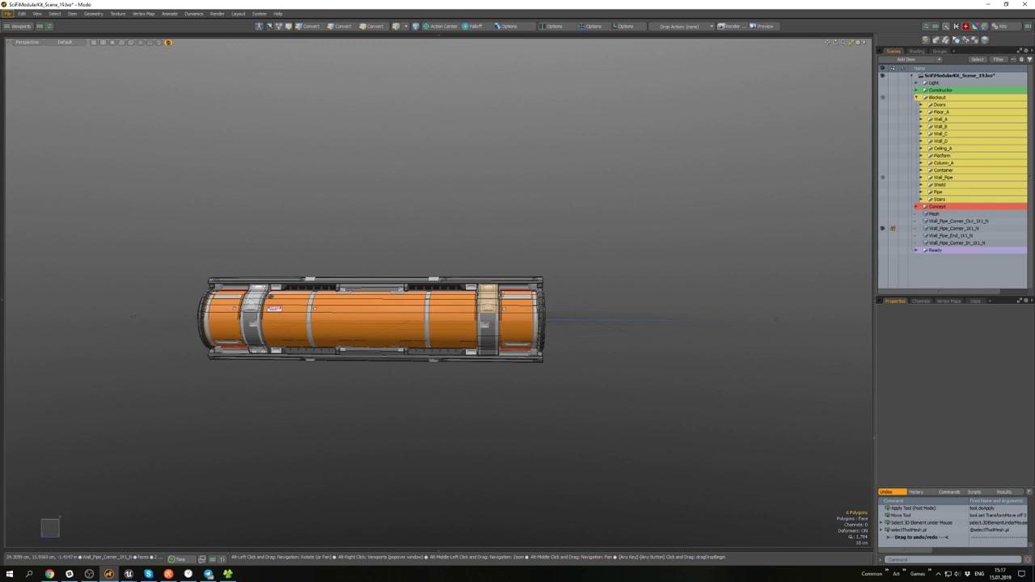
pyautogui.scroll(5, 503, 293)
pyautogui.doubleClick(527, 293)
pyautogui.scroll(-4, 530, 341)
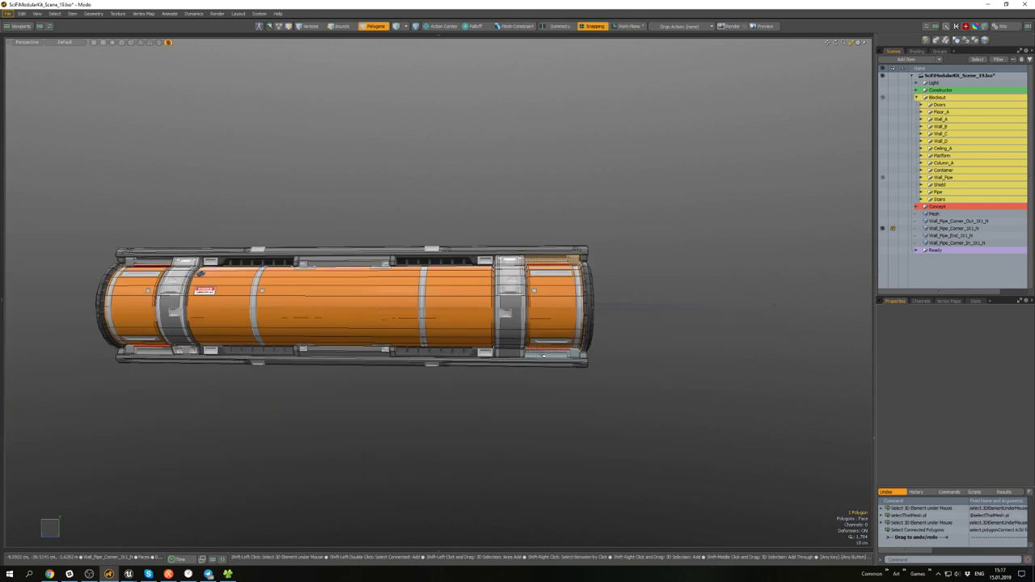
pyautogui.keyDown('alt'); pyautogui.moveTo(543, 355); pyautogui.dragTo(521, 350); pyautogui.keyUp('alt')
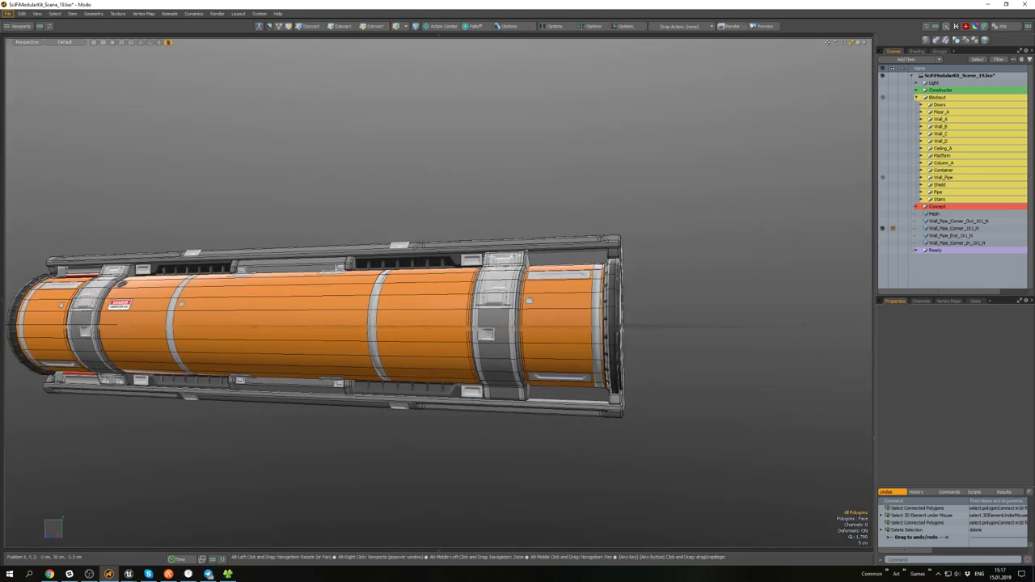
# - Delete all pieces of the grey clamp band around the pipe near that same end
pyautogui.moveTo(521, 343)
pyautogui.keyDown('alt'); pyautogui.mouseDown()
pyautogui.moveTo(477, 352)
pyautogui.moveTo(517, 347)
pyautogui.mouseUp(); pyautogui.keyUp('alt')
pyautogui.doubleClick(510, 343)
pyautogui.press('Delete')
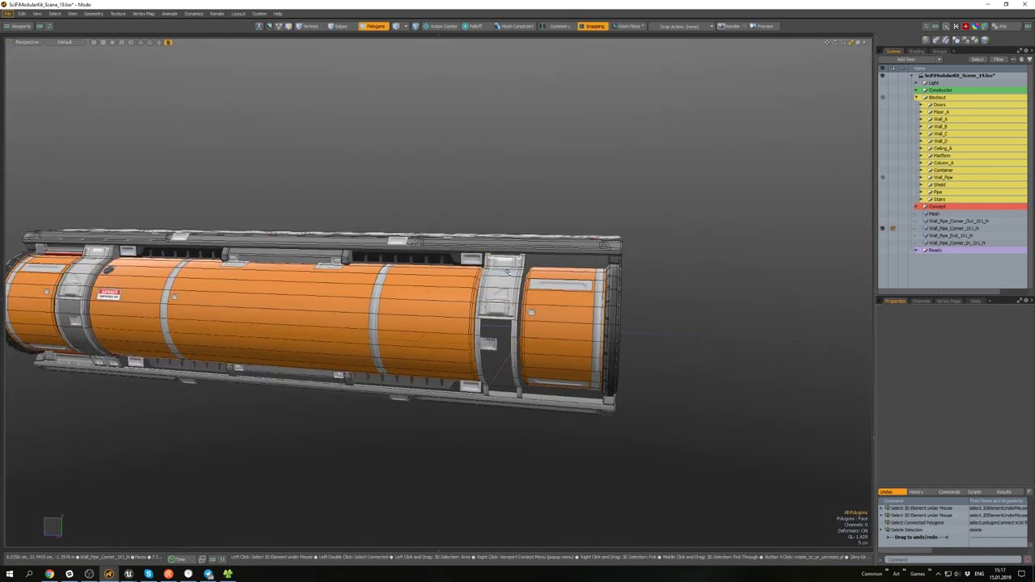
pyautogui.press('Delete')
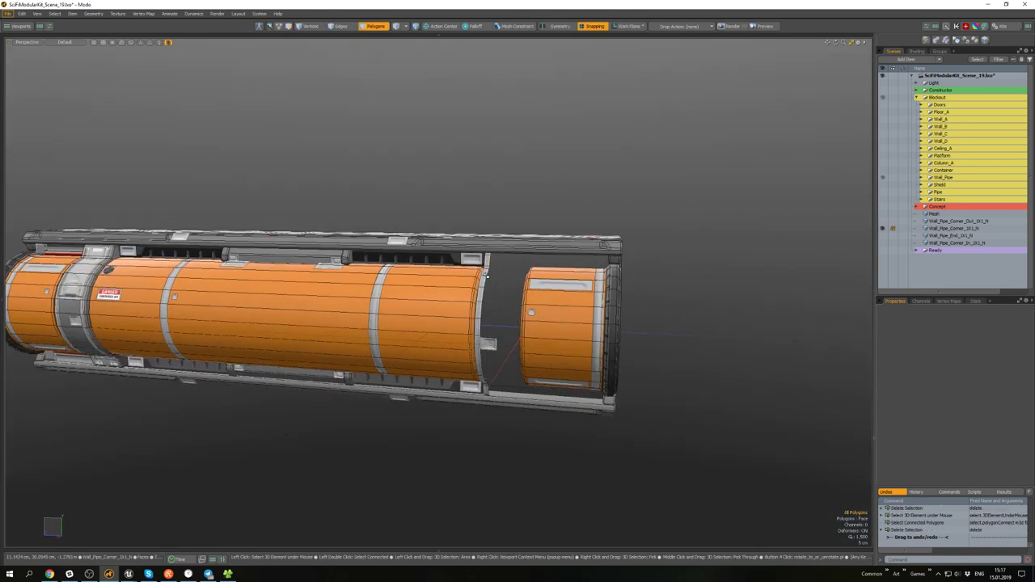
pyautogui.press('Delete')
pyautogui.press('Delete')
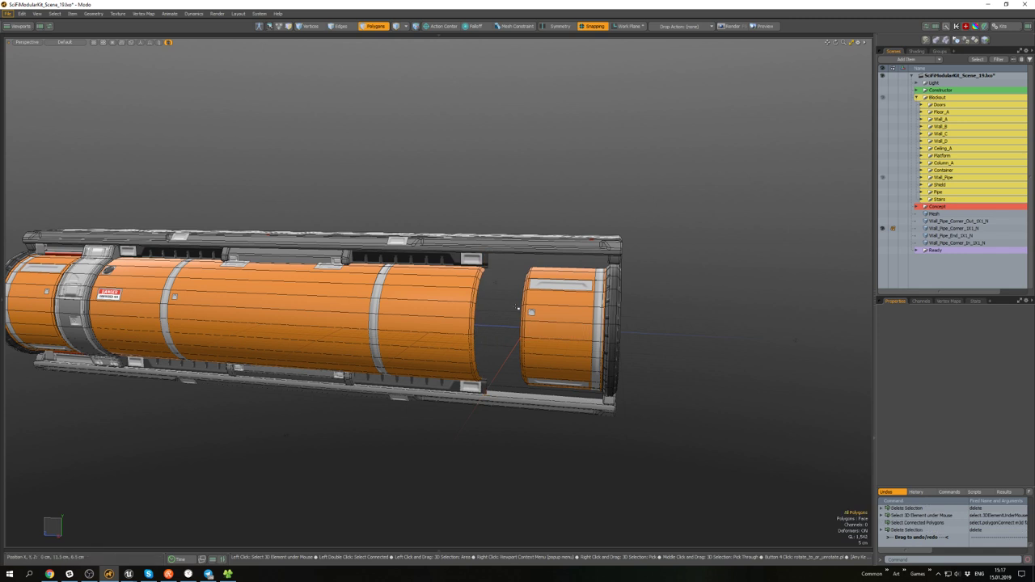
# - Select only the open-edge vertices of the short orange end section and move them about 37 cm along Z to close the gap
pyautogui.keyDown('alt'); pyautogui.moveTo(545, 331); pyautogui.dragTo(553, 355); pyautogui.keyUp('alt')
pyautogui.press('1')
pyautogui.moveTo(552, 406); pyautogui.dragTo(534, 267, button='middle')
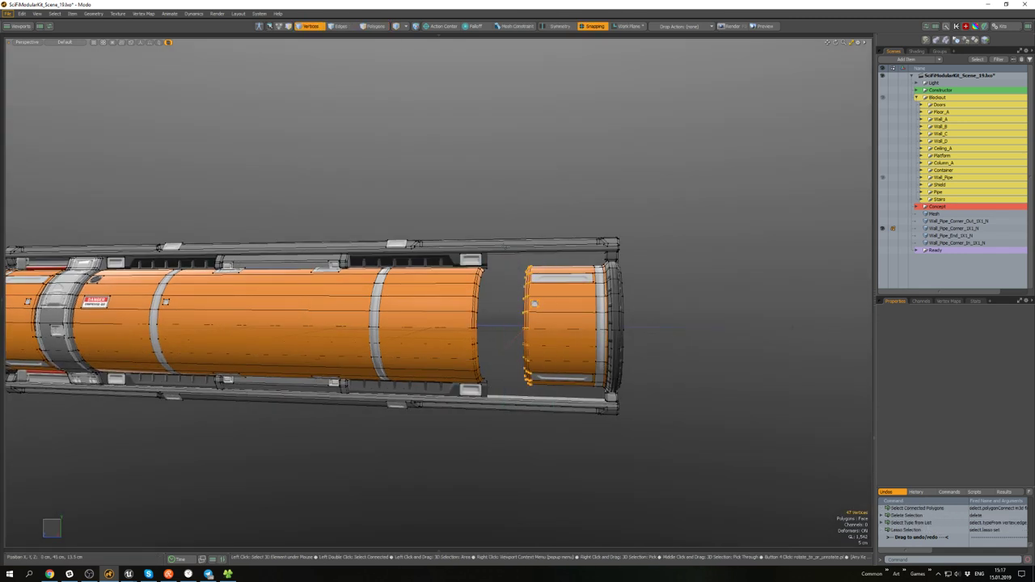
pyautogui.moveTo(525, 311)
pyautogui.keyDown('alt'); pyautogui.mouseDown()
pyautogui.moveTo(540, 316)
pyautogui.moveTo(510, 330)
pyautogui.moveTo(489, 305)
pyautogui.mouseUp(); pyautogui.keyUp('alt')
pyautogui.press('w')
pyautogui.press('space')
pyautogui.hotkey('ctrl', 'z')
pyautogui.scroll(6, 509, 299)
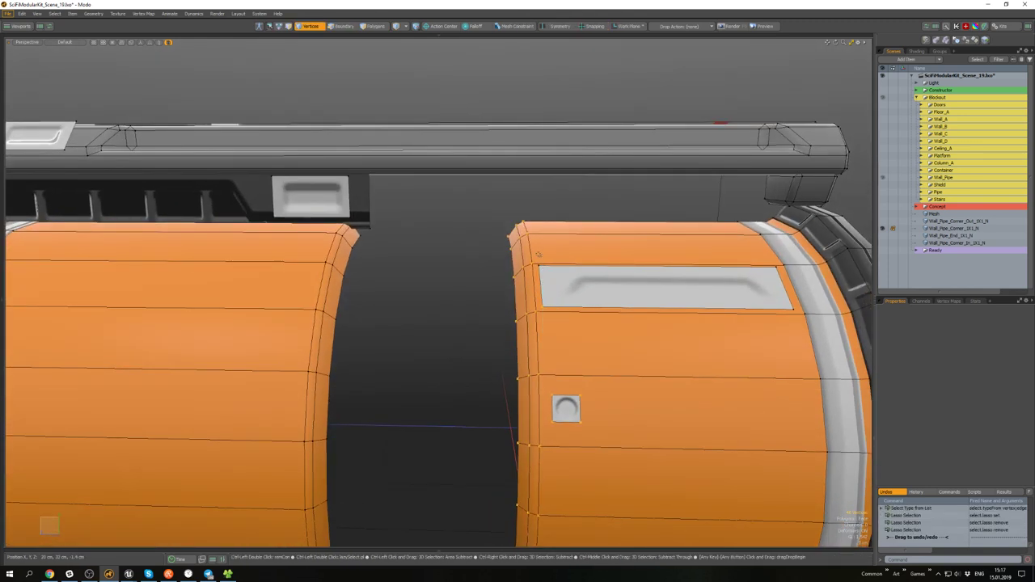
pyautogui.keyDown('ctrl'); pyautogui.moveTo(540, 293); pyautogui.dragTo(548, 302, button='middle'); pyautogui.keyUp('ctrl')
pyautogui.scroll(-5, 537, 283)
pyautogui.scroll(5, 518, 388)
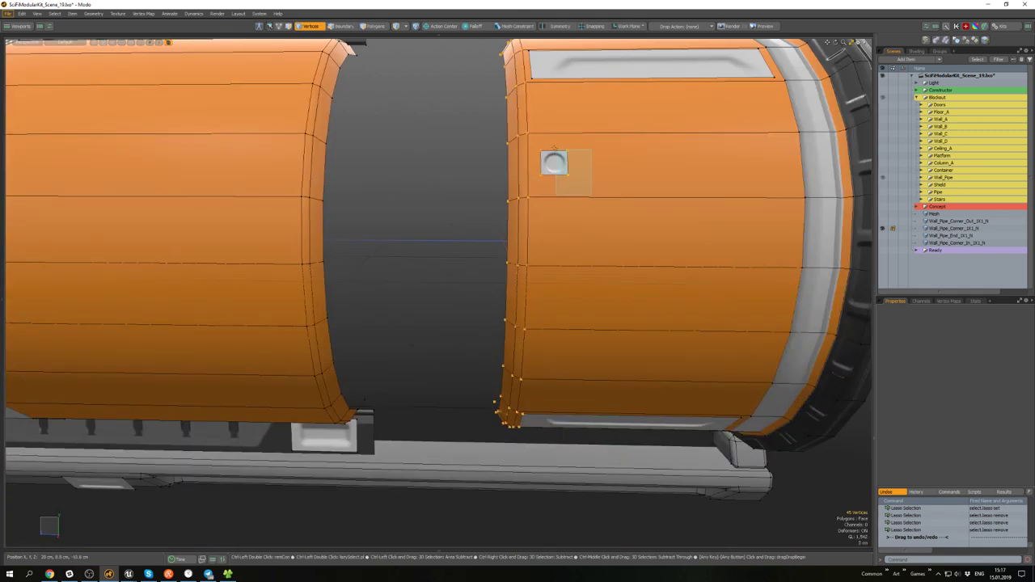
pyautogui.scroll(-5, 535, 307)
pyautogui.keyDown('alt'); pyautogui.moveTo(536, 324); pyautogui.dragTo(583, 306); pyautogui.keyUp('alt')
pyautogui.scroll(5, 562, 370)
pyautogui.scroll(-5, 588, 379)
pyautogui.scroll(2, 580, 305)
pyautogui.press('w')
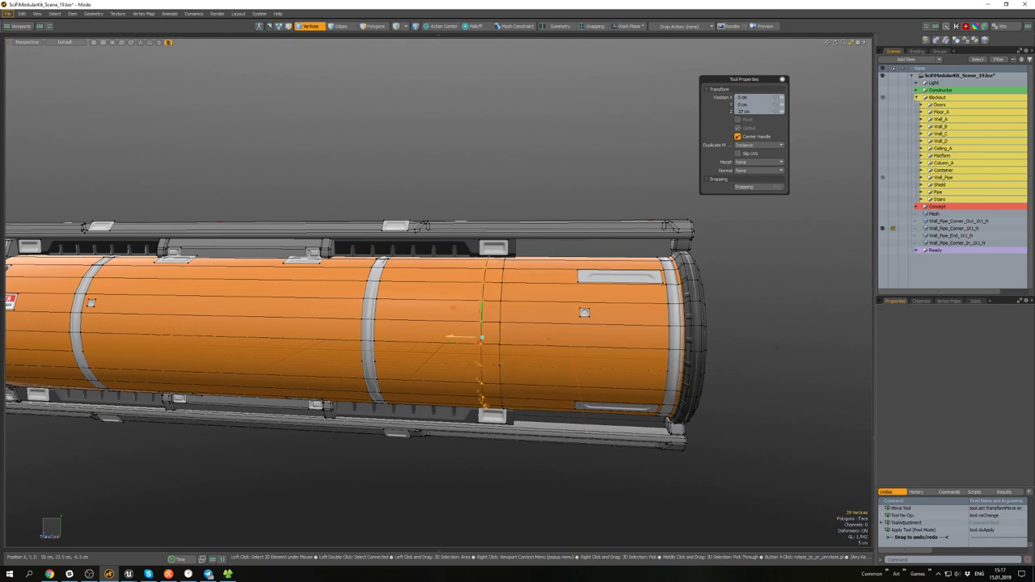
pyautogui.press('q')
# - Move the vent strips and their light plates above and below the pipe about 69 cm along Z toward its end
pyautogui.press('3')
pyautogui.click(490, 247)
pyautogui.keyDown('shift'); pyautogui.click(466, 249); pyautogui.keyUp('shift')
pyautogui.keyDown('alt'); pyautogui.moveTo(464, 315); pyautogui.dragTo(486, 296); pyautogui.keyUp('alt')
pyautogui.keyDown('shift'); pyautogui.click(483, 386); pyautogui.keyUp('shift')
pyautogui.press('w')
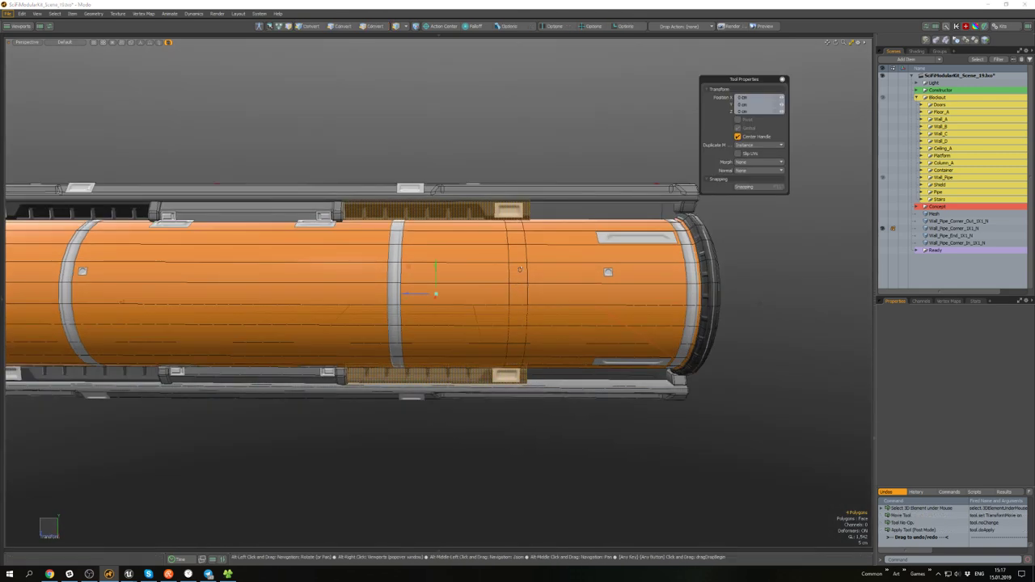
pyautogui.keyDown('alt'); pyautogui.moveTo(483, 386); pyautogui.dragTo(602, 334); pyautogui.keyUp('alt')
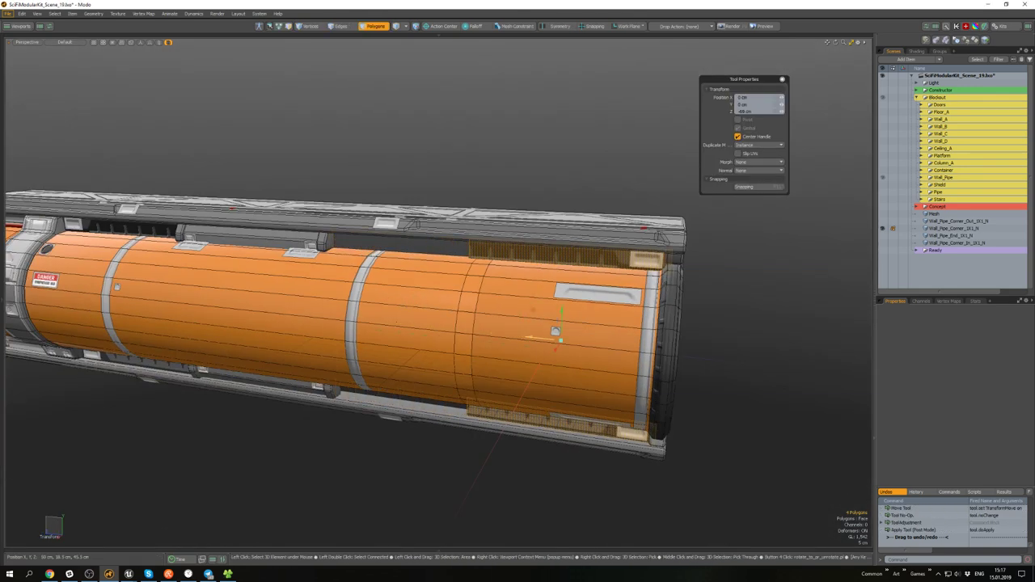
pyautogui.press('space')
# - Select the vertices of everything beyond the pipe's end assembly and shift them along Z to lengthen the plain orange end section
pyautogui.click(712, 335)
pyautogui.keyDown('alt'); pyautogui.moveTo(712, 335); pyautogui.dragTo(602, 306); pyautogui.keyUp('alt')
pyautogui.scroll(-3, 580, 285)
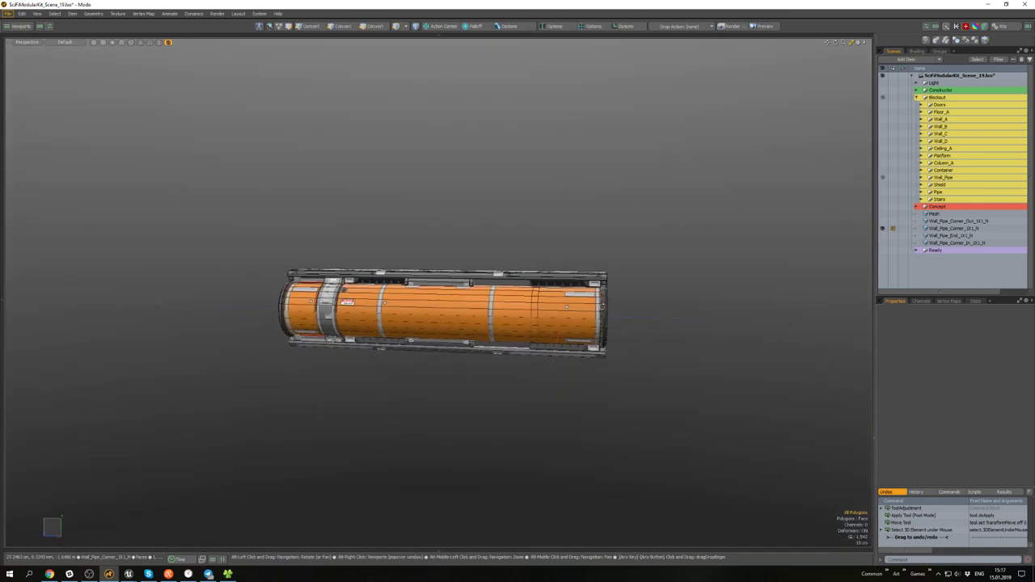
pyautogui.moveTo(355, 208); pyautogui.dragTo(238, 165)
pyautogui.press('w')
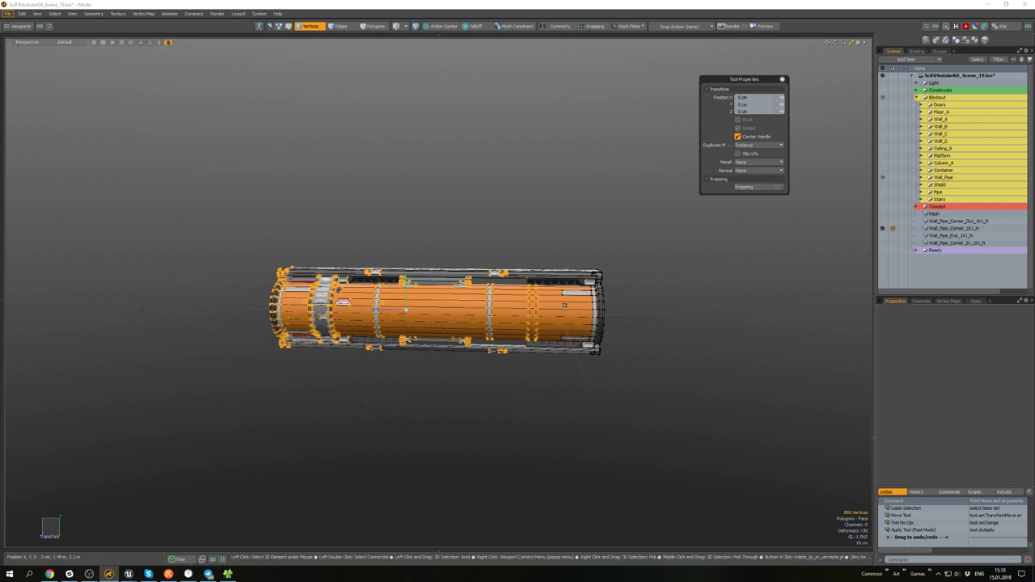
pyautogui.press('q')
pyautogui.scroll(3, 564, 305)
pyautogui.keyDown('alt'); pyautogui.moveTo(564, 305); pyautogui.dragTo(559, 296); pyautogui.keyUp('alt')
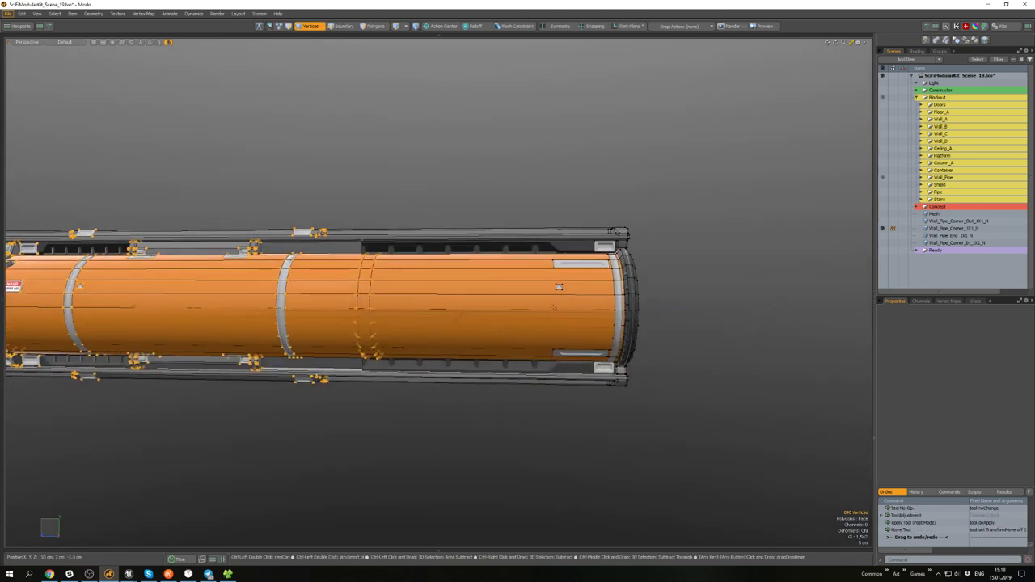
pyautogui.hotkey('ctrl', 'z')
pyautogui.keyDown('alt'); pyautogui.keyDown('shift'); pyautogui.moveTo(378, 284); pyautogui.dragTo(354, 285); pyautogui.keyUp('shift'); pyautogui.keyUp('alt')
pyautogui.scroll(-3, 353, 285)
pyautogui.press('w')
pyautogui.press('q')
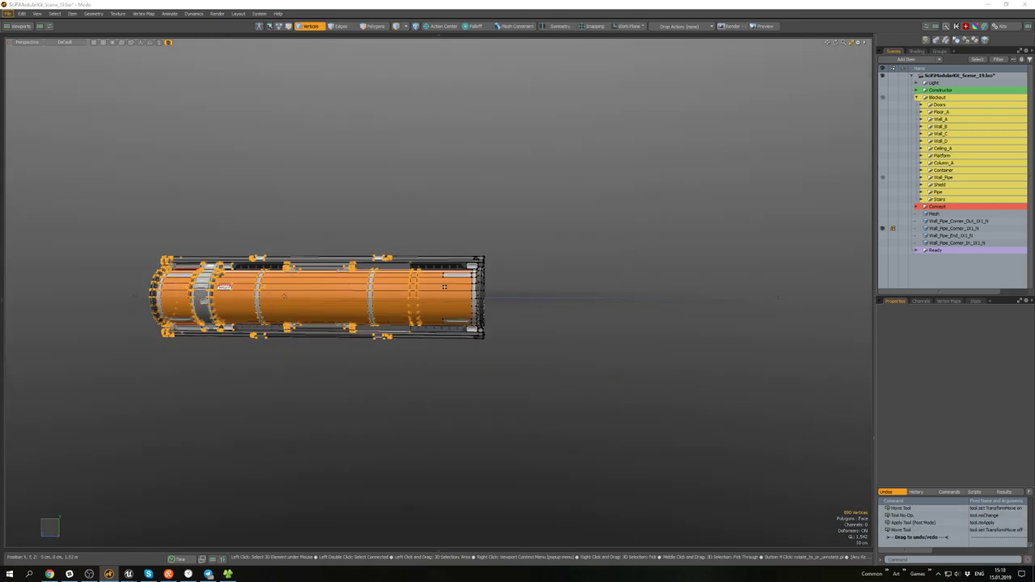
pyautogui.press('w')
pyautogui.press('q')
pyautogui.moveTo(458, 292)
pyautogui.mouseDown()
pyautogui.moveTo(426, 291)
pyautogui.moveTo(455, 286)
pyautogui.moveTo(488, 225)
pyautogui.moveTo(451, 285)
pyautogui.mouseUp()
# - Create a box inside the Wall_Pipe_Corner_1X1_N mesh and center it on the X, Y and Z axes
pyautogui.press('3')
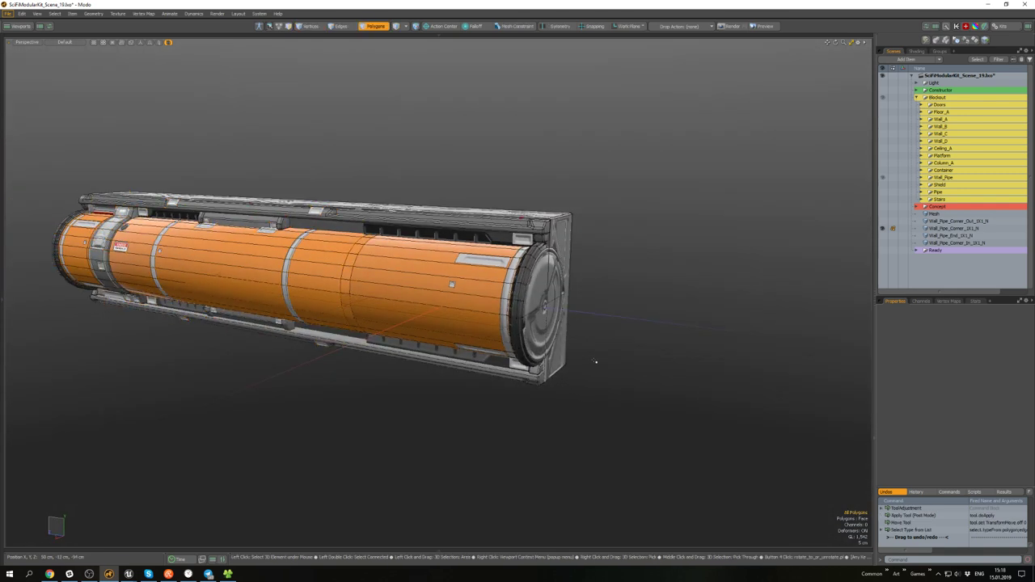
pyautogui.keyDown('alt'); pyautogui.moveTo(597, 358); pyautogui.dragTo(654, 283); pyautogui.keyUp('alt')
pyautogui.click(941, 230)
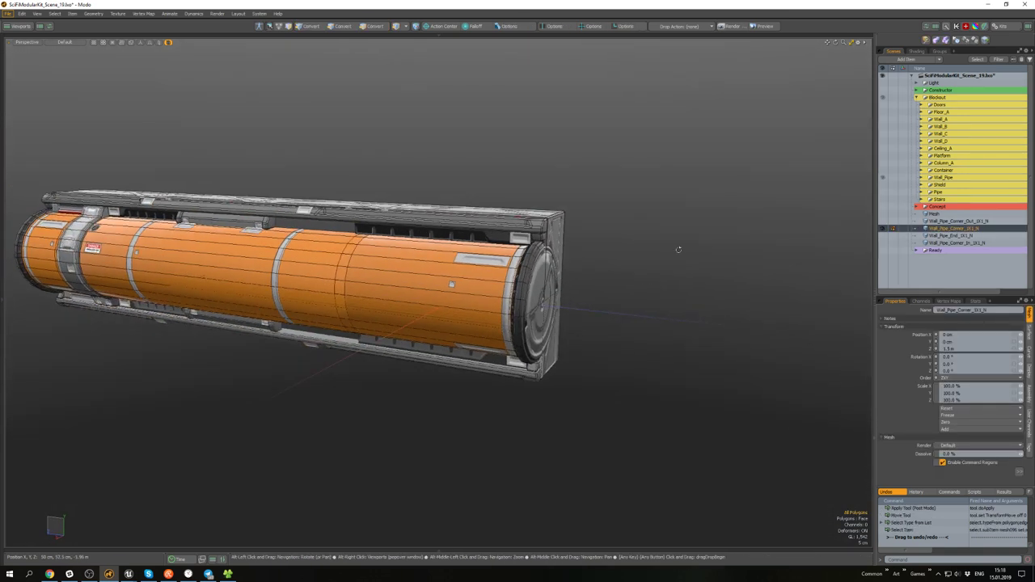
pyautogui.keyDown('alt'); pyautogui.moveTo(678, 249); pyautogui.dragTo(643, 282); pyautogui.keyUp('alt')
pyautogui.scroll(-2, 649, 260)
pyautogui.press('c')
pyautogui.keyDown('ctrl'); pyautogui.moveTo(487, 298); pyautogui.dragTo(679, 333); pyautogui.keyUp('ctrl')
pyautogui.press('3')
pyautogui.doubleClick(498, 329)
pyautogui.hotkey('ctrl', 'shift', 'x')
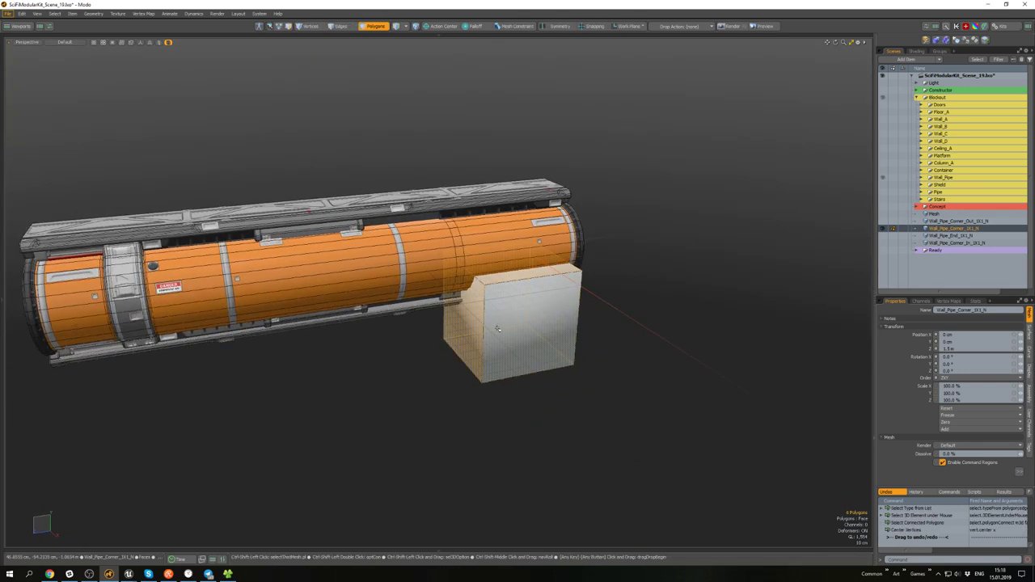
pyautogui.hotkey('ctrl', 'shift', 'y')
pyautogui.hotkey('ctrl', 'shift', 'z')
pyautogui.keyDown('alt'); pyautogui.moveTo(497, 328); pyautogui.dragTo(570, 253); pyautogui.keyUp('alt')
# - Bevel one outer edge of the box until the box becomes a triangular wedge with a diagonal face
pyautogui.press('2')
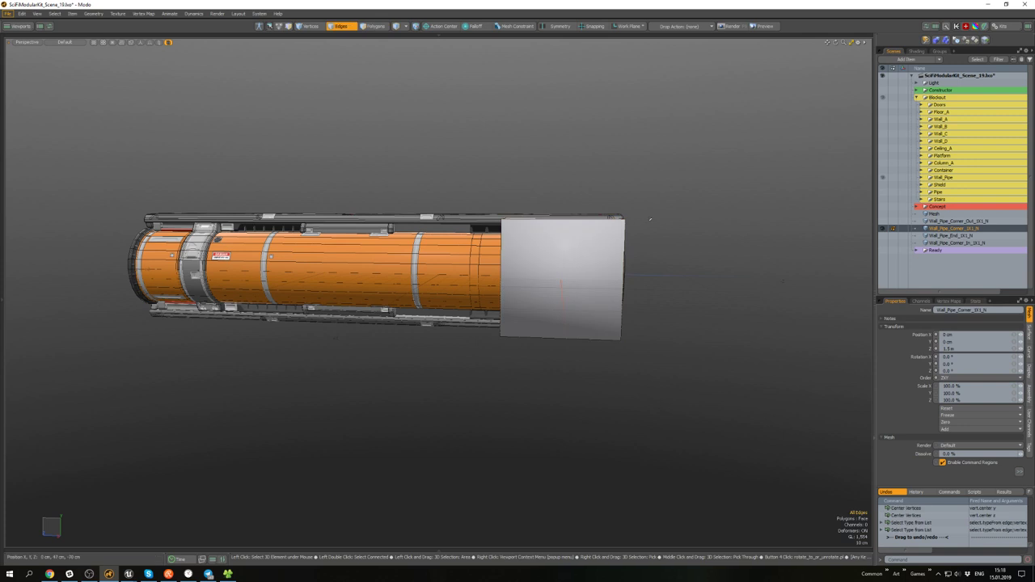
pyautogui.keyDown('alt'); pyautogui.moveTo(650, 219); pyautogui.dragTo(621, 234); pyautogui.keyUp('alt')
pyautogui.click(624, 232)
pyautogui.press('b')
pyautogui.moveTo(629, 296); pyautogui.dragTo(727, 296)
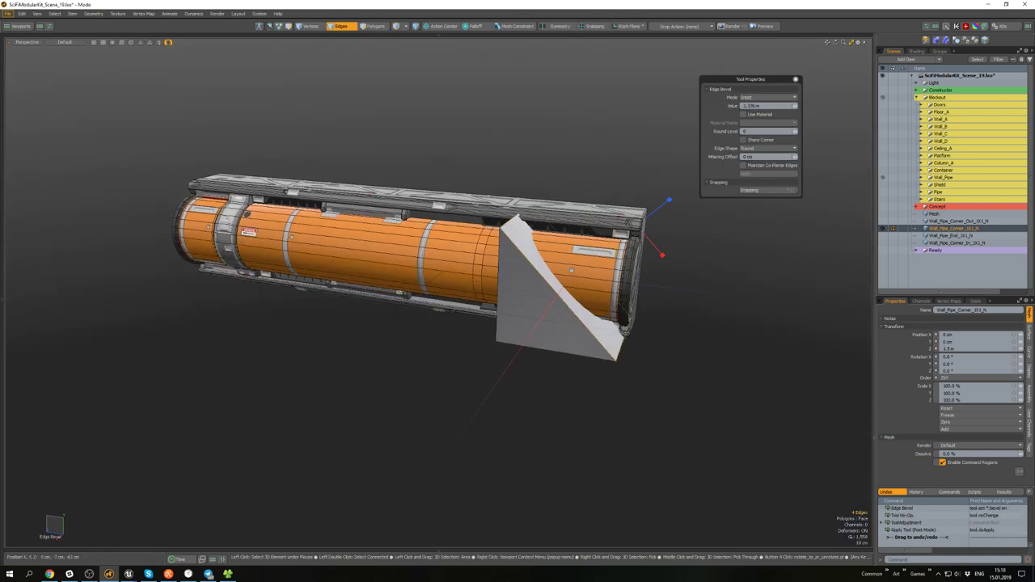
pyautogui.press('q')
# - Select all vertices of the mesh and merge the overlapping ones
pyautogui.scroll(2, 585, 270)
pyautogui.keyDown('alt'); pyautogui.moveTo(584, 242); pyautogui.dragTo(532, 299); pyautogui.keyUp('alt')
pyautogui.press('1')
pyautogui.hotkey('ctrl', 'a')
pyautogui.press('3')
pyautogui.hotkey('alt', '1')
pyautogui.hotkey('shift', 'm')
# - Cut the wedge's diagonal face into quarters with the 25-25-25-25 edge loop preset
pyautogui.press('2')
pyautogui.click(539, 306)
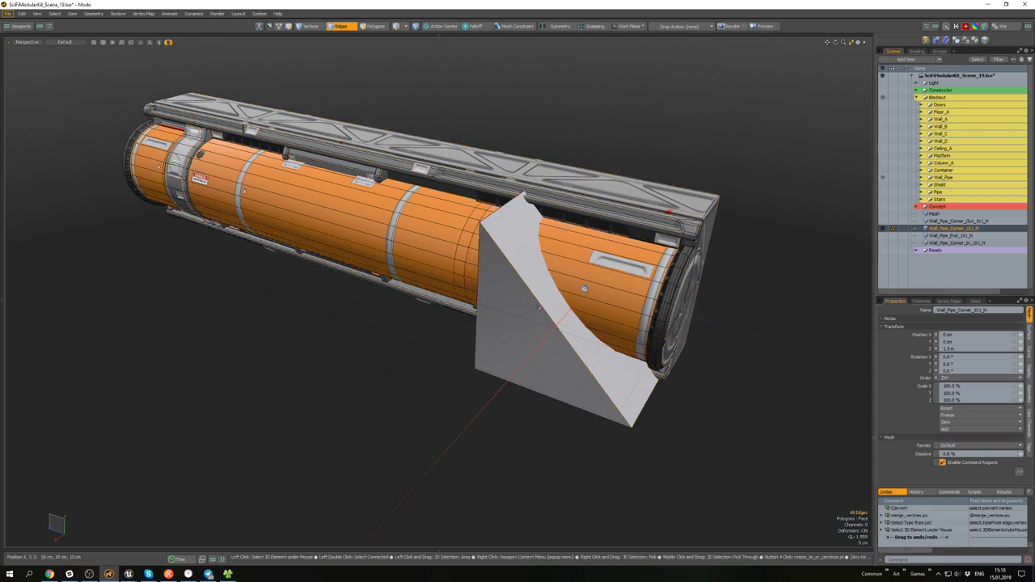
pyautogui.hotkey('shift', 'c')
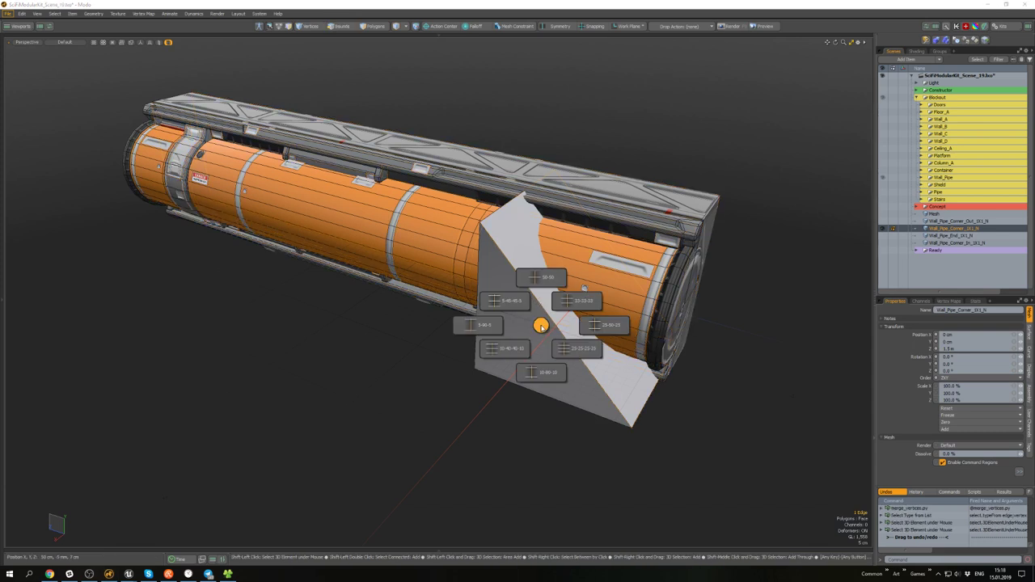
pyautogui.click(577, 348)
# - Select the two middle polygons of the wedge's diagonal face and align the work plane to them
pyautogui.click(595, 322)
pyautogui.keyDown('shift'); pyautogui.click(558, 293); pyautogui.keyUp('shift')
pyautogui.keyDown('alt'); pyautogui.moveTo(558, 295); pyautogui.dragTo(532, 307); pyautogui.keyUp('alt')
pyautogui.scroll(-2, 530, 286)
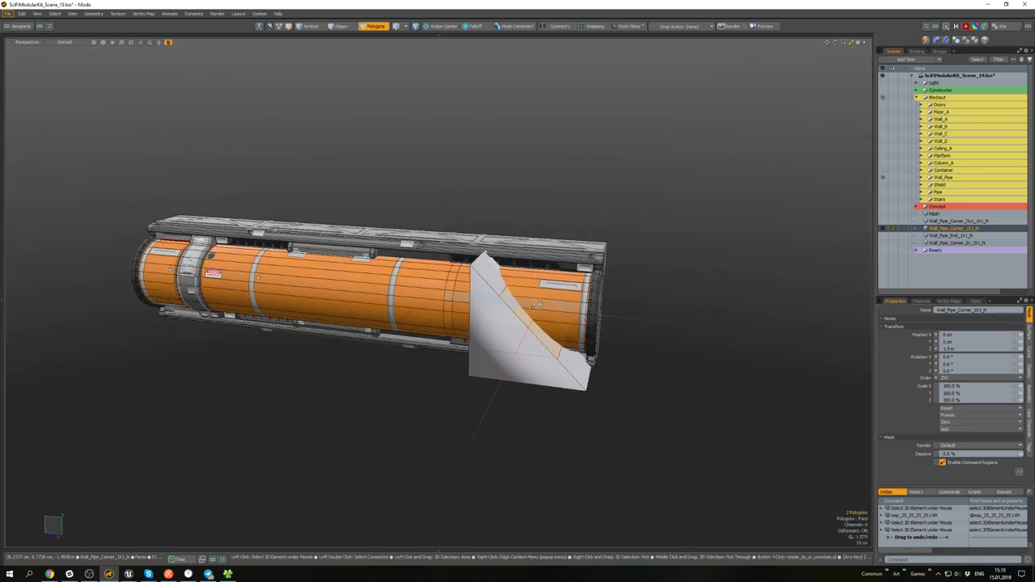
pyautogui.press('Home')
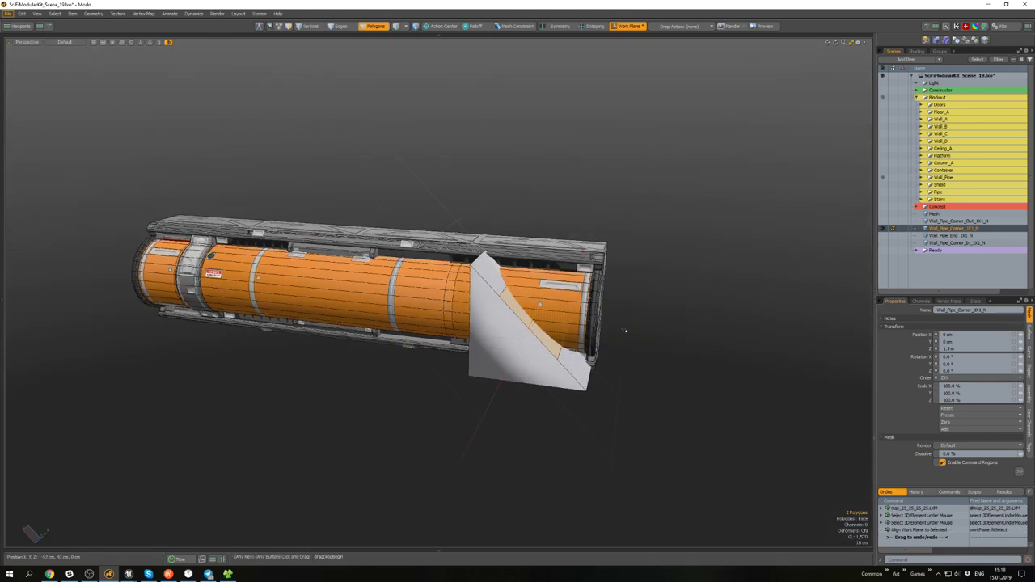
# - Select all polygons and apply Symmetry +Z across the diagonal work plane to form a mitred pipe corner
pyautogui.hotkey('ctrl', 'a')
pyautogui.keyDown('alt'); pyautogui.moveTo(617, 288); pyautogui.dragTo(595, 268); pyautogui.keyUp('alt')
pyautogui.scroll(2, 588, 279)
pyautogui.scroll(-4, 589, 279)
pyautogui.press('3')
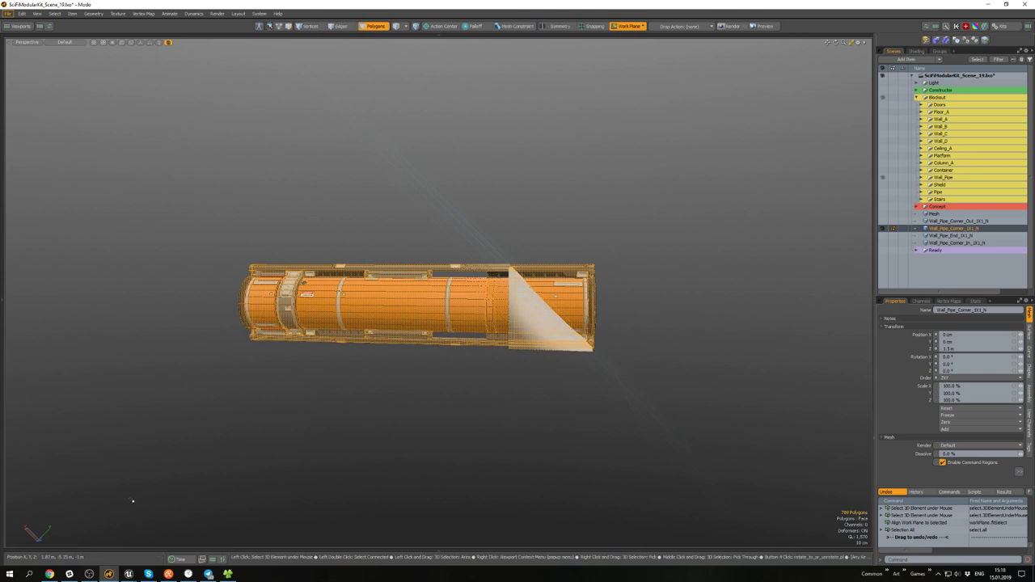
pyautogui.keyDown('alt'); pyautogui.moveTo(558, 285); pyautogui.dragTo(577, 310); pyautogui.keyUp('alt')
pyautogui.scroll(3, 579, 310)
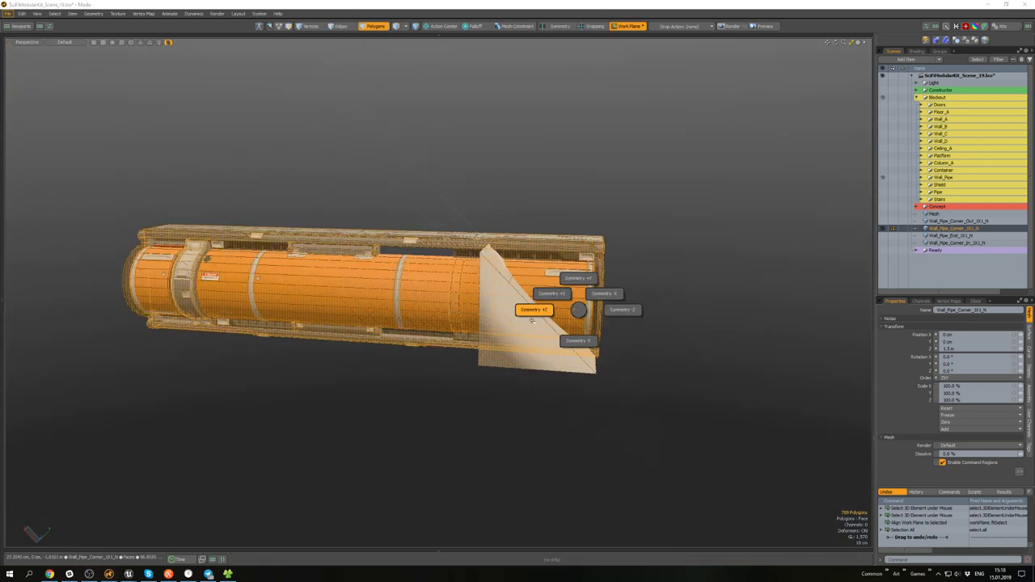
pyautogui.hotkey('shift', 'c')
# - Delete the leftover diagonal helper geometry from the mitred pipe corner
pyautogui.keyDown('alt'); pyautogui.moveTo(585, 280); pyautogui.dragTo(575, 328); pyautogui.keyUp('alt')
pyautogui.scroll(5, 531, 292)
pyautogui.scroll(-4, 531, 328)
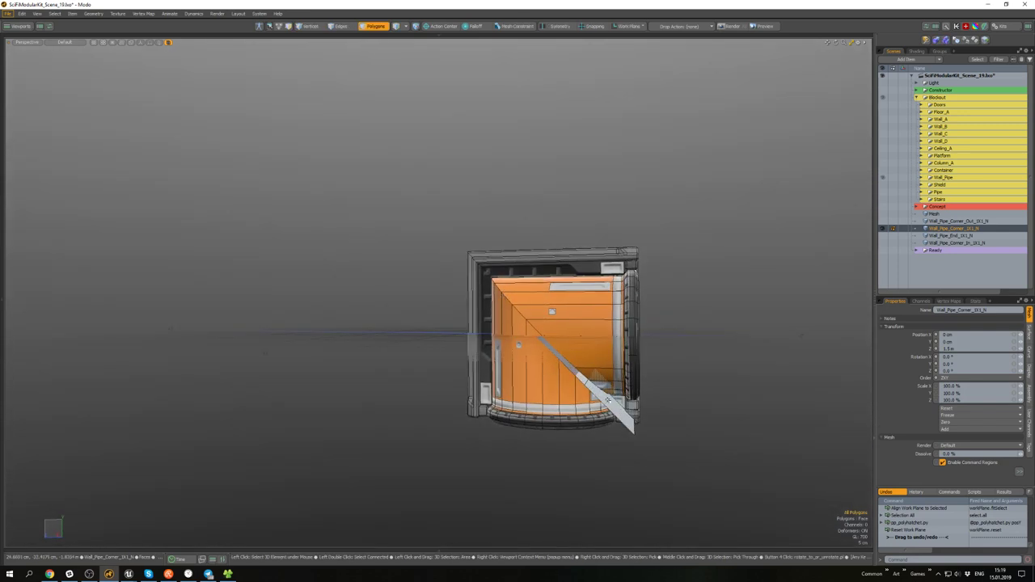
pyautogui.moveTo(606, 397)
pyautogui.keyDown('alt'); pyautogui.mouseDown()
pyautogui.moveTo(596, 407)
pyautogui.moveTo(600, 377)
pyautogui.mouseUp(); pyautogui.keyUp('alt')
pyautogui.press('Delete')
pyautogui.scroll(4, 598, 384)
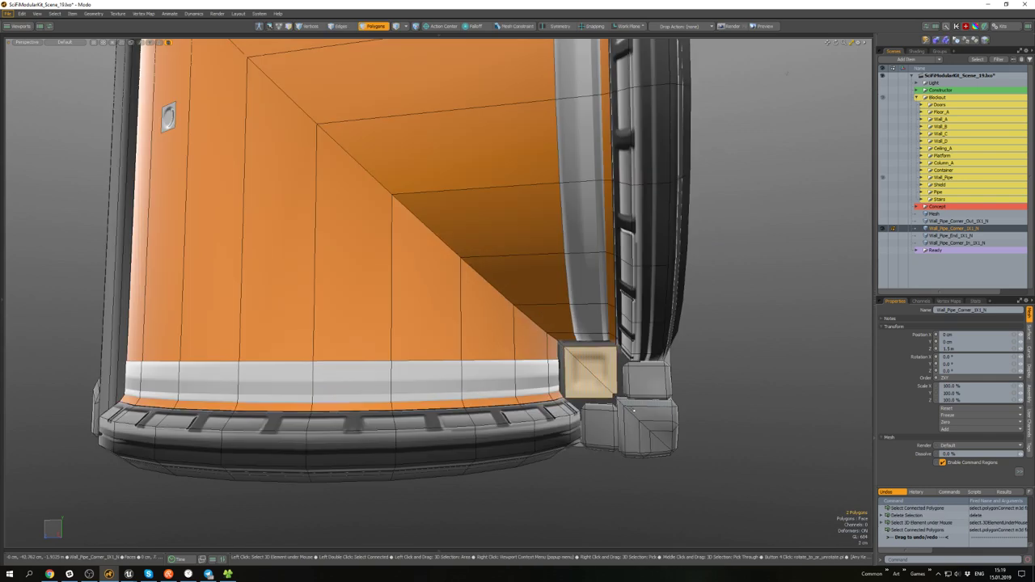
# - Try to round the orange pipe's mitred joint with an Edge Bevel of about 43 cm and Round Level 2
pyautogui.scroll(5, 618, 399)
pyautogui.scroll(-3, 618, 399)
pyautogui.keyDown('alt'); pyautogui.moveTo(617, 400); pyautogui.dragTo(551, 370); pyautogui.keyUp('alt')
pyautogui.scroll(-5, 619, 394)
pyautogui.scroll(4, 530, 359)
pyautogui.scroll(-4, 530, 350)
pyautogui.scroll(3, 538, 361)
pyautogui.scroll(-3, 538, 362)
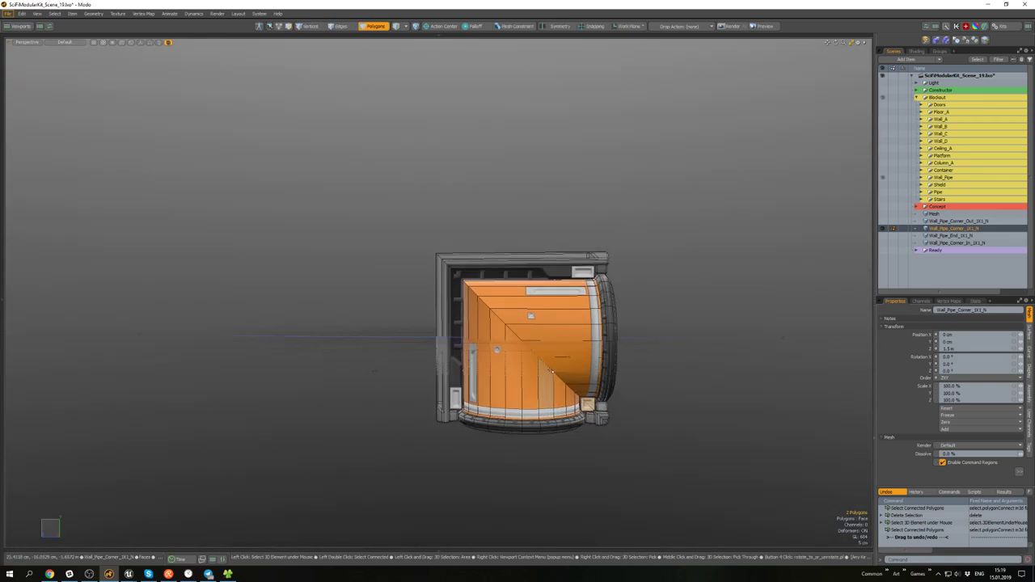
pyautogui.doubleClick(548, 367)
pyautogui.moveTo(551, 404); pyautogui.dragTo(595, 403)
pyautogui.scroll(1, 537, 398)
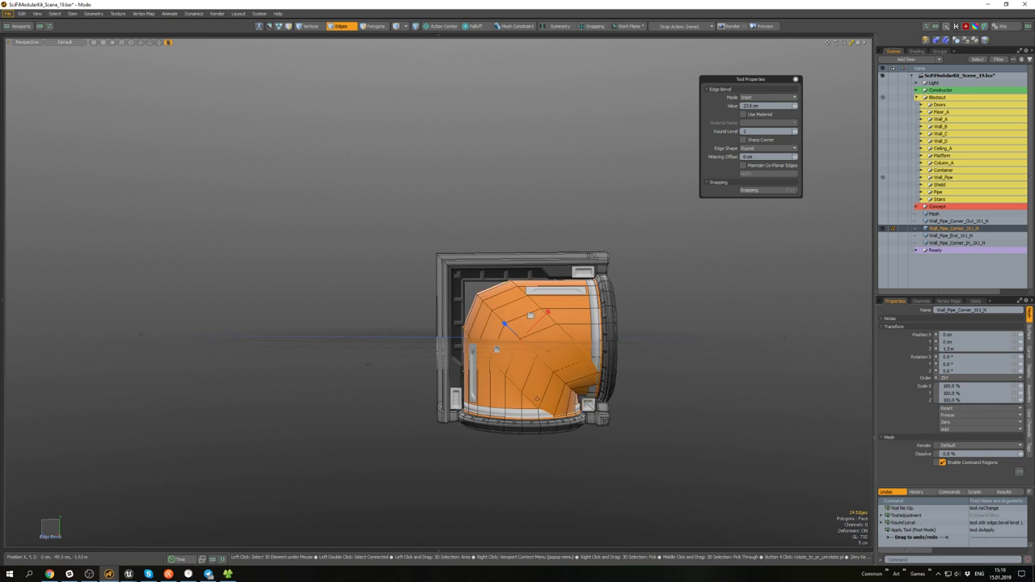
pyautogui.moveTo(536, 398); pyautogui.dragTo(556, 399)
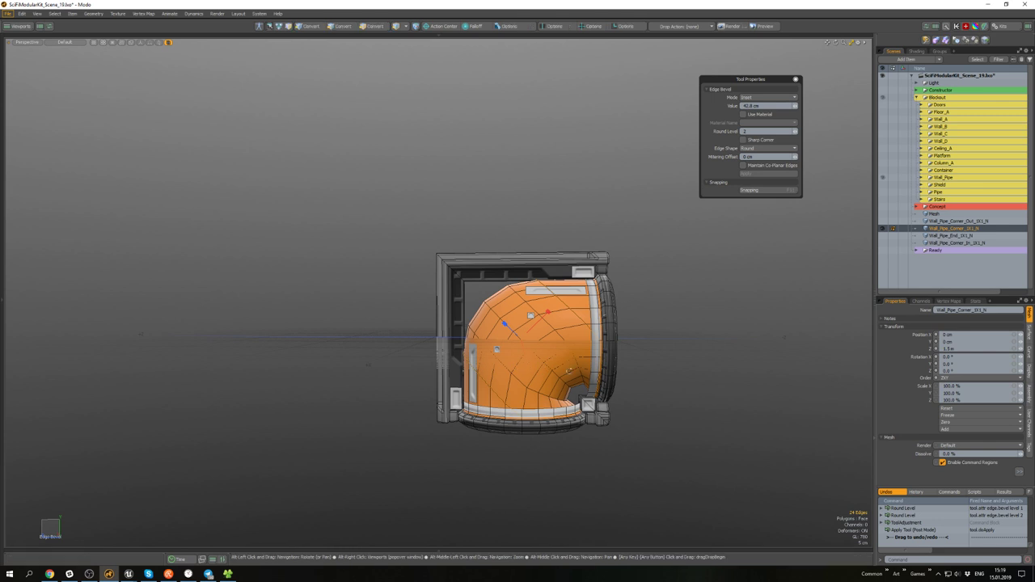
# - Undo the edge bevel on the orange pipe's mitred joint
pyautogui.hotkey('ctrl', 'z')
pyautogui.hotkey('ctrl', 'z')
pyautogui.hotkey('ctrl', 'z')
pyautogui.hotkey('ctrl', 'z')
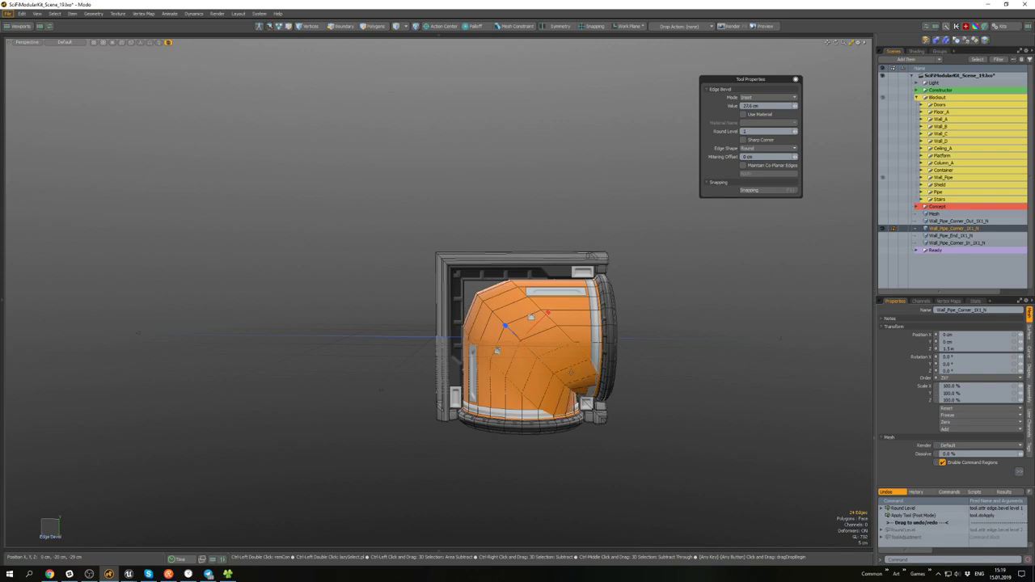
# - Unhide the items and hide every Wall_Pipe blockout except Wall_Pipe_Corner_A_1x1
pyautogui.press('u')
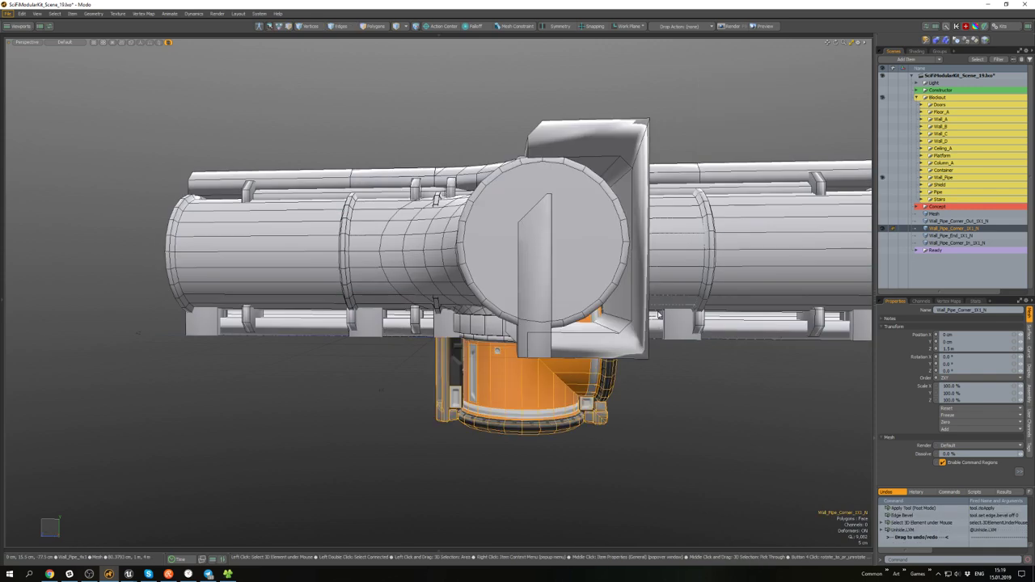
pyautogui.moveTo(669, 344)
pyautogui.keyDown('alt'); pyautogui.mouseDown()
pyautogui.moveTo(659, 344)
pyautogui.moveTo(643, 390)
pyautogui.moveTo(679, 267)
pyautogui.moveTo(661, 344)
pyautogui.mouseUp(); pyautogui.keyUp('alt')
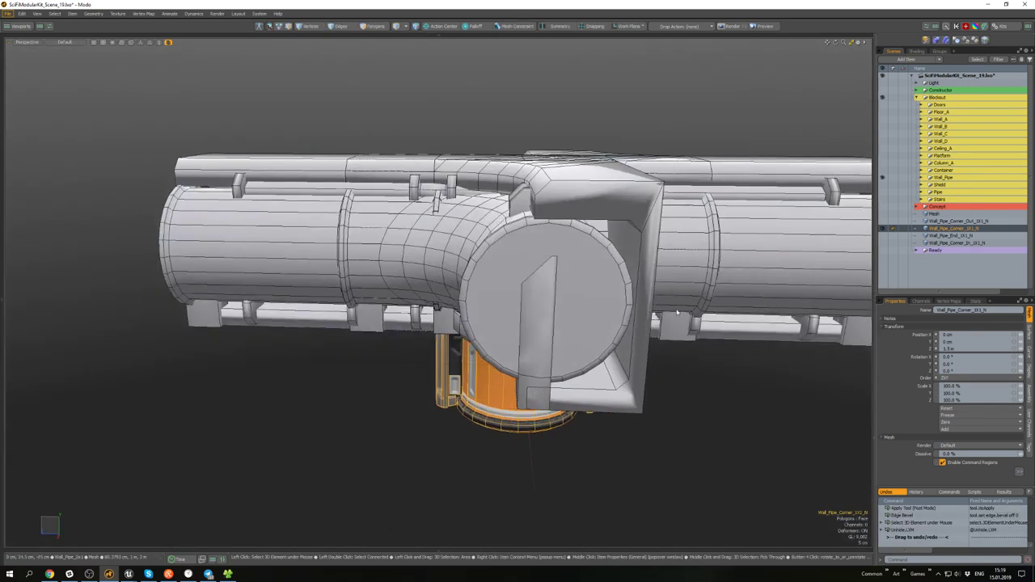
pyautogui.click(920, 178)
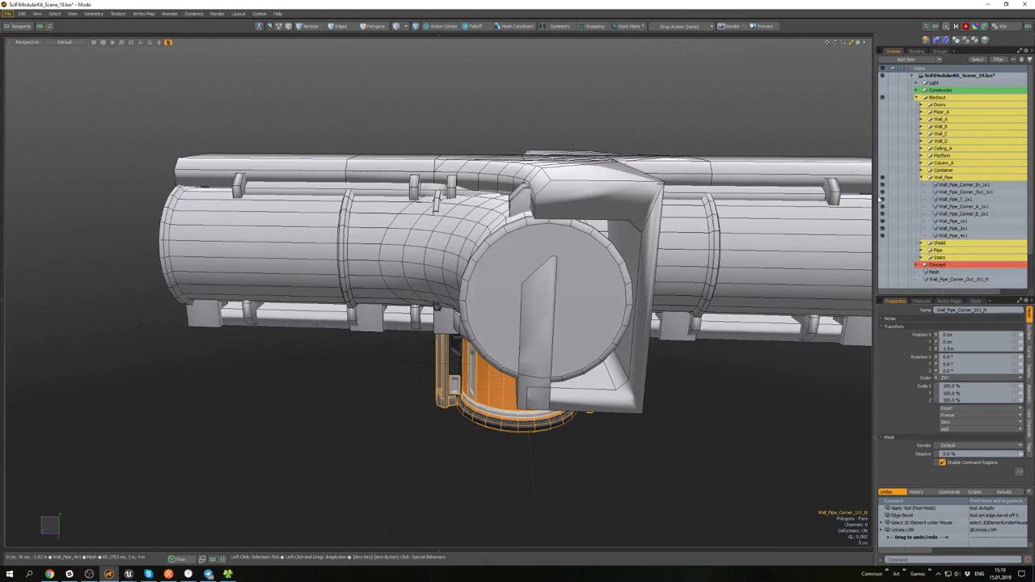
pyautogui.click(882, 192)
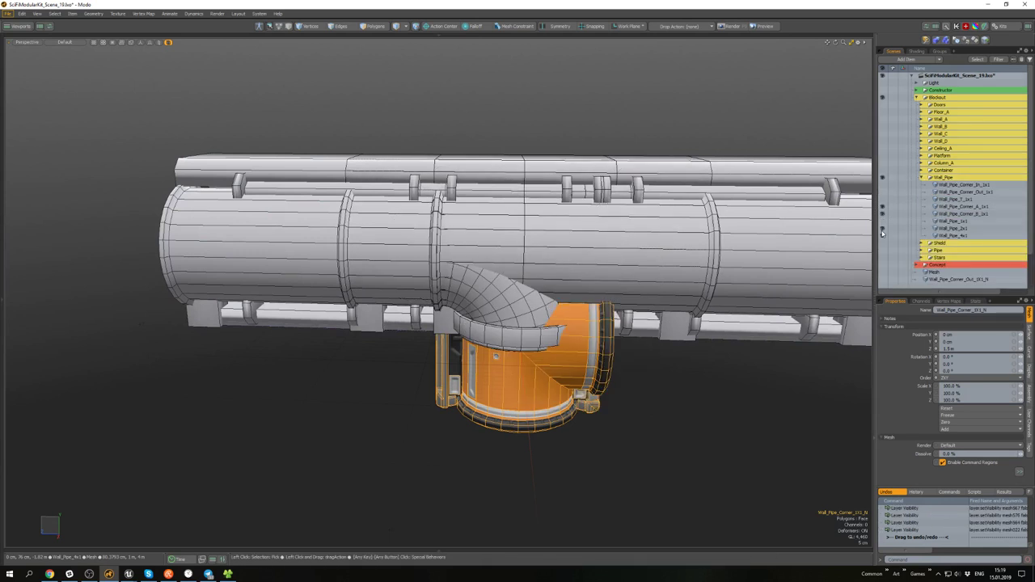
pyautogui.click(882, 230)
pyautogui.click(882, 236)
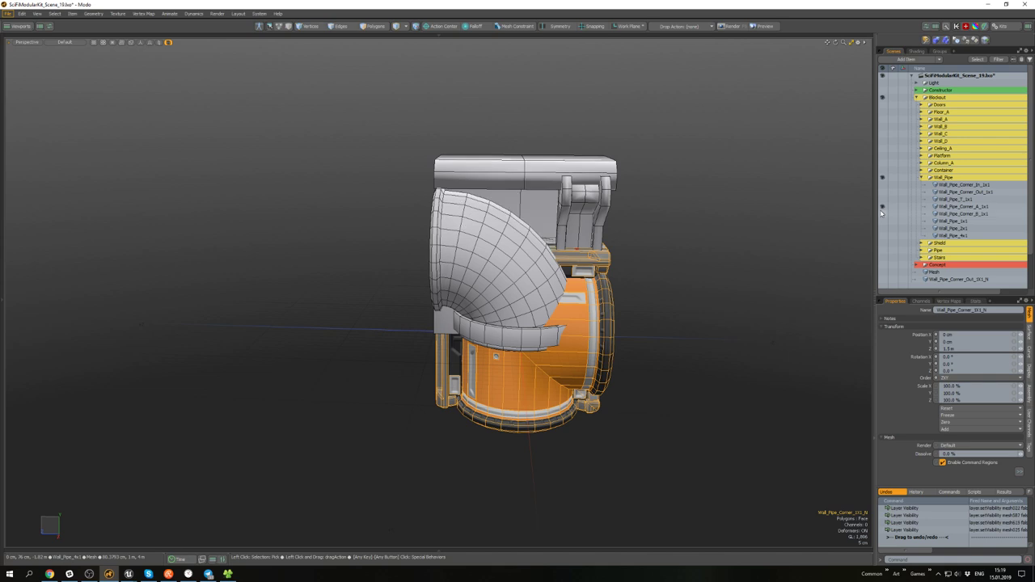
# - Copy the curved pipe elbow from Wall_Pipe_Corner_A_1x1 and paste it into the isolated Wall_Pipe_Corner_1X1_N mesh
pyautogui.keyDown('alt'); pyautogui.moveTo(560, 187); pyautogui.dragTo(541, 258); pyautogui.keyUp('alt')
pyautogui.press('q')
pyautogui.press('5')
pyautogui.click(578, 317)
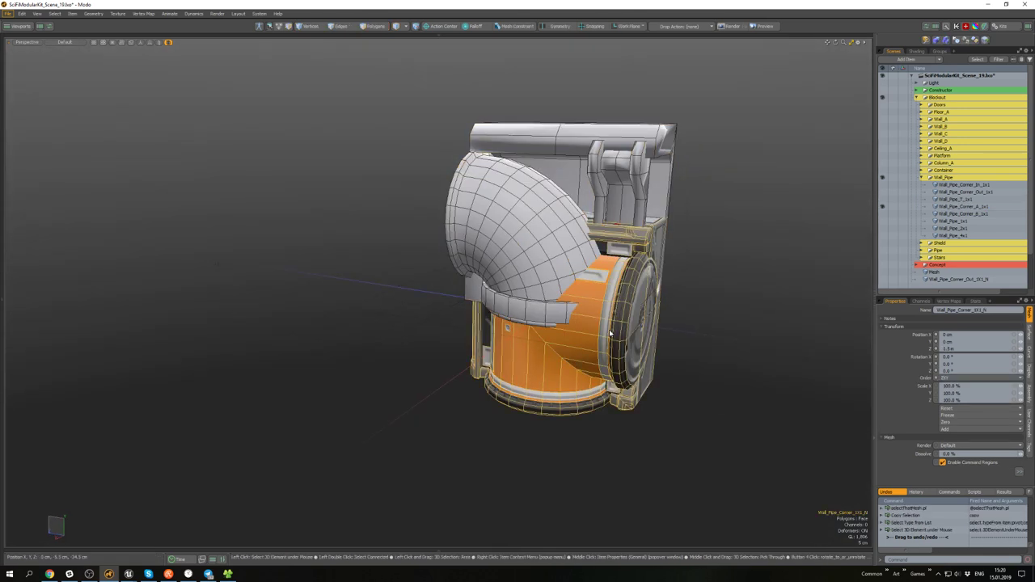
pyautogui.hotkey('shift', 'h')
pyautogui.keyDown('alt'); pyautogui.moveTo(577, 317); pyautogui.dragTo(681, 291); pyautogui.keyUp('alt')
pyautogui.press('3')
pyautogui.press('3')
pyautogui.hotkey('ctrl', 'v')
# - Rotate the pasted elbow 90° around the X axis
pyautogui.keyDown('alt'); pyautogui.moveTo(615, 263); pyautogui.dragTo(600, 240); pyautogui.keyUp('alt')
pyautogui.press('e')
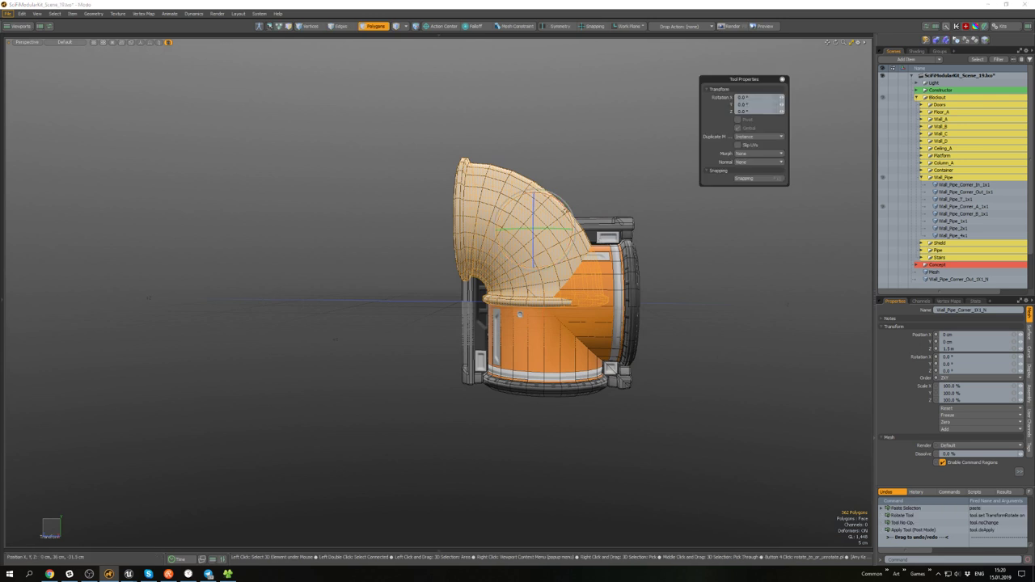
pyautogui.moveTo(563, 203); pyautogui.dragTo(600, 236)
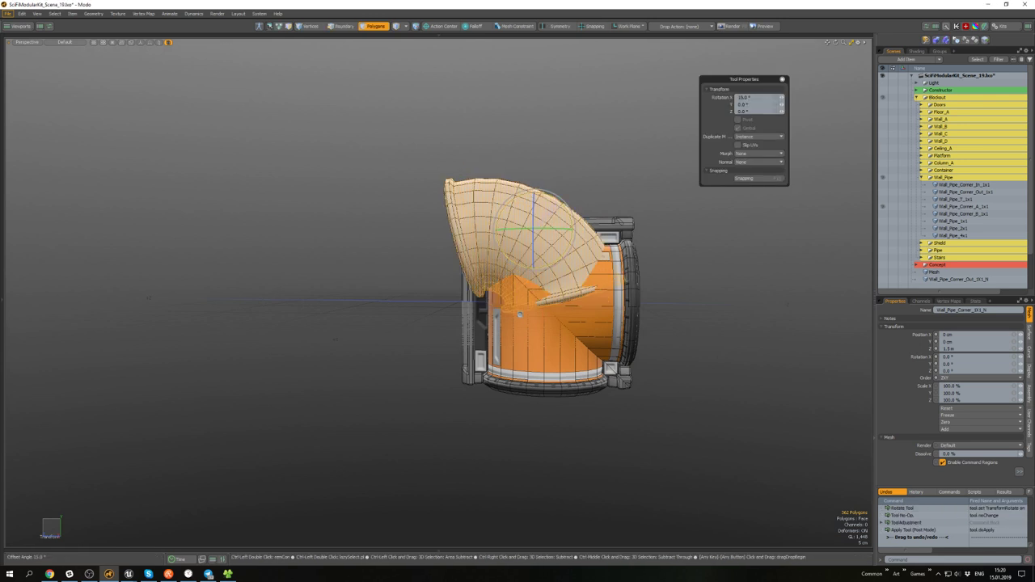
pyautogui.moveTo(559, 194); pyautogui.dragTo(485, 189)
pyautogui.scroll(3, 478, 192)
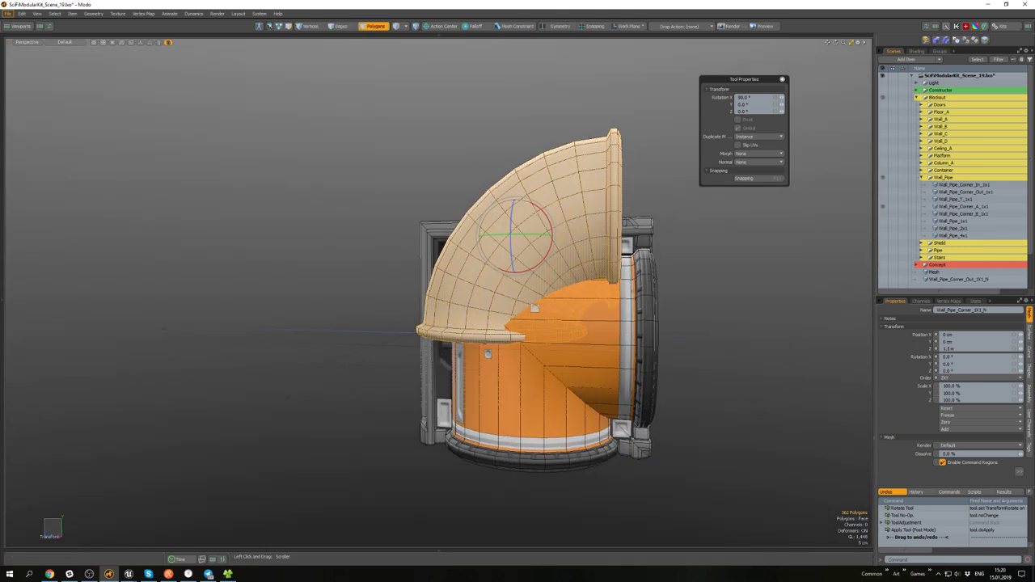
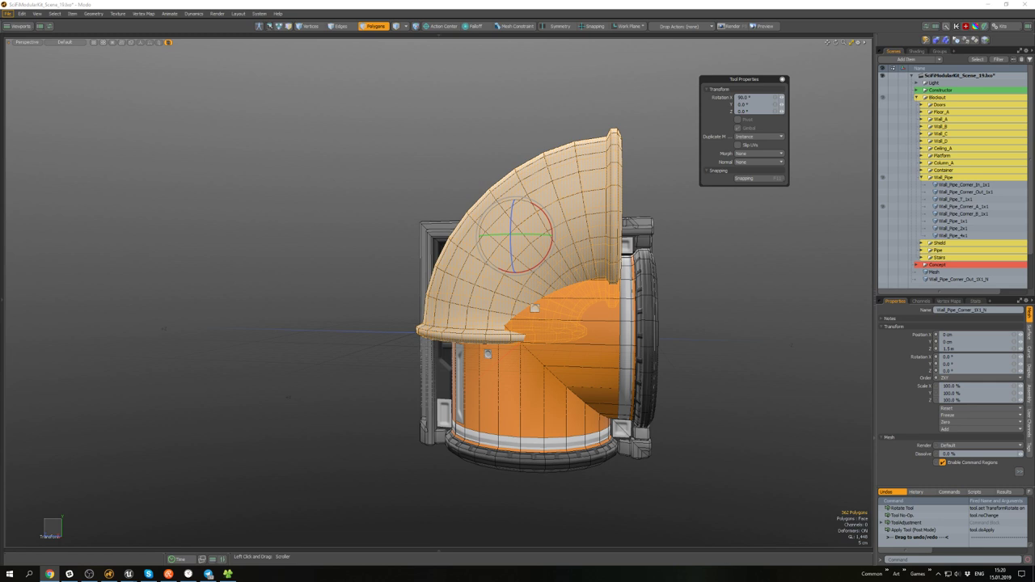
# - Move the elbow with snapping, -49 cm in Y and back along Z, so its ends meet the detailed pipe ends
pyautogui.keyDown('alt'); pyautogui.moveTo(594, 240); pyautogui.dragTo(580, 344); pyautogui.keyUp('alt')
pyautogui.press('w')
pyautogui.press('x')
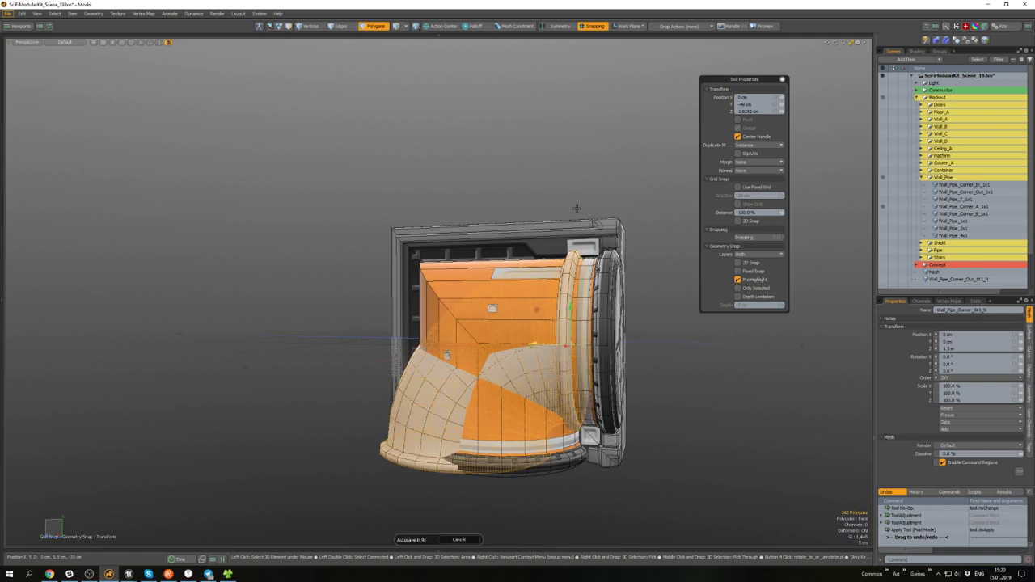
pyautogui.keyDown('alt'); pyautogui.moveTo(613, 214); pyautogui.dragTo(571, 199); pyautogui.keyUp('alt')
pyautogui.scroll(3, 590, 212)
pyautogui.keyDown('alt'); pyautogui.moveTo(599, 334); pyautogui.dragTo(576, 379); pyautogui.keyUp('alt')
pyautogui.scroll(2, 598, 387)
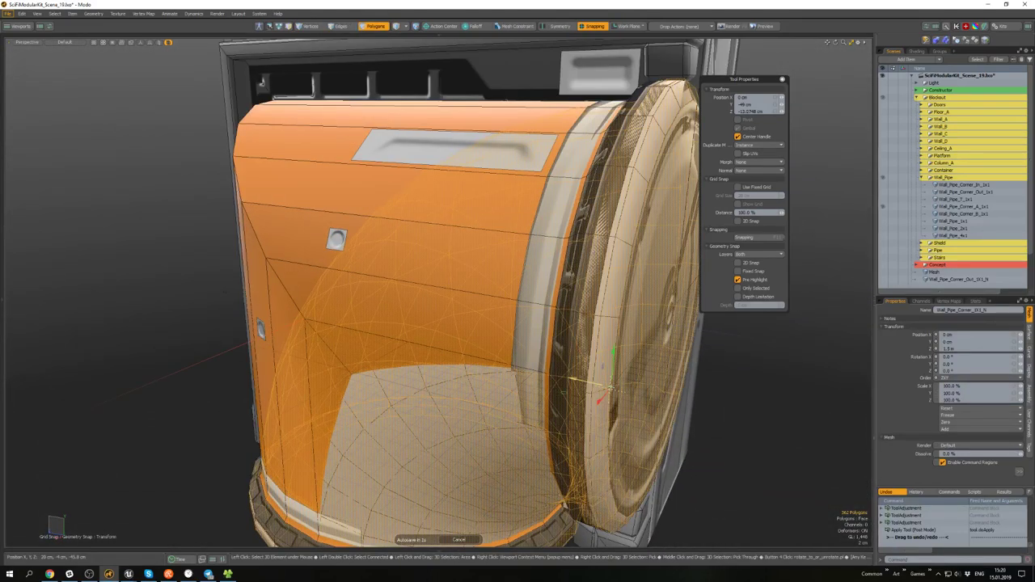
pyautogui.scroll(-4, 549, 304)
pyautogui.keyDown('alt'); pyautogui.moveTo(550, 295); pyautogui.dragTo(490, 312); pyautogui.keyUp('alt')
pyautogui.scroll(5, 496, 280)
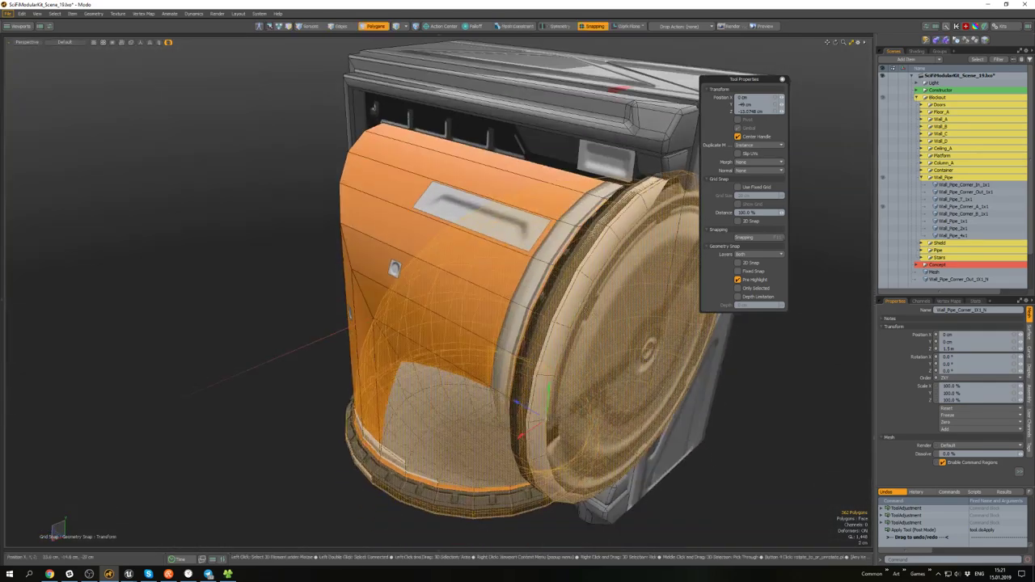
pyautogui.press('q')
pyautogui.keyDown('alt'); pyautogui.moveTo(687, 348); pyautogui.dragTo(668, 261); pyautogui.keyUp('alt')
pyautogui.click(739, 290)
pyautogui.scroll(-3, 779, 271)
pyautogui.scroll(-4, 474, 239)
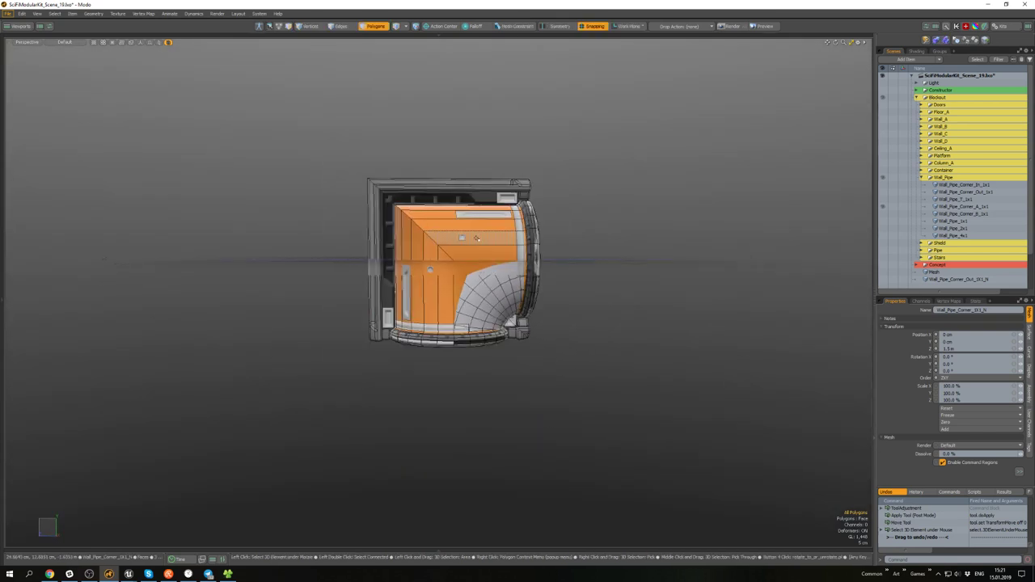
# - Select the polygons at the elbow's lower end and shift them slightly to fit the detailed pipe end
pyautogui.doubleClick(472, 240)
pyautogui.keyDown('alt'); pyautogui.moveTo(472, 239); pyautogui.dragTo(443, 202); pyautogui.keyUp('alt')
pyautogui.scroll(4, 477, 372)
pyautogui.click(476, 374)
pyautogui.keyDown('alt'); pyautogui.keyDown('shift'); pyautogui.moveTo(476, 373); pyautogui.dragTo(470, 280); pyautogui.keyUp('shift'); pyautogui.keyUp('alt')
pyautogui.hotkey('shift', 'Up')
pyautogui.scroll(4, 474, 291)
pyautogui.press('w')
pyautogui.moveTo(481, 316); pyautogui.dragTo(457, 323)
pyautogui.press('q')
# - Isolate the elbow, move the inner polygon loop of its lower flange 6 mm along Y, and unhide everything
pyautogui.scroll(-3, 455, 323)
pyautogui.doubleClick(426, 289)
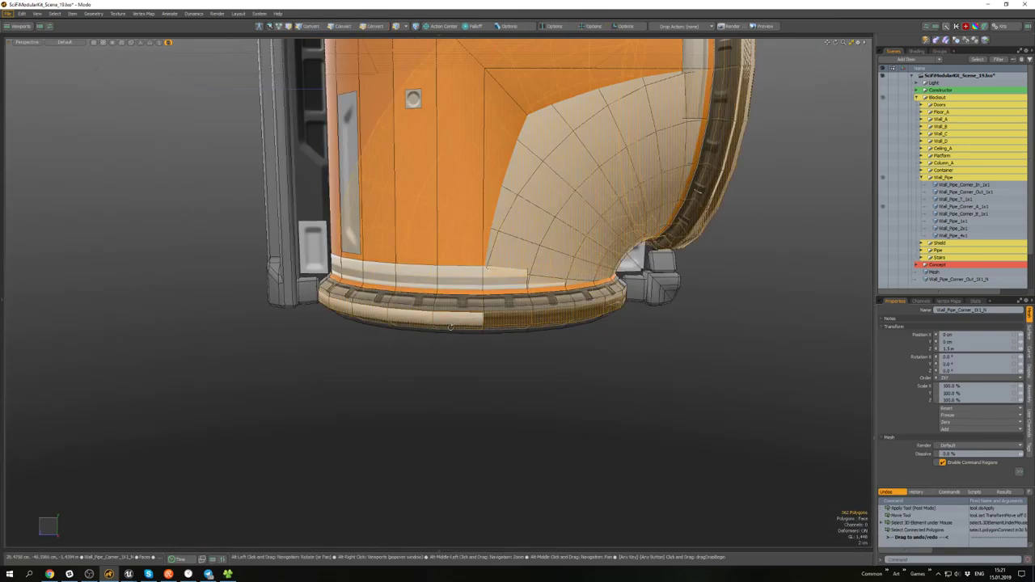
pyautogui.hotkey('shift', 'h')
pyautogui.click(414, 305)
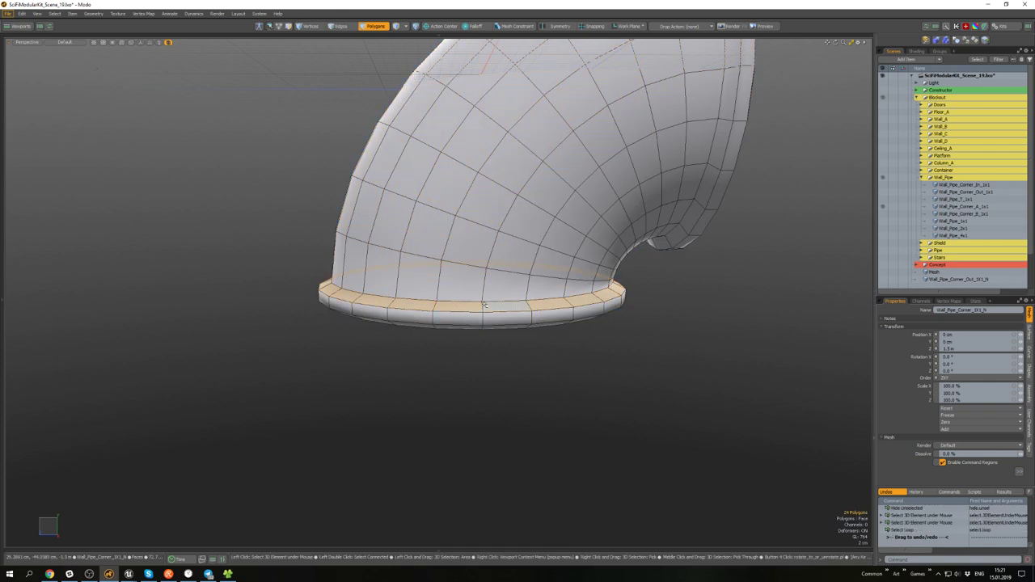
pyautogui.keyDown('alt'); pyautogui.moveTo(484, 305); pyautogui.dragTo(489, 283); pyautogui.keyUp('alt')
pyautogui.press('w')
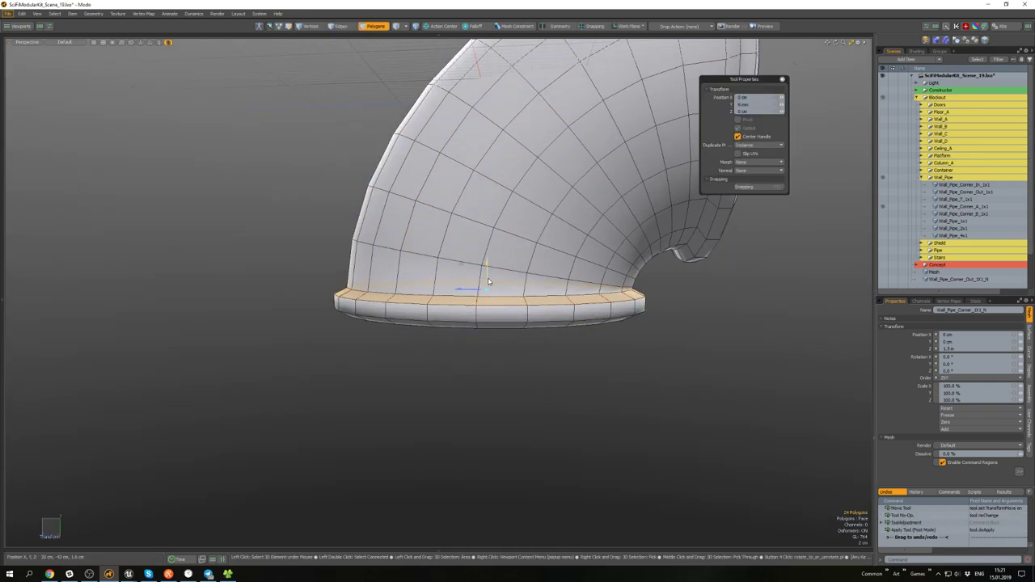
pyautogui.press('q')
pyautogui.click(670, 314)
pyautogui.scroll(-3, 670, 314)
pyautogui.keyDown('alt'); pyautogui.moveTo(671, 314); pyautogui.dragTo(603, 275); pyautogui.keyUp('alt')
pyautogui.press('u')
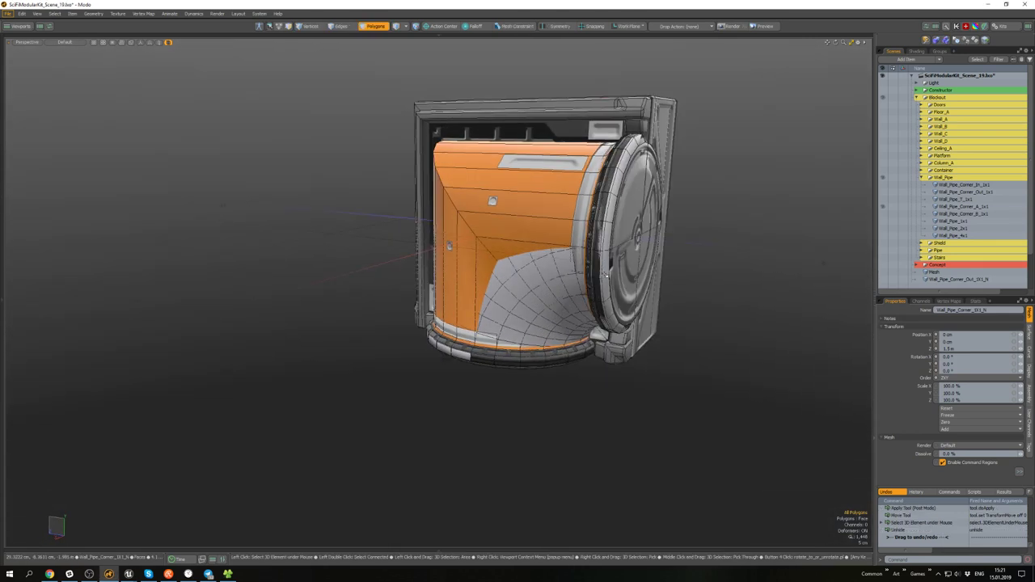
# - Select all connected polygons of the curved elbow and isolate them
pyautogui.keyDown('alt'); pyautogui.moveTo(606, 275); pyautogui.dragTo(618, 242); pyautogui.keyUp('alt')
pyautogui.doubleClick(610, 268)
pyautogui.click(596, 261)
pyautogui.doubleClick(537, 292)
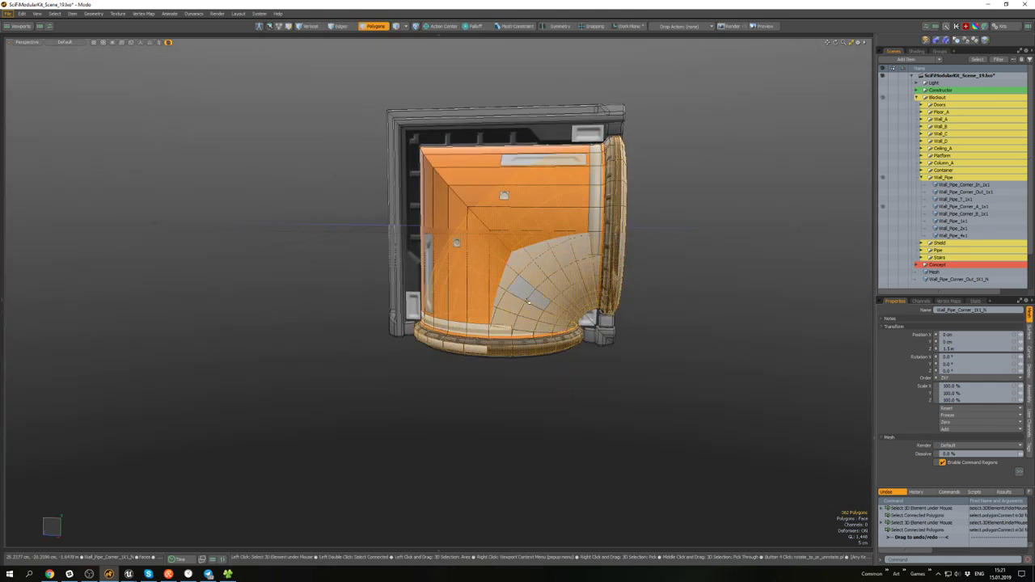
pyautogui.hotkey('shift', 'h')
# - Delete the elbow's two end caps together with their flange rings and unhide the rest of the mesh
pyautogui.scroll(3, 496, 343)
pyautogui.keyDown('alt'); pyautogui.moveTo(495, 343); pyautogui.dragTo(485, 408); pyautogui.keyUp('alt')
pyautogui.click(527, 359)
pyautogui.scroll(-4, 723, 267)
pyautogui.hotkey('shift', 'Up')
pyautogui.hotkey('shift', 'Up')
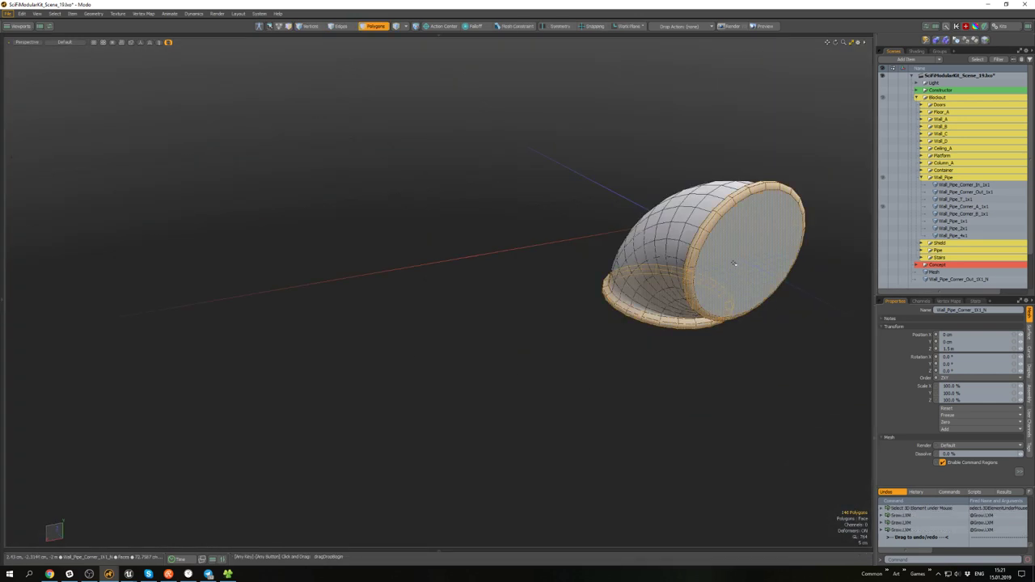
pyautogui.keyDown('alt'); pyautogui.moveTo(734, 263); pyautogui.dragTo(521, 307); pyautogui.keyUp('alt')
pyautogui.press('Delete')
pyautogui.scroll(4, 487, 258)
pyautogui.scroll(-5, 527, 312)
pyautogui.press('u')
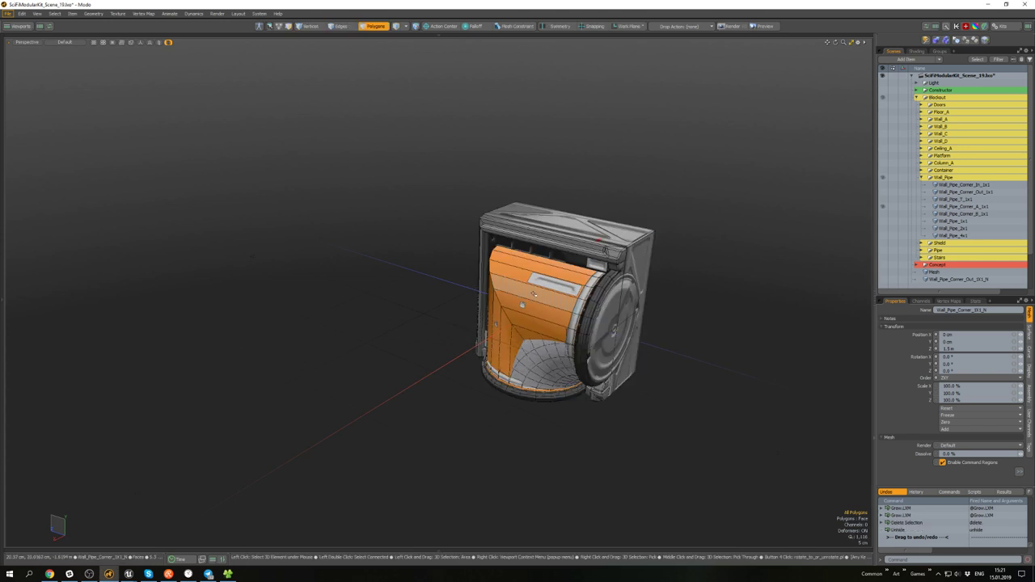
# - Isolate the mitred pipe, elbow and end rings, and delete one lengthwise polygon loop at the elbow's rear
pyautogui.doubleClick(534, 294)
pyautogui.keyDown('alt'); pyautogui.moveTo(511, 385); pyautogui.dragTo(533, 366); pyautogui.keyUp('alt')
pyautogui.hotkey('shift', 'h')
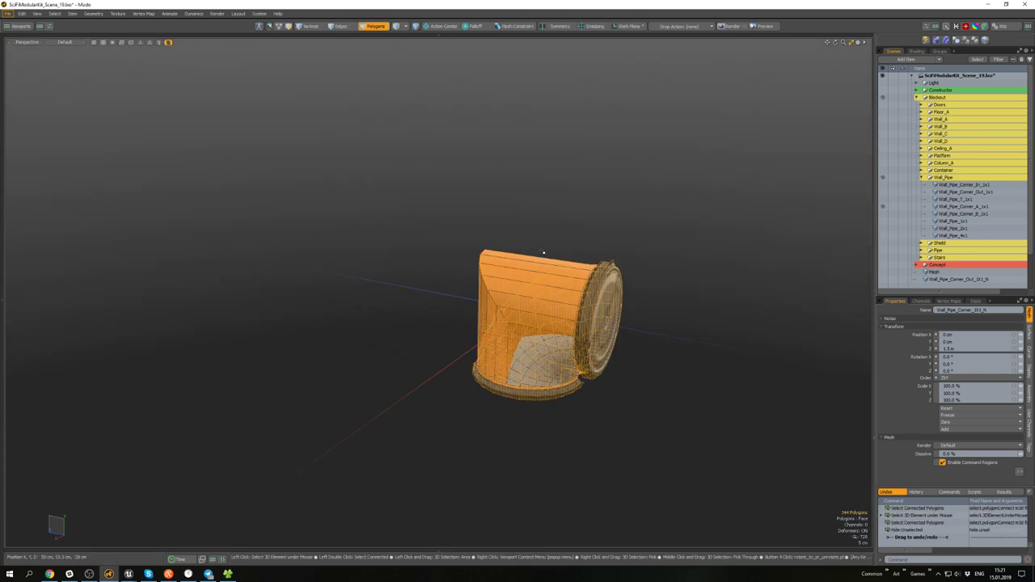
pyautogui.click(670, 251)
pyautogui.keyDown('alt'); pyautogui.moveTo(670, 251); pyautogui.dragTo(475, 249); pyautogui.keyUp('alt')
pyautogui.scroll(4, 477, 254)
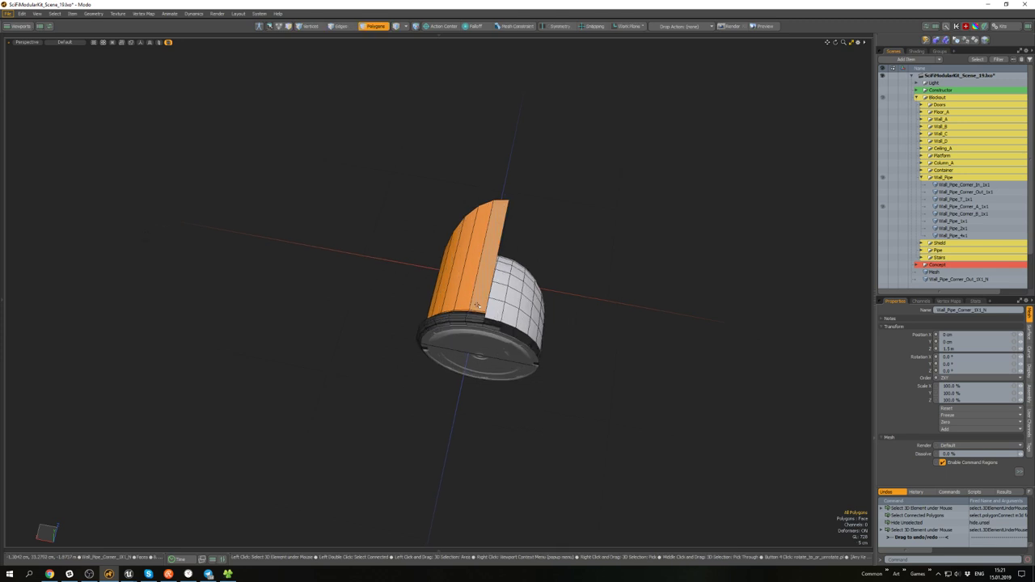
pyautogui.click(501, 312)
pyautogui.scroll(3, 516, 295)
pyautogui.keyDown('alt'); pyautogui.moveTo(516, 292); pyautogui.dragTo(453, 271); pyautogui.keyUp('alt')
pyautogui.scroll(3, 450, 261)
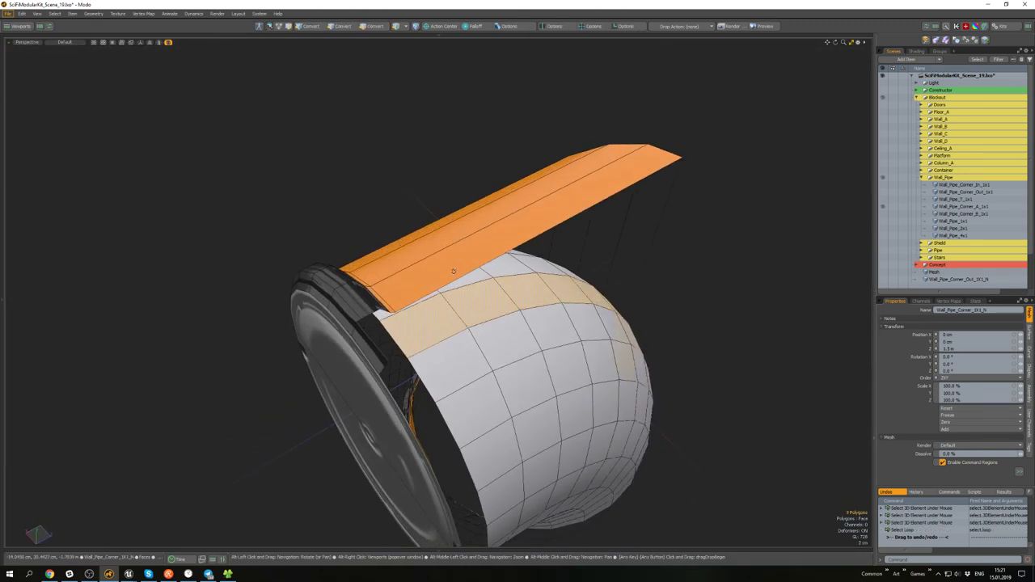
pyautogui.press('Delete')
# - Delete the opposite lengthwise polygon loop of the elbow and the rear section it separates
pyautogui.scroll(-5, 540, 356)
pyautogui.keyDown('alt'); pyautogui.moveTo(517, 275); pyautogui.dragTo(553, 339); pyautogui.keyUp('alt')
pyautogui.keyDown('shift'); pyautogui.click(531, 403); pyautogui.keyUp('shift')
pyautogui.press('l')
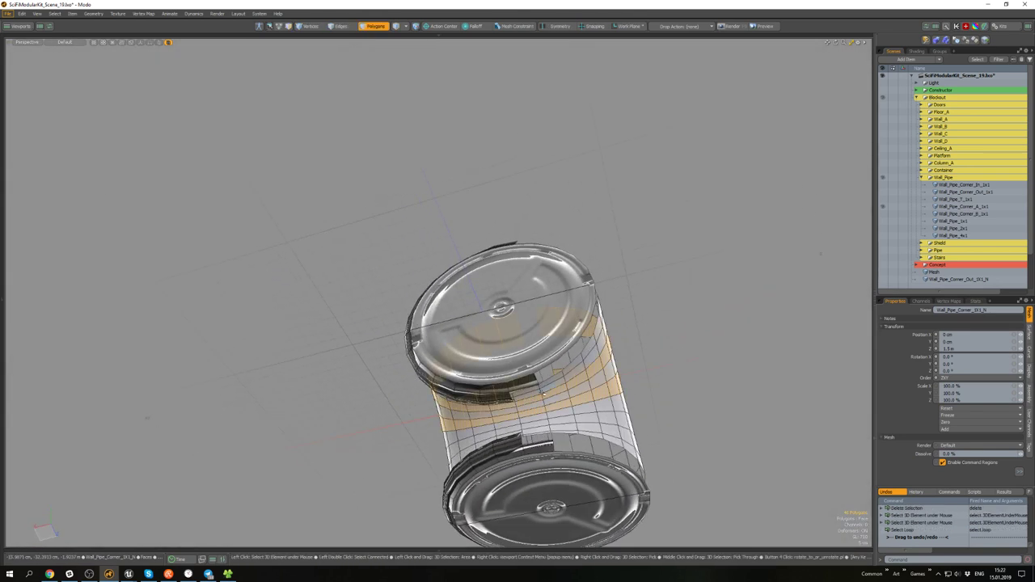
pyautogui.click(530, 403)
pyautogui.press('l')
pyautogui.keyDown('alt'); pyautogui.moveTo(530, 400); pyautogui.dragTo(560, 279); pyautogui.keyUp('alt')
pyautogui.press('Delete')
pyautogui.doubleClick(583, 384)
pyautogui.press('Delete')
# - Try to remove the mitred pipe by deleting its diagonal edge loop, and undo the deletion
pyautogui.doubleClick(450, 309)
pyautogui.keyDown('alt'); pyautogui.keyDown('shift'); pyautogui.moveTo(449, 308); pyautogui.dragTo(501, 296); pyautogui.keyUp('shift'); pyautogui.keyUp('alt')
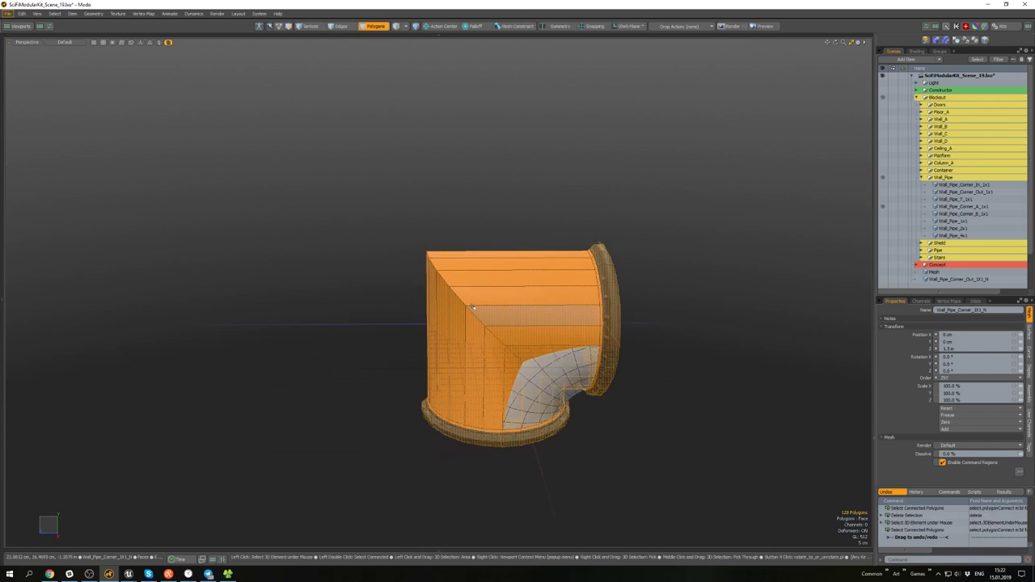
pyautogui.press('2')
pyautogui.scroll(3, 467, 303)
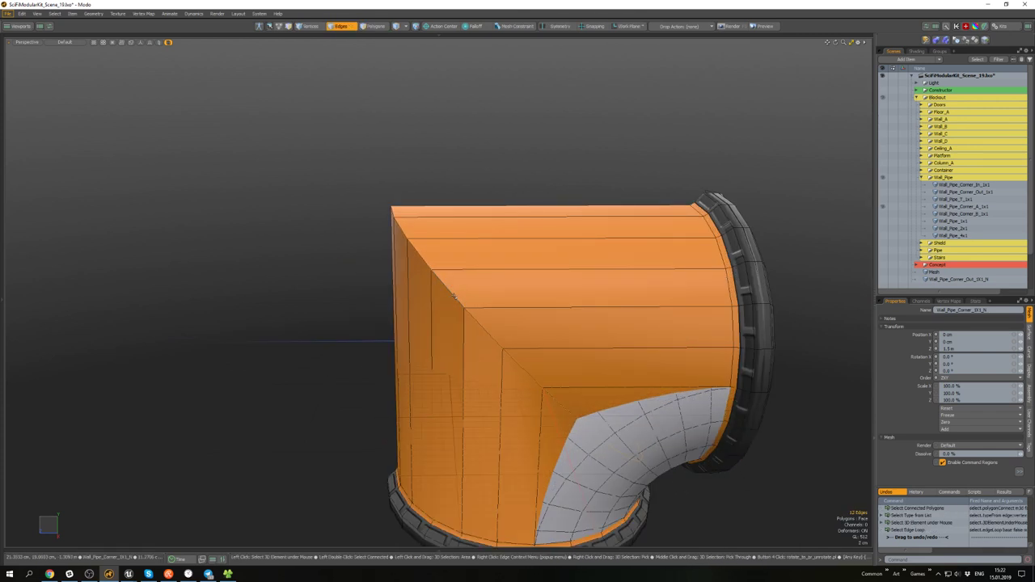
pyautogui.press('Delete')
pyautogui.keyDown('alt'); pyautogui.moveTo(590, 329); pyautogui.dragTo(612, 278); pyautogui.keyUp('alt')
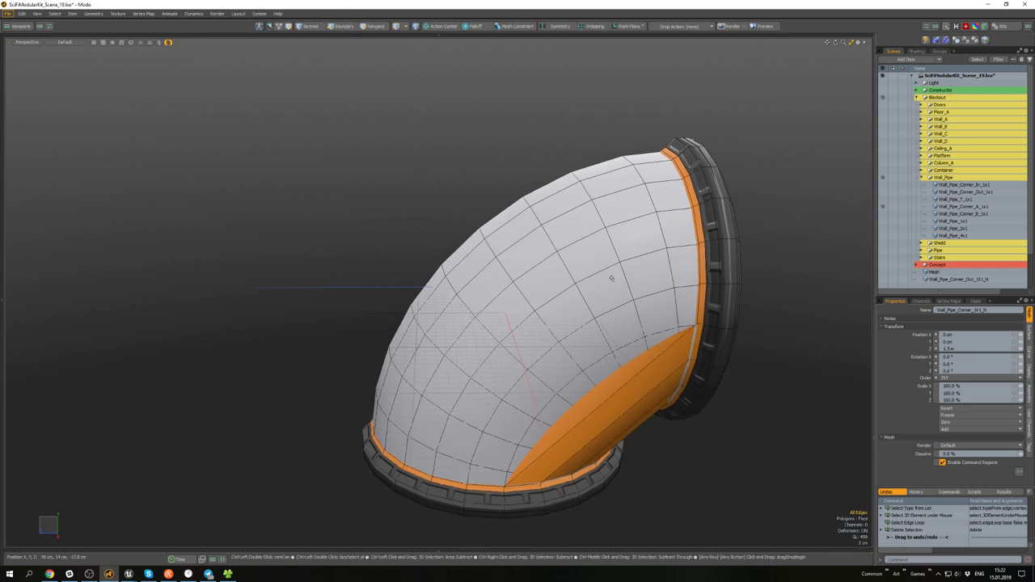
pyautogui.hotkey('ctrl', 'z')
# - Select the orange mitred pipe's polygon loops on both sides of the diagonal and delete them, keeping the curved elbow
pyautogui.hotkey('shift', '3')
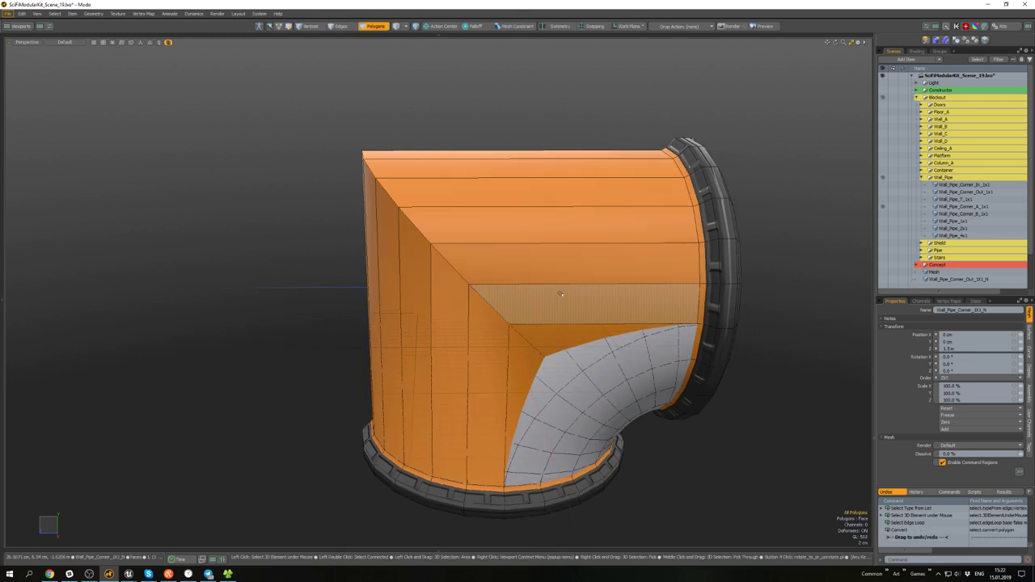
pyautogui.keyDown('shift'); pyautogui.click(511, 273); pyautogui.keyUp('shift')
pyautogui.click(487, 322)
pyautogui.keyDown('shift'); pyautogui.click(463, 299); pyautogui.keyUp('shift')
pyautogui.press('l')
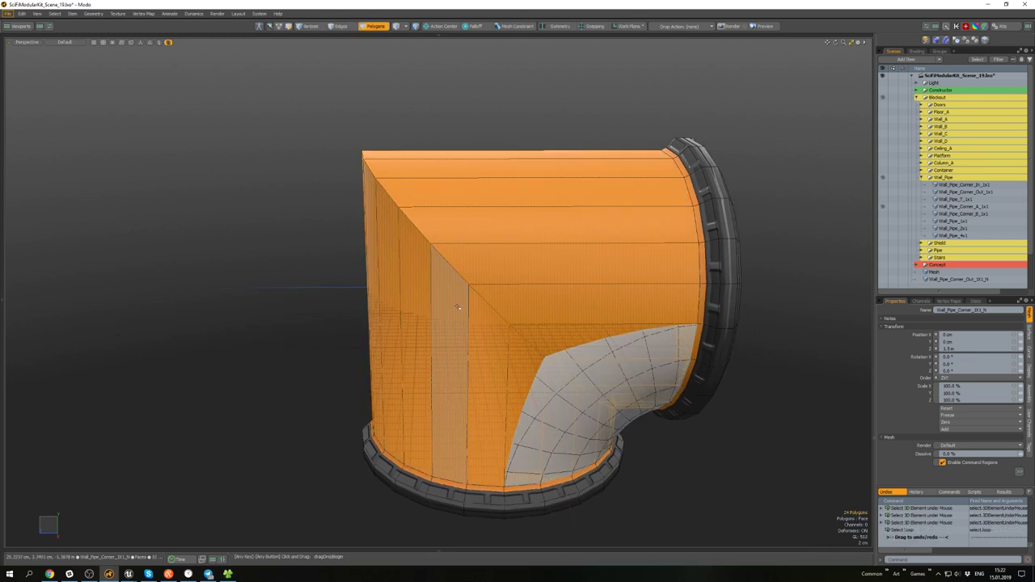
pyautogui.scroll(-4, 468, 303)
pyautogui.press('Delete')
pyautogui.scroll(4, 610, 234)
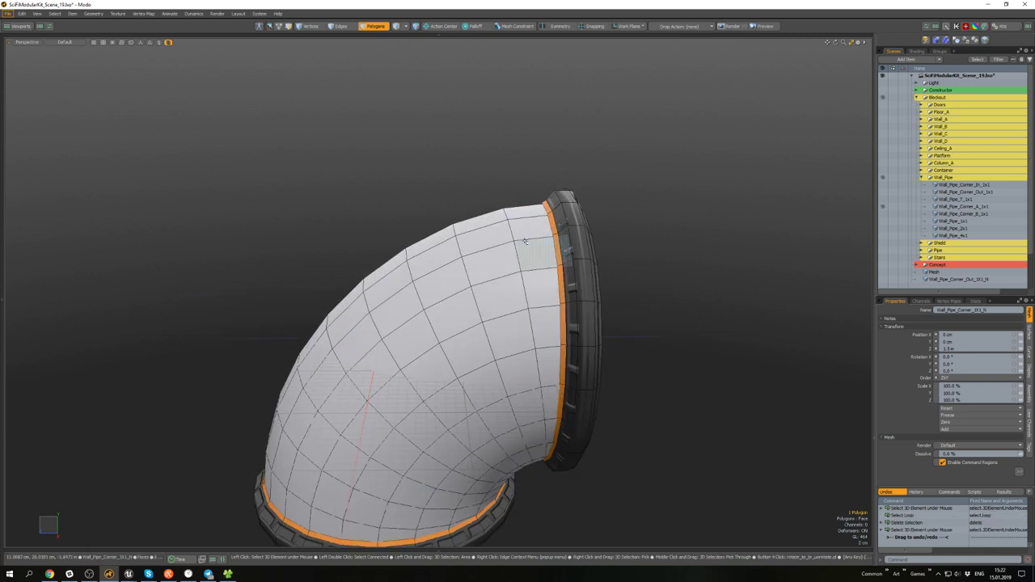
# - Select the polygon loops at both ends of the white elbow, next to the orange ring bands, and delete them
pyautogui.doubleClick(524, 240)
pyautogui.keyDown('alt'); pyautogui.moveTo(524, 240); pyautogui.dragTo(523, 194); pyautogui.keyUp('alt')
pyautogui.scroll(-3, 525, 243)
pyautogui.click(535, 278)
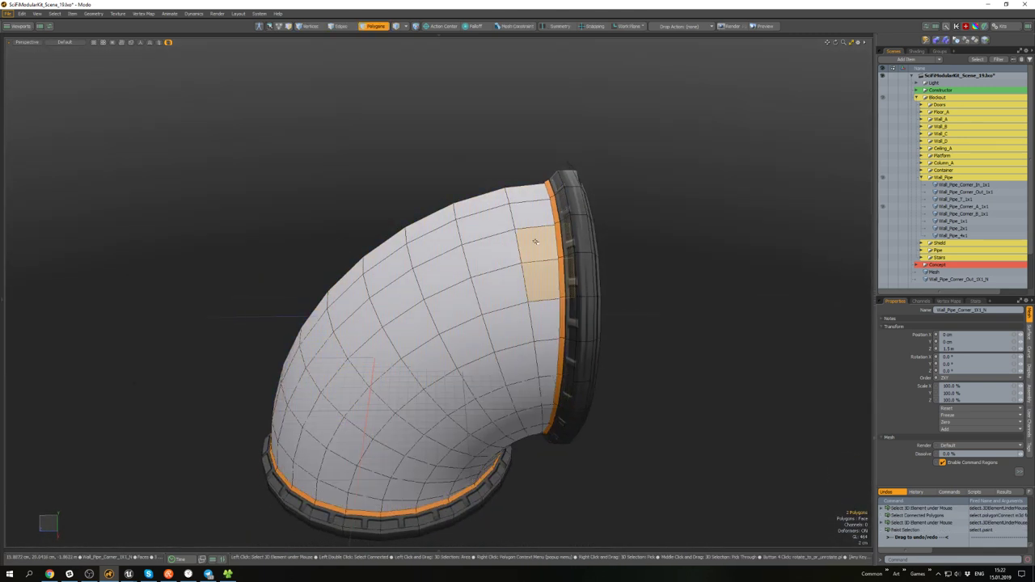
pyautogui.press('l')
pyautogui.scroll(-3, 534, 242)
pyautogui.scroll(4, 534, 243)
pyautogui.keyDown('alt'); pyautogui.moveTo(535, 242); pyautogui.dragTo(482, 390); pyautogui.keyUp('alt')
pyautogui.scroll(3, 494, 394)
pyautogui.keyDown('shift'); pyautogui.click(480, 390); pyautogui.keyUp('shift')
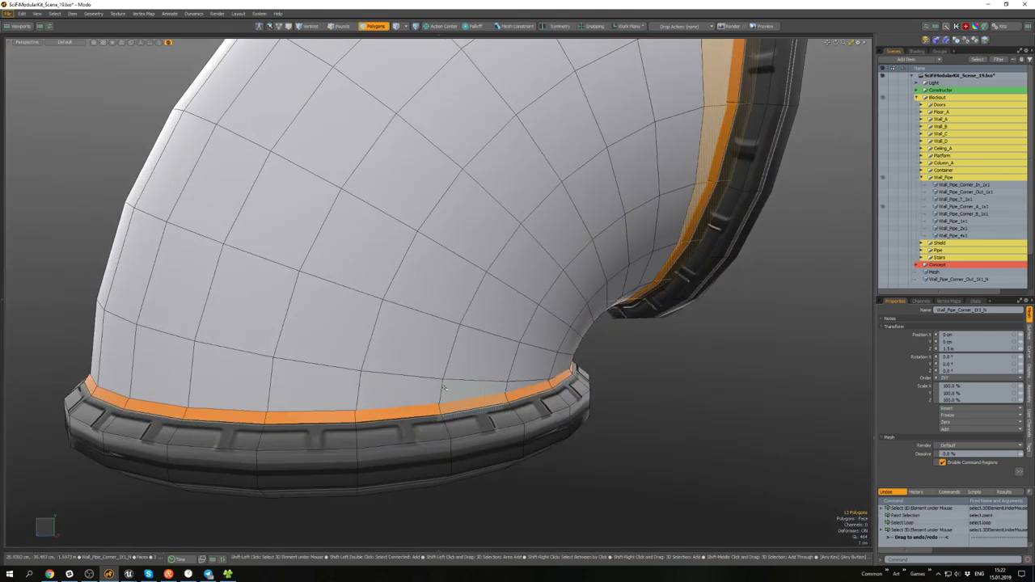
pyautogui.scroll(-5, 438, 392)
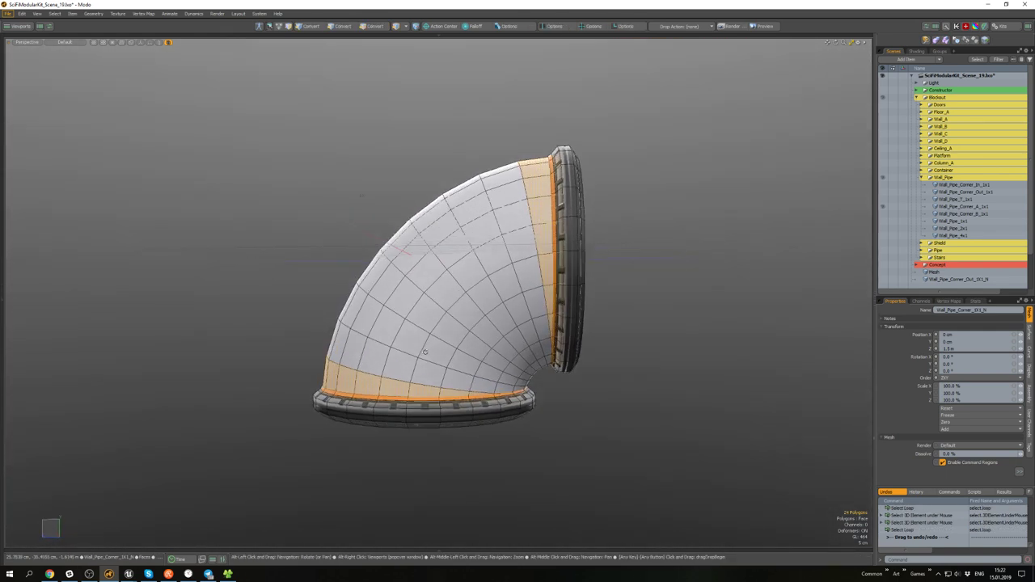
pyautogui.press('Delete')
# - Bridge the first pair of facing edges between the elbow's lower opening and the lower ring, at the rear end
pyautogui.scroll(3, 477, 357)
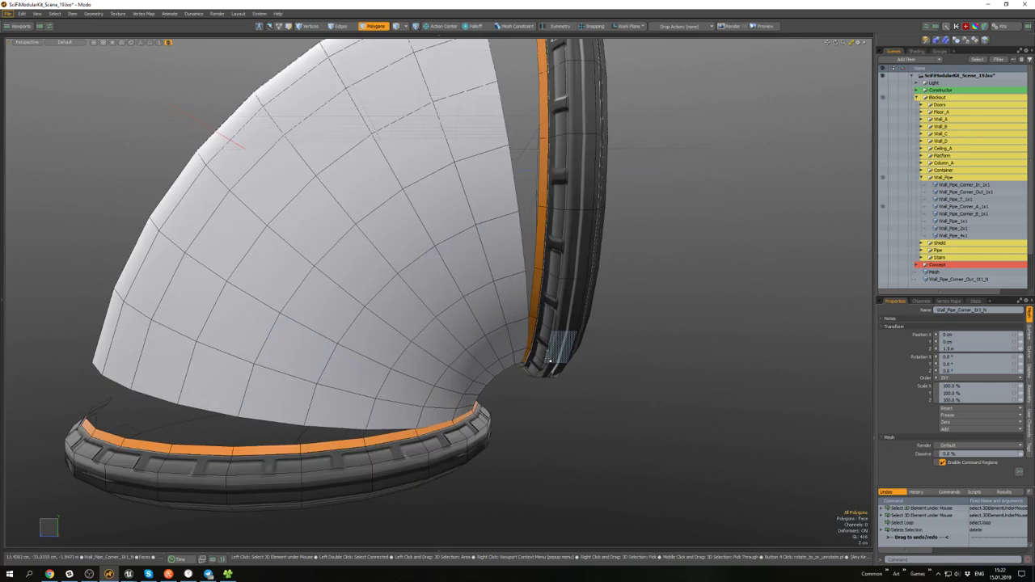
pyautogui.keyDown('alt'); pyautogui.moveTo(477, 357); pyautogui.dragTo(697, 334); pyautogui.keyUp('alt')
pyautogui.scroll(3, 555, 337)
pyautogui.scroll(-3, 554, 336)
pyautogui.scroll(3, 572, 345)
pyautogui.press('2')
pyautogui.click(324, 337)
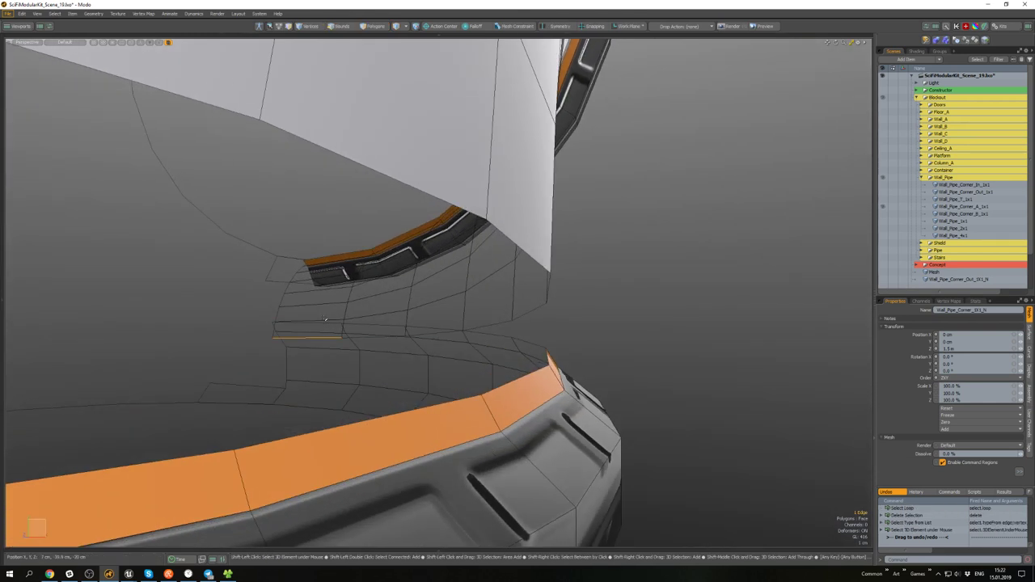
pyautogui.hotkey('shift', 'b')
pyautogui.scroll(-6, 327, 325)
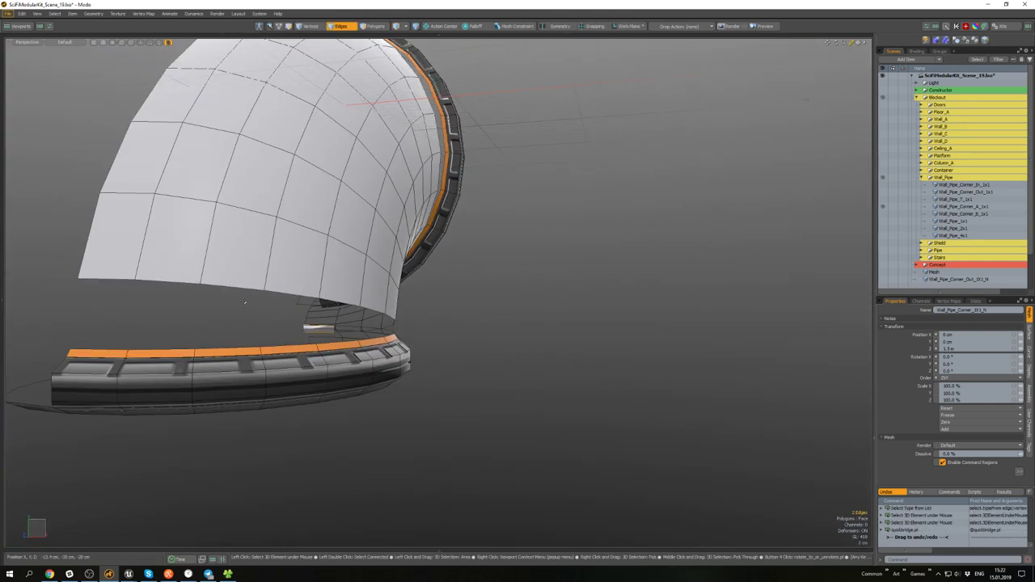
# - Bridge the outer edge pair and all remaining open edges between the elbow and the lower ring to close the gap
pyautogui.keyDown('alt'); pyautogui.moveTo(243, 301); pyautogui.dragTo(259, 256); pyautogui.keyUp('alt')
pyautogui.keyDown('shift'); pyautogui.click(212, 321); pyautogui.keyUp('shift')
pyautogui.press('b')
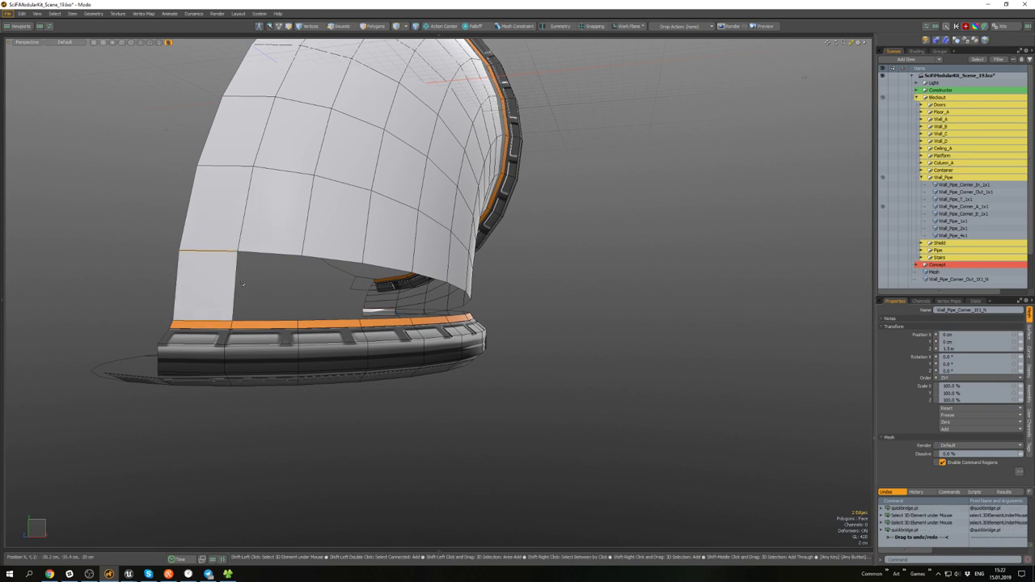
pyautogui.scroll(5, 396, 305)
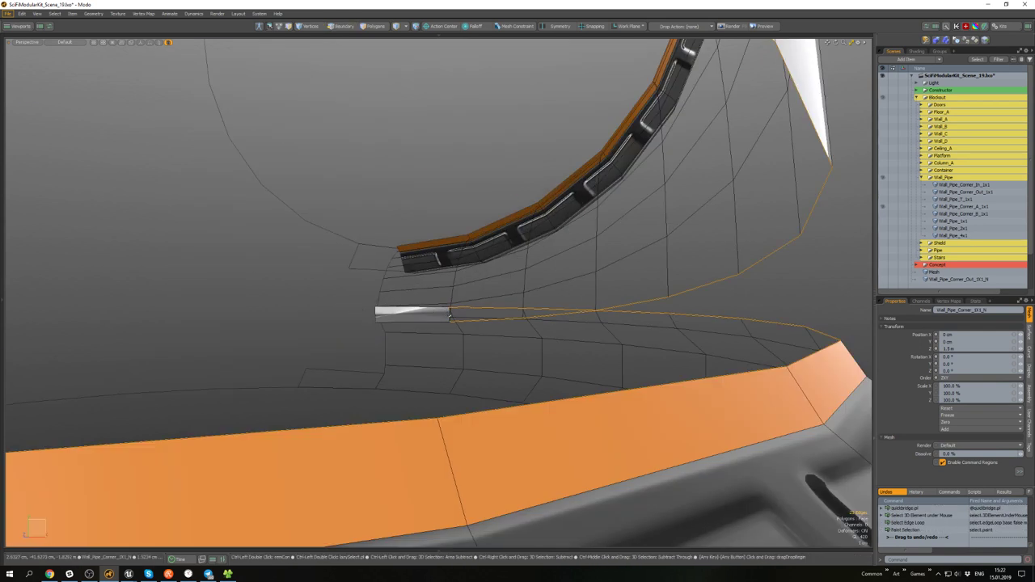
pyautogui.scroll(-5, 345, 323)
pyautogui.hotkey('ctrl', 'b')
# - Select the lower band's edge ring, exclude the outer-curve edges, and collapse the edges near the inner bend
pyautogui.keyDown('alt'); pyautogui.moveTo(318, 300); pyautogui.dragTo(320, 356); pyautogui.keyUp('alt')
pyautogui.scroll(5, 505, 313)
pyautogui.click(332, 331)
pyautogui.hotkey('alt', 'l')
pyautogui.scroll(-4, 330, 331)
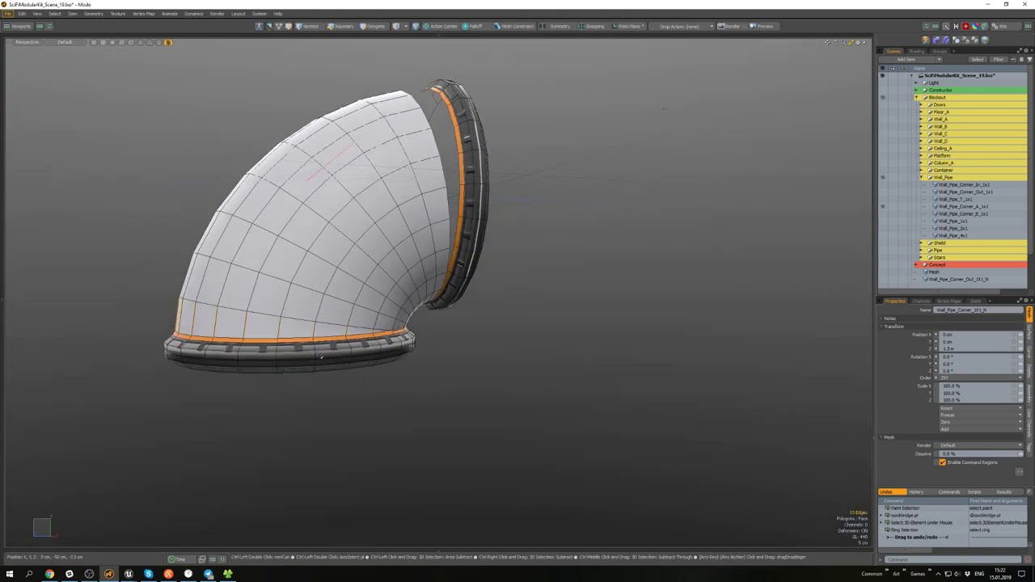
pyautogui.keyDown('ctrl'); pyautogui.moveTo(321, 356); pyautogui.dragTo(131, 276, button='right'); pyautogui.keyUp('ctrl')
pyautogui.keyDown('alt'); pyautogui.moveTo(375, 330); pyautogui.dragTo(341, 331); pyautogui.keyUp('alt')
pyautogui.scroll(3, 341, 331)
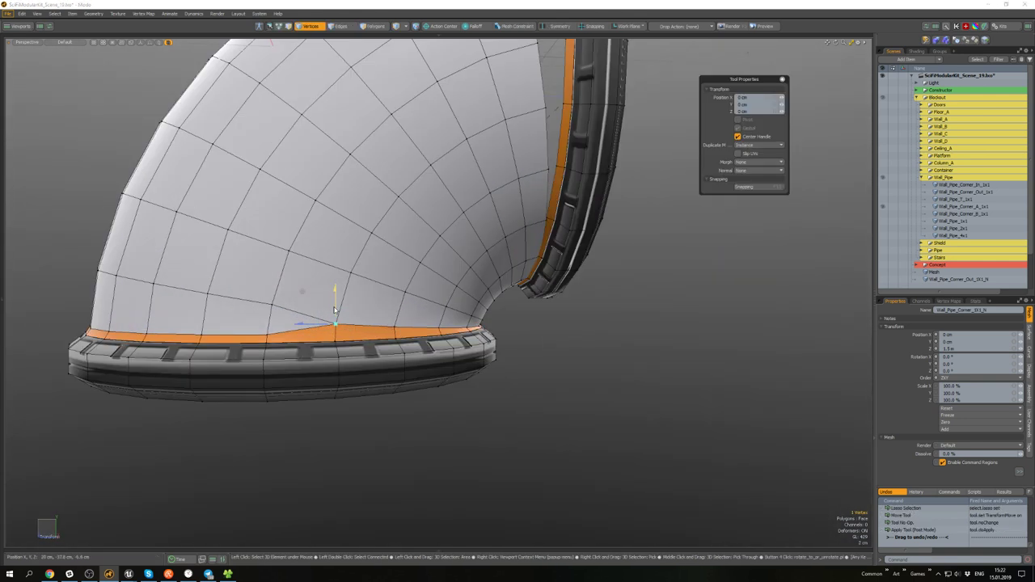
# - Lower the vertex where the collapsed band meets the lower orange ring to straighten the ring's border
pyautogui.moveTo(302, 299)
pyautogui.keyDown('alt'); pyautogui.mouseDown()
pyautogui.moveTo(146, 303)
pyautogui.moveTo(289, 301)
pyautogui.mouseUp(); pyautogui.keyUp('alt')
pyautogui.press('1')
pyautogui.press('w')
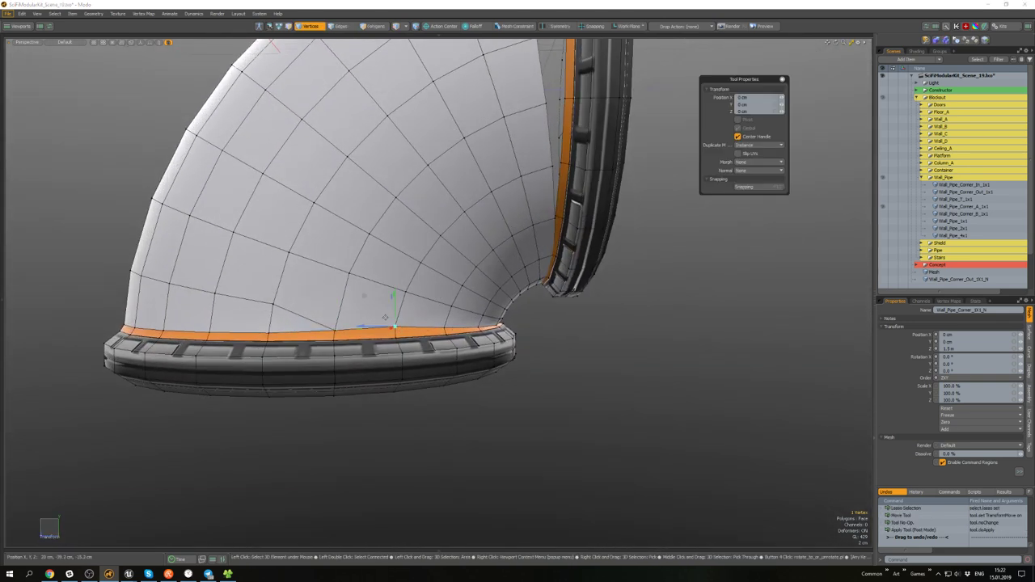
pyautogui.press('q')
pyautogui.scroll(-5, 380, 314)
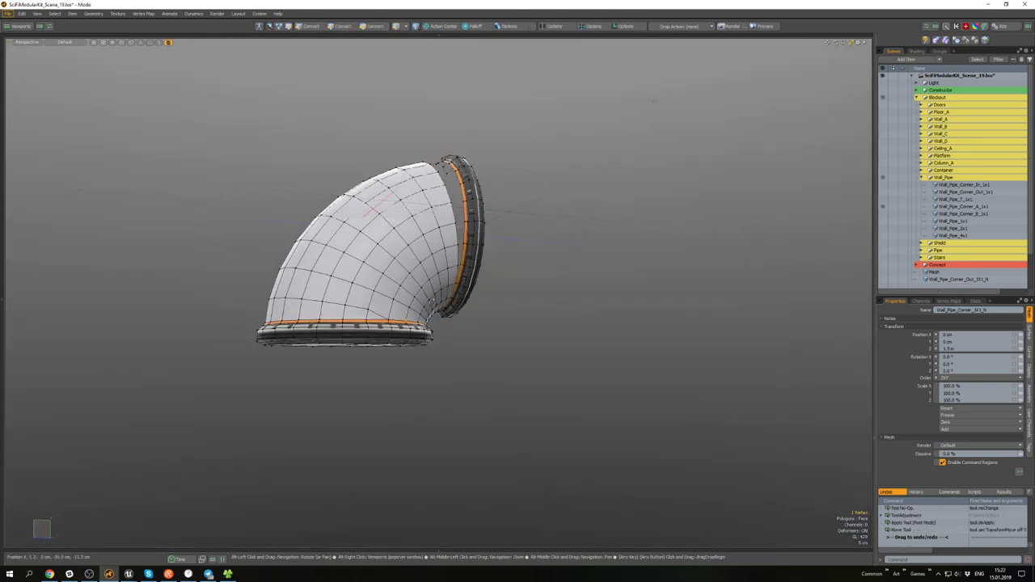
# - Bridge one pair of facing edges between the elbow's upper opening and the upper ring, at the rear end
pyautogui.keyDown('alt'); pyautogui.moveTo(380, 314); pyautogui.dragTo(416, 288); pyautogui.keyUp('alt')
pyautogui.scroll(6, 499, 328)
pyautogui.press('2')
pyautogui.scroll(-5, 495, 336)
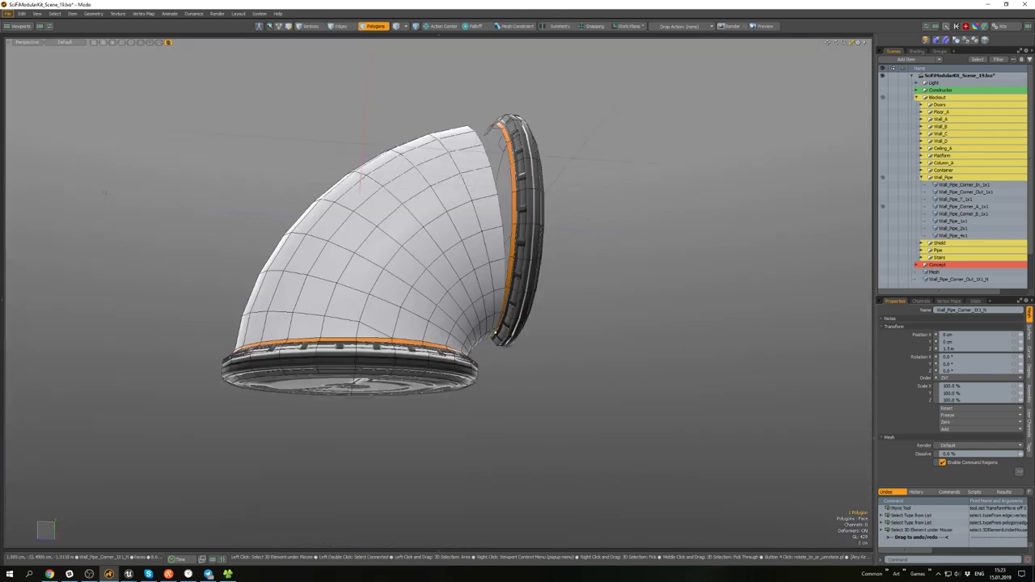
pyautogui.keyDown('alt'); pyautogui.moveTo(494, 336); pyautogui.dragTo(538, 348); pyautogui.keyUp('alt')
pyautogui.press('2')
pyautogui.scroll(5, 500, 333)
pyautogui.scroll(4, 500, 333)
pyautogui.click(541, 333)
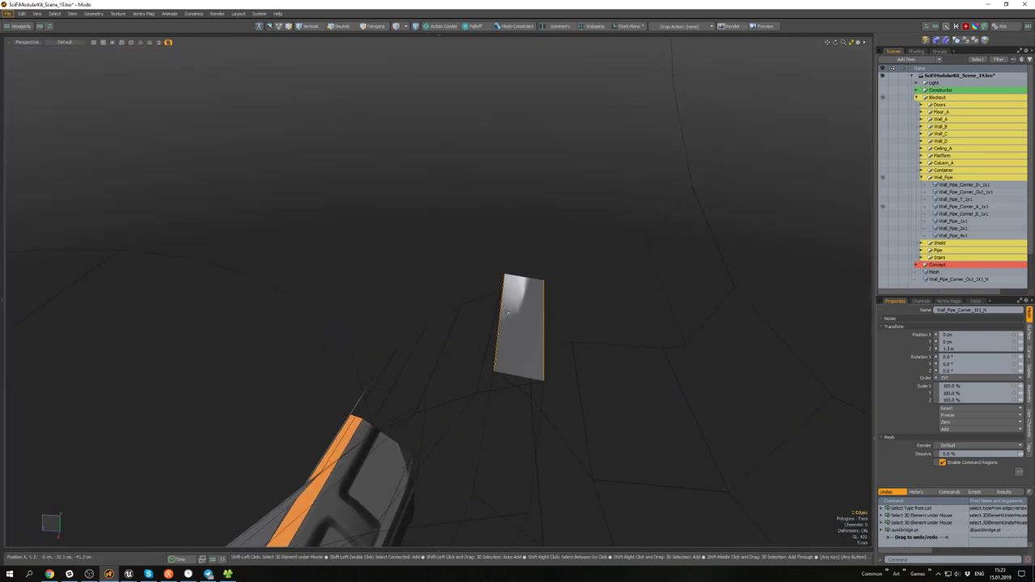
# - Bridge the outer edge pair and all remaining open edges between the elbow and the upper ring to close the gap
pyautogui.scroll(-5, 507, 312)
pyautogui.keyDown('alt'); pyautogui.moveTo(506, 312); pyautogui.dragTo(491, 234); pyautogui.keyUp('alt')
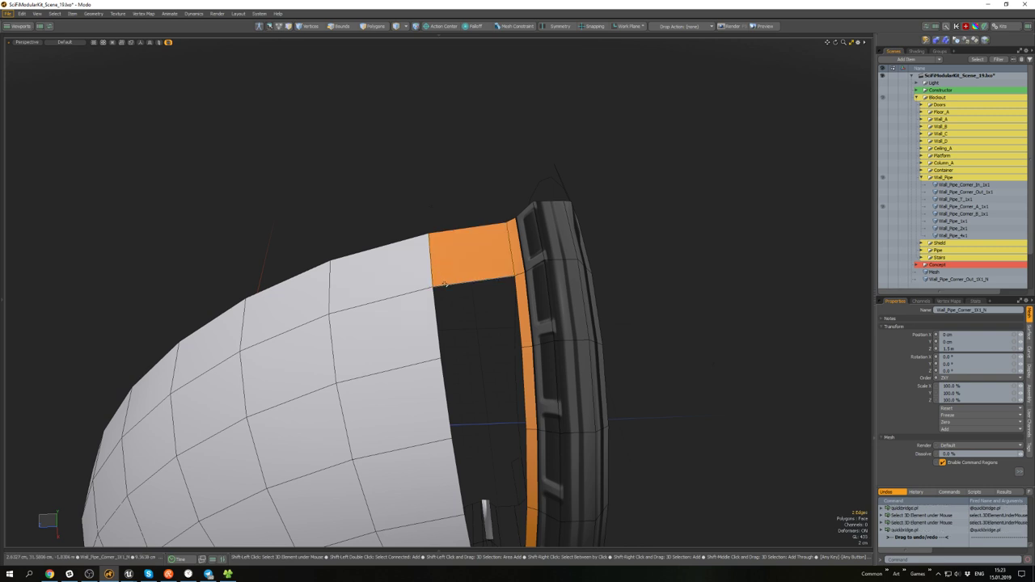
pyautogui.scroll(-2, 444, 285)
pyautogui.doubleClick(442, 299)
pyautogui.keyDown('alt'); pyautogui.moveTo(445, 295); pyautogui.dragTo(464, 233); pyautogui.keyUp('alt')
pyautogui.scroll(-4, 461, 289)
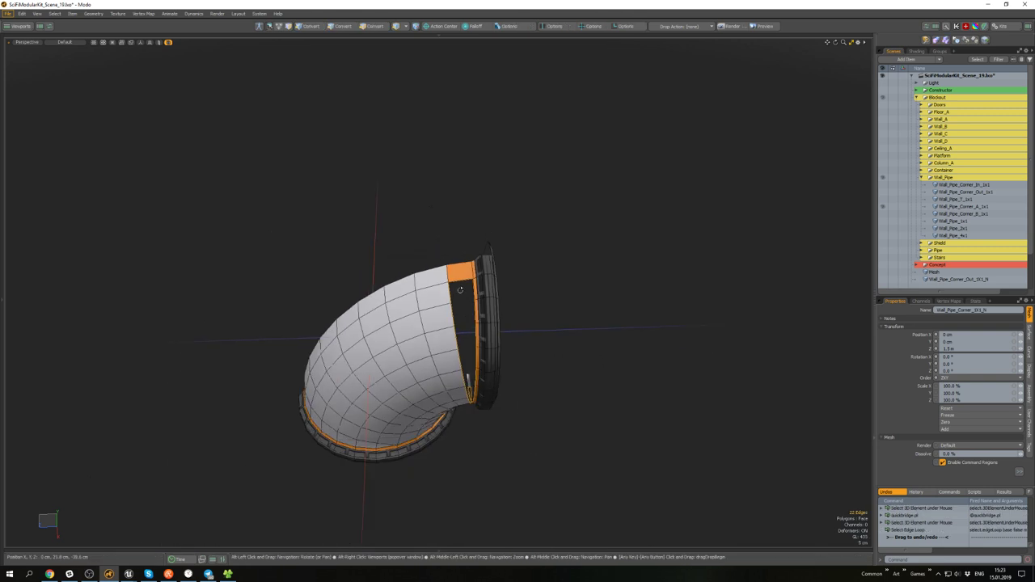
pyautogui.scroll(6, 466, 376)
pyautogui.keyDown('ctrl'); pyautogui.click(488, 362); pyautogui.keyUp('ctrl')
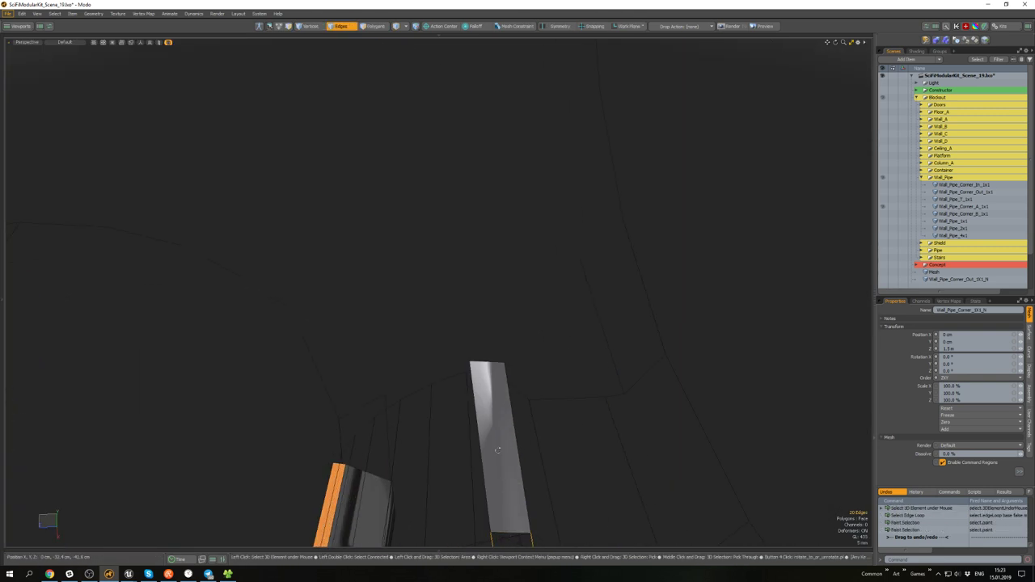
pyautogui.scroll(-7, 497, 450)
pyautogui.hotkey('shift', 'b')
pyautogui.keyDown('alt'); pyautogui.moveTo(446, 327); pyautogui.dragTo(472, 293); pyautogui.keyUp('alt')
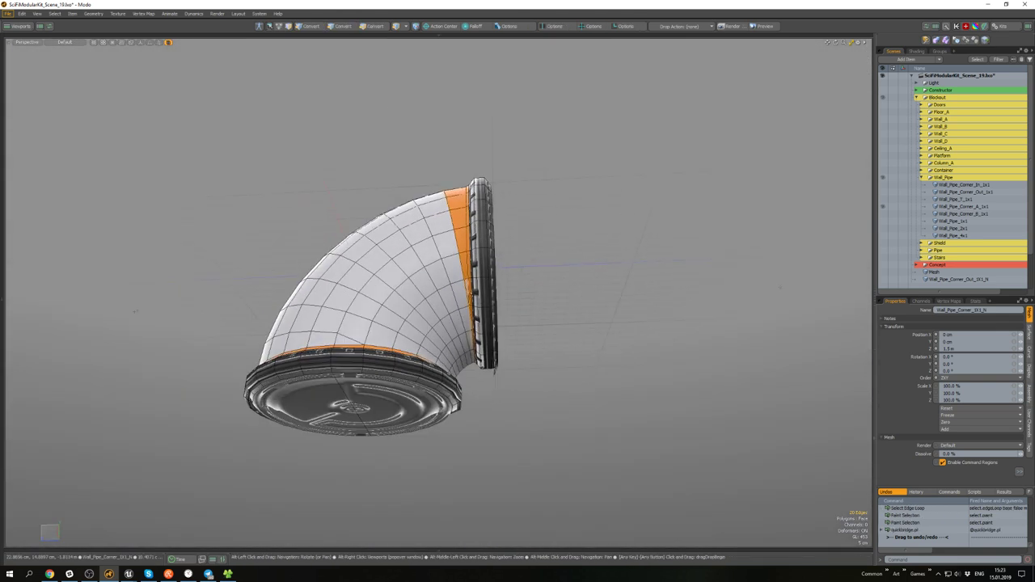
# - Select the upper band's edge ring, exclude the outer-curve edges, and collapse the edges near the inner bend
pyautogui.scroll(3, 473, 319)
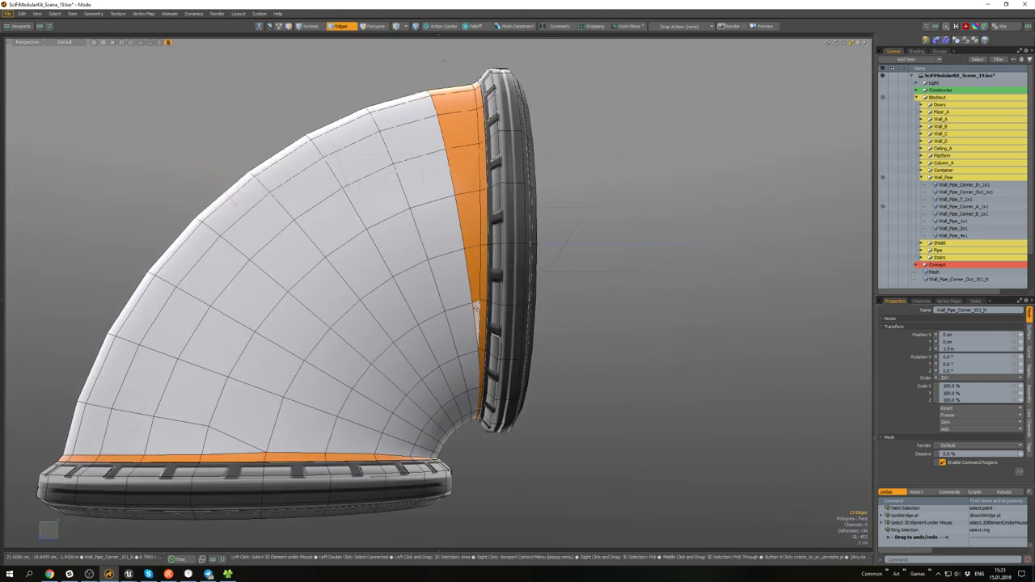
pyautogui.keyDown('alt'); pyautogui.scroll(-4, 476, 305); pyautogui.keyUp('alt')
pyautogui.keyDown('ctrl'); pyautogui.moveTo(430, 195); pyautogui.dragTo(392, 129, button='right'); pyautogui.keyUp('ctrl')
pyautogui.scroll(3, 472, 302)
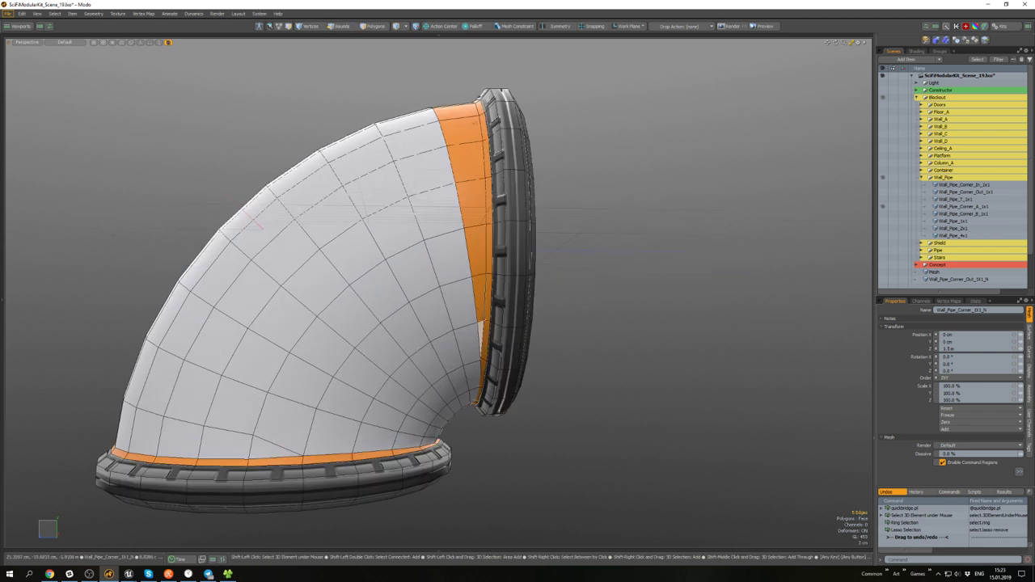
pyautogui.keyDown('alt'); pyautogui.scroll(-3, 481, 319); pyautogui.keyUp('alt')
pyautogui.scroll(5, 485, 329)
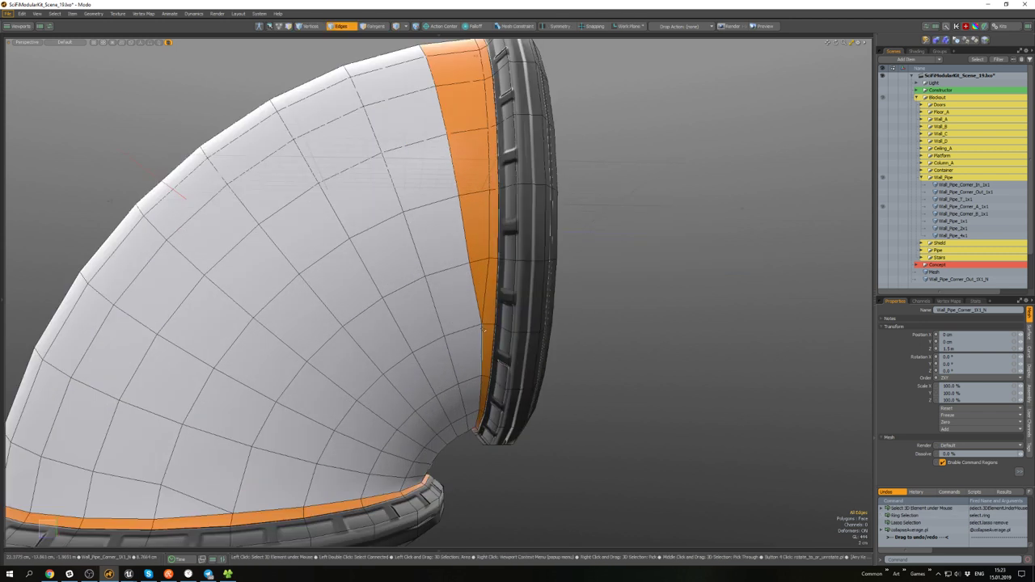
# - Move the vertex where the collapsed upper band meets the ring by -4 mm along Z
pyautogui.press('w')
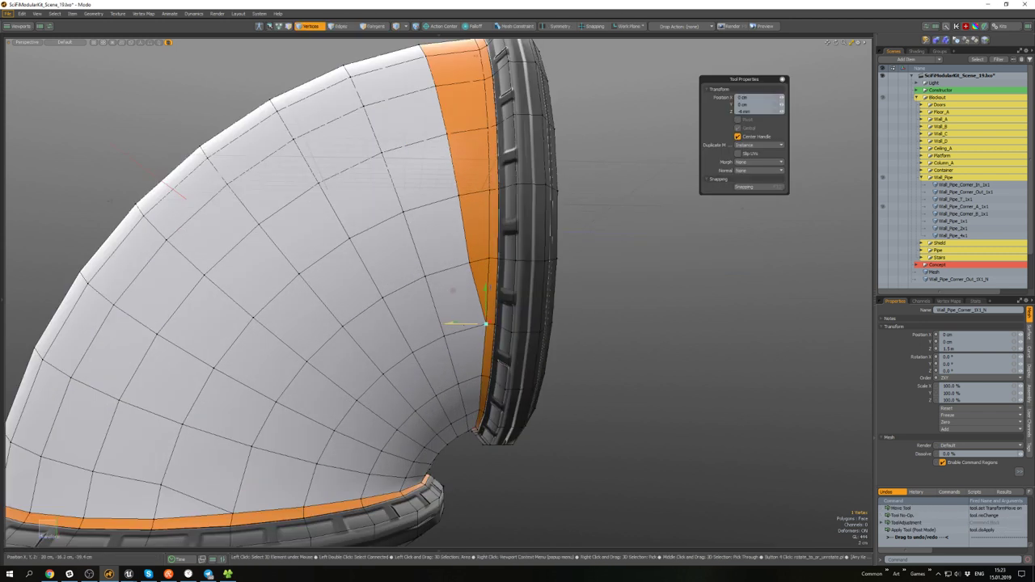
pyautogui.press('space')
pyautogui.keyDown('alt'); pyautogui.scroll(-5, 460, 331); pyautogui.keyUp('alt')
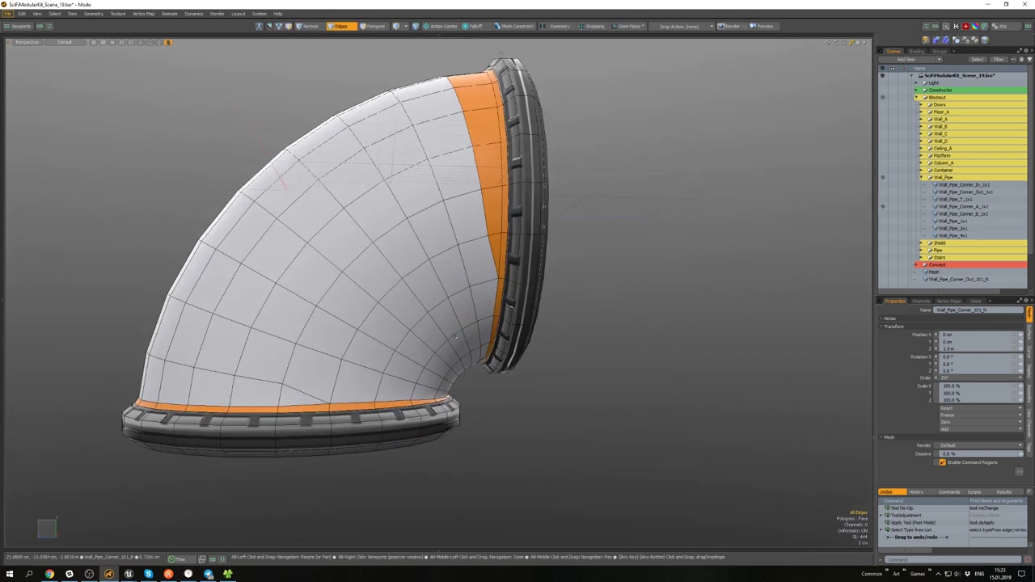
# - Select two edge rings on either side of the elbow's diagonal, keep only their inner-bend portions, and collapse them
pyautogui.click(428, 361)
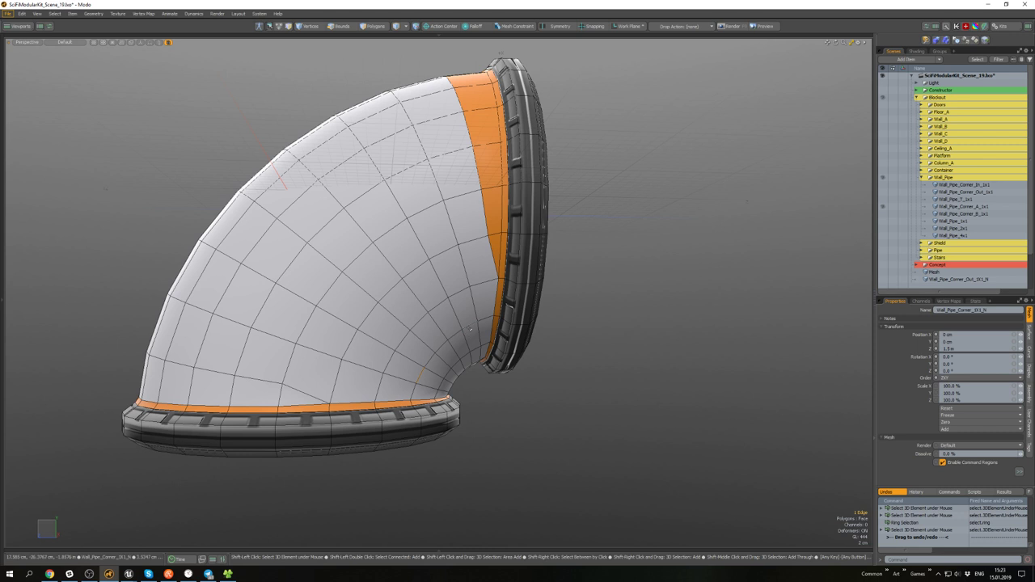
pyautogui.keyDown('shift'); pyautogui.click(471, 329); pyautogui.keyUp('shift')
pyautogui.hotkey('alt', 'l')
pyautogui.scroll(-2, 433, 320)
pyautogui.moveTo(432, 319)
pyautogui.keyDown('alt'); pyautogui.mouseDown()
pyautogui.moveTo(360, 350)
pyautogui.moveTo(214, 231)
pyautogui.mouseUp(); pyautogui.keyUp('alt')
pyautogui.scroll(-4, 360, 350)
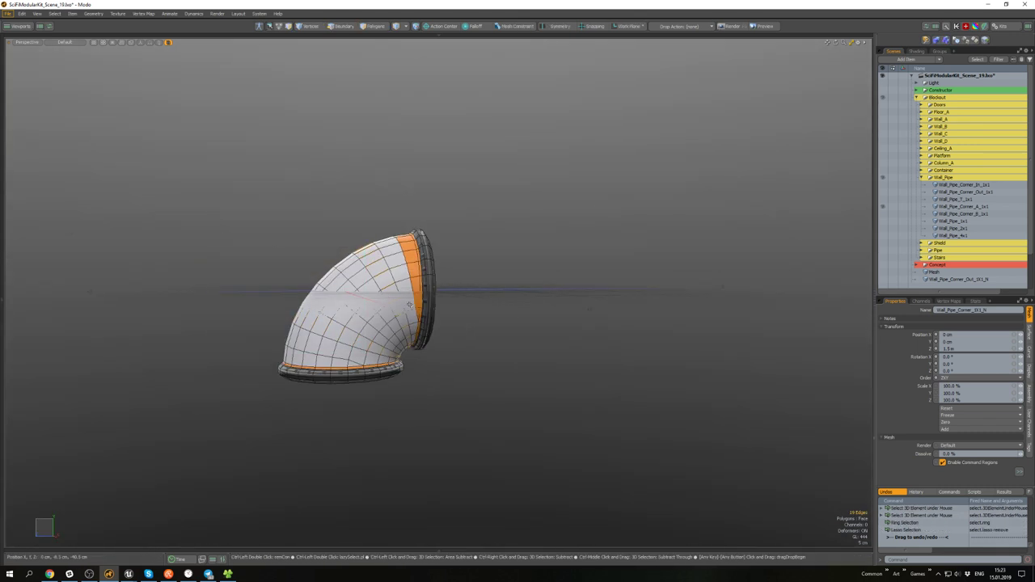
pyautogui.keyDown('ctrl'); pyautogui.moveTo(409, 305); pyautogui.dragTo(291, 214); pyautogui.keyUp('ctrl')
pyautogui.scroll(5, 407, 341)
pyautogui.moveTo(406, 341)
pyautogui.keyDown('alt'); pyautogui.mouseDown()
pyautogui.moveTo(390, 351)
pyautogui.moveTo(382, 333)
pyautogui.moveTo(375, 340)
pyautogui.mouseUp(); pyautogui.keyUp('alt')
pyautogui.hotkey('alt', 'c')
# - Select the edge ring along the elbow's middle, exclude the outer-curve edges, and collapse the inner-bend edges
pyautogui.scroll(-5, 390, 351)
pyautogui.scroll(3, 375, 339)
pyautogui.click(375, 335)
pyautogui.rightClick(375, 335)
pyautogui.moveTo(388, 348)
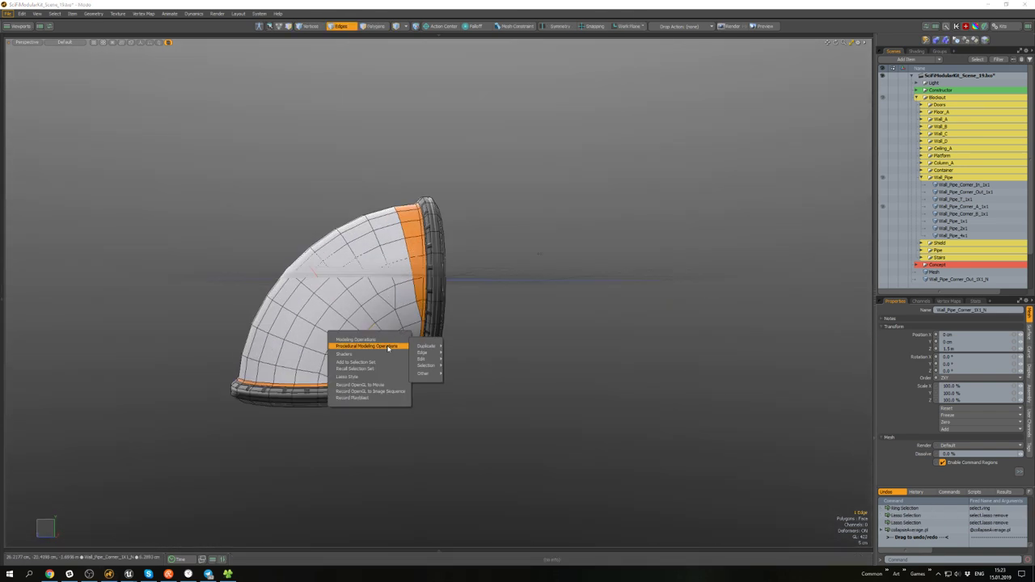
pyautogui.click(361, 301)
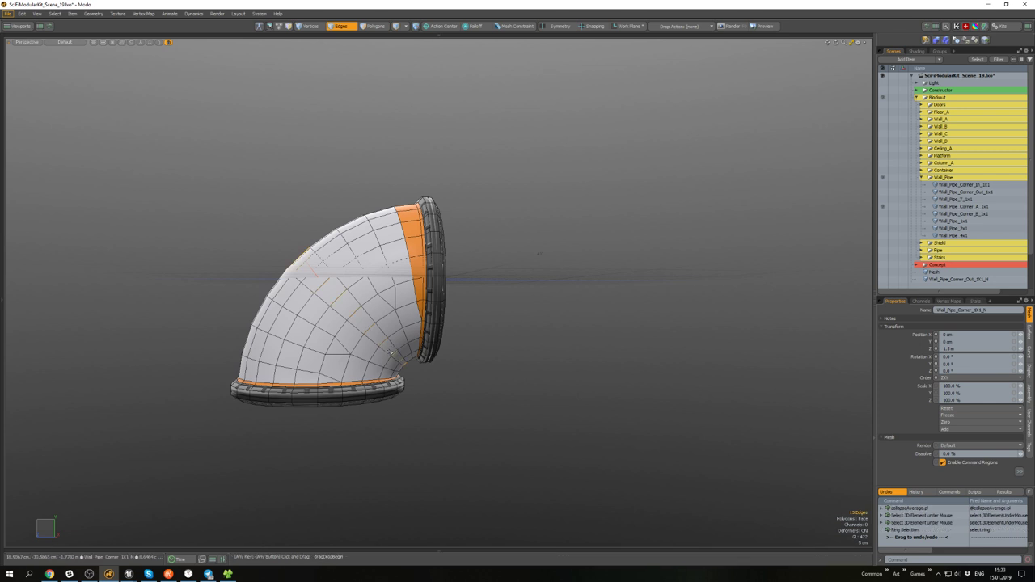
pyautogui.scroll(-3, 391, 352)
pyautogui.keyDown('alt'); pyautogui.moveTo(390, 352); pyautogui.dragTo(388, 341); pyautogui.keyUp('alt')
pyautogui.keyDown('ctrl'); pyautogui.moveTo(367, 332); pyautogui.dragTo(283, 265, button='middle'); pyautogui.keyUp('ctrl')
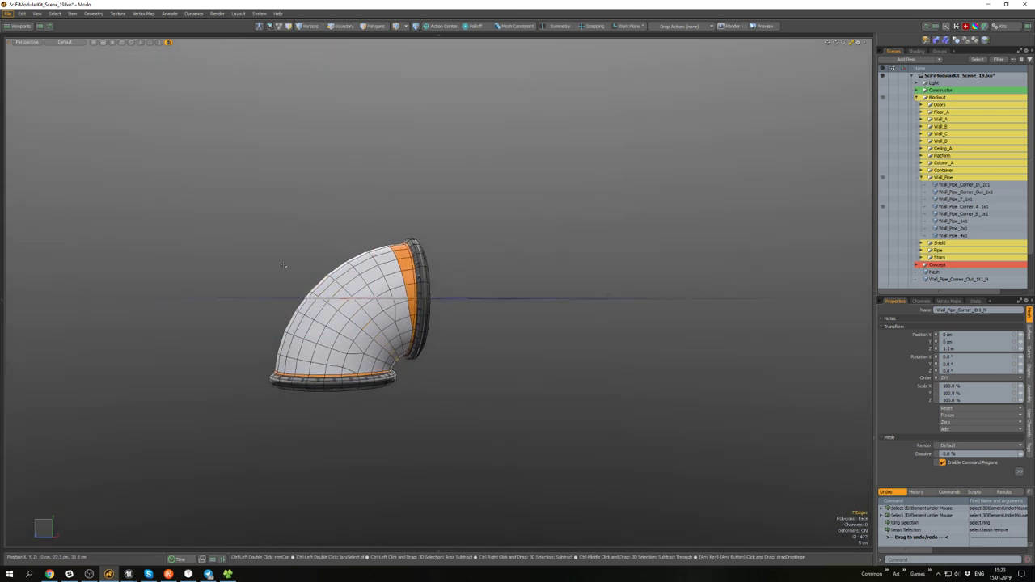
pyautogui.scroll(3, 365, 325)
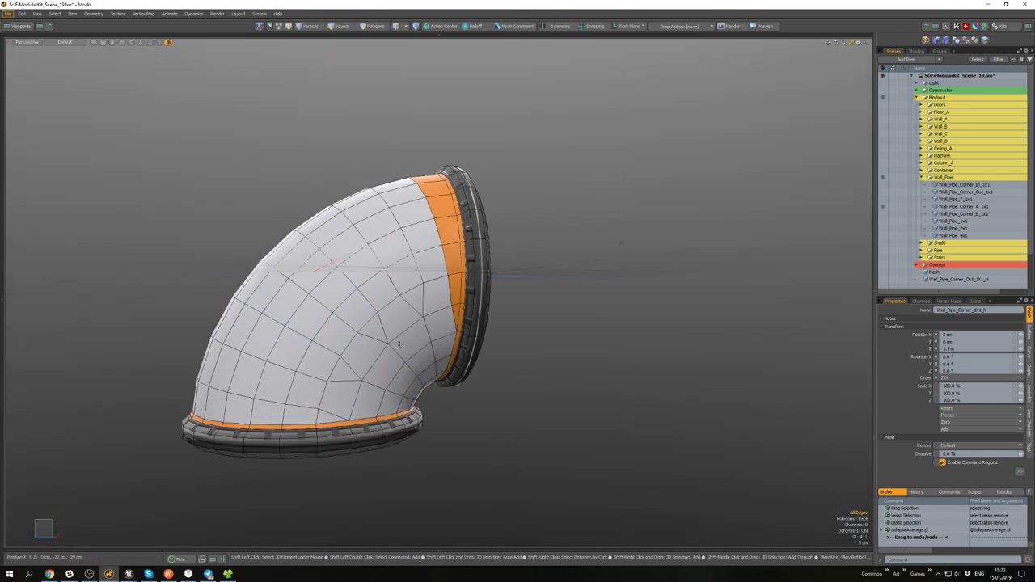
# - Unhide the rest of the corner module and delete the leftover flat strips crossing the elbow
pyautogui.scroll(-3, 400, 344)
pyautogui.keyDown('alt'); pyautogui.moveTo(400, 344); pyautogui.dragTo(392, 321); pyautogui.keyUp('alt')
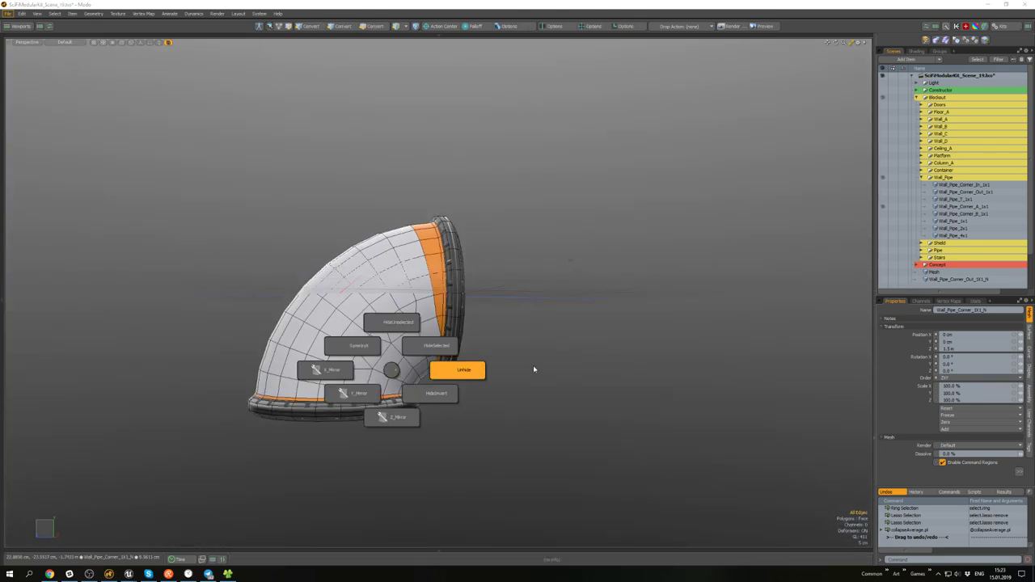
pyautogui.click(534, 370)
pyautogui.moveTo(533, 370)
pyautogui.keyDown('alt'); pyautogui.mouseDown()
pyautogui.moveTo(525, 363)
pyautogui.moveTo(538, 370)
pyautogui.mouseUp(); pyautogui.keyUp('alt')
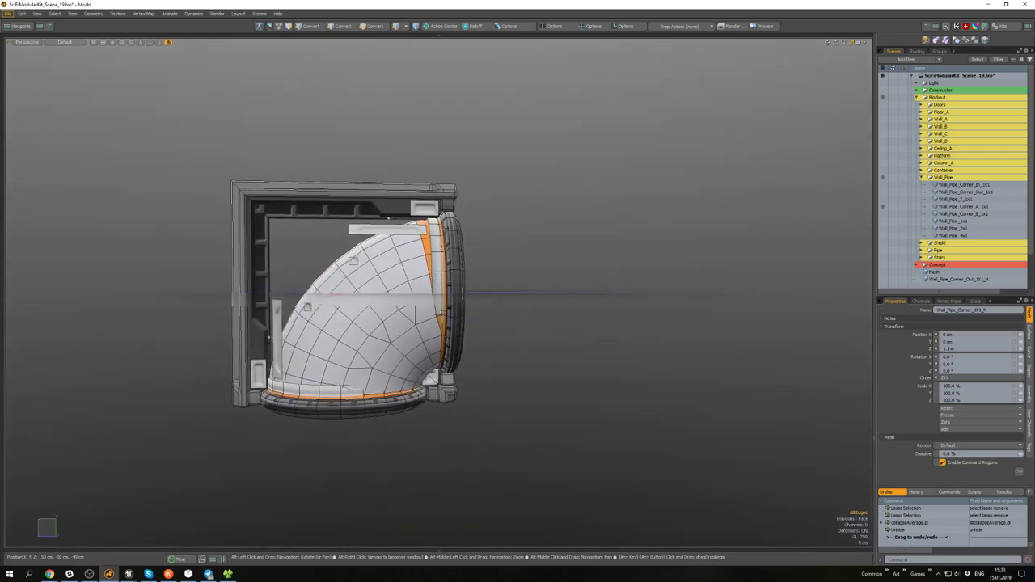
pyautogui.keyDown('alt'); pyautogui.moveTo(443, 313); pyautogui.dragTo(563, 330, button='middle'); pyautogui.keyUp('alt')
pyautogui.scroll(-2, 563, 330)
pyautogui.moveTo(562, 330)
pyautogui.keyDown('alt'); pyautogui.mouseDown()
pyautogui.moveTo(573, 268)
pyautogui.moveTo(560, 332)
pyautogui.mouseUp(); pyautogui.keyUp('alt')
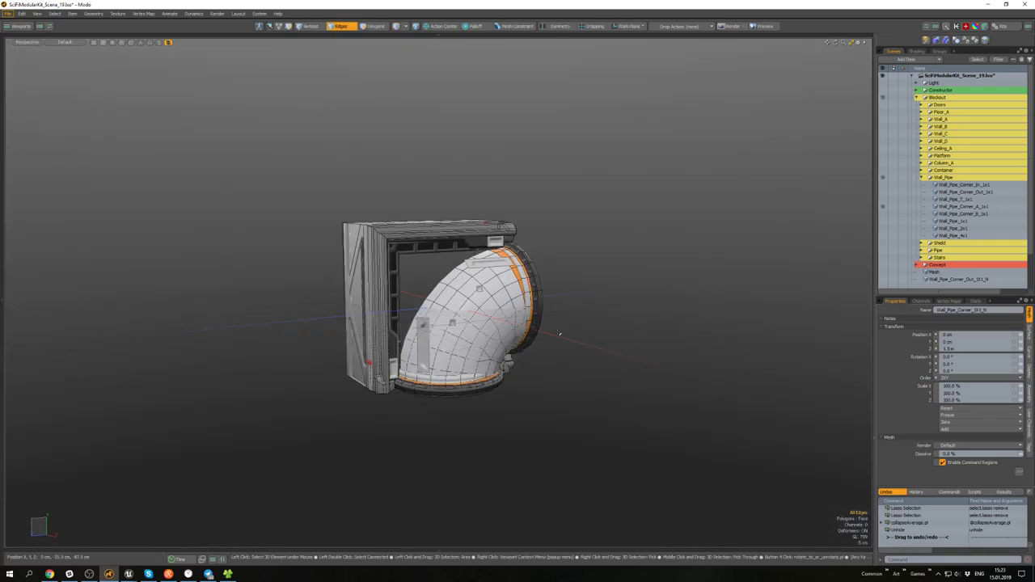
pyautogui.scroll(3, 426, 307)
pyautogui.moveTo(409, 354)
pyautogui.keyDown('alt'); pyautogui.mouseDown()
pyautogui.moveTo(421, 271)
pyautogui.moveTo(414, 366)
pyautogui.mouseUp(); pyautogui.keyUp('alt')
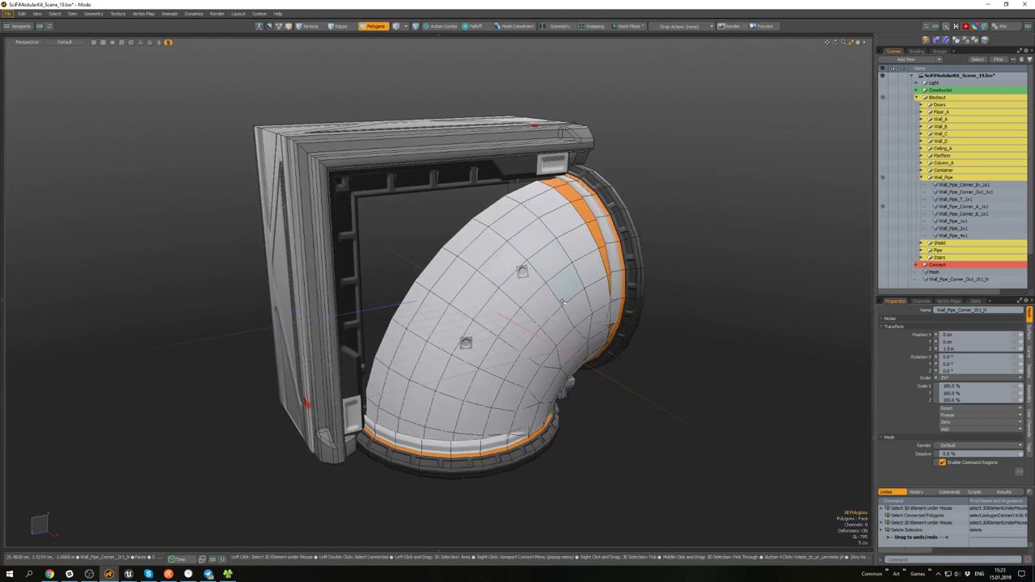
# - Move the small square fittings clear of the elbow's outer curve
pyautogui.keyDown('alt'); pyautogui.moveTo(563, 303); pyautogui.dragTo(533, 311); pyautogui.keyUp('alt')
pyautogui.click(459, 343)
pyautogui.keyDown('alt'); pyautogui.moveTo(511, 387); pyautogui.dragTo(470, 345); pyautogui.keyUp('alt')
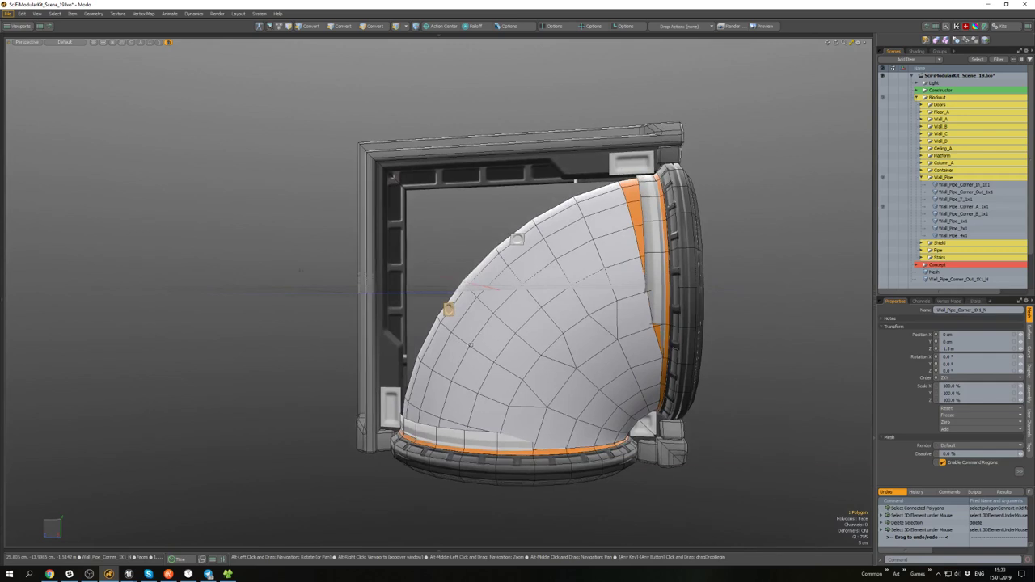
# - Keep only the inner-bend vertices of the elbow's upright end collar selected and move them -1.2 cm along Y
pyautogui.moveTo(654, 301)
pyautogui.keyDown('alt'); pyautogui.mouseDown()
pyautogui.moveTo(647, 331)
pyautogui.moveTo(639, 305)
pyautogui.moveTo(651, 268)
pyautogui.mouseUp(); pyautogui.keyUp('alt')
pyautogui.keyDown('ctrl'); pyautogui.moveTo(504, 127); pyautogui.dragTo(679, 290, button='middle'); pyautogui.keyUp('ctrl')
pyautogui.scroll(3, 625, 371)
pyautogui.press('w')
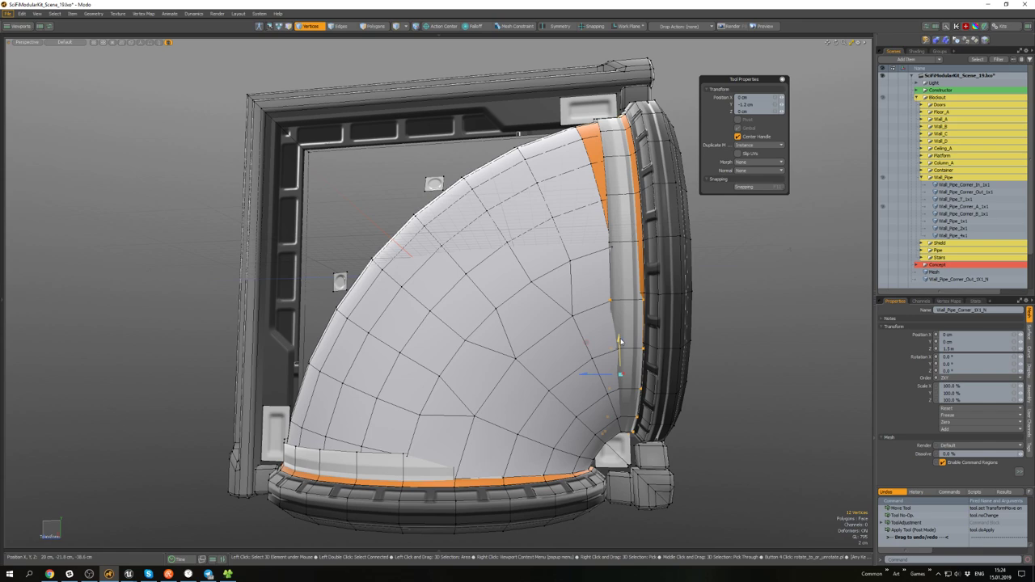
pyautogui.keyDown('alt'); pyautogui.moveTo(619, 341); pyautogui.dragTo(625, 307); pyautogui.keyUp('alt')
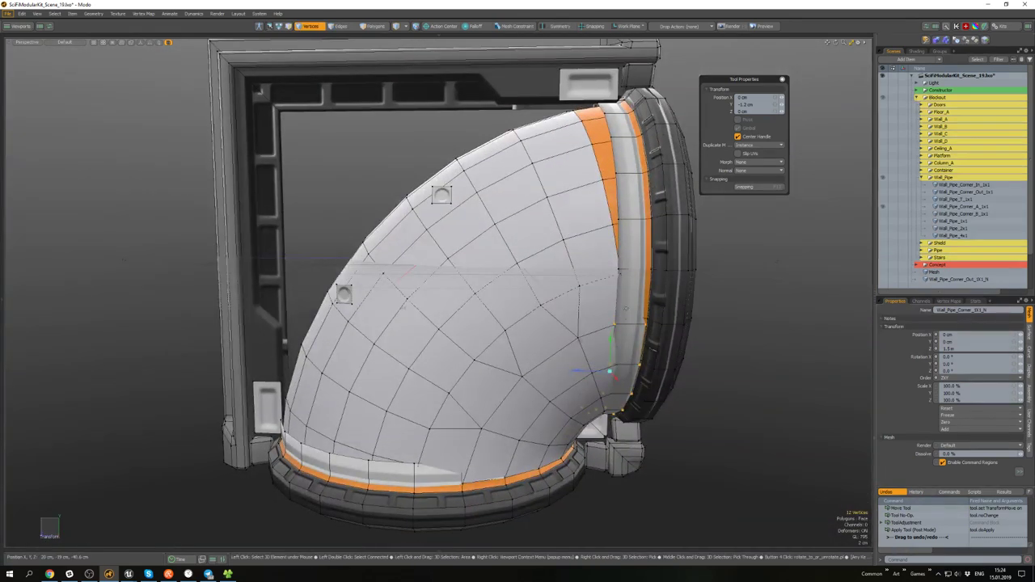
# - Select the elbow's lower end collar, restrict the selection to its inner-bend vertices, and move them -1.4 cm along Z
pyautogui.press('3')
pyautogui.scroll(-4, 637, 269)
pyautogui.keyDown('alt'); pyautogui.moveTo(637, 270); pyautogui.dragTo(627, 238); pyautogui.keyUp('alt')
pyautogui.scroll(3, 534, 355)
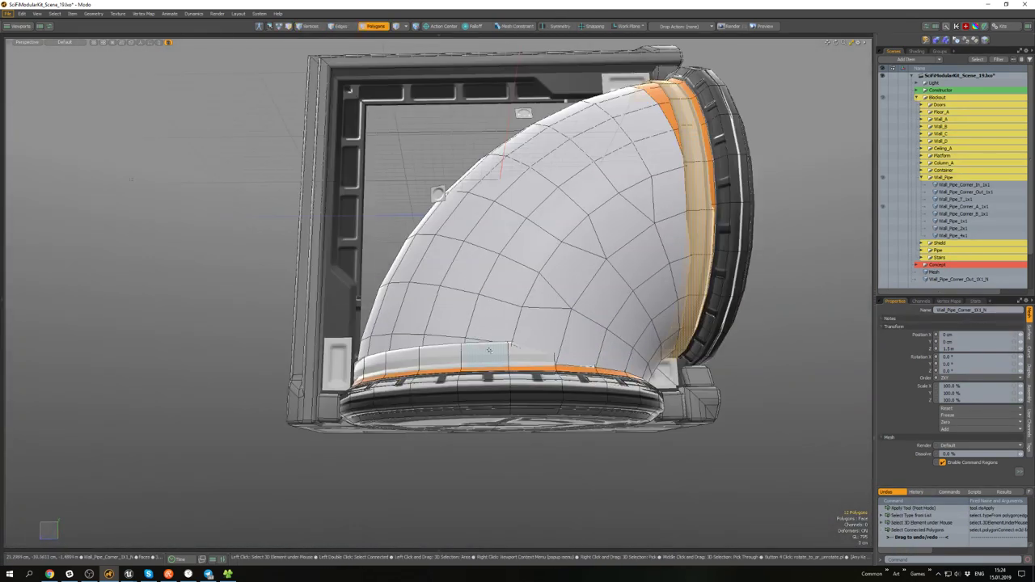
pyautogui.doubleClick(490, 351)
pyautogui.moveTo(489, 351)
pyautogui.keyDown('alt'); pyautogui.mouseDown()
pyautogui.moveTo(490, 394)
pyautogui.moveTo(497, 380)
pyautogui.mouseUp(); pyautogui.keyUp('alt')
pyautogui.hotkey('ctrl', '1')
pyautogui.keyDown('ctrl'); pyautogui.moveTo(241, 285); pyautogui.dragTo(523, 403, button='middle'); pyautogui.keyUp('ctrl')
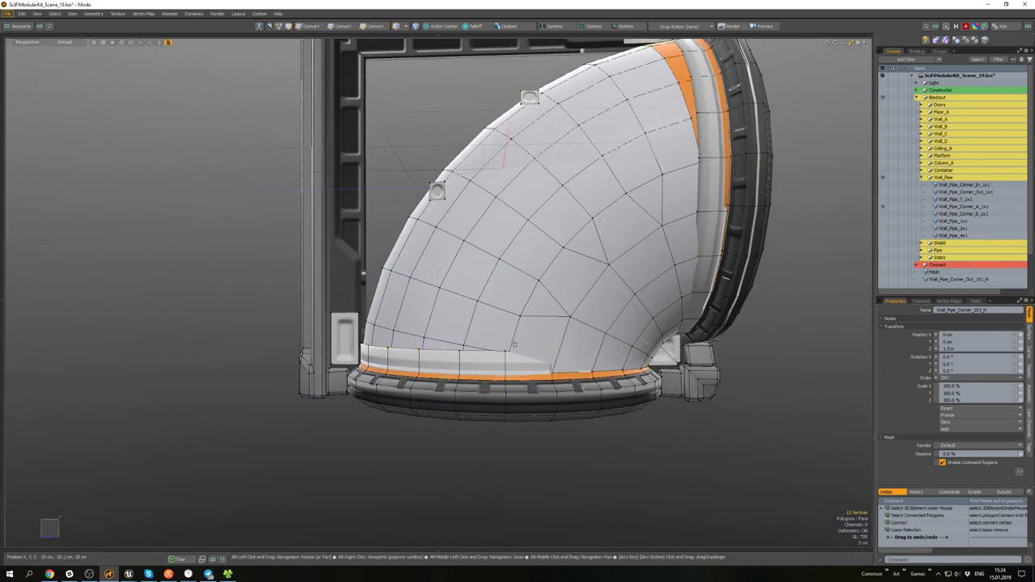
pyautogui.keyDown('alt'); pyautogui.moveTo(514, 344); pyautogui.dragTo(519, 330); pyautogui.keyUp('alt')
pyautogui.scroll(3, 558, 343)
pyautogui.press('w')
pyautogui.keyDown('alt'); pyautogui.moveTo(585, 330); pyautogui.dragTo(598, 349); pyautogui.keyUp('alt')
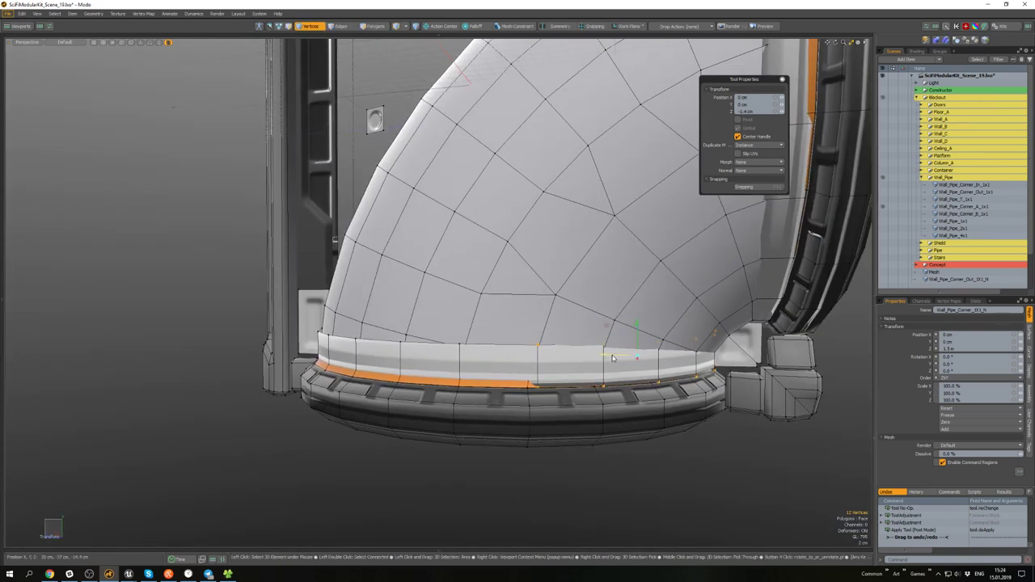
pyautogui.press('a')
pyautogui.press('3')
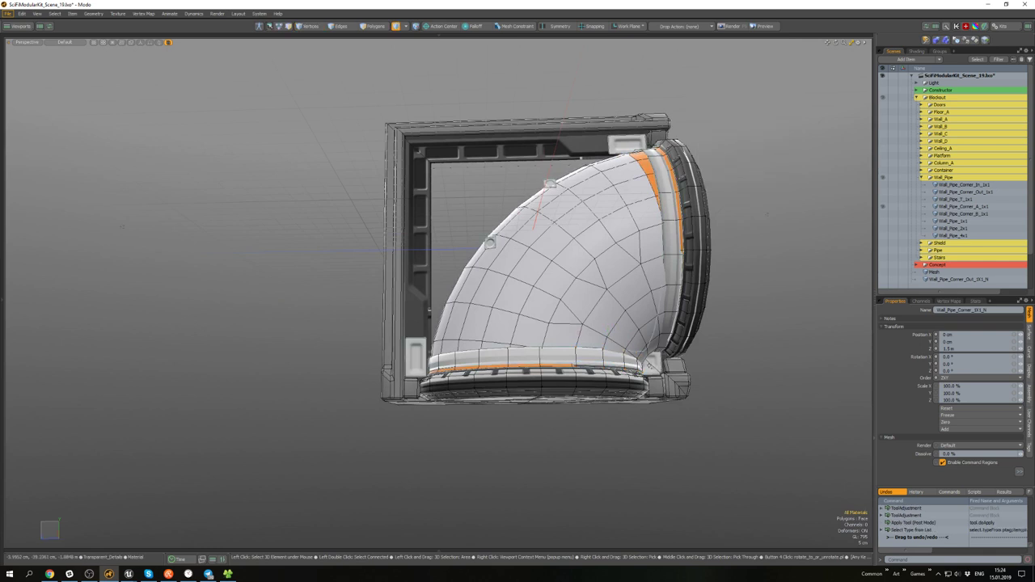
# - Delete the flat square panel at the inner corner where the elbow's two ends meet
pyautogui.scroll(3, 653, 367)
pyautogui.press('3')
pyautogui.doubleClick(653, 363)
pyautogui.keyDown('alt'); pyautogui.moveTo(653, 364); pyautogui.dragTo(636, 368); pyautogui.keyUp('alt')
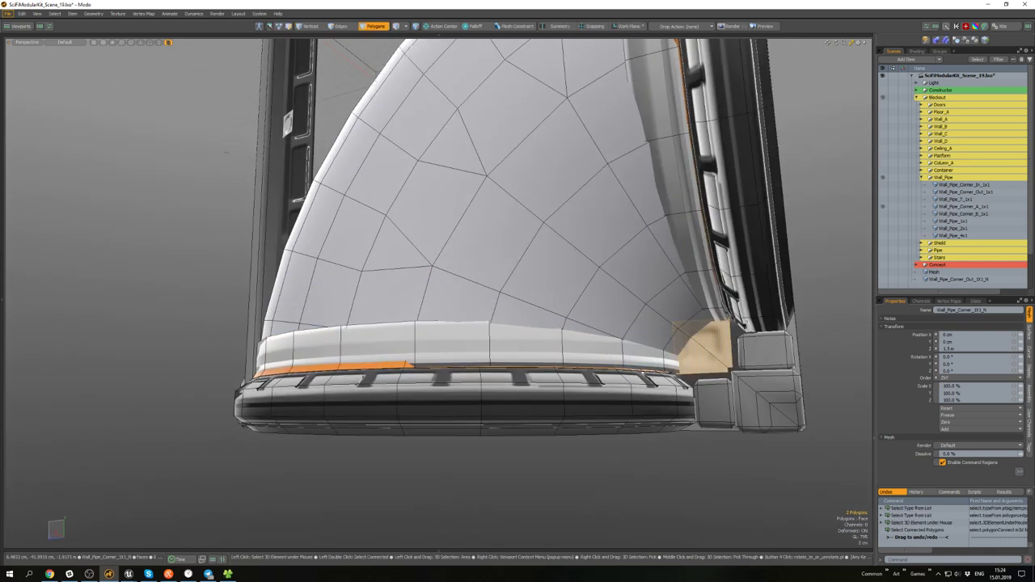
pyautogui.press('Delete')
pyautogui.press('a')
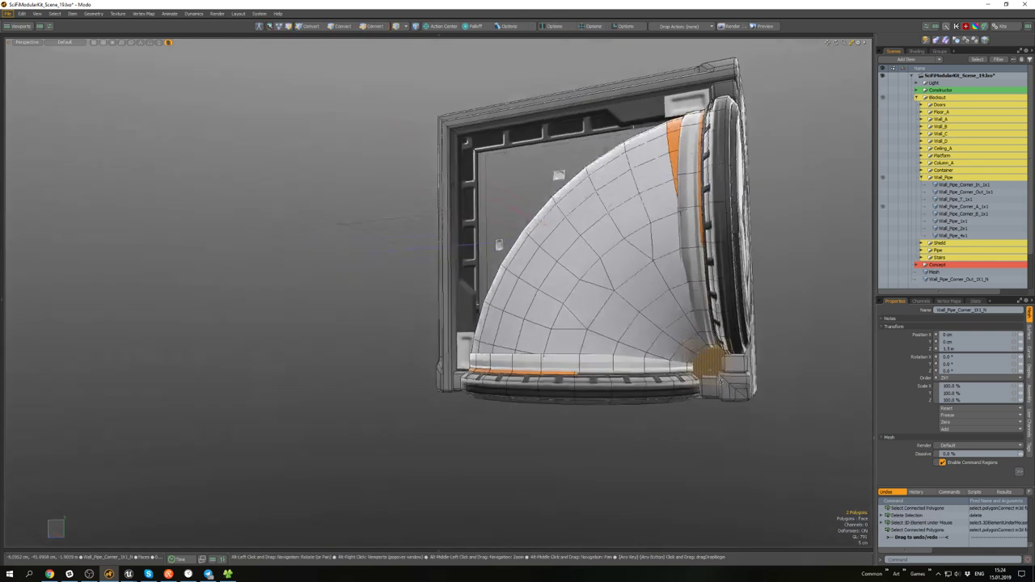
pyautogui.scroll(5, 703, 363)
pyautogui.scroll(-5, 697, 368)
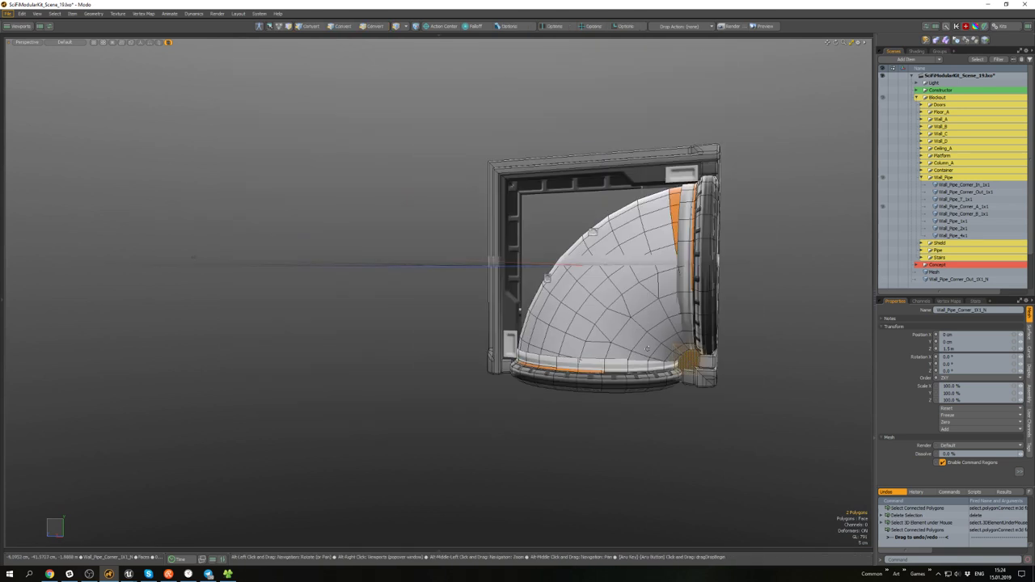
pyautogui.keyDown('alt'); pyautogui.moveTo(697, 368); pyautogui.dragTo(718, 372); pyautogui.keyUp('alt')
pyautogui.click(719, 372)
# - Select the two inner border edges of the frame opening and extend them along X into the module's depth
pyautogui.keyDown('alt'); pyautogui.moveTo(448, 194); pyautogui.dragTo(455, 222); pyautogui.keyUp('alt')
pyautogui.scroll(4, 493, 243)
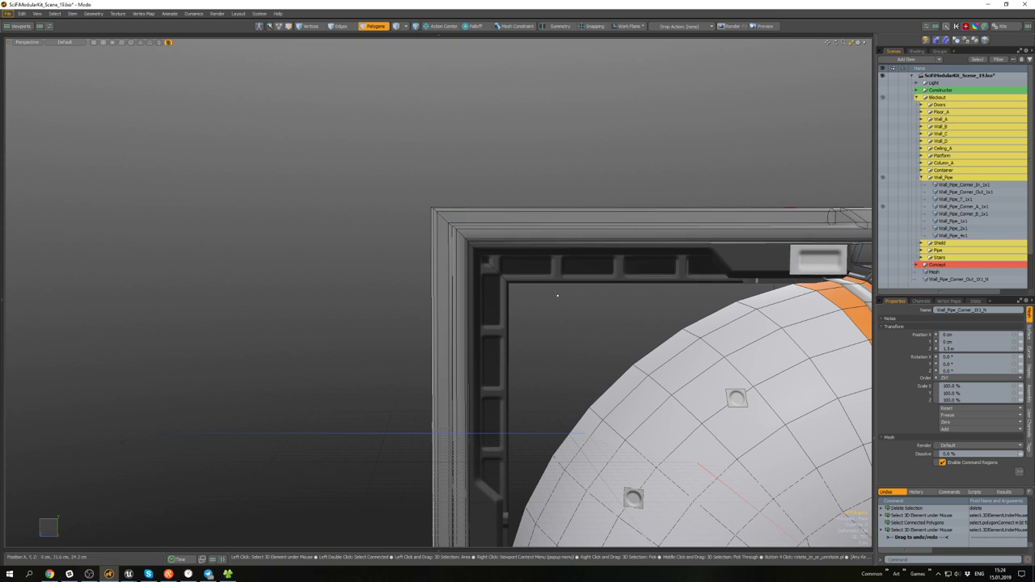
pyautogui.scroll(-4, 550, 305)
pyautogui.keyDown('alt'); pyautogui.moveTo(588, 323); pyautogui.dragTo(540, 357); pyautogui.keyUp('alt')
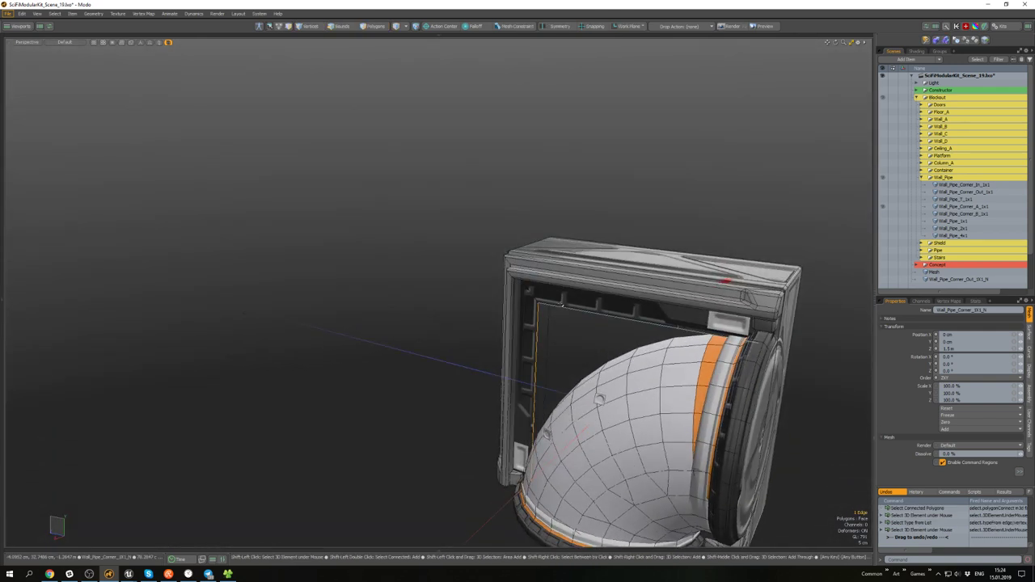
pyautogui.keyDown('shift'); pyautogui.click(562, 306); pyautogui.keyUp('shift')
pyautogui.keyDown('alt'); pyautogui.moveTo(563, 305); pyautogui.dragTo(652, 330); pyautogui.keyUp('alt')
pyautogui.scroll(3, 606, 302)
pyautogui.press('w')
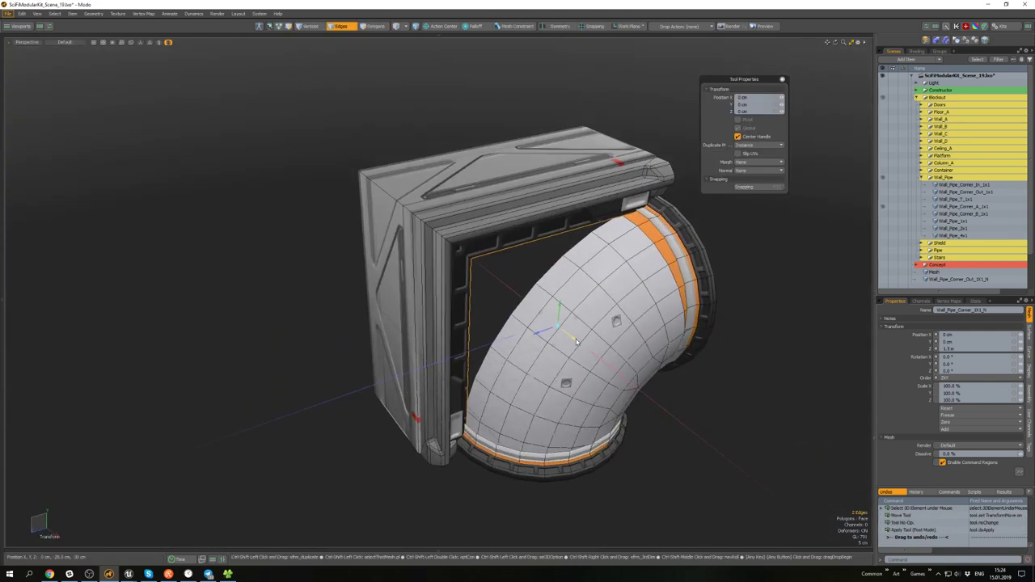
pyautogui.scroll(3, 533, 279)
pyautogui.keyDown('alt'); pyautogui.moveTo(559, 330); pyautogui.dragTo(472, 377); pyautogui.keyUp('alt')
pyautogui.scroll(-3, 570, 289)
pyautogui.press('w')
pyautogui.scroll(3, 534, 320)
pyautogui.scroll(-1, 489, 336)
# - Select the seven open edges along the elbow's outer curve and extend them backward along X
pyautogui.click(473, 377)
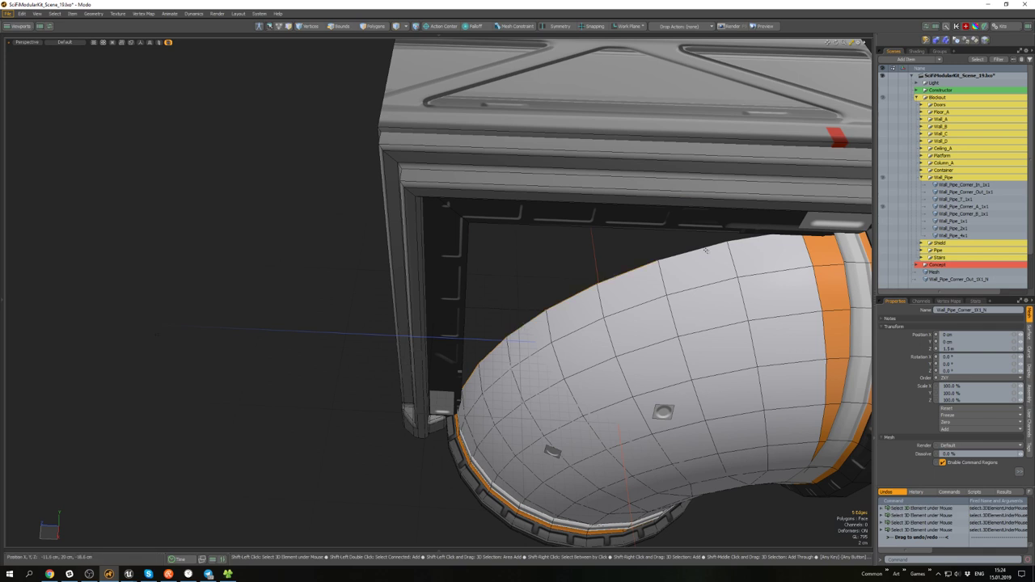
pyautogui.keyDown('shift'); pyautogui.click(742, 238); pyautogui.keyUp('shift')
pyautogui.scroll(-3, 742, 237)
pyautogui.keyDown('alt'); pyautogui.moveTo(742, 237); pyautogui.dragTo(744, 214); pyautogui.keyUp('alt')
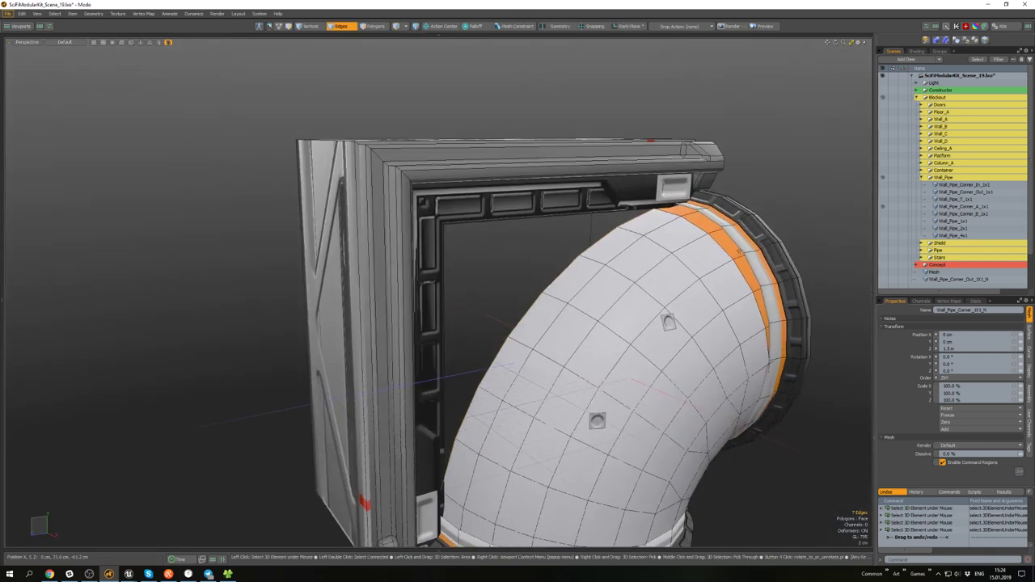
pyautogui.press('w')
pyautogui.moveTo(566, 351); pyautogui.dragTo(558, 349)
pyautogui.keyDown('alt'); pyautogui.moveTo(558, 349); pyautogui.dragTo(595, 316); pyautogui.keyUp('alt')
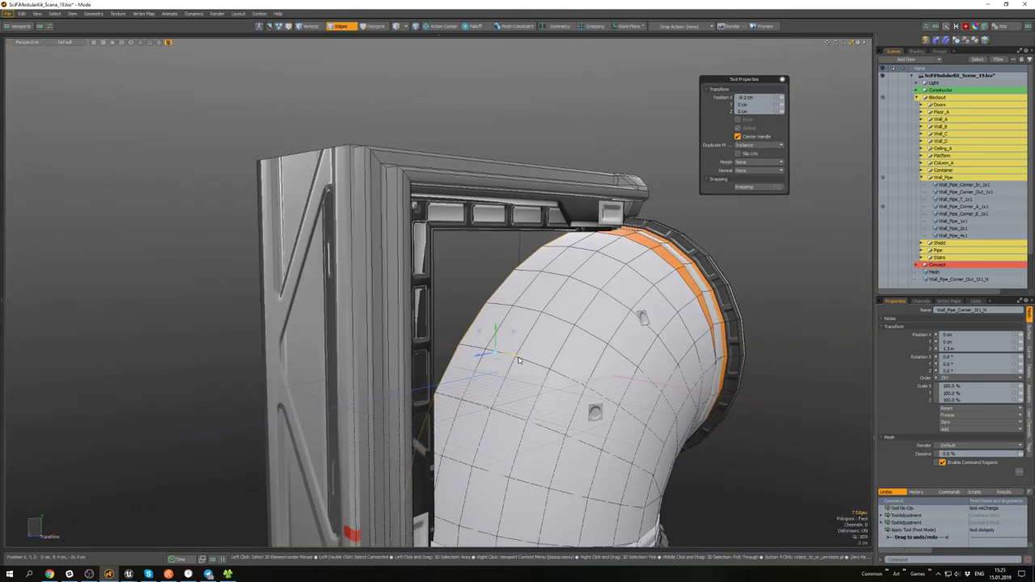
# - Save the scene, then hide and collapse the Blockout group
pyautogui.press('q')
pyautogui.scroll(-5, 519, 360)
pyautogui.keyDown('alt'); pyautogui.moveTo(519, 360); pyautogui.dragTo(447, 397); pyautogui.keyUp('alt')
pyautogui.hotkey('ctrl', 's')
pyautogui.keyDown('alt'); pyautogui.moveTo(498, 351); pyautogui.dragTo(584, 318); pyautogui.keyUp('alt')
pyautogui.press('u')
pyautogui.keyDown('alt'); pyautogui.moveTo(640, 260); pyautogui.dragTo(646, 254); pyautogui.keyUp('alt')
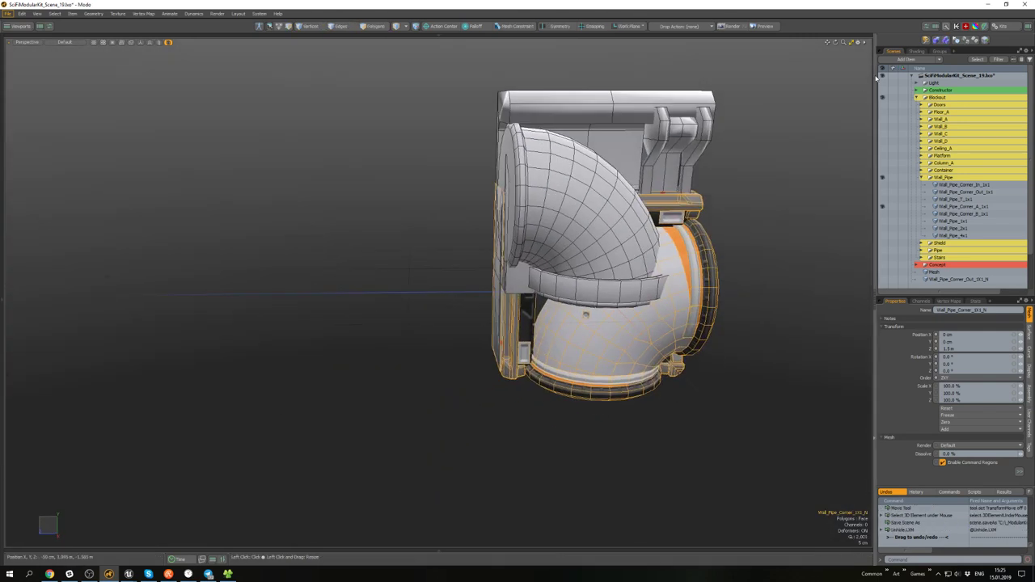
pyautogui.click(882, 98)
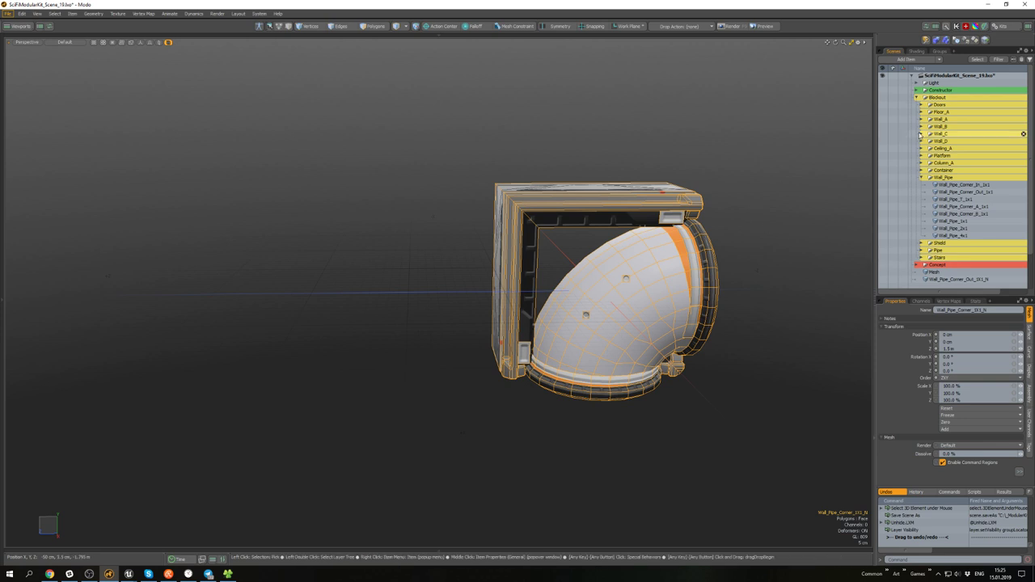
pyautogui.click(916, 97)
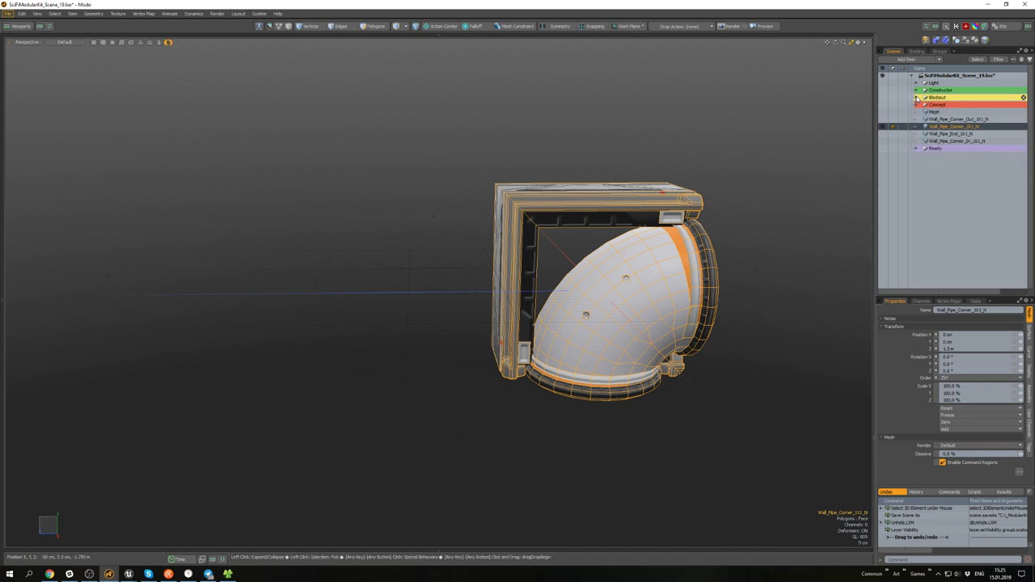
# - Show Wall_Pipe_End_1X1_N and copy its recessed back panel with the round detail
pyautogui.click(883, 135)
pyautogui.scroll(3, 561, 232)
pyautogui.keyDown('alt'); pyautogui.moveTo(561, 232); pyautogui.dragTo(509, 214); pyautogui.keyUp('alt')
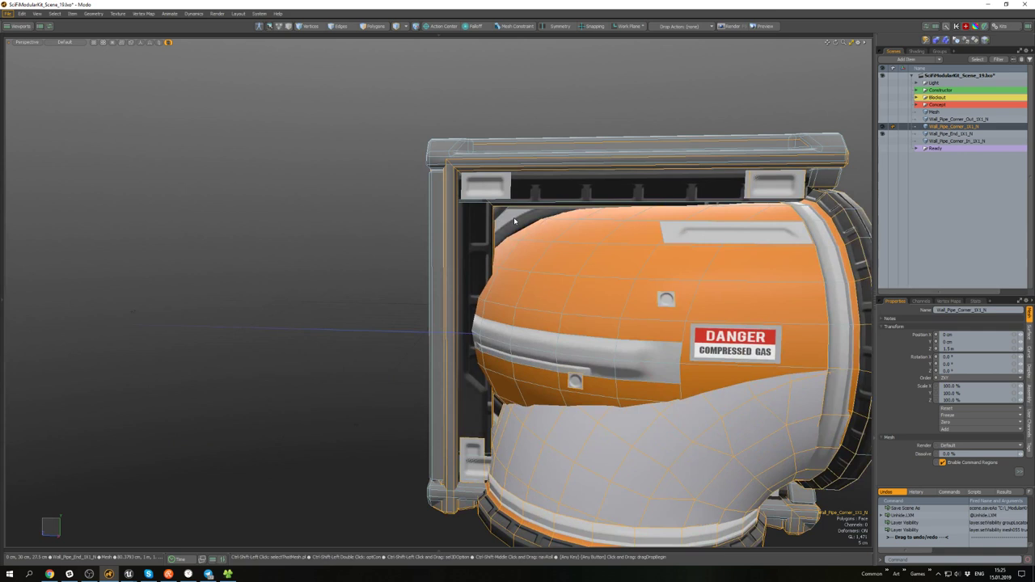
pyautogui.press('q')
pyautogui.scroll(-4, 510, 215)
pyautogui.press('3')
pyautogui.click(719, 205)
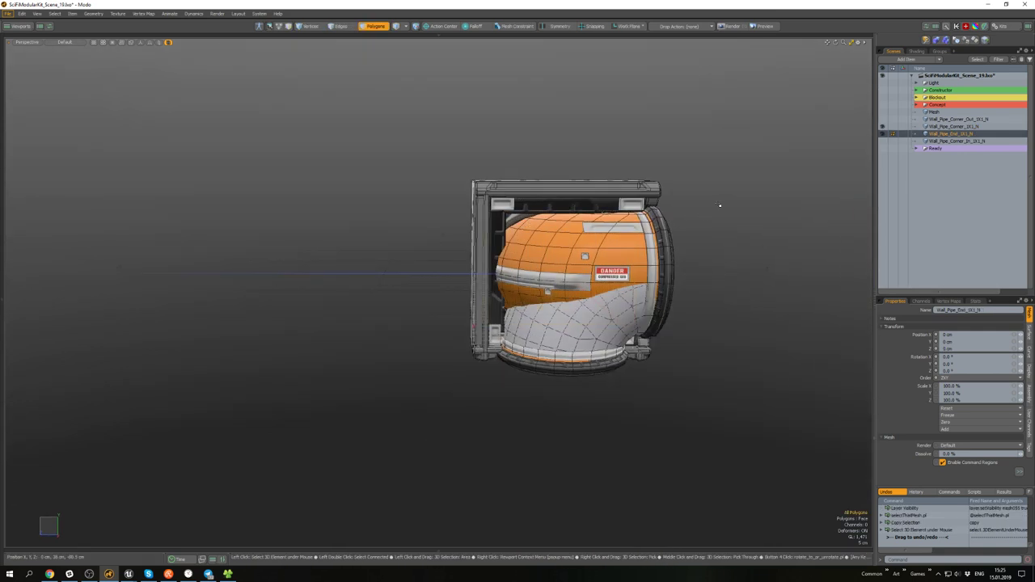
# - Hide Wall_Pipe_End_1X1_N and paste the copied back panel into Wall_Pipe_Corner_1X1_N
pyautogui.click(882, 135)
pyautogui.click(946, 127)
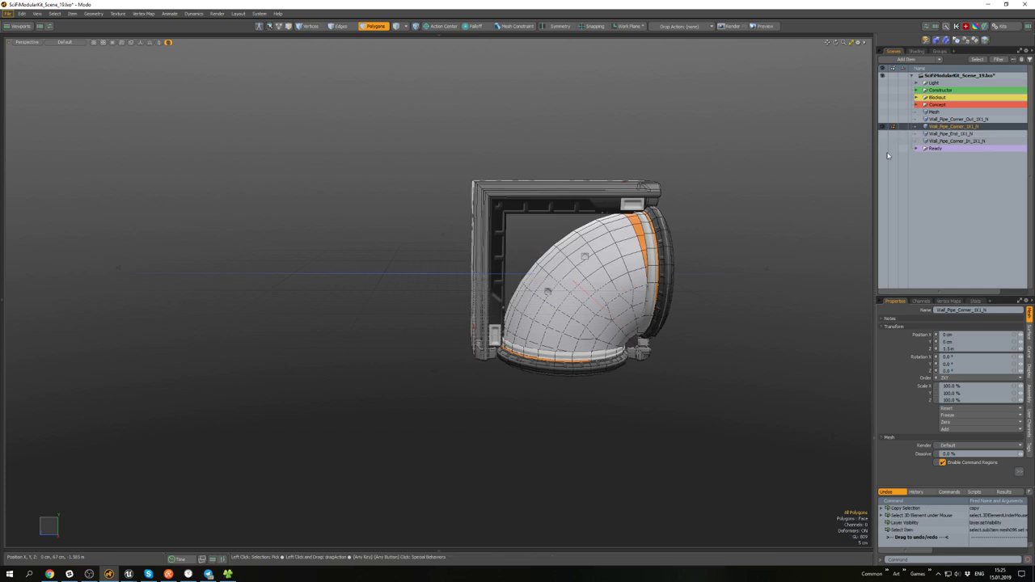
pyautogui.scroll(5, 592, 260)
pyautogui.keyDown('alt'); pyautogui.moveTo(559, 237); pyautogui.dragTo(502, 216); pyautogui.keyUp('alt')
pyautogui.hotkey('ctrl', 'v')
# - Move the pasted back panel along X behind the elbow and adjust its scale to fill the frame opening
pyautogui.press('w')
pyautogui.scroll(-3, 537, 213)
pyautogui.keyDown('alt'); pyautogui.moveTo(579, 287); pyautogui.dragTo(579, 289); pyautogui.keyUp('alt')
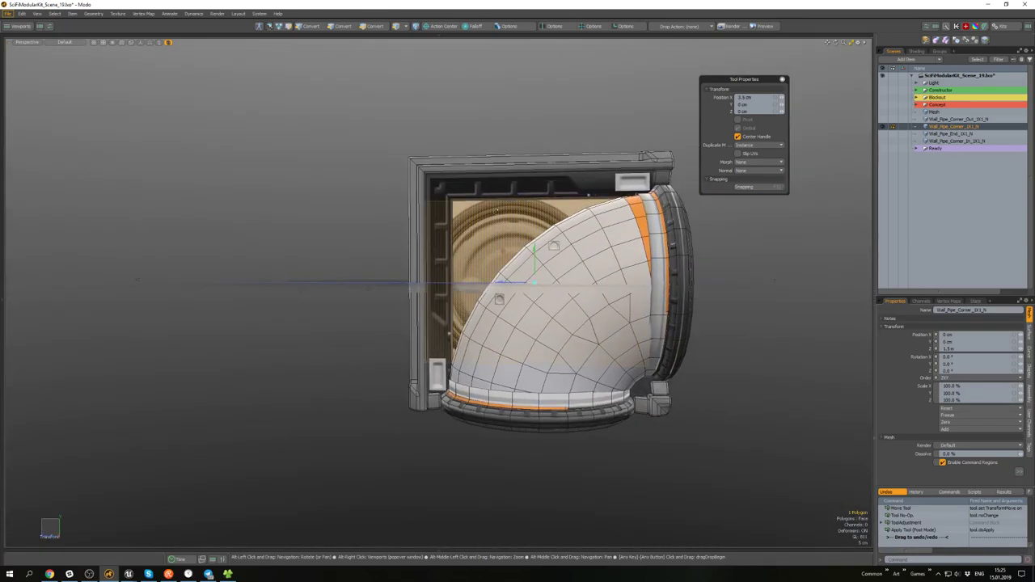
pyautogui.press('r')
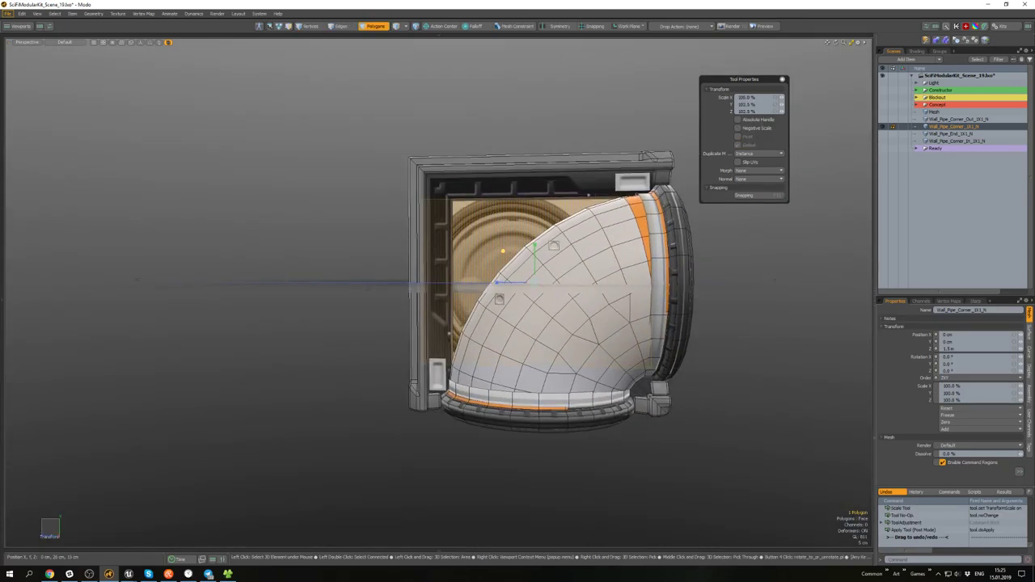
pyautogui.press('space')
pyautogui.keyDown('alt'); pyautogui.moveTo(505, 239); pyautogui.dragTo(489, 260); pyautogui.keyUp('alt')
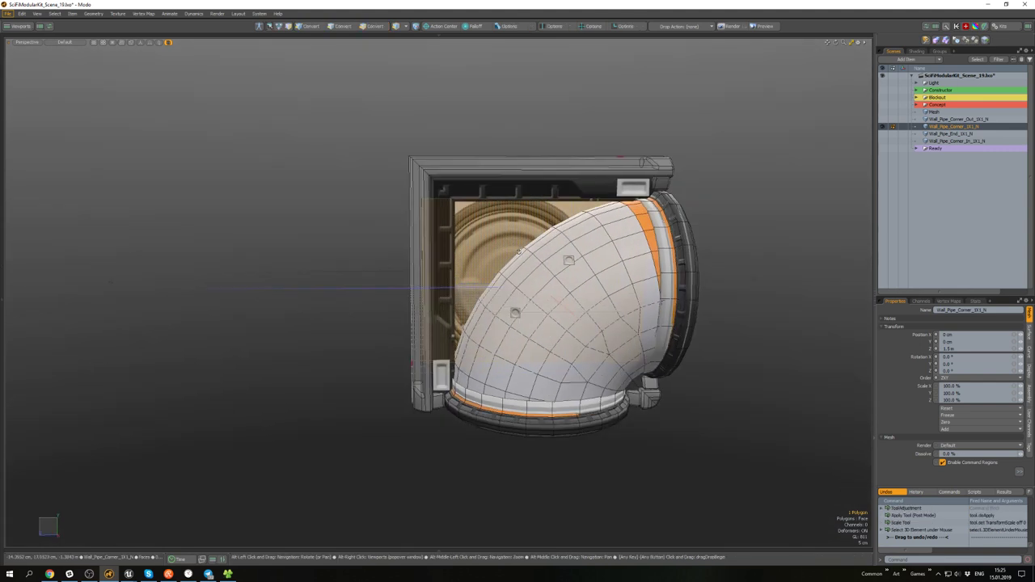
pyautogui.scroll(-4, 487, 261)
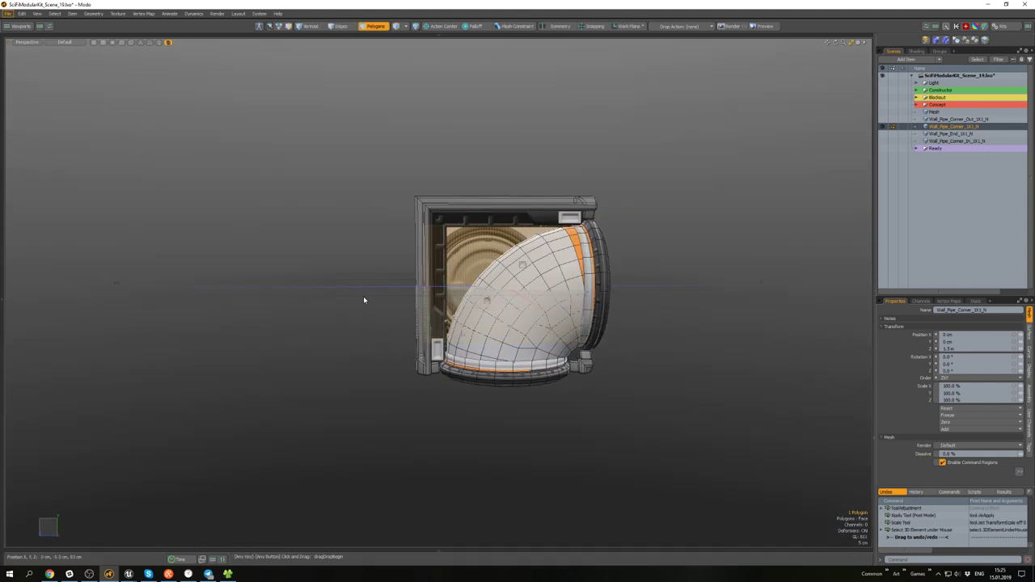
# - Open the UV layout with the Texture map and fit the back panel's UVs over the large circle's upper-left part
pyautogui.hotkey('ctrl', 'u')
pyautogui.press('a')
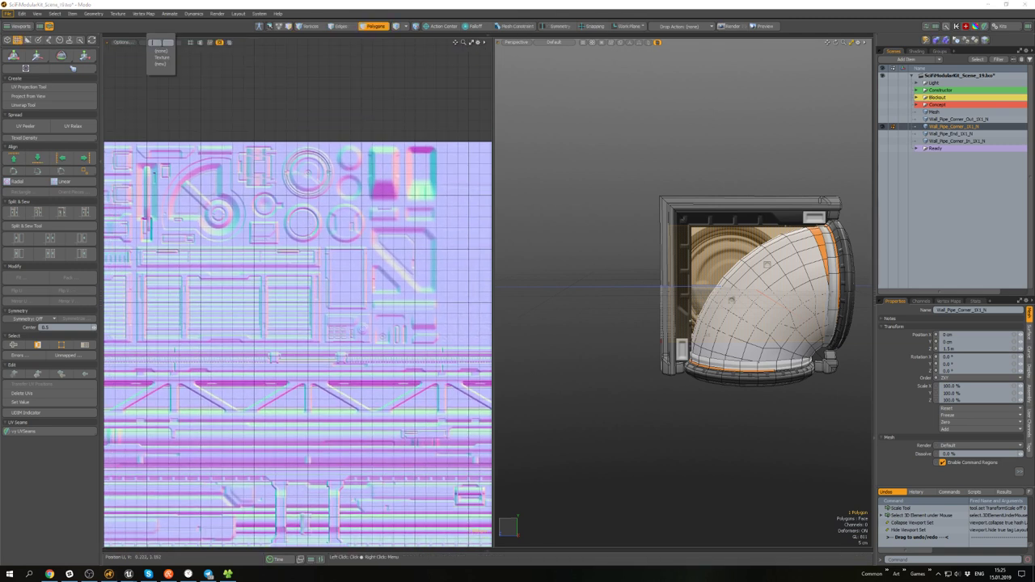
pyautogui.click(164, 58)
pyautogui.moveTo(348, 152)
pyautogui.keyDown('alt'); pyautogui.mouseDown()
pyautogui.moveTo(367, 179)
pyautogui.moveTo(373, 160)
pyautogui.moveTo(353, 149)
pyautogui.mouseUp(); pyautogui.keyUp('alt')
pyautogui.press('r')
pyautogui.press('w')
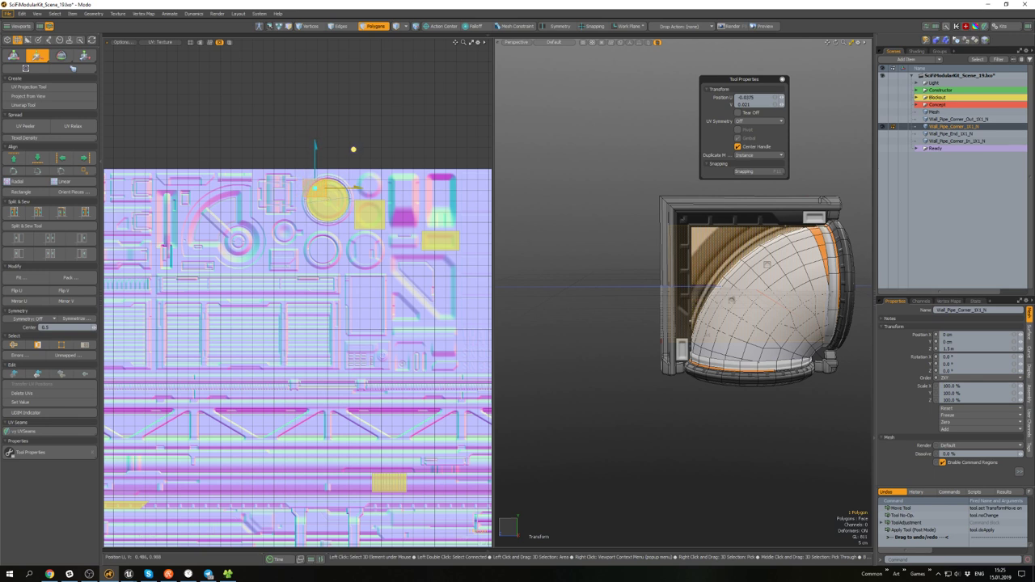
# - Enlarge the back panel's UVs and nudge them by 0.001 in U and V over the large circle
pyautogui.moveTo(638, 233)
pyautogui.keyDown('alt'); pyautogui.mouseDown()
pyautogui.moveTo(610, 242)
pyautogui.moveTo(626, 271)
pyautogui.moveTo(632, 244)
pyautogui.mouseUp(); pyautogui.keyUp('alt')
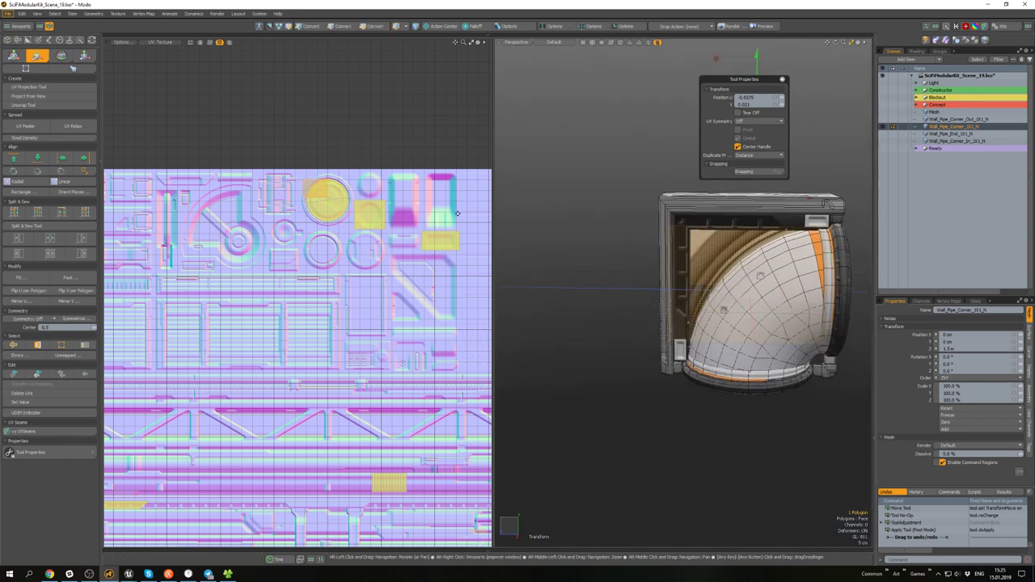
pyautogui.scroll(2, 309, 171)
pyautogui.scroll(3, 309, 172)
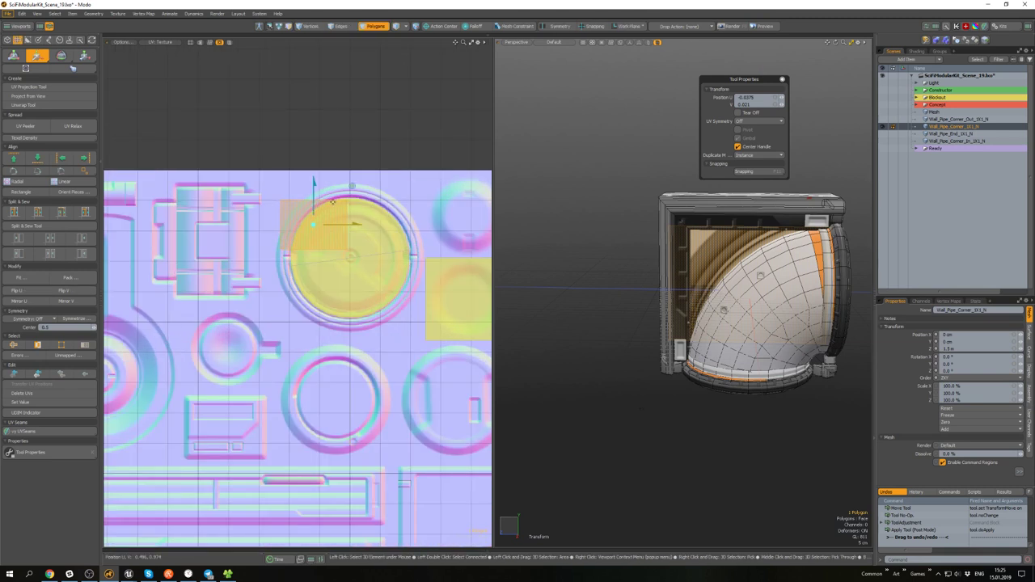
pyautogui.press('r')
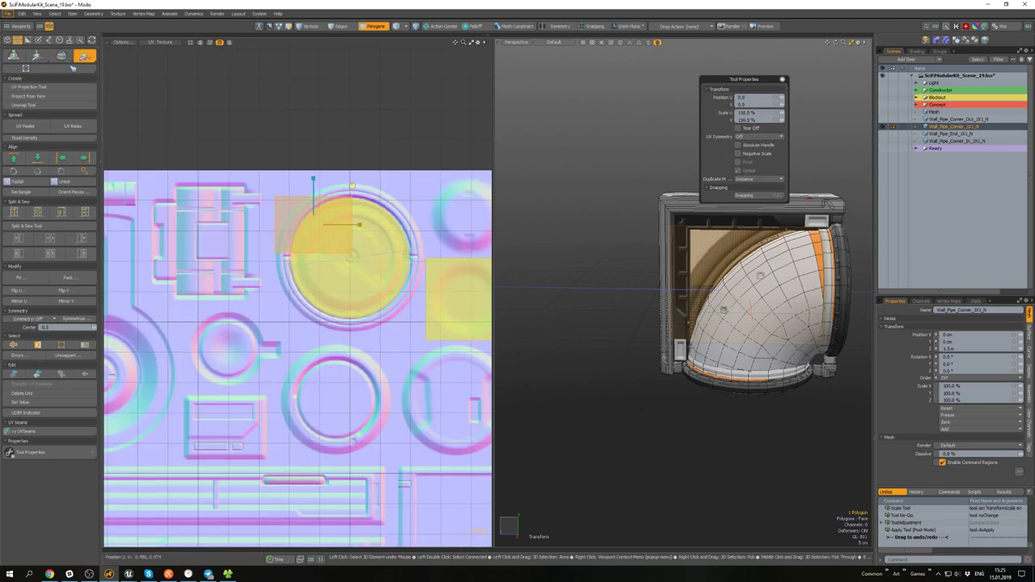
pyautogui.press('w')
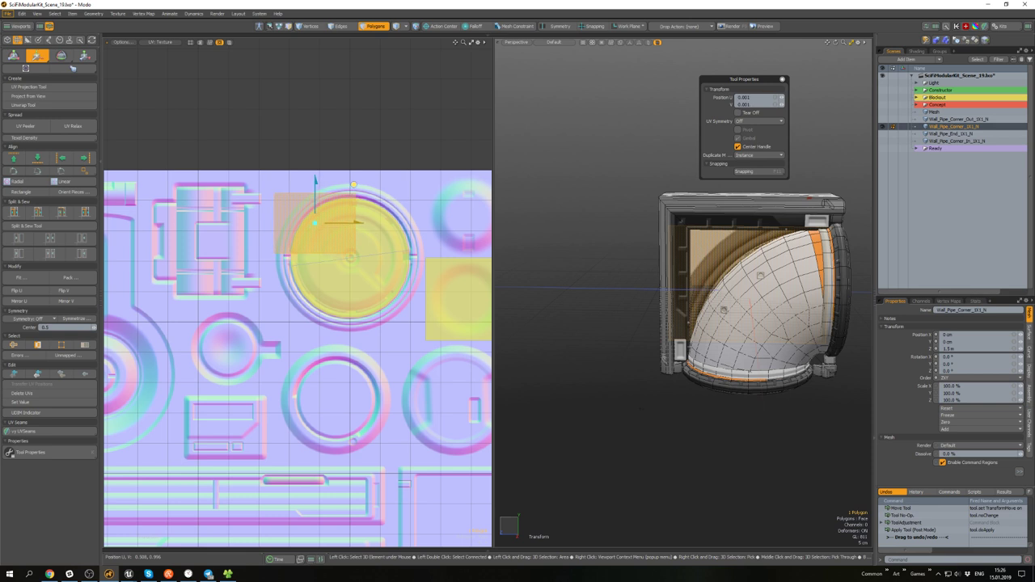
# - Scale the back panel's UVs to 111% in U and 130.5% in V
pyautogui.keyDown('alt'); pyautogui.moveTo(700, 258); pyautogui.dragTo(739, 257); pyautogui.keyUp('alt')
pyautogui.keyDown('alt'); pyautogui.moveTo(338, 233); pyautogui.dragTo(347, 243); pyautogui.keyUp('alt')
pyautogui.press('r')
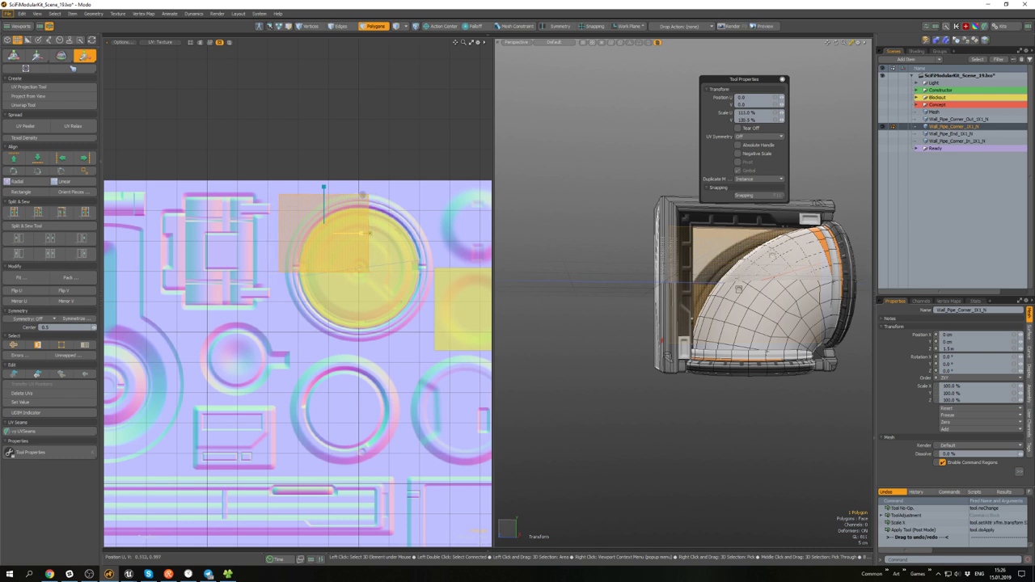
# - Rotate the back panel's UVs by -6° and check the circle's alignment behind the elbow
pyautogui.scroll(2, 371, 236)
pyautogui.press('e')
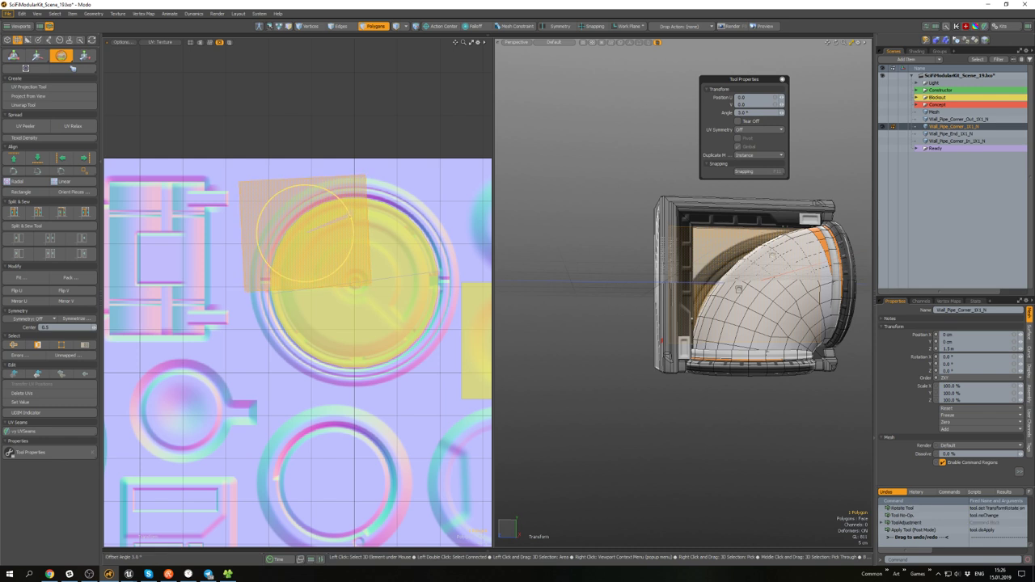
pyautogui.keyDown('alt'); pyautogui.moveTo(748, 348); pyautogui.dragTo(683, 338); pyautogui.keyUp('alt')
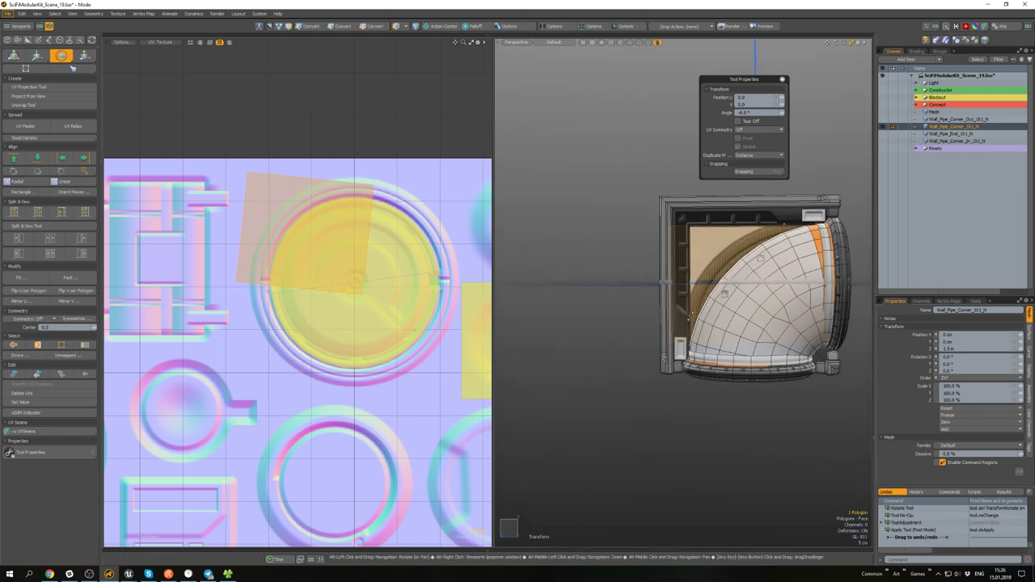
# - In the Right view, widen the back panel's UVs over the large circle and try rotating them by 2.5°
pyautogui.hotkey('ctrl', 'space')
pyautogui.click(722, 336)
pyautogui.scroll(2, 751, 353)
pyautogui.keyDown('alt'); pyautogui.moveTo(752, 353); pyautogui.dragTo(677, 404); pyautogui.keyUp('alt')
pyautogui.keyDown('alt'); pyautogui.moveTo(380, 261); pyautogui.dragTo(335, 237); pyautogui.keyUp('alt')
pyautogui.press('r')
pyautogui.press('e')
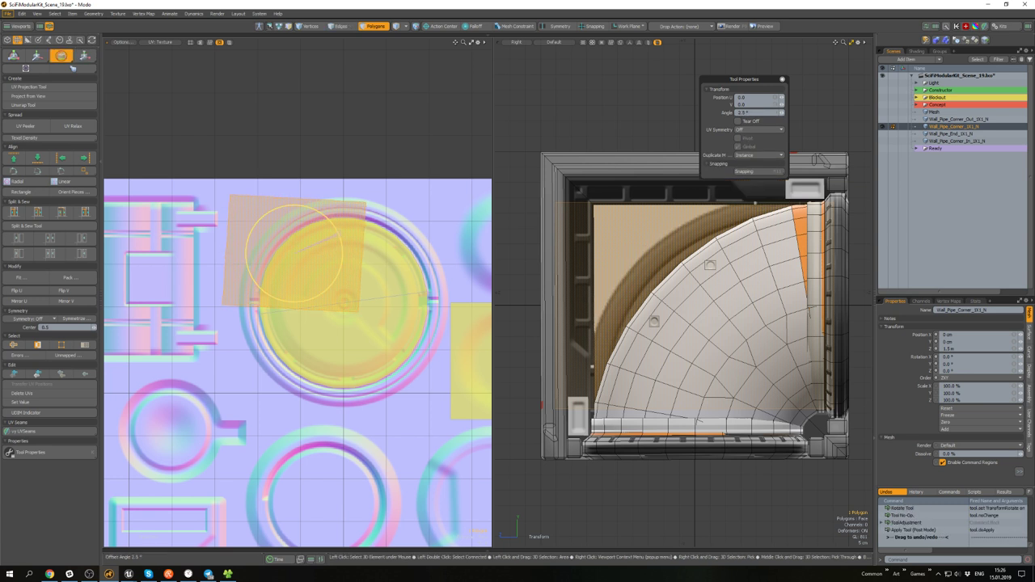
pyautogui.press('r')
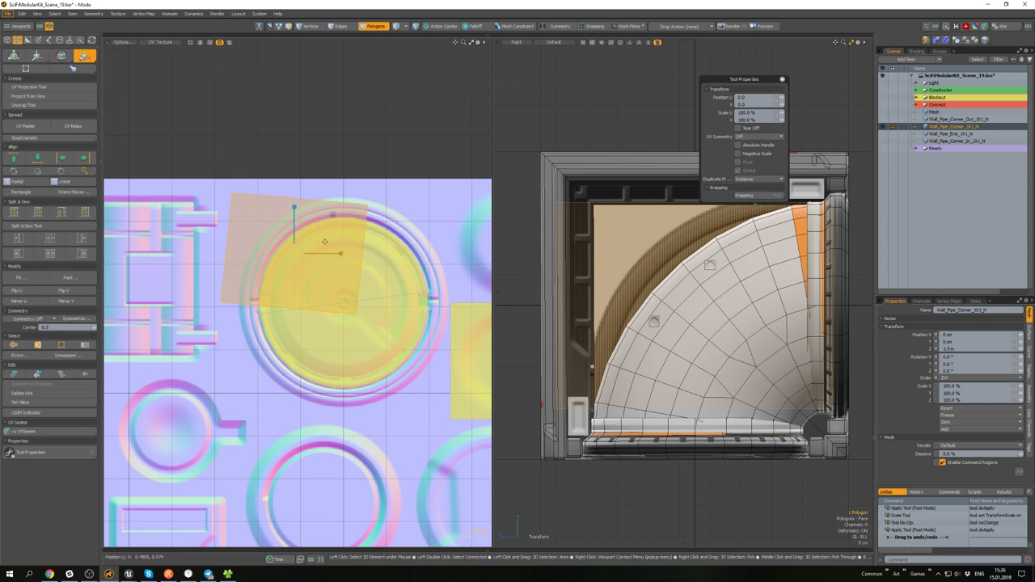
# - Using the Local action center, scale the back panel's UVs to 85.5% in U and 92.5% in V, and shift them slightly up and left
pyautogui.hotkey('alt', 'l')
pyautogui.moveTo(298, 210); pyautogui.dragTo(299, 209)
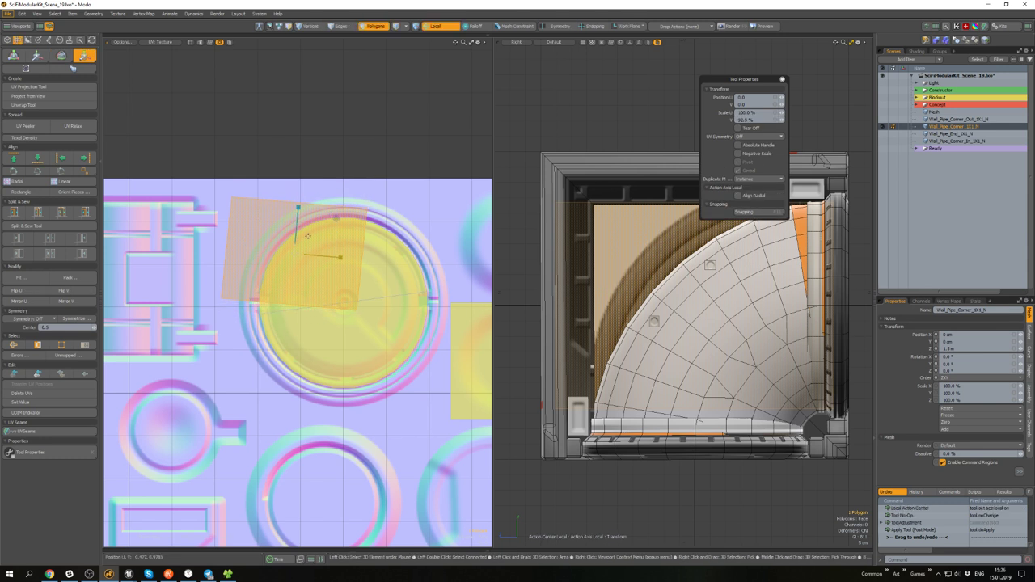
pyautogui.moveTo(340, 262); pyautogui.dragTo(333, 262)
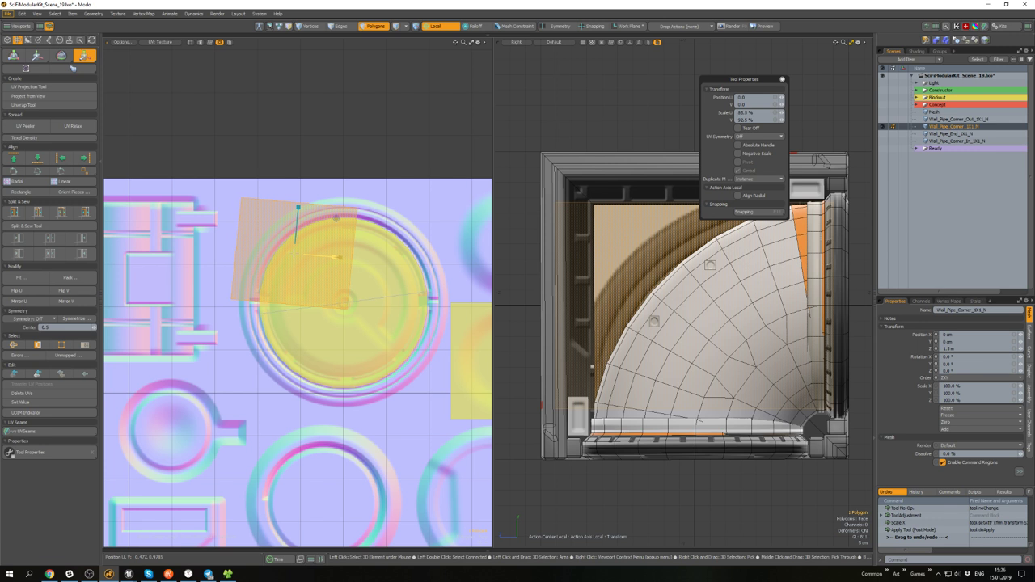
pyautogui.scroll(-2, 671, 299)
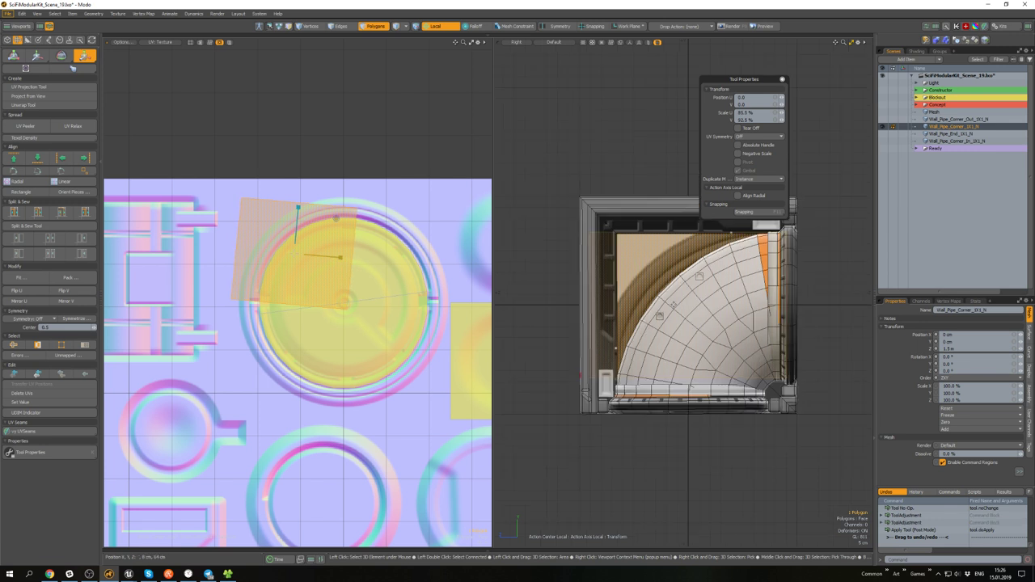
pyautogui.press('w')
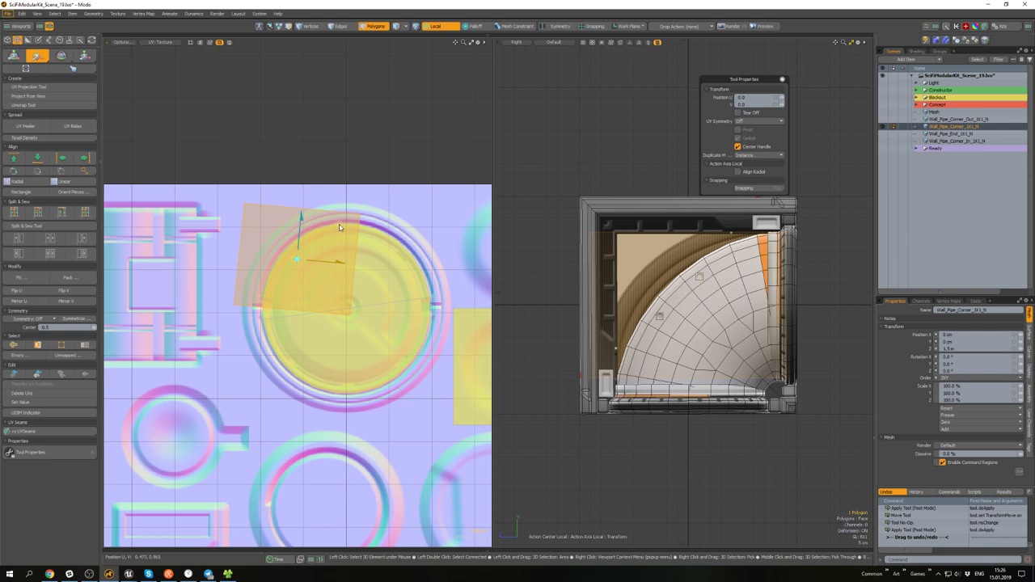
pyautogui.moveTo(339, 227); pyautogui.dragTo(335, 222)
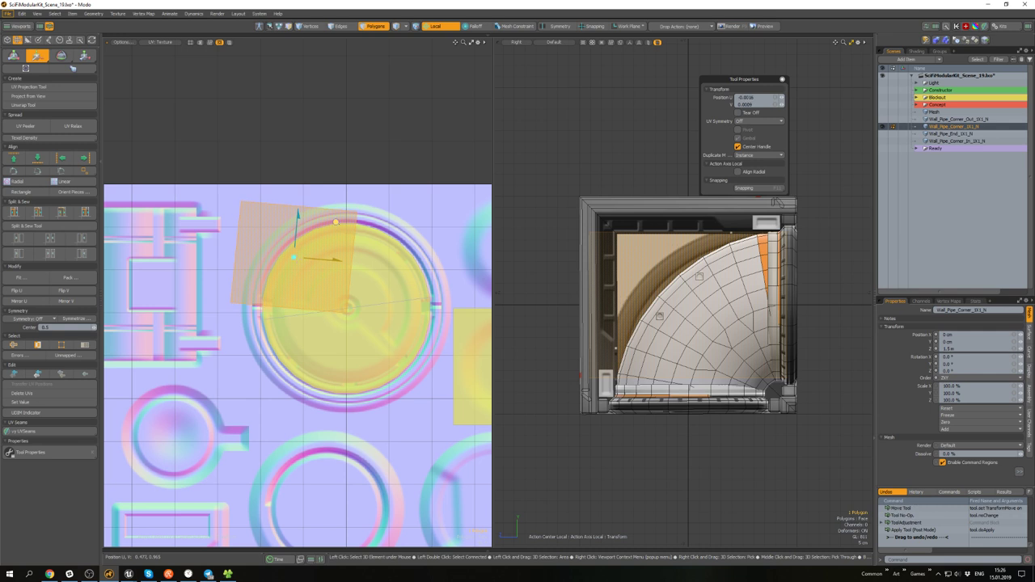
# - Return to the Perspective view and adjust the position of the back panel behind the elbow
pyautogui.scroll(-2, 341, 242)
pyautogui.press('q')
pyautogui.click(681, 452)
pyautogui.moveTo(675, 443)
pyautogui.keyDown('alt'); pyautogui.keyDown('shift'); pyautogui.mouseDown()
pyautogui.moveTo(684, 459)
pyautogui.moveTo(676, 469)
pyautogui.moveTo(655, 448)
pyautogui.mouseUp(); pyautogui.keyUp('shift'); pyautogui.keyUp('alt')
pyautogui.scroll(-2, 684, 459)
pyautogui.hotkey('ctrl', 'space')
pyautogui.click(712, 437)
pyautogui.click(679, 354)
pyautogui.scroll(4, 679, 354)
pyautogui.keyDown('alt'); pyautogui.moveTo(679, 354); pyautogui.dragTo(674, 299); pyautogui.keyUp('alt')
pyautogui.press('w')
pyautogui.scroll(-4, 766, 391)
pyautogui.moveTo(691, 337); pyautogui.dragTo(671, 322)
pyautogui.press('space')
# - Assign a material to the back panel polygon and clear the selection
pyautogui.scroll(-3, 678, 333)
pyautogui.press('m')
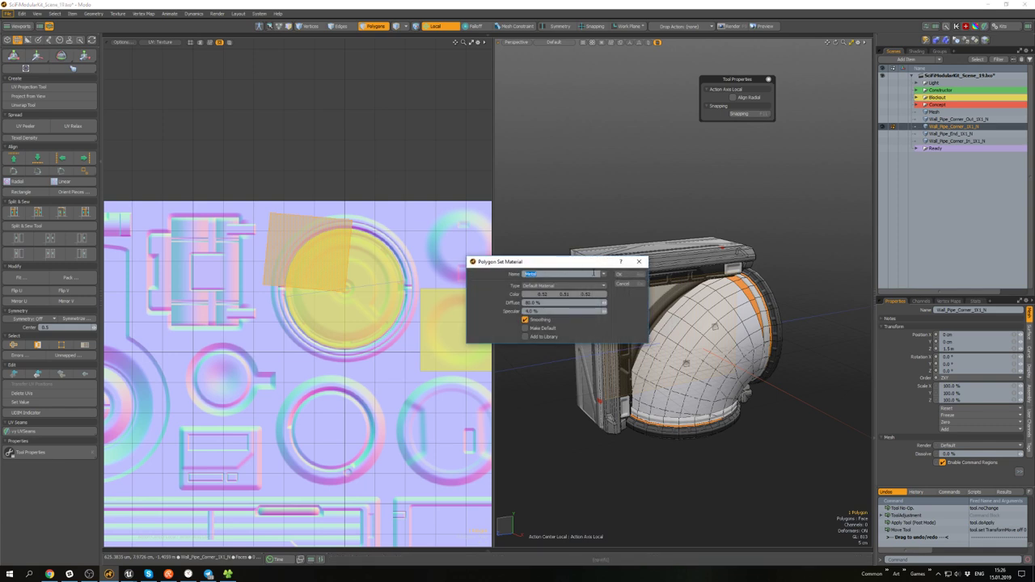
pyautogui.press('Return')
pyautogui.click(823, 280)
# - Bevel the edge loops at the inner corner of the frame's recess behind the elbow
pyautogui.scroll(4, 668, 309)
pyautogui.keyDown('alt'); pyautogui.moveTo(663, 302); pyautogui.dragTo(610, 283); pyautogui.keyUp('alt')
pyautogui.scroll(-4, 644, 296)
pyautogui.scroll(4, 611, 281)
pyautogui.press('2')
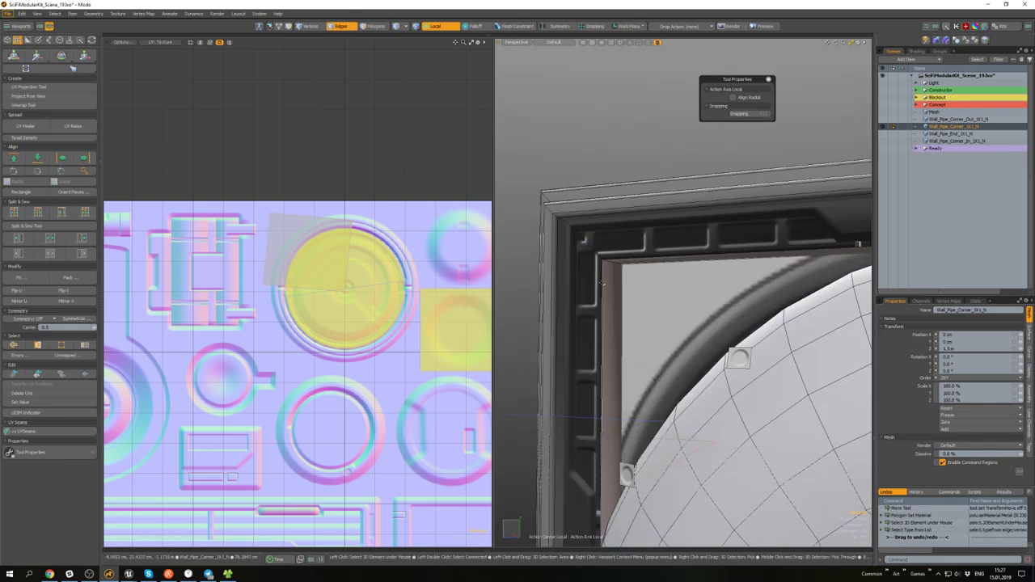
pyautogui.scroll(4, 582, 240)
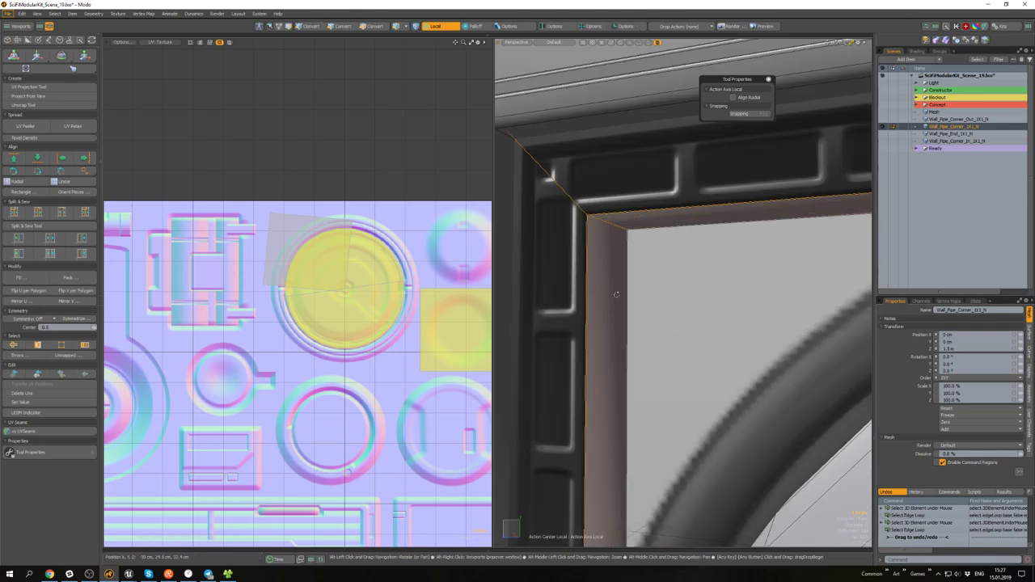
pyautogui.moveTo(598, 257)
pyautogui.keyDown('alt'); pyautogui.mouseDown()
pyautogui.moveTo(619, 266)
pyautogui.moveTo(612, 321)
pyautogui.moveTo(616, 275)
pyautogui.moveTo(598, 253)
pyautogui.moveTo(558, 271)
pyautogui.mouseUp(); pyautogui.keyUp('alt')
pyautogui.scroll(-4, 619, 266)
pyautogui.press('b')
pyautogui.press('space')
pyautogui.scroll(-5, 604, 278)
# - Bevel the corner edges across the stepped front profile of the outer frame
pyautogui.click(579, 257)
pyautogui.scroll(5, 578, 257)
pyautogui.doubleClick(593, 259)
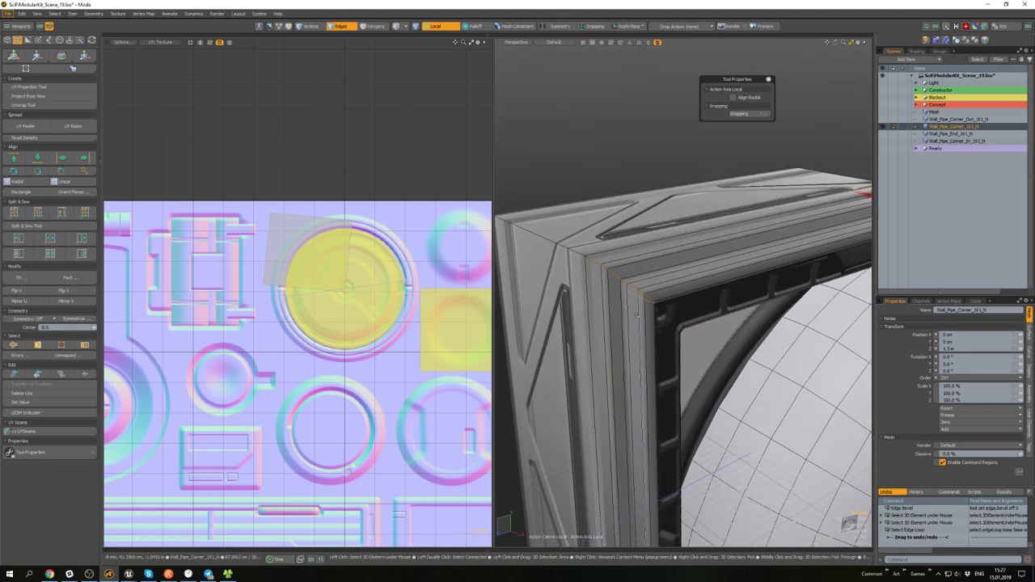
pyautogui.press('b')
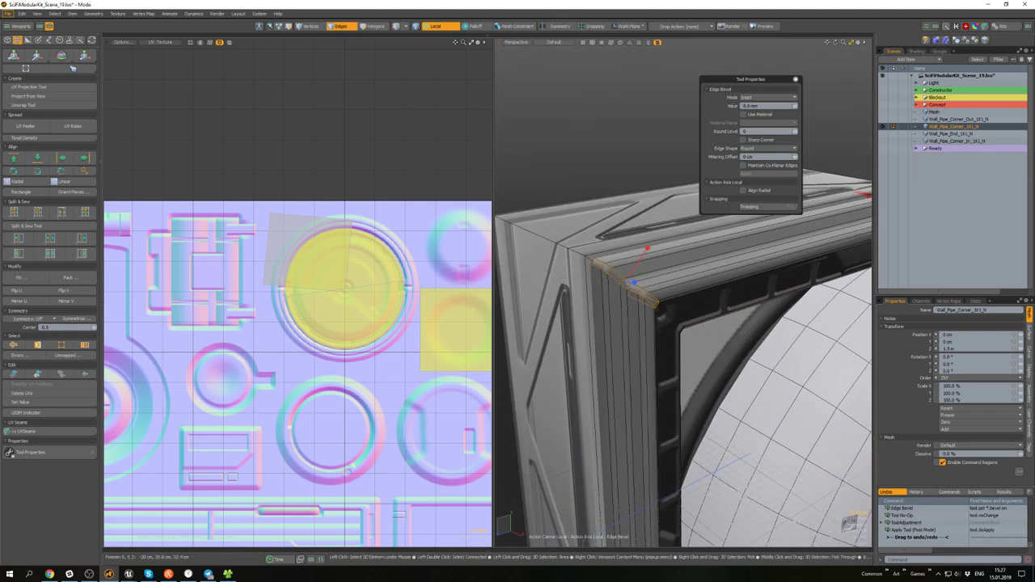
pyautogui.press('space')
# - Bevel the outer corner edge loop along the side of the wall box
pyautogui.doubleClick(577, 254)
pyautogui.scroll(-5, 578, 256)
pyautogui.moveTo(578, 262)
pyautogui.keyDown('alt'); pyautogui.mouseDown()
pyautogui.moveTo(595, 212)
pyautogui.moveTo(591, 269)
pyautogui.mouseUp(); pyautogui.keyUp('alt')
pyautogui.scroll(5, 586, 267)
pyautogui.press('b')
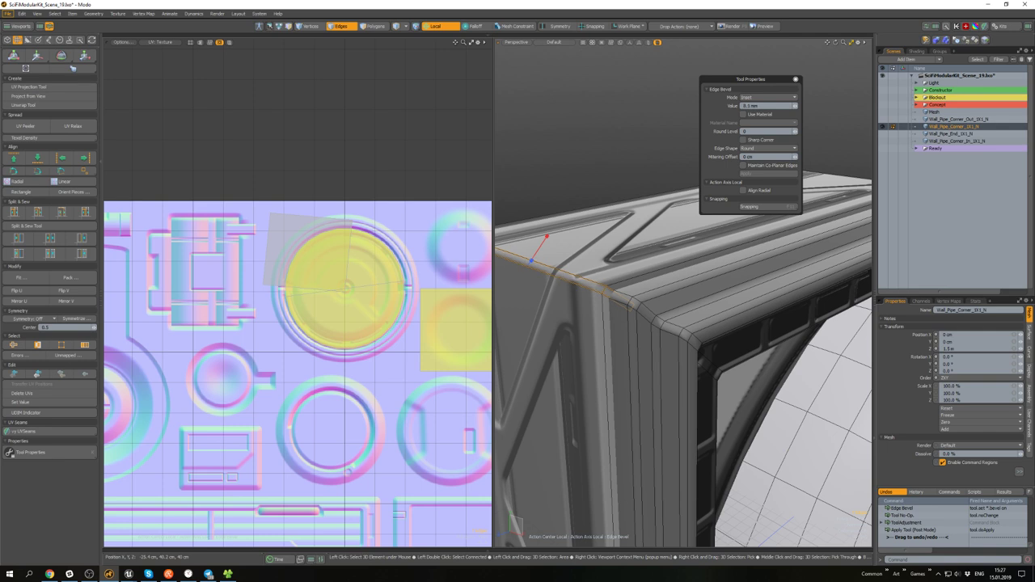
pyautogui.press('space')
# - Try placing a round disc in the upper corner of the frame opening and scaling it down
pyautogui.scroll(-5, 617, 231)
pyautogui.click(616, 231)
pyautogui.keyDown('alt'); pyautogui.moveTo(617, 231); pyautogui.dragTo(643, 266); pyautogui.keyUp('alt')
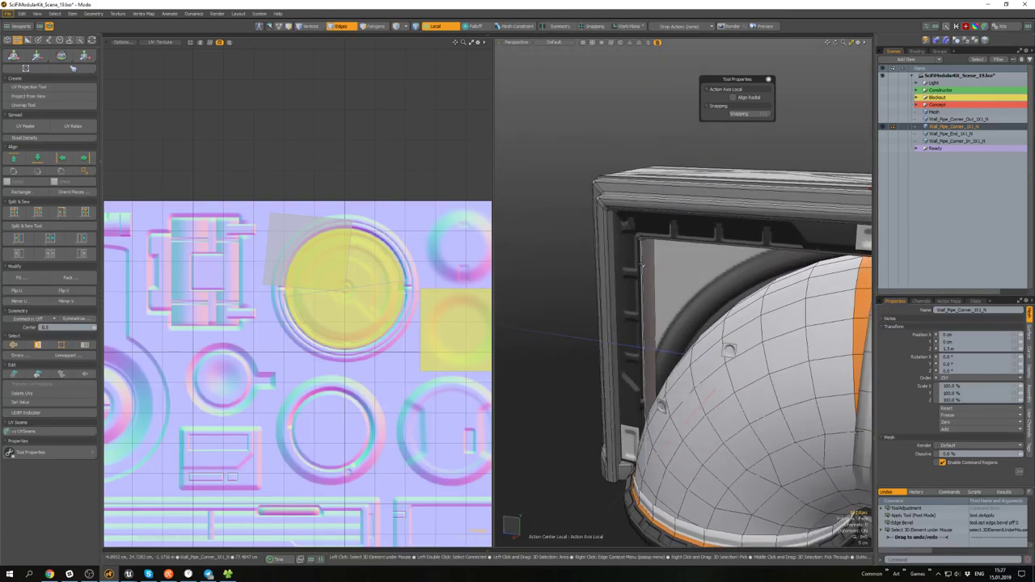
pyautogui.scroll(-5, 642, 266)
pyautogui.moveTo(650, 266)
pyautogui.keyDown('alt'); pyautogui.mouseDown()
pyautogui.moveTo(677, 212)
pyautogui.moveTo(754, 294)
pyautogui.moveTo(731, 282)
pyautogui.moveTo(768, 252)
pyautogui.moveTo(770, 226)
pyautogui.moveTo(691, 284)
pyautogui.moveTo(603, 308)
pyautogui.moveTo(636, 310)
pyautogui.moveTo(624, 320)
pyautogui.mouseUp(); pyautogui.keyUp('alt')
pyautogui.scroll(3, 692, 284)
pyautogui.press('c')
pyautogui.press('space')
pyautogui.press('3')
pyautogui.doubleClick(636, 310)
pyautogui.press('r')
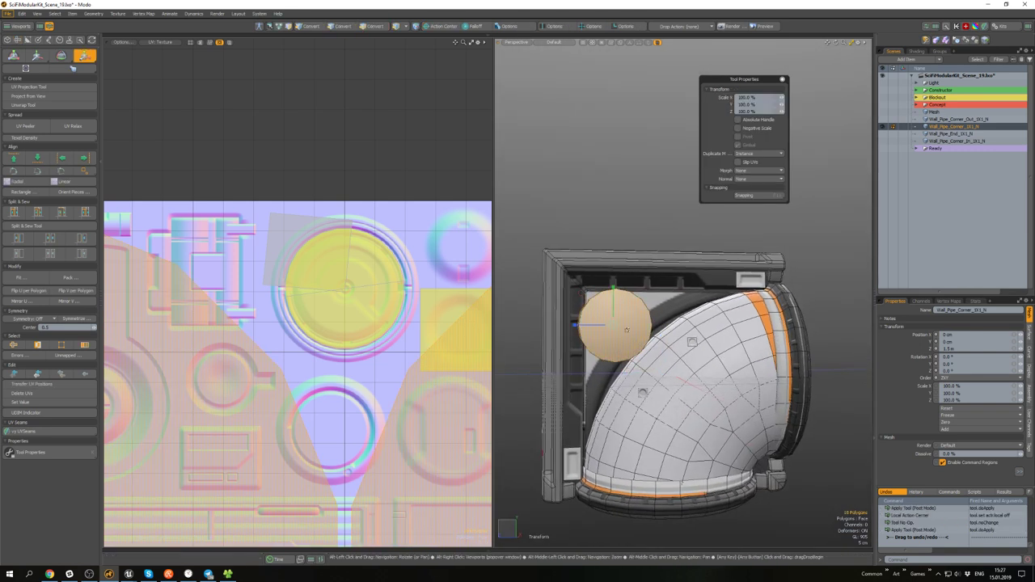
pyautogui.moveTo(581, 293); pyautogui.dragTo(622, 344)
# - Reposition the round disc within the corner of the frame opening
pyautogui.keyDown('alt'); pyautogui.moveTo(623, 343); pyautogui.dragTo(649, 362); pyautogui.keyUp('alt')
pyautogui.press('w')
pyautogui.keyDown('alt'); pyautogui.moveTo(649, 362); pyautogui.dragTo(605, 291); pyautogui.keyUp('alt')
pyautogui.scroll(-3, 615, 284)
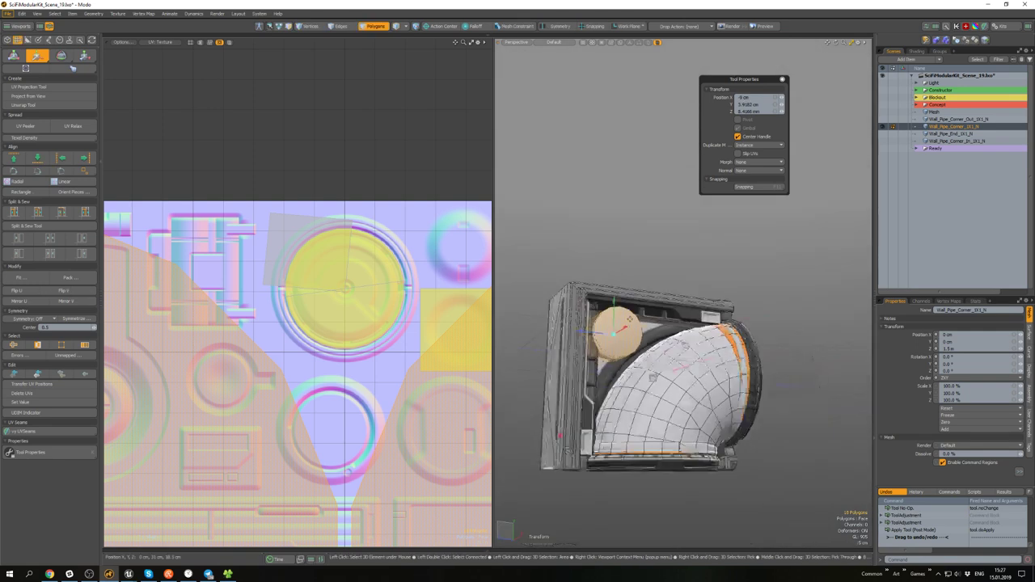
pyautogui.press('space')
pyautogui.click(670, 263)
pyautogui.keyDown('alt'); pyautogui.moveTo(670, 263); pyautogui.dragTo(637, 301); pyautogui.keyUp('alt')
pyautogui.scroll(5, 624, 321)
pyautogui.doubleClick(630, 320)
pyautogui.press('w')
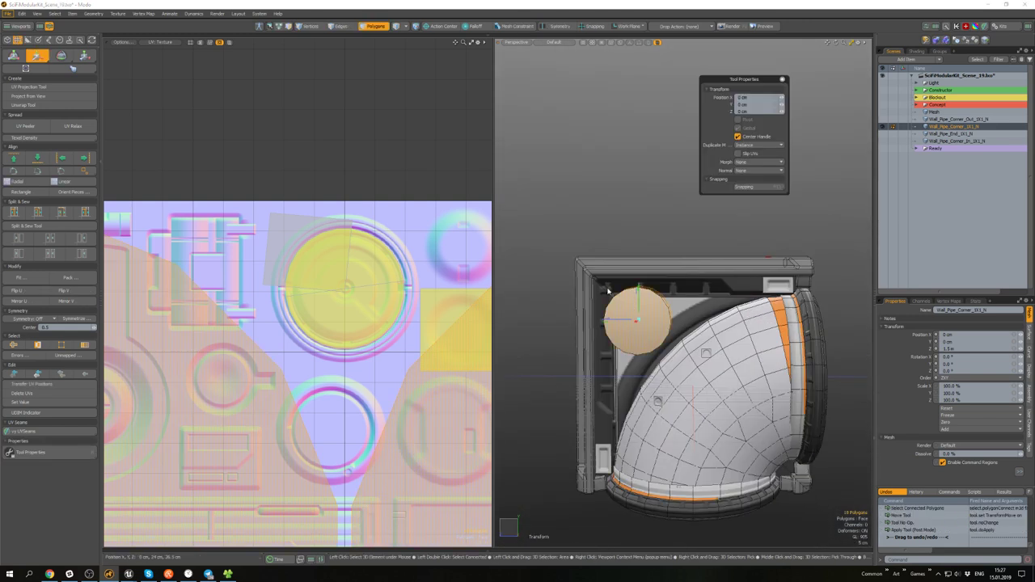
# - Try shifting the round disc along X and delete it from the opening
pyautogui.press('q')
pyautogui.keyDown('alt'); pyautogui.moveTo(629, 314); pyautogui.dragTo(683, 357); pyautogui.keyUp('alt')
pyautogui.scroll(5, 632, 306)
pyautogui.press('w')
pyautogui.scroll(-5, 669, 322)
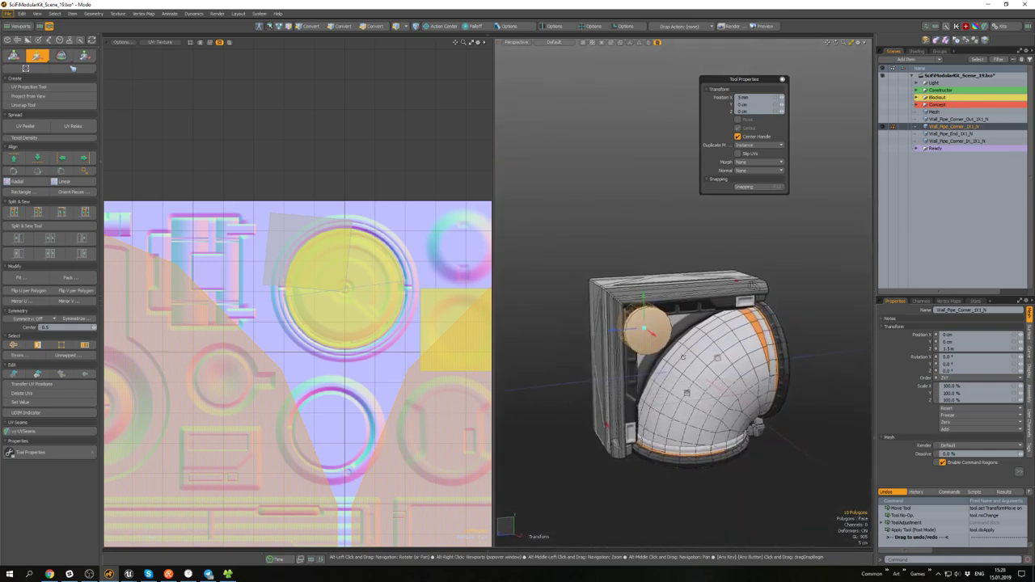
pyautogui.press('Delete')
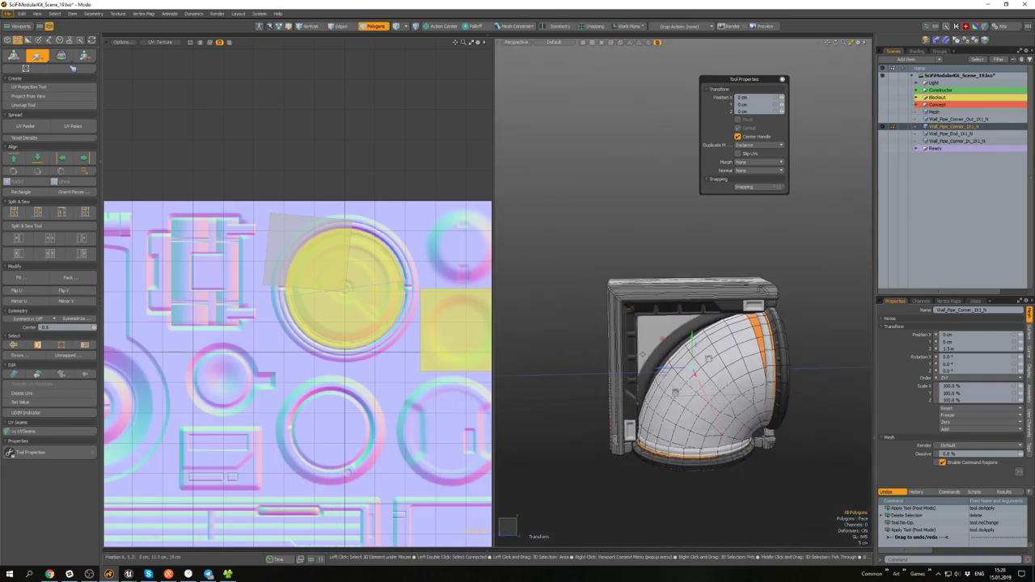
# - Duplicate a polygon loop along the elbow's outer curve and thicken it into a curved strip in the frame's corner
pyautogui.press('space')
pyautogui.keyDown('alt'); pyautogui.moveTo(709, 480); pyautogui.dragTo(684, 404); pyautogui.keyUp('alt')
pyautogui.scroll(5, 666, 368)
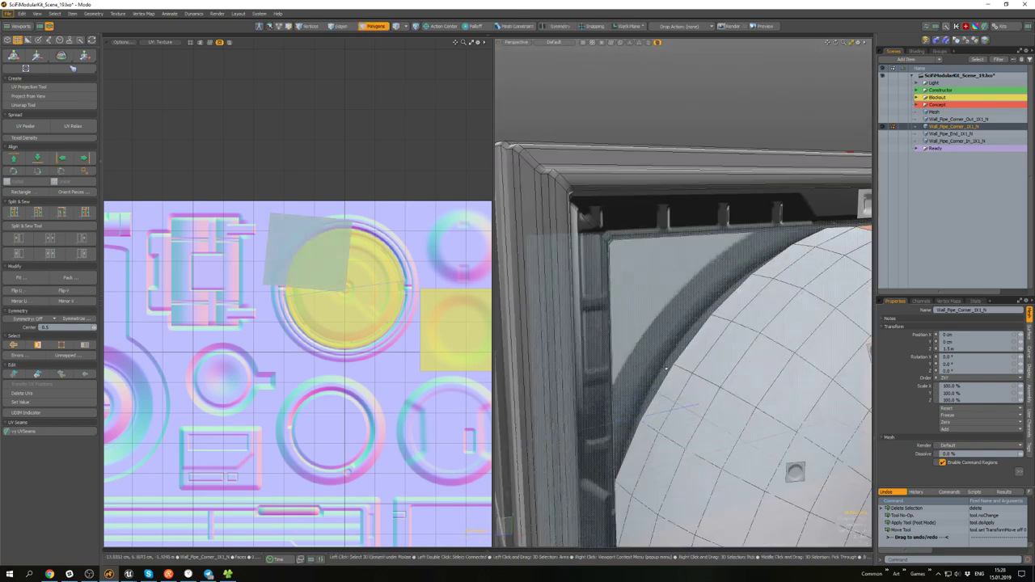
pyautogui.keyDown('alt'); pyautogui.moveTo(666, 368); pyautogui.dragTo(675, 340); pyautogui.keyUp('alt')
pyautogui.press('l')
pyautogui.scroll(-5, 705, 348)
pyautogui.press('w')
pyautogui.press('d')
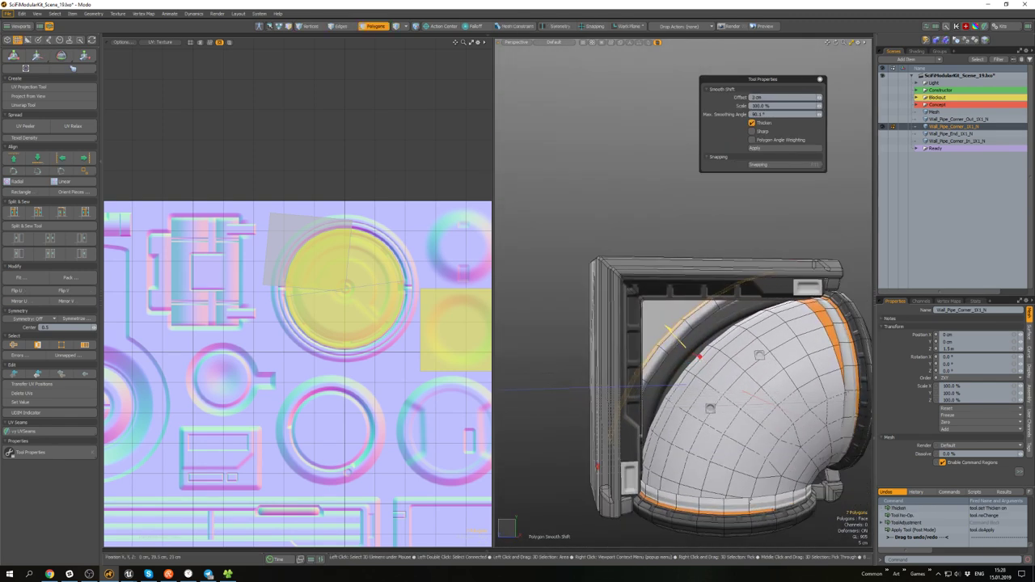
pyautogui.press('space')
# - Isolate the loop of side faces around the curved strip and delete its two end caps
pyautogui.scroll(5, 682, 347)
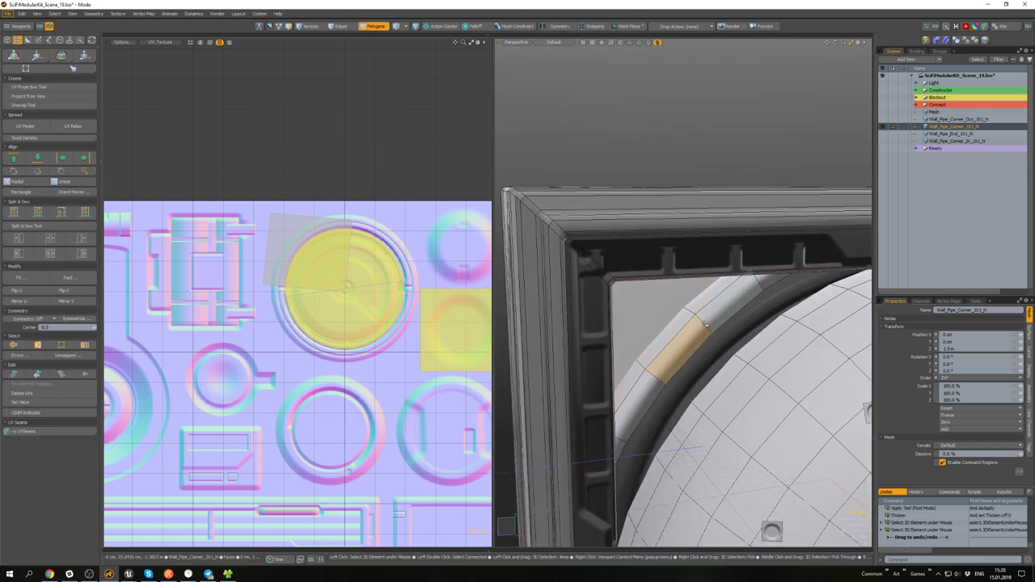
pyautogui.press('l')
pyautogui.scroll(-8, 679, 347)
pyautogui.keyDown('alt'); pyautogui.moveTo(704, 392); pyautogui.dragTo(707, 389); pyautogui.keyUp('alt')
pyautogui.scroll(2, 705, 389)
pyautogui.hotkey('shift', 'h')
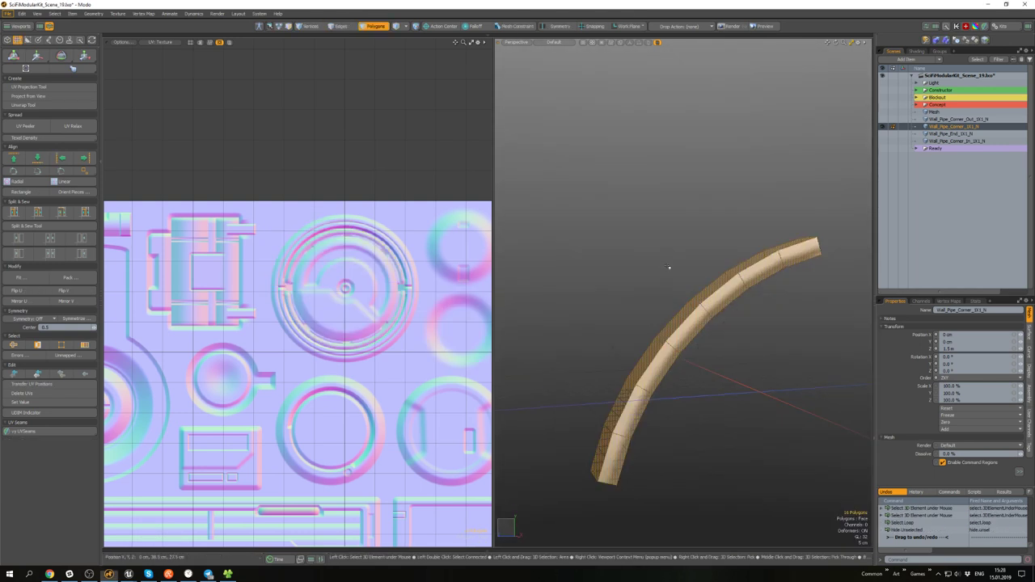
pyautogui.keyDown('alt'); pyautogui.moveTo(669, 266); pyautogui.dragTo(768, 261); pyautogui.keyUp('alt')
pyautogui.keyDown('shift'); pyautogui.click(779, 256); pyautogui.keyUp('shift')
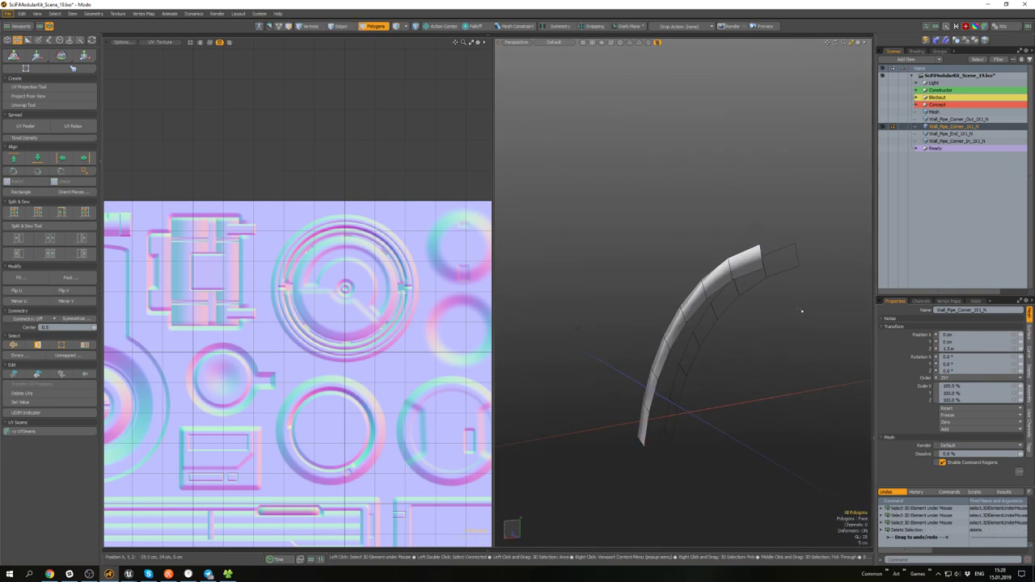
pyautogui.keyDown('alt'); pyautogui.moveTo(801, 310); pyautogui.dragTo(743, 283); pyautogui.keyUp('alt')
pyautogui.keyDown('alt'); pyautogui.moveTo(751, 323); pyautogui.dragTo(737, 318); pyautogui.keyUp('alt')
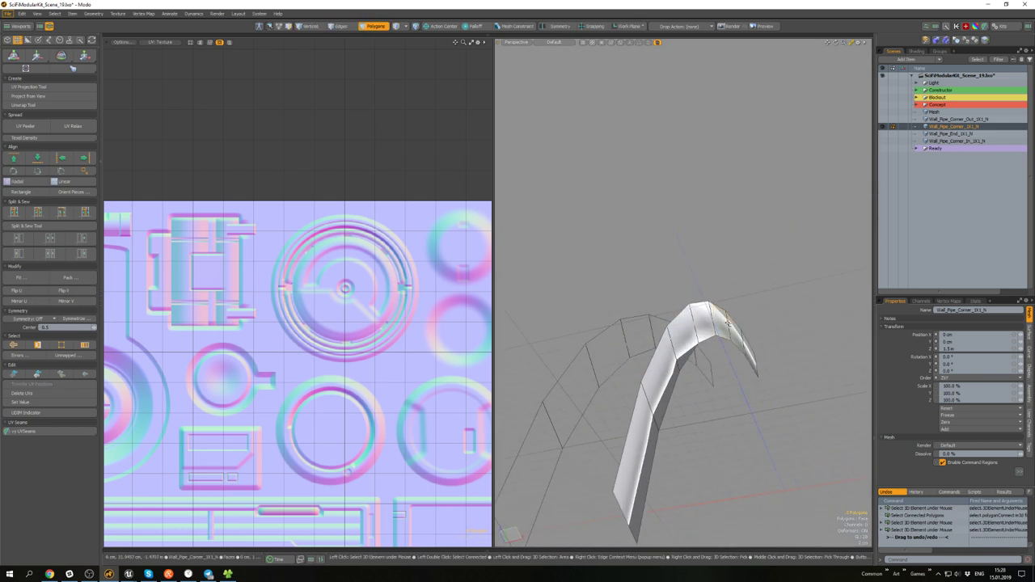
# - Unhide the module, select the whole curved strip and hide everything else
pyautogui.hotkey('ctrl', 'space')
pyautogui.click(709, 273)
pyautogui.keyDown('alt'); pyautogui.moveTo(709, 255); pyautogui.dragTo(676, 378); pyautogui.keyUp('alt')
pyautogui.press('u')
pyautogui.moveTo(694, 343)
pyautogui.keyDown('alt'); pyautogui.mouseDown()
pyautogui.moveTo(673, 350)
pyautogui.moveTo(704, 351)
pyautogui.mouseUp(); pyautogui.keyUp('alt')
pyautogui.scroll(4, 684, 343)
pyautogui.scroll(3, 683, 334)
pyautogui.hotkey('ctrl', 'space')
pyautogui.click(704, 303)
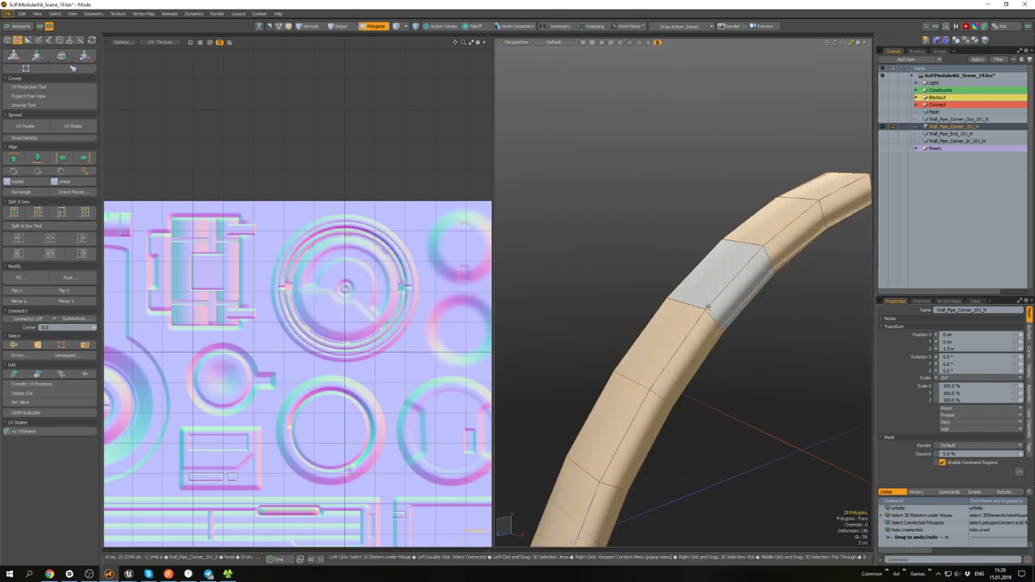
# - Delete all strip faces except one seven-polygon loop and unhide the module
pyautogui.click(727, 342)
pyautogui.press('l')
pyautogui.scroll(-4, 703, 331)
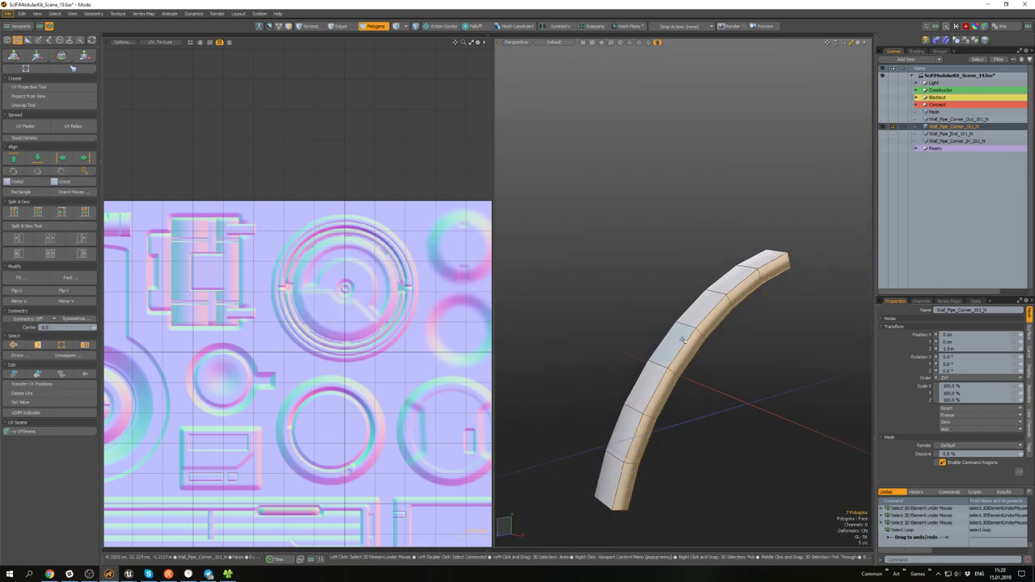
pyautogui.press('u')
pyautogui.scroll(6, 694, 391)
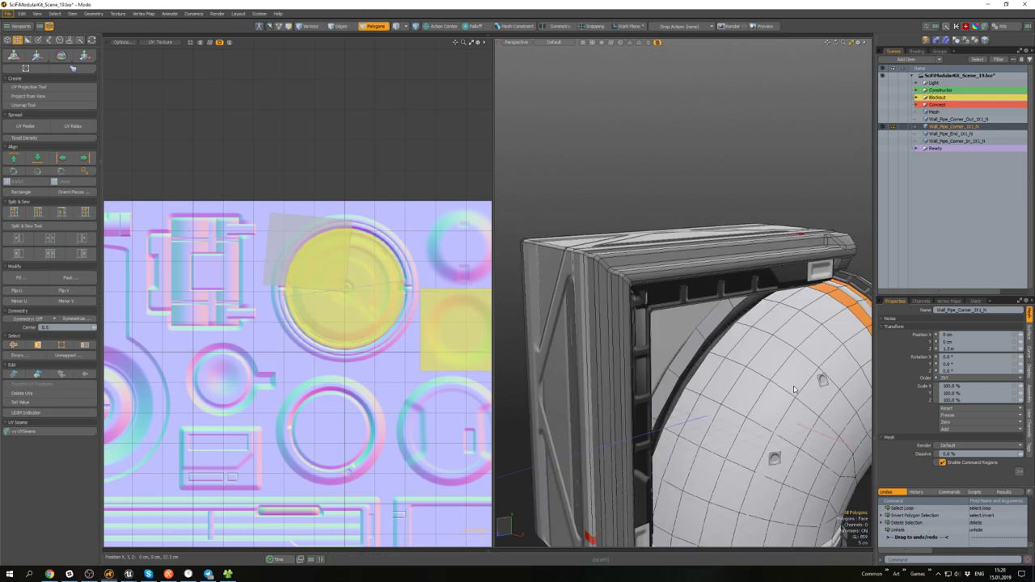
# - Select the remaining curved strip and move it into place behind the elbow
pyautogui.doubleClick(708, 338)
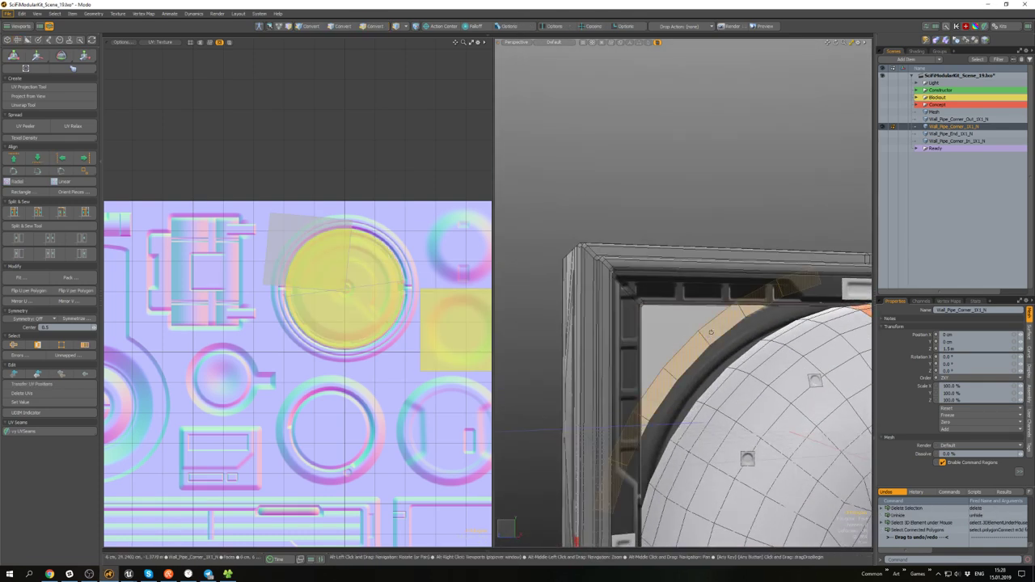
pyautogui.moveTo(708, 338)
pyautogui.keyDown('alt'); pyautogui.mouseDown()
pyautogui.moveTo(708, 373)
pyautogui.moveTo(719, 371)
pyautogui.moveTo(709, 374)
pyautogui.moveTo(702, 356)
pyautogui.moveTo(598, 382)
pyautogui.moveTo(686, 351)
pyautogui.moveTo(714, 362)
pyautogui.moveTo(707, 326)
pyautogui.moveTo(719, 321)
pyautogui.mouseUp(); pyautogui.keyUp('alt')
pyautogui.press('w')
pyautogui.scroll(-5, 701, 356)
pyautogui.scroll(3, 714, 362)
# - Convert the strip selection to vertices and scale them down equally in Y and Z
pyautogui.hotkey('alt', '1')
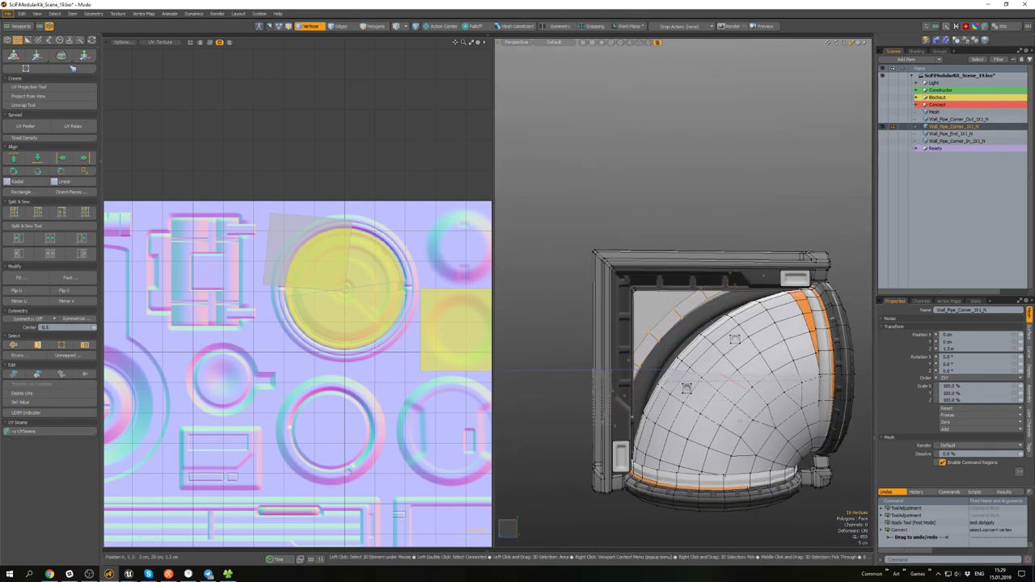
pyautogui.press('r')
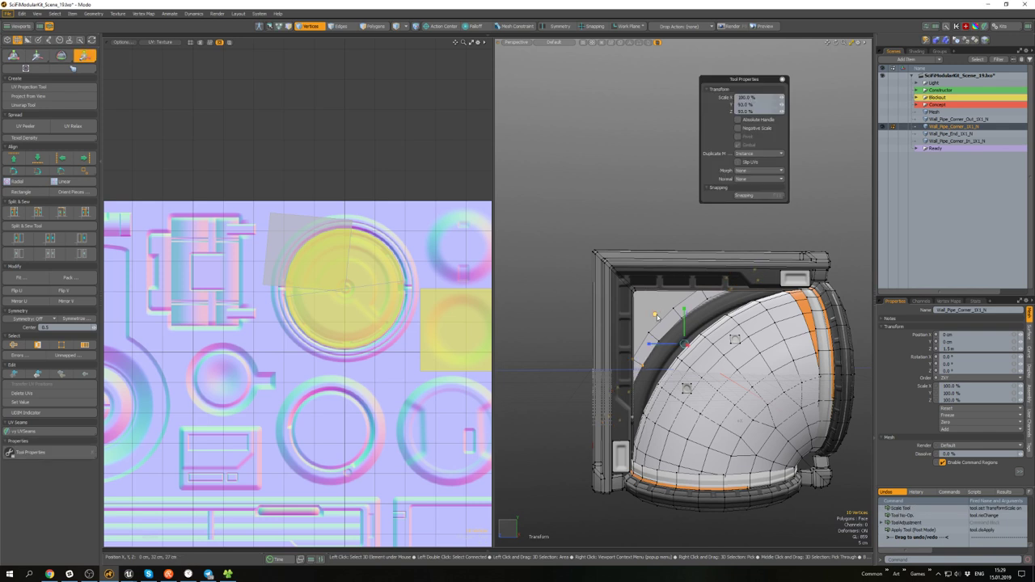
pyautogui.keyDown('alt'); pyautogui.moveTo(655, 314); pyautogui.dragTo(704, 310); pyautogui.keyUp('alt')
# - Isolate the flat curved strip, delete the polygon at each of its ends and unhide the module
pyautogui.press('3')
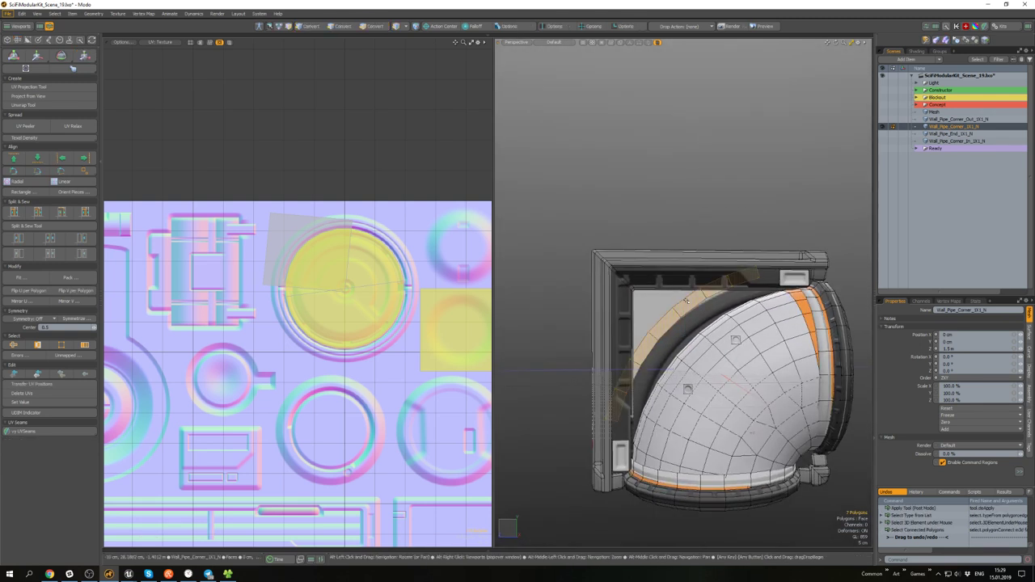
pyautogui.doubleClick(706, 310)
pyautogui.hotkey('shift', 'h')
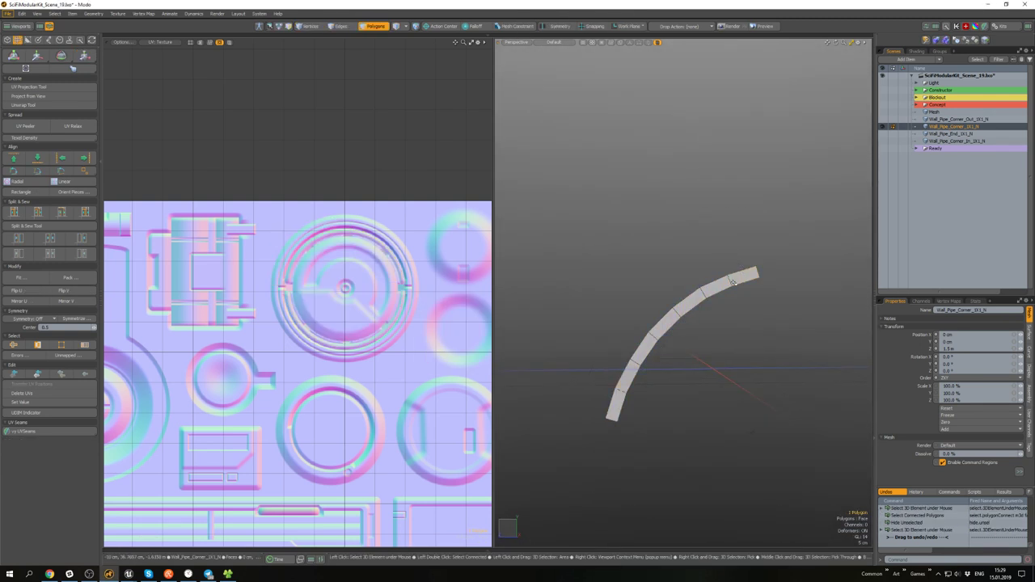
pyautogui.keyDown('shift'); pyautogui.click(613, 413); pyautogui.keyUp('shift')
pyautogui.press('Delete')
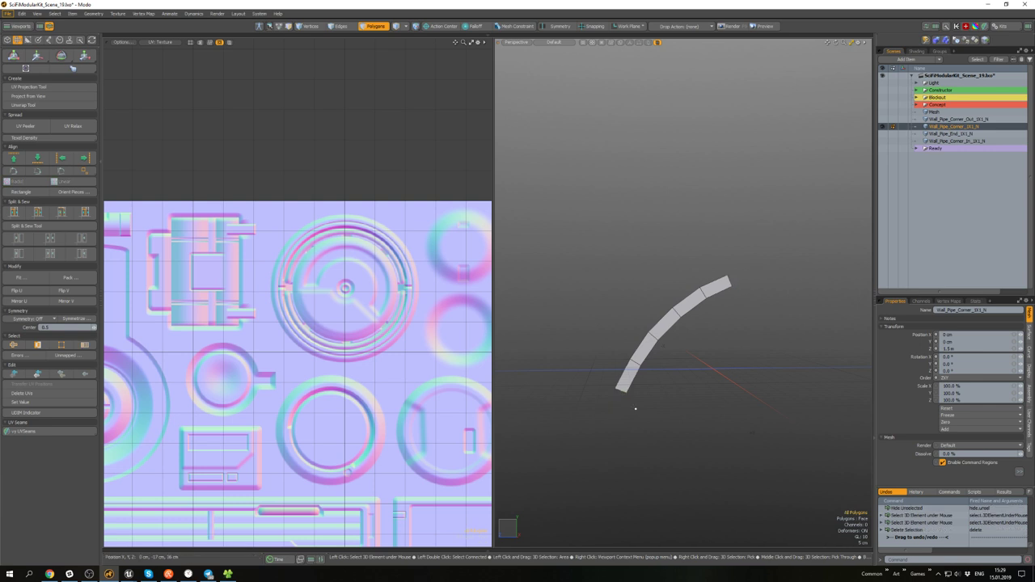
pyautogui.hotkey('ctrl', '3')
pyautogui.click(751, 365)
pyautogui.click(687, 226)
pyautogui.keyDown('alt'); pyautogui.moveTo(686, 225); pyautogui.dragTo(698, 208); pyautogui.keyUp('alt')
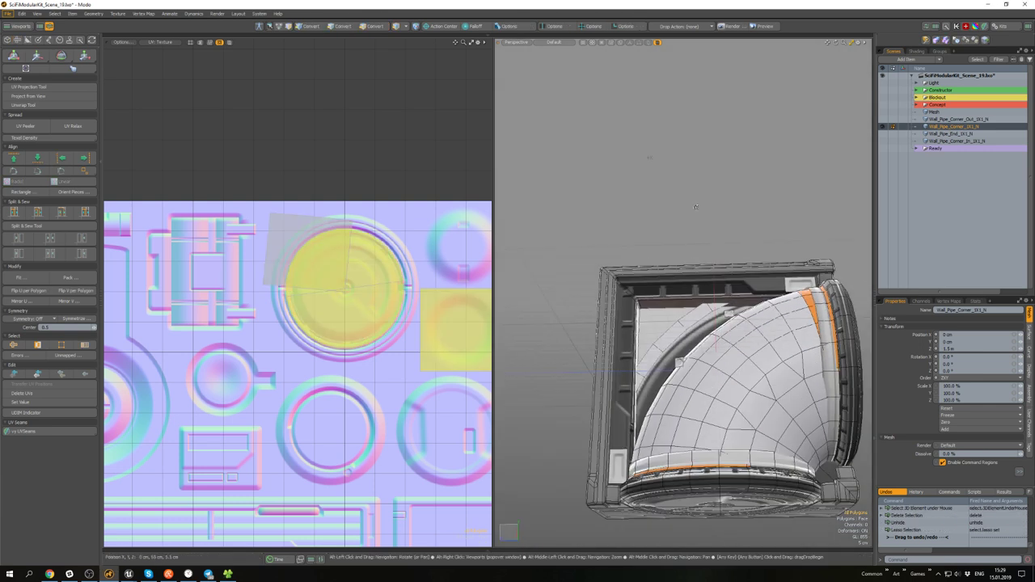
# - Move the upper end polygon of the curved strip behind the elbow down by about 3 mm
pyautogui.scroll(5, 714, 297)
pyautogui.click(711, 298)
pyautogui.press('w')
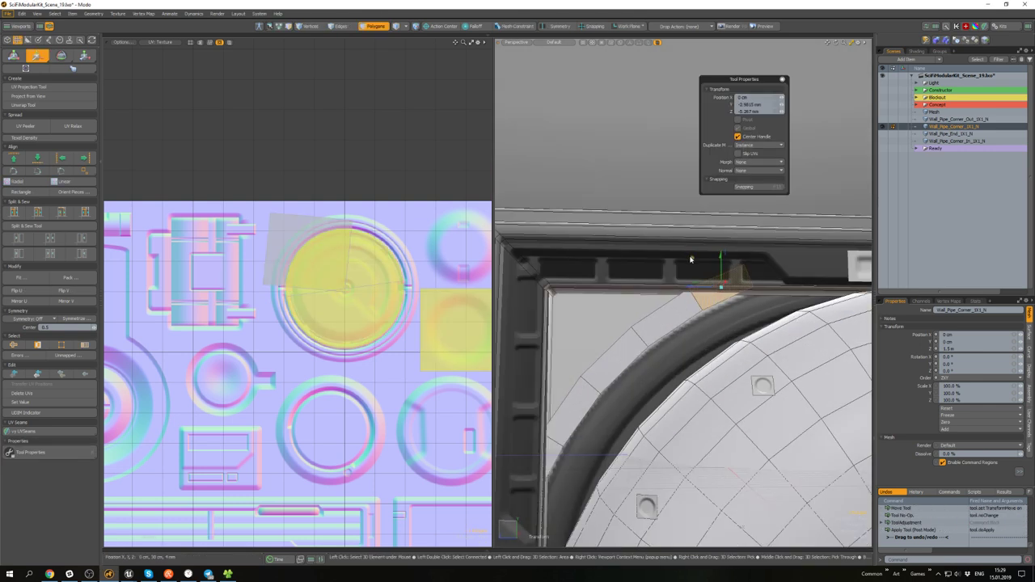
pyautogui.press('space')
pyautogui.scroll(-6, 688, 264)
pyautogui.click(693, 197)
# - Select the whole curved strip and reposition it between the frame and the elbow
pyautogui.moveTo(692, 196)
pyautogui.keyDown('alt'); pyautogui.mouseDown()
pyautogui.moveTo(658, 232)
pyautogui.moveTo(646, 282)
pyautogui.moveTo(767, 215)
pyautogui.mouseUp(); pyautogui.keyUp('alt')
pyautogui.scroll(5, 668, 296)
pyautogui.doubleClick(670, 274)
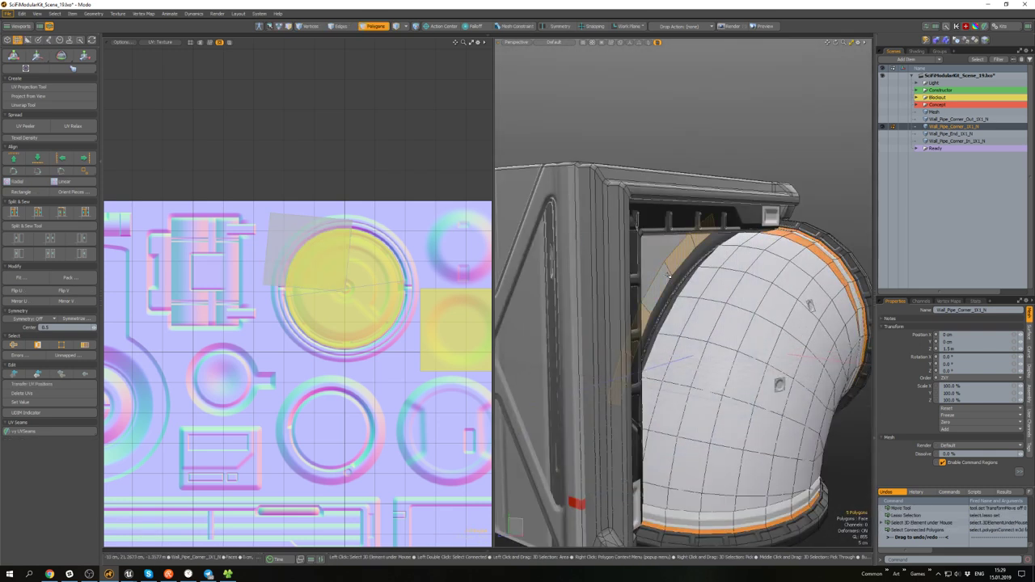
pyautogui.press('w')
pyautogui.press('space')
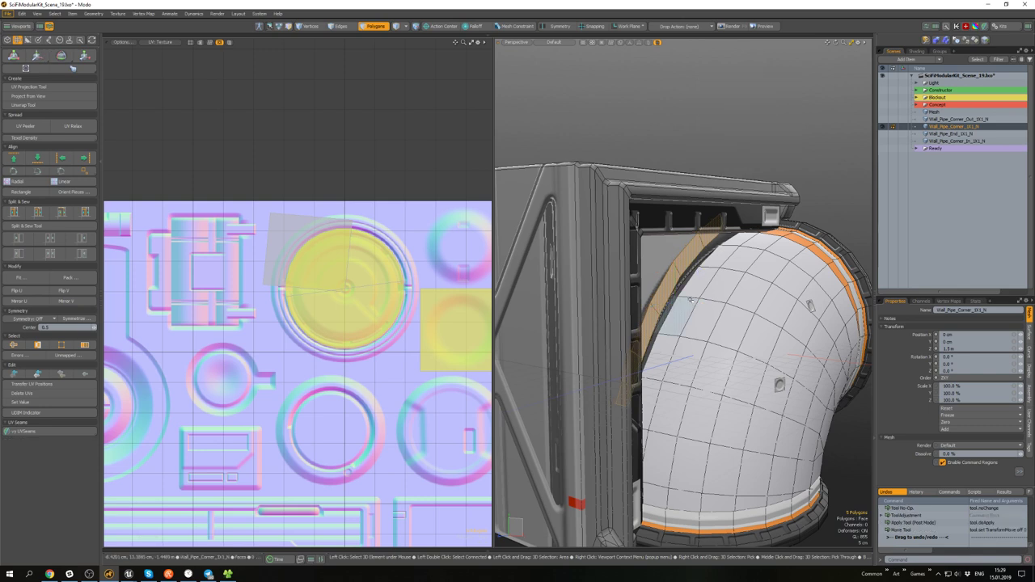
# - Try the DecalPlacement script on the small square decal on the elbow and freeze the module's transforms
pyautogui.keyDown('alt'); pyautogui.moveTo(691, 306); pyautogui.dragTo(759, 289); pyautogui.keyUp('alt')
pyautogui.scroll(-6, 626, 301)
pyautogui.click(676, 348)
pyautogui.scroll(4, 676, 347)
pyautogui.click(680, 350)
pyautogui.click(673, 350)
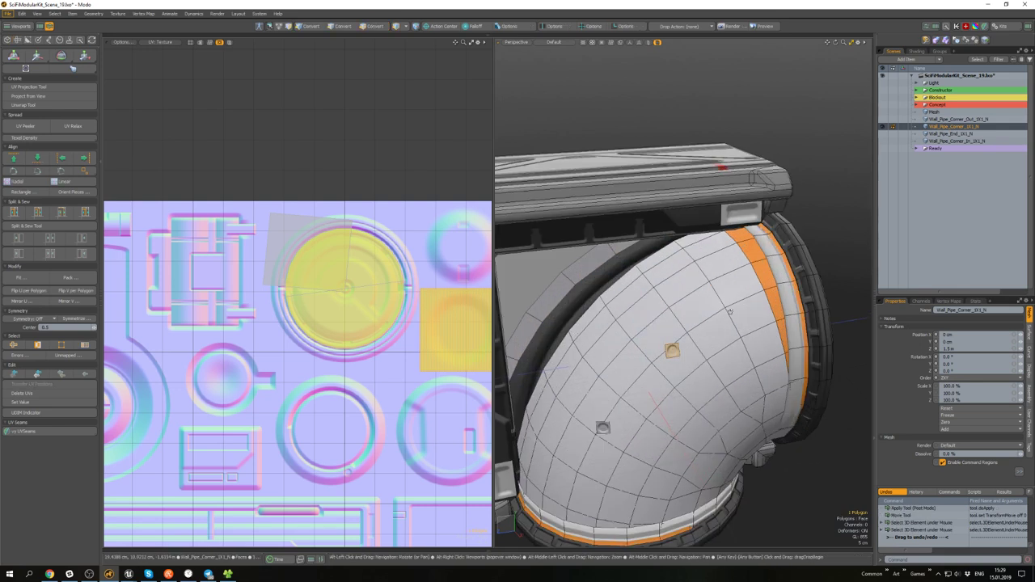
pyautogui.hotkey('ctrl', 'd')
pyautogui.scroll(-5, 760, 289)
pyautogui.press('3')
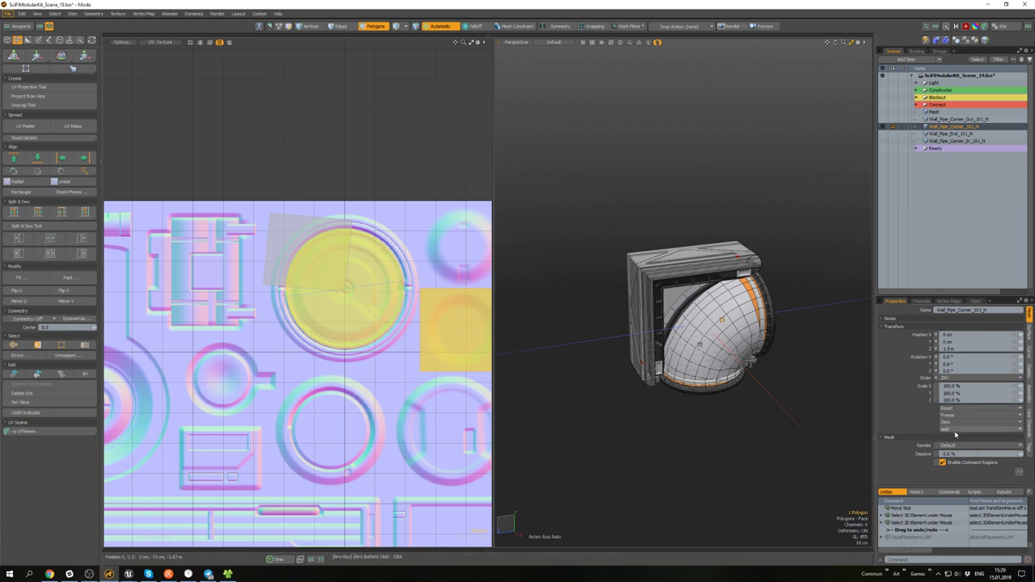
pyautogui.scroll(5, 720, 317)
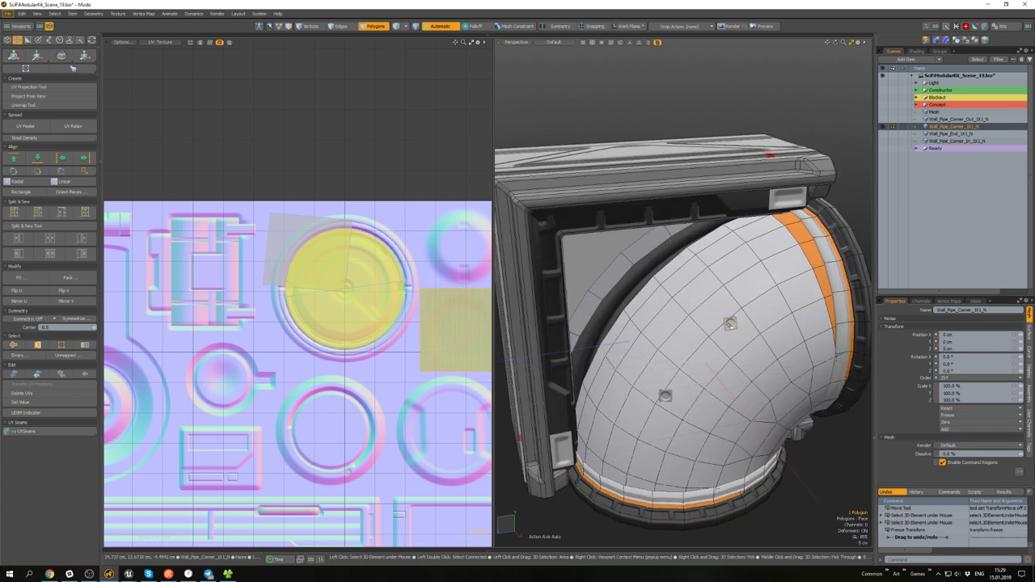
# - Place three copies of the square decal on the elbow with DecalPlacement, one near each end and one in the middle
pyautogui.click(729, 324)
pyautogui.scroll(-2, 857, 369)
pyautogui.keyDown('alt'); pyautogui.moveTo(857, 368); pyautogui.dragTo(748, 303); pyautogui.keyUp('alt')
pyautogui.scroll(2, 748, 301)
pyautogui.scroll(4, 747, 301)
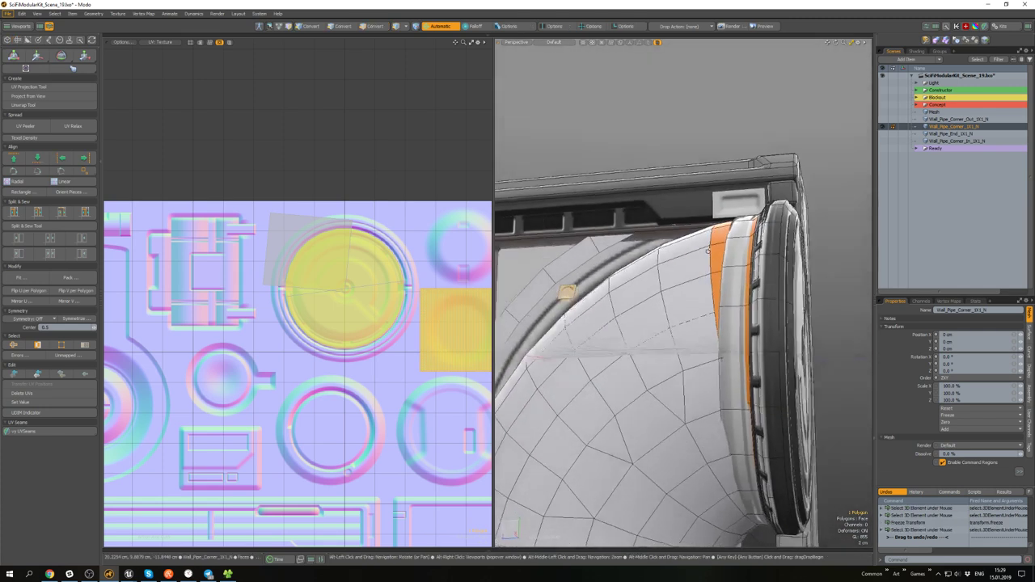
pyautogui.scroll(-2, 736, 258)
pyautogui.scroll(1, 730, 238)
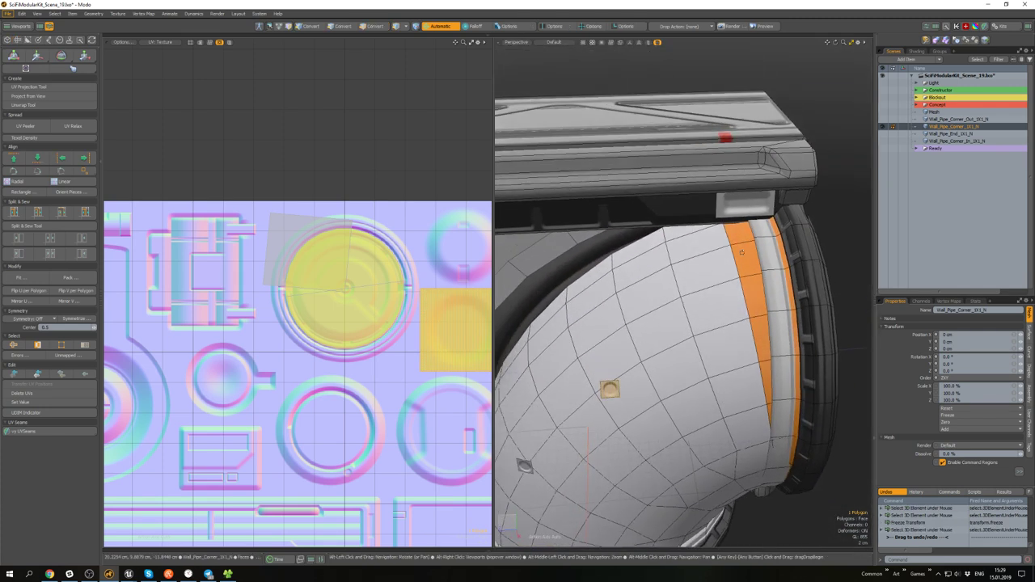
pyautogui.scroll(-3, 740, 258)
pyautogui.keyDown('alt'); pyautogui.moveTo(739, 261); pyautogui.dragTo(691, 350); pyautogui.keyUp('alt')
pyautogui.scroll(3, 627, 354)
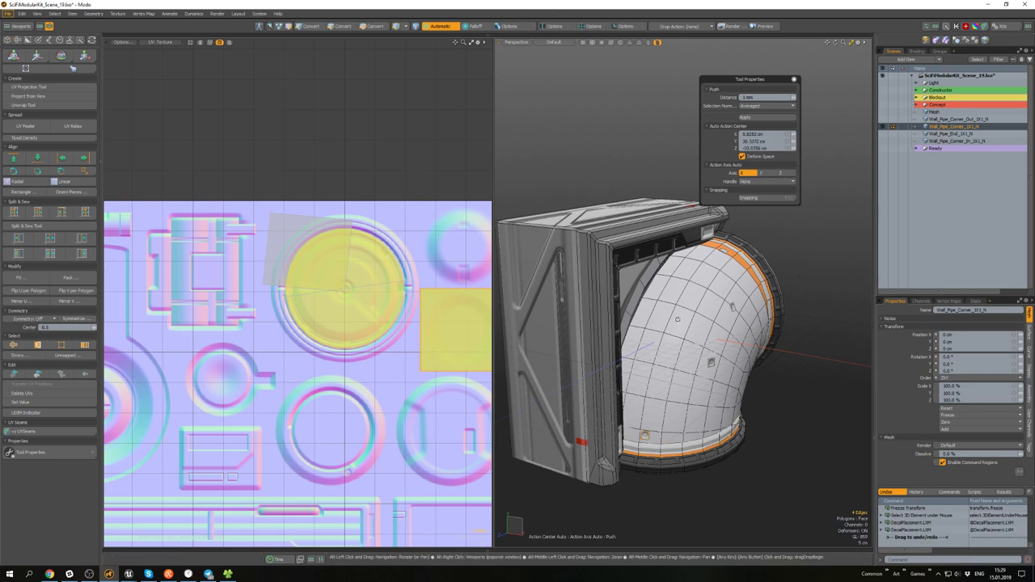
pyautogui.keyDown('alt'); pyautogui.moveTo(677, 316); pyautogui.dragTo(667, 310); pyautogui.keyUp('alt')
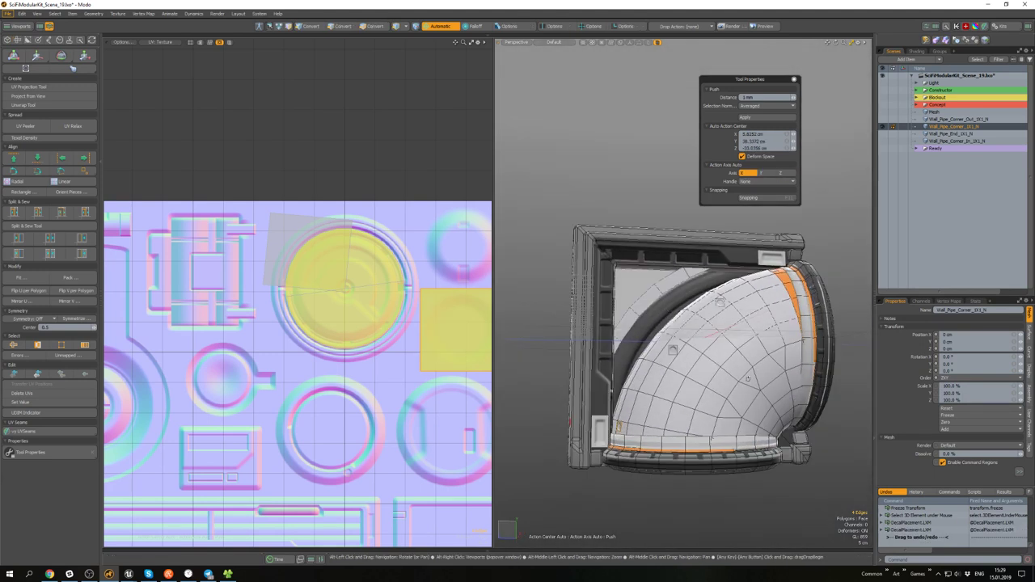
pyautogui.keyDown('alt'); pyautogui.moveTo(743, 346); pyautogui.dragTo(702, 350); pyautogui.keyUp('alt')
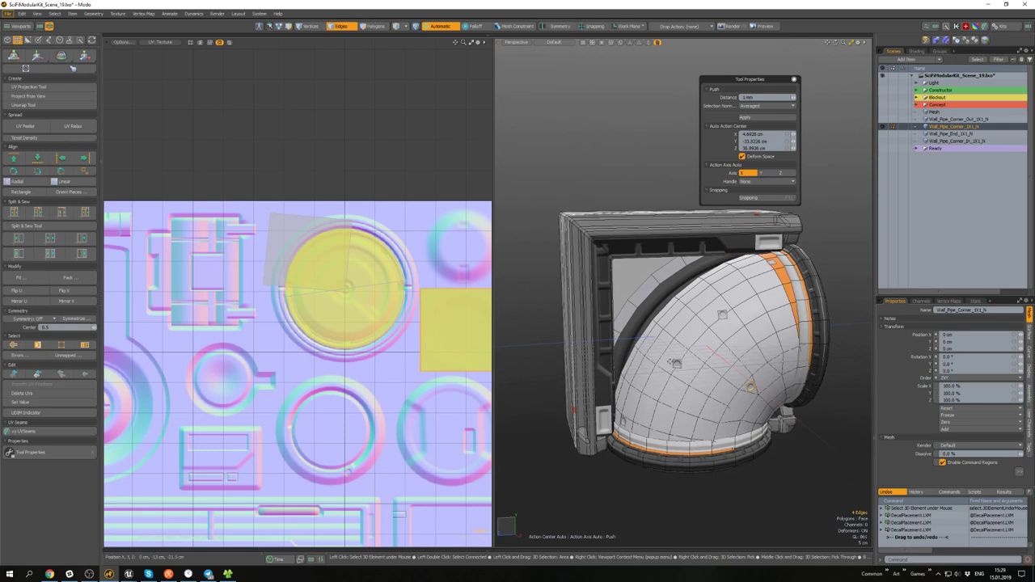
# - Delete the two original square decals from the elbow
pyautogui.press('3')
pyautogui.click(677, 363)
pyautogui.keyDown('shift'); pyautogui.click(722, 315); pyautogui.keyUp('shift')
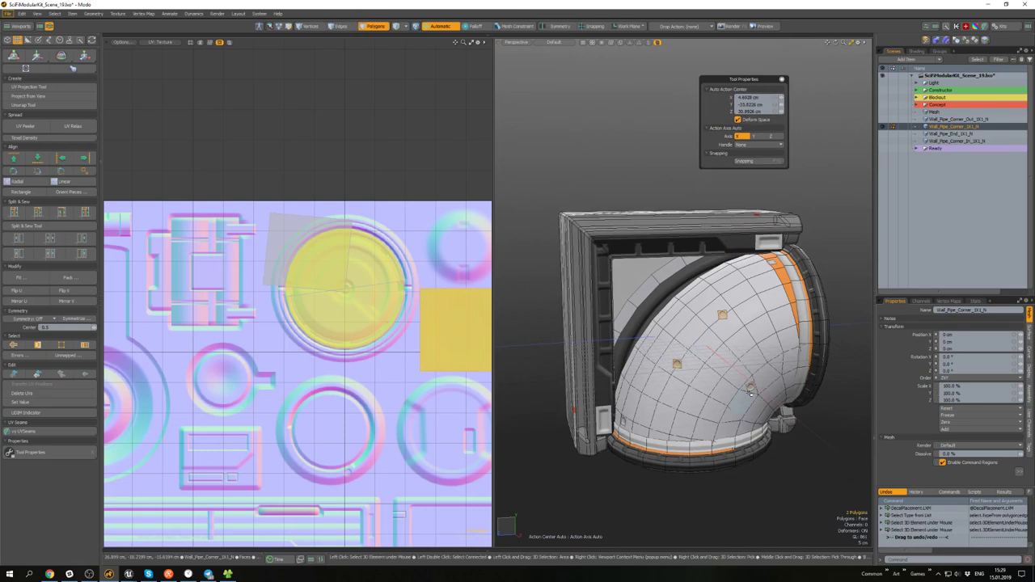
pyautogui.press('Delete')
# - Select all polygons connected to the elbow and hide everything else
pyautogui.keyDown('alt'); pyautogui.moveTo(751, 392); pyautogui.dragTo(719, 349); pyautogui.keyUp('alt')
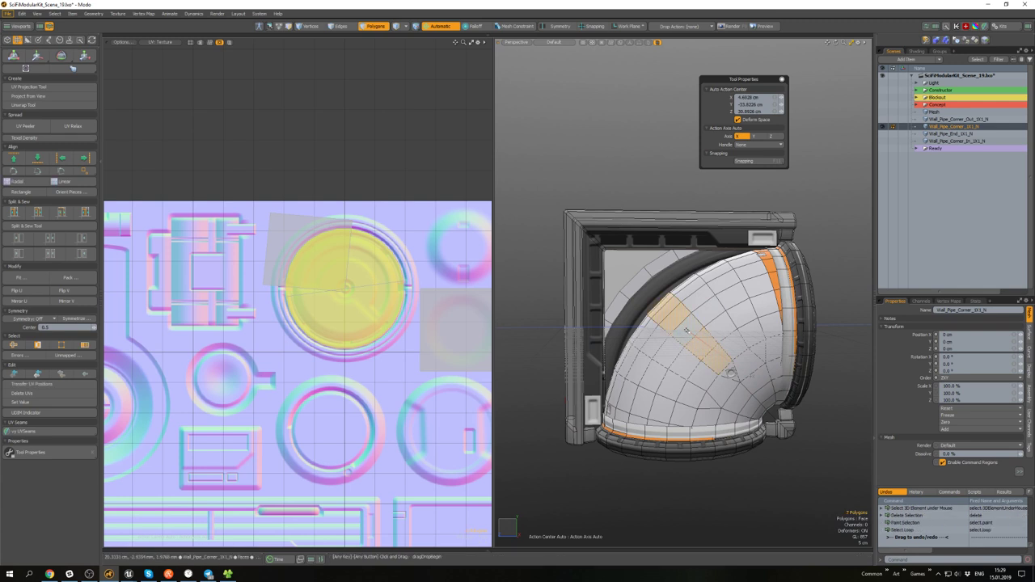
pyautogui.click(769, 329)
pyautogui.press(']')
pyautogui.hotkey('shift', 'h')
pyautogui.click(697, 250)
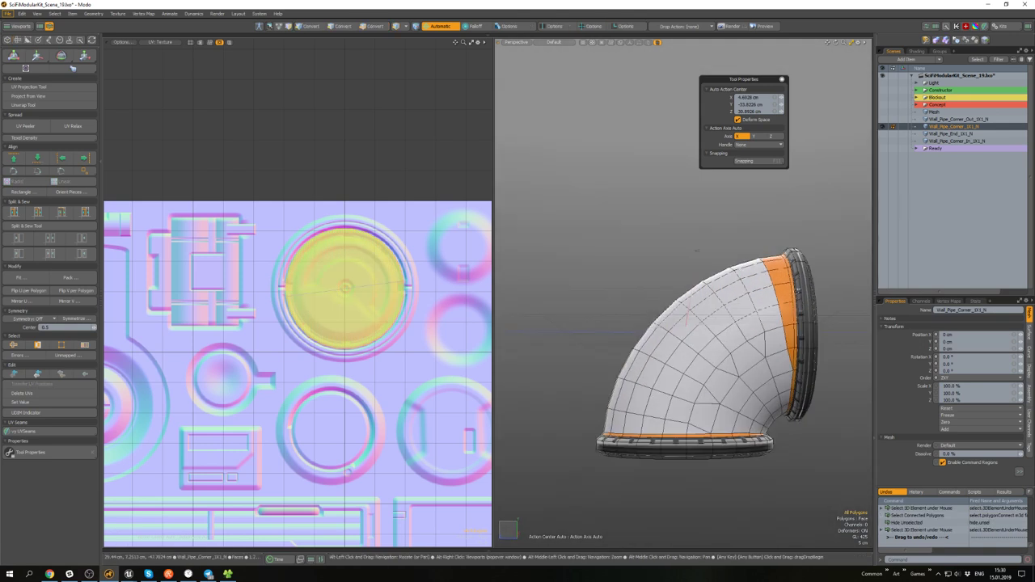
# - Select both end caps of the elbow, grow the selection over the flanges and invert it to the curved surface
pyautogui.keyDown('alt'); pyautogui.moveTo(797, 290); pyautogui.dragTo(761, 343); pyautogui.keyUp('alt')
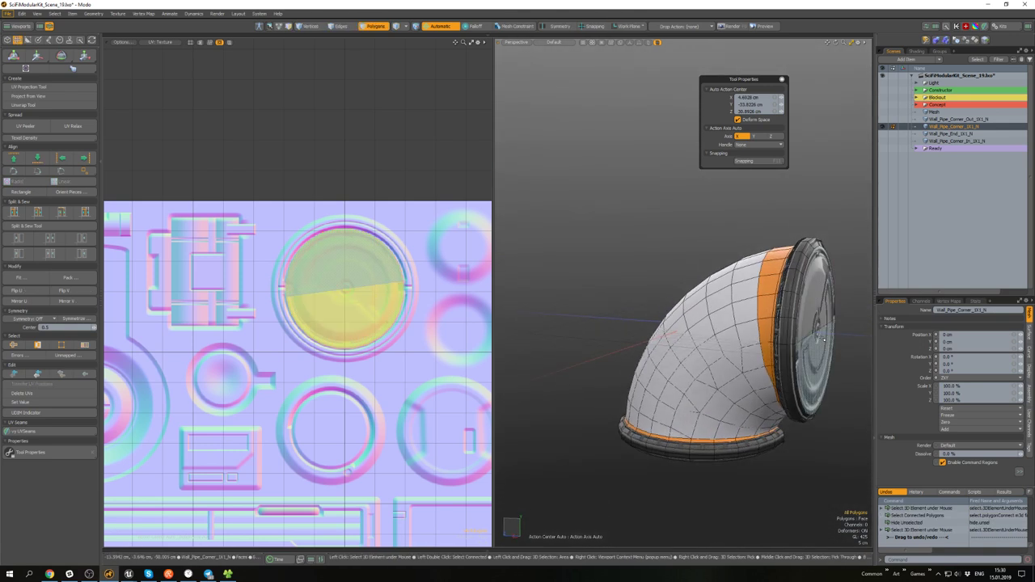
pyautogui.click(823, 340)
pyautogui.keyDown('shift'); pyautogui.click(820, 304); pyautogui.keyUp('shift')
pyautogui.keyDown('alt'); pyautogui.moveTo(820, 301); pyautogui.dragTo(841, 273); pyautogui.keyUp('alt')
pyautogui.keyDown('shift'); pyautogui.click(712, 464); pyautogui.keyUp('shift')
pyautogui.keyDown('shift'); pyautogui.click(678, 463); pyautogui.keyUp('shift')
pyautogui.keyDown('alt'); pyautogui.moveTo(772, 380); pyautogui.dragTo(782, 407); pyautogui.keyUp('alt')
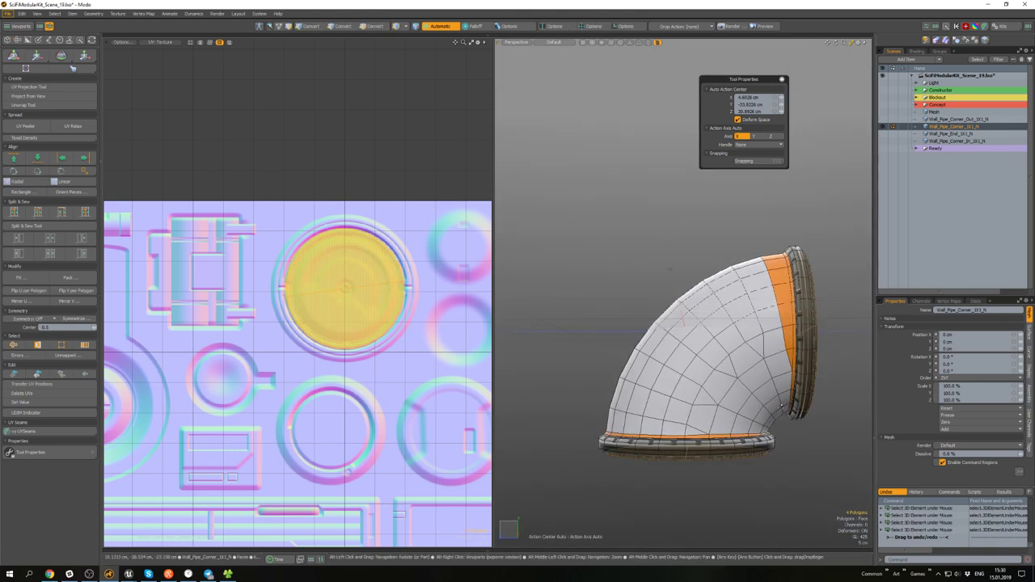
pyautogui.hotkey('shift', 'Up')
pyautogui.hotkey('shift', 'Up')
pyautogui.press('[')
pyautogui.keyDown('alt'); pyautogui.moveTo(729, 373); pyautogui.dragTo(709, 335); pyautogui.keyUp('alt')
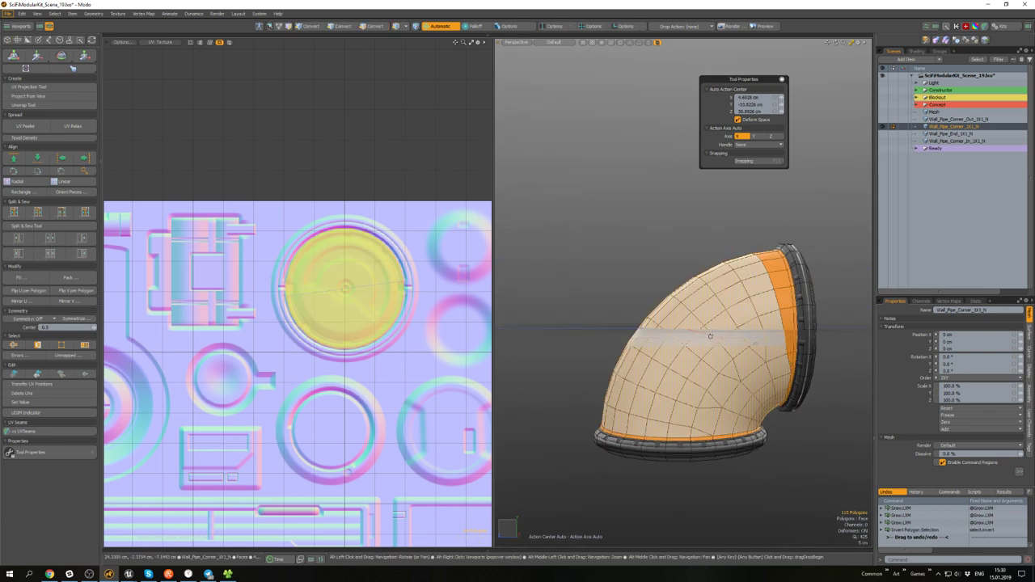
# - Assign the Plastic material to the elbow's curved surface and unhide the module
pyautogui.press('m')
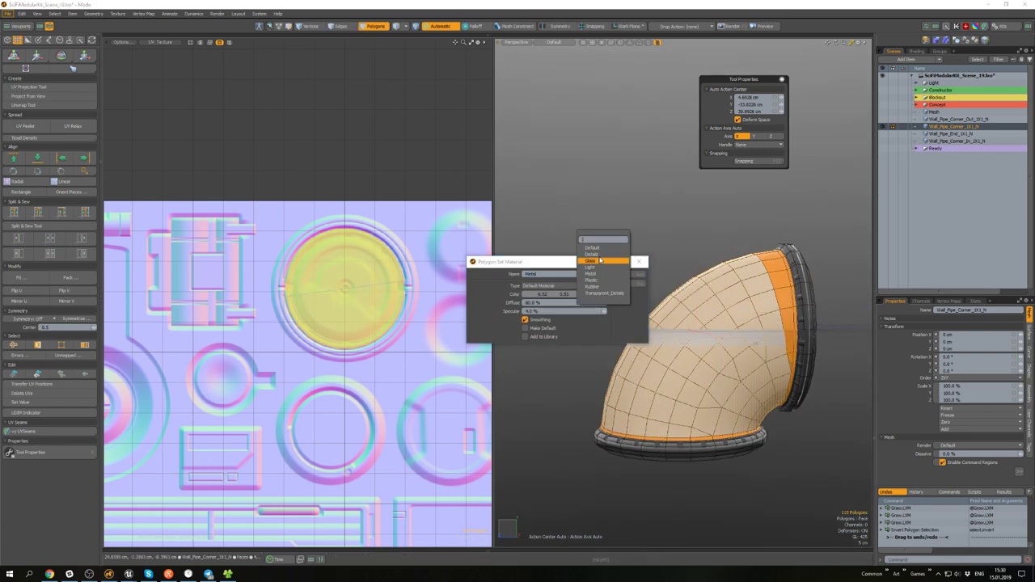
pyautogui.click(633, 275)
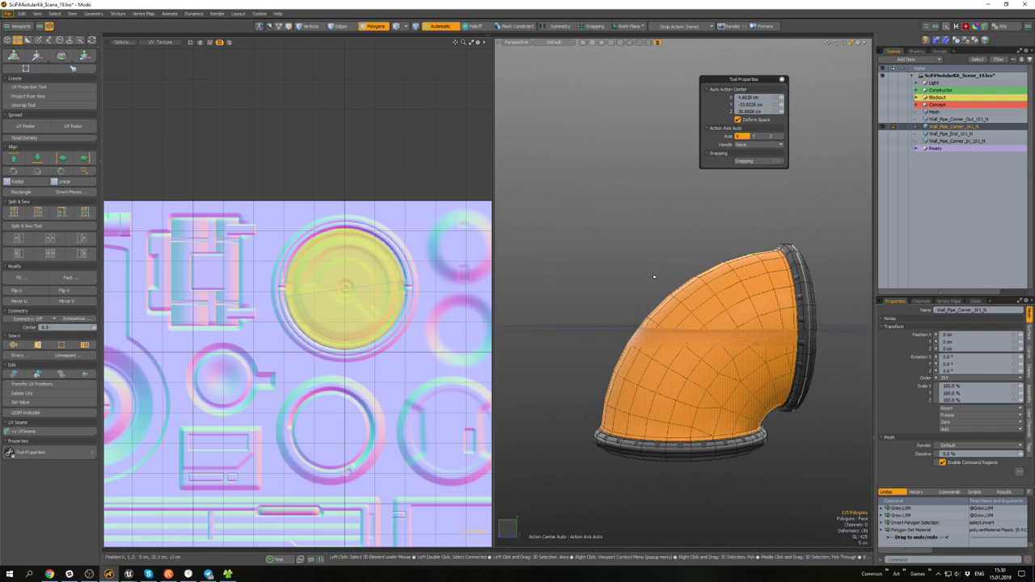
pyautogui.click(653, 273)
pyautogui.keyDown('alt'); pyautogui.moveTo(653, 274); pyautogui.dragTo(608, 257); pyautogui.keyUp('alt')
pyautogui.press('h')
pyautogui.click(702, 280)
pyautogui.scroll(6, 694, 343)
pyautogui.keyDown('alt'); pyautogui.moveTo(694, 344); pyautogui.dragTo(683, 316); pyautogui.keyUp('alt')
pyautogui.press('2')
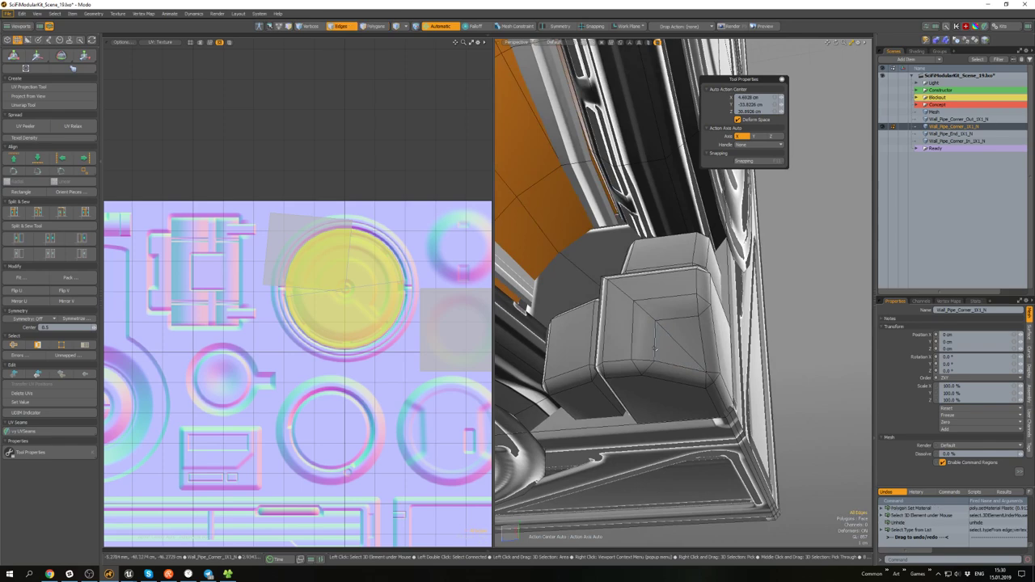
pyautogui.moveTo(654, 347)
pyautogui.keyDown('alt'); pyautogui.mouseDown()
pyautogui.moveTo(673, 375)
pyautogui.moveTo(664, 345)
pyautogui.mouseUp(); pyautogui.keyUp('alt')
pyautogui.scroll(-5, 666, 344)
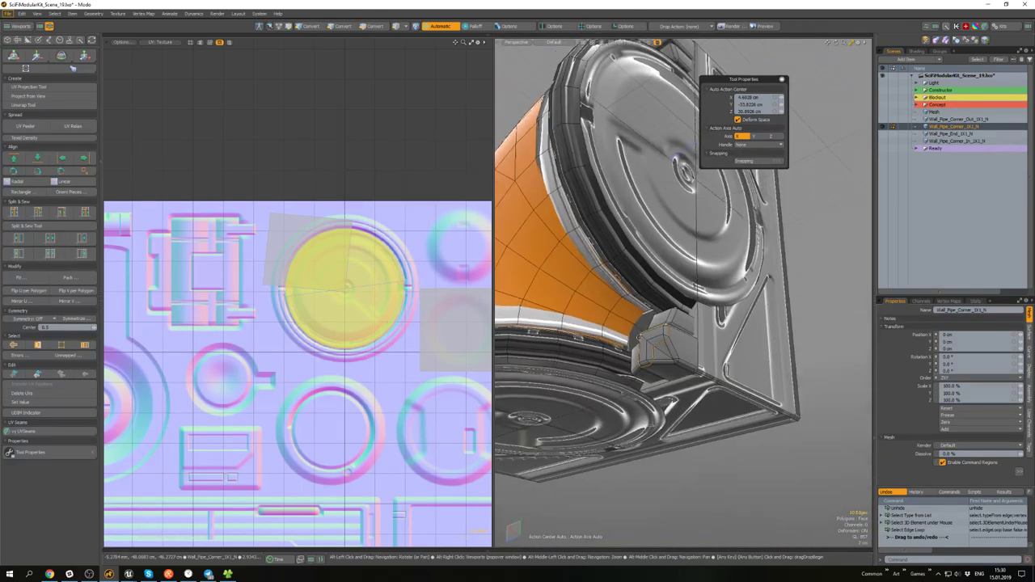
pyautogui.scroll(5, 659, 344)
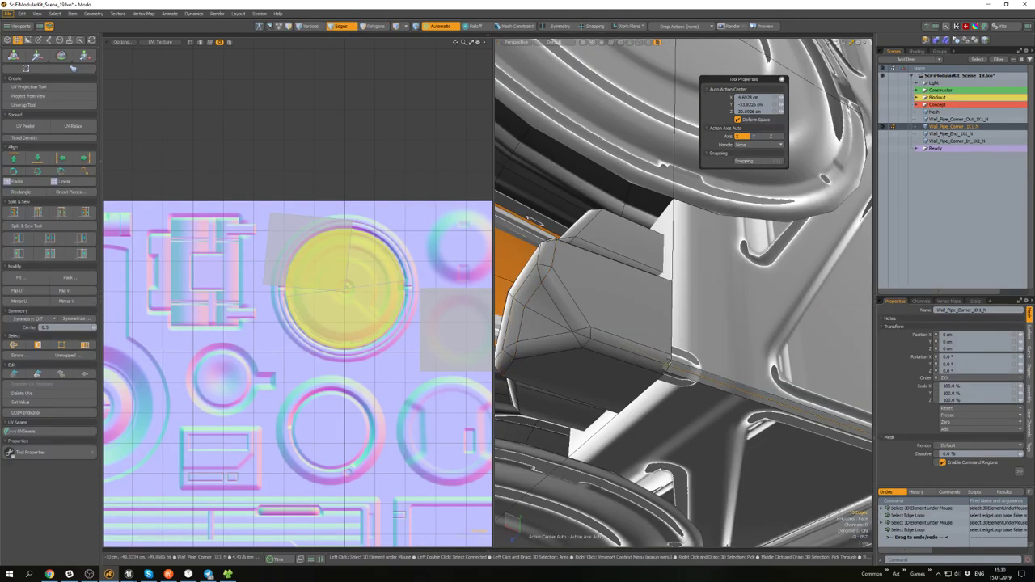
pyautogui.keyDown('alt'); pyautogui.moveTo(668, 364); pyautogui.dragTo(704, 376); pyautogui.keyUp('alt')
# - Delete the two smaller blocks adjoining the corner block below the elbow
pyautogui.press('Delete')
pyautogui.doubleClick(699, 378)
pyautogui.click(744, 399)
pyautogui.scroll(-4, 744, 399)
pyautogui.scroll(4, 646, 344)
pyautogui.keyDown('alt'); pyautogui.moveTo(635, 346); pyautogui.dragTo(694, 353); pyautogui.keyUp('alt')
pyautogui.press('Delete')
# - Delete the inner edge loop from the remaining corner block
pyautogui.scroll(2, 686, 380)
pyautogui.press('2')
pyautogui.scroll(-1, 681, 402)
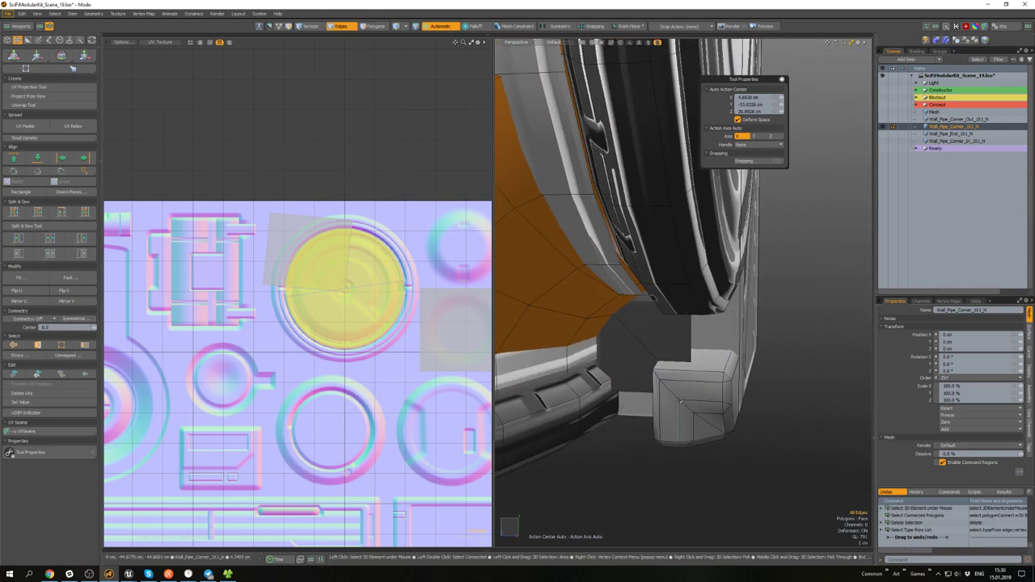
pyautogui.keyDown('alt'); pyautogui.moveTo(680, 402); pyautogui.dragTo(800, 392); pyautogui.keyUp('alt')
pyautogui.hotkey('ctrl', 'z')
pyautogui.doubleClick(679, 399)
pyautogui.press('Delete')
# - Select the corner block's inner side with its bevel and move it 5.3 cm along Z to widen the block
pyautogui.press('w')
pyautogui.press('w')
pyautogui.click(756, 398)
pyautogui.click(647, 410)
pyautogui.hotkey('shift', 'Up')
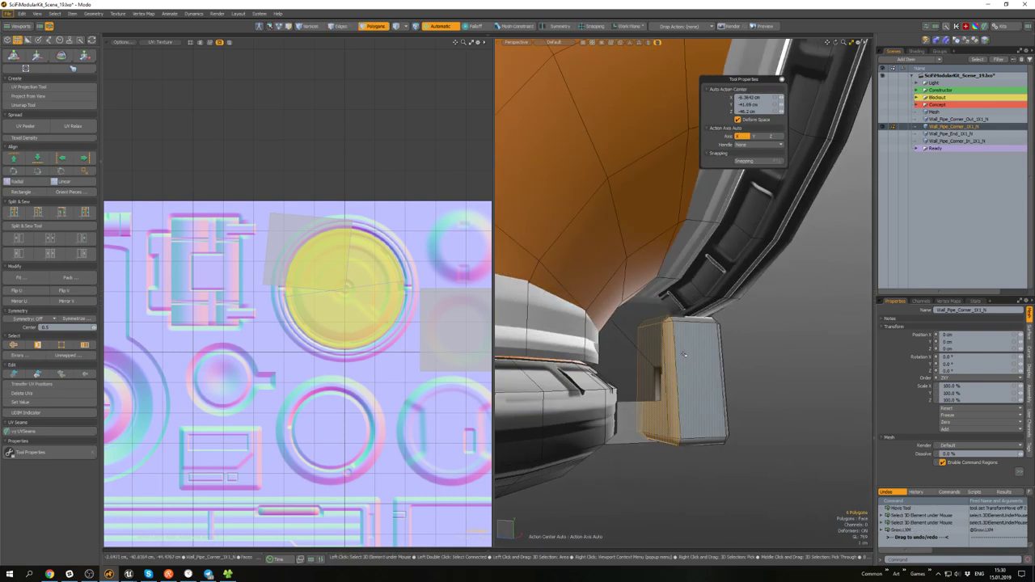
pyautogui.keyDown('alt'); pyautogui.moveTo(720, 384); pyautogui.dragTo(707, 380); pyautogui.keyUp('alt')
pyautogui.press('w')
pyautogui.moveTo(706, 380); pyautogui.dragTo(652, 380, button='middle')
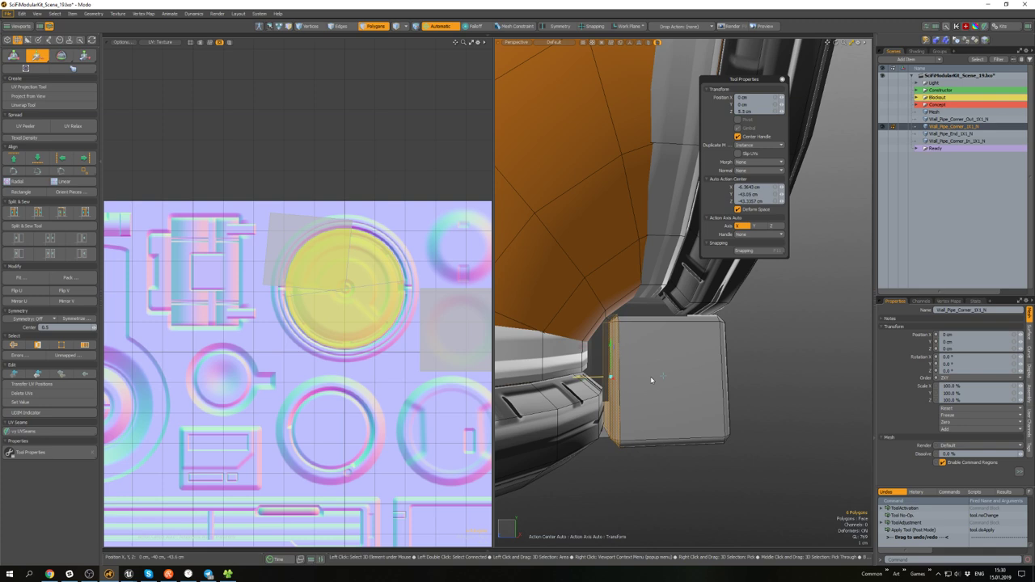
# - Select the corner block's top faces and move them to adjust its height
pyautogui.press('space')
pyautogui.keyDown('alt'); pyautogui.moveTo(650, 376); pyautogui.dragTo(768, 347); pyautogui.keyUp('alt')
pyautogui.click(686, 357)
pyautogui.keyDown('shift'); pyautogui.click(720, 339); pyautogui.keyUp('shift')
pyautogui.keyDown('shift'); pyautogui.click(635, 329); pyautogui.keyUp('shift')
pyautogui.keyDown('alt'); pyautogui.moveTo(634, 330); pyautogui.dragTo(640, 391); pyautogui.keyUp('alt')
pyautogui.press('w')
pyautogui.press('space')
# - Scale the front face of the corner block along X
pyautogui.click(640, 414)
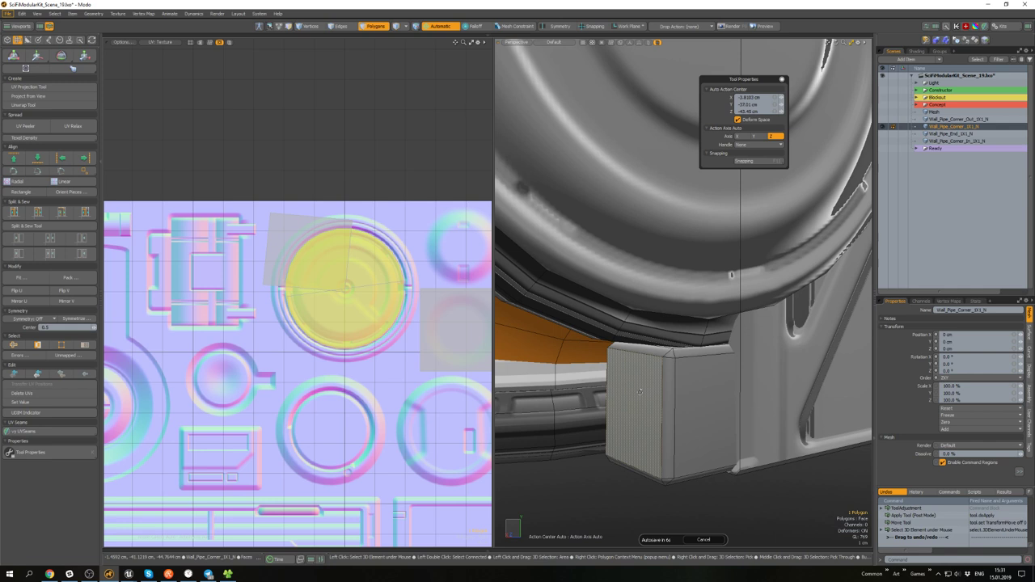
pyautogui.press('r')
pyautogui.press('space')
pyautogui.click(720, 505)
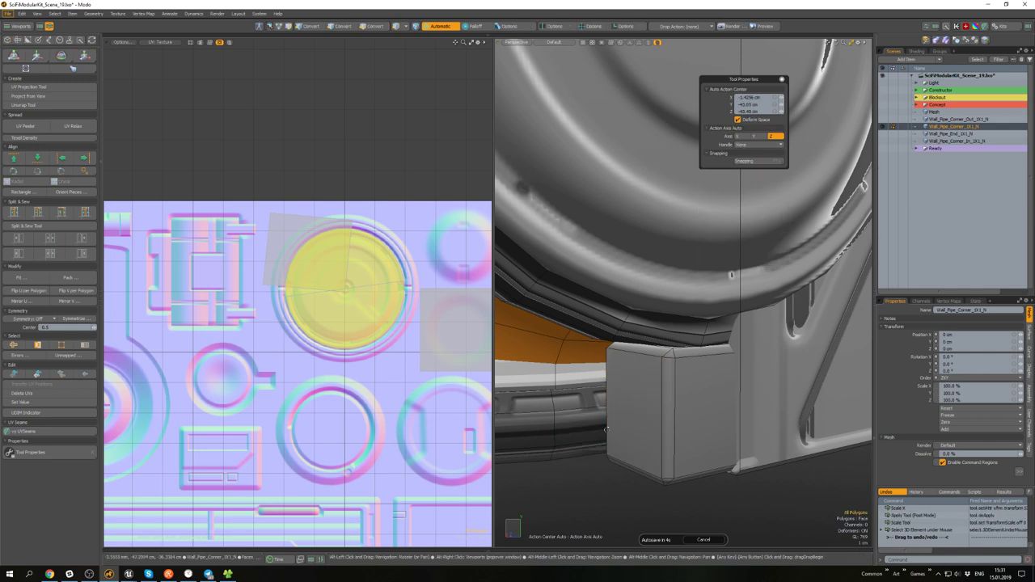
# - Select the whole corner block and move it along X, outward from the wall
pyautogui.keyDown('alt'); pyautogui.moveTo(720, 505); pyautogui.dragTo(701, 453); pyautogui.keyUp('alt')
pyautogui.scroll(-8, 730, 381)
pyautogui.keyDown('alt'); pyautogui.moveTo(754, 338); pyautogui.dragTo(761, 342); pyautogui.keyUp('alt')
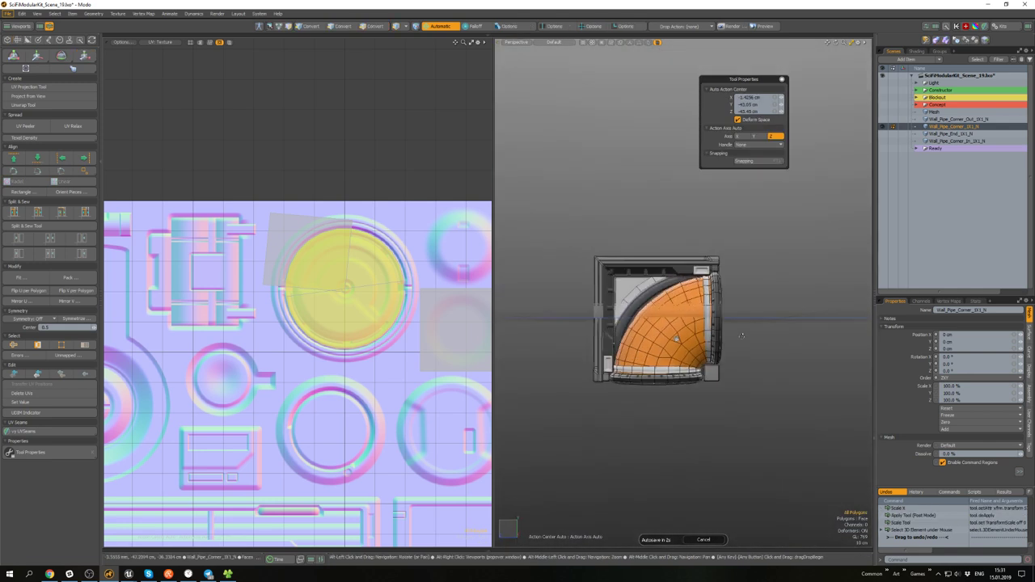
pyautogui.scroll(8, 714, 368)
pyautogui.doubleClick(711, 370)
pyautogui.keyDown('alt'); pyautogui.moveTo(712, 370); pyautogui.dragTo(674, 382); pyautogui.keyUp('alt')
pyautogui.press('w')
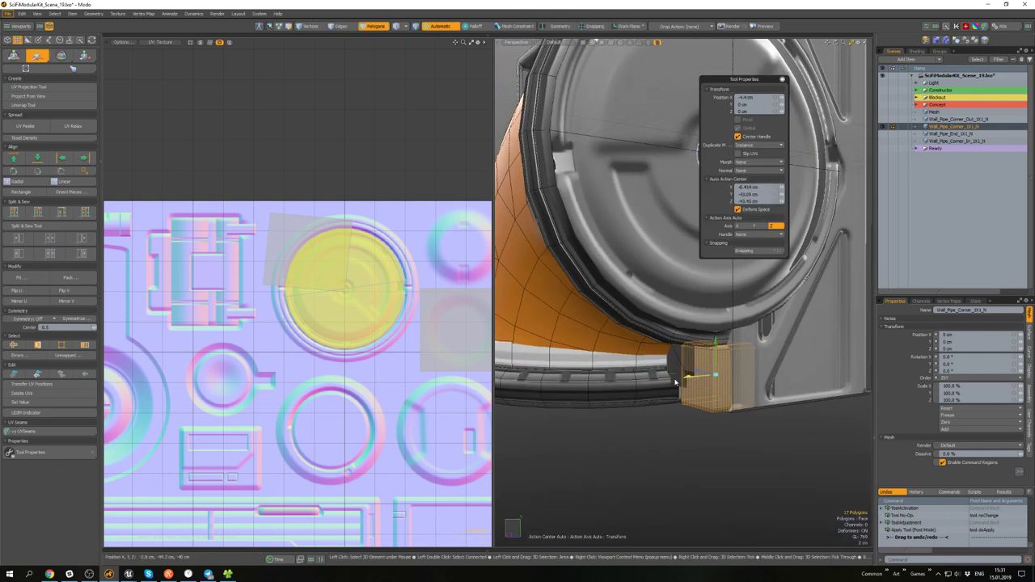
pyautogui.press('space')
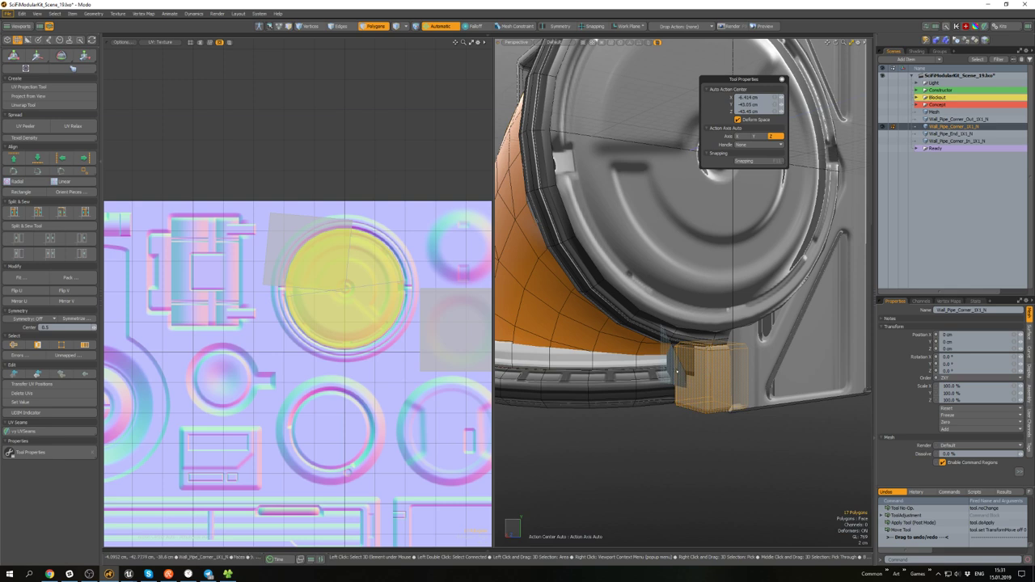
# - Try deleting the octagonal plate between the corner block and the elbow
pyautogui.scroll(-5, 669, 414)
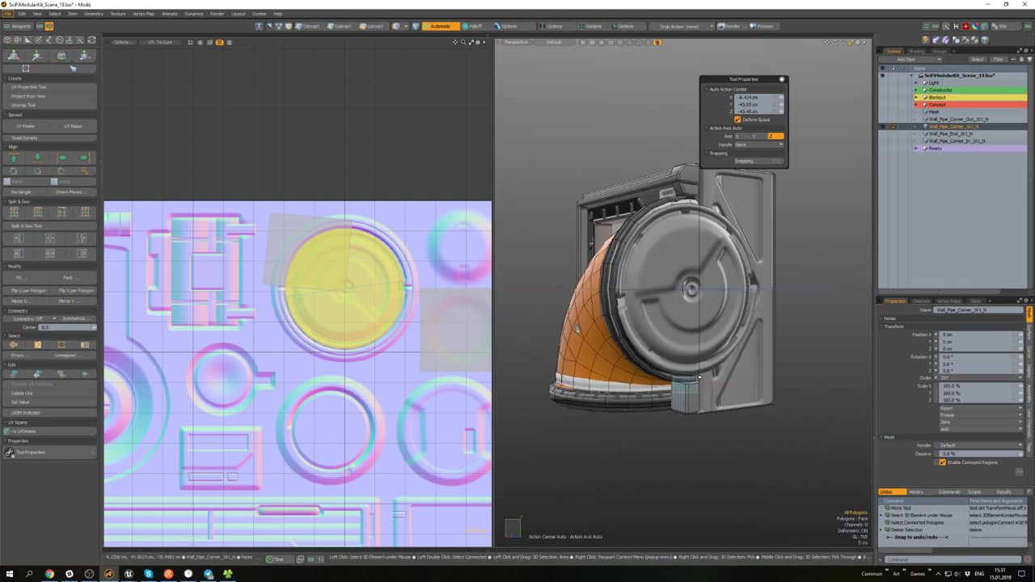
pyautogui.moveTo(670, 414); pyautogui.dragTo(687, 392)
pyautogui.click(639, 404)
pyautogui.moveTo(639, 404)
pyautogui.keyDown('alt'); pyautogui.mouseDown()
pyautogui.moveTo(678, 380)
pyautogui.moveTo(643, 386)
pyautogui.moveTo(681, 379)
pyautogui.moveTo(703, 388)
pyautogui.moveTo(701, 371)
pyautogui.moveTo(711, 393)
pyautogui.moveTo(655, 352)
pyautogui.moveTo(713, 412)
pyautogui.mouseUp(); pyautogui.keyUp('alt')
pyautogui.scroll(5, 672, 390)
pyautogui.scroll(2, 671, 390)
pyautogui.hotkey('ctrl', 'z')
pyautogui.hotkey('ctrl', 'z')
pyautogui.hotkey('ctrl', 'z')
# - Scale the octagonal plate's diagonal edge beside the corner block, switching off the action center
pyautogui.press('2')
pyautogui.press('3')
pyautogui.click(707, 393)
pyautogui.press('w')
pyautogui.press('2')
pyautogui.press('r')
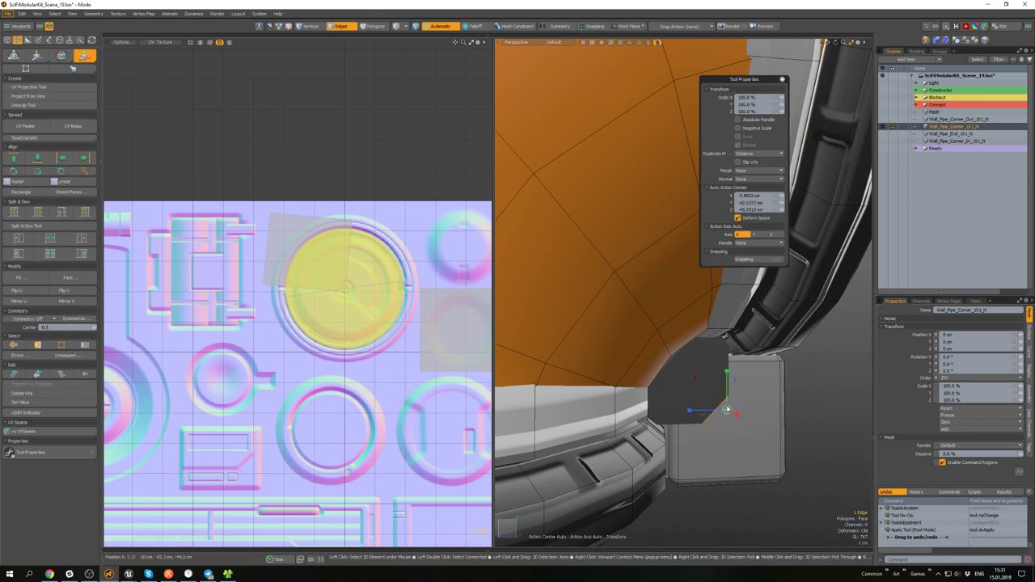
pyautogui.hotkey('alt', 'l')
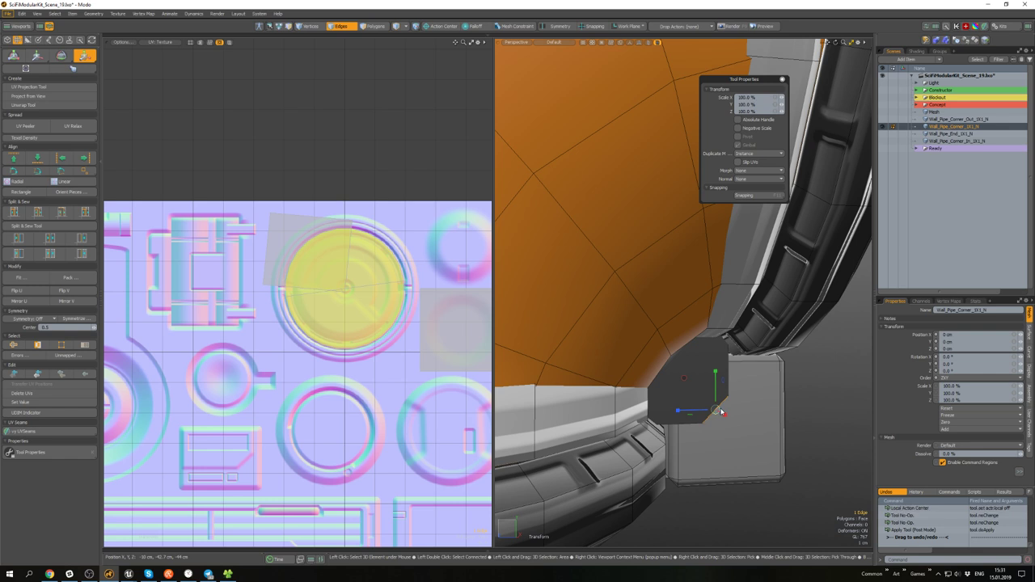
# - Select the octagonal plate's face and move it to fit against the corner block
pyautogui.press('3')
pyautogui.keyDown('alt'); pyautogui.moveTo(703, 390); pyautogui.dragTo(689, 325); pyautogui.keyUp('alt')
pyautogui.click(709, 388)
pyautogui.press('w')
pyautogui.press('space')
# - Select the corner block's inner side, grow the selection over its bevel and move it against the lower flange
pyautogui.moveTo(663, 388)
pyautogui.mouseDown()
pyautogui.moveTo(657, 458)
pyautogui.moveTo(679, 425)
pyautogui.mouseUp()
pyautogui.hotkey('shift', 'Up')
pyautogui.press('w')
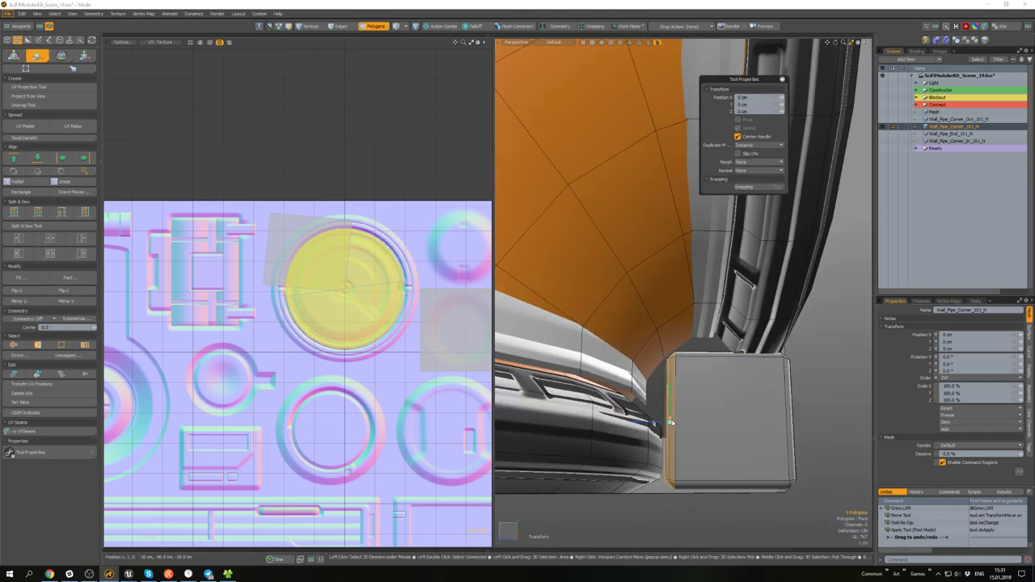
pyautogui.press('space')
pyautogui.click(806, 412)
pyautogui.scroll(-4, 801, 410)
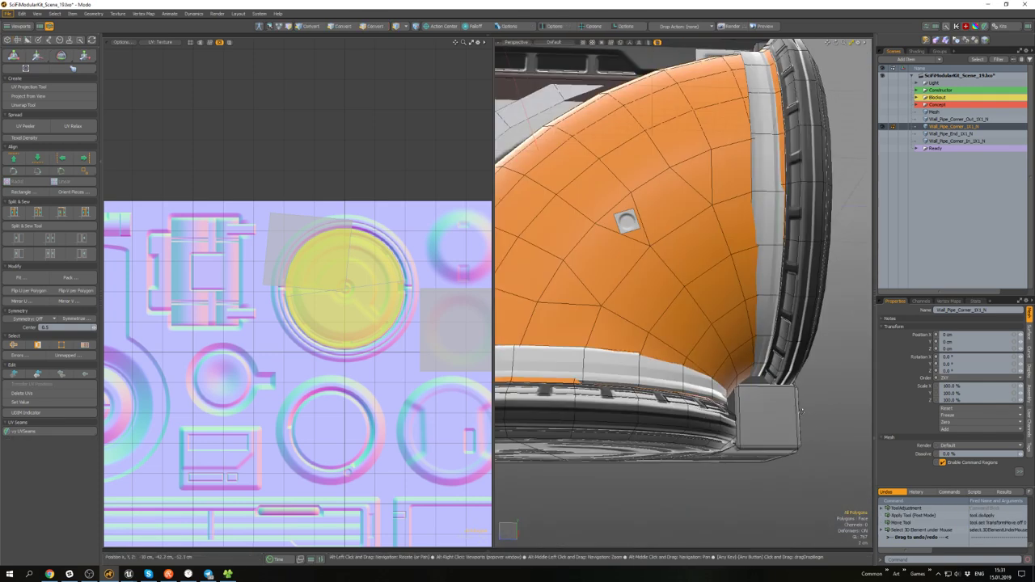
# - Isolate the corner block, collapse the bevel on its elbow-facing corner into a single edge, and unhide the other parts
pyautogui.keyDown('alt'); pyautogui.moveTo(801, 409); pyautogui.dragTo(714, 403); pyautogui.keyUp('alt')
pyautogui.scroll(-4, 727, 392)
pyautogui.scroll(6, 722, 388)
pyautogui.doubleClick(717, 418)
pyautogui.hotkey('shift', 'h')
pyautogui.press('2')
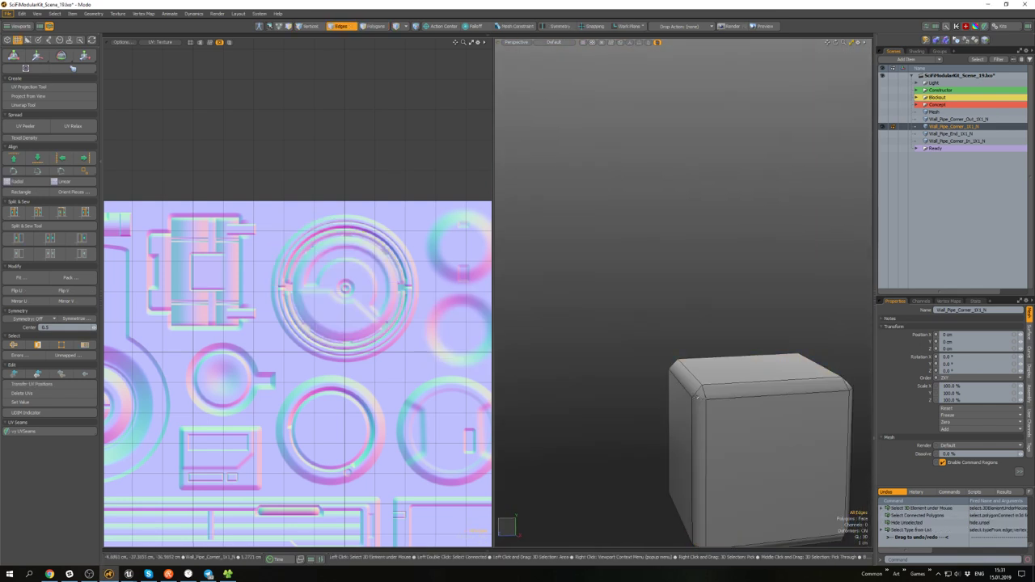
pyautogui.hotkey('alt', 'l')
pyautogui.hotkey('shift', 'c')
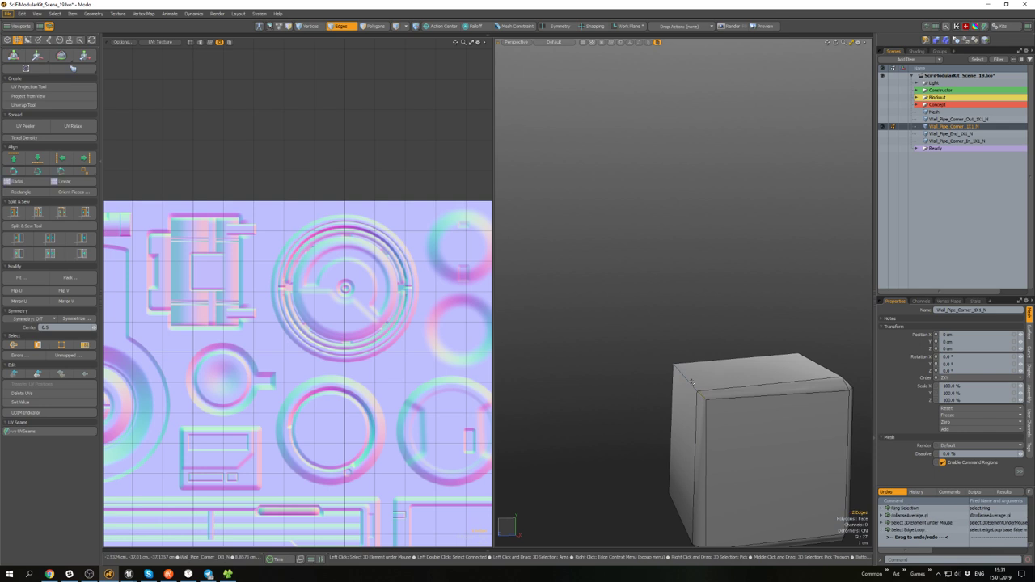
pyautogui.press('u')
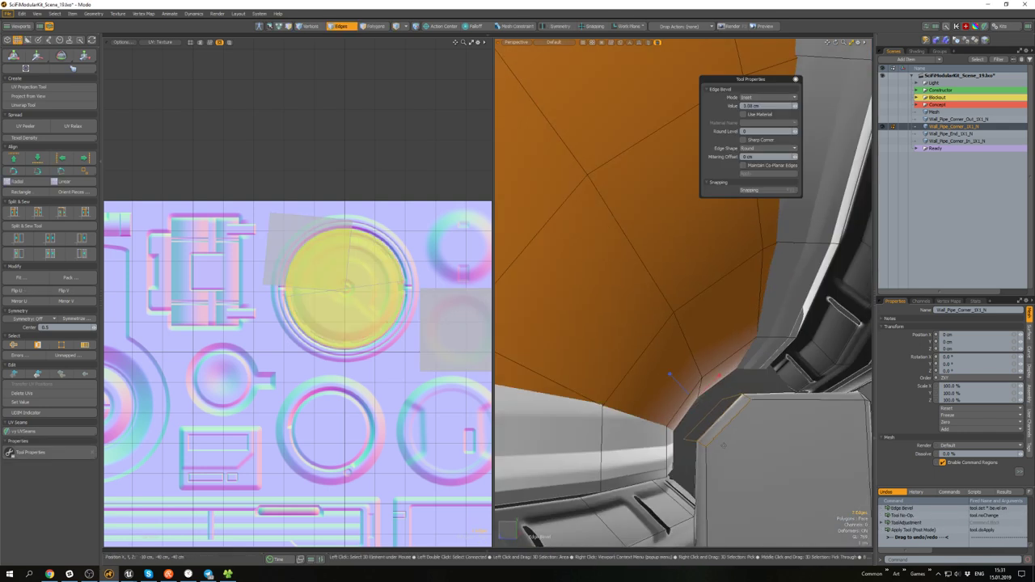
# - Try an edge bevel on the corner block's collapsed elbow-facing edge
pyautogui.keyDown('alt'); pyautogui.moveTo(722, 445); pyautogui.dragTo(634, 380); pyautogui.keyUp('alt')
pyautogui.press('space')
pyautogui.click(796, 386)
pyautogui.keyDown('alt'); pyautogui.moveTo(796, 386); pyautogui.dragTo(675, 335); pyautogui.keyUp('alt')
pyautogui.scroll(5, 714, 378)
# - In the Right view, move the vertices of the block's elbow-facing corner 4.1 mm along Z to straighten its side
pyautogui.press('2')
pyautogui.hotkey('ctrl', 'space')
pyautogui.click(687, 392)
pyautogui.hotkey('ctrl', 'space')
pyautogui.click(778, 411)
pyautogui.scroll(3, 675, 334)
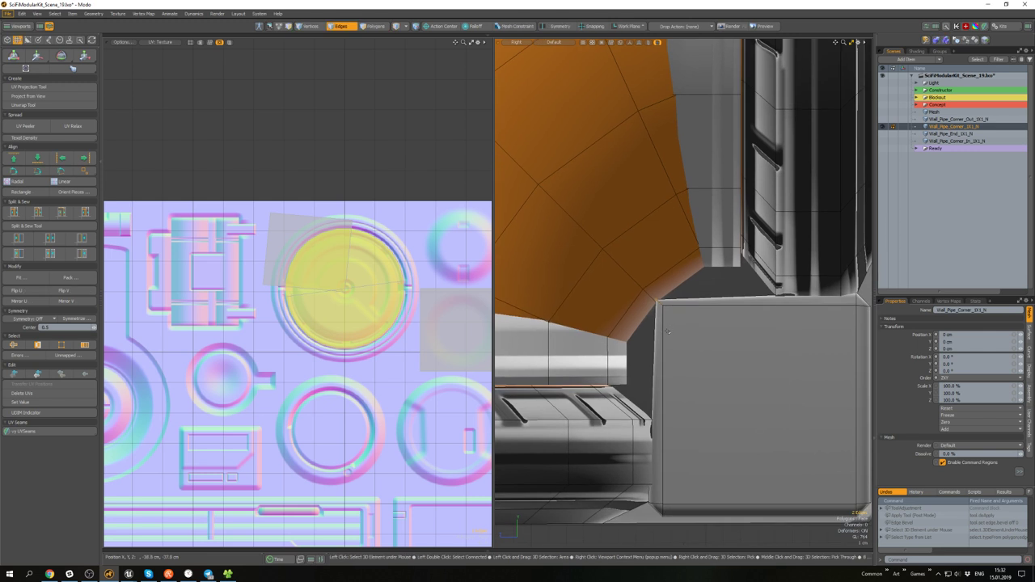
pyautogui.press('w')
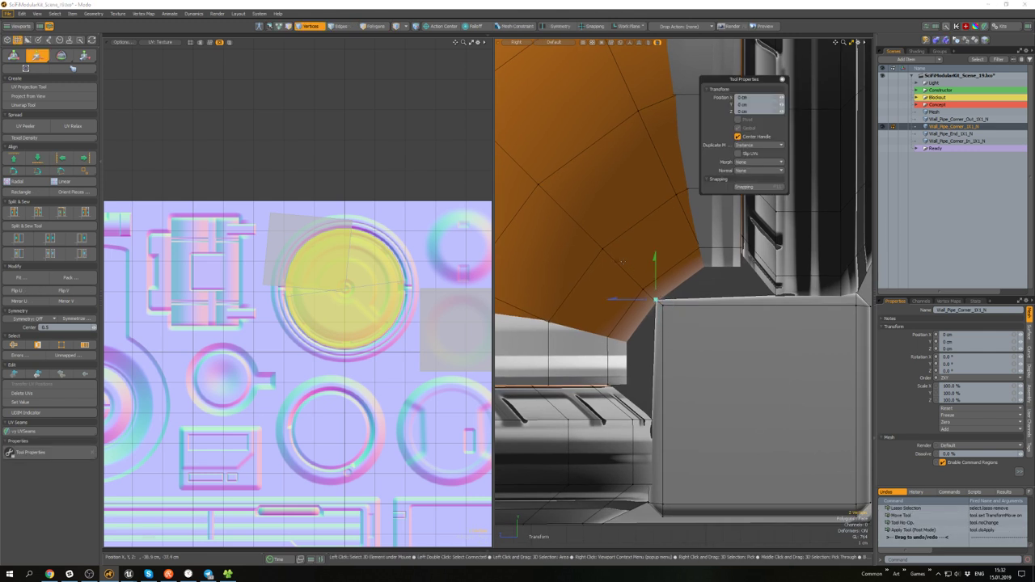
pyautogui.press('x')
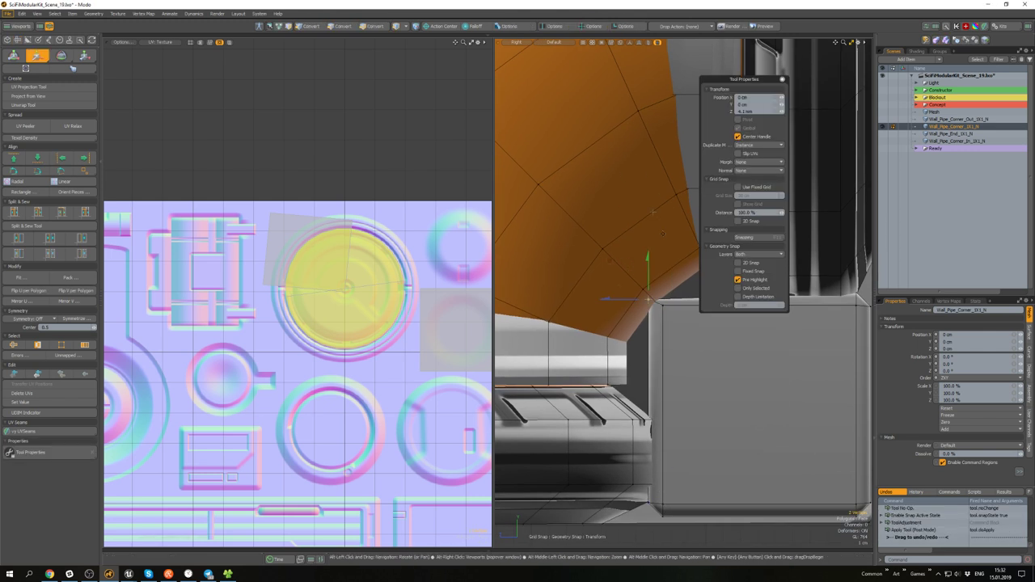
# - Raise the same corner vertices about 4.1 mm along Y so the block's upper side is level
pyautogui.keyDown('alt'); pyautogui.moveTo(661, 233); pyautogui.dragTo(543, 332, button='middle'); pyautogui.keyUp('alt')
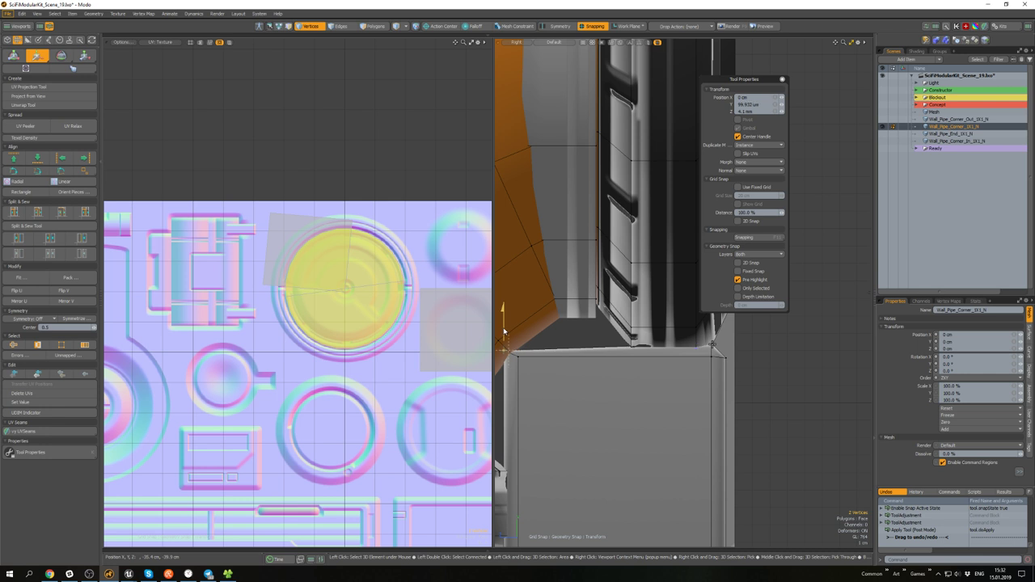
pyautogui.scroll(4, 504, 339)
pyautogui.scroll(-4, 501, 340)
pyautogui.keyDown('alt'); pyautogui.moveTo(500, 340); pyautogui.dragTo(524, 359); pyautogui.keyUp('alt')
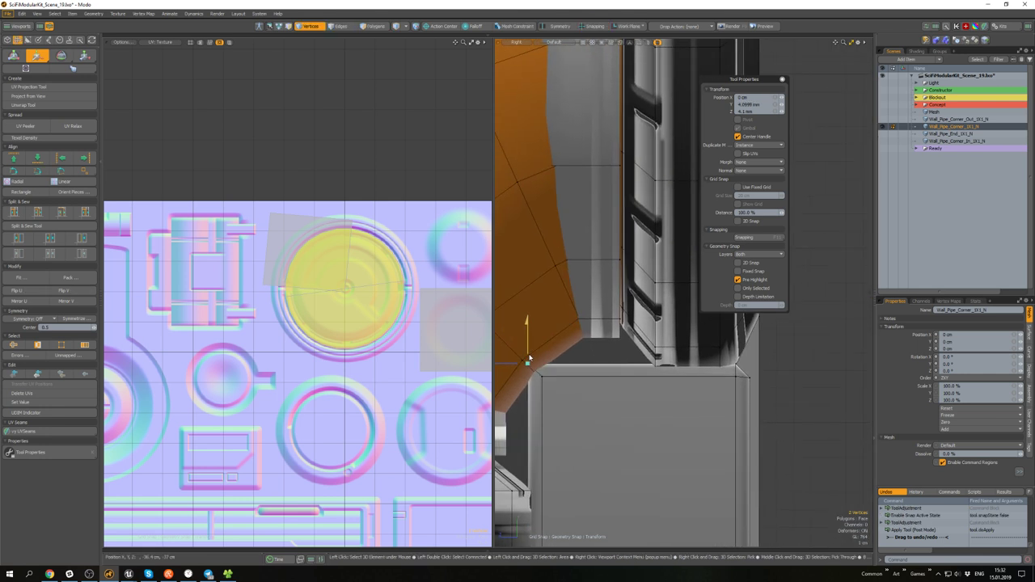
pyautogui.press('space')
# - Bevel the squared-up elbow-facing edge of the corner block into a wide chamfer beside the elbow
pyautogui.scroll(-3, 606, 403)
pyautogui.keyDown('alt'); pyautogui.moveTo(608, 413); pyautogui.dragTo(630, 365, button='middle'); pyautogui.keyUp('alt')
pyautogui.press('2')
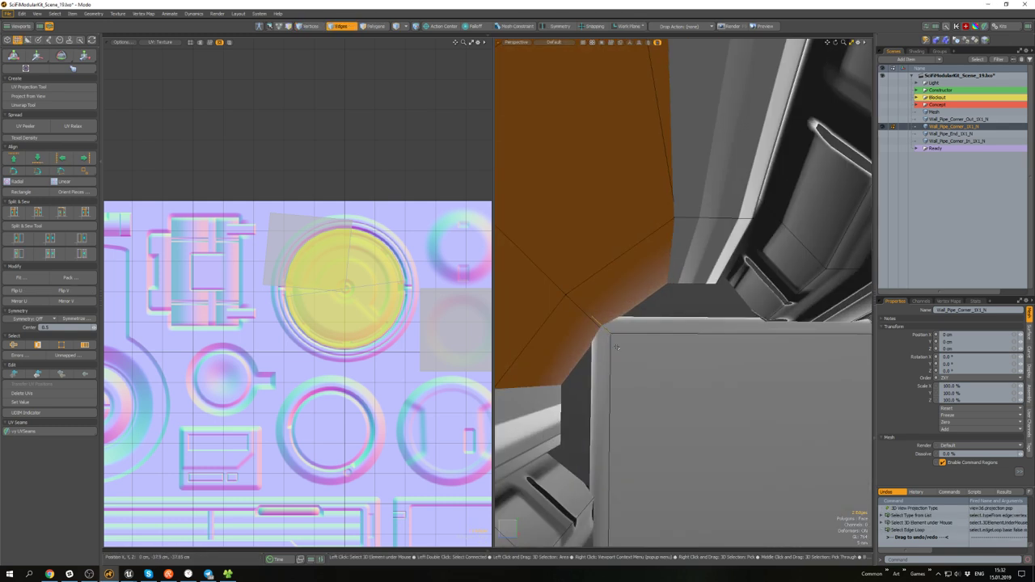
pyautogui.scroll(-3, 616, 347)
pyautogui.press('b')
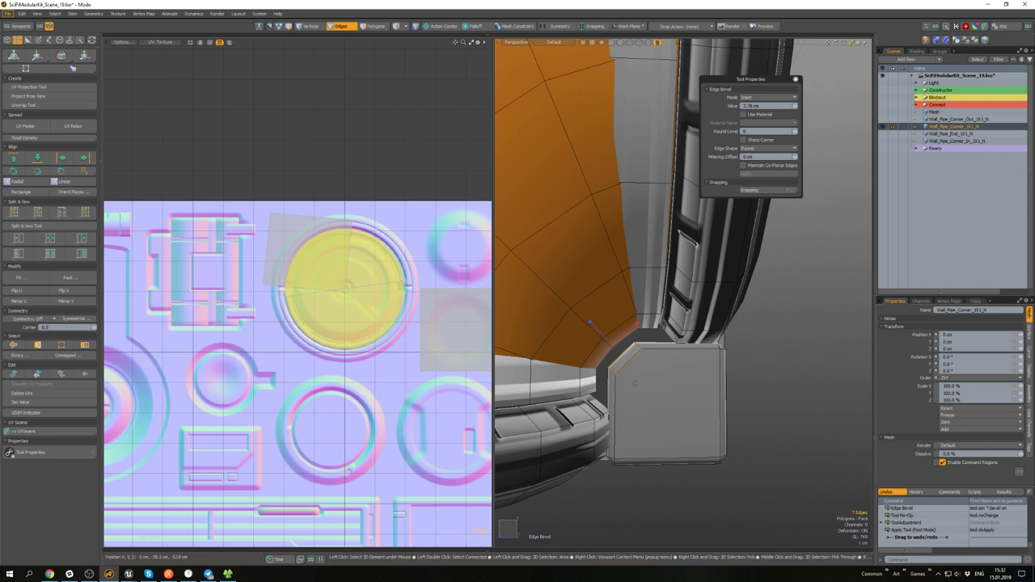
pyautogui.press('space')
pyautogui.click(743, 383)
# - Review the whole module and examine where the UV islands lie in the layout
pyautogui.scroll(-5, 728, 374)
pyautogui.keyDown('alt'); pyautogui.moveTo(724, 368); pyautogui.dragTo(767, 358); pyautogui.keyUp('alt')
pyautogui.scroll(-5, 641, 314)
pyautogui.press('3')
pyautogui.doubleClick(626, 247)
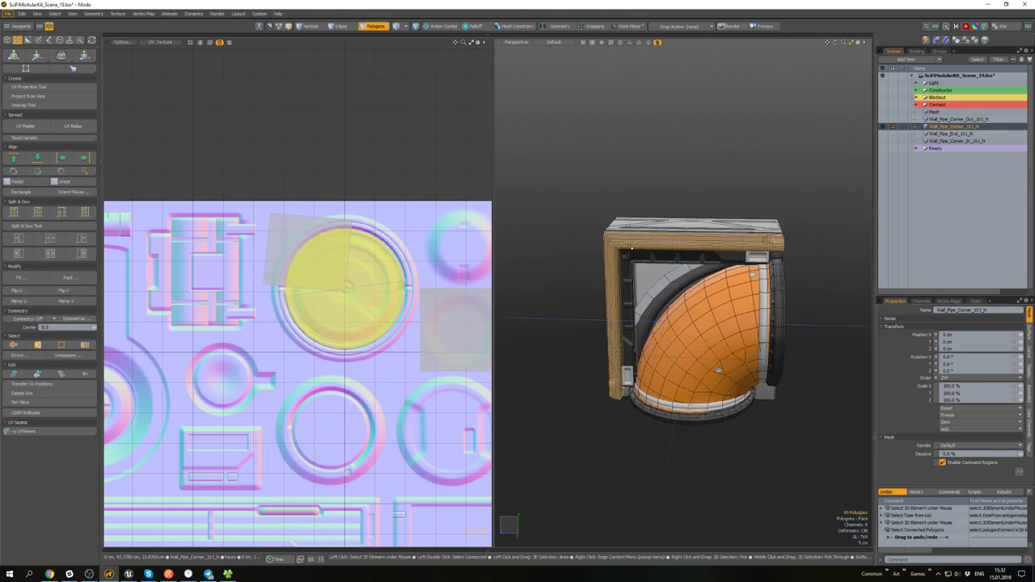
pyautogui.click(629, 249)
pyautogui.moveTo(628, 249)
pyautogui.keyDown('alt'); pyautogui.mouseDown()
pyautogui.moveTo(659, 186)
pyautogui.moveTo(746, 429)
pyautogui.moveTo(746, 388)
pyautogui.moveTo(808, 432)
pyautogui.moveTo(727, 383)
pyautogui.moveTo(634, 255)
pyautogui.mouseUp(); pyautogui.keyUp('alt')
pyautogui.scroll(-6, 346, 281)
pyautogui.keyDown('alt'); pyautogui.moveTo(345, 280); pyautogui.dragTo(393, 241); pyautogui.keyUp('alt')
pyautogui.keyDown('alt'); pyautogui.moveTo(390, 170); pyautogui.dragTo(363, 101); pyautogui.keyUp('alt')
pyautogui.scroll(-3, 274, 103)
pyautogui.keyDown('alt'); pyautogui.moveTo(254, 103); pyautogui.dragTo(262, 53); pyautogui.keyUp('alt')
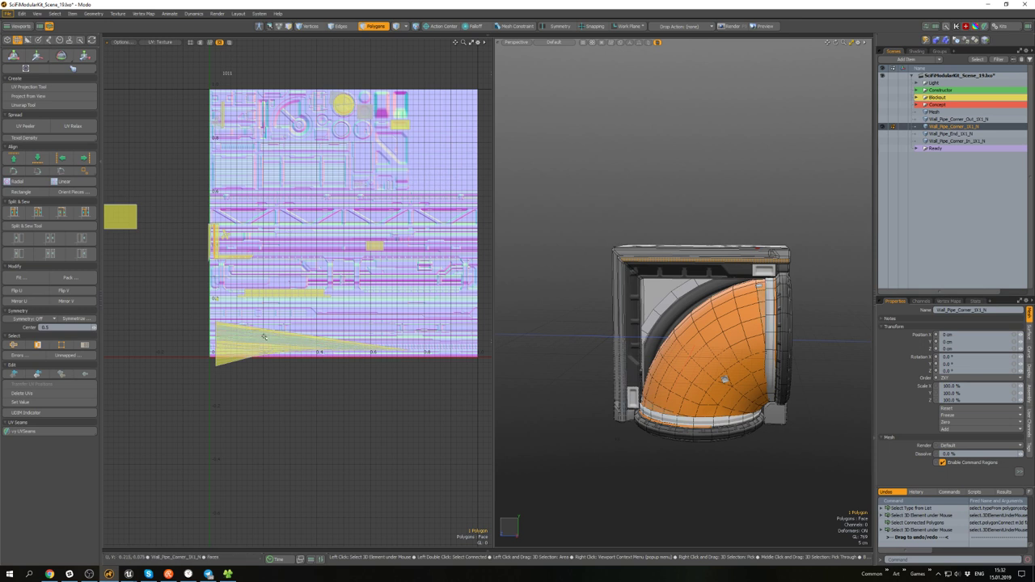
# - Select the connected orange elbow polygons and move their stretched UV island below the texture tile
pyautogui.scroll(4, 730, 329)
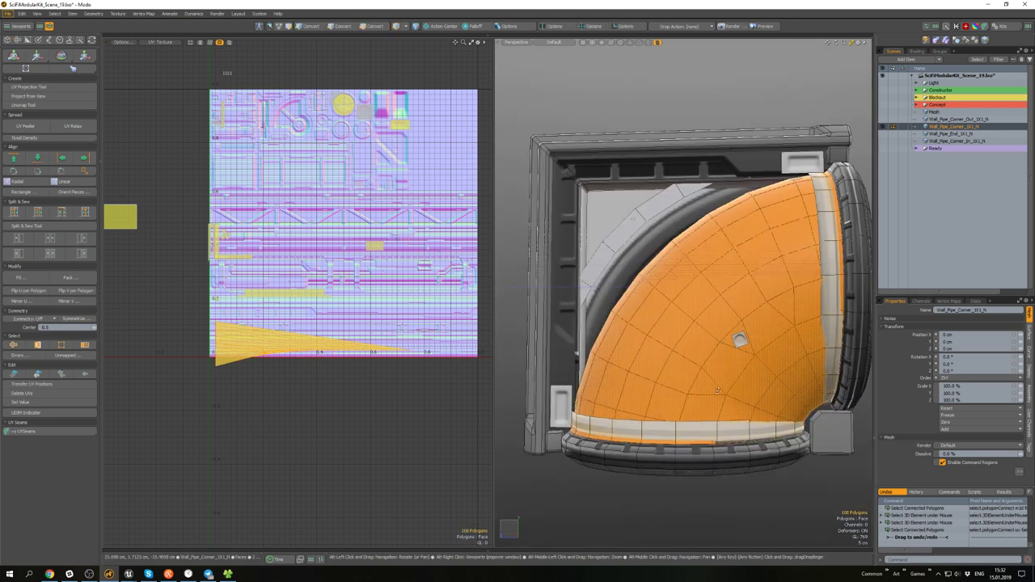
pyautogui.keyDown('alt'); pyautogui.moveTo(728, 356); pyautogui.dragTo(755, 363); pyautogui.keyUp('alt')
pyautogui.scroll(-4, 338, 342)
pyautogui.keyDown('alt'); pyautogui.moveTo(337, 342); pyautogui.dragTo(387, 316); pyautogui.keyUp('alt')
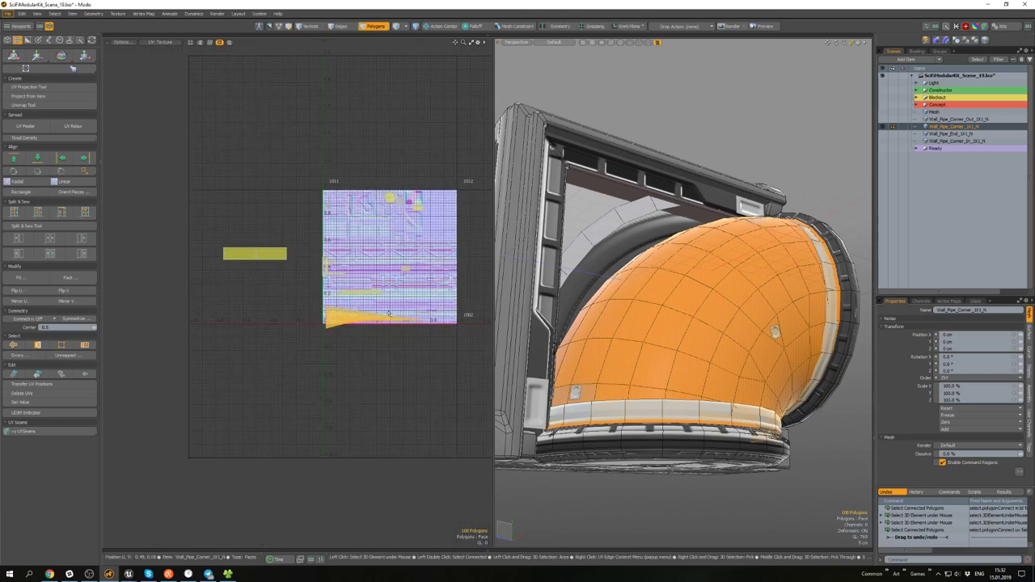
pyautogui.press('w')
pyautogui.moveTo(411, 280); pyautogui.dragTo(404, 327)
pyautogui.press('q')
pyautogui.scroll(5, 357, 368)
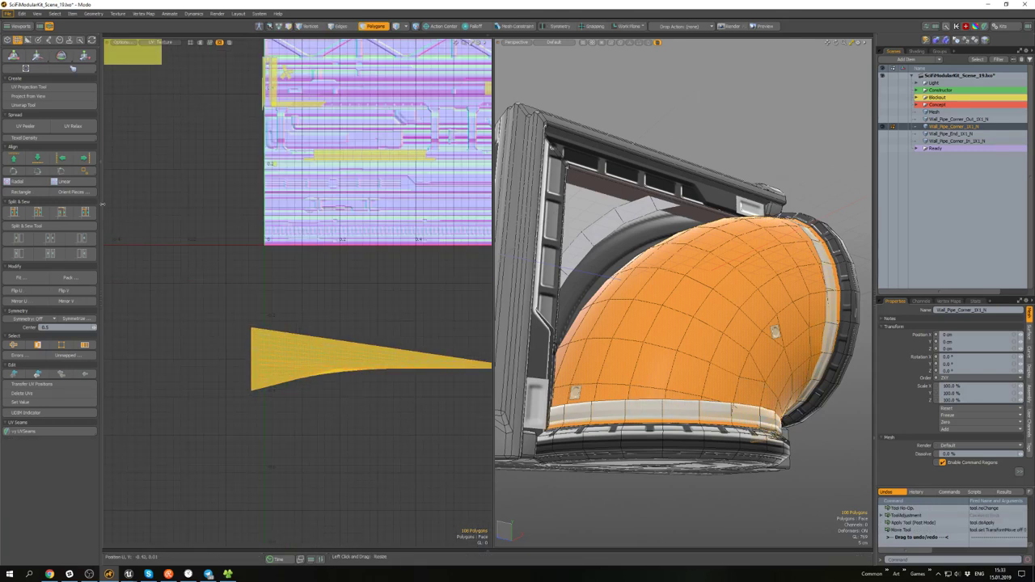
# - Unfold the elbow's stretched UV island with UV Relax
pyautogui.click(73, 127)
pyautogui.press('q')
pyautogui.click(361, 423)
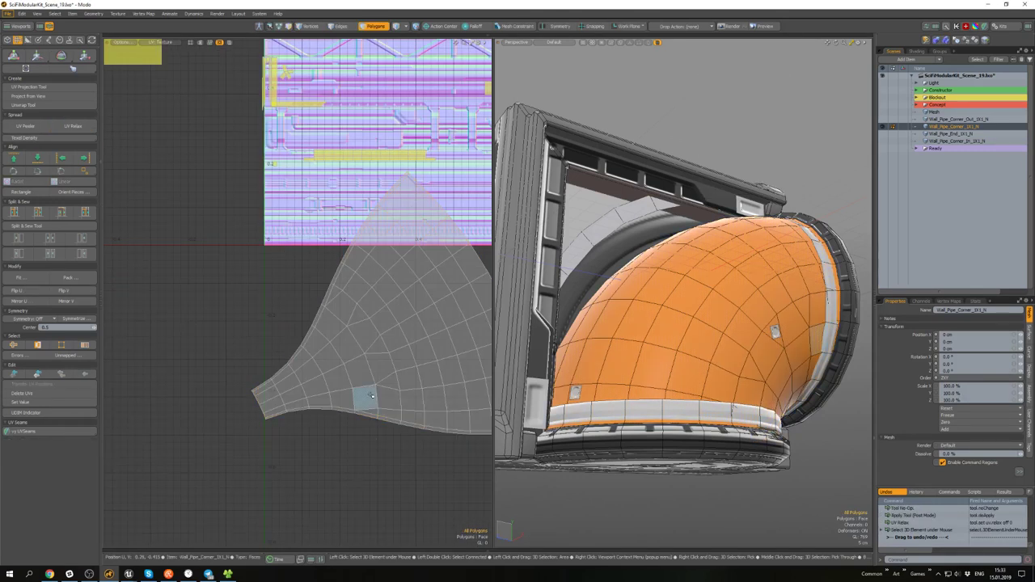
# - Straighten the elbow's UV island by aligning it to one of its interior edges
pyautogui.scroll(-3, 309, 340)
pyautogui.keyDown('alt'); pyautogui.moveTo(368, 370); pyautogui.dragTo(343, 365); pyautogui.keyUp('alt')
pyautogui.scroll(-2, 345, 364)
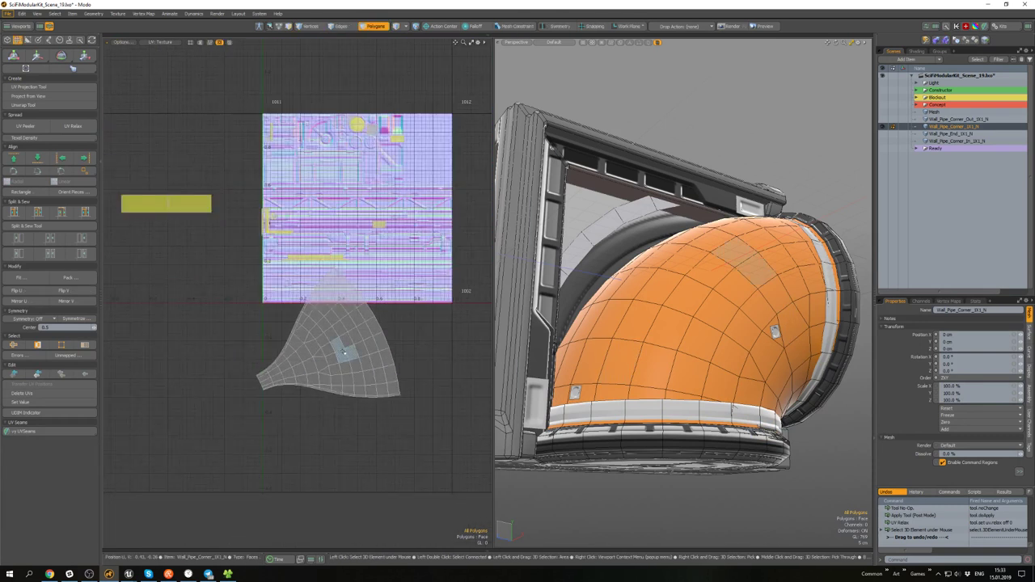
pyautogui.scroll(4, 338, 347)
pyautogui.press('2')
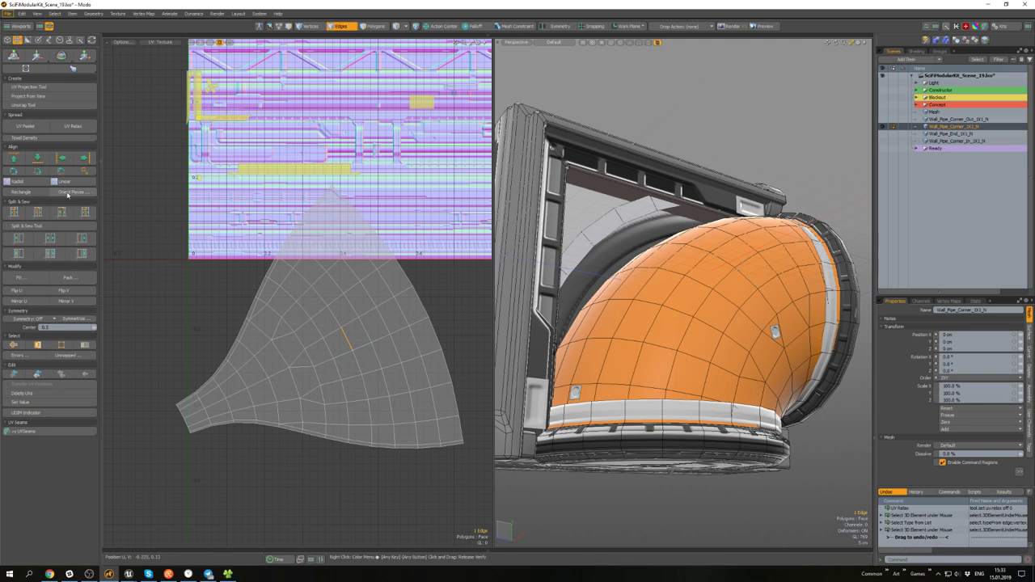
pyautogui.click(61, 172)
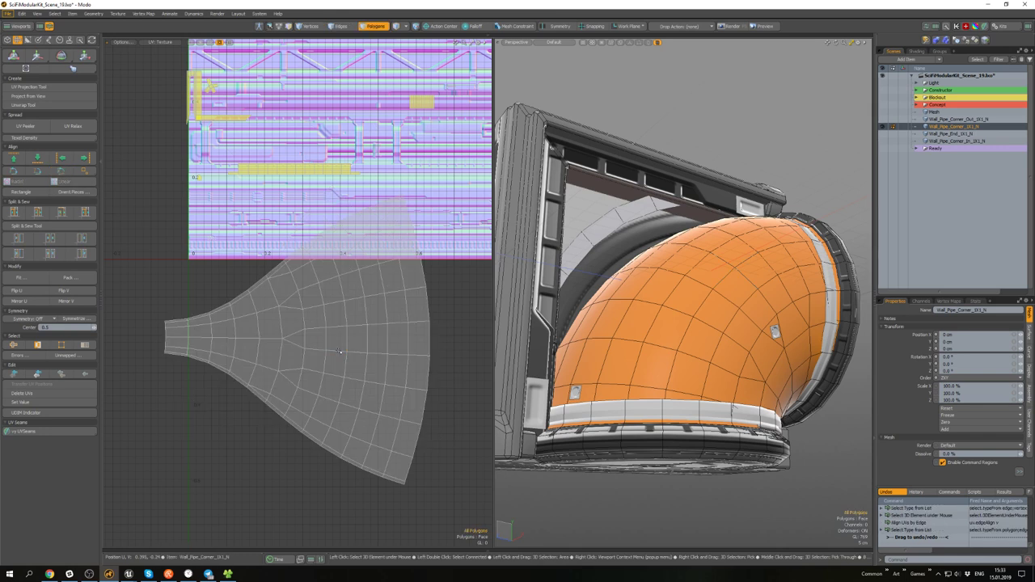
# - Select the whole elbow UV island and apply the set texel density to it individually
pyautogui.doubleClick(354, 338)
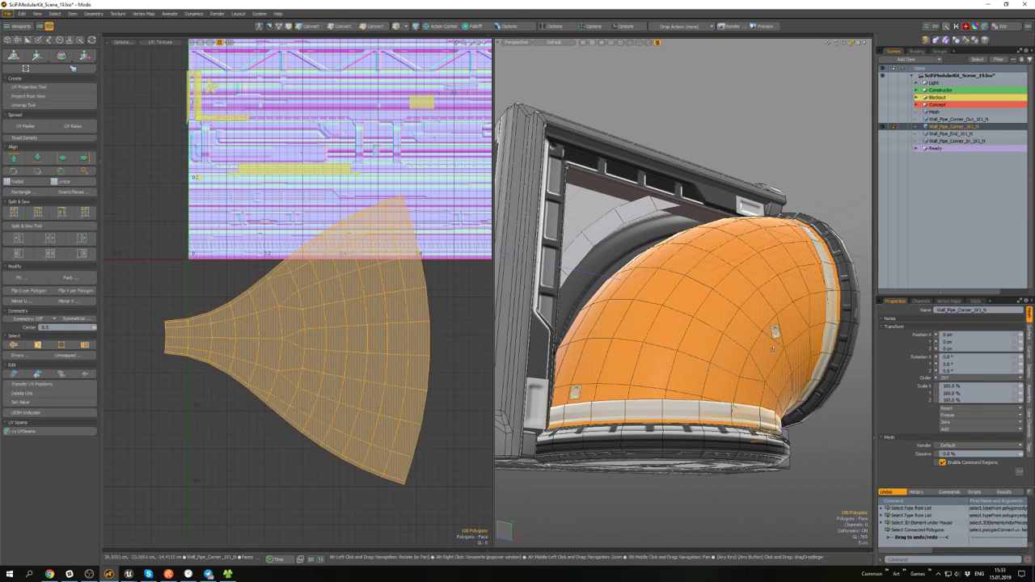
pyautogui.keyDown('alt'); pyautogui.moveTo(776, 330); pyautogui.dragTo(677, 360); pyautogui.keyUp('alt')
pyautogui.scroll(-2, 260, 293)
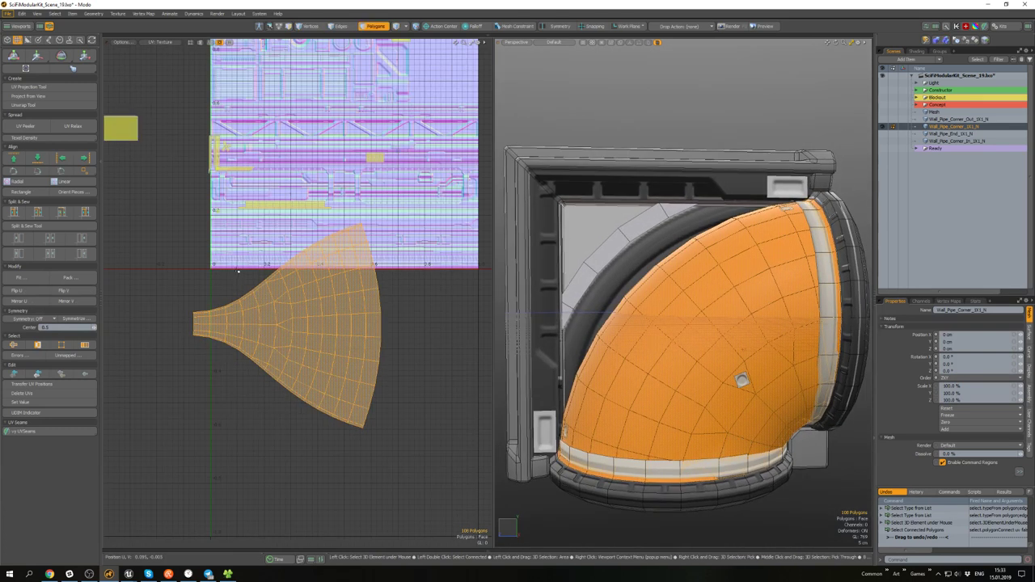
pyautogui.click(40, 138)
pyautogui.click(46, 220)
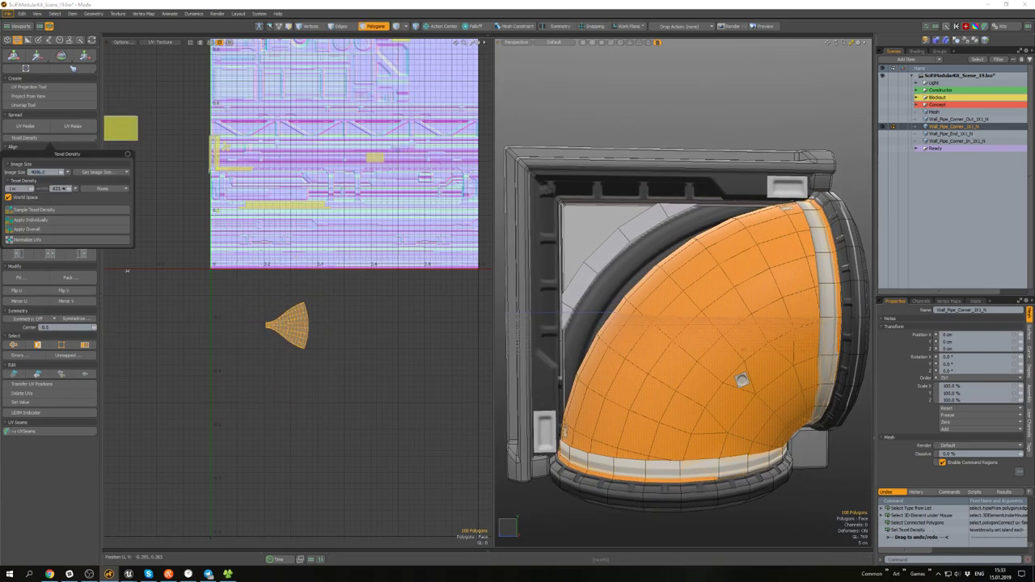
# - Move the elbow's resized UV island onto the lower part of the texture tile
pyautogui.press('w')
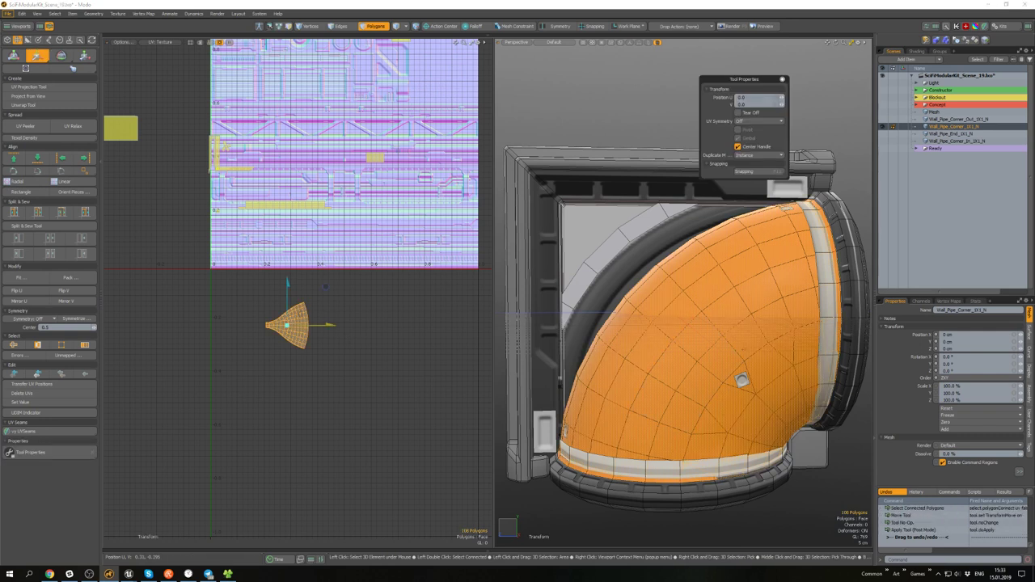
pyautogui.moveTo(325, 291); pyautogui.dragTo(399, 179)
pyautogui.press('space')
pyautogui.click(404, 345)
# - Assign the Details material to the curved strip behind the elbow
pyautogui.keyDown('alt'); pyautogui.moveTo(554, 257); pyautogui.dragTo(594, 250); pyautogui.keyUp('alt')
pyautogui.click(596, 249)
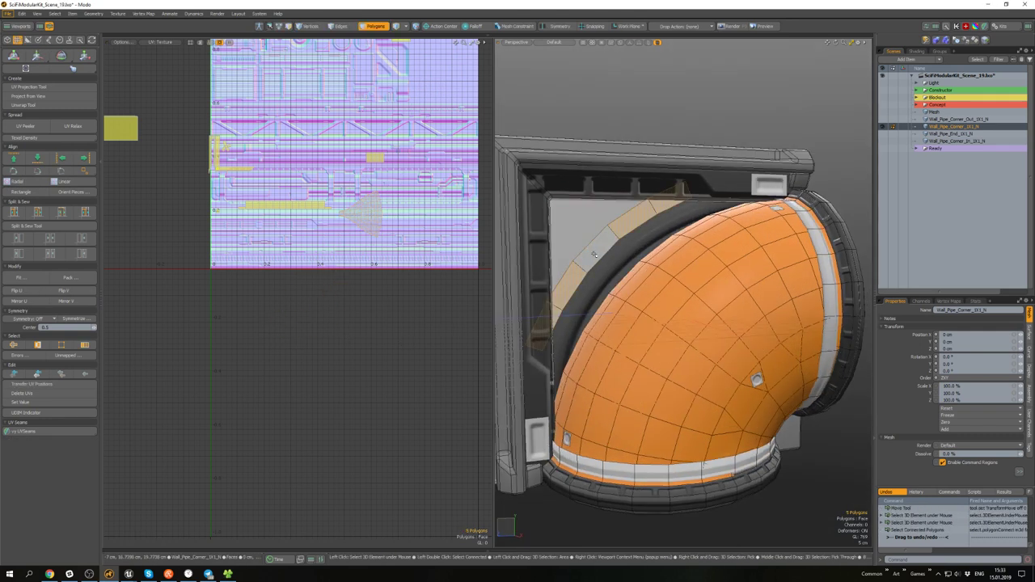
pyautogui.press('m')
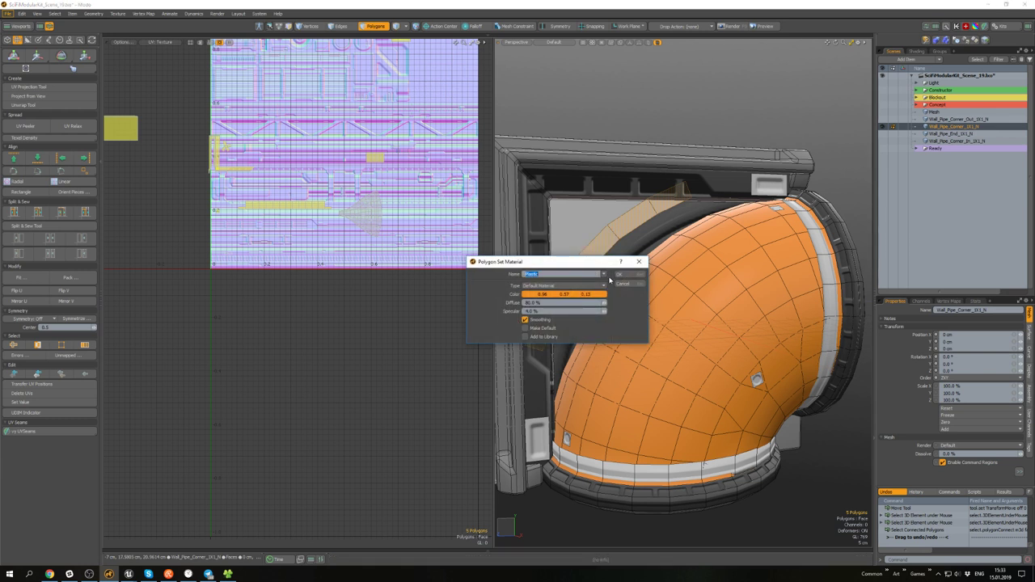
pyautogui.click(605, 275)
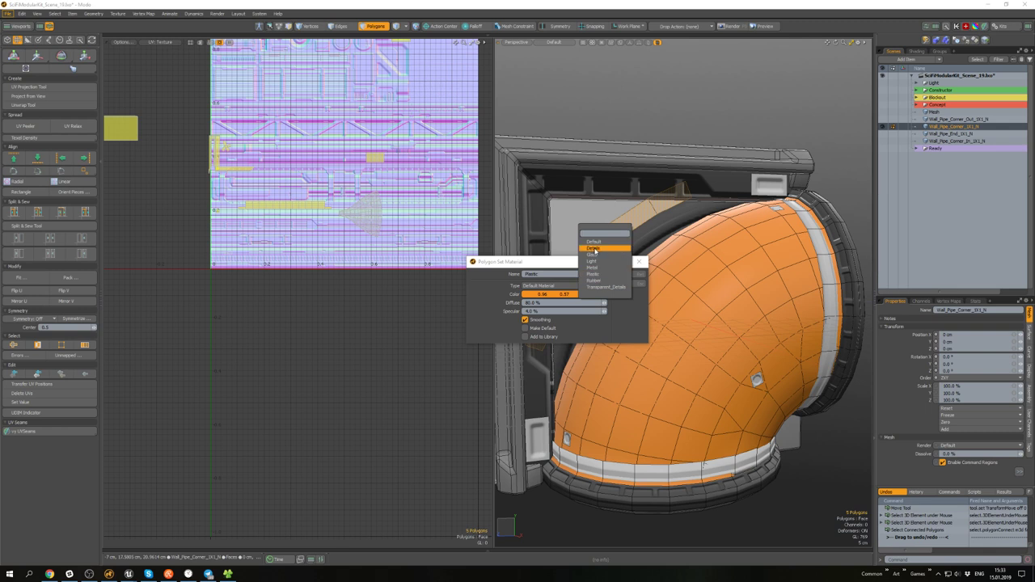
pyautogui.click(593, 249)
pyautogui.press('Return')
pyautogui.click(610, 210)
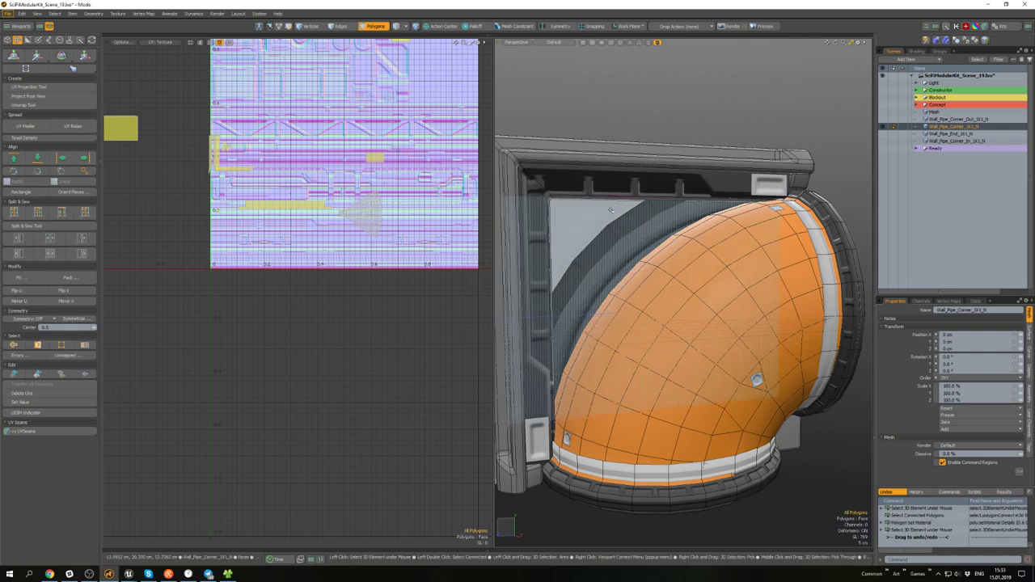
# - Select the curved strip behind the elbow and check where its UVs lie in the texture layout
pyautogui.doubleClick(610, 210)
pyautogui.press('a')
pyautogui.press('w')
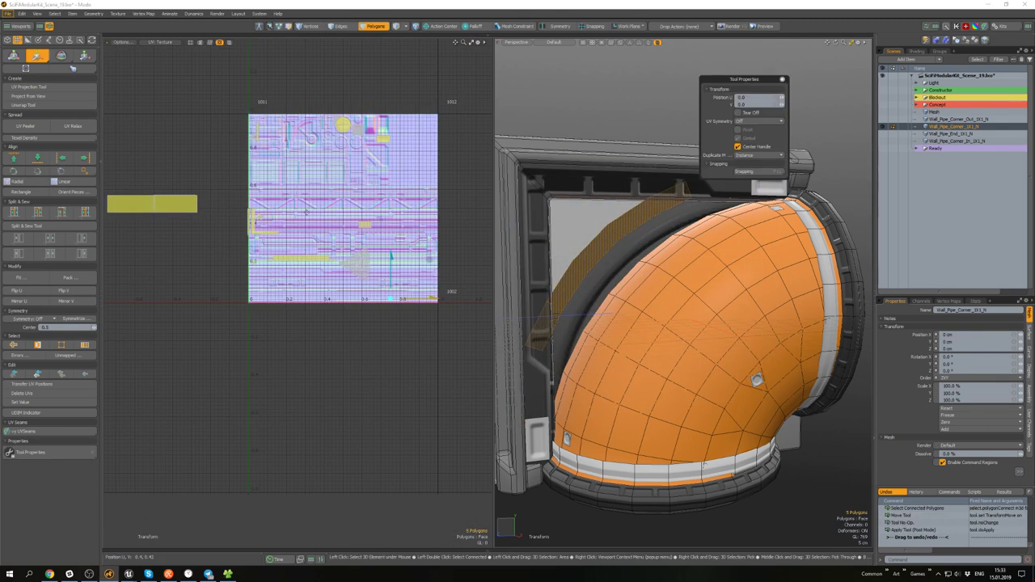
pyautogui.scroll(1, 289, 212)
pyautogui.keyDown('alt'); pyautogui.moveTo(286, 212); pyautogui.dragTo(207, 178); pyautogui.keyUp('alt')
pyautogui.scroll(1, 394, 276)
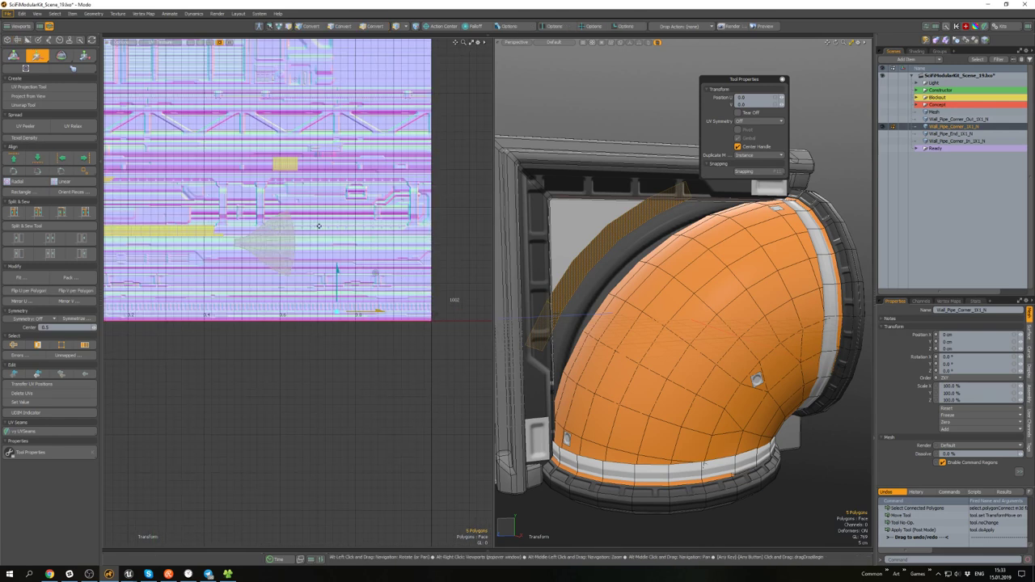
pyautogui.scroll(-5, 318, 226)
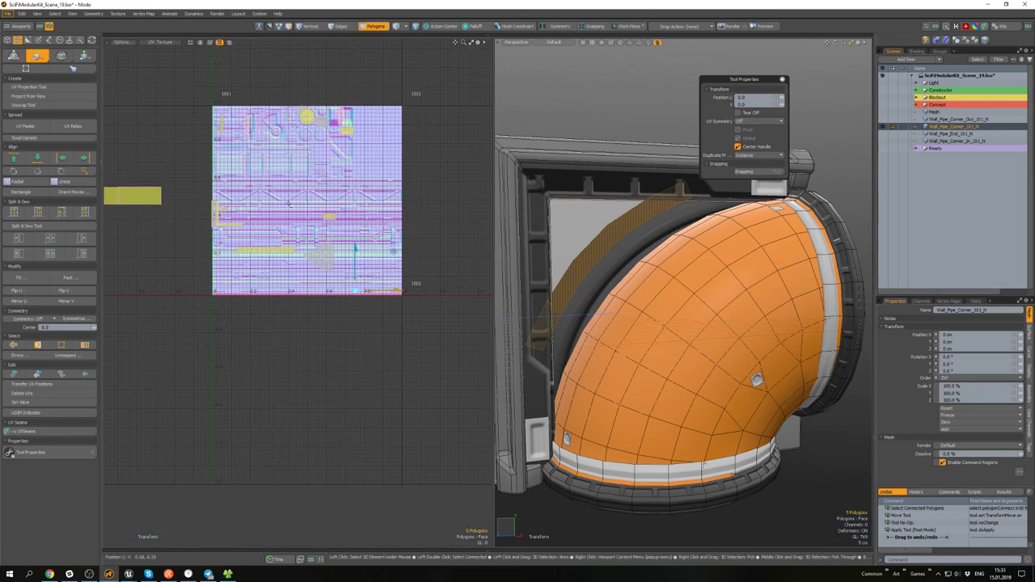
pyautogui.press('space')
pyautogui.scroll(2, 319, 212)
pyautogui.keyDown('alt'); pyautogui.moveTo(319, 212); pyautogui.dragTo(342, 219); pyautogui.keyUp('alt')
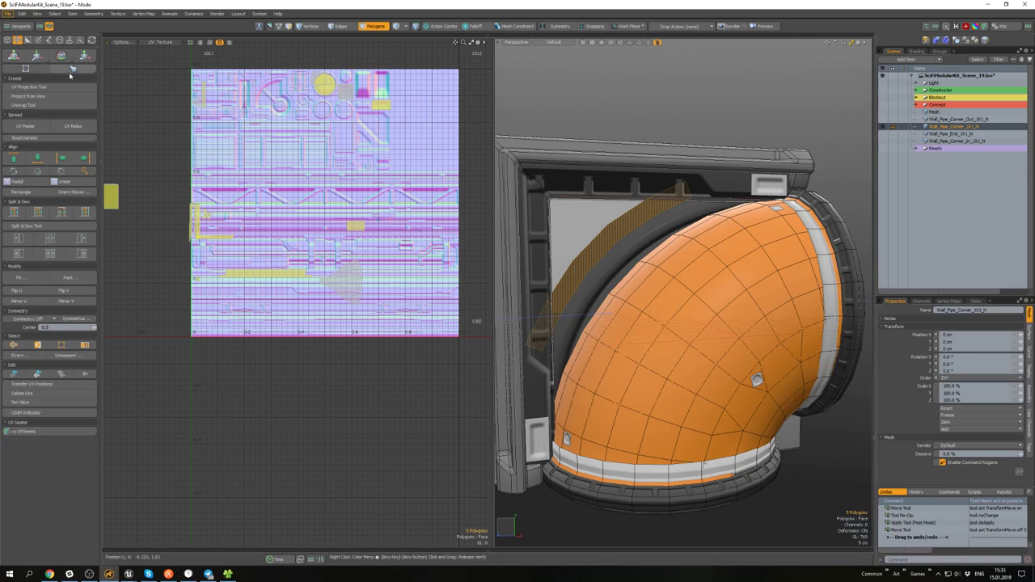
# - Project new UVs onto the curved strip and straighten them into a rectangle
pyautogui.click(55, 89)
pyautogui.click(540, 243)
pyautogui.press('space')
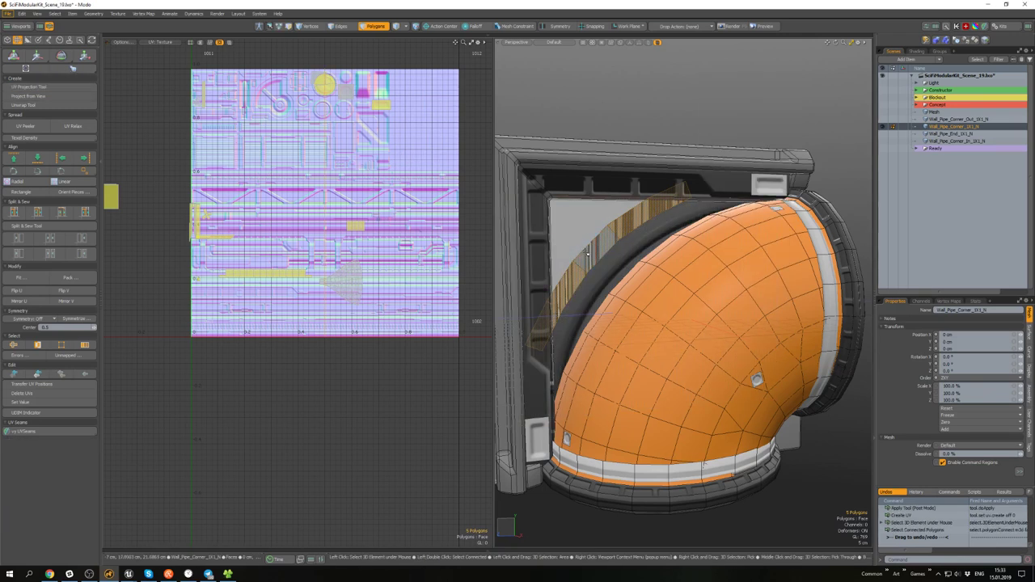
pyautogui.click(26, 193)
# - Rotate the curved strip's rectangular UV island by 90 degrees
pyautogui.write('e')
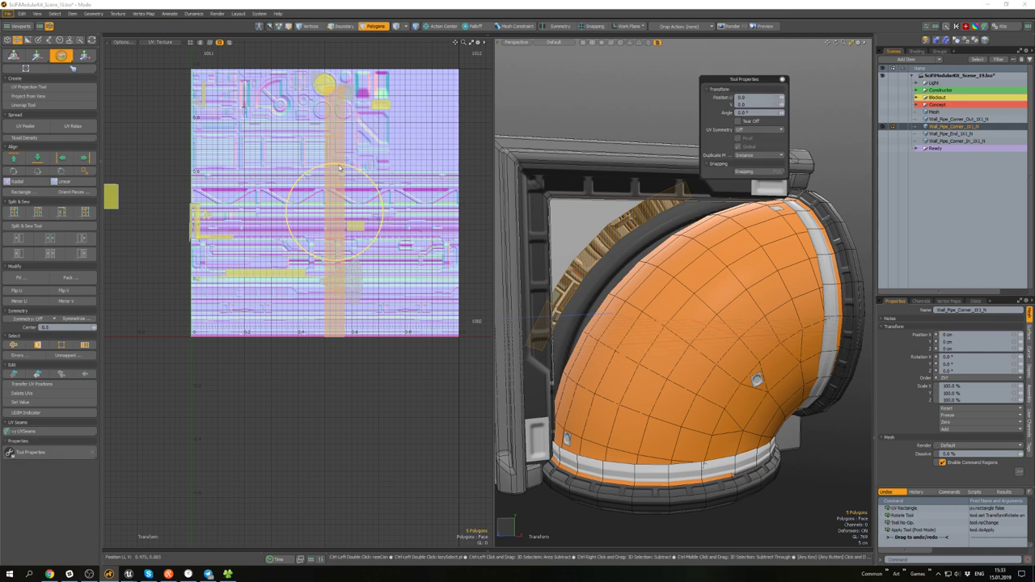
pyautogui.write('90')
pyautogui.press('Return')
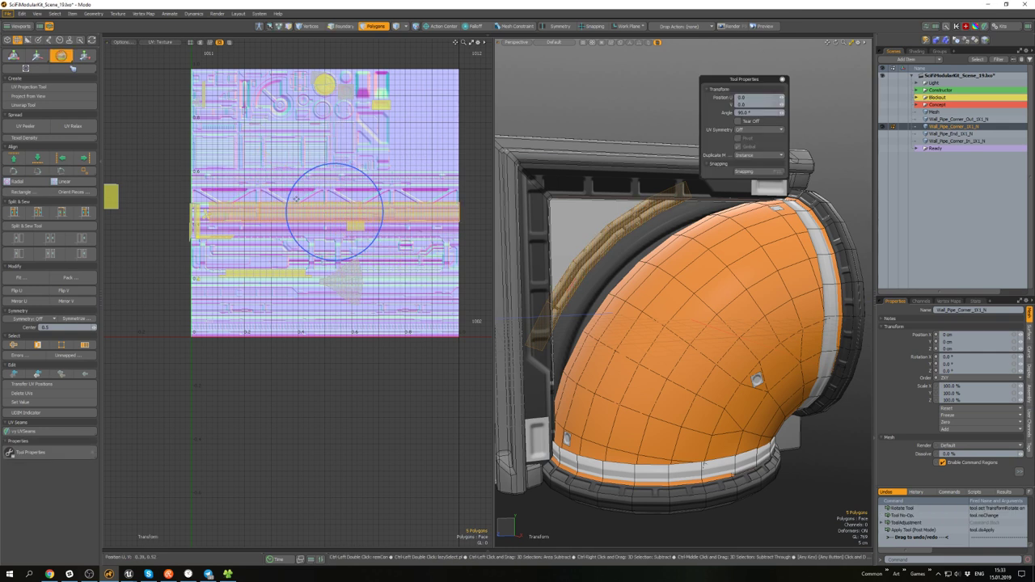
# - Scale down the curved strip's UV island and move it onto the plain band above the ribbed cable in the texture
pyautogui.press('r')
pyautogui.scroll(3, 292, 234)
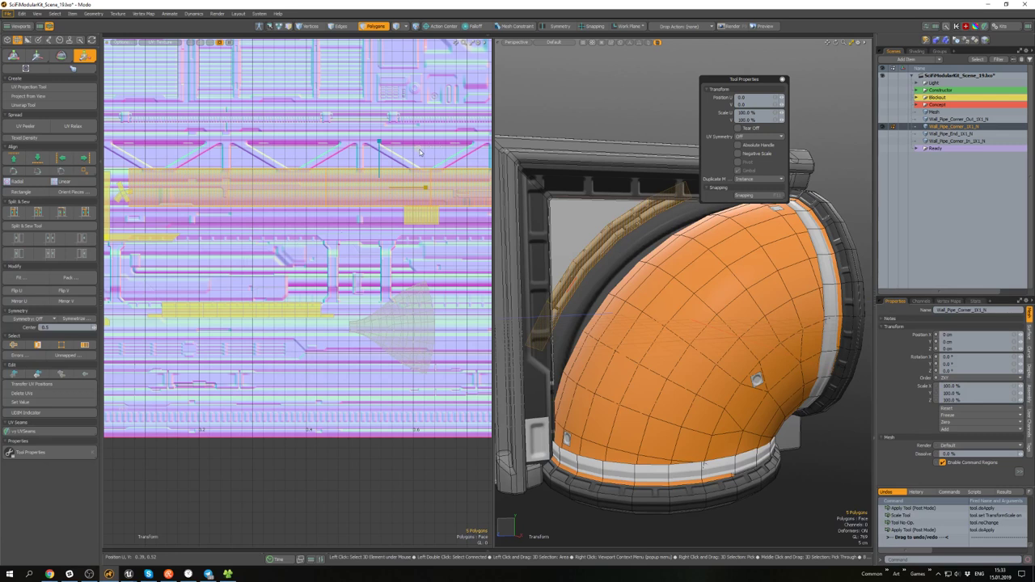
pyautogui.moveTo(419, 150); pyautogui.dragTo(283, 113)
pyautogui.press('w')
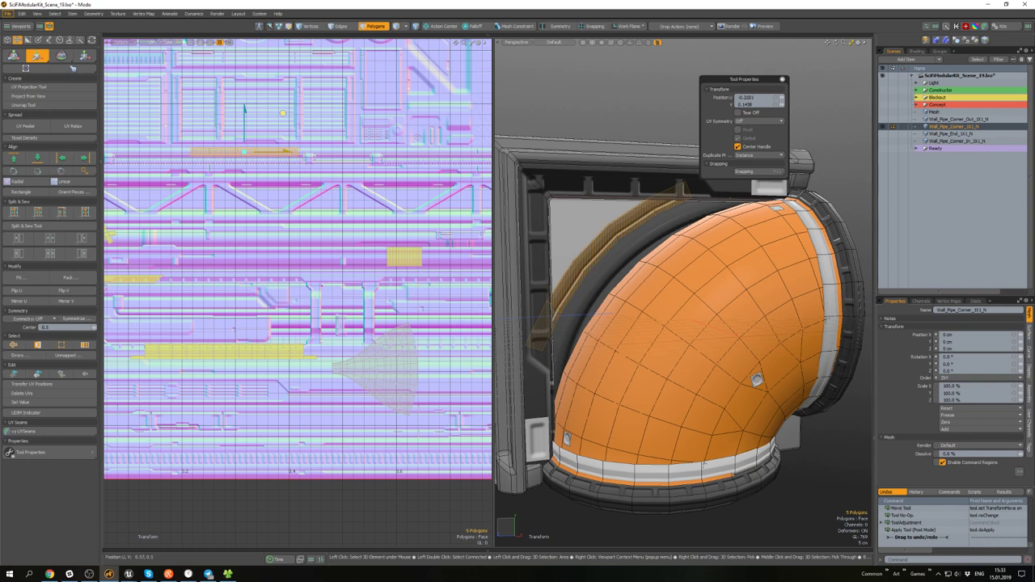
pyautogui.keyDown('alt'); pyautogui.moveTo(596, 220); pyautogui.dragTo(582, 235); pyautogui.keyUp('alt')
pyautogui.scroll(-5, 582, 235)
pyautogui.press('space')
pyautogui.click(635, 184)
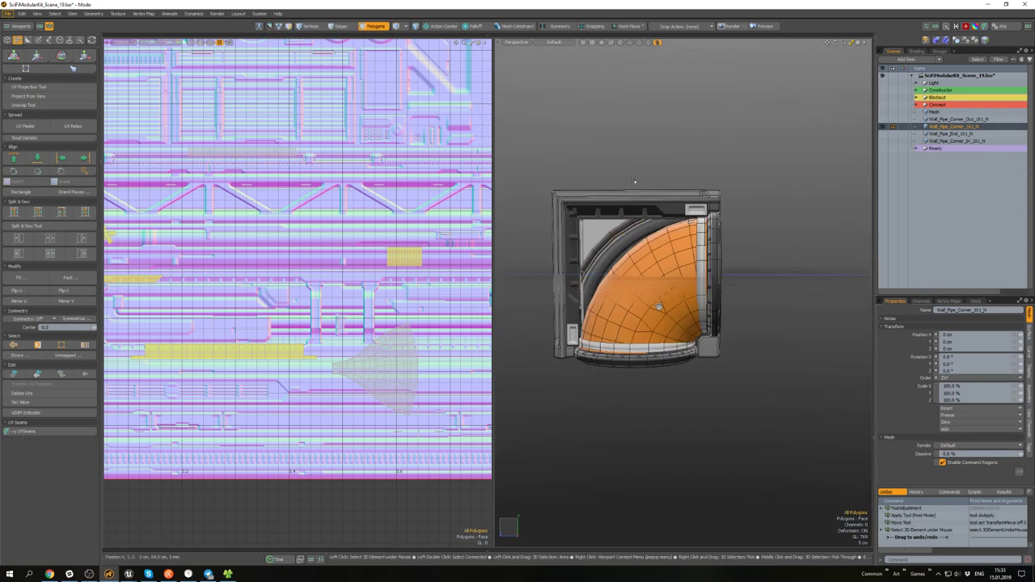
pyautogui.keyDown('alt'); pyautogui.moveTo(635, 183); pyautogui.dragTo(736, 148); pyautogui.keyUp('alt')
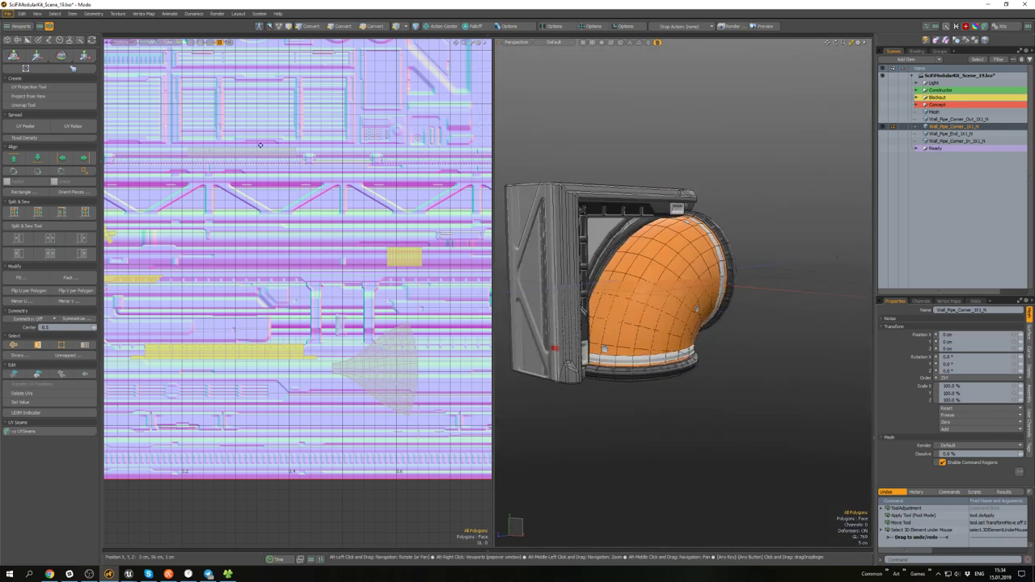
# - Slide the whole curved strip's UV island sideways along its texture band
pyautogui.scroll(3, 266, 154)
pyautogui.doubleClick(358, 186)
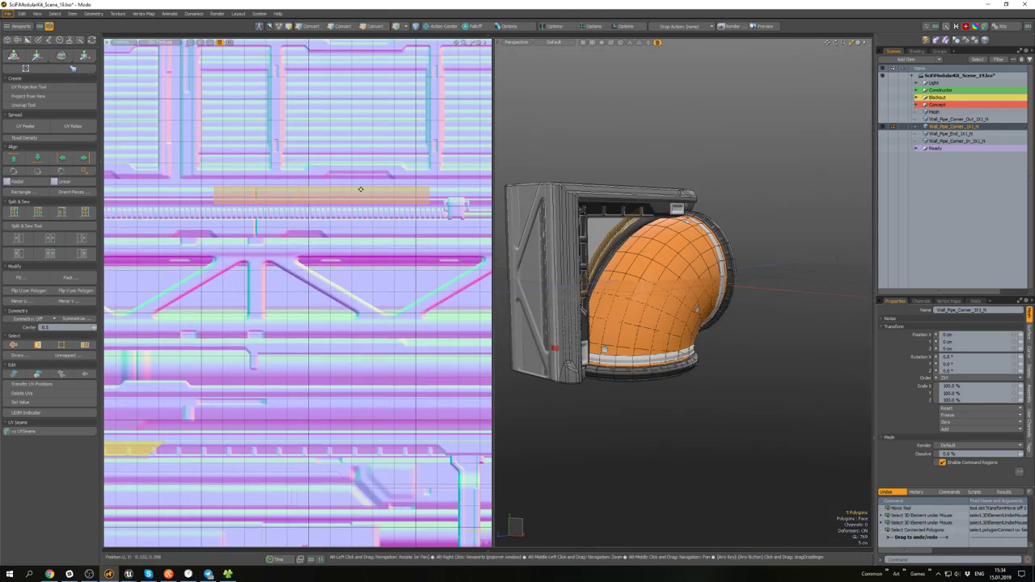
pyautogui.scroll(2, 361, 183)
pyautogui.moveTo(600, 227)
pyautogui.keyDown('alt'); pyautogui.mouseDown()
pyautogui.moveTo(612, 244)
pyautogui.moveTo(626, 205)
pyautogui.moveTo(608, 222)
pyautogui.mouseUp(); pyautogui.keyUp('alt')
pyautogui.scroll(2, 607, 216)
pyautogui.click(361, 206)
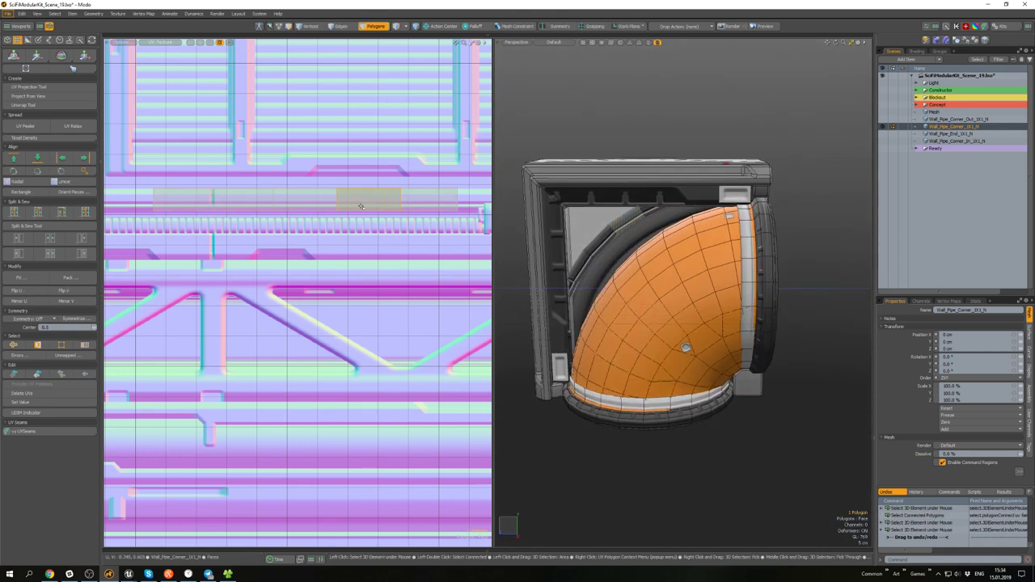
pyautogui.doubleClick(360, 207)
pyautogui.press('w')
pyautogui.moveTo(350, 201); pyautogui.dragTo(311, 202)
pyautogui.press('q')
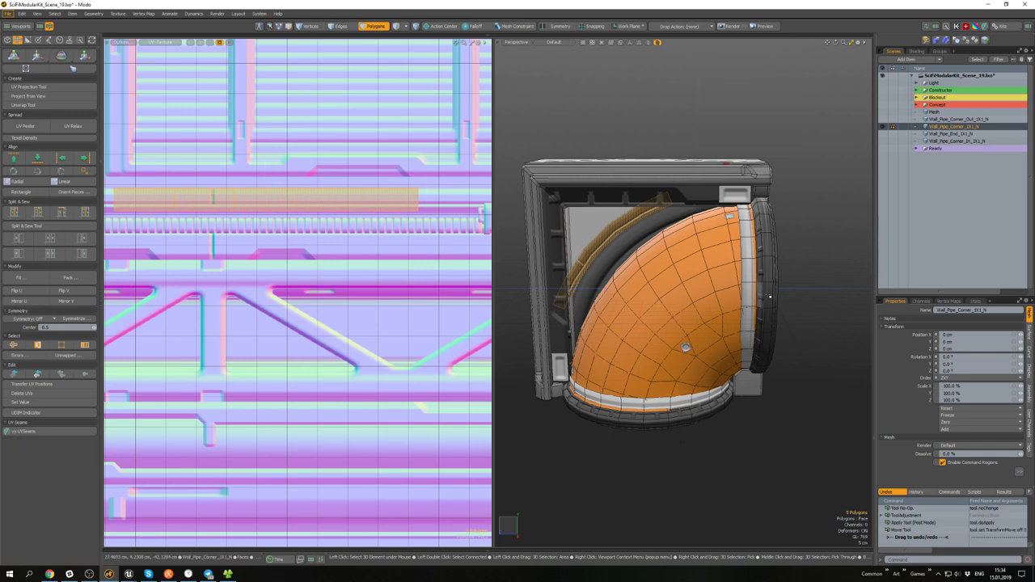
# - Move the curved strip's UV island by -0.014 in U
pyautogui.click(815, 268)
pyautogui.keyDown('alt'); pyautogui.moveTo(815, 268); pyautogui.dragTo(747, 249); pyautogui.keyUp('alt')
pyautogui.doubleClick(290, 201)
pyautogui.press('w')
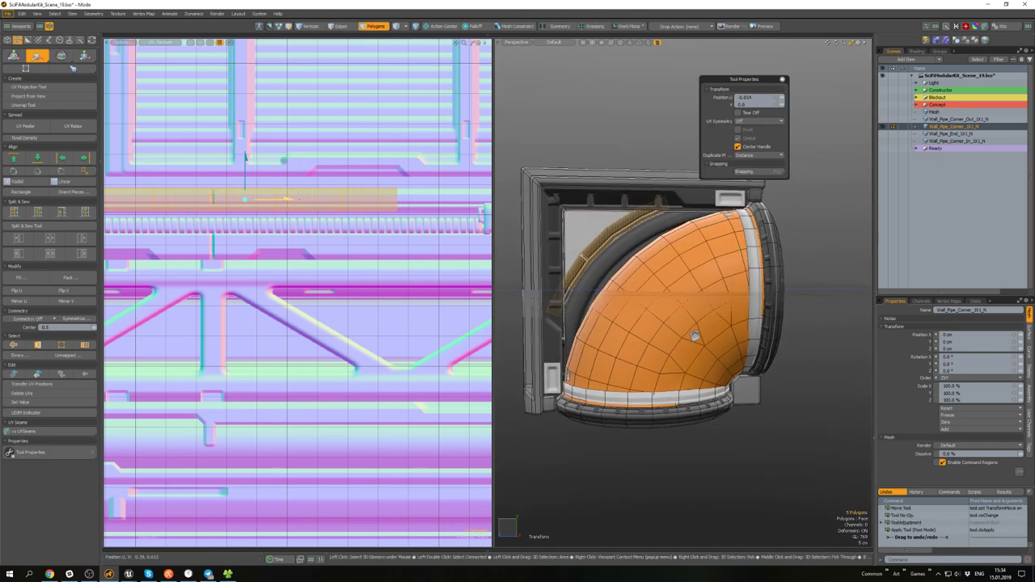
pyautogui.press('q')
pyautogui.click(841, 238)
pyautogui.keyDown('alt'); pyautogui.moveTo(841, 238); pyautogui.dragTo(647, 188); pyautogui.keyUp('alt')
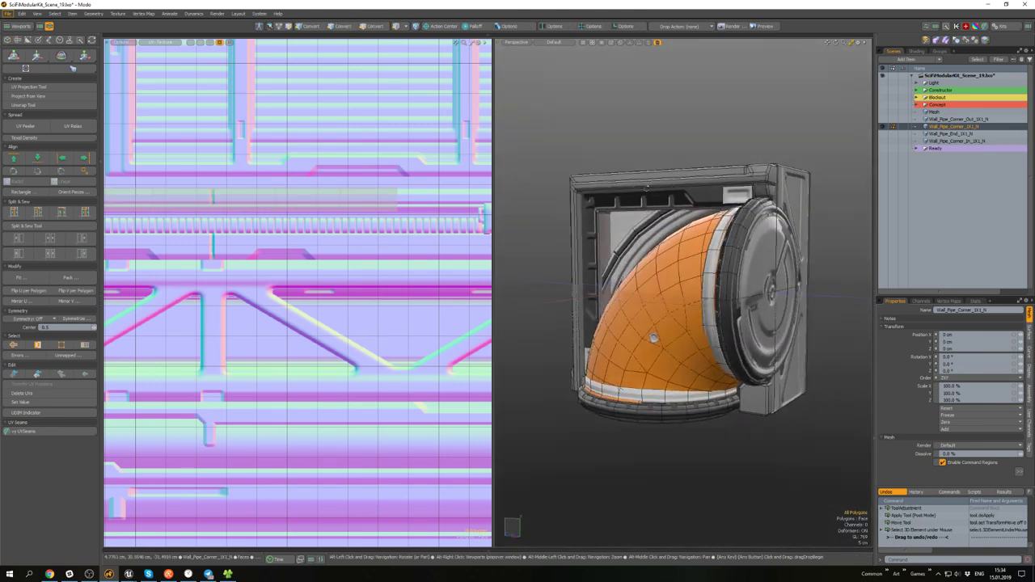
# - Select the L-shaped inner frame around the elbow and straighten its UVs into a rectangle
pyautogui.doubleClick(653, 202)
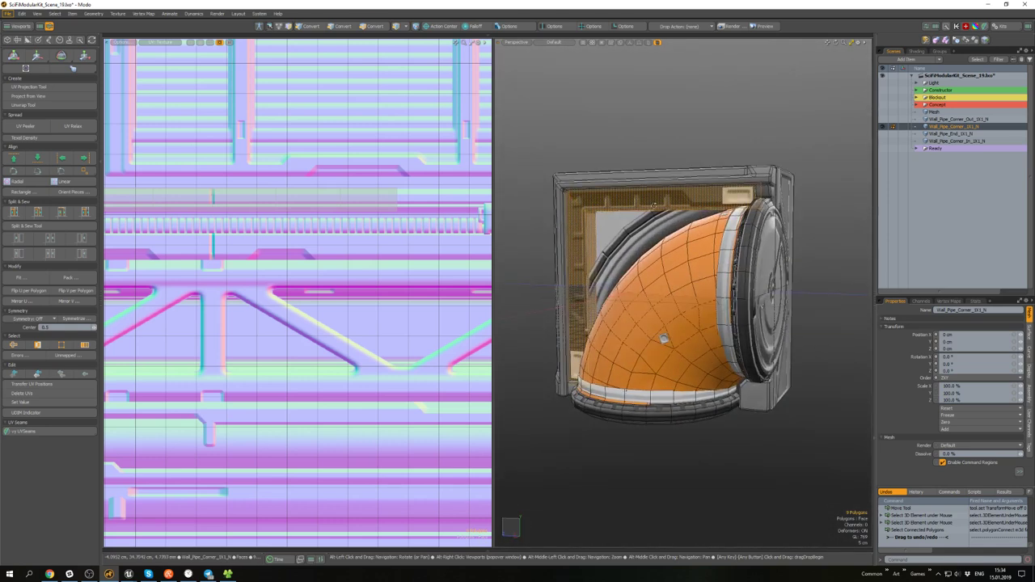
pyautogui.press('h')
pyautogui.click(653, 161)
pyautogui.keyDown('alt'); pyautogui.moveTo(645, 178); pyautogui.dragTo(636, 213); pyautogui.keyUp('alt')
pyautogui.press('h')
pyautogui.click(737, 221)
pyautogui.scroll(-5, 340, 222)
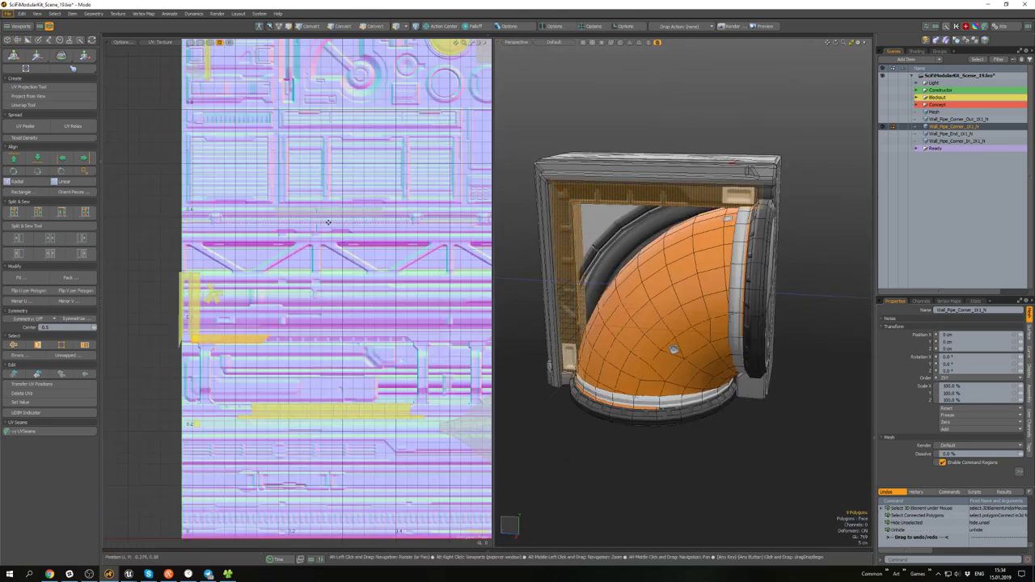
pyautogui.scroll(-3, 327, 222)
pyautogui.press('3')
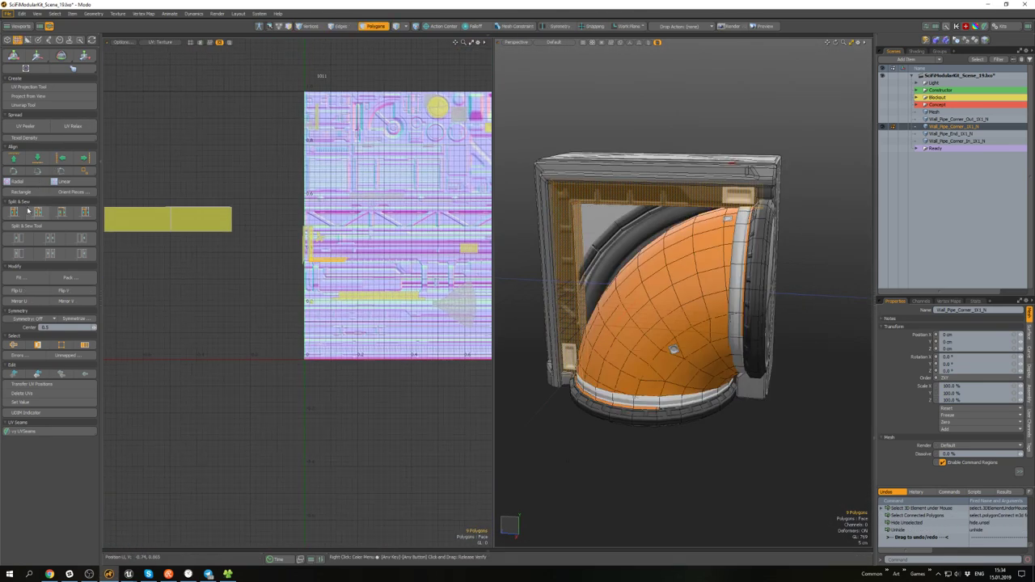
pyautogui.click(22, 192)
pyautogui.click(615, 300)
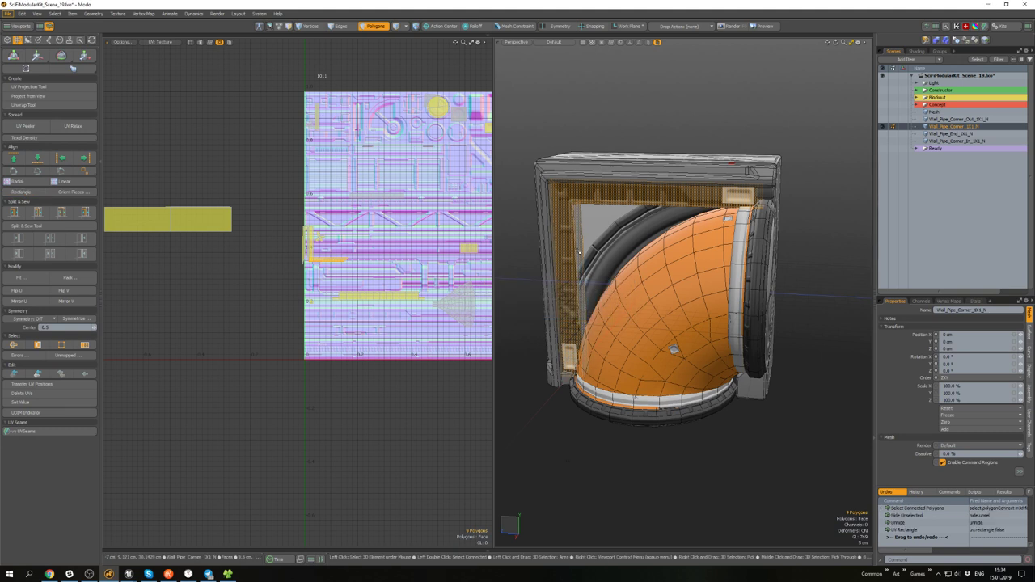
# - Isolate the L-shaped inner frame by hiding the other geometry, and inspect its inside corner
pyautogui.scroll(5, 578, 208)
pyautogui.press('h')
pyautogui.click(579, 158)
pyautogui.keyDown('alt'); pyautogui.moveTo(574, 157); pyautogui.dragTo(633, 226); pyautogui.keyUp('alt')
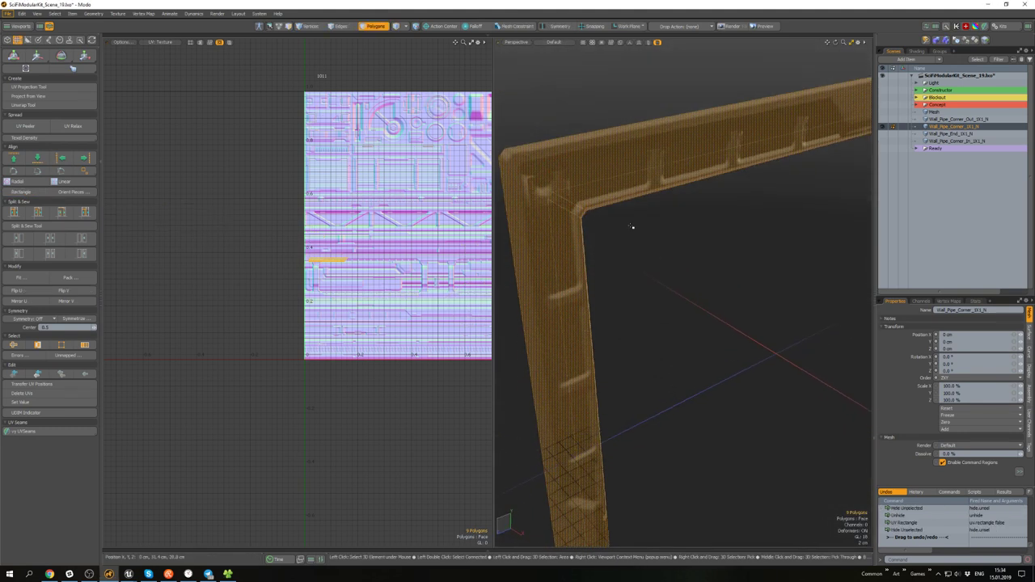
pyautogui.click(633, 226)
pyautogui.scroll(-5, 598, 178)
pyautogui.keyDown('alt'); pyautogui.moveTo(587, 161); pyautogui.dragTo(681, 249); pyautogui.keyUp('alt')
pyautogui.scroll(4, 621, 194)
# - Try to split the isolated frame's polygons at its corner
pyautogui.press('p')
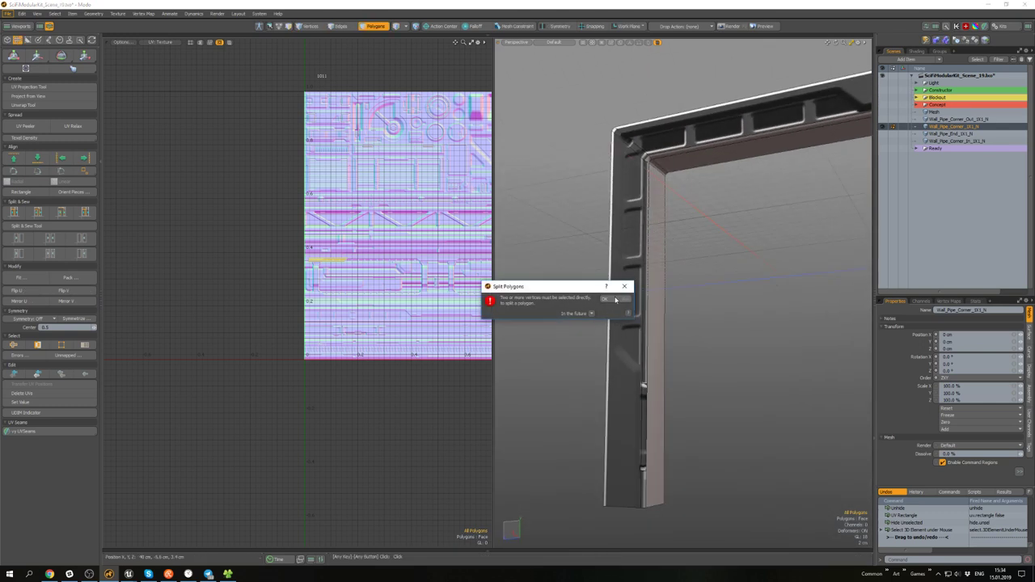
pyautogui.click(614, 300)
pyautogui.press('1')
pyautogui.press('p')
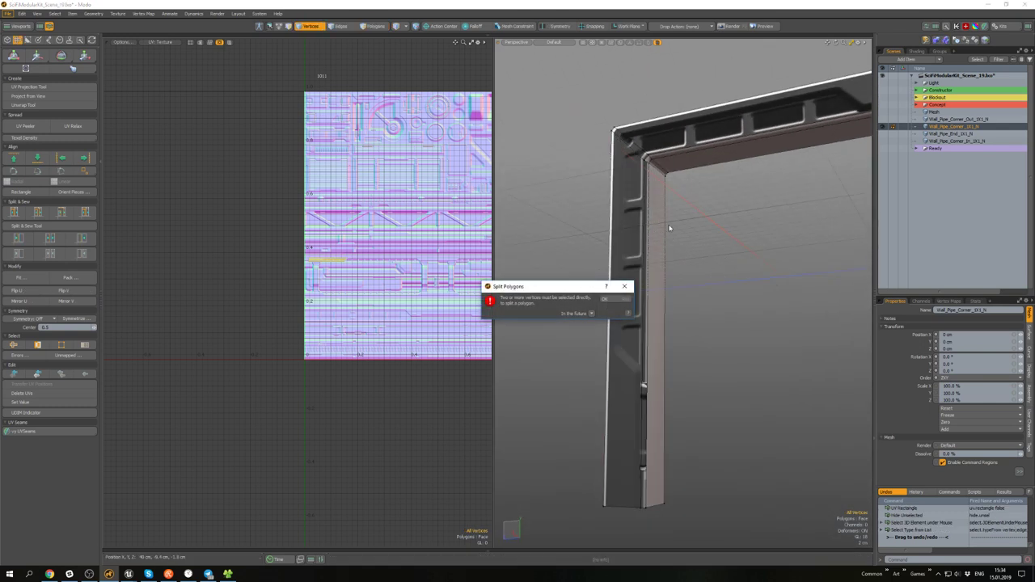
pyautogui.click(617, 300)
# - Select all connected polygons of the L-shaped frame and create new UVs for them with the UV Projection Tool
pyautogui.keyDown('alt'); pyautogui.moveTo(639, 271); pyautogui.dragTo(521, 226); pyautogui.keyUp('alt')
pyautogui.scroll(-5, 687, 232)
pyautogui.scroll(3, 693, 218)
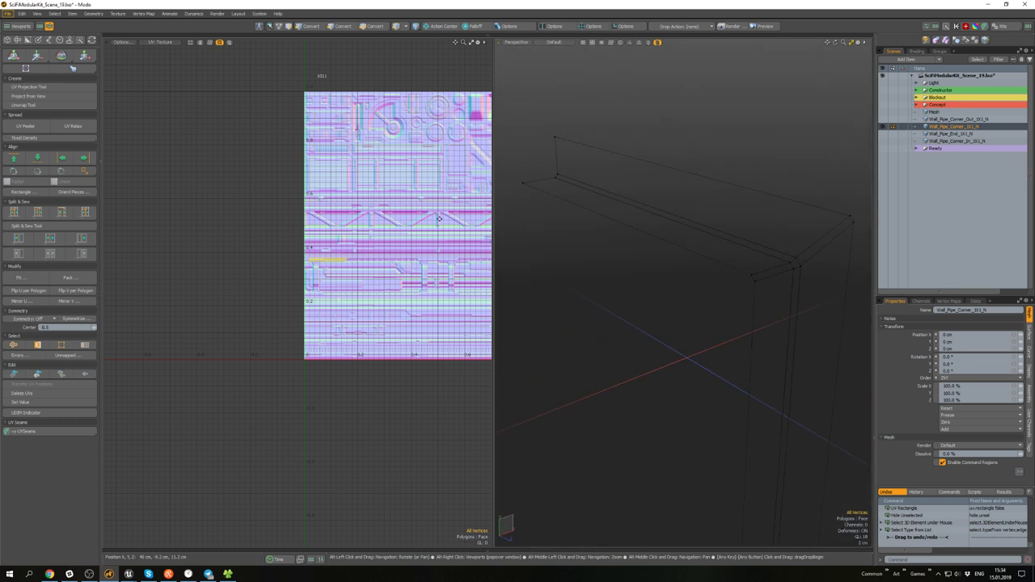
pyautogui.keyDown('alt'); pyautogui.moveTo(823, 264); pyautogui.dragTo(579, 214); pyautogui.keyUp('alt')
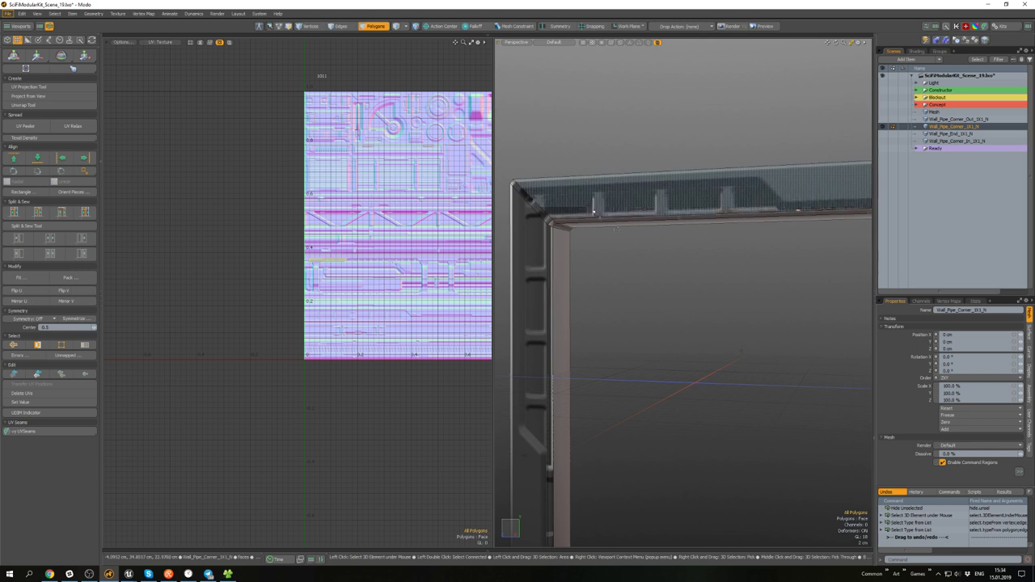
pyautogui.doubleClick(575, 212)
pyautogui.keyDown('alt'); pyautogui.moveTo(324, 252); pyautogui.dragTo(352, 234); pyautogui.keyUp('alt')
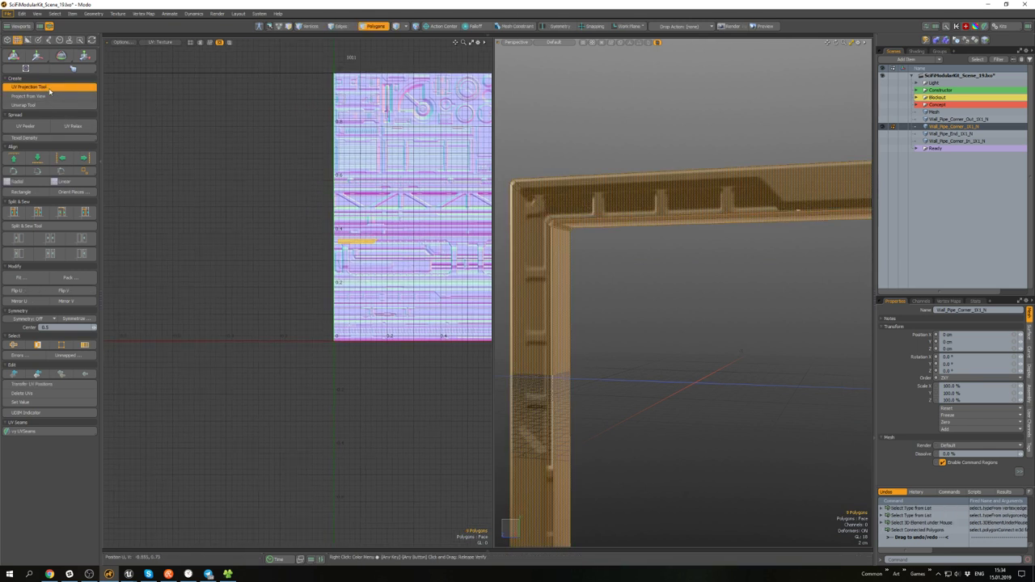
pyautogui.press('space')
pyautogui.press('a')
pyautogui.click(636, 259)
pyautogui.doubleClick(597, 263)
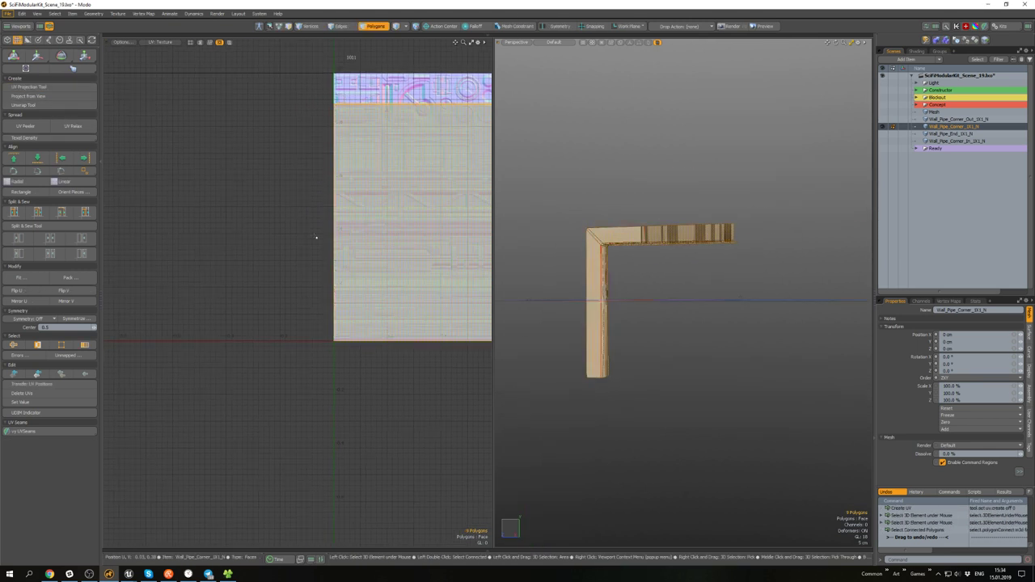
# - Relax the frame's UVs, then straighten and orient them as an upright rectangle
pyautogui.press('space')
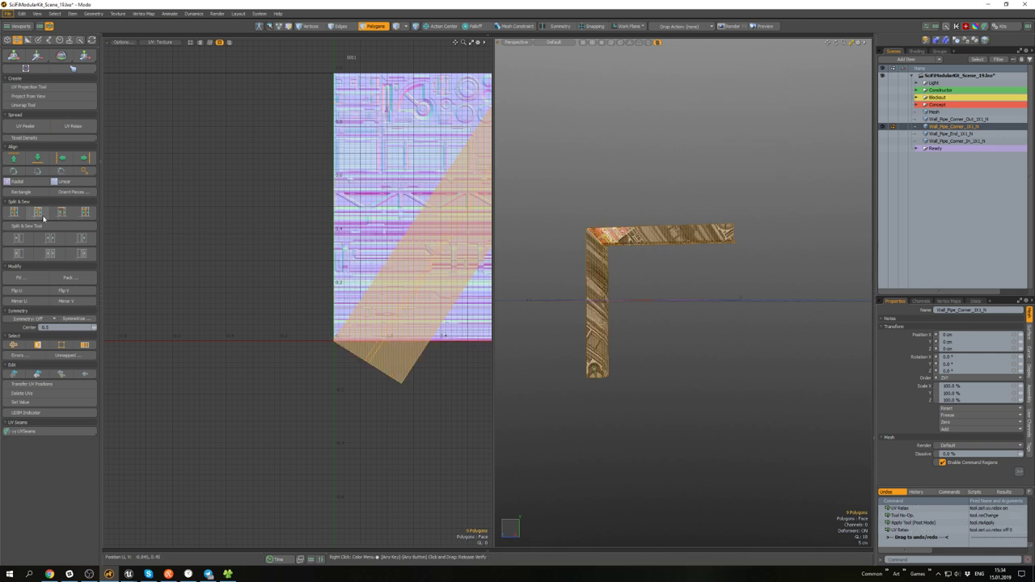
pyautogui.click(22, 192)
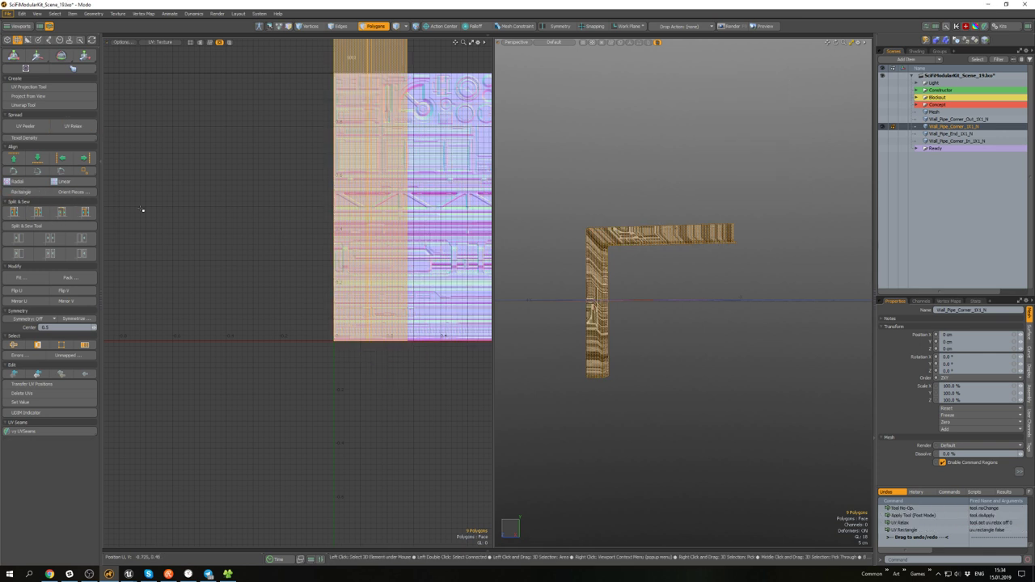
pyautogui.click(72, 191)
pyautogui.click(619, 301)
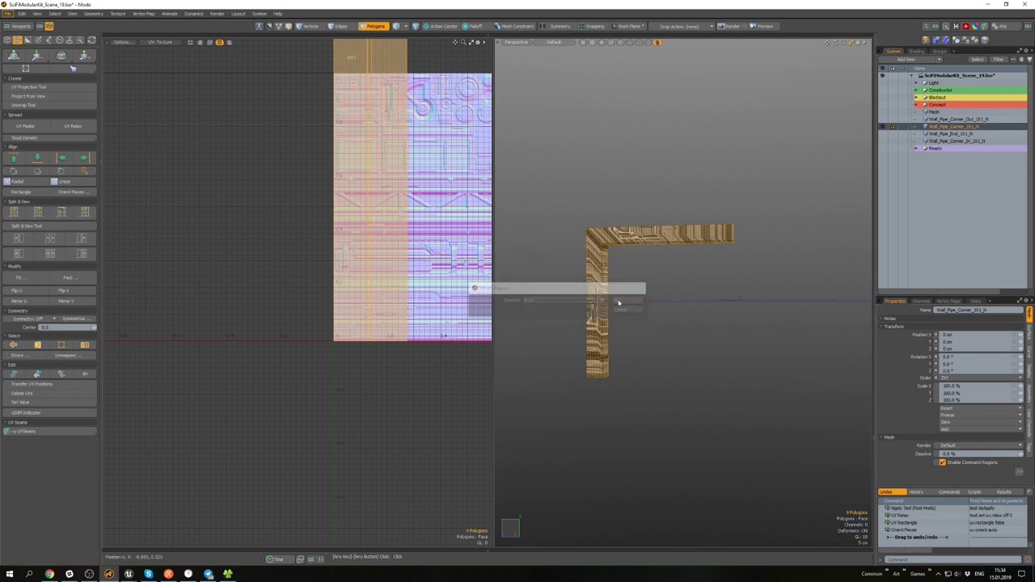
# - Rotate the frame's rectangular UV island by 90 degrees so it lies horizontally
pyautogui.keyDown('alt'); pyautogui.moveTo(359, 237); pyautogui.dragTo(316, 267); pyautogui.keyUp('alt')
pyautogui.scroll(-5, 316, 275)
pyautogui.scroll(3, 319, 232)
pyautogui.press('e')
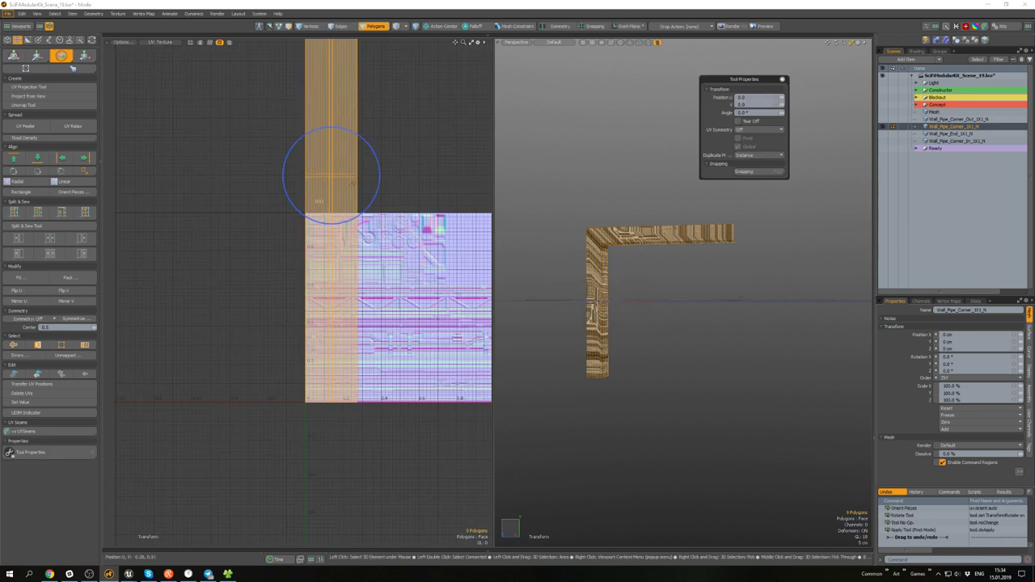
pyautogui.moveTo(376, 160); pyautogui.dragTo(325, 164)
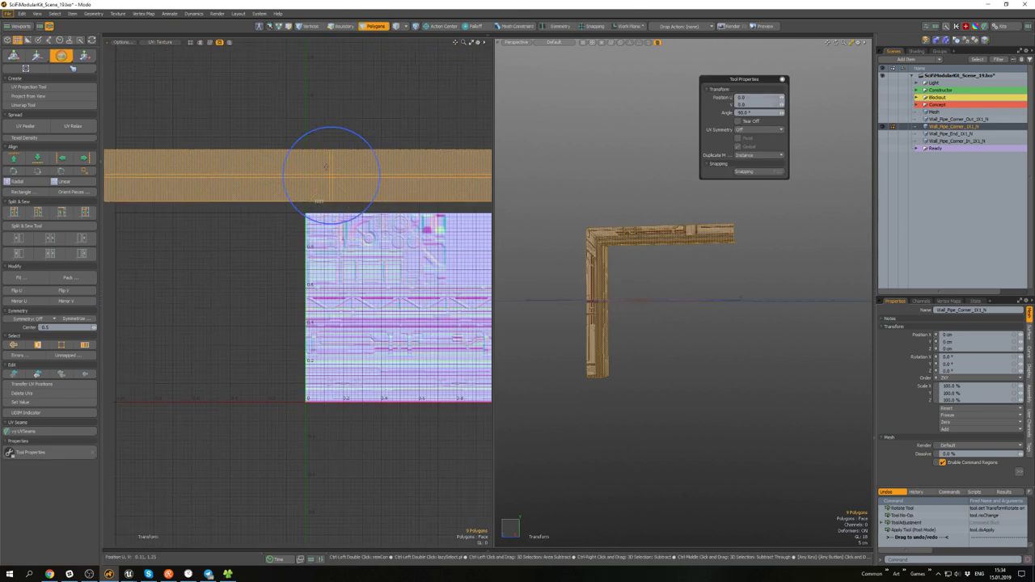
# - Scale down the frame's UV island and place it over the notched detail band in the texture
pyautogui.press('r')
pyautogui.moveTo(372, 138); pyautogui.dragTo(365, 252)
pyautogui.press('w')
pyautogui.scroll(5, 311, 231)
pyautogui.keyDown('alt'); pyautogui.moveTo(311, 231); pyautogui.dragTo(384, 313); pyautogui.keyUp('alt')
pyautogui.press('r')
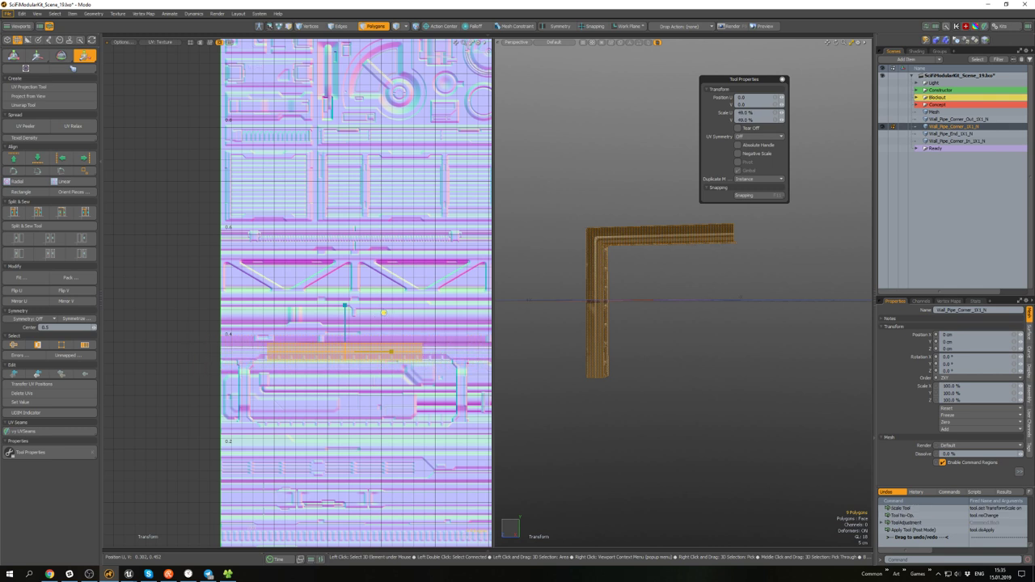
pyautogui.scroll(3, 365, 345)
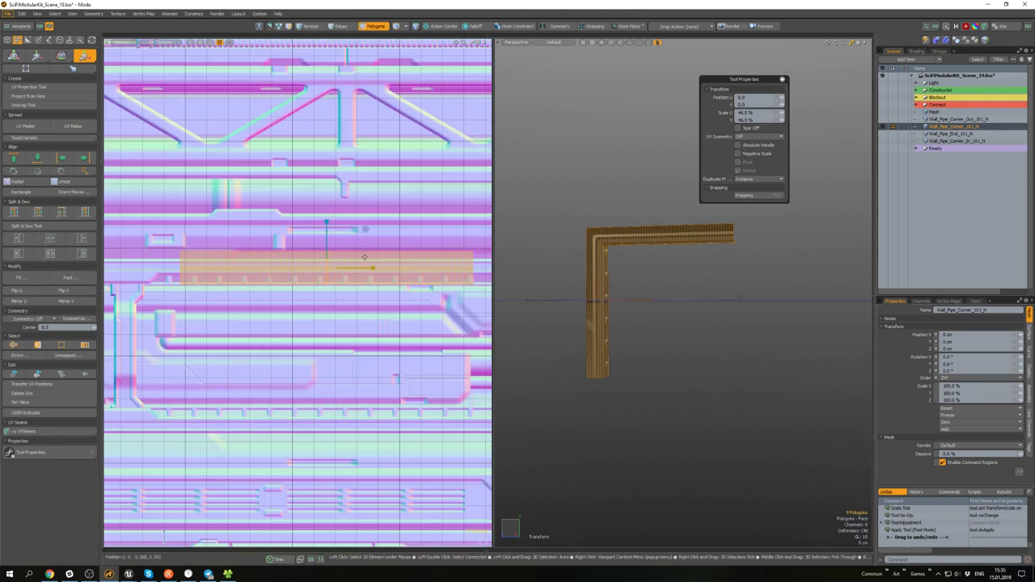
# - Move the frame's UV island by -0.017 in V to fit the notched detail band
pyautogui.press('w')
pyautogui.scroll(2, 305, 253)
pyautogui.moveTo(355, 248); pyautogui.dragTo(354, 277)
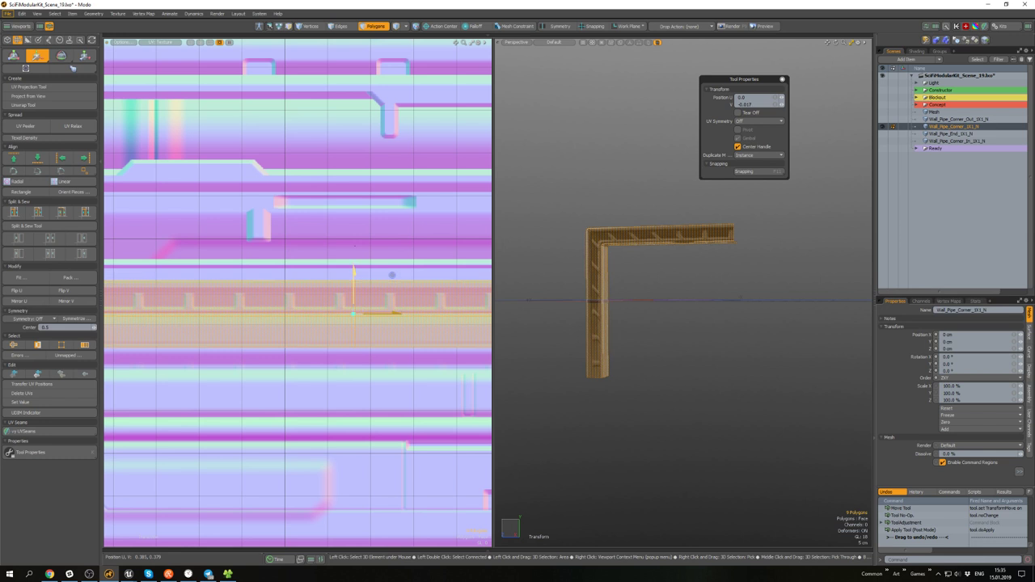
pyautogui.press('space')
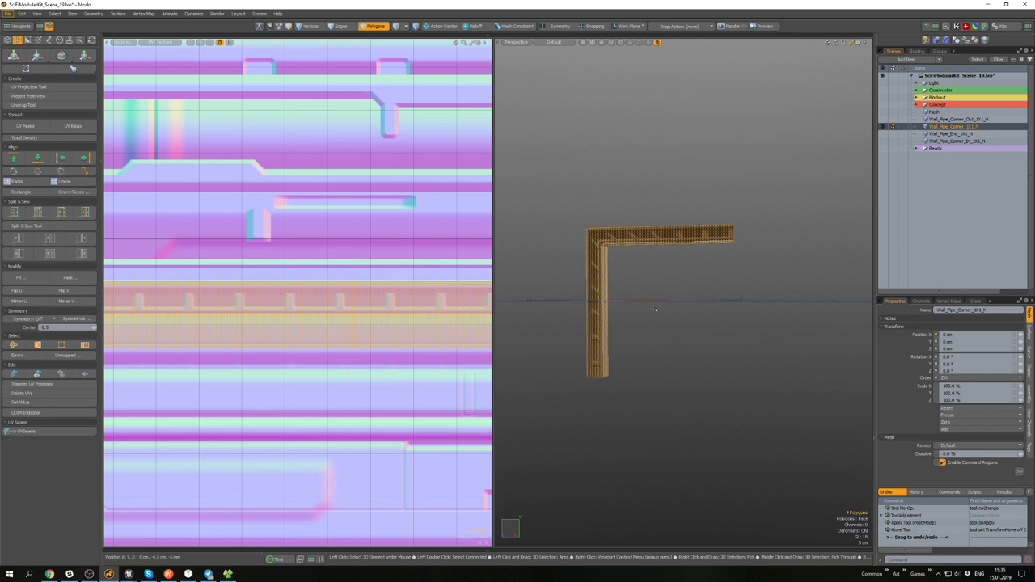
# - Select the frame's horizontal arm and tear its UVs off, shifting them about 0.03 in U along the band
pyautogui.click(656, 310)
pyautogui.scroll(4, 621, 244)
pyautogui.moveTo(639, 246)
pyautogui.keyDown('alt'); pyautogui.mouseDown()
pyautogui.moveTo(869, 250)
pyautogui.moveTo(625, 230)
pyautogui.moveTo(623, 250)
pyautogui.moveTo(624, 232)
pyautogui.moveTo(694, 168)
pyautogui.mouseUp(); pyautogui.keyUp('alt')
pyautogui.moveTo(626, 269); pyautogui.dragTo(583, 236)
pyautogui.scroll(-5, 396, 247)
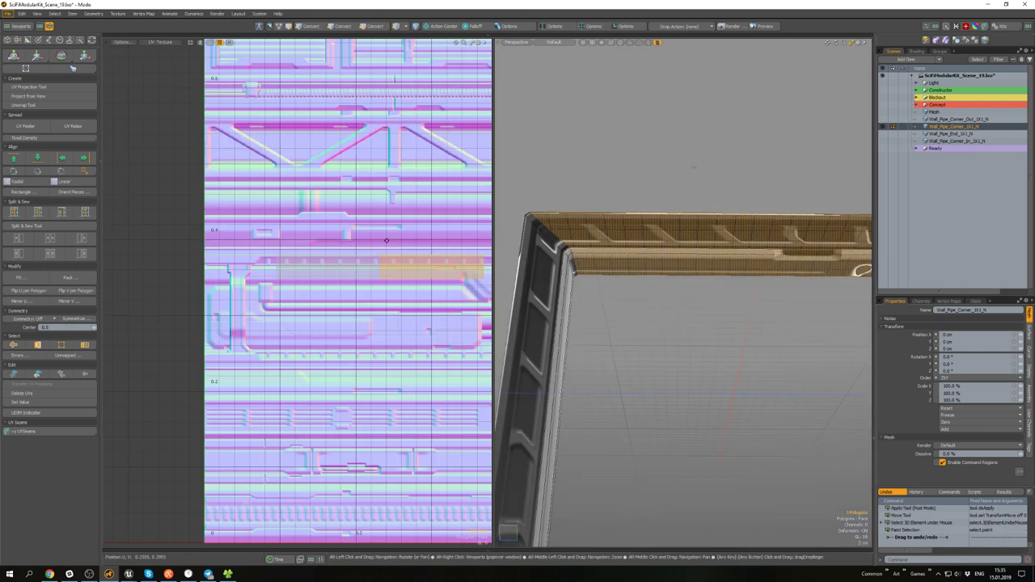
pyautogui.scroll(2, 450, 283)
pyautogui.moveTo(411, 259)
pyautogui.keyDown('alt'); pyautogui.keyDown('shift'); pyautogui.mouseDown()
pyautogui.moveTo(359, 252)
pyautogui.moveTo(428, 252)
pyautogui.mouseUp(); pyautogui.keyUp('shift'); pyautogui.keyUp('alt')
pyautogui.press('w')
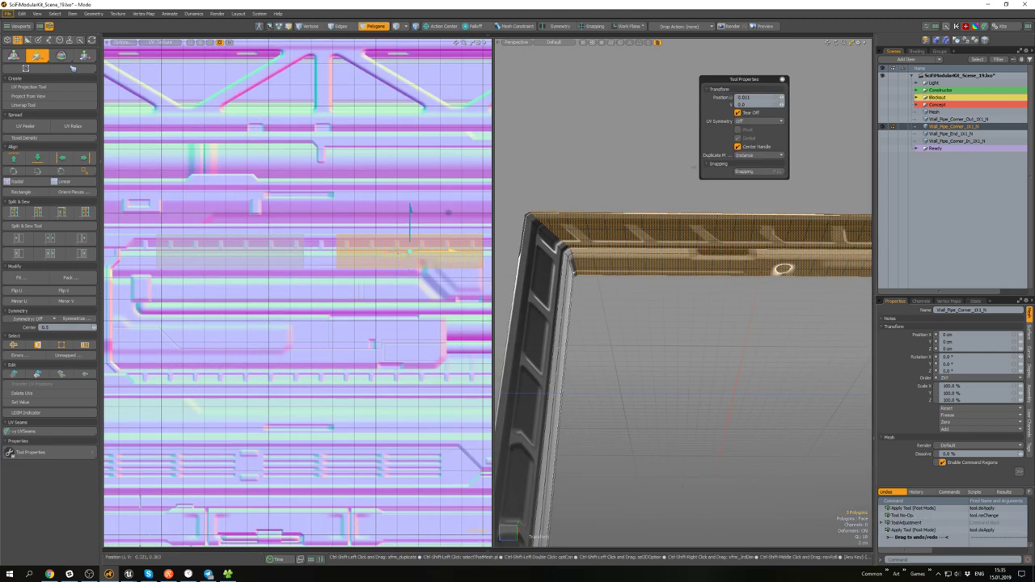
# - Relax the UVs of the frame's horizontal arm and of its vertical arm as separate islands
pyautogui.press('q')
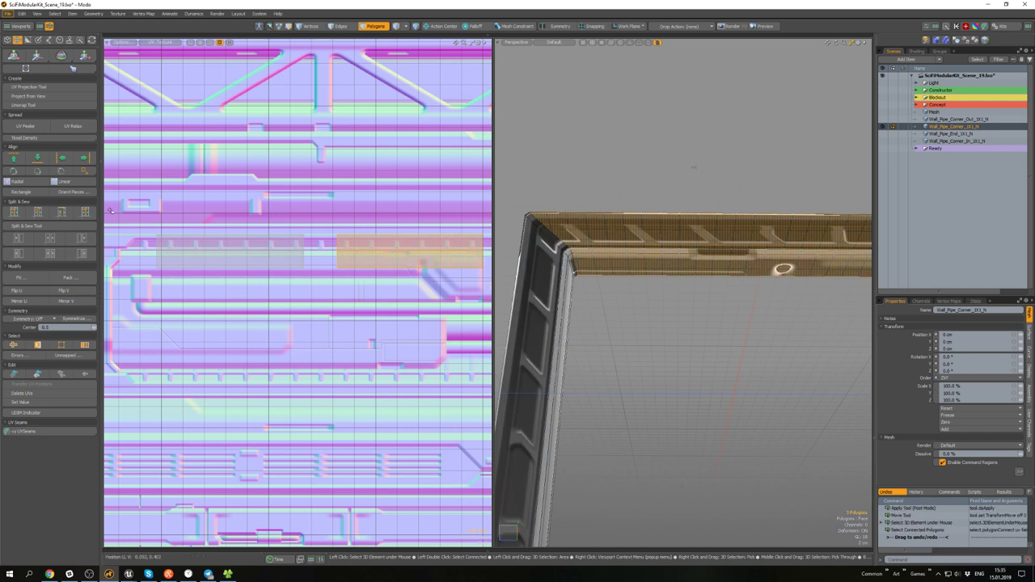
pyautogui.press('q')
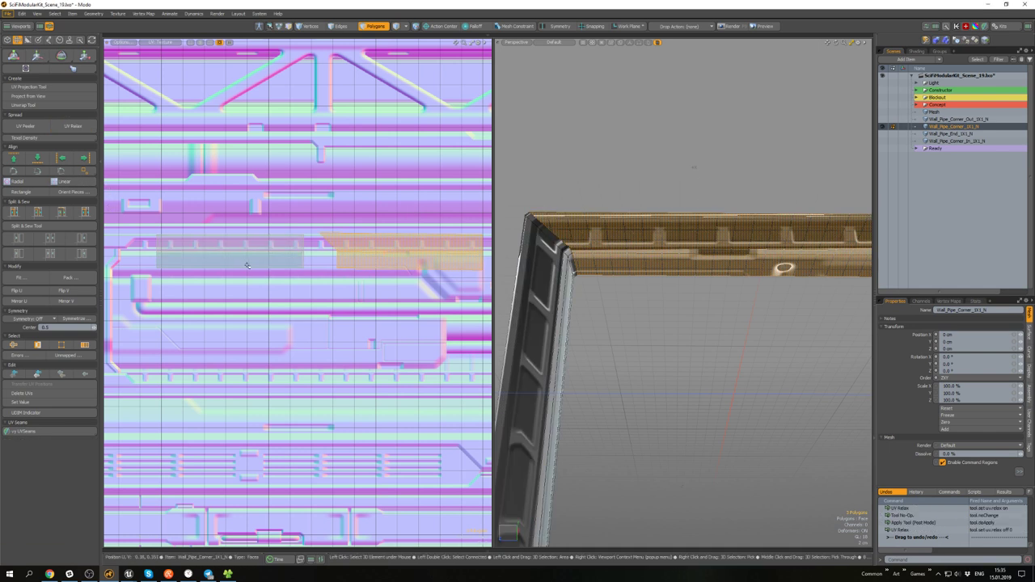
pyautogui.doubleClick(248, 248)
pyautogui.click(75, 128)
# - Select one long edge on each of the two frame UV islands and align the islands by those edges
pyautogui.press('2')
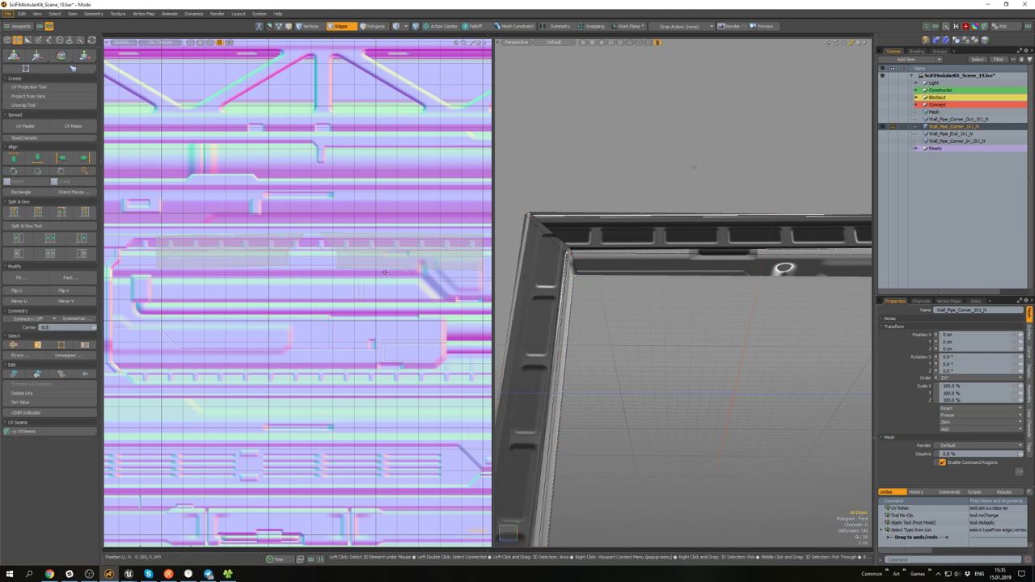
pyautogui.keyDown('shift'); pyautogui.click(235, 266); pyautogui.keyUp('shift')
pyautogui.click(61, 172)
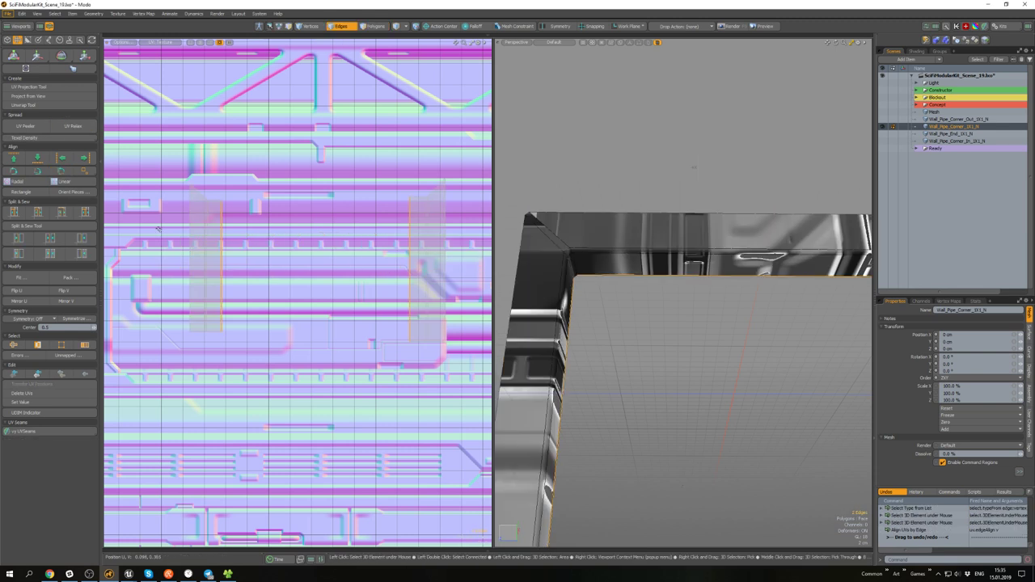
# - Undo the last edge alignment and align the two frame UV islands horizontally by their selected edges instead
pyautogui.hotkey('ctrl', 'z')
pyautogui.click(16, 172)
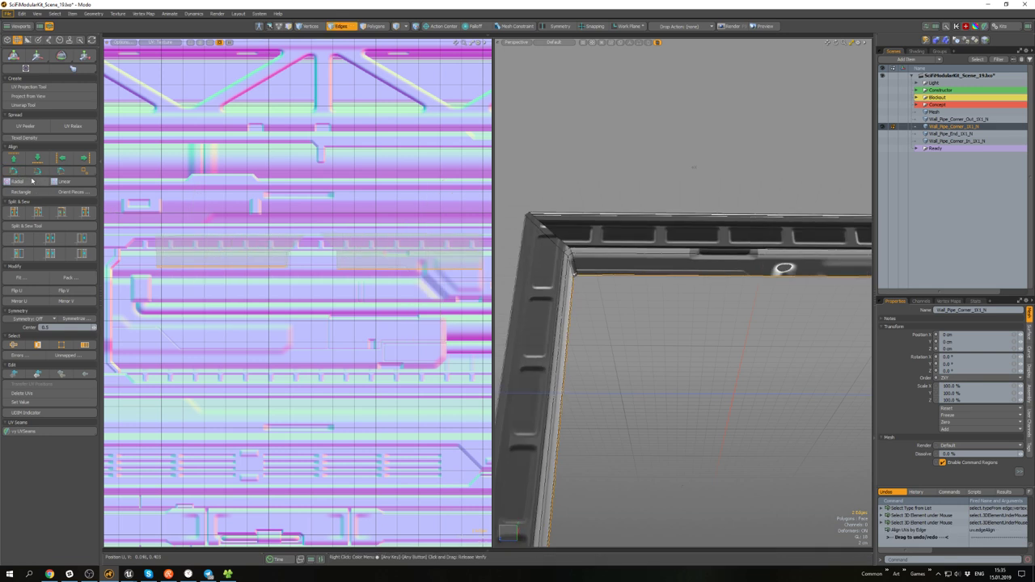
# - Move the UV island of the frame's horizontal arm by about -0.037 in U, up against the vertical arm's island
pyautogui.press('3')
pyautogui.doubleClick(683, 265)
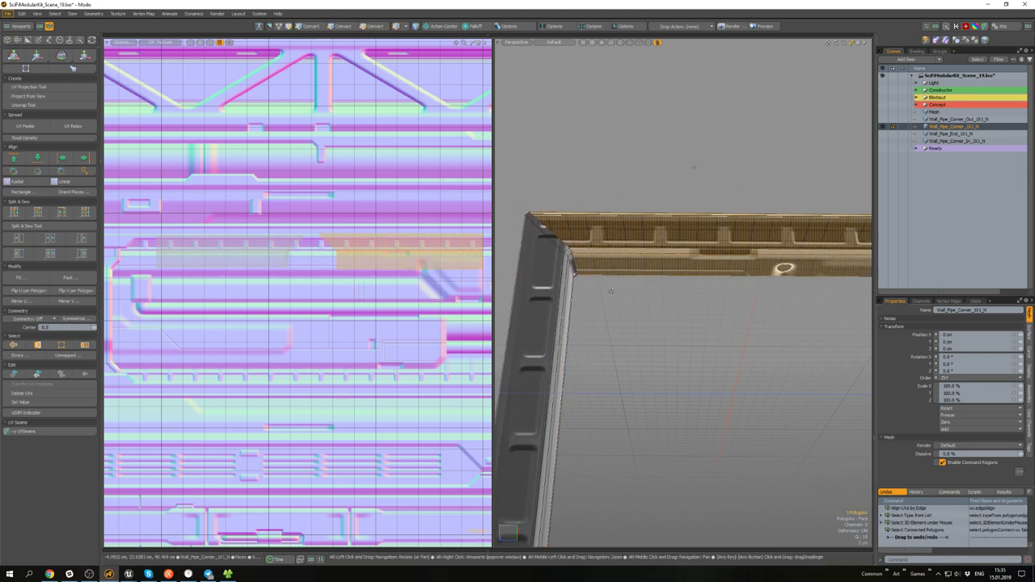
pyautogui.keyDown('alt'); pyautogui.moveTo(684, 283); pyautogui.dragTo(654, 299); pyautogui.keyUp('alt')
pyautogui.click(677, 325)
pyautogui.click(288, 255)
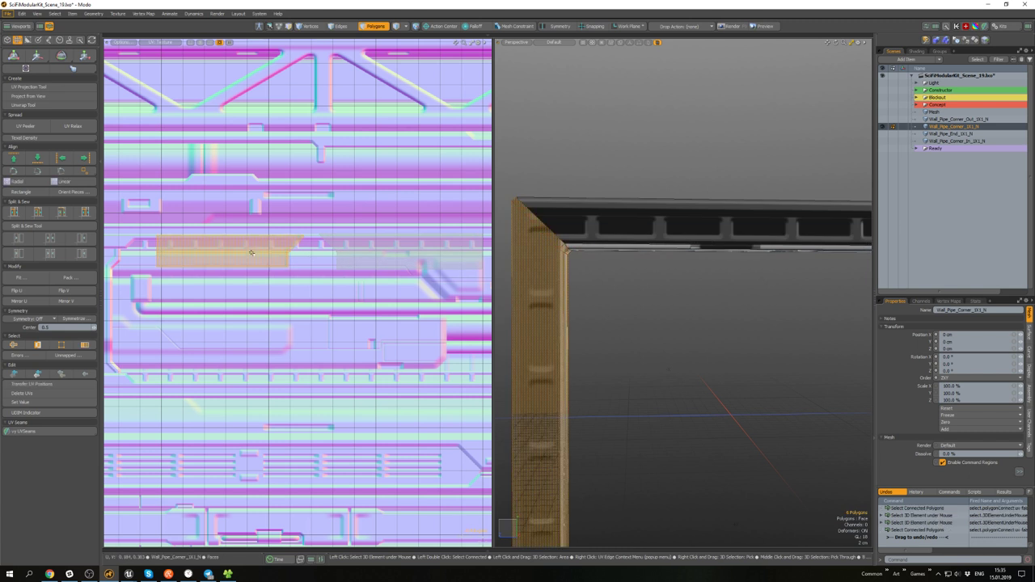
pyautogui.doubleClick(397, 251)
pyautogui.press('w')
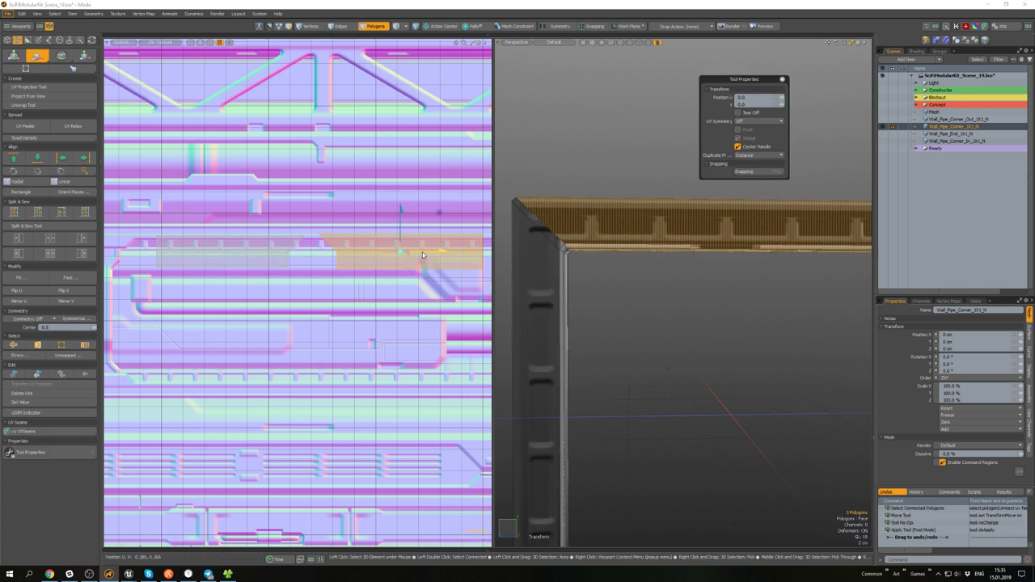
pyautogui.moveTo(422, 255); pyautogui.dragTo(375, 255)
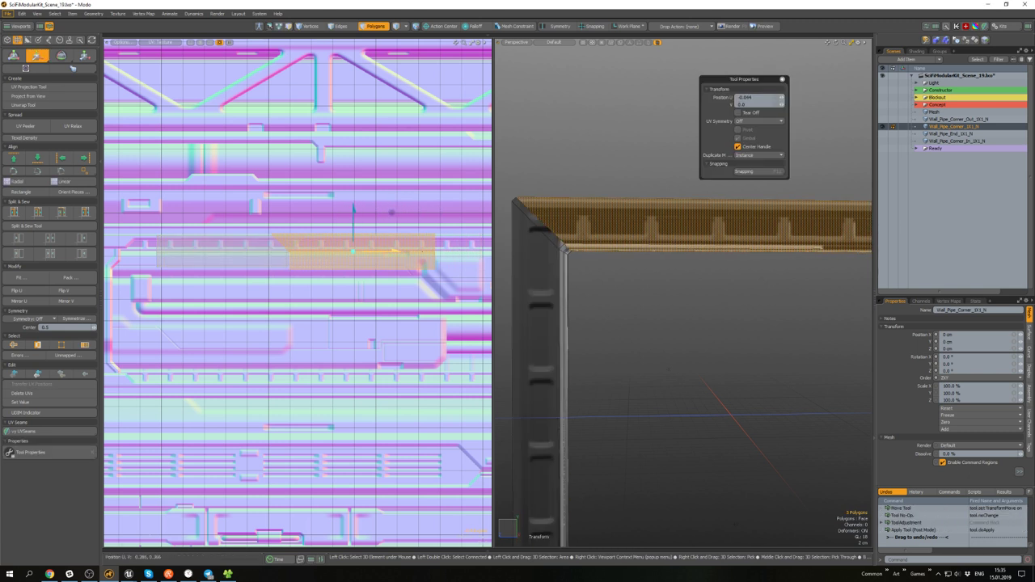
pyautogui.moveTo(387, 213); pyautogui.dragTo(397, 213)
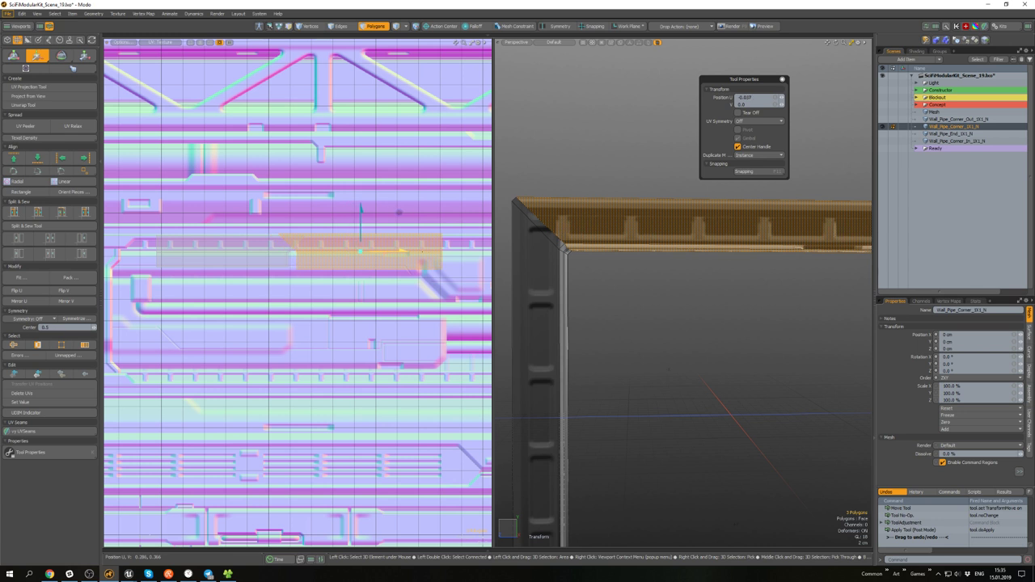
# - Shift the UV island of the frame's vertical arm by 0.007 in U along the notched band
pyautogui.doubleClick(294, 257)
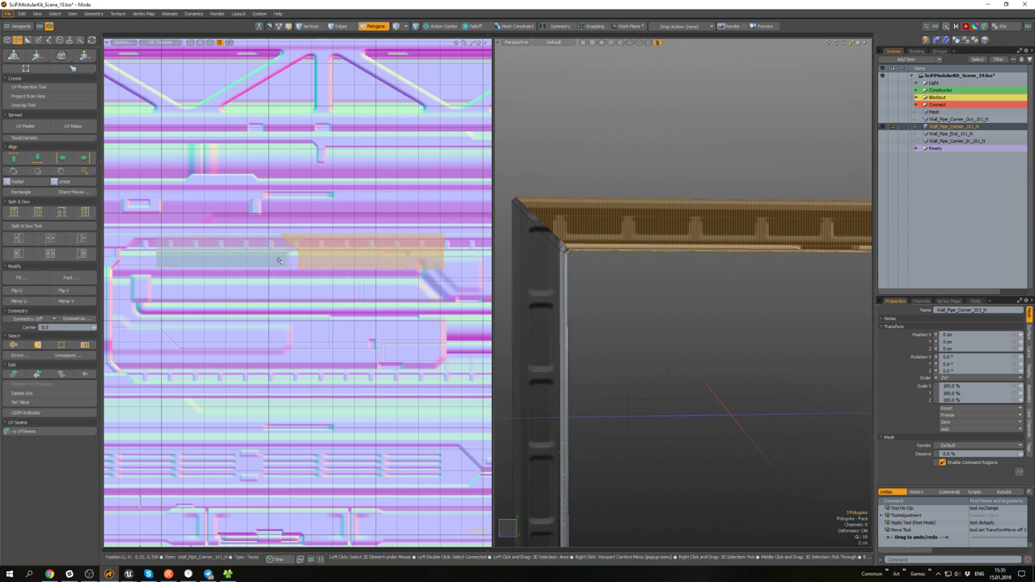
pyautogui.moveTo(270, 253); pyautogui.dragTo(279, 253)
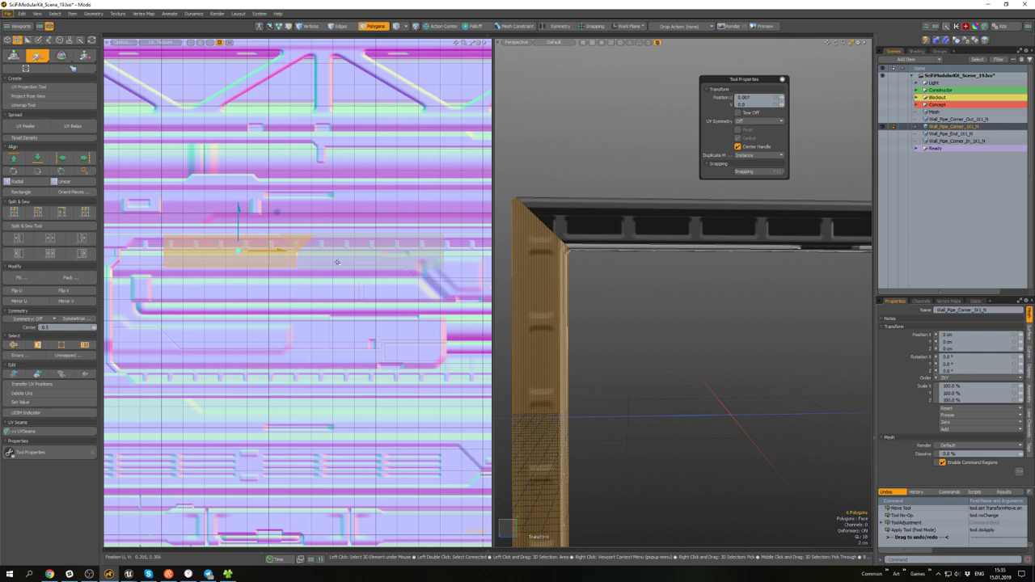
pyautogui.press('q')
# - Clear the selection and unhide the rest of the corner module around the inner frame
pyautogui.click(668, 323)
pyautogui.moveTo(668, 323)
pyautogui.keyDown('alt'); pyautogui.mouseDown()
pyautogui.moveTo(647, 323)
pyautogui.moveTo(740, 313)
pyautogui.moveTo(732, 340)
pyautogui.moveTo(693, 316)
pyautogui.moveTo(592, 323)
pyautogui.moveTo(661, 335)
pyautogui.mouseUp(); pyautogui.keyUp('alt')
pyautogui.scroll(-5, 660, 335)
pyautogui.hotkey('ctrl', '2')
pyautogui.click(785, 358)
pyautogui.keyDown('alt'); pyautogui.moveTo(701, 464); pyautogui.dragTo(710, 261); pyautogui.keyUp('alt')
pyautogui.scroll(-3, 341, 276)
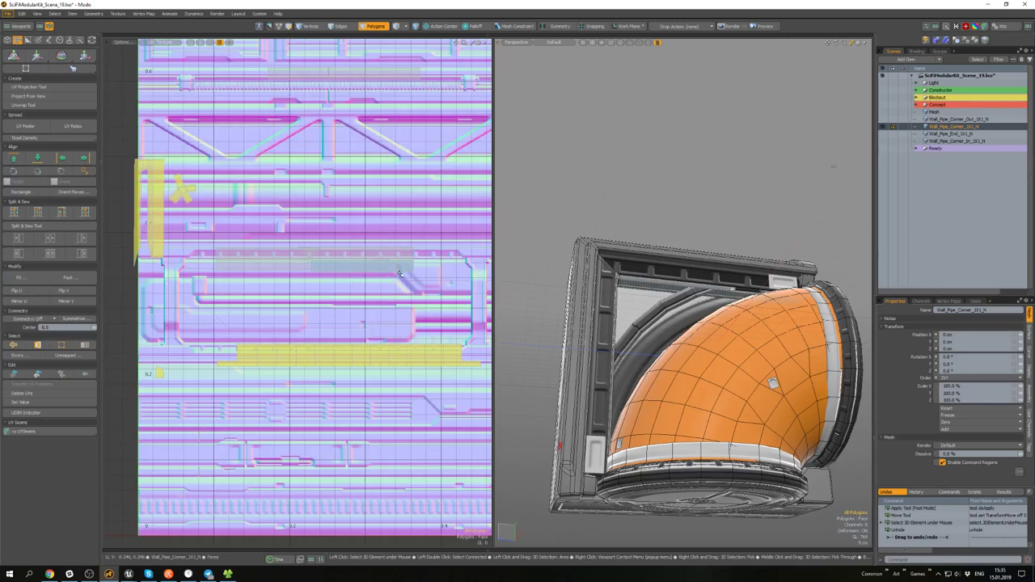
# - Select the vertices on the lower edge of both frame UV islands and move them by -0.005 in V
pyautogui.press('1')
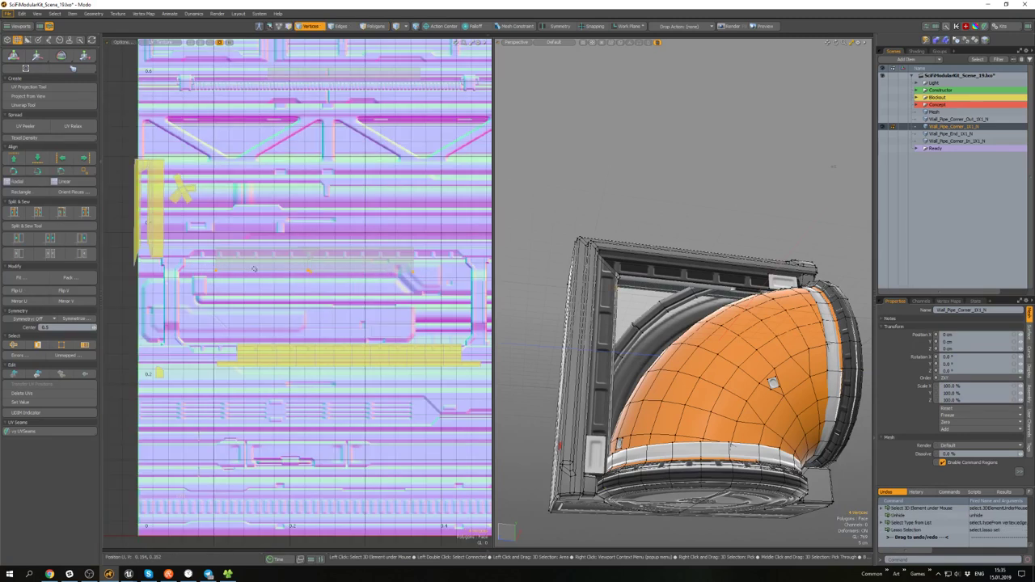
pyautogui.scroll(2, 254, 268)
pyautogui.press('w')
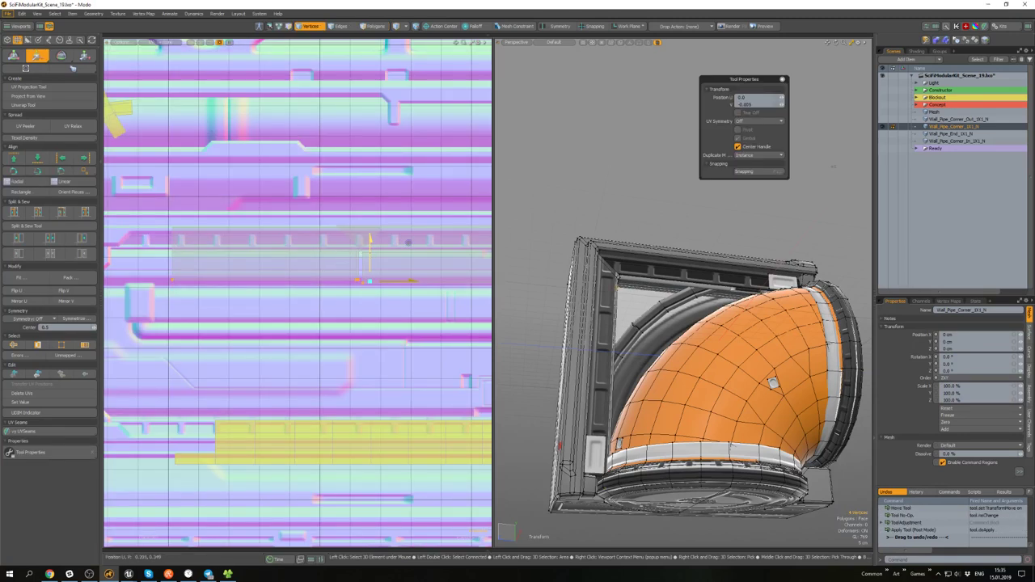
# - Select the curved strip behind the pipe bend and move it by -2.2 cm in X
pyautogui.keyDown('alt'); pyautogui.moveTo(728, 355); pyautogui.dragTo(600, 359); pyautogui.keyUp('alt')
pyautogui.scroll(4, 639, 327)
pyautogui.press('space')
pyautogui.press('3')
pyautogui.doubleClick(634, 302)
pyautogui.keyDown('alt'); pyautogui.moveTo(636, 307); pyautogui.dragTo(666, 341); pyautogui.keyUp('alt')
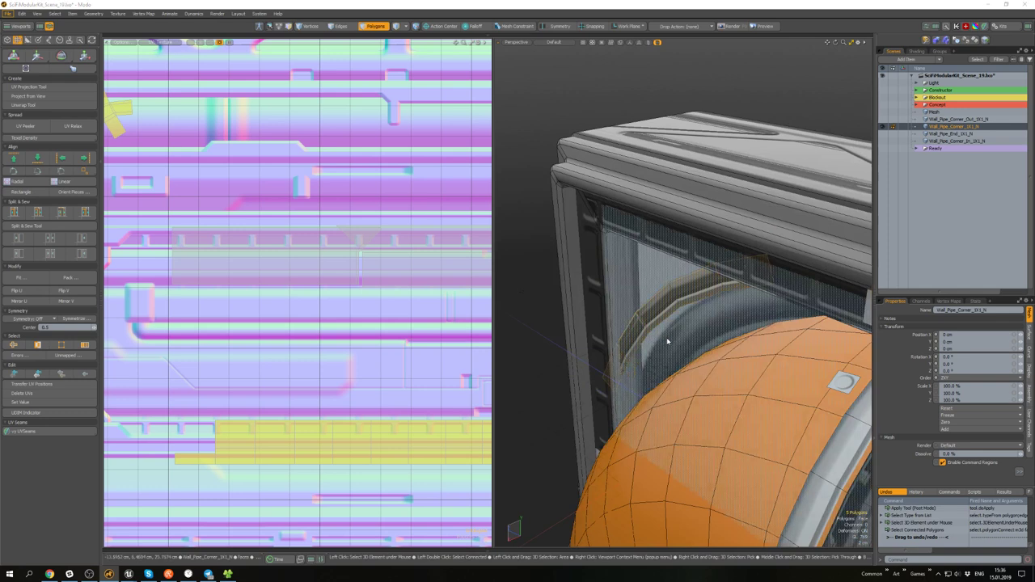
pyautogui.press('w')
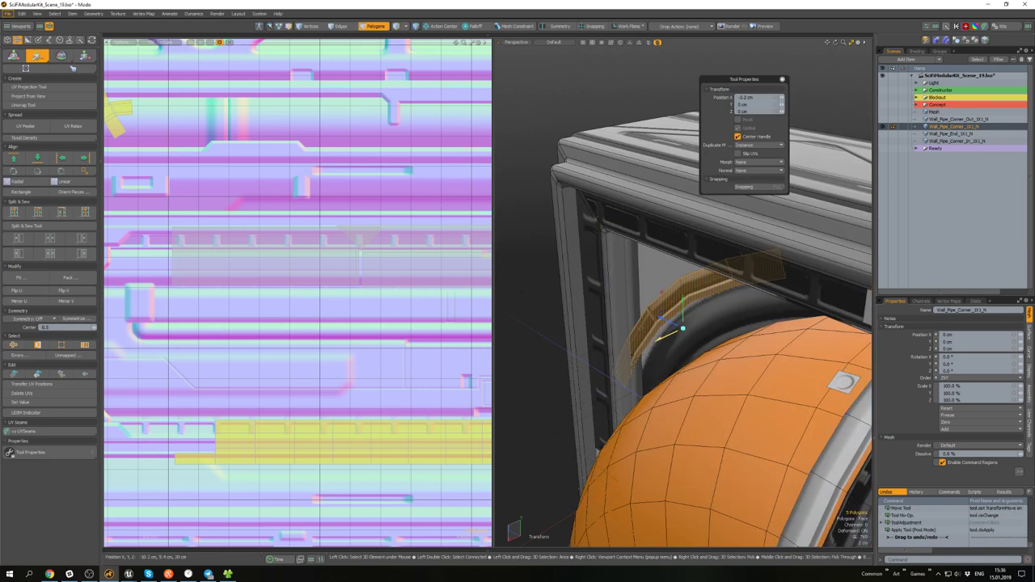
pyautogui.press('space')
# - Examine the whole corner module from several sides, checking the pipe bend, end cap and wall frame
pyautogui.scroll(-3, 578, 344)
pyautogui.click(552, 343)
pyautogui.keyDown('alt'); pyautogui.moveTo(552, 343); pyautogui.dragTo(639, 333); pyautogui.keyUp('alt')
pyautogui.scroll(-6, 600, 325)
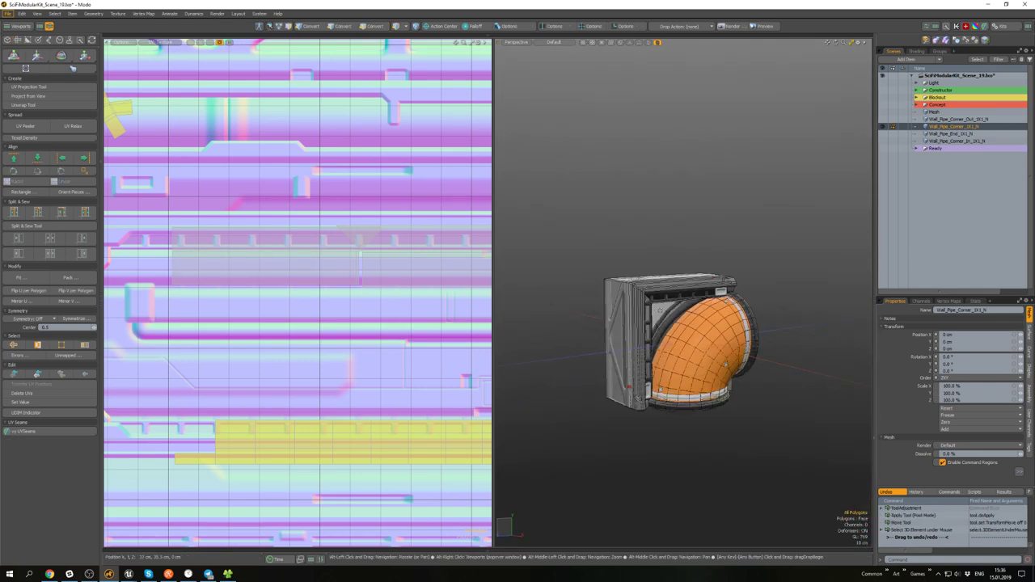
pyautogui.keyDown('alt'); pyautogui.moveTo(725, 364); pyautogui.dragTo(611, 375); pyautogui.keyUp('alt')
pyautogui.scroll(4, 607, 441)
pyautogui.keyDown('alt'); pyautogui.moveTo(608, 449); pyautogui.dragTo(602, 426); pyautogui.keyUp('alt')
pyautogui.scroll(3, 709, 308)
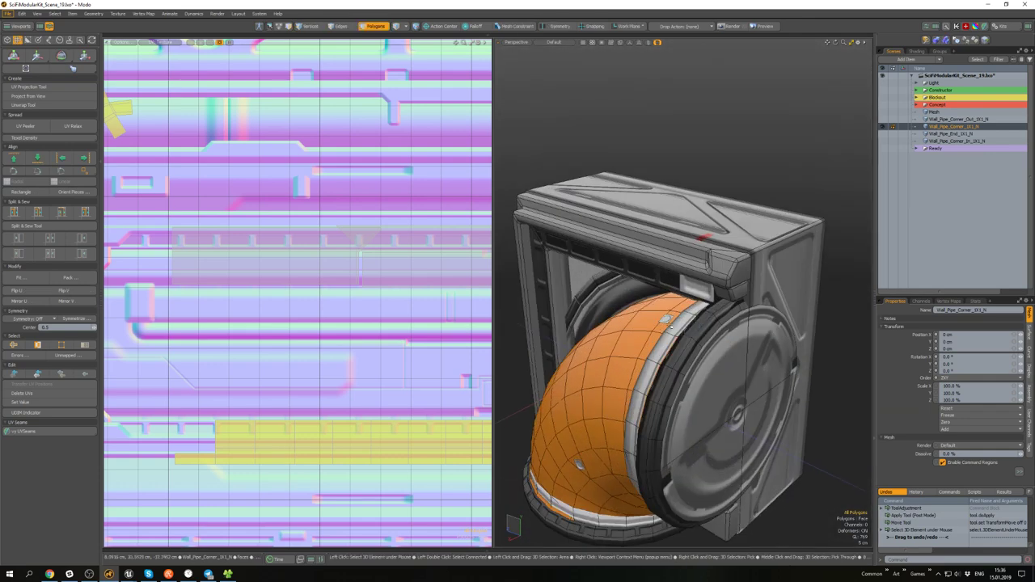
pyautogui.scroll(3, 760, 274)
pyautogui.keyDown('alt'); pyautogui.moveTo(709, 308); pyautogui.dragTo(657, 325); pyautogui.keyUp('alt')
pyautogui.scroll(-4, 760, 275)
pyautogui.scroll(-4, 656, 325)
# - Select the small corner block beside the pipe's end cap and move its UV island off the texture into empty UV space
pyautogui.doubleClick(700, 341)
pyautogui.scroll(-7, 356, 299)
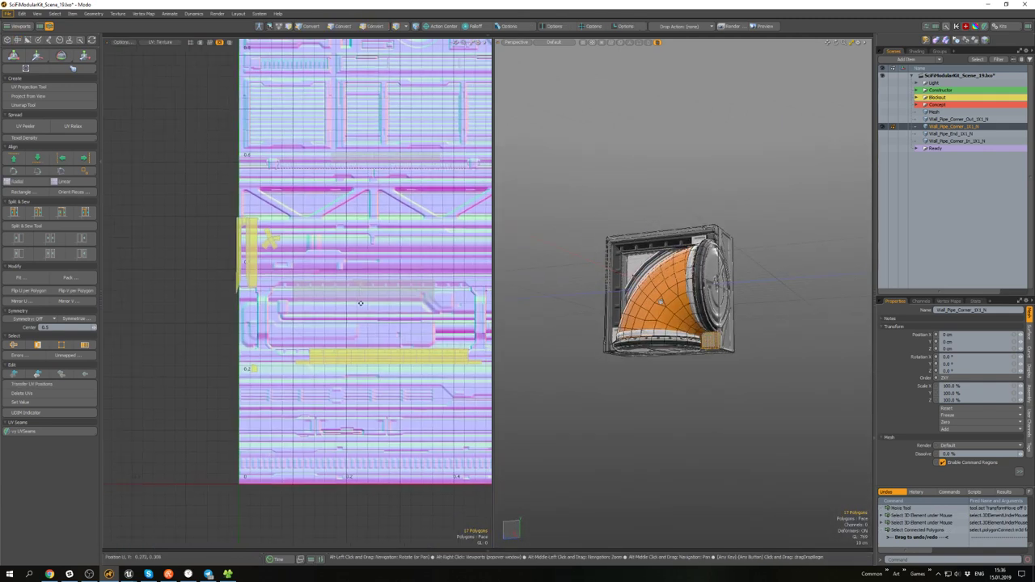
pyautogui.press('w')
pyautogui.scroll(1, 323, 254)
pyautogui.scroll(3, 297, 219)
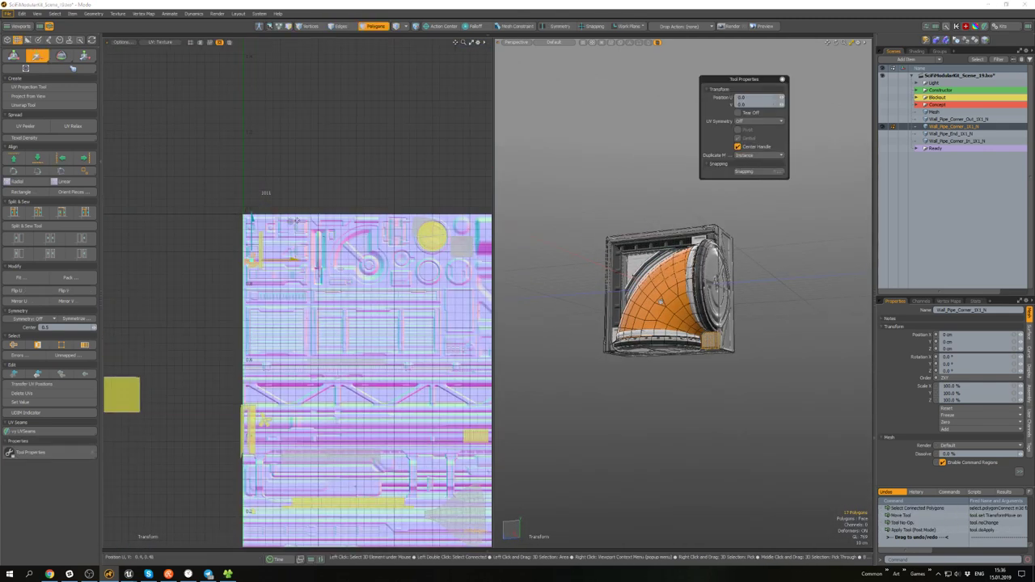
pyautogui.scroll(3, 200, 269)
pyautogui.press('space')
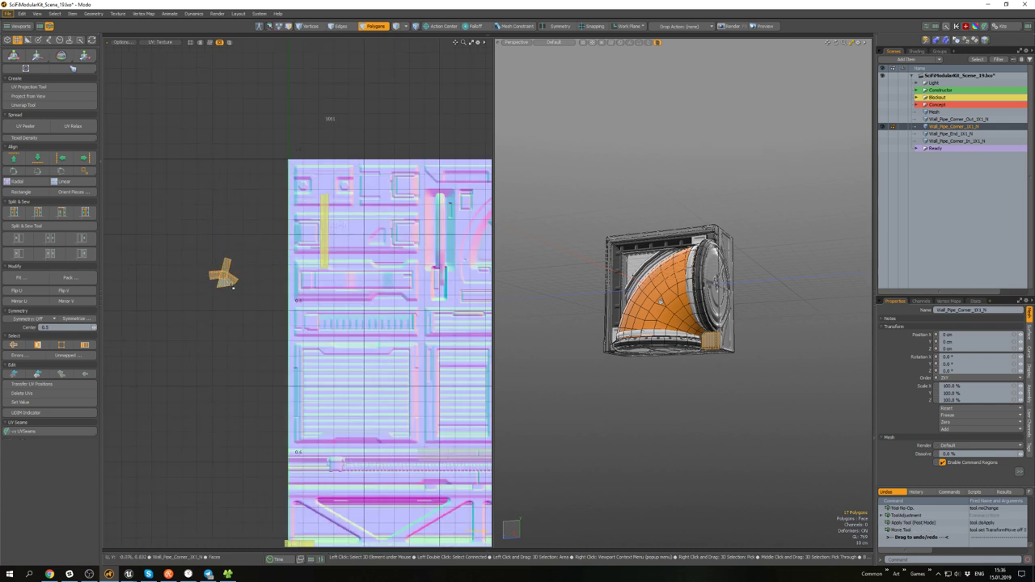
# - Relax the small corner block's UV island and set its texel density
pyautogui.click(72, 126)
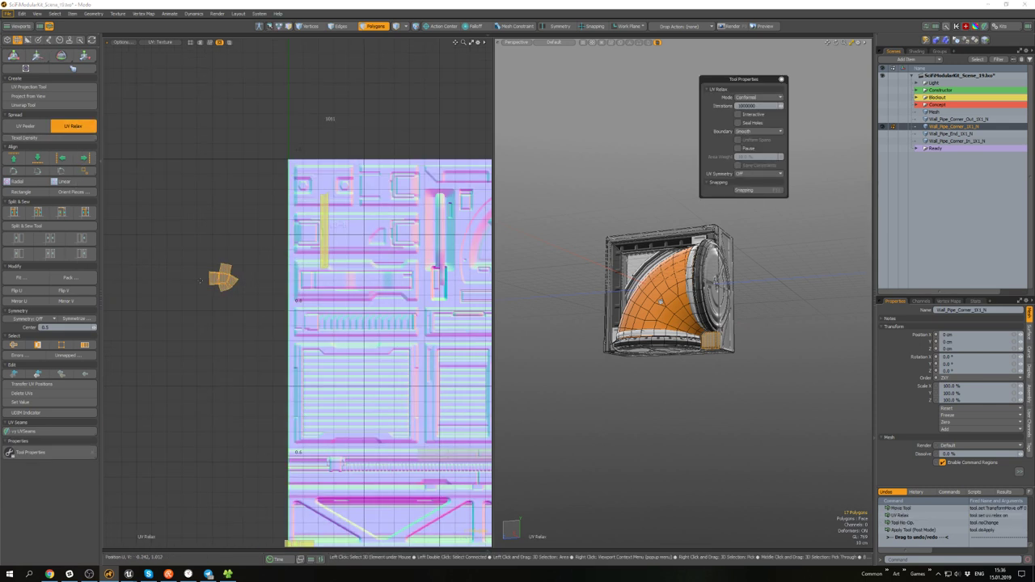
pyautogui.scroll(5, 227, 280)
pyautogui.scroll(-6, 249, 292)
pyautogui.press('w')
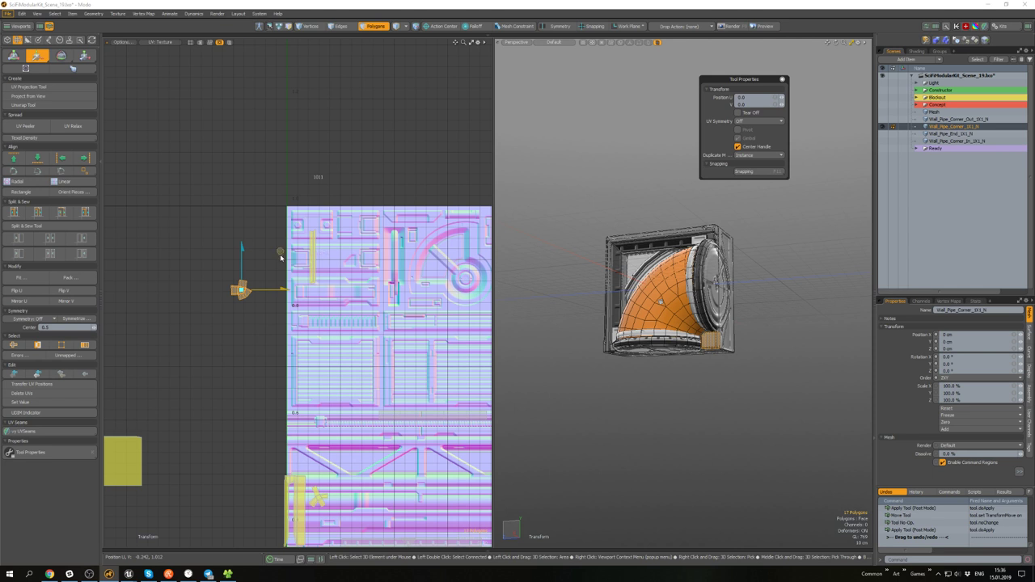
pyautogui.press('space')
pyautogui.click(37, 139)
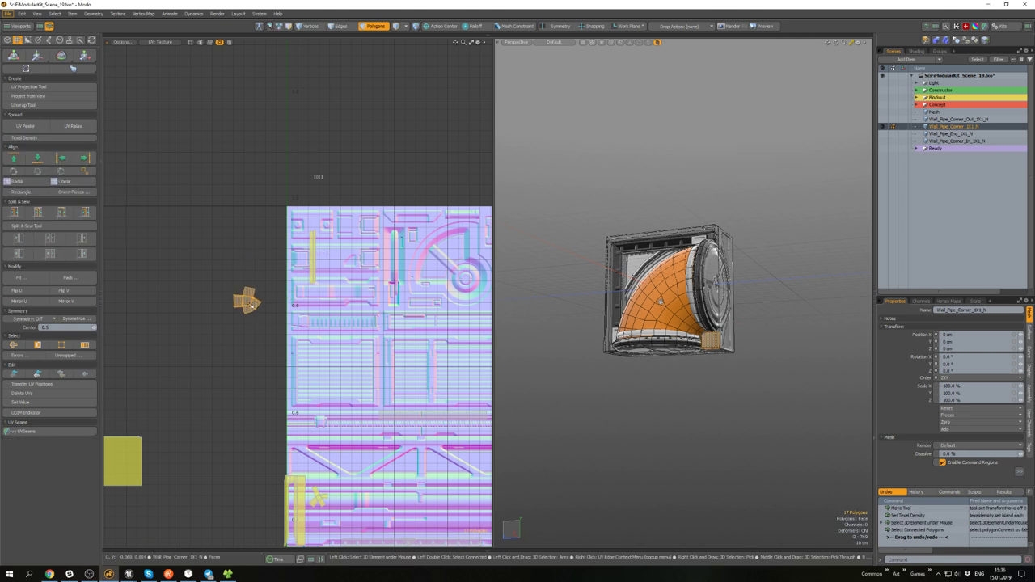
# - Move the corner block's UV island onto the texture, near the vent detail, and clear the selection
pyautogui.press('w')
pyautogui.moveTo(257, 303); pyautogui.dragTo(328, 305)
pyautogui.press('space')
pyautogui.click(550, 291)
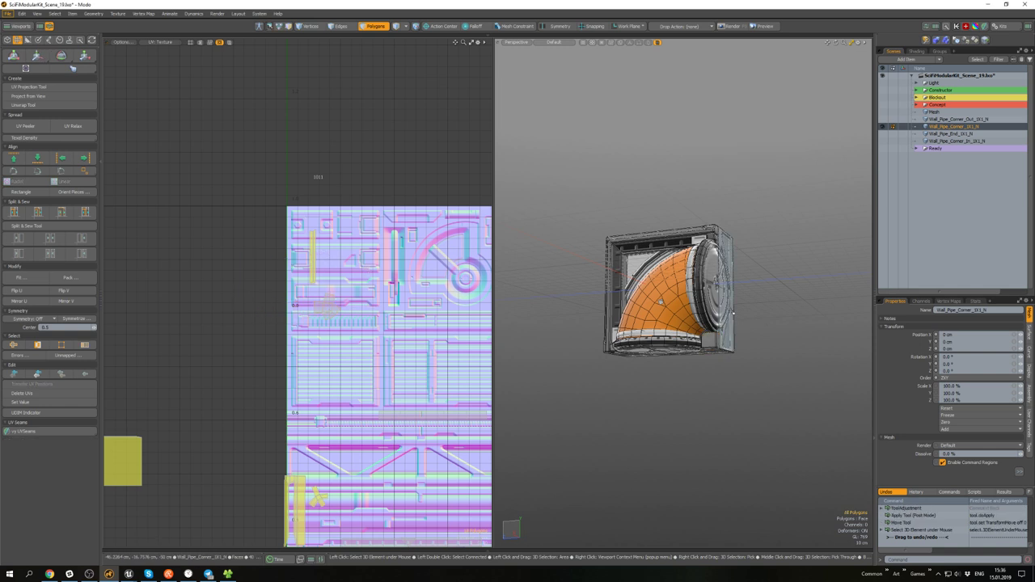
# - Select the outer frame trim around the opening and move all its UV islands off the texture into empty UV space
pyautogui.scroll(4, 659, 251)
pyautogui.keyDown('alt'); pyautogui.moveTo(647, 254); pyautogui.dragTo(683, 306); pyautogui.keyUp('alt')
pyautogui.doubleClick(677, 226)
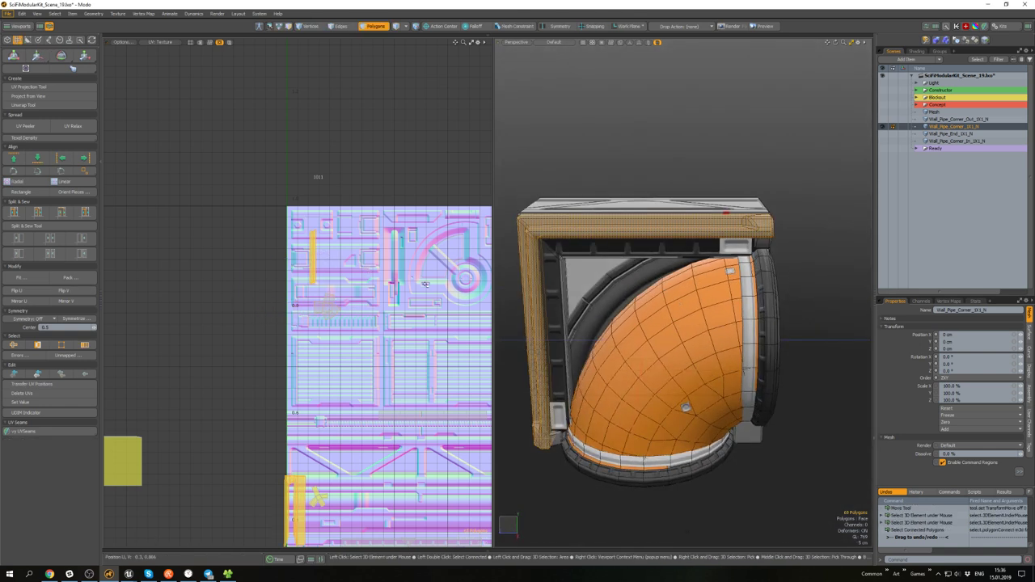
pyautogui.scroll(-2, 330, 255)
pyautogui.keyDown('alt'); pyautogui.moveTo(347, 298); pyautogui.dragTo(364, 234); pyautogui.keyUp('alt')
pyautogui.scroll(-4, 364, 234)
pyautogui.press('w')
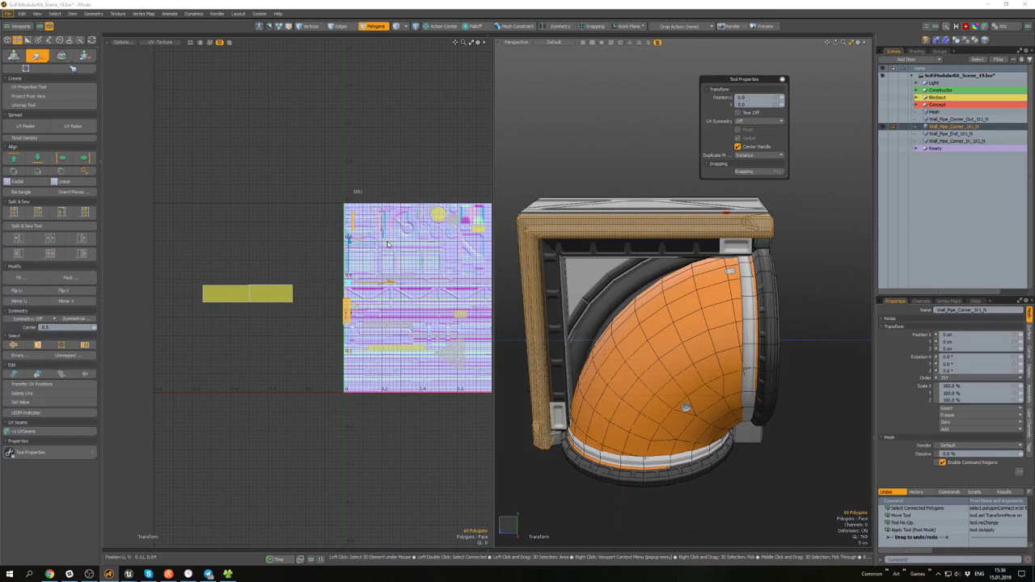
pyautogui.press('space')
# - Deselect the trim's small separate UV island and relax the remaining trim islands
pyautogui.scroll(4, 312, 280)
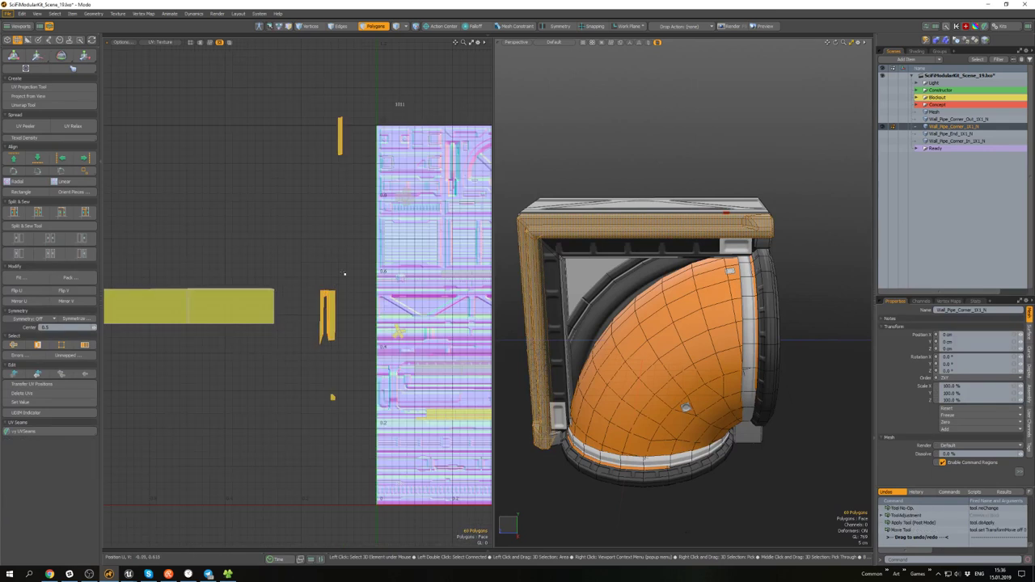
pyautogui.scroll(2, 336, 380)
pyautogui.scroll(-3, 349, 406)
pyautogui.moveTo(355, 427)
pyautogui.keyDown('ctrl'); pyautogui.mouseDown()
pyautogui.moveTo(315, 389)
pyautogui.moveTo(317, 198)
pyautogui.mouseUp(); pyautogui.keyUp('ctrl')
pyautogui.keyDown('alt'); pyautogui.moveTo(387, 258); pyautogui.dragTo(382, 271); pyautogui.keyUp('alt')
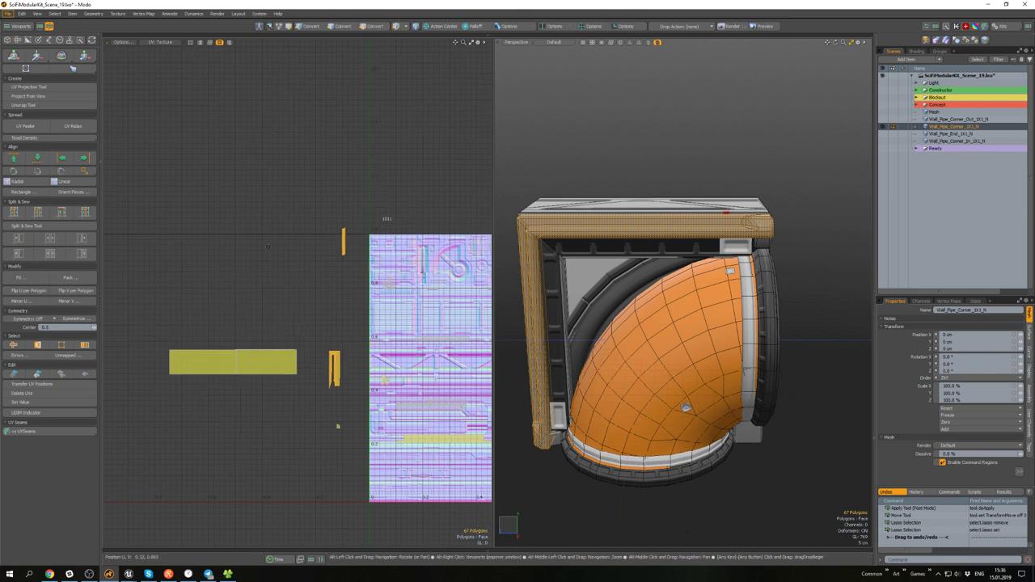
pyautogui.keyDown('alt'); pyautogui.moveTo(320, 286); pyautogui.dragTo(312, 286); pyautogui.keyUp('alt')
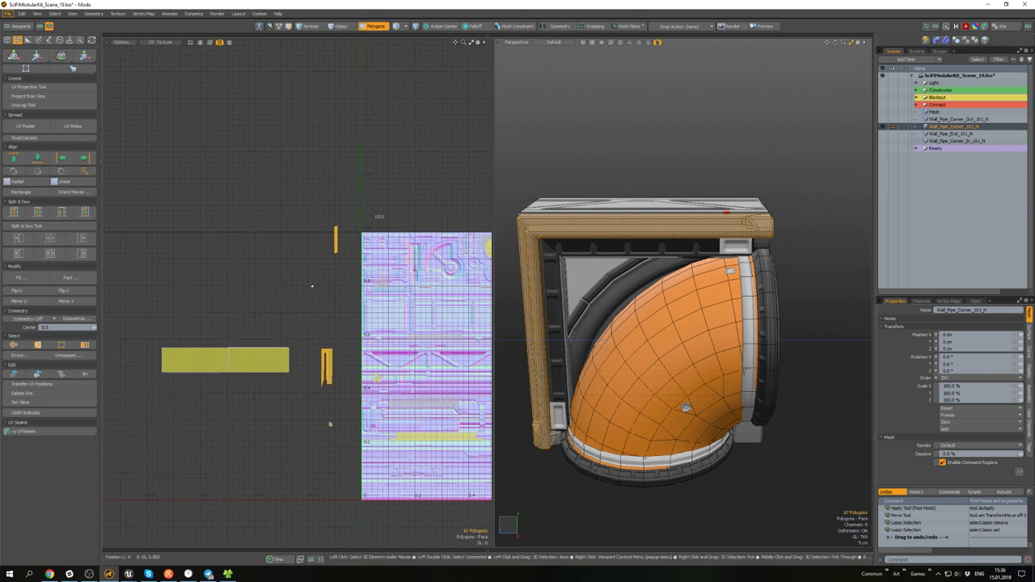
pyautogui.click(80, 127)
pyautogui.scroll(6, 317, 380)
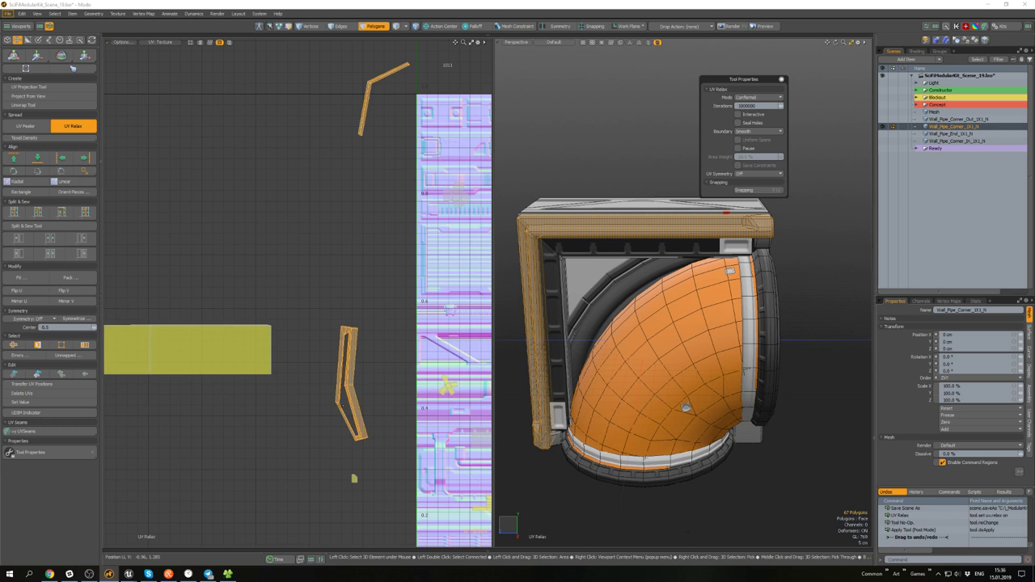
# - Select the edge loop along the trim island's open seam and move and sew the separate island onto it
pyautogui.press('2')
pyautogui.doubleClick(357, 399)
pyautogui.hotkey('shift', 's')
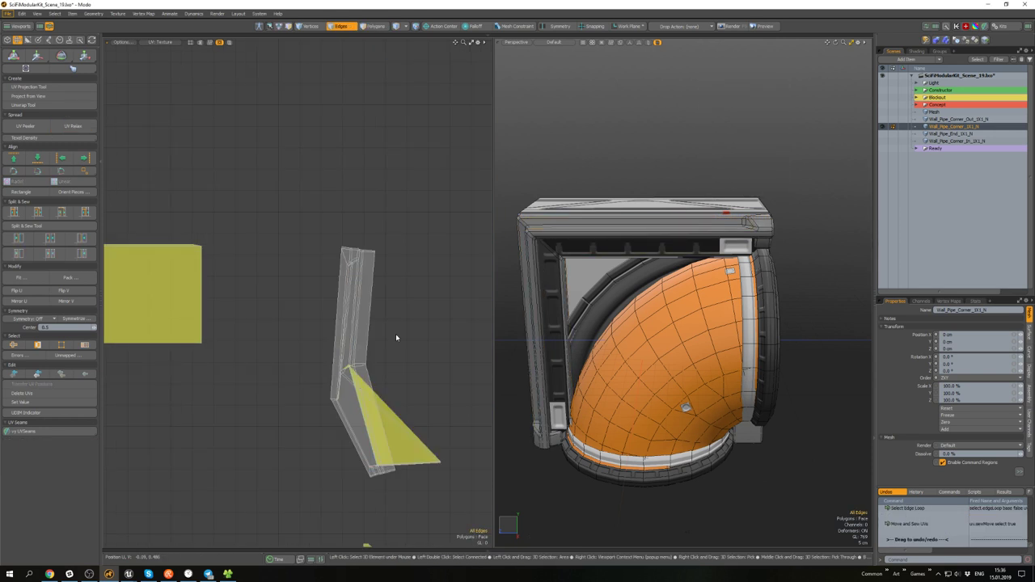
# - Select the sewn trim island, relax its UVs and clear the selection
pyautogui.press('3')
pyautogui.doubleClick(348, 344)
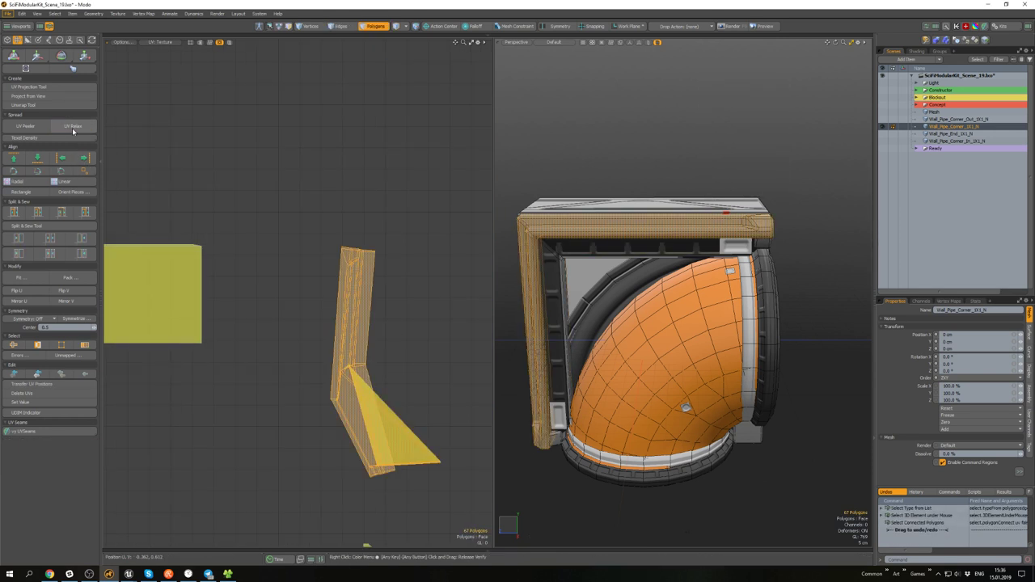
pyautogui.click(73, 127)
pyautogui.keyDown('alt'); pyautogui.moveTo(381, 354); pyautogui.dragTo(373, 245); pyautogui.keyUp('alt')
pyautogui.scroll(4, 345, 314)
pyautogui.press('q')
pyautogui.click(397, 285)
# - Move the two misplaced vertices at the outer side of the trim island's bend to untangle the flipped UV faces
pyautogui.scroll(3, 283, 347)
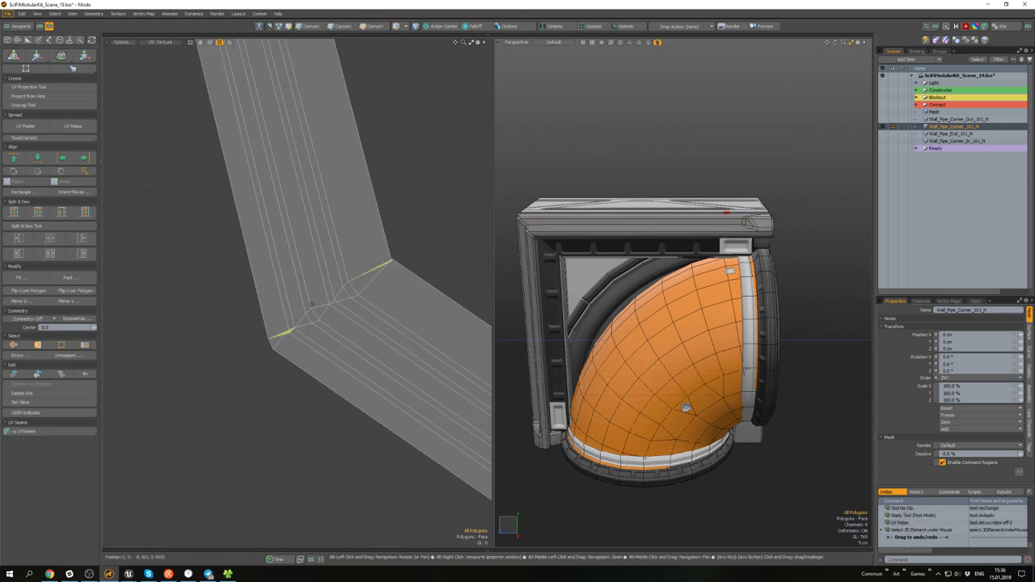
pyautogui.scroll(-5, 281, 356)
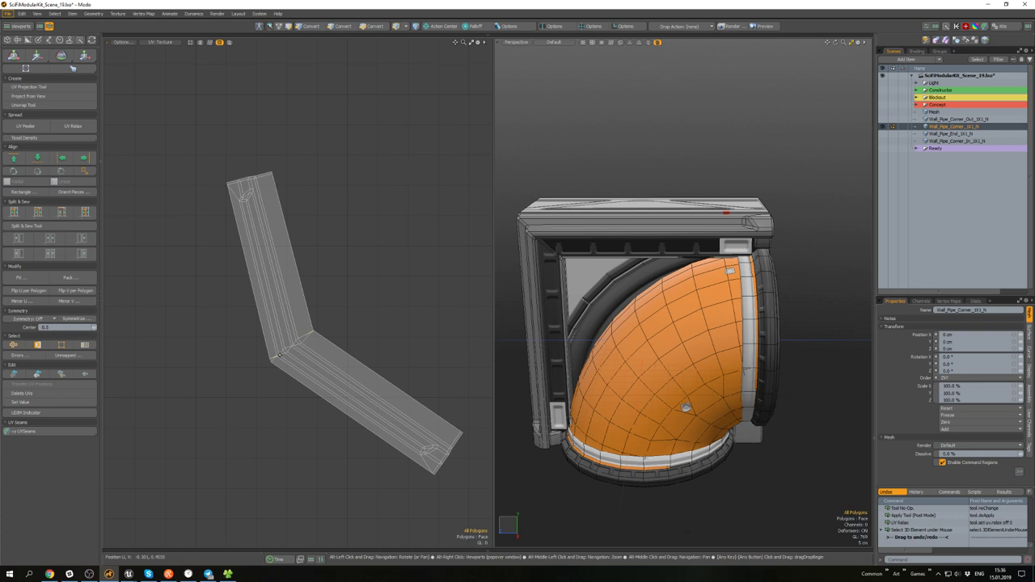
pyautogui.scroll(6, 281, 356)
pyautogui.keyDown('alt'); pyautogui.moveTo(549, 324); pyautogui.dragTo(583, 214); pyautogui.keyUp('alt')
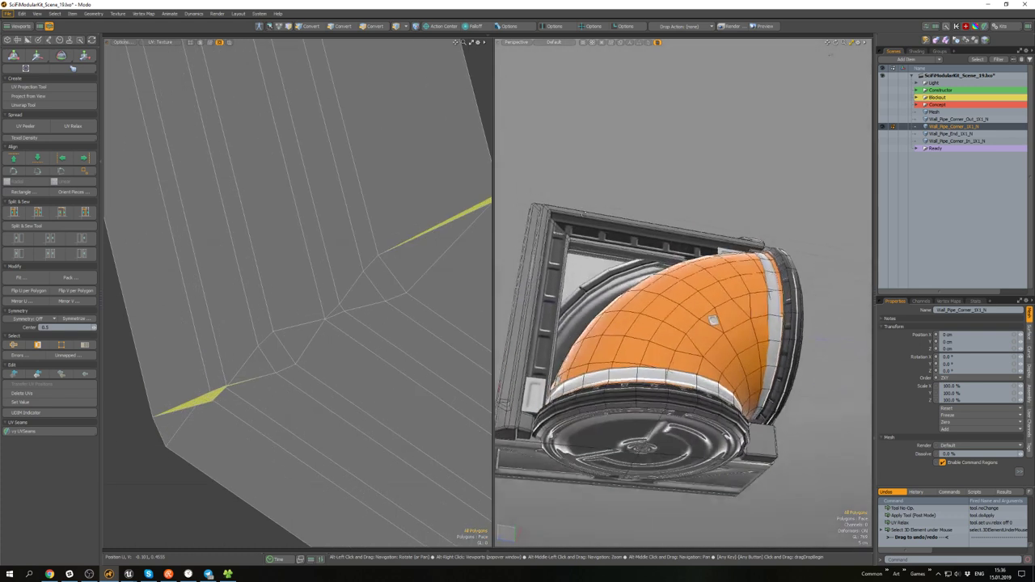
pyautogui.keyDown('alt'); pyautogui.moveTo(711, 321); pyautogui.dragTo(643, 306); pyautogui.keyUp('alt')
pyautogui.scroll(-3, 366, 321)
pyautogui.scroll(6, 299, 357)
pyautogui.press('1')
pyautogui.moveTo(284, 386); pyautogui.dragTo(261, 379)
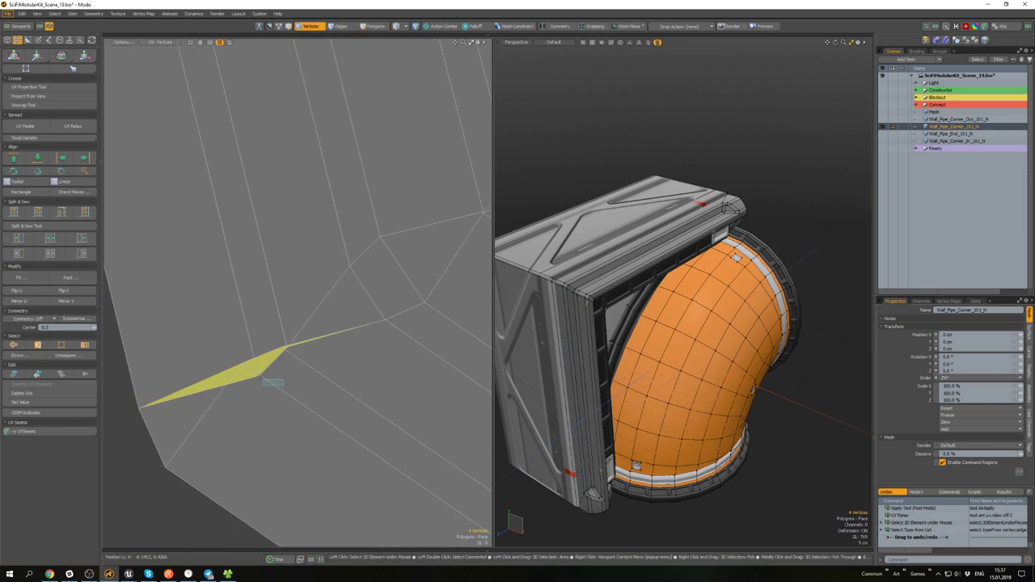
pyautogui.press('w')
pyautogui.moveTo(296, 338); pyautogui.dragTo(283, 310)
pyautogui.press('space')
pyautogui.press('space')
pyautogui.press('w')
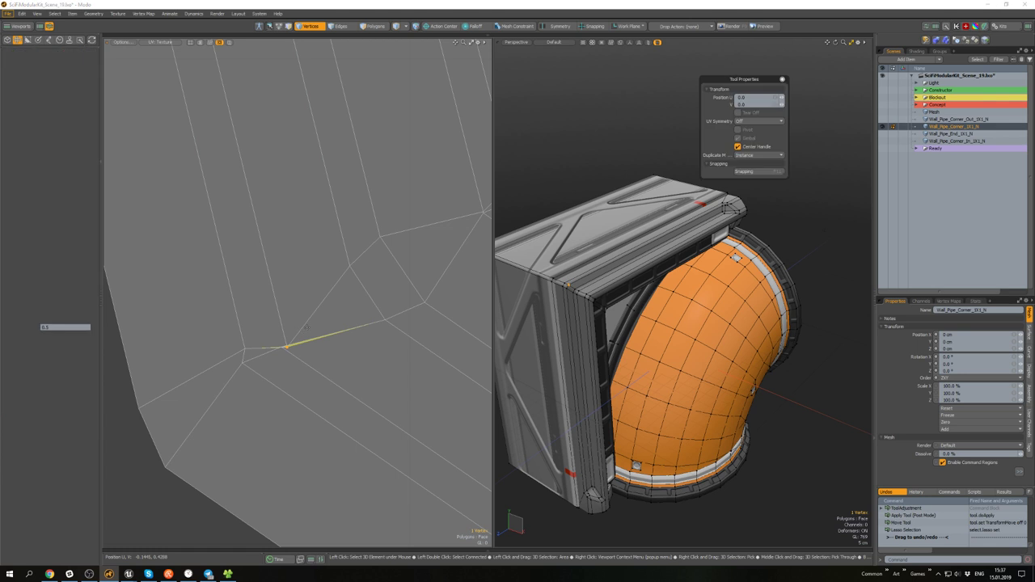
pyautogui.press('space')
# - Select the short edge crossing the trim island's bend strip and align the whole island by it so the edge runs vertically
pyautogui.scroll(-5, 321, 296)
pyautogui.keyDown('alt'); pyautogui.moveTo(434, 228); pyautogui.dragTo(374, 272); pyautogui.keyUp('alt')
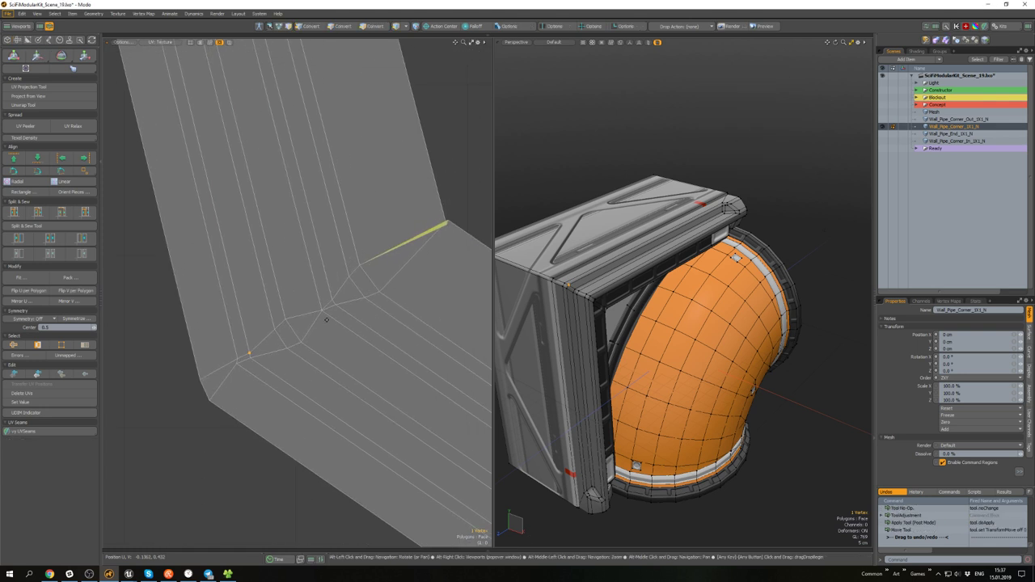
pyautogui.scroll(4, 376, 270)
pyautogui.scroll(-4, 378, 272)
pyautogui.scroll(1, 338, 301)
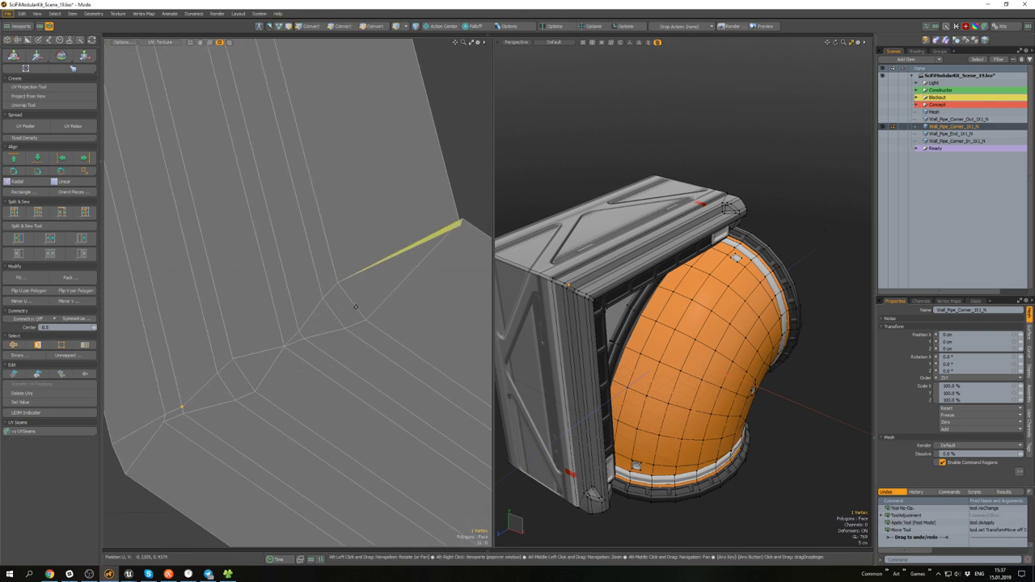
pyautogui.scroll(-4, 338, 301)
pyautogui.press('1')
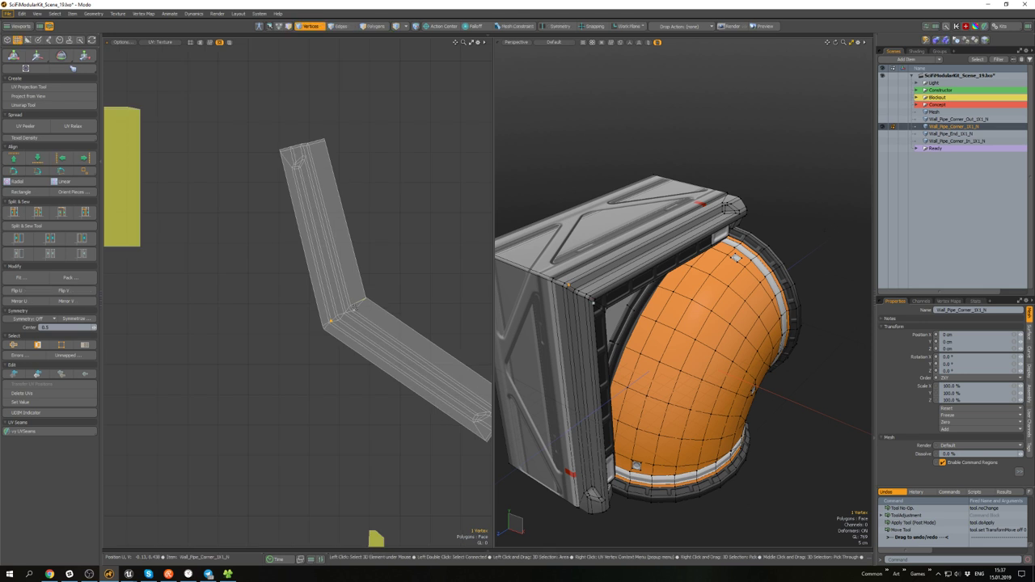
pyautogui.scroll(3, 339, 308)
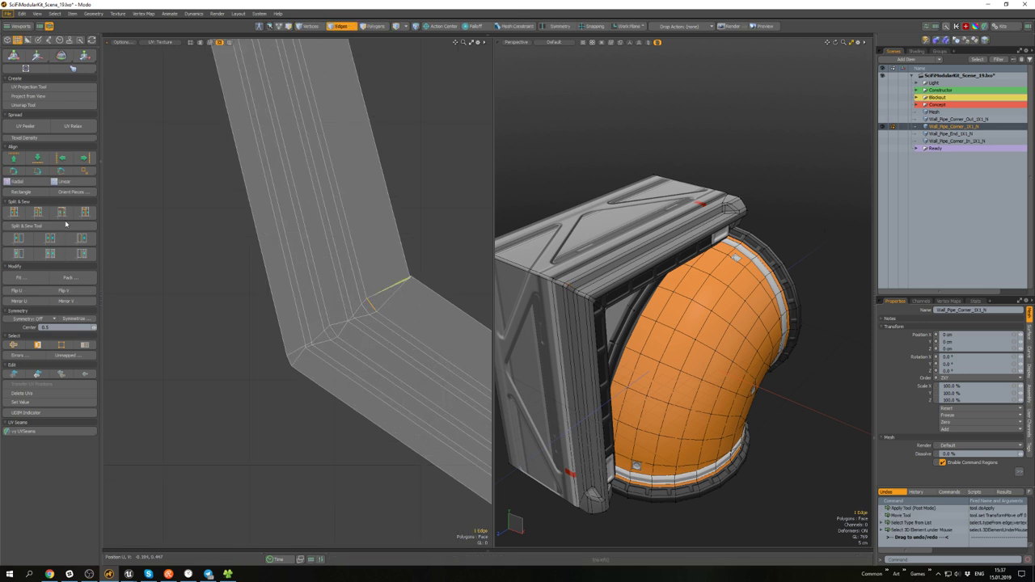
pyautogui.click(62, 173)
pyautogui.scroll(2, 367, 310)
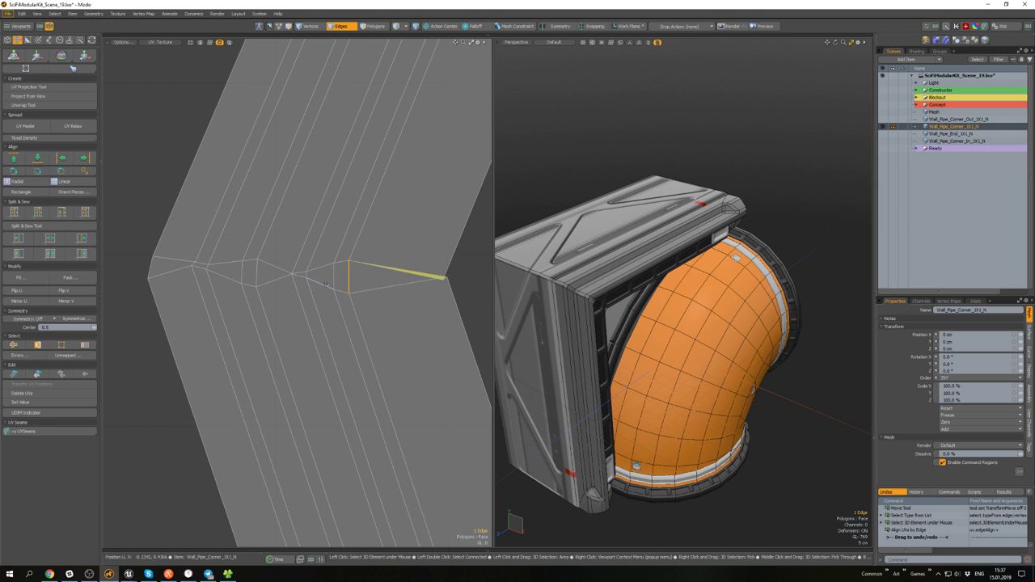
# - Straighten the two edge loops across the trim island's bend by aligning the lower loop down and the upper loop up
pyautogui.click(37, 158)
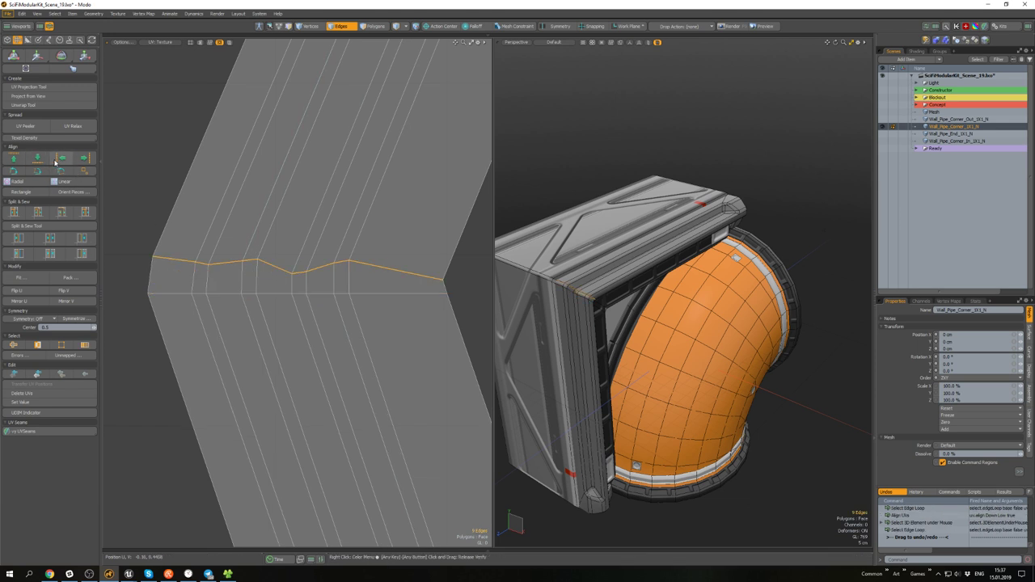
pyautogui.click(58, 160)
pyautogui.doubleClick(274, 293)
pyautogui.scroll(-6, 279, 290)
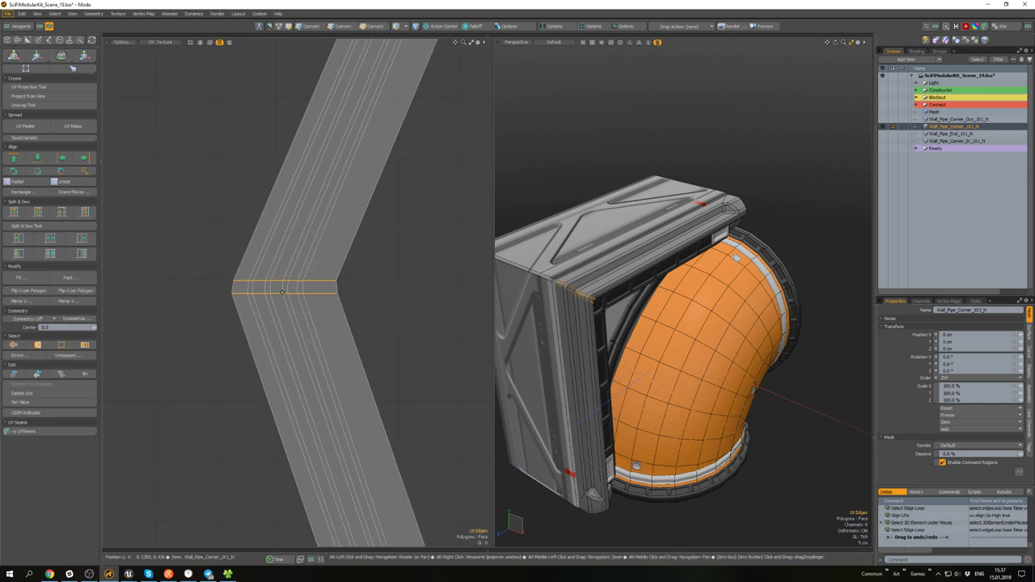
# - Select the whole trim island, apply the texel density to it and move it onto the texture, then clear the selection
pyautogui.press('3')
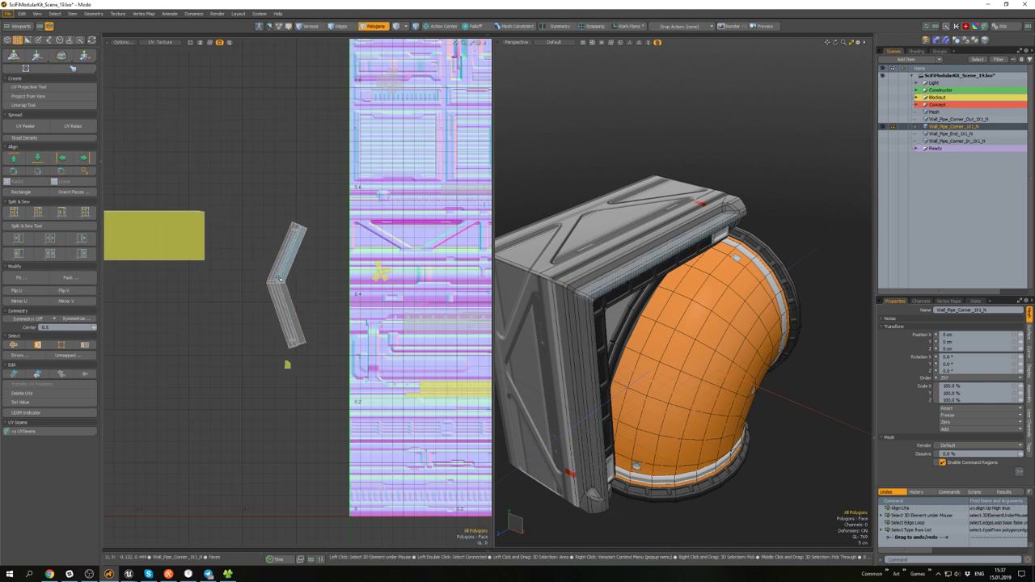
pyautogui.doubleClick(283, 271)
pyautogui.press('w')
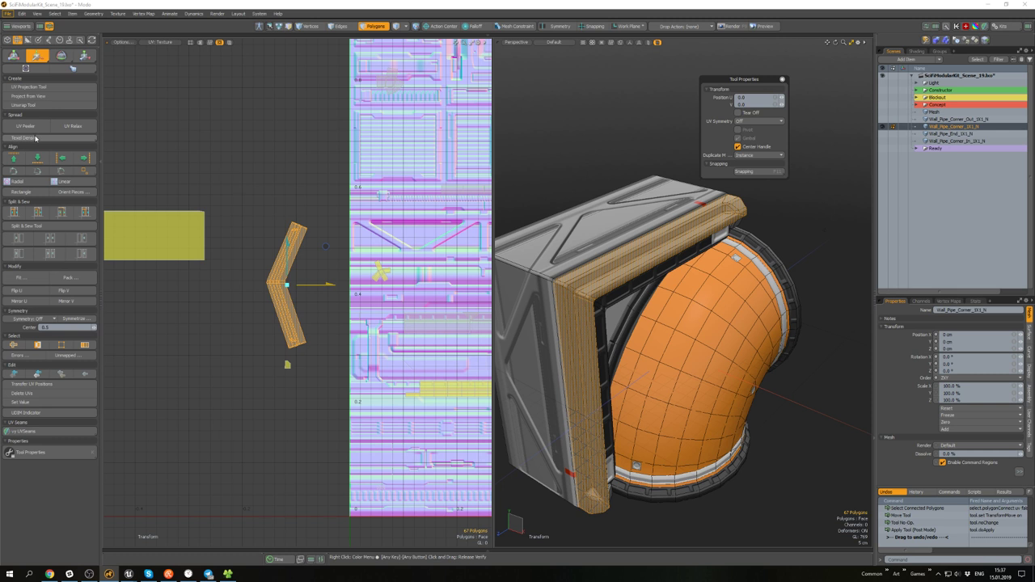
pyautogui.click(36, 138)
pyautogui.press('q')
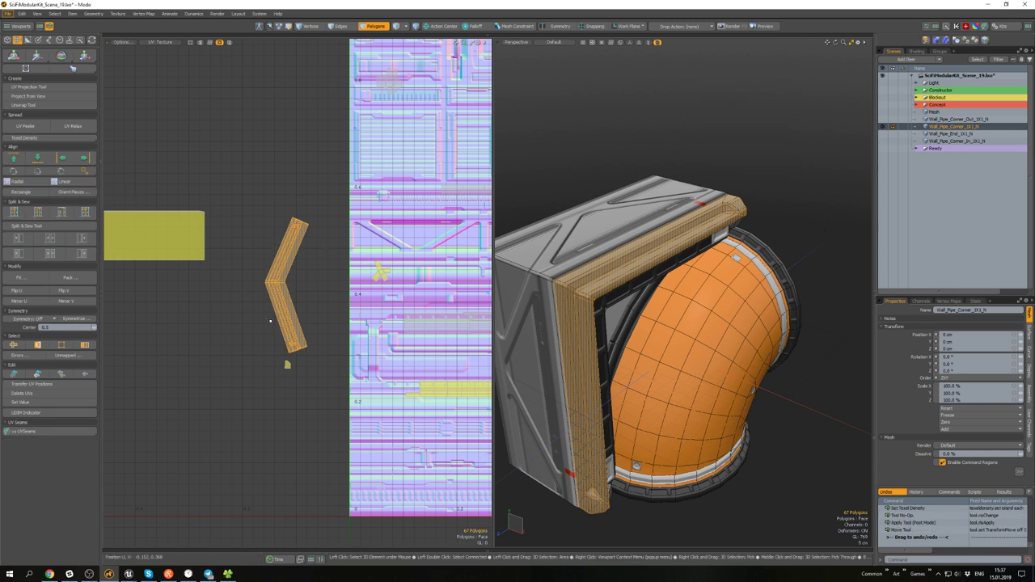
pyautogui.press('w')
pyautogui.moveTo(328, 249); pyautogui.dragTo(481, 231)
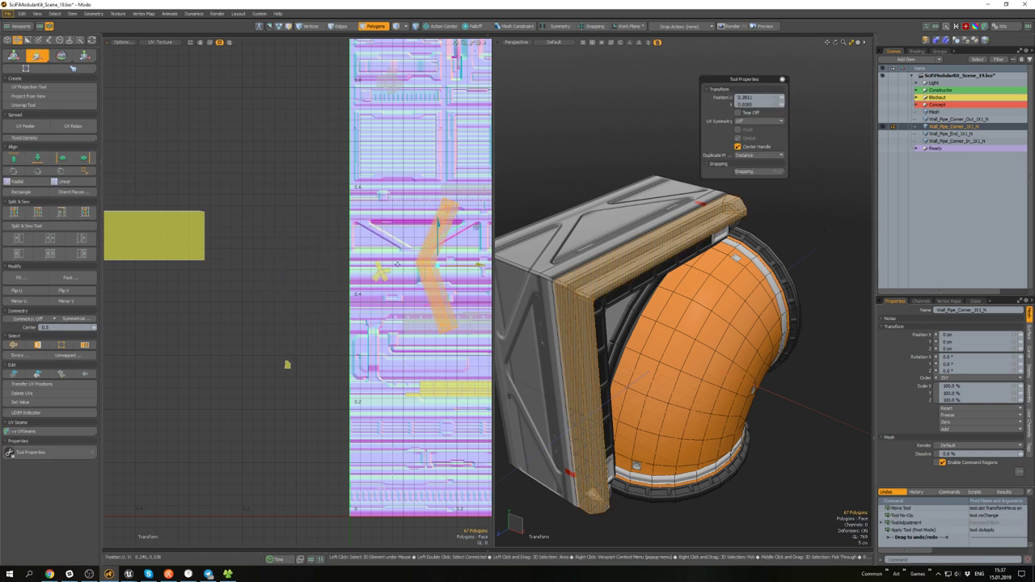
pyautogui.press('space')
pyautogui.click(777, 223)
# - Select the flat panel behind the pipe and apply the texel density to its UV island
pyautogui.moveTo(777, 224)
pyautogui.keyDown('alt'); pyautogui.mouseDown()
pyautogui.moveTo(684, 369)
pyautogui.moveTo(671, 367)
pyautogui.mouseUp(); pyautogui.keyUp('alt')
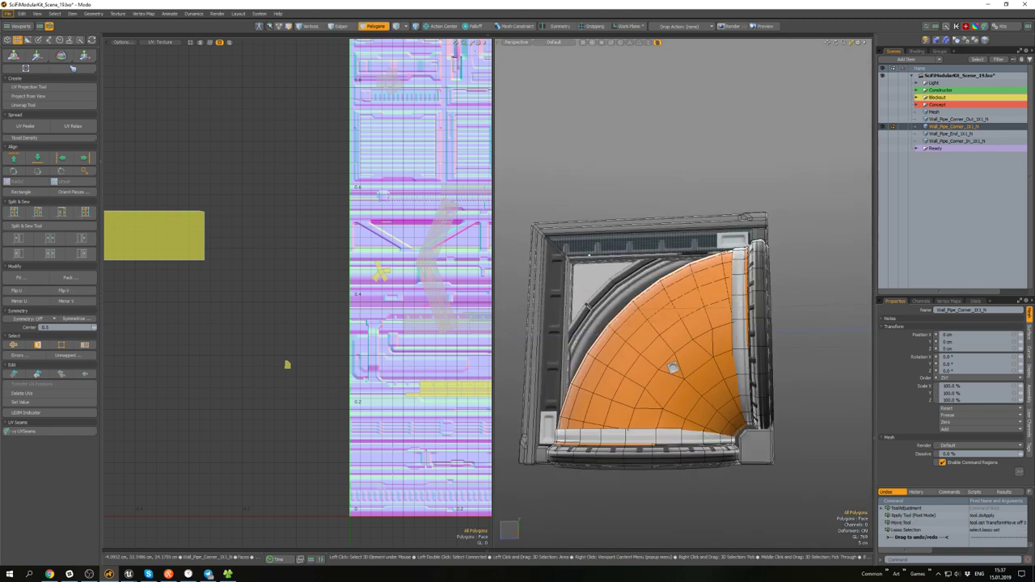
pyautogui.scroll(8, 594, 315)
pyautogui.moveTo(594, 315)
pyautogui.keyDown('alt'); pyautogui.mouseDown()
pyautogui.moveTo(625, 331)
pyautogui.moveTo(578, 281)
pyautogui.mouseUp(); pyautogui.keyUp('alt')
pyautogui.scroll(-8, 624, 331)
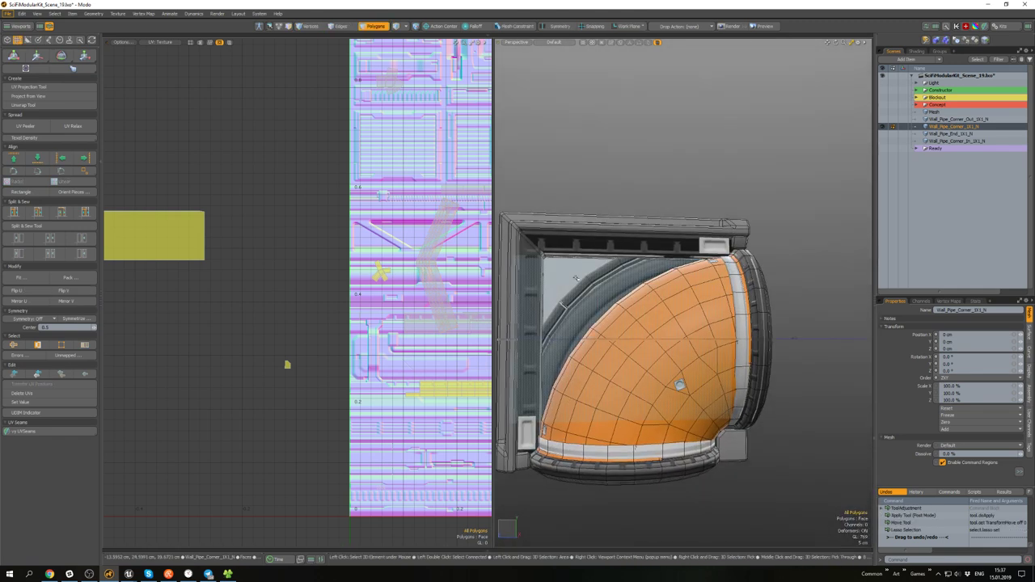
pyautogui.doubleClick(576, 279)
pyautogui.press('h')
pyautogui.scroll(-3, 564, 275)
pyautogui.keyDown('alt'); pyautogui.moveTo(331, 258); pyautogui.dragTo(287, 264); pyautogui.keyUp('alt')
pyautogui.scroll(-4, 322, 256)
pyautogui.scroll(1, 388, 241)
pyautogui.press('w')
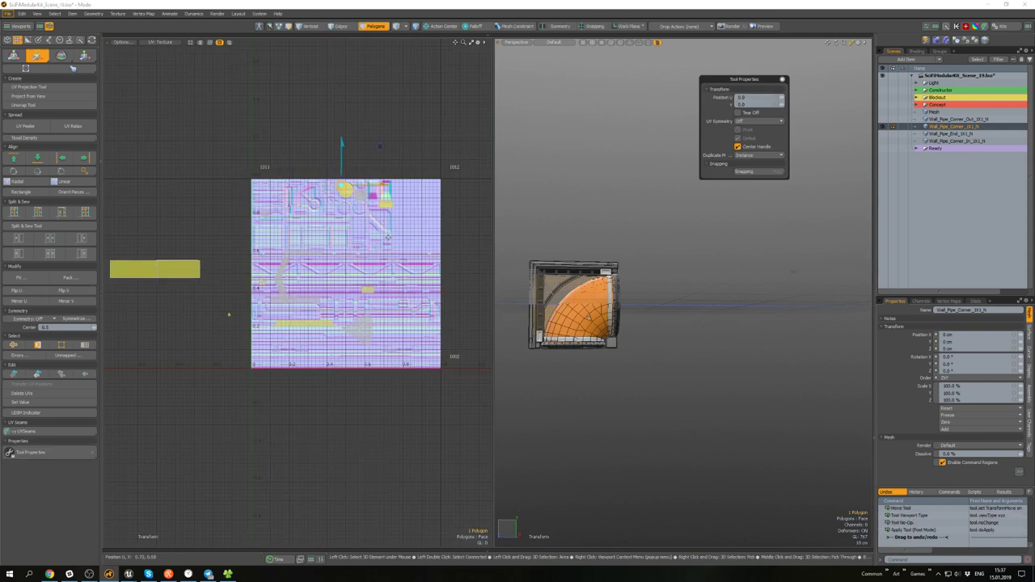
pyautogui.scroll(5, 347, 188)
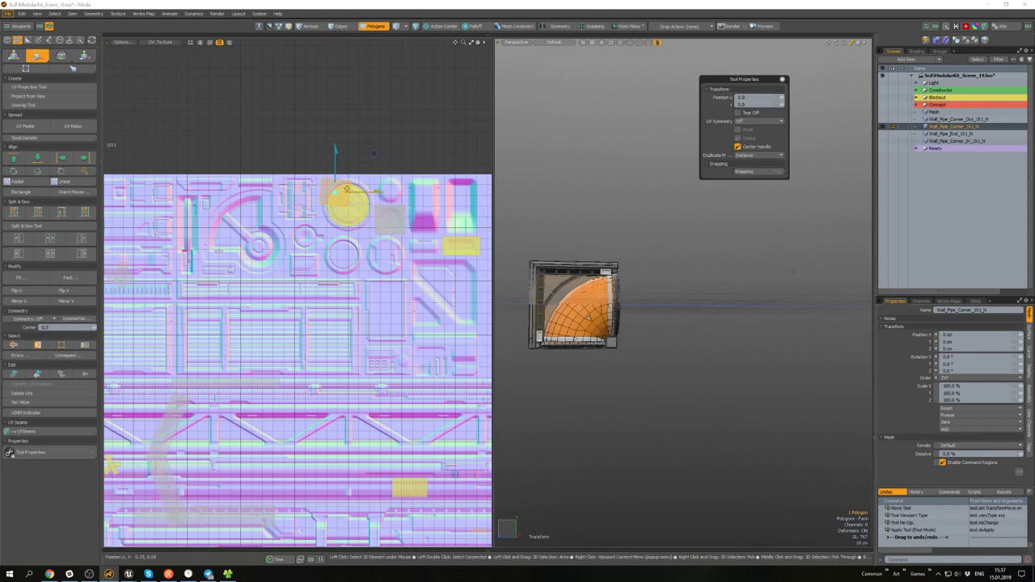
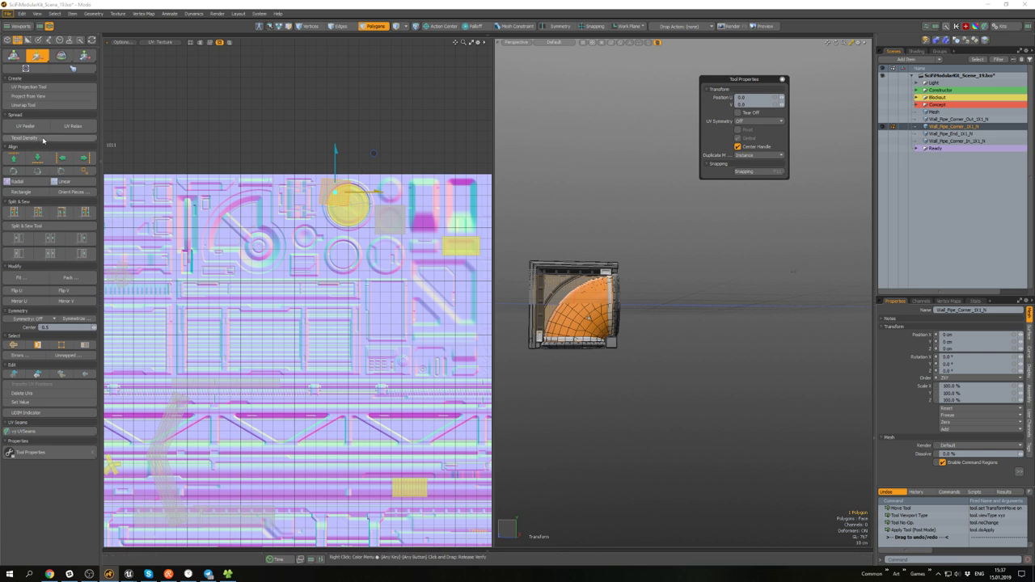
pyautogui.click(43, 138)
pyautogui.click(68, 227)
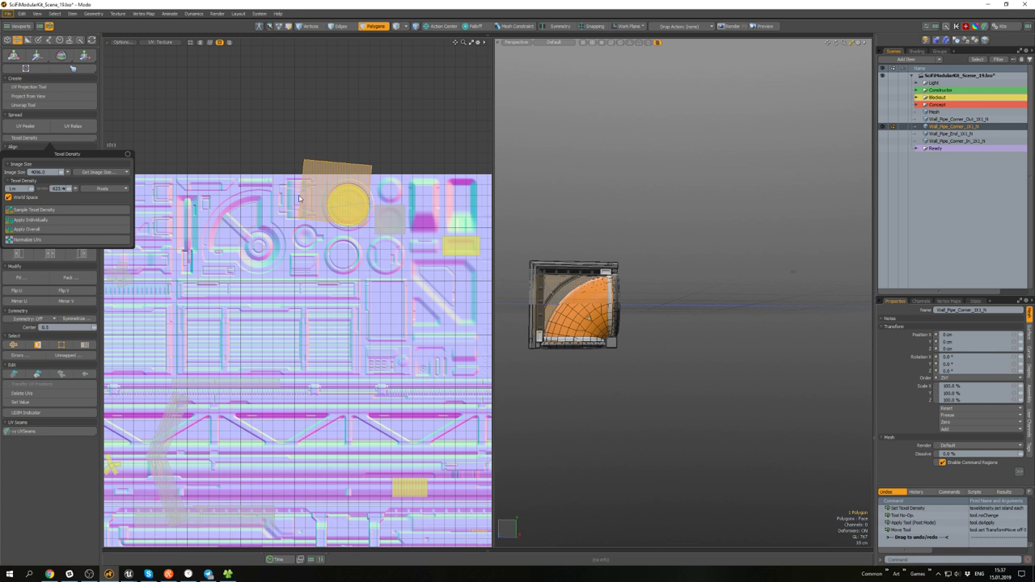
# - Move the panel's UV island fully onto the texture and orient it with the automatic direction
pyautogui.press('w')
pyautogui.moveTo(373, 154); pyautogui.dragTo(373, 188)
pyautogui.press('q')
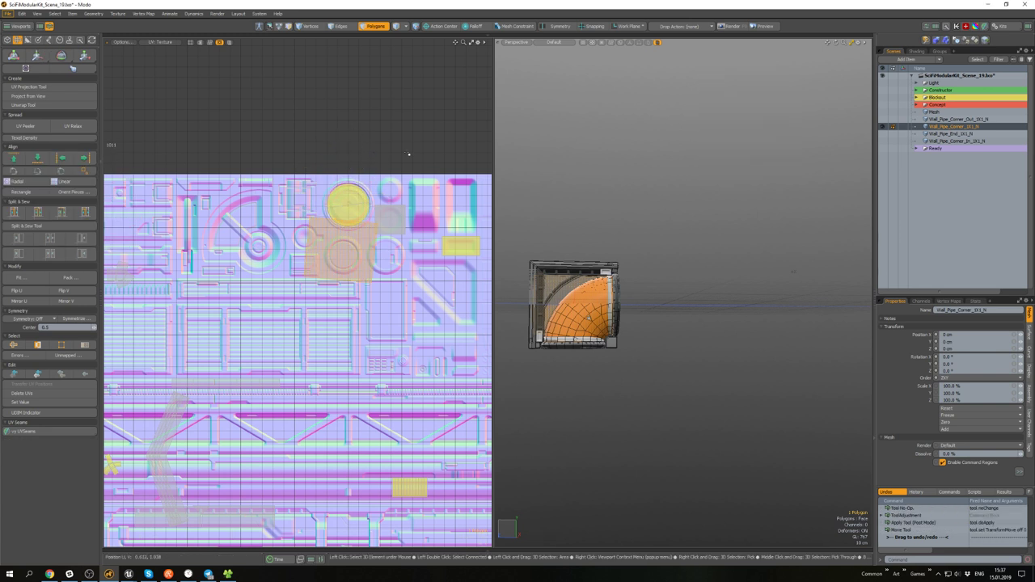
pyautogui.click(70, 192)
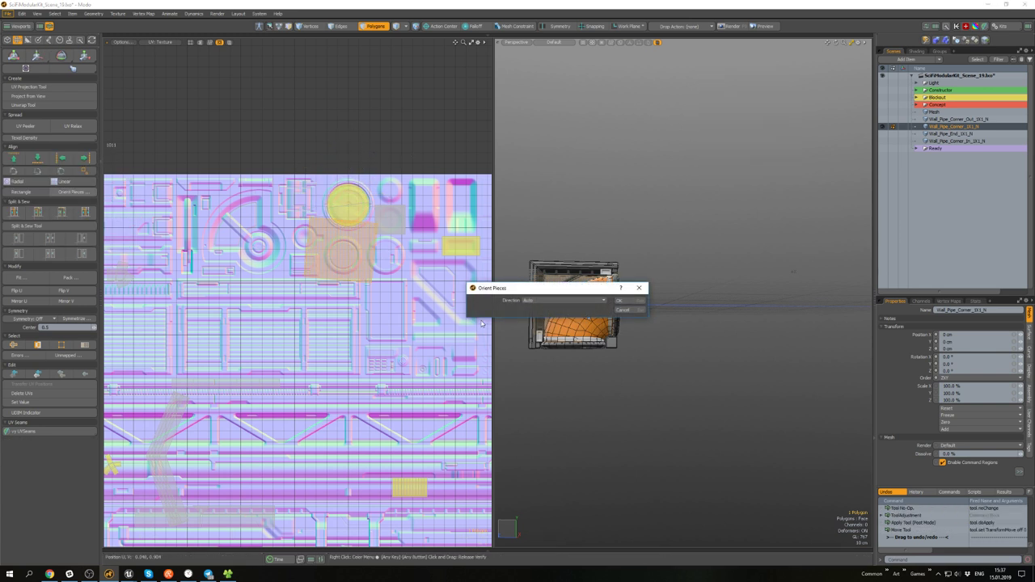
pyautogui.click(621, 304)
pyautogui.click(522, 273)
# - Unhide the geometry, select the connected corner block and hide everything else
pyautogui.keyDown('alt'); pyautogui.moveTo(618, 225); pyautogui.dragTo(627, 283); pyautogui.keyUp('alt')
pyautogui.press('u')
pyautogui.scroll(5, 594, 279)
pyautogui.scroll(-5, 661, 269)
pyautogui.scroll(4, 687, 323)
pyautogui.keyDown('alt'); pyautogui.moveTo(711, 388); pyautogui.dragTo(696, 317); pyautogui.keyUp('alt')
pyautogui.scroll(5, 744, 356)
pyautogui.scroll(-5, 744, 356)
pyautogui.doubleClick(746, 354)
pyautogui.scroll(-5, 767, 389)
# - Select the large flat face closing the corner block and delete it
pyautogui.click(693, 264)
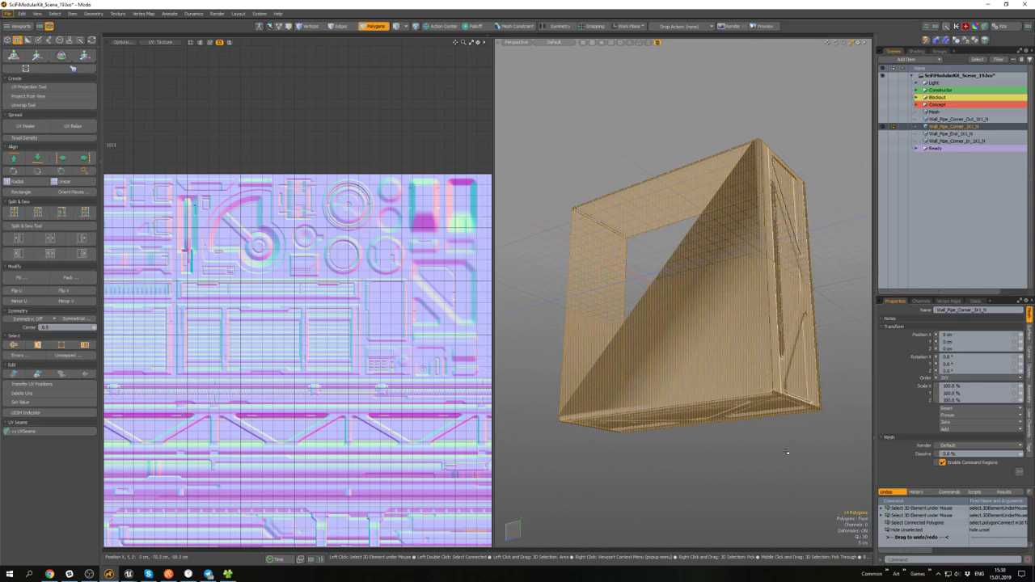
pyautogui.keyDown('alt'); pyautogui.moveTo(694, 265); pyautogui.dragTo(716, 275); pyautogui.keyUp('alt')
pyautogui.scroll(8, 768, 372)
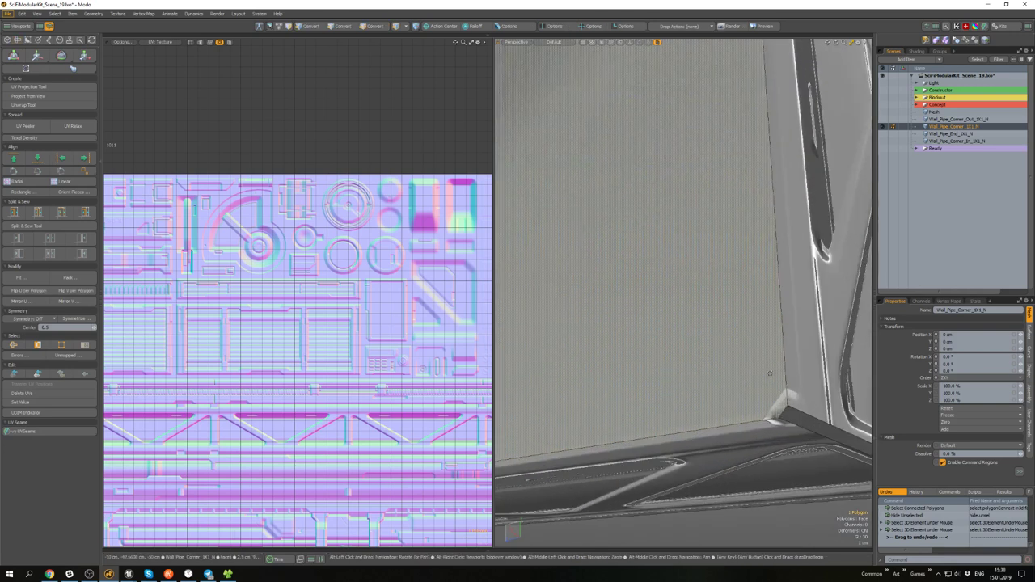
pyautogui.scroll(-3, 766, 368)
pyautogui.press('Delete')
pyautogui.scroll(-5, 765, 368)
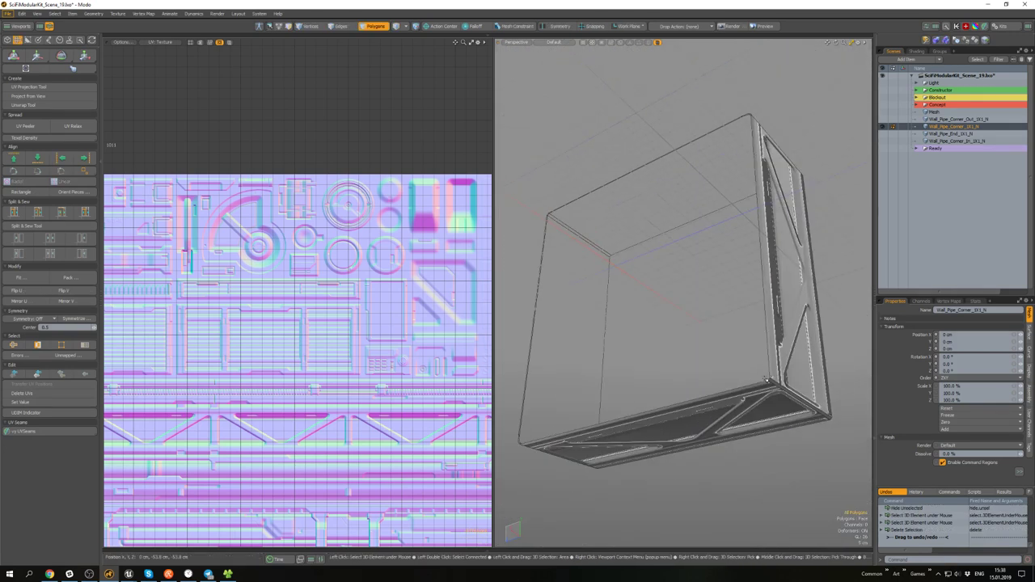
# - Select the short edge at the upper end of the block's open side and extend it straight down into a vertical strip
pyautogui.keyDown('alt'); pyautogui.moveTo(765, 368); pyautogui.dragTo(733, 264); pyautogui.keyUp('alt')
pyautogui.click(754, 81)
pyautogui.press('w')
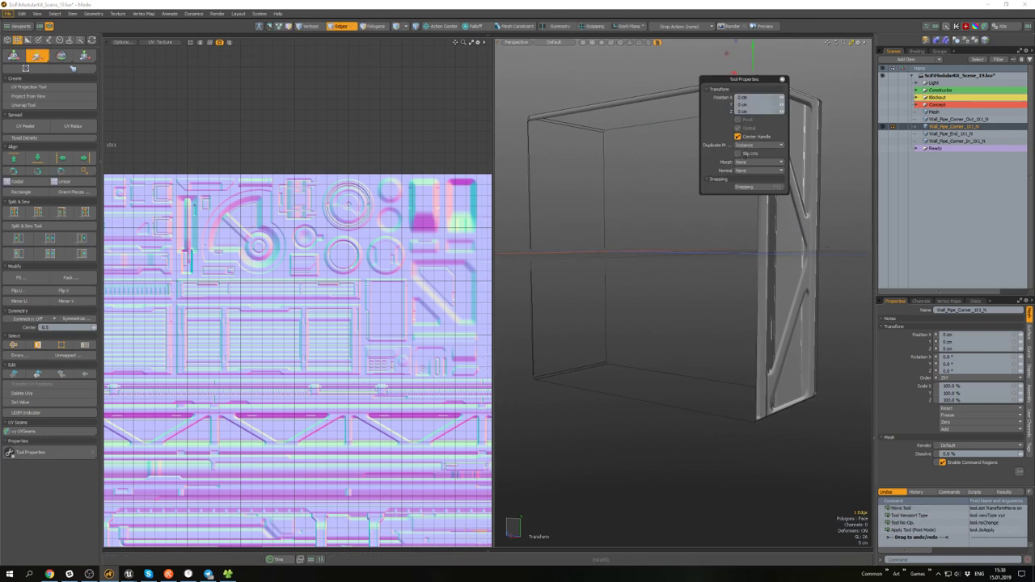
pyautogui.keyDown('alt'); pyautogui.moveTo(744, 89); pyautogui.dragTo(657, 107); pyautogui.keyUp('alt')
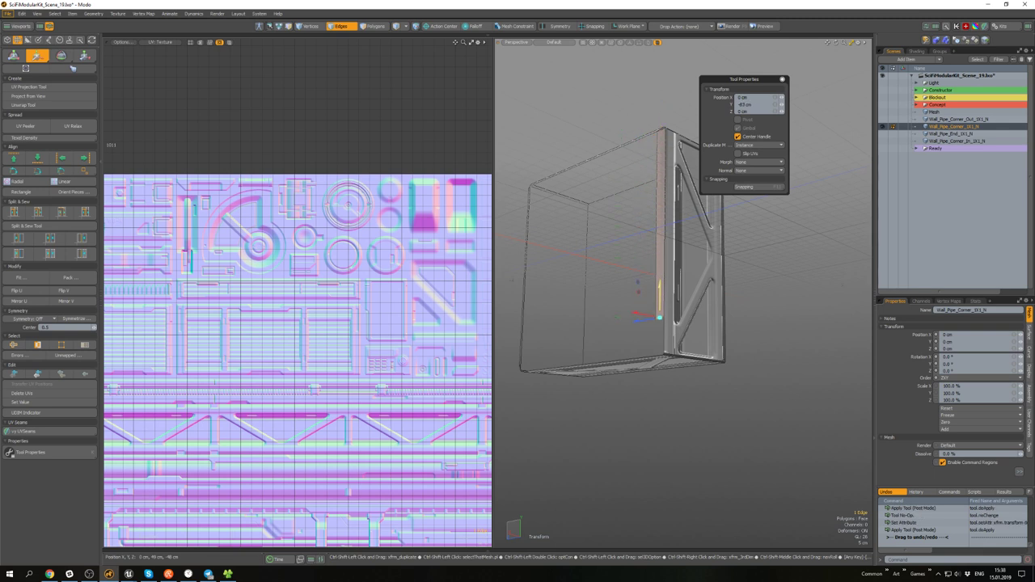
pyautogui.scroll(5, 658, 369)
pyautogui.keyDown('alt'); pyautogui.moveTo(658, 369); pyautogui.dragTo(717, 277); pyautogui.keyUp('alt')
pyautogui.scroll(3, 718, 278)
# - Weld the outer lower vertex of the vertical strip to the block's corner with the Drag Weld tool
pyautogui.press('1')
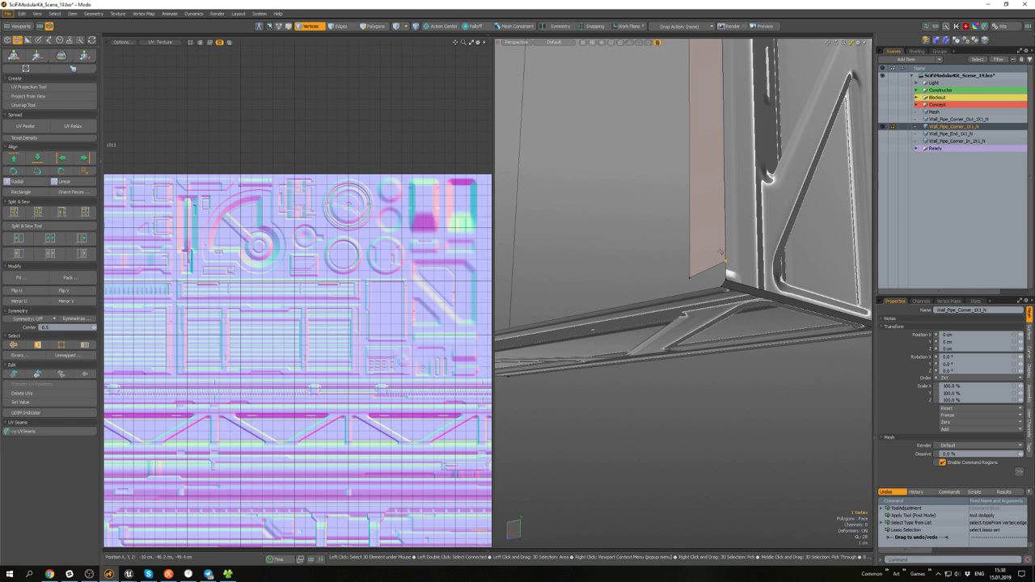
pyautogui.press('t')
pyautogui.keyDown('alt'); pyautogui.moveTo(697, 262); pyautogui.dragTo(827, 268); pyautogui.keyUp('alt')
pyautogui.press('space')
pyautogui.scroll(-2, 649, 293)
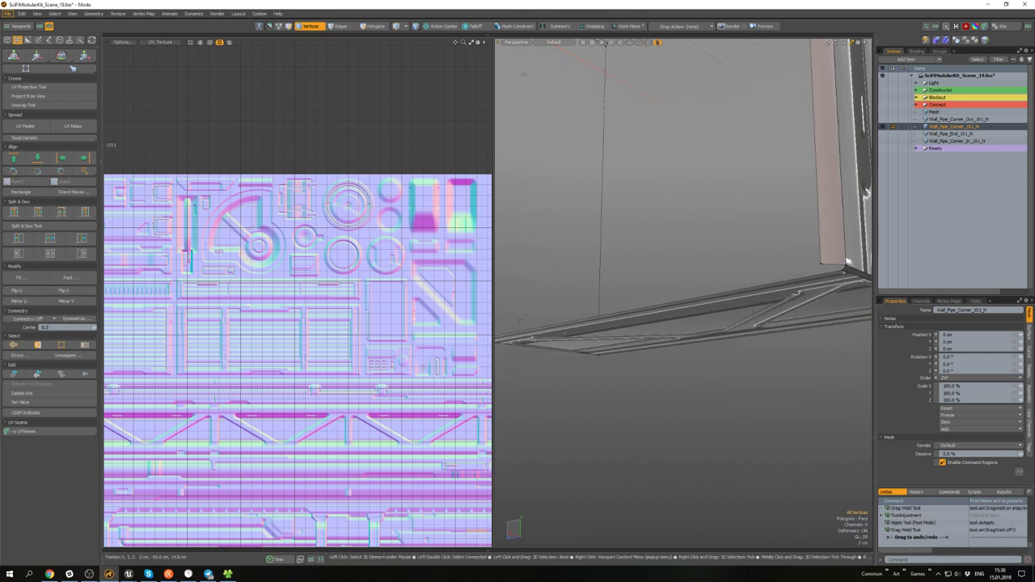
# - Select the short edge at the end of the block's lower side and extend it along Z into a horizontal strip
pyautogui.scroll(1, 601, 316)
pyautogui.keyDown('alt'); pyautogui.keyDown('shift'); pyautogui.moveTo(533, 333); pyautogui.dragTo(768, 311); pyautogui.keyUp('shift'); pyautogui.keyUp('alt')
pyautogui.press('2')
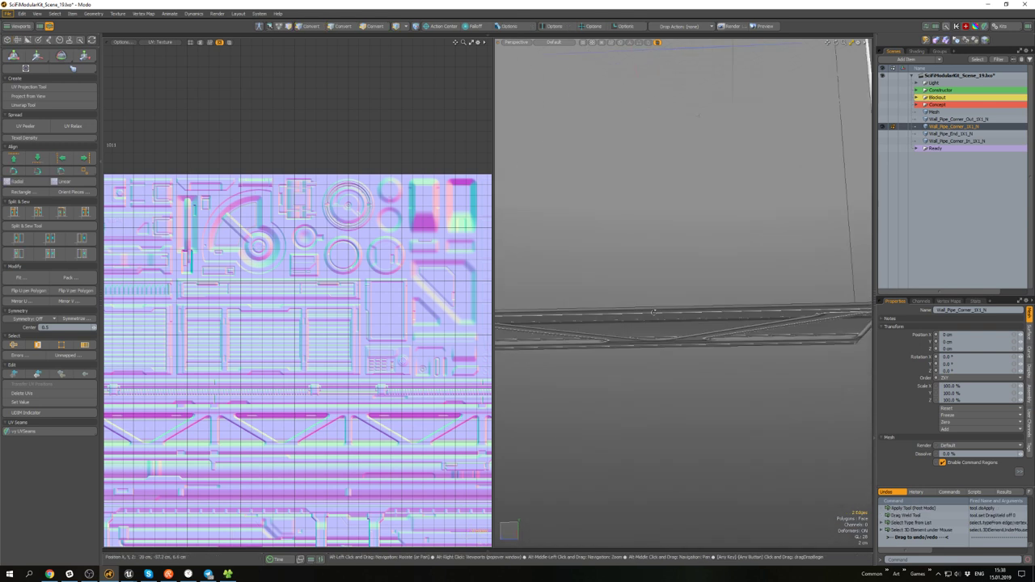
pyautogui.scroll(-3, 647, 312)
pyautogui.scroll(3, 588, 299)
pyautogui.click(584, 291)
pyautogui.scroll(3, 588, 301)
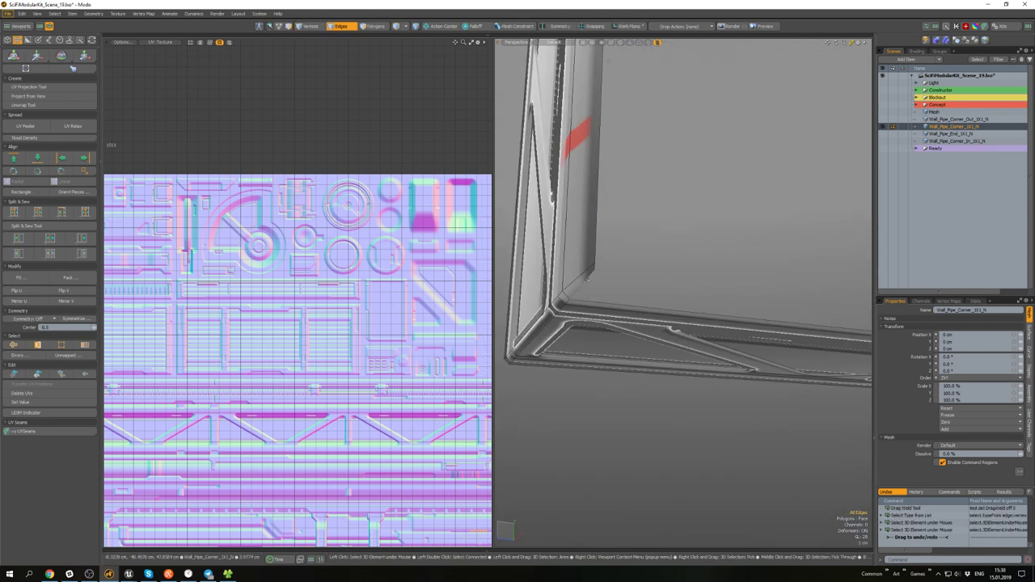
pyautogui.click(588, 278)
pyautogui.keyDown('alt'); pyautogui.moveTo(588, 279); pyautogui.dragTo(537, 299); pyautogui.keyUp('alt')
pyautogui.scroll(-5, 535, 299)
pyautogui.press('w')
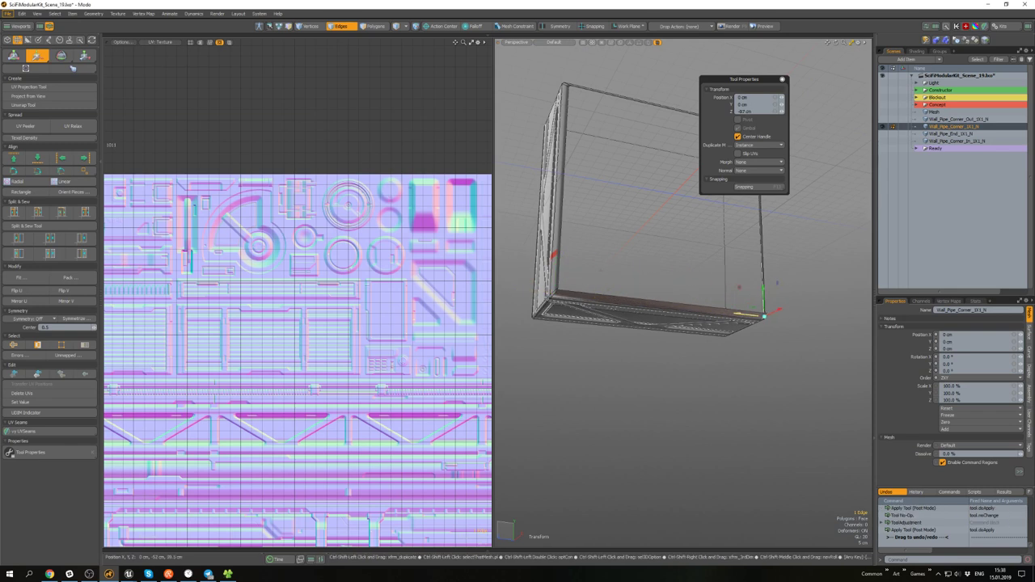
# - Weld the end vertex of the horizontal strip to the block's corner with the Drag Weld tool
pyautogui.scroll(4, 751, 316)
pyautogui.moveTo(752, 316)
pyautogui.keyDown('alt'); pyautogui.mouseDown()
pyautogui.moveTo(624, 306)
pyautogui.moveTo(644, 354)
pyautogui.moveTo(651, 335)
pyautogui.moveTo(593, 317)
pyautogui.mouseUp(); pyautogui.keyUp('alt')
pyautogui.scroll(4, 622, 312)
pyautogui.press('space')
pyautogui.press('1')
pyautogui.click(643, 363)
pyautogui.press('t')
pyautogui.press('space')
# - Collapse the meeting inner corner vertices of the two strips into one and cap the remaining open edge loop
pyautogui.press('1')
pyautogui.moveTo(551, 268); pyautogui.dragTo(605, 330, button='right')
pyautogui.hotkey('shift', 'c')
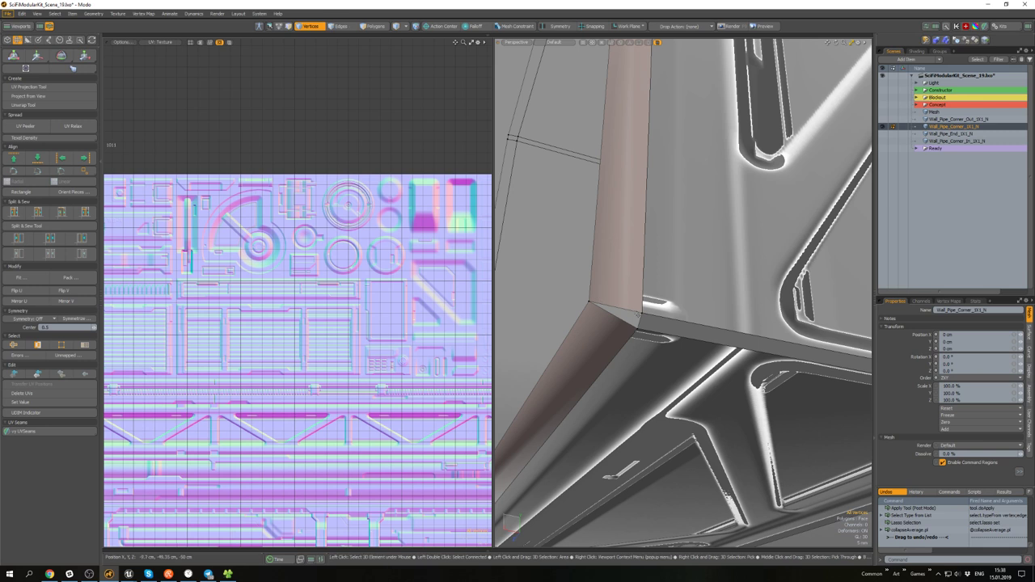
pyautogui.hotkey('alt', 'c')
pyautogui.scroll(-5, 618, 320)
pyautogui.keyDown('alt'); pyautogui.moveTo(618, 320); pyautogui.dragTo(624, 344); pyautogui.keyUp('alt')
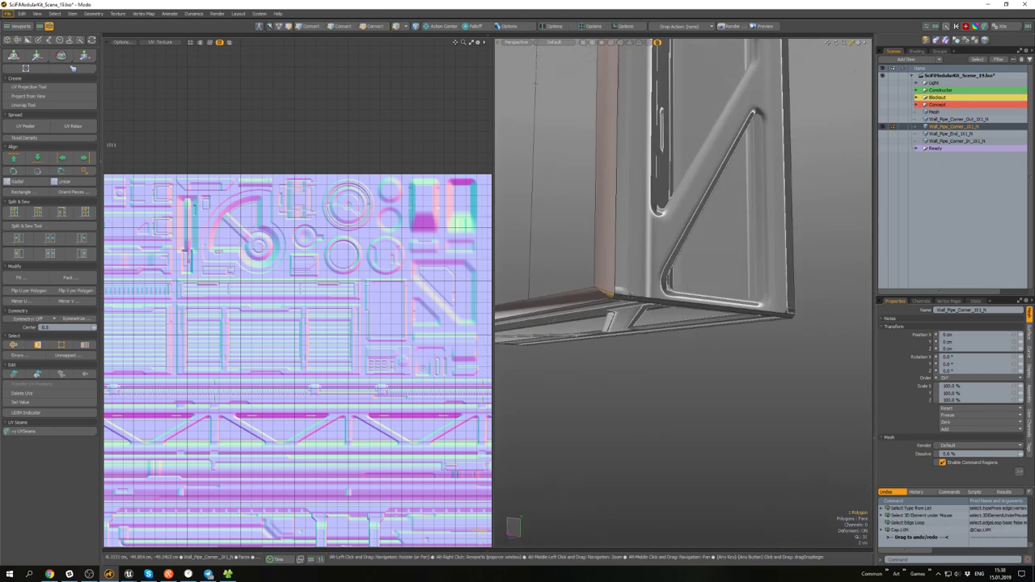
# - Undo the last cap on the pipe corner and the edge loop selection made for it
pyautogui.scroll(-5, 620, 316)
pyautogui.moveTo(627, 154)
pyautogui.keyDown('alt'); pyautogui.mouseDown()
pyautogui.moveTo(646, 183)
pyautogui.moveTo(626, 134)
pyautogui.mouseUp(); pyautogui.keyUp('alt')
pyautogui.scroll(10, 645, 335)
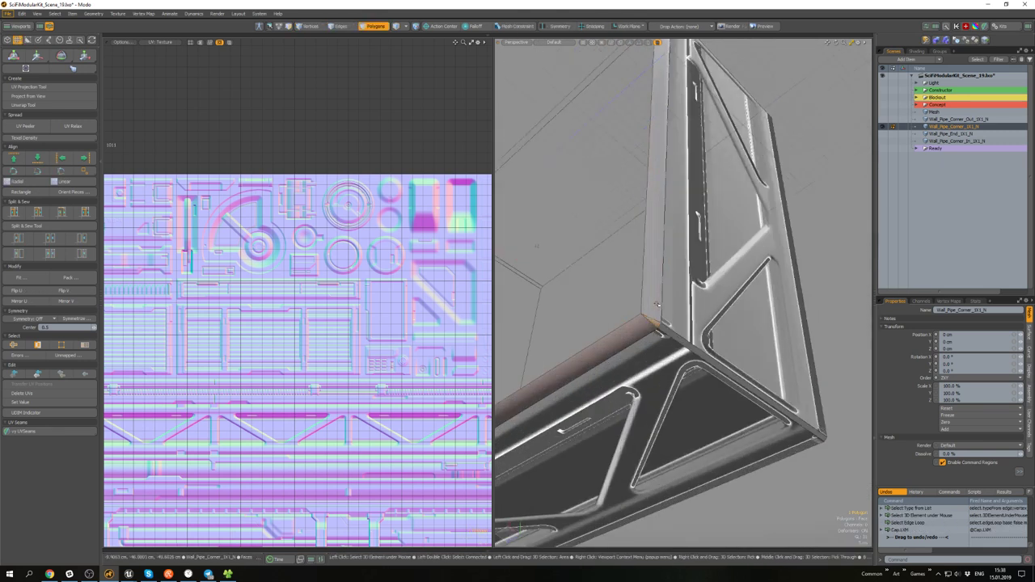
pyautogui.hotkey('ctrl', 'z')
pyautogui.hotkey('ctrl', 'z')
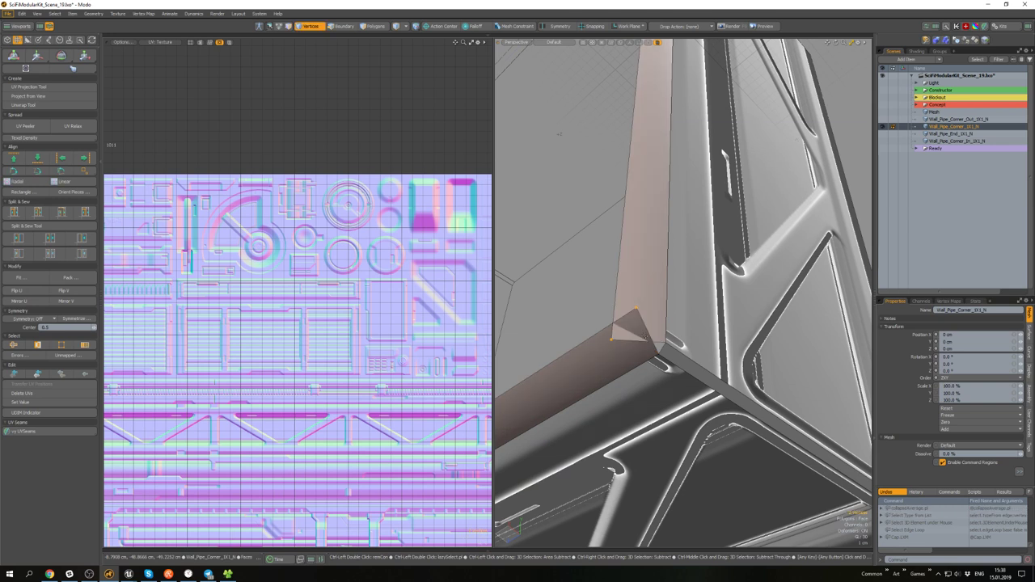
# - Select the misaligned vertices at the inner corner and move them so the ends of the two pipe strips meet
pyautogui.moveTo(631, 301); pyautogui.dragTo(634, 304, button='right')
pyautogui.hotkey('ctrl', '3')
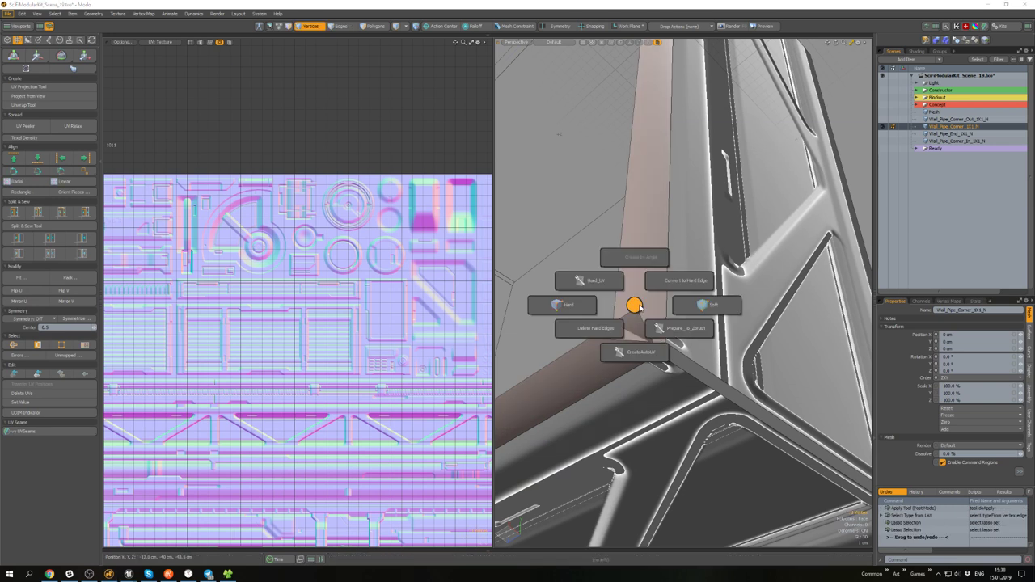
pyautogui.press('w')
pyautogui.press('space')
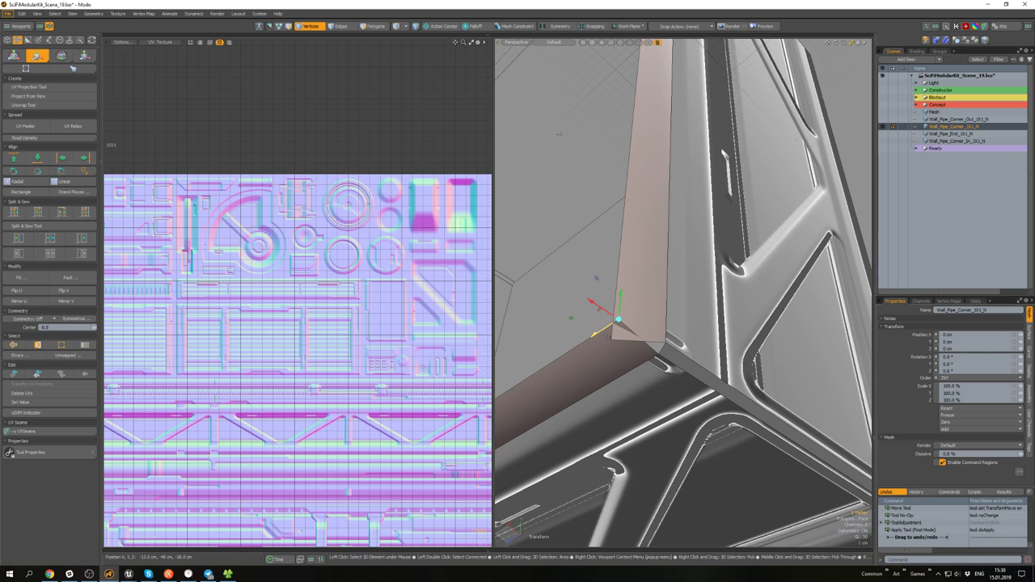
pyautogui.press('2')
pyautogui.press('1')
pyautogui.press('w')
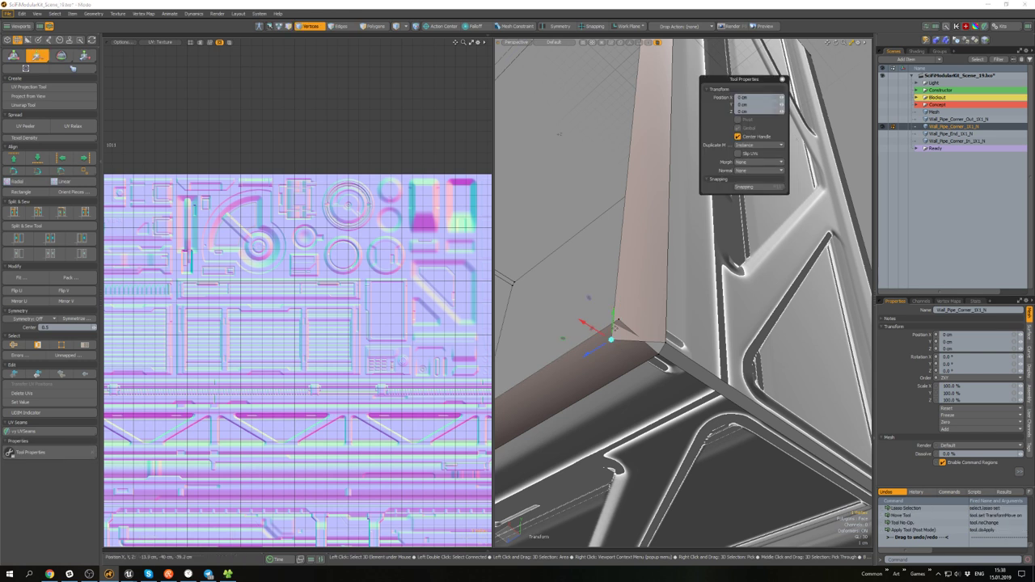
pyautogui.press('space')
# - Select the two open edges at the inner corner and bridge them
pyautogui.press('2')
pyautogui.click(638, 328)
pyautogui.keyDown('shift'); pyautogui.click(636, 334); pyautogui.keyUp('shift')
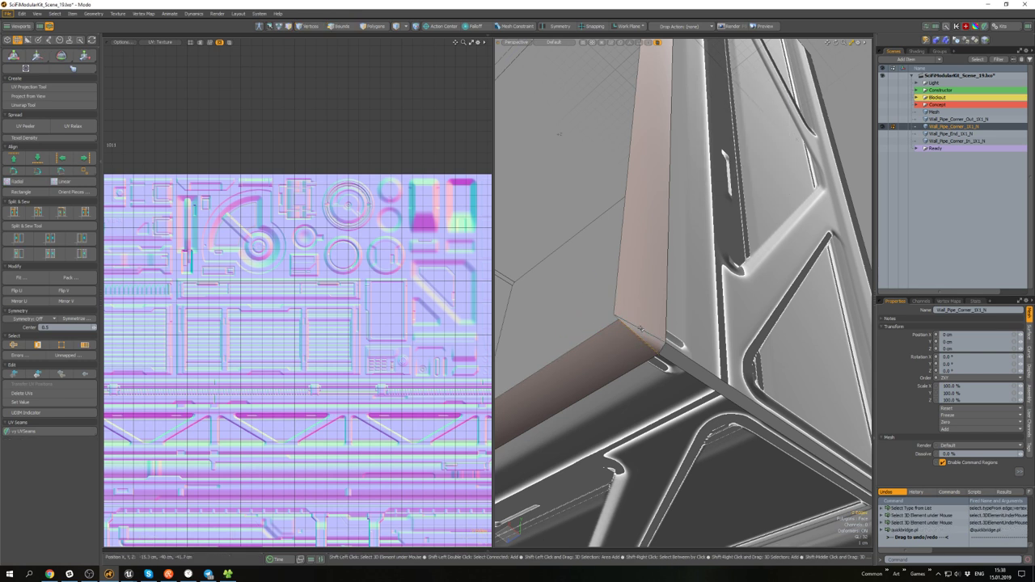
pyautogui.hotkey('shift', 'b')
# - Select the polygons connected to the pipe strip to check the bridged corner, and clear the selection
pyautogui.scroll(-8, 637, 330)
pyautogui.keyDown('alt'); pyautogui.moveTo(631, 332); pyautogui.dragTo(790, 286); pyautogui.keyUp('alt')
pyautogui.press('3')
pyautogui.doubleClick(654, 242)
pyautogui.click(790, 286)
pyautogui.scroll(-3, 727, 267)
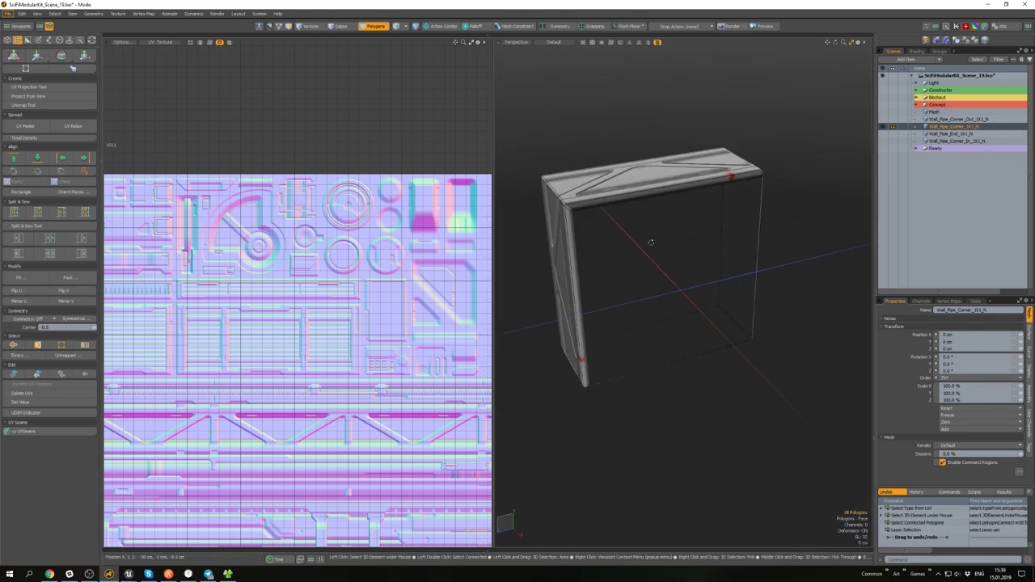
# - Move the six selected polygons' UV island by 0.048 in U, away from the neighbouring island
pyautogui.moveTo(598, 242)
pyautogui.keyDown('alt'); pyautogui.mouseDown()
pyautogui.moveTo(647, 245)
pyautogui.moveTo(545, 154)
pyautogui.mouseUp(); pyautogui.keyUp('alt')
pyautogui.press('a')
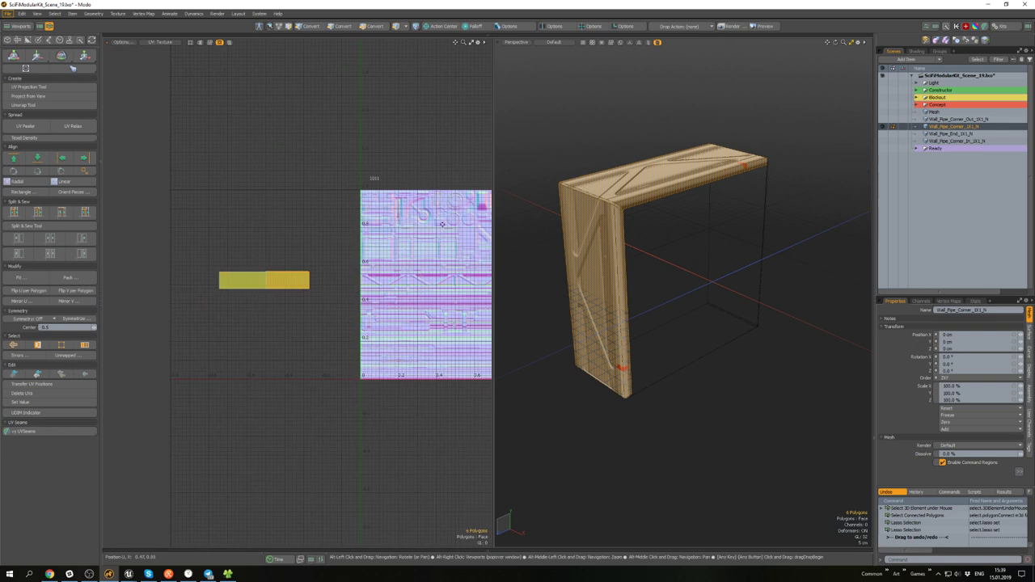
pyautogui.keyDown('alt'); pyautogui.moveTo(582, 251); pyautogui.dragTo(505, 212); pyautogui.keyUp('alt')
pyautogui.scroll(2, 357, 248)
pyautogui.keyDown('alt'); pyautogui.moveTo(358, 248); pyautogui.dragTo(426, 262); pyautogui.keyUp('alt')
pyautogui.press('w')
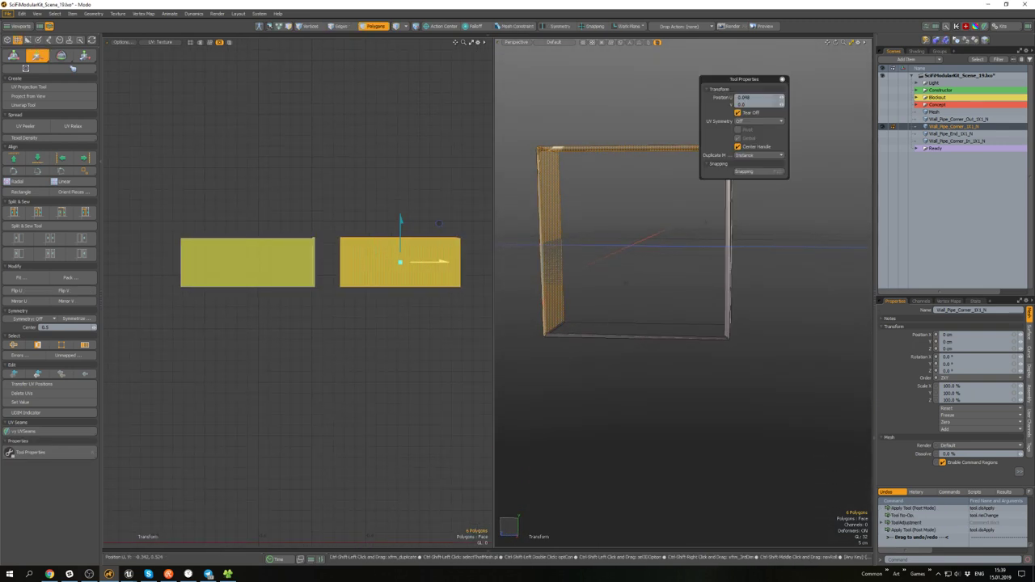
pyautogui.press('q')
pyautogui.click(476, 193)
# - Select the left UV island's polygons and add the polygons around the bracket's lower corner in the 3D view
pyautogui.keyDown('alt'); pyautogui.moveTo(527, 203); pyautogui.dragTo(578, 206); pyautogui.keyUp('alt')
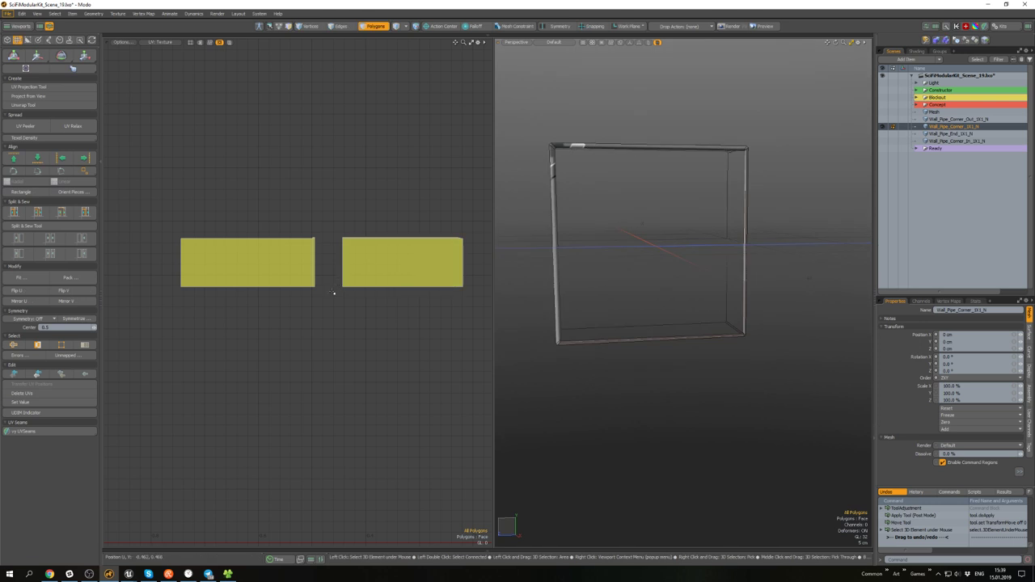
pyautogui.moveTo(318, 303); pyautogui.dragTo(174, 180)
pyautogui.keyDown('alt'); pyautogui.moveTo(760, 311); pyautogui.dragTo(715, 268); pyautogui.keyUp('alt')
pyautogui.scroll(3, 719, 269)
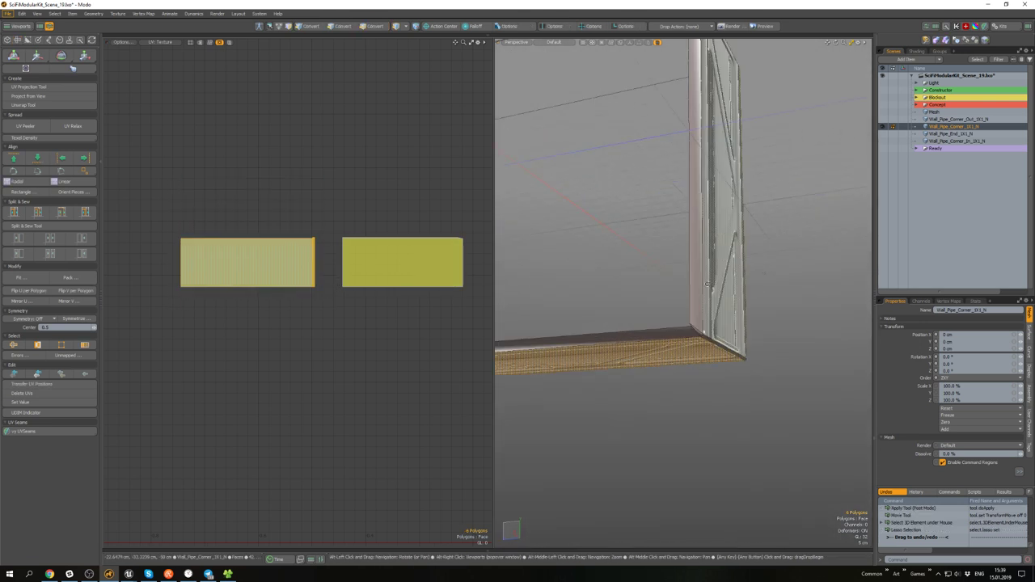
pyautogui.scroll(-2, 788, 380)
pyautogui.keyDown('shift'); pyautogui.moveTo(793, 386); pyautogui.dragTo(674, 307); pyautogui.keyUp('shift')
pyautogui.scroll(-3, 660, 288)
pyautogui.keyDown('alt'); pyautogui.moveTo(383, 175); pyautogui.dragTo(394, 205); pyautogui.keyUp('alt')
pyautogui.scroll(4, 701, 186)
pyautogui.keyDown('alt'); pyautogui.moveTo(702, 186); pyautogui.dragTo(680, 261); pyautogui.keyUp('alt')
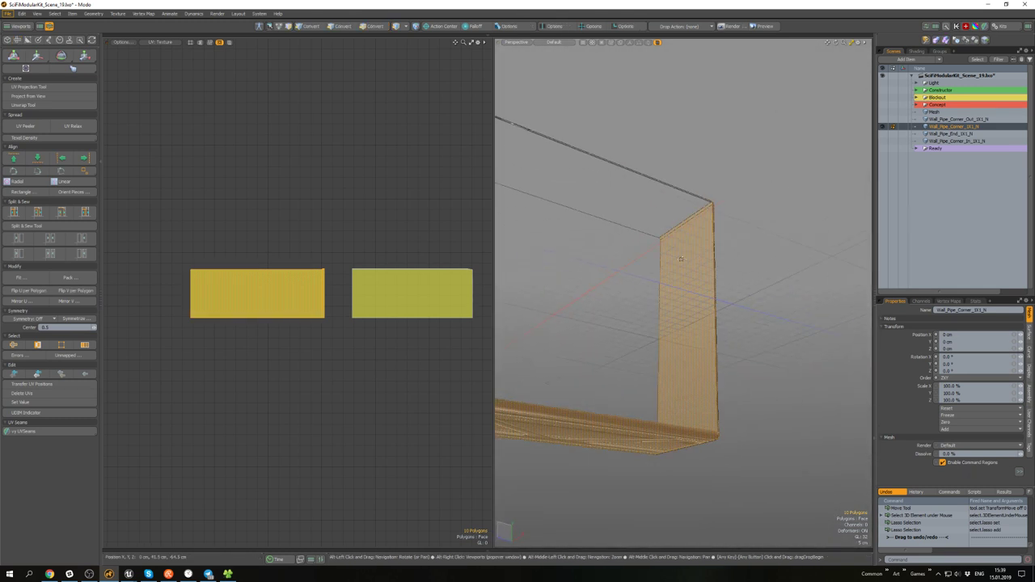
# - Create a planar UV projection along the Y axis for the selected bracket polygons
pyautogui.scroll(-2, 683, 258)
pyautogui.keyDown('alt'); pyautogui.moveTo(299, 221); pyautogui.dragTo(217, 209); pyautogui.keyUp('alt')
pyautogui.scroll(-3, 217, 209)
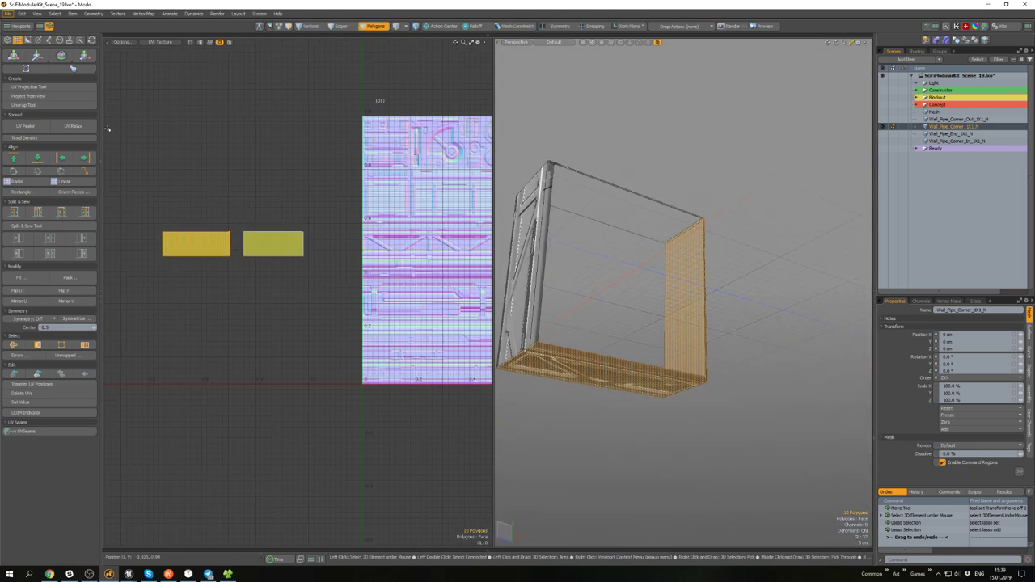
pyautogui.click(38, 87)
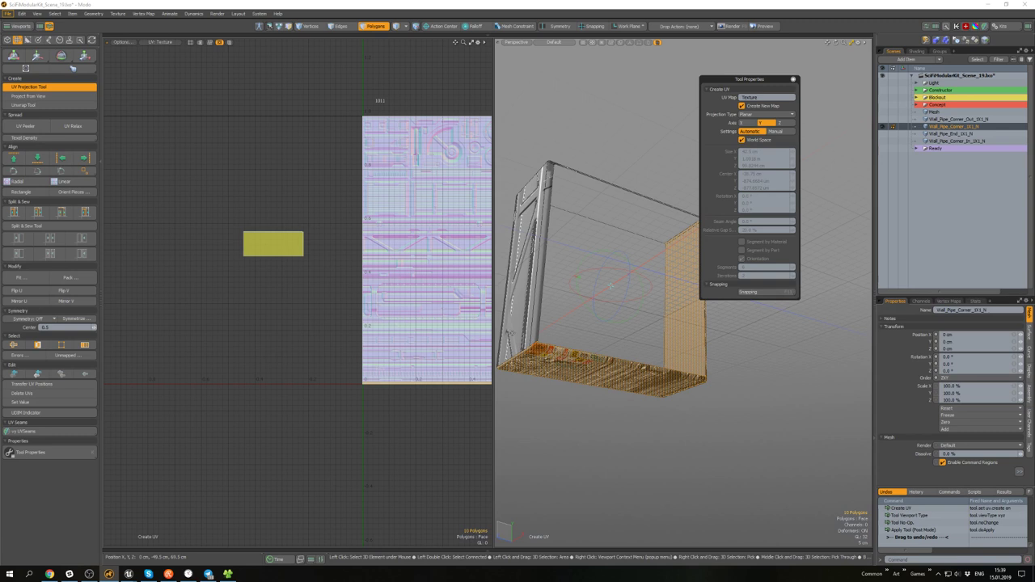
pyautogui.press('q')
pyautogui.keyDown('alt'); pyautogui.moveTo(466, 277); pyautogui.dragTo(340, 256); pyautogui.keyUp('alt')
pyautogui.scroll(-3, 340, 256)
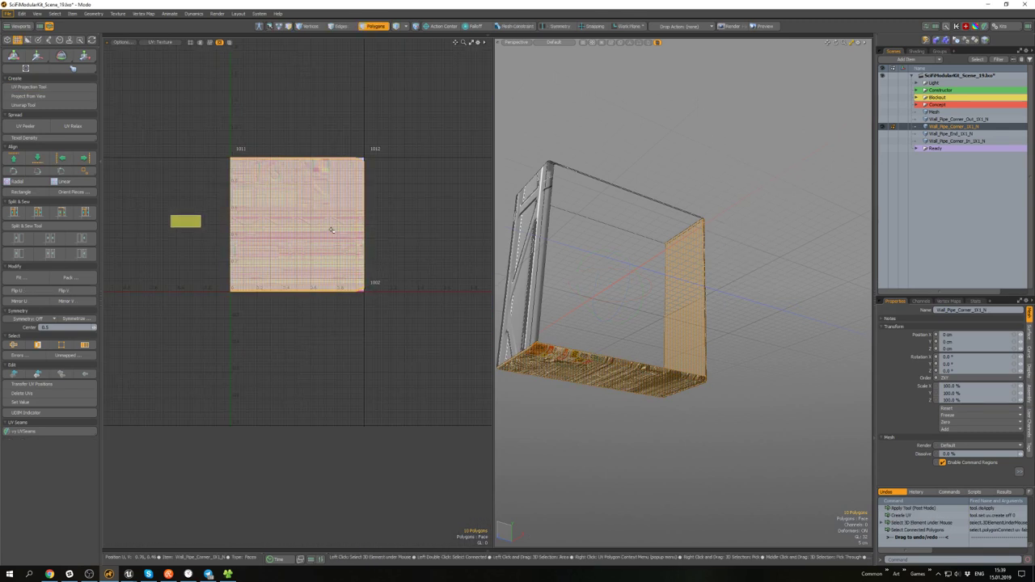
# - Relax the projected UV island in Conformal mode and orient it upright
pyautogui.click(91, 128)
pyautogui.click(58, 191)
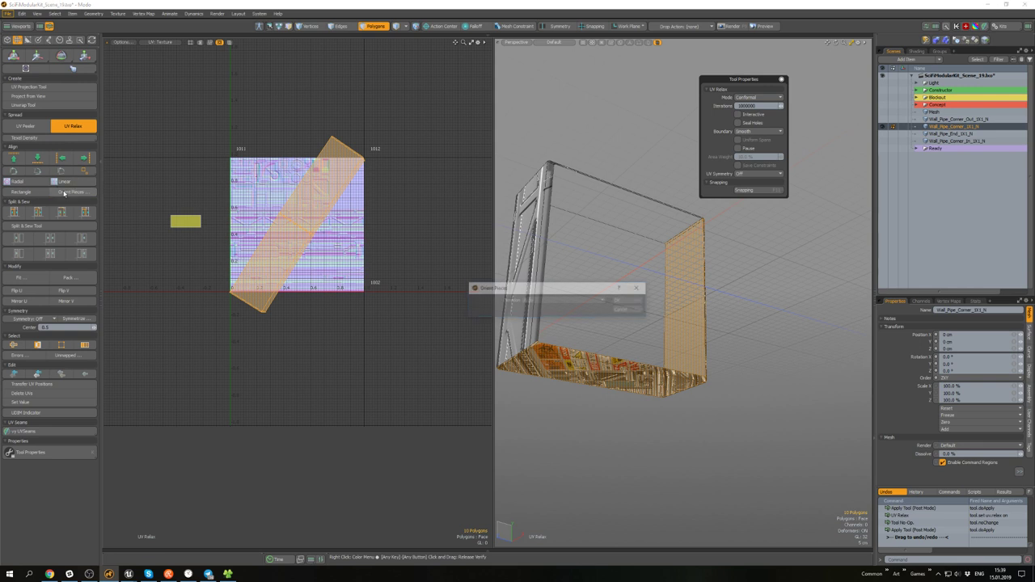
pyautogui.scroll(3, 278, 214)
# - Move the upright UV island about -0.55 in U and 0.03 in V, and straighten it into a rectangle
pyautogui.press('w')
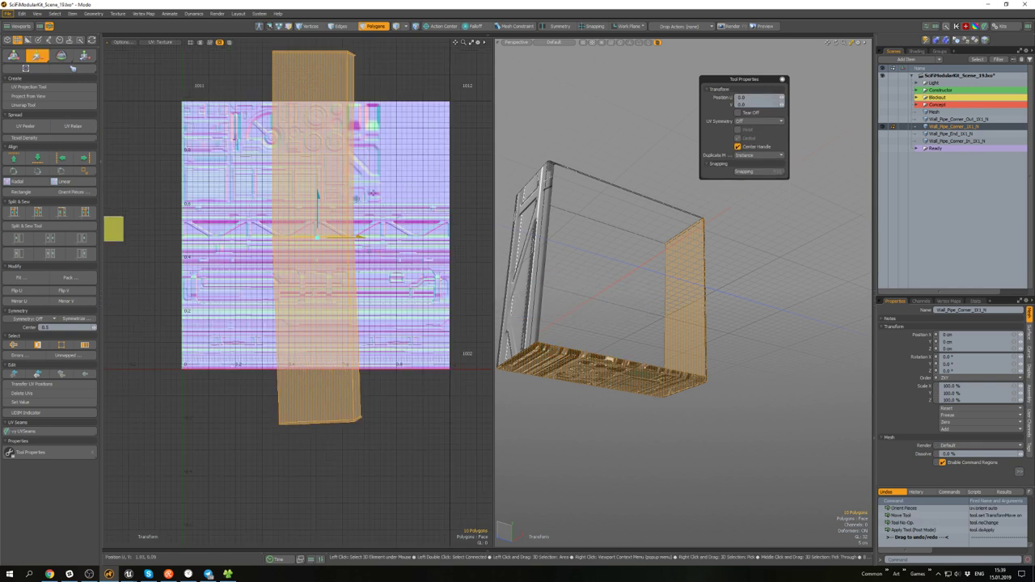
pyautogui.moveTo(354, 196); pyautogui.dragTo(190, 188)
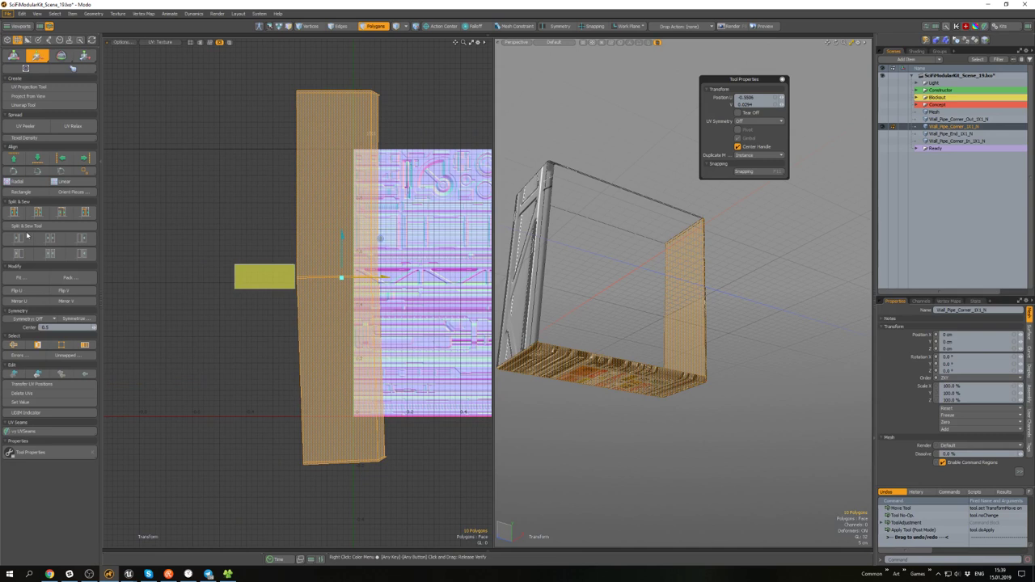
pyautogui.click(18, 192)
# - Rotate the rectangular UV strip 90° and scale it to 30% in U and V
pyautogui.press('e')
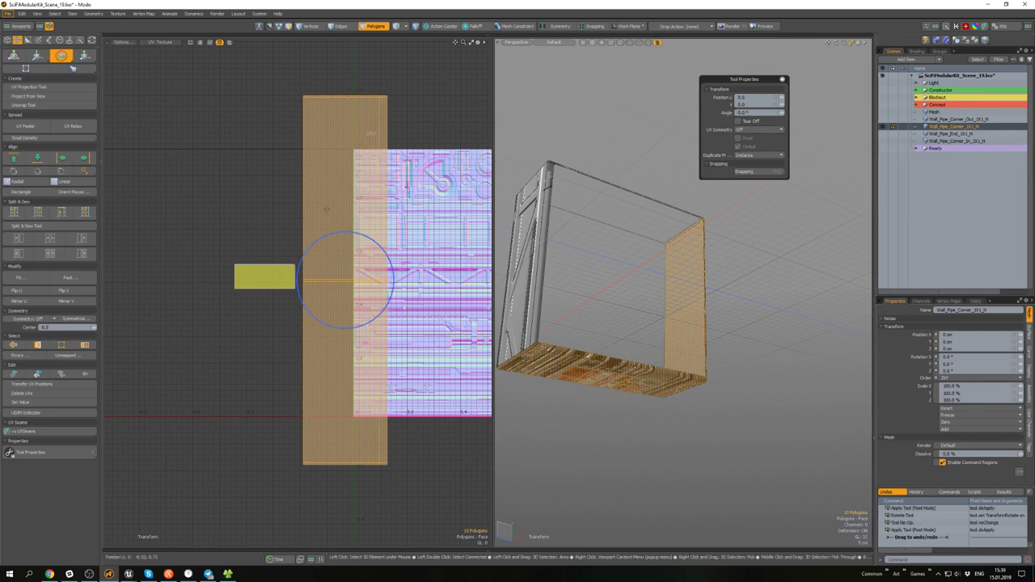
pyautogui.keyDown('ctrl'); pyautogui.moveTo(351, 231); pyautogui.dragTo(287, 273); pyautogui.keyUp('ctrl')
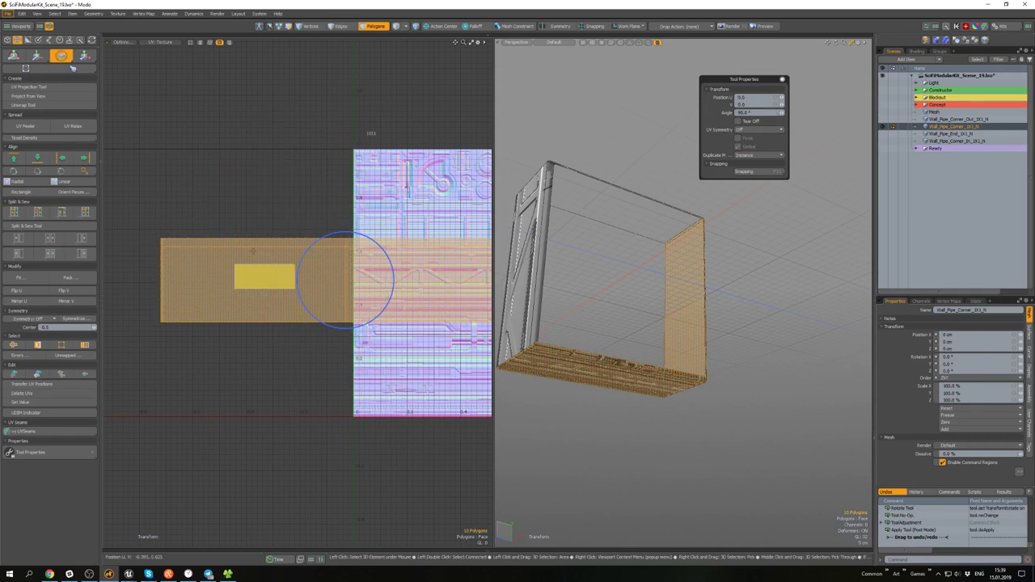
pyautogui.press('r')
pyautogui.press('r')
pyautogui.moveTo(364, 245); pyautogui.dragTo(387, 245)
pyautogui.hotkey('ctrl', 'z')
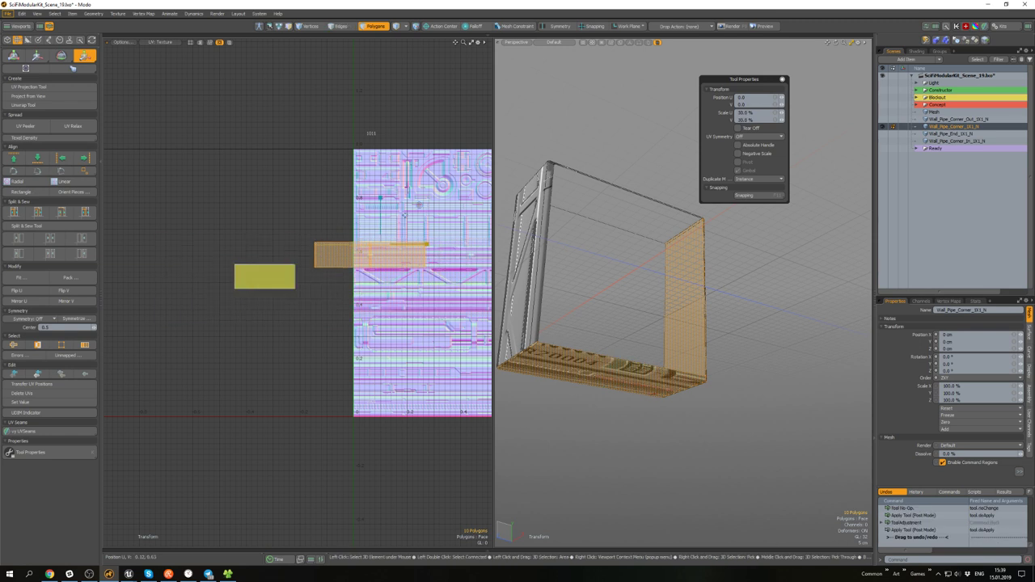
# - Move and sew the separate UV pieces together along their matching short end edges
pyautogui.scroll(3, 300, 246)
pyautogui.press('w')
pyautogui.press('2')
pyautogui.click(285, 317)
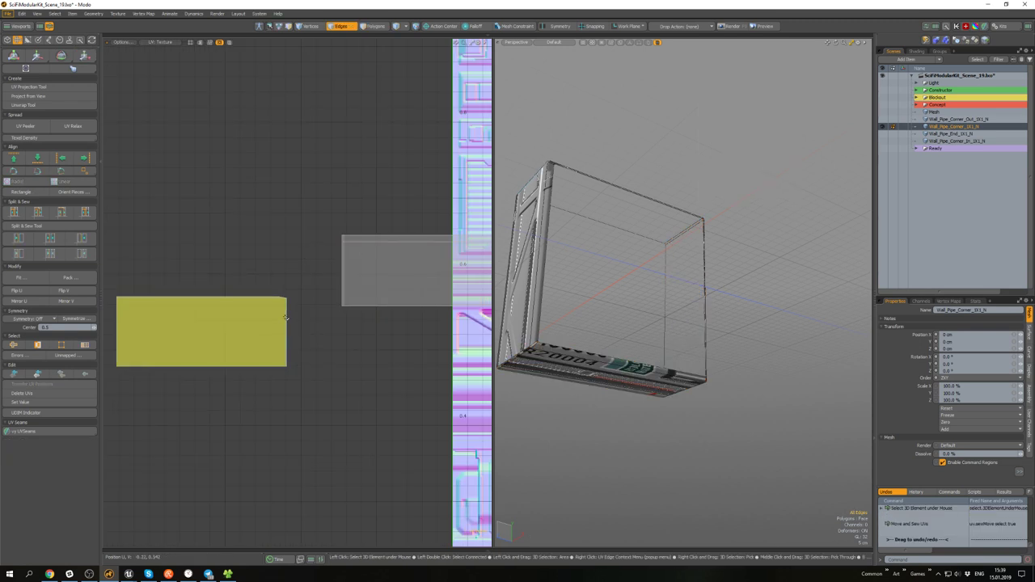
pyautogui.click(283, 320)
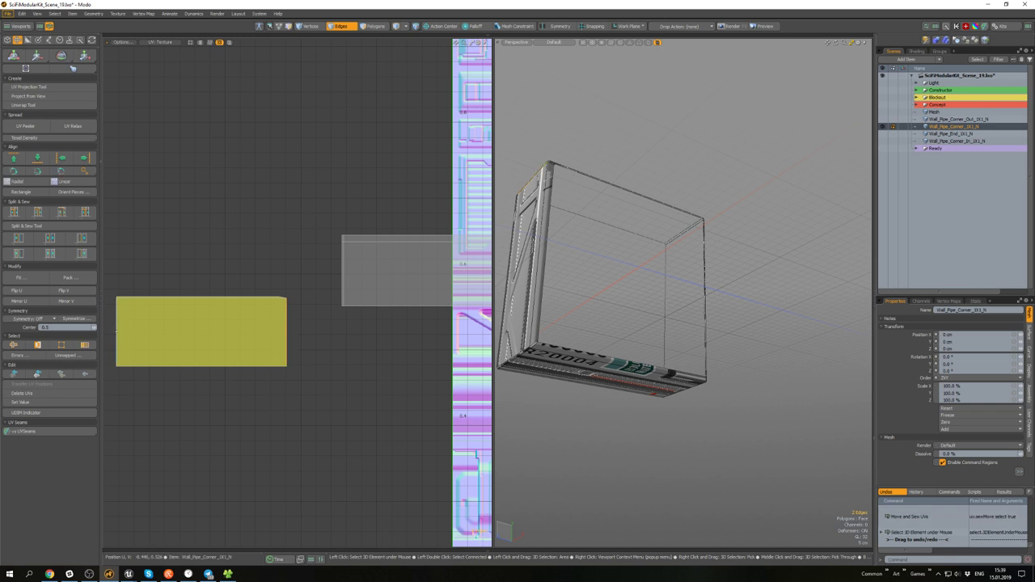
pyautogui.click(117, 331)
pyautogui.hotkey('shift', 's')
# - Select the vertices along the sewn UV strip's upper edge and move them -0.007 in V
pyautogui.scroll(-3, 221, 285)
pyautogui.keyDown('alt'); pyautogui.moveTo(267, 294); pyautogui.dragTo(362, 238); pyautogui.keyUp('alt')
pyautogui.scroll(3, 277, 256)
pyautogui.keyDown('alt'); pyautogui.moveTo(628, 252); pyautogui.dragTo(457, 286); pyautogui.keyUp('alt')
pyautogui.moveTo(156, 212); pyautogui.dragTo(410, 247)
pyautogui.keyDown('alt'); pyautogui.moveTo(475, 233); pyautogui.dragTo(308, 229); pyautogui.keyUp('alt')
pyautogui.scroll(2, 332, 217)
pyautogui.press('w')
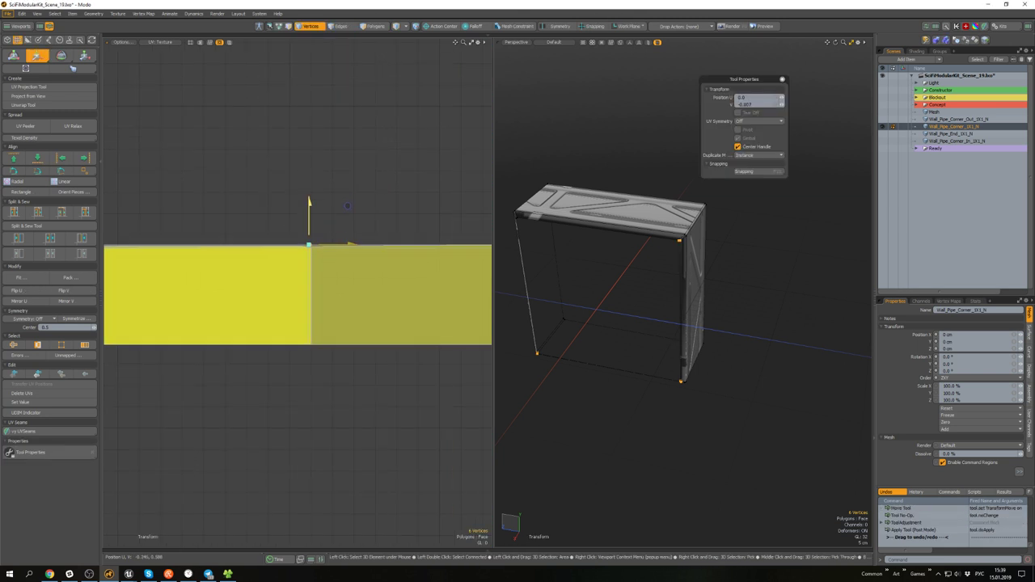
pyautogui.press('space')
pyautogui.keyDown('alt'); pyautogui.moveTo(697, 259); pyautogui.dragTo(649, 274); pyautogui.keyUp('alt')
# - Select all 16 polygons of the bracket and move their combined UV strip -0.029 in U
pyautogui.press('3')
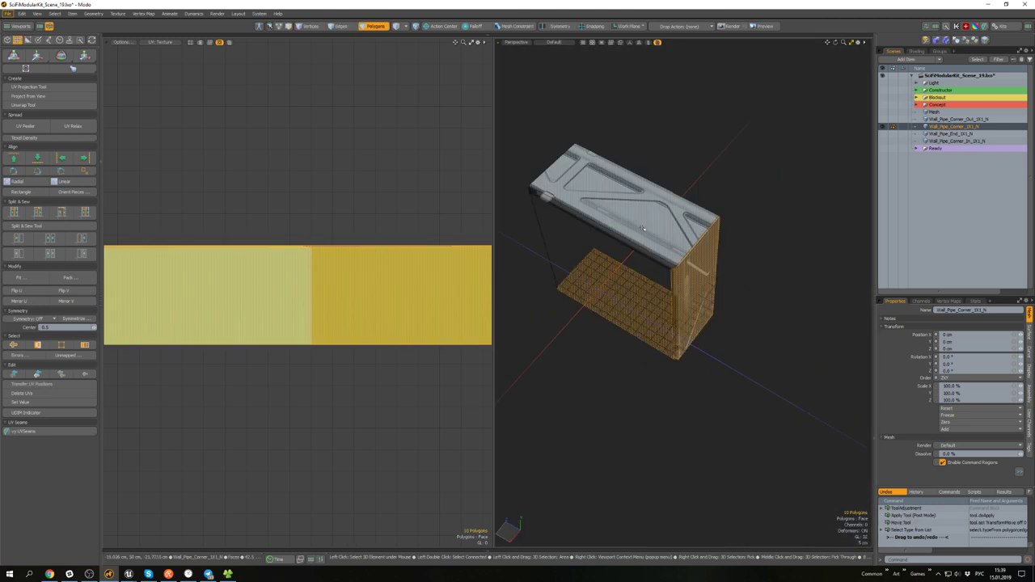
pyautogui.doubleClick(644, 212)
pyautogui.click(707, 169)
pyautogui.keyDown('alt'); pyautogui.moveTo(707, 169); pyautogui.dragTo(730, 217); pyautogui.keyUp('alt')
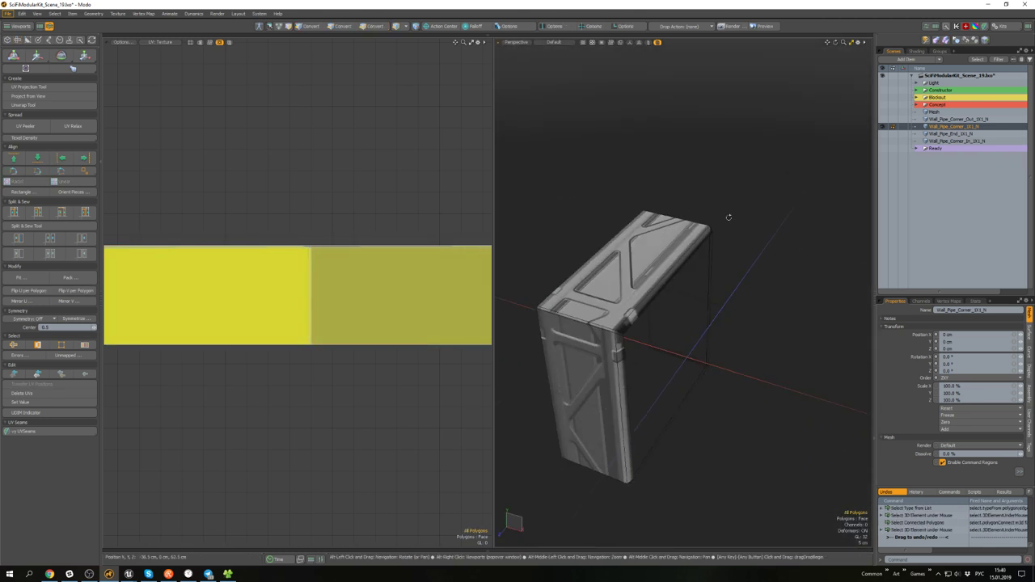
pyautogui.doubleClick(323, 289)
pyautogui.press('w')
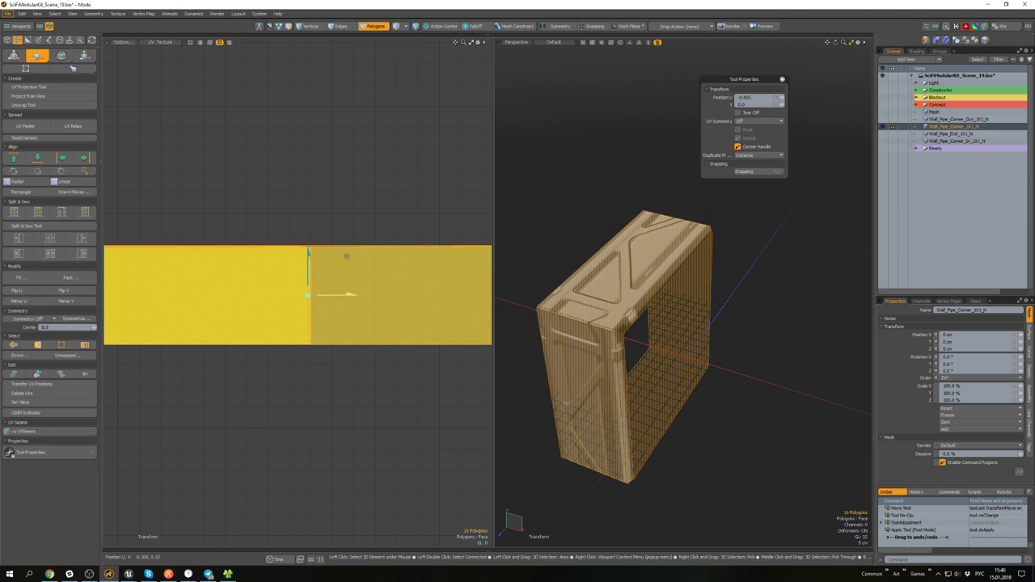
pyautogui.moveTo(351, 294); pyautogui.dragTo(320, 294)
pyautogui.keyDown('alt'); pyautogui.moveTo(673, 282); pyautogui.dragTo(546, 279); pyautogui.keyUp('alt')
pyautogui.scroll(-4, 329, 283)
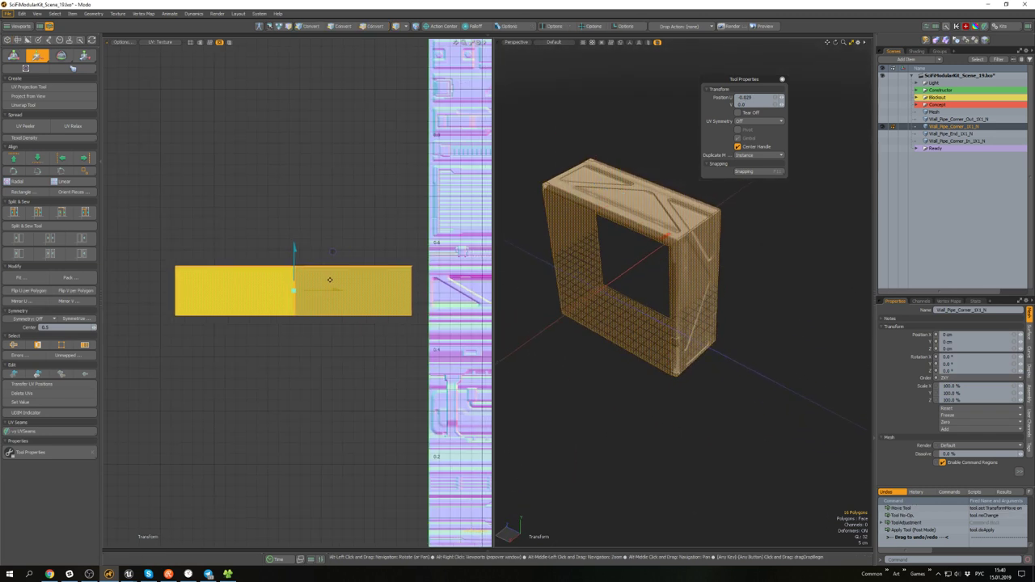
pyautogui.keyDown('alt'); pyautogui.moveTo(715, 279); pyautogui.dragTo(742, 261); pyautogui.keyUp('alt')
# - Select the upper corner's vertices at the UV strip's ends and scale them to about 113.5% in U
pyautogui.press('1')
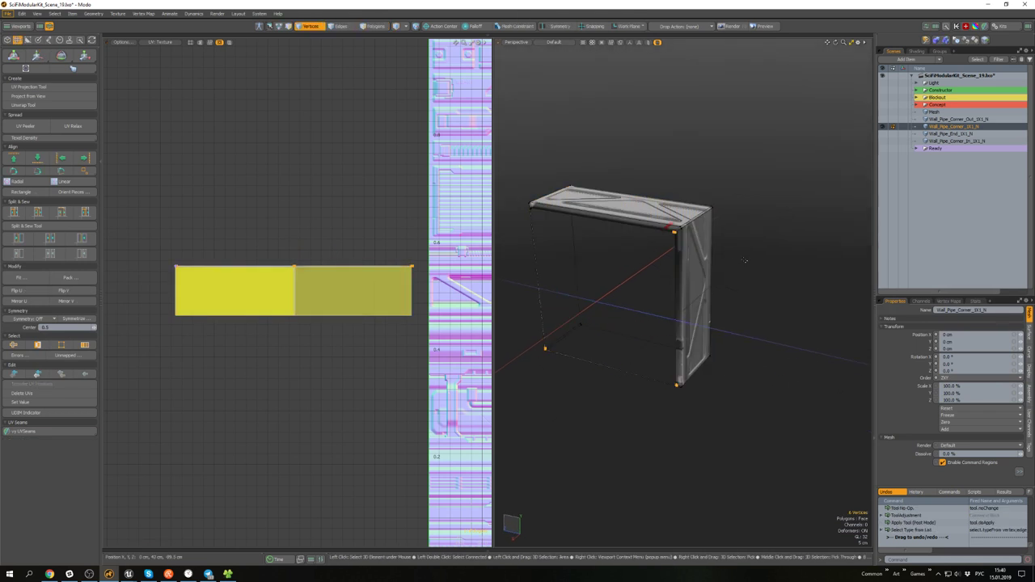
pyautogui.moveTo(745, 260); pyautogui.dragTo(670, 212, button='right')
pyautogui.keyDown('alt'); pyautogui.moveTo(332, 254); pyautogui.dragTo(307, 245); pyautogui.keyUp('alt')
pyautogui.scroll(2, 370, 278)
pyautogui.scroll(-2, 380, 277)
pyautogui.keyDown('alt'); pyautogui.moveTo(377, 276); pyautogui.dragTo(411, 274); pyautogui.keyUp('alt')
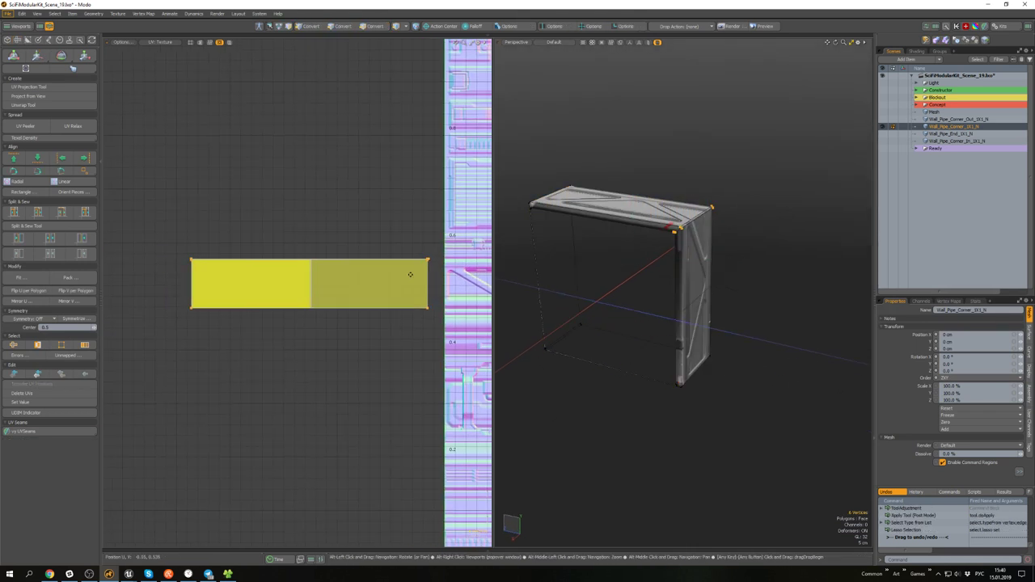
pyautogui.scroll(1, 382, 281)
pyautogui.press('r')
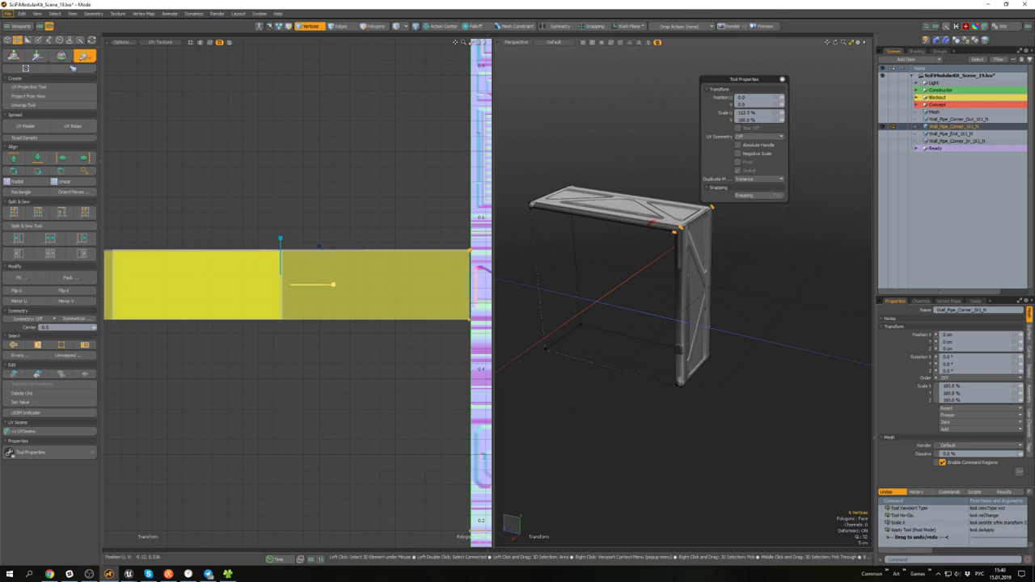
pyautogui.press('q')
pyautogui.click(651, 400)
# - Select the six vertices at the opposite corner and move them about -0.03 in U to the strip's outer end
pyautogui.moveTo(651, 400)
pyautogui.keyDown('alt'); pyautogui.mouseDown()
pyautogui.moveTo(635, 255)
pyautogui.moveTo(757, 324)
pyautogui.moveTo(556, 340)
pyautogui.mouseUp(); pyautogui.keyUp('alt')
pyautogui.moveTo(558, 416); pyautogui.dragTo(499, 366, button='middle')
pyautogui.keyDown('alt'); pyautogui.moveTo(527, 336); pyautogui.dragTo(574, 325); pyautogui.keyUp('alt')
pyautogui.scroll(-2, 370, 302)
pyautogui.moveTo(339, 295)
pyautogui.keyDown('alt'); pyautogui.mouseDown()
pyautogui.moveTo(254, 286)
pyautogui.moveTo(323, 289)
pyautogui.mouseUp(); pyautogui.keyUp('alt')
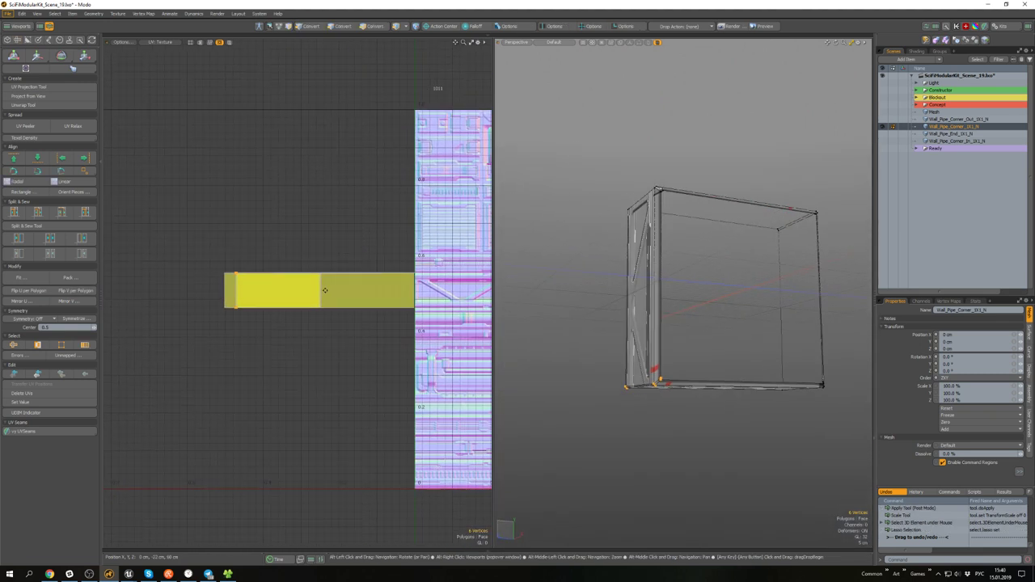
pyautogui.scroll(2, 239, 288)
pyautogui.press('w')
pyautogui.keyDown('alt'); pyautogui.moveTo(639, 388); pyautogui.dragTo(656, 344); pyautogui.keyUp('alt')
pyautogui.scroll(3, 657, 346)
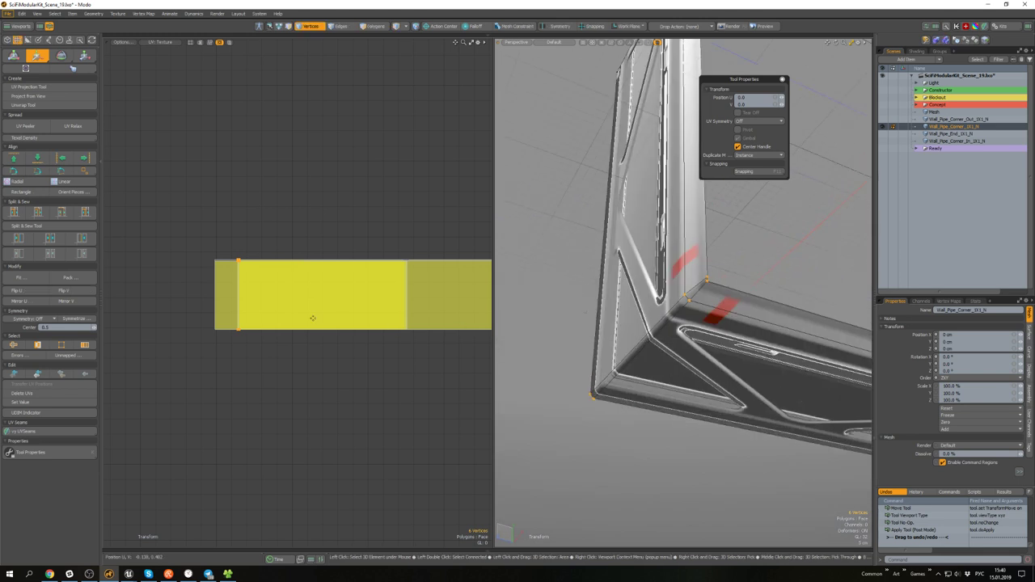
pyautogui.keyDown('alt'); pyautogui.moveTo(264, 287); pyautogui.dragTo(246, 305); pyautogui.keyUp('alt')
pyautogui.press('w')
pyautogui.press('w')
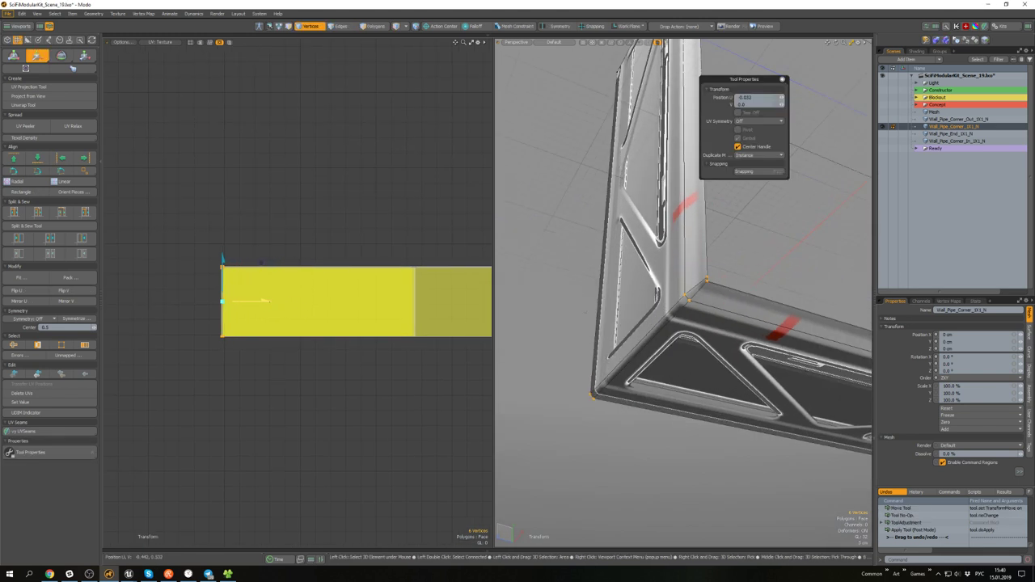
# - Select the four matching edges at the ends of the bracket strip and collapse them to their average position
pyautogui.scroll(-3, 703, 299)
pyautogui.keyDown('alt'); pyautogui.moveTo(704, 291); pyautogui.dragTo(687, 339); pyautogui.keyUp('alt')
pyautogui.scroll(-3, 739, 357)
pyautogui.press('q')
pyautogui.click(739, 359)
pyautogui.scroll(3, 633, 263)
pyautogui.press('2')
pyautogui.scroll(3, 602, 230)
pyautogui.click(604, 227)
pyautogui.scroll(-2, 666, 270)
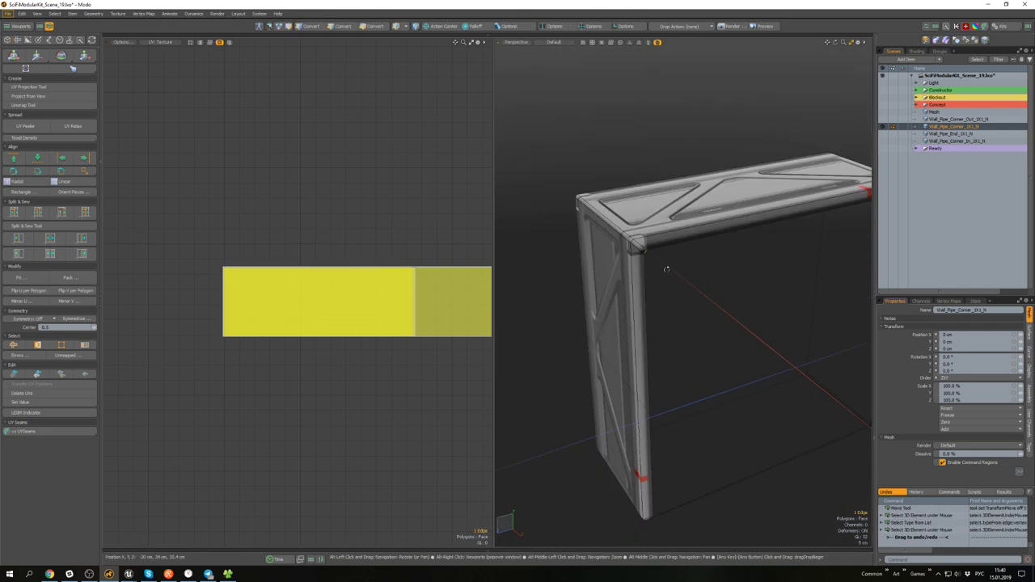
pyautogui.keyDown('alt'); pyautogui.keyDown('shift'); pyautogui.moveTo(667, 270); pyautogui.dragTo(604, 288); pyautogui.keyUp('shift'); pyautogui.keyUp('alt')
pyautogui.scroll(2, 804, 231)
pyautogui.keyDown('alt'); pyautogui.keyDown('shift'); pyautogui.moveTo(804, 231); pyautogui.dragTo(711, 255); pyautogui.keyUp('shift'); pyautogui.keyUp('alt')
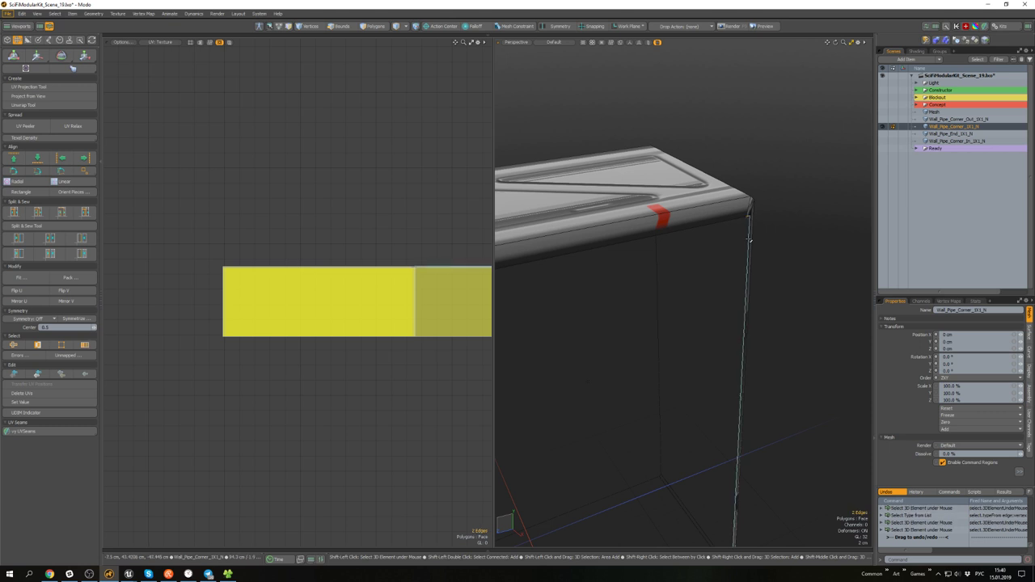
pyautogui.scroll(-3, 716, 291)
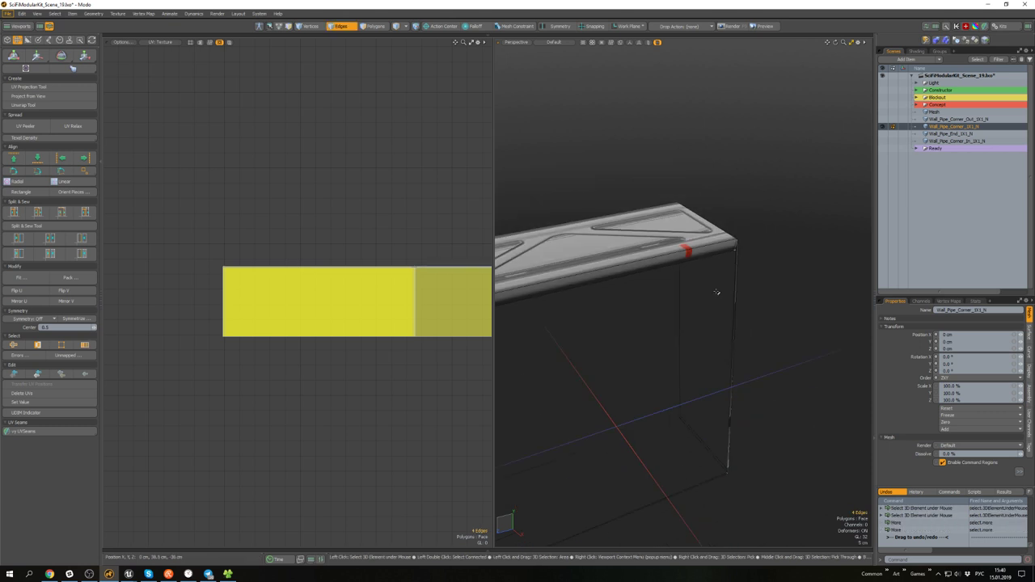
pyautogui.hotkey('shift', 'a')
pyautogui.keyDown('alt'); pyautogui.moveTo(624, 328); pyautogui.dragTo(705, 296); pyautogui.keyUp('alt')
pyautogui.scroll(3, 604, 220)
pyautogui.scroll(-3, 632, 297)
# - Unhide the rest of the corner module's geometry and switch to item selection
pyautogui.press('u')
pyautogui.scroll(-4, 553, 318)
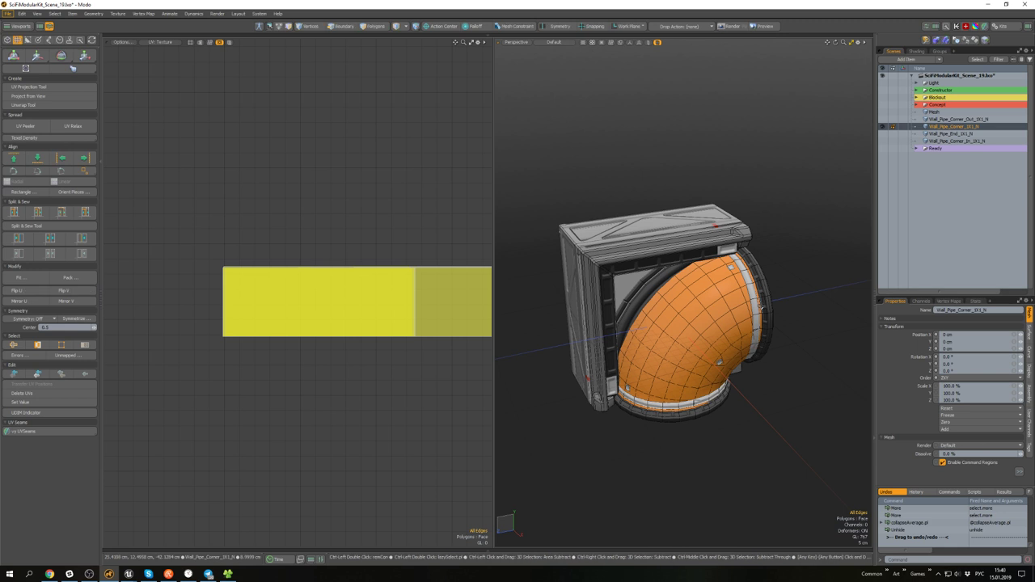
pyautogui.press('5')
pyautogui.click(790, 261)
pyautogui.press('u')
pyautogui.keyDown('alt'); pyautogui.moveTo(790, 259); pyautogui.dragTo(765, 243); pyautogui.keyUp('alt')
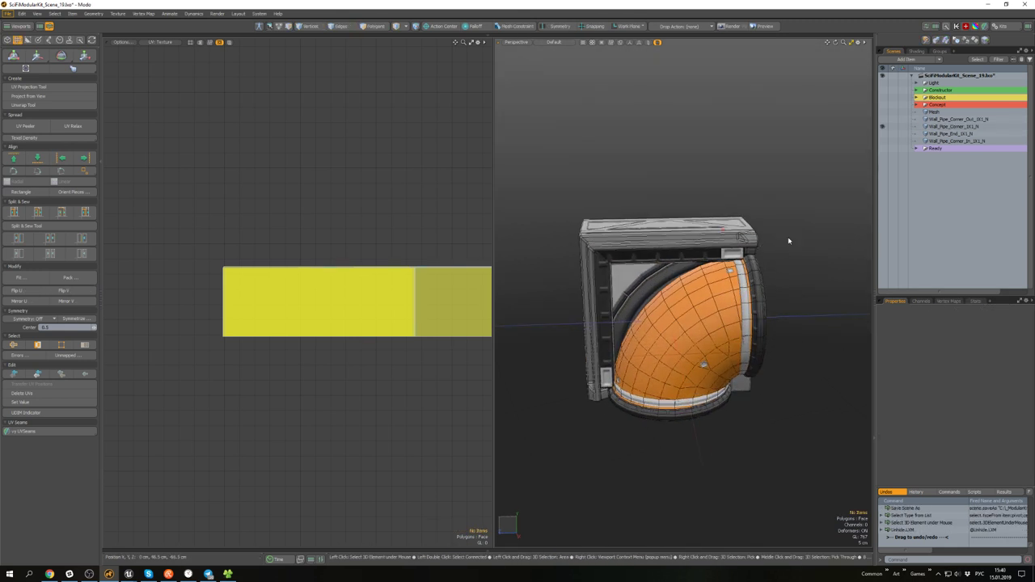
pyautogui.click(883, 134)
pyautogui.click(883, 135)
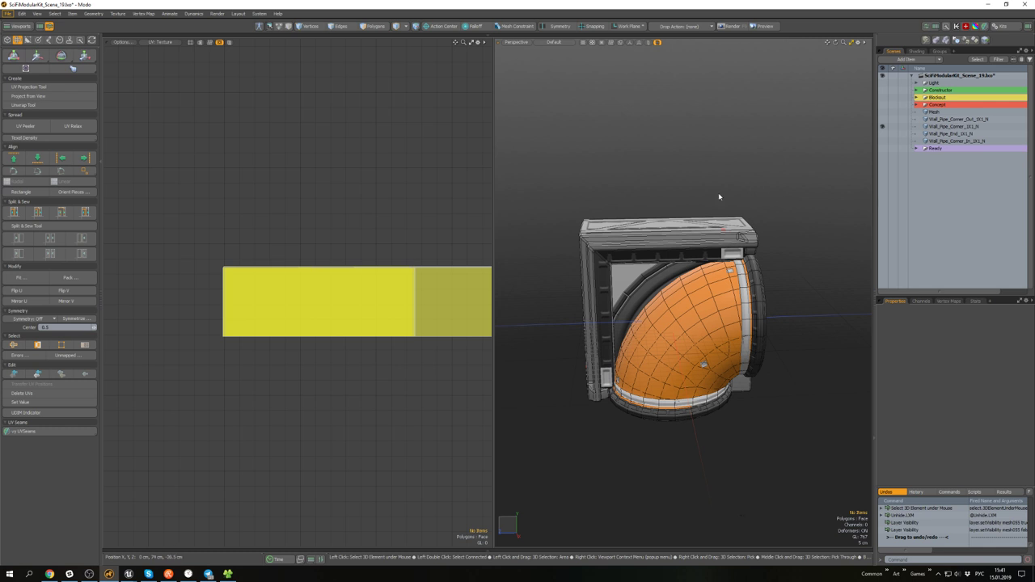
# - Duplicate the Wall_Pipe_Corner_1X1_N item and hide the original
pyautogui.keyDown('alt'); pyautogui.moveTo(680, 346); pyautogui.dragTo(676, 299); pyautogui.keyUp('alt')
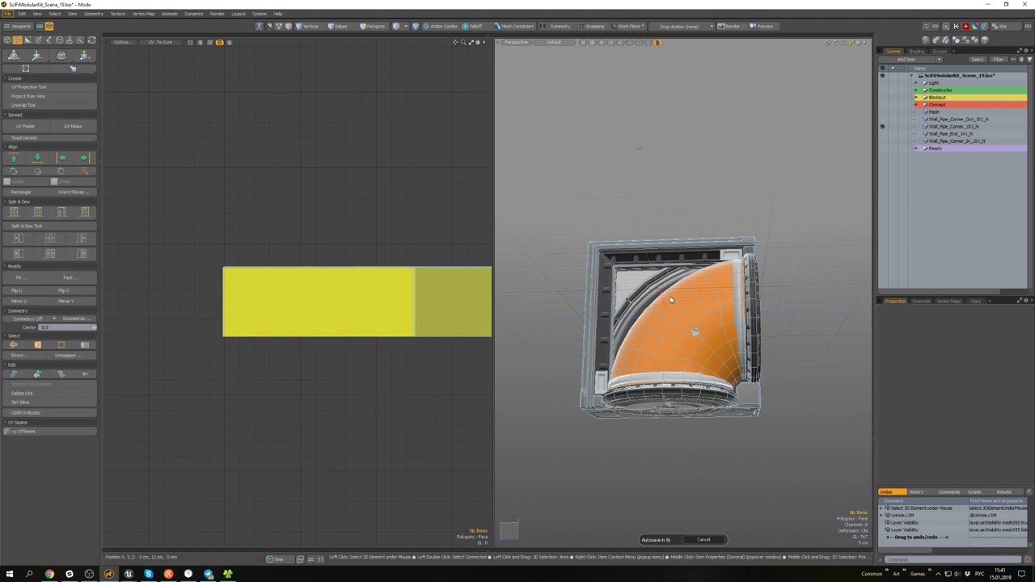
pyautogui.click(674, 261)
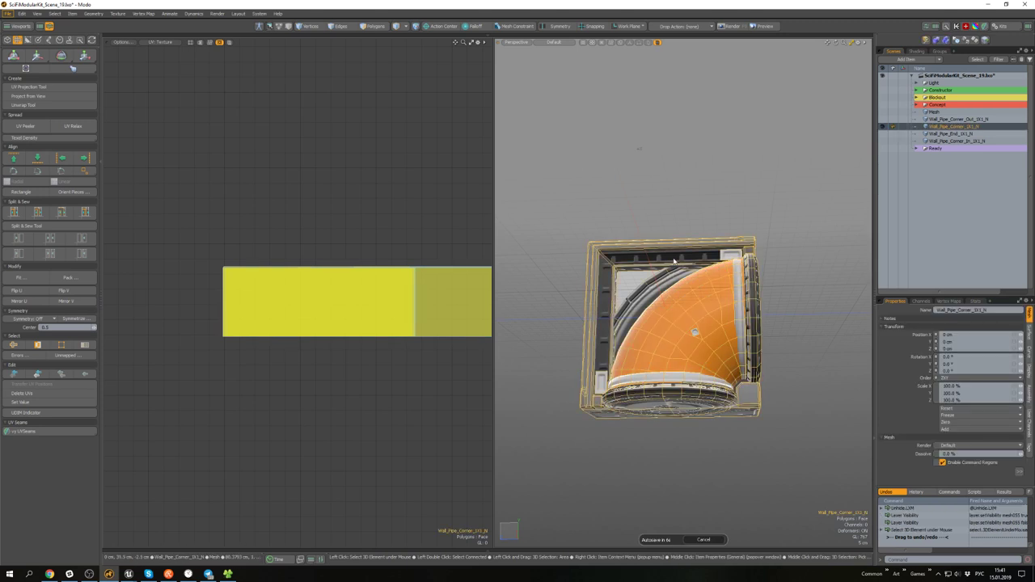
pyautogui.click(672, 162)
pyautogui.keyDown('alt'); pyautogui.moveTo(671, 162); pyautogui.dragTo(697, 288); pyautogui.keyUp('alt')
pyautogui.click(643, 272)
pyautogui.scroll(3, 645, 265)
pyautogui.click(799, 272)
pyautogui.click(699, 268)
pyautogui.hotkey('ctrl', 'd')
pyautogui.click(790, 180)
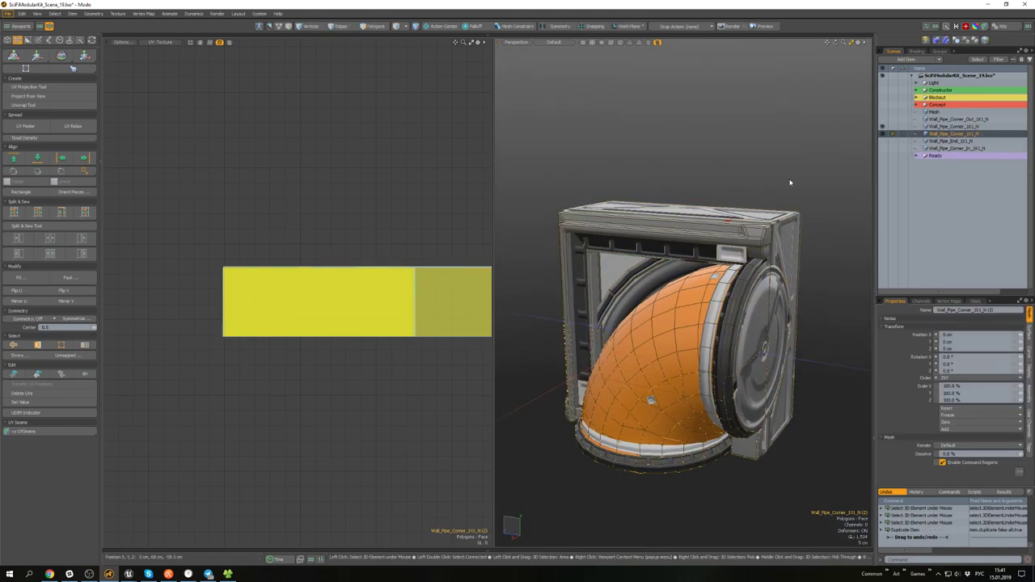
pyautogui.click(882, 126)
pyautogui.keyDown('alt'); pyautogui.moveTo(594, 263); pyautogui.dragTo(558, 299); pyautogui.keyUp('alt')
# - Rename the duplicated item to Wall_Pipe_T_1X1_N
pyautogui.click(718, 287)
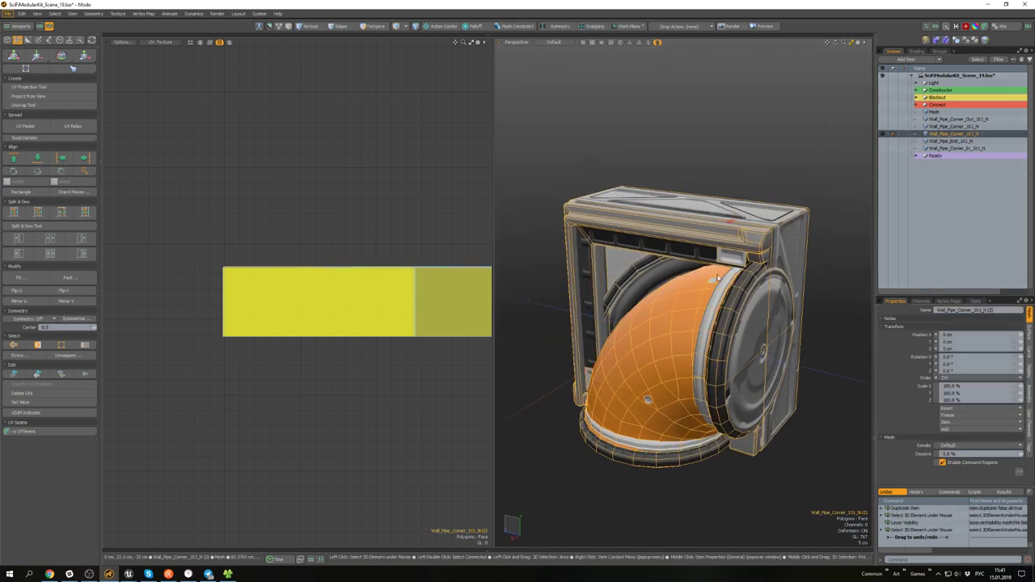
pyautogui.press('F2')
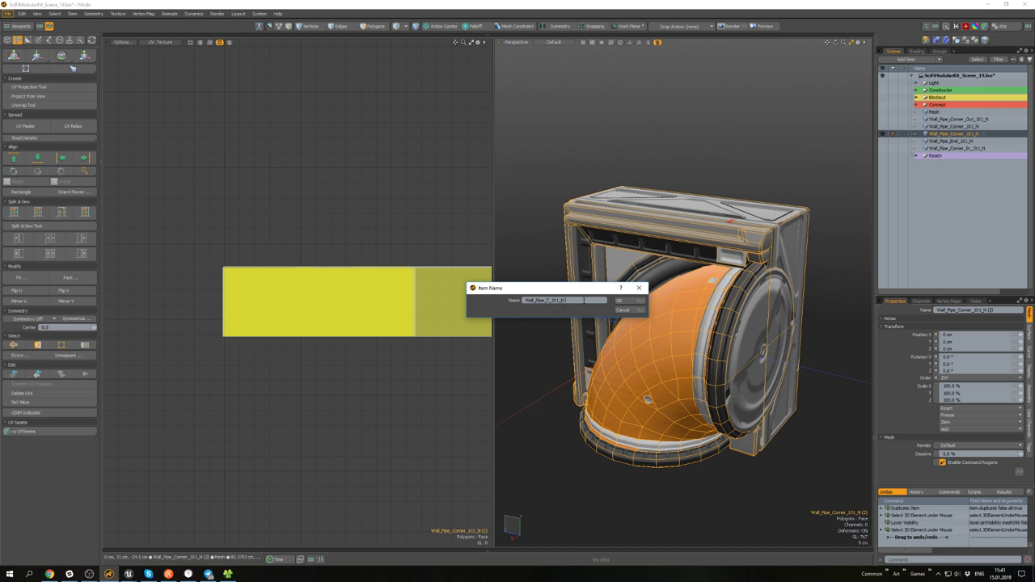
pyautogui.click(620, 302)
# - Try to mirror all polygons of Wall_Pipe_T_1X1_N across the negative Z side with the symmetry script, and undo it
pyautogui.click(596, 474)
pyautogui.keyDown('alt'); pyautogui.moveTo(596, 473); pyautogui.dragTo(660, 359); pyautogui.keyUp('alt')
pyautogui.click(654, 375)
pyautogui.scroll(-5, 670, 343)
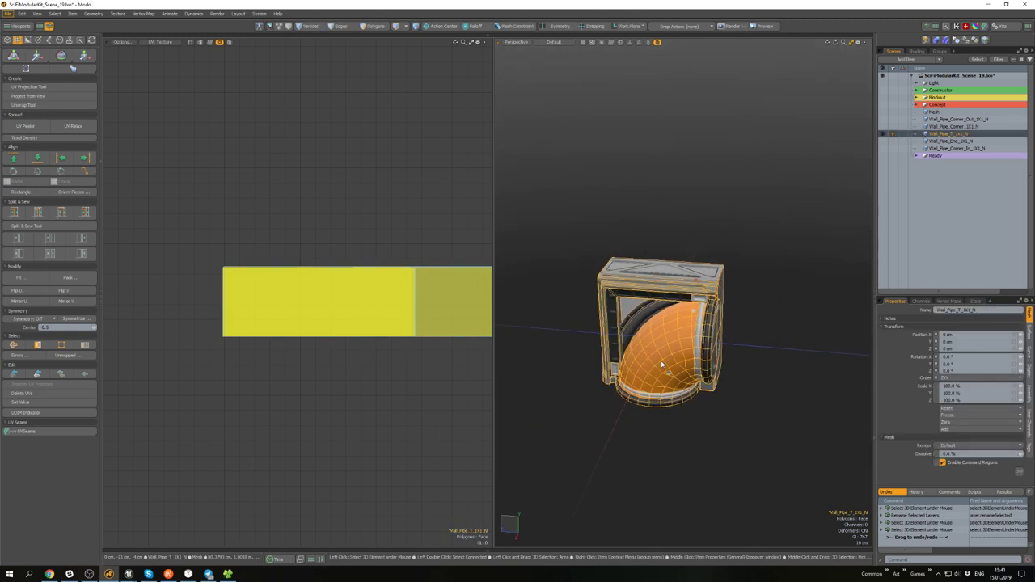
pyautogui.press('3')
pyautogui.hotkey('ctrl', 'a')
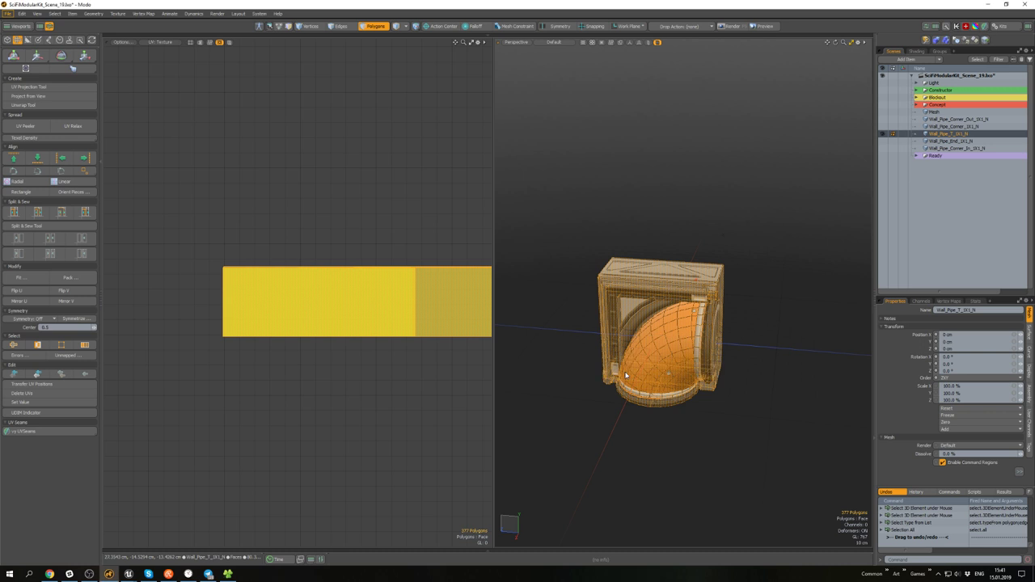
pyautogui.hotkey('shift', 'v')
pyautogui.hotkey('ctrl', 'z')
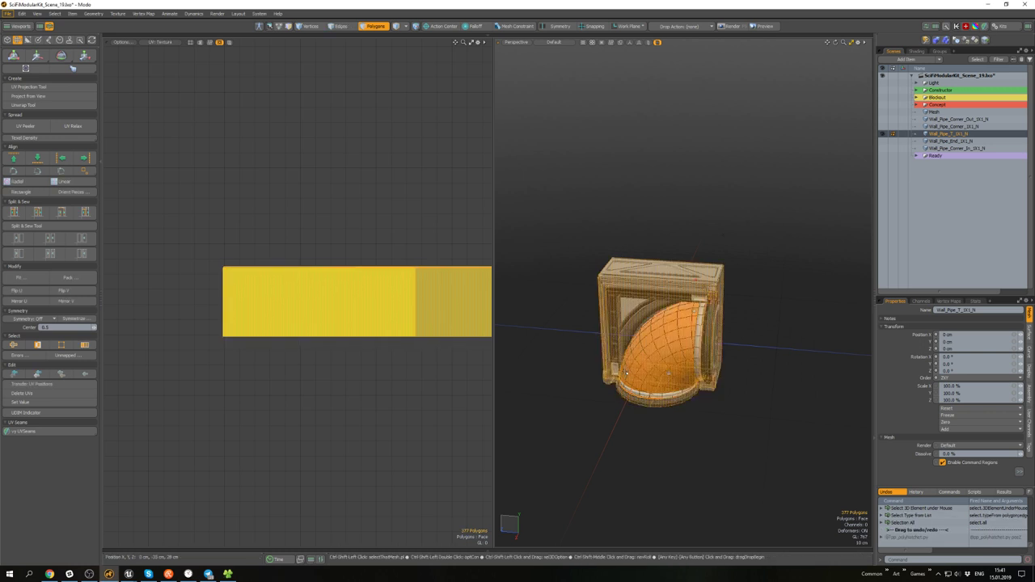
pyautogui.hotkey('ctrl', 'shift', 'v')
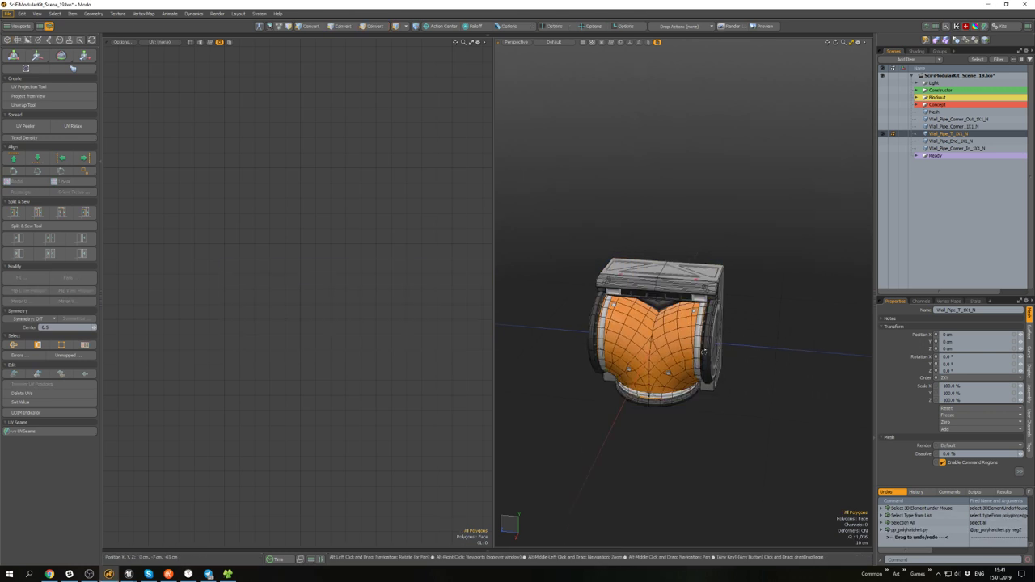
pyautogui.moveTo(712, 414)
pyautogui.keyDown('alt'); pyautogui.mouseDown()
pyautogui.moveTo(643, 346)
pyautogui.moveTo(651, 397)
pyautogui.moveTo(666, 369)
pyautogui.moveTo(677, 395)
pyautogui.moveTo(684, 359)
pyautogui.moveTo(689, 395)
pyautogui.moveTo(685, 372)
pyautogui.moveTo(716, 396)
pyautogui.moveTo(685, 385)
pyautogui.moveTo(688, 343)
pyautogui.moveTo(697, 426)
pyautogui.mouseUp(); pyautogui.keyUp('alt')
pyautogui.scroll(6, 655, 396)
pyautogui.scroll(-4, 677, 395)
pyautogui.hotkey('ctrl', 'z')
# - Select the connected polygons of the flanges at both pipe ends
pyautogui.scroll(5, 680, 395)
pyautogui.scroll(-5, 690, 394)
pyautogui.scroll(-5, 706, 394)
pyautogui.click(750, 408)
pyautogui.scroll(5, 700, 395)
pyautogui.doubleClick(682, 396)
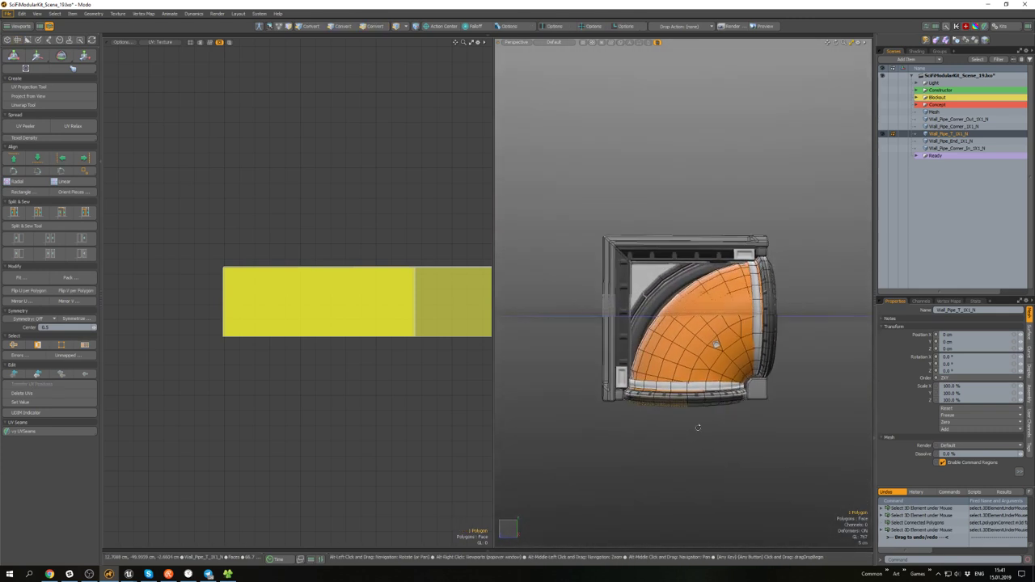
pyautogui.doubleClick(724, 330)
pyautogui.keyDown('alt'); pyautogui.moveTo(718, 338); pyautogui.dragTo(704, 305); pyautogui.keyUp('alt')
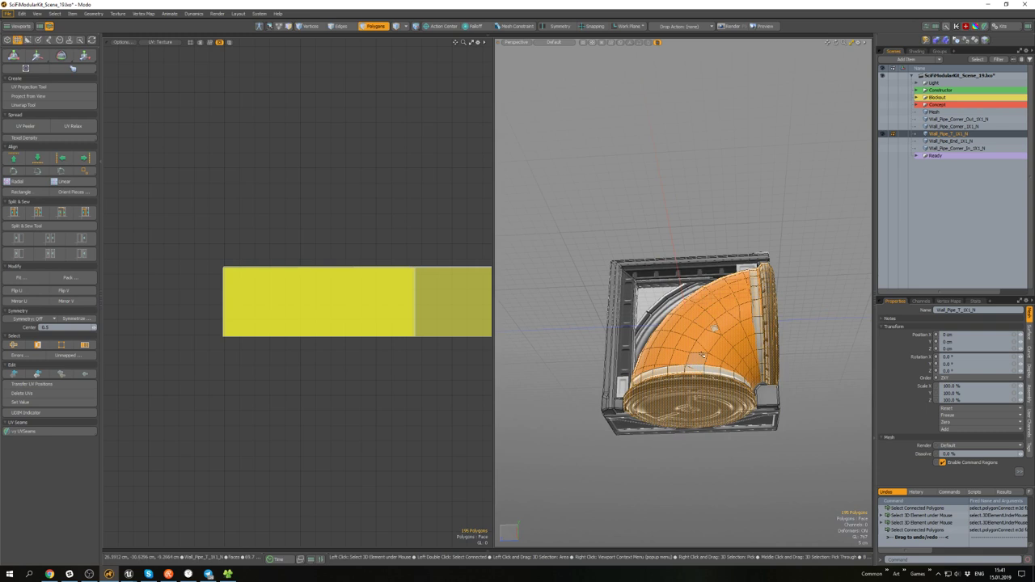
pyautogui.keyDown('alt'); pyautogui.moveTo(703, 354); pyautogui.dragTo(711, 359); pyautogui.keyUp('alt')
pyautogui.scroll(3, 677, 417)
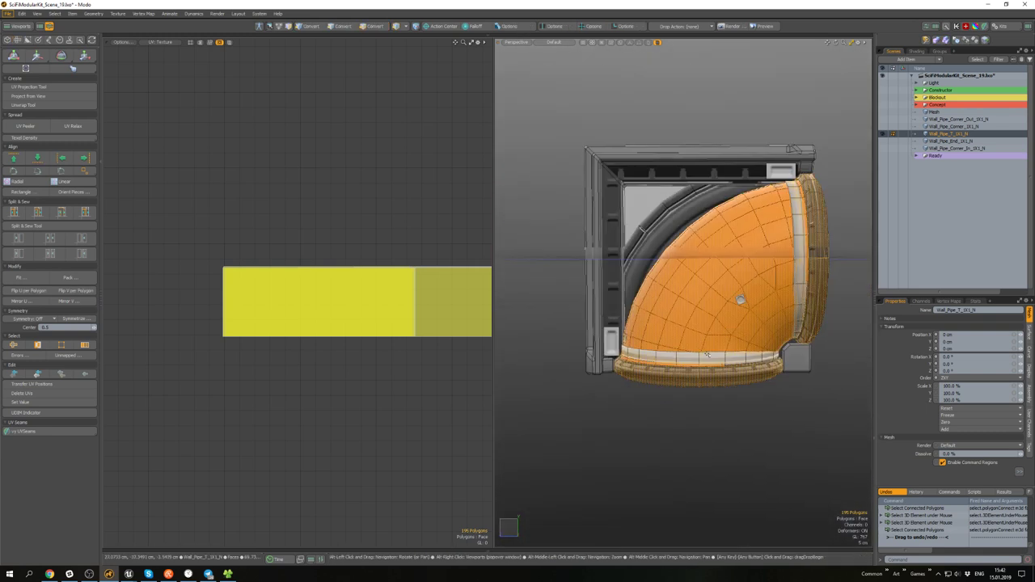
# - Try to select the lower flange together with its white band by growing and adding connected polygons
pyautogui.keyDown('alt'); pyautogui.moveTo(678, 416); pyautogui.dragTo(676, 385); pyautogui.keyUp('alt')
pyautogui.scroll(3, 679, 393)
pyautogui.click(697, 398)
pyautogui.keyDown('shift'); pyautogui.click(672, 396); pyautogui.keyUp('shift')
pyautogui.hotkey('shift', 'Up')
pyautogui.keyDown('shift'); pyautogui.doubleClick(692, 347); pyautogui.keyUp('shift')
pyautogui.hotkey('ctrl', 'z')
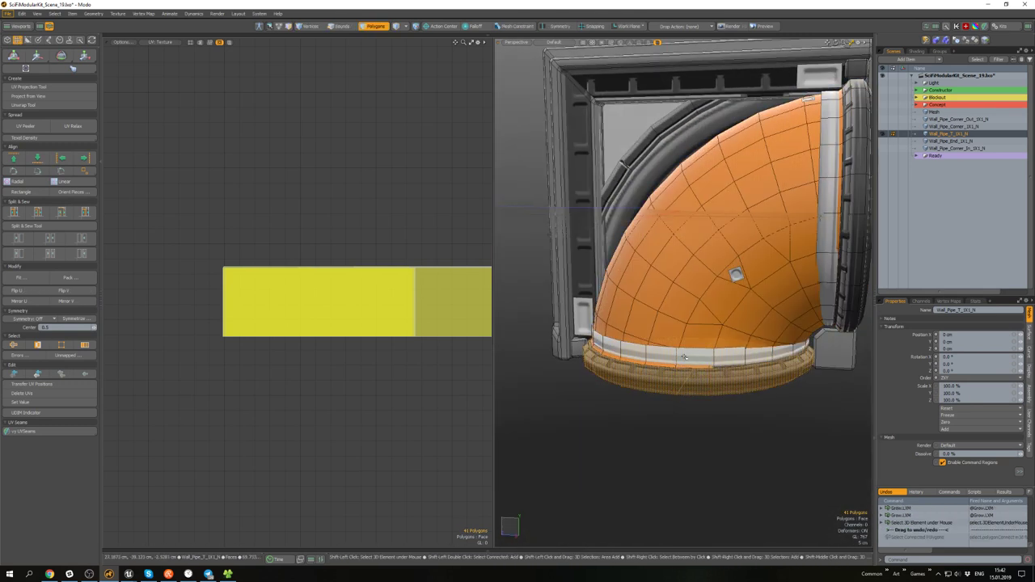
pyautogui.keyDown('shift'); pyautogui.doubleClick(683, 356); pyautogui.keyUp('shift')
pyautogui.scroll(5, 610, 347)
pyautogui.hotkey('ctrl', 'z')
pyautogui.keyDown('shift'); pyautogui.doubleClick(587, 311); pyautogui.keyUp('shift')
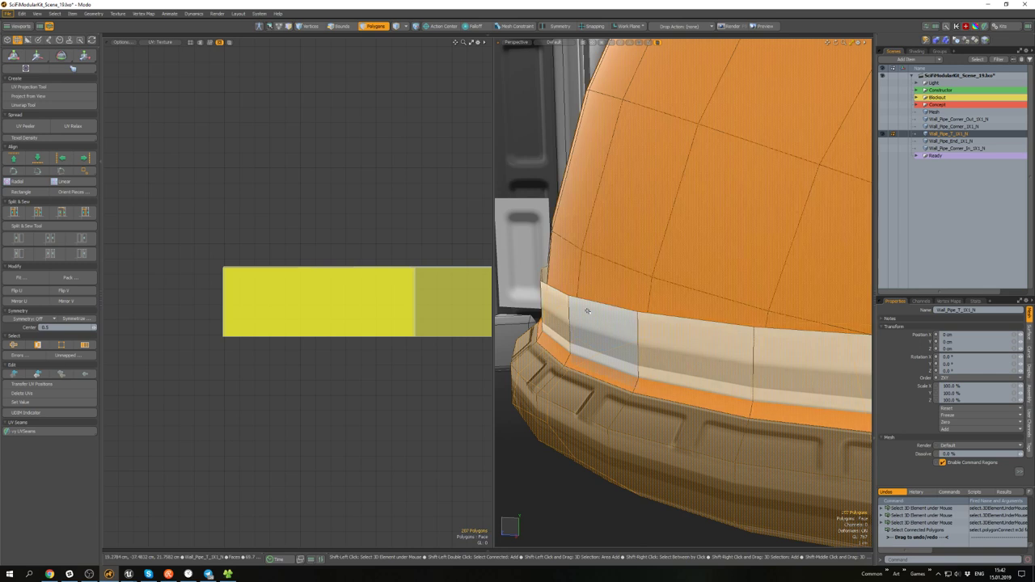
# - Select only the white band at the pipe's lower end and move its polygons into a new mesh item
pyautogui.click(587, 310)
pyautogui.scroll(-4, 590, 312)
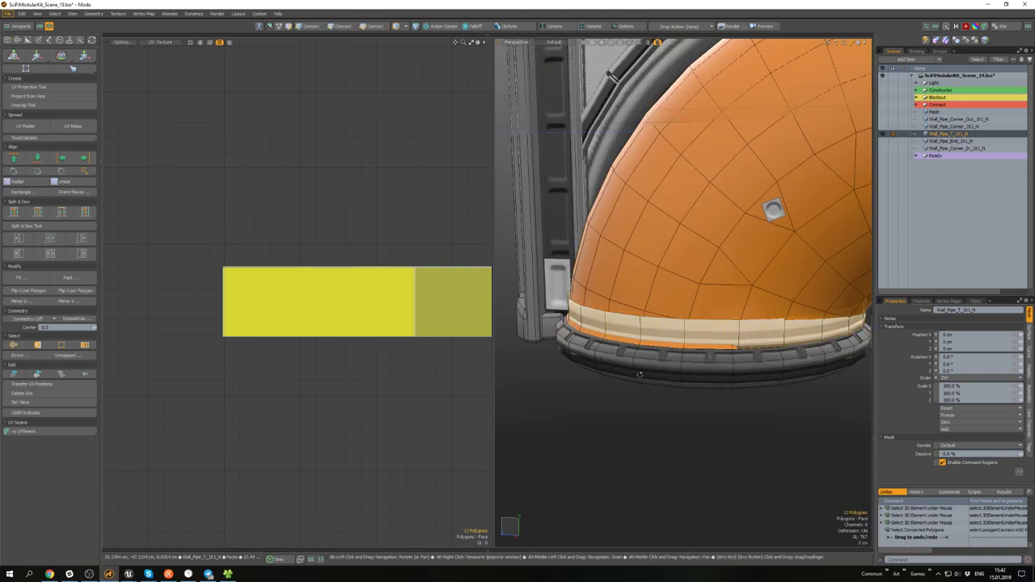
pyautogui.keyDown('alt'); pyautogui.moveTo(640, 375); pyautogui.dragTo(670, 373); pyautogui.keyUp('alt')
pyautogui.scroll(-4, 687, 376)
pyautogui.press('n')
pyautogui.hotkey('ctrl', 'shift', 'a')
# - Select the whole lower flange and cap, cut them, and paste them into the new Mesh item
pyautogui.click(680, 382)
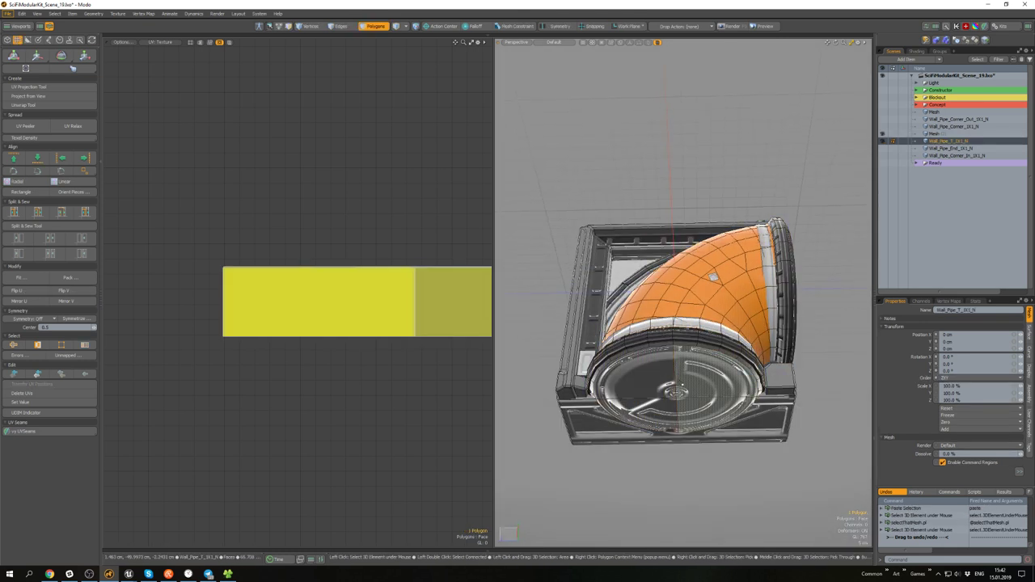
pyautogui.hotkey('shift', 'Up')
pyautogui.click(664, 384)
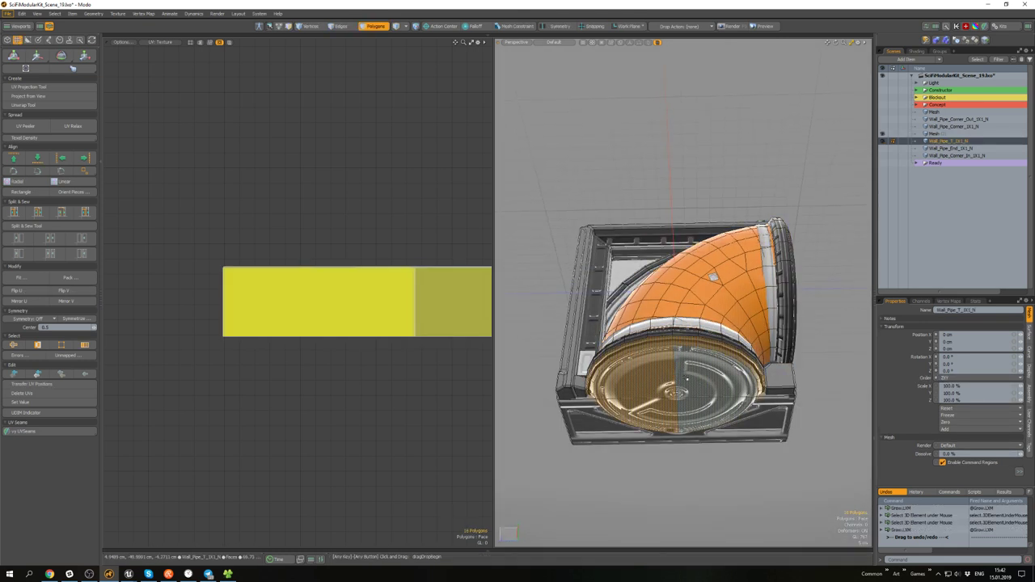
pyautogui.keyDown('alt'); pyautogui.moveTo(687, 380); pyautogui.dragTo(667, 407); pyautogui.keyUp('alt')
pyautogui.scroll(-3, 665, 393)
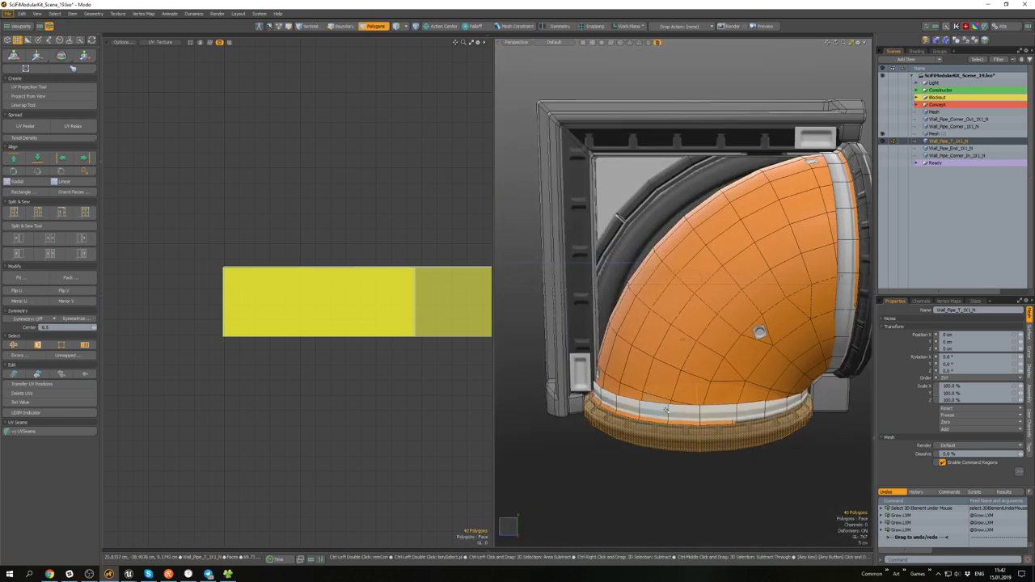
pyautogui.keyDown('alt'); pyautogui.moveTo(688, 406); pyautogui.dragTo(725, 380); pyautogui.keyUp('alt')
pyautogui.click(934, 134)
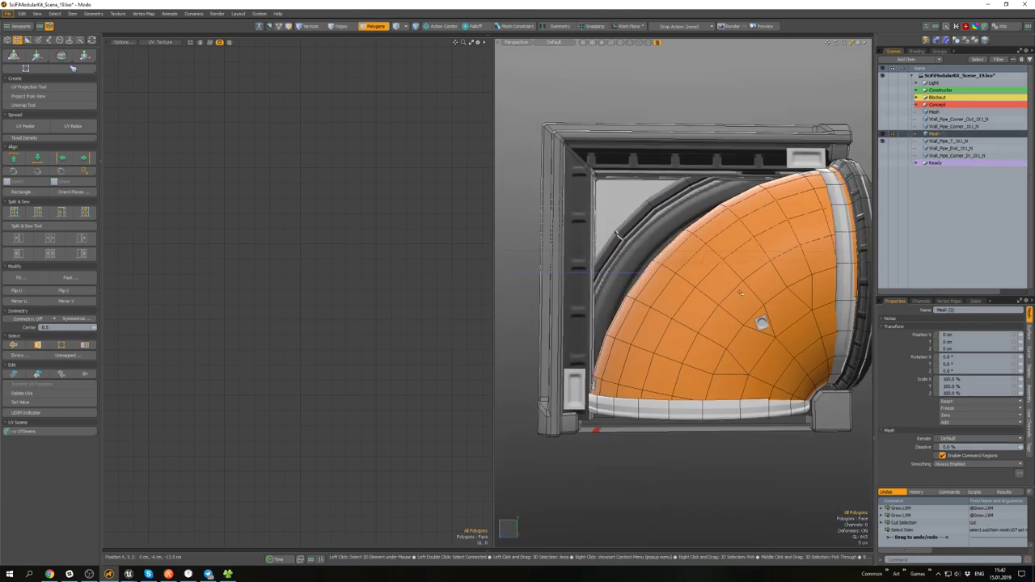
pyautogui.hotkey('ctrl', 'v')
pyautogui.keyDown('alt'); pyautogui.moveTo(740, 293); pyautogui.dragTo(680, 390); pyautogui.keyUp('alt')
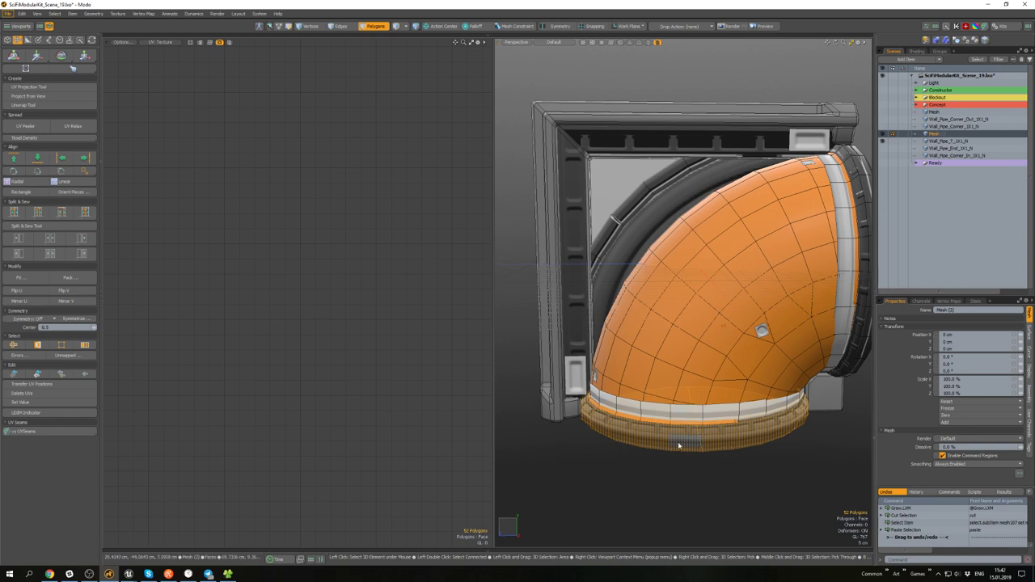
# - Hide the separated Mesh item with the lower flange and return to the polygons of Wall_Pipe_T_1X1_N
pyautogui.press('5')
pyautogui.click(680, 442)
pyautogui.click(682, 430)
pyautogui.keyDown('alt'); pyautogui.moveTo(681, 430); pyautogui.dragTo(679, 366); pyautogui.keyUp('alt')
pyautogui.click(681, 351)
pyautogui.scroll(3, 684, 388)
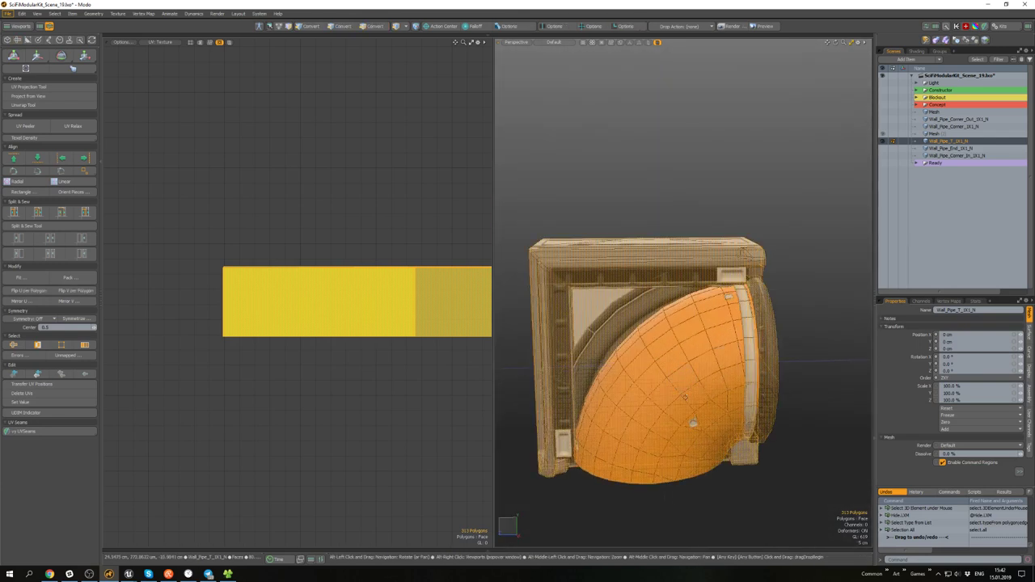
# - Try to mirror all polygons of Wall_Pipe_T_1X1_N with Symmetry +Z, and undo it
pyautogui.click(790, 337)
pyautogui.hotkey('ctrl', 'a')
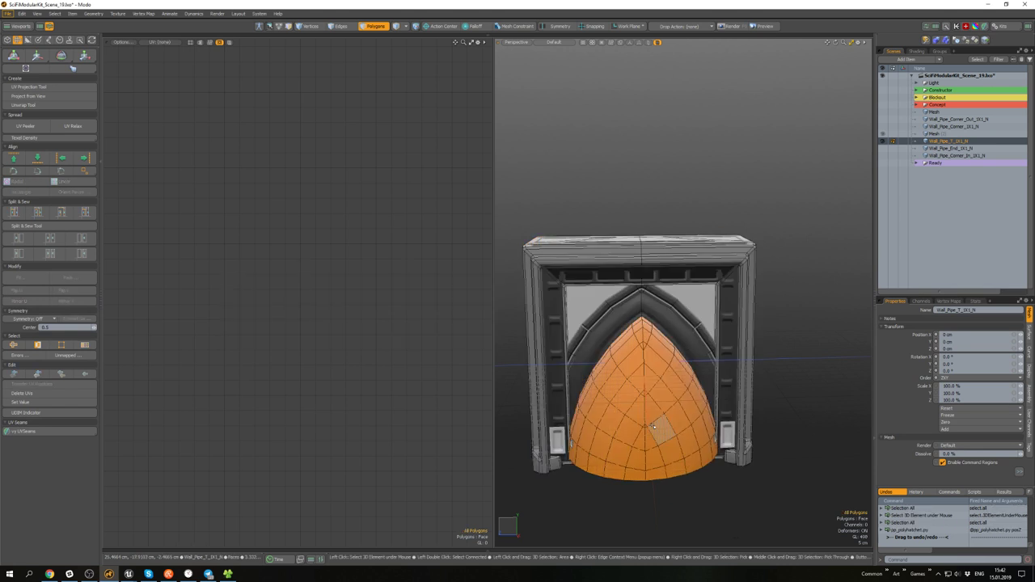
pyautogui.hotkey('ctrl', 'z')
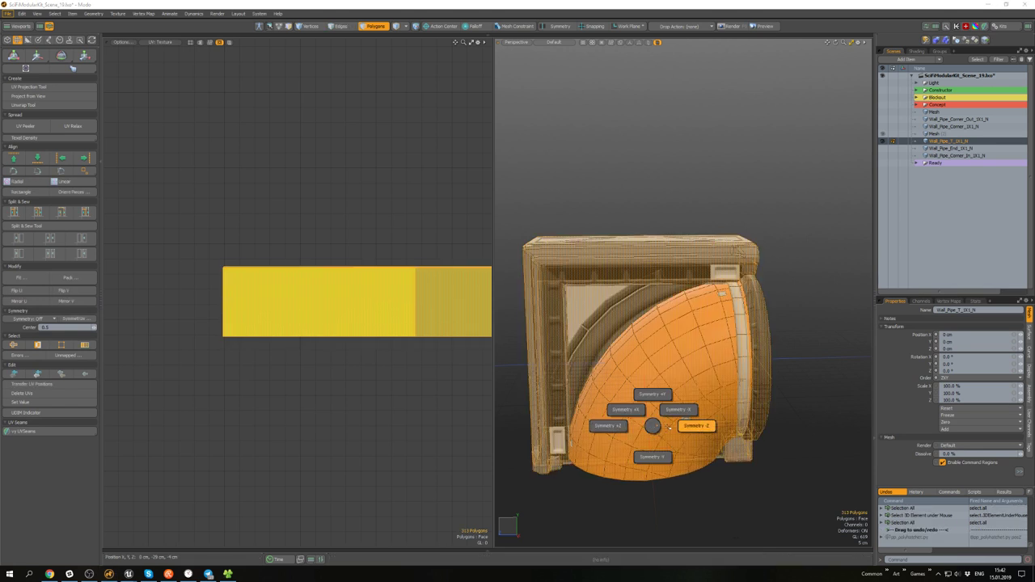
# - Mirror all polygons of Wall_Pipe_T_1X1_N with Symmetry -Z and check the resulting T shape in the top view
pyautogui.click(713, 432)
pyautogui.keyDown('alt'); pyautogui.moveTo(705, 416); pyautogui.dragTo(669, 399); pyautogui.keyUp('alt')
pyautogui.hotkey('ctrl', 'space')
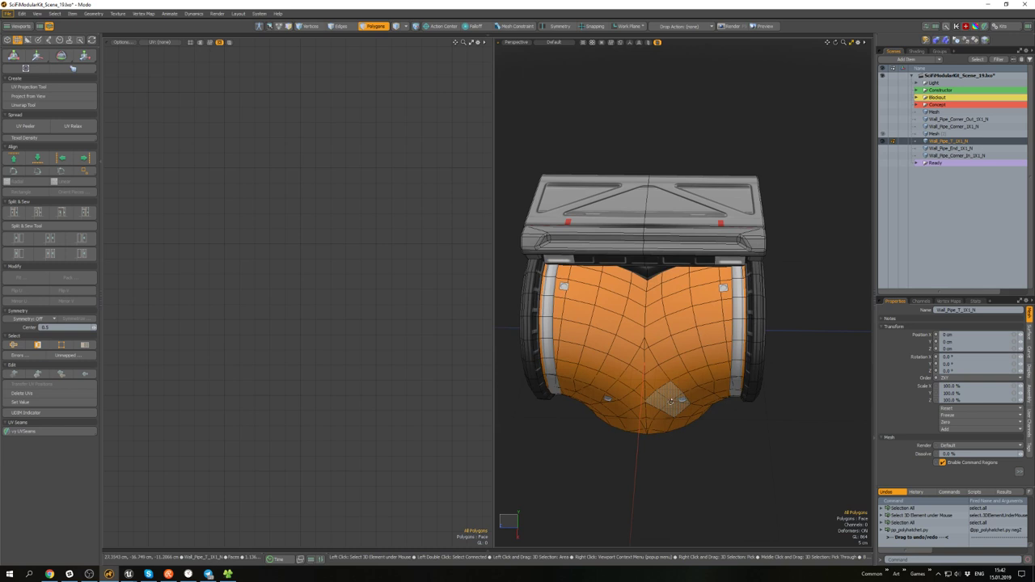
pyautogui.click(671, 293)
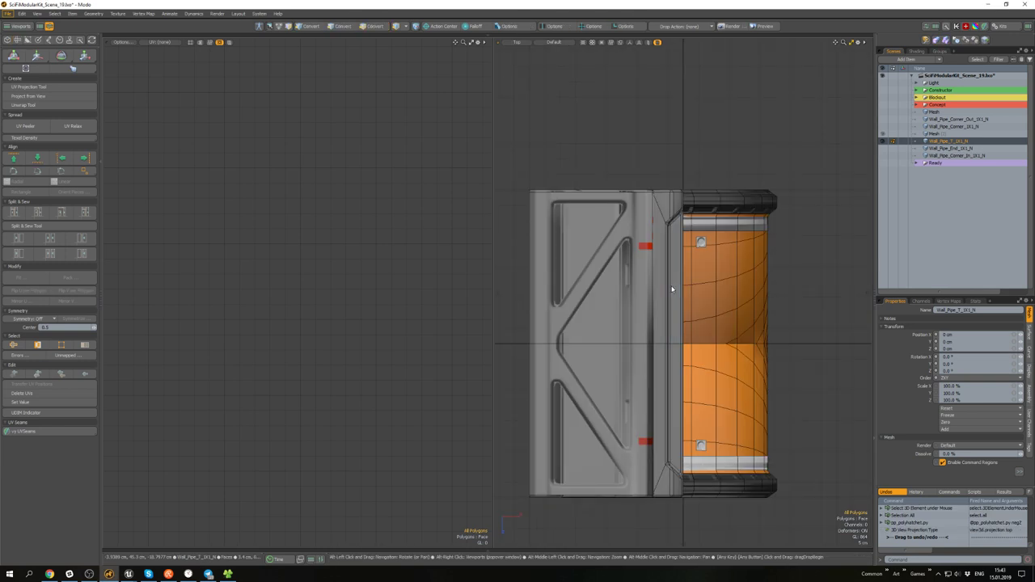
pyautogui.hotkey('ctrl', 'space')
pyautogui.click(700, 223)
# - Select the leftover connected piece in the notch between the two mirrored pipe halves and delete it
pyautogui.keyDown('alt'); pyautogui.moveTo(700, 223); pyautogui.dragTo(662, 300); pyautogui.keyUp('alt')
pyautogui.scroll(-3, 664, 305)
pyautogui.doubleClick(679, 282)
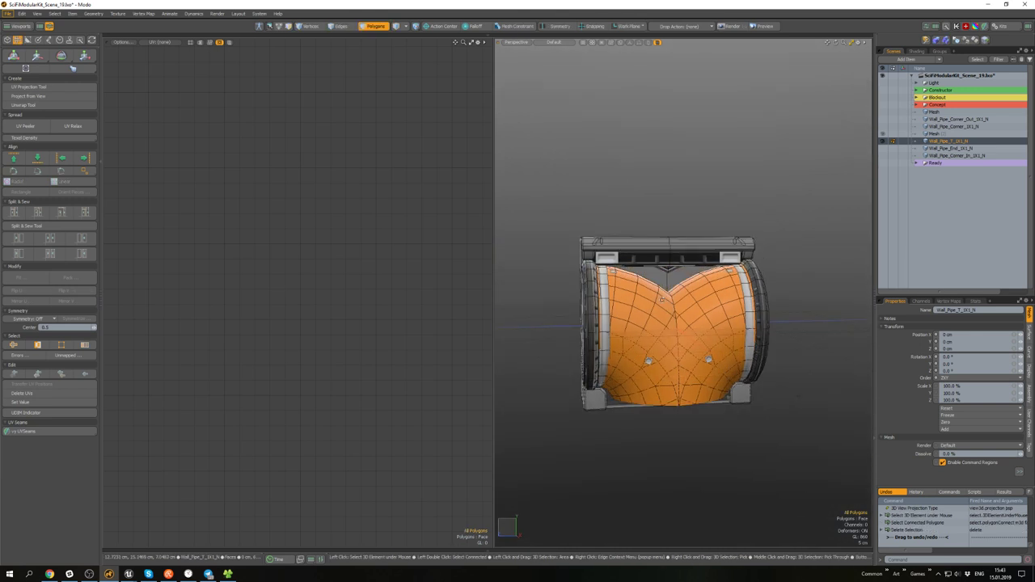
pyautogui.press('Delete')
pyautogui.press('2')
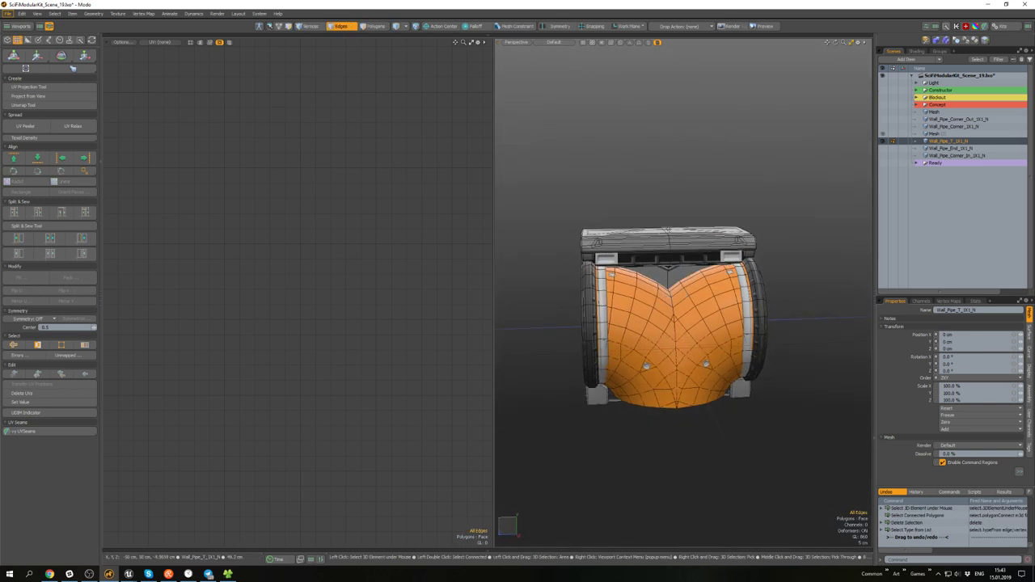
pyautogui.scroll(3, 668, 243)
pyautogui.doubleClick(668, 241)
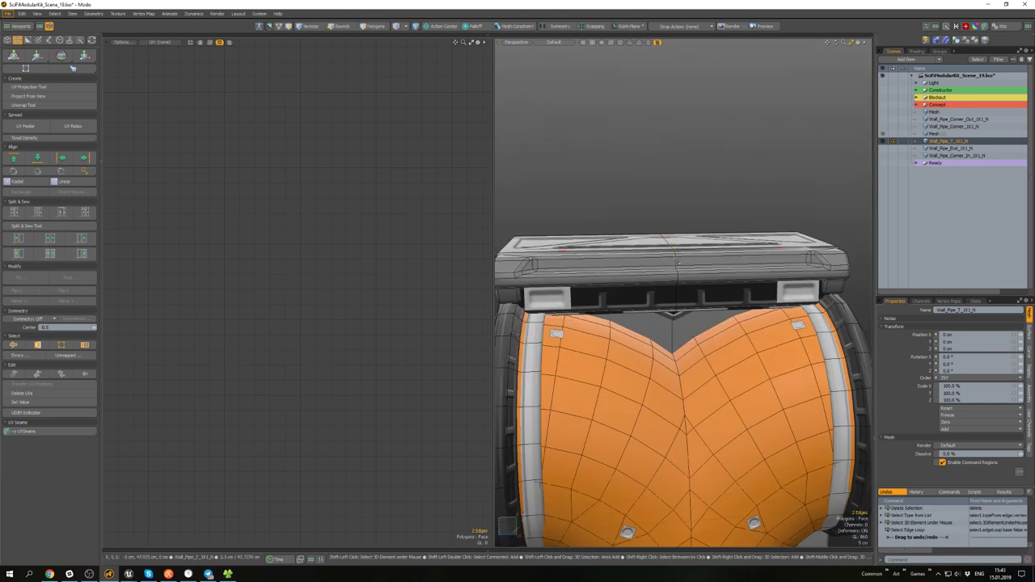
pyautogui.scroll(-4, 678, 262)
pyautogui.keyDown('alt'); pyautogui.moveTo(678, 262); pyautogui.dragTo(720, 275); pyautogui.keyUp('alt')
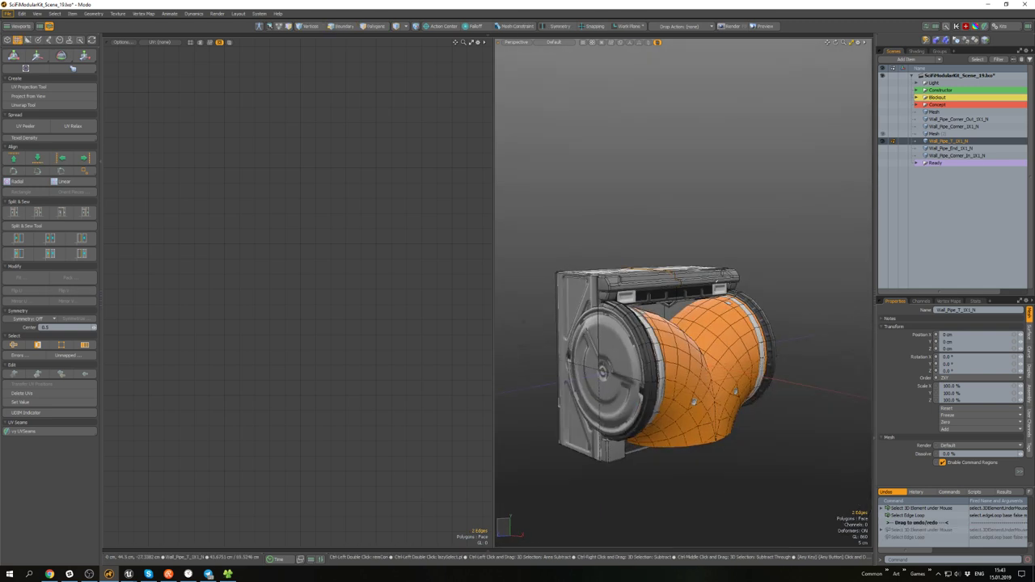
# - Undo the notch deletion and the Symmetry -Z mirror on Wall_Pipe_T_1X1_N
pyautogui.hotkey('ctrl', 'z')
pyautogui.hotkey('ctrl', 'z')
pyautogui.hotkey('ctrl', 'z')
pyautogui.hotkey('ctrl', 'z')
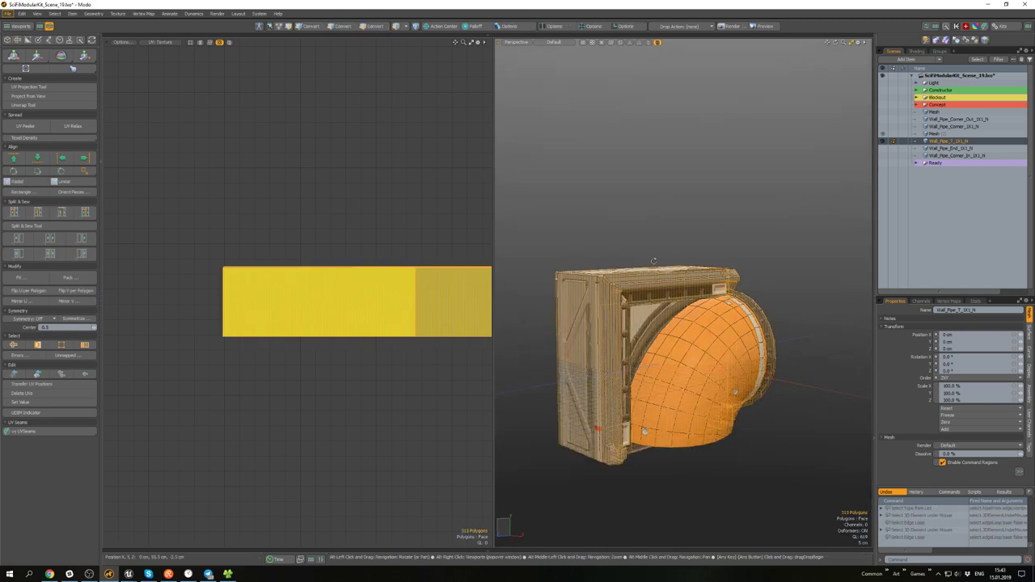
# - Cut the connected outer casing panel from Wall_Pipe_T_1X1_N and paste it into the separate Mesh item
pyautogui.keyDown('alt'); pyautogui.moveTo(716, 281); pyautogui.dragTo(633, 263); pyautogui.keyUp('alt')
pyautogui.doubleClick(637, 270)
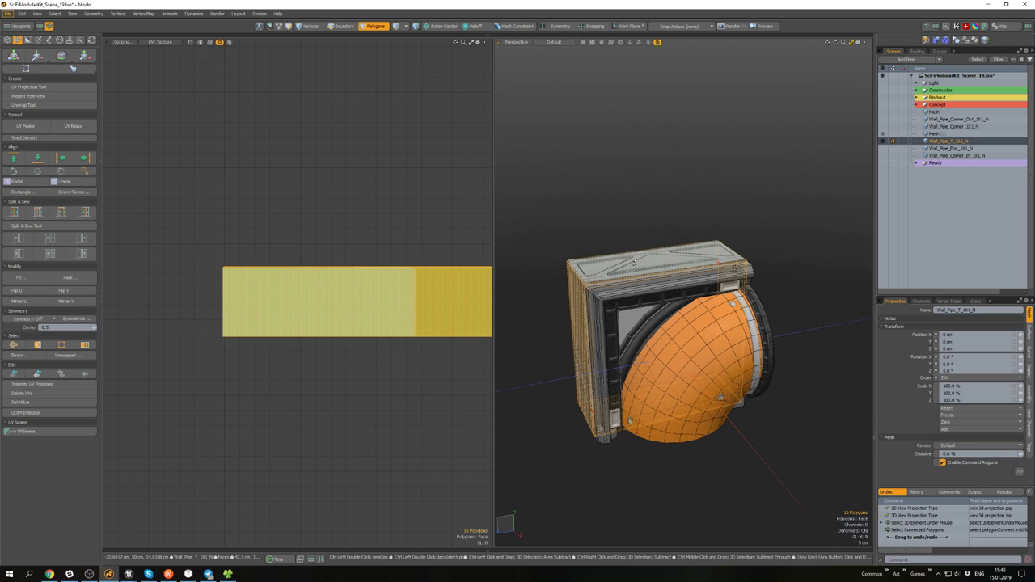
pyautogui.hotkey('ctrl', 'x')
pyautogui.click(932, 134)
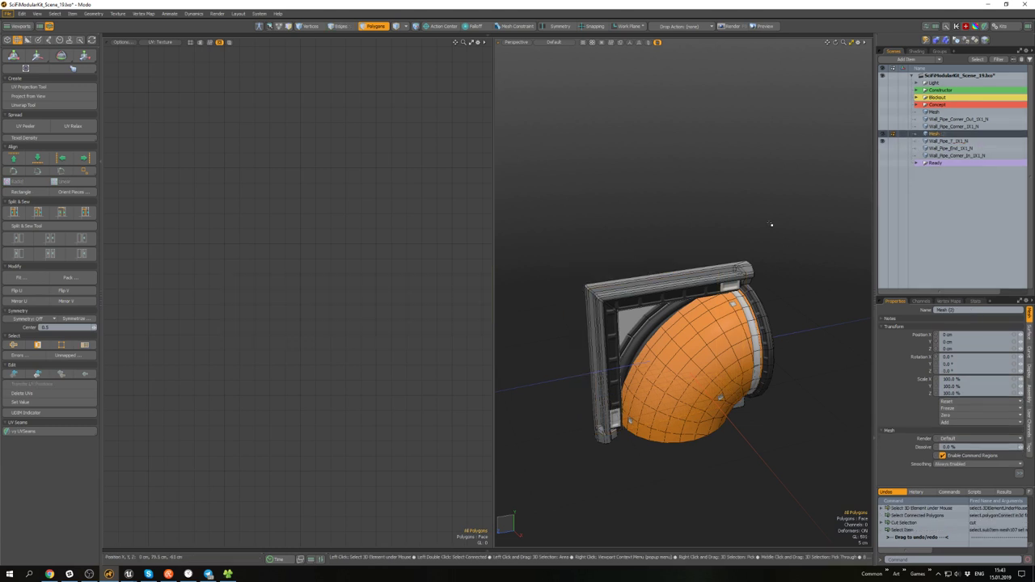
pyautogui.keyDown('alt'); pyautogui.moveTo(769, 224); pyautogui.dragTo(737, 219); pyautogui.keyUp('alt')
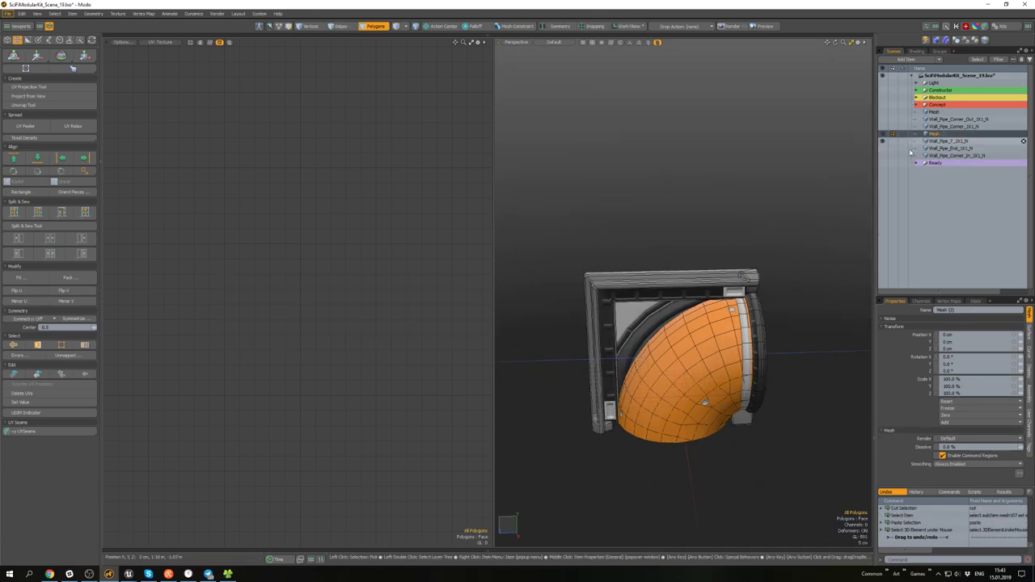
# - Mirror all remaining polygons of Wall_Pipe_T_1X1_N with Symmetry -Z
pyautogui.keyDown('ctrl'); pyautogui.keyDown('shift'); pyautogui.click(693, 318); pyautogui.keyUp('shift'); pyautogui.keyUp('ctrl')
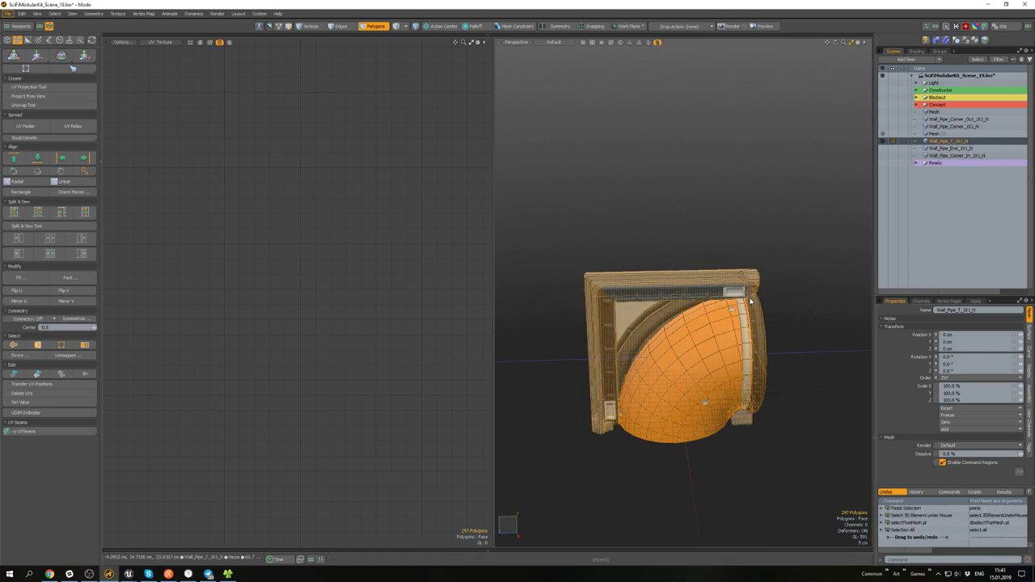
pyautogui.hotkey('ctrl', 'alt', 'shift', 'z')
pyautogui.keyDown('alt'); pyautogui.moveTo(793, 267); pyautogui.dragTo(768, 258); pyautogui.keyUp('alt')
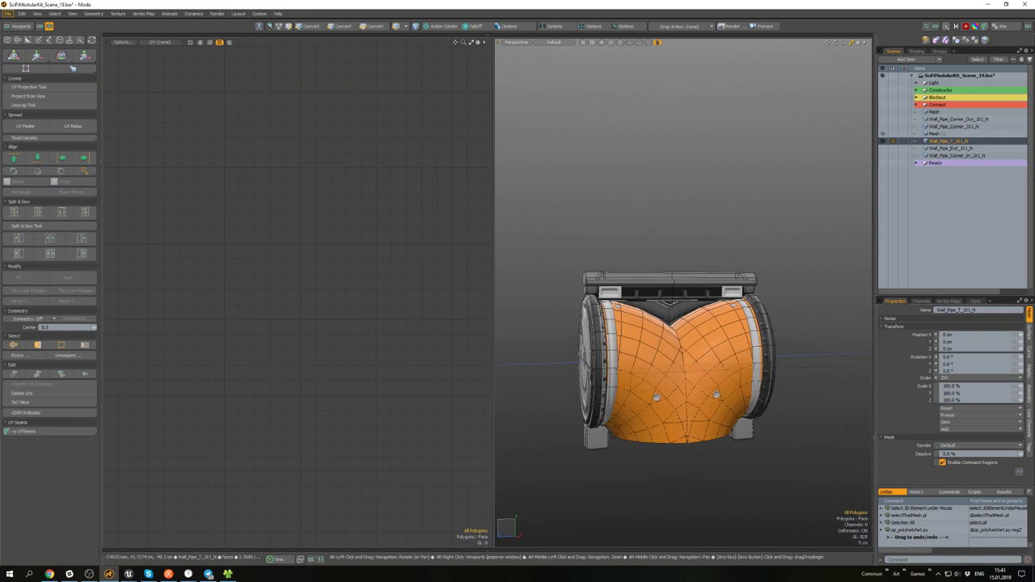
# - Select and delete the leftover connected pieces in the notch between the two mirrored pipe halves
pyautogui.scroll(8, 676, 301)
pyautogui.click(682, 296)
pyautogui.doubleClick(681, 296)
pyautogui.scroll(-4, 680, 300)
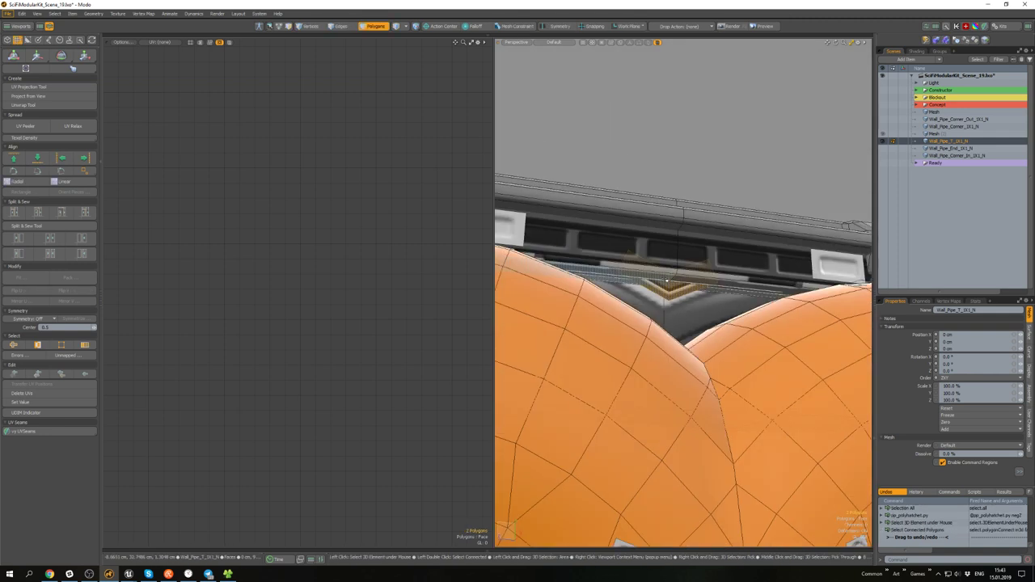
pyautogui.press('Delete')
pyautogui.press('Delete')
pyautogui.scroll(-8, 671, 314)
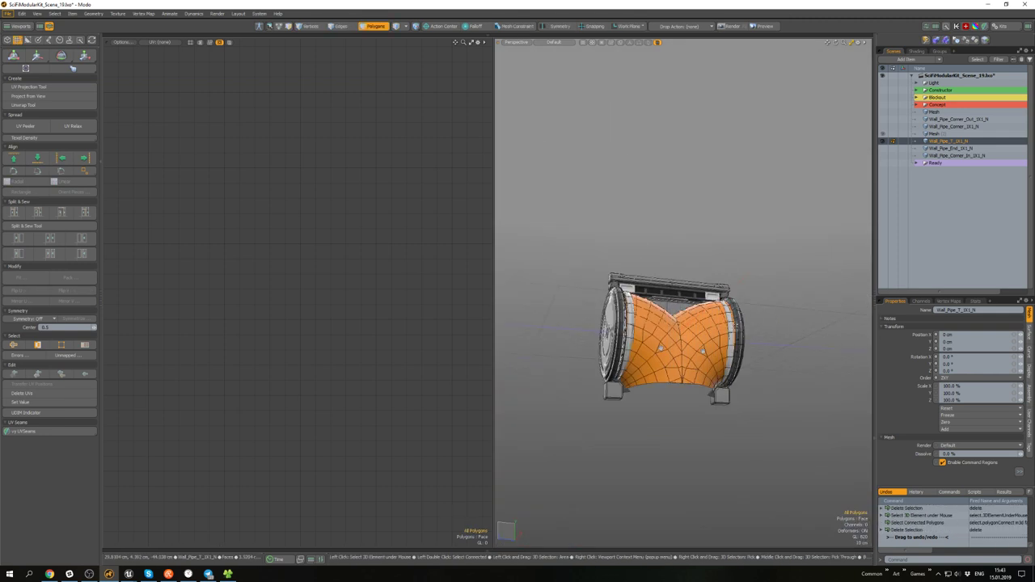
# - Select the connected orange pipe shell and hide the unselected parts to isolate it
pyautogui.moveTo(671, 315)
pyautogui.keyDown('alt'); pyautogui.mouseDown()
pyautogui.moveTo(656, 330)
pyautogui.moveTo(704, 341)
pyautogui.moveTo(669, 344)
pyautogui.moveTo(666, 314)
pyautogui.moveTo(674, 329)
pyautogui.mouseUp(); pyautogui.keyUp('alt')
pyautogui.scroll(4, 658, 332)
pyautogui.doubleClick(675, 328)
pyautogui.hotkey('shift', 'h')
pyautogui.click(678, 262)
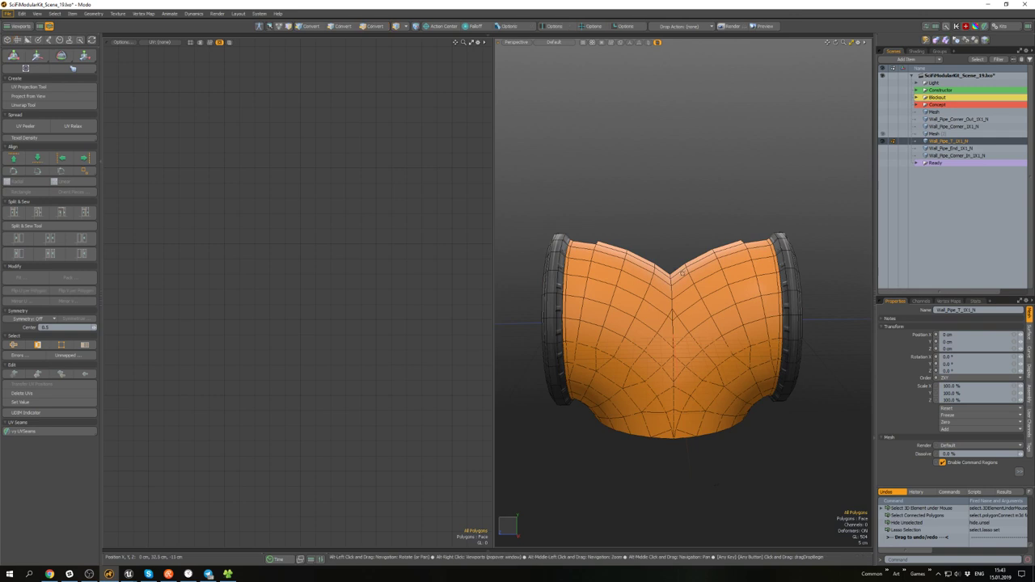
pyautogui.moveTo(677, 262)
pyautogui.keyDown('alt'); pyautogui.mouseDown()
pyautogui.moveTo(679, 220)
pyautogui.moveTo(681, 277)
pyautogui.mouseUp(); pyautogui.keyUp('alt')
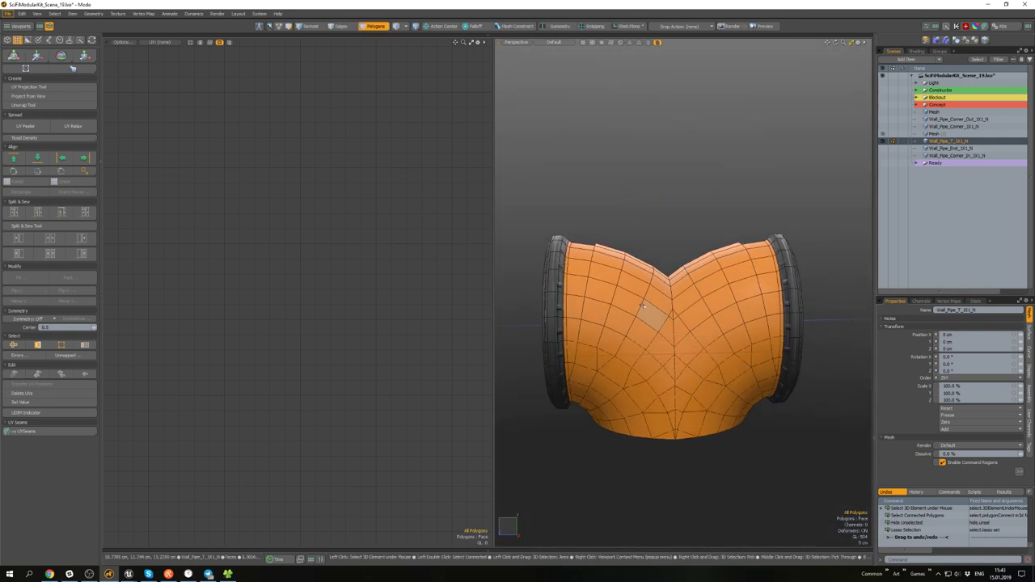
# - In the right view, select the V-shaped upper polygons of the pipe shell between the two flanges and delete them
pyautogui.keyDown('alt'); pyautogui.moveTo(641, 312); pyautogui.dragTo(641, 255); pyautogui.keyUp('alt')
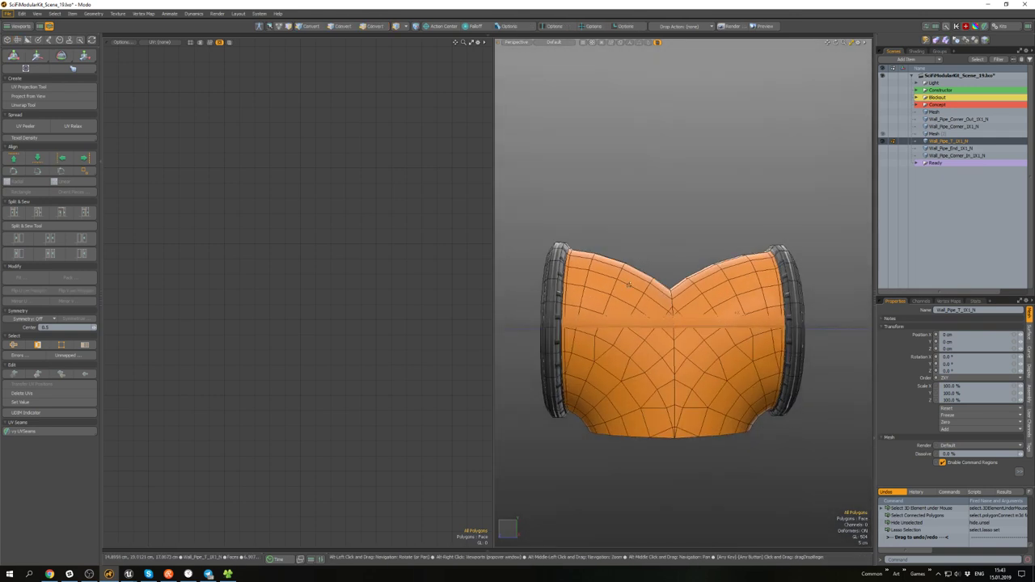
pyautogui.hotkey('ctrl', 'space')
pyautogui.click(655, 299)
pyautogui.hotkey('ctrl', 'space')
pyautogui.click(700, 300)
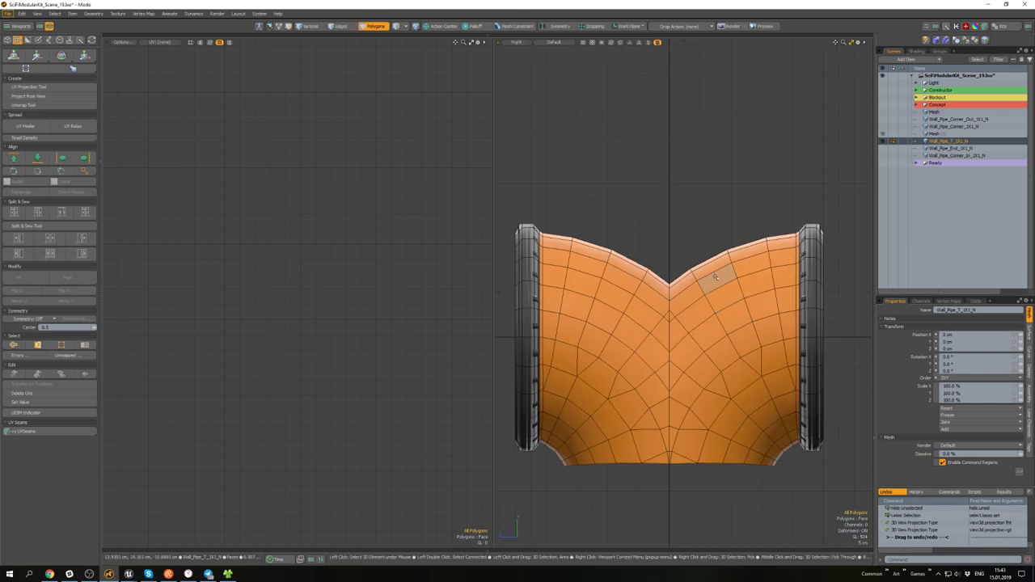
pyautogui.moveTo(565, 215)
pyautogui.mouseDown()
pyautogui.moveTo(730, 323)
pyautogui.moveTo(781, 337)
pyautogui.mouseUp()
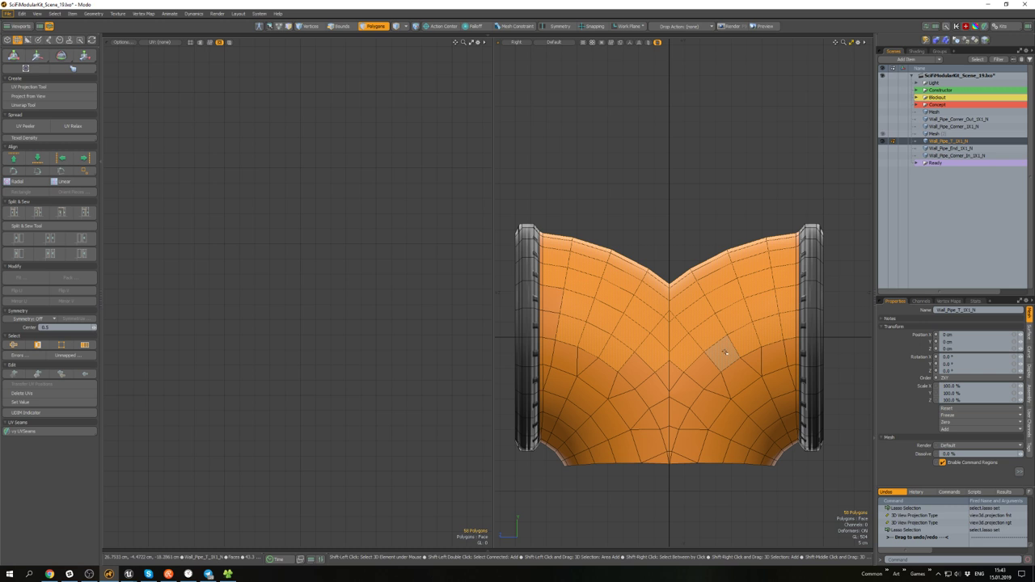
pyautogui.press('Delete')
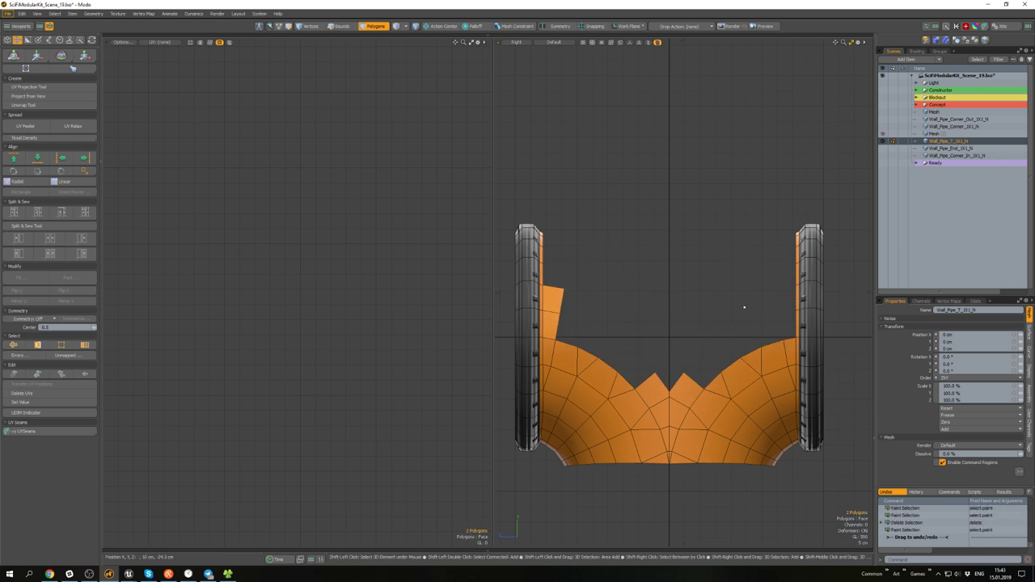
pyautogui.keyDown('alt'); pyautogui.moveTo(620, 332); pyautogui.dragTo(612, 340); pyautogui.keyUp('alt')
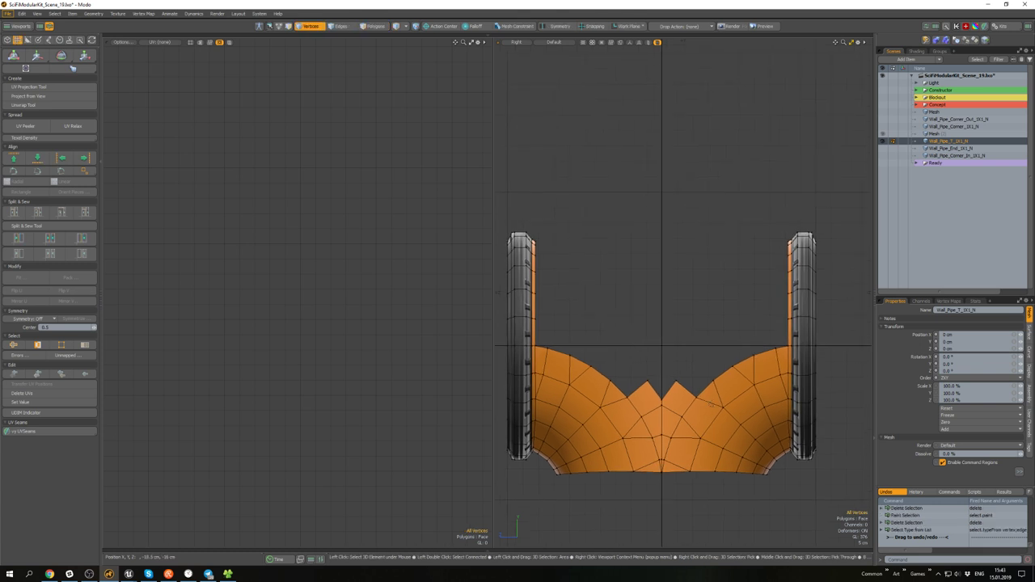
# - Collapse the vertex clusters on the centre seam and at the jagged upper edge of the remaining shell to their averages
pyautogui.moveTo(676, 464); pyautogui.dragTo(663, 455, button='middle')
pyautogui.hotkey('shift', 'c')
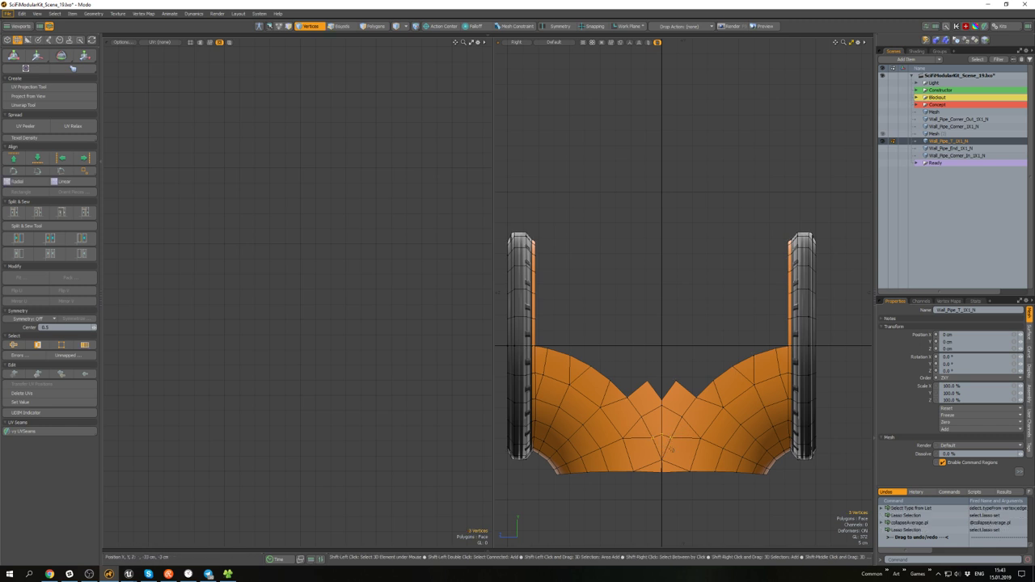
pyautogui.hotkey('shift', 'c')
pyautogui.moveTo(638, 413); pyautogui.dragTo(644, 409, button='right')
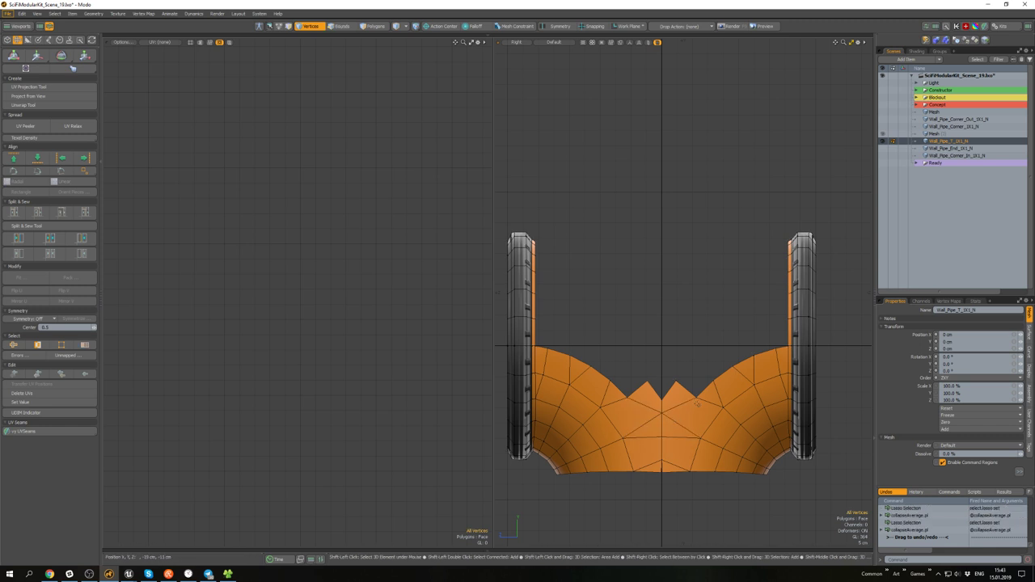
pyautogui.hotkey('shift', 'c')
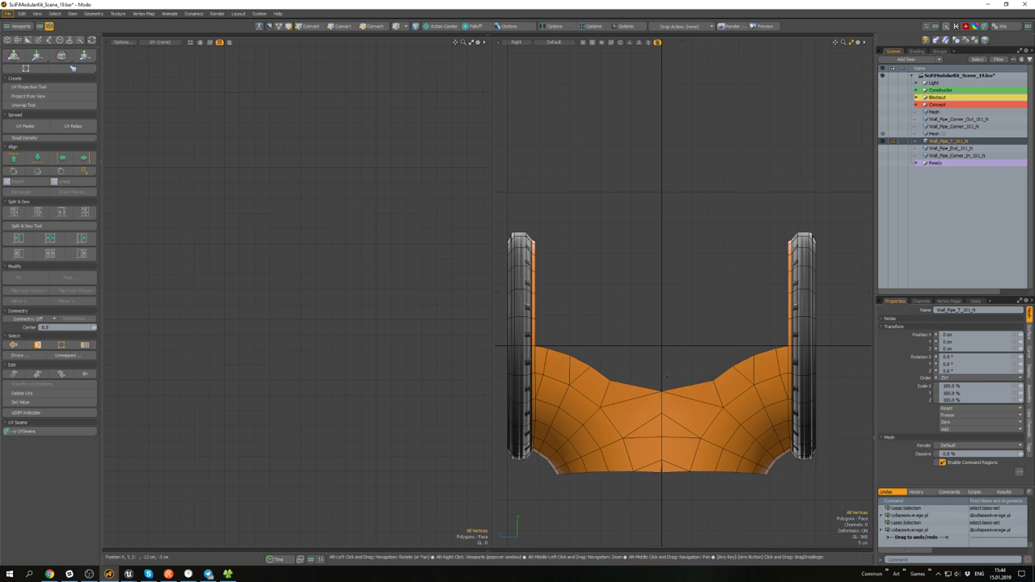
pyautogui.keyDown('alt'); pyautogui.moveTo(668, 377); pyautogui.dragTo(678, 401, button='middle'); pyautogui.keyUp('alt')
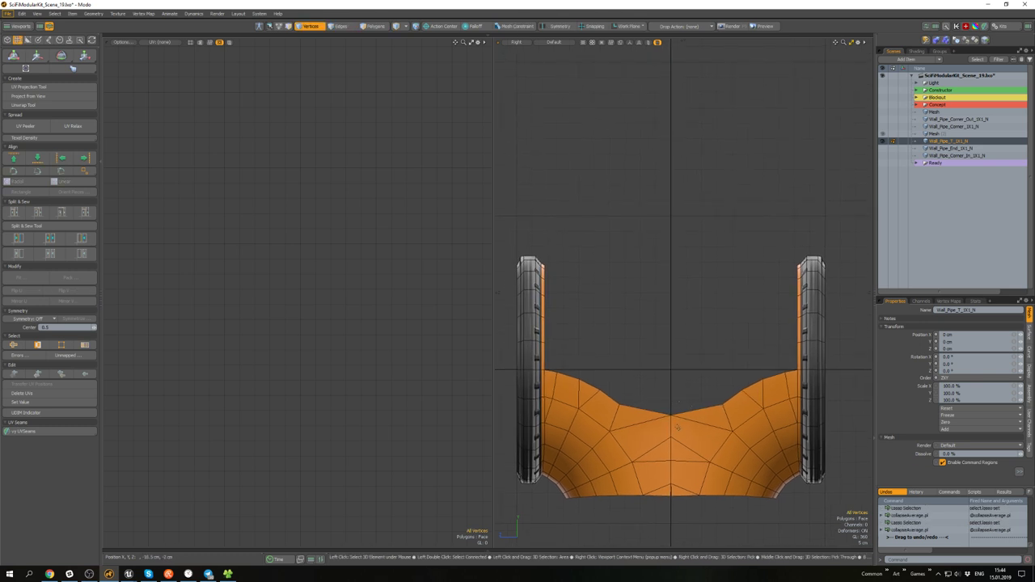
# - Bridge the two facing edges across the shallow notch in the shell and cap the opening left below the bridge
pyautogui.scroll(2, 678, 427)
pyautogui.scroll(-2, 679, 422)
pyautogui.scroll(1, 687, 413)
pyautogui.press('2')
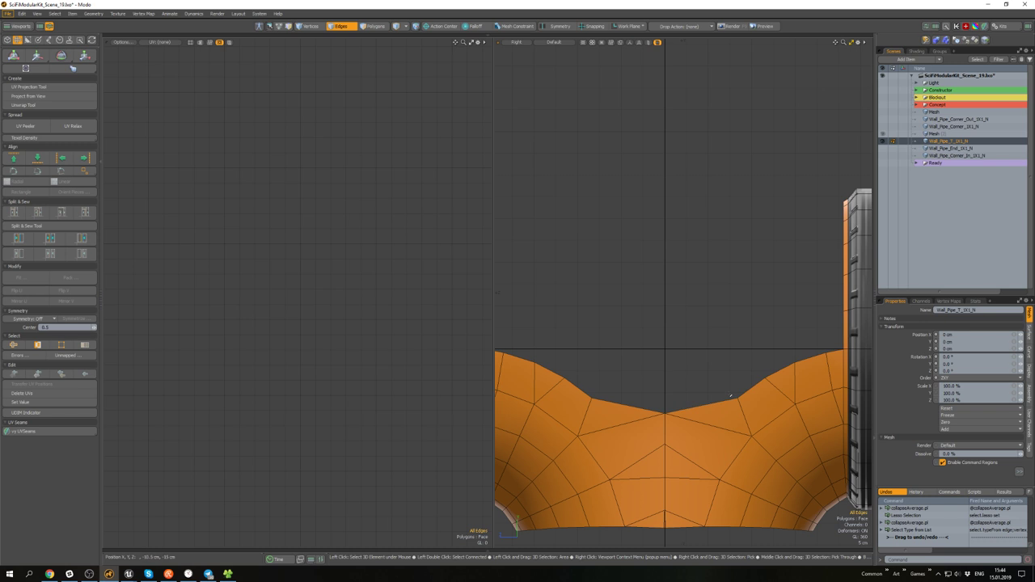
pyautogui.keyDown('shift'); pyautogui.click(578, 394); pyautogui.keyUp('shift')
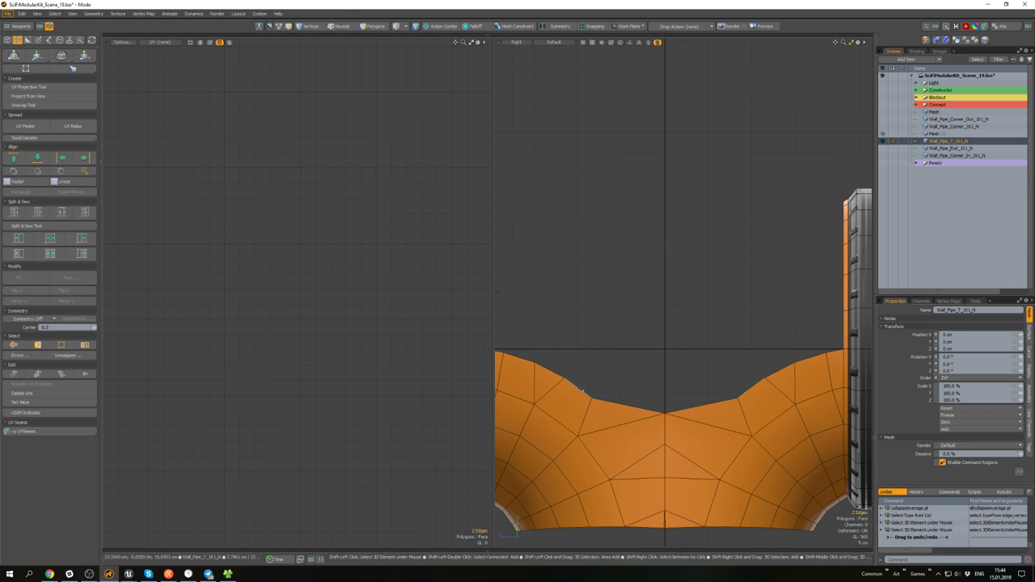
pyautogui.hotkey('shift', 'b')
pyautogui.doubleClick(618, 403)
pyautogui.press('p')
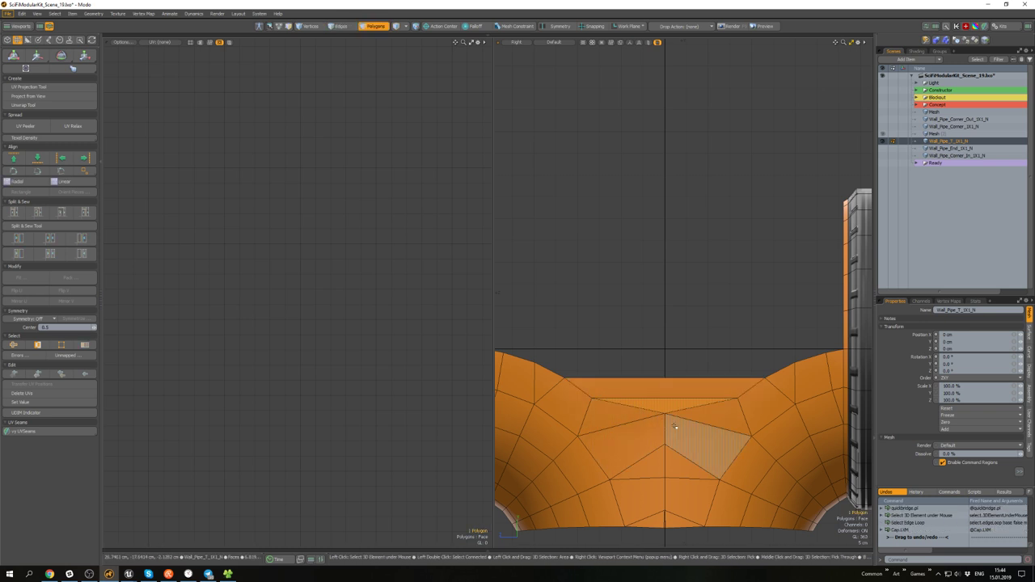
# - Select the two matching vertices on either side of the centre seam below the bridge and split the polygons between them
pyautogui.scroll(-4, 675, 426)
pyautogui.press('1')
pyautogui.scroll(4, 670, 363)
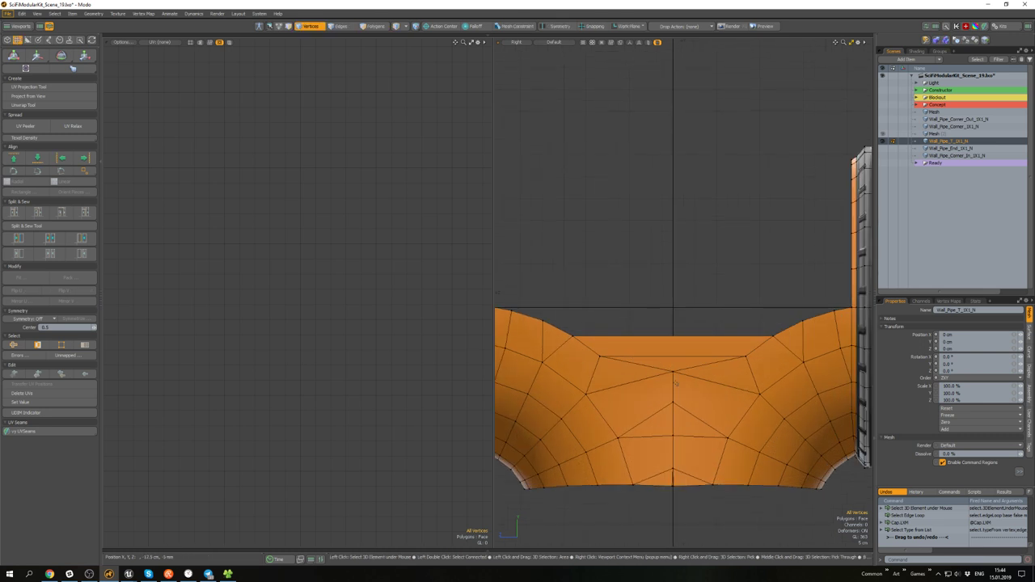
pyautogui.press('2')
pyautogui.click(687, 381)
pyautogui.scroll(-2, 686, 394)
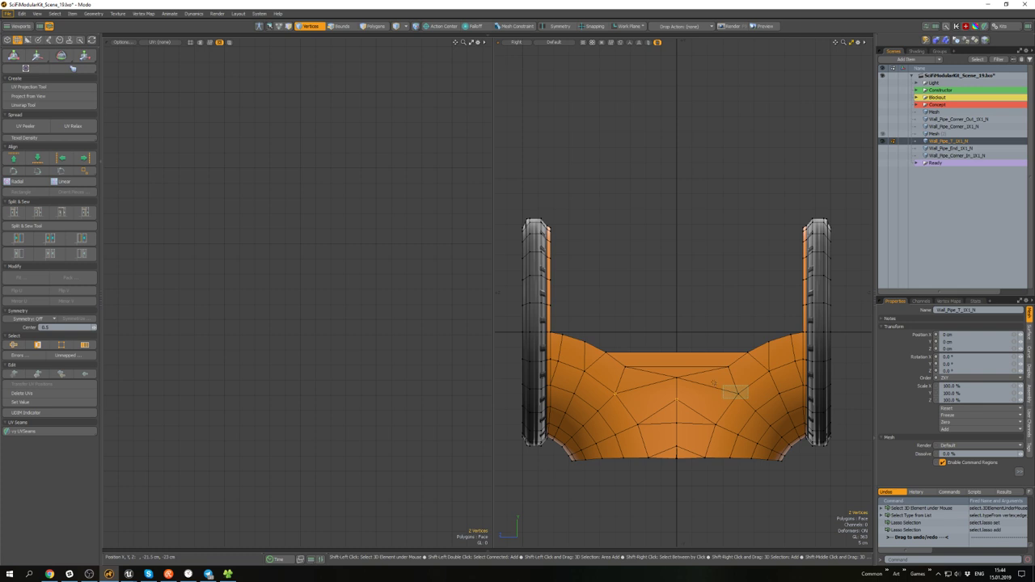
pyautogui.keyDown('alt'); pyautogui.moveTo(685, 393); pyautogui.dragTo(659, 386); pyautogui.keyUp('alt')
# - Bridge the topmost edges of the two flanges' inner orange trims across the open upper pipe
pyautogui.press('2')
pyautogui.scroll(2, 595, 362)
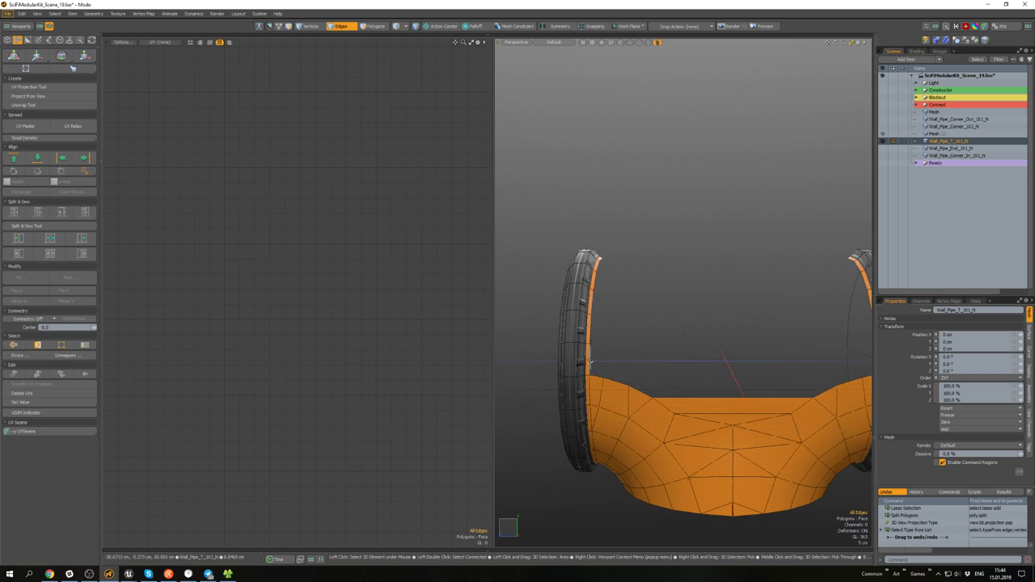
pyautogui.doubleClick(590, 362)
pyautogui.keyDown('alt'); pyautogui.moveTo(590, 362); pyautogui.dragTo(543, 376); pyautogui.keyUp('alt')
pyautogui.click(654, 251)
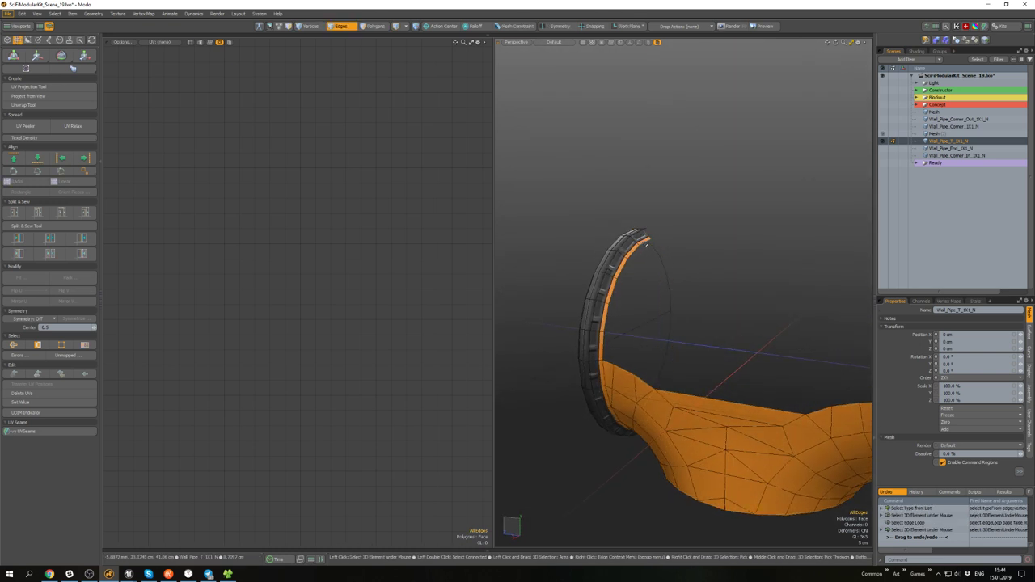
pyautogui.click(646, 244)
pyautogui.keyDown('alt'); pyautogui.moveTo(646, 245); pyautogui.dragTo(791, 263); pyautogui.keyUp('alt')
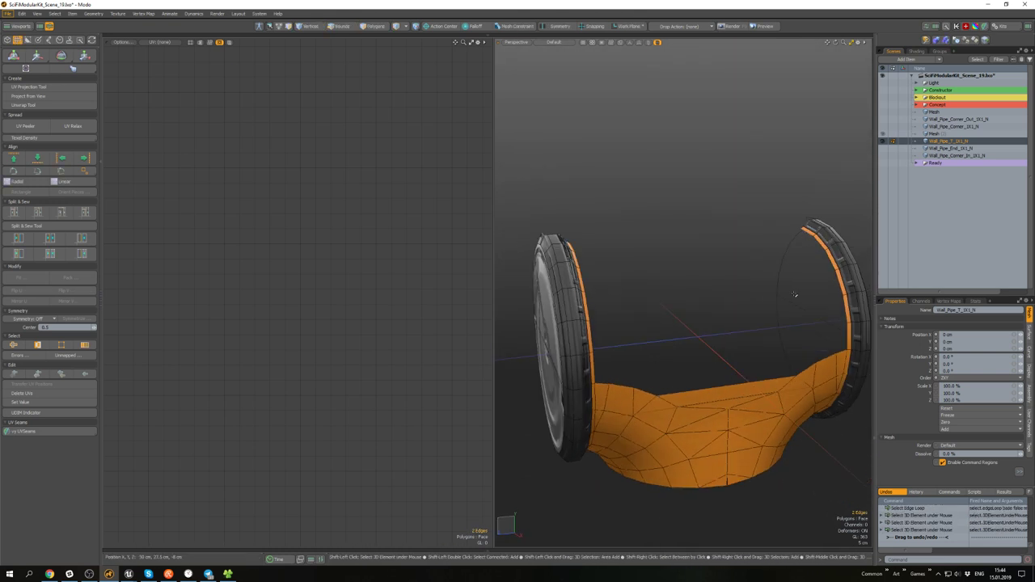
pyautogui.hotkey('shift', 'b')
pyautogui.scroll(-2, 795, 298)
pyautogui.keyDown('alt'); pyautogui.moveTo(799, 310); pyautogui.dragTo(815, 334); pyautogui.keyUp('alt')
# - Bridge the facing edge pairs along the upper rim of the lower shell, working outward to the two flanges
pyautogui.click(798, 352)
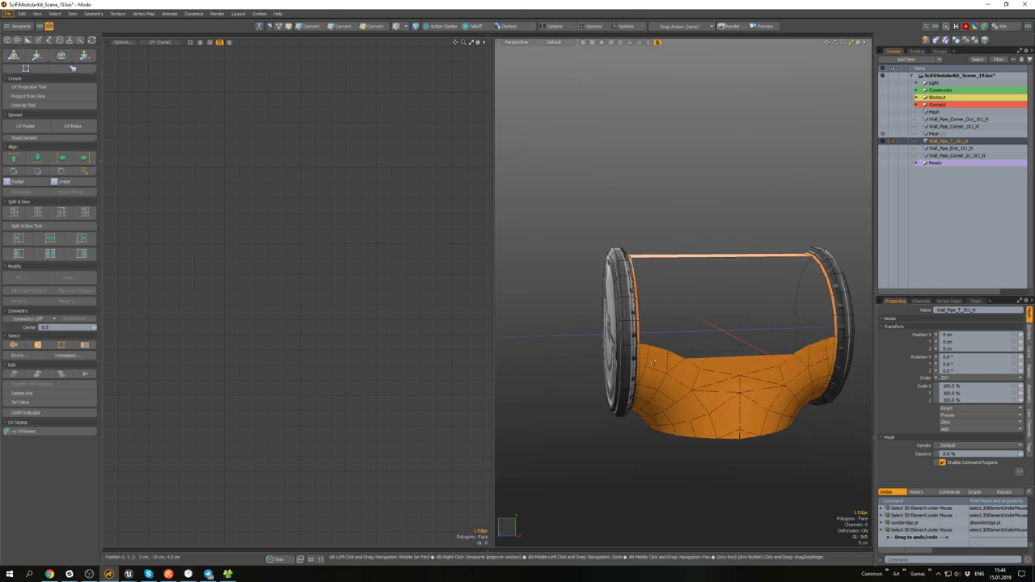
pyautogui.keyDown('shift'); pyautogui.click(676, 353); pyautogui.keyUp('shift')
pyautogui.hotkey('shift', 'b')
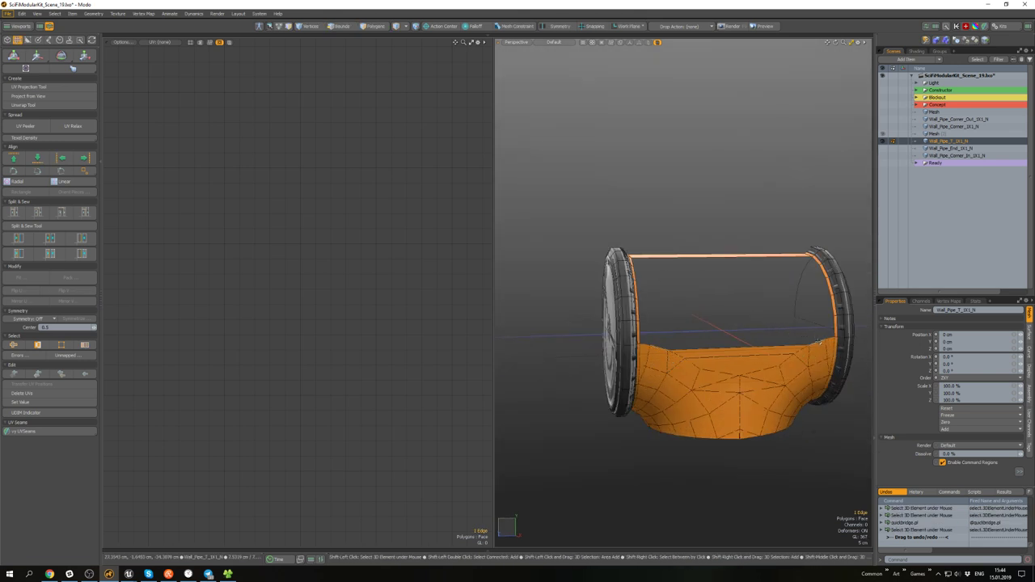
pyautogui.keyDown('shift'); pyautogui.click(817, 341); pyautogui.keyUp('shift')
pyautogui.hotkey('ctrl', 'b')
pyautogui.click(831, 339)
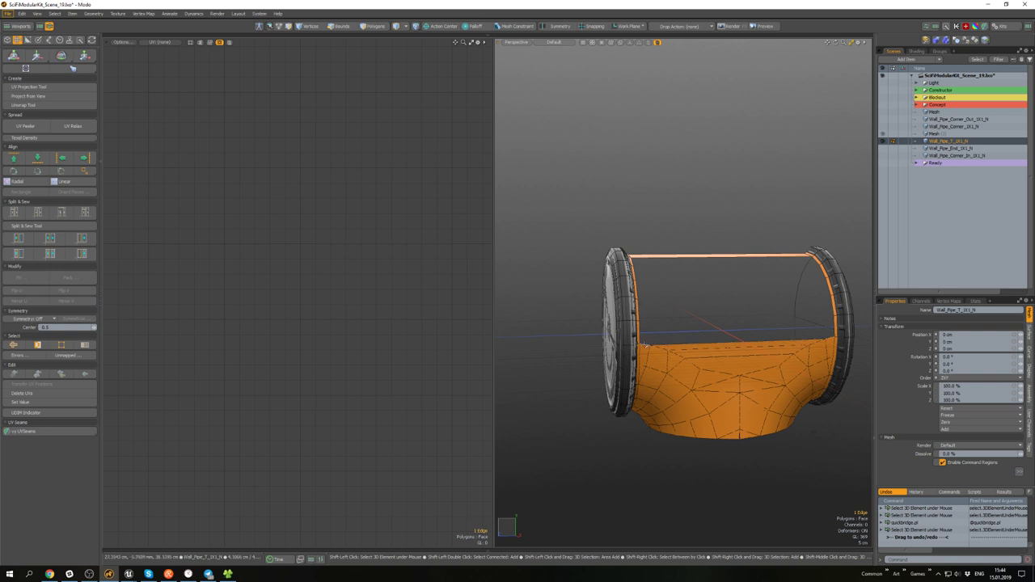
pyautogui.scroll(5, 818, 341)
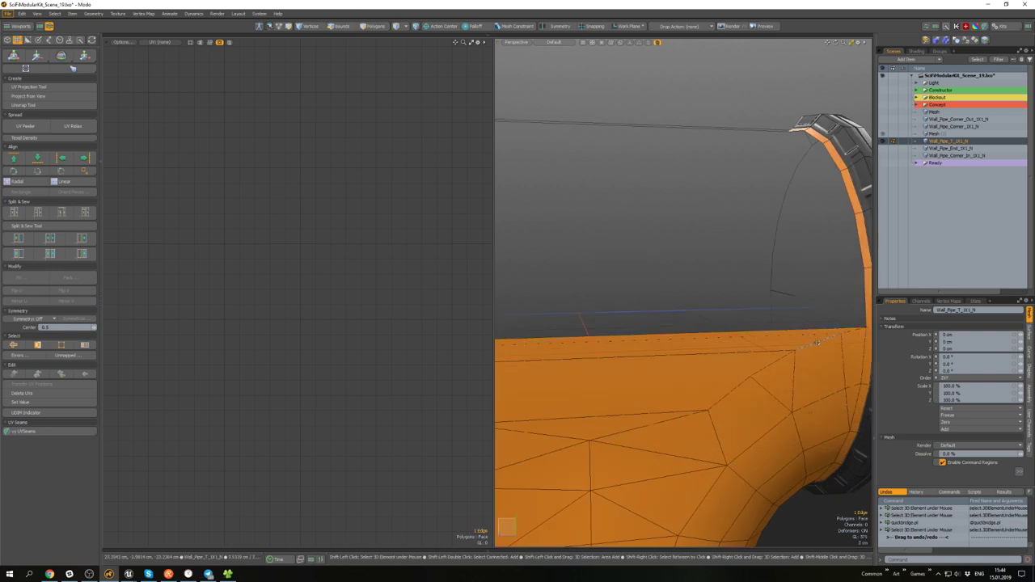
pyautogui.keyDown('shift'); pyautogui.click(816, 341); pyautogui.keyUp('shift')
pyautogui.hotkey('shift', 'c')
# - Bridge the remaining edges between the two flange trims to close the upper pipe wall with straight strips
pyautogui.scroll(-6, 815, 341)
pyautogui.keyDown('alt'); pyautogui.moveTo(815, 341); pyautogui.dragTo(700, 278); pyautogui.keyUp('alt')
pyautogui.hotkey('shift', 'b')
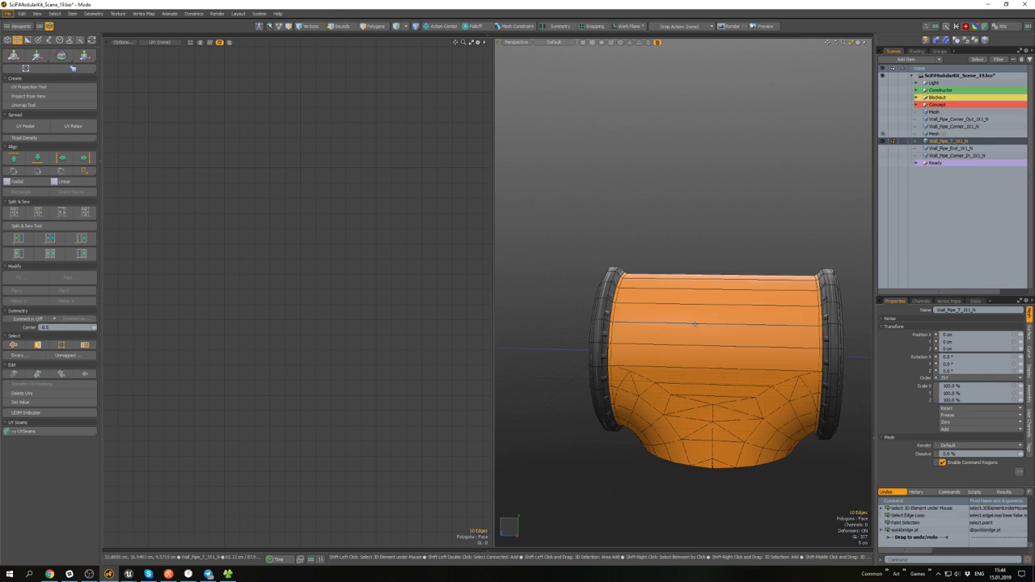
# - Collapse the two matching short edges on either side of the pipe shell just below the straight upper wall
pyautogui.keyDown('alt'); pyautogui.moveTo(693, 324); pyautogui.dragTo(776, 373); pyautogui.keyUp('alt')
pyautogui.click(709, 245)
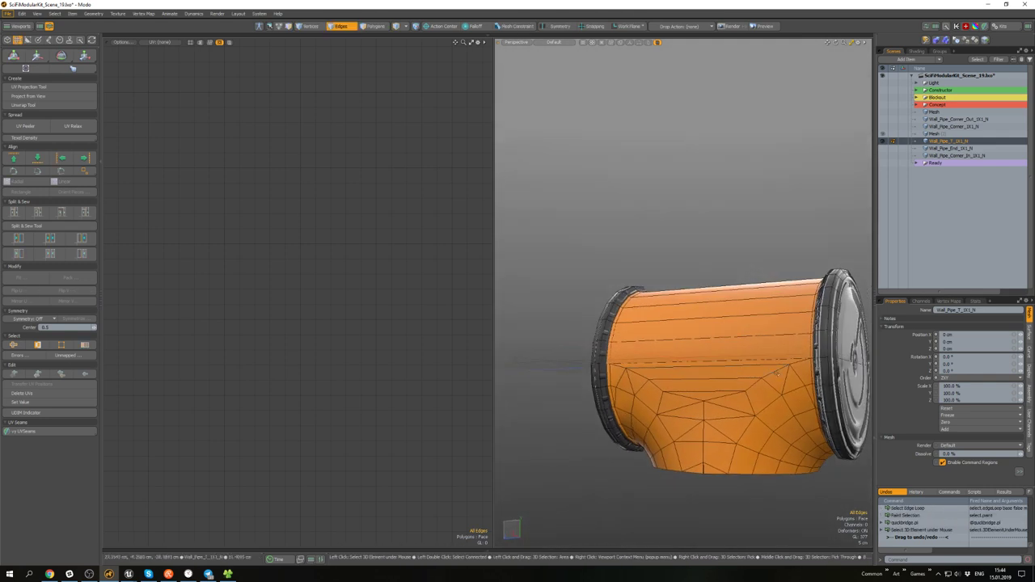
pyautogui.click(773, 372)
pyautogui.keyDown('shift'); pyautogui.click(635, 376); pyautogui.keyUp('shift')
pyautogui.hotkey('shift', 'c')
# - Collapse the vertices at the bottom end of the shell's centre seam into a single point
pyautogui.keyDown('alt'); pyautogui.moveTo(636, 375); pyautogui.dragTo(725, 413); pyautogui.keyUp('alt')
pyautogui.press('2')
pyautogui.scroll(3, 722, 422)
pyautogui.click(723, 423)
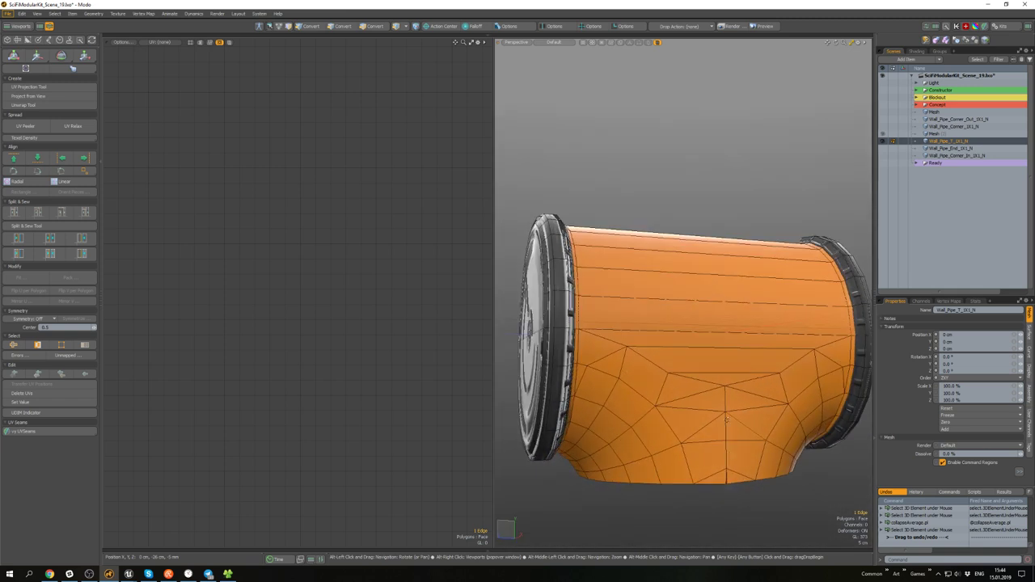
pyautogui.scroll(5, 725, 483)
pyautogui.scroll(3, 725, 490)
pyautogui.press('1')
pyautogui.moveTo(708, 467); pyautogui.dragTo(752, 500)
pyautogui.hotkey('alt', 'c')
pyautogui.scroll(-3, 734, 464)
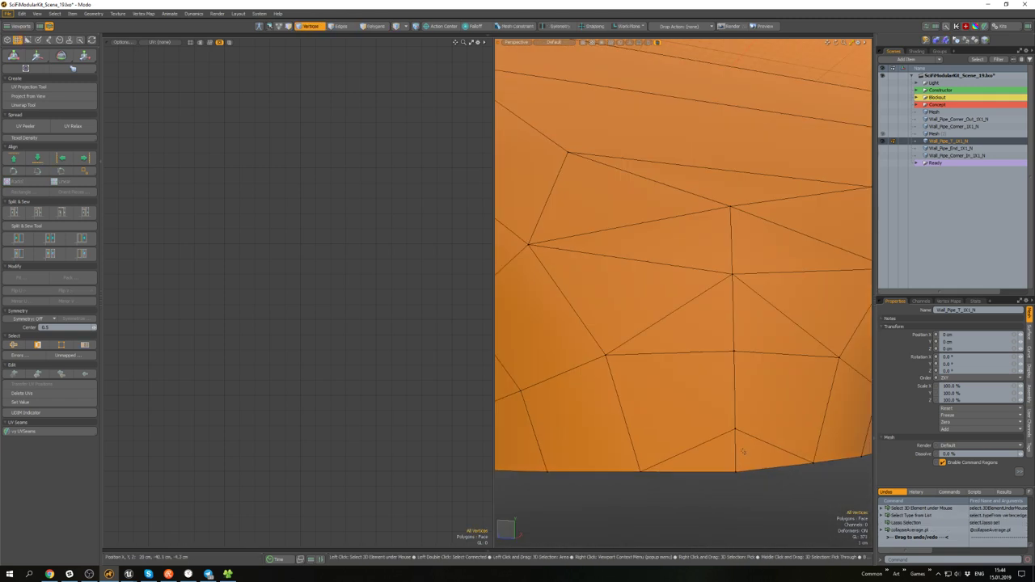
# - Delete the two slanted edges on either side of the centre seam at the shell's lower rim
pyautogui.keyDown('alt'); pyautogui.moveTo(734, 464); pyautogui.dragTo(739, 457); pyautogui.keyUp('alt')
pyautogui.scroll(-3, 739, 457)
pyautogui.press('2')
pyautogui.click(724, 450)
pyautogui.rightClick(724, 450)
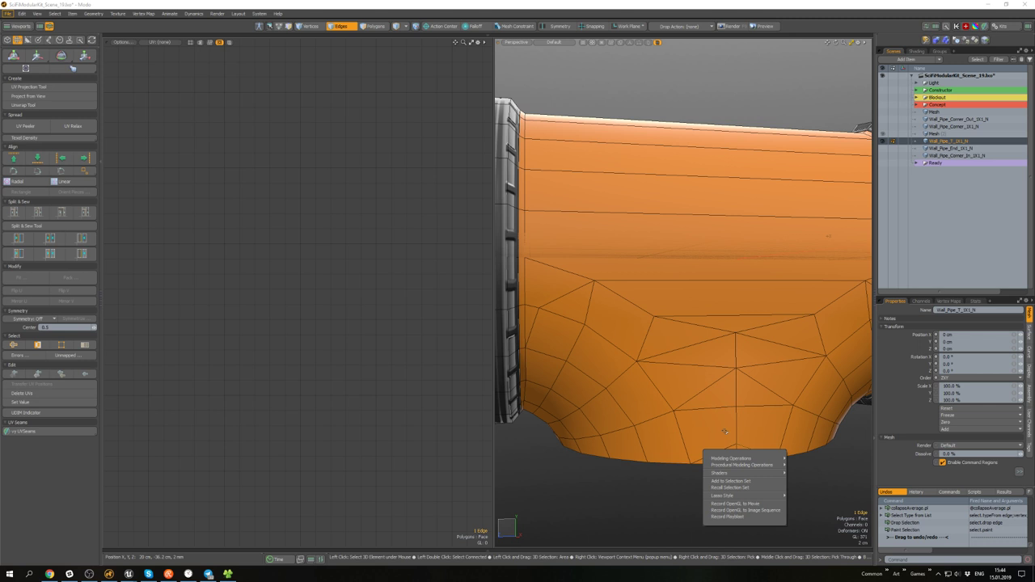
pyautogui.click(724, 430)
pyautogui.click(725, 450)
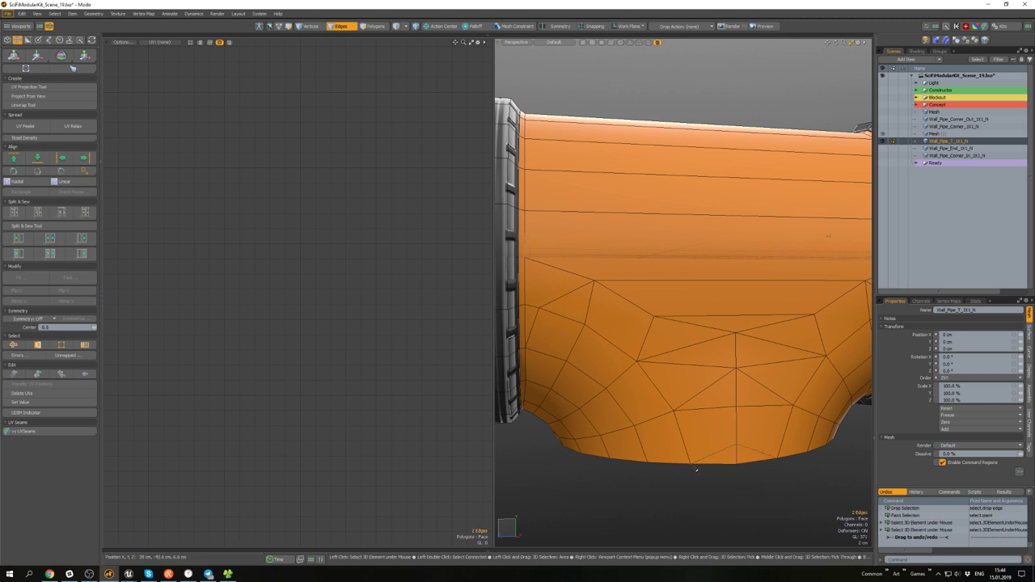
pyautogui.moveTo(721, 443)
pyautogui.keyDown('alt'); pyautogui.mouseDown()
pyautogui.moveTo(697, 451)
pyautogui.moveTo(695, 469)
pyautogui.moveTo(714, 440)
pyautogui.moveTo(713, 414)
pyautogui.mouseUp(); pyautogui.keyUp('alt')
# - Split the polygons from the bottom centre vertex to the side vertices above it, and between the vertices at the flange trims
pyautogui.moveTo(716, 427); pyautogui.dragTo(738, 447, button='right')
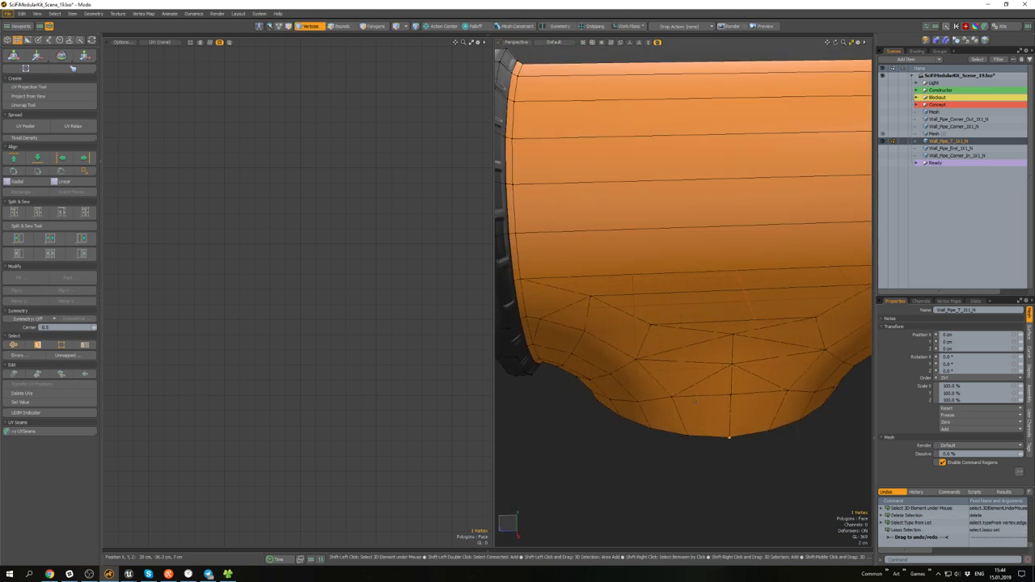
pyautogui.keyDown('alt'); pyautogui.moveTo(741, 440); pyautogui.dragTo(778, 345); pyautogui.keyUp('alt')
pyautogui.scroll(4, 788, 347)
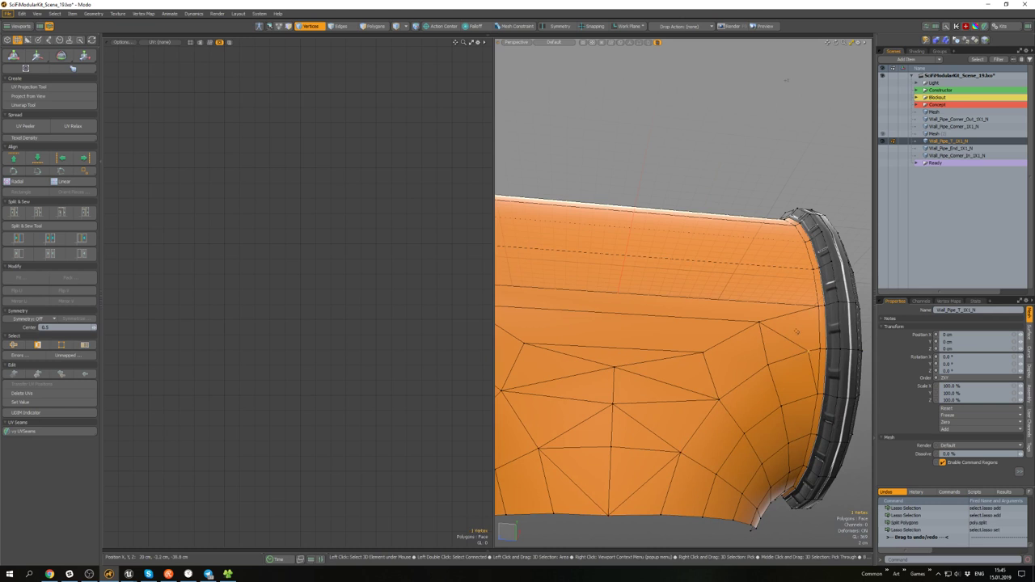
pyautogui.hotkey('shift', 's')
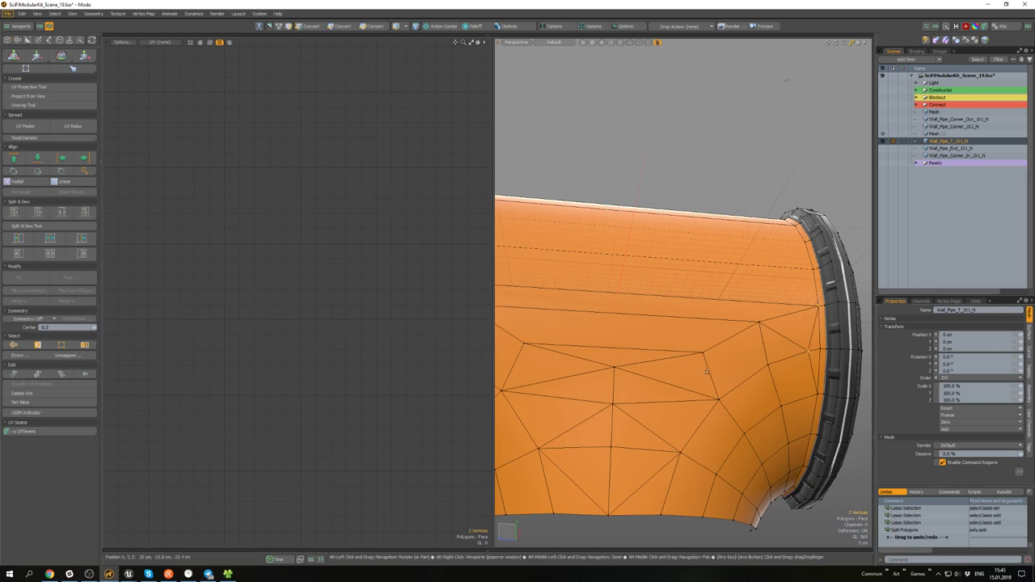
# - Delete the redundant edges beside the two flange trims and unhide the rest of the module
pyautogui.keyDown('alt'); pyautogui.moveTo(807, 302); pyautogui.dragTo(632, 353); pyautogui.keyUp('alt')
pyautogui.scroll(3, 598, 359)
pyautogui.press('2')
pyautogui.click(596, 372)
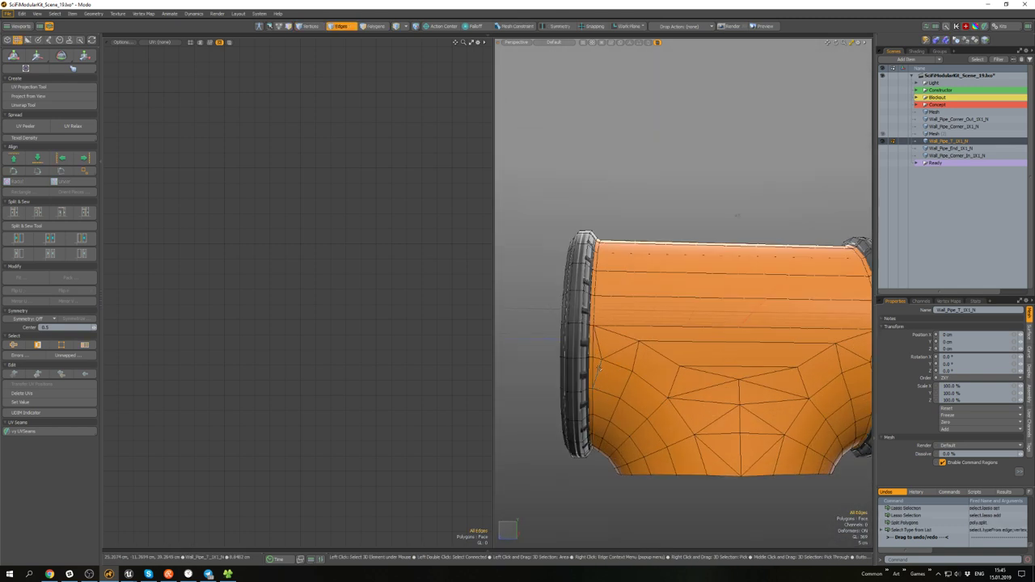
pyautogui.keyDown('shift'); pyautogui.click(597, 347); pyautogui.keyUp('shift')
pyautogui.click(618, 350)
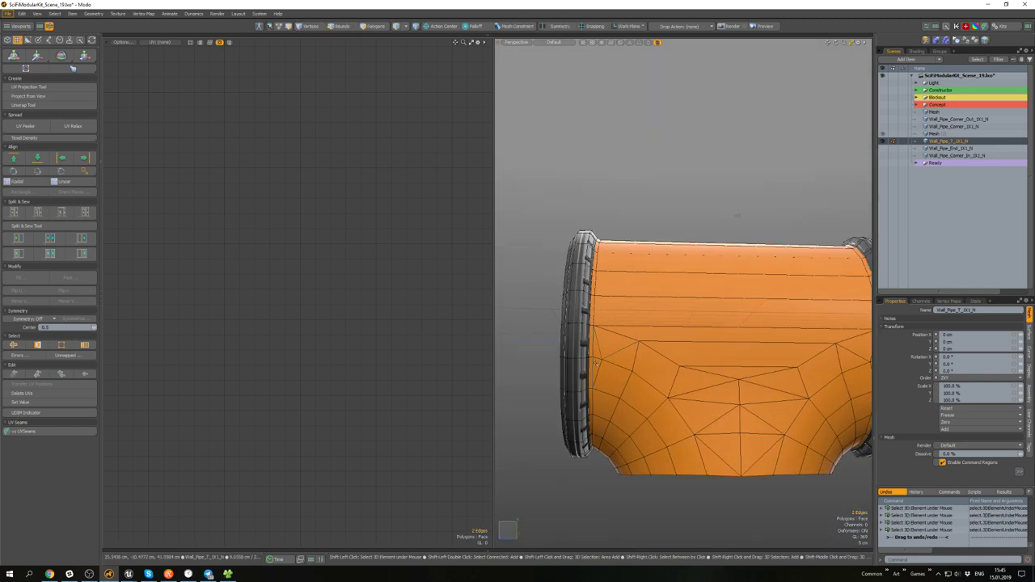
pyautogui.click(602, 351)
pyautogui.keyDown('alt'); pyautogui.moveTo(622, 349); pyautogui.dragTo(714, 346); pyautogui.keyUp('alt')
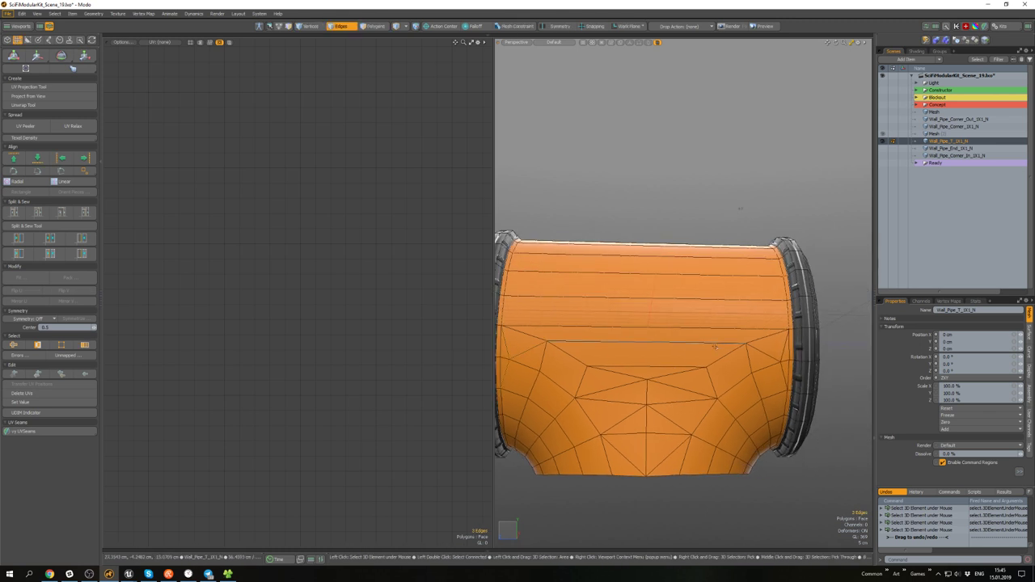
pyautogui.keyDown('alt'); pyautogui.moveTo(779, 365); pyautogui.dragTo(695, 369); pyautogui.keyUp('alt')
pyautogui.press('u')
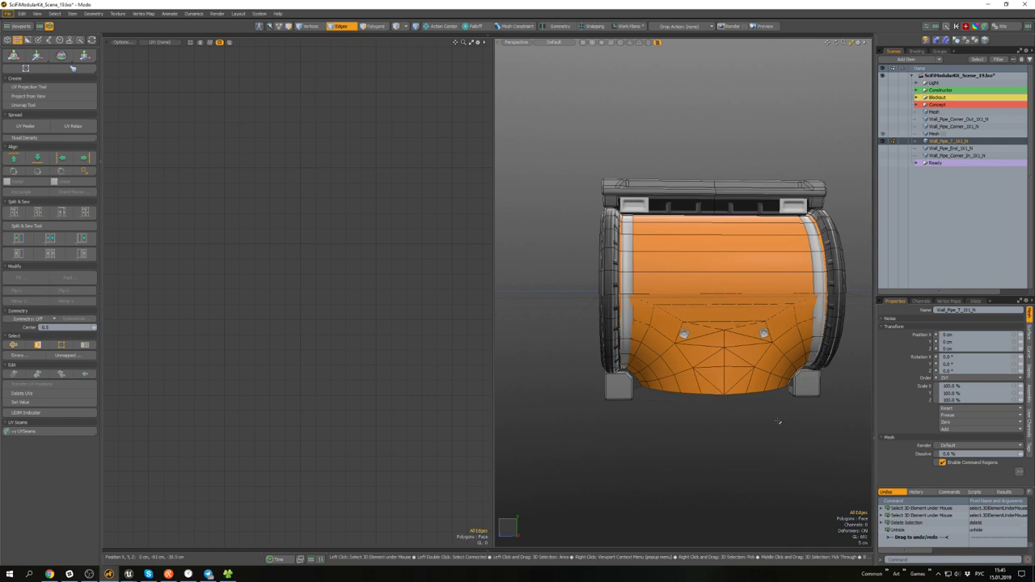
# - Remove the centre edge loop from the beam on top of the pipe and save the scene
pyautogui.scroll(-2, 778, 423)
pyautogui.keyDown('alt'); pyautogui.moveTo(779, 422); pyautogui.dragTo(651, 366); pyautogui.keyUp('alt')
pyautogui.moveTo(717, 331)
pyautogui.keyDown('alt'); pyautogui.mouseDown()
pyautogui.moveTo(721, 282)
pyautogui.moveTo(718, 338)
pyautogui.mouseUp(); pyautogui.keyUp('alt')
pyautogui.scroll(4, 711, 266)
pyautogui.keyDown('shift'); pyautogui.doubleClick(697, 262); pyautogui.keyUp('shift')
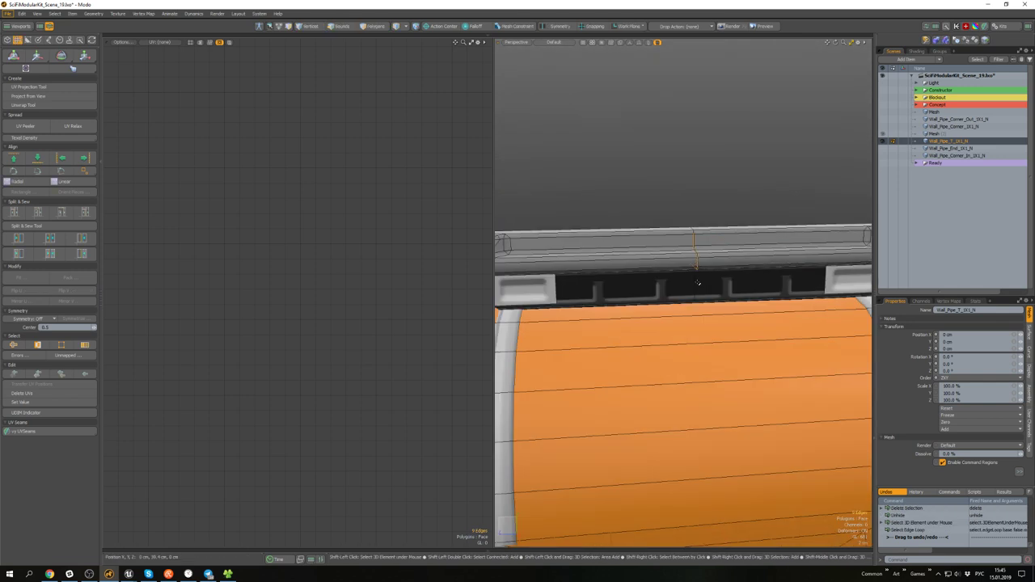
pyautogui.scroll(-5, 709, 301)
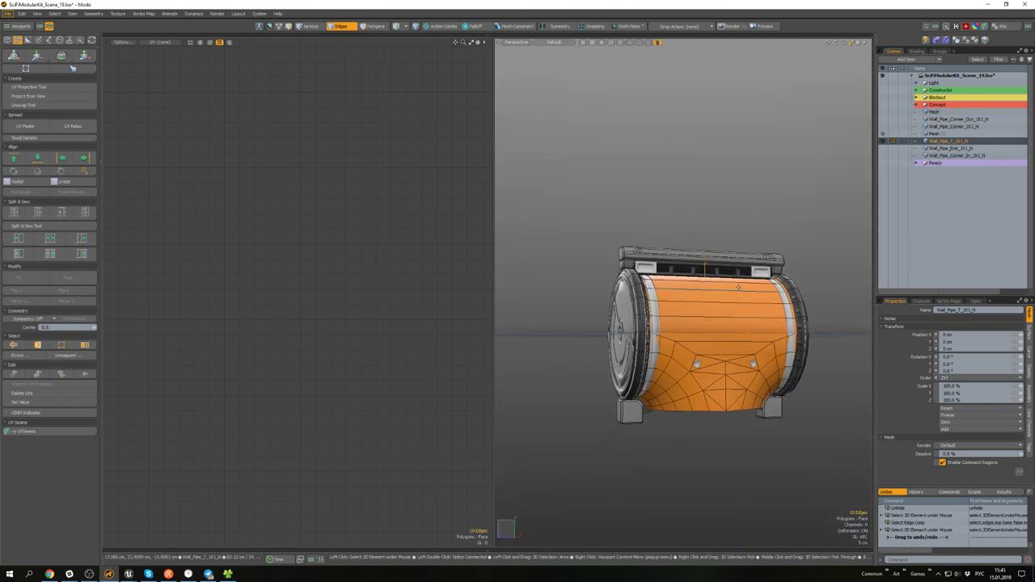
pyautogui.scroll(4, 717, 281)
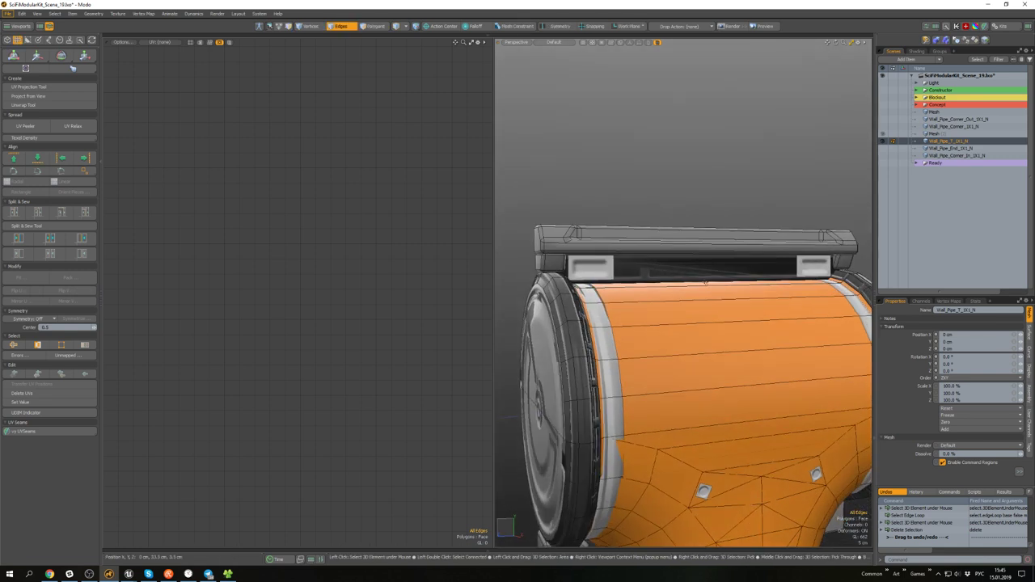
pyautogui.keyDown('alt'); pyautogui.moveTo(695, 274); pyautogui.dragTo(673, 249); pyautogui.keyUp('alt')
pyautogui.scroll(-4, 728, 279)
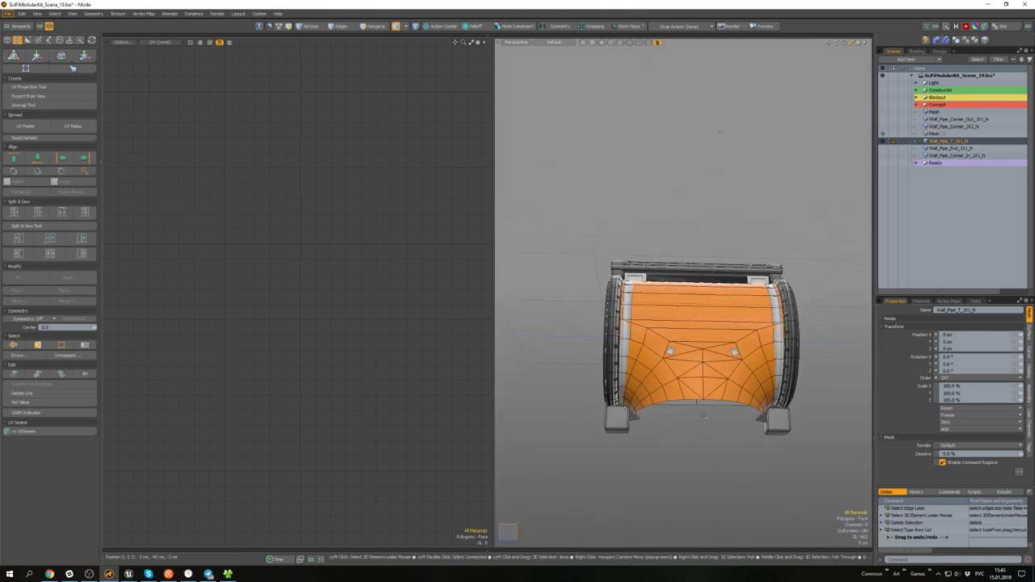
pyautogui.keyDown('alt'); pyautogui.moveTo(635, 422); pyautogui.dragTo(722, 448); pyautogui.keyUp('alt')
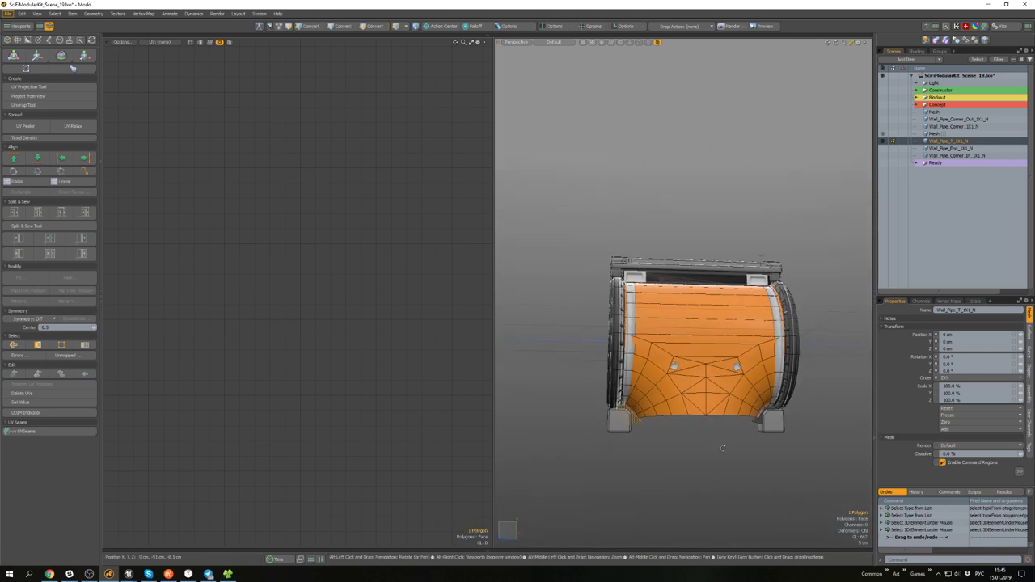
pyautogui.click(729, 448)
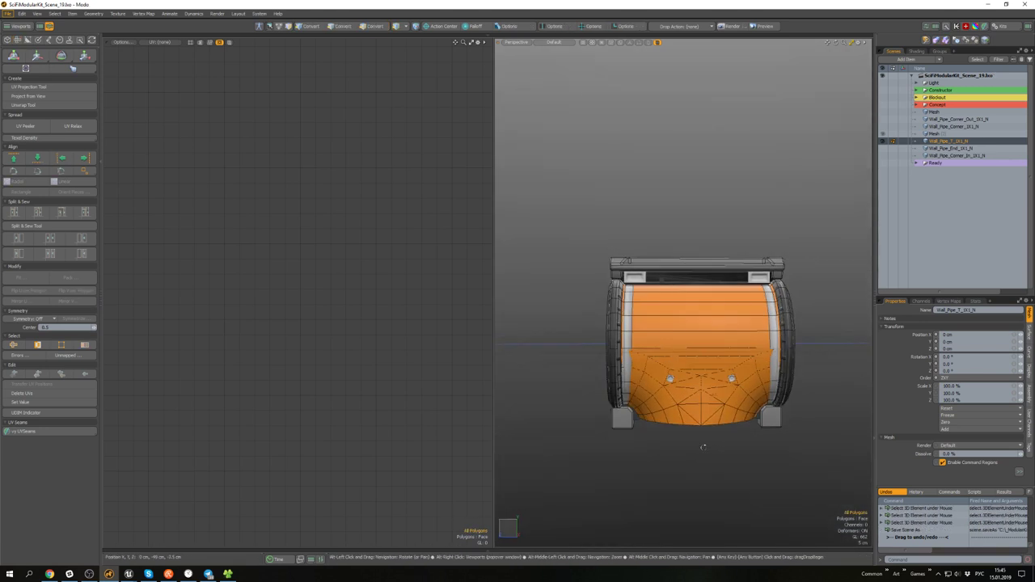
# - Unhide the separate Mesh item with the lower flange, isolate it and cut all its polygons
pyautogui.press('u')
pyautogui.keyDown('alt'); pyautogui.moveTo(759, 343); pyautogui.dragTo(734, 368); pyautogui.keyUp('alt')
pyautogui.press('a')
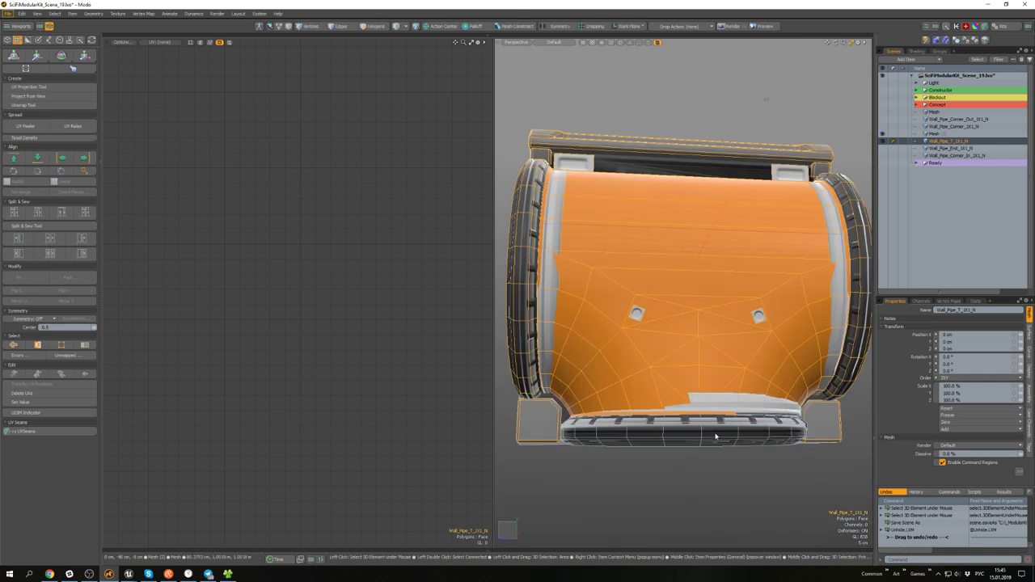
pyautogui.click(717, 434)
pyautogui.keyDown('alt'); pyautogui.moveTo(716, 435); pyautogui.dragTo(686, 432); pyautogui.keyUp('alt')
pyautogui.press('h')
pyautogui.press('3')
pyautogui.hotkey('ctrl', 'a')
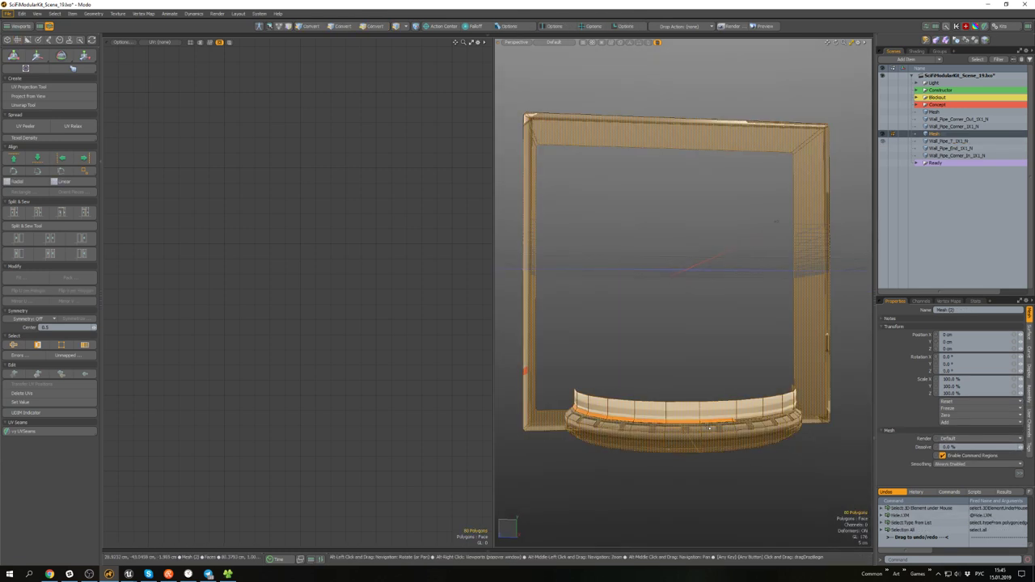
pyautogui.hotkey('ctrl', 'x')
# - Unhide the module and paste the cut polygons into Wall_Pipe_T_1X1_N
pyautogui.press('u')
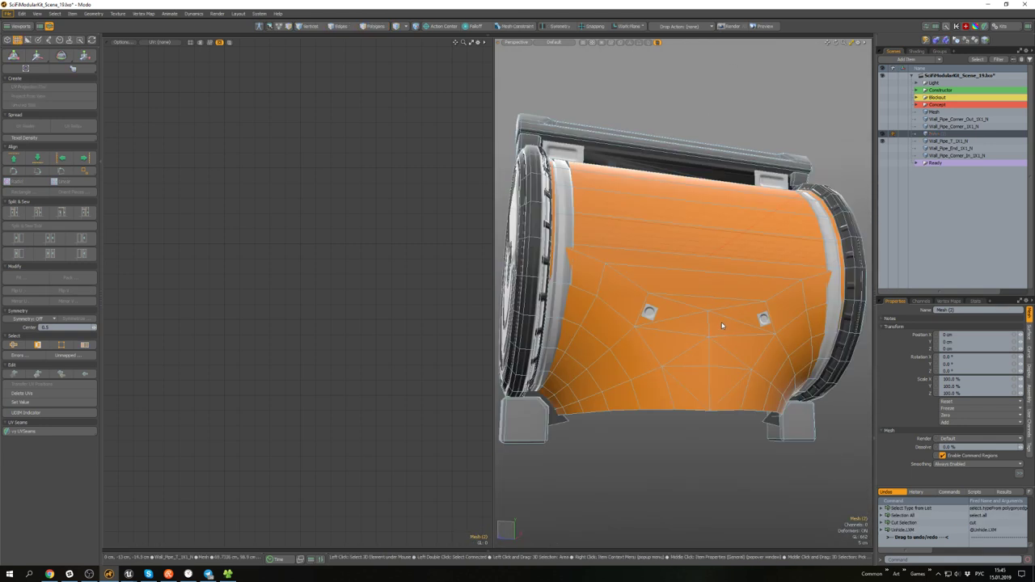
pyautogui.click(680, 352)
pyautogui.press('2')
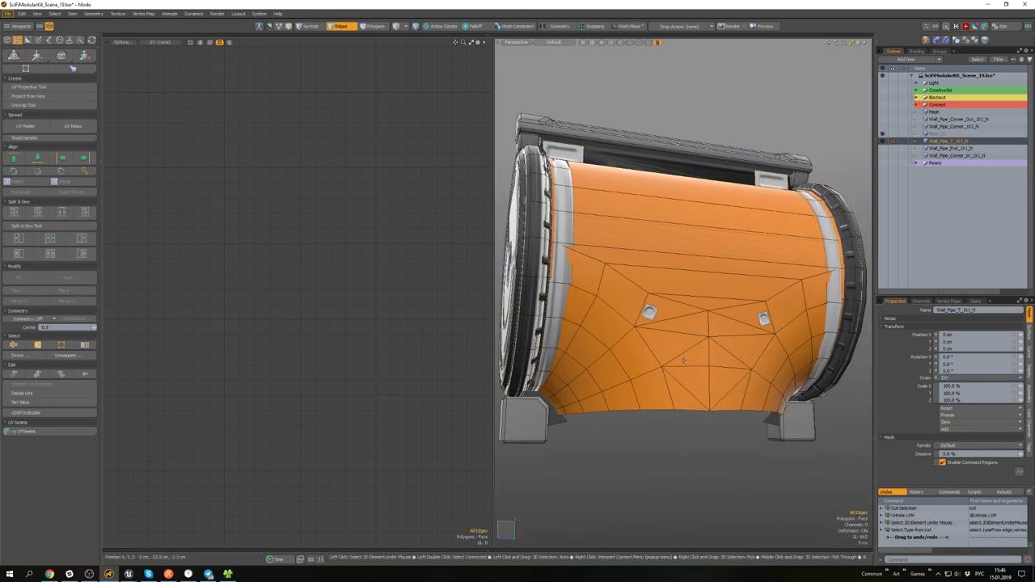
pyautogui.hotkey('ctrl', 'v')
# - Isolate the pasted lower flange and delete the orange polygon loop along its inner edge
pyautogui.keyDown('alt'); pyautogui.moveTo(715, 457); pyautogui.dragTo(649, 418); pyautogui.keyUp('alt')
pyautogui.click(695, 462)
pyautogui.doubleClick(658, 435)
pyautogui.hotkey('shift', 'h')
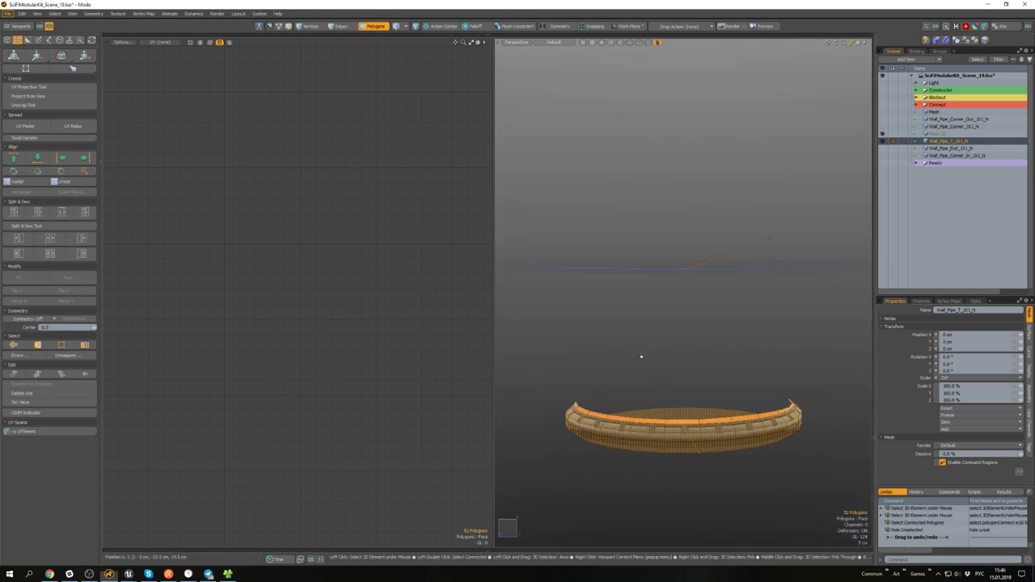
pyautogui.scroll(2, 682, 427)
pyautogui.doubleClick(682, 427)
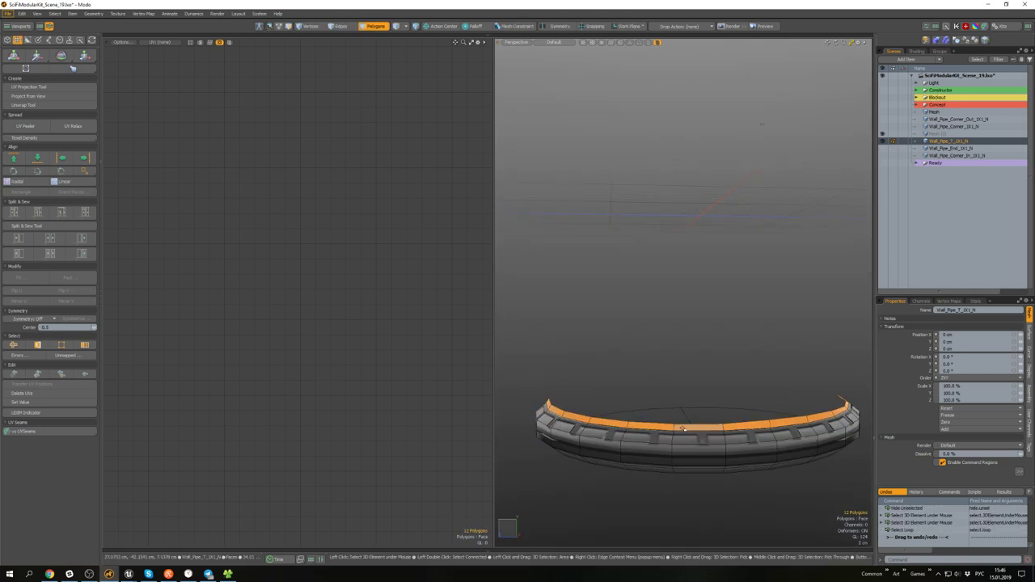
pyautogui.press('Delete')
# - Unhide the module, then isolate the lower flange together with the orange pipe shell and its end flanges
pyautogui.scroll(-2, 622, 442)
pyautogui.doubleClick(622, 449)
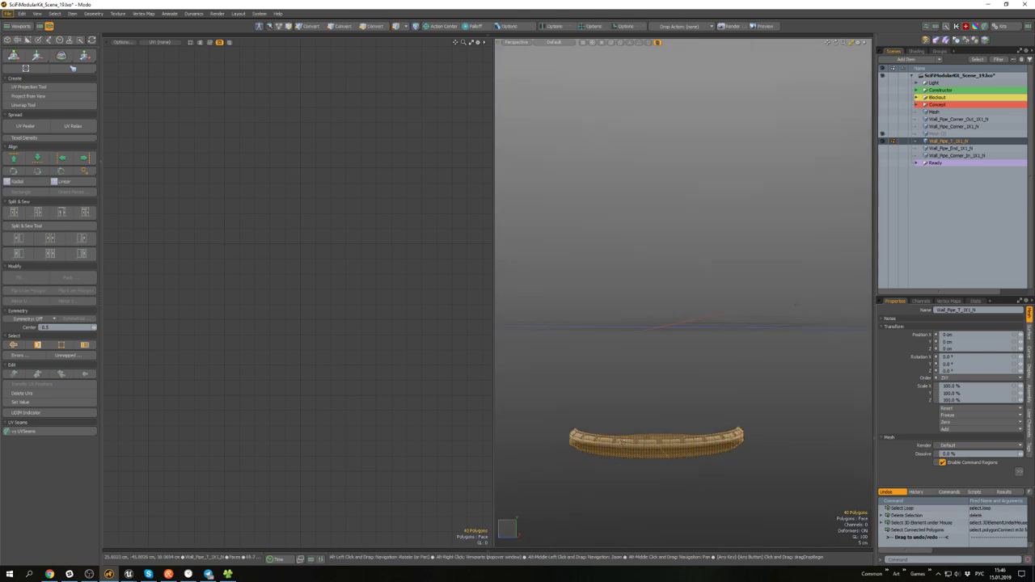
pyautogui.click(618, 419)
pyautogui.press('u')
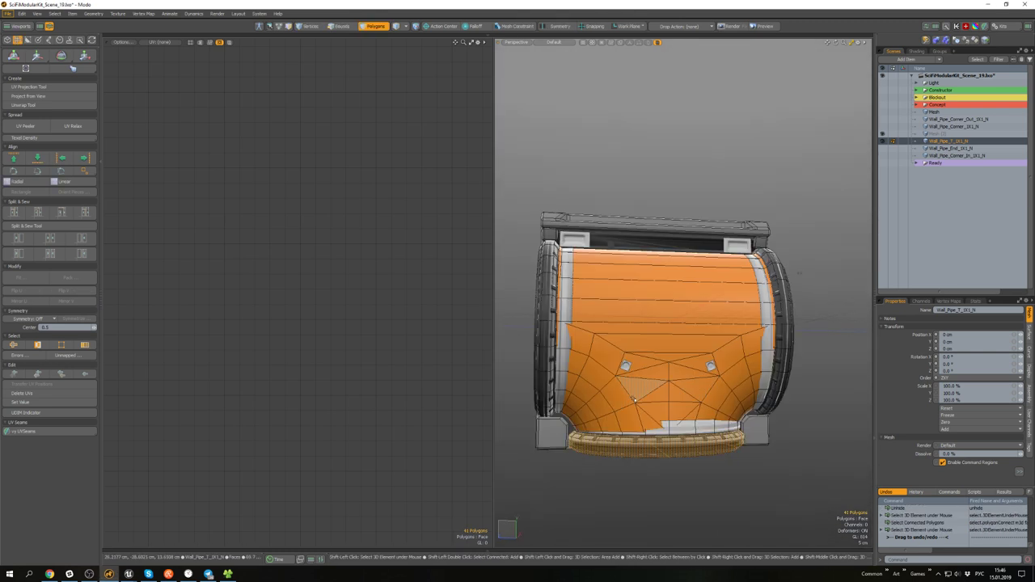
pyautogui.keyDown('shift'); pyautogui.click(630, 421); pyautogui.keyUp('shift')
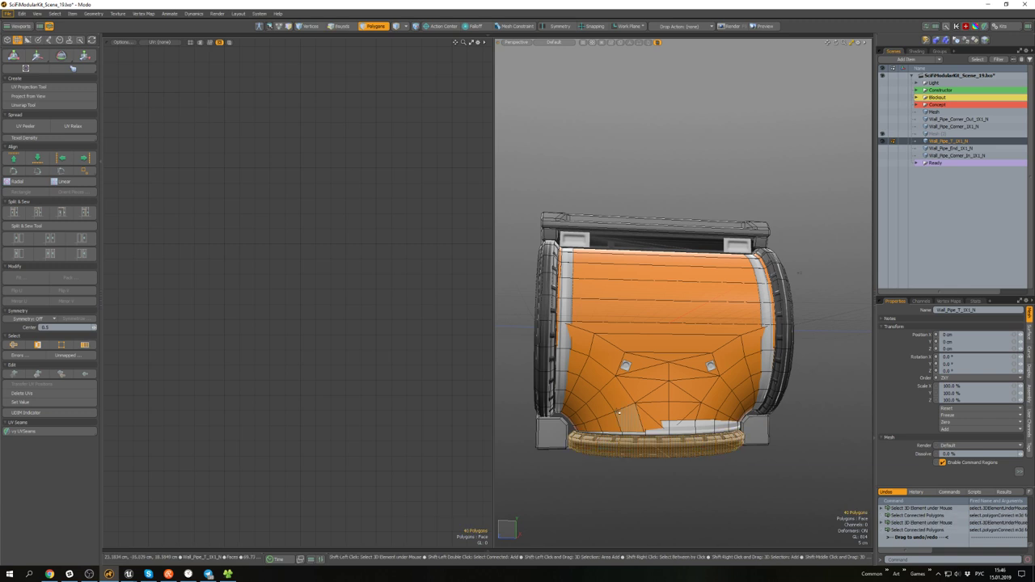
pyautogui.keyDown('shift'); pyautogui.doubleClick(612, 380); pyautogui.keyUp('shift')
pyautogui.hotkey('ctrl', '3')
pyautogui.click(622, 285)
pyautogui.scroll(5, 624, 410)
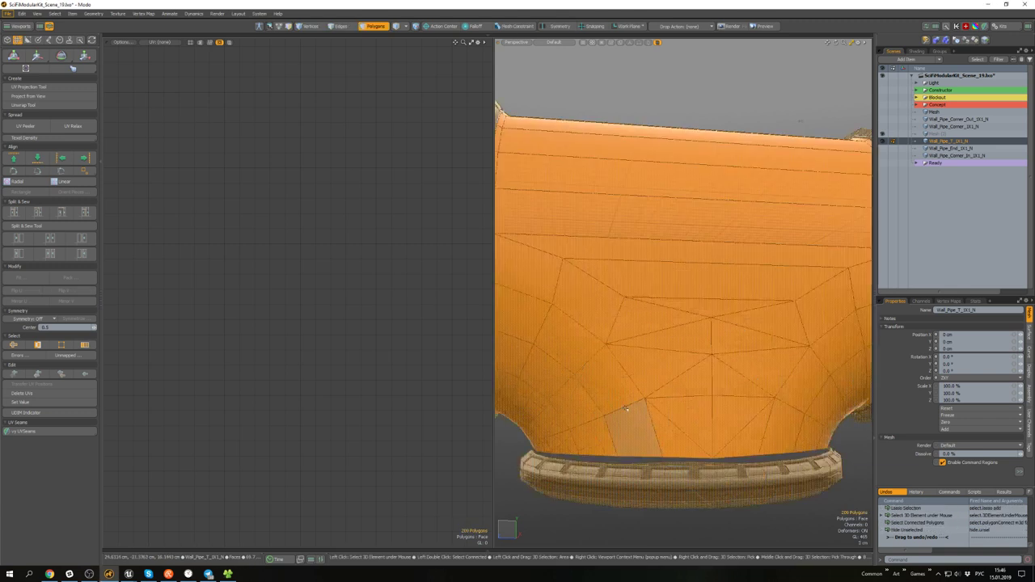
# - Bridge the end edge pairs between the shell's lower rim and the lower flange at both sides of the opening
pyautogui.press('2')
pyautogui.scroll(-5, 621, 479)
pyautogui.keyDown('alt'); pyautogui.moveTo(623, 479); pyautogui.dragTo(687, 403); pyautogui.keyUp('alt')
pyautogui.scroll(5, 671, 364)
pyautogui.keyDown('shift'); pyautogui.click(782, 391); pyautogui.keyUp('shift')
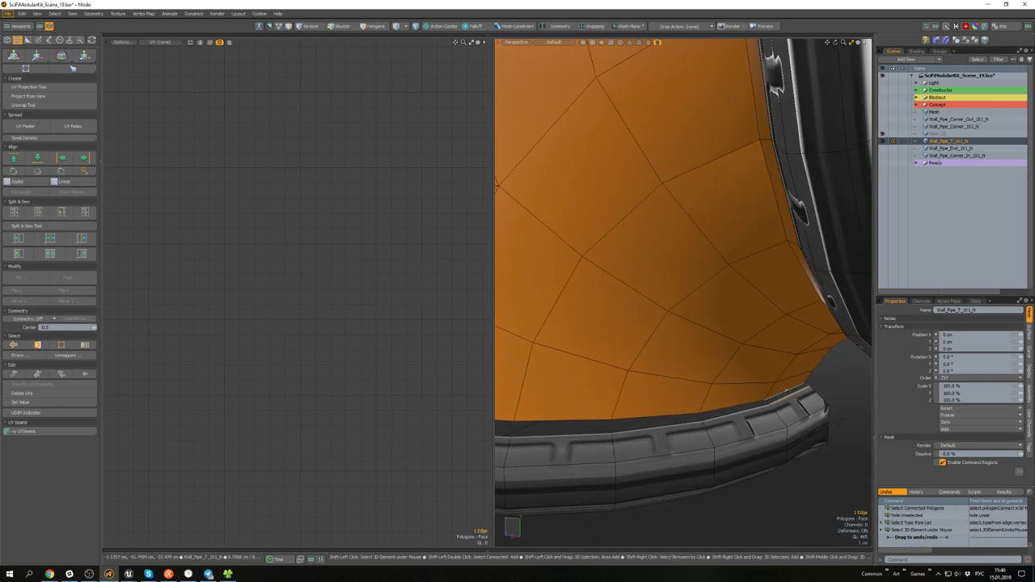
pyautogui.scroll(-5, 772, 419)
pyautogui.keyDown('alt'); pyautogui.moveTo(772, 419); pyautogui.dragTo(849, 404); pyautogui.keyUp('alt')
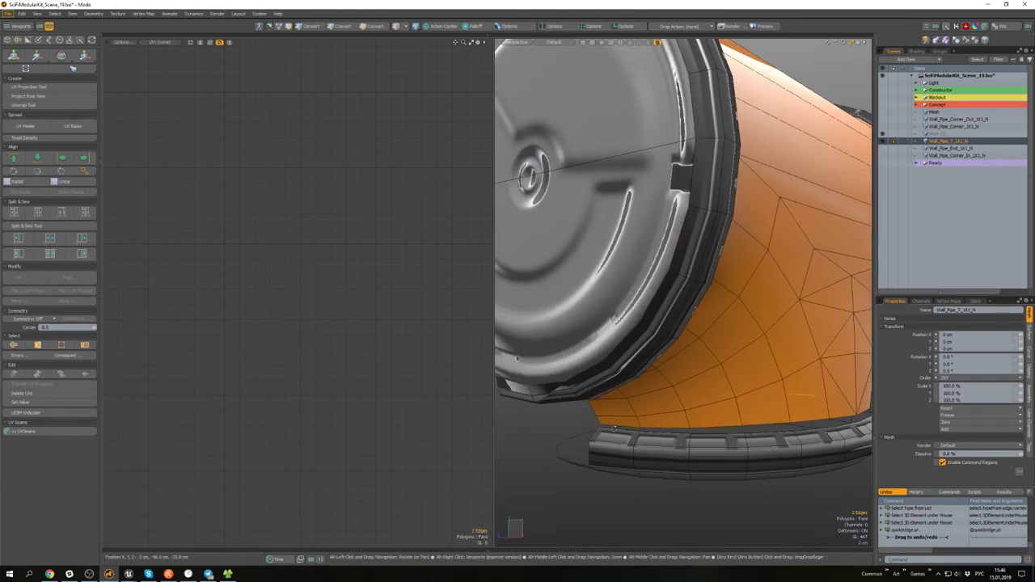
pyautogui.scroll(5, 614, 431)
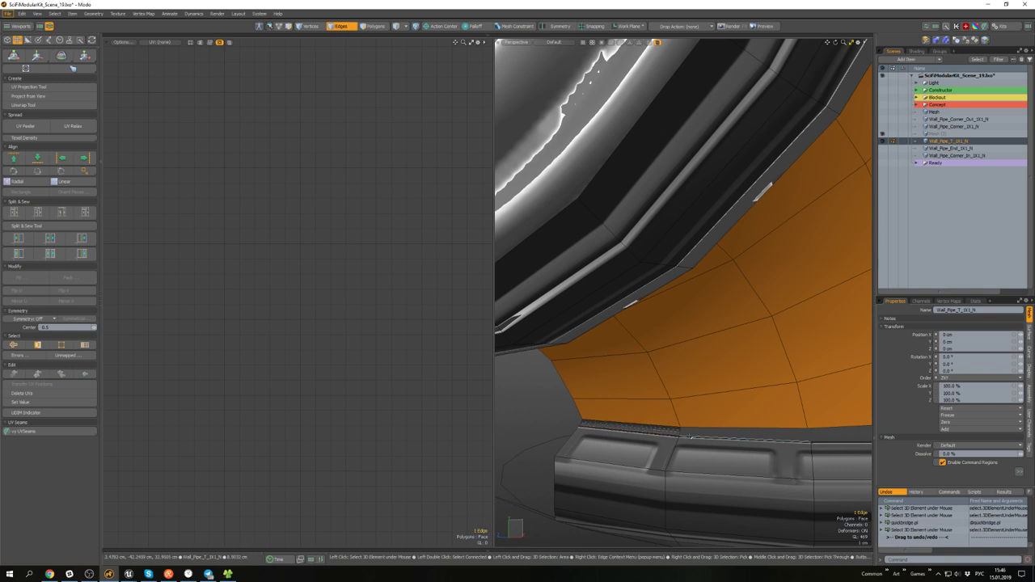
# - Select the remaining open edges of the shell rim and lower flange and bridge them to close the gap
pyautogui.scroll(-5, 679, 432)
pyautogui.keyDown('alt'); pyautogui.moveTo(680, 431); pyautogui.dragTo(606, 428); pyautogui.keyUp('alt')
pyautogui.scroll(6, 737, 404)
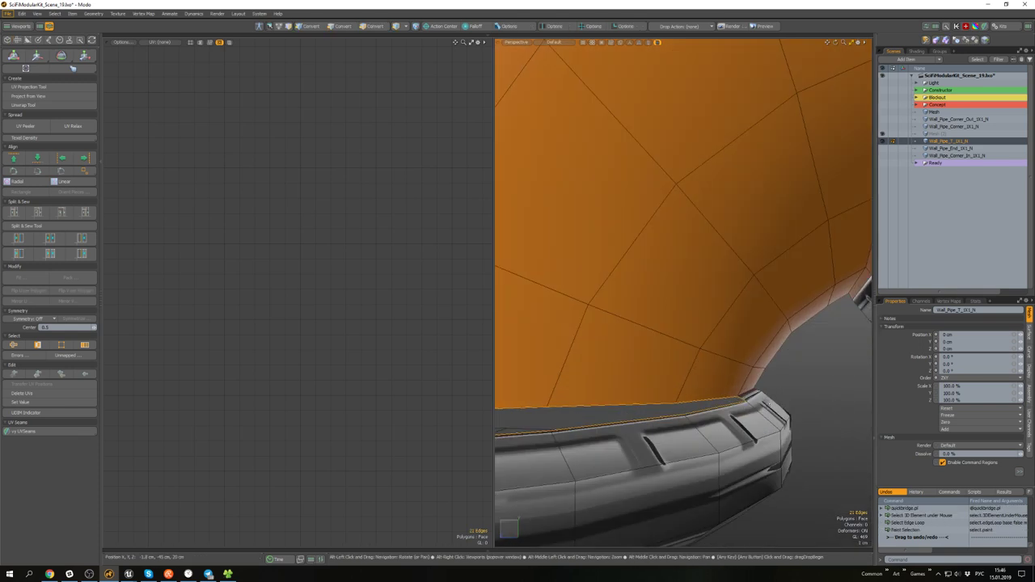
pyautogui.keyDown('ctrl'); pyautogui.click(728, 401); pyautogui.keyUp('ctrl')
pyautogui.scroll(-5, 686, 412)
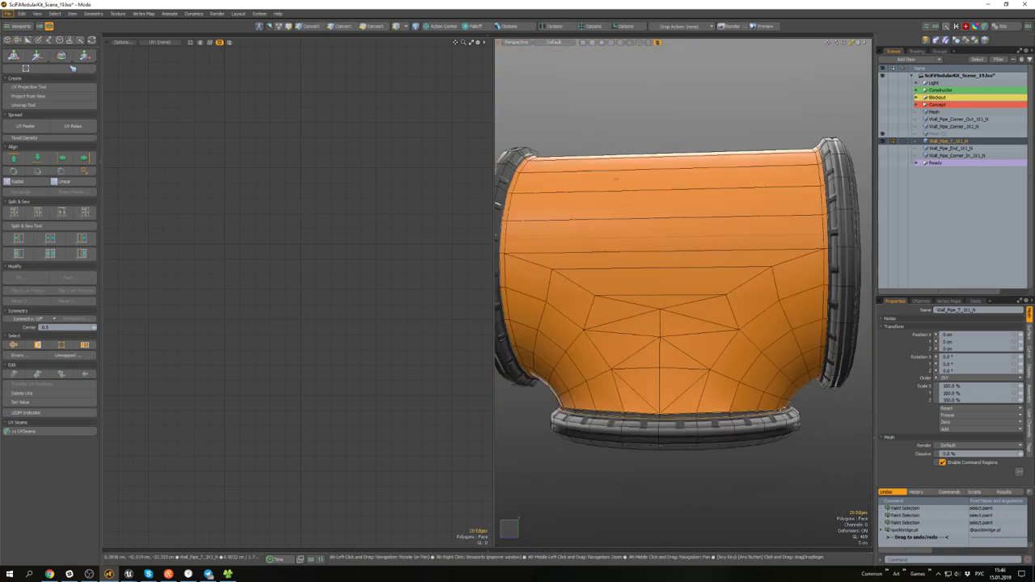
# - Unhide the module, select the white ring above the lower flange and scale it to 103% in Z
pyautogui.keyDown('alt'); pyautogui.moveTo(686, 412); pyautogui.dragTo(717, 425); pyautogui.keyUp('alt')
pyautogui.scroll(6, 679, 408)
pyautogui.scroll(-5, 659, 416)
pyautogui.press('u')
pyautogui.press('3')
pyautogui.doubleClick(754, 425)
pyautogui.scroll(3, 715, 428)
pyautogui.press('r')
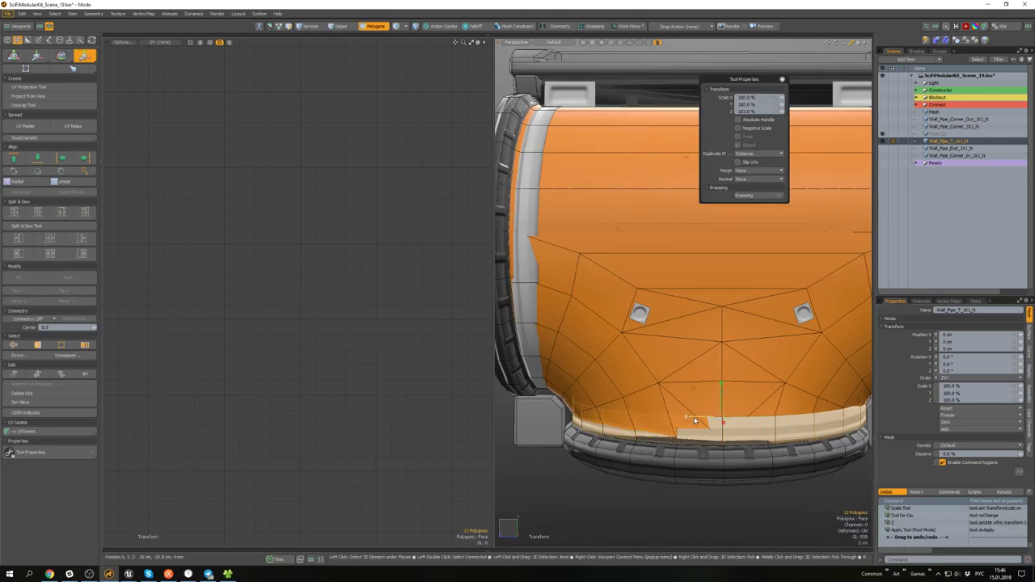
# - Move the white ring down so it sits around the shell just above the lower flange, and deselect it
pyautogui.keyDown('alt'); pyautogui.moveTo(692, 422); pyautogui.dragTo(728, 447); pyautogui.keyUp('alt')
pyautogui.moveTo(702, 399); pyautogui.dragTo(784, 505)
pyautogui.press('space')
pyautogui.scroll(-3, 705, 406)
pyautogui.click(784, 505)
pyautogui.scroll(3, 630, 335)
pyautogui.keyDown('alt'); pyautogui.moveTo(647, 343); pyautogui.dragTo(665, 378); pyautogui.keyUp('alt')
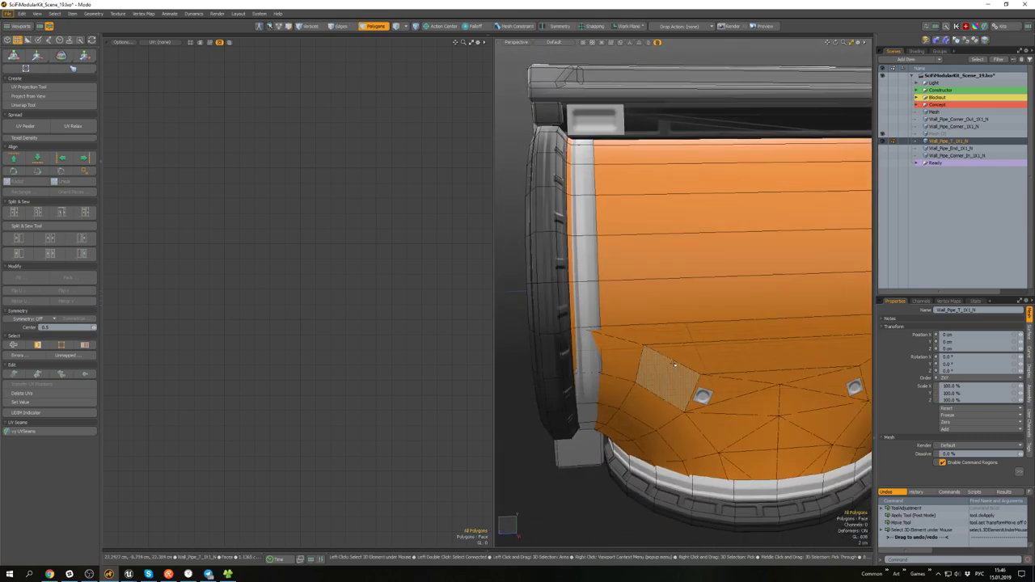
pyautogui.press('1')
pyautogui.moveTo(642, 343); pyautogui.dragTo(654, 351, button='right')
pyautogui.moveTo(657, 348)
pyautogui.keyDown('alt'); pyautogui.mouseDown()
pyautogui.moveTo(773, 305)
pyautogui.moveTo(770, 321)
pyautogui.mouseUp(); pyautogui.keyUp('alt')
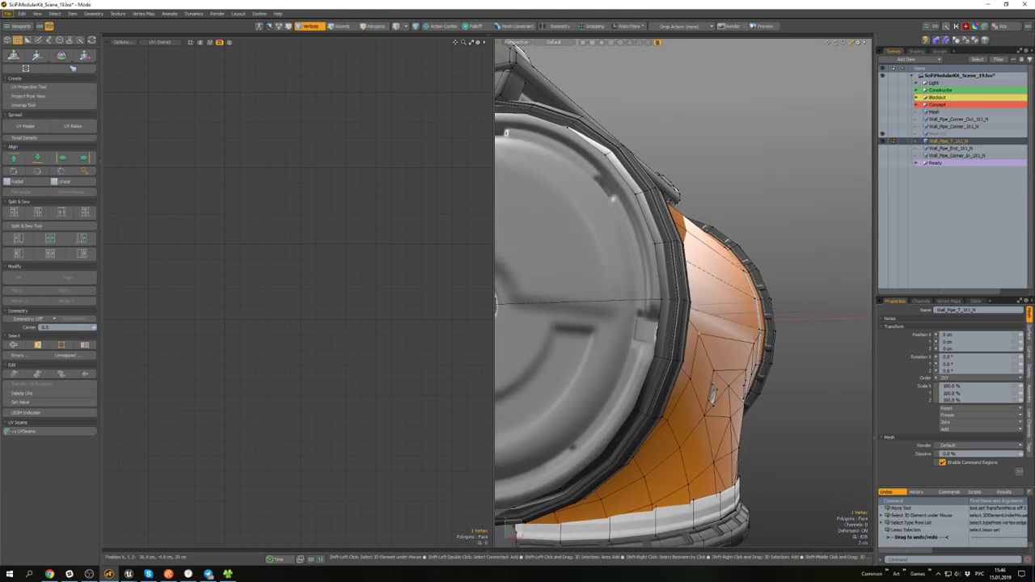
pyautogui.moveTo(699, 333)
pyautogui.keyDown('alt'); pyautogui.mouseDown()
pyautogui.moveTo(643, 348)
pyautogui.moveTo(700, 363)
pyautogui.moveTo(700, 346)
pyautogui.moveTo(729, 338)
pyautogui.moveTo(752, 372)
pyautogui.moveTo(757, 352)
pyautogui.moveTo(717, 404)
pyautogui.moveTo(725, 351)
pyautogui.moveTo(671, 357)
pyautogui.moveTo(770, 382)
pyautogui.mouseUp(); pyautogui.keyUp('alt')
pyautogui.press('3')
pyautogui.press('r')
pyautogui.hotkey('ctrl', 'z')
pyautogui.press('w')
pyautogui.press('q')
# - Try to cut a vertical edge through the shell polygons above the lower junction with Edge Slice, and undo the cuts
pyautogui.scroll(-3, 758, 367)
pyautogui.press('2')
pyautogui.moveTo(732, 353)
pyautogui.keyDown('alt'); pyautogui.mouseDown()
pyautogui.moveTo(747, 359)
pyautogui.moveTo(723, 355)
pyautogui.moveTo(738, 356)
pyautogui.moveTo(744, 385)
pyautogui.moveTo(720, 394)
pyautogui.mouseUp(); pyautogui.keyUp('alt')
pyautogui.keyDown('shift'); pyautogui.click(746, 389); pyautogui.keyUp('shift')
pyautogui.scroll(4, 719, 395)
pyautogui.press('c')
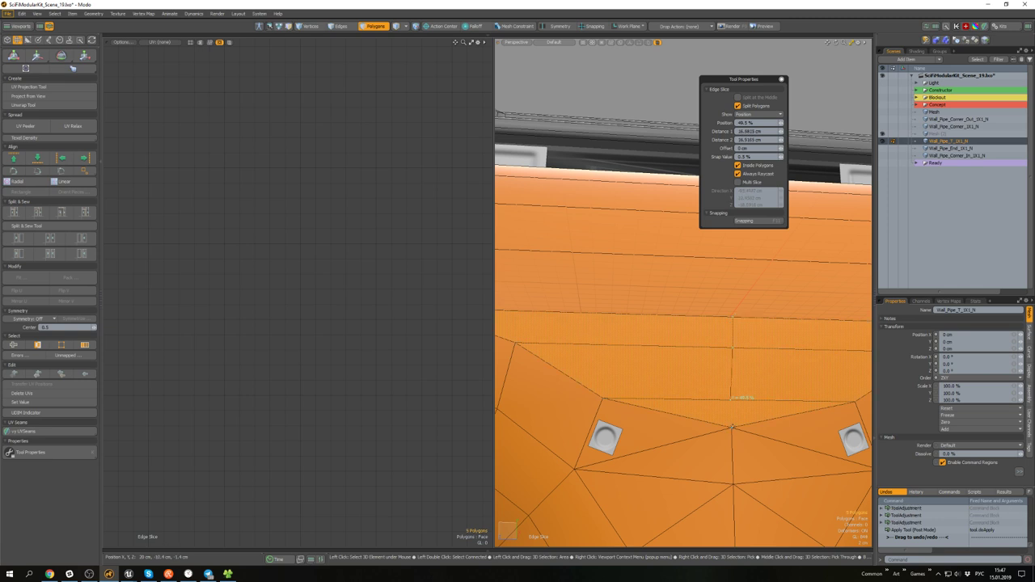
pyautogui.press('space')
pyautogui.press('1')
pyautogui.click(716, 295)
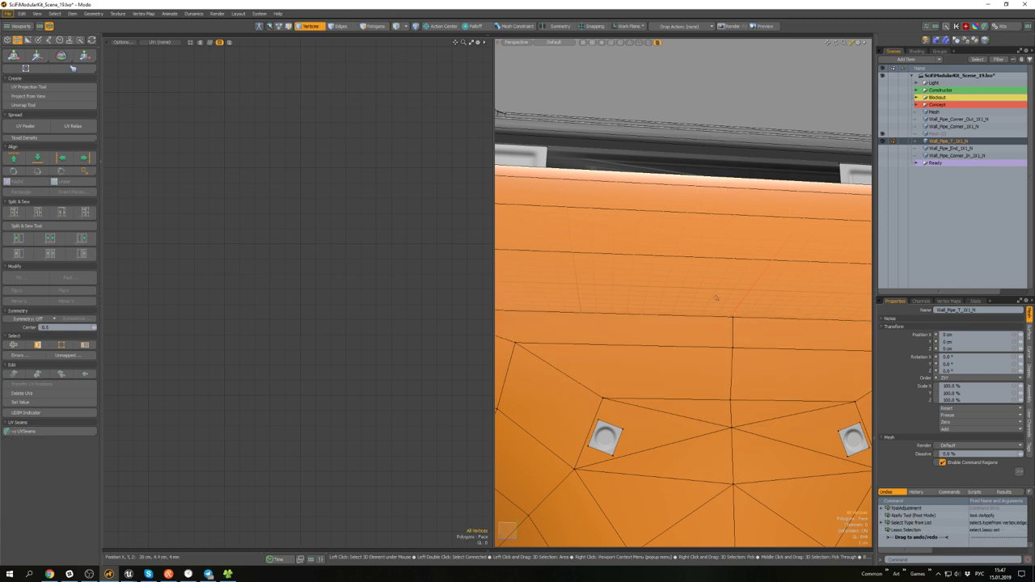
pyautogui.moveTo(717, 296)
pyautogui.keyDown('alt'); pyautogui.mouseDown()
pyautogui.moveTo(752, 315)
pyautogui.moveTo(806, 285)
pyautogui.moveTo(752, 291)
pyautogui.moveTo(812, 286)
pyautogui.moveTo(738, 325)
pyautogui.moveTo(772, 327)
pyautogui.moveTo(752, 342)
pyautogui.moveTo(702, 325)
pyautogui.moveTo(723, 334)
pyautogui.moveTo(729, 262)
pyautogui.moveTo(716, 259)
pyautogui.mouseUp(); pyautogui.keyUp('alt')
pyautogui.scroll(-5, 751, 315)
pyautogui.hotkey('ctrl', 'z')
pyautogui.hotkey('ctrl', 'z')
pyautogui.hotkey('ctrl', 'z')
# - Show the Texture UV map of the module in the UV view and frame the texture tile
pyautogui.scroll(-5, 702, 325)
pyautogui.scroll(5, 722, 334)
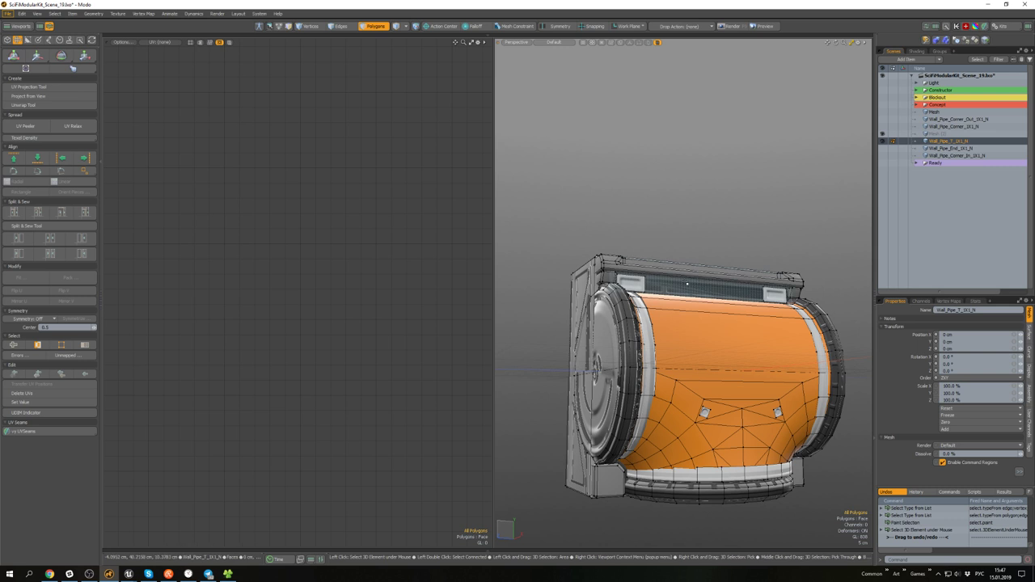
pyautogui.scroll(-1, 296, 104)
pyautogui.scroll(-1, 343, 161)
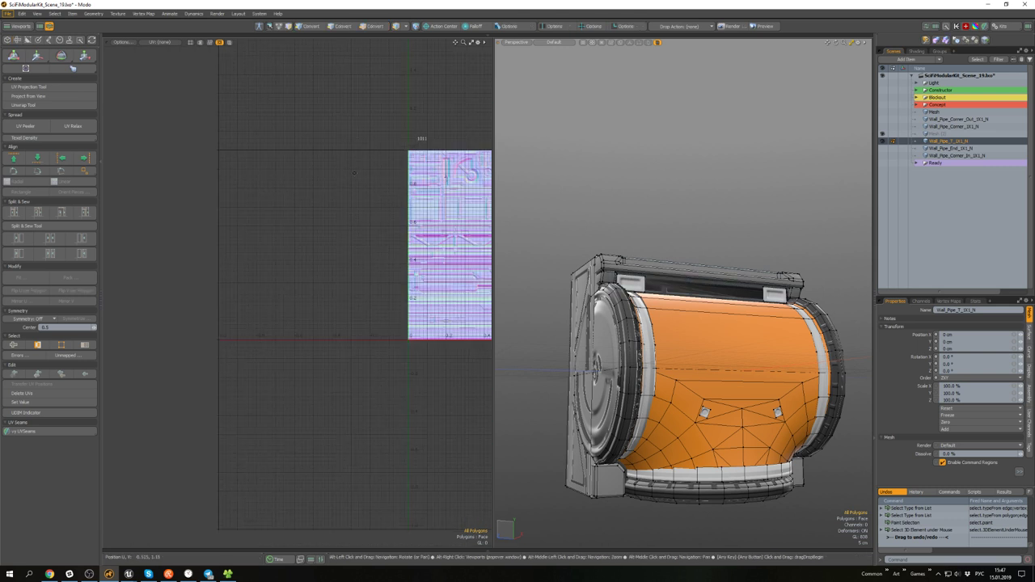
pyautogui.keyDown('alt'); pyautogui.moveTo(428, 204); pyautogui.dragTo(311, 167); pyautogui.keyUp('alt')
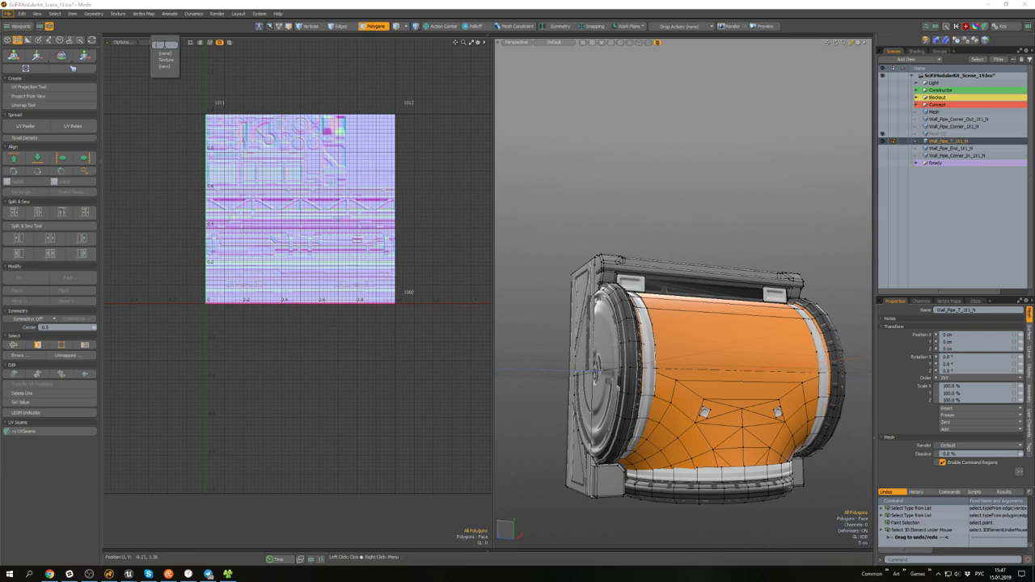
pyautogui.click(165, 61)
# - Select the orange shell together with its connected flanges and caps, and hide all unselected geometry
pyautogui.keyDown('alt'); pyautogui.moveTo(712, 283); pyautogui.dragTo(716, 338); pyautogui.keyUp('alt')
pyautogui.doubleClick(715, 340)
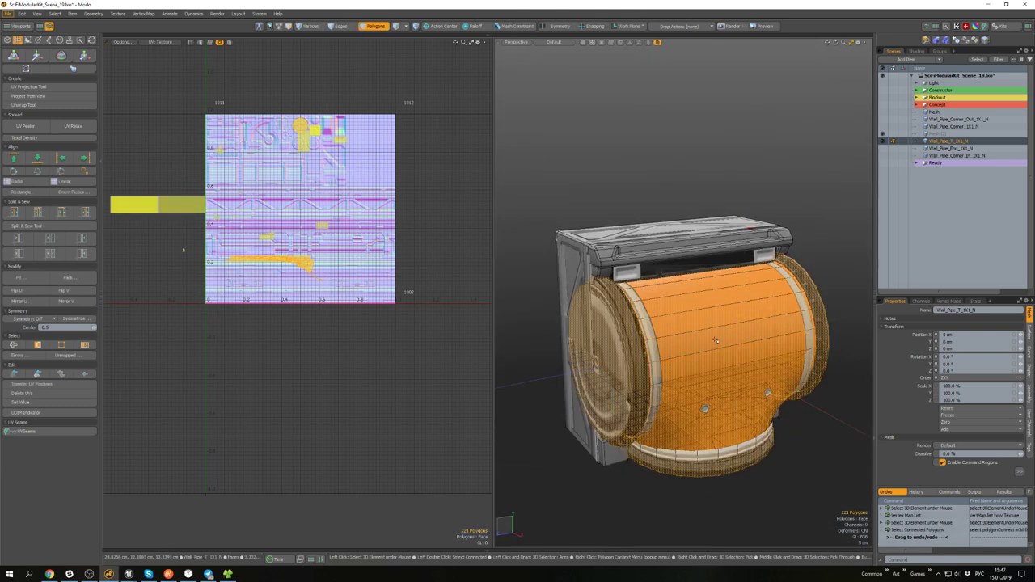
pyautogui.scroll(5, 289, 272)
pyautogui.doubleClick(372, 250)
pyautogui.keyDown('alt'); pyautogui.moveTo(614, 332); pyautogui.dragTo(554, 303); pyautogui.keyUp('alt')
pyautogui.scroll(-2, 338, 294)
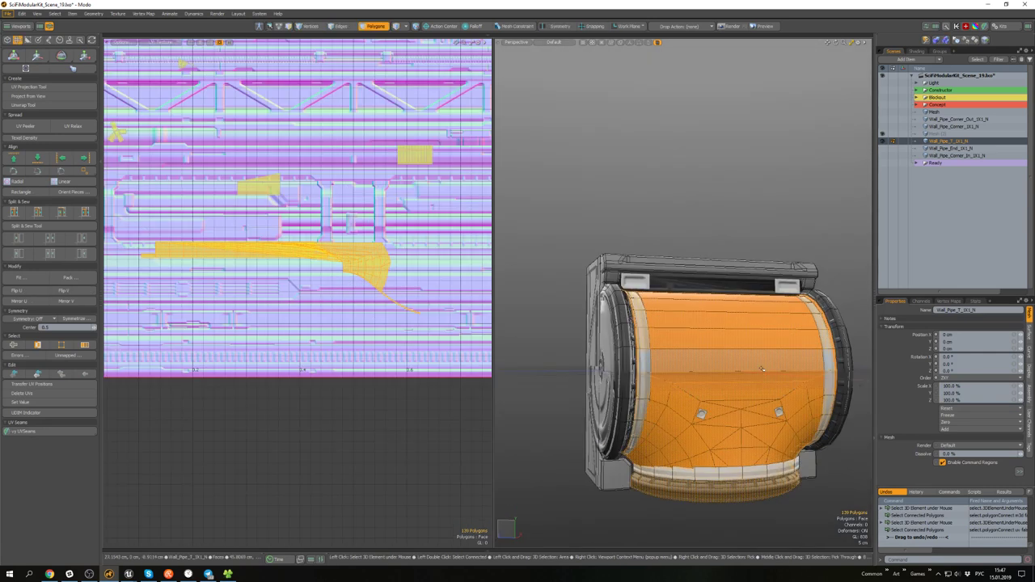
pyautogui.hotkey('shift', 'h')
pyautogui.keyDown('alt'); pyautogui.moveTo(761, 369); pyautogui.dragTo(760, 333); pyautogui.keyUp('alt')
pyautogui.click(780, 323)
pyautogui.keyDown('shift'); pyautogui.click(773, 373); pyautogui.keyUp('shift')
pyautogui.keyDown('alt'); pyautogui.moveTo(774, 373); pyautogui.dragTo(857, 364); pyautogui.keyUp('alt')
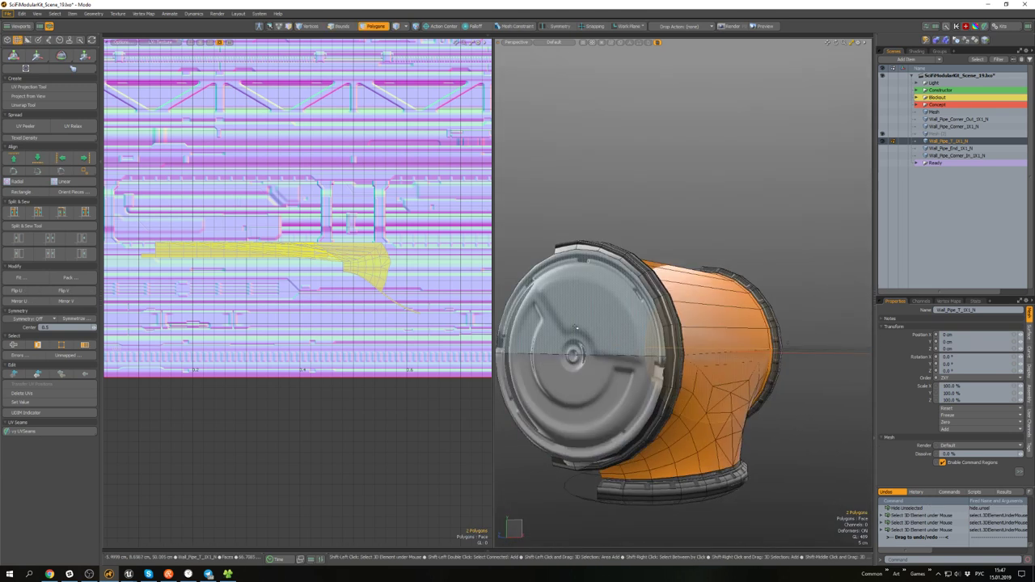
pyautogui.keyDown('shift'); pyautogui.doubleClick(576, 327); pyautogui.keyUp('shift')
pyautogui.keyDown('alt'); pyautogui.moveTo(576, 328); pyautogui.dragTo(469, 323); pyautogui.keyUp('alt')
pyautogui.click(638, 212)
# - Select a pair of polygons on each of the pipe's three end caps
pyautogui.click(553, 374)
pyautogui.keyDown('shift'); pyautogui.click(551, 311); pyautogui.keyUp('shift')
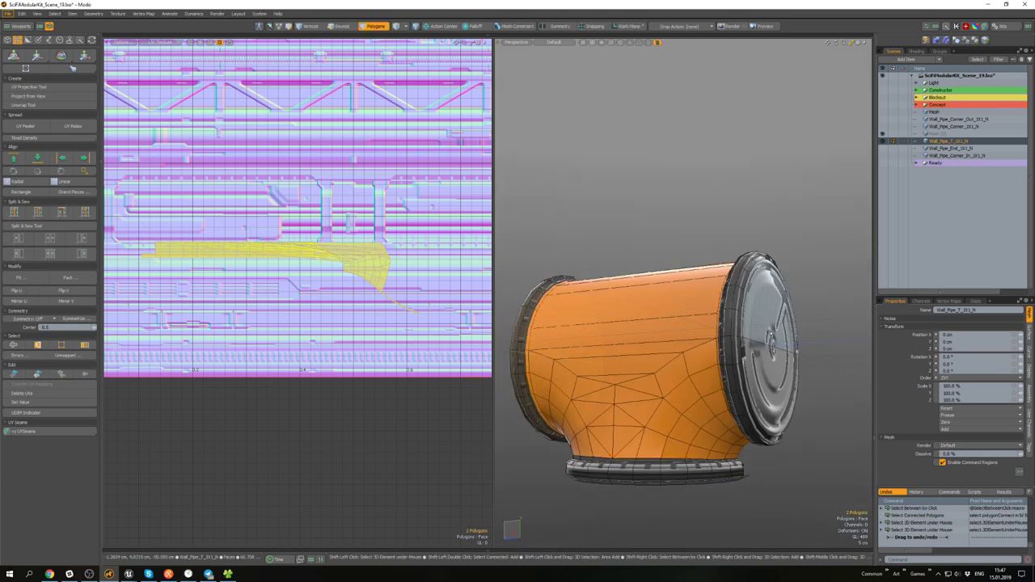
pyautogui.keyDown('shift'); pyautogui.click(770, 334); pyautogui.keyUp('shift')
pyautogui.keyDown('shift'); pyautogui.click(767, 379); pyautogui.keyUp('shift')
pyautogui.keyDown('alt'); pyautogui.moveTo(766, 380); pyautogui.dragTo(790, 320); pyautogui.keyUp('alt')
pyautogui.keyDown('shift'); pyautogui.click(621, 479); pyautogui.keyUp('shift')
pyautogui.keyDown('shift'); pyautogui.click(677, 457); pyautogui.keyUp('shift')
# - Grow the cap selection three times and invert it so only the orange shell polygons are selected
pyautogui.hotkey('shift', 'Up')
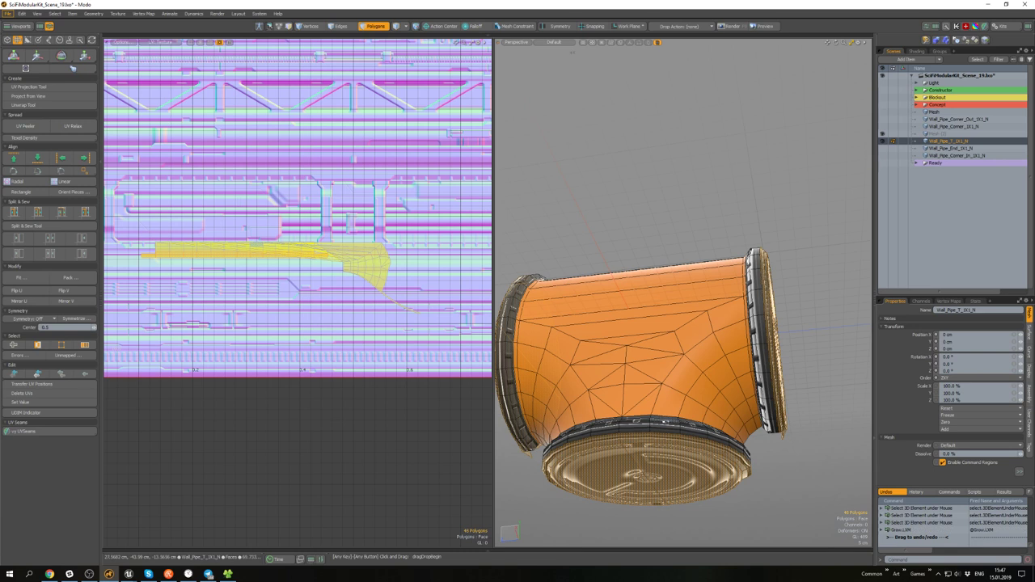
pyautogui.hotkey('shift', 'Up')
pyautogui.hotkey('shift', 'Up')
pyautogui.keyDown('alt'); pyautogui.moveTo(638, 332); pyautogui.dragTo(659, 373); pyautogui.keyUp('alt')
pyautogui.press('[')
# - Create new UVs for the selected shell polygons by projecting them from the current view
pyautogui.scroll(-5, 411, 313)
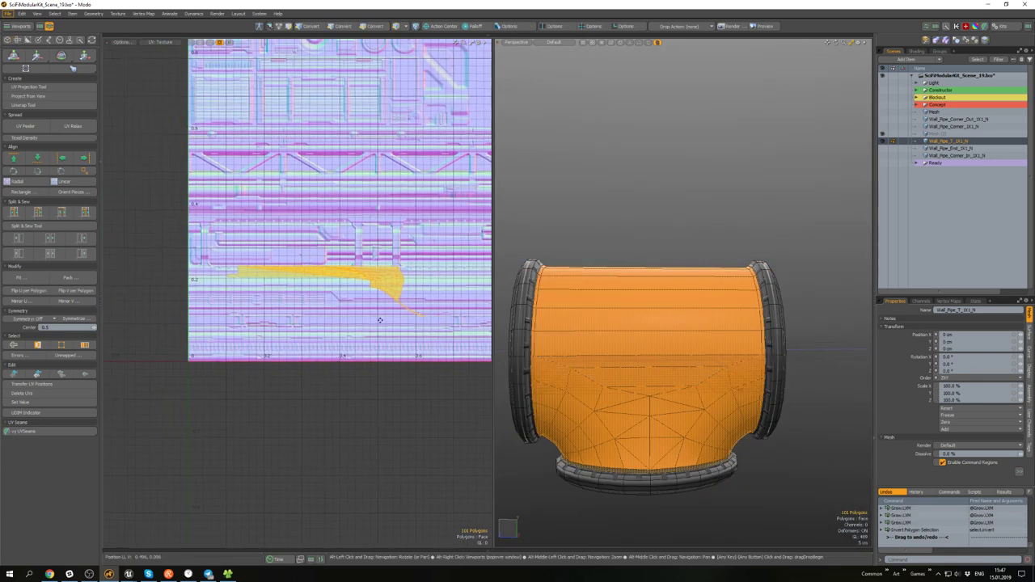
pyautogui.press('w')
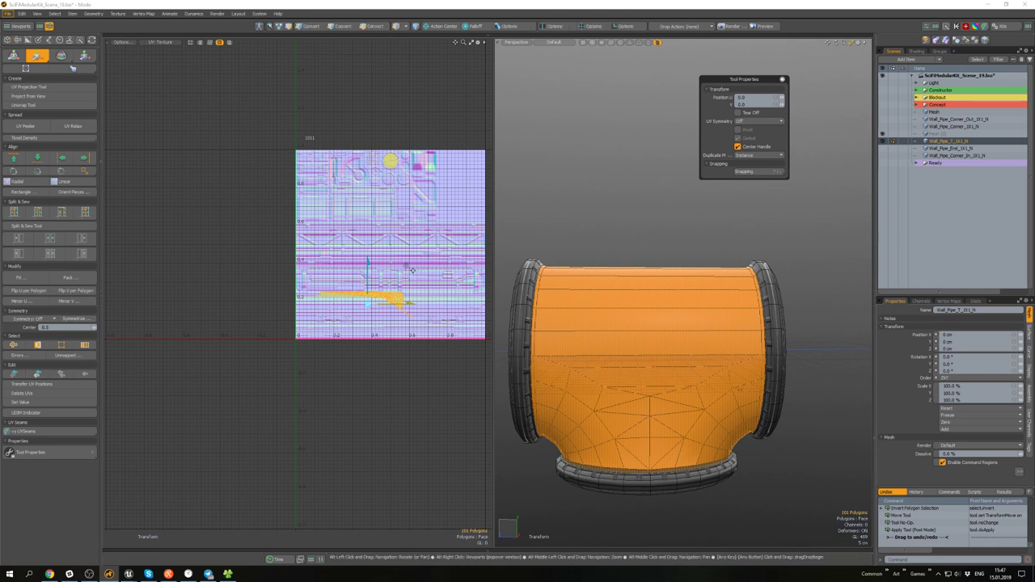
pyautogui.click(49, 96)
pyautogui.press('space')
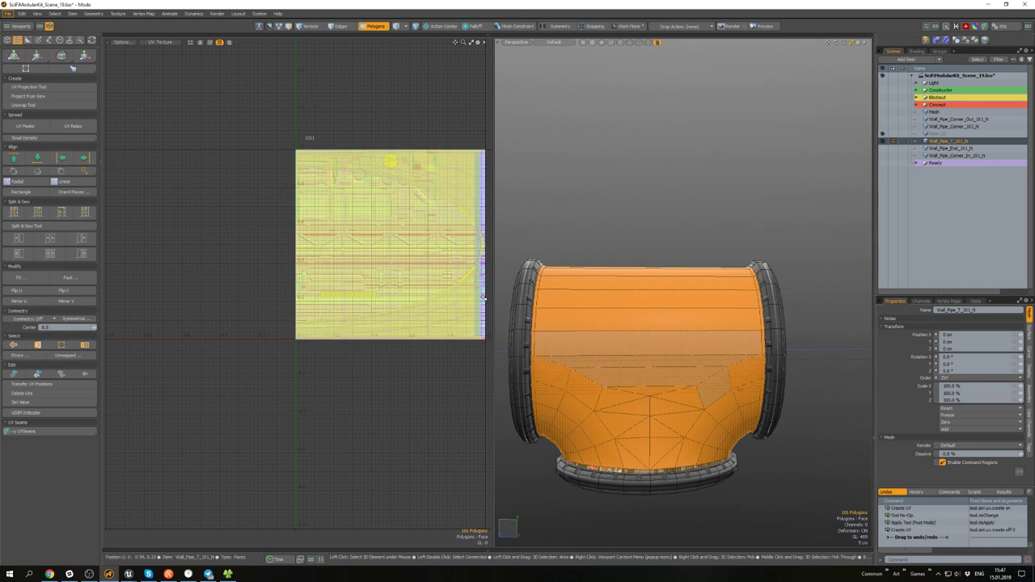
# - Select the shell's entire projected UV island and unwrap it with UV Relax
pyautogui.doubleClick(464, 170)
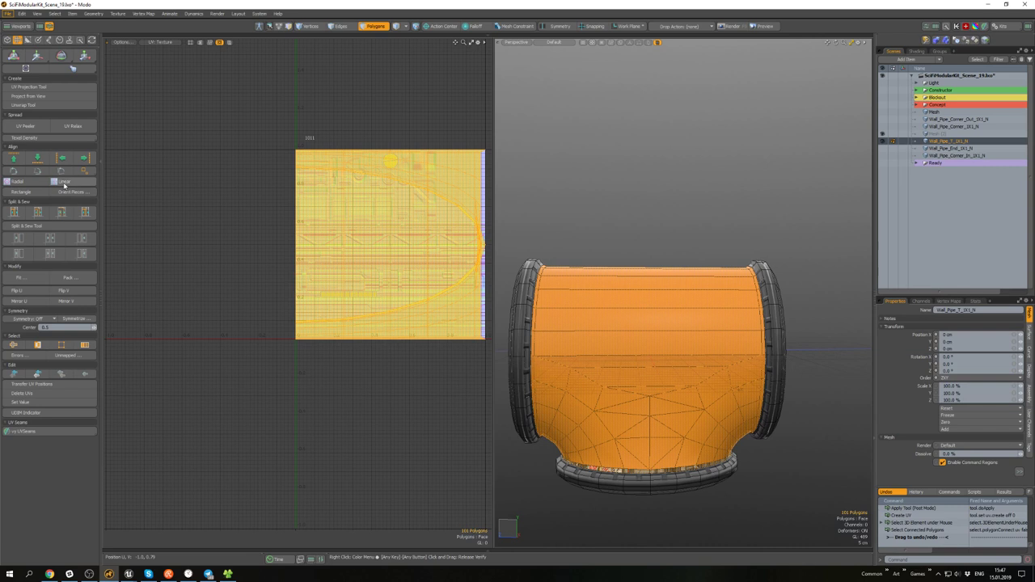
pyautogui.click(74, 126)
pyautogui.scroll(-3, 360, 240)
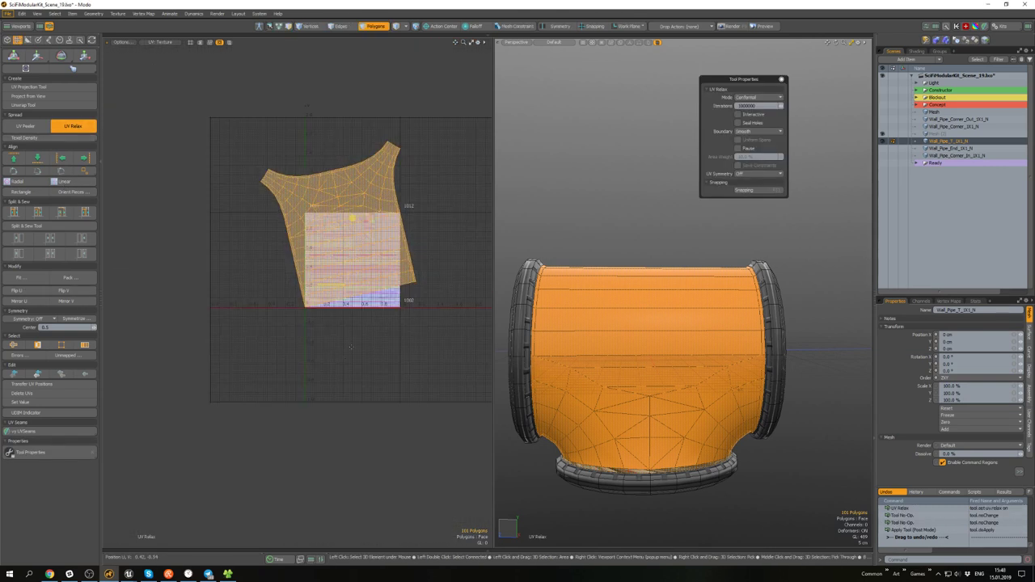
# - Straighten the shell's UV island vertically by aligning it to its straight end edge, and clear the selection
pyautogui.scroll(3, 359, 280)
pyautogui.press('2')
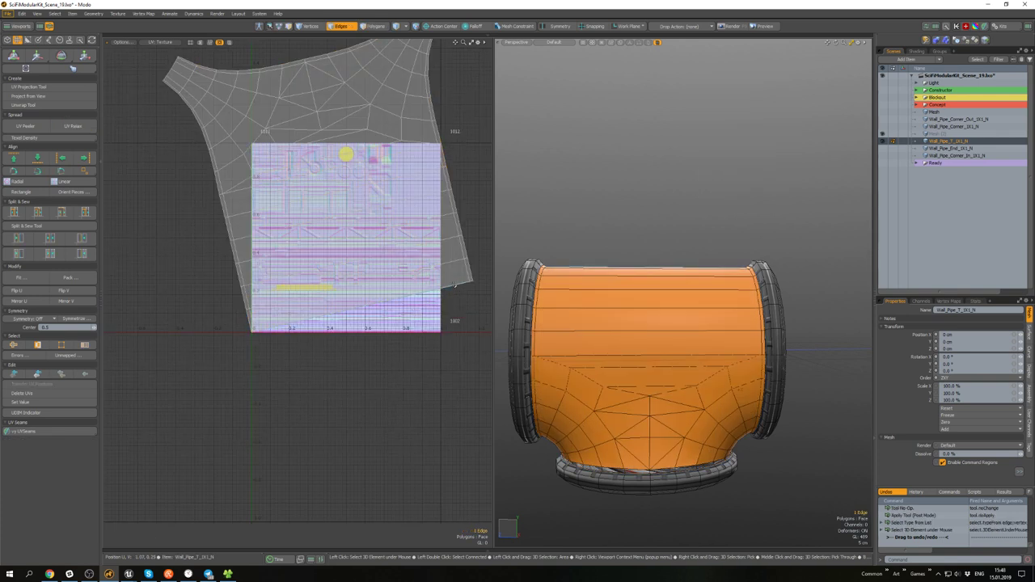
pyautogui.click(58, 173)
pyautogui.scroll(-3, 327, 271)
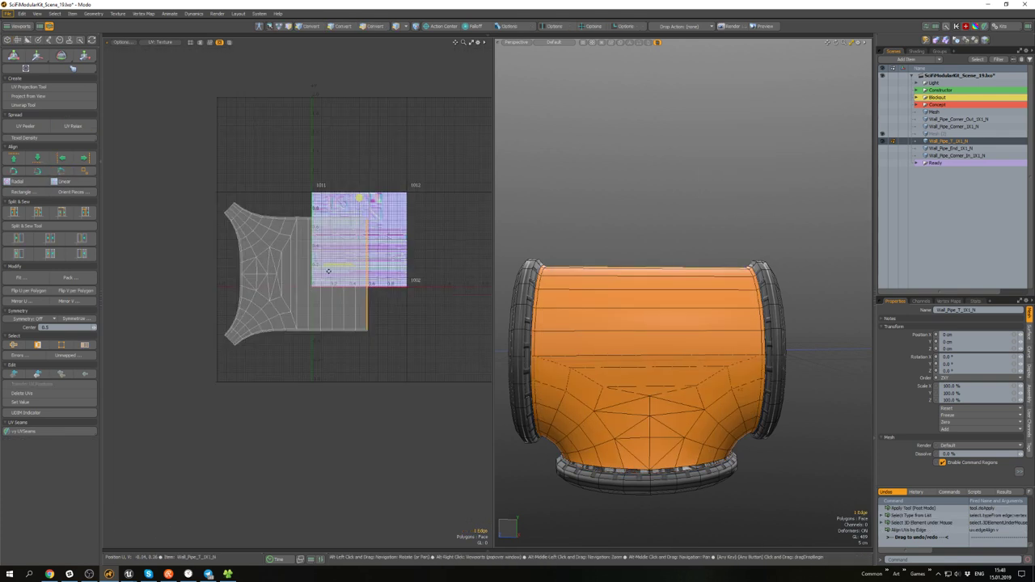
pyautogui.press('3')
pyautogui.click(286, 370)
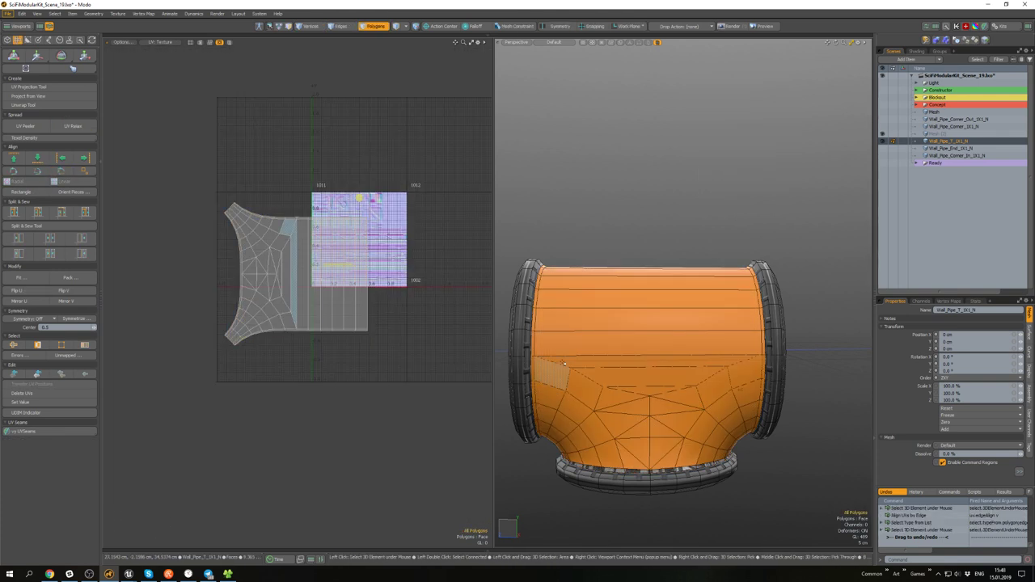
# - Unhide the rest of the module and select the horizontal shell edge just above the junction triangles
pyautogui.keyDown('alt'); pyautogui.moveTo(675, 257); pyautogui.dragTo(625, 199); pyautogui.keyUp('alt')
pyautogui.keyDown('alt'); pyautogui.moveTo(762, 196); pyautogui.dragTo(694, 331); pyautogui.keyUp('alt')
pyautogui.press('2')
pyautogui.click(683, 309)
pyautogui.hotkey('alt', 'c')
pyautogui.scroll(-5, 683, 325)
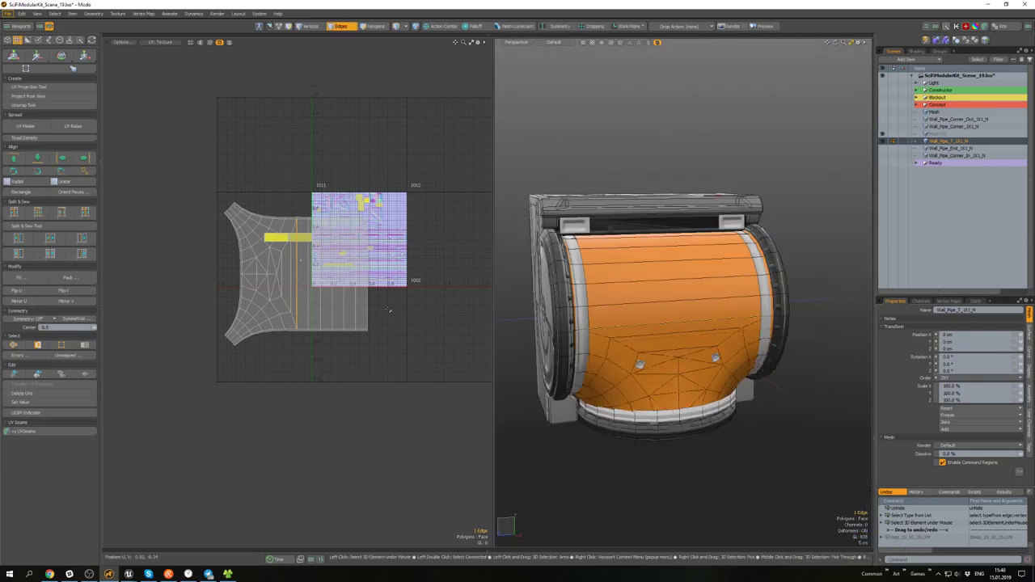
# - Apply the texel density individually to the shell's UV island and move the island onto the texture
pyautogui.press('a')
pyautogui.press('3')
pyautogui.doubleClick(291, 283)
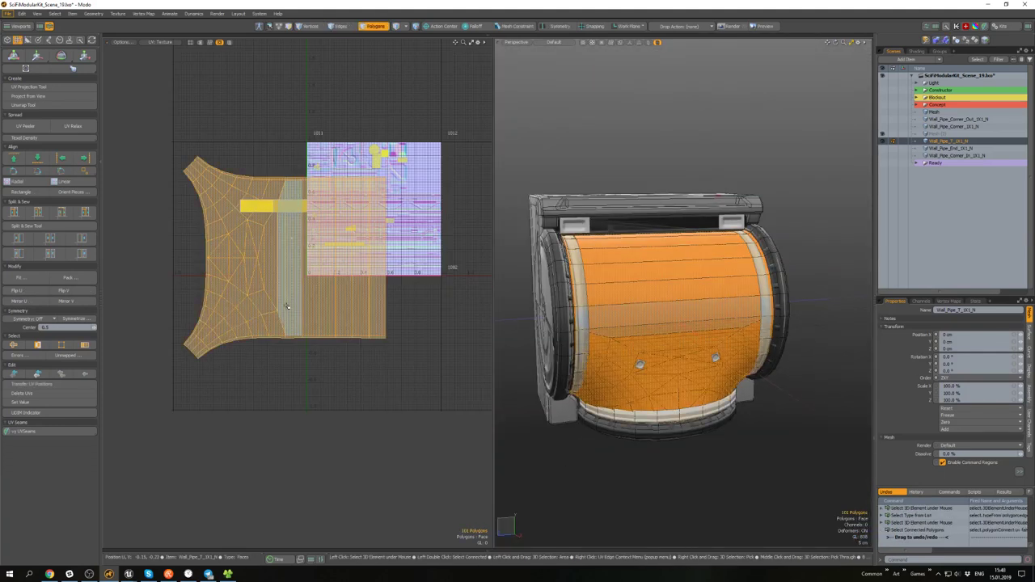
pyautogui.click(25, 139)
pyautogui.click(38, 220)
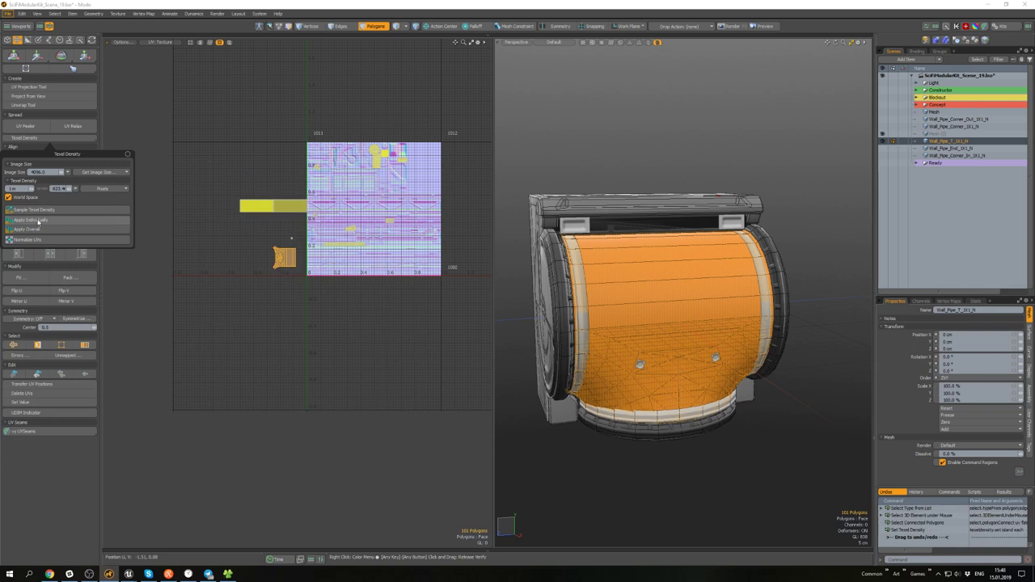
pyautogui.press('w')
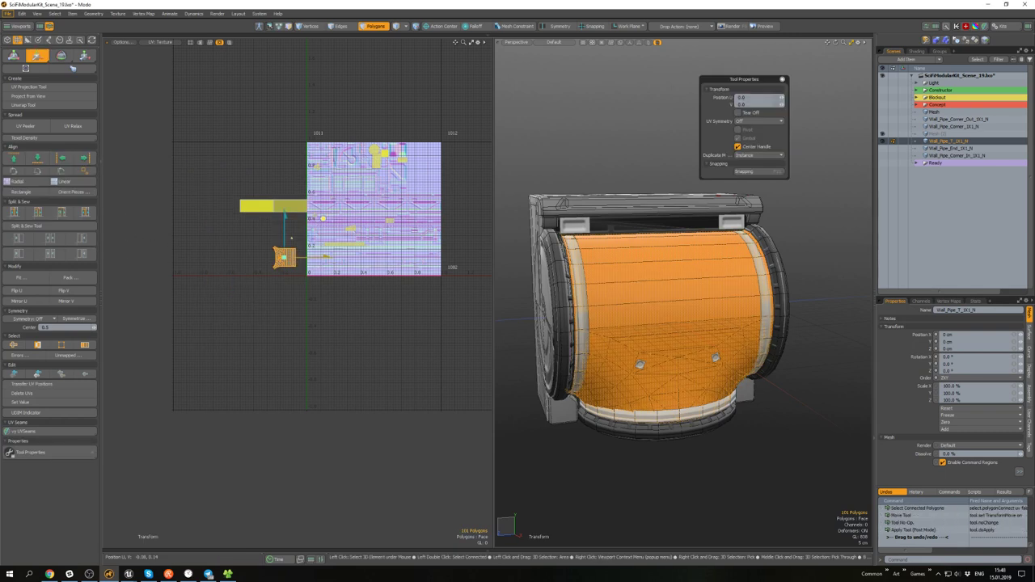
pyautogui.press('q')
# - Select the dark recessed strip between the shell and the top cover and hide everything else
pyautogui.scroll(4, 622, 225)
pyautogui.doubleClick(619, 248)
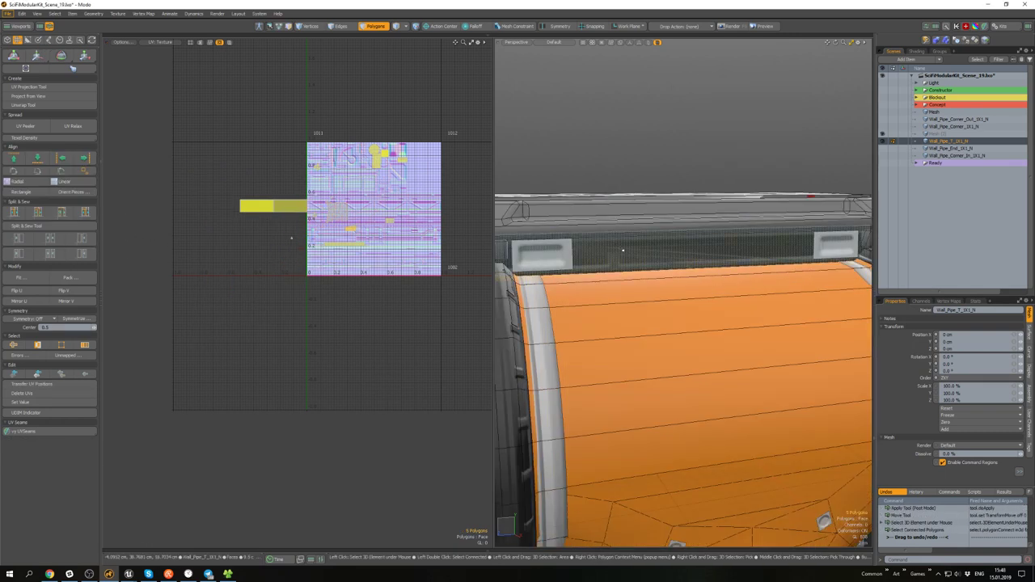
pyautogui.keyDown('alt'); pyautogui.moveTo(619, 248); pyautogui.dragTo(674, 261); pyautogui.keyUp('alt')
pyautogui.hotkey('shift', 'h')
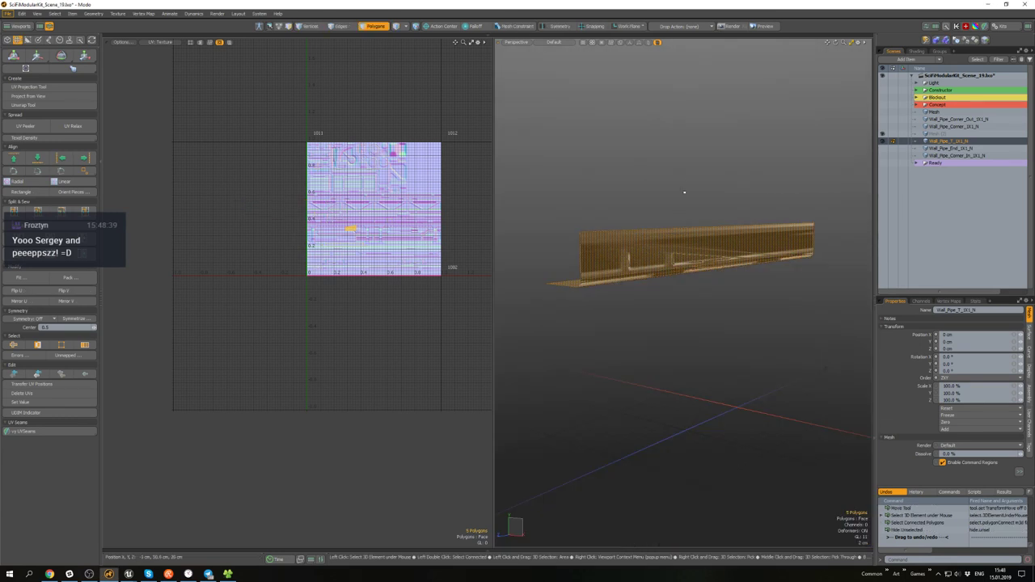
# - Select the polygons forming the isolated strip's lower lip and delete them
pyautogui.keyDown('alt'); pyautogui.moveTo(684, 192); pyautogui.dragTo(677, 220); pyautogui.keyUp('alt')
pyautogui.scroll(3, 658, 292)
pyautogui.moveTo(659, 287)
pyautogui.mouseDown()
pyautogui.moveTo(652, 305)
pyautogui.moveTo(737, 303)
pyautogui.mouseUp()
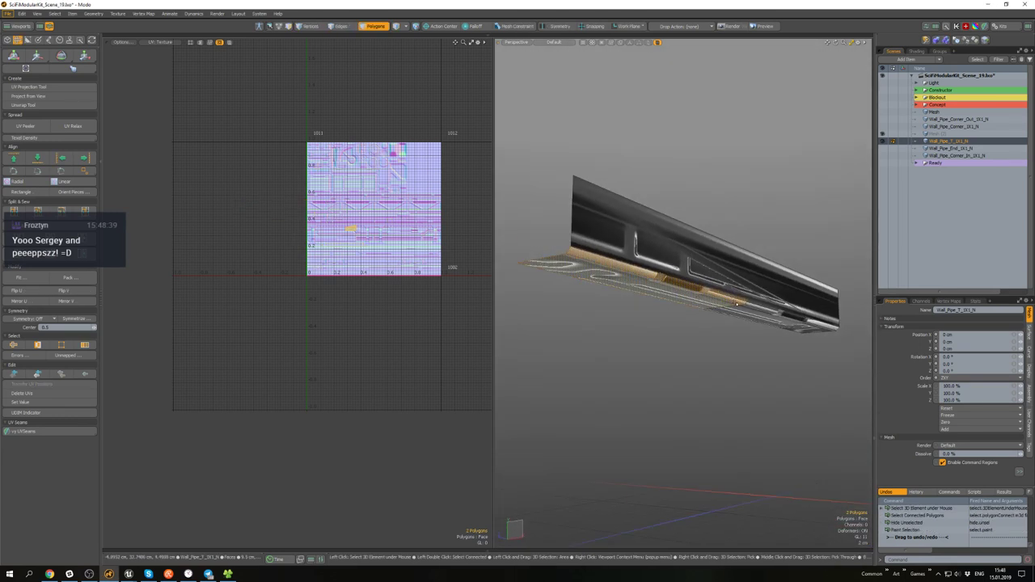
pyautogui.press('Delete')
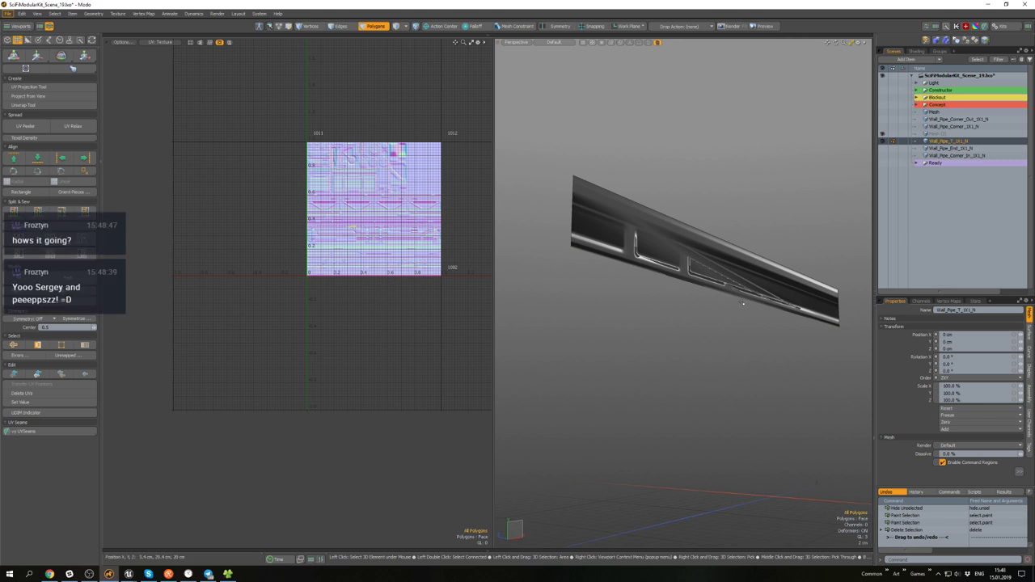
# - Delete the extra vertices along the strip's lower edge and unhide the module
pyautogui.press('1')
pyautogui.keyDown('alt'); pyautogui.moveTo(748, 304); pyautogui.dragTo(712, 299); pyautogui.keyUp('alt')
pyautogui.moveTo(711, 289); pyautogui.dragTo(718, 295, button='right')
pyautogui.press('Delete')
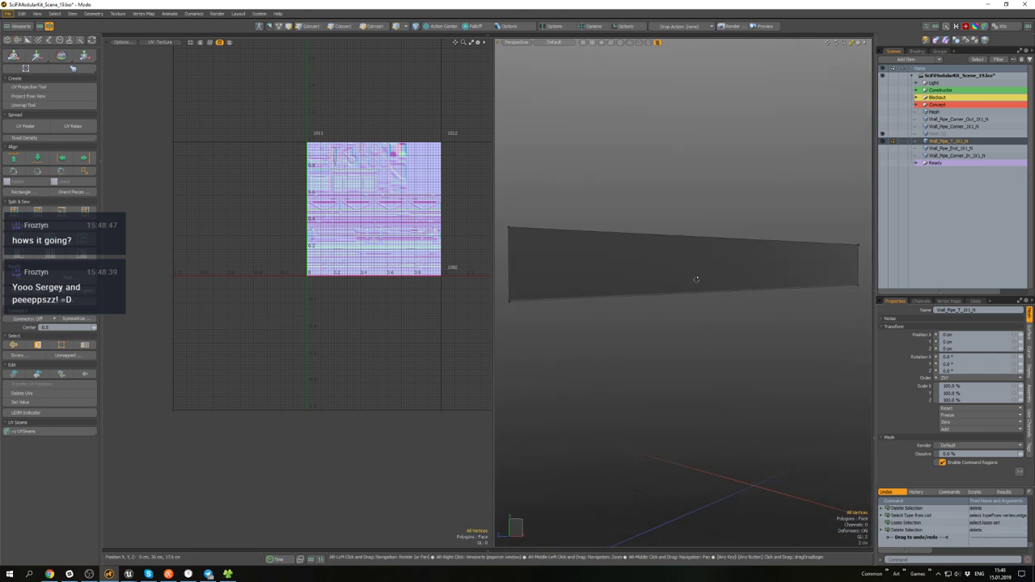
pyautogui.press('u')
# - Examine the simplified strip above the shell and its UV placement against the texture
pyautogui.press('5')
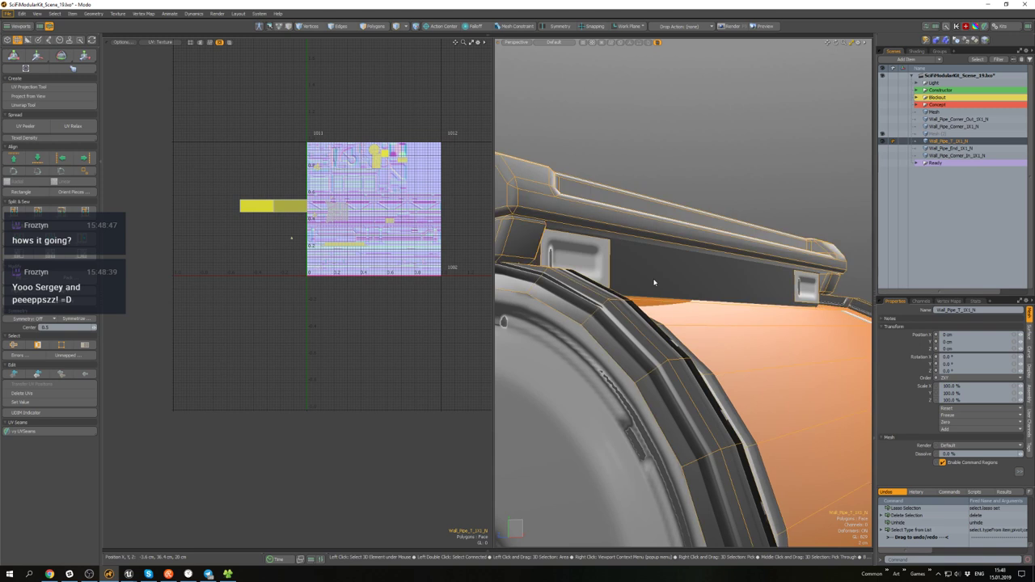
pyautogui.press('4')
pyautogui.click(689, 273)
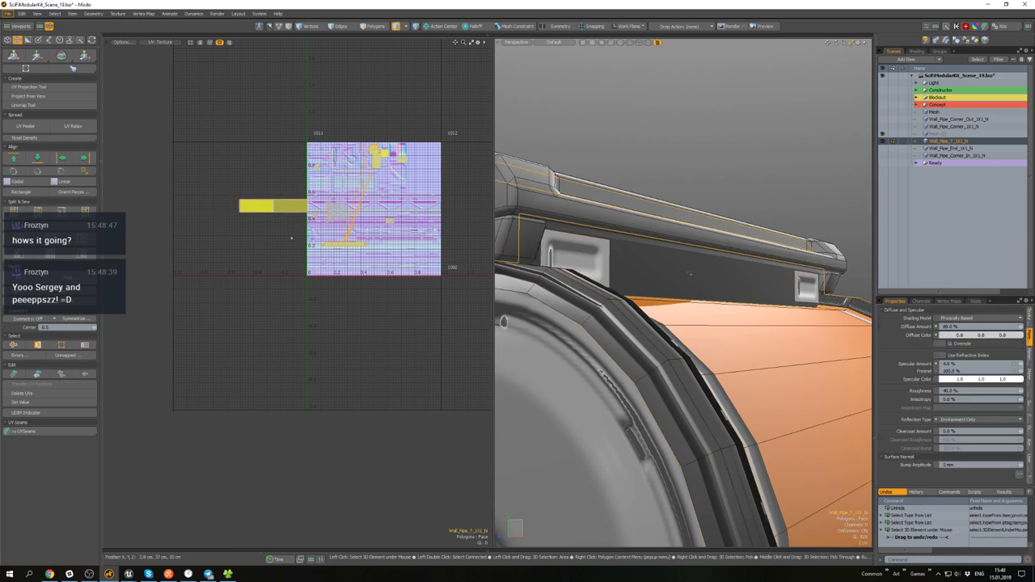
pyautogui.keyDown('alt'); pyautogui.moveTo(682, 266); pyautogui.dragTo(589, 285); pyautogui.keyUp('alt')
pyautogui.keyDown('alt'); pyautogui.moveTo(292, 238); pyautogui.dragTo(328, 234); pyautogui.keyUp('alt')
pyautogui.keyDown('alt'); pyautogui.moveTo(702, 275); pyautogui.dragTo(618, 238); pyautogui.keyUp('alt')
pyautogui.scroll(-3, 670, 277)
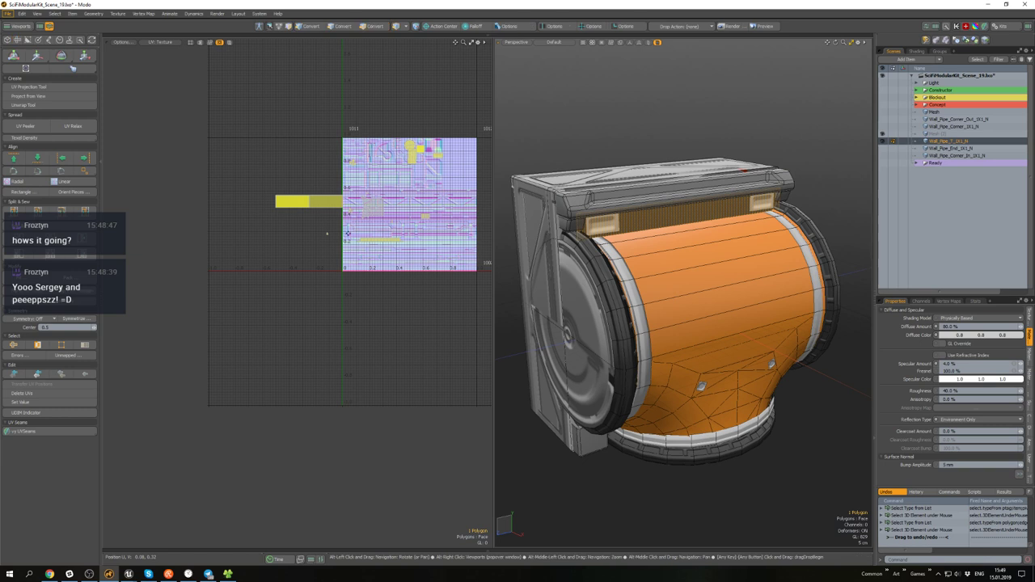
pyautogui.scroll(3, 336, 240)
pyautogui.keyDown('alt'); pyautogui.moveTo(663, 299); pyautogui.dragTo(679, 263); pyautogui.keyUp('alt')
pyautogui.scroll(2, 679, 263)
pyautogui.keyDown('alt'); pyautogui.moveTo(355, 212); pyautogui.dragTo(320, 263); pyautogui.keyUp('alt')
pyautogui.scroll(-3, 320, 264)
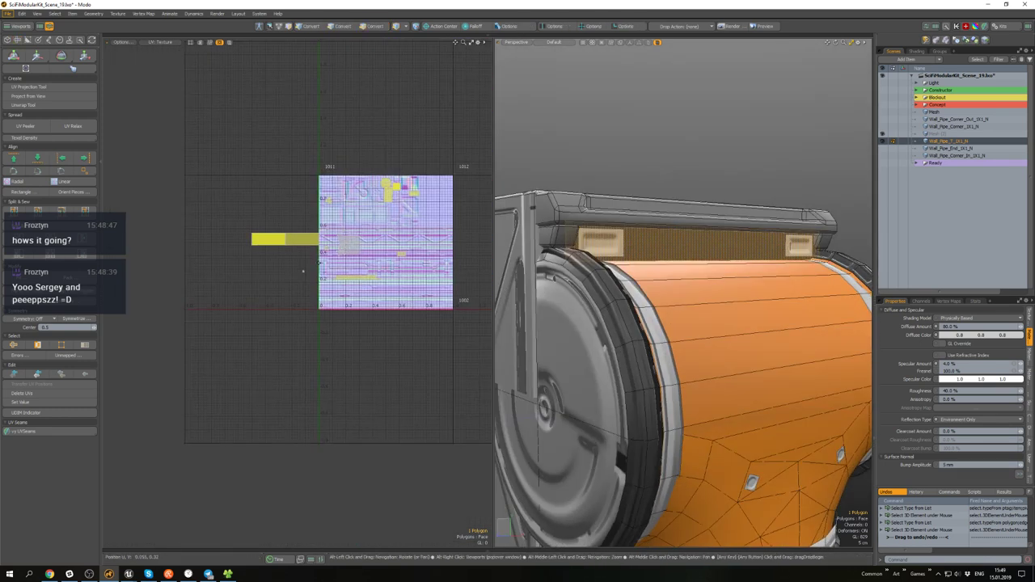
pyautogui.scroll(3, 303, 270)
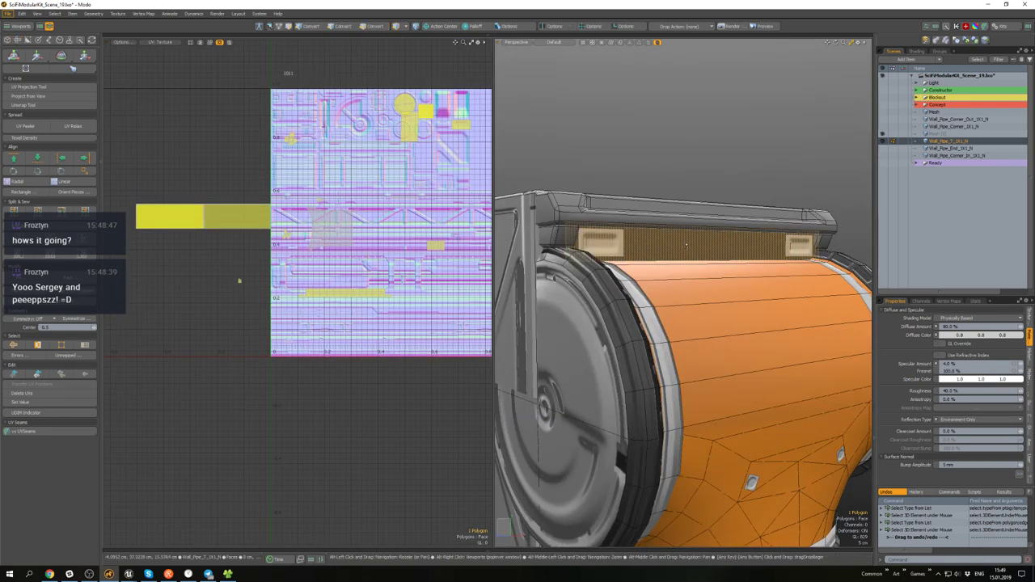
# - Select the connected polygons of the top cover's front bar and move their UVs outside the texture tile
pyautogui.keyDown('alt'); pyautogui.moveTo(688, 250); pyautogui.dragTo(683, 273); pyautogui.keyUp('alt')
pyautogui.doubleClick(683, 234)
pyautogui.press('w')
pyautogui.scroll(-3, 396, 221)
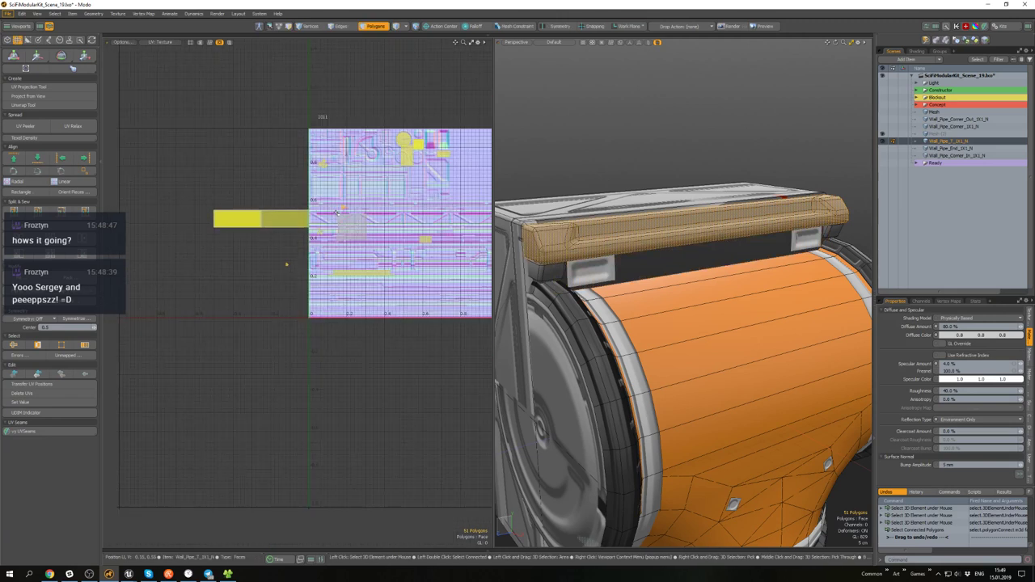
pyautogui.press('q')
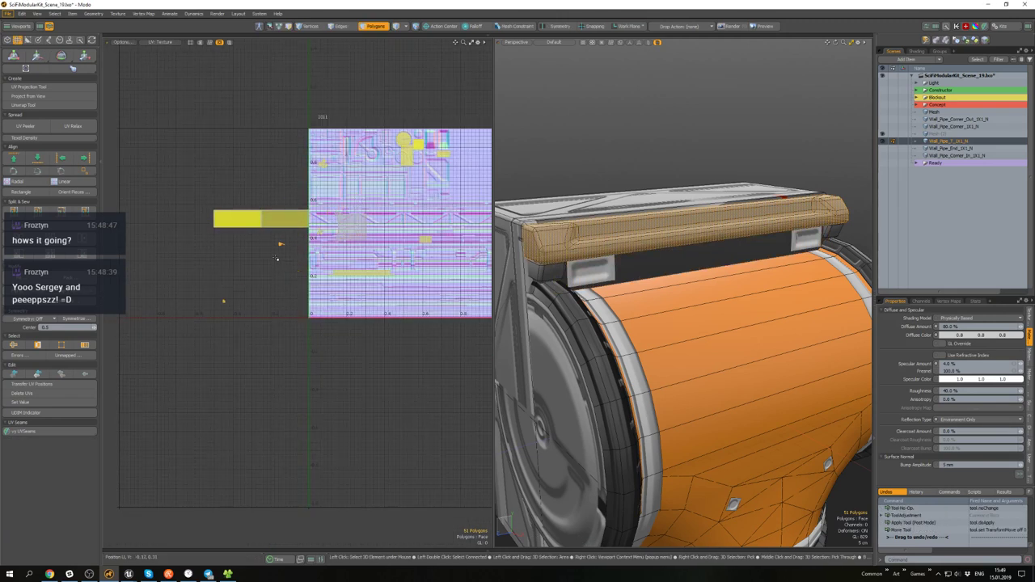
# - Select the front bar's two stray end polygons in the UV layout and move their UVs onto the texture
pyautogui.scroll(4, 279, 257)
pyautogui.click(289, 279)
pyautogui.moveTo(165, 394); pyautogui.dragTo(98, 348, button='right')
pyautogui.press('w')
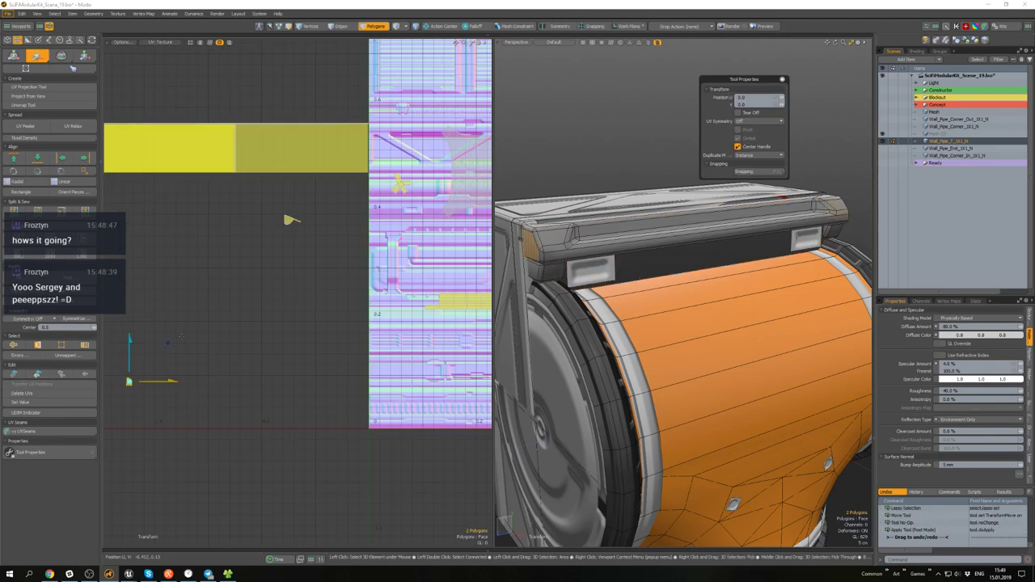
pyautogui.press('space')
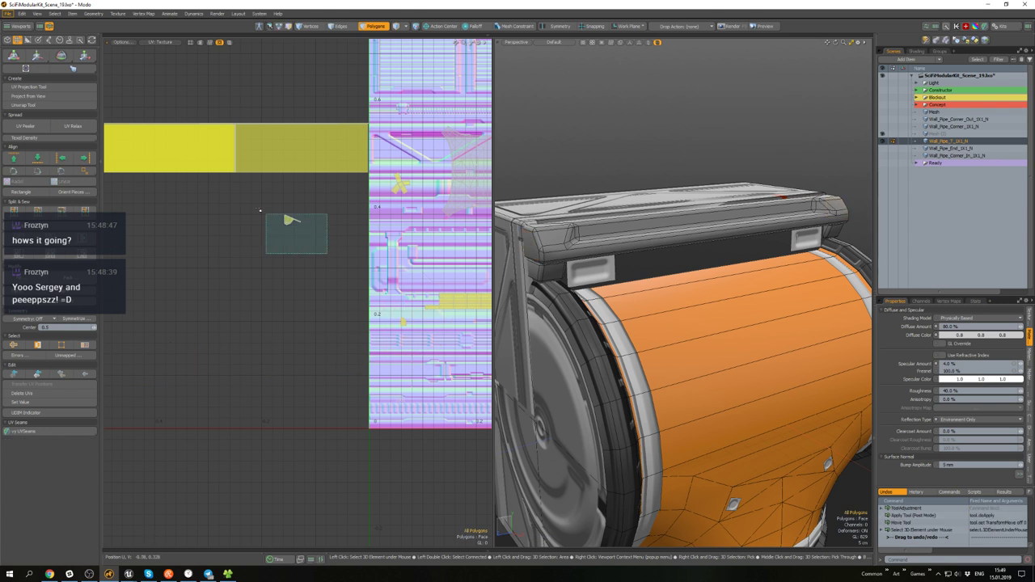
# - Save the scene, then select the front bar's remaining UV island outside the tile and relax it
pyautogui.moveTo(259, 210); pyautogui.dragTo(258, 209, button='right')
pyautogui.keyDown('alt'); pyautogui.moveTo(306, 226); pyautogui.dragTo(309, 285); pyautogui.keyUp('alt')
pyautogui.hotkey('ctrl', 's')
pyautogui.click(326, 306)
pyautogui.moveTo(325, 305); pyautogui.dragTo(260, 260, button='right')
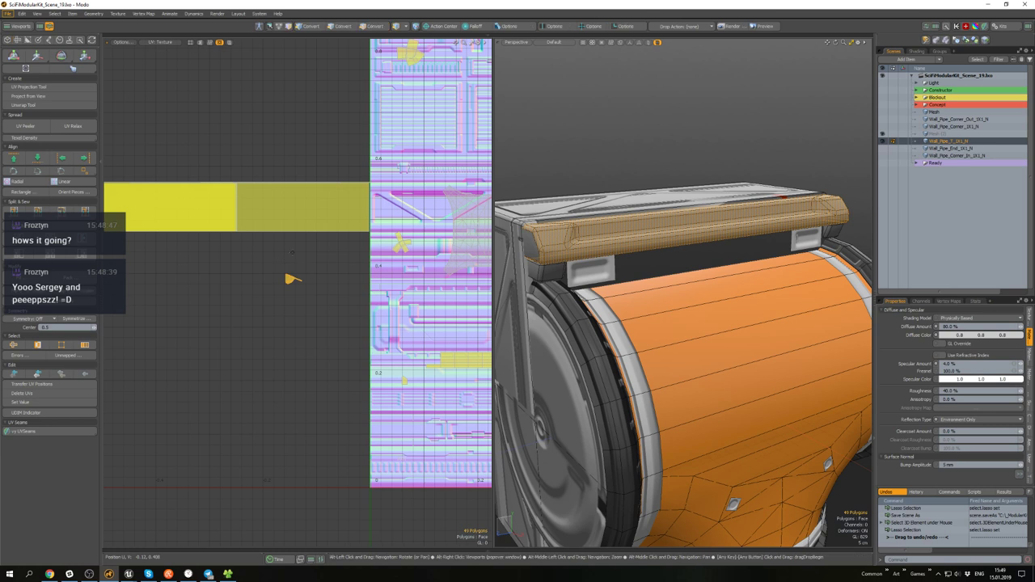
pyautogui.keyDown('alt'); pyautogui.moveTo(293, 252); pyautogui.dragTo(299, 260); pyautogui.keyUp('alt')
pyautogui.click(322, 306)
pyautogui.moveTo(323, 306); pyautogui.dragTo(259, 273, button='right')
pyautogui.keyDown('alt'); pyautogui.moveTo(317, 281); pyautogui.dragTo(317, 285); pyautogui.keyUp('alt')
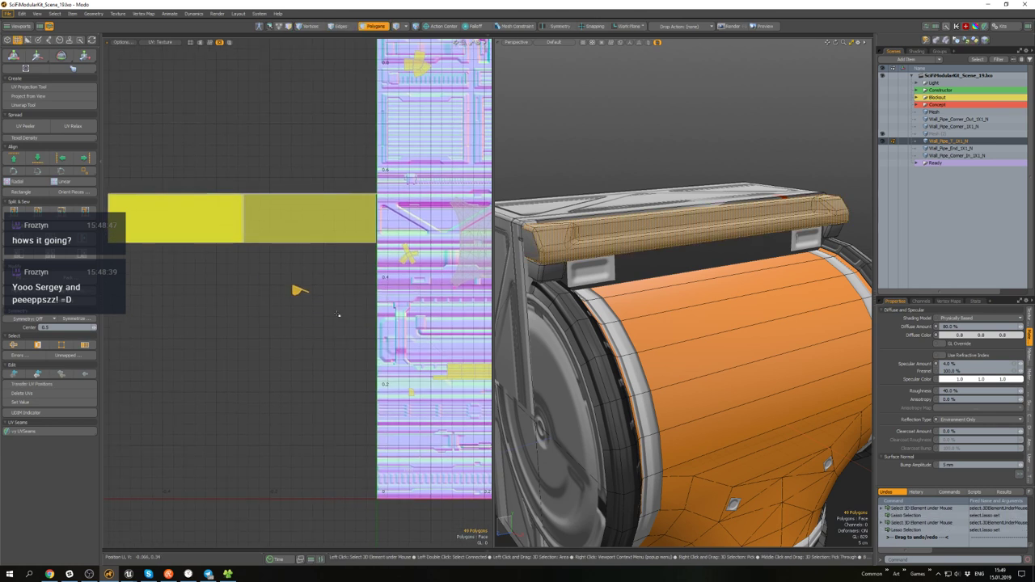
pyautogui.moveTo(338, 313); pyautogui.dragTo(263, 269, button='right')
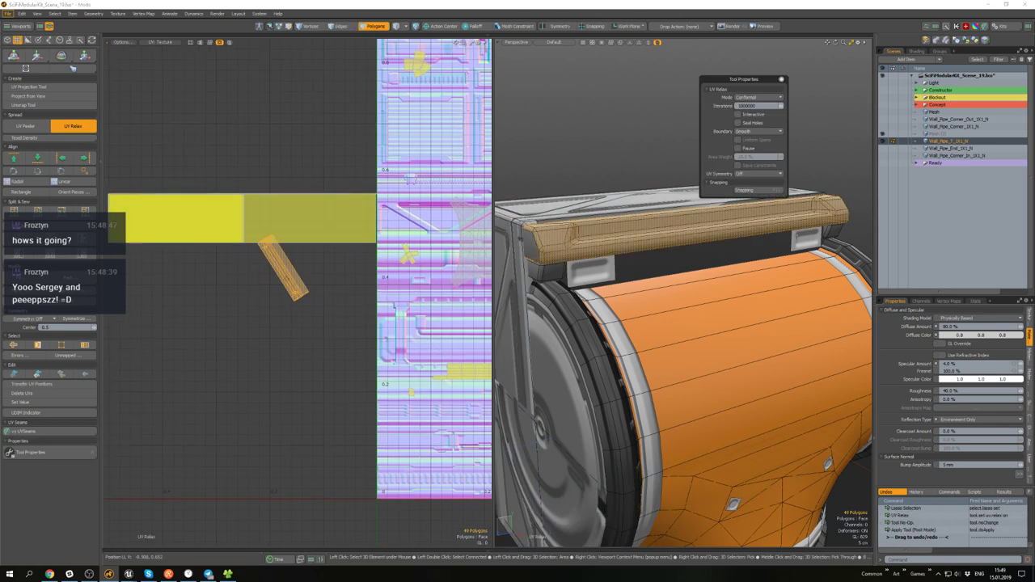
pyautogui.press('space')
# - Straighten the front bar's UV island vertically by aligning it to one of its long edges
pyautogui.scroll(2, 286, 313)
pyautogui.click(277, 290)
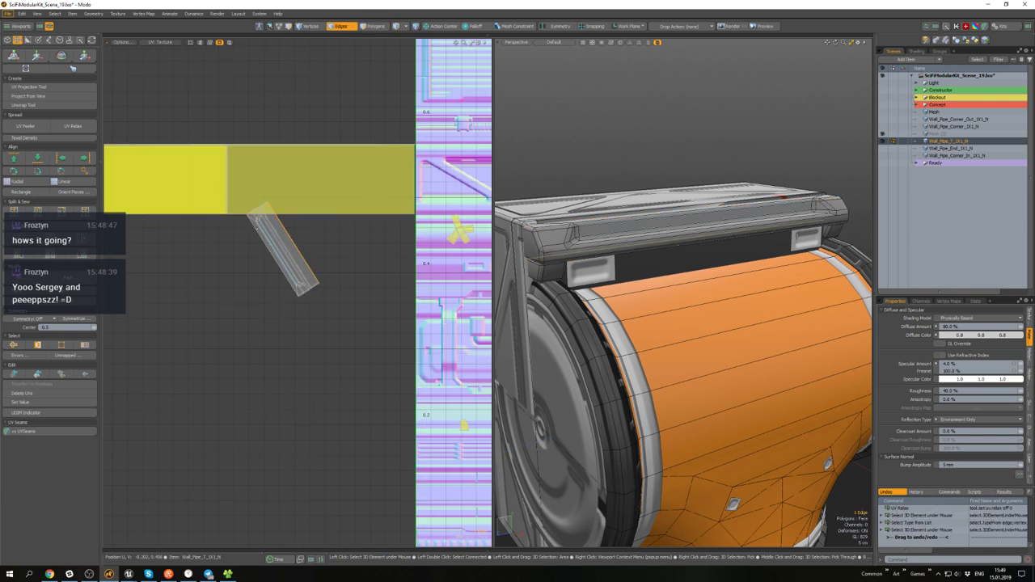
pyautogui.click(66, 171)
pyautogui.press('3')
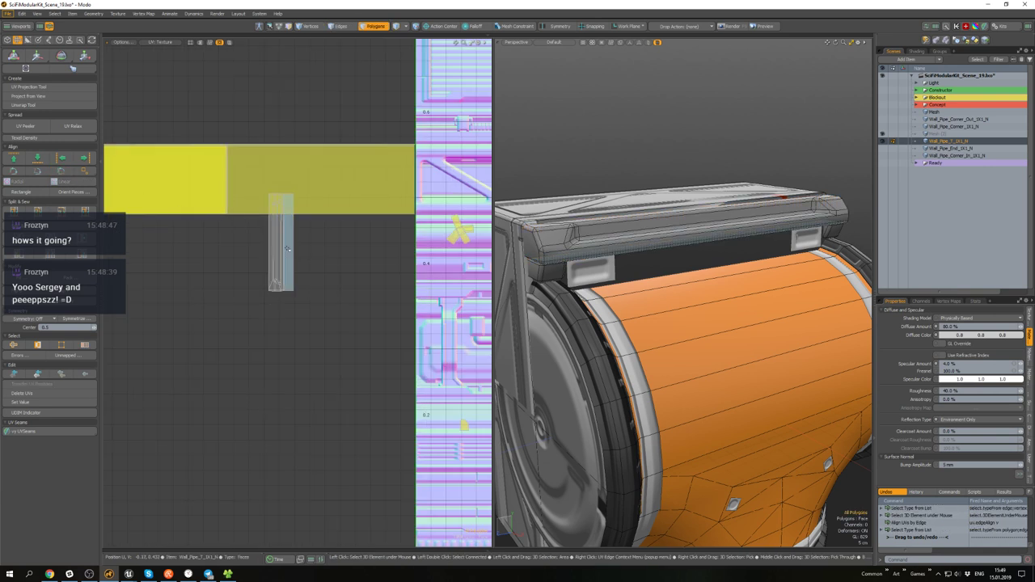
# - Select the front bar's connected polygons and apply the texel density for the 4096 image size to them
pyautogui.doubleClick(279, 246)
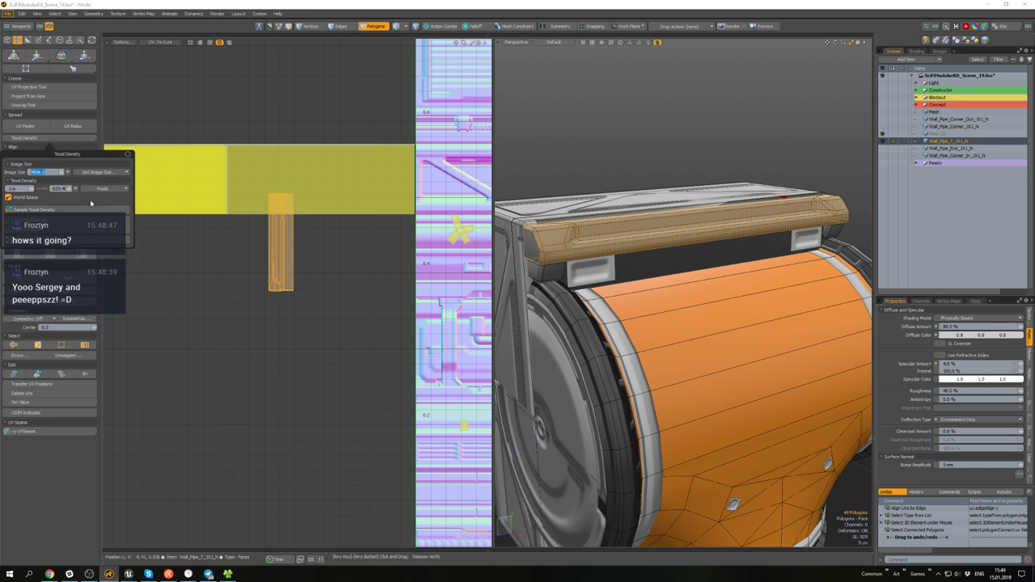
pyautogui.click(62, 220)
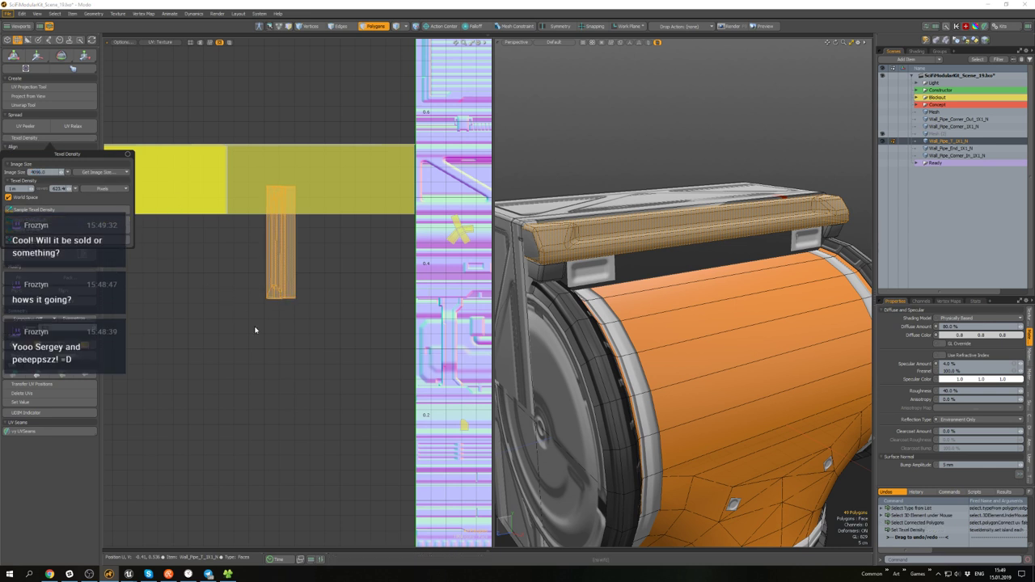
pyautogui.click(326, 302)
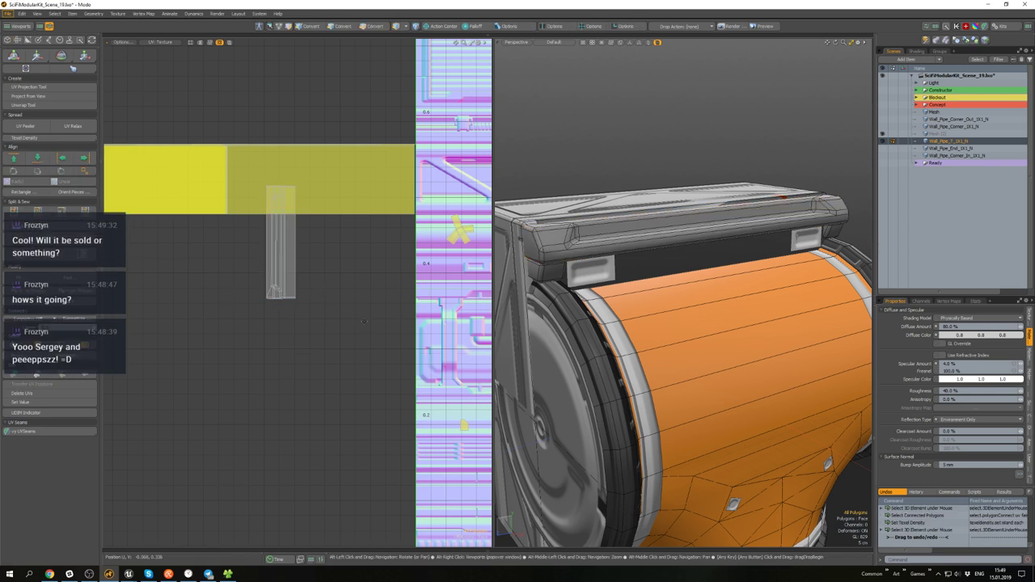
# - Select the front bar's UV island and move it onto the lower part of the texture near its edge
pyautogui.keyDown('alt'); pyautogui.moveTo(363, 320); pyautogui.dragTo(313, 317); pyautogui.keyUp('alt')
pyautogui.doubleClick(223, 269)
pyautogui.press('w')
pyautogui.scroll(-2, 261, 272)
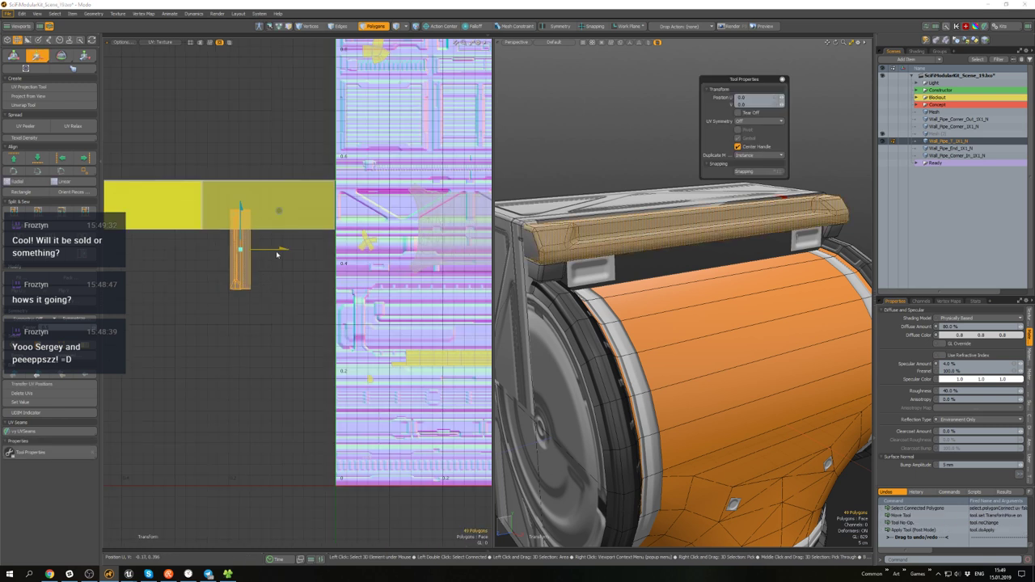
pyautogui.moveTo(245, 273); pyautogui.dragTo(390, 302)
pyautogui.press('space')
pyautogui.click(300, 305)
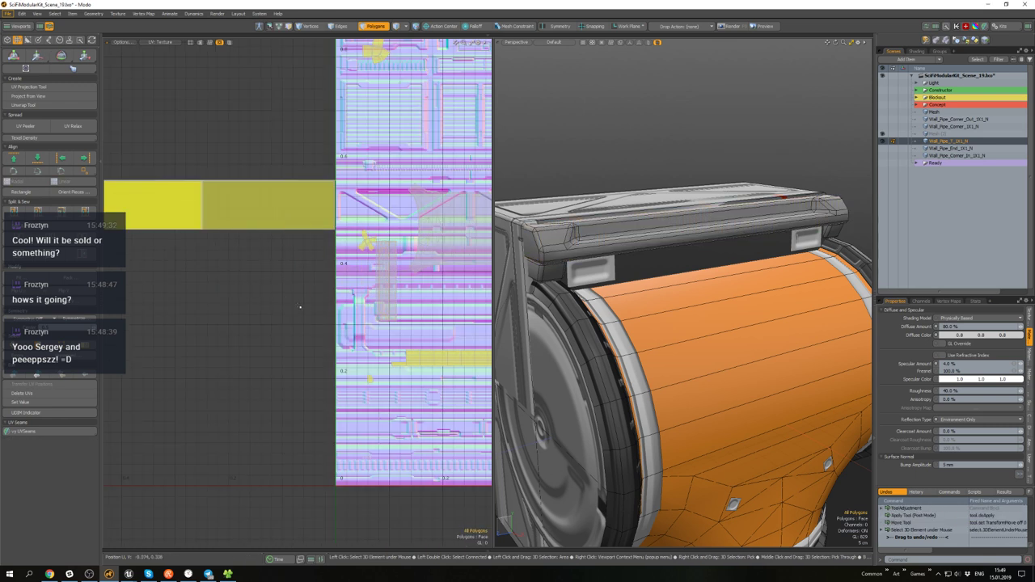
pyautogui.keyDown('alt'); pyautogui.moveTo(303, 306); pyautogui.dragTo(275, 317); pyautogui.keyUp('alt')
pyautogui.scroll(-2, 283, 320)
pyautogui.scroll(-1, 288, 320)
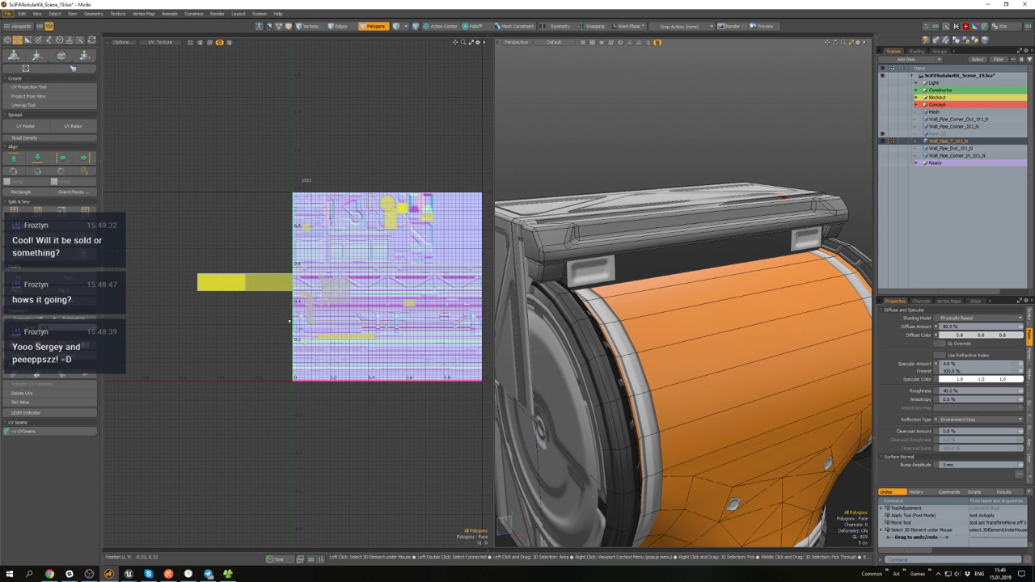
pyautogui.doubleClick(224, 283)
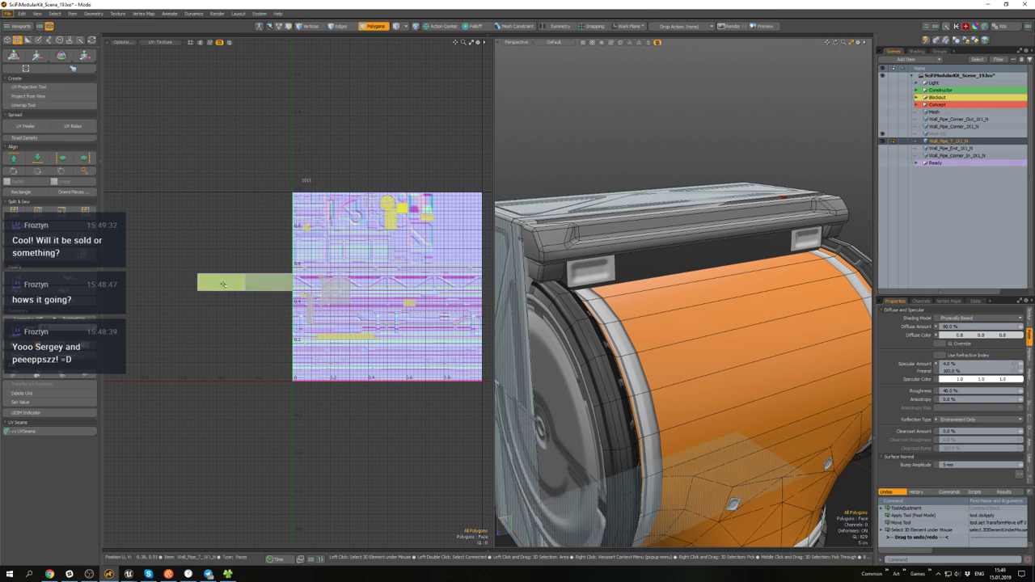
pyautogui.click(245, 312)
# - Select the long strip polygon between the top cover and the pipe shell and project new UVs onto it
pyautogui.keyDown('alt'); pyautogui.moveTo(681, 193); pyautogui.dragTo(616, 169); pyautogui.keyUp('alt')
pyautogui.click(642, 256)
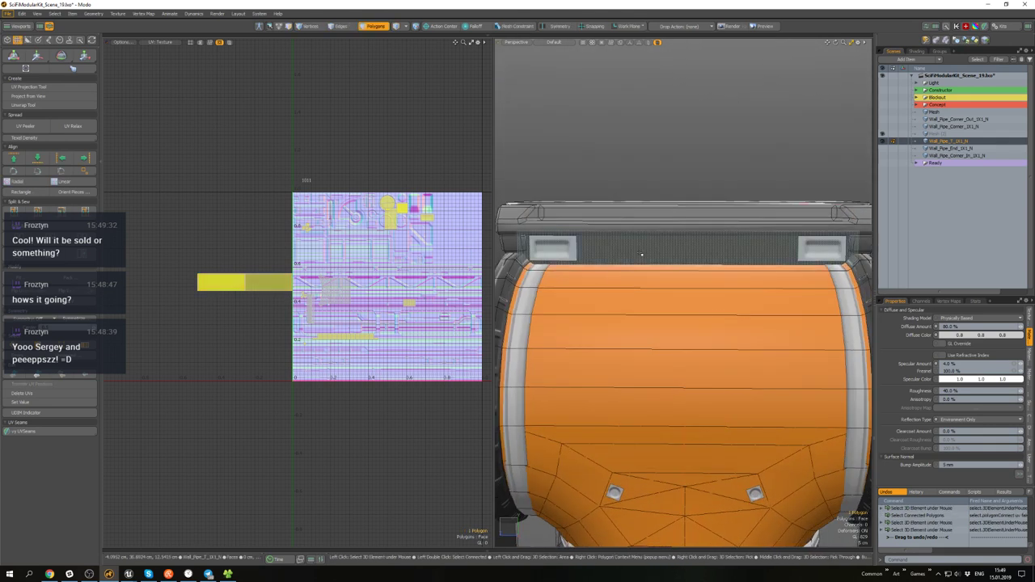
pyautogui.keyDown('alt'); pyautogui.moveTo(641, 255); pyautogui.dragTo(712, 257); pyautogui.keyUp('alt')
pyautogui.scroll(2, 377, 327)
pyautogui.keyDown('alt'); pyautogui.keyDown('shift'); pyautogui.moveTo(377, 328); pyautogui.dragTo(391, 320); pyautogui.keyUp('shift'); pyautogui.keyUp('alt')
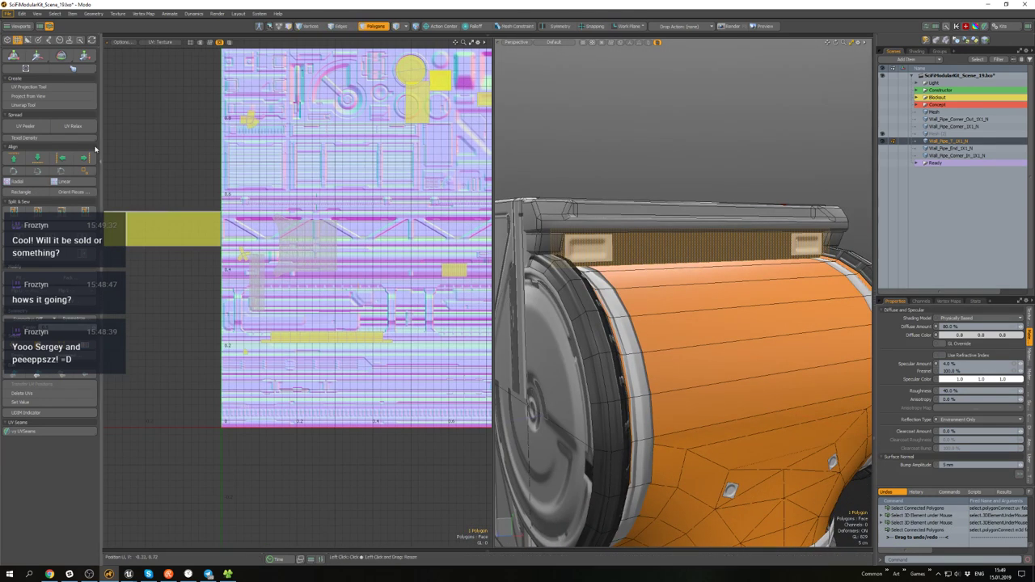
pyautogui.click(68, 88)
pyautogui.click(352, 273)
pyautogui.scroll(-3, 354, 274)
pyautogui.keyDown('alt'); pyautogui.keyDown('shift'); pyautogui.moveTo(354, 274); pyautogui.dragTo(347, 275); pyautogui.keyUp('shift'); pyautogui.keyUp('alt')
pyautogui.press('q')
# - Relax the strip's projected UVs and orient the island with the direction set to Auto
pyautogui.click(73, 126)
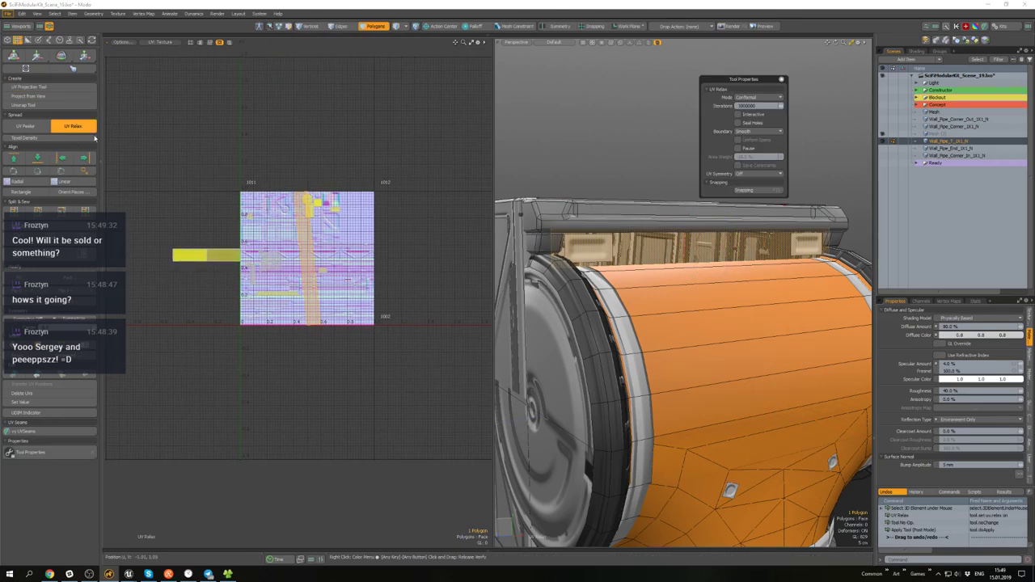
pyautogui.click(63, 193)
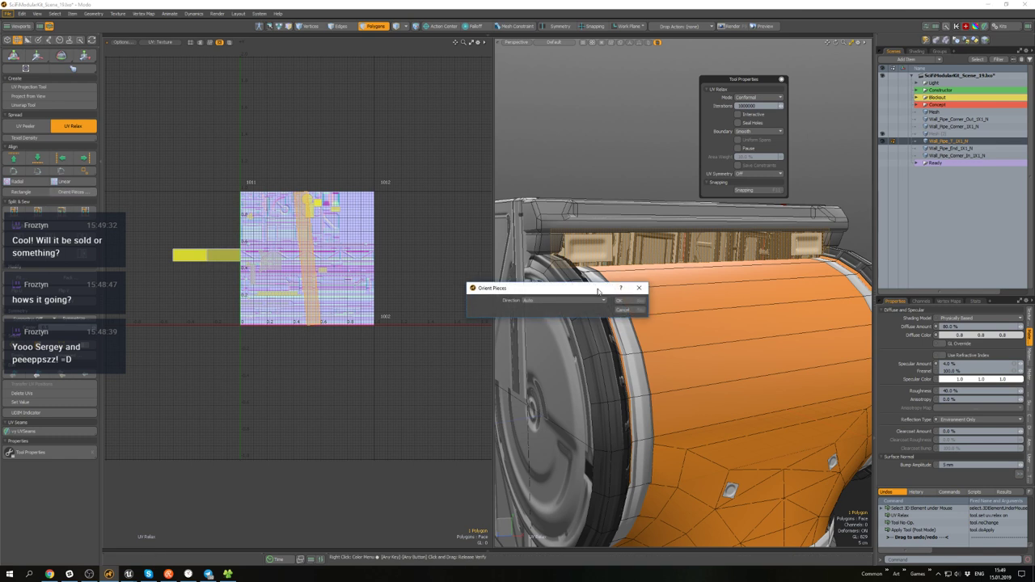
pyautogui.click(623, 301)
# - Rotate the strip's UV island 90° and scale it to 26%
pyautogui.scroll(3, 275, 256)
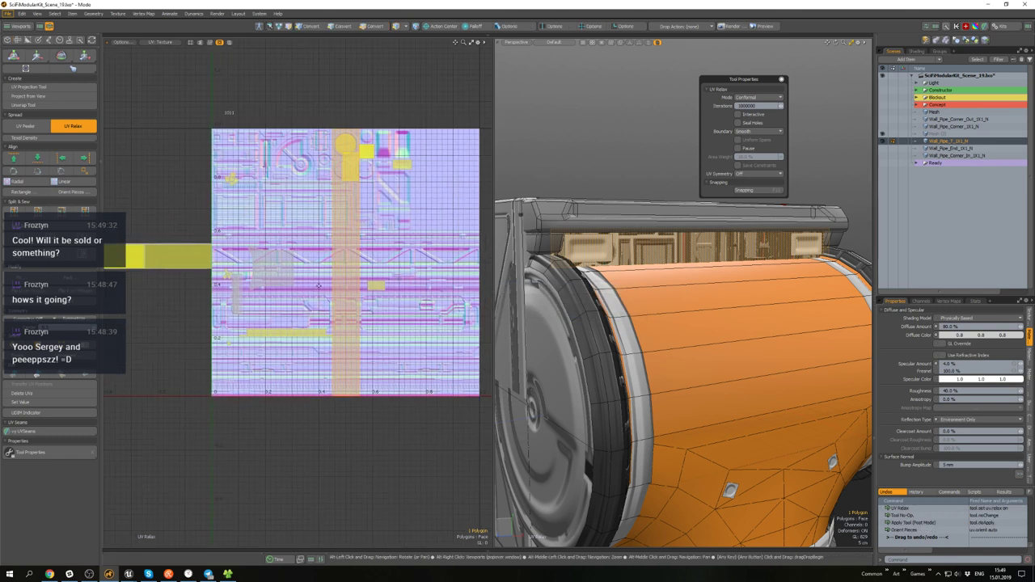
pyautogui.press('e')
pyautogui.moveTo(312, 297); pyautogui.dragTo(380, 297)
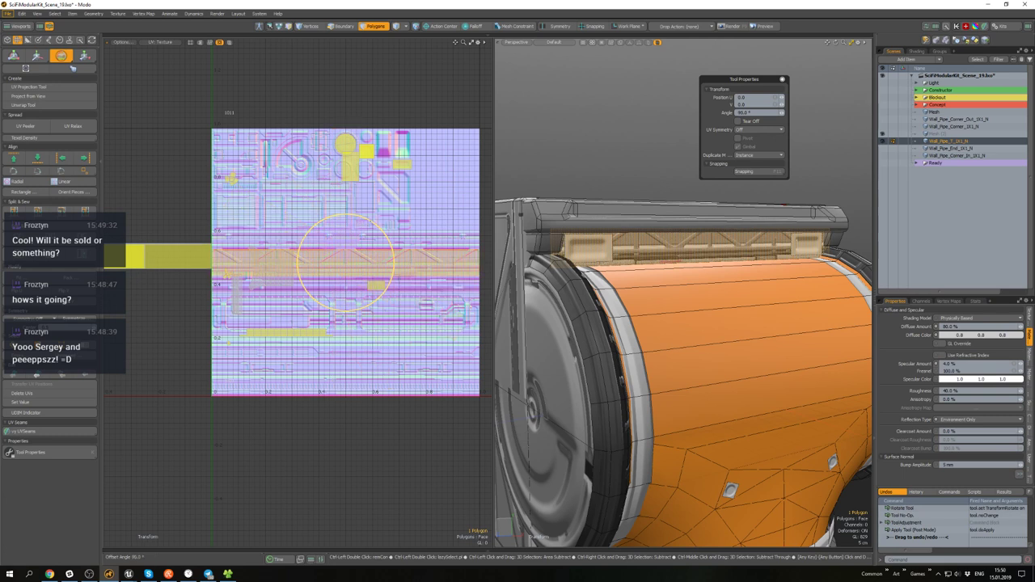
pyautogui.scroll(3, 268, 223)
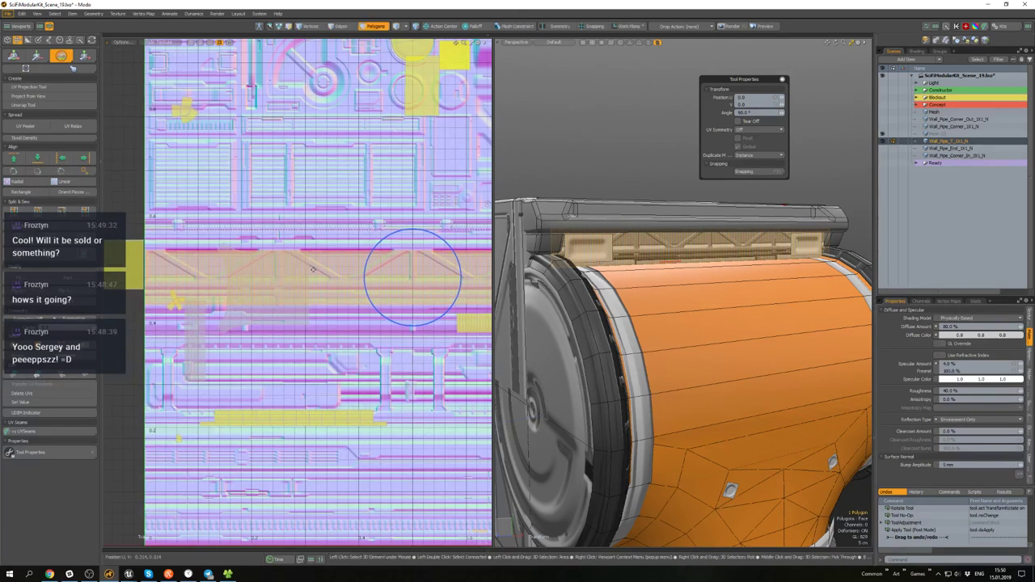
pyautogui.press('r')
pyautogui.moveTo(451, 239); pyautogui.dragTo(348, 244)
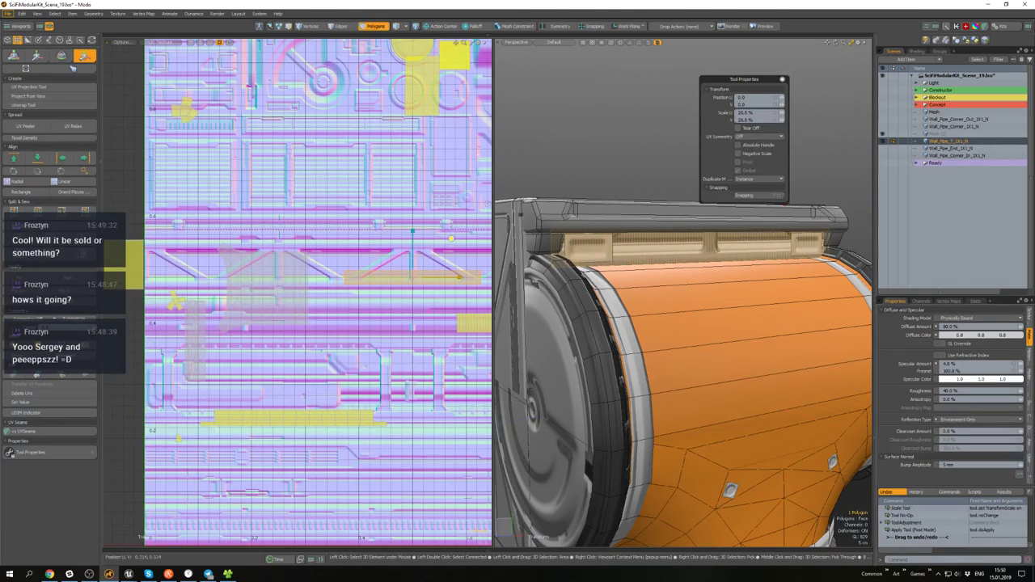
# - Move the strip's UV island down onto the narrow notched trim line and scale it to 54%
pyautogui.press('w')
pyautogui.moveTo(451, 238); pyautogui.dragTo(373, 292)
pyautogui.scroll(3, 310, 322)
pyautogui.press('r')
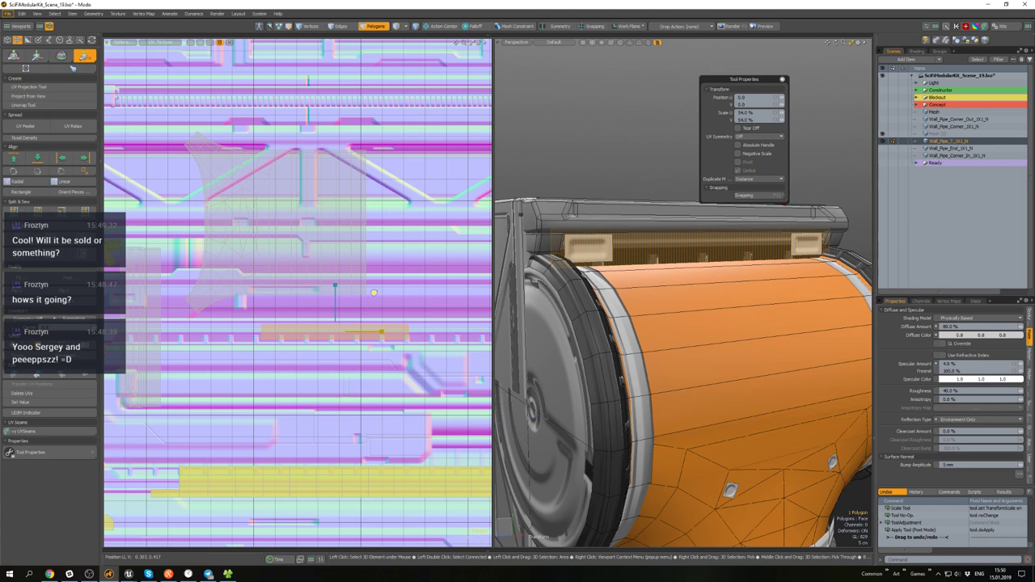
# - Nudge the strip's UVs down to fit the notched trim and scale them to 106.5%
pyautogui.press('w')
pyautogui.scroll(2, 337, 313)
pyautogui.moveTo(328, 321)
pyautogui.mouseDown()
pyautogui.moveTo(329, 335)
pyautogui.moveTo(330, 319)
pyautogui.mouseUp()
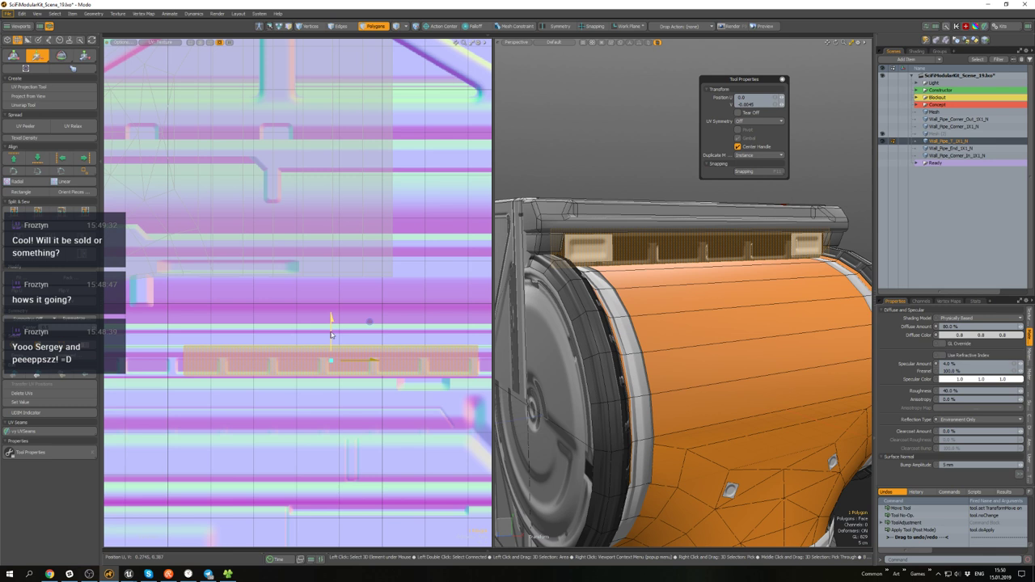
pyautogui.press('r')
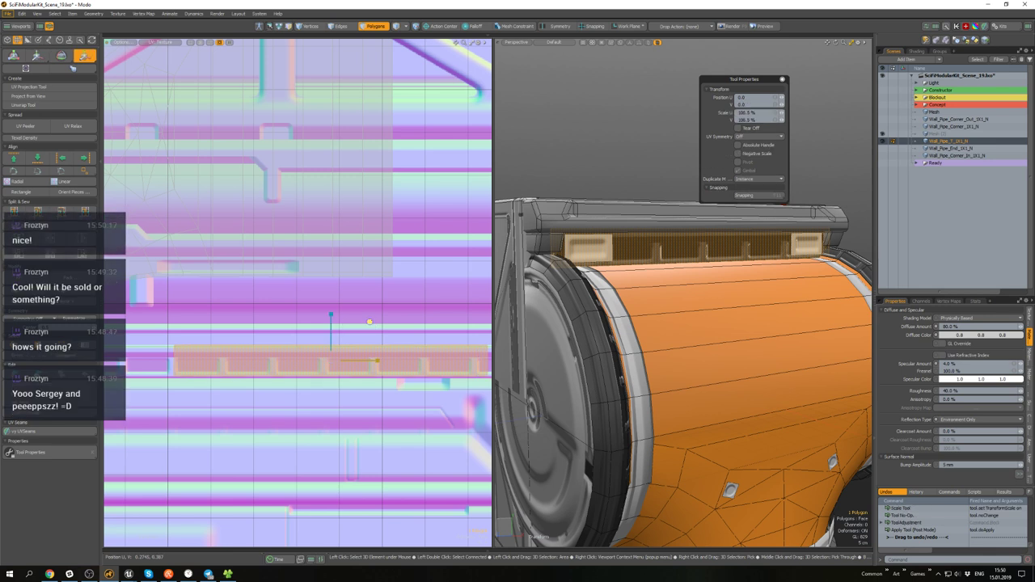
pyautogui.press('q')
# - Select the two rectangular plates in front of the strip above the pipe shell and delete them
pyautogui.click(727, 166)
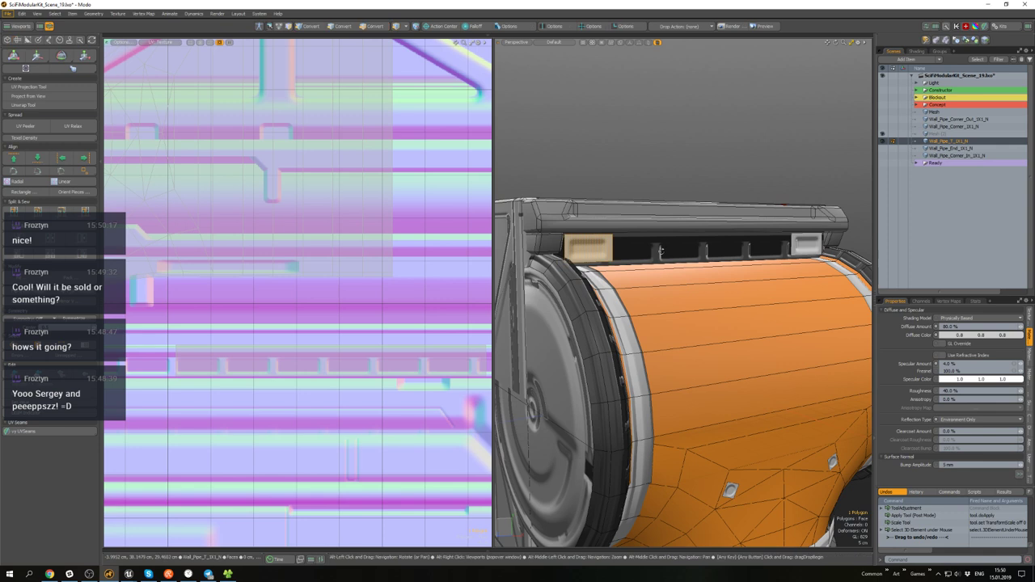
pyautogui.keyDown('alt'); pyautogui.moveTo(778, 267); pyautogui.dragTo(743, 297); pyautogui.keyUp('alt')
pyautogui.click(704, 174)
pyautogui.scroll(-5, 709, 285)
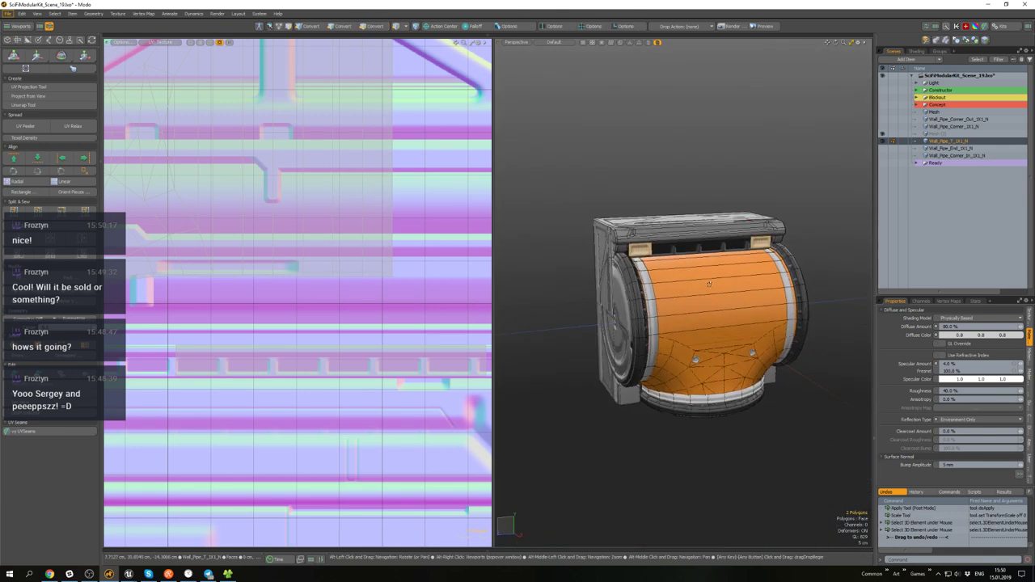
pyautogui.press('Delete')
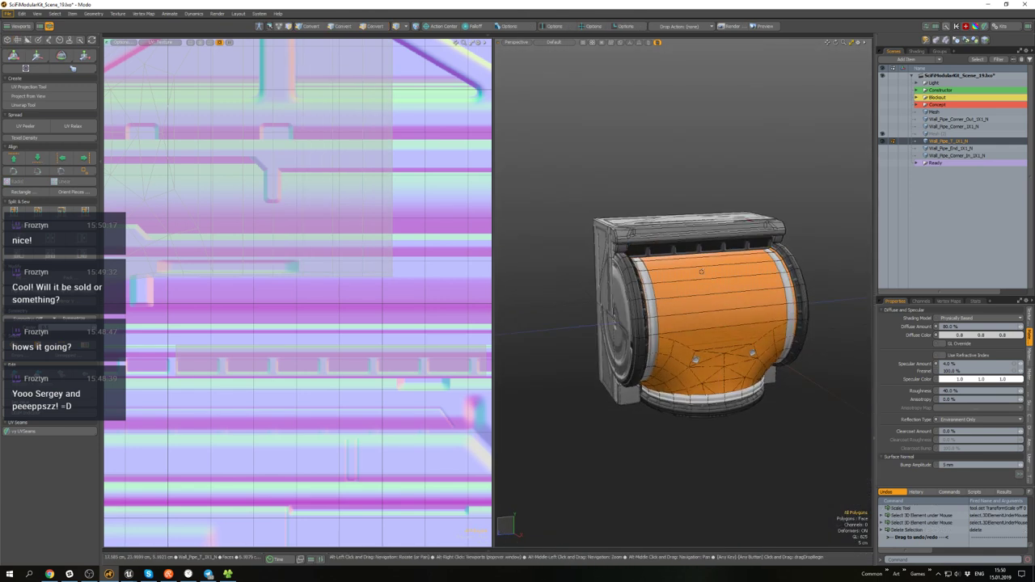
# - Select the two small square plates on the front of the pipe shell and delete them
pyautogui.keyDown('alt'); pyautogui.moveTo(708, 284); pyautogui.dragTo(664, 301); pyautogui.keyUp('alt')
pyautogui.scroll(4, 647, 324)
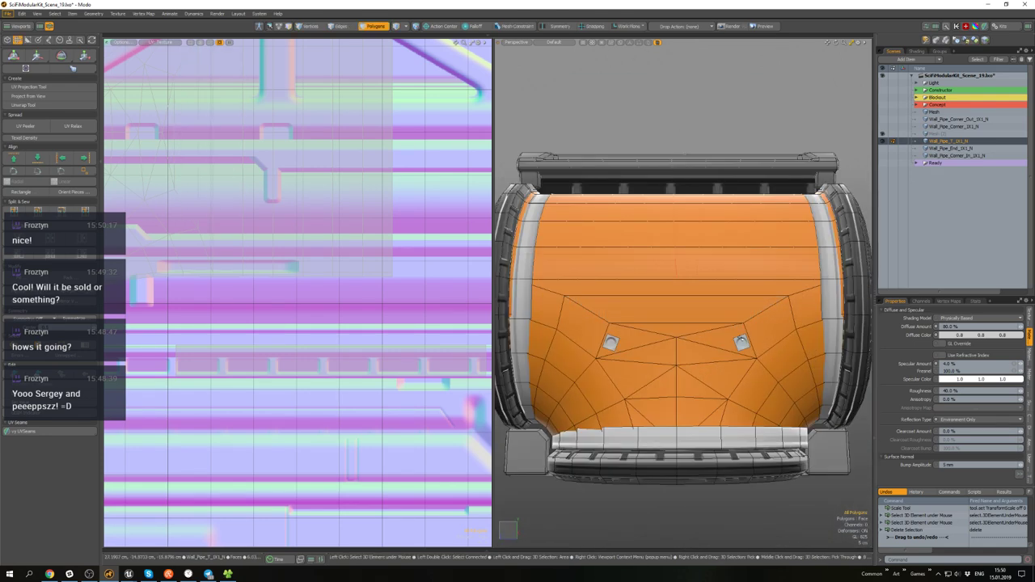
pyautogui.click(610, 344)
pyautogui.scroll(-2, 610, 345)
pyautogui.keyDown('alt'); pyautogui.moveTo(615, 344); pyautogui.dragTo(662, 350); pyautogui.keyUp('alt')
pyautogui.keyDown('shift'); pyautogui.click(652, 349); pyautogui.keyUp('shift')
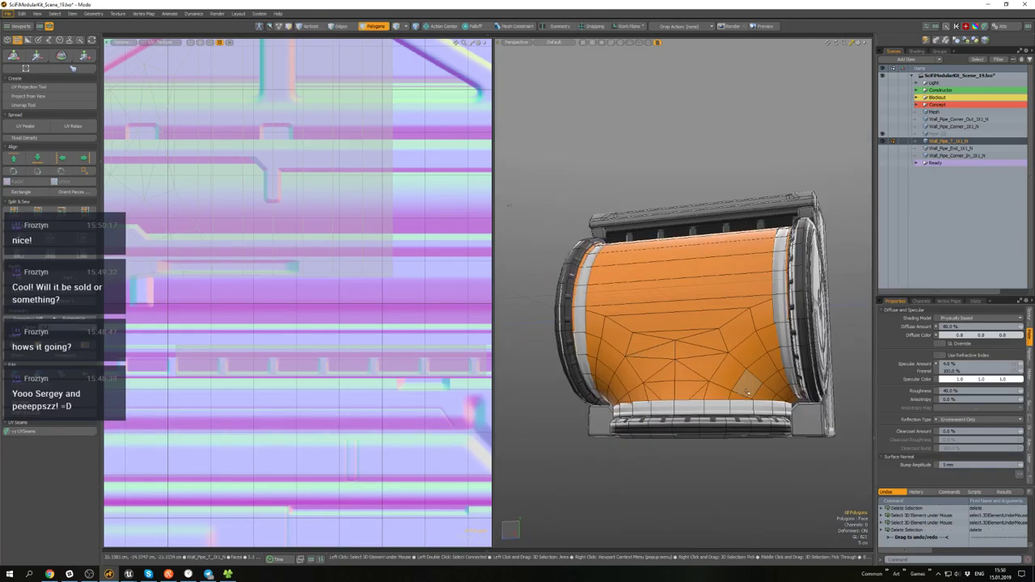
# - Select two polygons, front and side, on the corner block beside the lower pipe ring
pyautogui.scroll(5, 748, 392)
pyautogui.scroll(-5, 859, 421)
pyautogui.keyDown('alt'); pyautogui.moveTo(687, 364); pyautogui.dragTo(776, 363); pyautogui.keyUp('alt')
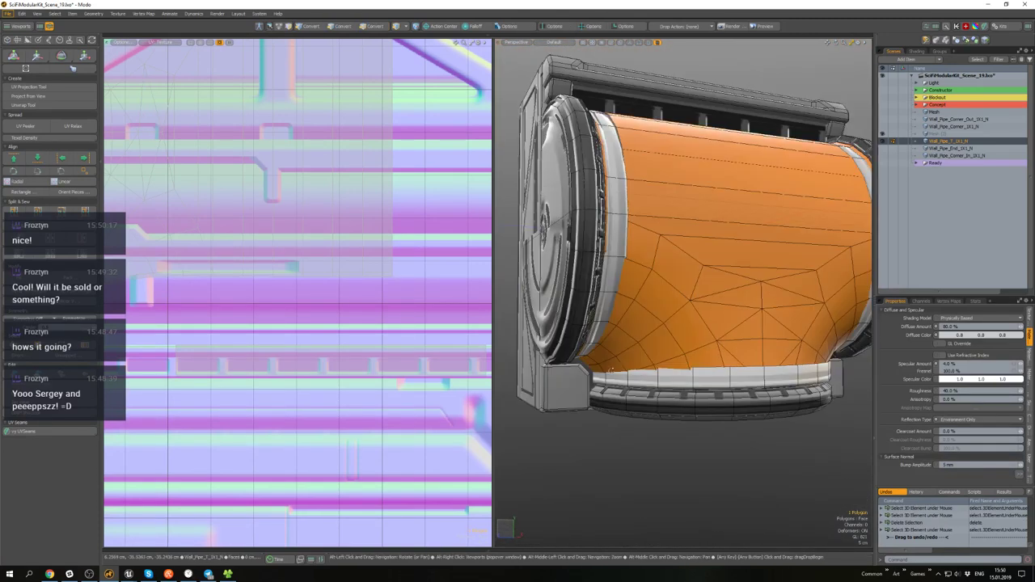
pyautogui.scroll(5, 571, 369)
pyautogui.click(558, 363)
pyautogui.keyDown('shift'); pyautogui.click(572, 380); pyautogui.keyUp('shift')
pyautogui.scroll(-5, 405, 353)
pyautogui.scroll(1, 324, 340)
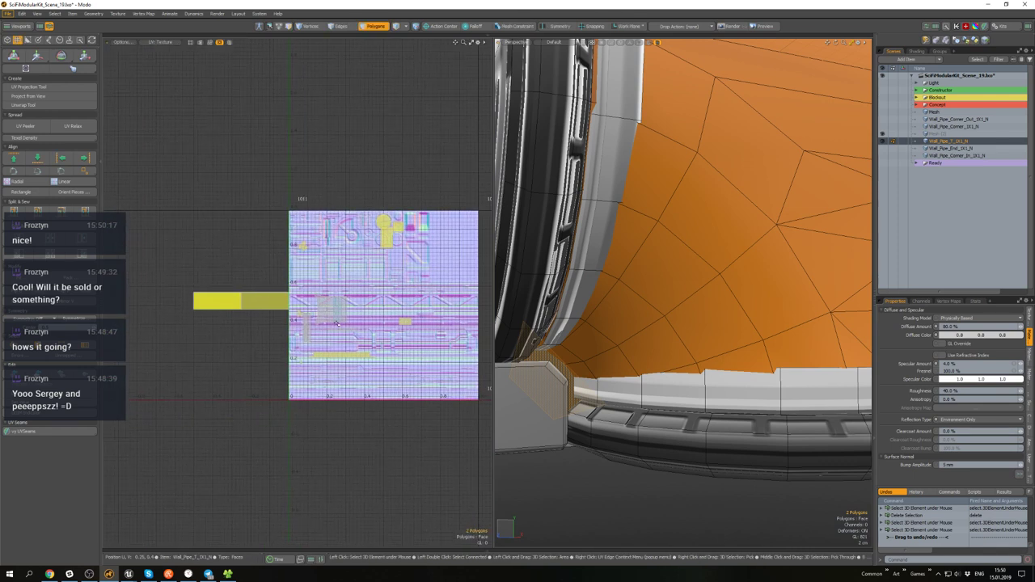
pyautogui.press('w')
pyautogui.scroll(4, 277, 318)
pyautogui.scroll(3, 345, 361)
pyautogui.scroll(-8, 345, 361)
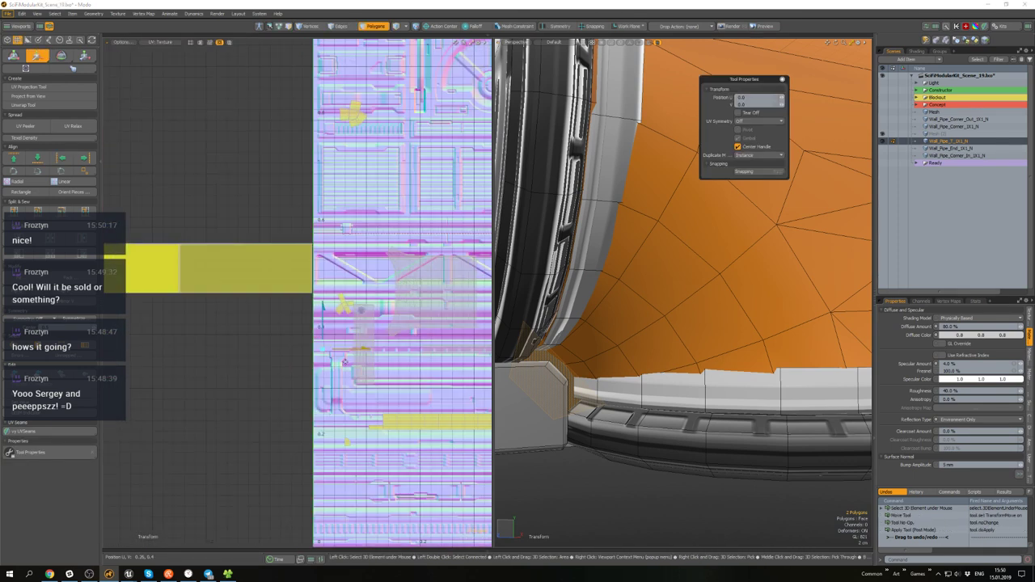
pyautogui.press('q')
# - Relax the UVs of the corner block's two selected polygons
pyautogui.keyDown('alt'); pyautogui.keyDown('shift'); pyautogui.moveTo(282, 266); pyautogui.dragTo(194, 238); pyautogui.keyUp('shift'); pyautogui.keyUp('alt')
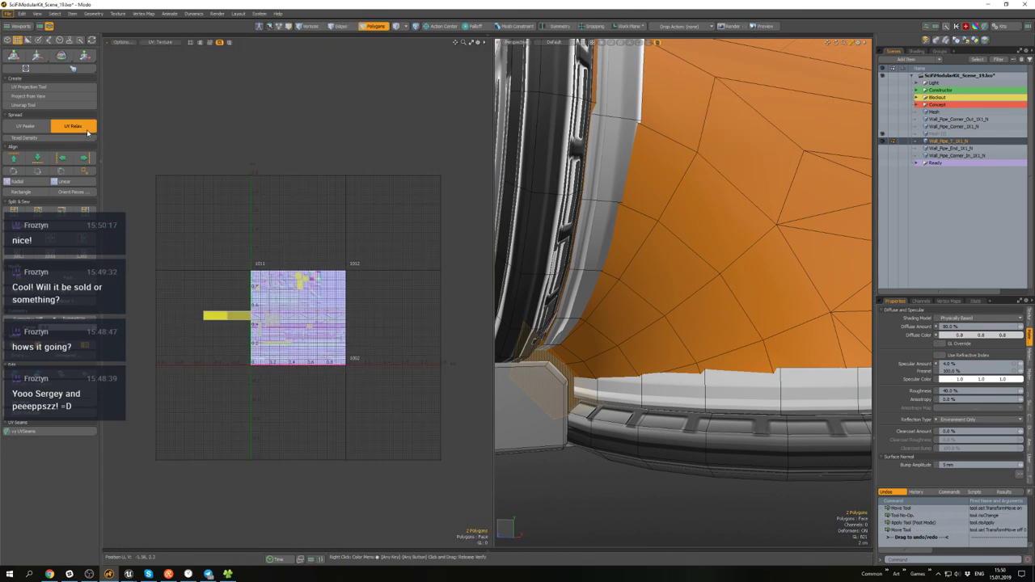
pyautogui.scroll(-2, 323, 317)
pyautogui.keyDown('alt'); pyautogui.keyDown('shift'); pyautogui.moveTo(323, 317); pyautogui.dragTo(325, 304); pyautogui.keyUp('shift'); pyautogui.keyUp('alt')
pyautogui.press('q')
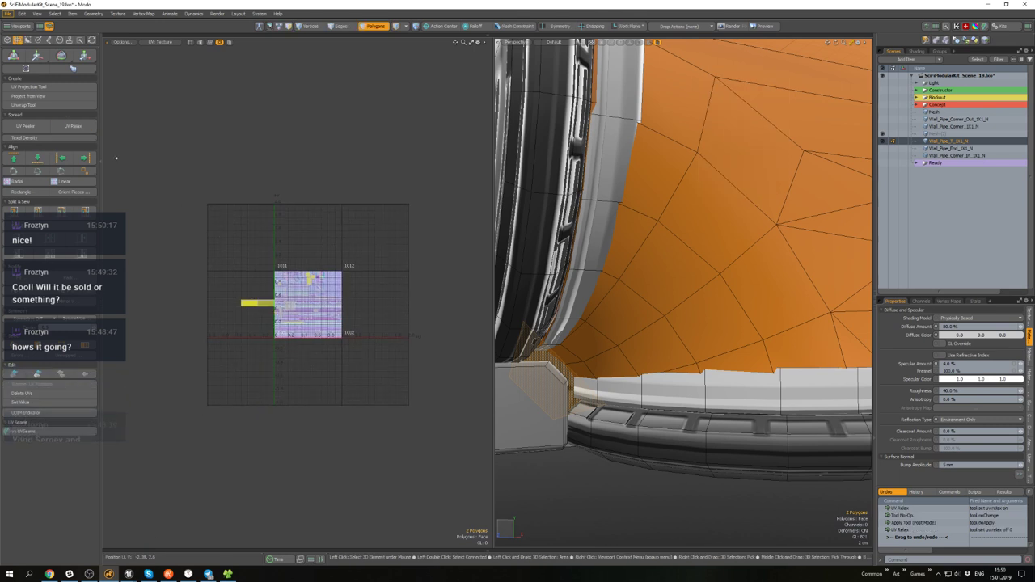
# - Project UVs onto the corner block's two selected polygons
pyautogui.click(32, 87)
pyautogui.press('q')
pyautogui.scroll(-6, 617, 285)
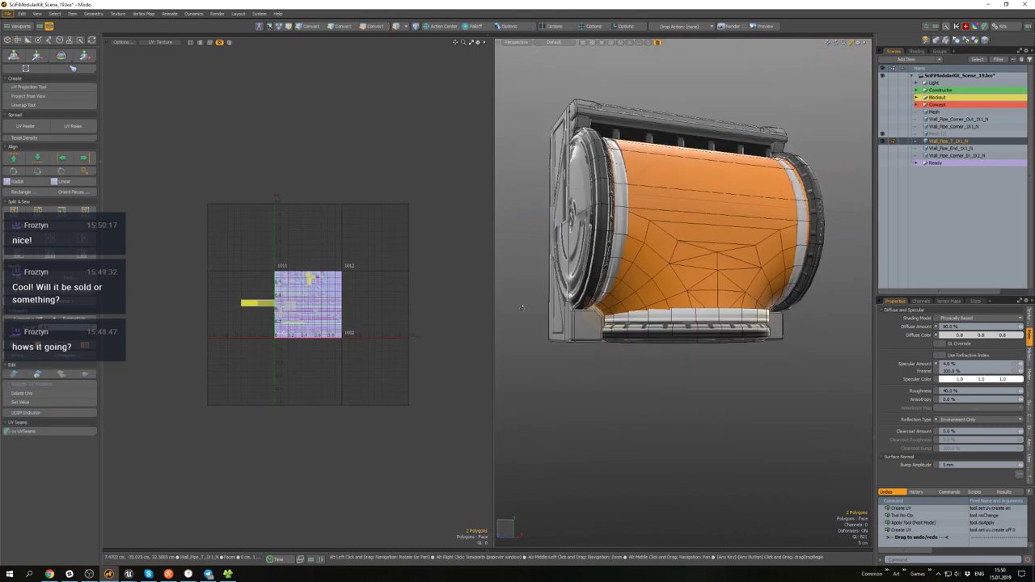
# - Relax the UVs of the inner angled polygon on each lower corner block and align the resulting islands to their centres
pyautogui.scroll(4, 336, 291)
pyautogui.scroll(-3, 367, 299)
pyautogui.keyDown('alt'); pyautogui.moveTo(614, 363); pyautogui.dragTo(558, 364); pyautogui.keyUp('alt')
pyautogui.click(558, 368)
pyautogui.scroll(3, 743, 307)
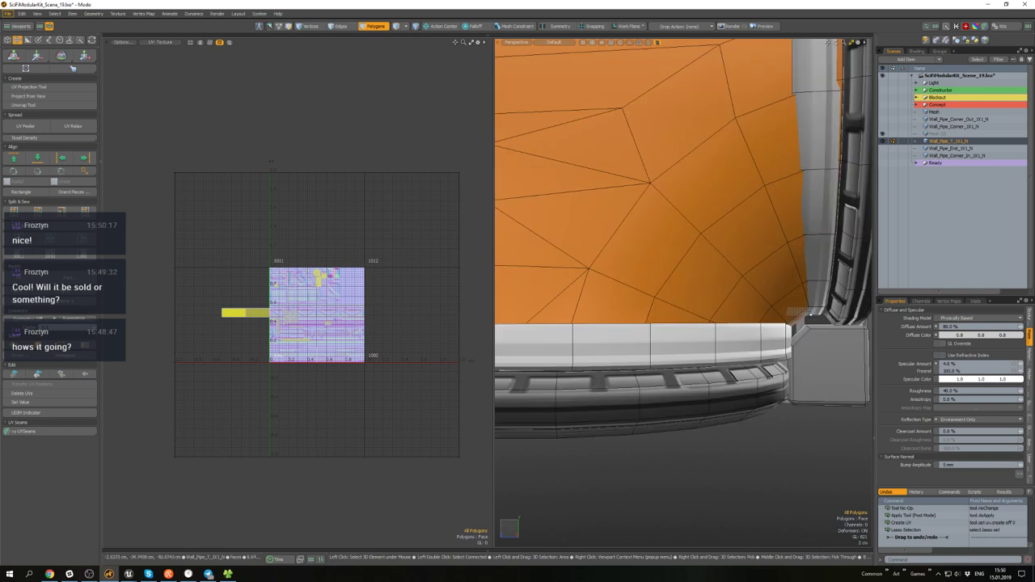
pyautogui.click(810, 315)
pyautogui.click(803, 315)
pyautogui.keyDown('alt'); pyautogui.keyDown('shift'); pyautogui.moveTo(566, 312); pyautogui.dragTo(857, 311); pyautogui.keyUp('shift'); pyautogui.keyUp('alt')
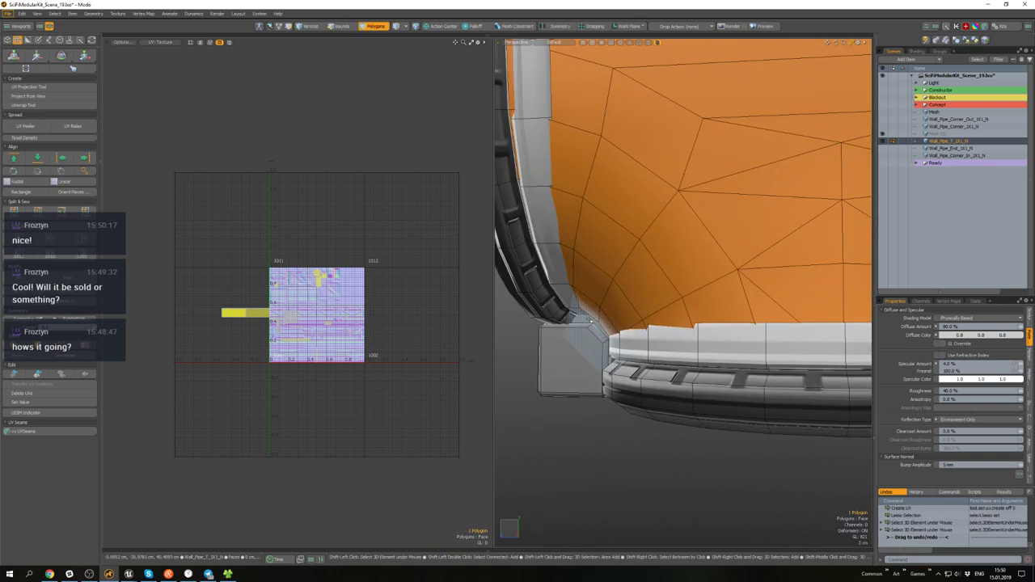
pyautogui.press('a')
pyautogui.click(73, 126)
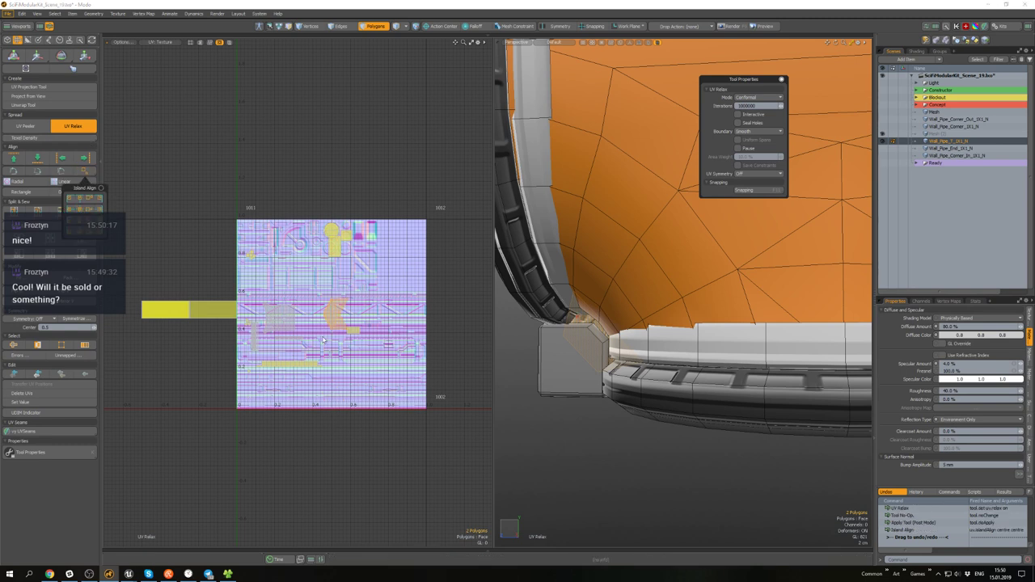
pyautogui.press('space')
pyautogui.scroll(6, 331, 327)
pyautogui.press('r')
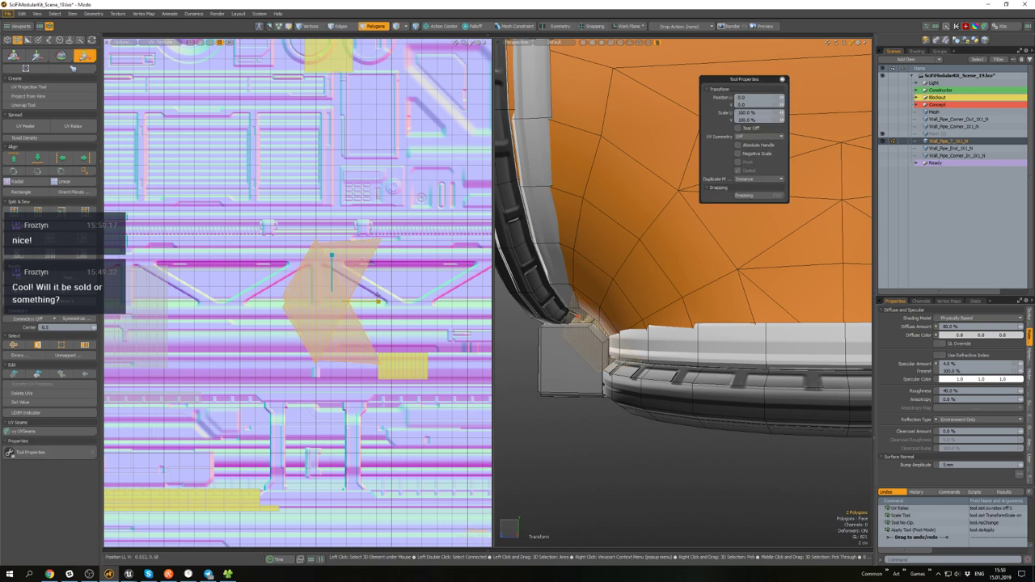
pyautogui.hotkey('ctrl', 'z')
pyautogui.press('space')
# - Assign the Metal material to the two selected corner block polygons and save the scene
pyautogui.scroll(-4, 622, 404)
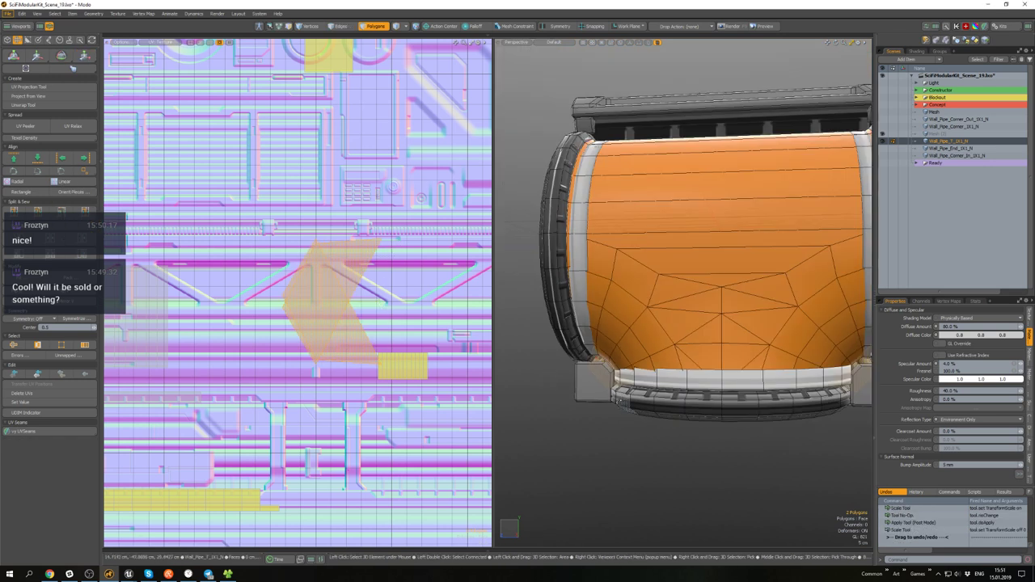
pyautogui.keyDown('alt'); pyautogui.moveTo(622, 404); pyautogui.dragTo(598, 327); pyautogui.keyUp('alt')
pyautogui.press('m')
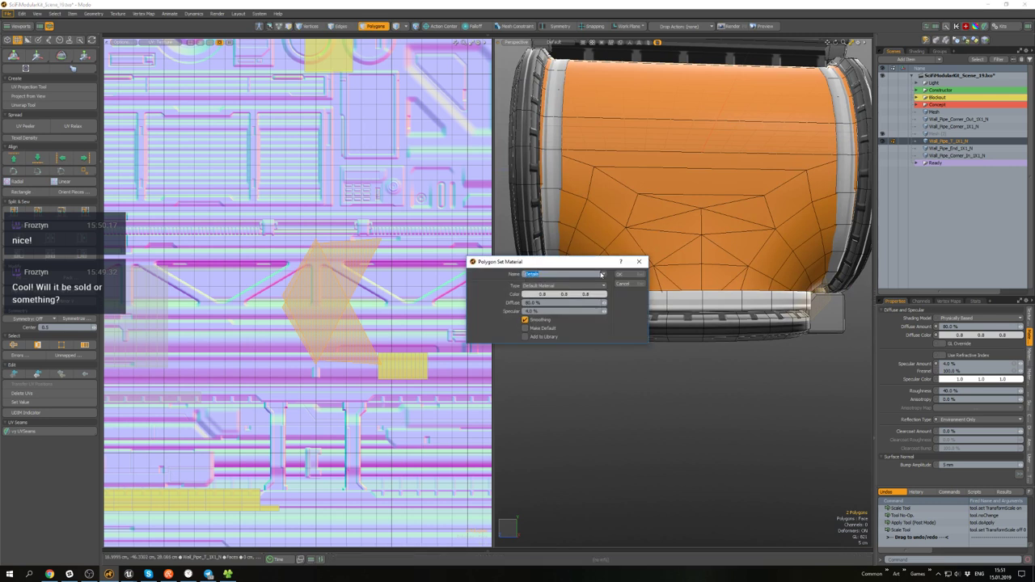
pyautogui.click(601, 274)
pyautogui.click(592, 290)
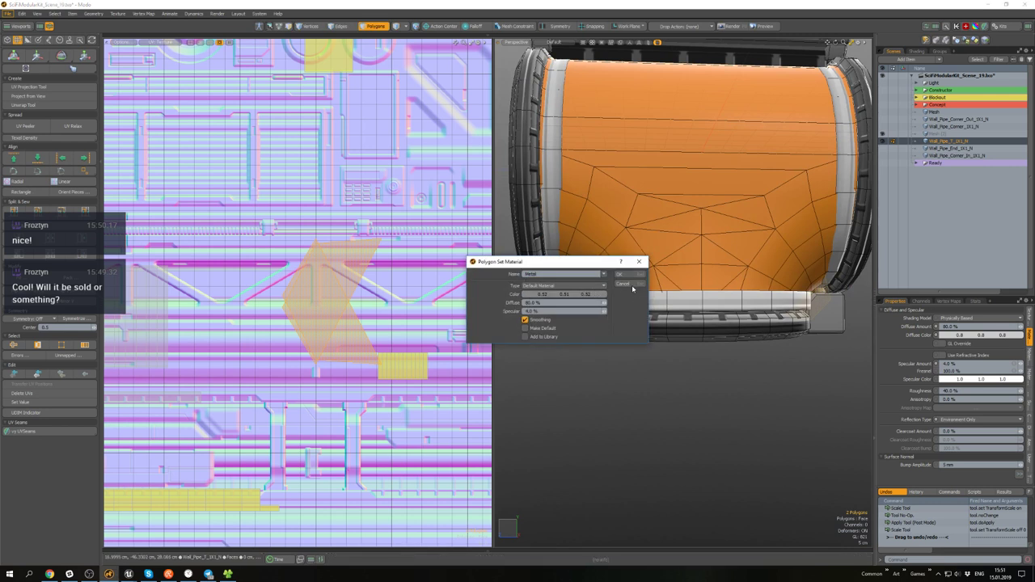
pyautogui.click(639, 274)
pyautogui.scroll(-3, 650, 377)
pyautogui.keyDown('alt'); pyautogui.moveTo(665, 377); pyautogui.dragTo(688, 232); pyautogui.keyUp('alt')
pyautogui.hotkey('ctrl', 's')
# - Close the UV view and delete the leftover mesh item listed directly above Wall_Pipe_T_1X1_N
pyautogui.press('F2')
pyautogui.press('5')
pyautogui.click(688, 231)
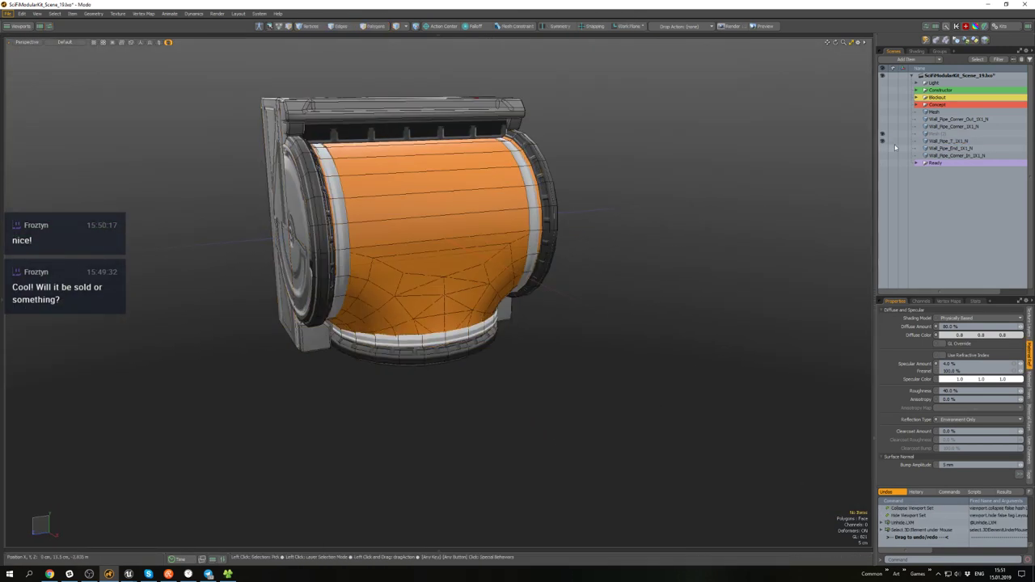
pyautogui.press('Delete')
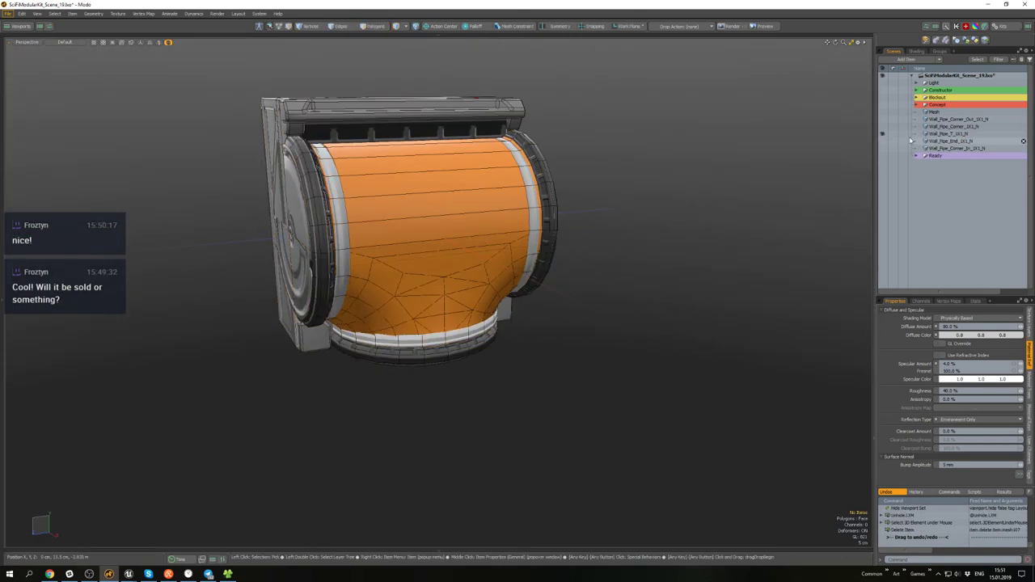
# - Hide Wall_Pipe_T_1X1_N and show Wall_Pipe_Corner_1X1_N together with the Constructor group
pyautogui.click(882, 134)
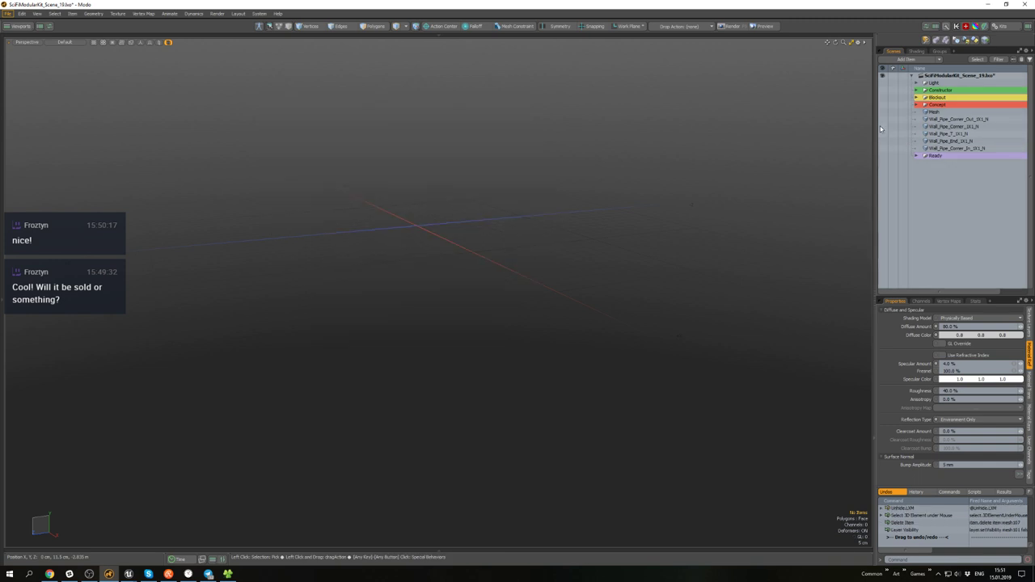
pyautogui.click(882, 127)
pyautogui.keyDown('alt'); pyautogui.moveTo(739, 219); pyautogui.dragTo(705, 166); pyautogui.keyUp('alt')
pyautogui.keyDown('alt'); pyautogui.moveTo(533, 313); pyautogui.dragTo(639, 255); pyautogui.keyUp('alt')
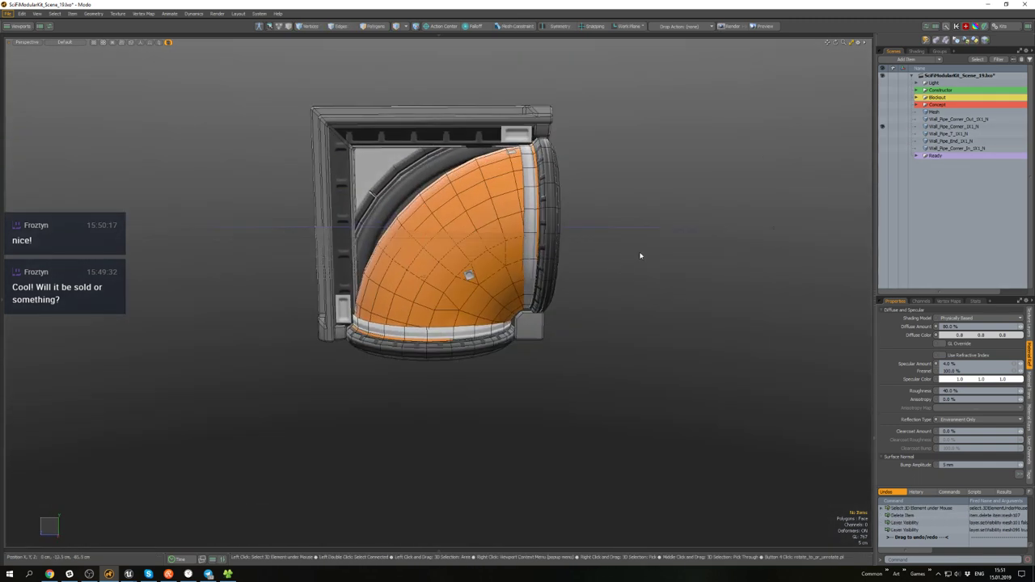
pyautogui.click(883, 91)
pyautogui.keyDown('alt'); pyautogui.moveTo(774, 229); pyautogui.dragTo(691, 189); pyautogui.keyUp('alt')
pyautogui.scroll(-4, 690, 190)
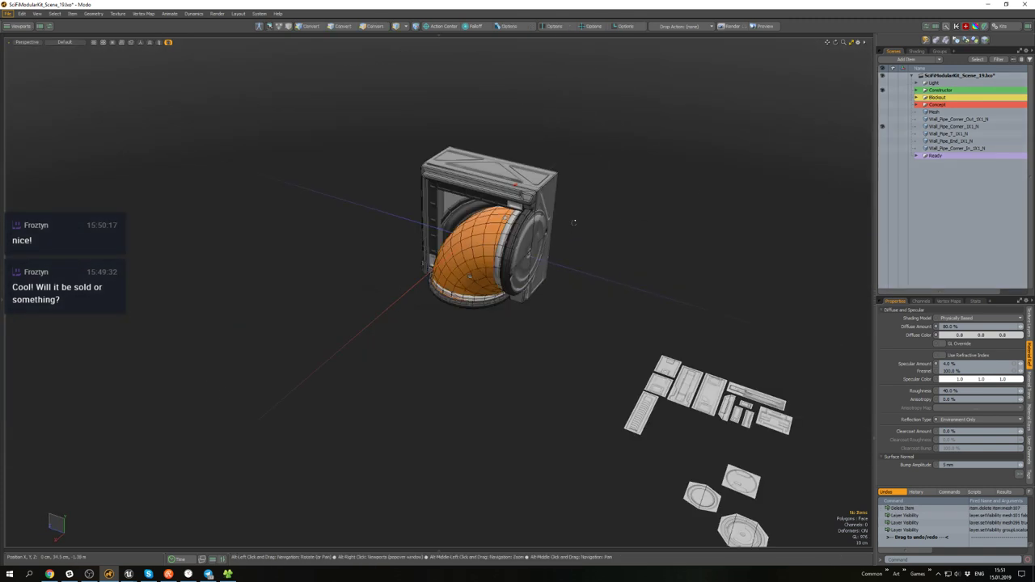
pyautogui.keyDown('alt'); pyautogui.keyDown('shift'); pyautogui.moveTo(706, 282); pyautogui.dragTo(737, 267); pyautogui.keyUp('shift'); pyautogui.keyUp('alt')
pyautogui.scroll(-3, 656, 215)
# - Select all polygons of the Constructor detail, decal and trim sheets and copy them
pyautogui.moveTo(784, 301); pyautogui.dragTo(617, 127)
pyautogui.press('3')
pyautogui.keyDown('alt'); pyautogui.keyDown('shift'); pyautogui.moveTo(652, 193); pyautogui.dragTo(636, 256); pyautogui.keyUp('shift'); pyautogui.keyUp('alt')
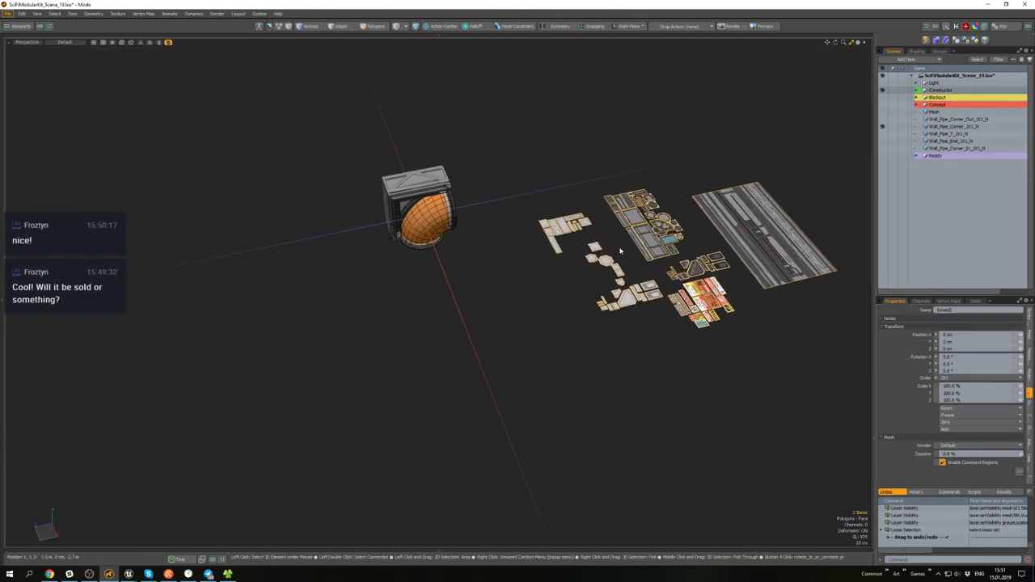
pyautogui.moveTo(757, 306); pyautogui.dragTo(541, 138, button='right')
pyautogui.press(']')
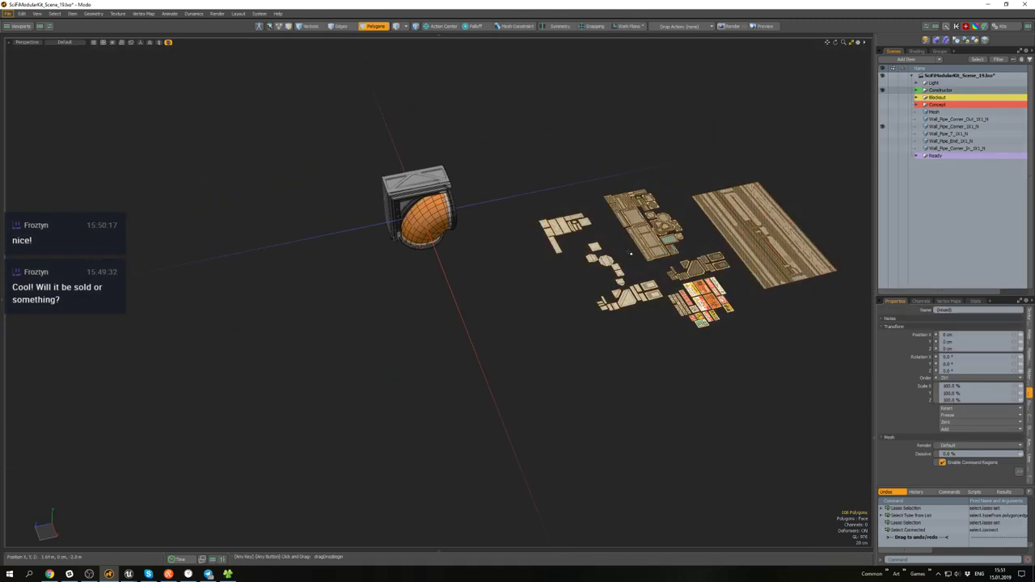
pyautogui.keyDown('alt'); pyautogui.keyDown('shift'); pyautogui.moveTo(496, 249); pyautogui.dragTo(534, 251); pyautogui.keyUp('shift'); pyautogui.keyUp('alt')
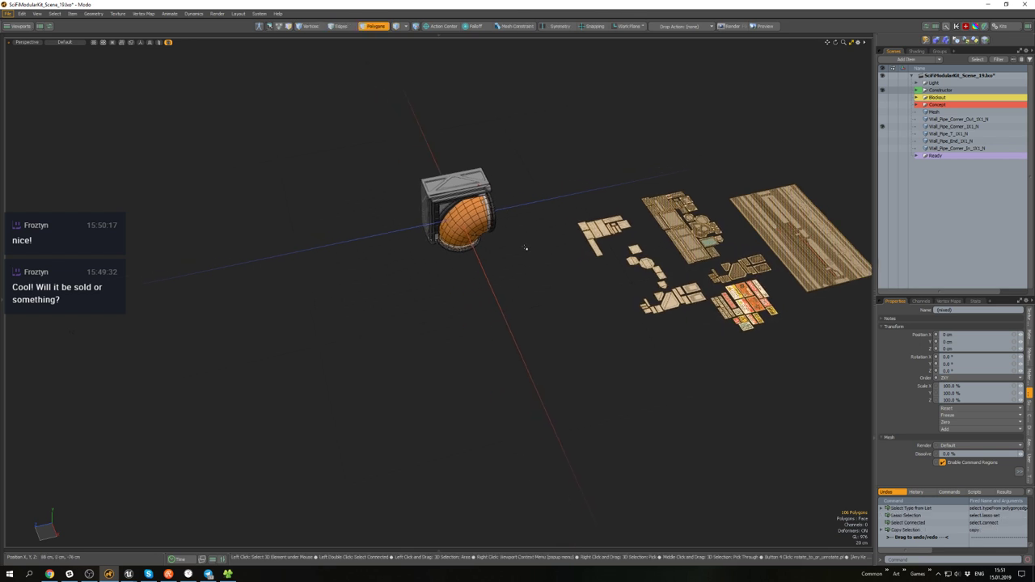
# - Isolate Wall_Pipe_Corner_1X1_N, paste the copied detail sheets into it and move them closer to the elbow module
pyautogui.press('5')
pyautogui.click(443, 208)
pyautogui.hotkey('shift', 'h')
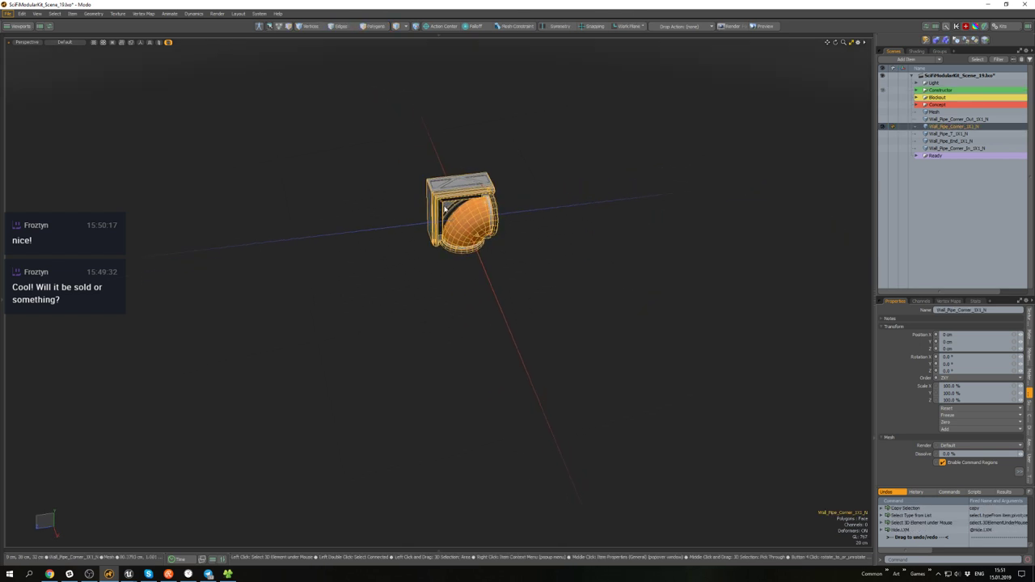
pyautogui.press('3')
pyautogui.hotkey('ctrl', 'v')
pyautogui.press('w')
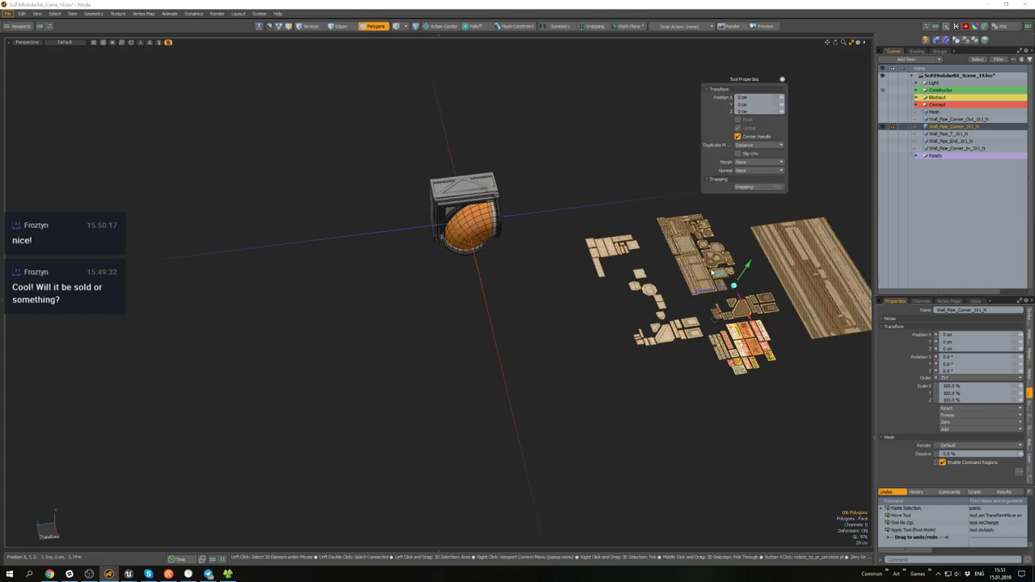
pyautogui.moveTo(718, 320); pyautogui.dragTo(619, 329)
pyautogui.press('q')
pyautogui.scroll(5, 465, 238)
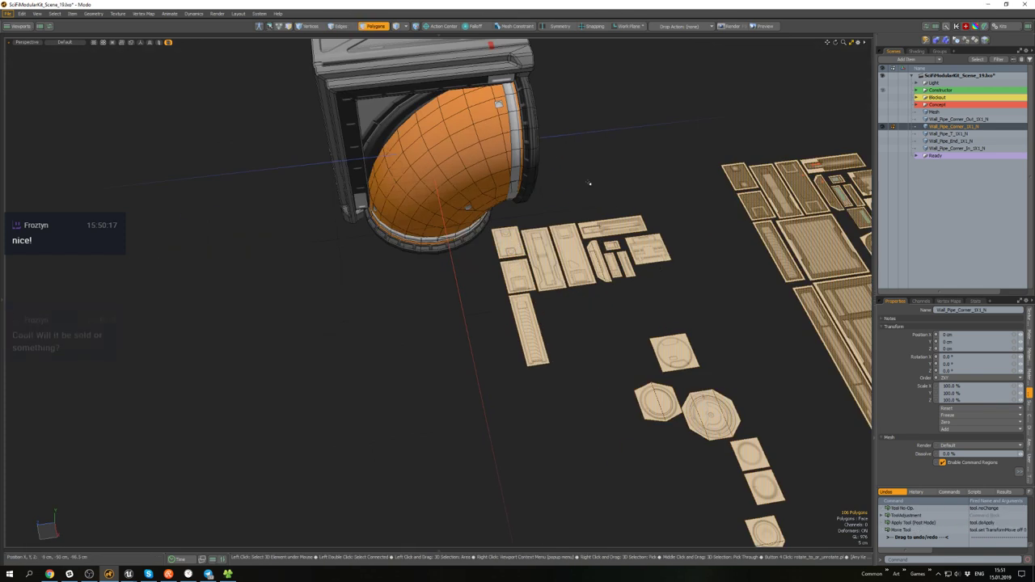
# - Place a copy of the small plate with the round detail on the elbow's lower corner block and lower it 1 cm
pyautogui.click(588, 183)
pyautogui.keyDown('alt'); pyautogui.moveTo(588, 182); pyautogui.dragTo(865, 516); pyautogui.keyUp('alt')
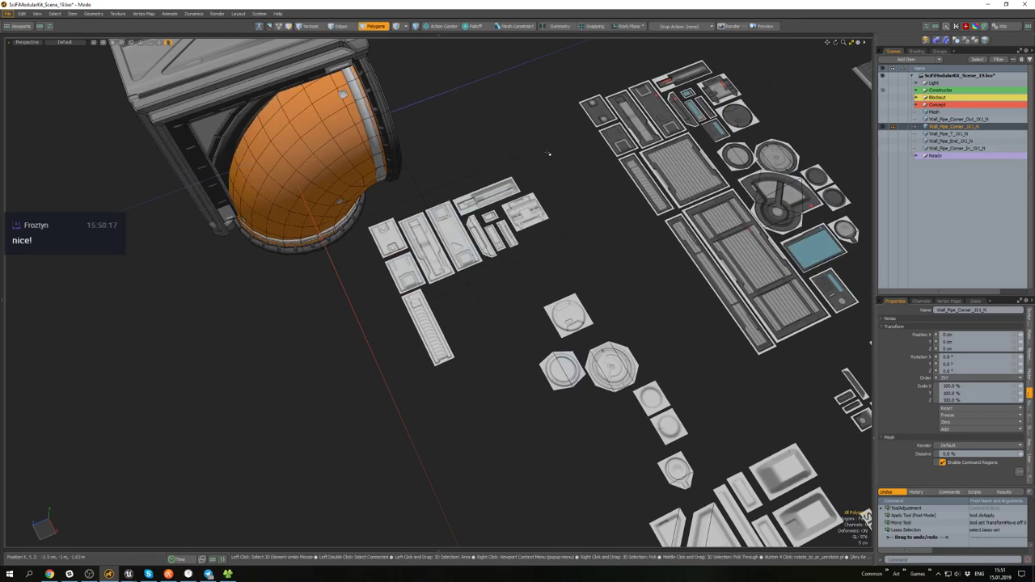
pyautogui.moveTo(548, 153)
pyautogui.keyDown('alt'); pyautogui.mouseDown()
pyautogui.moveTo(558, 73)
pyautogui.moveTo(566, 153)
pyautogui.mouseUp(); pyautogui.keyUp('alt')
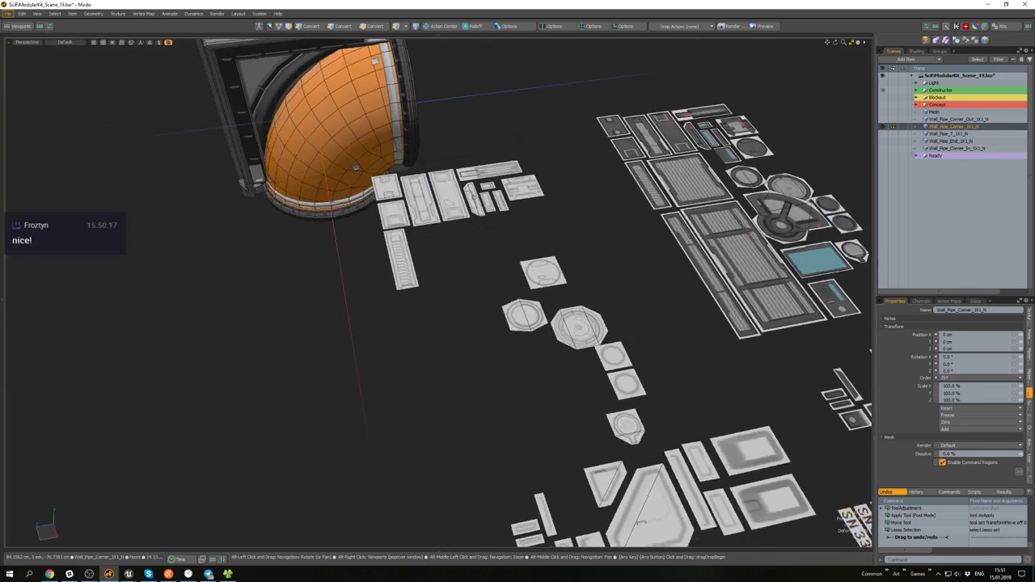
pyautogui.keyDown('alt'); pyautogui.moveTo(475, 196); pyautogui.dragTo(496, 194); pyautogui.keyUp('alt')
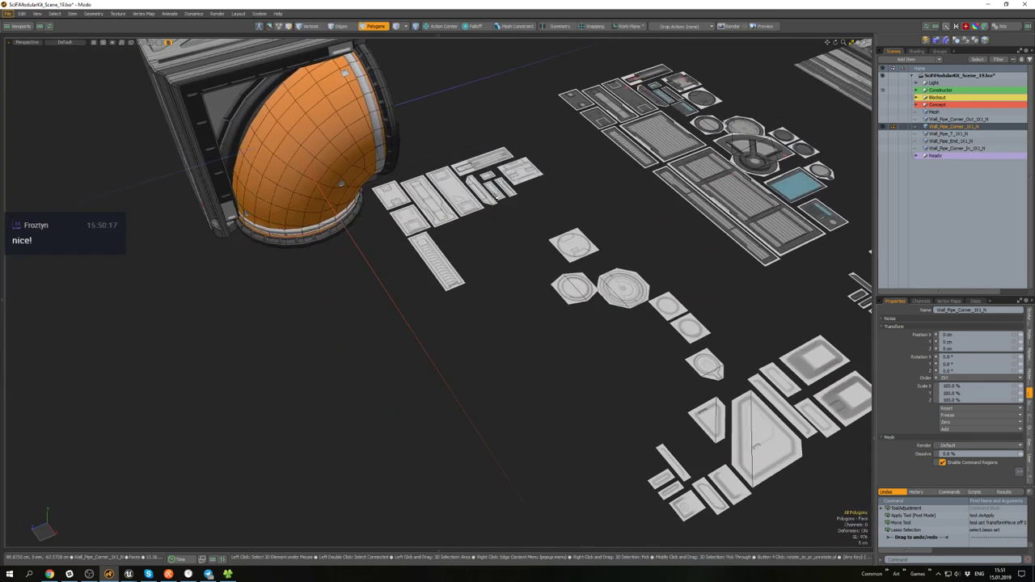
pyautogui.click(689, 506)
pyautogui.keyDown('alt'); pyautogui.moveTo(688, 505); pyautogui.dragTo(483, 295); pyautogui.keyUp('alt')
pyautogui.scroll(4, 446, 237)
pyautogui.hotkey('alt', 'd')
pyautogui.press('r')
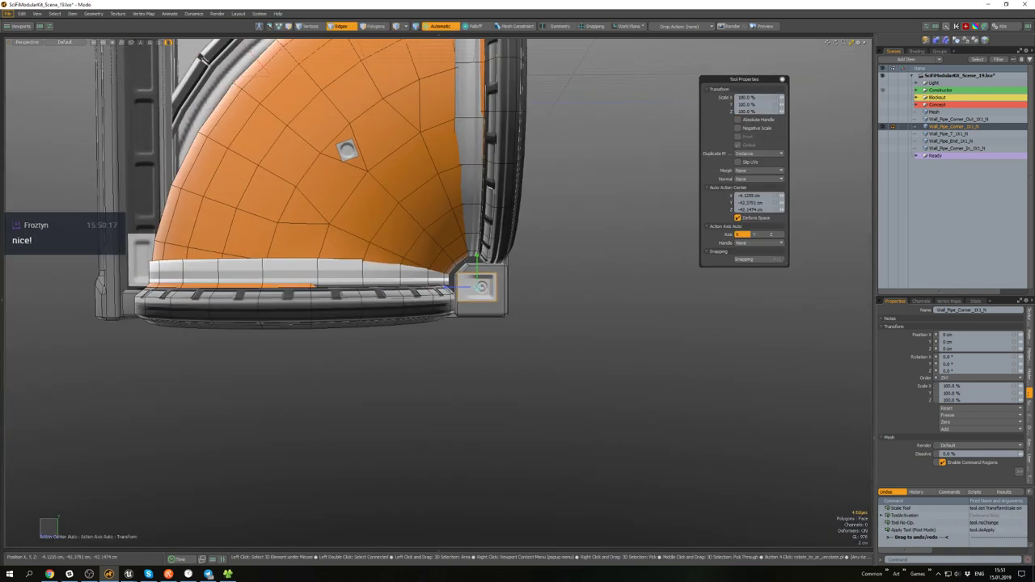
pyautogui.press('w')
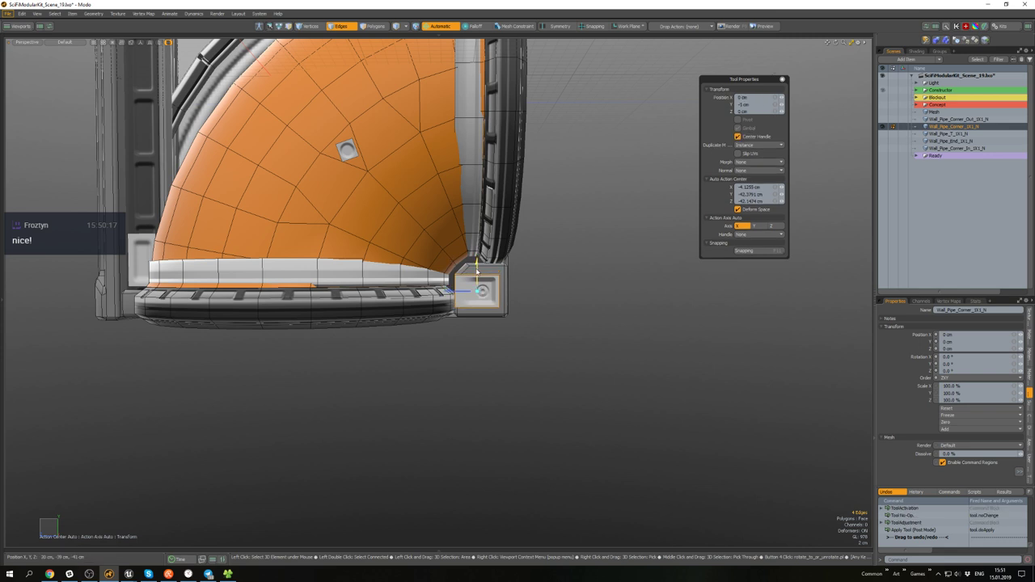
pyautogui.scroll(-3, 477, 273)
pyautogui.press('3')
# - Try placing a copy of the dark octagonal ring plate on the grey panel behind the elbow
pyautogui.click(555, 299)
pyautogui.scroll(-3, 547, 282)
pyautogui.keyDown('alt'); pyautogui.moveTo(548, 282); pyautogui.dragTo(578, 309); pyautogui.keyUp('alt')
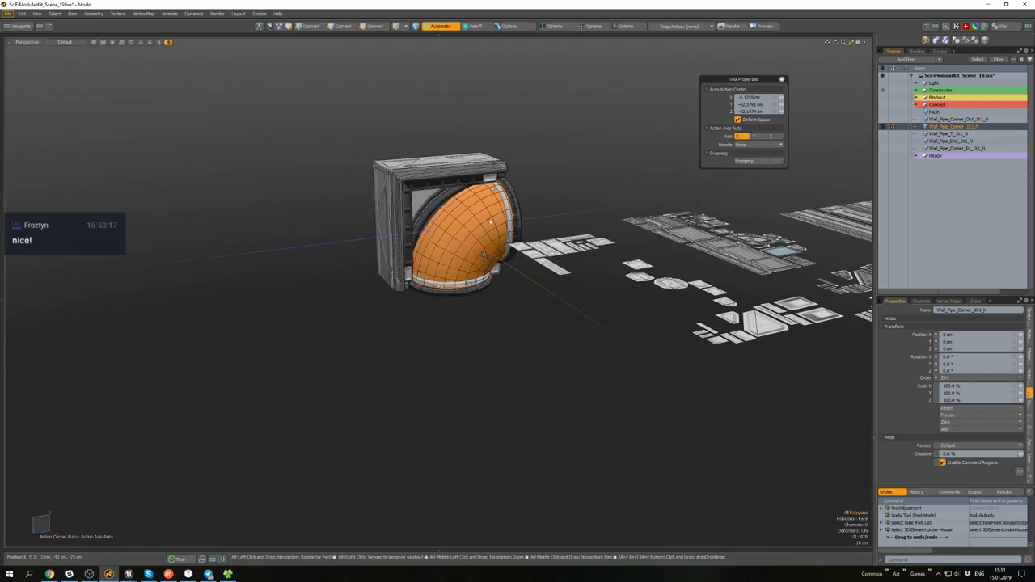
pyautogui.keyDown('alt'); pyautogui.moveTo(489, 223); pyautogui.dragTo(518, 271); pyautogui.keyUp('alt')
pyautogui.doubleClick(781, 291)
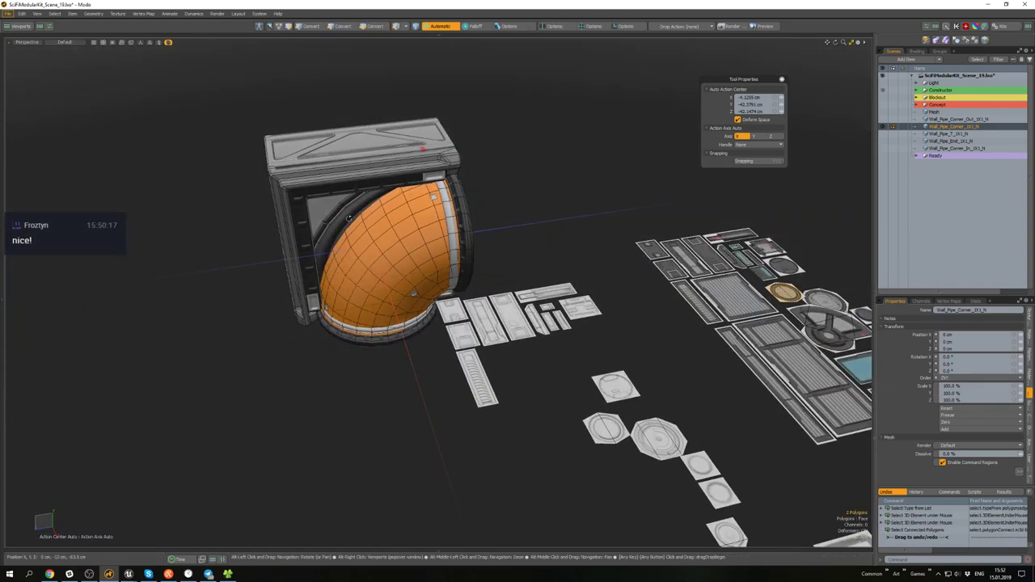
pyautogui.keyDown('alt'); pyautogui.moveTo(324, 207); pyautogui.dragTo(445, 271, button='middle'); pyautogui.keyUp('alt')
pyautogui.keyDown('alt'); pyautogui.scroll(10, 443, 263); pyautogui.keyUp('alt')
pyautogui.keyDown('alt'); pyautogui.moveTo(442, 253); pyautogui.dragTo(379, 196); pyautogui.keyUp('alt')
pyautogui.hotkey('ctrl', 'shift', 'v')
# - Try repositioning the dark ring plate in the grey panel's corner and undo the move
pyautogui.scroll(-10, 432, 240)
pyautogui.scroll(4, 412, 229)
pyautogui.press('w')
pyautogui.hotkey('ctrl', 'z')
pyautogui.scroll(-4, 427, 247)
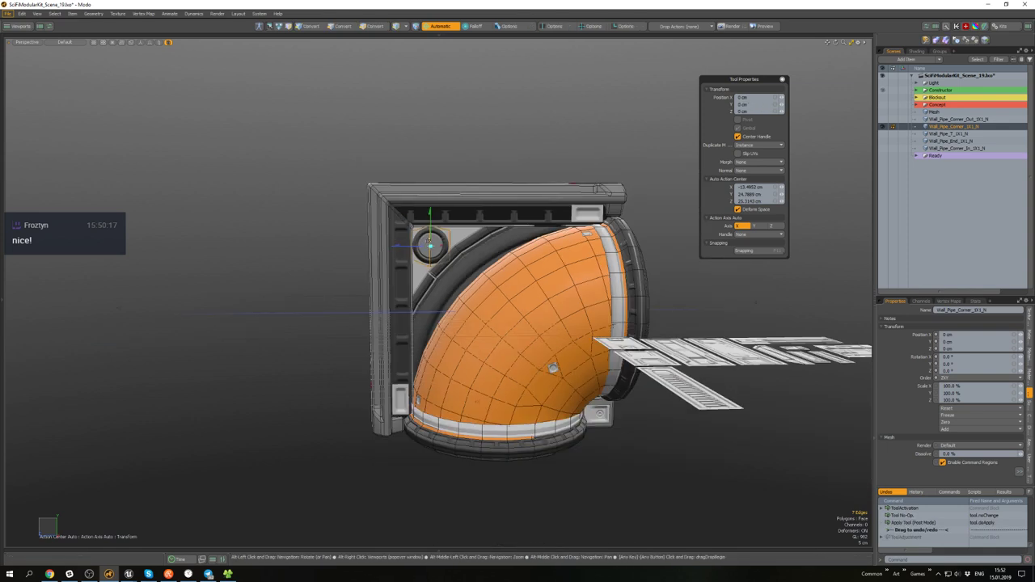
pyautogui.keyDown('alt'); pyautogui.moveTo(427, 247); pyautogui.dragTo(550, 287); pyautogui.keyUp('alt')
pyautogui.press('space')
pyautogui.press('space')
# - Place a copy of the pale square plate with the round recess in the grey panel's corner and scale it to about 76%
pyautogui.scroll(-4, 453, 249)
pyautogui.scroll(3, 681, 320)
pyautogui.keyDown('alt'); pyautogui.keyDown('shift'); pyautogui.moveTo(630, 313); pyautogui.dragTo(748, 385); pyautogui.keyUp('shift'); pyautogui.keyUp('alt')
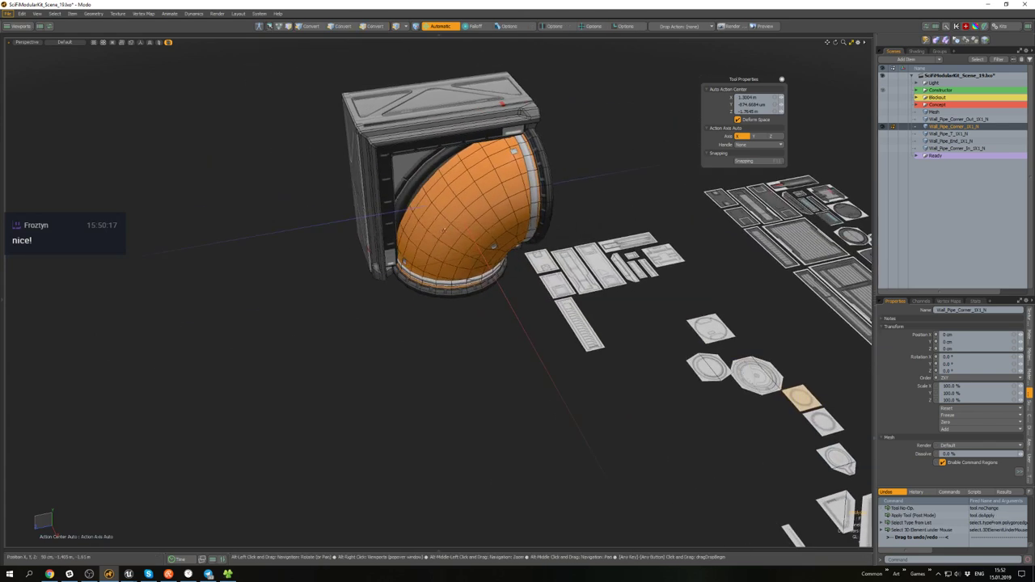
pyautogui.scroll(4, 417, 190)
pyautogui.keyDown('alt'); pyautogui.moveTo(424, 165); pyautogui.dragTo(454, 205); pyautogui.keyUp('alt')
pyautogui.hotkey('ctrl', 'v')
pyautogui.scroll(-4, 477, 219)
pyautogui.press('r')
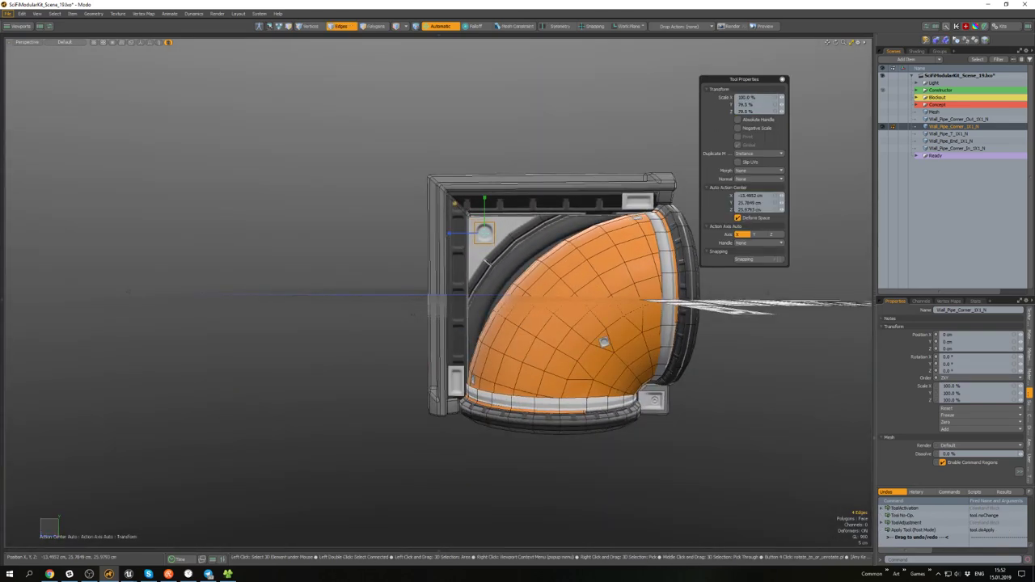
pyautogui.press('q')
# - Select the QR code decal on the warning sign sheet and copy it
pyautogui.click(491, 157)
pyautogui.keyDown('alt'); pyautogui.moveTo(491, 157); pyautogui.dragTo(533, 295); pyautogui.keyUp('alt')
pyautogui.keyDown('alt'); pyautogui.keyDown('shift'); pyautogui.moveTo(534, 295); pyautogui.dragTo(306, 265); pyautogui.keyUp('shift'); pyautogui.keyUp('alt')
pyautogui.scroll(-3, 489, 228)
pyautogui.scroll(3, 474, 268)
pyautogui.scroll(-3, 305, 265)
pyautogui.scroll(3, 305, 265)
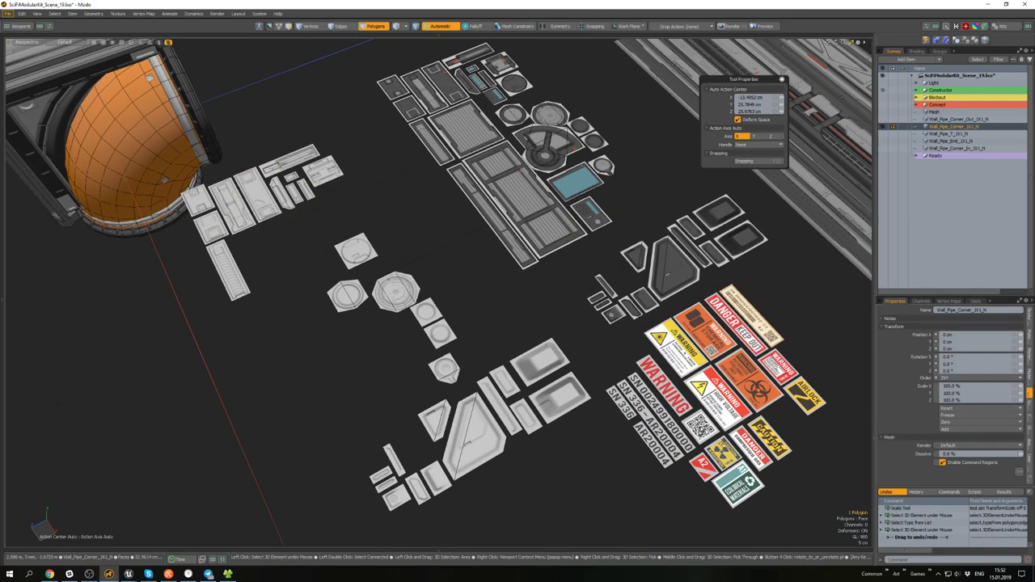
pyautogui.click(537, 367)
pyautogui.scroll(-3, 538, 367)
pyautogui.keyDown('alt'); pyautogui.keyDown('shift'); pyautogui.moveTo(538, 367); pyautogui.dragTo(598, 255); pyautogui.keyUp('shift'); pyautogui.keyUp('alt')
pyautogui.scroll(4, 675, 400)
pyautogui.scroll(4, 454, 184)
pyautogui.scroll(-4, 485, 353)
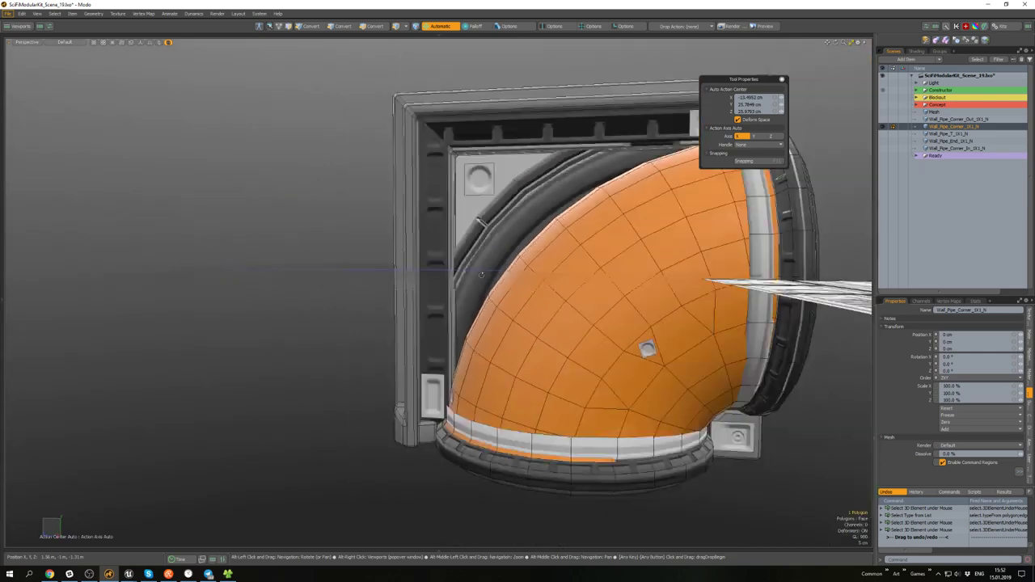
# - Place the QR code decal on the grey panel behind the elbow, directly below the round-recess plate
pyautogui.keyDown('alt'); pyautogui.moveTo(485, 352); pyautogui.dragTo(505, 252); pyautogui.keyUp('alt')
pyautogui.scroll(4, 481, 237)
pyautogui.press('d')
pyautogui.scroll(-3, 505, 272)
pyautogui.scroll(2, 485, 252)
pyautogui.press('w')
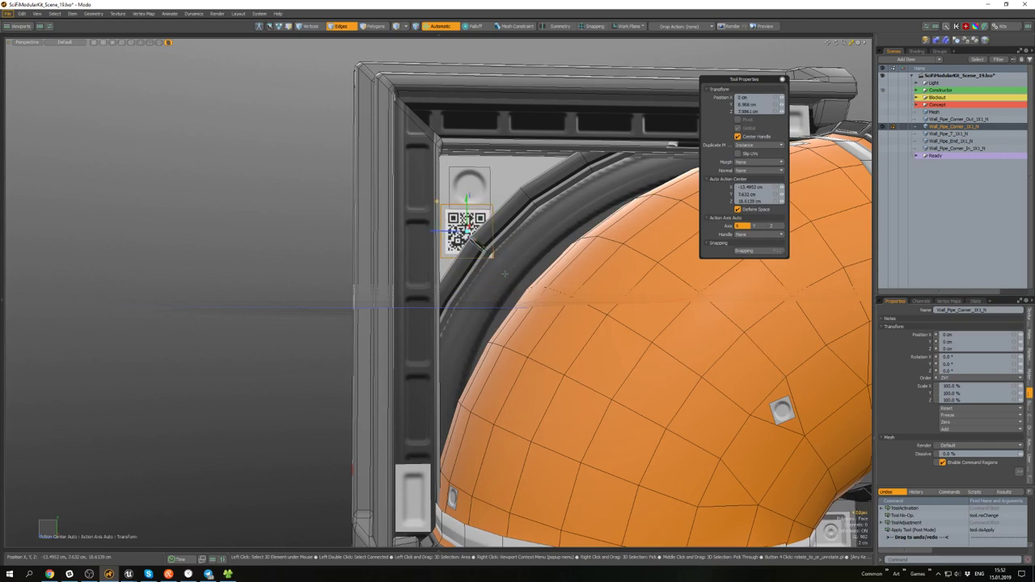
pyautogui.scroll(-4, 504, 274)
pyautogui.keyDown('alt'); pyautogui.moveTo(504, 274); pyautogui.dragTo(525, 271); pyautogui.keyUp('alt')
pyautogui.press('q')
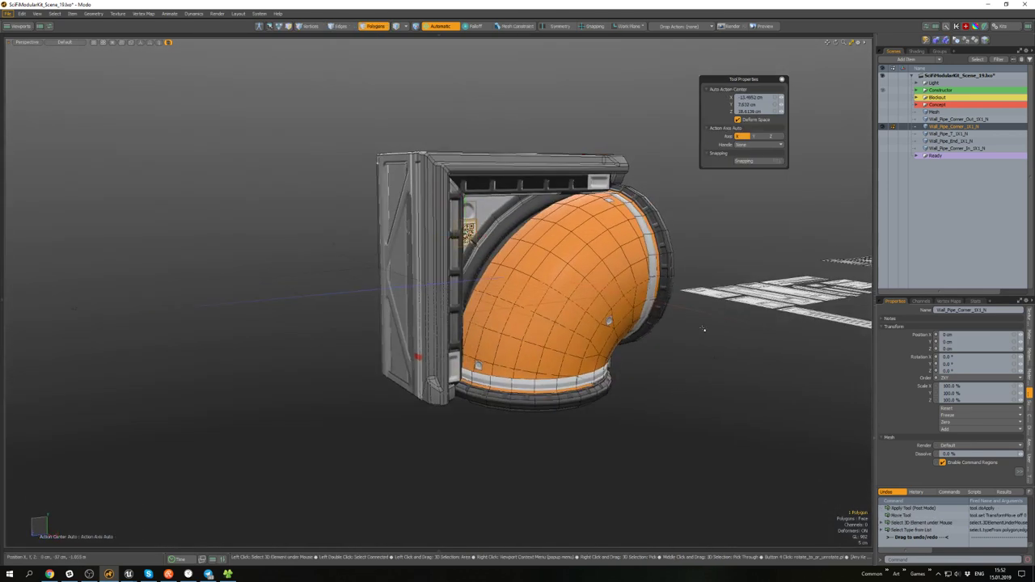
# - Select the small pale rectangular recessed plate on the detail sheet
pyautogui.scroll(-2, 704, 329)
pyautogui.keyDown('alt'); pyautogui.moveTo(703, 329); pyautogui.dragTo(610, 392); pyautogui.keyUp('alt')
pyautogui.keyDown('alt'); pyautogui.moveTo(671, 373); pyautogui.dragTo(421, 206); pyautogui.keyUp('alt')
pyautogui.scroll(4, 650, 362)
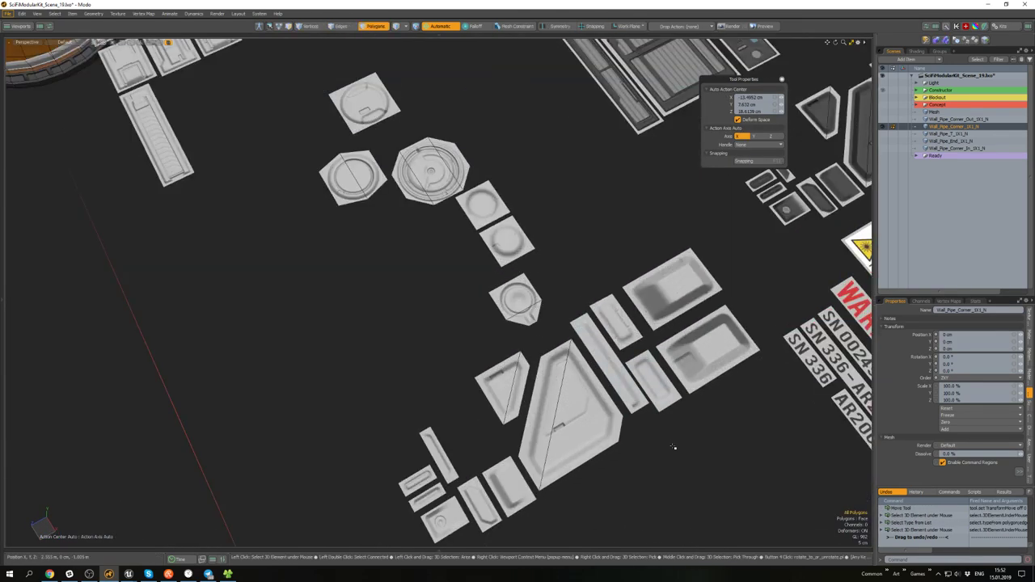
pyautogui.hotkey('shift', 'a')
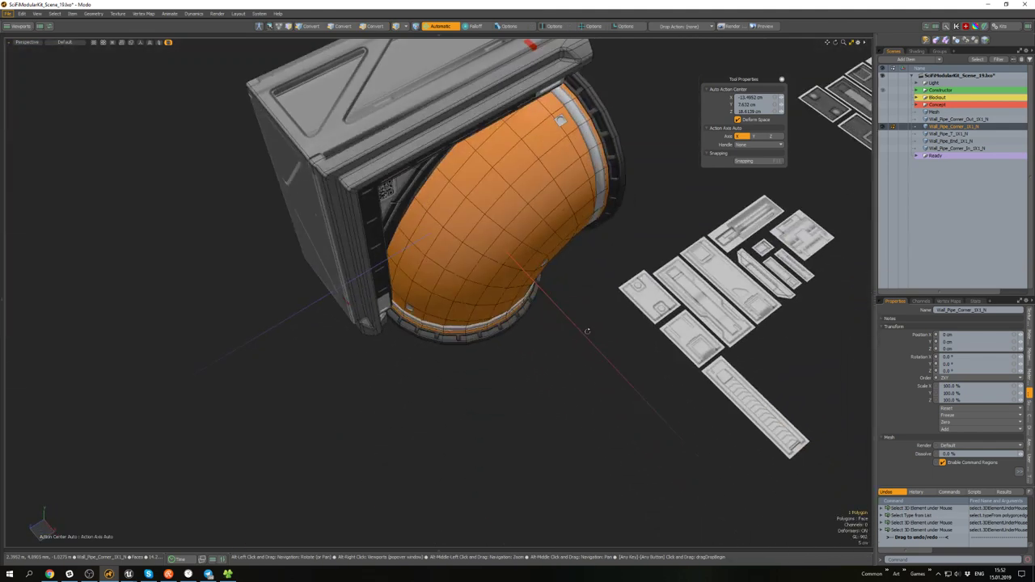
pyautogui.keyDown('alt'); pyautogui.keyDown('shift'); pyautogui.moveTo(587, 331); pyautogui.dragTo(510, 329); pyautogui.keyUp('shift'); pyautogui.keyUp('alt')
pyautogui.scroll(-5, 501, 328)
pyautogui.scroll(5, 707, 409)
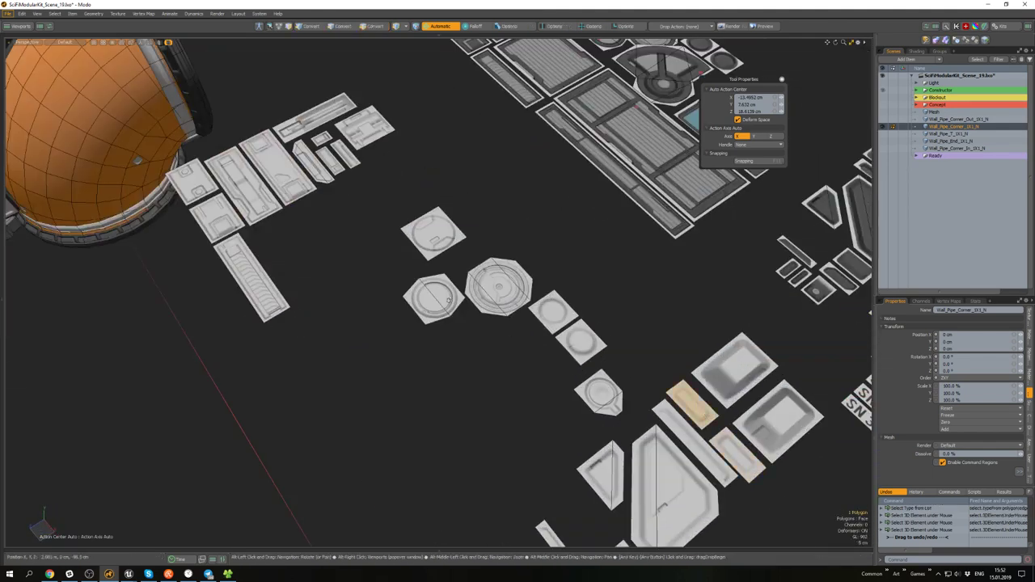
pyautogui.scroll(-1, 420, 269)
# - Place a copy of the small rectangular plate on the orange elbow, beside the dark arc in front of the QR code decal
pyautogui.keyDown('alt'); pyautogui.keyDown('shift'); pyautogui.moveTo(166, 155); pyautogui.dragTo(439, 338); pyautogui.keyUp('shift'); pyautogui.keyUp('alt')
pyautogui.scroll(4, 541, 348)
pyautogui.scroll(-4, 485, 311)
pyautogui.scroll(4, 477, 343)
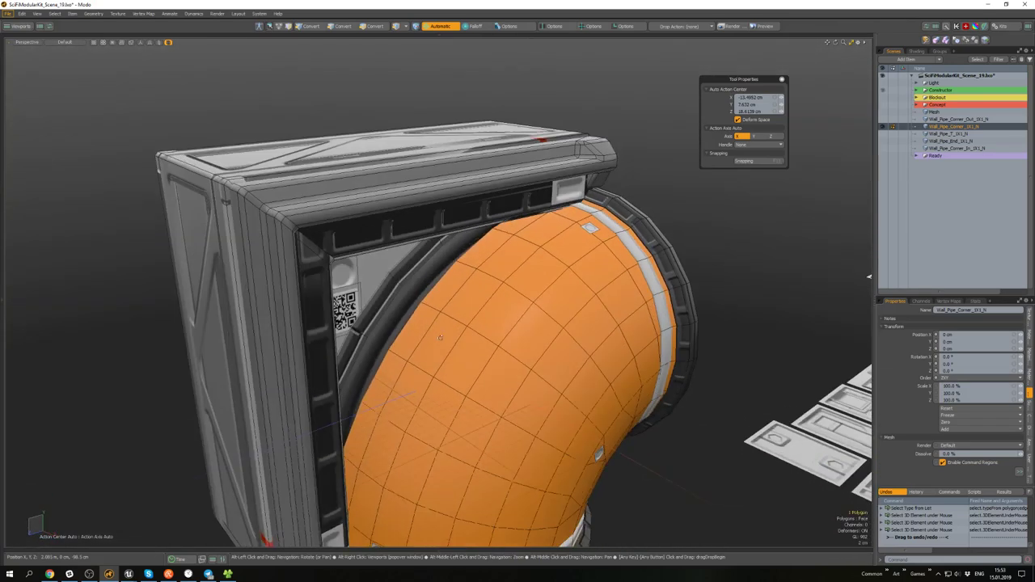
pyautogui.hotkey('alt', 'd')
pyautogui.scroll(-4, 493, 346)
pyautogui.keyDown('alt'); pyautogui.moveTo(485, 364); pyautogui.dragTo(483, 343); pyautogui.keyUp('alt')
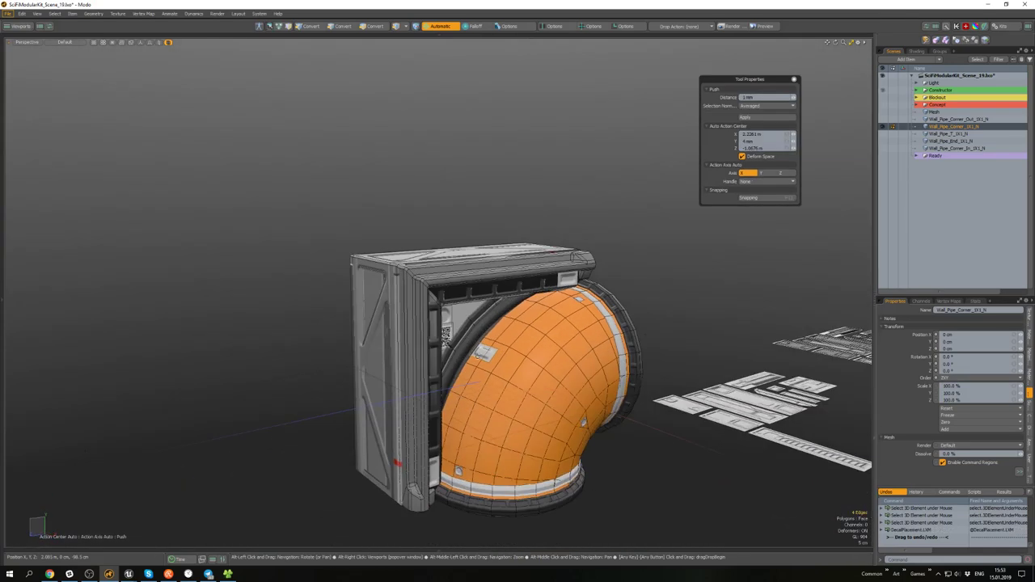
pyautogui.scroll(3, 485, 345)
# - Rotate the rectangular plate in local axes to run along the elbow's curve, and enlarge it slightly
pyautogui.press('3')
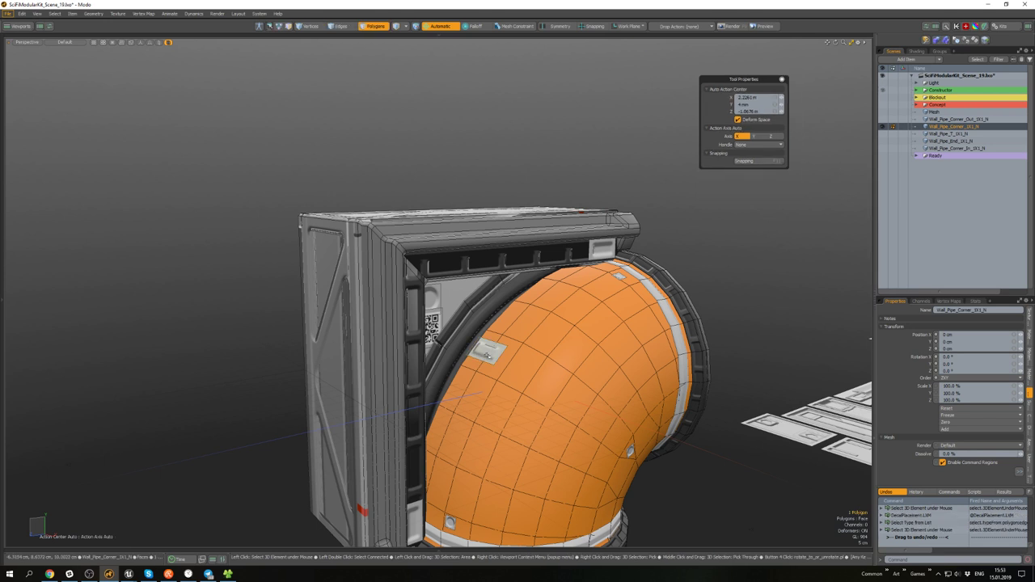
pyautogui.press('e')
pyautogui.hotkey('alt', '3')
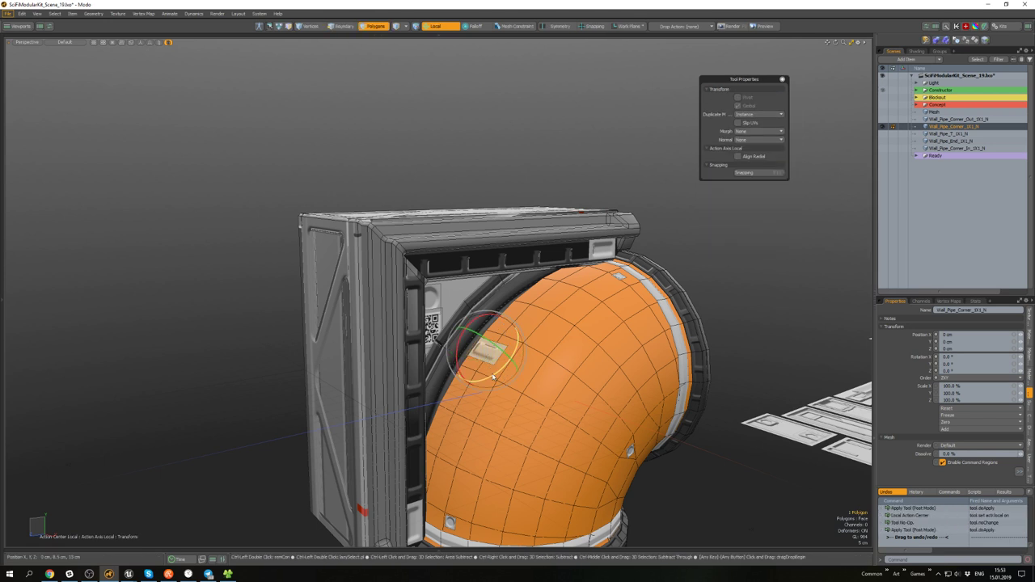
pyautogui.scroll(-3, 493, 355)
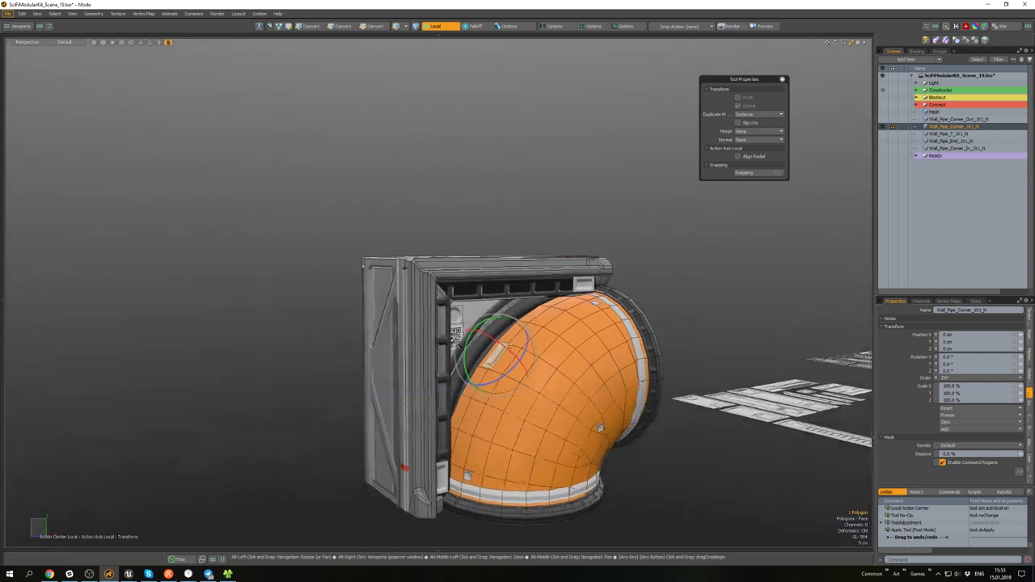
pyautogui.scroll(5, 493, 356)
pyautogui.press('r')
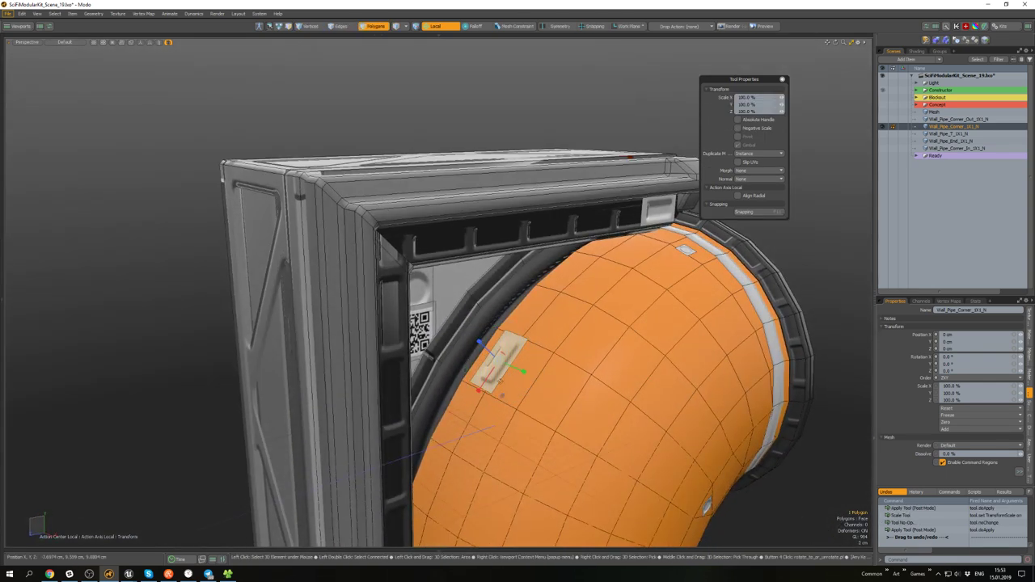
pyautogui.press('w')
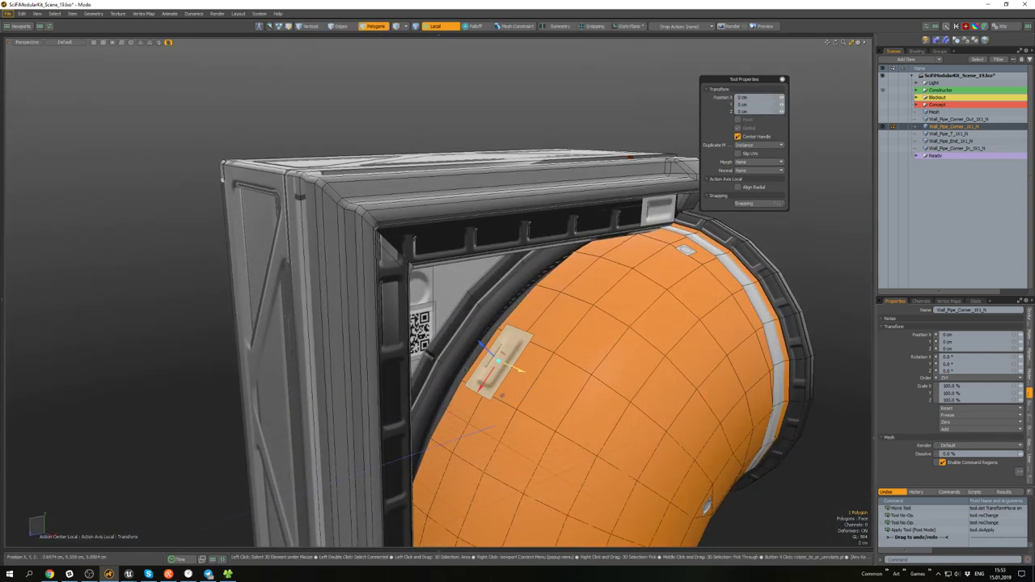
pyautogui.press('q')
pyautogui.scroll(-5, 507, 371)
pyautogui.click(670, 344)
pyautogui.keyDown('alt'); pyautogui.moveTo(670, 344); pyautogui.dragTo(663, 364); pyautogui.keyUp('alt')
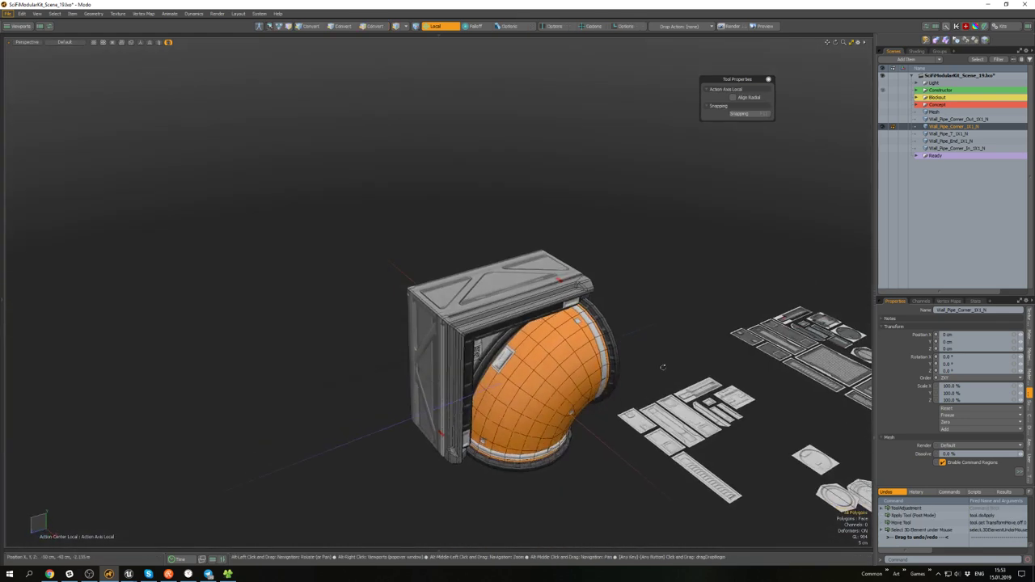
# - Select the corner plate beside the elbow's lower ring together with all the detail sheets and copy them
pyautogui.scroll(-4, 570, 323)
pyautogui.keyDown('alt'); pyautogui.moveTo(571, 324); pyautogui.dragTo(543, 285); pyautogui.keyUp('alt')
pyautogui.scroll(4, 498, 346)
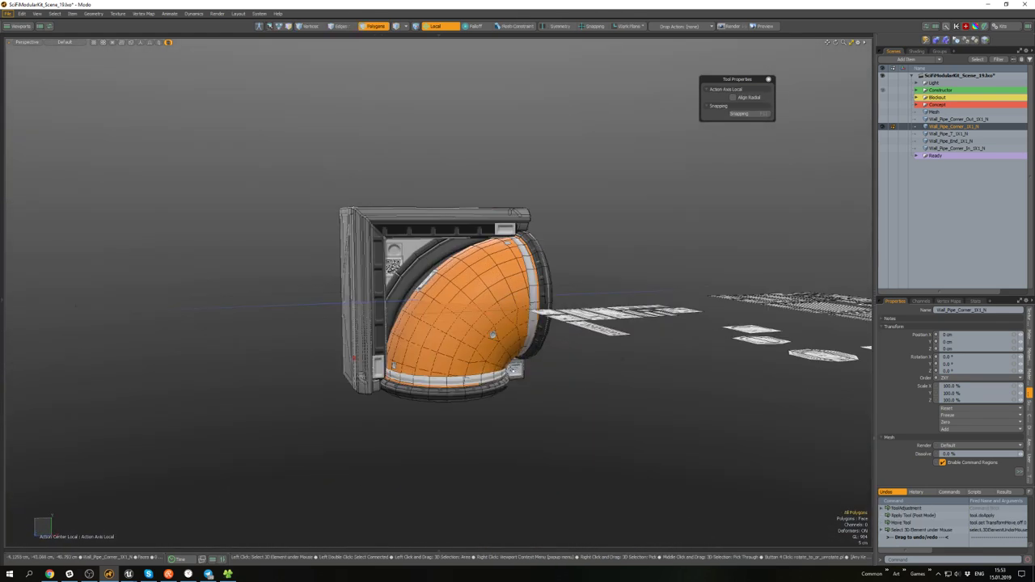
pyautogui.click(493, 340)
pyautogui.scroll(-4, 589, 377)
pyautogui.keyDown('alt'); pyautogui.moveTo(541, 361); pyautogui.dragTo(488, 375); pyautogui.keyUp('alt')
pyautogui.scroll(-4, 488, 375)
pyautogui.keyDown('shift'); pyautogui.moveTo(699, 413); pyautogui.dragTo(501, 260); pyautogui.keyUp('shift')
pyautogui.scroll(2, 518, 357)
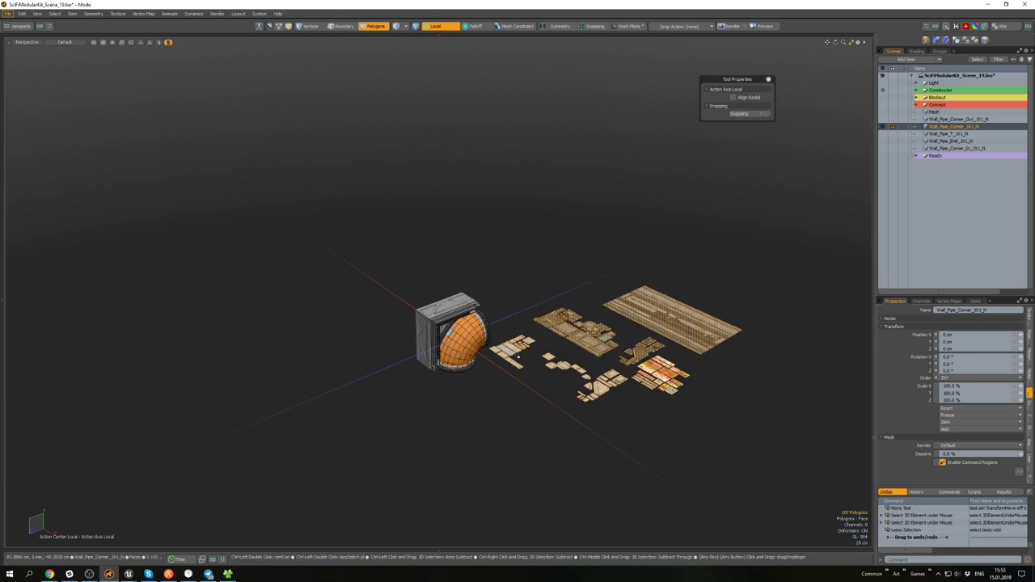
pyautogui.hotkey('ctrl', 'x')
# - Remove the corner plate from the selection and delete the detail sheets from the corner module
pyautogui.scroll(3, 518, 356)
pyautogui.moveTo(518, 357)
pyautogui.keyDown('alt'); pyautogui.mouseDown()
pyautogui.moveTo(435, 331)
pyautogui.moveTo(470, 358)
pyautogui.moveTo(509, 343)
pyautogui.moveTo(507, 360)
pyautogui.moveTo(510, 347)
pyautogui.mouseUp(); pyautogui.keyUp('alt')
pyautogui.hotkey('ctrl', 'z')
pyautogui.keyDown('ctrl'); pyautogui.moveTo(504, 404); pyautogui.dragTo(455, 387, button='right'); pyautogui.keyUp('ctrl')
pyautogui.press('Delete')
pyautogui.scroll(3, 470, 358)
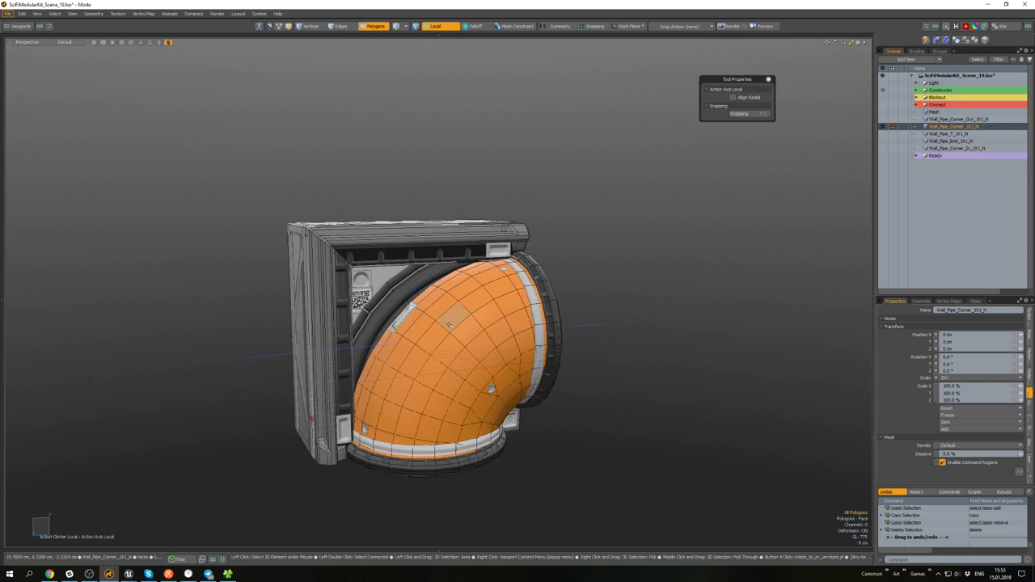
# - Unhide the items, hide Wall_Pipe_Corner_1X1_N, and show and select Wall_Pipe_T_1X1_N for polygon editing
pyautogui.press('5')
pyautogui.click(611, 312)
pyautogui.press('u')
pyautogui.keyDown('alt'); pyautogui.moveTo(610, 312); pyautogui.dragTo(624, 318); pyautogui.keyUp('alt')
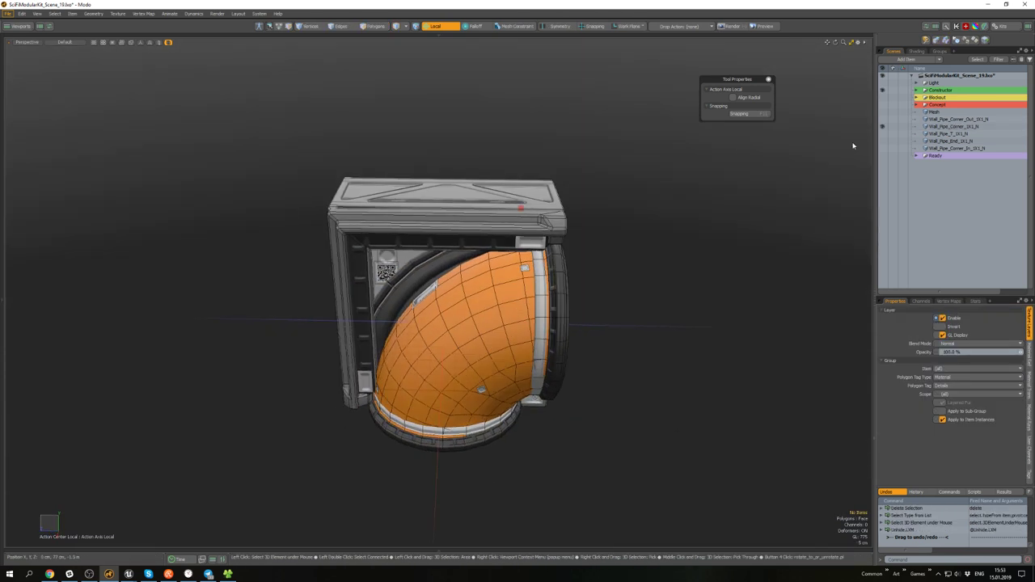
pyautogui.click(882, 127)
pyautogui.click(883, 134)
pyautogui.keyDown('alt'); pyautogui.moveTo(526, 396); pyautogui.dragTo(572, 258); pyautogui.keyUp('alt')
pyautogui.keyDown('alt'); pyautogui.moveTo(573, 258); pyautogui.dragTo(557, 310); pyautogui.keyUp('alt')
pyautogui.press('3')
pyautogui.click(705, 310)
pyautogui.scroll(-3, 711, 315)
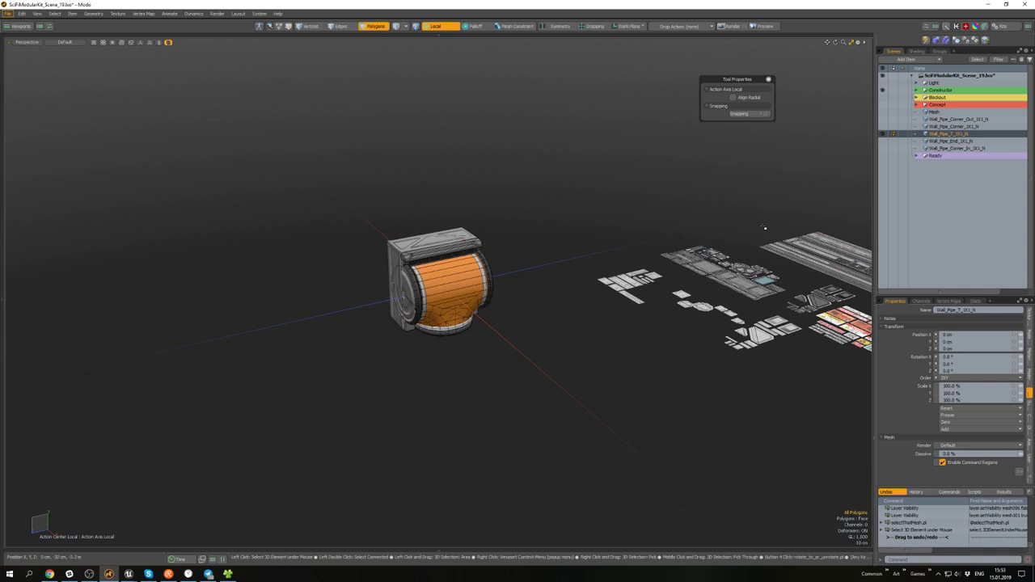
# - Hide the Constructor group and paste the copied corner plate and detail sheets into the T-junction module
pyautogui.click(883, 90)
pyautogui.keyDown('alt'); pyautogui.moveTo(608, 271); pyautogui.dragTo(584, 230); pyautogui.keyUp('alt')
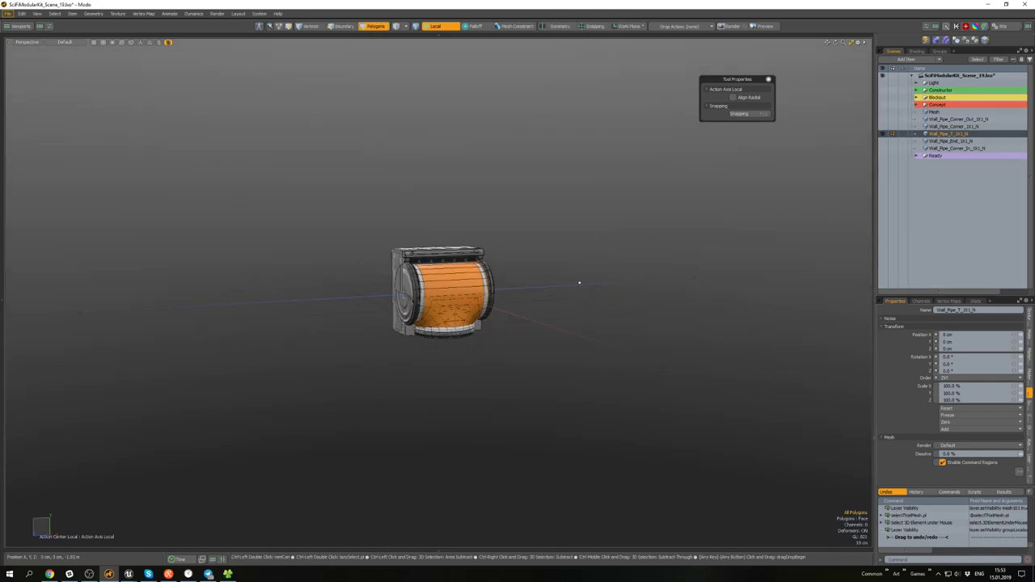
pyautogui.hotkey('ctrl', 'v')
pyautogui.scroll(4, 485, 340)
pyautogui.moveTo(495, 355)
pyautogui.keyDown('alt'); pyautogui.mouseDown()
pyautogui.moveTo(523, 347)
pyautogui.moveTo(502, 380)
pyautogui.moveTo(510, 368)
pyautogui.mouseUp(); pyautogui.keyUp('alt')
# - Mirror the pasted corner plate along Z to the opposite side of the T-junction's lower ring
pyautogui.press('3')
pyautogui.scroll(-2, 503, 380)
pyautogui.scroll(2, 510, 368)
pyautogui.hotkey('alt', 'h')
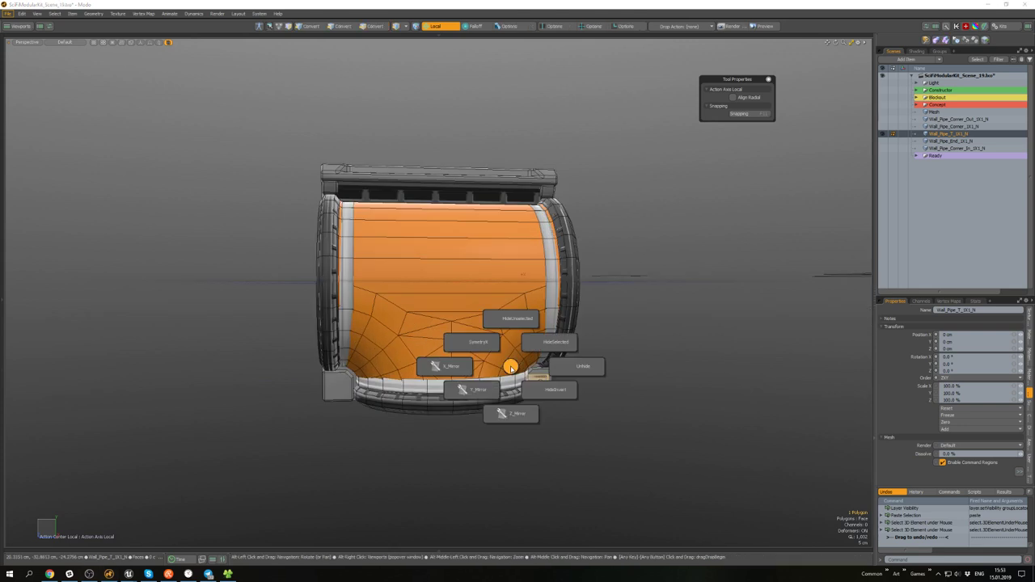
pyautogui.click(511, 413)
# - Place a copy of the square round-recess plate on the orange pipe beside the right white band and scale it to about 40%
pyautogui.keyDown('alt'); pyautogui.moveTo(522, 422); pyautogui.dragTo(537, 332); pyautogui.keyUp('alt')
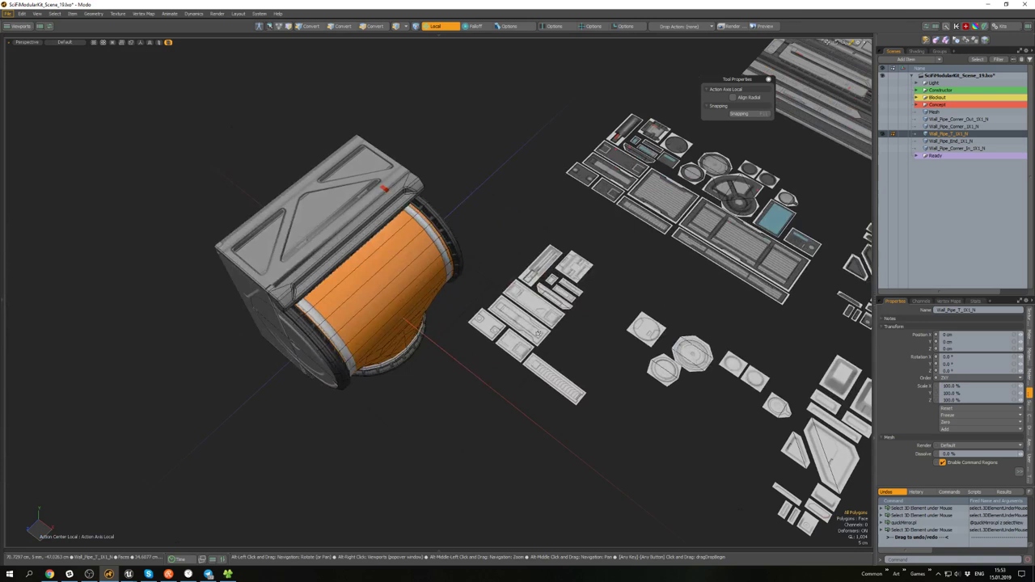
pyautogui.scroll(4, 444, 274)
pyautogui.keyDown('alt'); pyautogui.moveTo(475, 278); pyautogui.dragTo(471, 316); pyautogui.keyUp('alt')
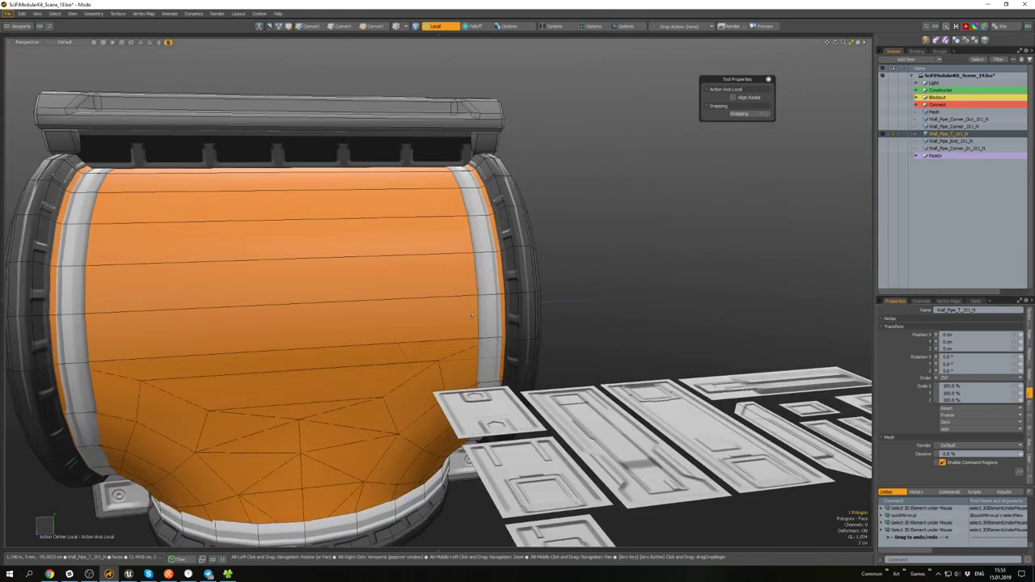
pyautogui.hotkey('alt', 'd')
pyautogui.press('r')
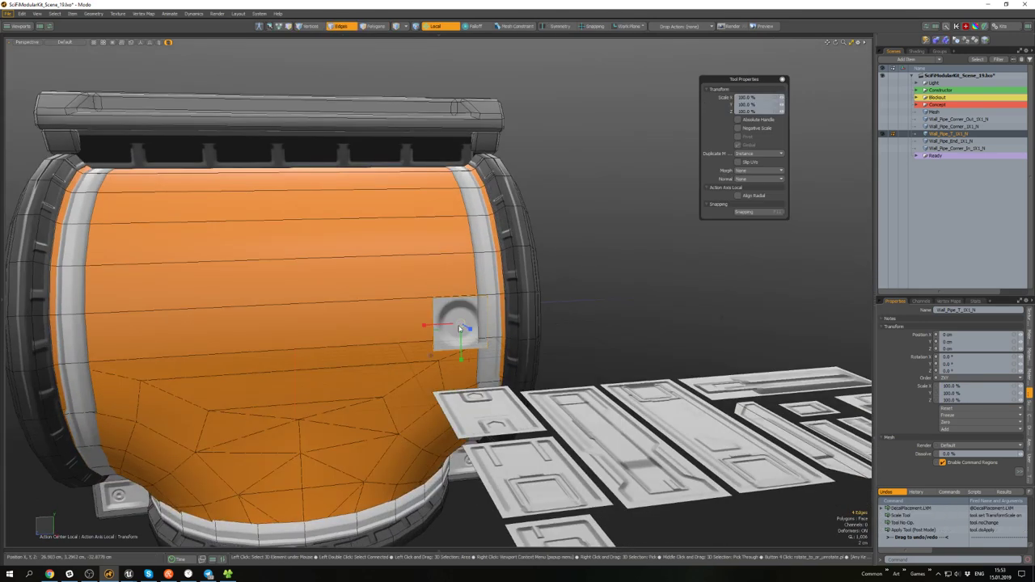
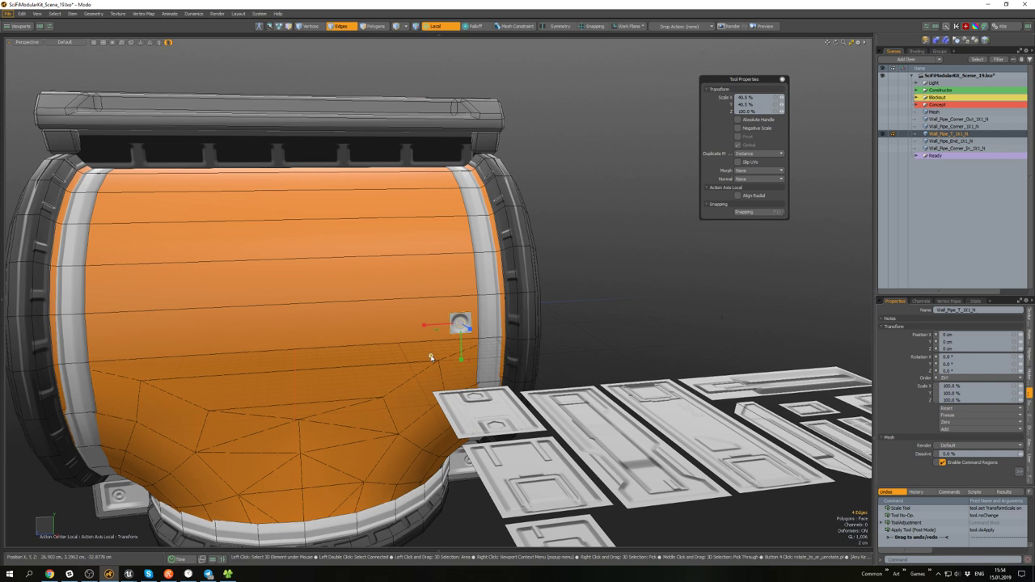
pyautogui.press('3')
pyautogui.click(458, 325)
pyautogui.scroll(-6, 459, 327)
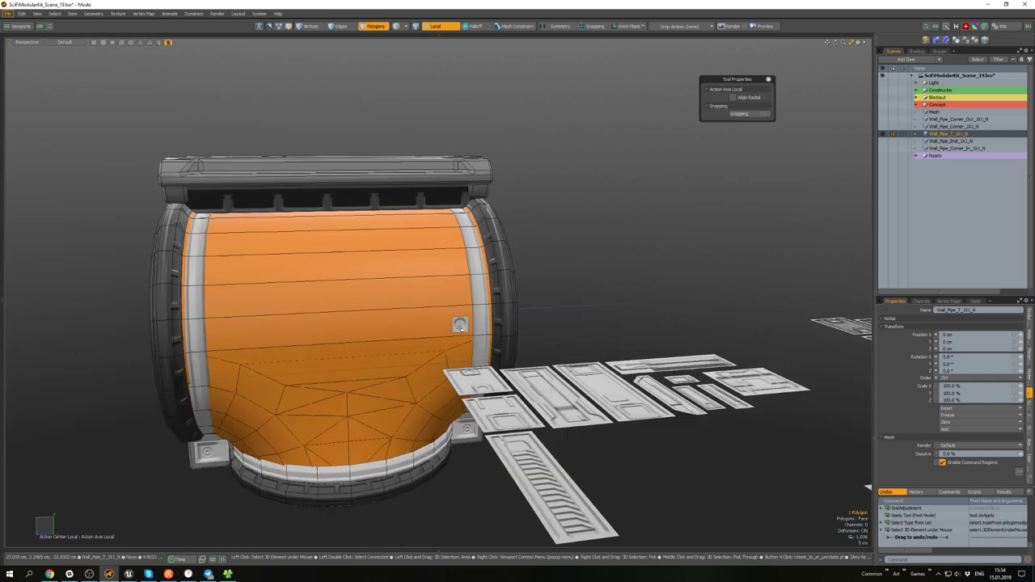
# - Place a copy of the small rectangular recessed plate on the orange pipe's upper area, beside the left white band
pyautogui.moveTo(460, 327)
pyautogui.keyDown('alt'); pyautogui.mouseDown()
pyautogui.moveTo(523, 305)
pyautogui.moveTo(572, 268)
pyautogui.moveTo(559, 349)
pyautogui.mouseUp(); pyautogui.keyUp('alt')
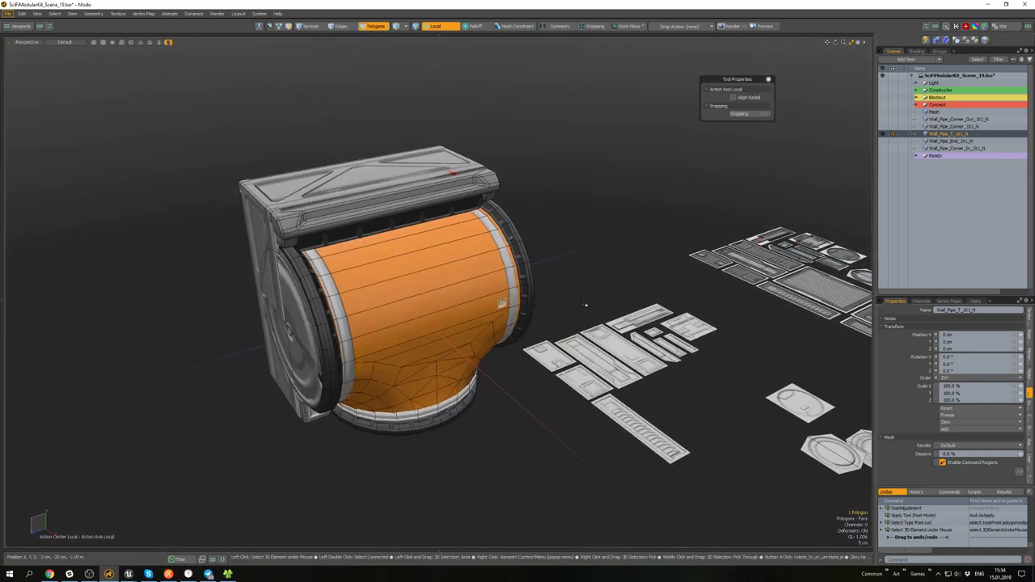
pyautogui.click(585, 305)
pyautogui.moveTo(584, 304)
pyautogui.keyDown('alt'); pyautogui.mouseDown()
pyautogui.moveTo(555, 255)
pyautogui.moveTo(584, 277)
pyautogui.moveTo(545, 323)
pyautogui.moveTo(495, 323)
pyautogui.mouseUp(); pyautogui.keyUp('alt')
pyautogui.scroll(4, 711, 409)
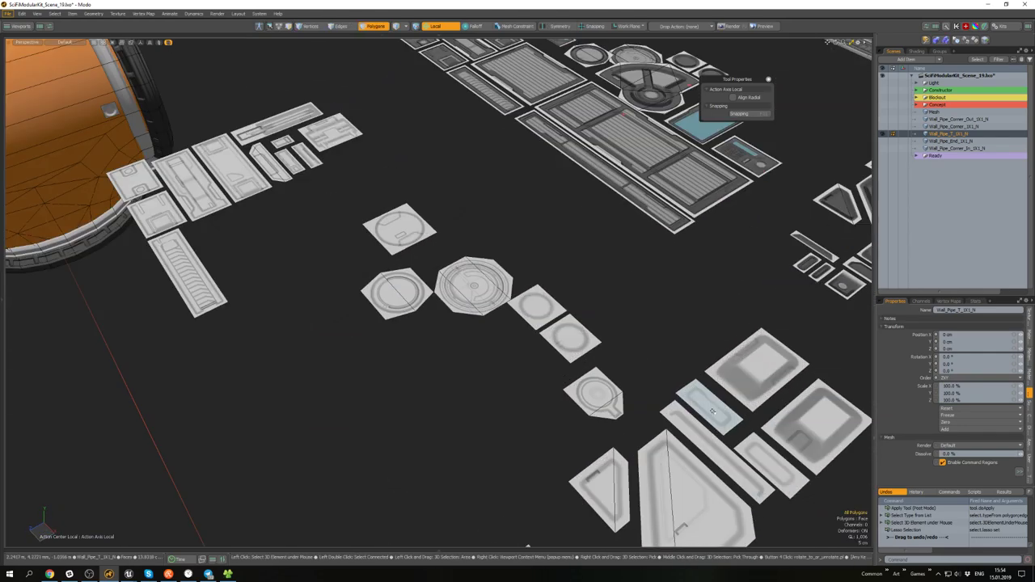
pyautogui.click(711, 409)
pyautogui.scroll(-5, 453, 307)
pyautogui.keyDown('alt'); pyautogui.moveTo(372, 278); pyautogui.dragTo(361, 262); pyautogui.keyUp('alt')
pyautogui.scroll(3, 362, 262)
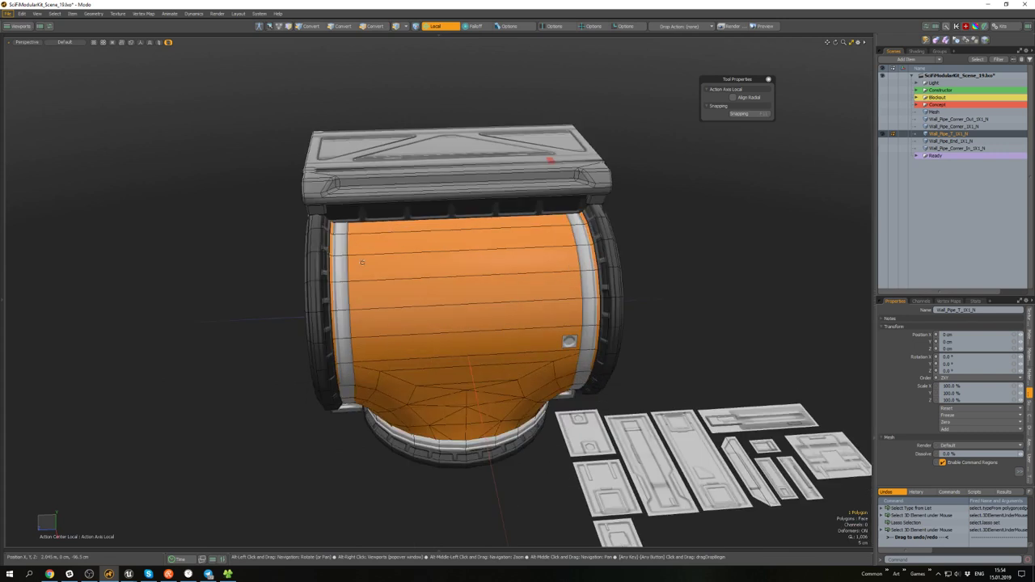
pyautogui.click(374, 266)
pyautogui.scroll(3, 374, 268)
pyautogui.scroll(-3, 378, 272)
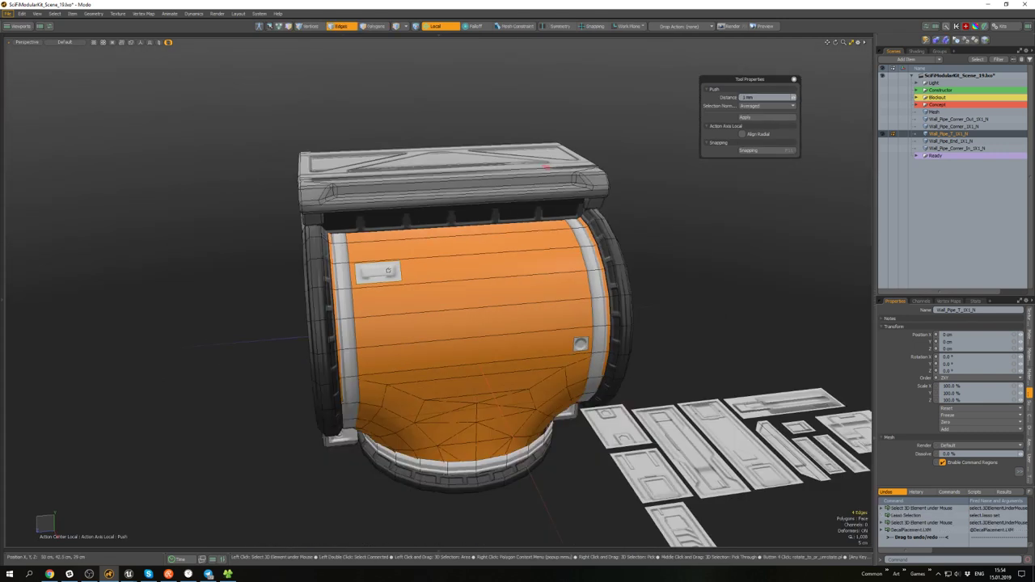
pyautogui.scroll(3, 382, 276)
pyautogui.press('space')
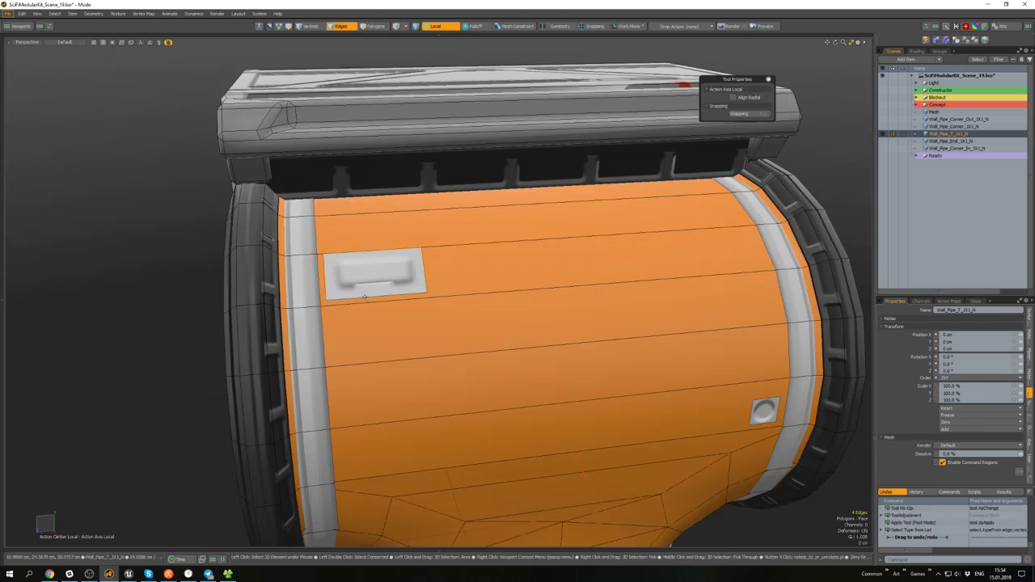
# - Cut the rectangular plate crosswise into 25/50/25 sections and move its right end section along the pipe to lengthen it
pyautogui.hotkey('alt', 'c')
pyautogui.click(430, 298)
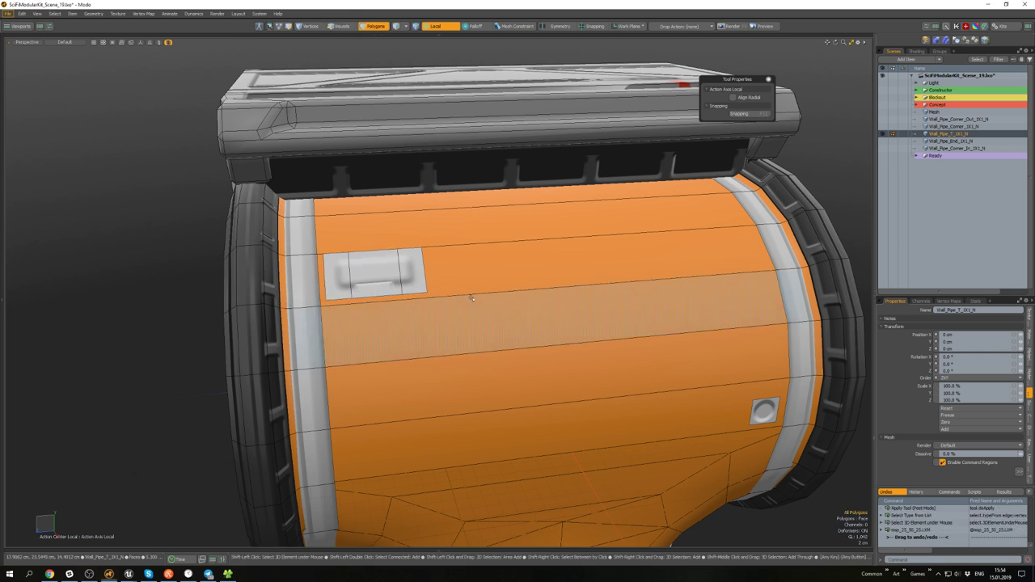
pyautogui.click(402, 273)
pyautogui.press('w')
pyautogui.moveTo(431, 274); pyautogui.dragTo(504, 270)
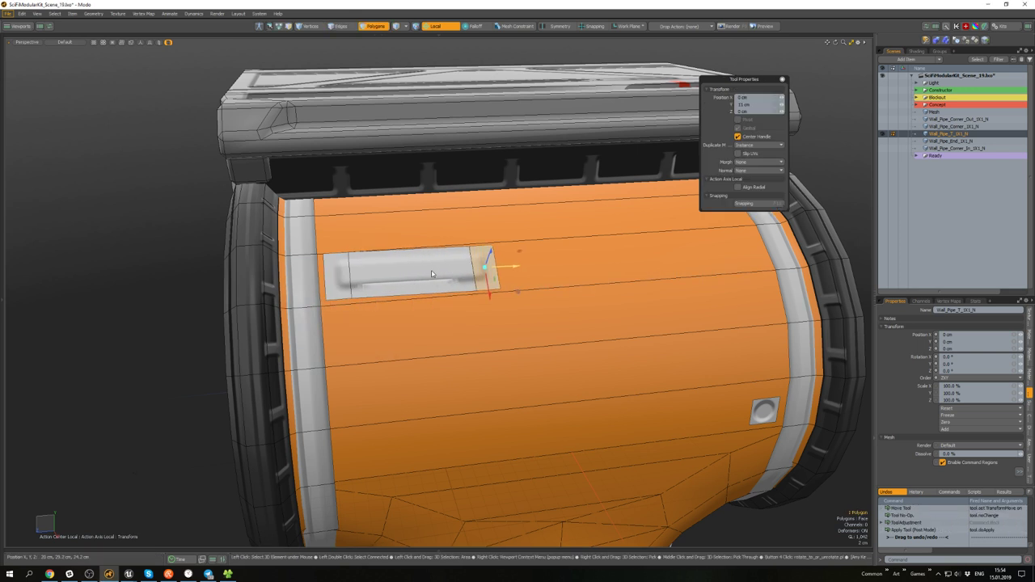
pyautogui.keyDown('alt'); pyautogui.moveTo(432, 274); pyautogui.dragTo(610, 256); pyautogui.keyUp('alt')
pyautogui.hotkey('ctrl', 'z')
pyautogui.hotkey('alt', 'a')
pyautogui.scroll(-4, 524, 288)
pyautogui.press('space')
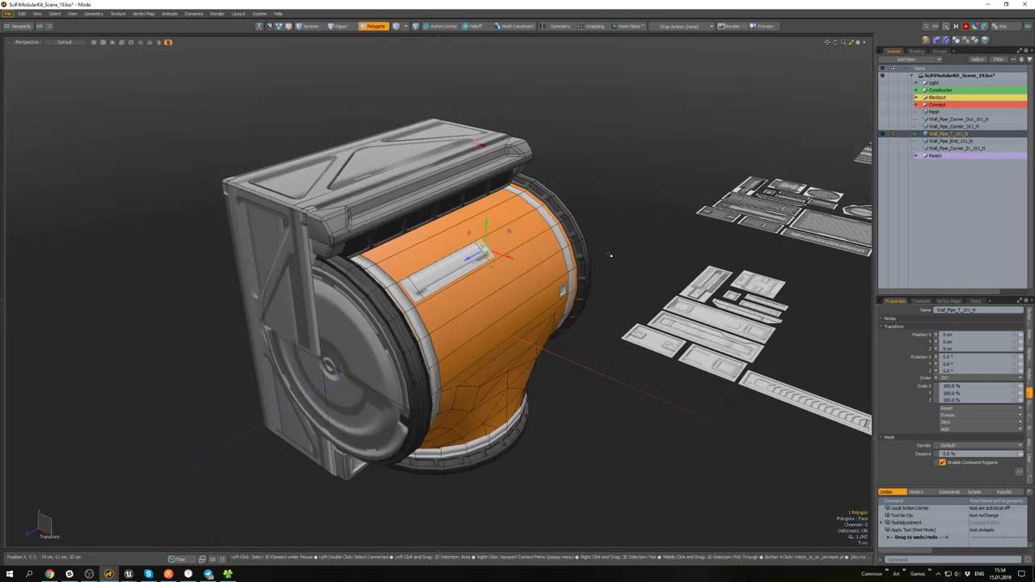
# - Place a copy of the small square round-recess plate on the pipe's downward branch, just above the lower white band
pyautogui.scroll(-4, 601, 295)
pyautogui.keyDown('alt'); pyautogui.moveTo(601, 295); pyautogui.dragTo(451, 247); pyautogui.keyUp('alt')
pyautogui.scroll(4, 518, 306)
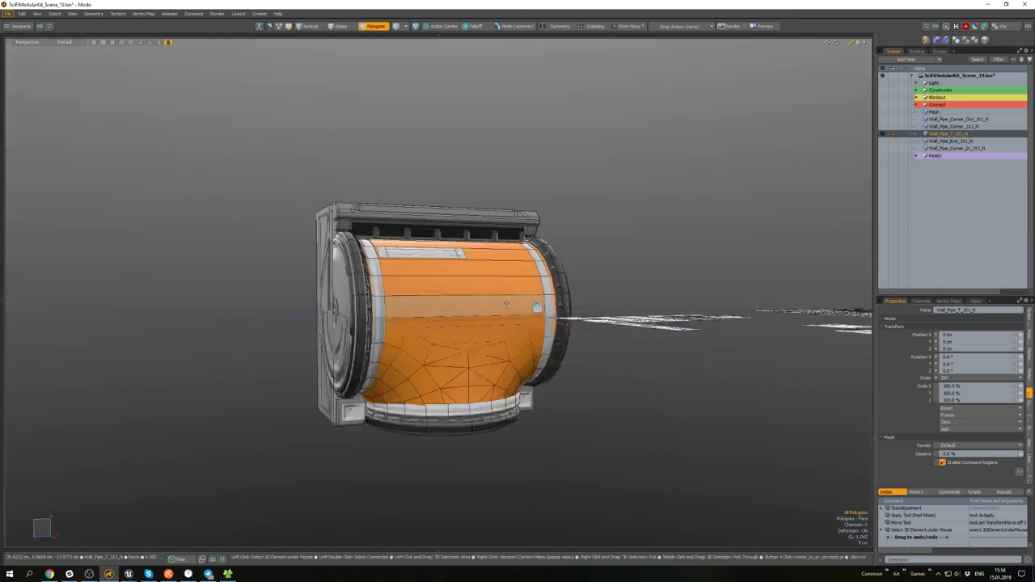
pyautogui.click(548, 307)
pyautogui.keyDown('alt'); pyautogui.keyDown('shift'); pyautogui.moveTo(548, 307); pyautogui.dragTo(561, 243); pyautogui.keyUp('shift'); pyautogui.keyUp('alt')
pyautogui.scroll(4, 398, 372)
pyautogui.keyDown('alt'); pyautogui.moveTo(397, 387); pyautogui.dragTo(419, 346); pyautogui.keyUp('alt')
pyautogui.scroll(-6, 410, 366)
pyautogui.scroll(3, 404, 348)
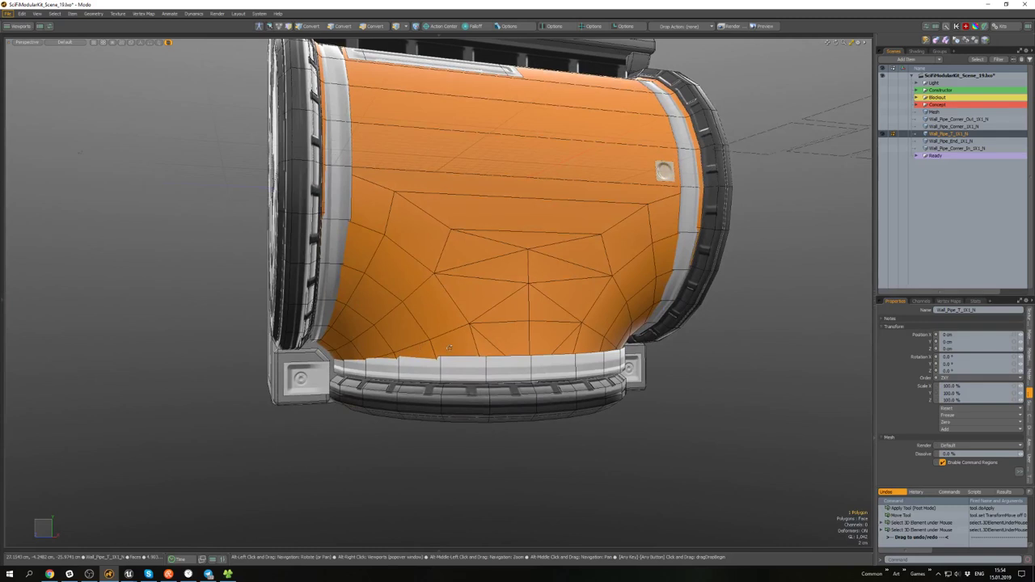
pyautogui.hotkey('alt', 'd')
# - Select the lower polygons of the left white band and move them -4 mm in Y
pyautogui.scroll(-2, 449, 345)
pyautogui.scroll(6, 355, 302)
pyautogui.keyDown('alt'); pyautogui.moveTo(358, 300); pyautogui.dragTo(381, 307); pyautogui.keyUp('alt')
pyautogui.press('3')
pyautogui.press('w')
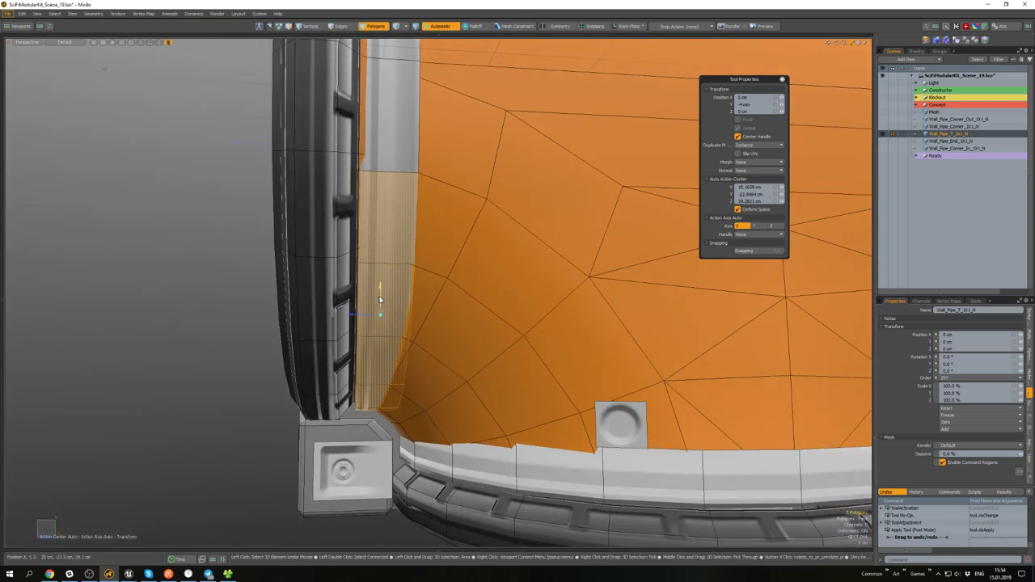
pyautogui.press('space')
pyautogui.scroll(-4, 369, 333)
pyautogui.click(299, 341)
pyautogui.keyDown('alt'); pyautogui.moveTo(364, 355); pyautogui.dragTo(331, 323); pyautogui.keyUp('alt')
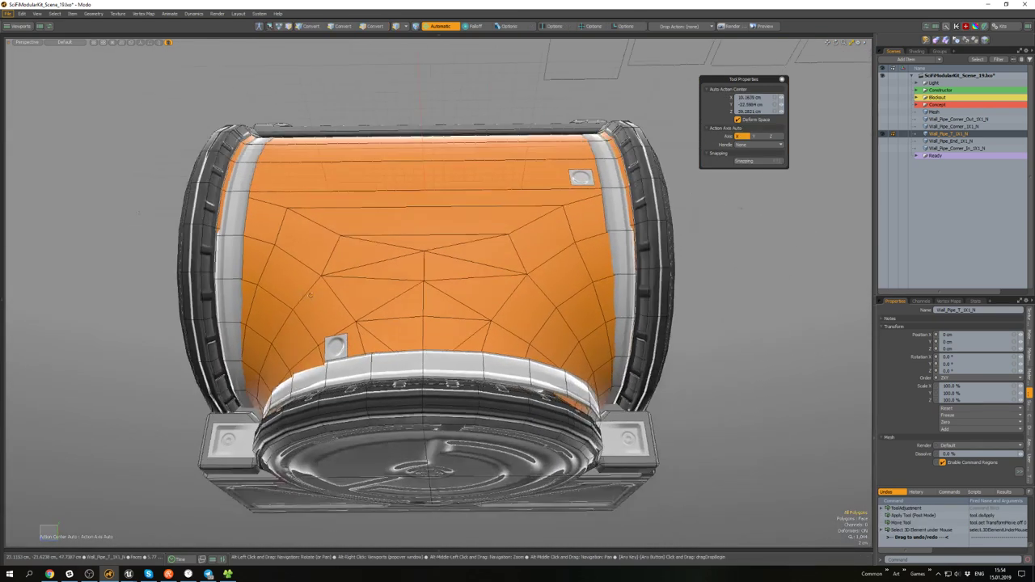
# - Select the lower polygons of the right white band and move them slightly in Y
pyautogui.scroll(6, 599, 356)
pyautogui.keyDown('alt'); pyautogui.moveTo(599, 355); pyautogui.dragTo(559, 301); pyautogui.keyUp('alt')
pyautogui.scroll(-4, 615, 231)
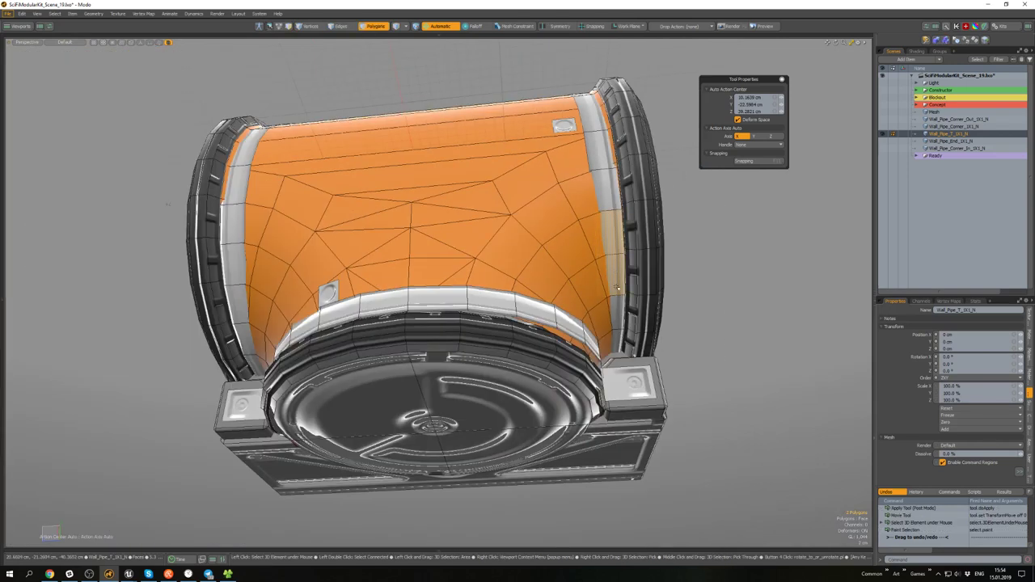
pyautogui.press('w')
pyautogui.scroll(4, 626, 301)
pyautogui.keyDown('alt'); pyautogui.moveTo(580, 316); pyautogui.dragTo(591, 272); pyautogui.keyUp('alt')
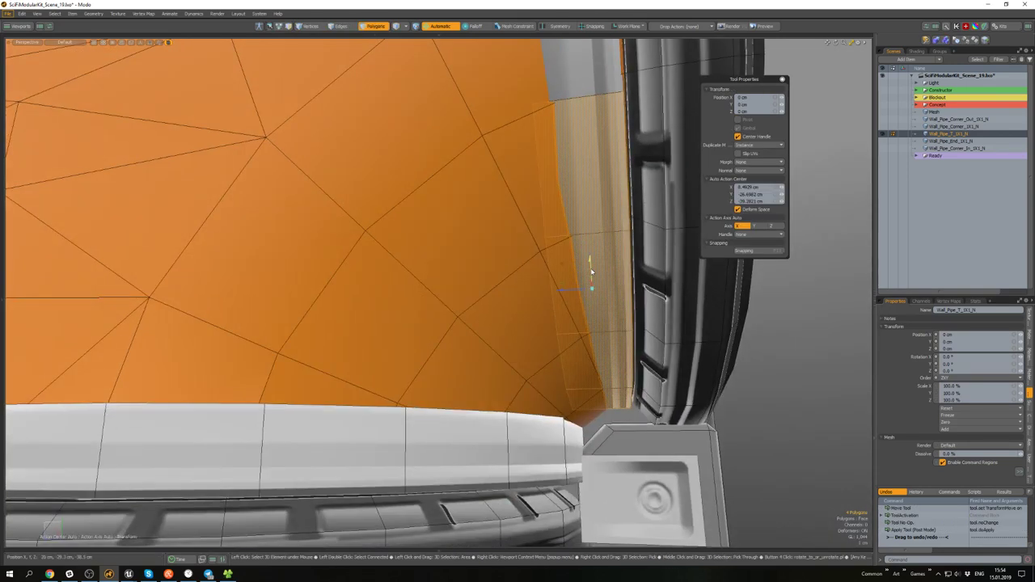
pyautogui.scroll(-4, 591, 271)
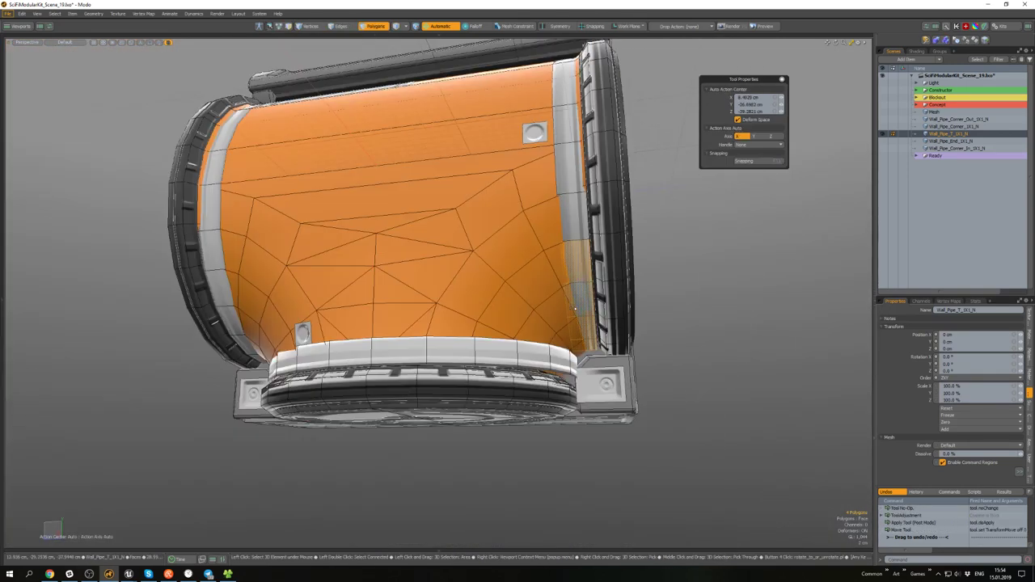
# - Select the end polygons of the white band around the downward branch and move them 4 mm in Z
pyautogui.keyDown('alt'); pyautogui.moveTo(623, 310); pyautogui.dragTo(684, 361); pyautogui.keyUp('alt')
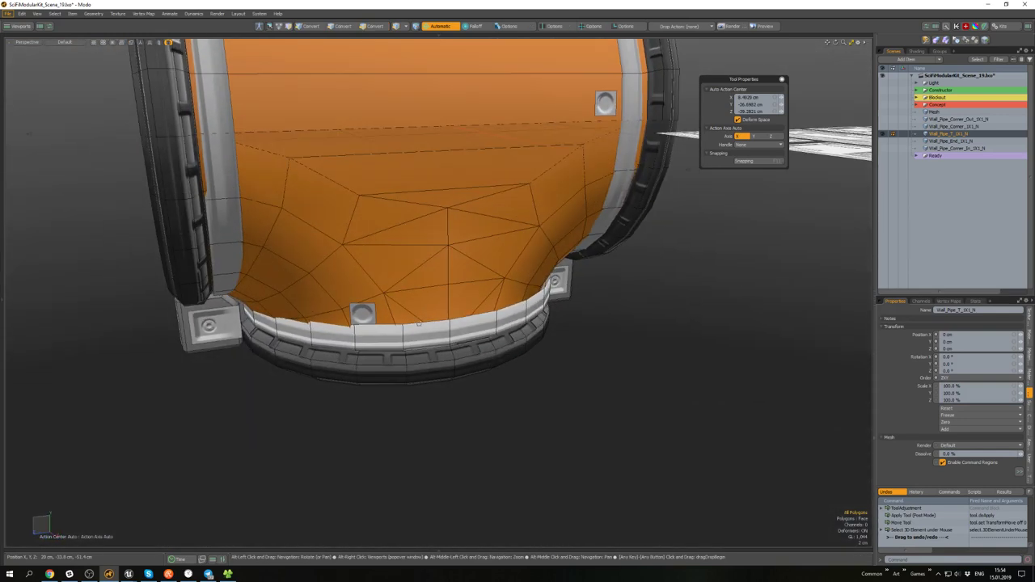
pyautogui.scroll(4, 381, 313)
pyautogui.keyDown('alt'); pyautogui.moveTo(380, 312); pyautogui.dragTo(463, 287); pyautogui.keyUp('alt')
pyautogui.press('3')
pyautogui.keyDown('alt'); pyautogui.moveTo(362, 281); pyautogui.dragTo(477, 268); pyautogui.keyUp('alt')
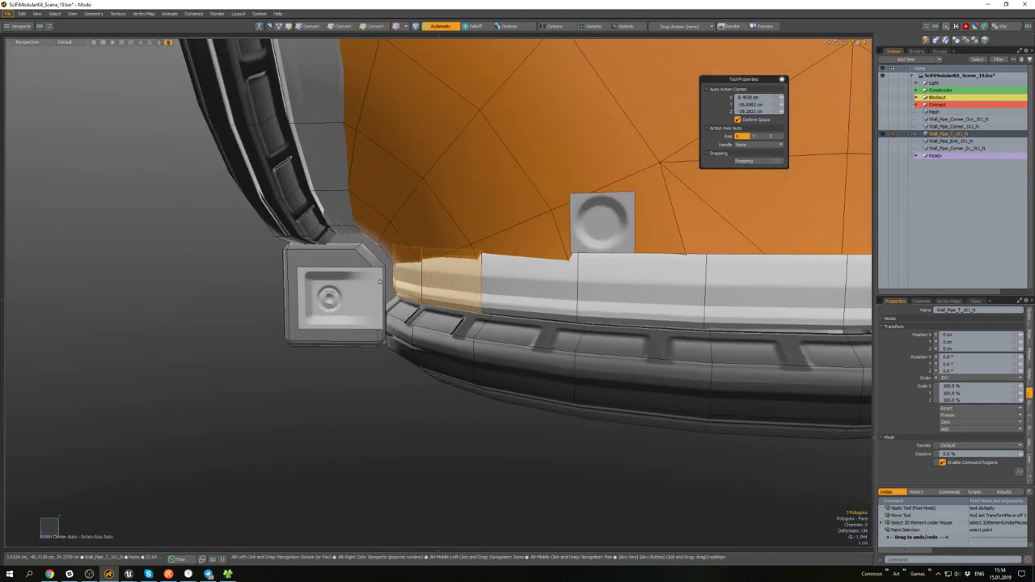
pyautogui.press('w')
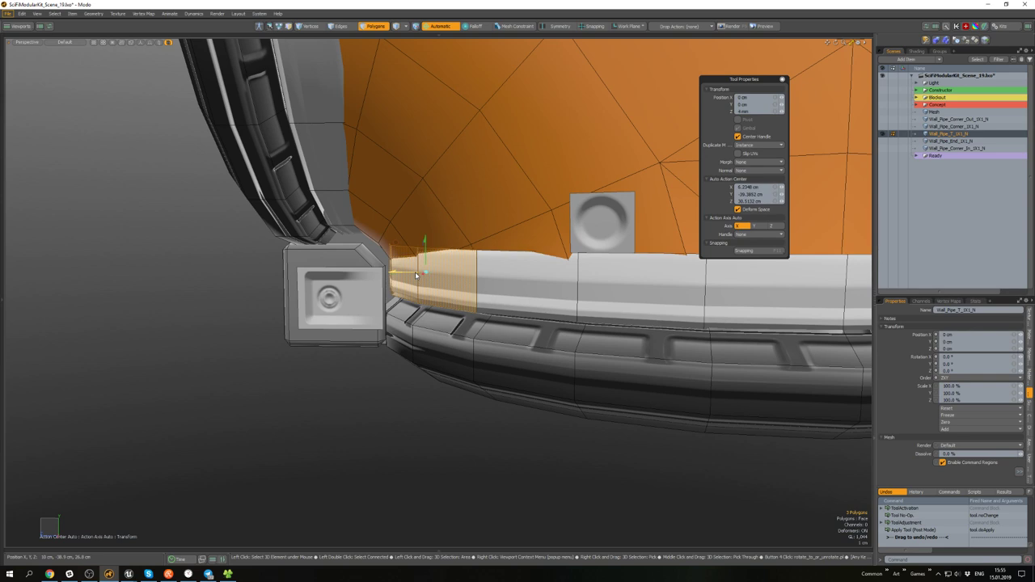
pyautogui.keyDown('alt'); pyautogui.moveTo(416, 275); pyautogui.dragTo(465, 352); pyautogui.keyUp('alt')
pyautogui.scroll(-4, 547, 348)
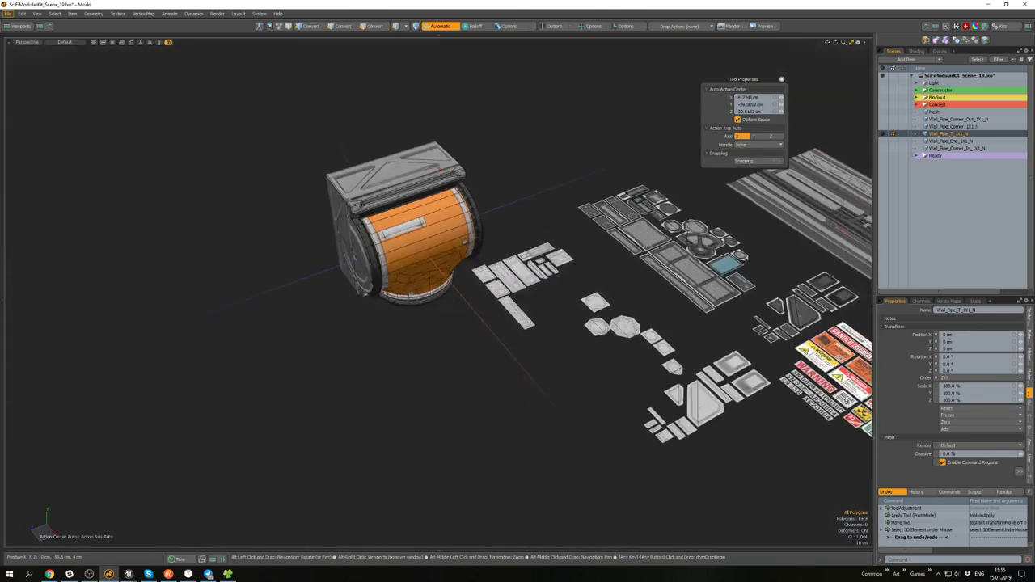
pyautogui.keyDown('alt'); pyautogui.keyDown('shift'); pyautogui.moveTo(675, 320); pyautogui.dragTo(453, 287); pyautogui.keyUp('shift'); pyautogui.keyUp('alt')
pyautogui.scroll(5, 590, 312)
pyautogui.scroll(-3, 558, 299)
pyautogui.moveTo(505, 262)
pyautogui.keyDown('alt'); pyautogui.mouseDown()
pyautogui.moveTo(594, 278)
pyautogui.moveTo(517, 263)
pyautogui.mouseUp(); pyautogui.keyUp('alt')
pyautogui.scroll(-5, 569, 297)
pyautogui.keyDown('alt'); pyautogui.keyDown('shift'); pyautogui.moveTo(324, 258); pyautogui.dragTo(386, 277); pyautogui.keyUp('shift'); pyautogui.keyUp('alt')
pyautogui.scroll(4, 397, 285)
pyautogui.hotkey('ctrl', 'd')
# - Rotate the serial-number decal to run lengthwise along the pipe and shift it -4.4 cm in X using local axes
pyautogui.press('e')
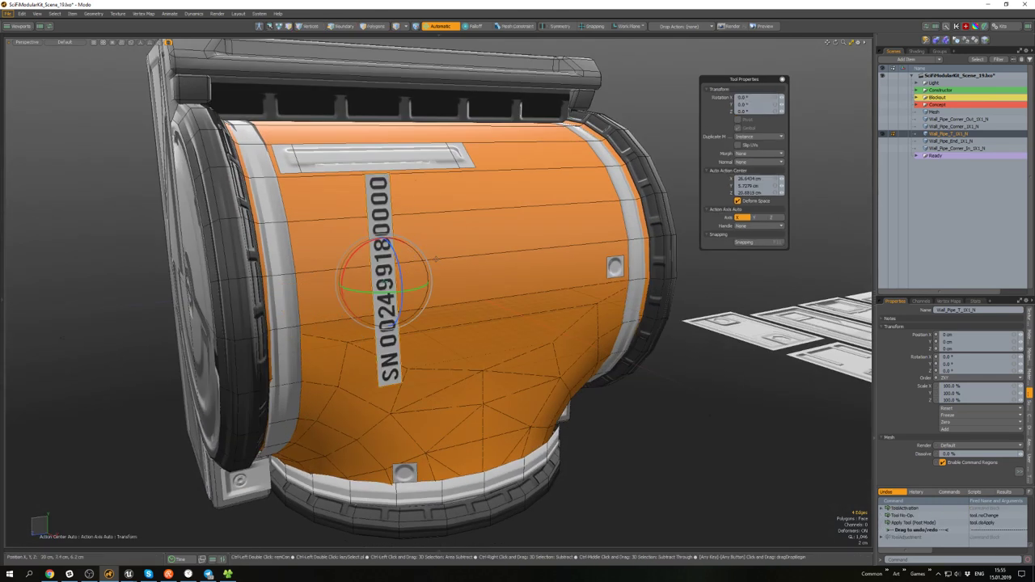
pyautogui.hotkey('alt', 'l')
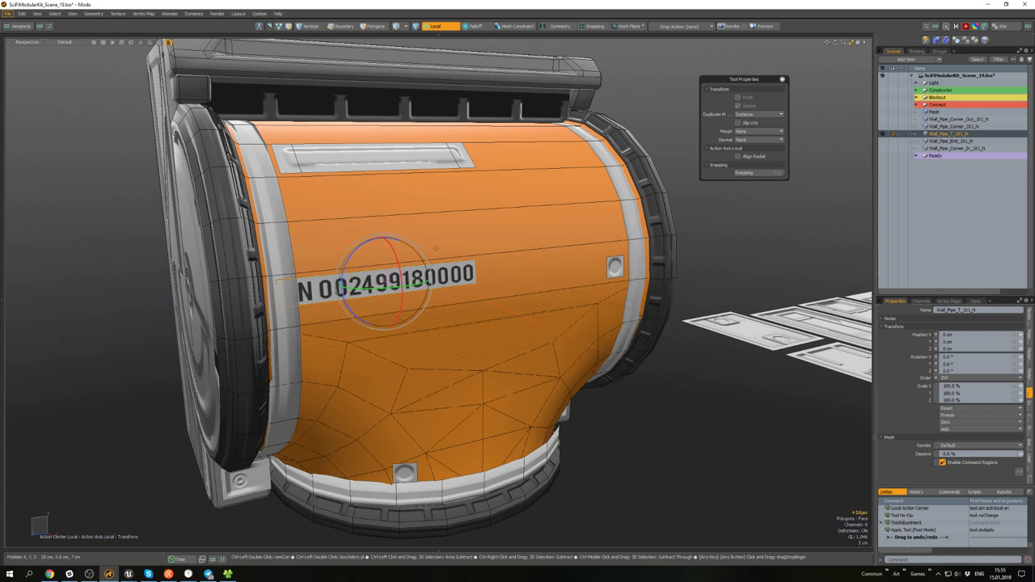
pyautogui.keyDown('alt'); pyautogui.moveTo(436, 248); pyautogui.dragTo(404, 251); pyautogui.keyUp('alt')
pyautogui.press('w')
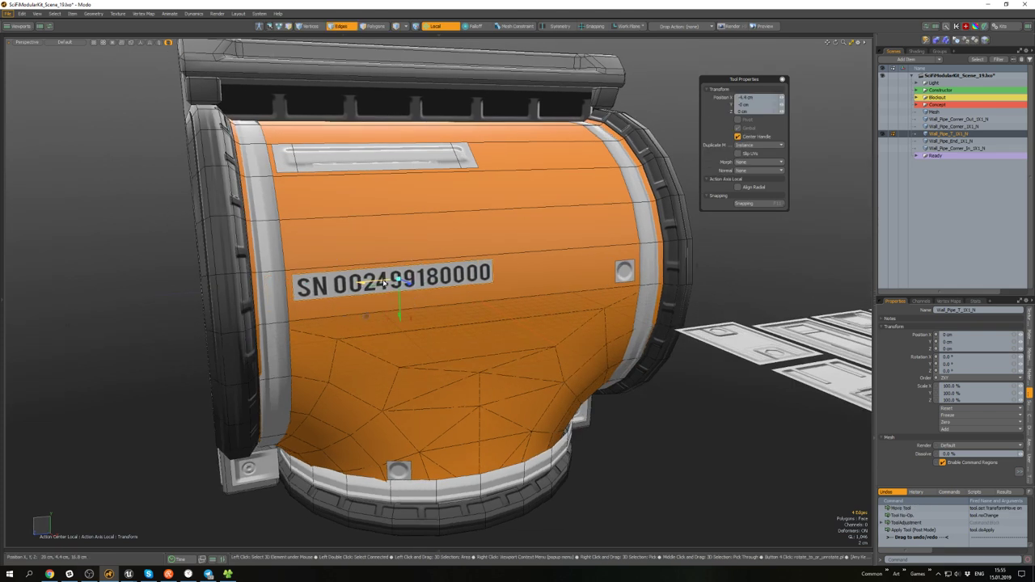
# - Assign the transparent material to the serial-number decal's polygon
pyautogui.press('3')
pyautogui.click(396, 292)
pyautogui.scroll(-3, 396, 292)
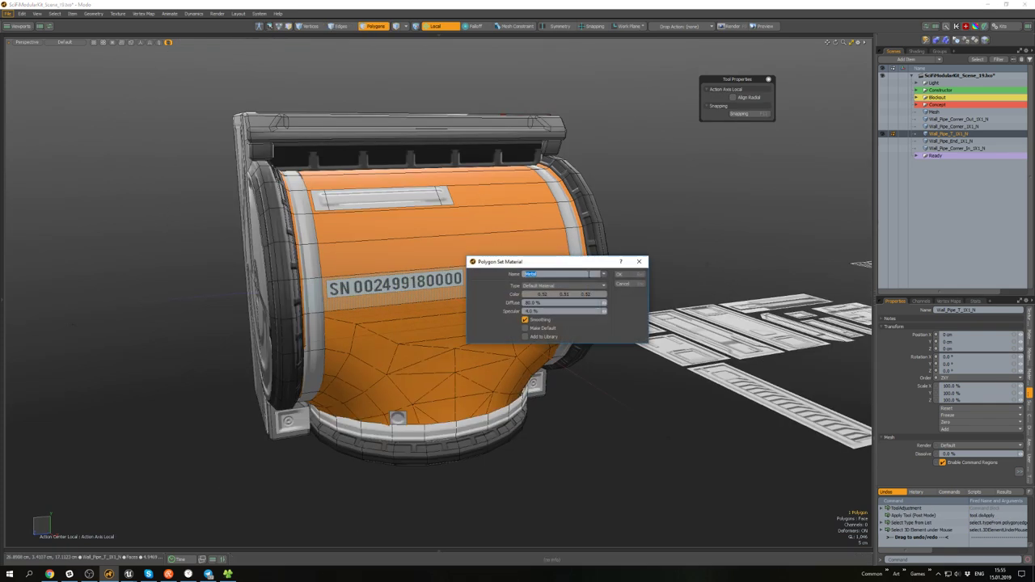
pyautogui.click(620, 274)
pyautogui.click(658, 251)
pyautogui.keyDown('alt'); pyautogui.moveTo(658, 252); pyautogui.dragTo(656, 284); pyautogui.keyUp('alt')
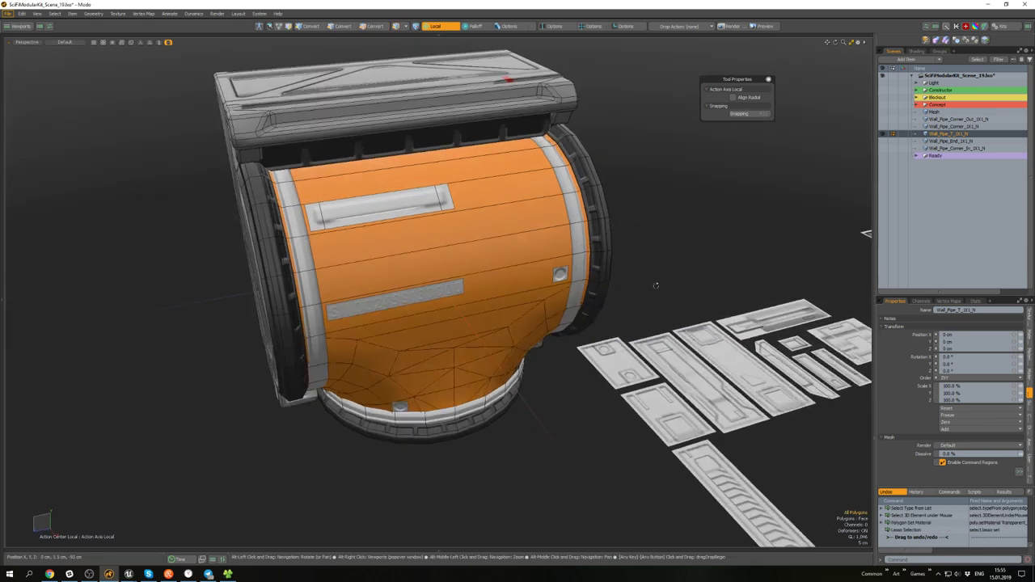
# - Examine the detail plates and warning decals against the orange pipe for another suitable addition
pyautogui.scroll(-3, 656, 283)
pyautogui.keyDown('alt'); pyautogui.moveTo(493, 243); pyautogui.dragTo(576, 273); pyautogui.keyUp('alt')
pyautogui.scroll(-4, 586, 283)
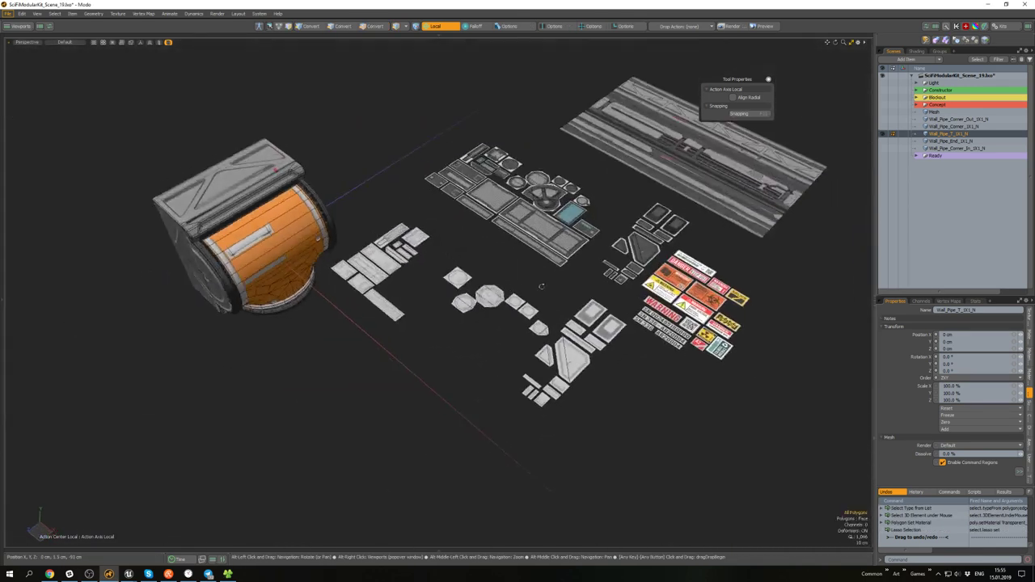
pyautogui.scroll(4, 687, 321)
pyautogui.scroll(-4, 491, 293)
pyautogui.keyDown('alt'); pyautogui.keyDown('shift'); pyautogui.moveTo(491, 293); pyautogui.dragTo(687, 328); pyautogui.keyUp('shift'); pyautogui.keyUp('alt')
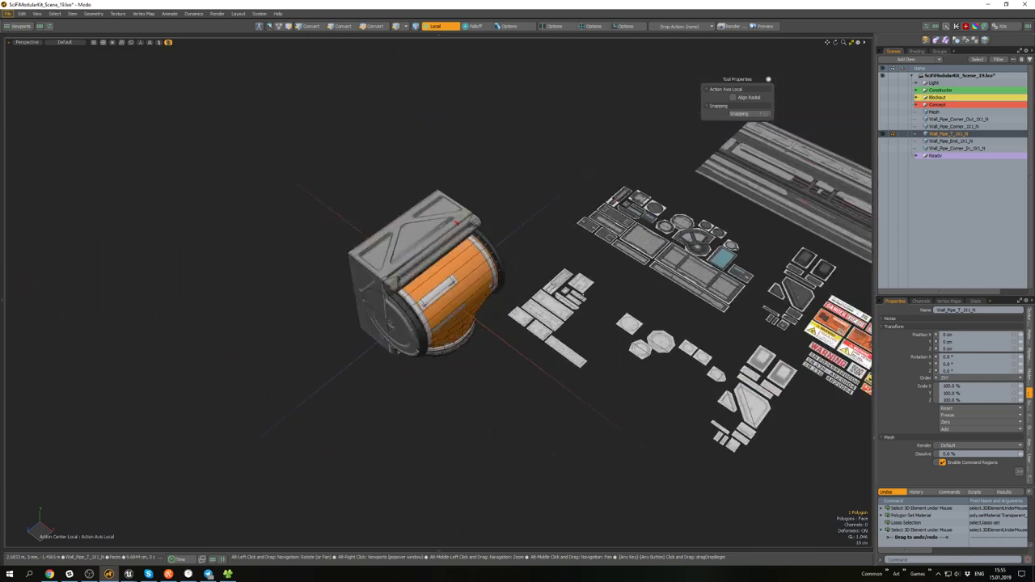
pyautogui.keyDown('alt'); pyautogui.moveTo(598, 364); pyautogui.dragTo(533, 380); pyautogui.keyUp('alt')
pyautogui.scroll(2, 491, 316)
pyautogui.scroll(-3, 491, 340)
pyautogui.scroll(3, 557, 323)
pyautogui.scroll(2, 477, 283)
pyautogui.keyDown('alt'); pyautogui.keyDown('shift'); pyautogui.moveTo(631, 388); pyautogui.dragTo(485, 311); pyautogui.keyUp('shift'); pyautogui.keyUp('alt')
pyautogui.click(695, 340)
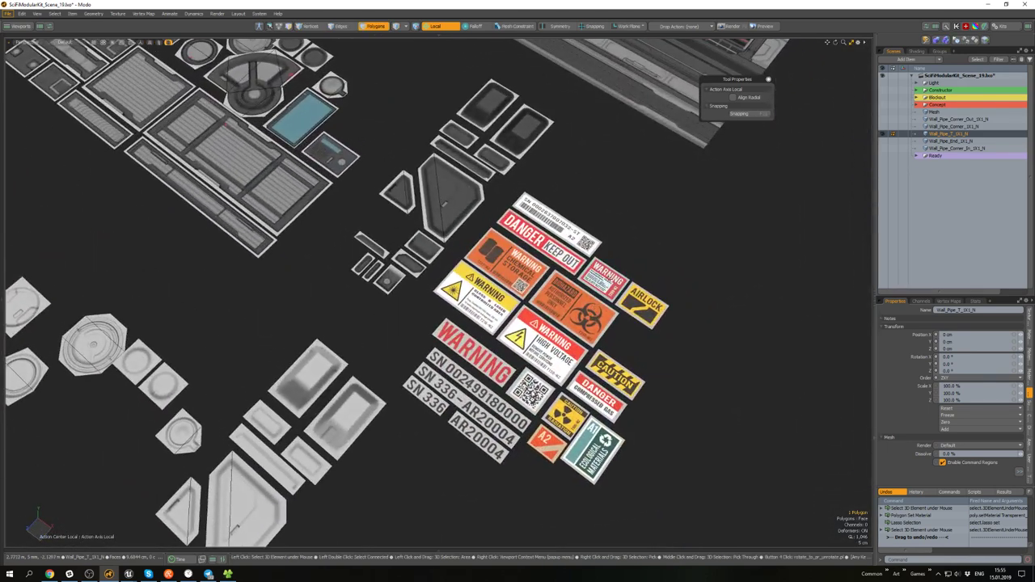
pyautogui.scroll(-3, 695, 323)
pyautogui.keyDown('alt'); pyautogui.moveTo(517, 364); pyautogui.dragTo(452, 259); pyautogui.keyUp('alt')
pyautogui.scroll(3, 404, 266)
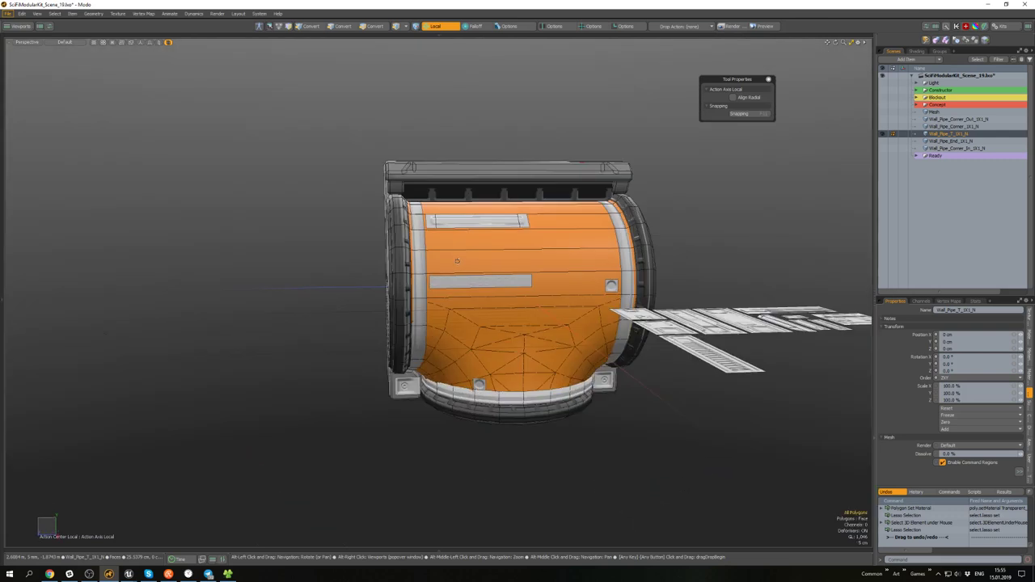
pyautogui.scroll(3, 447, 261)
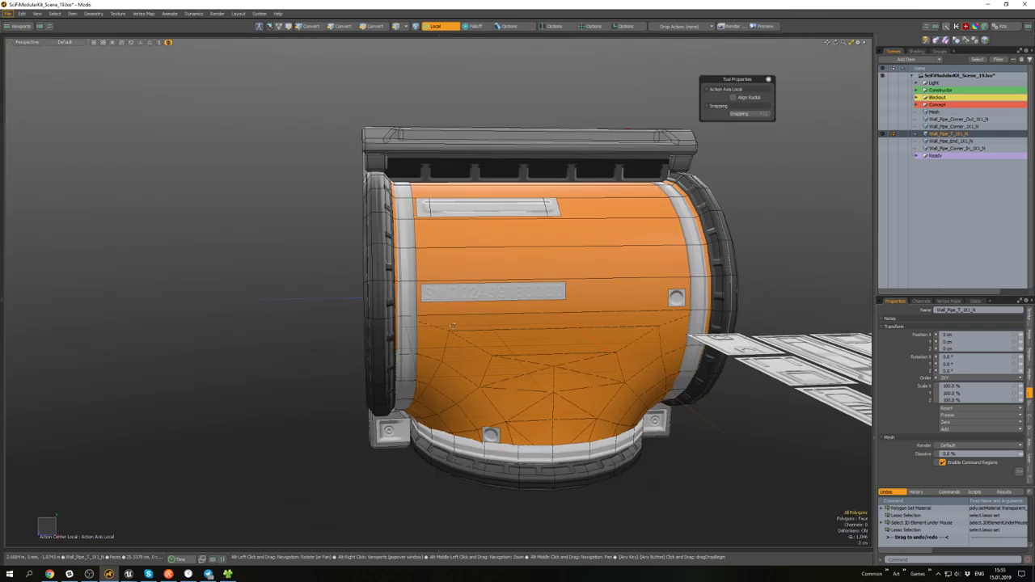
pyautogui.scroll(-3, 452, 325)
pyautogui.keyDown('alt'); pyautogui.moveTo(453, 325); pyautogui.dragTo(505, 348); pyautogui.keyUp('alt')
pyautogui.scroll(-3, 506, 347)
pyautogui.keyDown('alt'); pyautogui.moveTo(646, 319); pyautogui.dragTo(668, 339); pyautogui.keyUp('alt')
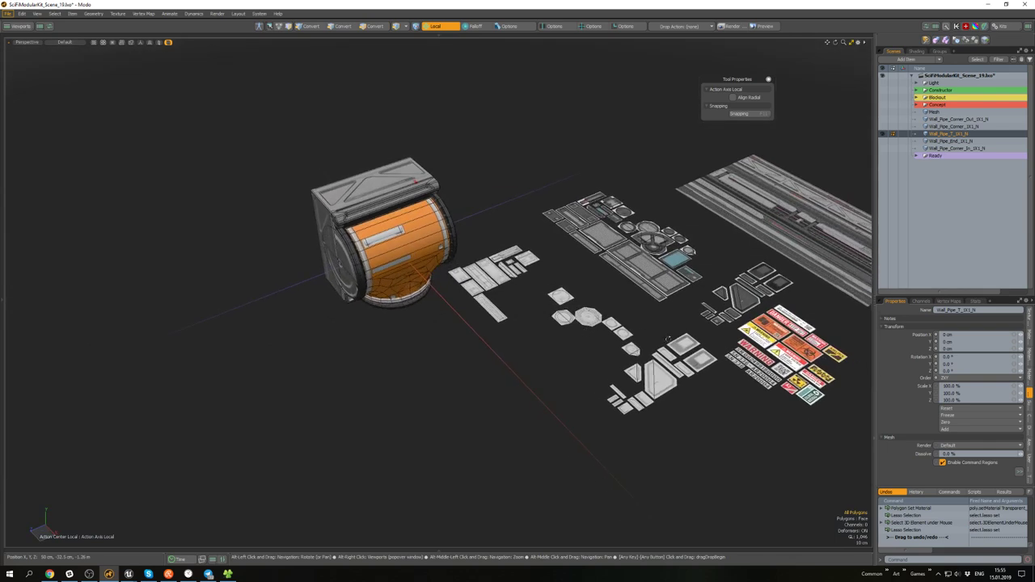
pyautogui.scroll(4, 315, 268)
pyautogui.keyDown('alt'); pyautogui.moveTo(317, 279); pyautogui.dragTo(368, 242); pyautogui.keyUp('alt')
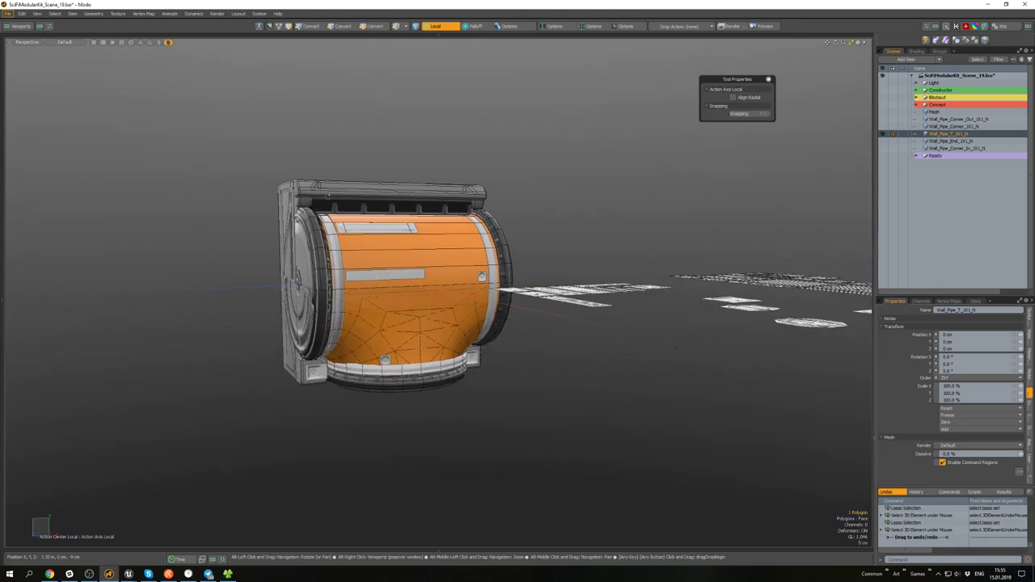
pyautogui.scroll(2, 379, 305)
pyautogui.press('d')
pyautogui.scroll(4, 377, 306)
pyautogui.moveTo(377, 307)
pyautogui.keyDown('alt'); pyautogui.mouseDown()
pyautogui.moveTo(388, 267)
pyautogui.moveTo(477, 307)
pyautogui.moveTo(447, 316)
pyautogui.moveTo(369, 297)
pyautogui.moveTo(386, 343)
pyautogui.moveTo(347, 209)
pyautogui.moveTo(374, 301)
pyautogui.mouseUp(); pyautogui.keyUp('alt')
pyautogui.scroll(-4, 381, 279)
pyautogui.scroll(2, 370, 298)
pyautogui.press('3')
pyautogui.press('w')
pyautogui.scroll(3, 386, 343)
pyautogui.scroll(-5, 374, 301)
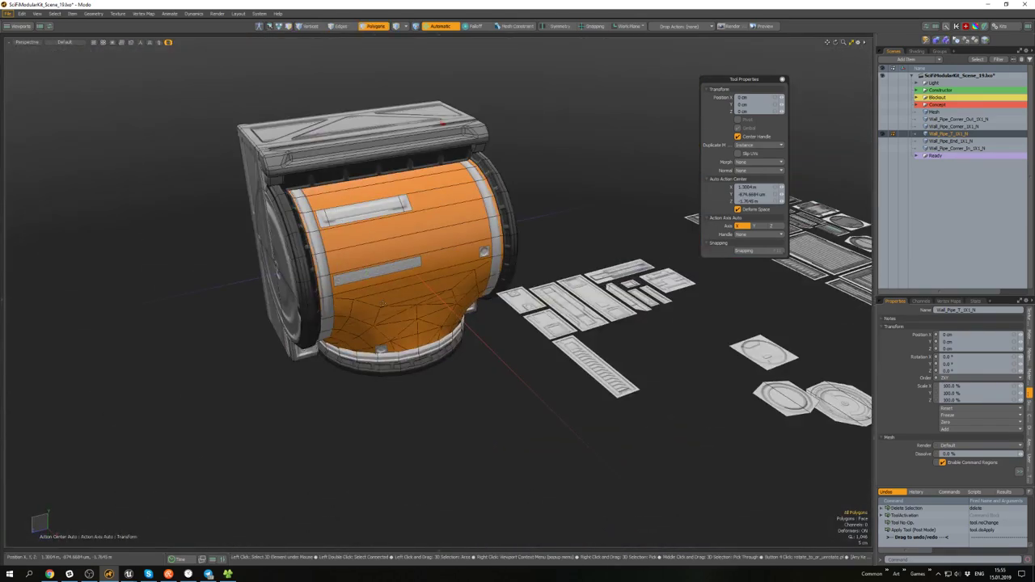
pyautogui.scroll(-3, 382, 302)
pyautogui.press('space')
# - Place a copy of the "DANGER COMPRESSED GAS" decal on the orange pipe below the serial-number strip
pyautogui.click(696, 324)
pyautogui.moveTo(695, 323)
pyautogui.keyDown('alt'); pyautogui.mouseDown()
pyautogui.moveTo(638, 311)
pyautogui.moveTo(626, 332)
pyautogui.mouseUp(); pyautogui.keyUp('alt')
pyautogui.scroll(4, 626, 331)
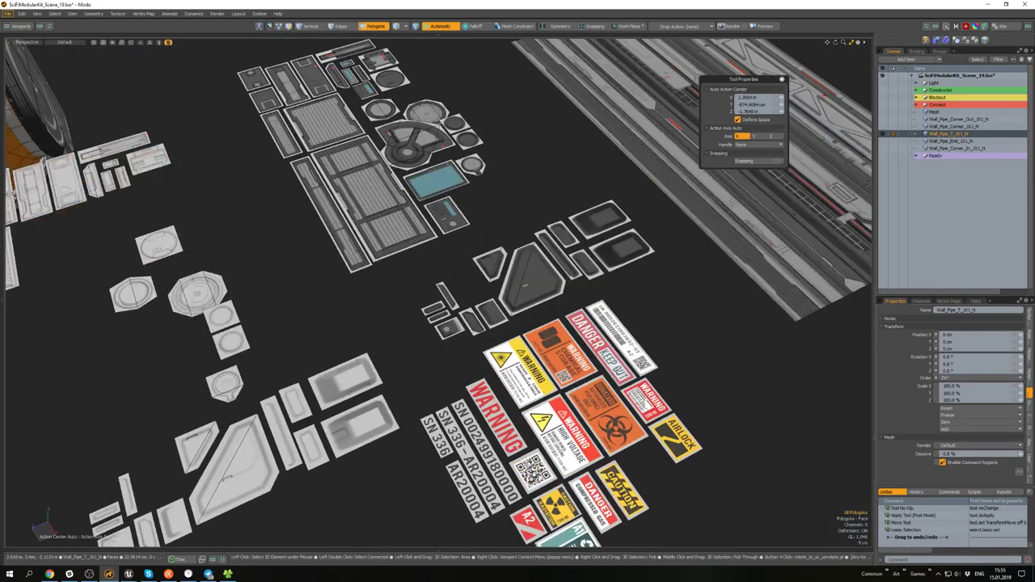
pyautogui.keyDown('alt'); pyautogui.keyDown('shift'); pyautogui.moveTo(687, 459); pyautogui.dragTo(698, 390); pyautogui.keyUp('shift'); pyautogui.keyUp('alt')
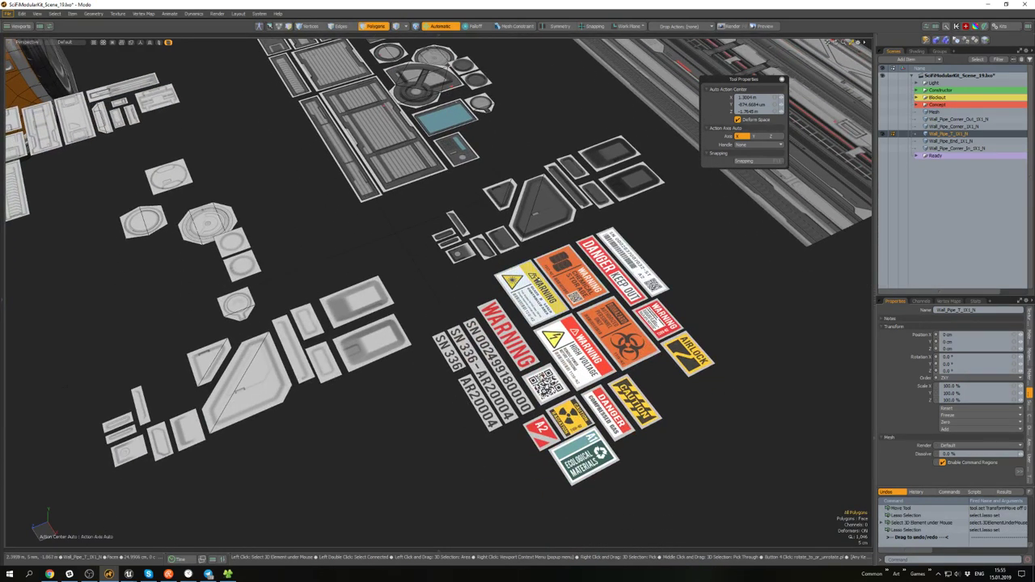
pyautogui.click(518, 350)
pyautogui.scroll(-4, 518, 350)
pyautogui.scroll(2, 534, 350)
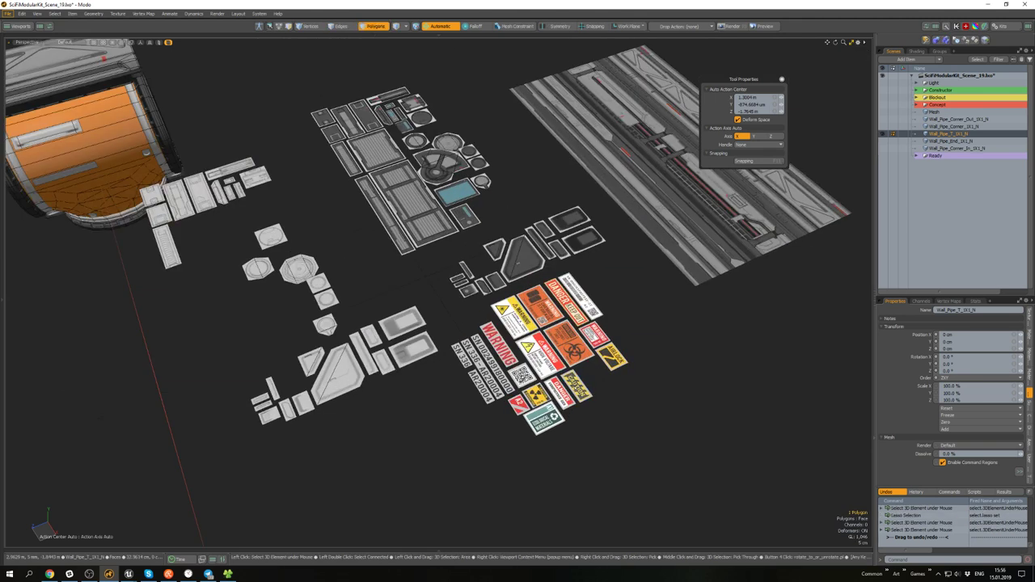
pyautogui.keyDown('alt'); pyautogui.keyDown('shift'); pyautogui.moveTo(569, 404); pyautogui.dragTo(382, 399); pyautogui.keyUp('shift'); pyautogui.keyUp('alt')
pyautogui.scroll(5, 300, 298)
pyautogui.hotkey('ctrl', 'v')
# - Rotate the compressed gas decal 180° in X and move it just beneath the right end of the serial-number strip
pyautogui.scroll(5, 346, 368)
pyautogui.scroll(-2, 346, 368)
pyautogui.press('e')
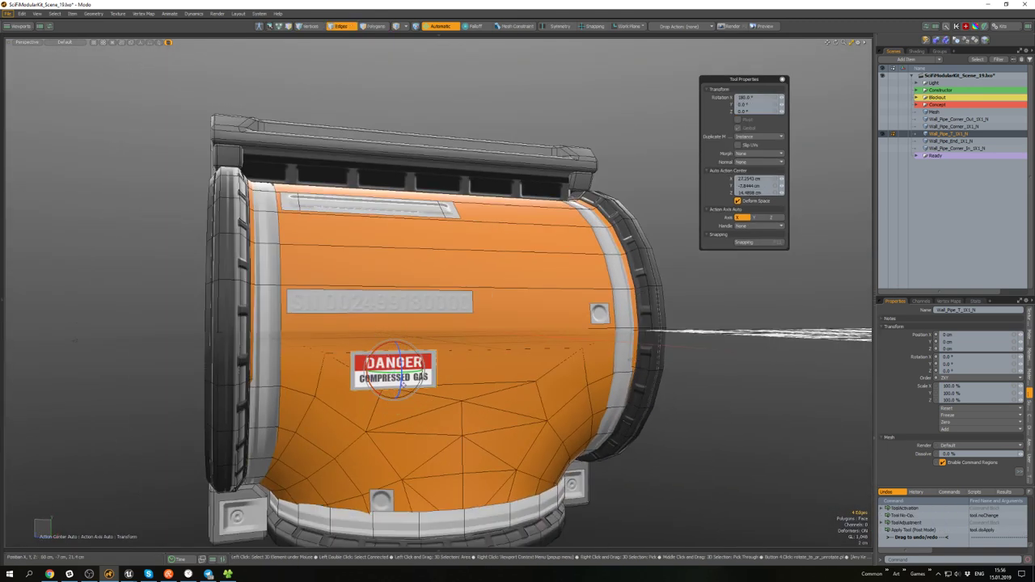
pyautogui.press('w')
pyautogui.moveTo(375, 351); pyautogui.dragTo(387, 338)
pyautogui.press('q')
pyautogui.scroll(-4, 389, 343)
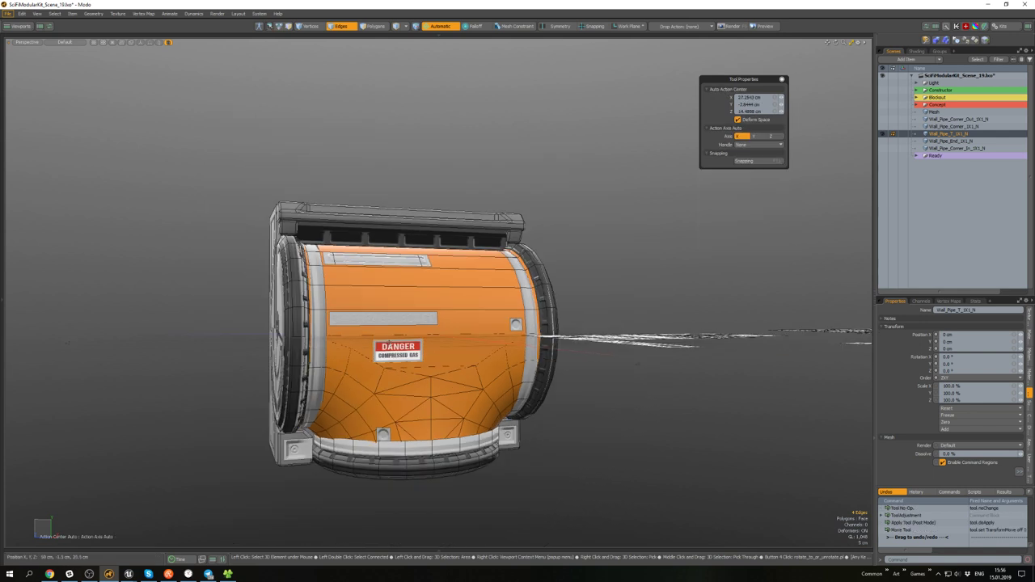
pyautogui.scroll(3, 404, 356)
pyautogui.press('w')
pyautogui.moveTo(396, 330); pyautogui.dragTo(376, 315)
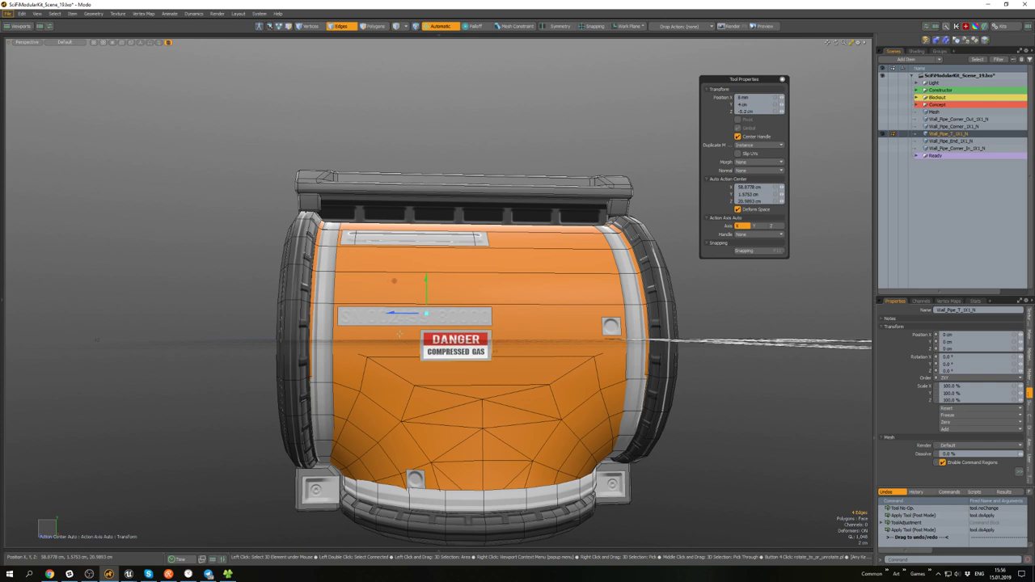
pyautogui.press('space')
# - Select all the copied detail sheets and decals lying beside the T pipe and delete them
pyautogui.keyDown('alt'); pyautogui.moveTo(660, 447); pyautogui.dragTo(684, 462); pyautogui.keyUp('alt')
pyautogui.scroll(-4, 683, 462)
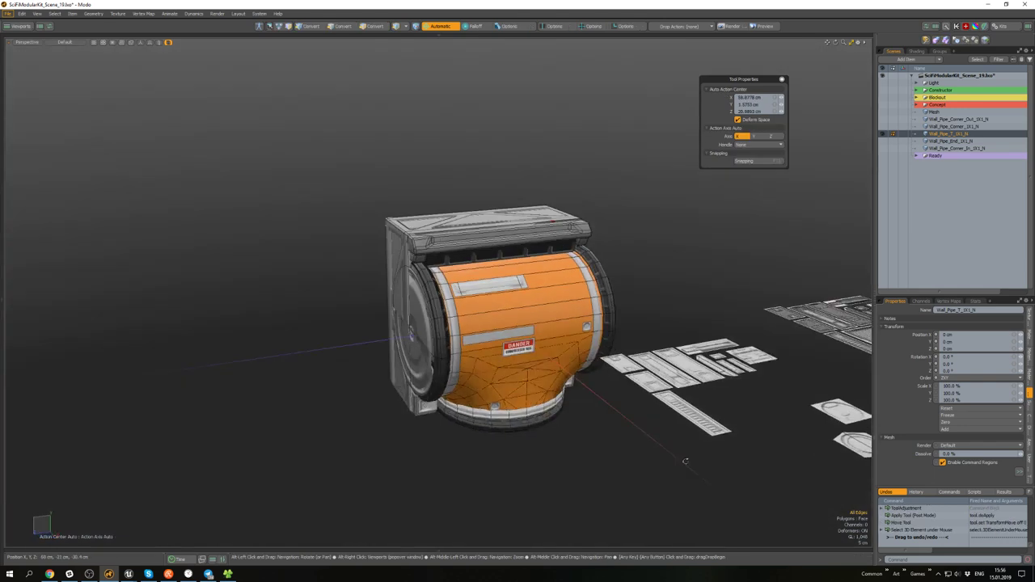
pyautogui.keyDown('alt'); pyautogui.moveTo(534, 384); pyautogui.dragTo(529, 314); pyautogui.keyUp('alt')
pyautogui.scroll(-4, 490, 383)
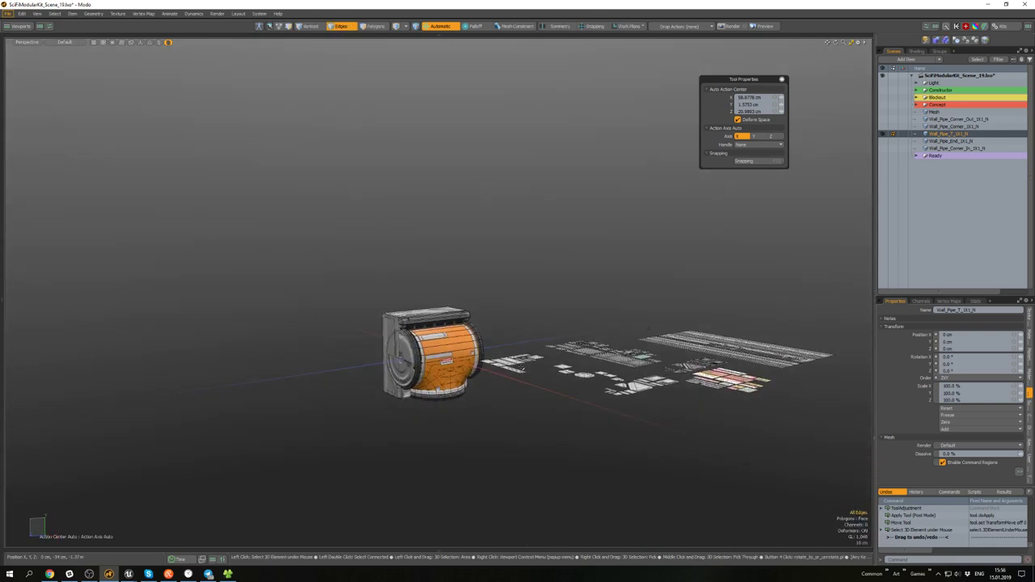
pyautogui.press('5')
pyautogui.click(498, 340)
pyautogui.scroll(4, 498, 341)
pyautogui.moveTo(498, 340)
pyautogui.keyDown('alt'); pyautogui.mouseDown()
pyautogui.moveTo(527, 339)
pyautogui.moveTo(533, 360)
pyautogui.moveTo(485, 328)
pyautogui.mouseUp(); pyautogui.keyUp('alt')
pyautogui.scroll(-4, 534, 360)
pyautogui.keyDown('ctrl'); pyautogui.keyDown('shift'); pyautogui.click(540, 363); pyautogui.keyUp('shift'); pyautogui.keyUp('ctrl')
pyautogui.moveTo(746, 433)
pyautogui.mouseDown(button='right')
pyautogui.moveTo(709, 324)
pyautogui.moveTo(493, 156)
pyautogui.mouseUp(button='right')
pyautogui.press('Delete')
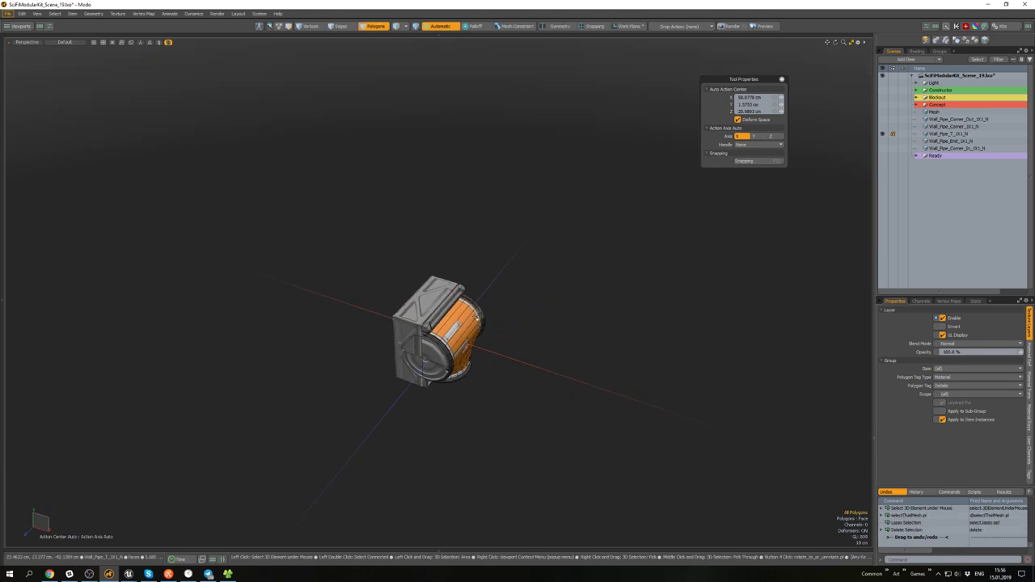
# - Unhide any hidden geometry and save the scene
pyautogui.scroll(4, 569, 314)
pyautogui.keyDown('alt'); pyautogui.moveTo(568, 315); pyautogui.dragTo(509, 303); pyautogui.keyUp('alt')
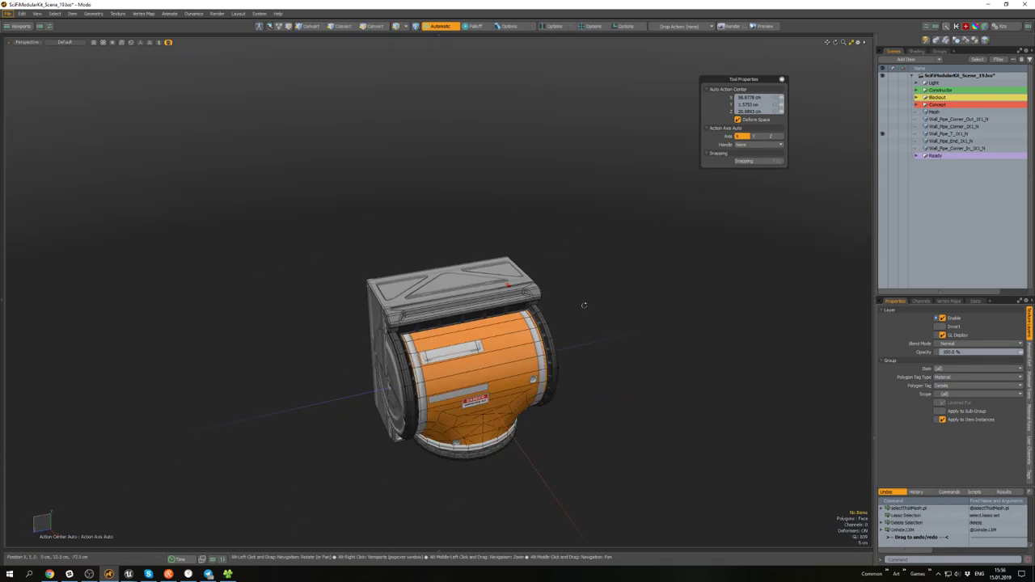
pyautogui.keyDown('alt'); pyautogui.moveTo(584, 305); pyautogui.dragTo(579, 315); pyautogui.keyUp('alt')
pyautogui.hotkey('ctrl', 's')
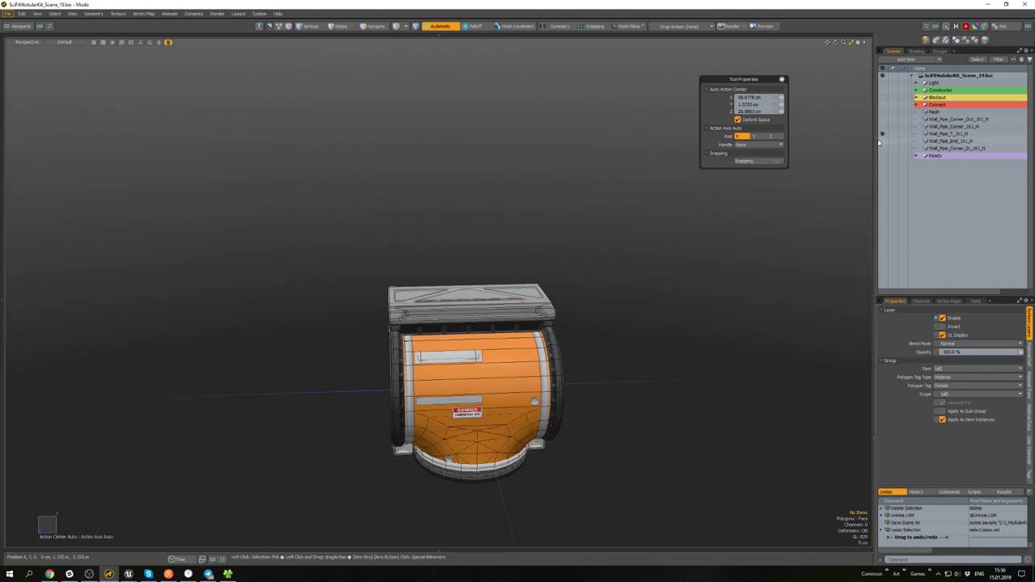
# - Switch from the T pipe to Wall_Pipe_Corner_1X1_N, isolate it, and select one of its polygons
pyautogui.click(954, 127)
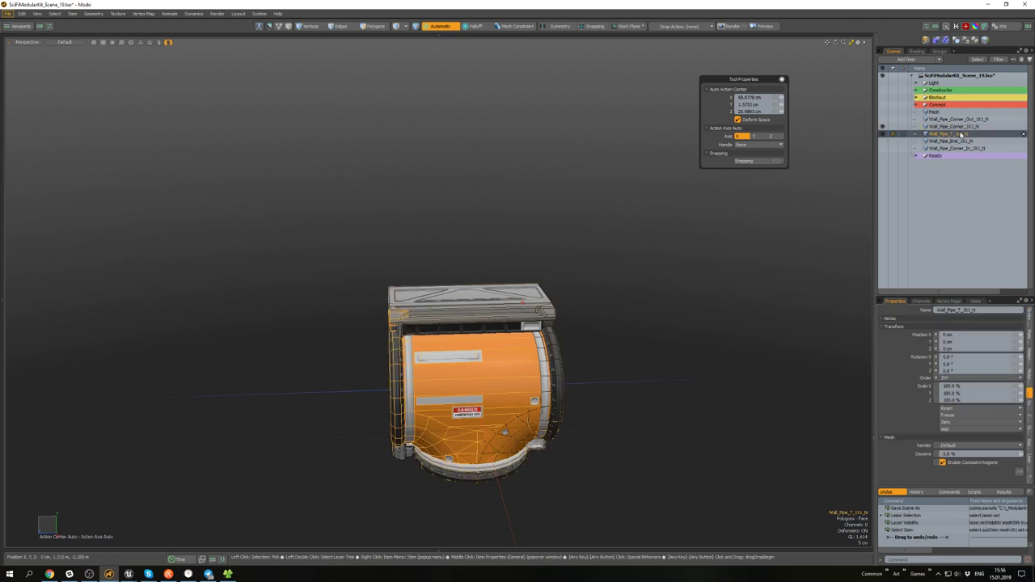
pyautogui.hotkey('shift', 'h')
pyautogui.keyDown('alt'); pyautogui.moveTo(458, 378); pyautogui.dragTo(556, 352); pyautogui.keyUp('alt')
pyautogui.scroll(8, 560, 352)
pyautogui.press('3')
pyautogui.scroll(-7, 557, 352)
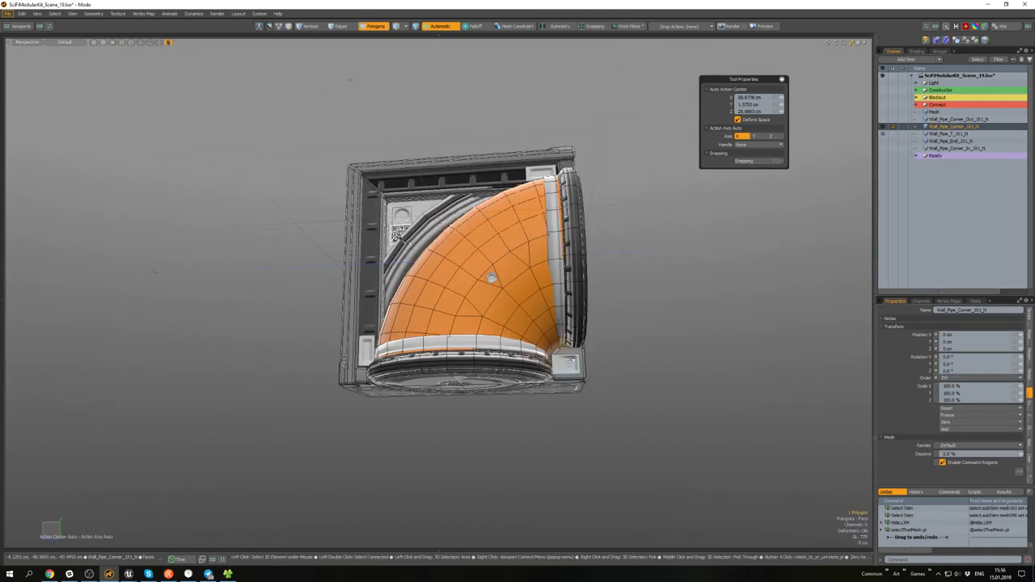
# - Open the UV editing layout and display the Texture UV map of the corner pipe
pyautogui.press('u')
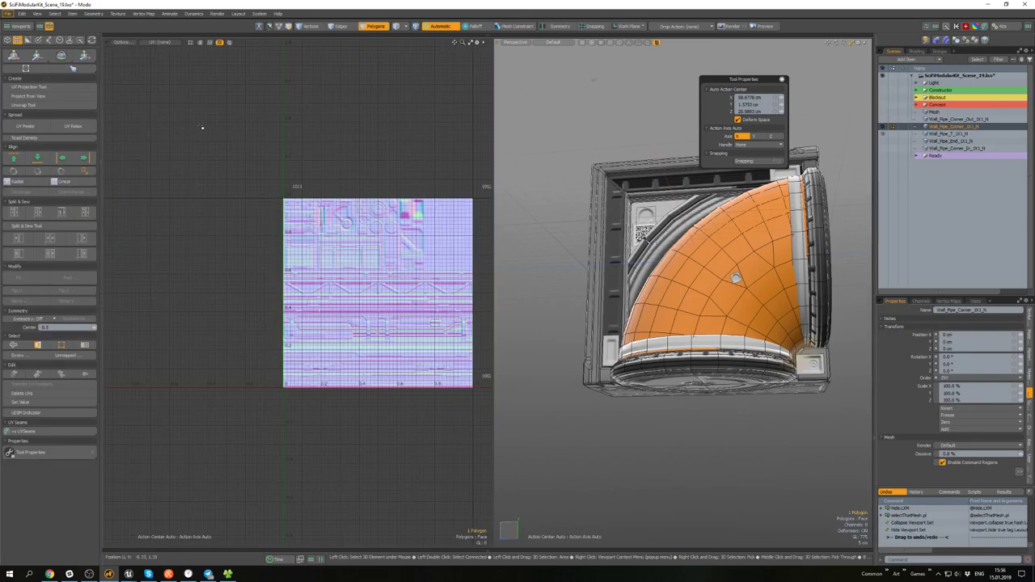
pyautogui.click(157, 41)
pyautogui.click(157, 62)
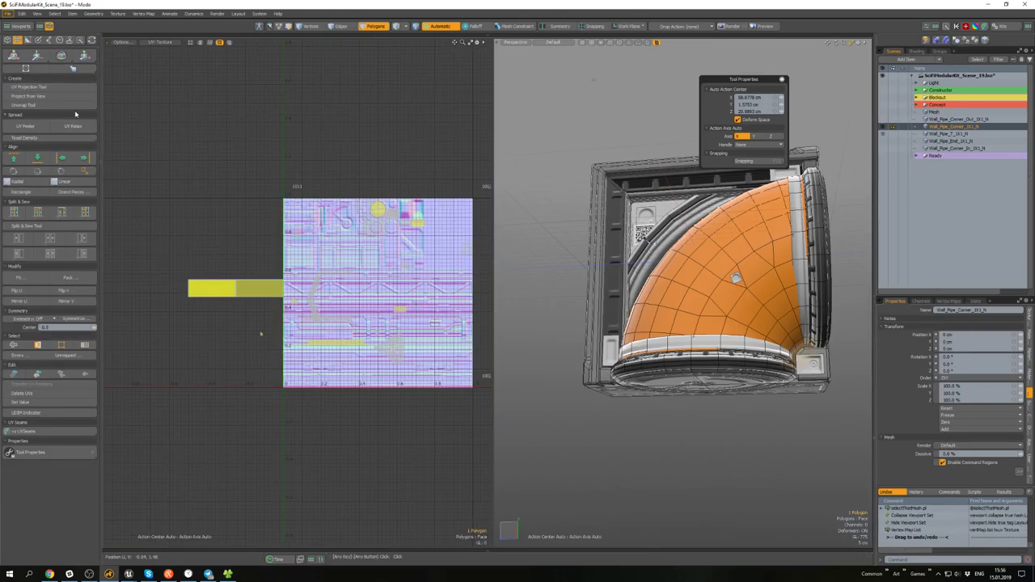
# - Create a planar UV projection for the selected corner pipe polygon and scale its UVs down to a tiny island
pyautogui.click(29, 87)
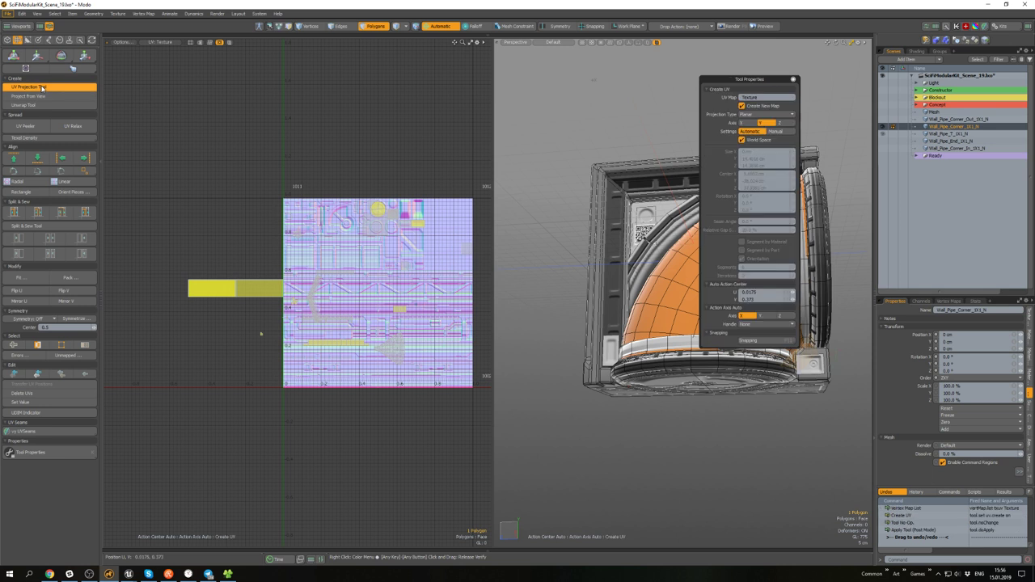
pyautogui.click(29, 86)
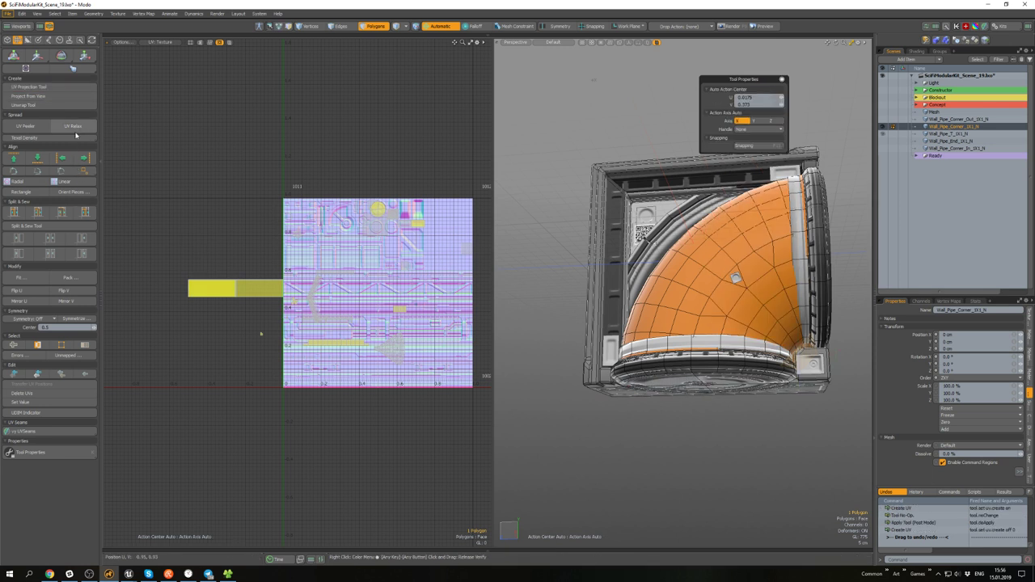
pyautogui.click(73, 128)
pyautogui.press('r')
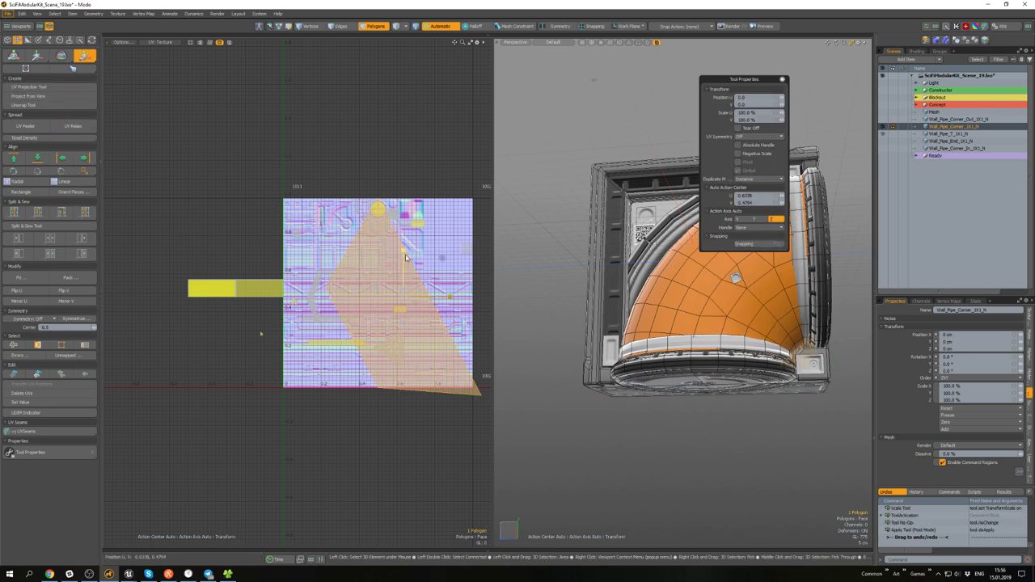
pyautogui.moveTo(262, 333); pyautogui.dragTo(126, 333)
pyautogui.press('space')
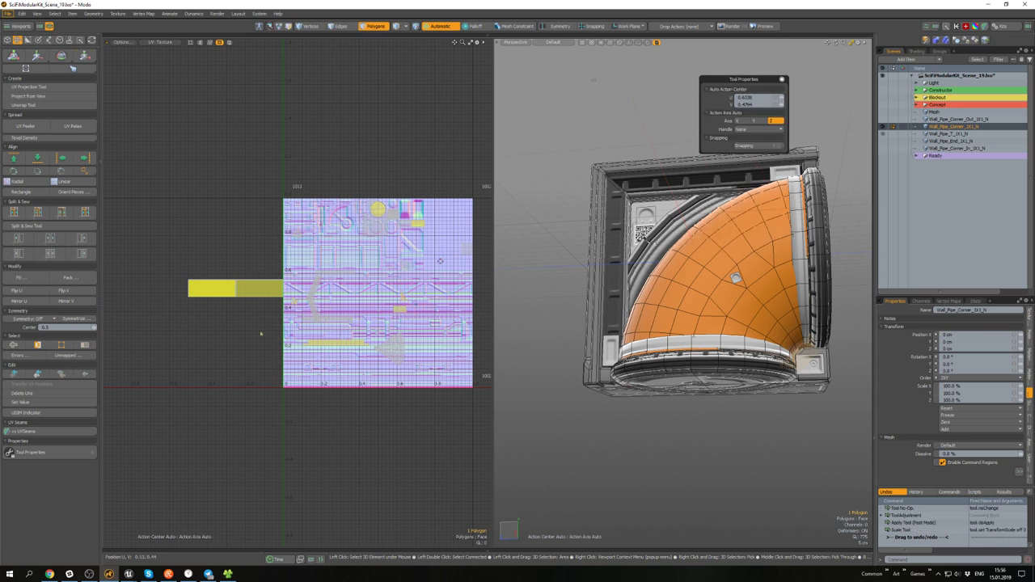
# - Assign the Metal material to the selected polygon, clear the selection and close the UV editing layout
pyautogui.press('m')
pyautogui.click(602, 274)
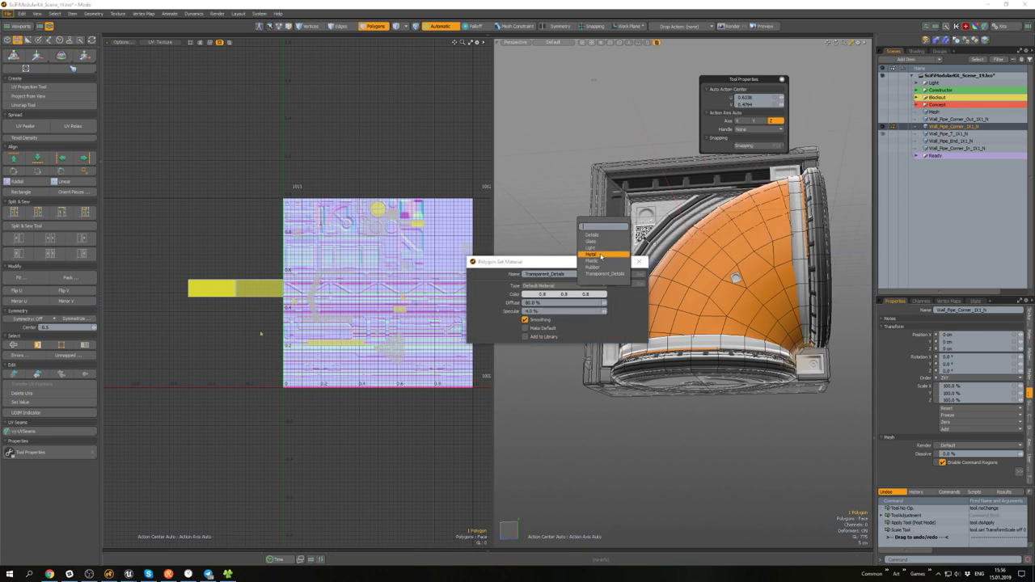
pyautogui.click(596, 257)
pyautogui.click(638, 274)
pyautogui.click(551, 261)
pyautogui.press('F2')
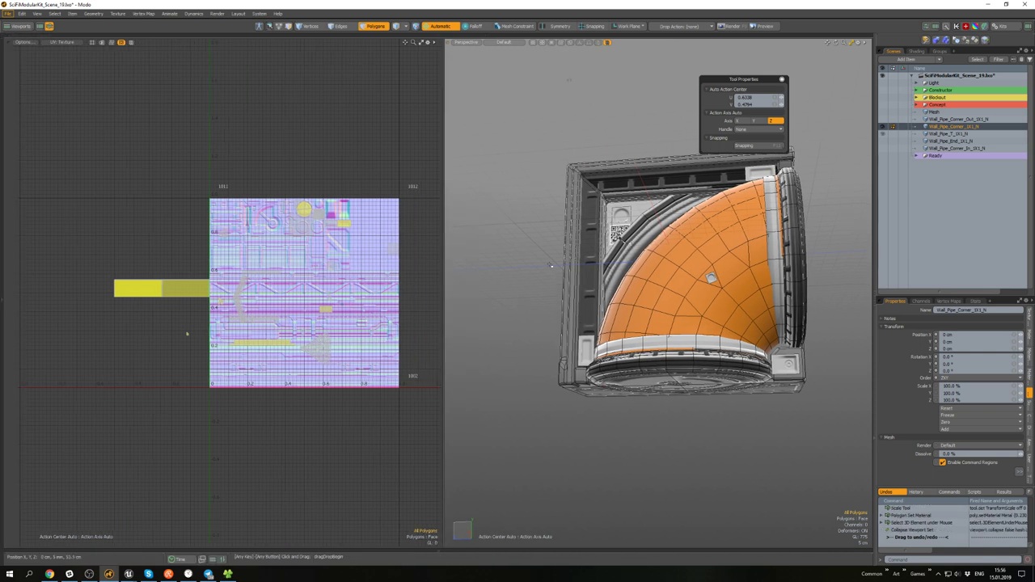
# - Select the ribbed trim polygons inside the corner pipe's frame and shift their UVs along U by -0.07
pyautogui.keyDown('alt'); pyautogui.moveTo(424, 178); pyautogui.dragTo(619, 185); pyautogui.keyUp('alt')
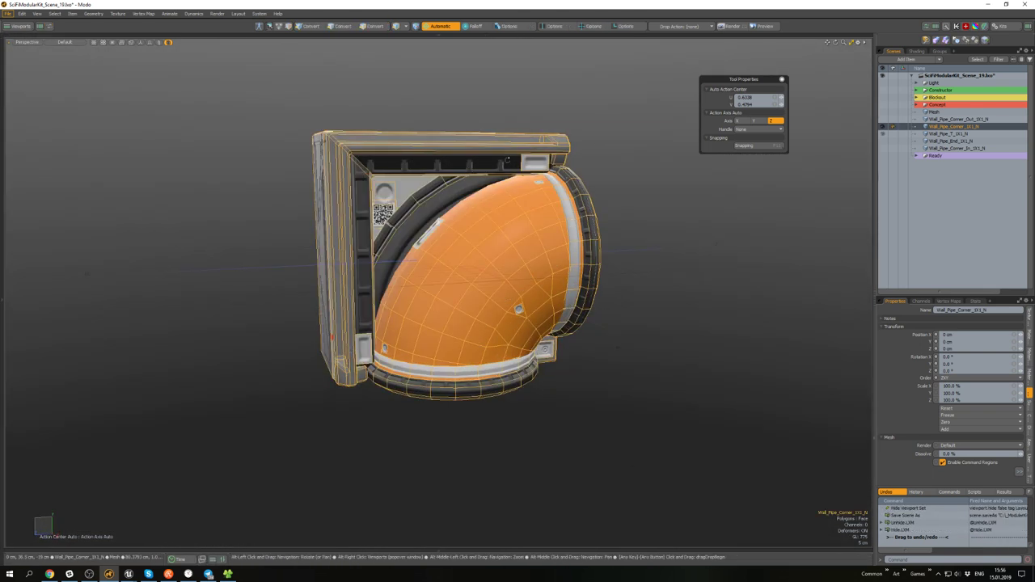
pyautogui.moveTo(523, 300)
pyautogui.keyDown('alt'); pyautogui.mouseDown()
pyautogui.moveTo(494, 310)
pyautogui.moveTo(513, 298)
pyautogui.mouseUp(); pyautogui.keyUp('alt')
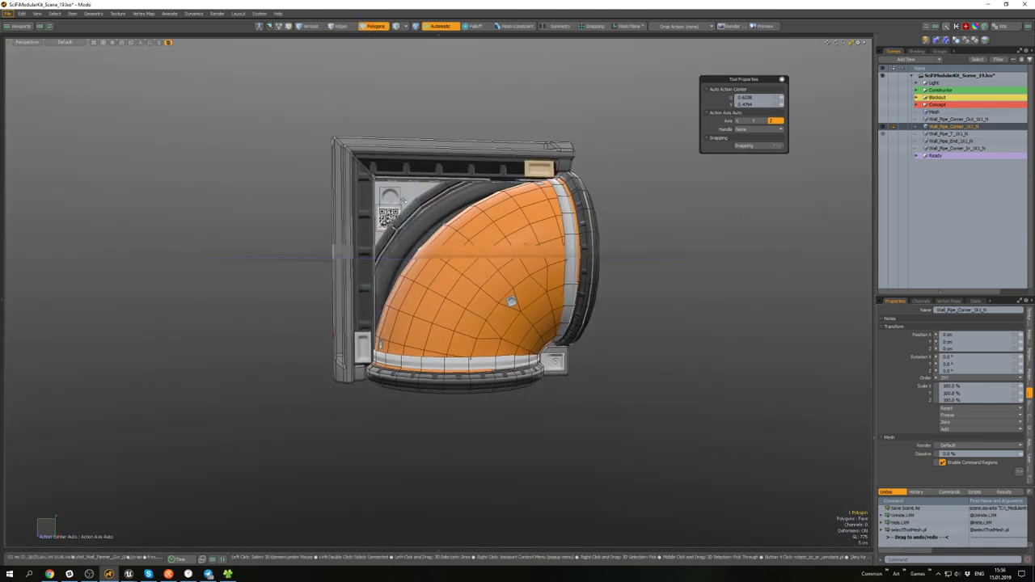
pyautogui.scroll(4, 360, 332)
pyautogui.scroll(-5, 380, 293)
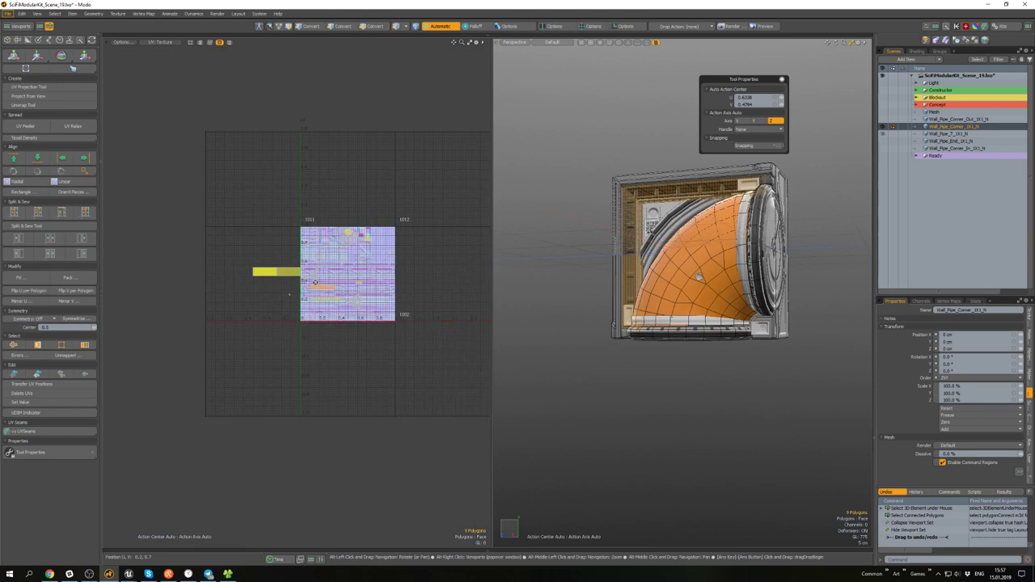
pyautogui.scroll(8, 315, 282)
pyautogui.press('w')
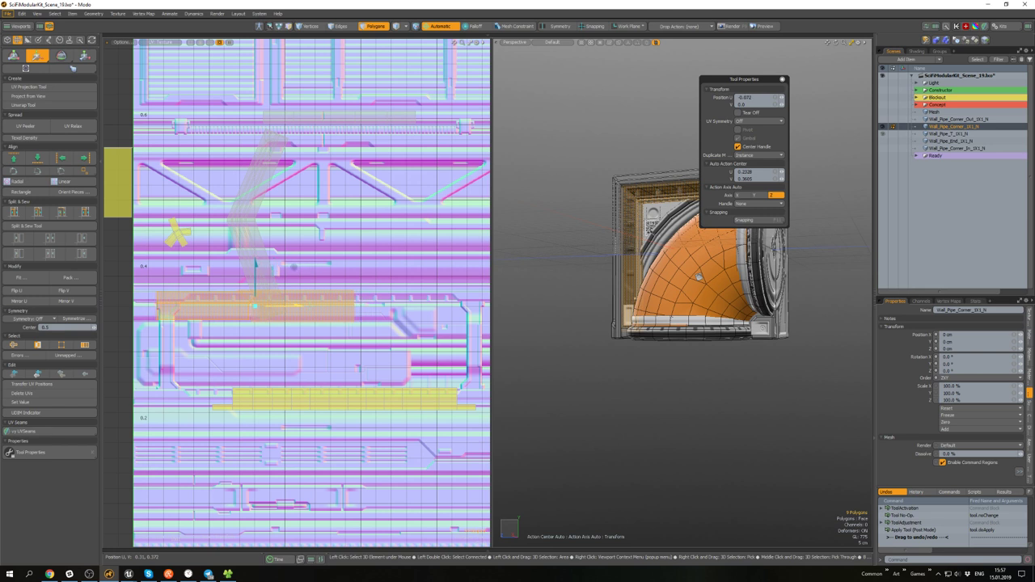
pyautogui.scroll(5, 675, 194)
pyautogui.keyDown('alt'); pyautogui.moveTo(676, 194); pyautogui.dragTo(595, 193); pyautogui.keyUp('alt')
pyautogui.scroll(-4, 595, 194)
pyautogui.keyDown('alt'); pyautogui.moveTo(254, 307); pyautogui.dragTo(278, 310); pyautogui.keyUp('alt')
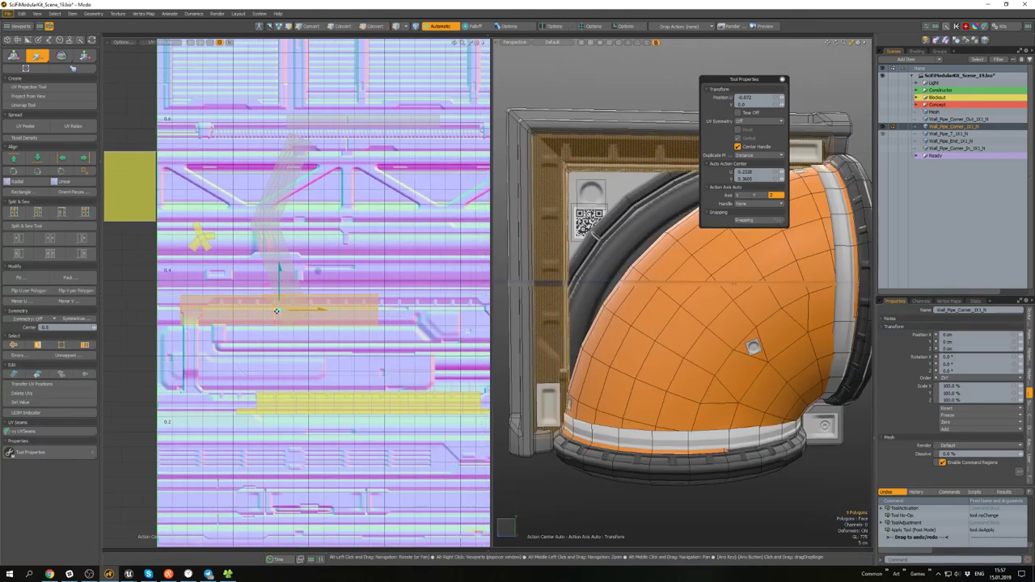
pyautogui.scroll(3, 279, 311)
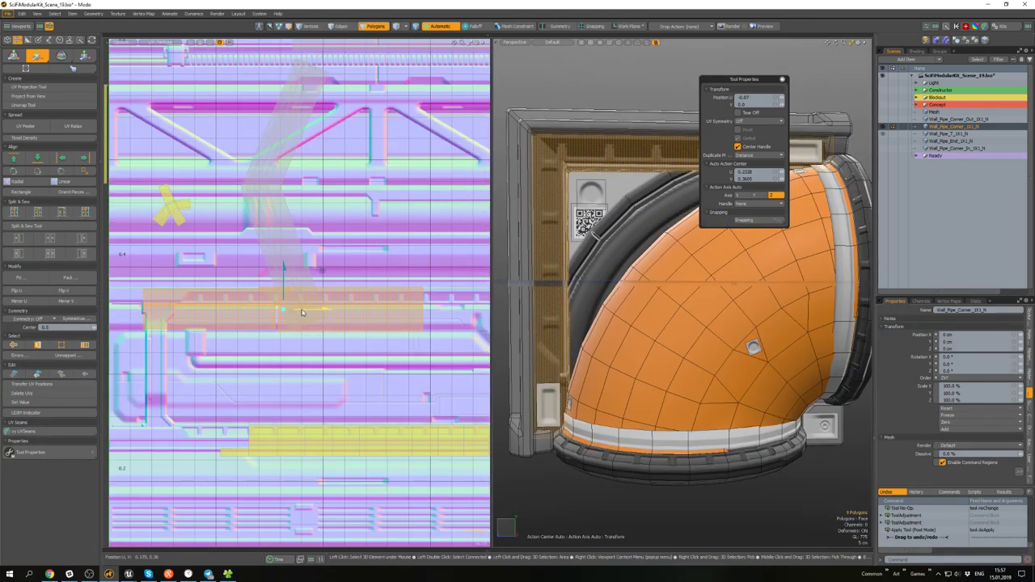
# - Select only the three polygons of the frame's upper ribbed trim and shift their UVs along U by about 0.19
pyautogui.scroll(-2, 302, 312)
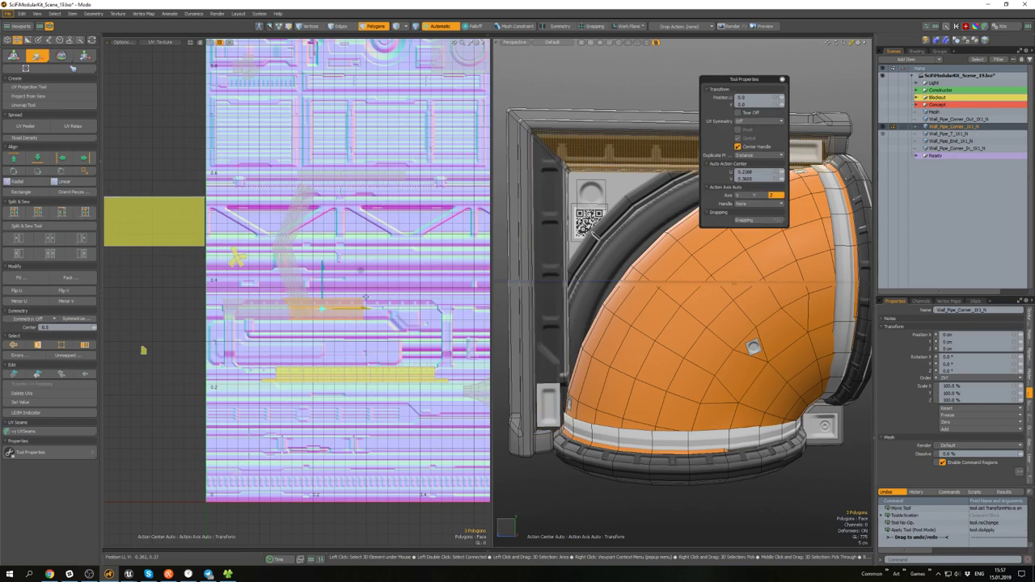
pyautogui.keyDown('alt'); pyautogui.moveTo(364, 298); pyautogui.dragTo(351, 257); pyautogui.keyUp('alt')
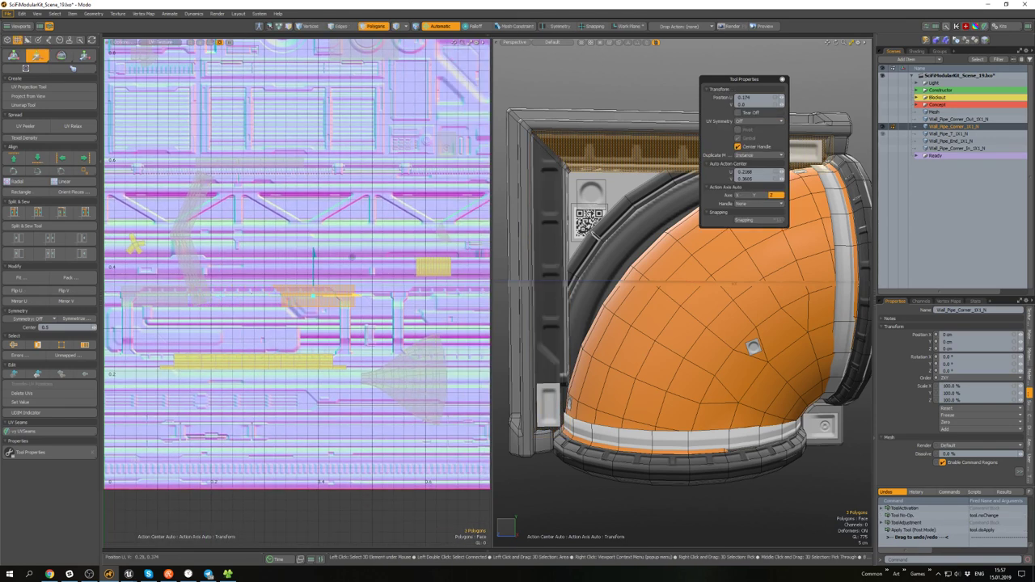
pyautogui.moveTo(365, 296); pyautogui.dragTo(368, 296)
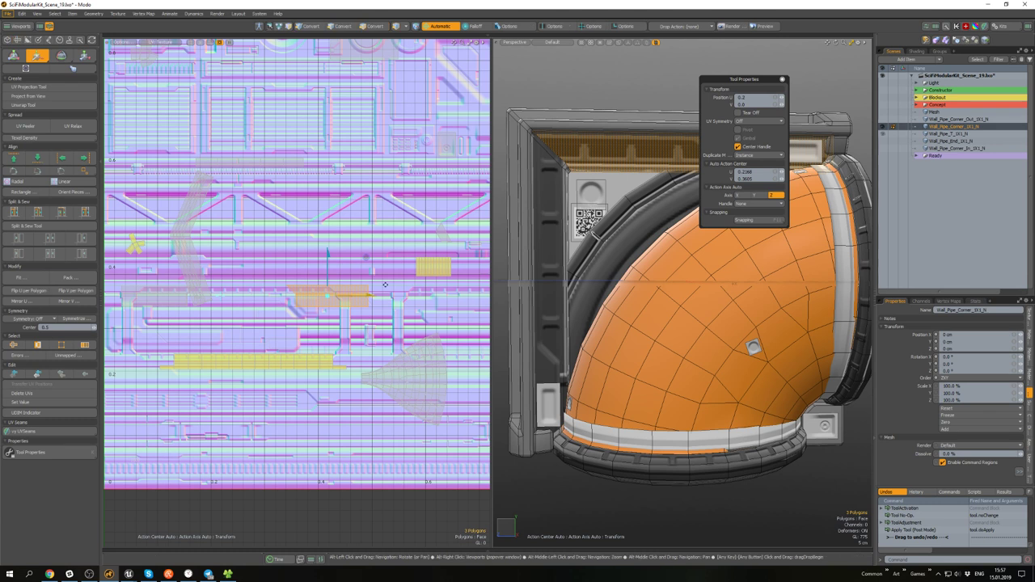
pyautogui.scroll(-2, 505, 311)
pyautogui.keyDown('alt'); pyautogui.keyDown('shift'); pyautogui.moveTo(505, 312); pyautogui.dragTo(528, 286); pyautogui.keyUp('shift'); pyautogui.keyUp('alt')
pyautogui.keyDown('alt'); pyautogui.moveTo(348, 296); pyautogui.dragTo(331, 295); pyautogui.keyUp('alt')
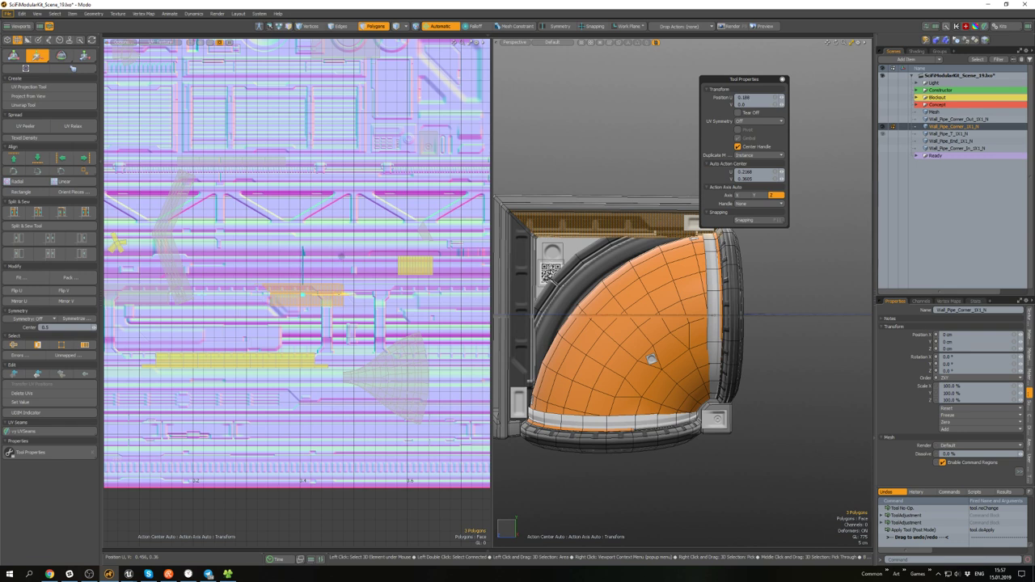
pyautogui.scroll(10, 533, 223)
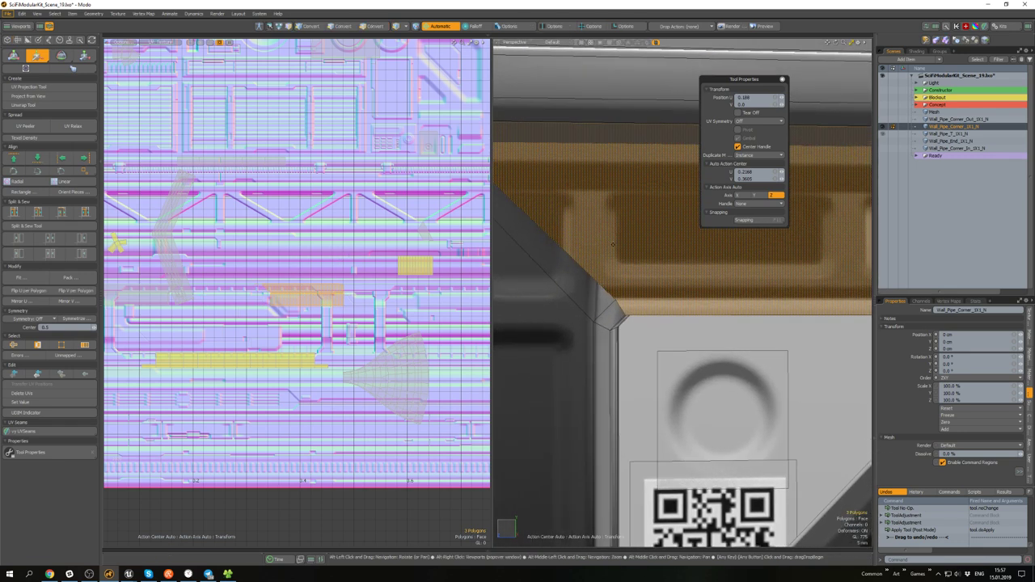
pyautogui.scroll(-5, 613, 246)
pyautogui.scroll(-5, 613, 246)
pyautogui.press('q')
# - Save the scene and unhide the T pipe module together with the corner pipe
pyautogui.click(741, 383)
pyautogui.keyDown('alt'); pyautogui.moveTo(742, 383); pyautogui.dragTo(652, 231); pyautogui.keyUp('alt')
pyautogui.scroll(-3, 601, 212)
pyautogui.hotkey('ctrl', 's')
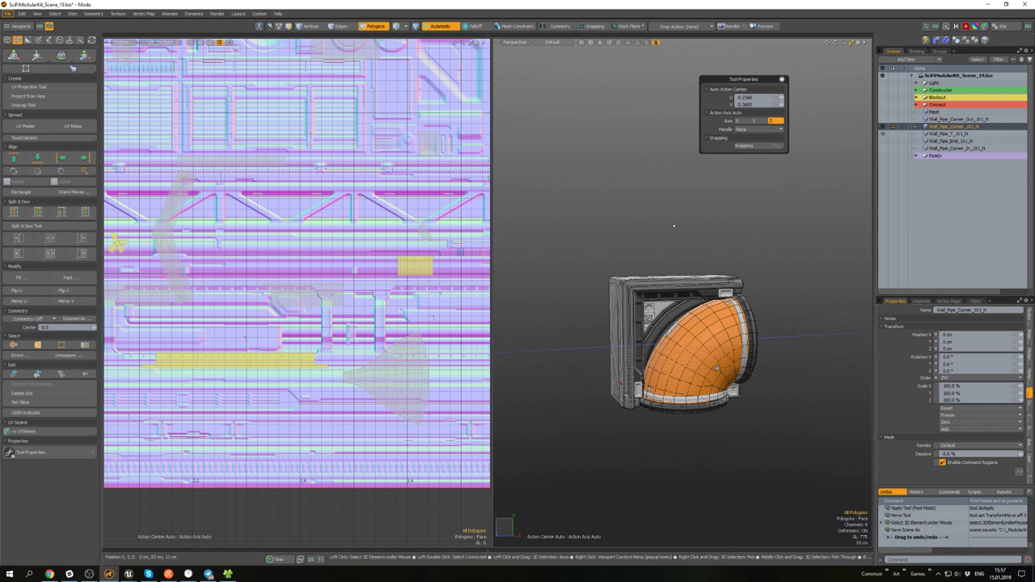
pyautogui.press('5')
pyautogui.click(661, 227)
pyautogui.press('u')
pyautogui.keyDown('alt'); pyautogui.moveTo(661, 229); pyautogui.dragTo(671, 257); pyautogui.keyUp('alt')
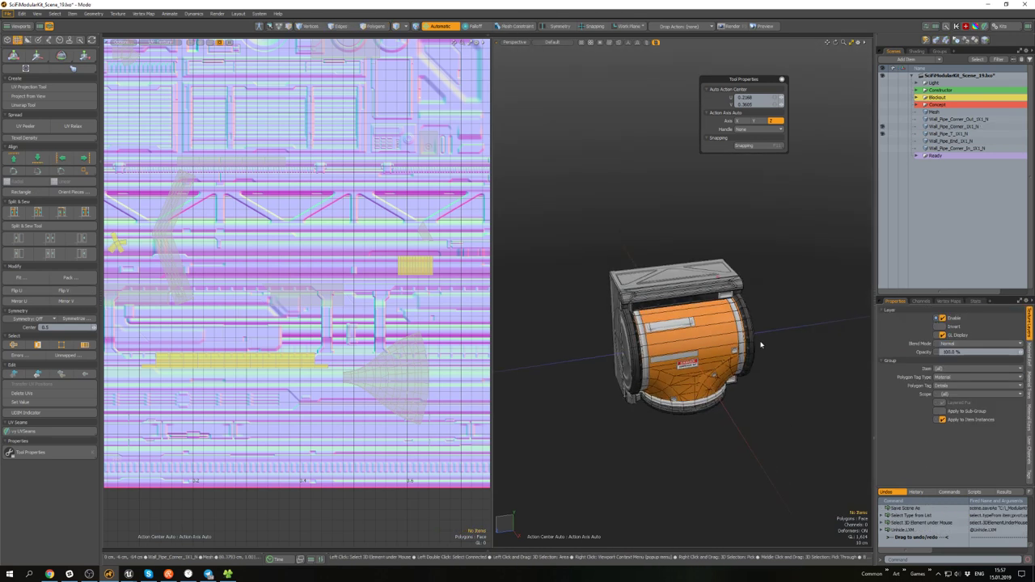
# - Select Wall_Pipe_Corner_1X1_N and Wall_Pipe_T_1X1_N and export them to the Export folder of _ModularKit
pyautogui.moveTo(806, 429)
pyautogui.mouseDown()
pyautogui.moveTo(566, 218)
pyautogui.moveTo(582, 234)
pyautogui.mouseUp()
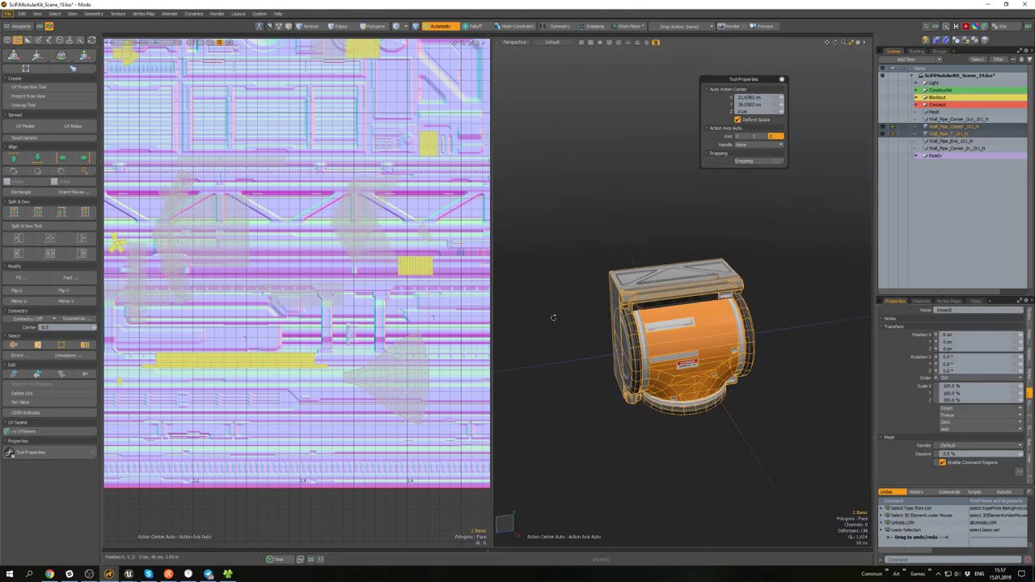
pyautogui.press('F3')
pyautogui.click(570, 240)
pyautogui.moveTo(646, 364)
pyautogui.keyDown('alt'); pyautogui.mouseDown()
pyautogui.moveTo(566, 327)
pyautogui.moveTo(640, 354)
pyautogui.moveTo(652, 374)
pyautogui.mouseUp(); pyautogui.keyUp('alt')
pyautogui.keyDown('alt'); pyautogui.moveTo(428, 199); pyautogui.dragTo(453, 242); pyautogui.keyUp('alt')
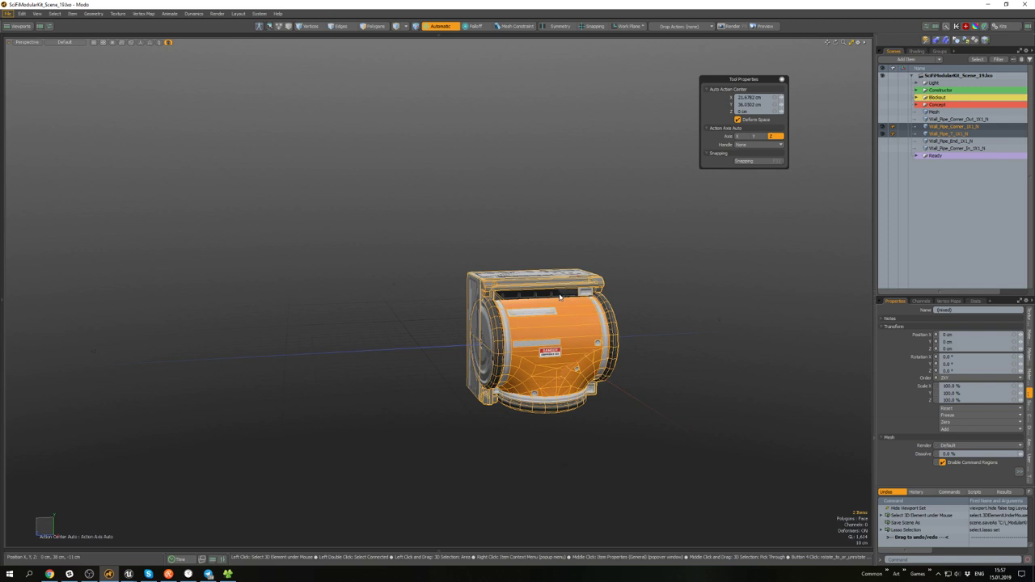
pyautogui.hotkey('ctrl', 'e')
pyautogui.click(667, 305)
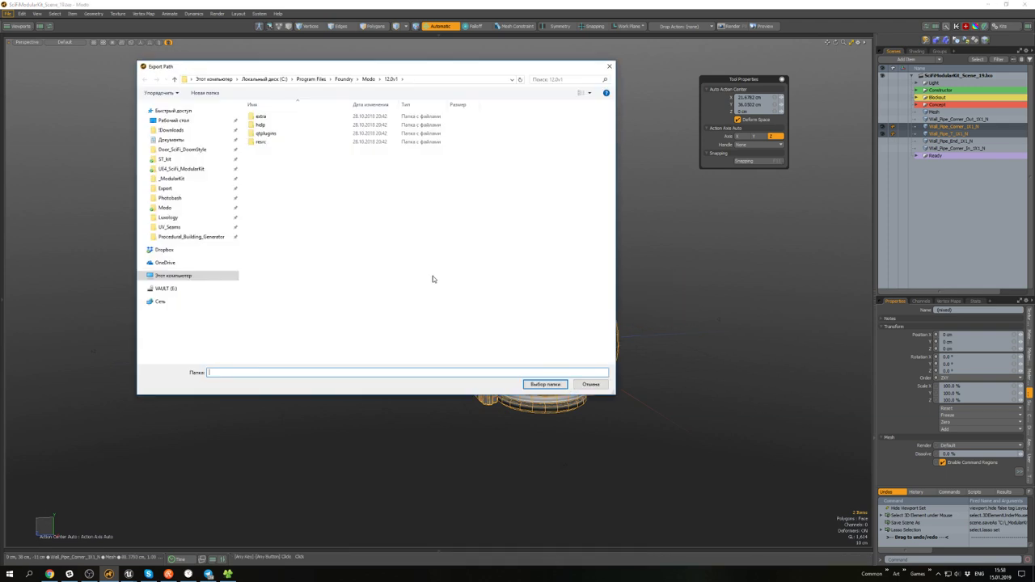
pyautogui.click(165, 188)
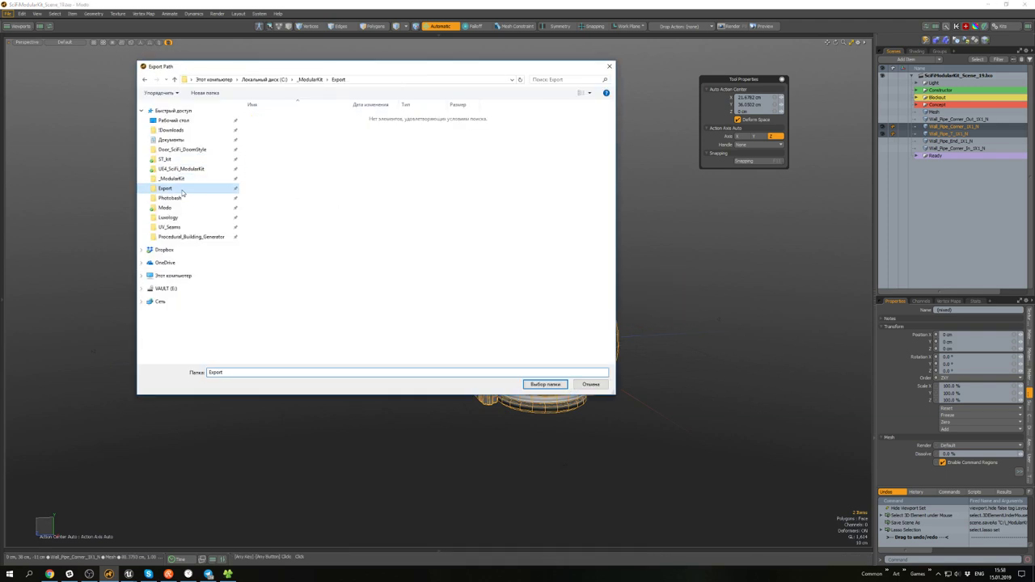
pyautogui.click(544, 385)
# - Switch to the Modular_Environment project in Unreal Editor and import the Wall_Pipe_Corner_1X1_N and Wall_Pipe_T_1X1_N FBX files into the Meshes folder
pyautogui.moveTo(128, 576)
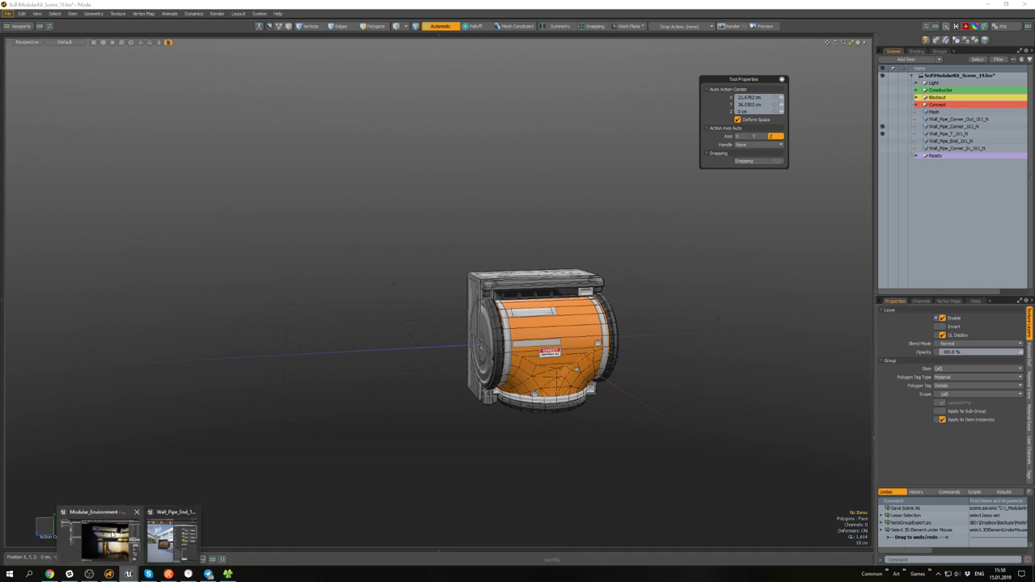
pyautogui.click(105, 538)
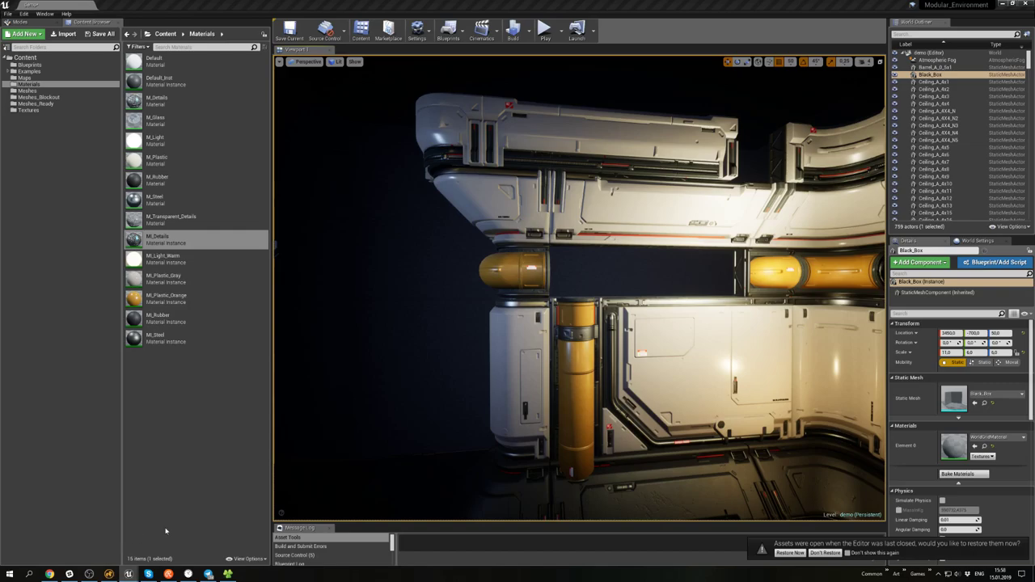
pyautogui.click(20, 95)
pyautogui.click(228, 574)
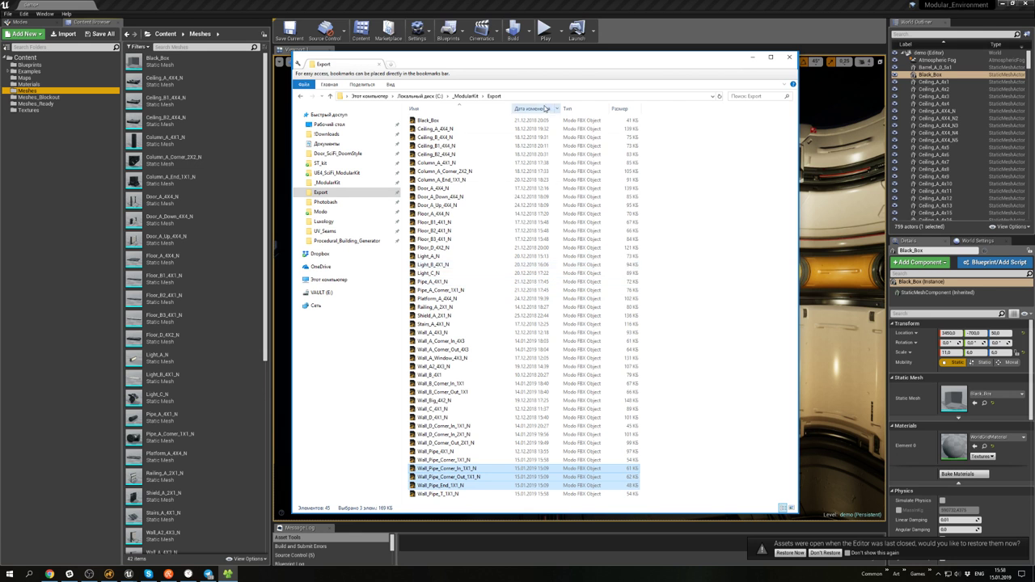
pyautogui.click(545, 107)
pyautogui.click(527, 122)
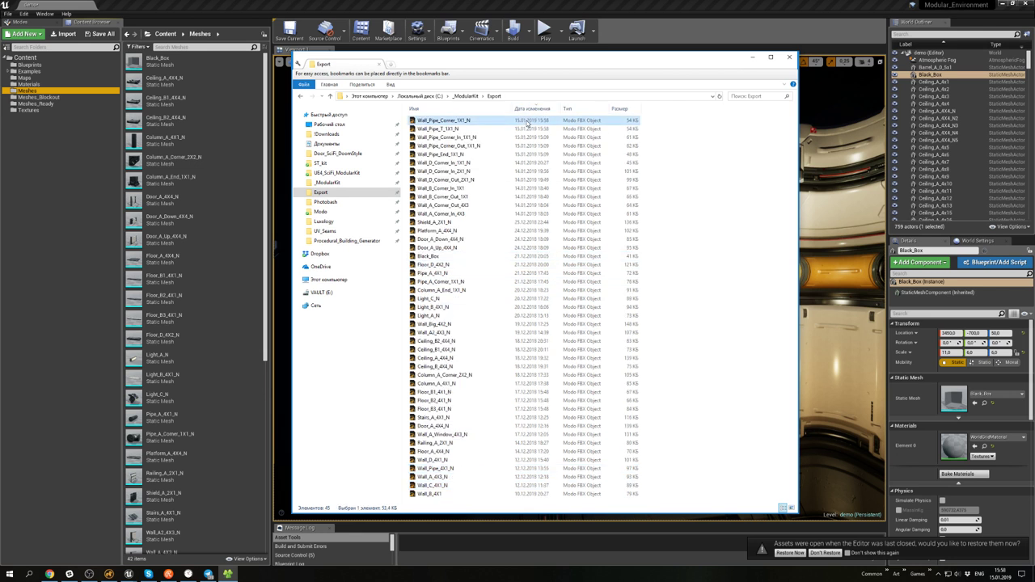
pyautogui.moveTo(474, 122); pyautogui.dragTo(210, 196)
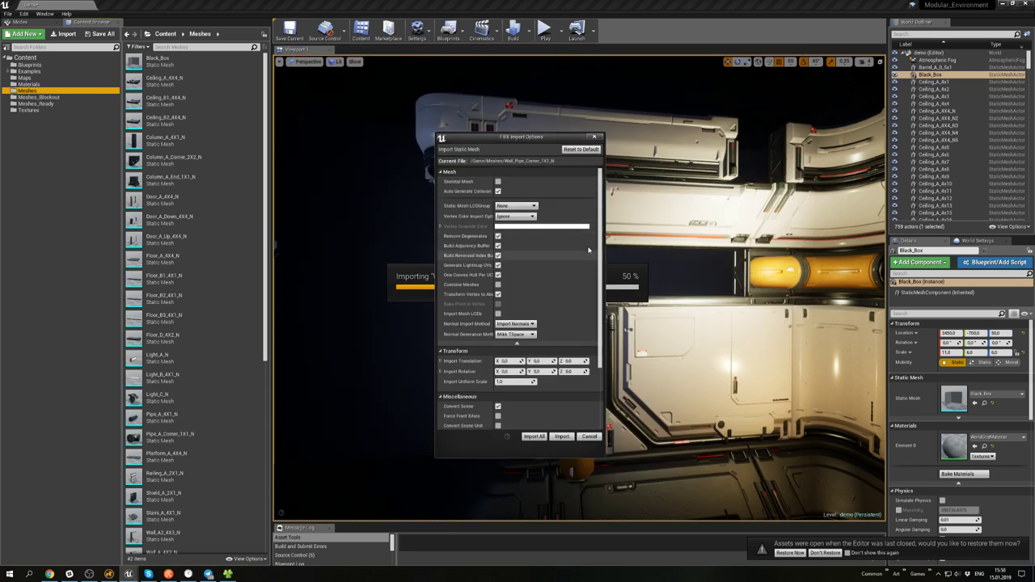
pyautogui.scroll(-4, 589, 251)
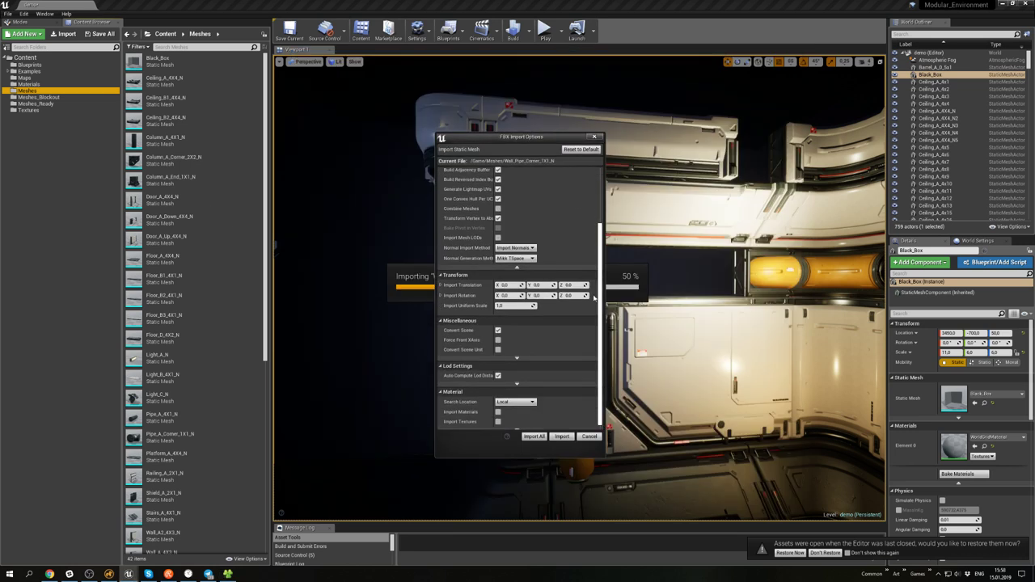
pyautogui.click(535, 436)
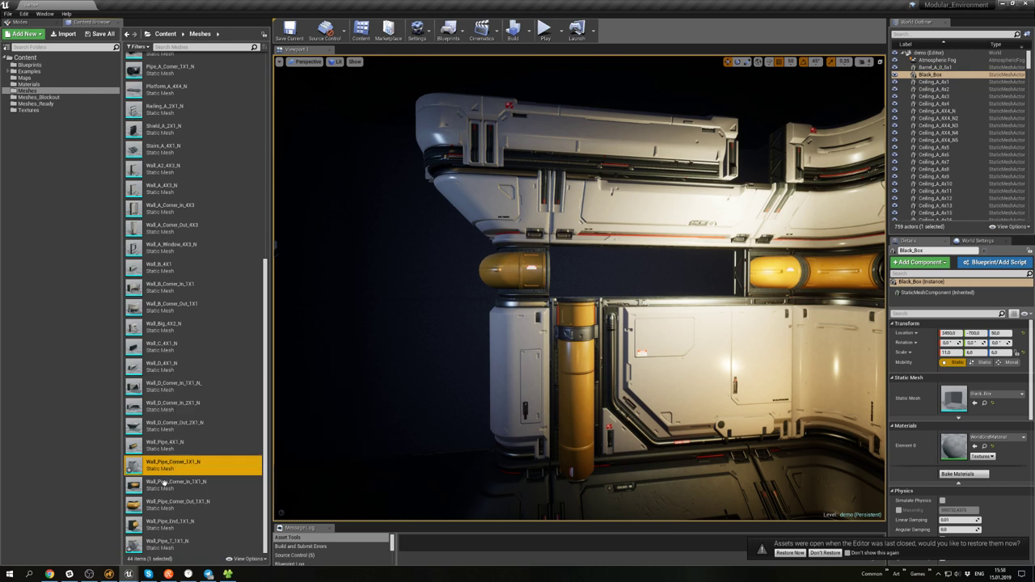
# - Save the two imported pipe meshes and place them together in the level at the top of the vertical orange pipe
pyautogui.keyDown('ctrl'); pyautogui.click(166, 538); pyautogui.keyUp('ctrl')
pyautogui.hotkey('ctrl', 's')
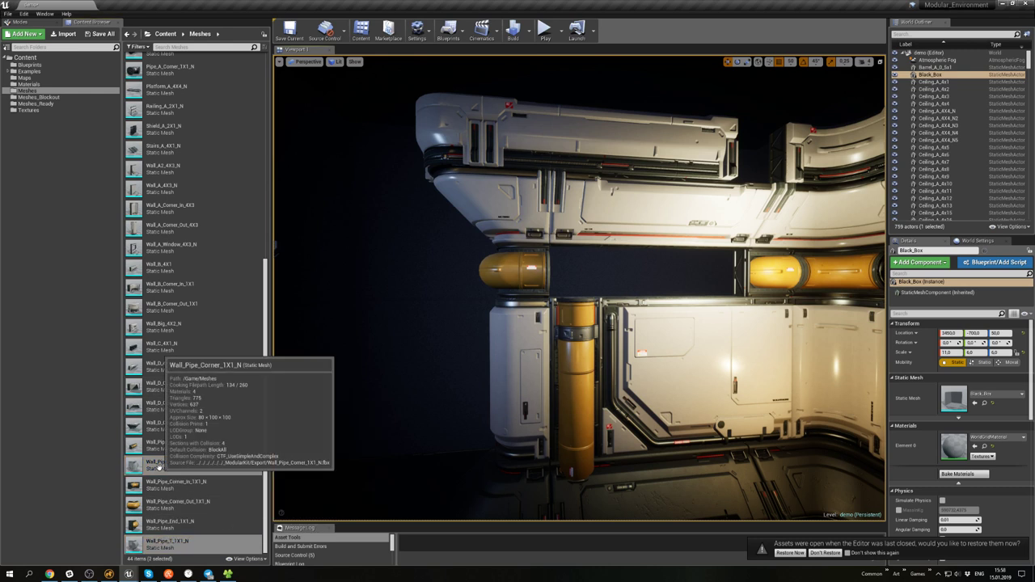
pyautogui.moveTo(149, 465); pyautogui.dragTo(561, 441)
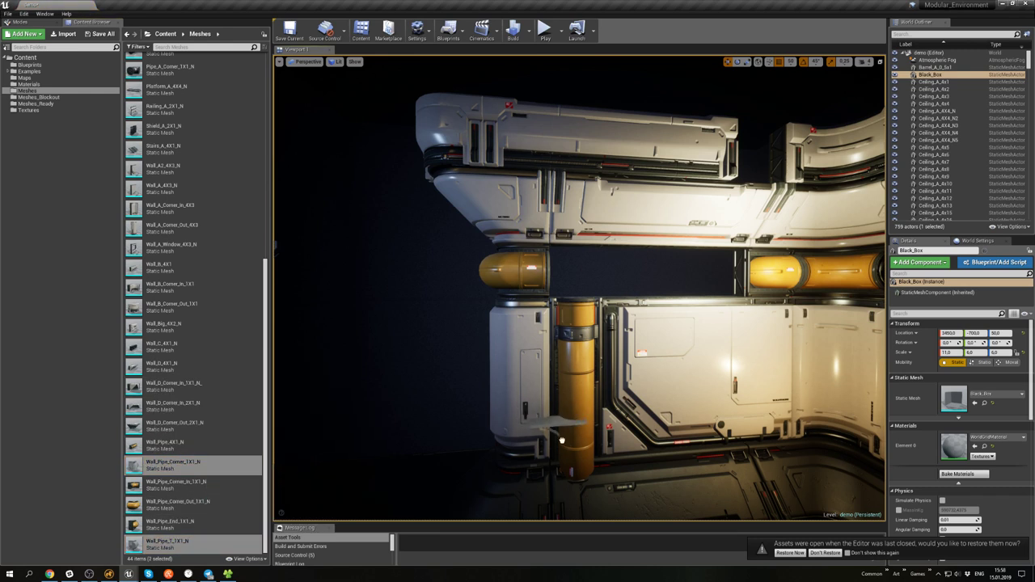
pyautogui.moveTo(603, 475); pyautogui.dragTo(602, 358)
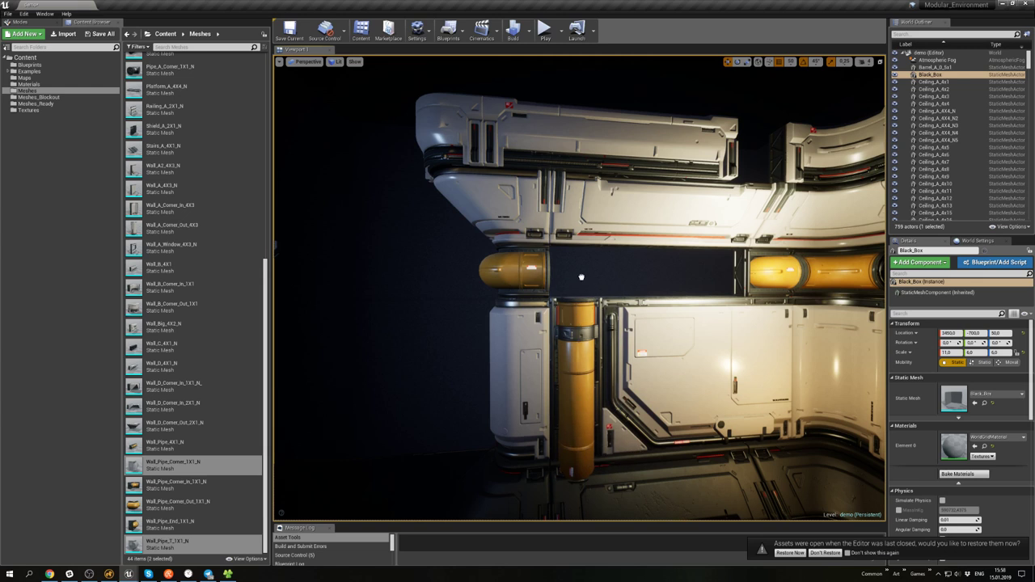
pyautogui.moveTo(581, 314); pyautogui.dragTo(582, 315)
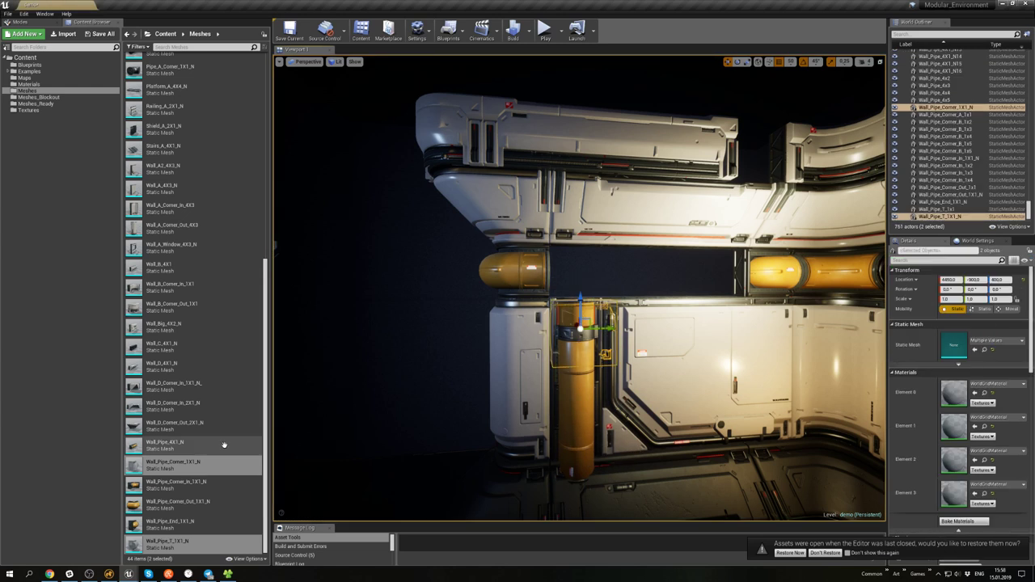
# - Assign MI_Steel to Metal, MI_Details to Details, MI_Plastic_Orange to Plastic and M_Transparent_Details to the Transparent_Details slot of Wall_Pipe_Corner_1X1_N
pyautogui.doubleClick(135, 467)
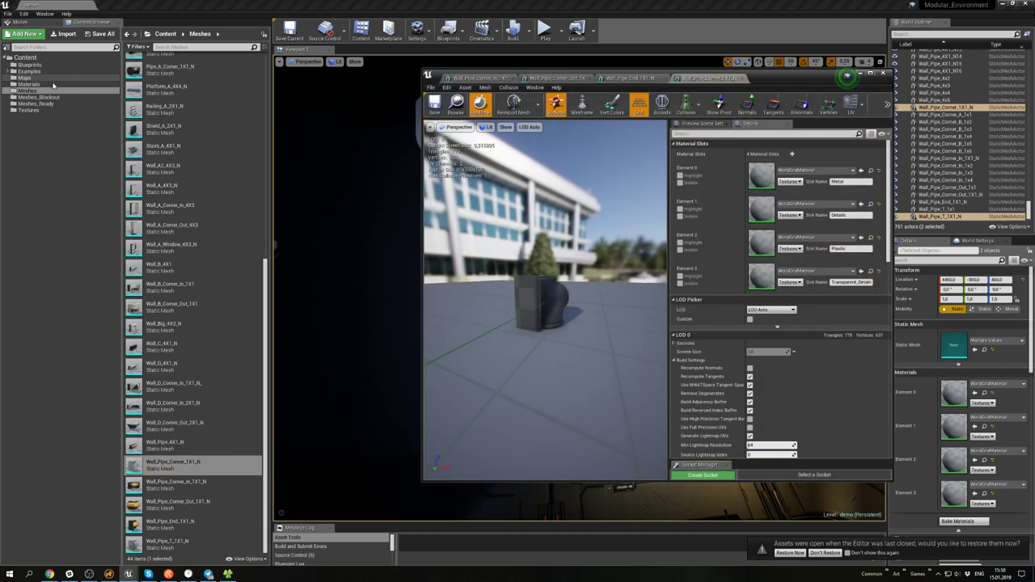
pyautogui.click(29, 85)
pyautogui.moveTo(166, 299); pyautogui.dragTo(770, 243)
pyautogui.moveTo(154, 234); pyautogui.dragTo(764, 212)
pyautogui.moveTo(161, 333); pyautogui.dragTo(761, 176)
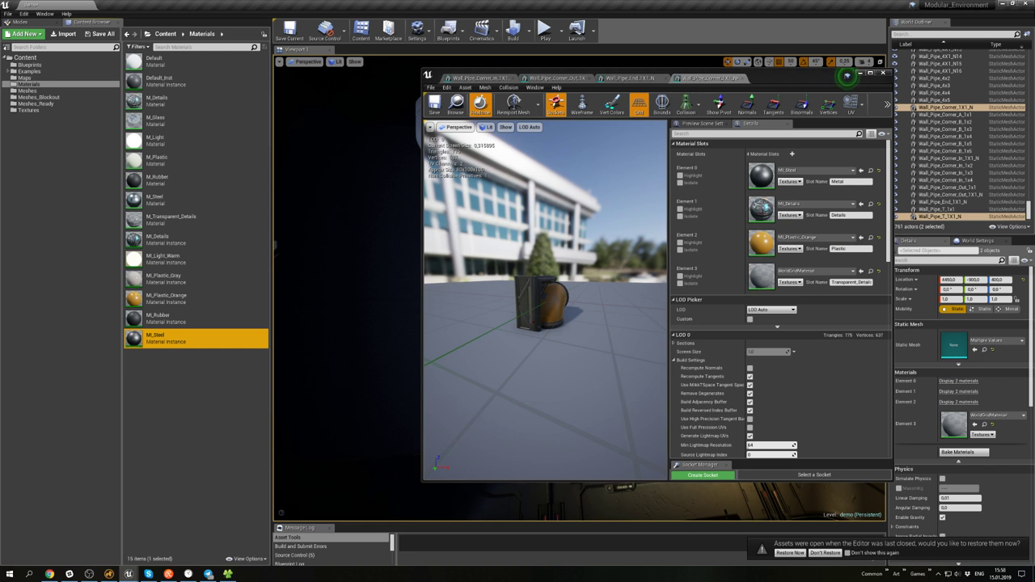
pyautogui.moveTo(172, 219); pyautogui.dragTo(761, 276)
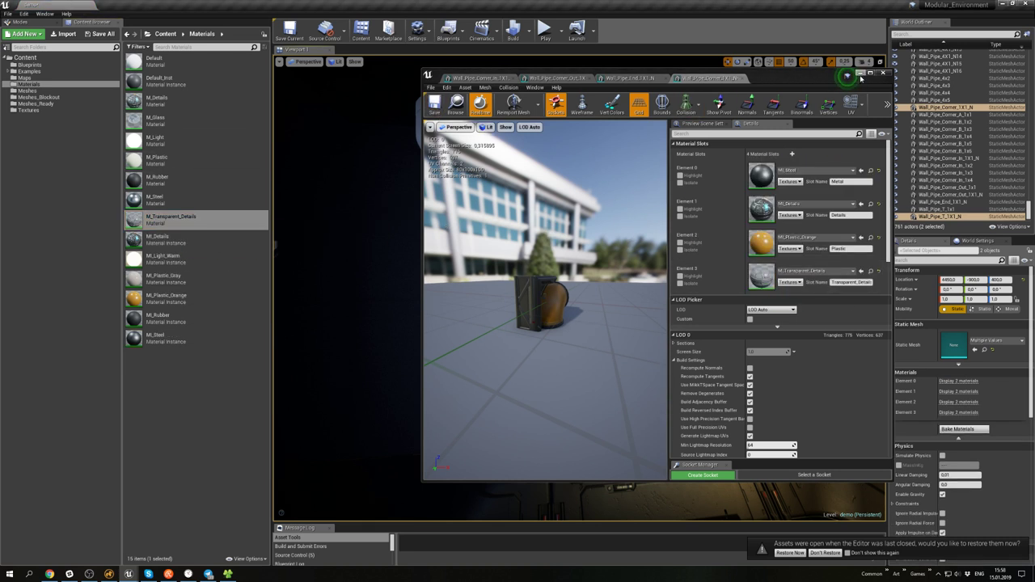
pyautogui.click(861, 74)
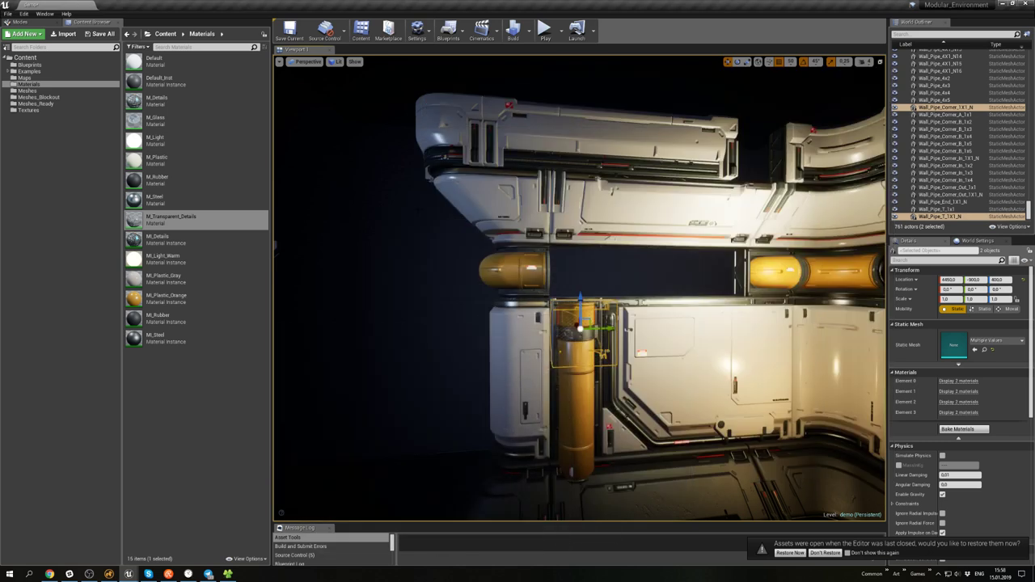
# - Give Wall_Pipe_T_1X1_N MI_Steel, MI_Details, MI_Plastic_Orange and M_Transparent_Details in its Metal, Details, Plastic and Transparent_Details slots, and save the mesh
pyautogui.click(29, 91)
pyautogui.scroll(-10, 192, 388)
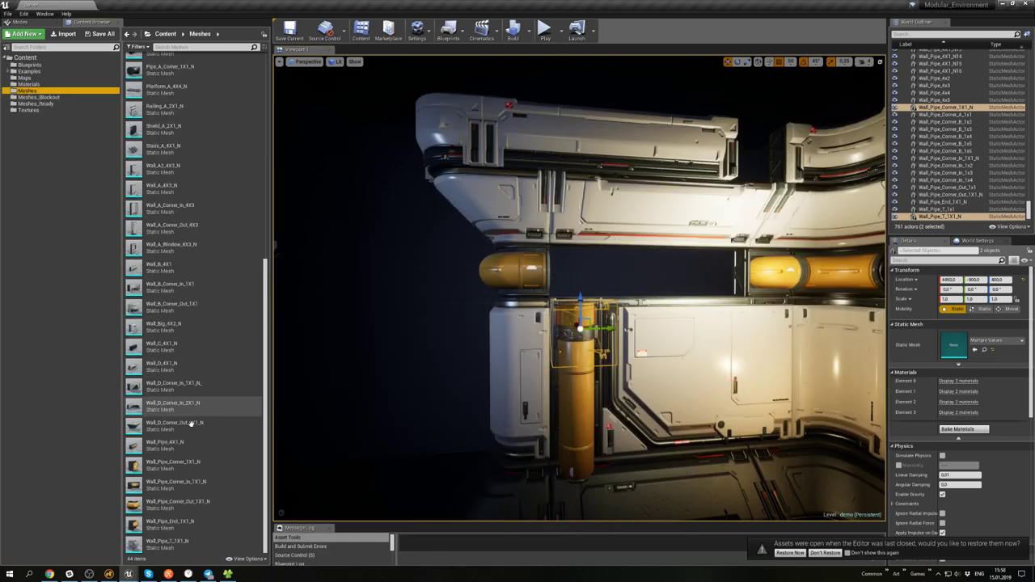
pyautogui.doubleClick(166, 543)
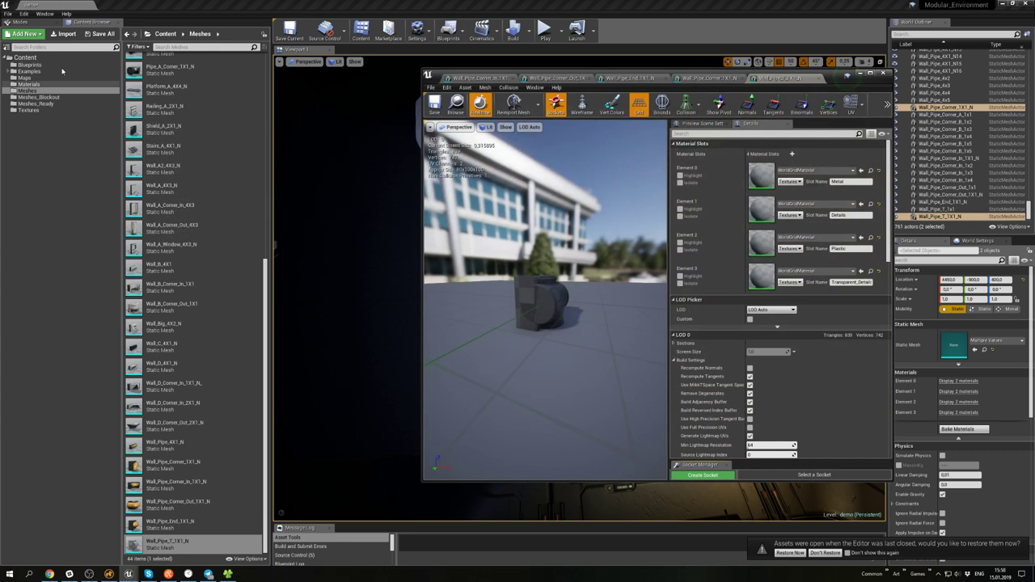
pyautogui.click(27, 84)
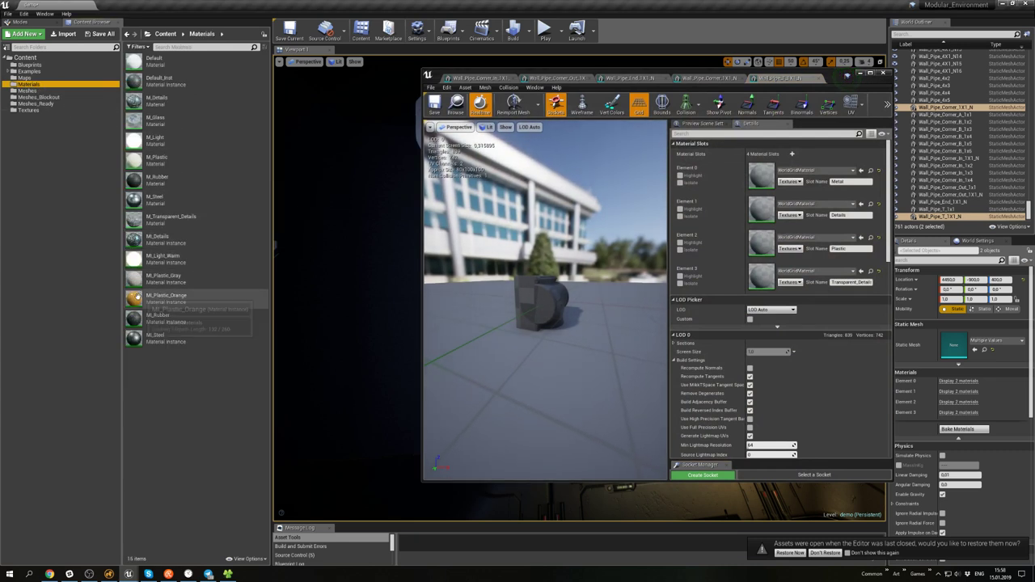
pyautogui.moveTo(169, 298); pyautogui.dragTo(774, 243)
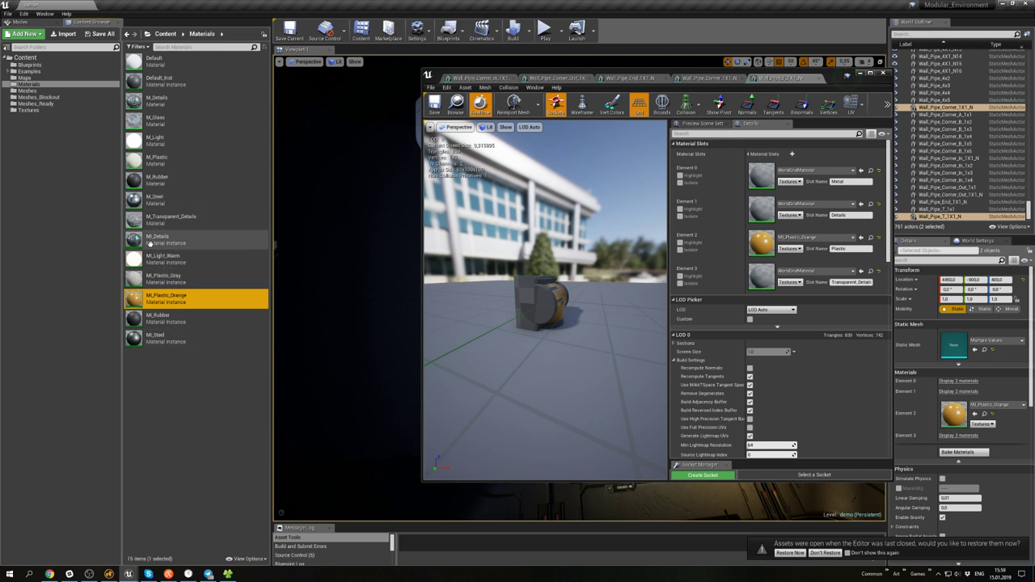
pyautogui.moveTo(166, 239); pyautogui.dragTo(763, 208)
pyautogui.moveTo(158, 338); pyautogui.dragTo(764, 176)
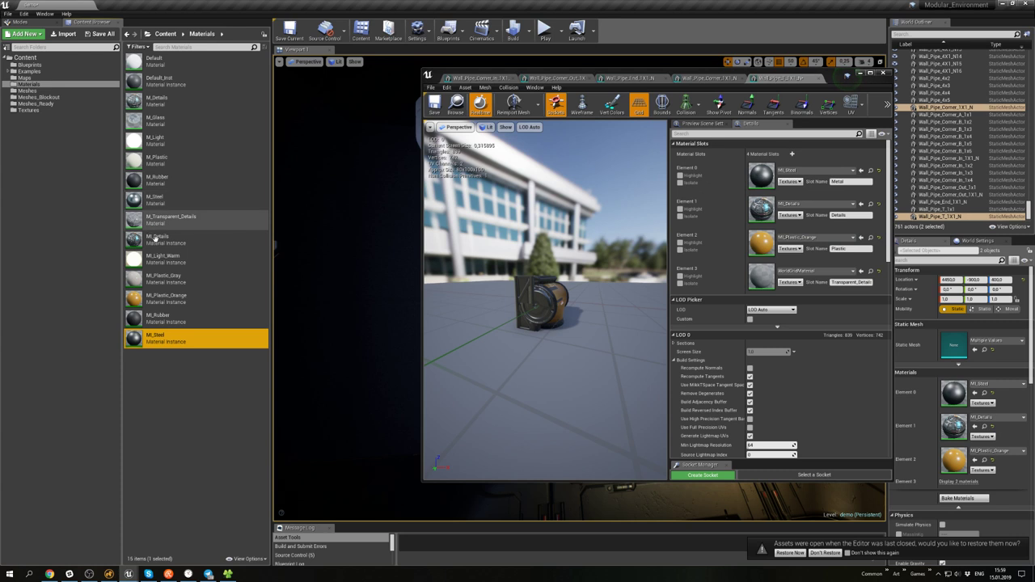
pyautogui.moveTo(185, 218); pyautogui.dragTo(764, 277)
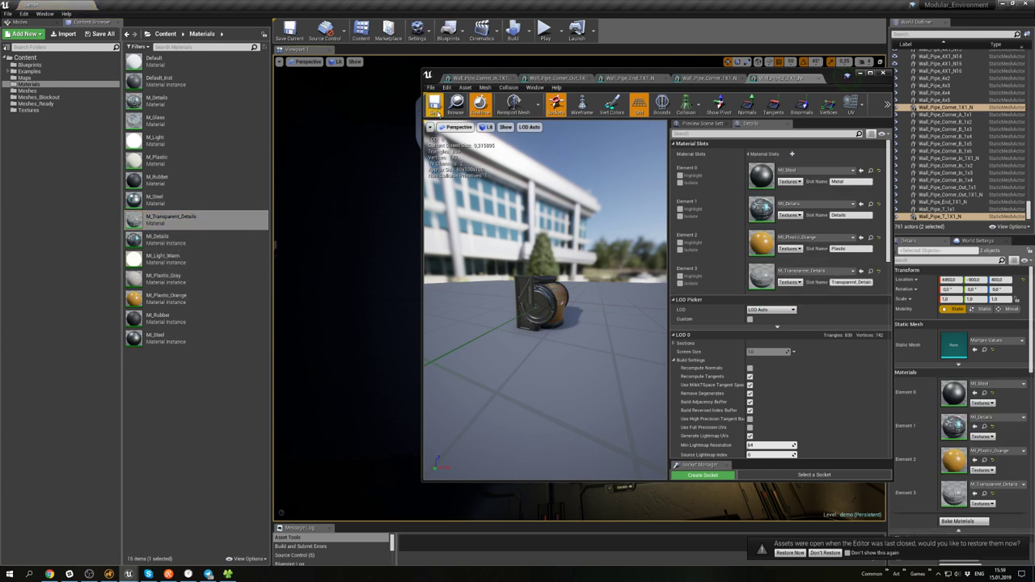
pyautogui.click(436, 113)
pyautogui.click(862, 75)
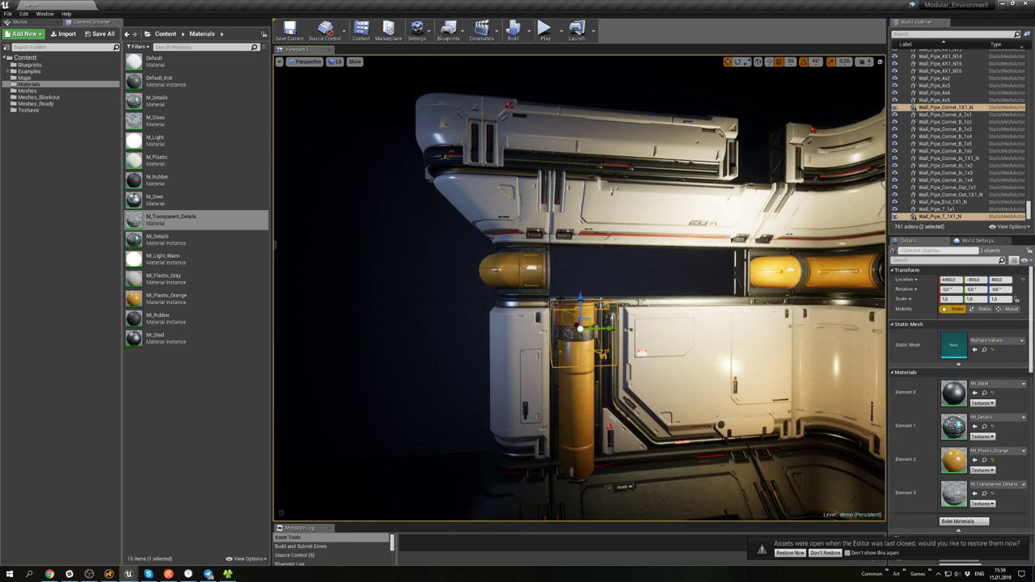
# - Raise the two selected pipe modules in the level to a Z location of 500 and rotate them 180° about Z
pyautogui.moveTo(579, 301); pyautogui.dragTo(582, 253)
pyautogui.moveTo(575, 262); pyautogui.dragTo(610, 279, button='right')
pyautogui.press('e')
pyautogui.keyDown('alt'); pyautogui.moveTo(525, 265); pyautogui.dragTo(619, 254); pyautogui.keyUp('alt')
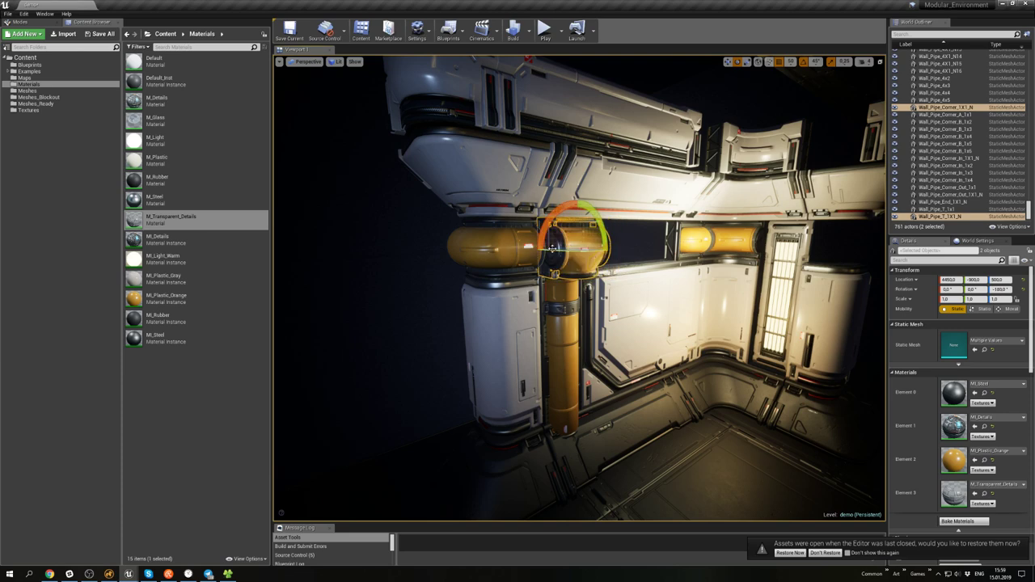
# - Separate the overlapping pipe modules by sliding the corner pipe to Y -550 and the T pipe away past the horizontal pipe's end
pyautogui.moveTo(618, 273); pyautogui.dragTo(559, 257, button='right')
pyautogui.click(568, 279)
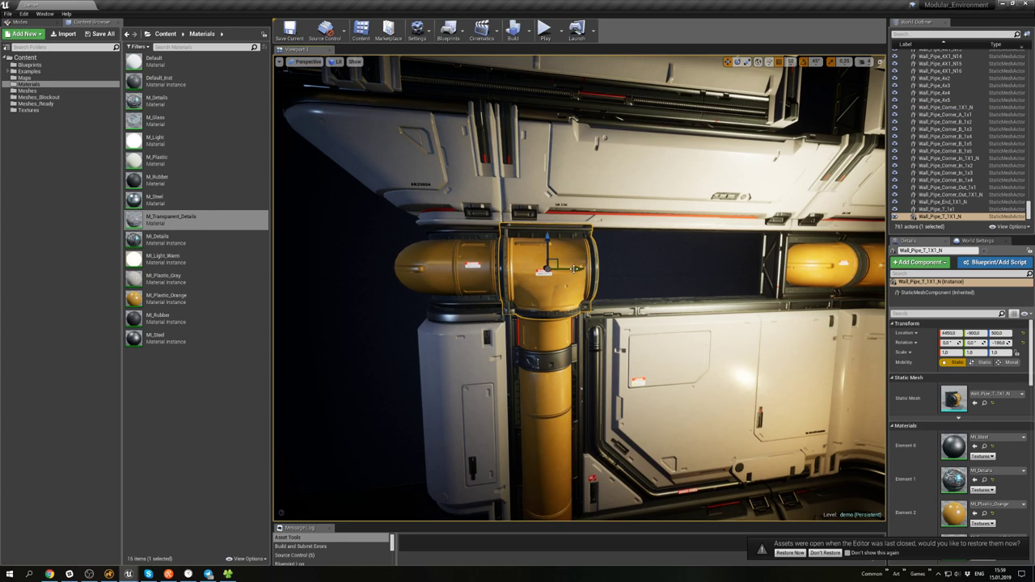
pyautogui.press('h')
pyautogui.click(547, 268)
pyautogui.moveTo(565, 267); pyautogui.dragTo(769, 266)
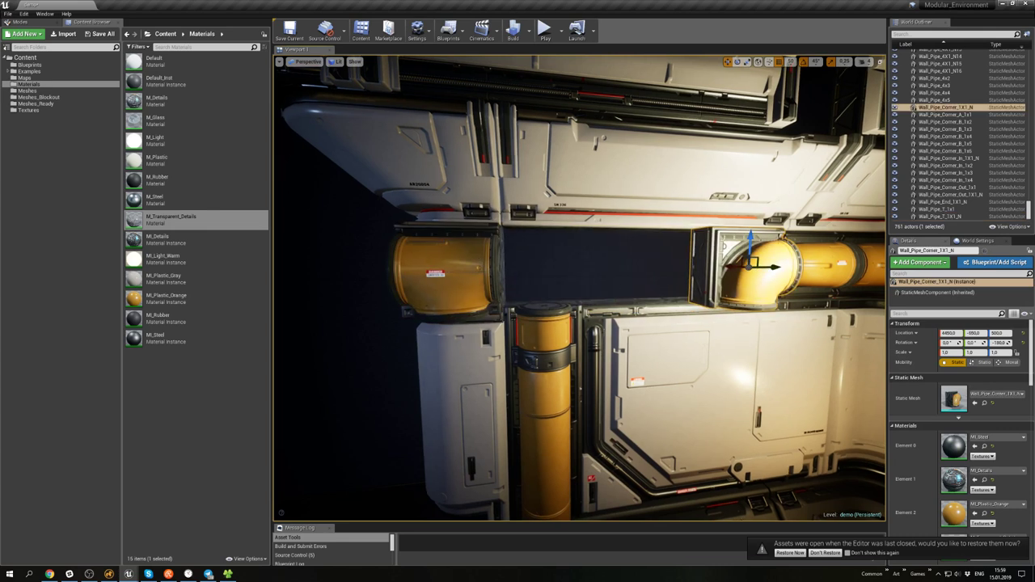
pyautogui.click(449, 280)
pyautogui.moveTo(484, 269); pyautogui.dragTo(368, 269)
# - Rotate the corner pipe 90° about X and place it to join the horizontal end pipe with the vertical pipe
pyautogui.click(738, 280)
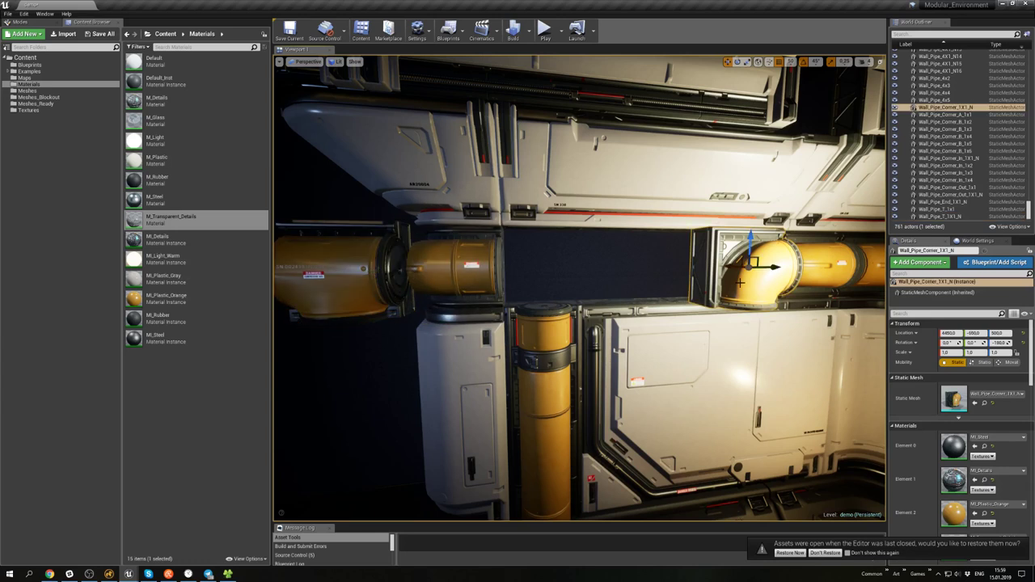
pyautogui.moveTo(731, 246); pyautogui.dragTo(764, 231)
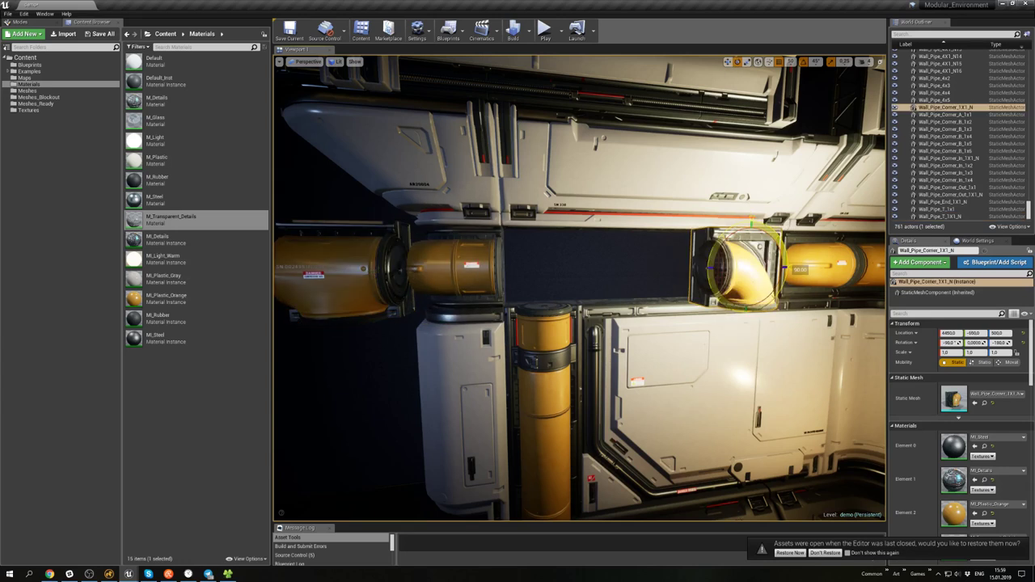
pyautogui.press('w')
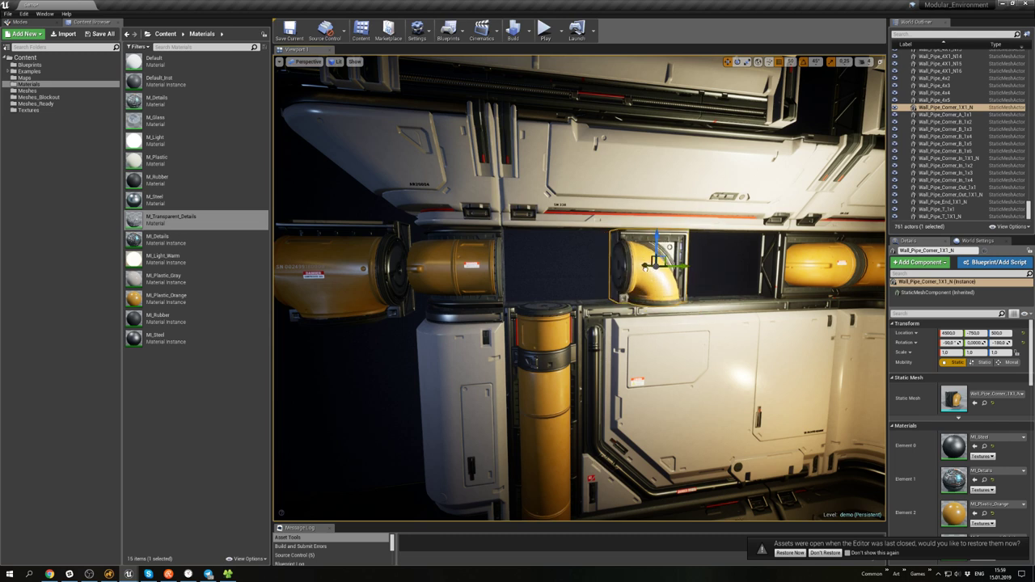
pyautogui.click(639, 282)
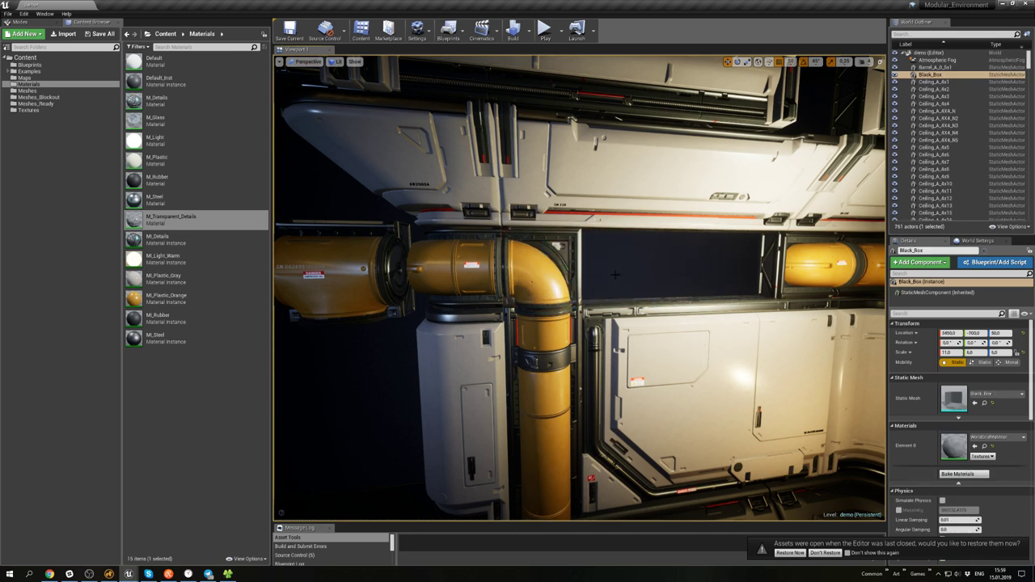
# - Move the T pipe into the wall gap directly beside the corner pipe
pyautogui.moveTo(639, 282); pyautogui.dragTo(598, 281, button='right')
pyautogui.moveTo(525, 290); pyautogui.dragTo(481, 269, button='right')
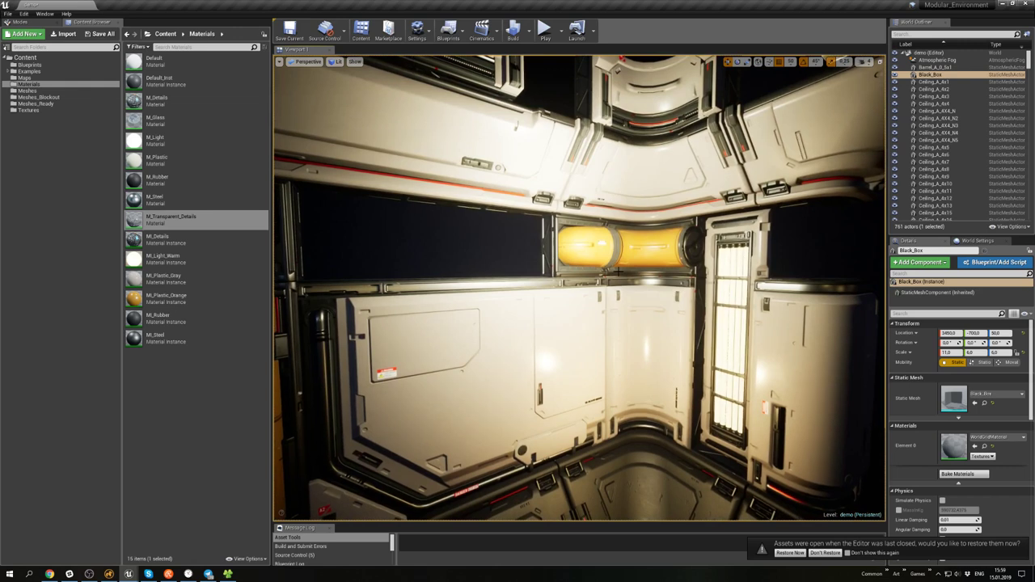
pyautogui.moveTo(597, 253); pyautogui.dragTo(569, 248, button='right')
pyautogui.click(430, 304)
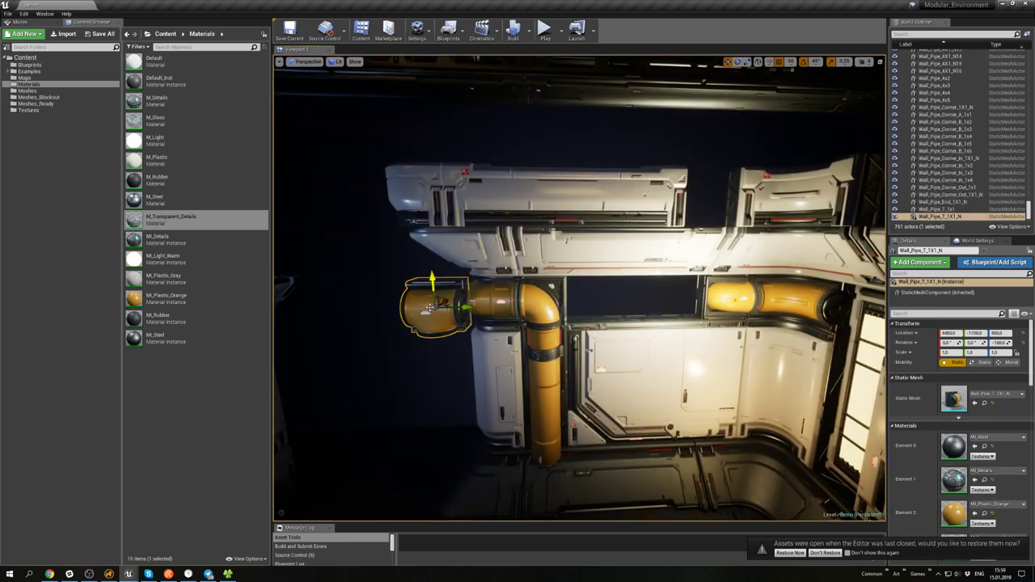
pyautogui.rightClick(427, 318)
pyautogui.click(457, 302)
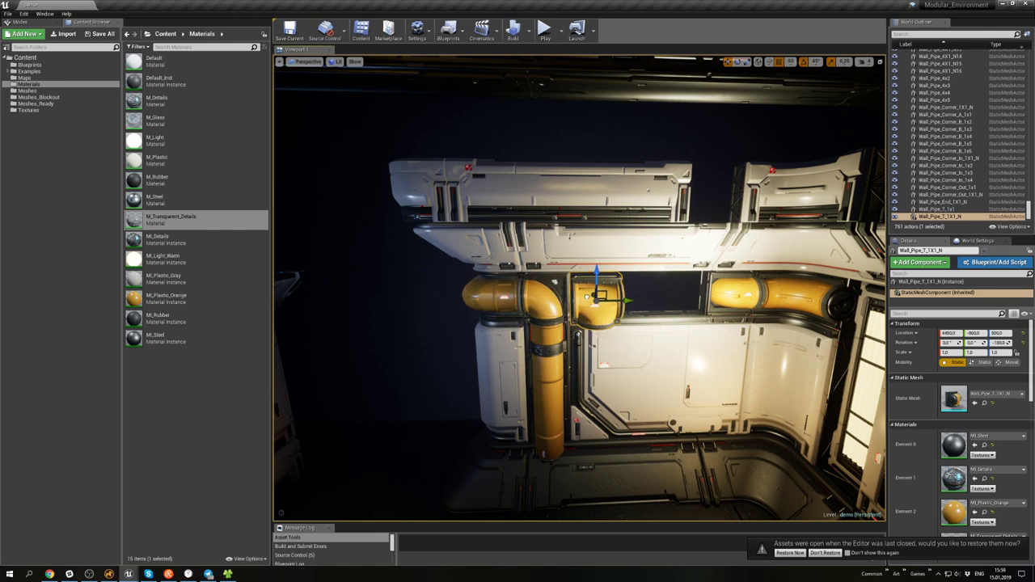
pyautogui.moveTo(587, 297); pyautogui.dragTo(580, 299, button='right')
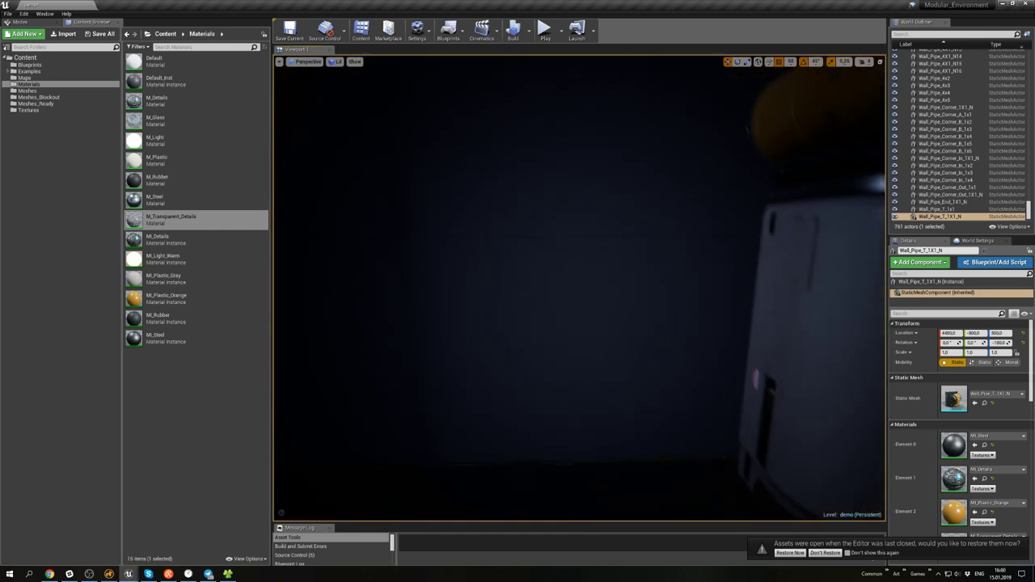
pyautogui.press('f')
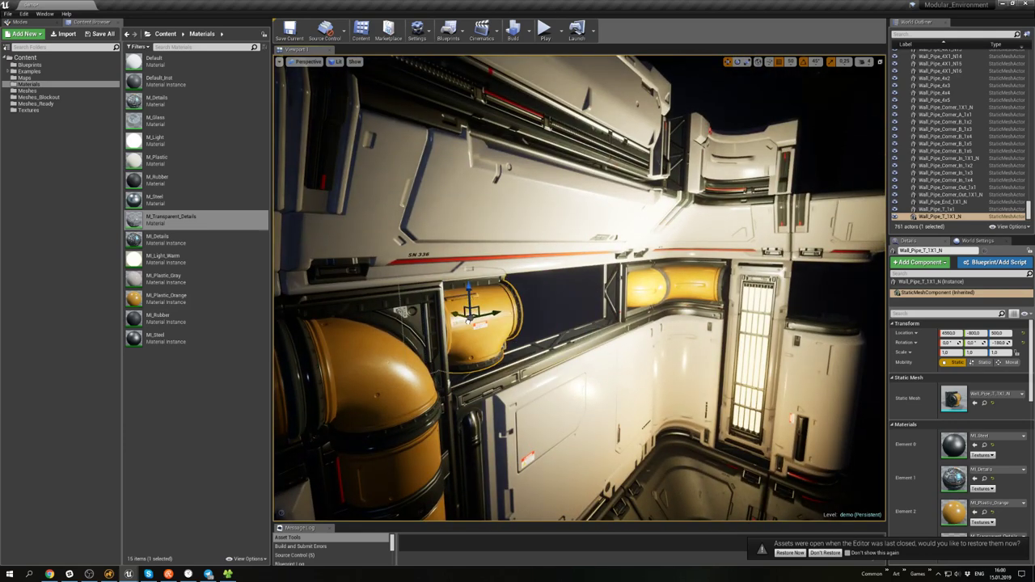
pyautogui.moveTo(513, 332); pyautogui.dragTo(419, 331, button='right')
pyautogui.keyDown('alt'); pyautogui.moveTo(441, 236); pyautogui.dragTo(404, 231); pyautogui.keyUp('alt')
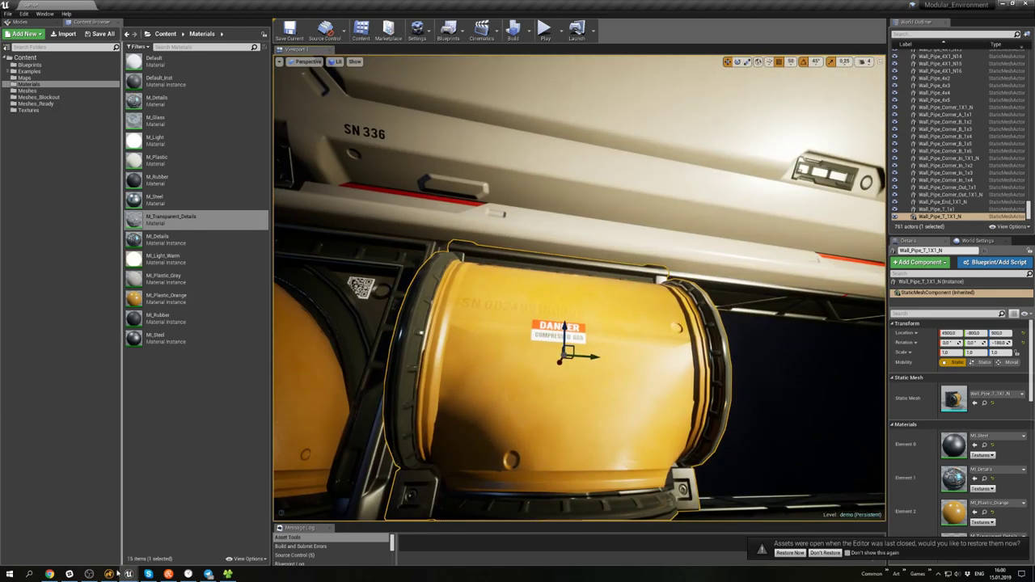
# - Switch to Modo and isolate the orange pipe body and its flange rings in Wall_Pipe_T_1X1_N by hiding the unselected polygons
pyautogui.click(109, 574)
pyautogui.scroll(8, 511, 352)
pyautogui.keyDown('alt'); pyautogui.moveTo(513, 355); pyautogui.dragTo(622, 397); pyautogui.keyUp('alt')
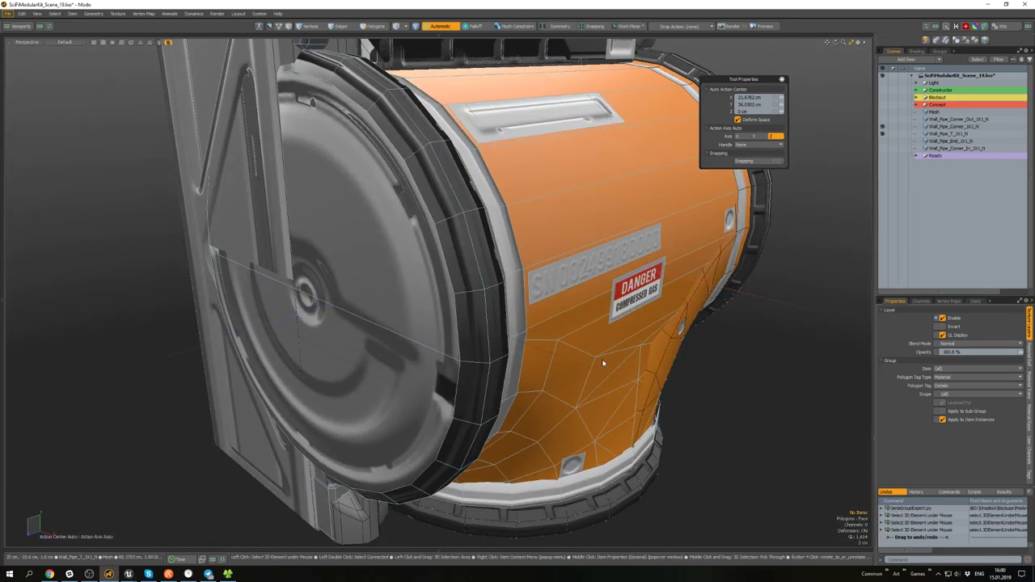
pyautogui.click(611, 363)
pyautogui.keyDown('alt'); pyautogui.moveTo(684, 368); pyautogui.dragTo(721, 378); pyautogui.keyUp('alt')
pyautogui.click(721, 379)
pyautogui.press('3')
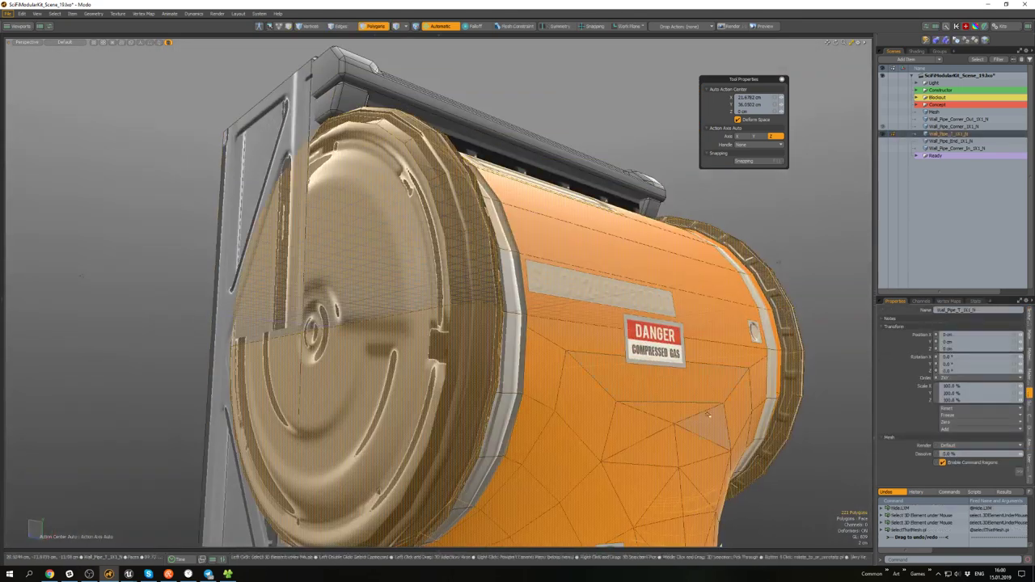
pyautogui.hotkey('shift', 'h')
pyautogui.click(816, 321)
pyautogui.keyDown('alt'); pyautogui.moveTo(817, 321); pyautogui.dragTo(752, 373); pyautogui.keyUp('alt')
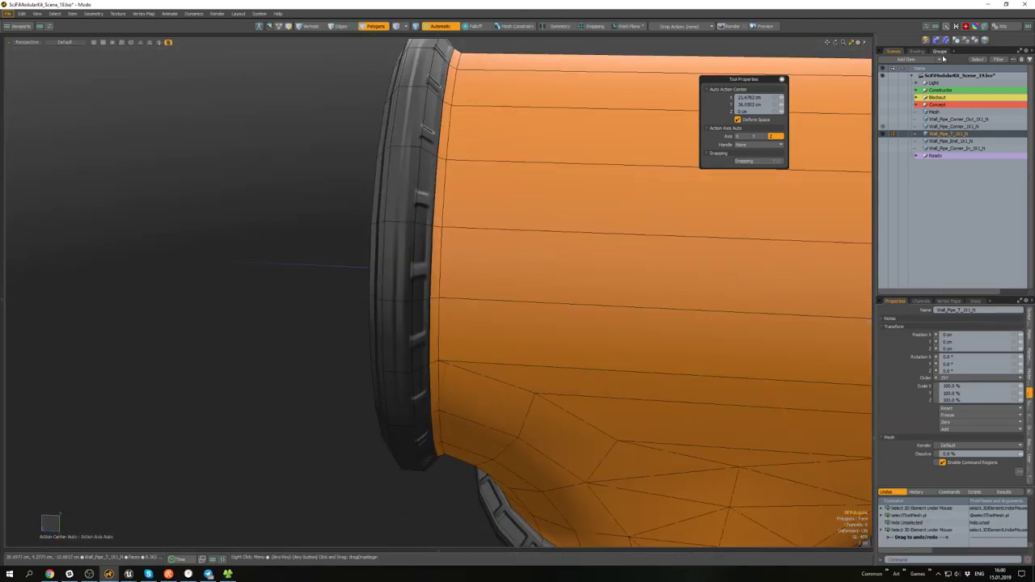
# - Enable Weight by Polygon Area and disable Crease by Smoothing Angle in the Plastic material's smoothing settings
pyautogui.click(916, 51)
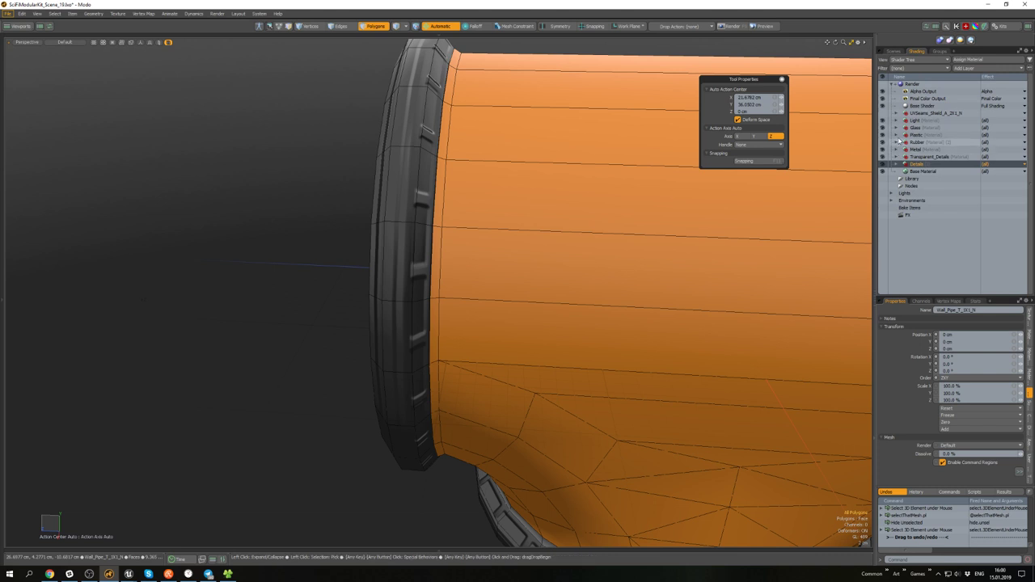
pyautogui.click(897, 136)
pyautogui.click(922, 142)
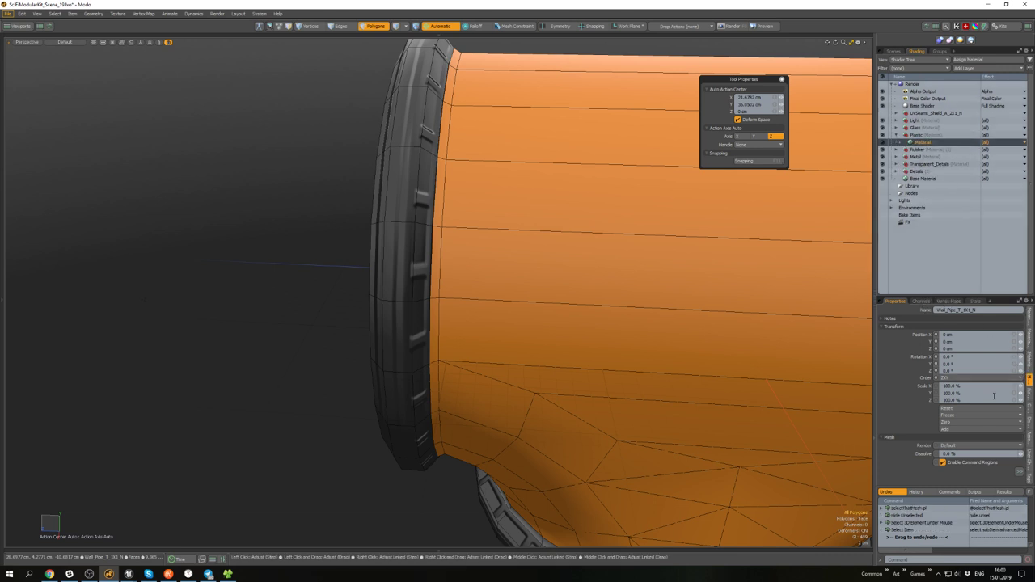
pyautogui.click(1029, 326)
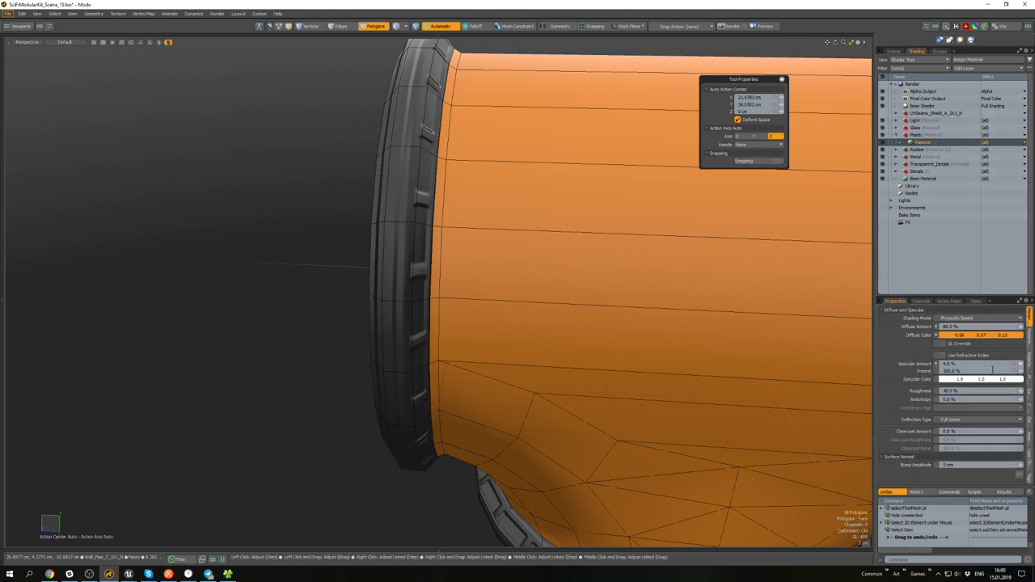
pyautogui.click(1017, 475)
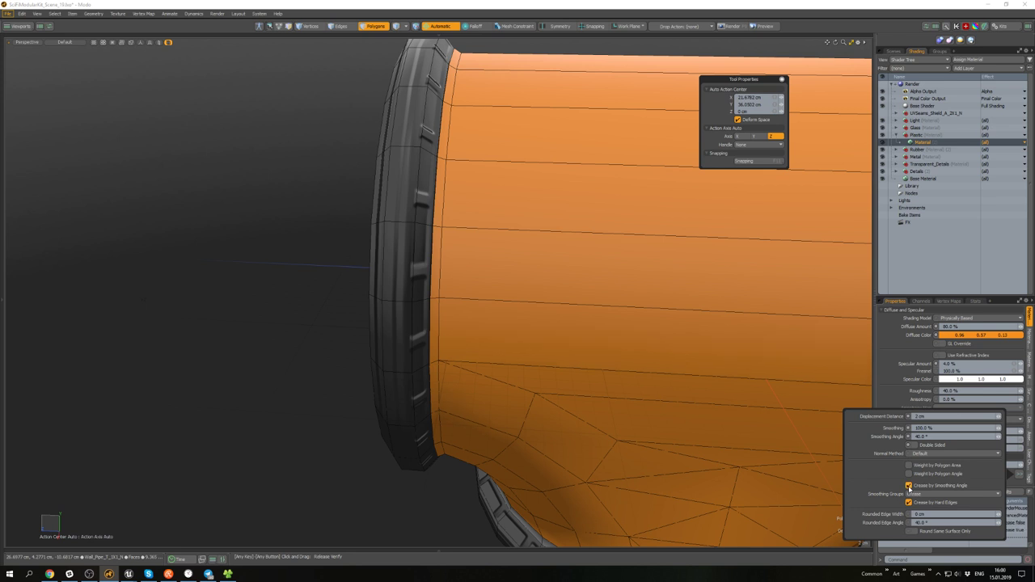
pyautogui.click(909, 466)
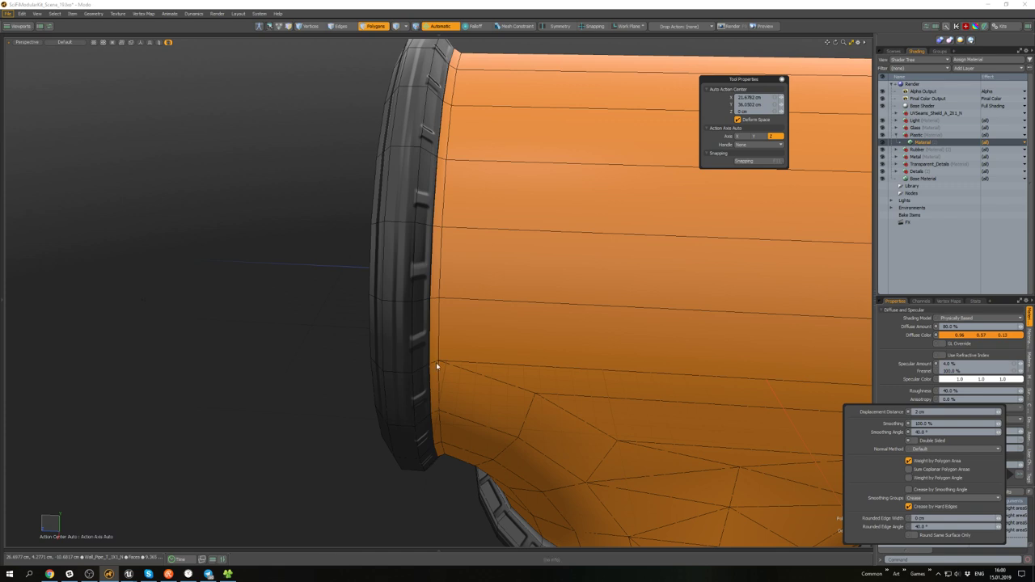
# - Unhide the remaining T pipe polygons, return to item selection and clear the selection
pyautogui.scroll(-5, 315, 348)
pyautogui.keyDown('alt'); pyautogui.moveTo(315, 348); pyautogui.dragTo(390, 341); pyautogui.keyUp('alt')
pyautogui.press('u')
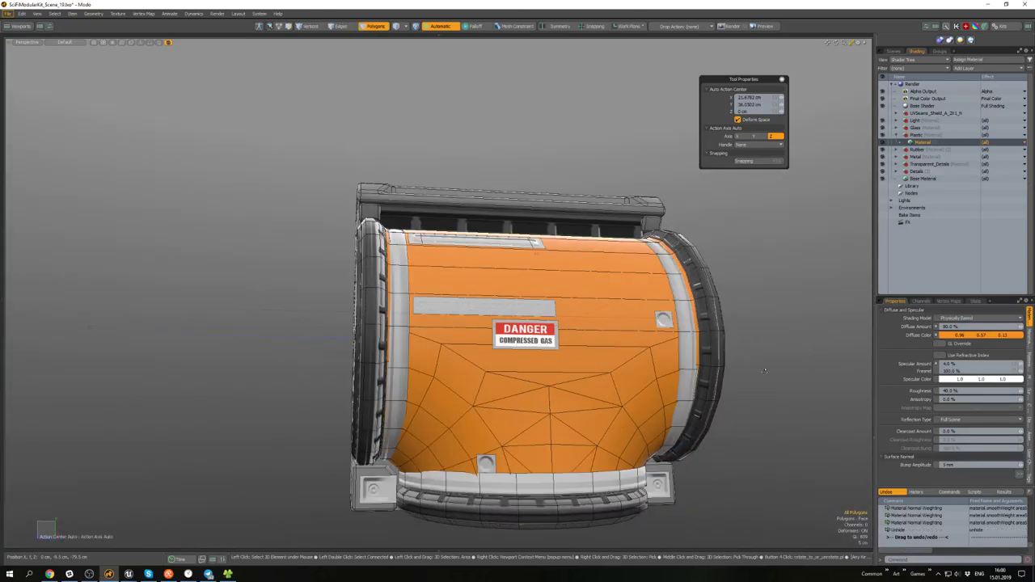
pyautogui.keyDown('alt'); pyautogui.moveTo(763, 370); pyautogui.dragTo(691, 365); pyautogui.keyUp('alt')
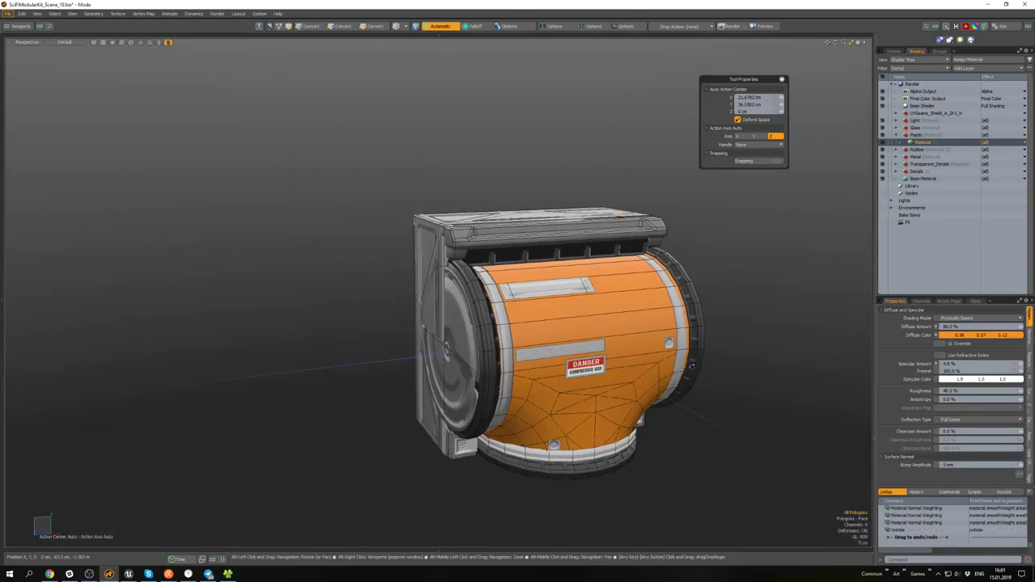
pyautogui.press('5')
pyautogui.click(734, 351)
pyautogui.click(637, 346)
pyautogui.click(757, 308)
pyautogui.keyDown('alt'); pyautogui.moveTo(756, 308); pyautogui.dragTo(770, 292); pyautogui.keyUp('alt')
pyautogui.scroll(5, 633, 315)
pyautogui.scroll(-4, 628, 321)
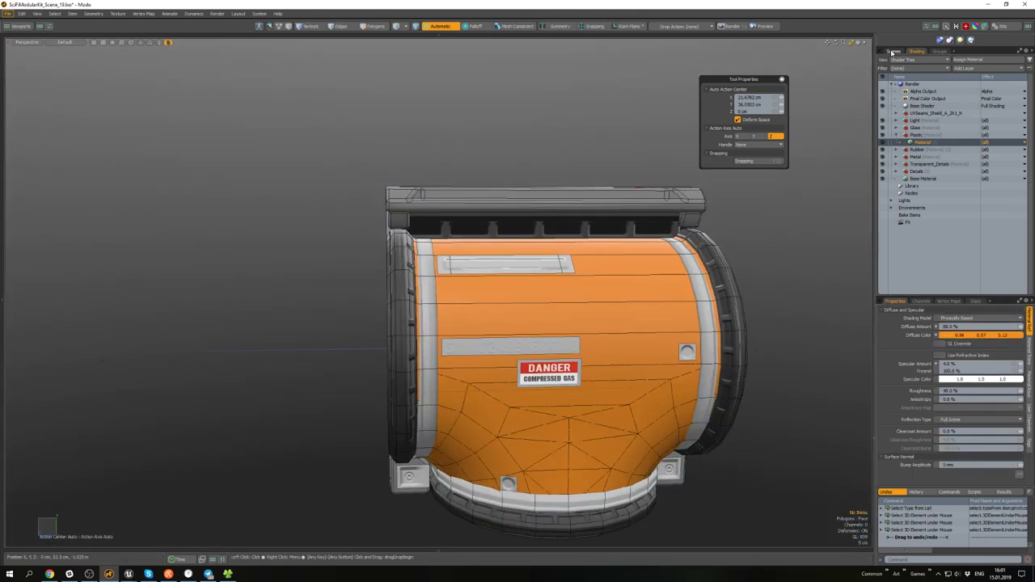
# - Unhide the geometry and make all five Wall_Pipe meshes visible together, including the End, Corner_In and Corner_Out pieces
pyautogui.click(893, 51)
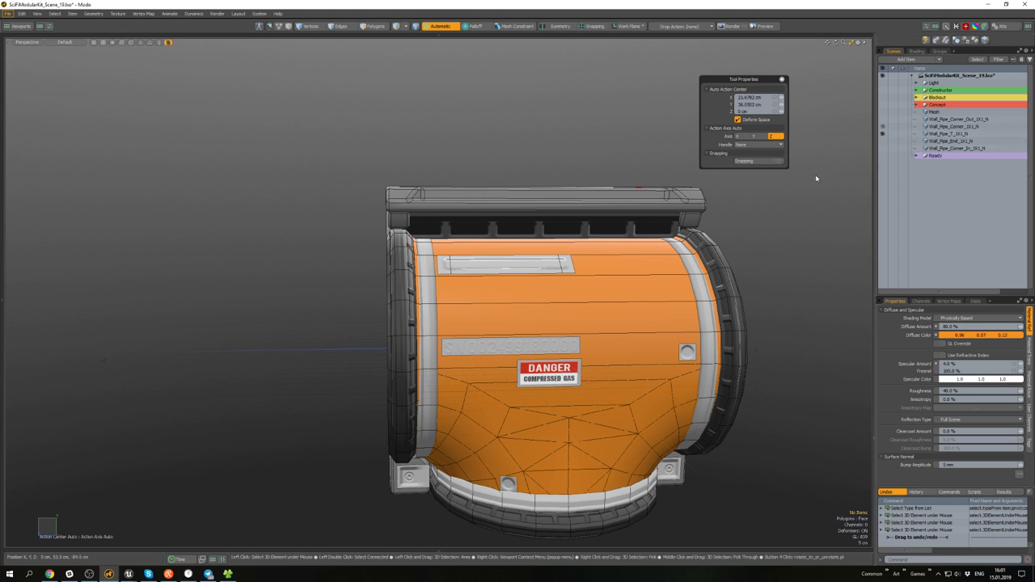
pyautogui.press('u')
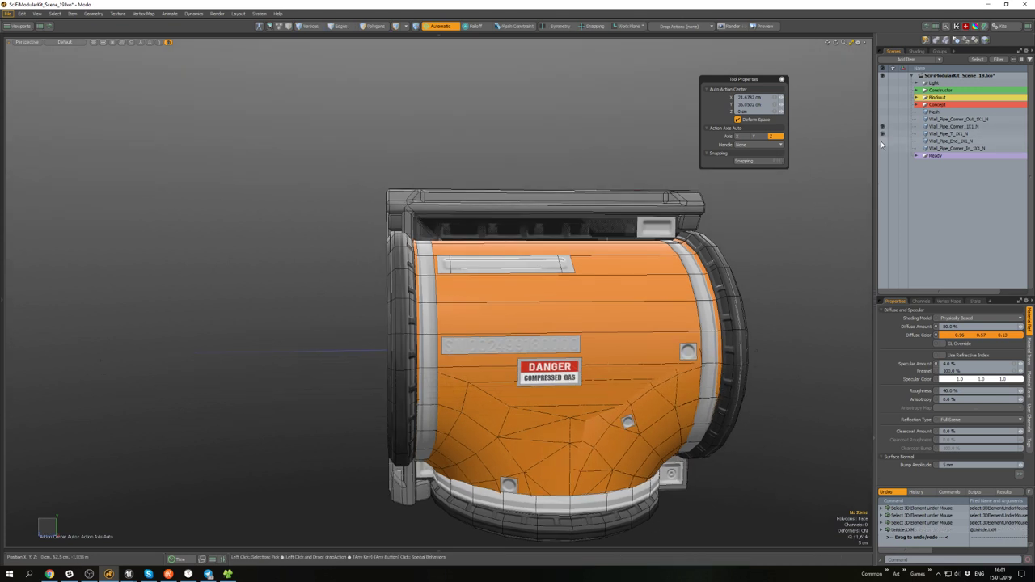
pyautogui.click(882, 141)
pyautogui.click(882, 149)
pyautogui.keyDown('alt'); pyautogui.moveTo(589, 219); pyautogui.dragTo(659, 214); pyautogui.keyUp('alt')
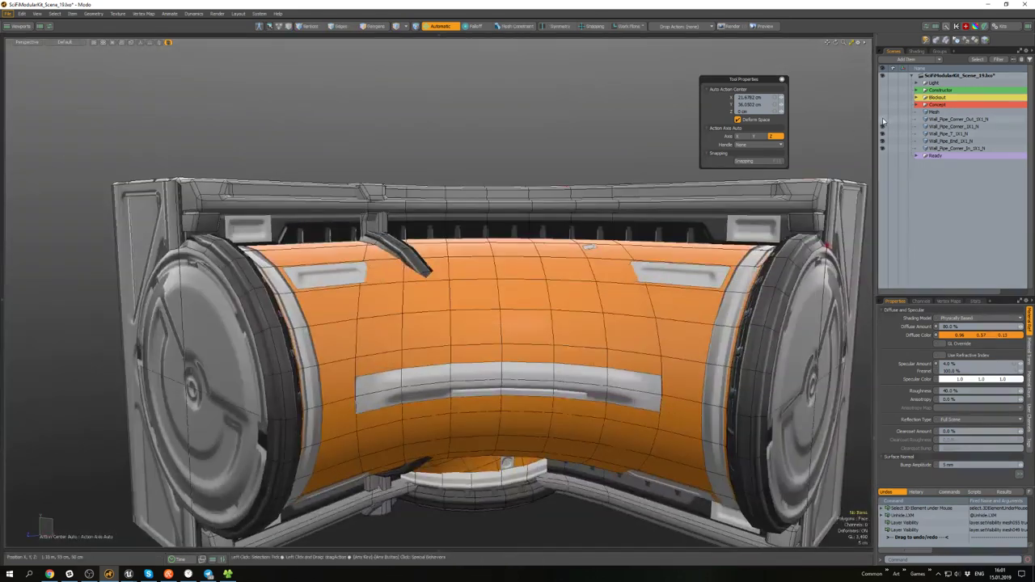
pyautogui.click(882, 119)
pyautogui.scroll(-3, 650, 173)
pyautogui.keyDown('alt'); pyautogui.moveTo(624, 91); pyautogui.dragTo(565, 142); pyautogui.keyUp('alt')
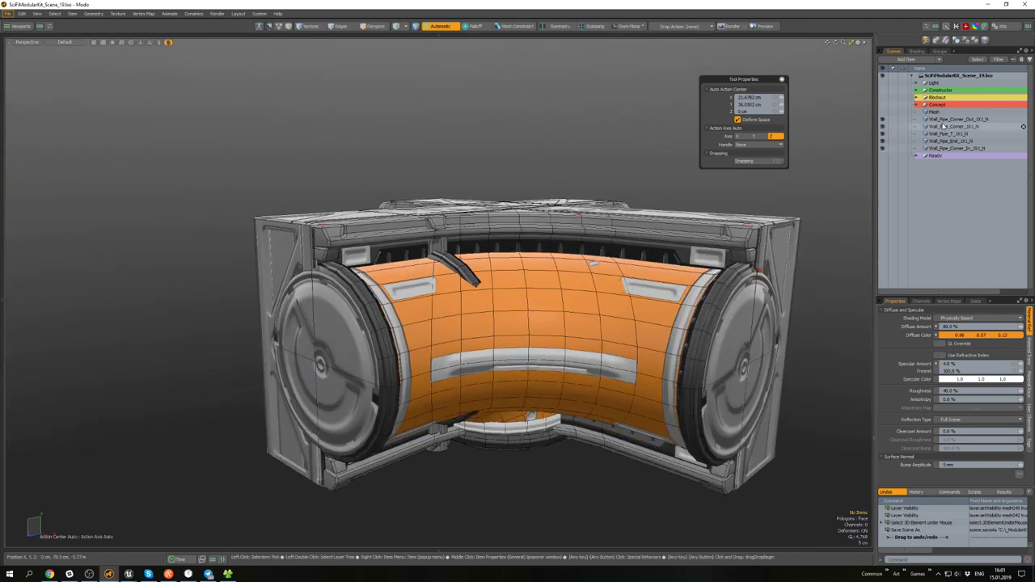
# - Export the five Wall_Pipe meshes to the _ModularKit Export folder without saving the scene first, and clear the selection
pyautogui.click(943, 119)
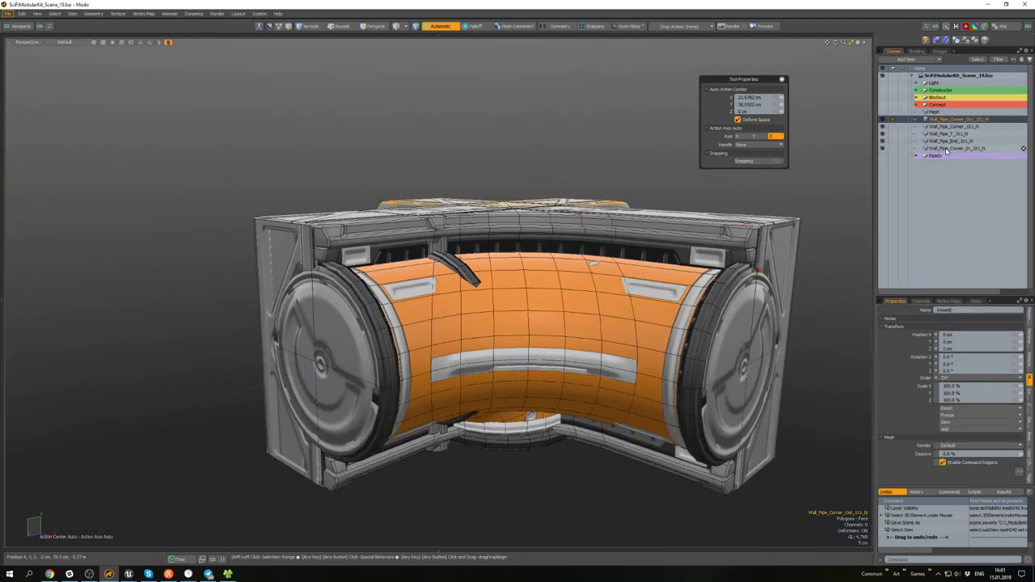
pyautogui.keyDown('shift'); pyautogui.click(946, 149); pyautogui.keyUp('shift')
pyautogui.hotkey('ctrl', 'e')
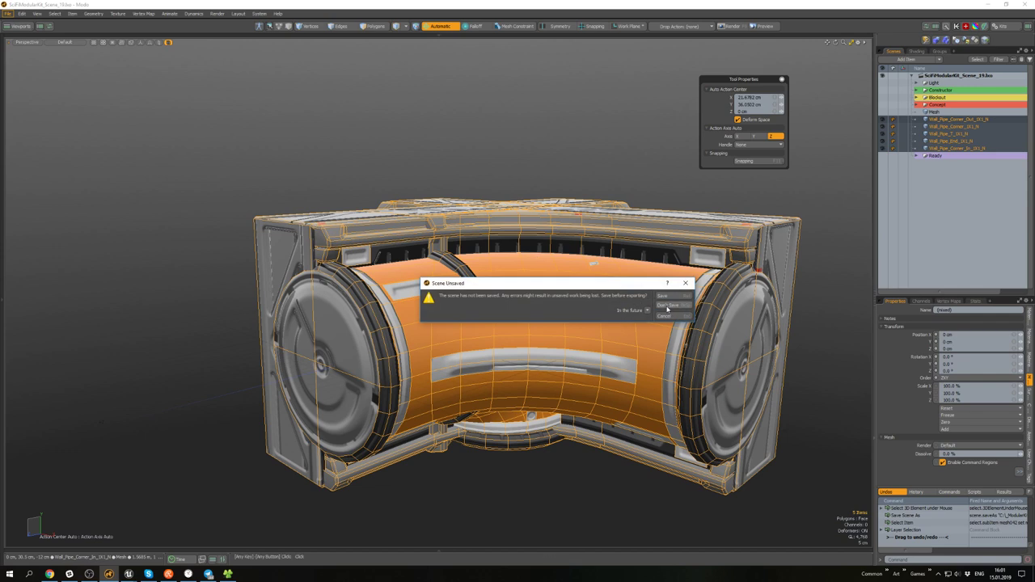
pyautogui.click(667, 307)
pyautogui.click(181, 189)
pyautogui.click(544, 384)
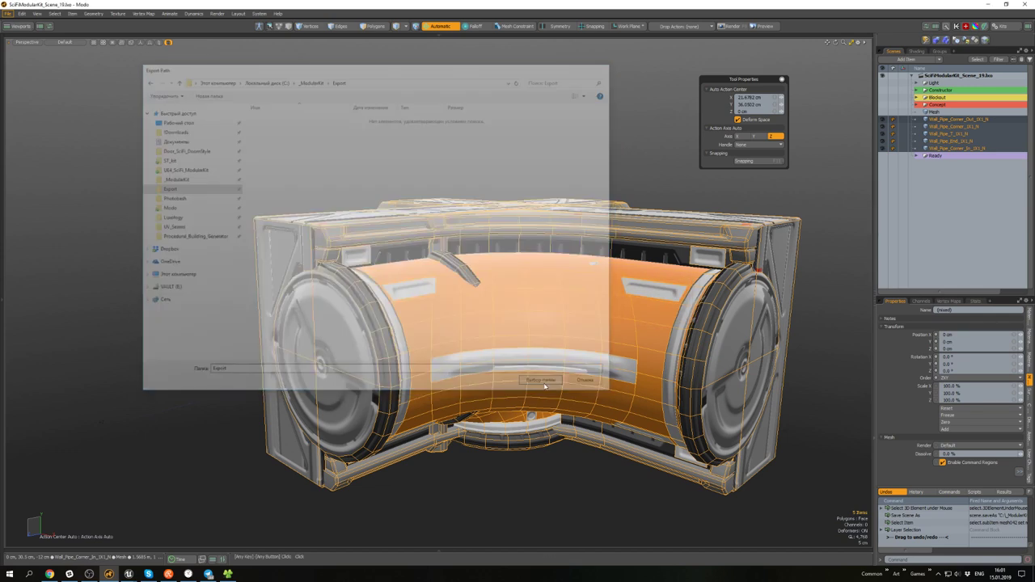
pyautogui.click(490, 155)
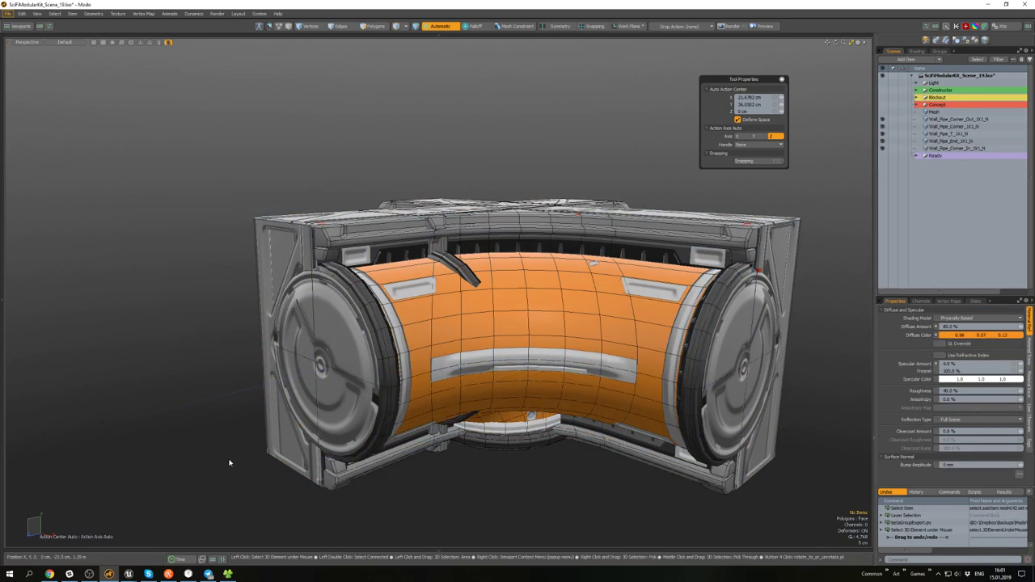
# - Switch to the Unreal Editor, reimport the five Wall_Pipe meshes from the Meshes folder and check the pipes on the wall
pyautogui.click(127, 575)
pyautogui.click(97, 535)
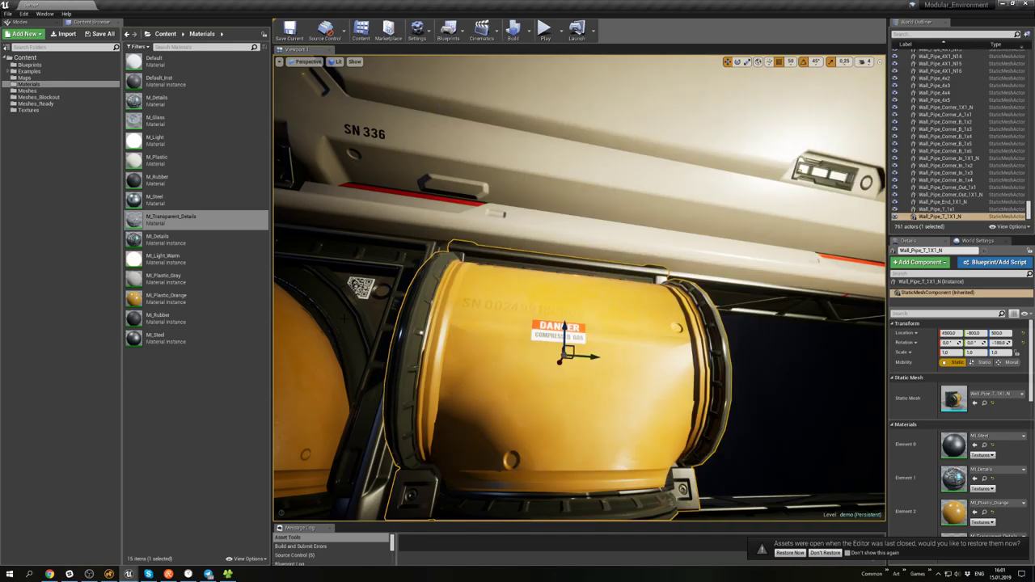
pyautogui.click(27, 91)
pyautogui.scroll(-10, 226, 359)
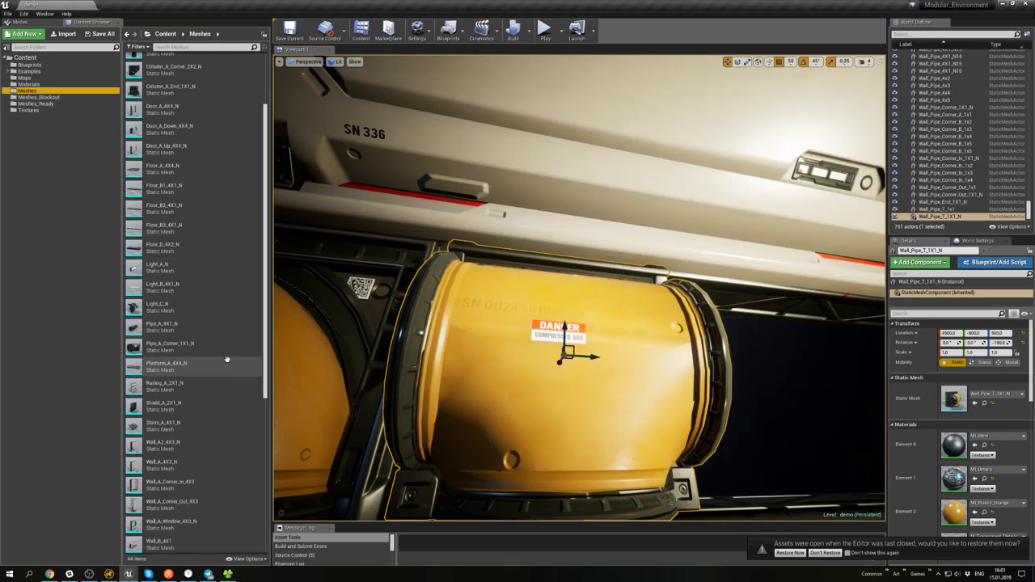
pyautogui.scroll(-2, 226, 362)
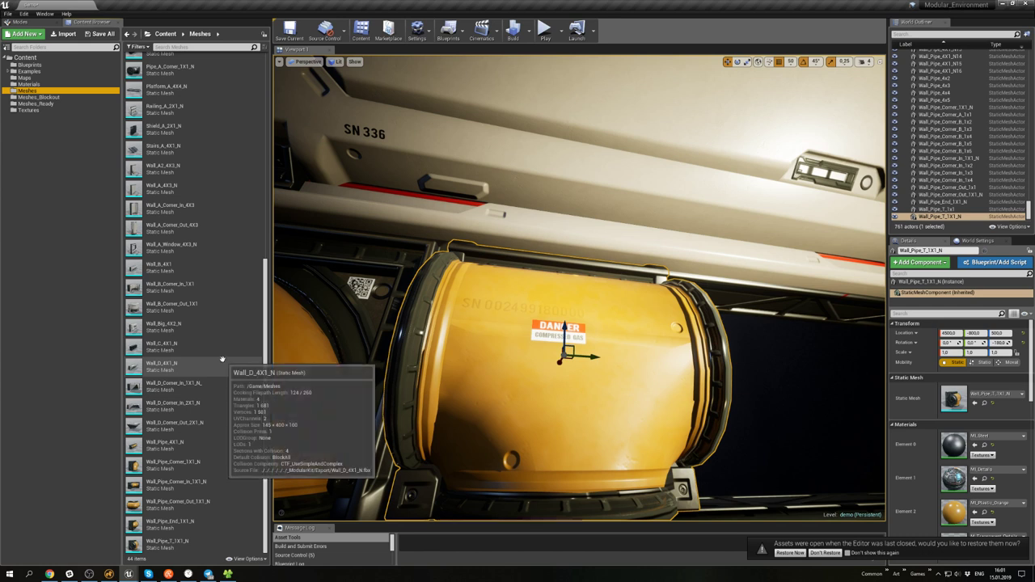
pyautogui.click(186, 464)
pyautogui.keyDown('shift'); pyautogui.click(166, 541); pyautogui.keyUp('shift')
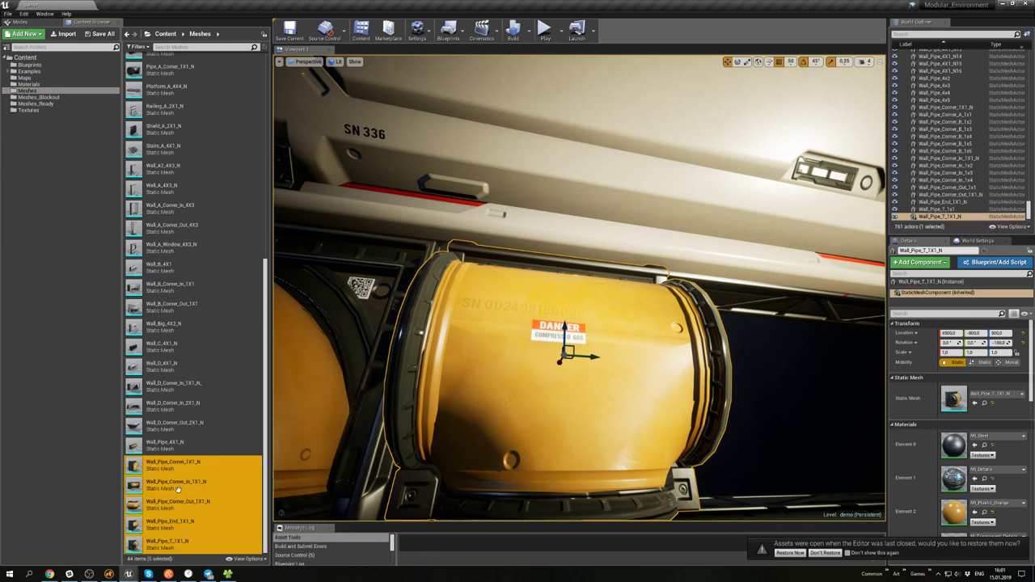
pyautogui.rightClick(174, 473)
pyautogui.click(211, 282)
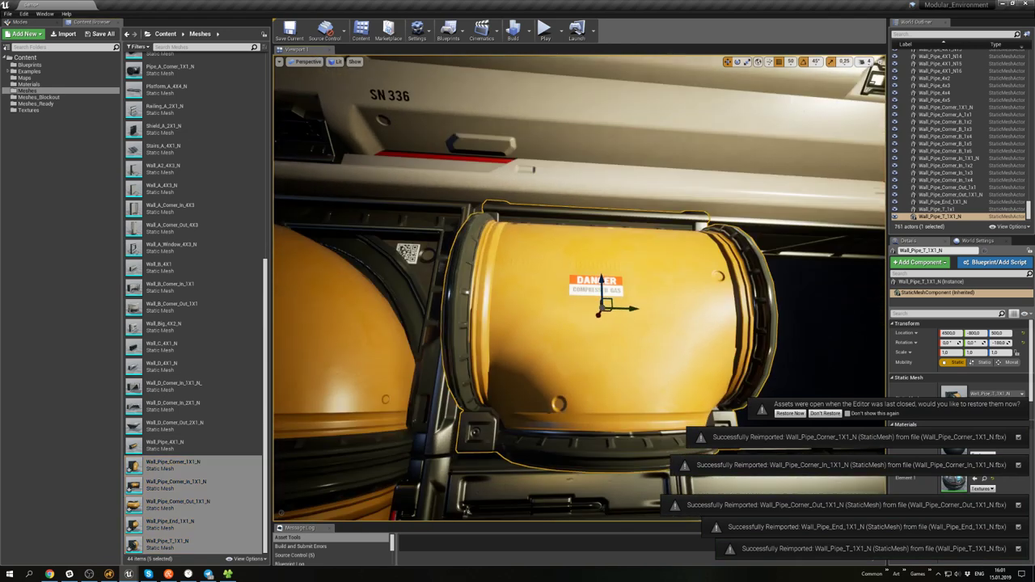
pyautogui.moveTo(580, 288); pyautogui.dragTo(546, 262, button='right')
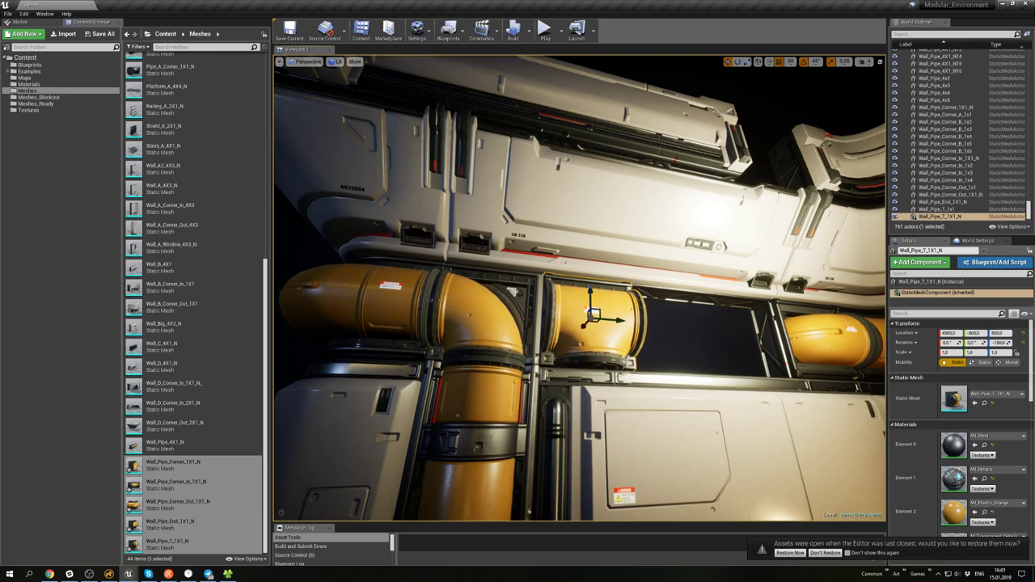
pyautogui.moveTo(509, 345)
pyautogui.mouseDown(button='right')
pyautogui.moveTo(518, 327)
pyautogui.moveTo(524, 338)
pyautogui.mouseUp(button='right')
pyautogui.press('s')
pyautogui.moveTo(579, 287); pyautogui.dragTo(579, 290, button='right')
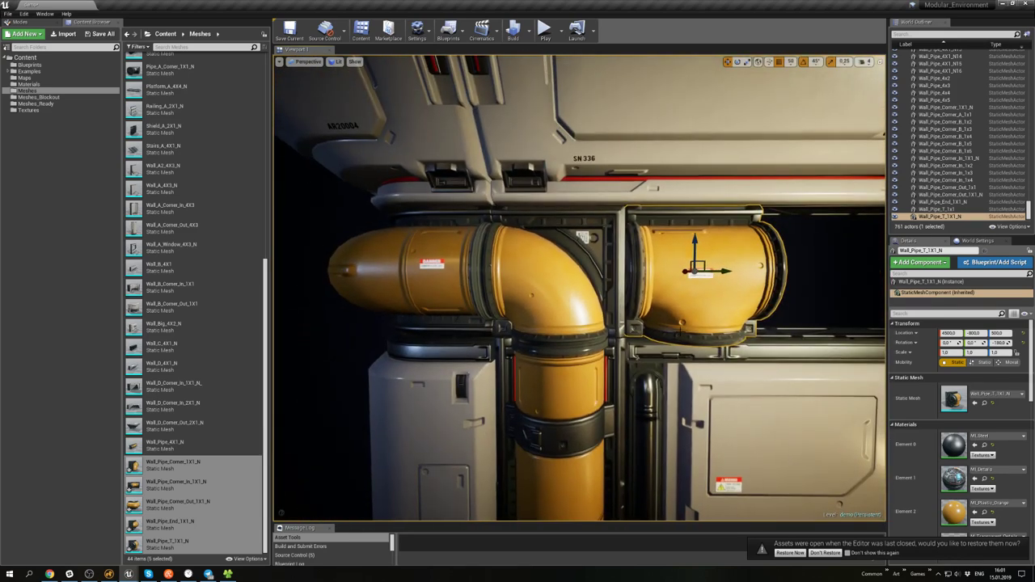
# - Switch back to Modo and isolate the Wall_Pipe_T_1X1_N mesh
pyautogui.click(109, 573)
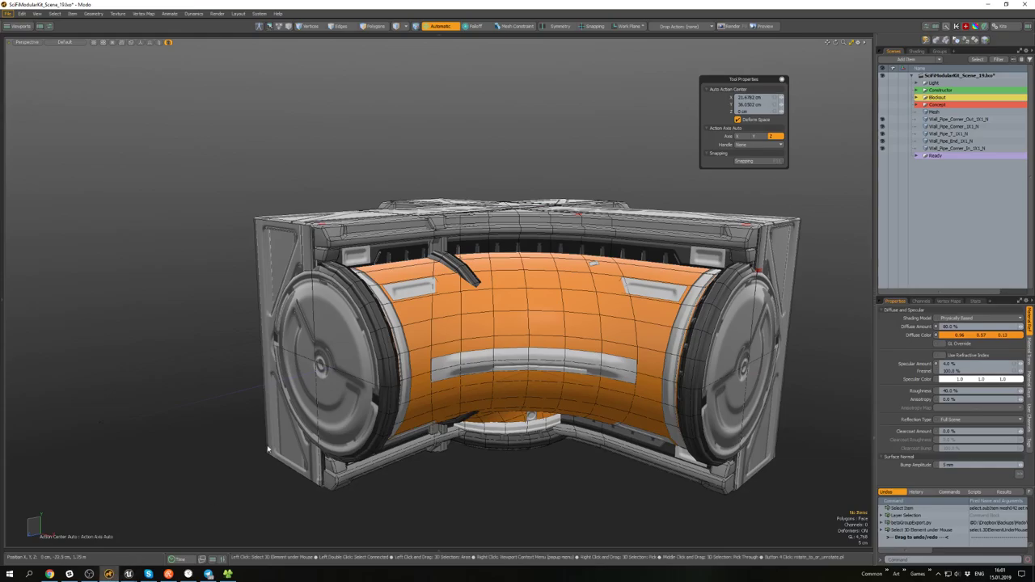
pyautogui.click(953, 135)
pyautogui.hotkey('shift', 'h')
pyautogui.keyDown('alt'); pyautogui.moveTo(655, 384); pyautogui.dragTo(550, 388); pyautogui.keyUp('alt')
pyautogui.scroll(5, 545, 411)
# - Scale the two small round detail polygons on the T-pipe to 72% in X and Y about their local centers, and deselect them
pyautogui.click(515, 450)
pyautogui.scroll(-4, 658, 291)
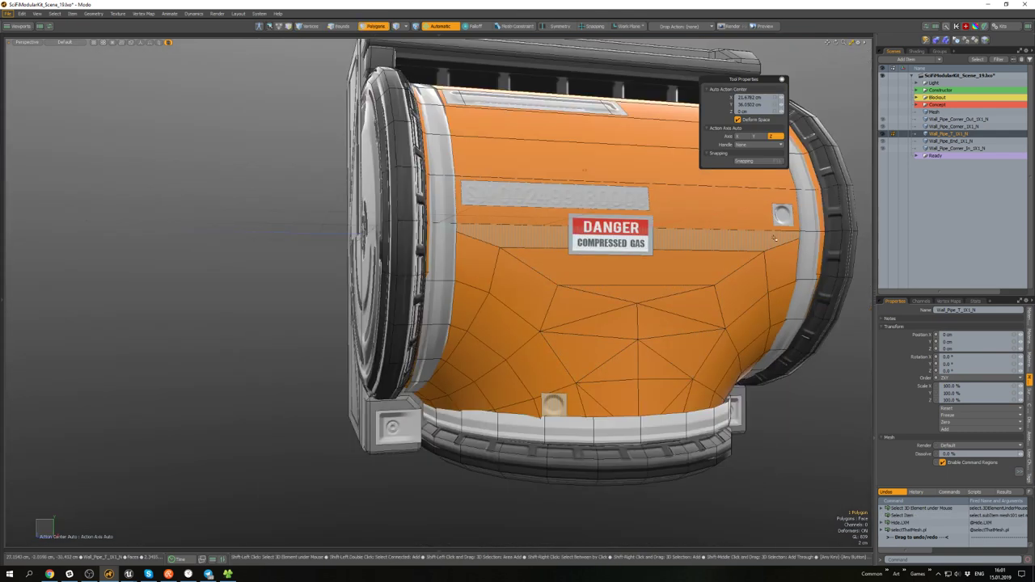
pyautogui.press('r')
pyautogui.hotkey('alt', 'l')
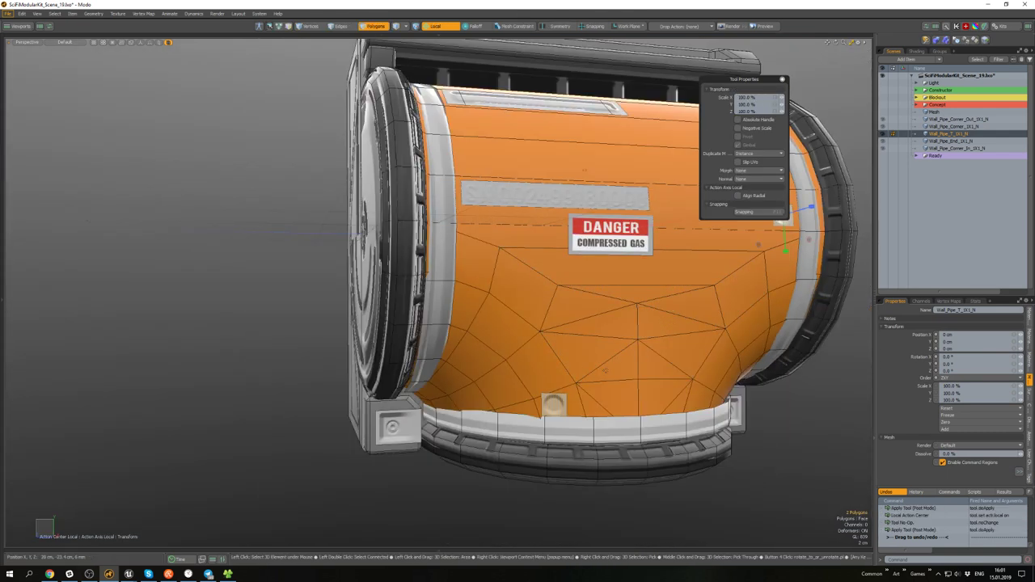
pyautogui.keyDown('alt'); pyautogui.keyDown('shift'); pyautogui.moveTo(670, 327); pyautogui.dragTo(575, 410); pyautogui.keyUp('shift'); pyautogui.keyUp('alt')
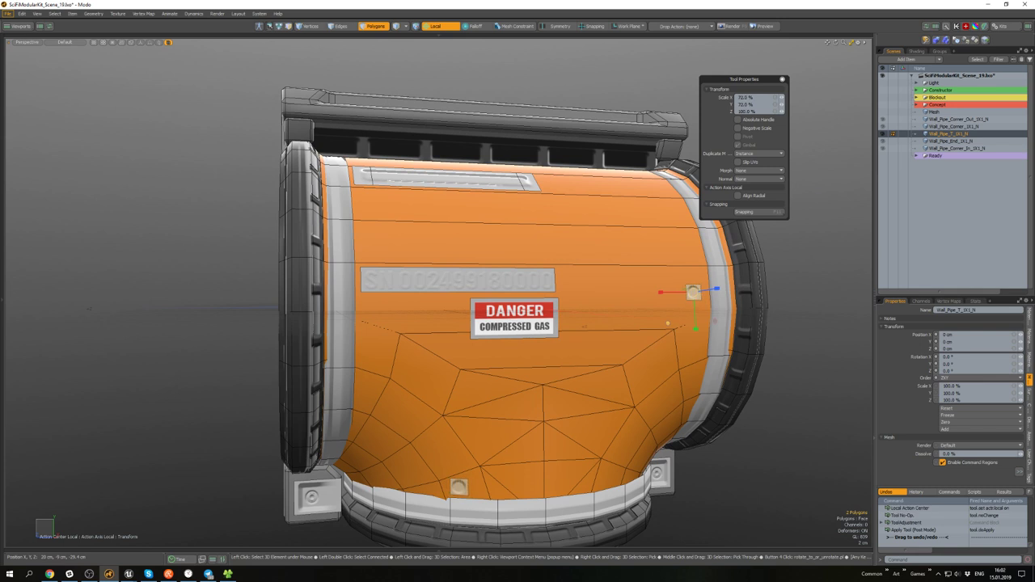
pyautogui.press('space')
pyautogui.click(763, 389)
# - Export the Wall_Pipe_T_1X1_N mesh to the Export folder without saving the scene
pyautogui.scroll(-5, 763, 389)
pyautogui.keyDown('alt'); pyautogui.moveTo(768, 389); pyautogui.dragTo(710, 363); pyautogui.keyUp('alt')
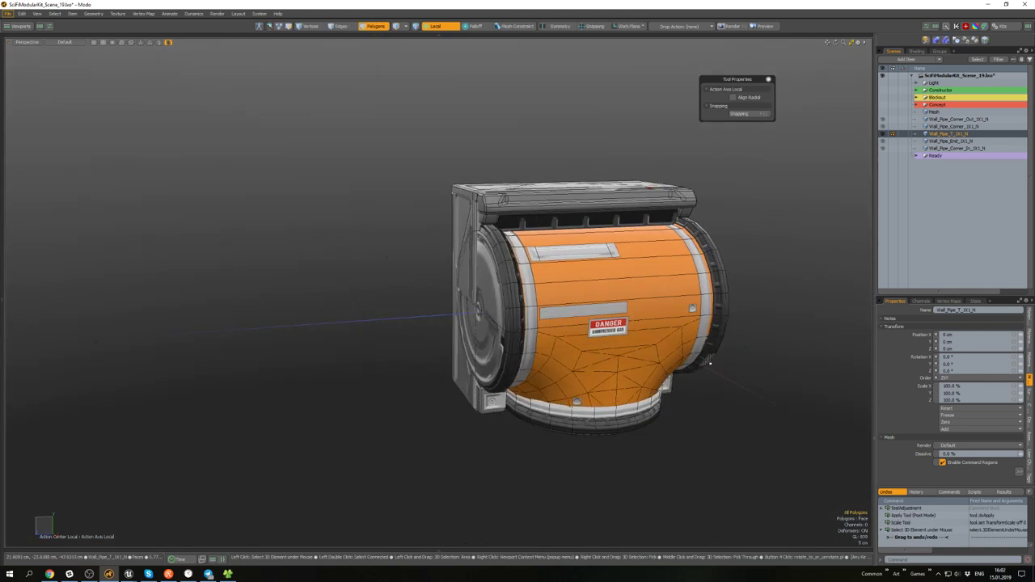
pyautogui.press('5')
pyautogui.hotkey('ctrl', 'e')
pyautogui.click(674, 305)
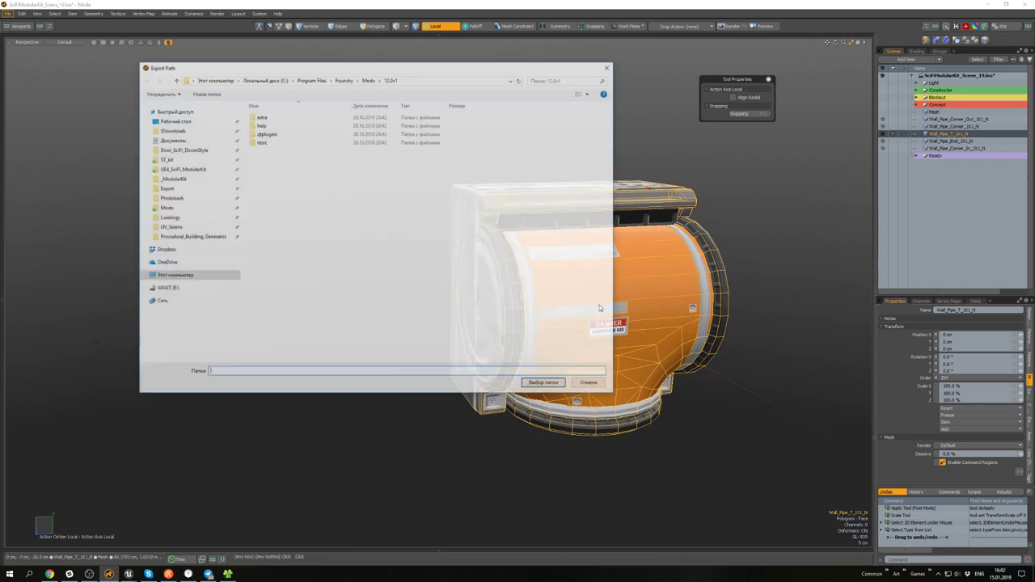
pyautogui.click(167, 188)
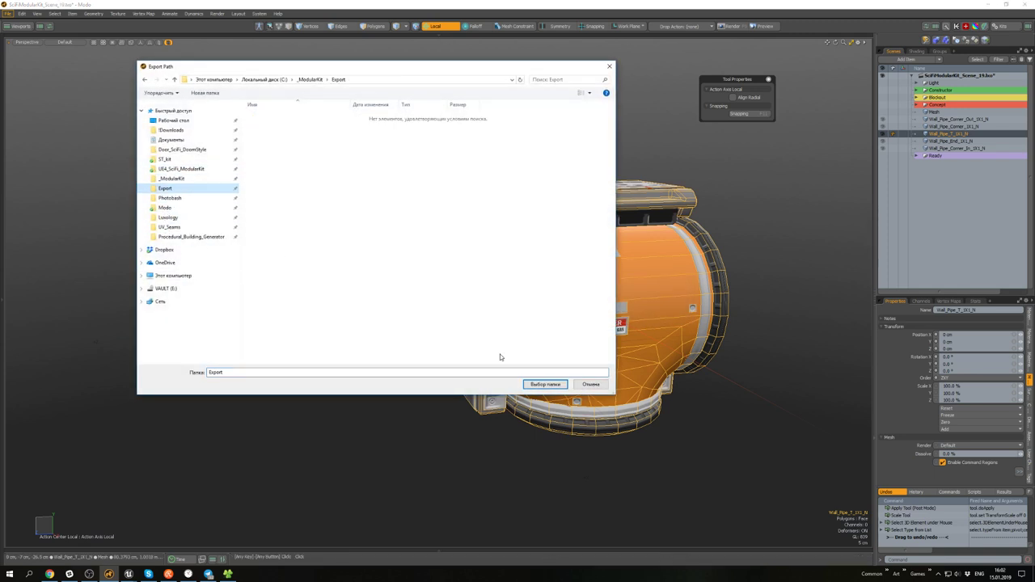
pyautogui.click(545, 384)
# - Switch to the Unreal Editor, reimport the Wall_Pipe_T_1X1_N mesh and save all five Wall_Pipe meshes
pyautogui.moveTo(127, 574)
pyautogui.click(101, 537)
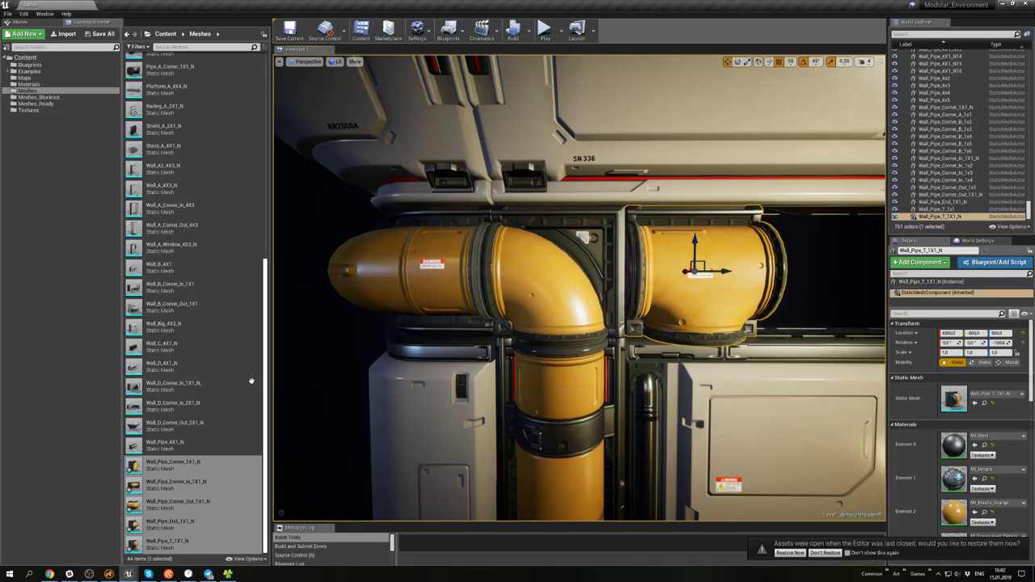
pyautogui.click(185, 483)
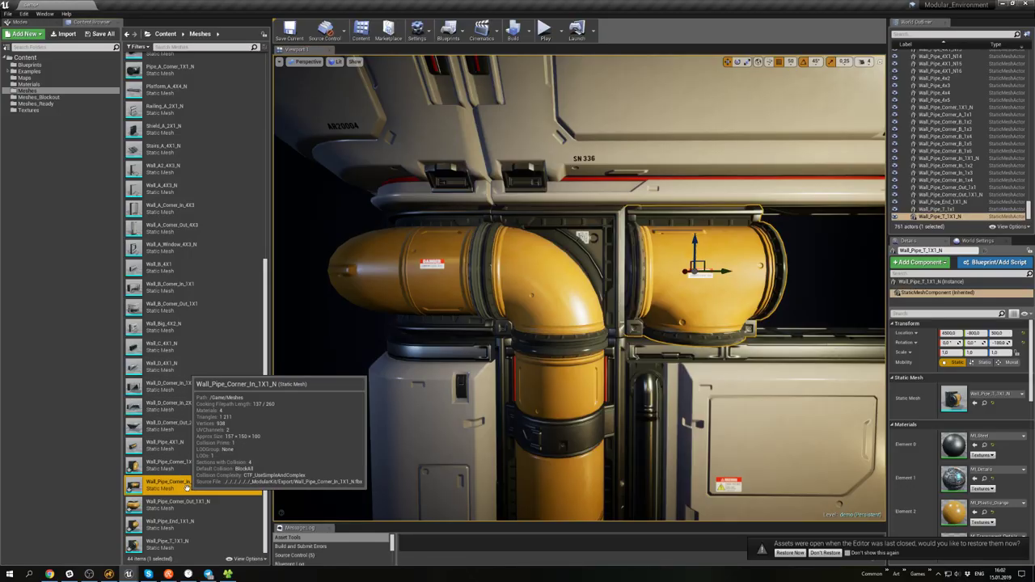
pyautogui.rightClick(175, 542)
pyautogui.click(198, 353)
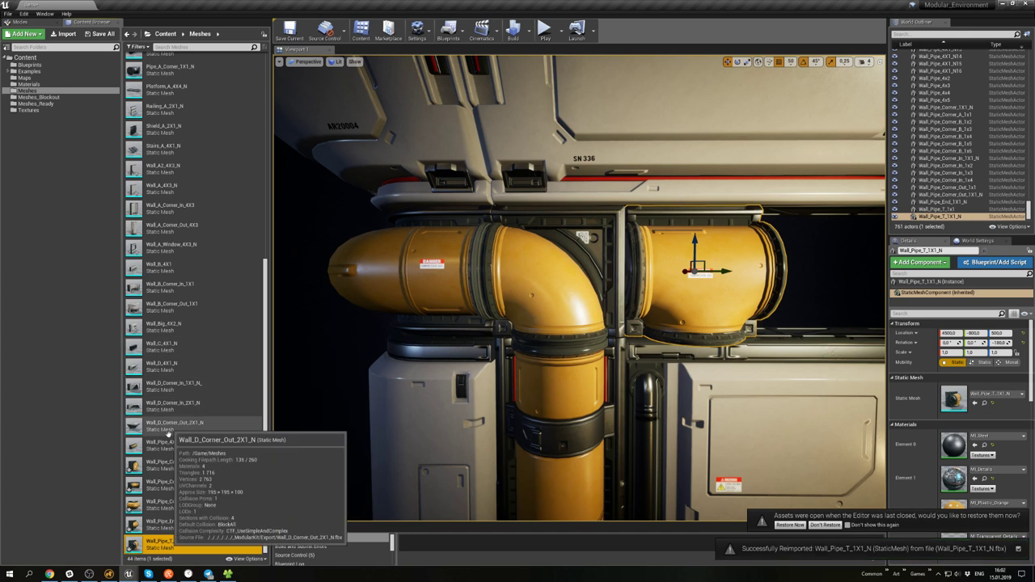
pyautogui.keyDown('shift'); pyautogui.click(173, 464); pyautogui.keyUp('shift')
pyautogui.hotkey('ctrl', 's')
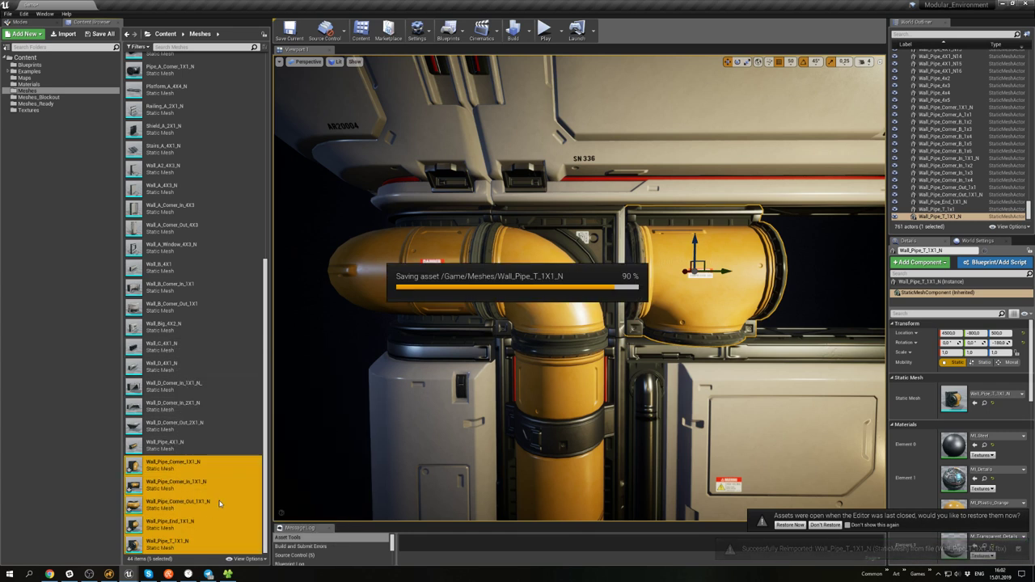
# - Replace the corner piece above the vertical pipe with the T-pipe and place a rotated duplicate of Wall_Pipe_End_1X1_N beside it
pyautogui.moveTo(630, 322); pyautogui.dragTo(654, 326, button='right')
pyautogui.press('s')
pyautogui.rightClick(633, 325)
pyautogui.rightClick(653, 327)
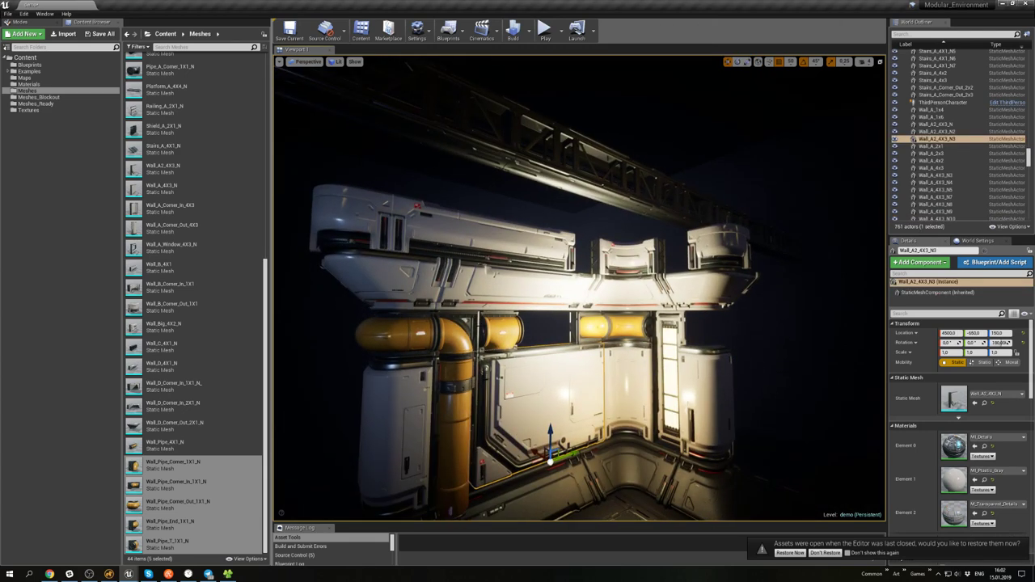
pyautogui.click(503, 333)
pyautogui.moveTo(503, 333); pyautogui.dragTo(503, 333, button='right')
pyautogui.moveTo(635, 327); pyautogui.dragTo(635, 328, button='right')
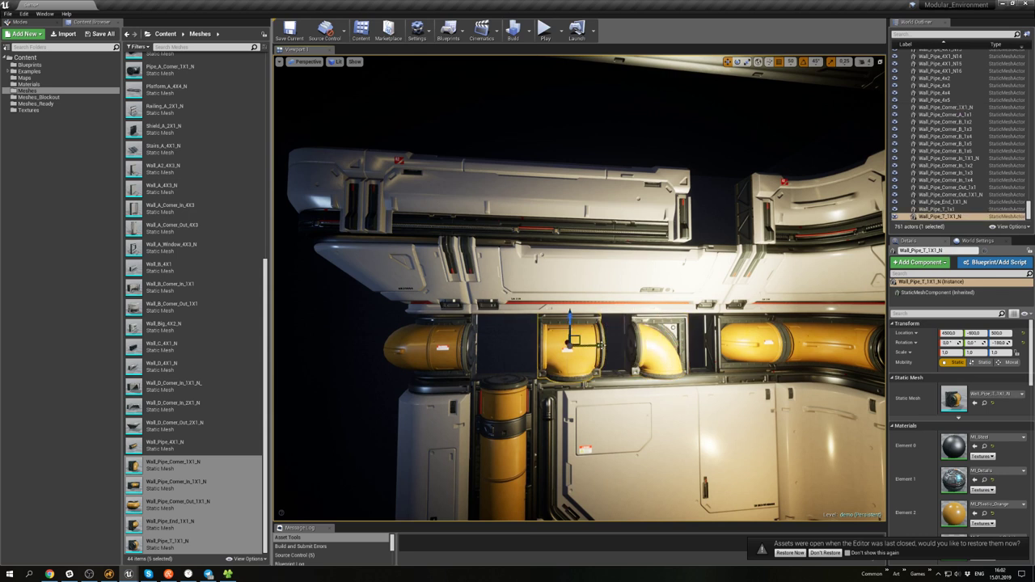
pyautogui.click(744, 342)
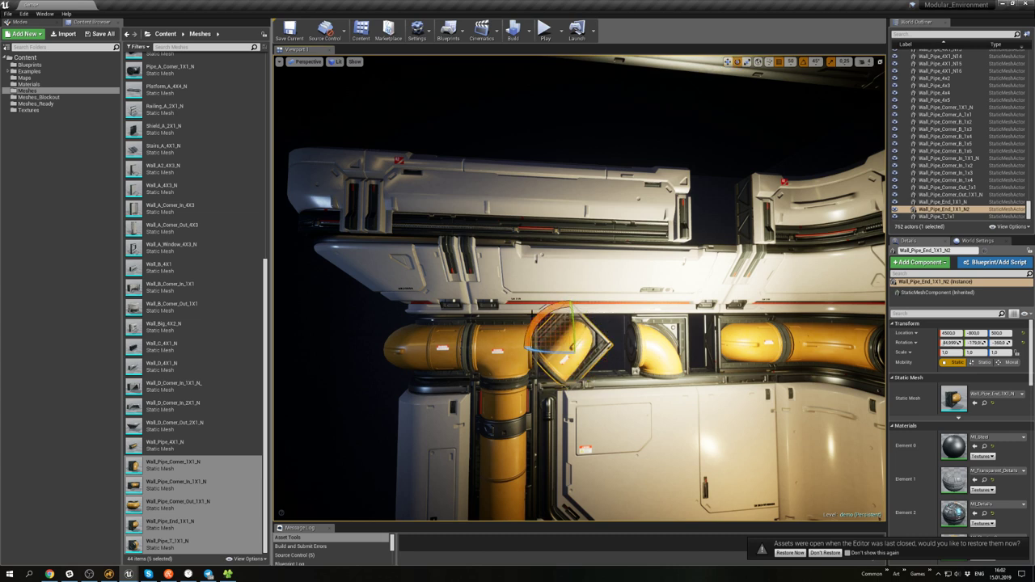
# - Move the spare Wall_Pipe_Corner_1X1_N piece out of the wall and down near the floor at Z 150
pyautogui.click(662, 349)
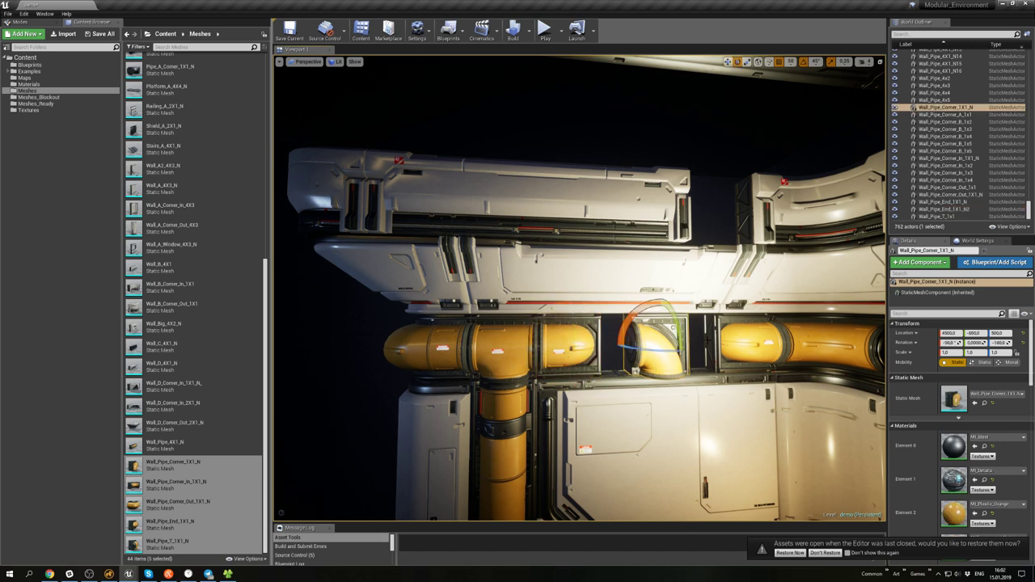
pyautogui.press('s')
pyautogui.moveTo(662, 349); pyautogui.dragTo(711, 383, button='right')
pyautogui.press('w')
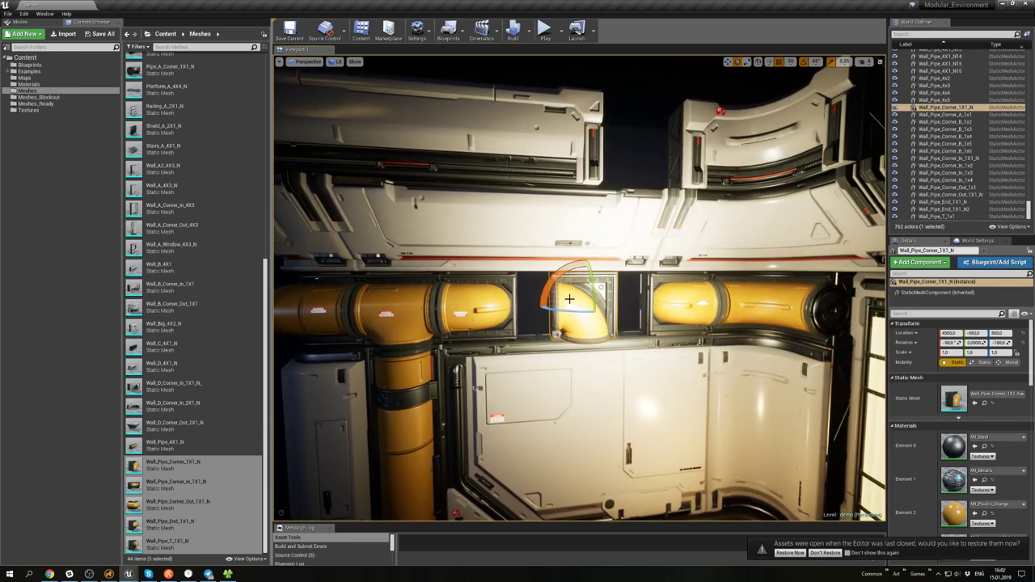
pyautogui.scroll(-3, 577, 299)
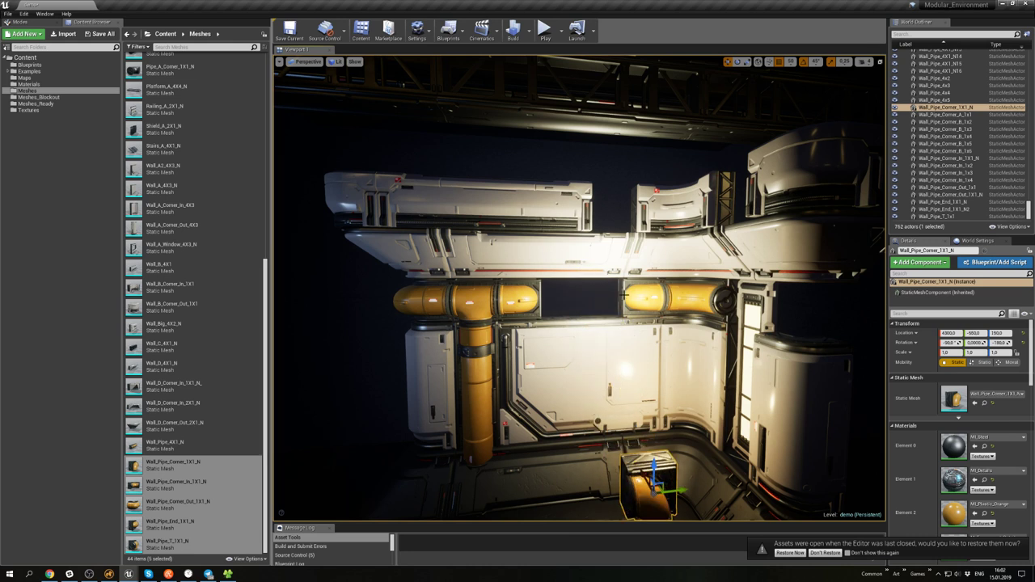
# - Duplicate the Wall_B_4X1 panel down to the pipe row and scale it narrower to fill the gap between the pipe ends
pyautogui.scroll(2, 606, 302)
pyautogui.moveTo(648, 309); pyautogui.dragTo(376, 335, button='right')
pyautogui.press('f')
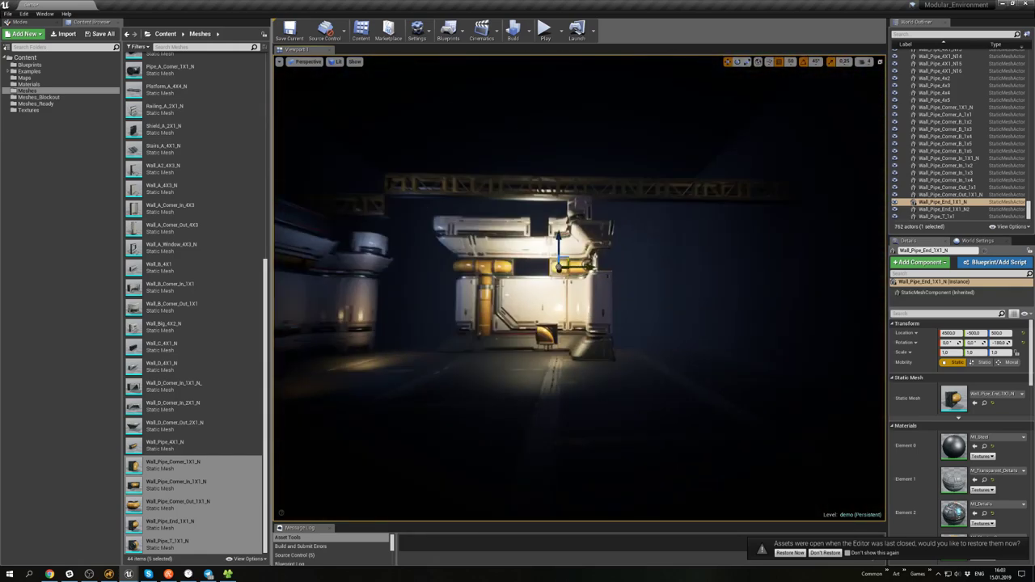
pyautogui.rightClick(478, 329)
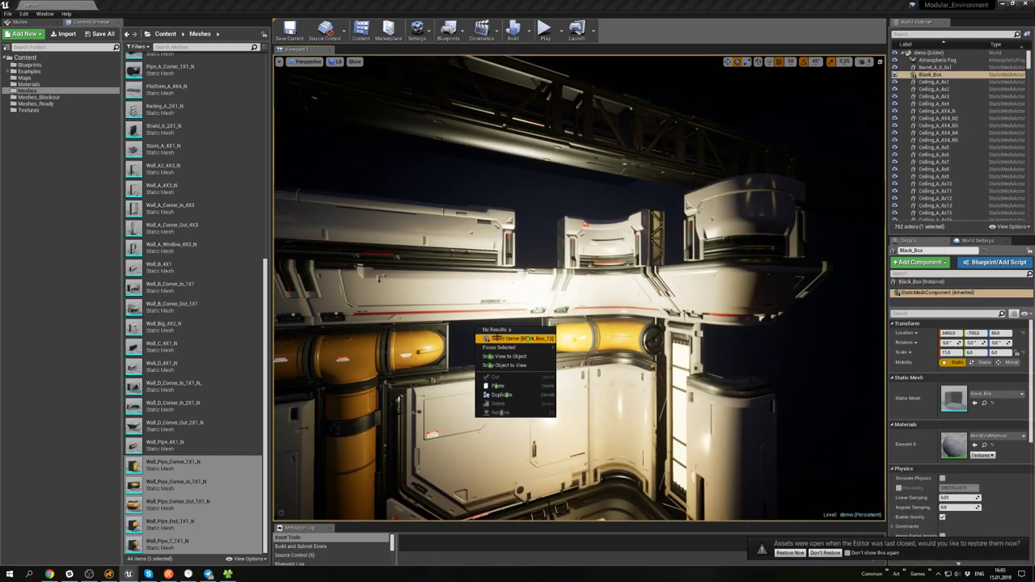
pyautogui.moveTo(479, 329); pyautogui.dragTo(486, 332, button='right')
pyautogui.click(437, 231)
pyautogui.moveTo(436, 231); pyautogui.dragTo(441, 234, button='right')
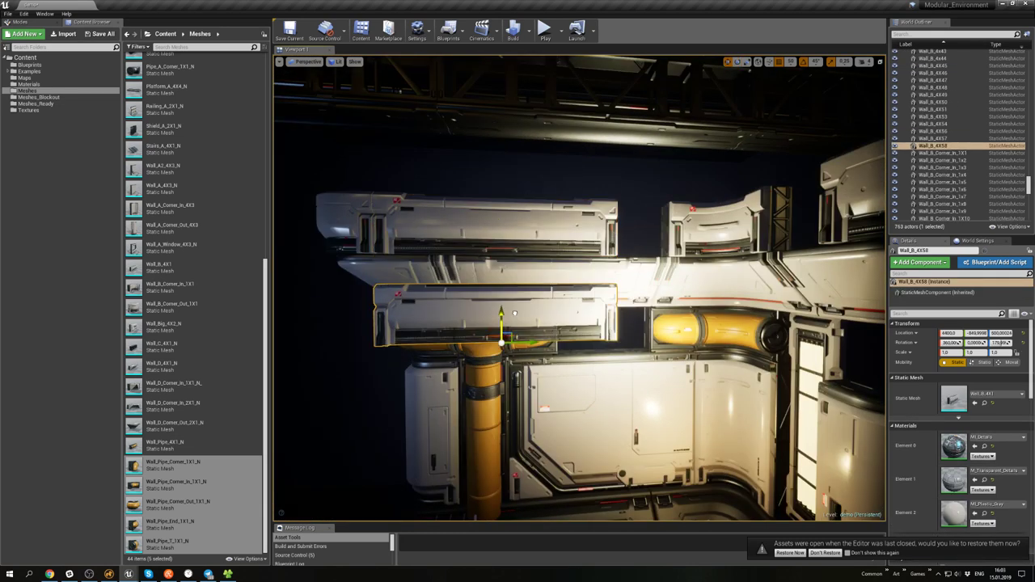
pyautogui.moveTo(501, 348)
pyautogui.mouseDown(button='right')
pyautogui.moveTo(566, 354)
pyautogui.moveTo(513, 350)
pyautogui.mouseUp(button='right')
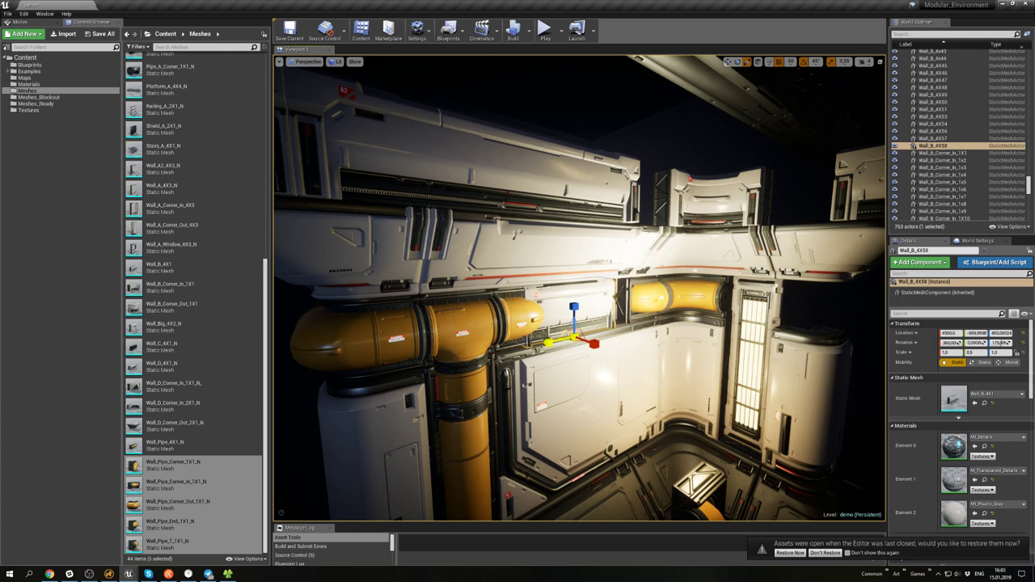
pyautogui.moveTo(603, 332); pyautogui.dragTo(577, 401, button='right')
# - Rotate the spare Wall_Pipe_Corner_1X1_N by -90 degrees and attach it to the open end of the horizontal pipe at Y -1050, Z 500
pyautogui.click(577, 401)
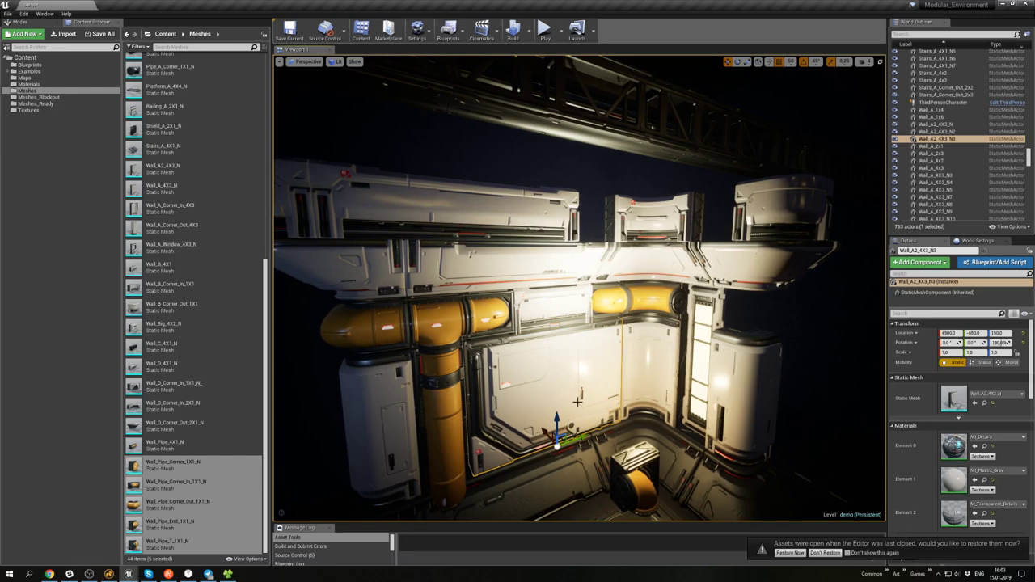
pyautogui.click(633, 455)
pyautogui.moveTo(633, 455); pyautogui.dragTo(627, 396, button='right')
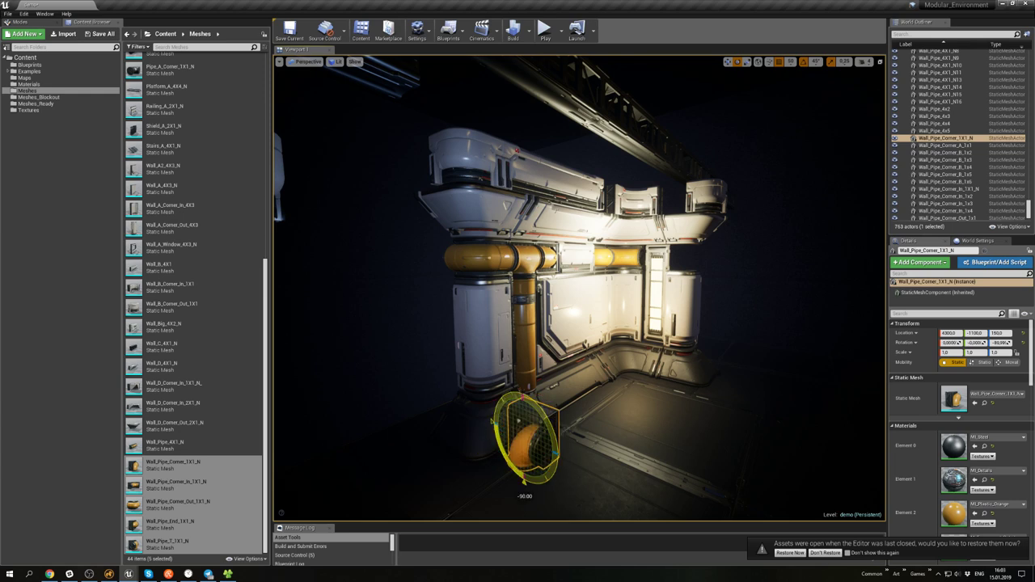
pyautogui.moveTo(543, 449); pyautogui.dragTo(566, 456, button='right')
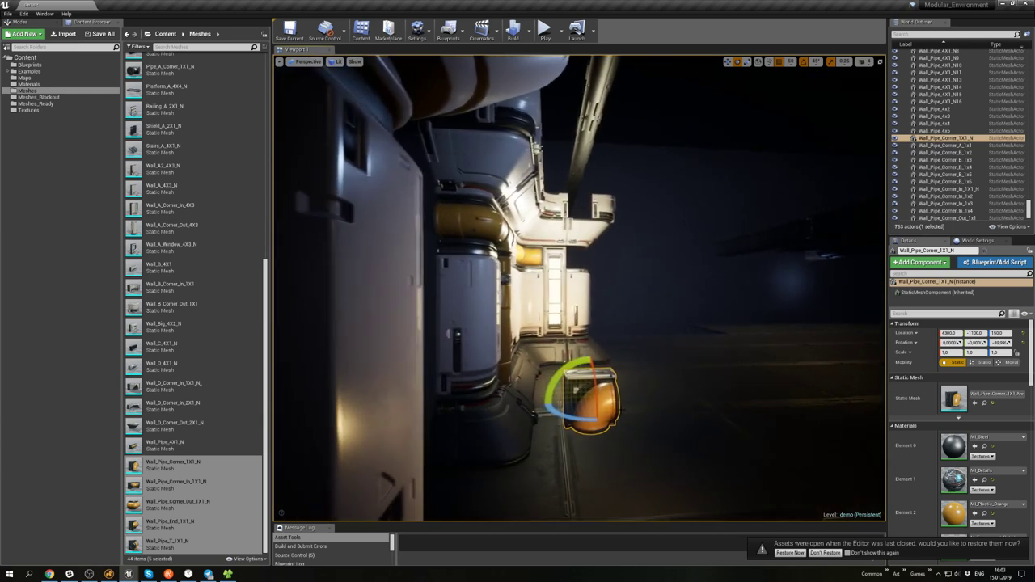
pyautogui.moveTo(581, 403); pyautogui.dragTo(599, 410, button='right')
pyautogui.press('w')
pyautogui.moveTo(587, 395); pyautogui.dragTo(449, 233)
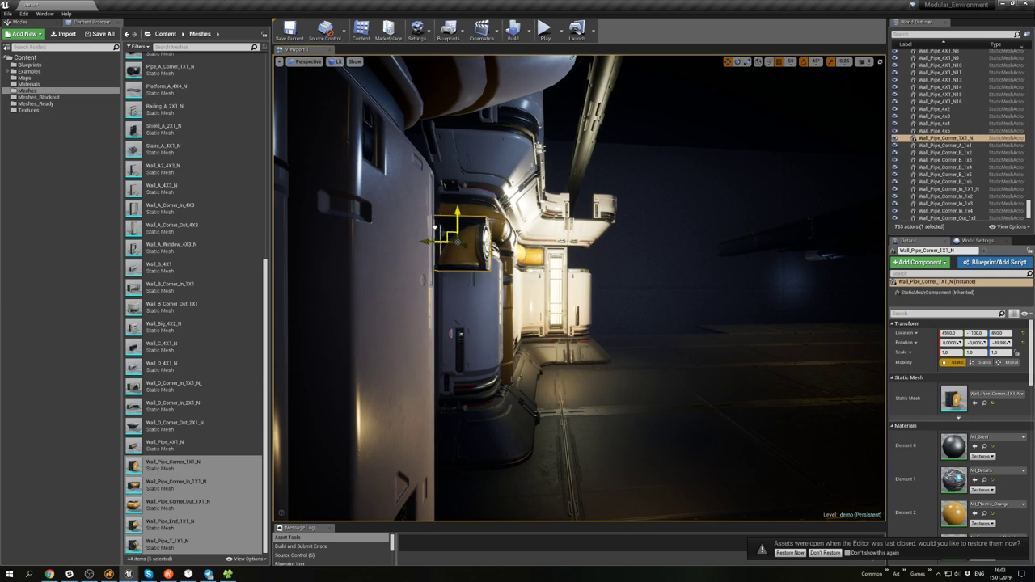
pyautogui.moveTo(477, 244); pyautogui.dragTo(522, 263, button='right')
pyautogui.moveTo(570, 282); pyautogui.dragTo(514, 229)
# - Duplicate the vertical Wall_Pipe_4X1_N, rotate the copy 90 degrees and place it below the relocated corner piece at Y -1050
pyautogui.click(572, 245)
pyautogui.moveTo(572, 246)
pyautogui.mouseDown(button='right')
pyautogui.moveTo(614, 247)
pyautogui.moveTo(638, 267)
pyautogui.moveTo(582, 255)
pyautogui.mouseUp(button='right')
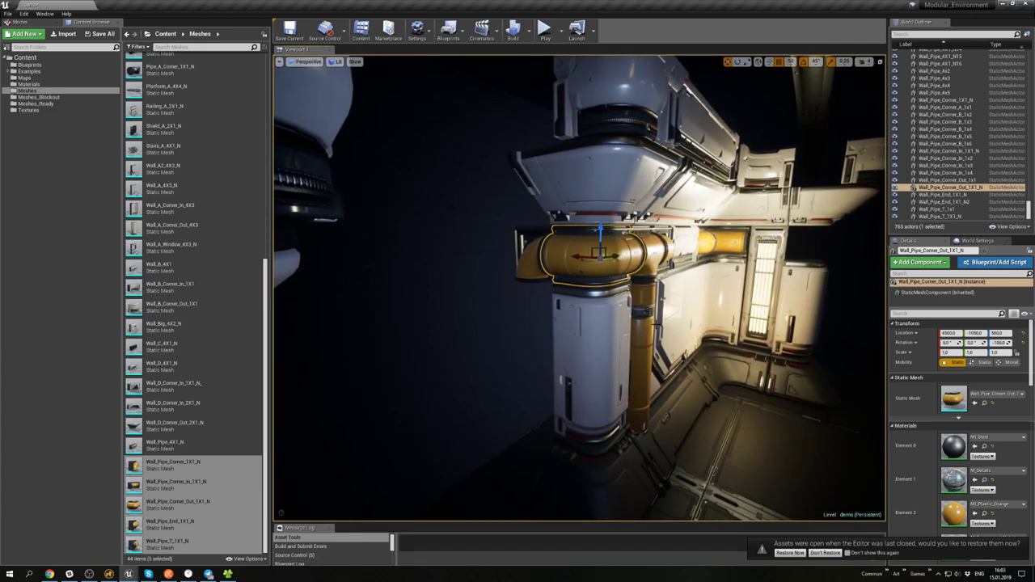
pyautogui.click(647, 321)
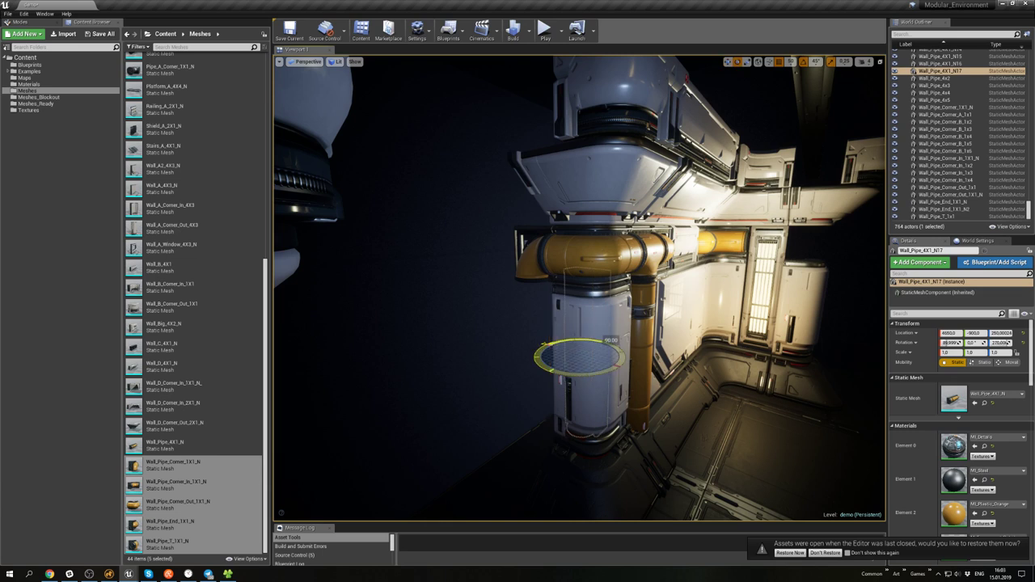
pyautogui.moveTo(589, 349); pyautogui.dragTo(545, 378)
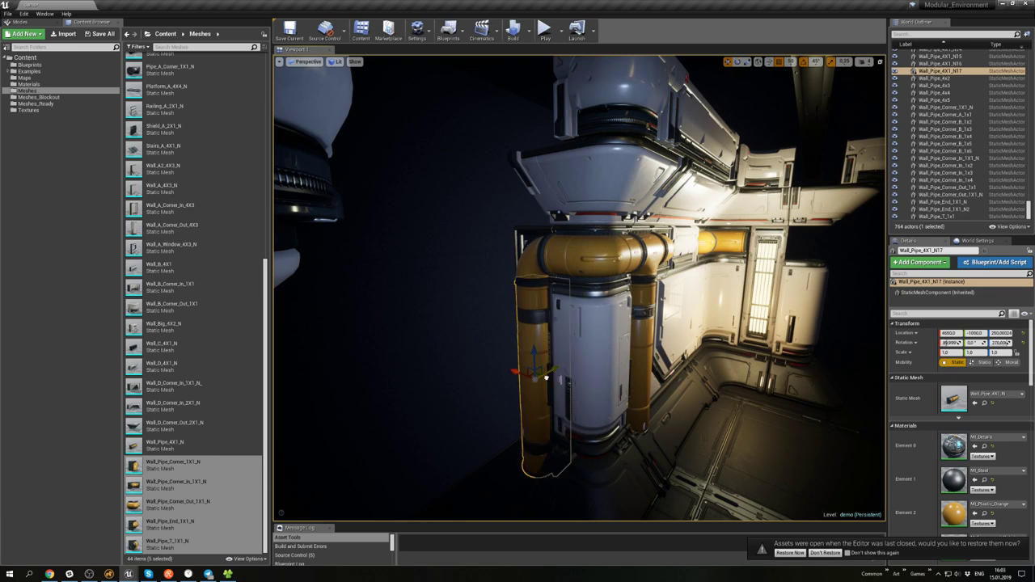
# - Shorten the vertical pipe below the T-pipe and cap its lower end with a duplicate of Wall_Pipe_End_1X1_N
pyautogui.click(595, 349)
pyautogui.moveTo(595, 349); pyautogui.dragTo(550, 350, button='right')
pyautogui.click(598, 378)
pyautogui.click(556, 212)
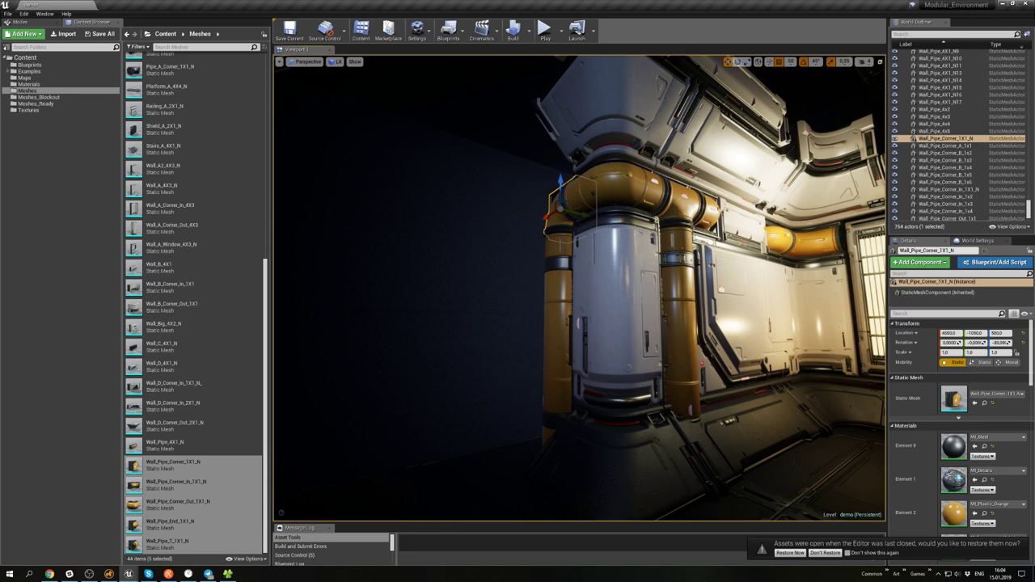
pyautogui.click(708, 212)
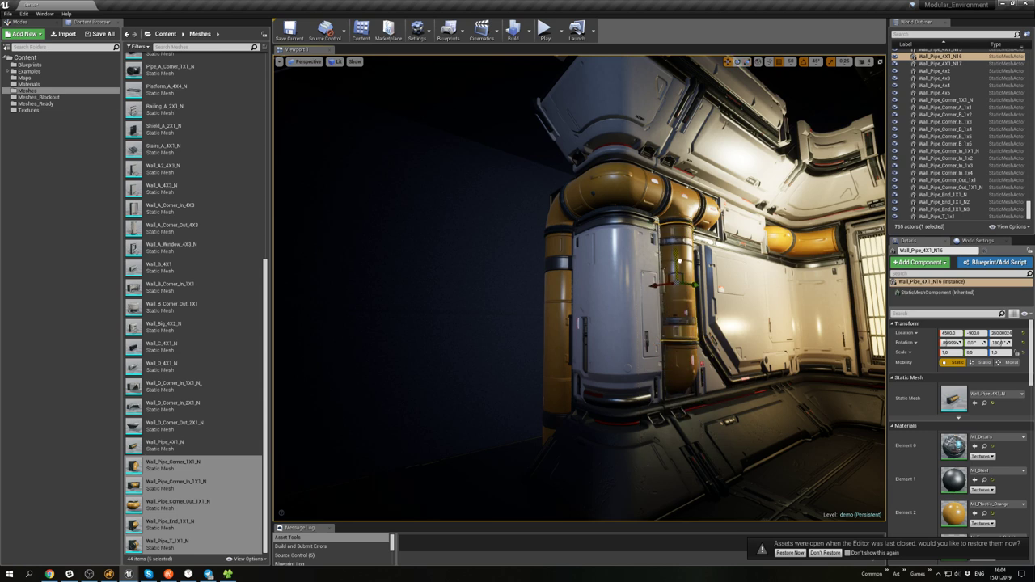
# - Increase the intensity and attenuation radius of the warm point light on the floor beside the pipe wall
pyautogui.click(748, 301)
pyautogui.moveTo(748, 301); pyautogui.dragTo(870, 324, button='right')
pyautogui.click(800, 314)
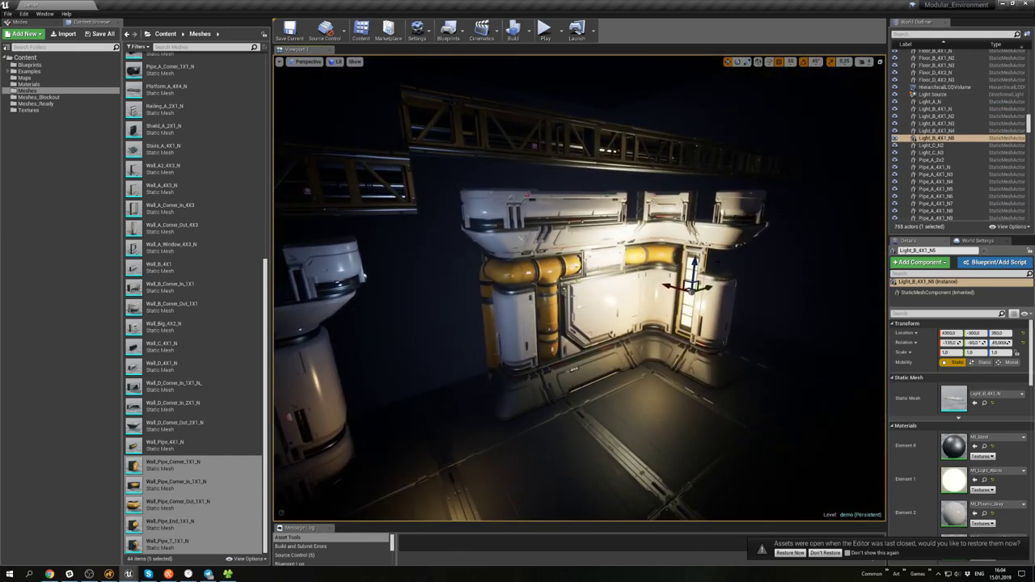
pyautogui.click(638, 255)
pyautogui.click(434, 312)
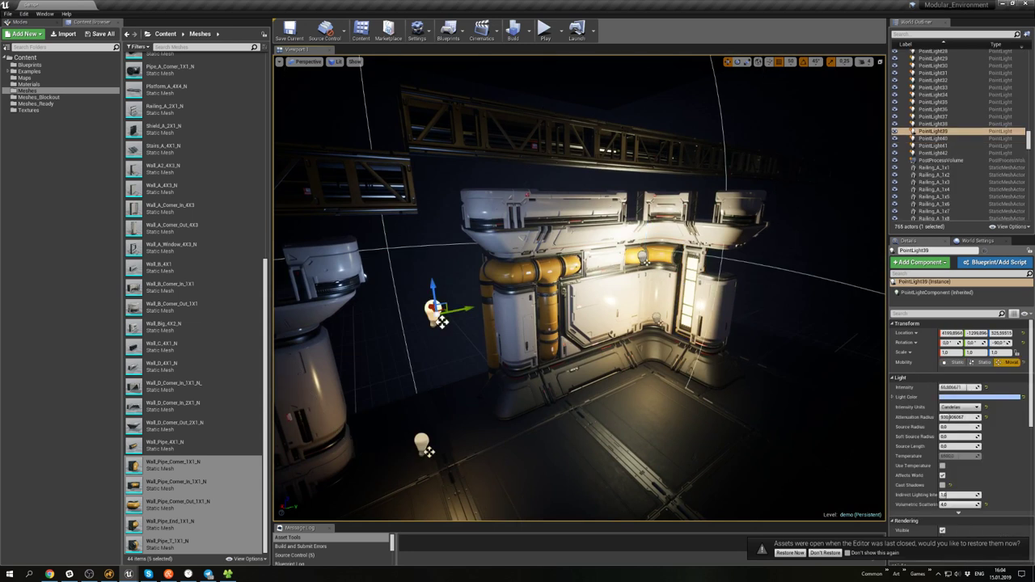
pyautogui.click(422, 443)
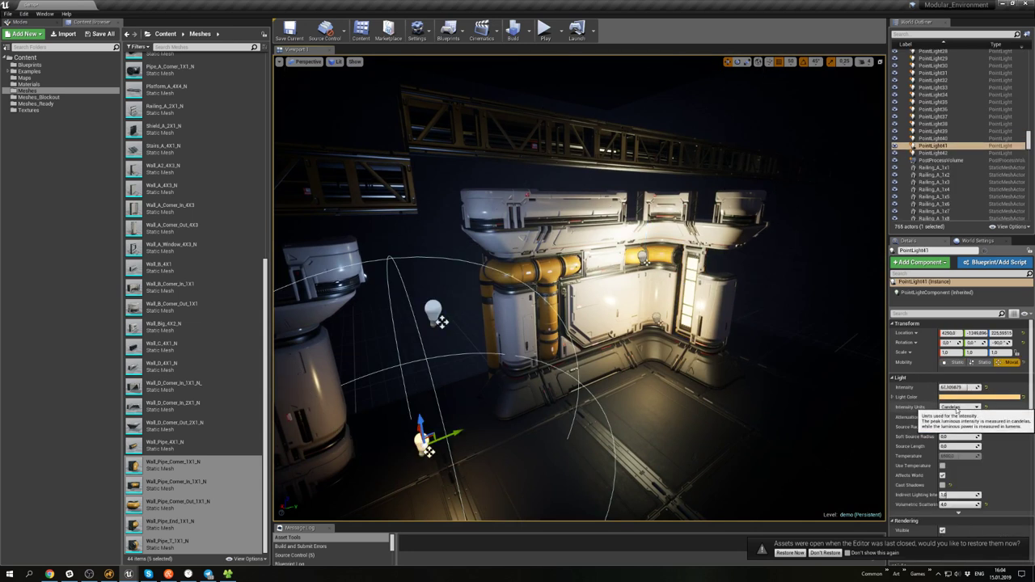
pyautogui.moveTo(954, 417); pyautogui.dragTo(980, 388)
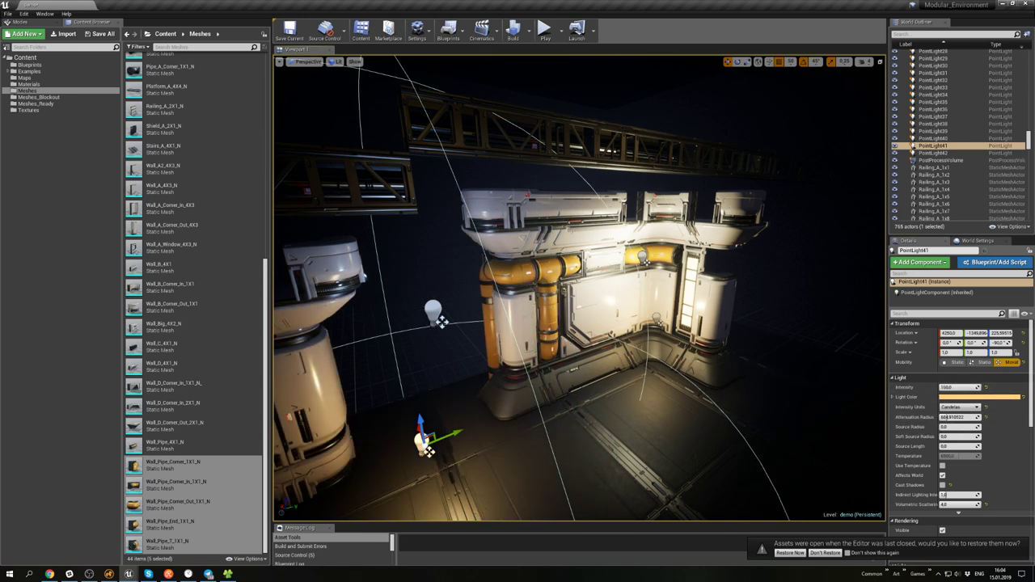
pyautogui.click(433, 309)
pyautogui.click(469, 409)
pyautogui.click(594, 327)
# - Duplicate the two point lights in the pipe wall's inner corner and place the copies on the far side of the corner column
pyautogui.moveTo(594, 327); pyautogui.dragTo(468, 348, button='right')
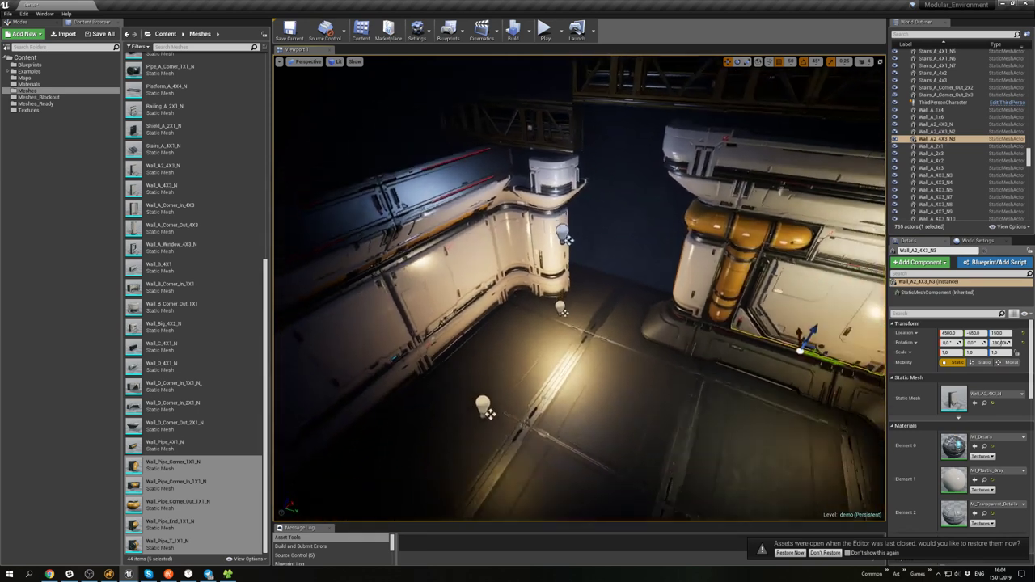
pyautogui.press('s')
pyautogui.moveTo(601, 310); pyautogui.dragTo(655, 311, button='right')
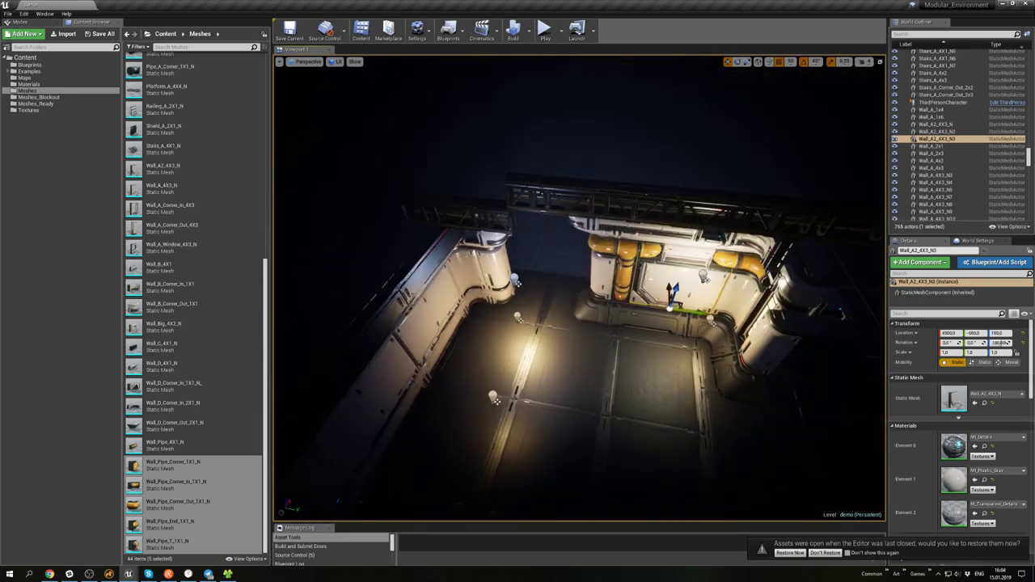
pyautogui.click(524, 316)
pyautogui.moveTo(524, 316); pyautogui.dragTo(509, 323, button='right')
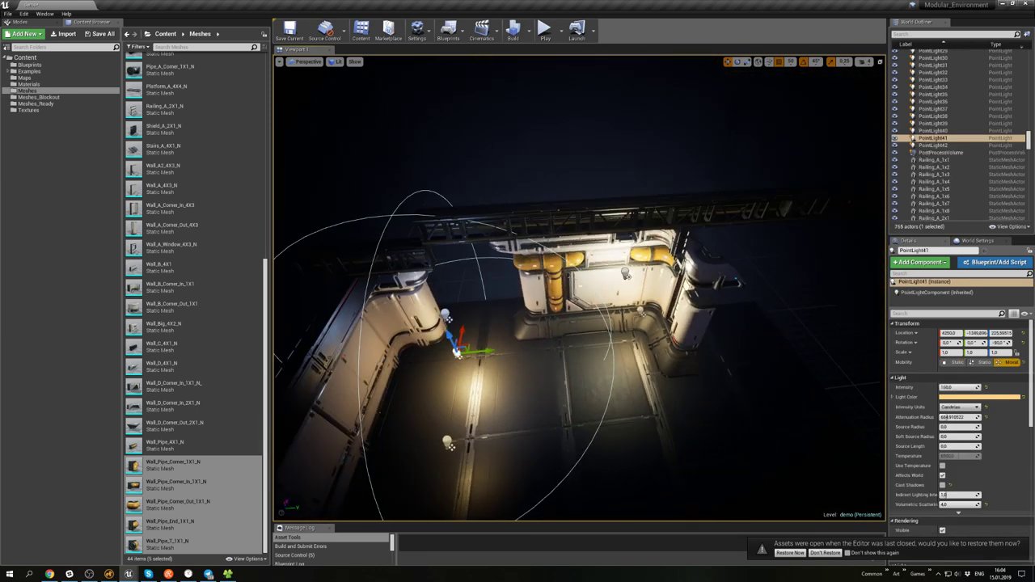
pyautogui.click(625, 274)
pyautogui.keyDown('ctrl'); pyautogui.click(640, 309); pyautogui.keyUp('ctrl')
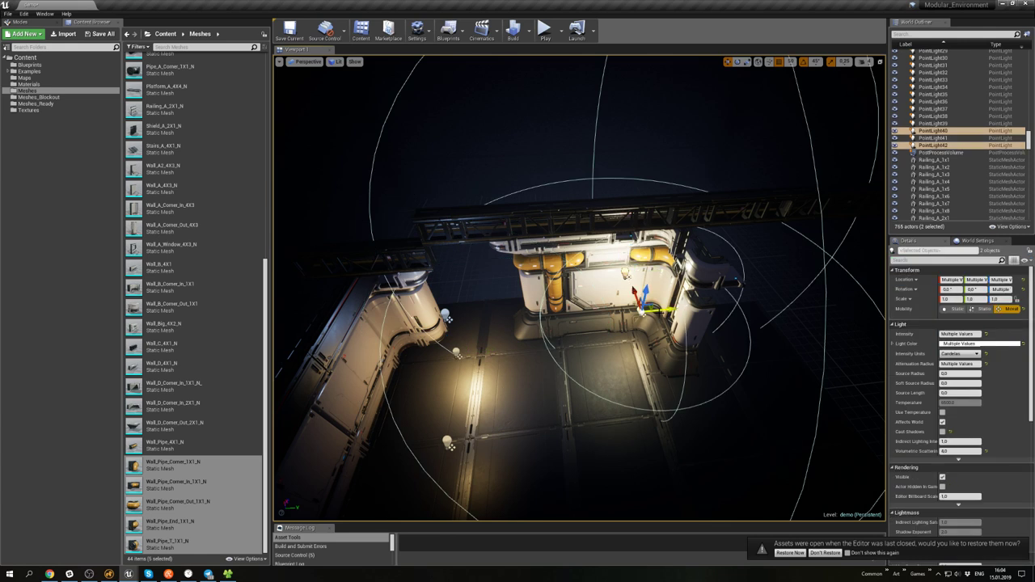
pyautogui.keyDown('alt'); pyautogui.moveTo(640, 310); pyautogui.dragTo(790, 310); pyautogui.keyUp('alt')
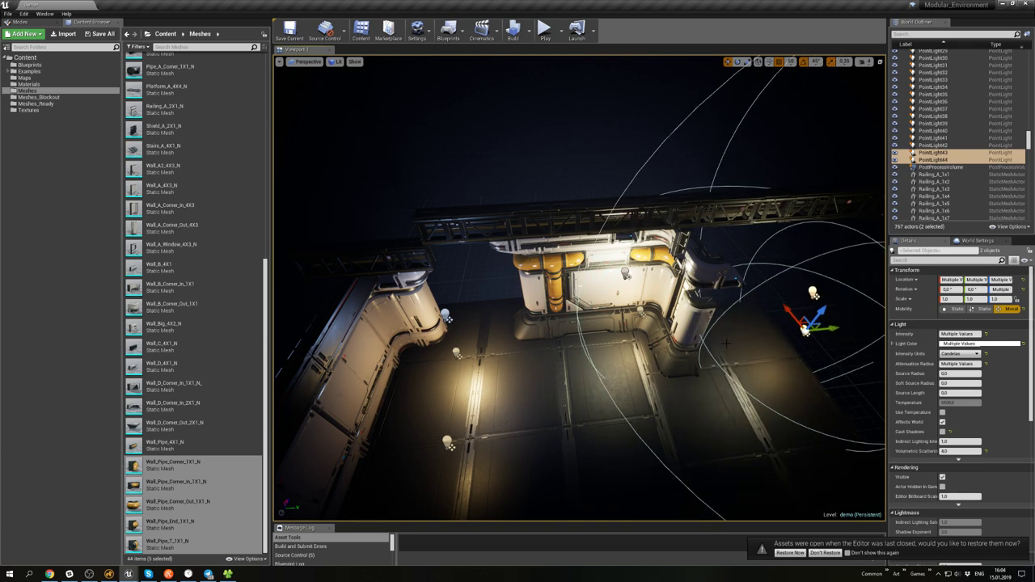
pyautogui.moveTo(725, 342); pyautogui.dragTo(793, 344, button='right')
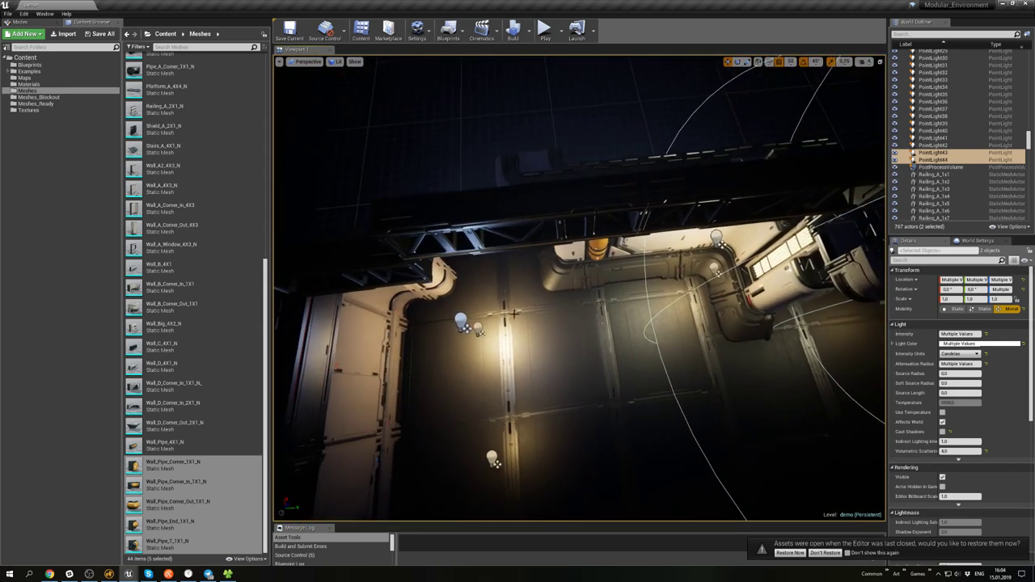
# - Extend the floor with a duplicated block of six Floor_A_4X4_N tiles behind the pipe wall and another copy of that block beside it
pyautogui.click(473, 297)
pyautogui.keyDown('ctrl'); pyautogui.click(547, 299); pyautogui.keyUp('ctrl')
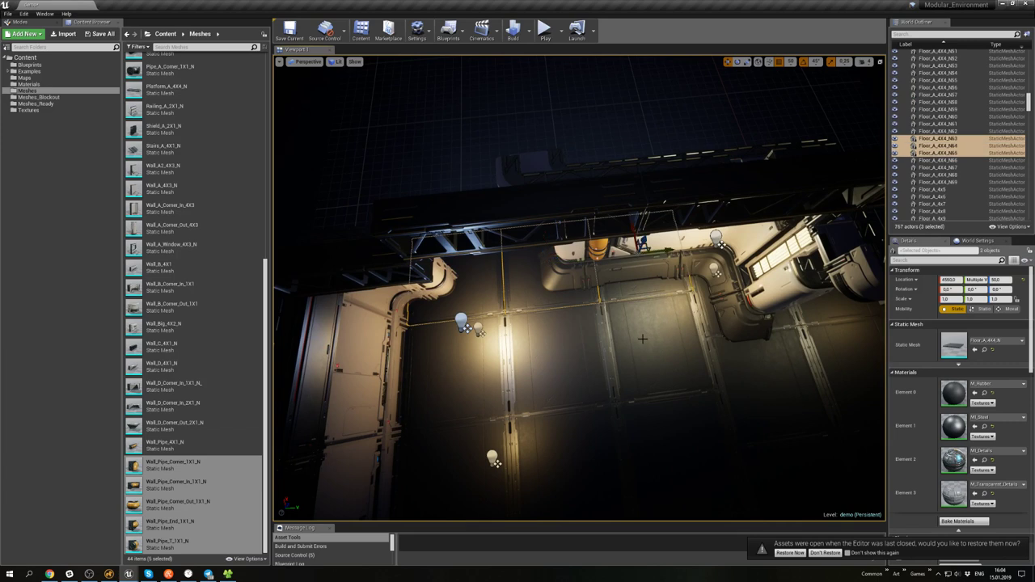
pyautogui.moveTo(519, 332); pyautogui.dragTo(720, 351, button='right')
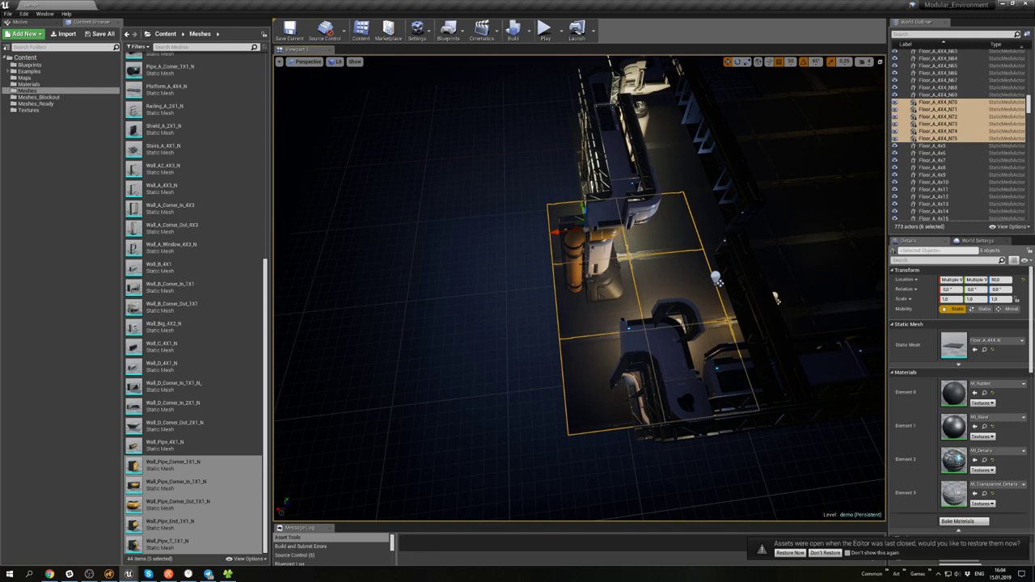
pyautogui.moveTo(570, 229); pyautogui.dragTo(437, 242)
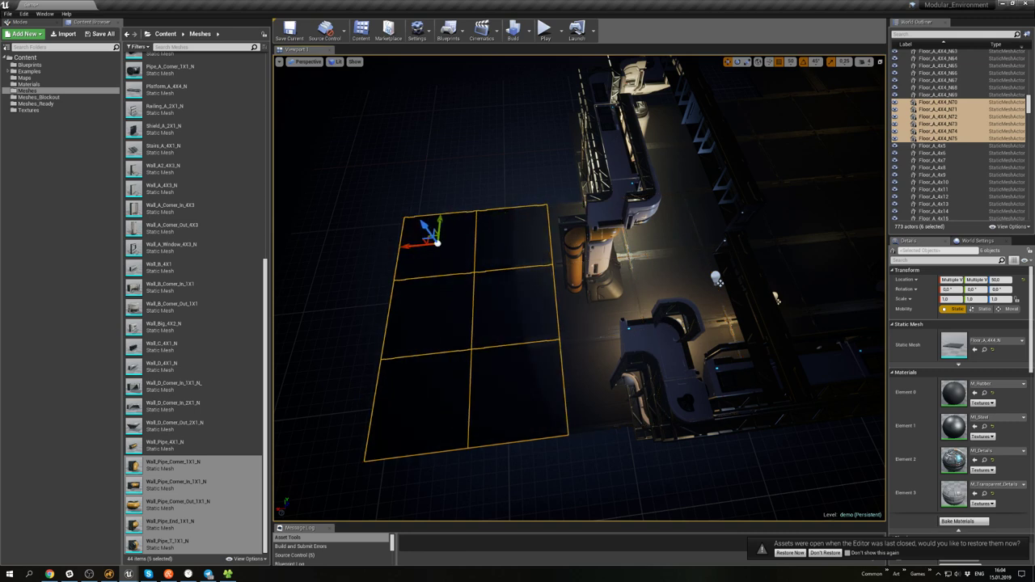
pyautogui.moveTo(437, 242); pyautogui.dragTo(689, 273, button='right')
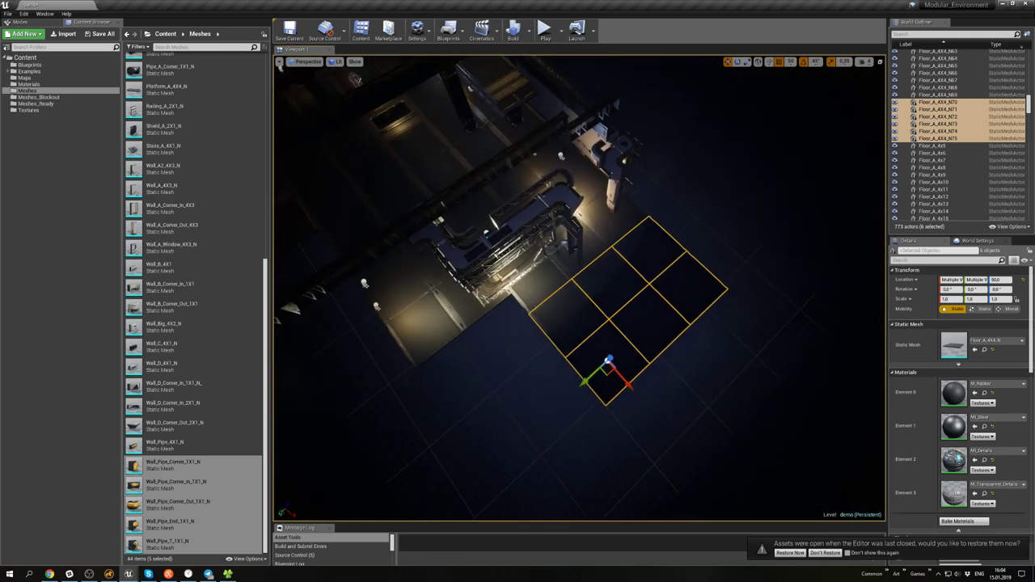
pyautogui.hotkey('ctrl', 'w')
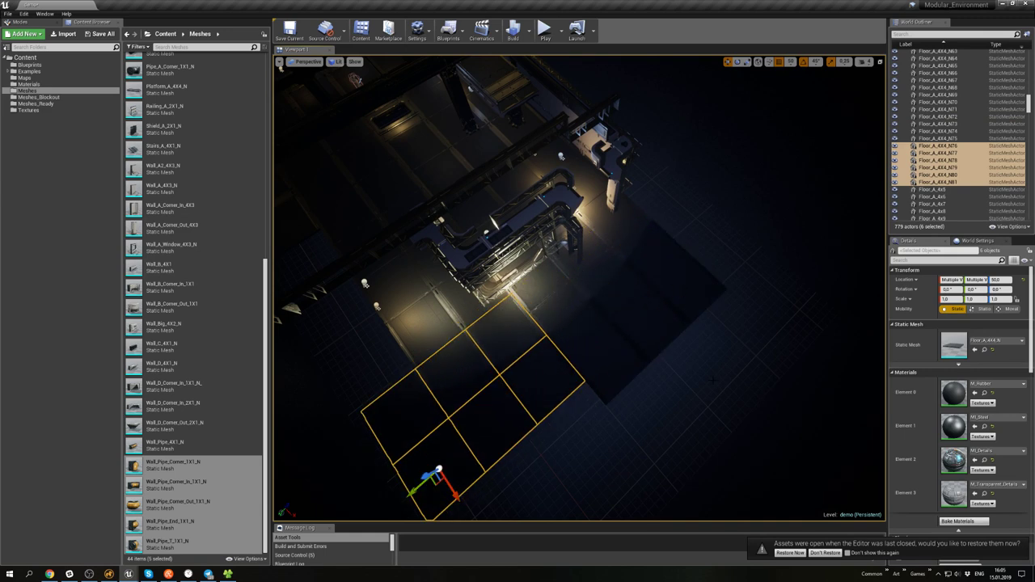
pyautogui.click(663, 374)
# - Play the level, run the character around the pipe wall to inspect the assembled pipes, and stop the session
pyautogui.click(541, 32)
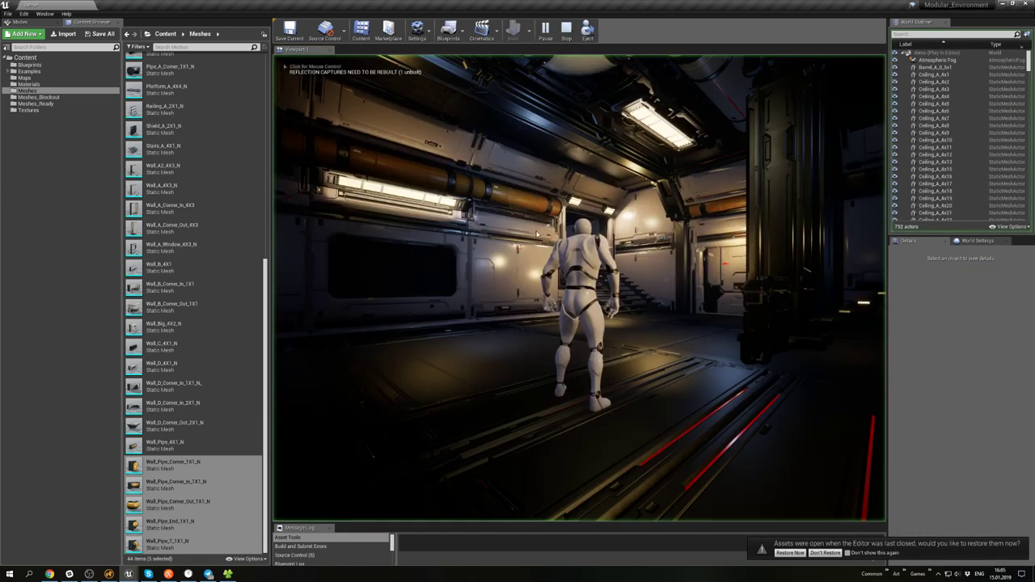
pyautogui.press('w')
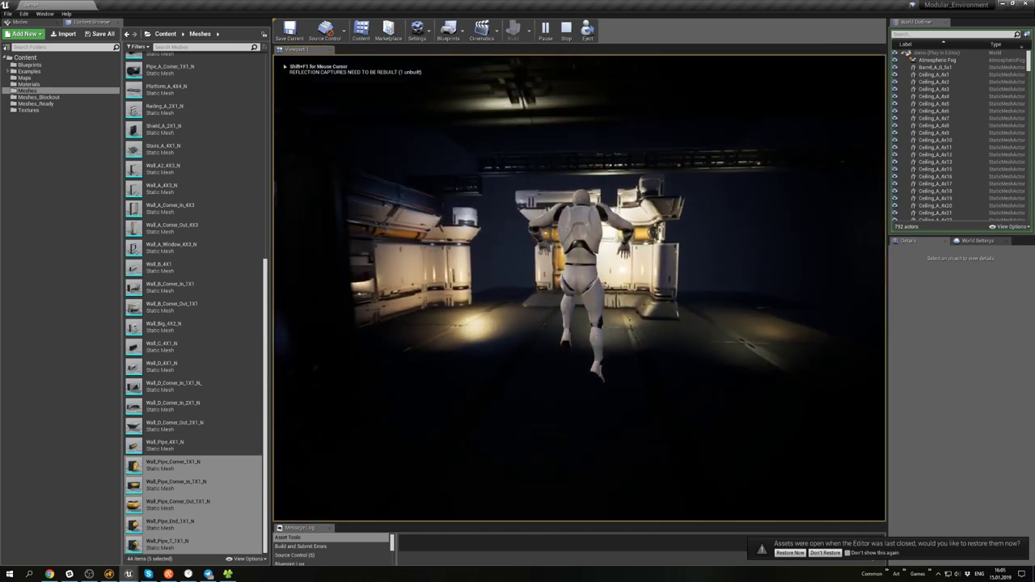
pyautogui.press('a')
pyautogui.press('w')
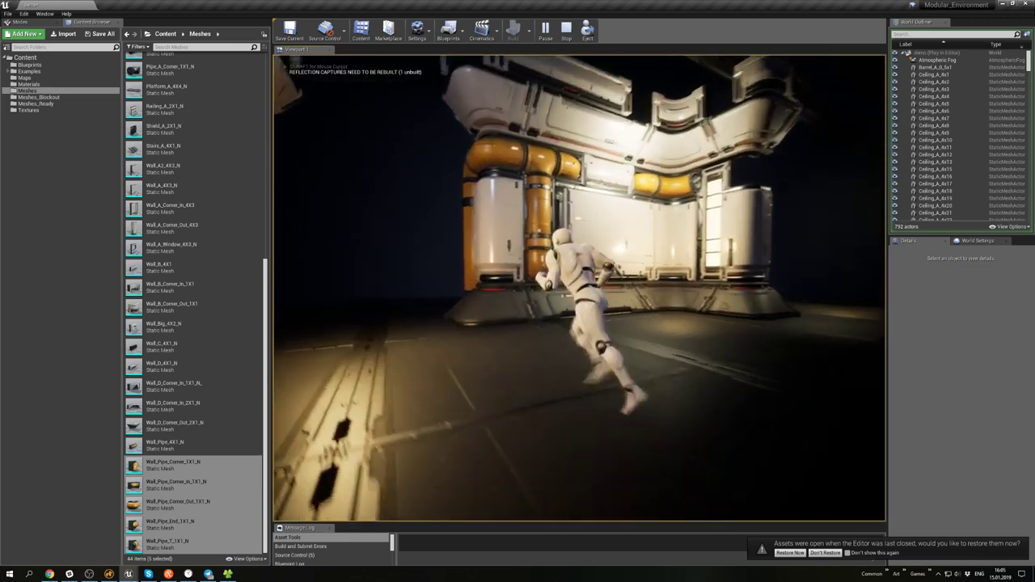
pyautogui.press('d')
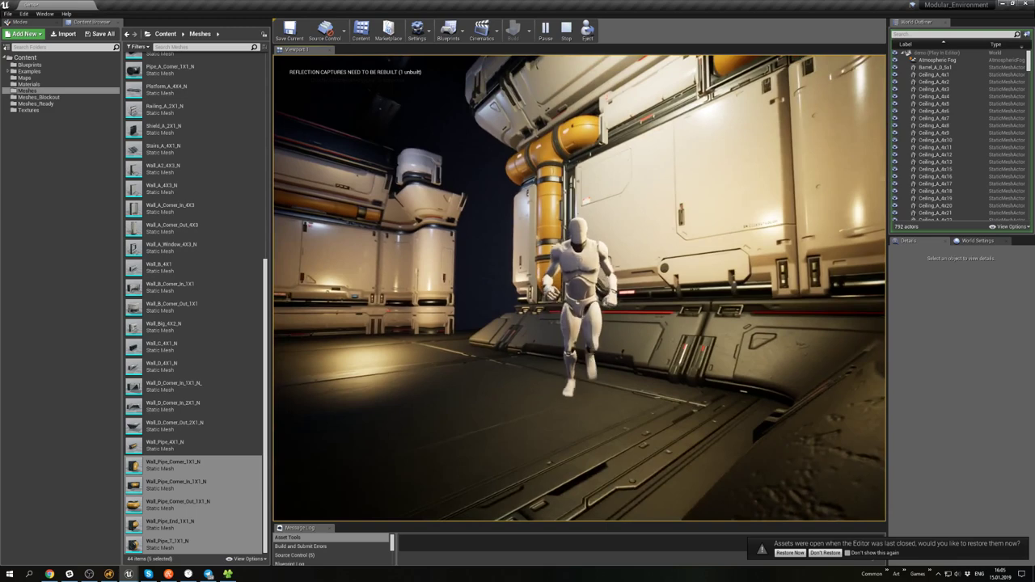
pyautogui.press('Escape')
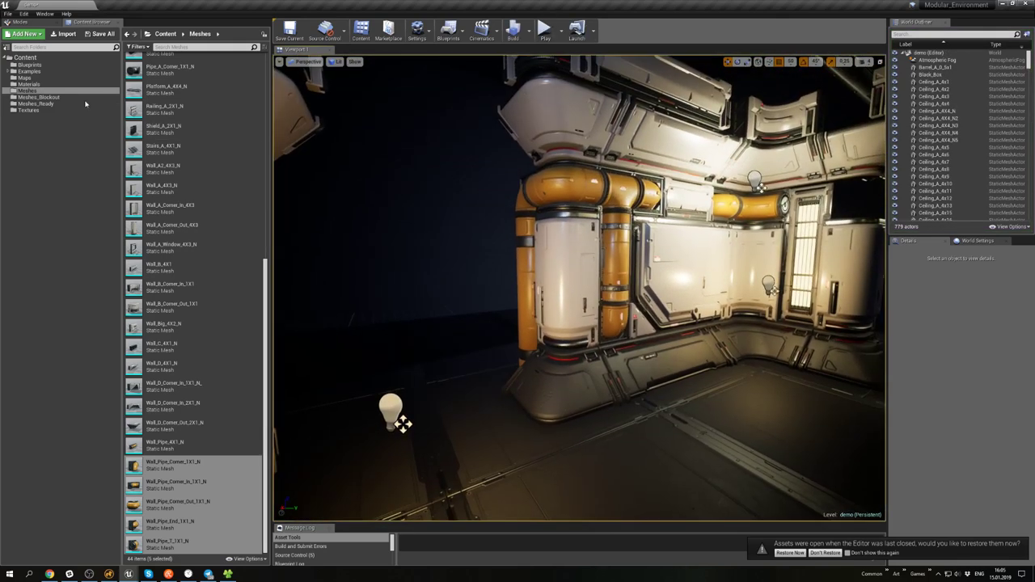
# - Try the MI_Steel material instance on the outer corner pipe and the vertical pipes of the assembled pipe wall
pyautogui.click(35, 86)
pyautogui.moveTo(157, 338); pyautogui.dragTo(519, 304)
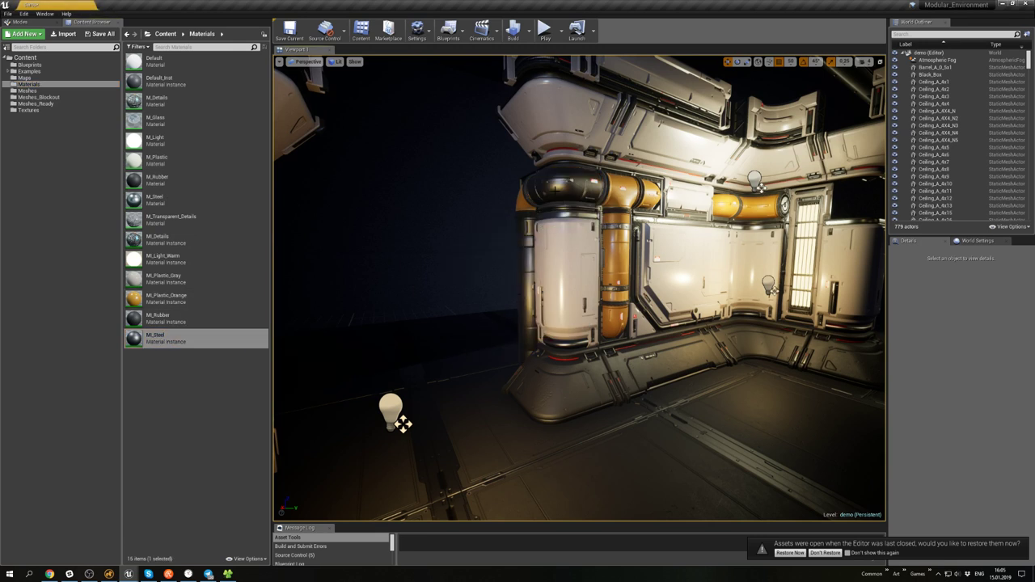
pyautogui.moveTo(173, 342); pyautogui.dragTo(517, 204)
pyautogui.moveTo(166, 343); pyautogui.dragTo(401, 314)
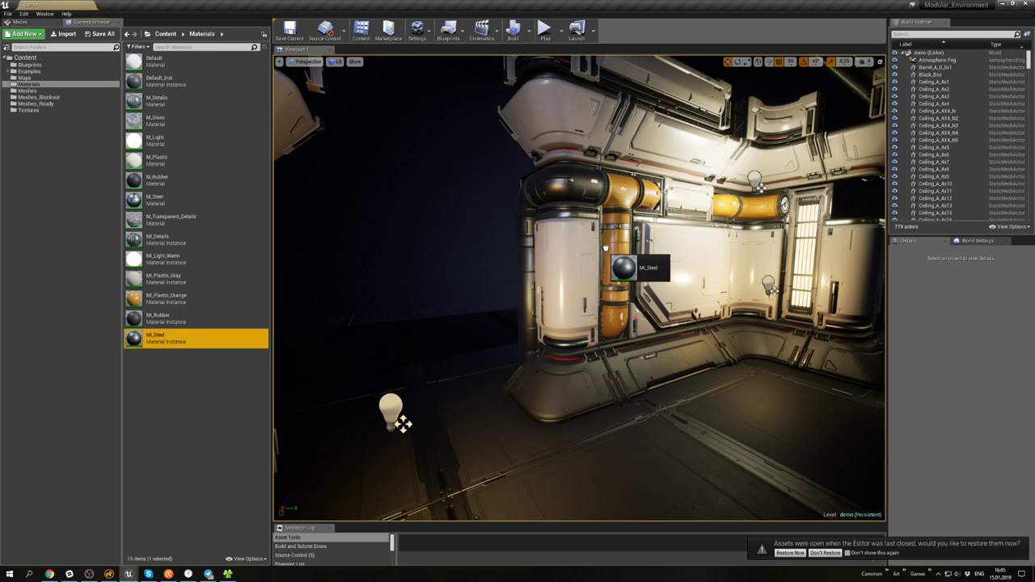
pyautogui.moveTo(605, 247); pyautogui.dragTo(287, 336)
pyautogui.moveTo(599, 324); pyautogui.dragTo(600, 324)
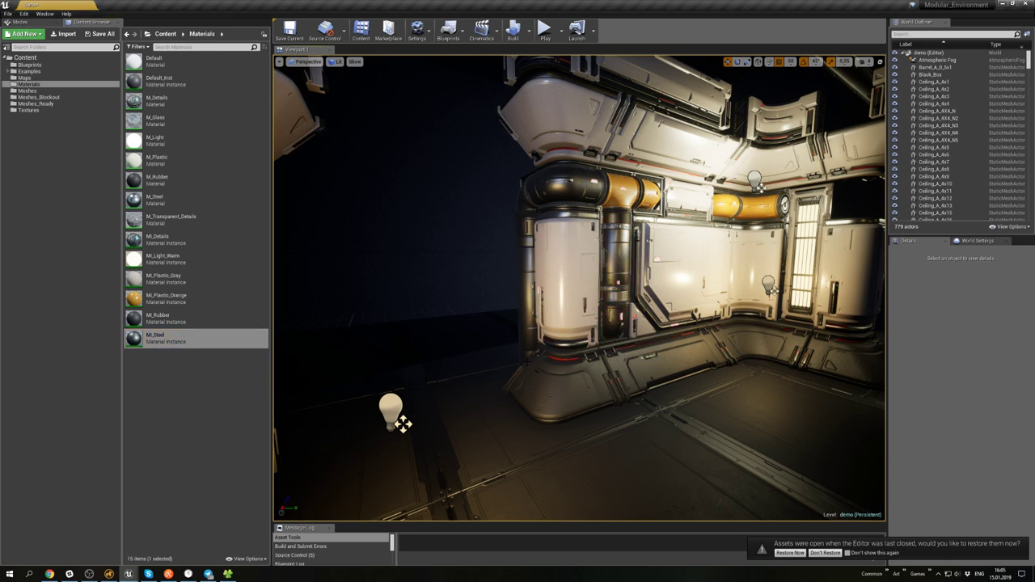
# - Try MI_Steel on the T-piece and the adjoining end pipe, and check the steel look around the corner column
pyautogui.moveTo(176, 338); pyautogui.dragTo(622, 195)
pyautogui.moveTo(622, 196); pyautogui.dragTo(586, 206, button='right')
pyautogui.press('w')
pyautogui.moveTo(177, 338); pyautogui.dragTo(600, 222)
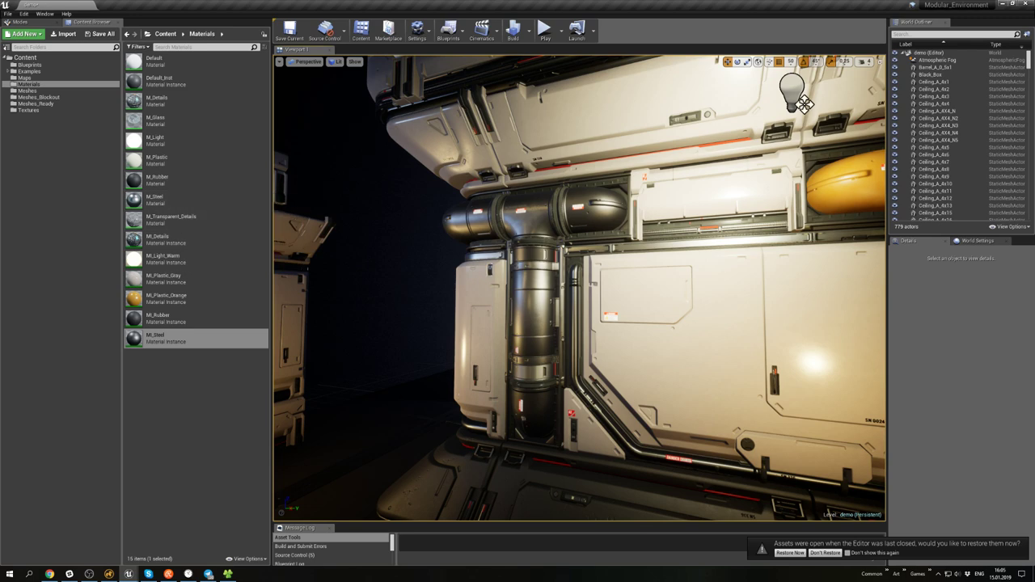
pyautogui.moveTo(579, 288); pyautogui.dragTo(619, 283, button='right')
pyautogui.rightClick(501, 236)
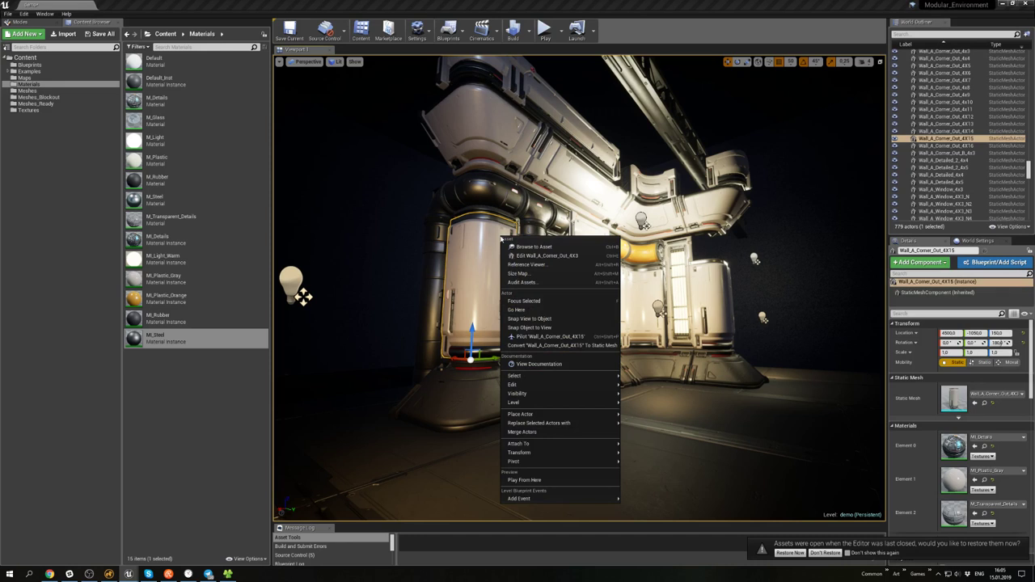
pyautogui.click(471, 192)
pyautogui.moveTo(476, 194)
pyautogui.mouseDown(button='right')
pyautogui.moveTo(483, 173)
pyautogui.moveTo(478, 183)
pyautogui.mouseUp(button='right')
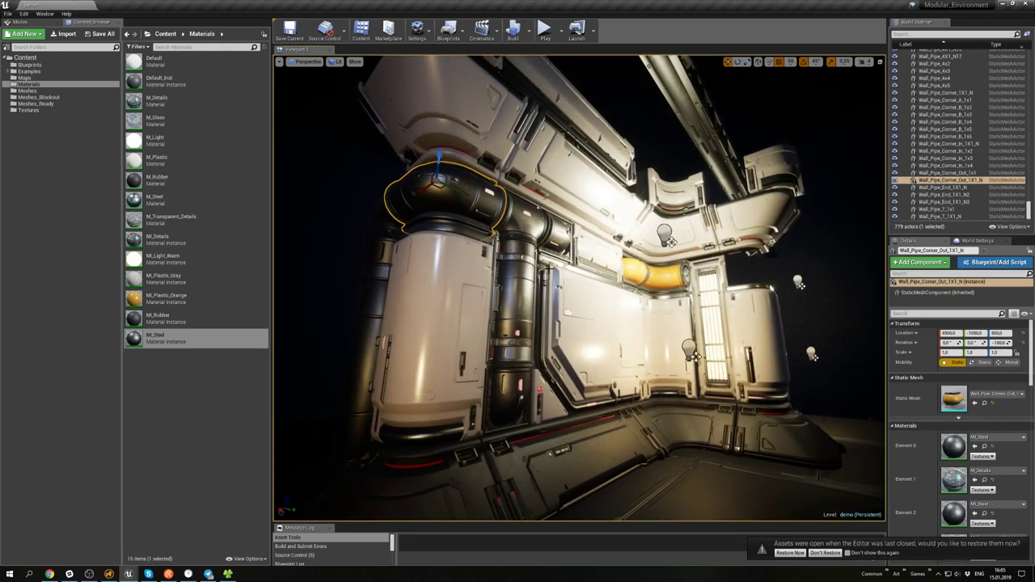
pyautogui.click(516, 297)
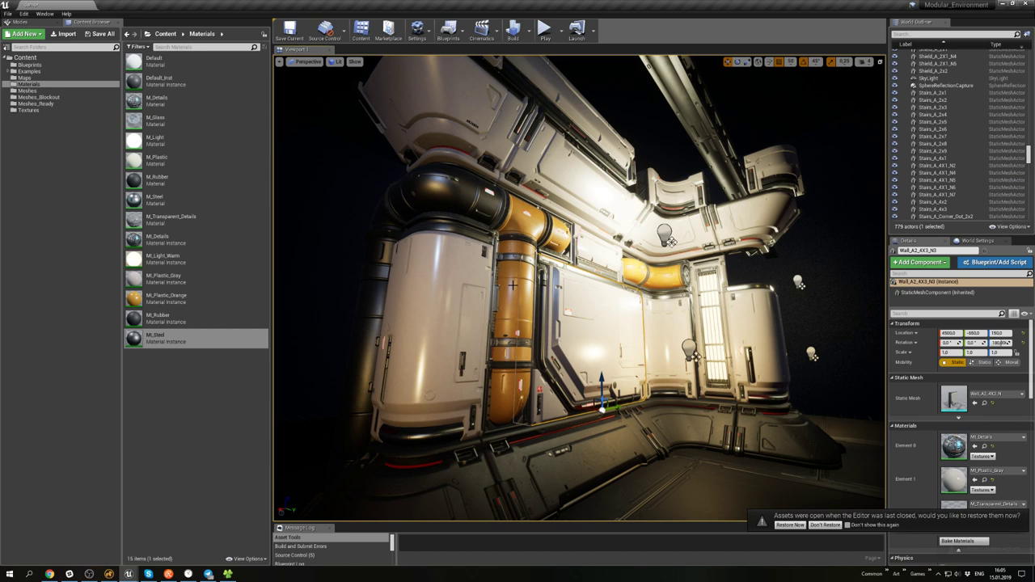
# - Undo the MI_Steel assignments on the pipe wall's pipes
pyautogui.hotkey('ctrl', 'z')
pyautogui.hotkey('ctrl', 'z')
pyautogui.hotkey('ctrl', 'z')
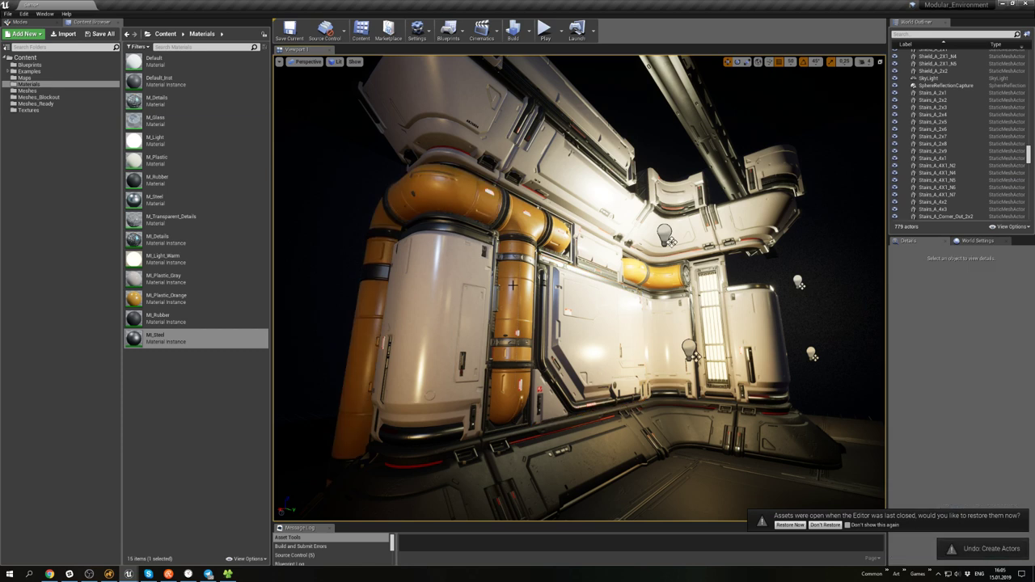
pyautogui.moveTo(512, 284); pyautogui.dragTo(513, 306, button='right')
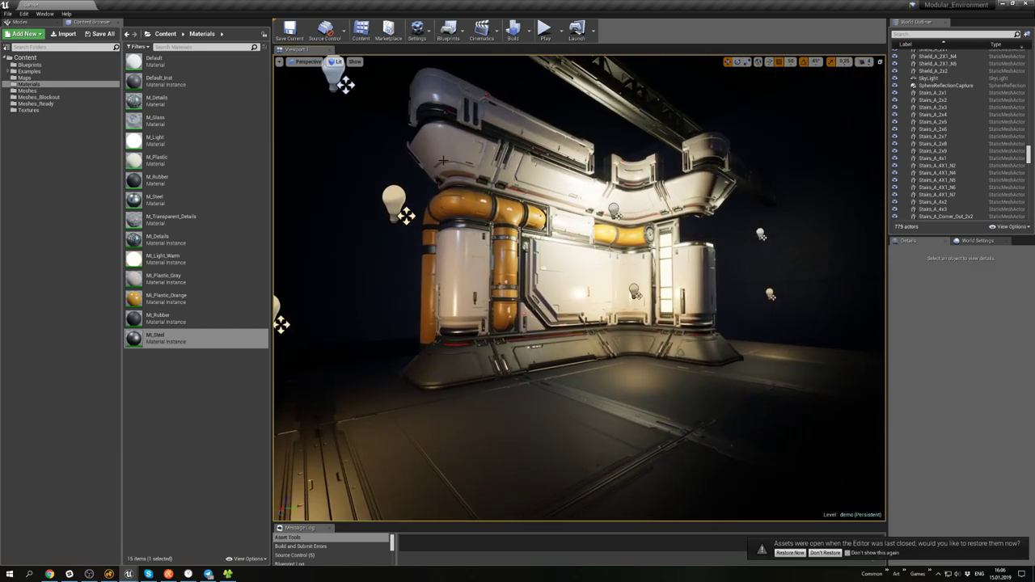
# - Play the level, run the character around the orange pipes and the corner column to examine them, and stop the session
pyautogui.click(544, 31)
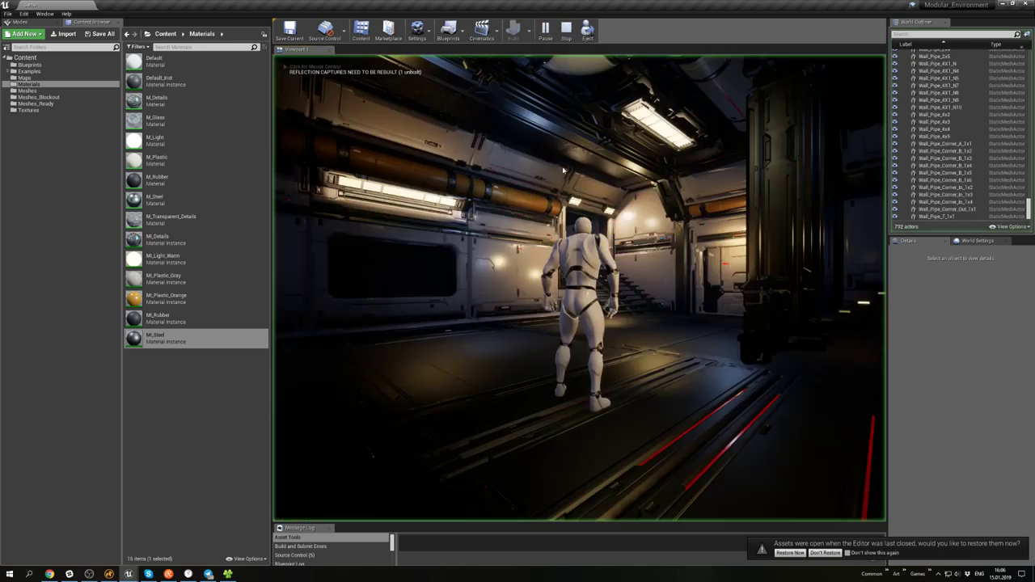
pyautogui.press('w')
pyautogui.press('w')
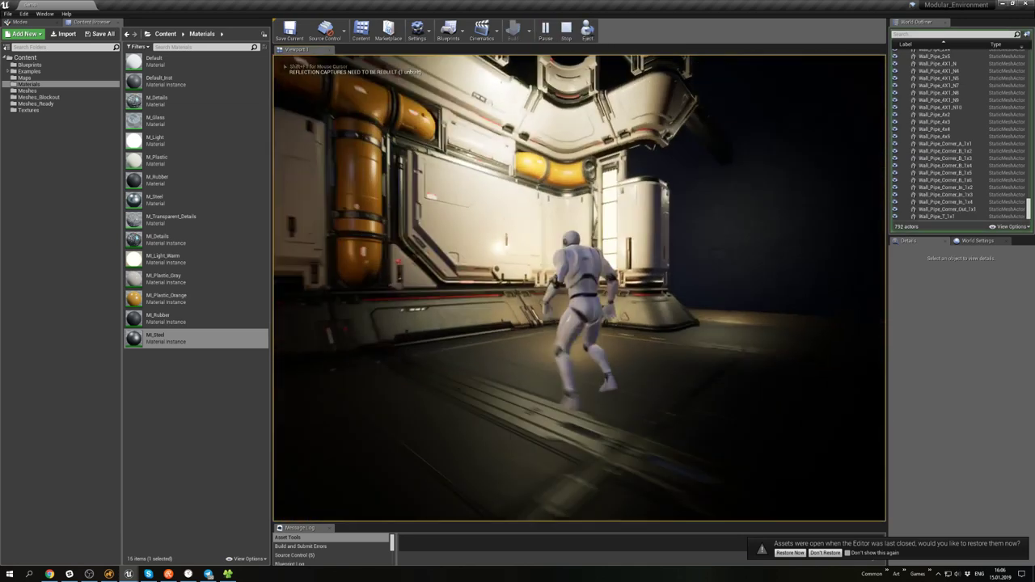
pyautogui.press('a')
pyautogui.press('s')
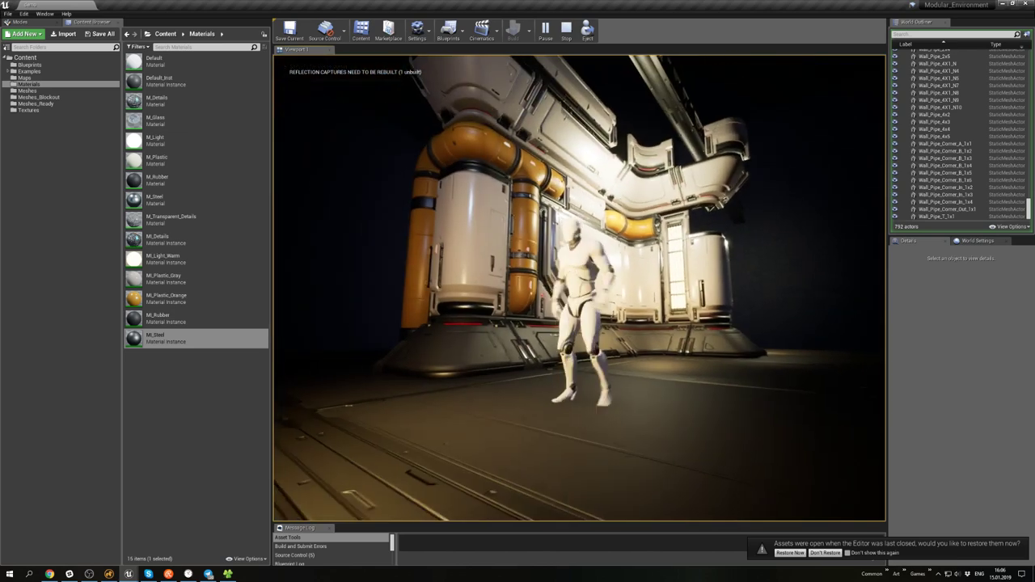
pyautogui.press('a')
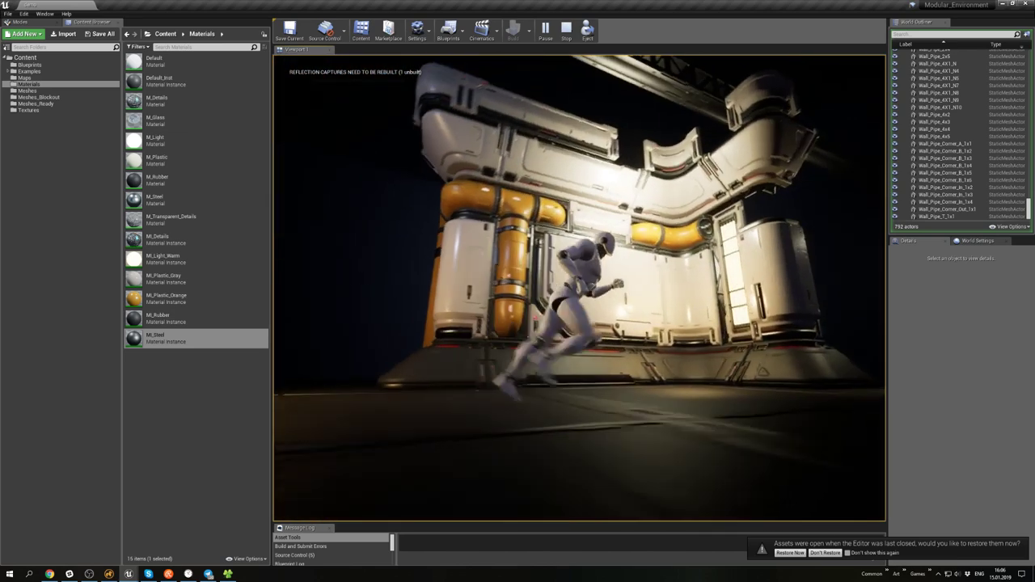
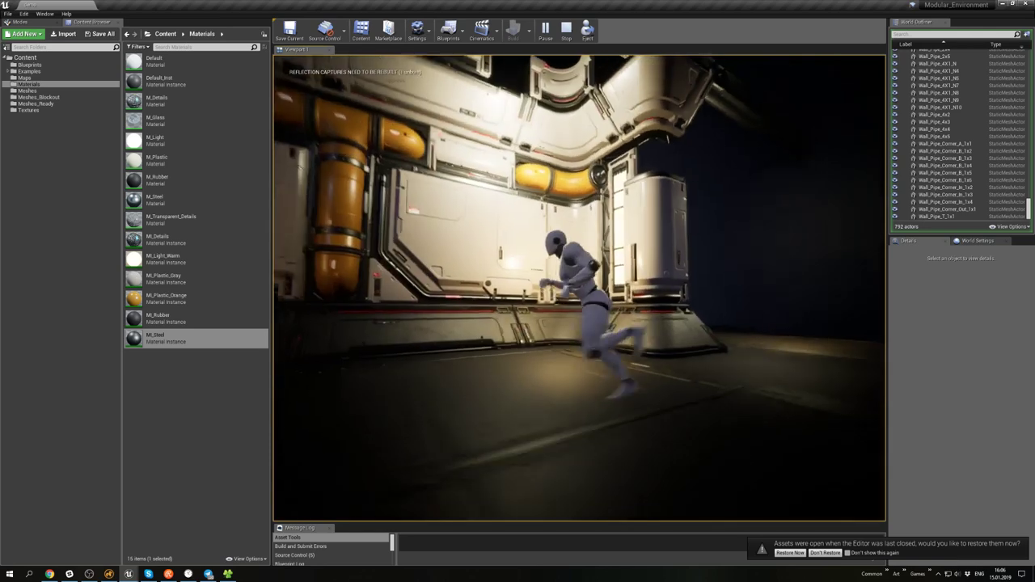
pyautogui.press('s')
pyautogui.press('d')
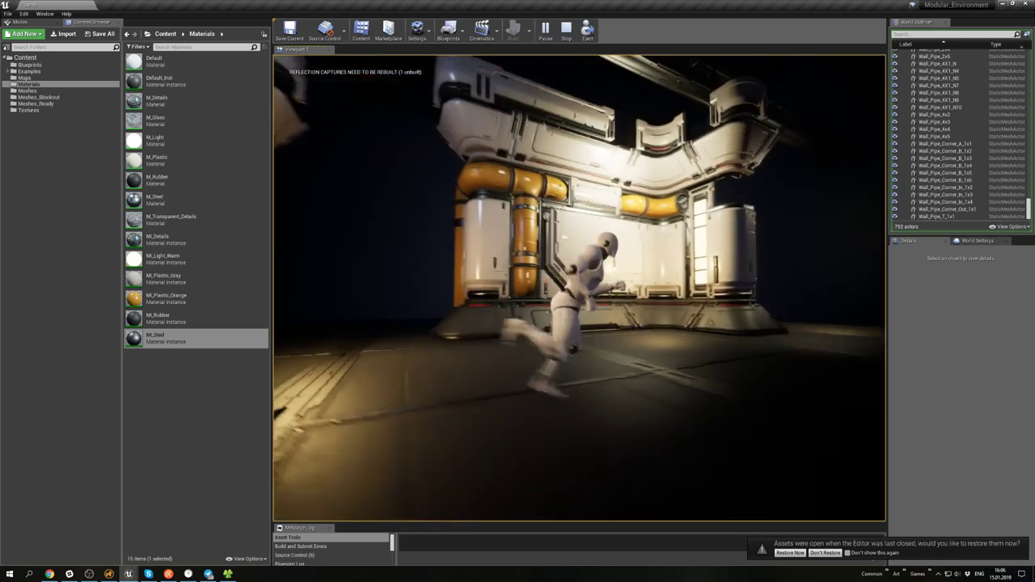
pyautogui.press('w')
pyautogui.press('a')
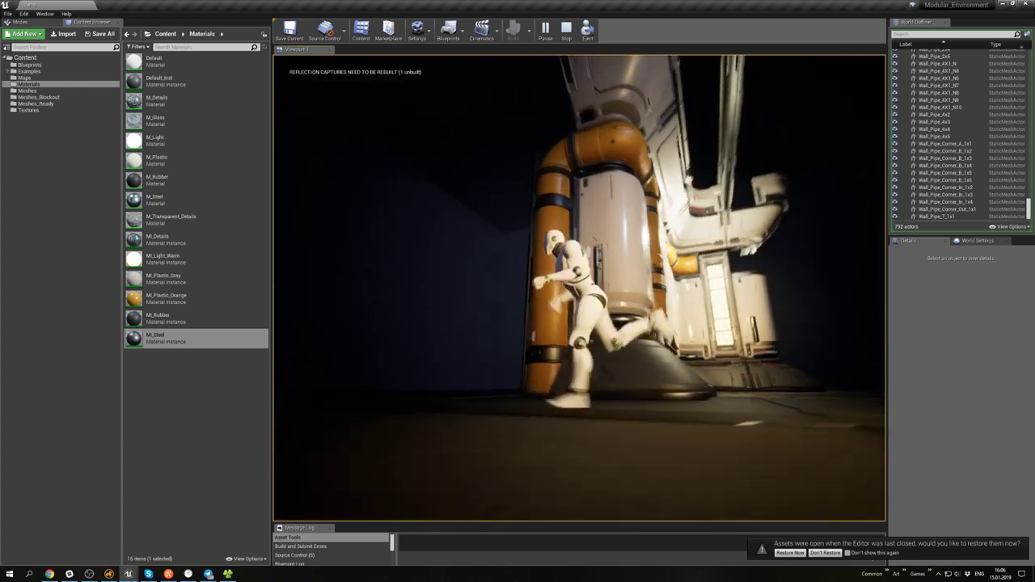
pyautogui.press('w')
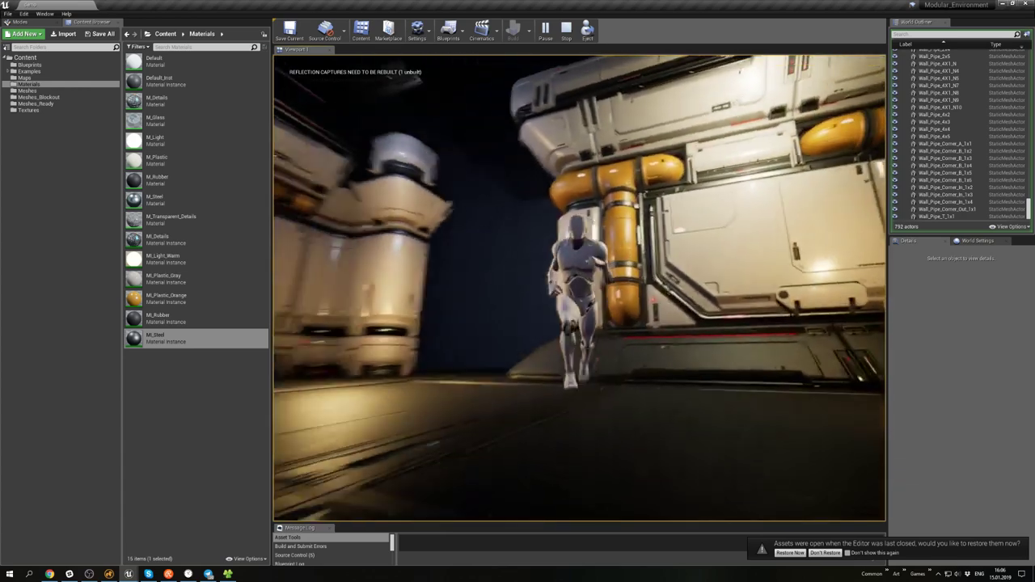
pyautogui.press('d')
pyautogui.press('a')
pyautogui.press('w')
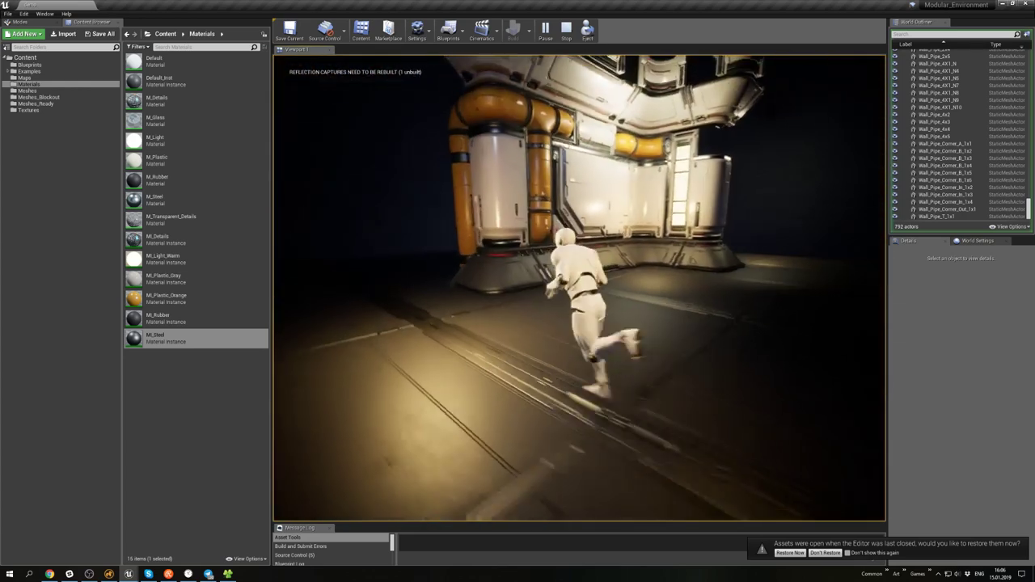
pyautogui.press('w')
pyautogui.press('a')
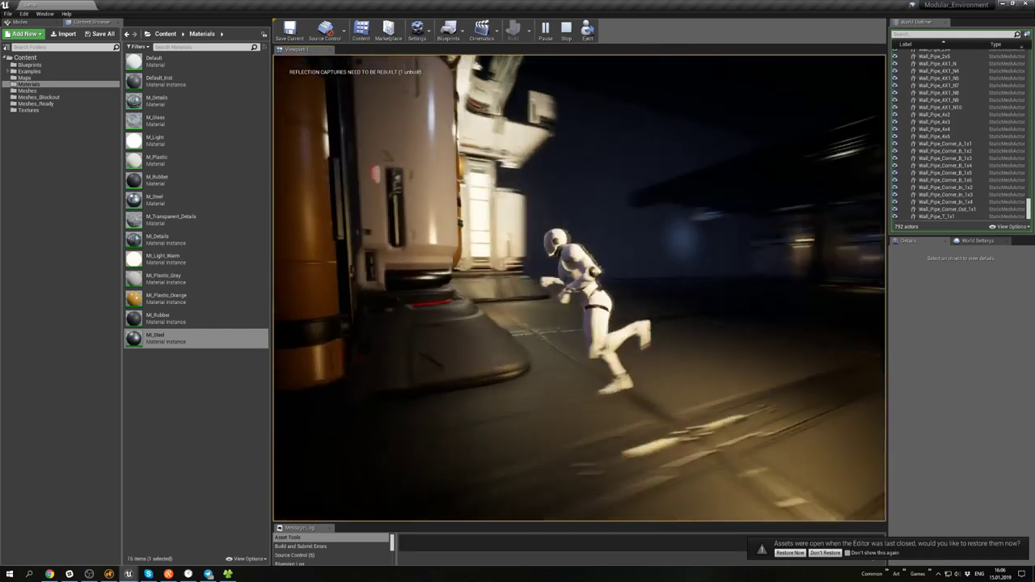
pyautogui.press('s')
pyautogui.press('w')
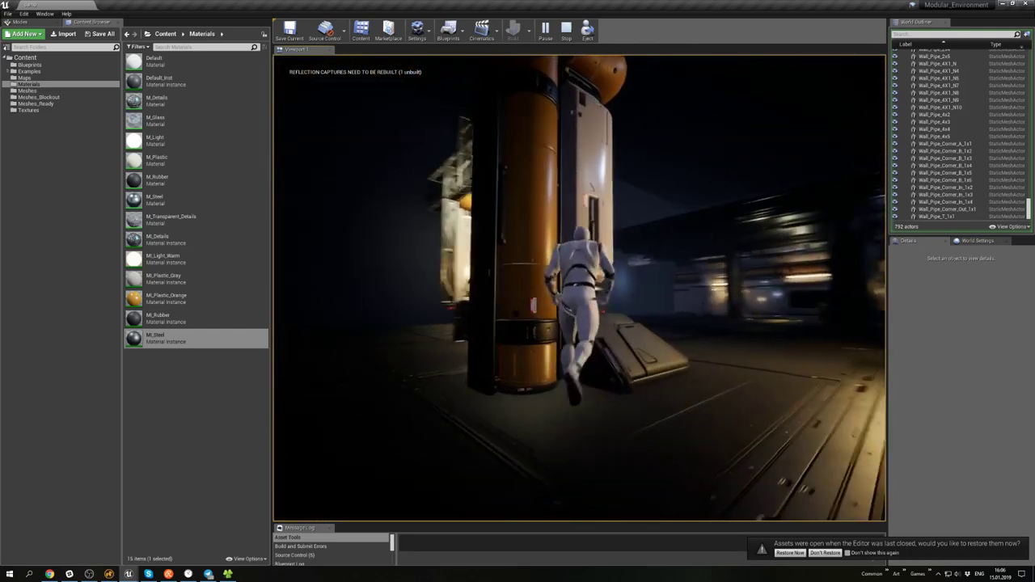
pyautogui.press('d')
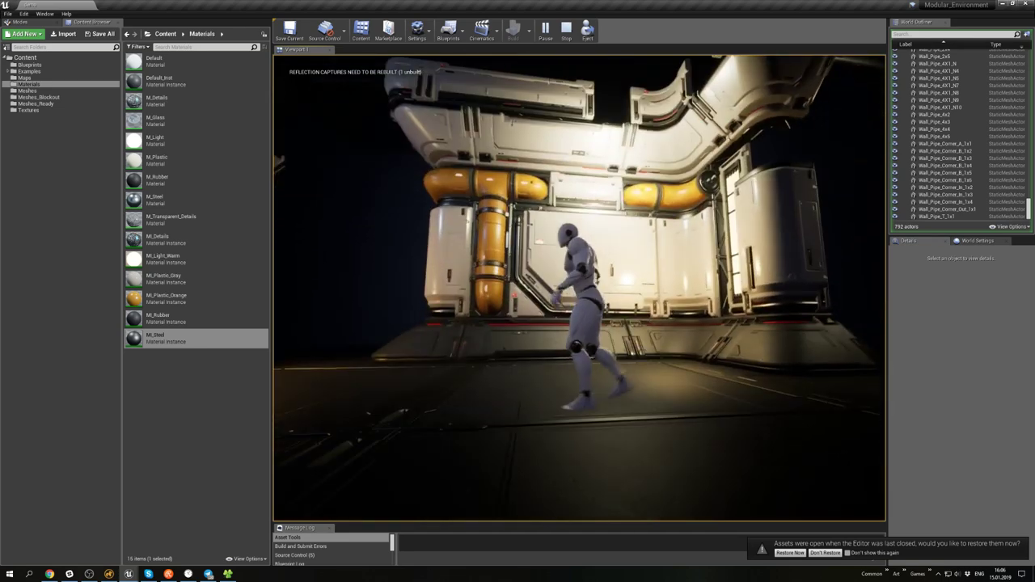
pyautogui.press('Escape')
# - Frame the pipe wall from the front corner and save the demo level
pyautogui.moveTo(432, 208); pyautogui.dragTo(493, 234, button='right')
pyautogui.press('s')
pyautogui.press('a')
pyautogui.hotkey('ctrl', 's')
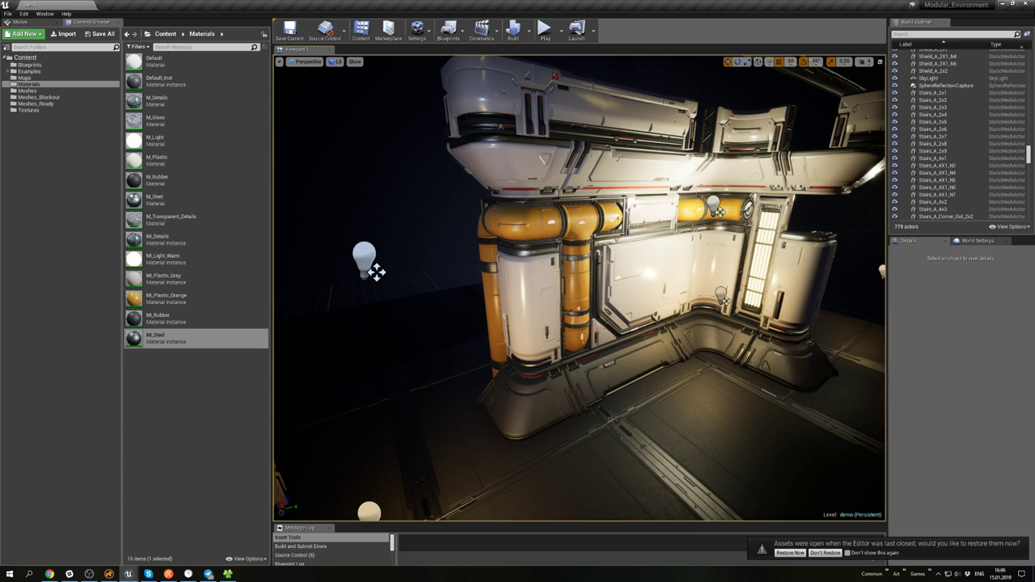
# - Switch to Modo, clear the selection on the T pipe, and save the SciFiModularKit_Scene_19 scene
pyautogui.click(1005, 5)
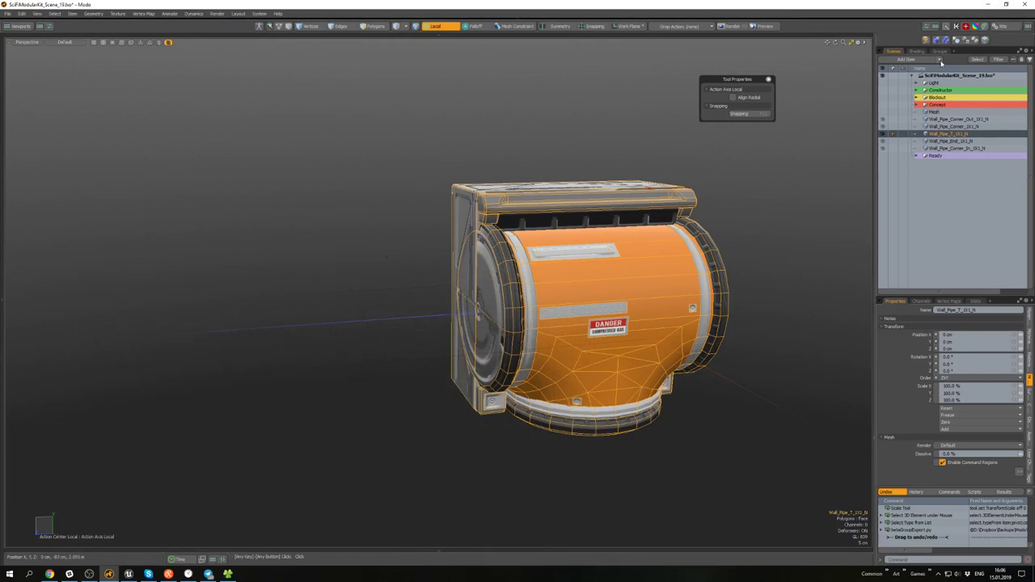
pyautogui.click(749, 186)
pyautogui.keyDown('alt'); pyautogui.moveTo(749, 186); pyautogui.dragTo(706, 211); pyautogui.keyUp('alt')
pyautogui.scroll(-4, 676, 200)
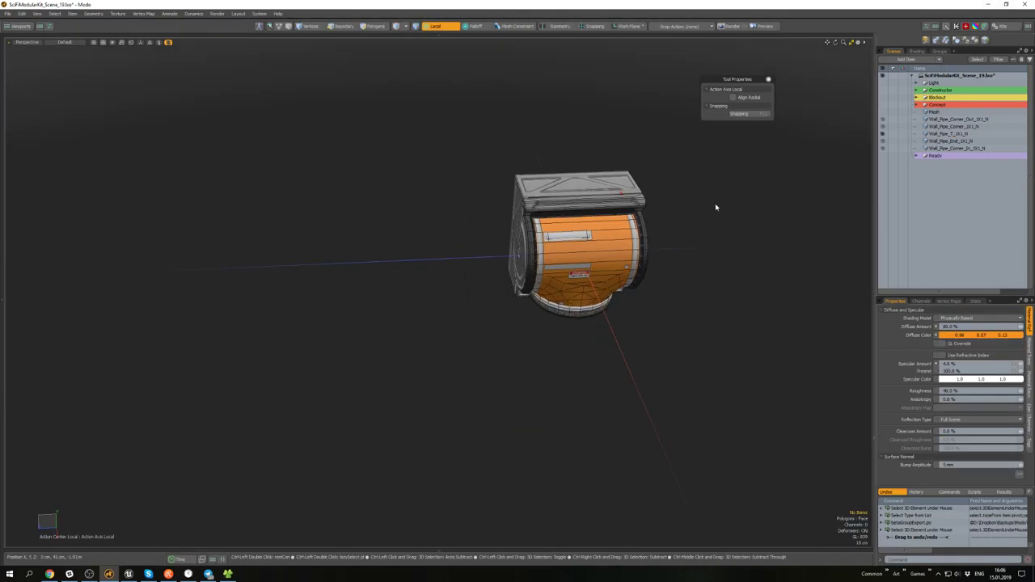
pyautogui.hotkey('ctrl', 's')
pyautogui.click(711, 196)
# - Unhide the five Wall_Pipe meshes, from Wall_Pipe_Corner_Out_1X1_N to Wall_Pipe_Corner_In_1X1_N, and move them into the Ready group
pyautogui.press('u')
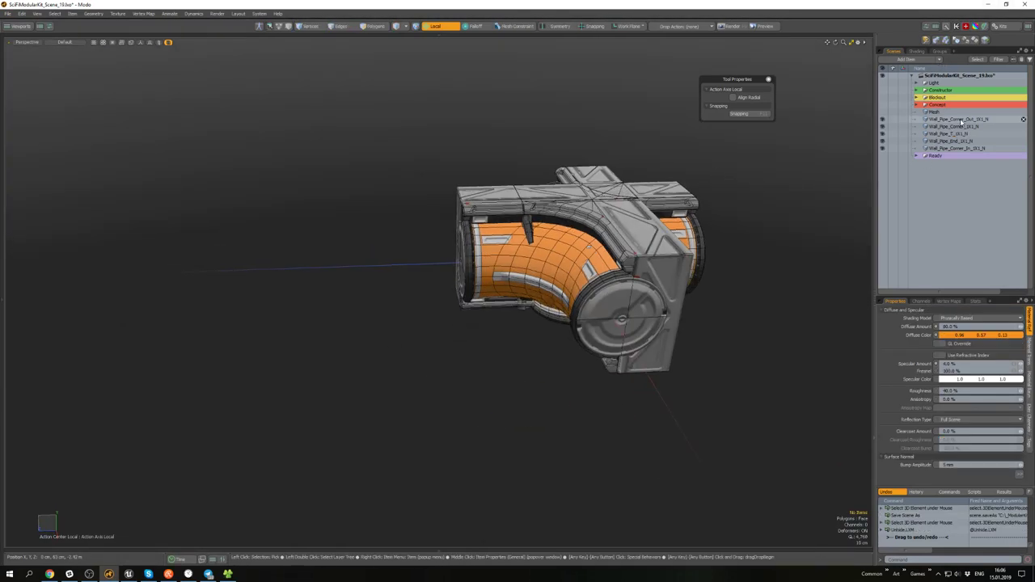
pyautogui.click(961, 122)
pyautogui.keyDown('shift'); pyautogui.click(956, 149); pyautogui.keyUp('shift')
pyautogui.click(916, 156)
pyautogui.scroll(-5, 938, 121)
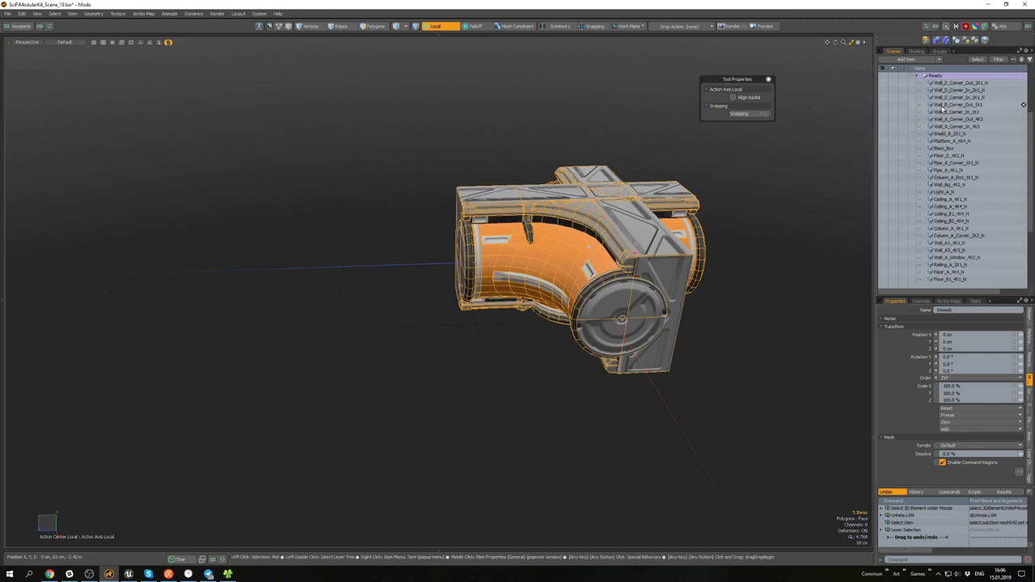
pyautogui.scroll(3, 942, 107)
pyautogui.moveTo(936, 150); pyautogui.dragTo(938, 152)
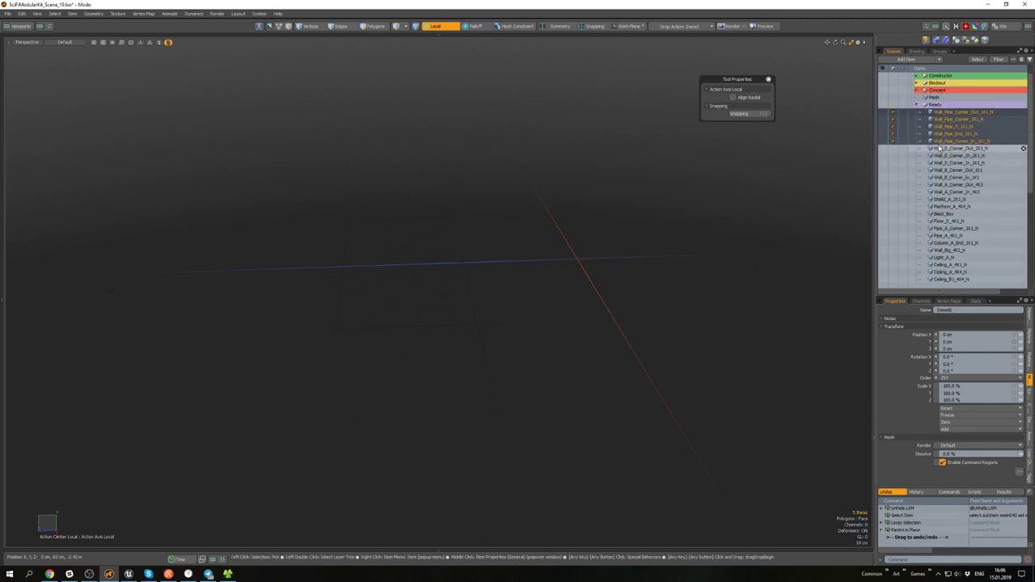
pyautogui.click(718, 234)
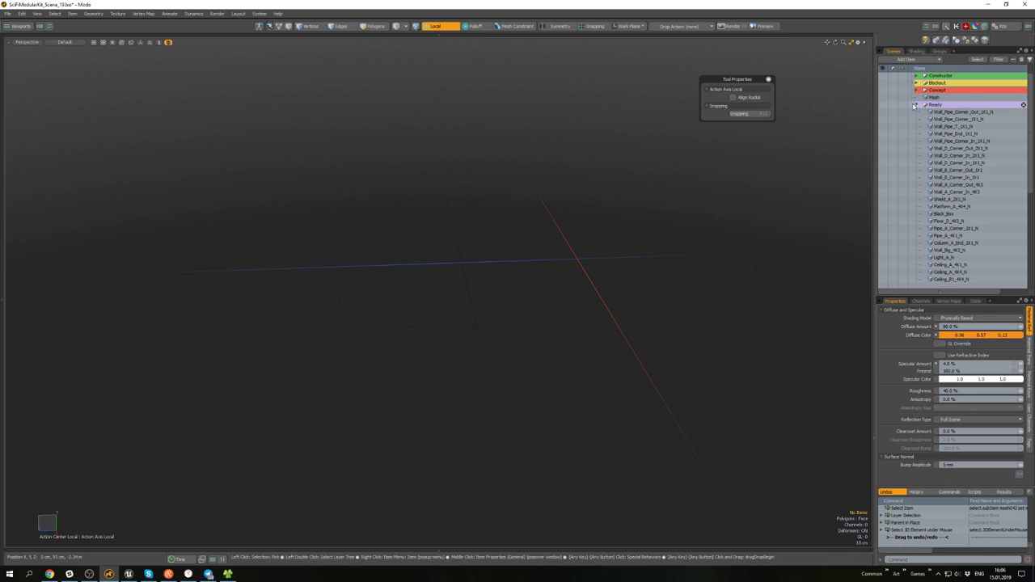
pyautogui.keyDown('alt'); pyautogui.keyDown('shift'); pyautogui.moveTo(596, 189); pyautogui.dragTo(586, 257); pyautogui.keyUp('shift'); pyautogui.keyUp('alt')
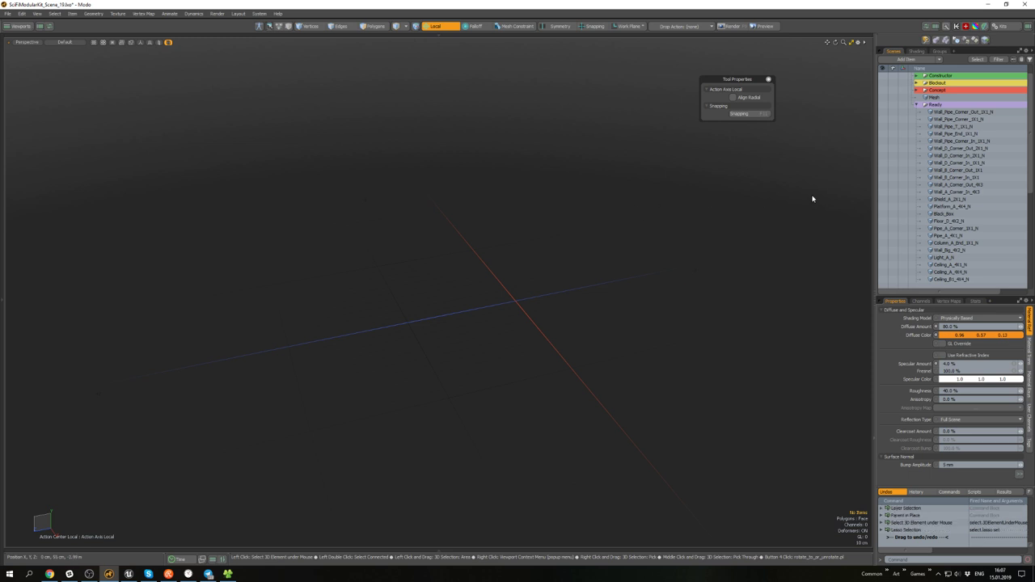
# - Switch back to Unreal and reposition the Wall_C_4X1_N13 truss above the upper white casing of the pipe wall
pyautogui.click(128, 574)
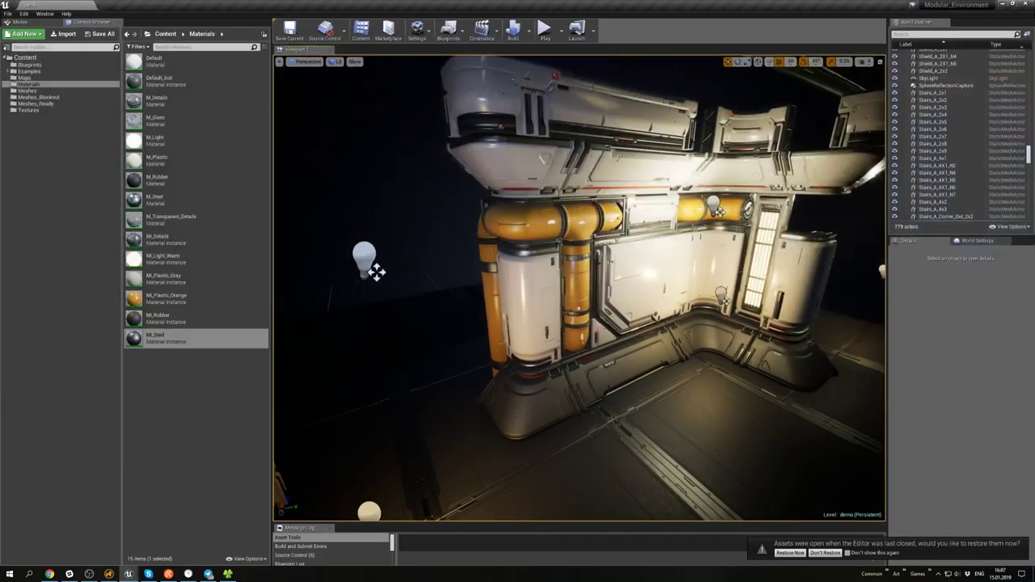
pyautogui.moveTo(628, 248); pyautogui.dragTo(595, 183, button='right')
pyautogui.click(602, 230)
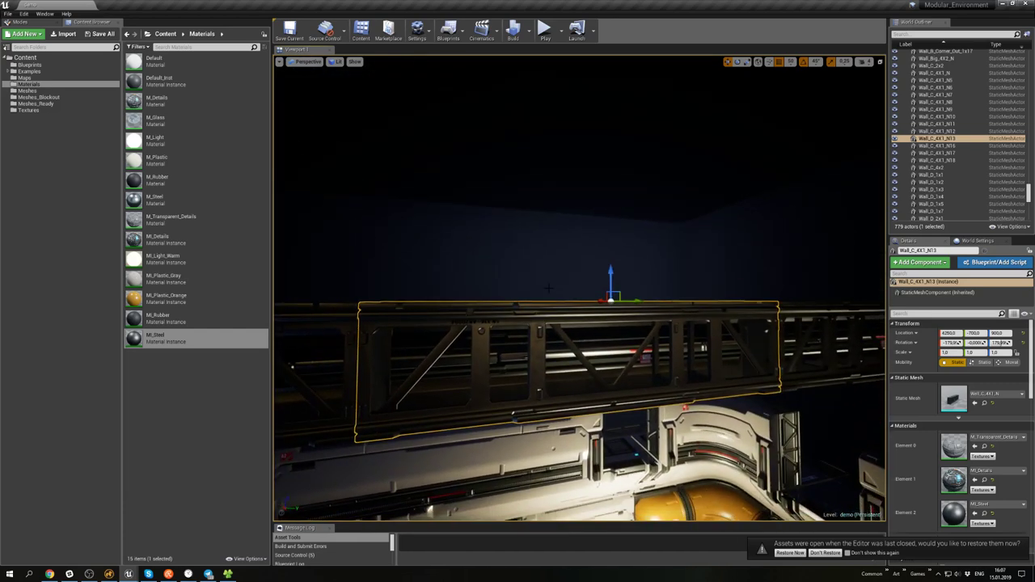
pyautogui.moveTo(549, 288); pyautogui.dragTo(620, 272, button='right')
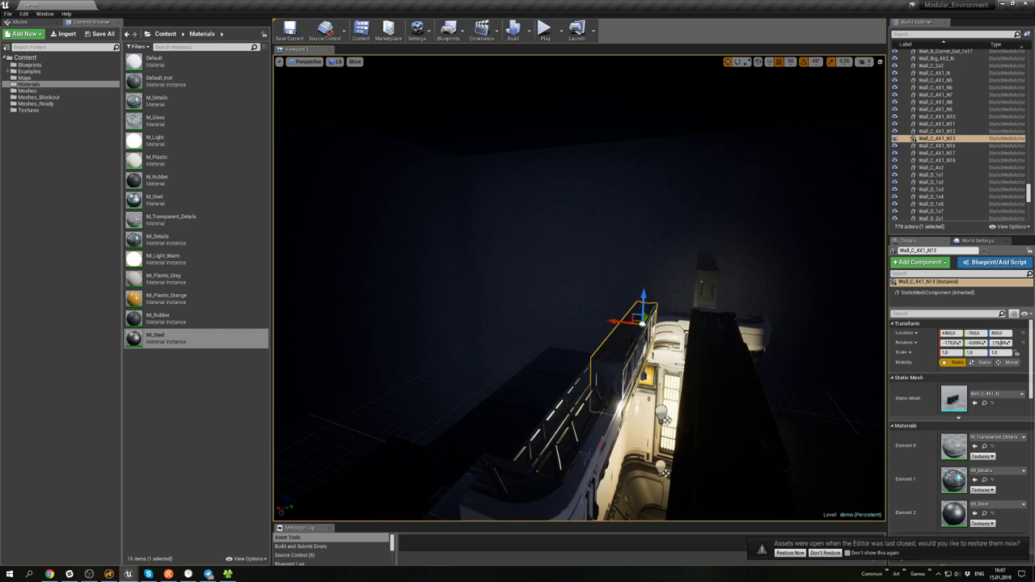
pyautogui.moveTo(620, 273); pyautogui.dragTo(608, 210, button='right')
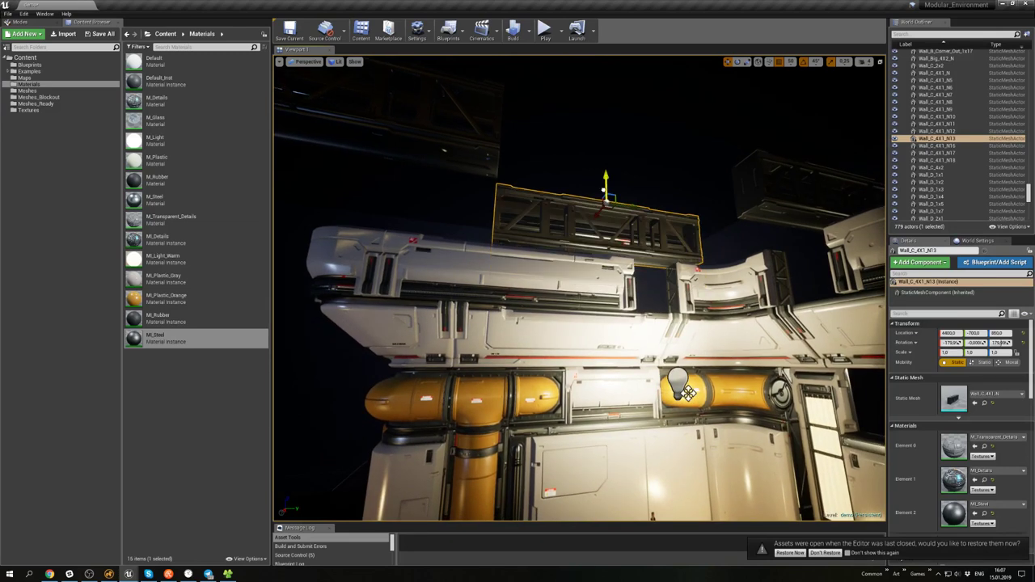
pyautogui.moveTo(635, 204); pyautogui.dragTo(530, 188)
pyautogui.click(558, 145)
# - Examine the whole pipe wall and select the vertical Wall_Pipe_4X1_N16 pipe beneath the T-piece
pyautogui.moveTo(557, 146); pyautogui.dragTo(477, 153, button='right')
pyautogui.moveTo(558, 226)
pyautogui.mouseDown(button='right')
pyautogui.moveTo(574, 218)
pyautogui.moveTo(598, 251)
pyautogui.moveTo(558, 243)
pyautogui.mouseUp(button='right')
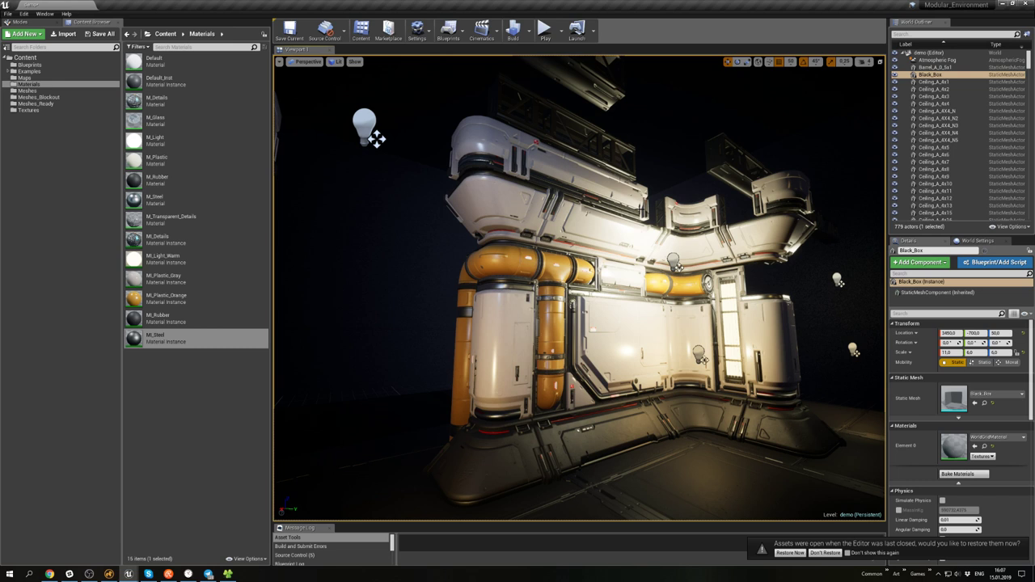
pyautogui.click(549, 321)
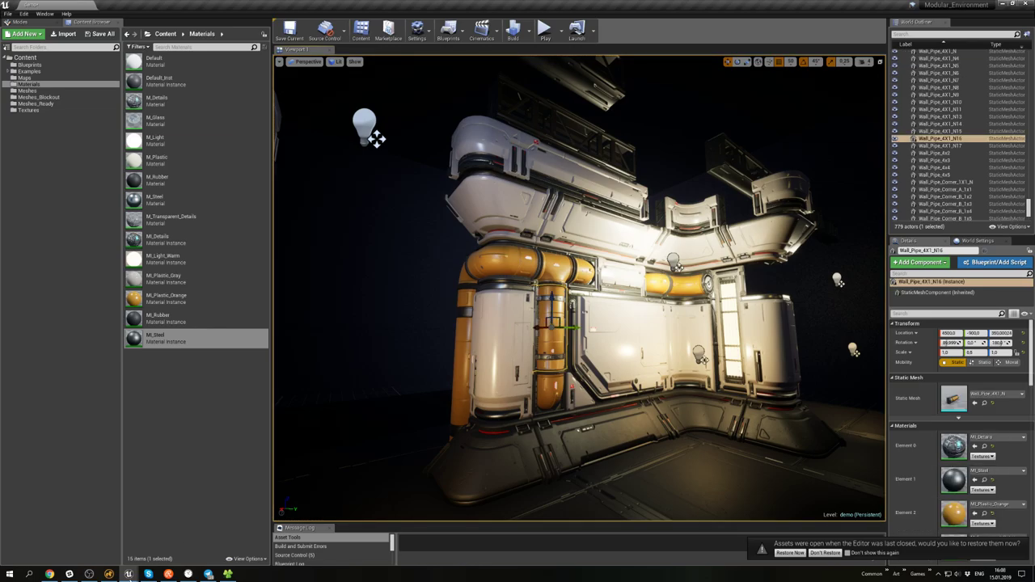
# - Switch to Modo, save the SciFiModularKit_Scene_19 scene, and unhide all geometry with nothing selected
pyautogui.click(106, 577)
pyautogui.keyDown('alt'); pyautogui.moveTo(568, 342); pyautogui.dragTo(509, 366); pyautogui.keyUp('alt')
pyautogui.hotkey('ctrl', 's')
pyautogui.click(555, 335)
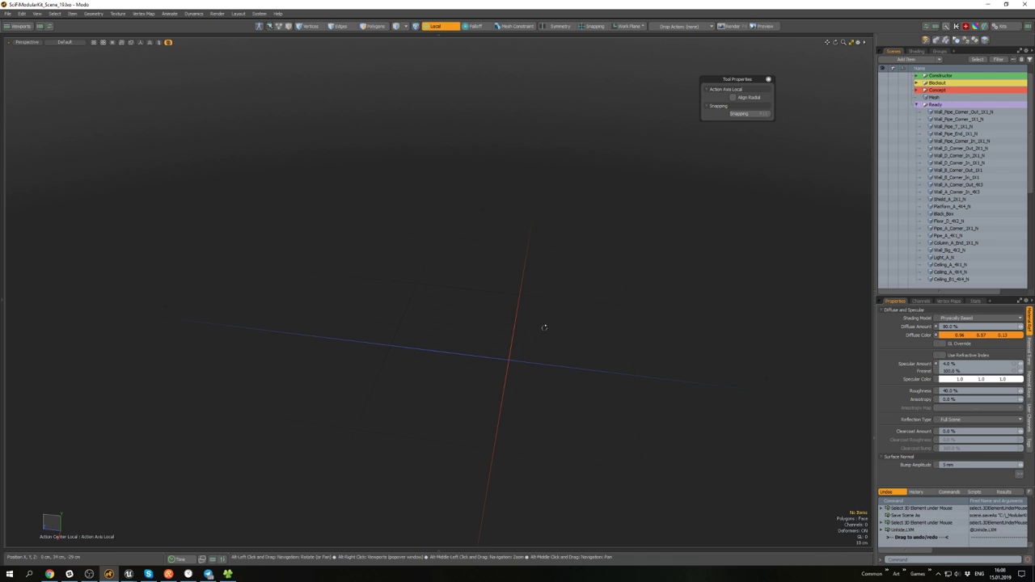
pyautogui.moveTo(545, 325)
pyautogui.keyDown('alt'); pyautogui.mouseDown()
pyautogui.moveTo(527, 308)
pyautogui.moveTo(607, 308)
pyautogui.mouseUp(); pyautogui.keyUp('alt')
pyautogui.press('u')
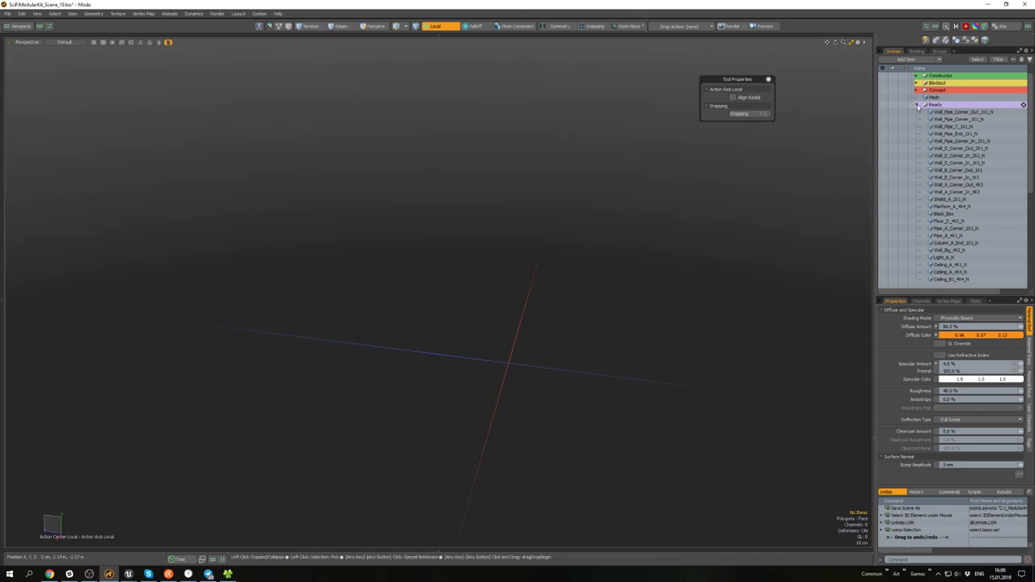
# - Duplicate the Wall_Pipe_4X1_N mesh in the Ready group and rename the copy Wall_Pipe_2X1_N
pyautogui.scroll(-7, 953, 264)
pyautogui.click(954, 265)
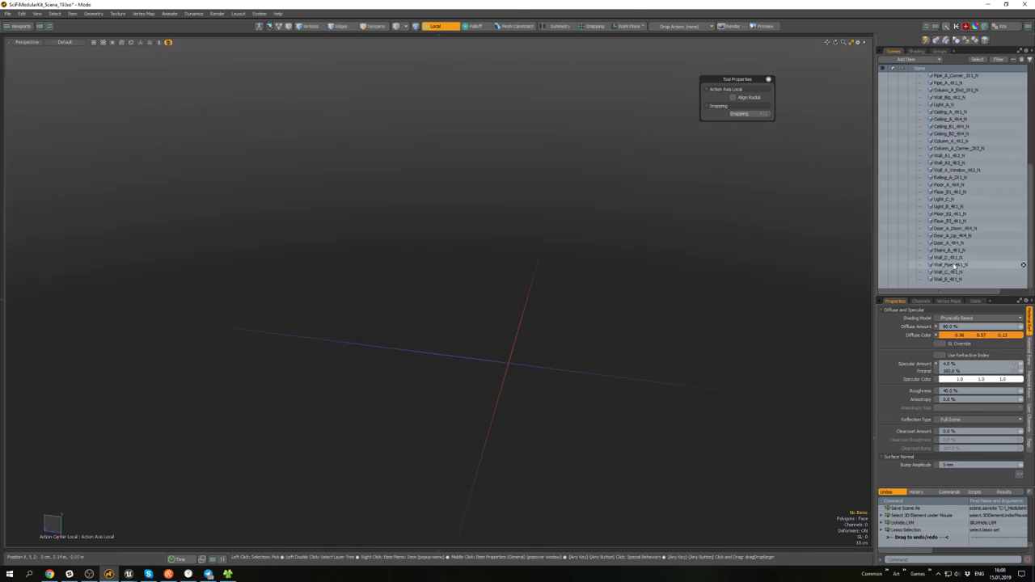
pyautogui.hotkey('ctrl', 'd')
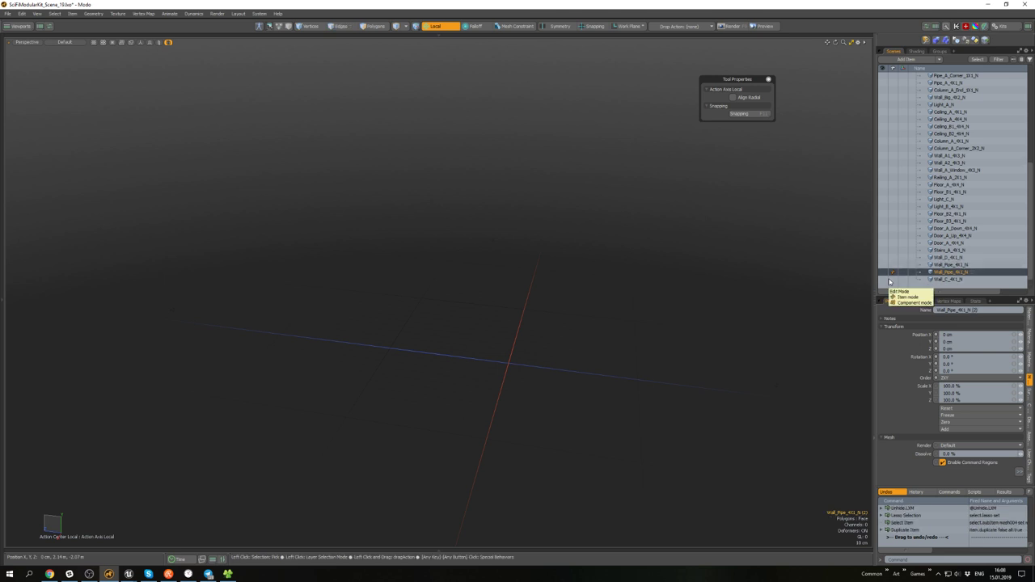
pyautogui.press('F2')
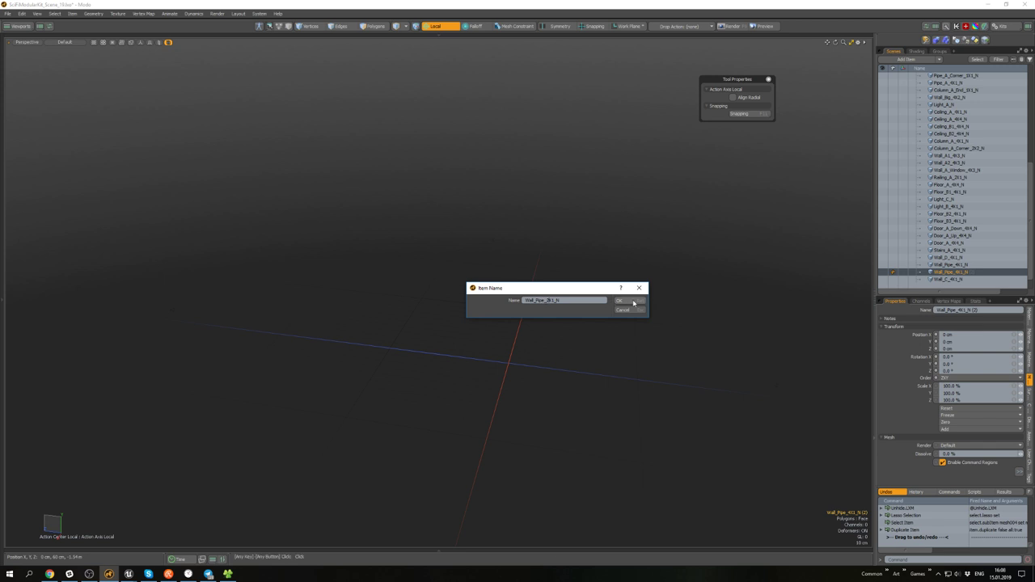
pyautogui.click(634, 303)
pyautogui.click(682, 316)
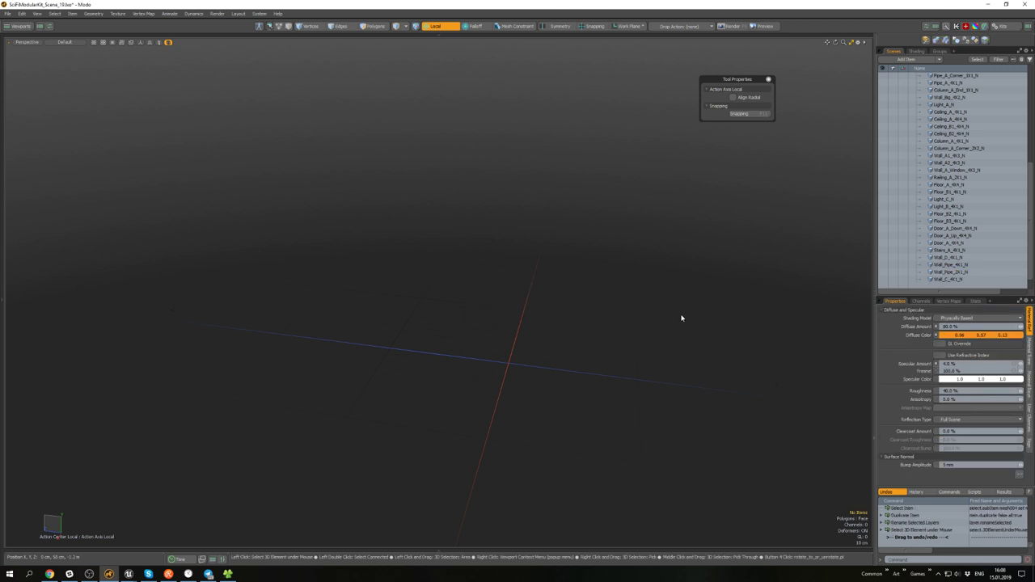
# - Show the Ready group and hide the five corner, T and end pipe meshes plus Wall_Pipe_4X1_N, isolating Wall_Pipe_2X1_N
pyautogui.click(885, 276)
pyautogui.scroll(10, 898, 210)
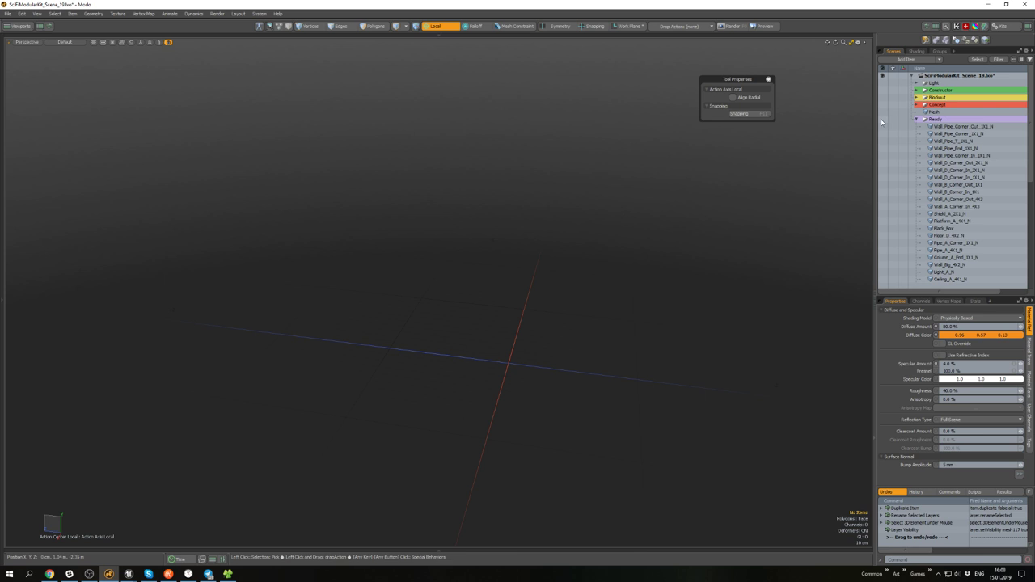
pyautogui.click(882, 119)
pyautogui.click(882, 170)
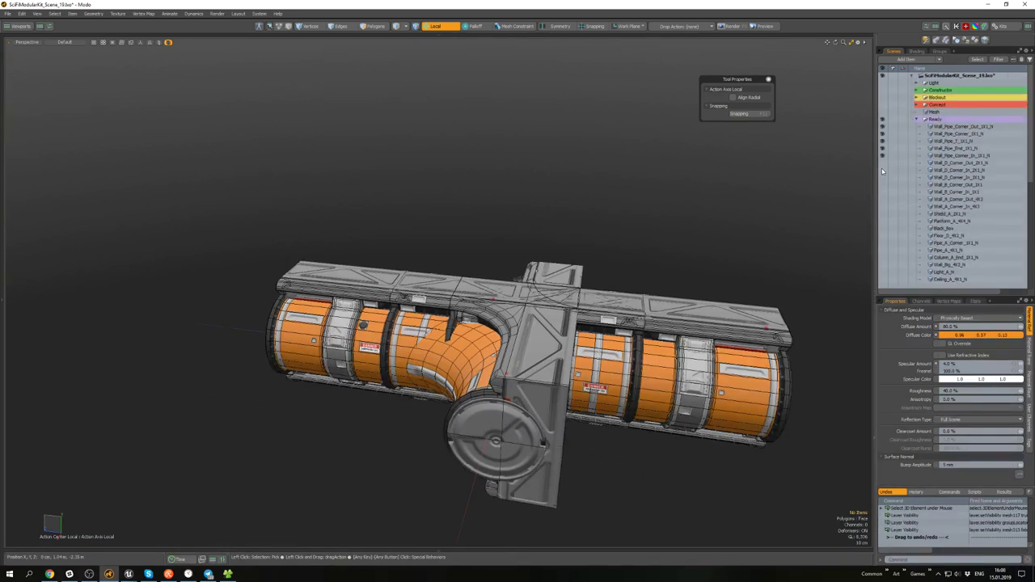
pyautogui.click(882, 156)
pyautogui.click(881, 148)
pyautogui.click(882, 141)
pyautogui.click(882, 133)
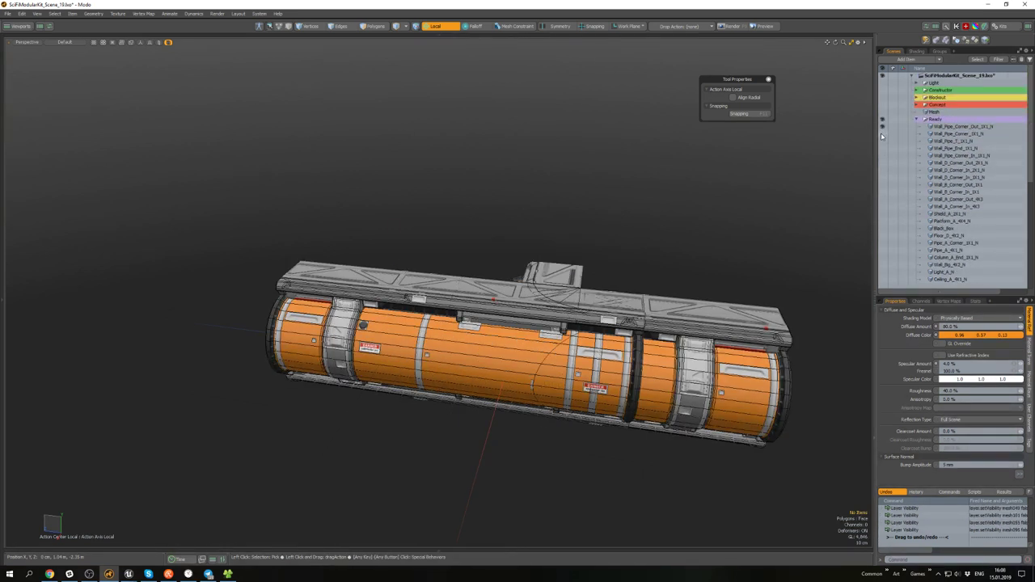
pyautogui.click(882, 127)
pyautogui.scroll(-8, 885, 178)
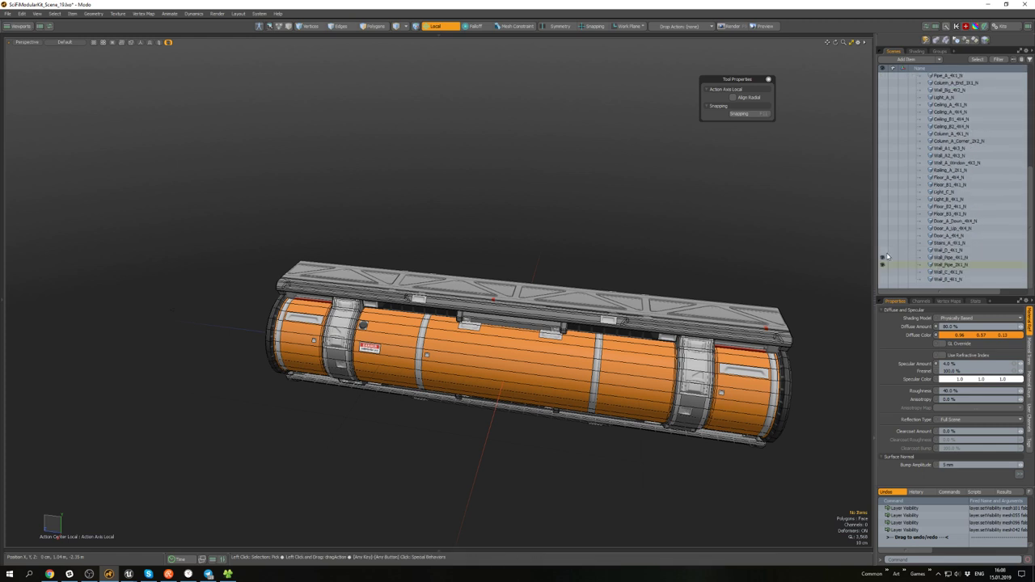
pyautogui.click(882, 257)
# - Move Wall_Pipe_2X1_N by 1 m along the positive Z axis with grid snapping
pyautogui.click(637, 363)
pyautogui.keyDown('alt'); pyautogui.moveTo(637, 363); pyautogui.dragTo(530, 366); pyautogui.keyUp('alt')
pyautogui.scroll(-4, 508, 358)
pyautogui.press('w')
pyautogui.press('x')
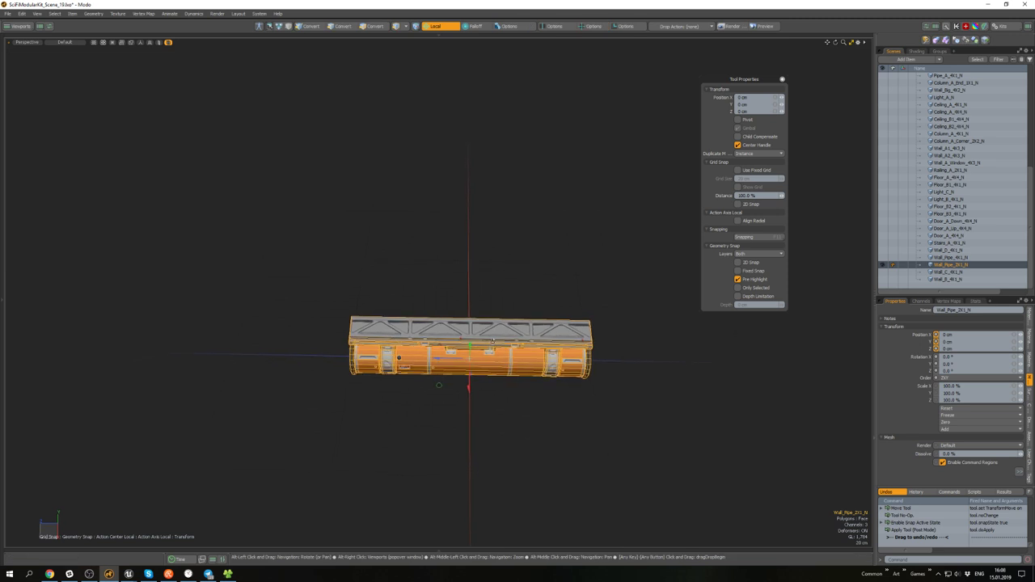
pyautogui.moveTo(451, 358); pyautogui.dragTo(439, 310)
pyautogui.scroll(5, 481, 379)
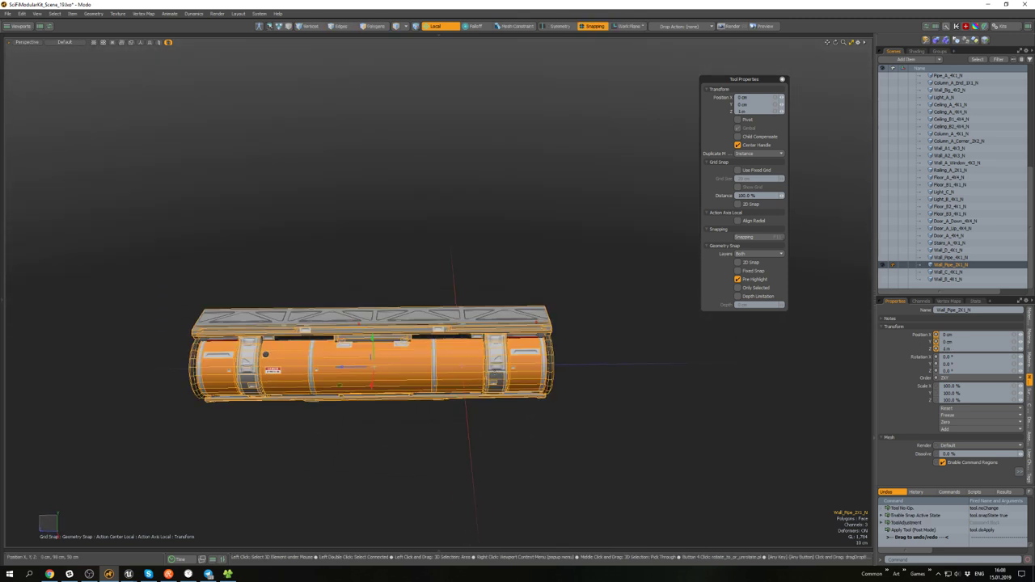
pyautogui.press('space')
# - Slice all polygons of Wall_Pipe_2X1_N at the origin toward negative Z and mirror the remaining half into a symmetrical two-clamp pipe
pyautogui.scroll(3, 478, 379)
pyautogui.keyDown('alt'); pyautogui.moveTo(479, 378); pyautogui.dragTo(532, 371); pyautogui.keyUp('alt')
pyautogui.press(']')
pyautogui.scroll(-3, 484, 361)
pyautogui.hotkey('ctrl', 'a')
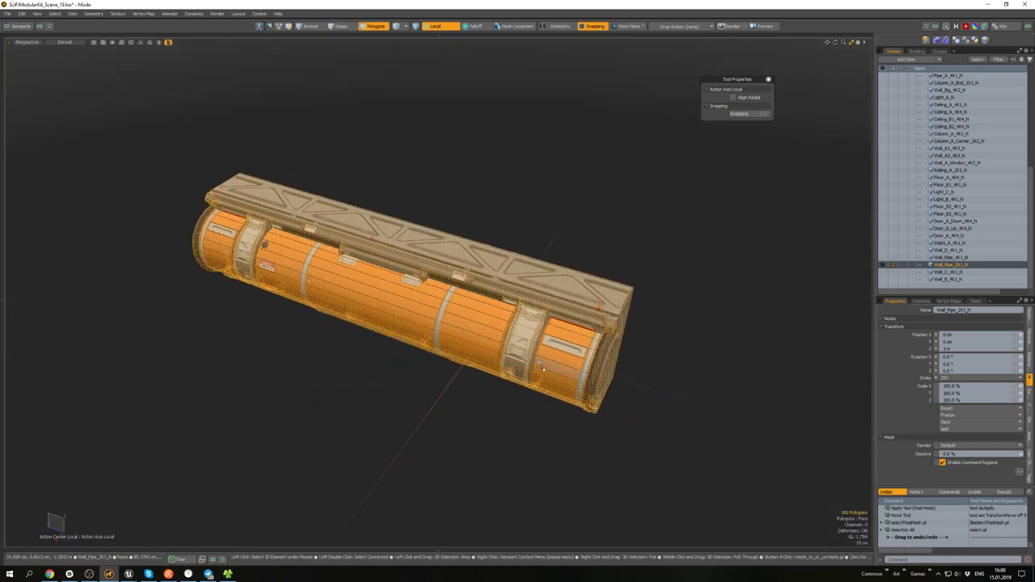
pyautogui.hotkey('shift', 'v')
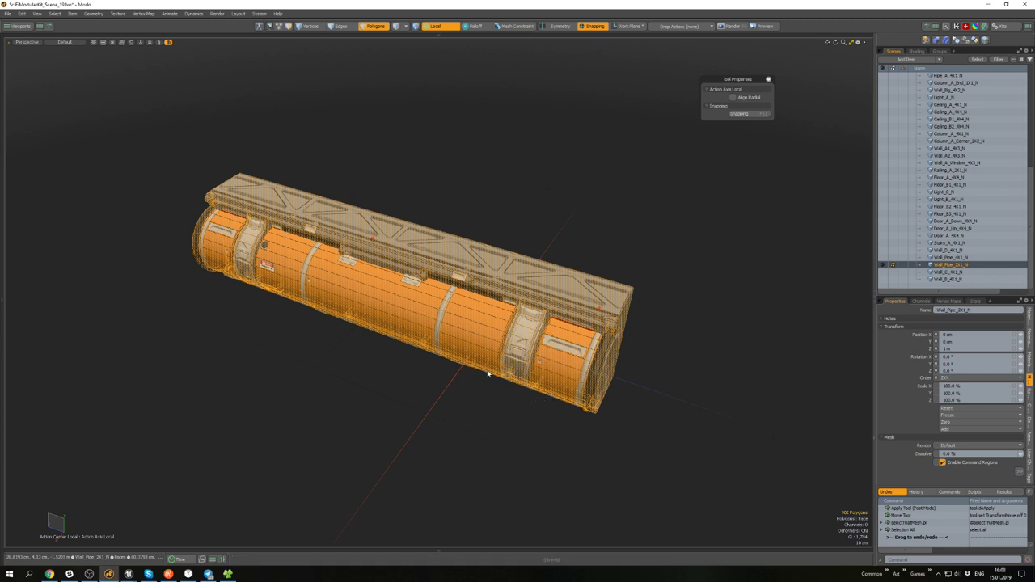
pyautogui.hotkey('ctrl', 'z')
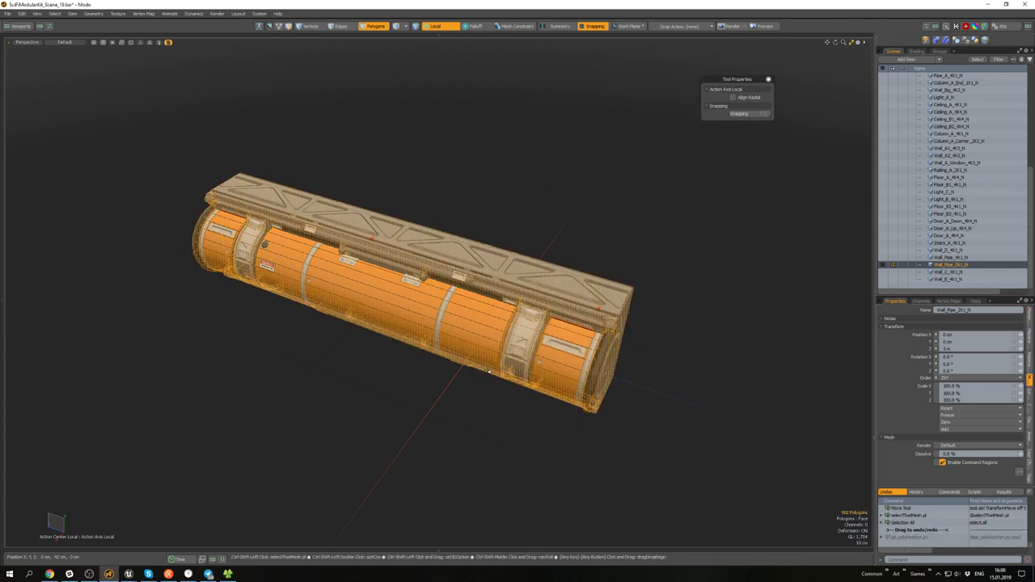
pyautogui.hotkey('shift', 'v')
pyautogui.click(529, 364)
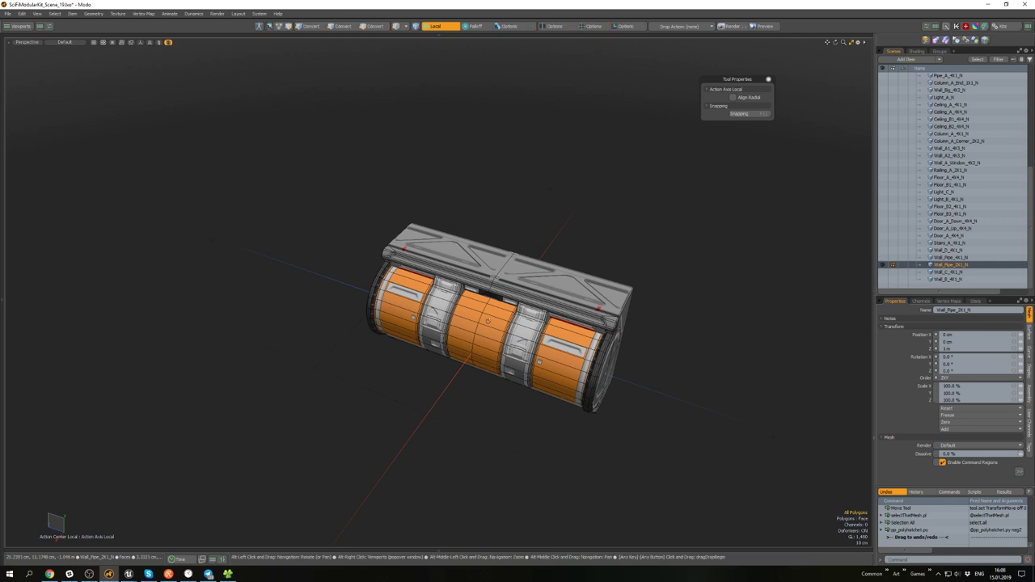
# - Delete the left clamp of the short pipe, including its band, its raised cover plates and its remaining side strip
pyautogui.keyDown('alt'); pyautogui.moveTo(527, 356); pyautogui.dragTo(456, 308); pyautogui.keyUp('alt')
pyautogui.scroll(4, 428, 300)
pyautogui.scroll(-4, 427, 300)
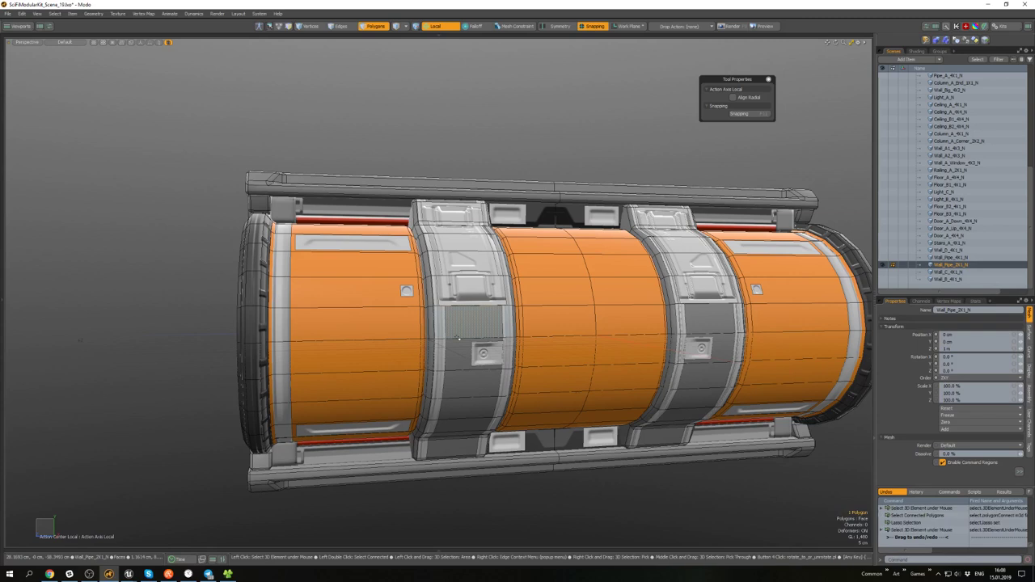
pyautogui.doubleClick(458, 338)
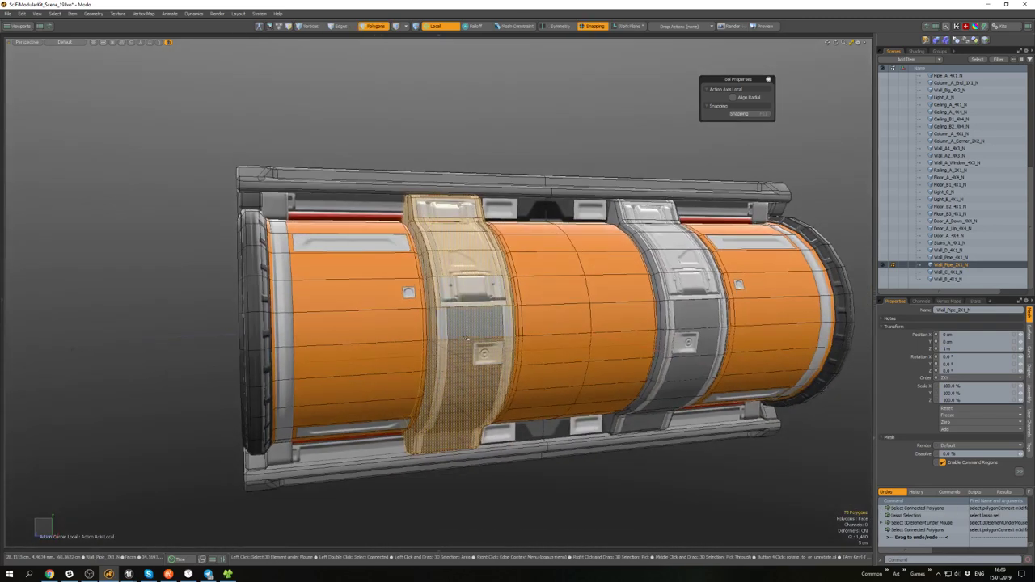
pyautogui.press('Delete')
pyautogui.doubleClick(467, 268)
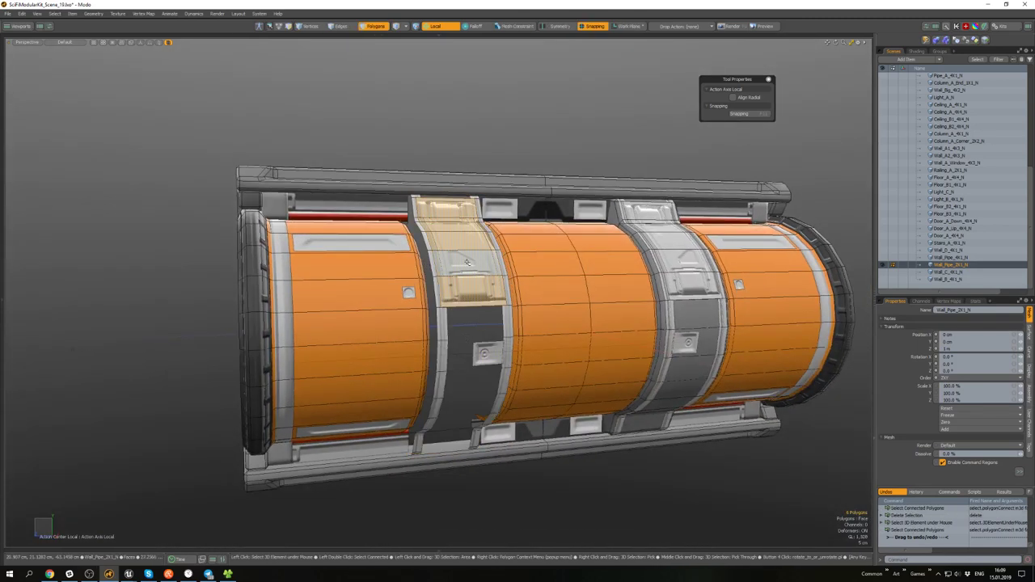
pyautogui.press('Delete')
pyautogui.doubleClick(489, 240)
pyautogui.press('Delete')
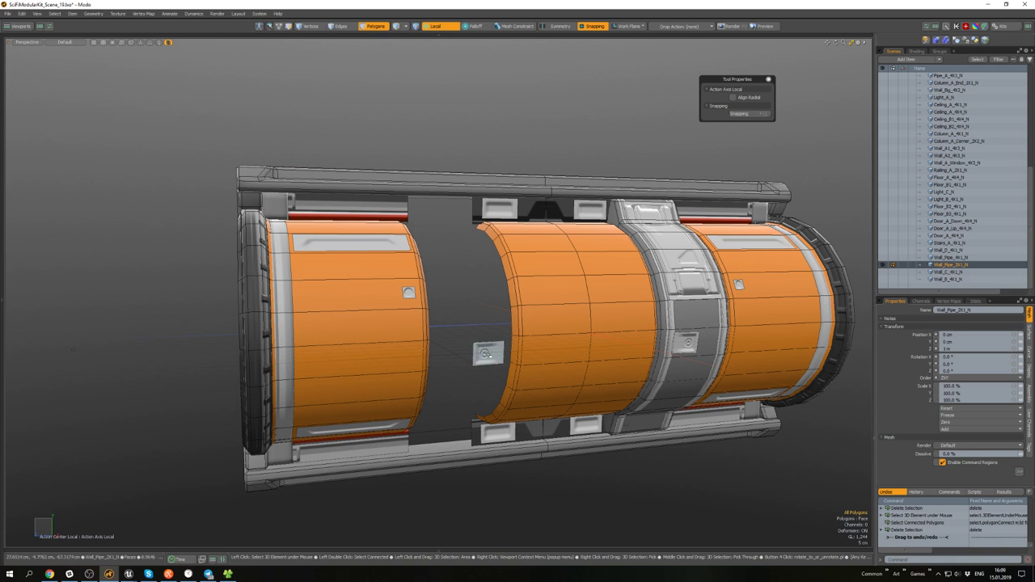
# - Delete the leftover bolt plate in the clamp gap and the two small blocks along the lower rail
pyautogui.click(499, 433)
pyautogui.press('Delete')
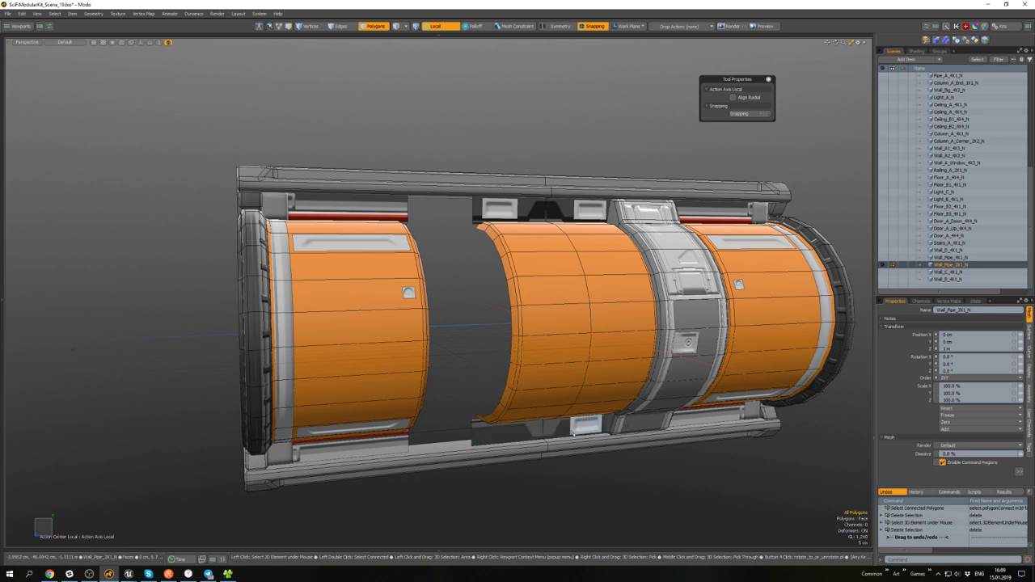
pyautogui.click(584, 426)
pyautogui.press('Delete')
pyautogui.scroll(-4, 546, 441)
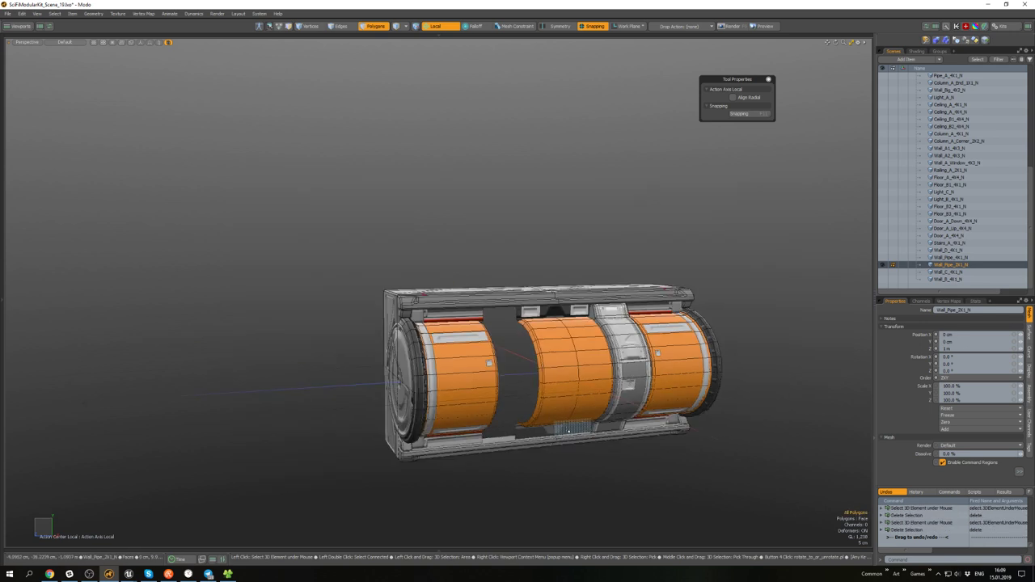
# - Delete the centre seam edge loops running across the upper and lower rails of the short pipe
pyautogui.keyDown('alt'); pyautogui.moveTo(550, 441); pyautogui.dragTo(534, 420); pyautogui.keyUp('alt')
pyautogui.scroll(4, 577, 287)
pyautogui.keyDown('alt'); pyautogui.moveTo(577, 283); pyautogui.dragTo(581, 318); pyautogui.keyUp('alt')
pyautogui.press('w')
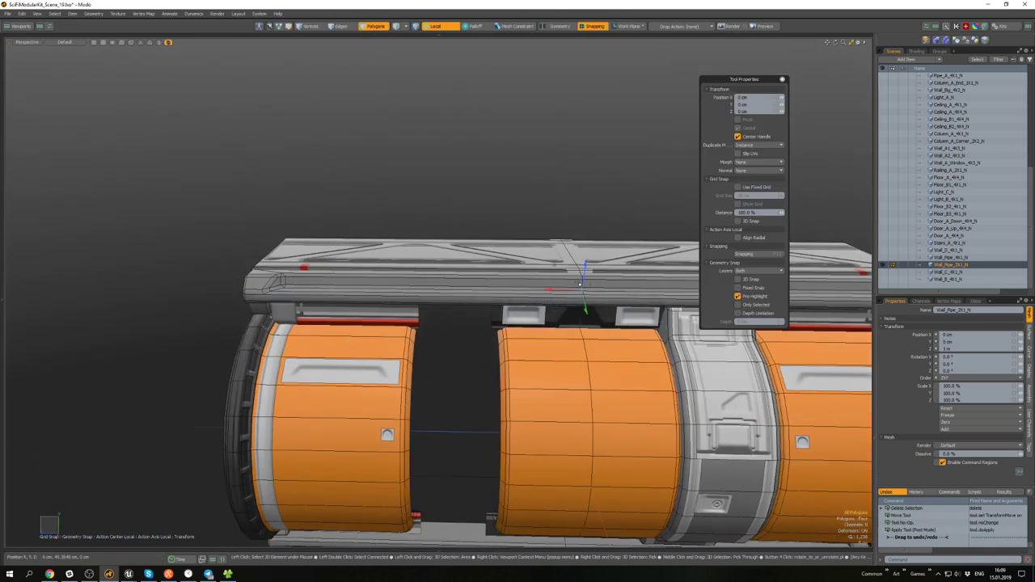
pyautogui.press('2')
pyautogui.doubleClick(582, 282)
pyautogui.scroll(-4, 582, 284)
pyautogui.keyDown('alt'); pyautogui.moveTo(583, 355); pyautogui.dragTo(584, 311); pyautogui.keyUp('alt')
pyautogui.scroll(4, 584, 399)
pyautogui.doubleClick(584, 399)
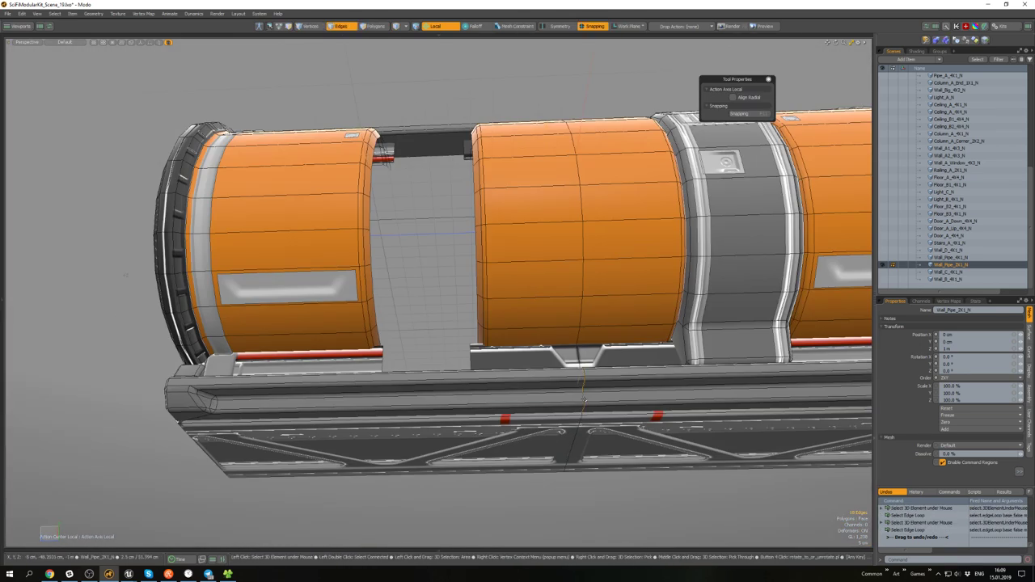
pyautogui.press('Delete')
# - Delete the remaining centre seam edges on the truss faces and the centre edge loop around the orange pipe
pyautogui.keyDown('alt'); pyautogui.moveTo(579, 435); pyautogui.dragTo(579, 508); pyautogui.keyUp('alt')
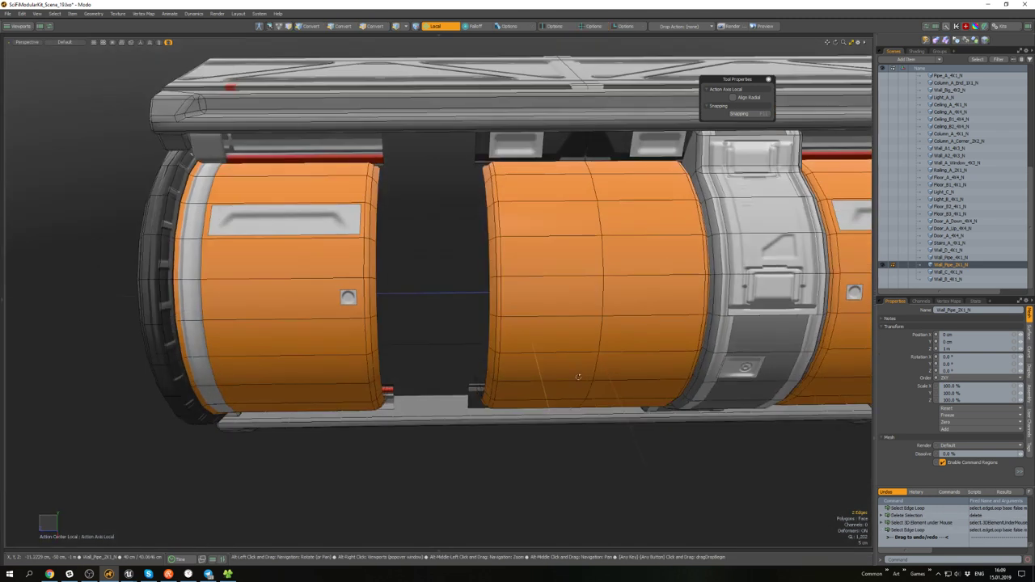
pyautogui.scroll(-3, 579, 508)
pyautogui.scroll(2, 580, 215)
pyautogui.press('Delete')
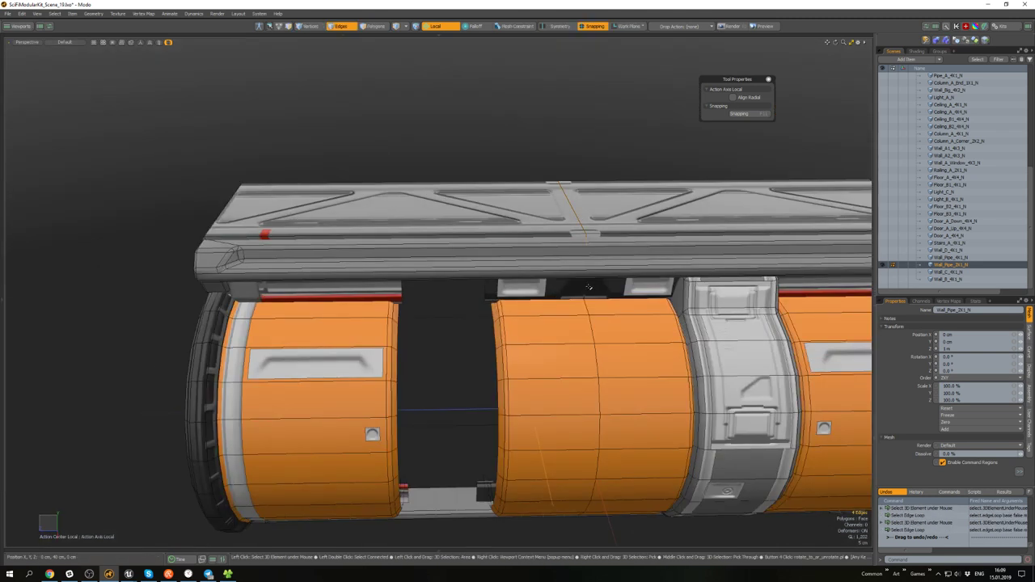
pyautogui.scroll(-3, 579, 243)
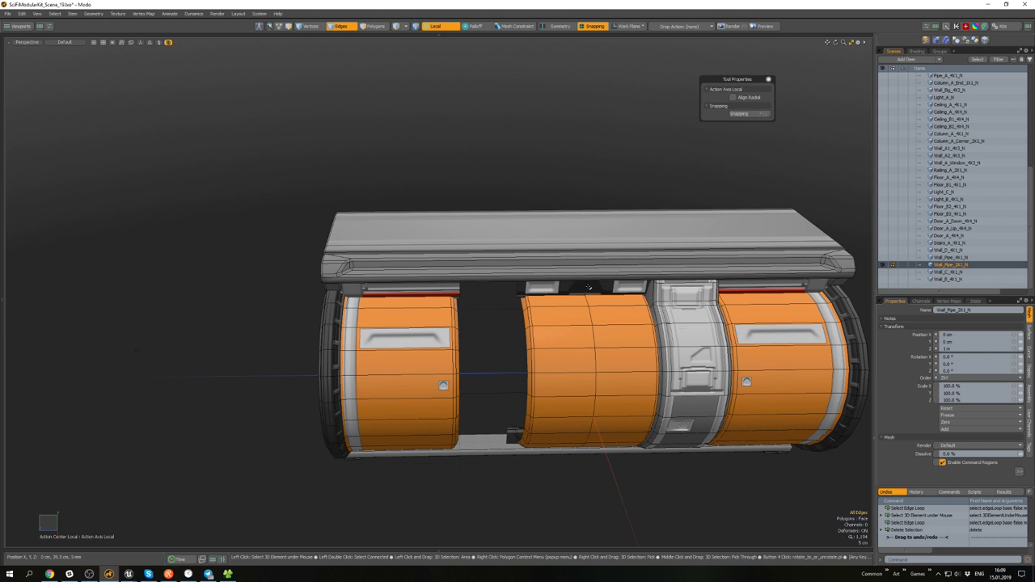
pyautogui.doubleClick(591, 319)
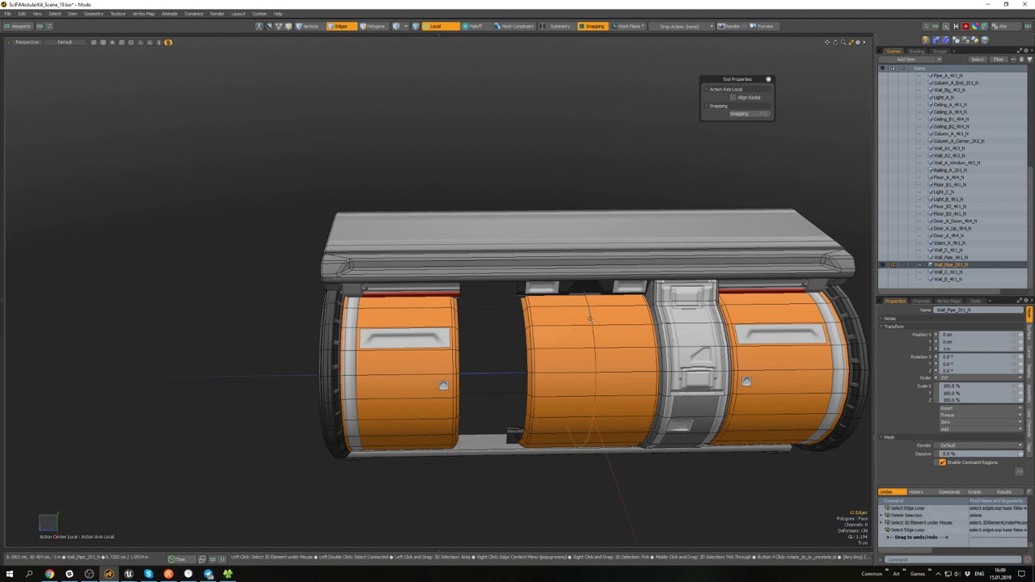
pyautogui.press('Delete')
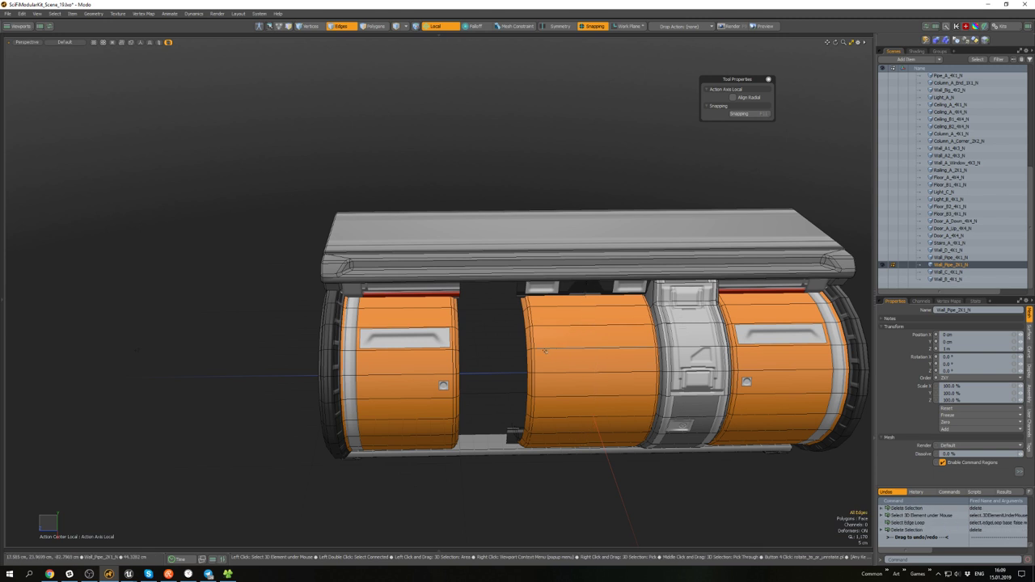
# - Delete the bevelled polygon rings on both orange pipe sections where they face the clamp gap
pyautogui.scroll(3, 550, 348)
pyautogui.press('3')
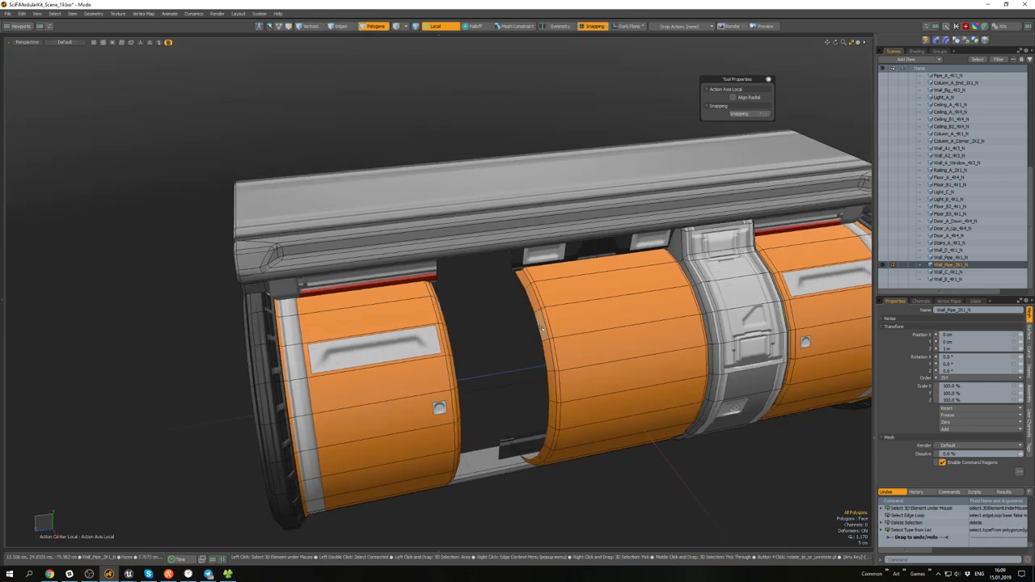
pyautogui.keyDown('alt'); pyautogui.moveTo(540, 345); pyautogui.dragTo(398, 326); pyautogui.keyUp('alt')
pyautogui.keyDown('shift'); pyautogui.click(405, 309); pyautogui.keyUp('shift')
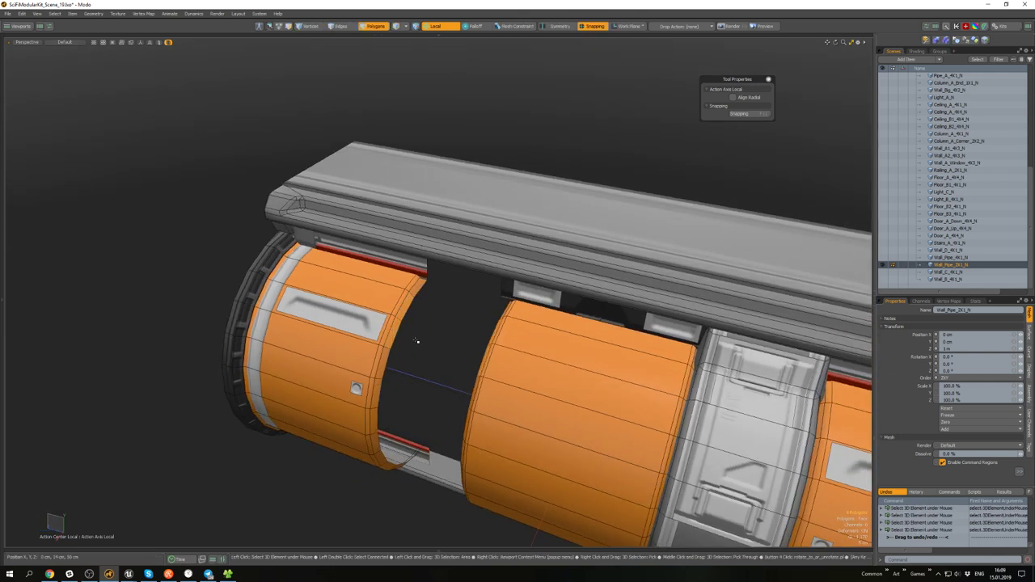
pyautogui.press('l')
pyautogui.hotkey('shift', 'Up')
pyautogui.hotkey('shift', 'Up')
pyautogui.hotkey('ctrl', 'z')
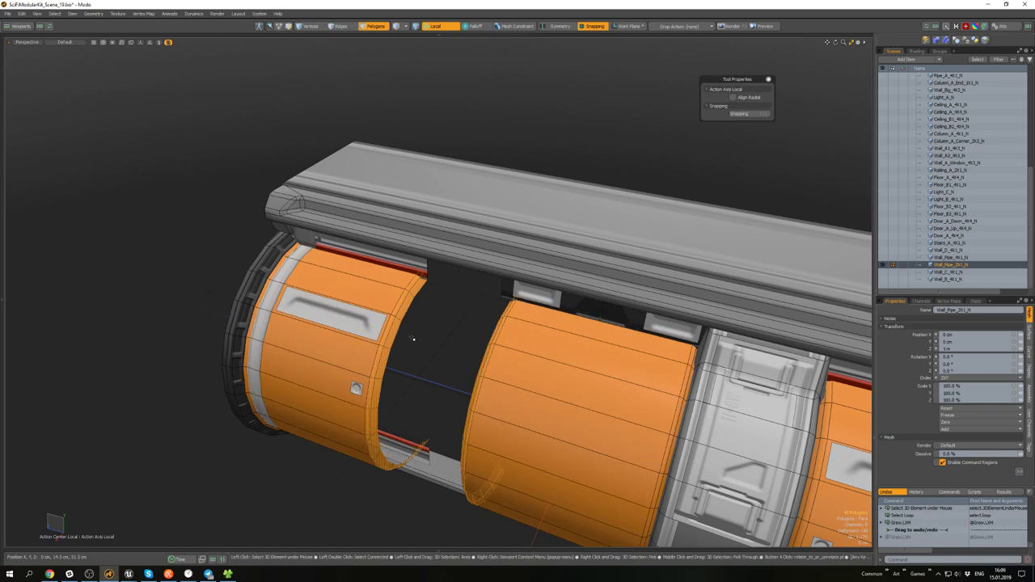
pyautogui.keyDown('alt'); pyautogui.moveTo(412, 338); pyautogui.dragTo(580, 310); pyautogui.keyUp('alt')
pyautogui.press('Delete')
pyautogui.keyDown('alt'); pyautogui.moveTo(417, 378); pyautogui.dragTo(453, 365); pyautogui.keyUp('alt')
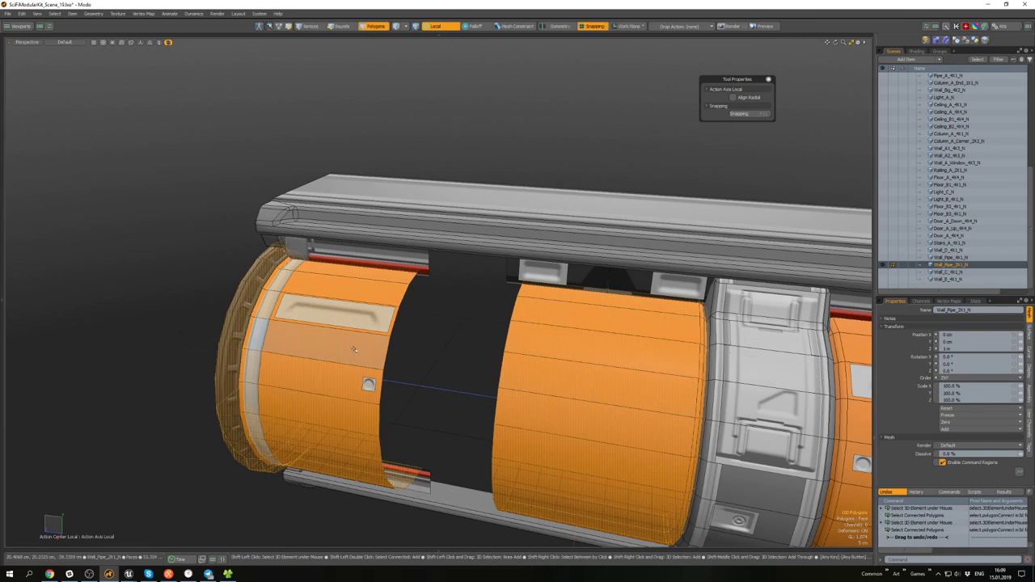
# - Isolate the two orange pipe sections and bridge the first pair of facing edges across the gap
pyautogui.hotkey('shift', 'h')
pyautogui.press('2')
pyautogui.click(425, 282)
pyautogui.keyDown('alt'); pyautogui.moveTo(426, 282); pyautogui.dragTo(445, 282); pyautogui.keyUp('alt')
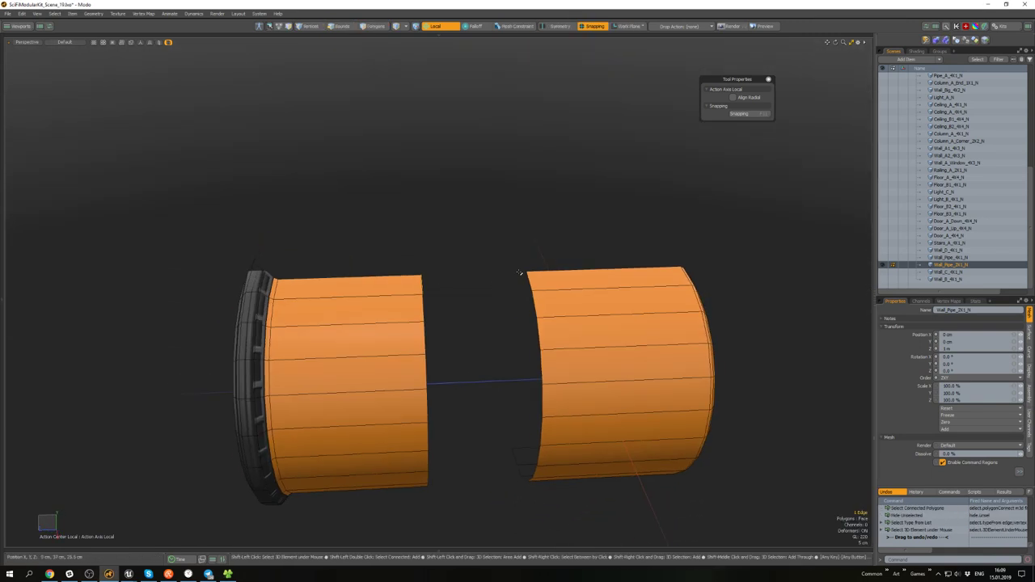
pyautogui.keyDown('shift'); pyautogui.click(524, 276); pyautogui.keyUp('shift')
pyautogui.hotkey('shift', 'b')
pyautogui.keyDown('alt'); pyautogui.moveTo(515, 312); pyautogui.dragTo(492, 215); pyautogui.keyUp('alt')
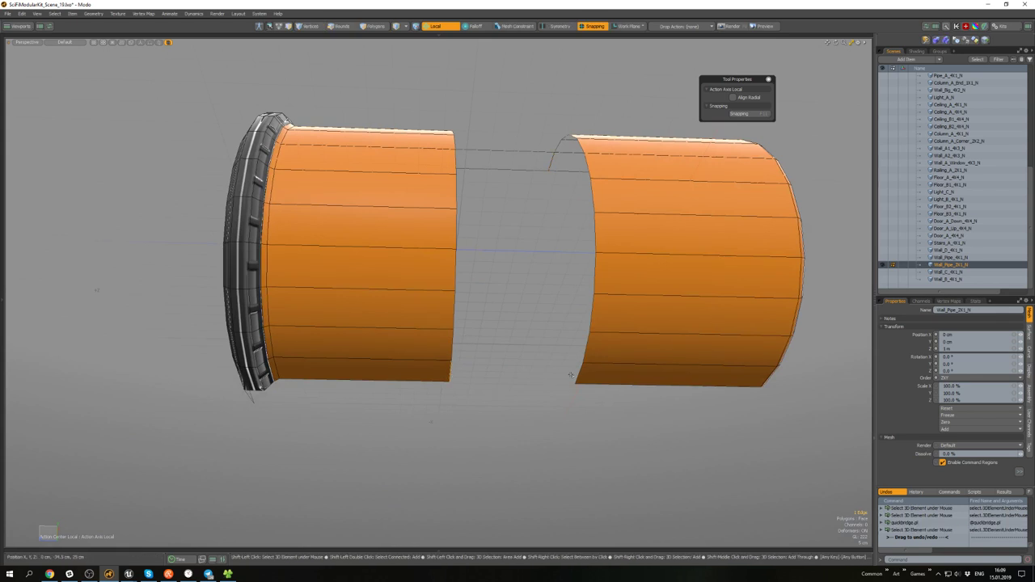
# - Bridge the remaining open edges of both orange sections so the pipe surface closes across the gap
pyautogui.hotkey('shift', 'b')
pyautogui.doubleClick(579, 345)
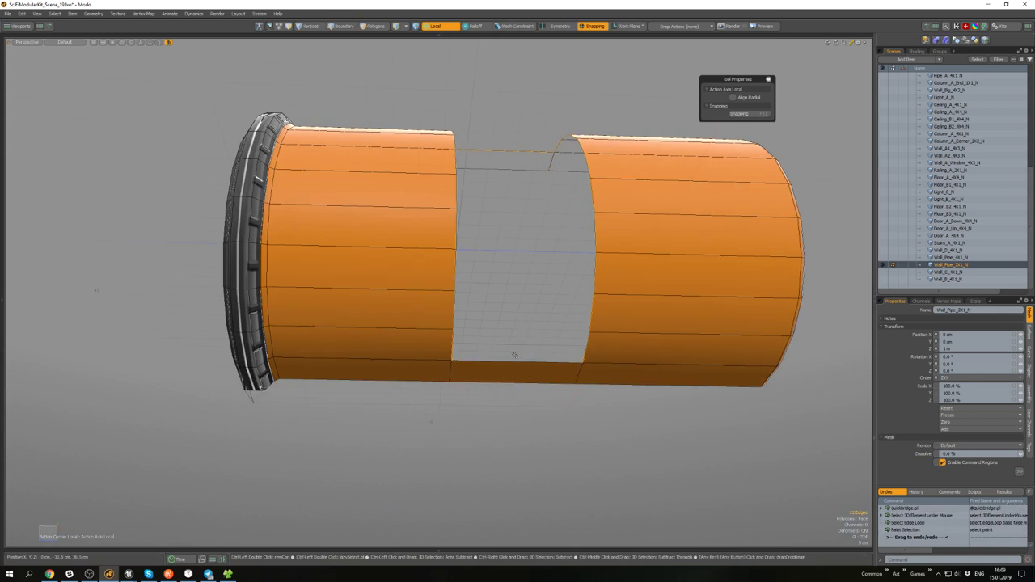
pyautogui.hotkey('ctrl', 'b')
pyautogui.keyDown('alt'); pyautogui.moveTo(492, 178); pyautogui.dragTo(563, 332); pyautogui.keyUp('alt')
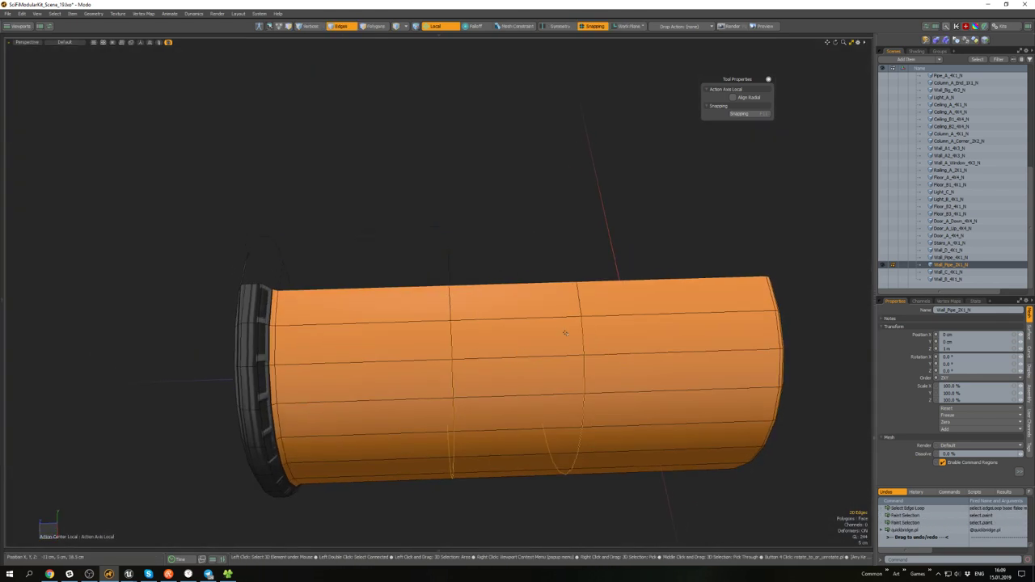
# - Delete the two leftover edge loops at the joints of the bridged pipe and unhide the rest of the mesh
pyautogui.rightClick(567, 335)
pyautogui.click(544, 317)
pyautogui.press('2')
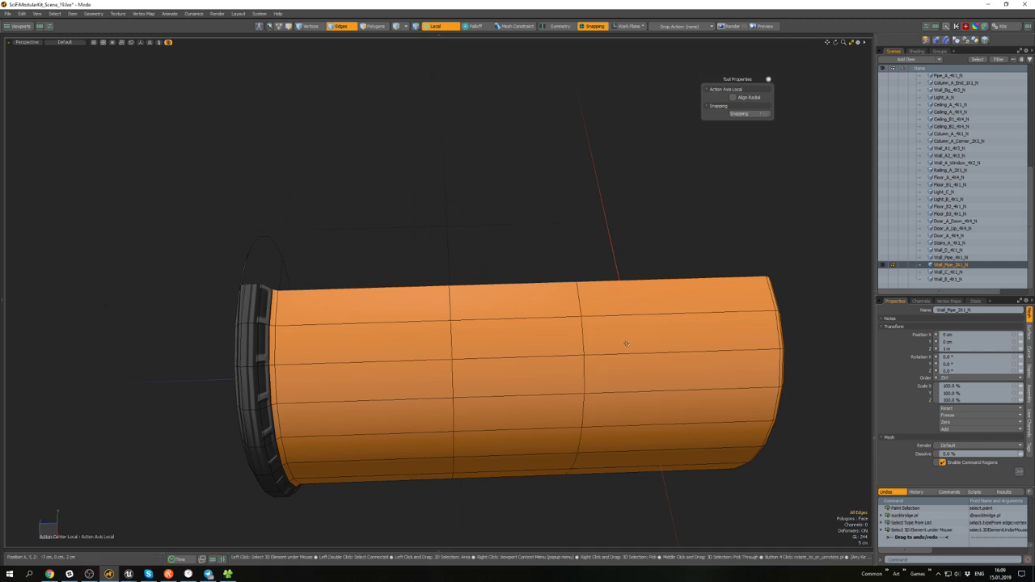
pyautogui.keyDown('alt'); pyautogui.moveTo(521, 338); pyautogui.dragTo(523, 314); pyautogui.keyUp('alt')
pyautogui.press('u')
pyautogui.keyDown('alt'); pyautogui.moveTo(649, 328); pyautogui.dragTo(487, 334); pyautogui.keyUp('alt')
pyautogui.press('2')
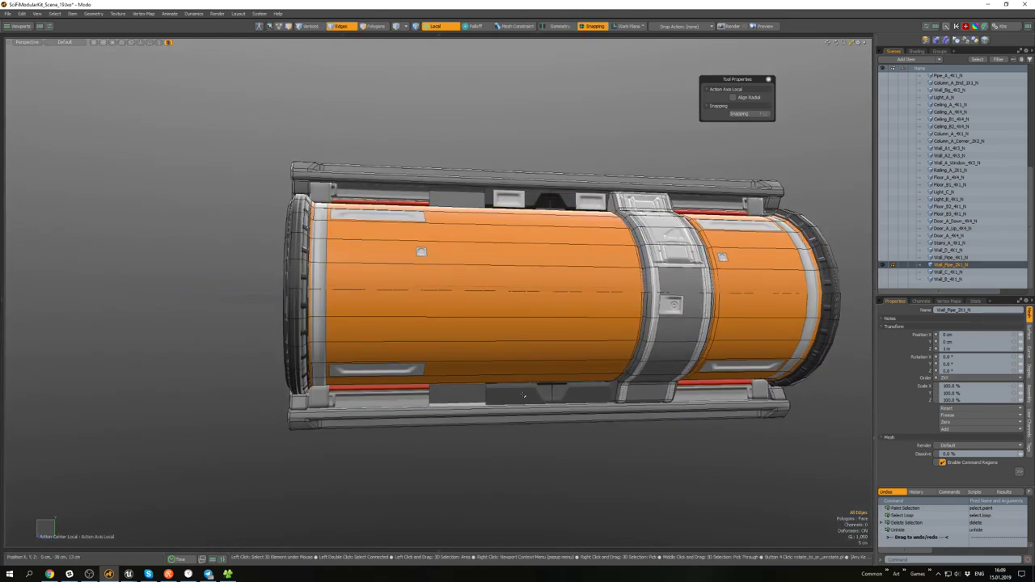
# - Delete the truss plates above and below the bridged pipe section, including the leftover recessed block beside the clamp
pyautogui.press('3')
pyautogui.doubleClick(532, 396)
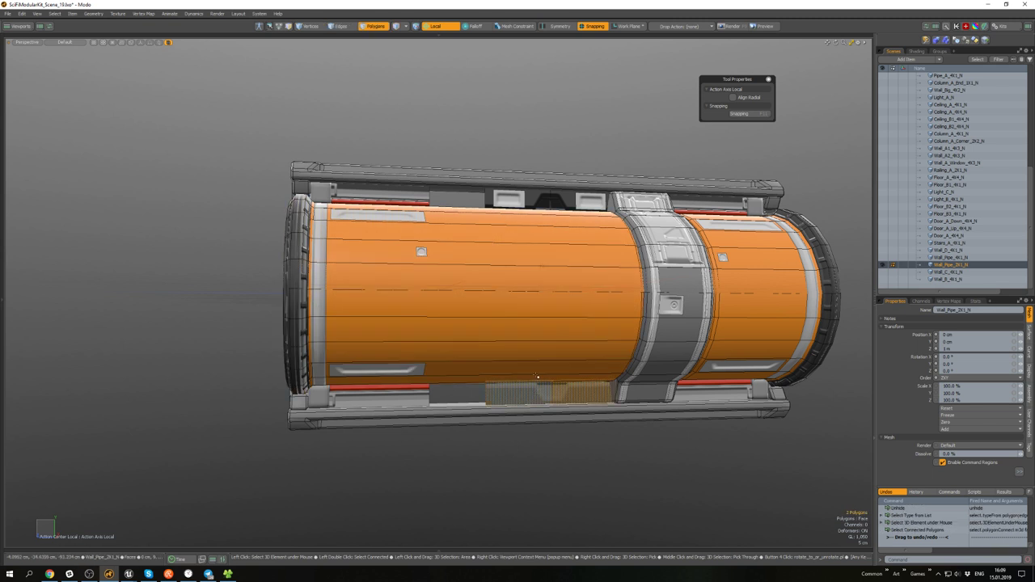
pyautogui.keyDown('alt'); pyautogui.moveTo(533, 396); pyautogui.dragTo(510, 208); pyautogui.keyUp('alt')
pyautogui.keyDown('shift'); pyautogui.doubleClick(521, 204); pyautogui.keyUp('shift')
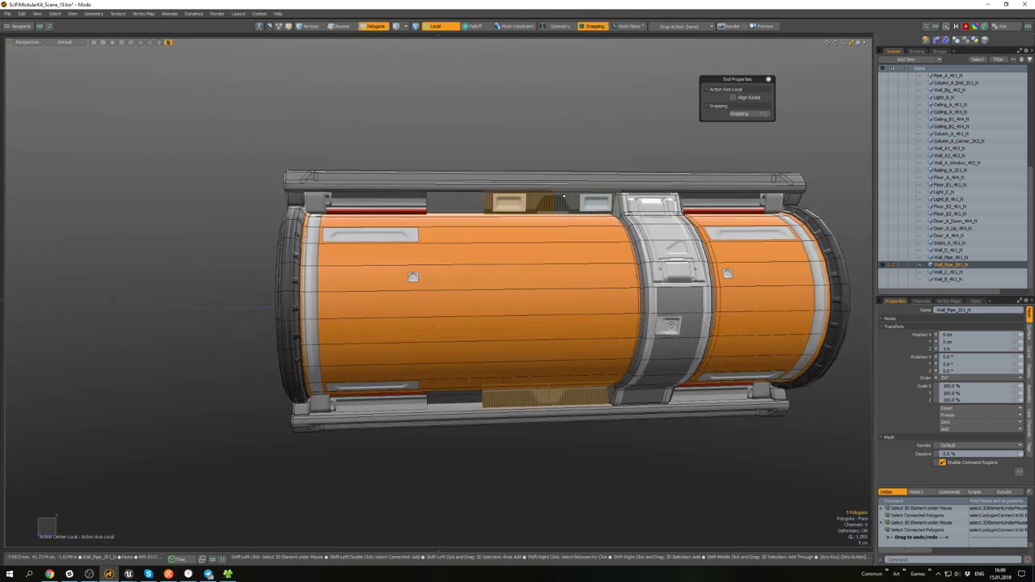
pyautogui.press('Delete')
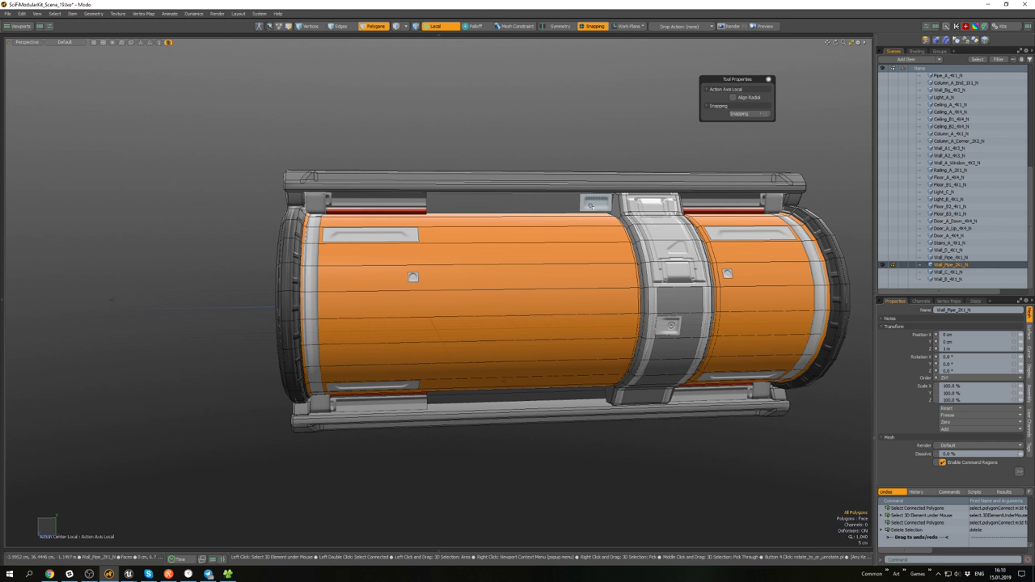
pyautogui.click(590, 205)
pyautogui.press('Delete')
# - Extend the end edges of the upper and lower truss strips along the pipe until they reach the clamp
pyautogui.press('2')
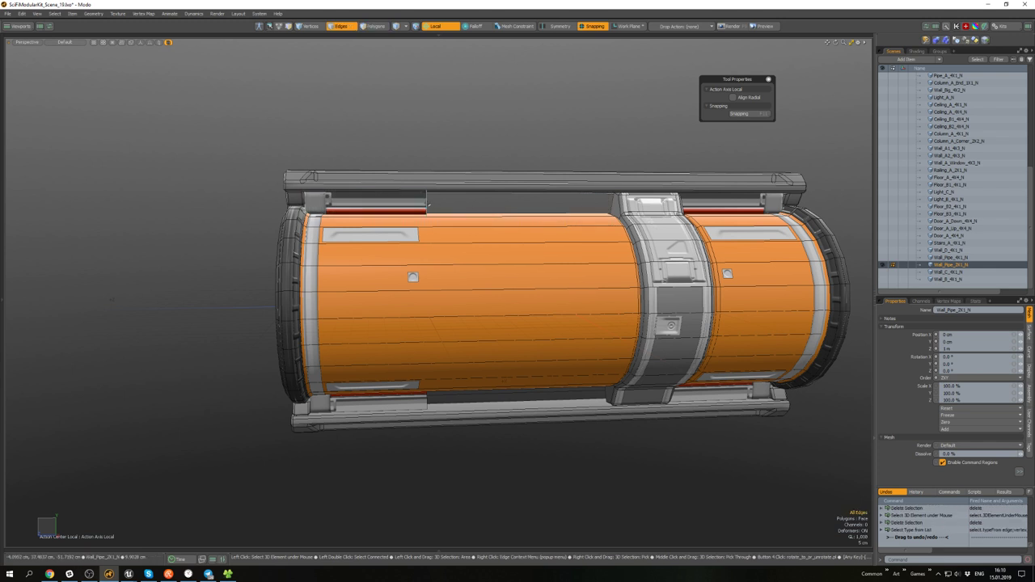
pyautogui.keyDown('shift'); pyautogui.click(427, 205); pyautogui.keyUp('shift')
pyautogui.keyDown('shift'); pyautogui.click(427, 396); pyautogui.keyUp('shift')
pyautogui.press('w')
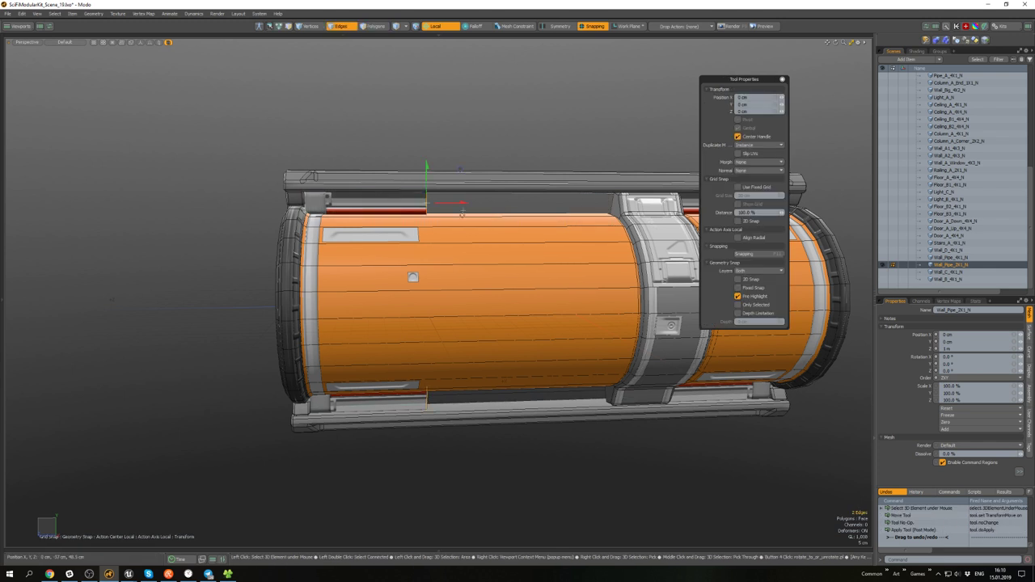
pyautogui.moveTo(455, 207); pyautogui.dragTo(646, 206)
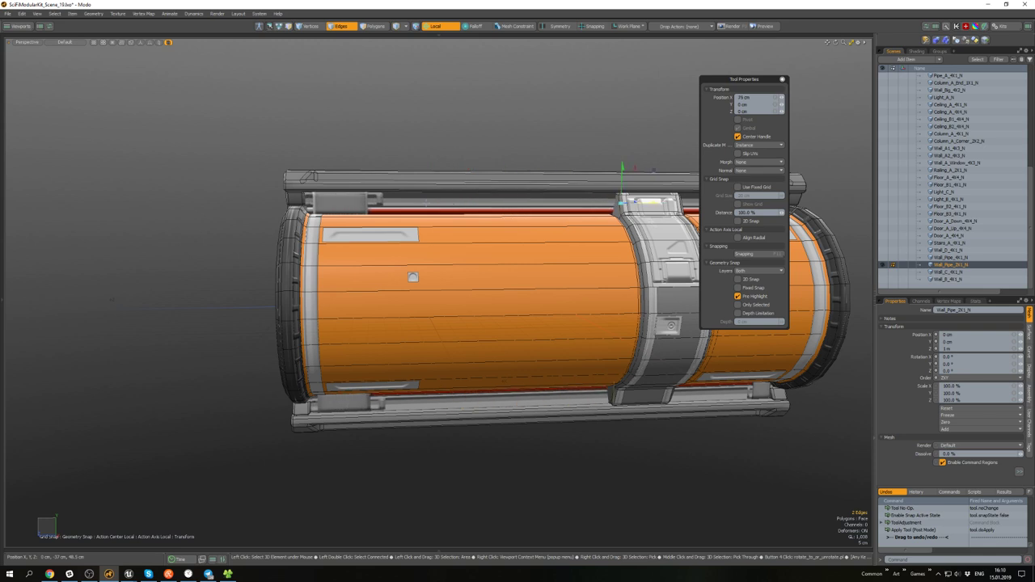
pyautogui.keyDown('alt'); pyautogui.moveTo(558, 243); pyautogui.dragTo(422, 302); pyautogui.keyUp('alt')
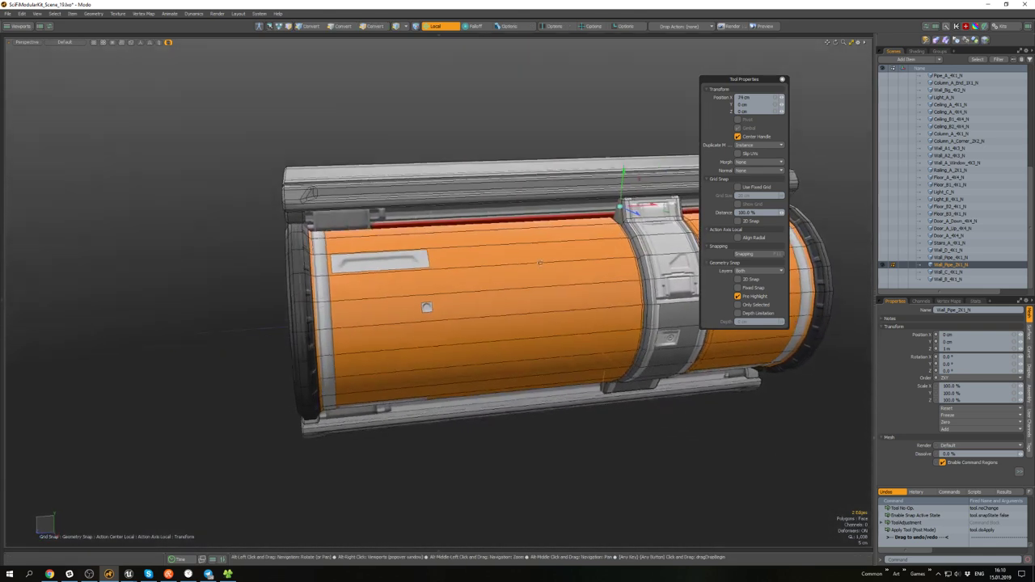
# - Duplicate the small square bolt polygon and move the copy along the orange pipe to just beside the clamp
pyautogui.keyDown('alt'); pyautogui.scroll(-4, 420, 305); pyautogui.keyUp('alt')
pyautogui.scroll(4, 421, 303)
pyautogui.click(404, 305)
pyautogui.press('w')
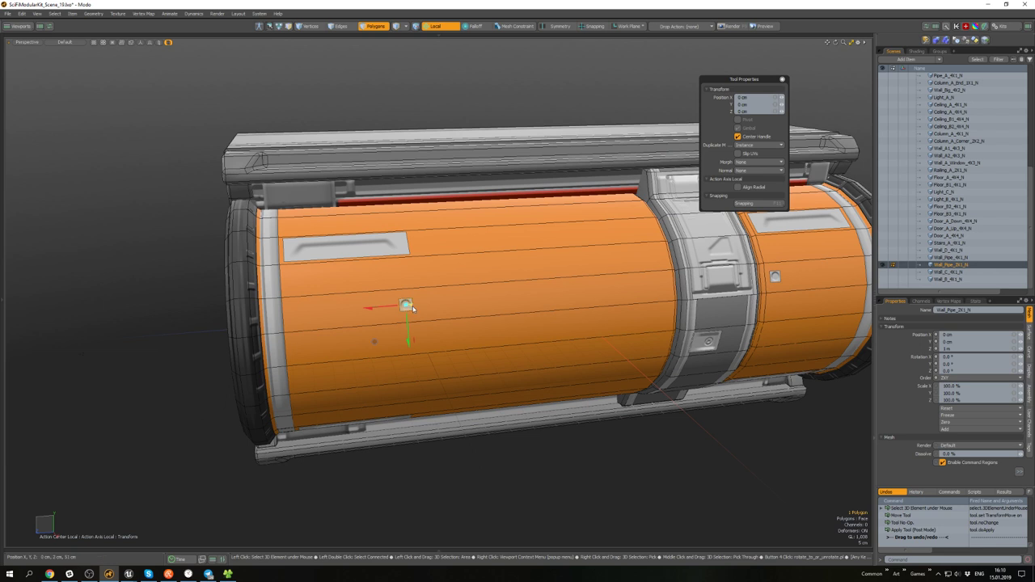
pyautogui.hotkey('alt', 'a')
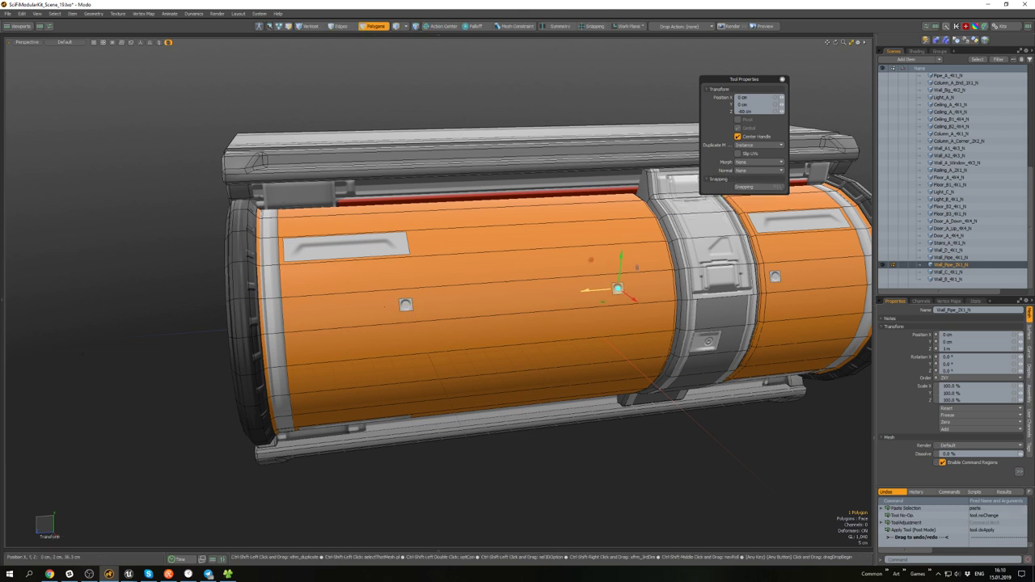
pyautogui.press('space')
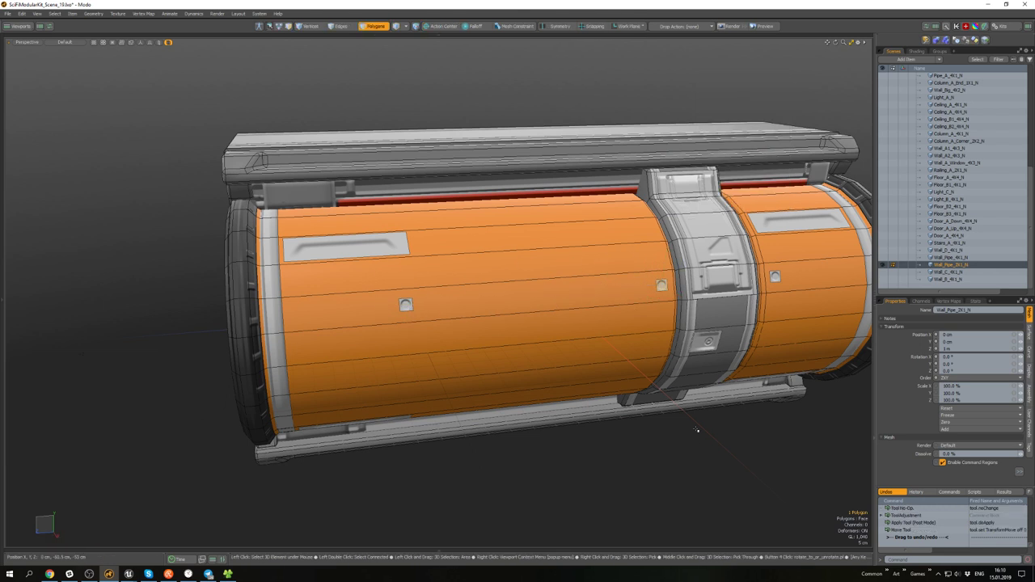
pyautogui.click(698, 428)
# - Turn on the UV checker texture override and bring up the UV tools with a UV view beside the model
pyautogui.keyDown('alt'); pyautogui.moveTo(697, 427); pyautogui.dragTo(541, 425); pyautogui.keyUp('alt')
pyautogui.press('3')
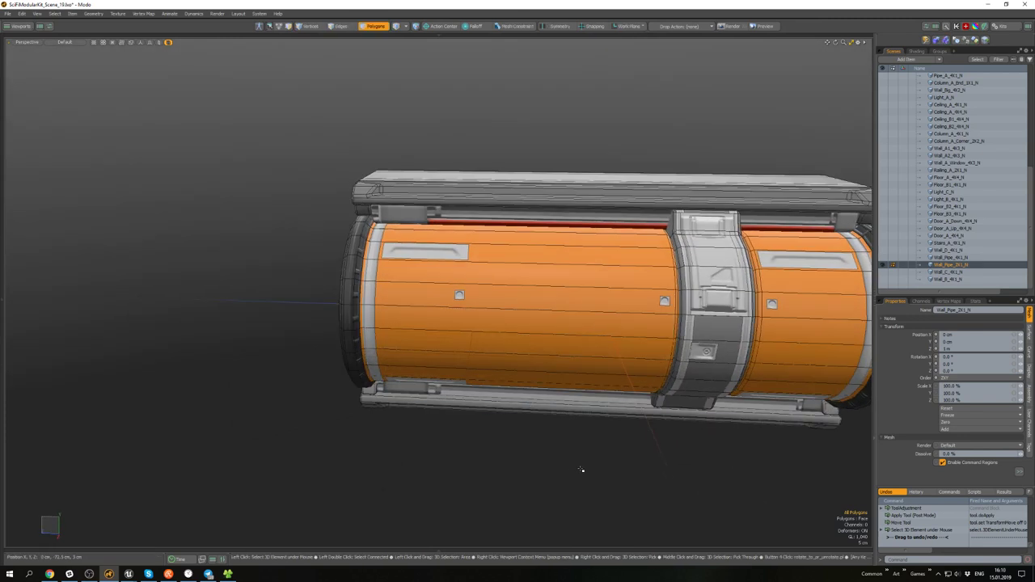
pyautogui.keyDown('alt'); pyautogui.moveTo(581, 469); pyautogui.dragTo(418, 239); pyautogui.keyUp('alt')
pyautogui.scroll(-4, 469, 277)
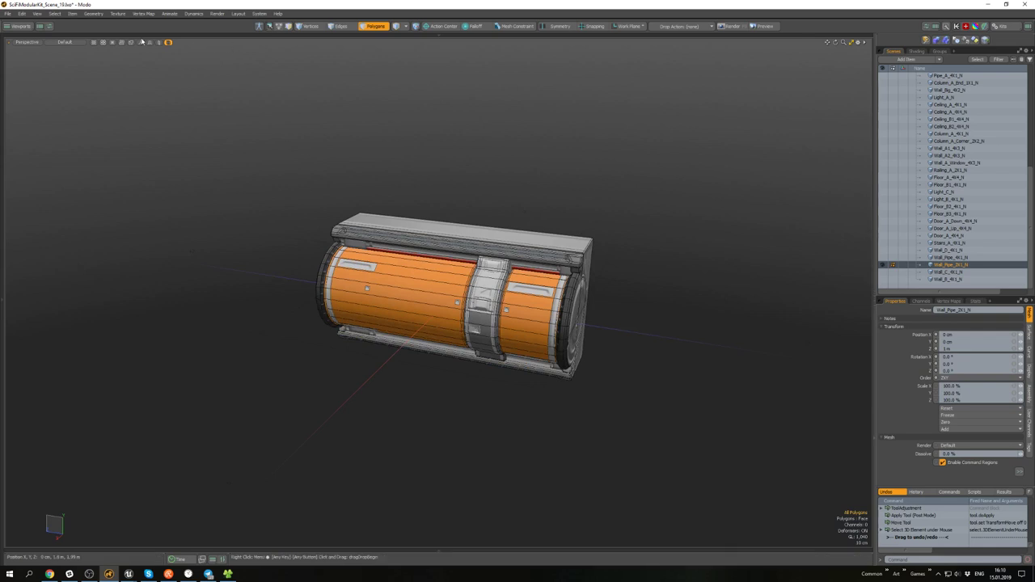
pyautogui.click(92, 52)
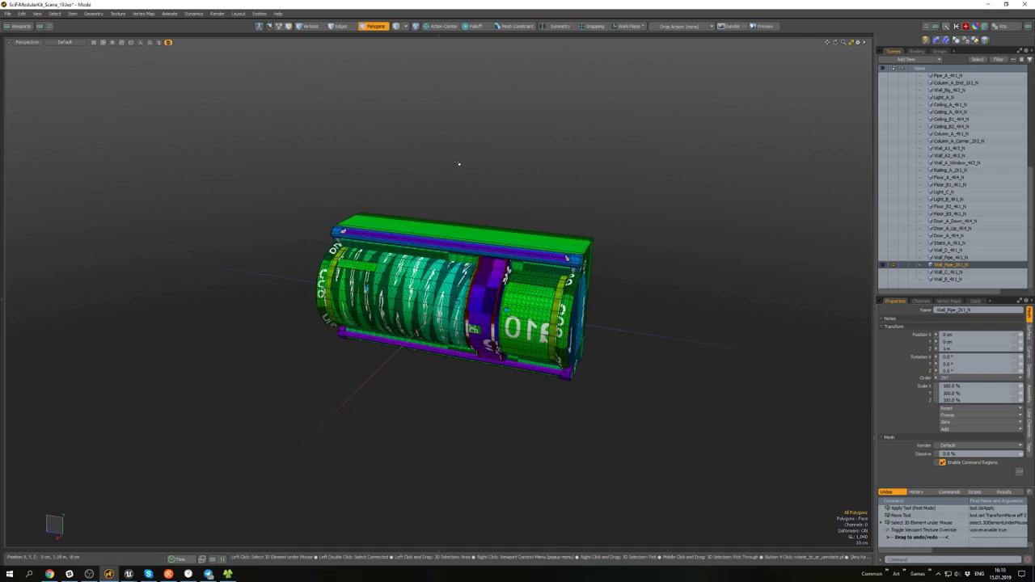
pyautogui.scroll(4, 384, 291)
pyautogui.keyDown('alt'); pyautogui.moveTo(384, 291); pyautogui.dragTo(436, 252); pyautogui.keyUp('alt')
pyautogui.click(2, 300)
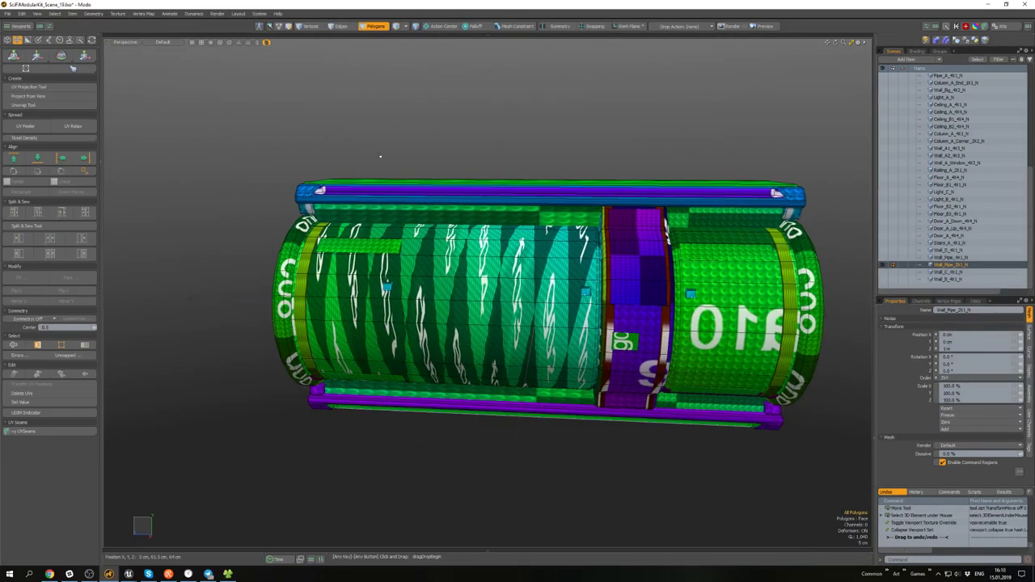
pyautogui.hotkey('ctrl', 'alt', 'shift', 'Left')
# - Select the connected polygons of the long orange pipe and display its Texture UV map
pyautogui.scroll(-4, 416, 233)
pyautogui.doubleClick(566, 266)
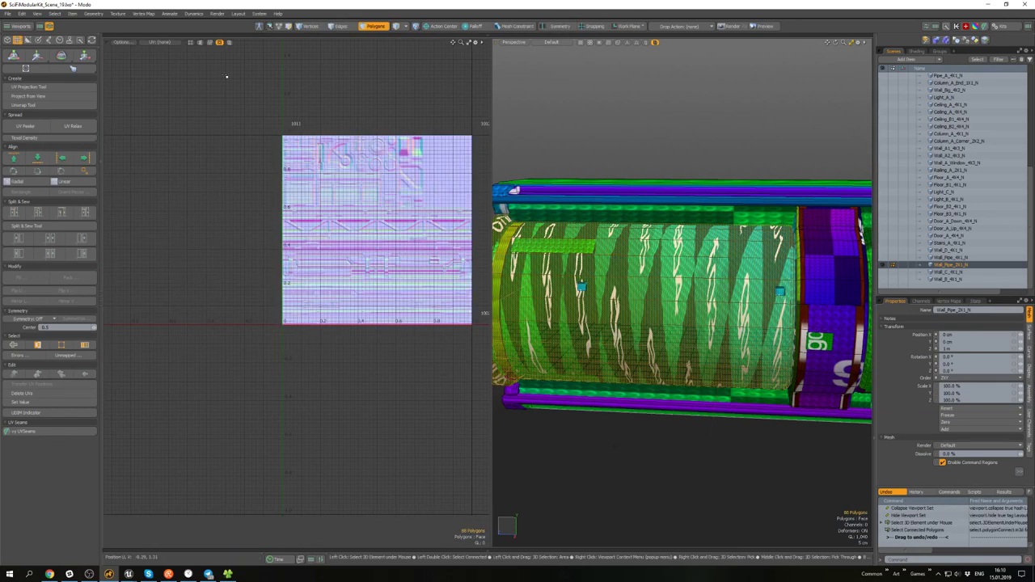
pyautogui.click(174, 62)
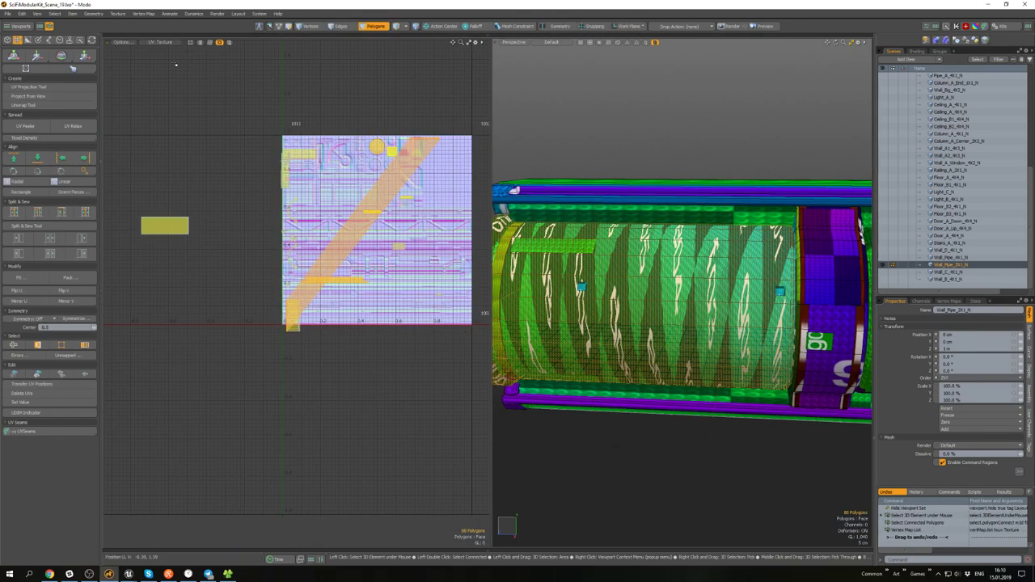
pyautogui.click(291, 97)
# - Isolate the pipe mesh and select only the long bridged body's polygons between the end rim and the clamp
pyautogui.doubleClick(572, 292)
pyautogui.keyDown('alt'); pyautogui.moveTo(573, 292); pyautogui.dragTo(570, 333); pyautogui.keyUp('alt')
pyautogui.hotkey('shift', 'h')
pyautogui.scroll(-4, 765, 312)
pyautogui.click(803, 375)
pyautogui.moveTo(802, 378); pyautogui.dragTo(727, 252)
pyautogui.scroll(4, 702, 306)
pyautogui.keyDown('alt'); pyautogui.moveTo(701, 305); pyautogui.dragTo(714, 268); pyautogui.keyUp('alt')
pyautogui.scroll(3, 622, 287)
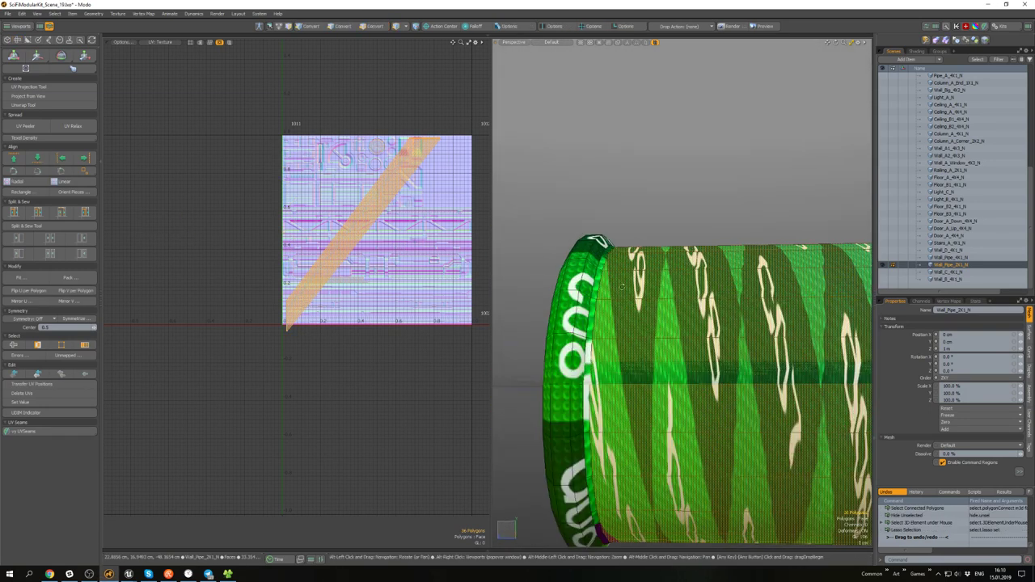
pyautogui.scroll(3, 632, 263)
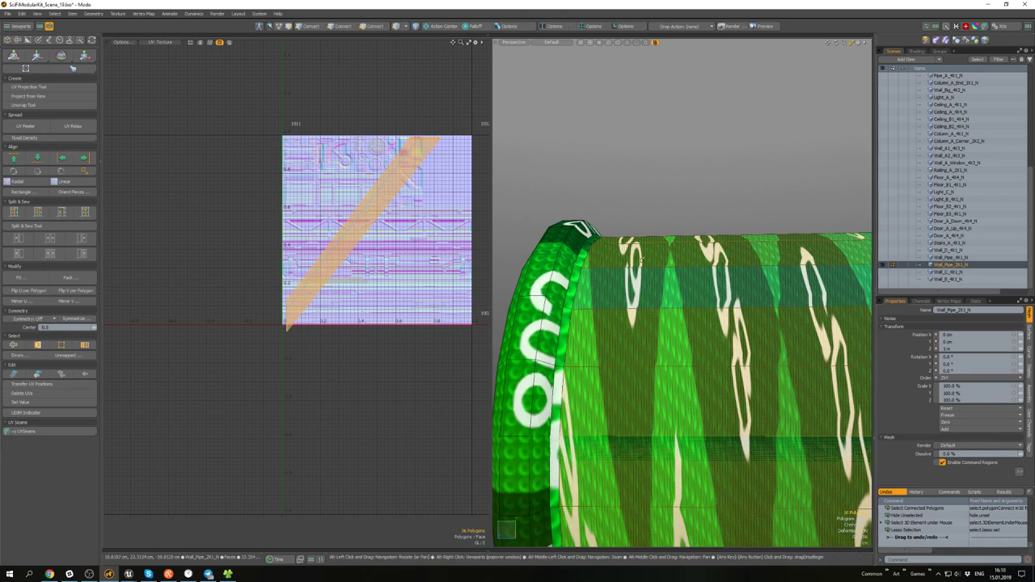
pyautogui.keyDown('alt'); pyautogui.moveTo(628, 265); pyautogui.dragTo(620, 285); pyautogui.keyUp('alt')
# - Create fresh projected UVs for the long pipe body and unfold them with UV Relax
pyautogui.keyDown('alt'); pyautogui.keyDown('shift'); pyautogui.moveTo(315, 226); pyautogui.dragTo(293, 208); pyautogui.keyUp('shift'); pyautogui.keyUp('alt')
pyautogui.scroll(-3, 293, 208)
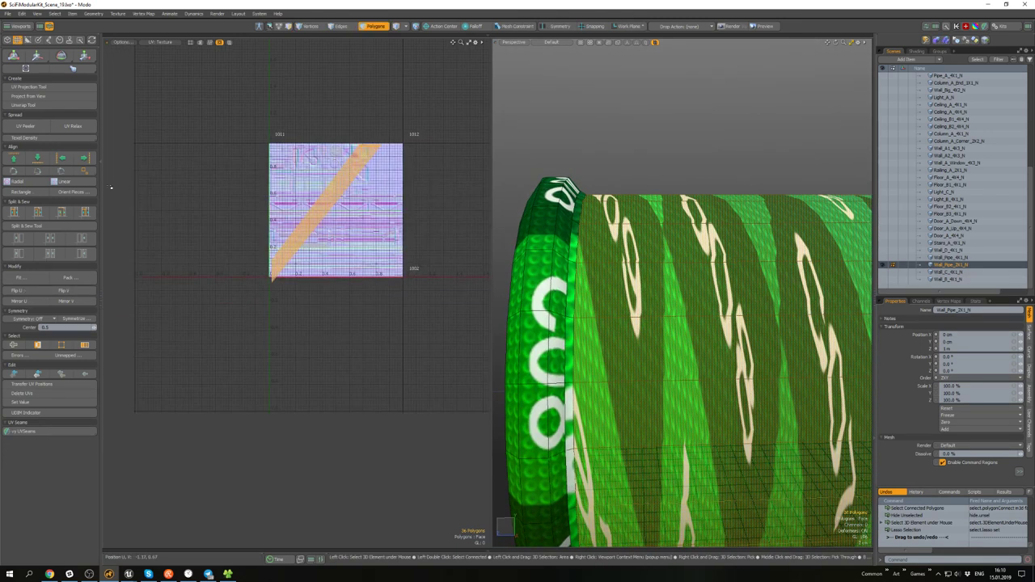
pyautogui.click(54, 86)
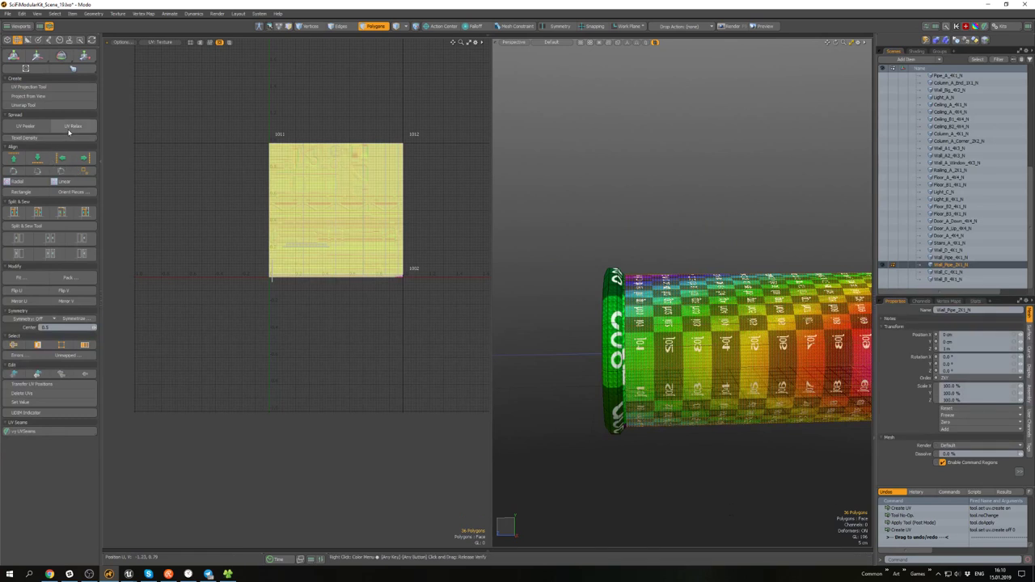
pyautogui.click(73, 127)
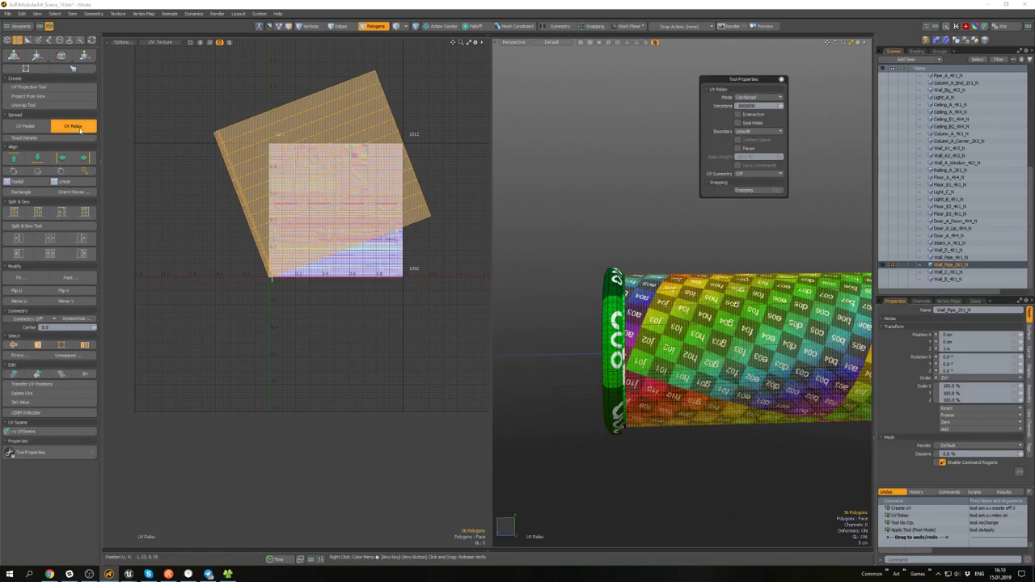
# - Straighten the pipe body's UV island into a rectangle and scale it down within the UV tile
pyautogui.click(24, 194)
pyautogui.press('space')
pyautogui.press('r')
pyautogui.moveTo(394, 163); pyautogui.dragTo(344, 190)
pyautogui.press('space')
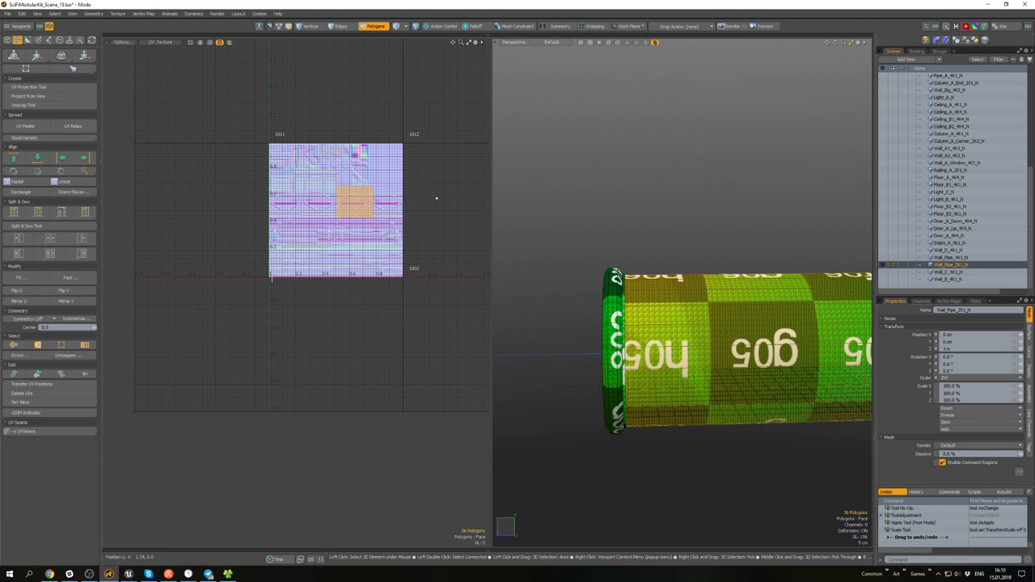
# - Apply the stored texel density individually to the pipe body's UV island and unhide the remaining geometry
pyautogui.click(38, 138)
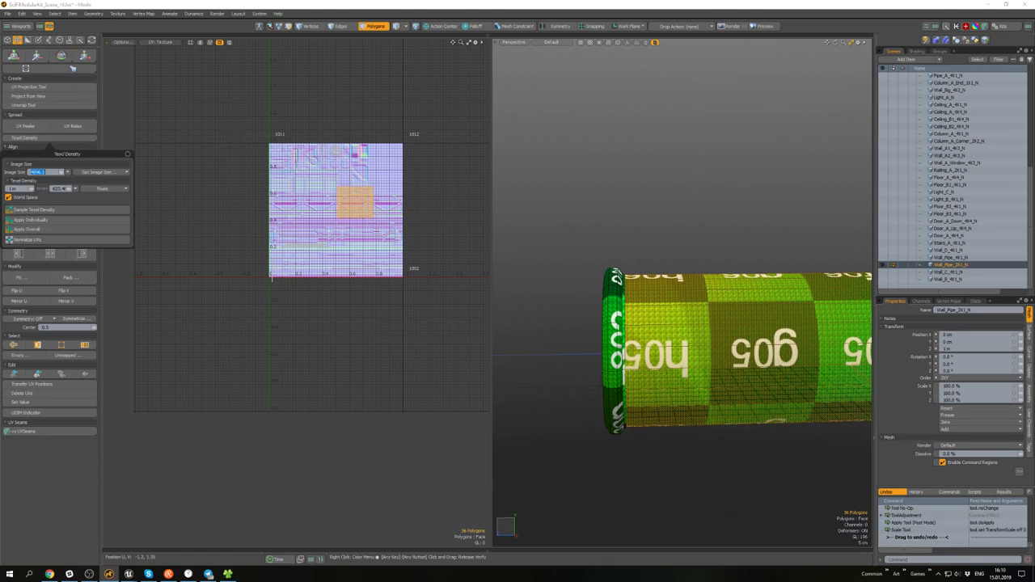
pyautogui.click(55, 220)
pyautogui.click(647, 196)
pyautogui.hotkey('ctrl', '3')
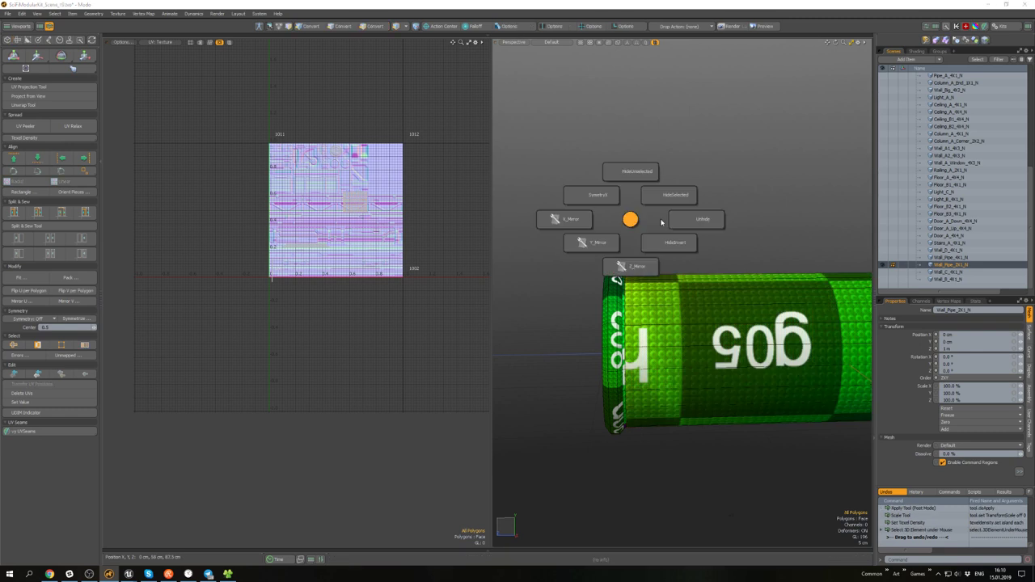
pyautogui.click(693, 221)
pyautogui.scroll(-3, 586, 254)
pyautogui.keyDown('alt'); pyautogui.keyDown('shift'); pyautogui.moveTo(715, 331); pyautogui.dragTo(618, 241); pyautogui.keyUp('shift'); pyautogui.keyUp('alt')
pyautogui.scroll(3, 679, 230)
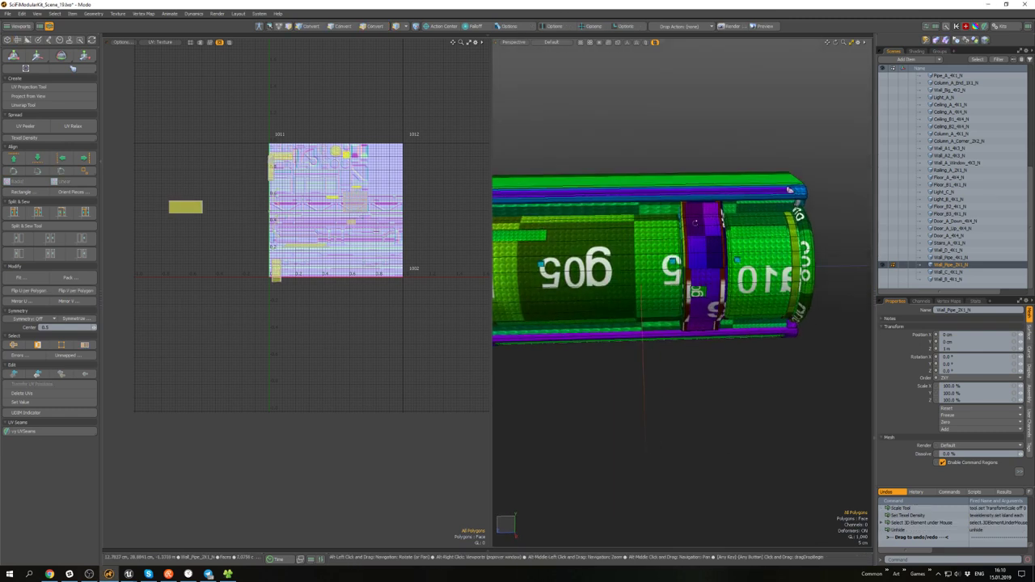
# - Delete the lower rail and the truss strips attached to it beneath the pipe
pyautogui.keyDown('alt'); pyautogui.moveTo(679, 230); pyautogui.dragTo(694, 166); pyautogui.keyUp('alt')
pyautogui.scroll(3, 703, 205)
pyautogui.doubleClick(704, 209)
pyautogui.scroll(-4, 687, 170)
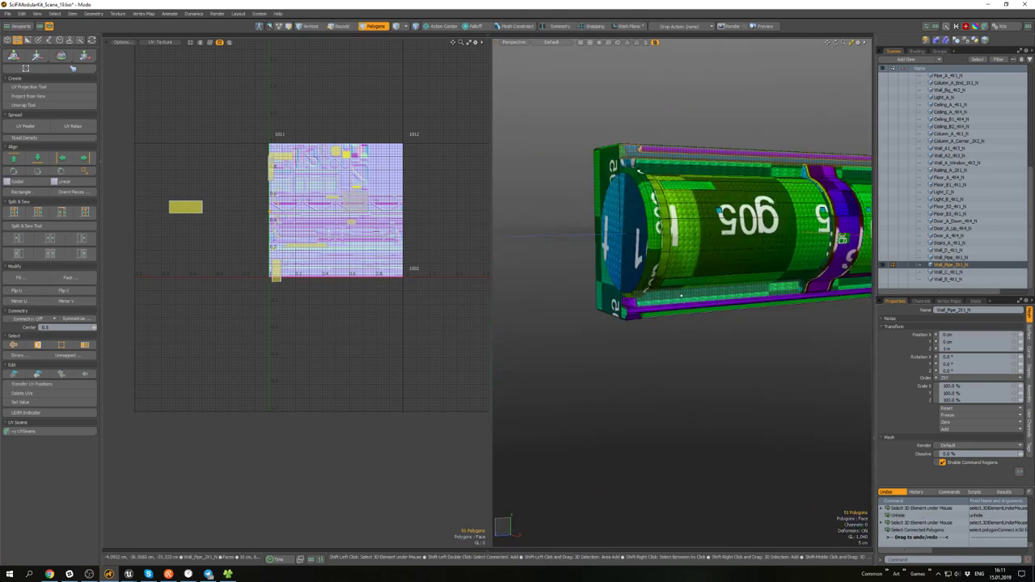
pyautogui.keyDown('alt'); pyautogui.moveTo(676, 309); pyautogui.dragTo(674, 261); pyautogui.keyUp('alt')
pyautogui.click(669, 328)
pyautogui.keyDown('alt'); pyautogui.moveTo(669, 327); pyautogui.dragTo(659, 378); pyautogui.keyUp('alt')
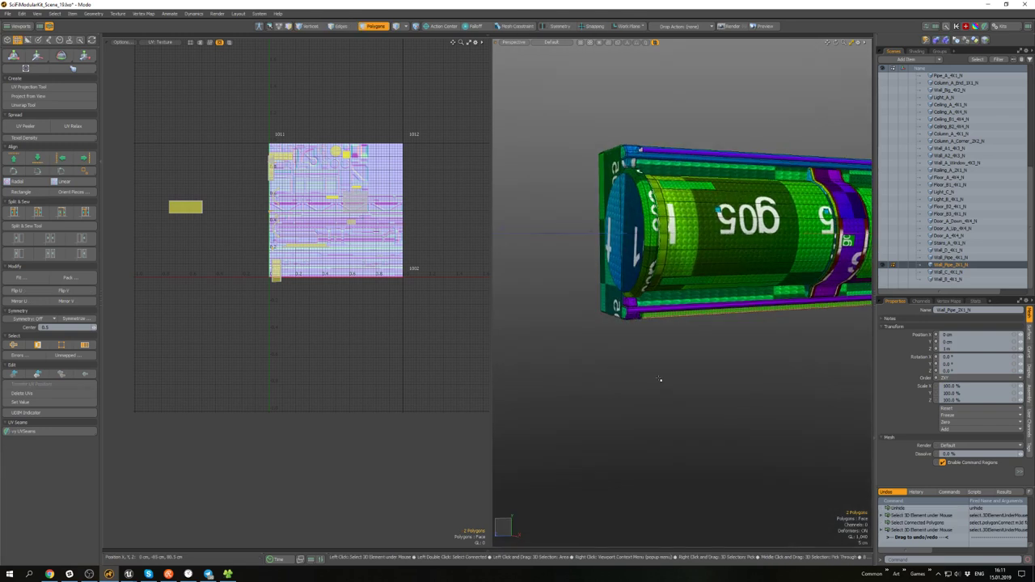
pyautogui.keyDown('alt'); pyautogui.moveTo(684, 317); pyautogui.dragTo(653, 311); pyautogui.keyUp('alt')
pyautogui.keyDown('shift'); pyautogui.click(700, 306); pyautogui.keyUp('shift')
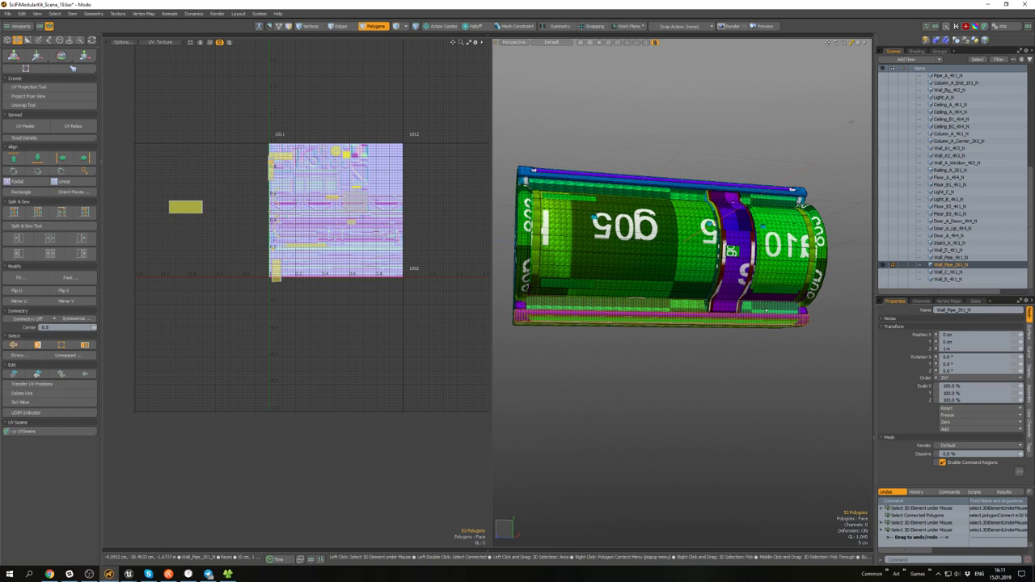
pyautogui.press('Delete')
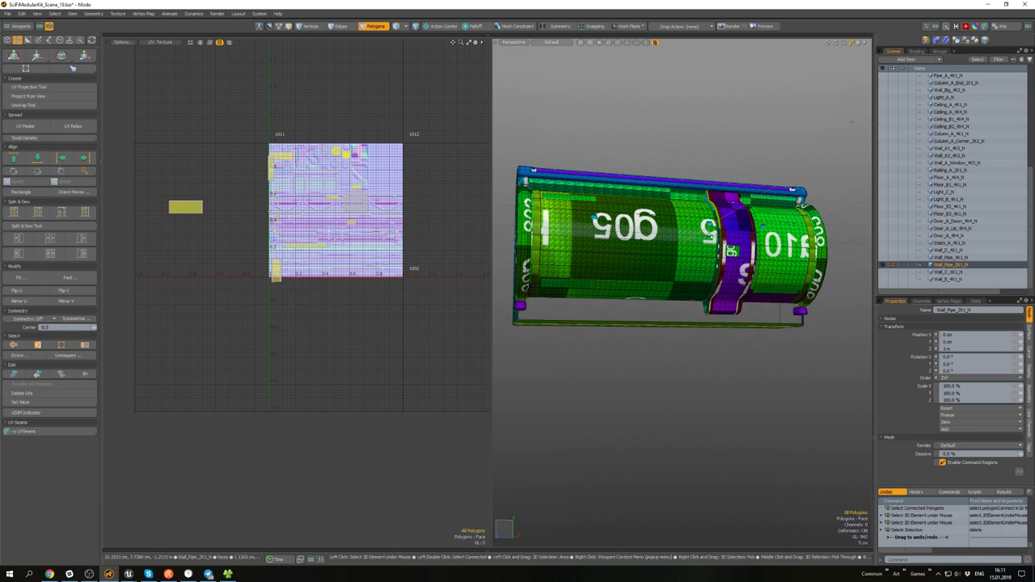
# - Select the connected upper rail above the pipe and move its UVs into the empty space beside the UV tile
pyautogui.keyDown('alt'); pyautogui.moveTo(710, 235); pyautogui.dragTo(687, 230); pyautogui.keyUp('alt')
pyautogui.scroll(4, 684, 239)
pyautogui.doubleClick(684, 242)
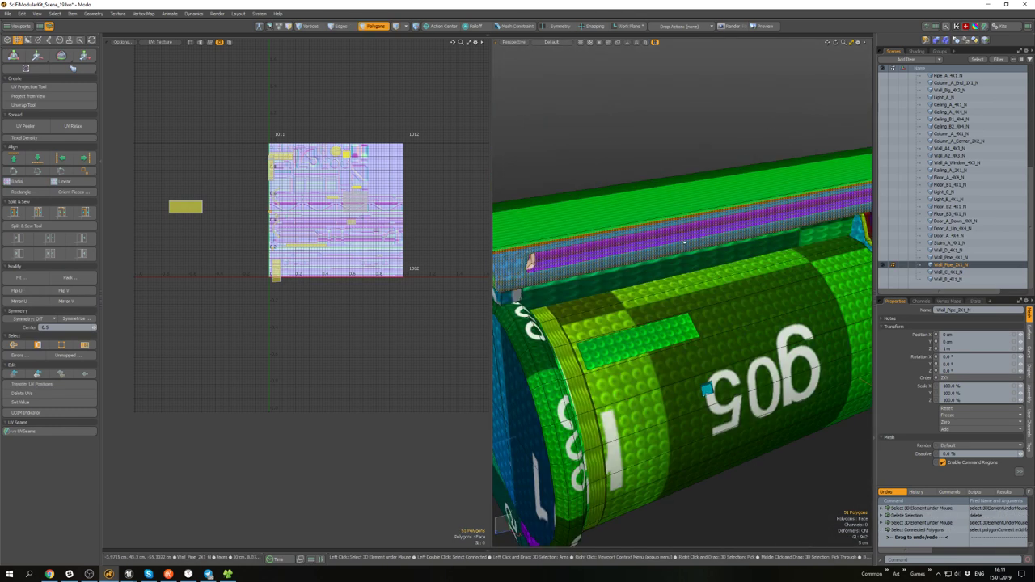
pyautogui.scroll(-2, 340, 242)
pyautogui.keyDown('alt'); pyautogui.moveTo(395, 231); pyautogui.dragTo(425, 231); pyautogui.keyUp('alt')
pyautogui.scroll(3, 275, 230)
pyautogui.press('w')
pyautogui.scroll(1, 400, 225)
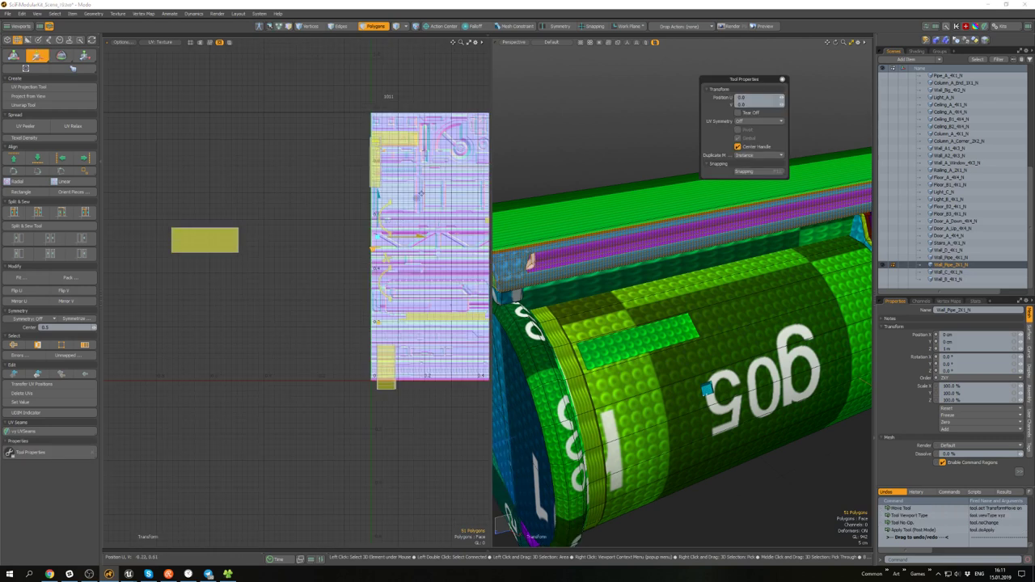
pyautogui.click(345, 266)
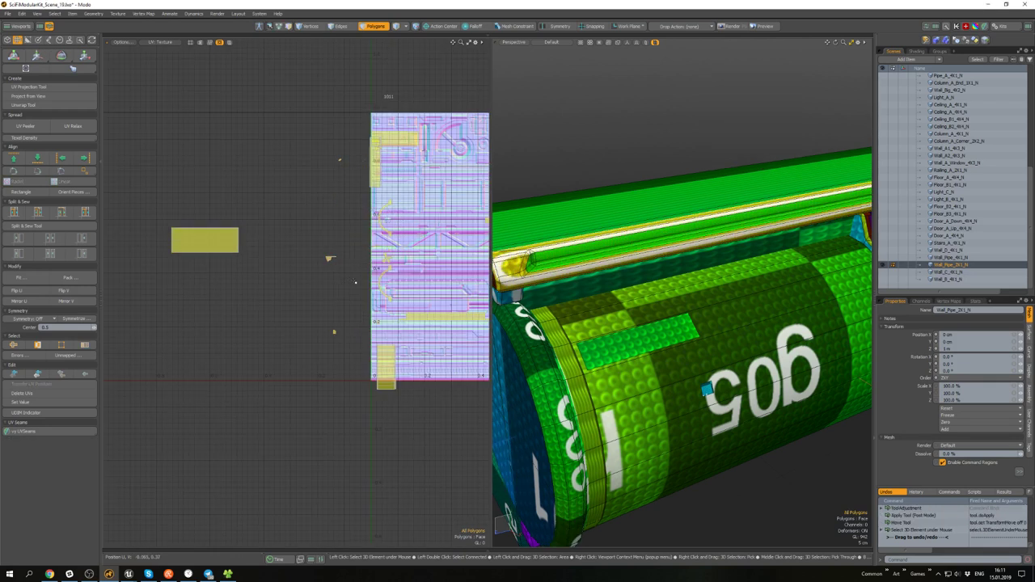
# - Exclude the rail's small separate UV islands from the selection and unfold the main rail polygons with UV Relax
pyautogui.keyDown('alt'); pyautogui.moveTo(519, 279); pyautogui.dragTo(544, 261); pyautogui.keyUp('alt')
pyautogui.doubleClick(546, 260)
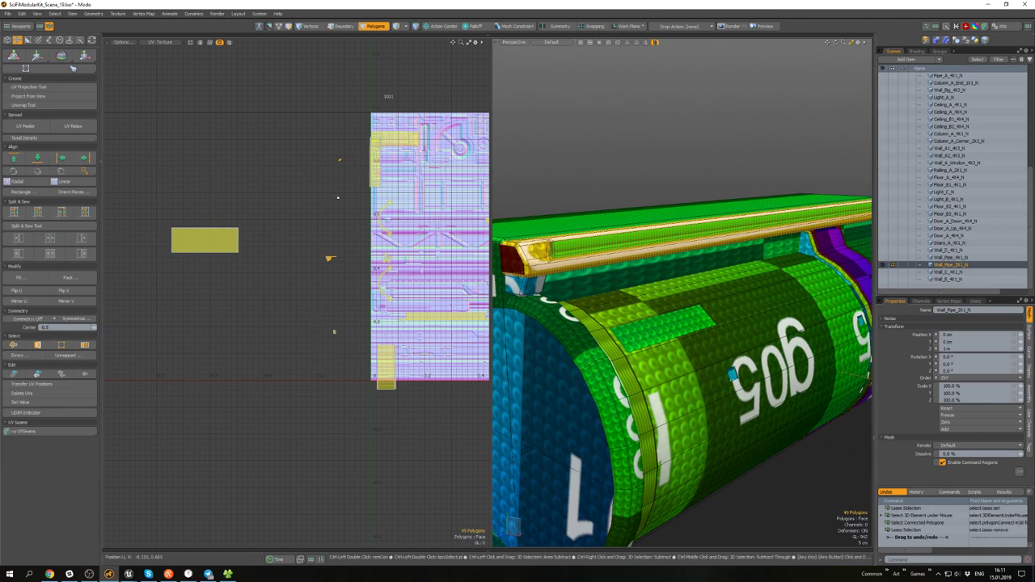
pyautogui.keyDown('ctrl'); pyautogui.moveTo(344, 172); pyautogui.dragTo(335, 154, button='right'); pyautogui.keyUp('ctrl')
pyautogui.scroll(-5, 663, 307)
pyautogui.moveTo(687, 311)
pyautogui.keyDown('alt'); pyautogui.mouseDown()
pyautogui.moveTo(542, 307)
pyautogui.moveTo(638, 307)
pyautogui.mouseUp(); pyautogui.keyUp('alt')
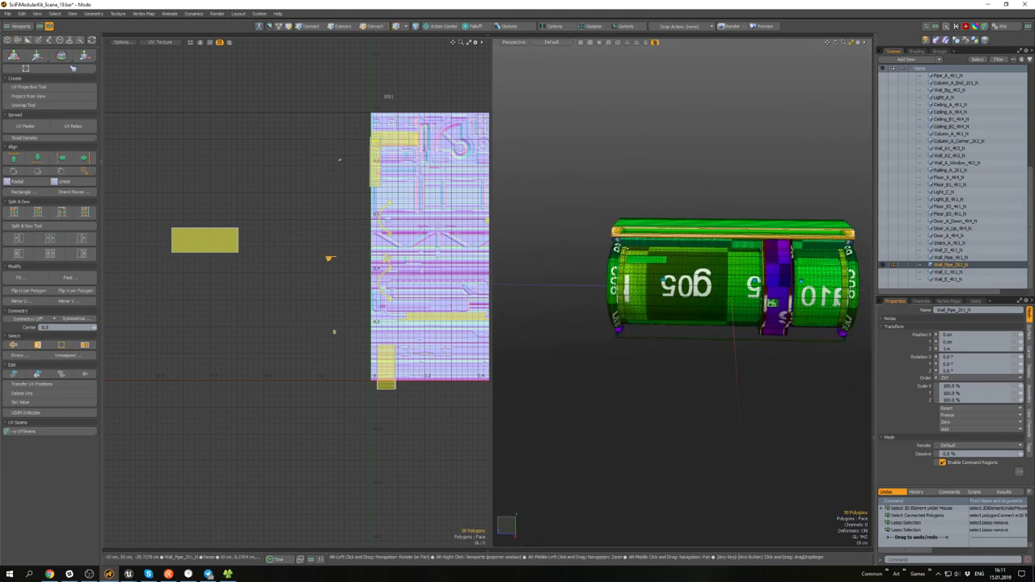
pyautogui.scroll(3, 347, 258)
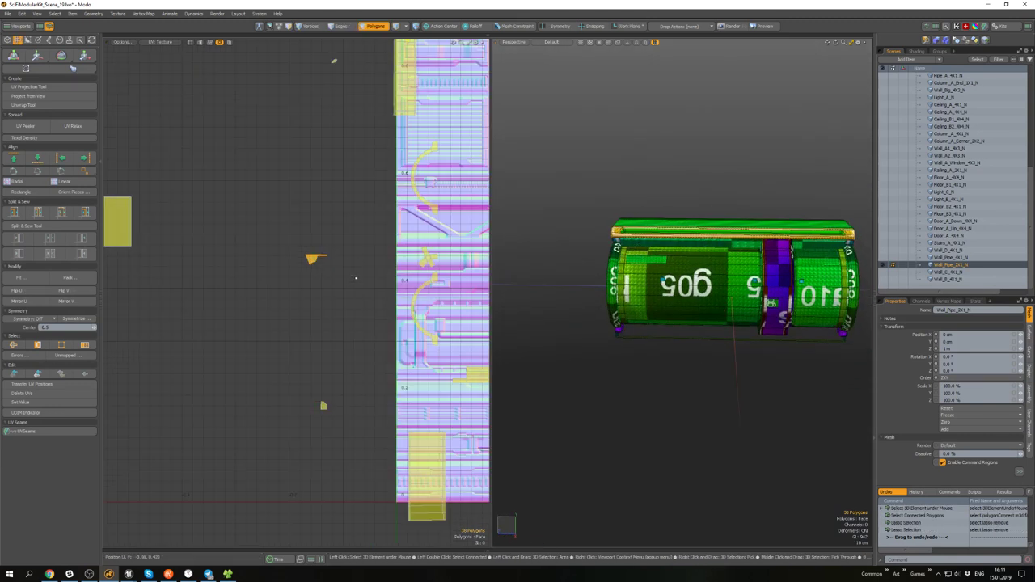
pyautogui.click(71, 126)
# - Select the rail's whole connected UV island and unfold it once more with UV Relax
pyautogui.press('2')
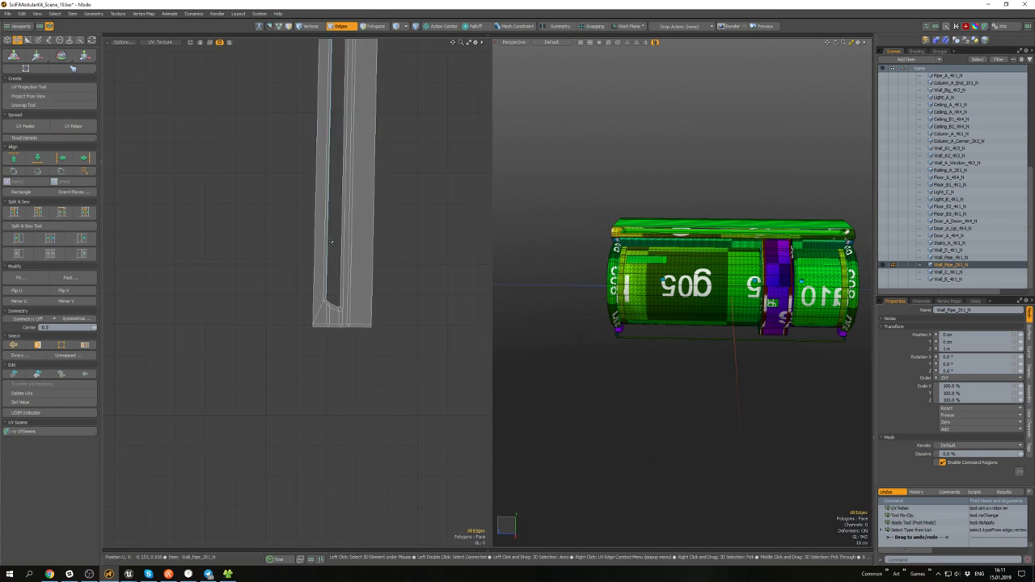
pyautogui.press('3')
pyautogui.doubleClick(332, 241)
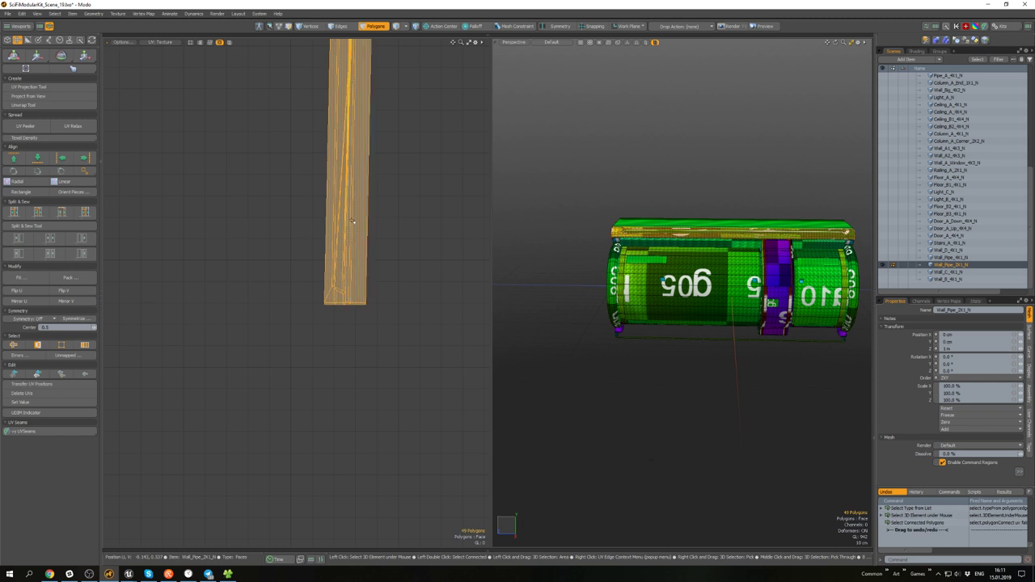
pyautogui.click(71, 126)
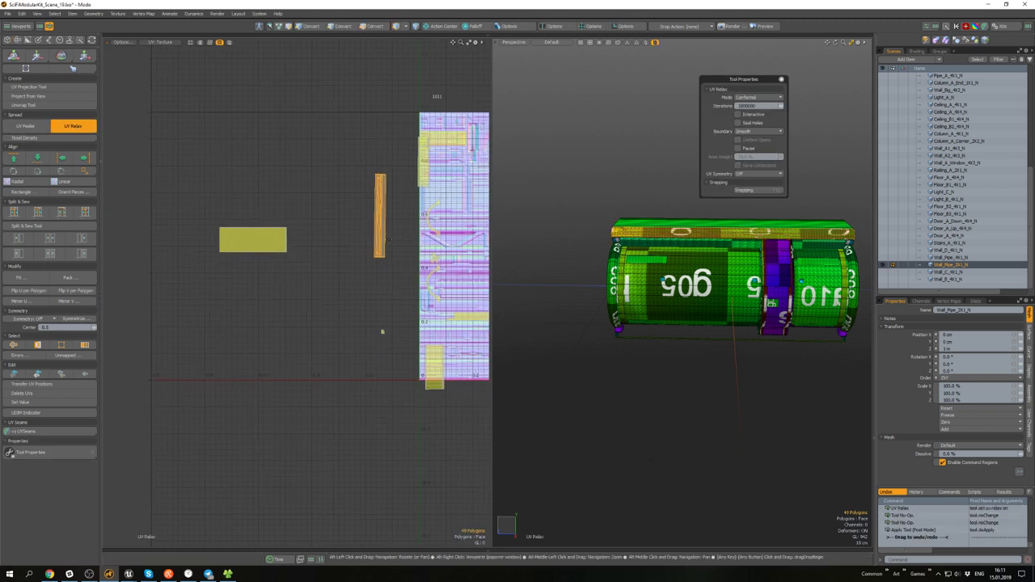
# - Straighten the rail's UV island to vertical by aligning it to one long border edge
pyautogui.press('2')
pyautogui.click(61, 172)
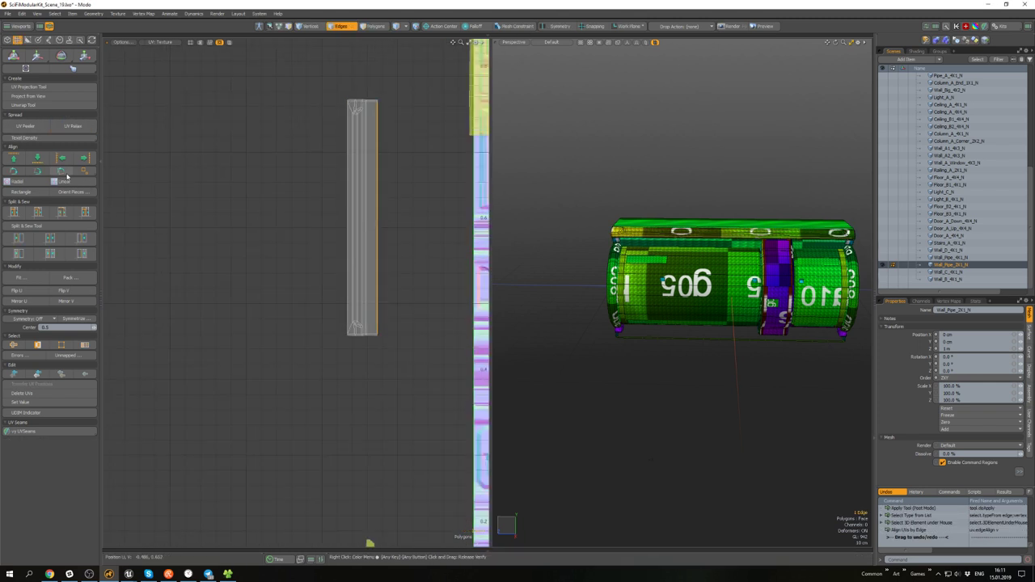
pyautogui.click(402, 237)
pyautogui.press('3')
pyautogui.doubleClick(367, 252)
pyautogui.scroll(-5, 225, 208)
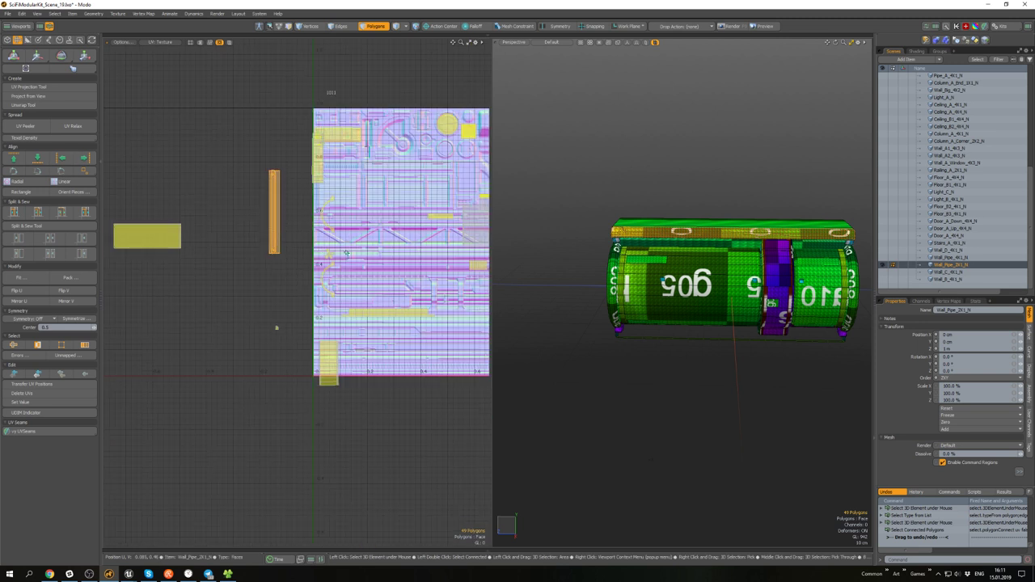
# - Select the full connected upper rail and apply the stored texel density individually to its UV islands
pyautogui.keyDown('alt'); pyautogui.moveTo(602, 233); pyautogui.dragTo(690, 244); pyautogui.keyUp('alt')
pyautogui.scroll(5, 691, 244)
pyautogui.doubleClick(692, 242)
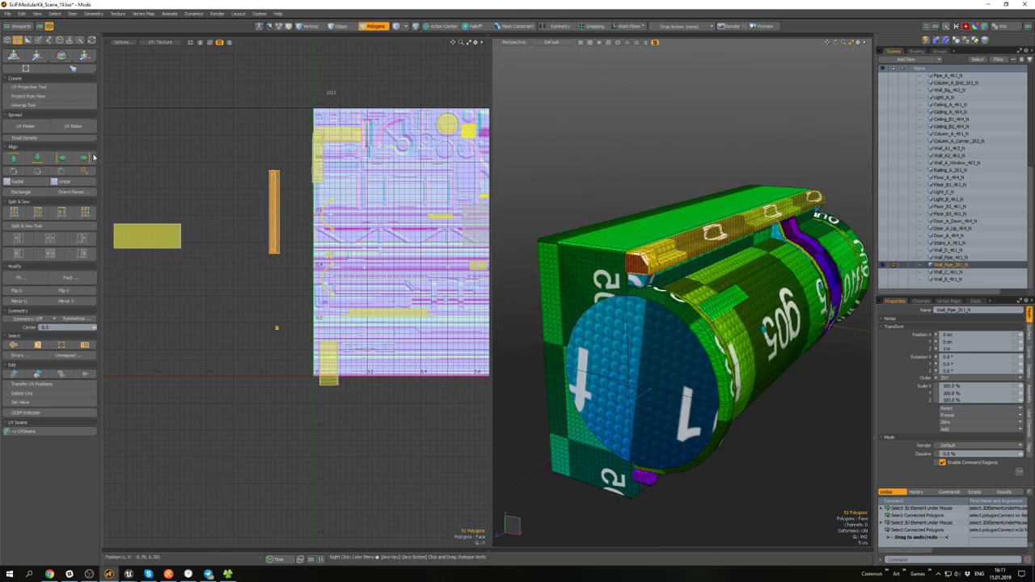
pyautogui.click(44, 139)
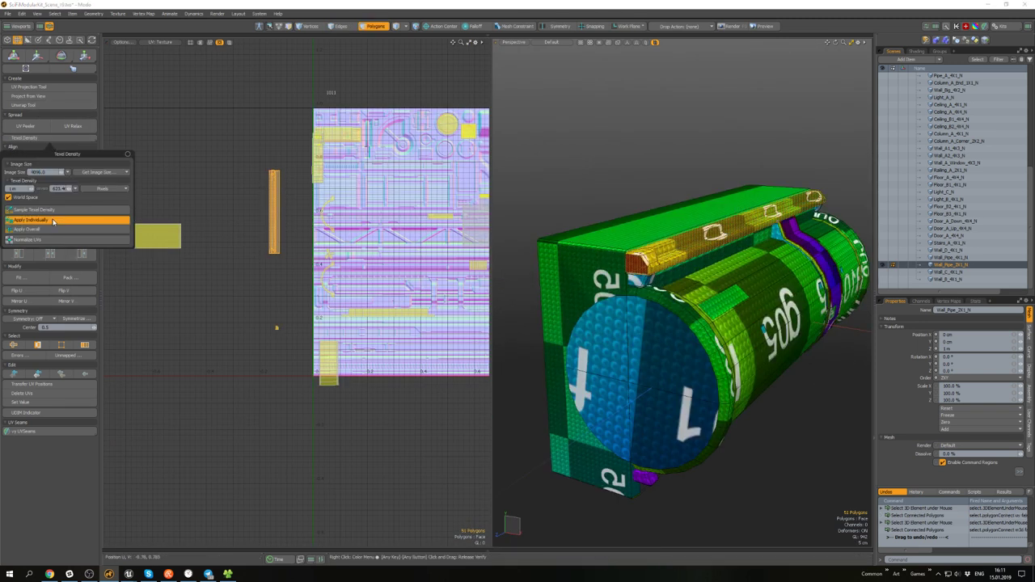
pyautogui.click(53, 221)
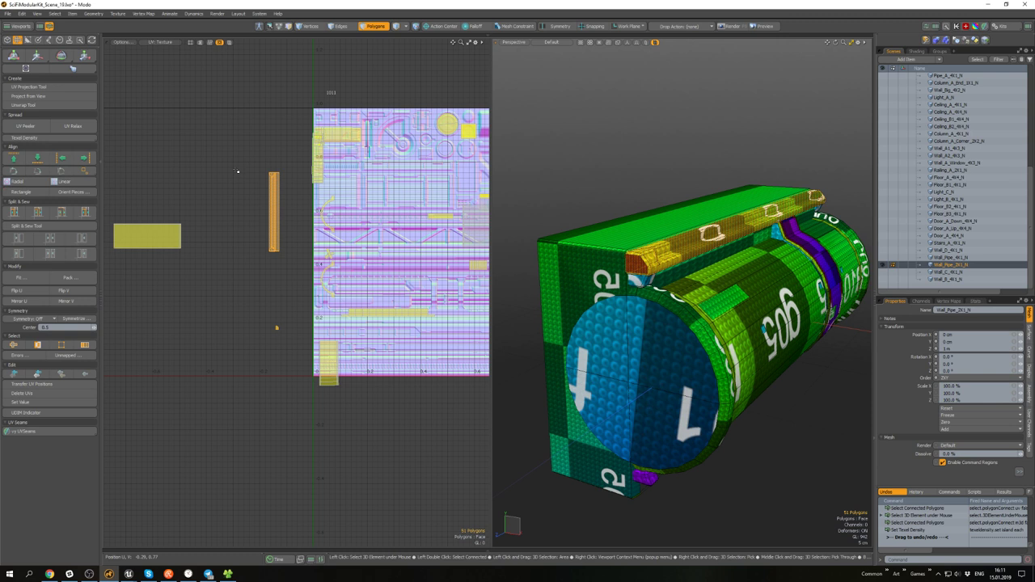
# - Stack the rail's UV islands on a common center with Island Align and move them onto the trim texture
pyautogui.click(84, 171)
pyautogui.click(80, 209)
pyautogui.press('w')
pyautogui.scroll(4, 276, 247)
pyautogui.press('q')
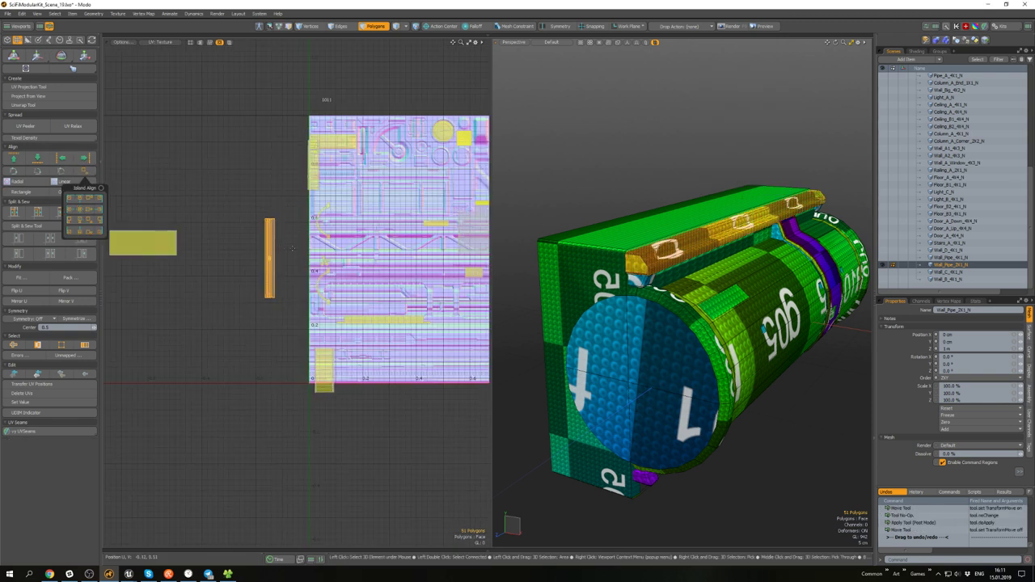
pyautogui.press('w')
pyautogui.moveTo(288, 300); pyautogui.dragTo(386, 291)
pyautogui.press('q')
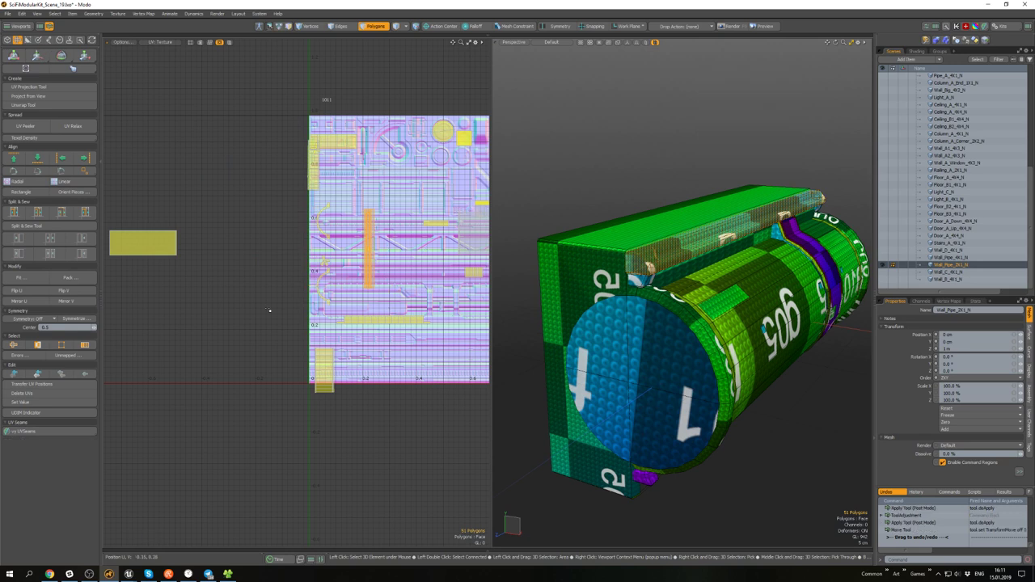
# - Select the long recessed strip polygon between the upper rail and pipe, and apply UV Relax and Orient Pieces
pyautogui.click(270, 311)
pyautogui.keyDown('alt'); pyautogui.moveTo(728, 303); pyautogui.dragTo(837, 281); pyautogui.keyUp('alt')
pyautogui.doubleClick(649, 251)
pyautogui.keyDown('shift'); pyautogui.click(786, 247); pyautogui.keyUp('shift')
pyautogui.keyDown('alt'); pyautogui.moveTo(363, 256); pyautogui.dragTo(300, 226); pyautogui.keyUp('alt')
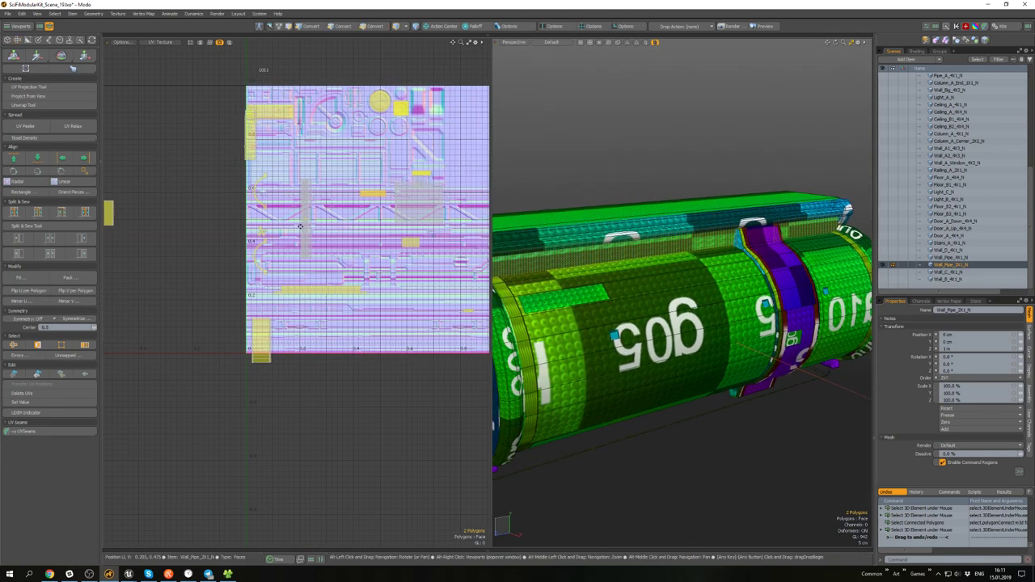
pyautogui.click(696, 250)
pyautogui.keyDown('alt'); pyautogui.moveTo(696, 250); pyautogui.dragTo(681, 224); pyautogui.keyUp('alt')
pyautogui.keyDown('alt'); pyautogui.moveTo(364, 194); pyautogui.dragTo(320, 201); pyautogui.keyUp('alt')
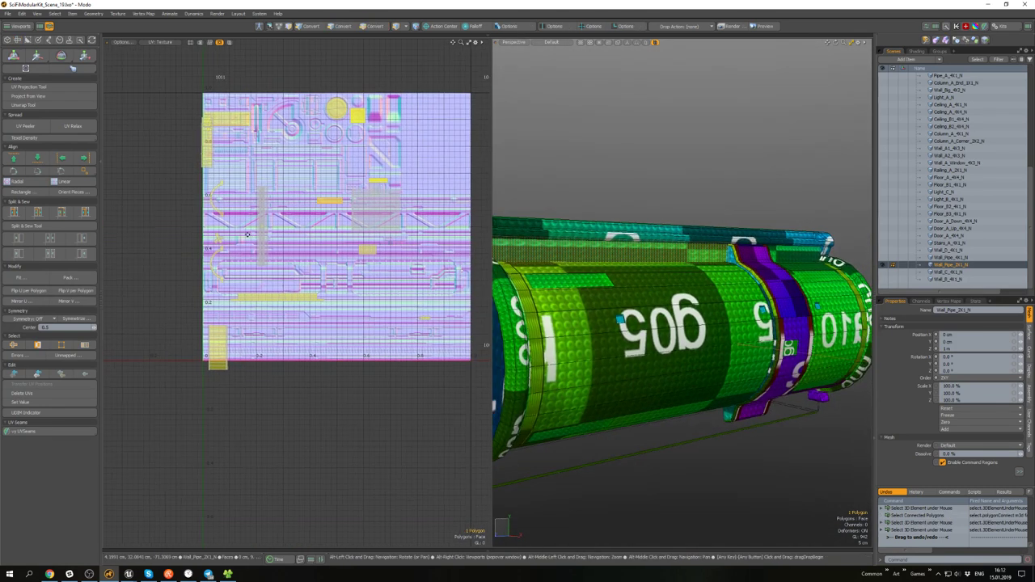
pyautogui.click(73, 125)
pyautogui.click(408, 224)
pyautogui.click(71, 192)
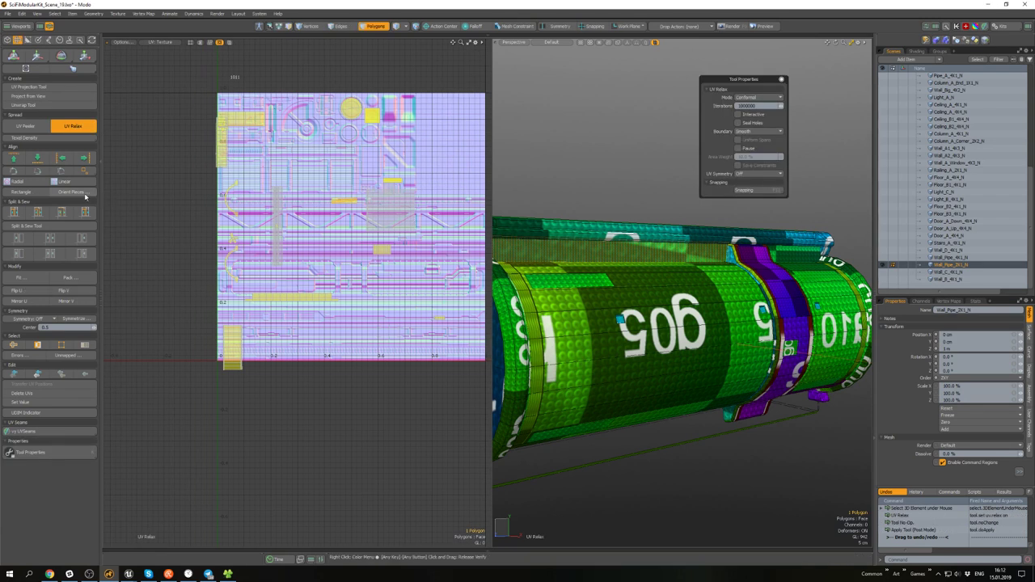
# - Disable the viewport texture override so the recessed strip shows its actual trim texture
pyautogui.click(620, 303)
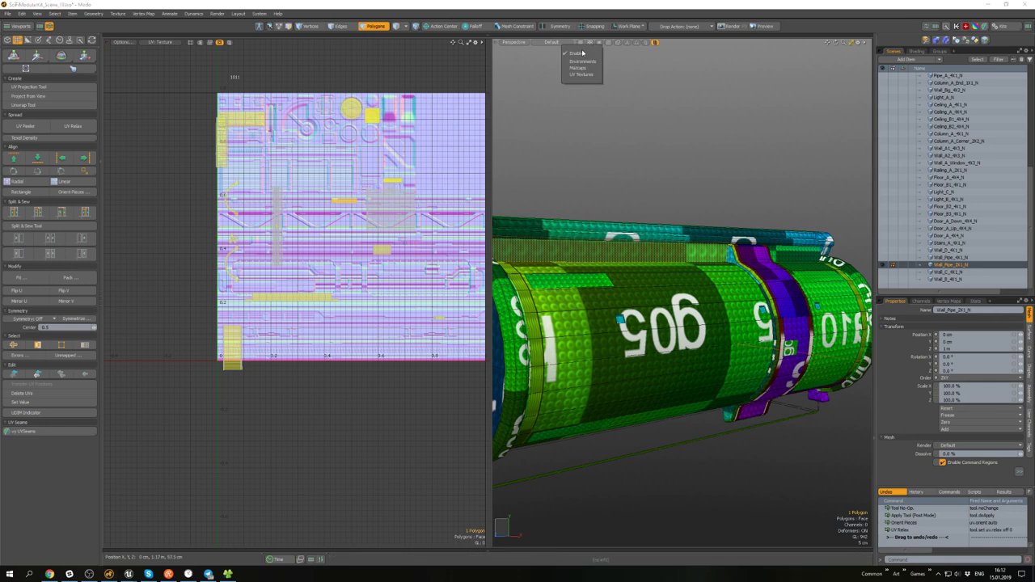
pyautogui.scroll(-4, 616, 237)
pyautogui.keyDown('alt'); pyautogui.moveTo(616, 236); pyautogui.dragTo(585, 235); pyautogui.keyUp('alt')
pyautogui.scroll(4, 585, 235)
pyautogui.keyDown('alt'); pyautogui.moveTo(365, 212); pyautogui.dragTo(332, 229); pyautogui.keyUp('alt')
pyautogui.scroll(4, 342, 200)
pyautogui.scroll(-1, 332, 212)
pyautogui.keyDown('alt'); pyautogui.moveTo(360, 269); pyautogui.dragTo(352, 278); pyautogui.keyUp('alt')
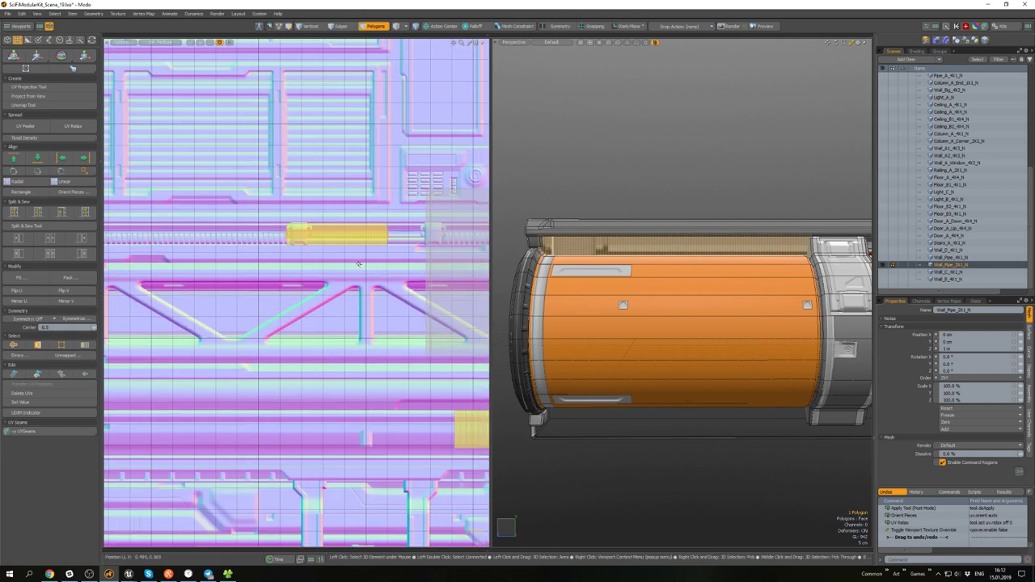
# - Scale up the recessed strip's UVs and shift them over the bracketed rod detail in the trim texture
pyautogui.press('r')
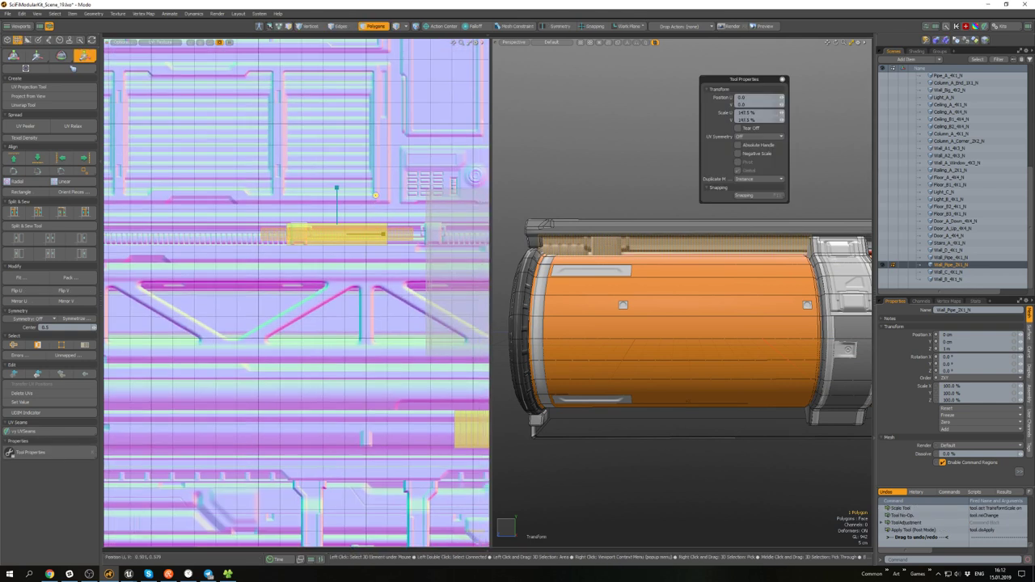
pyautogui.press('w')
pyautogui.moveTo(367, 203); pyautogui.dragTo(410, 197)
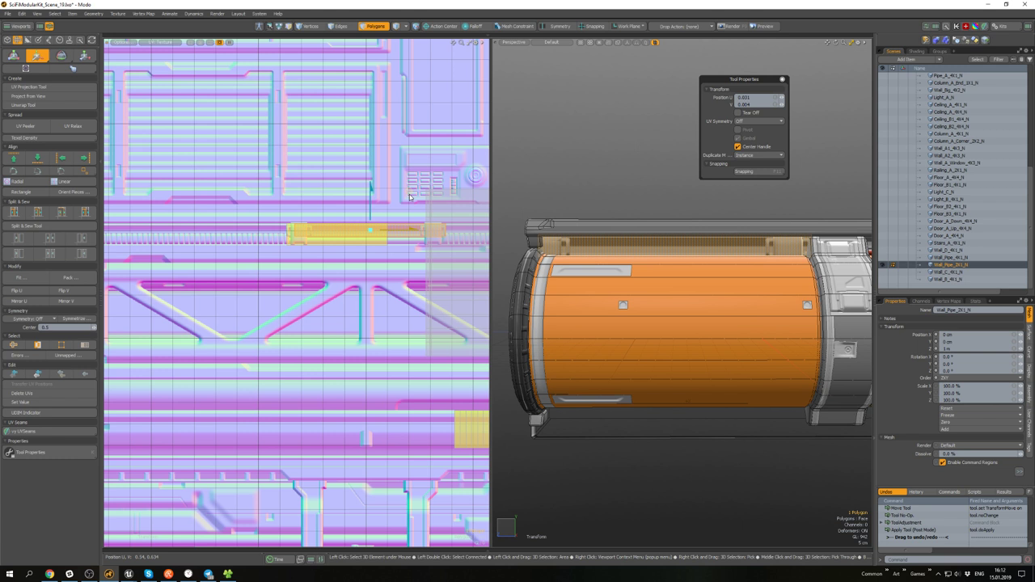
pyautogui.press('r')
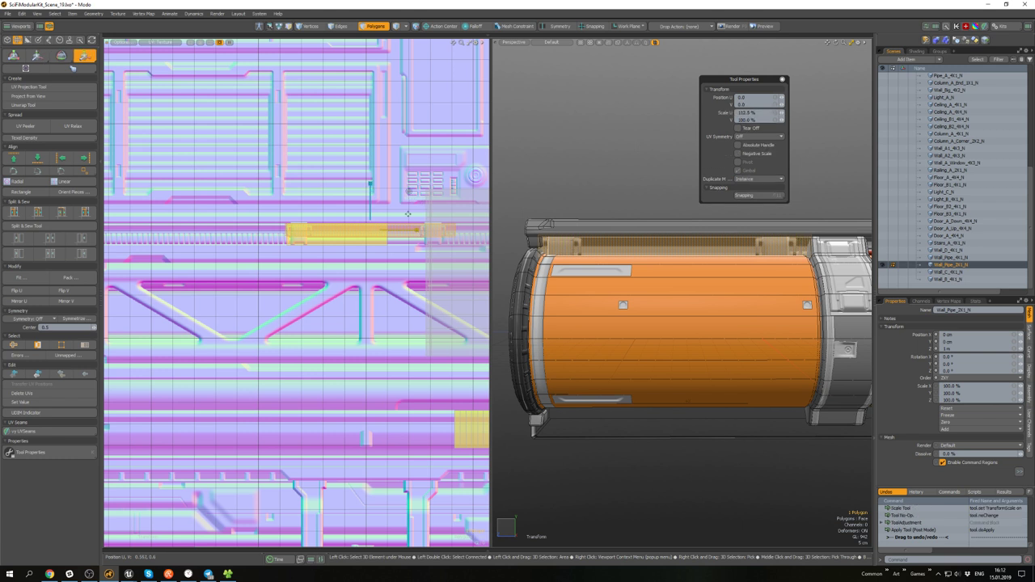
pyautogui.press('w')
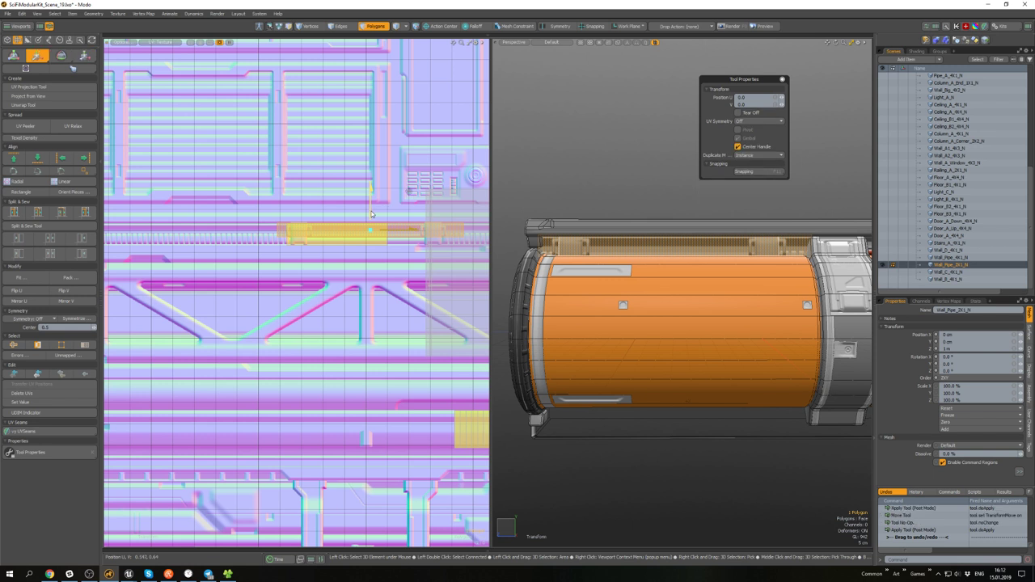
pyautogui.moveTo(371, 215); pyautogui.dragTo(371, 210)
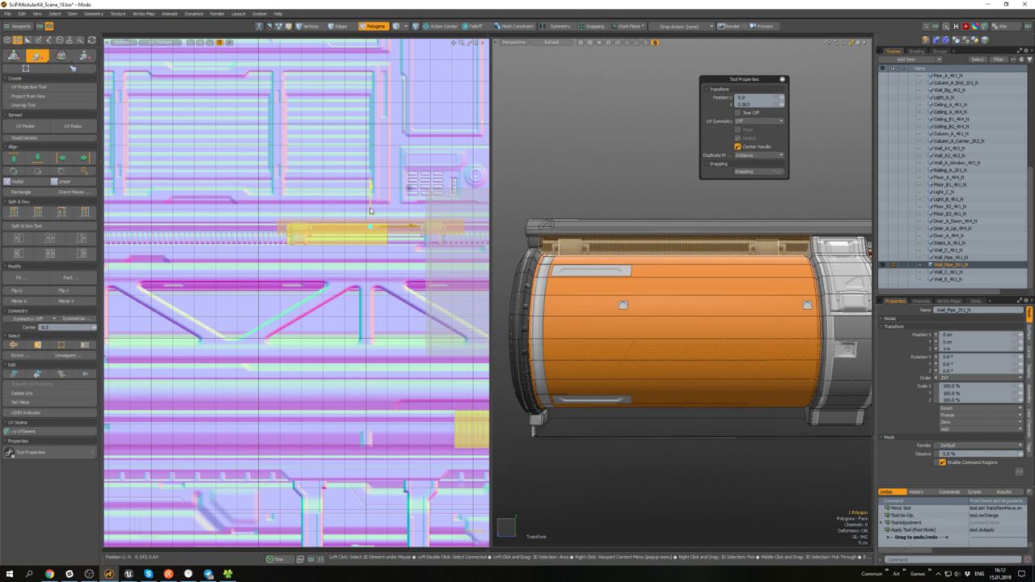
# - Rotate the recessed strip's UVs 180° and narrow them along U to fit the rod detail between its end brackets
pyautogui.press('e')
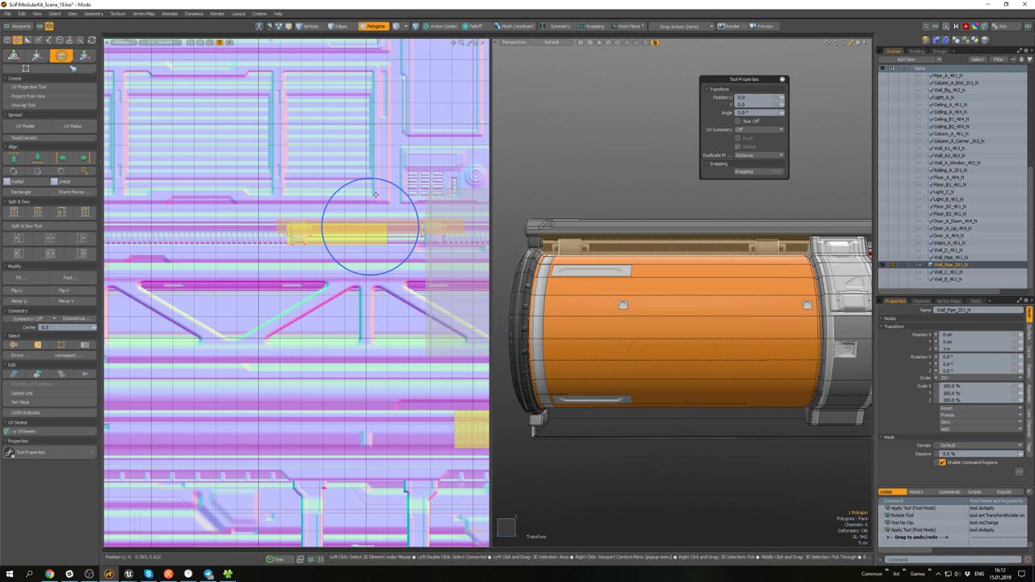
pyautogui.moveTo(391, 186); pyautogui.dragTo(353, 266)
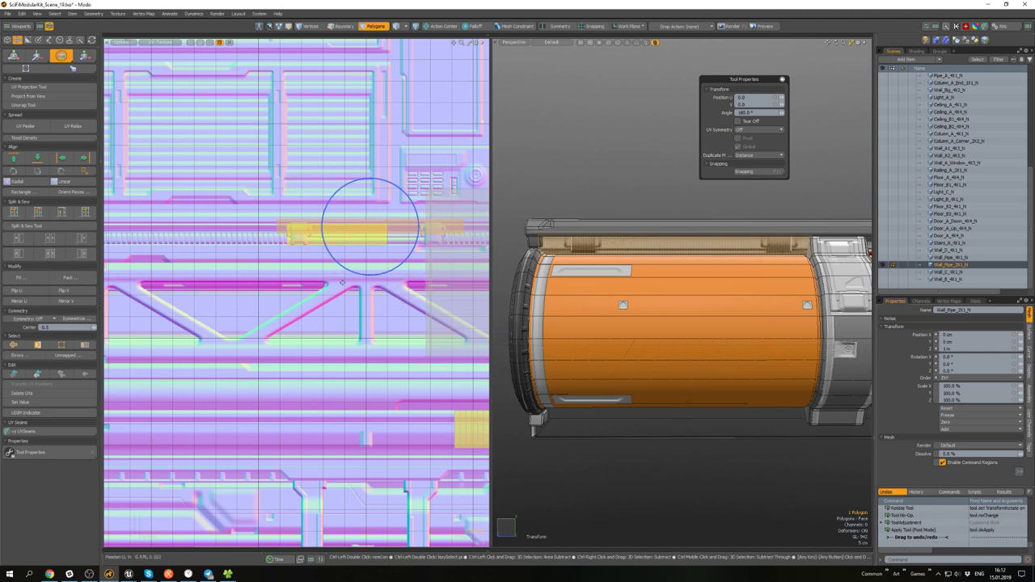
pyautogui.keyDown('alt'); pyautogui.moveTo(330, 230); pyautogui.dragTo(349, 217); pyautogui.keyUp('alt')
pyautogui.moveTo(622, 281)
pyautogui.keyDown('alt'); pyautogui.mouseDown()
pyautogui.moveTo(697, 283)
pyautogui.moveTo(632, 279)
pyautogui.mouseUp(); pyautogui.keyUp('alt')
pyautogui.scroll(-3, 631, 277)
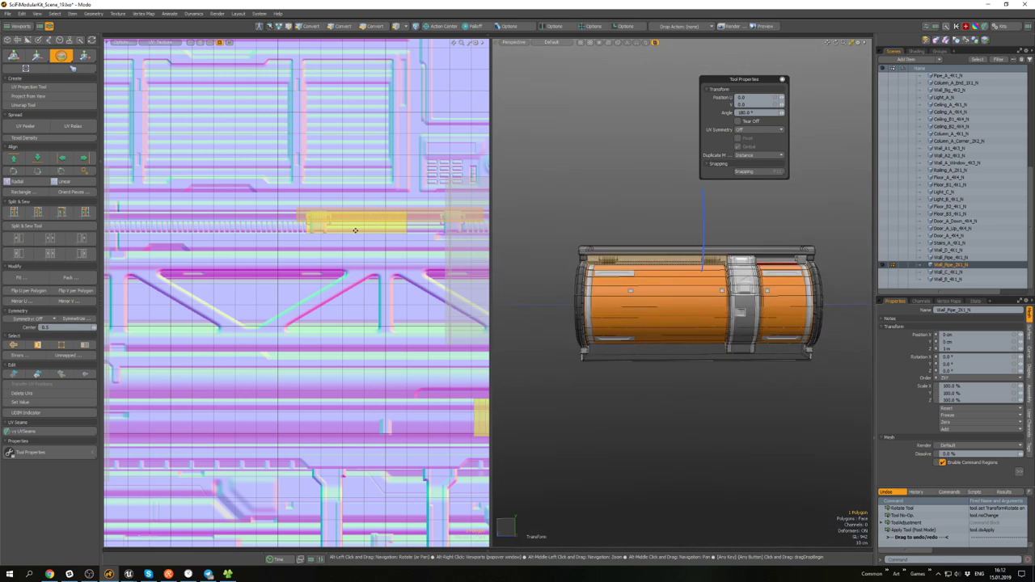
pyautogui.scroll(3, 355, 227)
pyautogui.scroll(-2, 382, 226)
pyautogui.keyDown('alt'); pyautogui.moveTo(381, 226); pyautogui.dragTo(306, 256); pyautogui.keyUp('alt')
pyautogui.scroll(1, 303, 245)
pyautogui.press('r')
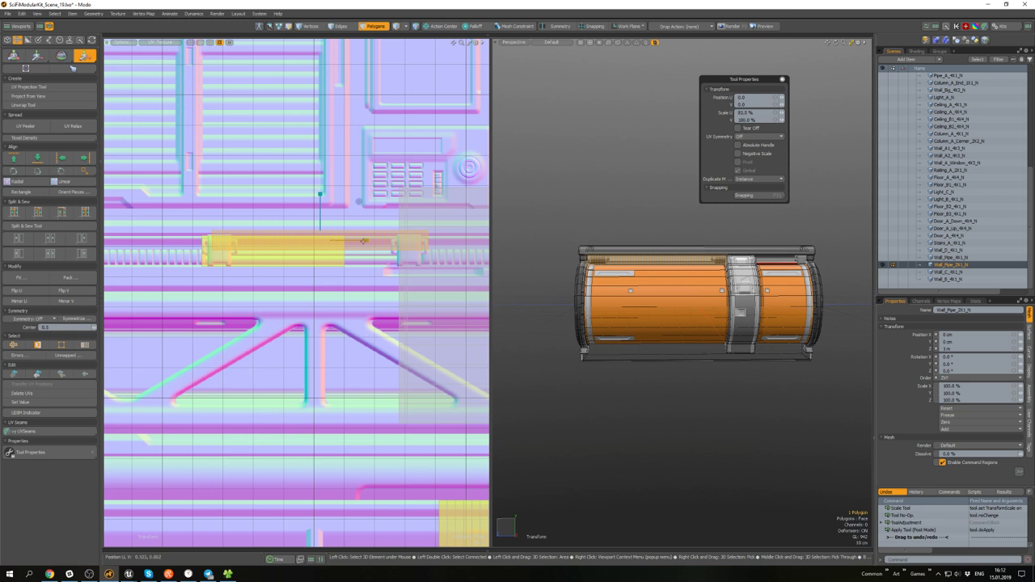
pyautogui.press('w')
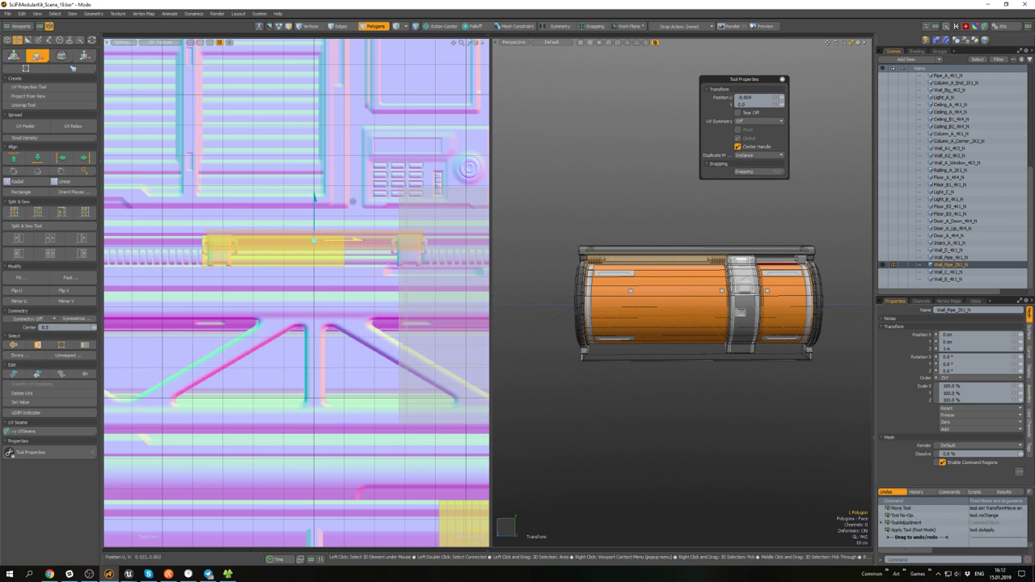
# - Select the short recessed strip beyond the pipe clamp and slide its UVs along U onto the plain rod section
pyautogui.press('q')
pyautogui.click(620, 360)
pyautogui.keyDown('alt'); pyautogui.moveTo(679, 243); pyautogui.dragTo(751, 194); pyautogui.keyUp('alt')
pyautogui.scroll(2, 814, 225)
pyautogui.scroll(2, 814, 224)
pyautogui.click(701, 312)
pyautogui.scroll(-5, 620, 302)
pyautogui.moveTo(621, 301)
pyautogui.keyDown('alt'); pyautogui.mouseDown()
pyautogui.moveTo(600, 263)
pyautogui.moveTo(626, 300)
pyautogui.mouseUp(); pyautogui.keyUp('alt')
pyautogui.scroll(-6, 339, 256)
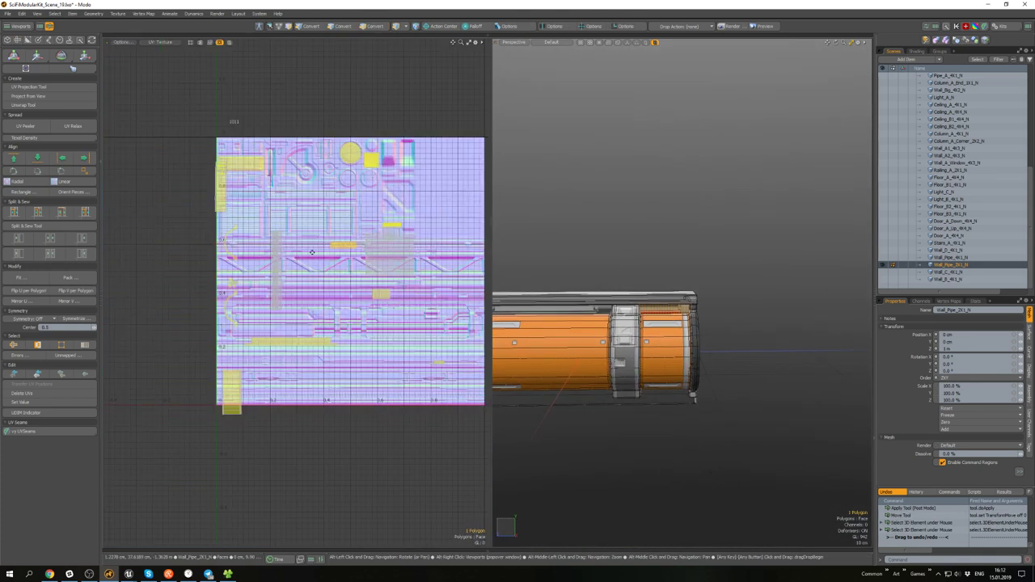
pyautogui.scroll(2, 311, 253)
pyautogui.press('w')
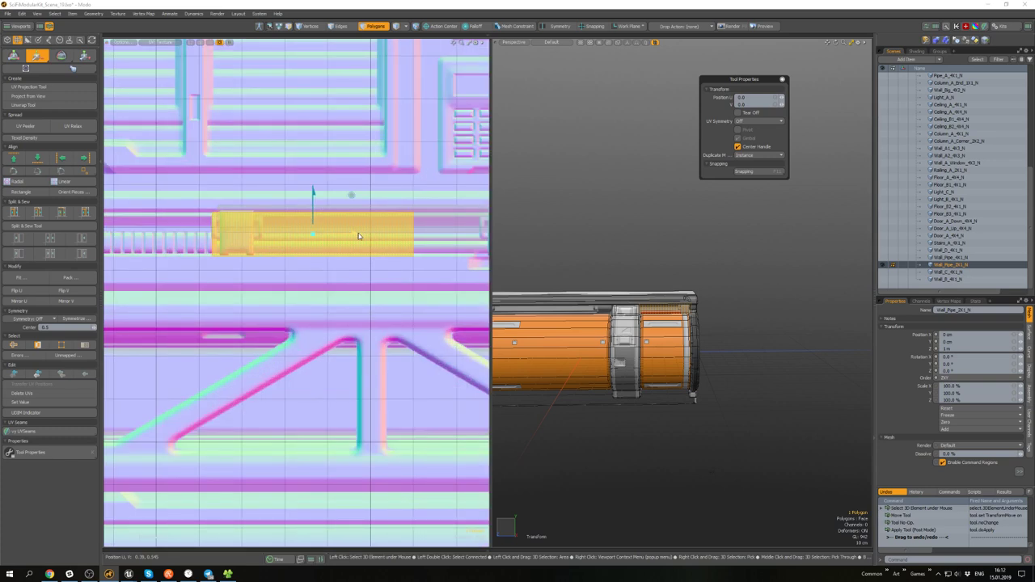
pyautogui.press('space')
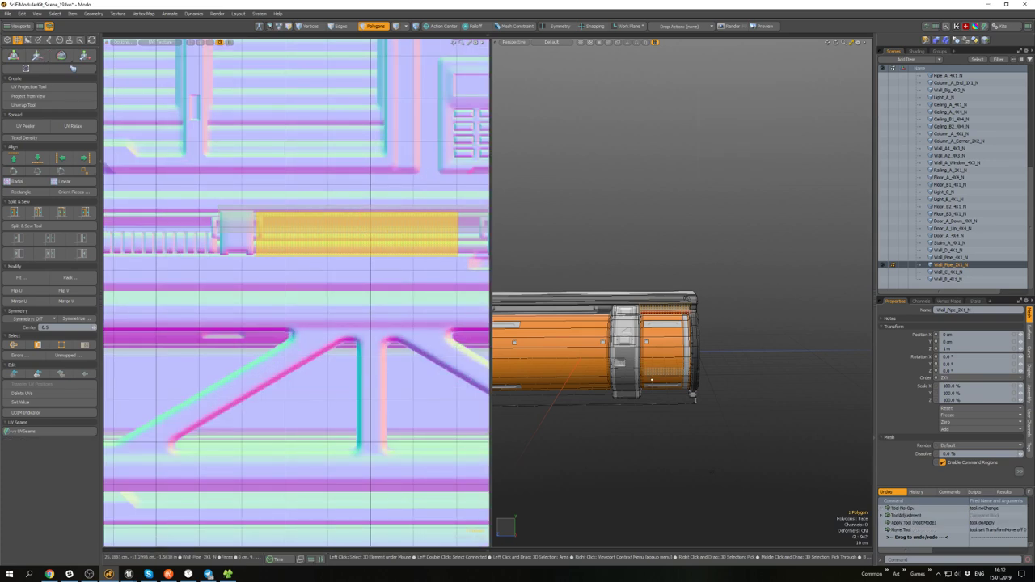
pyautogui.click(650, 255)
pyautogui.scroll(3, 651, 262)
pyautogui.keyDown('alt'); pyautogui.moveTo(650, 263); pyautogui.dragTo(632, 281); pyautogui.keyUp('alt')
pyautogui.scroll(-4, 633, 281)
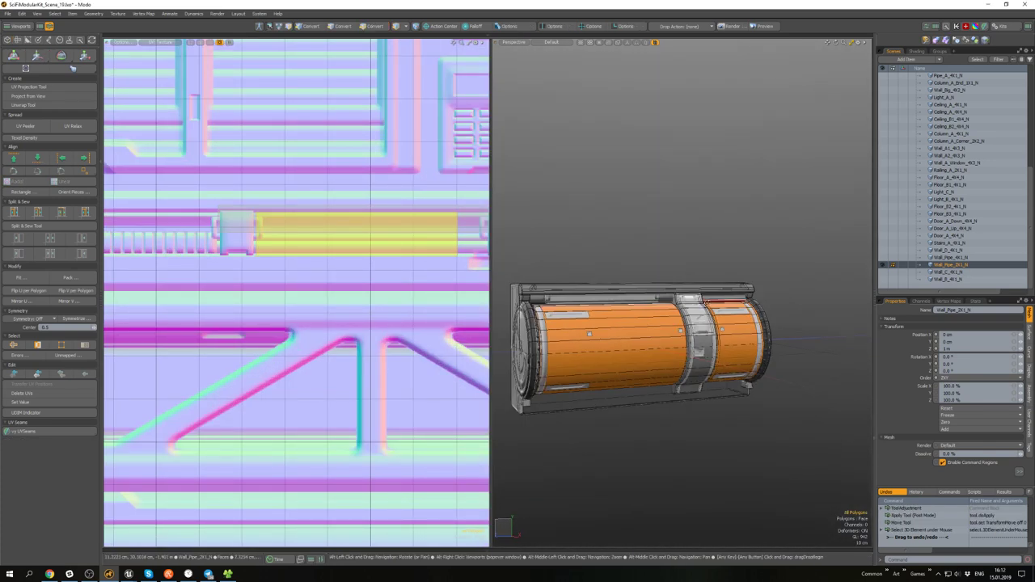
# - Select the pipe's upper rail pieces with the recessed strips and mirror them across Y to the underside
pyautogui.keyDown('alt'); pyautogui.moveTo(693, 297); pyautogui.dragTo(663, 313); pyautogui.keyUp('alt')
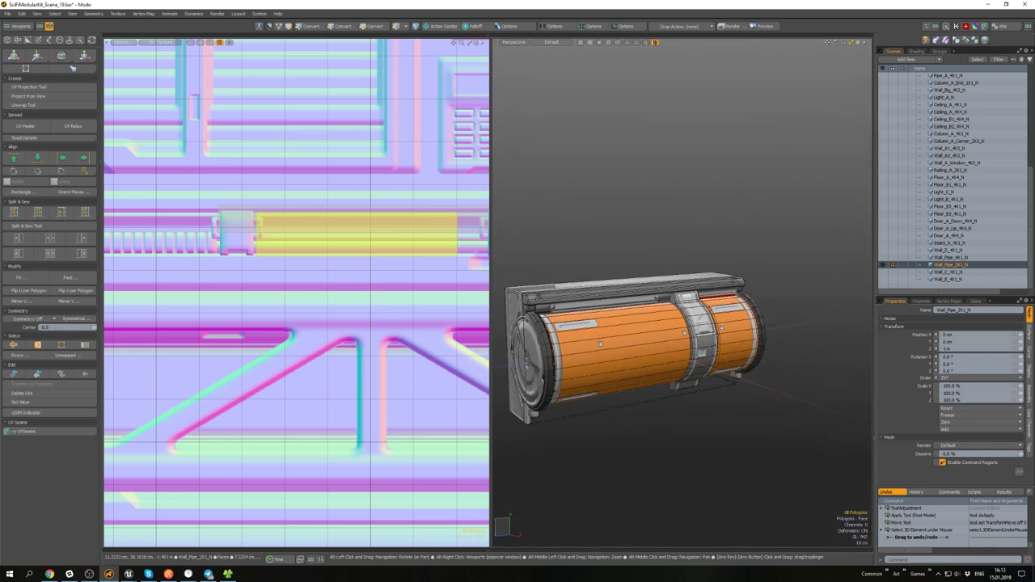
pyautogui.keyDown('alt'); pyautogui.moveTo(663, 314); pyautogui.dragTo(720, 307, button='middle'); pyautogui.keyUp('alt')
pyautogui.scroll(3, 663, 288)
pyautogui.keyDown('alt'); pyautogui.moveTo(720, 307); pyautogui.dragTo(689, 300); pyautogui.keyUp('alt')
pyautogui.click(665, 293)
pyautogui.keyDown('shift'); pyautogui.click(840, 296); pyautogui.keyUp('shift')
pyautogui.scroll(-3, 776, 291)
pyautogui.scroll(3, 655, 283)
pyautogui.keyDown('shift'); pyautogui.doubleClick(654, 290); pyautogui.keyUp('shift')
pyautogui.scroll(-3, 653, 314)
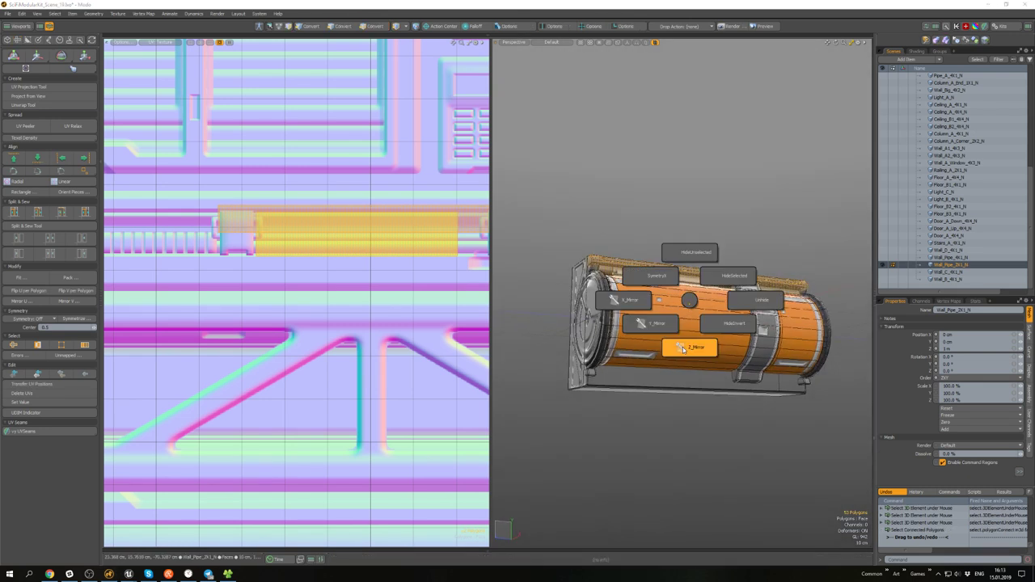
pyautogui.click(648, 336)
pyautogui.click(715, 417)
pyautogui.keyDown('alt'); pyautogui.moveTo(716, 414); pyautogui.dragTo(673, 431); pyautogui.keyUp('alt')
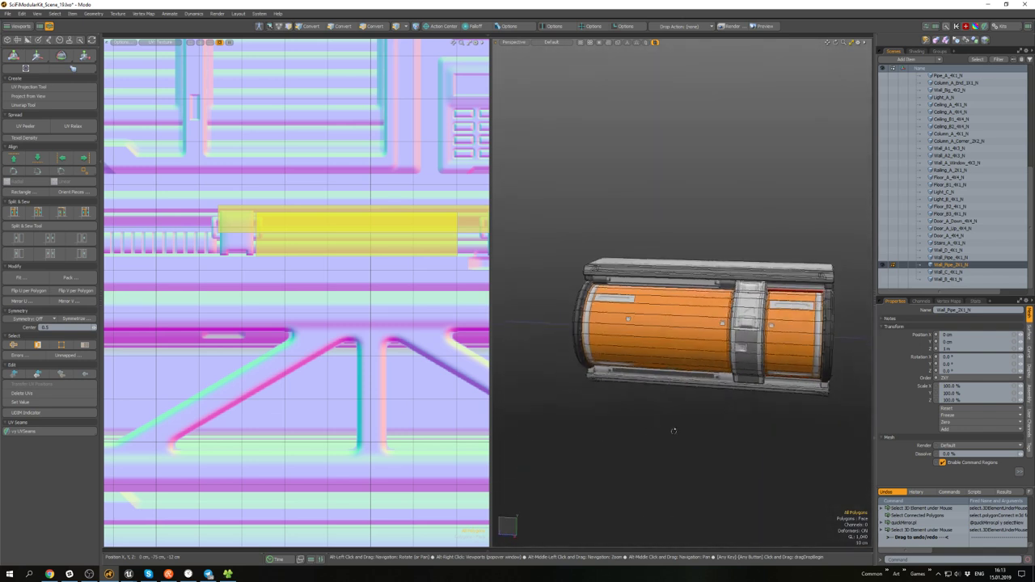
# - Check the mirrored rail and pipe UVs with the viewport texture override, then inspect the model with it off
pyautogui.click(582, 54)
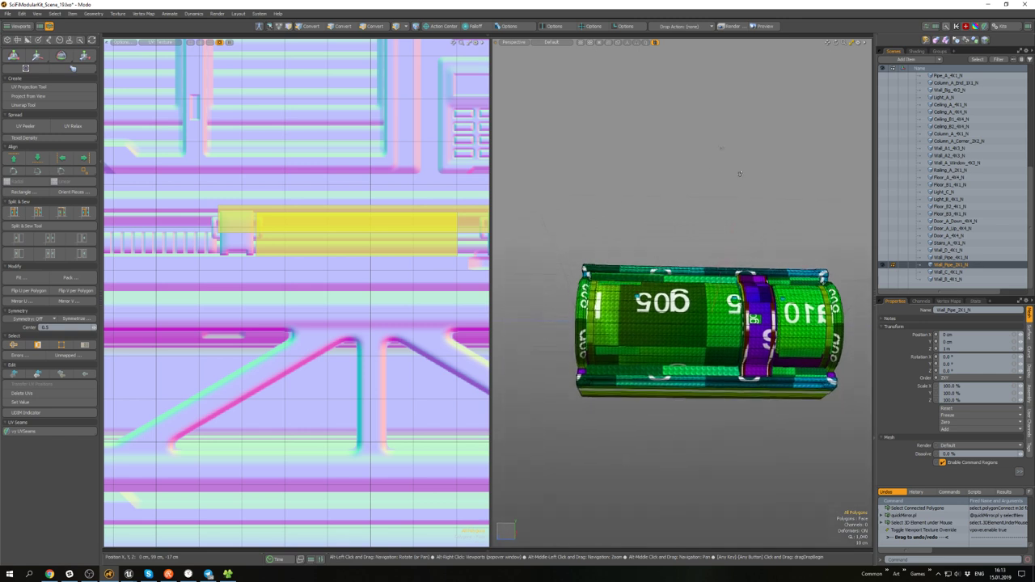
pyautogui.keyDown('alt'); pyautogui.moveTo(733, 214); pyautogui.dragTo(559, 63); pyautogui.keyUp('alt')
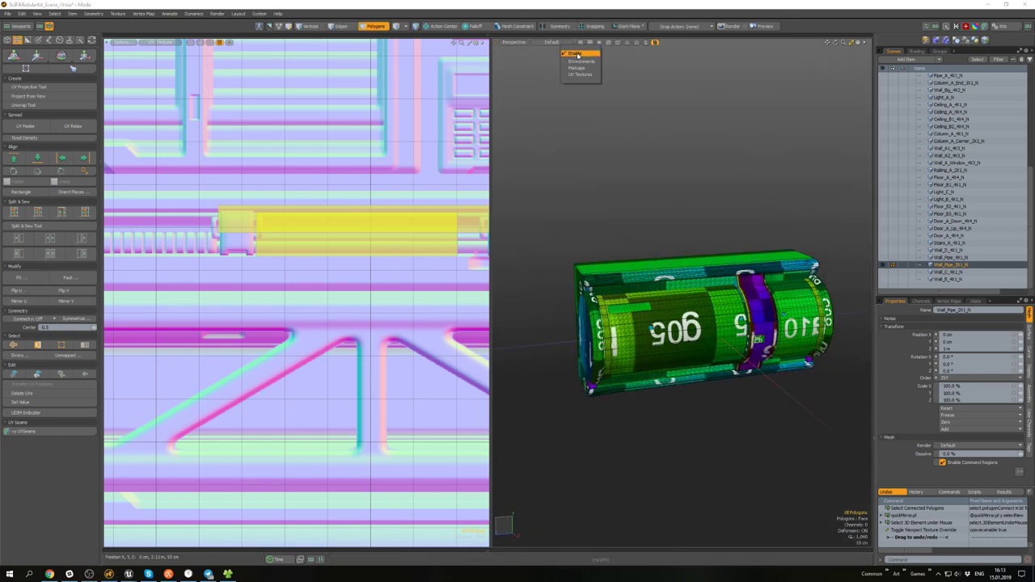
pyautogui.scroll(3, 618, 311)
pyautogui.keyDown('alt'); pyautogui.moveTo(619, 331); pyautogui.dragTo(657, 250); pyautogui.keyUp('alt')
pyautogui.scroll(-3, 609, 292)
pyautogui.scroll(3, 622, 280)
pyautogui.click(621, 283)
pyautogui.keyDown('alt'); pyautogui.moveTo(621, 283); pyautogui.dragTo(719, 380); pyautogui.keyUp('alt')
pyautogui.scroll(-3, 637, 235)
pyautogui.click(719, 391)
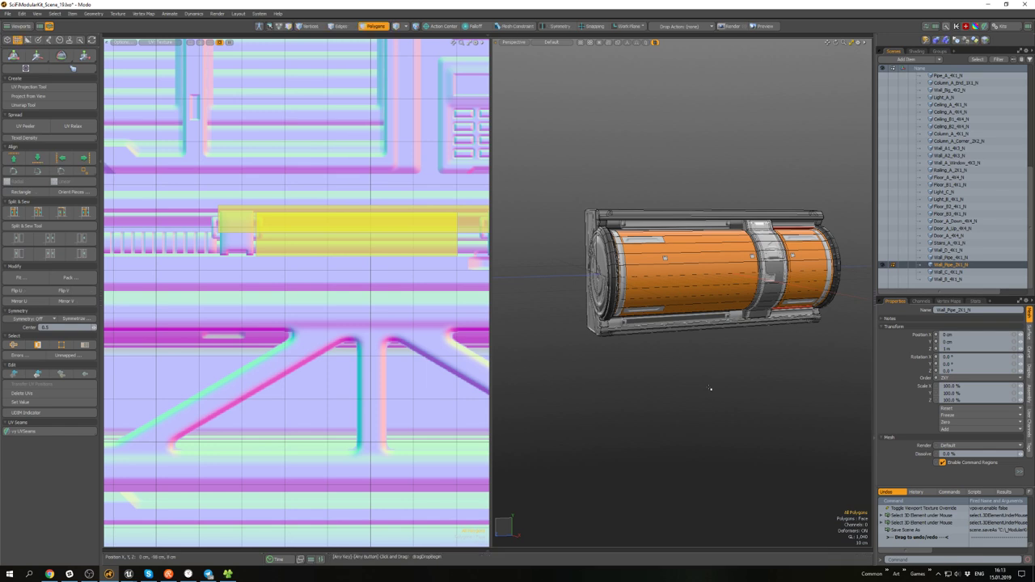
# - Collapse the UV view so the 3D view fills the workspace, and save the scene
pyautogui.press('KP_0')
pyautogui.scroll(4, 552, 342)
pyautogui.keyDown('alt'); pyautogui.moveTo(552, 342); pyautogui.dragTo(586, 453); pyautogui.keyUp('alt')
pyautogui.scroll(-2, 493, 311)
pyautogui.press('3')
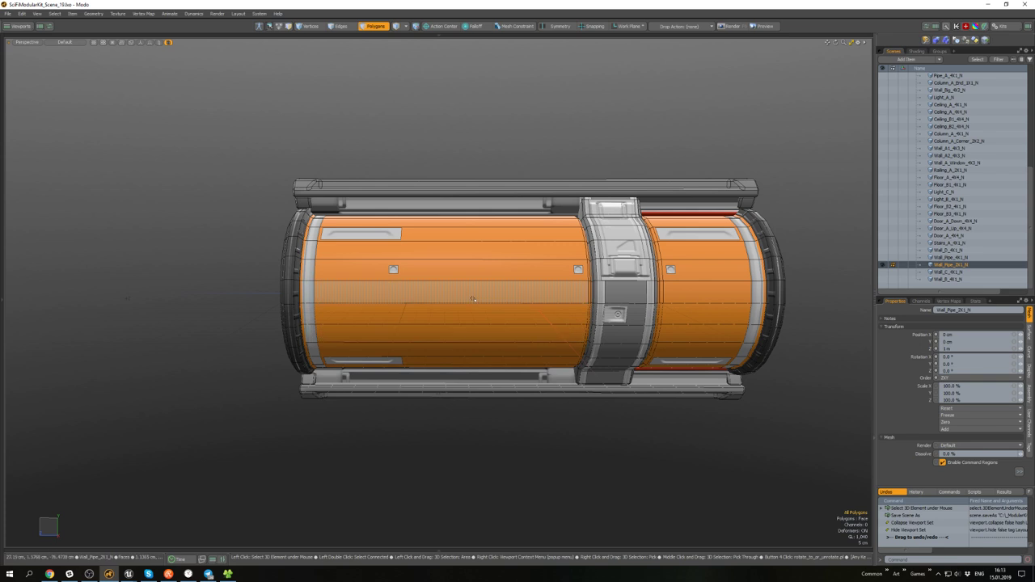
pyautogui.hotkey('ctrl', 's')
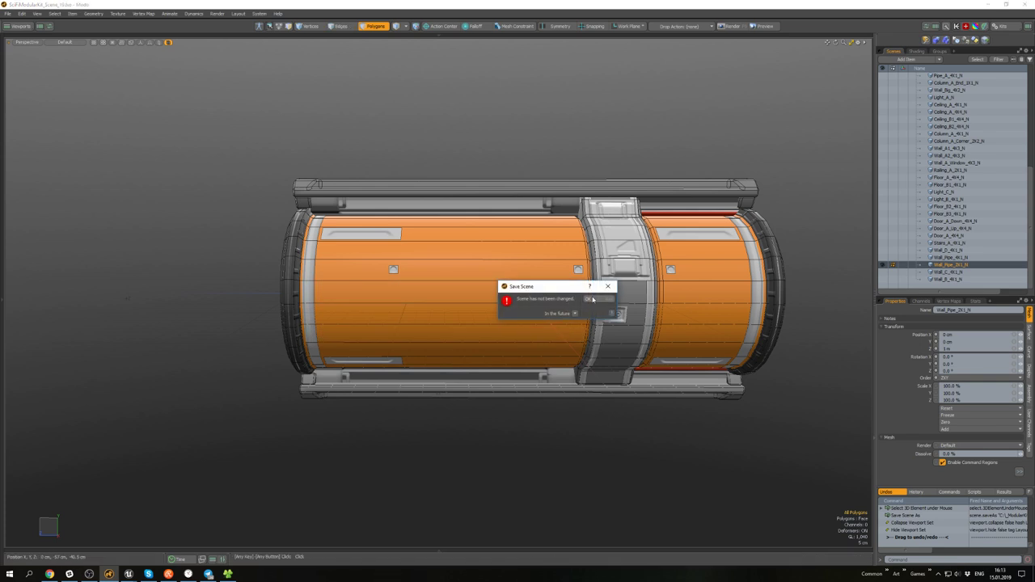
pyautogui.click(592, 299)
# - Unhide the geometry, clear the selection and show the Constructor group with its detail pieces beside the pipe
pyautogui.press('u')
pyautogui.keyDown('alt'); pyautogui.moveTo(592, 299); pyautogui.dragTo(566, 396); pyautogui.keyUp('alt')
pyautogui.press('5')
pyautogui.scroll(-5, 536, 363)
pyautogui.click(658, 238)
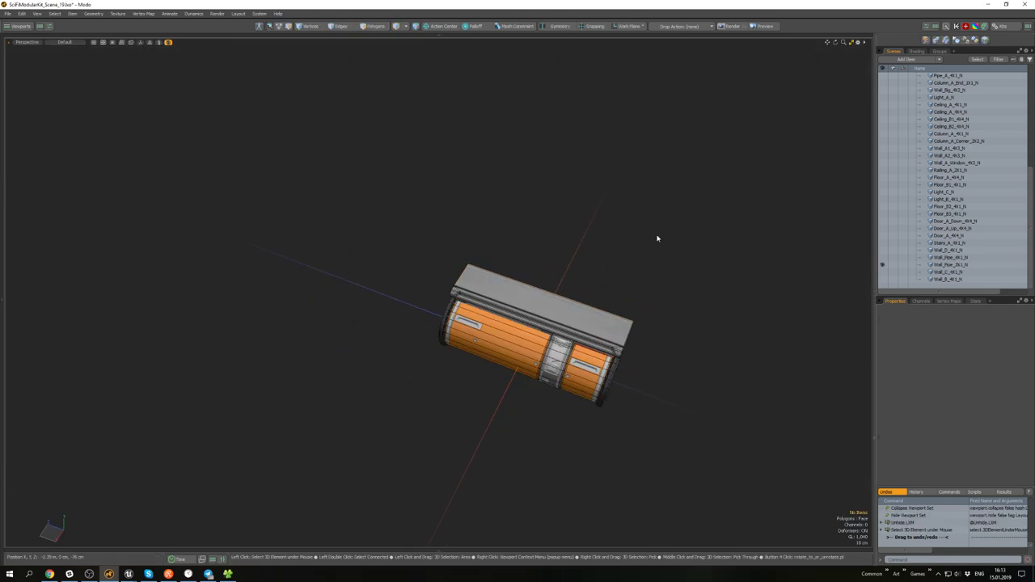
pyautogui.scroll(5, 915, 78)
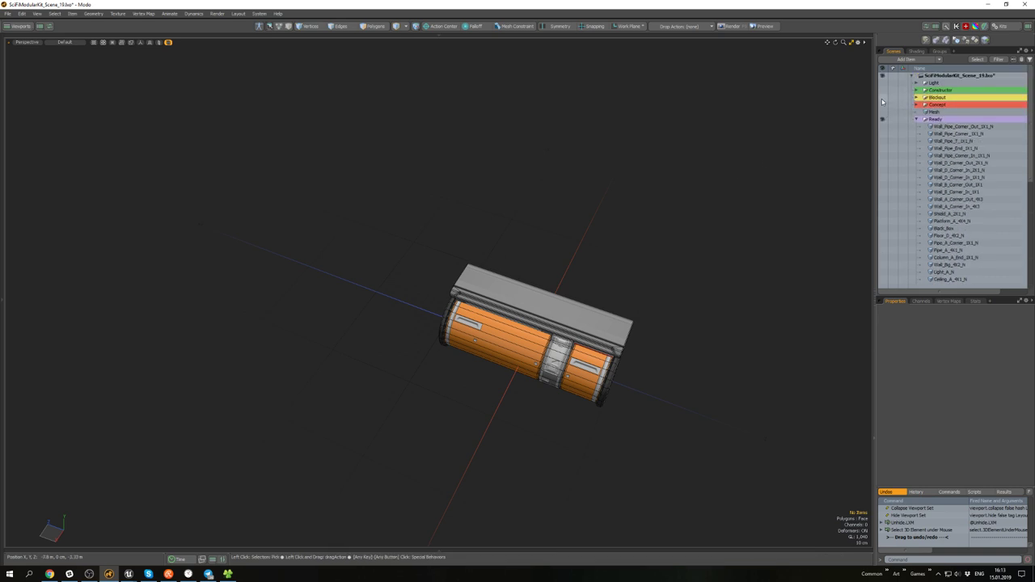
pyautogui.click(883, 90)
pyautogui.keyDown('alt'); pyautogui.keyDown('shift'); pyautogui.moveTo(696, 242); pyautogui.dragTo(684, 204); pyautogui.keyUp('shift'); pyautogui.keyUp('alt')
pyautogui.scroll(-3, 562, 207)
pyautogui.scroll(8, 562, 207)
pyautogui.scroll(-4, 693, 266)
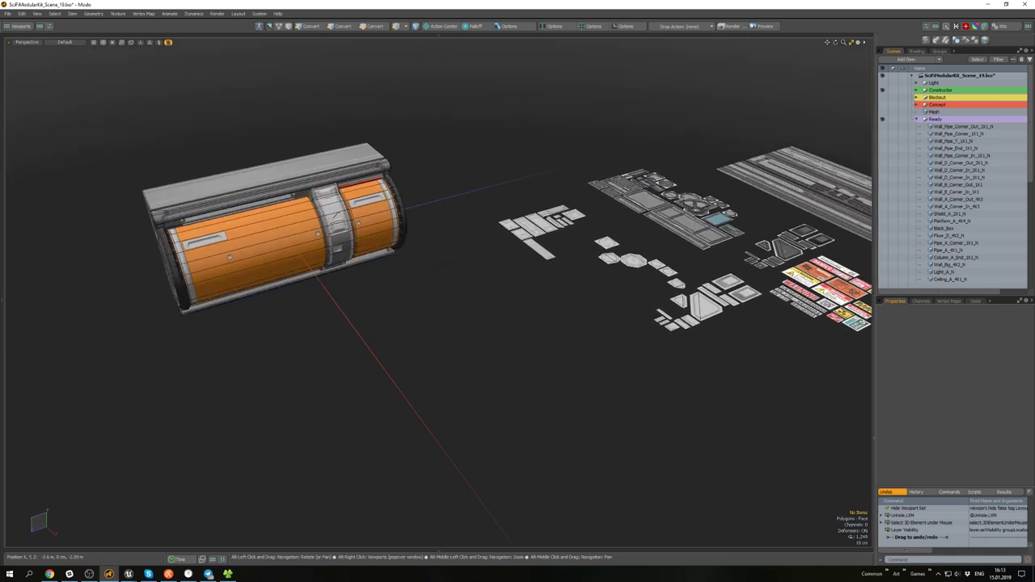
pyautogui.keyDown('alt'); pyautogui.moveTo(231, 257); pyautogui.dragTo(709, 231); pyautogui.keyUp('alt')
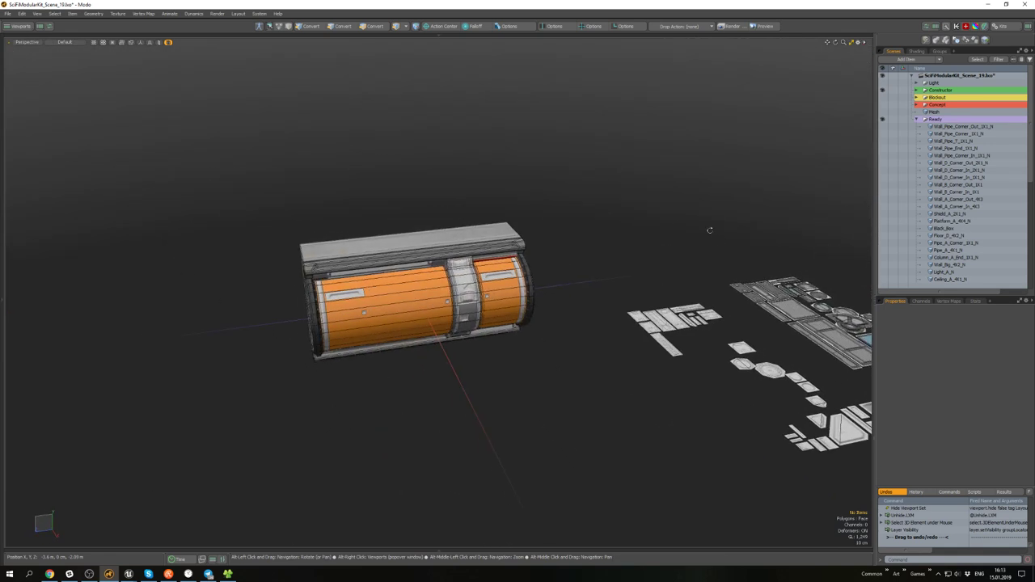
# - Move Wall_Pipe_2X1_N to the top of the Ready group in the item list
pyautogui.scroll(-5, 934, 211)
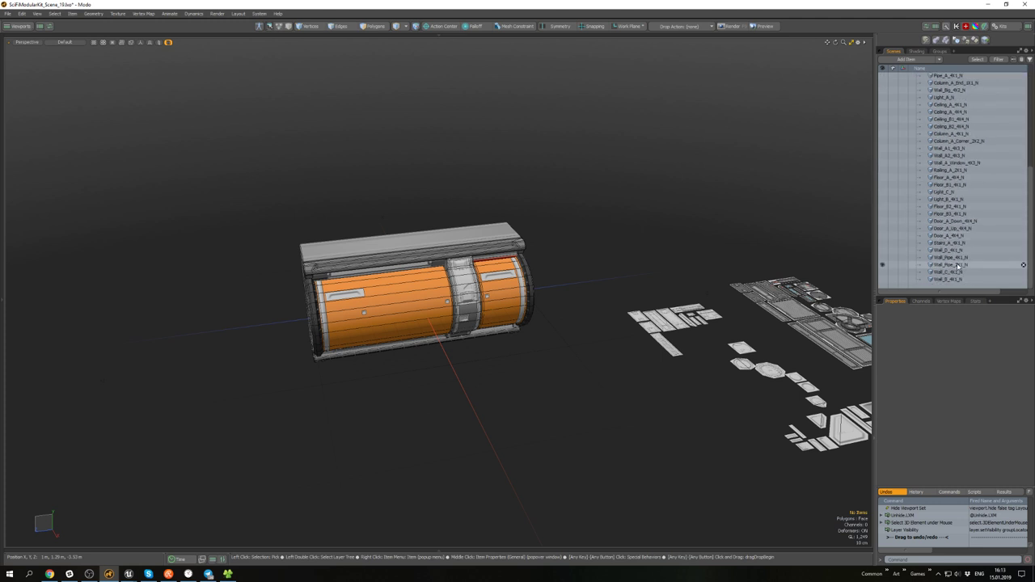
pyautogui.click(952, 264)
pyautogui.moveTo(952, 79); pyautogui.dragTo(949, 77)
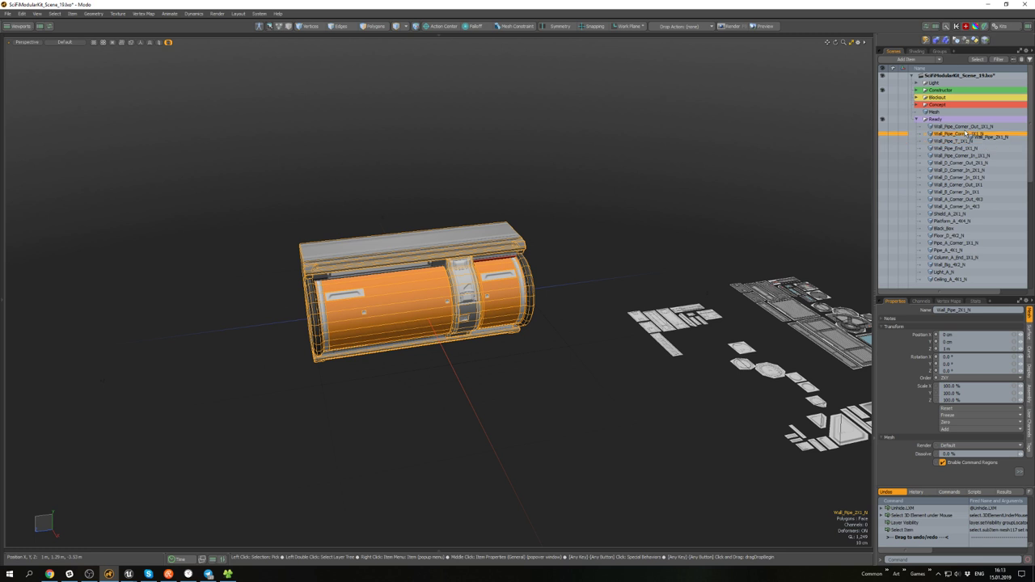
pyautogui.click(882, 134)
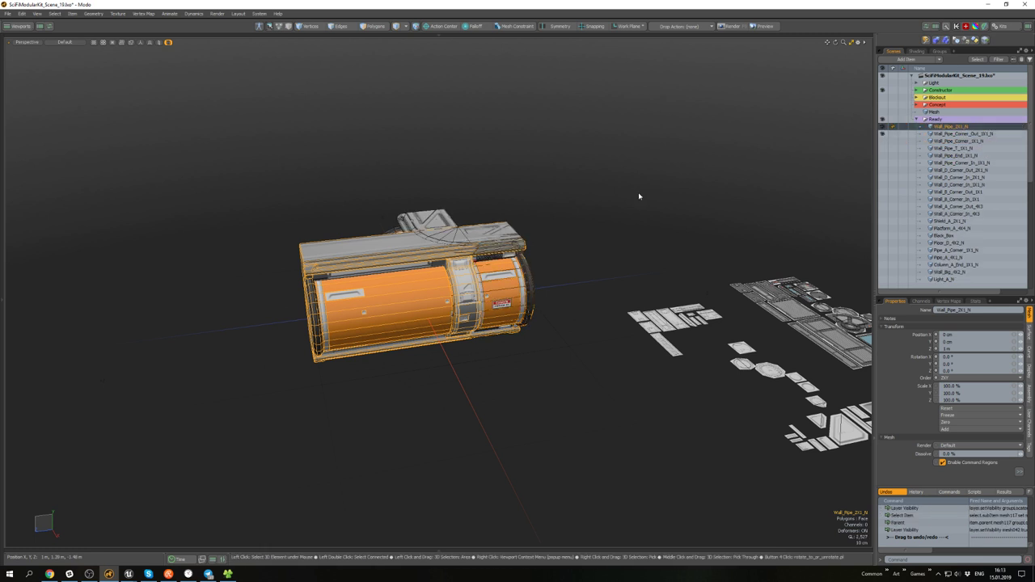
pyautogui.click(419, 217)
pyautogui.scroll(3, 418, 217)
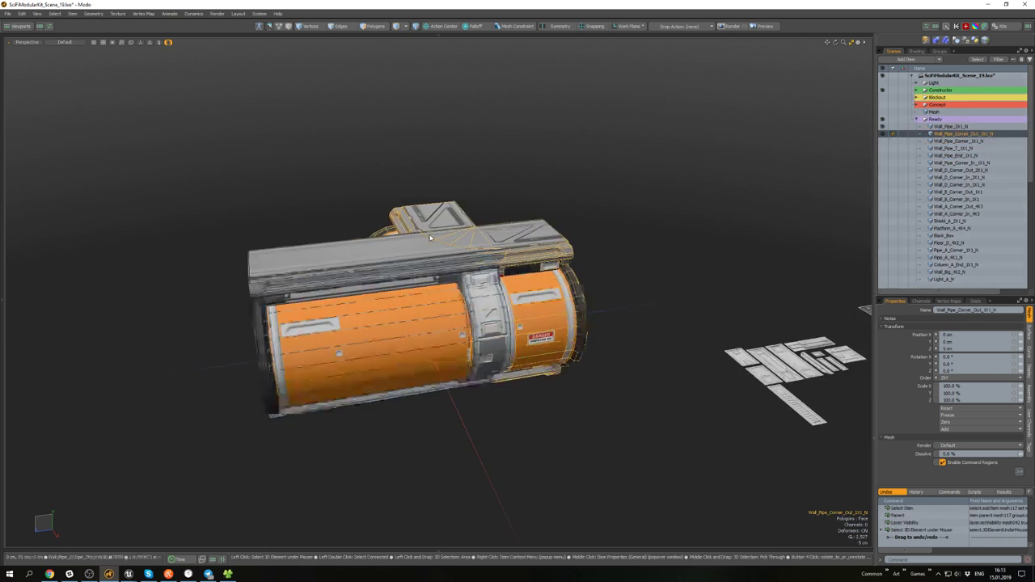
pyautogui.click(882, 134)
# - Show Wall_Pipe_T_1X1_N and copy the three polygons of its upper recessed panel
pyautogui.click(883, 149)
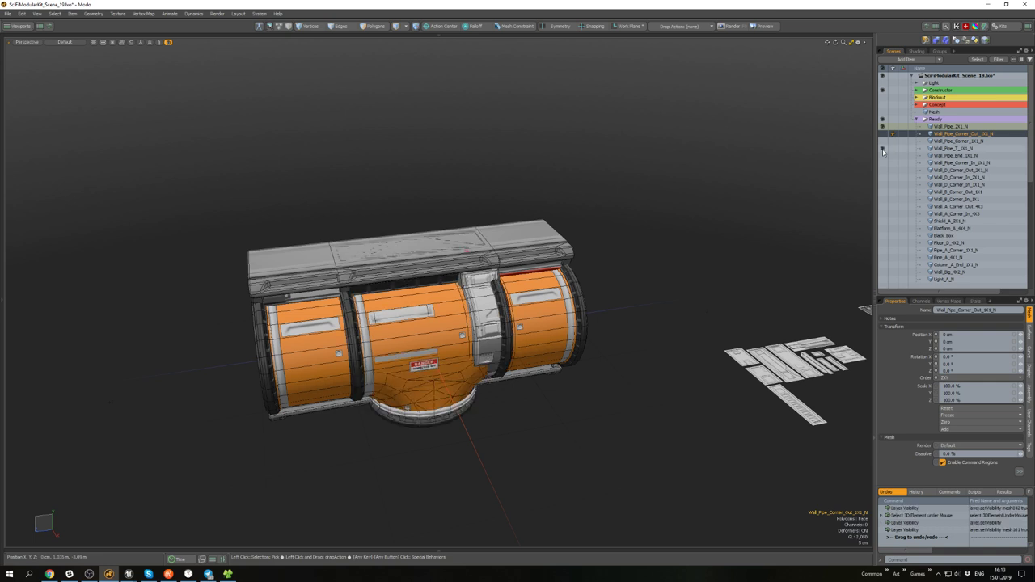
pyautogui.scroll(3, 415, 303)
pyautogui.click(403, 351)
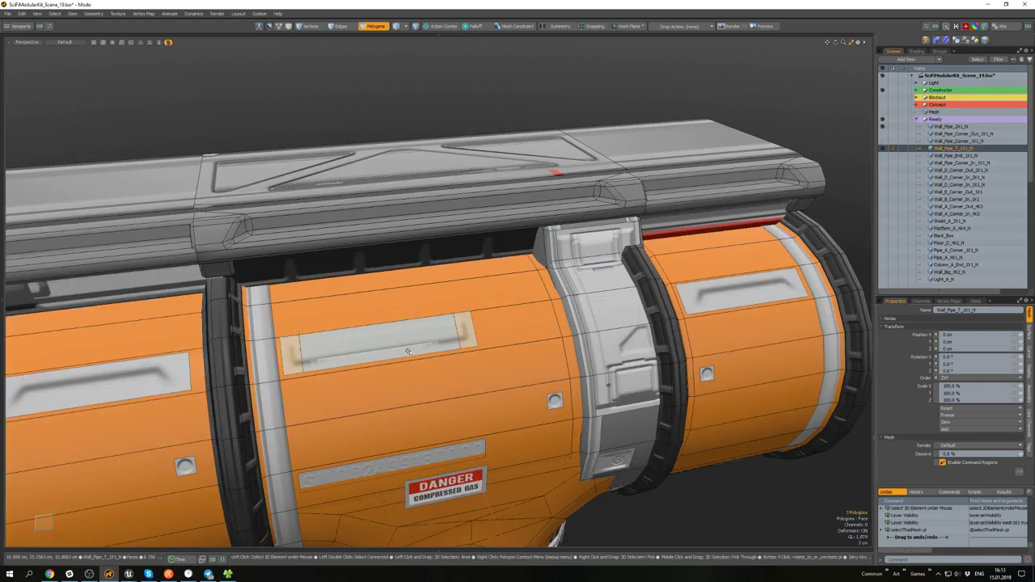
pyautogui.scroll(-3, 411, 351)
pyautogui.keyDown('alt'); pyautogui.moveTo(357, 382); pyautogui.dragTo(470, 348); pyautogui.keyUp('alt')
# - Isolate Wall_Pipe_2X1_N and paste the copied recessed panel into its mesh
pyautogui.press('5')
pyautogui.click(413, 364)
pyautogui.hotkey('shift', 'h')
pyautogui.scroll(5, 415, 365)
pyautogui.scroll(-3, 415, 365)
pyautogui.press('3')
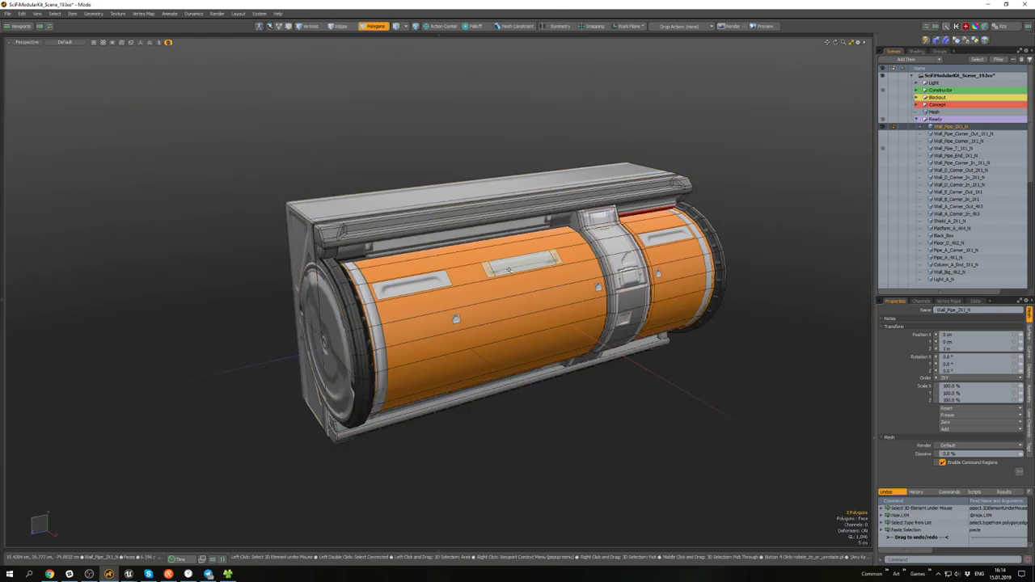
# - Select the pasted recessed panel and freeze the transform of Wall_Pipe_2X1_N
pyautogui.doubleClick(508, 269)
pyautogui.keyDown('alt'); pyautogui.moveTo(413, 352); pyautogui.dragTo(535, 331); pyautogui.keyUp('alt')
pyautogui.scroll(-5, 521, 336)
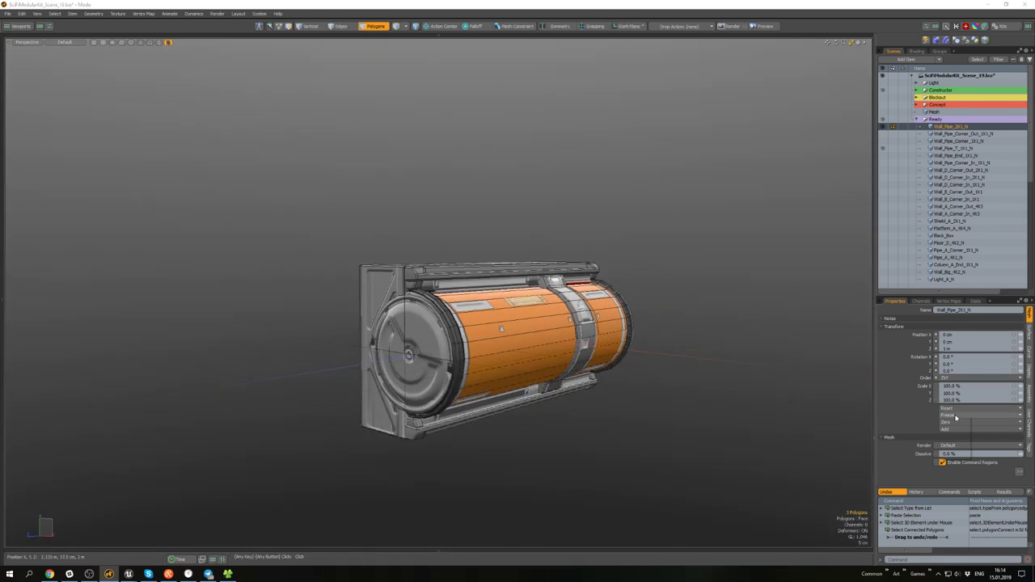
pyautogui.click(955, 450)
# - Rotate the pasted recessed panel -45° about Z
pyautogui.keyDown('alt'); pyautogui.moveTo(582, 354); pyautogui.dragTo(534, 318); pyautogui.keyUp('alt')
pyautogui.scroll(2, 568, 281)
pyautogui.press('2')
pyautogui.doubleClick(535, 319)
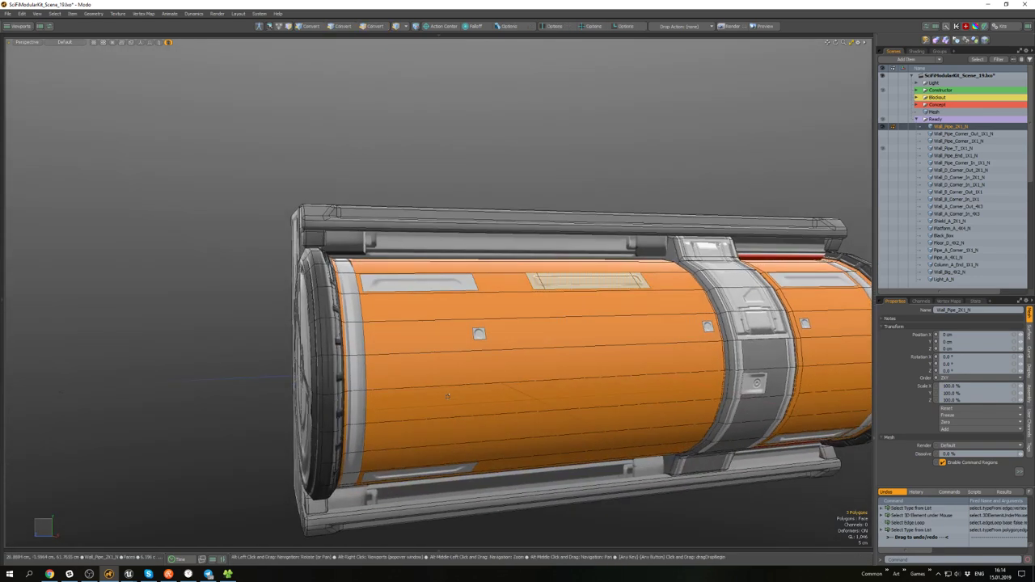
pyautogui.keyDown('alt'); pyautogui.moveTo(441, 396); pyautogui.dragTo(522, 345); pyautogui.keyUp('alt')
pyautogui.scroll(3, 457, 352)
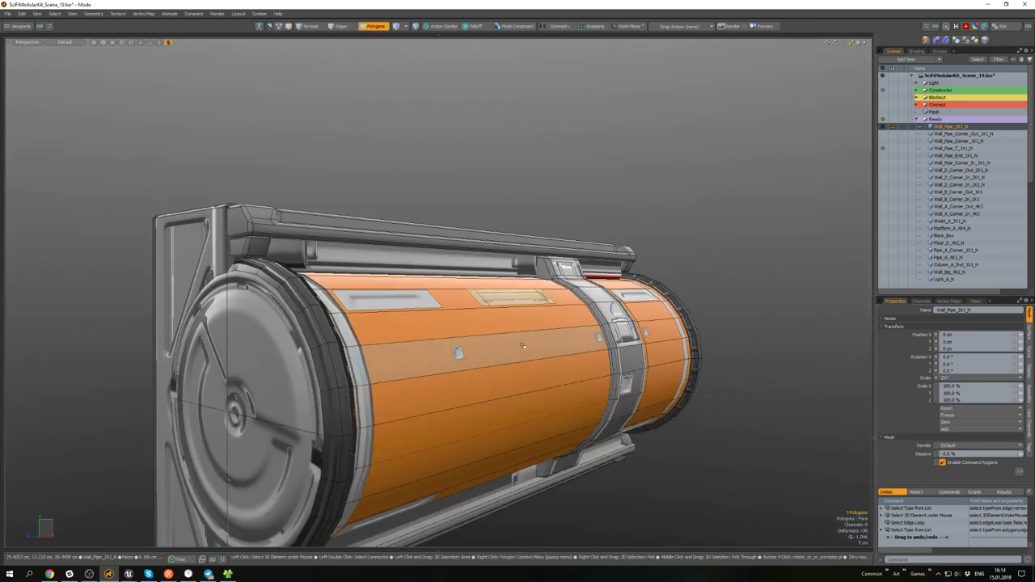
pyautogui.press('e')
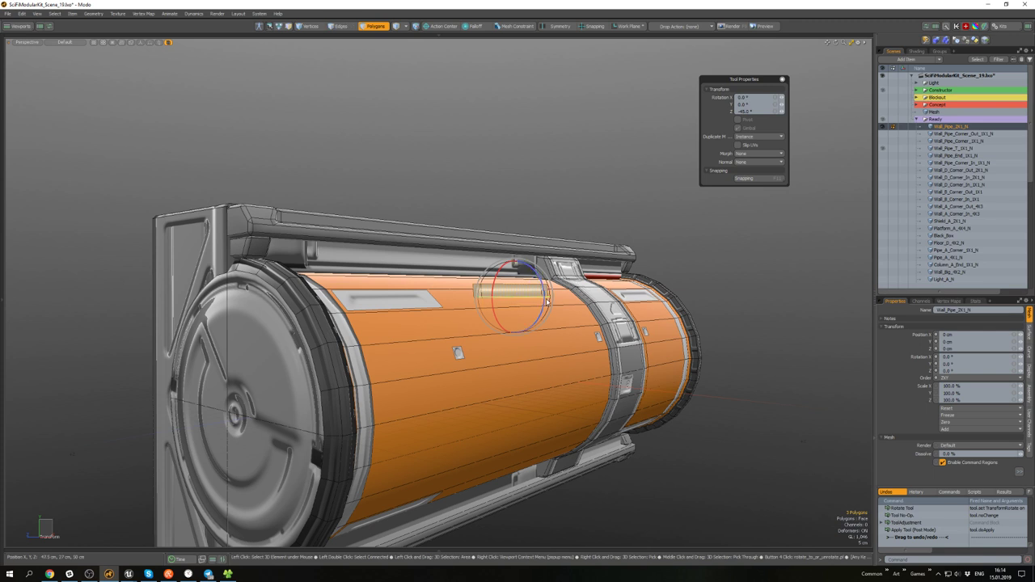
# - Move the recessed panel down and along the pipe onto the lower front of the orange shell
pyautogui.press('w')
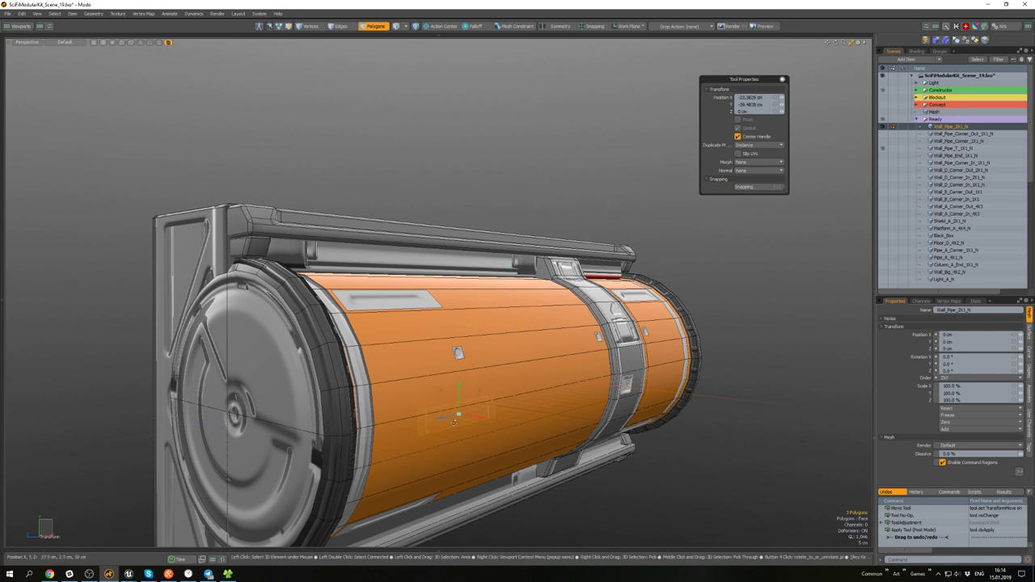
pyautogui.scroll(4, 459, 325)
pyautogui.keyDown('alt'); pyautogui.keyDown('shift'); pyautogui.moveTo(454, 421); pyautogui.dragTo(615, 356); pyautogui.keyUp('shift'); pyautogui.keyUp('alt')
pyautogui.scroll(-2, 460, 324)
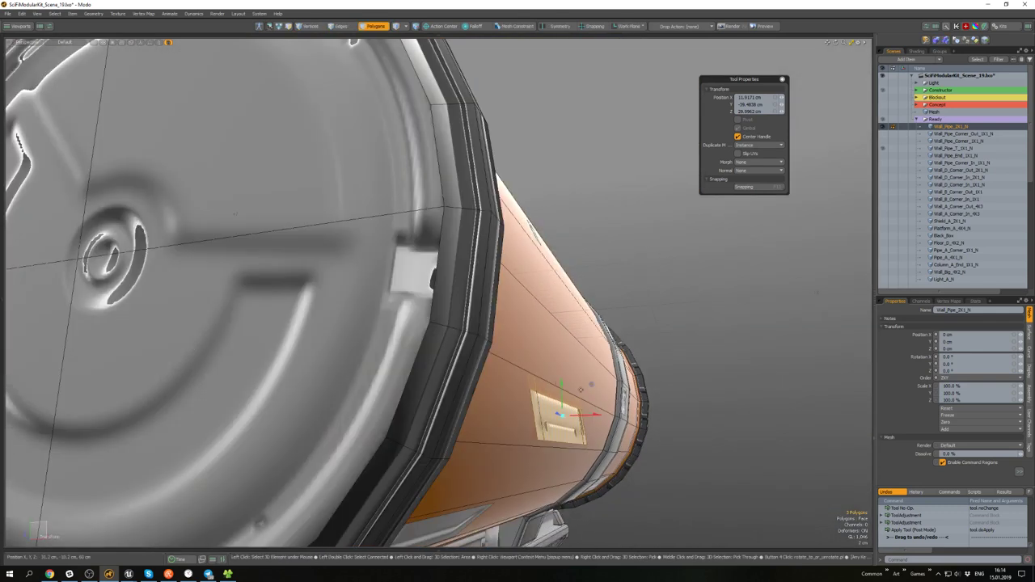
# - Adjust the recessed panel's rotation and position to align it with the pipe's curved face
pyautogui.press('e')
pyautogui.moveTo(593, 394)
pyautogui.mouseDown()
pyautogui.moveTo(587, 404)
pyautogui.moveTo(588, 392)
pyautogui.mouseUp()
pyautogui.press('w')
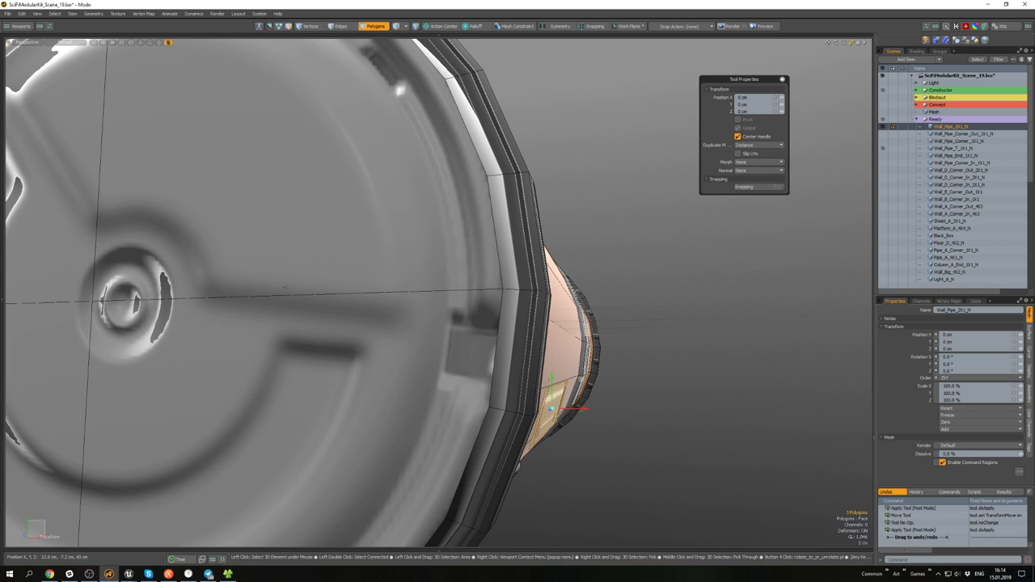
pyautogui.keyDown('alt'); pyautogui.moveTo(583, 333); pyautogui.dragTo(562, 336); pyautogui.keyUp('alt')
pyautogui.press('e')
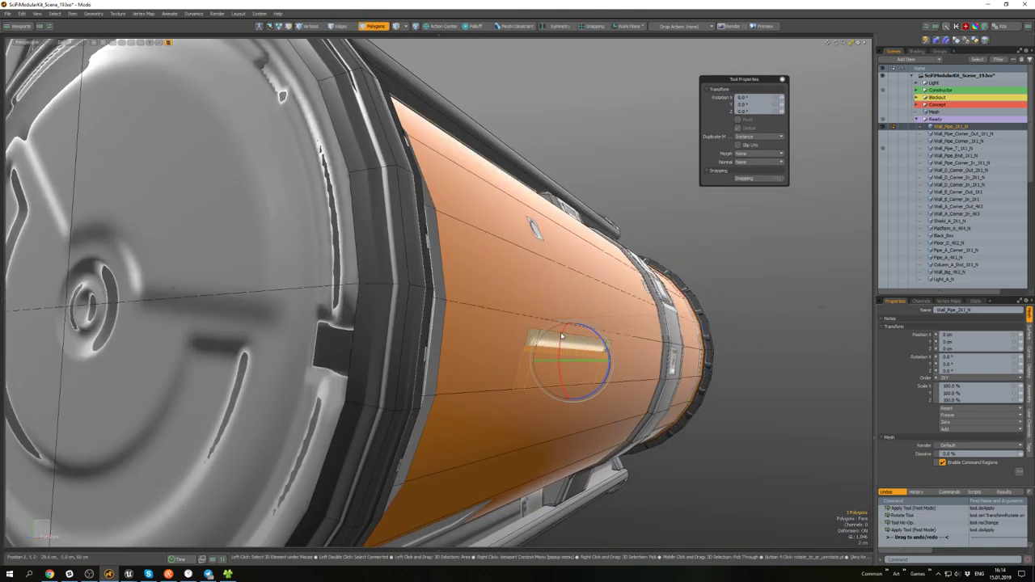
# - Offset the recessed panel 8 mm in X, 6 mm in Y and -47 cm in Z beside the clamp, then deselect it
pyautogui.press('w')
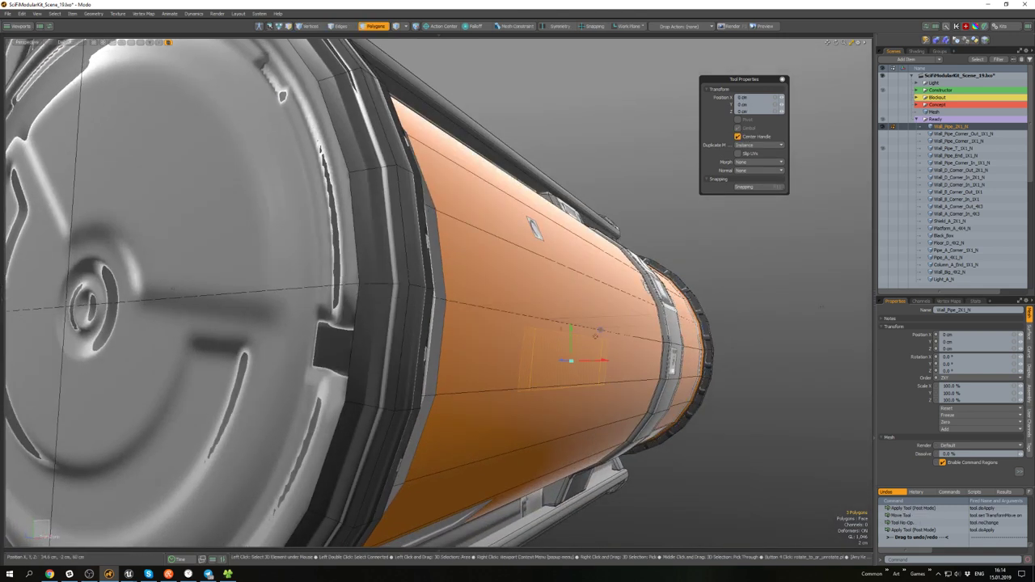
pyautogui.keyDown('alt'); pyautogui.moveTo(605, 326); pyautogui.dragTo(541, 354); pyautogui.keyUp('alt')
pyautogui.scroll(-5, 518, 354)
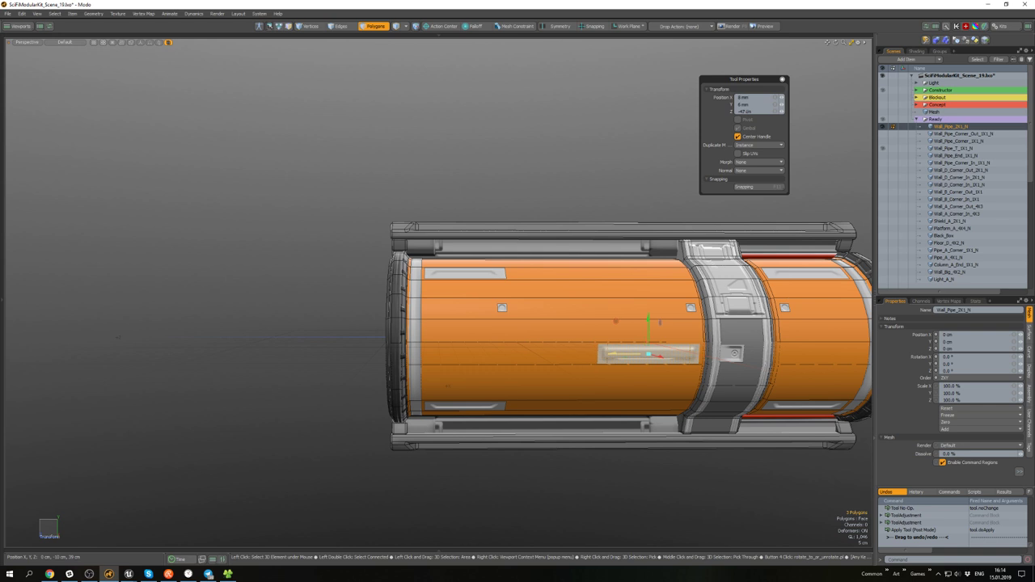
pyautogui.press('space')
pyautogui.click(663, 492)
# - Review the pipe with the placed panel from several angles and save the scene
pyautogui.keyDown('alt'); pyautogui.moveTo(626, 463); pyautogui.dragTo(685, 479); pyautogui.keyUp('alt')
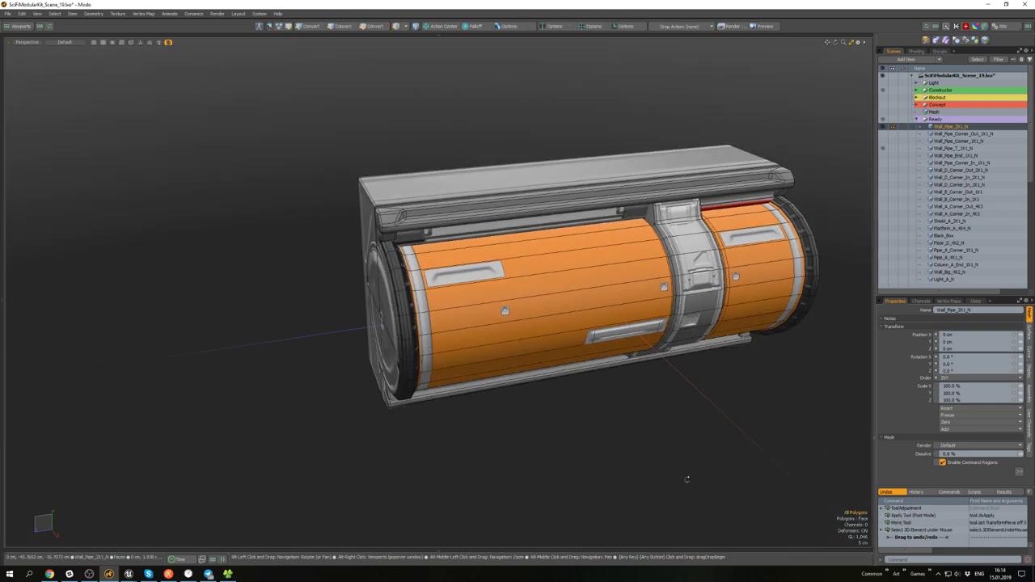
pyautogui.scroll(-4, 614, 367)
pyautogui.keyDown('alt'); pyautogui.moveTo(614, 366); pyautogui.dragTo(554, 387); pyautogui.keyUp('alt')
pyautogui.keyDown('alt'); pyautogui.moveTo(614, 348); pyautogui.dragTo(722, 334); pyautogui.keyUp('alt')
pyautogui.hotkey('ctrl', 's')
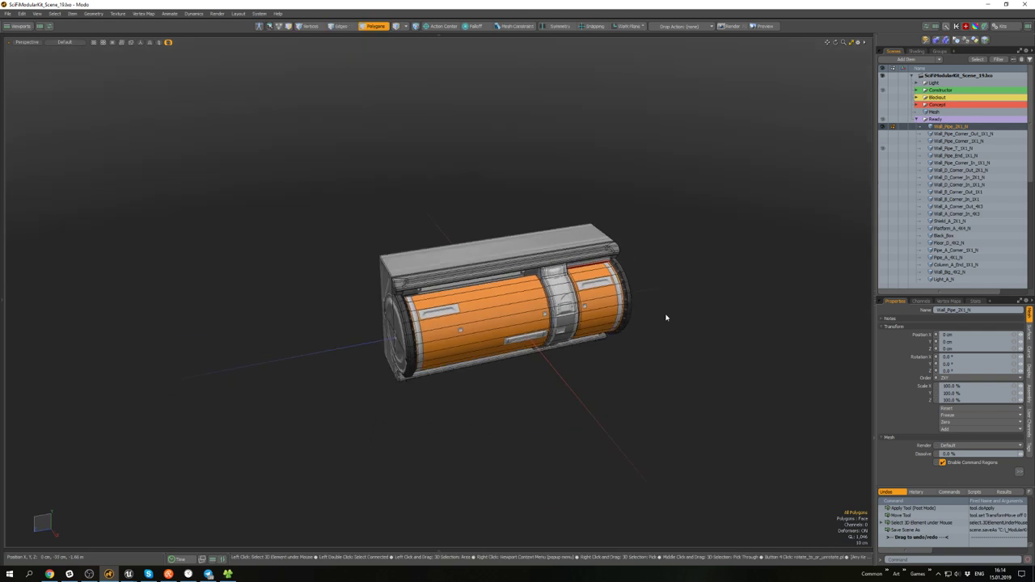
# - Unhide the other geometry and select a serial-number decal polygon in the Details mesh
pyautogui.press('u')
pyautogui.scroll(-4, 528, 297)
pyautogui.keyDown('alt'); pyautogui.keyDown('shift'); pyautogui.moveTo(679, 303); pyautogui.dragTo(542, 331); pyautogui.keyUp('shift'); pyautogui.keyUp('alt')
pyautogui.scroll(7, 716, 338)
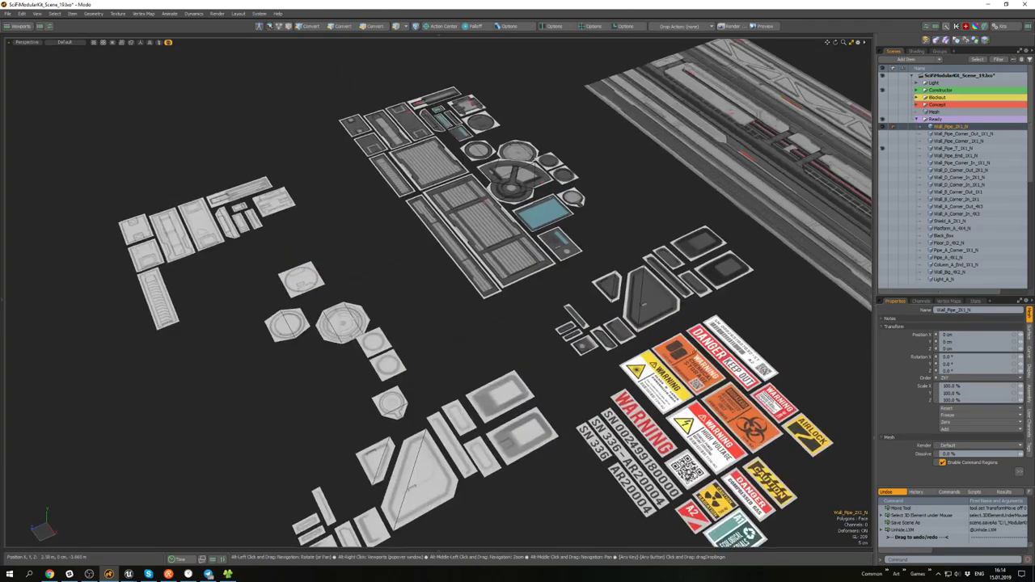
pyautogui.scroll(-2, 630, 356)
pyautogui.keyDown('alt'); pyautogui.moveTo(631, 324); pyautogui.dragTo(597, 357); pyautogui.keyUp('alt')
pyautogui.scroll(-4, 637, 324)
pyautogui.scroll(6, 647, 372)
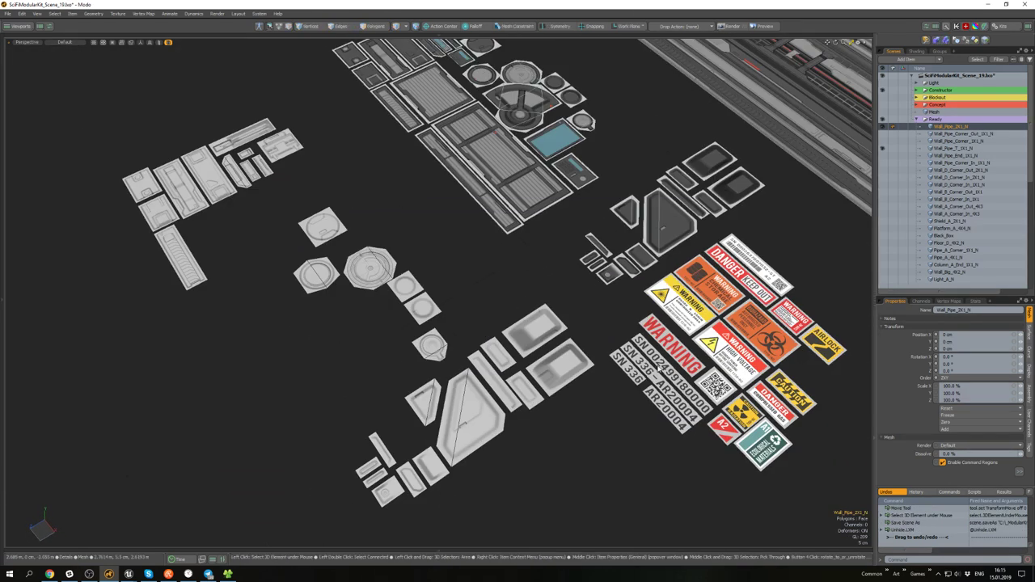
pyautogui.keyDown('ctrl'); pyautogui.keyDown('shift'); pyautogui.click(671, 375); pyautogui.keyUp('shift'); pyautogui.keyUp('ctrl')
pyautogui.scroll(-4, 671, 351)
pyautogui.scroll(6, 671, 351)
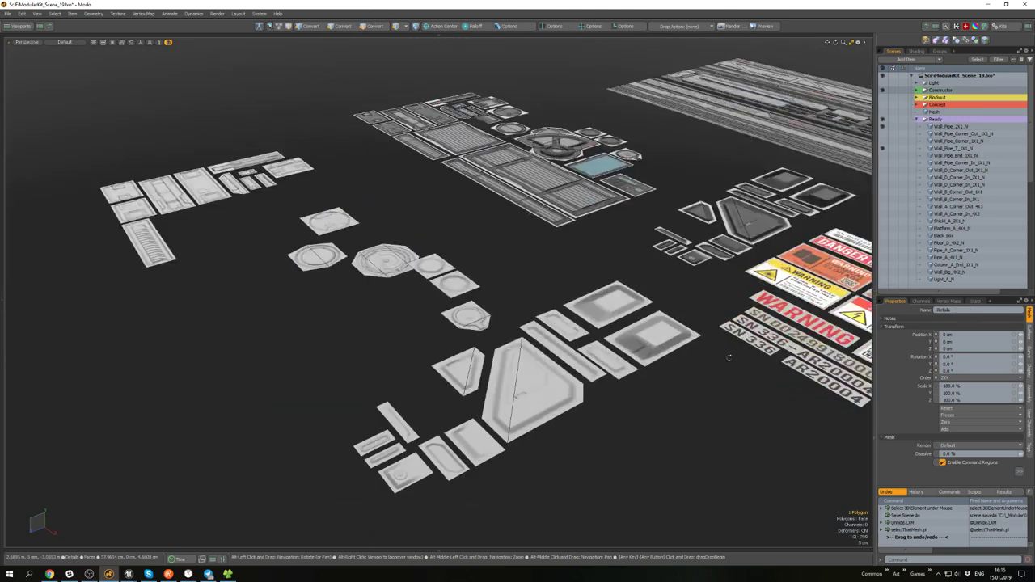
pyautogui.scroll(-5, 792, 380)
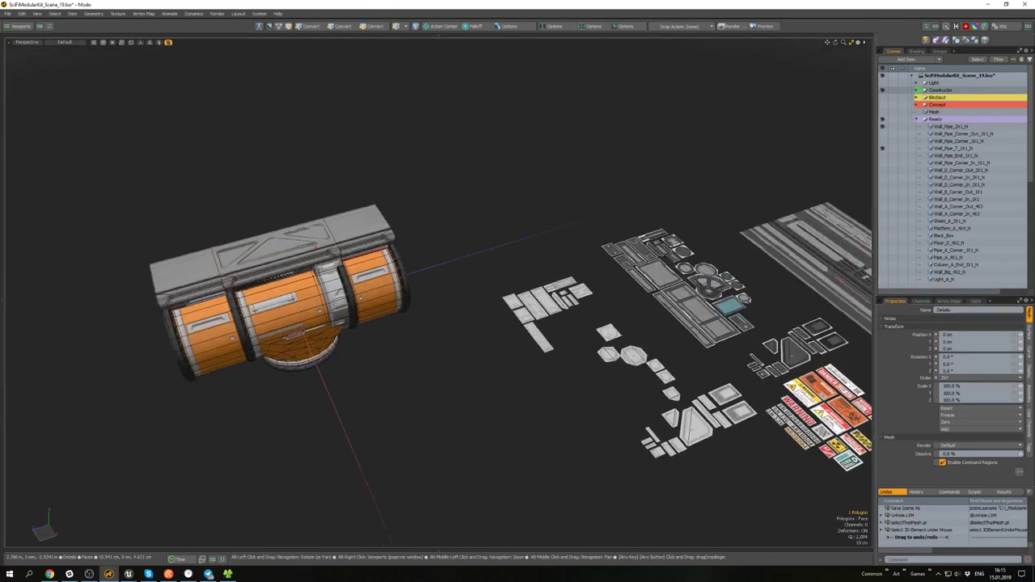
# - Copy the serial-number decal, isolate Wall_Pipe_2X1_N and paste the decal into its mesh
pyautogui.press('5')
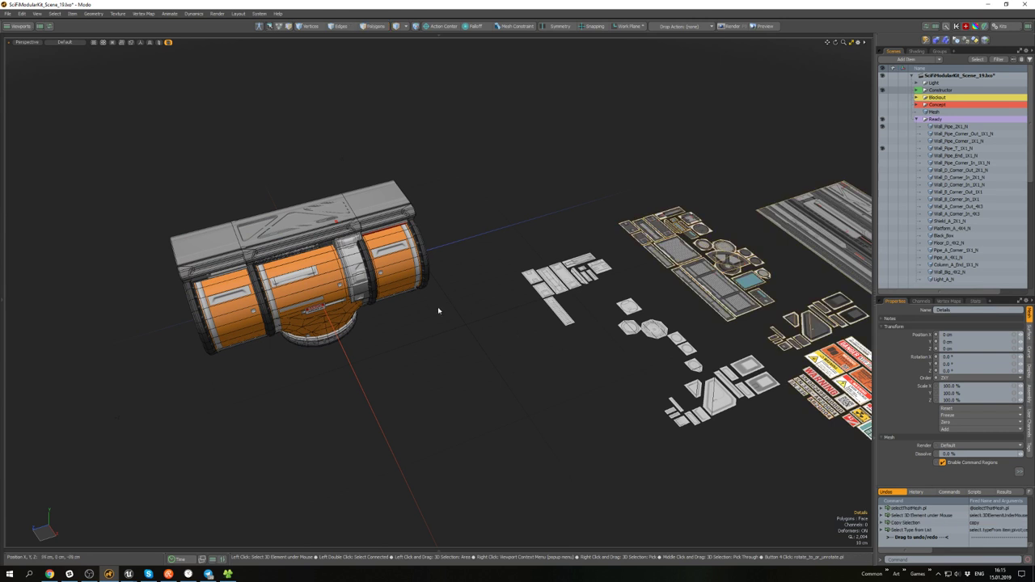
pyautogui.click(402, 282)
pyautogui.hotkey('shift', 'h')
pyautogui.keyDown('alt'); pyautogui.moveTo(417, 286); pyautogui.dragTo(475, 307); pyautogui.keyUp('alt')
pyautogui.press('3')
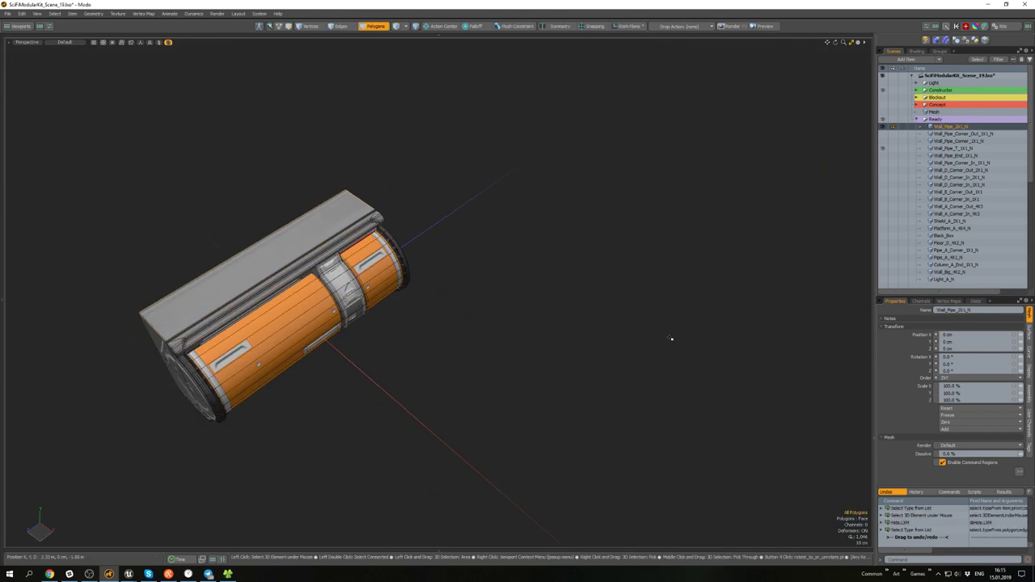
pyautogui.keyDown('alt'); pyautogui.moveTo(688, 349); pyautogui.dragTo(715, 339); pyautogui.keyUp('alt')
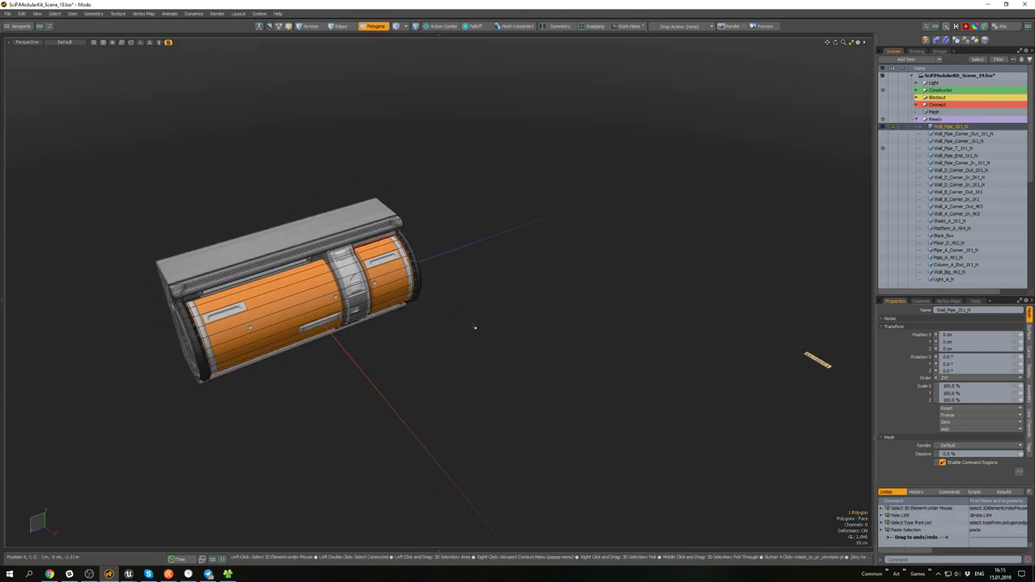
# - Place the AR20004 decal on the orange pipe surface beside the clamp and select its edges
pyautogui.keyDown('alt'); pyautogui.keyDown('shift'); pyautogui.moveTo(380, 328); pyautogui.dragTo(487, 336); pyautogui.keyUp('shift'); pyautogui.keyUp('alt')
pyautogui.scroll(4, 536, 358)
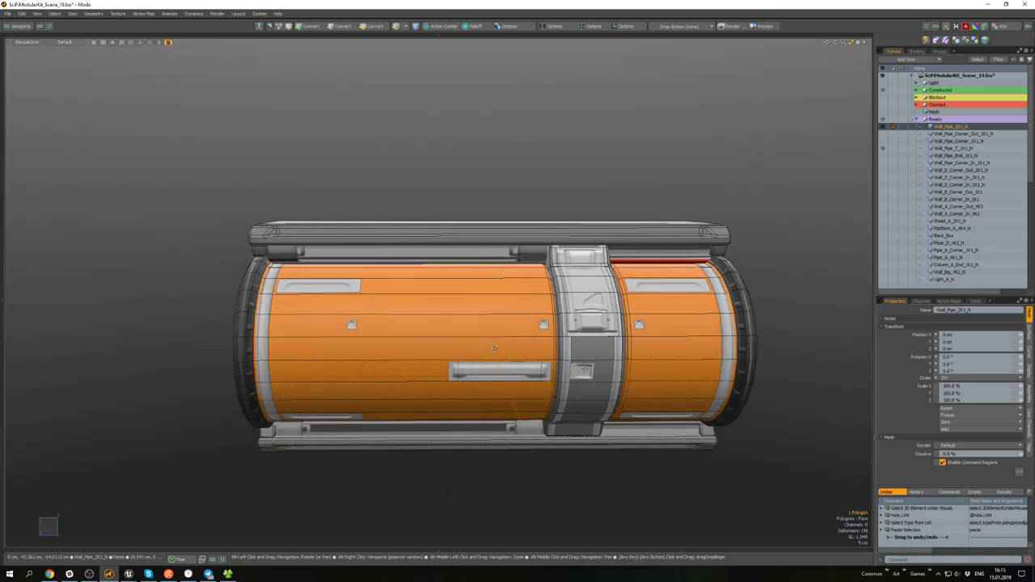
pyautogui.press('w')
pyautogui.scroll(6, 494, 348)
pyautogui.hotkey('alt', '2')
pyautogui.press('e')
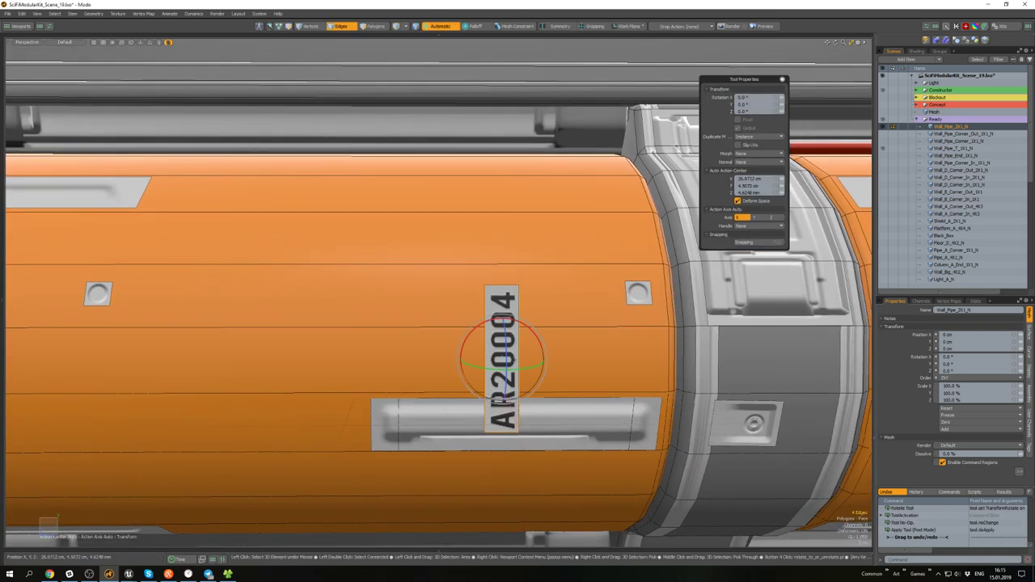
# - Rotate the AR20004 decal around its local action center until it reads horizontally along the pipe
pyautogui.keyDown('ctrl'); pyautogui.moveTo(537, 334); pyautogui.dragTo(533, 390); pyautogui.keyUp('ctrl')
pyautogui.hotkey('ctrl', 'z')
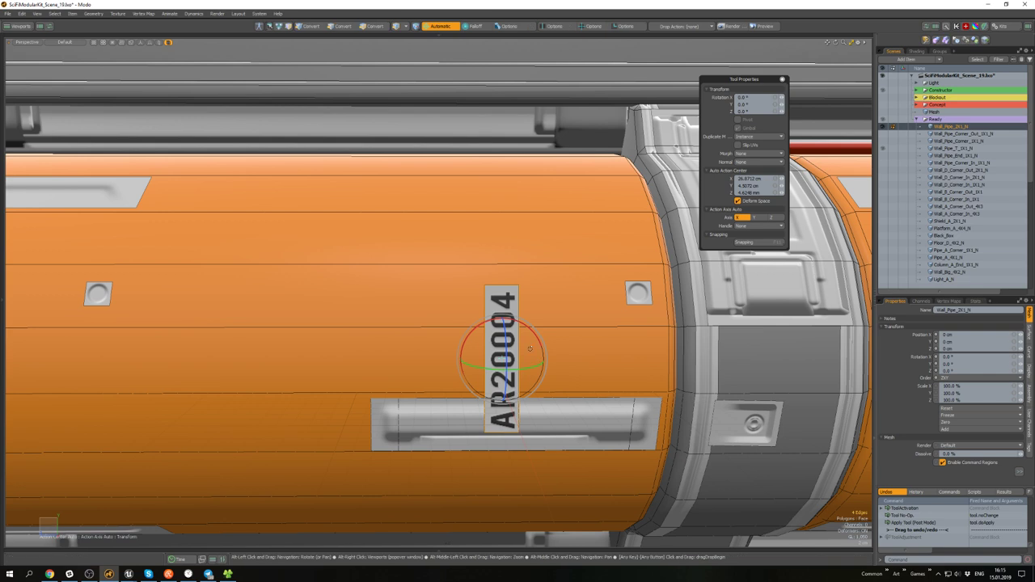
pyautogui.hotkey('ctrl', '3')
pyautogui.keyDown('ctrl'); pyautogui.moveTo(537, 334); pyautogui.dragTo(529, 392); pyautogui.keyUp('ctrl')
pyautogui.scroll(-5, 530, 393)
pyautogui.scroll(3, 528, 392)
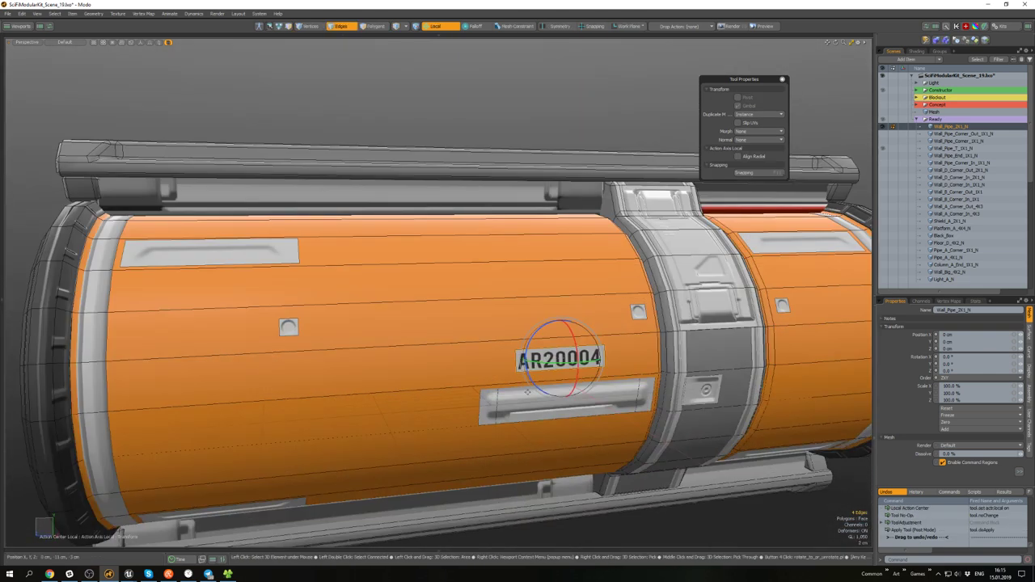
# - Enlarge the AR20004 decal and shift it along the pipe to sit above the recessed panel
pyautogui.press('r')
pyautogui.moveTo(532, 391); pyautogui.dragTo(543, 391)
pyautogui.press('w')
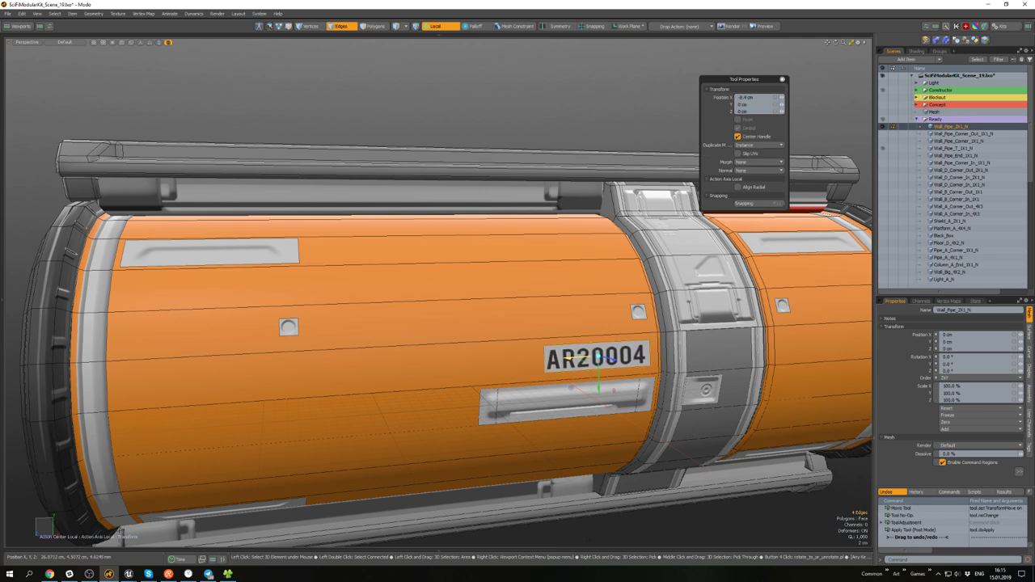
pyautogui.scroll(-4, 590, 358)
pyautogui.moveTo(596, 358)
pyautogui.keyDown('alt'); pyautogui.mouseDown()
pyautogui.moveTo(607, 324)
pyautogui.moveTo(597, 358)
pyautogui.mouseUp(); pyautogui.keyUp('alt')
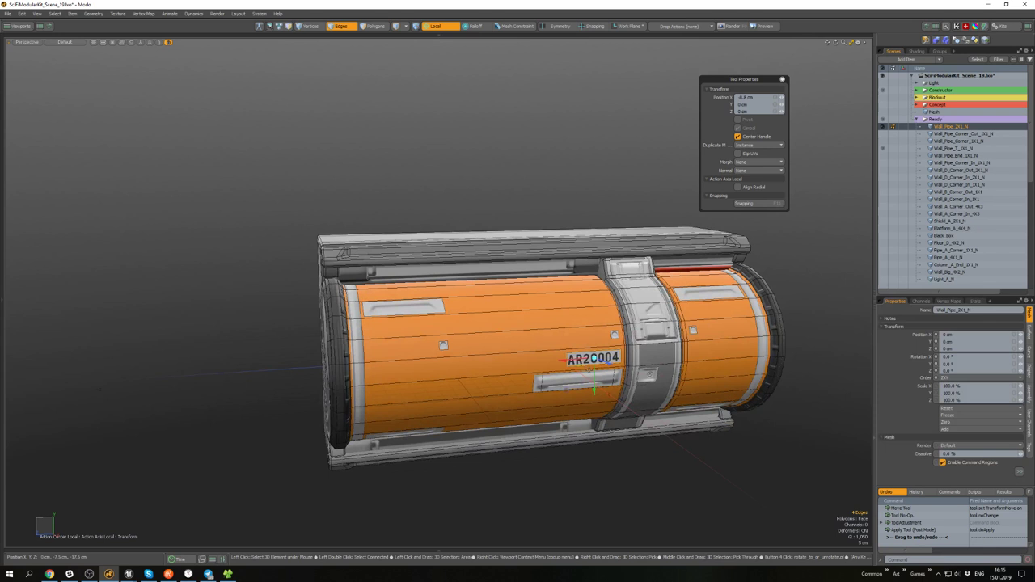
# - Assign the Transparent_Details material to the AR20004 decal polygon
pyautogui.scroll(4, 597, 358)
pyautogui.press('q')
pyautogui.press('3')
pyautogui.click(594, 346)
pyautogui.press('m')
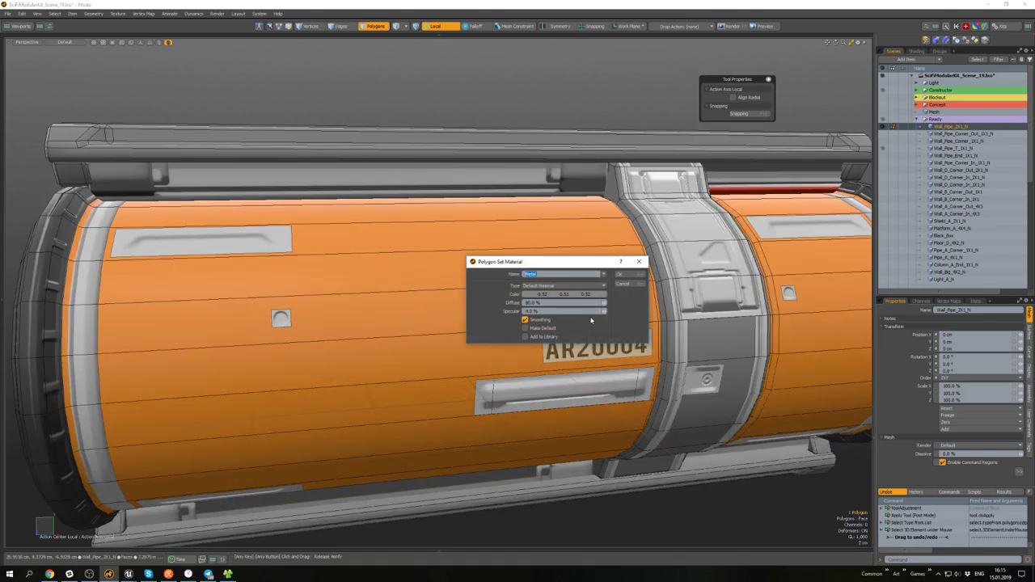
pyautogui.click(602, 275)
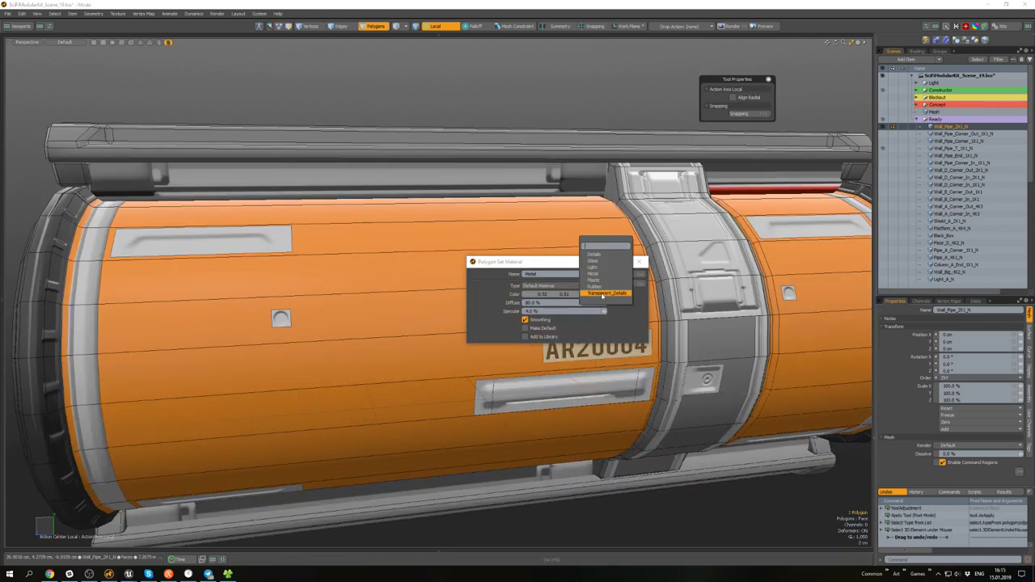
pyautogui.click(601, 294)
pyautogui.click(638, 275)
pyautogui.click(639, 327)
# - Delete the leftover decal polygon lying away from the pipe
pyautogui.scroll(-4, 639, 333)
pyautogui.keyDown('alt'); pyautogui.moveTo(687, 376); pyautogui.dragTo(775, 414); pyautogui.keyUp('alt')
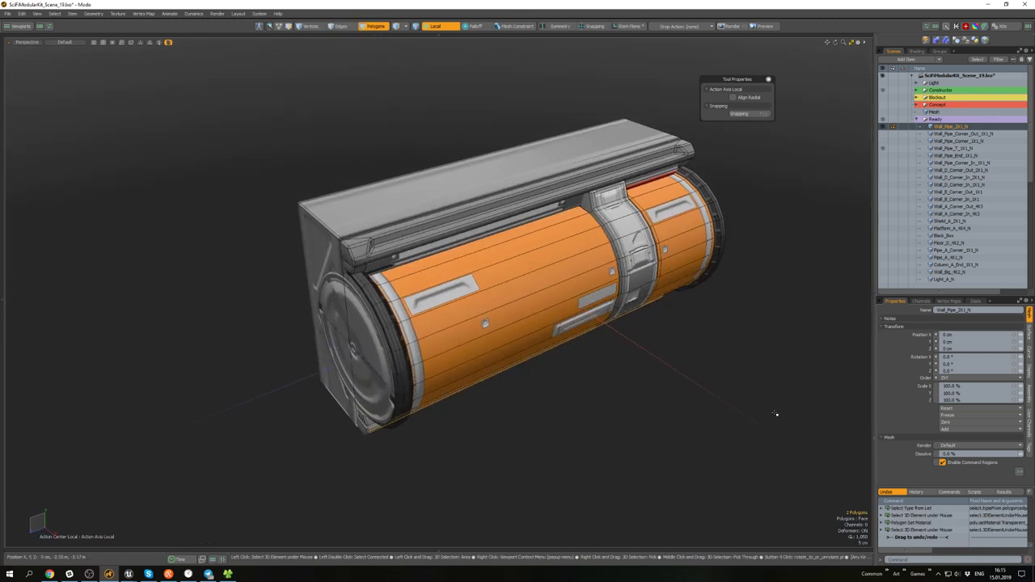
pyautogui.click(775, 414)
pyautogui.scroll(-5, 775, 414)
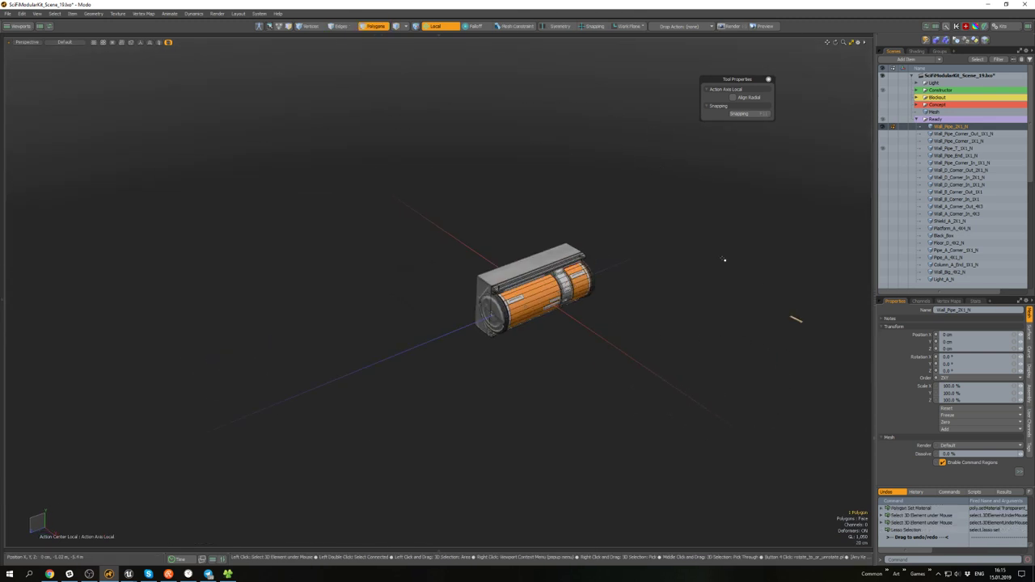
pyautogui.press('Delete')
# - Unhide the other geometry, reselect the Wall_Pipe_2X1_N item and isolate it again for a check
pyautogui.scroll(5, 548, 279)
pyautogui.keyDown('alt'); pyautogui.moveTo(679, 299); pyautogui.dragTo(644, 172); pyautogui.keyUp('alt')
pyautogui.scroll(-2, 584, 257)
pyautogui.press('5')
pyautogui.click(602, 211)
pyautogui.press('u')
pyautogui.click(646, 296)
pyautogui.keyDown('alt'); pyautogui.moveTo(647, 295); pyautogui.dragTo(656, 323); pyautogui.keyUp('alt')
pyautogui.hotkey('shift', 'h')
pyautogui.click(622, 235)
pyautogui.scroll(5, 621, 268)
pyautogui.click(638, 334)
pyautogui.scroll(-3, 656, 324)
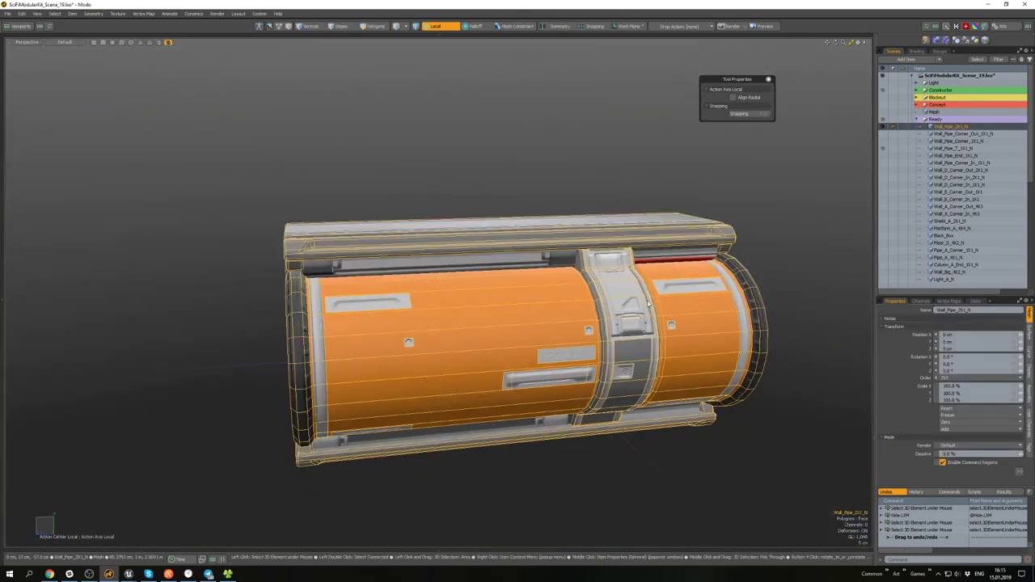
# - Export the Wall_Pipe_2X1_N mesh to the Export folder without saving the scene
pyautogui.click(765, 270)
pyautogui.click(517, 272)
pyautogui.hotkey('ctrl', 'e')
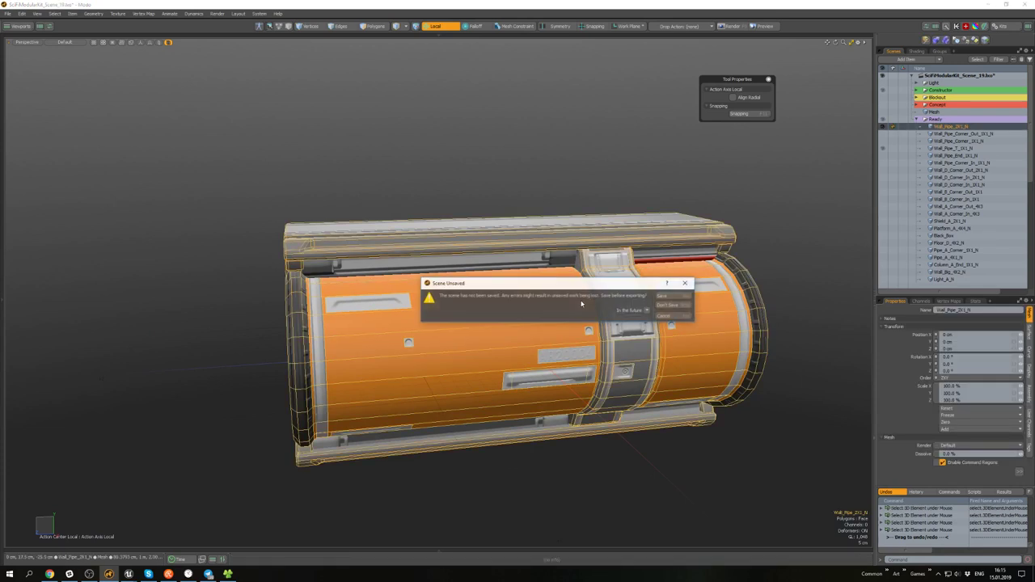
pyautogui.click(685, 306)
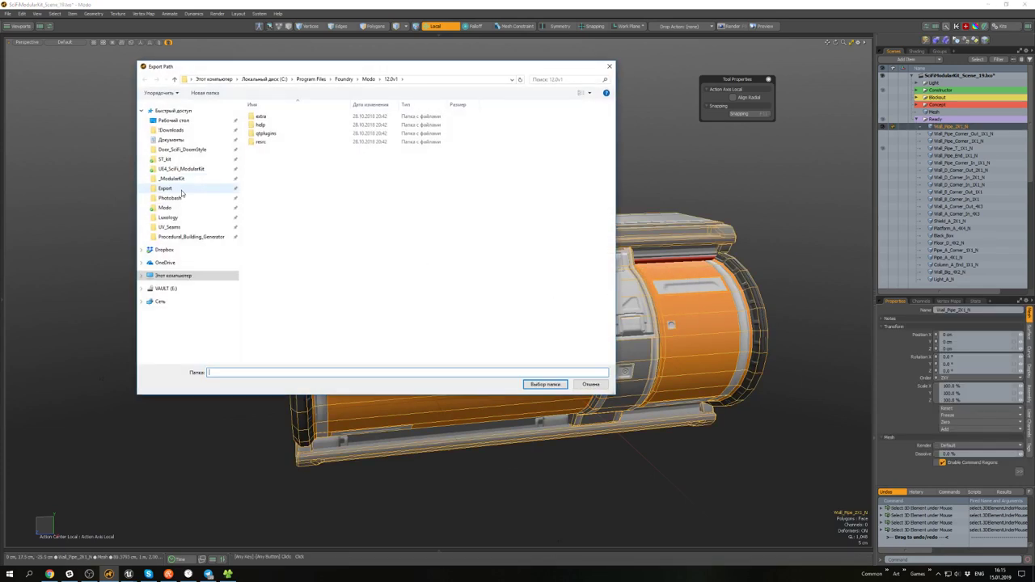
pyautogui.click(181, 189)
pyautogui.click(545, 385)
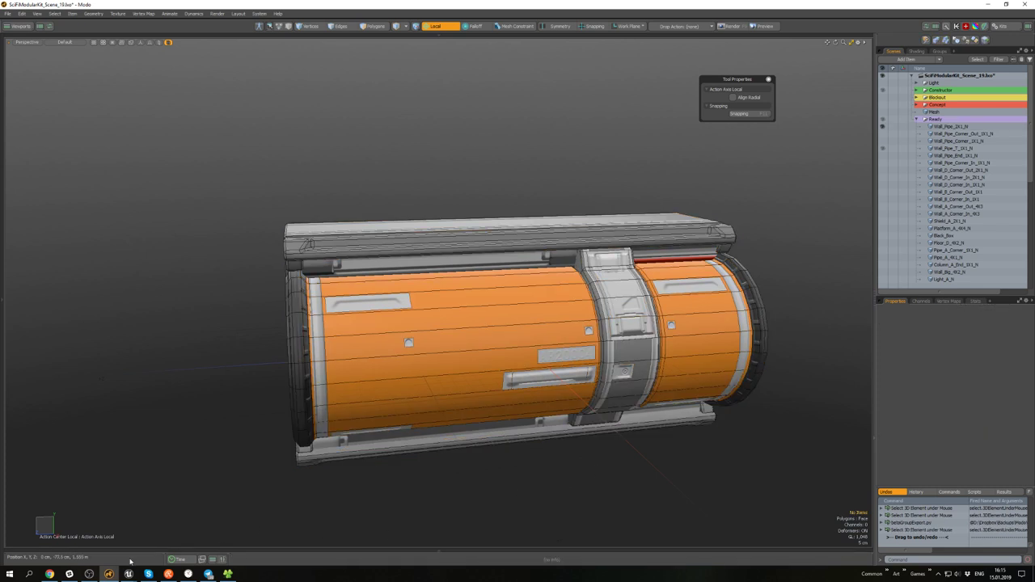
# - Switch to the Unreal Editor and delete the selected vertical pipe Wall_Pipe_4X1_N16 from the level
pyautogui.moveTo(128, 574)
pyautogui.click(85, 537)
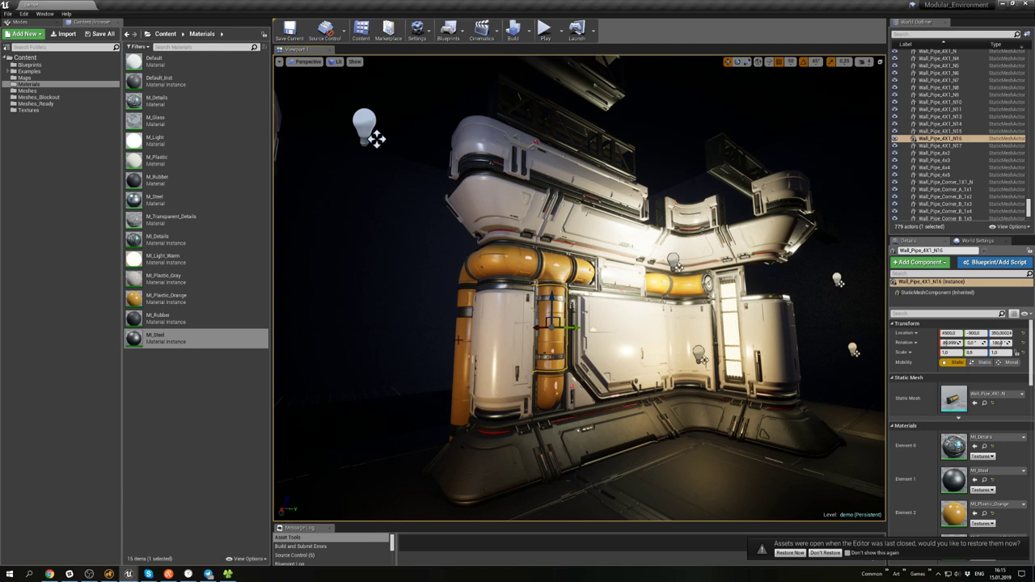
pyautogui.press('Delete')
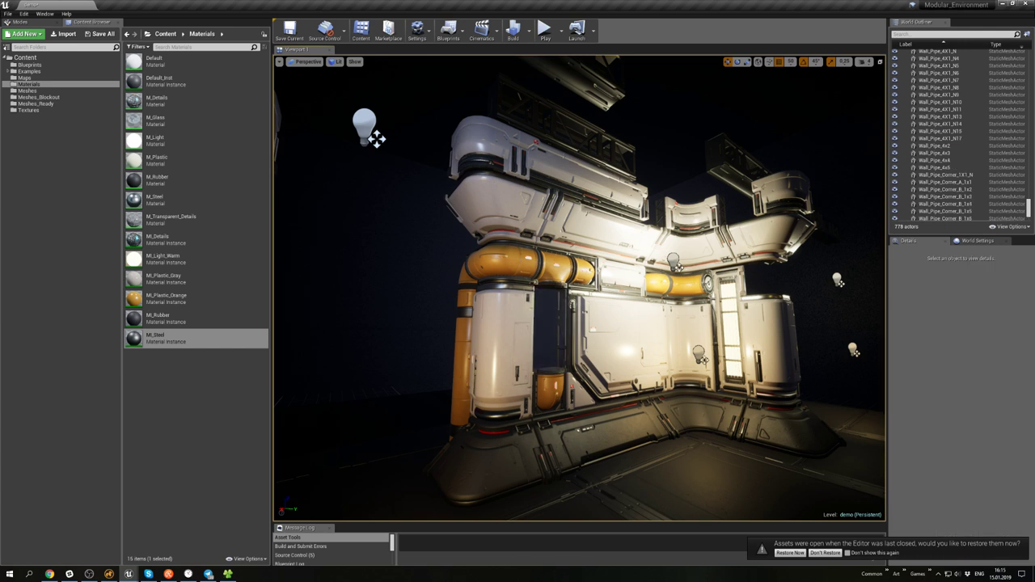
# - Import the Wall_Pipe_2X1_N FBX file into the Meshes folder with the current import options
pyautogui.click(32, 90)
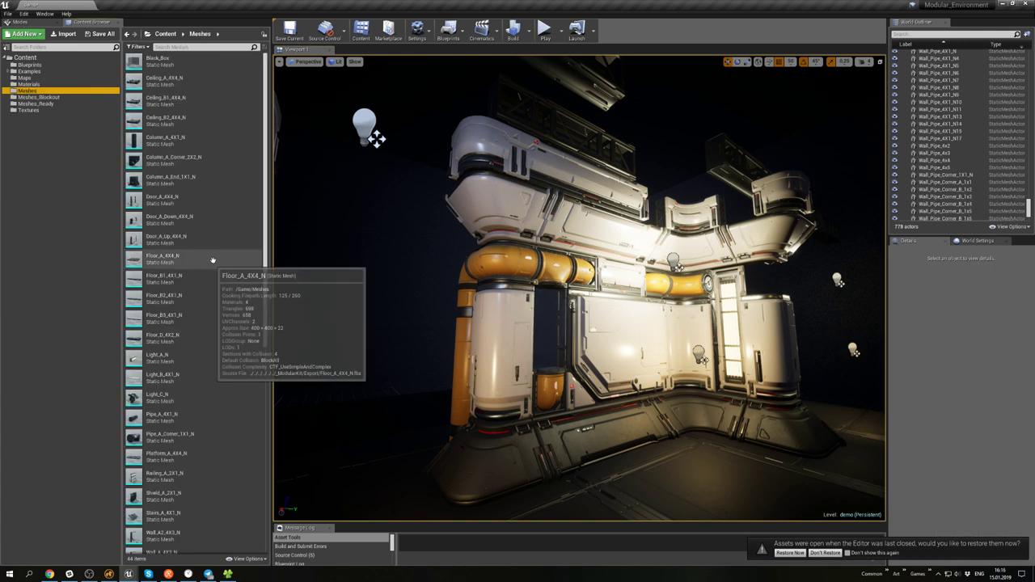
pyautogui.click(228, 575)
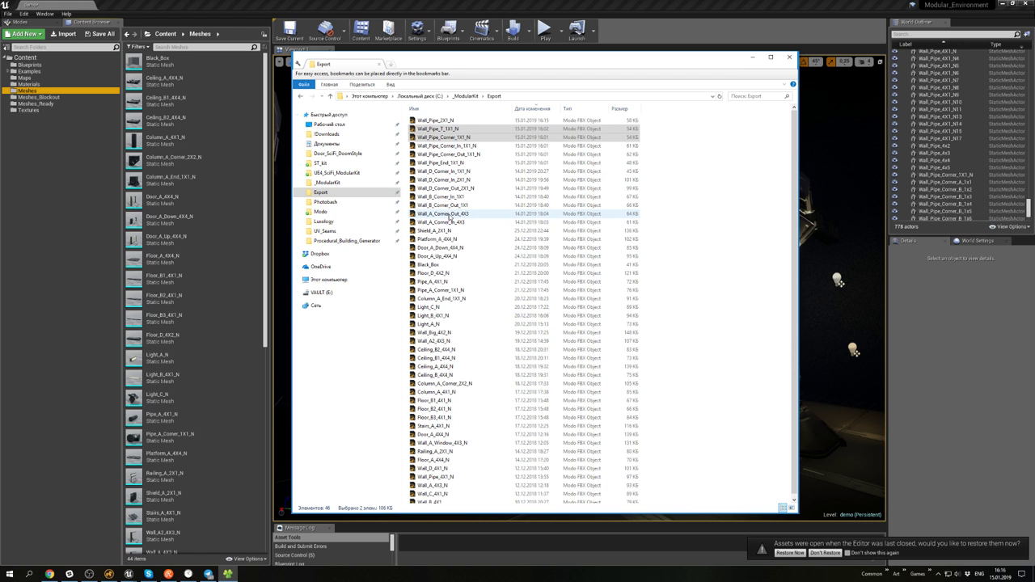
pyautogui.click(443, 121)
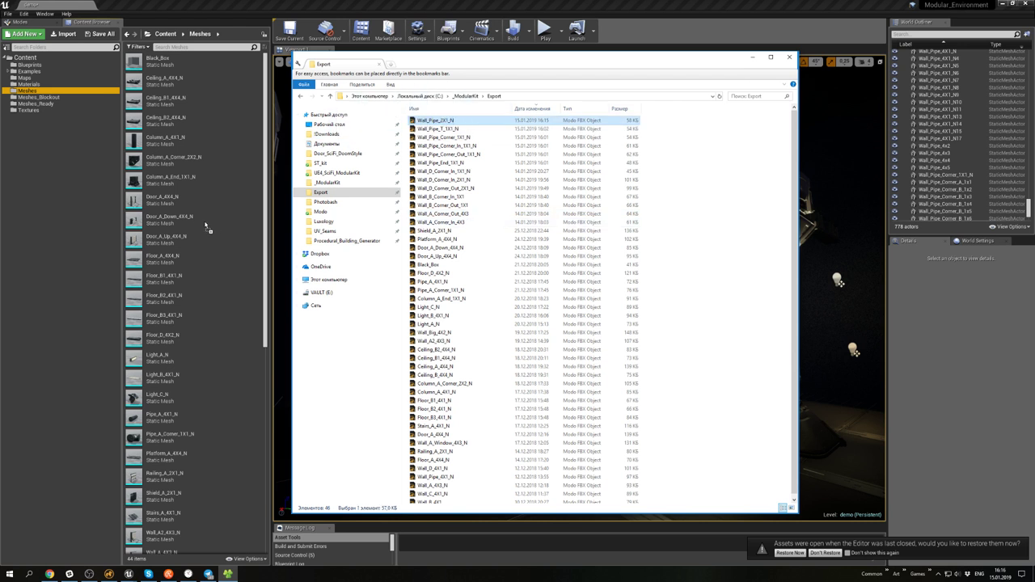
pyautogui.moveTo(214, 229); pyautogui.dragTo(214, 251)
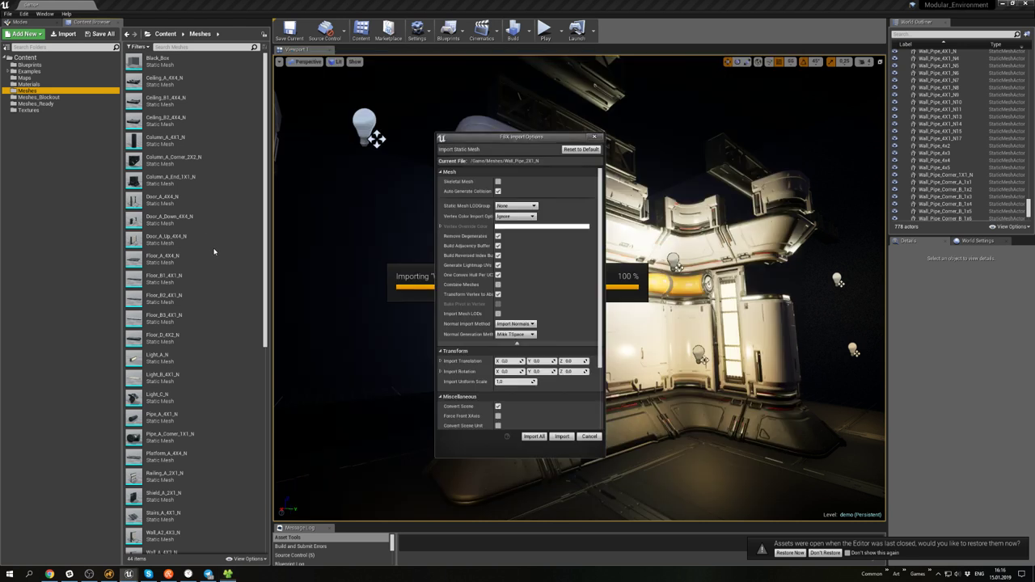
pyautogui.click(562, 436)
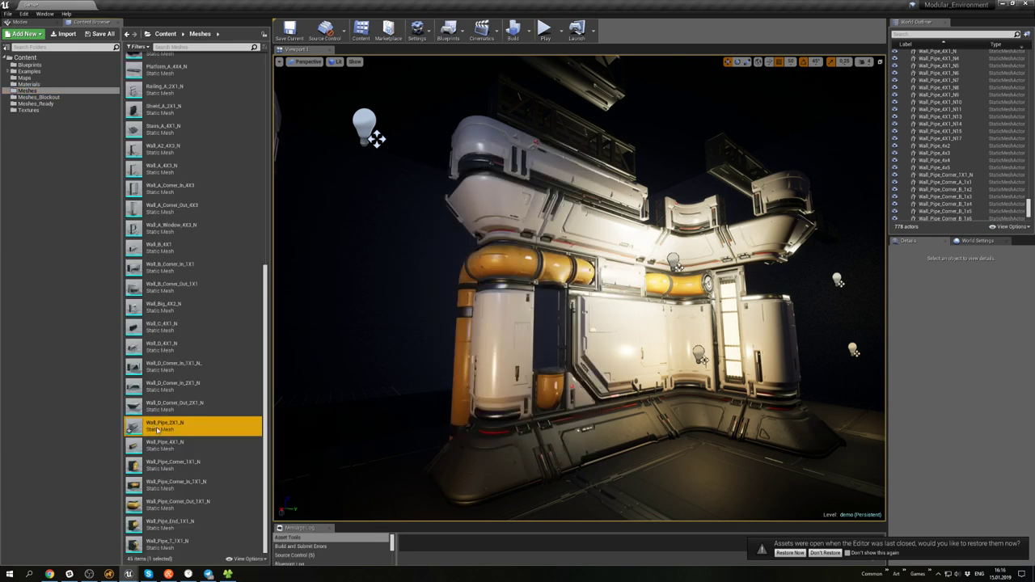
# - Give Wall_Pipe_2X1_N the materials MI_Steel, MI_Details, MI_Plastic_Orange and M_Transparent_Details in its Metal, Details, Plastic and Transparent_Details slots
pyautogui.doubleClick(156, 426)
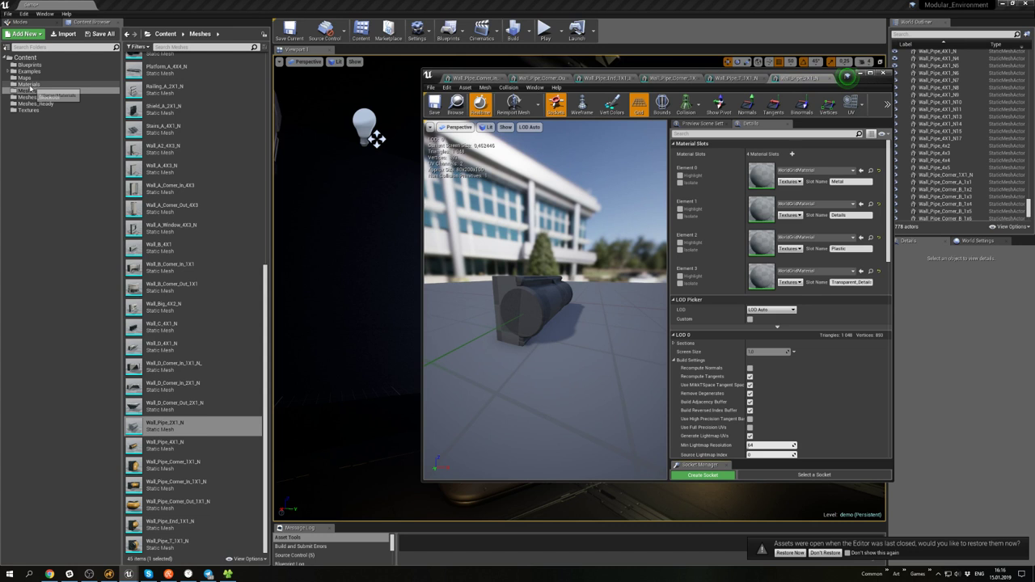
pyautogui.click(29, 84)
pyautogui.moveTo(350, 302); pyautogui.dragTo(796, 240)
pyautogui.moveTo(198, 338); pyautogui.dragTo(761, 176)
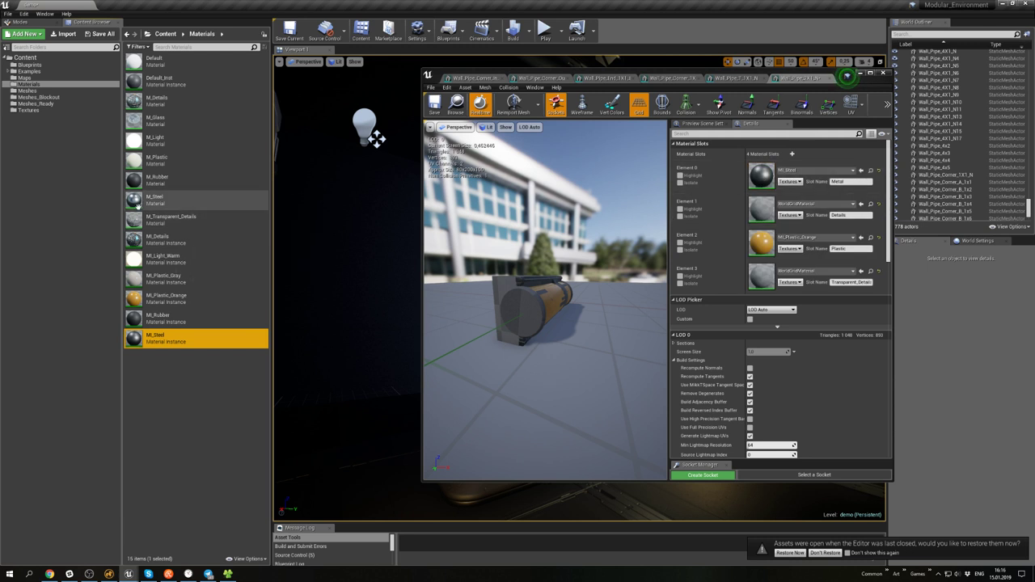
pyautogui.moveTo(194, 239); pyautogui.dragTo(751, 219)
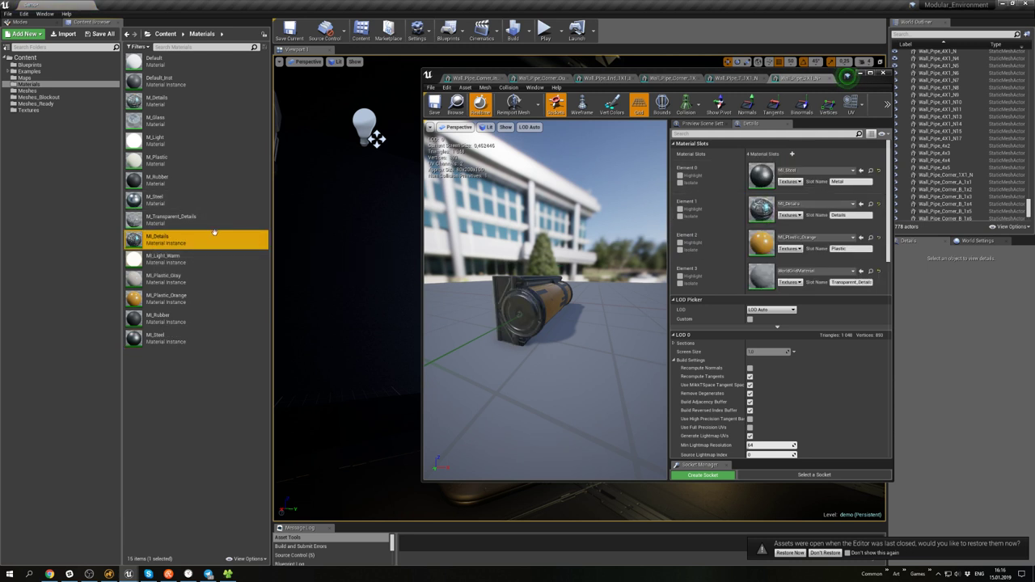
pyautogui.moveTo(170, 218); pyautogui.dragTo(729, 269)
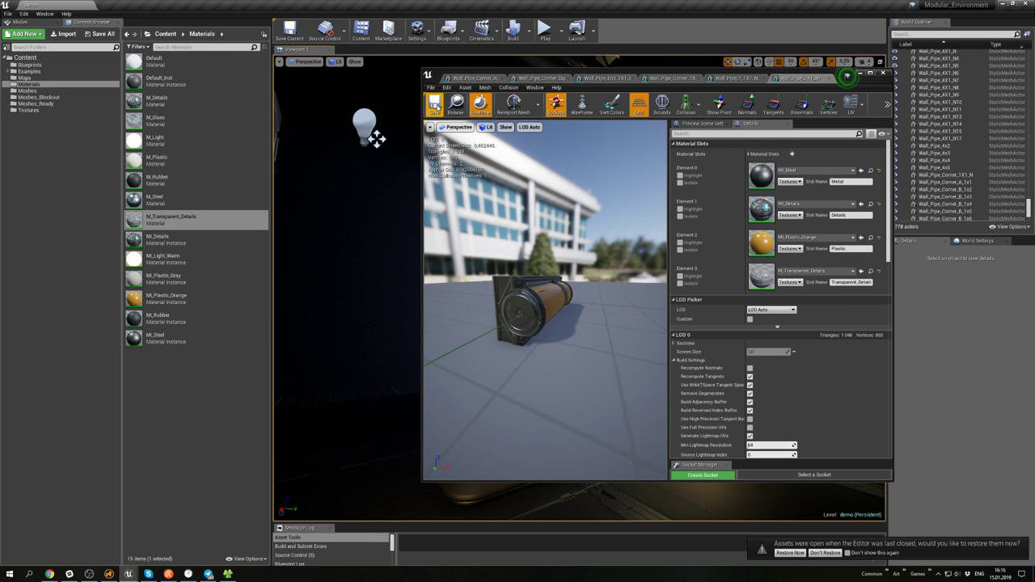
pyautogui.click(862, 73)
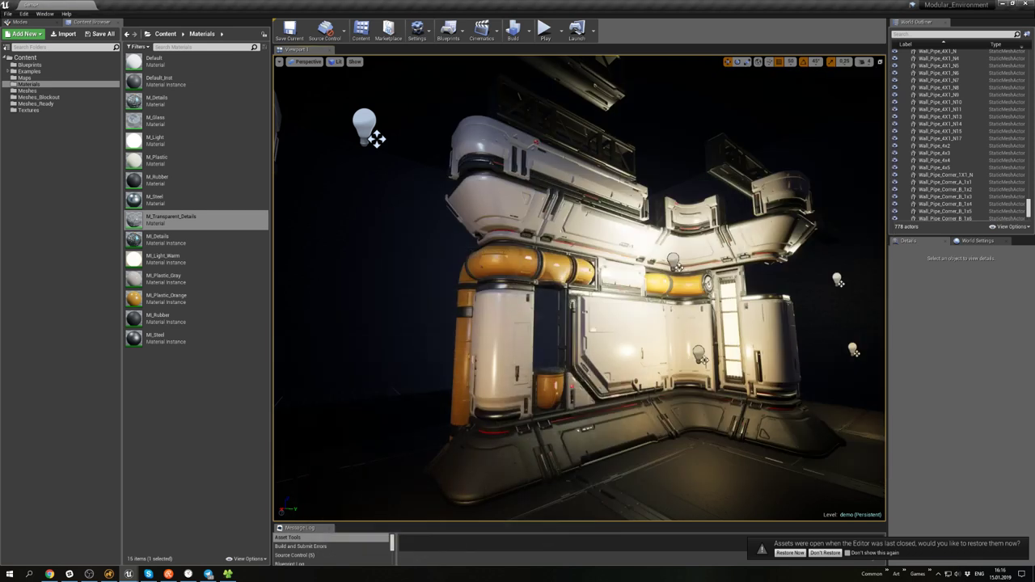
# - Open the Meshes folder and find the wall pipe meshes
pyautogui.click(28, 90)
pyautogui.scroll(-3, 220, 370)
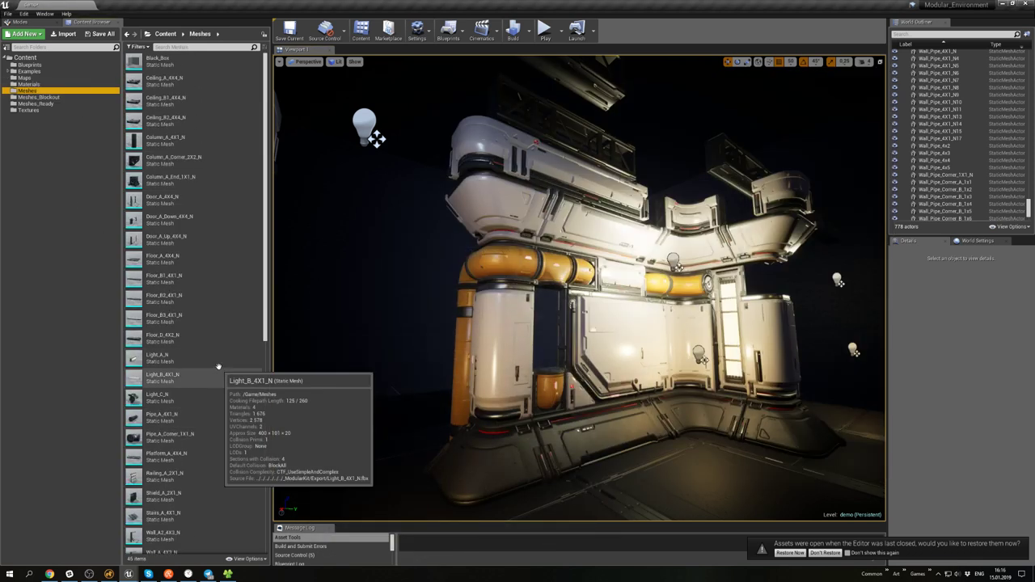
pyautogui.scroll(-3, 219, 367)
pyautogui.scroll(-8, 218, 364)
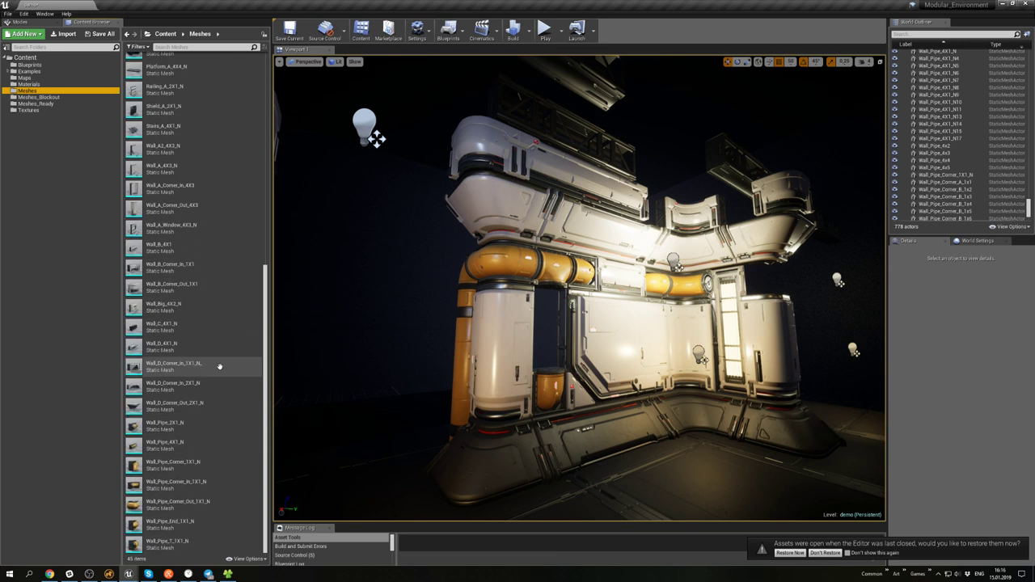
pyautogui.moveTo(172, 443); pyautogui.dragTo(586, 428)
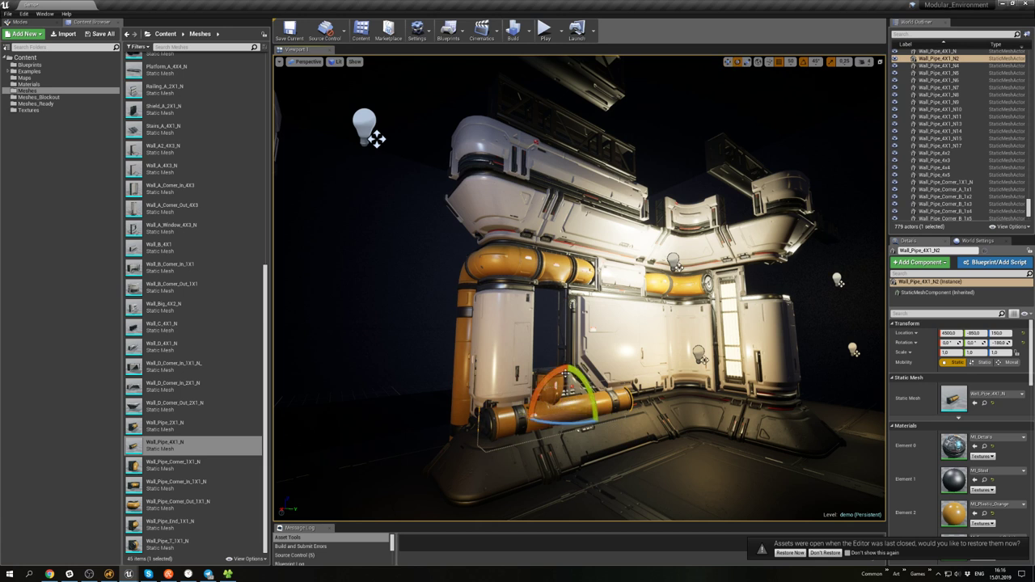
pyautogui.moveTo(540, 392); pyautogui.dragTo(525, 421)
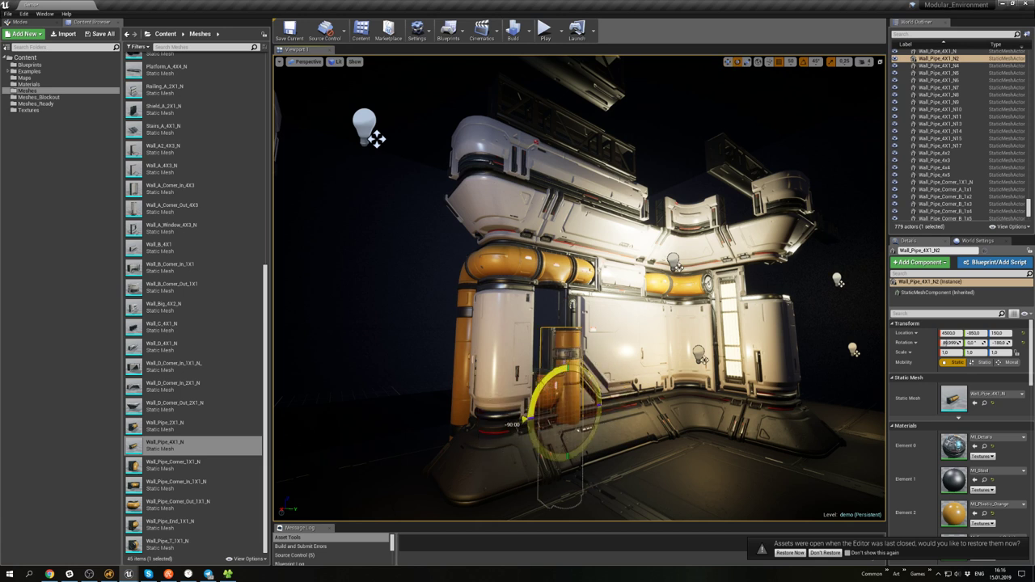
pyautogui.press('Delete')
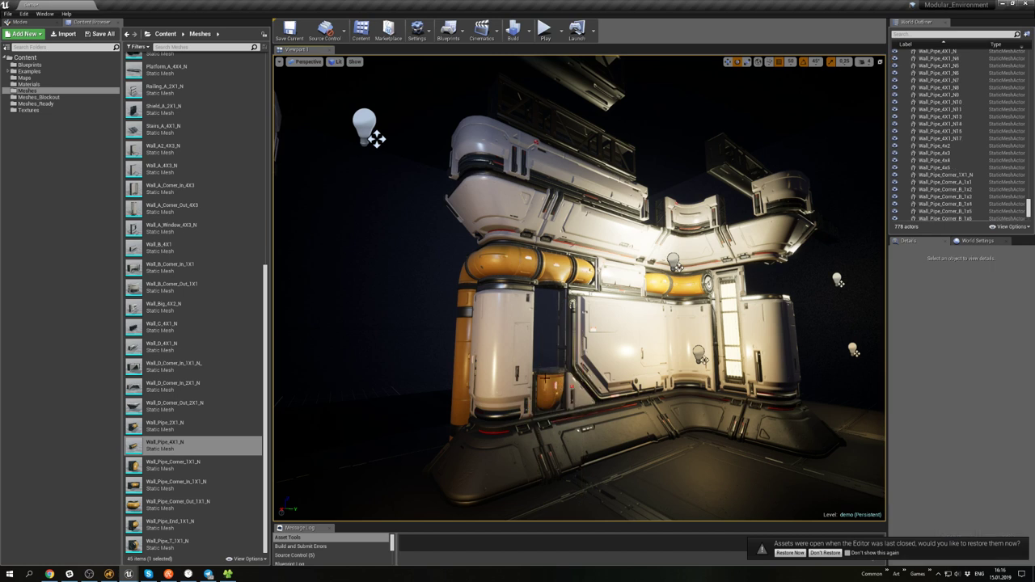
# - Place Wall_Pipe_2X1_N in the level and move it into the vertical gap between the corner pipe and the lower pipe end
pyautogui.moveTo(174, 426); pyautogui.dragTo(623, 459)
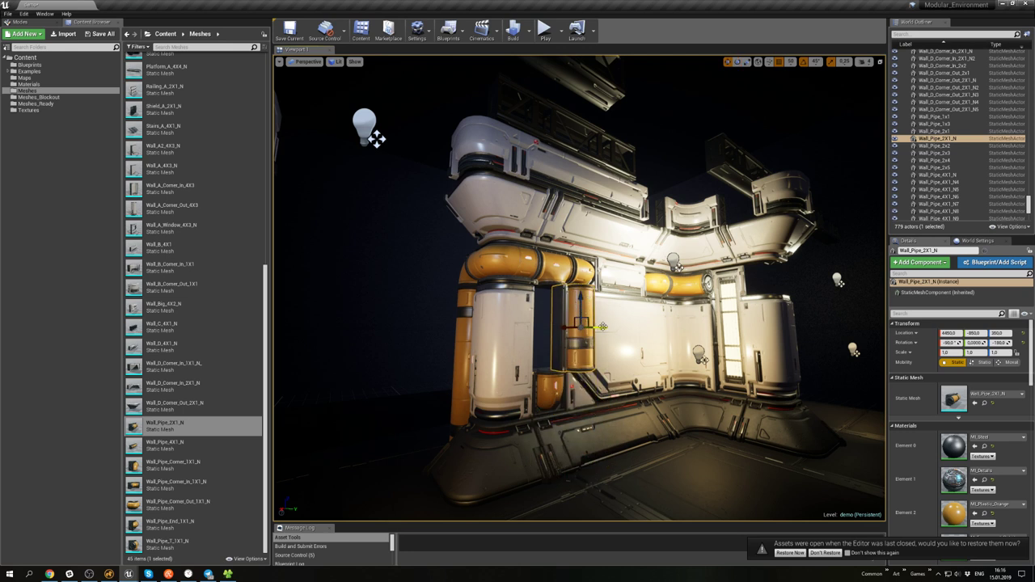
pyautogui.moveTo(602, 326); pyautogui.dragTo(539, 328)
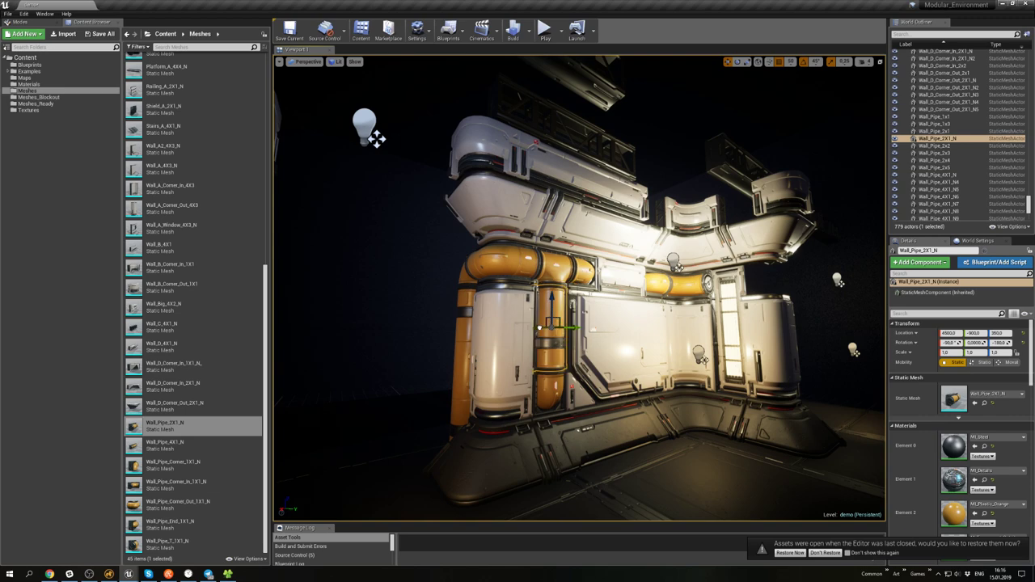
# - Examine how the vertical pipe fits the surrounding wall panels, both up close and from farther away
pyautogui.click(629, 362)
pyautogui.press('f')
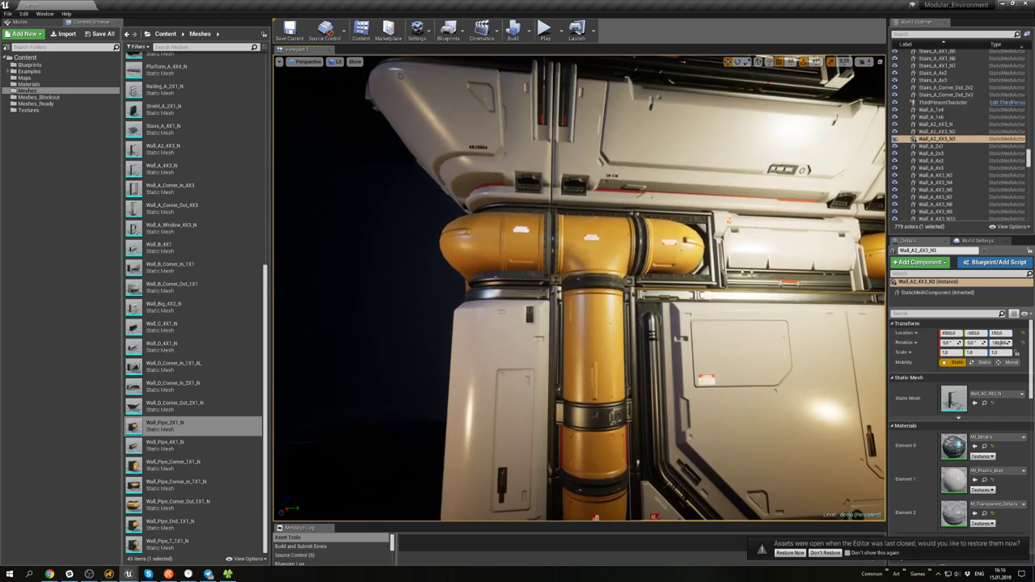
pyautogui.press('s')
pyautogui.moveTo(630, 361)
pyautogui.mouseDown(button='right')
pyautogui.moveTo(517, 348)
pyautogui.moveTo(614, 355)
pyautogui.mouseUp(button='right')
pyautogui.keyDown('alt'); pyautogui.moveTo(489, 294); pyautogui.dragTo(448, 297); pyautogui.keyUp('alt')
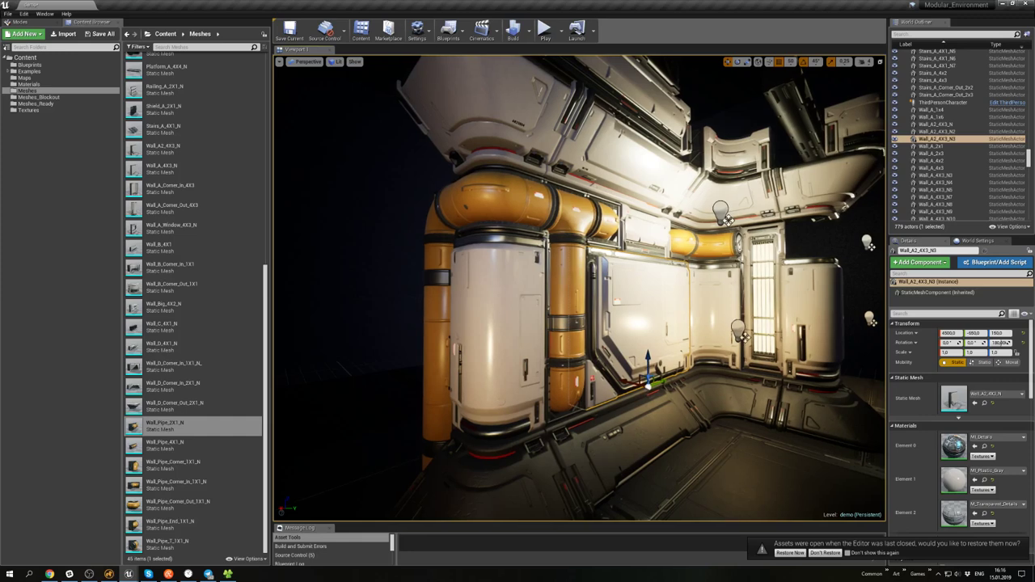
pyautogui.moveTo(580, 324)
pyautogui.mouseDown(button='right')
pyautogui.moveTo(517, 320)
pyautogui.moveTo(578, 322)
pyautogui.mouseUp(button='right')
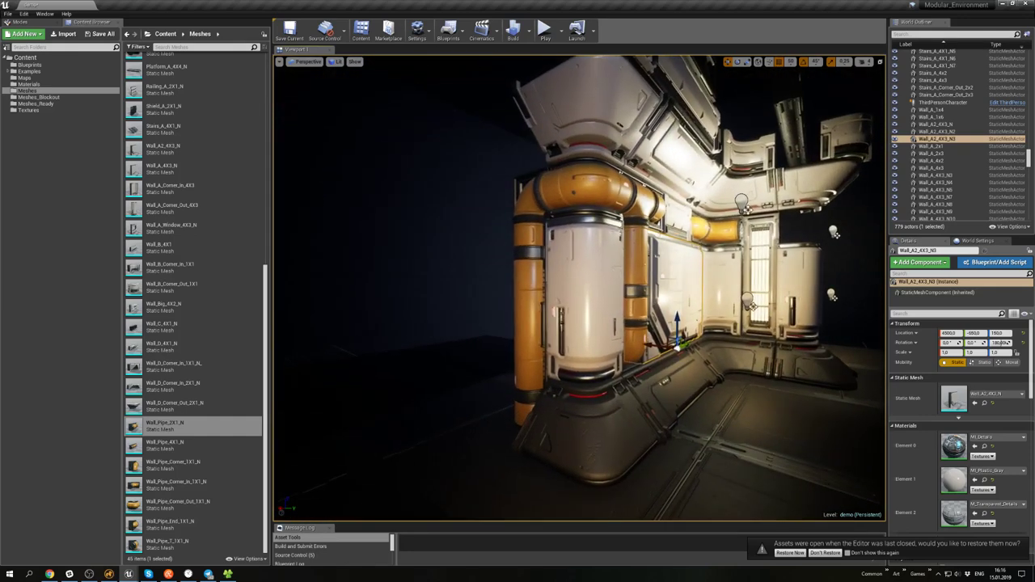
pyautogui.press('s')
pyautogui.moveTo(797, 255)
pyautogui.mouseDown(button='right')
pyautogui.moveTo(784, 260)
pyautogui.moveTo(808, 263)
pyautogui.moveTo(797, 255)
pyautogui.mouseUp(button='right')
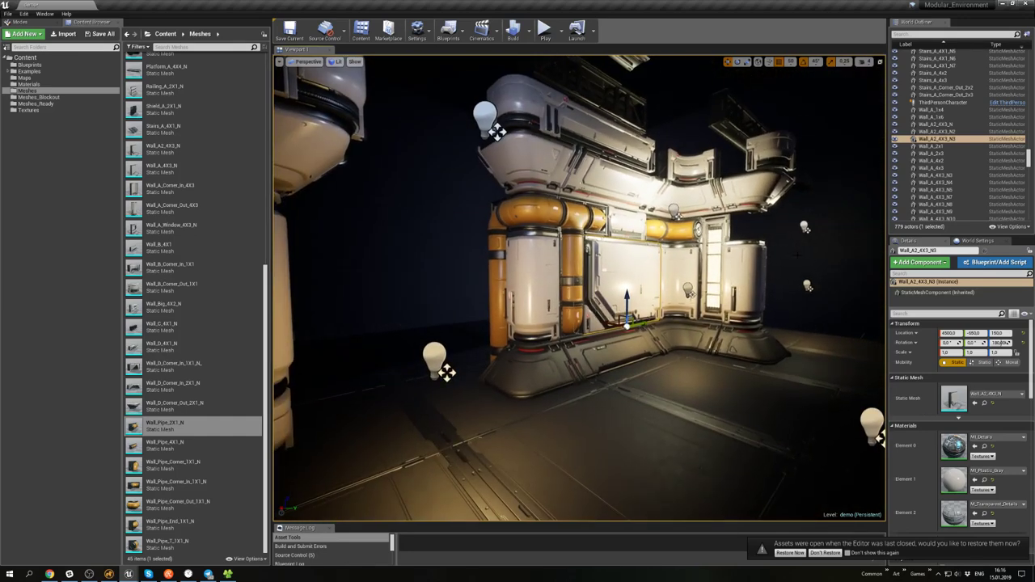
pyautogui.click(799, 253)
pyautogui.keyDown('alt'); pyautogui.moveTo(799, 253); pyautogui.dragTo(659, 267); pyautogui.keyUp('alt')
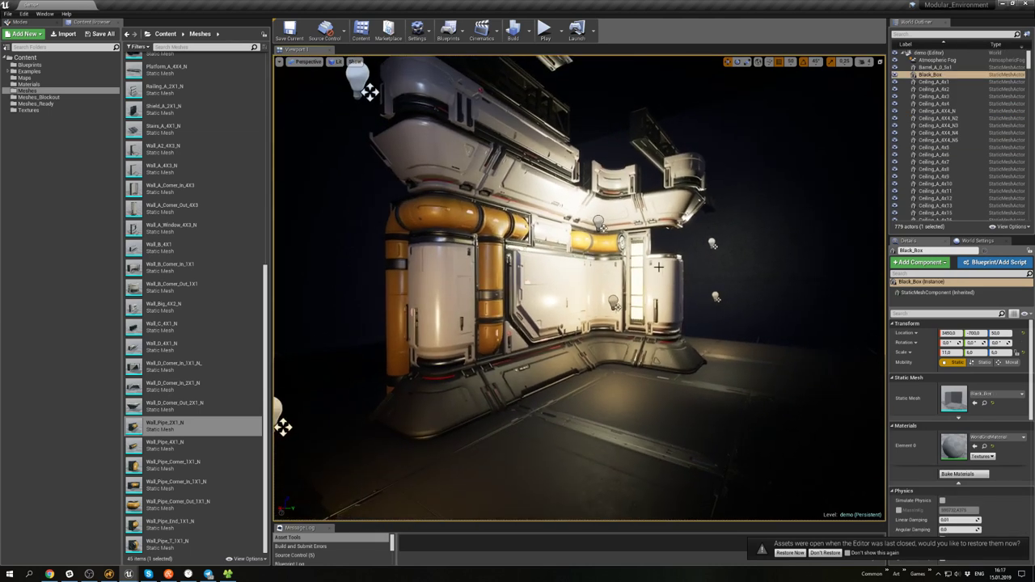
# - Save all the wall pipe meshes from Wall_Pipe_2X1_N to Wall_Pipe_T_1X1_N in the Meshes folder
pyautogui.click(179, 547)
pyautogui.keyDown('shift'); pyautogui.click(170, 425); pyautogui.keyUp('shift')
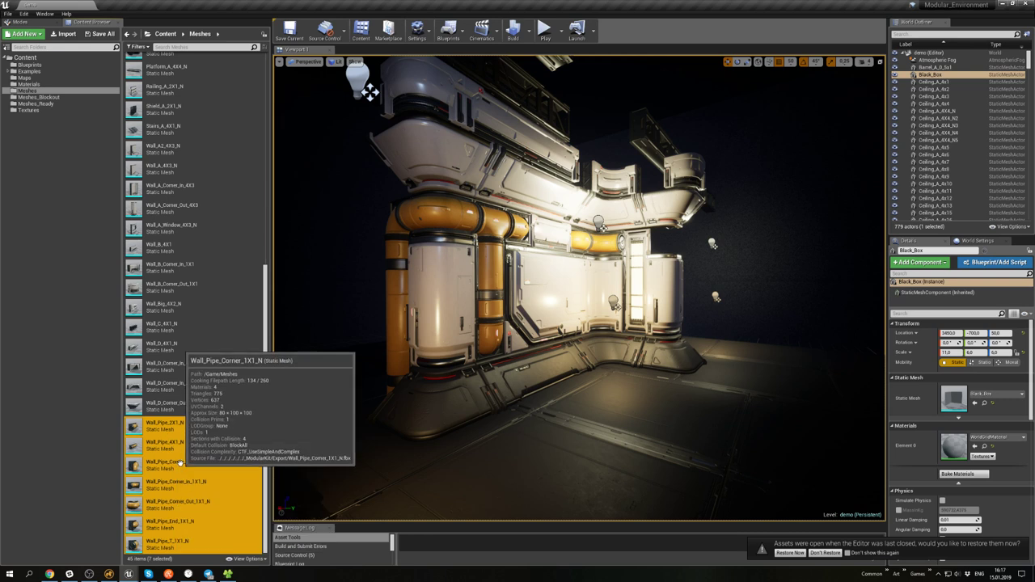
pyautogui.click(174, 443)
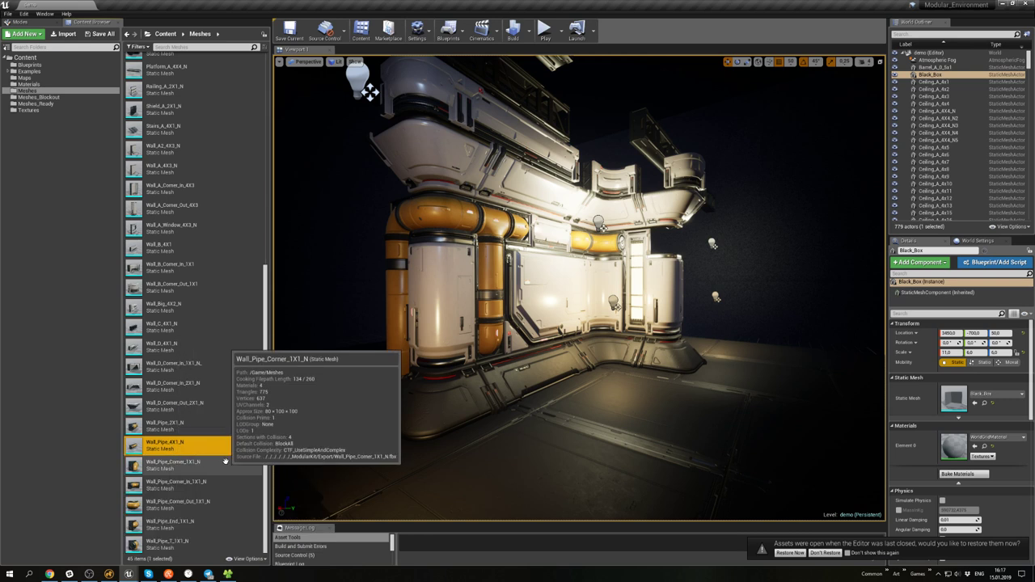
pyautogui.click(176, 428)
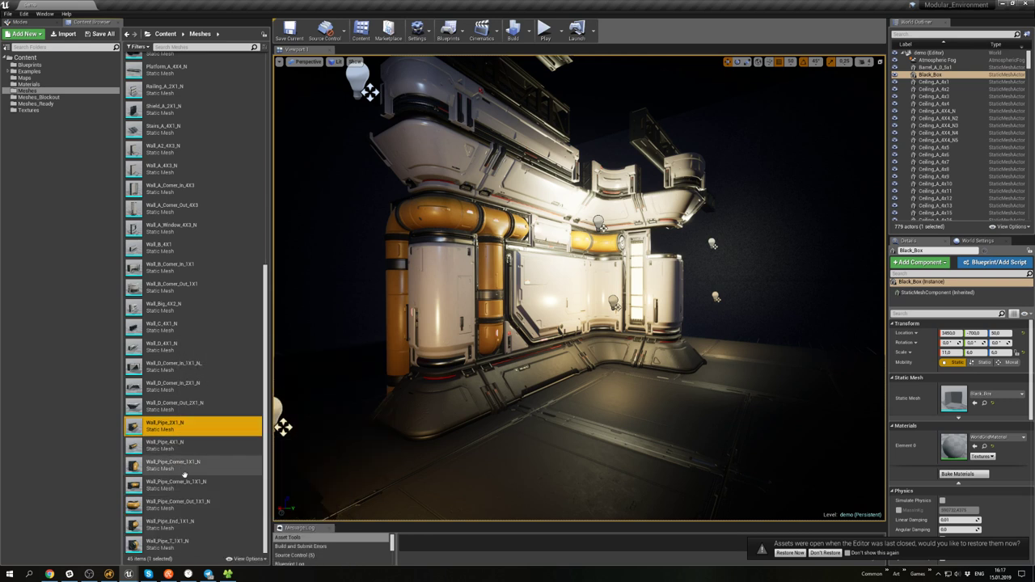
pyautogui.keyDown('shift'); pyautogui.click(174, 543); pyautogui.keyUp('shift')
pyautogui.hotkey('ctrl', 's')
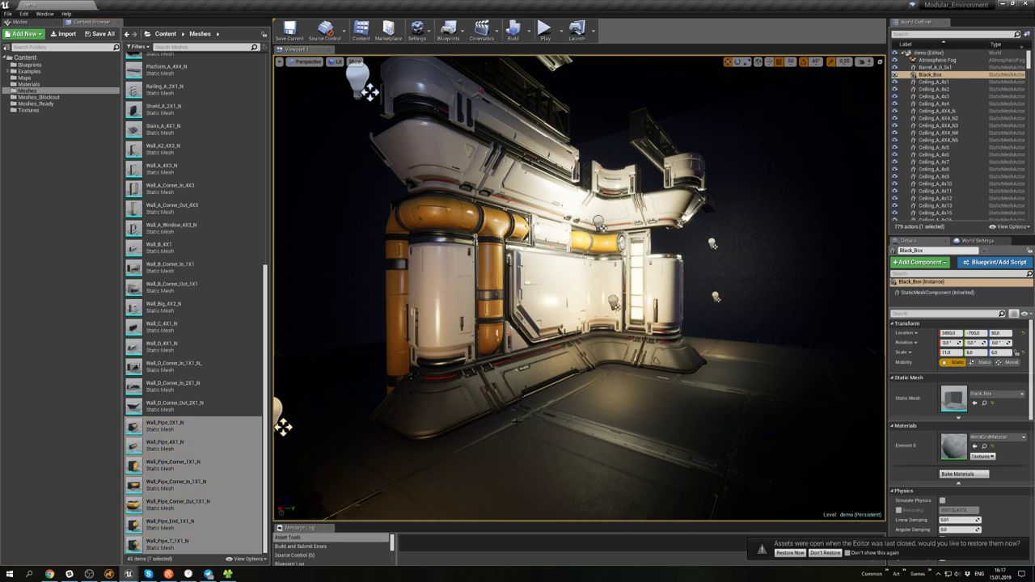
# - Select the upper truss beam Wall_C_4X1_N16 in the level and switch to Modo
pyautogui.click(518, 422)
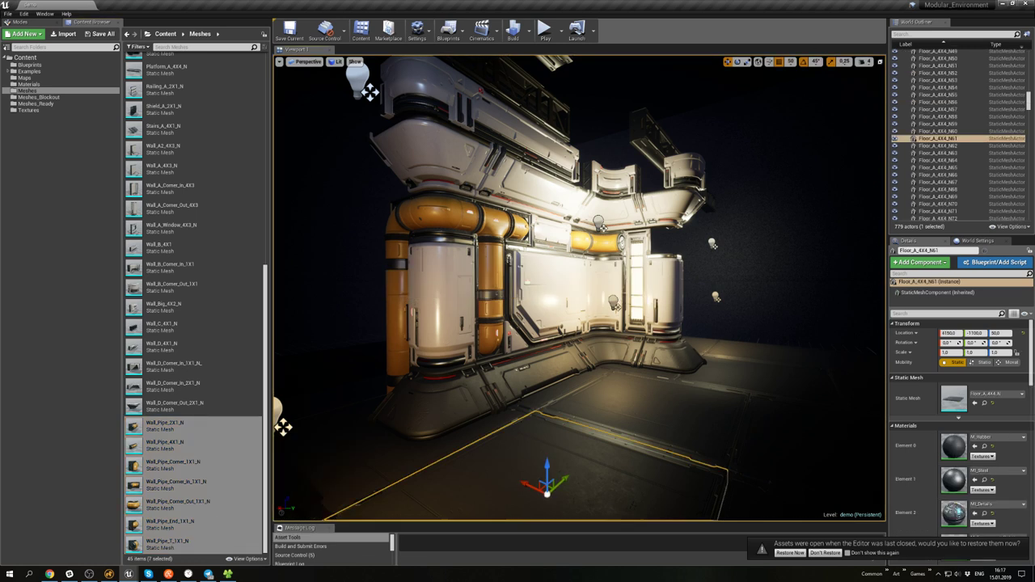
pyautogui.click(651, 133)
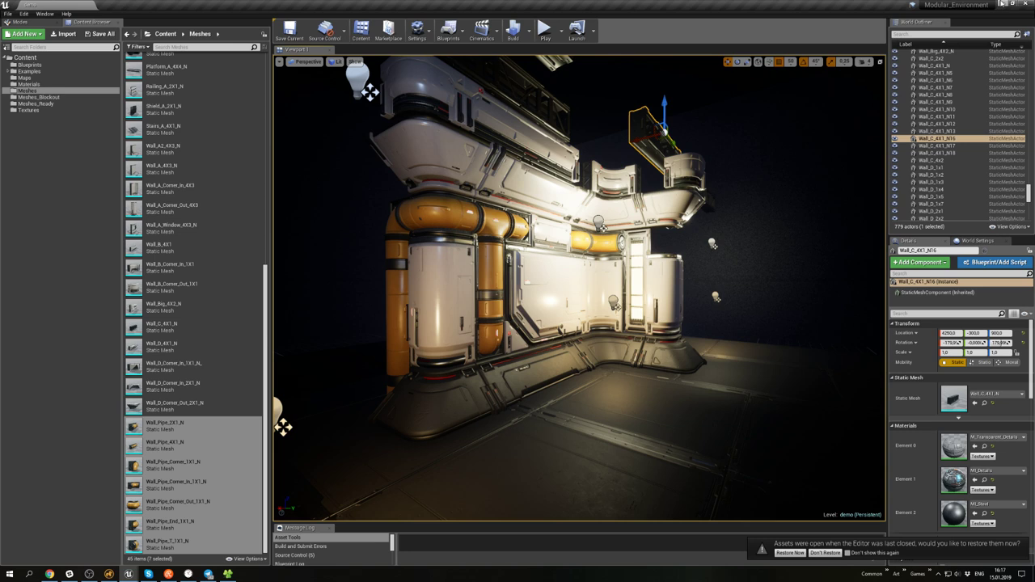
pyautogui.click(1001, 3)
pyautogui.click(752, 58)
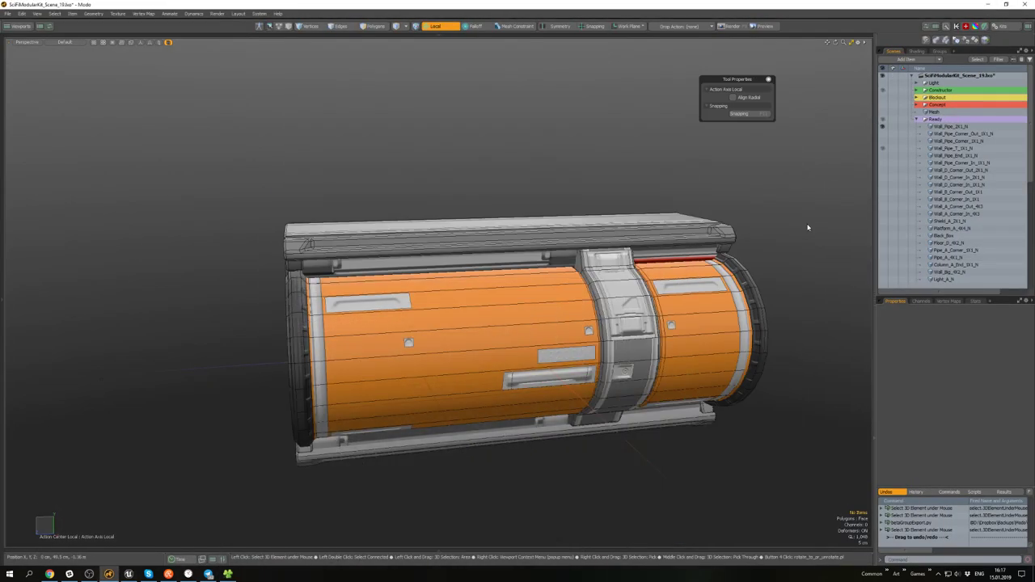
# - Unhide the geometry, then hide the Constructor group and the meshes Wall_Pipe_2X1_N and Wall_Pipe_T_1X1_N
pyautogui.keyDown('alt'); pyautogui.moveTo(753, 206); pyautogui.dragTo(605, 215); pyautogui.keyUp('alt')
pyautogui.scroll(-3, 605, 215)
pyautogui.press('u')
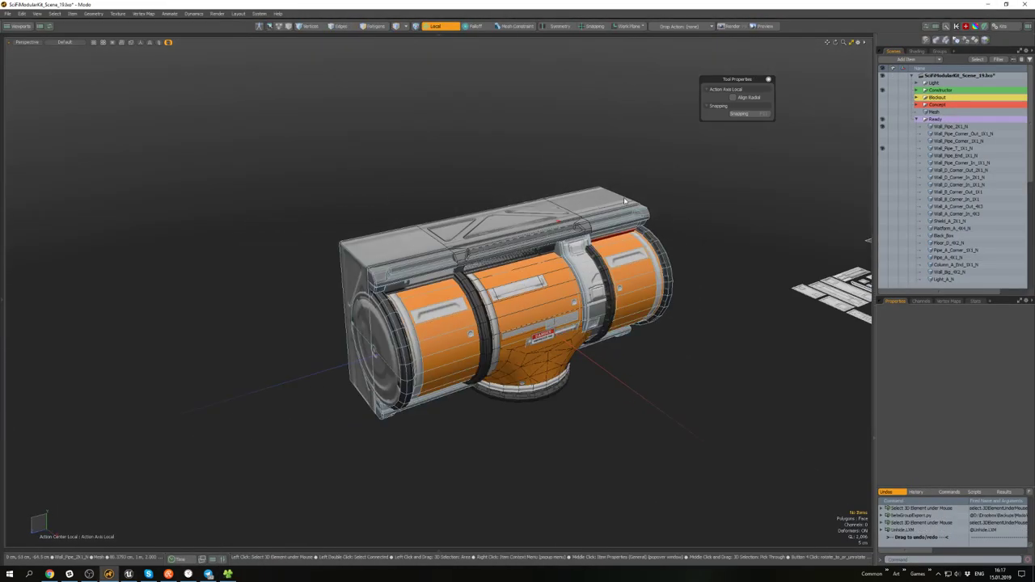
pyautogui.click(882, 90)
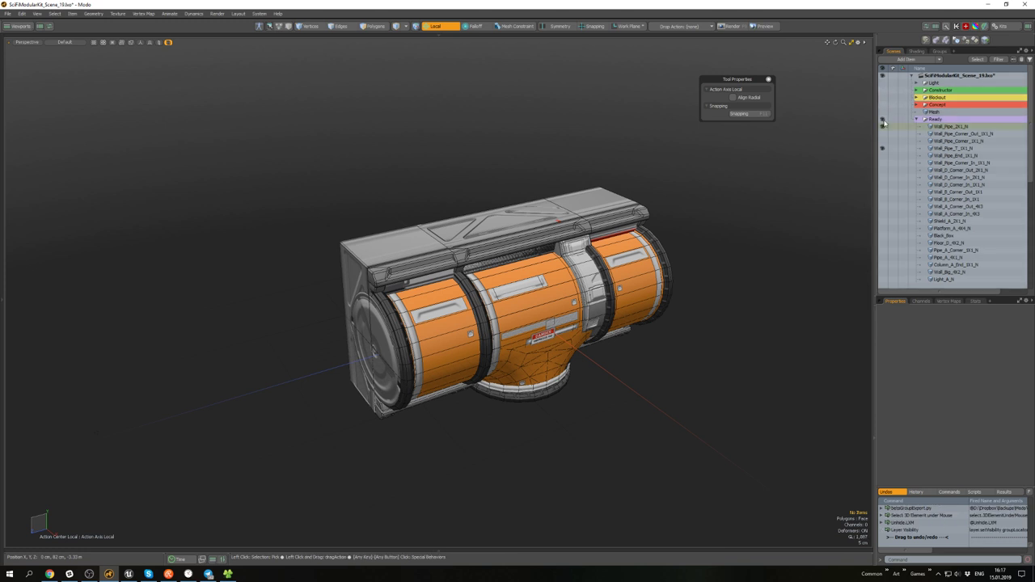
pyautogui.click(882, 127)
pyautogui.click(881, 148)
# - Duplicate Wall_C_4X1_N, move the copy out of the Ready group to above the Mesh item, and show it
pyautogui.scroll(-4, 912, 152)
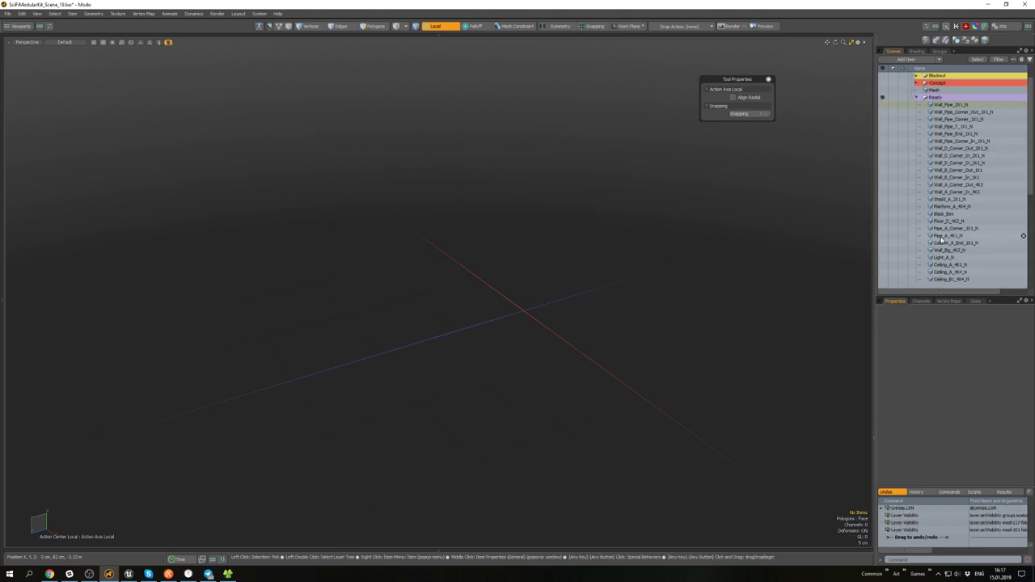
pyautogui.scroll(-4, 912, 152)
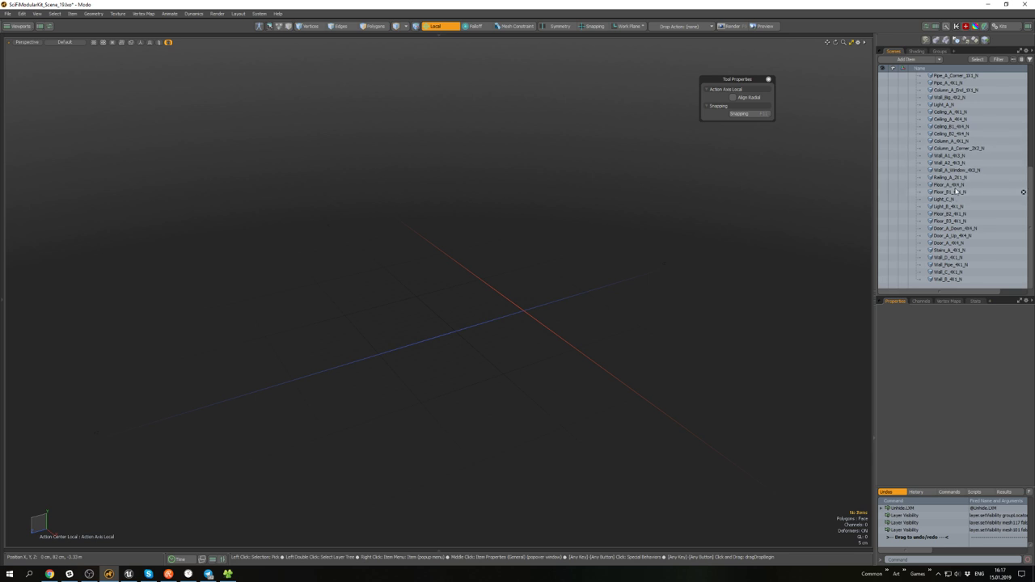
pyautogui.click(952, 272)
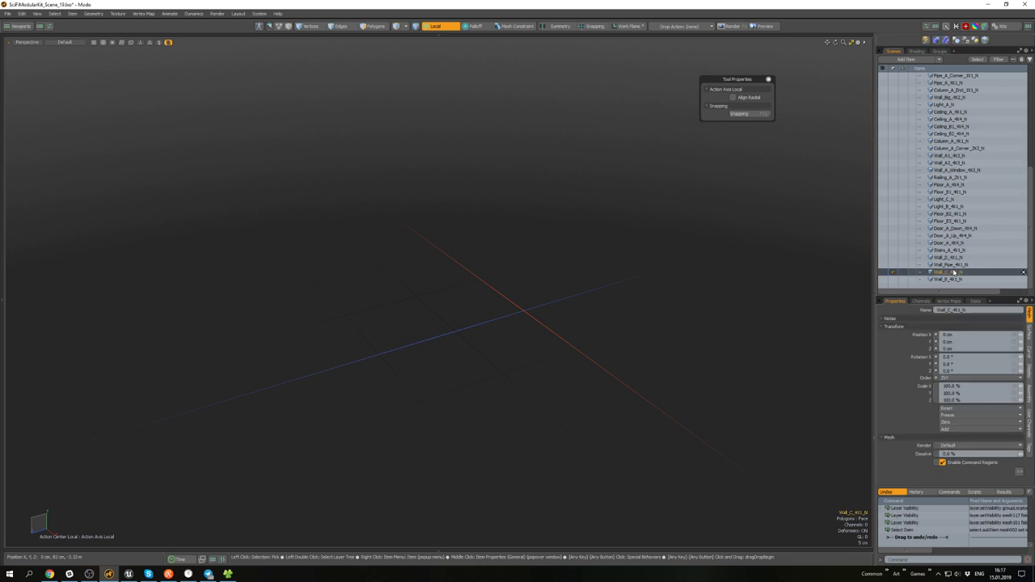
pyautogui.hotkey('ctrl', 'd')
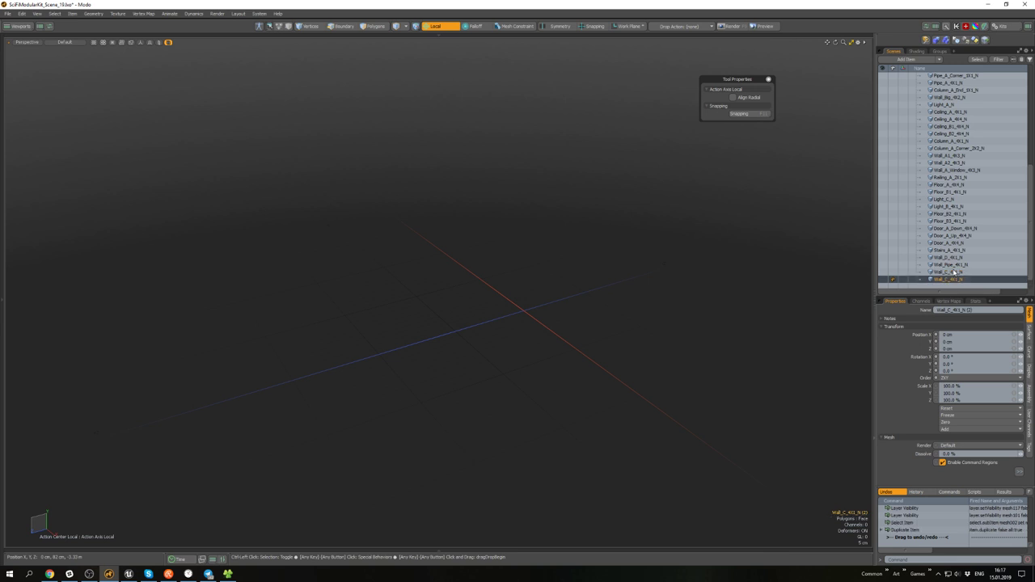
pyautogui.moveTo(951, 71); pyautogui.dragTo(959, 111)
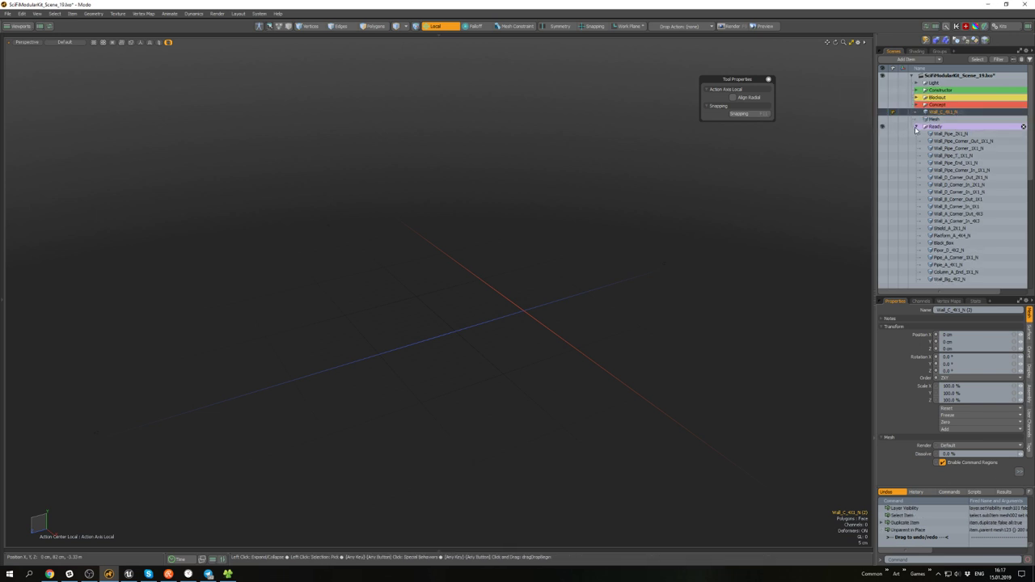
pyautogui.click(916, 127)
pyautogui.click(881, 111)
# - Examine the duplicated truss beam's front, top and ends from several angles
pyautogui.keyDown('alt'); pyautogui.moveTo(670, 273); pyautogui.dragTo(566, 303); pyautogui.keyUp('alt')
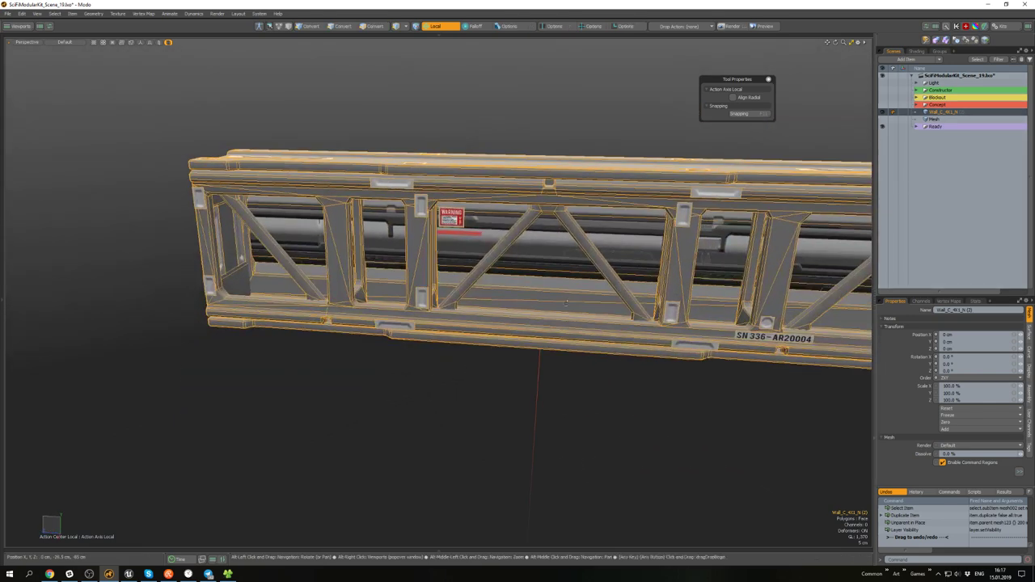
pyautogui.click(616, 370)
pyautogui.keyDown('alt'); pyautogui.moveTo(619, 339); pyautogui.dragTo(621, 360); pyautogui.keyUp('alt')
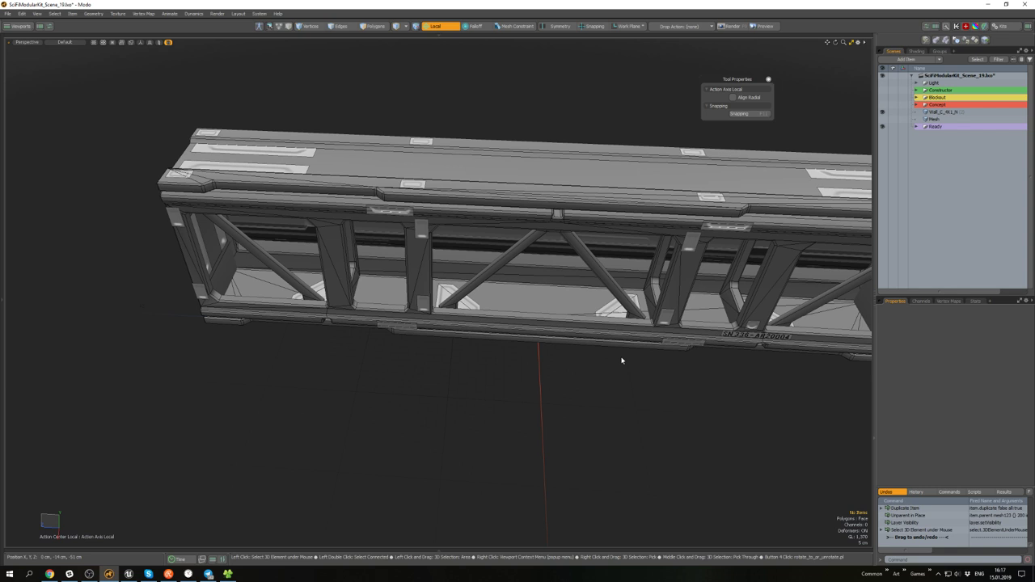
pyautogui.scroll(-5, 624, 357)
pyautogui.keyDown('alt'); pyautogui.moveTo(624, 356); pyautogui.dragTo(601, 323); pyautogui.keyUp('alt')
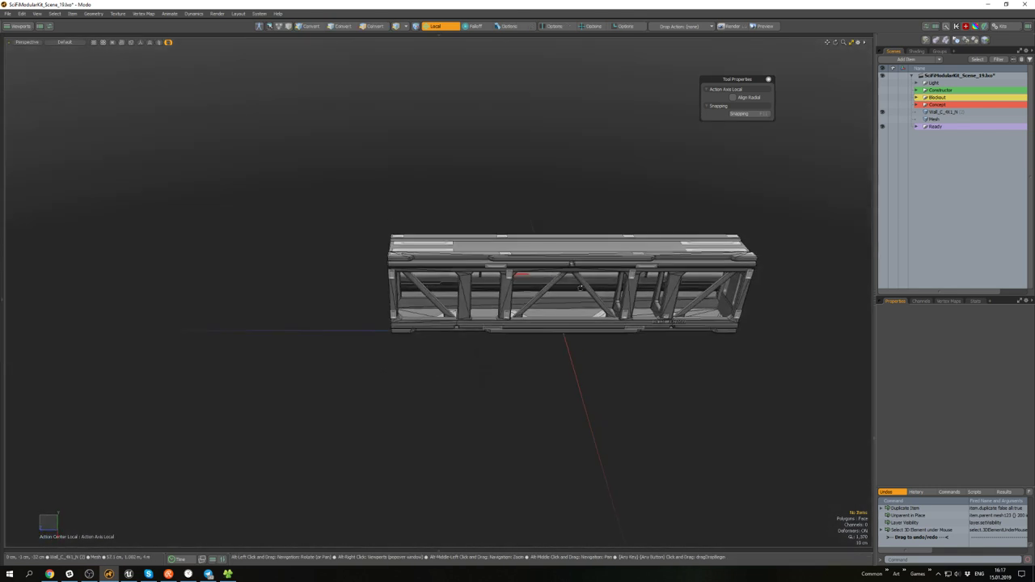
pyautogui.click(592, 245)
pyautogui.keyDown('alt'); pyautogui.moveTo(593, 242); pyautogui.dragTo(658, 243); pyautogui.keyUp('alt')
# - Rename the duplicated beam as Wall_C_Corner_Out_1X1_N, using the naming of Wall_Pipe_Corner_Out_1X1_N as reference
pyautogui.click(917, 128)
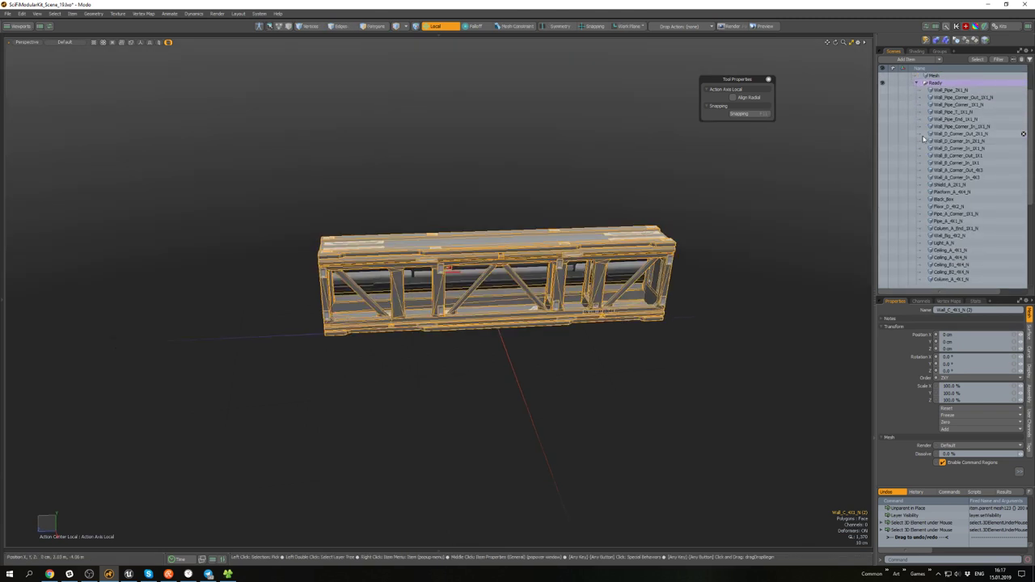
pyautogui.click(963, 142)
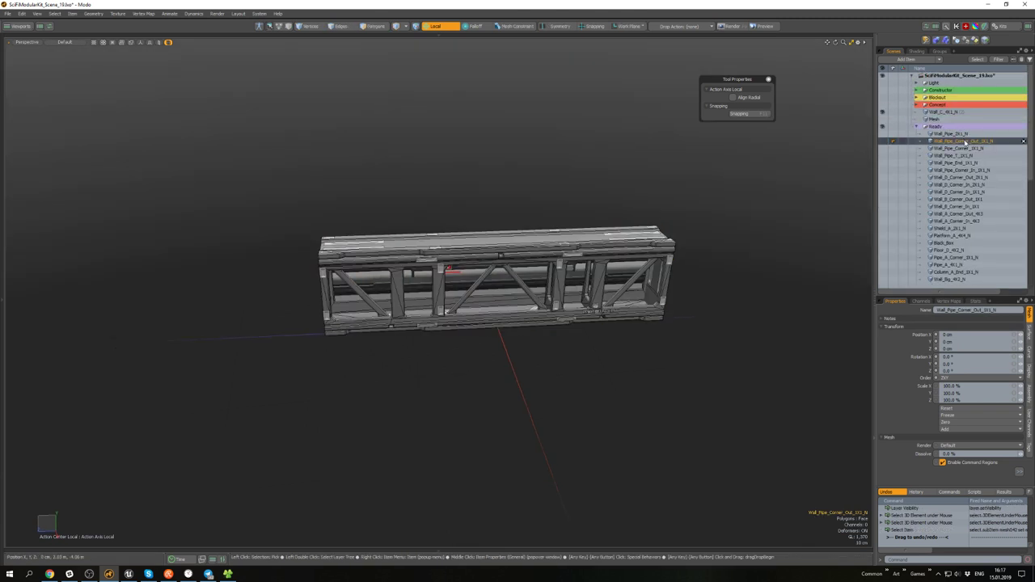
pyautogui.doubleClick(964, 142)
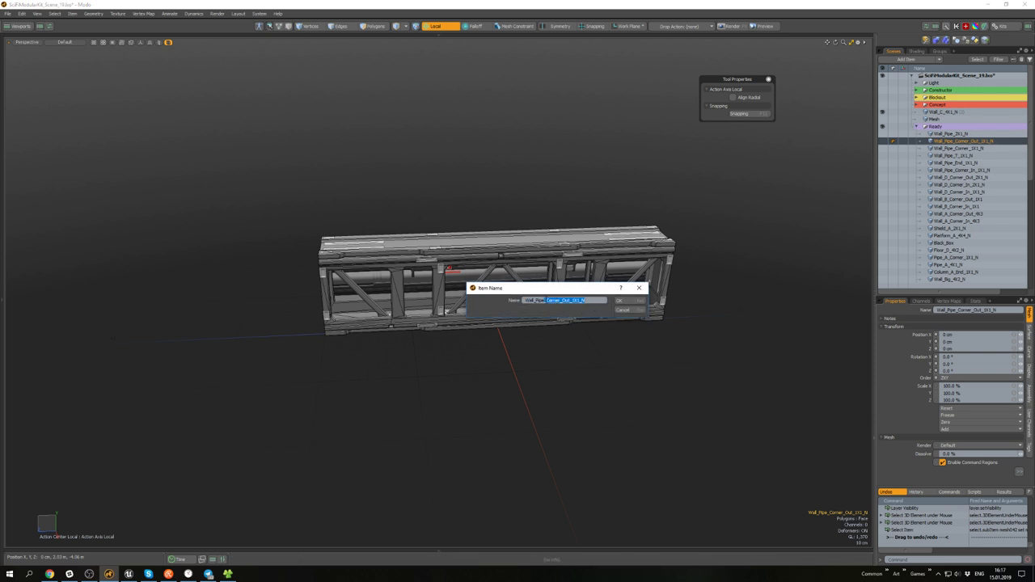
pyautogui.click(631, 312)
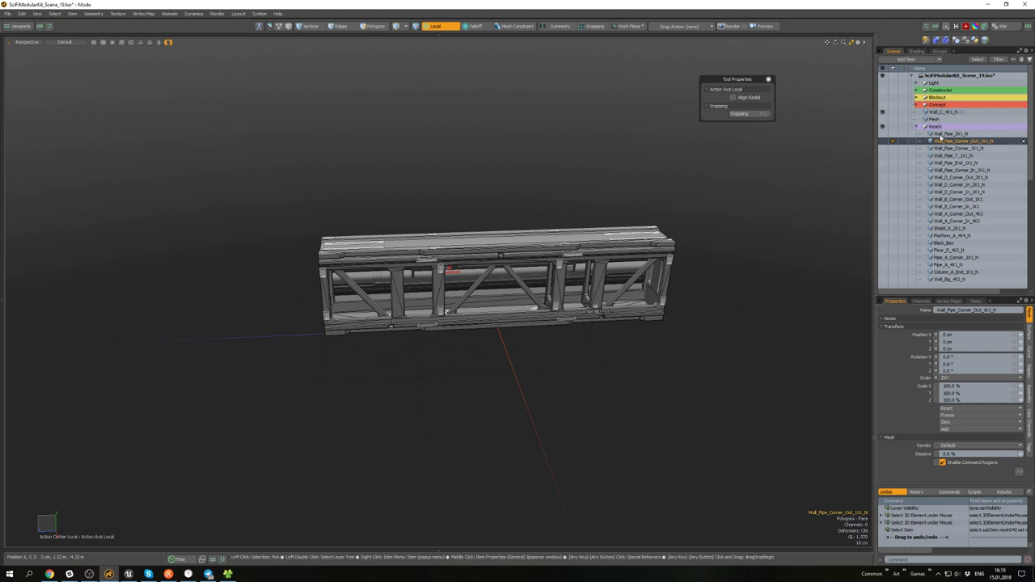
pyautogui.doubleClick(956, 114)
pyautogui.moveTo(560, 299); pyautogui.dragTo(546, 300)
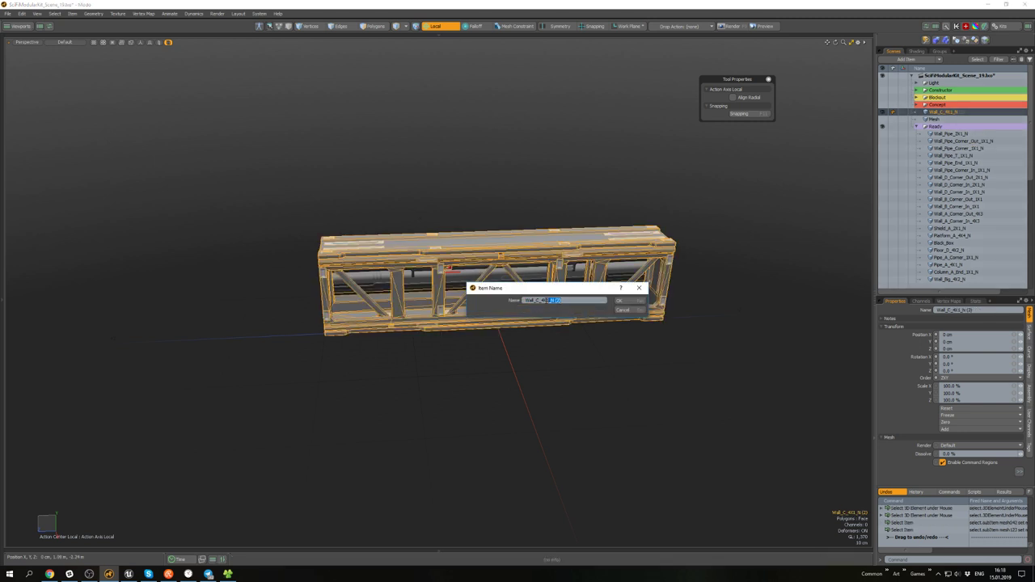
pyautogui.click(622, 301)
pyautogui.click(832, 194)
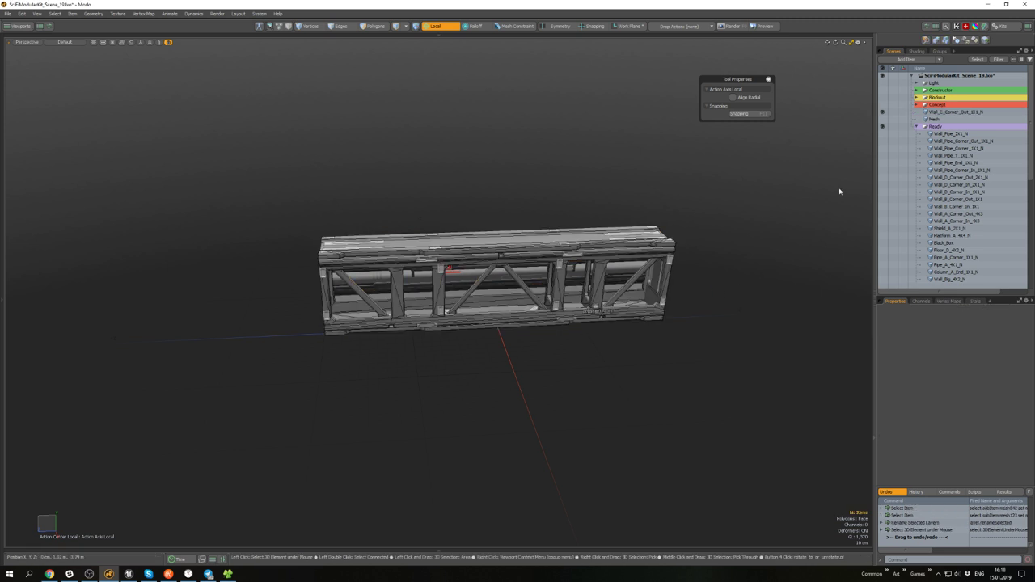
# - Duplicate Wall_C_Corner_Out_1X1_N under the name Wall_C_Corner_In_1X1_N and hide this copy
pyautogui.click(917, 126)
pyautogui.click(945, 112)
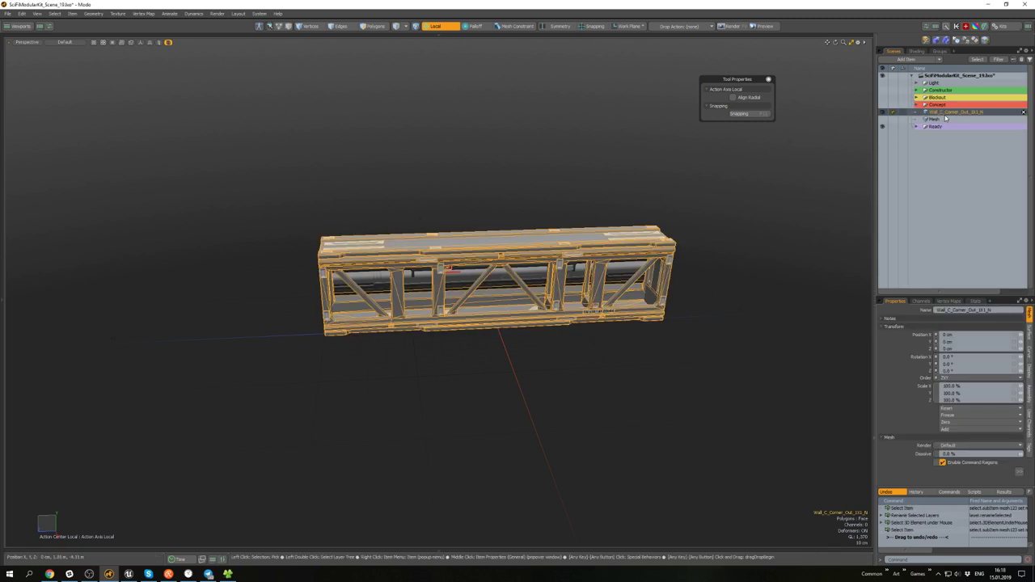
pyautogui.hotkey('ctrl', 'd')
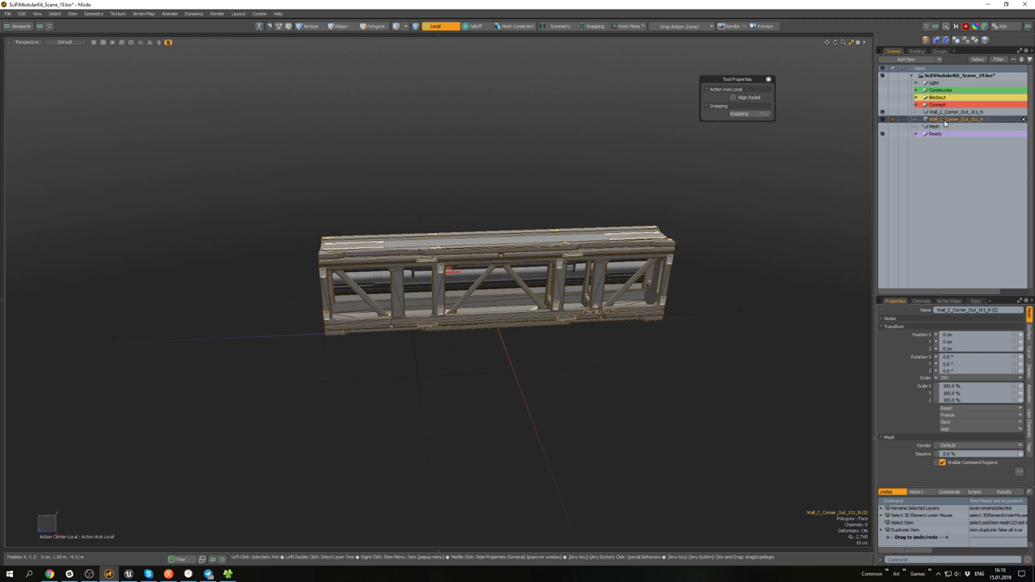
pyautogui.press('F2')
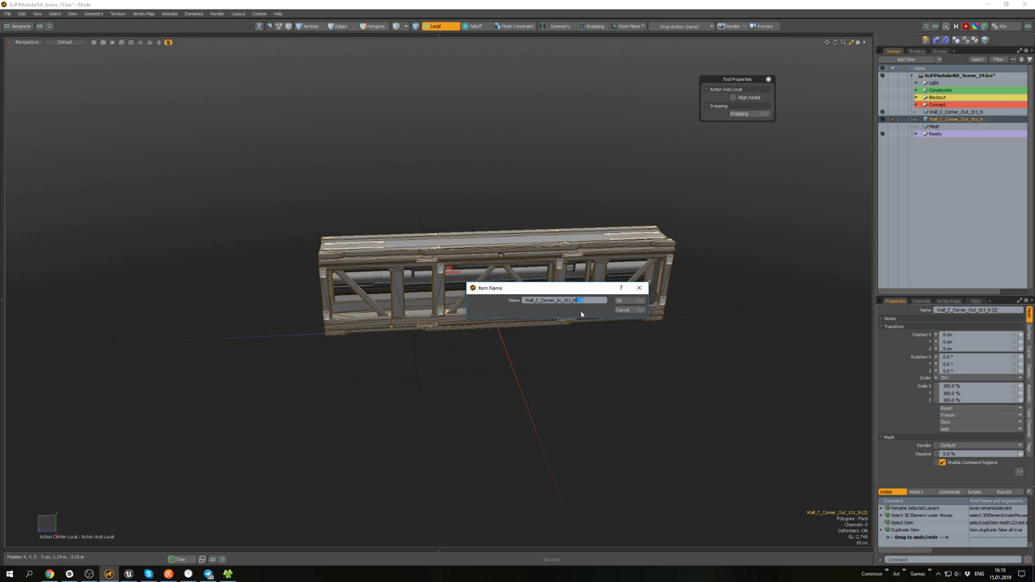
pyautogui.click(620, 300)
pyautogui.click(743, 327)
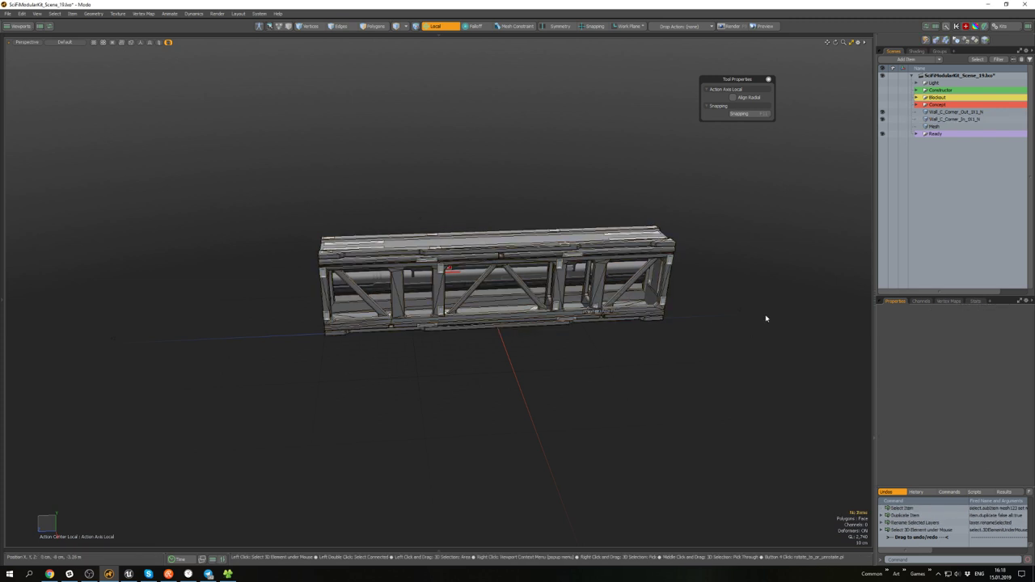
pyautogui.click(883, 119)
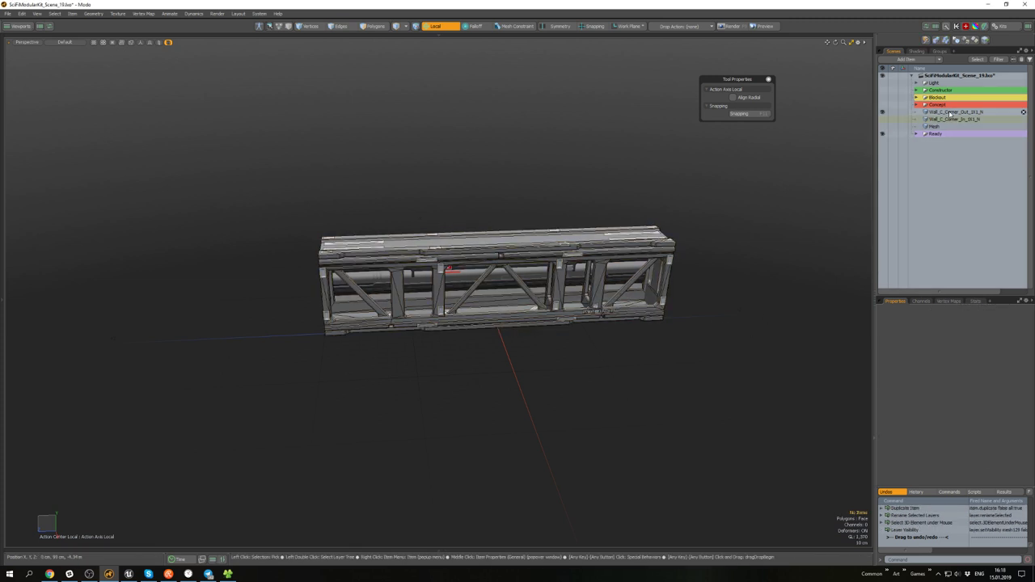
# - Move Wall_C_Corner_Out_1X1_N 1 m along Z with snapping on
pyautogui.click(948, 114)
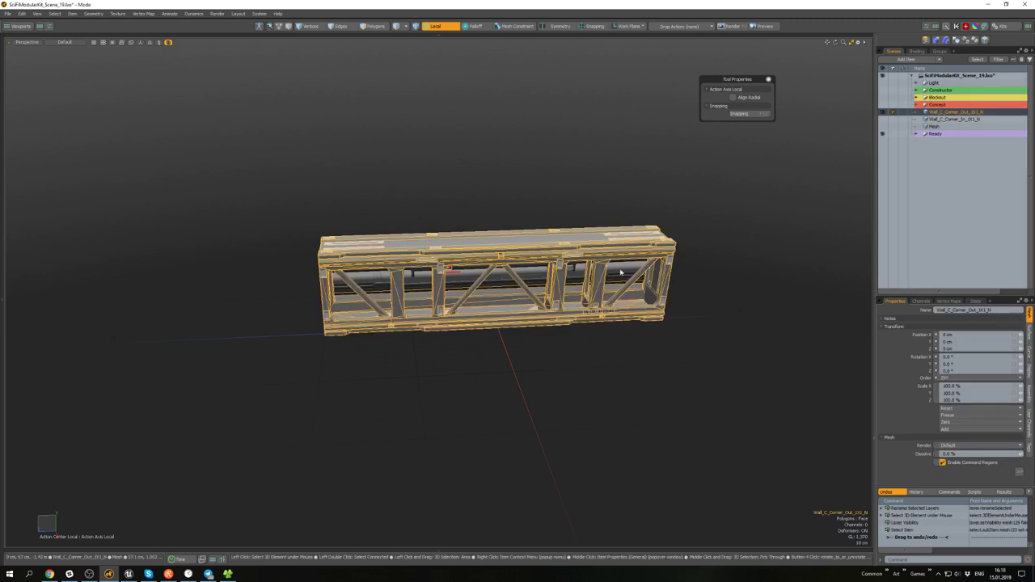
pyautogui.click(653, 382)
pyautogui.click(575, 302)
pyautogui.scroll(3, 568, 281)
pyautogui.keyDown('alt'); pyautogui.moveTo(594, 271); pyautogui.dragTo(558, 309); pyautogui.keyUp('alt')
pyautogui.scroll(-3, 558, 308)
pyautogui.press('w')
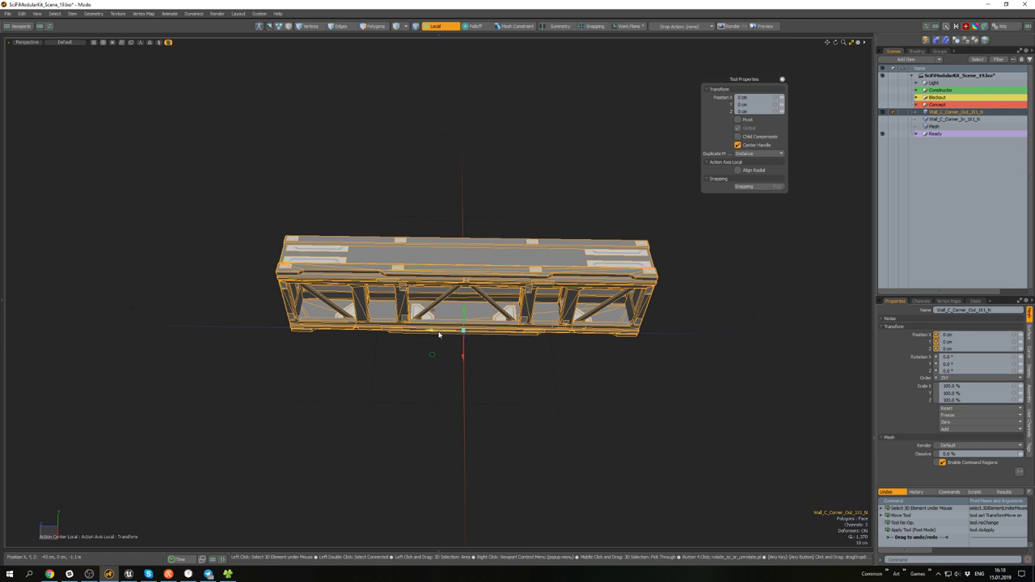
pyautogui.press('x')
pyautogui.moveTo(442, 332); pyautogui.dragTo(355, 327)
pyautogui.press('q')
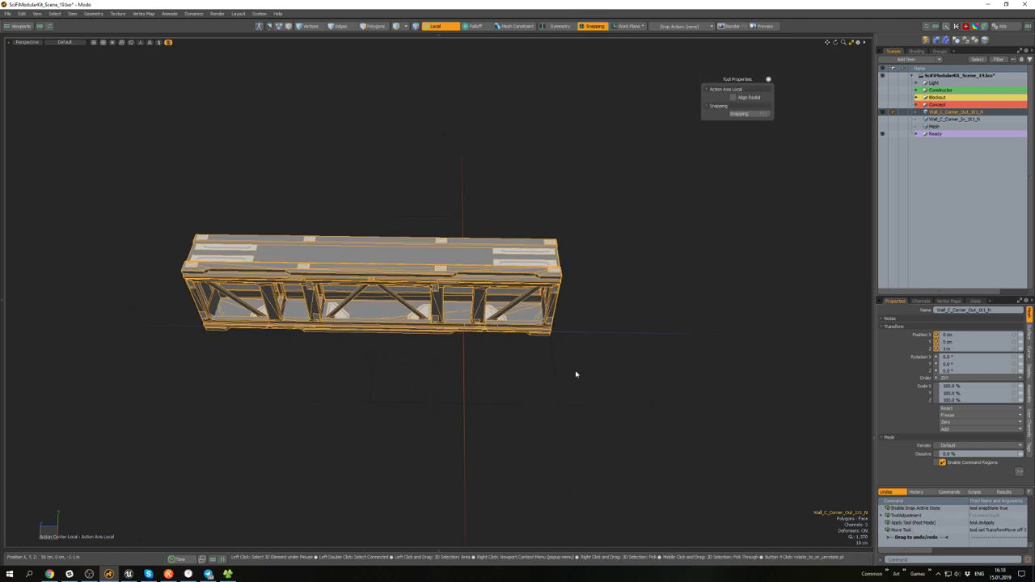
# - Freeze all transforms of the moved Wall_C_Corner_Out_1X1_N truss
pyautogui.click(577, 373)
pyautogui.click(551, 311)
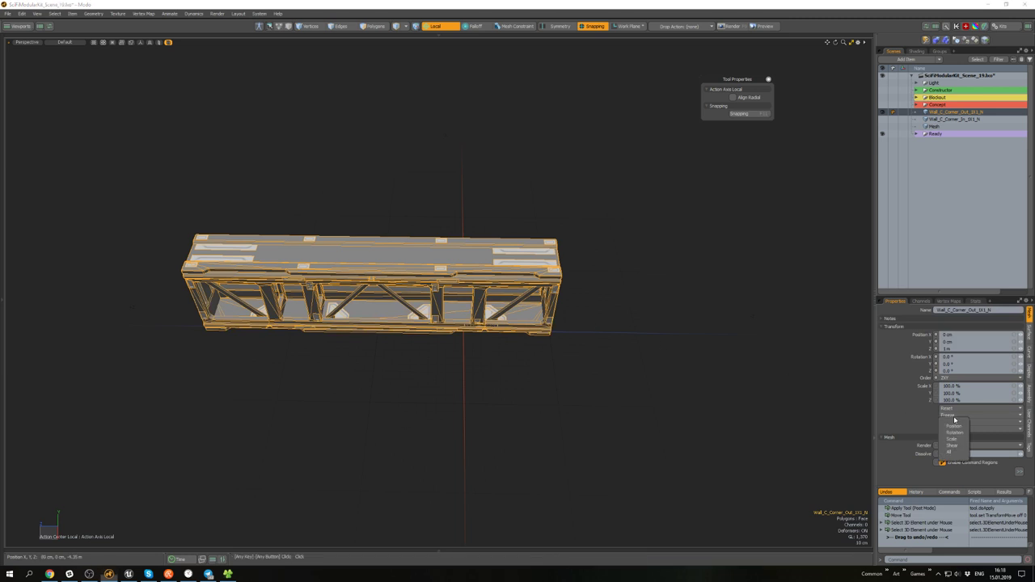
pyautogui.click(953, 453)
pyautogui.click(651, 298)
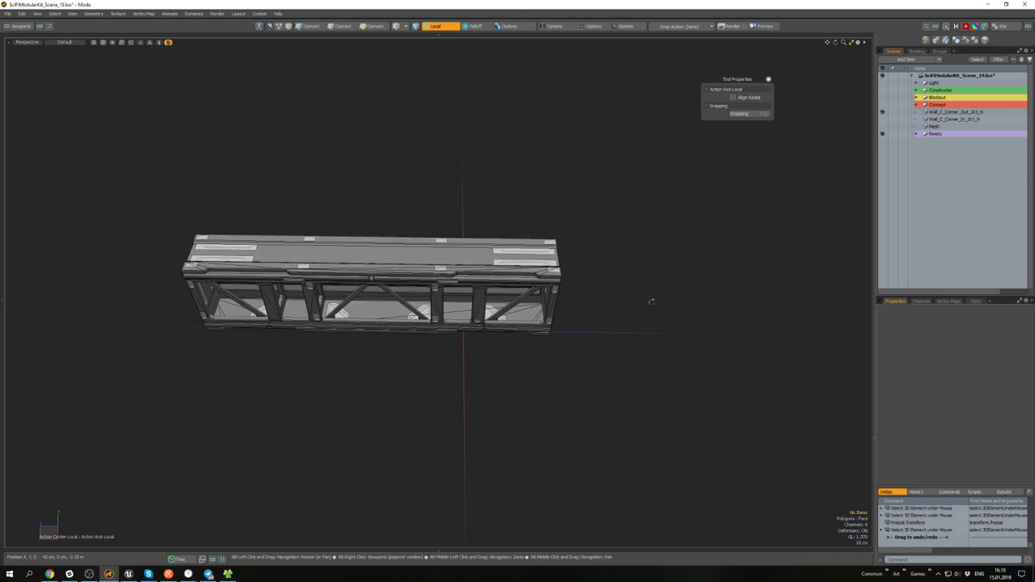
pyautogui.keyDown('alt'); pyautogui.moveTo(651, 298); pyautogui.dragTo(762, 294); pyautogui.keyUp('alt')
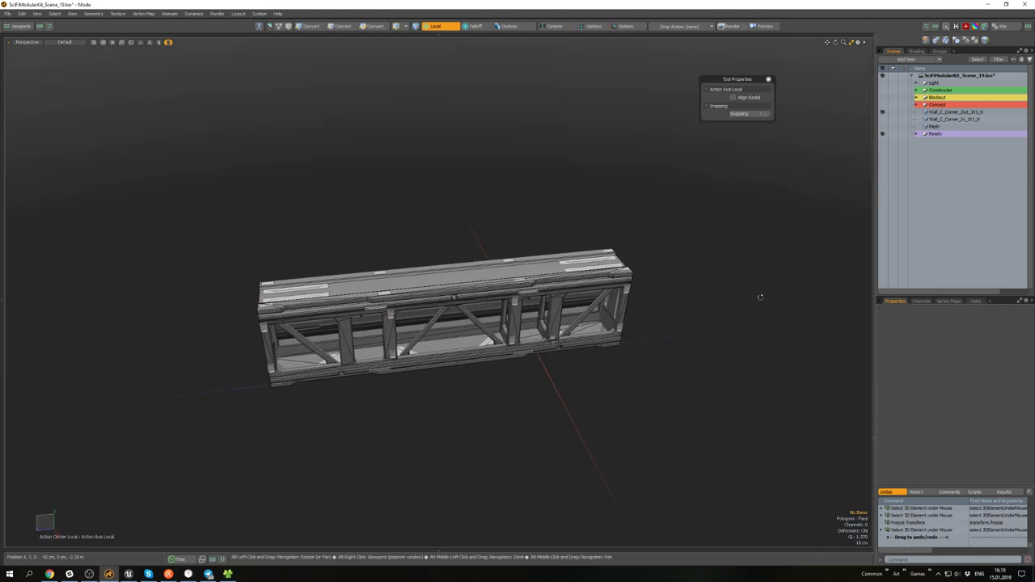
# - Copy all polygons of the Mesh item's corner block and paste them into Wall_C_Corner_Out_1X1_N
pyautogui.click(937, 126)
pyautogui.press('3')
pyautogui.hotkey('ctrl', 'a')
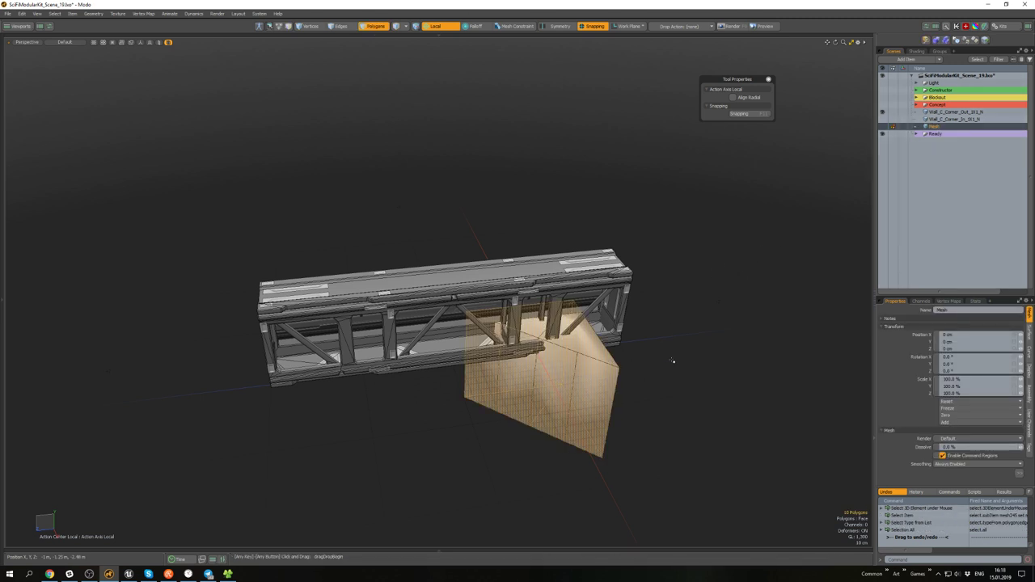
pyautogui.hotkey('ctrl', 'c')
pyautogui.press('5')
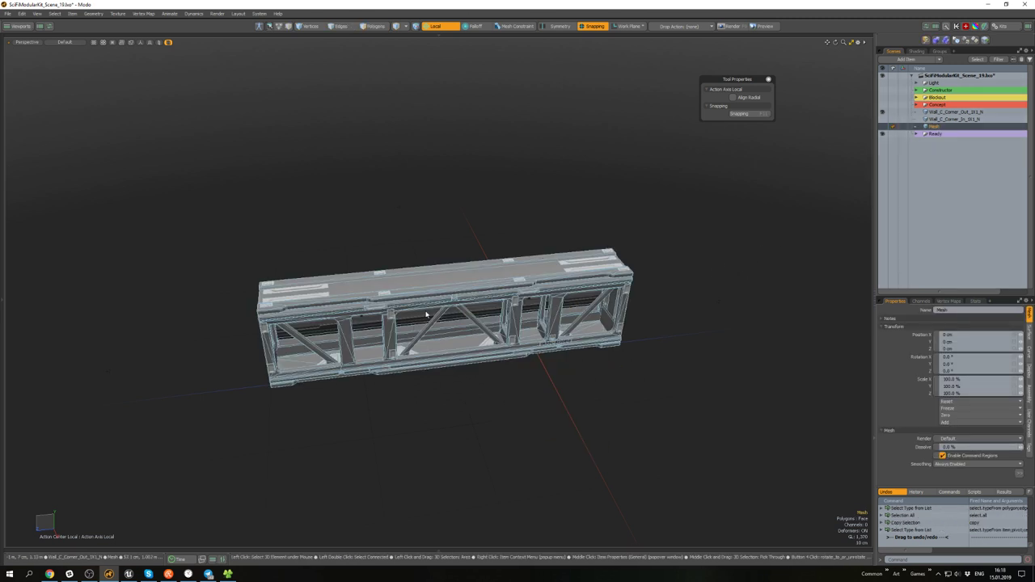
pyautogui.click(429, 314)
pyautogui.press('h')
pyautogui.keyDown('alt'); pyautogui.moveTo(471, 325); pyautogui.dragTo(475, 307); pyautogui.keyUp('alt')
pyautogui.press('3')
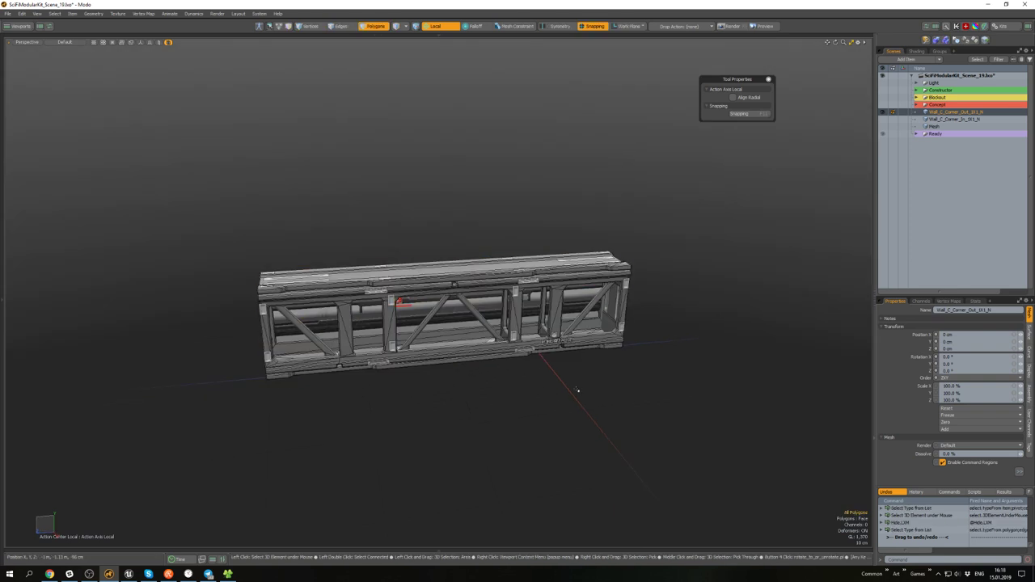
pyautogui.hotkey('ctrl', 'v')
# - Try aligning the work plane to the two middle front faces of the pasted corner block
pyautogui.scroll(4, 557, 374)
pyautogui.click(530, 383)
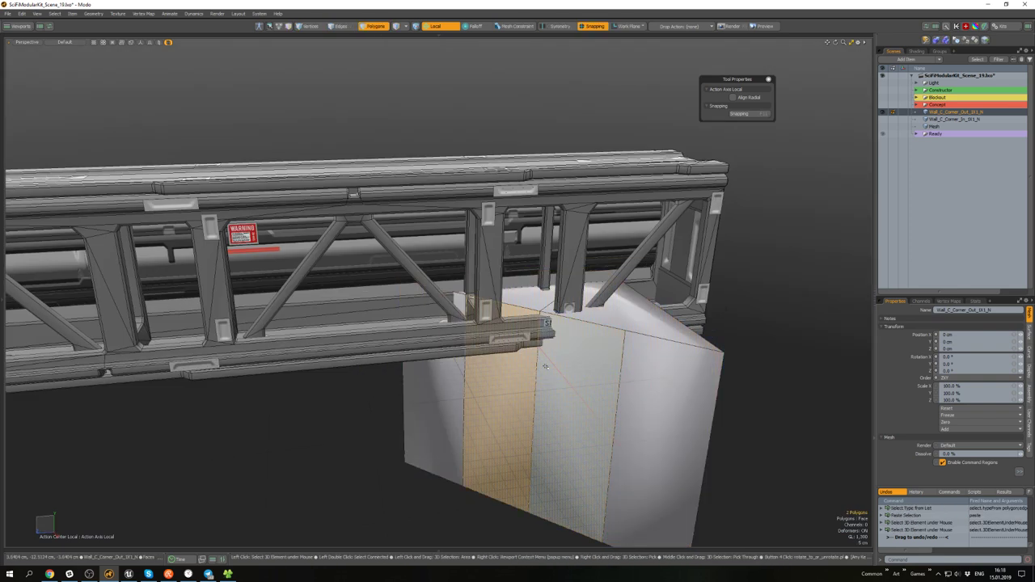
pyautogui.keyDown('shift'); pyautogui.click(546, 365); pyautogui.keyUp('shift')
pyautogui.keyDown('alt'); pyautogui.moveTo(546, 366); pyautogui.dragTo(557, 378); pyautogui.keyUp('alt')
pyautogui.press('Home')
pyautogui.click(744, 298)
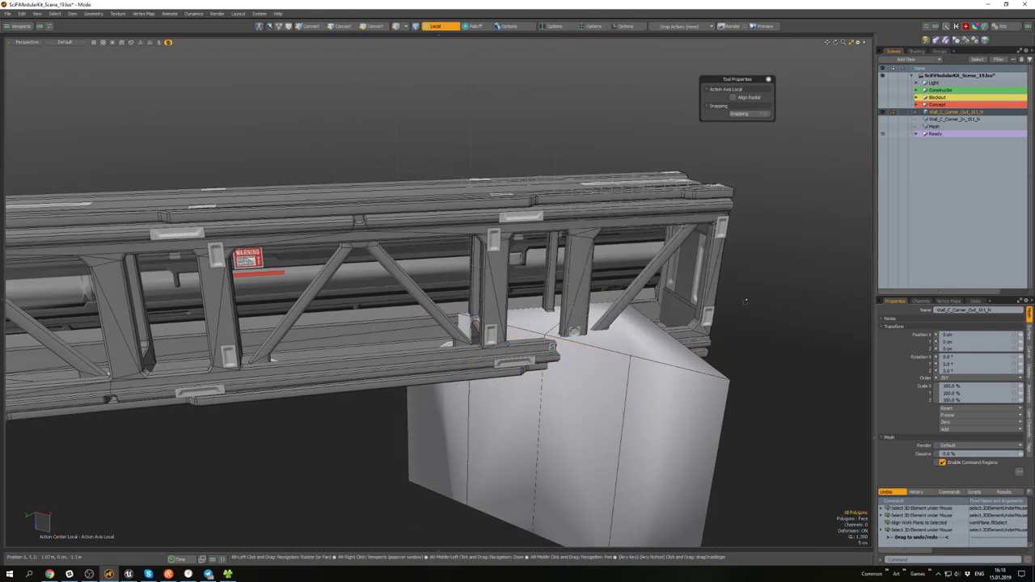
pyautogui.keyDown('alt'); pyautogui.moveTo(744, 298); pyautogui.dragTo(626, 358); pyautogui.keyUp('alt')
pyautogui.scroll(-4, 676, 321)
pyautogui.press('End')
pyautogui.scroll(4, 604, 291)
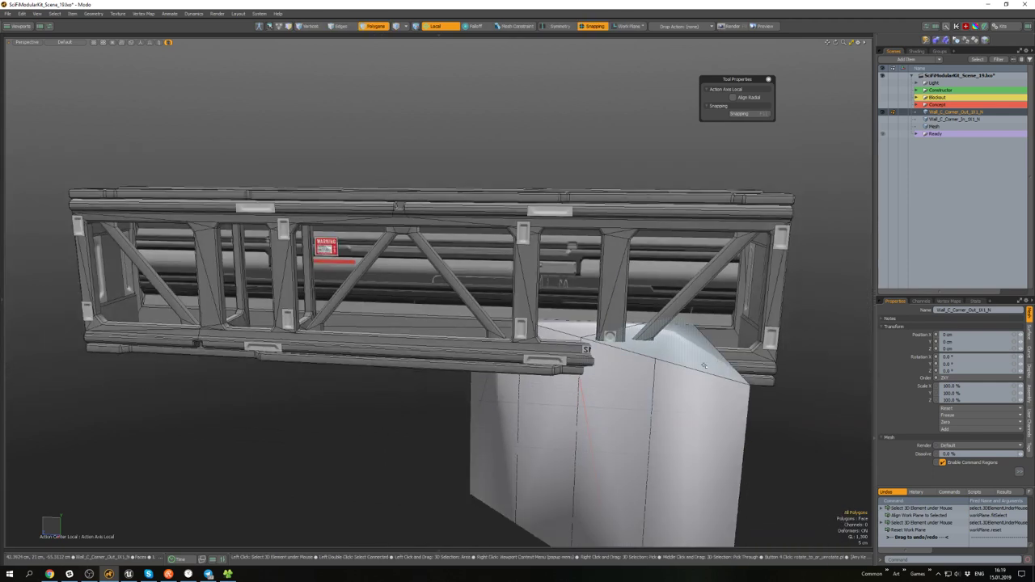
# - Hide the pasted corner block and move the thin rear post near the origin along the truss toward its short end
pyautogui.doubleClick(625, 357)
pyautogui.press('h')
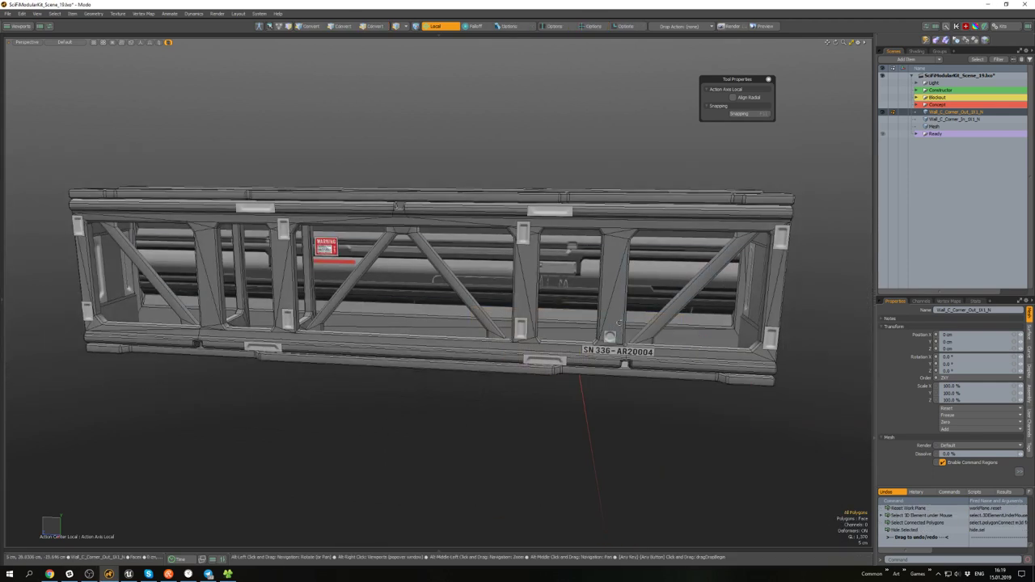
pyautogui.keyDown('alt'); pyautogui.moveTo(626, 357); pyautogui.dragTo(630, 348); pyautogui.keyUp('alt')
pyautogui.keyDown('alt'); pyautogui.moveTo(581, 370); pyautogui.dragTo(641, 332); pyautogui.keyUp('alt')
pyautogui.doubleClick(613, 315)
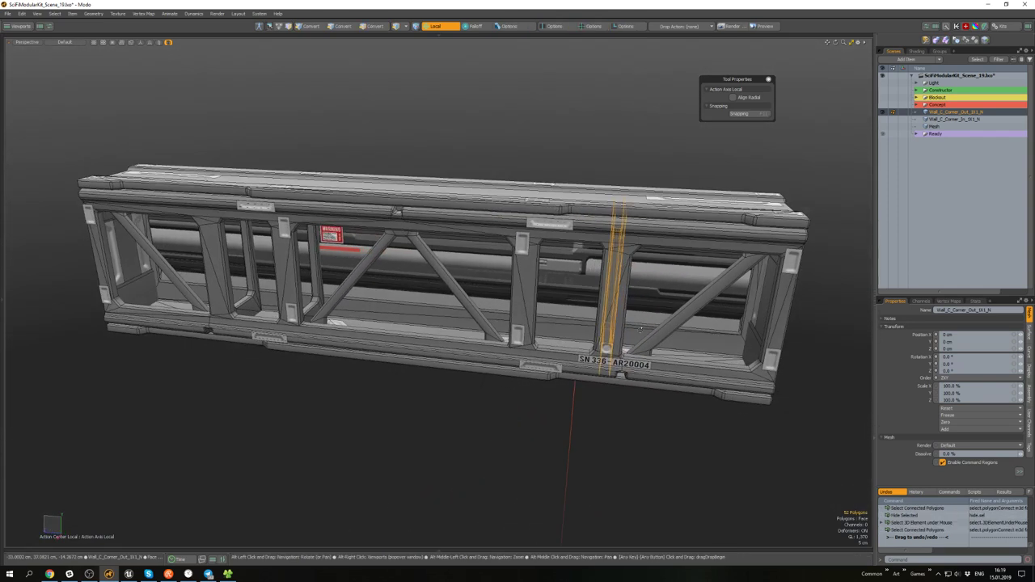
pyautogui.press('w')
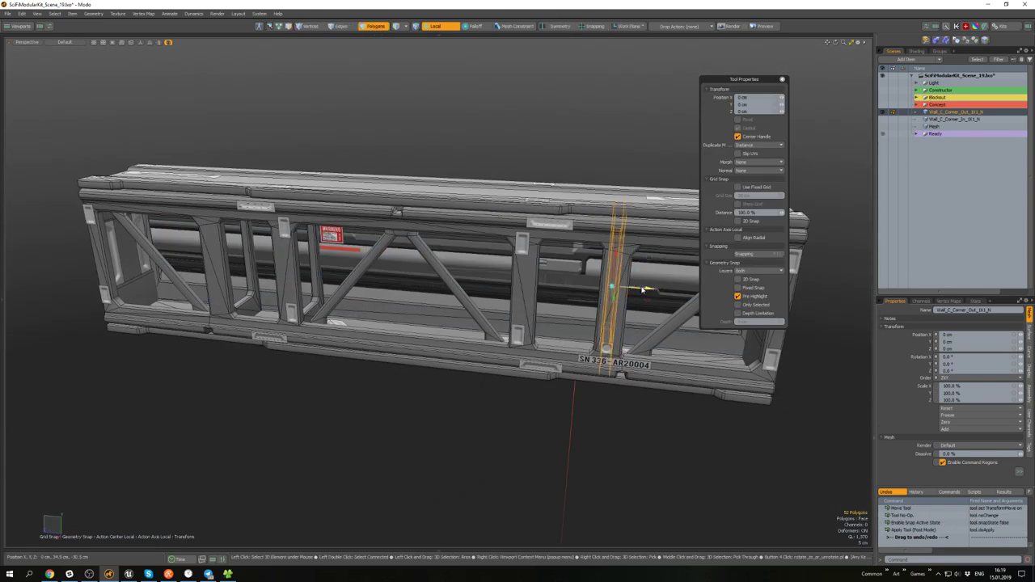
pyautogui.moveTo(642, 290); pyautogui.dragTo(738, 293)
pyautogui.press('q')
# - Move the wide front post about 34.5 cm along the truss, next to the post with the white plates
pyautogui.keyDown('alt'); pyautogui.moveTo(704, 364); pyautogui.dragTo(500, 302); pyautogui.keyUp('alt')
pyautogui.doubleClick(596, 289)
pyautogui.scroll(4, 606, 283)
pyautogui.hotkey('shift', 'Up')
pyautogui.scroll(-2, 586, 262)
pyautogui.press('w')
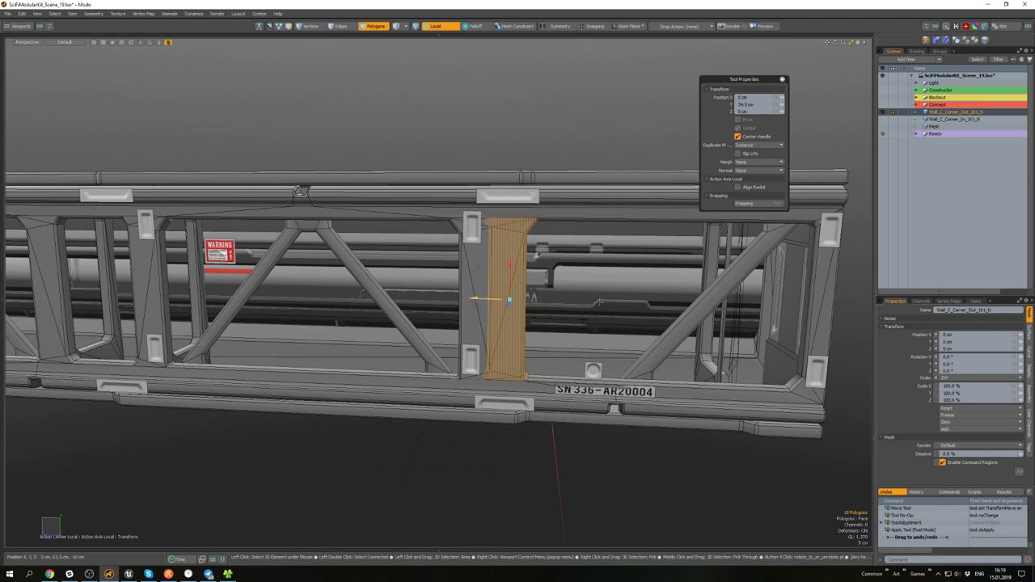
pyautogui.press('space')
pyautogui.click(599, 304)
# - Slide the SN 336-AR20004 decal along the lower rail toward the truss's short end
pyautogui.scroll(3, 603, 407)
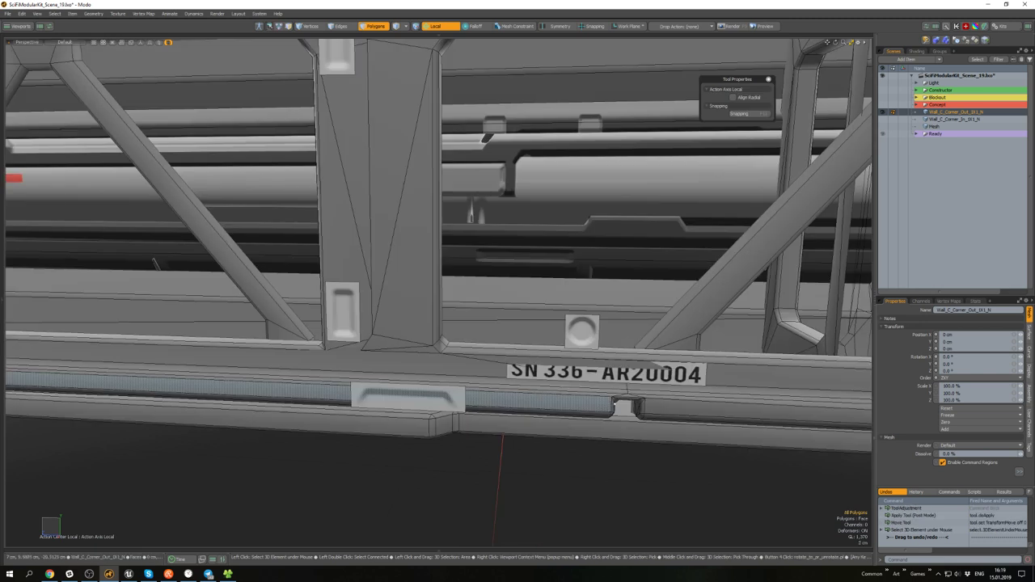
pyautogui.click(635, 378)
pyautogui.scroll(-3, 634, 378)
pyautogui.click(634, 378)
pyautogui.press('w')
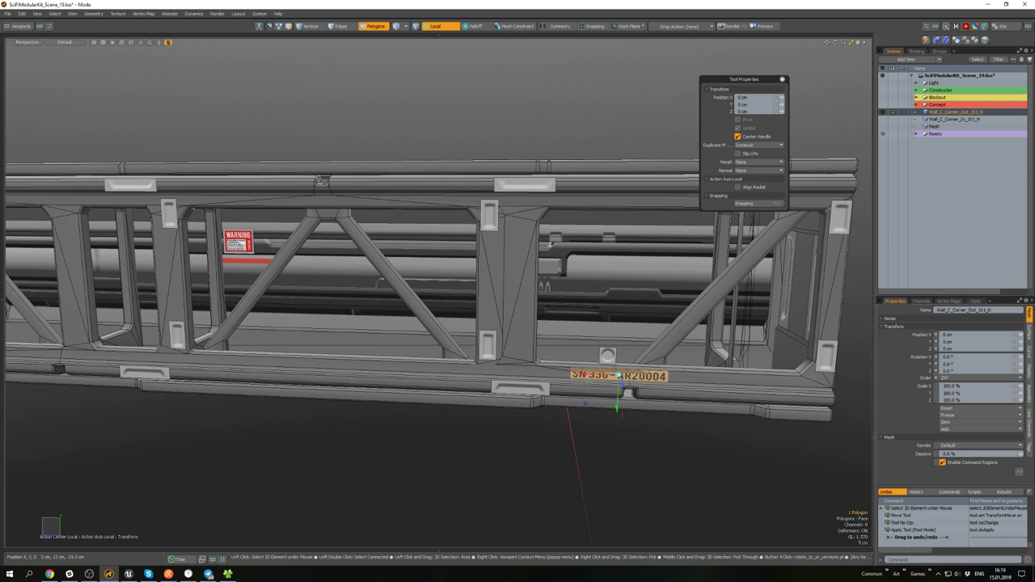
pyautogui.moveTo(601, 377); pyautogui.dragTo(712, 381)
pyautogui.press('space')
pyautogui.click(732, 459)
# - Unhide the corner block in Wall_C_Corner_Out_1X1_N
pyautogui.keyDown('alt'); pyautogui.moveTo(717, 329); pyautogui.dragTo(671, 409); pyautogui.keyUp('alt')
pyautogui.scroll(-3, 673, 362)
pyautogui.keyDown('alt'); pyautogui.moveTo(671, 409); pyautogui.dragTo(621, 379, button='middle'); pyautogui.keyUp('alt')
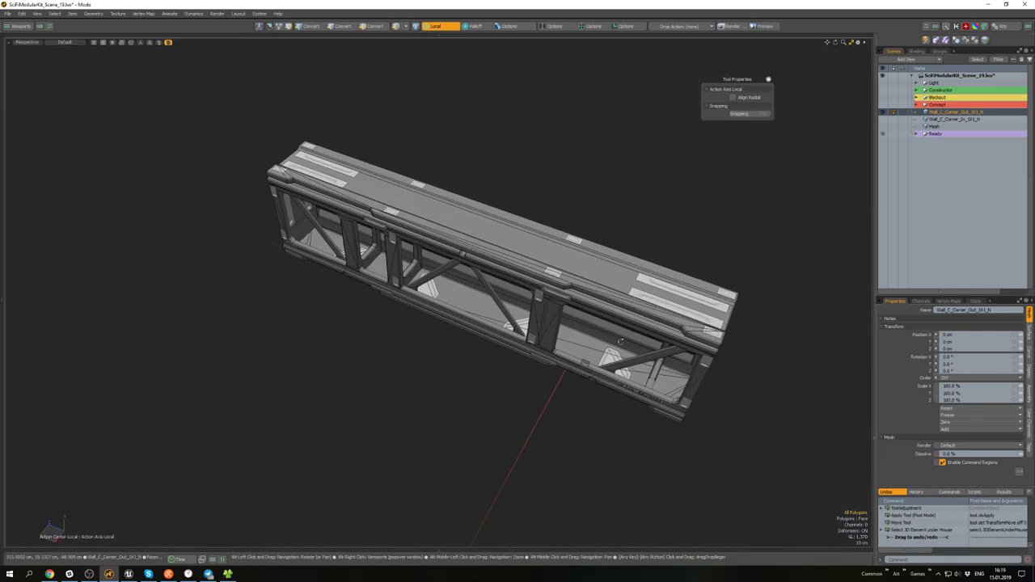
pyautogui.keyDown('alt'); pyautogui.moveTo(621, 379); pyautogui.dragTo(634, 330); pyautogui.keyUp('alt')
pyautogui.press('u')
# - Try to mirror the whole mesh with Symmetry +X after aligning the work plane to the block's two middle front faces
pyautogui.click(579, 386)
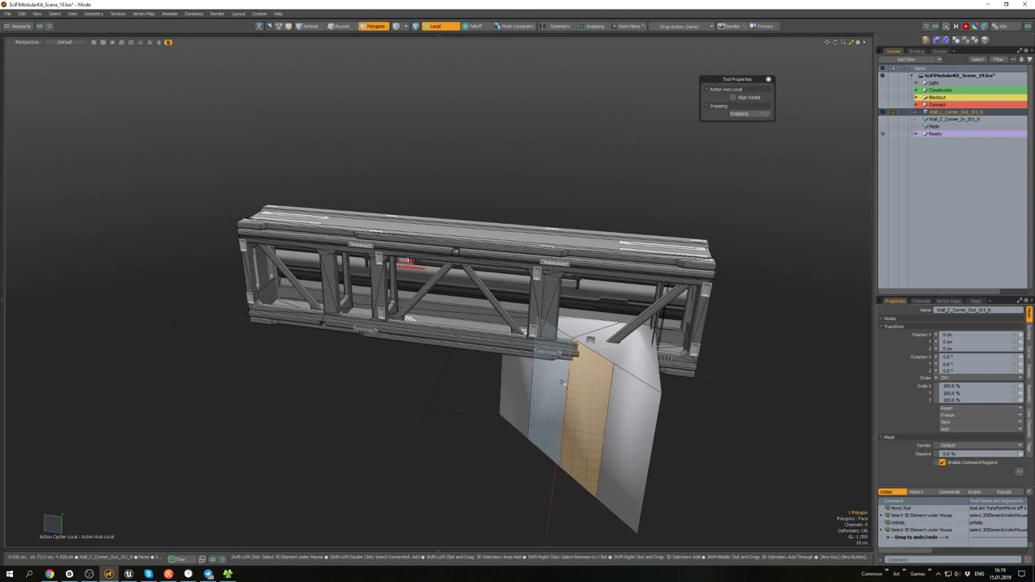
pyautogui.keyDown('shift'); pyautogui.click(562, 382); pyautogui.keyUp('shift')
pyautogui.press('Home')
pyautogui.keyDown('alt'); pyautogui.moveTo(546, 358); pyautogui.dragTo(556, 307); pyautogui.keyUp('alt')
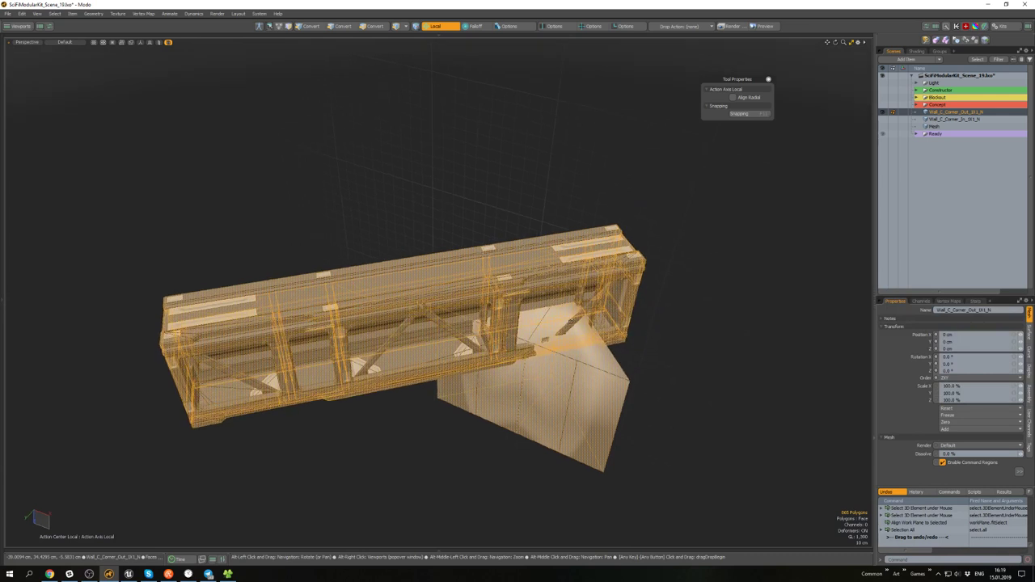
pyautogui.keyDown('alt'); pyautogui.moveTo(569, 320); pyautogui.dragTo(571, 315); pyautogui.keyUp('alt')
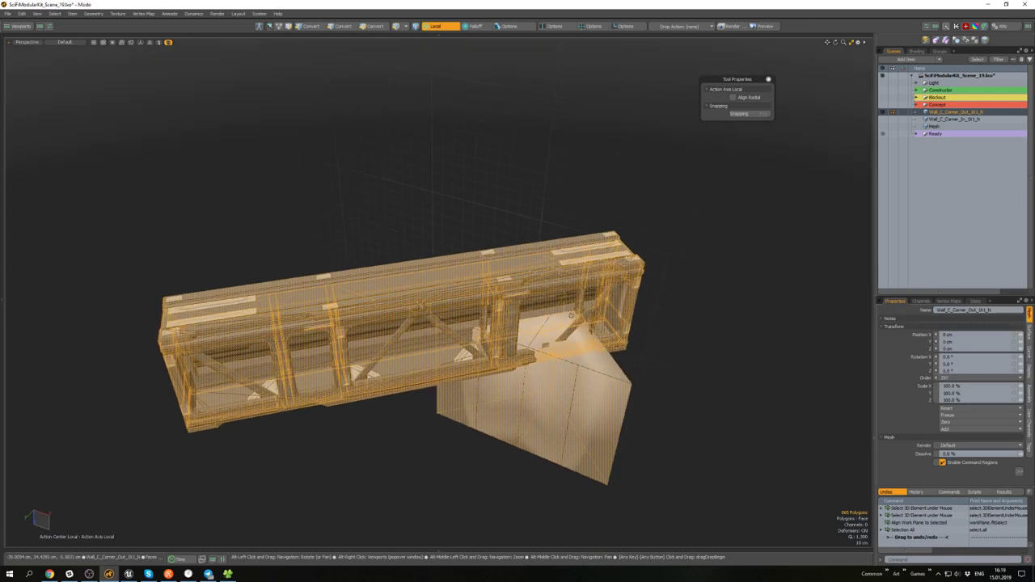
pyautogui.keyDown('alt'); pyautogui.scroll(3, 562, 311); pyautogui.keyUp('alt')
pyautogui.scroll(-3, 554, 310)
pyautogui.hotkey('alt', 's')
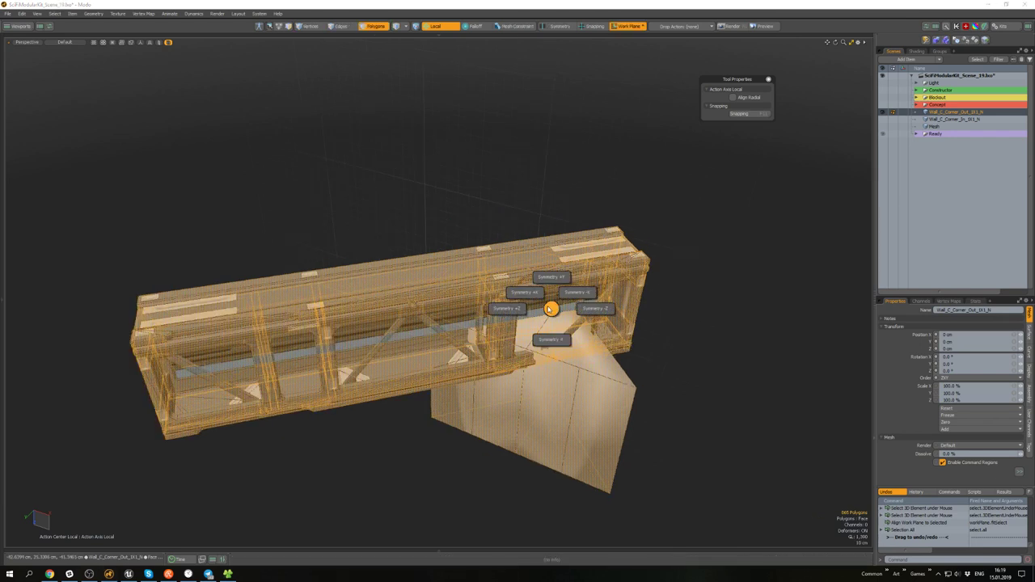
pyautogui.click(534, 298)
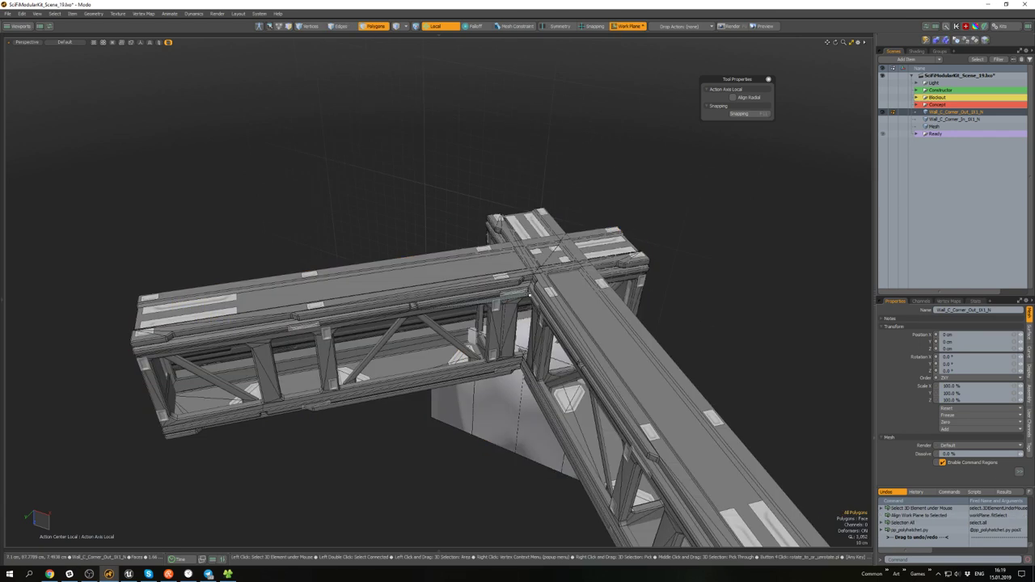
# - Undo the mirror and try the symmetry command on the whole mesh once more
pyautogui.hotkey('ctrl', 'z')
pyautogui.hotkey('alt', 's')
pyautogui.click(562, 274)
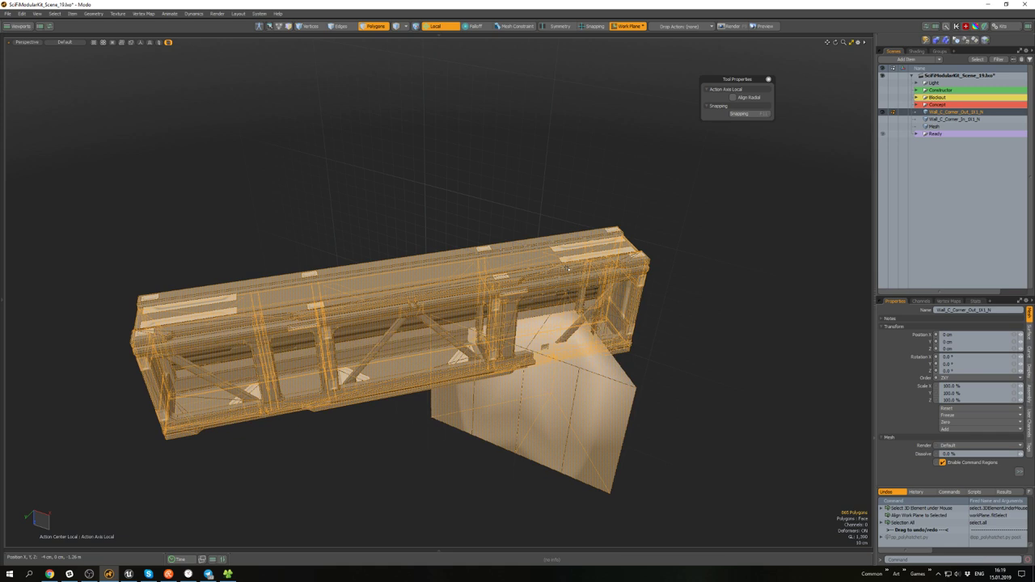
pyautogui.scroll(5, 566, 334)
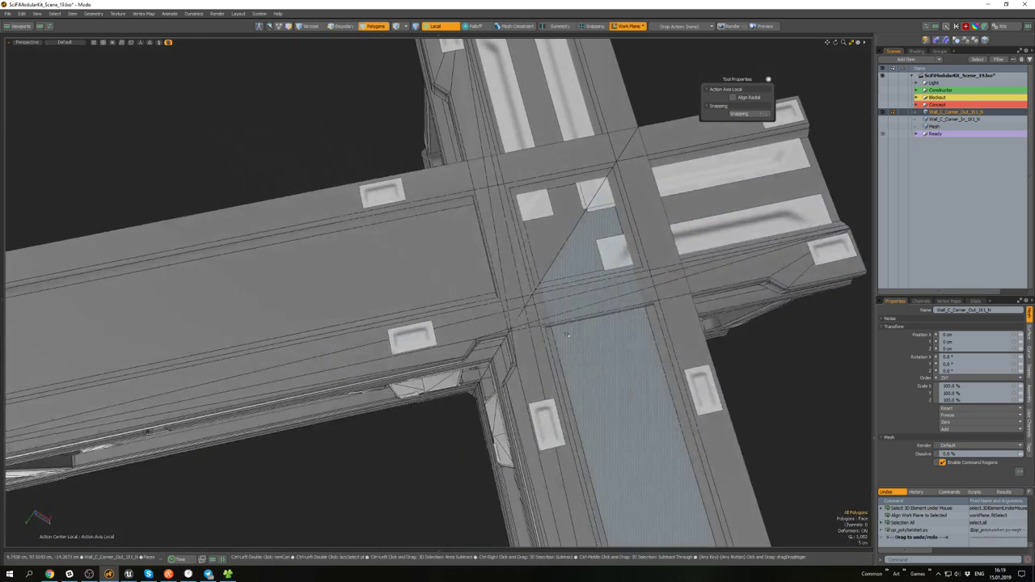
pyautogui.scroll(-4, 566, 335)
pyautogui.hotkey('ctrl', 'z')
# - Reset the work plane and bevel the vertical middle edge of the corner block's front
pyautogui.click(534, 397)
pyautogui.keyDown('alt'); pyautogui.moveTo(534, 396); pyautogui.dragTo(616, 301); pyautogui.keyUp('alt')
pyautogui.scroll(-4, 573, 323)
pyautogui.press('End')
pyautogui.press('2')
pyautogui.scroll(4, 581, 377)
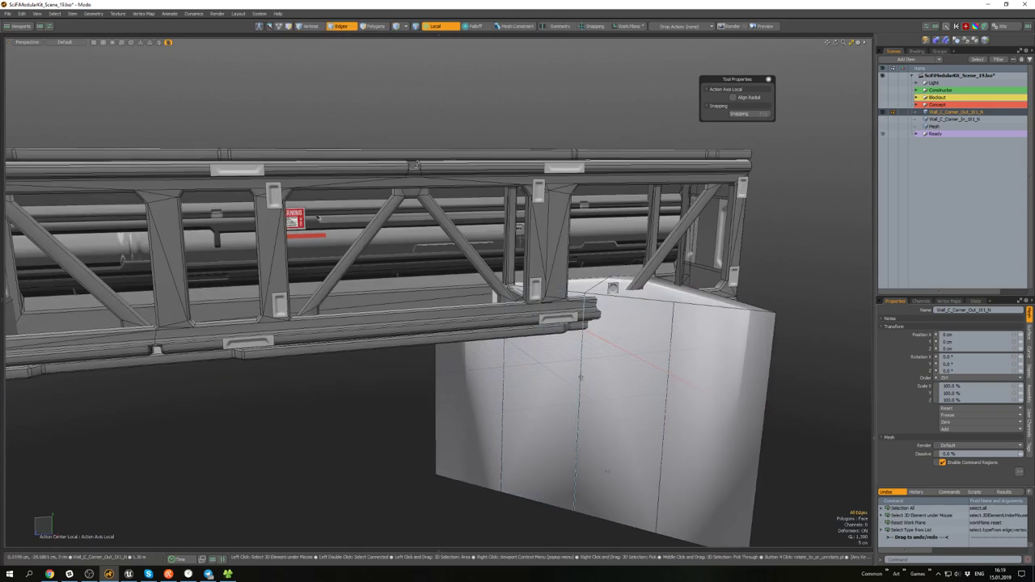
pyautogui.press('b')
pyautogui.moveTo(580, 375); pyautogui.dragTo(587, 418)
# - Align the work plane to the narrow bevel face at the corner block's front middle
pyautogui.press('3')
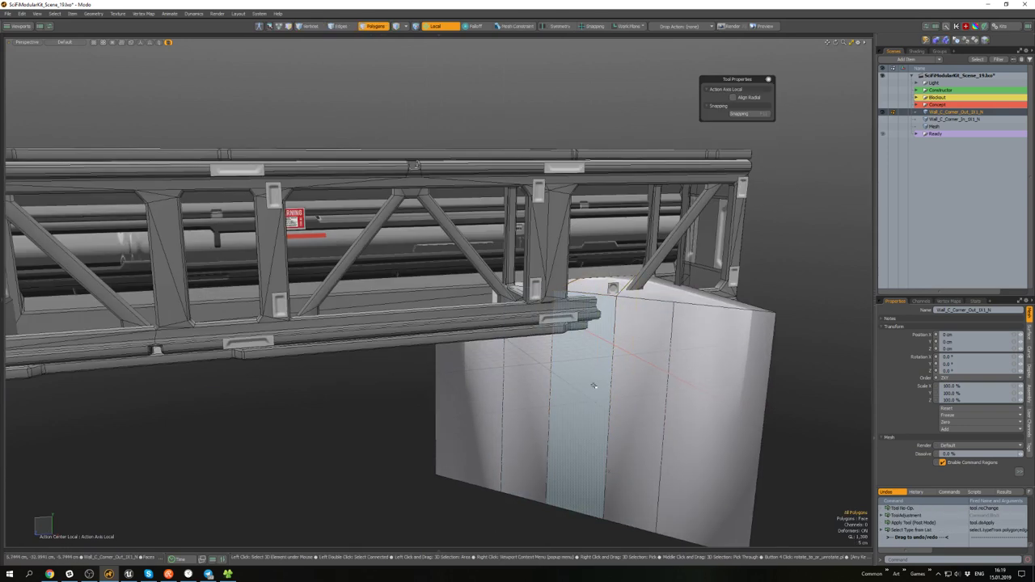
pyautogui.press('Home')
pyautogui.scroll(-4, 556, 368)
pyautogui.keyDown('alt'); pyautogui.moveTo(522, 383); pyautogui.dragTo(496, 407); pyautogui.keyUp('alt')
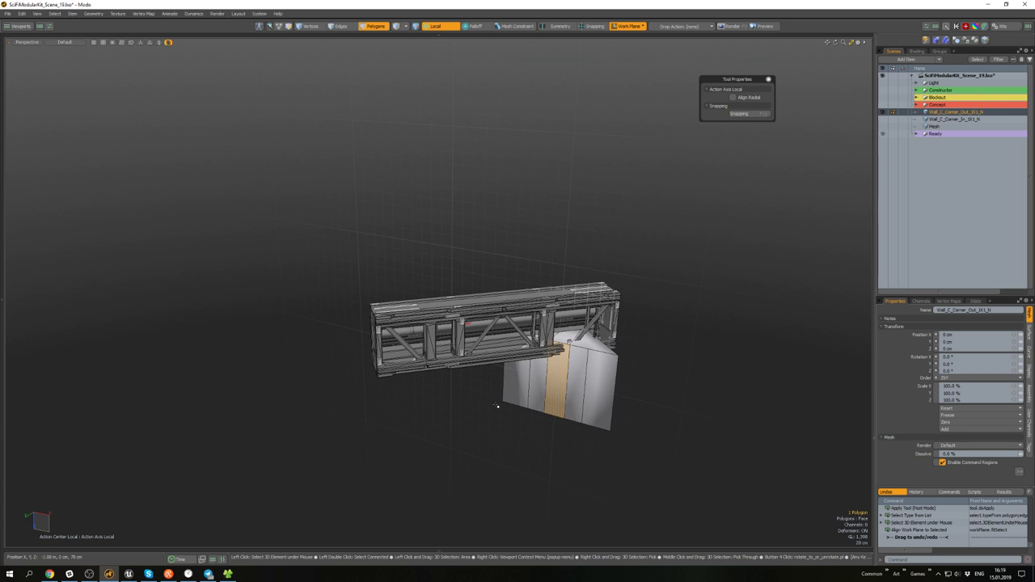
# - Save the scene and mirror all polygons across the work plane with Symmetry +X
pyautogui.click(493, 404)
pyautogui.hotkey('ctrl', 'a')
pyautogui.scroll(2, 483, 394)
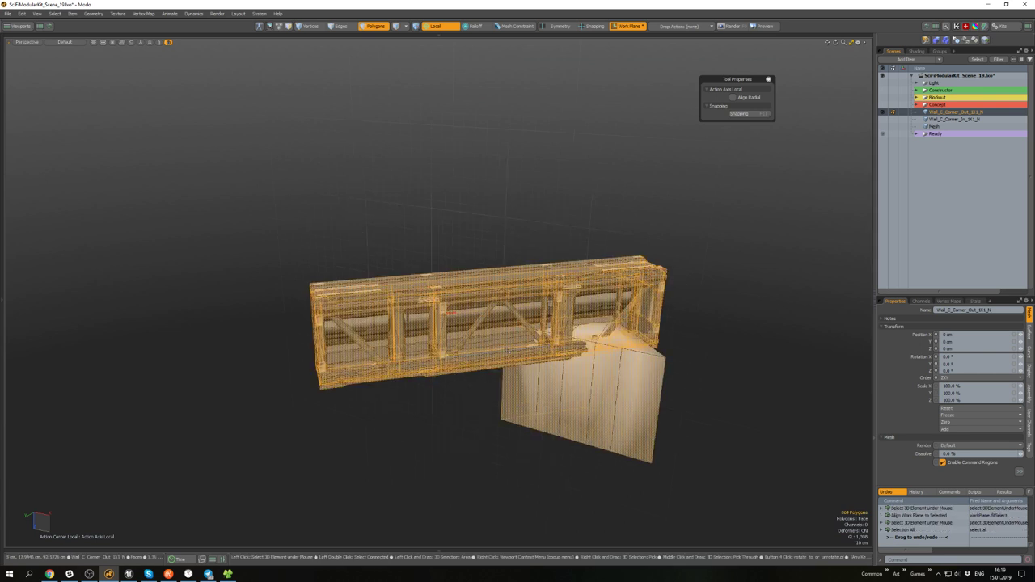
pyautogui.moveTo(514, 356)
pyautogui.mouseDown(button='middle')
pyautogui.moveTo(473, 359)
pyautogui.moveTo(531, 354)
pyautogui.mouseUp(button='middle')
pyautogui.hotkey('ctrl', 'shift', 'v')
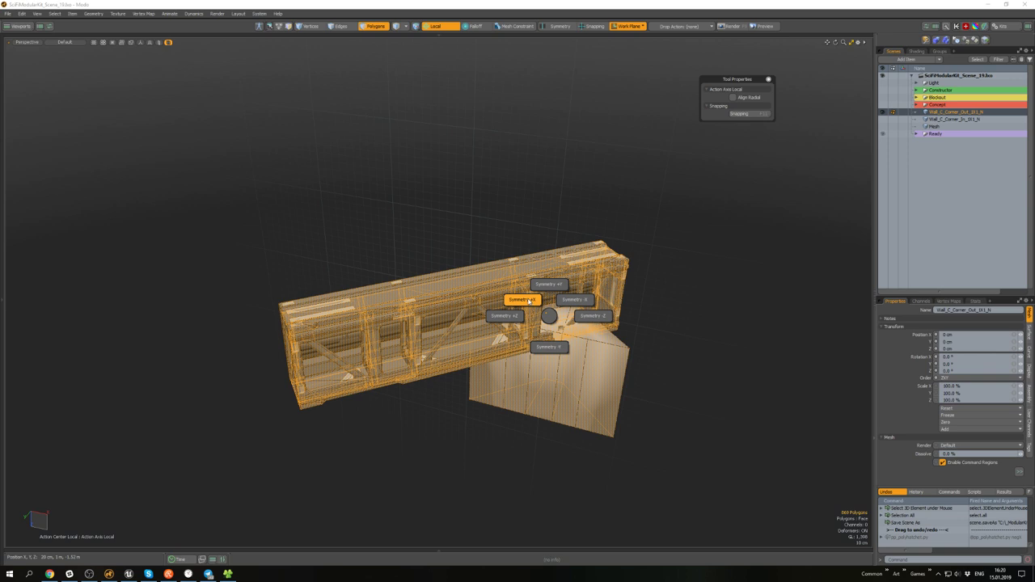
pyautogui.click(529, 301)
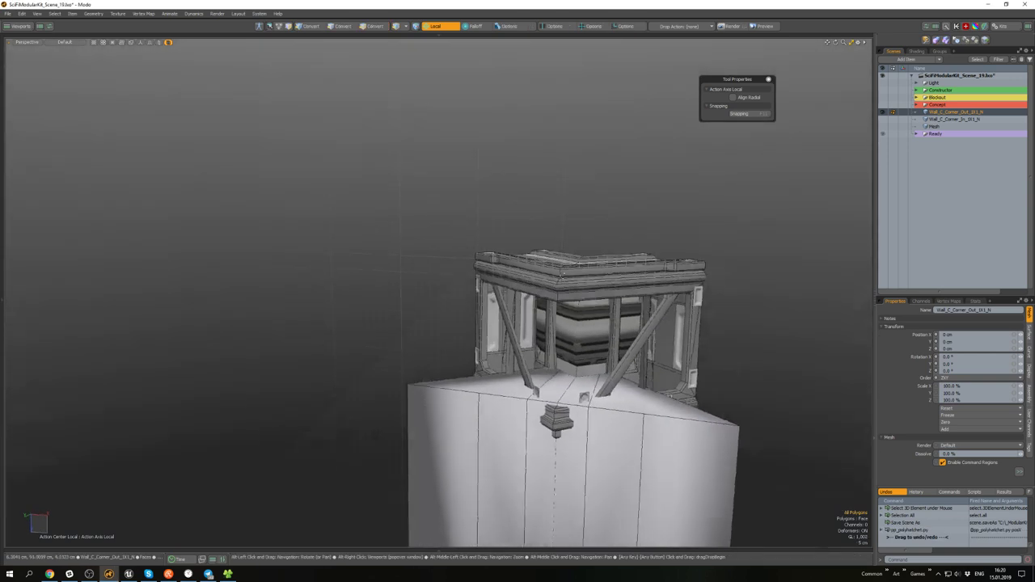
# - Reset the work plane and delete the whole corner block below the mirrored truss
pyautogui.keyDown('alt'); pyautogui.moveTo(563, 275); pyautogui.dragTo(600, 343); pyautogui.keyUp('alt')
pyautogui.doubleClick(613, 413)
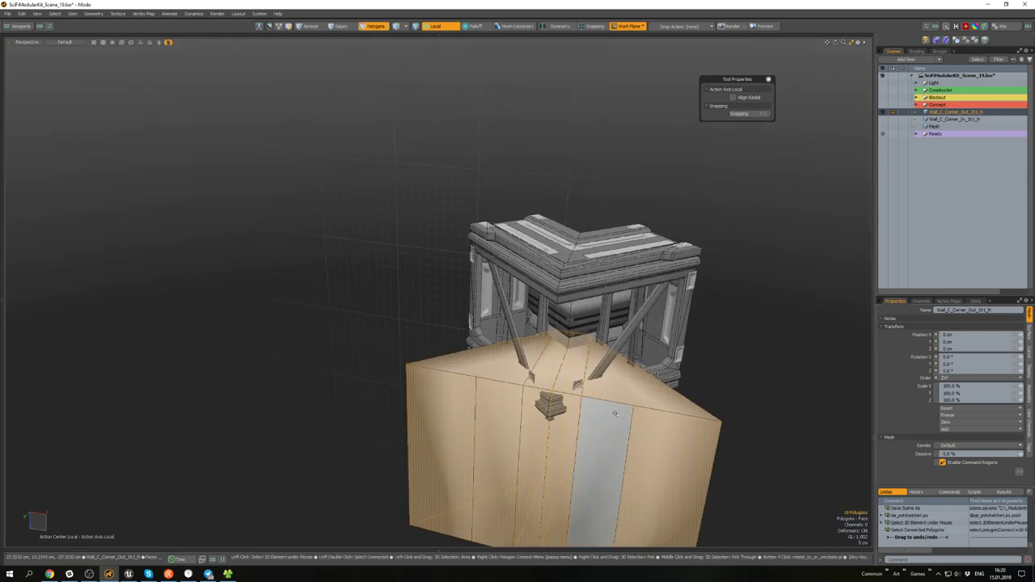
pyautogui.hotkey('alt', 'Home')
pyautogui.press('Delete')
# - Delete the light detail plates on the truss floor at the outer corner
pyautogui.scroll(5, 615, 412)
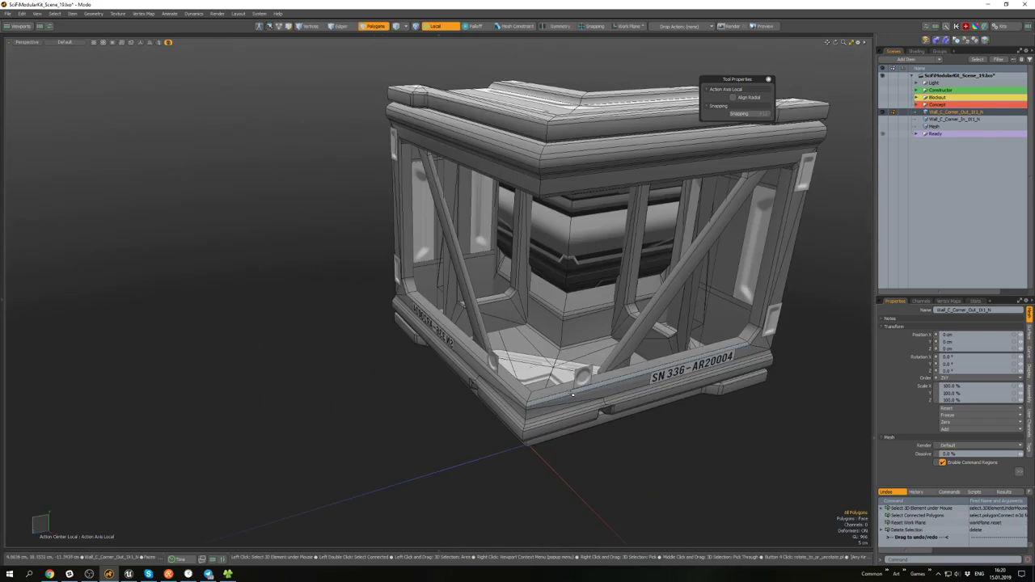
pyautogui.keyDown('alt'); pyautogui.moveTo(614, 412); pyautogui.dragTo(514, 383); pyautogui.keyUp('alt')
pyautogui.press('Delete')
# - Delete the two round detail plates on the lower beam beside the truss's outer corner
pyautogui.click(587, 390)
pyautogui.keyDown('alt'); pyautogui.moveTo(586, 391); pyautogui.dragTo(531, 370); pyautogui.keyUp('alt')
pyautogui.keyDown('shift'); pyautogui.click(486, 369); pyautogui.keyUp('shift')
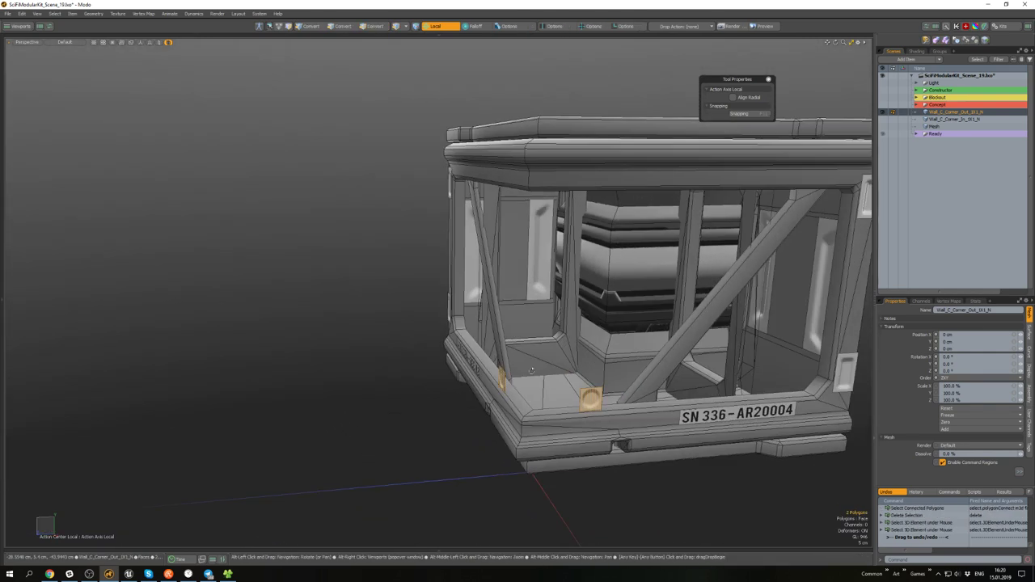
# - Isolate the truss's outer frame by selecting its connected polygons and hiding everything unselected
pyautogui.doubleClick(564, 414)
pyautogui.keyDown('alt'); pyautogui.moveTo(564, 414); pyautogui.dragTo(577, 432); pyautogui.keyUp('alt')
pyautogui.hotkey('shift', 'h')
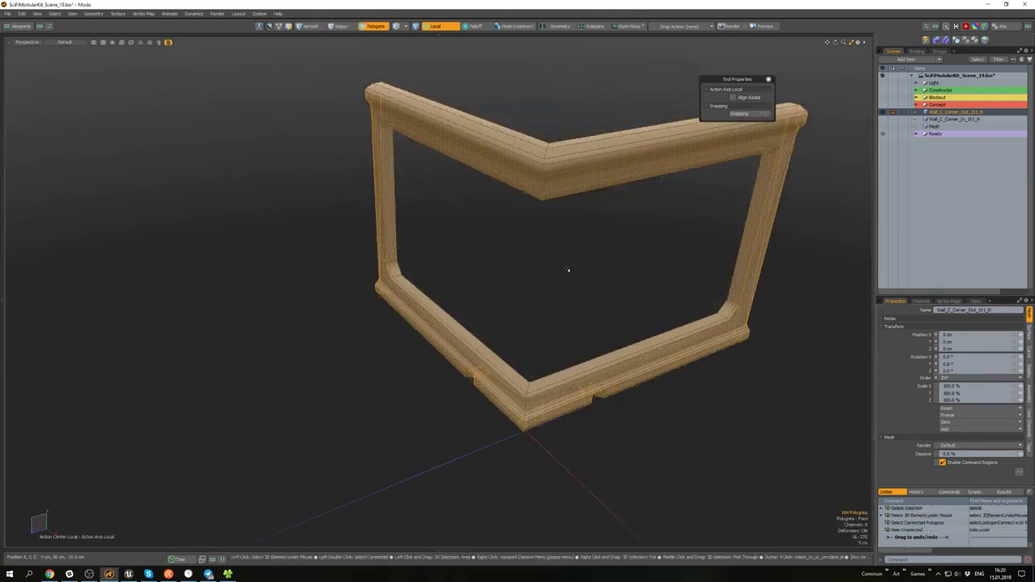
# - Select and delete only the polygons forming the notch under one arm of the lower beam
pyautogui.keyDown('alt'); pyautogui.moveTo(569, 270); pyautogui.dragTo(531, 309); pyautogui.keyUp('alt')
pyautogui.press('2')
pyautogui.scroll(4, 555, 420)
pyautogui.keyDown('alt'); pyautogui.moveTo(555, 419); pyautogui.dragTo(557, 348); pyautogui.keyUp('alt')
pyautogui.click(520, 326)
pyautogui.scroll(4, 569, 344)
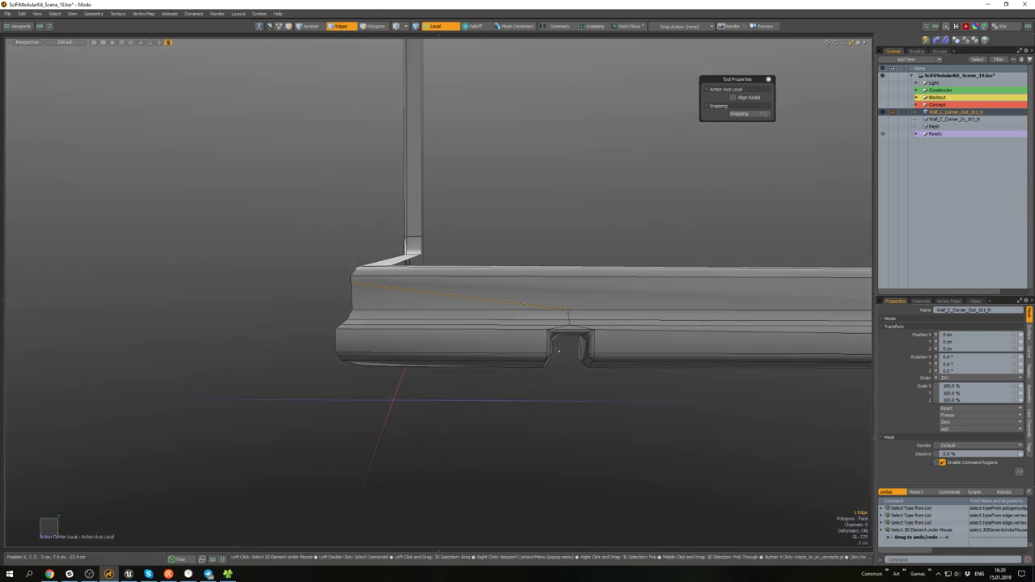
pyautogui.press('3')
pyautogui.moveTo(630, 401); pyautogui.dragTo(517, 331)
pyautogui.moveTo(594, 380)
pyautogui.keyDown('alt'); pyautogui.mouseDown()
pyautogui.moveTo(650, 393)
pyautogui.moveTo(597, 347)
pyautogui.mouseUp(); pyautogui.keyUp('alt')
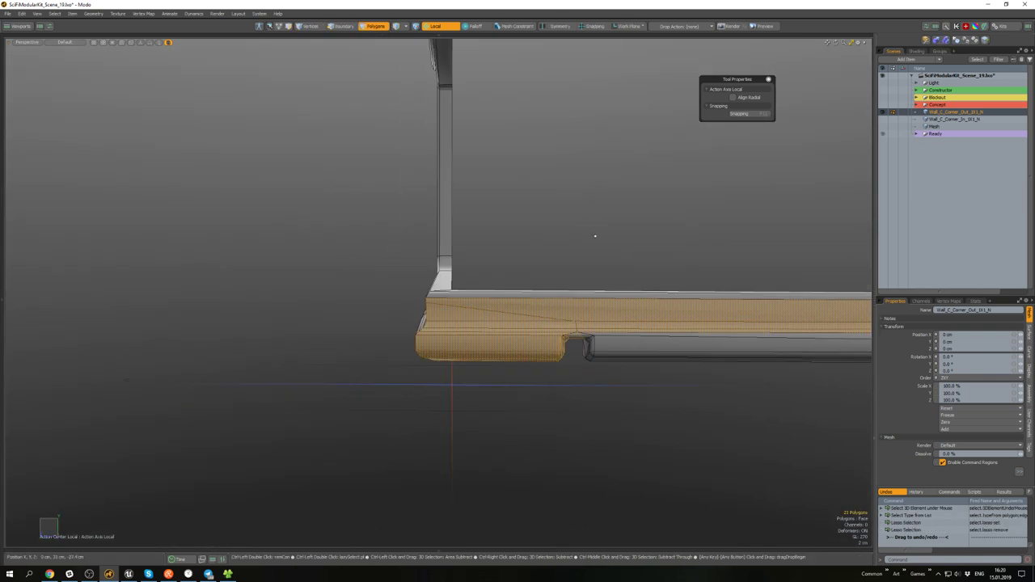
pyautogui.scroll(-5, 695, 328)
pyautogui.keyDown('alt'); pyautogui.keyDown('shift'); pyautogui.moveTo(708, 338); pyautogui.dragTo(661, 327); pyautogui.keyUp('shift'); pyautogui.keyUp('alt')
pyautogui.hotkey('ctrl', 'z')
pyautogui.keyDown('ctrl'); pyautogui.moveTo(771, 359); pyautogui.dragTo(530, 267, button='right'); pyautogui.keyUp('ctrl')
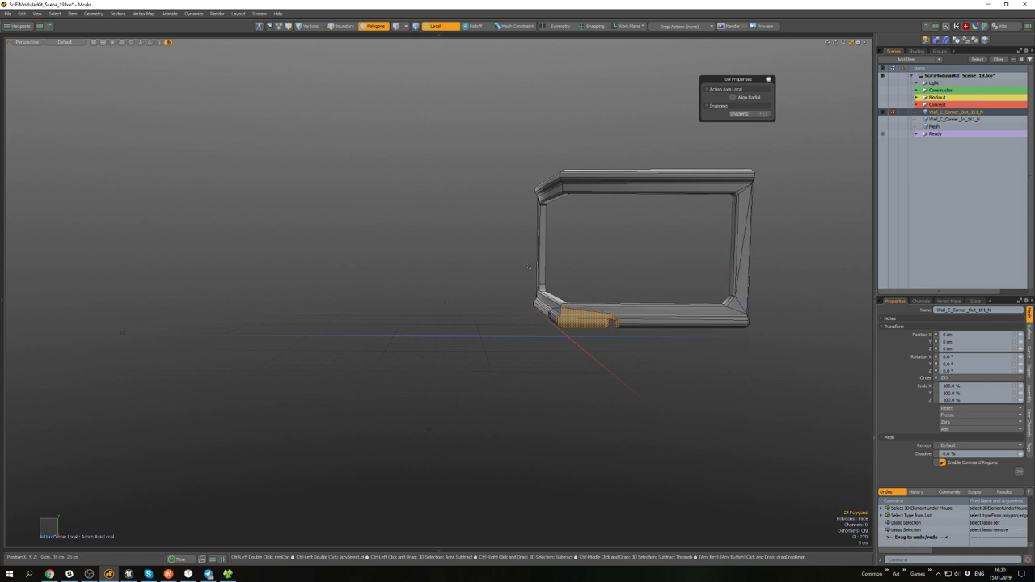
pyautogui.scroll(2, 584, 343)
pyautogui.keyDown('ctrl'); pyautogui.moveTo(584, 351); pyautogui.dragTo(594, 287, button='right'); pyautogui.keyUp('ctrl')
pyautogui.scroll(5, 616, 321)
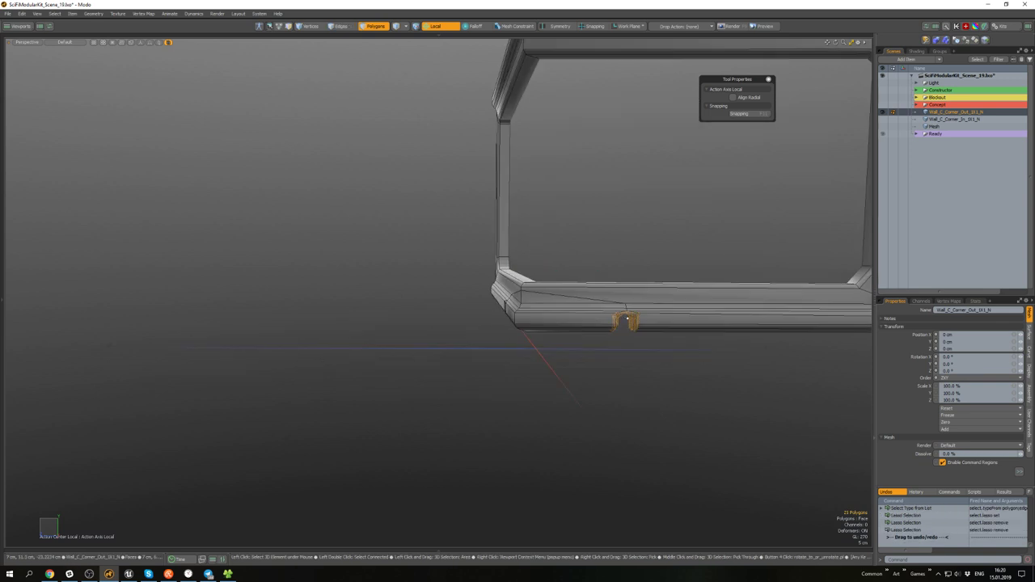
pyautogui.moveTo(643, 317)
pyautogui.keyDown('alt'); pyautogui.mouseDown()
pyautogui.moveTo(625, 277)
pyautogui.moveTo(631, 355)
pyautogui.moveTo(569, 354)
pyautogui.mouseUp(); pyautogui.keyUp('alt')
pyautogui.press('Delete')
# - Bridge the open side edges across the deleted notch and cap the small remaining hole in the beam
pyautogui.scroll(5, 635, 349)
pyautogui.press('2')
pyautogui.click(644, 347)
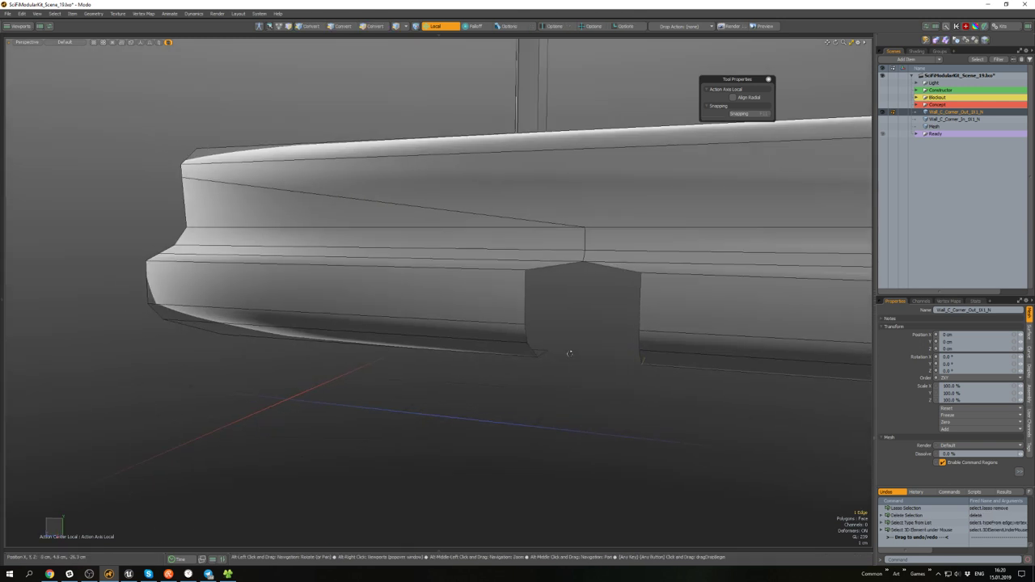
pyautogui.doubleClick(524, 316)
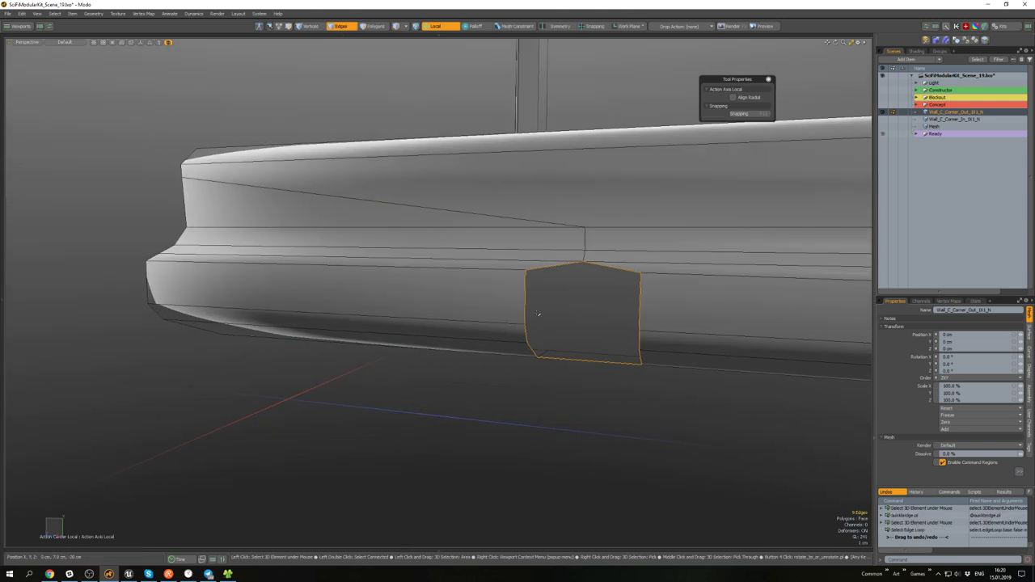
pyautogui.keyDown('ctrl'); pyautogui.moveTo(601, 343); pyautogui.dragTo(591, 374); pyautogui.keyUp('ctrl')
pyautogui.hotkey('shift', 'b')
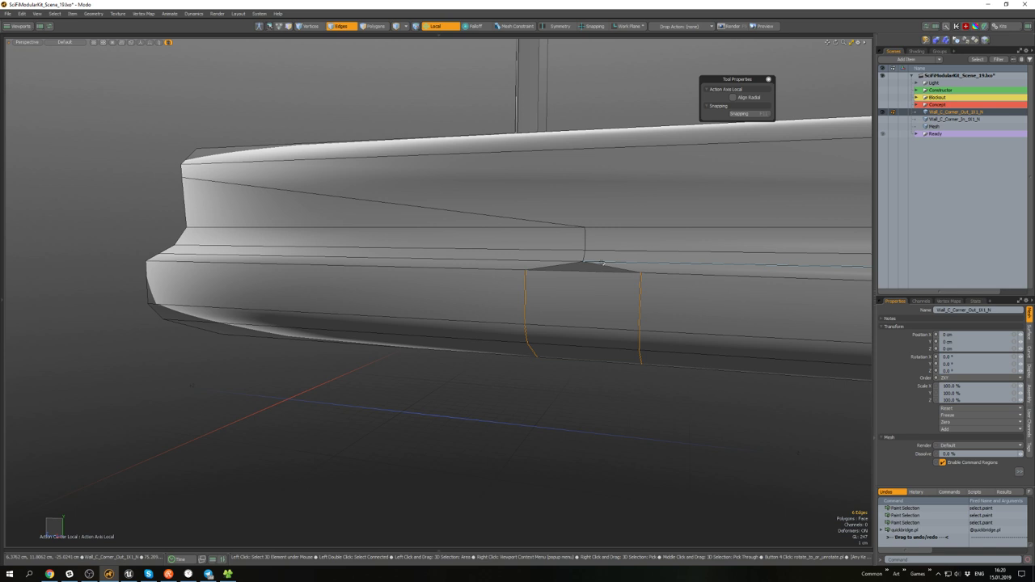
pyautogui.hotkey('shift', 'p')
# - Delete the polygons forming the matching notch under the other arm of the lower beam
pyautogui.scroll(-3, 570, 308)
pyautogui.click(558, 351)
pyautogui.keyDown('alt'); pyautogui.moveTo(571, 307); pyautogui.dragTo(627, 369); pyautogui.keyUp('alt')
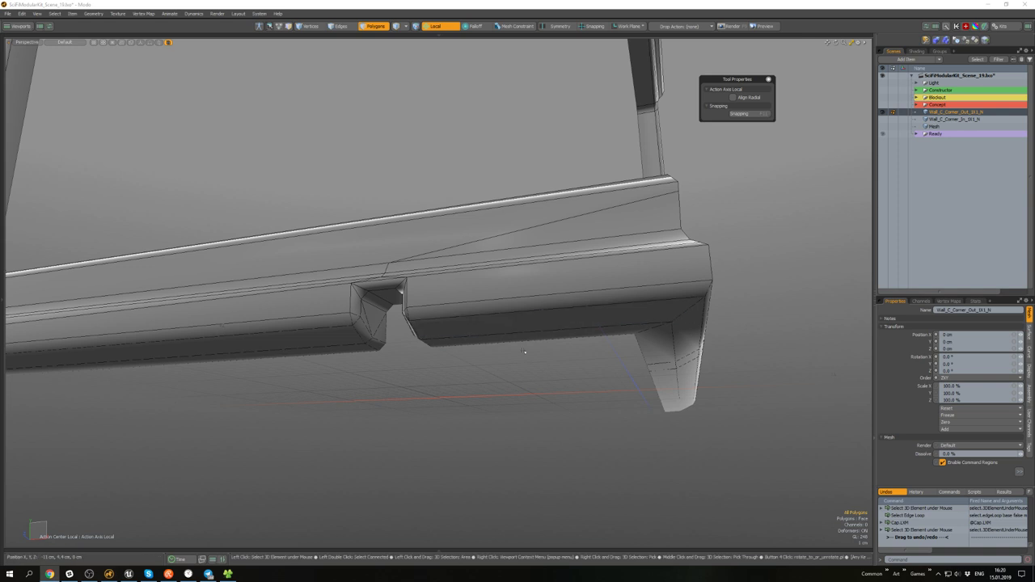
pyautogui.scroll(5, 380, 319)
pyautogui.click(358, 326)
pyautogui.moveTo(374, 333)
pyautogui.keyDown('alt'); pyautogui.mouseDown()
pyautogui.moveTo(501, 329)
pyautogui.moveTo(471, 350)
pyautogui.mouseUp(); pyautogui.keyUp('alt')
pyautogui.moveTo(471, 349)
pyautogui.keyDown('shift'); pyautogui.mouseDown()
pyautogui.moveTo(427, 255)
pyautogui.moveTo(445, 300)
pyautogui.moveTo(476, 280)
pyautogui.moveTo(468, 295)
pyautogui.moveTo(542, 321)
pyautogui.mouseUp(); pyautogui.keyUp('shift')
pyautogui.scroll(-5, 427, 256)
pyautogui.hotkey('shift', 'Up')
pyautogui.scroll(-2, 444, 301)
# - Fill the second notch gap by bridging the open edges on its two sides
pyautogui.scroll(4, 435, 327)
pyautogui.click(444, 315)
pyautogui.doubleClick(588, 289)
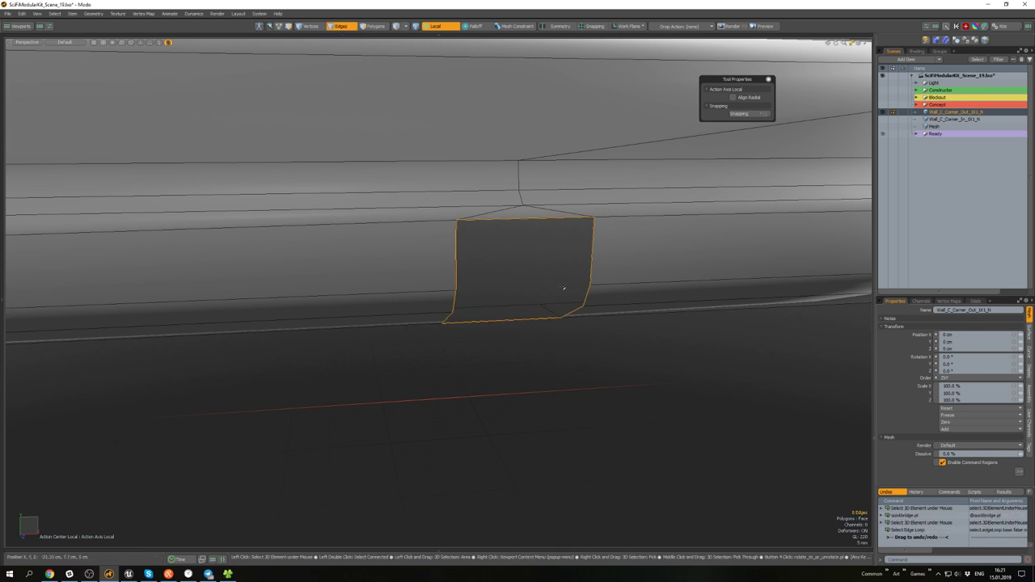
pyautogui.keyDown('ctrl'); pyautogui.moveTo(530, 214); pyautogui.dragTo(501, 358); pyautogui.keyUp('ctrl')
pyautogui.hotkey('shift', 'b')
pyautogui.scroll(-4, 521, 323)
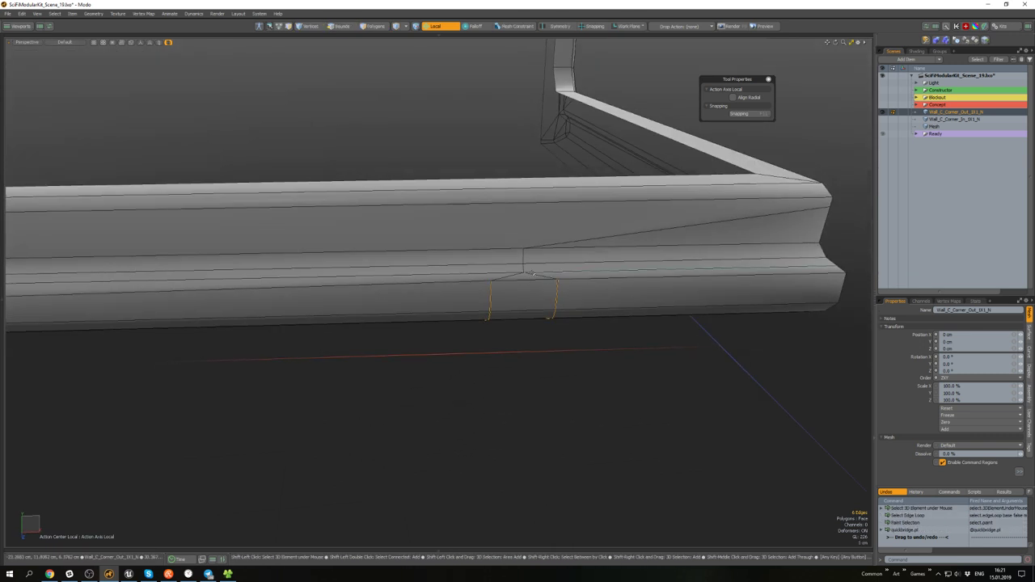
# - Delete the leftover edge loops around the filled notches, including the diagonals running to the beam's corner
pyautogui.scroll(-4, 521, 269)
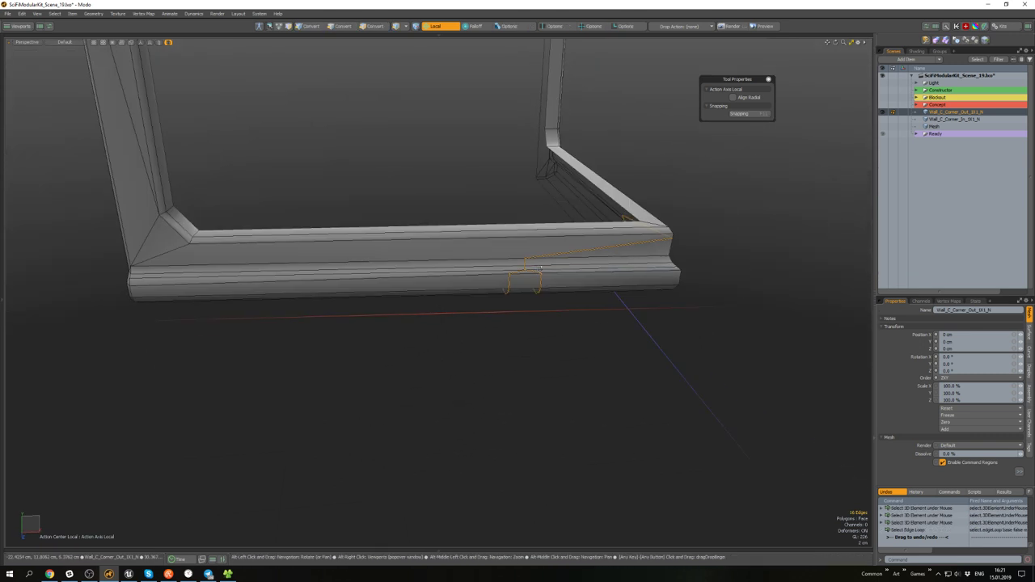
pyautogui.keyDown('alt'); pyautogui.moveTo(522, 269); pyautogui.dragTo(348, 275); pyautogui.keyUp('alt')
pyautogui.scroll(4, 695, 307)
pyautogui.keyDown('shift'); pyautogui.click(725, 289); pyautogui.keyUp('shift')
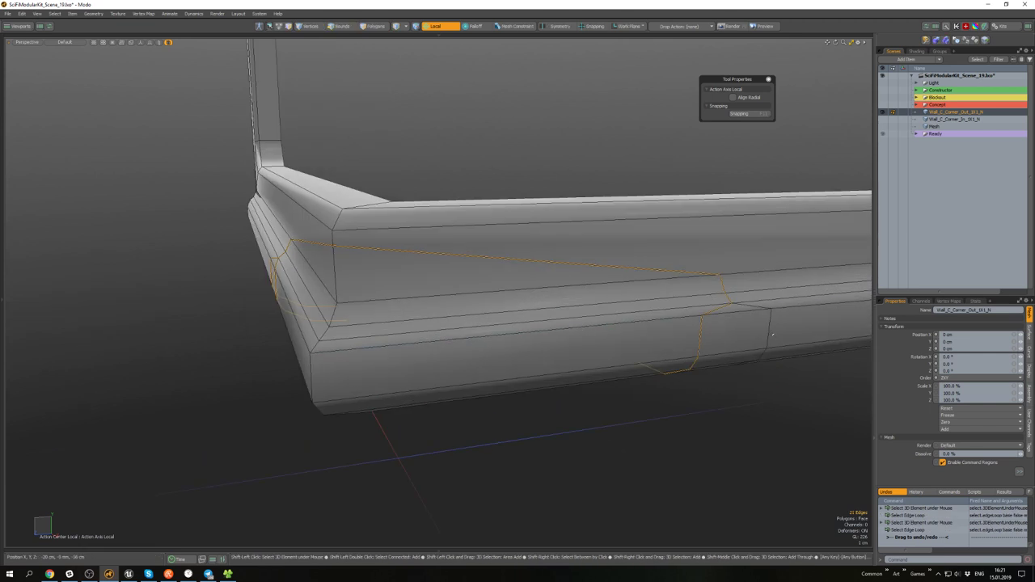
pyautogui.press('Delete')
pyautogui.keyDown('alt'); pyautogui.moveTo(767, 334); pyautogui.dragTo(677, 303); pyautogui.keyUp('alt')
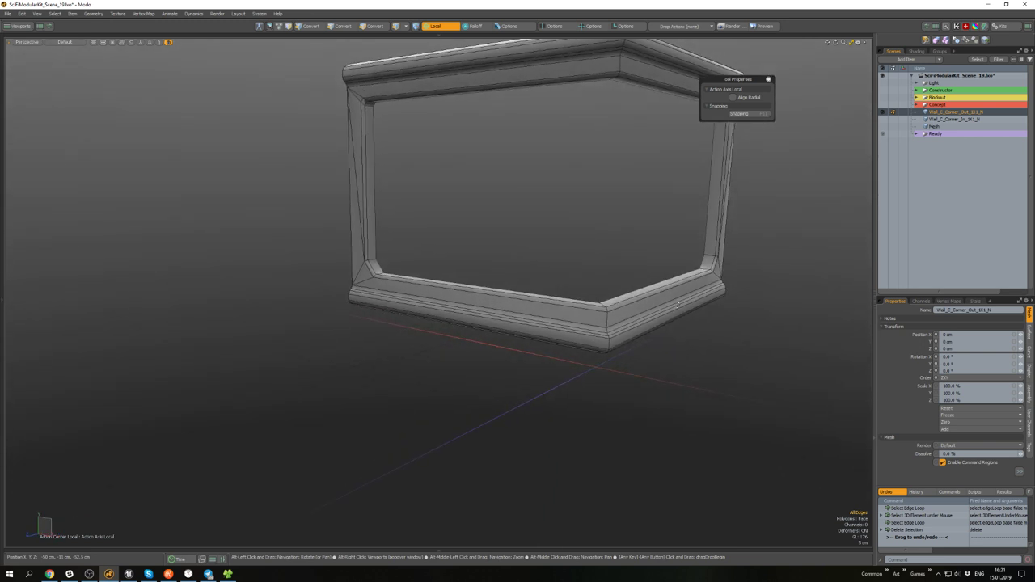
pyautogui.scroll(3, 675, 303)
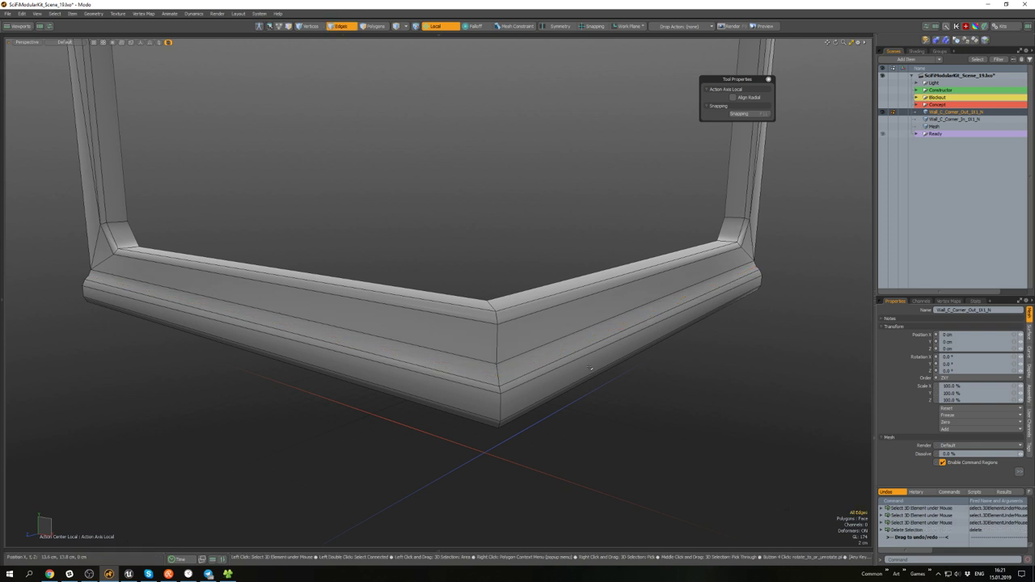
pyautogui.keyDown('alt'); pyautogui.moveTo(590, 369); pyautogui.dragTo(610, 348); pyautogui.keyUp('alt')
pyautogui.keyDown('shift'); pyautogui.click(538, 369); pyautogui.keyUp('shift')
pyautogui.press('u')
pyautogui.press('Delete')
pyautogui.scroll(-4, 511, 329)
pyautogui.scroll(4, 512, 355)
pyautogui.scroll(2, 503, 322)
pyautogui.doubleClick(503, 347)
pyautogui.press('w')
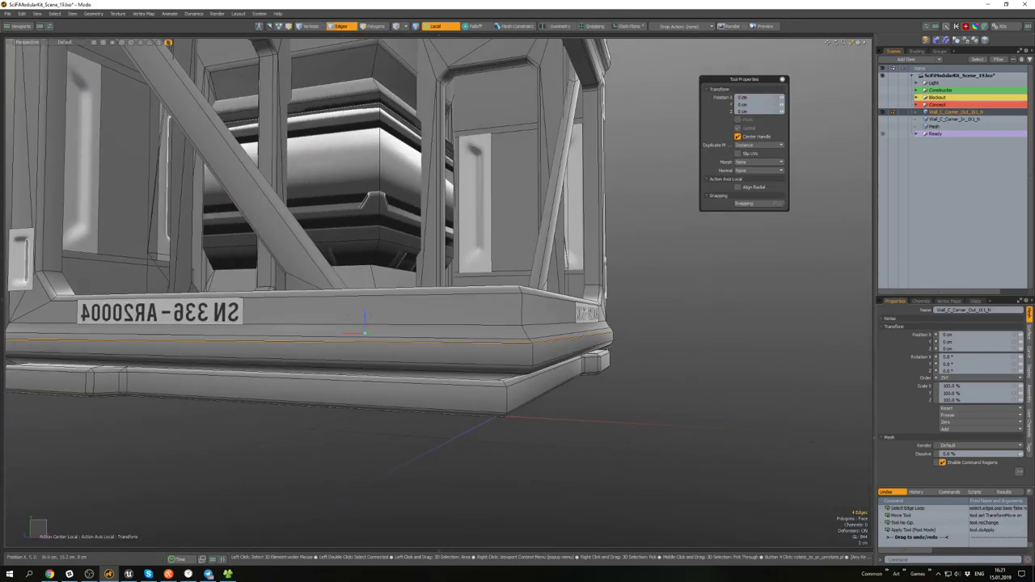
pyautogui.hotkey('ctrl', 'z')
pyautogui.hotkey('ctrl', 'z')
pyautogui.hotkey('ctrl', 'z')
pyautogui.hotkey('ctrl', 'z')
pyautogui.hotkey('ctrl', 'z')
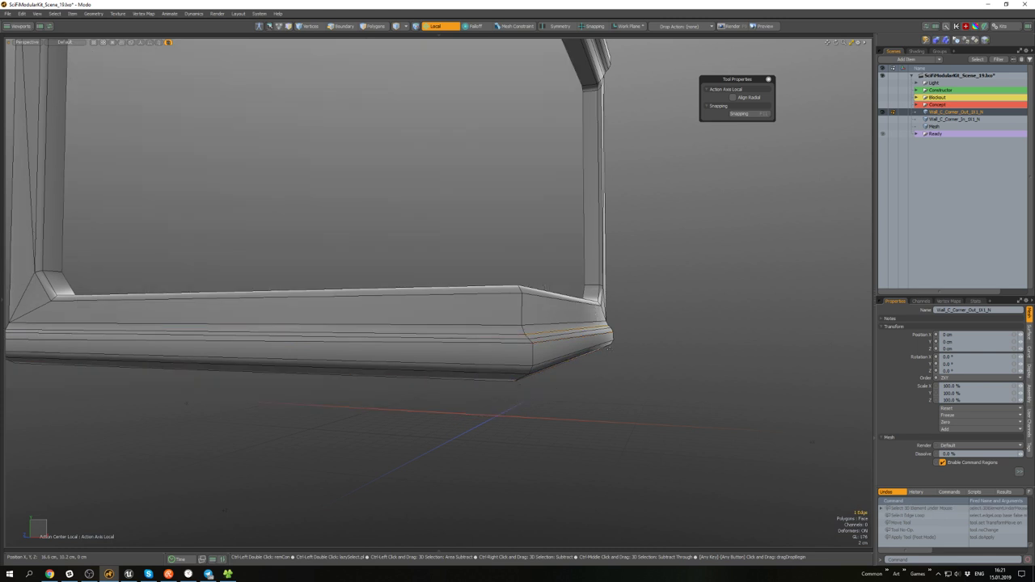
# - Delete the redundant lengthwise edges left by the notches on the outer face of the lower beam
pyautogui.keyDown('alt'); pyautogui.moveTo(608, 348); pyautogui.dragTo(564, 408); pyautogui.keyUp('alt')
pyautogui.press('Delete')
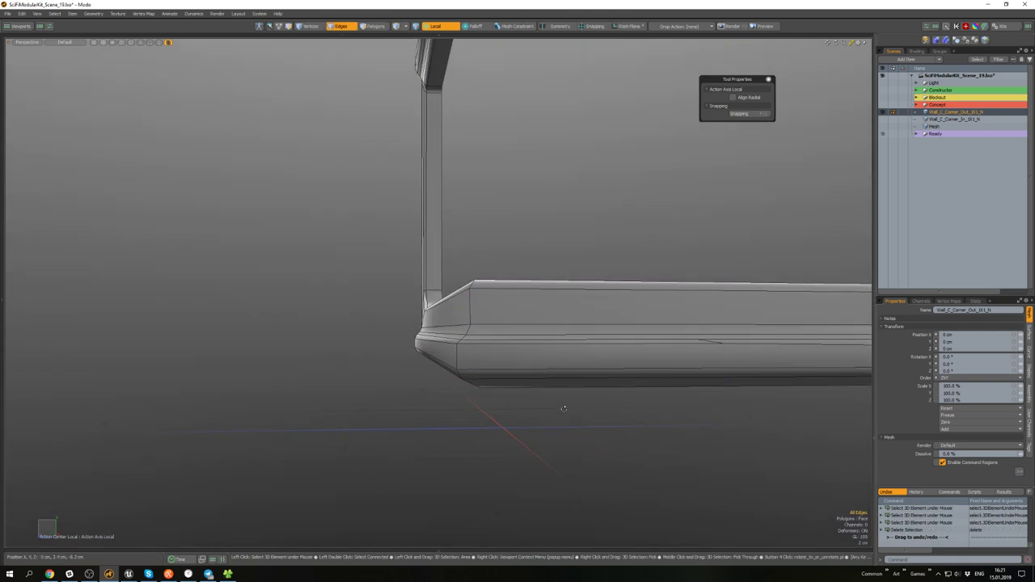
pyautogui.click(489, 344)
pyautogui.keyDown('alt'); pyautogui.moveTo(488, 344); pyautogui.dragTo(489, 357); pyautogui.keyUp('alt')
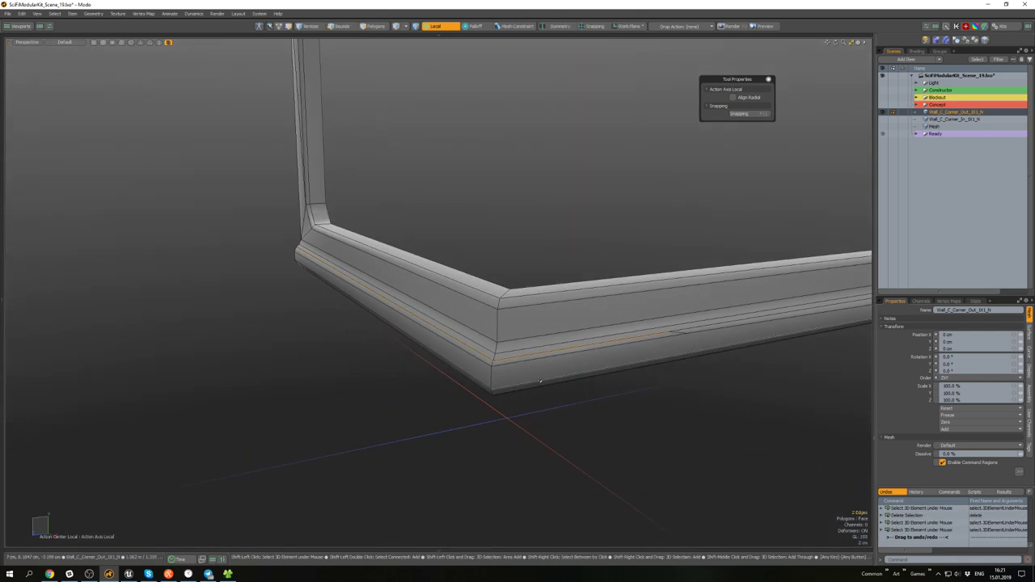
pyautogui.keyDown('alt'); pyautogui.moveTo(540, 381); pyautogui.dragTo(596, 388); pyautogui.keyUp('alt')
pyautogui.scroll(3, 651, 329)
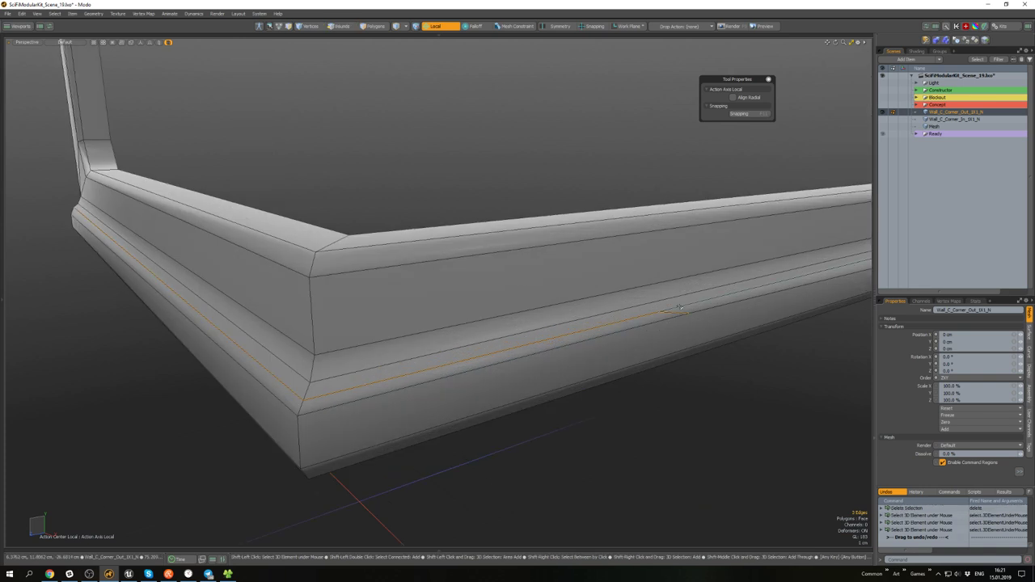
pyautogui.press('Delete')
# - Delete the redundant lengthwise edge loop on the lower beam's underside along both arms
pyautogui.scroll(-4, 509, 353)
pyautogui.keyDown('alt'); pyautogui.moveTo(494, 376); pyautogui.dragTo(521, 316); pyautogui.keyUp('alt')
pyautogui.scroll(2, 491, 328)
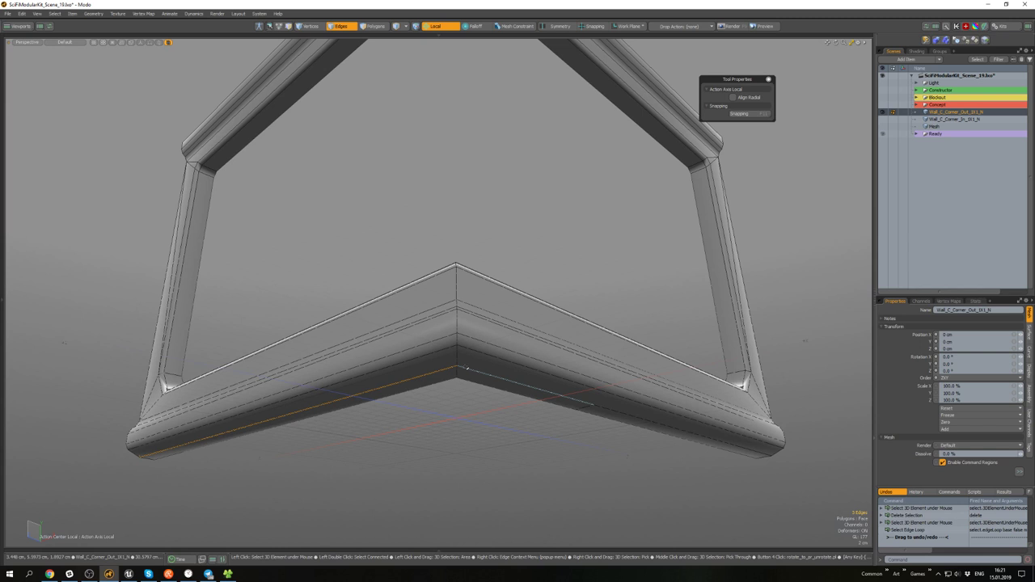
pyautogui.press('Delete')
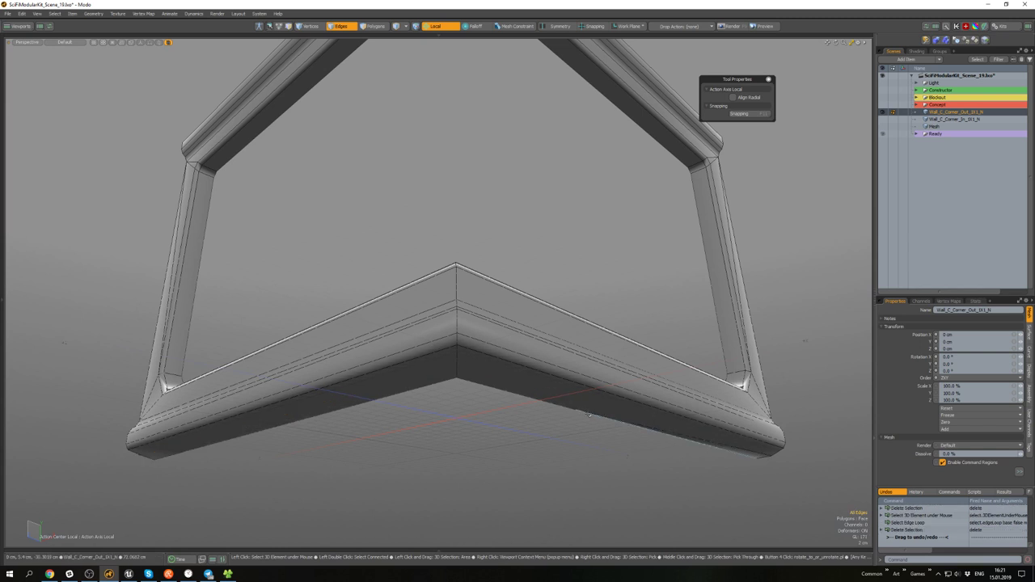
pyautogui.hotkey('ctrl', 'z')
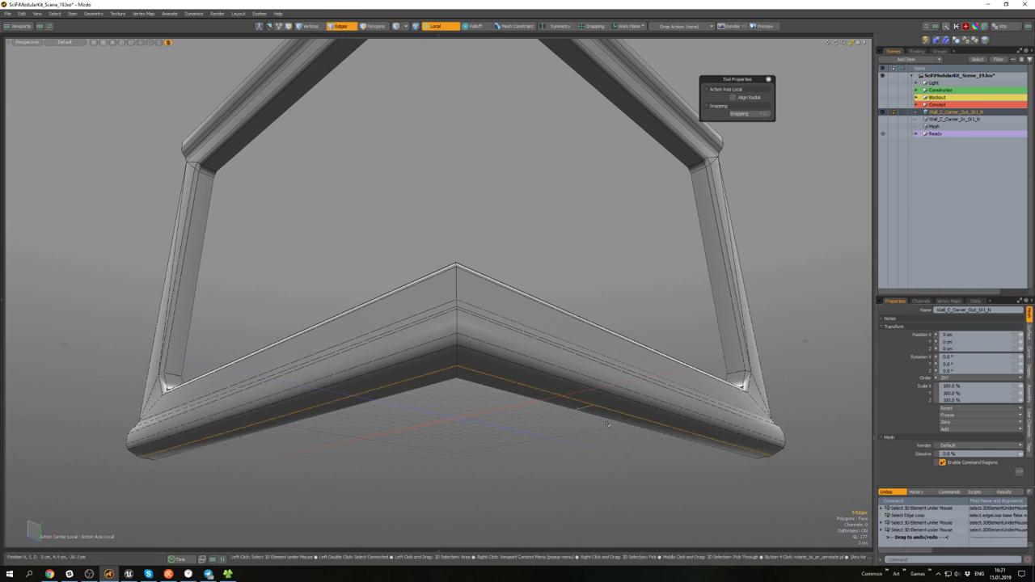
pyautogui.press('Delete')
# - Collapse the ring of short edges in the groove under the upper beam's rounded rim
pyautogui.scroll(-5, 598, 412)
pyautogui.keyDown('alt'); pyautogui.moveTo(590, 396); pyautogui.dragTo(550, 248); pyautogui.keyUp('alt')
pyautogui.scroll(2, 550, 248)
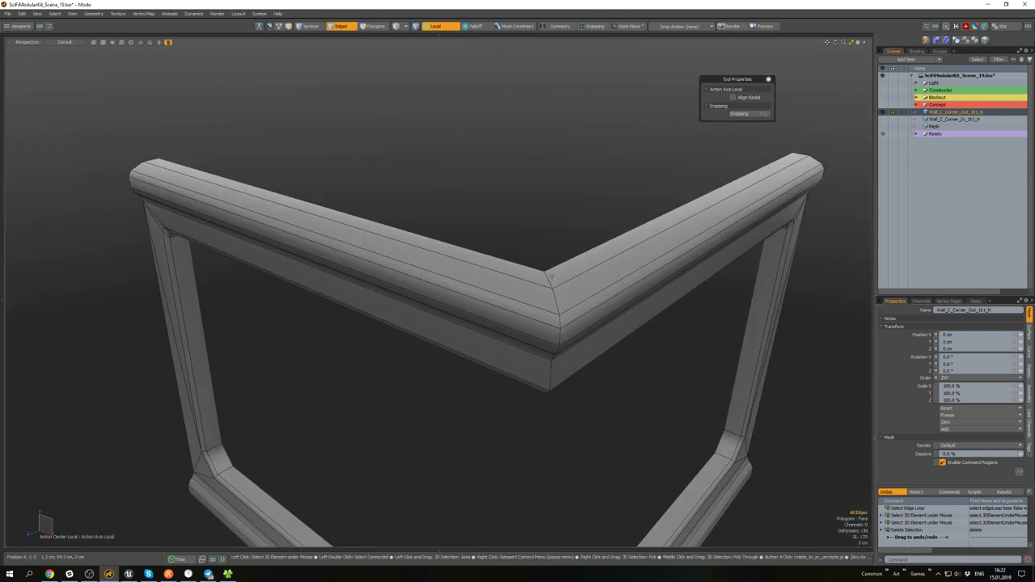
pyautogui.keyDown('alt'); pyautogui.moveTo(518, 311); pyautogui.dragTo(510, 277); pyautogui.keyUp('alt')
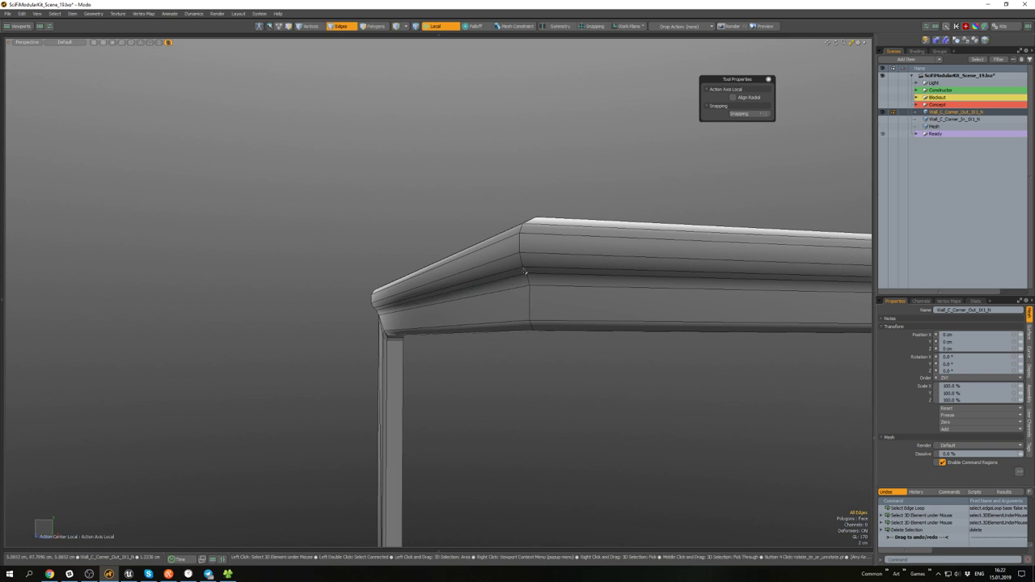
pyautogui.press(']')
pyautogui.hotkey('ctrl', 'z')
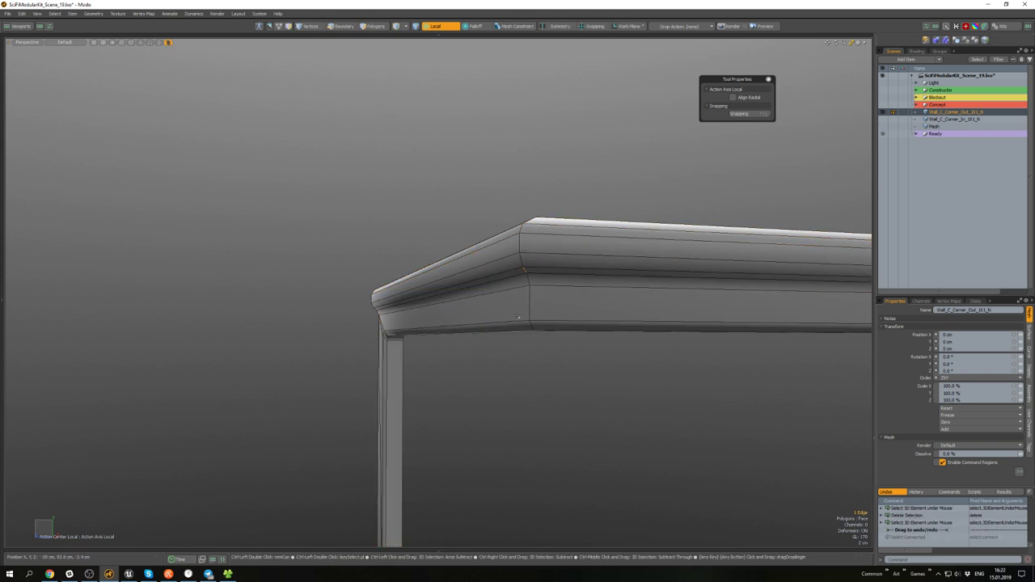
pyautogui.press(']')
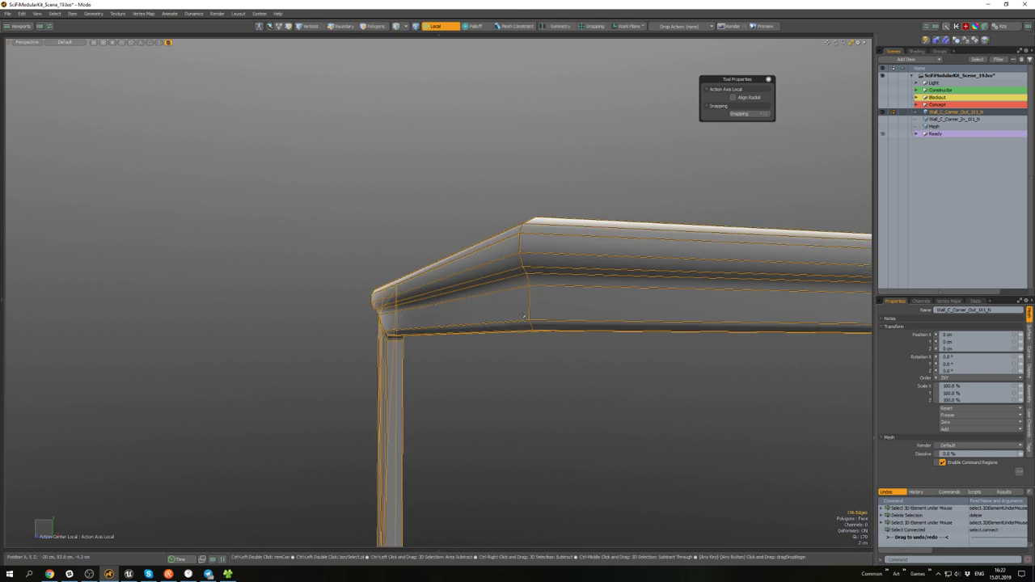
pyautogui.hotkey('ctrl', 'z')
pyautogui.hotkey('alt', 'c')
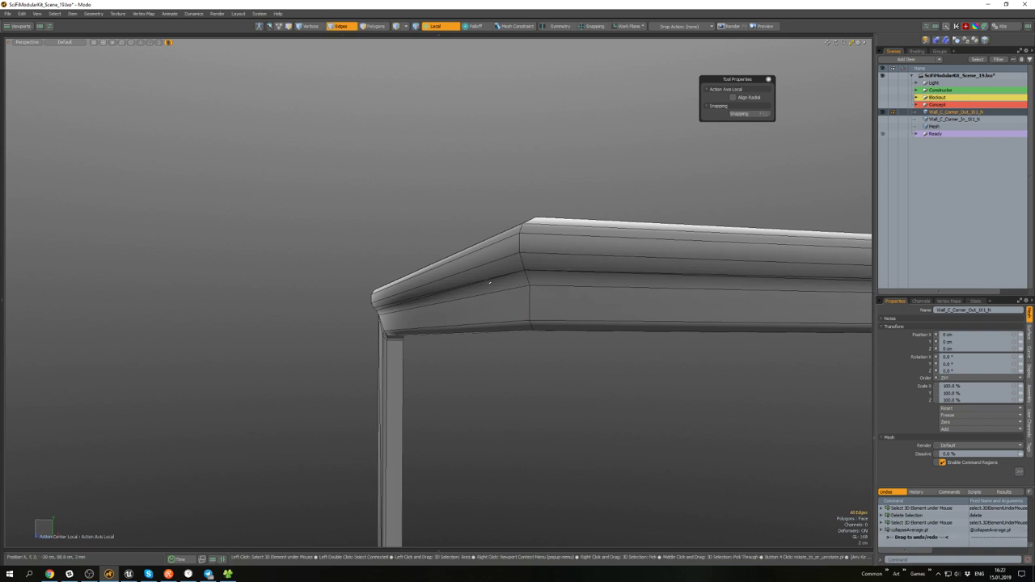
# - Collapse the ring of short edges running from the upper beam's end where it meets the vertical post
pyautogui.keyDown('alt'); pyautogui.moveTo(490, 282); pyautogui.dragTo(643, 294); pyautogui.keyUp('alt')
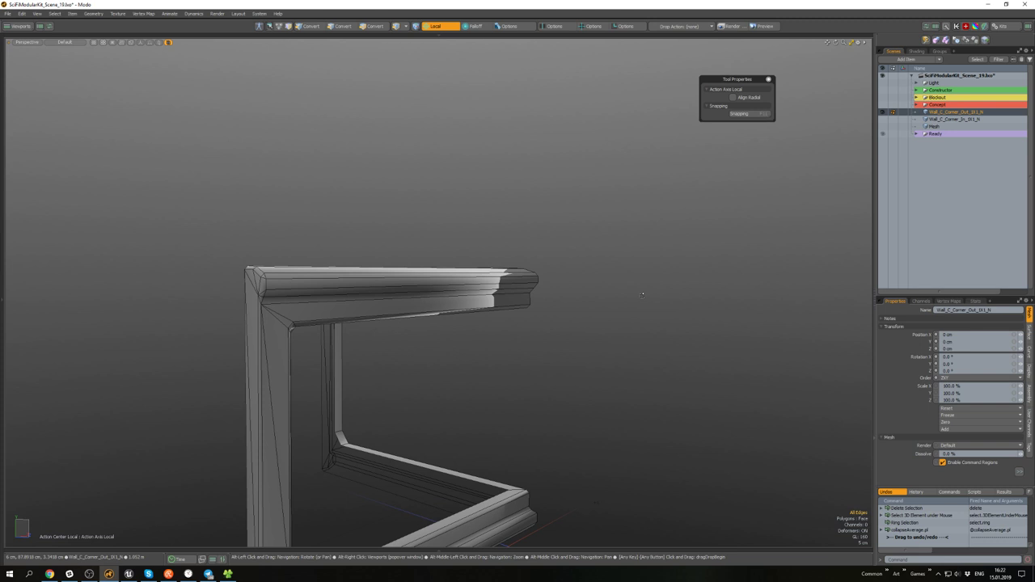
pyautogui.press(']')
pyautogui.hotkey('ctrl', 'z')
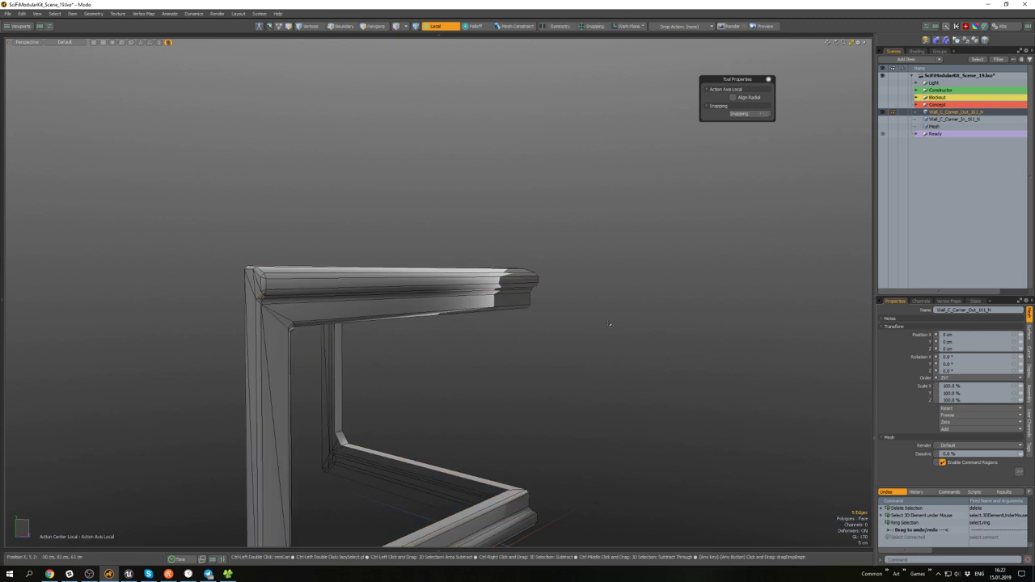
pyautogui.hotkey('alt', 'c')
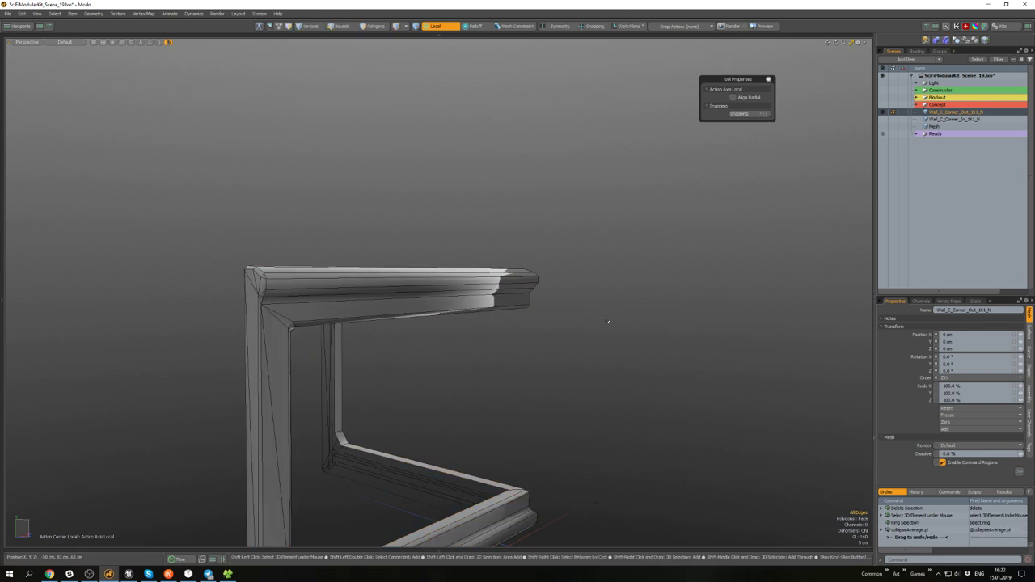
# - Delete the redundant lengthwise edge loop on top of the upper beam
pyautogui.keyDown('alt'); pyautogui.moveTo(608, 324); pyautogui.dragTo(501, 311); pyautogui.keyUp('alt')
pyautogui.press('2')
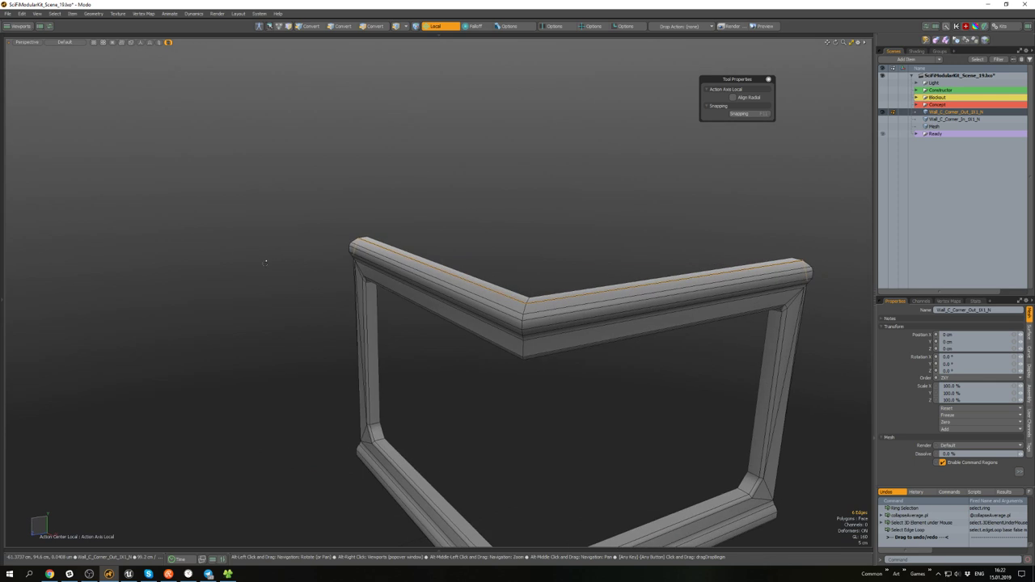
pyautogui.press('Delete')
# - Round the outer corner by applying a 50 cm Edge Bevel to the corner loops of both beams
pyautogui.keyDown('alt'); pyautogui.moveTo(553, 331); pyautogui.dragTo(556, 250); pyautogui.keyUp('alt')
pyautogui.doubleClick(553, 304)
pyautogui.keyDown('shift'); pyautogui.doubleClick(539, 436); pyautogui.keyUp('shift')
pyautogui.keyDown('alt'); pyautogui.moveTo(538, 437); pyautogui.dragTo(542, 351); pyautogui.keyUp('alt')
pyautogui.press('b')
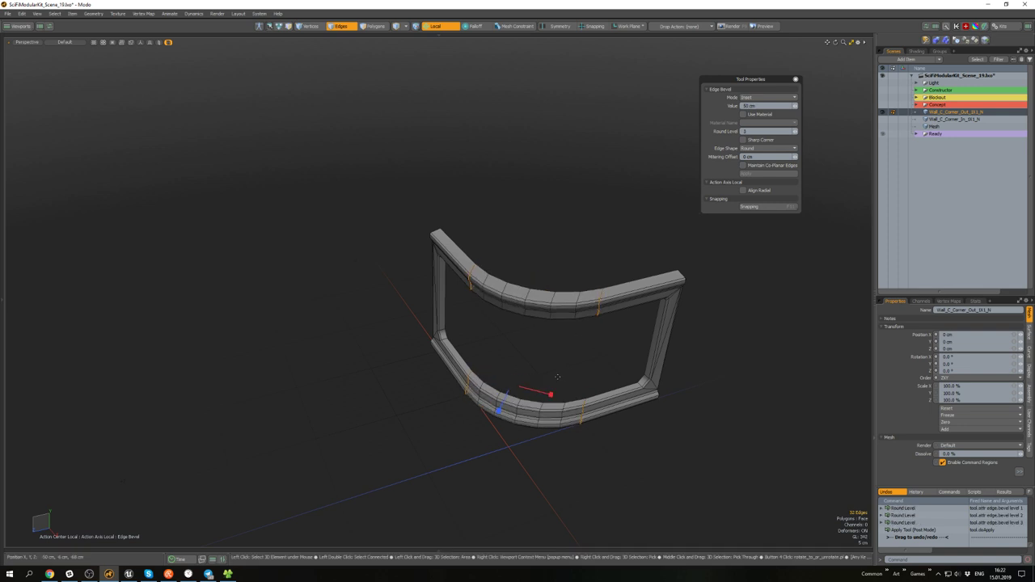
pyautogui.press('space')
# - Unhide all geometry and isolate the connected wall body with its top and base plates
pyautogui.click(556, 364)
pyautogui.keyDown('alt'); pyautogui.moveTo(554, 358); pyautogui.dragTo(532, 305); pyautogui.keyUp('alt')
pyautogui.hotkey('ctrl', '3')
pyautogui.click(610, 358)
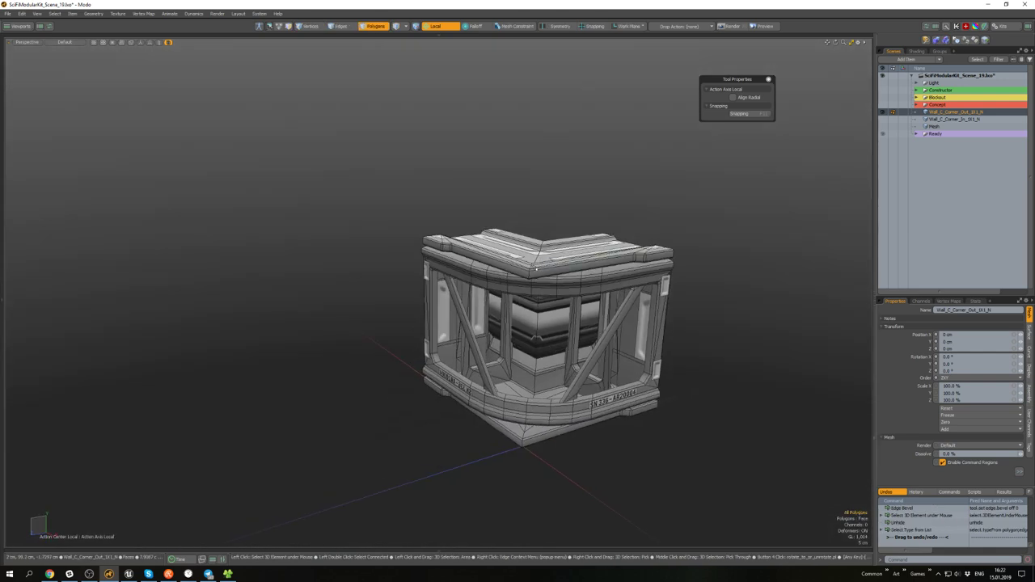
pyautogui.doubleClick(536, 269)
pyautogui.keyDown('alt'); pyautogui.moveTo(536, 269); pyautogui.dragTo(554, 235); pyautogui.keyUp('alt')
pyautogui.hotkey('shift', 'h')
pyautogui.click(609, 302)
pyautogui.keyDown('alt'); pyautogui.moveTo(610, 302); pyautogui.dragTo(594, 279); pyautogui.keyUp('alt')
# - Select the long diagonal edges along the outer rim on both arms of the top plate
pyautogui.press('2')
pyautogui.scroll(6, 559, 273)
pyautogui.keyDown('alt'); pyautogui.moveTo(525, 243); pyautogui.dragTo(564, 284); pyautogui.keyUp('alt')
pyautogui.scroll(-3, 564, 280)
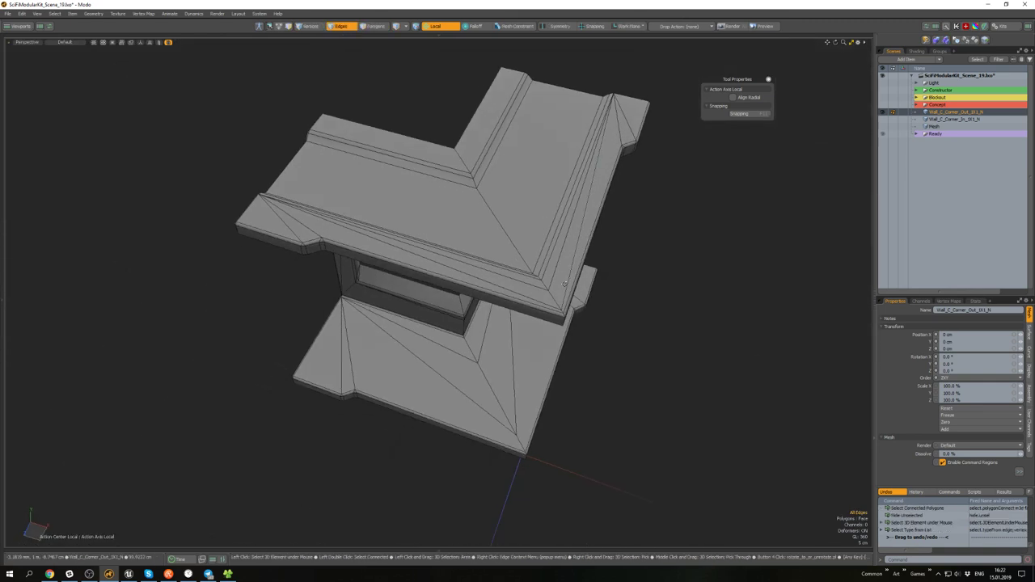
pyautogui.scroll(3, 565, 283)
pyautogui.click(569, 285)
pyautogui.keyDown('alt'); pyautogui.moveTo(573, 274); pyautogui.dragTo(545, 330); pyautogui.keyUp('alt')
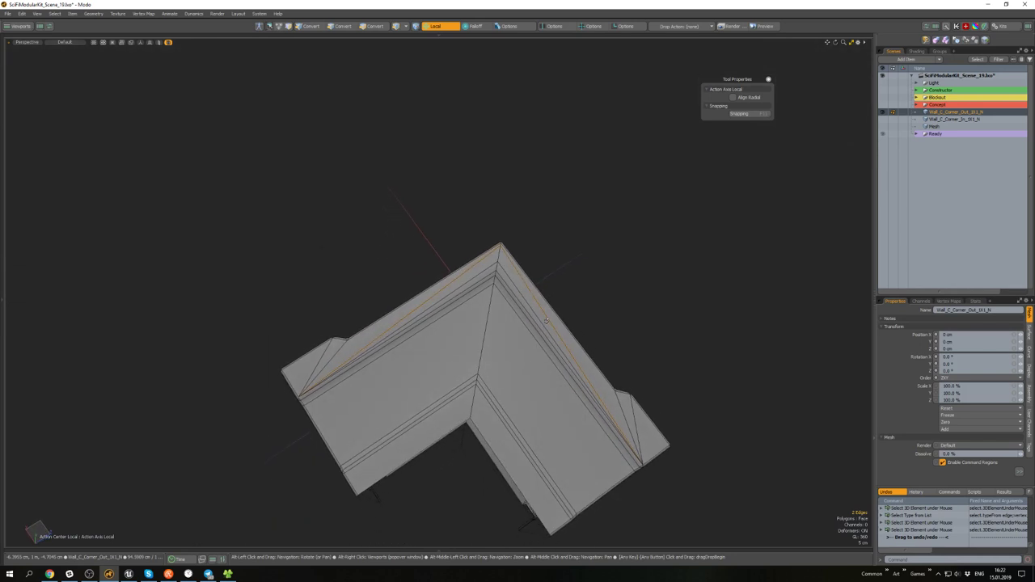
# - Delete the redundant diagonal edges from the top face of the corner wall's upper slab
pyautogui.scroll(4, 507, 274)
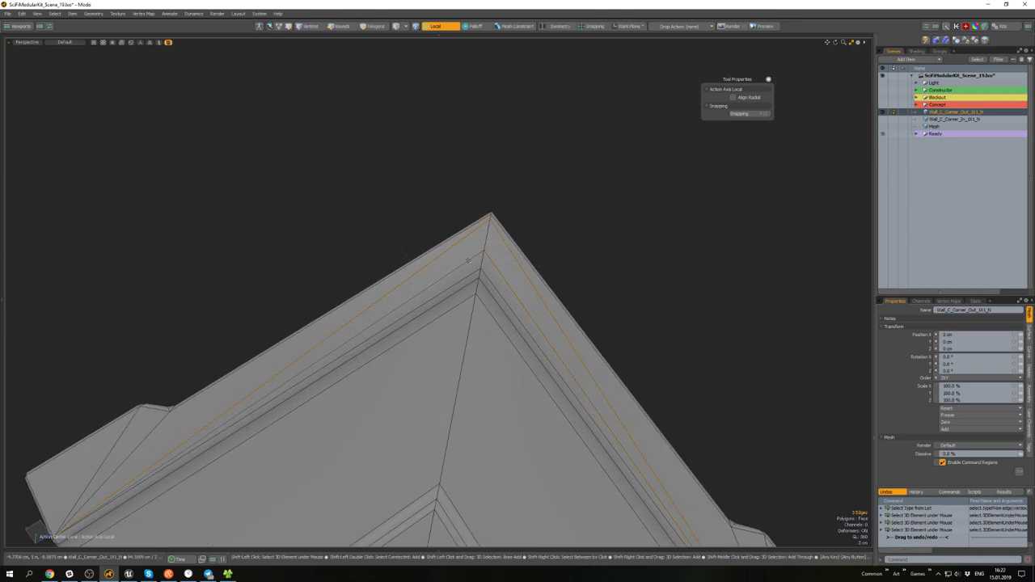
pyautogui.scroll(-3, 486, 287)
pyautogui.press('2')
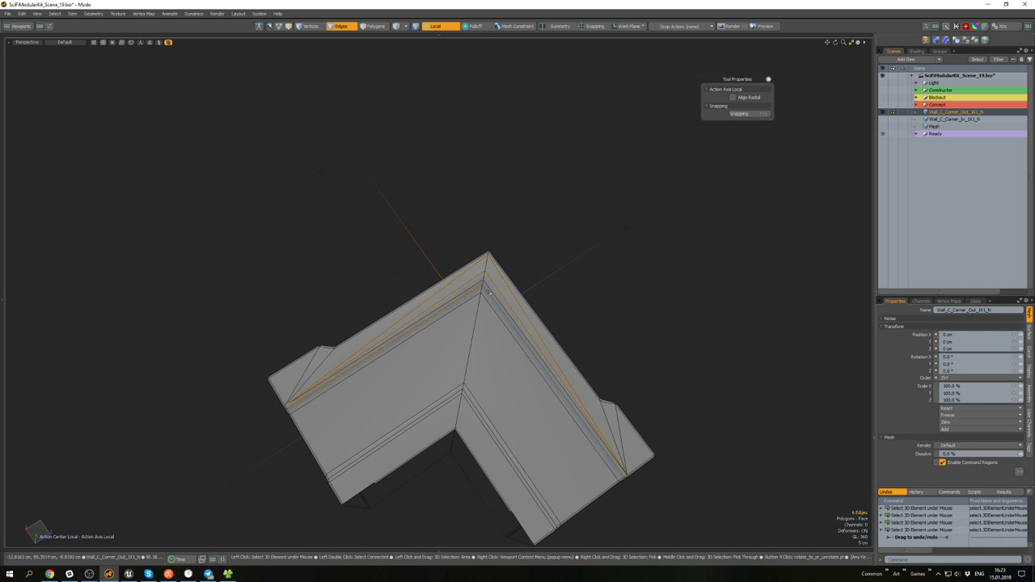
# - Delete the redundant diagonal edges from the underside of the upper slab, keeping the central corner edge
pyautogui.moveTo(577, 316)
pyautogui.keyDown('alt'); pyautogui.mouseDown()
pyautogui.moveTo(430, 282)
pyautogui.moveTo(465, 230)
pyautogui.moveTo(416, 296)
pyautogui.mouseUp(); pyautogui.keyUp('alt')
pyautogui.scroll(4, 431, 283)
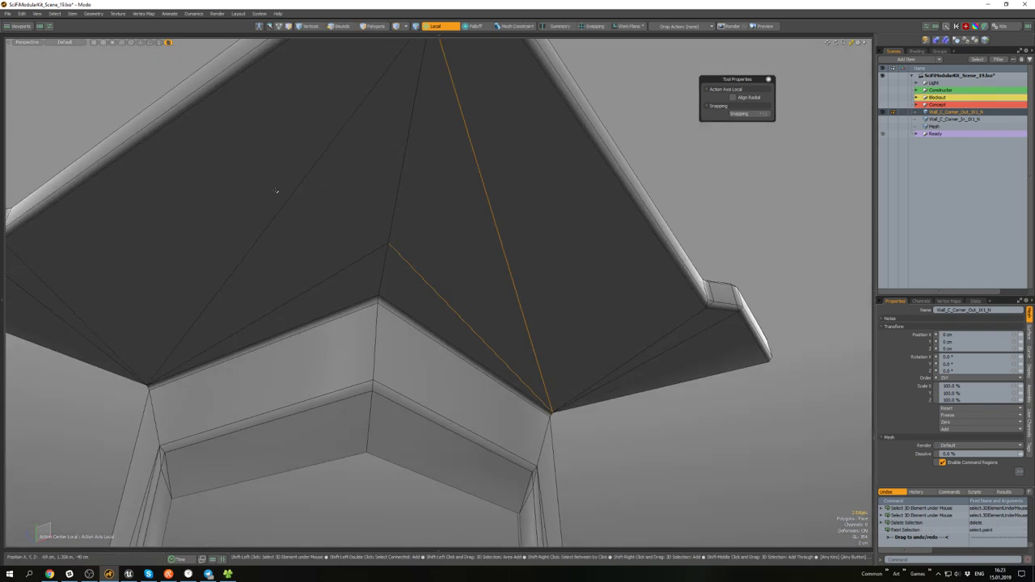
pyautogui.scroll(-5, 343, 277)
pyautogui.press('Delete')
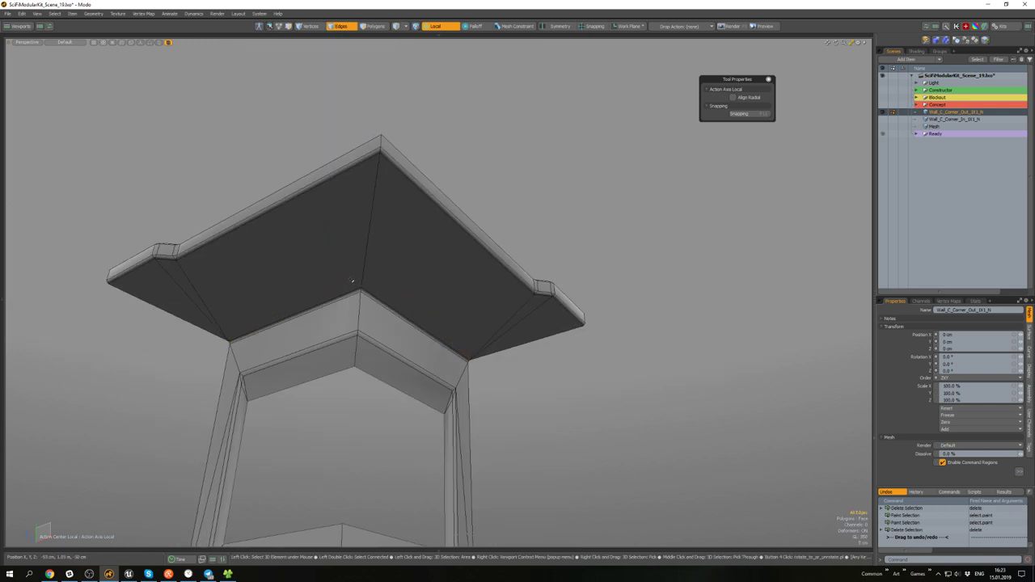
# - Delete the redundant diagonal edges from the lower slab's upper face and the ledge below the opening
pyautogui.keyDown('alt'); pyautogui.keyDown('shift'); pyautogui.moveTo(392, 288); pyautogui.dragTo(467, 303); pyautogui.keyUp('shift'); pyautogui.keyUp('alt')
pyautogui.scroll(3, 466, 302)
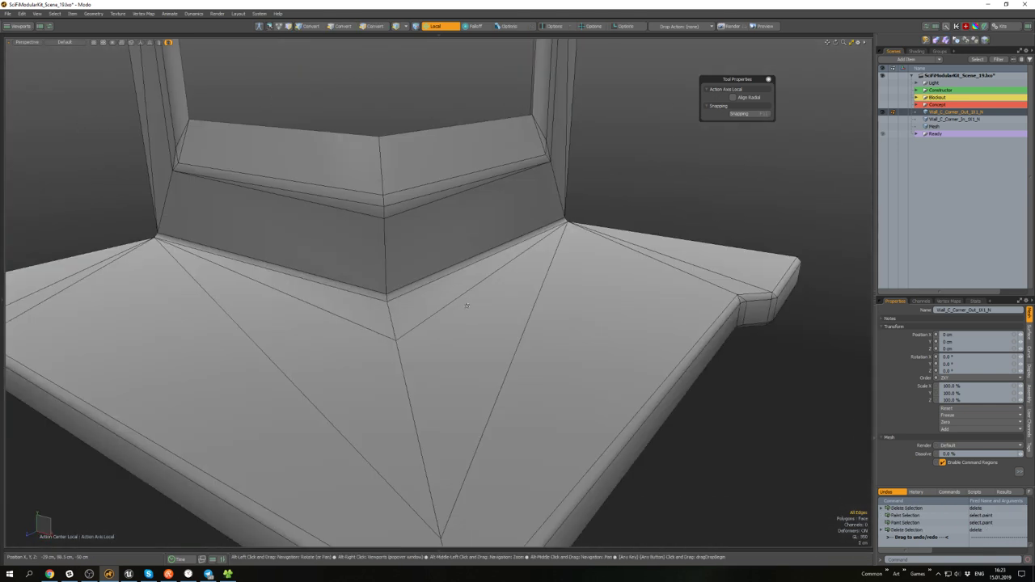
pyautogui.click(534, 304)
pyautogui.keyDown('shift'); pyautogui.moveTo(390, 321); pyautogui.dragTo(299, 414); pyautogui.keyUp('shift')
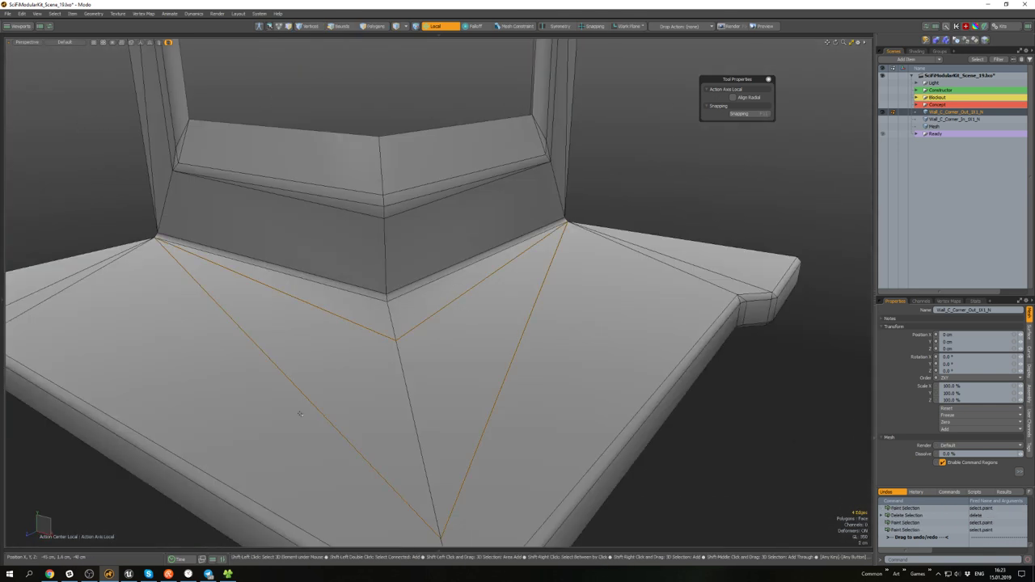
pyautogui.keyDown('shift'); pyautogui.click(393, 214); pyautogui.keyUp('shift')
pyautogui.press('Delete')
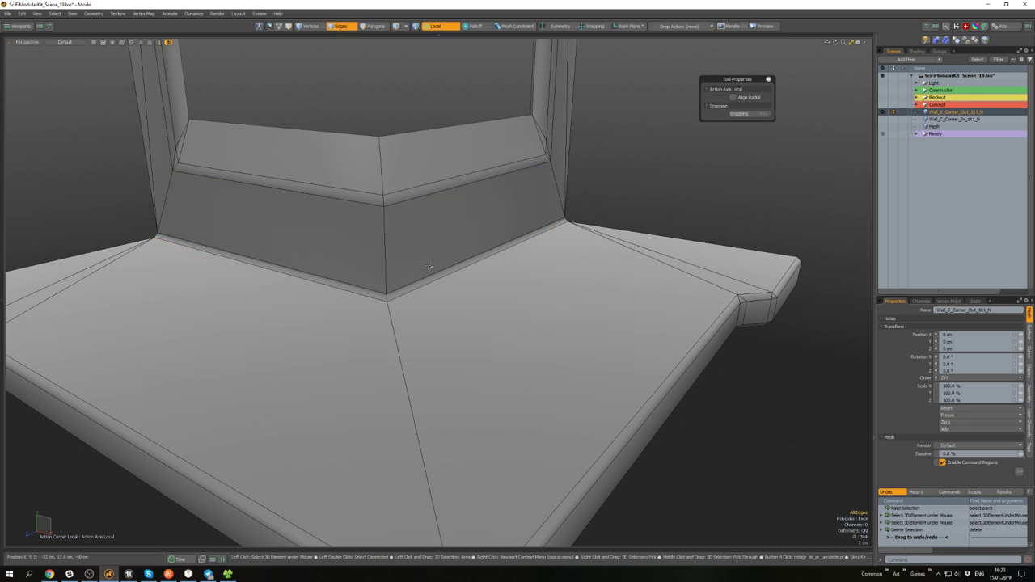
# - Delete the two long diagonal edges from the underside of the lower slab
pyautogui.click(937, 573)
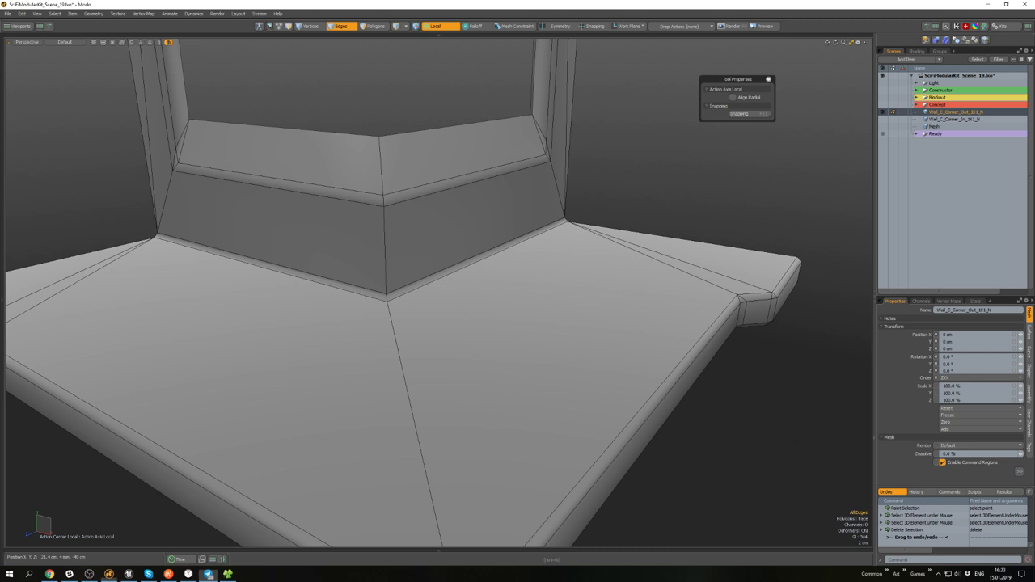
pyautogui.keyDown('alt'); pyautogui.keyDown('shift'); pyautogui.moveTo(494, 360); pyautogui.dragTo(432, 182); pyautogui.keyUp('shift'); pyautogui.keyUp('alt')
pyautogui.scroll(-4, 510, 316)
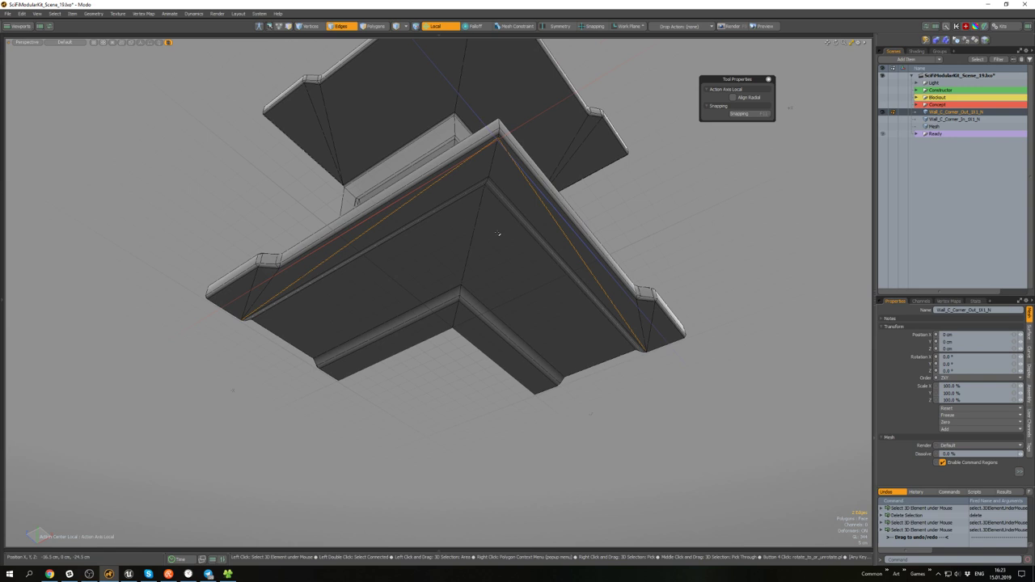
pyautogui.press('Delete')
# - Bevel the central corner edge loops of the upper and lower slabs with a round Inset edge bevel into a smooth curve
pyautogui.keyDown('alt'); pyautogui.moveTo(467, 169); pyautogui.dragTo(461, 272); pyautogui.keyUp('alt')
pyautogui.doubleClick(461, 276)
pyautogui.scroll(-5, 461, 276)
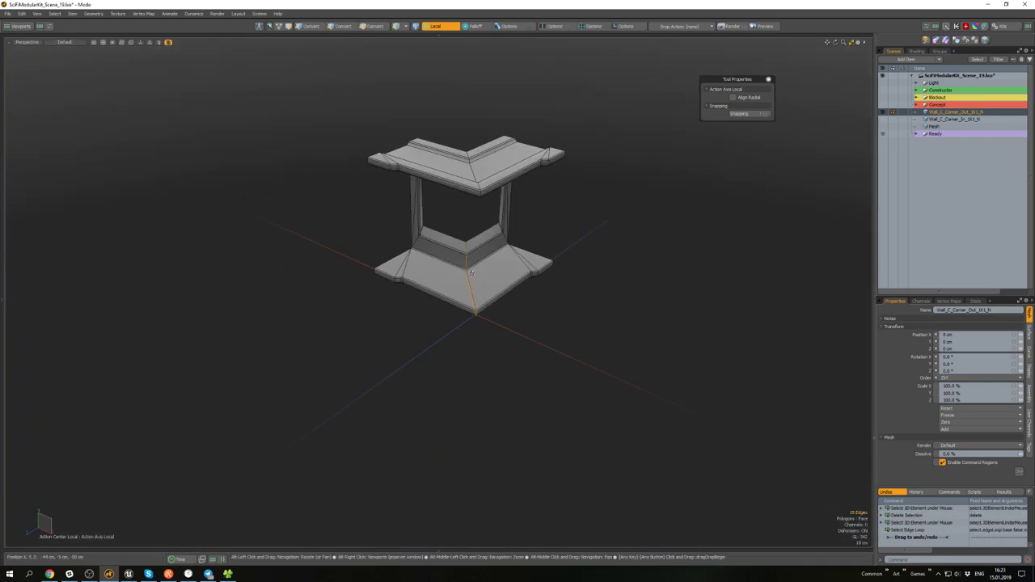
pyautogui.keyDown('alt'); pyautogui.moveTo(473, 166); pyautogui.dragTo(486, 200); pyautogui.keyUp('alt')
pyautogui.scroll(2, 486, 200)
pyautogui.scroll(-4, 493, 243)
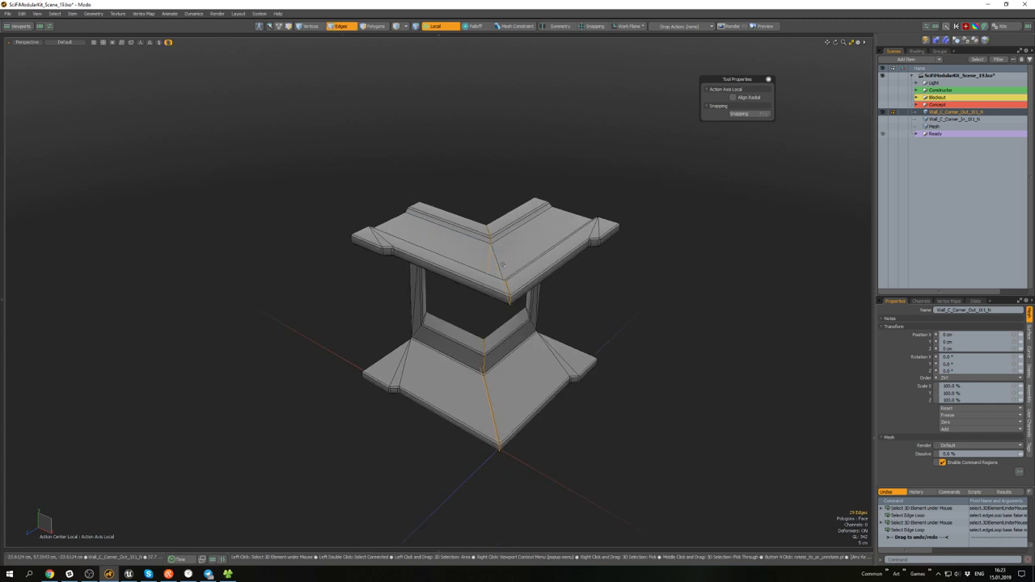
pyautogui.press('b')
pyautogui.moveTo(493, 242); pyautogui.dragTo(638, 242)
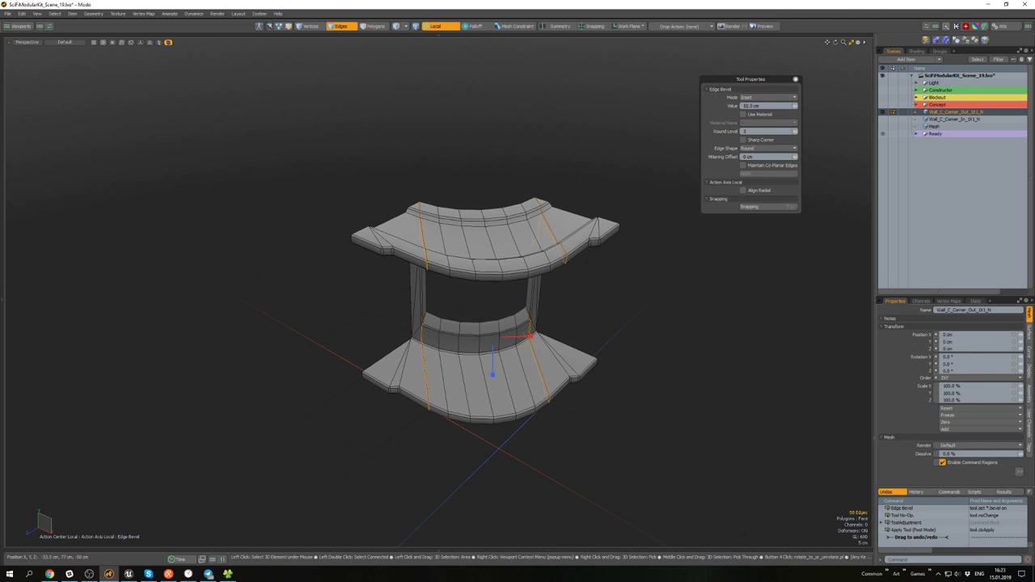
pyautogui.keyDown('alt'); pyautogui.moveTo(503, 280); pyautogui.dragTo(490, 301); pyautogui.keyUp('alt')
pyautogui.press('space')
# - Move the vertex at the opening's lower corner, where the sill meets the upright, by -2.4 cm along X
pyautogui.click(534, 340)
pyautogui.scroll(8, 535, 339)
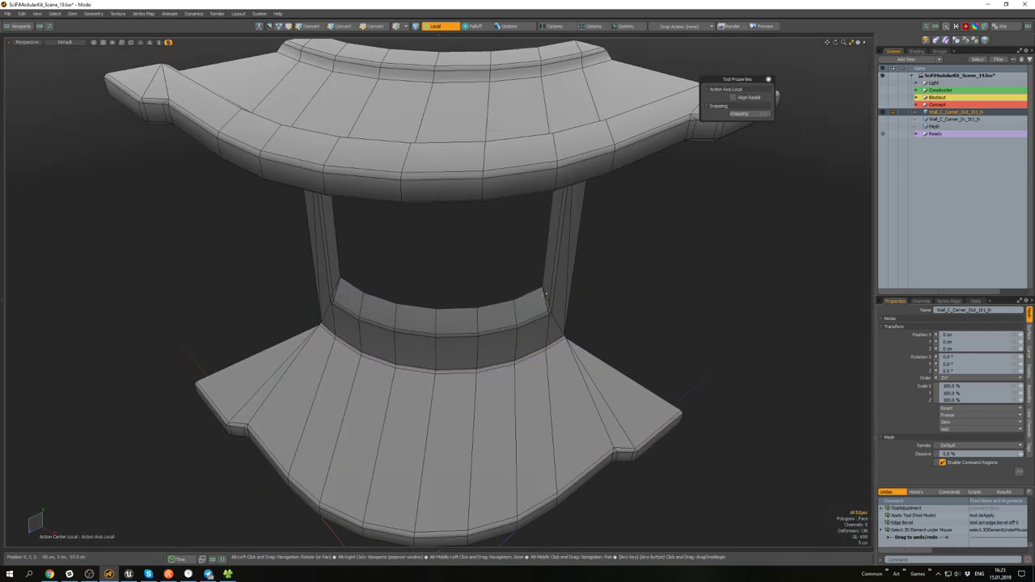
pyautogui.press('1')
pyautogui.scroll(5, 547, 275)
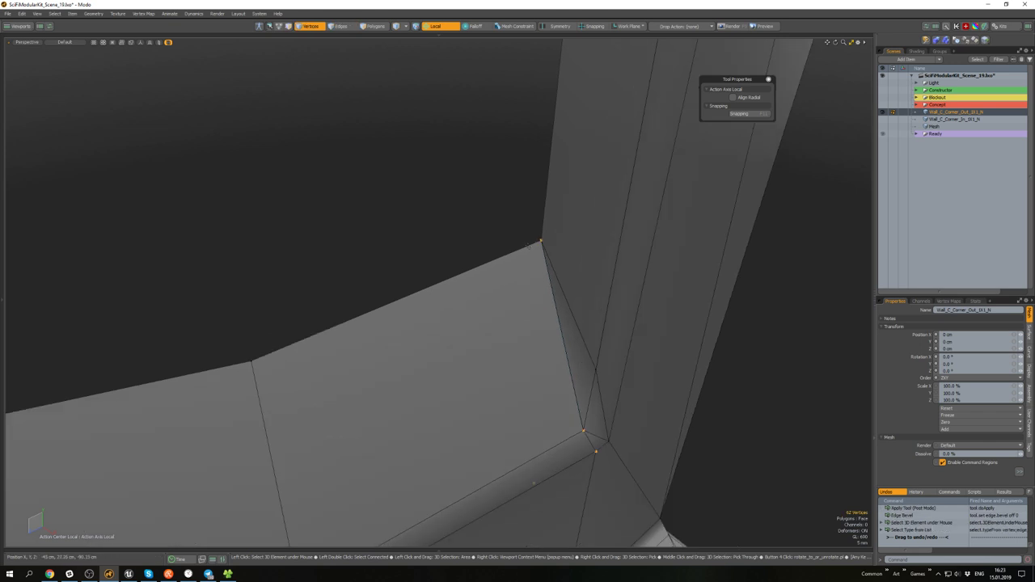
pyautogui.scroll(-5, 539, 257)
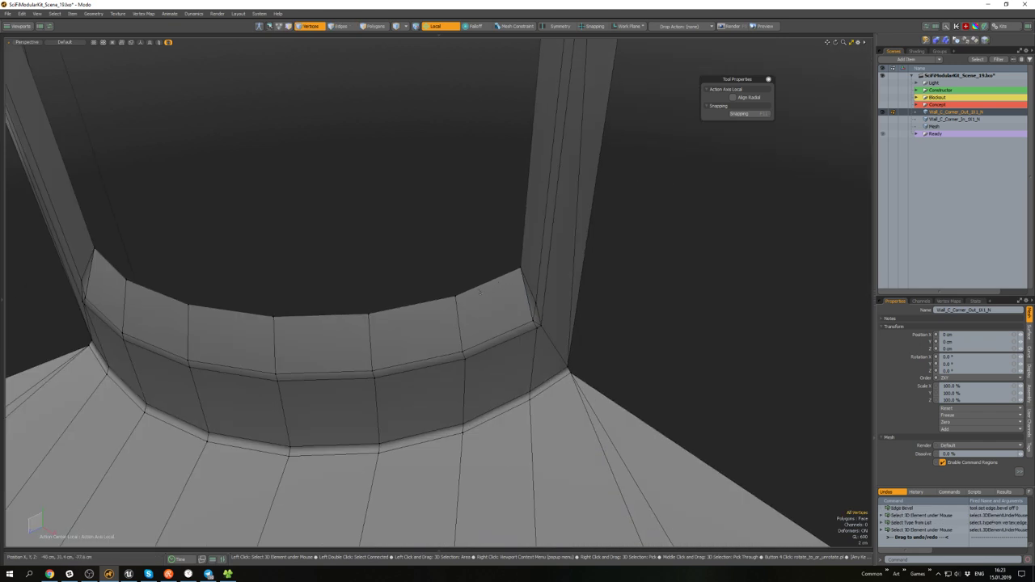
pyautogui.press('2')
pyautogui.click(486, 282)
pyautogui.hotkey('alt', '1')
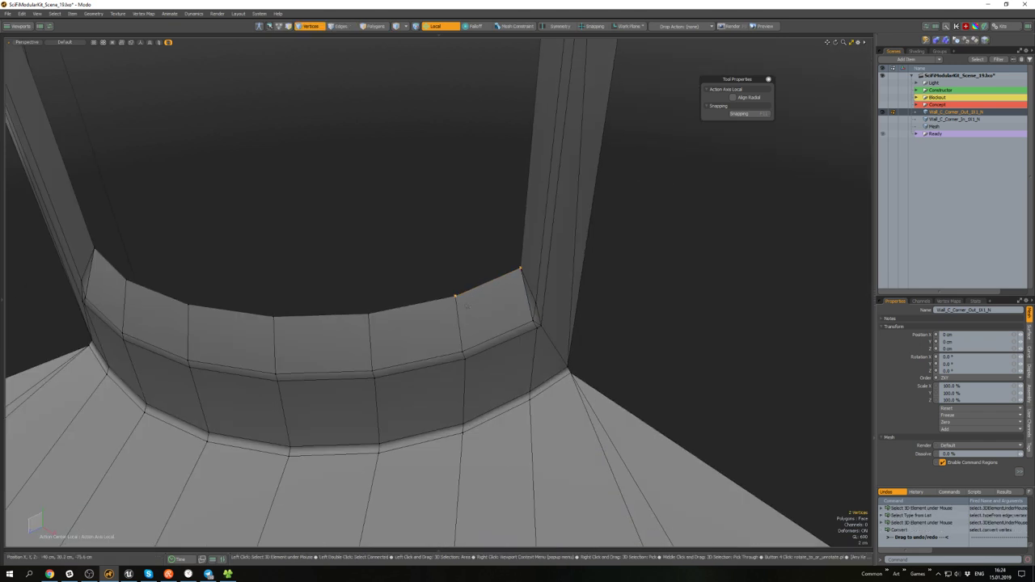
pyautogui.scroll(-5, 477, 304)
pyautogui.keyDown('ctrl'); pyautogui.moveTo(449, 285); pyautogui.dragTo(471, 285, button='right'); pyautogui.keyUp('ctrl')
pyautogui.scroll(5, 469, 283)
pyautogui.press('w')
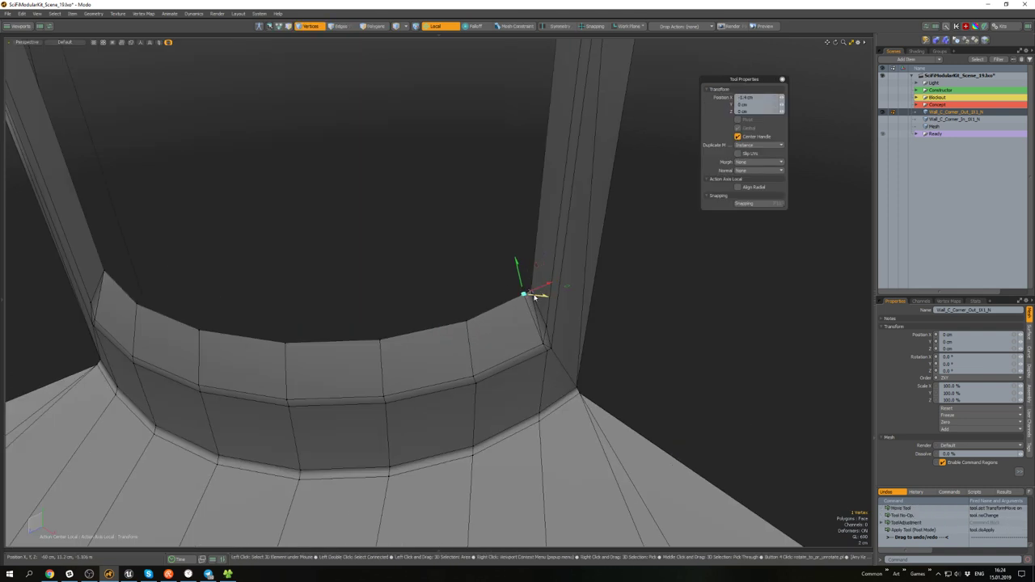
# - Scale the two vertical side edges of the opening to 94.5% along Y
pyautogui.press('2')
pyautogui.click(540, 324)
pyautogui.scroll(-3, 542, 325)
pyautogui.keyDown('alt'); pyautogui.moveTo(541, 325); pyautogui.dragTo(537, 240); pyautogui.keyUp('alt')
pyautogui.press('r')
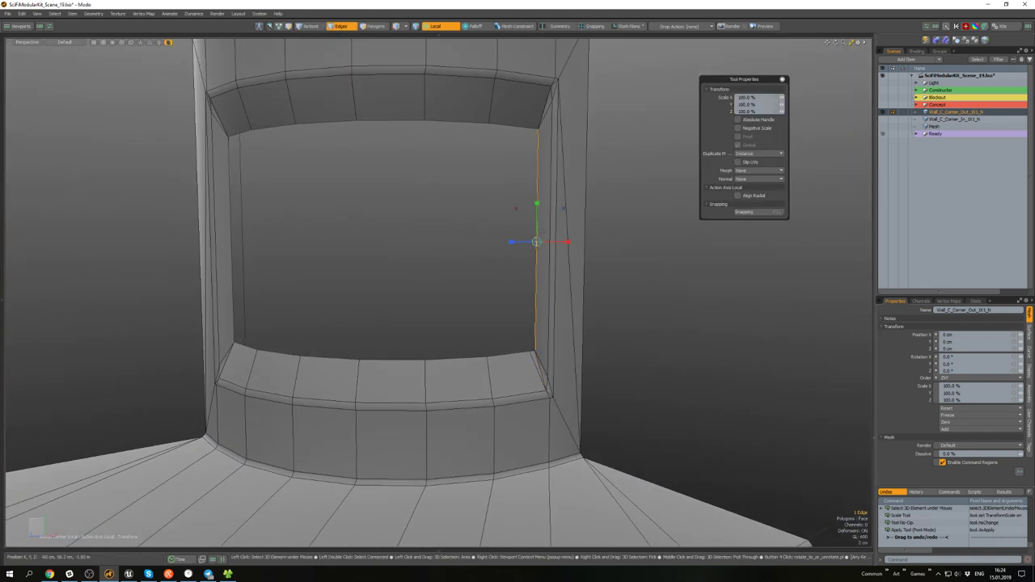
pyautogui.keyDown('shift'); pyautogui.click(233, 243); pyautogui.keyUp('shift')
pyautogui.keyDown('alt'); pyautogui.moveTo(242, 243); pyautogui.dragTo(356, 246); pyautogui.keyUp('alt')
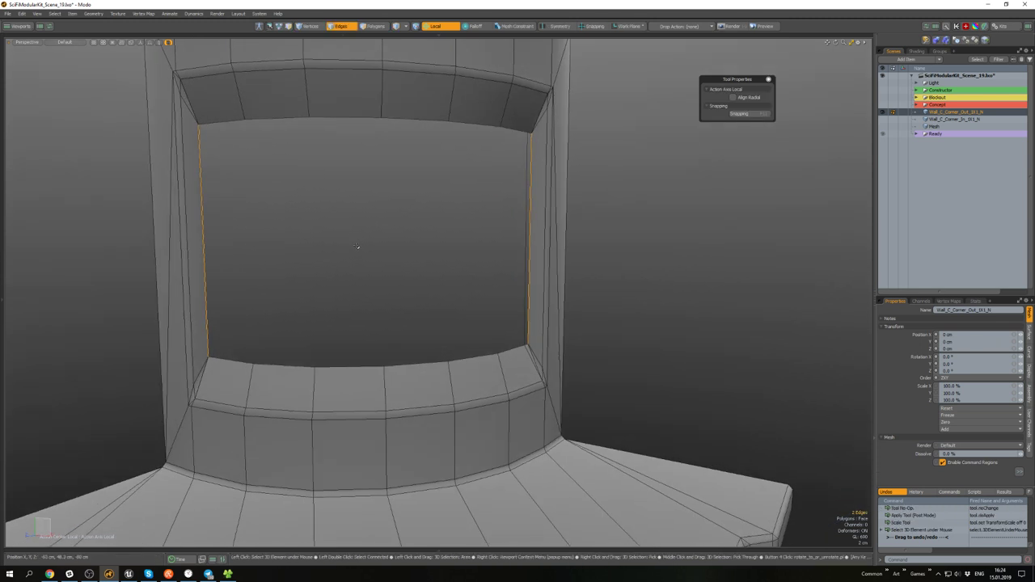
pyautogui.press('r')
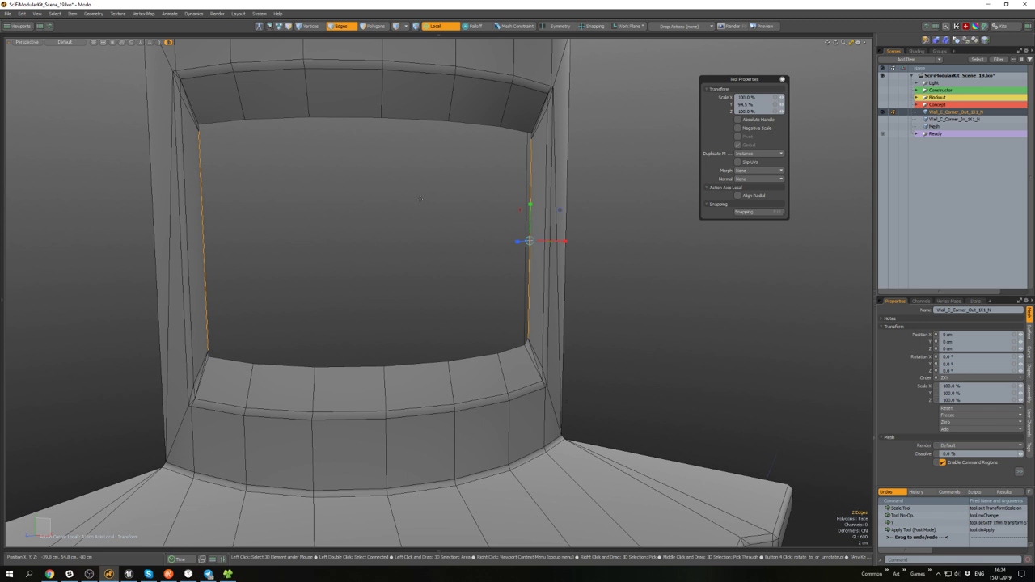
# - Move the two vertices ending the opposite vertical side edge of the opening 1.4 cm inward along X
pyautogui.press('1')
pyautogui.click(197, 125)
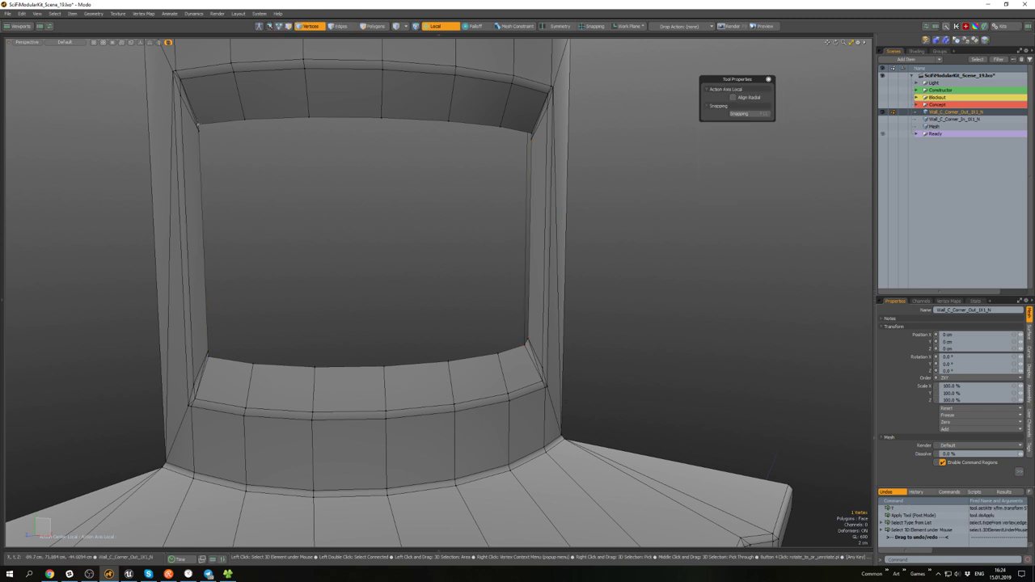
pyautogui.press('w')
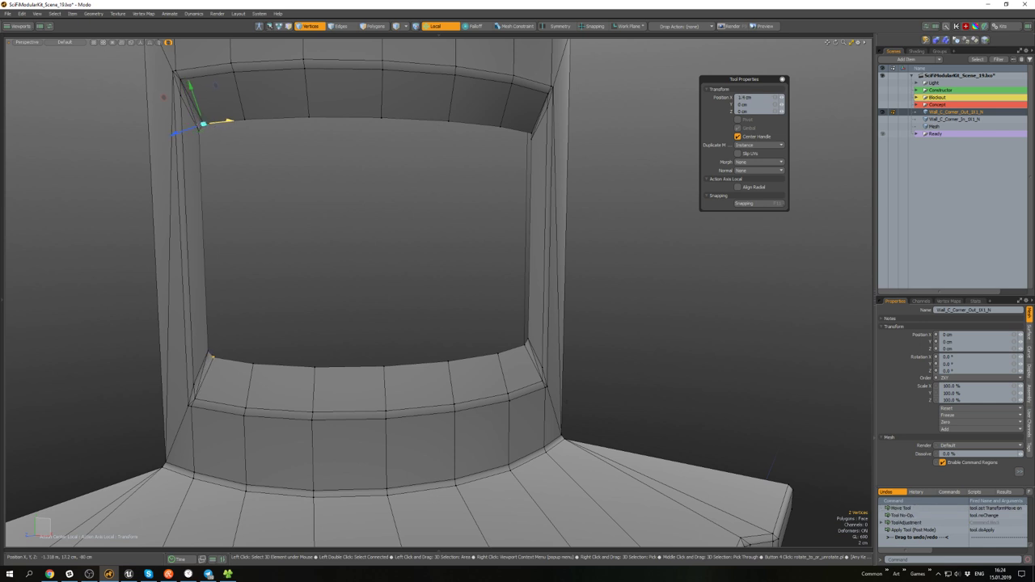
pyautogui.click(441, 153)
# - Adjust the position of the vertex at the opening's other upper corner
pyautogui.click(531, 133)
pyautogui.keyDown('alt'); pyautogui.moveTo(531, 133); pyautogui.dragTo(562, 133); pyautogui.keyUp('alt')
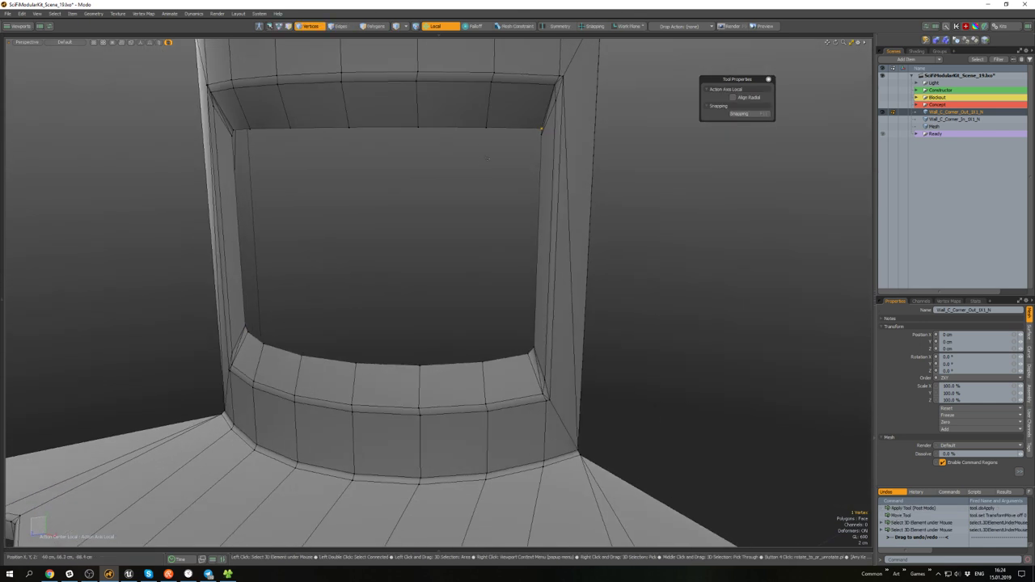
pyautogui.press('w')
pyautogui.press('q')
pyautogui.click(517, 218)
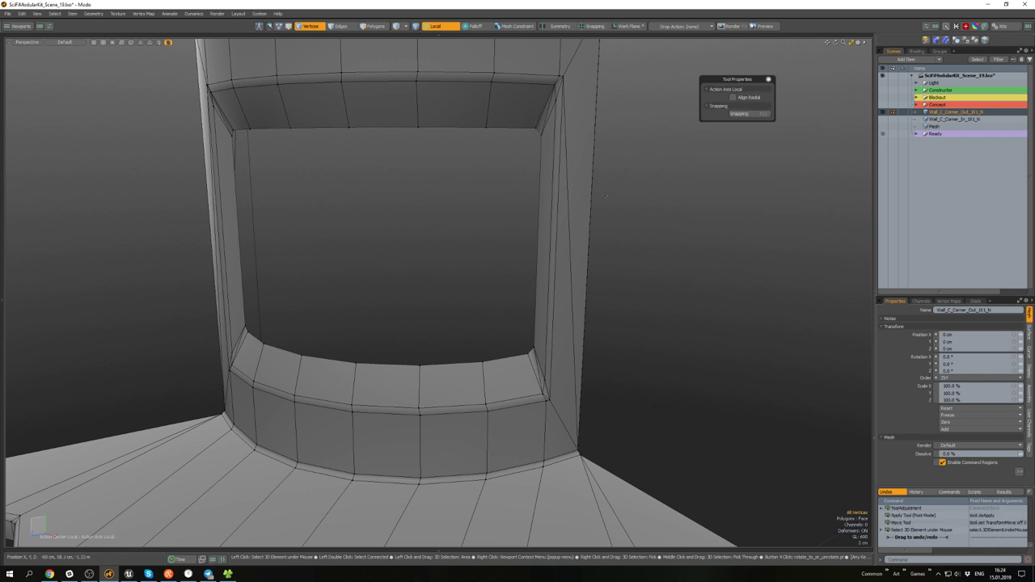
# - Check the upper corner edges of the opening and unhide the rest of the wall module's geometry
pyautogui.scroll(-5, 532, 230)
pyautogui.scroll(11, 540, 166)
pyautogui.press('2')
pyautogui.click(518, 384)
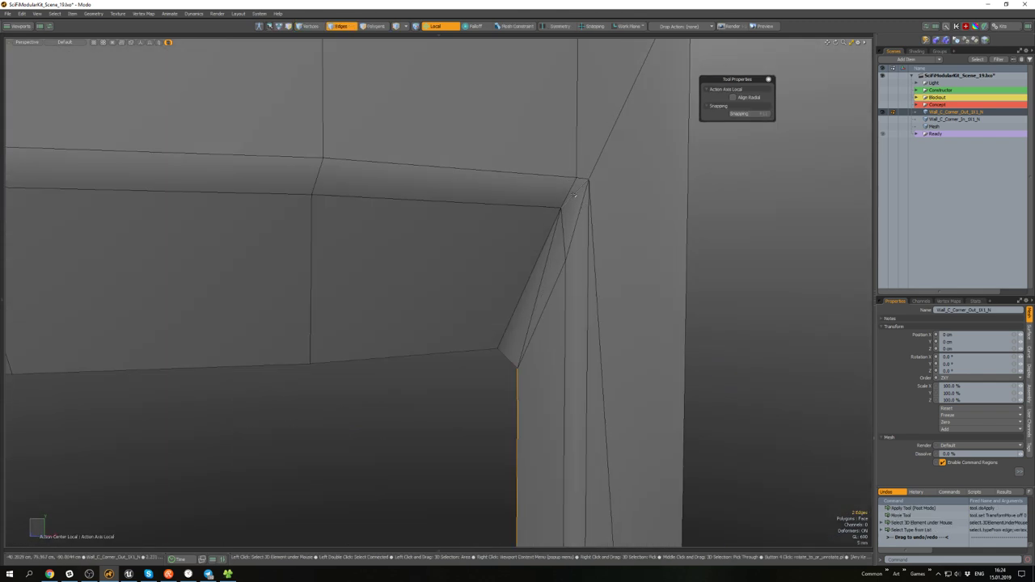
pyautogui.scroll(-5, 559, 243)
pyautogui.keyDown('alt'); pyautogui.moveTo(559, 242); pyautogui.dragTo(522, 221); pyautogui.keyUp('alt')
pyautogui.scroll(-4, 547, 296)
pyautogui.scroll(-4, 532, 254)
pyautogui.scroll(-3, 531, 255)
pyautogui.press('u')
pyautogui.scroll(6, 521, 238)
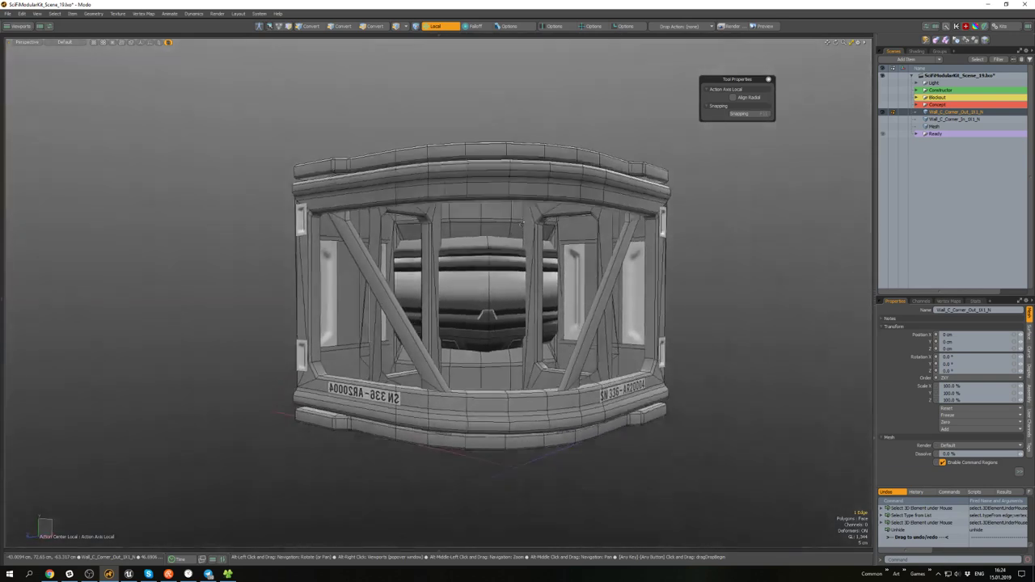
# - Bevel the central vertical edge loop of the inner panel behind the struts by about 40 cm with a round profile
pyautogui.doubleClick(488, 287)
pyautogui.moveTo(488, 288)
pyautogui.keyDown('alt'); pyautogui.mouseDown()
pyautogui.moveTo(654, 266)
pyautogui.moveTo(497, 304)
pyautogui.mouseUp(); pyautogui.keyUp('alt')
pyautogui.press('b')
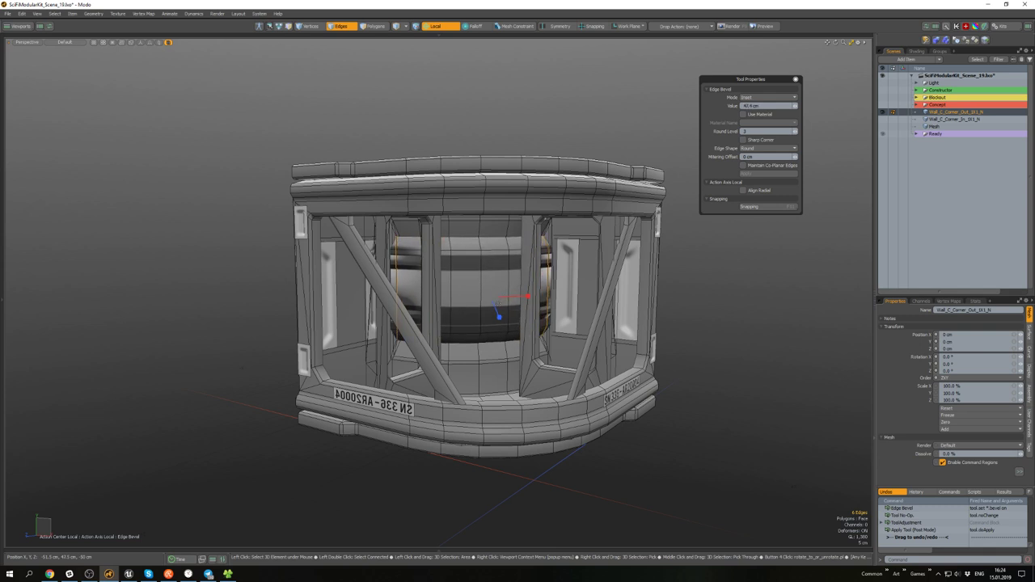
pyautogui.press('space')
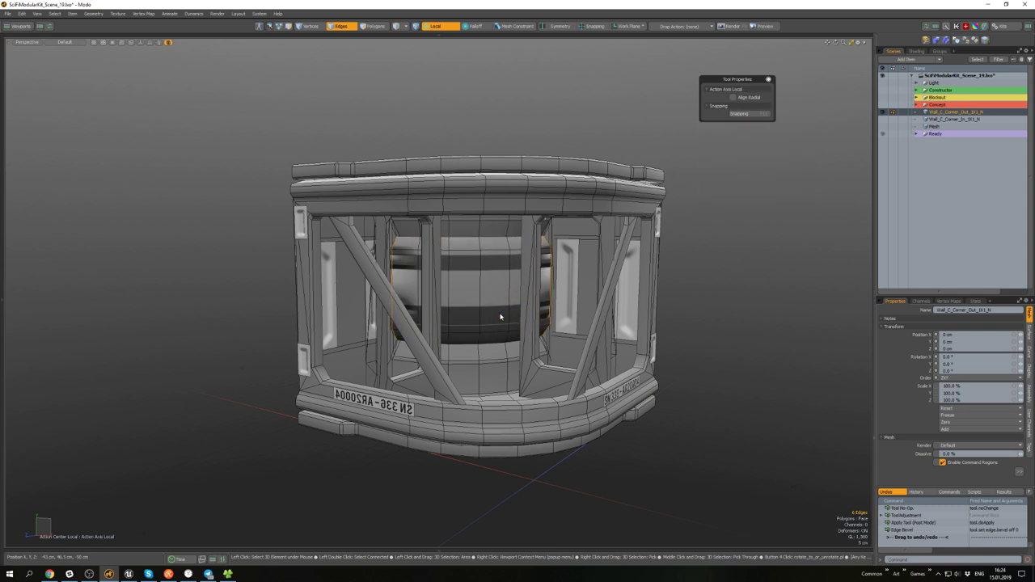
# - Delete the L-shaped inset strip from the top of the corner module
pyautogui.keyDown('alt'); pyautogui.moveTo(744, 330); pyautogui.dragTo(586, 290); pyautogui.keyUp('alt')
pyautogui.press('3')
pyautogui.doubleClick(553, 369)
pyautogui.keyDown('alt'); pyautogui.moveTo(554, 369); pyautogui.dragTo(411, 412); pyautogui.keyUp('alt')
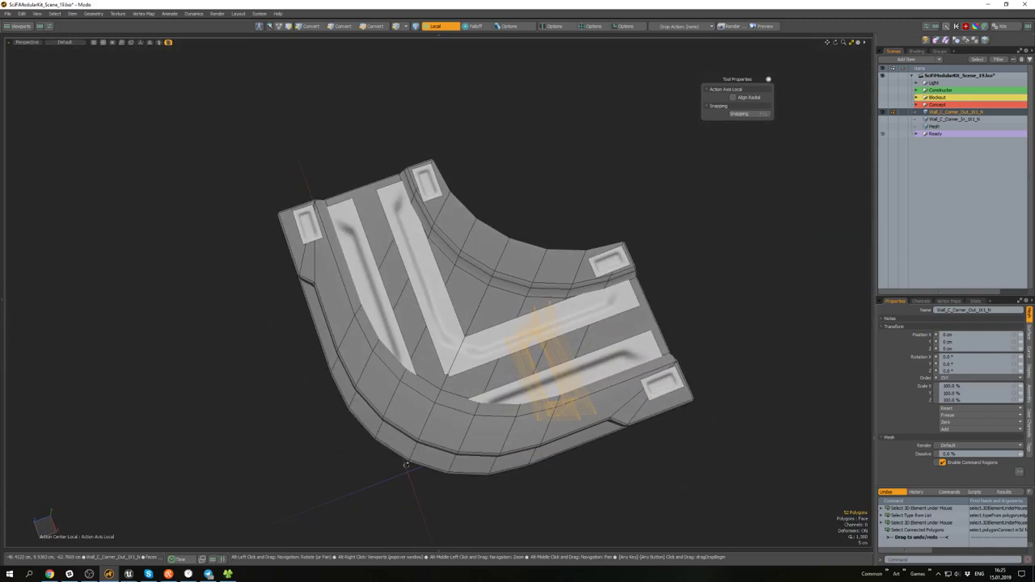
pyautogui.doubleClick(474, 364)
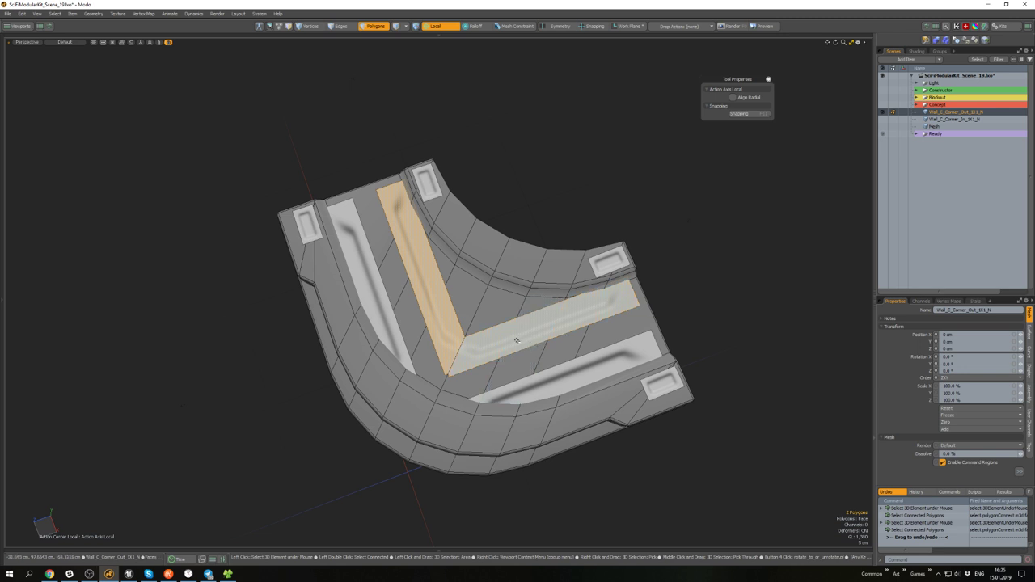
pyautogui.press('Delete')
# - Shorten one outer inset strip on the top by moving its two mitred end vertices -16 cm along X
pyautogui.click(547, 382)
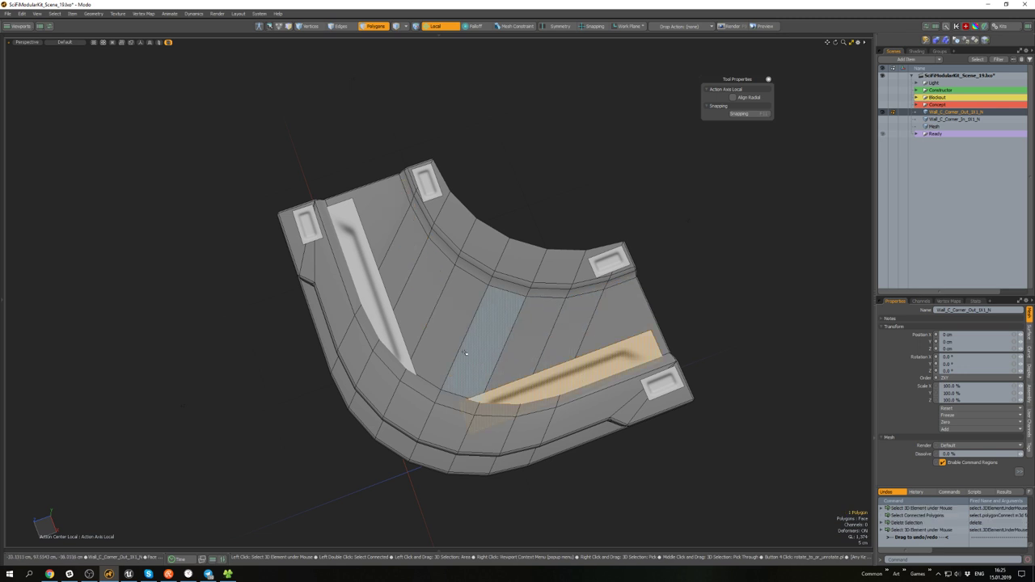
pyautogui.hotkey('alt', '1')
pyautogui.keyDown('ctrl'); pyautogui.moveTo(690, 382); pyautogui.dragTo(631, 305); pyautogui.keyUp('ctrl')
pyautogui.press('w')
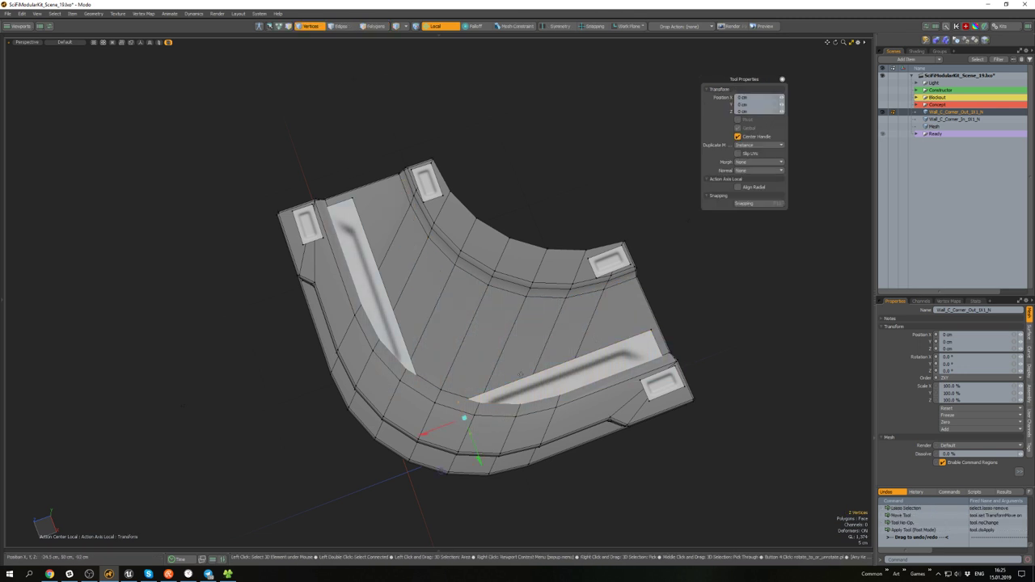
pyautogui.moveTo(440, 431); pyautogui.dragTo(489, 413)
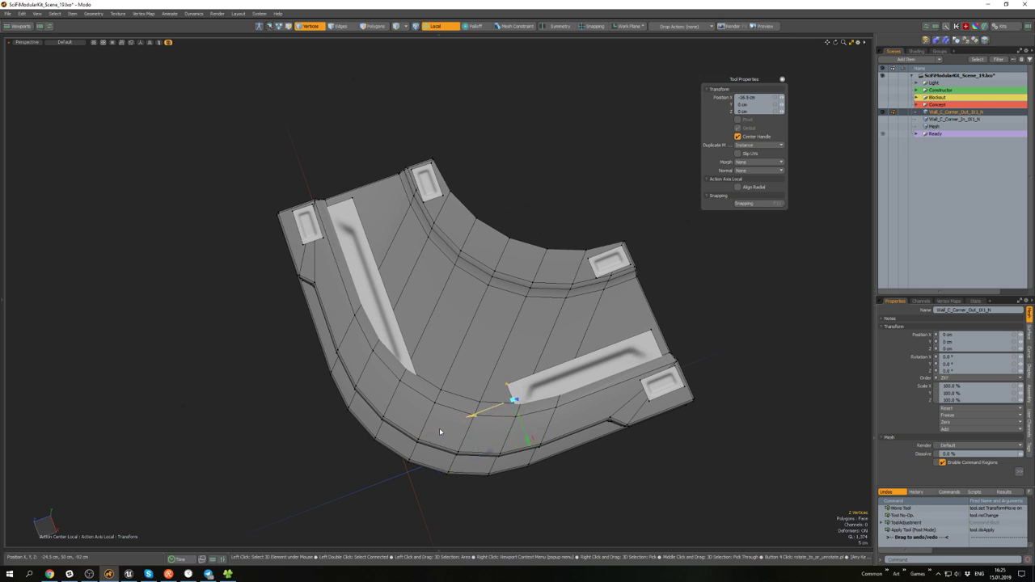
pyautogui.press('q')
# - Shorten the other outer inset strip on the top by moving its two mitred end vertices 21 cm along X
pyautogui.press('3')
pyautogui.click(391, 341)
pyautogui.hotkey('alt', '1')
pyautogui.keyDown('ctrl'); pyautogui.moveTo(384, 241); pyautogui.dragTo(311, 188); pyautogui.keyUp('ctrl')
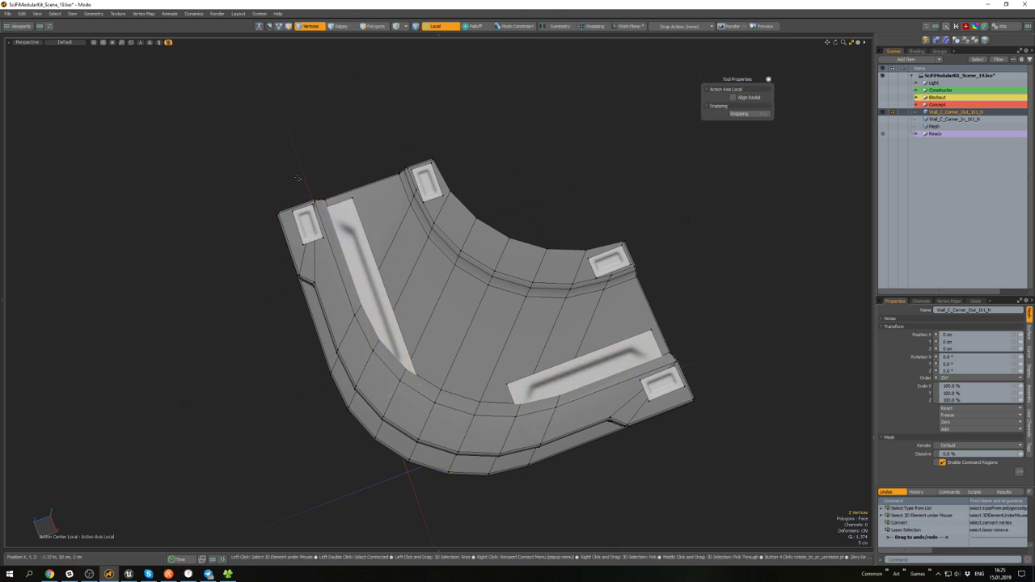
pyautogui.press('w')
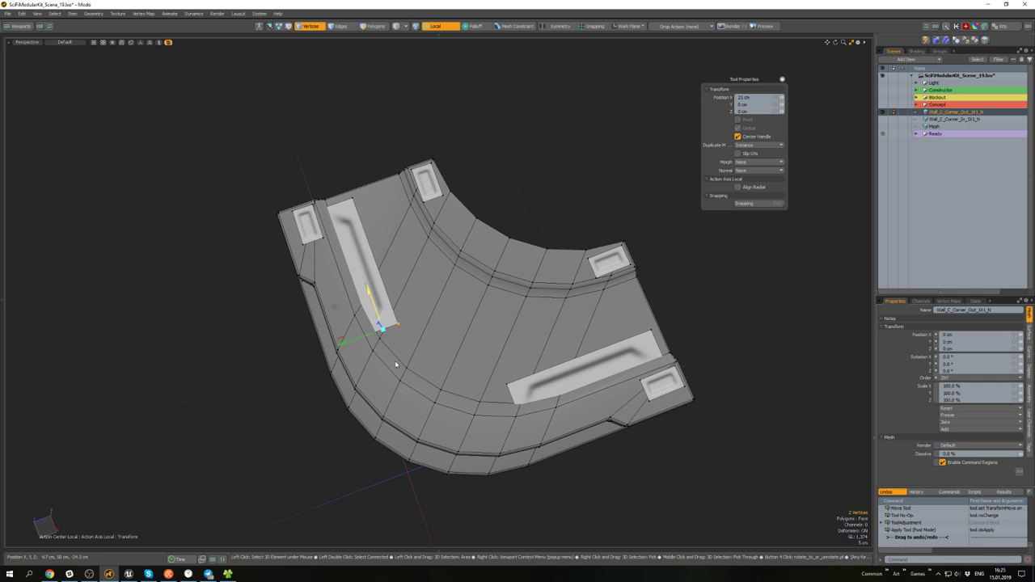
# - Delete the L-shaped inset strip from the underside of the corner module
pyautogui.press('q')
pyautogui.press('3')
pyautogui.scroll(-3, 374, 300)
pyautogui.click(589, 305)
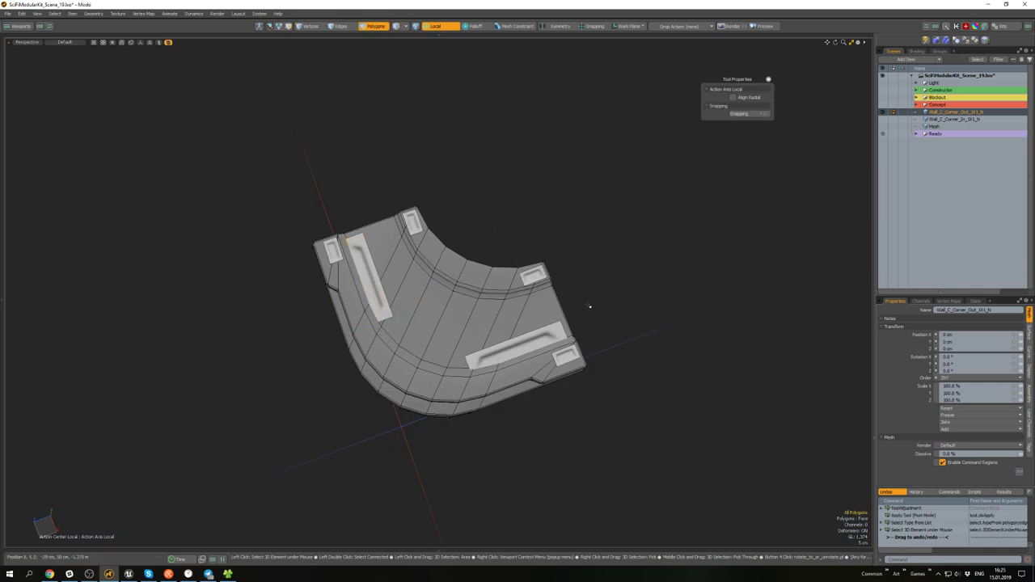
pyautogui.keyDown('alt'); pyautogui.moveTo(590, 305); pyautogui.dragTo(585, 153); pyautogui.keyUp('alt')
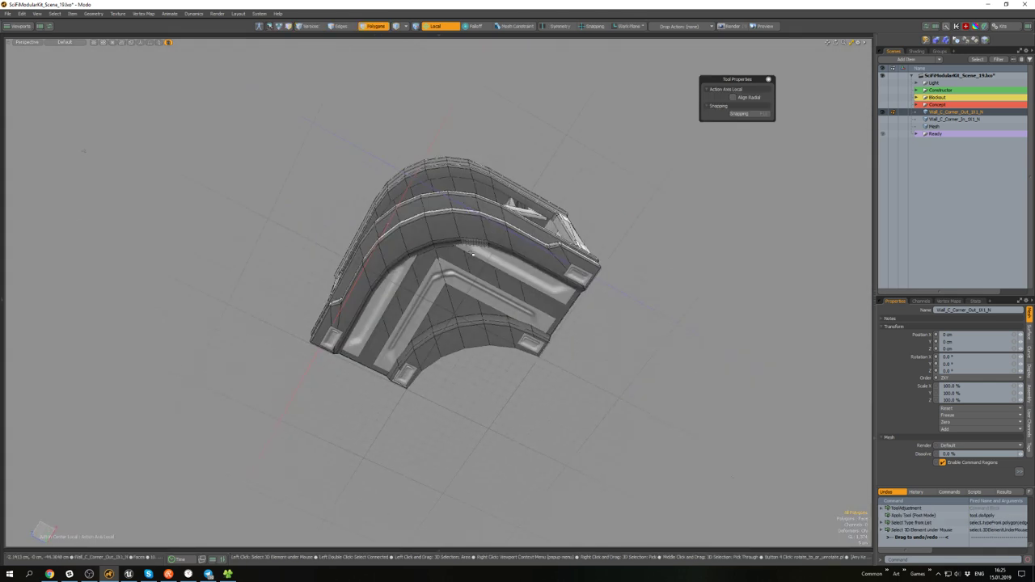
pyautogui.doubleClick(462, 276)
pyautogui.press('Delete')
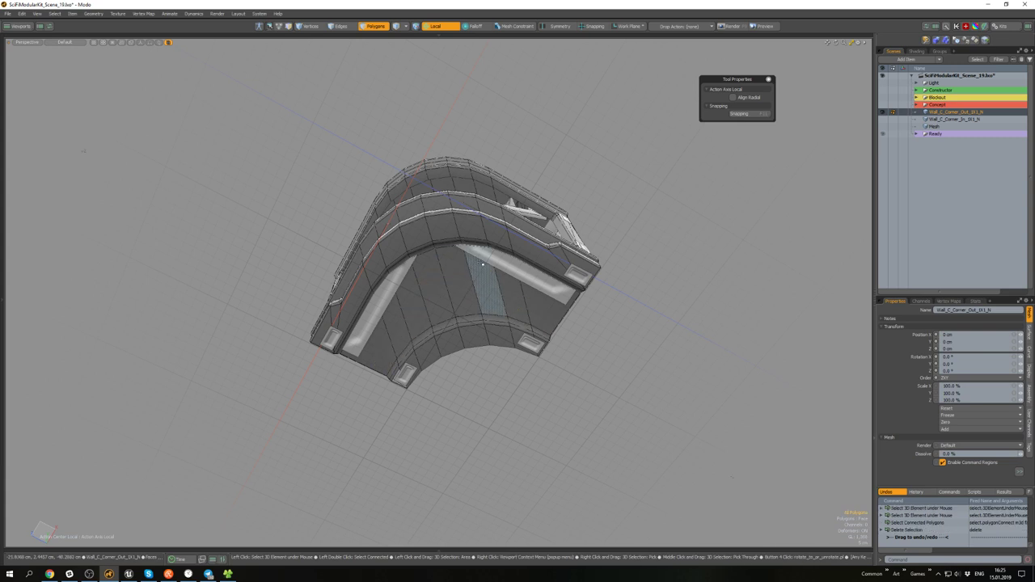
# - Shorten one outer inset strip on the underside by moving its mitred end vertices 18 cm along X
pyautogui.click(512, 263)
pyautogui.hotkey('alt', '1')
pyautogui.keyDown('alt'); pyautogui.moveTo(512, 264); pyautogui.dragTo(608, 339); pyautogui.keyUp('alt')
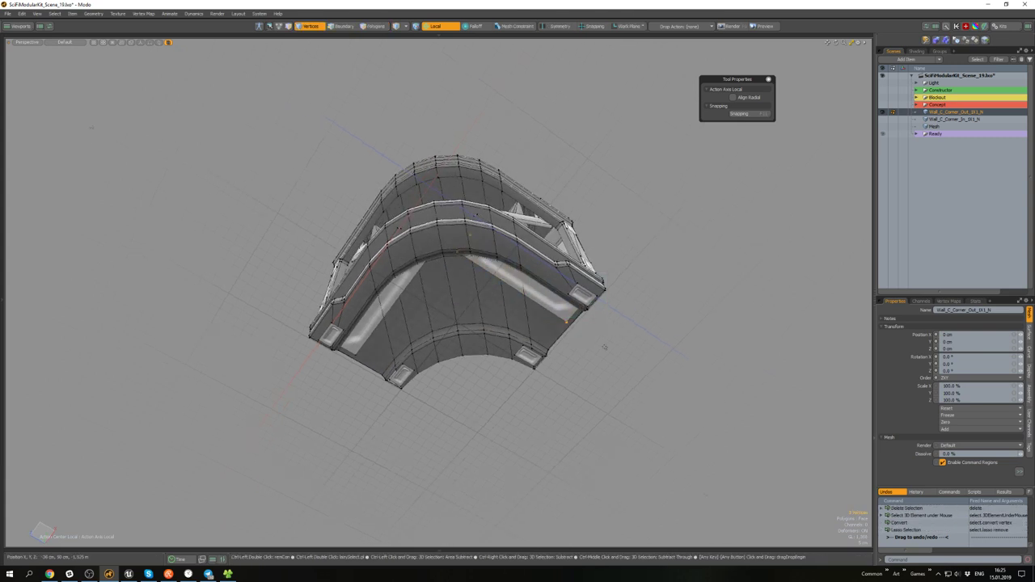
pyautogui.press('w')
pyautogui.scroll(3, 491, 270)
pyautogui.moveTo(482, 255); pyautogui.dragTo(547, 293)
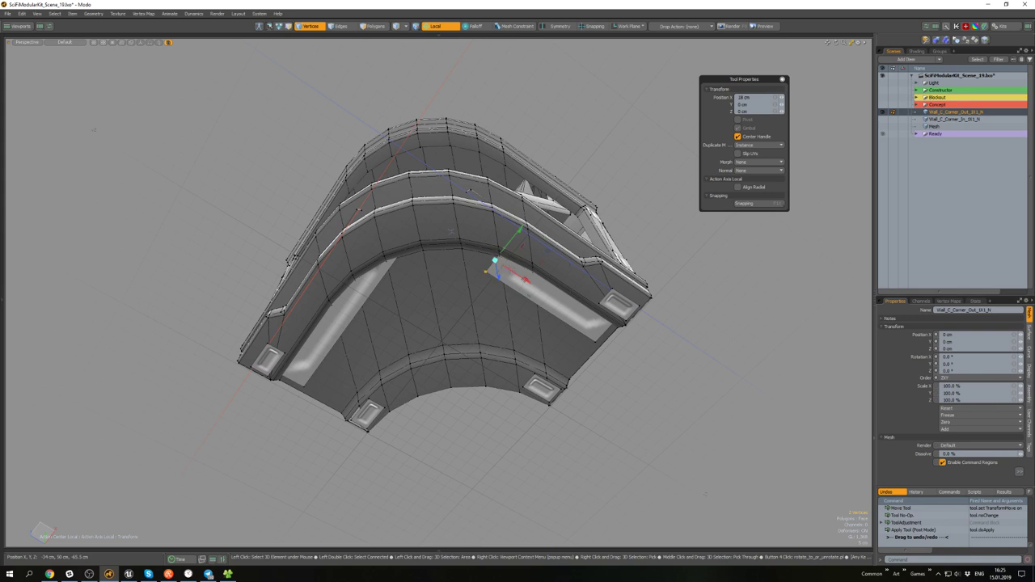
pyautogui.press('q')
# - Shorten the other outer inset strip on the underside by moving its mitred end vertices -15 cm along X
pyautogui.press('3')
pyautogui.click(349, 317)
pyautogui.hotkey('alt', '1')
pyautogui.keyDown('ctrl'); pyautogui.moveTo(237, 403); pyautogui.dragTo(364, 324); pyautogui.keyUp('ctrl')
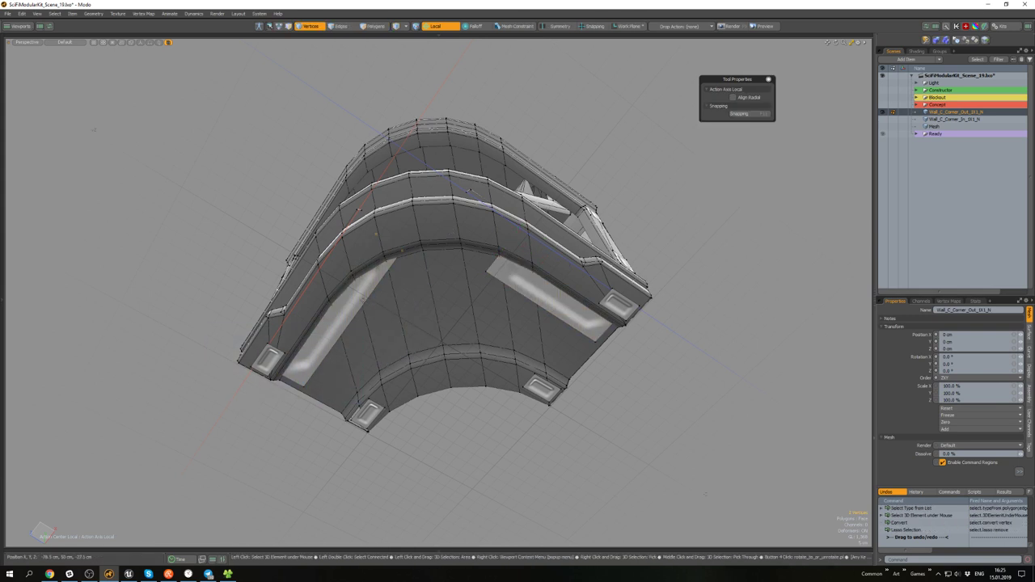
pyautogui.press('w')
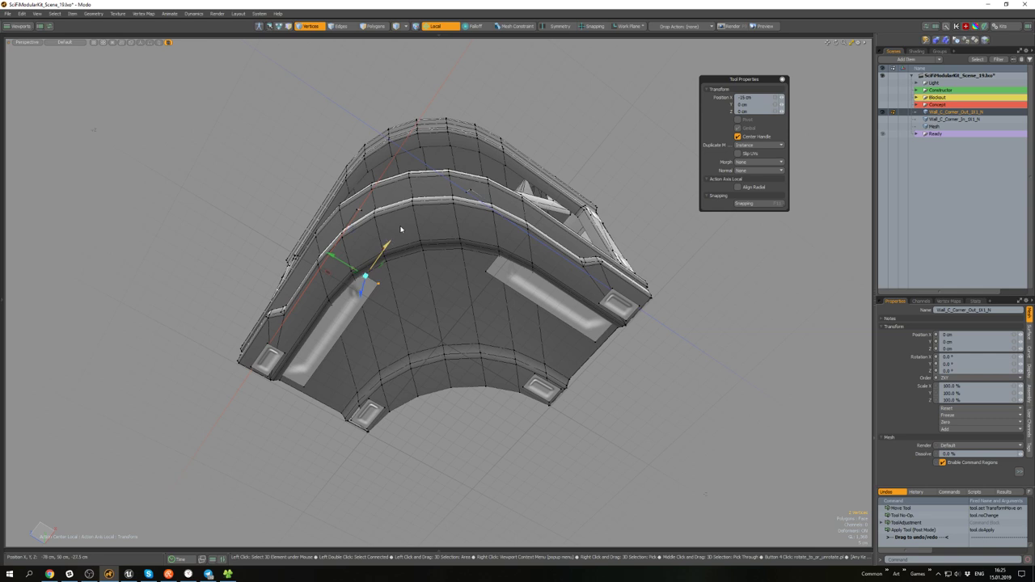
pyautogui.keyDown('alt'); pyautogui.moveTo(400, 228); pyautogui.dragTo(481, 306); pyautogui.keyUp('alt')
pyautogui.scroll(-3, 501, 319)
pyautogui.press('q')
pyautogui.press('3')
pyautogui.click(621, 365)
# - Unhide the items and show the inner corner wall module to compare it with the rounded outer corner
pyautogui.keyDown('alt'); pyautogui.moveTo(605, 268); pyautogui.dragTo(672, 268); pyautogui.keyUp('alt')
pyautogui.press('u')
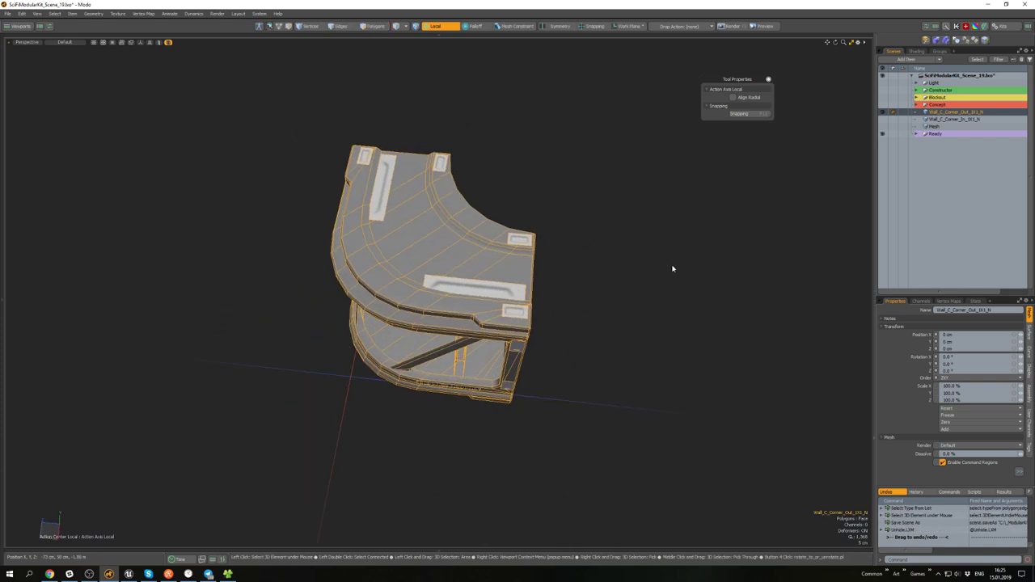
pyautogui.click(672, 268)
pyautogui.click(882, 118)
pyautogui.keyDown('alt'); pyautogui.moveTo(615, 185); pyautogui.dragTo(612, 215); pyautogui.keyUp('alt')
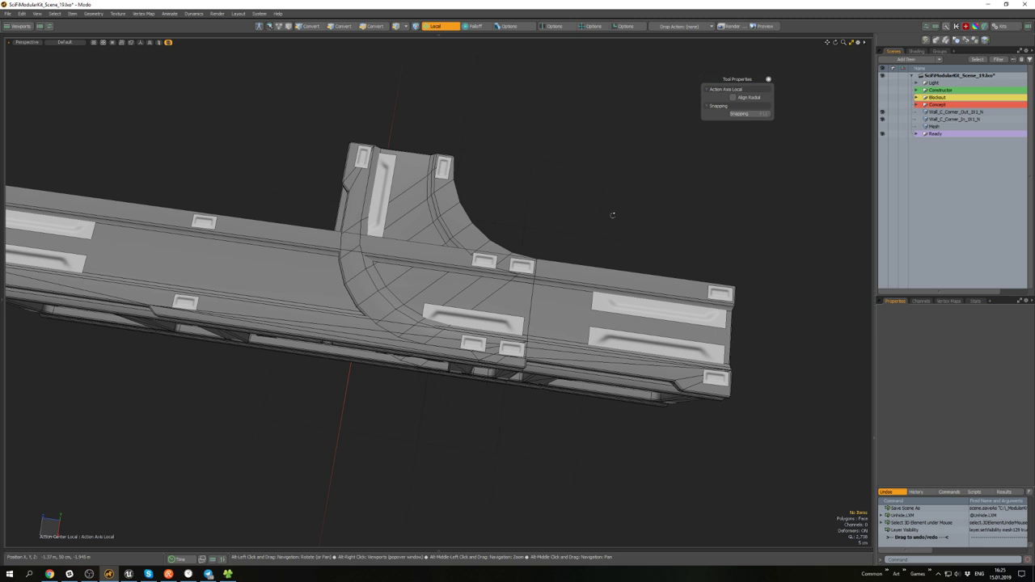
pyautogui.keyDown('alt'); pyautogui.moveTo(611, 214); pyautogui.dragTo(577, 208); pyautogui.keyUp('alt')
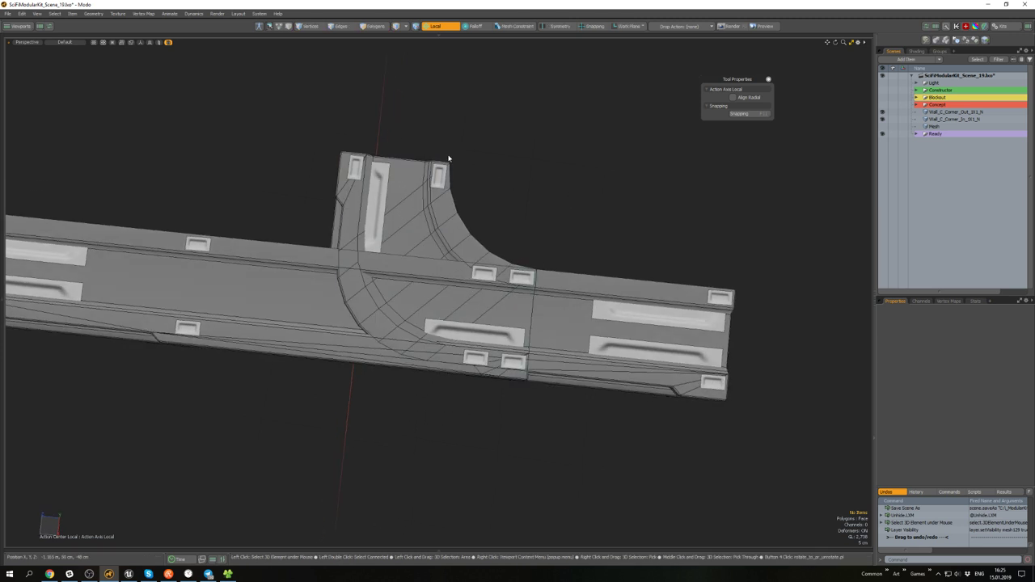
# - Isolate the rounded outer corner module and hide all its polygons except the main wall body
pyautogui.click(428, 240)
pyautogui.hotkey('shift', 'h')
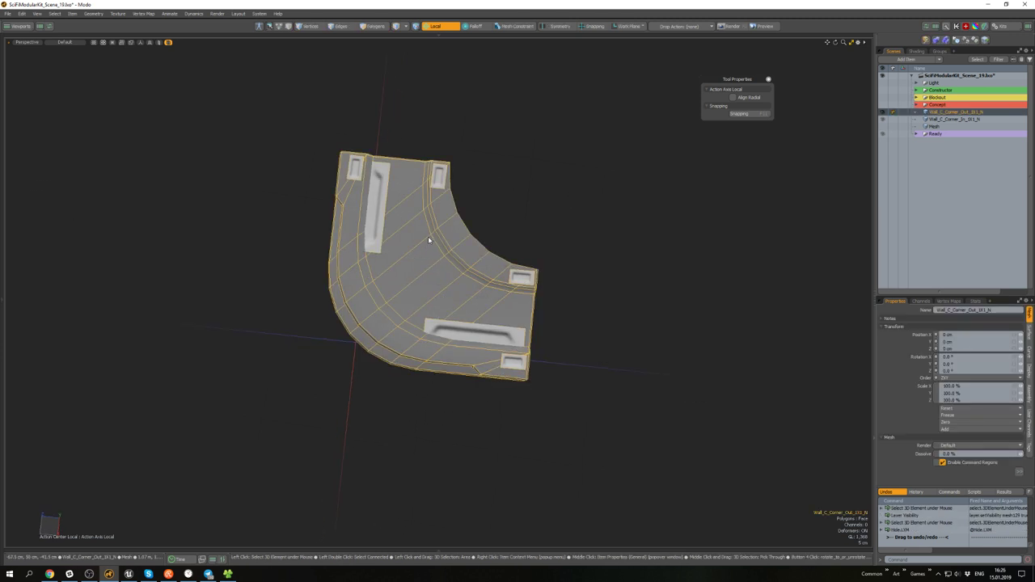
pyautogui.keyDown('alt'); pyautogui.moveTo(428, 240); pyautogui.dragTo(465, 160); pyautogui.keyUp('alt')
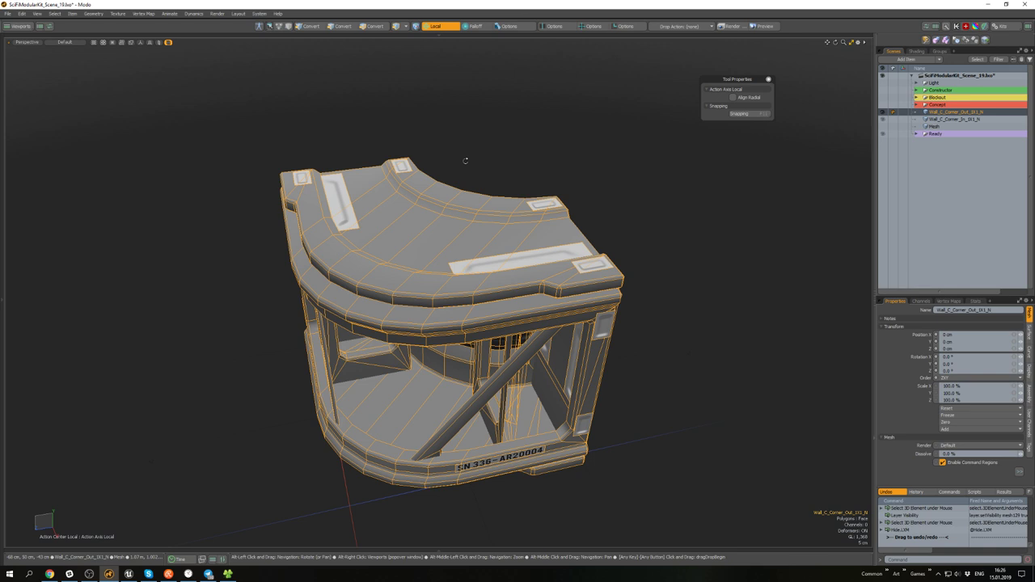
pyautogui.keyDown('alt'); pyautogui.moveTo(465, 160); pyautogui.dragTo(571, 228); pyautogui.keyUp('alt')
pyautogui.press('3')
pyautogui.doubleClick(484, 263)
pyautogui.hotkey('shift', 'h')
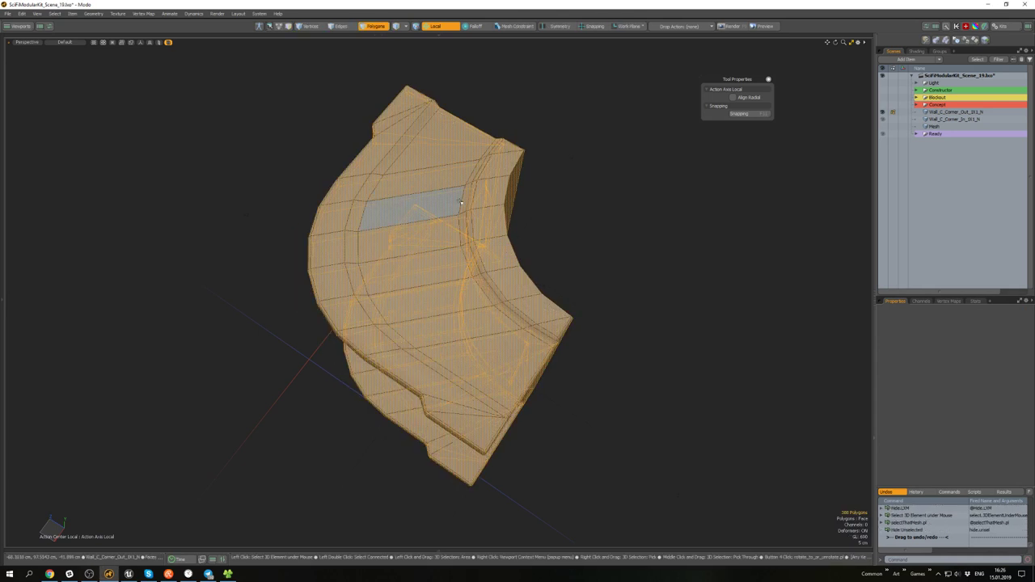
# - From the top view, select the groove edges along the inner curve and extend the selection to their edge rings
pyautogui.keyDown('alt'); pyautogui.moveTo(460, 201); pyautogui.dragTo(512, 166); pyautogui.keyUp('alt')
pyautogui.press('KP_1')
pyautogui.press('2')
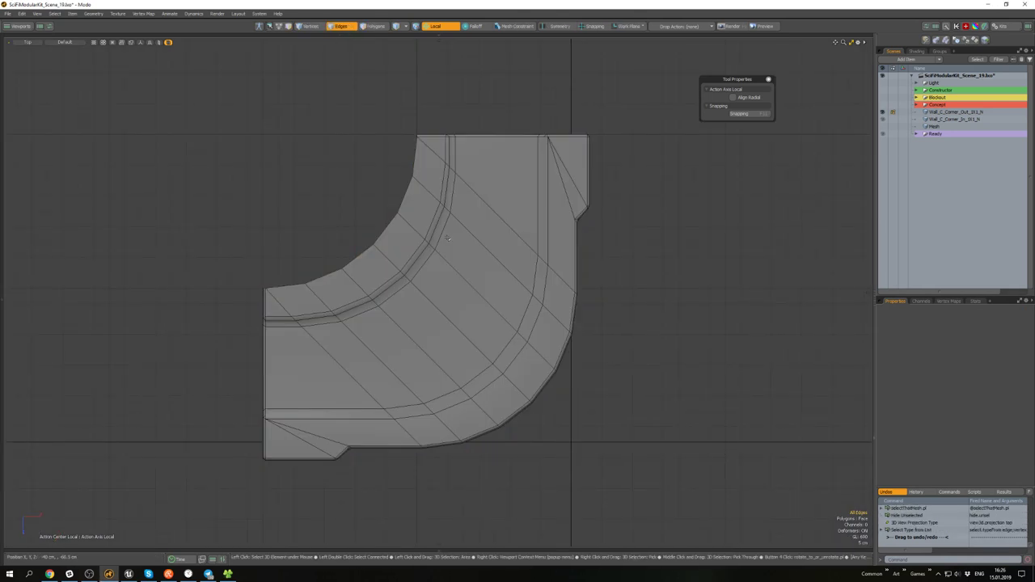
pyautogui.keyDown('shift'); pyautogui.moveTo(441, 217); pyautogui.dragTo(437, 195); pyautogui.keyUp('shift')
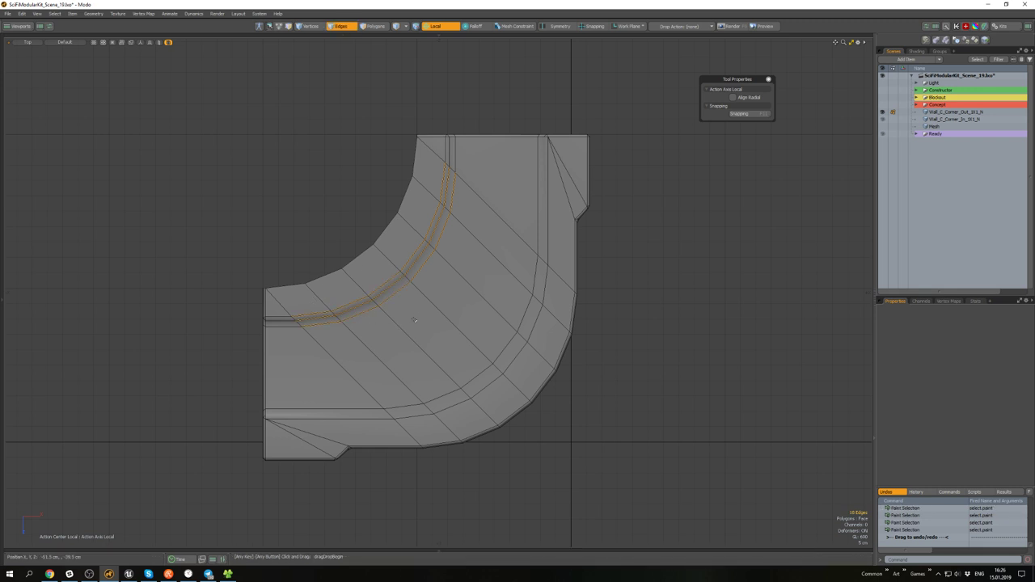
pyautogui.hotkey('alt', 'l')
pyautogui.scroll(-2, 453, 312)
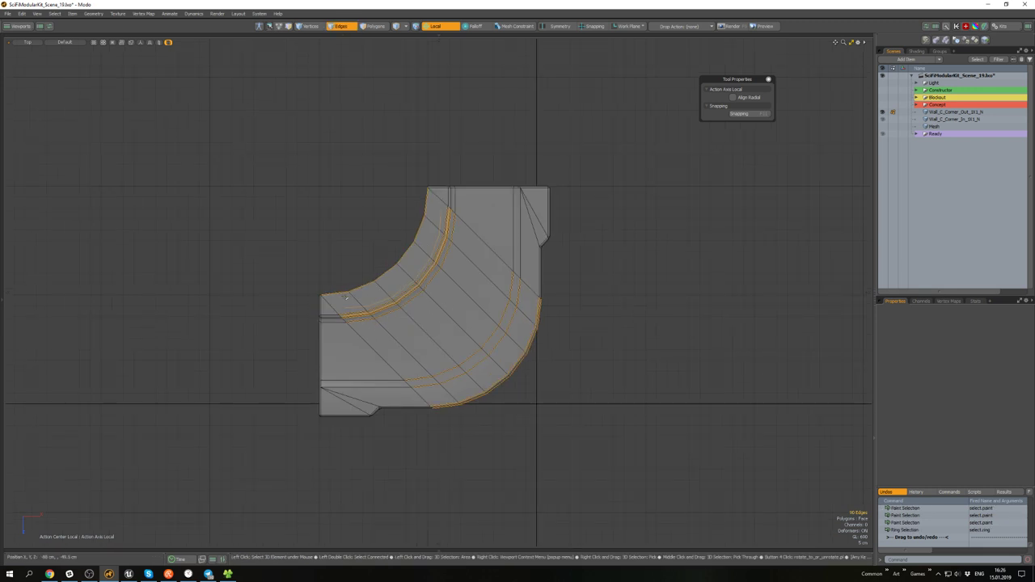
# - Set the lasso style to Lasso and remove the inner rim and outer curve edges from the selection
pyautogui.rightClick(413, 262)
pyautogui.moveTo(463, 312)
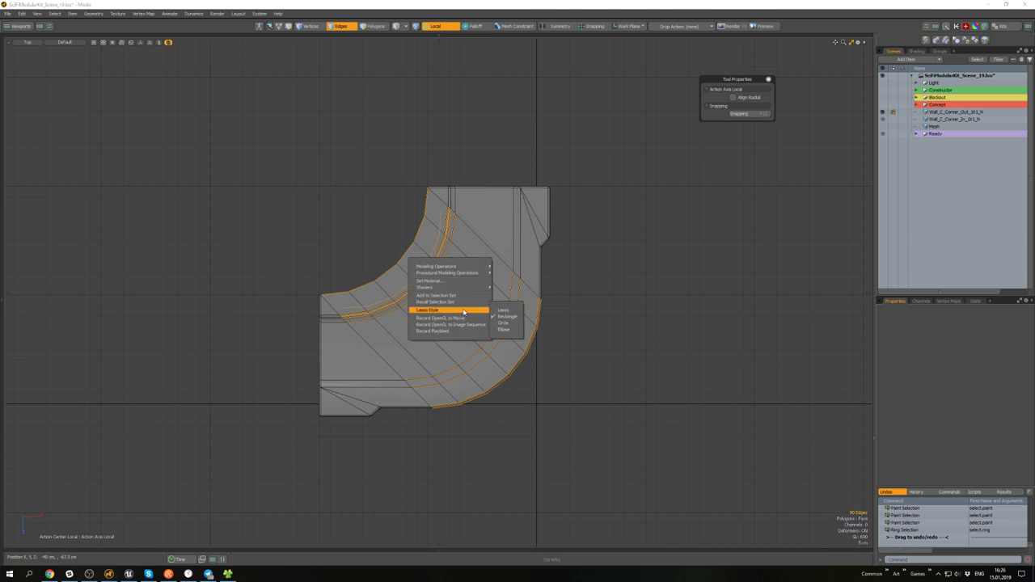
pyautogui.click(501, 311)
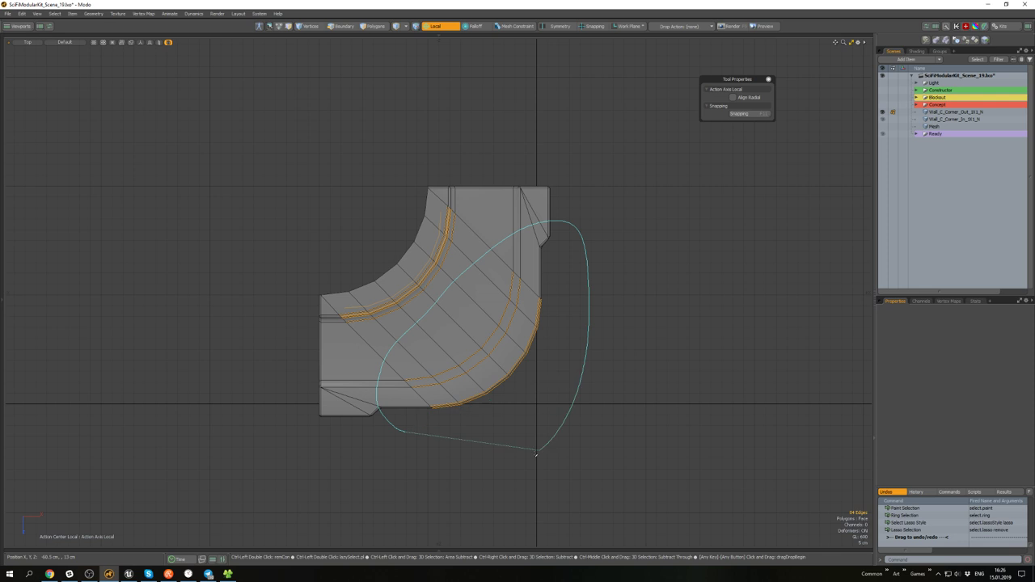
pyautogui.keyDown('ctrl'); pyautogui.moveTo(536, 454); pyautogui.dragTo(533, 455, button='middle'); pyautogui.keyUp('ctrl')
pyautogui.press('KP_Decimal')
# - Remove the edges below the top plate from the selection, keeping only the plate's inner groove edges
pyautogui.moveTo(452, 356)
pyautogui.keyDown('alt'); pyautogui.mouseDown()
pyautogui.moveTo(525, 214)
pyautogui.moveTo(525, 243)
pyautogui.moveTo(453, 214)
pyautogui.mouseUp(); pyautogui.keyUp('alt')
pyautogui.scroll(4, 396, 259)
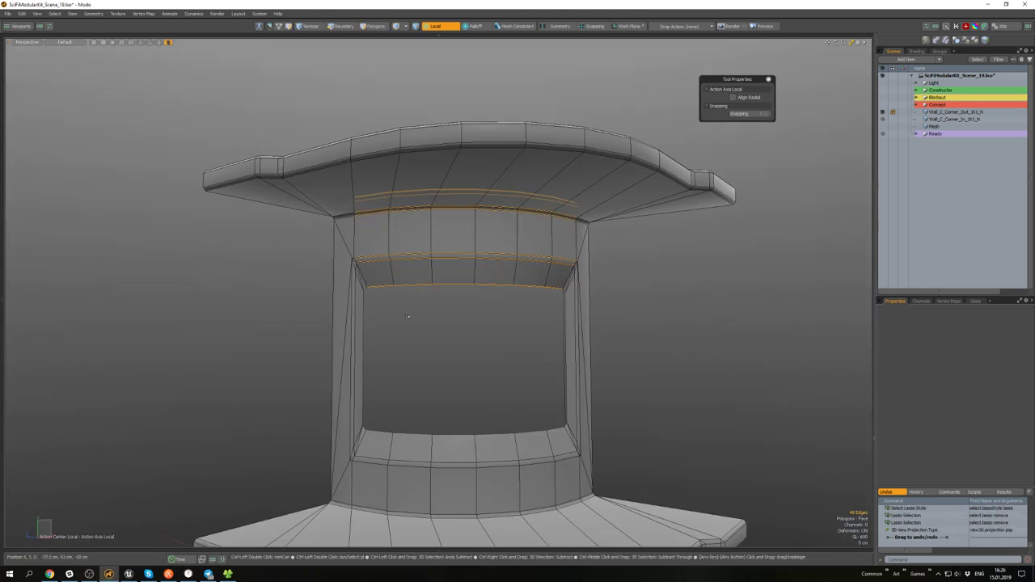
pyautogui.keyDown('alt'); pyautogui.moveTo(569, 286); pyautogui.dragTo(623, 296); pyautogui.keyUp('alt')
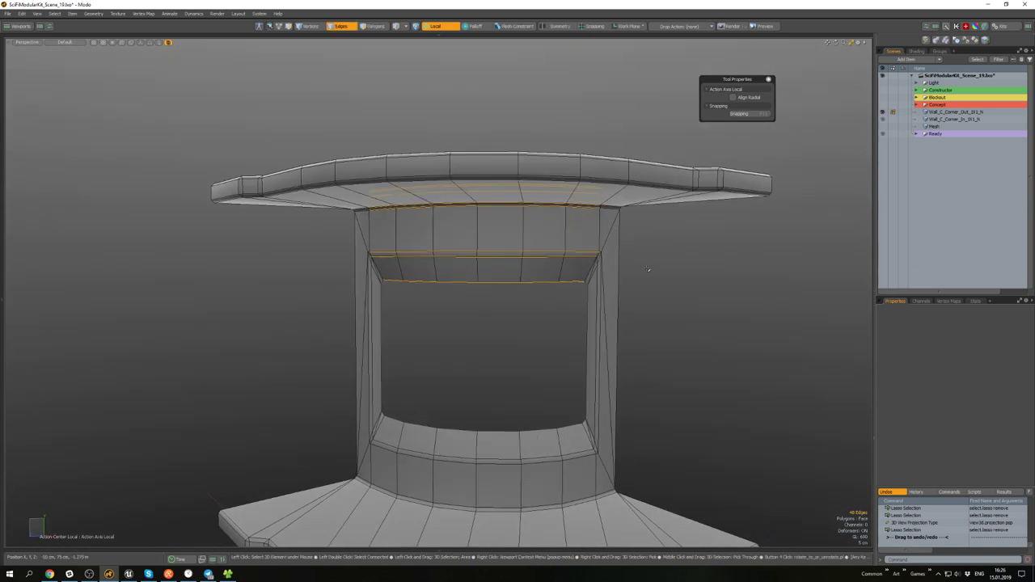
pyautogui.keyDown('ctrl'); pyautogui.moveTo(650, 259); pyautogui.dragTo(612, 204, button='middle'); pyautogui.keyUp('ctrl')
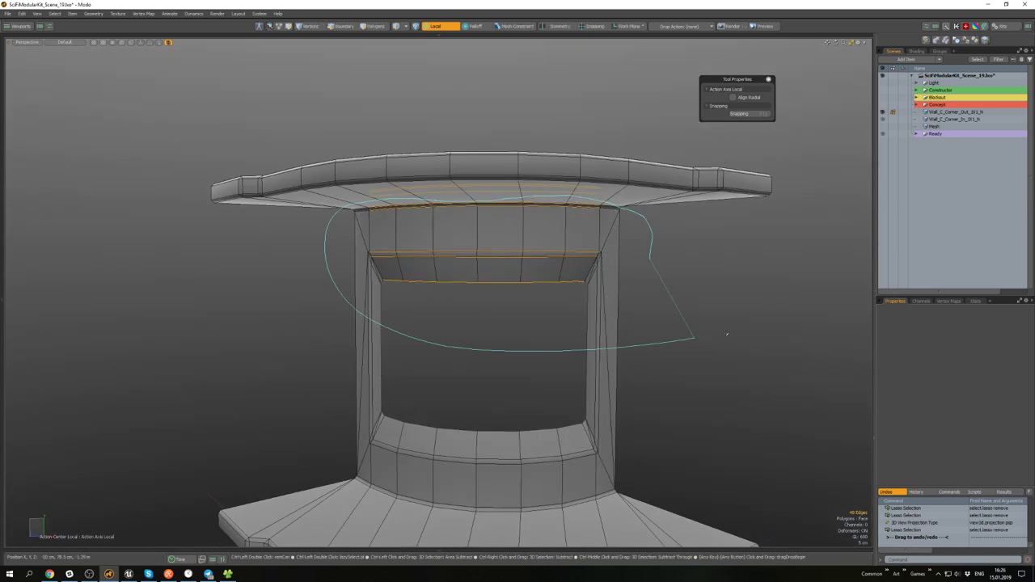
pyautogui.keyDown('ctrl'); pyautogui.moveTo(725, 332); pyautogui.dragTo(728, 332, button='middle'); pyautogui.keyUp('ctrl')
# - Try to collapse the selected groove edges on the top plate into single corner points
pyautogui.moveTo(540, 174)
pyautogui.keyDown('alt'); pyautogui.mouseDown()
pyautogui.moveTo(527, 262)
pyautogui.moveTo(509, 263)
pyautogui.moveTo(508, 203)
pyautogui.moveTo(499, 210)
pyautogui.mouseUp(); pyautogui.keyUp('alt')
pyautogui.scroll(-3, 530, 218)
pyautogui.hotkey('alt', 'c')
pyautogui.scroll(4, 509, 237)
pyautogui.scroll(-2, 509, 250)
pyautogui.press('2')
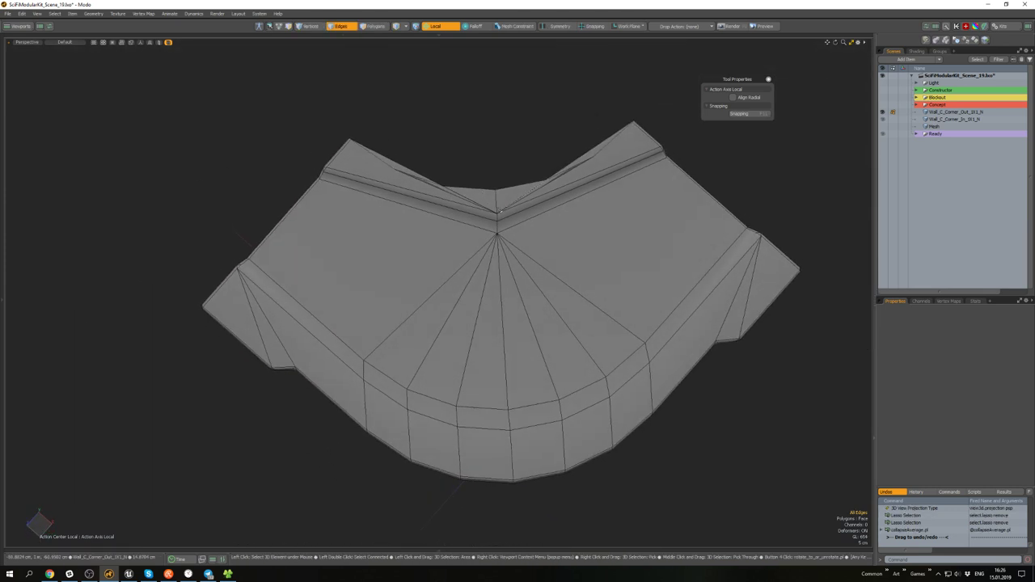
pyautogui.hotkey('ctrl', 'z')
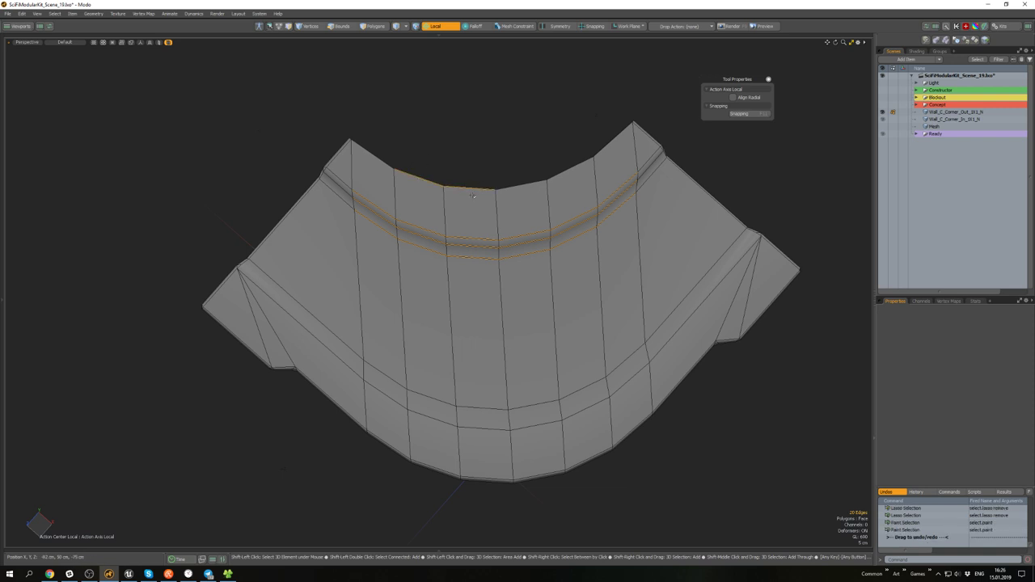
# - Add the top plate's inner rim edges to the groove selection and collapse each row into a single corner point
pyautogui.keyDown('alt'); pyautogui.moveTo(548, 246); pyautogui.dragTo(523, 214); pyautogui.keyUp('alt')
pyautogui.scroll(-4, 536, 201)
pyautogui.scroll(4, 526, 194)
pyautogui.keyDown('alt'); pyautogui.keyDown('shift'); pyautogui.moveTo(522, 213); pyautogui.dragTo(479, 244); pyautogui.keyUp('shift'); pyautogui.keyUp('alt')
pyautogui.hotkey('alt', 'c')
pyautogui.scroll(-3, 508, 256)
pyautogui.scroll(5, 476, 245)
pyautogui.press('1')
pyautogui.scroll(-4, 480, 244)
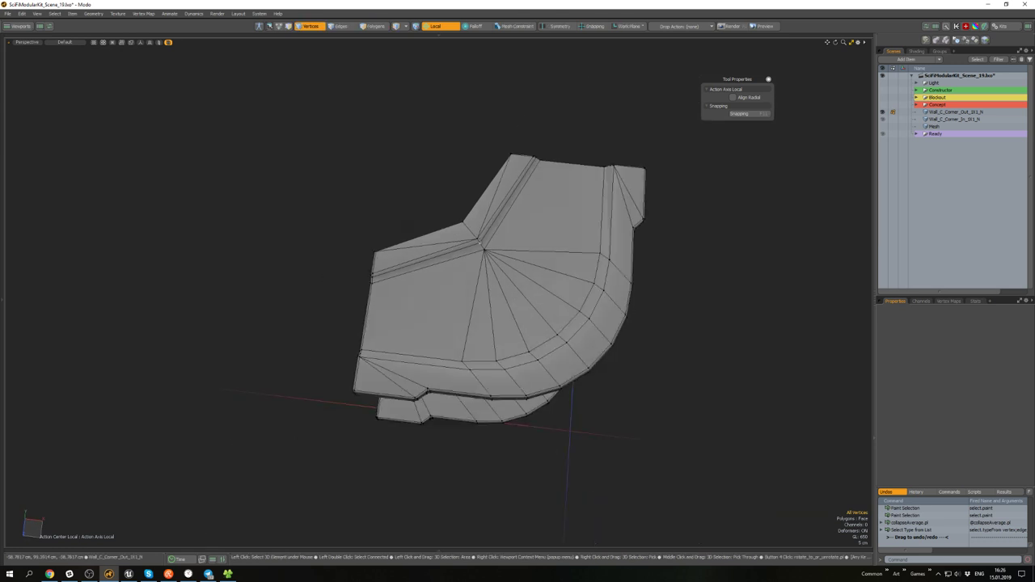
pyautogui.scroll(5, 480, 243)
pyautogui.scroll(-3, 482, 246)
pyautogui.press('w')
pyautogui.moveTo(485, 314); pyautogui.dragTo(496, 272)
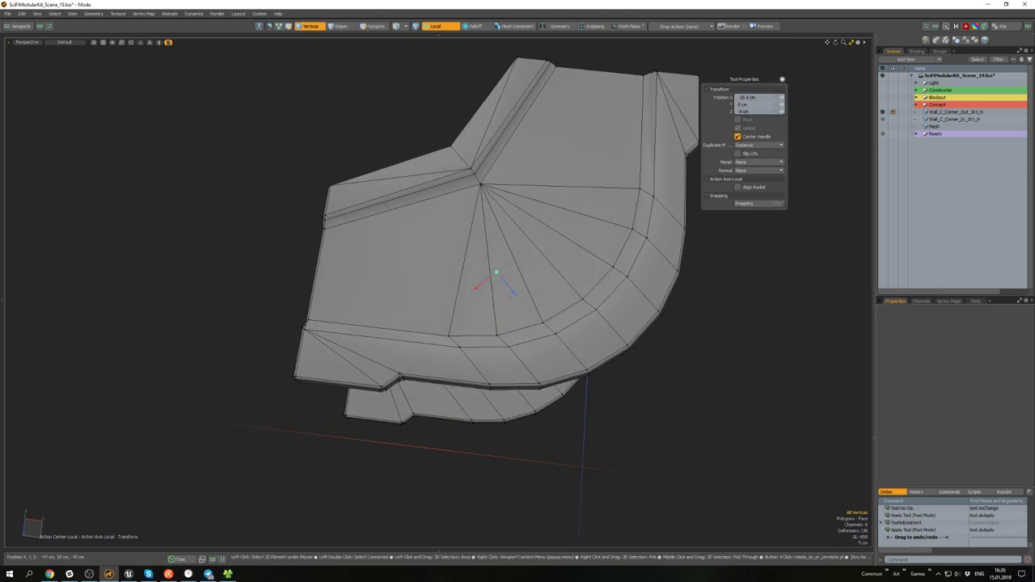
pyautogui.keyDown('alt'); pyautogui.moveTo(434, 173); pyautogui.dragTo(429, 197); pyautogui.keyUp('alt')
pyautogui.hotkey('ctrl', 'z')
pyautogui.press('q')
pyautogui.scroll(-4, 431, 199)
pyautogui.keyDown('alt'); pyautogui.moveTo(429, 196); pyautogui.dragTo(445, 217, button='middle'); pyautogui.keyUp('alt')
pyautogui.scroll(3, 446, 217)
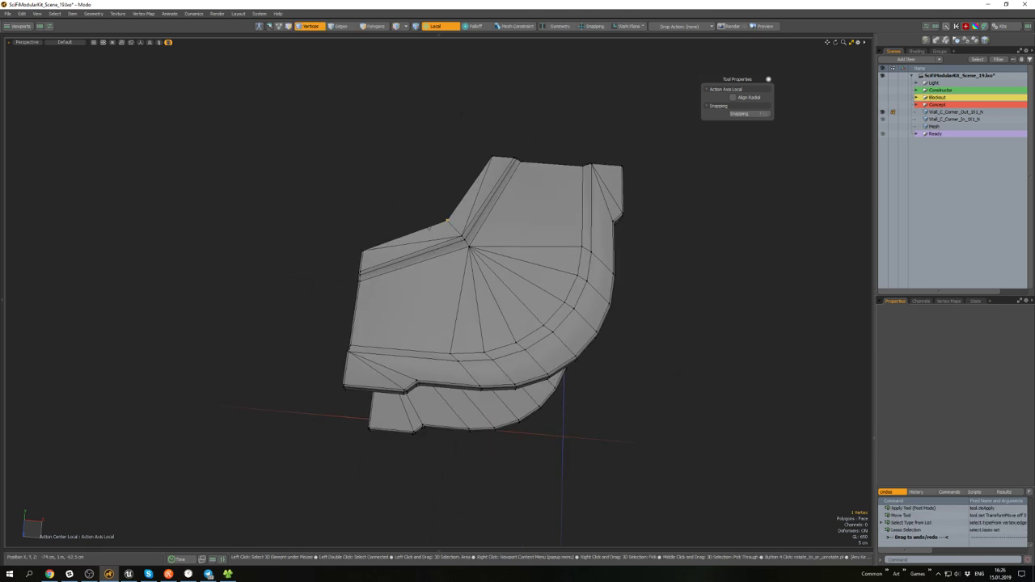
pyautogui.press('w')
pyautogui.scroll(3, 429, 233)
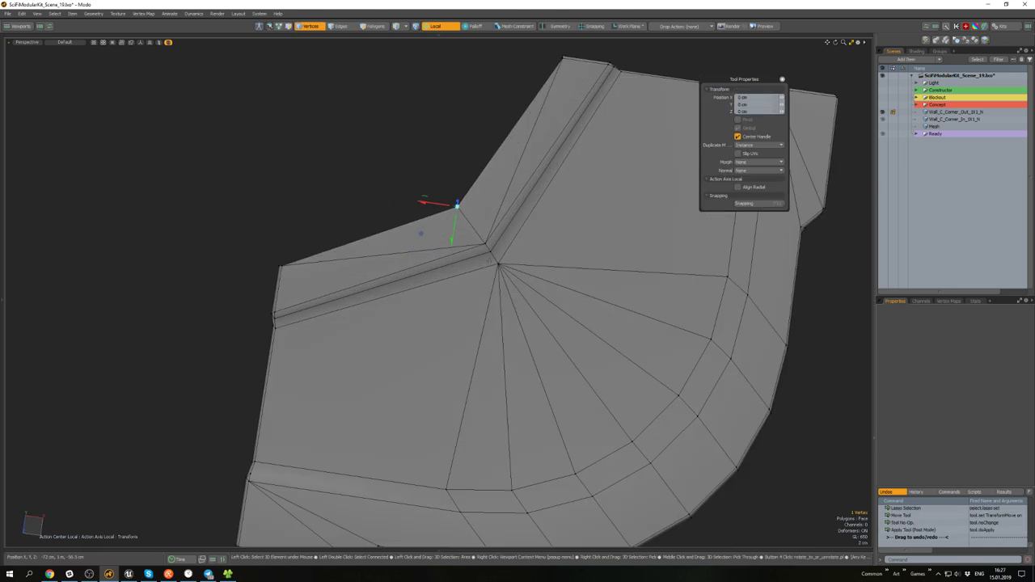
pyautogui.press('q')
# - With snapping on, move the fan's centre vertex along Y and X to align with the end vertices of both straight grooves
pyautogui.keyDown('alt'); pyautogui.moveTo(503, 268); pyautogui.dragTo(340, 289); pyautogui.keyUp('alt')
pyautogui.click(503, 274)
pyautogui.press('w')
pyautogui.scroll(-3, 503, 276)
pyautogui.press('x')
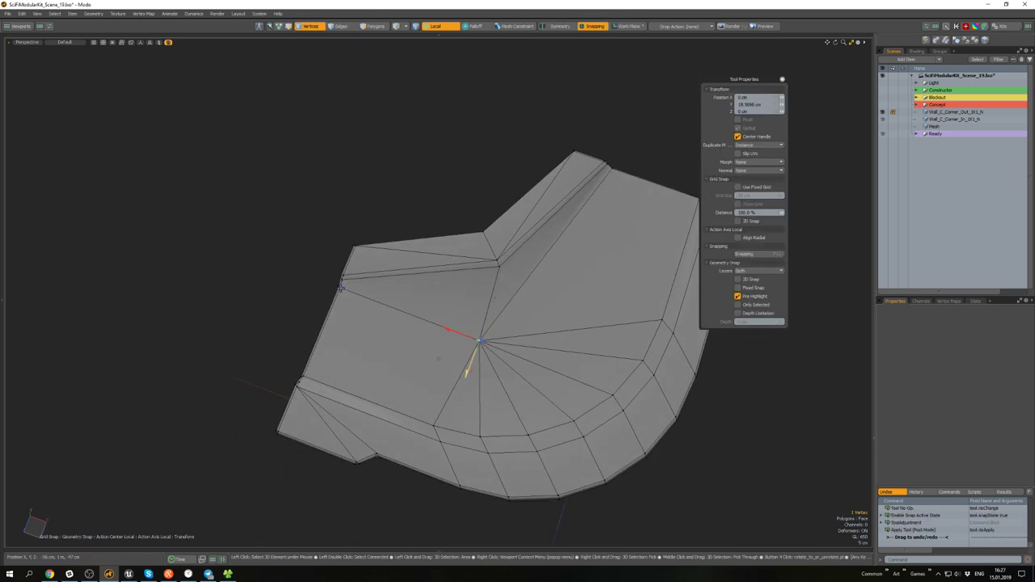
pyautogui.press('space')
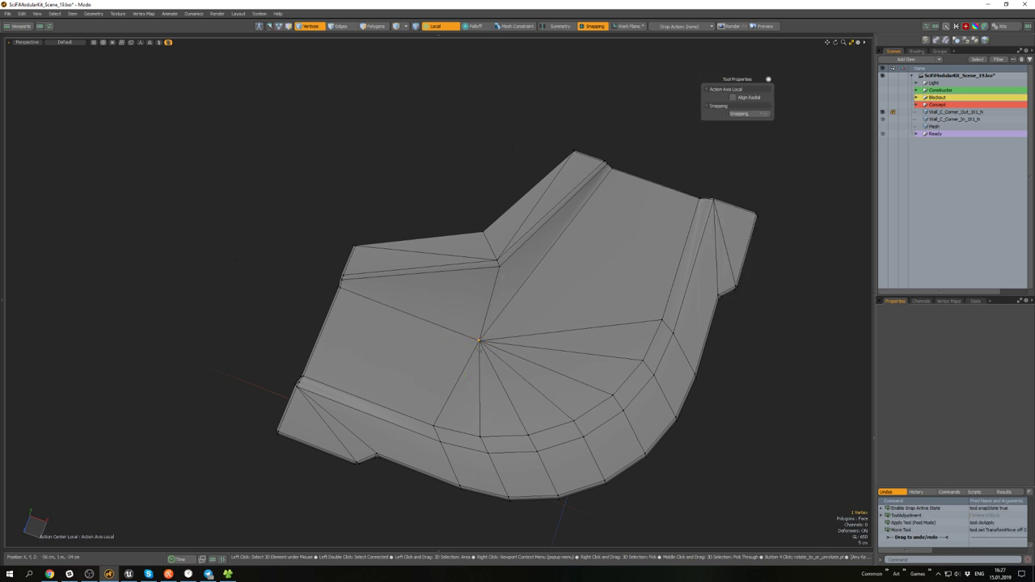
pyautogui.press('w')
pyautogui.moveTo(457, 332); pyautogui.dragTo(613, 172)
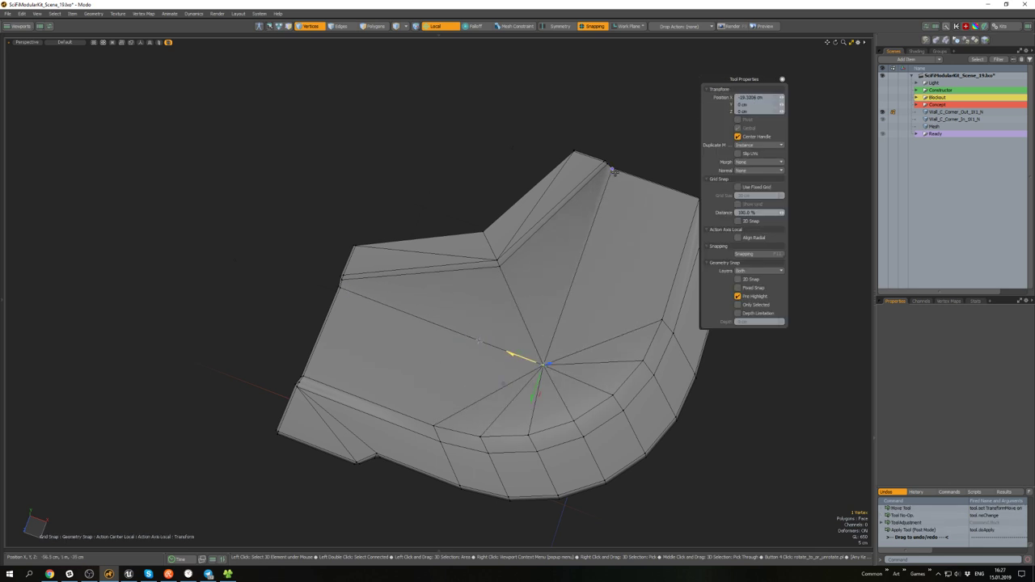
pyautogui.press('space')
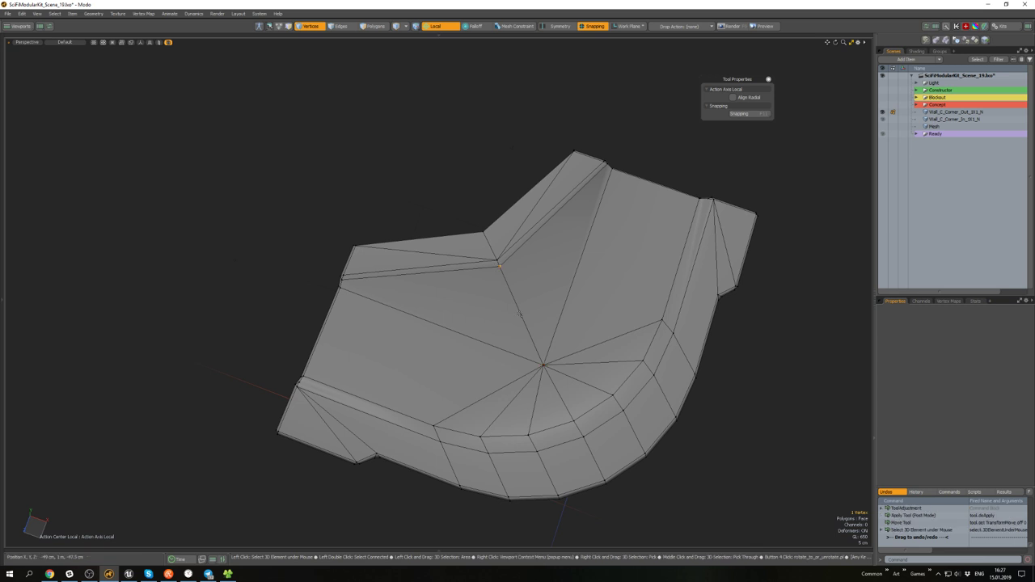
# - Try to snap the adjacent groove corner vertex along Y and X into line with the groove's end vertices
pyautogui.click(499, 265)
pyautogui.press('w')
pyautogui.moveTo(491, 288); pyautogui.dragTo(344, 281)
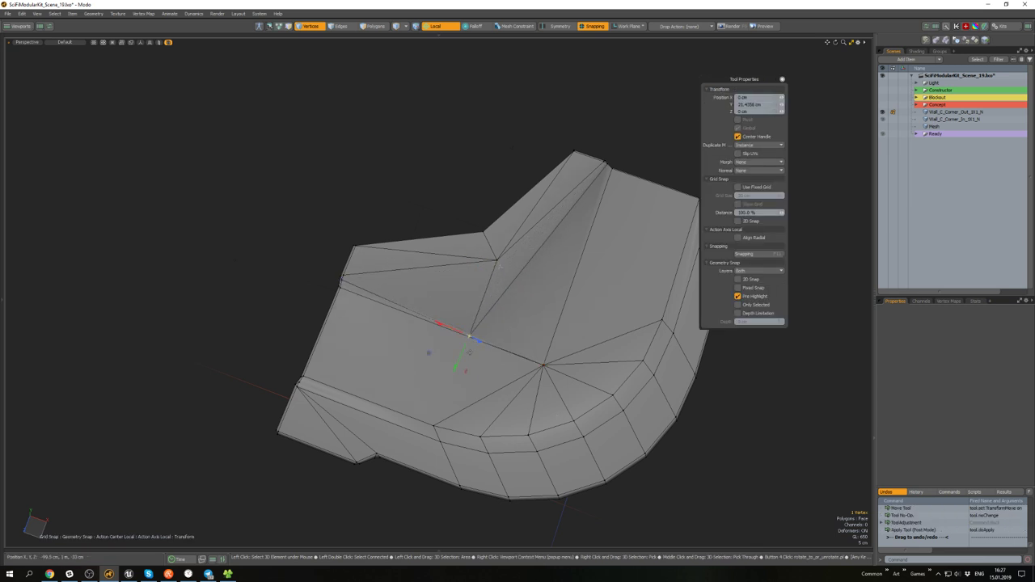
pyautogui.moveTo(452, 329); pyautogui.dragTo(543, 366)
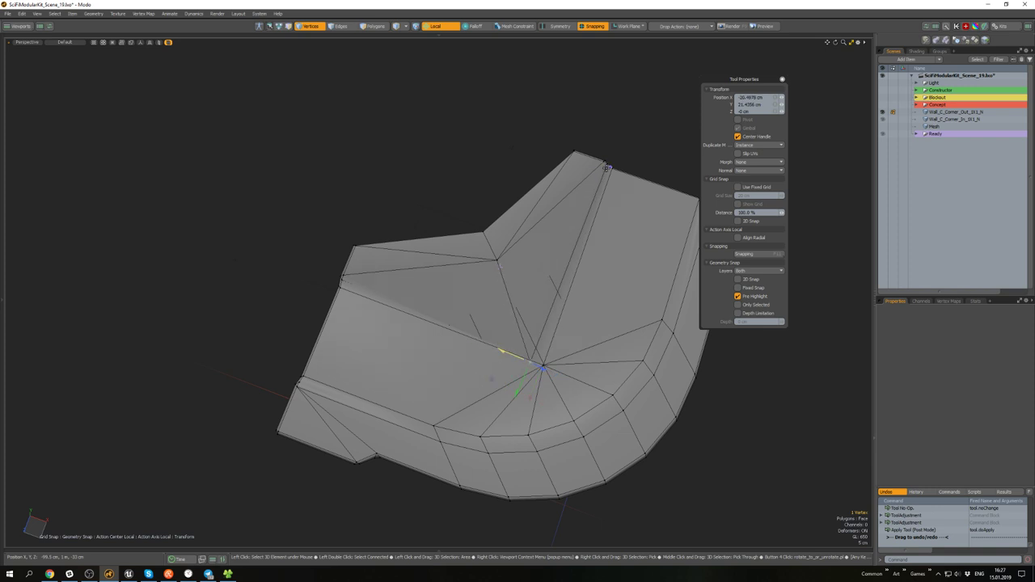
pyautogui.keyDown('alt'); pyautogui.moveTo(509, 452); pyautogui.dragTo(510, 251); pyautogui.keyUp('alt')
pyautogui.hotkey('ctrl', 'z')
pyautogui.hotkey('ctrl', 'z')
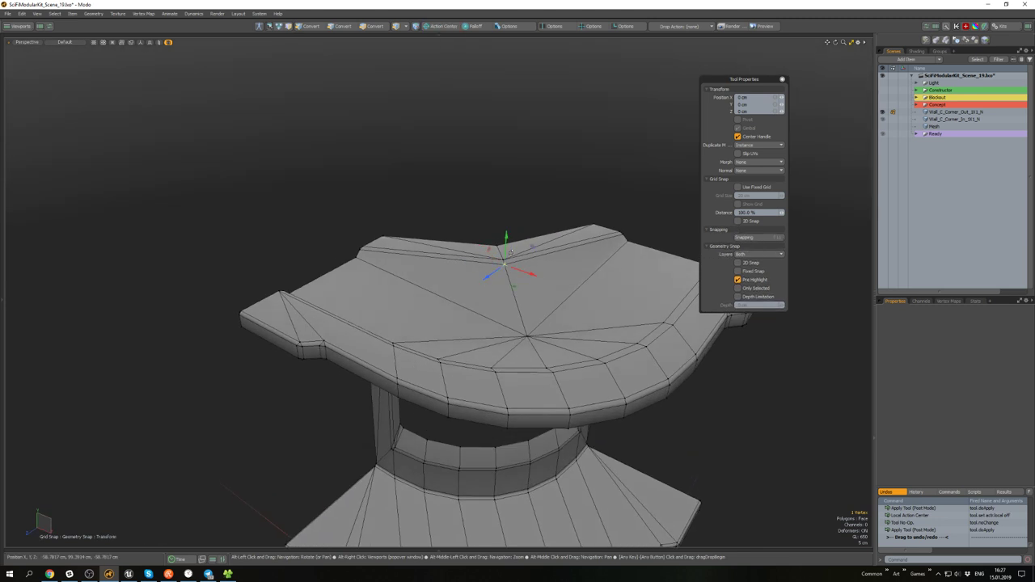
pyautogui.hotkey('alt', 'a')
pyautogui.hotkey('ctrl', 'z')
pyautogui.hotkey('ctrl', 'z')
pyautogui.hotkey('ctrl', 'z')
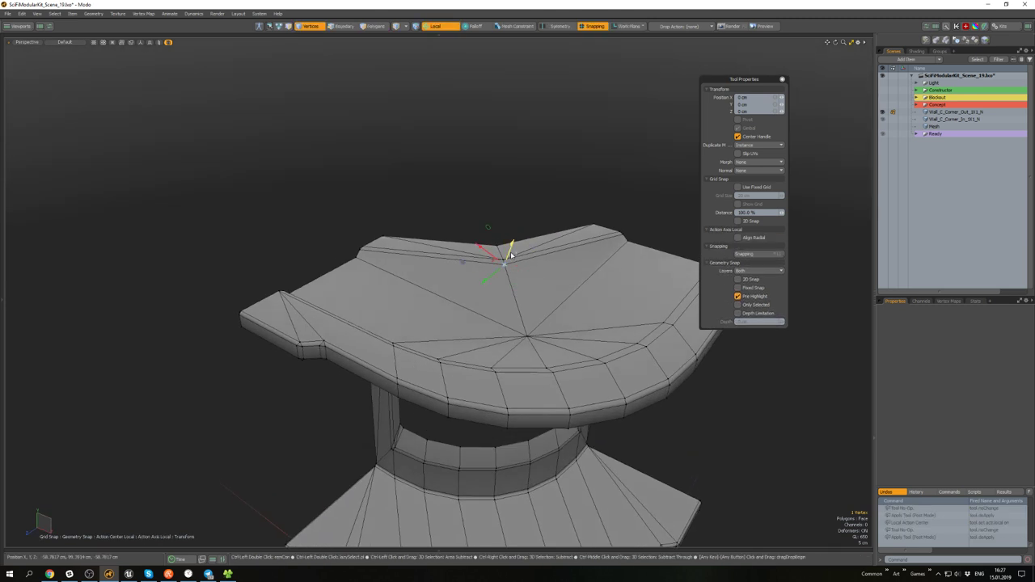
# - Undo the recent vertex snapping moves on the top plate's fan centre and groove corner
pyautogui.hotkey('ctrl', 'z')
pyautogui.hotkey('ctrl', 'z')
pyautogui.hotkey('ctrl', 'z')
pyautogui.hotkey('ctrl', 'z')
pyautogui.hotkey('ctrl', 'z')
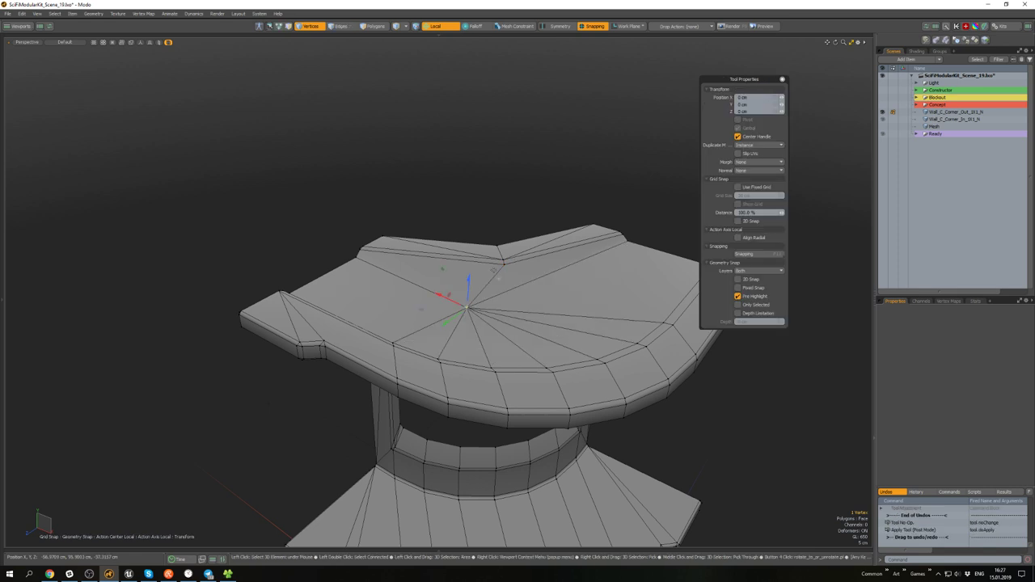
# - Turn off the Local action centre and snap the top plate's fan centre vertex along the X axis towards the straight groove's end
pyautogui.click(575, 301)
pyautogui.moveTo(490, 309)
pyautogui.keyDown('alt'); pyautogui.mouseDown()
pyautogui.moveTo(491, 254)
pyautogui.moveTo(488, 305)
pyautogui.mouseUp(); pyautogui.keyUp('alt')
pyautogui.press('q')
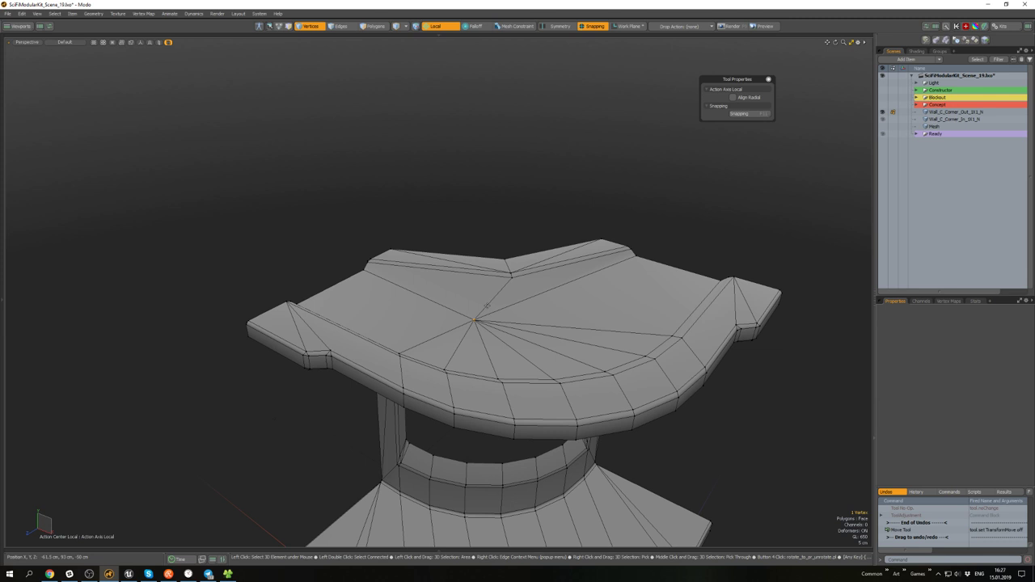
pyautogui.press('w')
pyautogui.hotkey('alt', 'a')
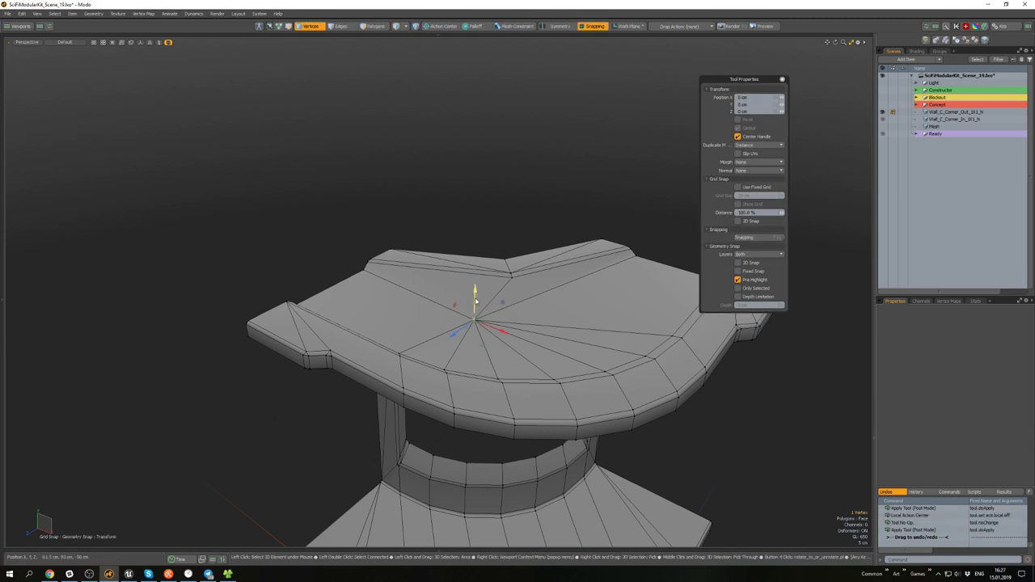
pyautogui.moveTo(473, 300); pyautogui.dragTo(594, 255)
pyautogui.hotkey('ctrl', 'z')
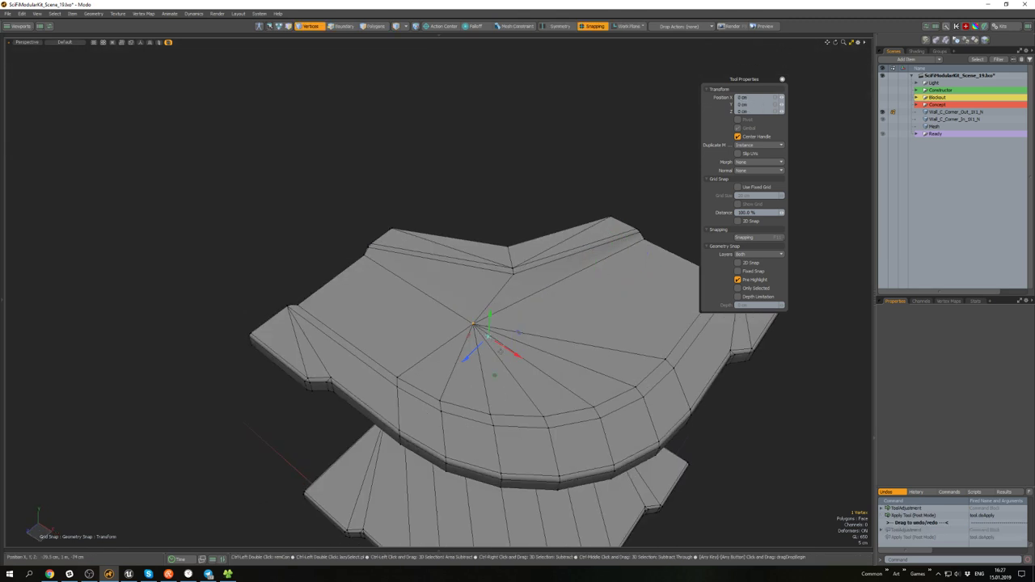
pyautogui.moveTo(509, 349); pyautogui.dragTo(649, 241)
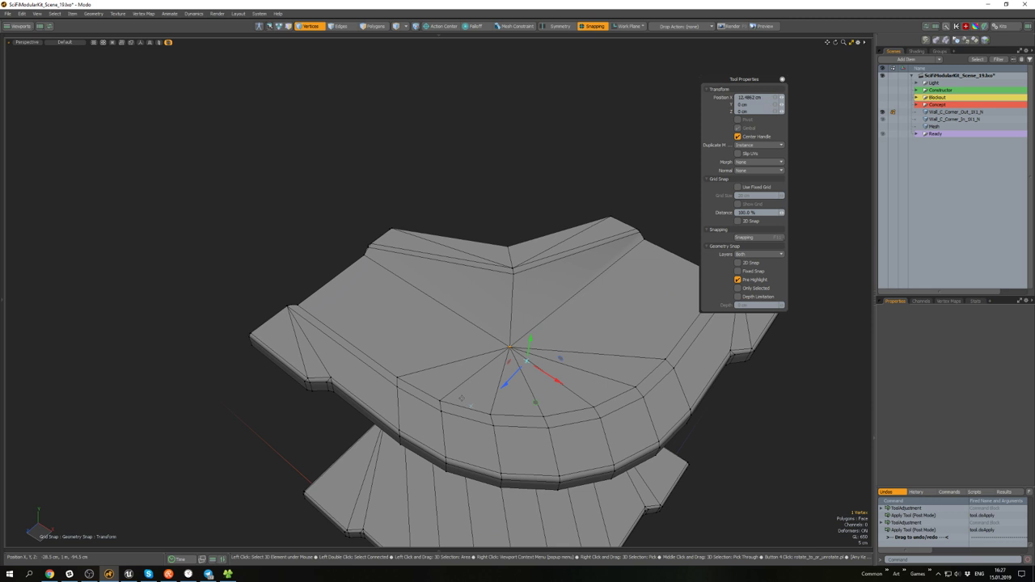
pyautogui.press('space')
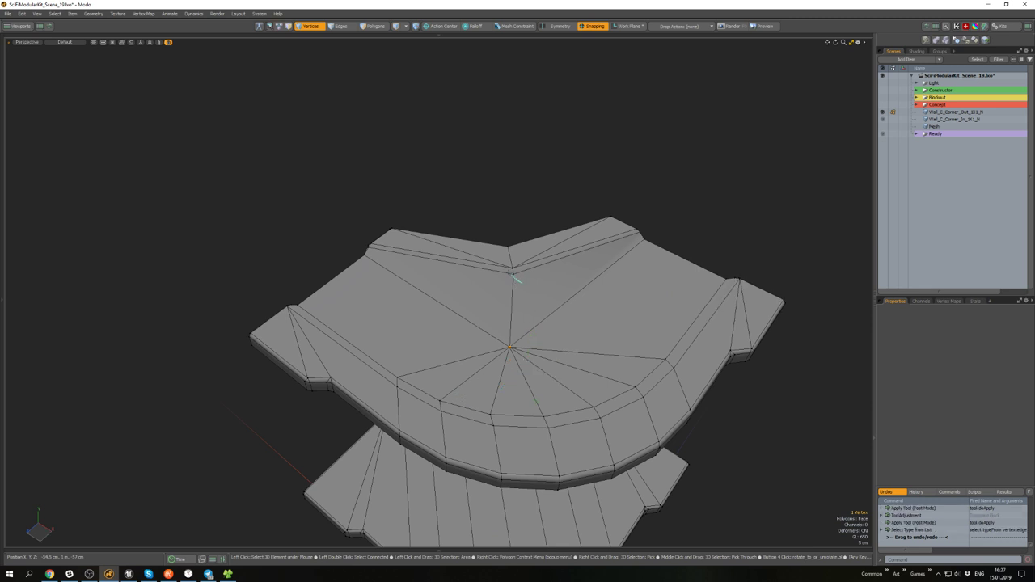
# - Try to snap the adjacent groove corner vertex along X into line with the straight groove's end vertex
pyautogui.click(512, 272)
pyautogui.press('w')
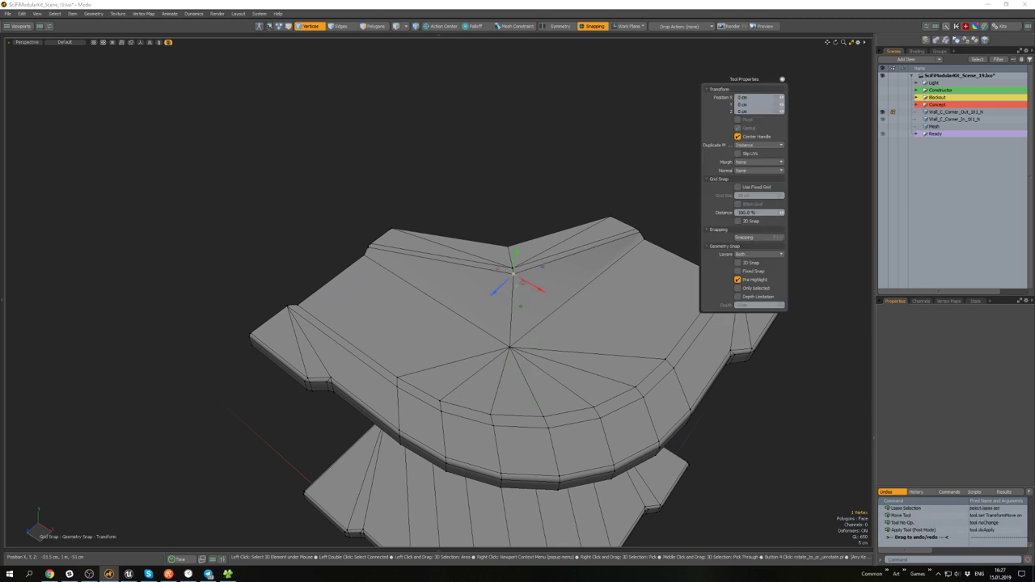
pyautogui.moveTo(513, 275); pyautogui.dragTo(632, 232)
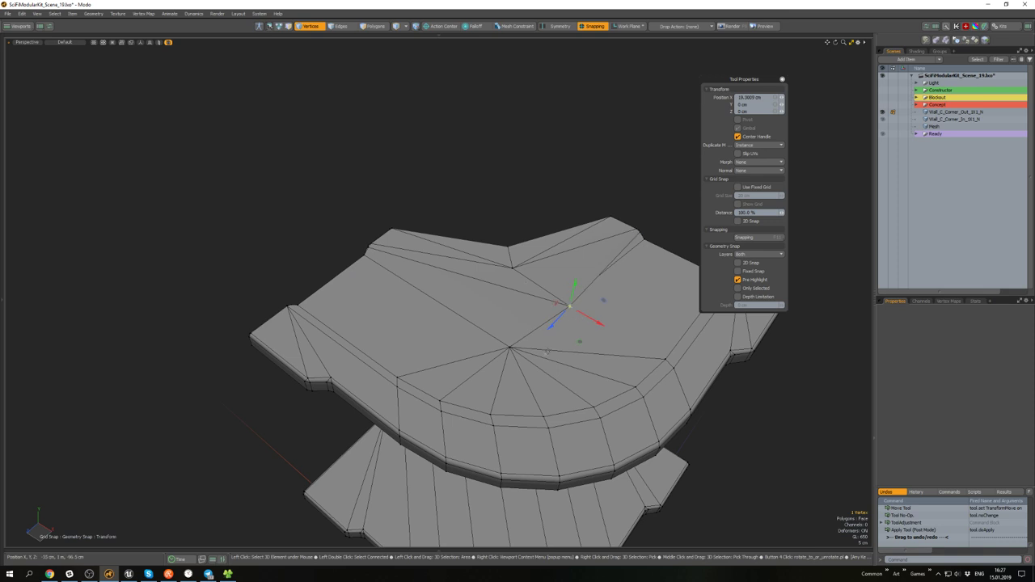
pyautogui.keyDown('alt'); pyautogui.moveTo(547, 351); pyautogui.dragTo(531, 252); pyautogui.keyUp('alt')
pyautogui.scroll(4, 561, 267)
pyautogui.hotkey('ctrl', 'z')
pyautogui.moveTo(579, 293); pyautogui.dragTo(532, 261)
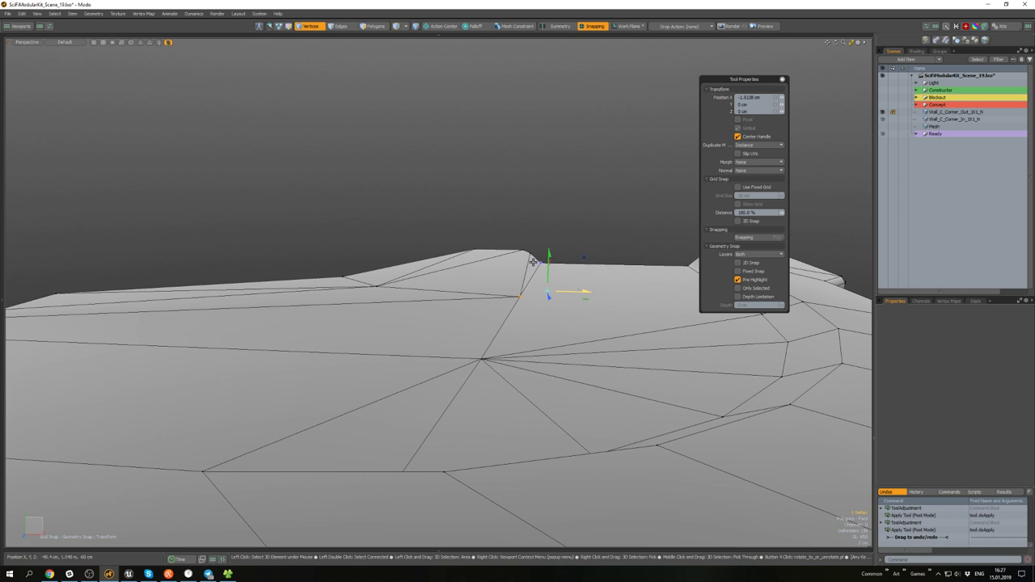
# - Snap the groove corner vertex along Z and X to the end vertices of the two straight grooves
pyautogui.scroll(-4, 552, 296)
pyautogui.keyDown('alt'); pyautogui.moveTo(552, 296); pyautogui.dragTo(527, 249); pyautogui.keyUp('alt')
pyautogui.scroll(3, 416, 350)
pyautogui.press('w')
pyautogui.press('w')
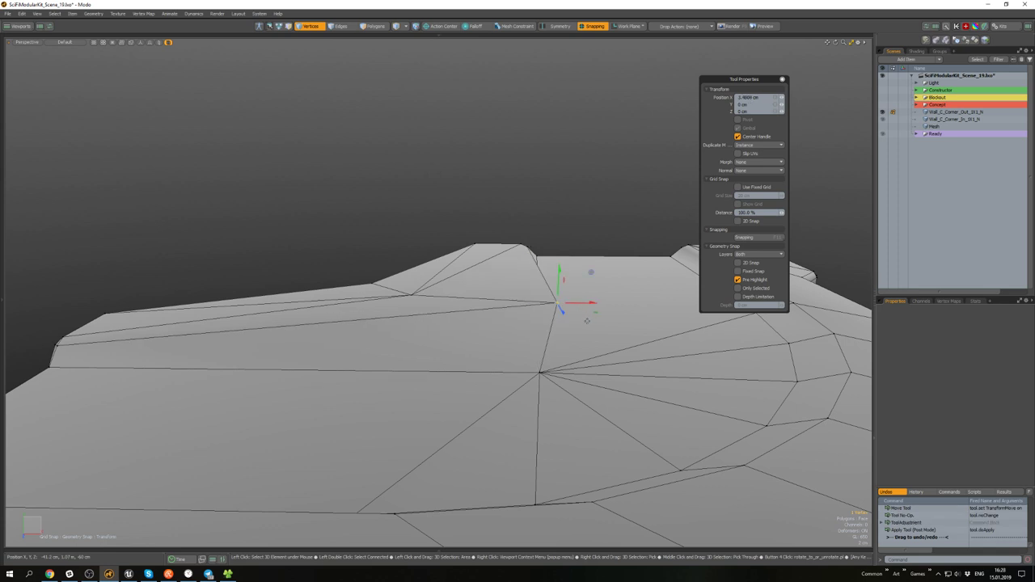
pyautogui.keyDown('alt'); pyautogui.moveTo(587, 321); pyautogui.dragTo(534, 329); pyautogui.keyUp('alt')
pyautogui.scroll(5, 532, 344)
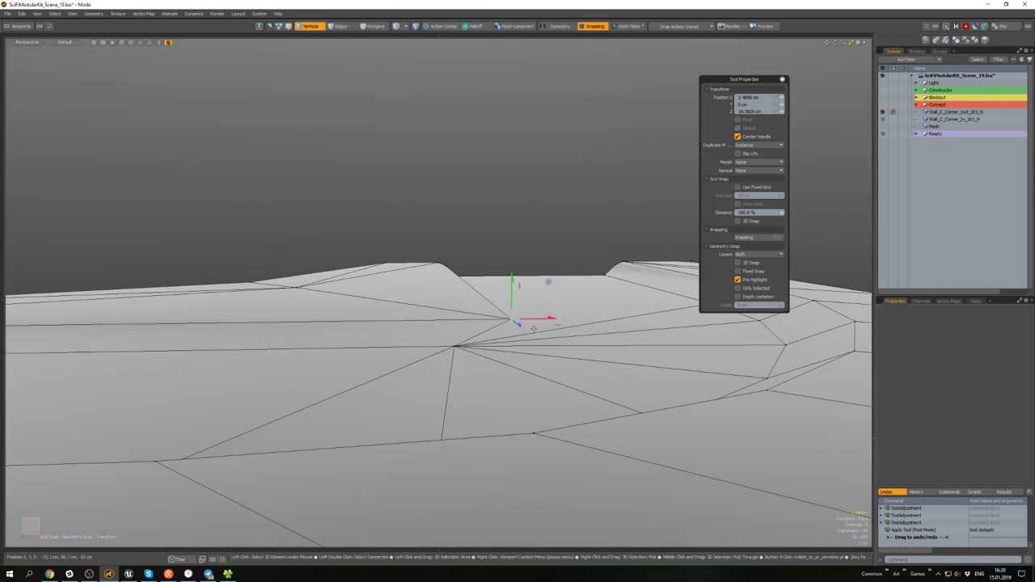
pyautogui.moveTo(438, 265); pyautogui.dragTo(384, 265)
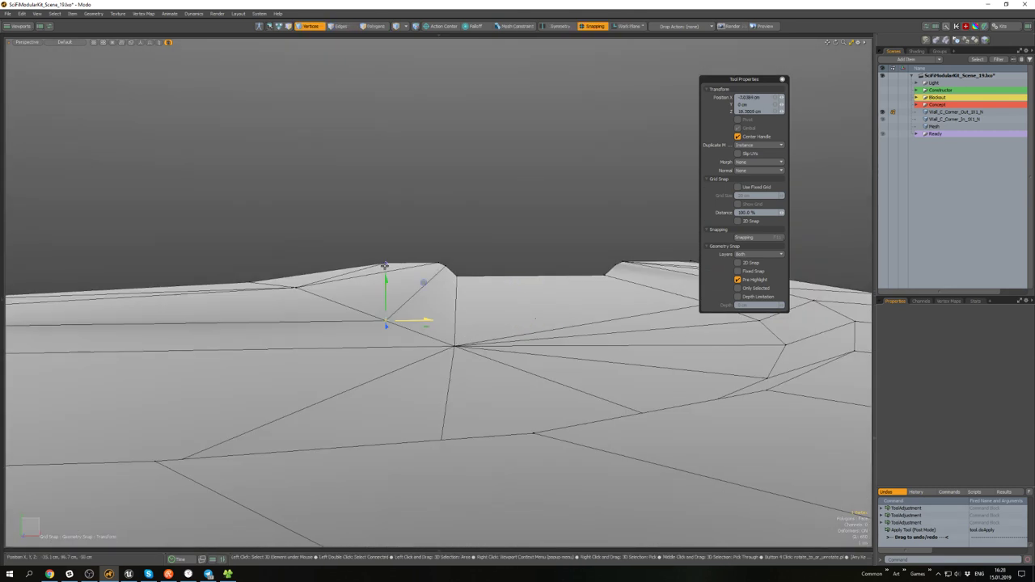
pyautogui.scroll(-3, 534, 348)
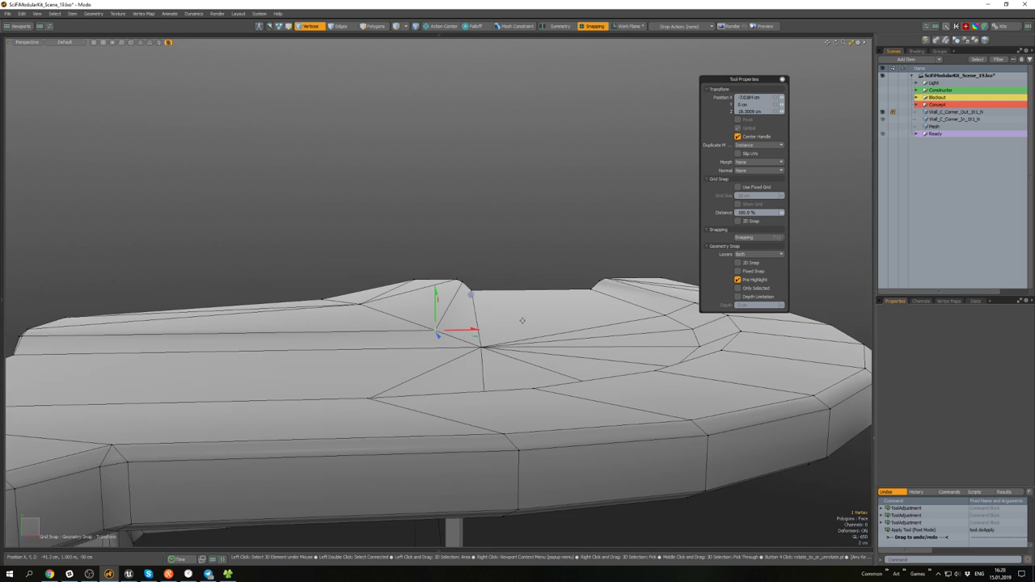
# - Disable grid snapping while keeping geometry snapping, and retry the groove corner vertex's move along X
pyautogui.press('F11')
pyautogui.click(511, 211)
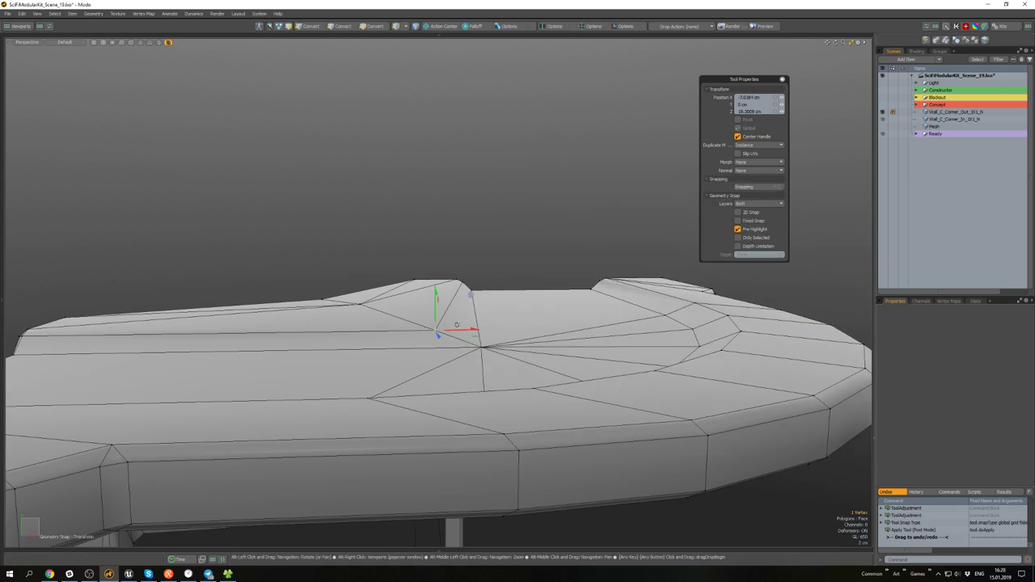
pyautogui.moveTo(457, 318); pyautogui.dragTo(472, 297)
pyautogui.scroll(-2, 498, 324)
pyautogui.press('q')
pyautogui.press('w')
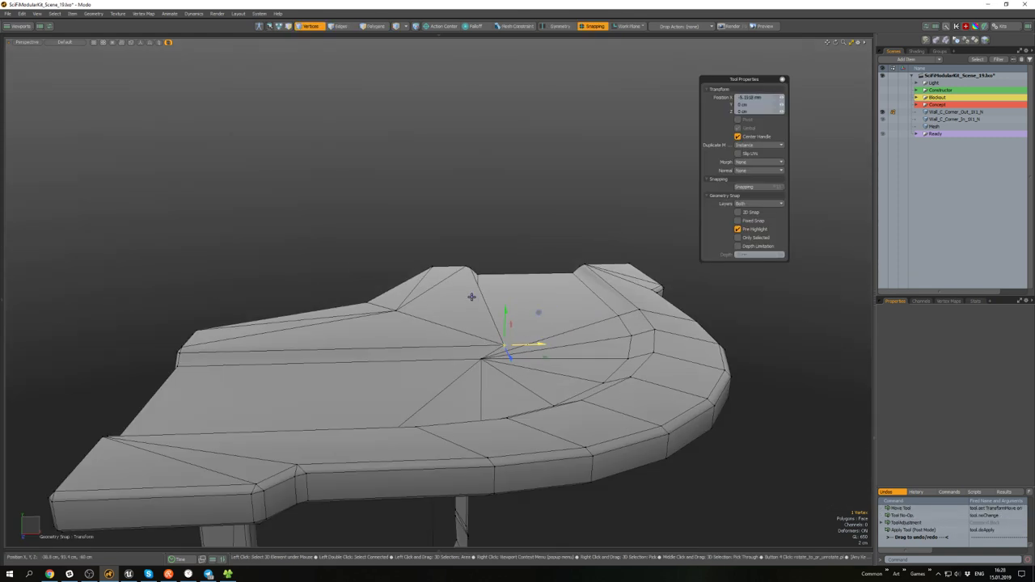
# - In the top view, snap the fan's centre vertex along X into line with the outer edge of the straight groove
pyautogui.keyDown('alt'); pyautogui.moveTo(535, 357); pyautogui.dragTo(503, 422); pyautogui.keyUp('alt')
pyautogui.scroll(-5, 504, 423)
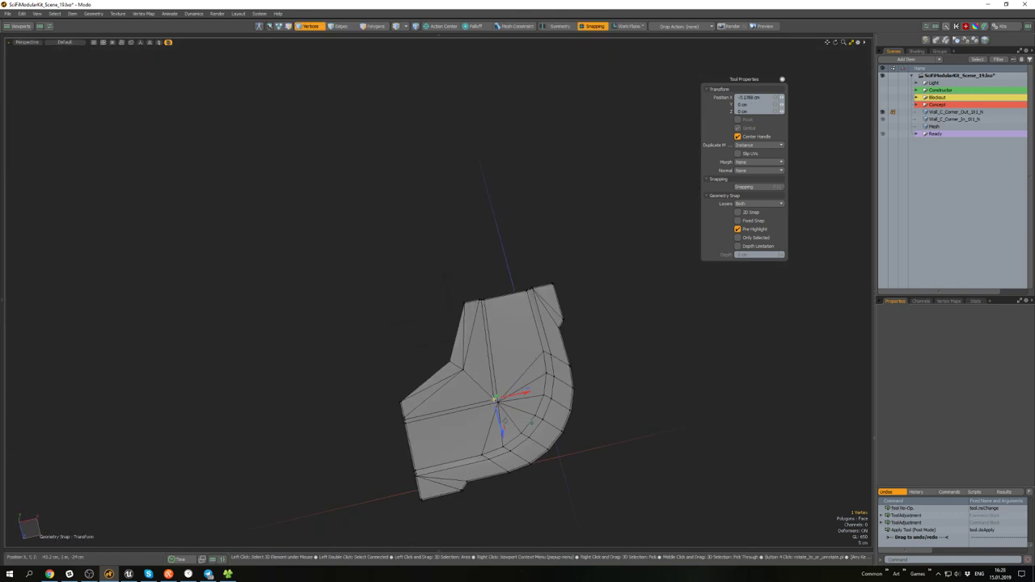
pyautogui.hotkey('ctrl', 'space')
pyautogui.click(513, 308)
pyautogui.scroll(4, 487, 416)
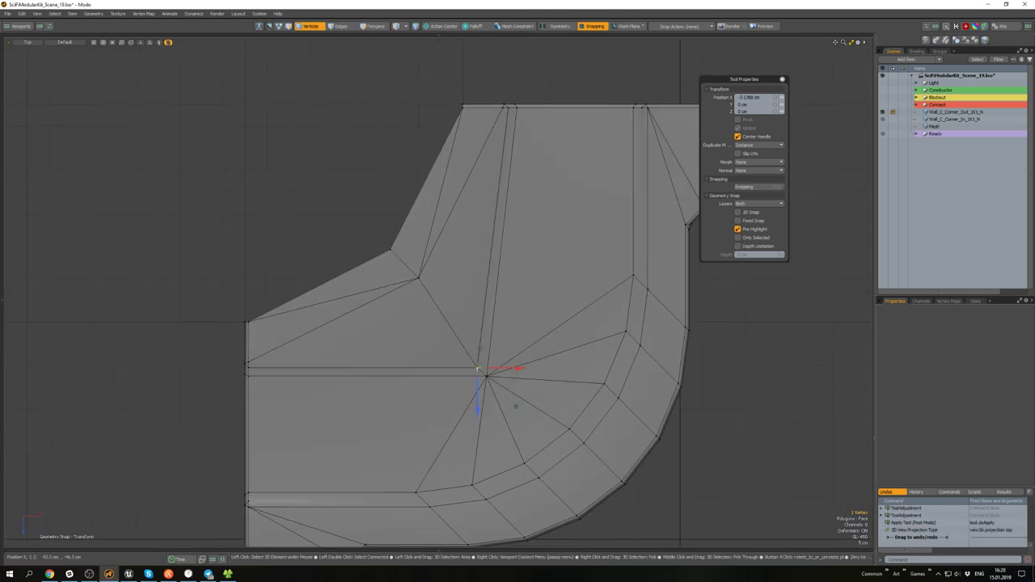
pyautogui.press('w')
pyautogui.press('w')
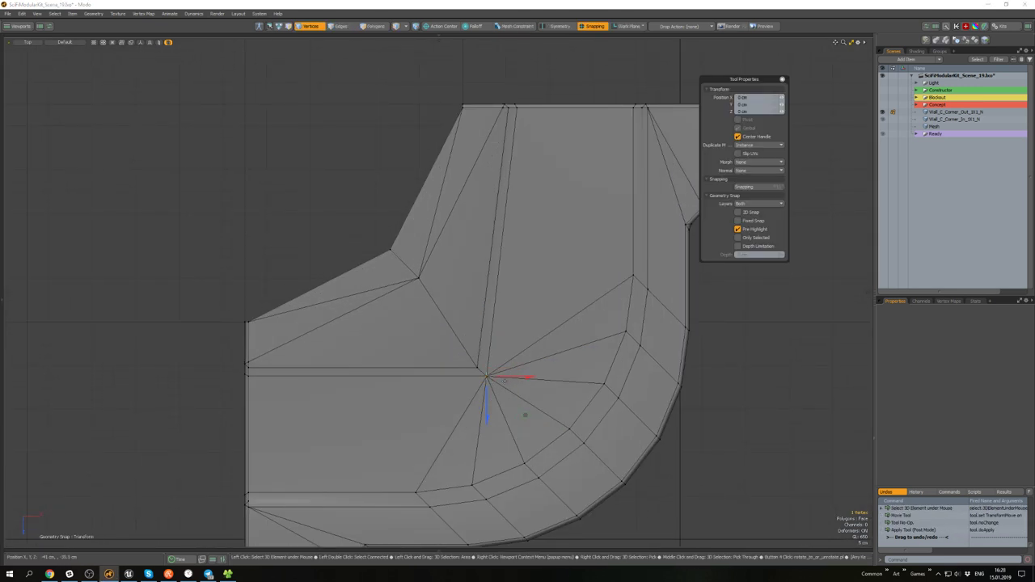
pyautogui.scroll(-2, 514, 381)
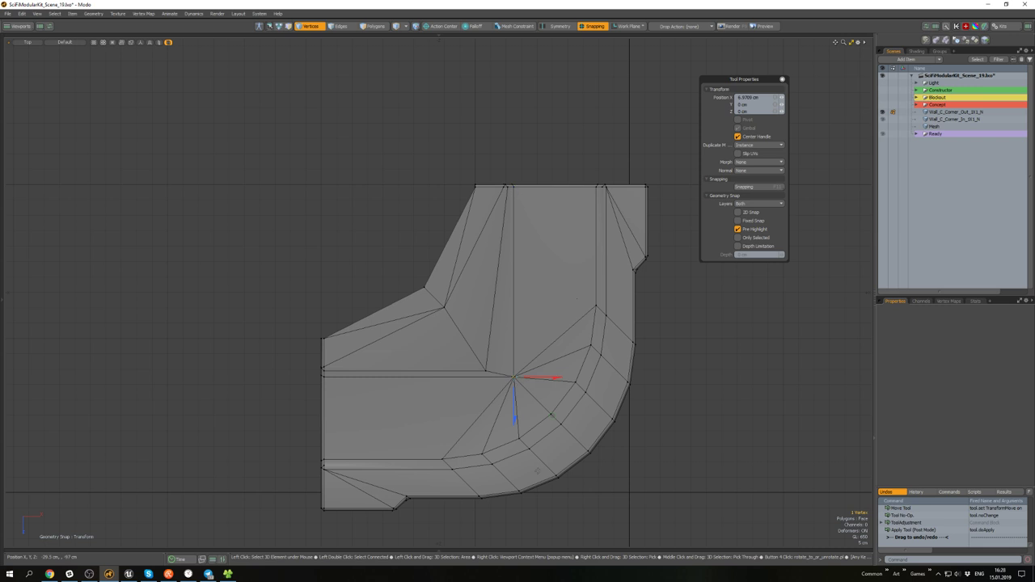
pyautogui.press('w')
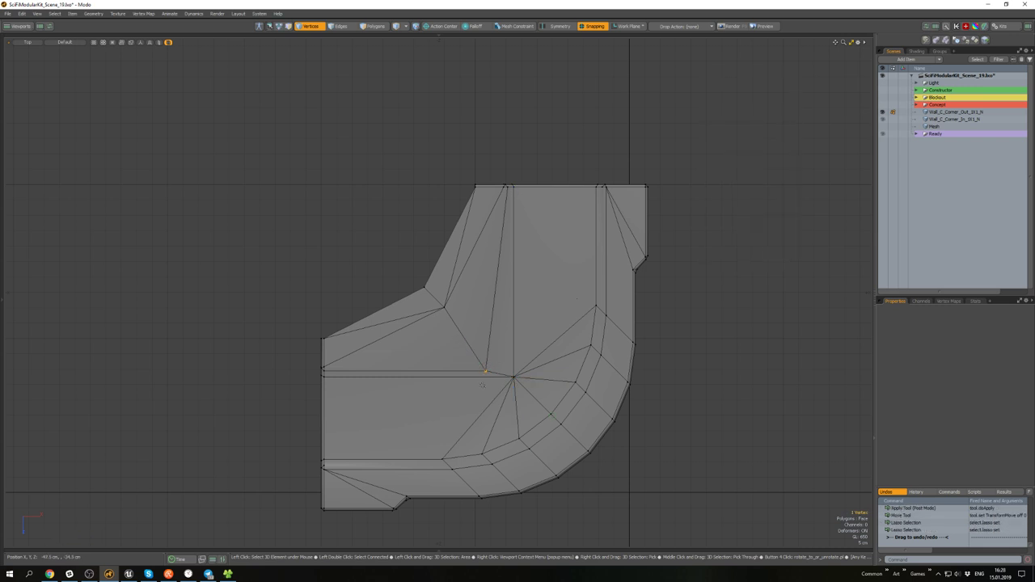
# - Snap the adjacent groove corner vertex along X so its groove edge runs straight and parallel to the neighbouring edge
pyautogui.press('w')
pyautogui.moveTo(512, 373); pyautogui.dragTo(503, 201)
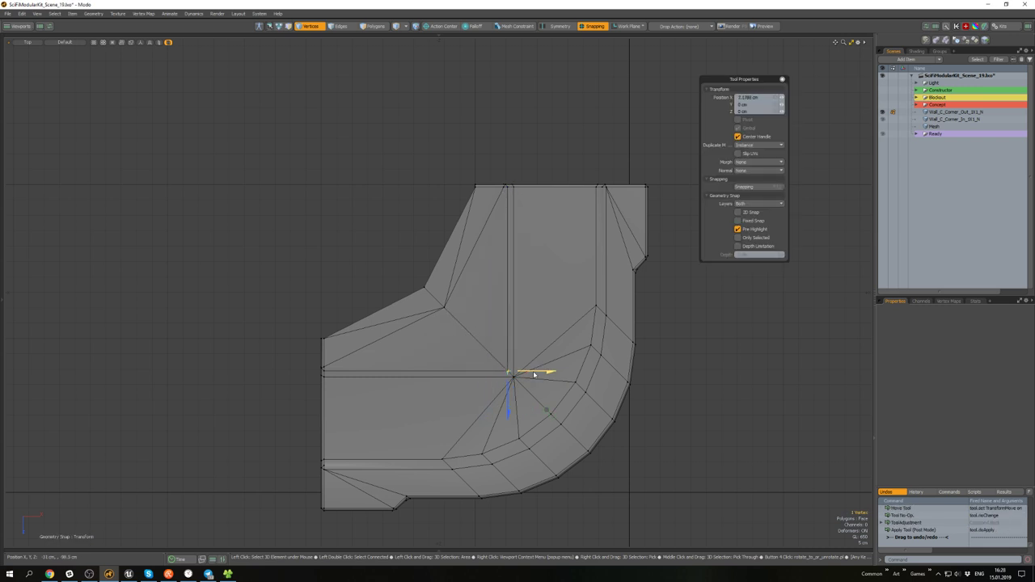
pyautogui.press('w')
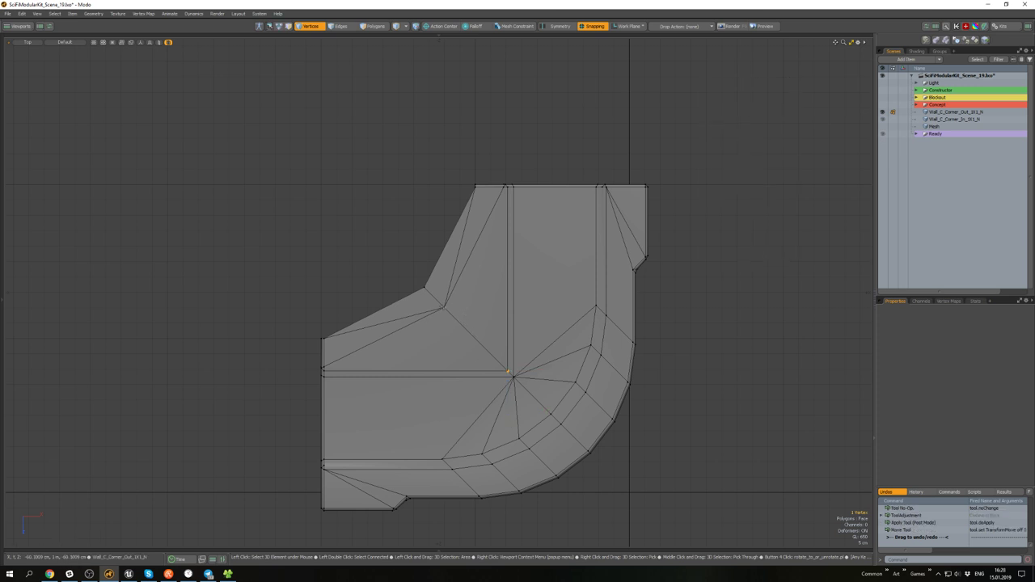
# - Snap the vertex just inside the plate's inner corner along X and Z to line up with the remaining groove end vertices
pyautogui.click(444, 308)
pyautogui.hotkey('alt', 'a')
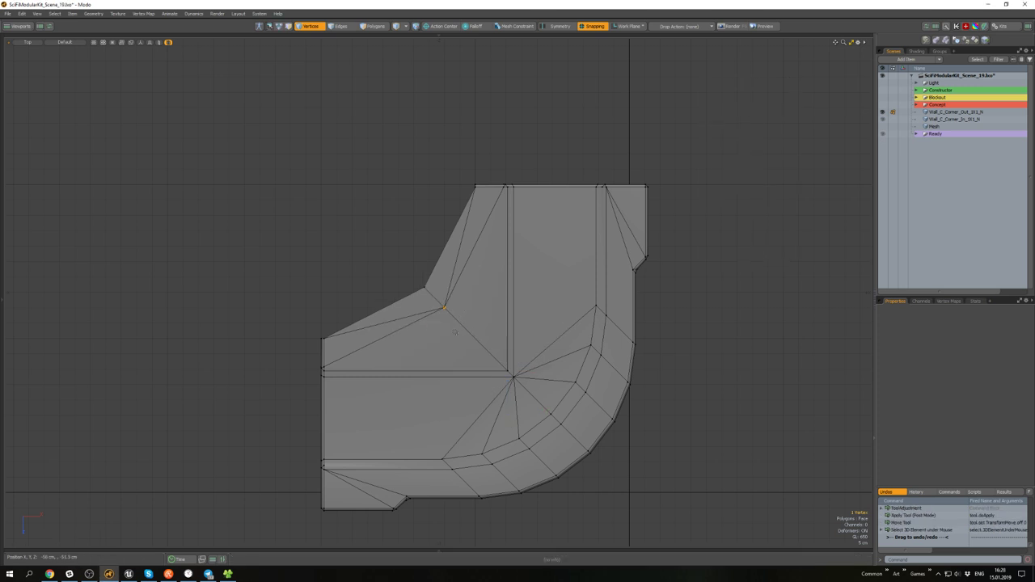
pyautogui.press('w')
pyautogui.moveTo(455, 332); pyautogui.dragTo(503, 180)
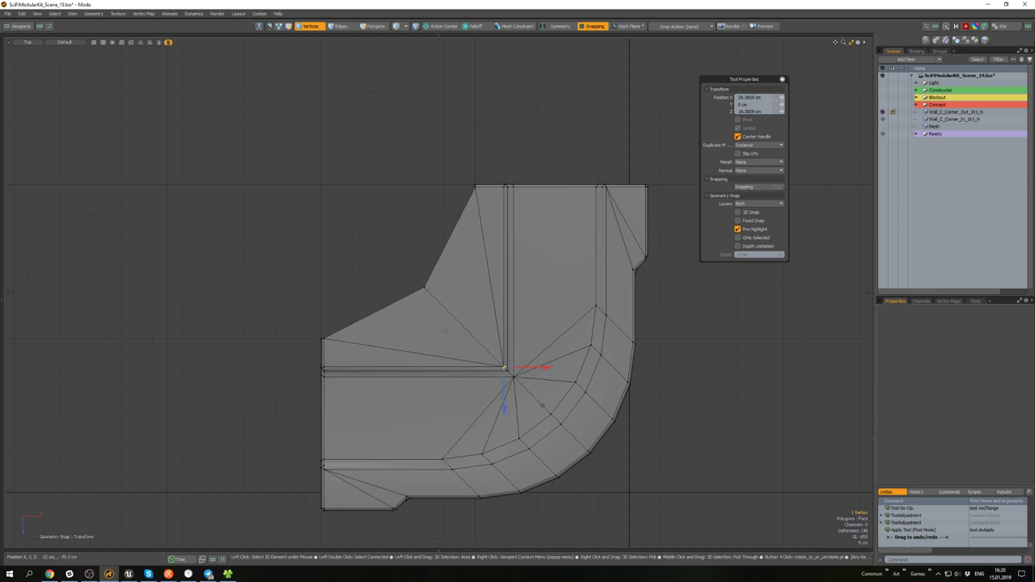
# - Move the plate's outermost inner-corner vertex about 16.6 cm along X and Z to square it with both arm edges
pyautogui.press('space')
pyautogui.click(424, 287)
pyautogui.press('w')
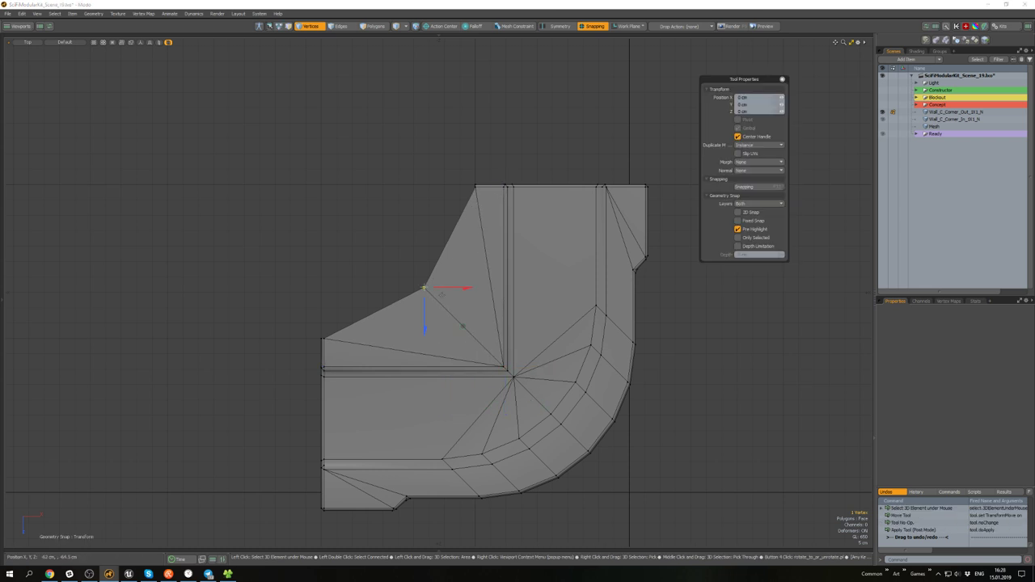
pyautogui.moveTo(448, 289); pyautogui.dragTo(467, 222)
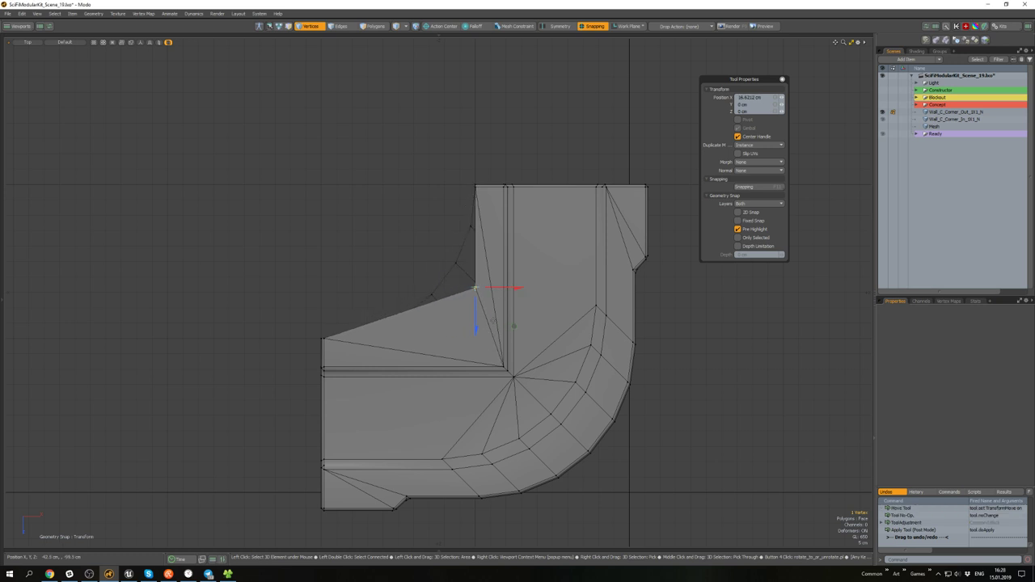
pyautogui.moveTo(422, 289); pyautogui.dragTo(320, 332)
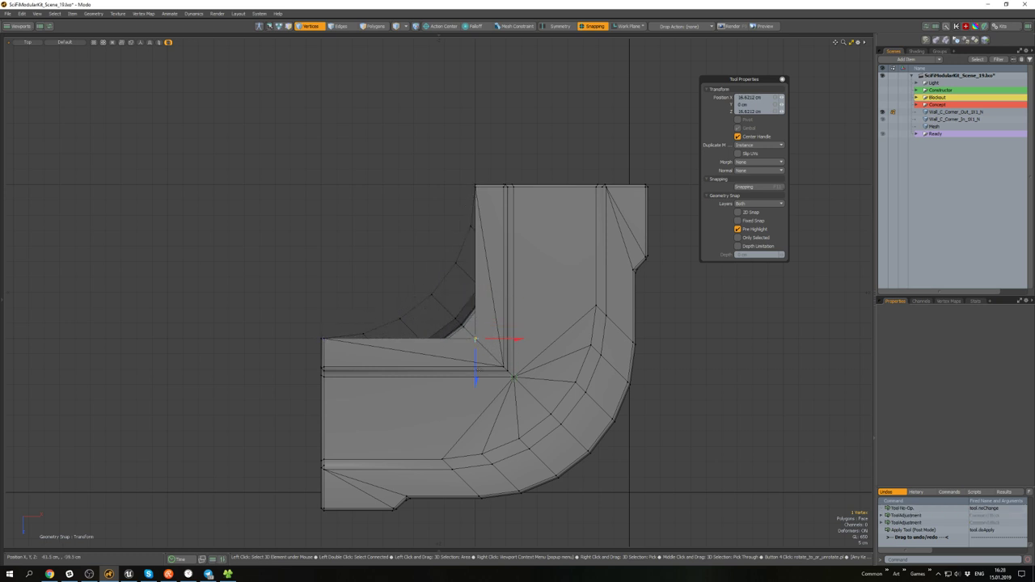
pyautogui.press('space')
# - Return to the perspective view and unhide all of the wall module's geometry
pyautogui.keyDown('alt'); pyautogui.moveTo(477, 376); pyautogui.dragTo(509, 390); pyautogui.keyUp('alt')
pyautogui.scroll(3, 499, 326)
pyautogui.press('u')
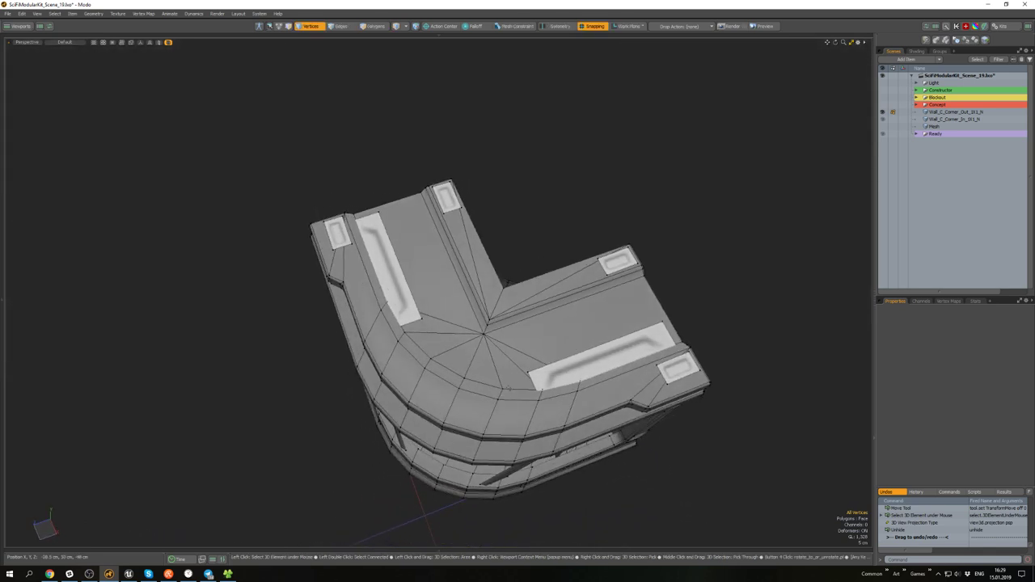
# - Duplicate the long inset strip polygon on one arm of the top plate and move the copy along Z beside the original
pyautogui.press('3')
pyautogui.press('Escape')
pyautogui.keyDown('alt'); pyautogui.moveTo(429, 302); pyautogui.dragTo(411, 318); pyautogui.keyUp('alt')
pyautogui.click(385, 280)
pyautogui.press('w')
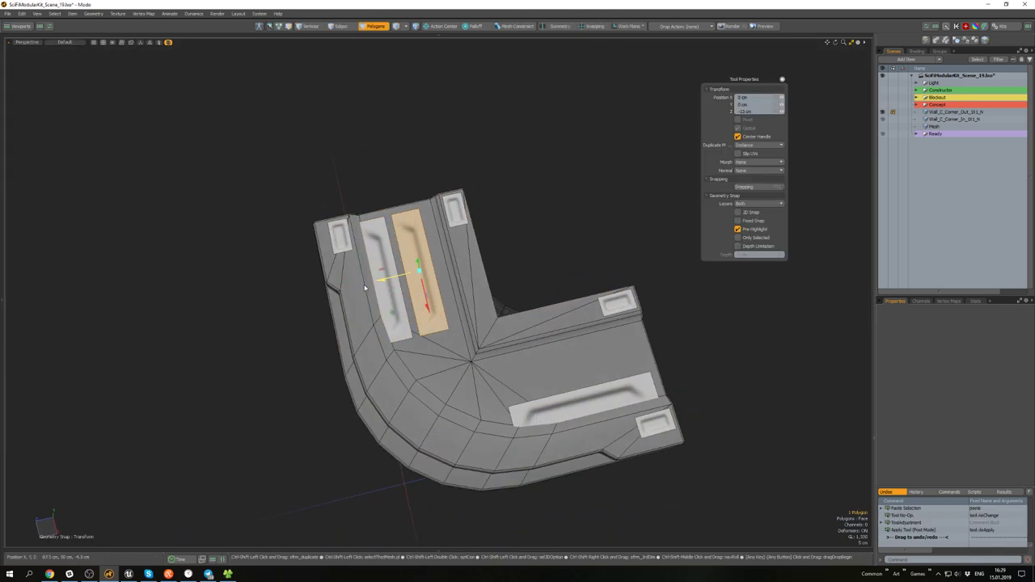
# - Rotate the copied inset strip 180° about Y and shift it along Z towards the inner groove
pyautogui.press('e')
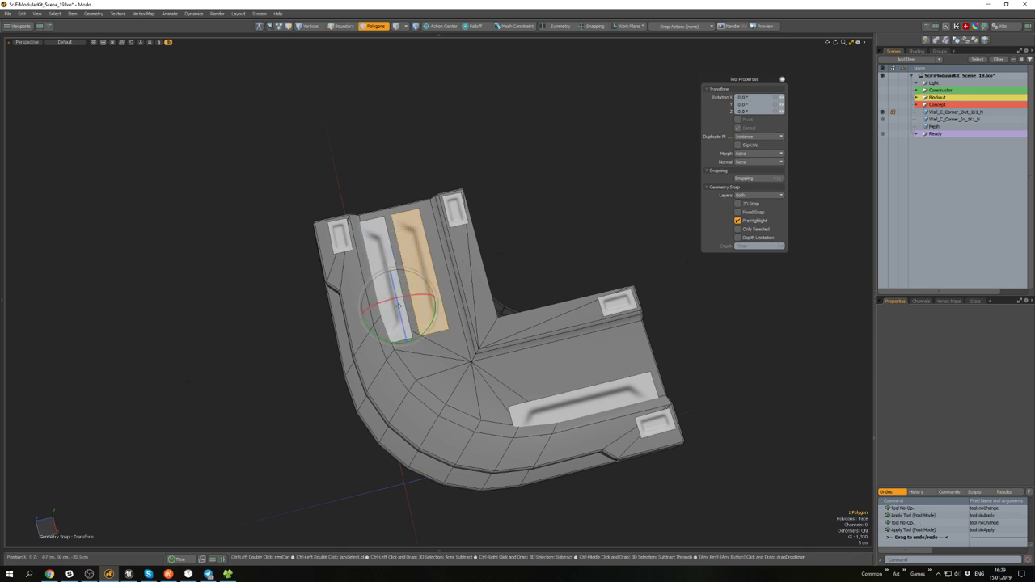
pyautogui.press('space')
pyautogui.click(404, 308)
pyautogui.click(413, 315)
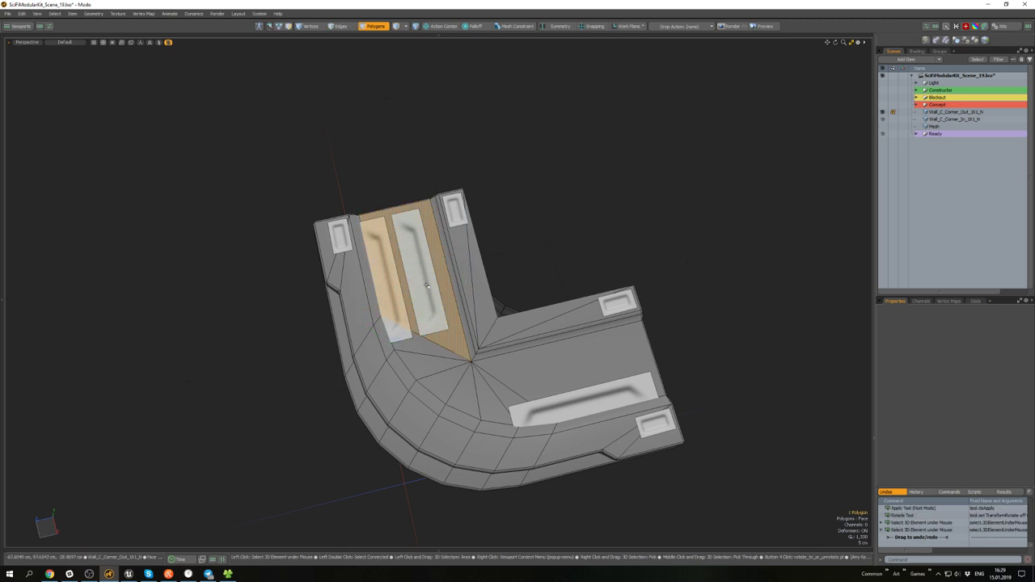
pyautogui.click(433, 325)
pyautogui.keyDown('alt'); pyautogui.moveTo(432, 325); pyautogui.dragTo(414, 236); pyautogui.keyUp('alt')
pyautogui.click(429, 302)
pyautogui.press('r')
pyautogui.press('e')
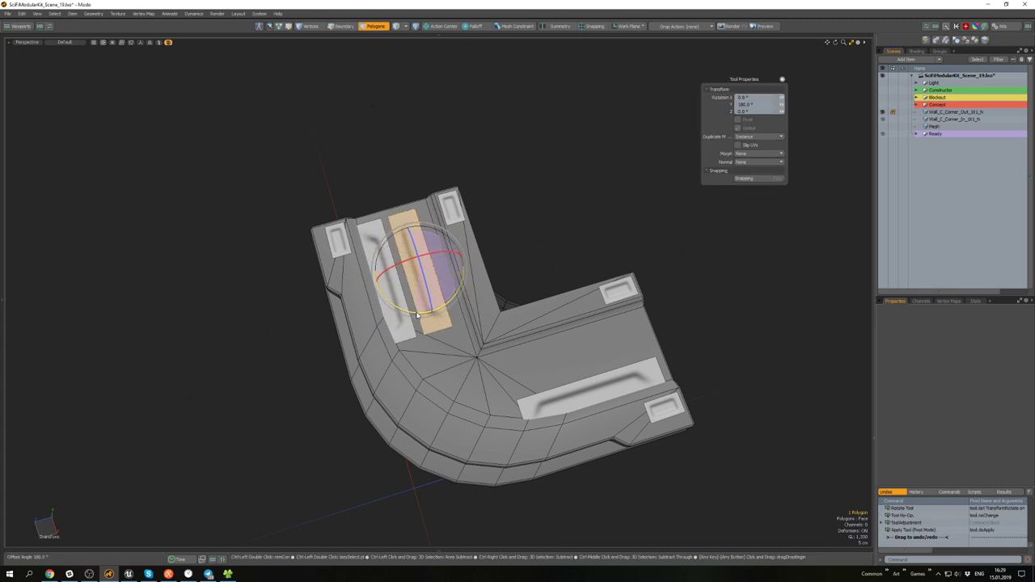
pyautogui.press('w')
pyautogui.moveTo(381, 277); pyautogui.dragTo(396, 279)
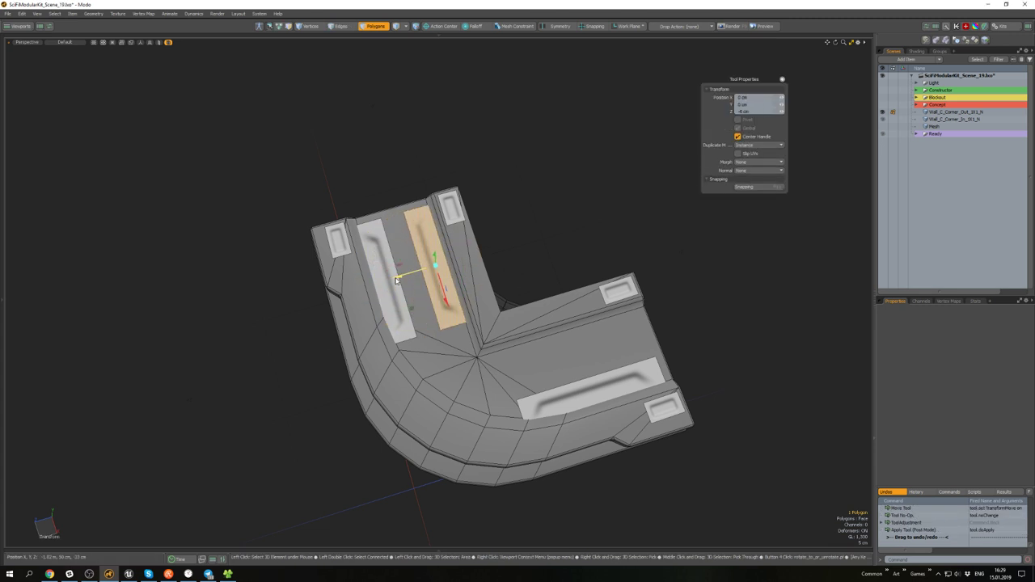
# - Duplicate the other arm's long inset strip, turn the copy to mirror the original, and shift it along X beside the inner groove
pyautogui.press('q')
pyautogui.keyDown('alt'); pyautogui.moveTo(557, 348); pyautogui.dragTo(600, 281); pyautogui.keyUp('alt')
pyautogui.keyDown('alt'); pyautogui.moveTo(629, 246); pyautogui.dragTo(562, 306); pyautogui.keyUp('alt')
pyautogui.scroll(3, 634, 265)
pyautogui.press('w')
pyautogui.press('e')
pyautogui.hotkey('ctrl', 'z')
pyautogui.hotkey('ctrl', 'z')
pyautogui.press('e')
pyautogui.press('w')
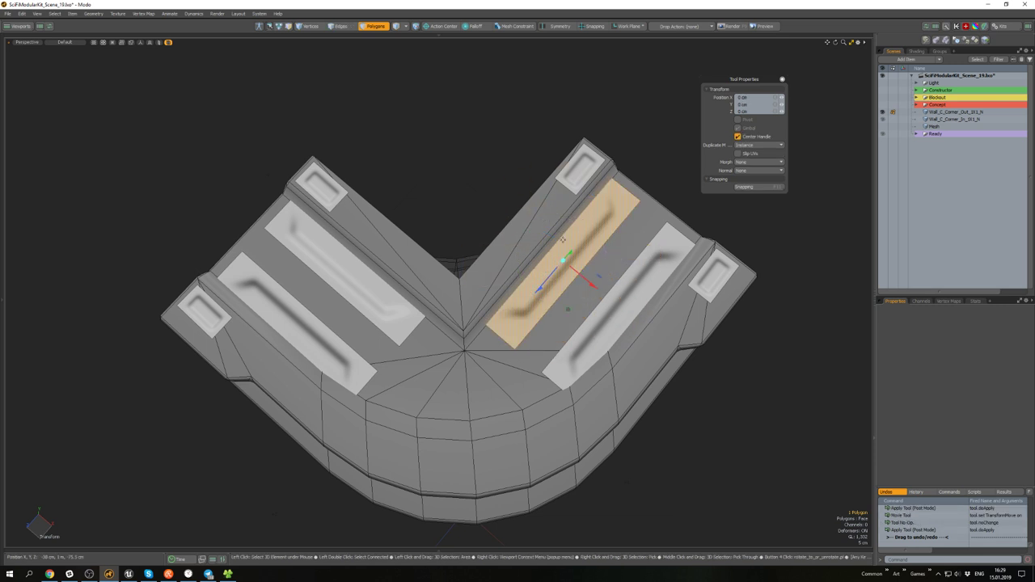
pyautogui.moveTo(579, 274); pyautogui.dragTo(577, 273)
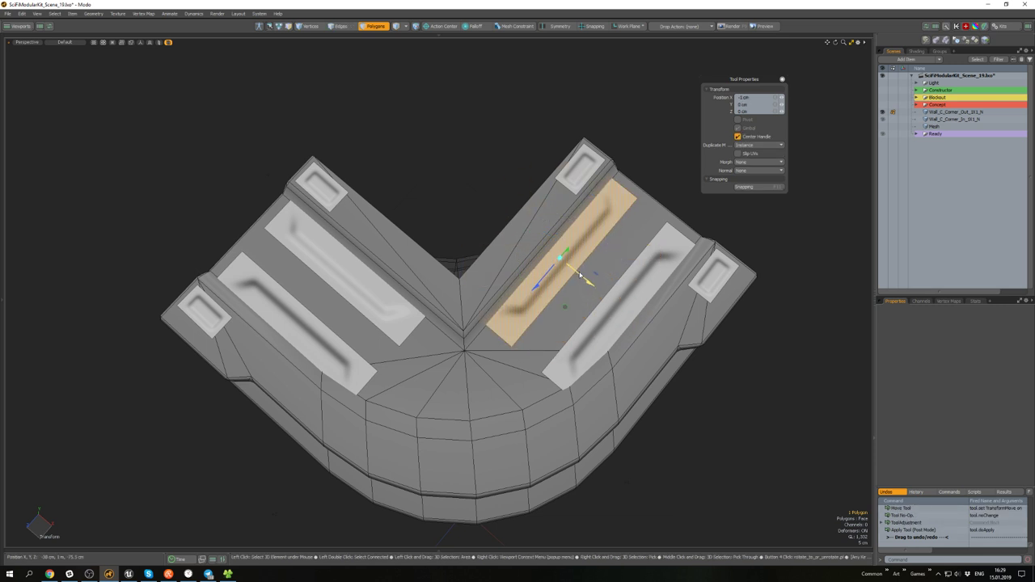
# - Rotate the inner window frame of one arm 45° about Y so it faces the rounded corner
pyautogui.press('q')
pyautogui.click(719, 197)
pyautogui.scroll(-3, 719, 199)
pyautogui.keyDown('alt'); pyautogui.moveTo(718, 202); pyautogui.dragTo(719, 217); pyautogui.keyUp('alt')
pyautogui.keyDown('alt'); pyautogui.moveTo(671, 204); pyautogui.dragTo(537, 305); pyautogui.keyUp('alt')
pyautogui.press('e')
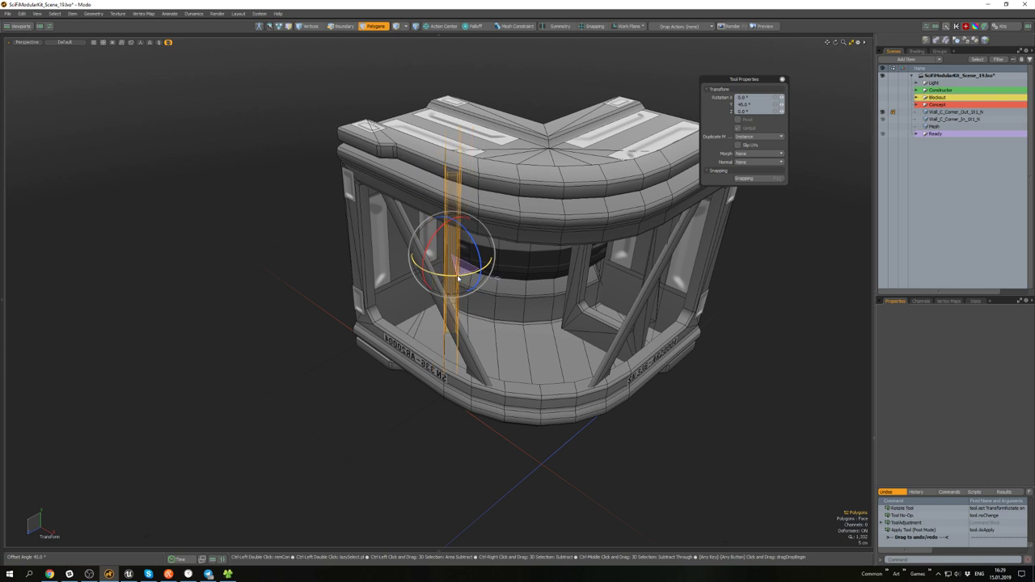
# - Move the rotated frame to the middle of the rounded corner and scale it to 135% along its local Y axis
pyautogui.press('w')
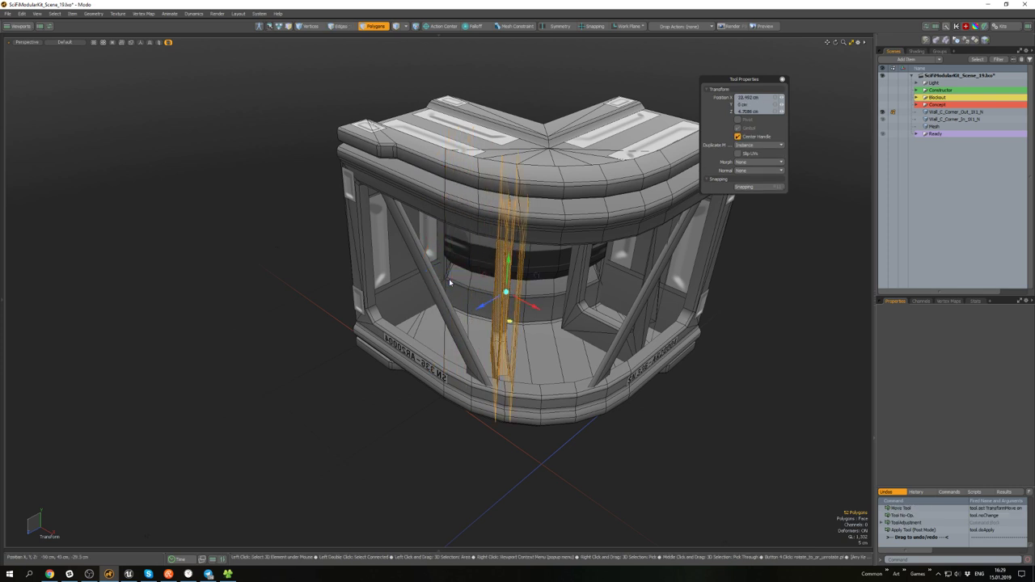
pyautogui.keyDown('alt'); pyautogui.moveTo(541, 315); pyautogui.dragTo(420, 338); pyautogui.keyUp('alt')
pyautogui.moveTo(589, 320)
pyautogui.keyDown('alt'); pyautogui.mouseDown()
pyautogui.moveTo(576, 362)
pyautogui.moveTo(572, 323)
pyautogui.mouseUp(); pyautogui.keyUp('alt')
pyautogui.scroll(3, 572, 322)
pyautogui.press('r')
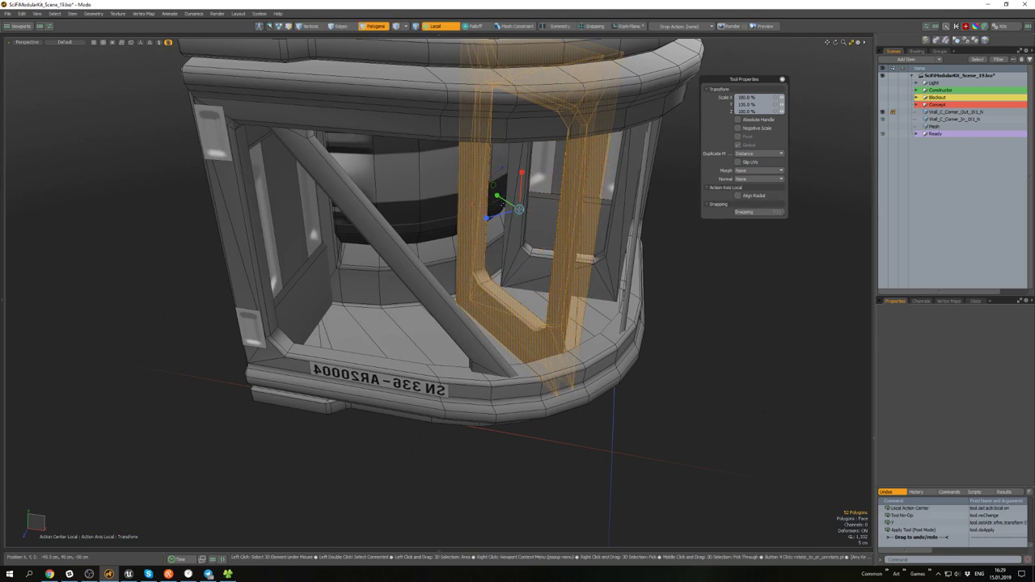
pyautogui.press('w')
pyautogui.press('q')
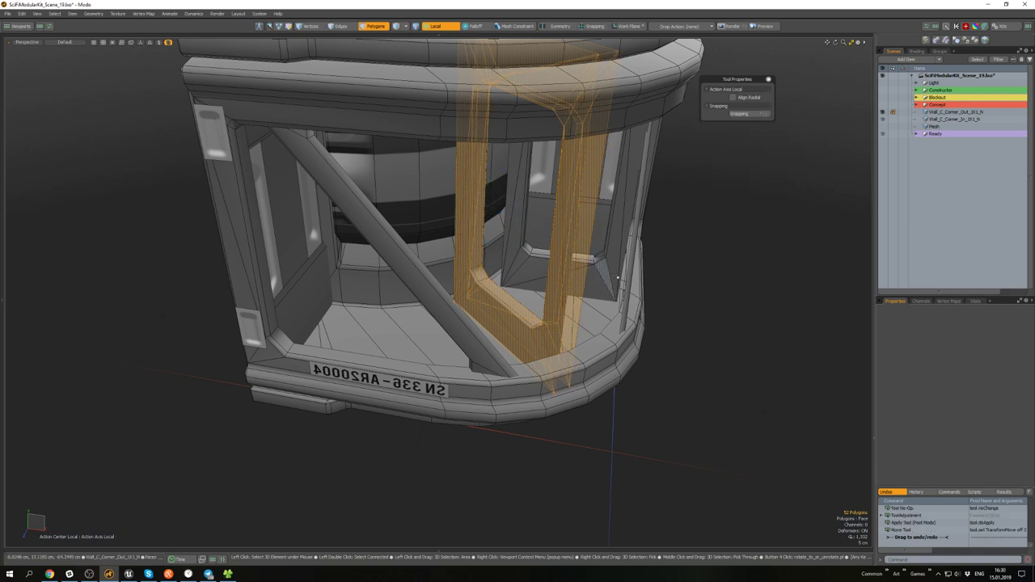
# - Delete the other arm's inner window frame and select the rotated corner frame
pyautogui.click(675, 312)
pyautogui.keyDown('alt'); pyautogui.moveTo(659, 307); pyautogui.dragTo(554, 287); pyautogui.keyUp('alt')
pyautogui.scroll(-2, 576, 219)
pyautogui.doubleClick(548, 335)
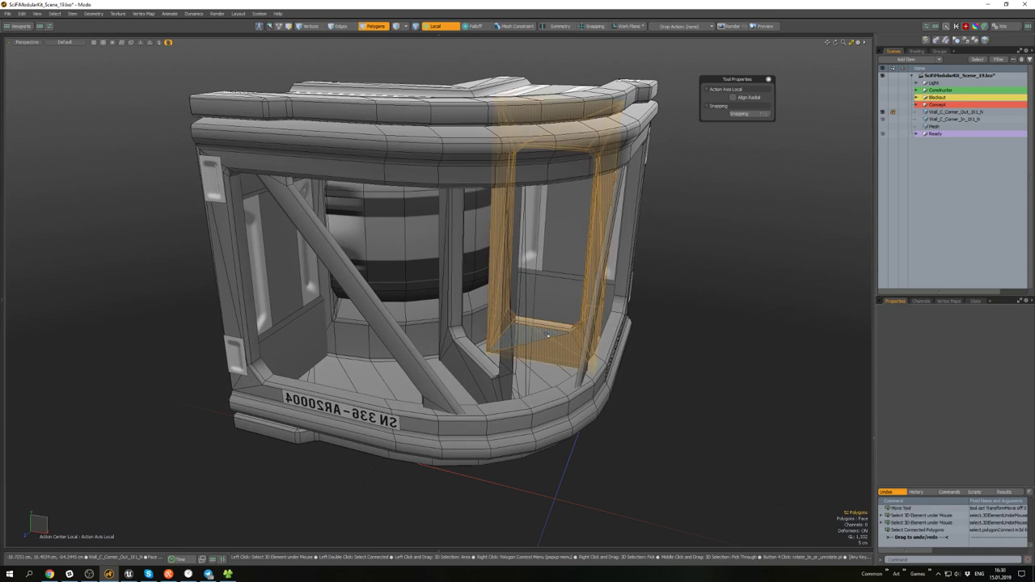
pyautogui.keyDown('alt'); pyautogui.moveTo(548, 335); pyautogui.dragTo(498, 276); pyautogui.keyUp('alt')
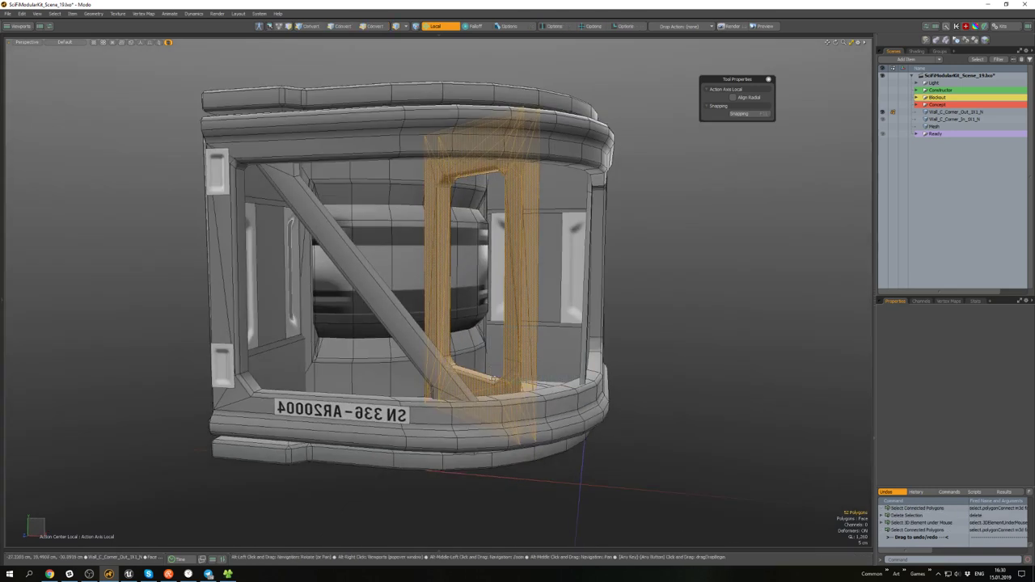
# - Isolate the corner frame, delete the stray edge beside its outer side, and bridge the two vertical outer edges to close that side
pyautogui.hotkey('shift', 'h')
pyautogui.press('2')
pyautogui.click(521, 241)
pyautogui.keyDown('alt'); pyautogui.moveTo(521, 241); pyautogui.dragTo(609, 242); pyautogui.keyUp('alt')
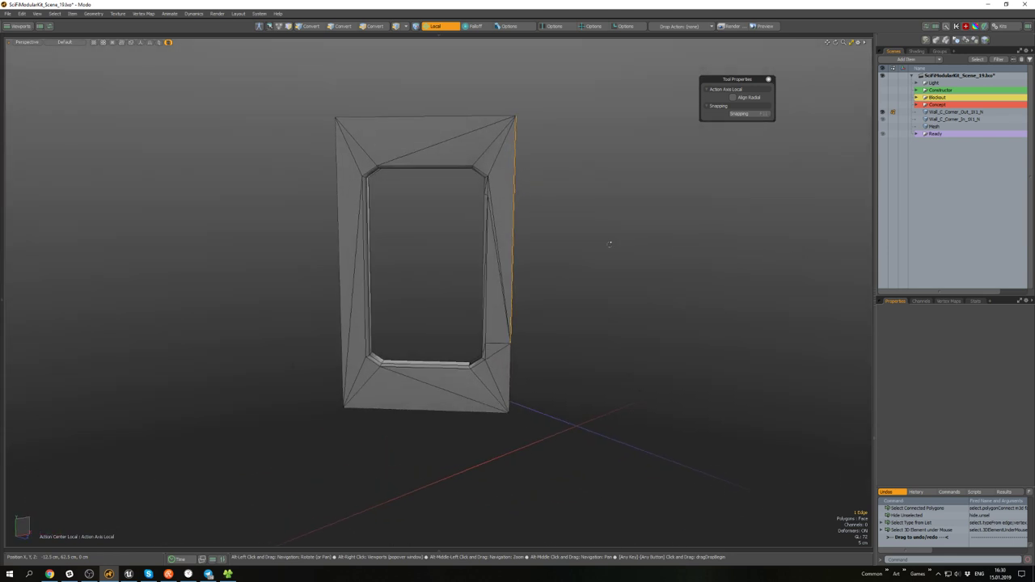
pyautogui.scroll(4, 505, 336)
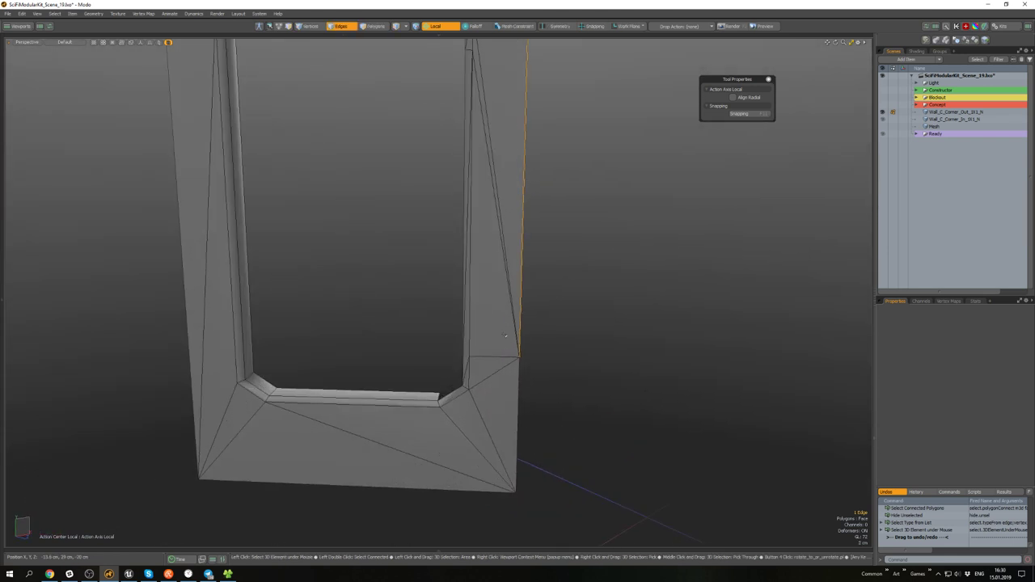
pyautogui.click(519, 294)
pyautogui.scroll(-5, 519, 294)
pyautogui.keyDown('alt'); pyautogui.moveTo(519, 294); pyautogui.dragTo(436, 295); pyautogui.keyUp('alt')
pyautogui.keyDown('shift'); pyautogui.click(531, 308); pyautogui.keyUp('shift')
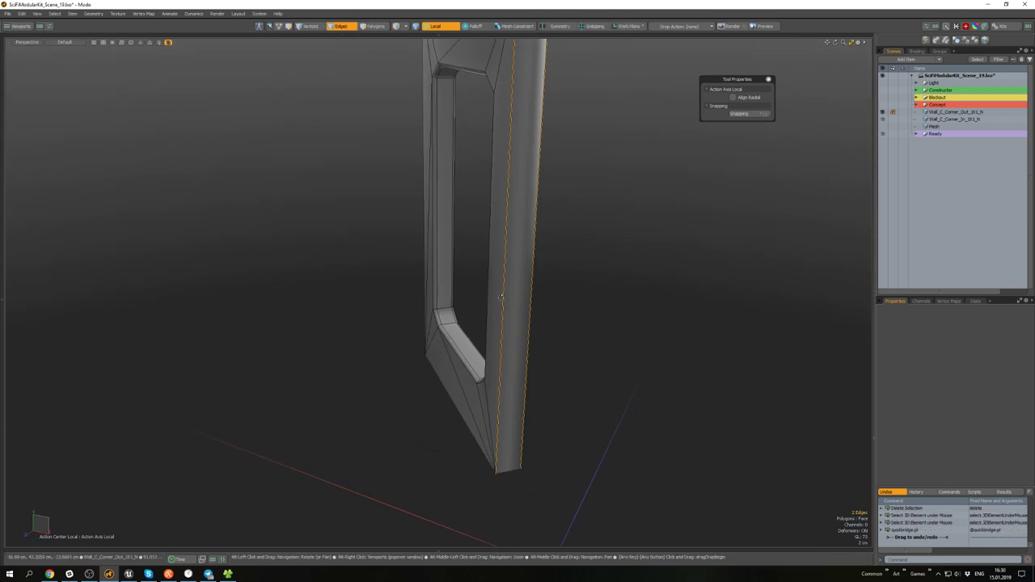
# - Delete the diagonal edges on the frame's flat faces next to the bridged side
pyautogui.moveTo(500, 297)
pyautogui.keyDown('alt'); pyautogui.mouseDown()
pyautogui.moveTo(547, 239)
pyautogui.moveTo(444, 220)
pyautogui.mouseUp(); pyautogui.keyUp('alt')
pyautogui.keyDown('shift'); pyautogui.click(526, 209); pyautogui.keyUp('shift')
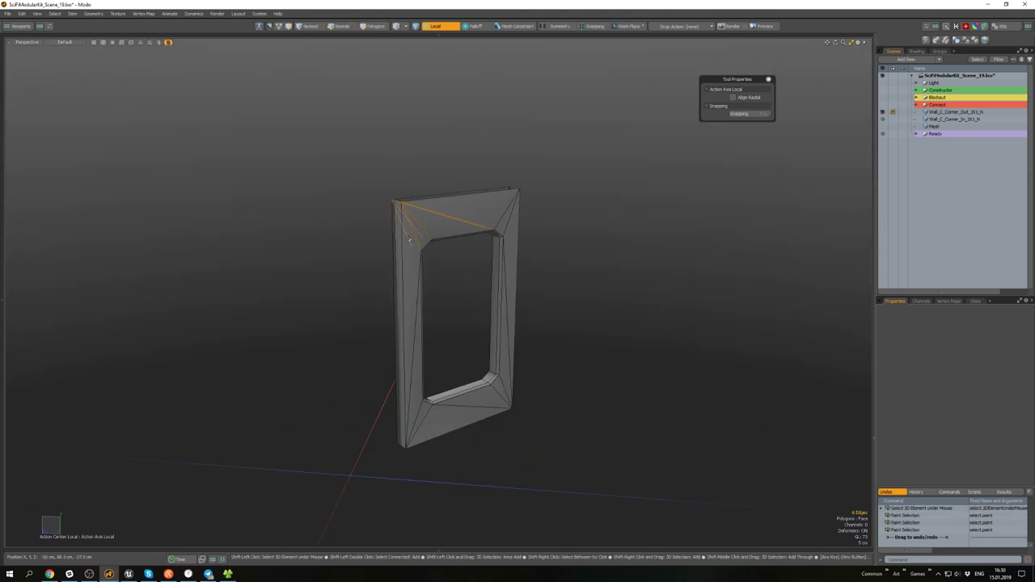
pyautogui.scroll(4, 422, 414)
pyautogui.keyDown('alt'); pyautogui.moveTo(388, 379); pyautogui.dragTo(520, 393); pyautogui.keyUp('alt')
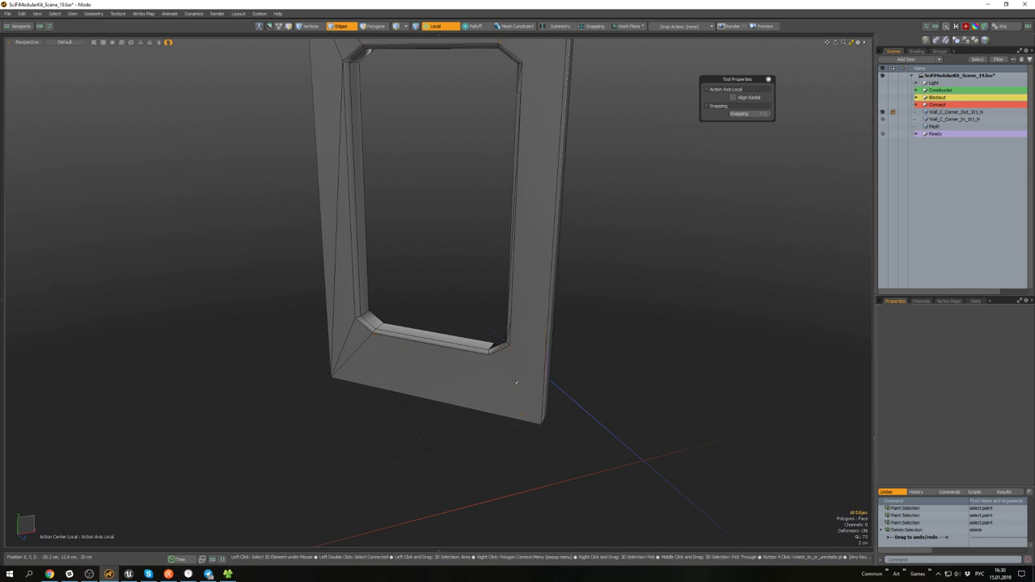
# - Bevel the vertical outer edges of the frame's bridged side with Edge Bevel at round level 0
pyautogui.scroll(-2, 554, 307)
pyautogui.keyDown('alt'); pyautogui.moveTo(555, 282); pyautogui.dragTo(534, 273); pyautogui.keyUp('alt')
pyautogui.moveTo(548, 231)
pyautogui.mouseDown()
pyautogui.moveTo(569, 228)
pyautogui.moveTo(622, 158)
pyautogui.moveTo(534, 250)
pyautogui.mouseUp()
pyautogui.press('b')
pyautogui.click(534, 252)
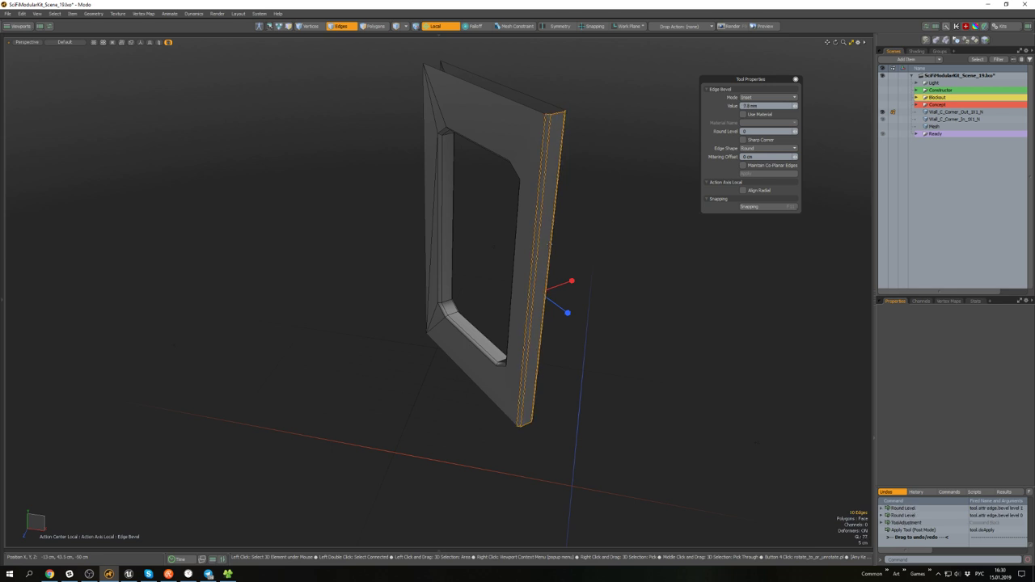
pyautogui.press('space')
pyautogui.click(619, 213)
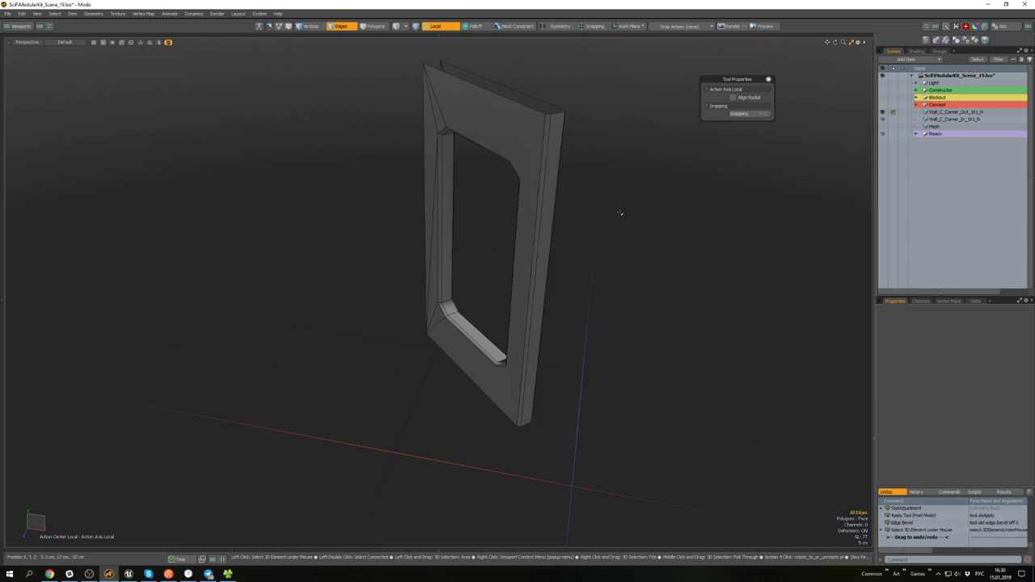
# - Delete the stray edges inside the frame's opening along the outer side, at its upper and lower corners
pyautogui.scroll(4, 540, 202)
pyautogui.keyDown('alt'); pyautogui.moveTo(540, 202); pyautogui.dragTo(464, 189); pyautogui.keyUp('alt')
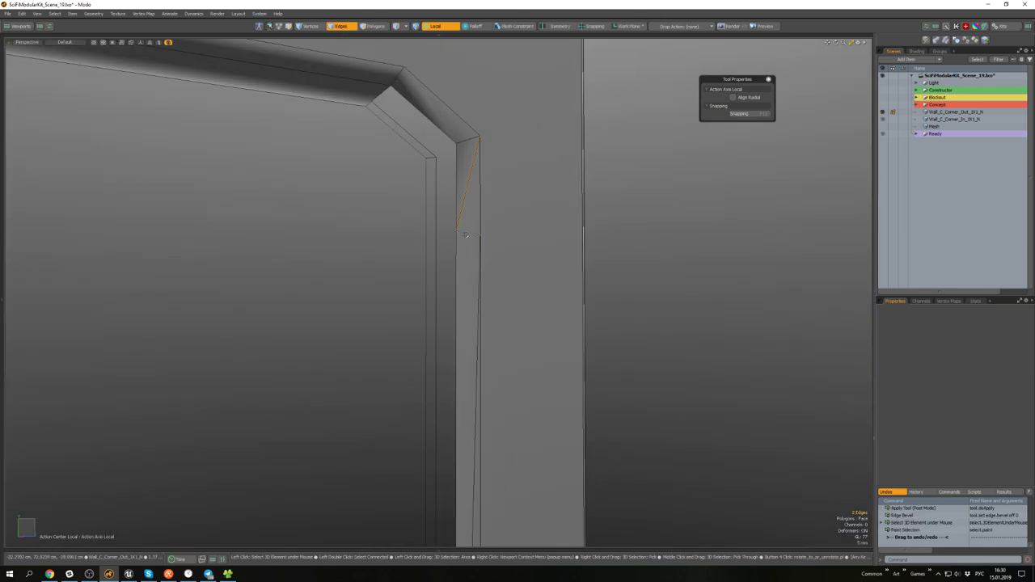
pyautogui.scroll(-3, 478, 333)
pyautogui.keyDown('shift'); pyautogui.click(475, 355); pyautogui.keyUp('shift')
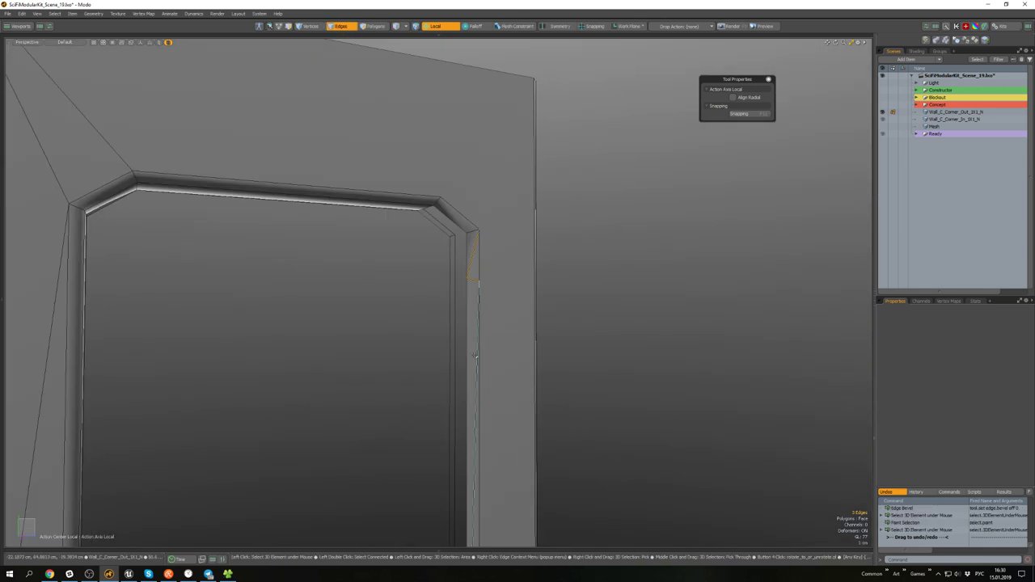
pyautogui.scroll(-4, 468, 328)
pyautogui.keyDown('alt'); pyautogui.moveTo(467, 327); pyautogui.dragTo(467, 294); pyautogui.keyUp('alt')
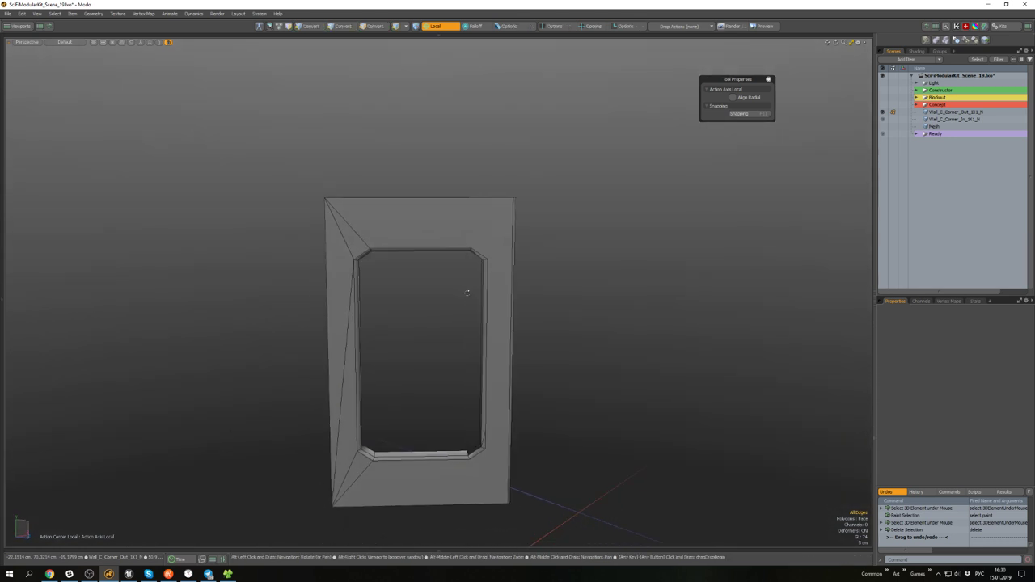
pyautogui.scroll(4, 479, 429)
pyautogui.keyDown('alt'); pyautogui.moveTo(478, 428); pyautogui.dragTo(463, 300); pyautogui.keyUp('alt')
pyautogui.scroll(-6, 511, 406)
pyautogui.scroll(-3, 463, 301)
# - Unhide the rest of the module and move the corner frame's beveled outer side polygons along their local axis
pyautogui.press('3')
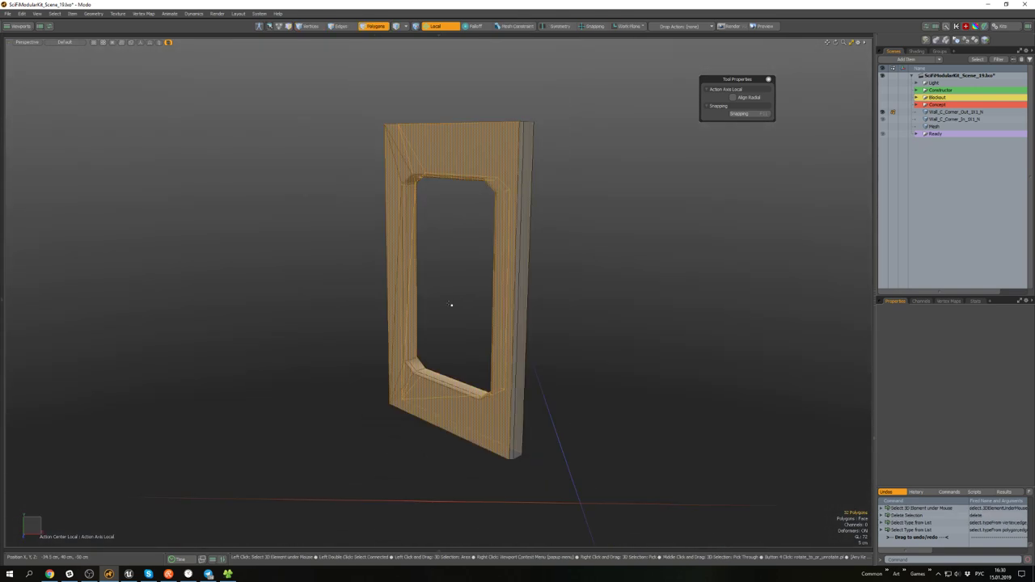
pyautogui.click(563, 302)
pyautogui.press('u')
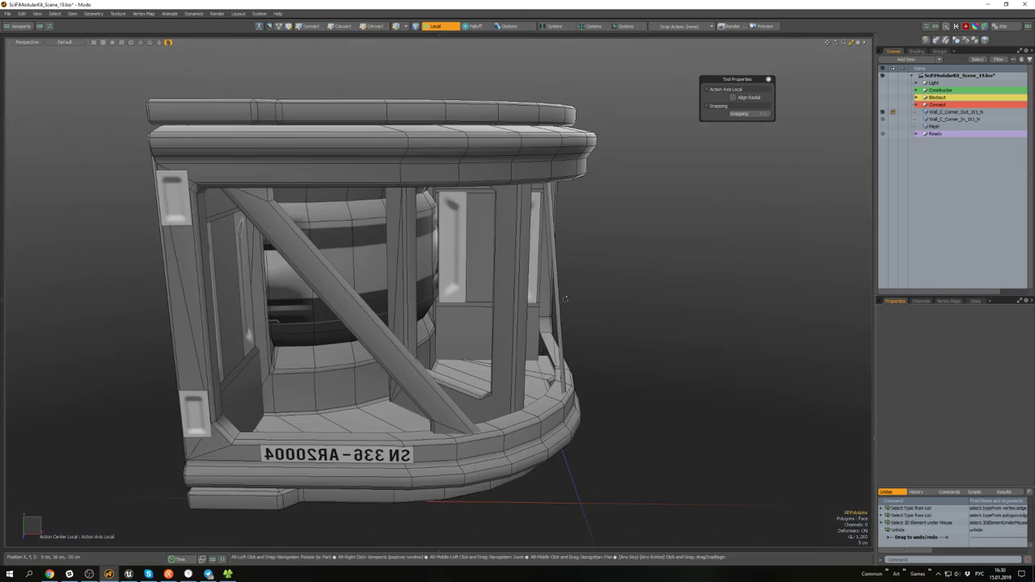
pyautogui.keyDown('alt'); pyautogui.moveTo(589, 321); pyautogui.dragTo(506, 338); pyautogui.keyUp('alt')
pyautogui.press('w')
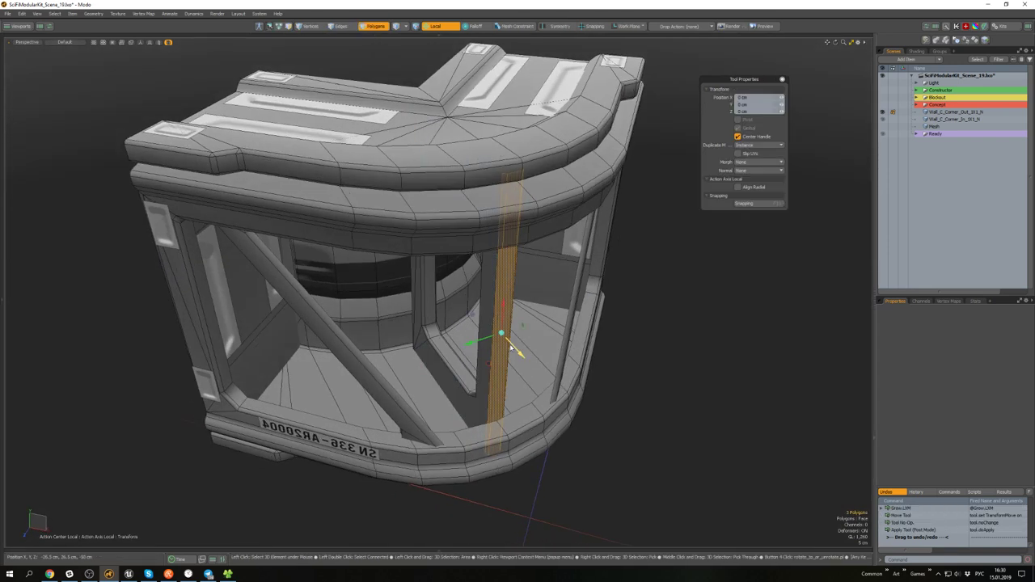
pyautogui.press('q')
pyautogui.click(644, 381)
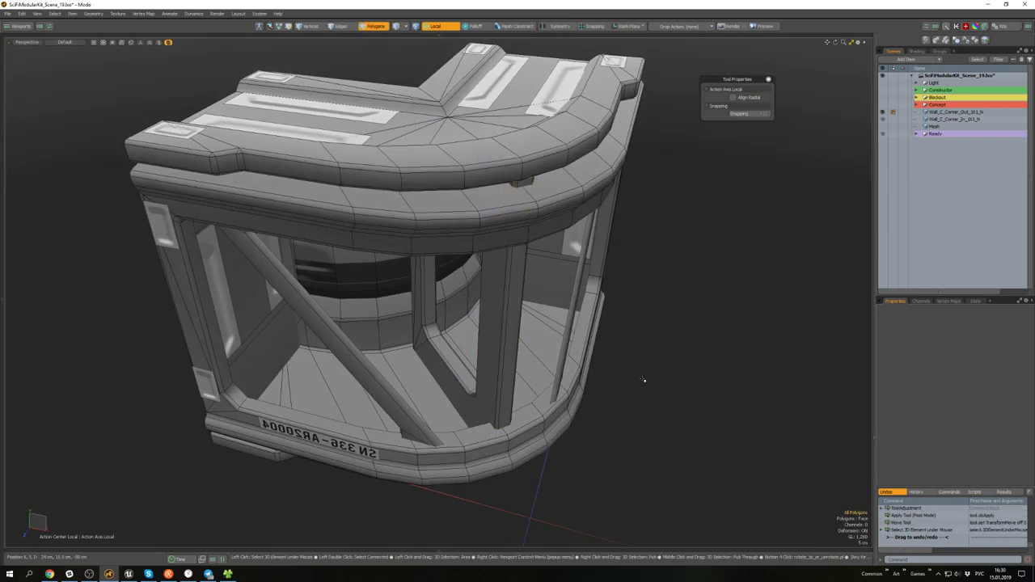
pyautogui.keyDown('alt'); pyautogui.moveTo(644, 380); pyautogui.dragTo(635, 321); pyautogui.keyUp('alt')
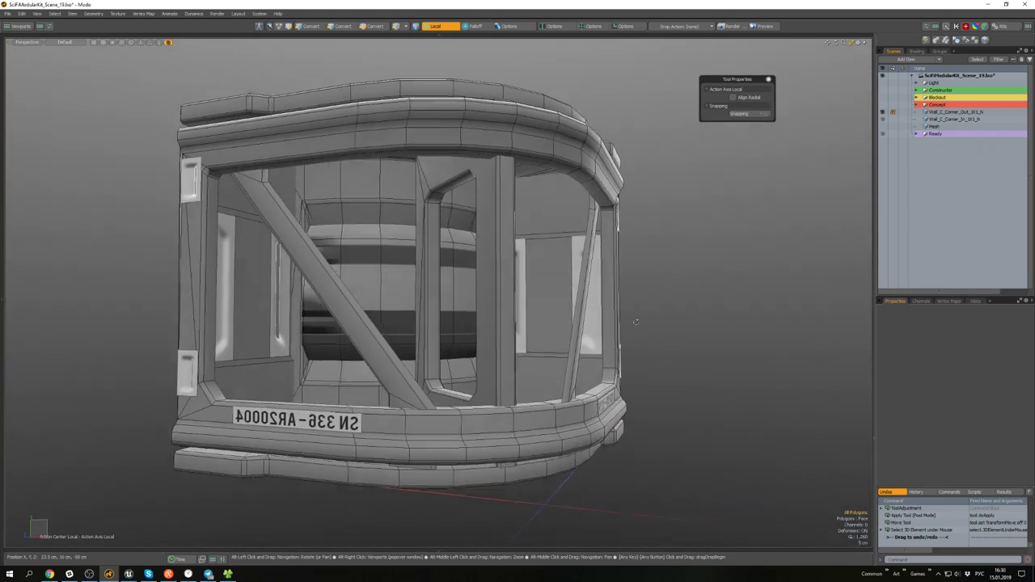
# - Scale the whole corner frame to 96% along its local X axis to reduce its height
pyautogui.doubleClick(506, 300)
pyautogui.keyDown('alt'); pyautogui.moveTo(505, 300); pyautogui.dragTo(469, 315); pyautogui.keyUp('alt')
pyautogui.press('r')
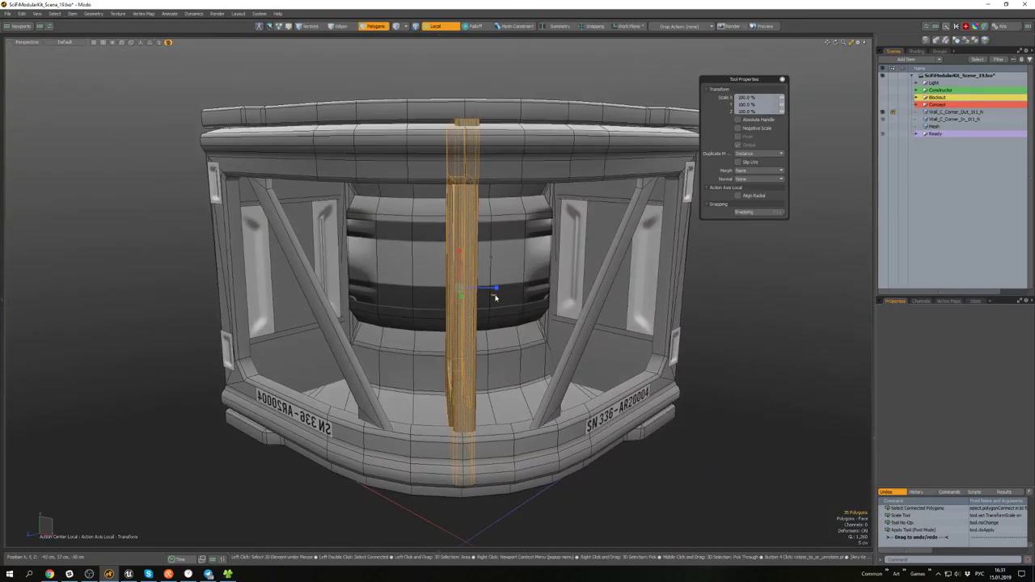
pyautogui.keyDown('alt'); pyautogui.moveTo(496, 288); pyautogui.dragTo(457, 261); pyautogui.keyUp('alt')
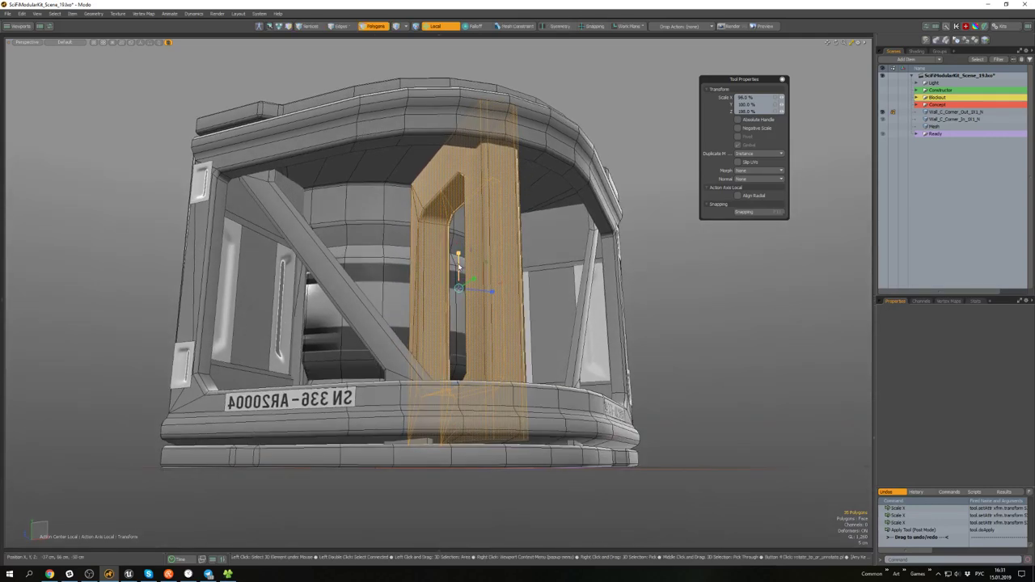
pyautogui.press('space')
pyautogui.click(676, 288)
pyautogui.keyDown('alt'); pyautogui.moveTo(615, 299); pyautogui.dragTo(492, 318); pyautogui.keyUp('alt')
# - Select the complete diagonal strut of one arm and isolate it by hiding all other polygons
pyautogui.scroll(-4, 501, 332)
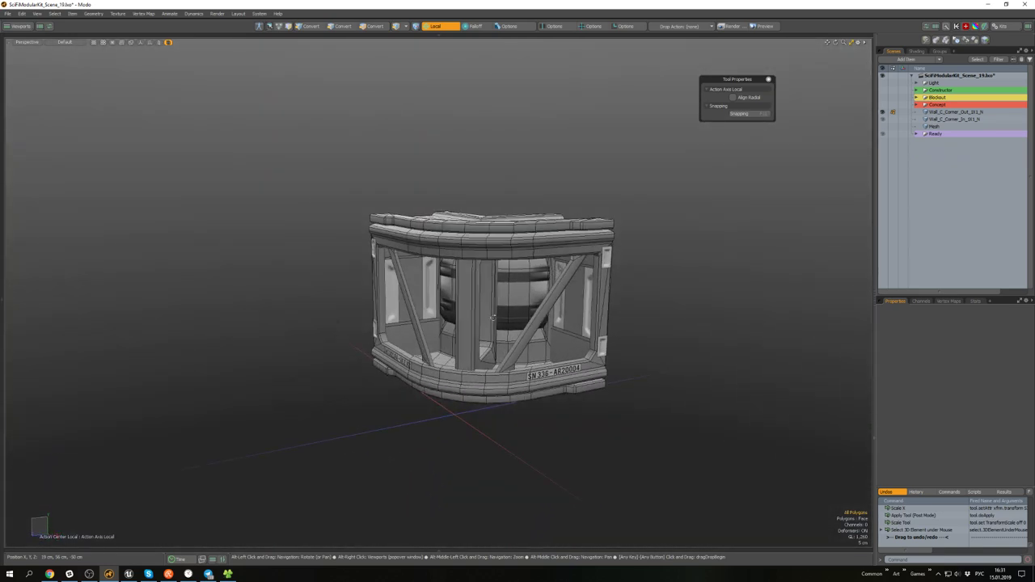
pyautogui.scroll(5, 432, 334)
pyautogui.doubleClick(371, 363)
pyautogui.keyDown('alt'); pyautogui.moveTo(370, 363); pyautogui.dragTo(433, 327); pyautogui.keyUp('alt')
pyautogui.scroll(-4, 433, 327)
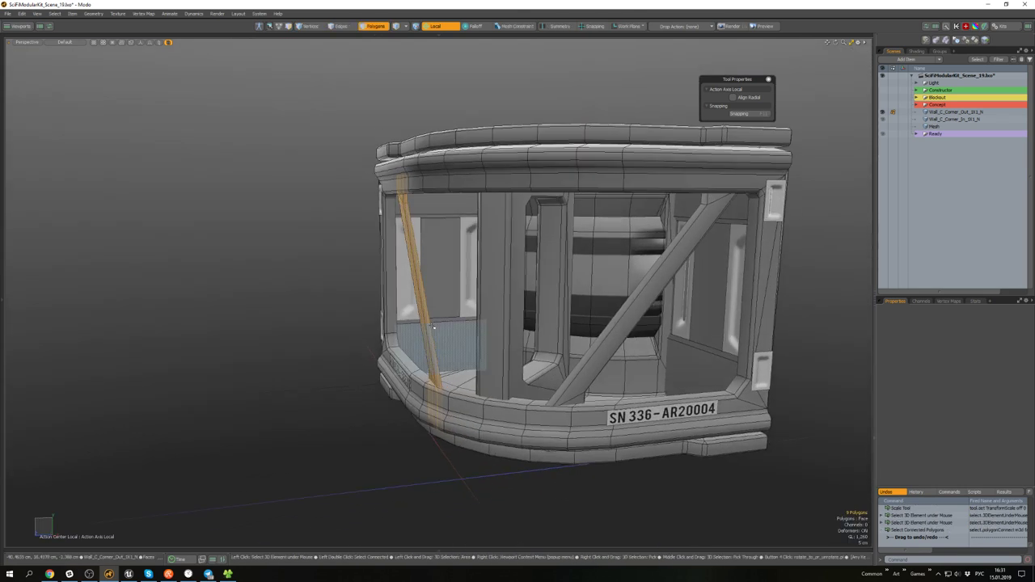
pyautogui.hotkey('ctrl', '3')
pyautogui.click(437, 240)
pyautogui.scroll(5, 405, 202)
pyautogui.keyDown('alt'); pyautogui.moveTo(406, 202); pyautogui.dragTo(439, 257); pyautogui.keyUp('alt')
# - Extend the six open border edges of the diagonal strut backwards and bridge them to close its back
pyautogui.press('2')
pyautogui.click(434, 229)
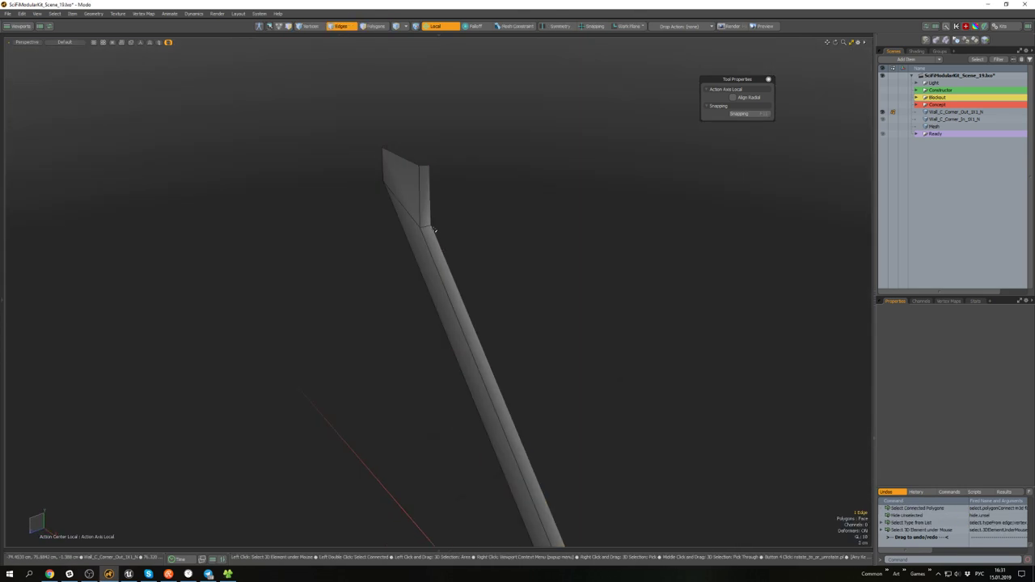
pyautogui.scroll(-4, 481, 313)
pyautogui.scroll(4, 536, 386)
pyautogui.keyDown('shift'); pyautogui.click(537, 388); pyautogui.keyUp('shift')
pyautogui.moveTo(537, 388)
pyautogui.keyDown('alt'); pyautogui.mouseDown()
pyautogui.moveTo(564, 316)
pyautogui.moveTo(551, 385)
pyautogui.mouseUp(); pyautogui.keyUp('alt')
pyautogui.keyDown('shift'); pyautogui.click(494, 297); pyautogui.keyUp('shift')
pyautogui.scroll(-4, 446, 360)
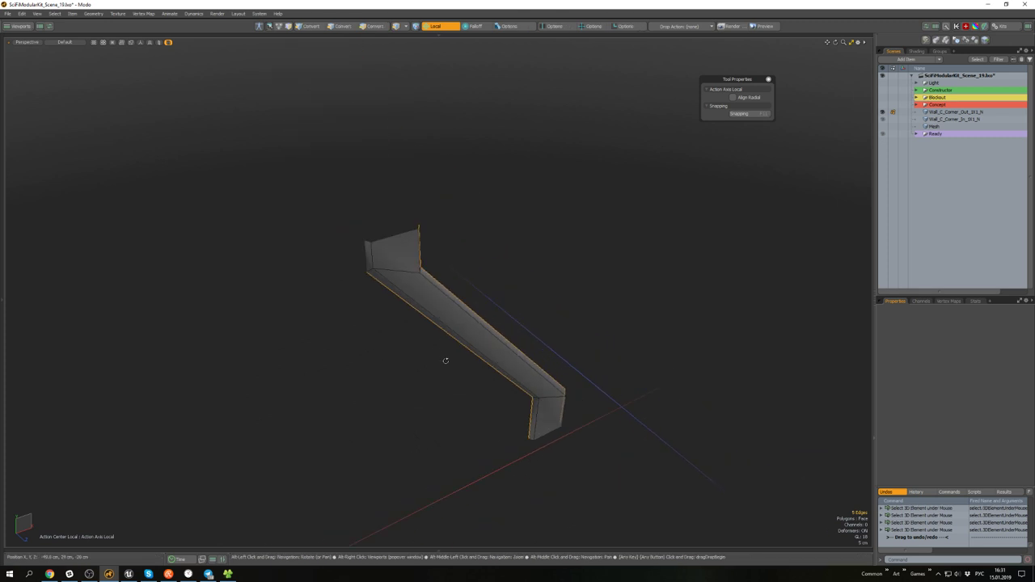
pyautogui.keyDown('alt'); pyautogui.moveTo(446, 361); pyautogui.dragTo(402, 302); pyautogui.keyUp('alt')
pyautogui.scroll(4, 443, 313)
pyautogui.press('w')
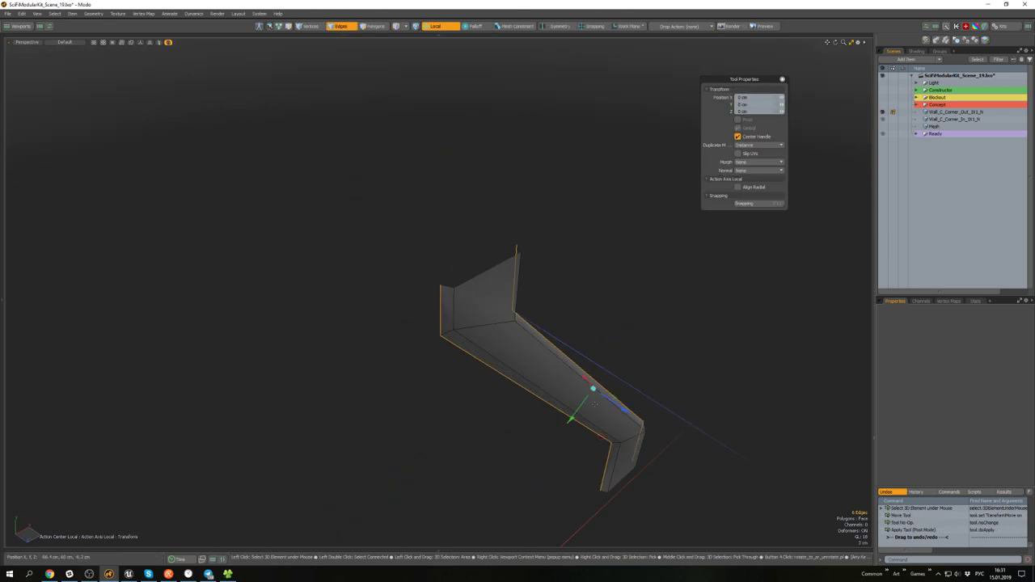
pyautogui.keyDown('alt'); pyautogui.moveTo(592, 390); pyautogui.dragTo(624, 364); pyautogui.keyUp('alt')
pyautogui.press('space')
pyautogui.hotkey('shift', 'b')
# - Detach the strut's three back polygons by cutting and pasting them in place, and try moving them
pyautogui.press('3')
pyautogui.moveTo(561, 329); pyautogui.dragTo(651, 205)
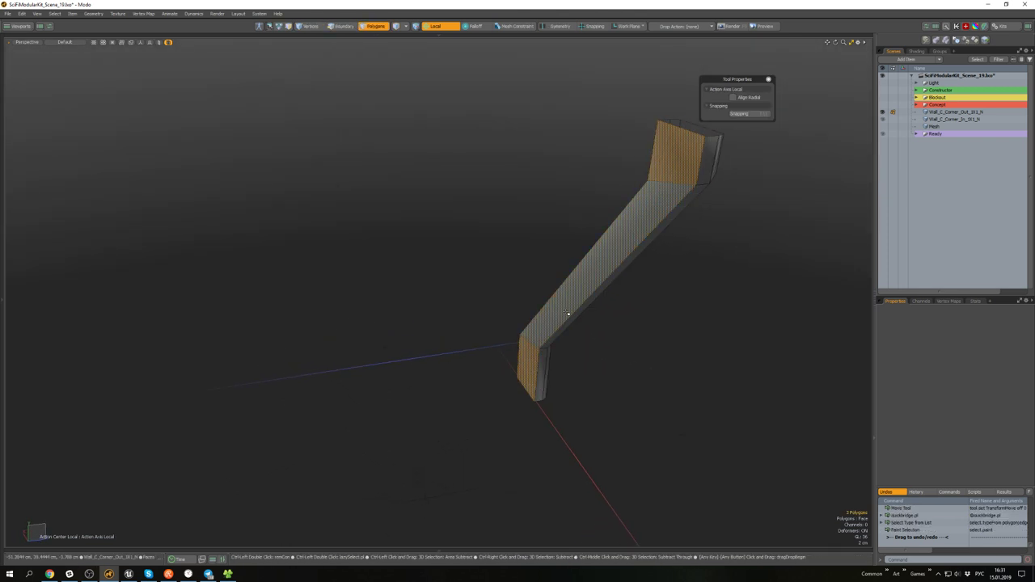
pyautogui.hotkey('ctrl', 'x')
pyautogui.hotkey('ctrl', 'v')
pyautogui.scroll(4, 583, 273)
pyautogui.keyDown('alt'); pyautogui.moveTo(601, 256); pyautogui.dragTo(579, 314); pyautogui.keyUp('alt')
pyautogui.press('w')
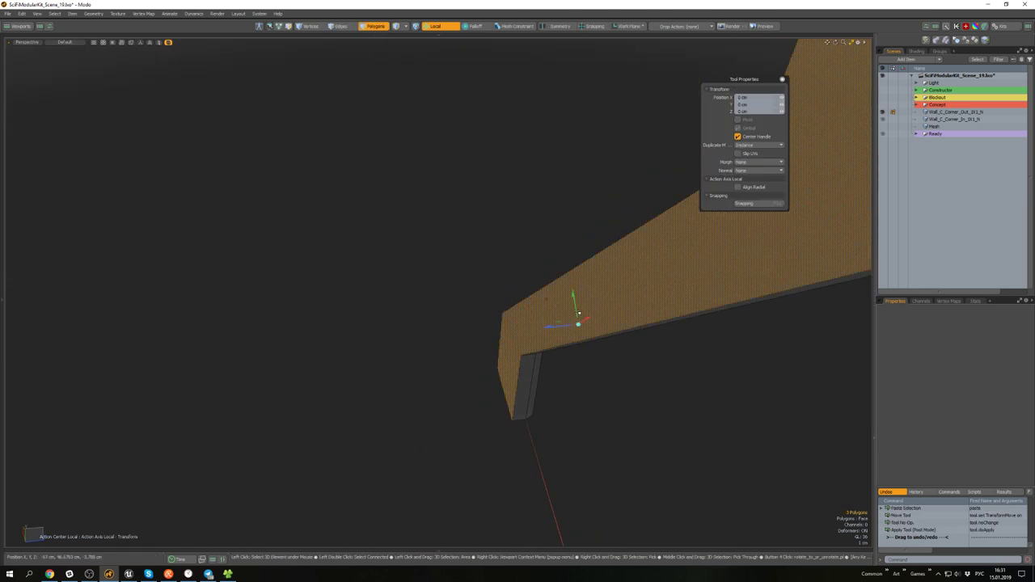
pyautogui.press('q')
pyautogui.click(617, 374)
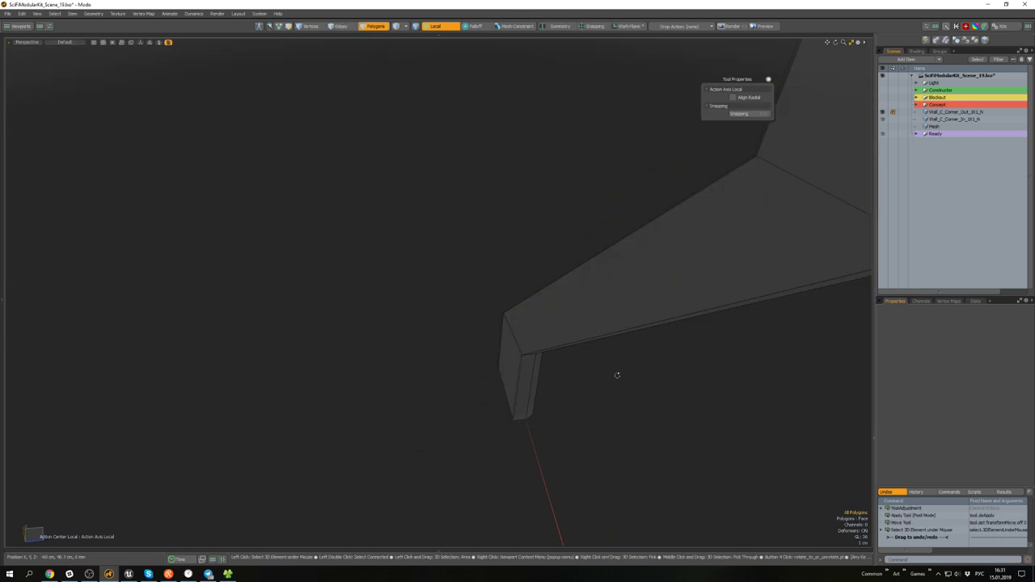
# - Restore the selection of the strut's detached back polygons and move them along their local Z axis
pyautogui.keyDown('alt'); pyautogui.moveTo(617, 374); pyautogui.dragTo(612, 345); pyautogui.keyUp('alt')
pyautogui.hotkey('ctrl', 'z')
pyautogui.press('w')
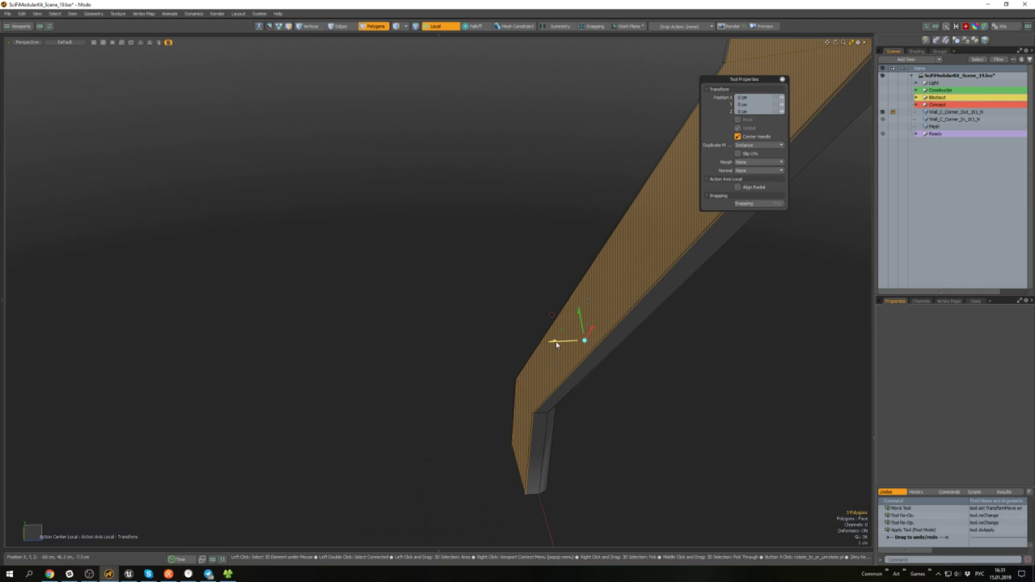
pyautogui.press('q')
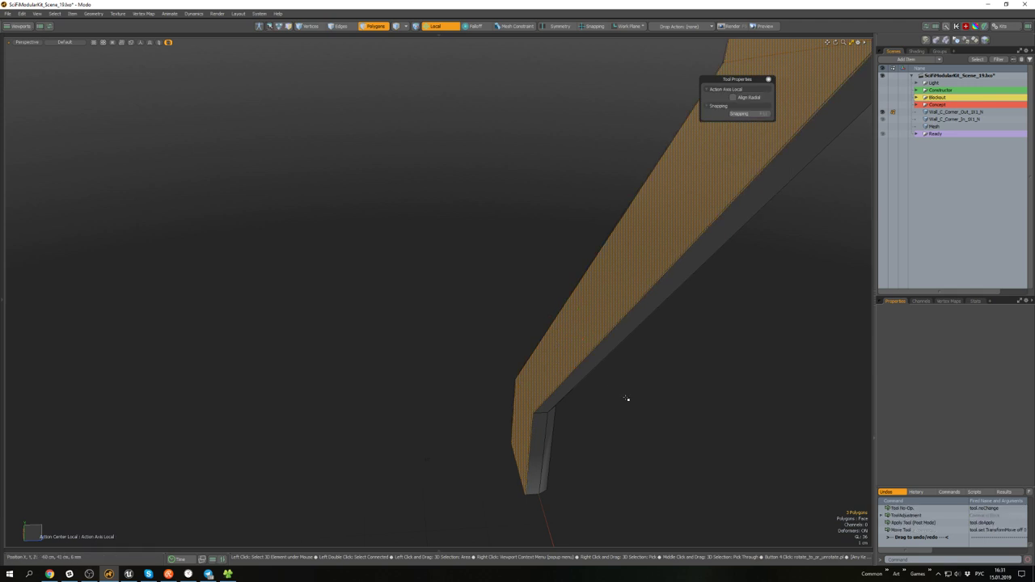
pyautogui.click(627, 399)
# - Unhide the module's geometry and isolate the rounded outer frame with its connected polygons
pyautogui.press('h')
pyautogui.click(681, 411)
pyautogui.scroll(-6, 642, 372)
pyautogui.keyDown('alt'); pyautogui.moveTo(642, 372); pyautogui.dragTo(544, 211); pyautogui.keyUp('alt')
pyautogui.hotkey('shift', 'h')
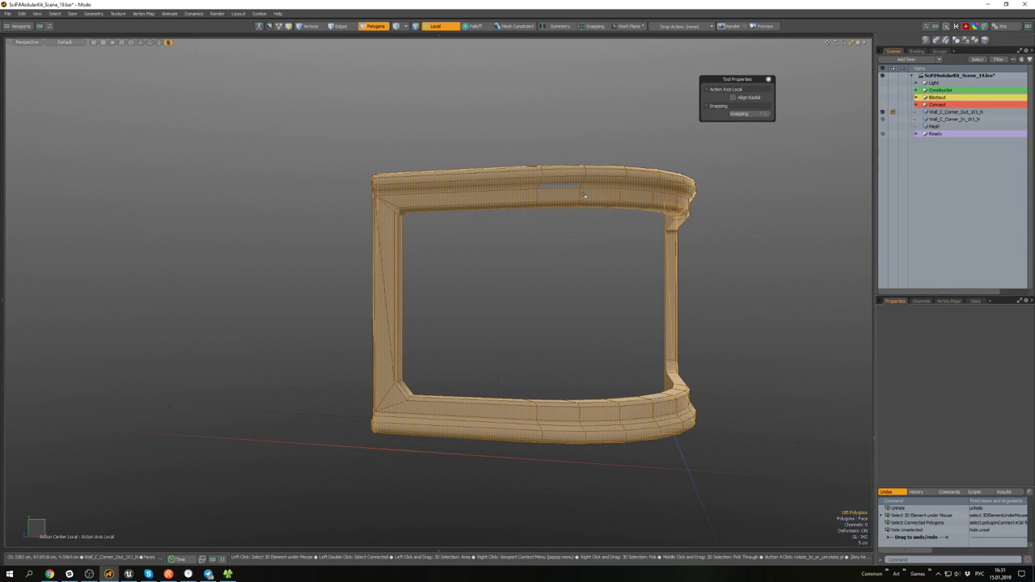
# - Unhide the module's geometry and examine the rounded outer frame's opening behind the diagonal strut
pyautogui.click(716, 213)
pyautogui.keyDown('alt'); pyautogui.moveTo(716, 212); pyautogui.dragTo(747, 223); pyautogui.keyUp('alt')
pyautogui.scroll(3, 704, 234)
pyautogui.keyDown('alt'); pyautogui.moveTo(452, 267); pyautogui.dragTo(348, 230); pyautogui.keyUp('alt')
pyautogui.hotkey('ctrl', 'h')
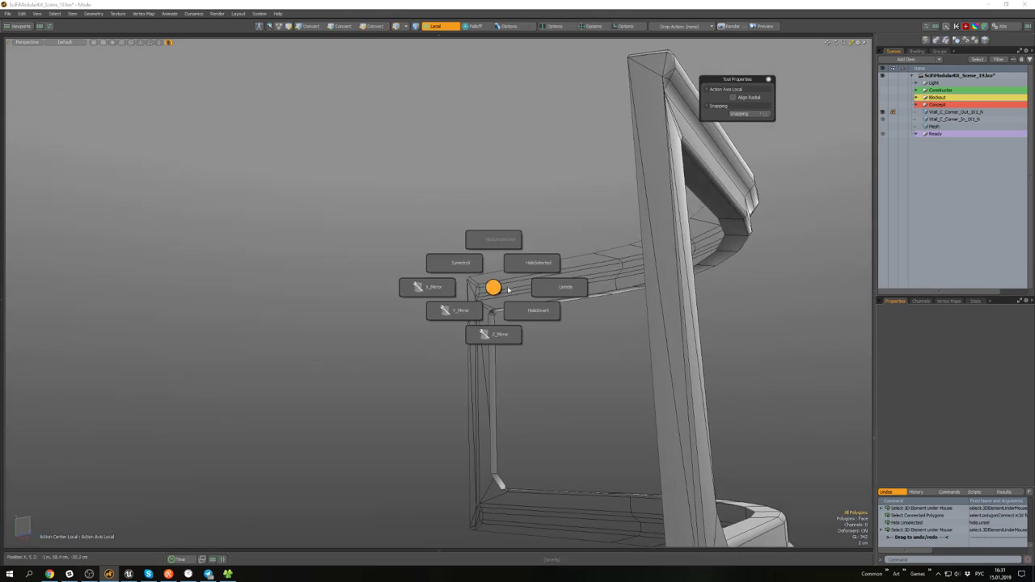
pyautogui.click(559, 287)
pyautogui.keyDown('alt'); pyautogui.moveTo(603, 286); pyautogui.dragTo(739, 227); pyautogui.keyUp('alt')
pyautogui.doubleClick(612, 227)
pyautogui.click(742, 203)
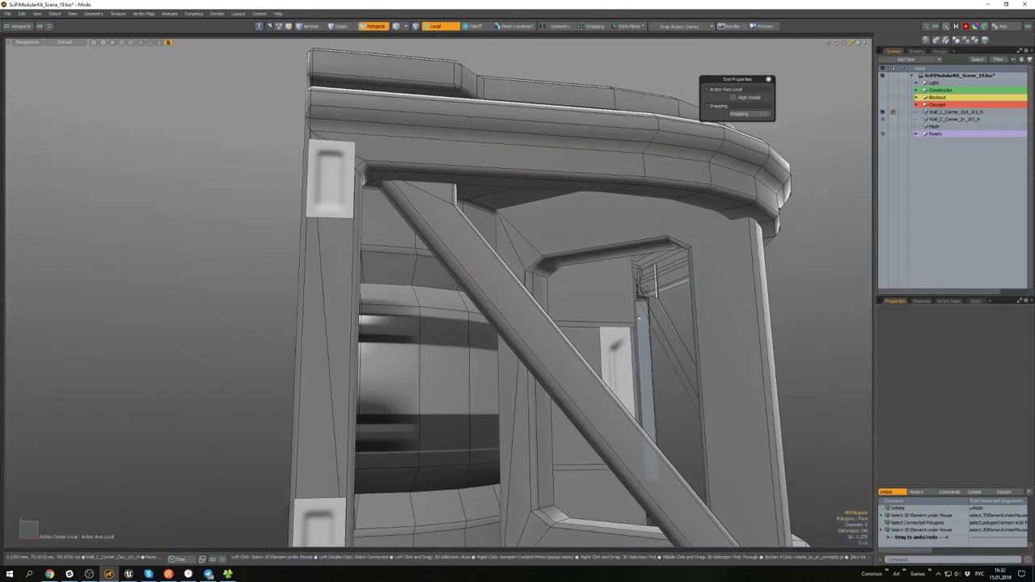
# - Isolate the rounded outer frame and select the back border edge loop around its inner opening
pyautogui.doubleClick(652, 303)
pyautogui.keyDown('alt'); pyautogui.moveTo(652, 303); pyautogui.dragTo(634, 352); pyautogui.keyUp('alt')
pyautogui.hotkey('shift', 'h')
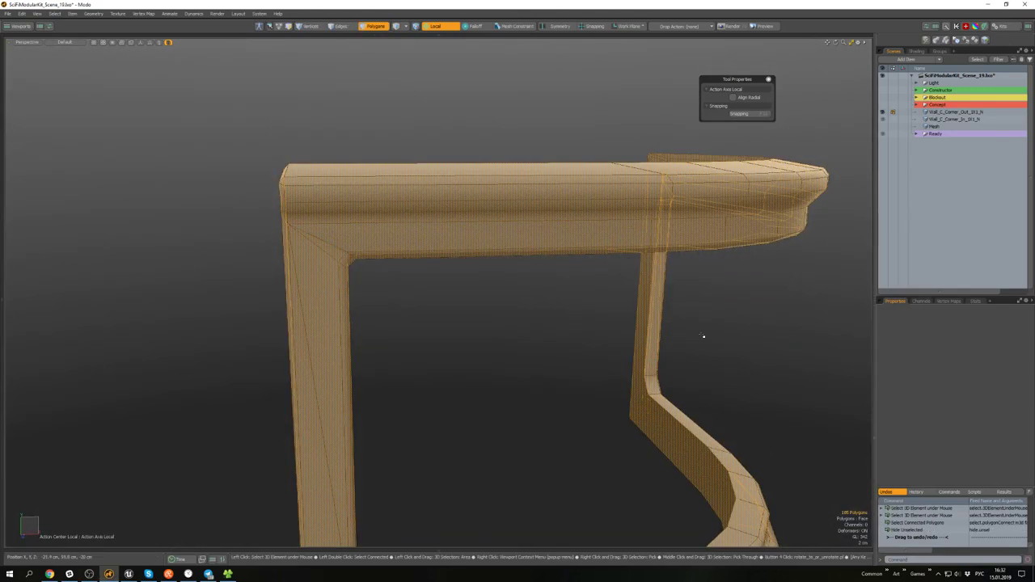
pyautogui.click(703, 336)
pyautogui.keyDown('alt'); pyautogui.moveTo(702, 335); pyautogui.dragTo(497, 289); pyautogui.keyUp('alt')
pyautogui.doubleClick(522, 209)
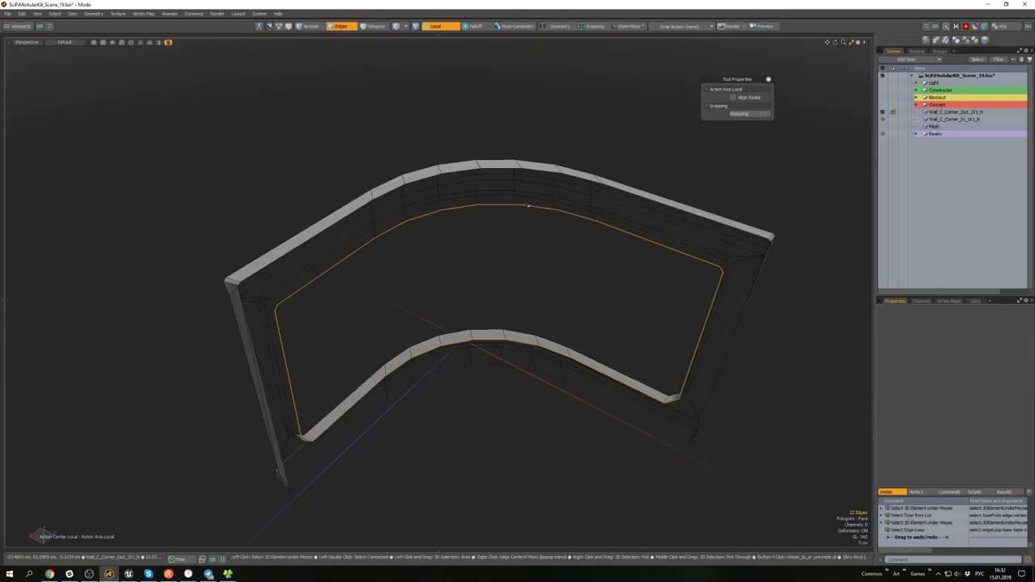
pyautogui.moveTo(522, 209)
pyautogui.keyDown('alt'); pyautogui.mouseDown()
pyautogui.moveTo(513, 185)
pyautogui.moveTo(524, 224)
pyautogui.mouseUp(); pyautogui.keyUp('alt')
pyautogui.press('2')
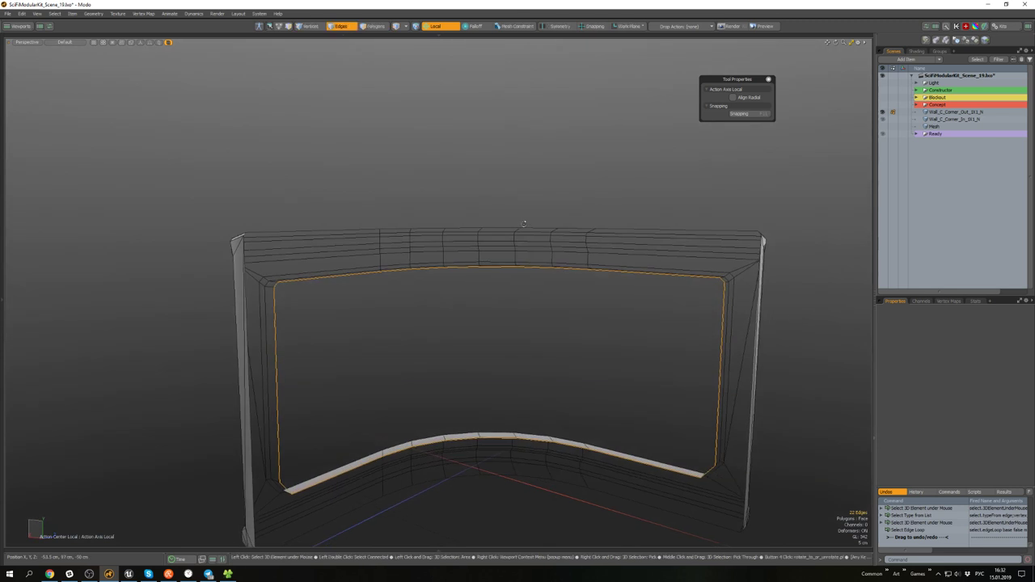
# - Extend the selected opening edge loop by scaling it to 120% along Y
pyautogui.press('r')
pyautogui.hotkey('alt', 'a')
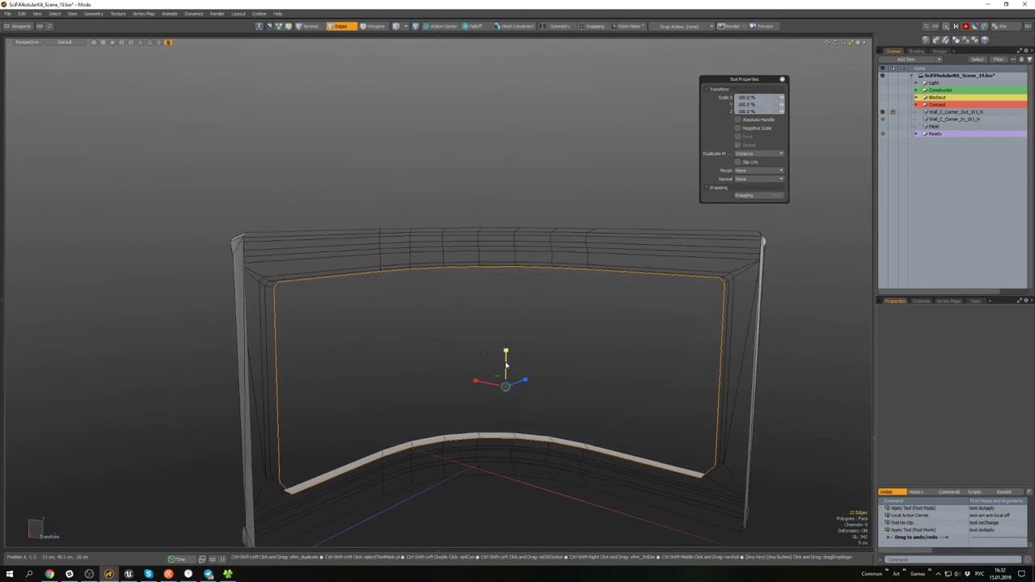
pyautogui.keyDown('shift'); pyautogui.moveTo(506, 365); pyautogui.dragTo(529, 383); pyautogui.keyUp('shift')
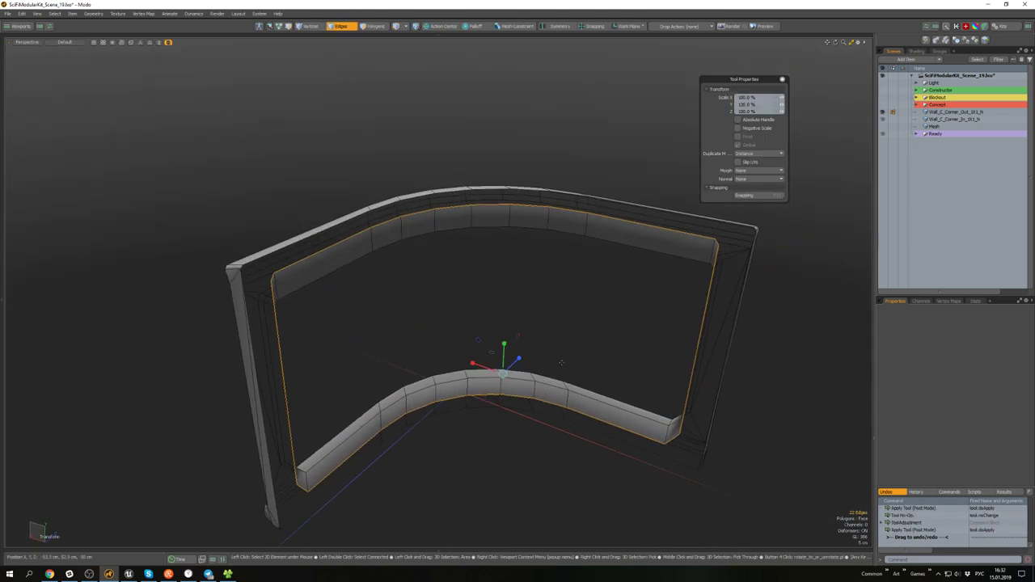
pyautogui.press('space')
# - Move only the four vertices at one vertical end of the extended loop outward along X
pyautogui.hotkey('alt', '1')
pyautogui.scroll(-5, 597, 426)
pyautogui.keyDown('ctrl'); pyautogui.moveTo(599, 427); pyautogui.dragTo(571, 386, button='right'); pyautogui.keyUp('ctrl')
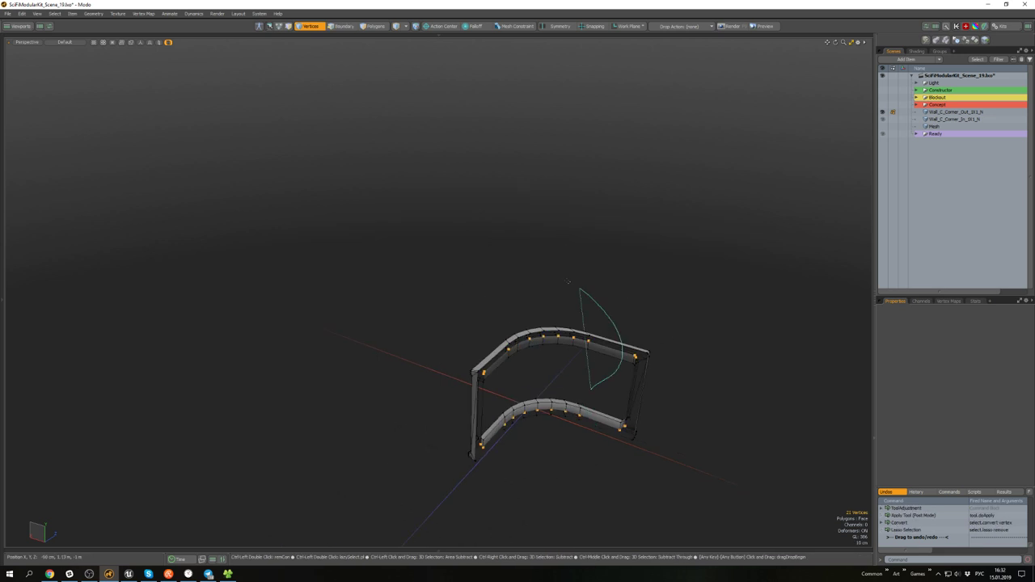
pyautogui.hotkey('shift', 'a')
pyautogui.press('w')
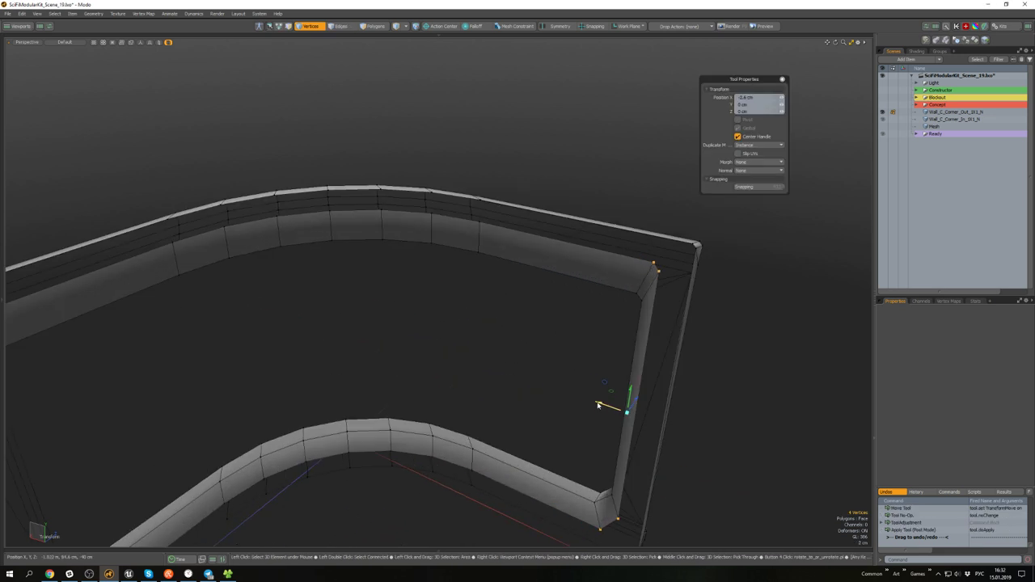
pyautogui.moveTo(598, 406); pyautogui.dragTo(603, 407)
pyautogui.keyDown('alt'); pyautogui.moveTo(498, 344); pyautogui.dragTo(434, 302); pyautogui.keyUp('alt')
pyautogui.scroll(-4, 492, 342)
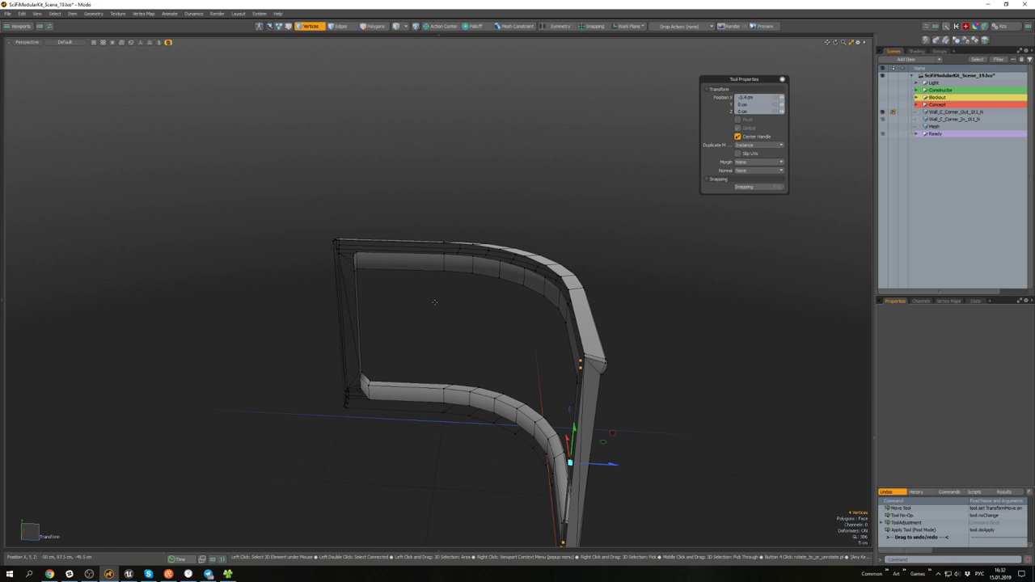
pyautogui.press('space')
# - Reduce the loop selection to the four vertices at the opposite vertical end and move them outward along Z
pyautogui.press('3')
pyautogui.press('2')
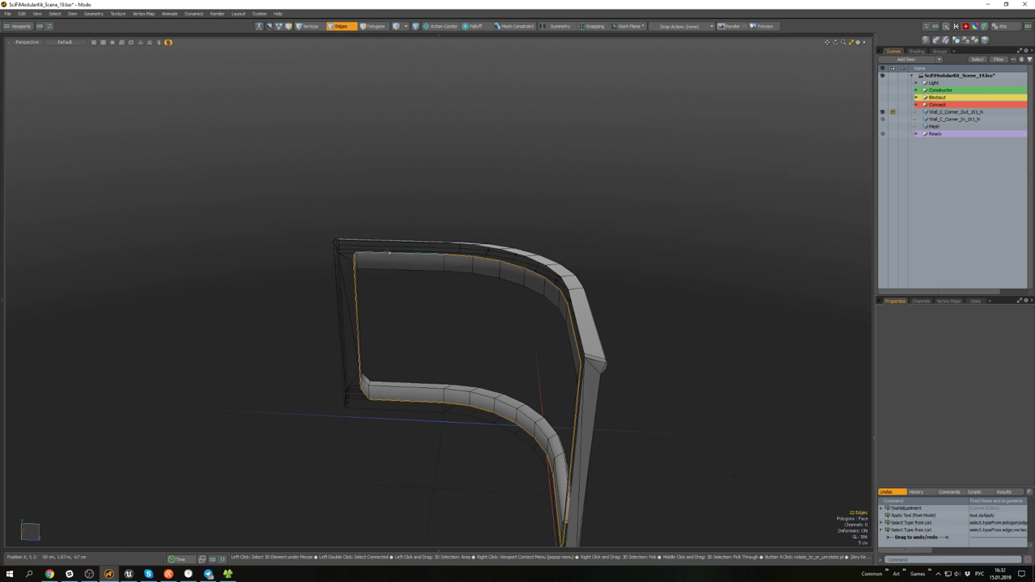
pyautogui.scroll(-4, 401, 289)
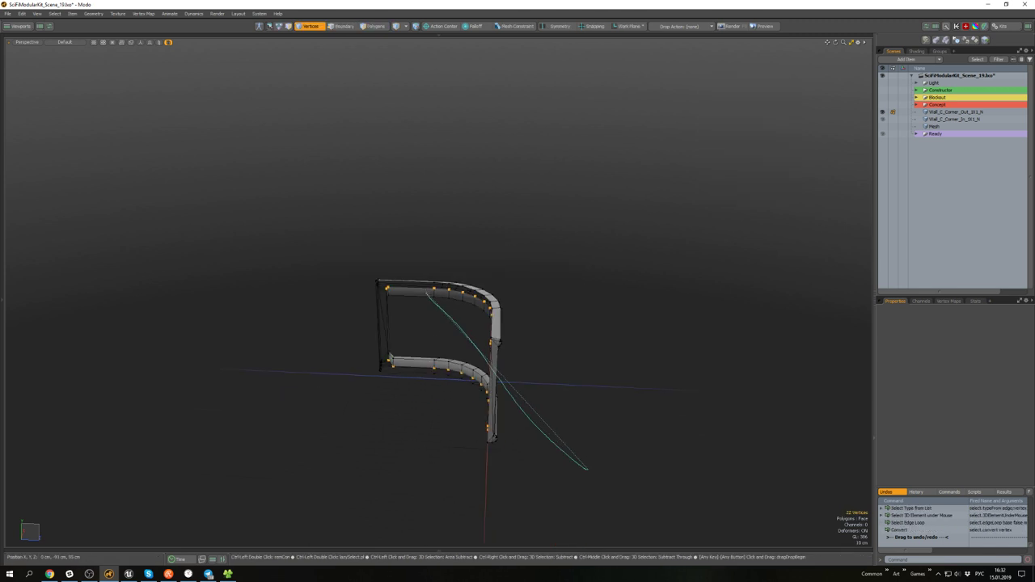
pyautogui.keyDown('ctrl'); pyautogui.moveTo(457, 477); pyautogui.dragTo(458, 475, button='right'); pyautogui.keyUp('ctrl')
pyautogui.scroll(4, 368, 301)
pyautogui.press('w')
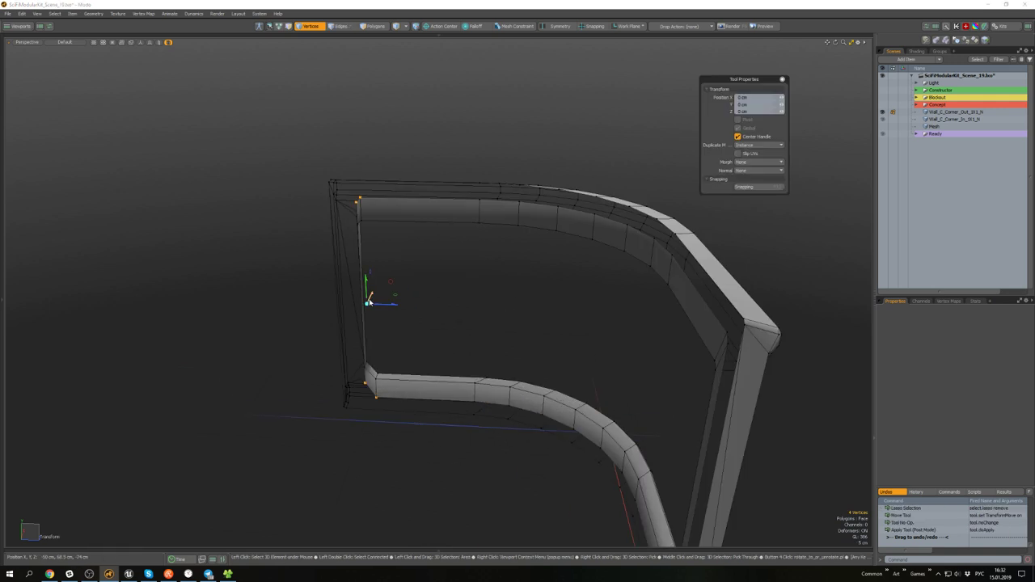
pyautogui.press('space')
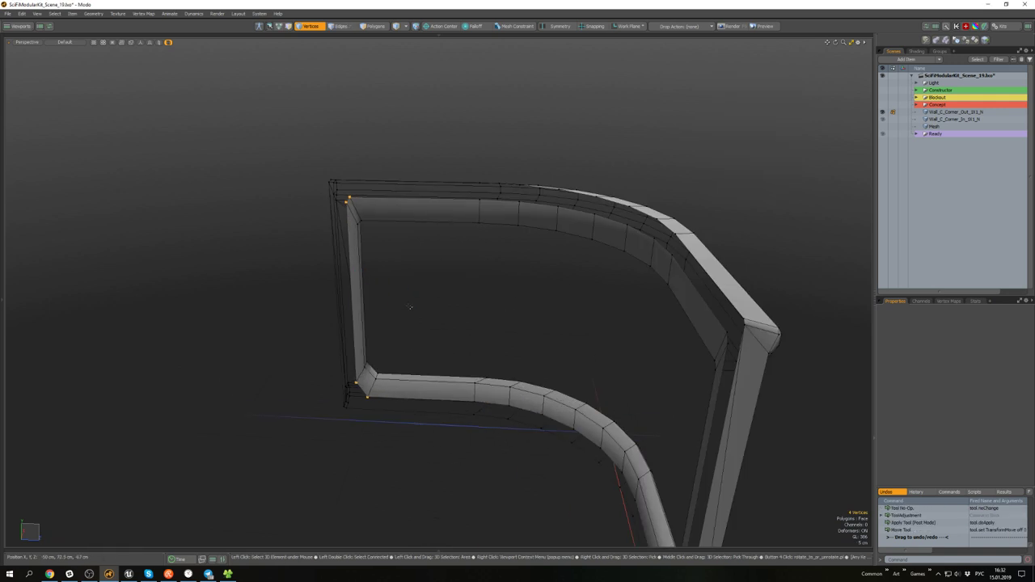
# - Unhide the module's geometry and scale the extended border edge loop up slightly along Y
pyautogui.press('u')
pyautogui.keyDown('alt'); pyautogui.moveTo(561, 323); pyautogui.dragTo(468, 292); pyautogui.keyUp('alt')
pyautogui.scroll(4, 484, 269)
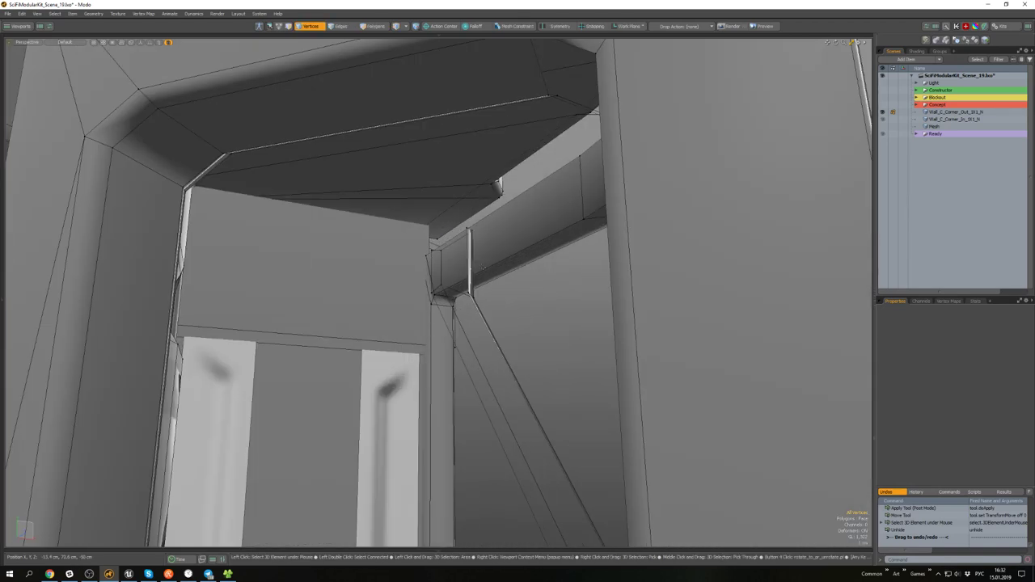
pyautogui.scroll(-4, 487, 224)
pyautogui.keyDown('alt'); pyautogui.moveTo(492, 242); pyautogui.dragTo(494, 248); pyautogui.keyUp('alt')
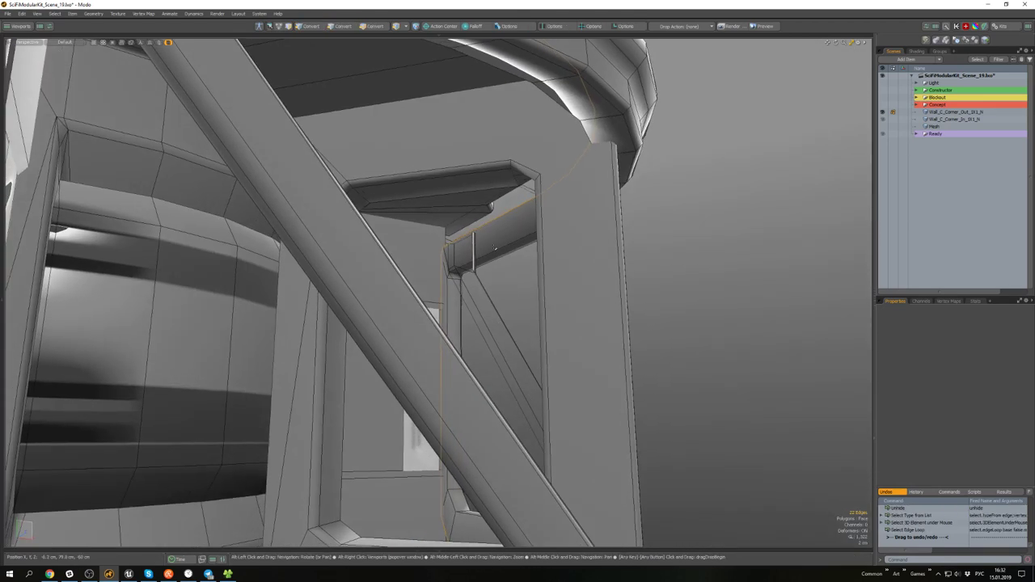
pyautogui.press('r')
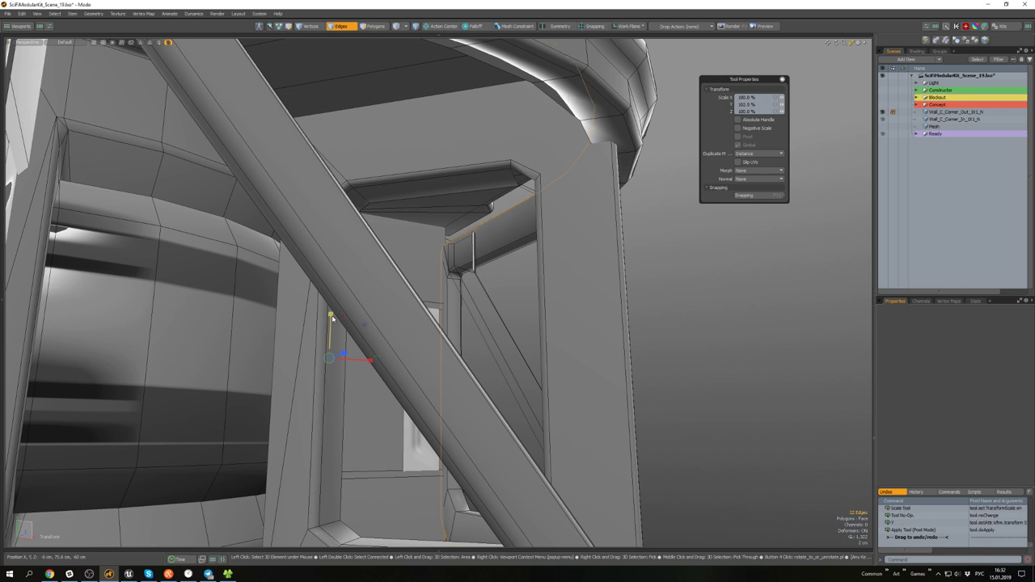
pyautogui.moveTo(332, 318); pyautogui.dragTo(331, 316)
pyautogui.press('space')
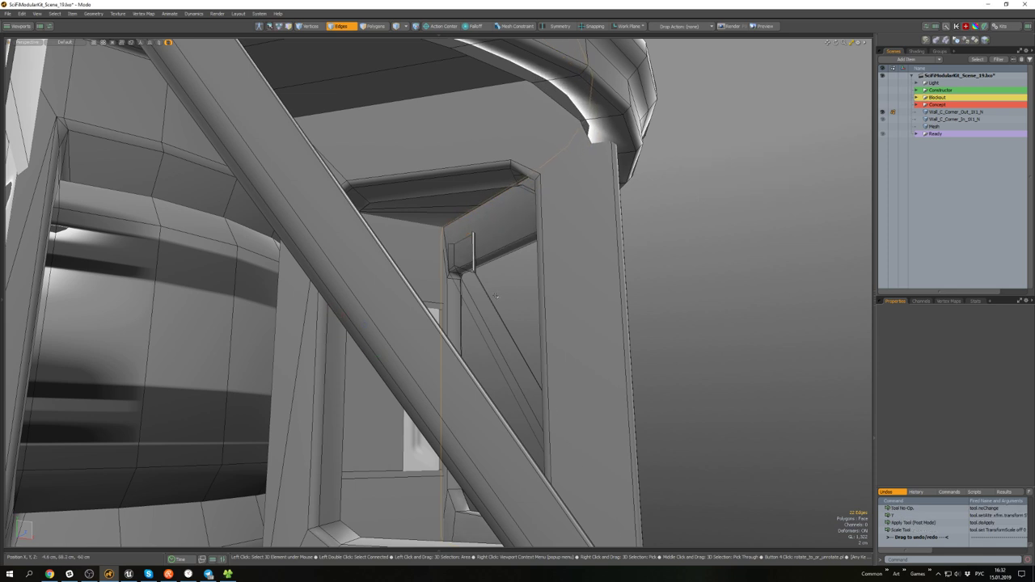
# - Select the rounded outer frame's connected polygons from its lower inner corner and isolate them
pyautogui.scroll(-6, 506, 298)
pyautogui.keyDown('alt'); pyautogui.moveTo(505, 298); pyautogui.dragTo(511, 320); pyautogui.keyUp('alt')
pyautogui.scroll(6, 455, 380)
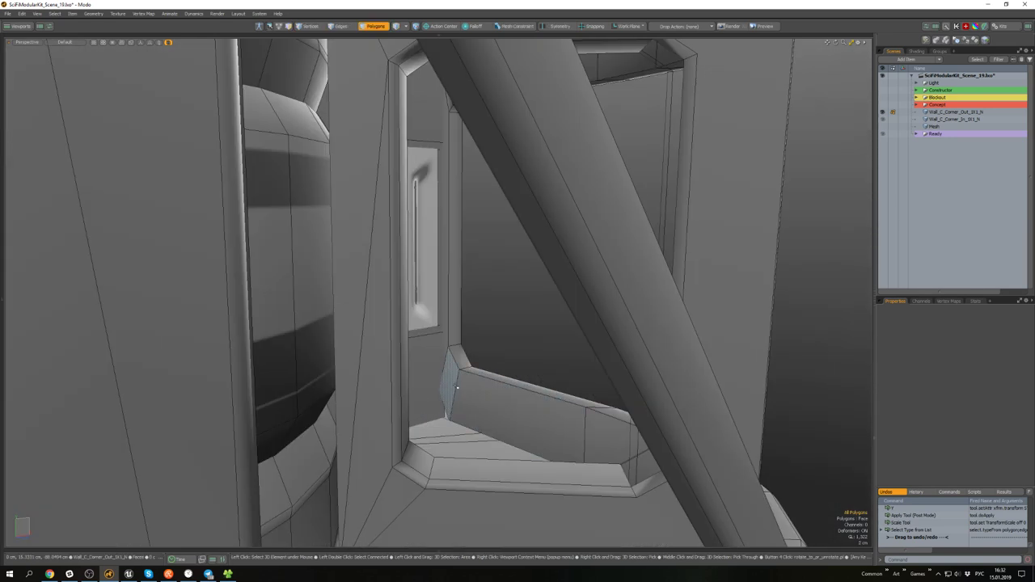
pyautogui.doubleClick(457, 406)
pyautogui.hotkey('shift', 'h')
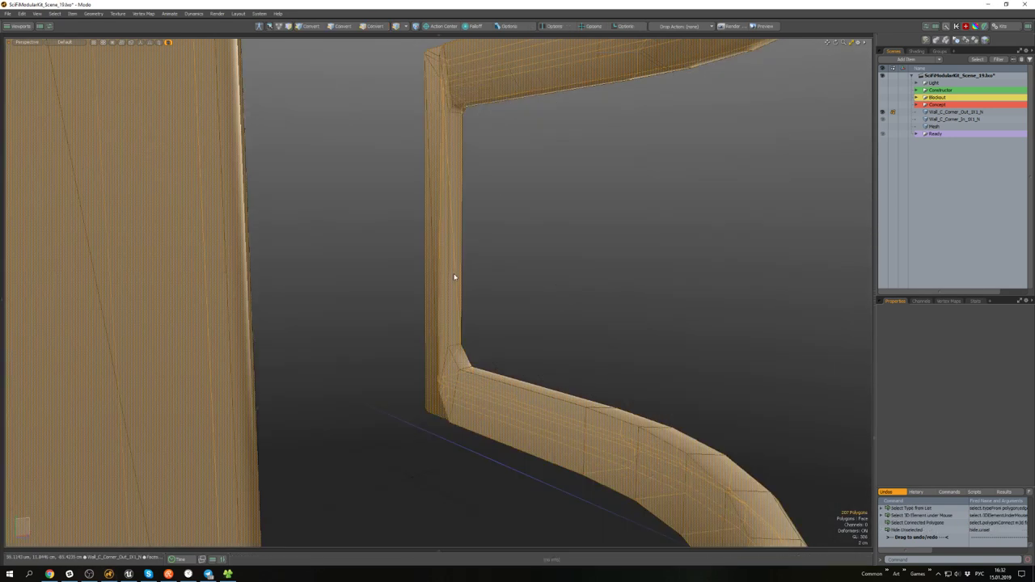
pyautogui.keyDown('alt'); pyautogui.moveTo(456, 406); pyautogui.dragTo(509, 278); pyautogui.keyUp('alt')
pyautogui.click(439, 242)
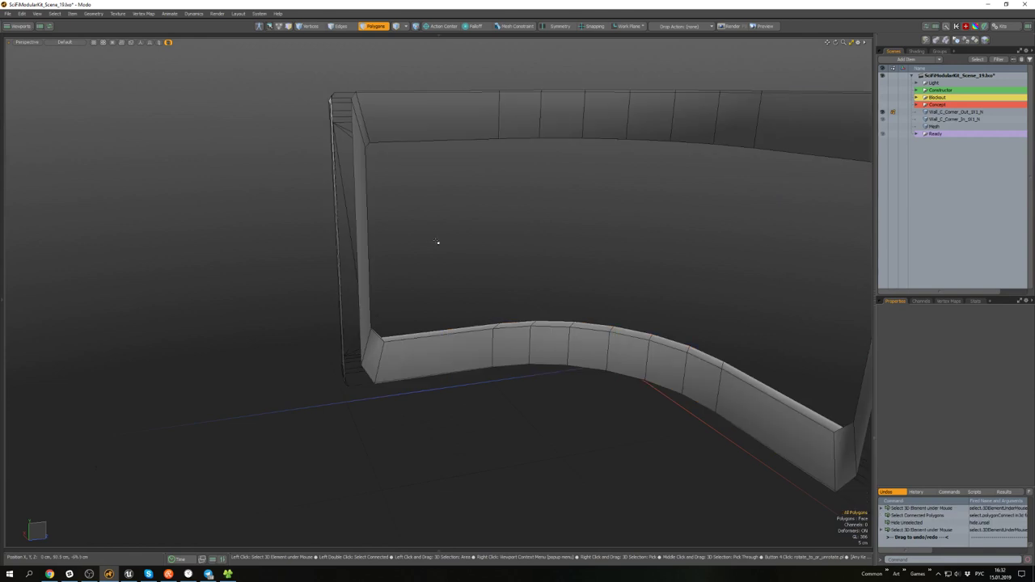
# - Collapse the short chamfer edge at each of the two lower corners of the extended border loop
pyautogui.keyDown('alt'); pyautogui.moveTo(439, 243); pyautogui.dragTo(455, 250); pyautogui.keyUp('alt')
pyautogui.scroll(3, 411, 384)
pyautogui.press('2')
pyautogui.click(387, 406)
pyautogui.scroll(-4, 446, 430)
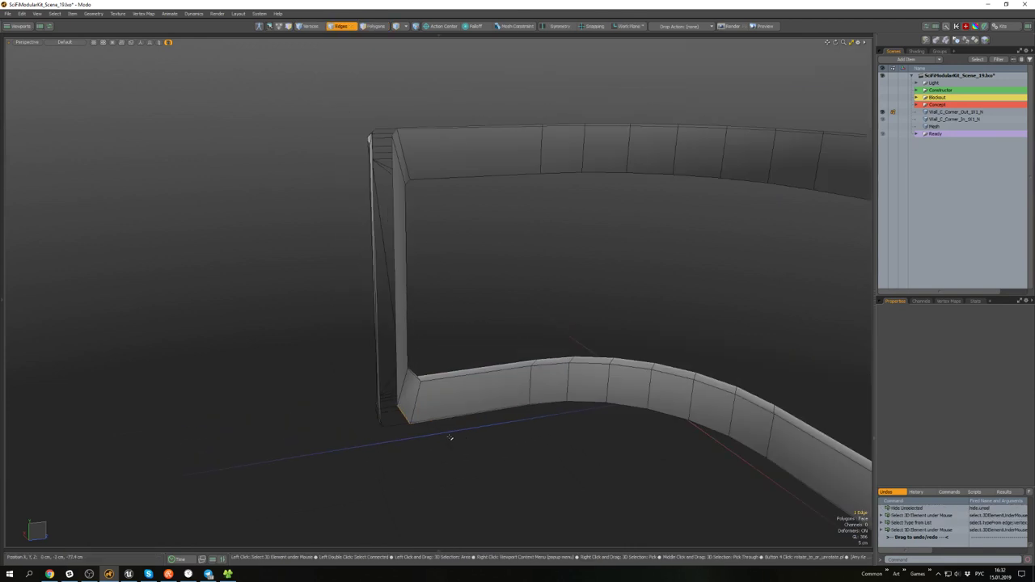
pyautogui.keyDown('alt'); pyautogui.moveTo(450, 436); pyautogui.dragTo(706, 464); pyautogui.keyUp('alt')
pyautogui.hotkey('shift', 'c')
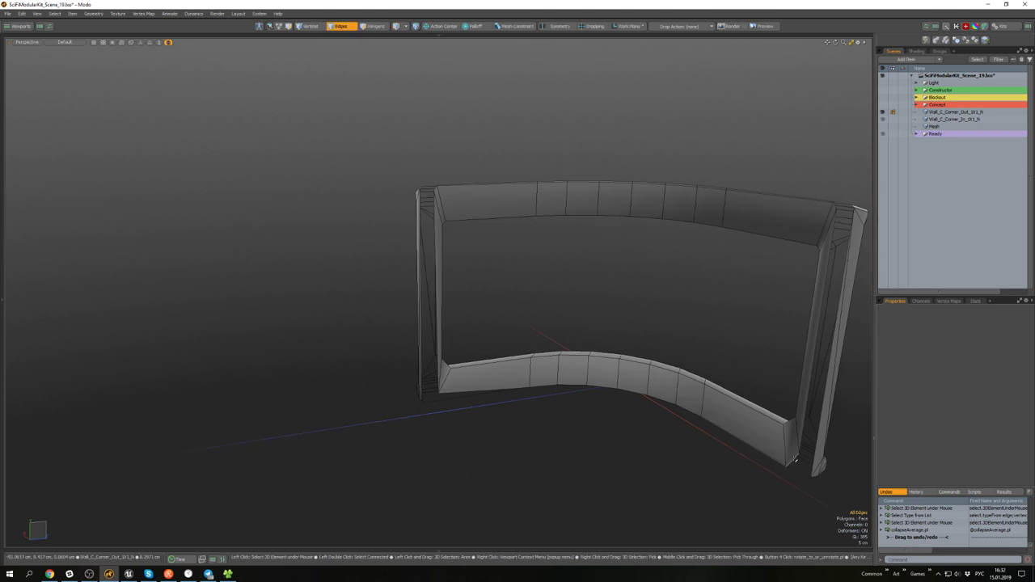
pyautogui.click(795, 460)
pyautogui.hotkey('alt', 'BackSpace')
# - Move the two collapsed lower corner vertices down along Y with snapping, level with the loop's bottom vertices
pyautogui.keyDown('alt'); pyautogui.moveTo(782, 482); pyautogui.dragTo(796, 465); pyautogui.keyUp('alt')
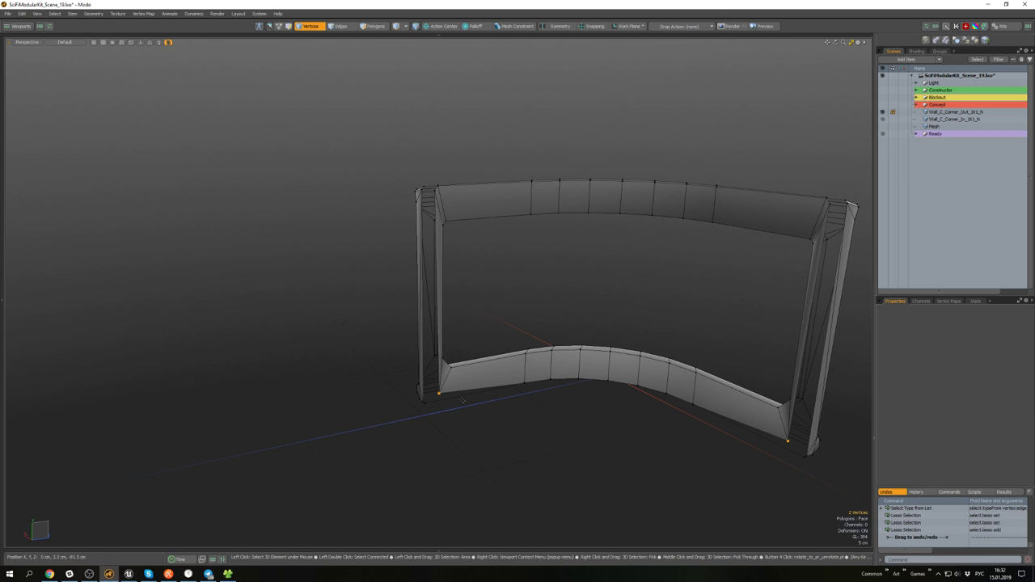
pyautogui.press('w')
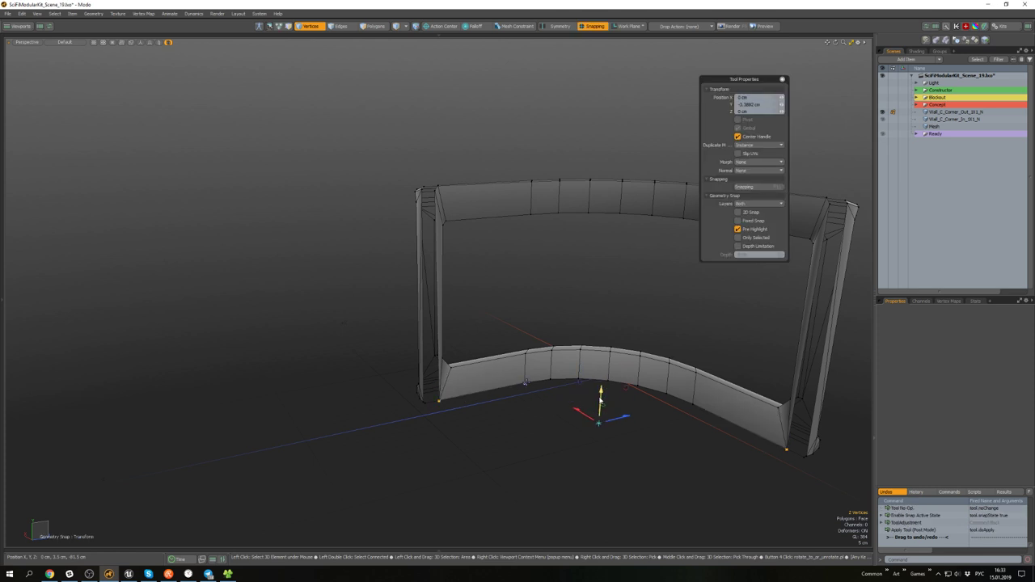
pyautogui.press('q')
pyautogui.click(559, 430)
pyautogui.keyDown('alt'); pyautogui.moveTo(558, 429); pyautogui.dragTo(469, 400); pyautogui.keyUp('alt')
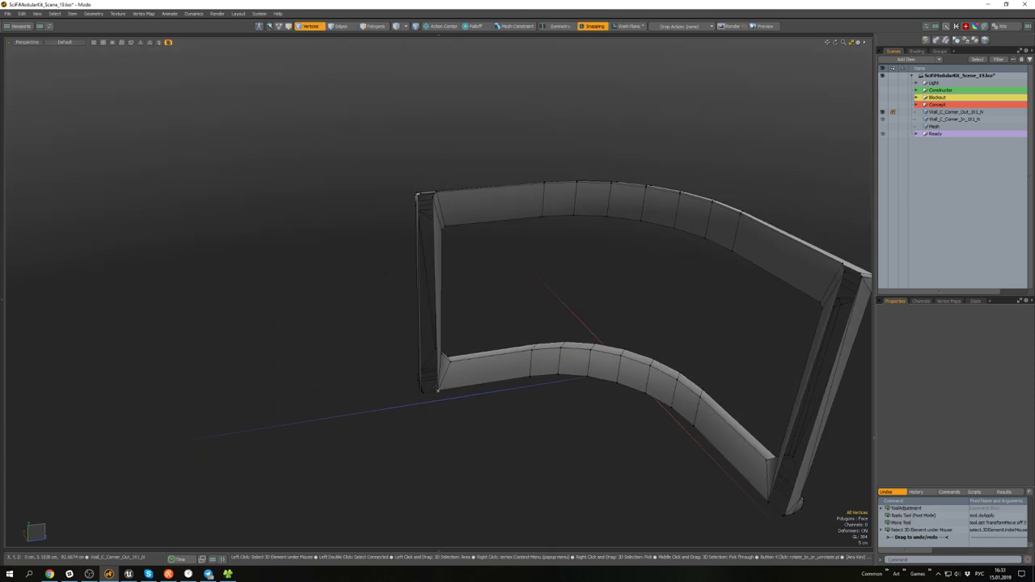
# - Move the two lower corner vertices outward individually without snapping, one along Z and the other along X
pyautogui.click(436, 390)
pyautogui.press('w')
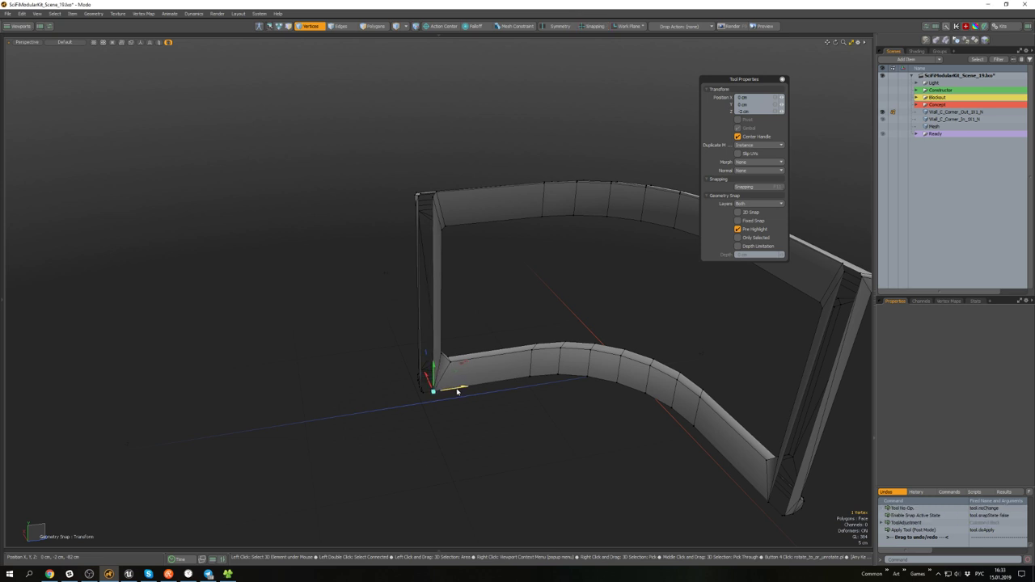
pyautogui.click(689, 468)
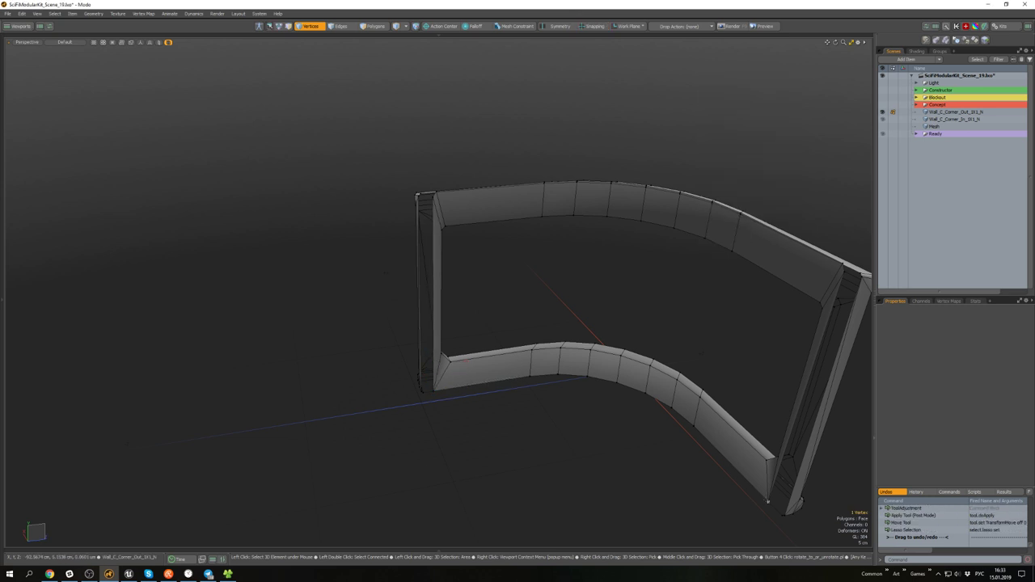
pyautogui.click(767, 502)
pyautogui.press('w')
pyautogui.press('q')
pyautogui.click(687, 469)
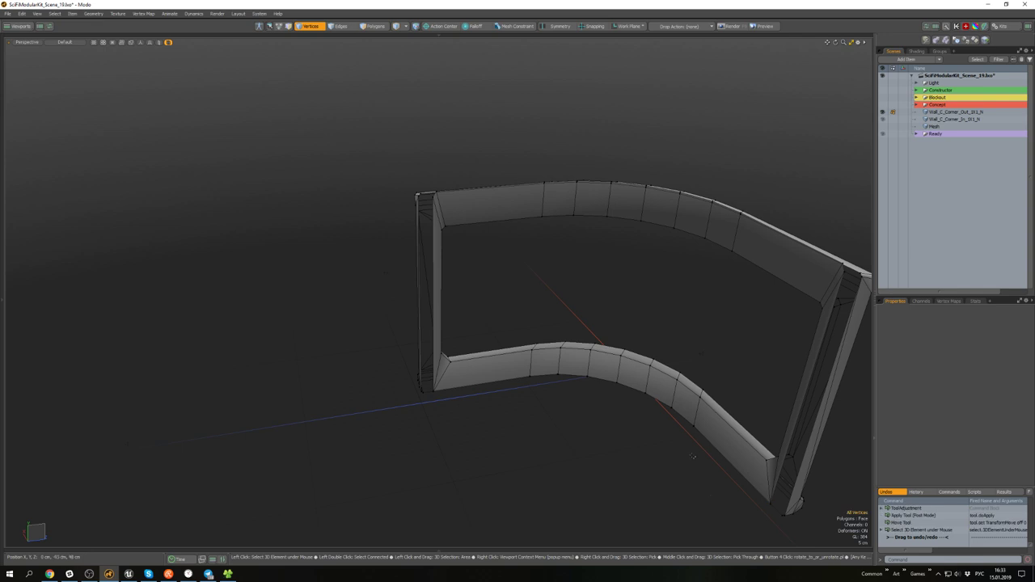
# - Unhide the module's geometry to check the frame's inner border in place and isolate the frame again
pyautogui.keyDown('alt'); pyautogui.moveTo(675, 460); pyautogui.dragTo(713, 395); pyautogui.keyUp('alt')
pyautogui.press('u')
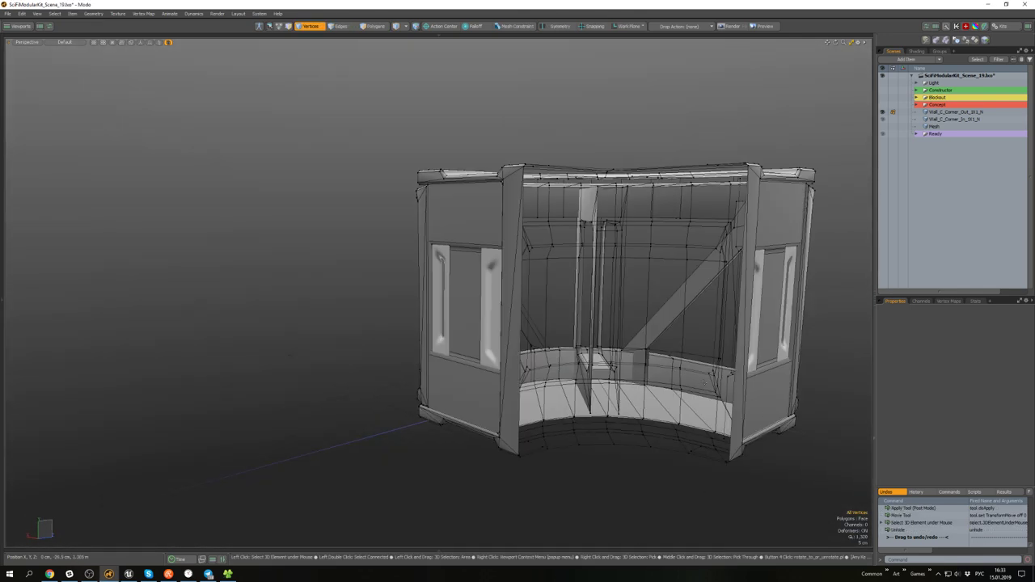
pyautogui.keyDown('alt'); pyautogui.moveTo(675, 432); pyautogui.dragTo(515, 375); pyautogui.keyUp('alt')
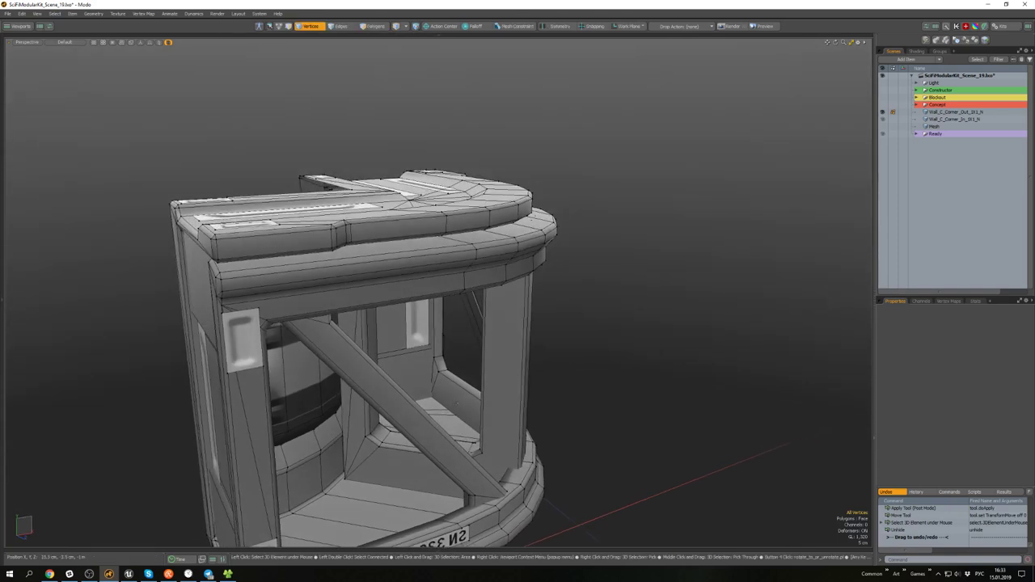
pyautogui.doubleClick(457, 398)
pyautogui.hotkey('shift', 'h')
pyautogui.keyDown('alt'); pyautogui.moveTo(445, 321); pyautogui.dragTo(531, 380); pyautogui.keyUp('alt')
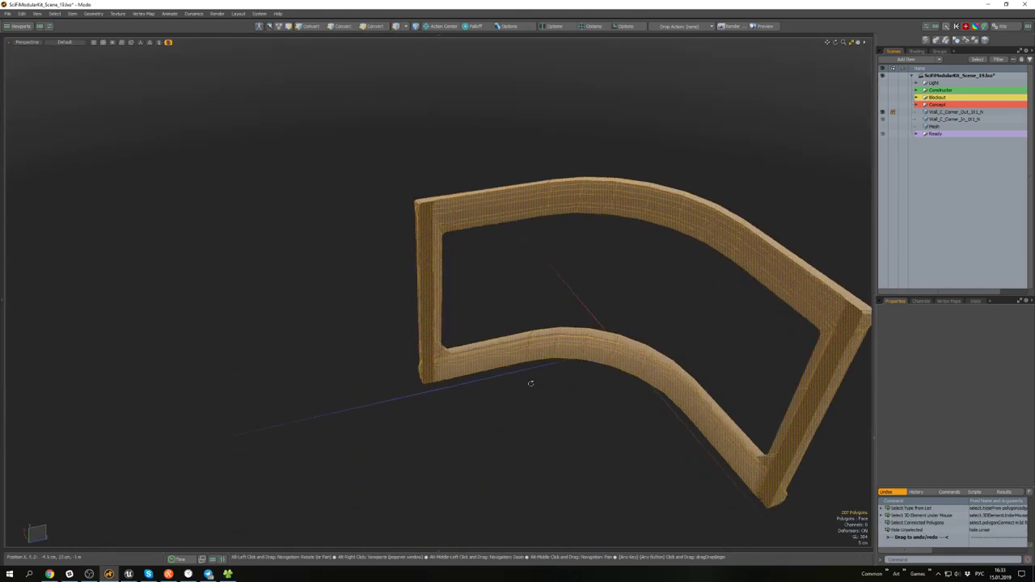
# - Select the 22 extended polygons around the frame's inner opening and detach them by cutting and pasting in place
pyautogui.click(531, 381)
pyautogui.press('l')
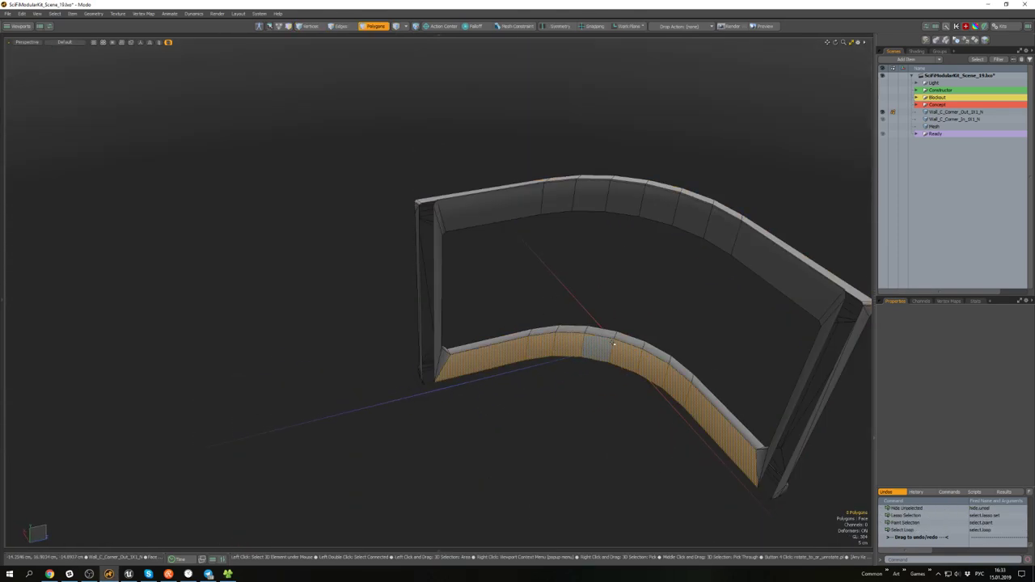
pyautogui.moveTo(796, 379)
pyautogui.keyDown('shift'); pyautogui.mouseDown()
pyautogui.moveTo(813, 319)
pyautogui.moveTo(647, 192)
pyautogui.moveTo(489, 204)
pyautogui.mouseUp(); pyautogui.keyUp('shift')
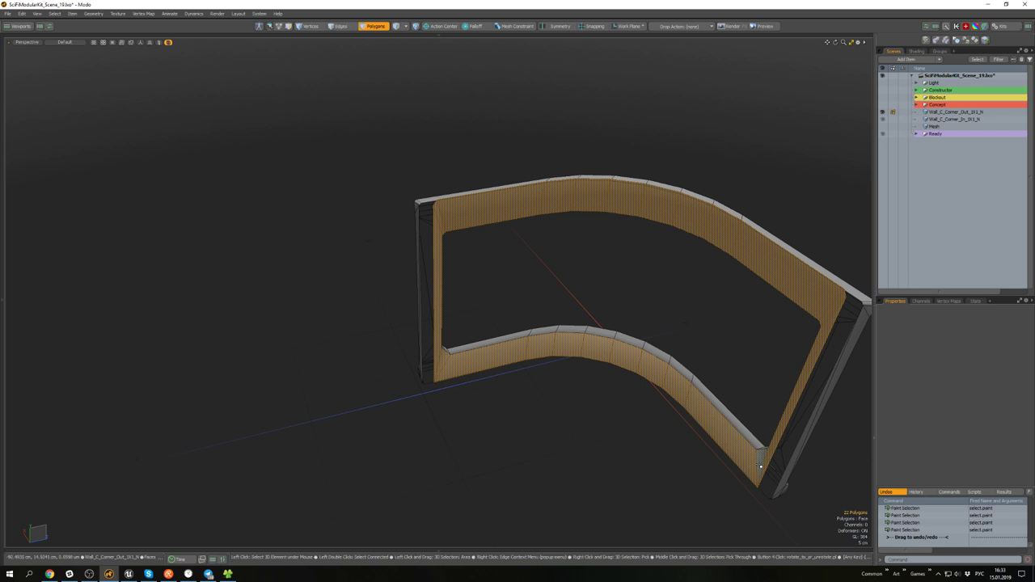
pyautogui.hotkey('ctrl', 'x')
pyautogui.hotkey('ctrl', 'v')
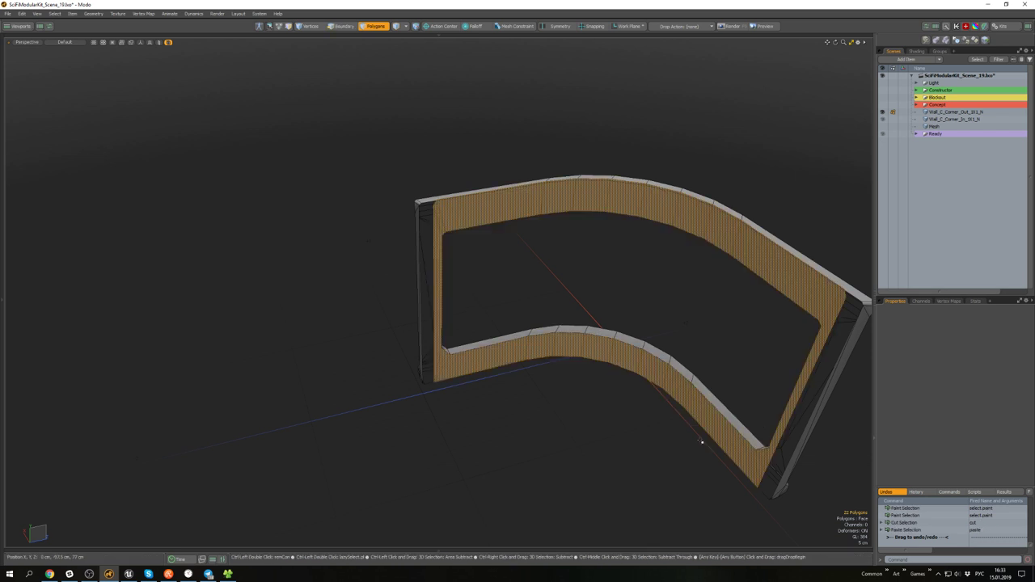
# - Nudge the detached inner-border polygons of the curved frame in the top view, then deselect them and return to perspective
pyautogui.keyDown('alt'); pyautogui.moveTo(702, 442); pyautogui.dragTo(632, 379); pyautogui.keyUp('alt')
pyautogui.hotkey('ctrl', 'space')
pyautogui.click(639, 287)
pyautogui.keyDown('alt'); pyautogui.keyDown('shift'); pyautogui.moveTo(504, 281); pyautogui.dragTo(555, 207); pyautogui.keyUp('shift'); pyautogui.keyUp('alt')
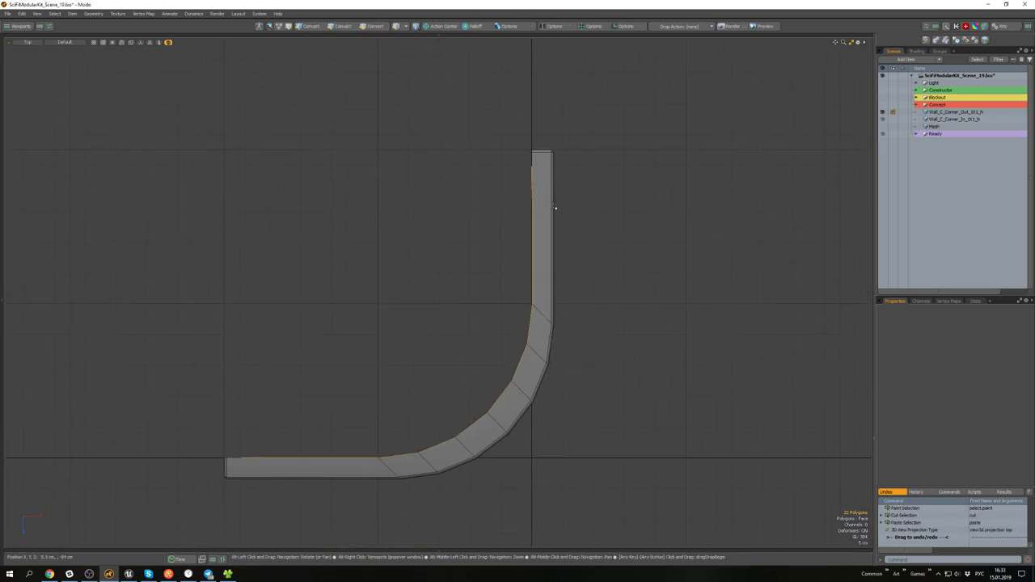
pyautogui.press('w')
pyautogui.scroll(6, 485, 420)
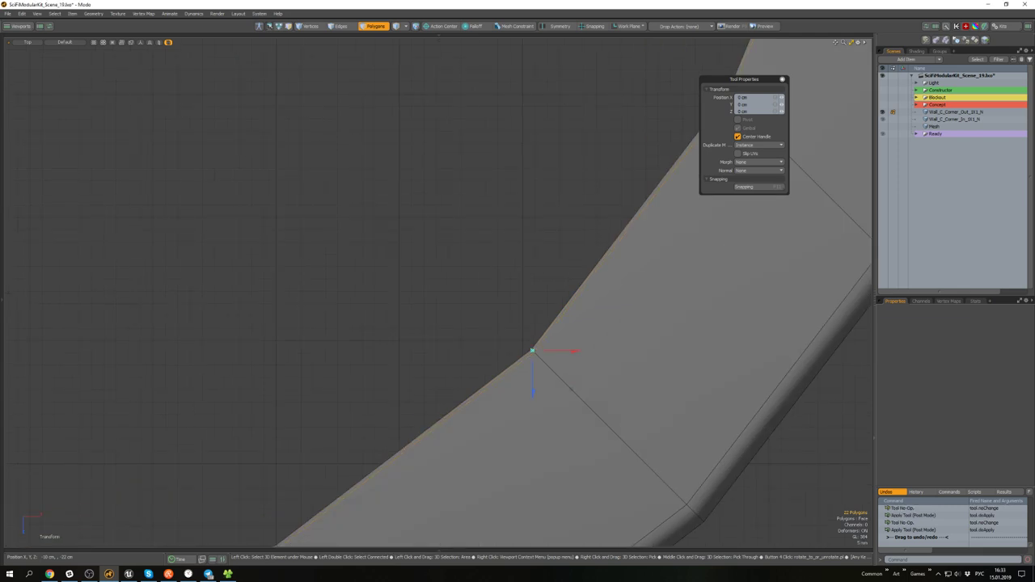
pyautogui.press('q')
pyautogui.scroll(-3, 571, 390)
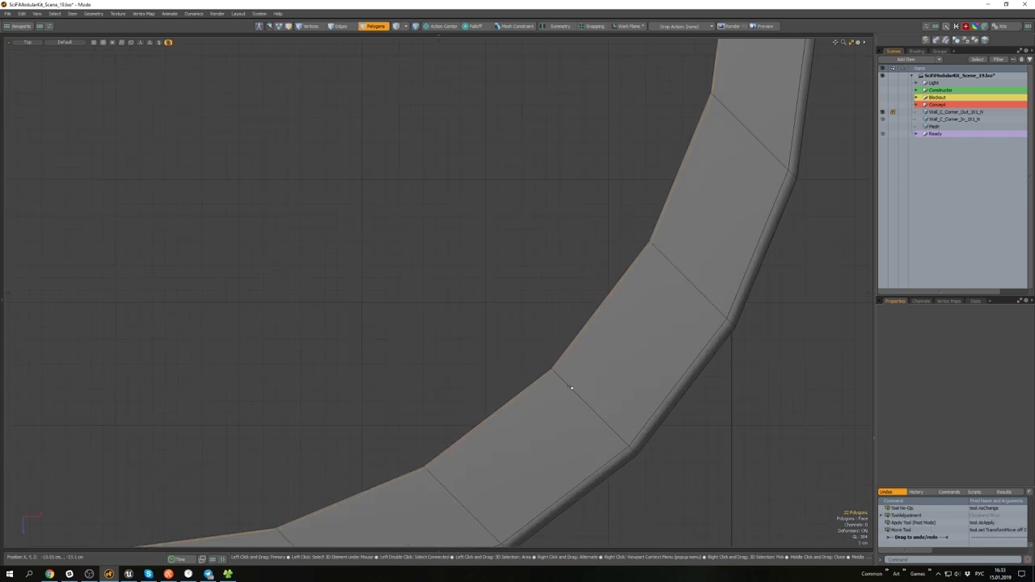
pyautogui.click(536, 316)
pyautogui.hotkey('ctrl', 'space')
pyautogui.click(518, 328)
pyautogui.keyDown('alt'); pyautogui.moveTo(518, 327); pyautogui.dragTo(369, 249); pyautogui.keyUp('alt')
# - Unhide the module and raise the diagonal strut's upper-end vertices about 6.6 cm along Y
pyautogui.scroll(-5, 503, 339)
pyautogui.press('u')
pyautogui.scroll(6, 411, 325)
pyautogui.scroll(-4, 421, 285)
pyautogui.scroll(8, 408, 274)
pyautogui.scroll(-6, 404, 260)
pyautogui.doubleClick(429, 281)
pyautogui.scroll(3, 370, 249)
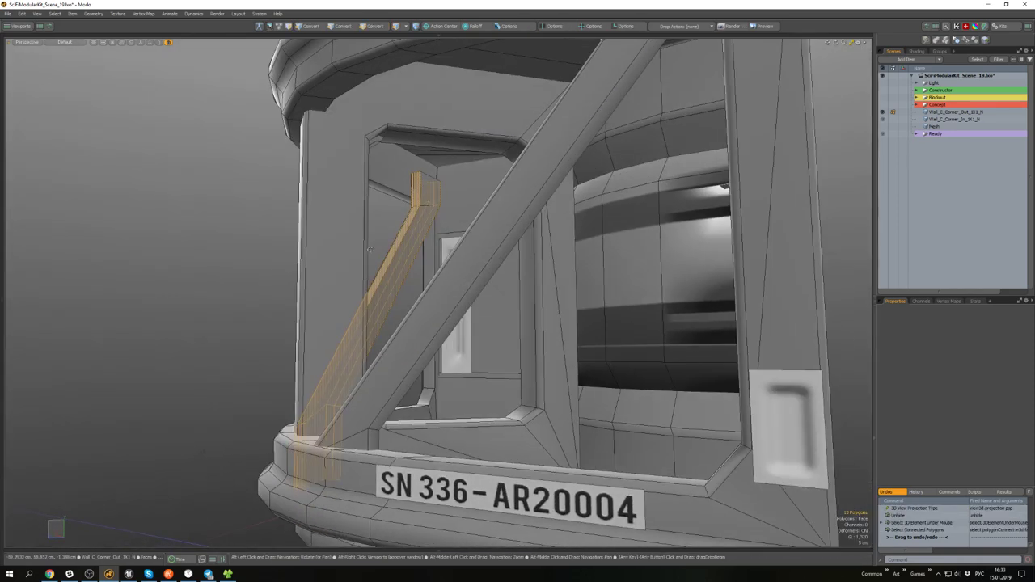
pyautogui.hotkey('alt', '1')
pyautogui.scroll(-4, 439, 380)
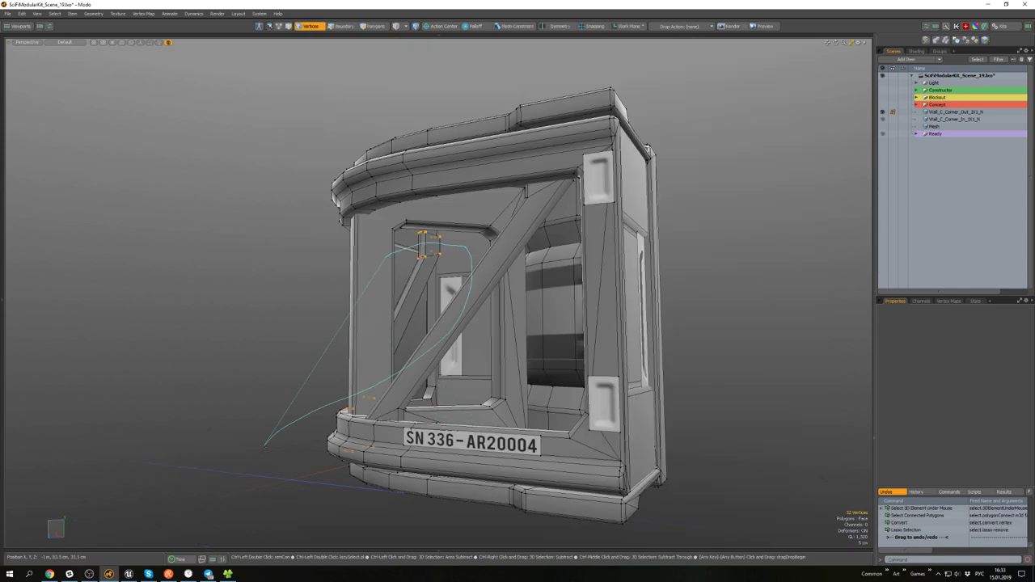
pyautogui.keyDown('ctrl'); pyautogui.moveTo(396, 506); pyautogui.dragTo(403, 500, button='middle'); pyautogui.keyUp('ctrl')
pyautogui.press('w')
pyautogui.scroll(5, 435, 234)
pyautogui.keyDown('alt'); pyautogui.moveTo(408, 257); pyautogui.dragTo(424, 235); pyautogui.keyUp('alt')
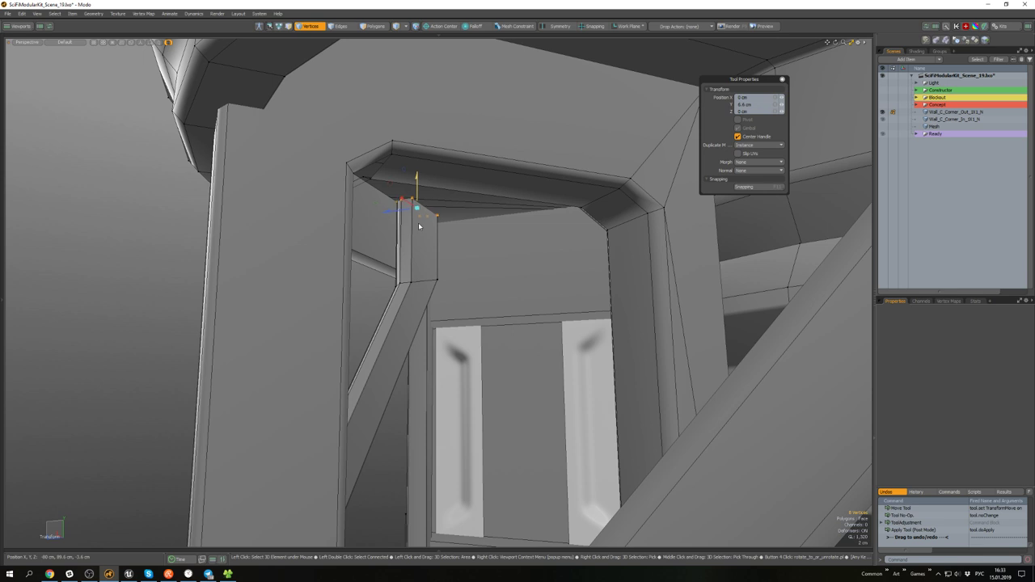
# - Convert the whole diagonal strut to a vertex selection and reduce it to the lower-end vertices
pyautogui.scroll(-4, 418, 227)
pyautogui.press('3')
pyautogui.doubleClick(418, 230)
pyautogui.keyDown('alt'); pyautogui.moveTo(419, 230); pyautogui.dragTo(471, 369); pyautogui.keyUp('alt')
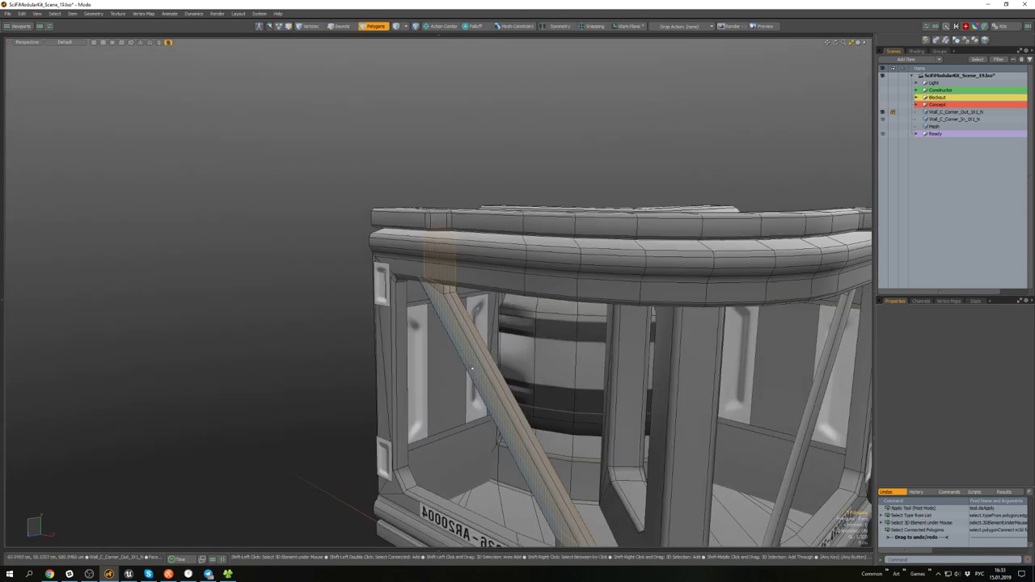
pyautogui.scroll(-5, 508, 392)
pyautogui.hotkey('ctrl', '1')
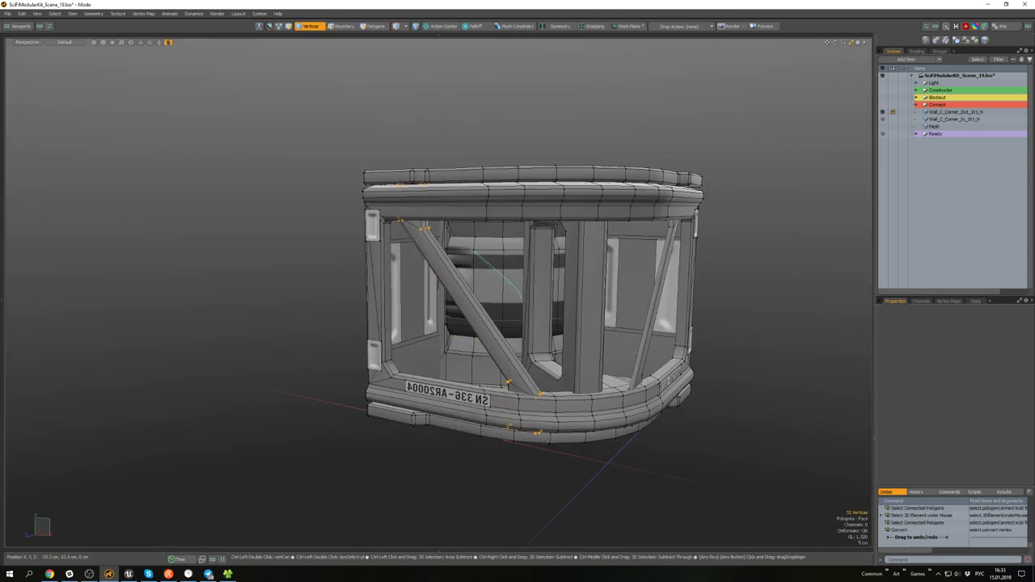
pyautogui.scroll(5, 538, 395)
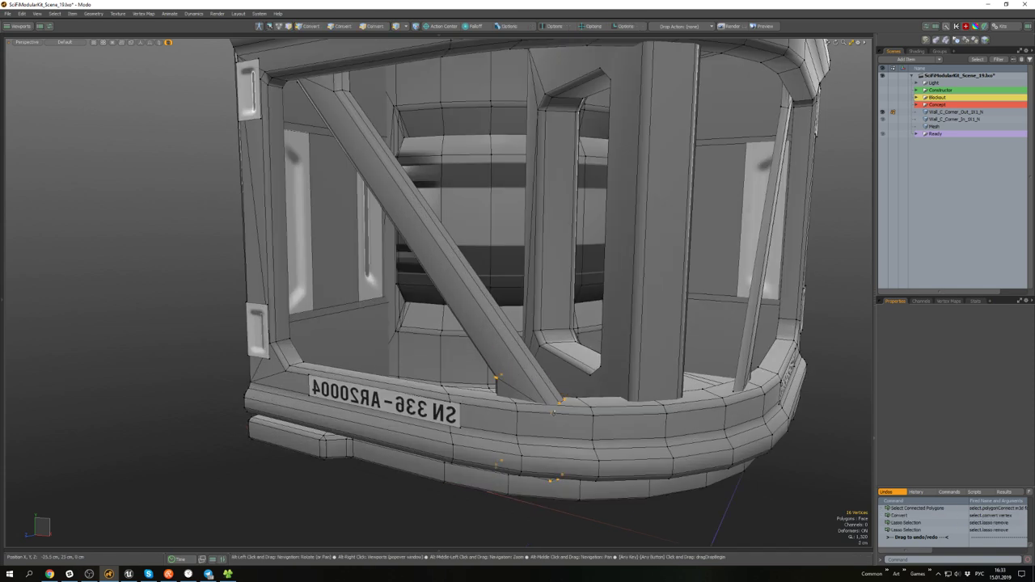
pyautogui.keyDown('alt'); pyautogui.moveTo(566, 422); pyautogui.dragTo(563, 472); pyautogui.keyUp('alt')
# - Select the complete diagonal strut and rotate it to fit the curved wall
pyautogui.doubleClick(480, 303)
pyautogui.keyDown('alt'); pyautogui.moveTo(479, 303); pyautogui.dragTo(580, 316); pyautogui.keyUp('alt')
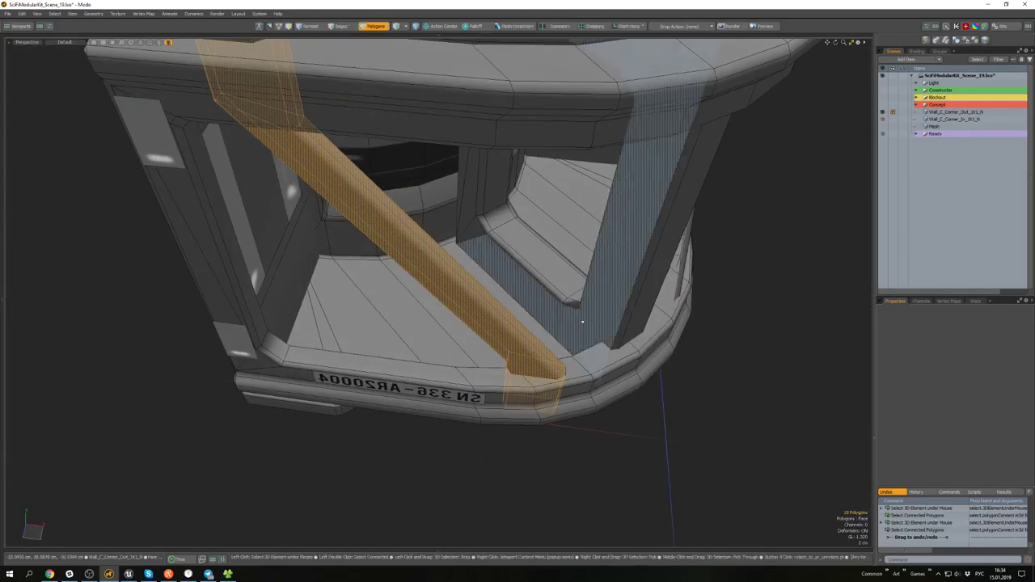
pyautogui.press('e')
pyautogui.keyDown('alt'); pyautogui.moveTo(436, 312); pyautogui.dragTo(391, 277); pyautogui.keyUp('alt')
pyautogui.press('space')
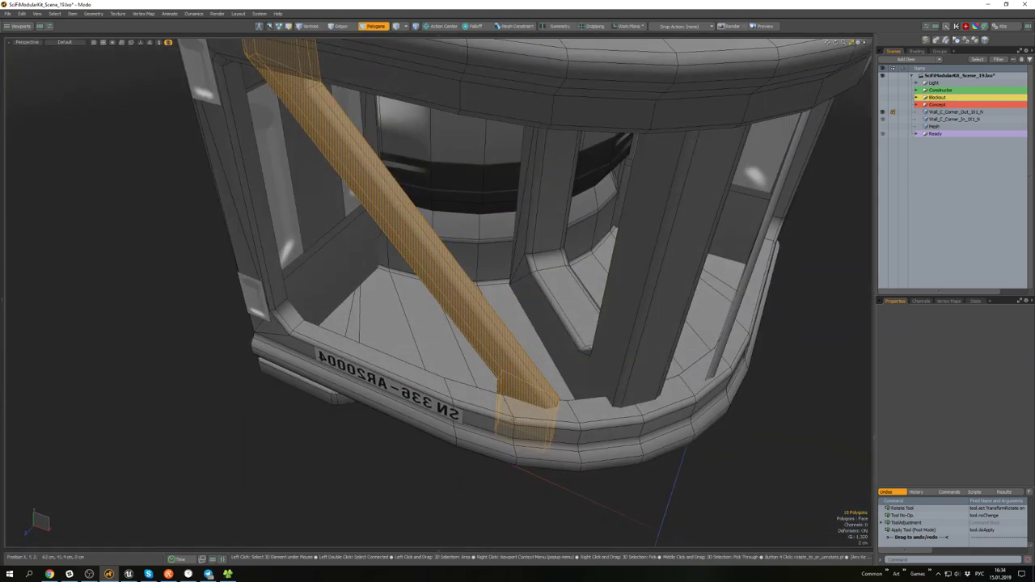
# - Isolate the inner window frame, bridge the open edges along its opening, and unhide the module
pyautogui.keyDown('alt'); pyautogui.moveTo(543, 503); pyautogui.dragTo(398, 263); pyautogui.keyUp('alt')
pyautogui.doubleClick(498, 263)
pyautogui.hotkey('shift', 'h')
pyautogui.press('2')
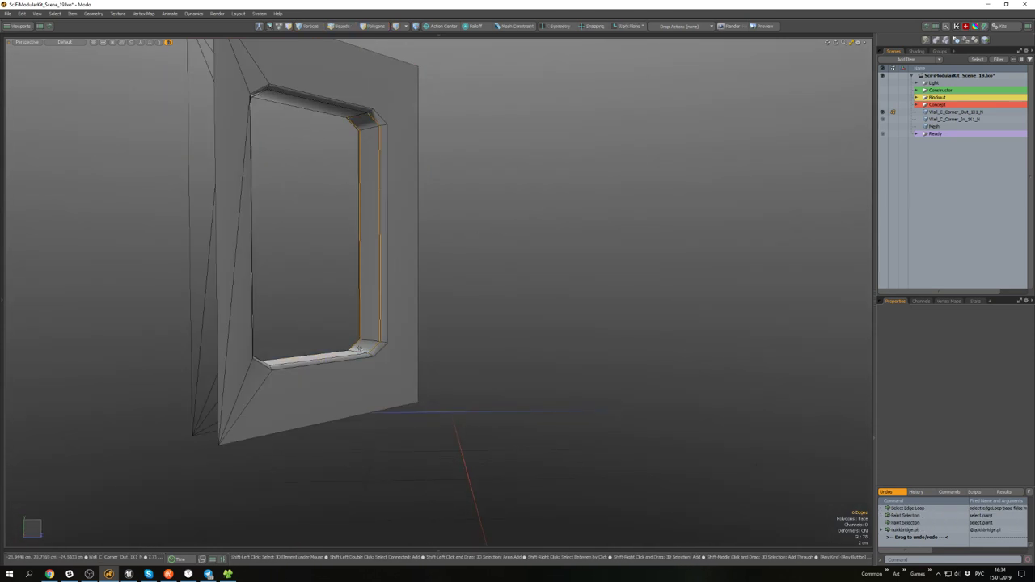
pyautogui.press('u')
pyautogui.keyDown('alt'); pyautogui.moveTo(481, 263); pyautogui.dragTo(469, 294); pyautogui.keyUp('alt')
pyautogui.scroll(-4, 413, 268)
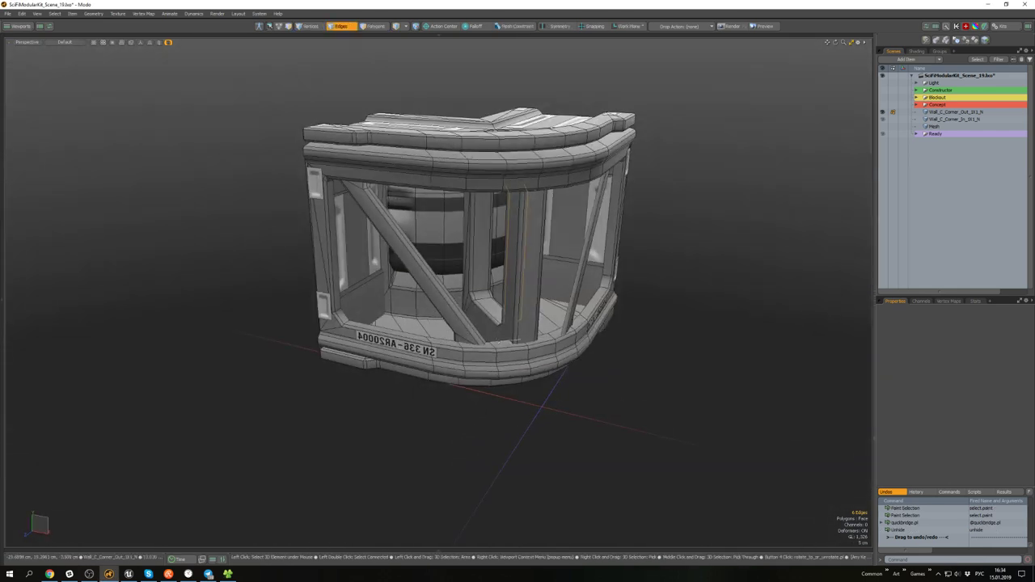
# - Isolate the diagonal strut's connected polygons and examine its shape and lower end
pyautogui.scroll(4, 473, 335)
pyautogui.doubleClick(487, 346)
pyautogui.keyDown('alt'); pyautogui.moveTo(486, 346); pyautogui.dragTo(397, 314); pyautogui.keyUp('alt')
pyautogui.scroll(-4, 449, 340)
pyautogui.scroll(4, 467, 353)
pyautogui.hotkey('ctrl', '3')
pyautogui.click(468, 308)
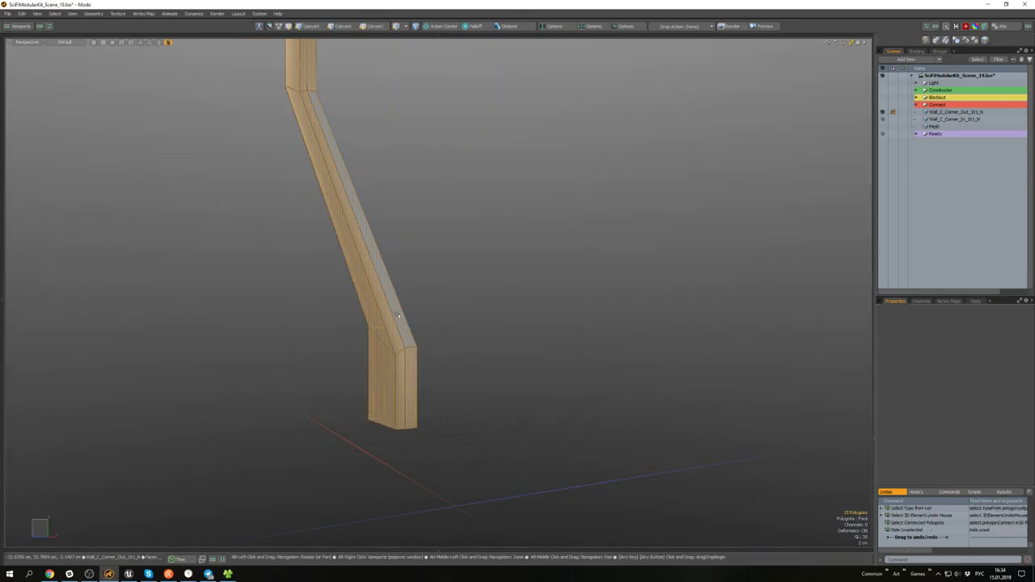
# - Unhide the module and delete the diagonal strut on the opposite wall
pyautogui.press('u')
pyautogui.scroll(-5, 566, 323)
pyautogui.keyDown('alt'); pyautogui.moveTo(565, 323); pyautogui.dragTo(644, 345); pyautogui.keyUp('alt')
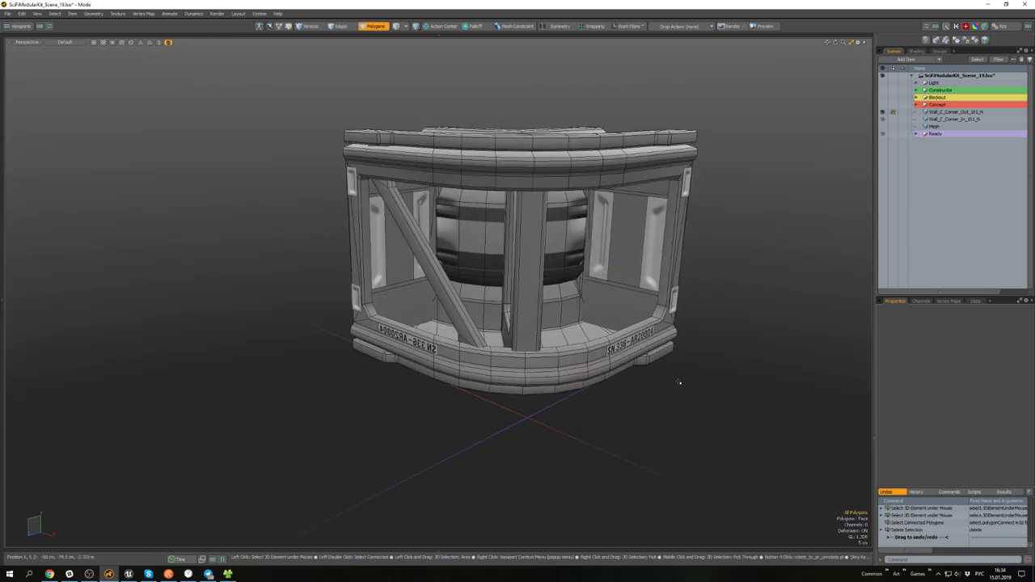
# - Align the work plane to a vertical face of the central corner pillar
pyautogui.keyDown('alt'); pyautogui.moveTo(576, 397); pyautogui.dragTo(544, 307); pyautogui.keyUp('alt')
pyautogui.scroll(4, 547, 261)
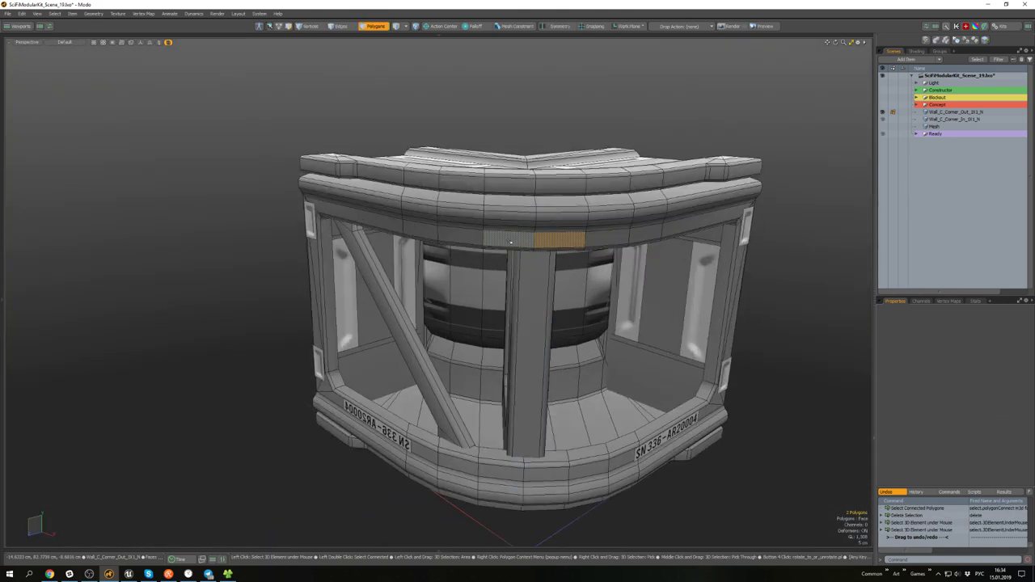
pyautogui.press('Home')
pyautogui.doubleClick(394, 313)
pyautogui.keyDown('alt'); pyautogui.moveTo(394, 315); pyautogui.dragTo(536, 362); pyautogui.keyUp('alt')
pyautogui.click(544, 351)
pyautogui.press('Home')
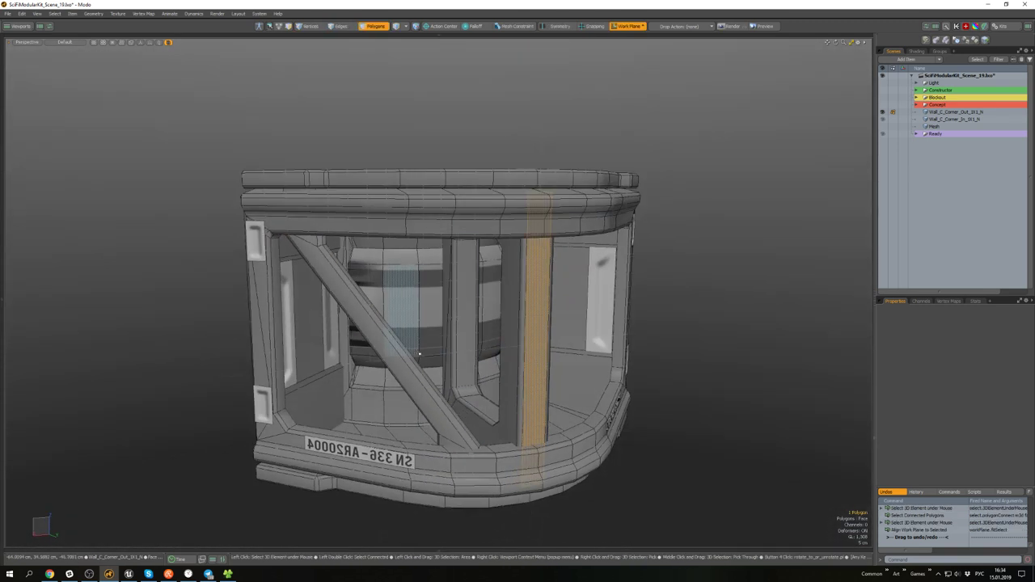
# - Mirror the remaining diagonal strut across the work plane onto the opposite wall, with the outer corner mesh item selected
pyautogui.doubleClick(385, 335)
pyautogui.keyDown('alt'); pyautogui.moveTo(385, 336); pyautogui.dragTo(535, 346); pyautogui.keyUp('alt')
pyautogui.scroll(-4, 493, 347)
pyautogui.scroll(2, 484, 354)
pyautogui.moveTo(473, 351)
pyautogui.keyDown('alt'); pyautogui.mouseDown()
pyautogui.moveTo(483, 354)
pyautogui.moveTo(458, 347)
pyautogui.moveTo(461, 356)
pyautogui.mouseUp(); pyautogui.keyUp('alt')
pyautogui.hotkey('ctrl', 'alt', 'b')
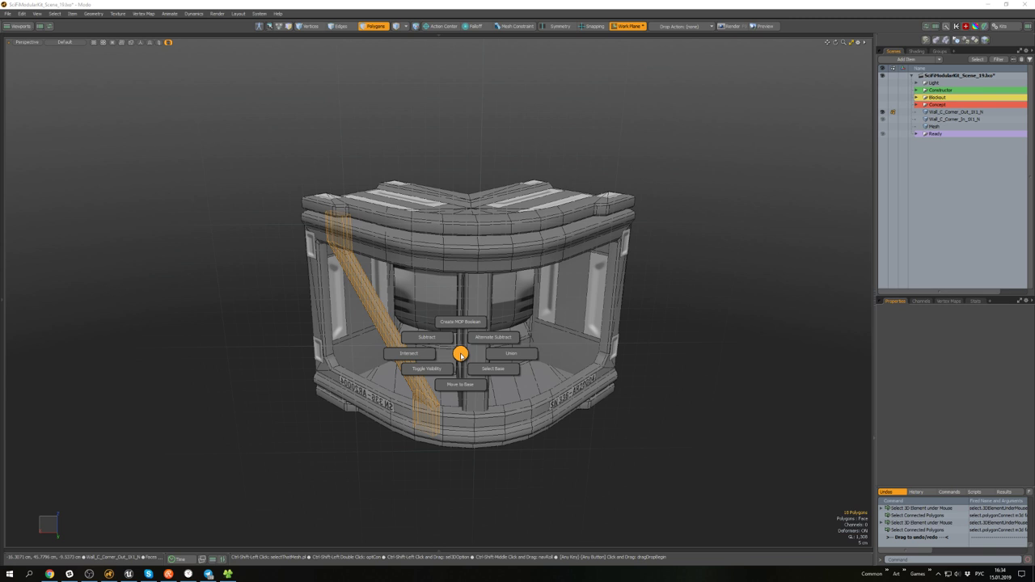
pyautogui.hotkey('ctrl', 'shift', 's')
pyautogui.click(441, 335)
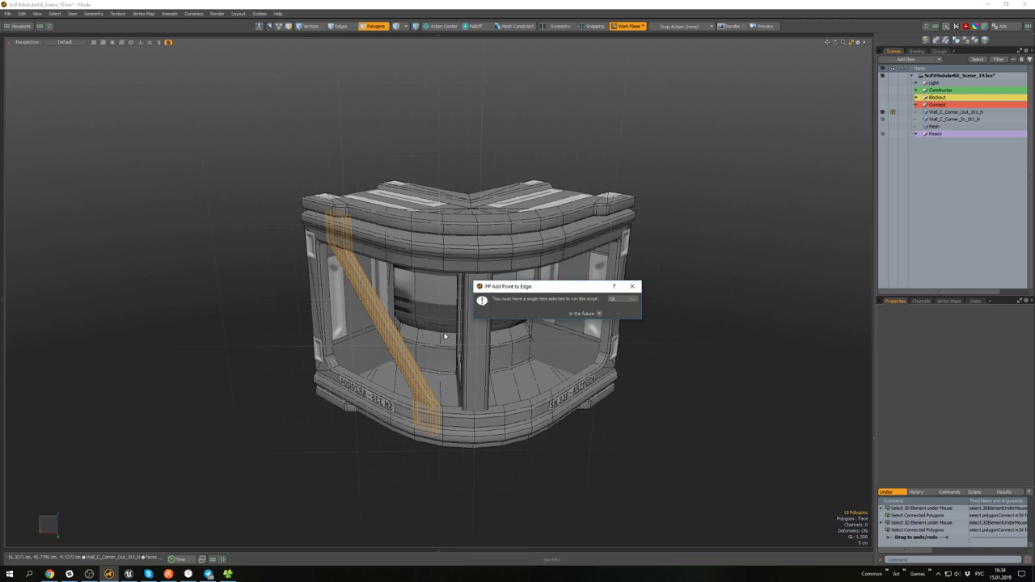
pyautogui.click(611, 299)
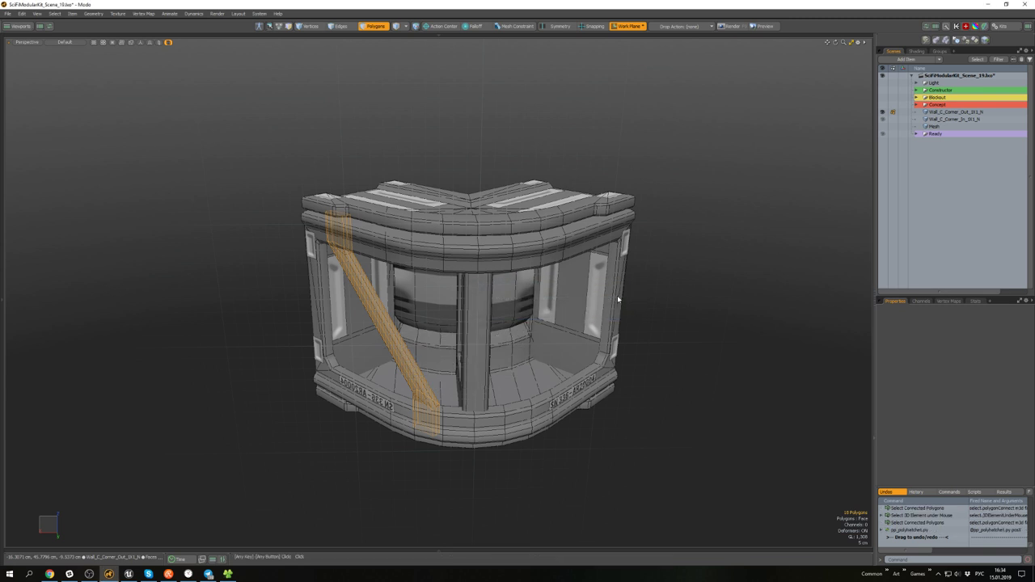
pyautogui.click(955, 114)
pyautogui.keyDown('alt'); pyautogui.moveTo(469, 331); pyautogui.dragTo(497, 336); pyautogui.keyUp('alt')
pyautogui.hotkey('shift', 'x')
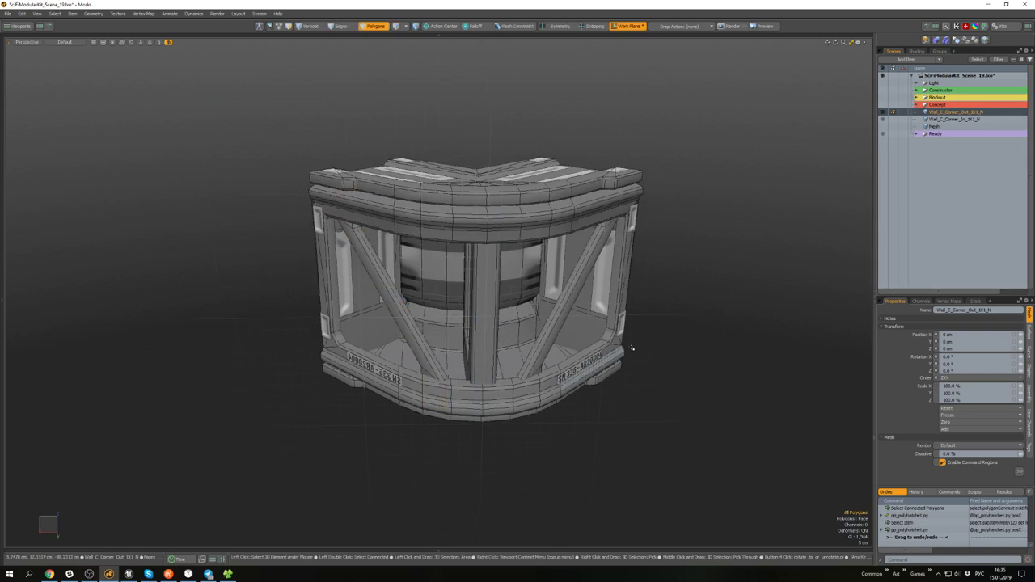
# - Reset the work plane, clear the polygon selection, and save the scene
pyautogui.keyDown('alt'); pyautogui.moveTo(632, 349); pyautogui.dragTo(674, 327); pyautogui.keyUp('alt')
pyautogui.keyDown('alt'); pyautogui.moveTo(579, 315); pyautogui.dragTo(541, 353); pyautogui.keyUp('alt')
pyautogui.hotkey('ctrl', 'a')
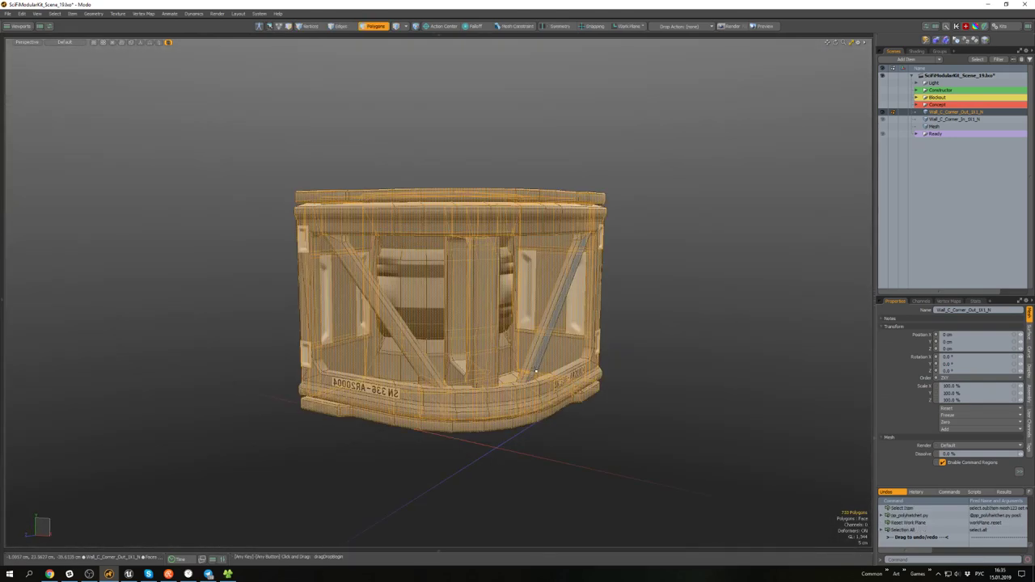
pyautogui.click(647, 304)
pyautogui.keyDown('alt'); pyautogui.moveTo(647, 303); pyautogui.dragTo(704, 310); pyautogui.keyUp('alt')
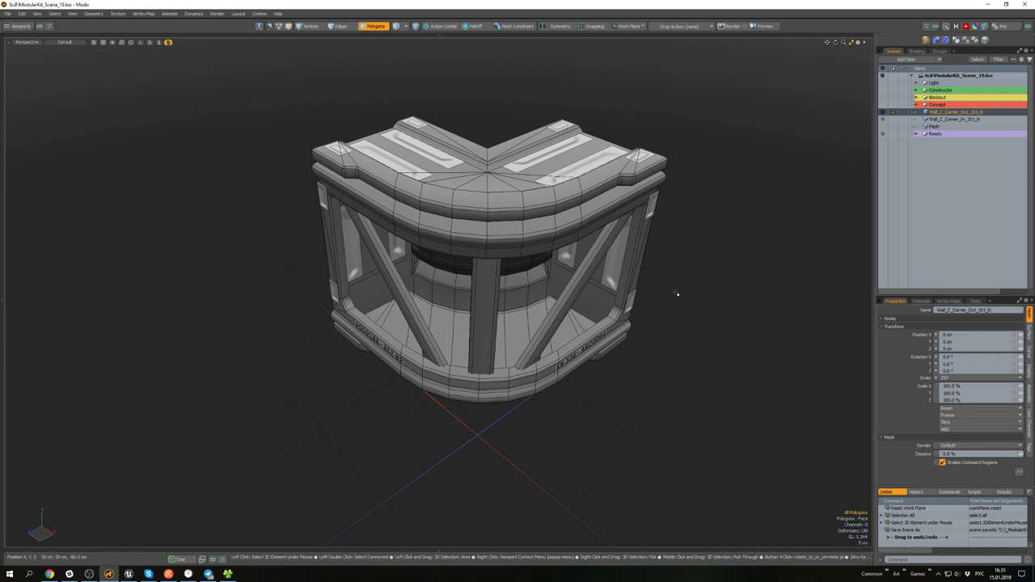
# - Isolate the outer corner module's main shell, consisting of the ceiling, floor and back wall, and clear the selection
pyautogui.press('5')
pyautogui.click(686, 256)
pyautogui.keyDown('alt'); pyautogui.moveTo(809, 229); pyautogui.dragTo(488, 209); pyautogui.keyUp('alt')
pyautogui.scroll(-4, 464, 227)
pyautogui.scroll(4, 464, 228)
pyautogui.press(']')
pyautogui.hotkey('shift', 'h')
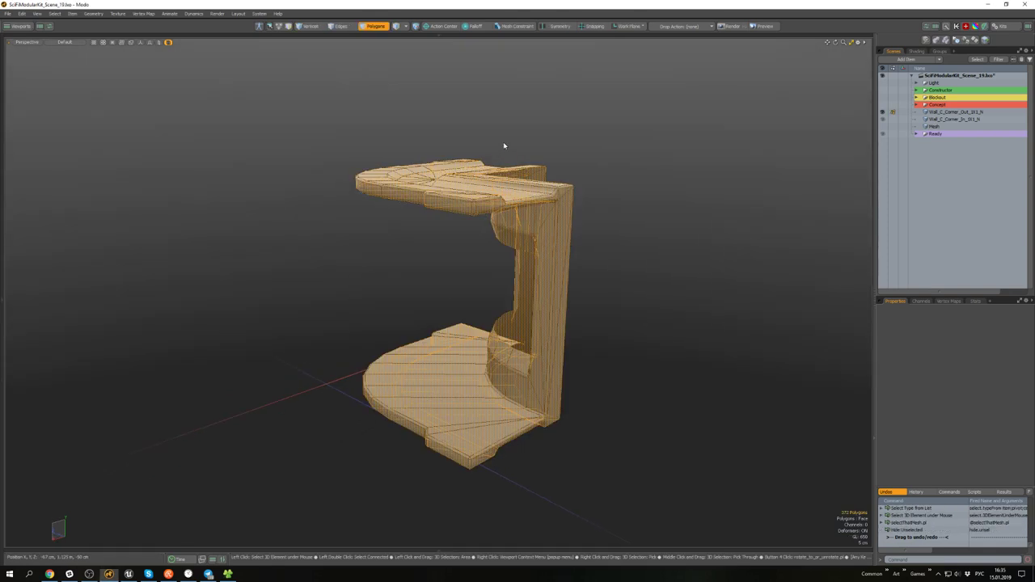
pyautogui.click(503, 145)
pyautogui.keyDown('alt'); pyautogui.moveTo(503, 144); pyautogui.dragTo(481, 255); pyautogui.keyUp('alt')
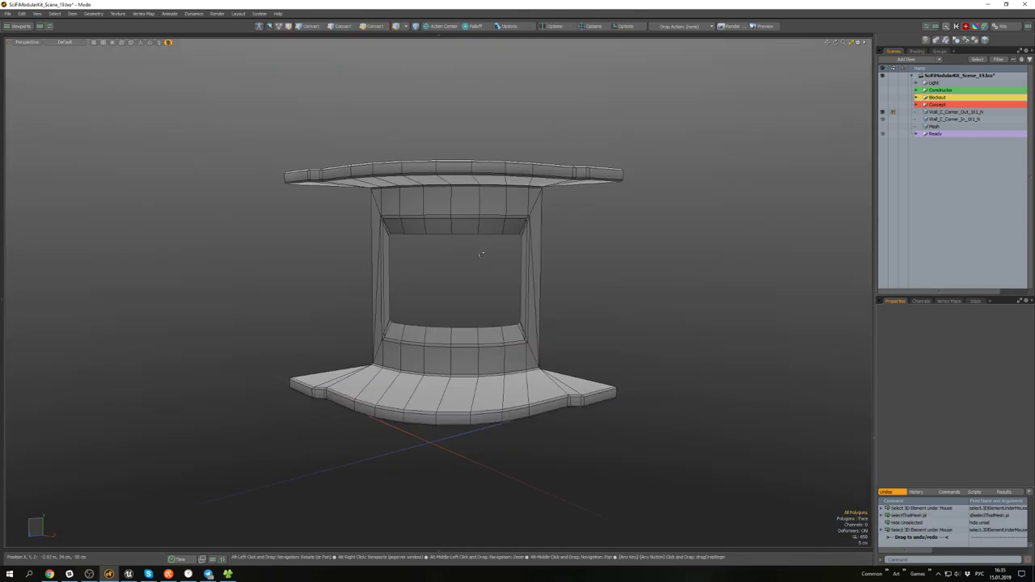
# - Create a cube in the outer corner mesh and center it on the X, Y and Z axes
pyautogui.scroll(4, 383, 268)
pyautogui.keyDown('alt'); pyautogui.moveTo(420, 271); pyautogui.dragTo(434, 303); pyautogui.keyUp('alt')
pyautogui.keyDown('alt'); pyautogui.keyDown('shift'); pyautogui.moveTo(434, 304); pyautogui.dragTo(427, 364); pyautogui.keyUp('shift'); pyautogui.keyUp('alt')
pyautogui.scroll(-4, 433, 287)
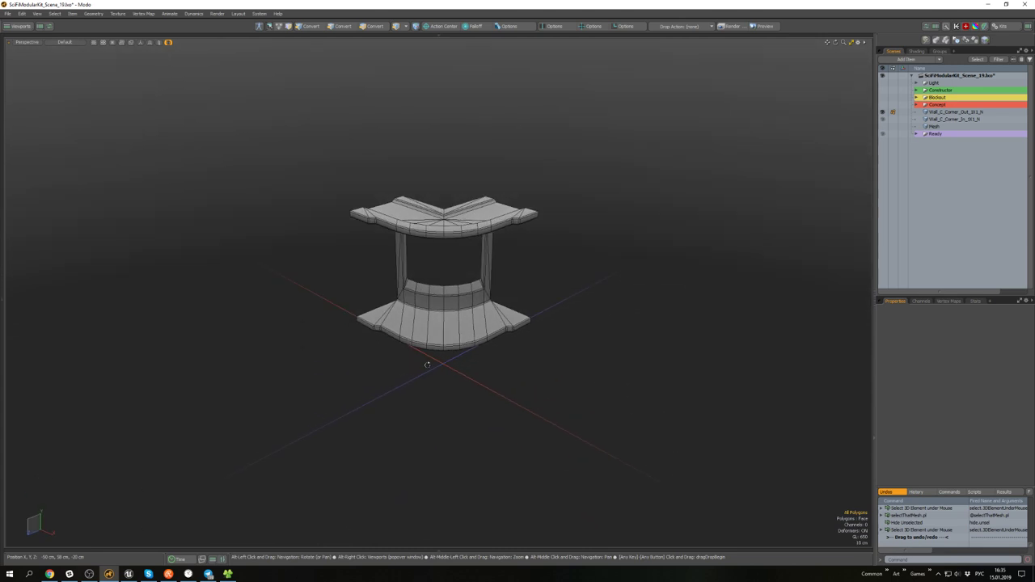
pyautogui.hotkey('ctrl', 'b')
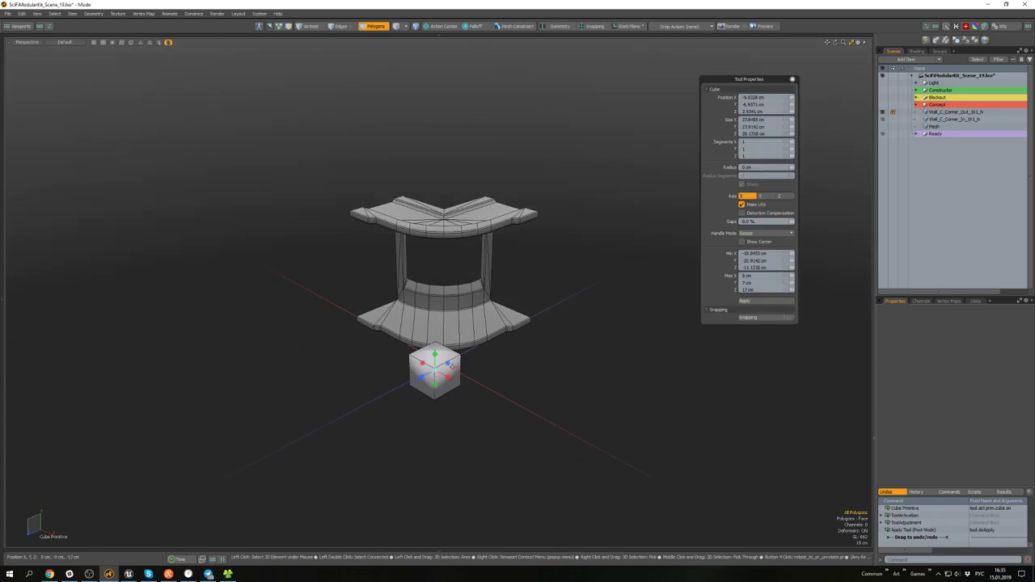
pyautogui.press('space')
pyautogui.hotkey('ctrl', 'shift', 'x')
pyautogui.hotkey('ctrl', 'shift', 'y')
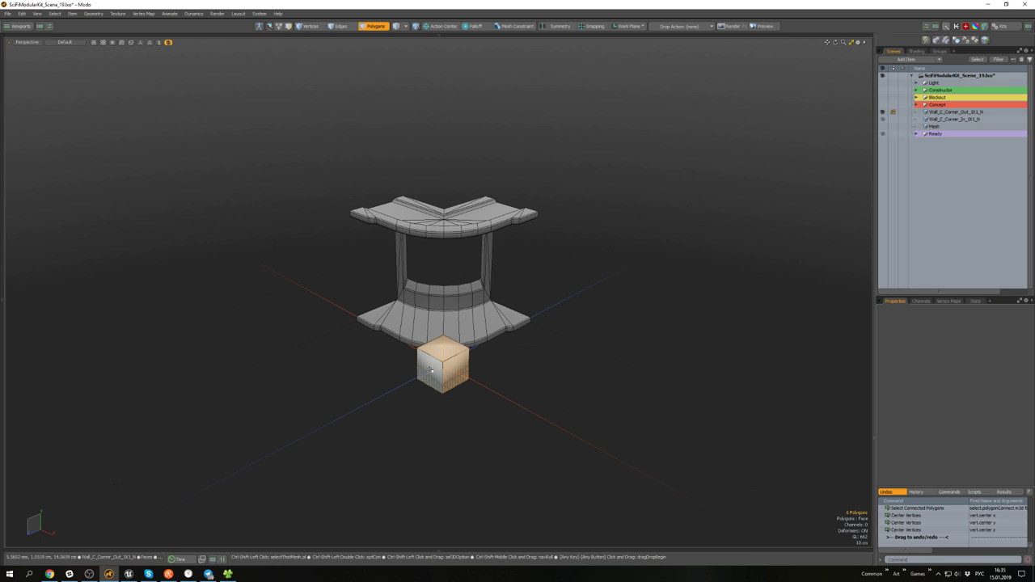
# - Move the centered cube up so it sits between the shell's floor and ceiling
pyautogui.scroll(3, 427, 367)
pyautogui.keyDown('alt'); pyautogui.moveTo(418, 364); pyautogui.dragTo(461, 228); pyautogui.keyUp('alt')
pyautogui.scroll(-3, 431, 320)
pyautogui.press('w')
pyautogui.press('space')
pyautogui.click(547, 243)
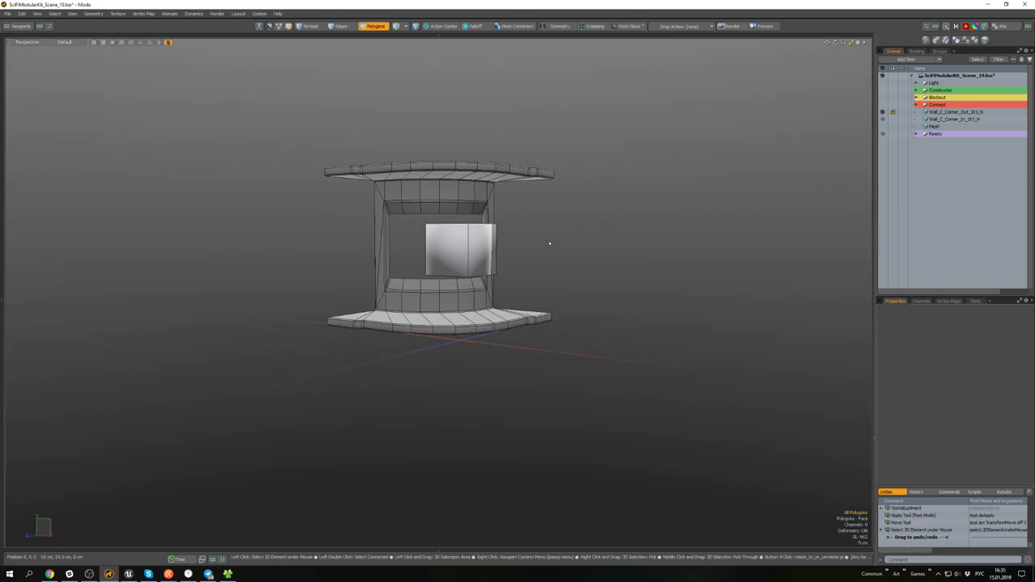
# - Align the work plane to the vertical diagonal polygon inside the cube
pyautogui.keyDown('alt'); pyautogui.moveTo(547, 243); pyautogui.dragTo(453, 261); pyautogui.keyUp('alt')
pyautogui.press('Home')
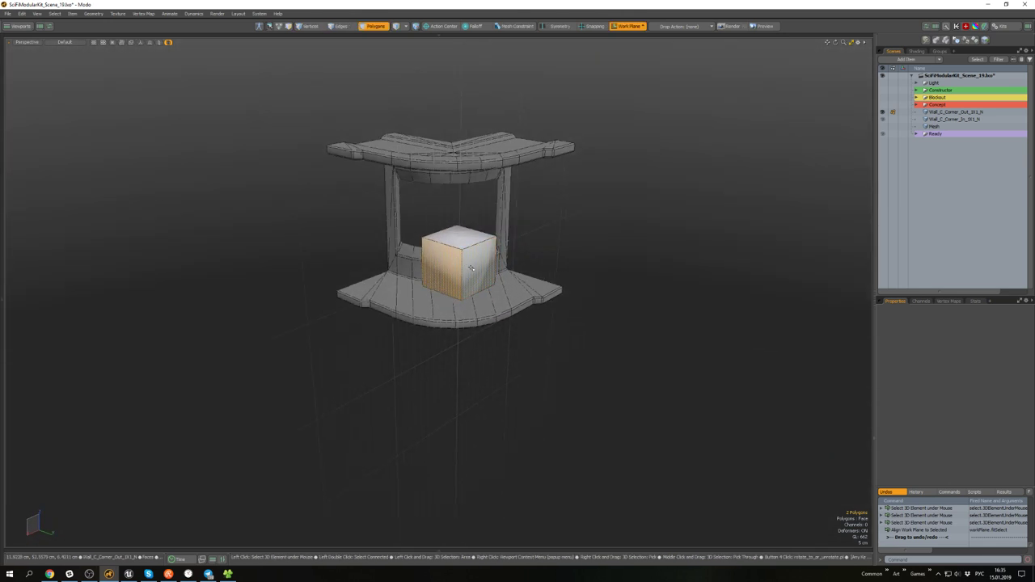
pyautogui.press('Home')
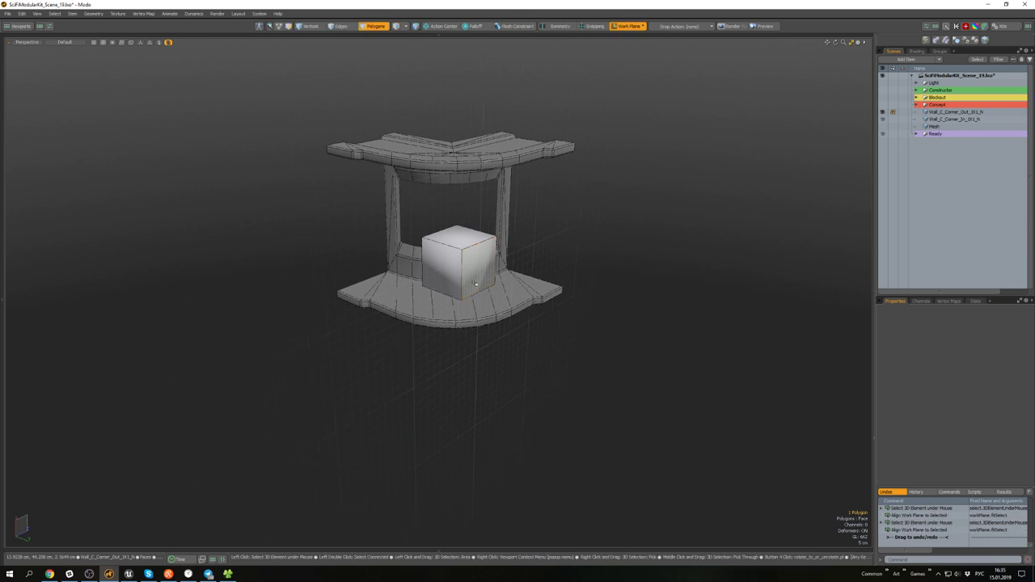
pyautogui.keyDown('alt'); pyautogui.moveTo(481, 275); pyautogui.dragTo(472, 338); pyautogui.keyUp('alt')
# - Select all visible polygons and try to run the pp_polyhatchet script on the Wall_C_Corner_Out_1X1_N mesh
pyautogui.hotkey('ctrl', 'a')
pyautogui.keyDown('alt'); pyautogui.keyDown('shift'); pyautogui.moveTo(422, 282); pyautogui.dragTo(445, 296); pyautogui.keyUp('shift'); pyautogui.keyUp('alt')
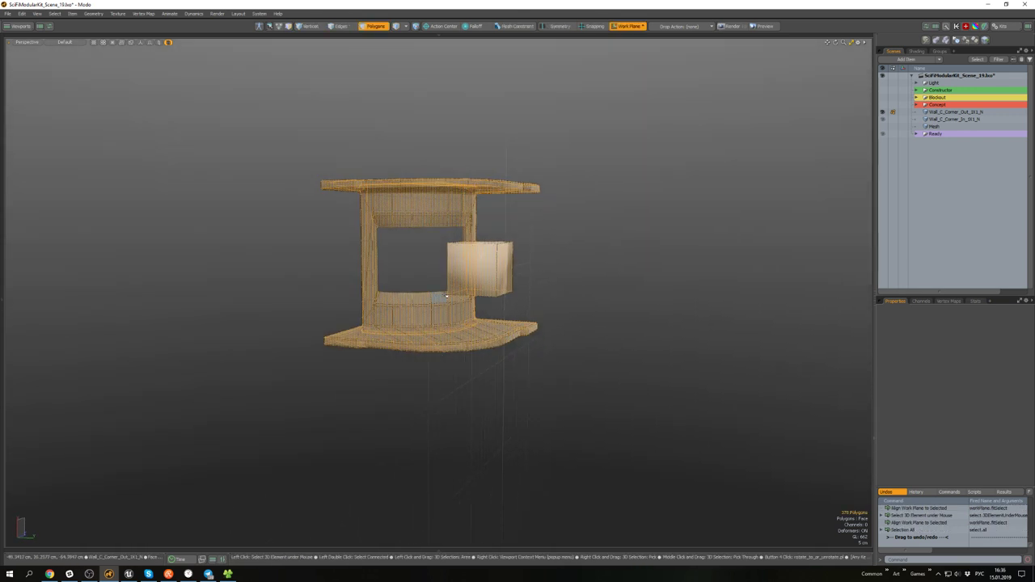
pyautogui.click(470, 280)
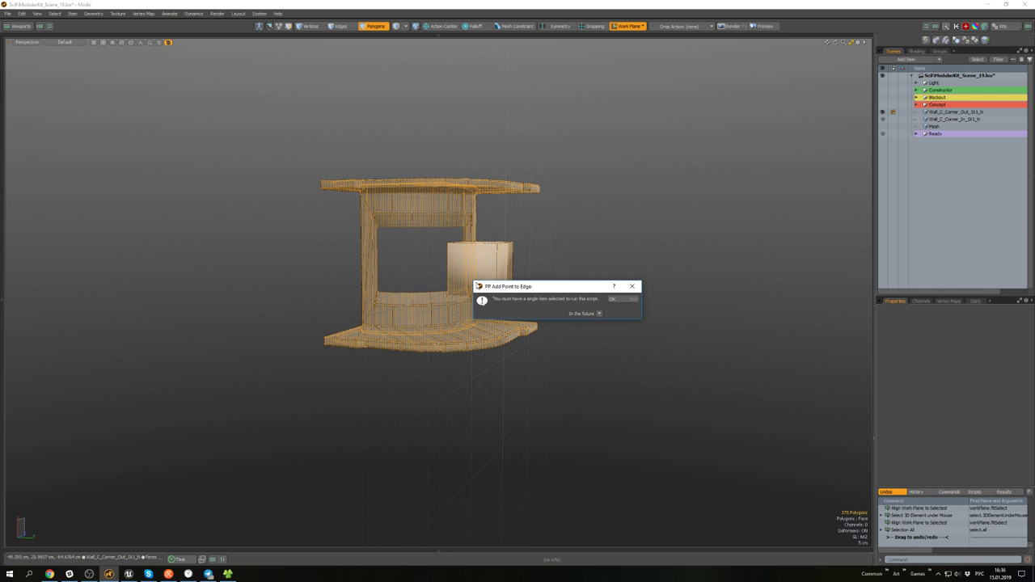
pyautogui.click(615, 299)
pyautogui.click(939, 113)
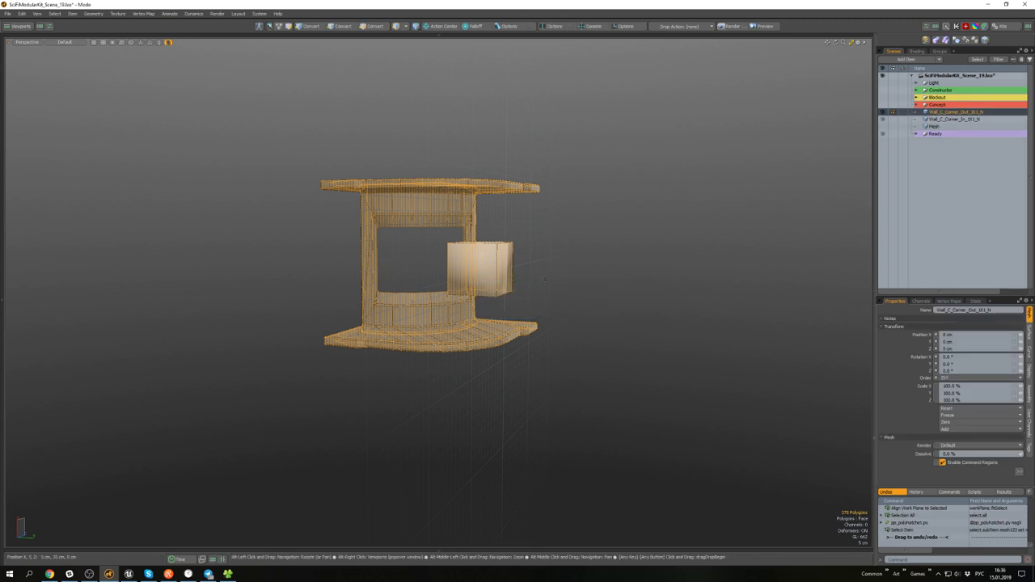
pyautogui.moveTo(518, 273)
pyautogui.keyDown('alt'); pyautogui.mouseDown()
pyautogui.moveTo(490, 317)
pyautogui.moveTo(478, 208)
pyautogui.moveTo(499, 273)
pyautogui.mouseUp(); pyautogui.keyUp('alt')
pyautogui.click(470, 280)
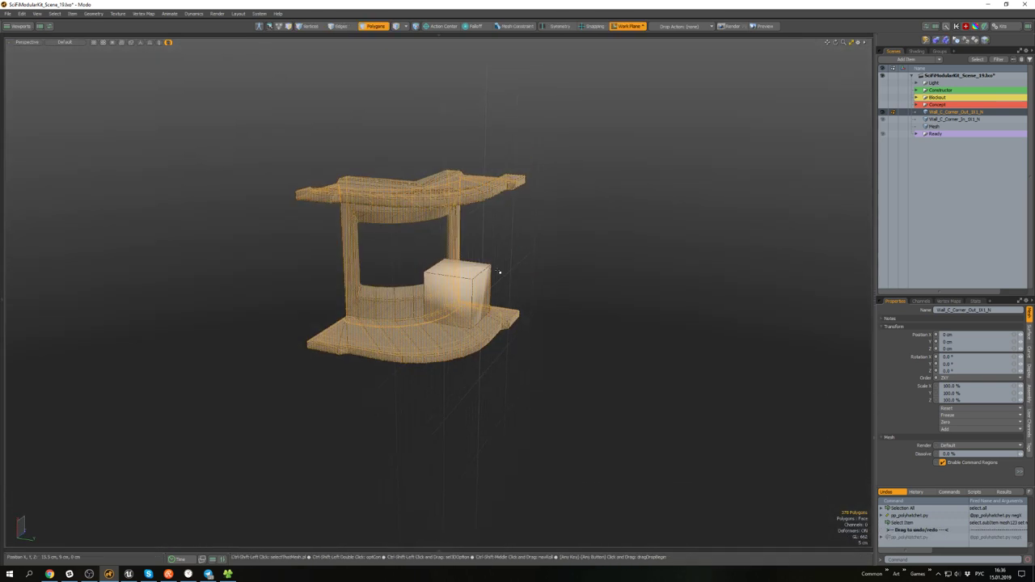
pyautogui.hotkey('ctrl', 'shift', 'x')
pyautogui.click(474, 256)
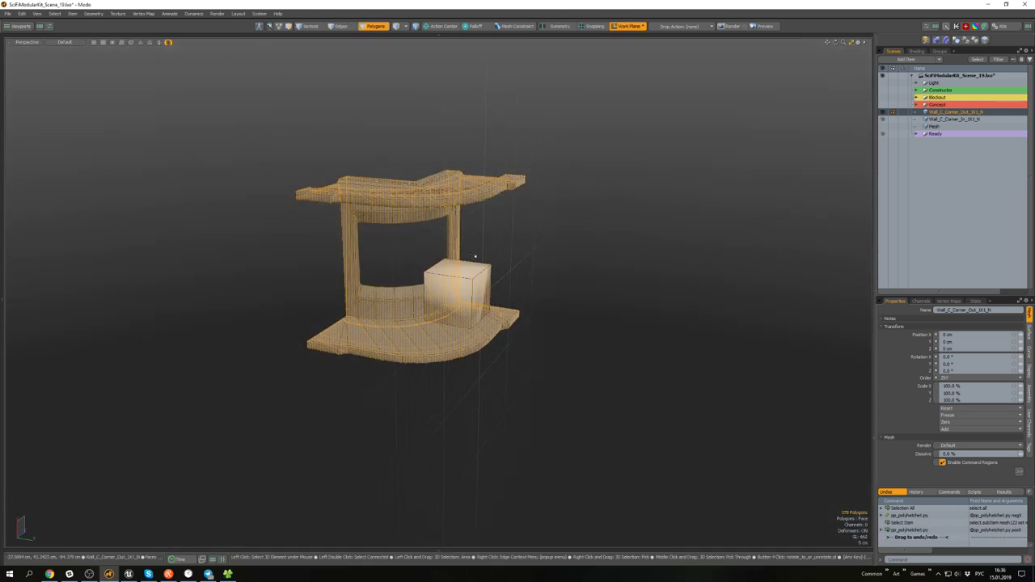
# - Unhide the rest of the module with the work plane reset, and delete the helper cube
pyautogui.keyDown('alt'); pyautogui.moveTo(475, 256); pyautogui.dragTo(369, 211); pyautogui.keyUp('alt')
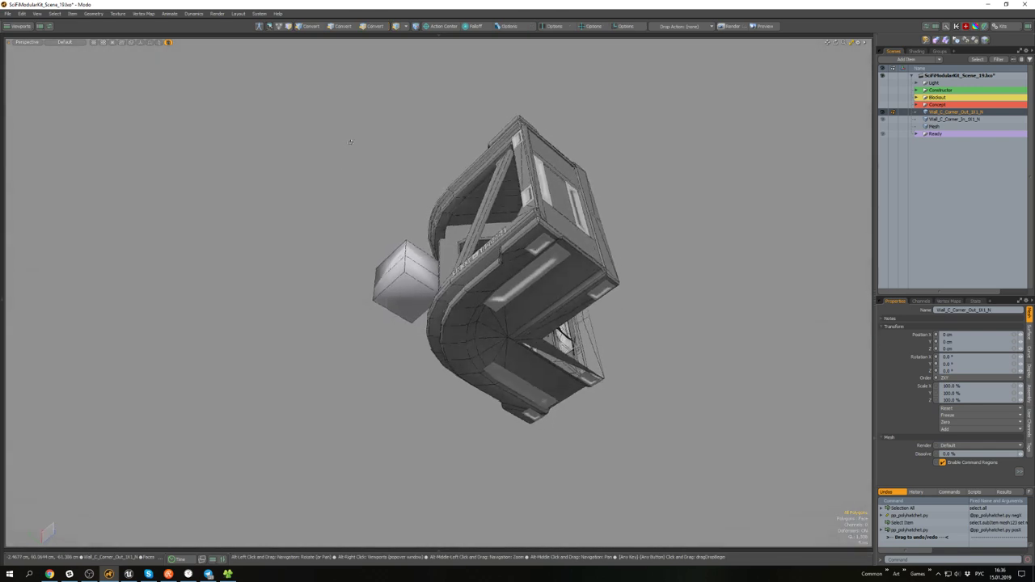
pyautogui.keyDown('alt'); pyautogui.moveTo(350, 142); pyautogui.dragTo(435, 303); pyautogui.keyUp('alt')
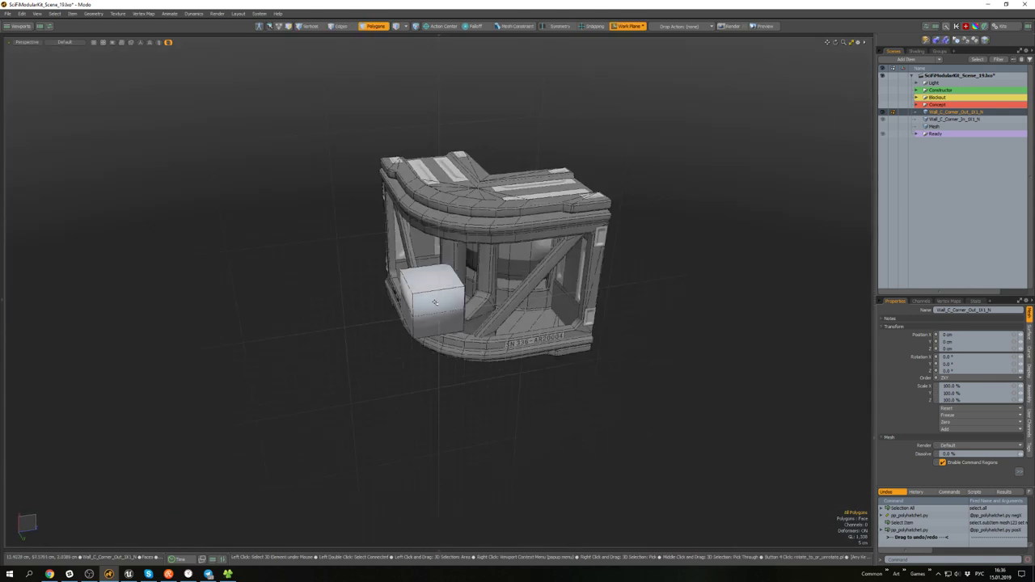
pyautogui.doubleClick(434, 305)
pyautogui.press('Delete')
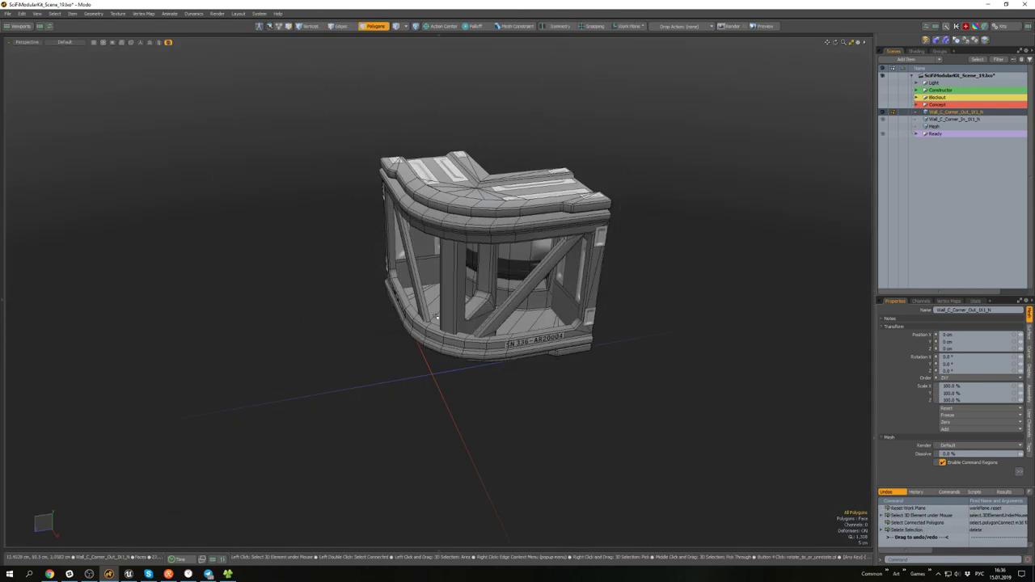
# - Select the connected polygons of the module's main shell and hide everything else
pyautogui.doubleClick(494, 232)
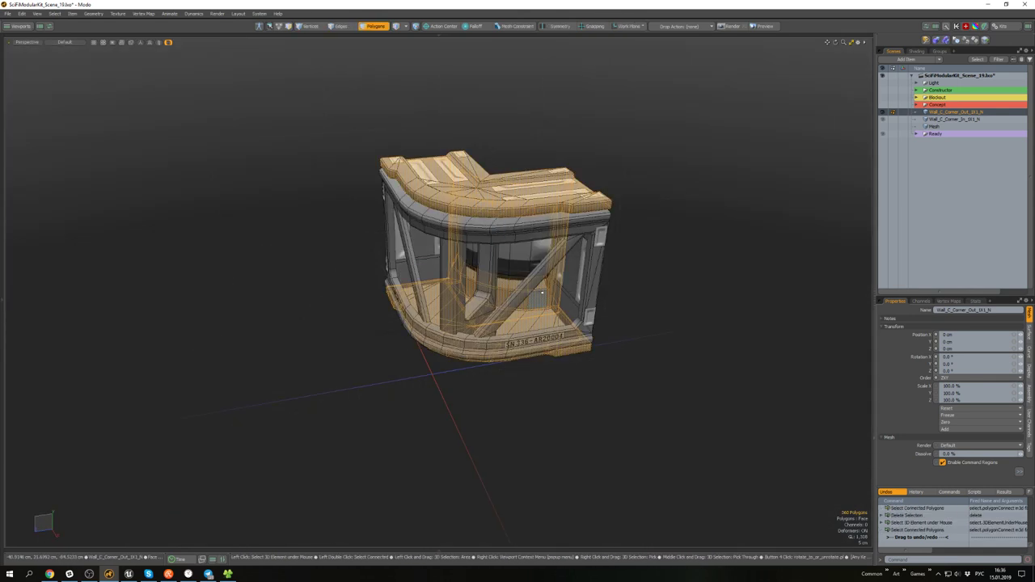
pyautogui.keyDown('alt'); pyautogui.moveTo(541, 292); pyautogui.dragTo(592, 227); pyautogui.keyUp('alt')
pyautogui.hotkey('alt', '1')
pyautogui.press('3')
pyautogui.hotkey('shift', 'h')
# - Delete the faulty polygon on the inner side of the floor slab, beside the inner corner
pyautogui.click(626, 298)
pyautogui.scroll(5, 564, 317)
pyautogui.keyDown('alt'); pyautogui.moveTo(563, 318); pyautogui.dragTo(428, 219); pyautogui.keyUp('alt')
pyautogui.click(538, 296)
pyautogui.press('Delete')
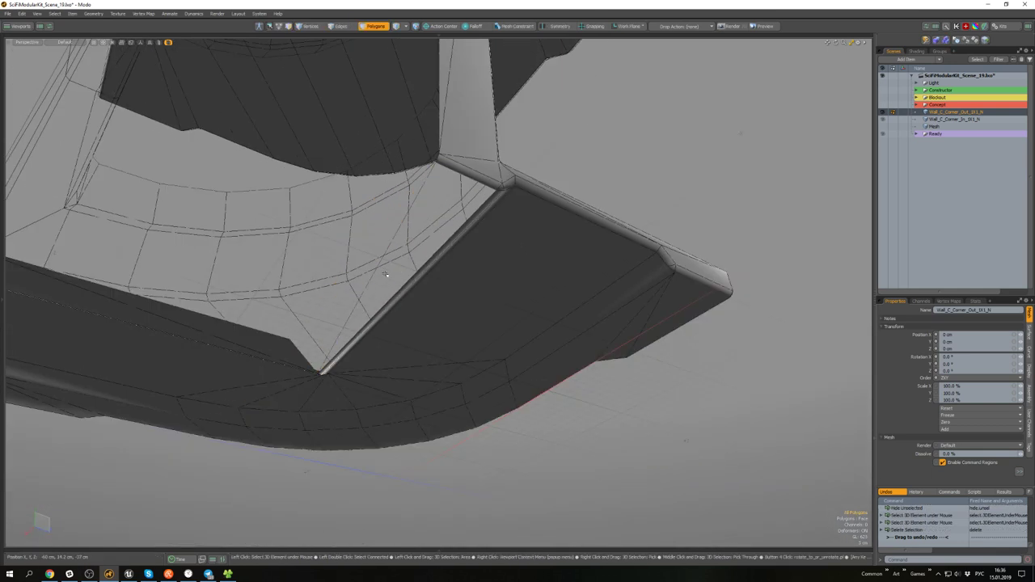
# - Try to bridge the open edges between the wall post's base and the floor slab's inner corner
pyautogui.press('2')
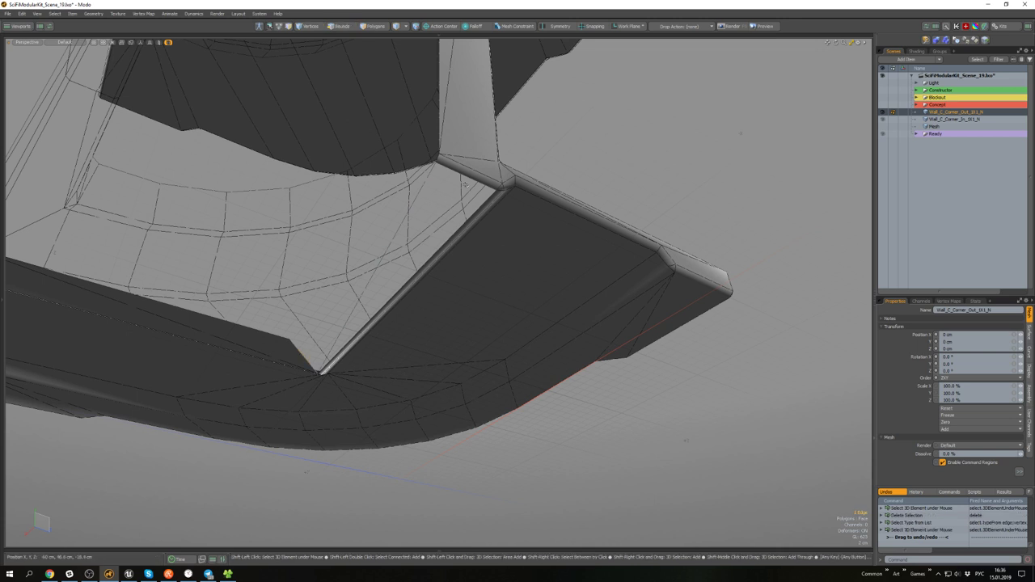
pyautogui.hotkey('shift', 'b')
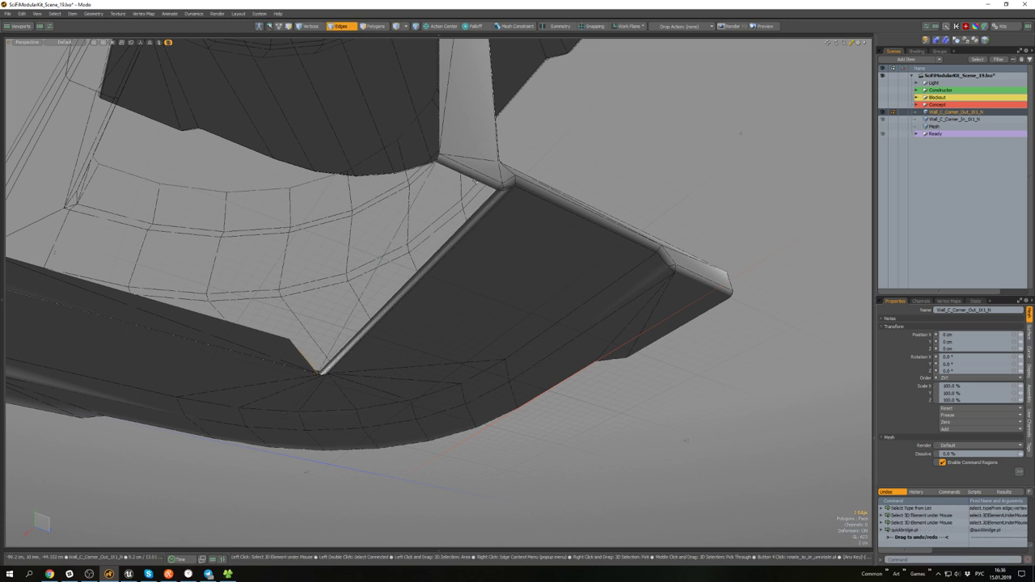
pyautogui.click(467, 175)
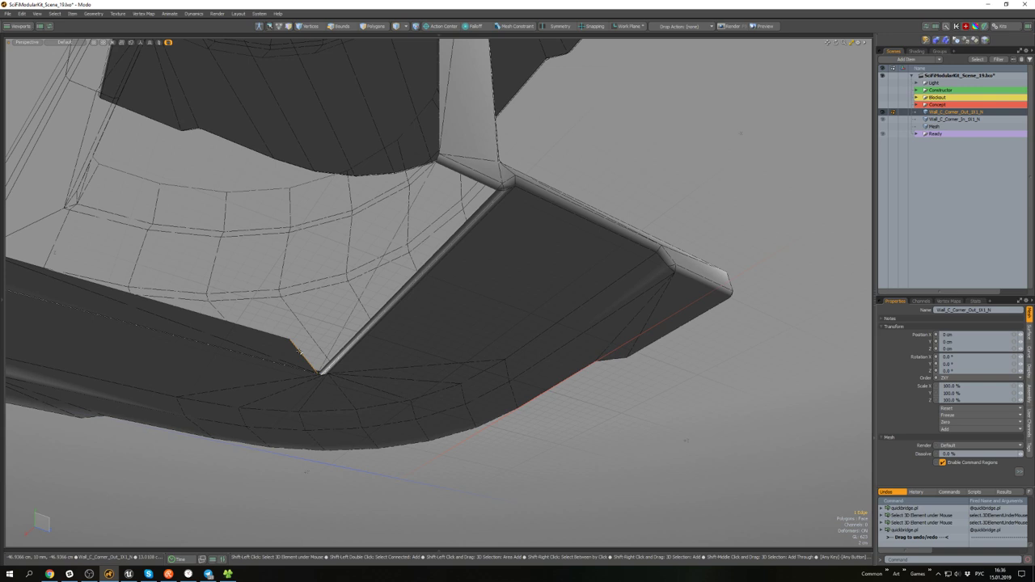
# - Remove the surplus edges running from the floor's inner corner towards the wall post
pyautogui.keyDown('alt'); pyautogui.moveTo(380, 290); pyautogui.dragTo(409, 337); pyautogui.keyUp('alt')
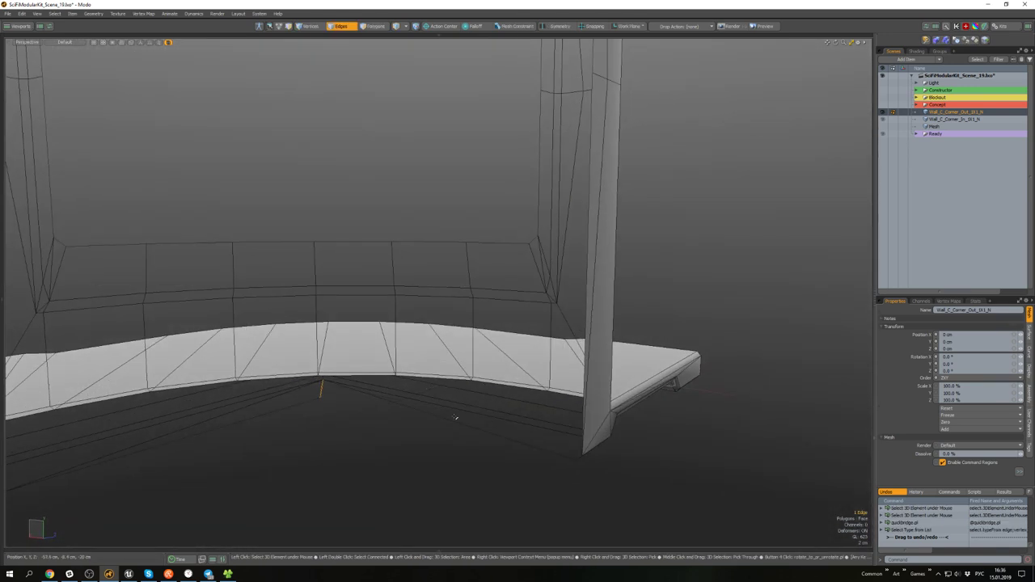
pyautogui.moveTo(469, 439)
pyautogui.keyDown('shift'); pyautogui.mouseDown()
pyautogui.moveTo(476, 368)
pyautogui.moveTo(482, 383)
pyautogui.moveTo(456, 401)
pyautogui.mouseUp(); pyautogui.keyUp('shift')
pyautogui.press('BackSpace')
# - Bridge the edge at the wall post's base to the inner corner edge to close the floor slab's gap
pyautogui.click(530, 367)
pyautogui.keyDown('alt'); pyautogui.moveTo(530, 367); pyautogui.dragTo(485, 343); pyautogui.keyUp('alt')
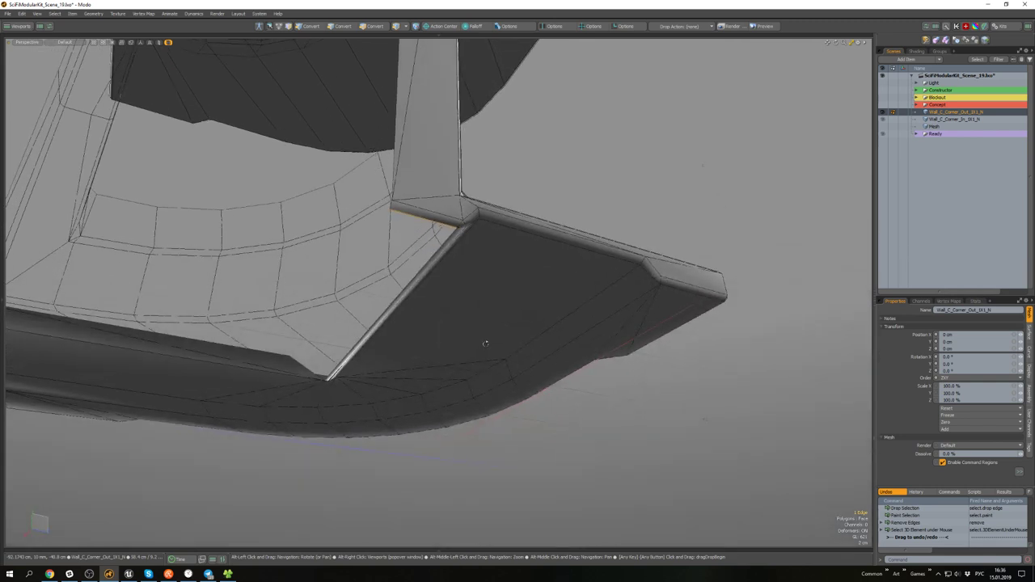
pyautogui.keyDown('shift'); pyautogui.click(312, 368); pyautogui.keyUp('shift')
pyautogui.hotkey('shift', 'b')
pyautogui.click(340, 347)
# - Examine the repaired floor slab from below with the wireframe hidden, checking its shading around the inner corner
pyautogui.scroll(-4, 338, 347)
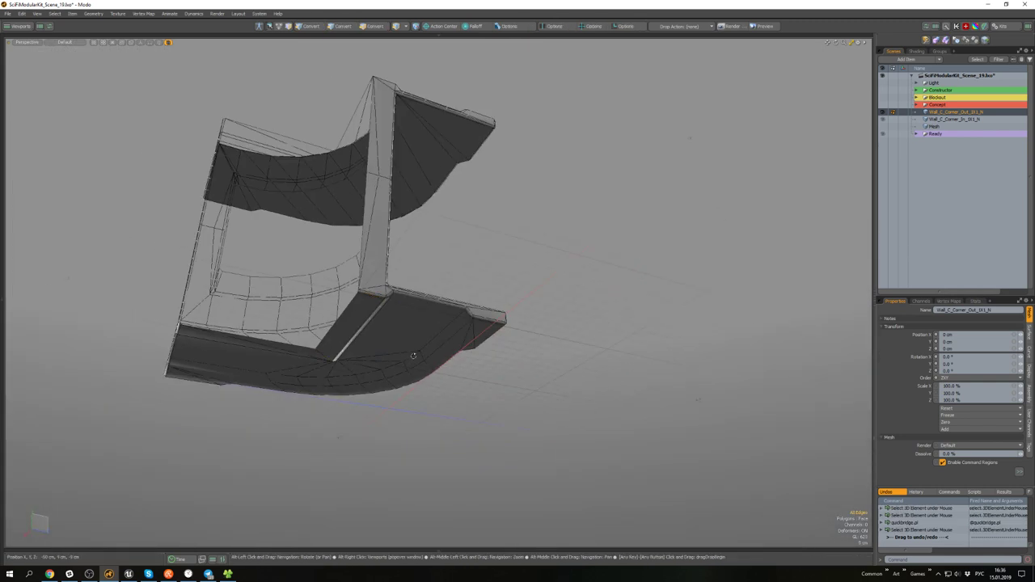
pyautogui.keyDown('alt'); pyautogui.moveTo(413, 355); pyautogui.dragTo(410, 410); pyautogui.keyUp('alt')
pyautogui.scroll(4, 479, 426)
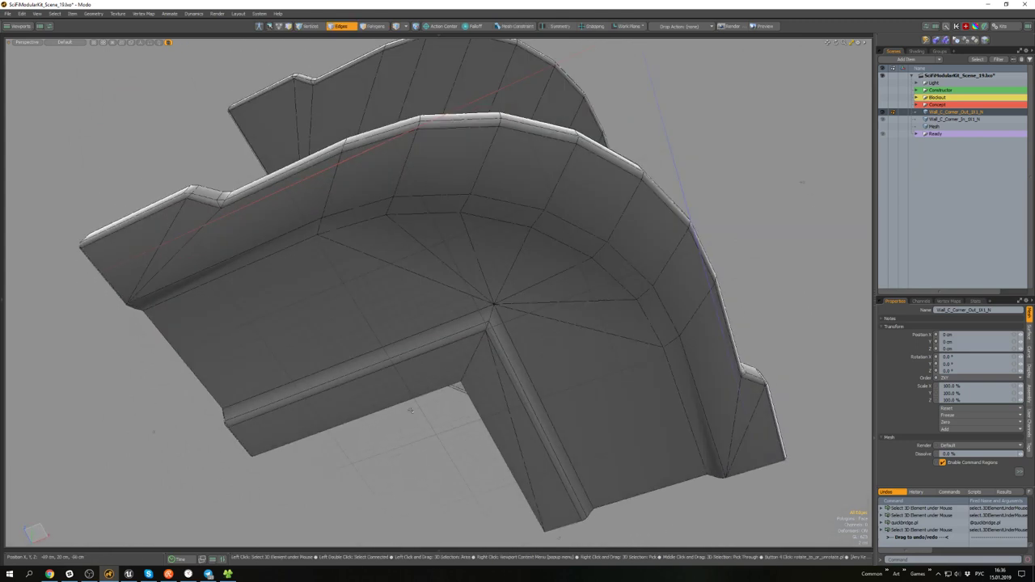
pyautogui.hotkey('ctrl', '3')
pyautogui.click(437, 434)
pyautogui.keyDown('alt'); pyautogui.moveTo(447, 443); pyautogui.dragTo(454, 409); pyautogui.keyUp('alt')
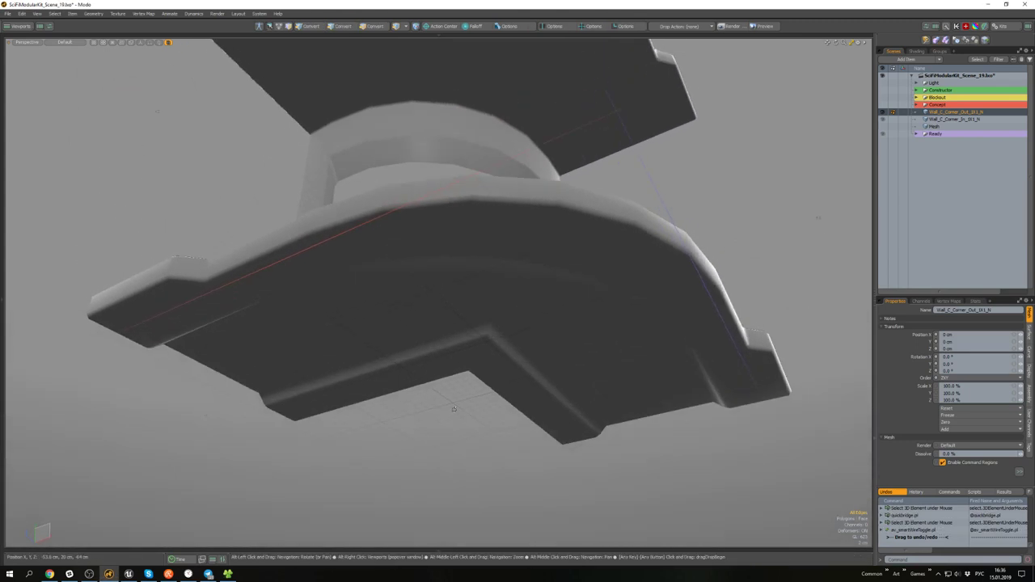
pyautogui.scroll(-4, 455, 409)
pyautogui.keyDown('alt'); pyautogui.moveTo(458, 324); pyautogui.dragTo(267, 396); pyautogui.keyUp('alt')
pyautogui.scroll(-2, 498, 349)
# - Unhide the whole module, turn its wireframe display back on and save the scene
pyautogui.hotkey('alt', 's')
pyautogui.click(354, 393)
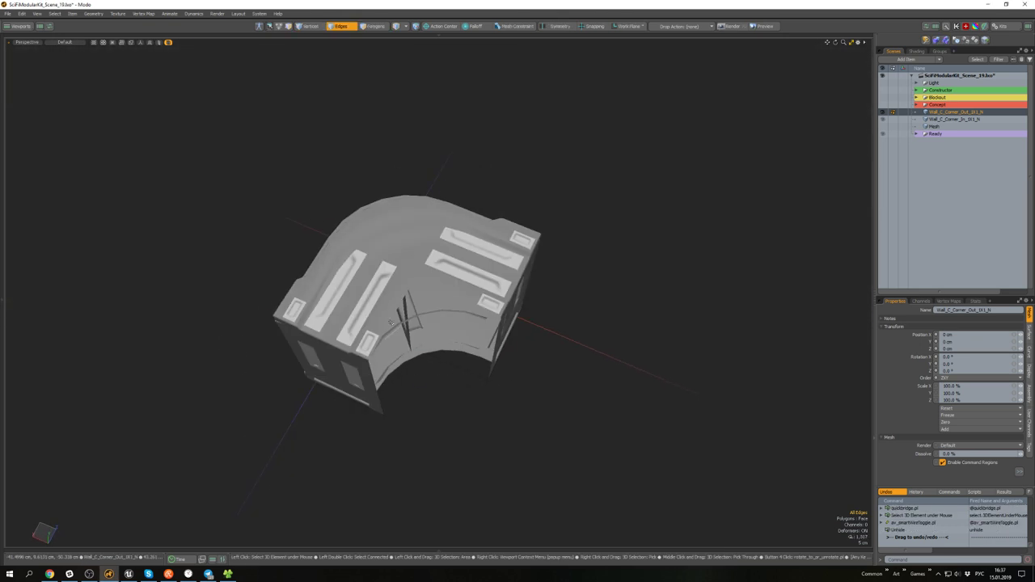
pyautogui.scroll(5, 405, 304)
pyautogui.hotkey('ctrl', 'w')
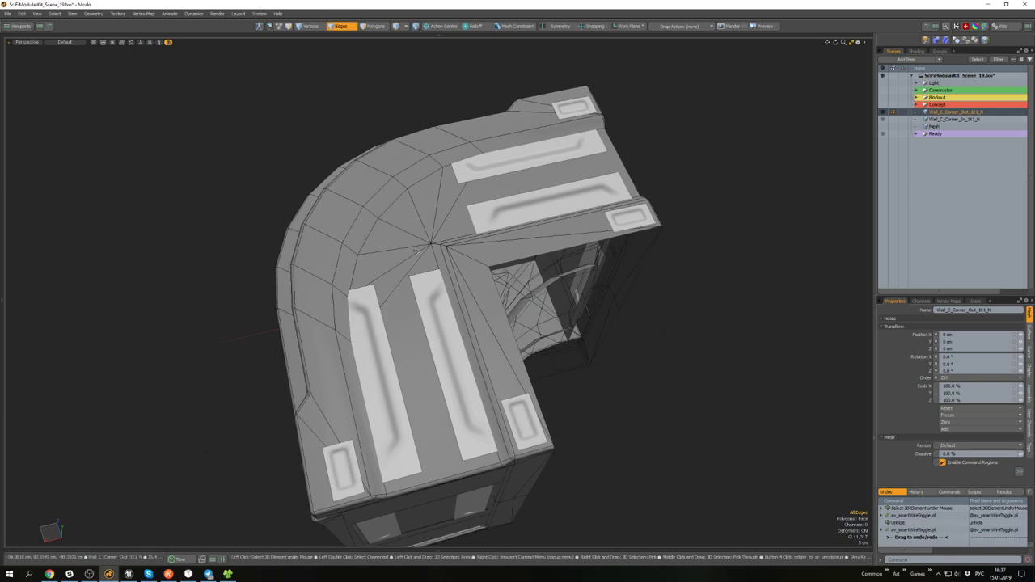
pyautogui.keyDown('alt'); pyautogui.moveTo(406, 304); pyautogui.dragTo(639, 268); pyautogui.keyUp('alt')
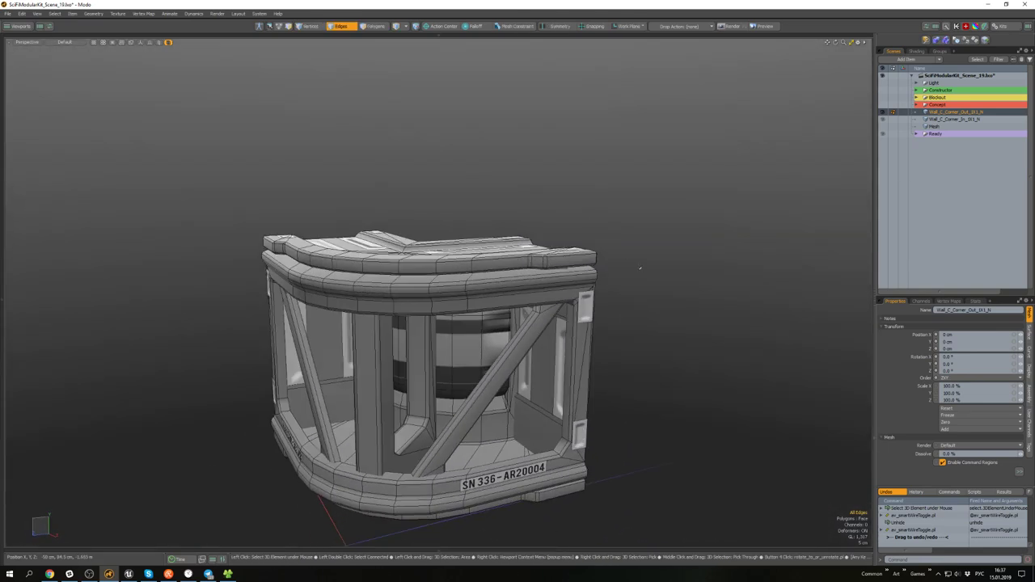
pyautogui.hotkey('ctrl', 's')
# - Select the module's polygons with the Metal material, hide all others and clear the selection
pyautogui.press('3')
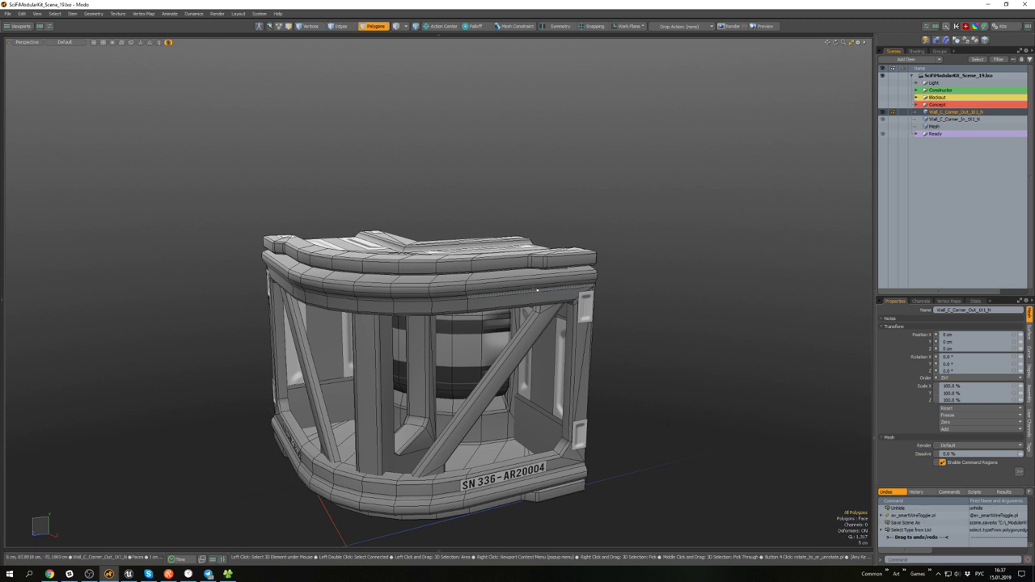
pyautogui.doubleClick(537, 288)
pyautogui.click(679, 300)
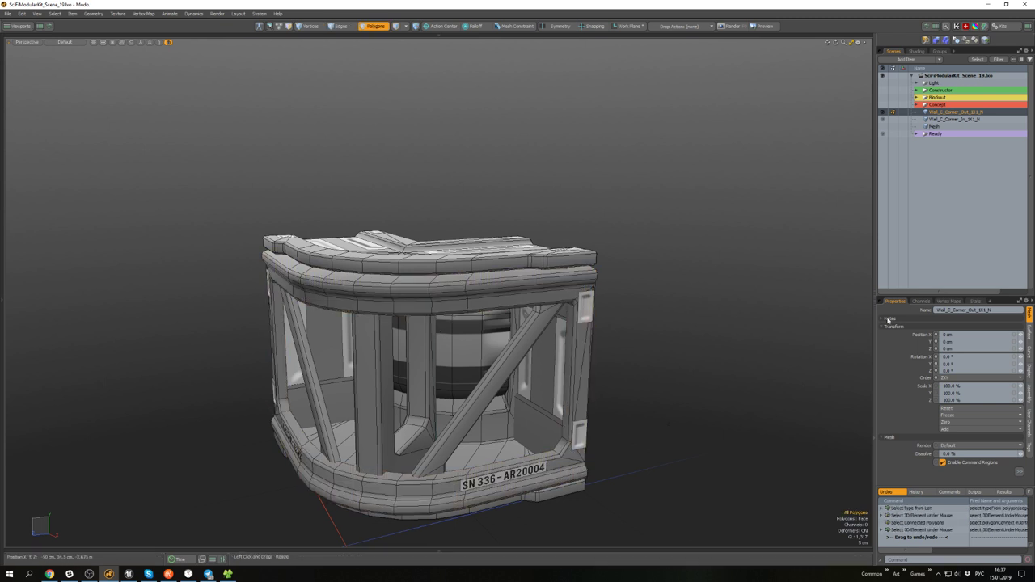
pyautogui.click(975, 301)
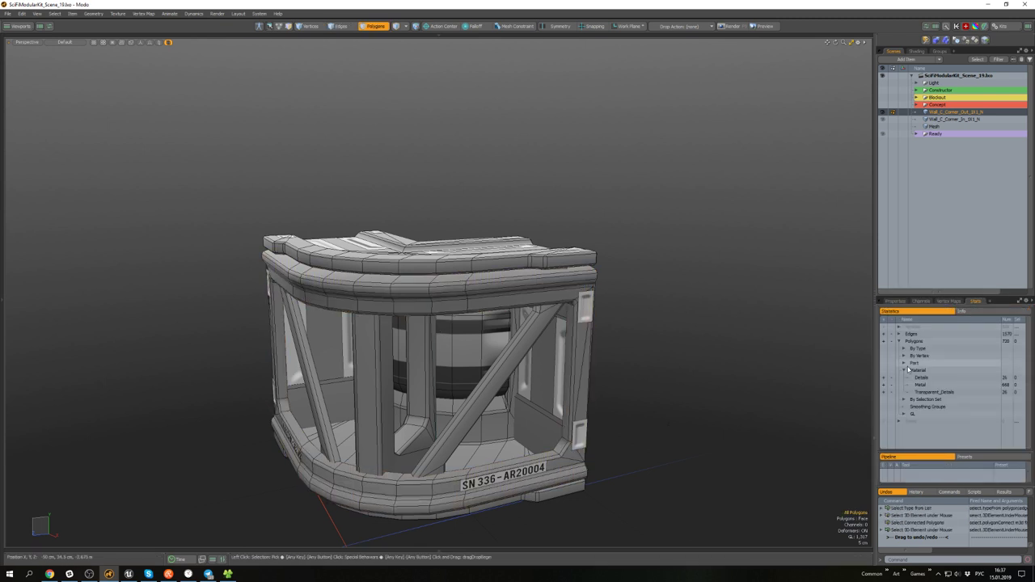
pyautogui.click(884, 386)
pyautogui.keyDown('alt'); pyautogui.moveTo(655, 361); pyautogui.dragTo(614, 390); pyautogui.keyUp('alt')
pyautogui.hotkey('shift', 'h')
pyautogui.click(624, 276)
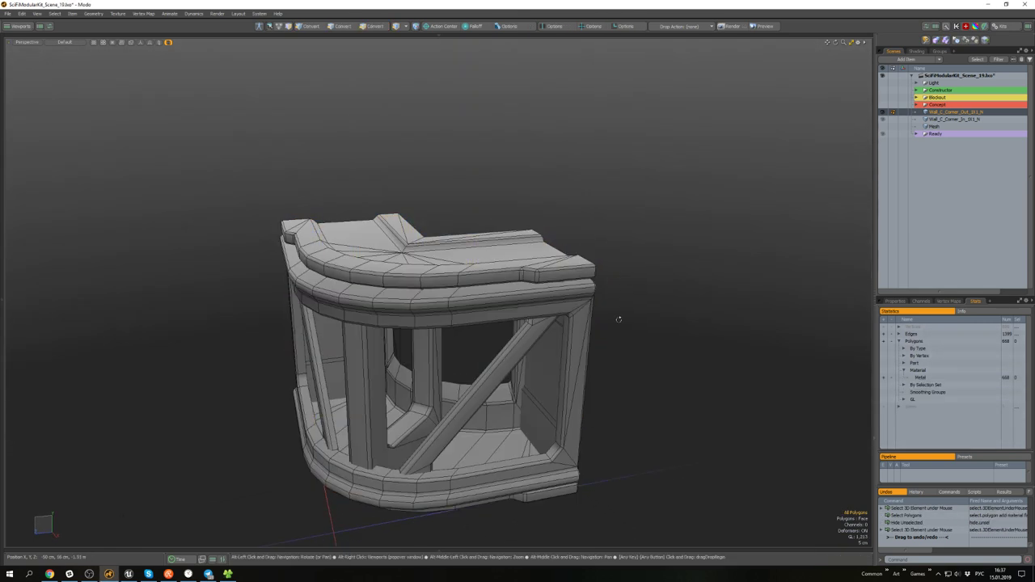
pyautogui.keyDown('alt'); pyautogui.moveTo(618, 319); pyautogui.dragTo(695, 283); pyautogui.keyUp('alt')
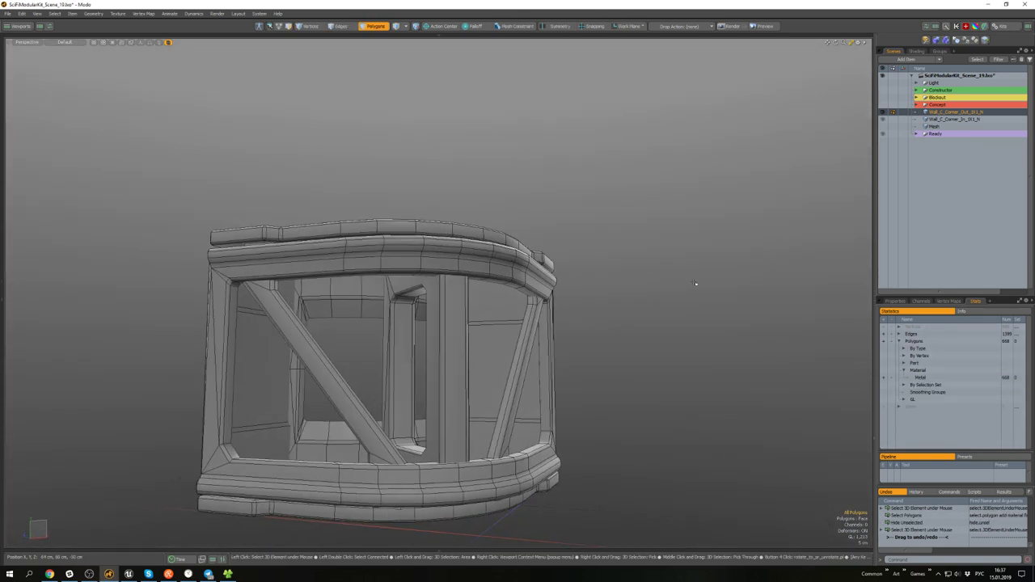
# - Isolate the connected metal shell made up of the floor, ceiling and back wall
pyautogui.keyDown('alt'); pyautogui.moveTo(319, 434); pyautogui.dragTo(312, 375); pyautogui.keyUp('alt')
pyautogui.doubleClick(363, 446)
pyautogui.hotkey('shift', 'h')
# - Select the middle edge loops and the bent vertical edges on both back wall window posts and delete them
pyautogui.press('2')
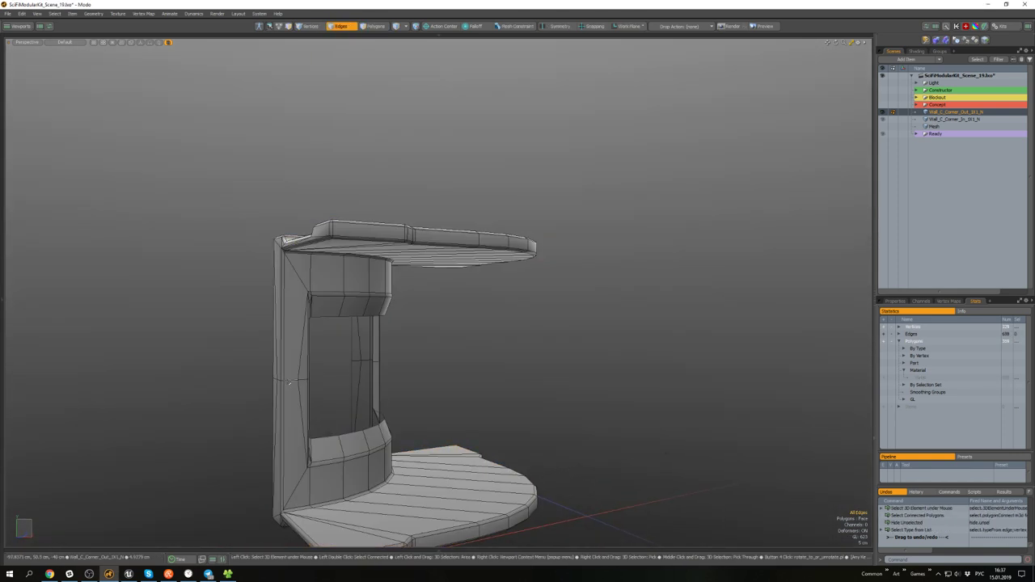
pyautogui.doubleClick(297, 382)
pyautogui.scroll(5, 298, 385)
pyautogui.keyDown('shift'); pyautogui.click(295, 342); pyautogui.keyUp('shift')
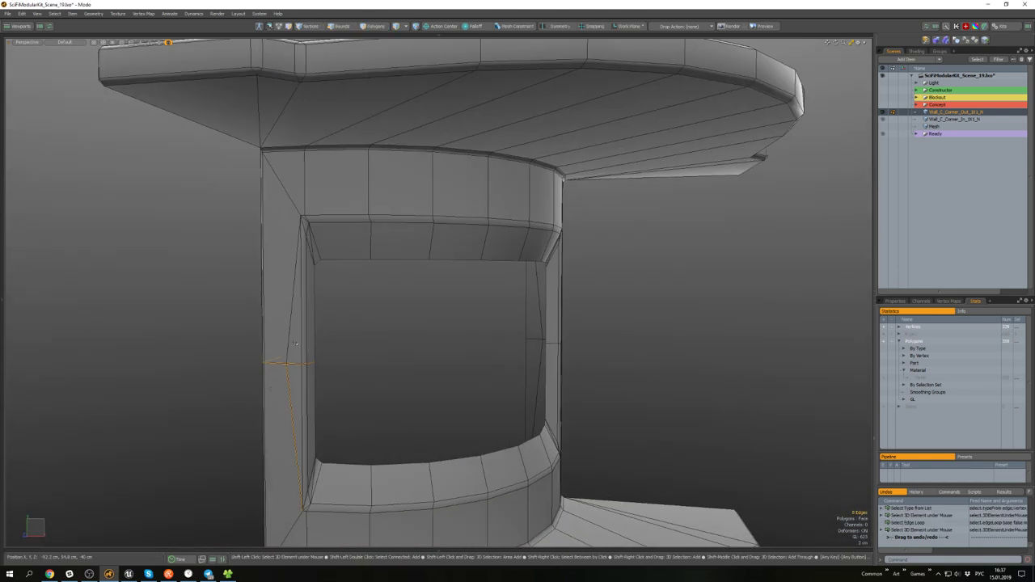
pyautogui.scroll(-5, 580, 345)
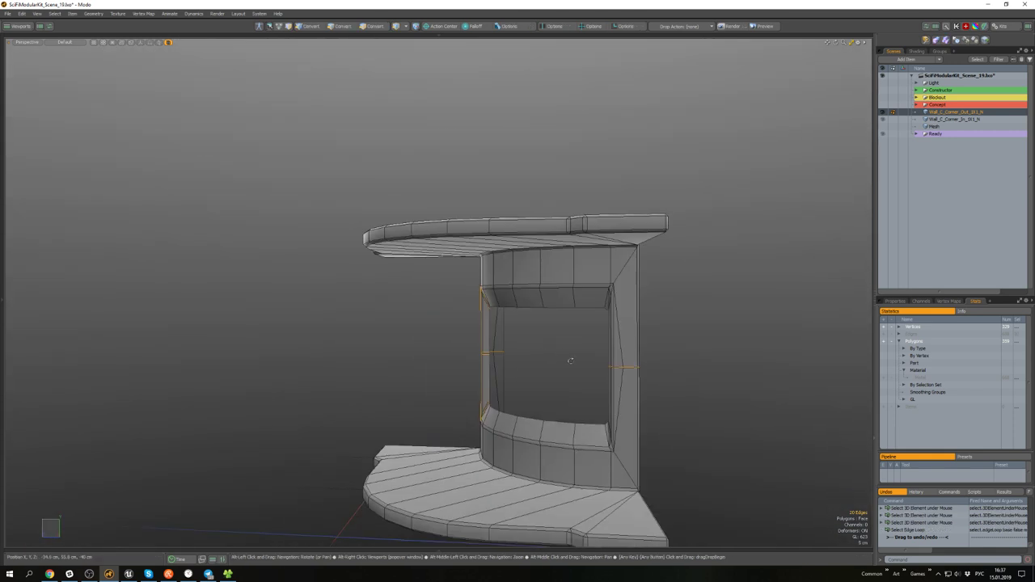
pyautogui.scroll(3, 571, 362)
pyautogui.keyDown('shift'); pyautogui.click(613, 354); pyautogui.keyUp('shift')
pyautogui.keyDown('shift'); pyautogui.click(612, 391); pyautogui.keyUp('shift')
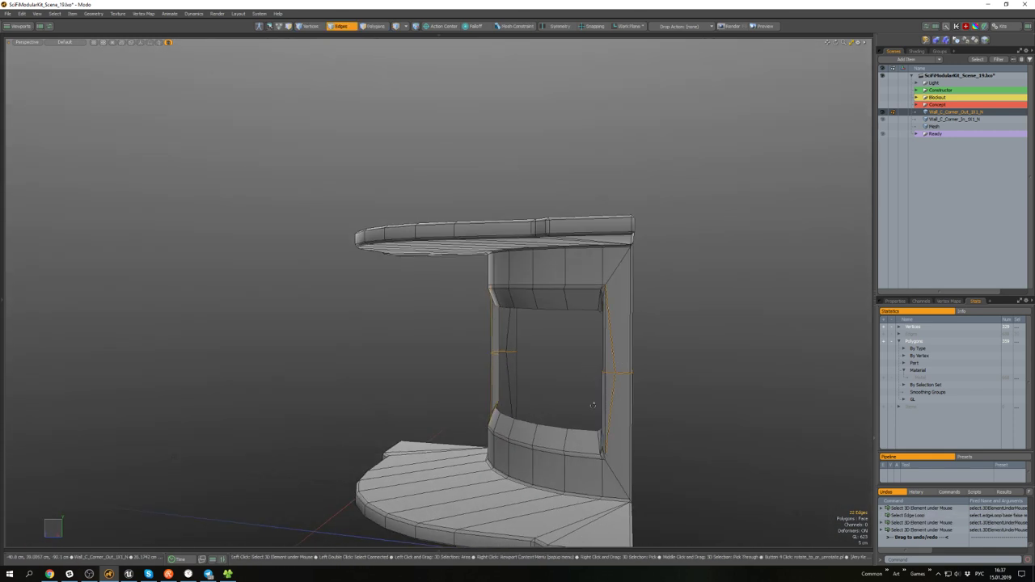
pyautogui.keyDown('alt'); pyautogui.moveTo(593, 407); pyautogui.dragTo(610, 404); pyautogui.keyUp('alt')
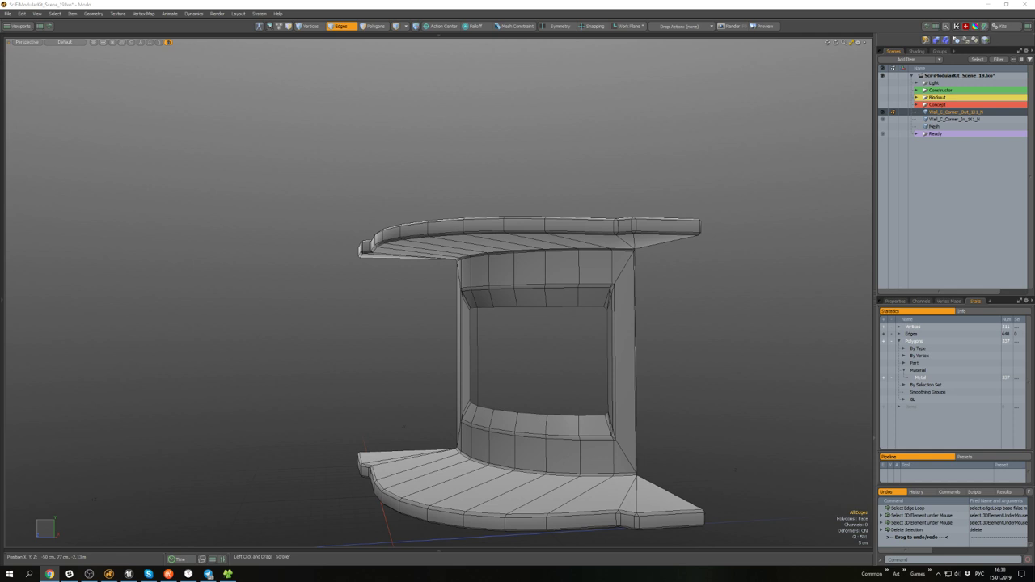
# - Unhide all remaining geometry of the outer corner module
pyautogui.keyDown('alt'); pyautogui.moveTo(671, 315); pyautogui.dragTo(452, 209); pyautogui.keyUp('alt')
pyautogui.press('u')
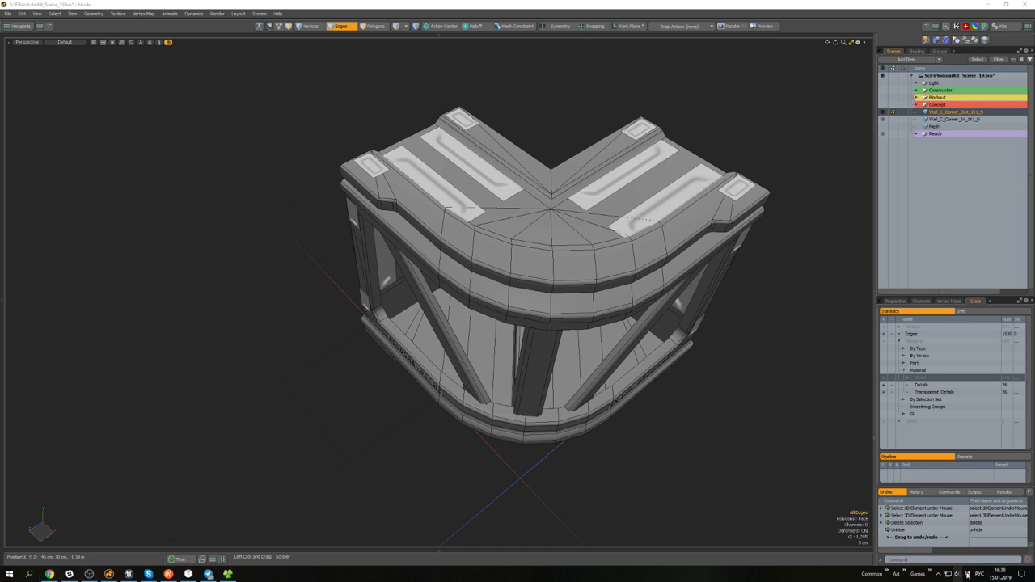
pyautogui.click(966, 575)
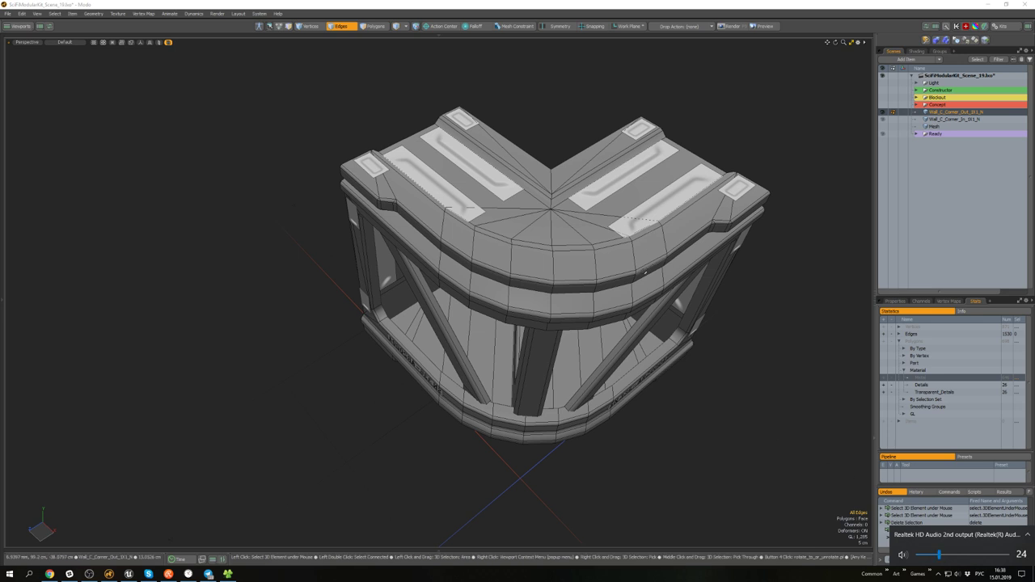
# - Open the UV editing layout beside the 3D view and frame the whole normal map texture in it
pyautogui.keyDown('alt'); pyautogui.moveTo(645, 272); pyautogui.dragTo(578, 243); pyautogui.keyUp('alt')
pyautogui.click(2, 299)
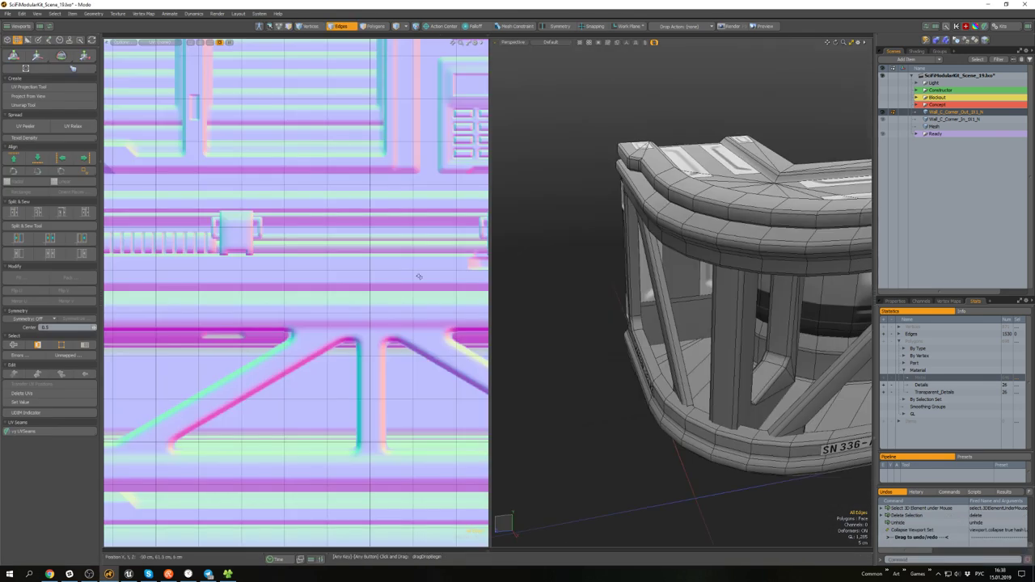
pyautogui.scroll(-10, 417, 271)
pyautogui.keyDown('alt'); pyautogui.moveTo(342, 199); pyautogui.dragTo(296, 176); pyautogui.keyUp('alt')
pyautogui.scroll(3, 214, 58)
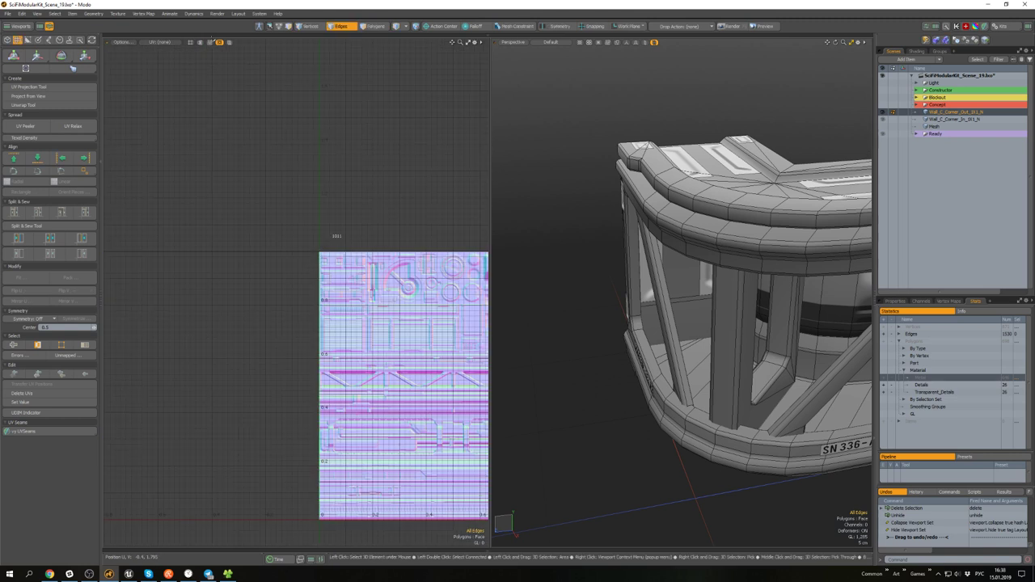
# - Hide the backdrop image in the UV view and display the Texture UV map there
pyautogui.click(219, 42)
pyautogui.click(161, 42)
pyautogui.click(164, 63)
pyautogui.keyDown('alt'); pyautogui.moveTo(250, 130); pyautogui.dragTo(125, 38); pyautogui.keyUp('alt')
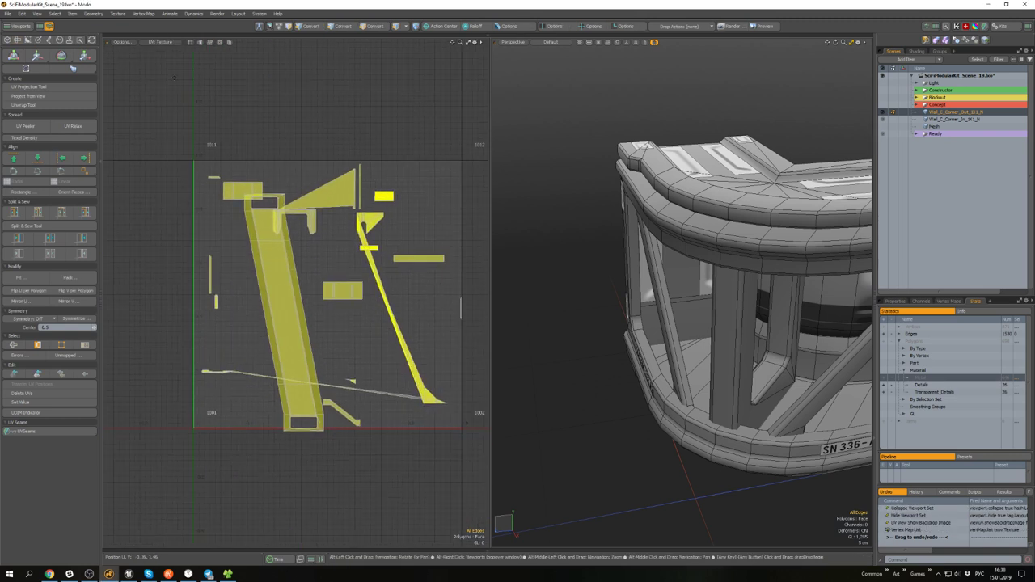
# - Select the connected polygons of the central window post and isolate them by hiding everything unselected
pyautogui.keyDown('alt'); pyautogui.moveTo(722, 299); pyautogui.dragTo(675, 262); pyautogui.keyUp('alt')
pyautogui.press('3')
pyautogui.doubleClick(698, 195)
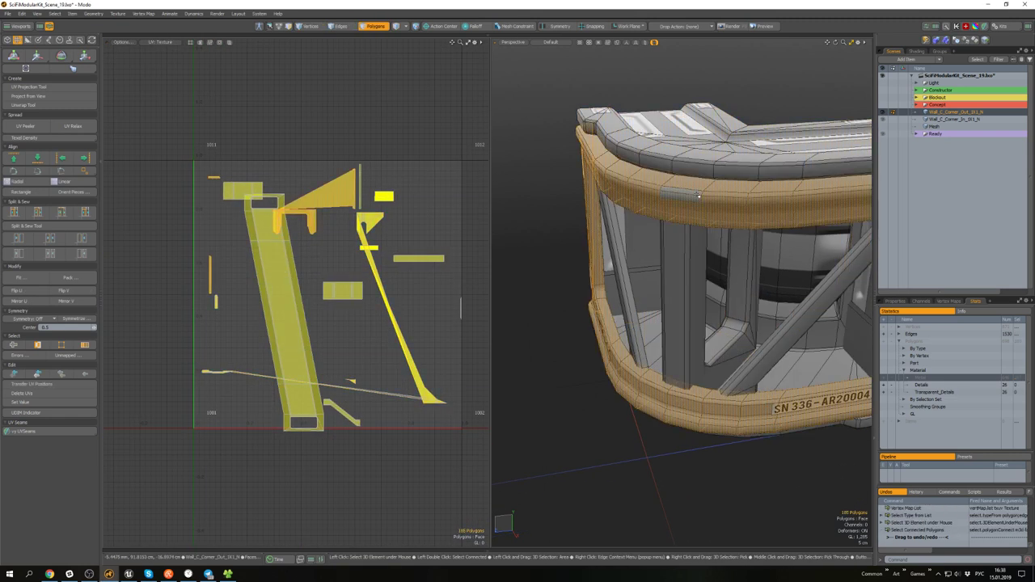
pyautogui.keyDown('alt'); pyautogui.moveTo(699, 194); pyautogui.dragTo(647, 202); pyautogui.keyUp('alt')
pyautogui.doubleClick(700, 243)
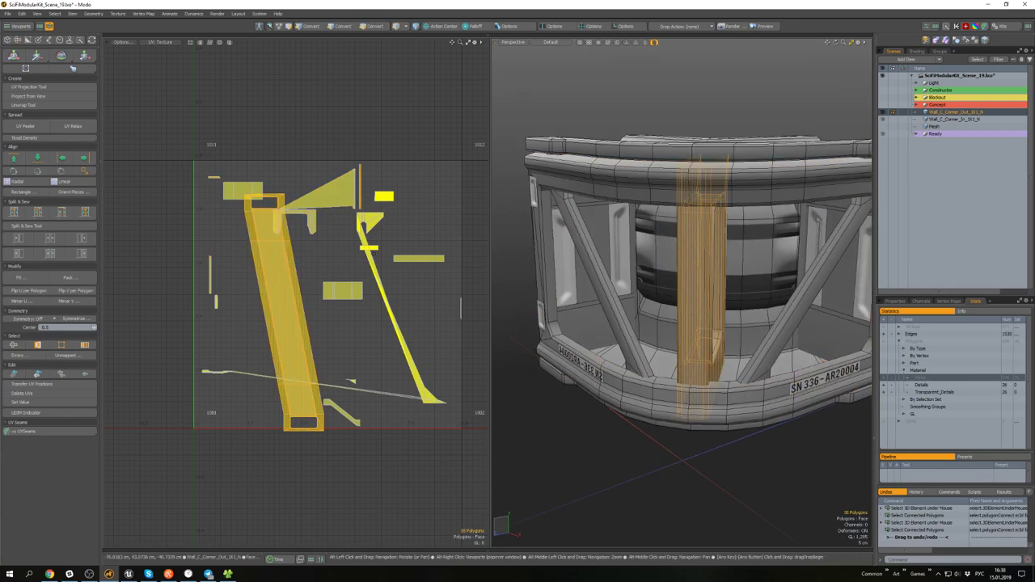
pyautogui.keyDown('alt'); pyautogui.moveTo(372, 202); pyautogui.dragTo(366, 161); pyautogui.keyUp('alt')
pyautogui.hotkey('shift', 'h')
pyautogui.click(775, 287)
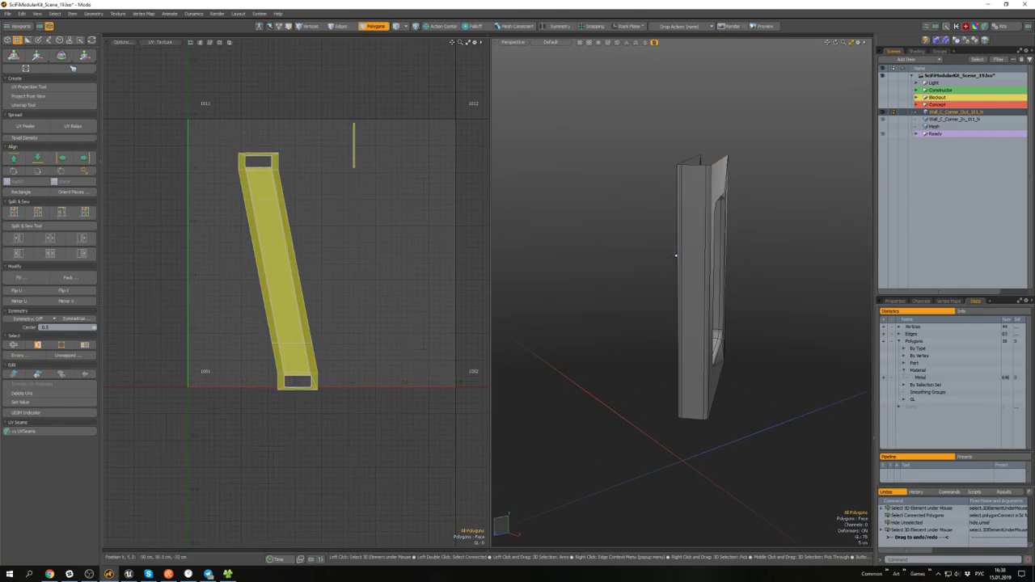
# - Select all polygons of the isolated window post and relax their UVs with UV Relax
pyautogui.doubleClick(690, 257)
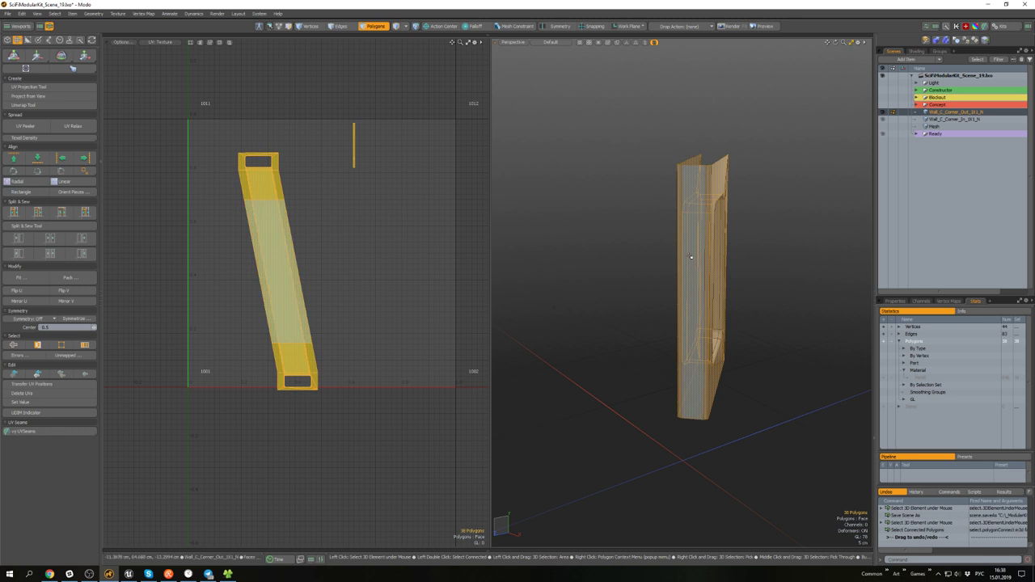
pyautogui.click(72, 125)
pyautogui.press('space')
pyautogui.click(364, 267)
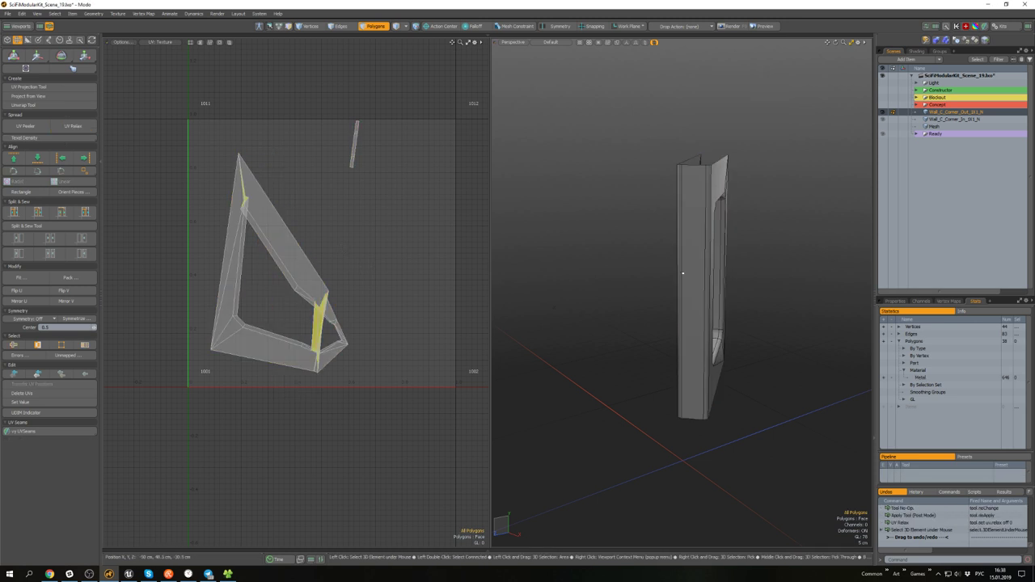
# - Select the polygon loop lining the post's window opening and move its UVs clear of the post's main island
pyautogui.doubleClick(701, 258)
pyautogui.keyDown('alt'); pyautogui.moveTo(702, 259); pyautogui.dragTo(700, 229); pyautogui.keyUp('alt')
pyautogui.scroll(3, 348, 130)
pyautogui.moveTo(705, 195); pyautogui.dragTo(706, 217)
pyautogui.press('l')
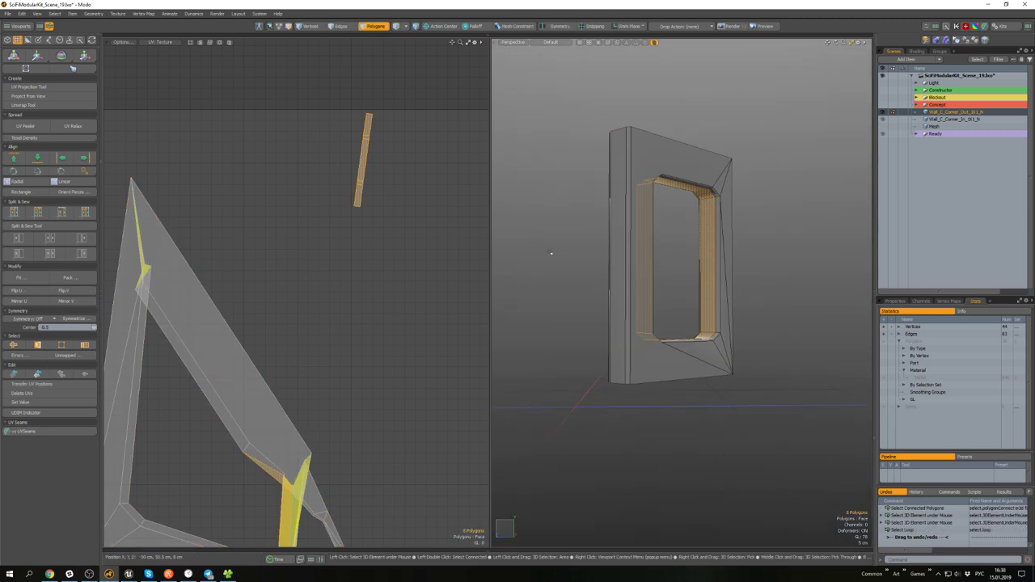
pyautogui.press('a')
pyautogui.press('w')
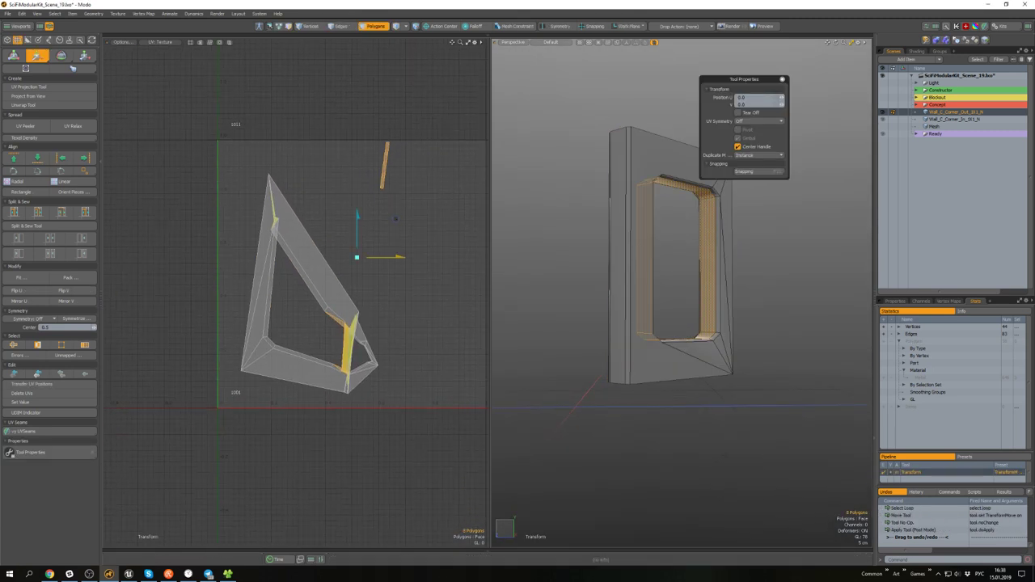
pyautogui.moveTo(395, 220); pyautogui.dragTo(451, 180, button='right')
pyautogui.press('space')
pyautogui.click(431, 192)
pyautogui.scroll(2, 438, 161)
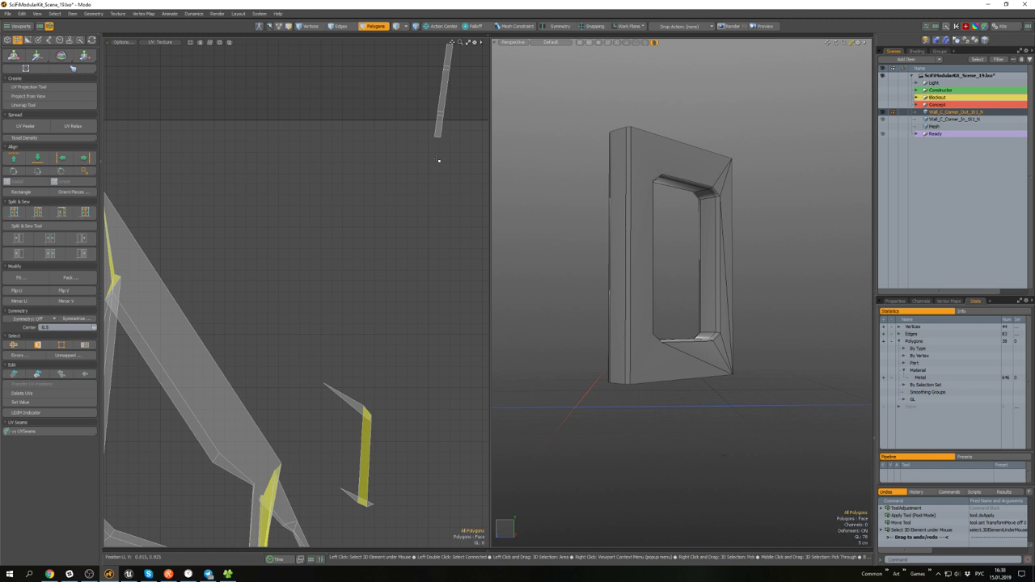
# - Select the post's main UV island and unfold it with UV Relax in Conformal mode
pyautogui.scroll(-3, 371, 287)
pyautogui.press('3')
pyautogui.click(324, 349)
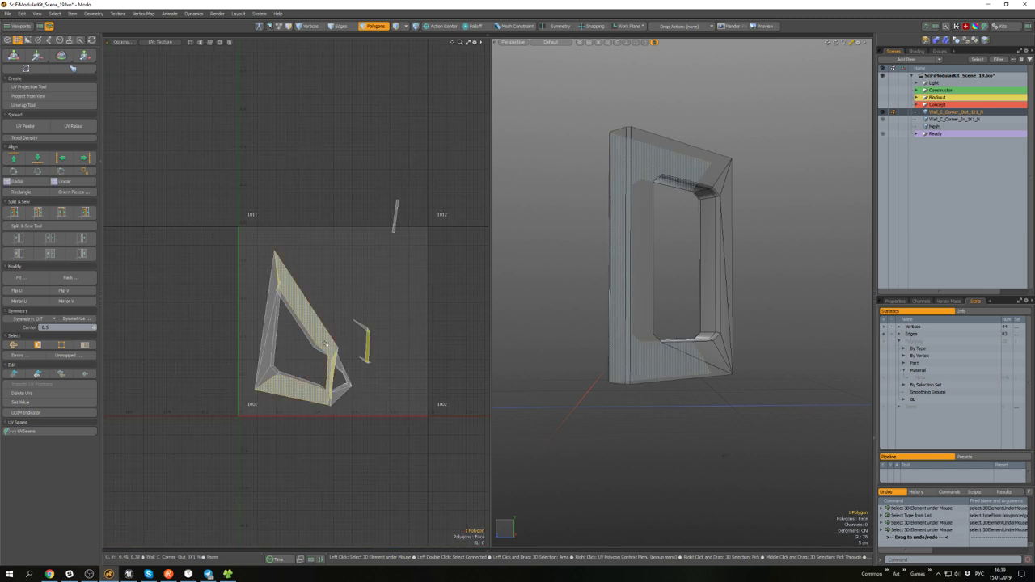
pyautogui.doubleClick(329, 384)
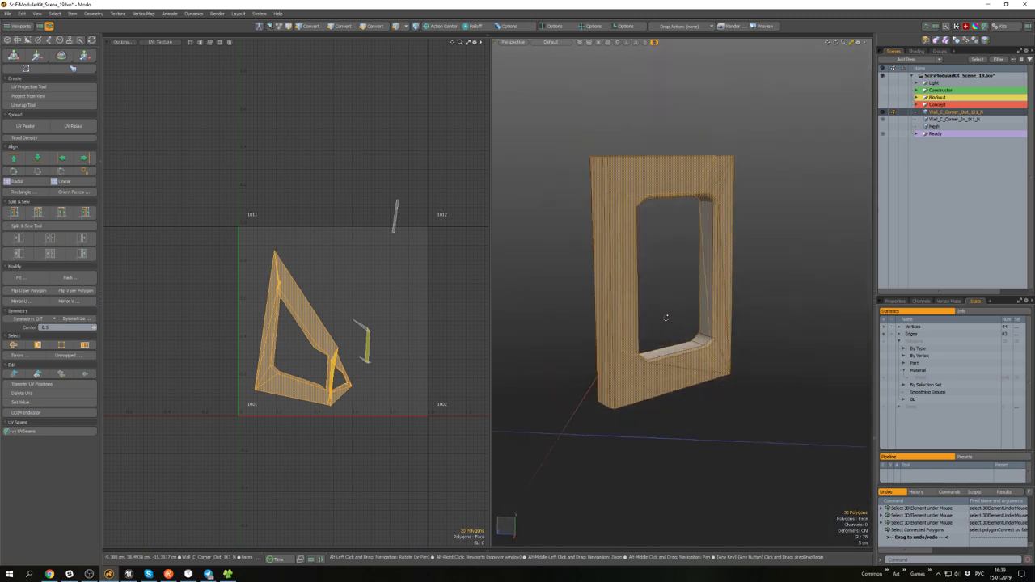
pyautogui.click(80, 126)
pyautogui.keyDown('ctrl'); pyautogui.keyDown('alt'); pyautogui.moveTo(354, 339); pyautogui.dragTo(393, 347); pyautogui.keyUp('alt'); pyautogui.keyUp('ctrl')
pyautogui.press('space')
# - Relax the separated three-polygon UV strip that lines one side of the window opening
pyautogui.click(389, 333)
pyautogui.doubleClick(394, 338)
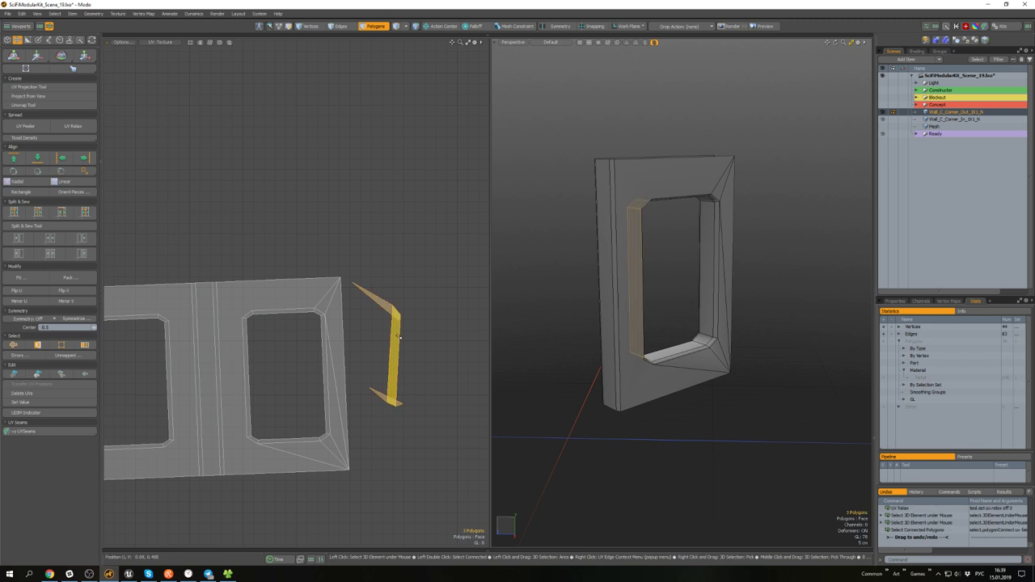
pyautogui.click(72, 127)
pyautogui.scroll(-4, 398, 285)
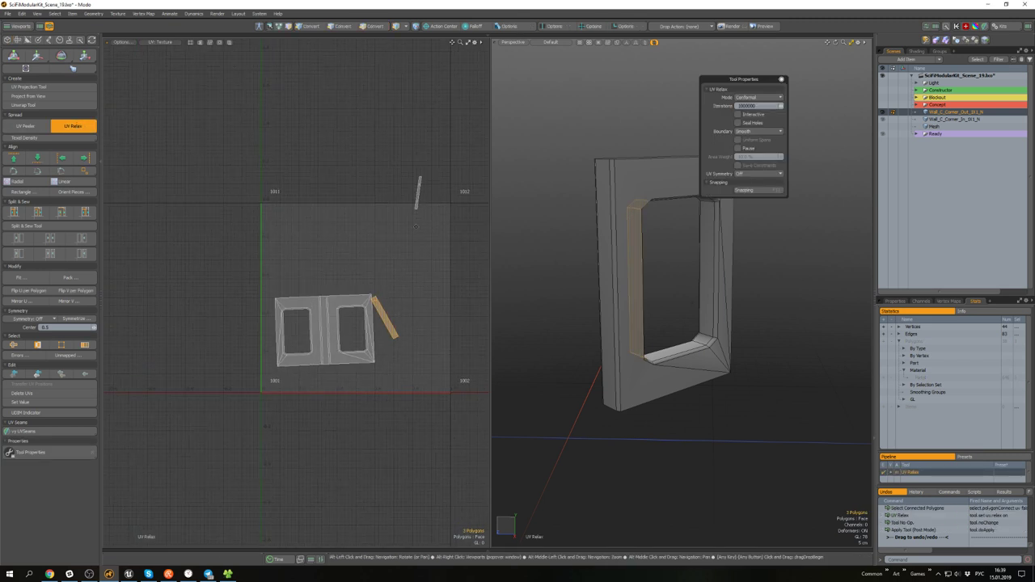
# - Select the short end edge of the other opening strip and apply Move and Sew to join the two strips
pyautogui.scroll(6, 416, 177)
pyautogui.press('2')
pyautogui.click(419, 154)
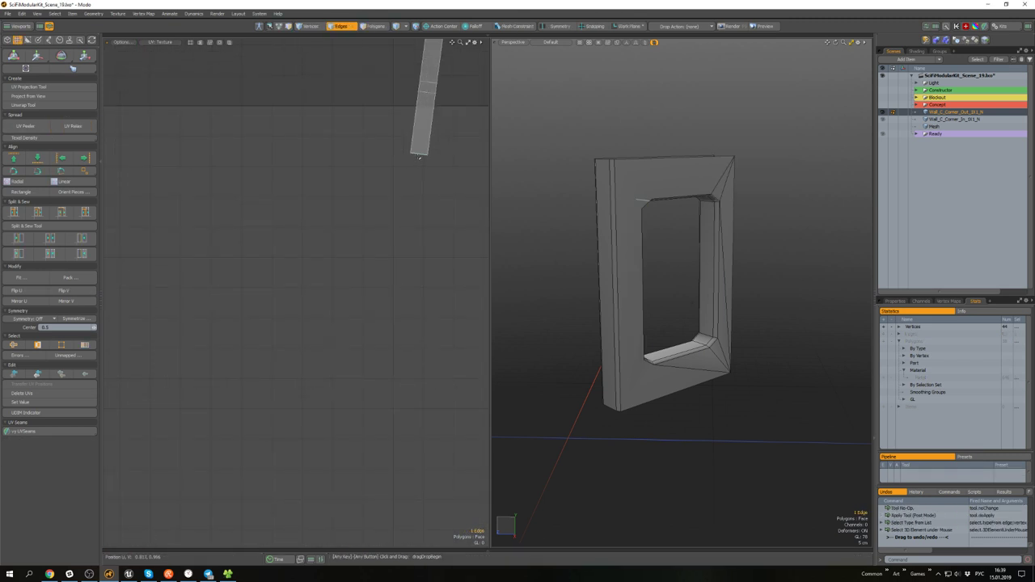
pyautogui.hotkey('shift', 's')
# - Straighten the post island and the sewn opening strip with Align UVs by Edge, using one edge of each
pyautogui.click(398, 289)
pyautogui.scroll(-4, 472, 248)
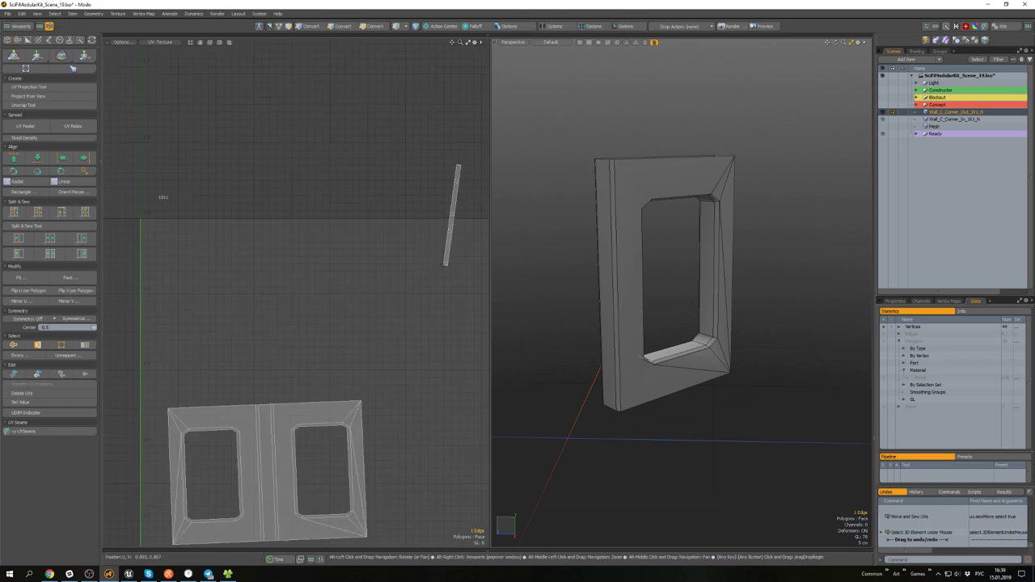
pyautogui.keyDown('shift'); pyautogui.click(364, 423); pyautogui.keyUp('shift')
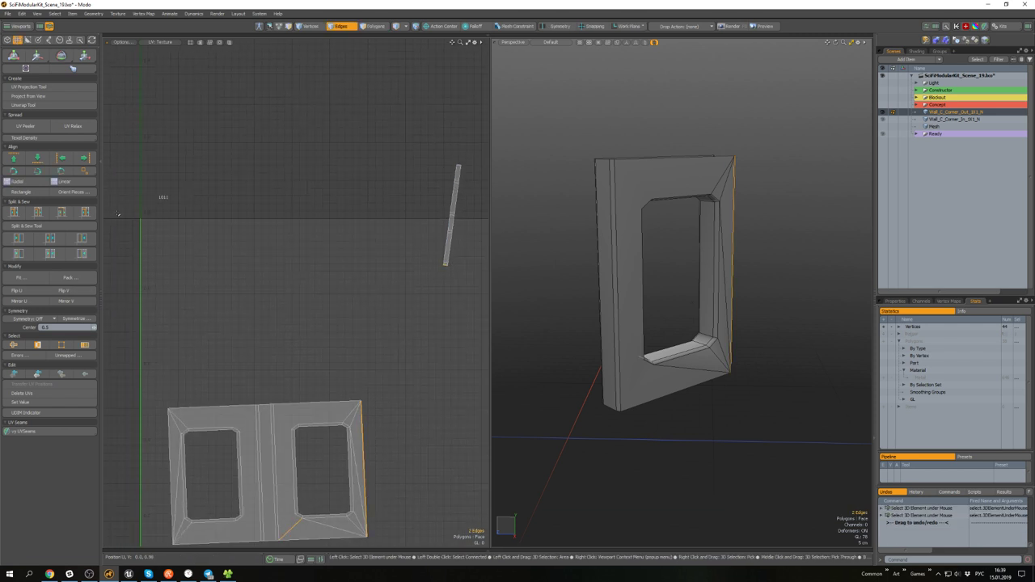
pyautogui.click(62, 172)
pyautogui.scroll(-4, 344, 312)
pyautogui.keyDown('alt'); pyautogui.keyDown('shift'); pyautogui.moveTo(345, 311); pyautogui.dragTo(352, 269); pyautogui.keyUp('shift'); pyautogui.keyUp('alt')
pyautogui.press('3')
pyautogui.click(406, 305)
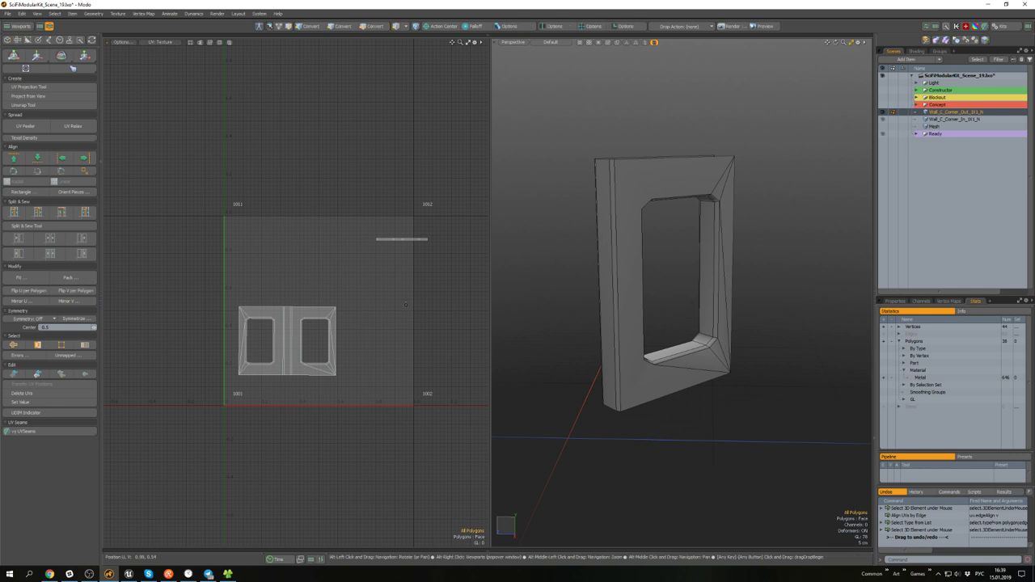
# - Unhide all geometry of the corner module and select both diagonal braces
pyautogui.press('u')
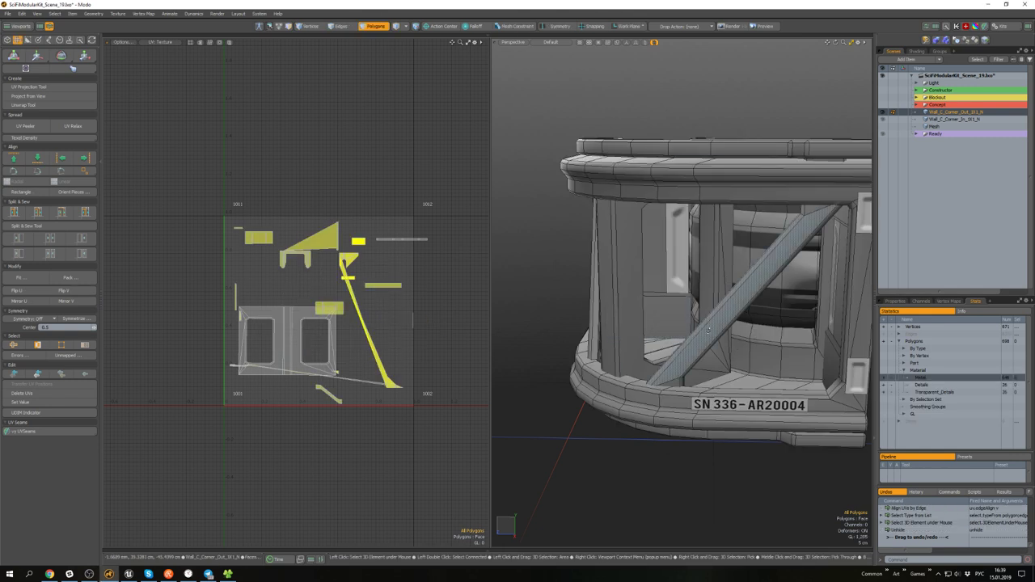
pyautogui.keyDown('alt'); pyautogui.moveTo(666, 305); pyautogui.dragTo(776, 310); pyautogui.keyUp('alt')
pyautogui.doubleClick(719, 307)
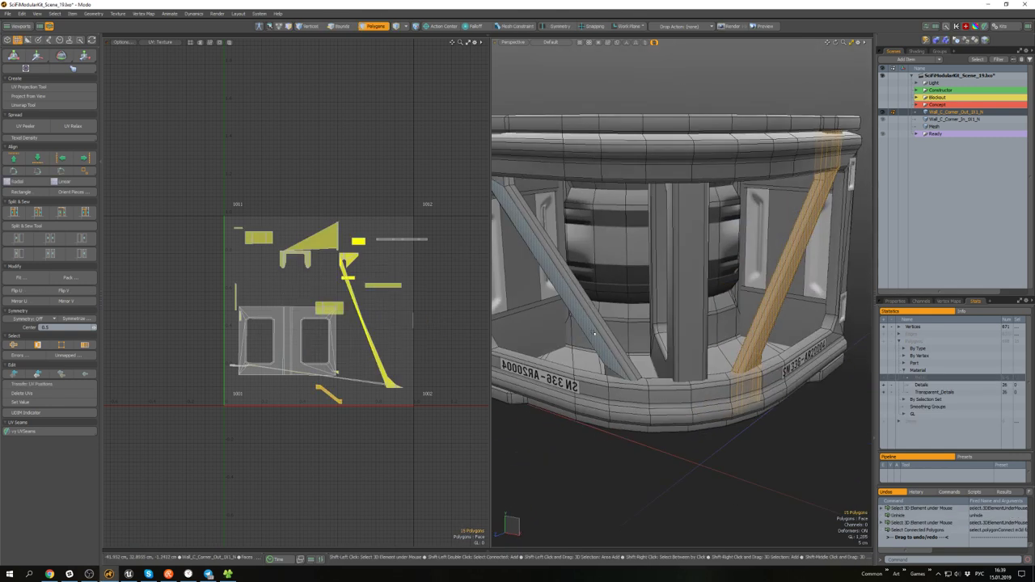
pyautogui.keyDown('shift'); pyautogui.doubleClick(588, 313); pyautogui.keyUp('shift')
pyautogui.keyDown('alt'); pyautogui.moveTo(560, 345); pyautogui.dragTo(517, 262); pyautogui.keyUp('alt')
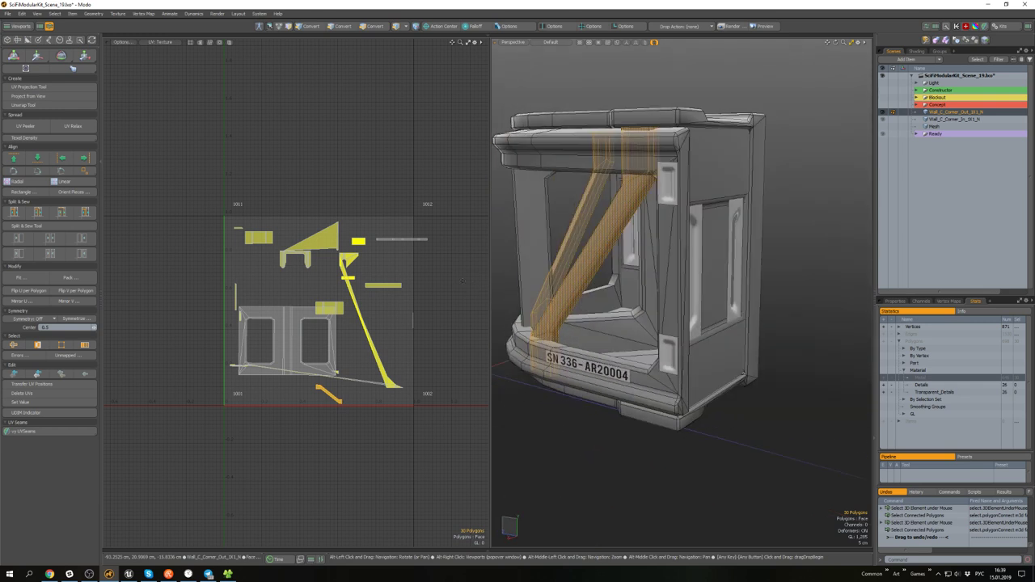
# - Select only the three-polygon side strip on each diagonal brace and create a planar UV projection along the Y axis
pyautogui.click(580, 240)
pyautogui.keyDown('alt'); pyautogui.moveTo(589, 257); pyautogui.dragTo(780, 264); pyautogui.keyUp('alt')
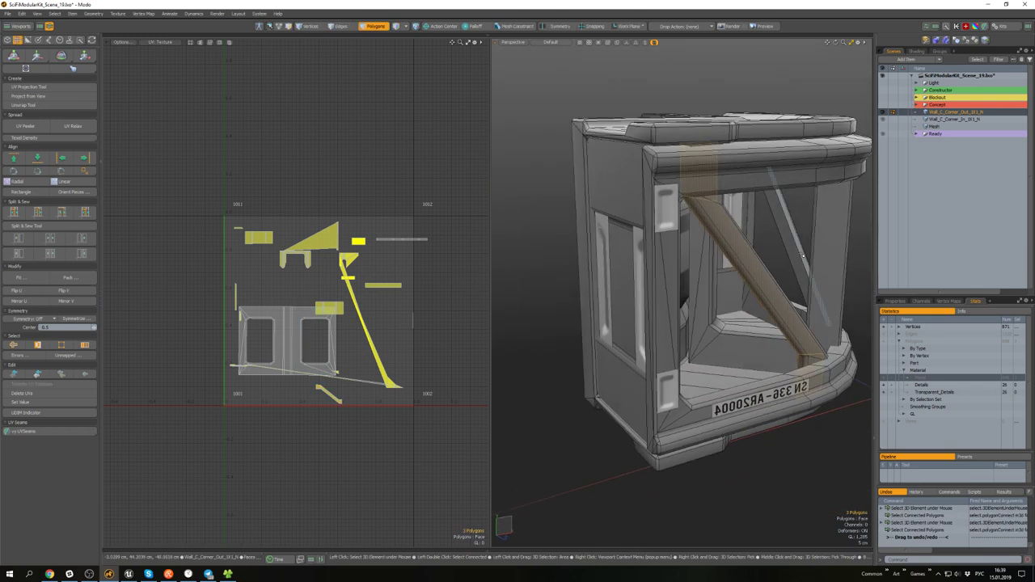
pyautogui.keyDown('shift'); pyautogui.click(798, 255); pyautogui.keyUp('shift')
pyautogui.keyDown('shift'); pyautogui.doubleClick(799, 256); pyautogui.keyUp('shift')
pyautogui.keyDown('alt'); pyautogui.moveTo(324, 194); pyautogui.dragTo(277, 156); pyautogui.keyUp('alt')
pyautogui.click(59, 88)
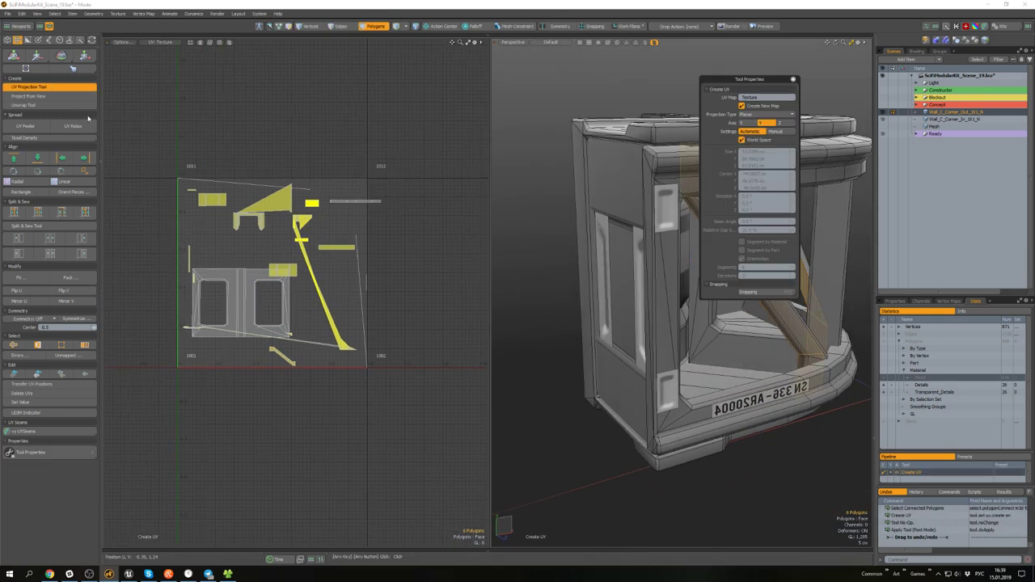
pyautogui.click(259, 262)
pyautogui.press('q')
# - Reselect the projected side strips of both diagonal braces and unfold them with UV Relax
pyautogui.keyDown('alt'); pyautogui.moveTo(789, 275); pyautogui.dragTo(785, 249); pyautogui.keyUp('alt')
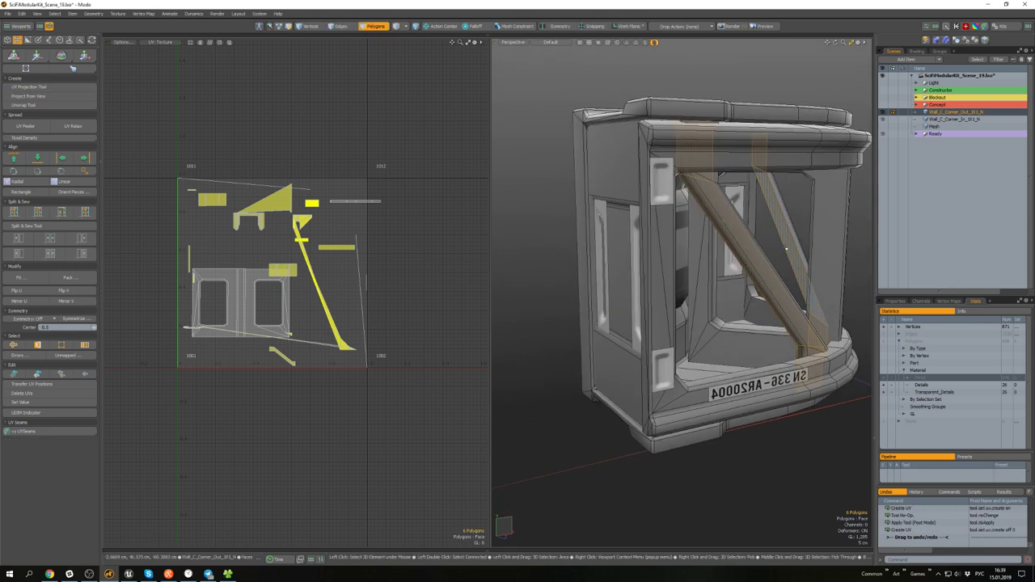
pyautogui.doubleClick(786, 249)
pyautogui.keyDown('alt'); pyautogui.moveTo(580, 249); pyautogui.dragTo(568, 248); pyautogui.keyUp('alt')
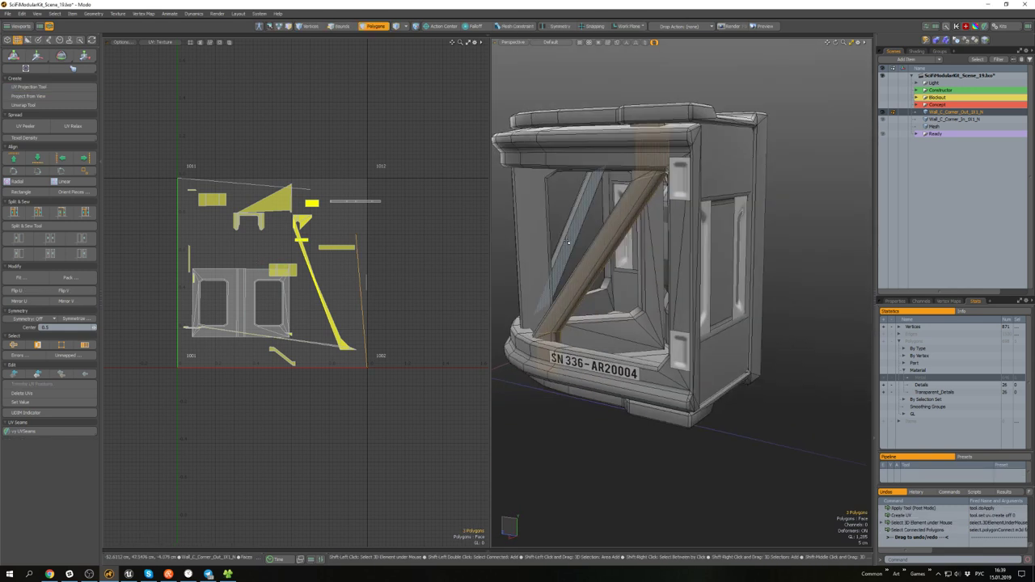
pyautogui.keyDown('shift'); pyautogui.doubleClick(567, 245); pyautogui.keyUp('shift')
pyautogui.click(86, 132)
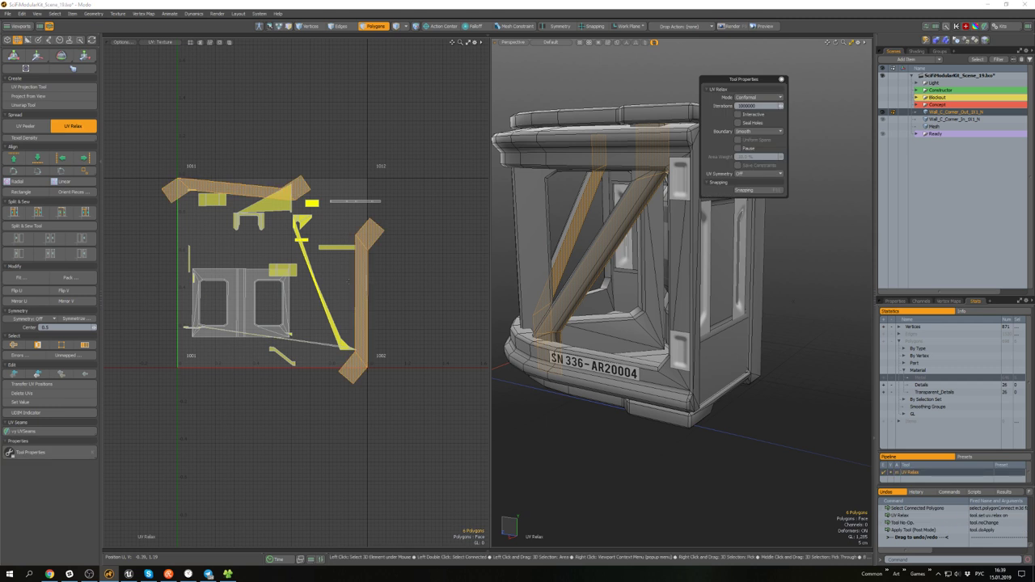
# - Orient the two brace UV pieces with Direction set to Auto and align them by their end edges
pyautogui.click(71, 191)
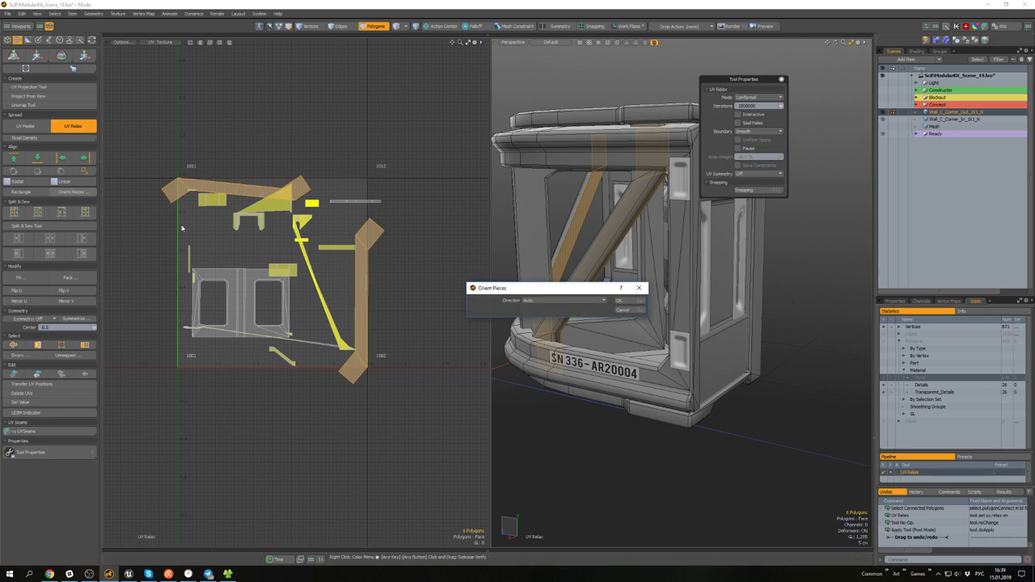
pyautogui.click(624, 302)
pyautogui.press('q')
pyautogui.press('2')
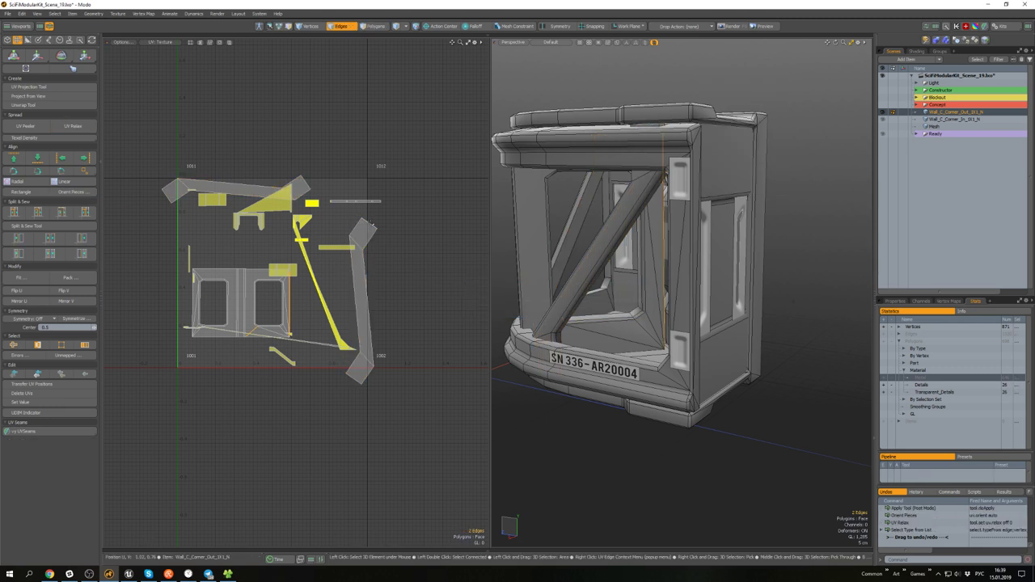
pyautogui.click(370, 221)
pyautogui.click(60, 172)
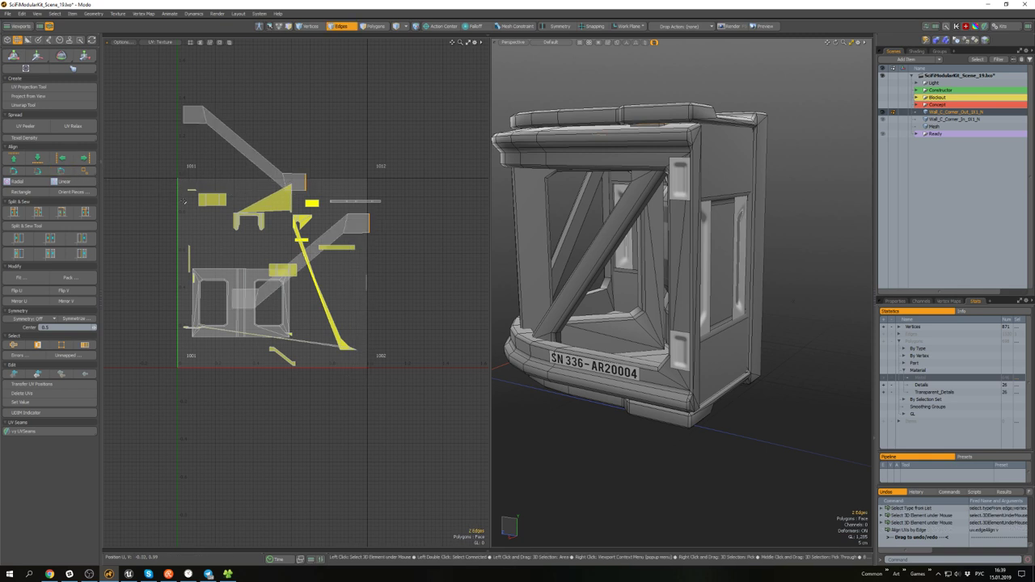
# - Select the connected polygons of the large curved front frame and isolate them by hiding everything unselected
pyautogui.press('3')
pyautogui.keyDown('alt'); pyautogui.moveTo(618, 276); pyautogui.dragTo(668, 273); pyautogui.keyUp('alt')
pyautogui.doubleClick(700, 332)
pyautogui.moveTo(700, 333)
pyautogui.keyDown('alt'); pyautogui.mouseDown()
pyautogui.moveTo(712, 305)
pyautogui.moveTo(701, 317)
pyautogui.mouseUp(); pyautogui.keyUp('alt')
pyautogui.scroll(-4, 702, 316)
pyautogui.doubleClick(731, 183)
pyautogui.hotkey('ctrl', 'space')
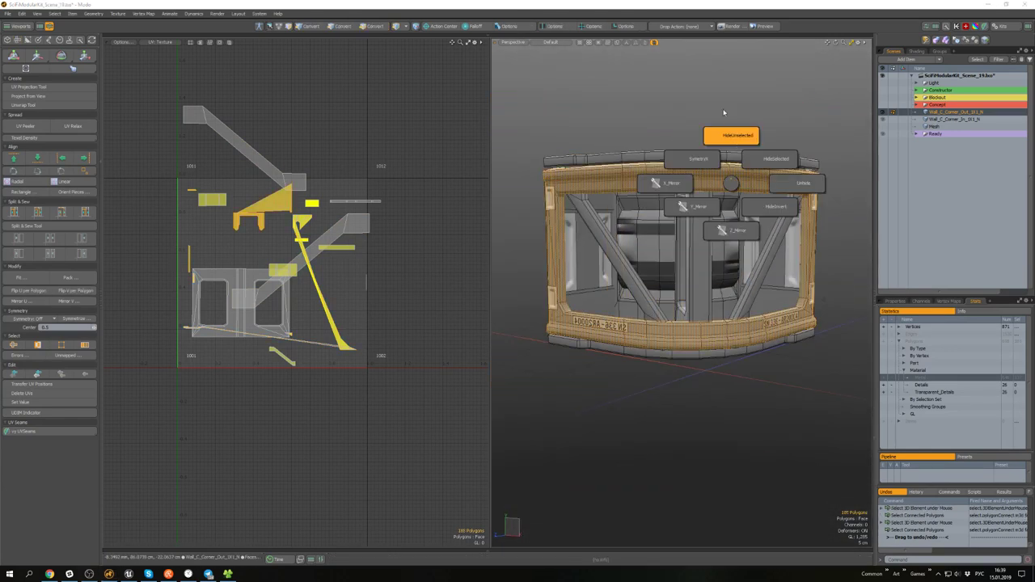
pyautogui.click(724, 111)
pyautogui.click(755, 111)
# - Select the whole isolated front frame and relax its UVs with UV Relax
pyautogui.keyDown('alt'); pyautogui.moveTo(755, 110); pyautogui.dragTo(740, 180); pyautogui.keyUp('alt')
pyautogui.doubleClick(740, 180)
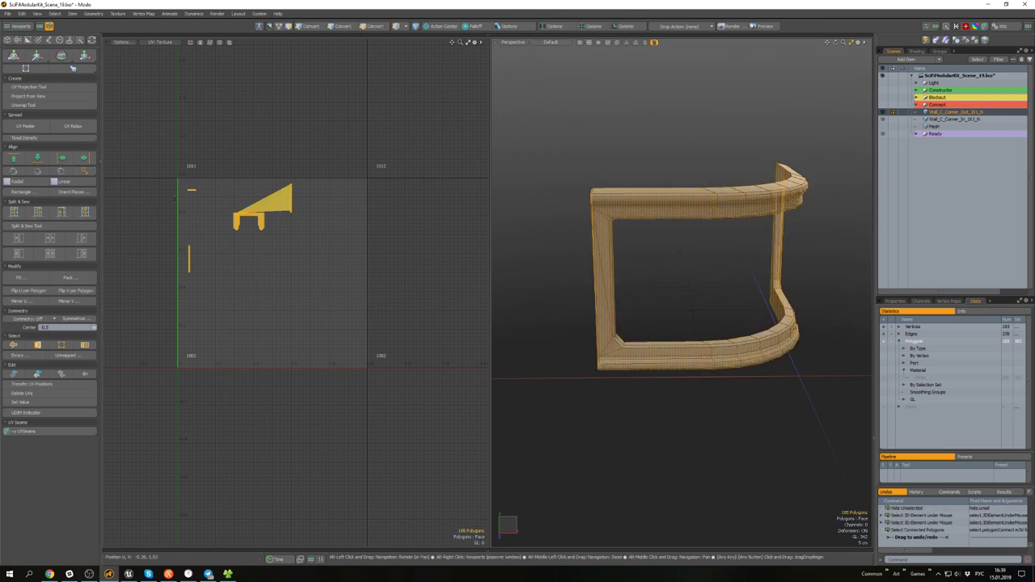
pyautogui.moveTo(287, 253); pyautogui.dragTo(312, 282, button='middle')
pyautogui.click(72, 126)
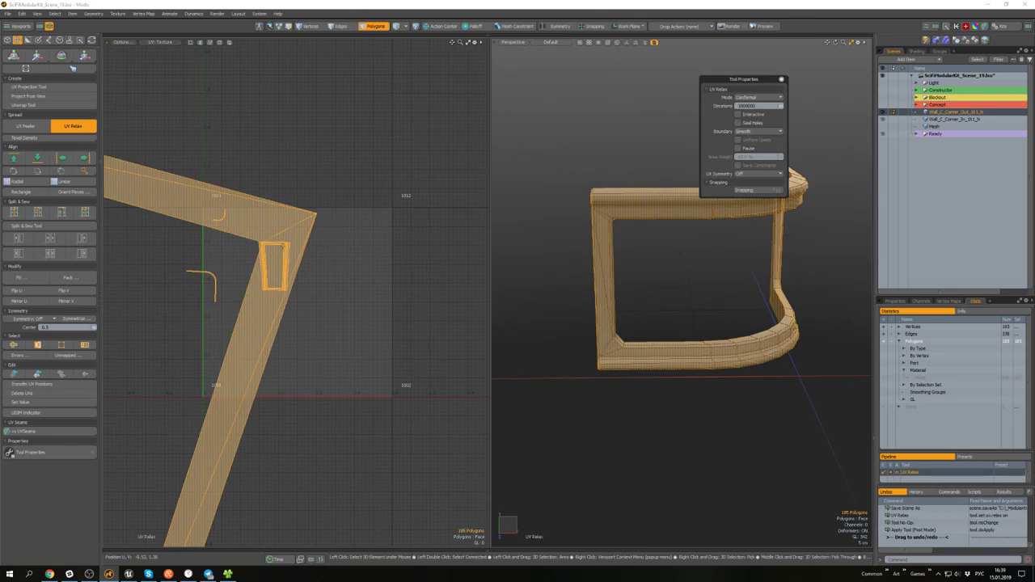
pyautogui.click(329, 299)
# - Select the long six-polygon UV island of the frame's side face and move it clear of the frame-shaped island
pyautogui.scroll(-5, 328, 299)
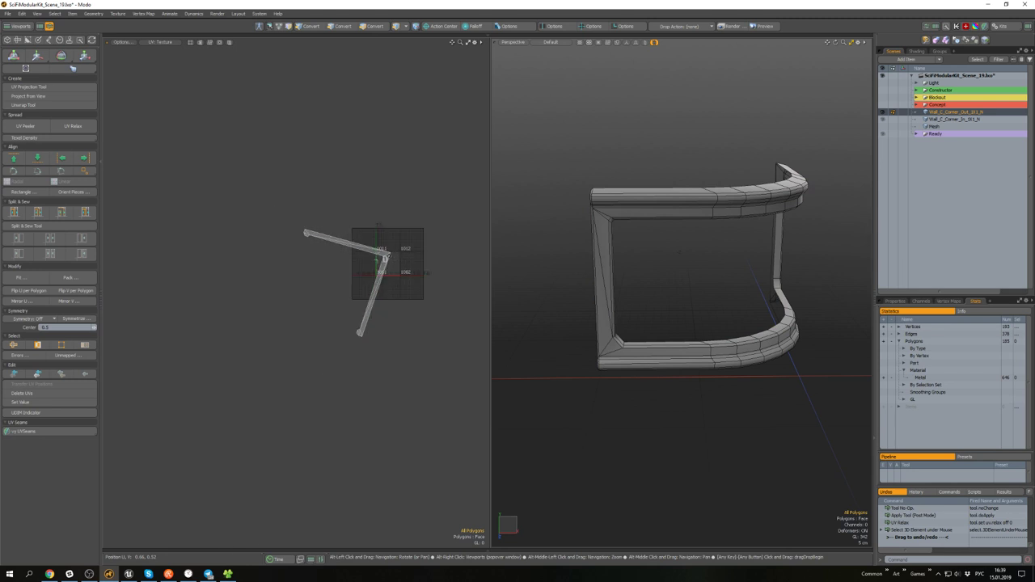
pyautogui.scroll(10, 336, 305)
pyautogui.scroll(-5, 364, 305)
pyautogui.doubleClick(399, 270)
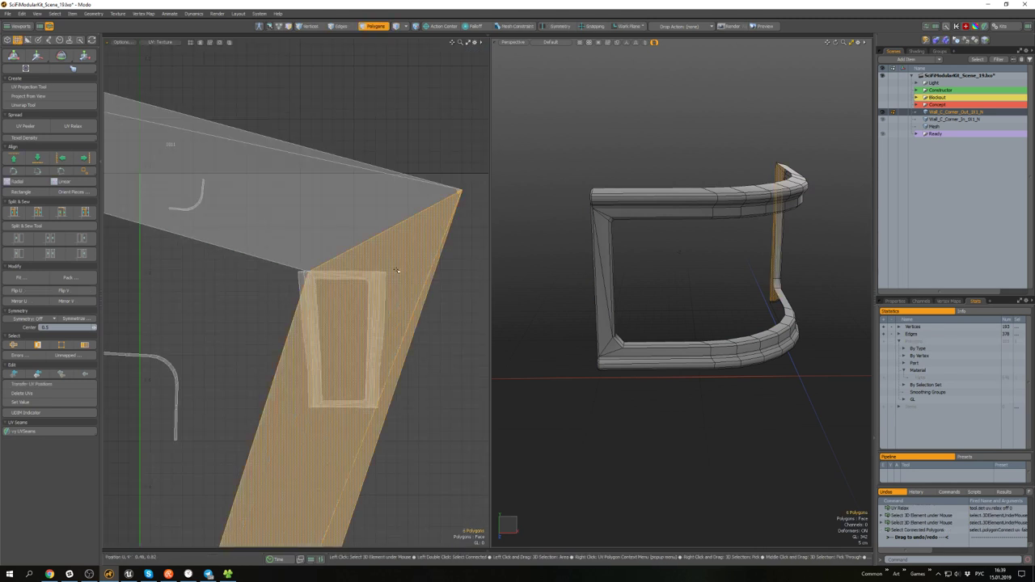
pyautogui.press('w')
pyautogui.scroll(-5, 401, 269)
pyautogui.scroll(-3, 376, 303)
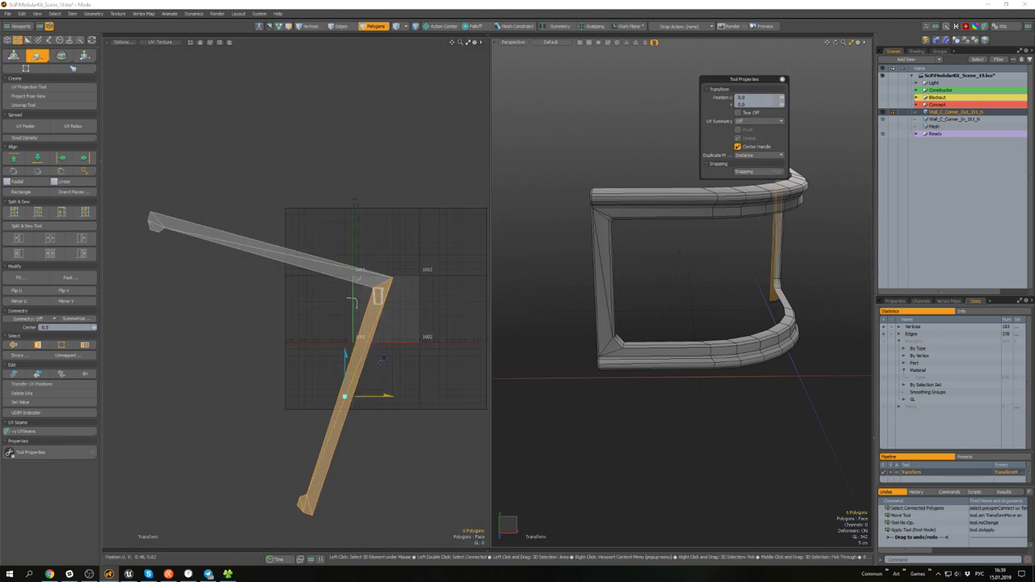
pyautogui.moveTo(380, 361); pyautogui.dragTo(346, 326)
pyautogui.press('space')
pyautogui.scroll(12, 382, 287)
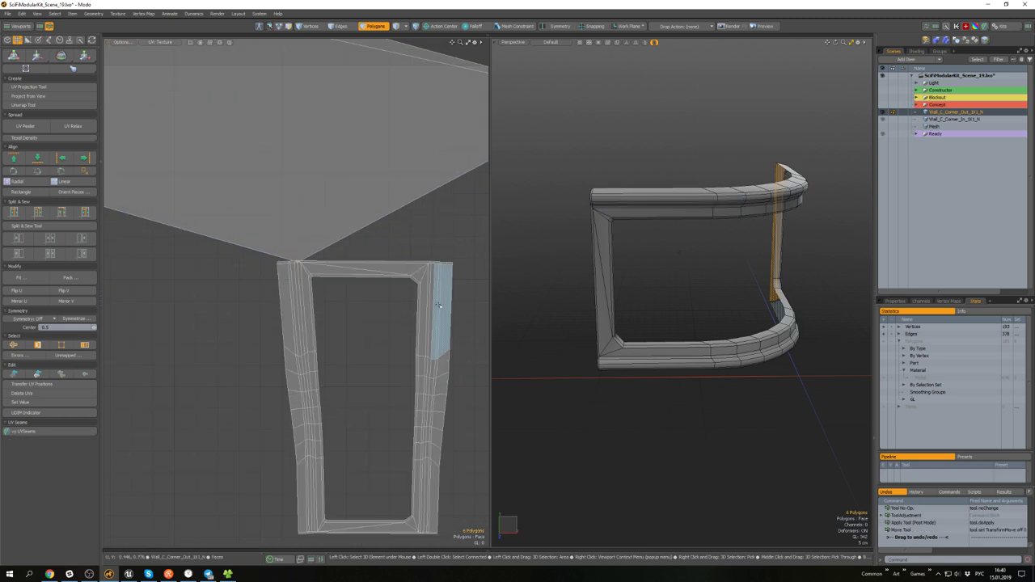
# - Select the whole frame-shaped UV island with its connected polygons and relax it again with UV Relax
pyautogui.doubleClick(437, 305)
pyautogui.press('a')
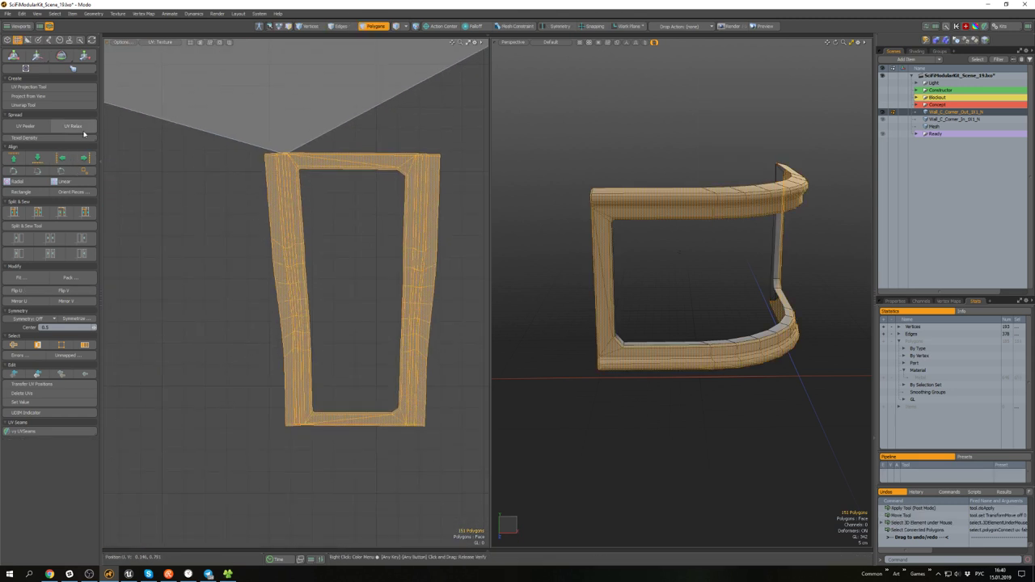
pyautogui.click(74, 127)
pyautogui.press('space')
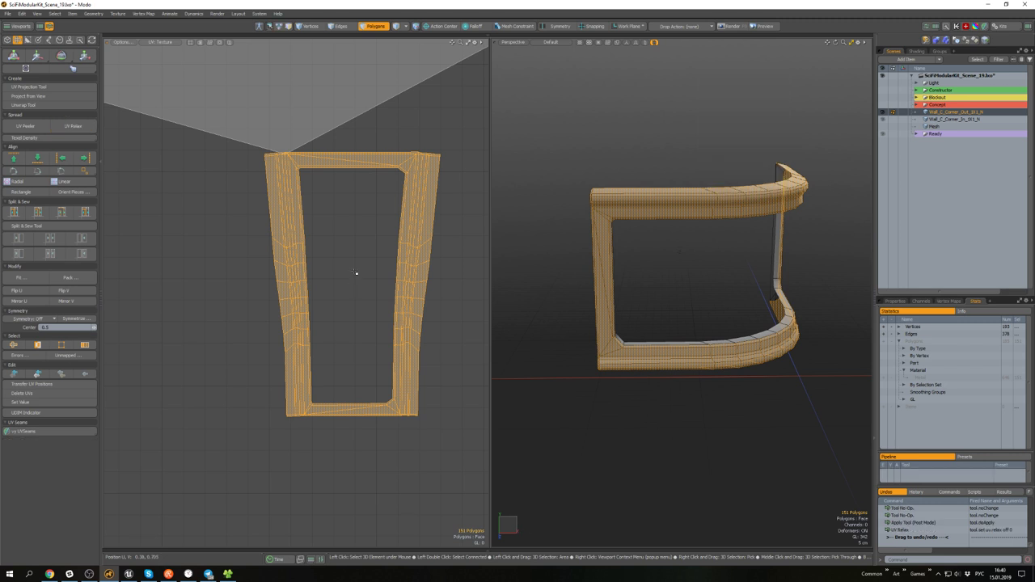
pyautogui.click(356, 273)
pyautogui.keyDown('alt'); pyautogui.moveTo(517, 286); pyautogui.dragTo(750, 291); pyautogui.keyUp('alt')
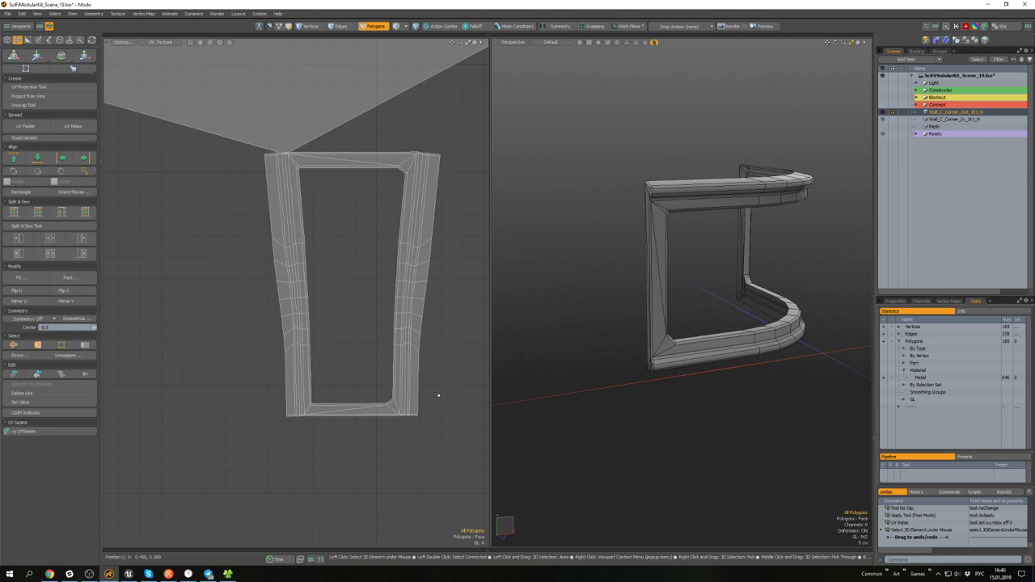
# - Select the lengthwise edge loops of the frame's UV island without its two short ends and align each loop left
pyautogui.press('2')
pyautogui.moveTo(323, 363); pyautogui.dragTo(279, 367)
pyautogui.press('l')
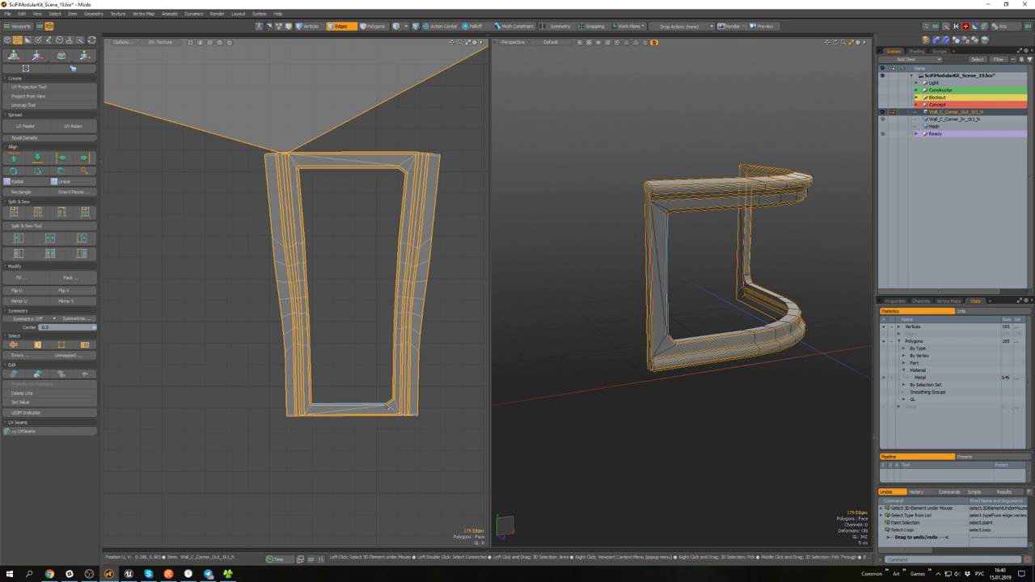
pyautogui.keyDown('ctrl'); pyautogui.moveTo(450, 445); pyautogui.dragTo(338, 420, button='right'); pyautogui.keyUp('ctrl')
pyautogui.keyDown('ctrl'); pyautogui.moveTo(408, 392); pyautogui.dragTo(453, 461, button='right'); pyautogui.keyUp('ctrl')
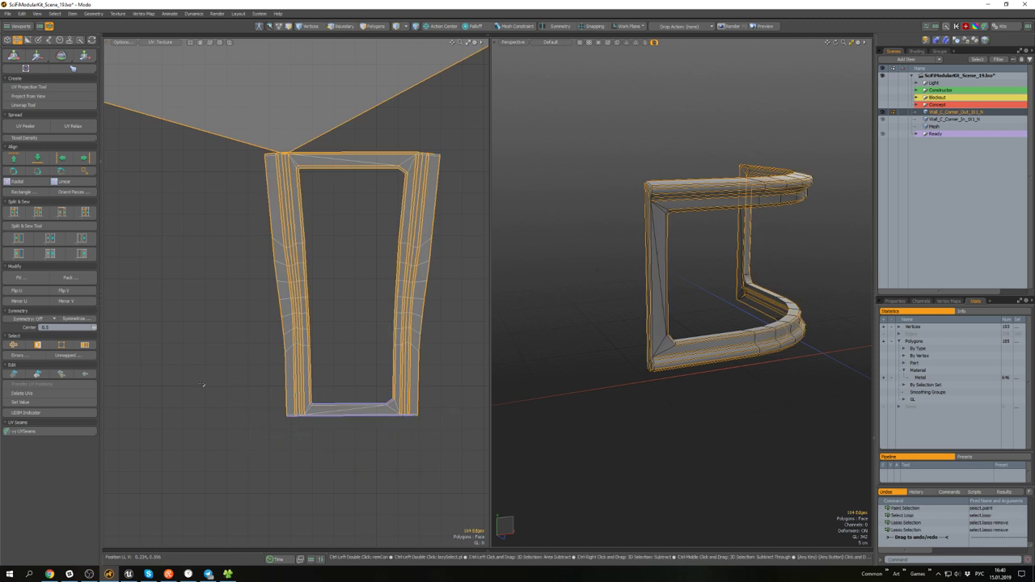
pyautogui.keyDown('ctrl'); pyautogui.moveTo(189, 100); pyautogui.dragTo(193, 104, button='right'); pyautogui.keyUp('ctrl')
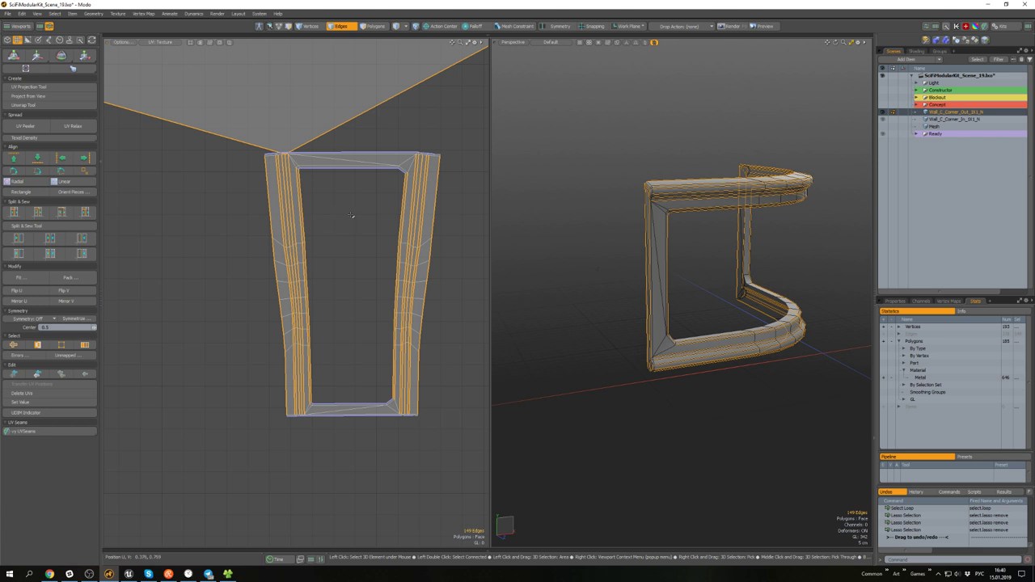
pyautogui.click(61, 159)
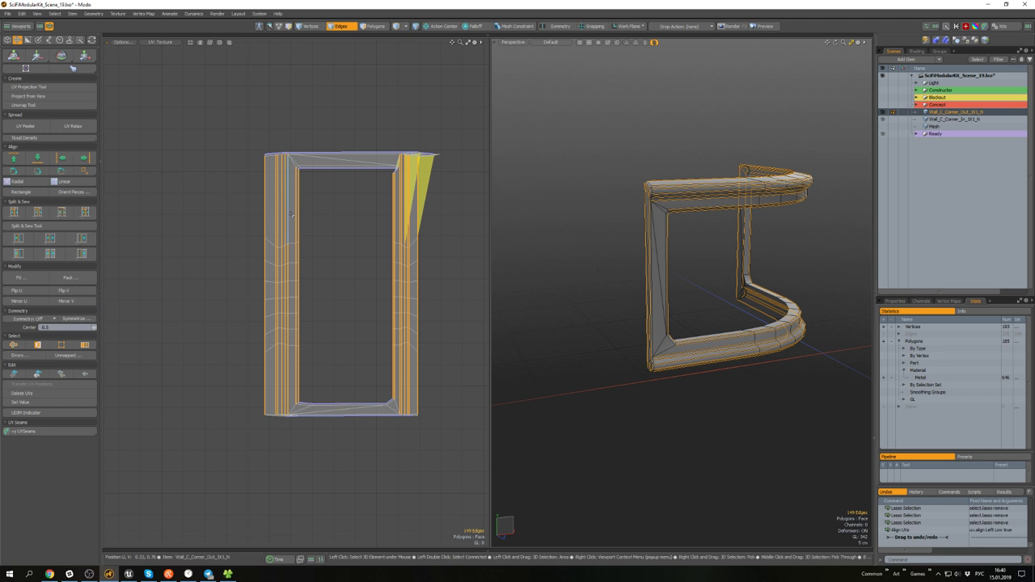
pyautogui.scroll(5, 419, 195)
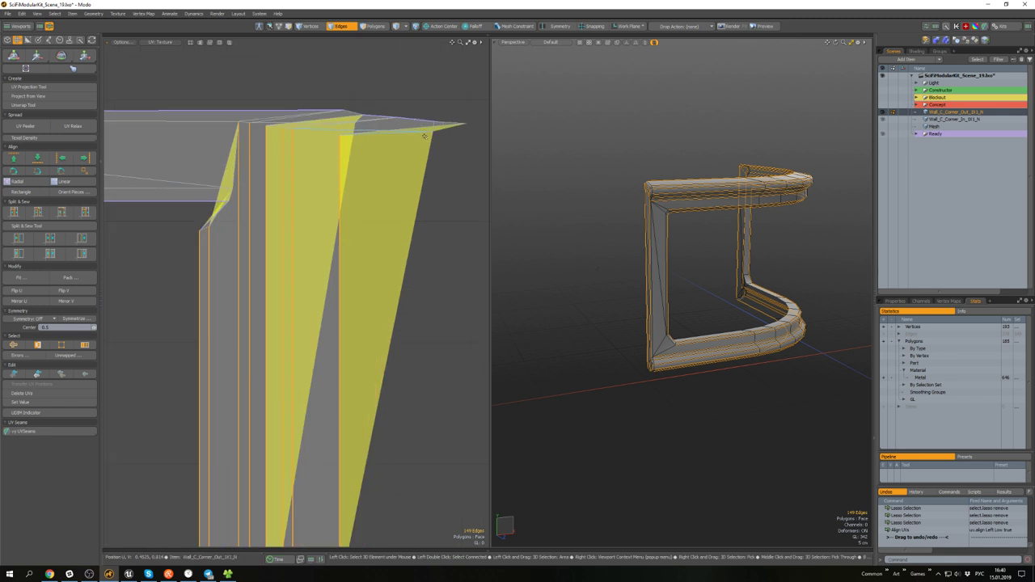
pyautogui.scroll(-2, 409, 179)
pyautogui.press('2')
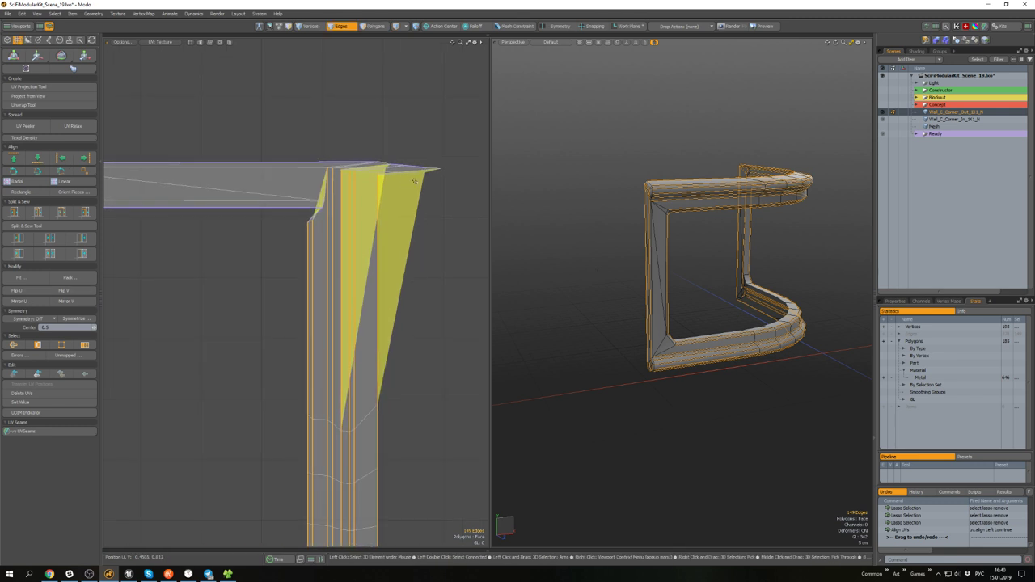
pyautogui.press('1')
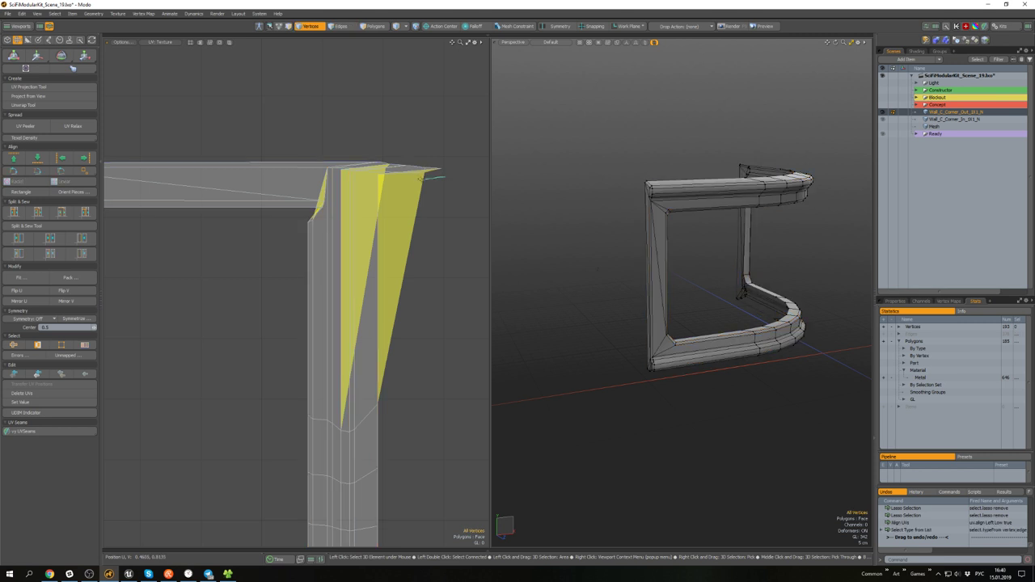
pyautogui.press('w')
pyautogui.moveTo(450, 168); pyautogui.dragTo(410, 168)
pyautogui.hotkey('ctrl', 'z')
pyautogui.press('space')
pyautogui.click(409, 150)
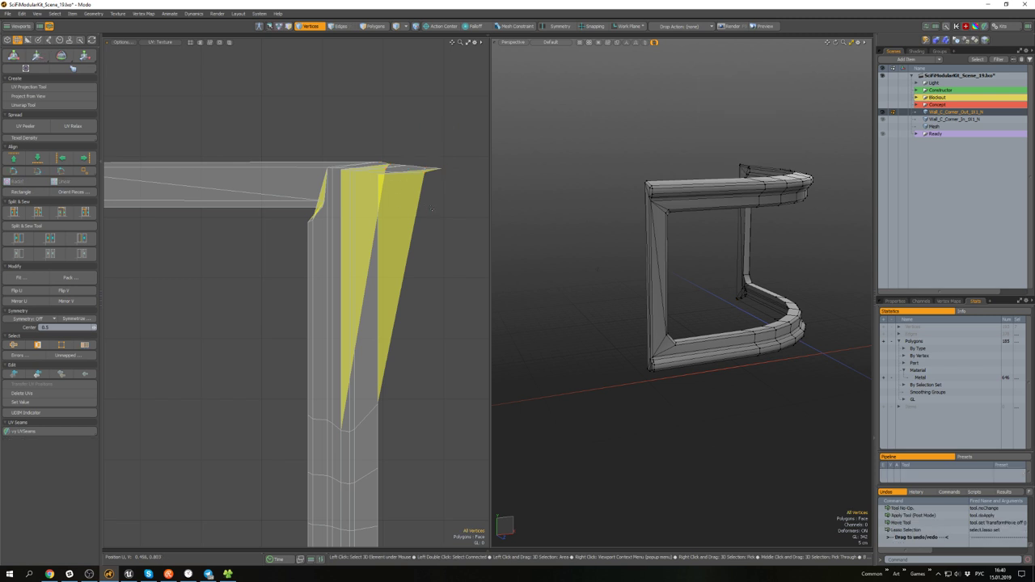
# - Move the two displaced inner-corner UV vertices sideways to restore the frame's chamfered upper inner corner
pyautogui.scroll(-2, 378, 178)
pyautogui.scroll(3, 379, 200)
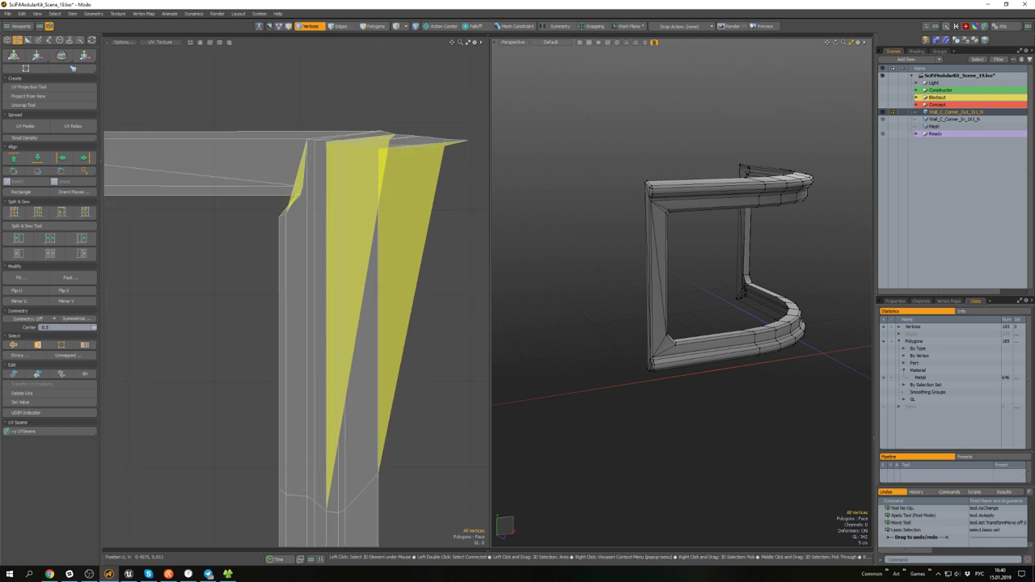
pyautogui.press('w')
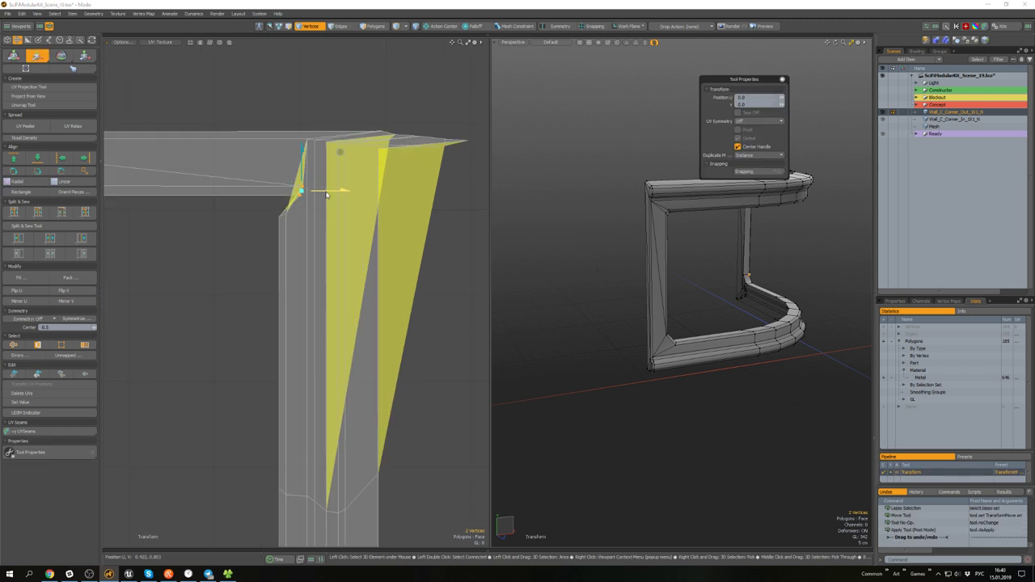
pyautogui.moveTo(300, 193); pyautogui.dragTo(272, 191)
pyautogui.press('space')
pyautogui.click(430, 220)
# - Select the six displaced UV vertices along the frame's upper outer corner and move them back over their vertical strips
pyautogui.scroll(-4, 430, 220)
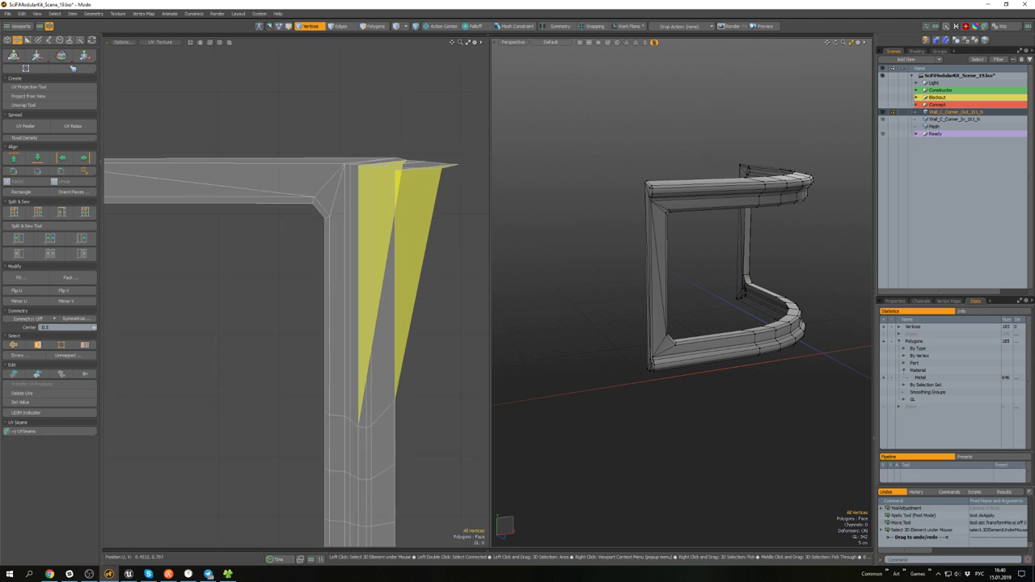
pyautogui.keyDown('alt'); pyautogui.moveTo(424, 223); pyautogui.dragTo(372, 124); pyautogui.keyUp('alt')
pyautogui.scroll(5, 365, 138)
pyautogui.press('1')
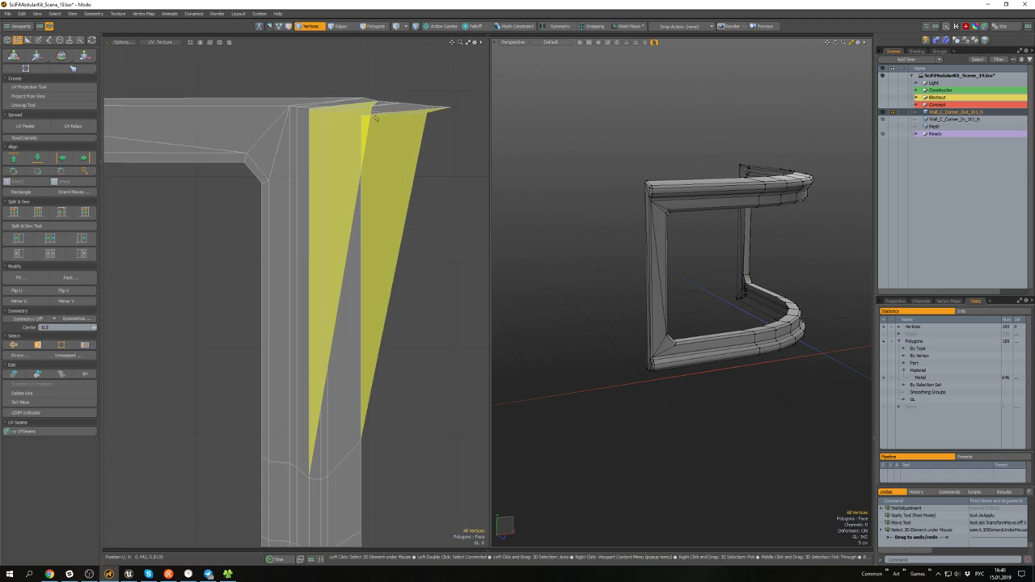
pyautogui.moveTo(448, 109); pyautogui.dragTo(339, 93, button='right')
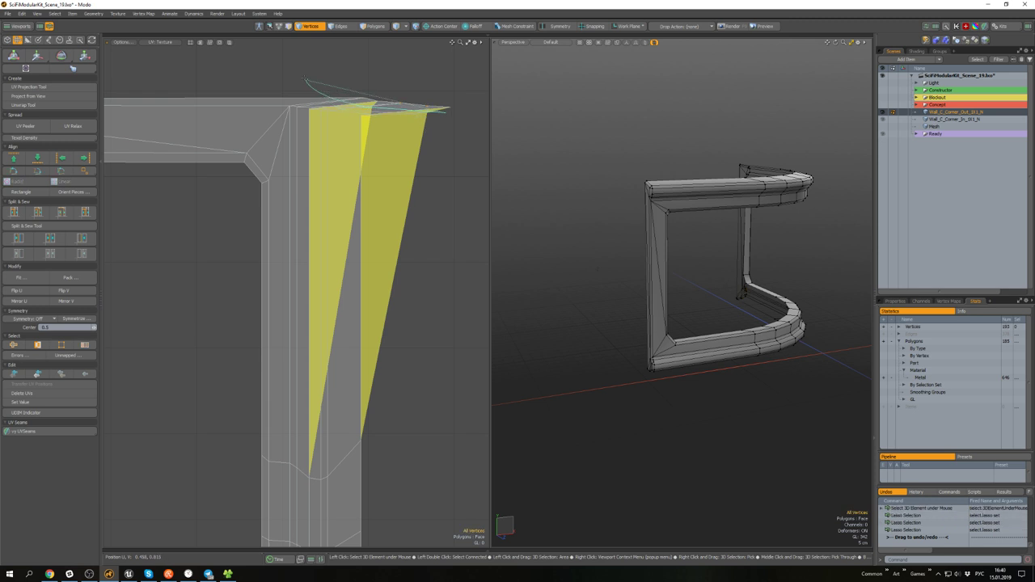
pyautogui.press('w')
pyautogui.moveTo(447, 66); pyautogui.dragTo(373, 60)
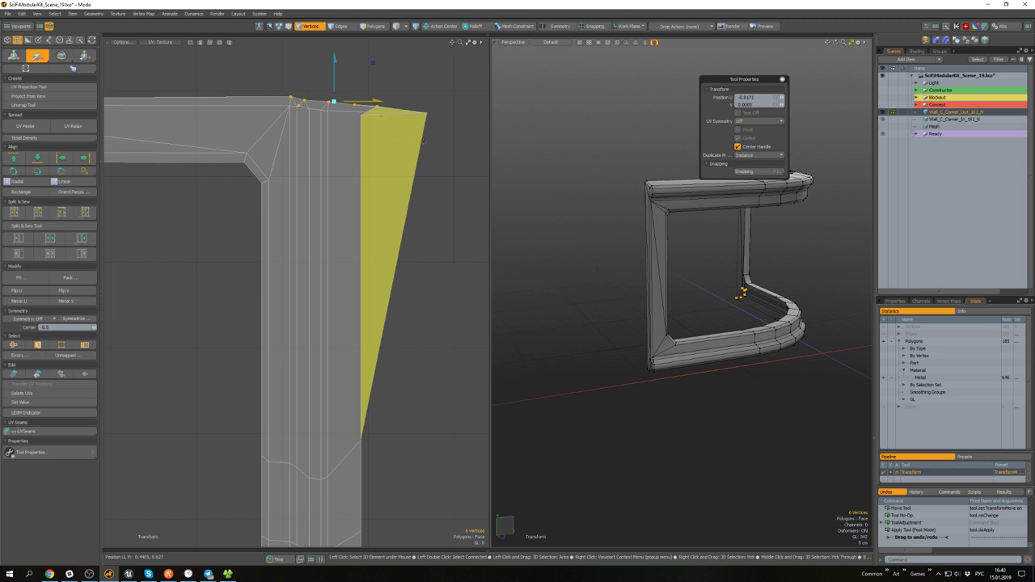
# - Move the remaining outer-corner UV vertex horizontally in line with the frame's straight outer edge
pyautogui.press('1')
pyautogui.press('w')
pyautogui.moveTo(443, 114); pyautogui.dragTo(378, 114)
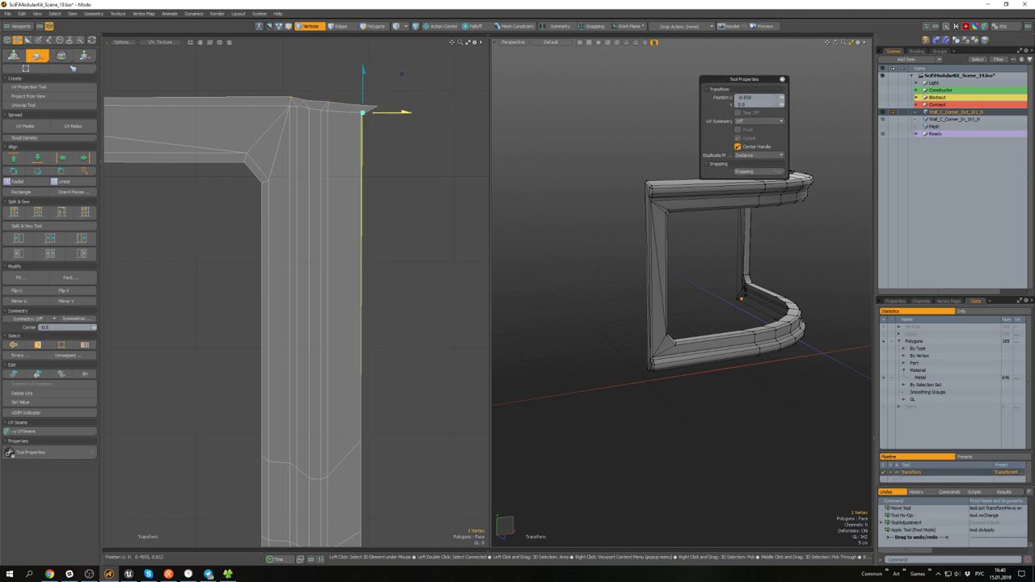
pyautogui.press('q')
pyautogui.click(421, 217)
pyautogui.scroll(-5, 404, 161)
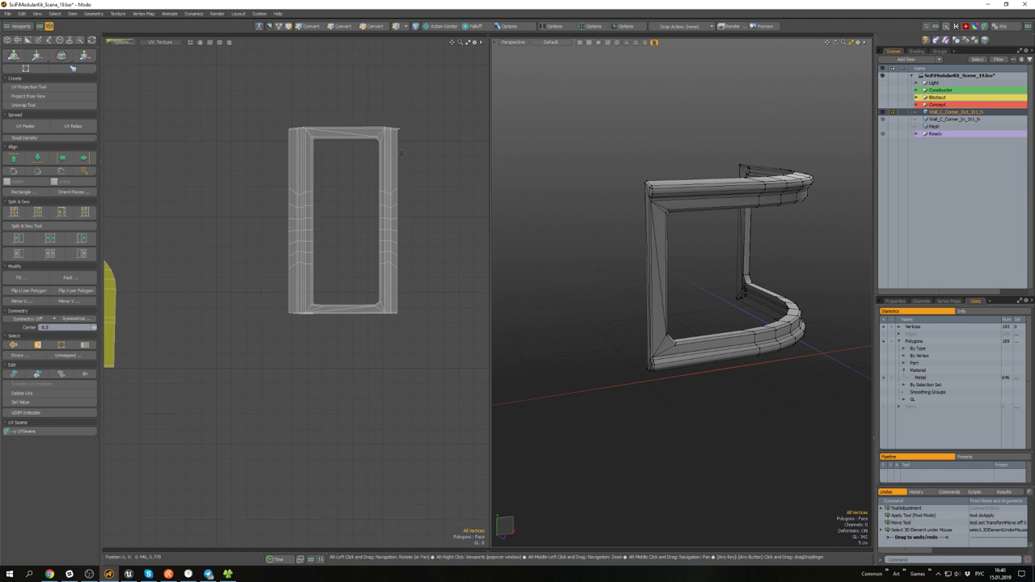
# - Select the ring of cross edges along the top face of the upper curved rail
pyautogui.scroll(1, 388, 218)
pyautogui.press('2')
pyautogui.scroll(4, 377, 278)
pyautogui.click(380, 280)
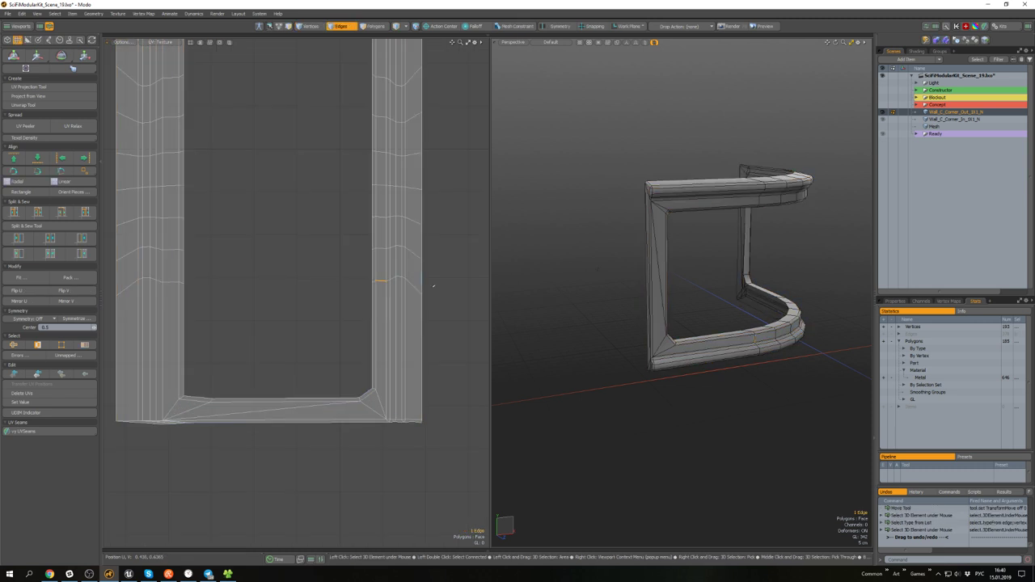
pyautogui.keyDown('alt'); pyautogui.moveTo(719, 222); pyautogui.dragTo(612, 242); pyautogui.keyUp('alt')
pyautogui.scroll(-2, 364, 207)
pyautogui.keyDown('alt'); pyautogui.moveTo(346, 210); pyautogui.dragTo(368, 263); pyautogui.keyUp('alt')
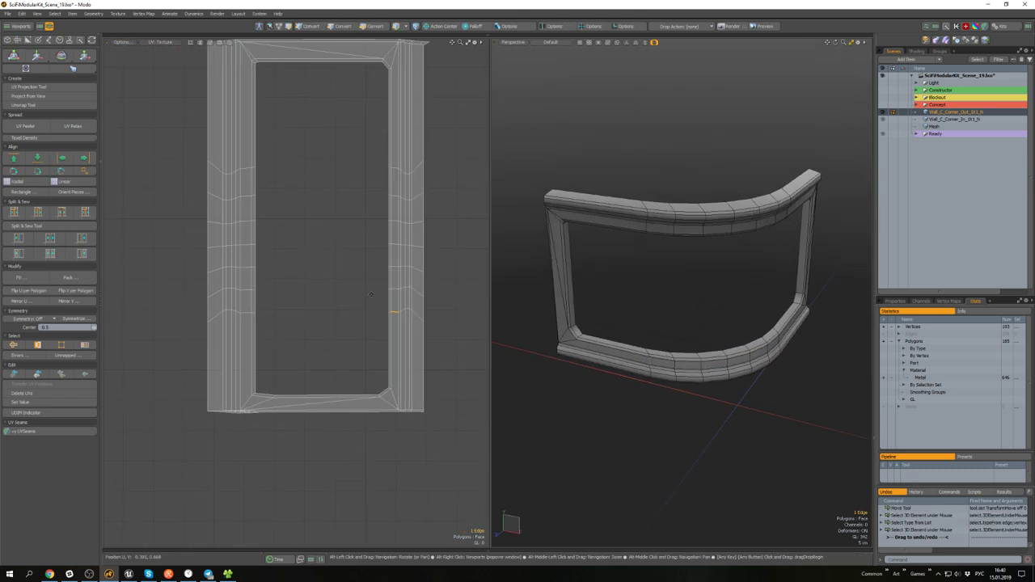
pyautogui.rightClick(418, 317)
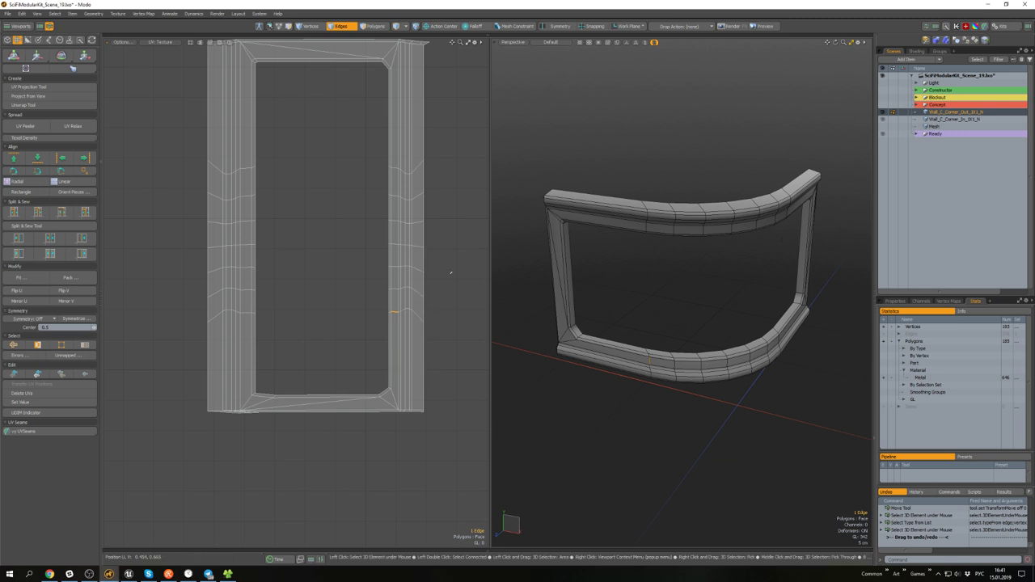
pyautogui.keyDown('alt'); pyautogui.moveTo(680, 243); pyautogui.dragTo(671, 241); pyautogui.keyUp('alt')
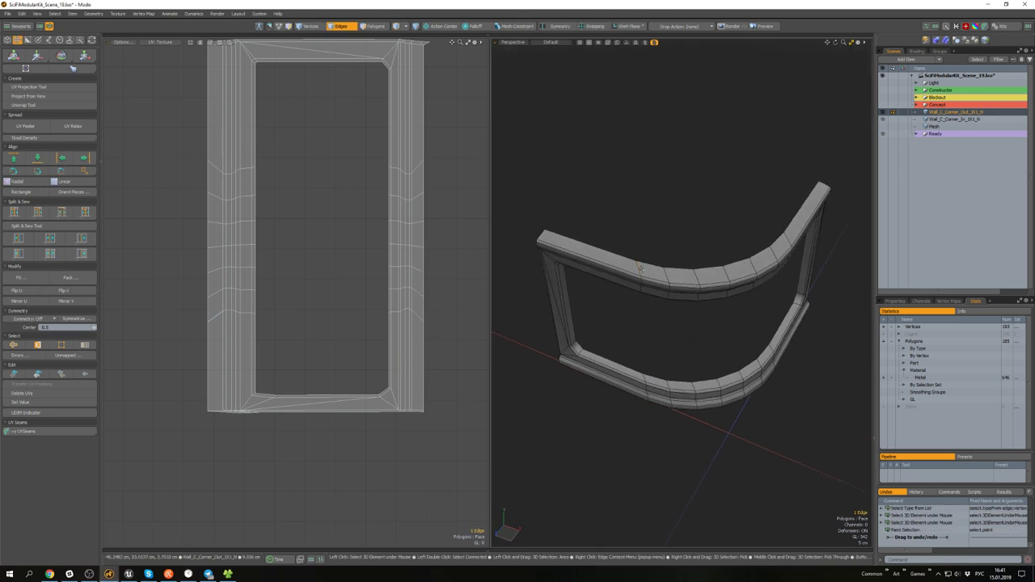
pyautogui.hotkey('alt', 'l')
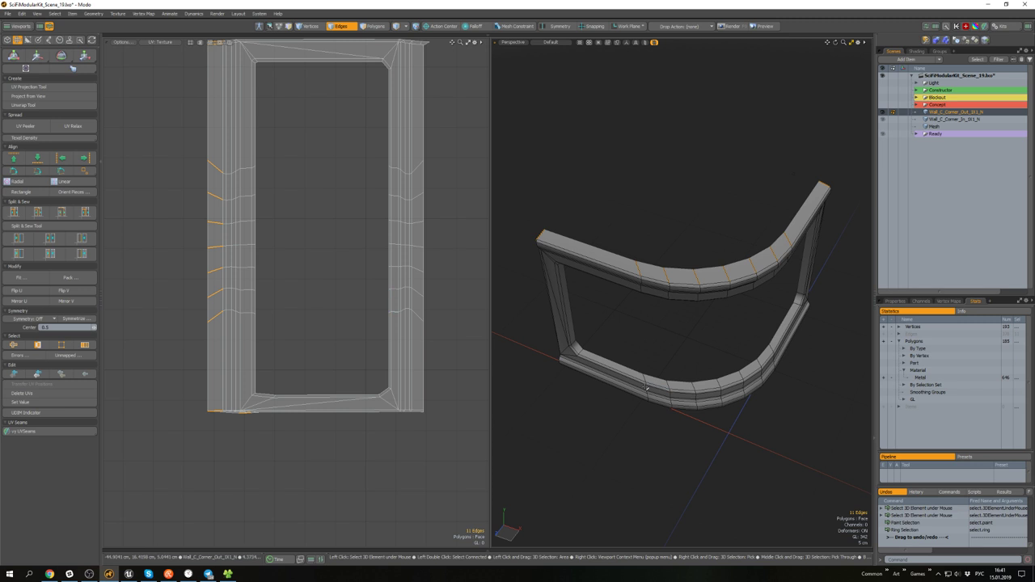
# - Add the matching ring of cross edges on the underside of the lower curved rail to the selection
pyautogui.keyDown('alt'); pyautogui.moveTo(644, 378); pyautogui.dragTo(678, 232); pyautogui.keyUp('alt')
pyautogui.keyDown('shift'); pyautogui.click(680, 235); pyautogui.keyUp('shift')
pyautogui.hotkey('alt', 'l')
pyautogui.scroll(-3, 421, 208)
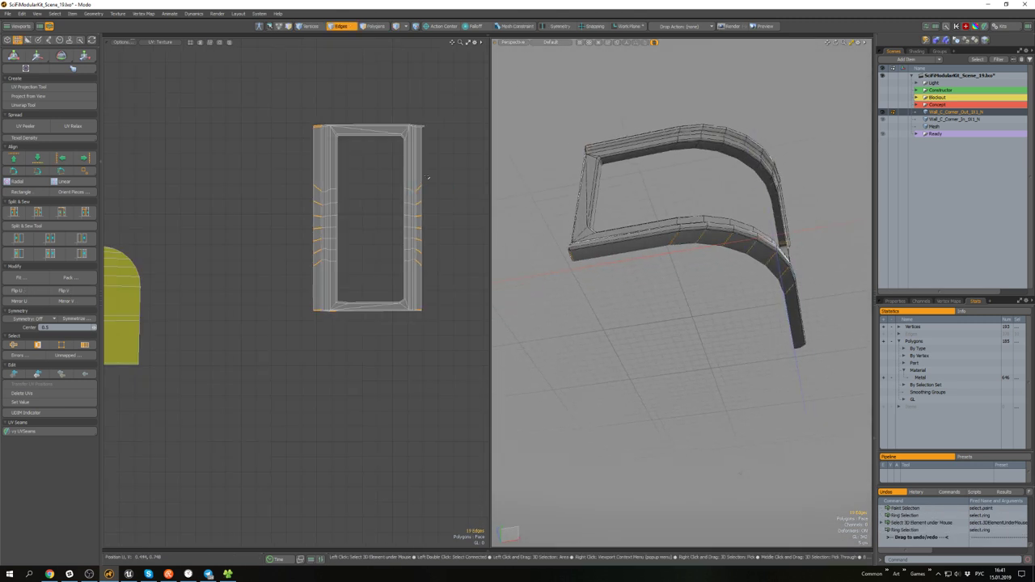
# - Deselect the ring edges at the two short ends of the frame's UV island, keeping only the bend's cross edges
pyautogui.keyDown('ctrl'); pyautogui.moveTo(449, 153); pyautogui.dragTo(262, 122, button='right'); pyautogui.keyUp('ctrl')
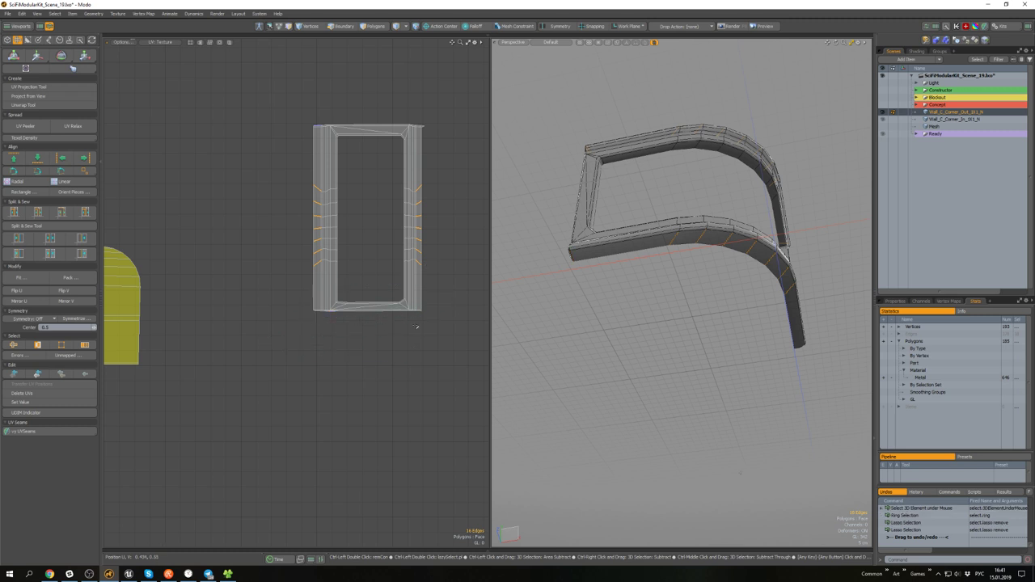
pyautogui.press('l')
pyautogui.hotkey('ctrl', 'z')
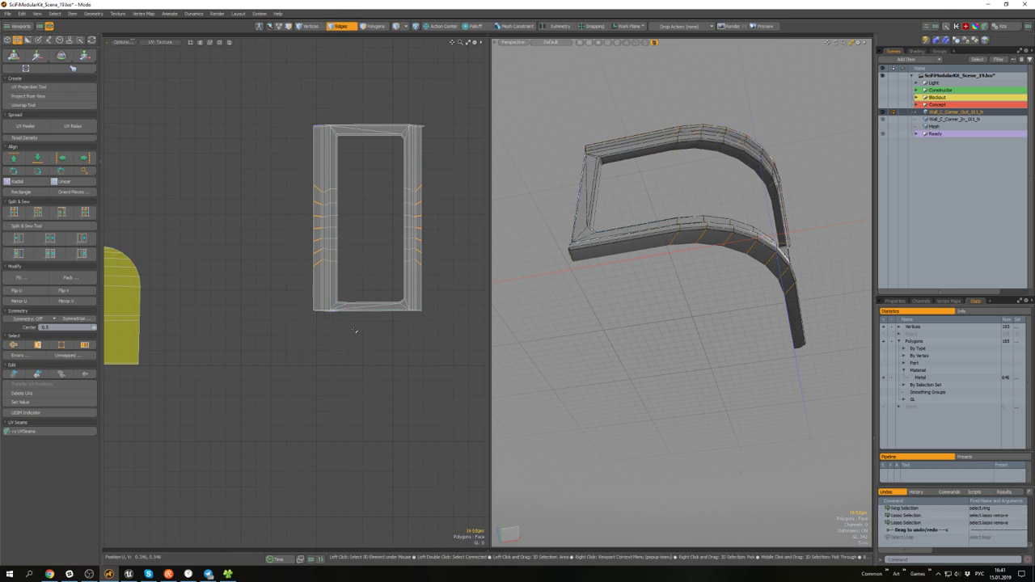
pyautogui.scroll(2, 318, 220)
pyautogui.keyDown('ctrl'); pyautogui.moveTo(330, 90); pyautogui.dragTo(342, 169, button='right'); pyautogui.keyUp('ctrl')
pyautogui.scroll(4, 347, 222)
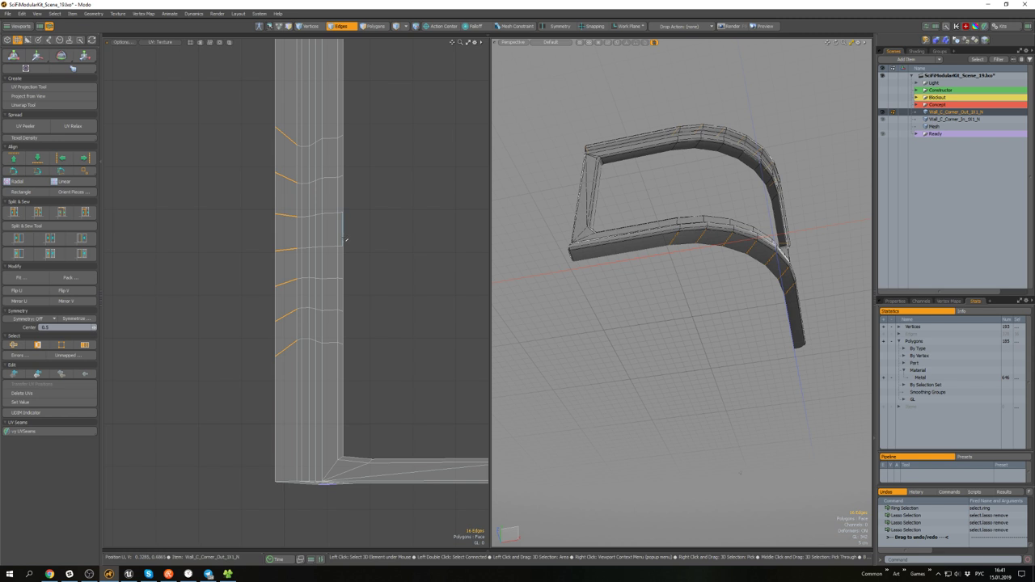
# - Extend the selected cross edges across the full width of both long UV sides and deselect the stray lengthwise edges
pyautogui.press('l')
pyautogui.scroll(-4, 345, 239)
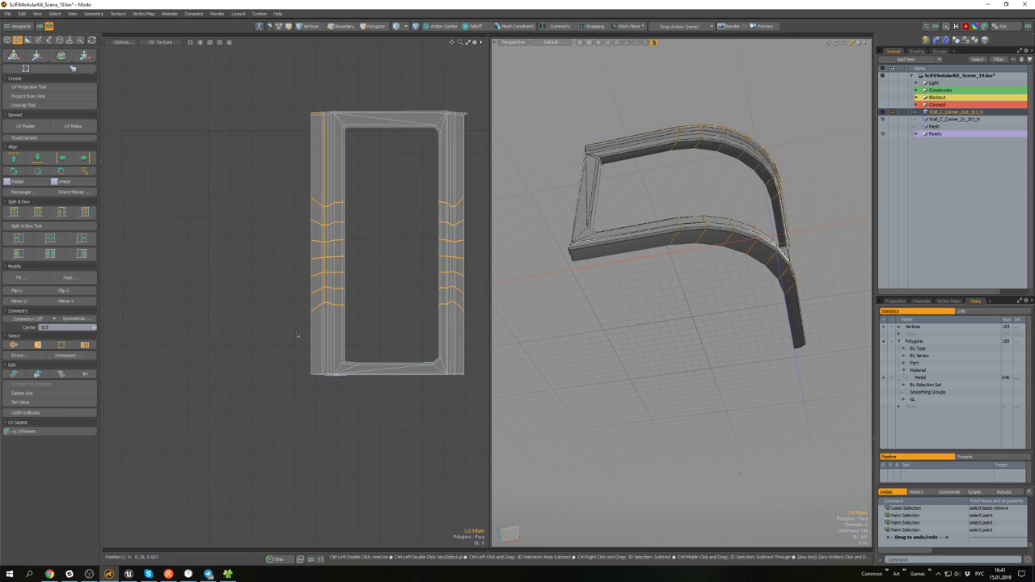
pyautogui.scroll(3, 337, 293)
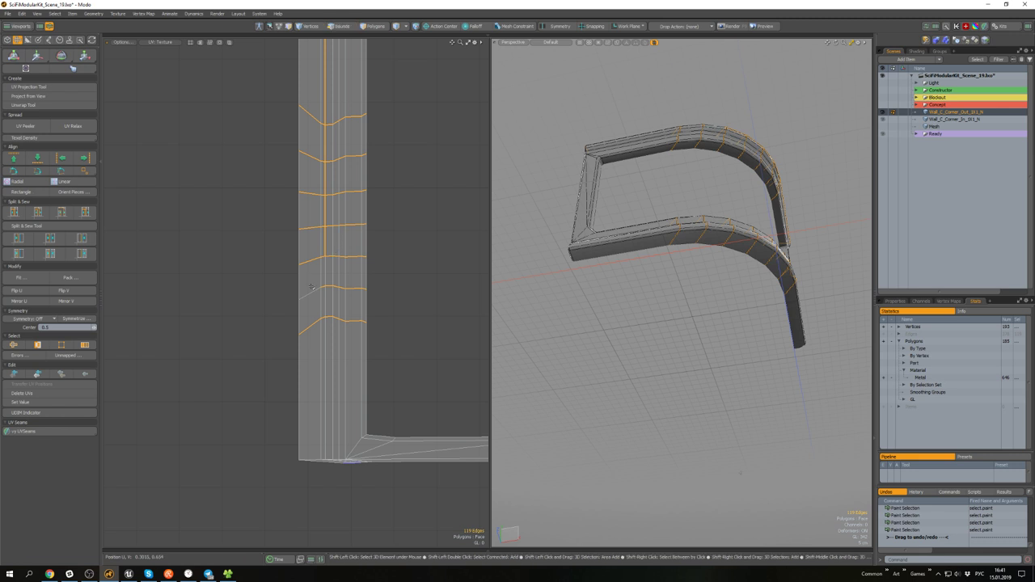
pyautogui.hotkey('ctrl', 'z')
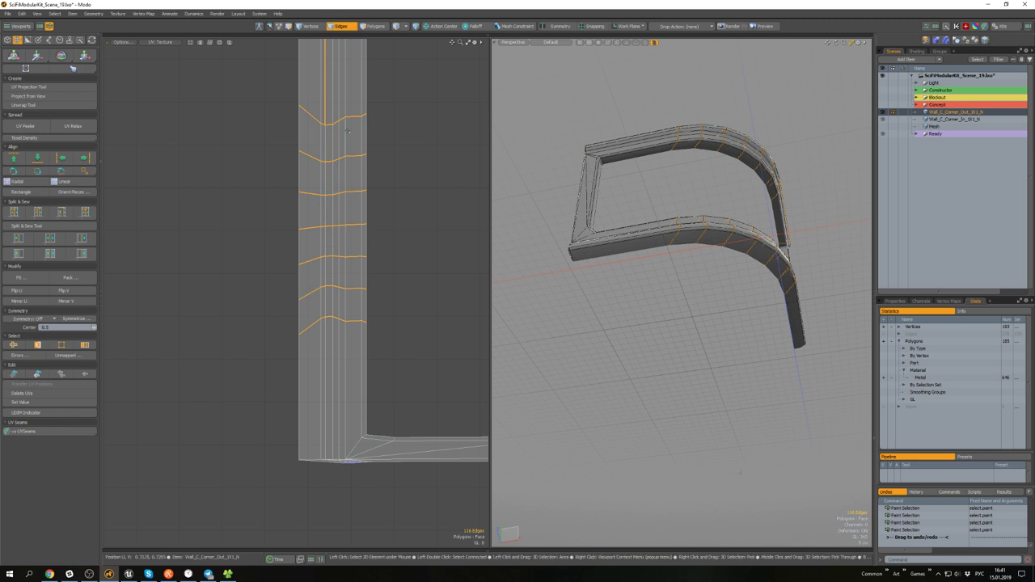
pyautogui.scroll(-4, 357, 268)
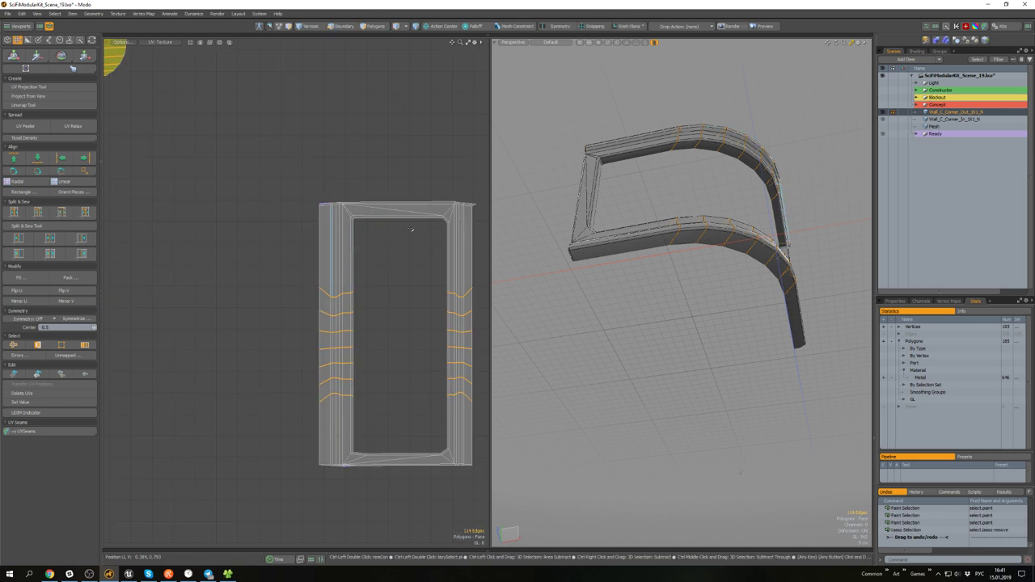
pyautogui.scroll(-2, 315, 287)
pyautogui.keyDown('alt'); pyautogui.moveTo(317, 303); pyautogui.dragTo(322, 224); pyautogui.keyUp('alt')
pyautogui.scroll(2, 336, 232)
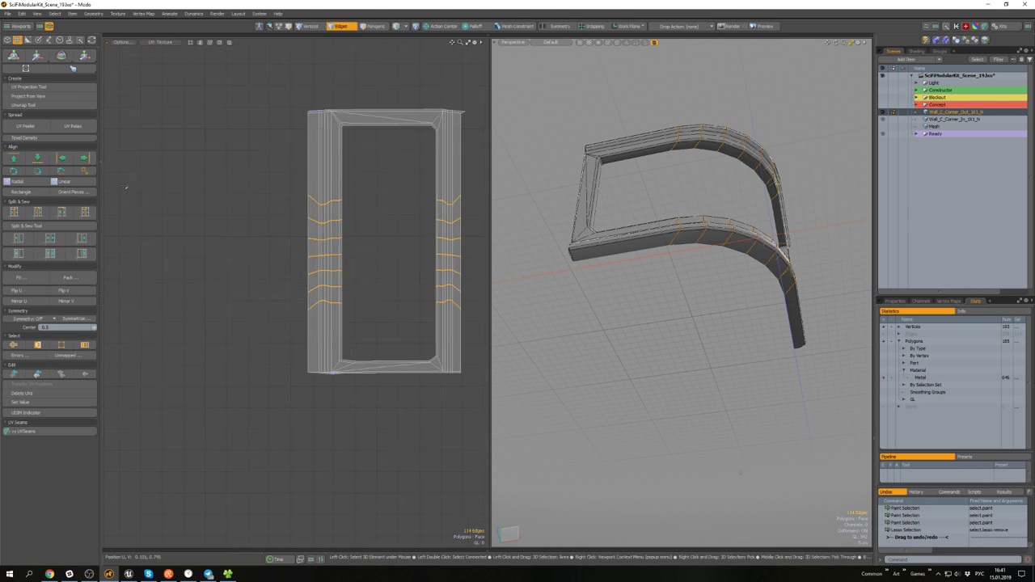
# - Straighten the selected cross edges into level rows with Align Down, and shift them about 0.008 up in V using the Local action center
pyautogui.click(42, 163)
pyautogui.scroll(1, 426, 249)
pyautogui.press('w')
pyautogui.scroll(-2, 376, 266)
pyautogui.keyDown('alt'); pyautogui.moveTo(379, 259); pyautogui.dragTo(339, 255); pyautogui.keyUp('alt')
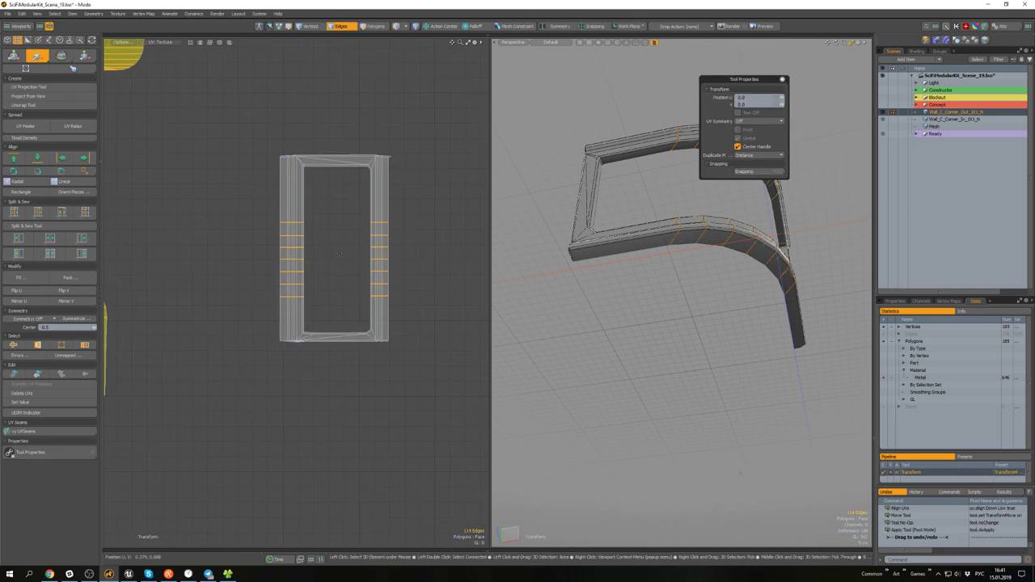
pyautogui.scroll(2, 340, 255)
pyautogui.scroll(-2, 339, 255)
pyautogui.hotkey('alt', 'l')
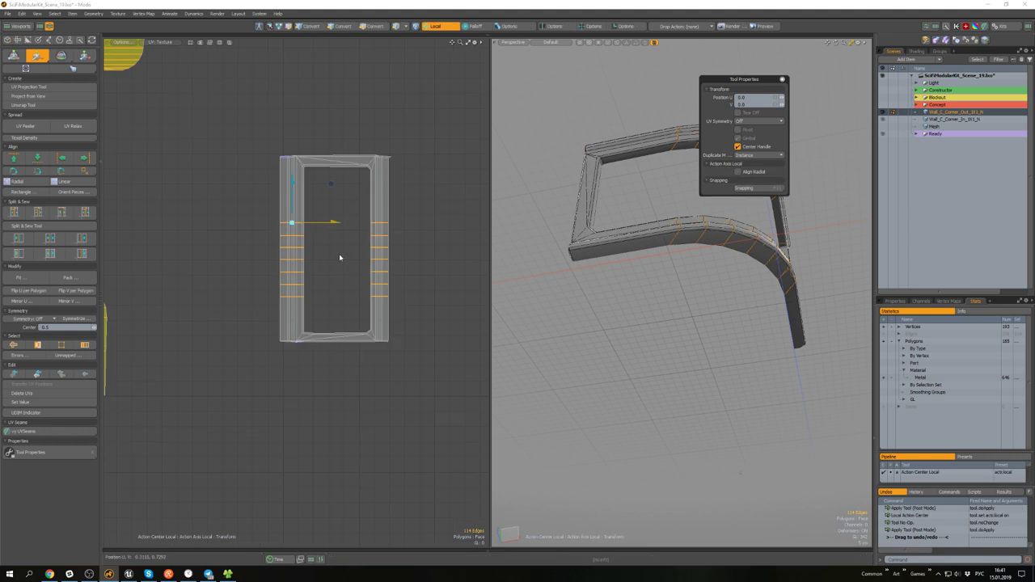
pyautogui.moveTo(292, 201); pyautogui.dragTo(293, 197)
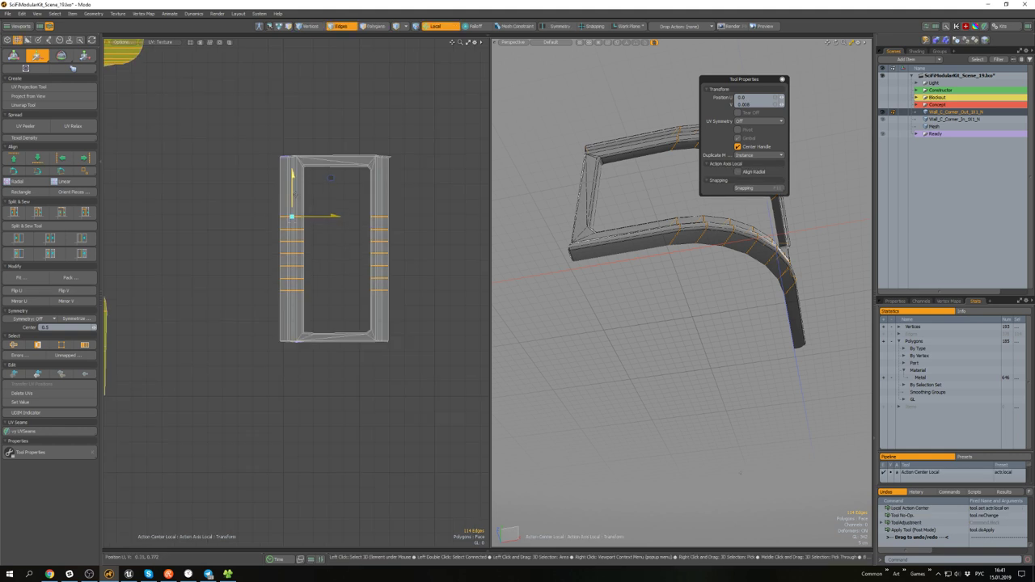
pyautogui.press('q')
pyautogui.click(436, 212)
pyautogui.keyDown('alt'); pyautogui.moveTo(688, 279); pyautogui.dragTo(622, 347); pyautogui.keyUp('alt')
pyautogui.scroll(-2, 670, 346)
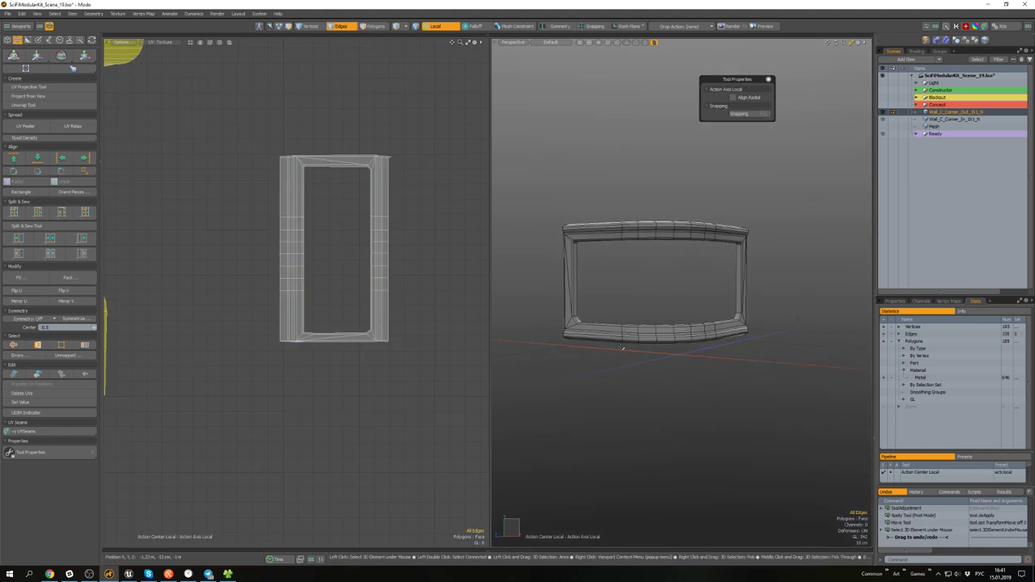
# - Relax the larger yellow UV island of the window's inner rim into a narrow bent strip with UV Relax
pyautogui.scroll(-4, 307, 267)
pyautogui.keyDown('alt'); pyautogui.moveTo(307, 266); pyautogui.dragTo(316, 248); pyautogui.keyUp('alt')
pyautogui.scroll(1, 251, 267)
pyautogui.press('3')
pyautogui.doubleClick(250, 267)
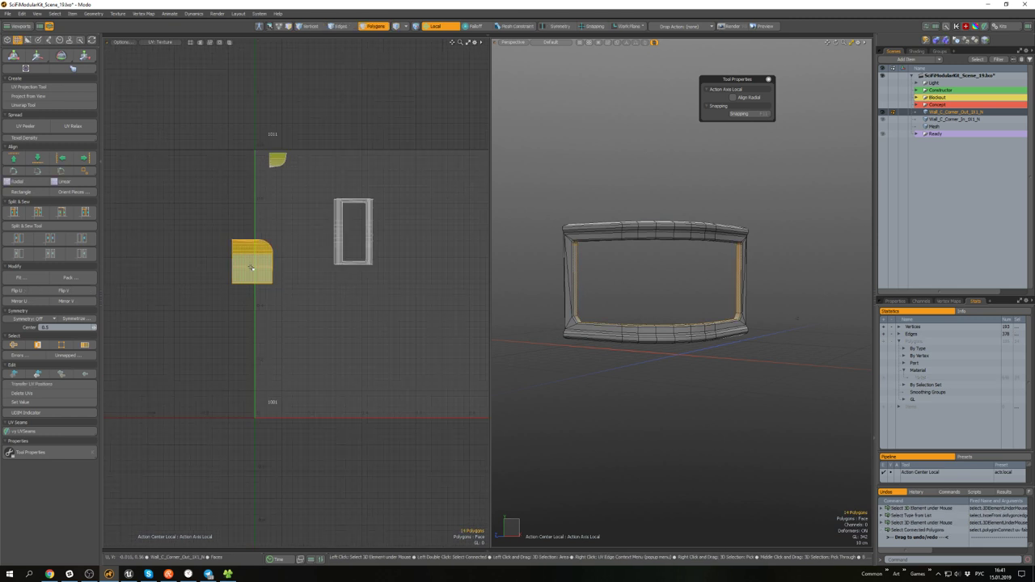
pyautogui.keyDown('alt'); pyautogui.moveTo(588, 280); pyautogui.dragTo(529, 312); pyautogui.keyUp('alt')
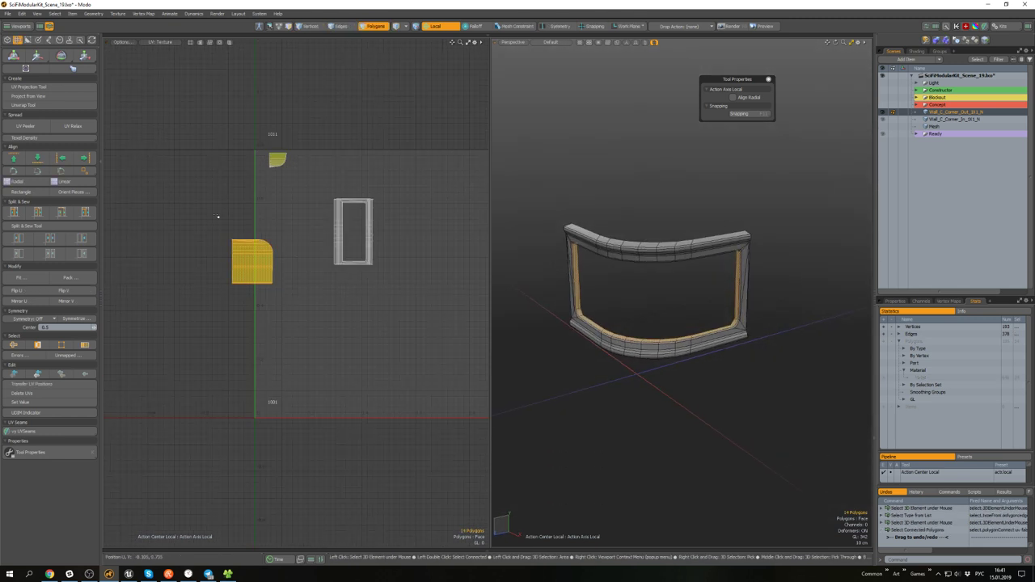
pyautogui.click(74, 128)
pyautogui.press('space')
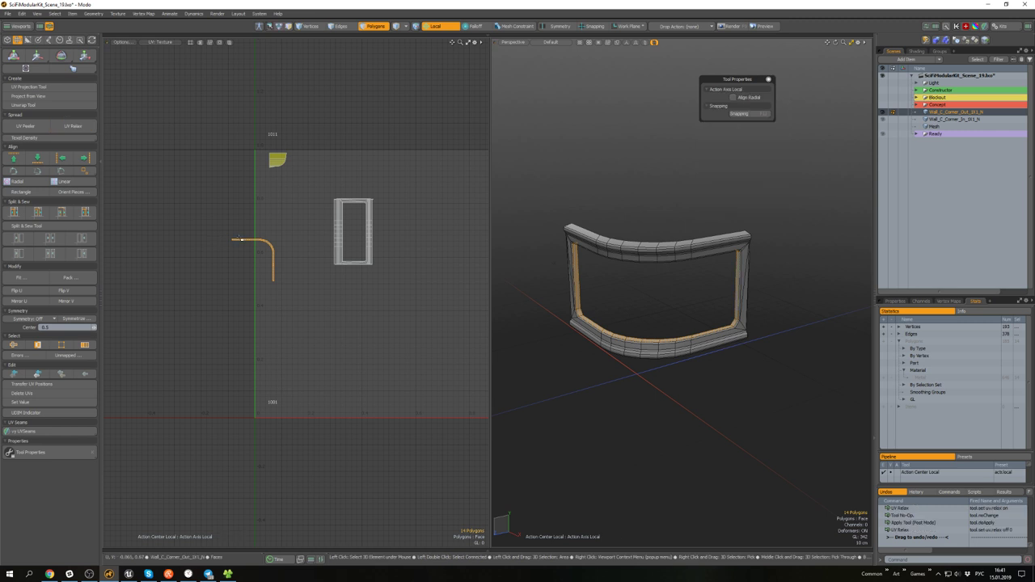
pyautogui.click(253, 252)
pyautogui.scroll(3, 254, 252)
pyautogui.doubleClick(276, 235)
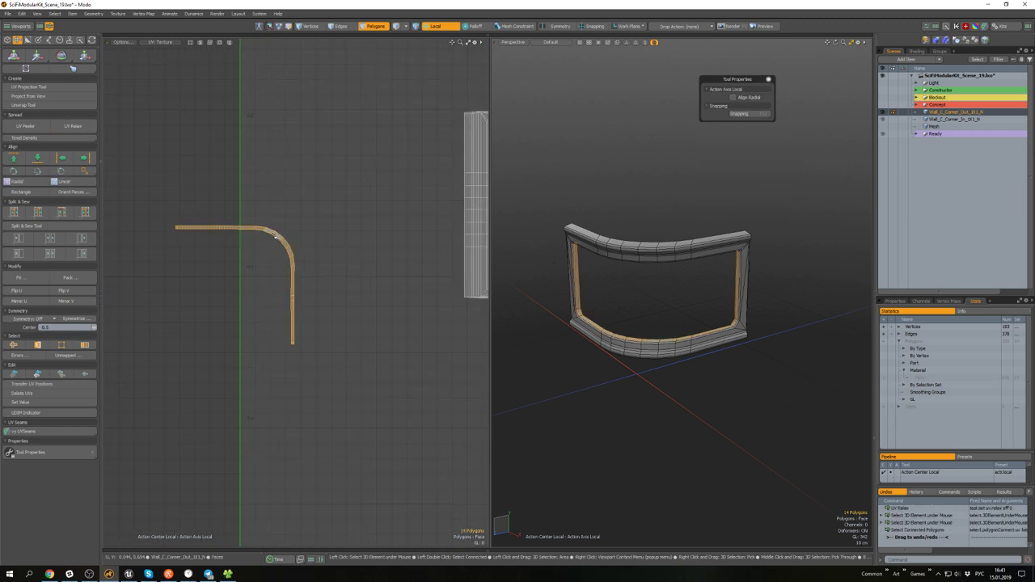
pyautogui.scroll(-3, 320, 261)
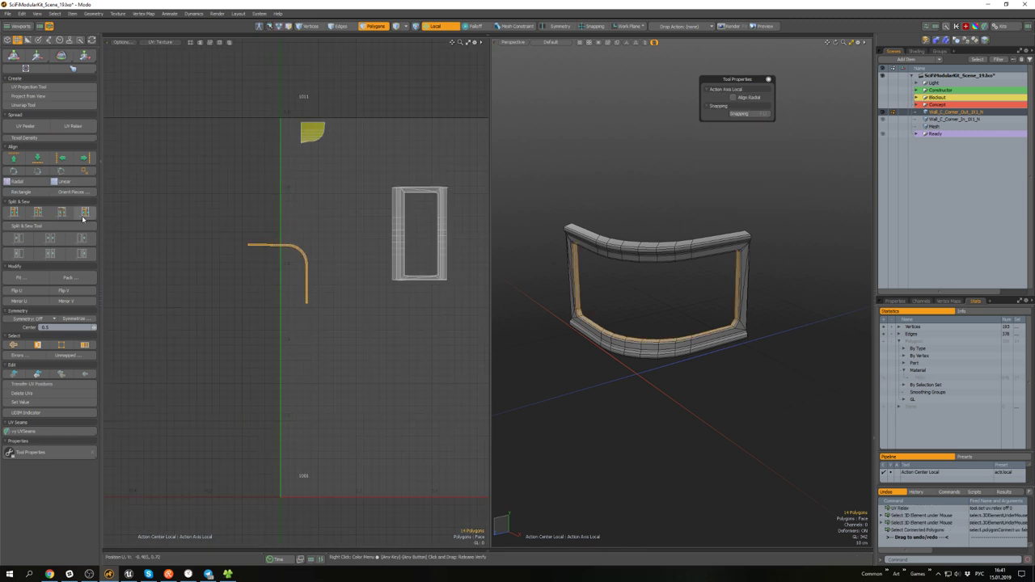
# - Relax the smaller UV island of the inner rim, covering the underside of the upper rail, in Conformal mode
pyautogui.scroll(3, 548, 279)
pyautogui.keyDown('alt'); pyautogui.moveTo(549, 279); pyautogui.dragTo(526, 194); pyautogui.keyUp('alt')
pyautogui.doubleClick(308, 139)
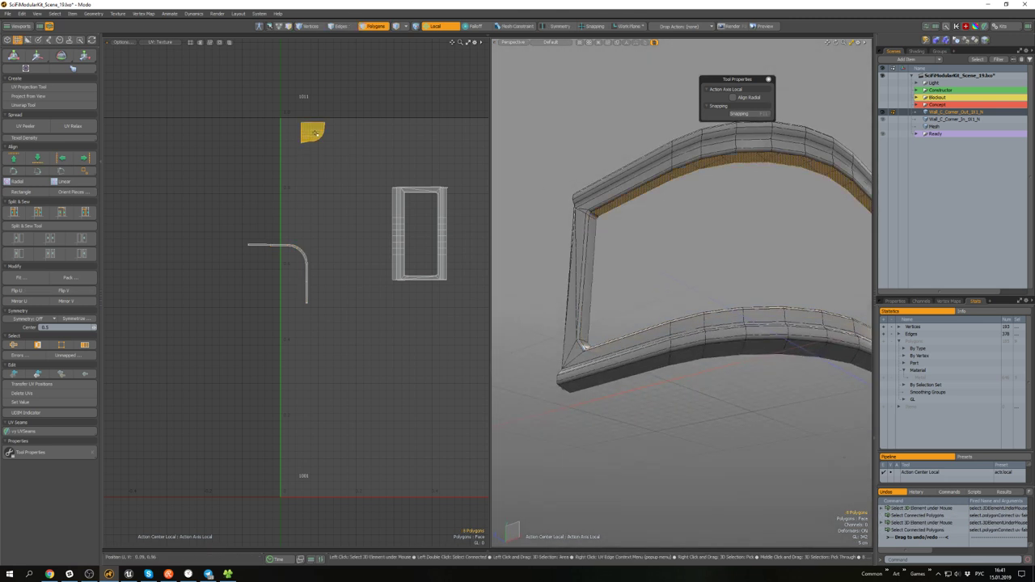
pyautogui.click(73, 127)
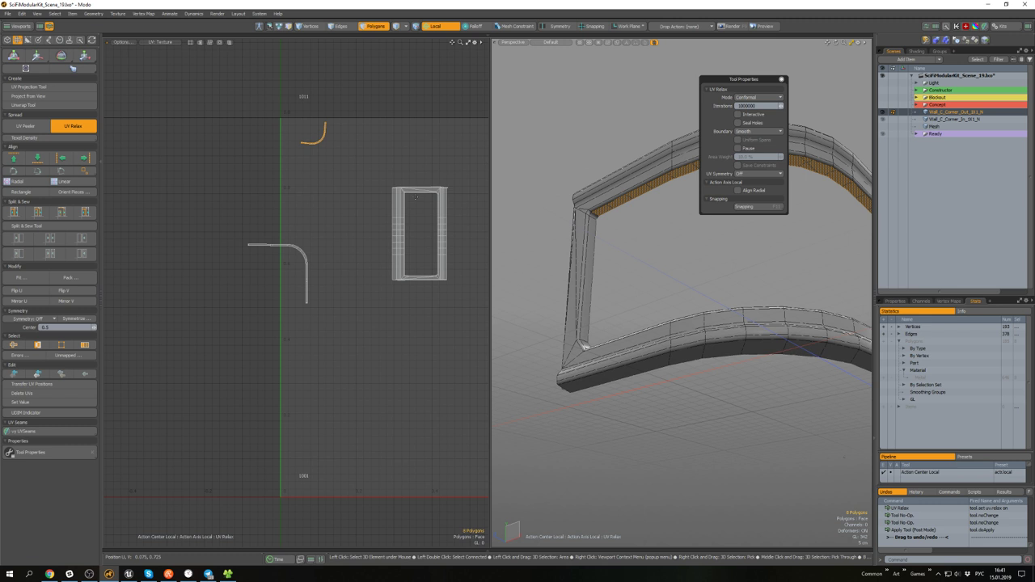
# - Select the end edge of the larger inner-rim strip and move and sew the smaller strip onto it
pyautogui.scroll(3, 415, 198)
pyautogui.press('2')
pyautogui.click(380, 206)
pyautogui.scroll(-2, 381, 205)
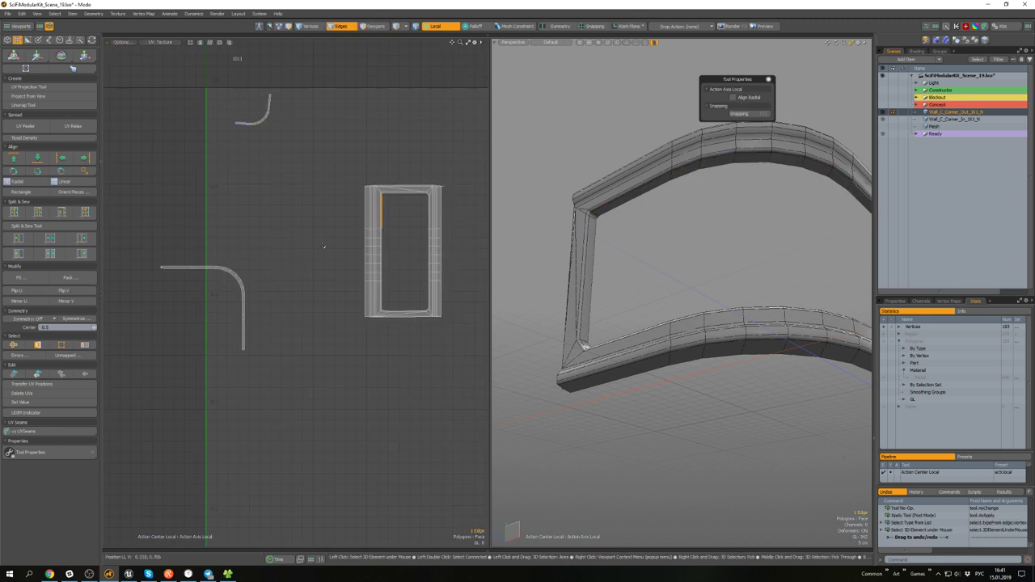
pyautogui.scroll(2, 164, 260)
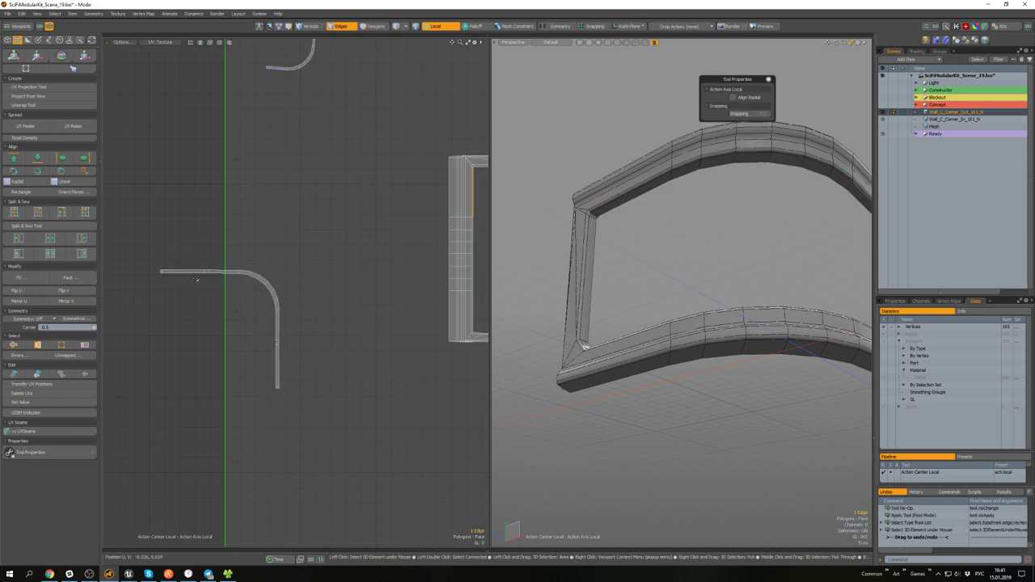
pyautogui.scroll(3, 167, 271)
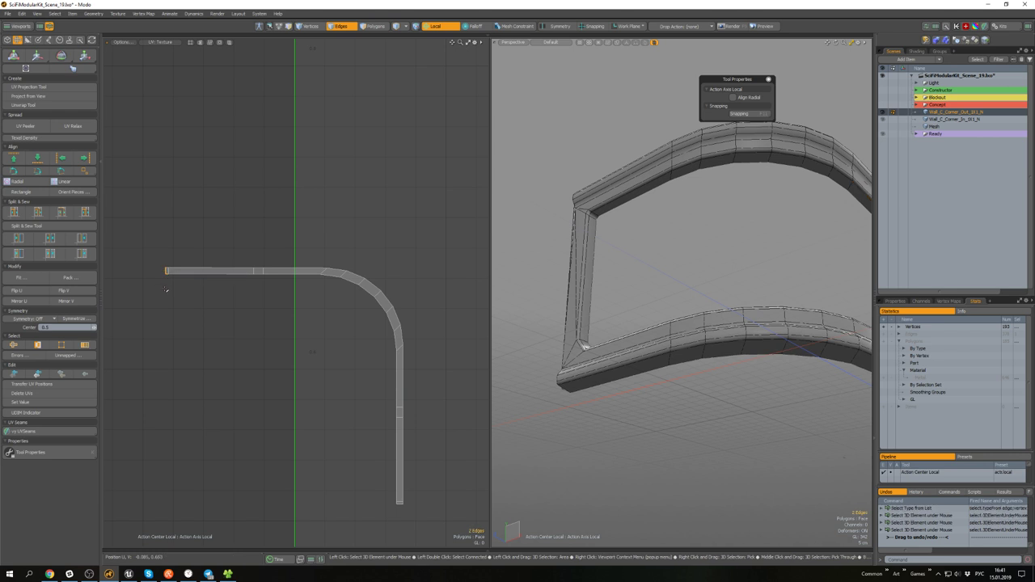
pyautogui.scroll(4, 168, 292)
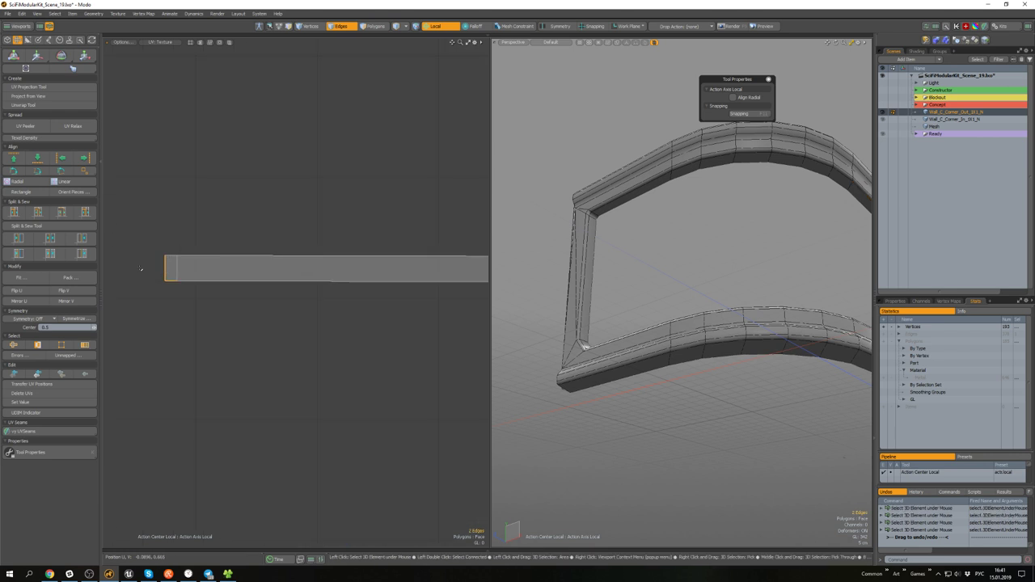
pyautogui.scroll(-8, 167, 268)
# - Select the whole joined inner-rim UV strip and straighten it into one long rectangle
pyautogui.press('3')
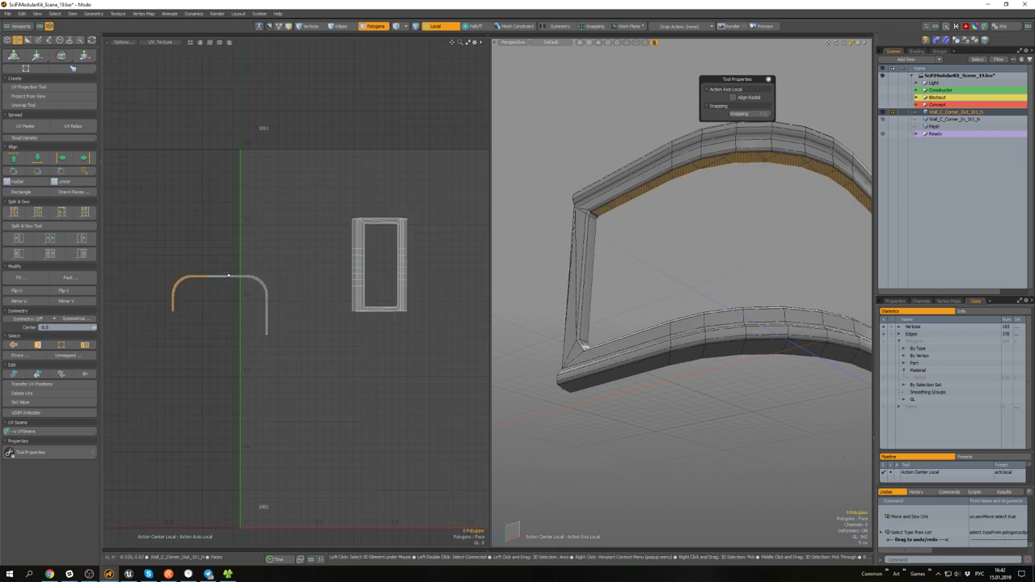
pyautogui.doubleClick(223, 278)
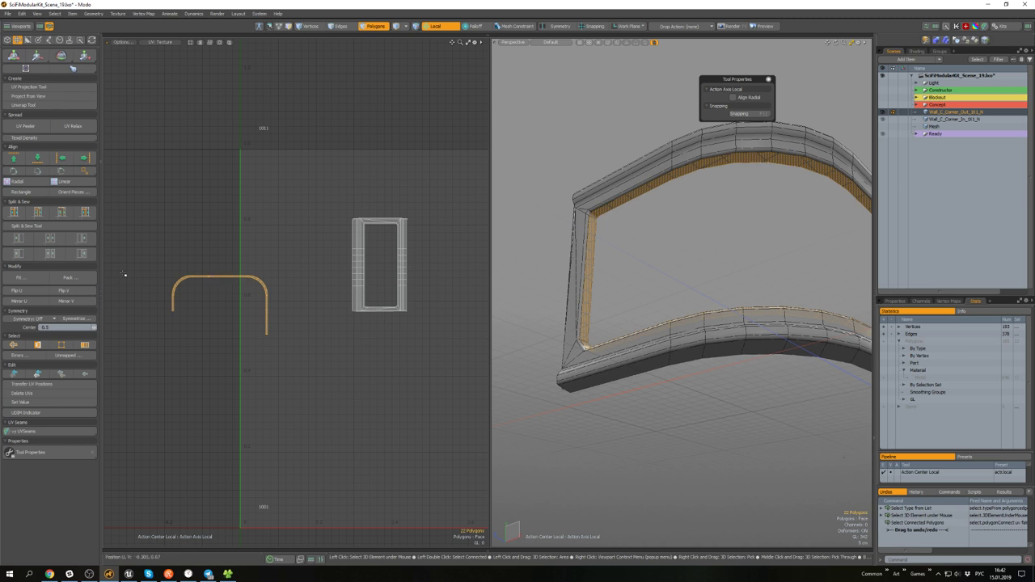
pyautogui.click(28, 195)
pyautogui.click(227, 227)
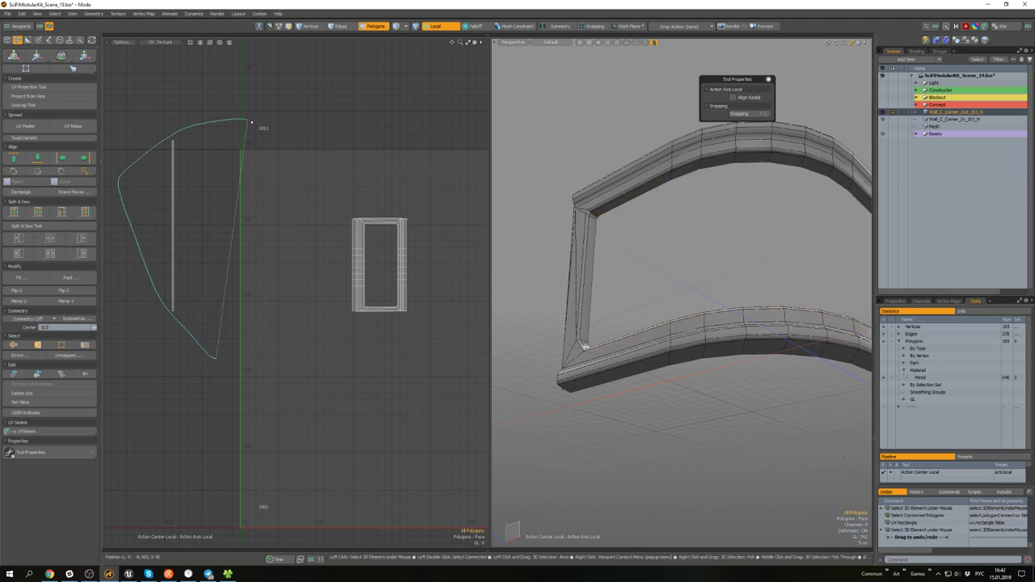
# - Move the straightened inner-rim strip inside the UV tile, beside the window frame's island
pyautogui.moveTo(251, 121); pyautogui.dragTo(203, 270, button='right')
pyautogui.press('w')
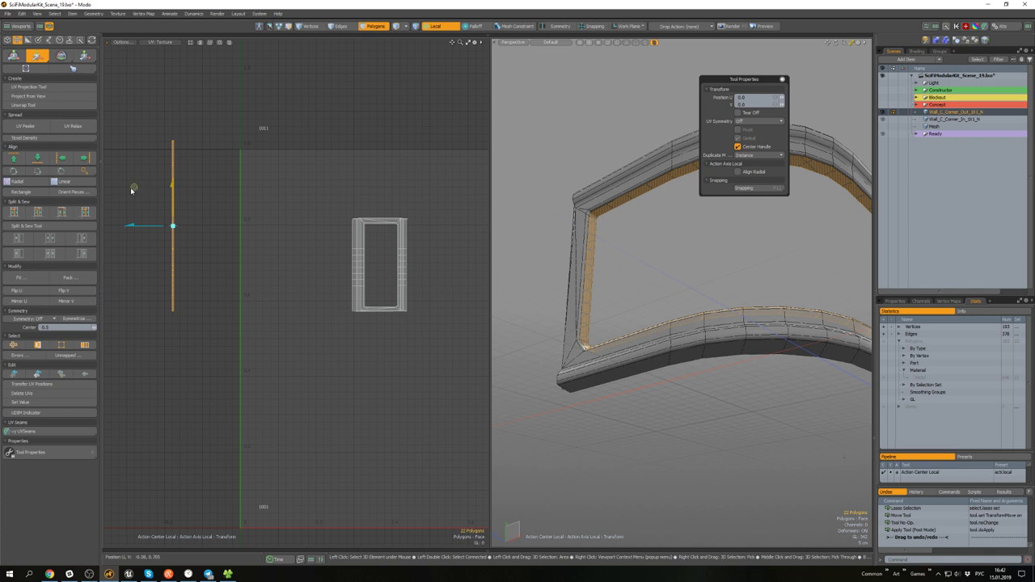
pyautogui.moveTo(131, 190); pyautogui.dragTo(275, 277)
pyautogui.keyDown('alt'); pyautogui.moveTo(515, 317); pyautogui.dragTo(616, 428); pyautogui.keyUp('alt')
pyautogui.scroll(-3, 624, 458)
pyautogui.press('q')
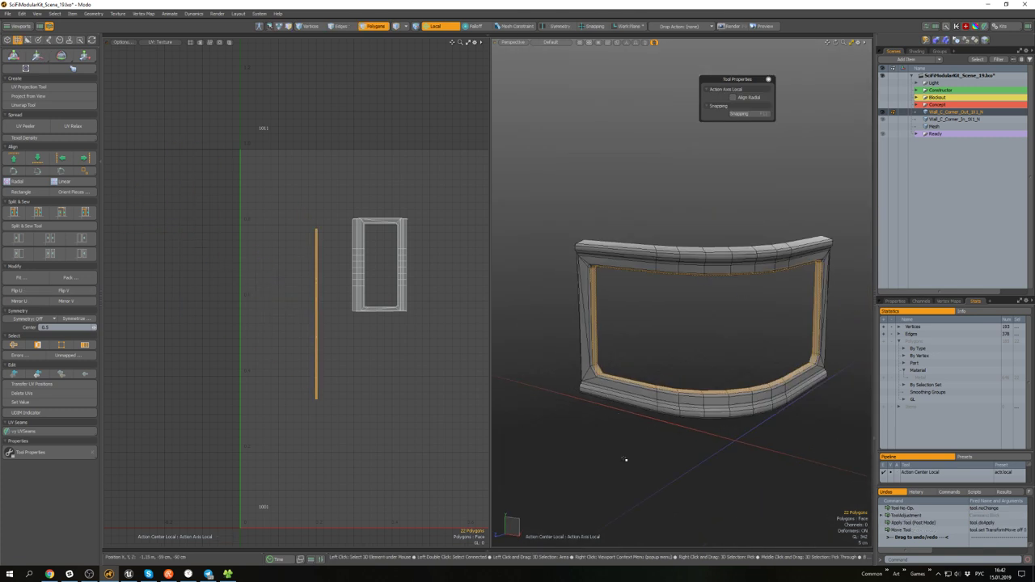
# - Unhide the whole wall module and isolate its connected main body with the roof and floor slabs
pyautogui.click(625, 460)
pyautogui.press('u')
pyautogui.keyDown('alt'); pyautogui.moveTo(677, 354); pyautogui.dragTo(659, 334); pyautogui.keyUp('alt')
pyautogui.doubleClick(658, 333)
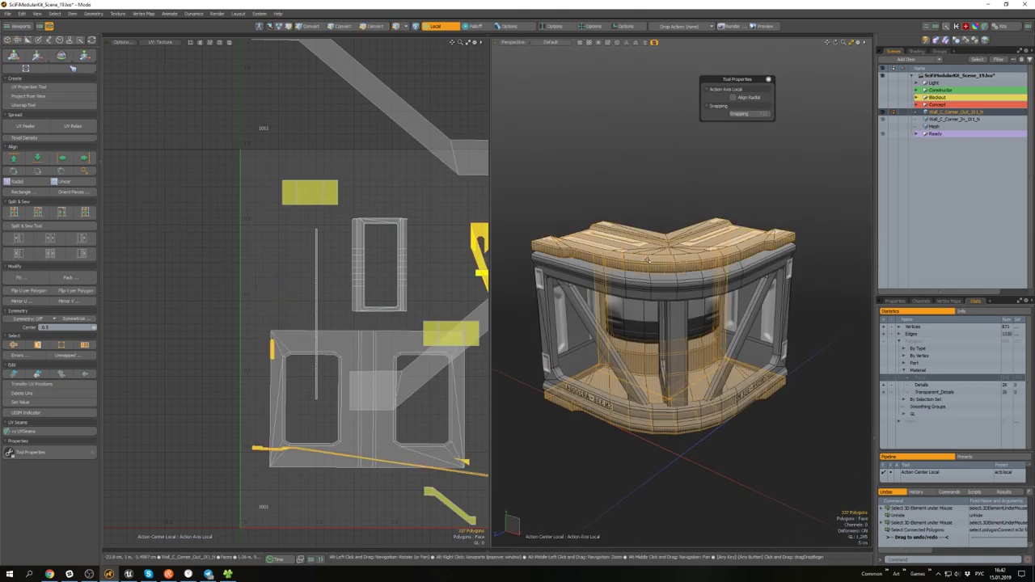
pyautogui.hotkey('shift', 'h')
pyautogui.press('a')
pyautogui.keyDown('alt'); pyautogui.moveTo(362, 237); pyautogui.dragTo(359, 233); pyautogui.keyUp('alt')
pyautogui.keyDown('alt'); pyautogui.moveTo(596, 307); pyautogui.dragTo(584, 248); pyautogui.keyUp('alt')
pyautogui.keyDown('alt'); pyautogui.moveTo(415, 291); pyautogui.dragTo(385, 264); pyautogui.keyUp('alt')
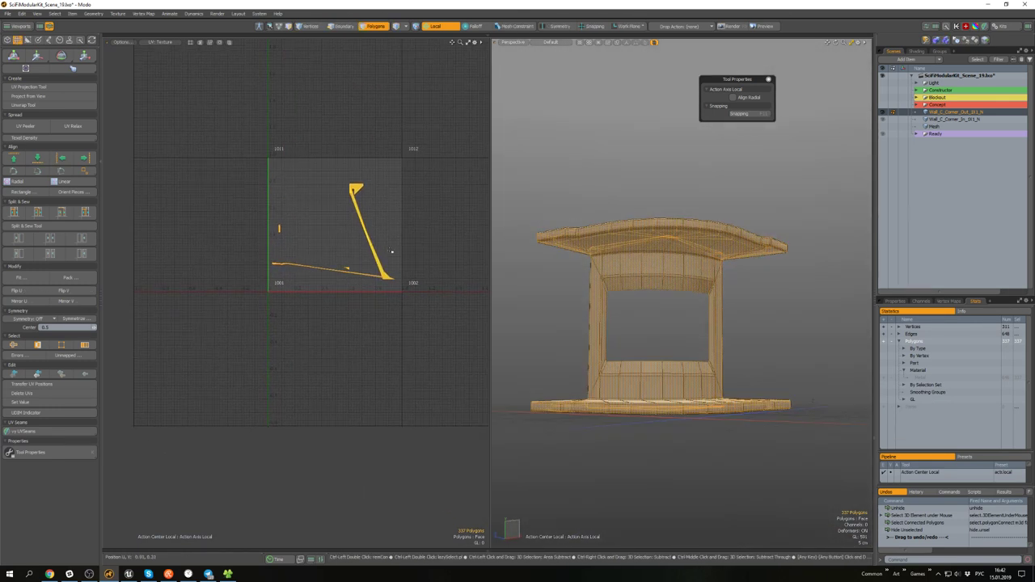
# - Save the scene and relax the UVs of the isolated main body in Conformal mode
pyautogui.hotkey('ctrl', 's')
pyautogui.keyDown('alt'); pyautogui.moveTo(647, 263); pyautogui.dragTo(600, 293); pyautogui.keyUp('alt')
pyautogui.click(92, 127)
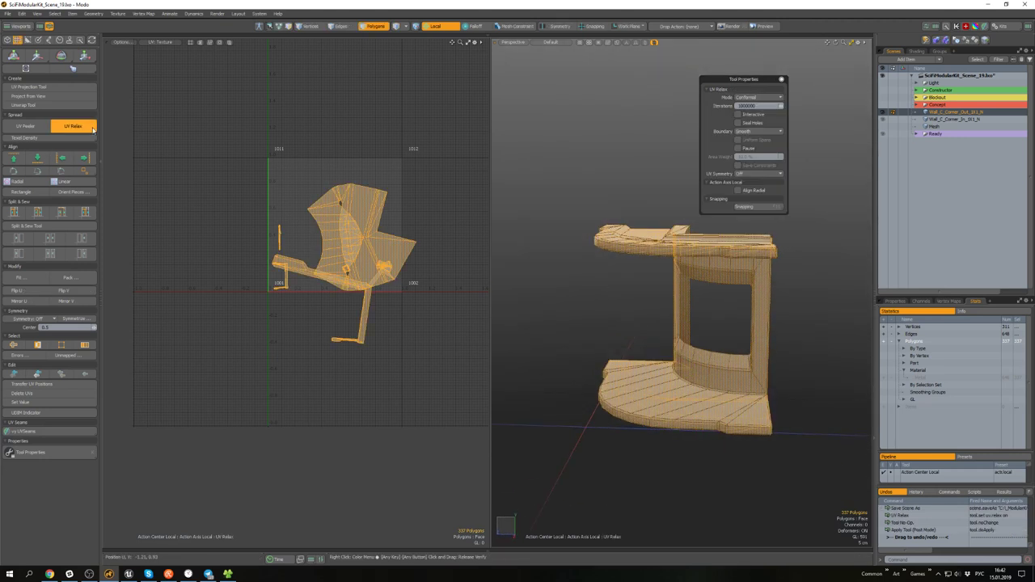
pyautogui.press('space')
# - Move the roof slab's large UV island up, clear of the other islands
pyautogui.doubleClick(402, 198)
pyautogui.press('w')
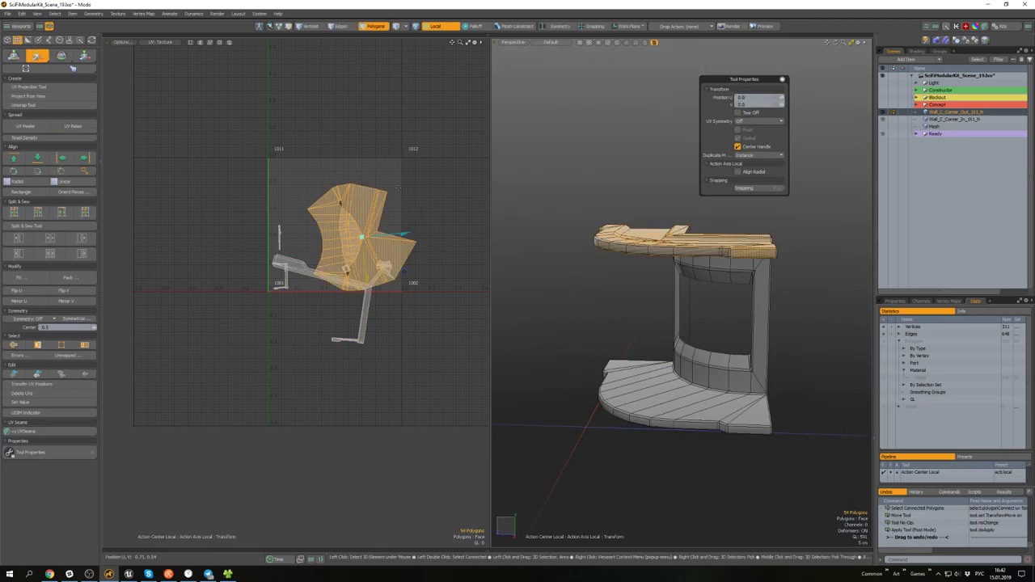
pyautogui.moveTo(404, 273); pyautogui.dragTo(407, 189)
pyautogui.press('space')
pyautogui.scroll(2, 337, 289)
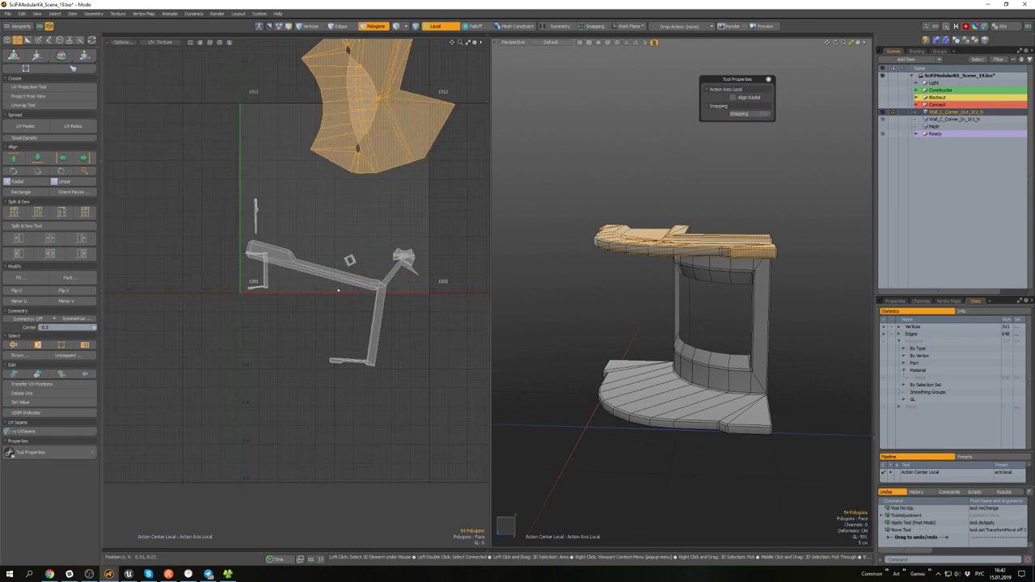
# - Select the floor slab's connected UV island and deselect its floor faces, keeping only the side end-cap strip
pyautogui.doubleClick(355, 275)
pyautogui.keyDown('alt'); pyautogui.moveTo(690, 354); pyautogui.dragTo(893, 312); pyautogui.keyUp('alt')
pyautogui.keyDown('alt'); pyautogui.moveTo(566, 354); pyautogui.dragTo(615, 443); pyautogui.keyUp('alt')
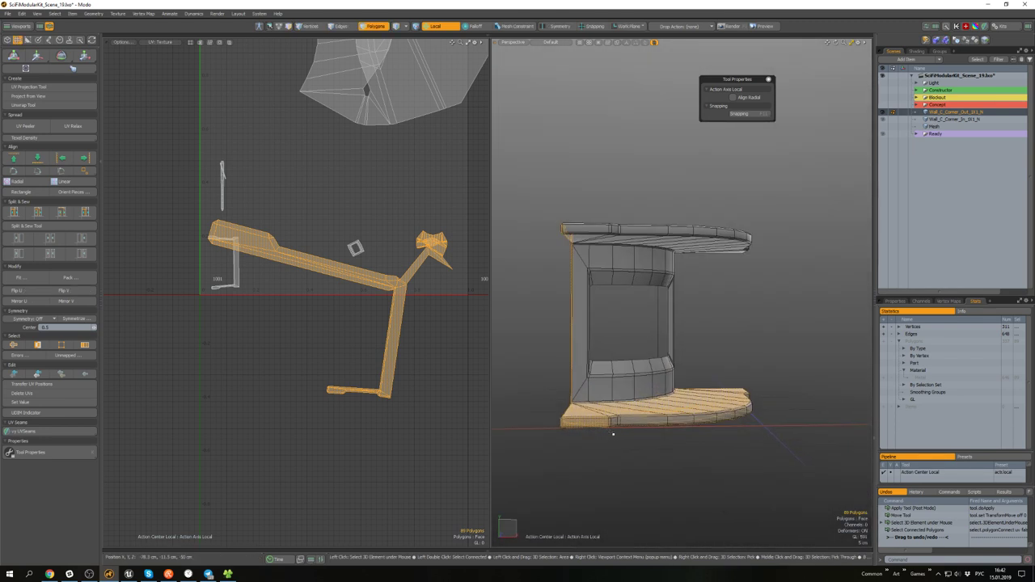
pyautogui.keyDown('ctrl'); pyautogui.moveTo(810, 424); pyautogui.dragTo(571, 439, button='middle'); pyautogui.keyUp('ctrl')
pyautogui.moveTo(571, 439)
pyautogui.keyDown('alt'); pyautogui.mouseDown()
pyautogui.moveTo(807, 375)
pyautogui.moveTo(557, 453)
pyautogui.mouseUp(); pyautogui.keyUp('alt')
# - Move the selected side end-cap strip away from the floor faces to the space below the UV tile
pyautogui.keyDown('alt'); pyautogui.moveTo(371, 343); pyautogui.dragTo(377, 316); pyautogui.keyUp('alt')
pyautogui.press('w')
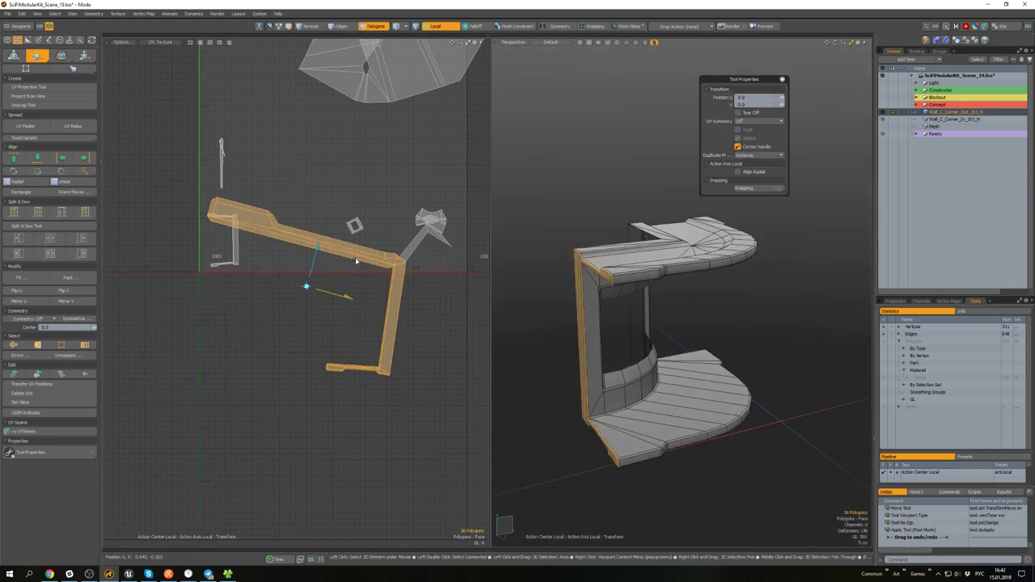
pyautogui.moveTo(354, 260); pyautogui.dragTo(331, 379)
pyautogui.press('space')
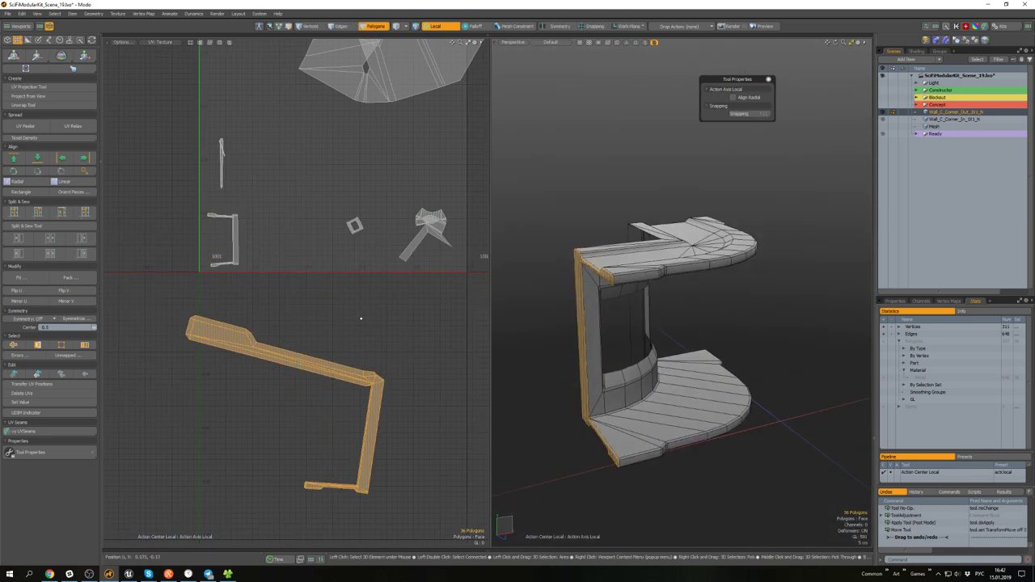
# - Select faces along the opposite side's end cap and grow the selection to cover its full C-shaped strip
pyautogui.click(565, 330)
pyautogui.keyDown('alt'); pyautogui.moveTo(748, 339); pyautogui.dragTo(499, 309); pyautogui.keyUp('alt')
pyautogui.scroll(8, 664, 238)
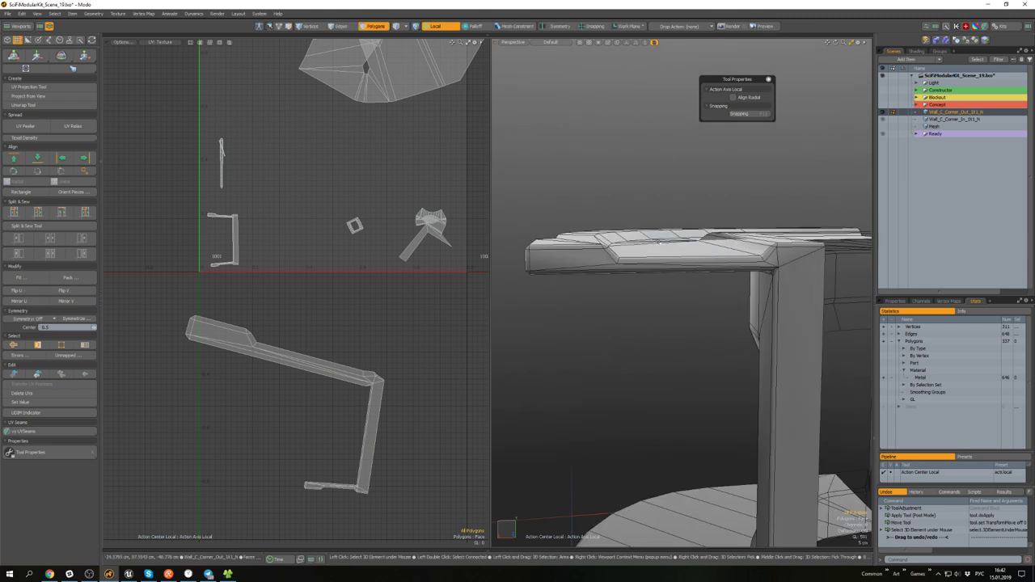
pyautogui.moveTo(533, 263)
pyautogui.mouseDown()
pyautogui.moveTo(593, 276)
pyautogui.moveTo(745, 267)
pyautogui.moveTo(801, 355)
pyautogui.moveTo(765, 374)
pyautogui.moveTo(777, 374)
pyautogui.moveTo(751, 369)
pyautogui.mouseUp()
pyautogui.scroll(-4, 719, 276)
pyautogui.scroll(-5, 800, 356)
pyautogui.scroll(5, 799, 363)
pyautogui.scroll(4, 765, 373)
pyautogui.hotkey('ctrl', 'z')
pyautogui.keyDown('alt'); pyautogui.keyDown('shift'); pyautogui.moveTo(558, 387); pyautogui.dragTo(709, 310); pyautogui.keyUp('shift'); pyautogui.keyUp('alt')
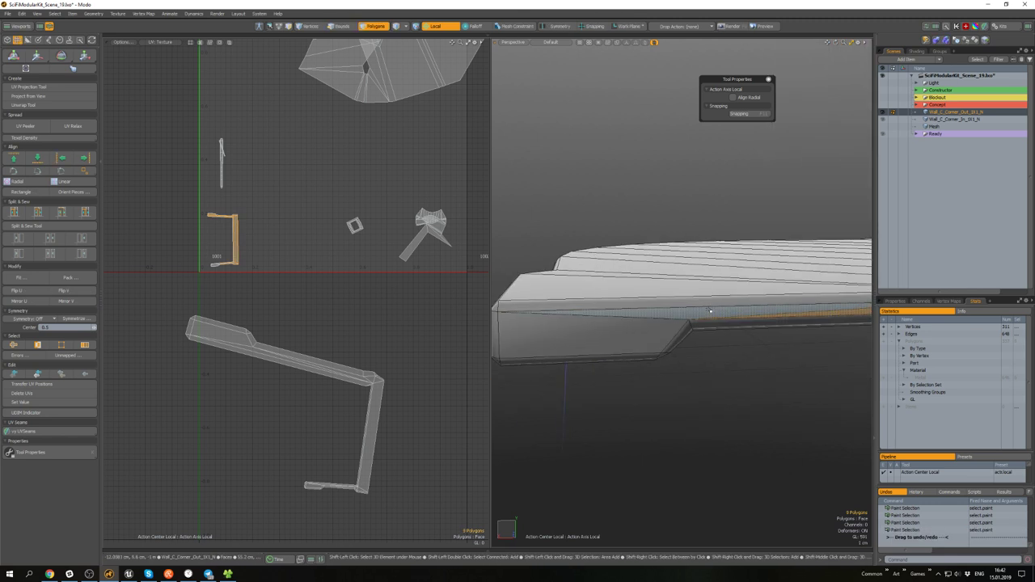
pyautogui.keyDown('shift'); pyautogui.click(621, 338); pyautogui.keyUp('shift')
pyautogui.scroll(-5, 667, 322)
pyautogui.keyDown('alt'); pyautogui.moveTo(621, 338); pyautogui.dragTo(716, 358); pyautogui.keyUp('alt')
pyautogui.hotkey('shift', 'Up')
pyautogui.scroll(-3, 715, 355)
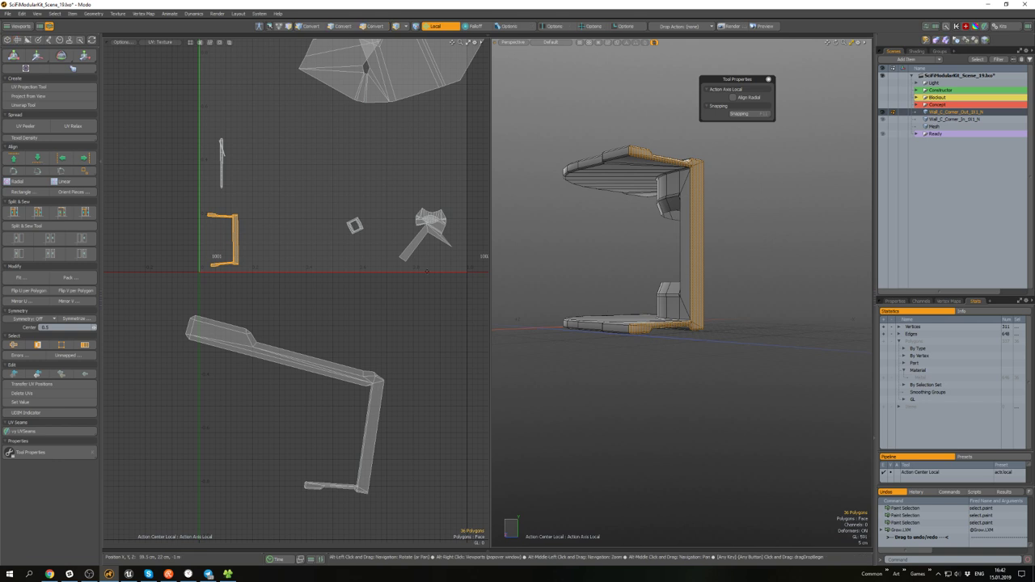
# - Move the opposite end cap's C-shaped UV island out of the tile, past its U = 0 edge
pyautogui.scroll(-3, 331, 352)
pyautogui.scroll(3, 275, 271)
pyautogui.press('w')
pyautogui.moveTo(289, 322); pyautogui.dragTo(218, 346)
pyautogui.press('q')
pyautogui.keyDown('alt'); pyautogui.moveTo(703, 331); pyautogui.dragTo(508, 305); pyautogui.keyUp('alt')
pyautogui.scroll(-3, 441, 281)
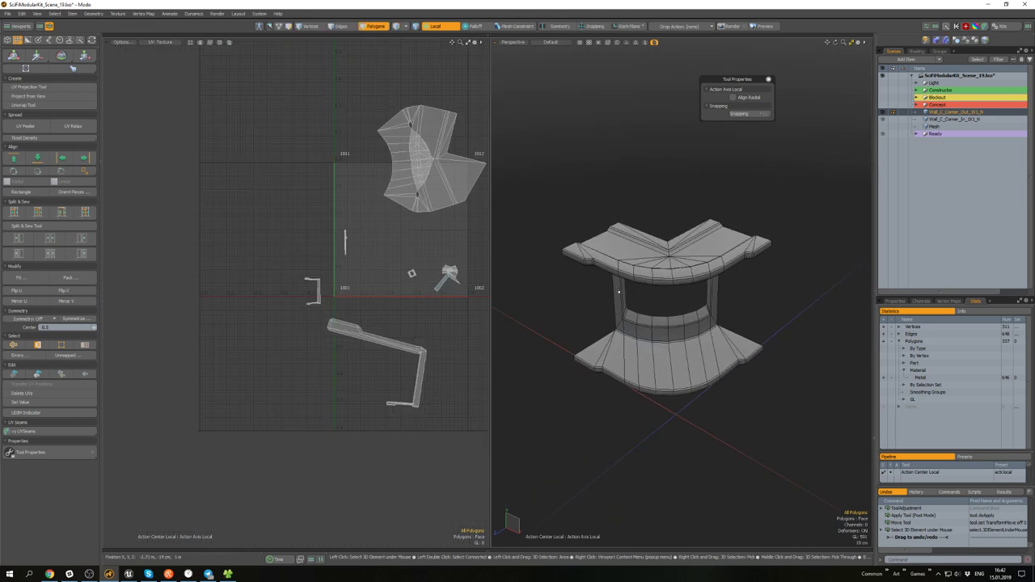
# - Select the whole main body and relax all of its UV islands again
pyautogui.doubleClick(671, 259)
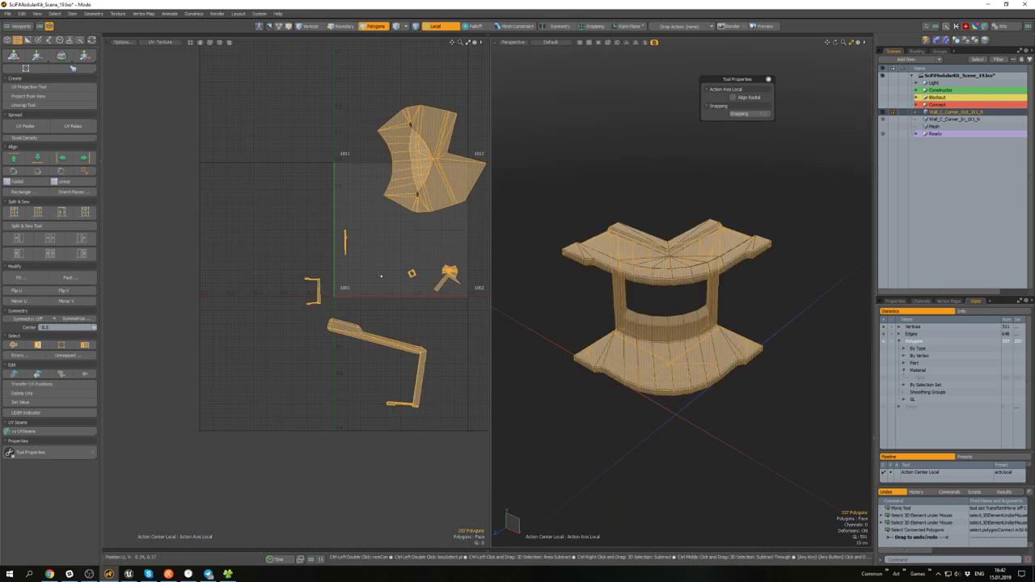
pyautogui.click(72, 127)
pyautogui.click(436, 216)
pyautogui.press('space')
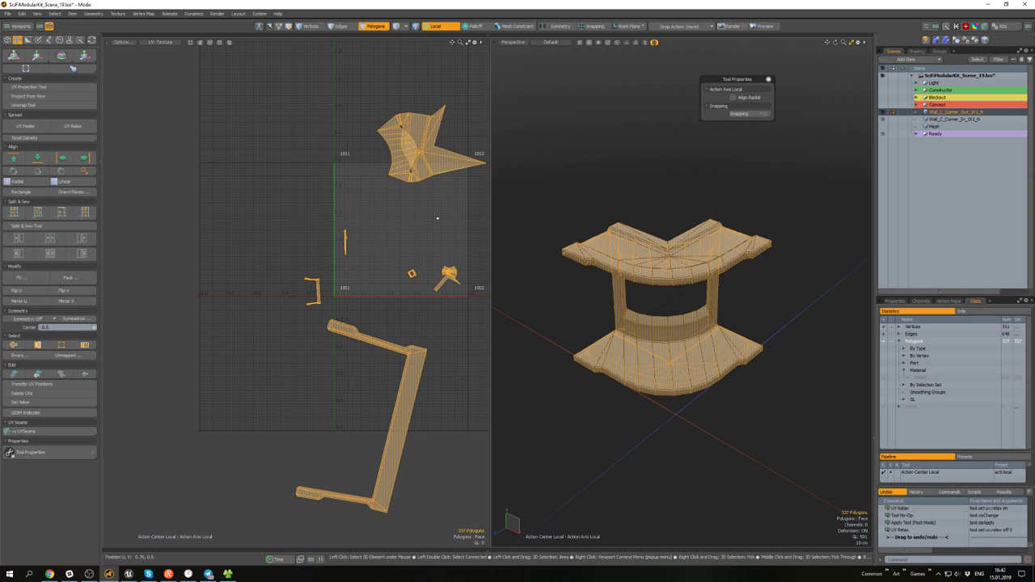
# - Select the connected floor faces of the bottom slab and tear off their UVs into the free space above the tile
pyautogui.click(437, 217)
pyautogui.doubleClick(695, 257)
pyautogui.moveTo(695, 257)
pyautogui.keyDown('alt'); pyautogui.mouseDown()
pyautogui.moveTo(695, 166)
pyautogui.moveTo(691, 288)
pyautogui.moveTo(704, 211)
pyautogui.moveTo(649, 198)
pyautogui.moveTo(679, 283)
pyautogui.moveTo(727, 349)
pyautogui.moveTo(703, 365)
pyautogui.moveTo(540, 353)
pyautogui.mouseUp(); pyautogui.keyUp('alt')
pyautogui.scroll(3, 444, 271)
pyautogui.doubleClick(449, 273)
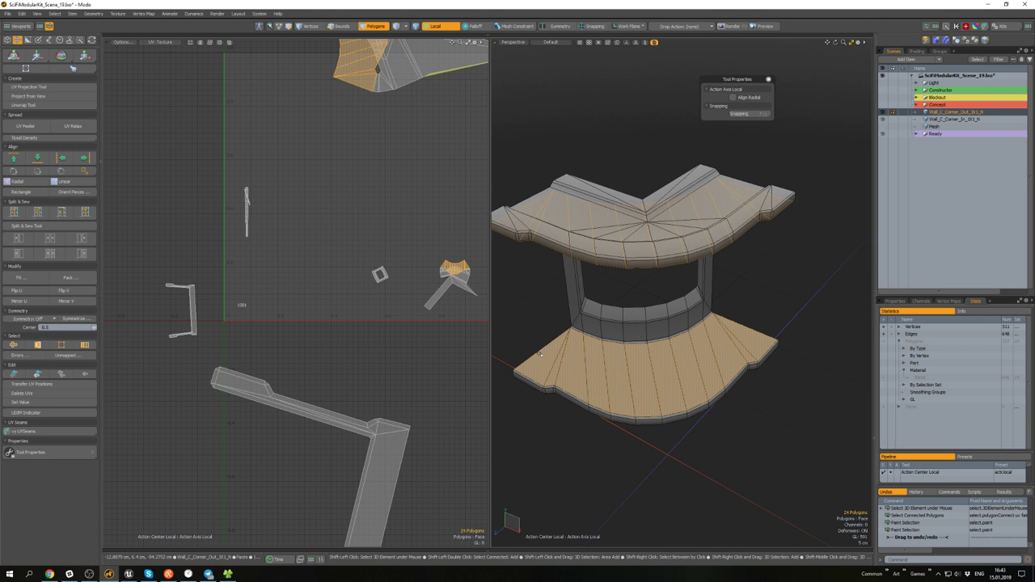
pyautogui.scroll(-5, 414, 281)
pyautogui.keyDown('alt'); pyautogui.keyDown('shift'); pyautogui.moveTo(414, 281); pyautogui.dragTo(387, 283); pyautogui.keyUp('shift'); pyautogui.keyUp('alt')
pyautogui.press('w')
pyautogui.moveTo(436, 199); pyautogui.dragTo(351, 154)
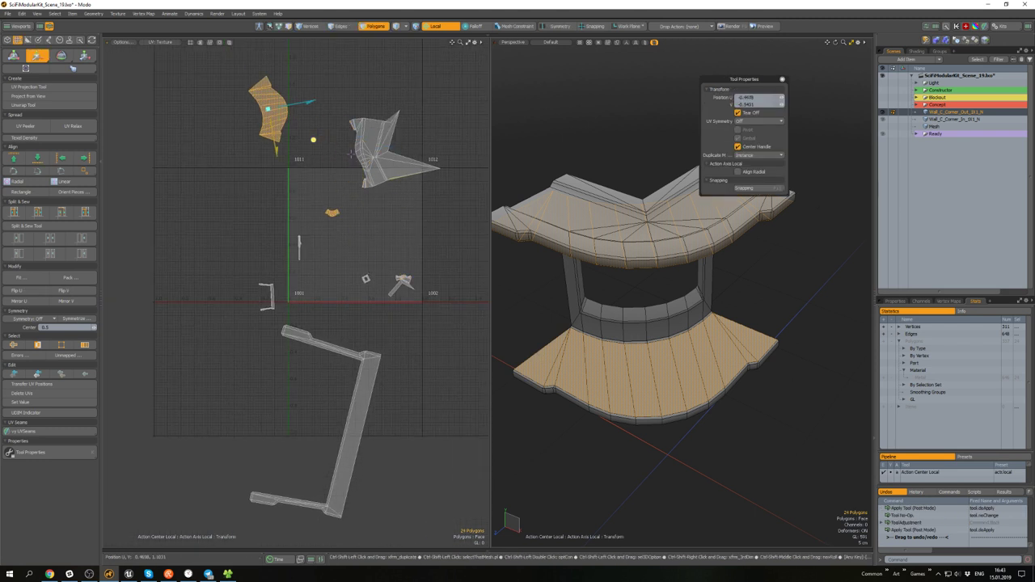
pyautogui.press('space')
# - Select the whole main body, save the scene, and relax all of its UV islands
pyautogui.doubleClick(604, 265)
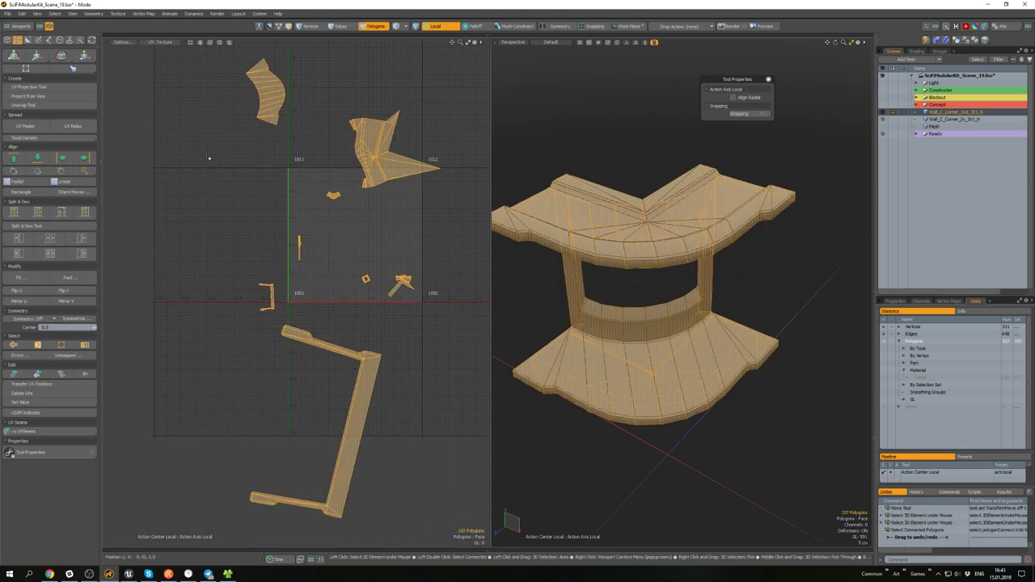
pyautogui.hotkey('ctrl', 's')
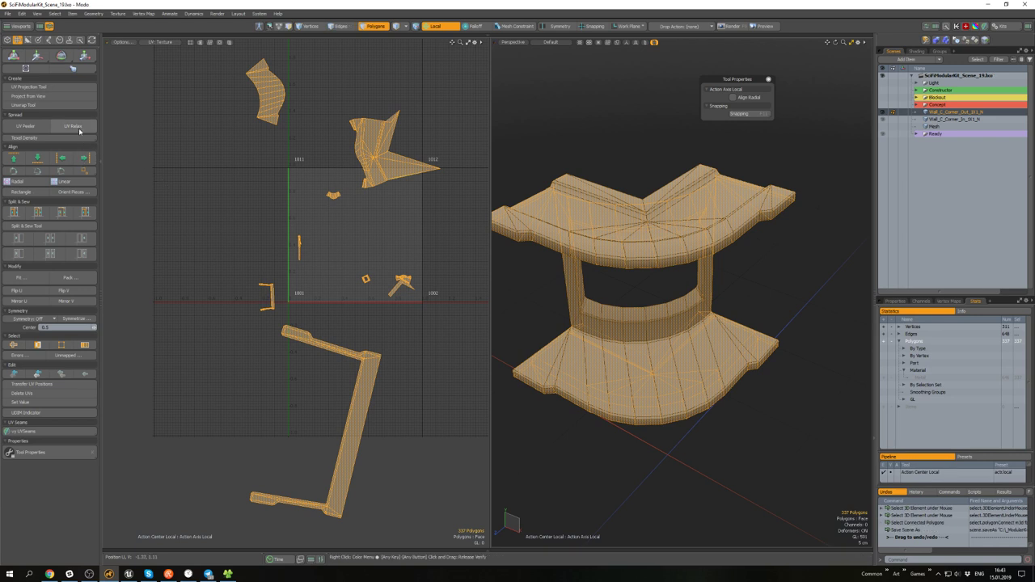
pyautogui.click(79, 131)
pyautogui.press('space')
pyautogui.click(410, 255)
# - Move and sew the loose strip beside the small corner-shaped UV island onto that island's main shape
pyautogui.scroll(5, 394, 291)
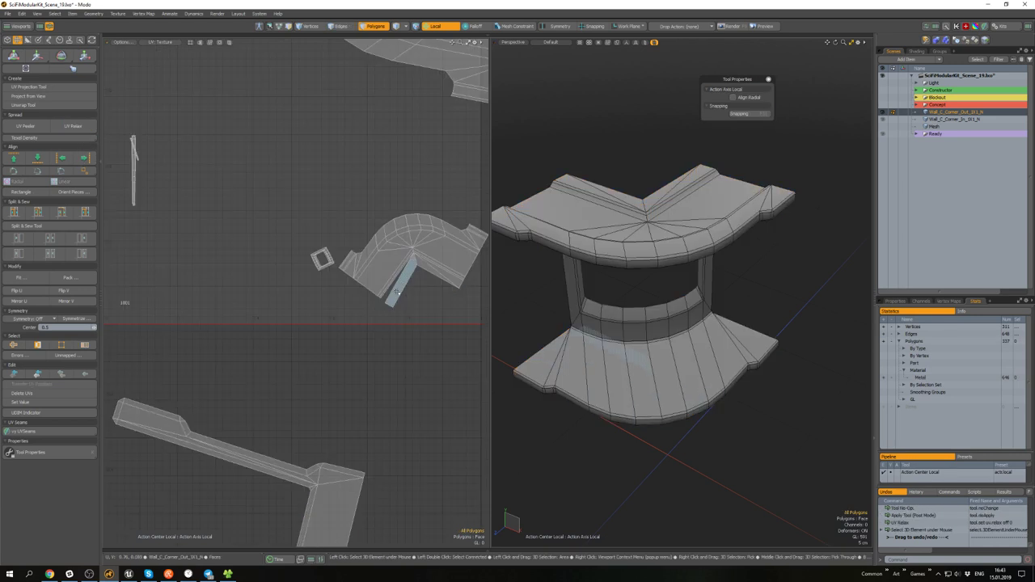
pyautogui.scroll(4, 397, 293)
pyautogui.press('2')
pyautogui.scroll(-5, 384, 271)
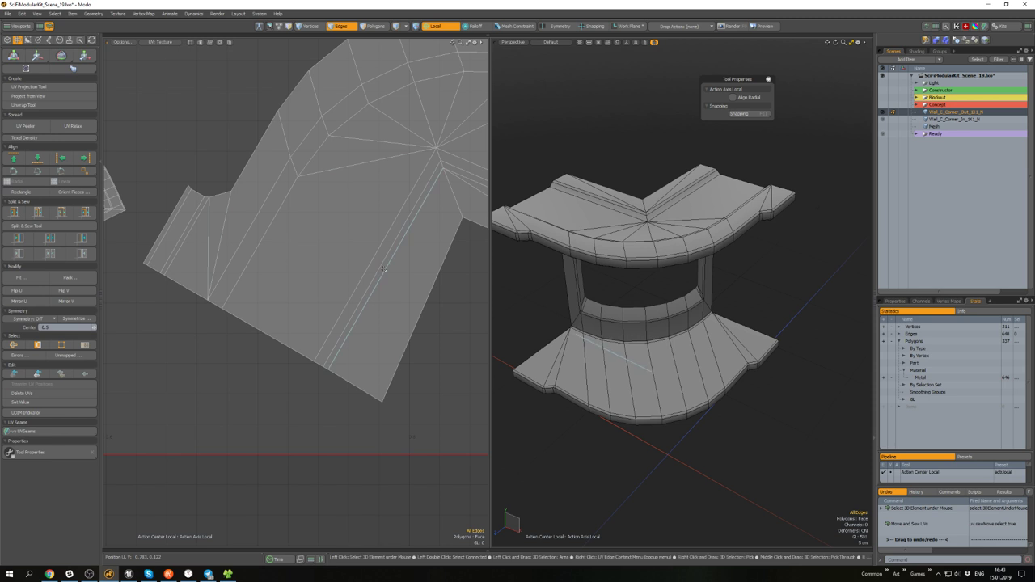
# - Select the small corner island and the two thin overlapping strips in turn to examine which module parts they cover
pyautogui.press('3')
pyautogui.doubleClick(419, 265)
pyautogui.keyDown('alt'); pyautogui.moveTo(558, 300); pyautogui.dragTo(558, 263); pyautogui.keyUp('alt')
pyautogui.scroll(-5, 310, 271)
pyautogui.keyDown('alt'); pyautogui.keyDown('shift'); pyautogui.moveTo(203, 215); pyautogui.dragTo(316, 255); pyautogui.keyUp('shift'); pyautogui.keyUp('alt')
pyautogui.scroll(6, 316, 255)
pyautogui.doubleClick(316, 255)
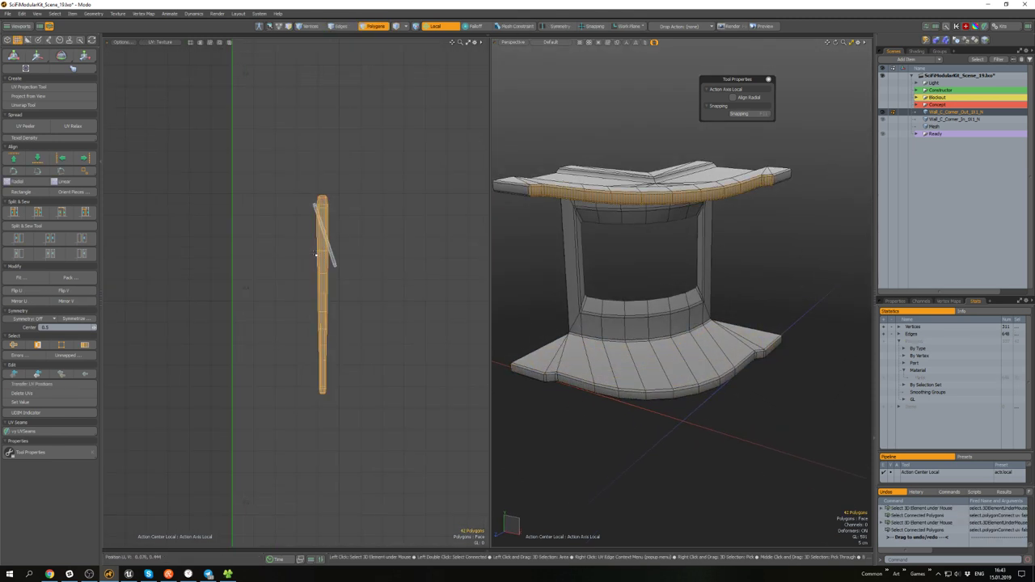
pyautogui.moveTo(593, 261)
pyautogui.keyDown('alt'); pyautogui.mouseDown()
pyautogui.moveTo(610, 237)
pyautogui.moveTo(600, 267)
pyautogui.mouseUp(); pyautogui.keyUp('alt')
pyautogui.doubleClick(332, 255)
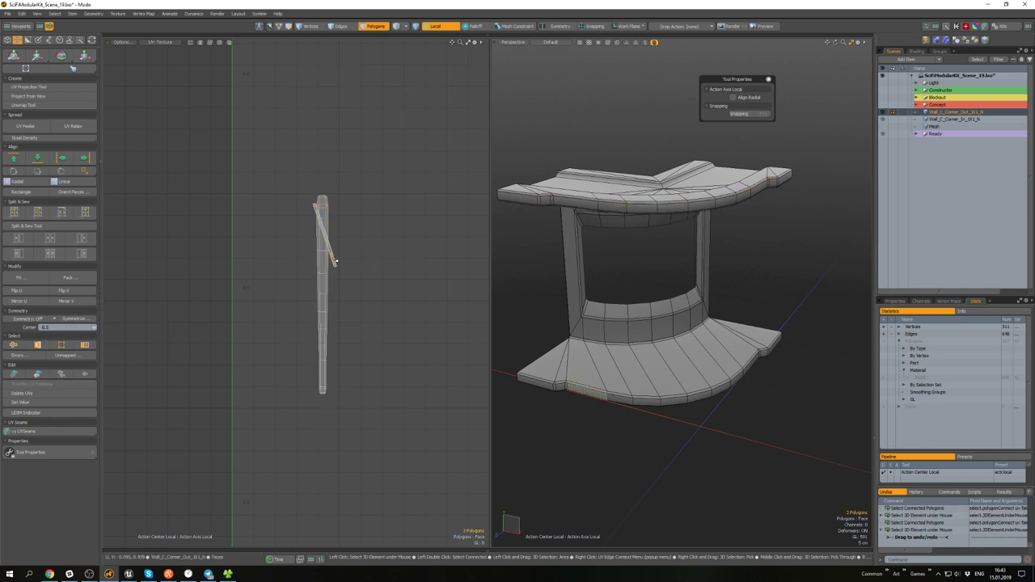
pyautogui.moveTo(565, 390)
pyautogui.keyDown('alt'); pyautogui.mouseDown()
pyautogui.moveTo(595, 324)
pyautogui.moveTo(573, 376)
pyautogui.mouseUp(); pyautogui.keyUp('alt')
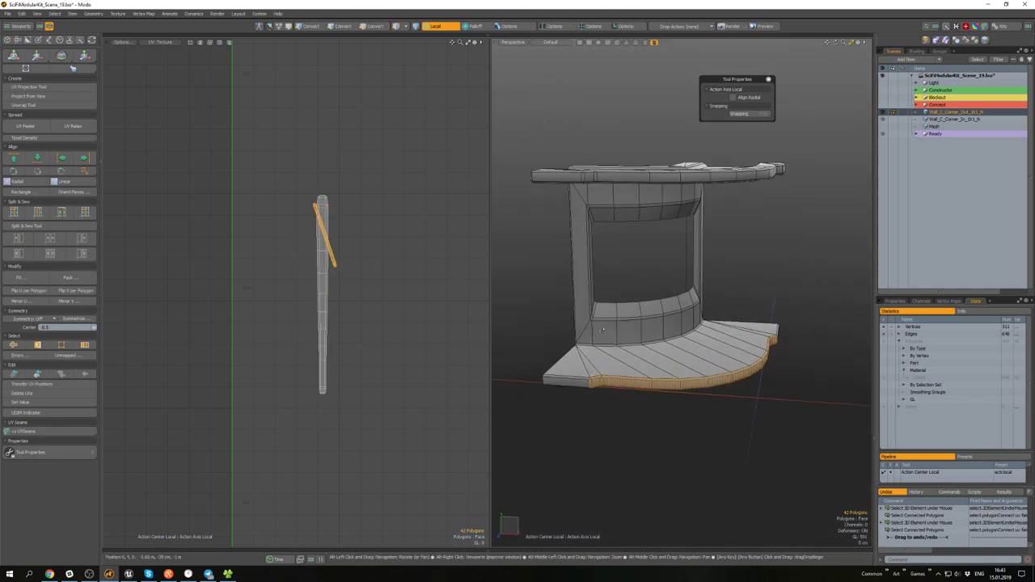
pyautogui.scroll(-4, 573, 376)
pyautogui.keyDown('alt'); pyautogui.moveTo(266, 198); pyautogui.dragTo(254, 191); pyautogui.keyUp('alt')
pyautogui.scroll(-4, 254, 192)
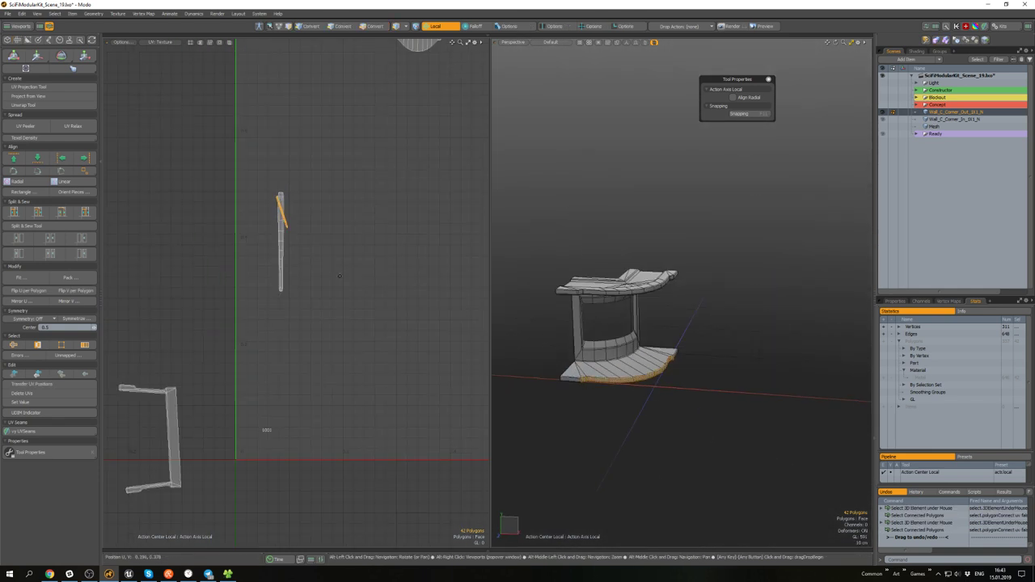
# - Select the large corner island's outer boundary, reduce it to the curved rim edges, and move and sew the matching rim strip there
pyautogui.scroll(-5, 322, 232)
pyautogui.scroll(2, 427, 157)
pyautogui.scroll(5, 427, 156)
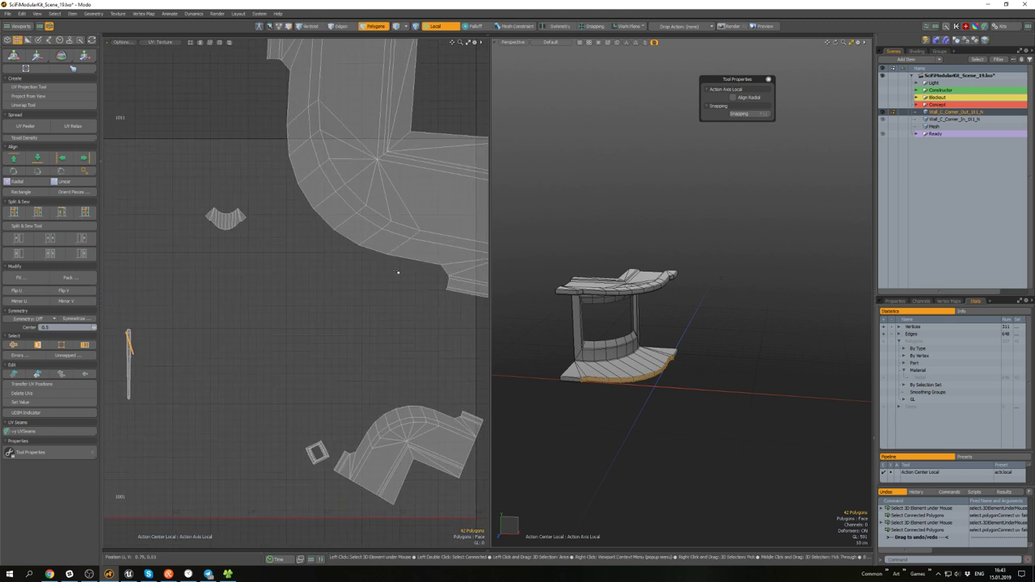
pyautogui.press('2')
pyautogui.doubleClick(410, 261)
pyautogui.scroll(-3, 462, 304)
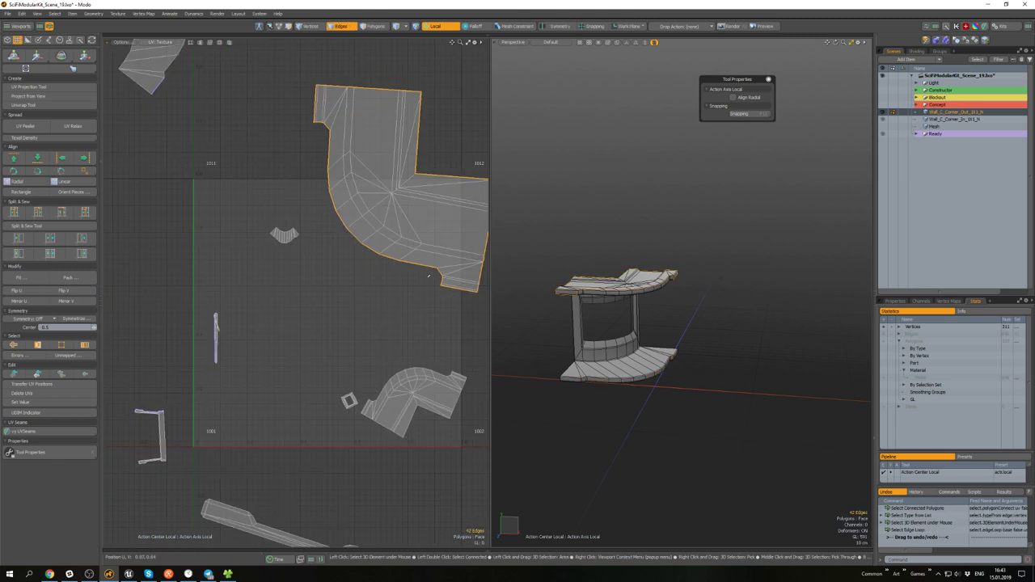
pyautogui.scroll(2, 430, 291)
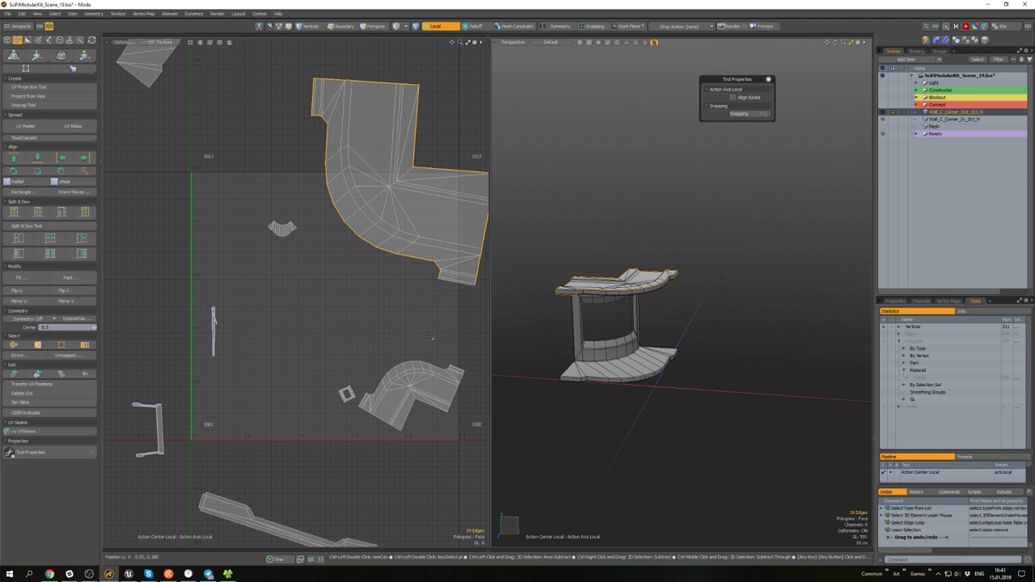
pyautogui.keyDown('alt'); pyautogui.moveTo(431, 337); pyautogui.dragTo(402, 379); pyautogui.keyUp('alt')
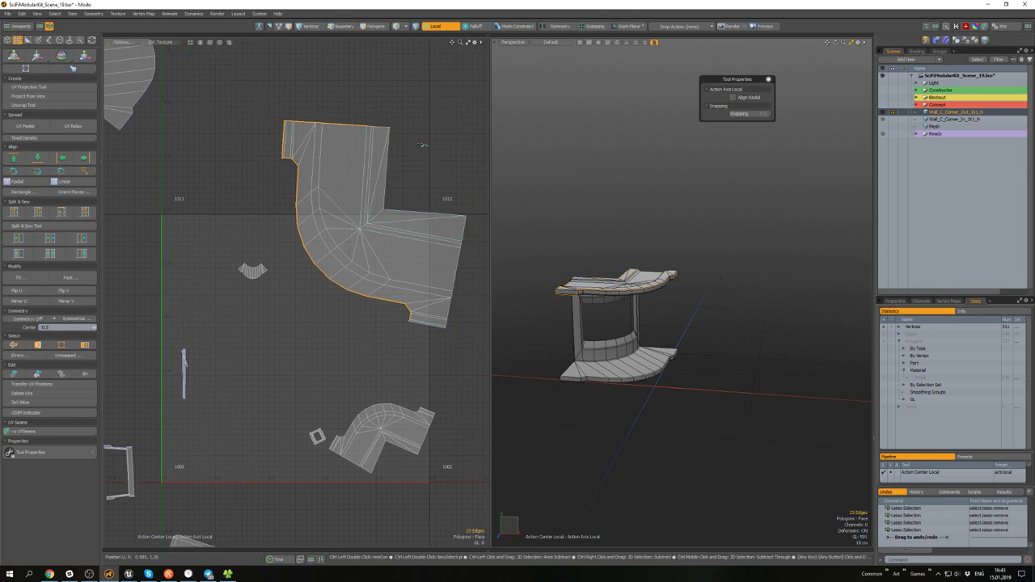
pyautogui.scroll(5, 306, 117)
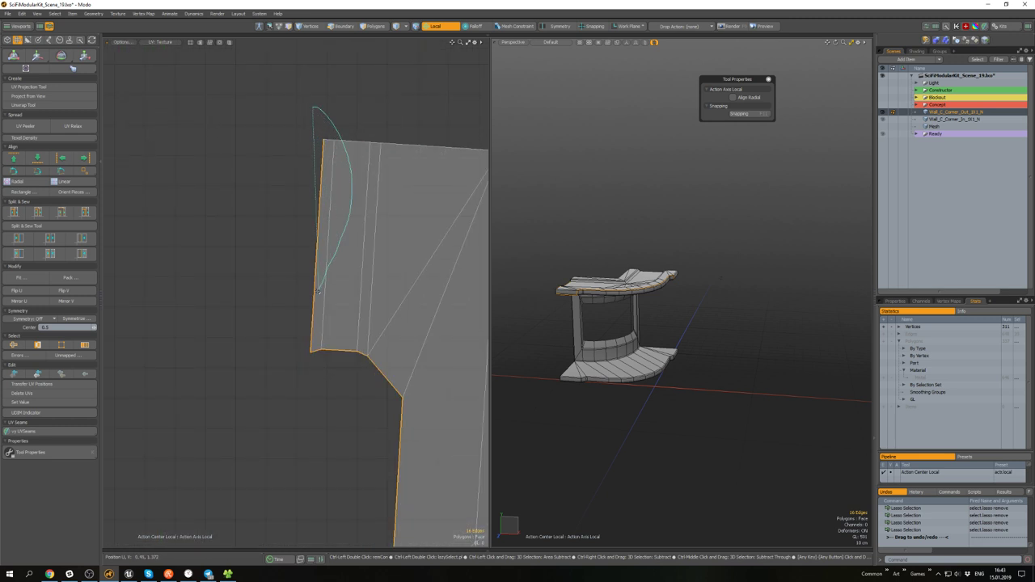
pyautogui.scroll(-6, 339, 356)
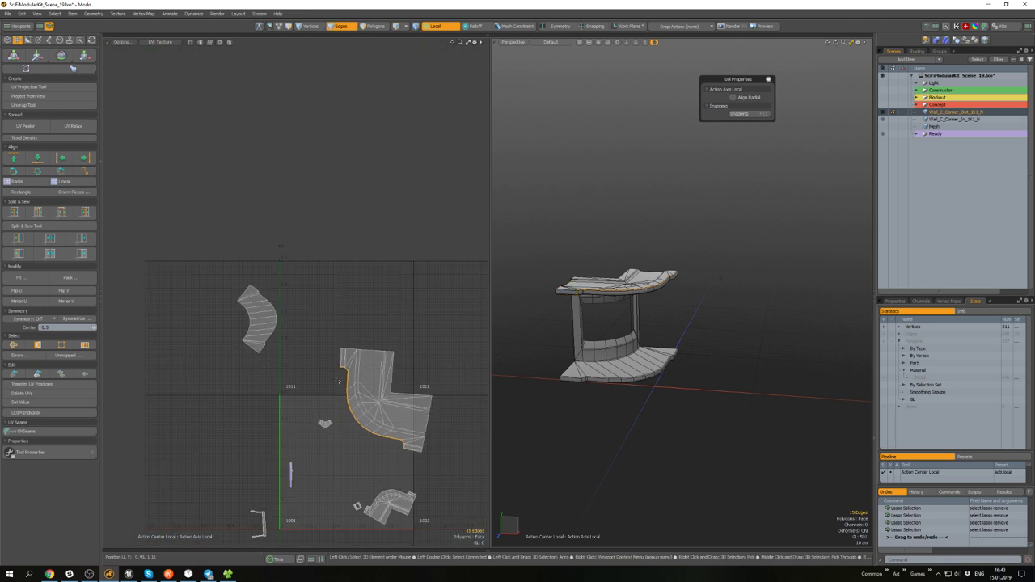
pyautogui.hotkey('shift', 's')
pyautogui.keyDown('alt'); pyautogui.moveTo(383, 417); pyautogui.dragTo(388, 275); pyautogui.keyUp('alt')
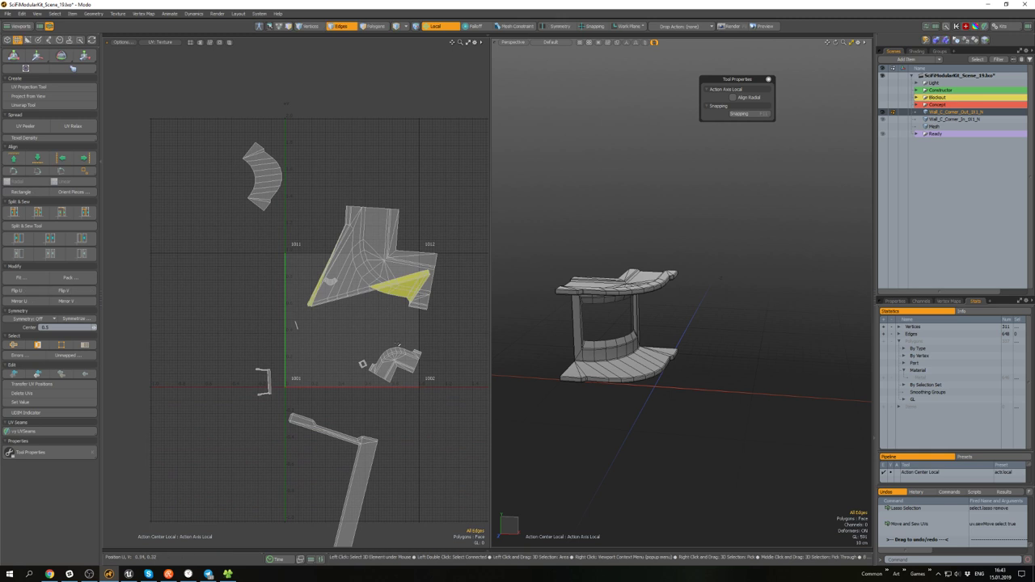
# - Select the sewn top-slab UV island, relax it, and move it up above the UV tile
pyautogui.press('3')
pyautogui.doubleClick(399, 270)
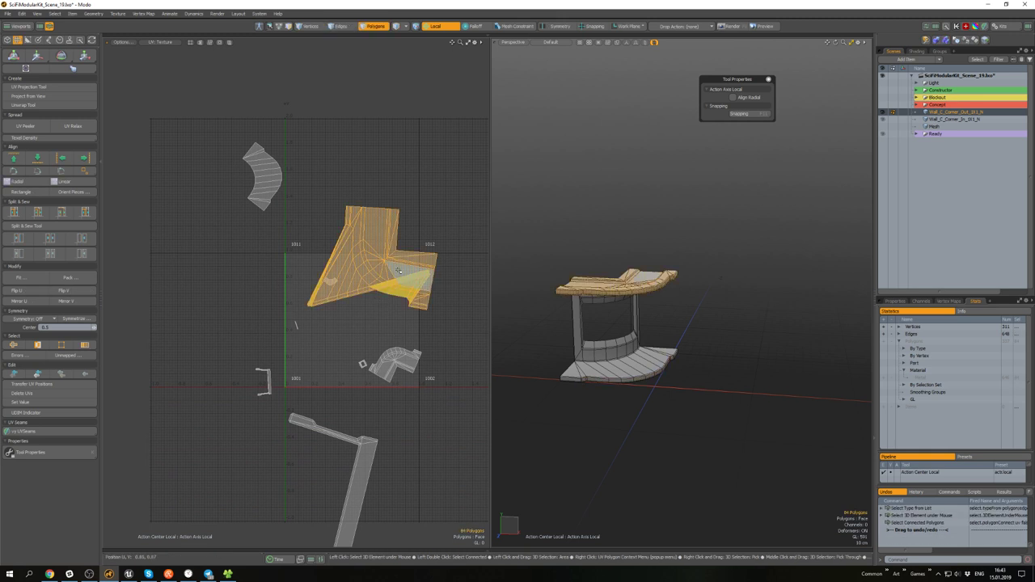
pyautogui.click(84, 125)
pyautogui.press('q')
pyautogui.press('w')
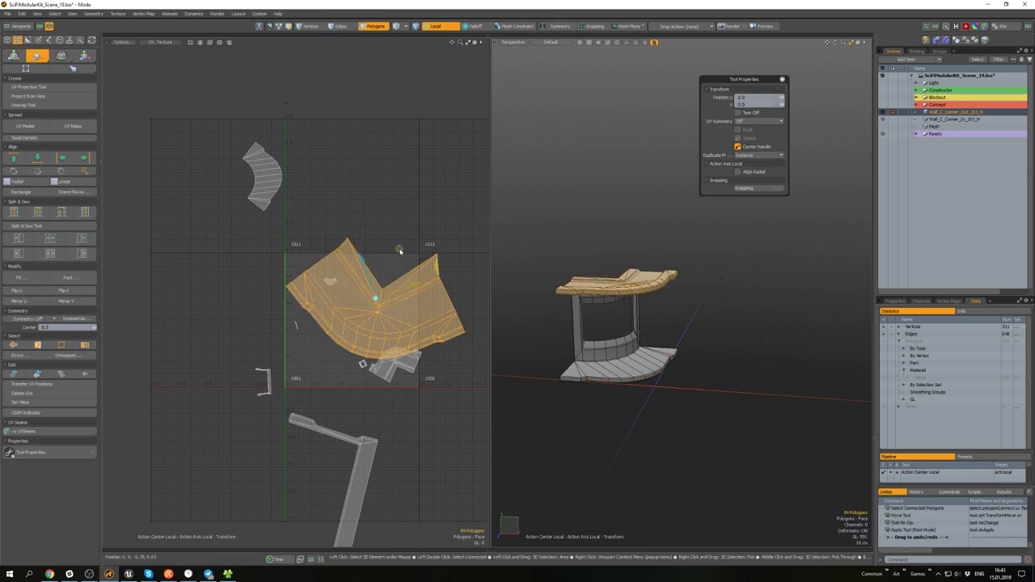
pyautogui.moveTo(399, 251); pyautogui.dragTo(397, 145)
pyautogui.press('q')
# - Select the face with the flipped, yellow-shaded UVs on the top slab's inner strip to locate it on the model
pyautogui.scroll(8, 405, 153)
pyautogui.press('1')
pyautogui.scroll(-4, 424, 188)
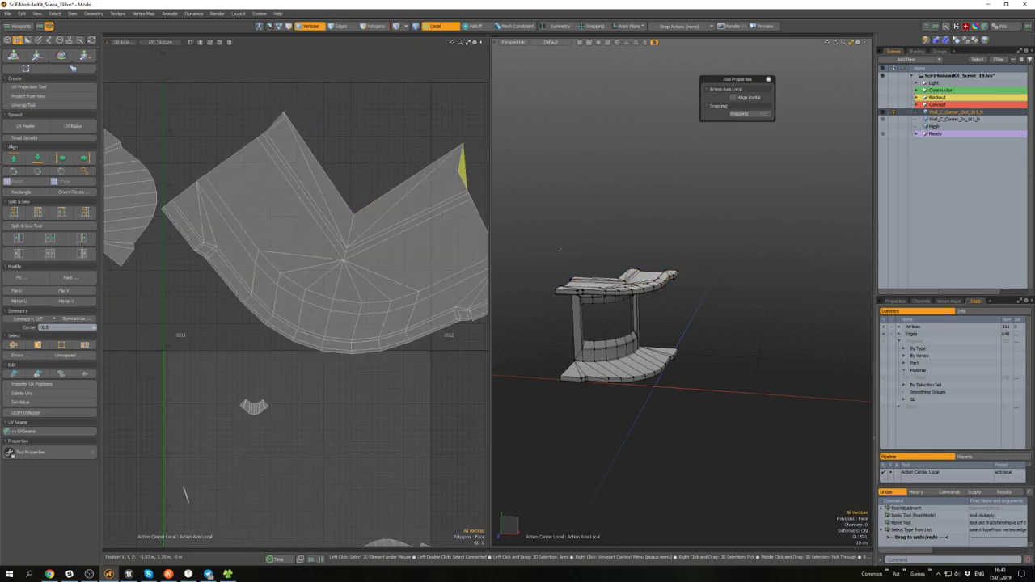
pyautogui.keyDown('alt'); pyautogui.moveTo(559, 250); pyautogui.dragTo(566, 261); pyautogui.keyUp('alt')
pyautogui.press('3')
pyautogui.click(634, 276)
pyautogui.keyDown('alt'); pyautogui.moveTo(676, 244); pyautogui.dragTo(645, 262); pyautogui.keyUp('alt')
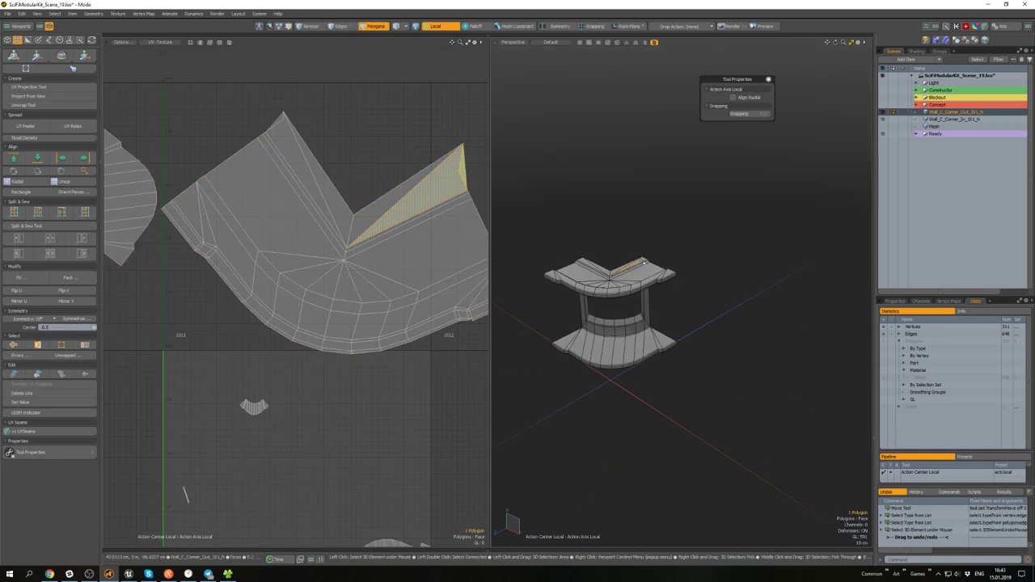
# - Collapse the closely spaced vertices at the outer end of the top slab's inner strip into one
pyautogui.scroll(8, 644, 263)
pyautogui.keyDown('alt'); pyautogui.moveTo(780, 251); pyautogui.dragTo(737, 268); pyautogui.keyUp('alt')
pyautogui.scroll(4, 748, 274)
pyautogui.press('1')
pyautogui.keyDown('alt'); pyautogui.moveTo(829, 275); pyautogui.dragTo(800, 278); pyautogui.keyUp('alt')
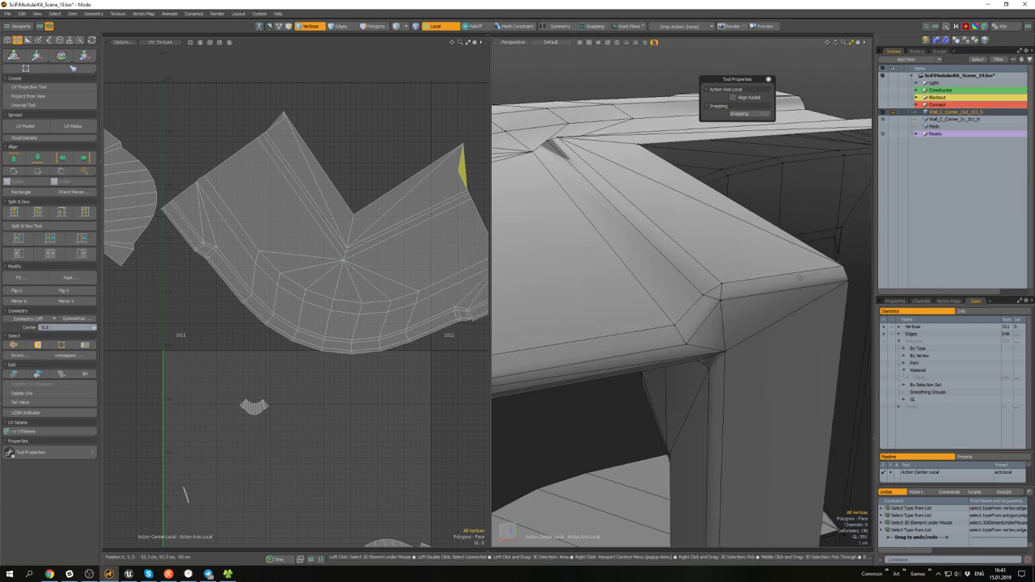
pyautogui.keyDown('alt'); pyautogui.moveTo(599, 232); pyautogui.dragTo(750, 298); pyautogui.keyUp('alt')
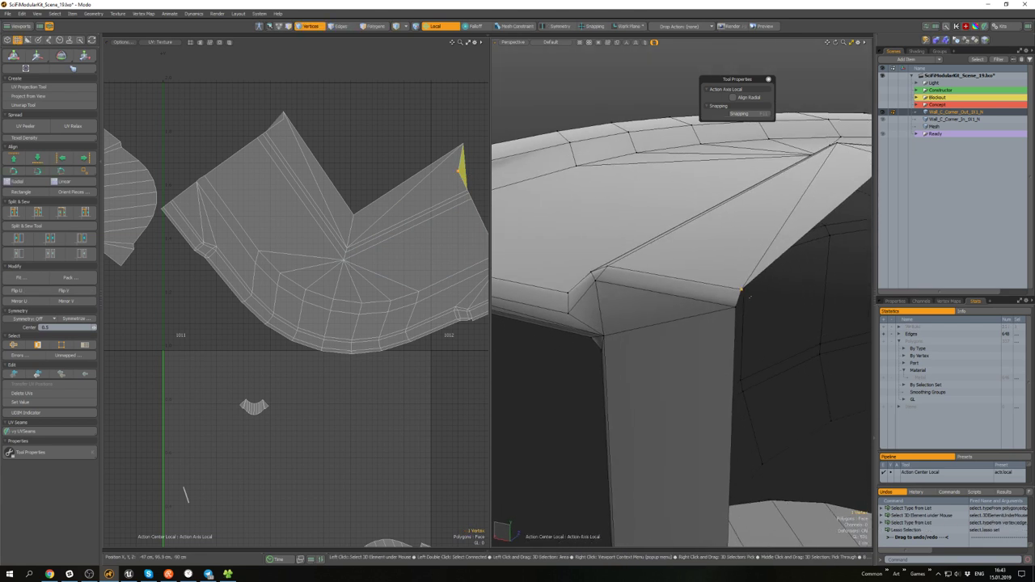
pyautogui.hotkey('shift', 'c')
# - Select the two close vertices at the opposite tip of the top slab's UV island and collapse them into one
pyautogui.scroll(-2, 348, 158)
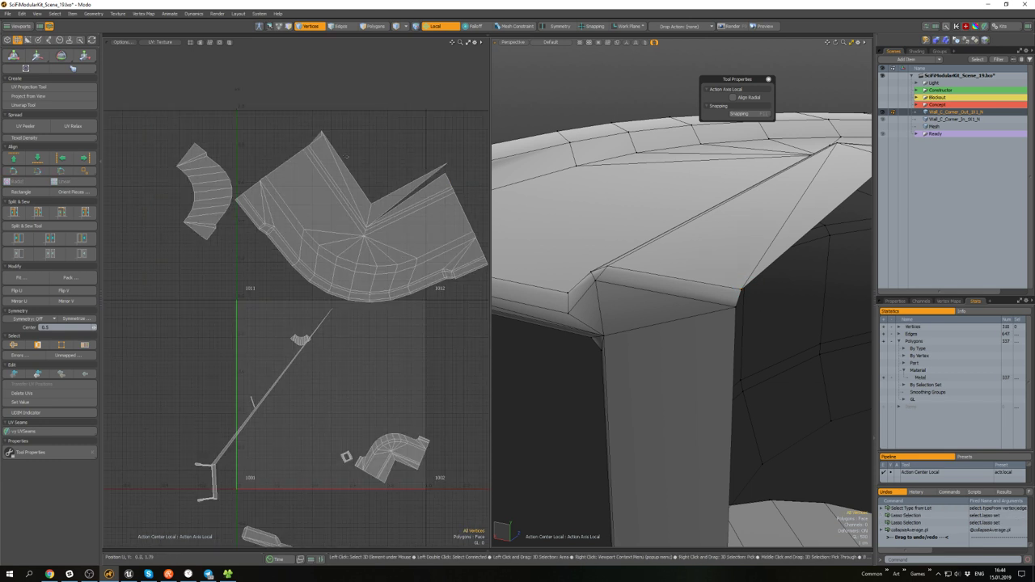
pyautogui.scroll(2, 321, 145)
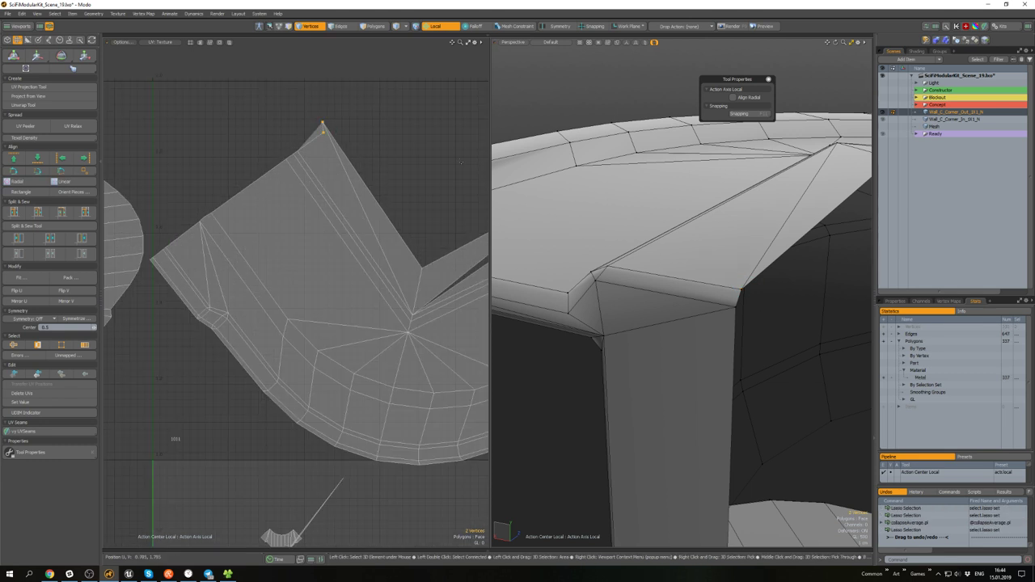
pyautogui.scroll(-5, 687, 271)
pyautogui.keyDown('alt'); pyautogui.moveTo(704, 287); pyautogui.dragTo(647, 300); pyautogui.keyUp('alt')
pyautogui.hotkey('shift', 'c')
pyautogui.scroll(-3, 675, 258)
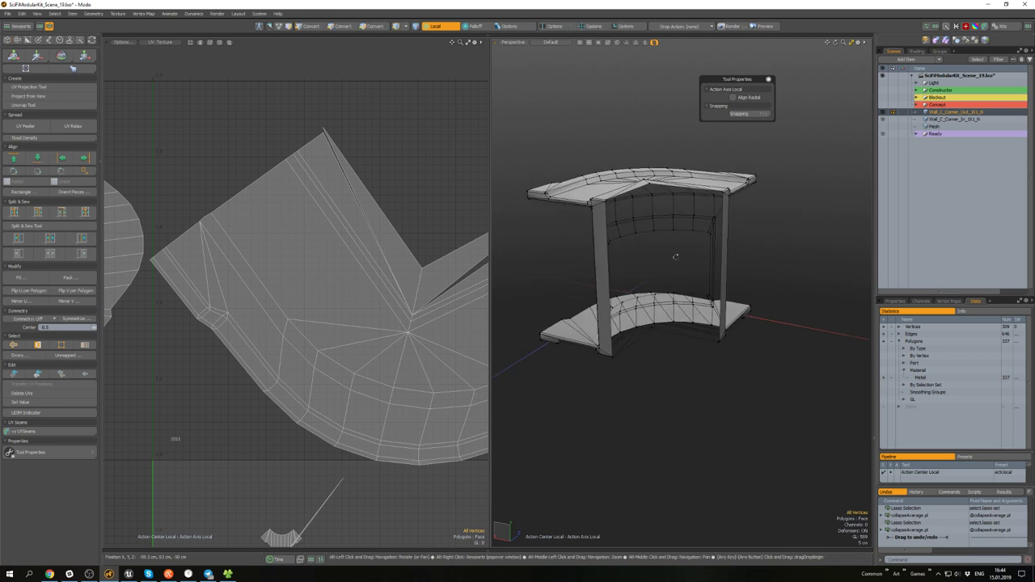
# - Undo and redo the last vertex collapse while checking the slab corner
pyautogui.scroll(3, 676, 257)
pyautogui.scroll(-3, 676, 258)
pyautogui.keyDown('alt'); pyautogui.moveTo(675, 257); pyautogui.dragTo(674, 324); pyautogui.keyUp('alt')
pyautogui.hotkey('ctrl', 'z')
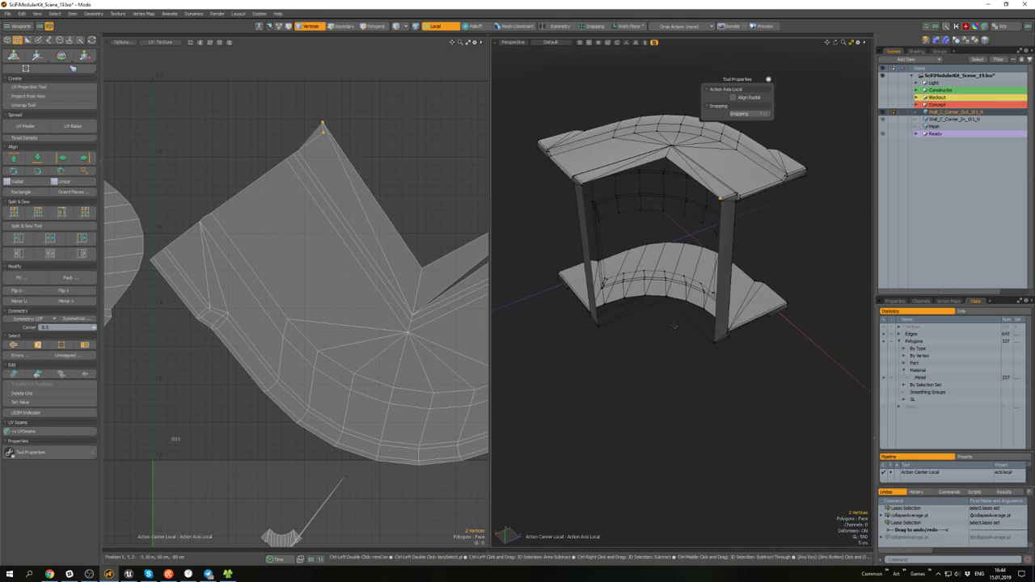
pyautogui.hotkey('ctrl', 'shift', 'z')
# - Collapse the closely spaced vertices at the bottom slab's inner corners beside the wall posts
pyautogui.scroll(6, 714, 332)
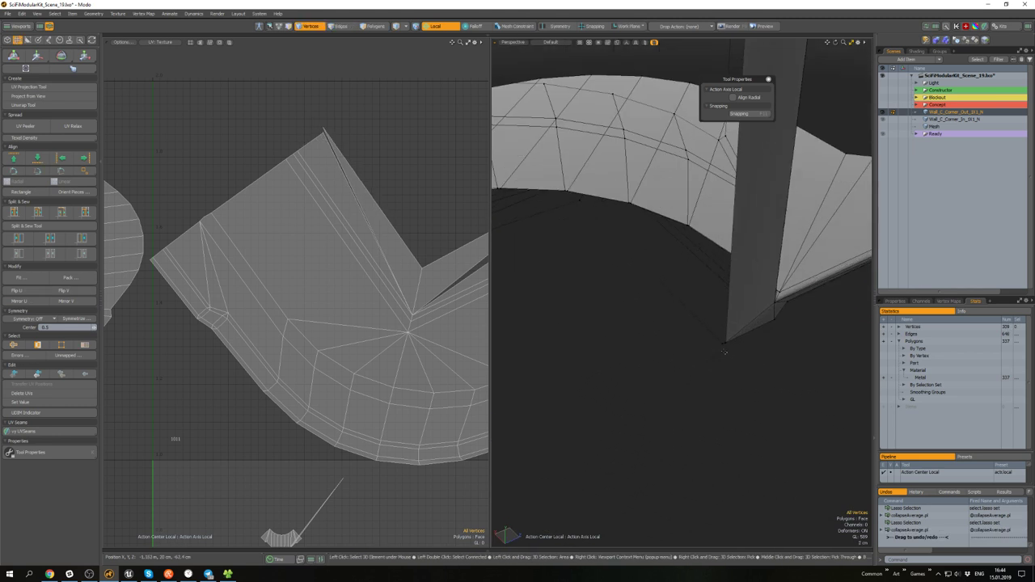
pyautogui.scroll(-5, 700, 363)
pyautogui.scroll(6, 637, 279)
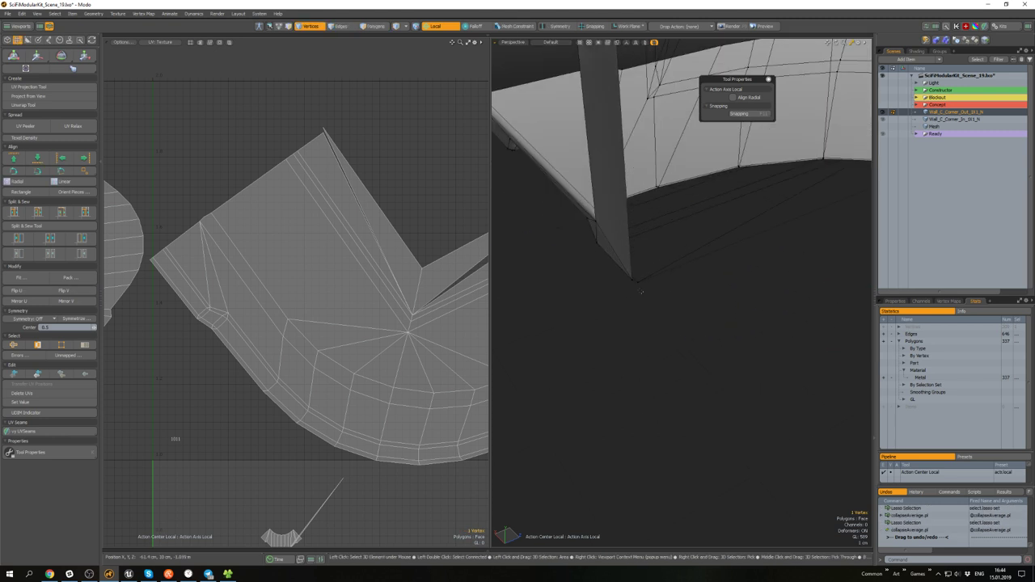
pyautogui.moveTo(653, 274); pyautogui.dragTo(643, 274, button='right')
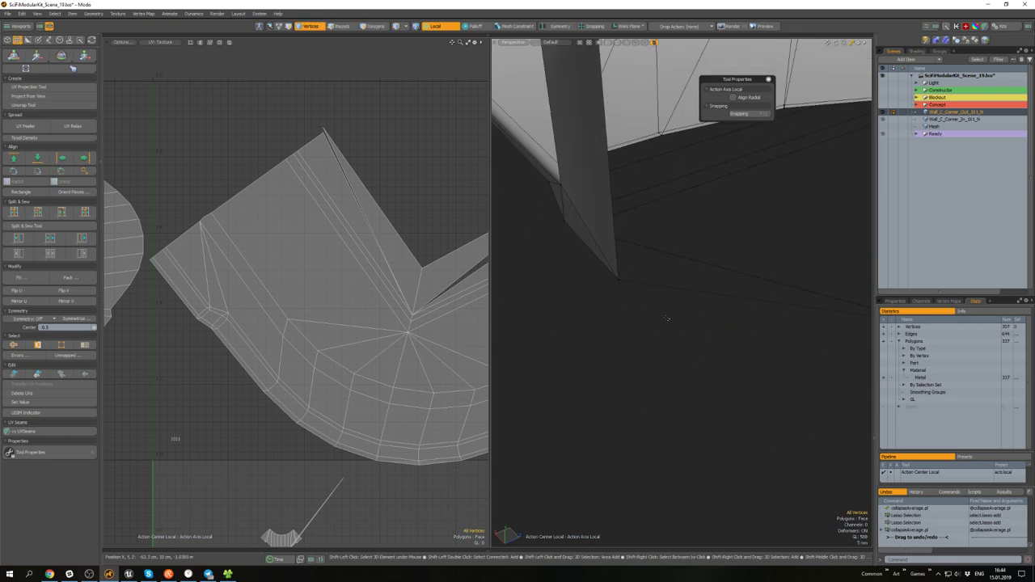
pyautogui.hotkey('ctrl', 'z')
pyautogui.hotkey('ctrl', 'shift', 'z')
# - Move and sew the split edges along the inner strips of the top-slab UV island to close its gaps
pyautogui.scroll(-3, 433, 273)
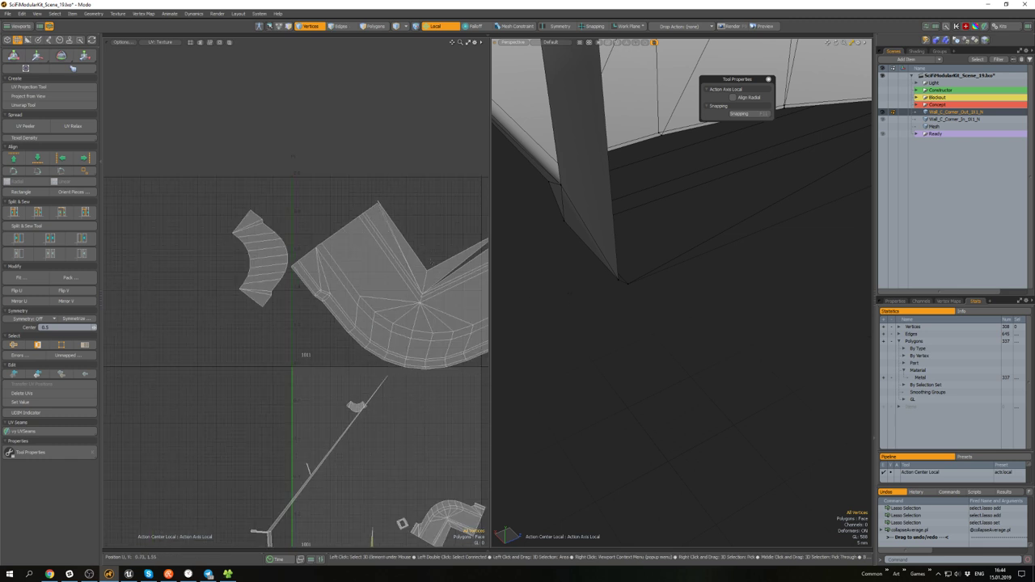
pyautogui.hotkey('shift', 's')
pyautogui.scroll(3, 395, 245)
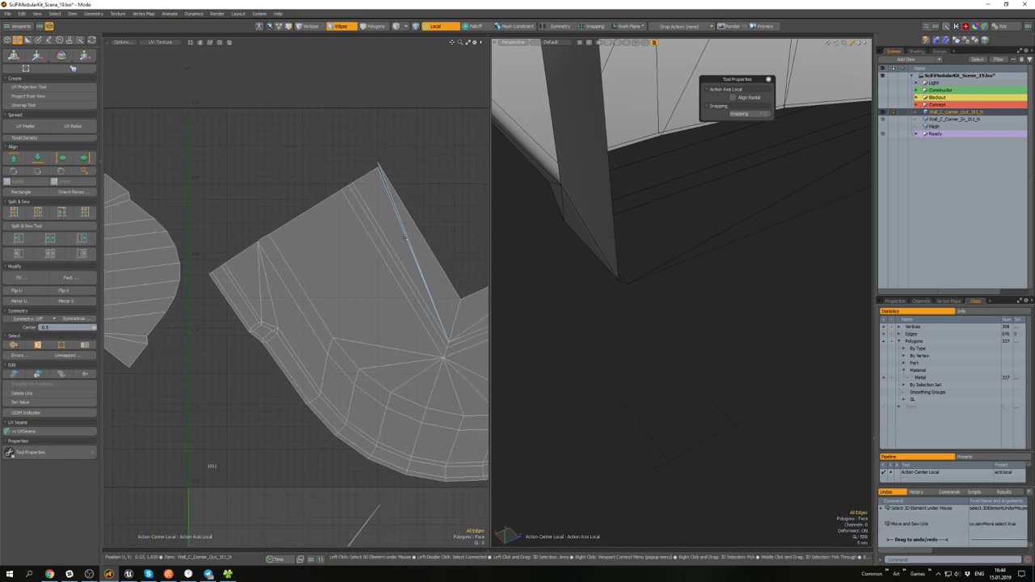
pyautogui.scroll(-5, 404, 239)
# - Select the stretched, yellow-shaded UV polygon below the tile and examine its location on the model
pyautogui.press('3')
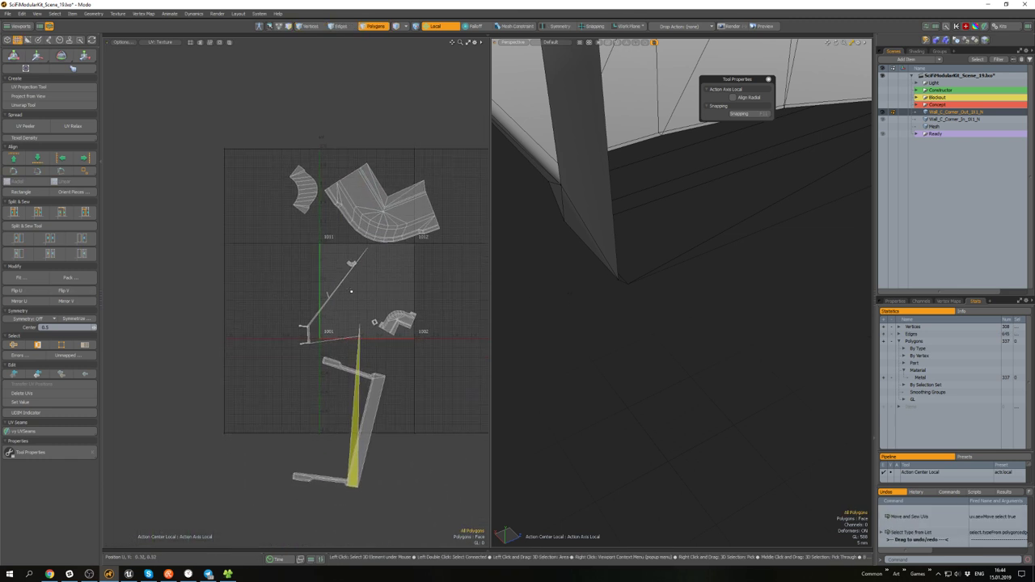
pyautogui.click(358, 405)
pyautogui.press('a')
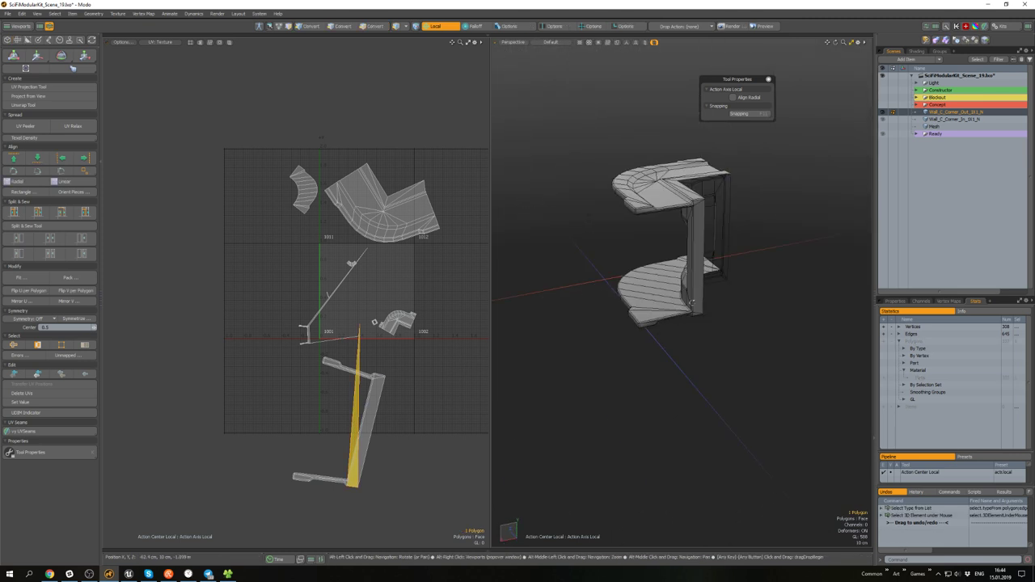
# - Select all polygons of the corner wall and relax all of its UV islands again
pyautogui.hotkey('ctrl', 'a')
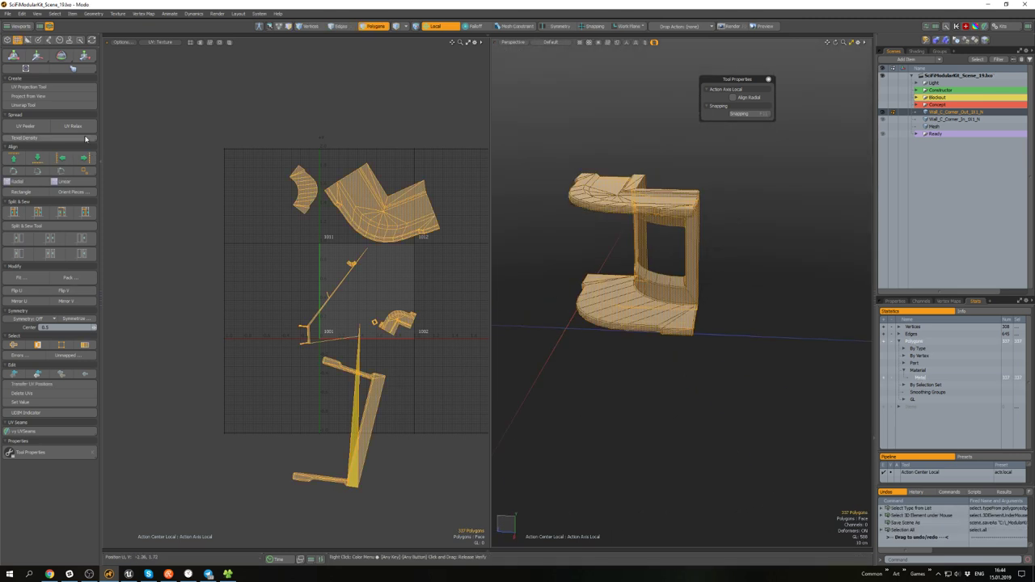
pyautogui.click(76, 126)
pyautogui.press('space')
pyautogui.click(423, 269)
pyautogui.scroll(3, 337, 250)
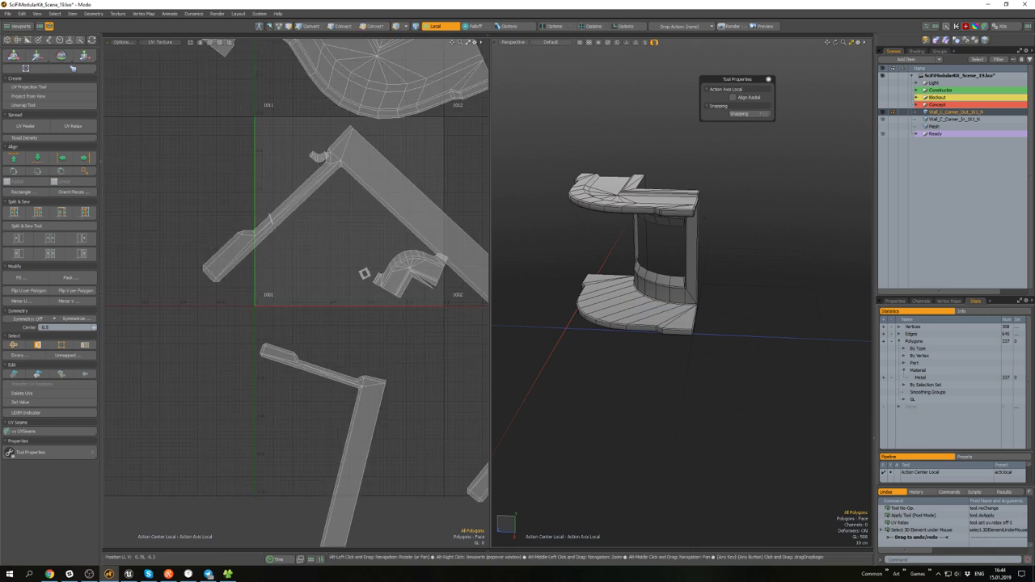
# - Move and sew the narrow rim strip's UVs to the outer edges of the curved floor shell, edge by edge
pyautogui.keyDown('alt'); pyautogui.moveTo(593, 234); pyautogui.dragTo(608, 191); pyautogui.keyUp('alt')
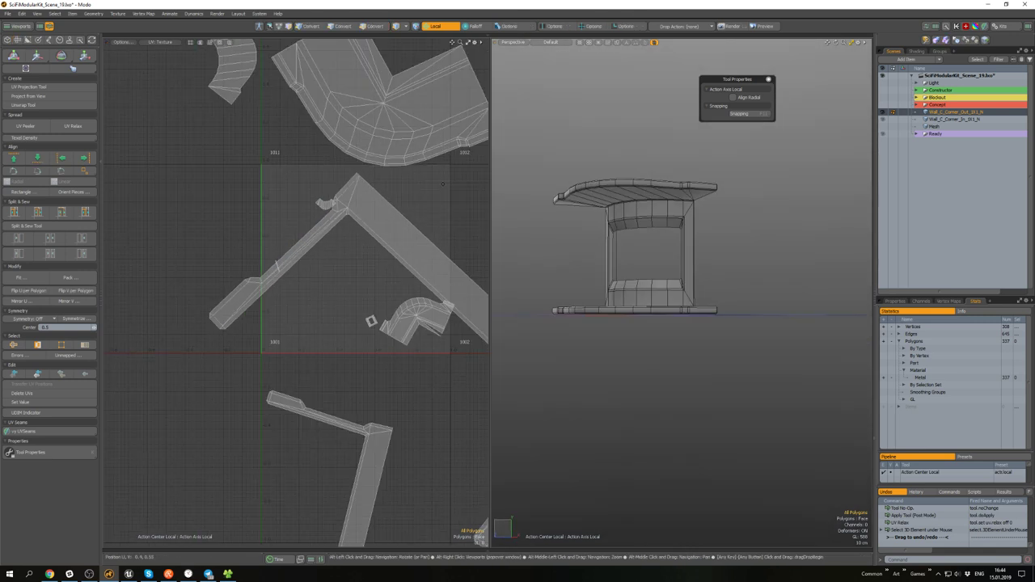
pyautogui.keyDown('alt'); pyautogui.scroll(-2, 389, 299); pyautogui.keyUp('alt')
pyautogui.keyDown('alt'); pyautogui.moveTo(389, 299); pyautogui.dragTo(315, 207); pyautogui.keyUp('alt')
pyautogui.keyDown('alt'); pyautogui.scroll(3, 315, 207); pyautogui.keyUp('alt')
pyautogui.keyDown('alt'); pyautogui.scroll(4, 315, 207); pyautogui.keyUp('alt')
pyautogui.press('2')
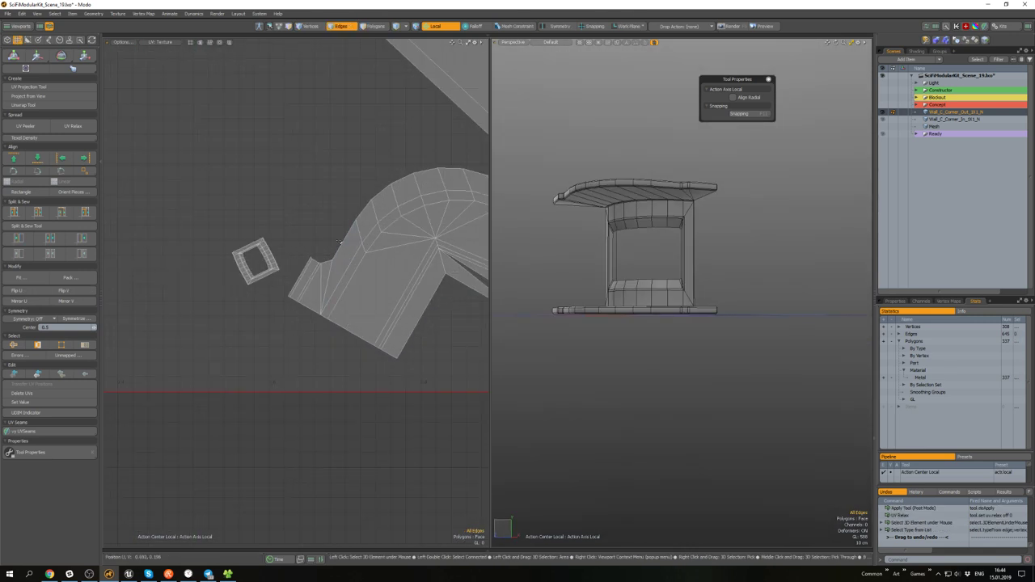
pyautogui.click(348, 235)
pyautogui.press('s')
pyautogui.click(366, 206)
pyautogui.press('s')
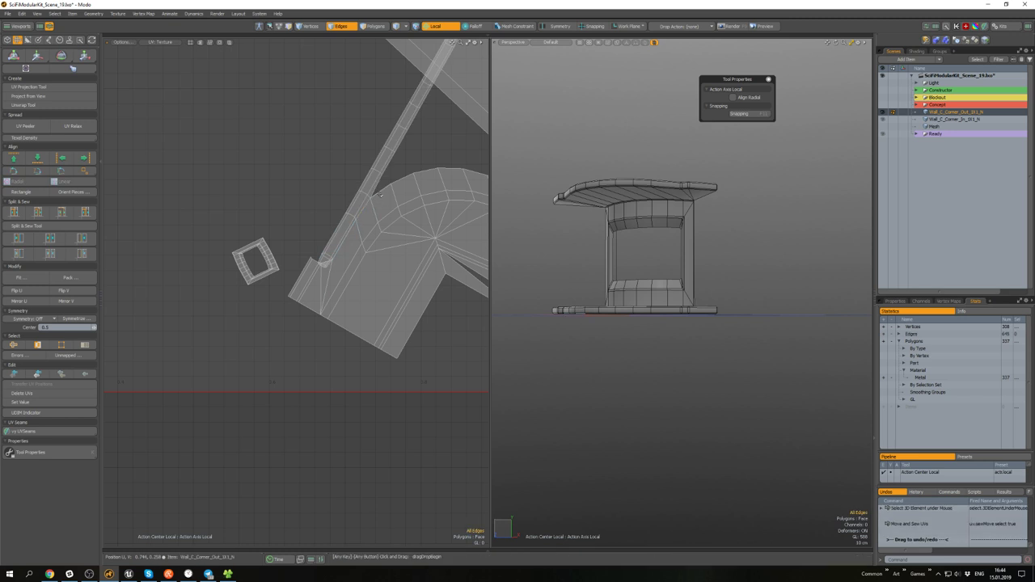
pyautogui.click(381, 192)
pyautogui.press('s')
# - Select the remaining outline edges along the curved floor shell's outer side and sew the rim strip to them
pyautogui.click(420, 199)
pyautogui.click(404, 240)
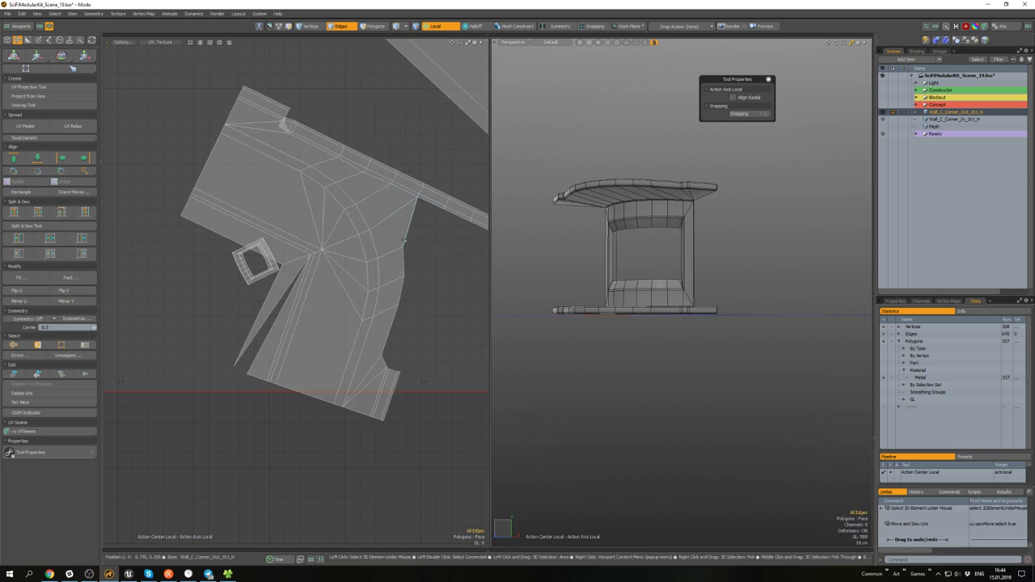
pyautogui.click(413, 231)
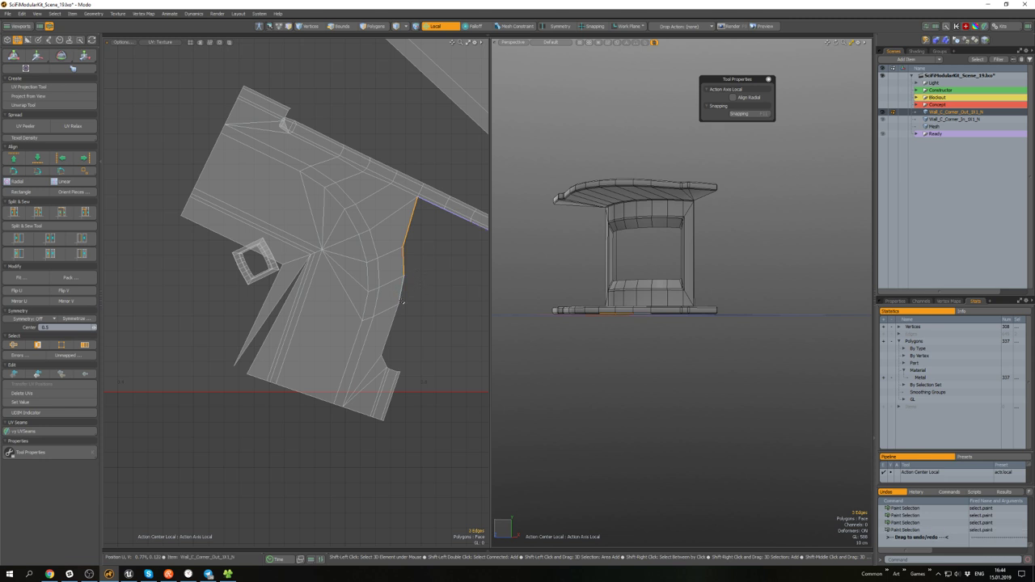
pyautogui.scroll(3, 395, 345)
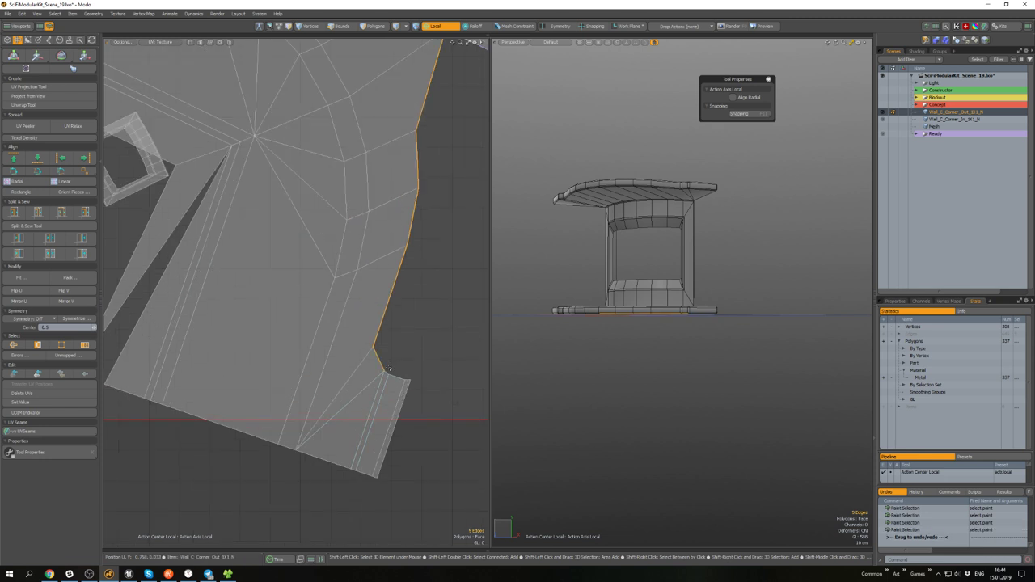
pyautogui.scroll(3, 389, 369)
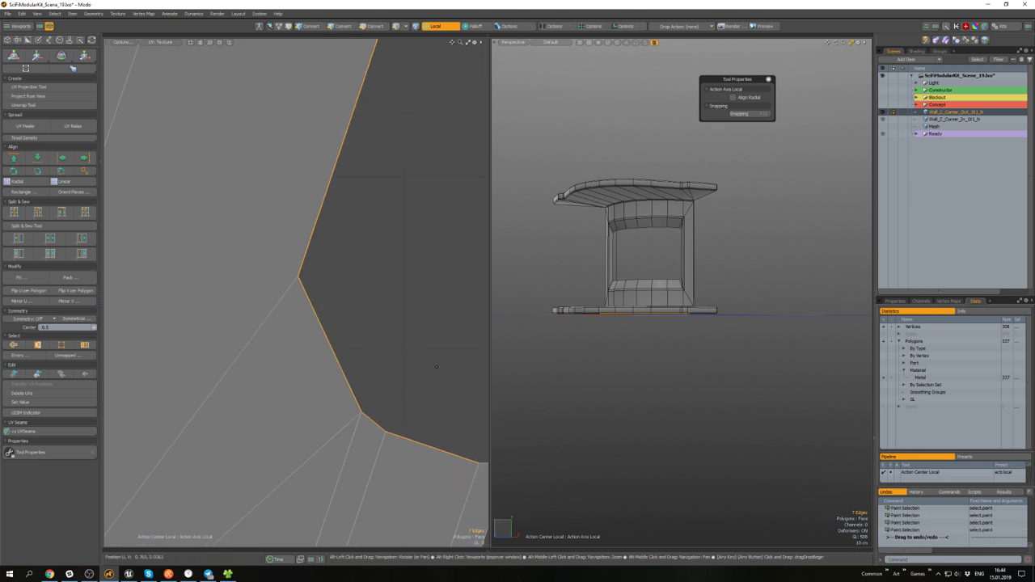
pyautogui.keyDown('alt'); pyautogui.keyDown('shift'); pyautogui.moveTo(463, 366); pyautogui.dragTo(389, 302); pyautogui.keyUp('shift'); pyautogui.keyUp('alt')
pyautogui.scroll(-6, 407, 356)
pyautogui.keyDown('alt'); pyautogui.keyDown('shift'); pyautogui.moveTo(287, 147); pyautogui.dragTo(315, 214); pyautogui.keyUp('shift'); pyautogui.keyUp('alt')
pyautogui.scroll(10, 315, 214)
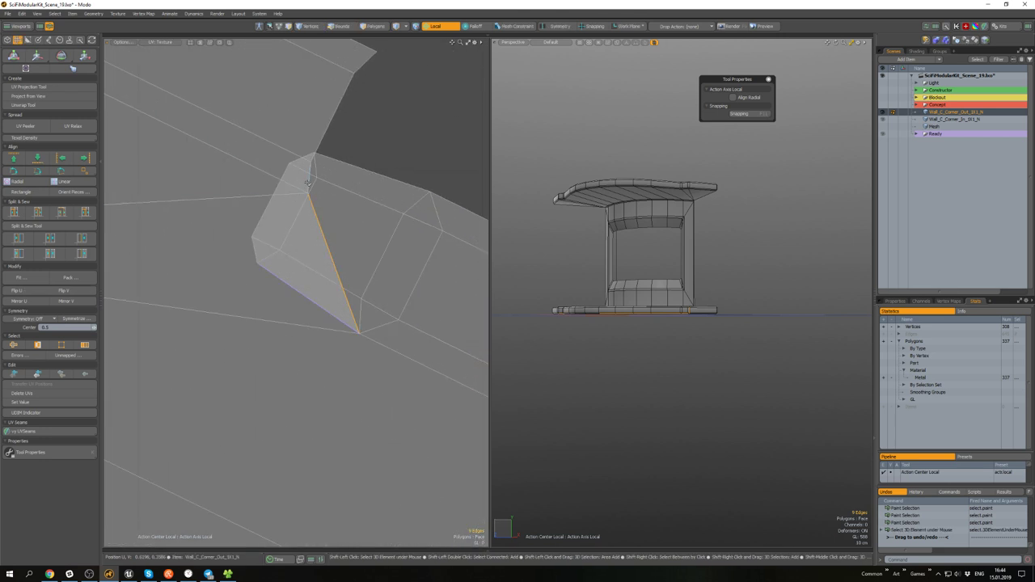
# - Select the whole sewn floor shell and relax its UVs
pyautogui.press('3')
pyautogui.scroll(-10, 386, 237)
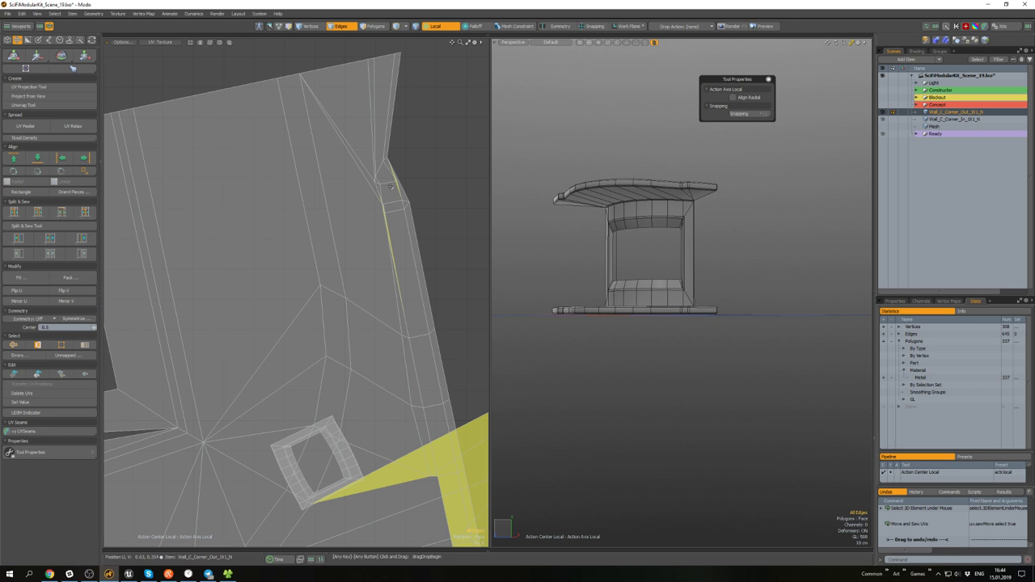
pyautogui.doubleClick(386, 237)
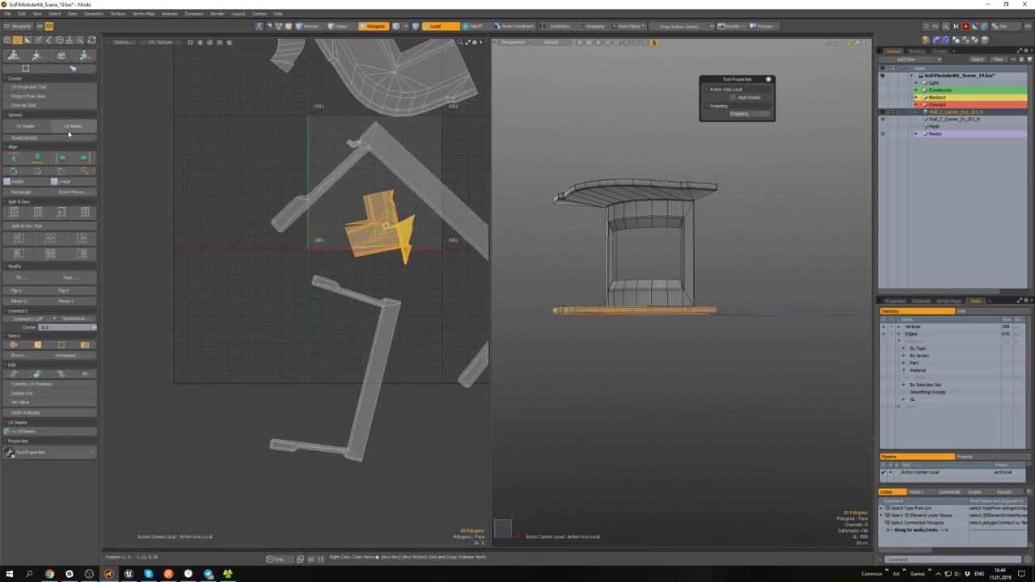
pyautogui.click(73, 127)
pyautogui.press('space')
# - Sew the remaining open seam at the floor shell's inner corner and relax the shell again in Conformal mode
pyautogui.press('2')
pyautogui.scroll(7, 366, 219)
pyautogui.click(364, 234)
pyautogui.hotkey('shift', 's')
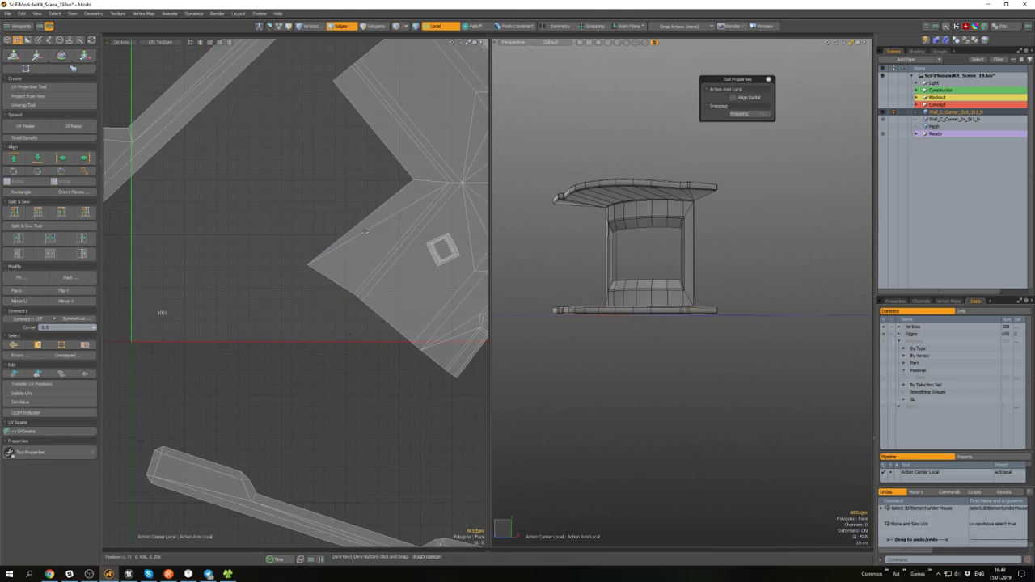
pyautogui.scroll(-5, 363, 233)
pyautogui.press('3')
pyautogui.click(80, 129)
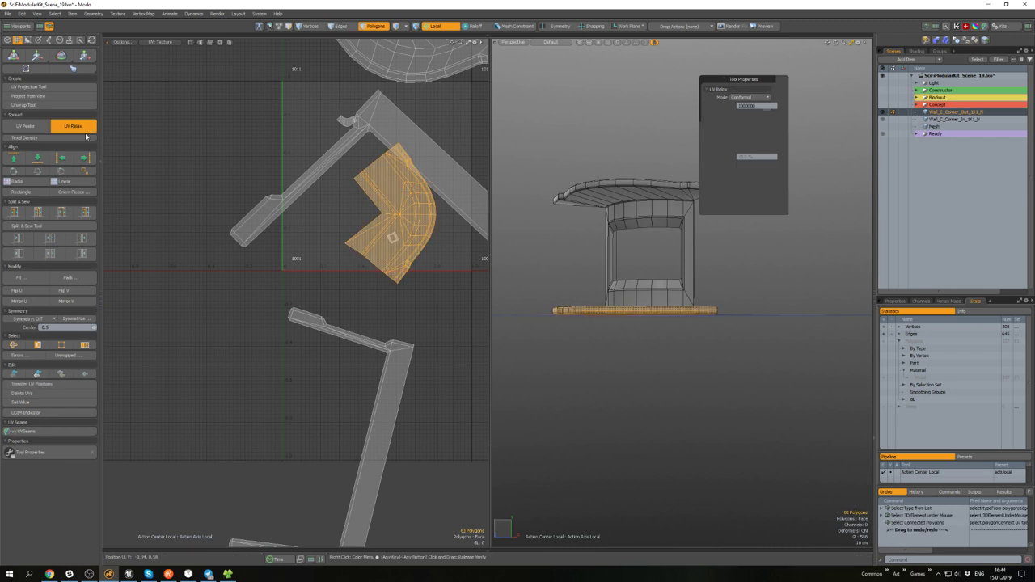
pyautogui.press('space')
# - Select the angled wall shell and the small curved shell one after the other to check which parts of the model they cover
pyautogui.click(407, 300)
pyautogui.scroll(-5, 407, 300)
pyautogui.keyDown('alt'); pyautogui.moveTo(404, 296); pyautogui.dragTo(353, 270); pyautogui.keyUp('alt')
pyautogui.doubleClick(347, 198)
pyautogui.scroll(3, 305, 177)
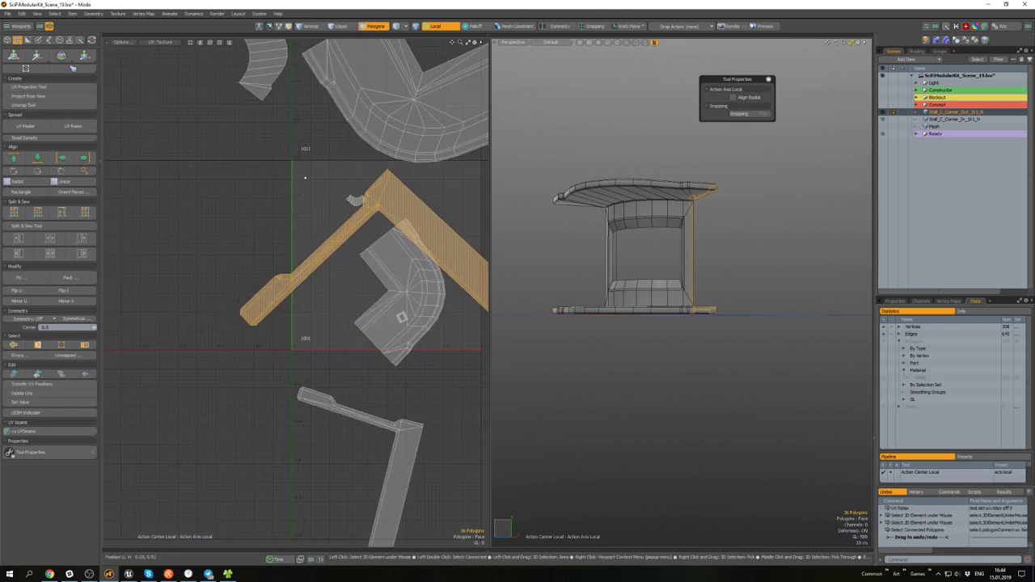
pyautogui.doubleClick(353, 201)
pyautogui.scroll(3, 394, 326)
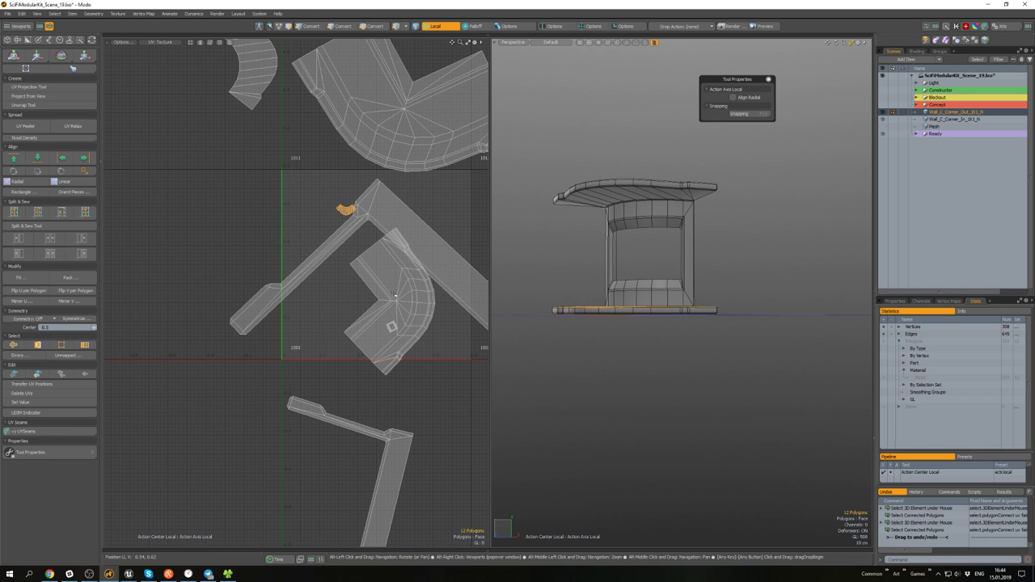
# - Examine the gap at the small square frame shell's inner corner and locate its edges in the 3D model
pyautogui.scroll(-3, 395, 325)
pyautogui.scroll(9, 393, 321)
pyautogui.scroll(5, 374, 361)
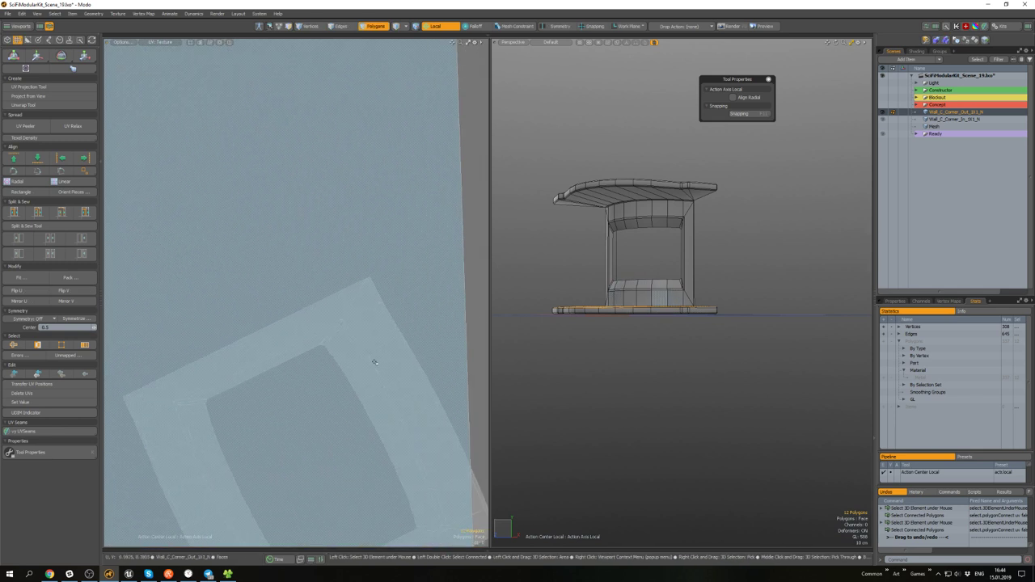
pyautogui.keyDown('alt'); pyautogui.moveTo(374, 361); pyautogui.dragTo(384, 275); pyautogui.keyUp('alt')
pyautogui.scroll(-3, 384, 276)
pyautogui.press('2')
pyautogui.scroll(8, 372, 266)
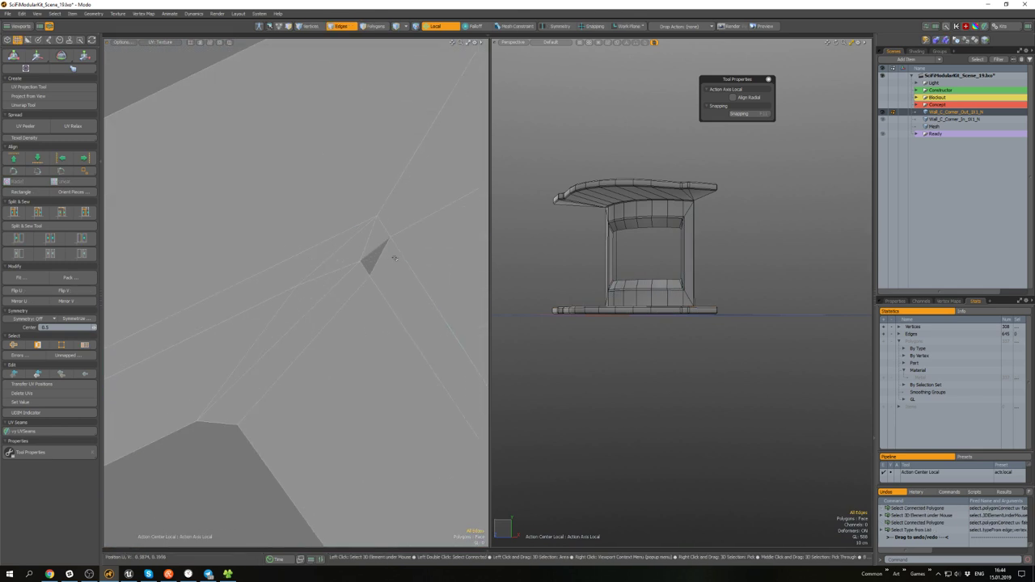
pyautogui.scroll(3, 368, 262)
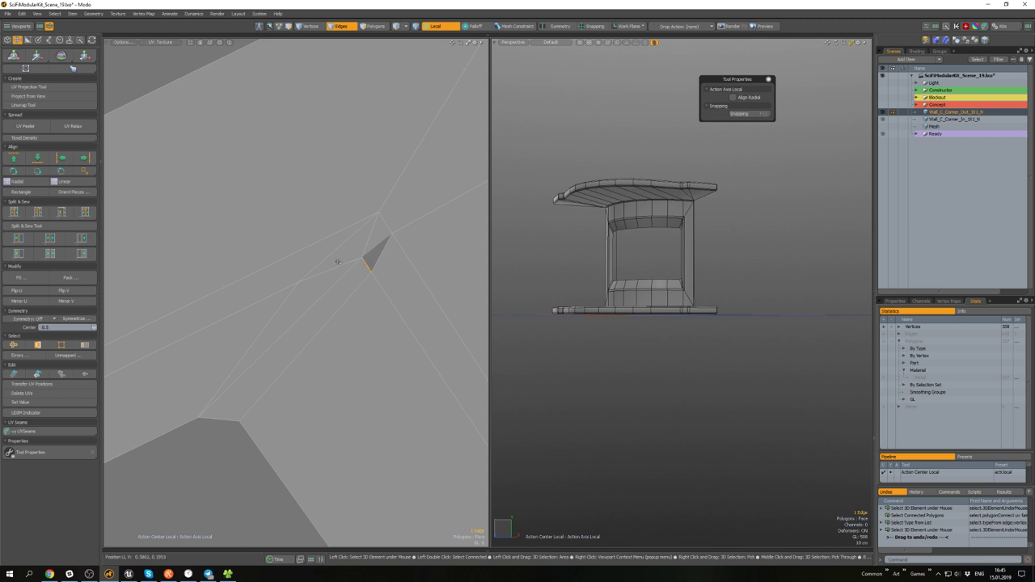
pyautogui.click(340, 265)
pyautogui.hotkey('shift', 'a')
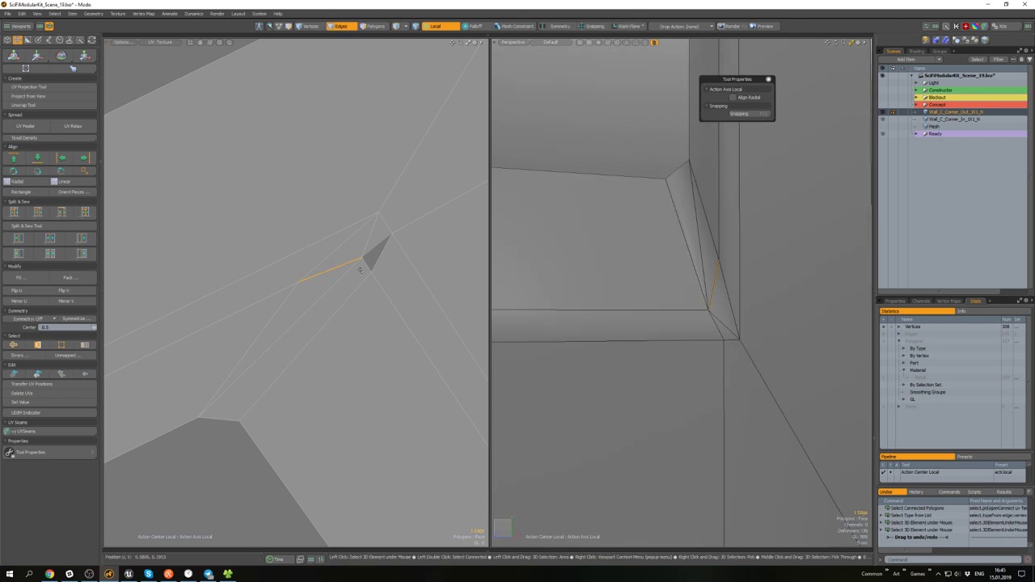
pyautogui.hotkey('shift', 'a')
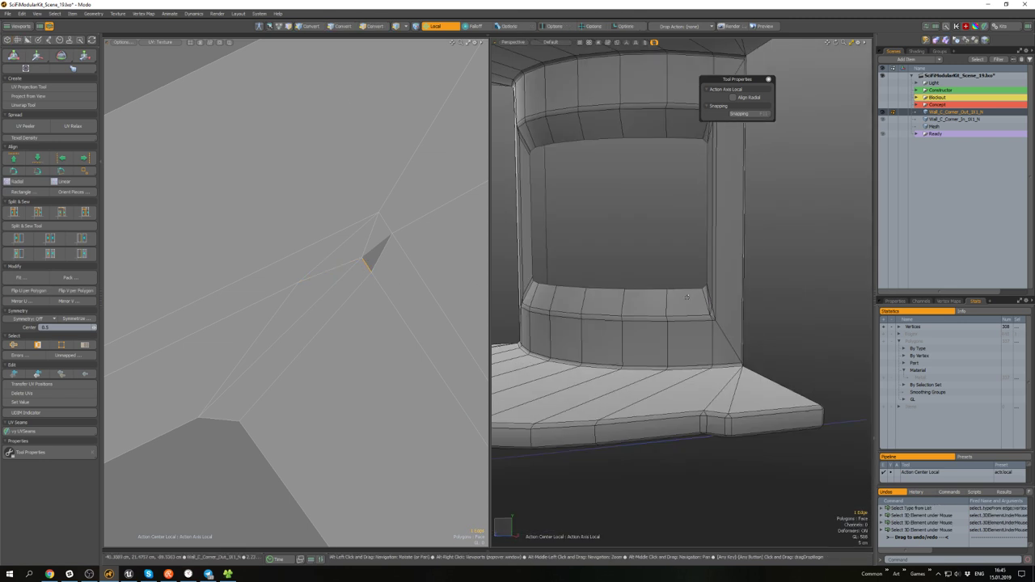
# - Unhide all geometry of the wall corner and merge all of its vertices
pyautogui.scroll(-5, 688, 299)
pyautogui.keyDown('alt'); pyautogui.moveTo(687, 299); pyautogui.dragTo(658, 310); pyautogui.keyUp('alt')
pyautogui.press('u')
pyautogui.press('1')
pyautogui.hotkey('ctrl', 'a')
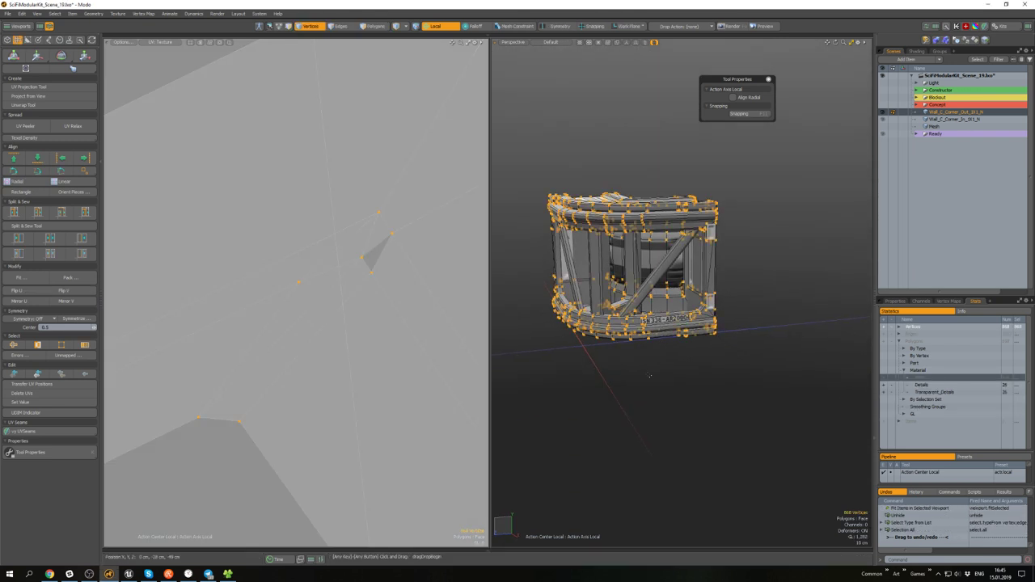
pyautogui.hotkey('shift', 'm')
pyautogui.click(634, 359)
pyautogui.scroll(-5, 388, 293)
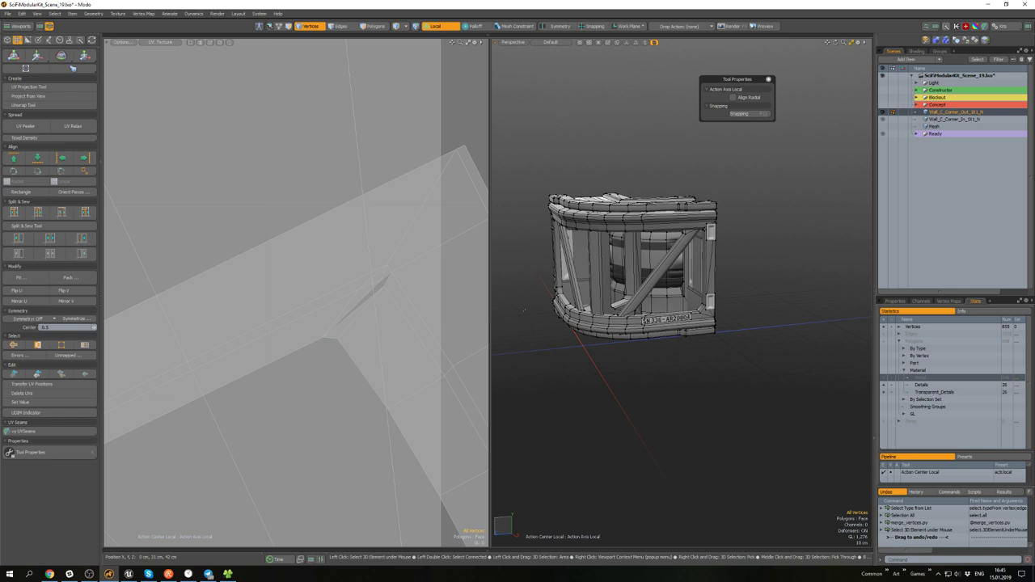
# - Select the connected main metal body with its roof and floor plates and hide everything else
pyautogui.press('3')
pyautogui.keyDown('alt'); pyautogui.moveTo(676, 333); pyautogui.dragTo(697, 383); pyautogui.keyUp('alt')
pyautogui.click(696, 383)
pyautogui.doubleClick(653, 229)
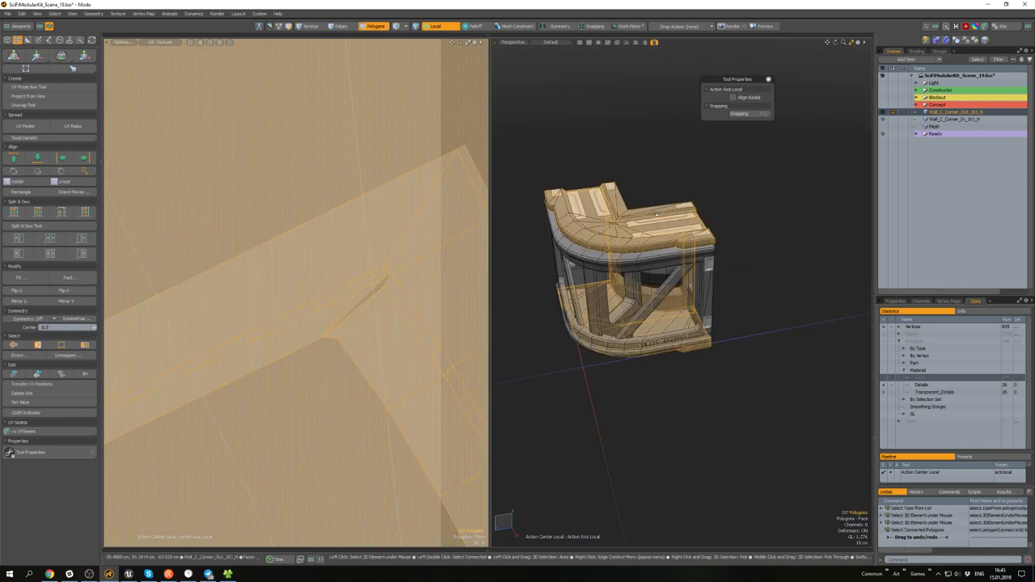
pyautogui.hotkey('shift', 'h')
pyautogui.click(739, 240)
pyautogui.scroll(4, 363, 287)
# - Select the vertices at the frame shell's inner corner gap and collapse them to their average
pyautogui.press('1')
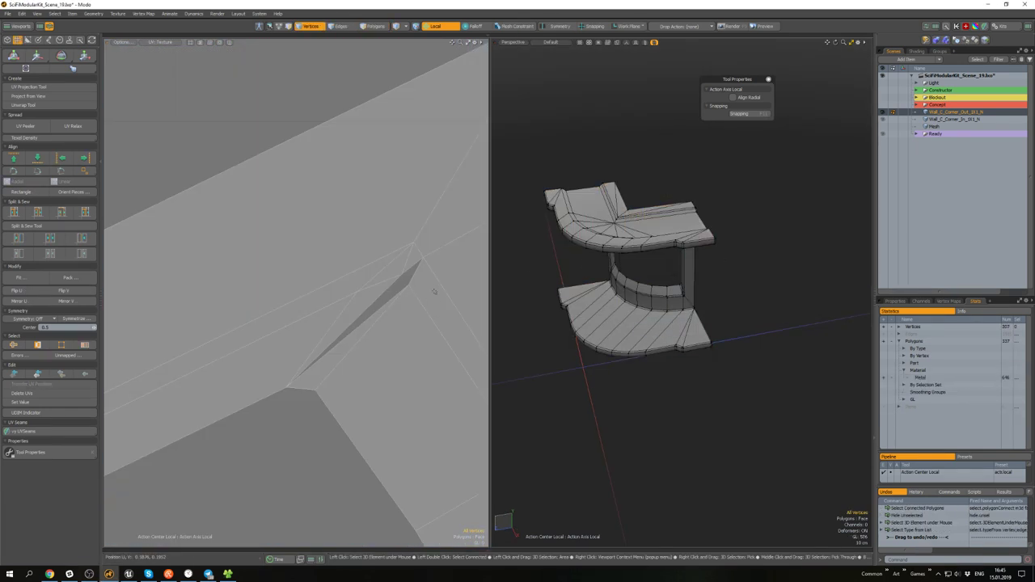
pyautogui.moveTo(398, 288); pyautogui.dragTo(421, 301, button='right')
pyautogui.hotkey('shift', 'a')
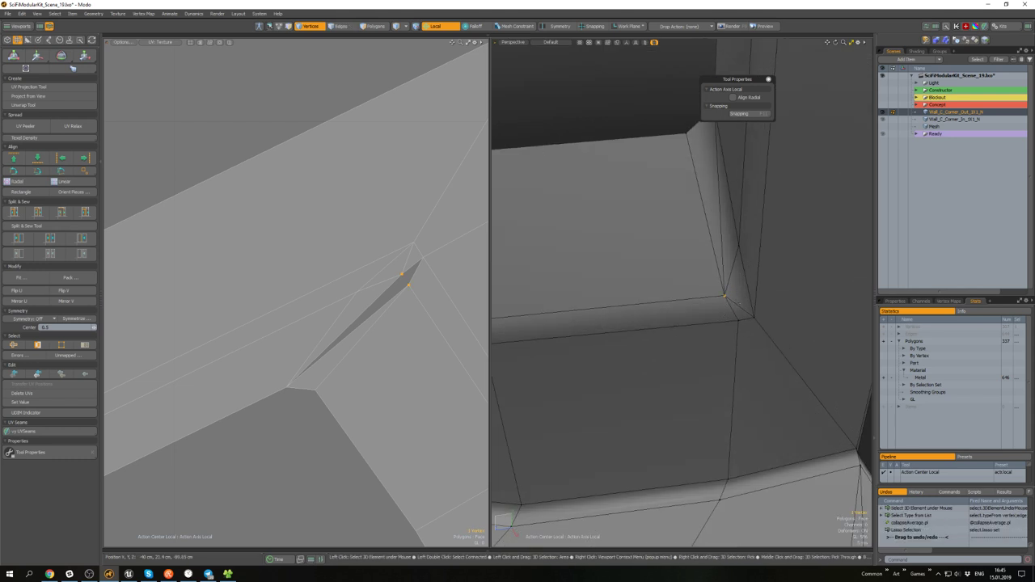
pyautogui.hotkey('alt', 'c')
pyautogui.scroll(-3, 719, 303)
pyautogui.scroll(-8, 422, 288)
pyautogui.press('3')
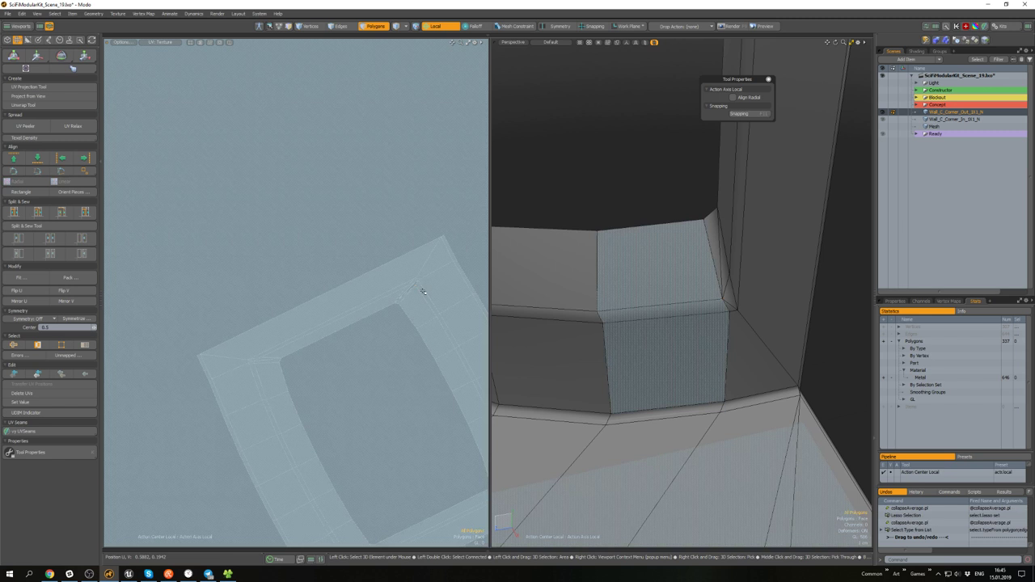
# - Move the curved floor shell sideways in the UV layout so the small square frame shell lies clear of it
pyautogui.scroll(-10, 423, 292)
pyautogui.doubleClick(441, 245)
pyautogui.press('w')
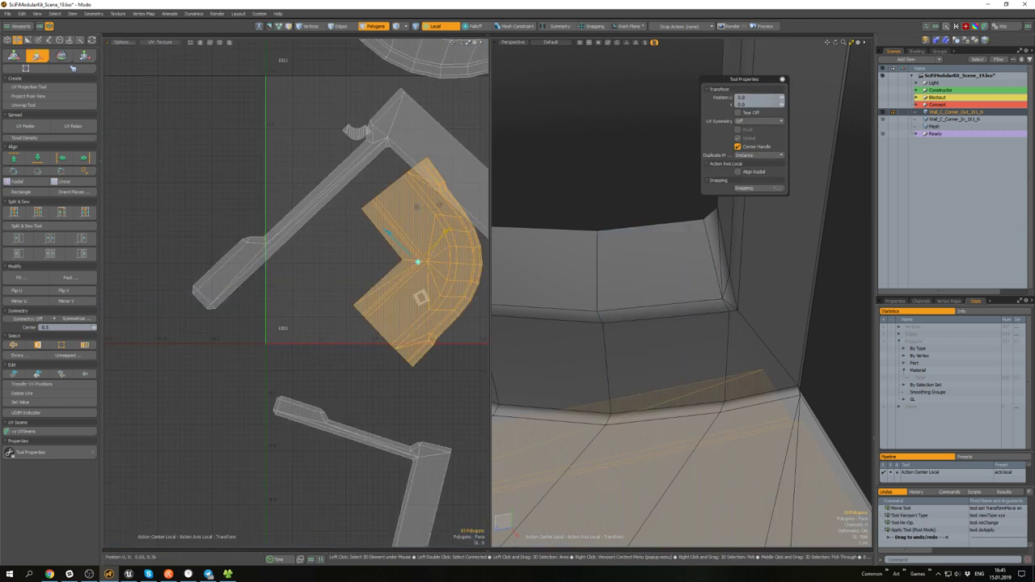
pyautogui.moveTo(417, 208); pyautogui.dragTo(315, 204)
pyautogui.press('q')
# - Move the UV vertex on the lower side of the frame shell's corner gap slightly downward to open the gap
pyautogui.scroll(12, 418, 299)
pyautogui.keyDown('alt'); pyautogui.moveTo(439, 266); pyautogui.dragTo(218, 255); pyautogui.keyUp('alt')
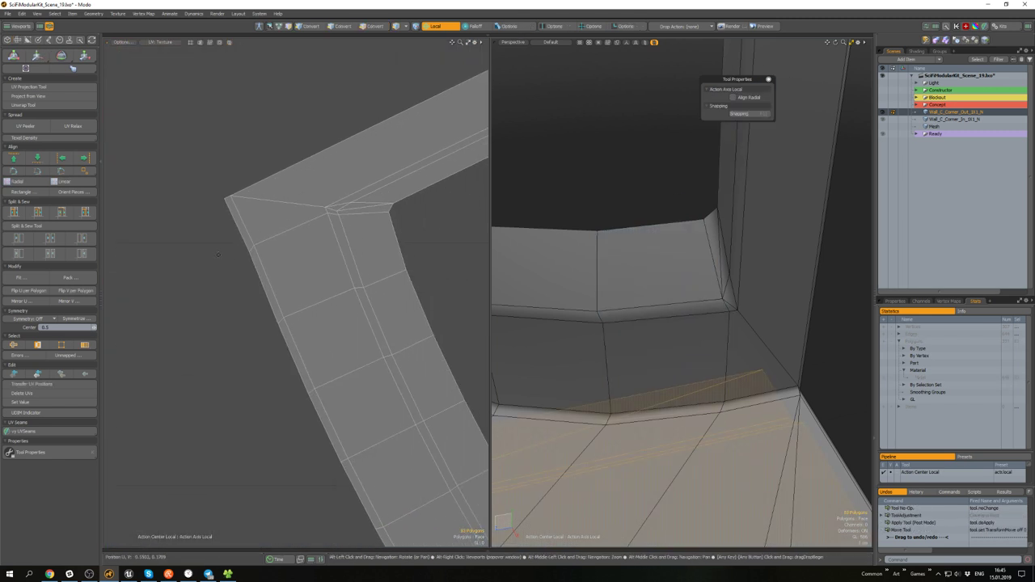
pyautogui.scroll(-5, 218, 254)
pyautogui.scroll(3, 291, 203)
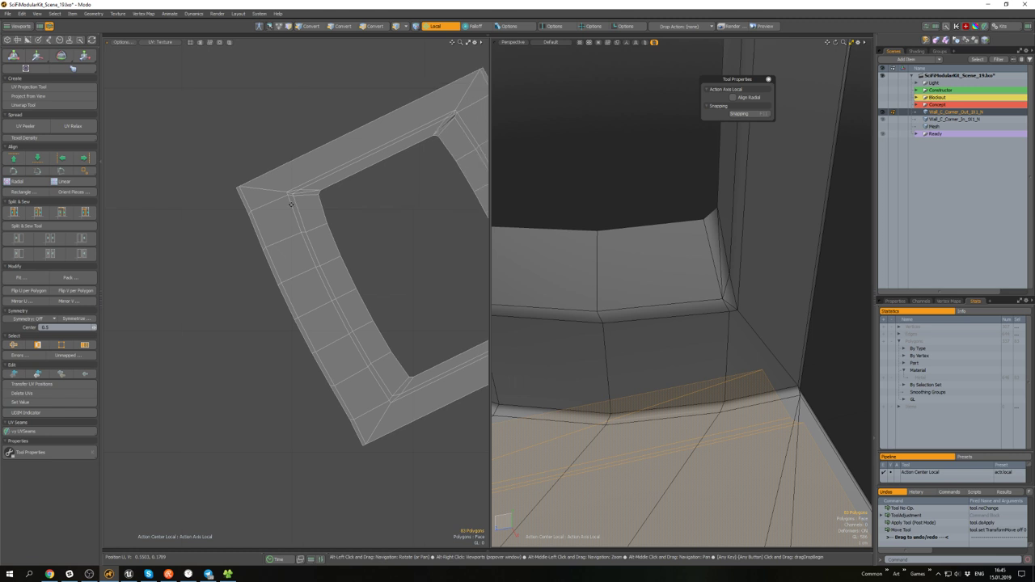
pyautogui.moveTo(291, 204); pyautogui.dragTo(148, 223, button='middle')
pyautogui.scroll(6, 298, 137)
pyautogui.keyDown('alt'); pyautogui.moveTo(377, 127); pyautogui.dragTo(370, 198); pyautogui.keyUp('alt')
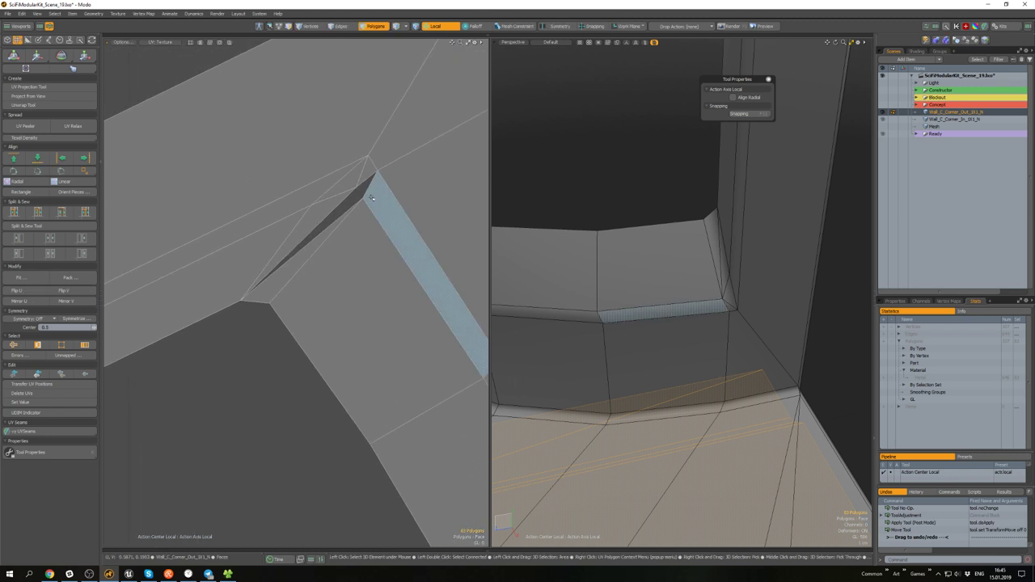
pyautogui.press('1')
pyautogui.moveTo(369, 197); pyautogui.dragTo(365, 207, button='right')
pyautogui.press('w')
pyautogui.moveTo(400, 164); pyautogui.dragTo(409, 190)
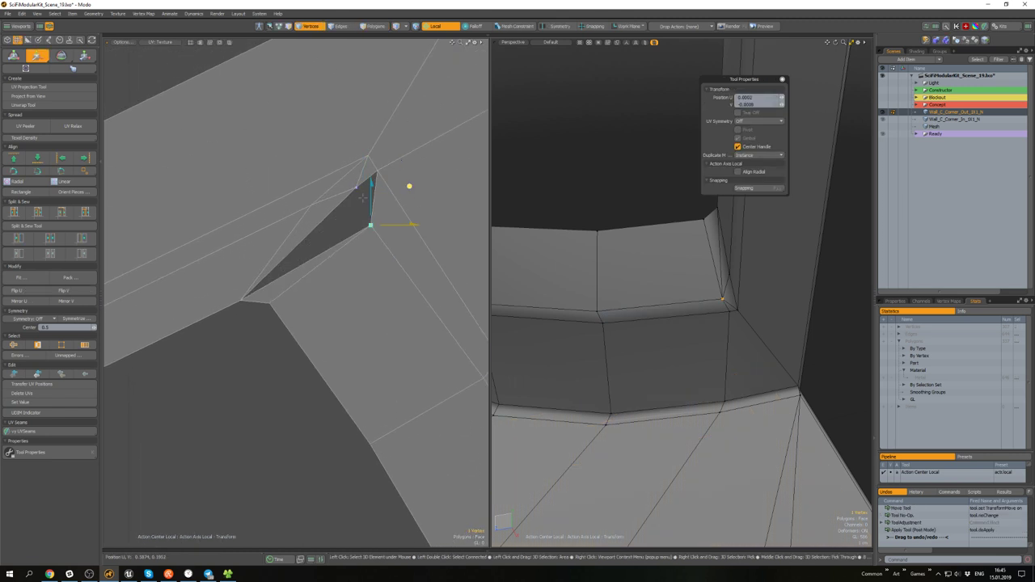
pyautogui.press('q')
# - Sew the UV edges around the frame shell's corner gap and relax the whole frame shell
pyautogui.scroll(5, 726, 303)
pyautogui.keyDown('alt'); pyautogui.moveTo(729, 301); pyautogui.dragTo(459, 218); pyautogui.keyUp('alt')
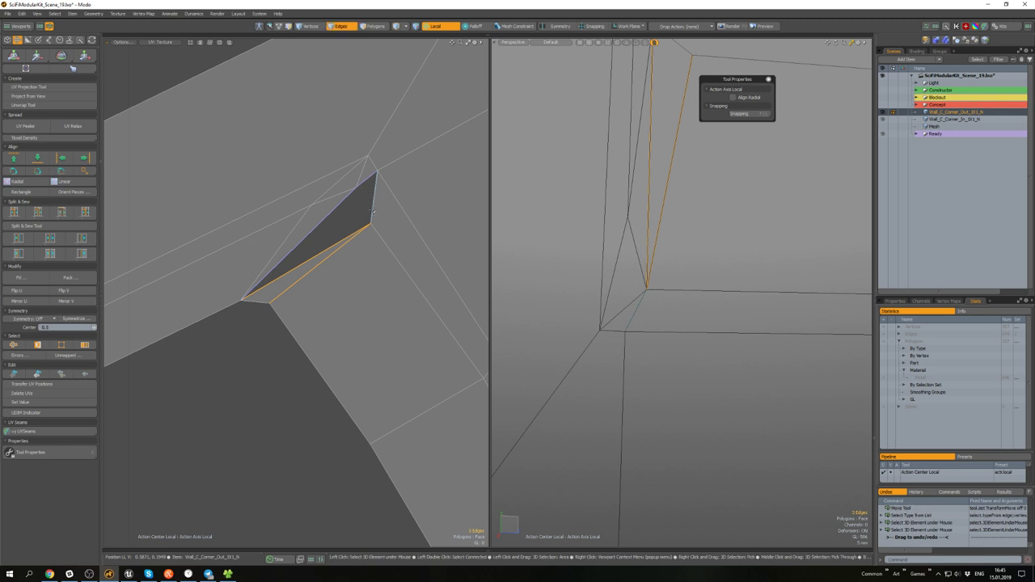
pyautogui.press('3')
pyautogui.scroll(-5, 373, 245)
pyautogui.click(373, 245)
pyautogui.scroll(-8, 373, 245)
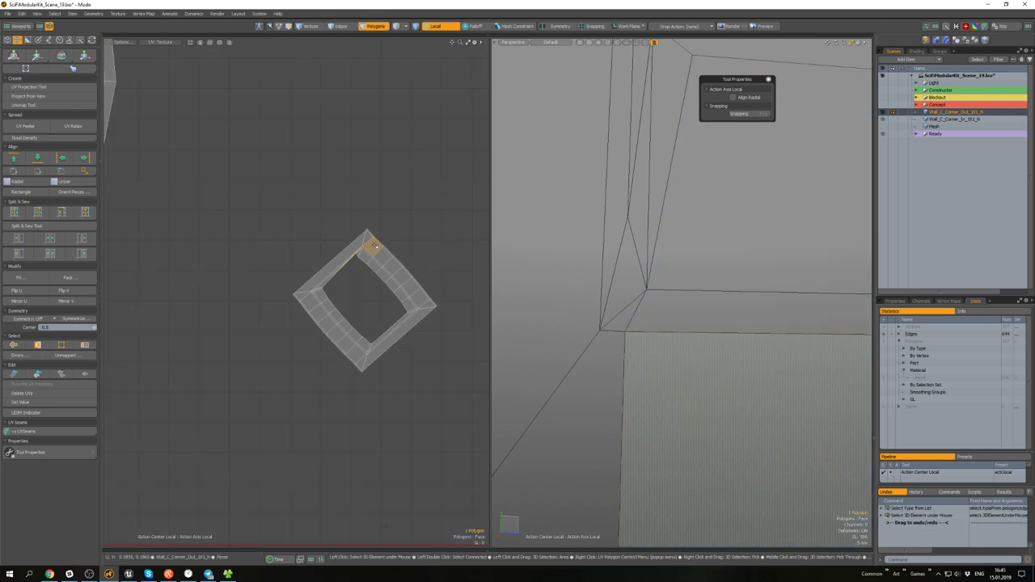
pyautogui.doubleClick(373, 245)
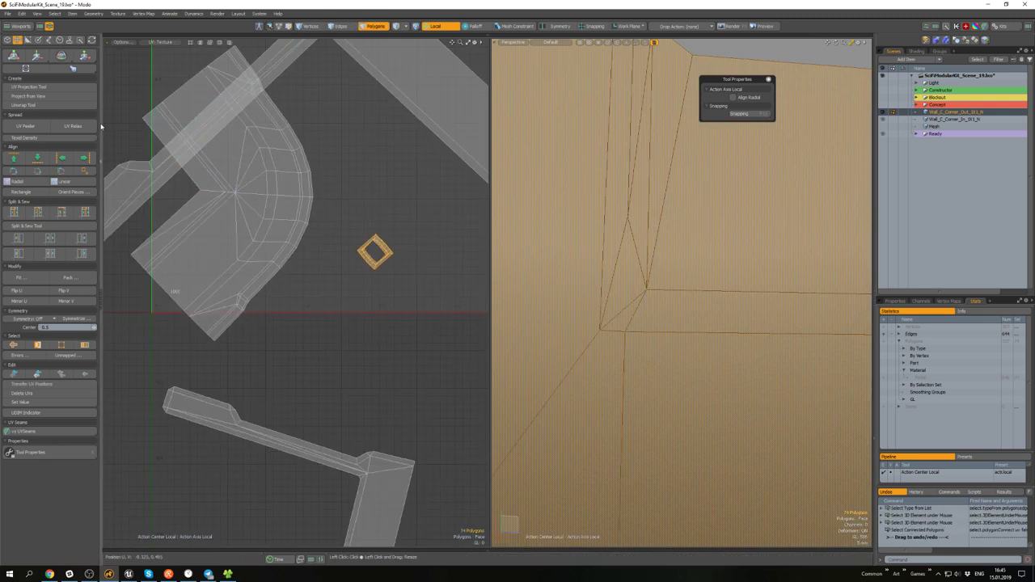
pyautogui.click(86, 126)
pyautogui.click(367, 175)
pyautogui.press('q')
pyautogui.click(369, 178)
# - Straighten the square frame shell by aligning its UVs to one of its outer edges
pyautogui.press('2')
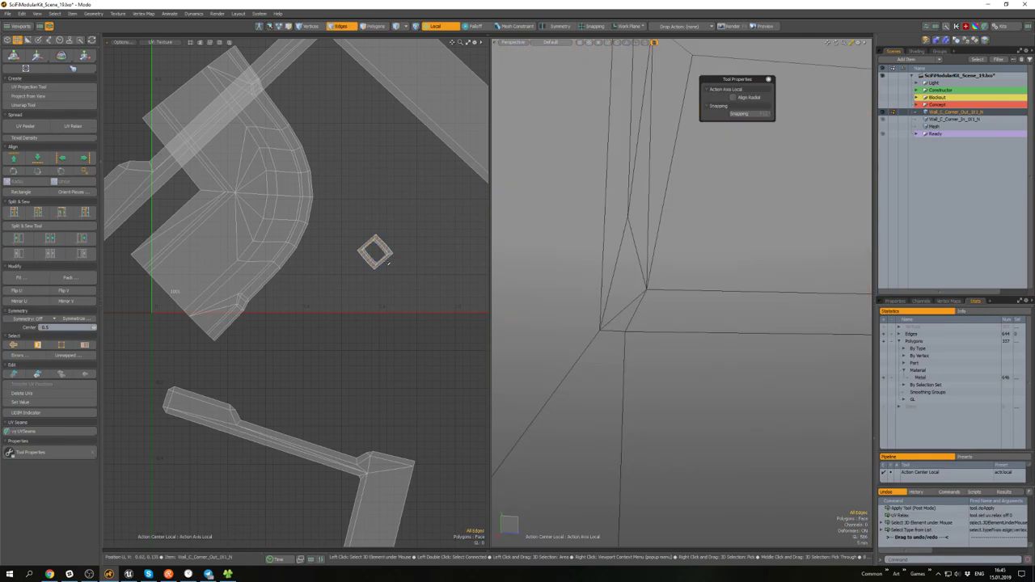
pyautogui.click(388, 261)
pyautogui.click(62, 158)
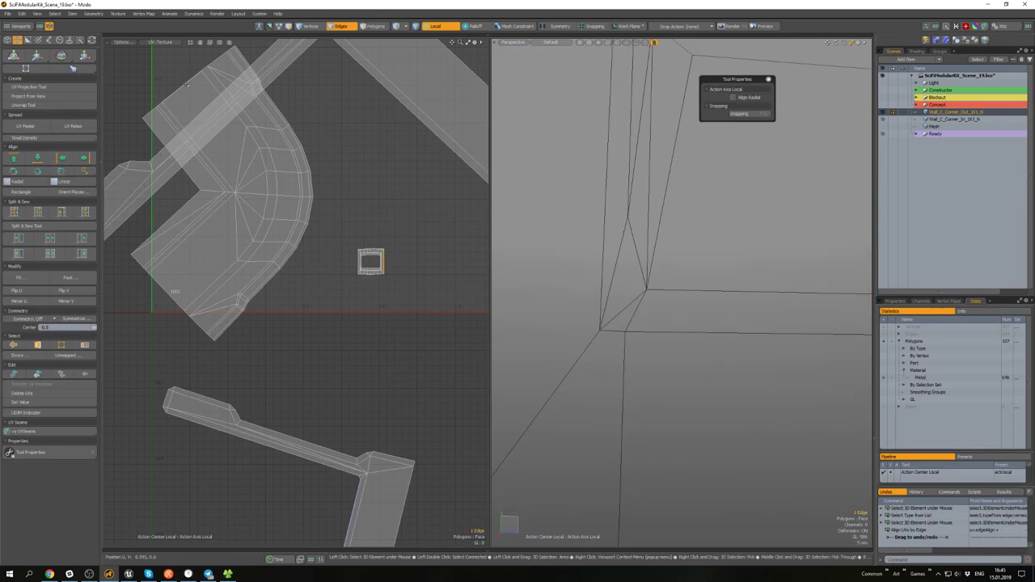
# - Straighten the curved floor shell and the long C-shaped strip shell by aligning each one's UVs to a straight outer edge
pyautogui.click(62, 157)
pyautogui.scroll(-5, 267, 194)
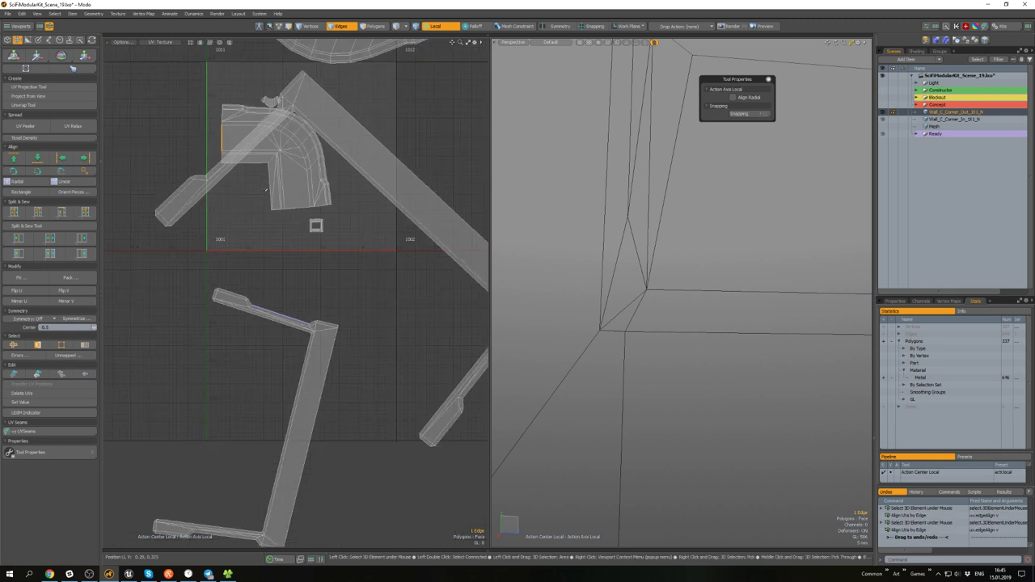
pyautogui.click(61, 158)
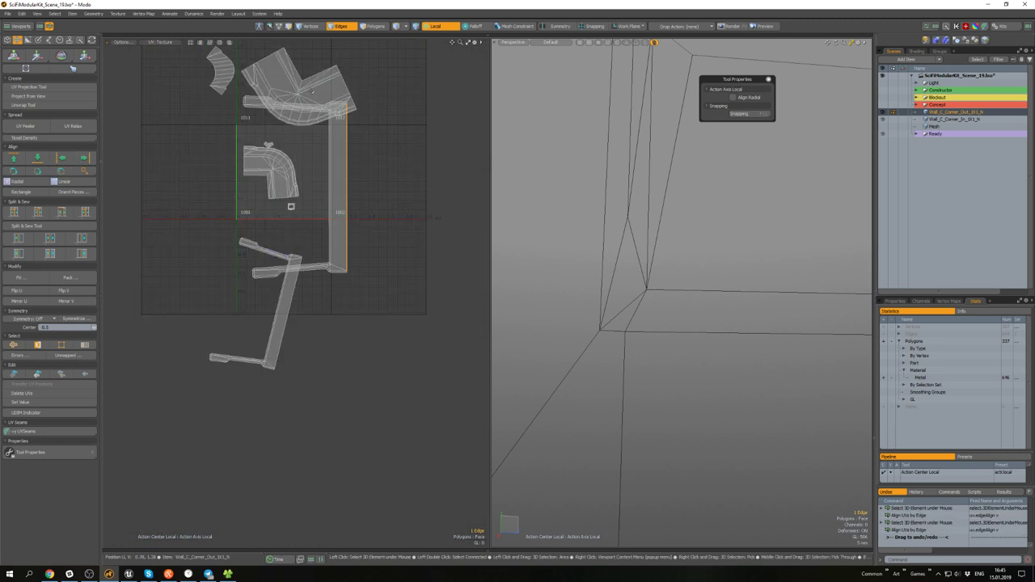
# - Straighten the large curved shell and the small arc strip shell beside it by aligning their UVs to their end edges
pyautogui.click(267, 58)
pyautogui.click(65, 171)
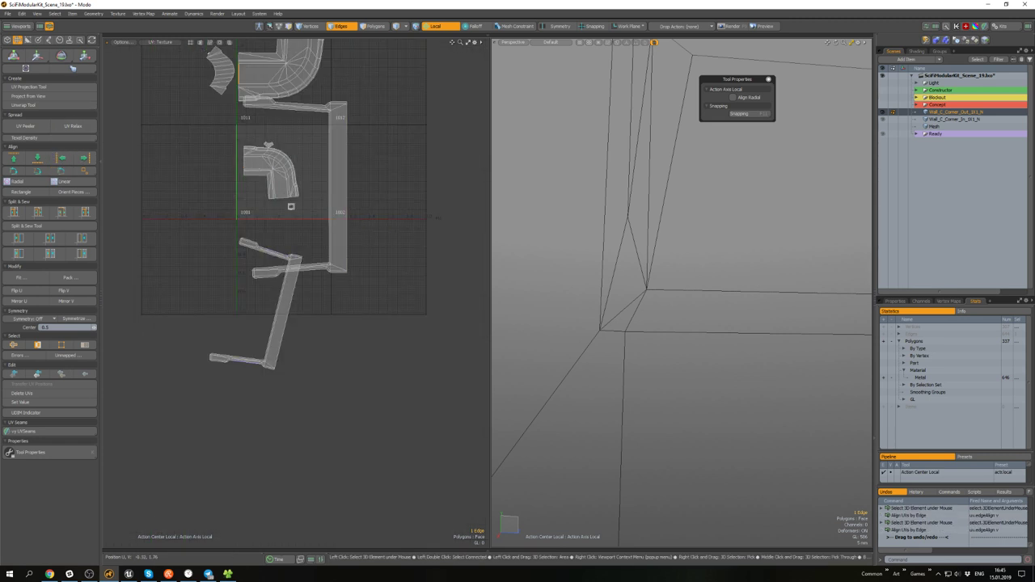
pyautogui.click(58, 173)
# - Straighten the lower C-shaped strip shell by aligning its UVs to its long outer edge
pyautogui.scroll(4, 254, 265)
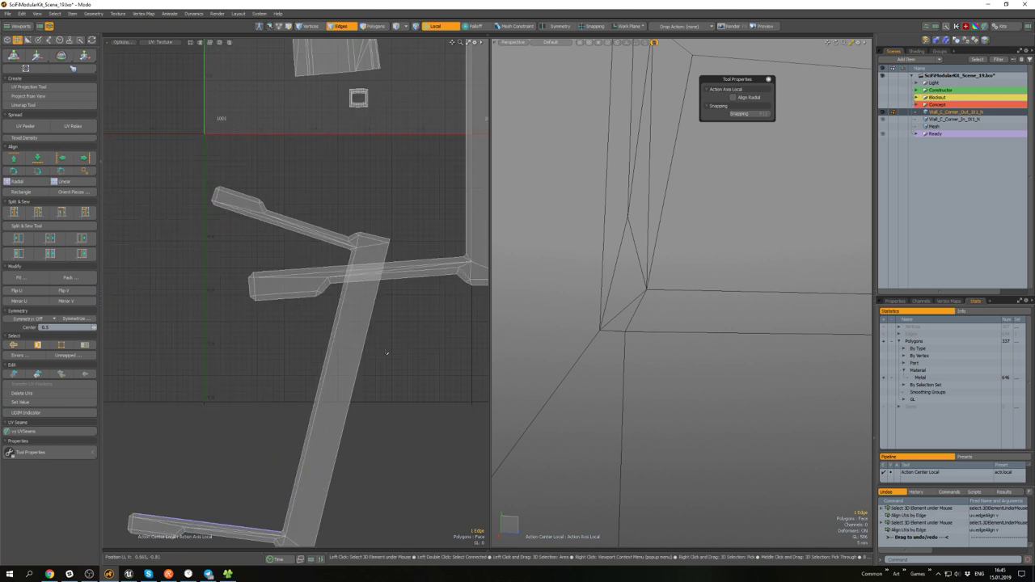
pyautogui.click(370, 321)
pyautogui.scroll(-3, 420, 291)
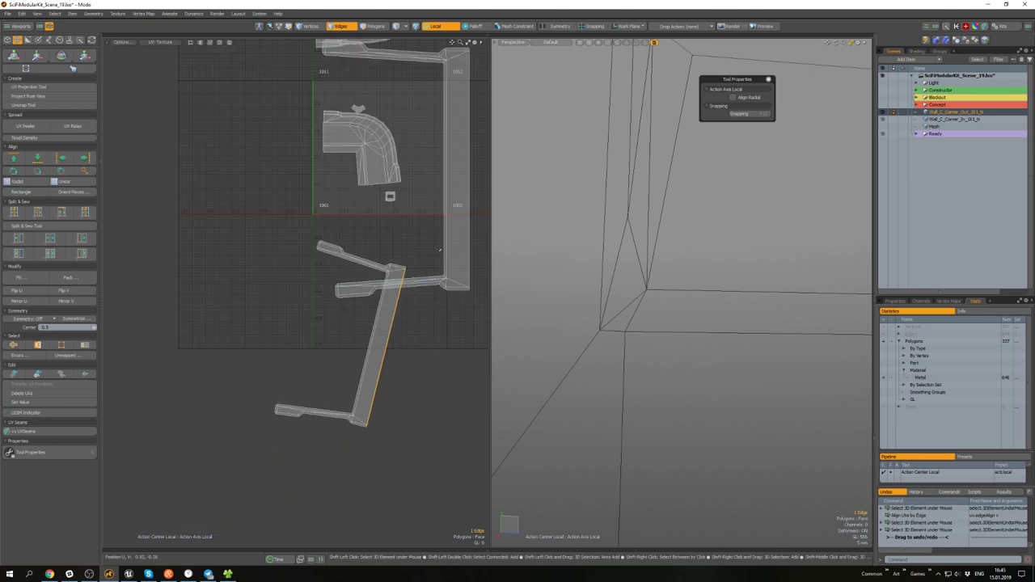
pyautogui.click(62, 171)
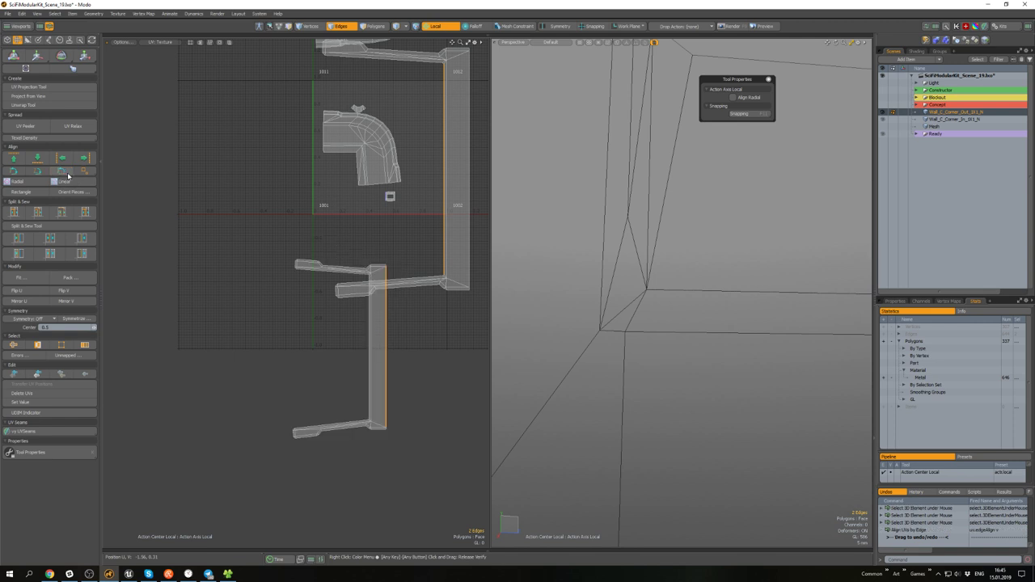
pyautogui.scroll(-3, 386, 296)
# - Straighten the tiny arc shell above the curved floor shell by aligning its UVs to its end edge
pyautogui.press('3')
pyautogui.hotkey('ctrl', 'a')
pyautogui.scroll(5, 356, 267)
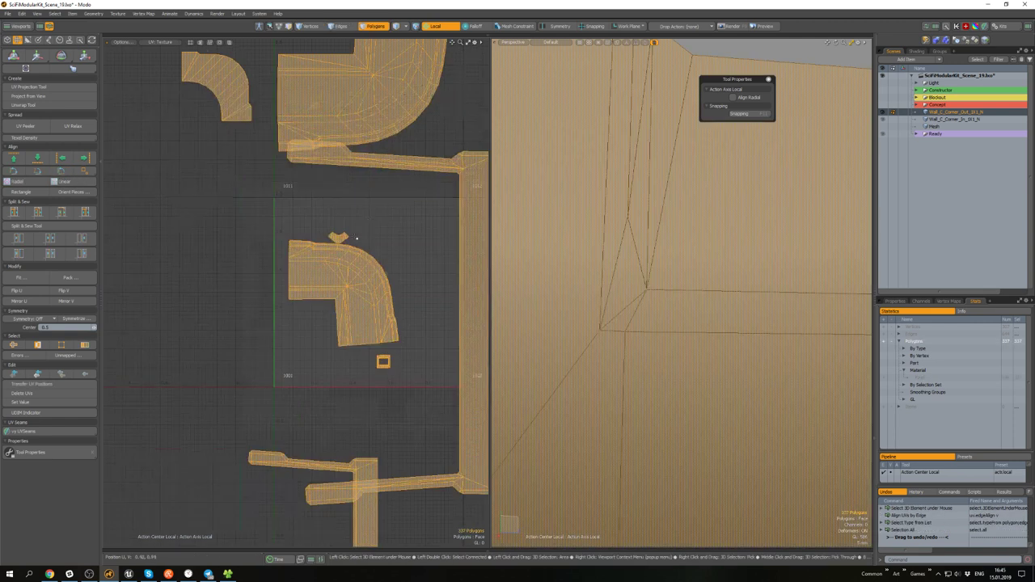
pyautogui.press('2')
pyautogui.scroll(-5, 373, 327)
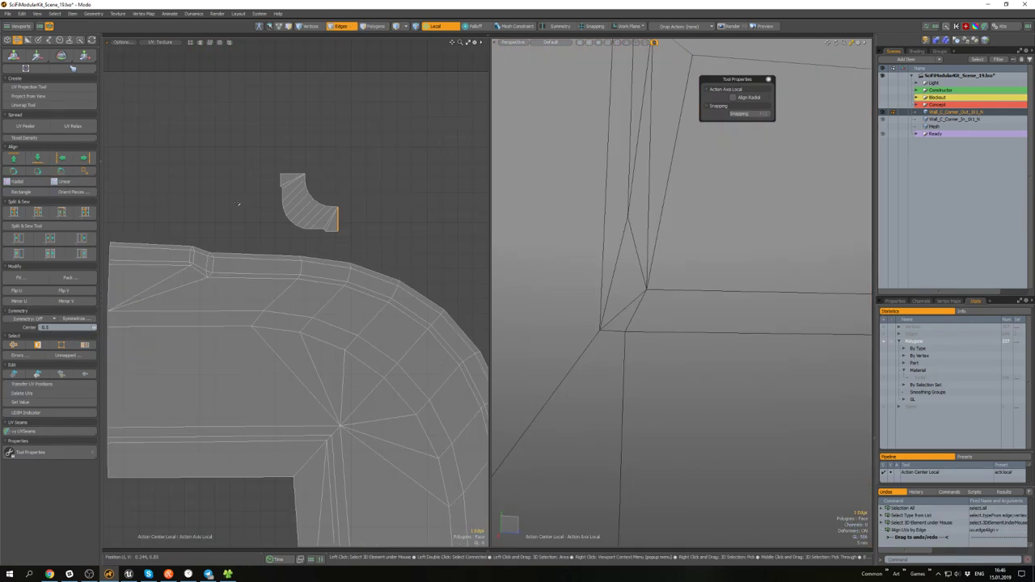
# - Select all visible polygons and apply the texel density to each UV island individually
pyautogui.press('3')
pyautogui.hotkey('ctrl', 'a')
pyautogui.scroll(5, 333, 316)
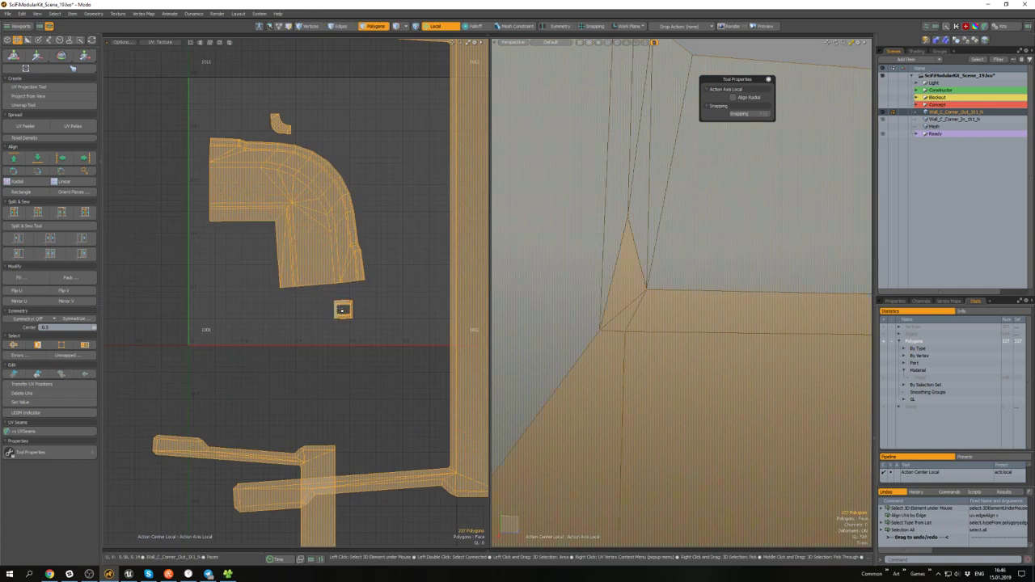
pyautogui.scroll(-4, 297, 256)
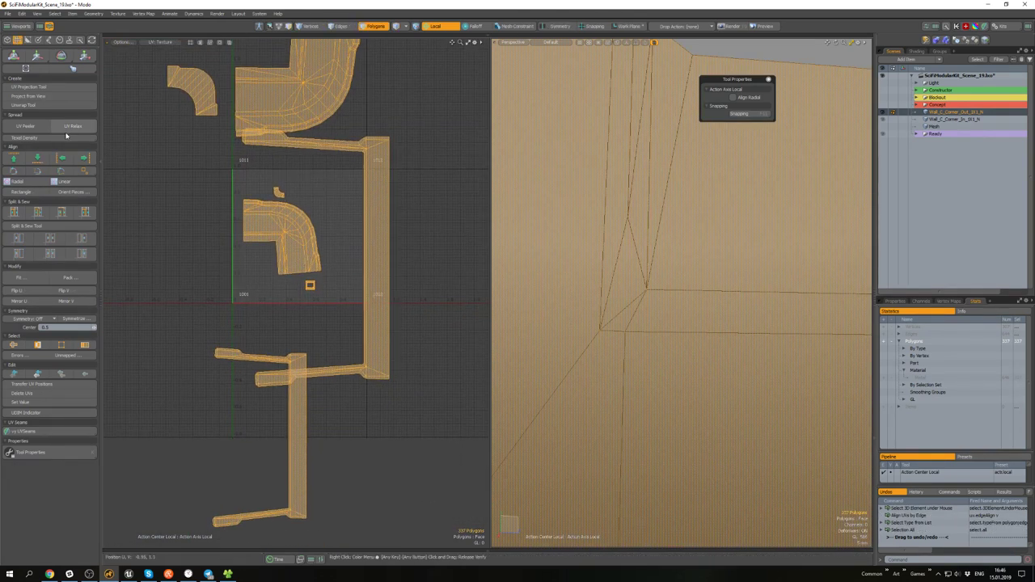
pyautogui.click(25, 137)
pyautogui.click(33, 221)
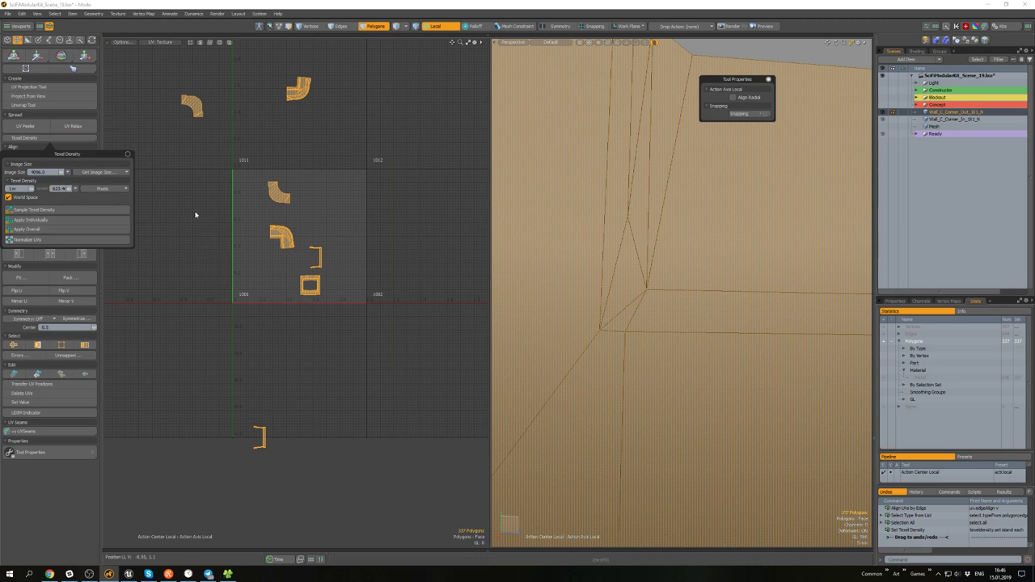
# - Align all UV islands to a common centre with Island Align and clear the selection
pyautogui.click(84, 172)
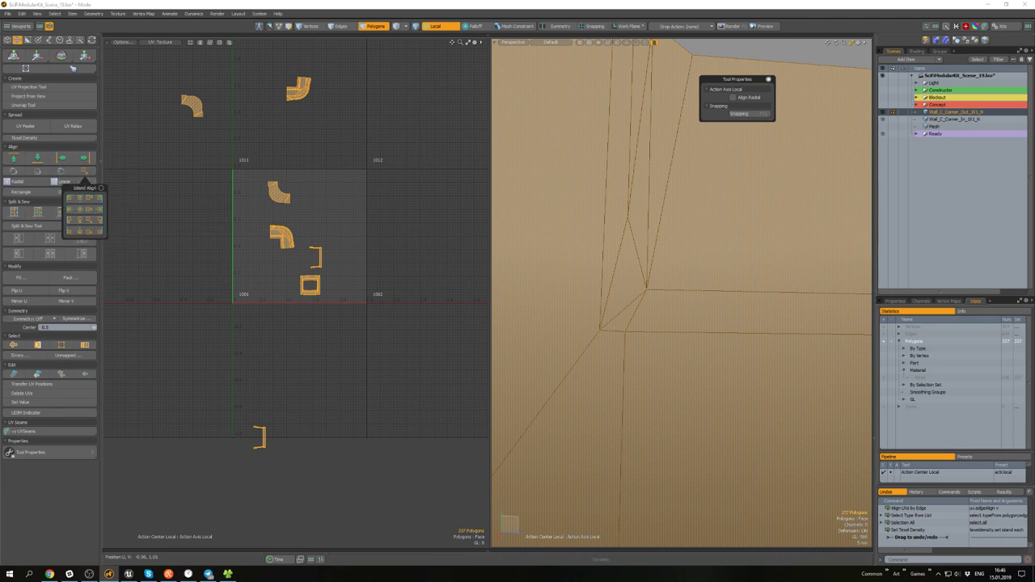
pyautogui.click(82, 211)
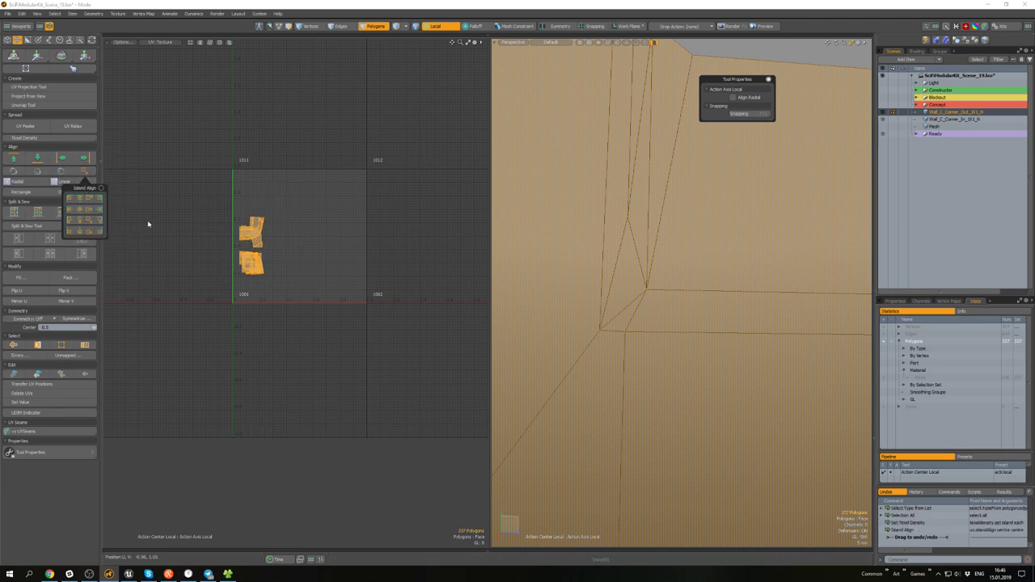
pyautogui.click(304, 262)
pyautogui.scroll(5, 273, 251)
pyautogui.scroll(-8, 648, 280)
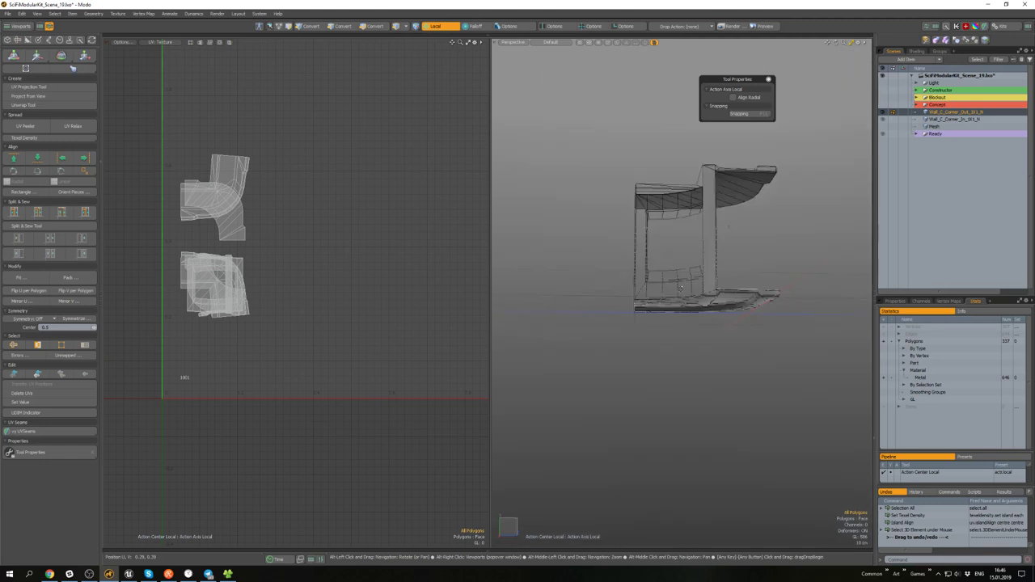
# - Unhide the remaining geometry of the outer corner wall module
pyautogui.keyDown('alt'); pyautogui.moveTo(649, 280); pyautogui.dragTo(643, 342); pyautogui.keyUp('alt')
pyautogui.press('h')
pyautogui.click(759, 342)
pyautogui.keyDown('alt'); pyautogui.moveTo(730, 315); pyautogui.dragTo(659, 293); pyautogui.keyUp('alt')
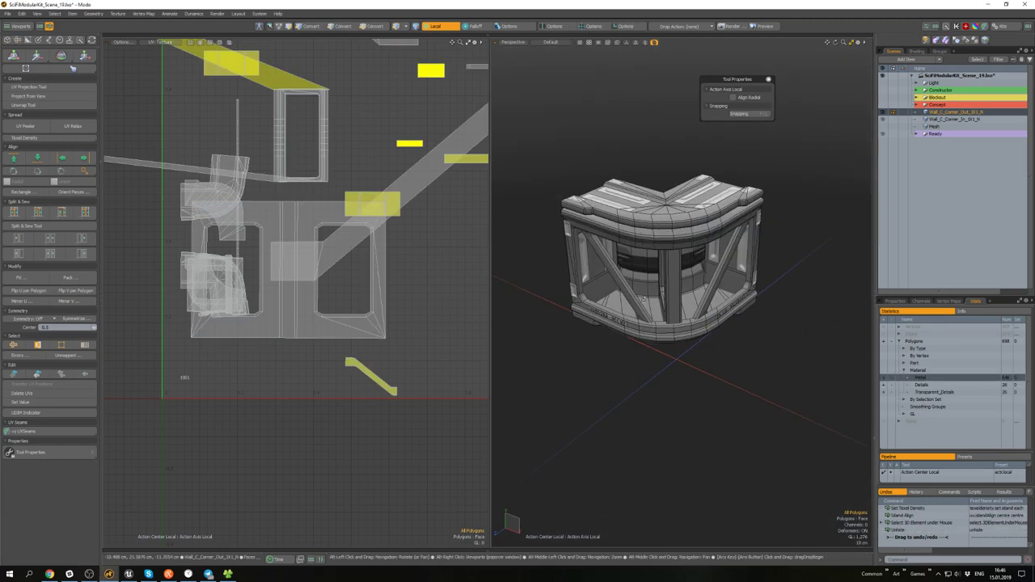
# - Examine the connected parts of the wall module, such as the centre pillar and side panels, against their UV shells
pyautogui.doubleClick(653, 289)
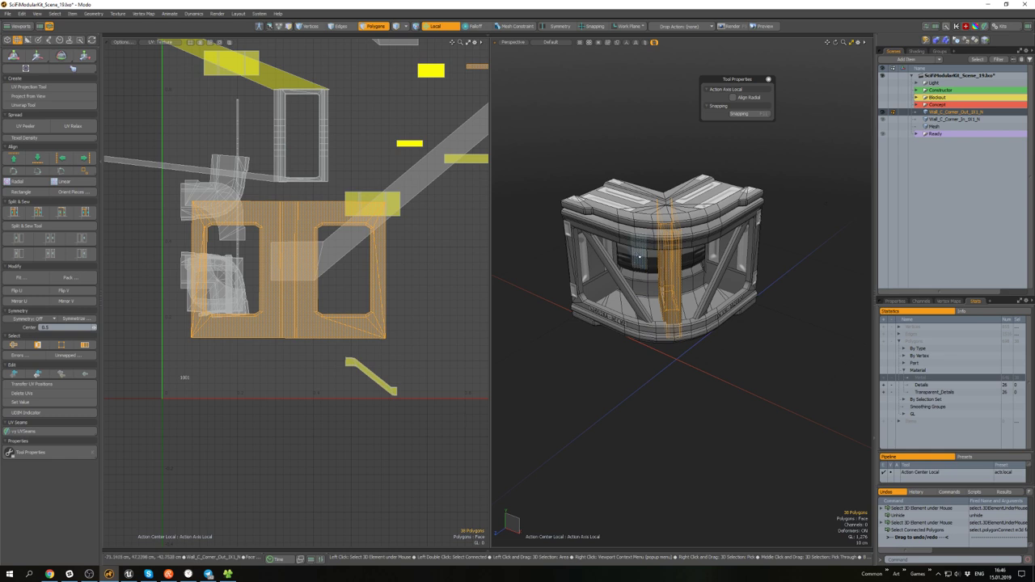
pyautogui.scroll(-8, 247, 204)
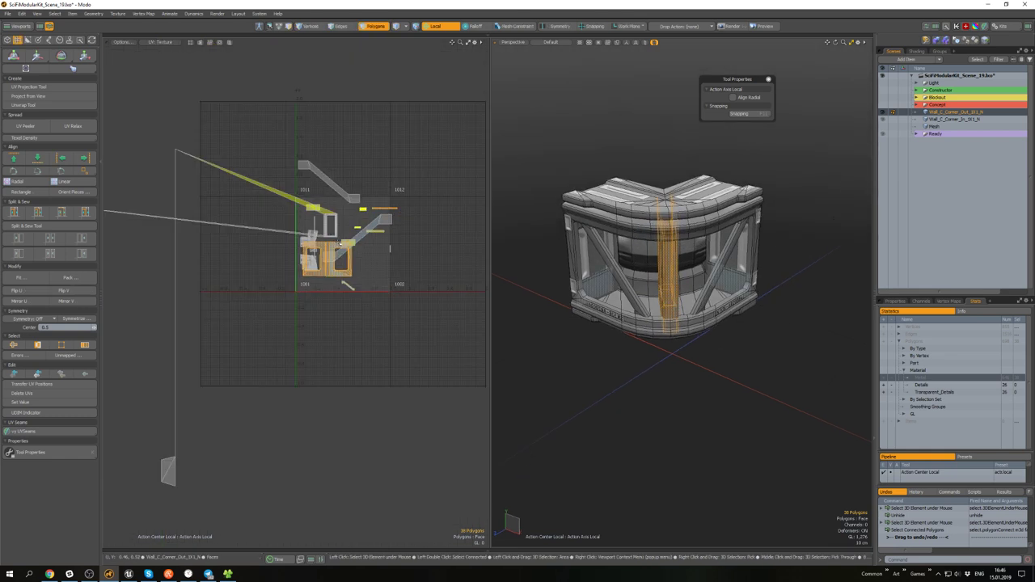
pyautogui.doubleClick(259, 191)
pyautogui.keyDown('alt'); pyautogui.moveTo(554, 246); pyautogui.dragTo(631, 261); pyautogui.keyUp('alt')
pyautogui.scroll(3, 622, 211)
pyautogui.scroll(-3, 599, 266)
pyautogui.doubleClick(600, 280)
pyautogui.doubleClick(557, 311)
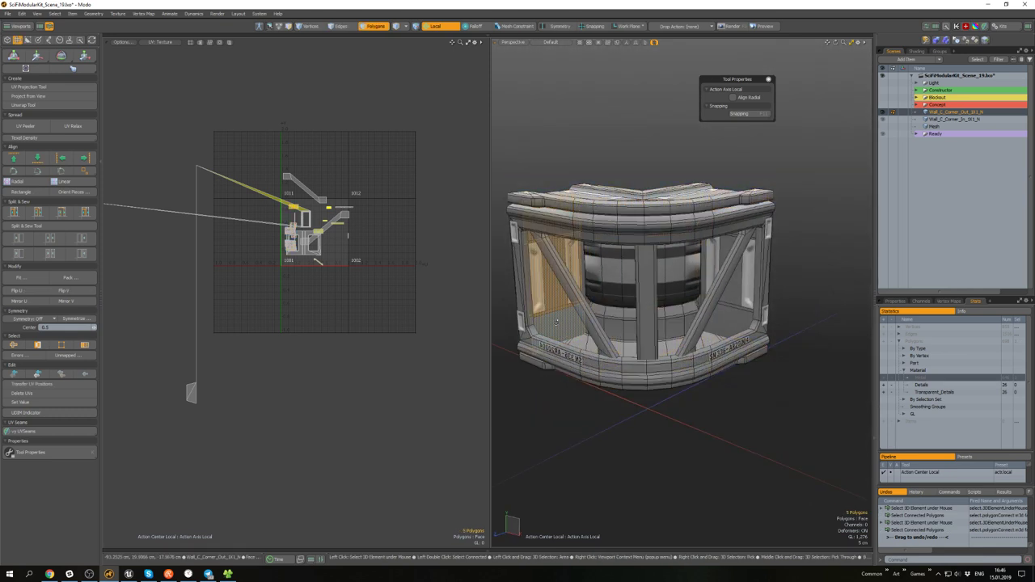
pyautogui.keyDown('alt'); pyautogui.moveTo(557, 311); pyautogui.dragTo(642, 346); pyautogui.keyUp('alt')
pyautogui.doubleClick(622, 370)
# - Mirror the reversed serial-number decal on the lower rail with a negative horizontal scale and flip its polygon
pyautogui.scroll(4, 559, 354)
pyautogui.doubleClick(570, 356)
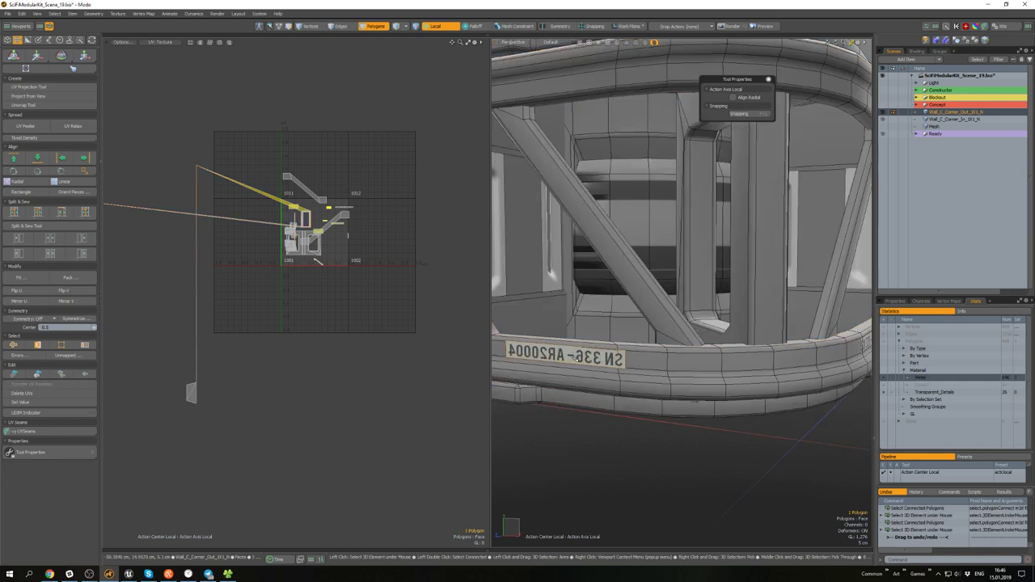
pyautogui.keyDown('alt'); pyautogui.moveTo(570, 356); pyautogui.dragTo(599, 367); pyautogui.keyUp('alt')
pyautogui.press('r')
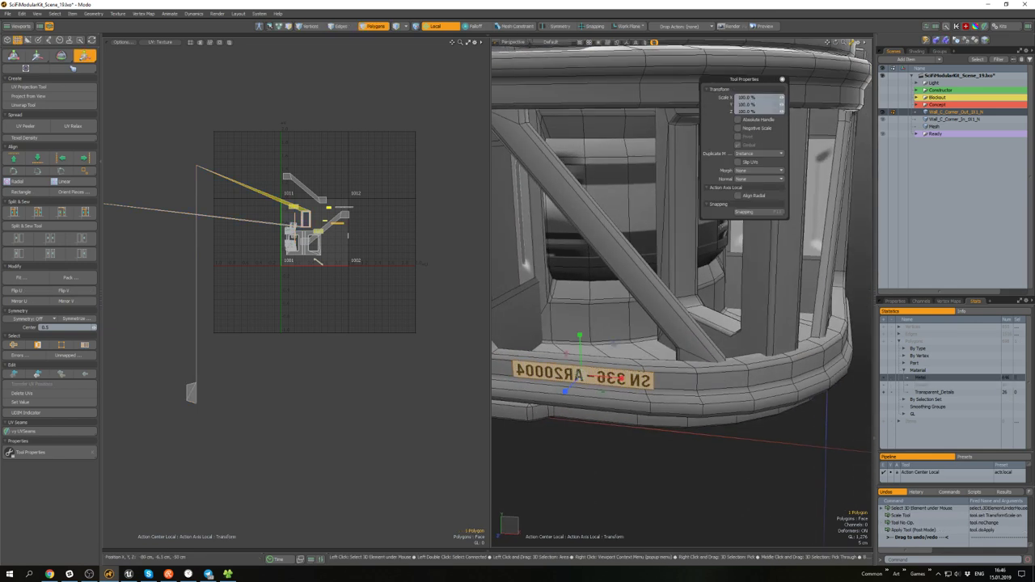
pyautogui.moveTo(621, 377); pyautogui.dragTo(693, 316)
pyautogui.press('f')
pyautogui.press('space')
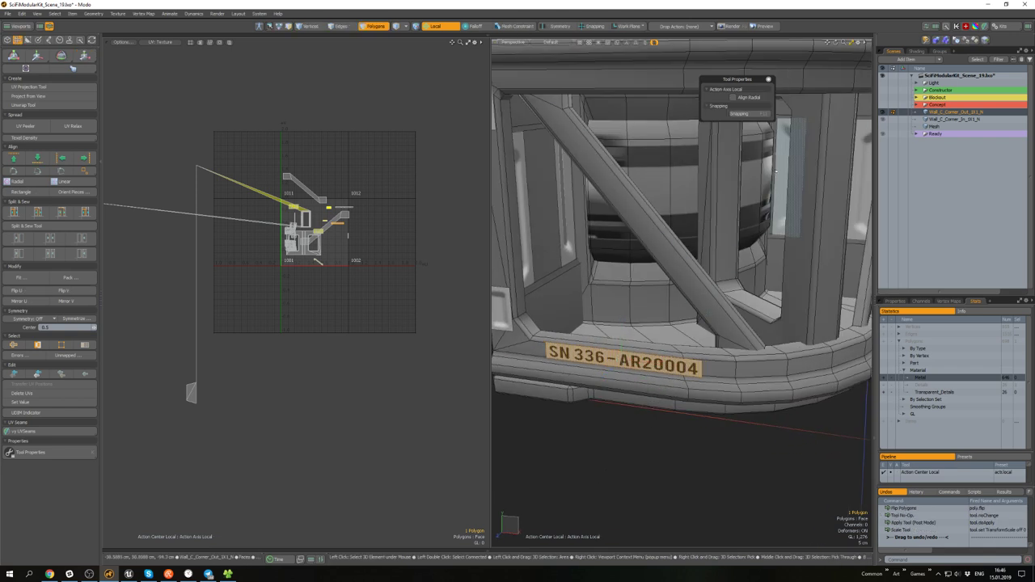
# - Turn off Negative Scale for the Scale tool, drop the tool and clear the decal selection
pyautogui.press('r')
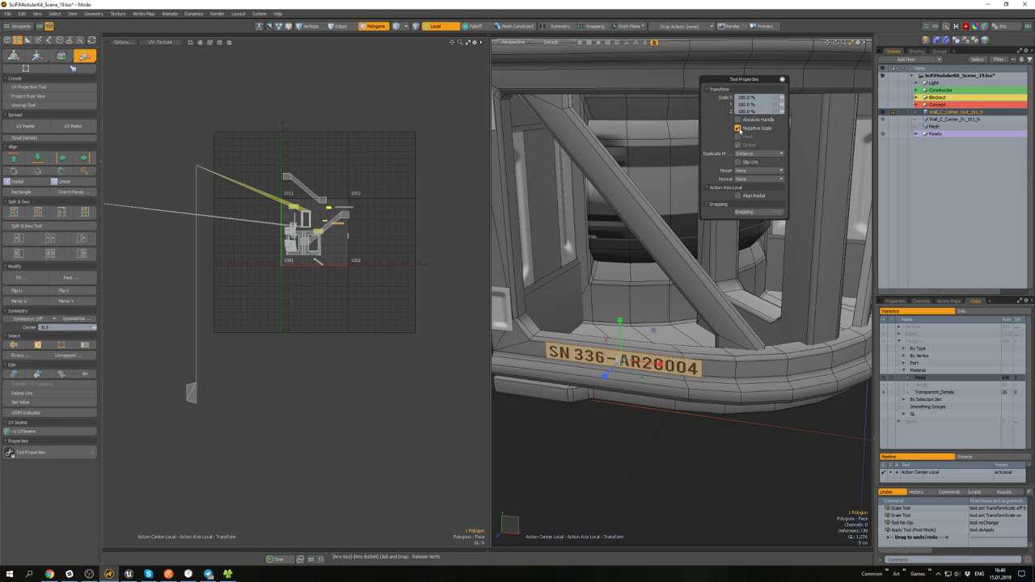
pyautogui.press('Tab')
pyautogui.press('Tab')
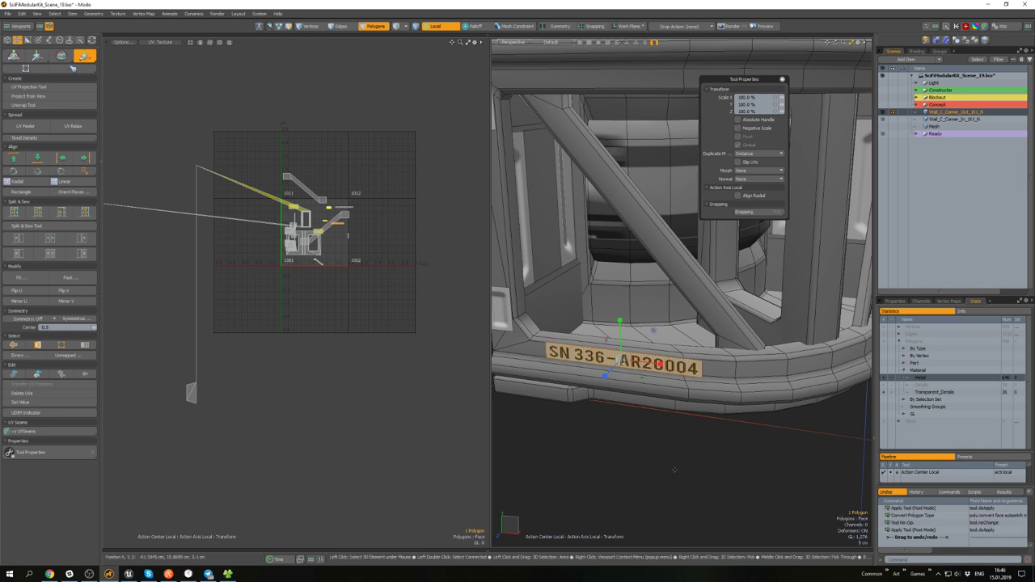
pyautogui.press('space')
pyautogui.click(676, 451)
pyautogui.press('a')
pyautogui.keyDown('alt'); pyautogui.moveTo(677, 450); pyautogui.dragTo(649, 378); pyautogui.keyUp('alt')
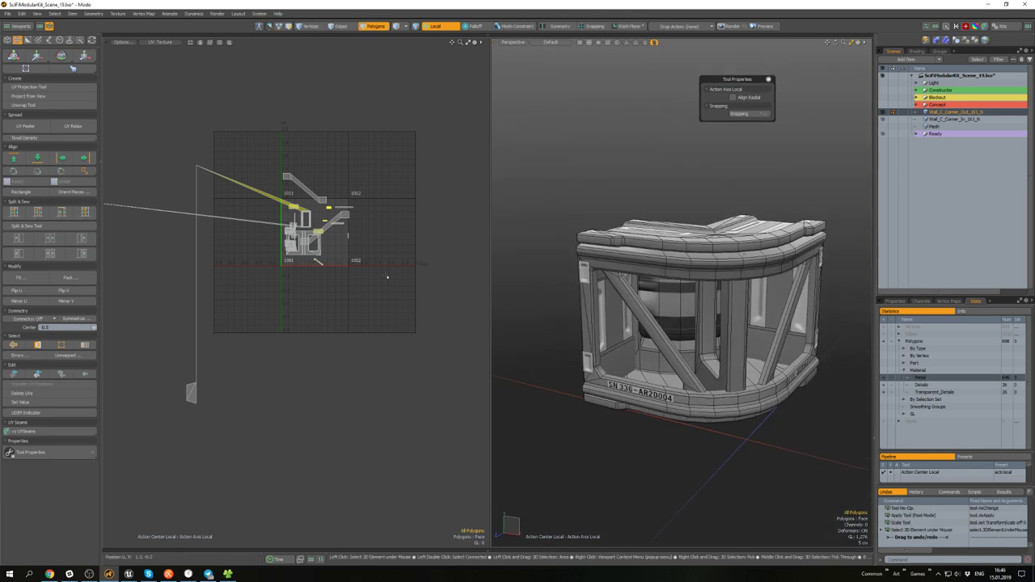
# - Select the connected outer frame of the module and run a conformal UV Relax on its shell
pyautogui.keyDown('alt'); pyautogui.moveTo(385, 278); pyautogui.dragTo(445, 324); pyautogui.keyUp('alt')
pyautogui.scroll(8, 432, 242)
pyautogui.doubleClick(426, 208)
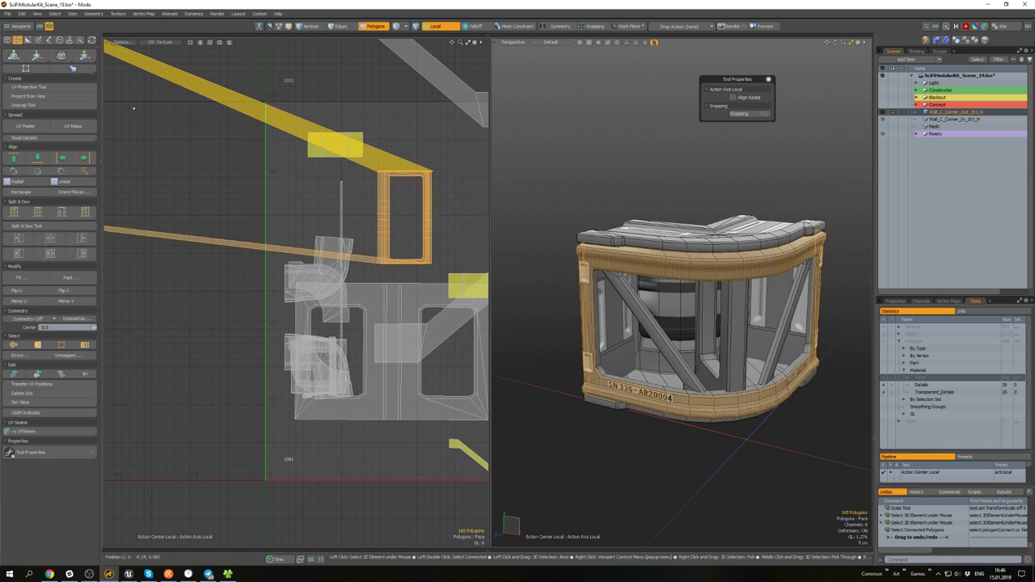
pyautogui.click(73, 126)
pyautogui.click(336, 200)
pyautogui.scroll(-5, 339, 200)
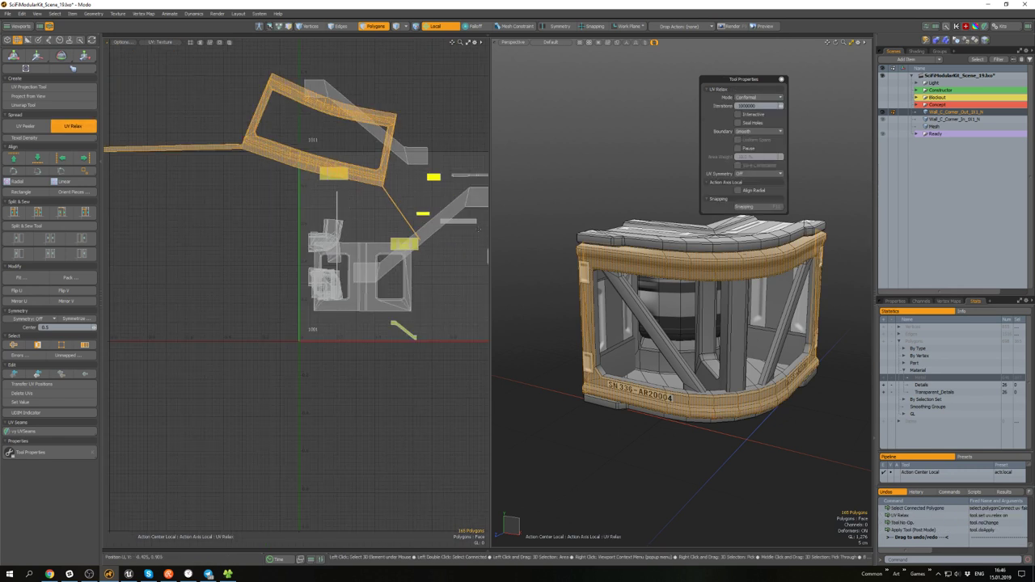
# - Isolate the outer frame, continue relaxing its UVs, and drop the tool and the selection
pyautogui.keyDown('alt'); pyautogui.moveTo(639, 320); pyautogui.dragTo(691, 315); pyautogui.keyUp('alt')
pyautogui.scroll(-2, 664, 263)
pyautogui.hotkey('shift', 'h')
pyautogui.click(676, 286)
pyautogui.scroll(2, 646, 271)
pyautogui.press('space')
pyautogui.click(757, 298)
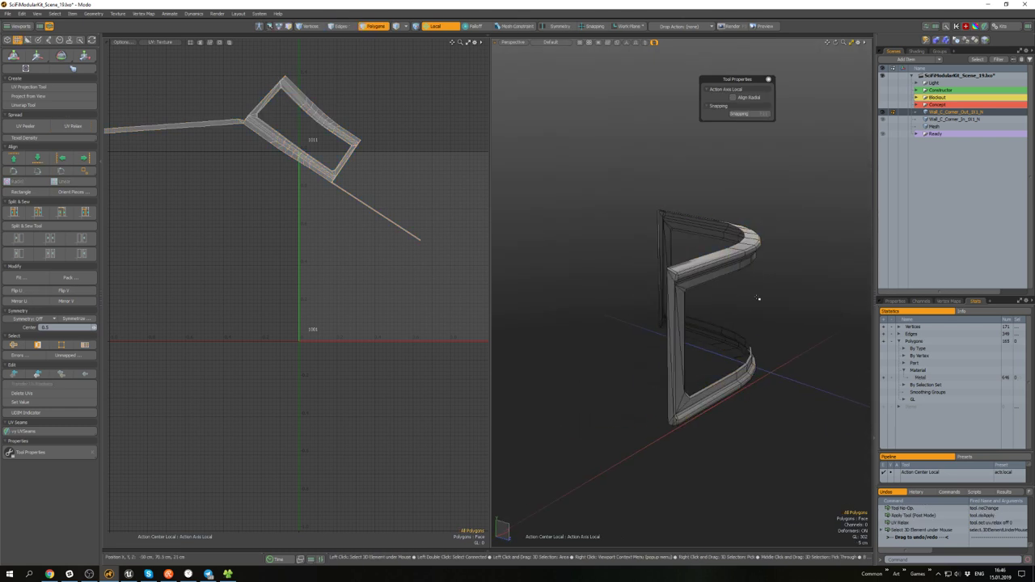
# - Examine the isolated frame mesh and the stretched pieces of its relaxed UV layout
pyautogui.scroll(-3, 510, 256)
pyautogui.scroll(5, 591, 269)
pyautogui.keyDown('alt'); pyautogui.moveTo(591, 271); pyautogui.dragTo(584, 234); pyautogui.keyUp('alt')
pyautogui.scroll(5, 287, 124)
pyautogui.keyDown('alt'); pyautogui.moveTo(233, 131); pyautogui.dragTo(368, 193); pyautogui.keyUp('alt')
pyautogui.scroll(-10, 367, 192)
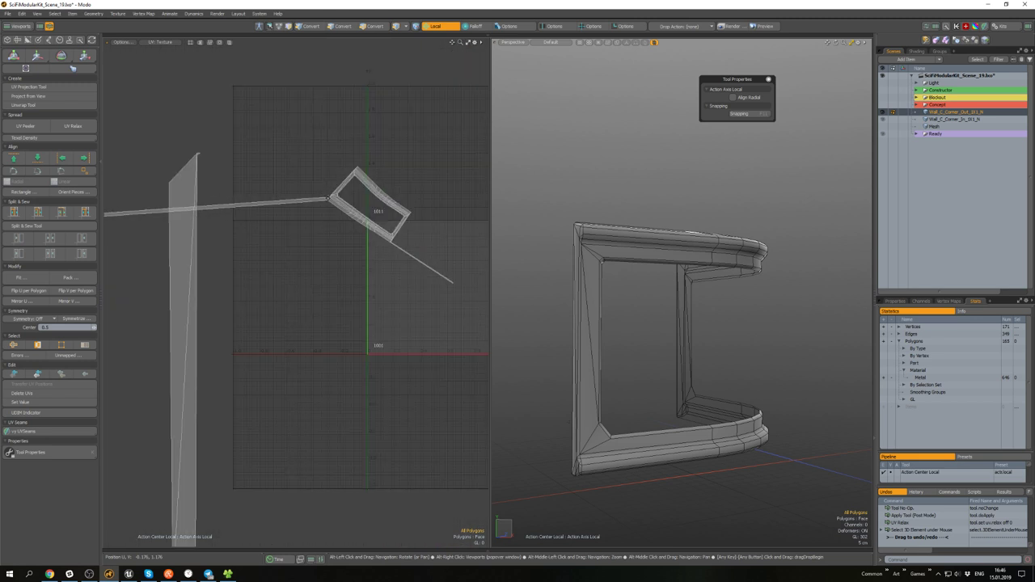
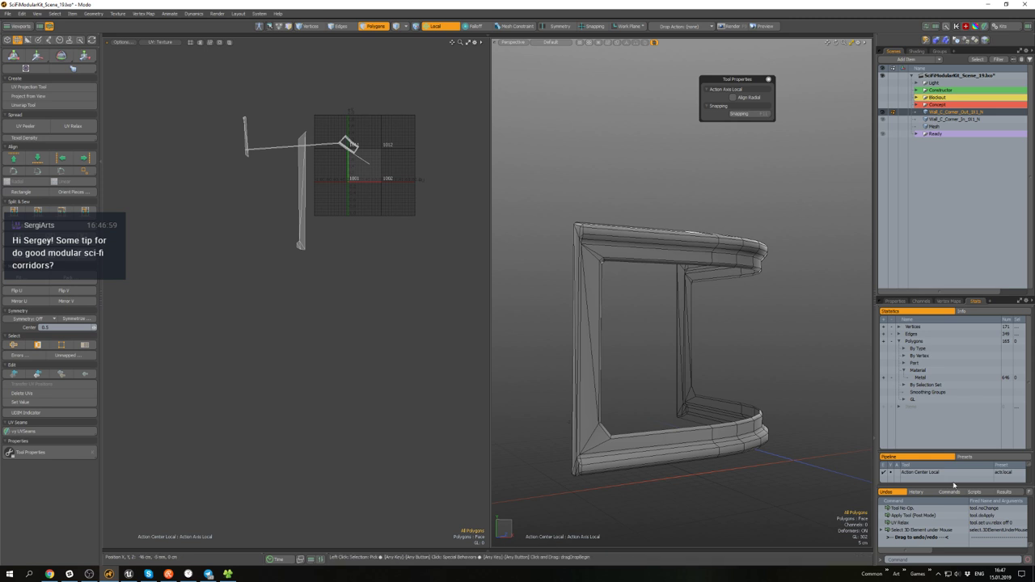
# - Lower the system output volume to 19
pyautogui.click(957, 573)
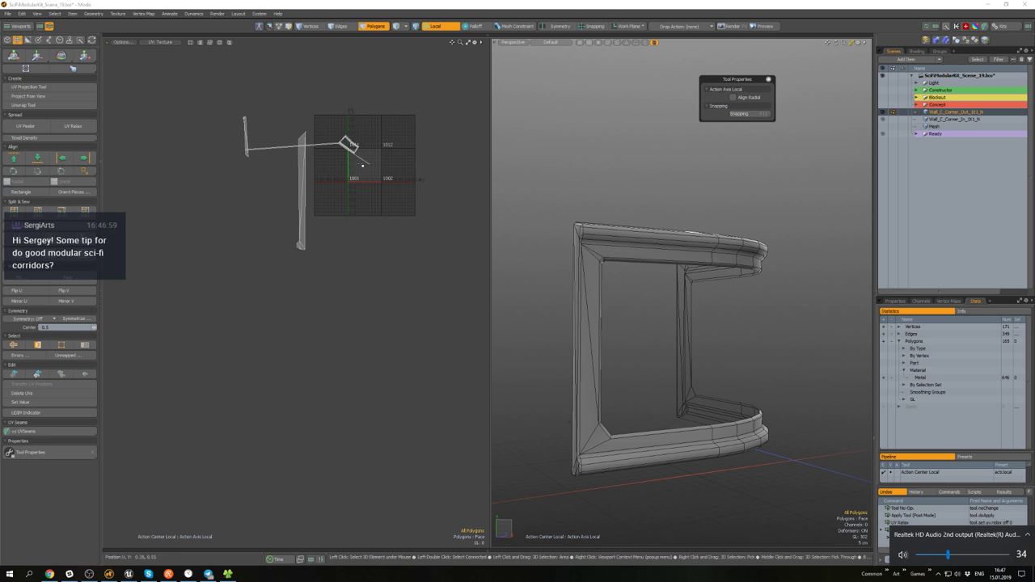
pyautogui.keyDown('alt'); pyautogui.moveTo(384, 166); pyautogui.dragTo(387, 190); pyautogui.keyUp('alt')
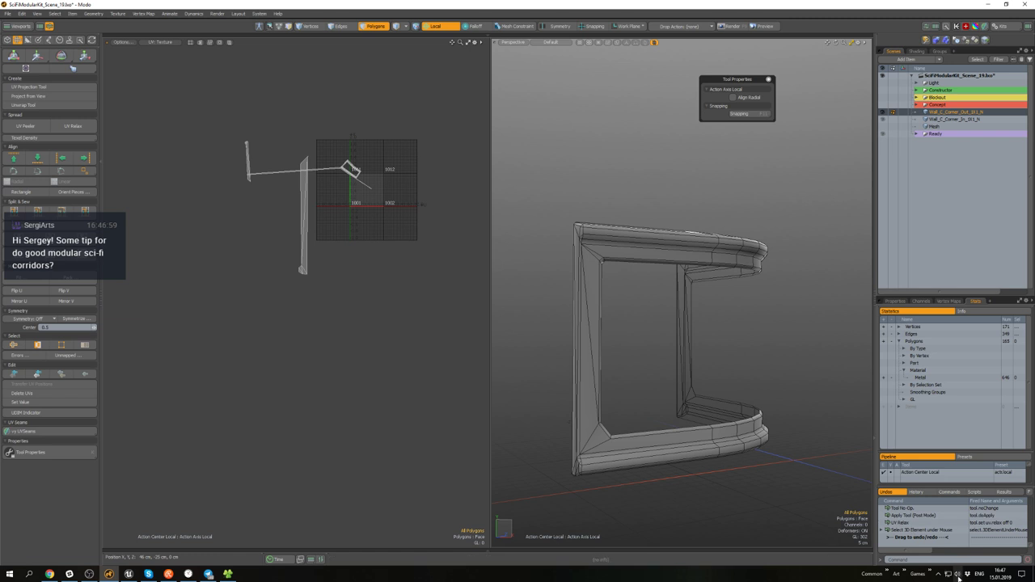
pyautogui.click(957, 575)
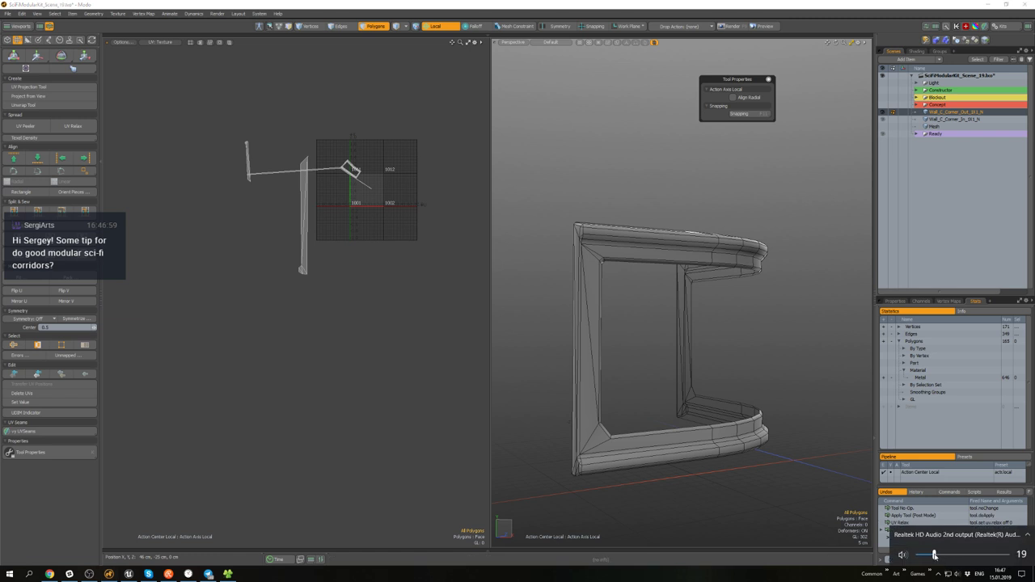
pyautogui.click(644, 346)
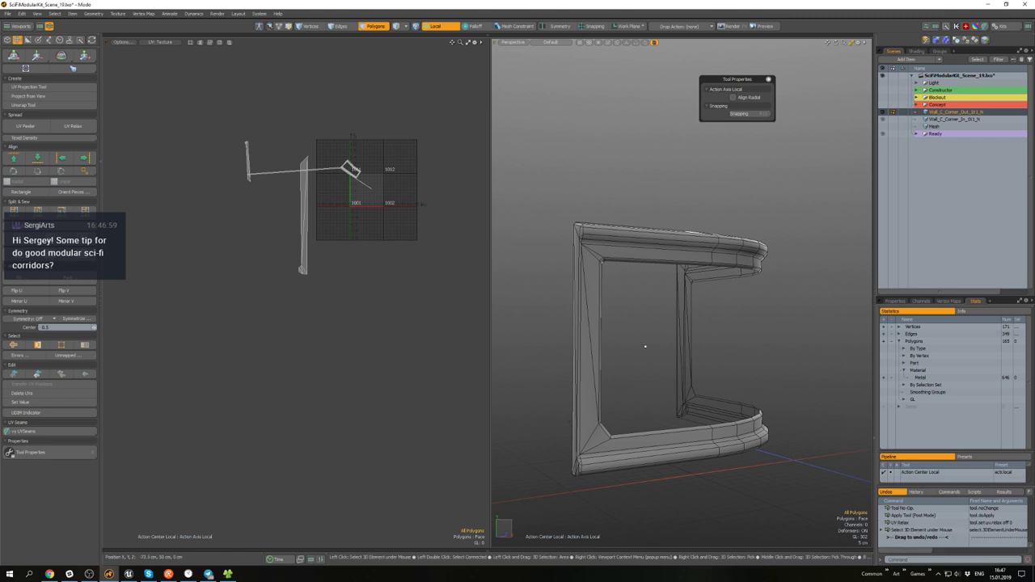
# - Examine the long stretched strip in the UV layout and the small triangular polygons where it joins the frame's shell
pyautogui.click(626, 355)
pyautogui.keyDown('alt'); pyautogui.moveTo(648, 342); pyautogui.dragTo(558, 346); pyautogui.keyUp('alt')
pyautogui.scroll(4, 208, 118)
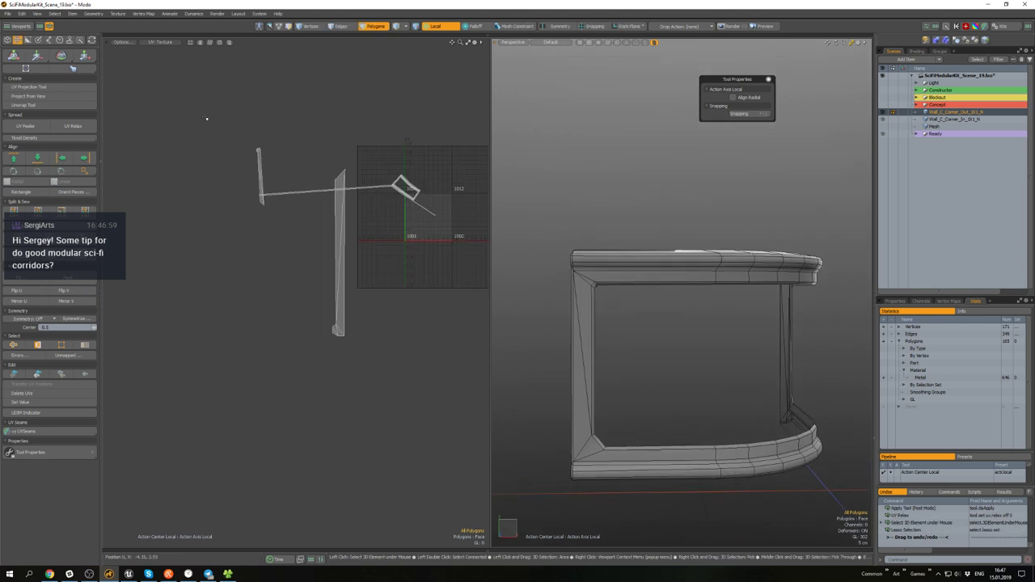
pyautogui.scroll(-3, 340, 221)
pyautogui.press('3')
pyautogui.click(354, 227)
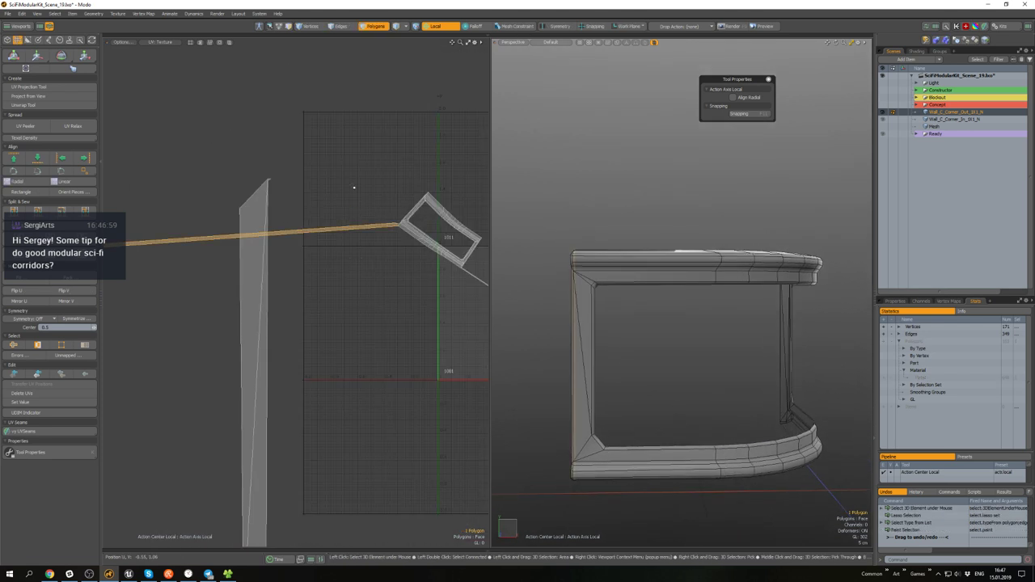
pyautogui.scroll(4, 361, 194)
pyautogui.scroll(3, 427, 240)
pyautogui.keyDown('alt'); pyautogui.moveTo(427, 240); pyautogui.dragTo(313, 225); pyautogui.keyUp('alt')
pyautogui.scroll(3, 406, 288)
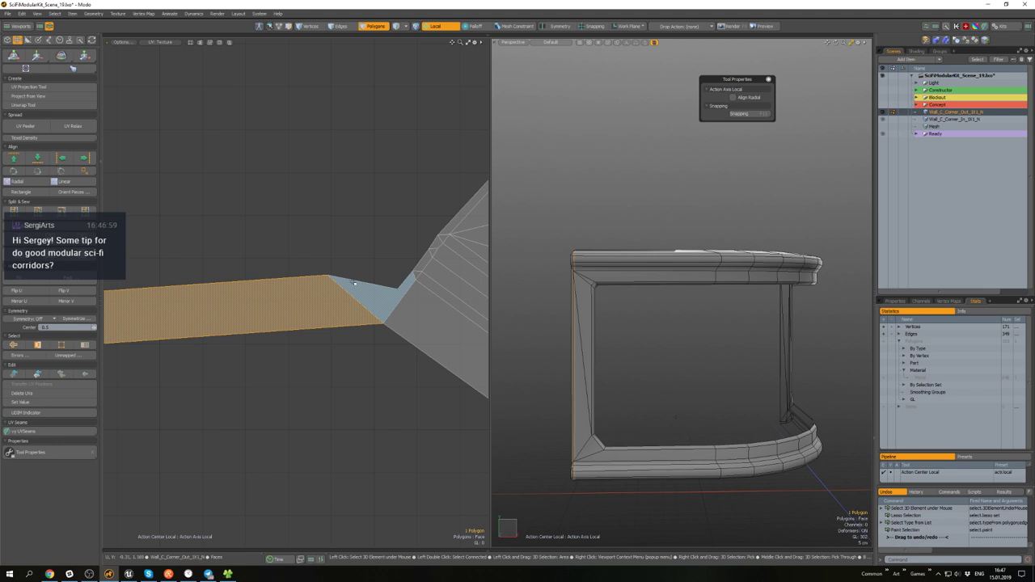
pyautogui.scroll(-4, 388, 290)
pyautogui.scroll(4, 380, 288)
pyautogui.click(364, 287)
# - Select the unneeded small edges at the lower corners of the frame's vertical ends and delete them
pyautogui.keyDown('alt'); pyautogui.moveTo(576, 391); pyautogui.dragTo(659, 214); pyautogui.keyUp('alt')
pyautogui.scroll(3, 652, 291)
pyautogui.scroll(5, 663, 364)
pyautogui.keyDown('alt'); pyautogui.moveTo(661, 347); pyautogui.dragTo(601, 316); pyautogui.keyUp('alt')
pyautogui.press('2')
pyautogui.click(686, 295)
pyautogui.scroll(-5, 686, 296)
pyautogui.keyDown('shift'); pyautogui.click(579, 315); pyautogui.keyUp('shift')
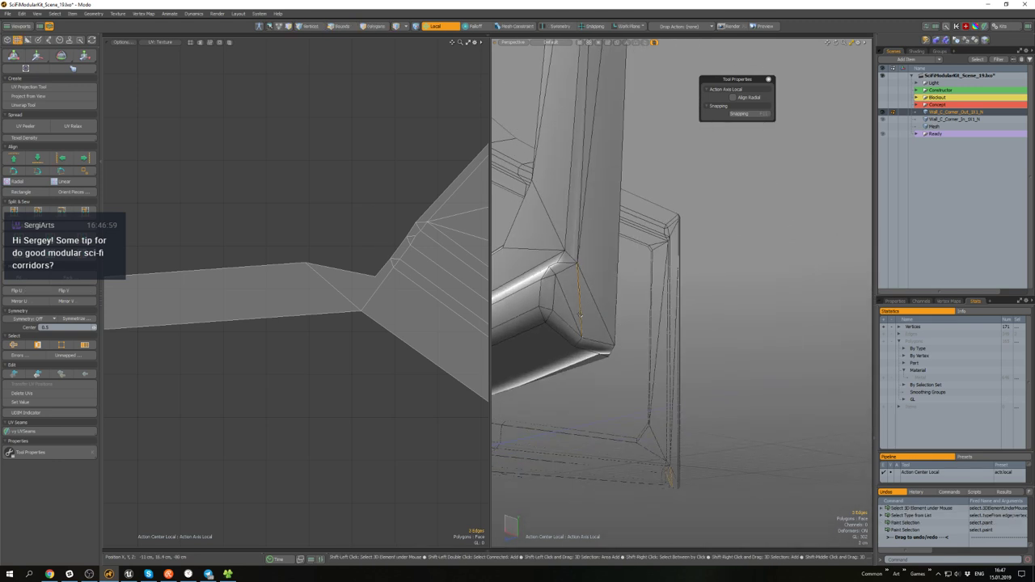
pyautogui.keyDown('shift'); pyautogui.click(578, 344); pyautogui.keyUp('shift')
pyautogui.scroll(-4, 579, 344)
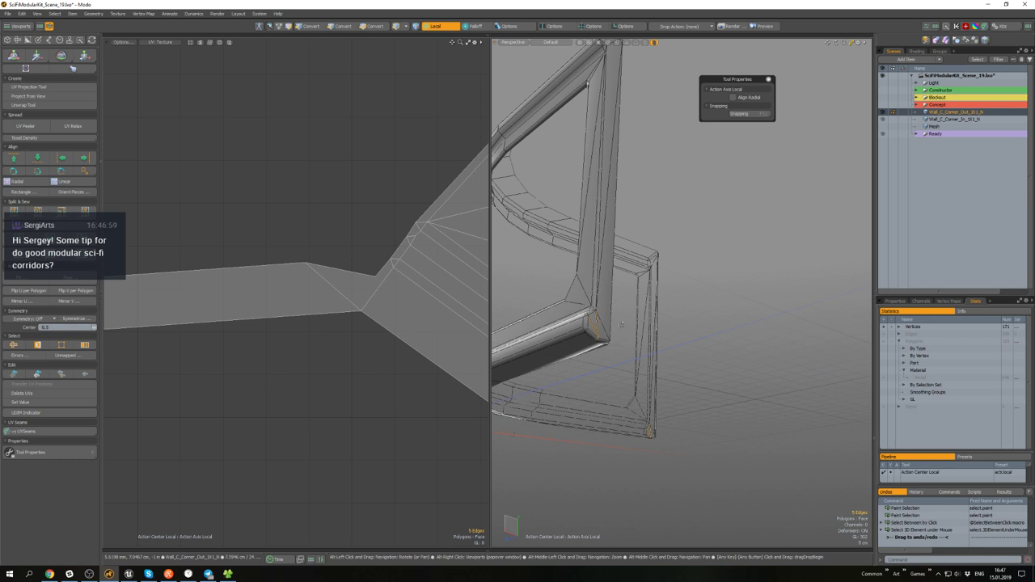
pyautogui.keyDown('alt'); pyautogui.moveTo(582, 341); pyautogui.dragTo(656, 283); pyautogui.keyUp('alt')
pyautogui.press('Delete')
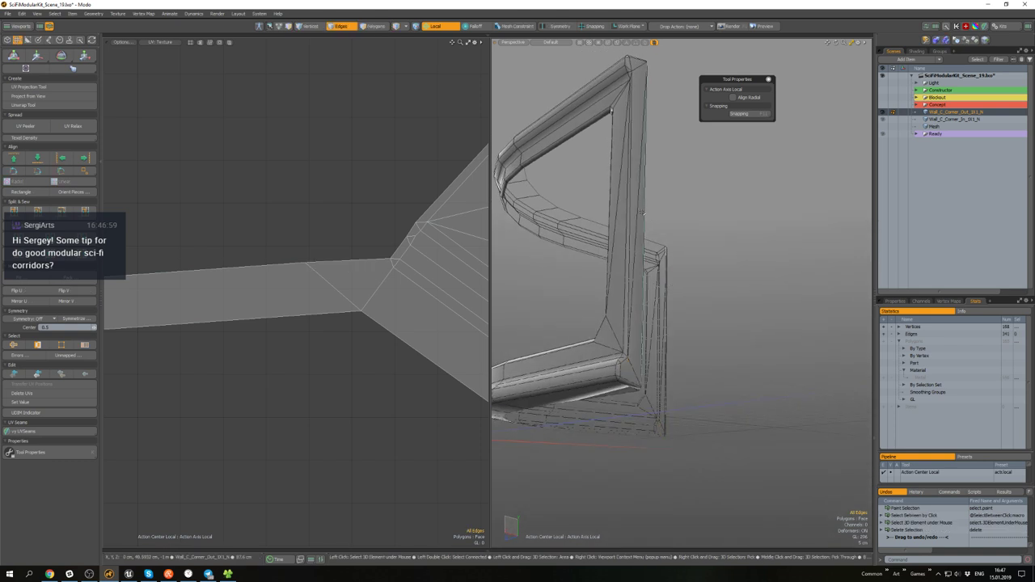
# - Unhide the rest of the module, isolate the whole connected outer frame again, and clear the selection
pyautogui.keyDown('alt'); pyautogui.moveTo(643, 214); pyautogui.dragTo(656, 312); pyautogui.keyUp('alt')
pyautogui.scroll(5, 710, 246)
pyautogui.scroll(-6, 719, 300)
pyautogui.scroll(3, 652, 284)
pyautogui.scroll(3, 652, 284)
pyautogui.scroll(-2, 655, 312)
pyautogui.hotkey('ctrl', '4')
pyautogui.click(778, 312)
pyautogui.keyDown('alt'); pyautogui.moveTo(779, 312); pyautogui.dragTo(648, 240); pyautogui.keyUp('alt')
pyautogui.press('3')
pyautogui.doubleClick(648, 241)
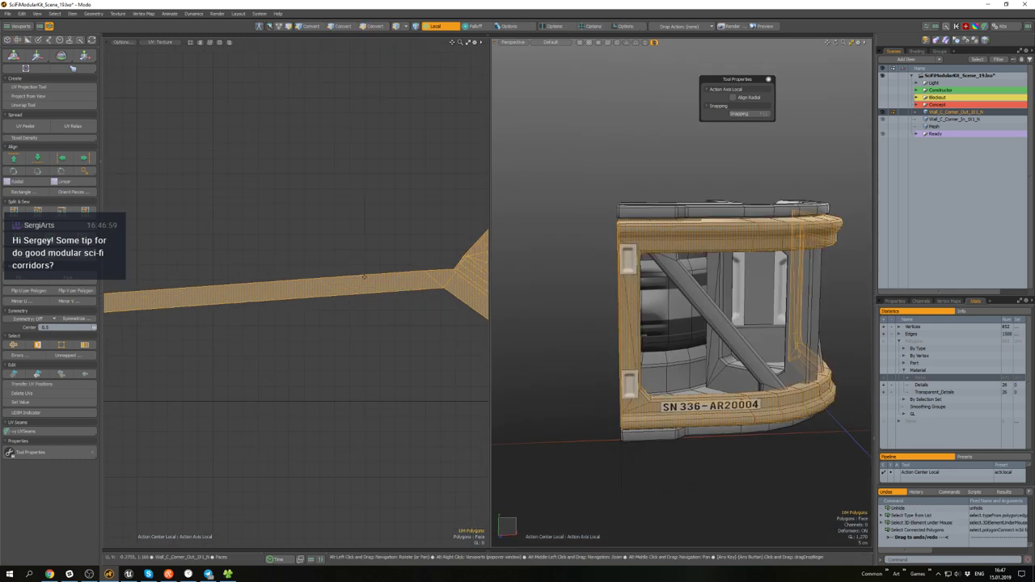
pyautogui.keyDown('alt'); pyautogui.moveTo(542, 306); pyautogui.dragTo(646, 292); pyautogui.keyUp('alt')
pyautogui.hotkey('shift', 'h')
pyautogui.click(608, 195)
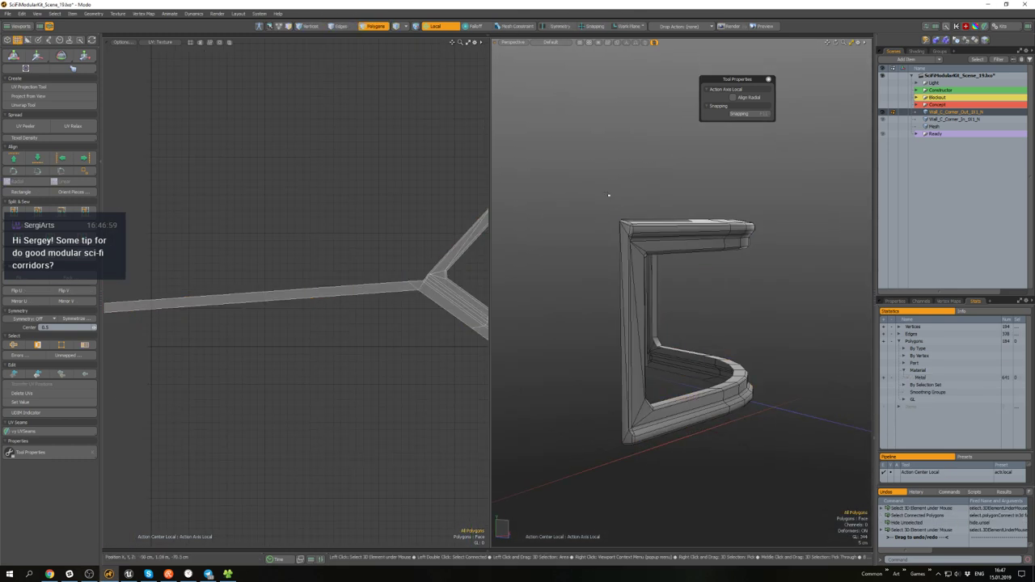
# - Select the end-face polygons on one vertical post of the isolated frame
pyautogui.scroll(5, 631, 227)
pyautogui.click(644, 219)
pyautogui.keyDown('shift'); pyautogui.click(624, 247); pyautogui.keyUp('shift')
pyautogui.keyDown('alt'); pyautogui.moveTo(624, 247); pyautogui.dragTo(659, 268); pyautogui.keyUp('alt')
pyautogui.scroll(3, 649, 369)
pyautogui.scroll(-4, 659, 268)
pyautogui.keyDown('alt'); pyautogui.moveTo(662, 461); pyautogui.dragTo(790, 257); pyautogui.keyUp('alt')
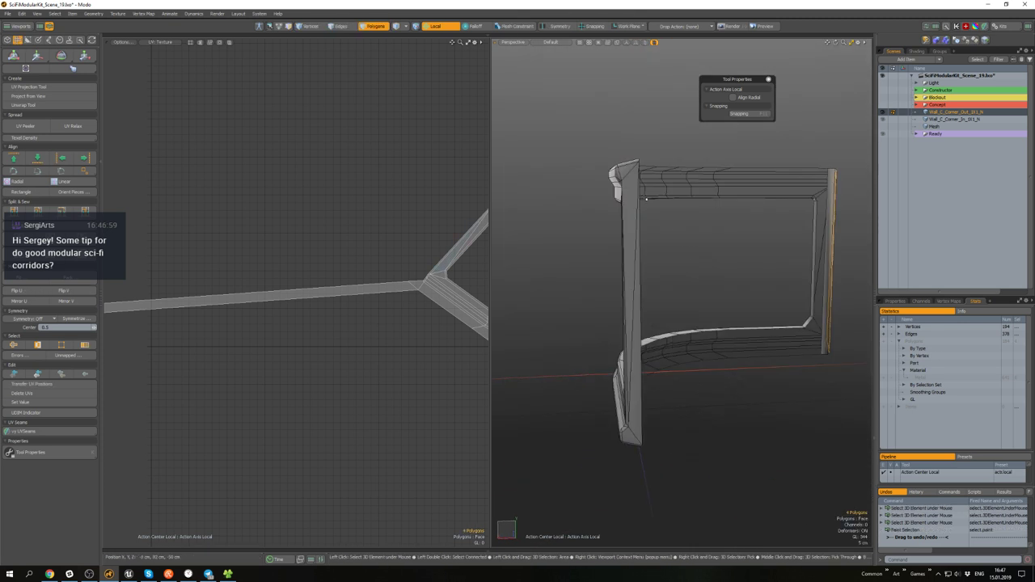
# - Add the end-face polygons of the opposite vertical post and grow the selection to the surrounding polygons
pyautogui.keyDown('alt'); pyautogui.moveTo(639, 243); pyautogui.dragTo(672, 257); pyautogui.keyUp('alt')
pyautogui.moveTo(653, 209)
pyautogui.keyDown('shift'); pyautogui.mouseDown()
pyautogui.moveTo(656, 246)
pyautogui.moveTo(684, 252)
pyautogui.moveTo(705, 275)
pyautogui.mouseUp(); pyautogui.keyUp('shift')
pyautogui.scroll(5, 684, 404)
pyautogui.keyDown('shift'); pyautogui.click(699, 403); pyautogui.keyUp('shift')
pyautogui.keyDown('shift'); pyautogui.click(692, 415); pyautogui.keyUp('shift')
pyautogui.scroll(-5, 692, 415)
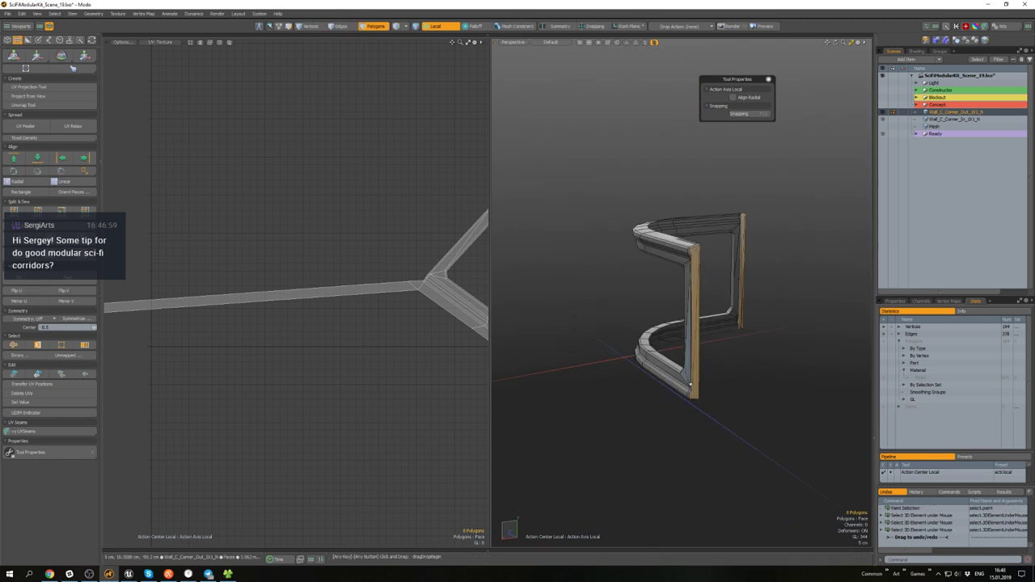
pyautogui.hotkey('shift', 'Up')
# - Move the UVs of the selected frame ends off the main shell and reproject them with the UV Projection Tool
pyautogui.scroll(-10, 415, 262)
pyautogui.press('w')
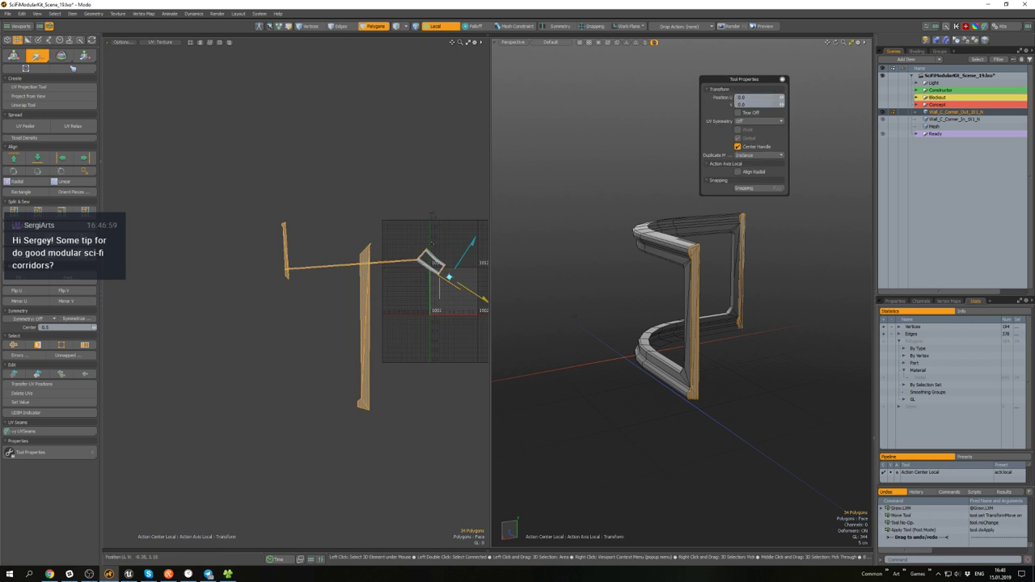
pyautogui.keyDown('alt'); pyautogui.moveTo(457, 267); pyautogui.dragTo(372, 259); pyautogui.keyUp('alt')
pyautogui.press('space')
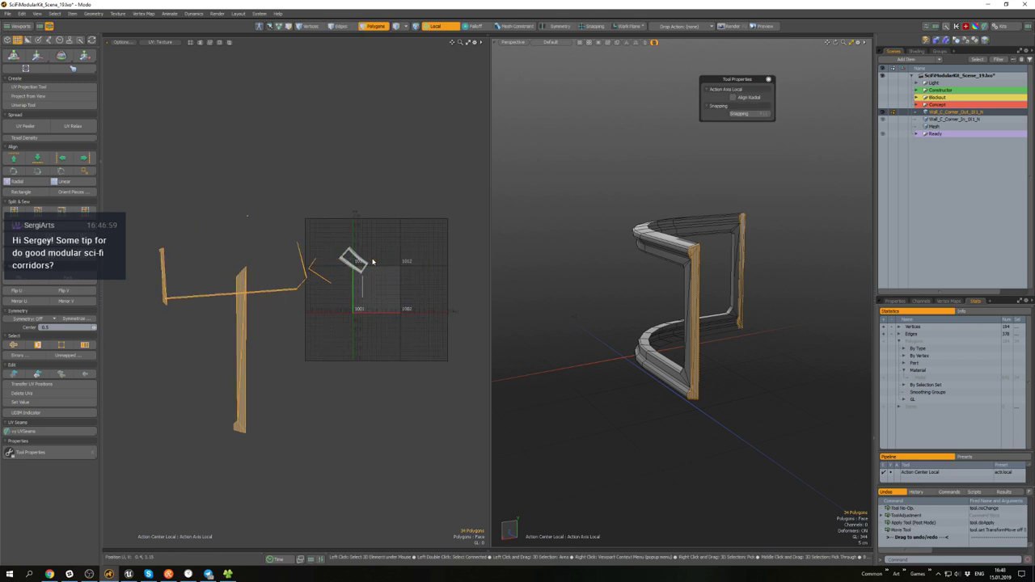
pyautogui.click(53, 87)
pyautogui.press('space')
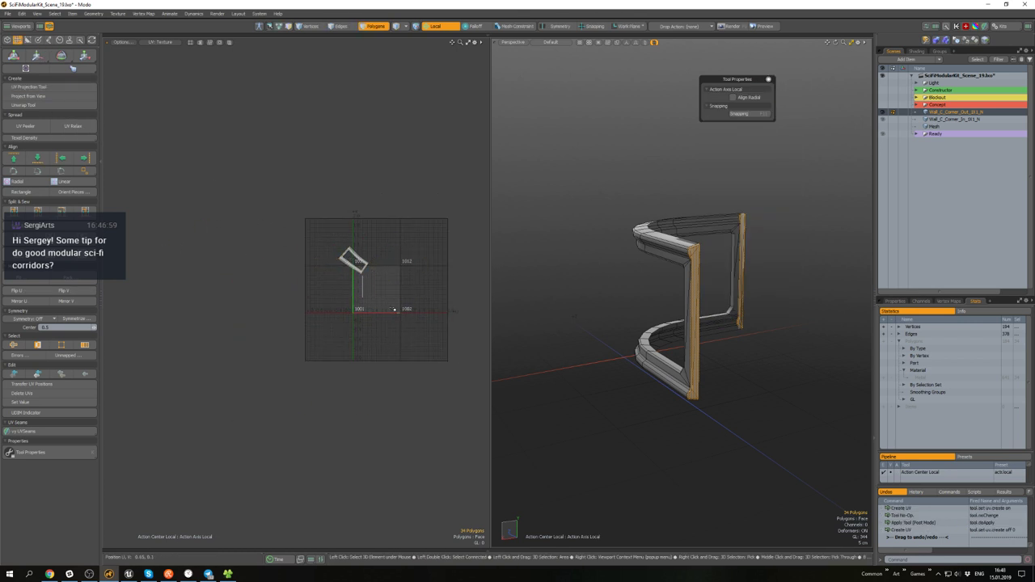
# - Check which frame polygons the small separate pieces in the UV layout belong to
pyautogui.scroll(5, 368, 300)
pyautogui.click(380, 314)
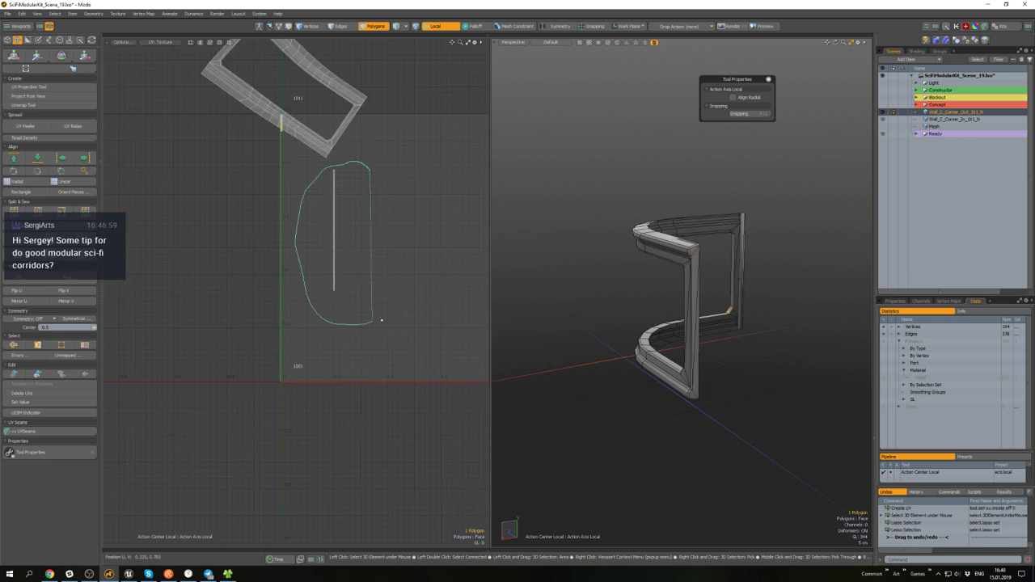
pyautogui.moveTo(381, 320); pyautogui.dragTo(378, 321, button='right')
pyautogui.click(393, 230)
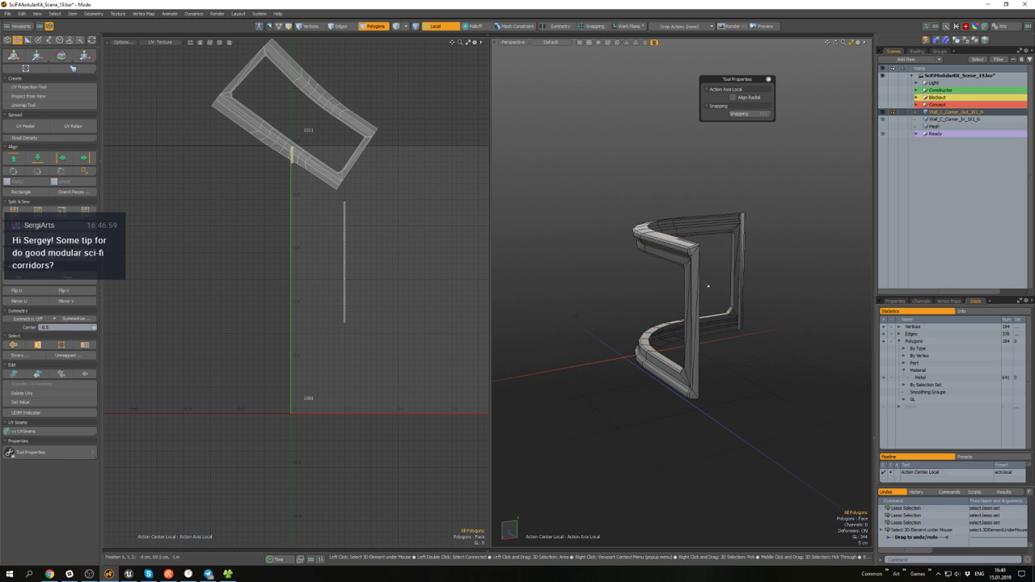
# - Reselect the tall side polygon and the corner polygons on the end face of the first vertical post
pyautogui.scroll(4, 705, 287)
pyautogui.scroll(-8, 595, 266)
pyautogui.scroll(8, 636, 275)
pyautogui.click(621, 259)
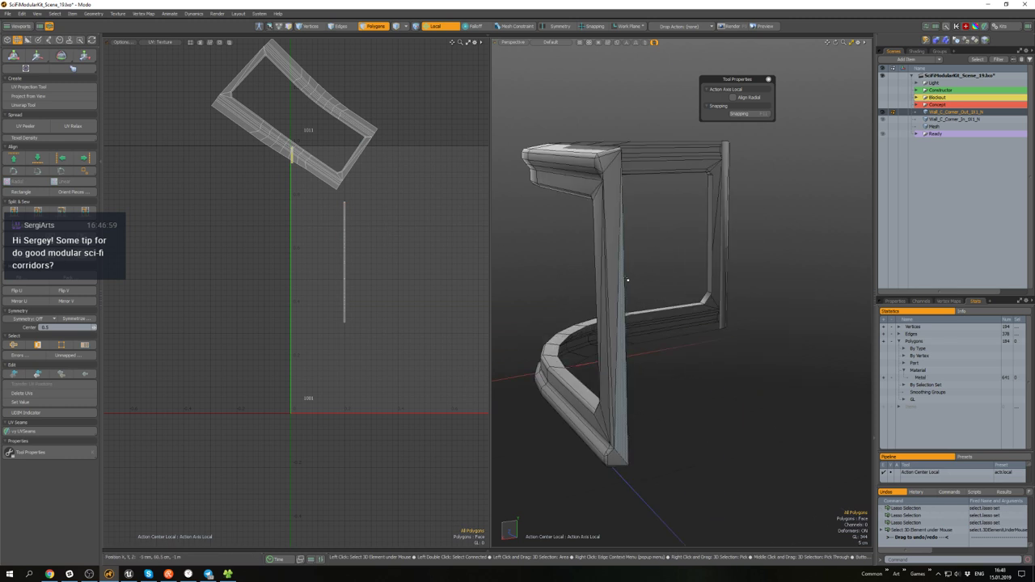
pyautogui.keyDown('shift'); pyautogui.click(608, 185); pyautogui.keyUp('shift')
pyautogui.keyDown('alt'); pyautogui.moveTo(612, 225); pyautogui.dragTo(603, 305); pyautogui.keyUp('alt')
pyautogui.keyDown('shift'); pyautogui.click(608, 449); pyautogui.keyUp('shift')
pyautogui.scroll(4, 718, 249)
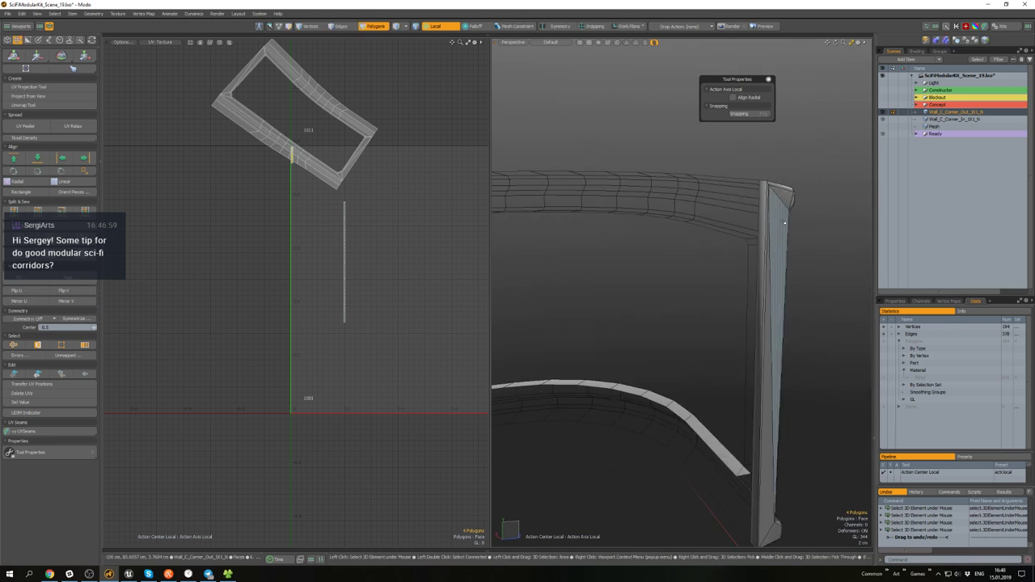
# - Add the tall and corner polygons of the other post's end face and grow the selection over both ends
pyautogui.keyDown('shift'); pyautogui.click(779, 234); pyautogui.keyUp('shift')
pyautogui.keyDown('alt'); pyautogui.moveTo(778, 234); pyautogui.dragTo(753, 260); pyautogui.keyUp('alt')
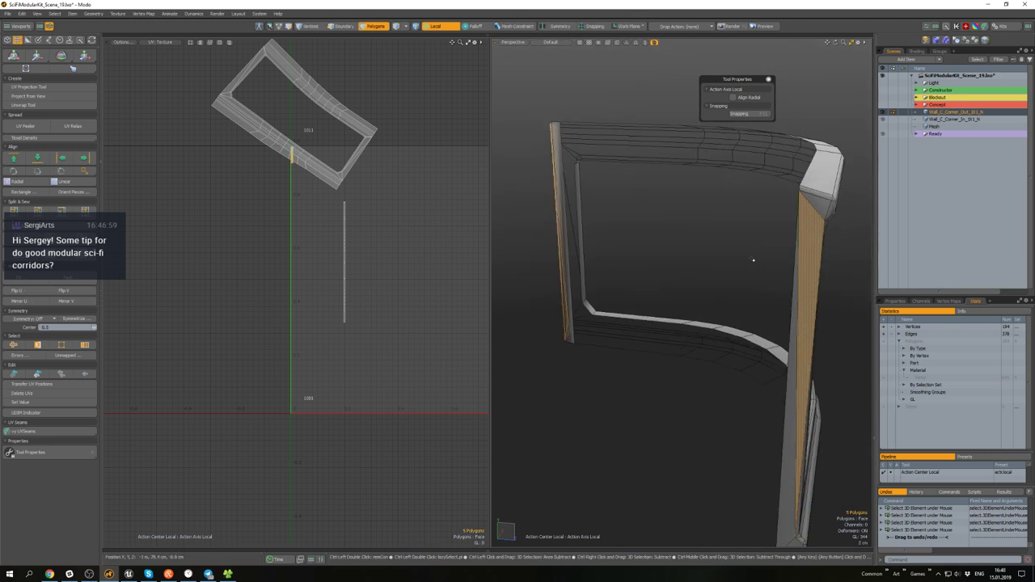
pyautogui.keyDown('shift'); pyautogui.click(818, 209); pyautogui.keyUp('shift')
pyautogui.scroll(-4, 812, 211)
pyautogui.keyDown('alt'); pyautogui.moveTo(808, 214); pyautogui.dragTo(764, 153); pyautogui.keyUp('alt')
pyautogui.scroll(4, 752, 357)
pyautogui.keyDown('shift'); pyautogui.click(720, 398); pyautogui.keyUp('shift')
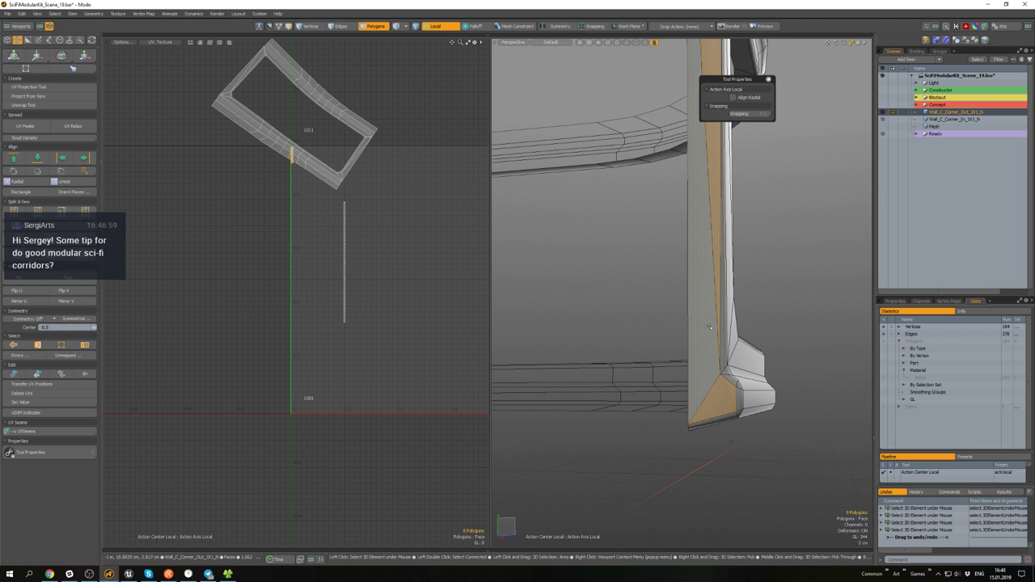
pyautogui.scroll(-4, 709, 326)
pyautogui.hotkey('shift', 'Up')
# - Run UV Relax on the UV shells of the two selected frame ends
pyautogui.keyDown('alt'); pyautogui.moveTo(709, 326); pyautogui.dragTo(734, 321); pyautogui.keyUp('alt')
pyautogui.scroll(-3, 730, 321)
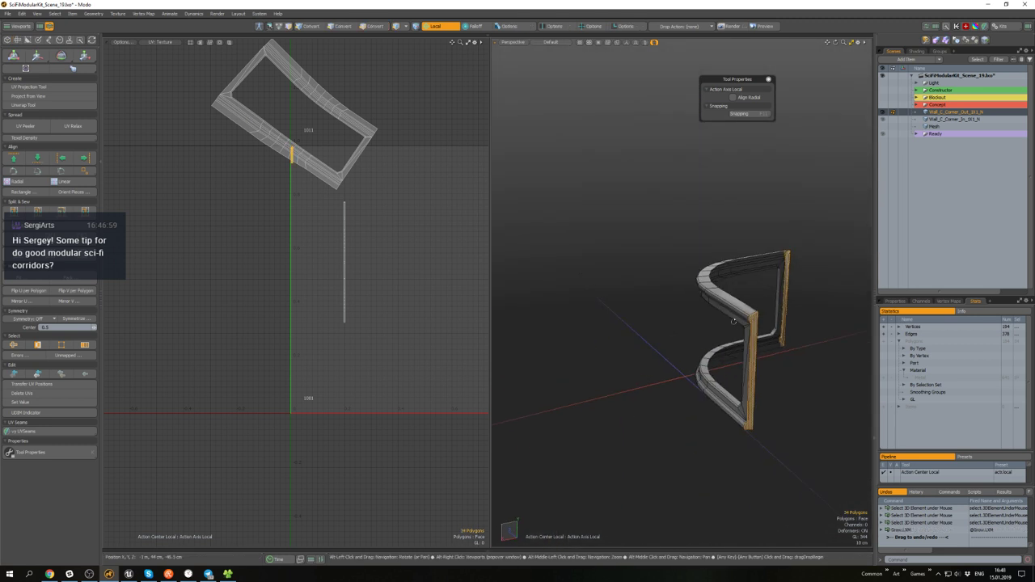
pyautogui.scroll(-4, 283, 263)
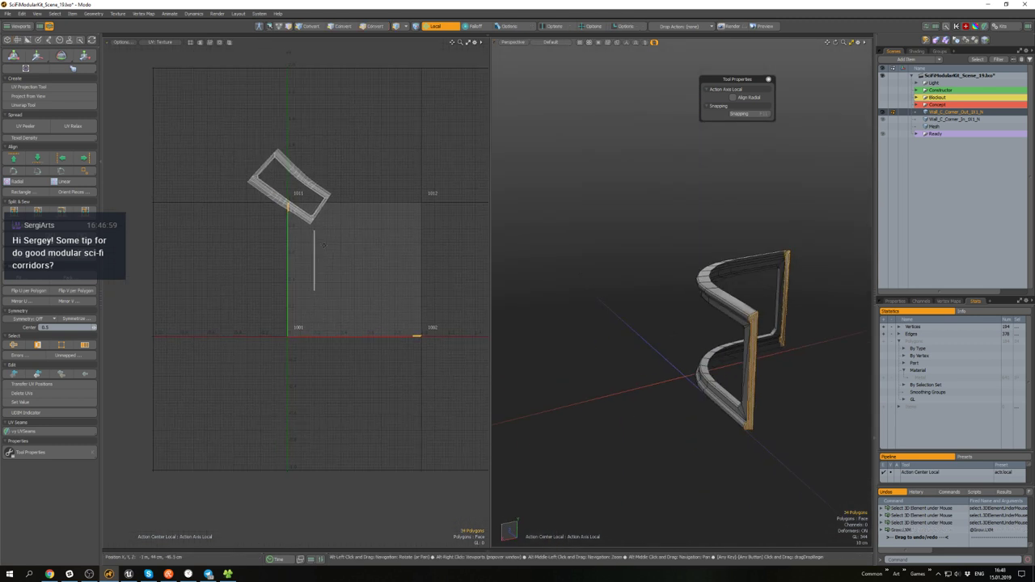
pyautogui.click(76, 127)
pyautogui.scroll(4, 263, 199)
# - Move the UV shells of the frame ends below the main frame shell and clear the local action center
pyautogui.press('w')
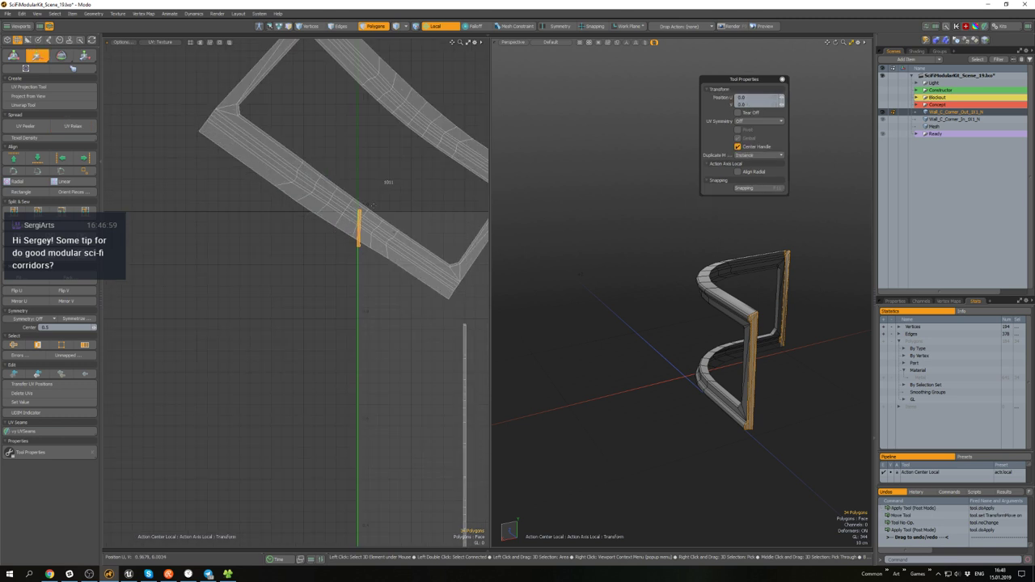
pyautogui.press('w')
pyautogui.press('w')
pyautogui.press('w')
pyautogui.press('w')
pyautogui.press('w')
pyautogui.scroll(-3, 376, 209)
pyautogui.keyDown('alt'); pyautogui.moveTo(377, 208); pyautogui.dragTo(349, 201); pyautogui.keyUp('alt')
pyautogui.press('w')
pyautogui.press('w')
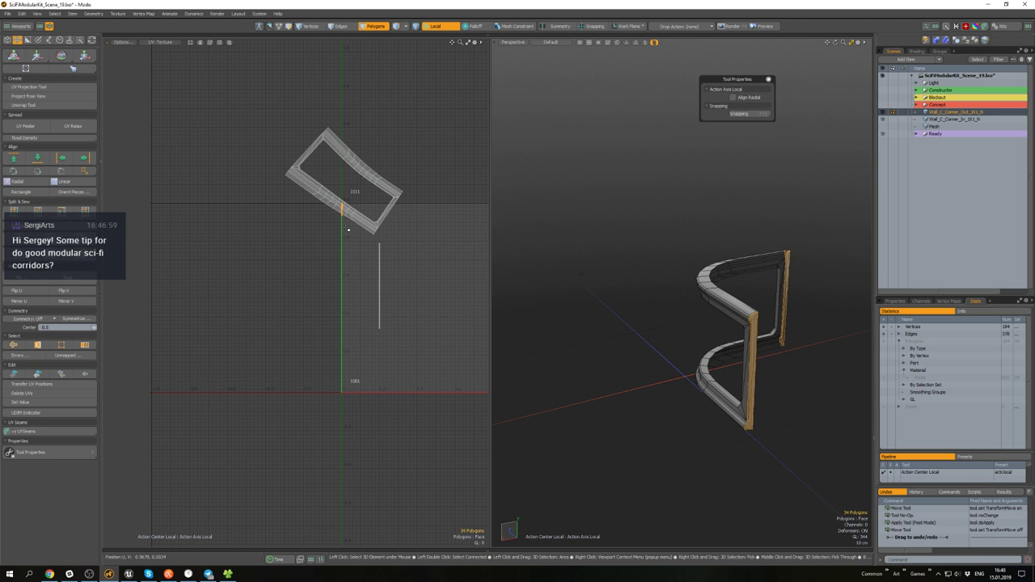
pyautogui.press('w')
pyautogui.scroll(-2, 348, 229)
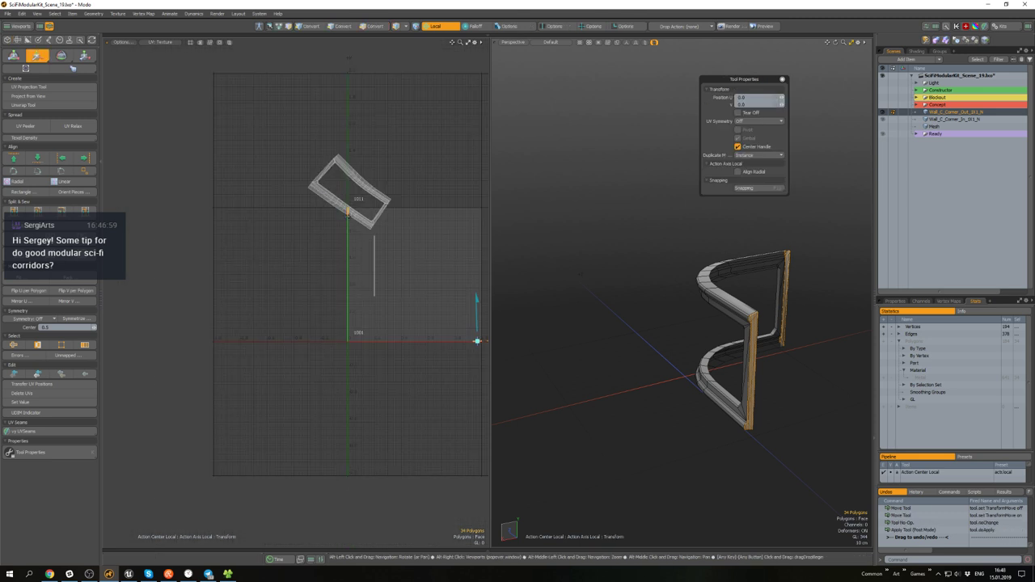
pyautogui.moveTo(455, 237); pyautogui.dragTo(459, 280)
pyautogui.press('w')
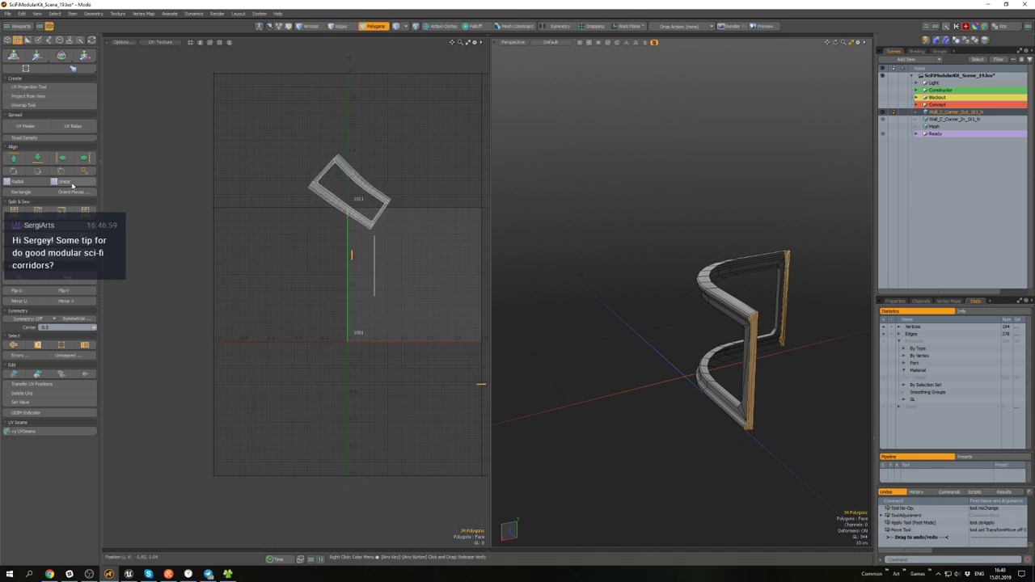
# - Relax the UV shells of the frame ends once more and set their texel density per island
pyautogui.click(71, 127)
pyautogui.click(71, 126)
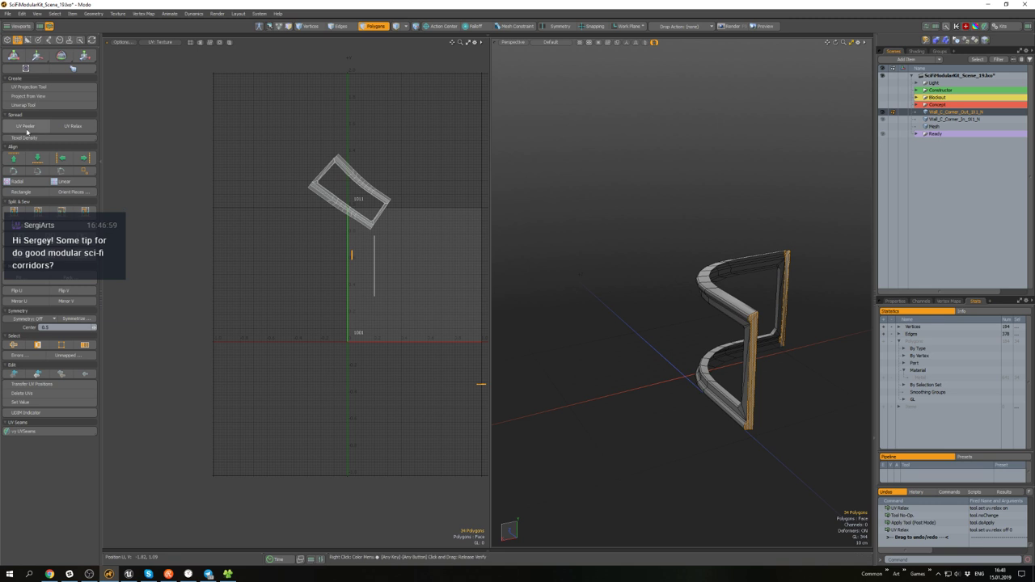
pyautogui.scroll(5, 359, 208)
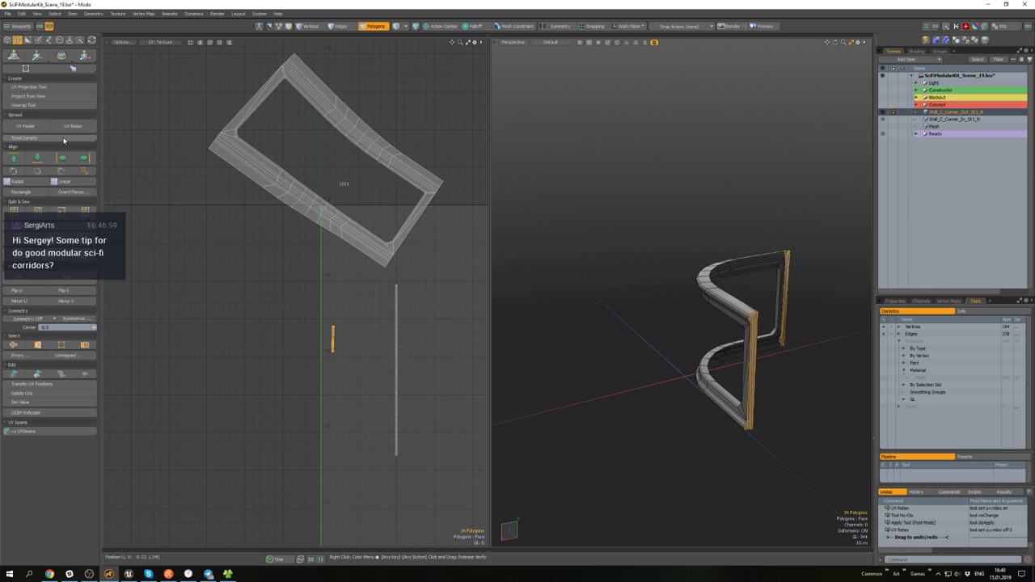
pyautogui.click(56, 138)
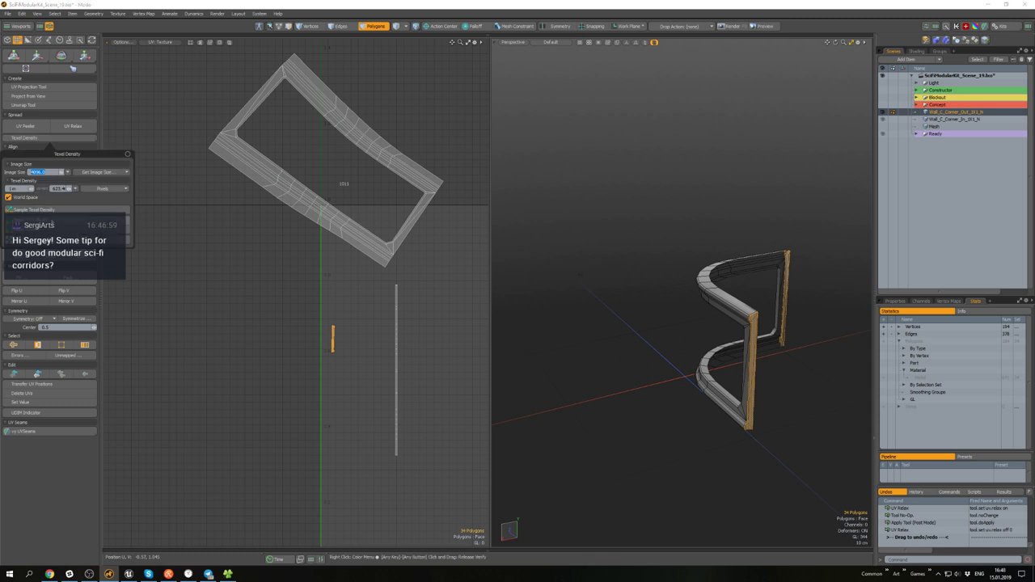
# - Select the whole main frame shell in the UV layout and set its texel density
pyautogui.doubleClick(374, 244)
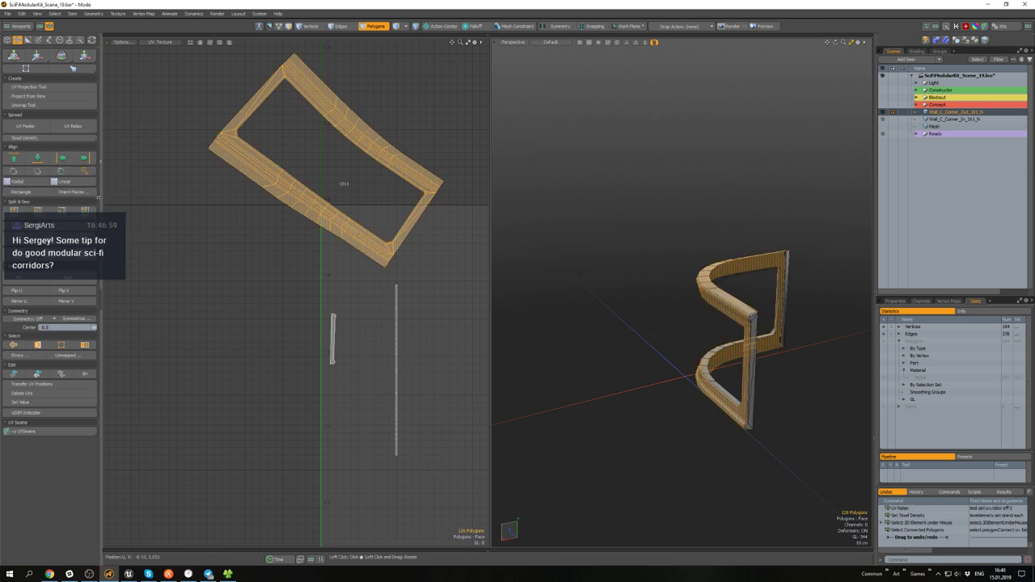
pyautogui.click(48, 139)
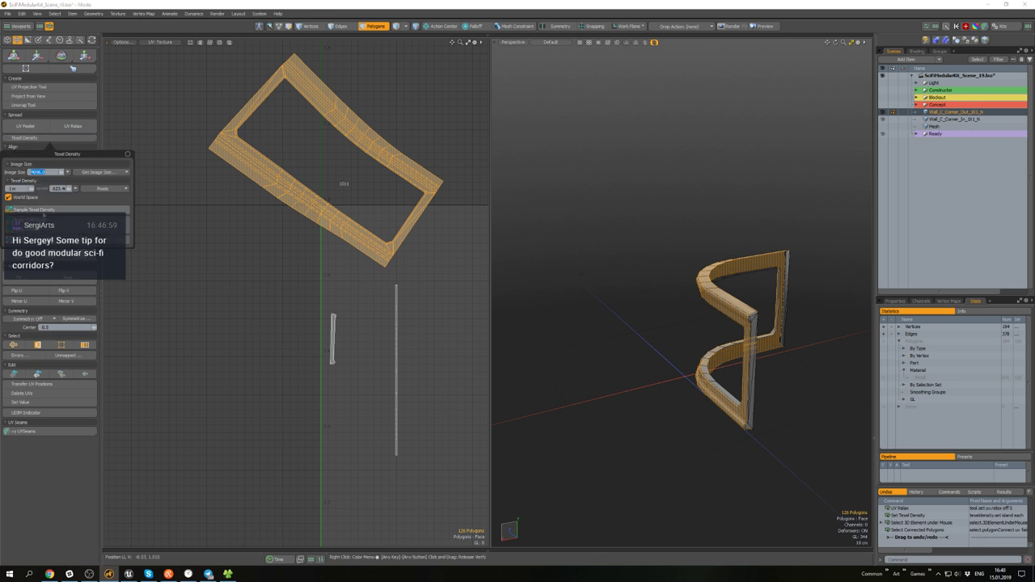
pyautogui.click(46, 222)
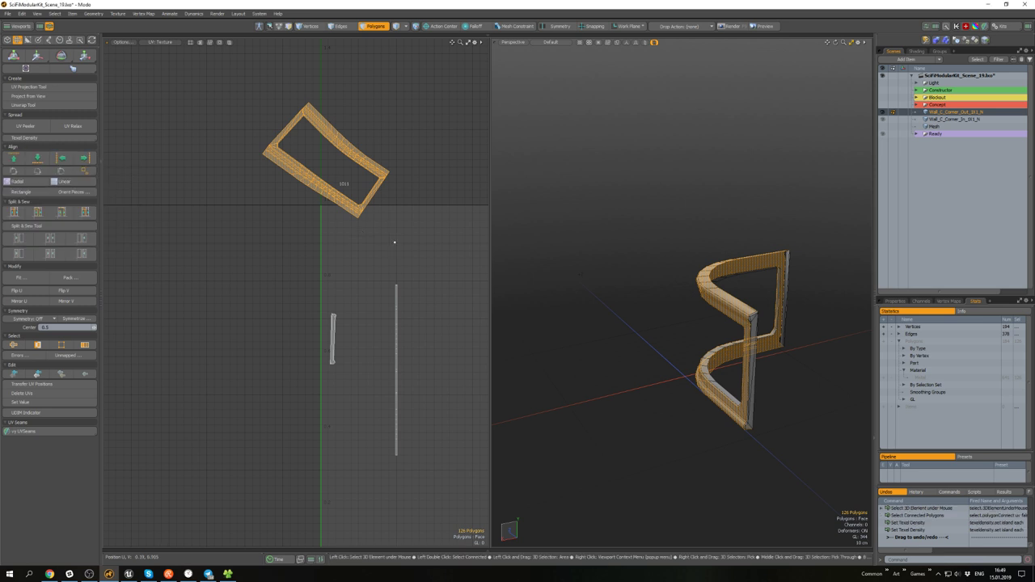
# - Select two neighbouring outer edges midway along the frame shell's long side and align the shell vertically by them
pyautogui.scroll(3, 351, 136)
pyautogui.press('2')
pyautogui.scroll(3, 351, 136)
pyautogui.click(366, 167)
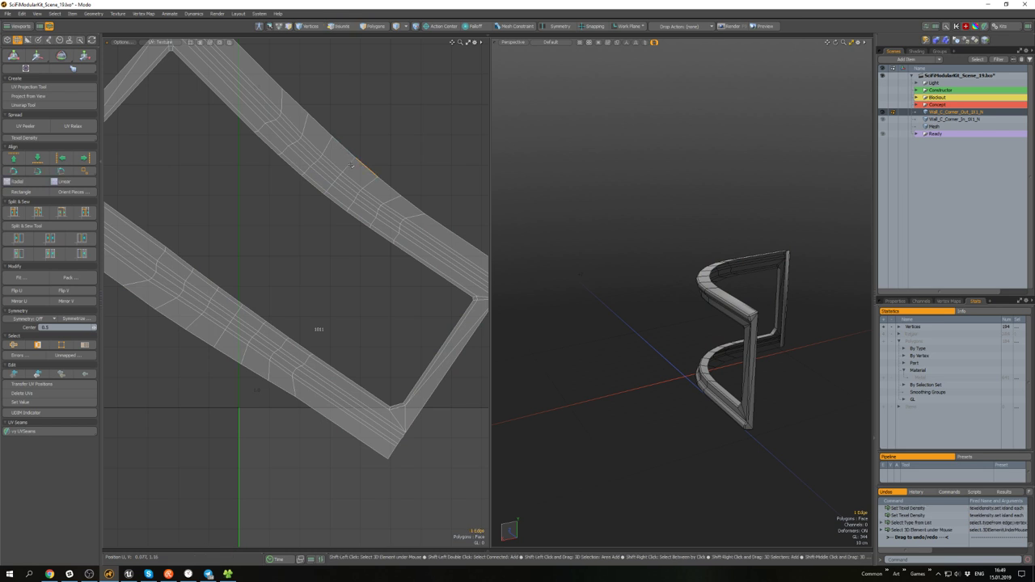
pyautogui.keyDown('shift'); pyautogui.click(345, 149); pyautogui.keyUp('shift')
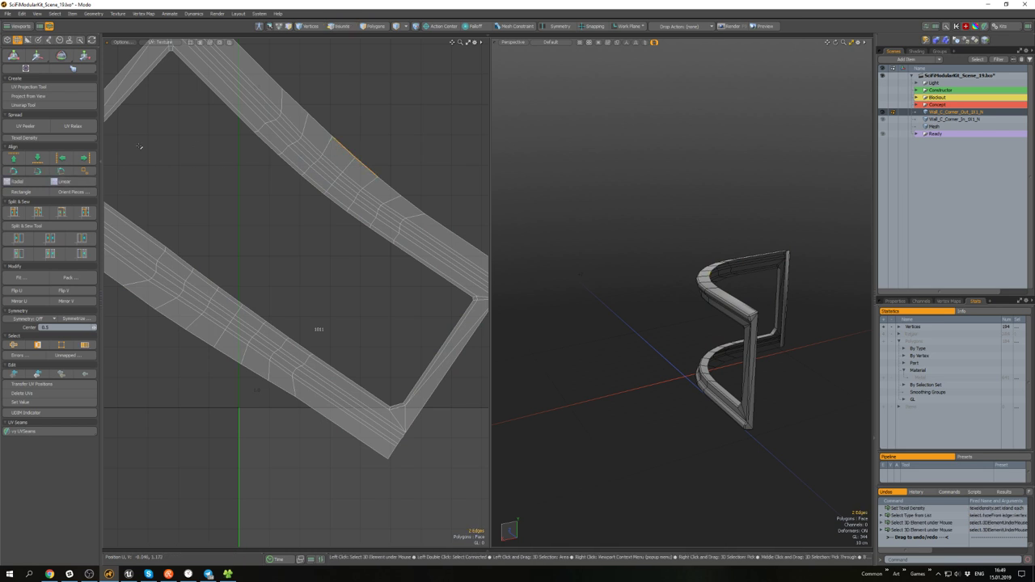
pyautogui.click(56, 171)
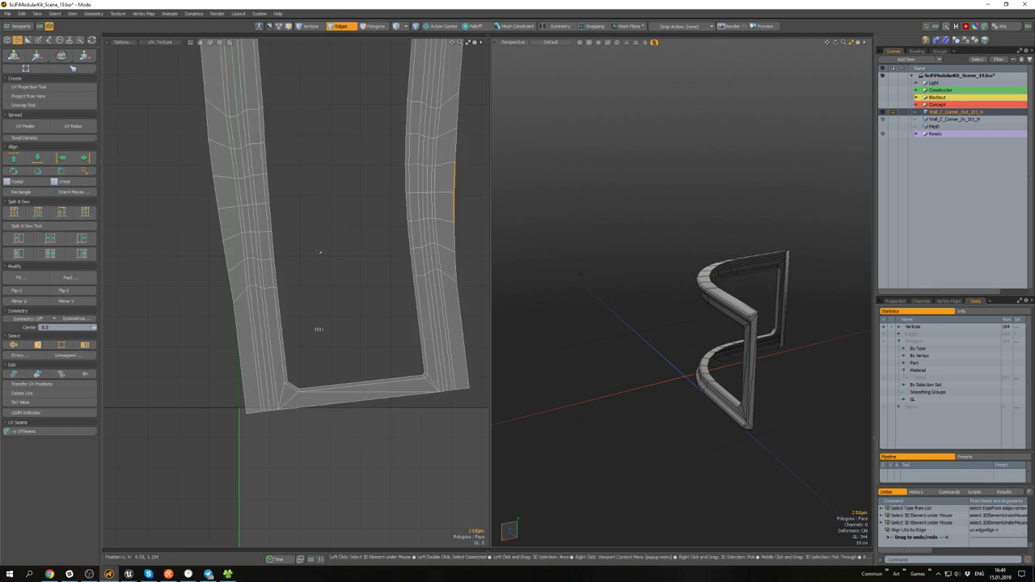
# - Move the vertices of the frame shell's lower left corner about -0.01 in U and 0.01 in V
pyautogui.scroll(-5, 425, 351)
pyautogui.press('1')
pyautogui.scroll(1, 425, 351)
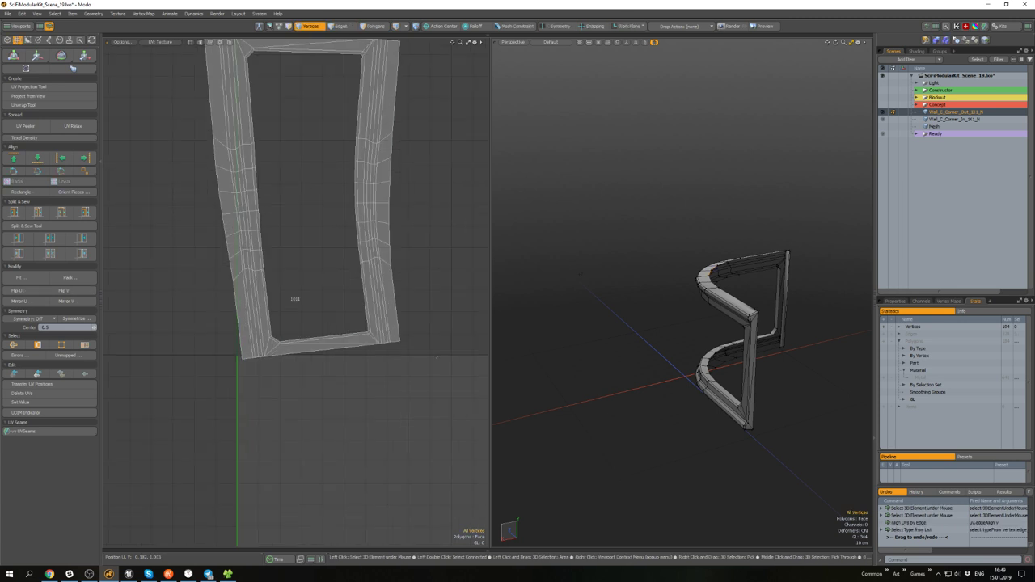
pyautogui.moveTo(182, 316); pyautogui.dragTo(283, 404)
pyautogui.moveTo(313, 349)
pyautogui.keyDown('alt'); pyautogui.mouseDown()
pyautogui.moveTo(340, 387)
pyautogui.moveTo(241, 354)
pyautogui.moveTo(317, 401)
pyautogui.mouseUp(); pyautogui.keyUp('alt')
pyautogui.press('w')
pyautogui.moveTo(328, 350); pyautogui.dragTo(318, 336)
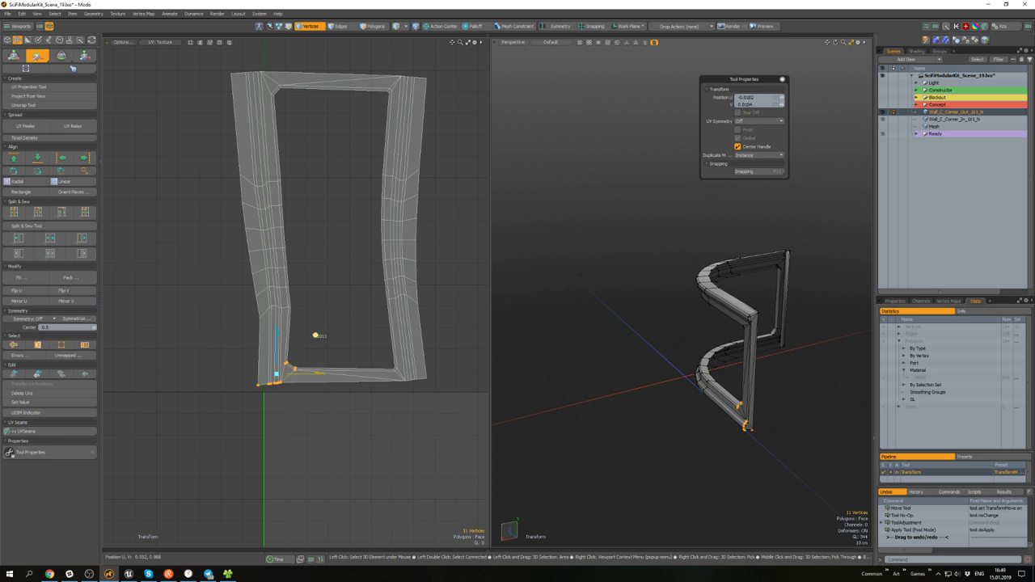
pyautogui.scroll(-1, 315, 340)
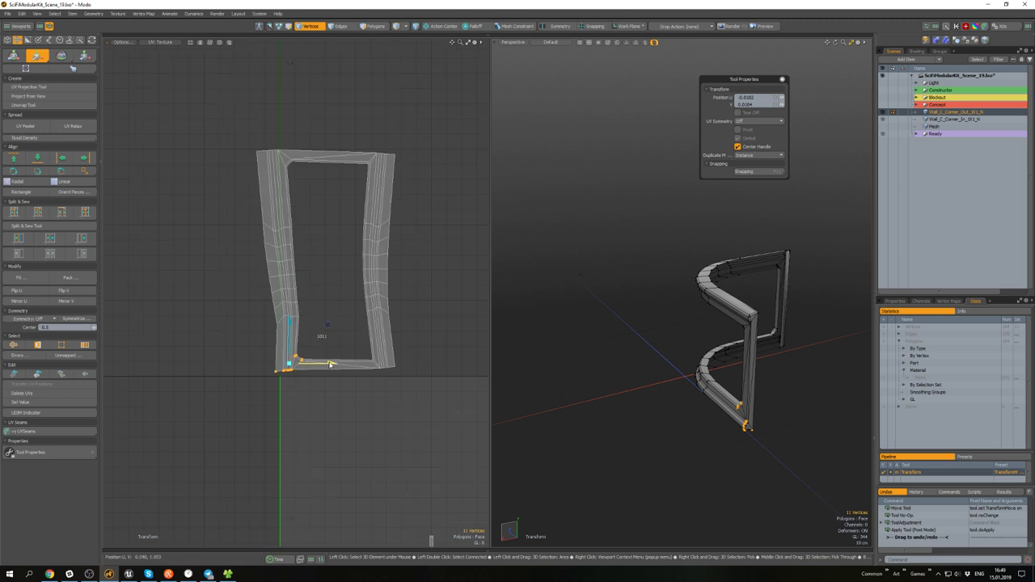
pyautogui.press('space')
# - Shift the vertex rows above the lower left corner one after another to straighten the lower part of that long side
pyautogui.scroll(2, 299, 306)
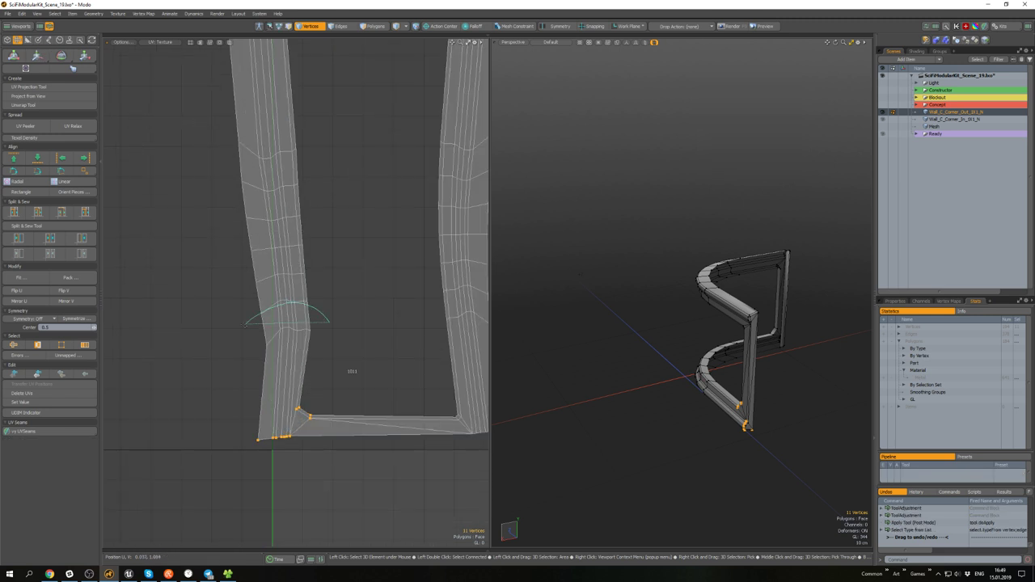
pyautogui.moveTo(246, 325); pyautogui.dragTo(303, 356, button='right')
pyautogui.scroll(-1, 298, 363)
pyautogui.keyDown('alt'); pyautogui.moveTo(300, 361); pyautogui.dragTo(348, 350); pyautogui.keyUp('alt')
pyautogui.moveTo(357, 324); pyautogui.dragTo(344, 313, button='right')
pyautogui.scroll(2, 376, 337)
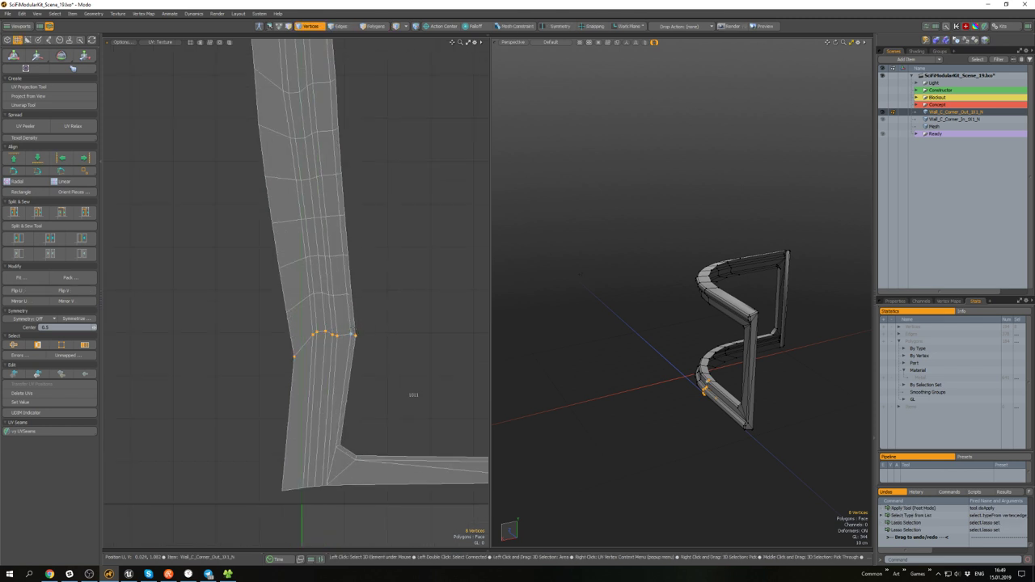
pyautogui.press('w')
pyautogui.moveTo(358, 351); pyautogui.dragTo(370, 288)
pyautogui.press('space')
pyautogui.press('w')
pyautogui.press('space')
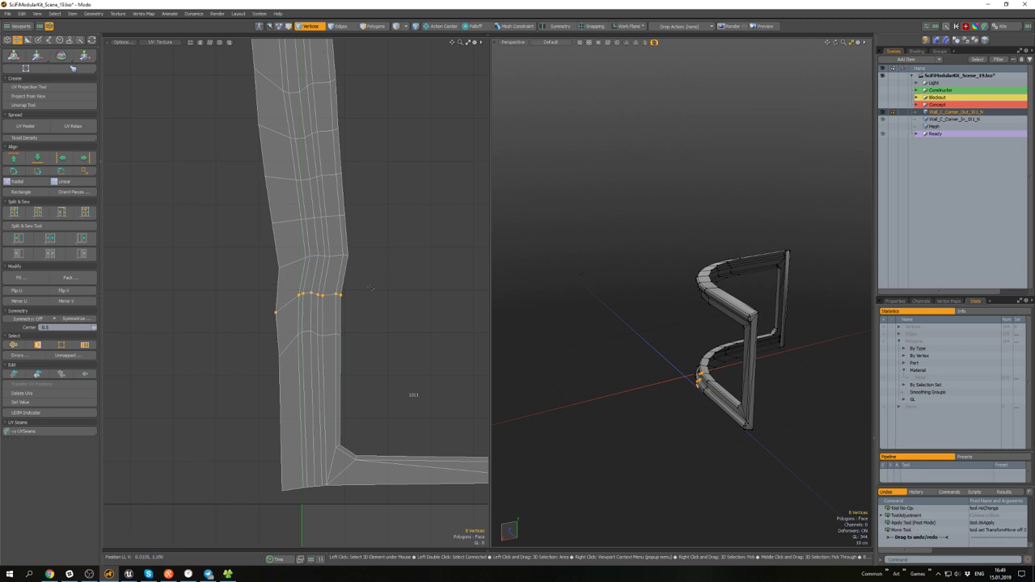
pyautogui.moveTo(368, 256); pyautogui.dragTo(359, 273, button='right')
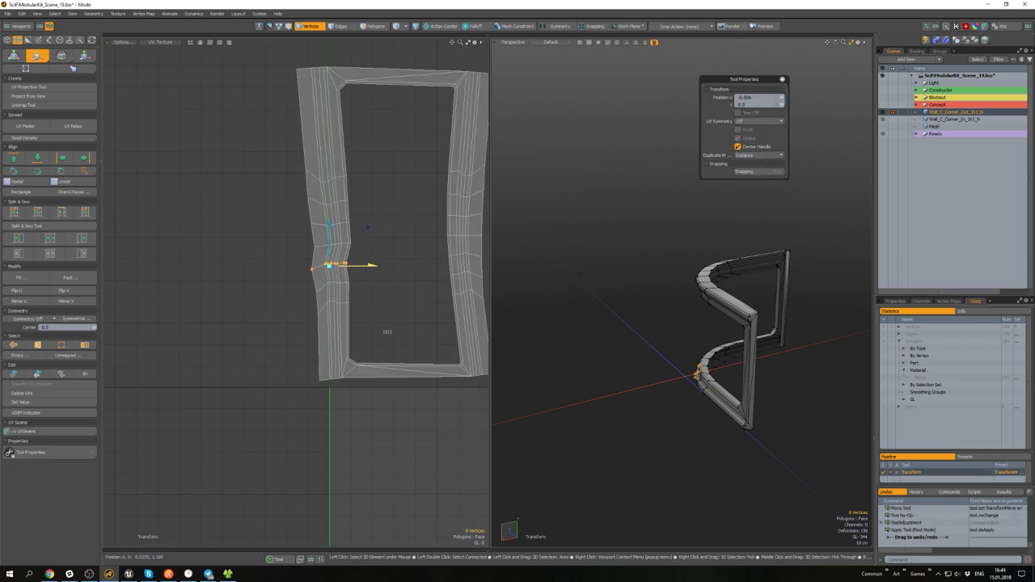
pyautogui.press('q')
pyautogui.click(392, 394)
# - Select the lower left corner vertices with the four rows above them and shift them slightly left together
pyautogui.keyDown('alt'); pyautogui.moveTo(392, 395); pyautogui.dragTo(391, 421); pyautogui.keyUp('alt')
pyautogui.moveTo(264, 397); pyautogui.dragTo(265, 398)
pyautogui.keyDown('alt'); pyautogui.moveTo(279, 380); pyautogui.dragTo(278, 399); pyautogui.keyUp('alt')
pyautogui.press('w')
pyautogui.moveTo(373, 357); pyautogui.dragTo(371, 356)
pyautogui.press('q')
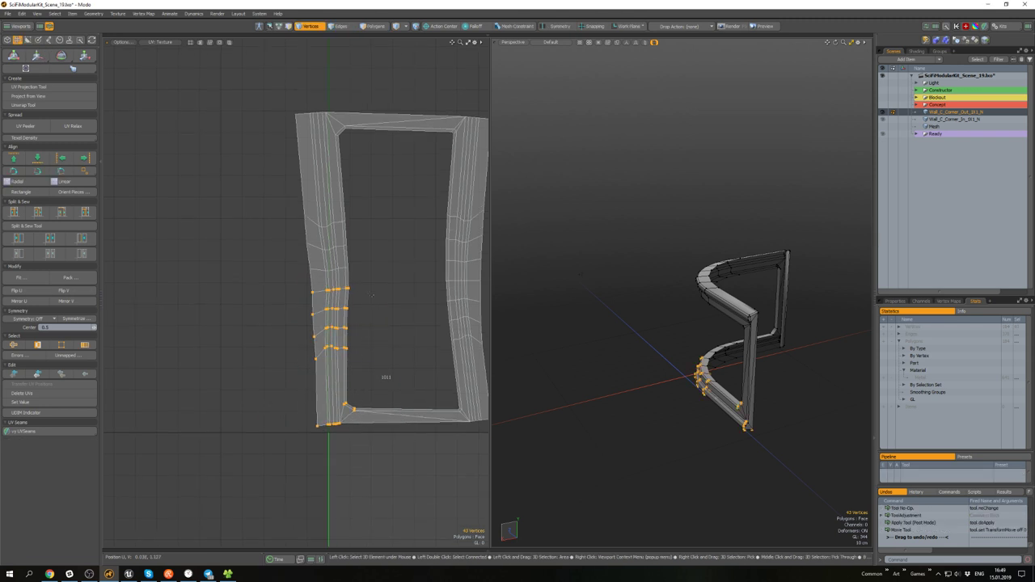
# - Select the seven vertex rows in the curved section of the left long side and move them slightly up in V
pyautogui.moveTo(381, 346); pyautogui.dragTo(382, 346, button='right')
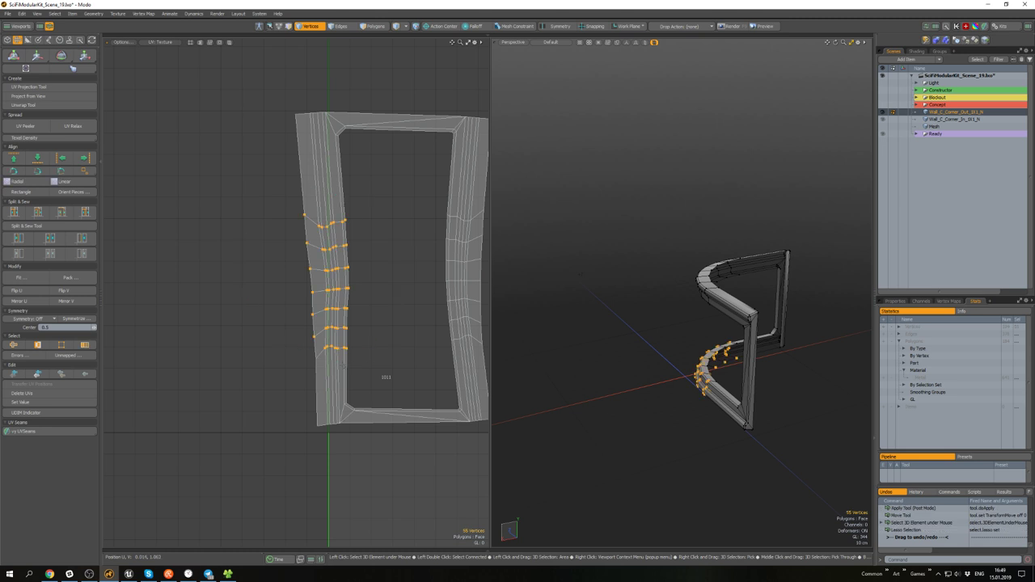
pyautogui.press('w')
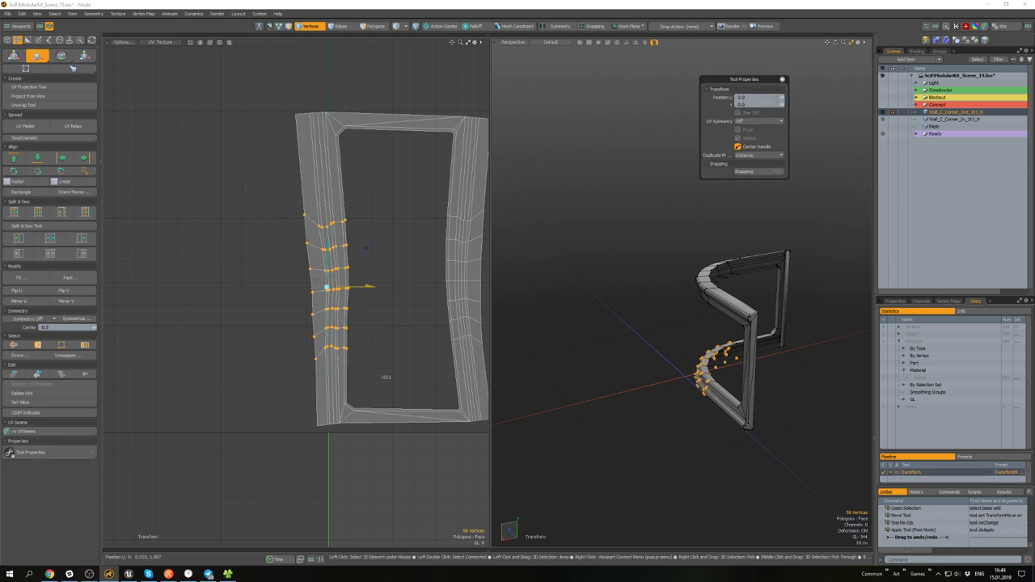
pyautogui.moveTo(326, 256); pyautogui.dragTo(328, 245)
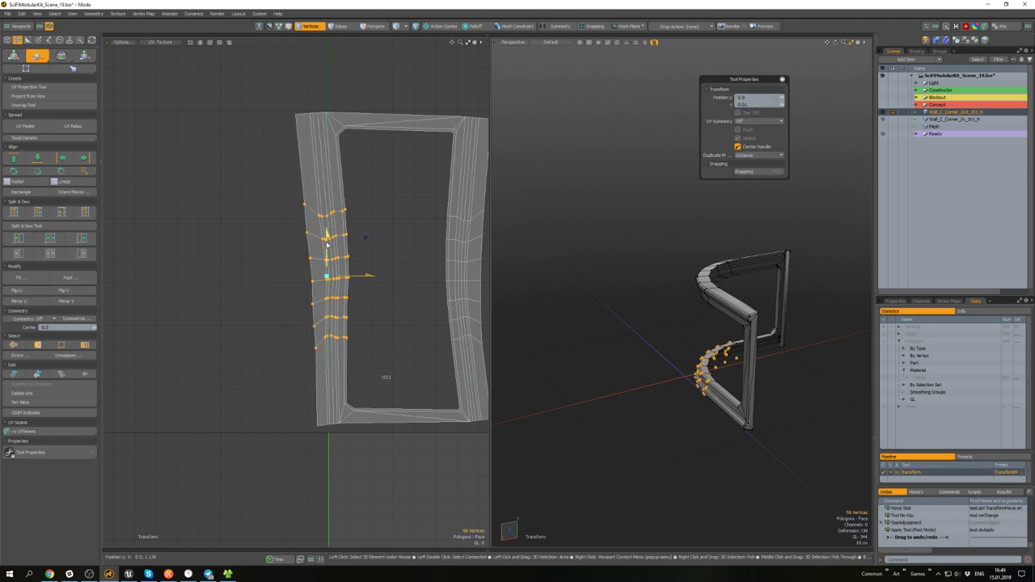
pyautogui.press('q')
pyautogui.click(348, 165)
# - Move the vertices of the frame shell's upper left corner 0.007 in U
pyautogui.keyDown('alt'); pyautogui.moveTo(327, 145); pyautogui.dragTo(281, 188); pyautogui.keyUp('alt')
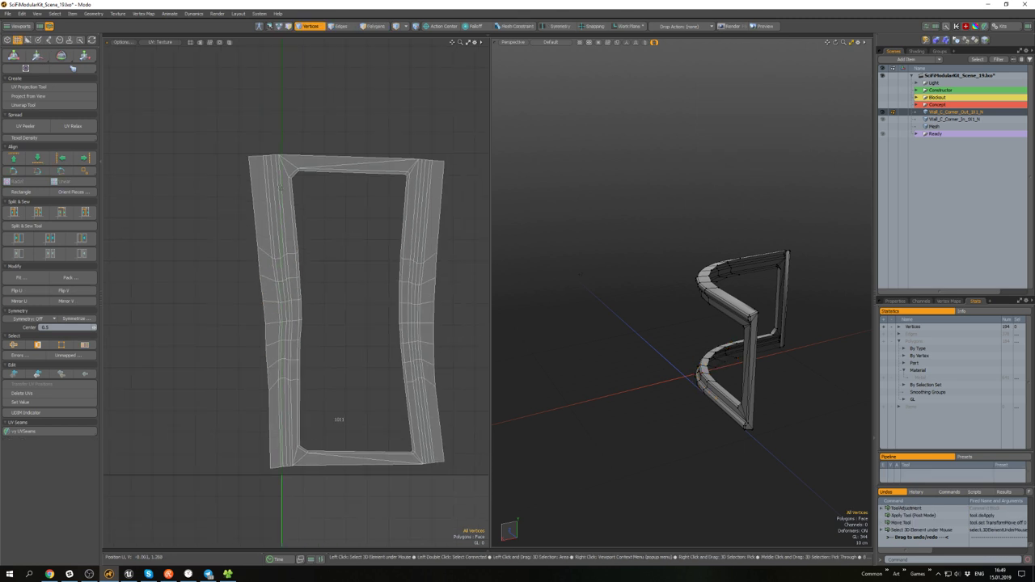
pyautogui.moveTo(339, 143); pyautogui.dragTo(313, 196, button='right')
pyautogui.press('w')
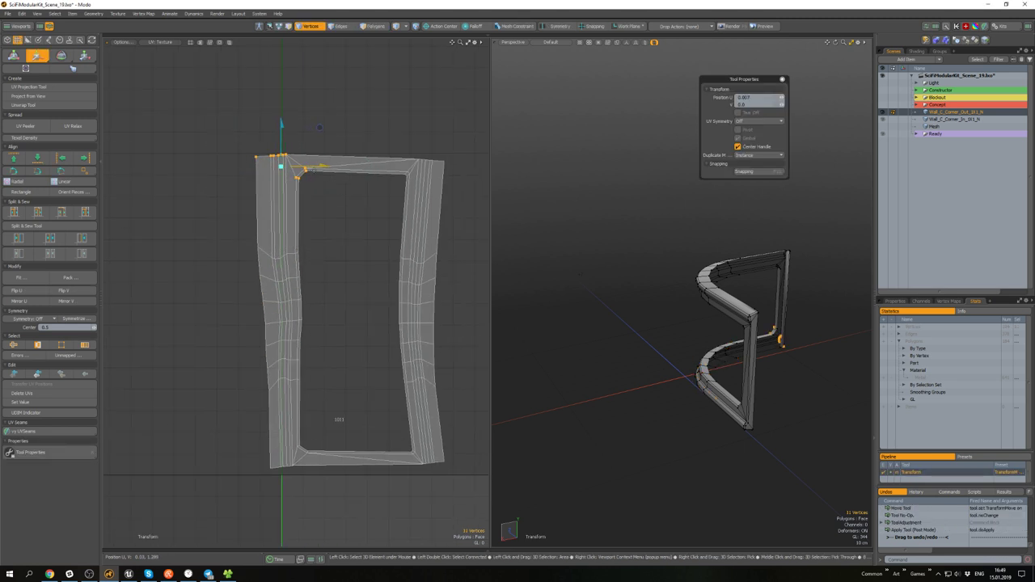
pyautogui.press('q')
pyautogui.click(305, 168)
# - Select the lengthwise edge loops of both long sides without the short-side edges and align each to the left in the UV layout
pyautogui.press('a')
pyautogui.rightClick(414, 357)
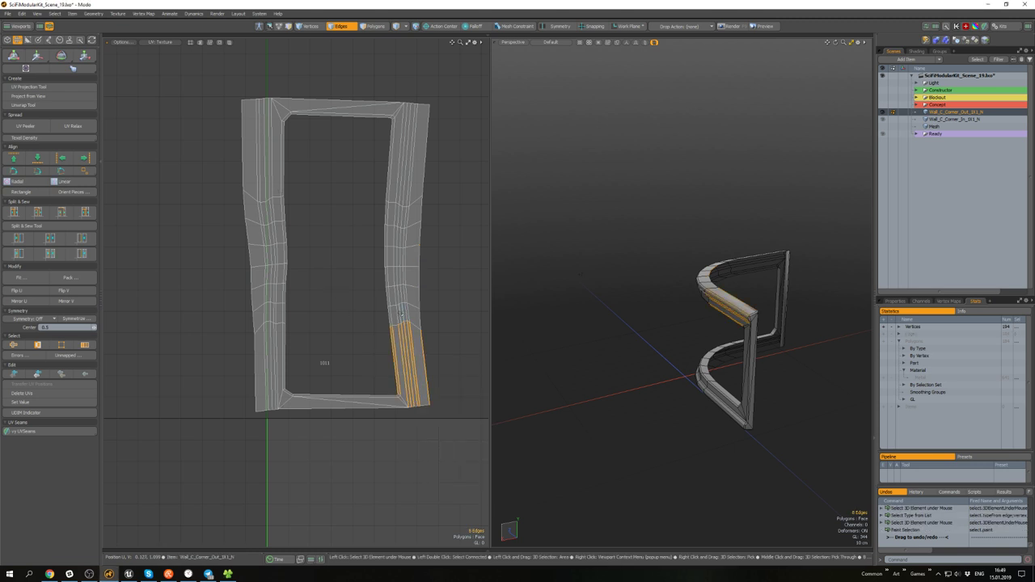
pyautogui.press('l')
pyautogui.click(296, 346)
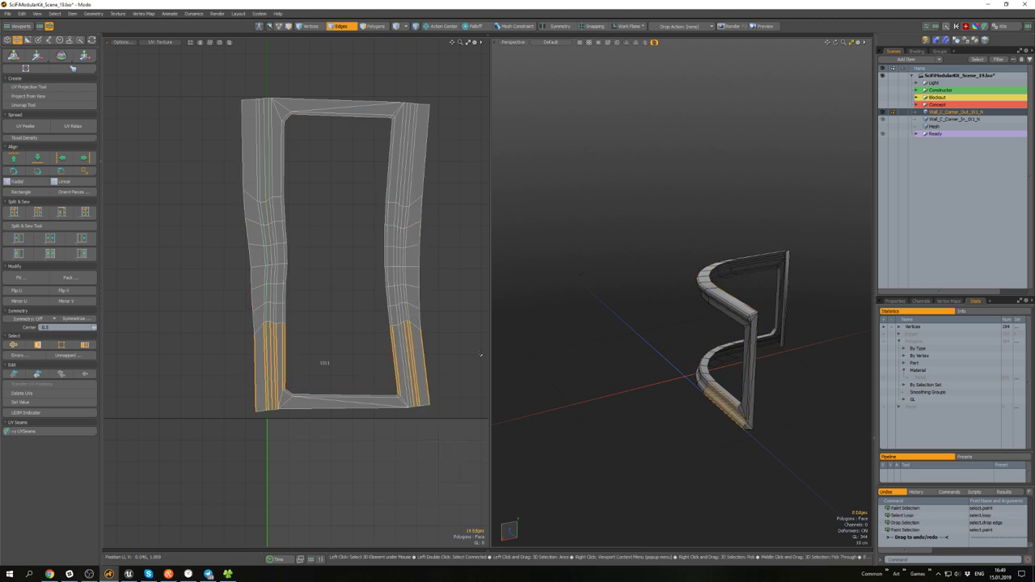
pyautogui.press('l')
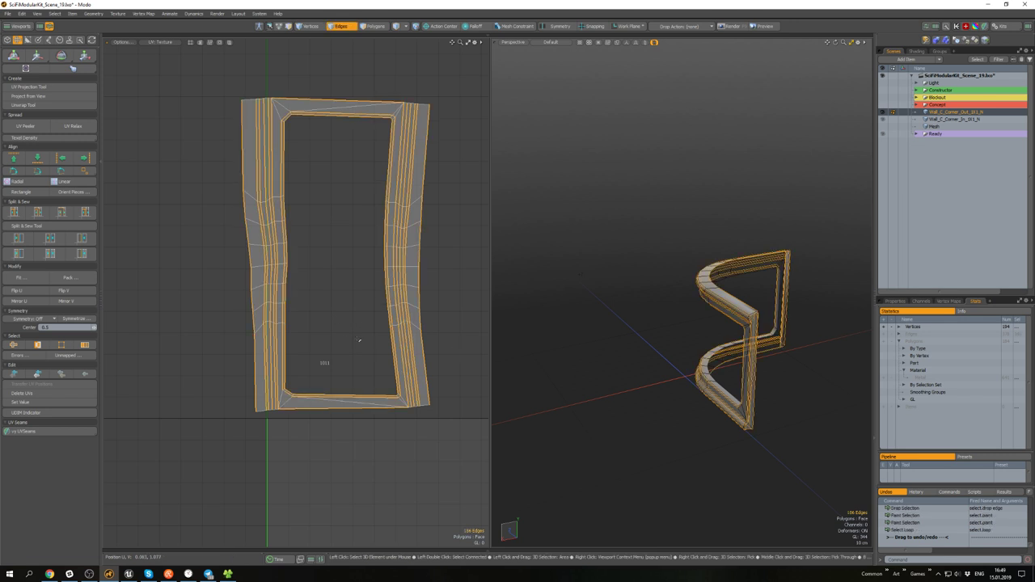
pyautogui.keyDown('alt'); pyautogui.moveTo(364, 195); pyautogui.dragTo(367, 254); pyautogui.keyUp('alt')
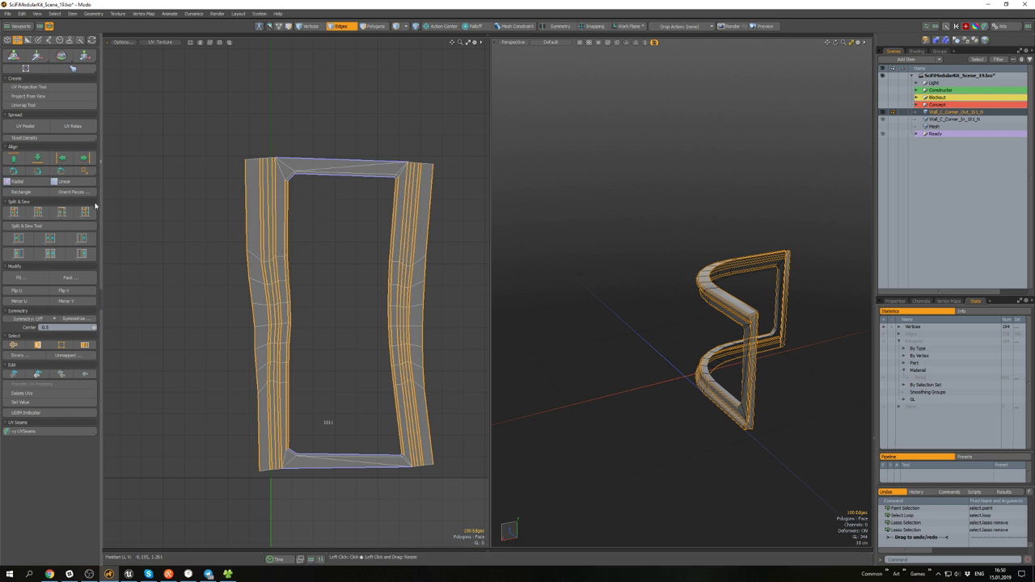
pyautogui.click(60, 159)
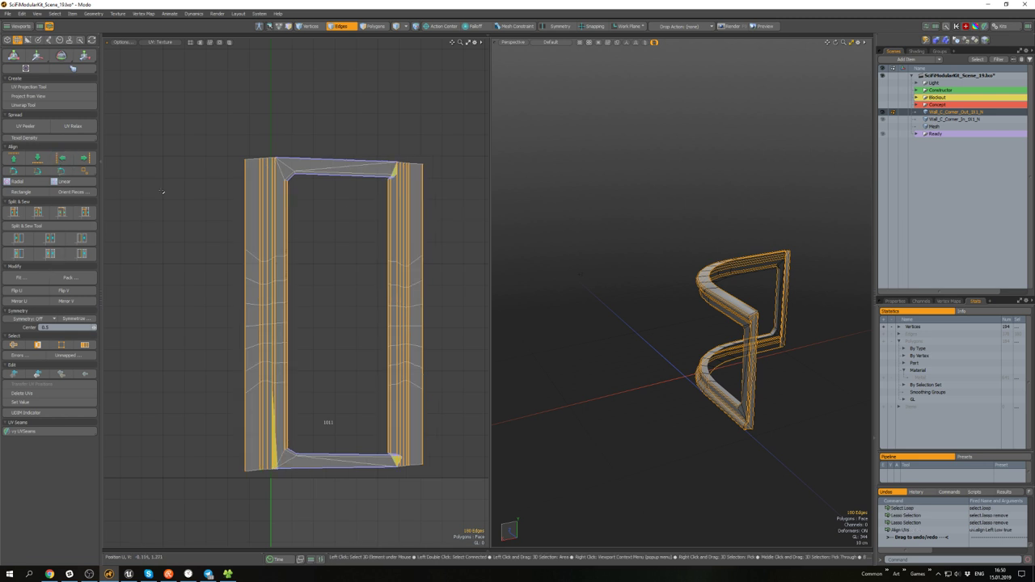
pyautogui.keyDown('alt'); pyautogui.moveTo(401, 254); pyautogui.dragTo(405, 223); pyautogui.keyUp('alt')
pyautogui.scroll(-3, 406, 223)
pyautogui.scroll(3, 363, 304)
pyautogui.scroll(-3, 365, 305)
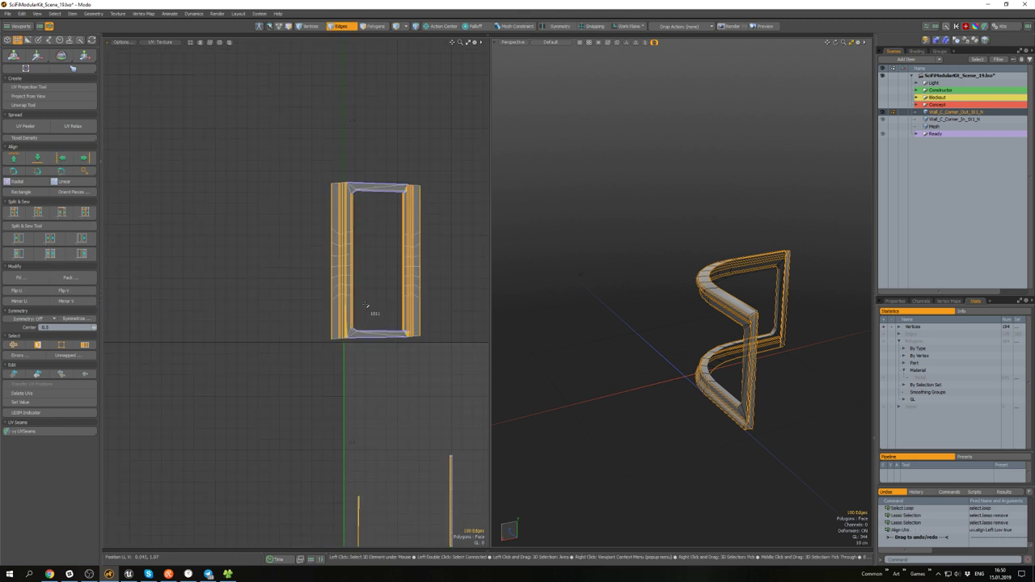
# - Convert the edge selection to vertices, exclude the frame shell's left side and try to move the rest
pyautogui.hotkey('alt', '1')
pyautogui.keyDown('ctrl'); pyautogui.moveTo(274, 190); pyautogui.dragTo(290, 388, button='right'); pyautogui.keyUp('ctrl')
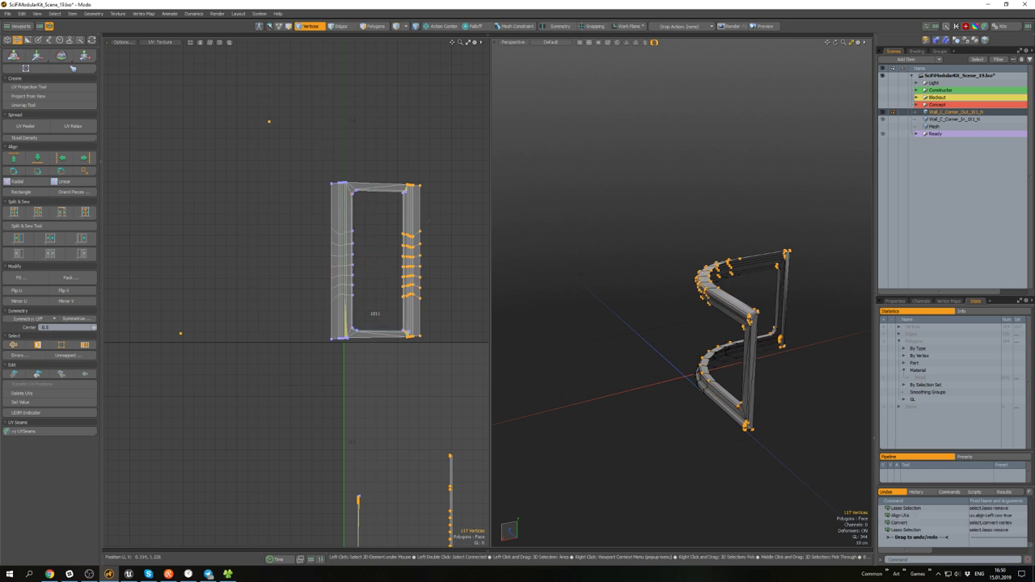
pyautogui.scroll(3, 422, 207)
pyautogui.press('w')
pyautogui.keyDown('alt'); pyautogui.moveTo(362, 326); pyautogui.dragTo(345, 372); pyautogui.keyUp('alt')
pyautogui.keyDown('alt'); pyautogui.moveTo(361, 406); pyautogui.dragTo(373, 323); pyautogui.keyUp('alt')
pyautogui.press('q')
pyautogui.scroll(-3, 379, 282)
pyautogui.press('w')
pyautogui.scroll(-3, 376, 291)
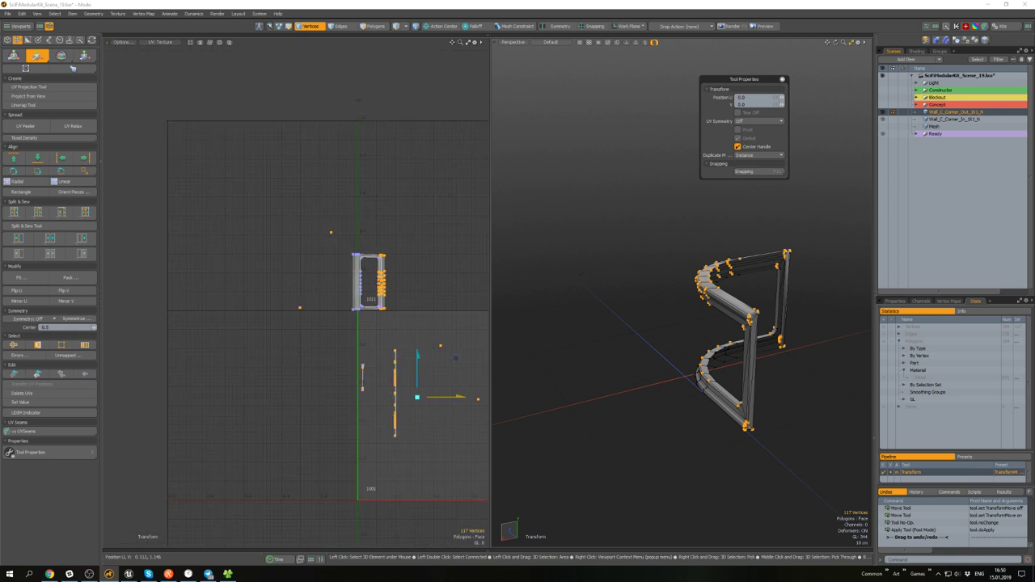
# - Select the single stray UV vertex lying away from the frame shell and locate it on the 3D model
pyautogui.press('space')
pyautogui.moveTo(276, 345); pyautogui.dragTo(279, 347, button='right')
pyautogui.scroll(10, 784, 343)
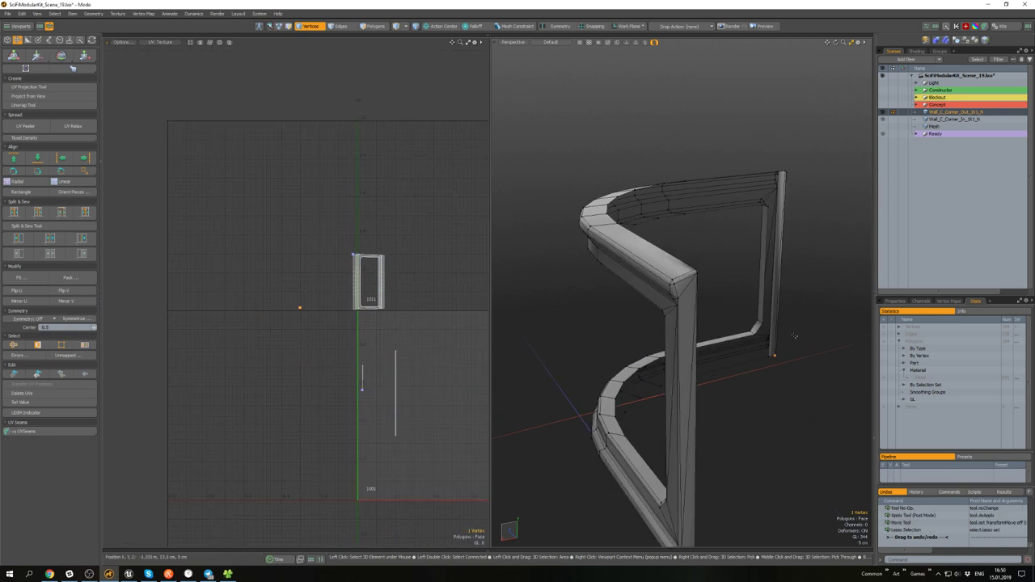
pyautogui.moveTo(795, 337)
pyautogui.keyDown('alt'); pyautogui.mouseDown()
pyautogui.moveTo(776, 360)
pyautogui.moveTo(721, 303)
pyautogui.moveTo(727, 347)
pyautogui.mouseUp(); pyautogui.keyUp('alt')
pyautogui.scroll(-10, 727, 348)
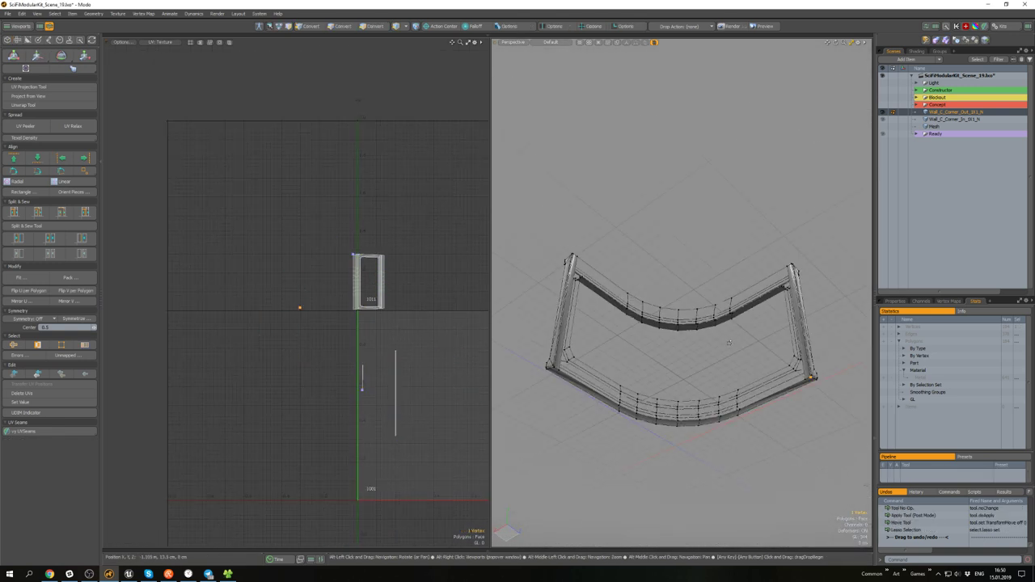
pyautogui.moveTo(805, 378)
pyautogui.keyDown('alt'); pyautogui.keyDown('shift'); pyautogui.mouseDown()
pyautogui.moveTo(714, 362)
pyautogui.moveTo(739, 338)
pyautogui.moveTo(713, 400)
pyautogui.mouseUp(); pyautogui.keyUp('shift'); pyautogui.keyUp('alt')
pyautogui.scroll(8, 718, 363)
pyautogui.moveTo(714, 400); pyautogui.dragTo(720, 407, button='right')
pyautogui.keyDown('alt'); pyautogui.moveTo(721, 410); pyautogui.dragTo(736, 393); pyautogui.keyUp('alt')
# - Select the long narrow polygon on the frame's vertical end in the 3D view and hide everything else
pyautogui.press('3')
pyautogui.click(736, 395)
pyautogui.press('a')
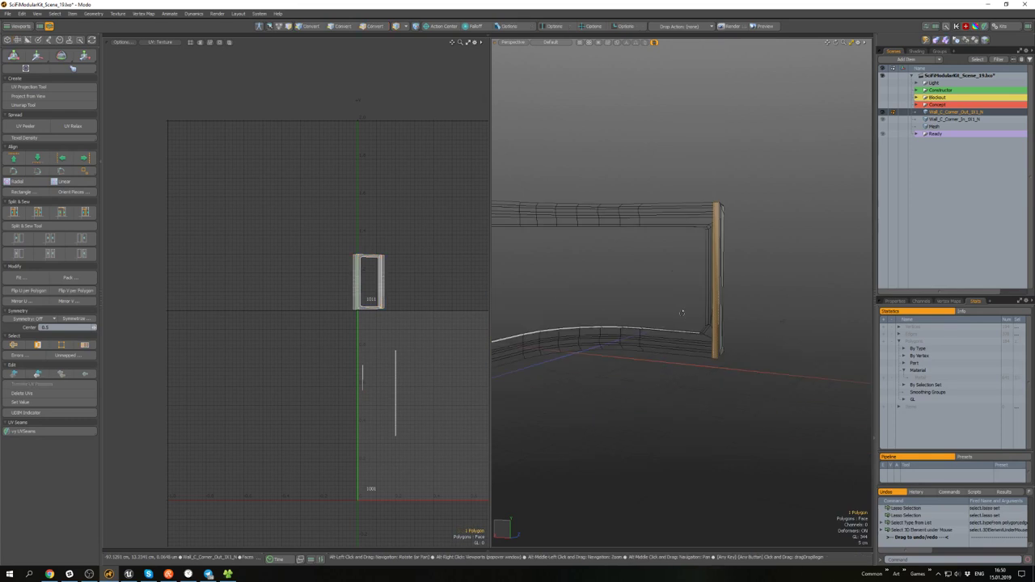
pyautogui.scroll(3, 749, 304)
pyautogui.keyDown('alt'); pyautogui.moveTo(744, 327); pyautogui.dragTo(782, 257); pyautogui.keyUp('alt')
pyautogui.press('h')
pyautogui.click(810, 306)
pyautogui.press('h')
pyautogui.click(772, 181)
pyautogui.scroll(-3, 749, 308)
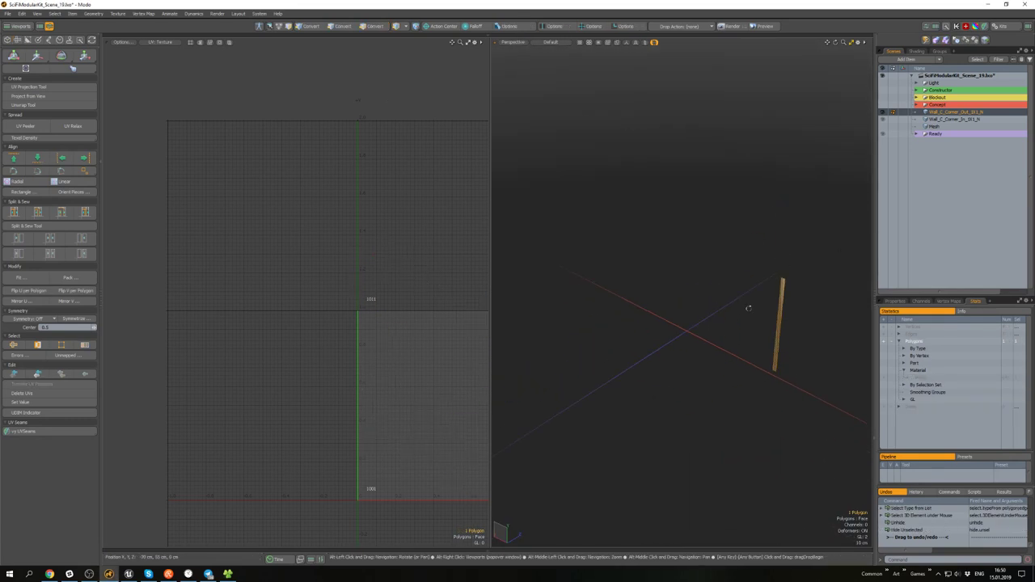
pyautogui.hotkey('ctrl', 'h')
pyautogui.click(700, 312)
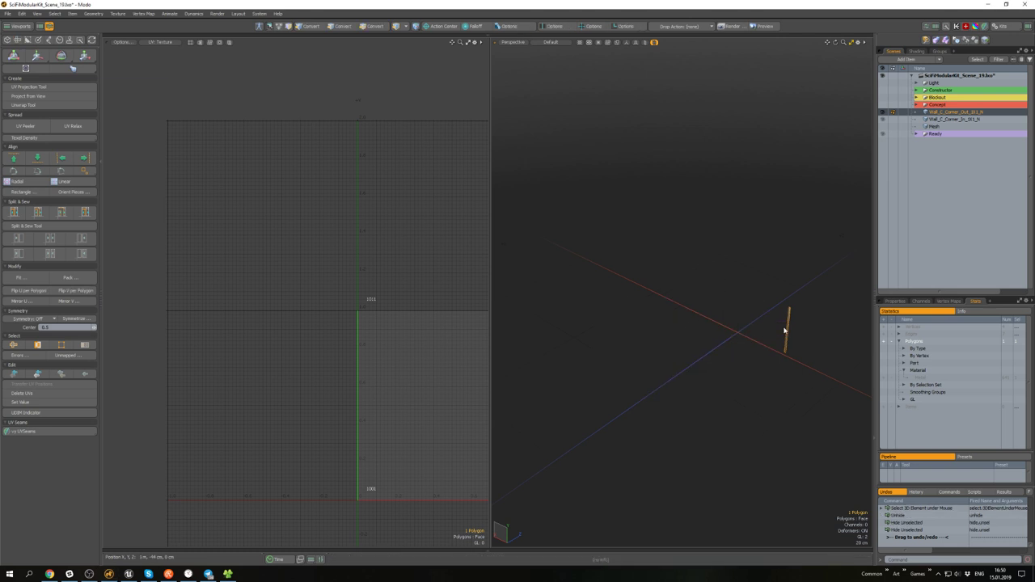
# - Unhide the whole wall module, select the connected outer frame and isolate it
pyautogui.press('u')
pyautogui.scroll(4, 752, 316)
pyautogui.keyDown('alt'); pyautogui.moveTo(701, 280); pyautogui.dragTo(661, 295); pyautogui.keyUp('alt')
pyautogui.keyDown('alt'); pyautogui.moveTo(598, 291); pyautogui.dragTo(667, 301); pyautogui.keyUp('alt')
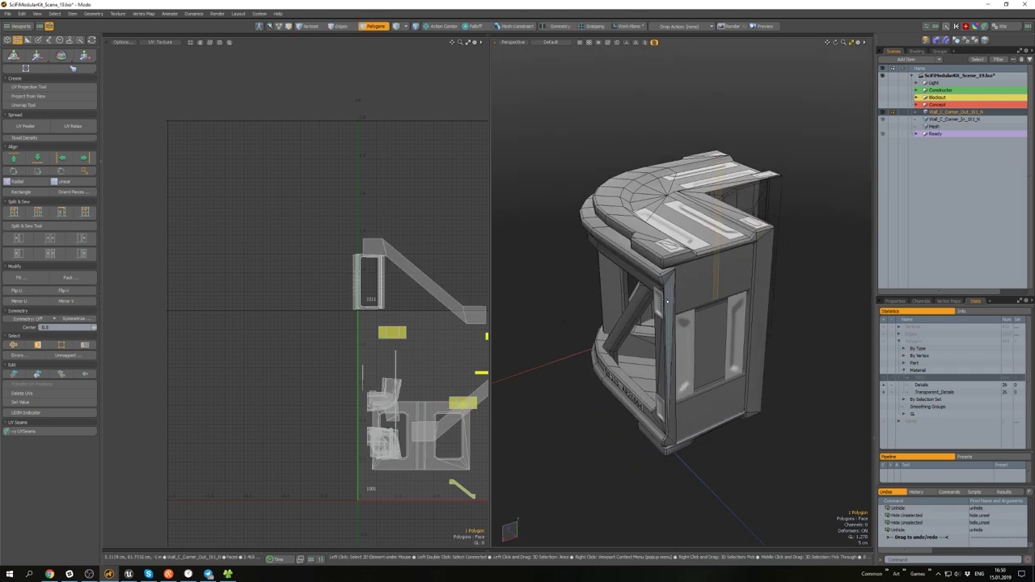
pyautogui.doubleClick(668, 287)
pyautogui.hotkey('ctrl', 'h')
pyautogui.click(666, 240)
pyautogui.keyDown('alt'); pyautogui.moveTo(736, 254); pyautogui.dragTo(654, 286); pyautogui.keyUp('alt')
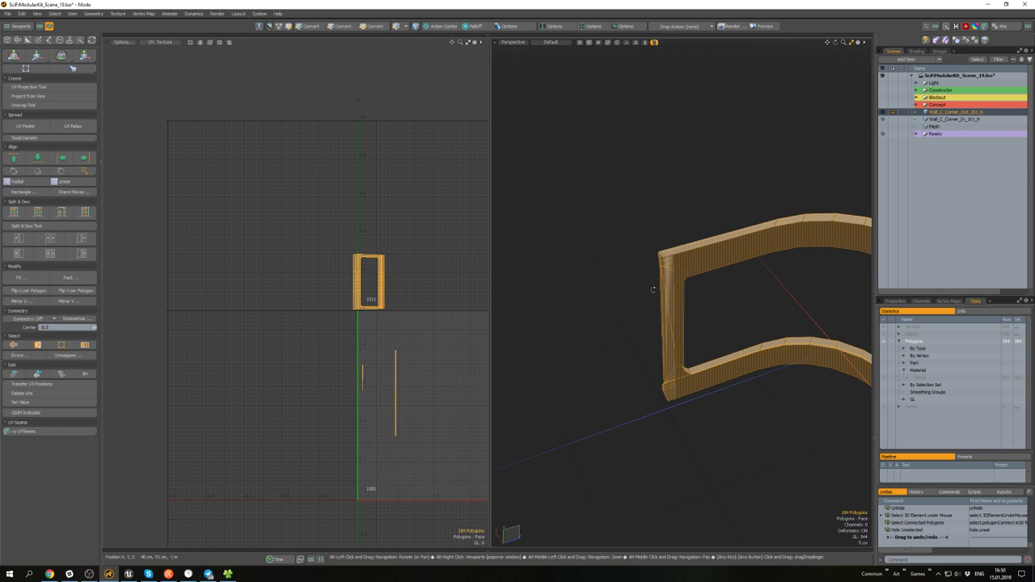
# - Select the long narrow polygons on both vertical ends of the frame and cut and paste them to detach them
pyautogui.click(675, 283)
pyautogui.keyDown('alt'); pyautogui.moveTo(750, 312); pyautogui.dragTo(677, 293); pyautogui.keyUp('alt')
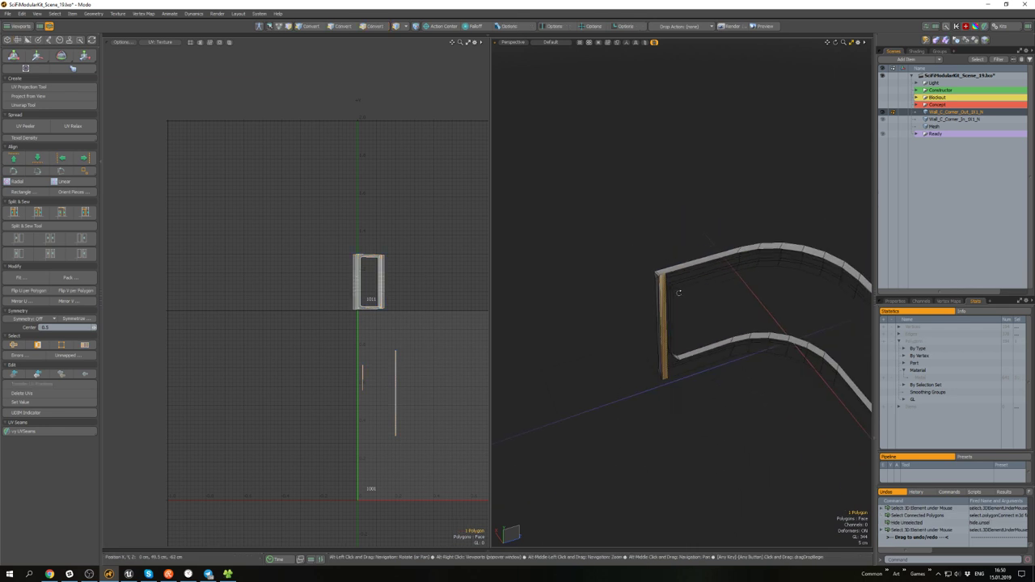
pyautogui.keyDown('alt'); pyautogui.moveTo(598, 291); pyautogui.dragTo(734, 308); pyautogui.keyUp('alt')
pyautogui.click(703, 288)
pyautogui.hotkey('ctrl', 'x')
pyautogui.hotkey('ctrl', 'v')
# - Offset the detached end polygons slightly from the frame with the Move tool
pyautogui.press('w')
pyautogui.scroll(-3, 663, 316)
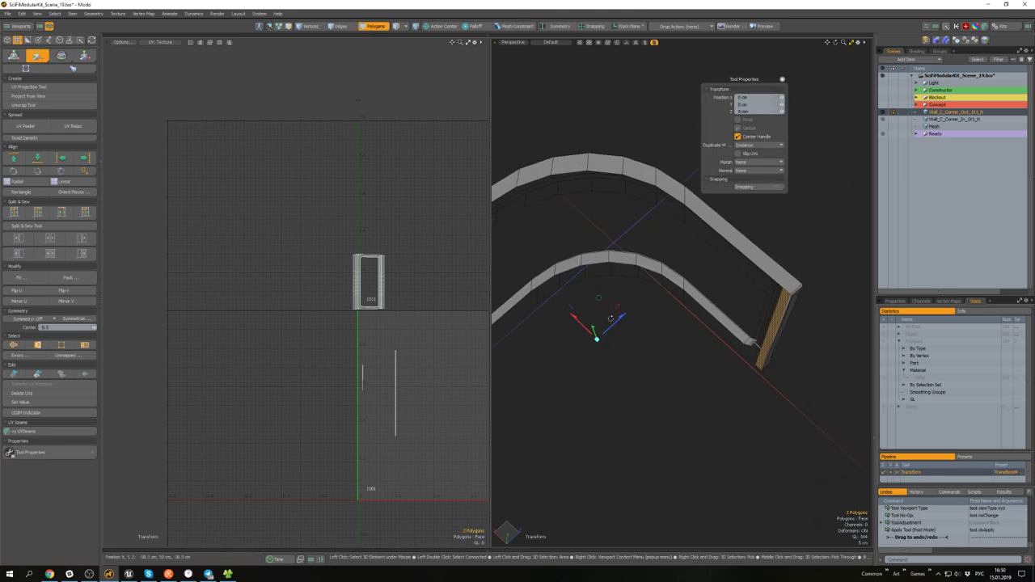
pyautogui.keyDown('alt'); pyautogui.moveTo(611, 318); pyautogui.dragTo(554, 309); pyautogui.keyUp('alt')
pyautogui.press('q')
pyautogui.scroll(5, 553, 305)
pyautogui.click(555, 283)
pyautogui.press('w')
pyautogui.keyDown('alt'); pyautogui.moveTo(556, 273); pyautogui.dragTo(620, 388); pyautogui.keyUp('alt')
pyautogui.scroll(-3, 619, 368)
pyautogui.press('q')
pyautogui.click(668, 393)
pyautogui.scroll(-4, 680, 407)
pyautogui.keyDown('alt'); pyautogui.moveTo(678, 402); pyautogui.dragTo(622, 314); pyautogui.keyUp('alt')
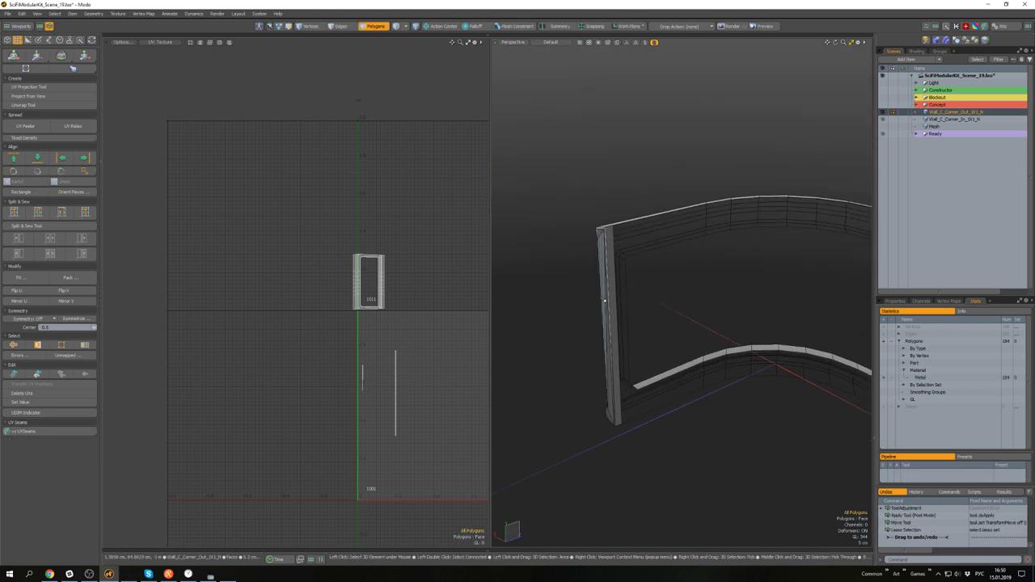
# - Select the connected frame body and hide the unselected end polygons, leaving vertex selection active
pyautogui.doubleClick(604, 298)
pyautogui.hotkey('alt', 'h')
pyautogui.click(600, 212)
pyautogui.scroll(4, 633, 406)
pyautogui.press('1')
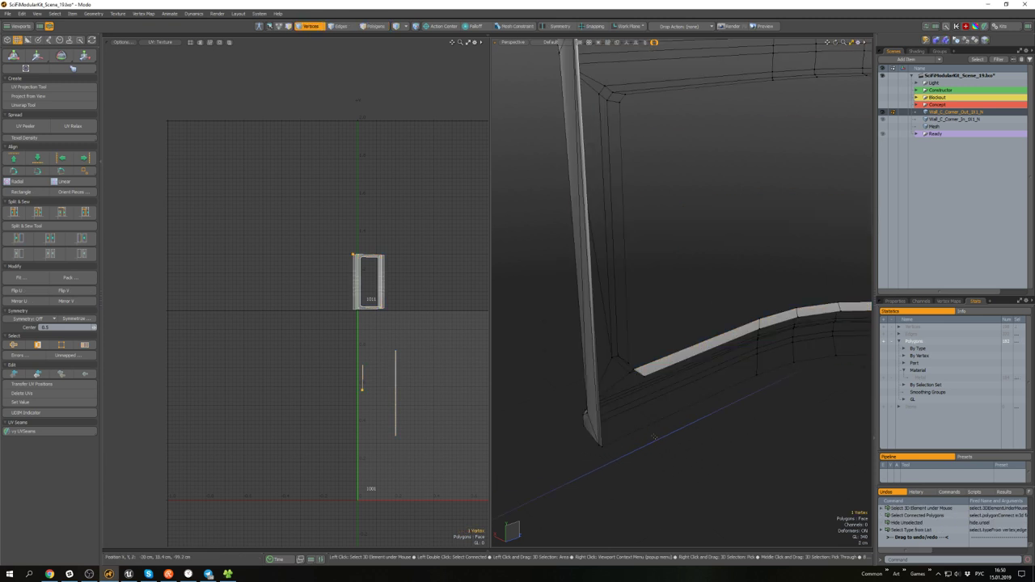
pyautogui.scroll(-4, 633, 407)
pyautogui.keyDown('alt'); pyautogui.moveTo(636, 388); pyautogui.dragTo(679, 404); pyautogui.keyUp('alt')
pyautogui.scroll(6, 341, 214)
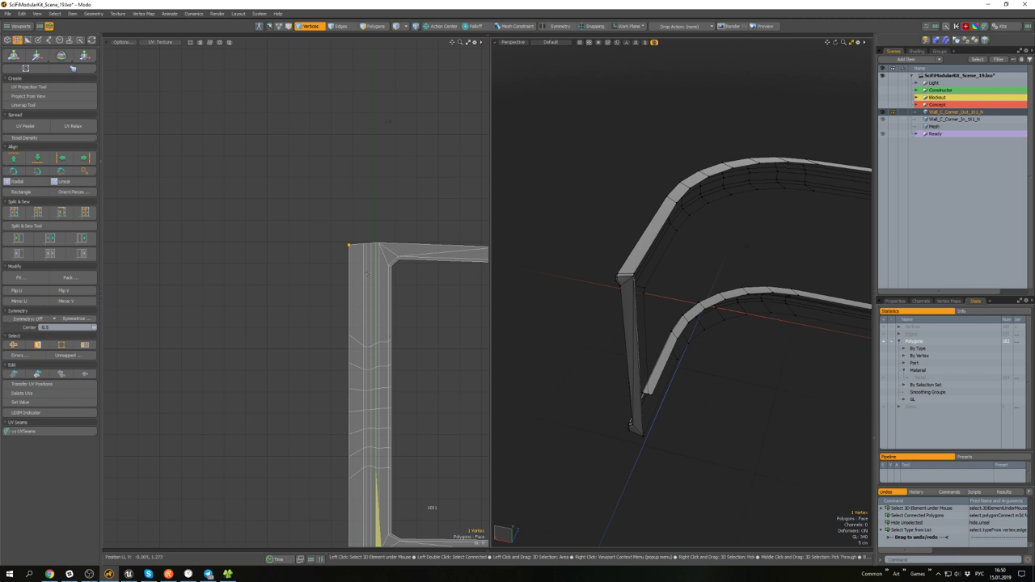
# - Select the two vertices of the flipped polygon at the frame shell's lower-right inner corner and move them along negative U to unfold it
pyautogui.press('3')
pyautogui.click(409, 293)
pyautogui.scroll(-3, 422, 303)
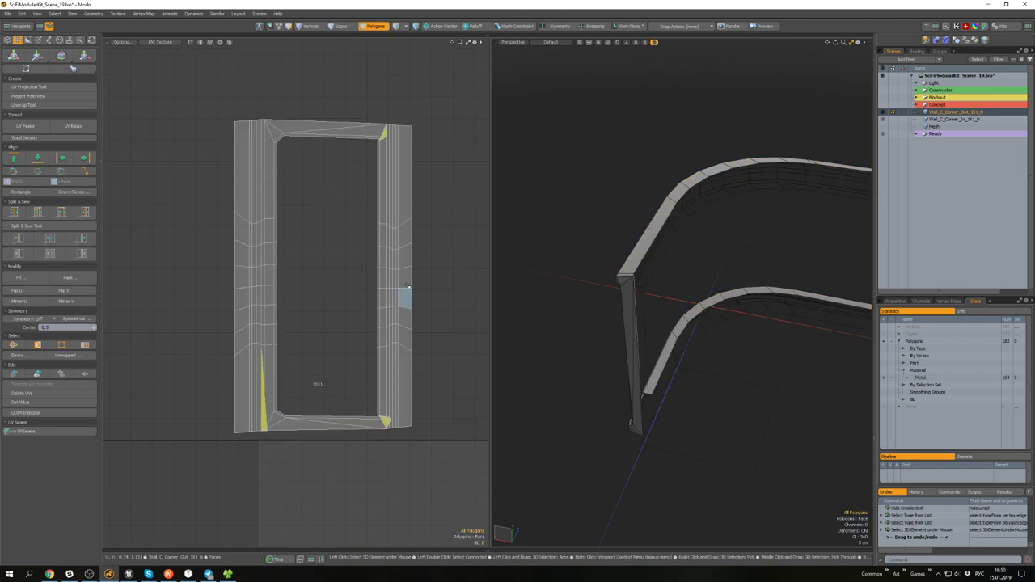
pyautogui.scroll(5, 395, 386)
pyautogui.press('1')
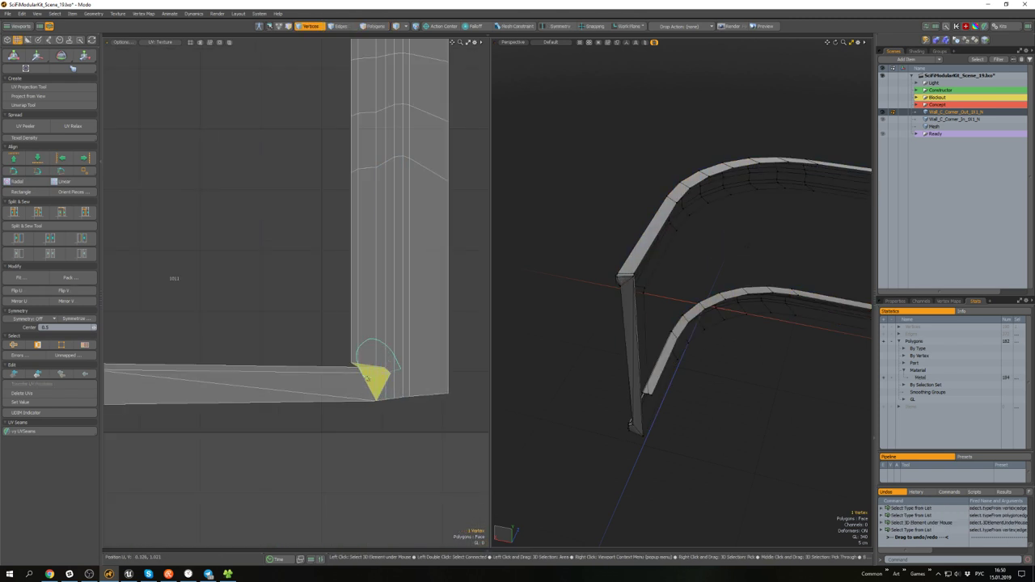
pyautogui.moveTo(366, 376); pyautogui.dragTo(370, 378, button='right')
pyautogui.scroll(2, 381, 381)
pyautogui.press('w')
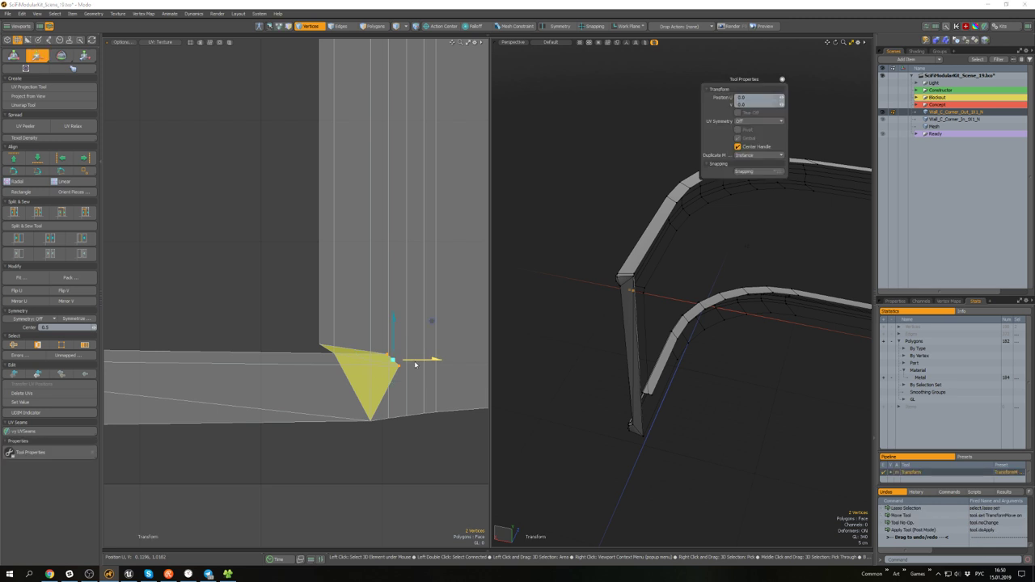
pyautogui.moveTo(415, 365); pyautogui.dragTo(327, 363)
pyautogui.press('space')
# - Select the bottom vertex beside the long flipped triangle at the frame shell's lower-left corner and move it about -0.0095 in U
pyautogui.scroll(-4, 331, 357)
pyautogui.keyDown('alt'); pyautogui.moveTo(189, 360); pyautogui.dragTo(273, 352); pyautogui.keyUp('alt')
pyautogui.scroll(2, 273, 352)
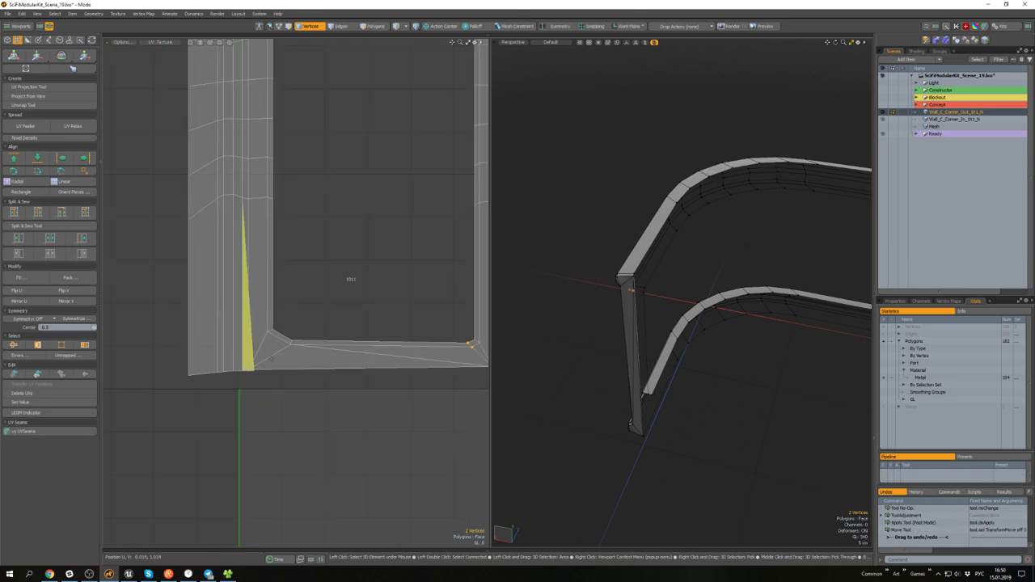
pyautogui.press('w')
pyautogui.moveTo(263, 372); pyautogui.dragTo(250, 386, button='right')
pyautogui.press('1')
pyautogui.press('w')
pyautogui.moveTo(271, 378); pyautogui.dragTo(252, 378)
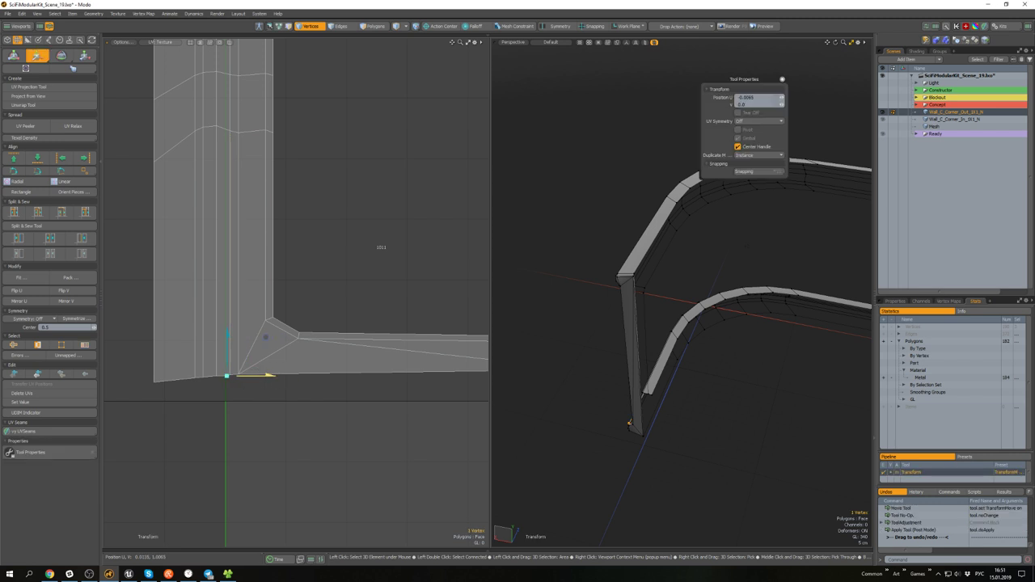
pyautogui.press('1')
# - Move the two vertices at the frame shell's upper-right inner corner along negative U to unfold the flipped polygon
pyautogui.scroll(-5, 253, 377)
pyautogui.scroll(8, 350, 205)
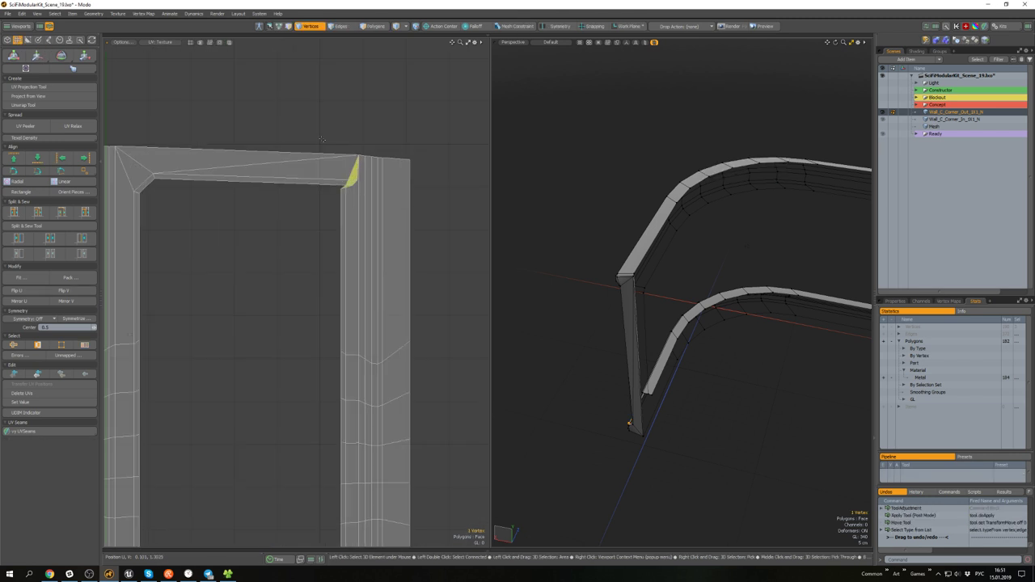
pyautogui.press('w')
pyautogui.scroll(-2, 372, 198)
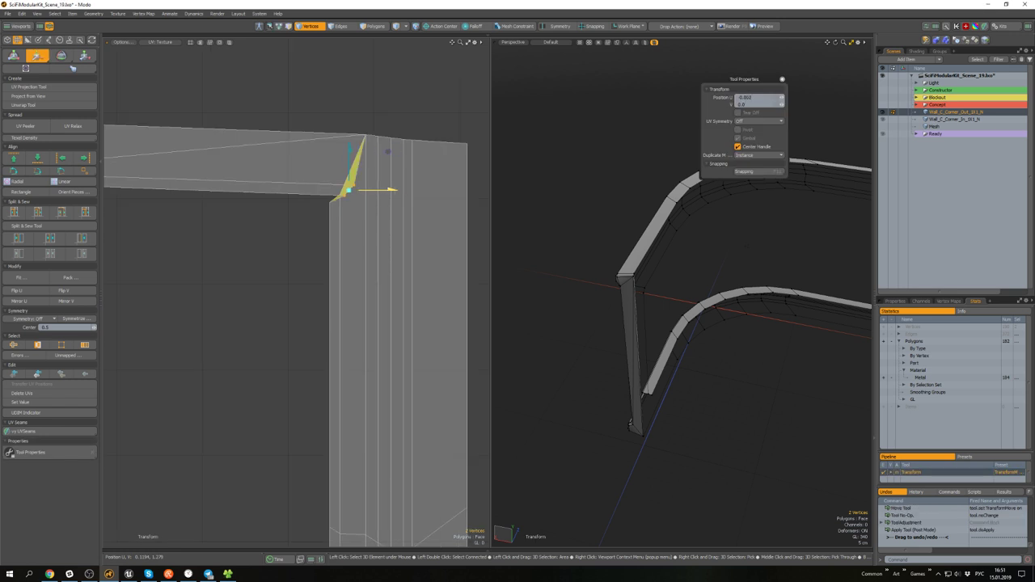
pyautogui.press('q')
pyautogui.scroll(-10, 355, 210)
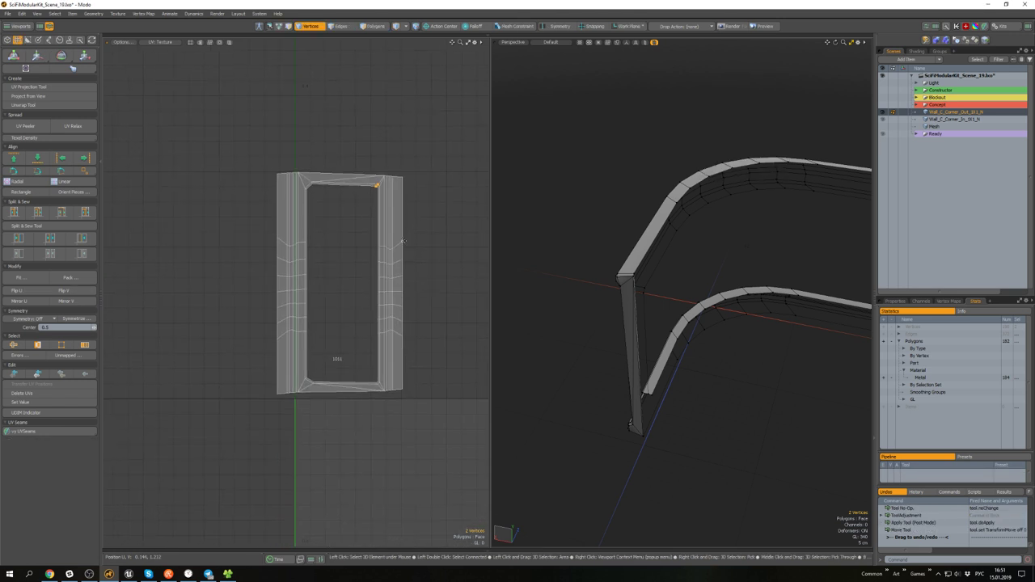
# - Select the crosswise edge loops on both vertical sides of the frame shell and align each into a straight horizontal line
pyautogui.scroll(4, 368, 332)
pyautogui.press('2')
pyautogui.press('Escape')
pyautogui.keyDown('shift'); pyautogui.moveTo(426, 216); pyautogui.dragTo(418, 152); pyautogui.keyUp('shift')
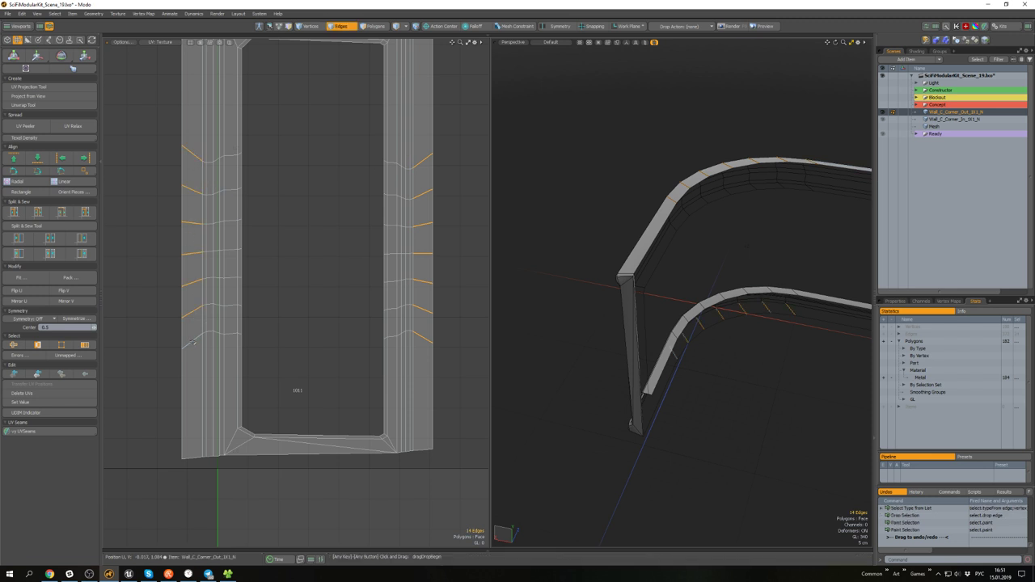
pyautogui.press('l')
pyautogui.scroll(-3, 194, 340)
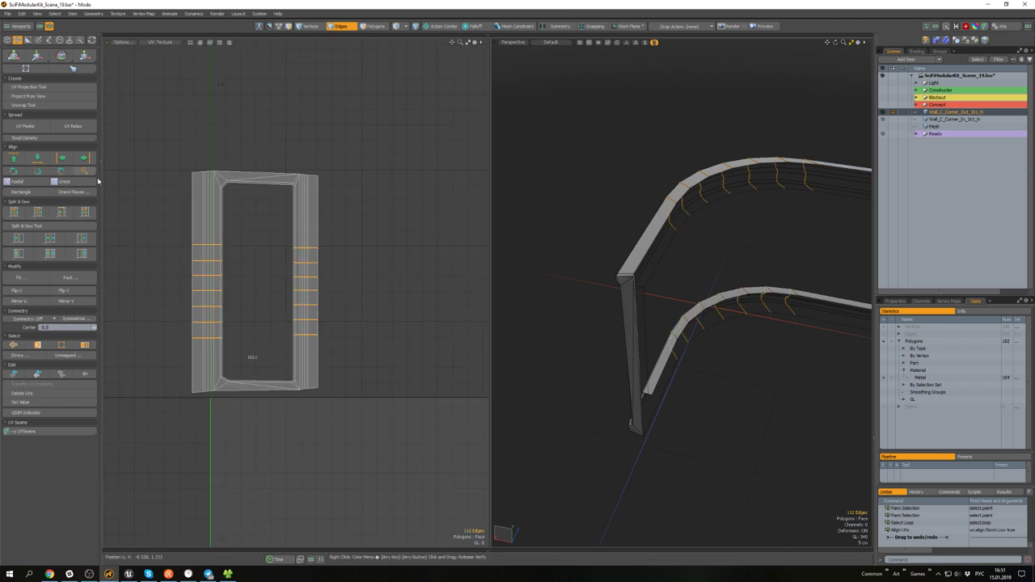
# - Set the action center to Local and remove the edges of the two narrow strip shells from the selection
pyautogui.press('w')
pyautogui.scroll(-5, 288, 357)
pyautogui.keyDown('alt'); pyautogui.moveTo(290, 354); pyautogui.dragTo(311, 268); pyautogui.keyUp('alt')
pyautogui.hotkey('alt', 'a')
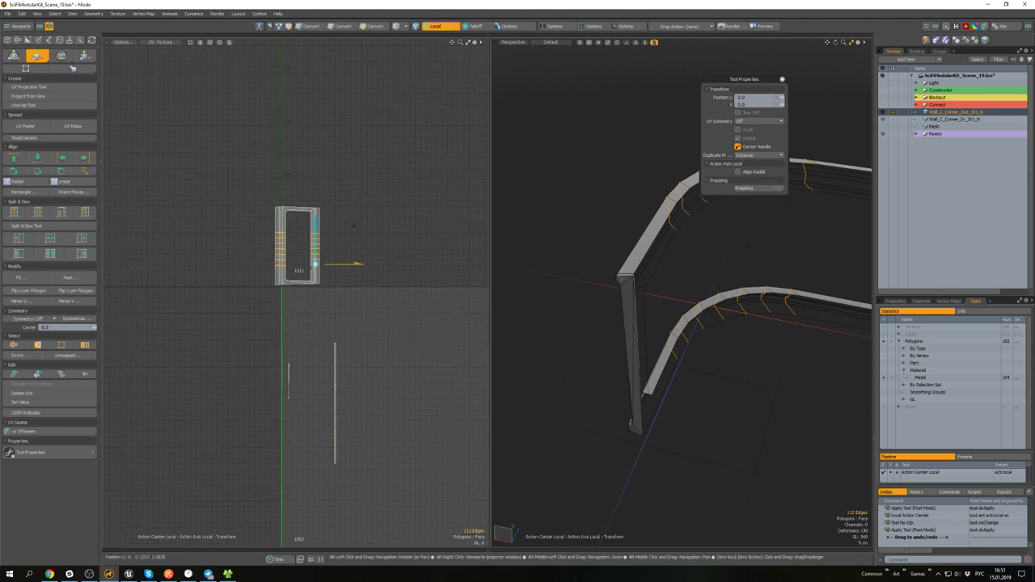
pyautogui.scroll(5, 291, 260)
pyautogui.scroll(-5, 345, 297)
pyautogui.press('q')
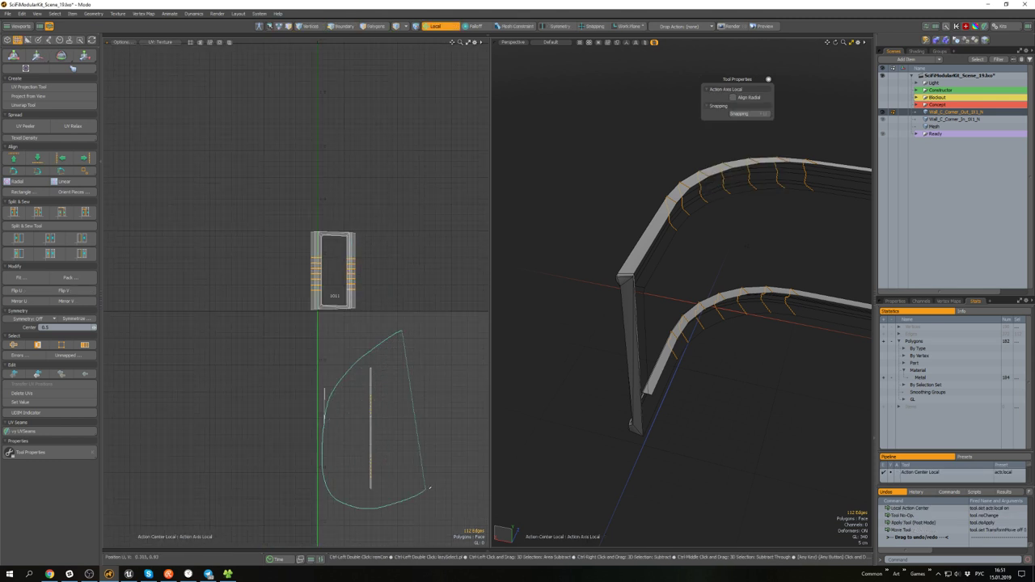
pyautogui.keyDown('ctrl'); pyautogui.moveTo(429, 487); pyautogui.dragTo(427, 490, button='right'); pyautogui.keyUp('ctrl')
# - Shift the straightened edge loops slightly upward along the frame shell with the Move tool
pyautogui.scroll(5, 323, 262)
pyautogui.press('w')
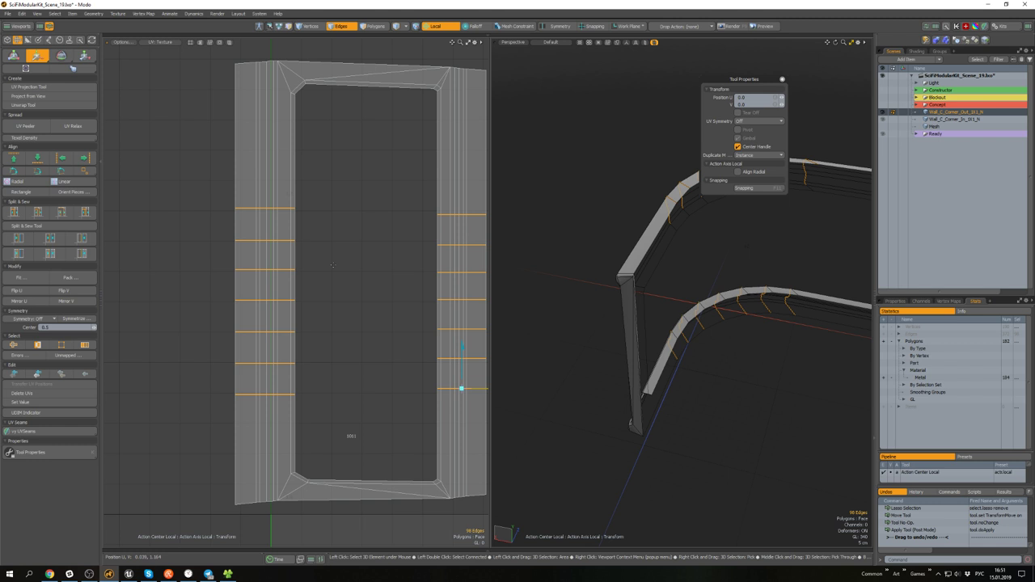
pyautogui.scroll(-1, 395, 300)
pyautogui.press('q')
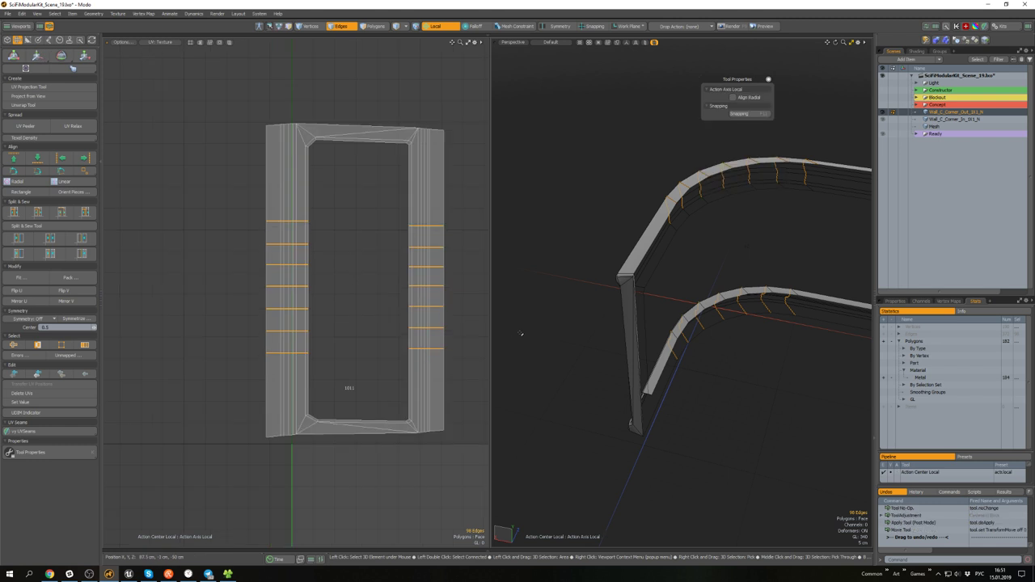
# - Select all visible polygons of the frame and apply the texel density individually to their UV shells
pyautogui.click(522, 332)
pyautogui.scroll(-5, 505, 334)
pyautogui.keyDown('alt'); pyautogui.keyDown('shift'); pyautogui.moveTo(596, 328); pyautogui.dragTo(628, 345); pyautogui.keyUp('shift'); pyautogui.keyUp('alt')
pyautogui.scroll(-3, 393, 328)
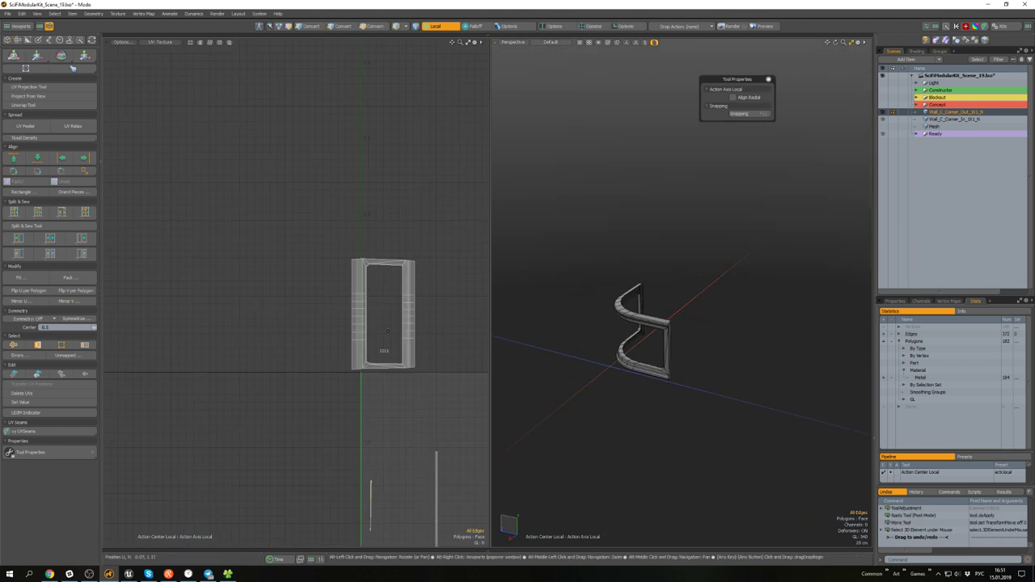
pyautogui.keyDown('alt'); pyautogui.keyDown('shift'); pyautogui.moveTo(388, 329); pyautogui.dragTo(361, 248); pyautogui.keyUp('shift'); pyautogui.keyUp('alt')
pyautogui.scroll(-1, 361, 248)
pyautogui.press('3')
pyautogui.hotkey('ctrl', 'a')
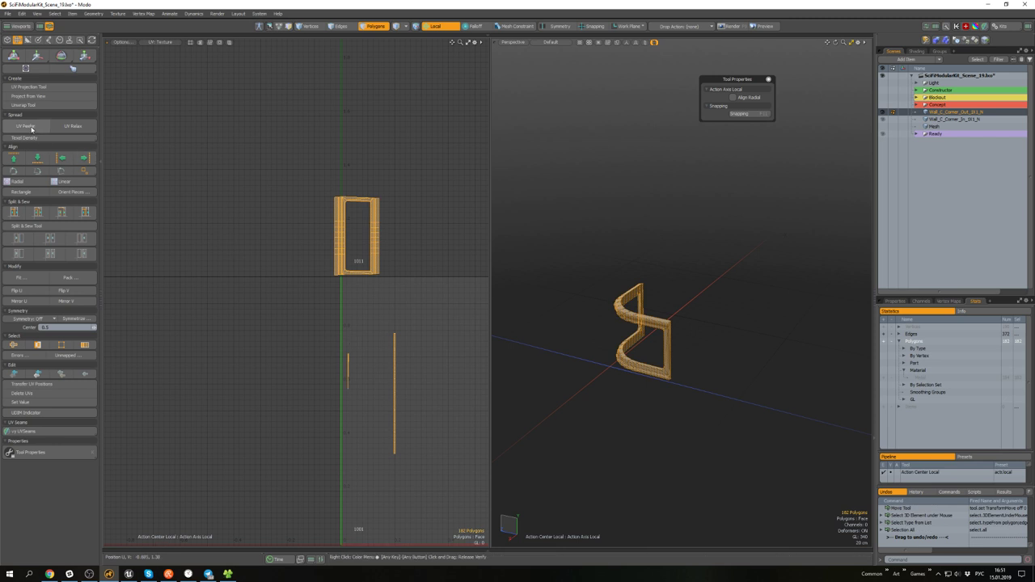
pyautogui.click(36, 138)
pyautogui.click(54, 221)
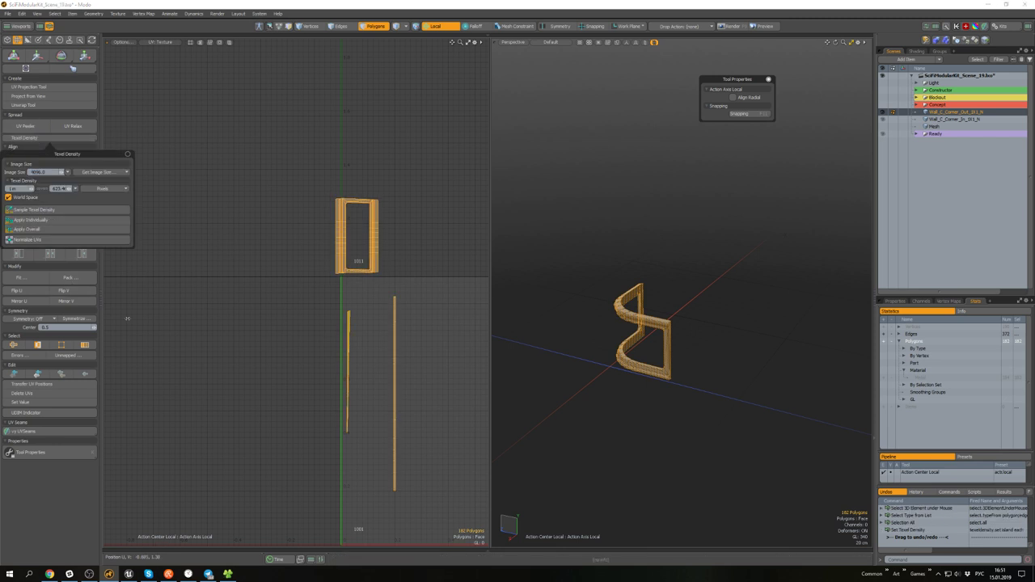
# - Align the frame's UV shells on a common center with Island Align
pyautogui.keyDown('alt'); pyautogui.moveTo(565, 368); pyautogui.dragTo(575, 325, button='middle'); pyautogui.keyUp('alt')
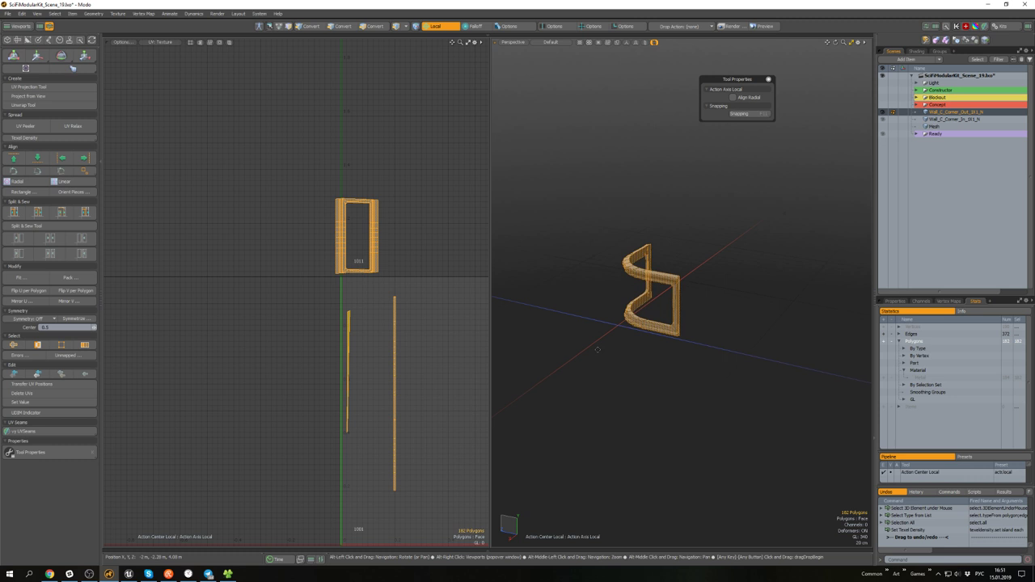
pyautogui.keyDown('alt'); pyautogui.moveTo(400, 348); pyautogui.dragTo(375, 293, button='middle'); pyautogui.keyUp('alt')
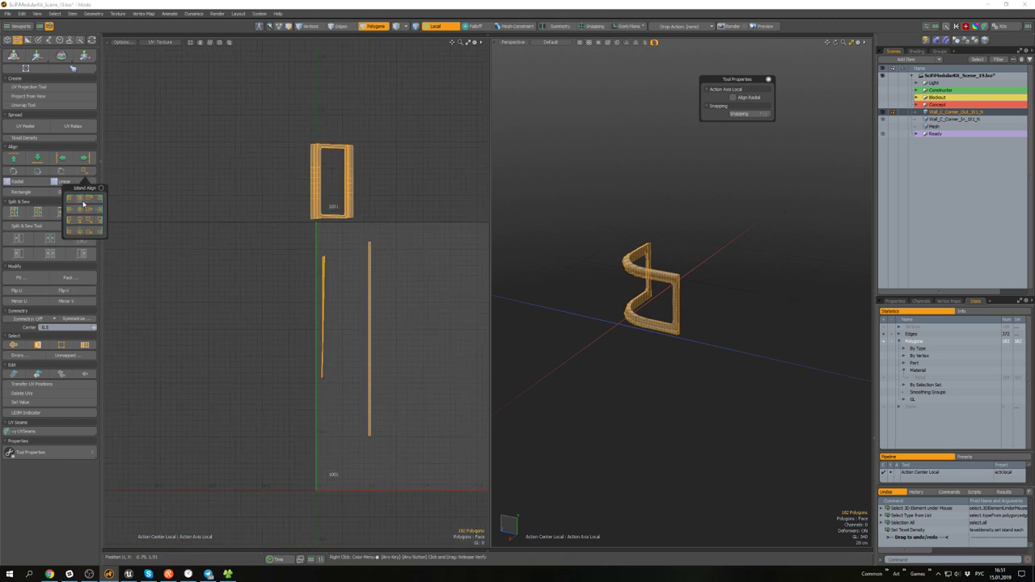
pyautogui.click(102, 219)
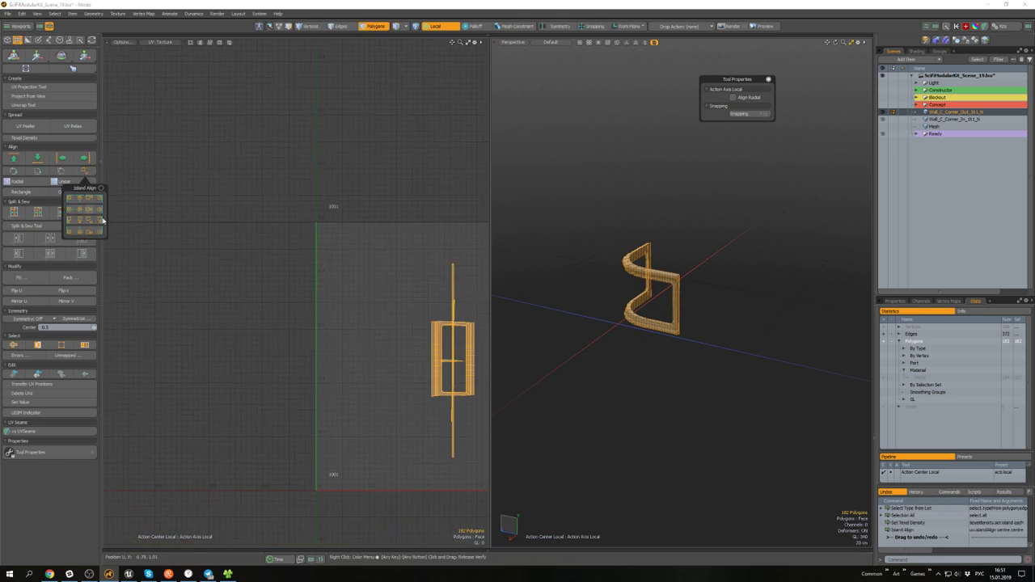
# - Unhide the whole wall module and select the connected polygons of the central post and both diagonal braces
pyautogui.click(616, 349)
pyautogui.keyDown('alt'); pyautogui.moveTo(614, 349); pyautogui.dragTo(730, 342); pyautogui.keyUp('alt')
pyautogui.press('u')
pyautogui.scroll(3, 600, 285)
pyautogui.keyDown('alt'); pyautogui.moveTo(598, 283); pyautogui.dragTo(621, 313); pyautogui.keyUp('alt')
pyautogui.scroll(3, 622, 312)
pyautogui.doubleClick(625, 314)
pyautogui.keyDown('shift'); pyautogui.doubleClick(716, 328); pyautogui.keyUp('shift')
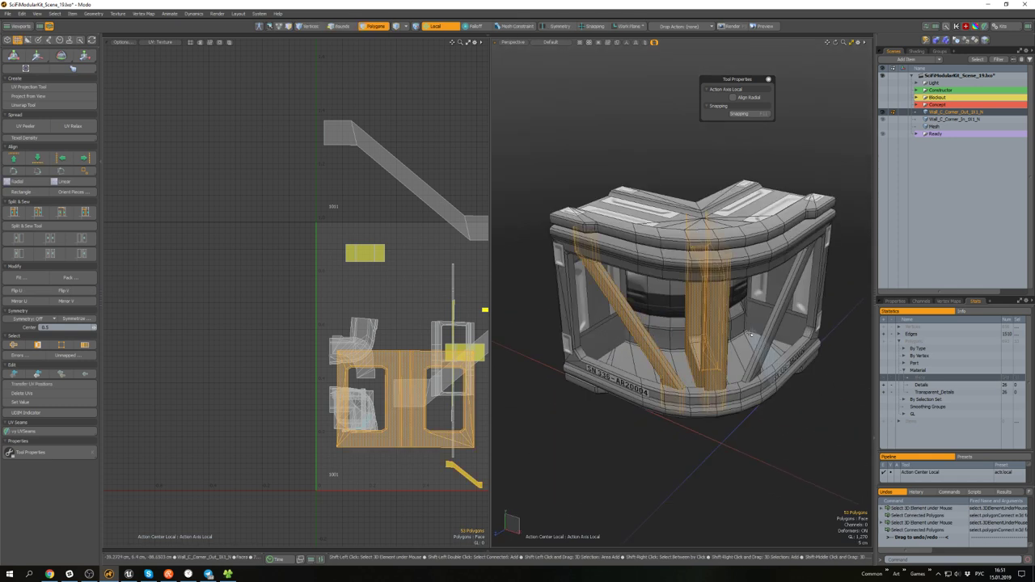
pyautogui.keyDown('shift'); pyautogui.doubleClick(769, 338); pyautogui.keyUp('shift')
pyautogui.scroll(5, 760, 332)
pyautogui.keyDown('alt'); pyautogui.moveTo(619, 299); pyautogui.dragTo(645, 256); pyautogui.keyUp('alt')
pyautogui.scroll(-5, 716, 285)
pyautogui.scroll(-2, 286, 244)
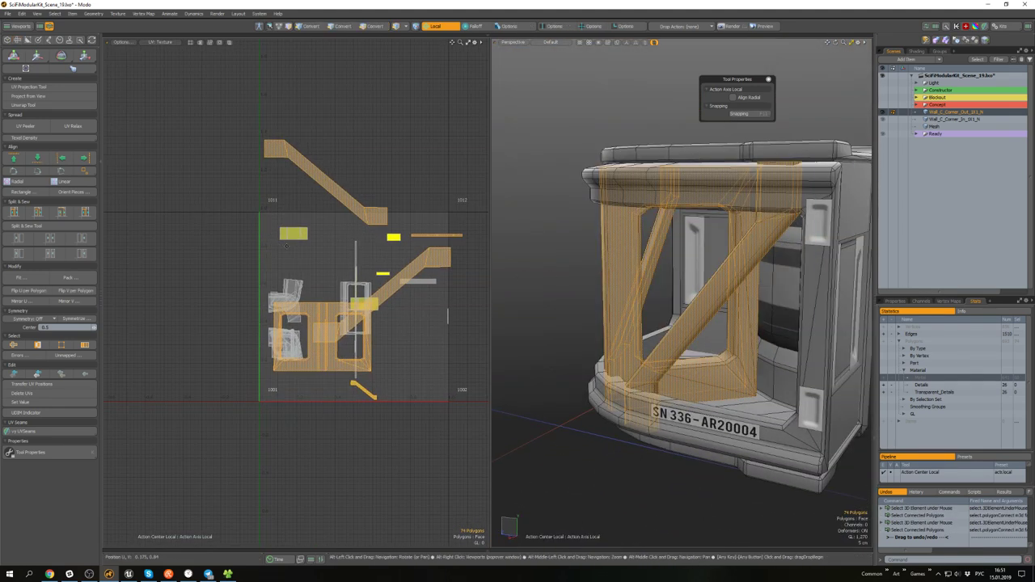
# - Apply the texel density individually to the post and brace shells and align them on a common center
pyautogui.click(49, 140)
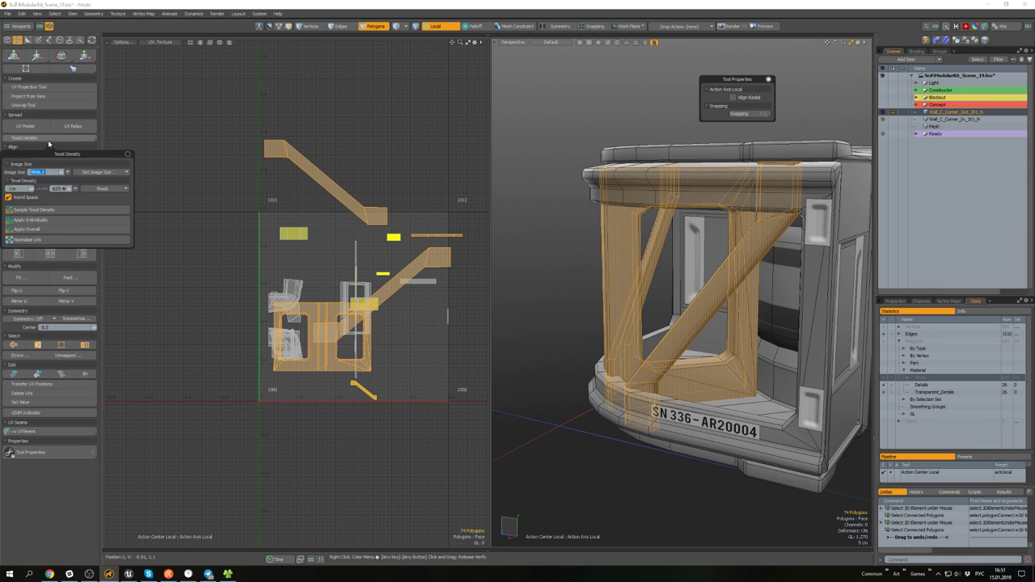
pyautogui.click(48, 220)
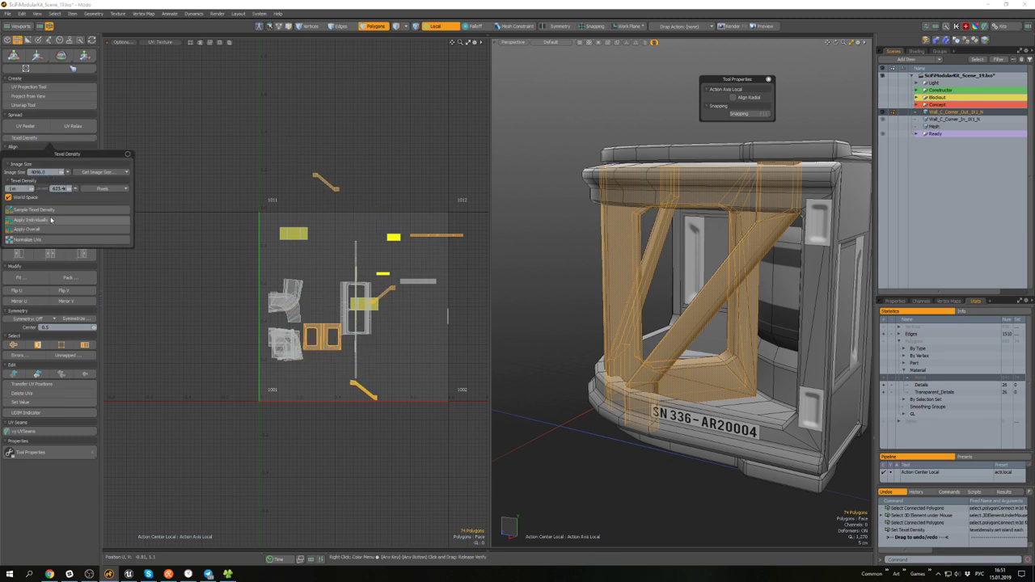
pyautogui.click(127, 154)
pyautogui.click(80, 215)
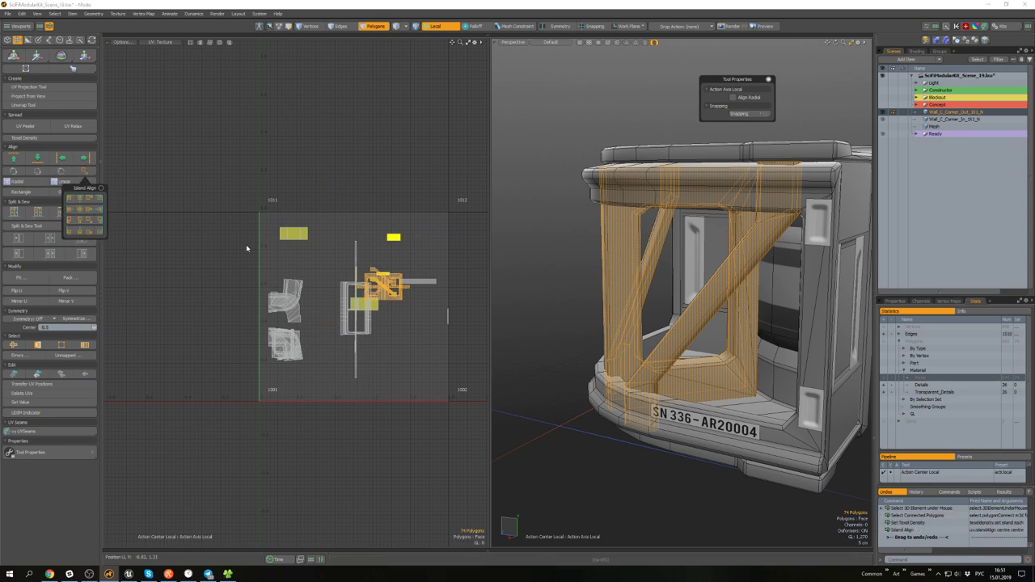
pyautogui.scroll(2, 305, 324)
pyautogui.scroll(-1, 370, 317)
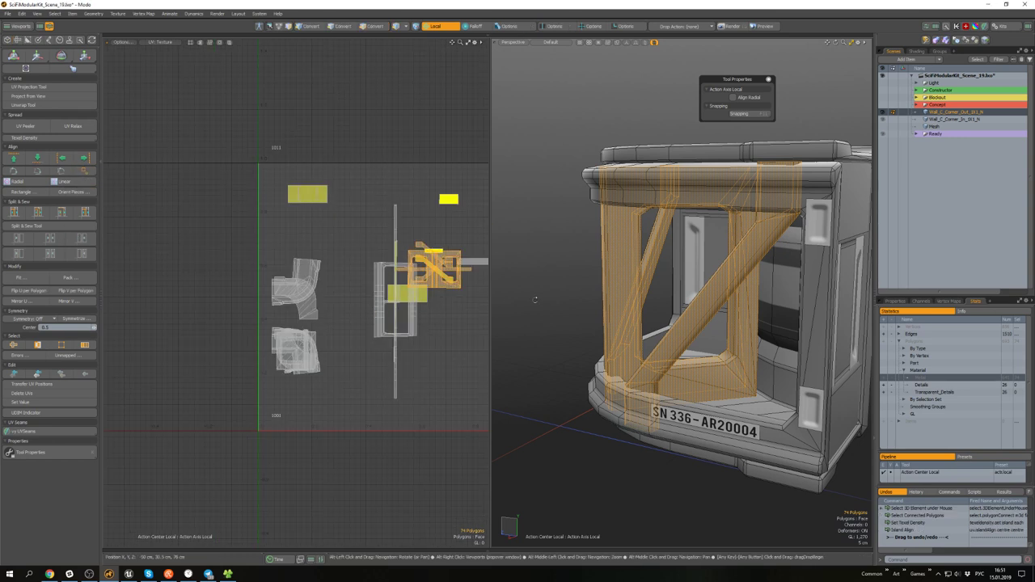
# - Clear the polygon selection and save the scene
pyautogui.keyDown('alt'); pyautogui.scroll(-2, 595, 284); pyautogui.keyUp('alt')
pyautogui.keyDown('alt'); pyautogui.moveTo(594, 284); pyautogui.dragTo(677, 346); pyautogui.keyUp('alt')
pyautogui.click(764, 293)
pyautogui.scroll(4, 634, 290)
pyautogui.hotkey('ctrl', 's')
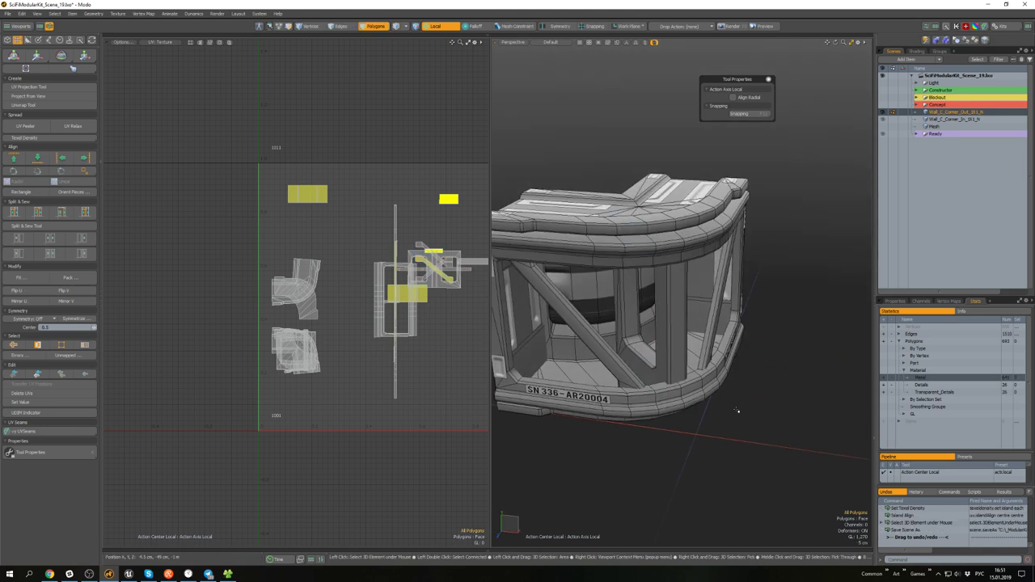
# - Turn on the checker texture override in the 3D view and inspect the texture scale across the wall module
pyautogui.keyDown('alt'); pyautogui.moveTo(737, 410); pyautogui.dragTo(649, 226); pyautogui.keyUp('alt')
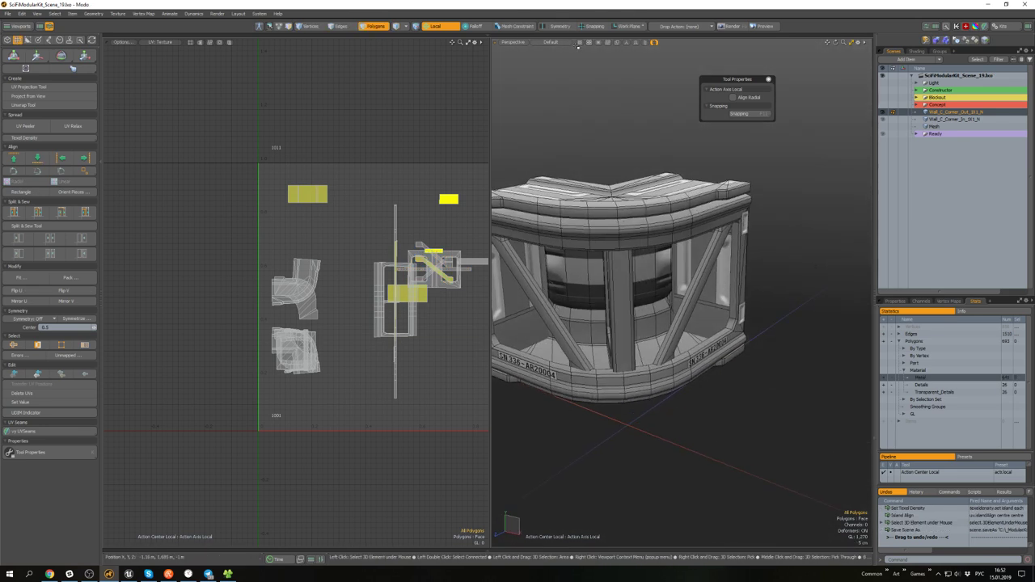
pyautogui.click(579, 52)
pyautogui.keyDown('alt'); pyautogui.moveTo(582, 81); pyautogui.dragTo(243, 155); pyautogui.keyUp('alt')
pyautogui.keyDown('alt'); pyautogui.moveTo(687, 145); pyautogui.dragTo(557, 250); pyautogui.keyUp('alt')
# - Relax the connected curved inner panel's collapsed UV shell with UV Relax in Conformal mode and try to straighten it with Rectangle
pyautogui.doubleClick(574, 245)
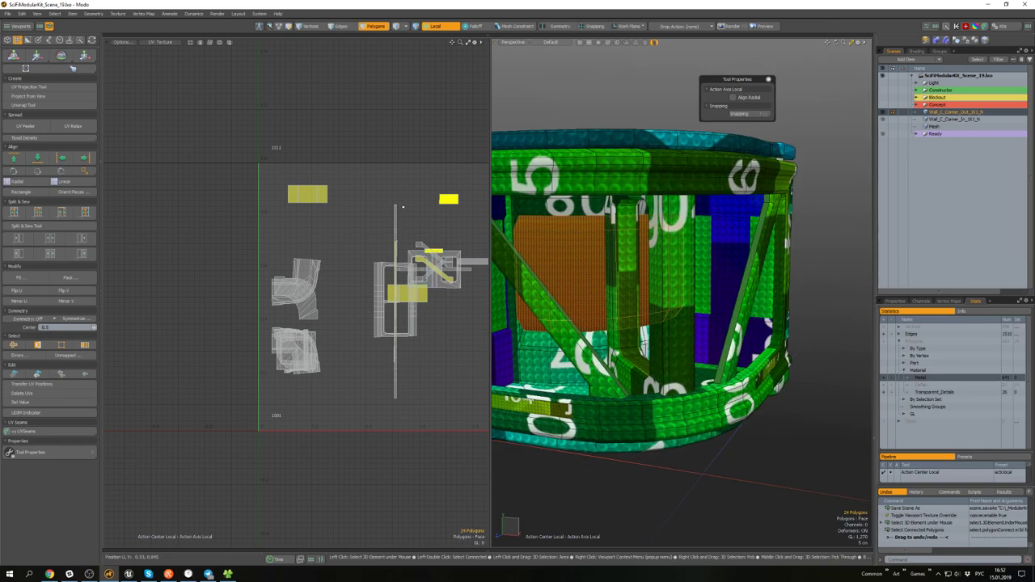
pyautogui.scroll(-2, 361, 214)
pyautogui.keyDown('alt'); pyautogui.moveTo(474, 285); pyautogui.dragTo(377, 260); pyautogui.keyUp('alt')
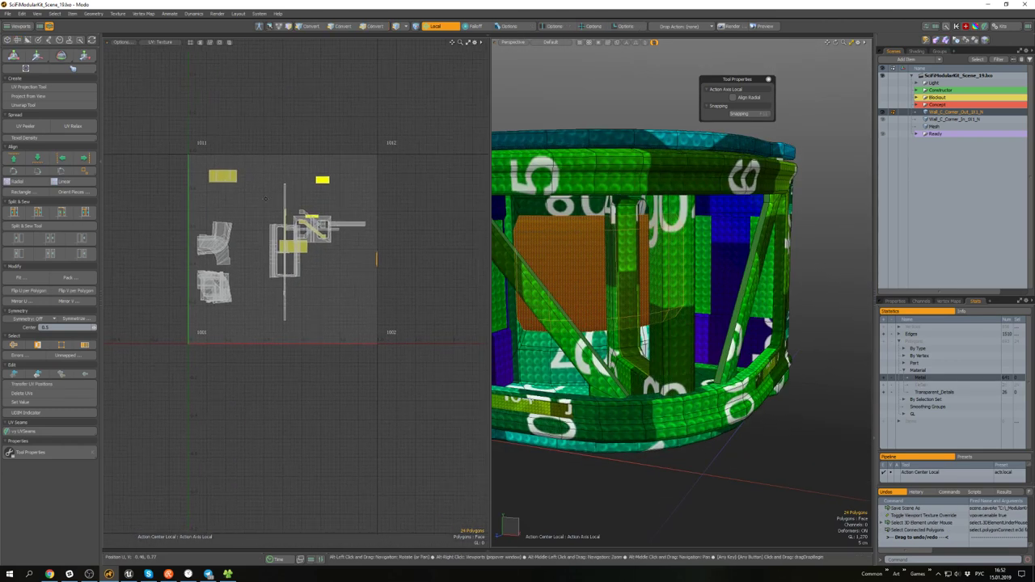
pyautogui.scroll(11, 385, 265)
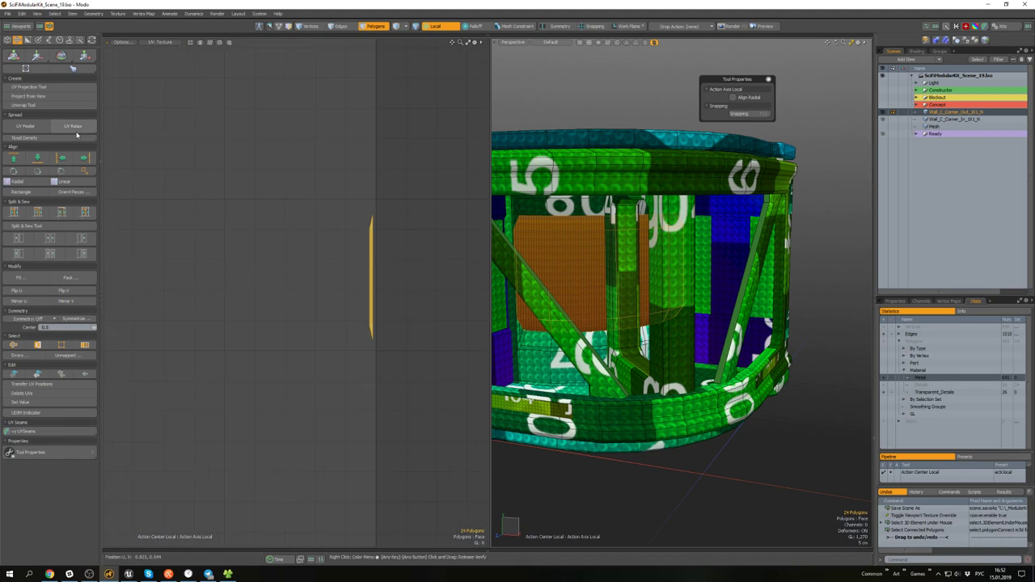
pyautogui.click(74, 127)
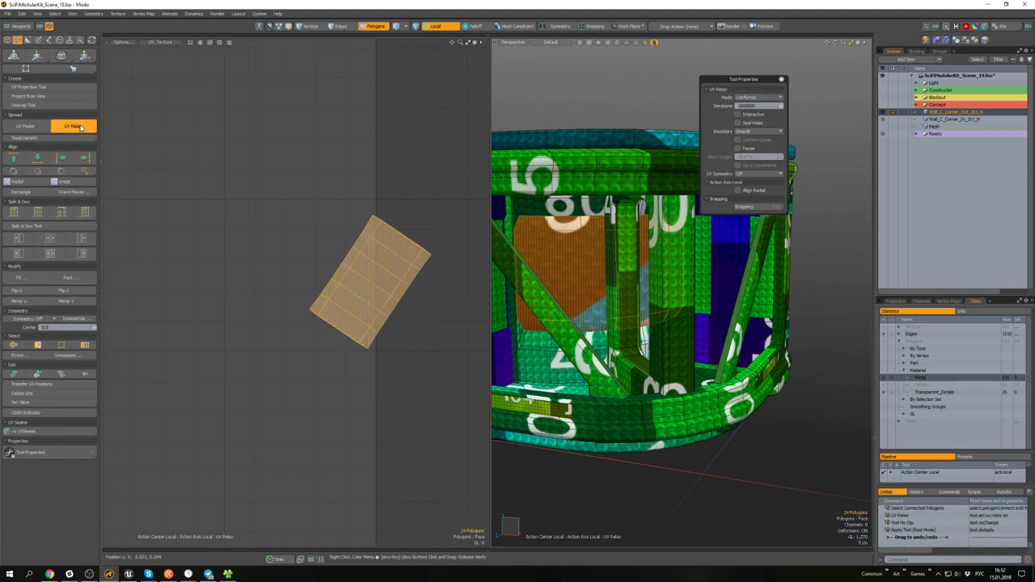
pyautogui.click(36, 194)
# - Isolate the curved inner panel by hiding all unselected polygons
pyautogui.click(603, 299)
pyautogui.moveTo(606, 300)
pyautogui.keyDown('alt'); pyautogui.mouseDown()
pyautogui.moveTo(602, 257)
pyautogui.moveTo(566, 284)
pyautogui.moveTo(591, 293)
pyautogui.mouseUp(); pyautogui.keyUp('alt')
pyautogui.press('h')
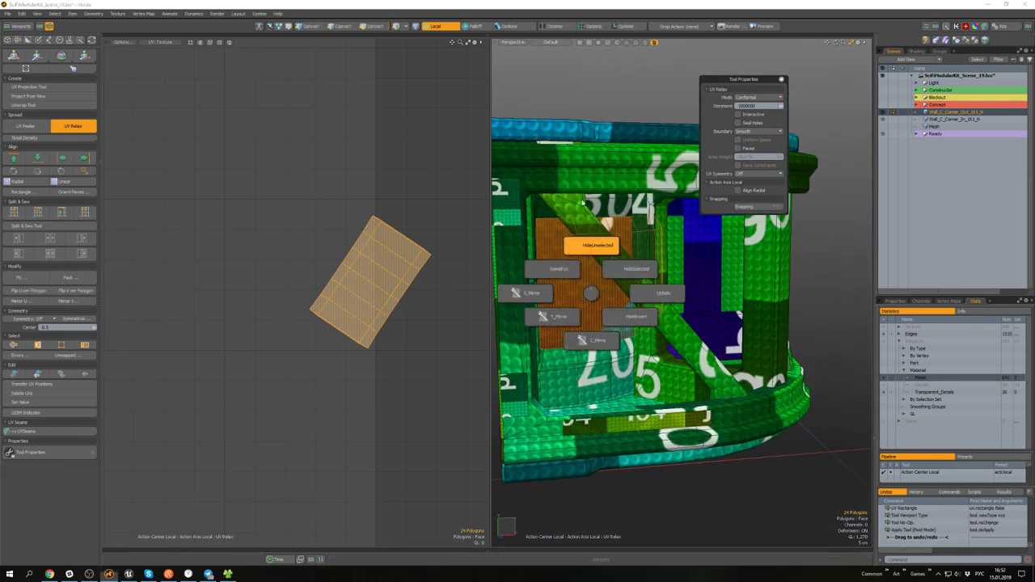
pyautogui.click(594, 245)
pyautogui.keyDown('alt'); pyautogui.moveTo(606, 224); pyautogui.dragTo(547, 219); pyautogui.keyUp('alt')
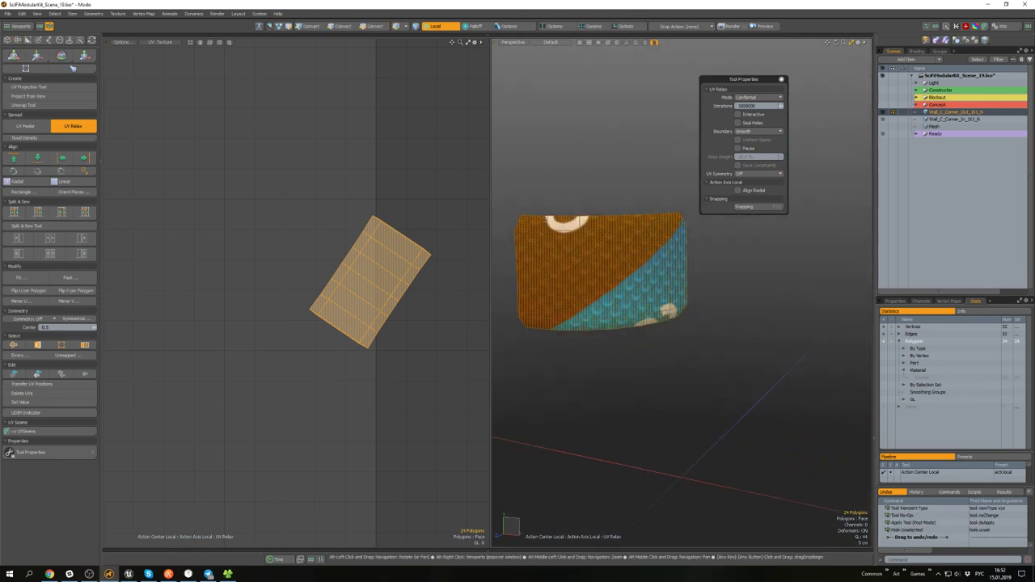
pyautogui.moveTo(567, 254)
pyautogui.keyDown('alt'); pyautogui.mouseDown()
pyautogui.moveTo(588, 246)
pyautogui.moveTo(572, 235)
pyautogui.moveTo(587, 264)
pyautogui.mouseUp(); pyautogui.keyUp('alt')
# - Delete the surplus border polygons of the isolated curved inner panel, keeping its 18 main curved polygons
pyautogui.press('space')
pyautogui.moveTo(688, 221); pyautogui.dragTo(671, 278)
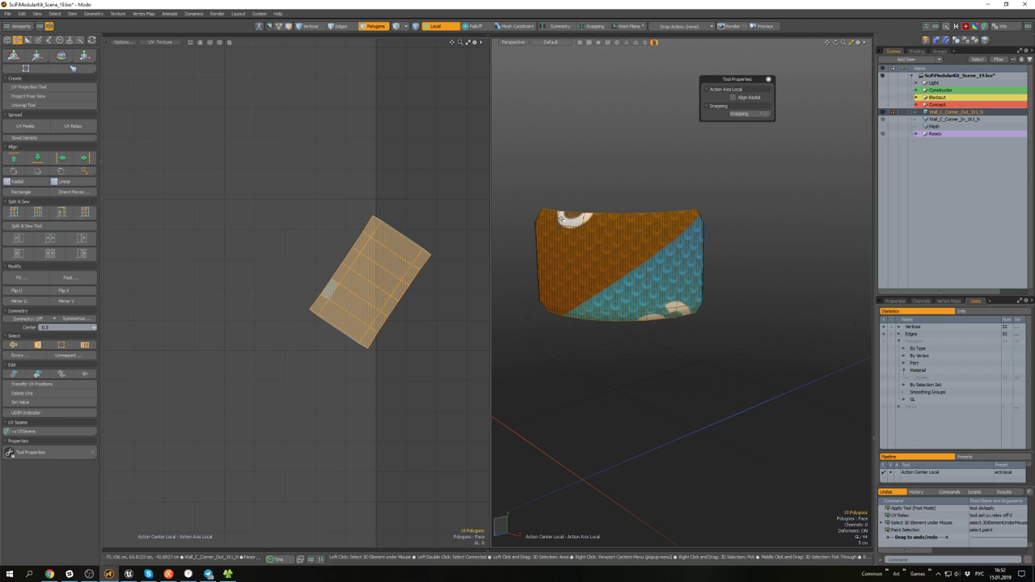
pyautogui.press('[')
pyautogui.keyDown('alt'); pyautogui.moveTo(595, 261); pyautogui.dragTo(651, 248); pyautogui.keyUp('alt')
pyautogui.press('Delete')
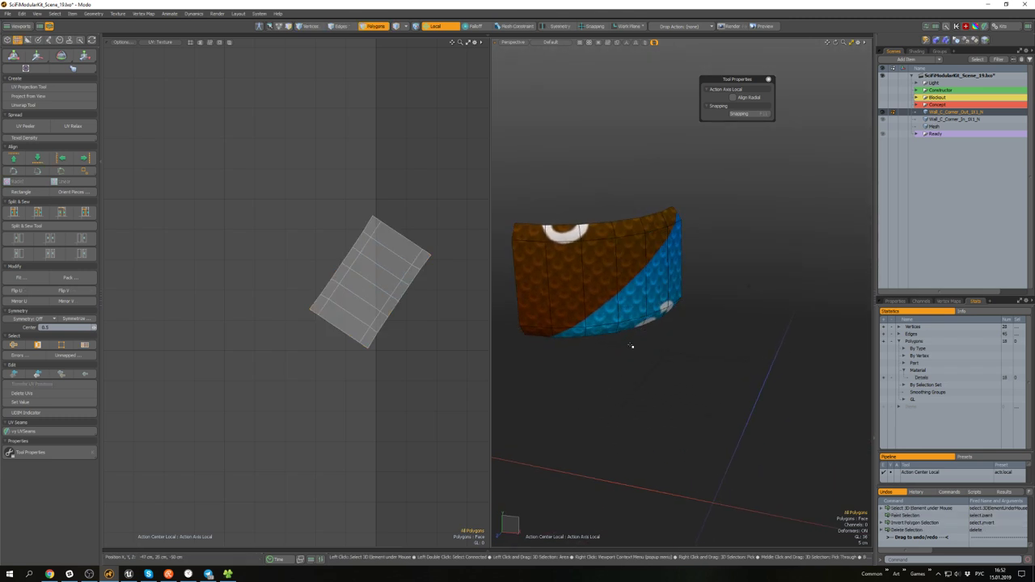
# - Unhide the rest of the wall module and frame the connected curved inner panel in the 3D view
pyautogui.hotkey('ctrl', '3')
pyautogui.click(730, 344)
pyautogui.doubleClick(578, 276)
pyautogui.keyDown('alt'); pyautogui.moveTo(578, 276); pyautogui.dragTo(616, 261); pyautogui.keyUp('alt')
pyautogui.hotkey('shift', 'a')
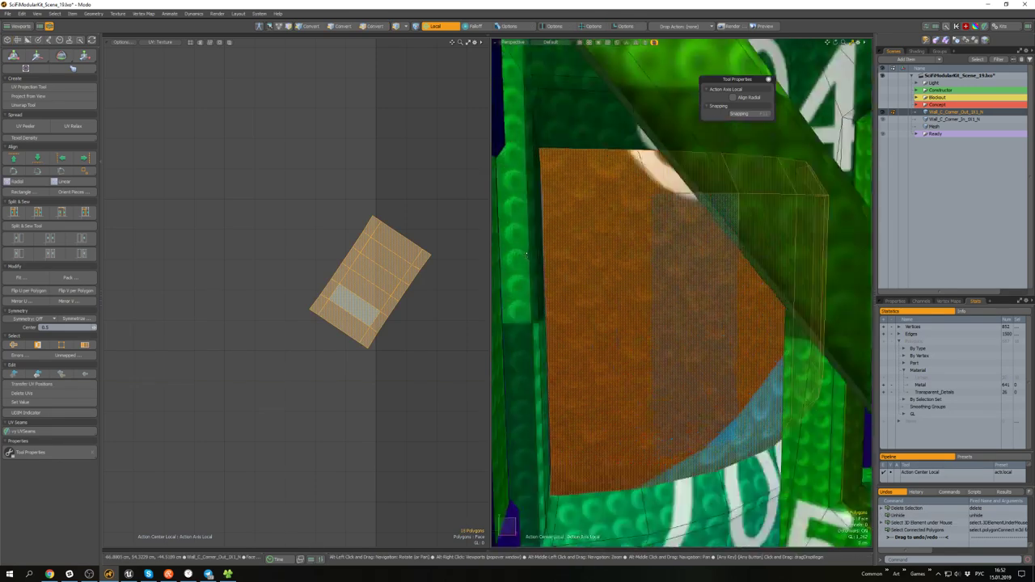
# - Reposition the vertical end edges of the curved inner panel with the Move tool
pyautogui.keyDown('alt'); pyautogui.moveTo(556, 220); pyautogui.dragTo(557, 275); pyautogui.keyUp('alt')
pyautogui.press('2')
pyautogui.click(553, 243)
pyautogui.press('w')
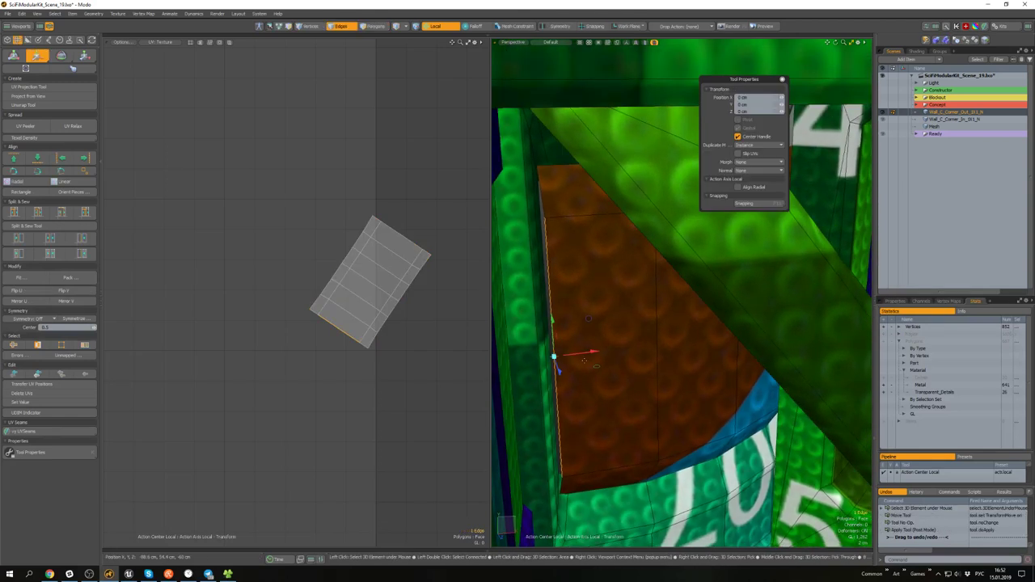
pyautogui.moveTo(596, 355); pyautogui.dragTo(716, 327)
pyautogui.scroll(-5, 577, 334)
pyautogui.scroll(4, 695, 264)
pyautogui.press('2')
pyautogui.press('w')
pyautogui.keyDown('alt'); pyautogui.moveTo(684, 274); pyautogui.dragTo(739, 347); pyautogui.keyUp('alt')
pyautogui.scroll(-5, 708, 338)
pyautogui.scroll(-3, 655, 328)
# - Select the whole curved inner panel and straighten its UV shell with Rectangle
pyautogui.press('3')
pyautogui.doubleClick(655, 328)
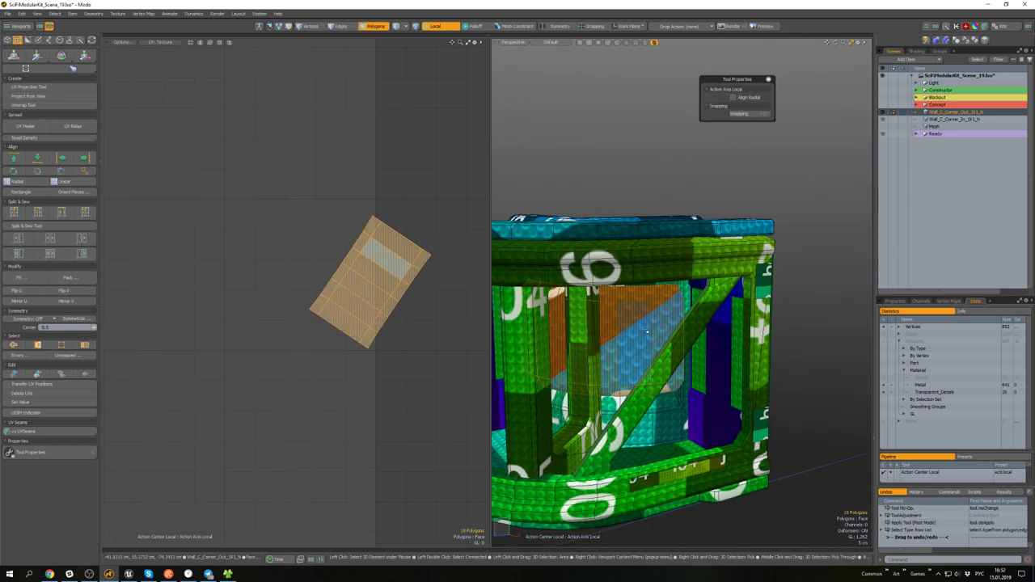
pyautogui.scroll(-3, 399, 288)
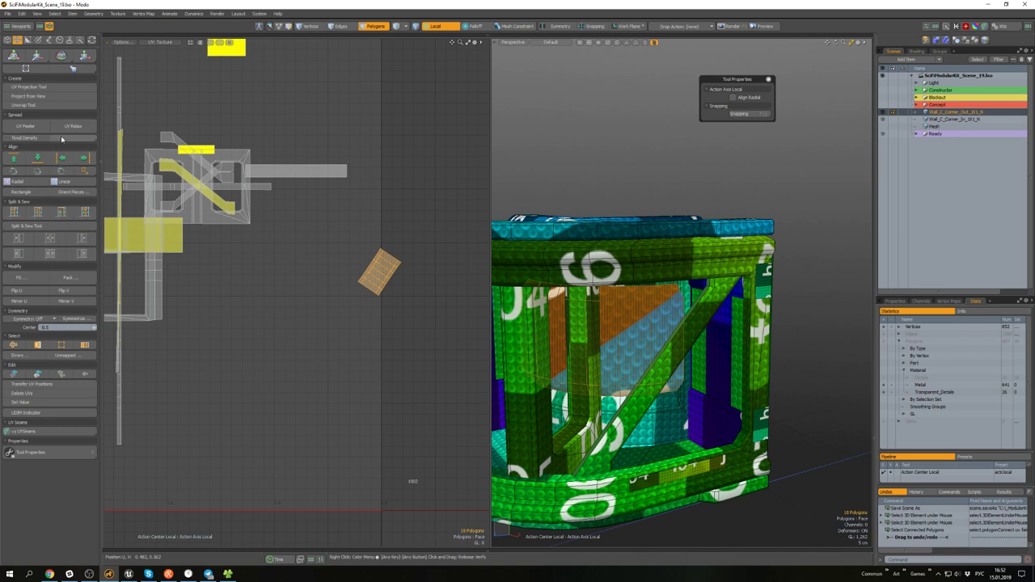
pyautogui.click(33, 193)
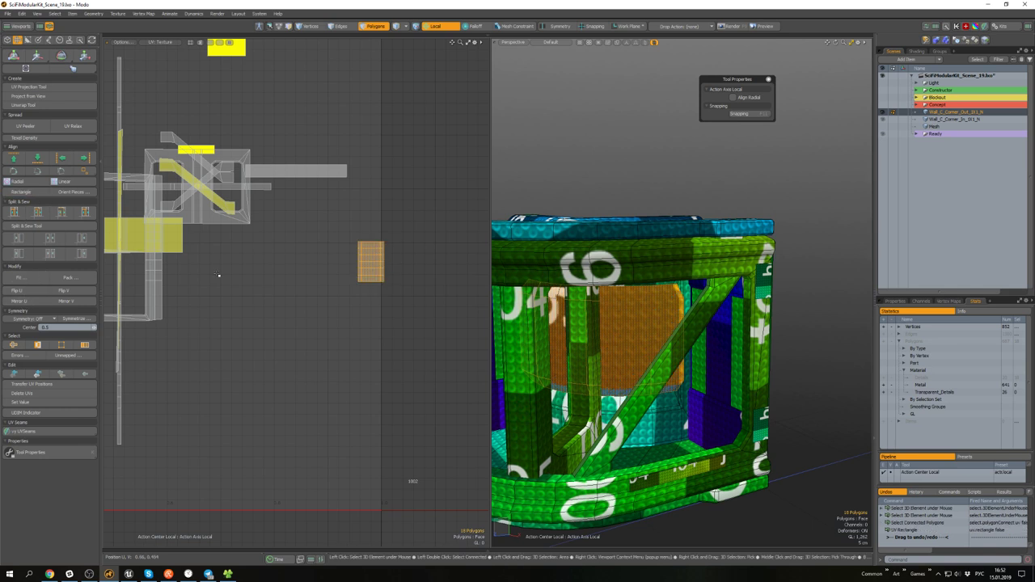
pyautogui.click(362, 304)
pyautogui.doubleClick(376, 270)
pyautogui.keyDown('alt'); pyautogui.moveTo(381, 285); pyautogui.dragTo(393, 302); pyautogui.keyUp('alt')
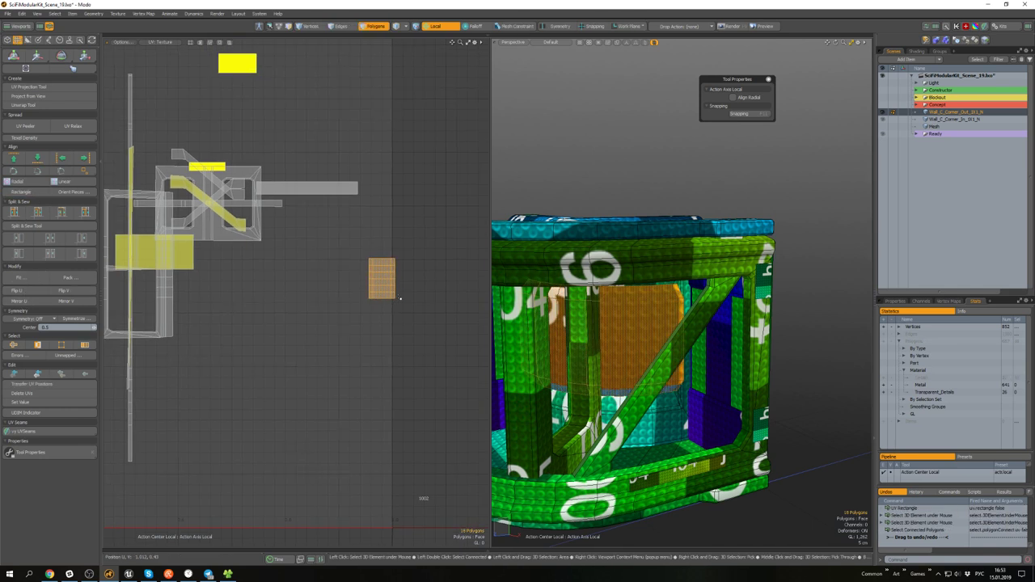
# - Show the trim texture behind the UVs and rotate the curved panel's shell by 90°
pyautogui.click(218, 43)
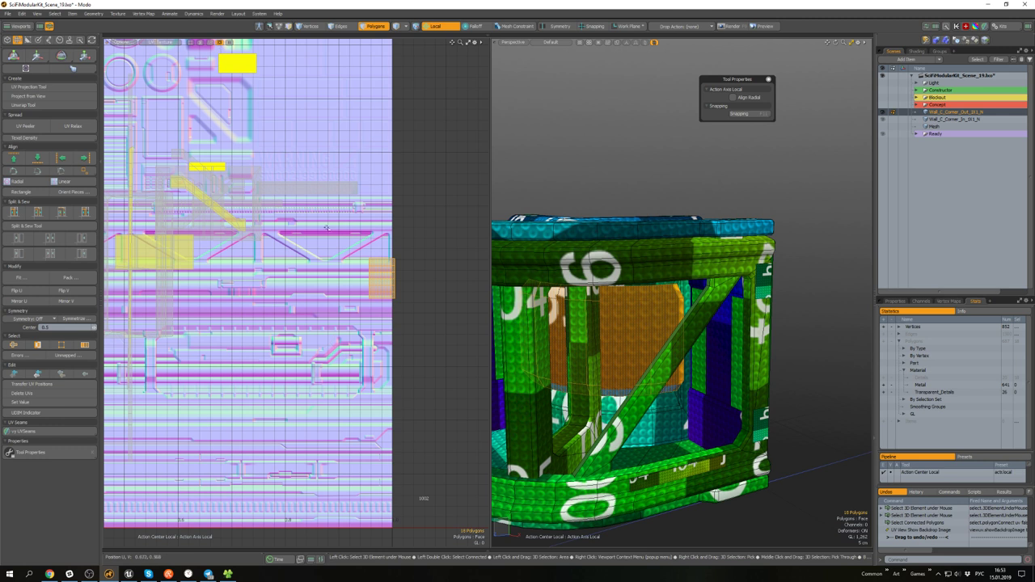
pyautogui.scroll(2, 364, 281)
pyautogui.press('e')
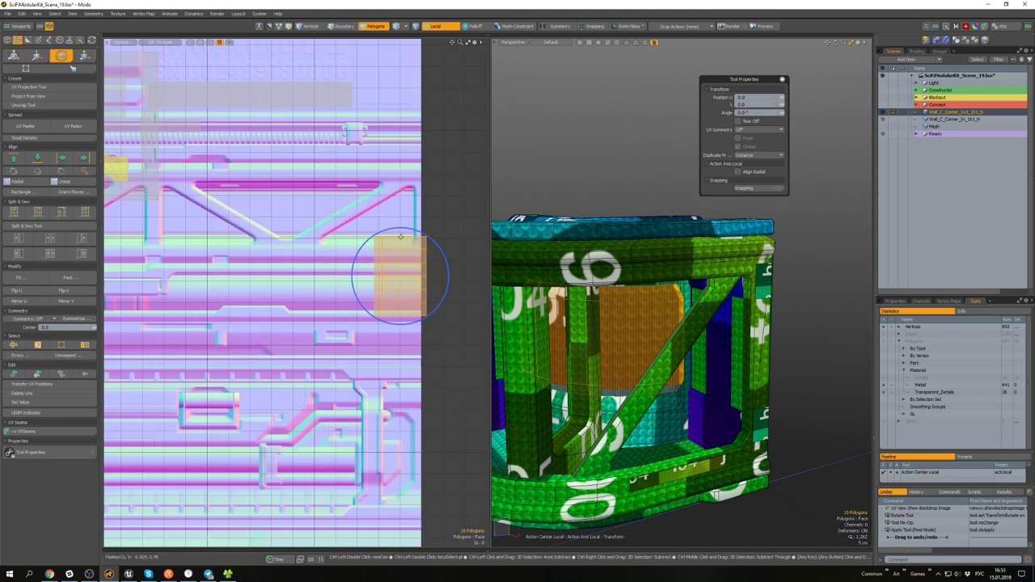
pyautogui.moveTo(411, 233); pyautogui.dragTo(358, 266)
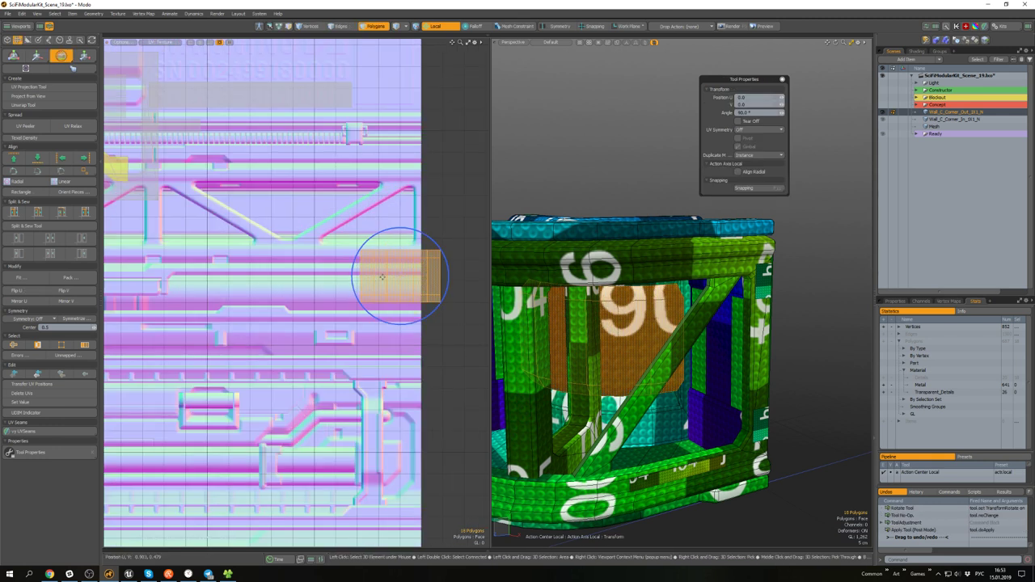
# - Enlarge the curved panel's UV shell slightly, place it on the wide cylindrical trim strip, and turn off the checker override
pyautogui.press('r')
pyautogui.moveTo(436, 239); pyautogui.dragTo(408, 253)
pyautogui.press('w')
pyautogui.press('space')
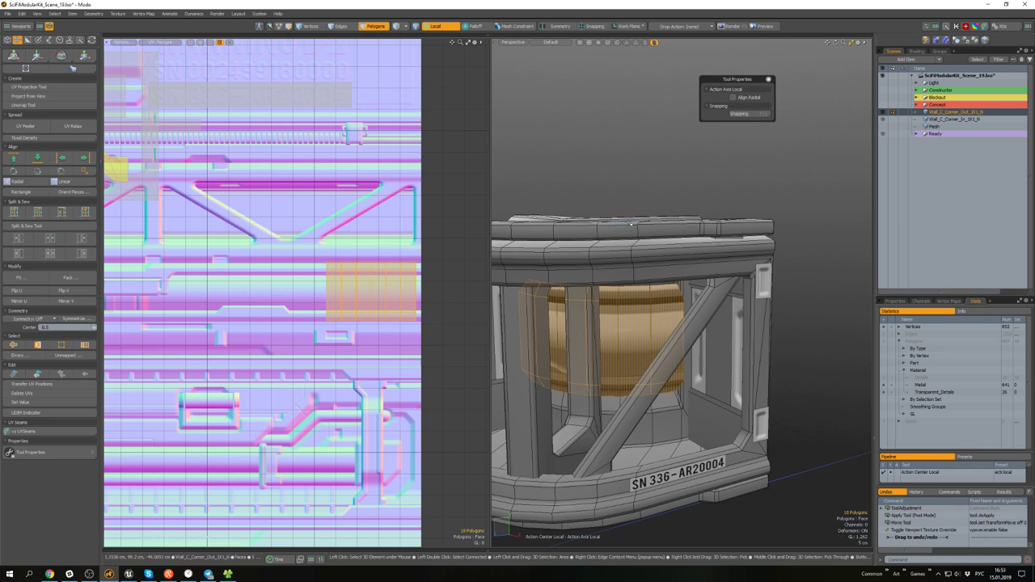
# - Move the curved panel's UV shell along the trim strip by -0.325 in U
pyautogui.keyDown('alt'); pyautogui.moveTo(638, 230); pyautogui.dragTo(712, 239); pyautogui.keyUp('alt')
pyautogui.scroll(-3, 679, 267)
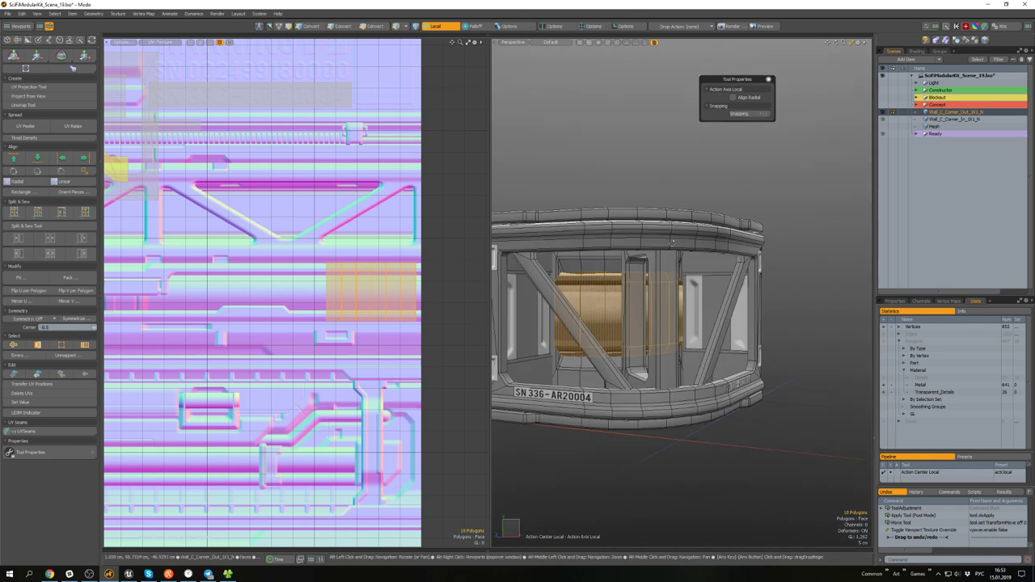
pyautogui.keyDown('alt'); pyautogui.moveTo(333, 297); pyautogui.dragTo(344, 295); pyautogui.keyUp('alt')
pyautogui.press('w')
pyautogui.moveTo(418, 284); pyautogui.dragTo(288, 292)
pyautogui.scroll(-4, 387, 295)
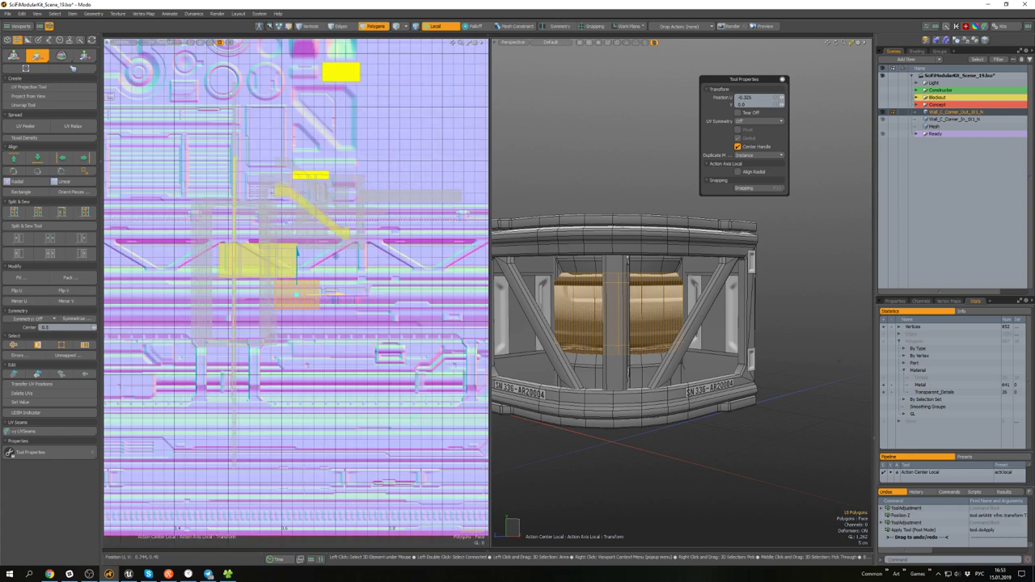
pyautogui.keyDown('alt'); pyautogui.moveTo(797, 279); pyautogui.dragTo(769, 339); pyautogui.keyUp('alt')
pyautogui.press('space')
# - Try the decal placement script on the module's central pillar and undo it
pyautogui.click(738, 313)
pyautogui.keyDown('alt'); pyautogui.moveTo(837, 349); pyautogui.dragTo(732, 279); pyautogui.keyUp('alt')
pyautogui.click(721, 346)
pyautogui.keyDown('alt'); pyautogui.moveTo(721, 346); pyautogui.dragTo(727, 323); pyautogui.keyUp('alt')
pyautogui.scroll(6, 695, 315)
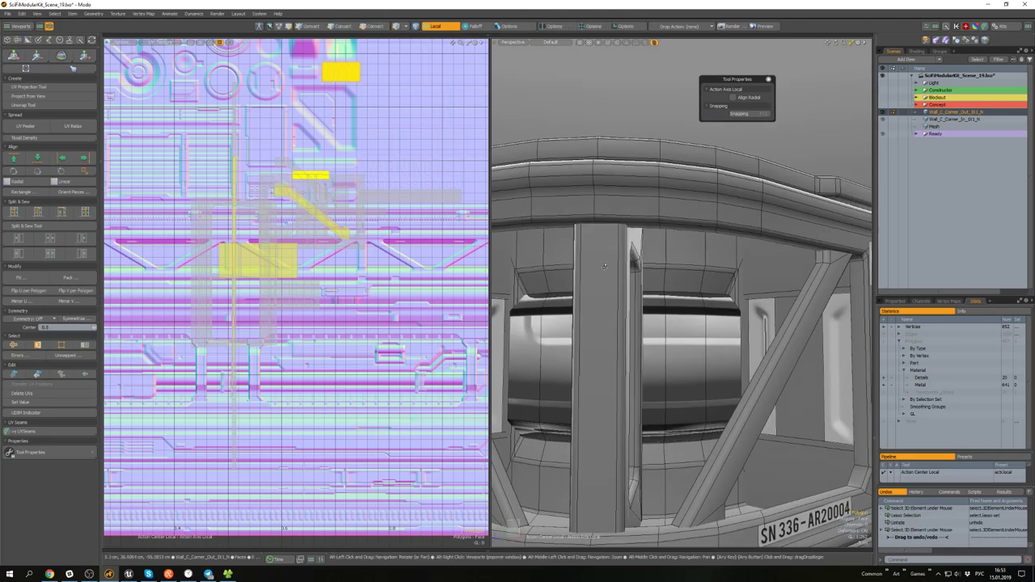
pyautogui.keyDown('alt'); pyautogui.moveTo(663, 299); pyautogui.dragTo(687, 291); pyautogui.keyUp('alt')
pyautogui.hotkey('shift', 'd')
pyautogui.scroll(-6, 637, 254)
pyautogui.keyDown('alt'); pyautogui.moveTo(636, 253); pyautogui.dragTo(642, 279); pyautogui.keyUp('alt')
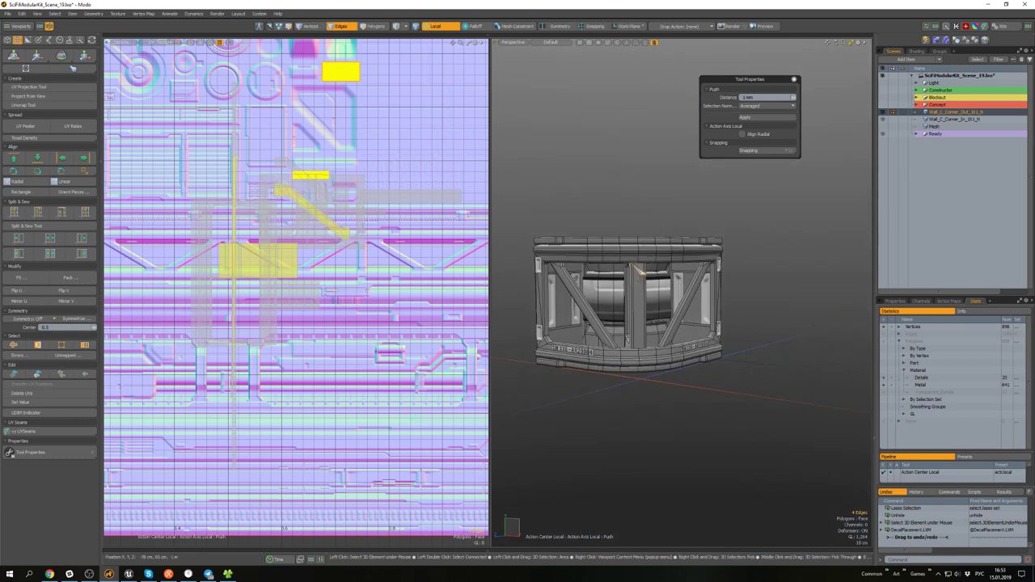
pyautogui.hotkey('ctrl', 'z')
# - Copy the lower recessed decal from an end post and place it, rotated to match, at the base of the central pillar
pyautogui.keyDown('alt'); pyautogui.moveTo(683, 311); pyautogui.dragTo(717, 351); pyautogui.keyUp('alt')
pyautogui.press('w')
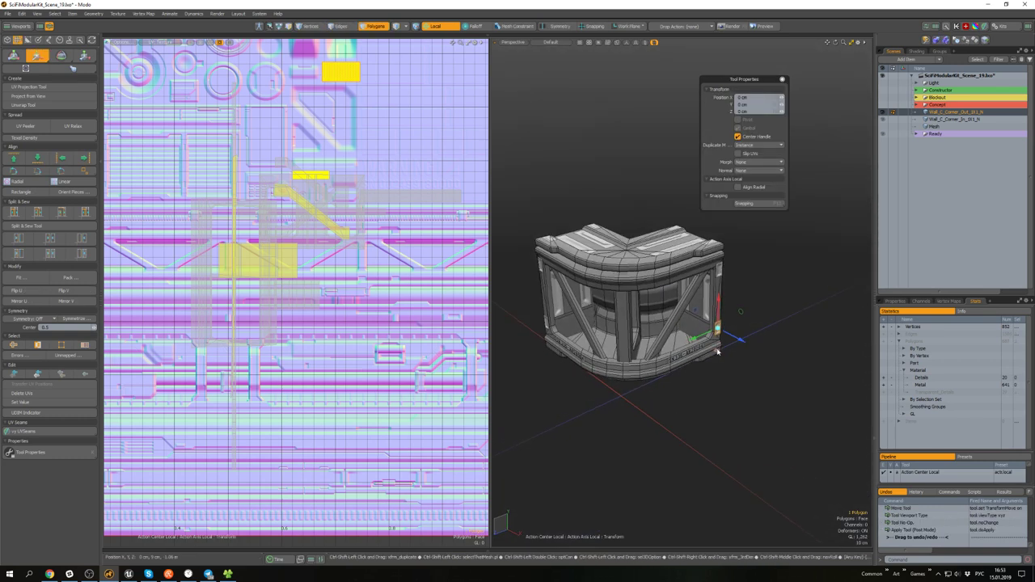
pyautogui.scroll(6, 617, 360)
pyautogui.keyDown('alt'); pyautogui.moveTo(618, 360); pyautogui.dragTo(660, 365); pyautogui.keyUp('alt')
pyautogui.press('e')
pyautogui.press('e')
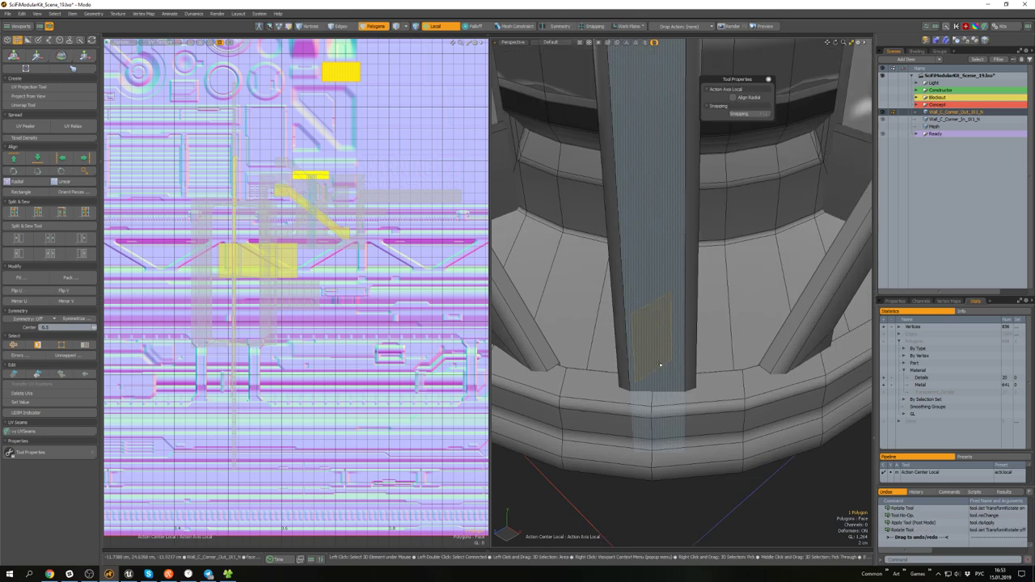
pyautogui.press('e')
pyautogui.scroll(-3, 660, 364)
pyautogui.hotkey('alt', 'a')
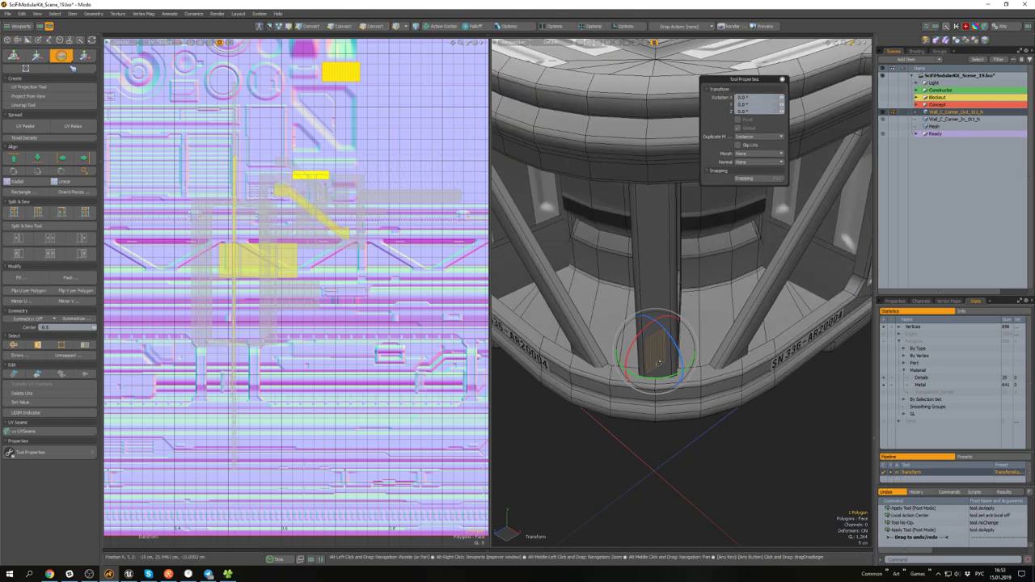
pyautogui.press('w')
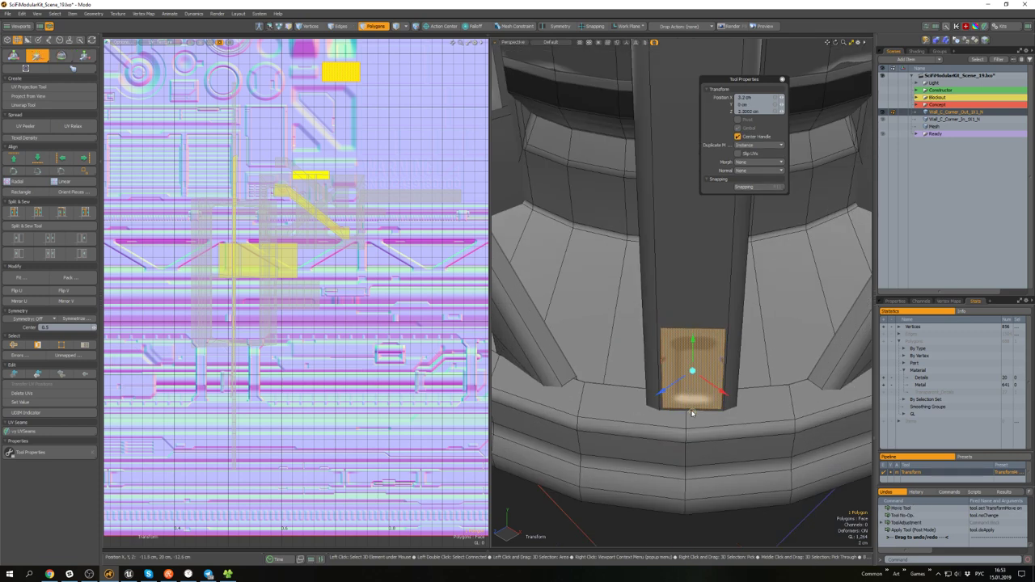
# - Duplicate the central pillar's decal and move the copy up 48.5 cm
pyautogui.press('a')
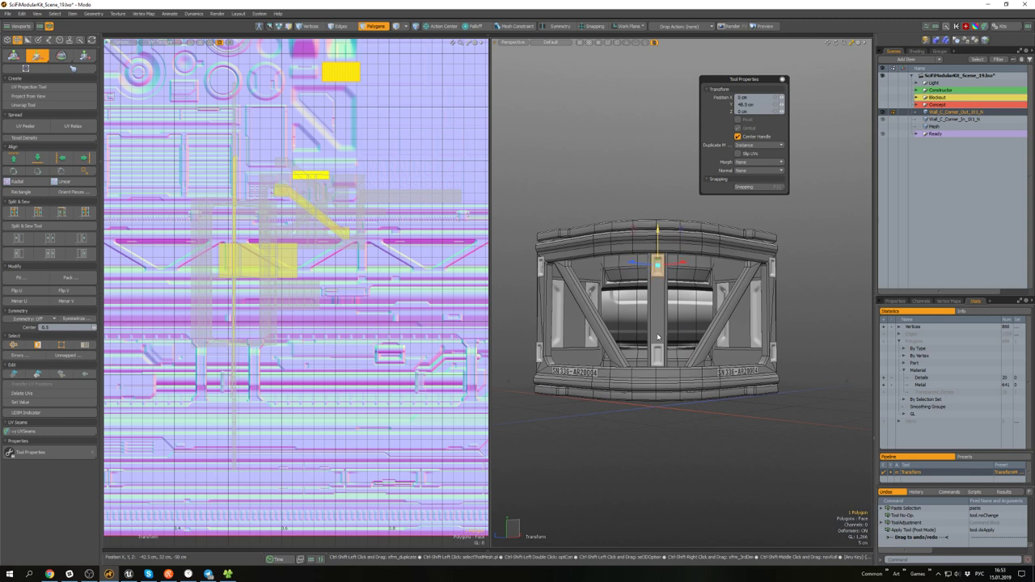
pyautogui.press('q')
pyautogui.click(803, 282)
pyautogui.keyDown('alt'); pyautogui.moveTo(803, 282); pyautogui.dragTo(778, 278); pyautogui.keyUp('alt')
pyautogui.click(776, 260)
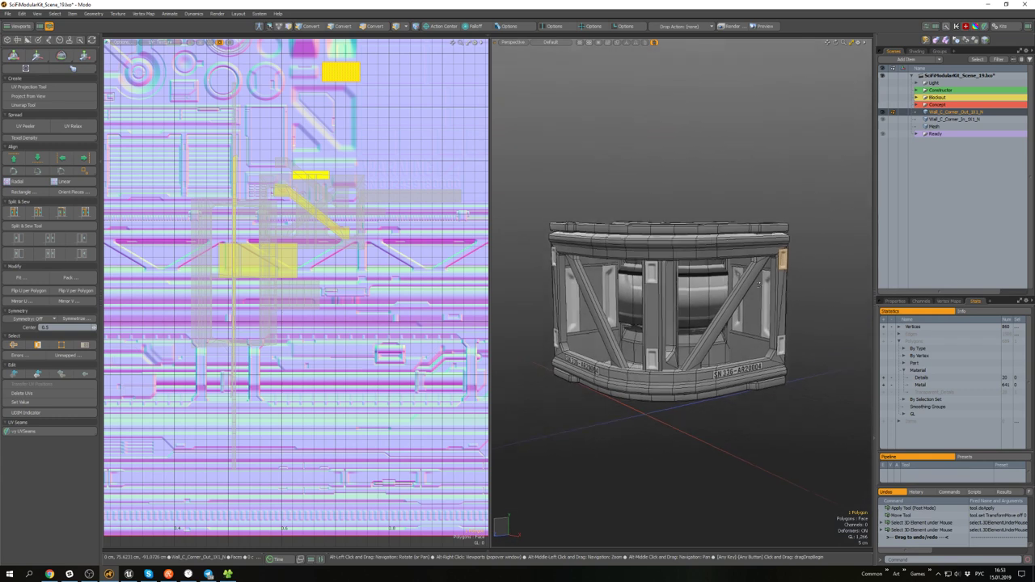
# - Select the upper decals on both end posts with the Move tool active
pyautogui.scroll(4, 657, 275)
pyautogui.keyDown('alt'); pyautogui.moveTo(657, 273); pyautogui.dragTo(653, 252); pyautogui.keyUp('alt')
pyautogui.press('w')
pyautogui.press('q')
pyautogui.scroll(-4, 653, 266)
pyautogui.click(804, 291)
pyautogui.moveTo(803, 291)
pyautogui.keyDown('alt'); pyautogui.mouseDown()
pyautogui.moveTo(796, 277)
pyautogui.moveTo(743, 281)
pyautogui.moveTo(818, 280)
pyautogui.mouseUp(); pyautogui.keyUp('alt')
pyautogui.click(796, 268)
pyautogui.keyDown('shift'); pyautogui.click(512, 273); pyautogui.keyUp('shift')
pyautogui.press('w')
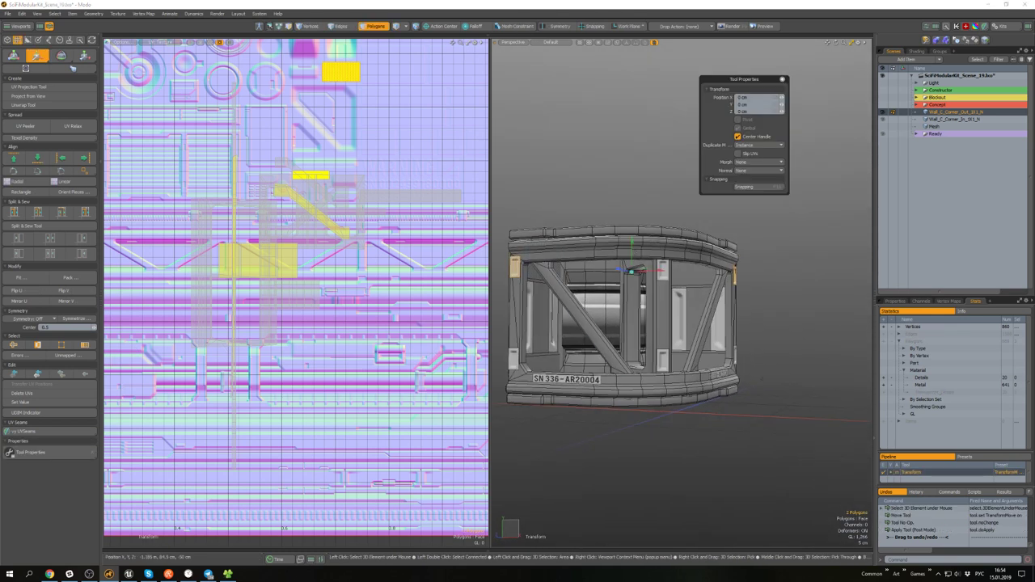
# - Delete the upper decal from the central pillar
pyautogui.press('q')
pyautogui.click(756, 212)
pyautogui.keyDown('alt'); pyautogui.moveTo(756, 211); pyautogui.dragTo(713, 209); pyautogui.keyUp('alt')
pyautogui.click(655, 273)
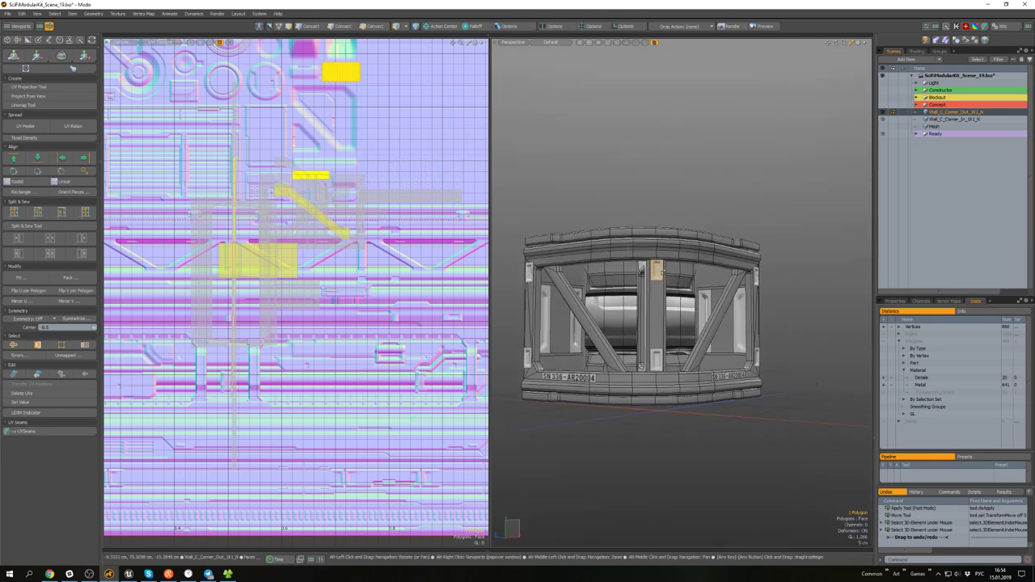
pyautogui.keyDown('alt'); pyautogui.moveTo(655, 273); pyautogui.dragTo(656, 284); pyautogui.keyUp('alt')
pyautogui.press('Delete')
# - Divide the pillar's lower decal with the 25_50_25 script and stretch it by moving its top segment up 28.5 cm
pyautogui.scroll(5, 651, 323)
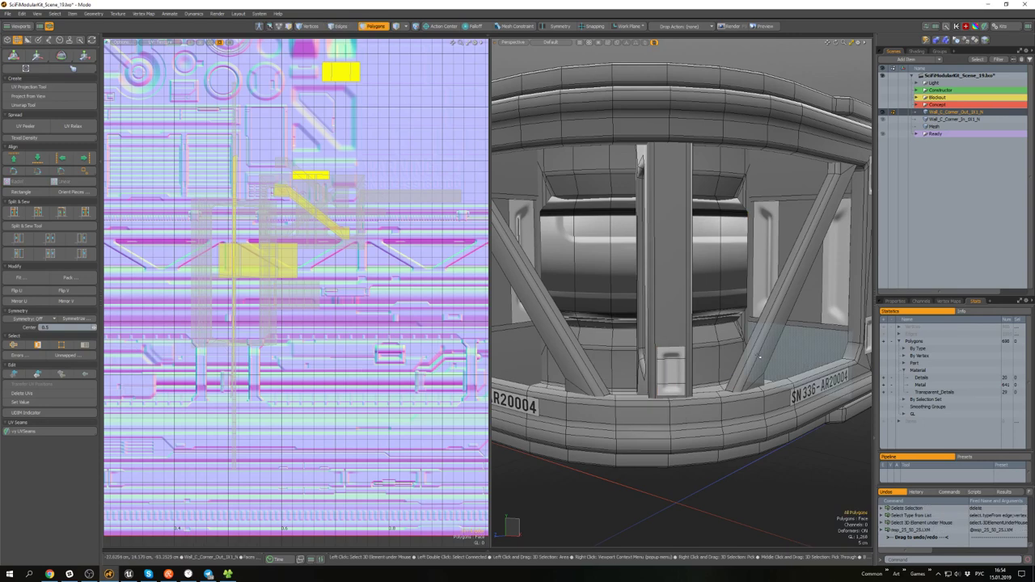
pyautogui.press('3')
pyautogui.click(671, 352)
pyautogui.press('w')
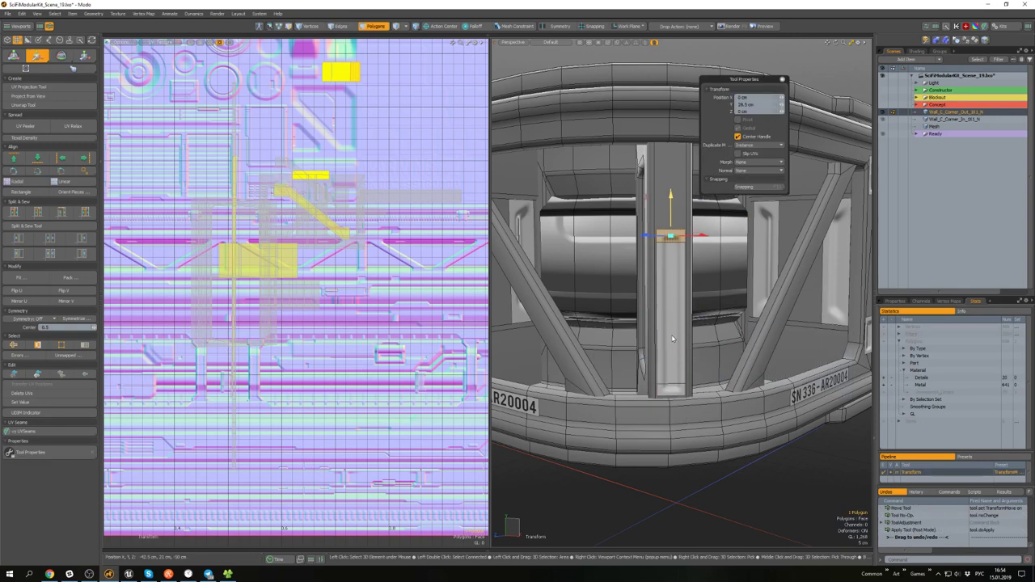
pyautogui.press('q')
# - Clear the selection, save the scene, and hide the UV tools and UV view to leave only the 3D view
pyautogui.scroll(-5, 672, 338)
pyautogui.click(747, 363)
pyautogui.keyDown('alt'); pyautogui.moveTo(747, 363); pyautogui.dragTo(620, 367); pyautogui.keyUp('alt')
pyautogui.press('F1')
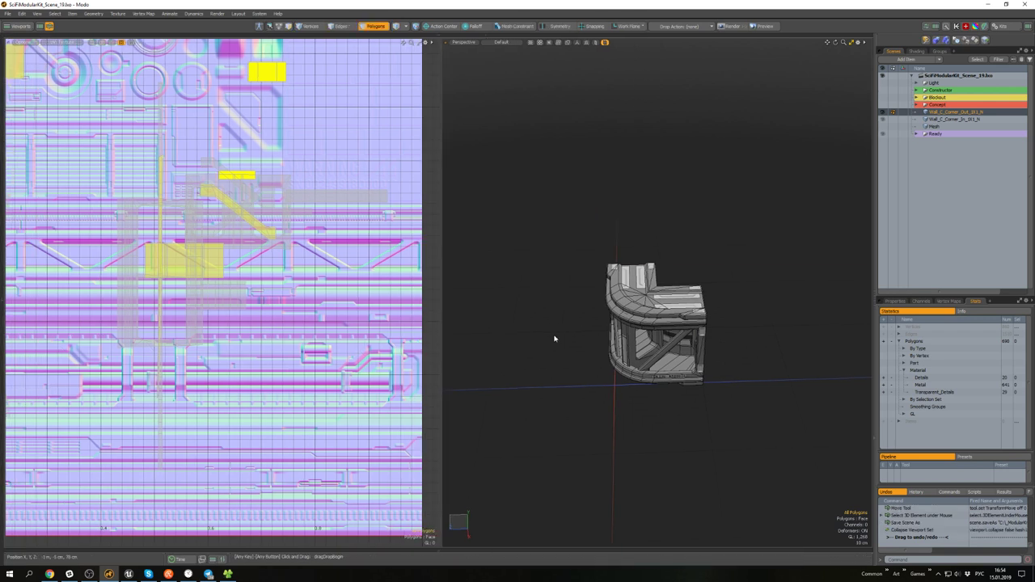
pyautogui.press('F2')
pyautogui.keyDown('alt'); pyautogui.moveTo(506, 323); pyautogui.dragTo(517, 312); pyautogui.keyUp('alt')
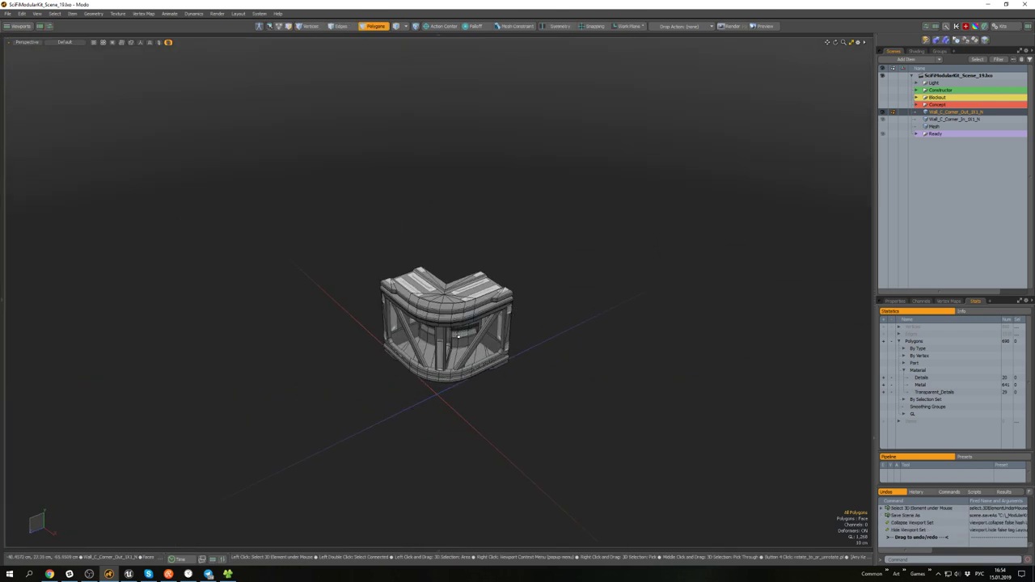
# - Unhide the other wall modules in the scene and bring the inner corner wall into view
pyautogui.press('5')
pyautogui.click(532, 291)
pyautogui.press('u')
pyautogui.click(536, 319)
pyautogui.keyDown('alt'); pyautogui.moveTo(548, 331); pyautogui.dragTo(386, 353); pyautogui.keyUp('alt')
# - Select the angular floor decal inside the inner corner wall module and copy it
pyautogui.scroll(3, 521, 335)
pyautogui.scroll(3, 520, 344)
pyautogui.doubleClick(520, 345)
pyautogui.scroll(-4, 518, 344)
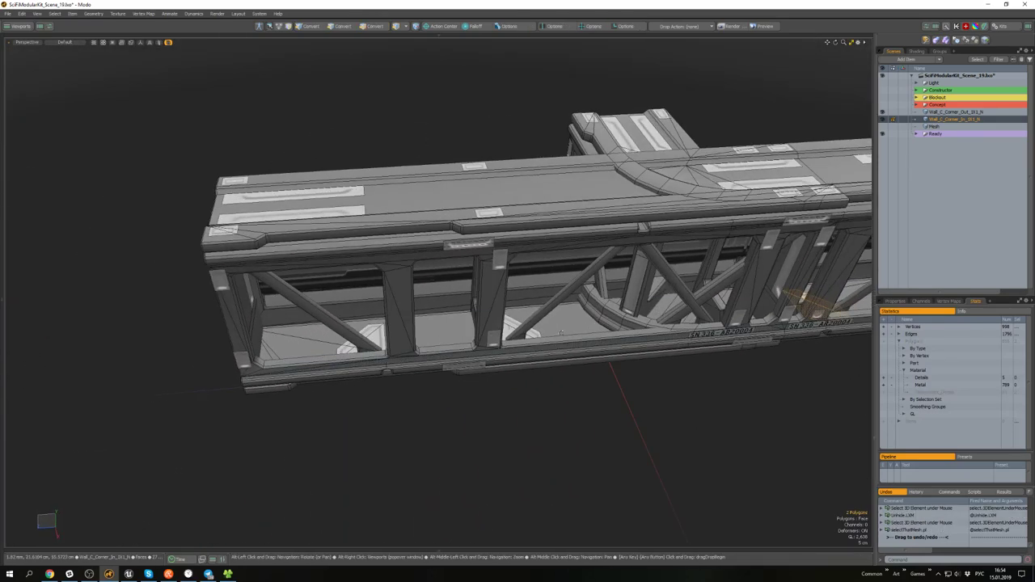
pyautogui.keyDown('alt'); pyautogui.moveTo(559, 329); pyautogui.dragTo(479, 359); pyautogui.keyUp('alt')
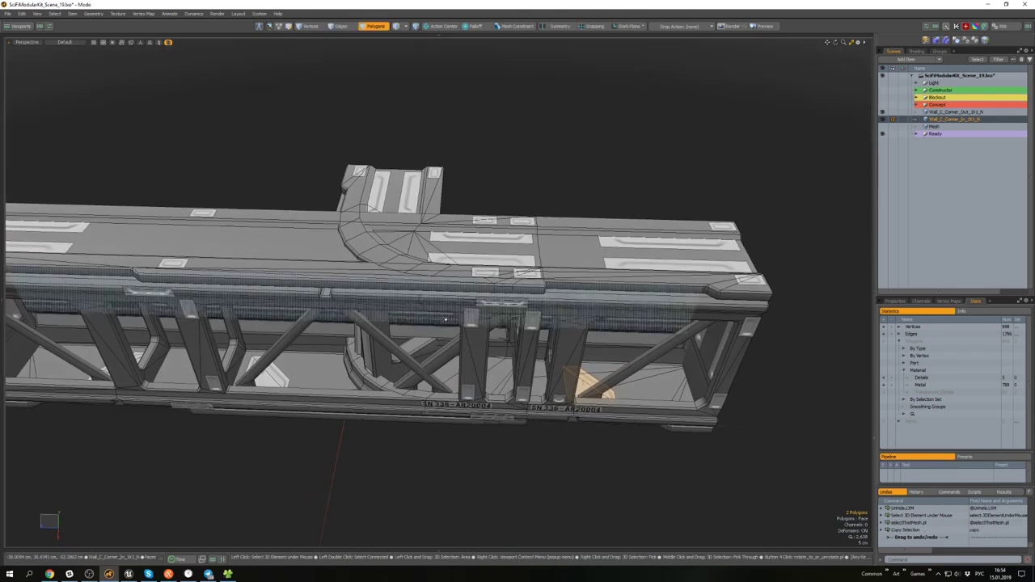
# - Isolate the outer corner wall module by hiding the other meshes, and return to polygon selection
pyautogui.press('5')
pyautogui.click(422, 210)
pyautogui.hotkey('shift', 'h')
pyautogui.press('3')
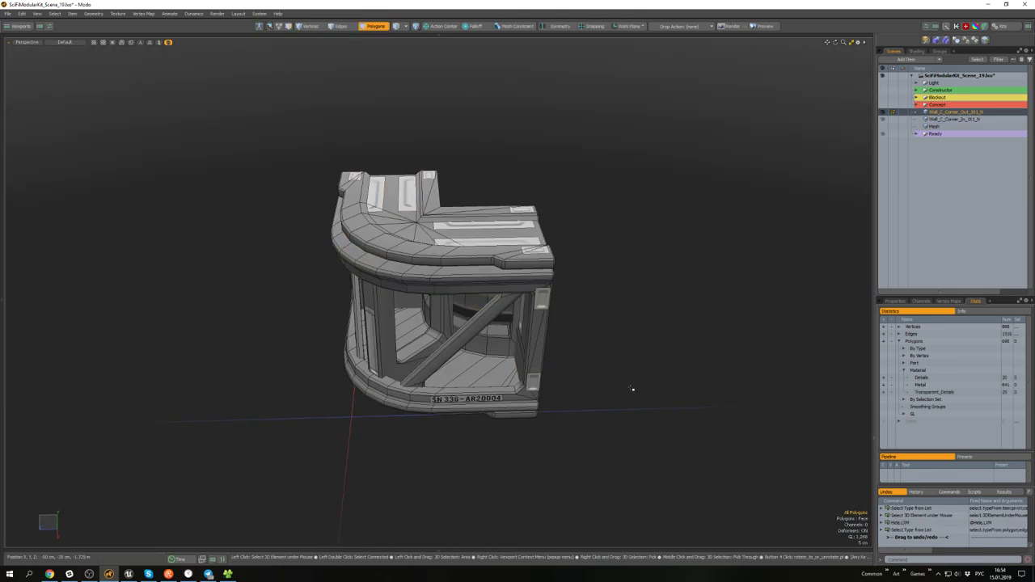
# - Paste the copied floor decal into the outer corner wall module and orient it near the end post
pyautogui.hotkey('ctrl', 'v')
pyautogui.scroll(3, 595, 363)
pyautogui.keyDown('alt'); pyautogui.moveTo(595, 362); pyautogui.dragTo(570, 333); pyautogui.keyUp('alt')
pyautogui.press('w')
pyautogui.scroll(4, 426, 385)
pyautogui.press('e')
pyautogui.scroll(-3, 570, 333)
pyautogui.press('w')
pyautogui.scroll(3, 514, 310)
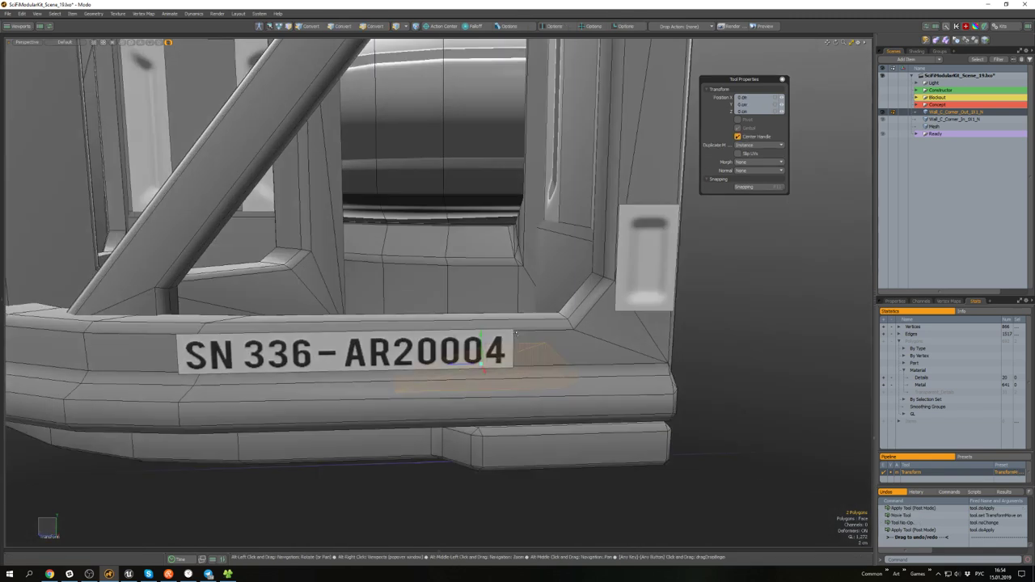
# - Move the floor decal into the floor corner beside the back wall of the end bay
pyautogui.keyDown('alt'); pyautogui.moveTo(508, 266); pyautogui.dragTo(449, 334); pyautogui.keyUp('alt')
pyautogui.moveTo(472, 327); pyautogui.dragTo(610, 301)
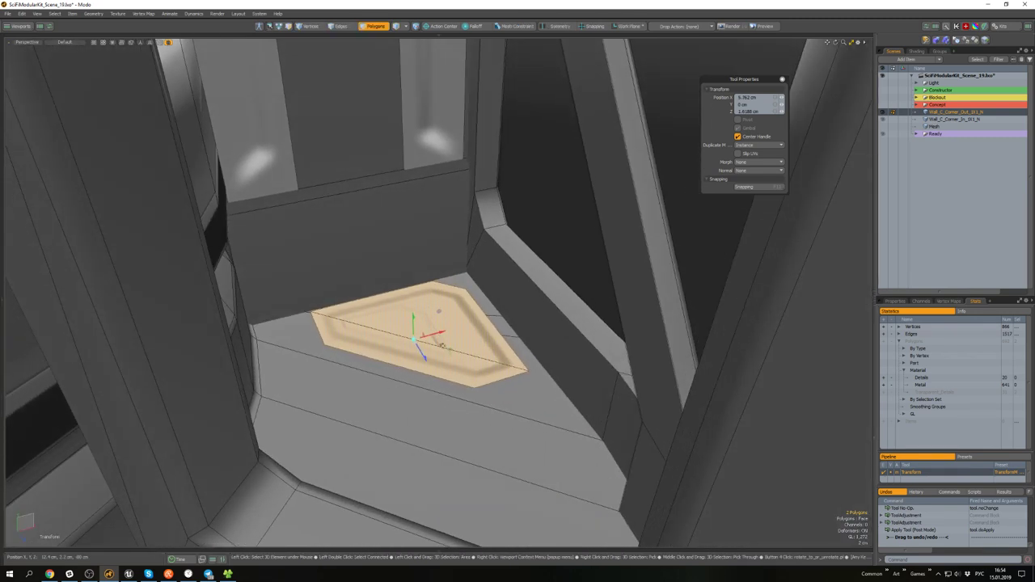
pyautogui.moveTo(442, 346); pyautogui.dragTo(501, 329)
# - Paste a second copy of the floor decal, move it to the opposite end bay and rotate it about the vertical axis
pyautogui.scroll(-8, 454, 353)
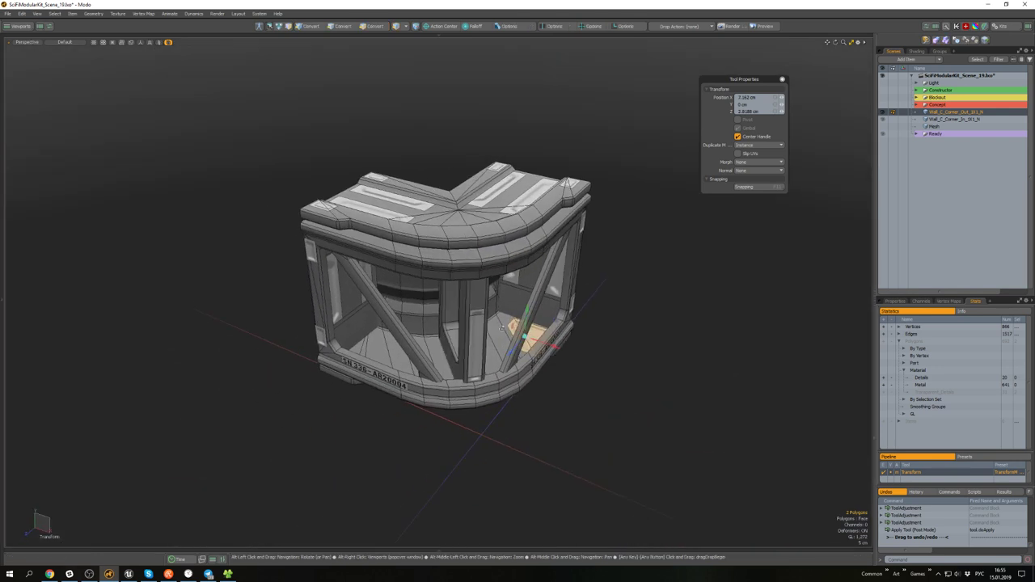
pyautogui.scroll(3, 501, 328)
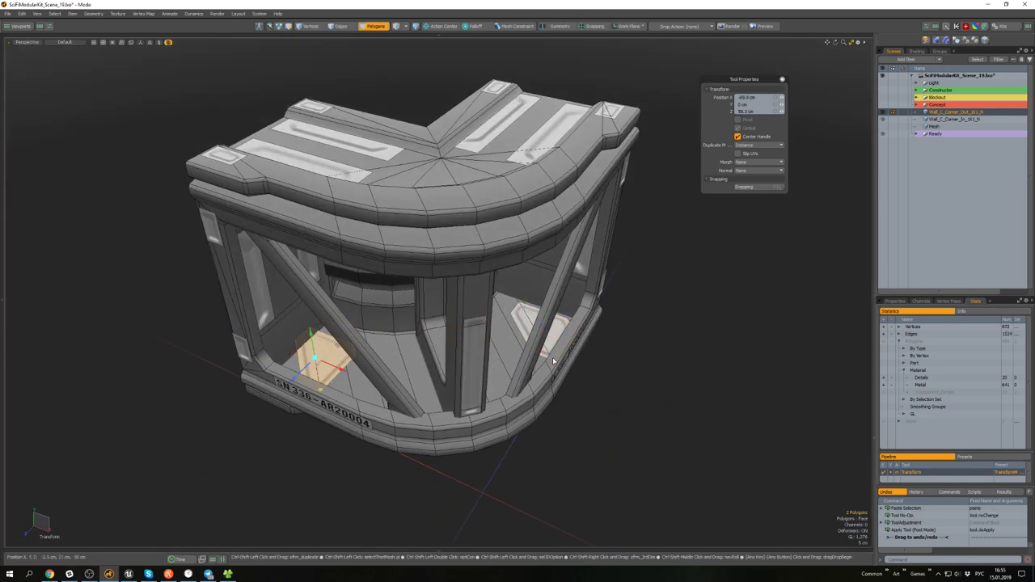
pyautogui.scroll(4, 553, 362)
pyautogui.press('space')
pyautogui.press('e')
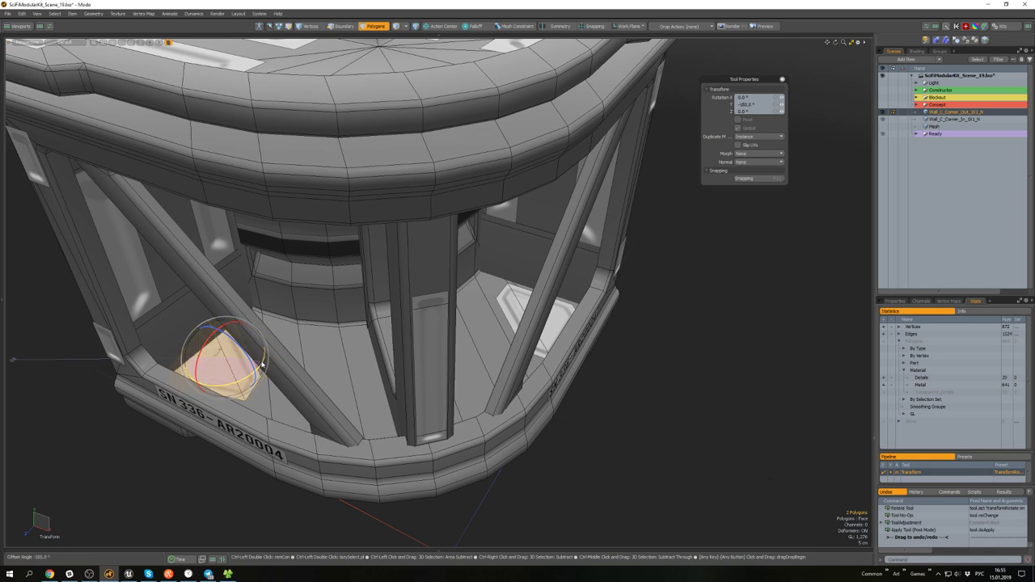
# - Fit the second floor decal into the floor corner beside the back wall of the opposite end bay
pyautogui.keyDown('alt'); pyautogui.moveTo(261, 365); pyautogui.dragTo(568, 358); pyautogui.keyUp('alt')
pyautogui.scroll(4, 428, 363)
pyautogui.press('w')
pyautogui.scroll(-1, 416, 392)
pyautogui.scroll(-5, 353, 382)
pyautogui.scroll(5, 429, 368)
# - Select both angular floor decals and mirror them across the Y axis
pyautogui.press('space')
pyautogui.scroll(-5, 412, 372)
pyautogui.scroll(-4, 602, 338)
pyautogui.scroll(2, 555, 341)
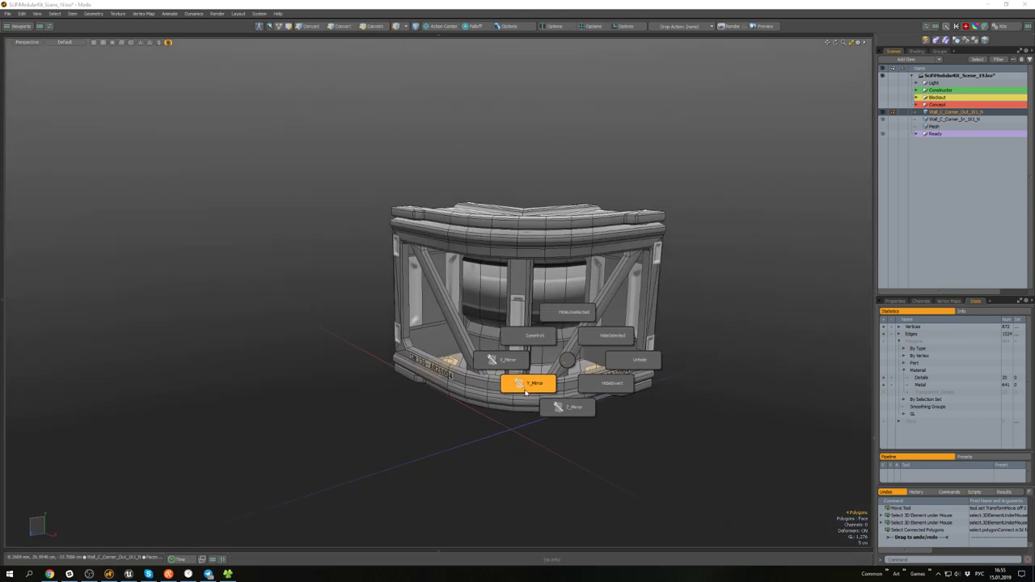
pyautogui.click(527, 385)
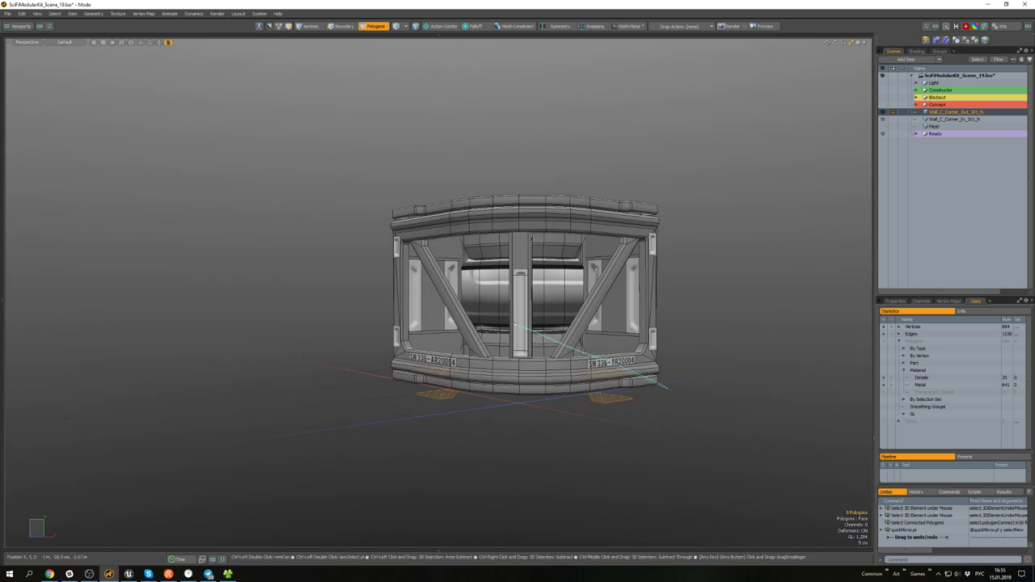
# - Keep only the mirrored decals selected, raise them about 1.01 m to the ceiling of the bays, and save the scene
pyautogui.keyDown('alt'); pyautogui.moveTo(653, 379); pyautogui.dragTo(606, 378); pyautogui.keyUp('alt')
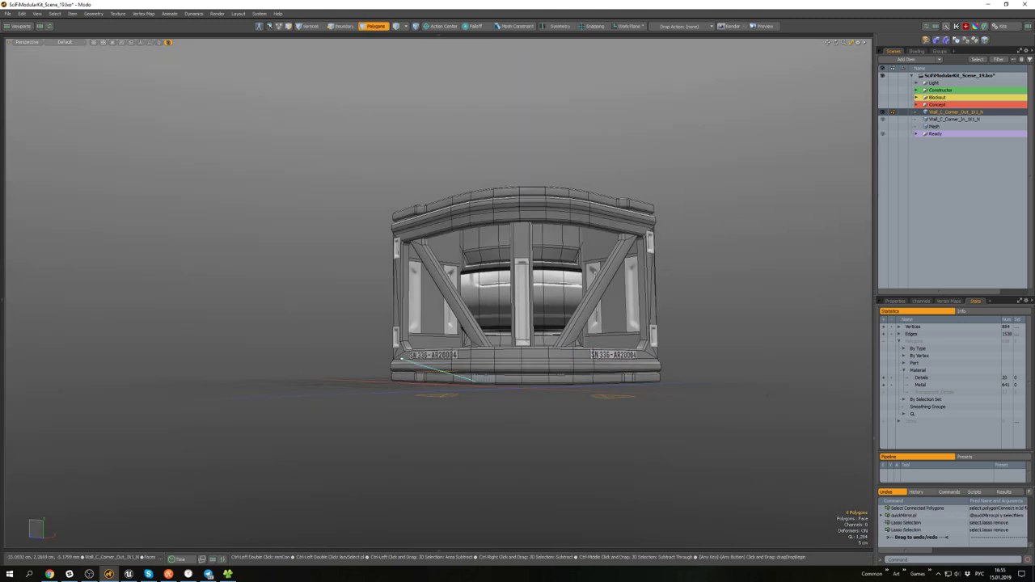
pyautogui.press('w')
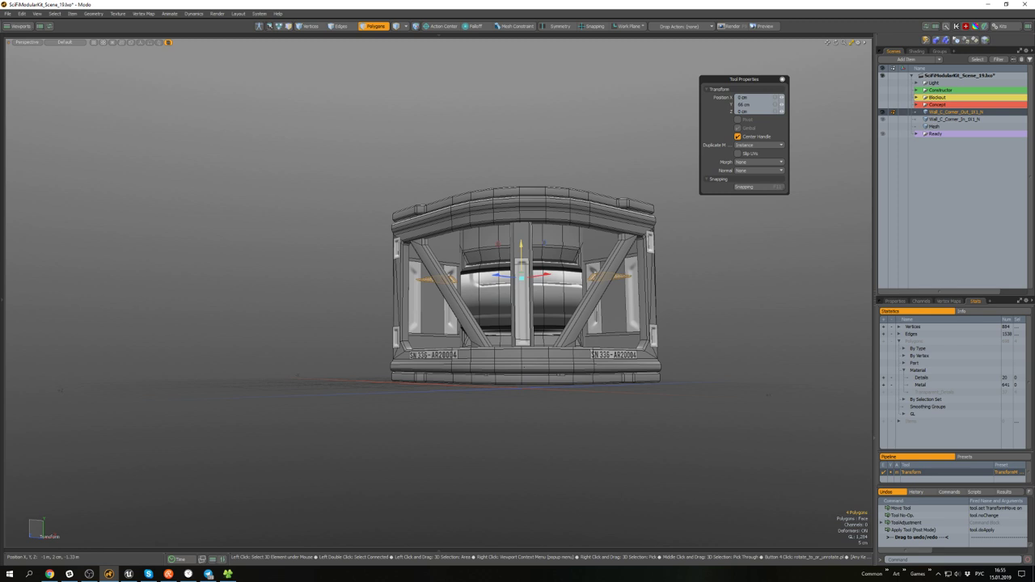
pyautogui.scroll(6, 522, 201)
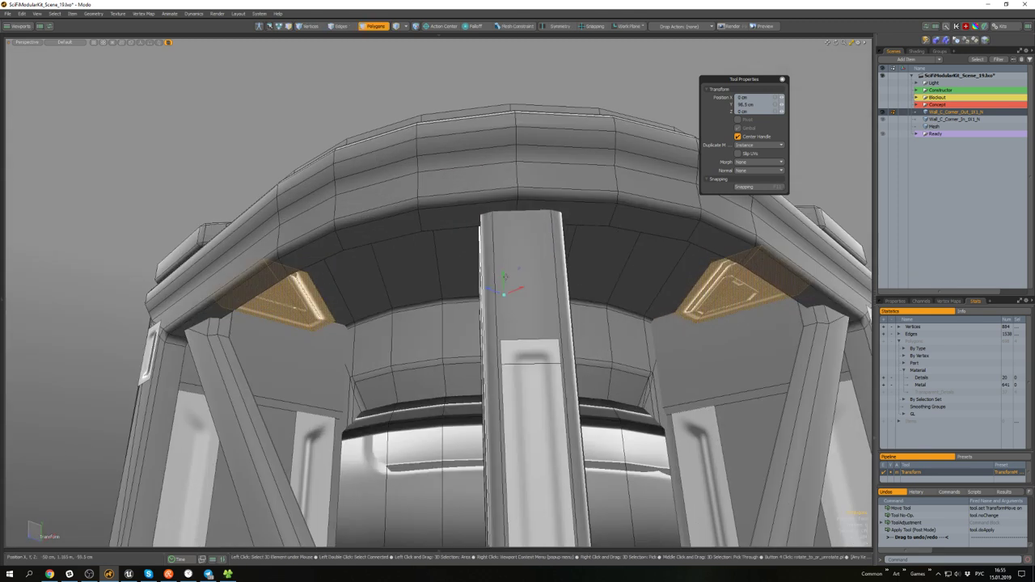
pyautogui.moveTo(503, 273); pyautogui.dragTo(502, 255)
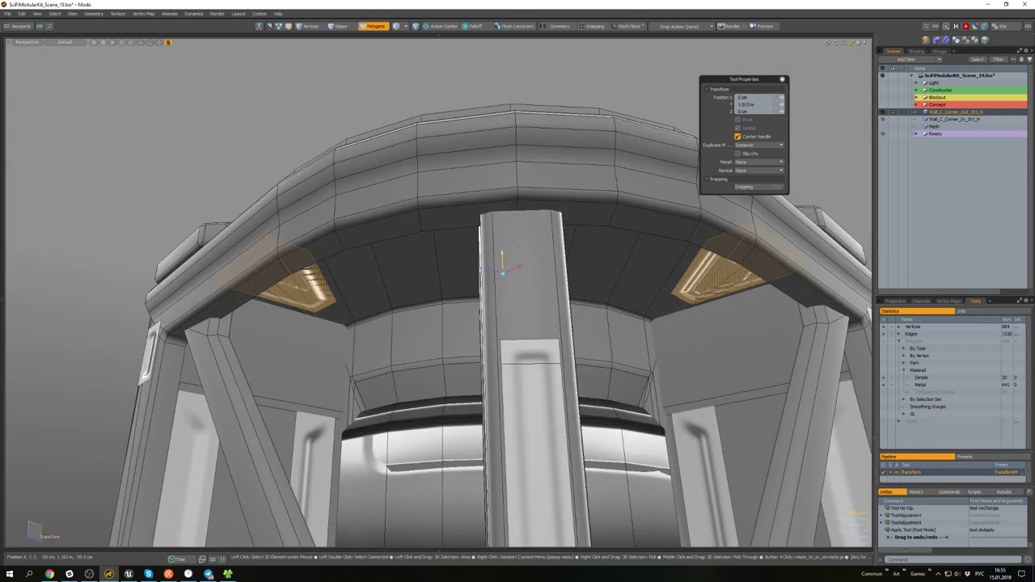
pyautogui.press('q')
pyautogui.scroll(-6, 513, 265)
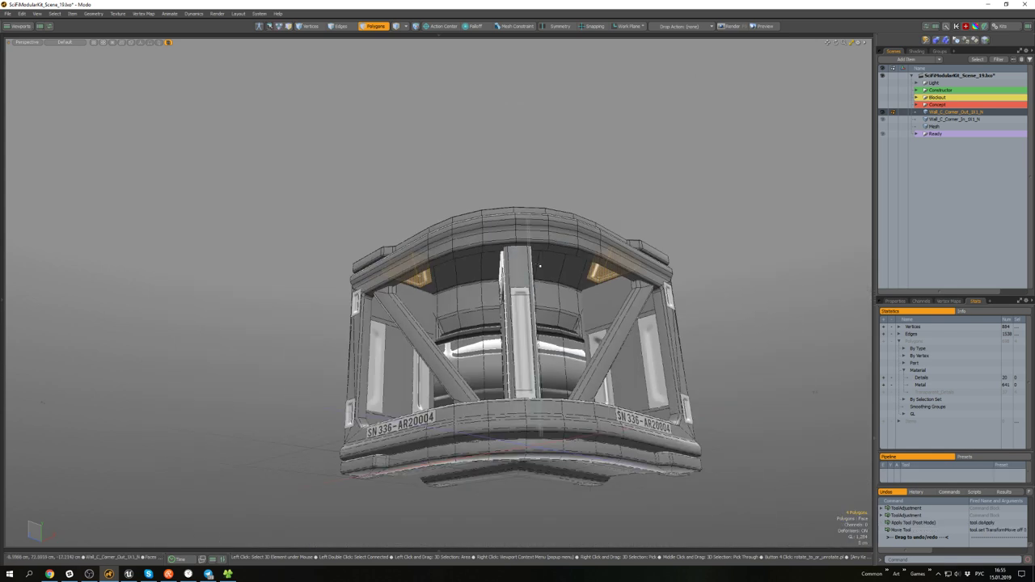
pyautogui.click(661, 187)
pyautogui.keyDown('alt'); pyautogui.moveTo(661, 187); pyautogui.dragTo(581, 227); pyautogui.keyUp('alt')
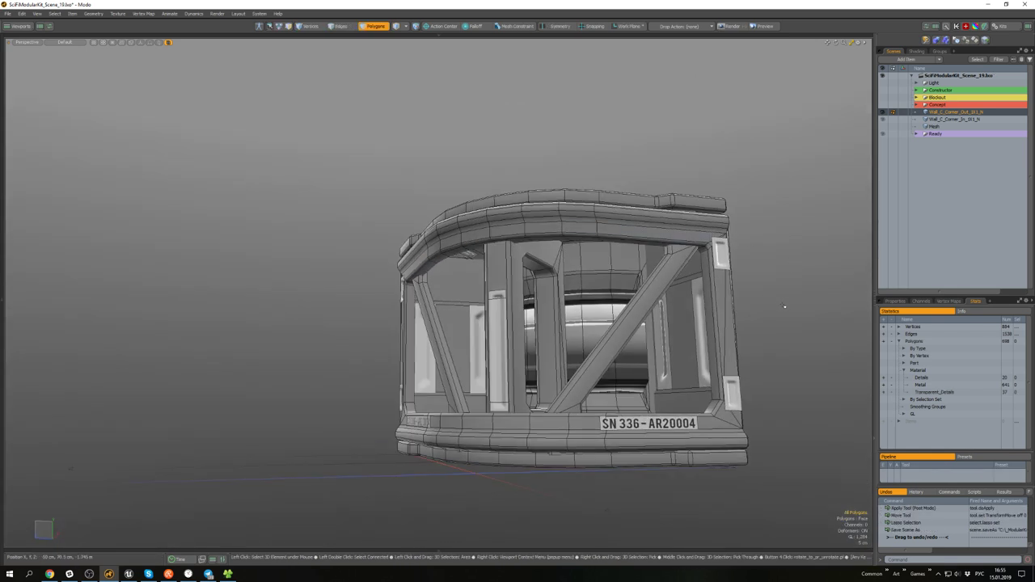
# - Unhide all meshes, switch to item selection and select the outer corner wall module
pyautogui.press('u')
pyautogui.press('5')
pyautogui.keyDown('alt'); pyautogui.moveTo(783, 305); pyautogui.dragTo(697, 365); pyautogui.keyUp('alt')
pyautogui.scroll(-5, 697, 366)
pyautogui.click(729, 418)
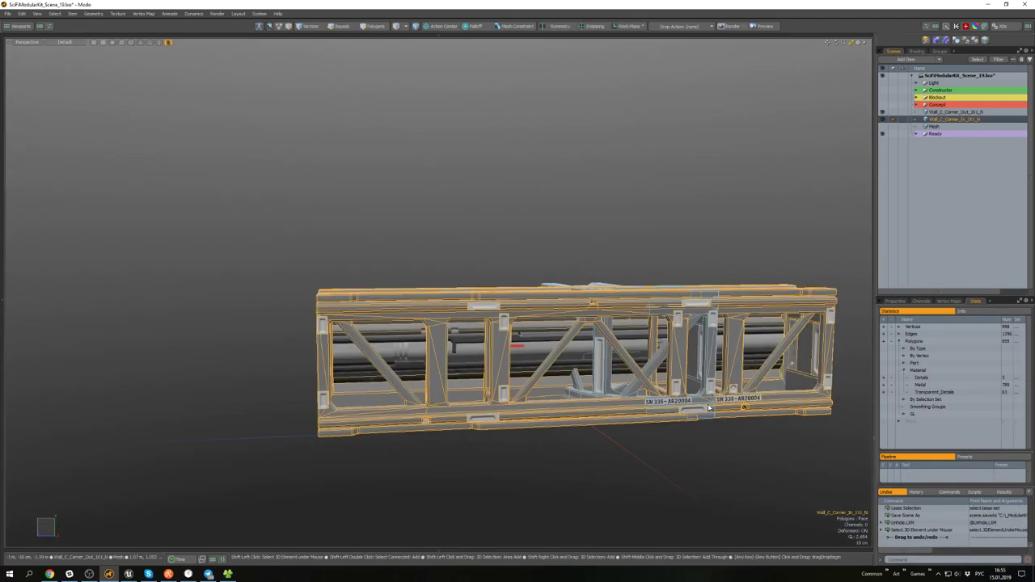
pyautogui.click(708, 408)
pyautogui.click(710, 409)
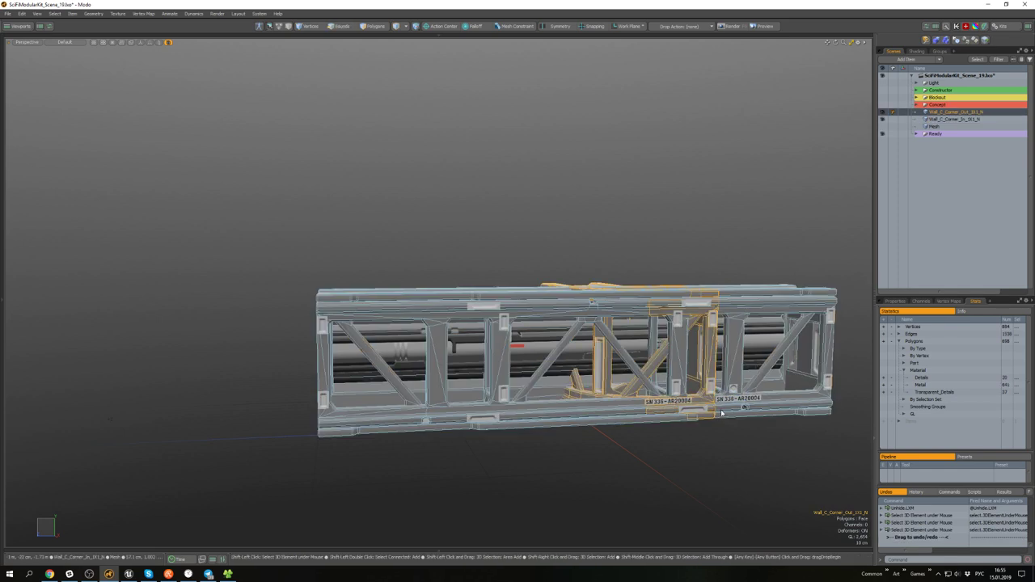
# - Check the outer corner module's base height against the neighbouring modules in the front and right views, and isolate the module
pyautogui.scroll(4, 728, 409)
pyautogui.keyDown('alt'); pyautogui.moveTo(727, 409); pyautogui.dragTo(697, 423); pyautogui.keyUp('alt')
pyautogui.press('KP_2')
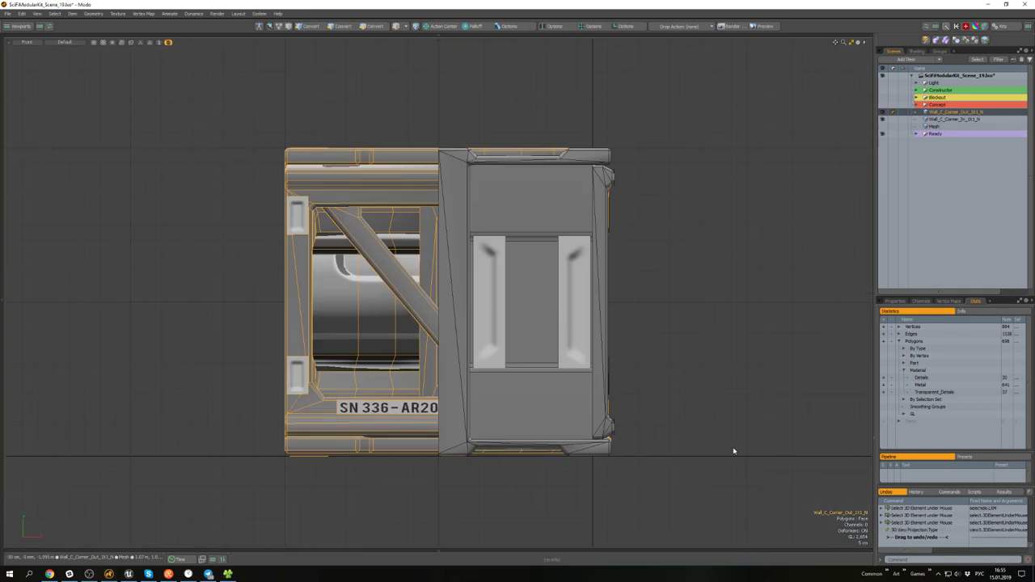
pyautogui.press('KP_3')
pyautogui.scroll(6, 623, 412)
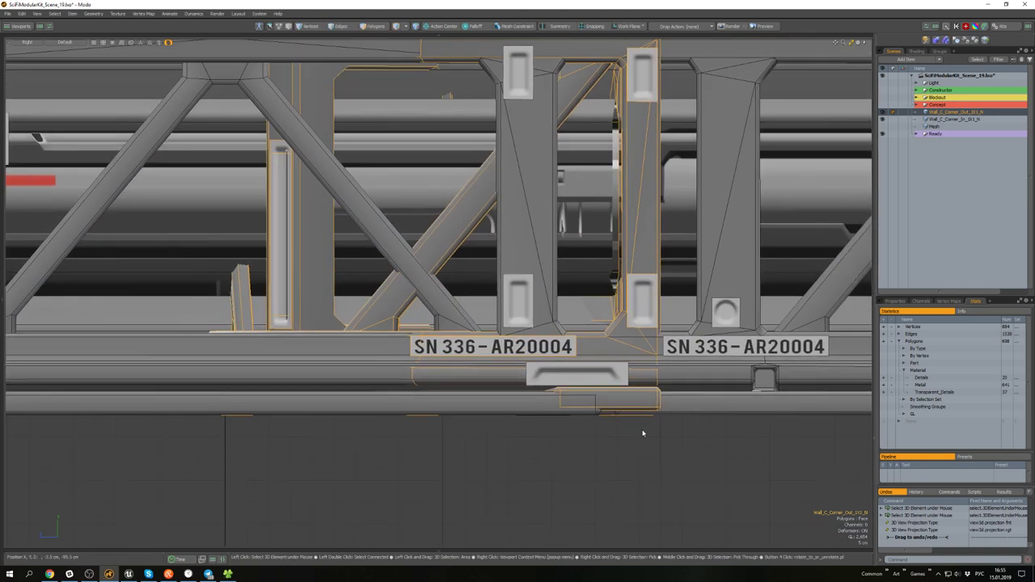
pyautogui.scroll(1, 615, 394)
pyautogui.scroll(-2, 647, 398)
pyautogui.hotkey('shift', 'h')
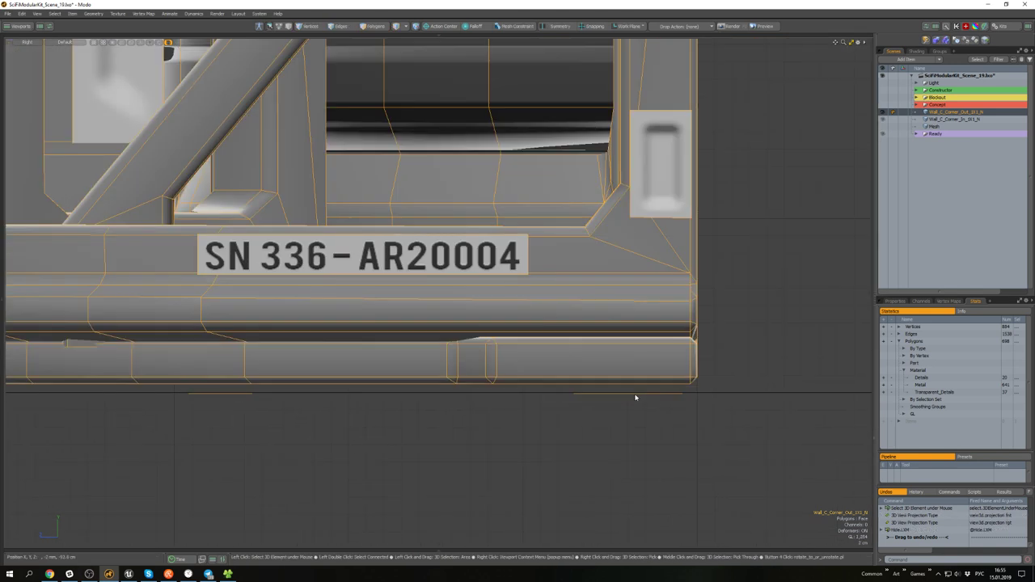
pyautogui.keyDown('alt'); pyautogui.moveTo(633, 396); pyautogui.dragTo(657, 394); pyautogui.keyUp('alt')
# - Select the connected main frame, convert the selection to vertices and keep only those of the lower half
pyautogui.press('KP_Decimal')
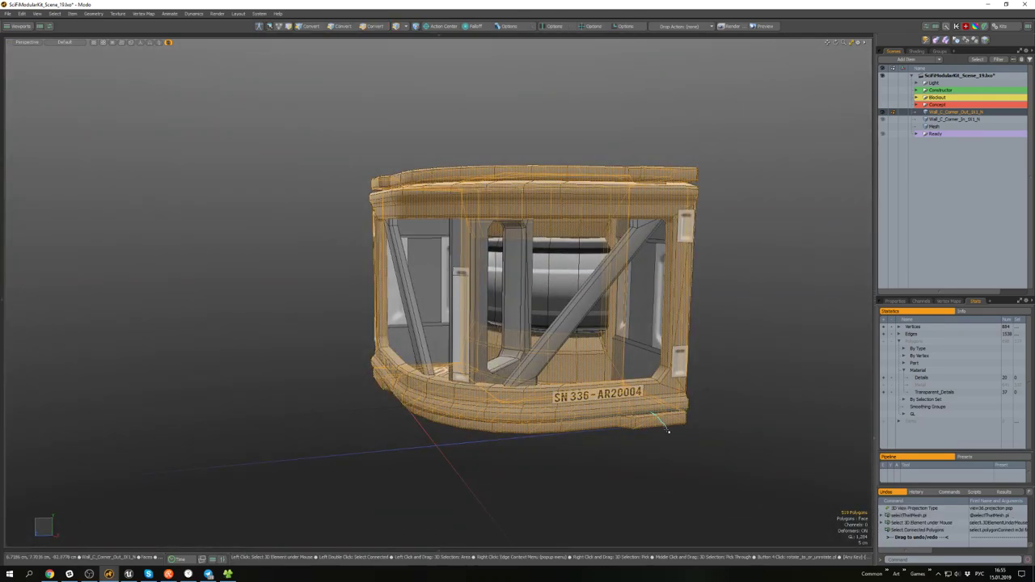
pyautogui.moveTo(668, 432); pyautogui.dragTo(673, 438)
pyautogui.keyDown('alt'); pyautogui.moveTo(673, 438); pyautogui.dragTo(684, 463); pyautogui.keyUp('alt')
pyautogui.hotkey('ctrl', 'z')
pyautogui.keyDown('alt'); pyautogui.moveTo(507, 430); pyautogui.dragTo(532, 360); pyautogui.keyUp('alt')
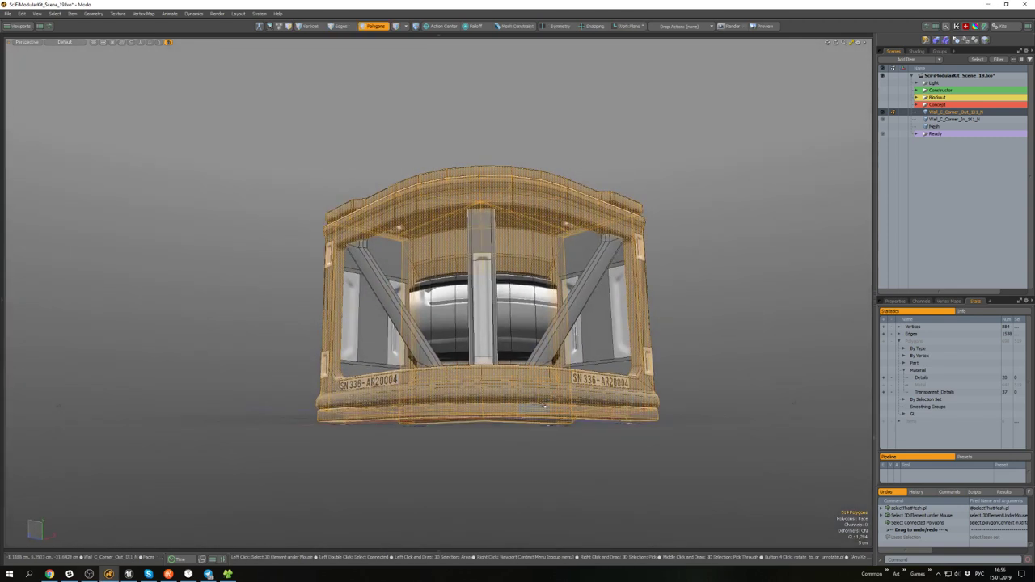
pyautogui.keyDown('alt'); pyautogui.moveTo(544, 407); pyautogui.dragTo(549, 397); pyautogui.keyUp('alt')
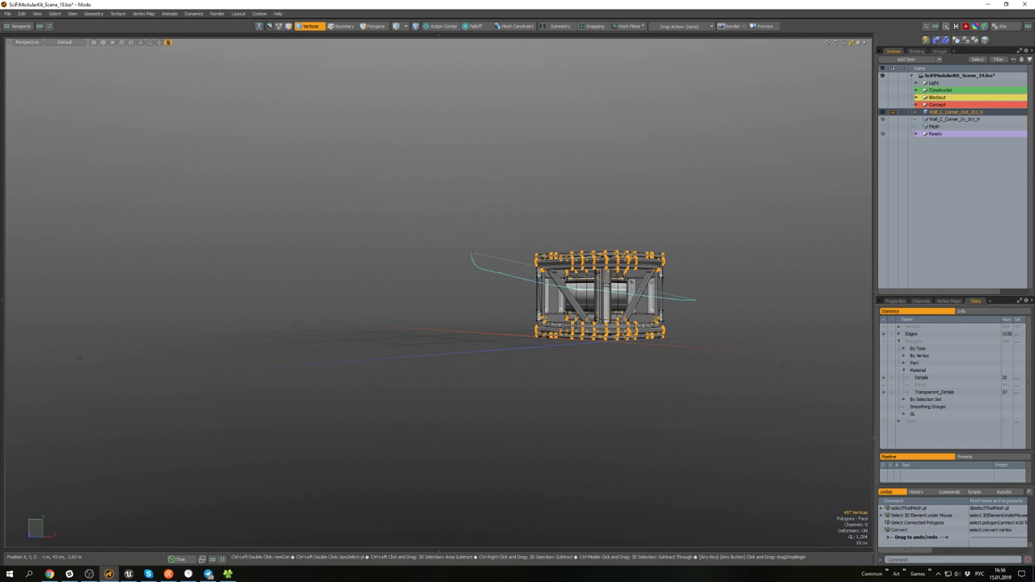
pyautogui.click(683, 367)
pyautogui.scroll(10, 674, 365)
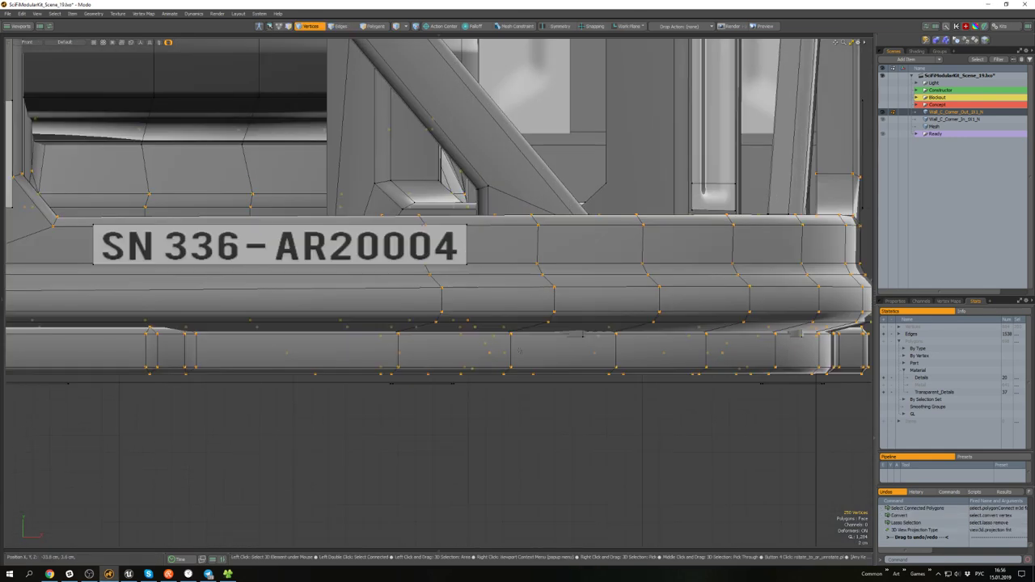
# - Enable snapping for moving the lower vertices and add Grid to the vertex snap type
pyautogui.press('w')
pyautogui.keyDown('alt'); pyautogui.moveTo(451, 343); pyautogui.dragTo(684, 344); pyautogui.keyUp('alt')
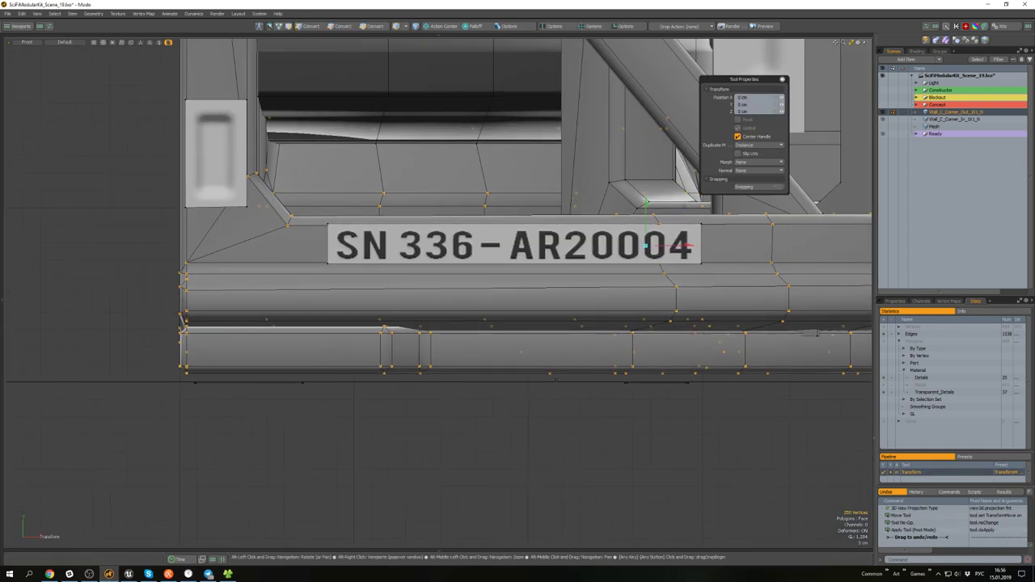
pyautogui.keyDown('alt'); pyautogui.moveTo(194, 366); pyautogui.dragTo(383, 352); pyautogui.keyUp('alt')
pyautogui.scroll(3, 383, 355)
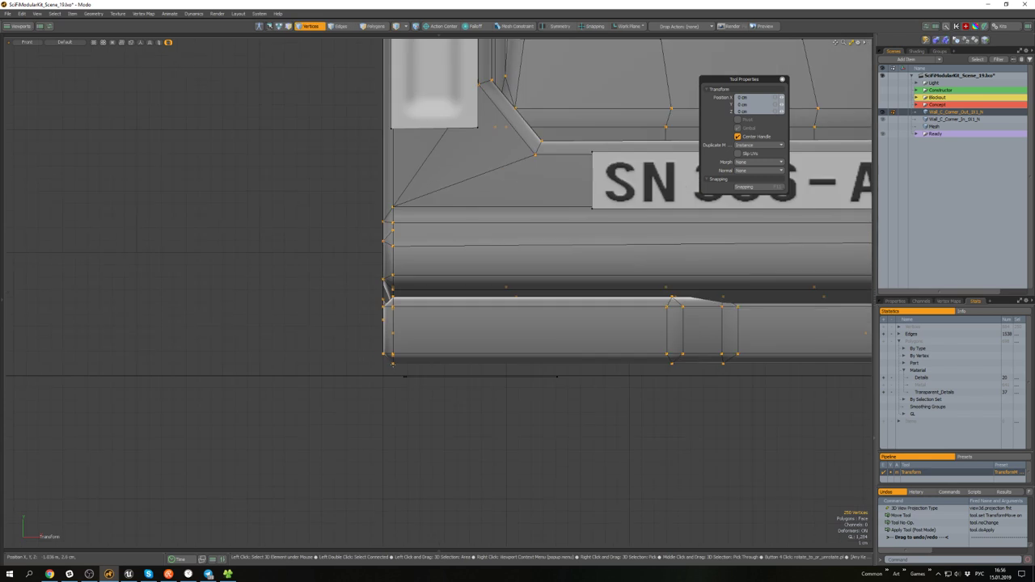
pyautogui.press('x')
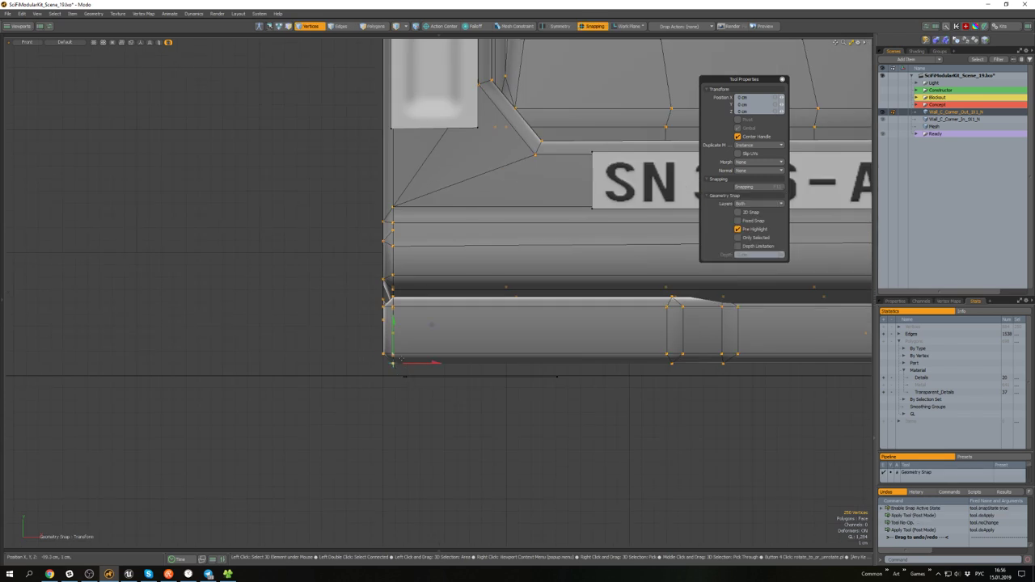
pyautogui.hotkey('shift', 'x')
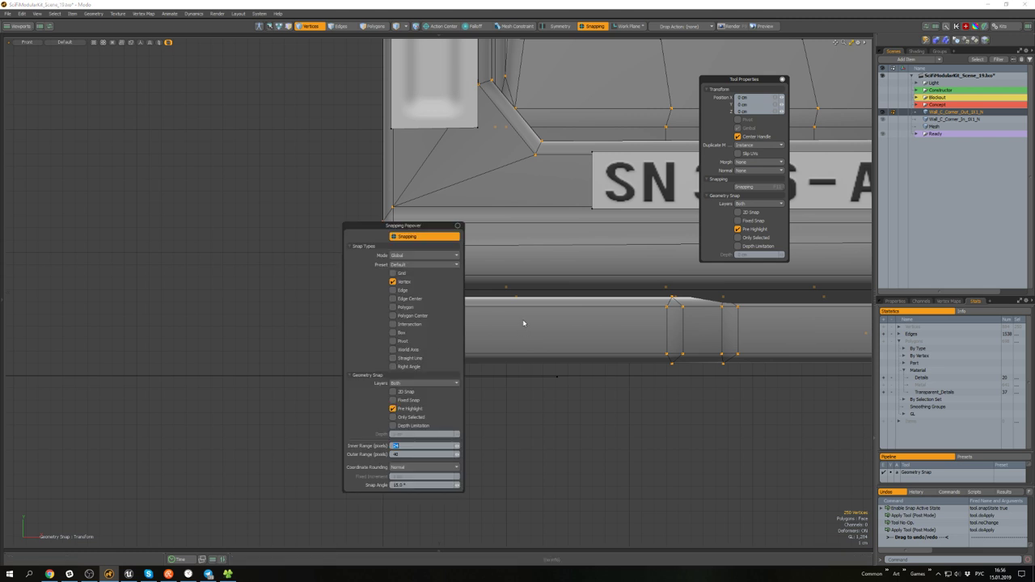
pyautogui.click(393, 274)
pyautogui.click(458, 225)
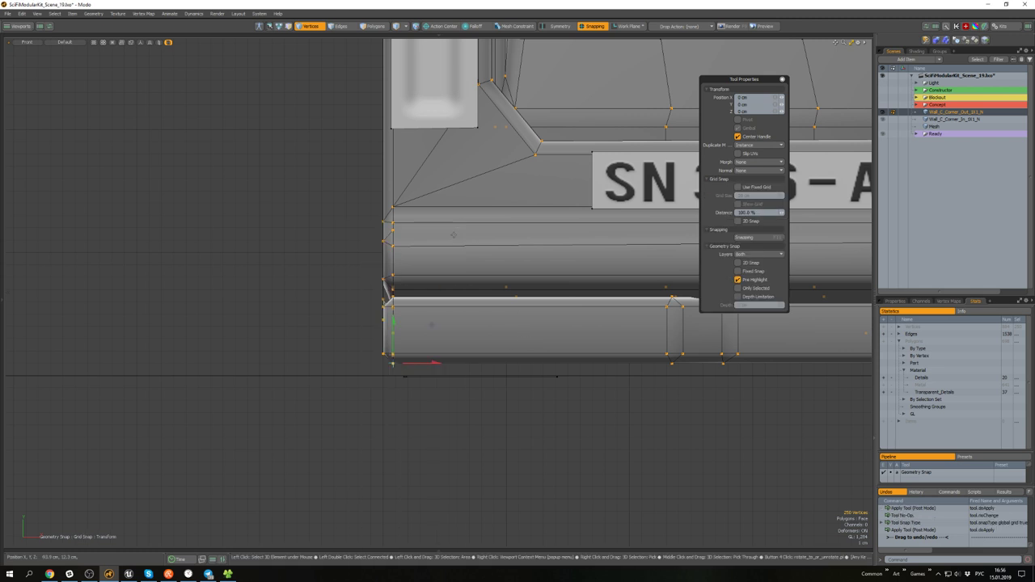
# - Snap the lower frame vertices 10 mm down onto the ground line, clear the selection and return to the perspective view
pyautogui.moveTo(392, 364); pyautogui.dragTo(394, 376)
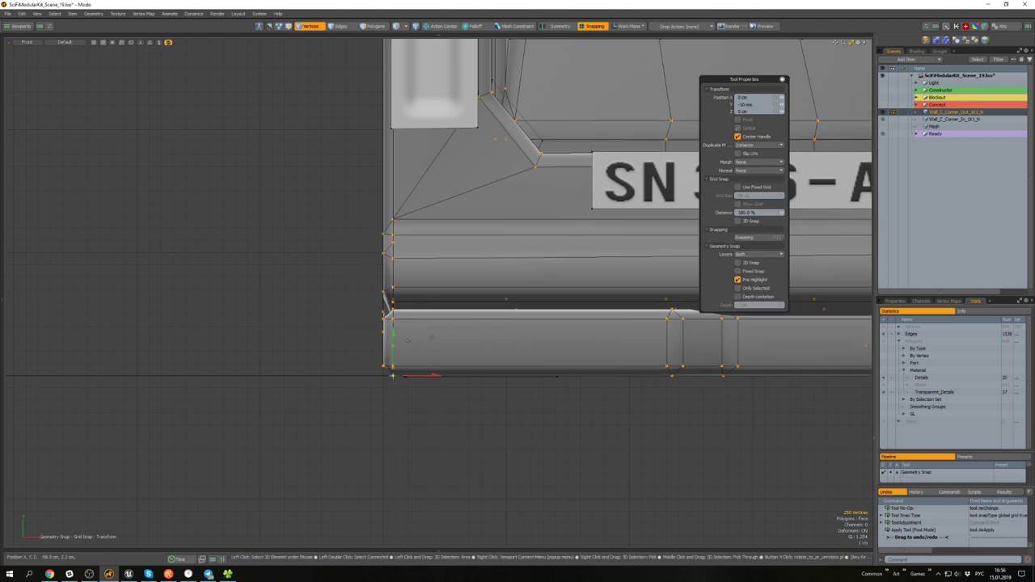
pyautogui.scroll(-2, 453, 333)
pyautogui.scroll(-1, 584, 401)
pyautogui.press('q')
pyautogui.click(618, 420)
pyautogui.hotkey('ctrl', 'space')
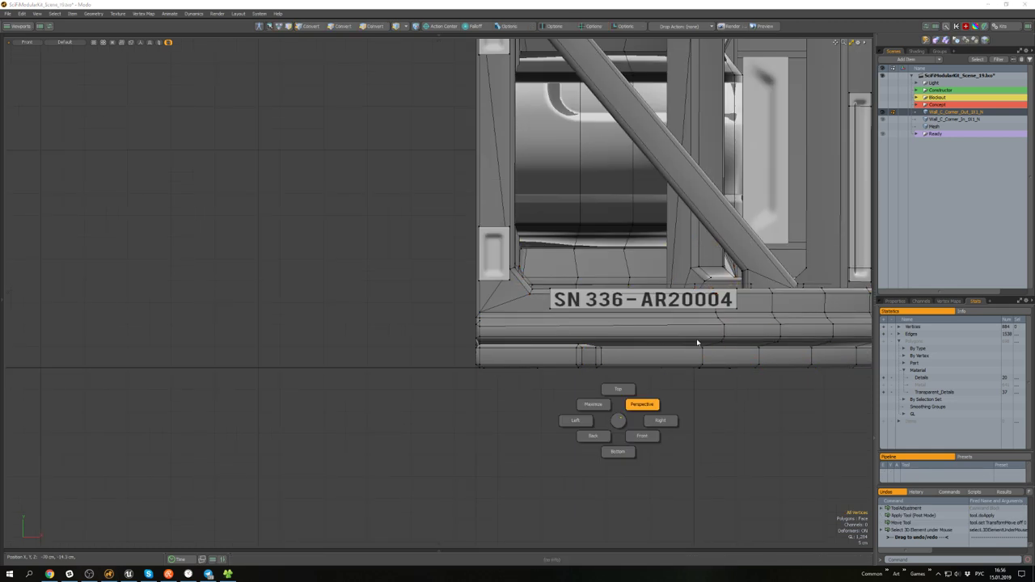
pyautogui.click(696, 342)
# - Select the polygon loop along the curved inner panel's bottom edge and lower it with snapping off
pyautogui.keyDown('alt'); pyautogui.moveTo(697, 343); pyautogui.dragTo(542, 279); pyautogui.keyUp('alt')
pyautogui.press('3')
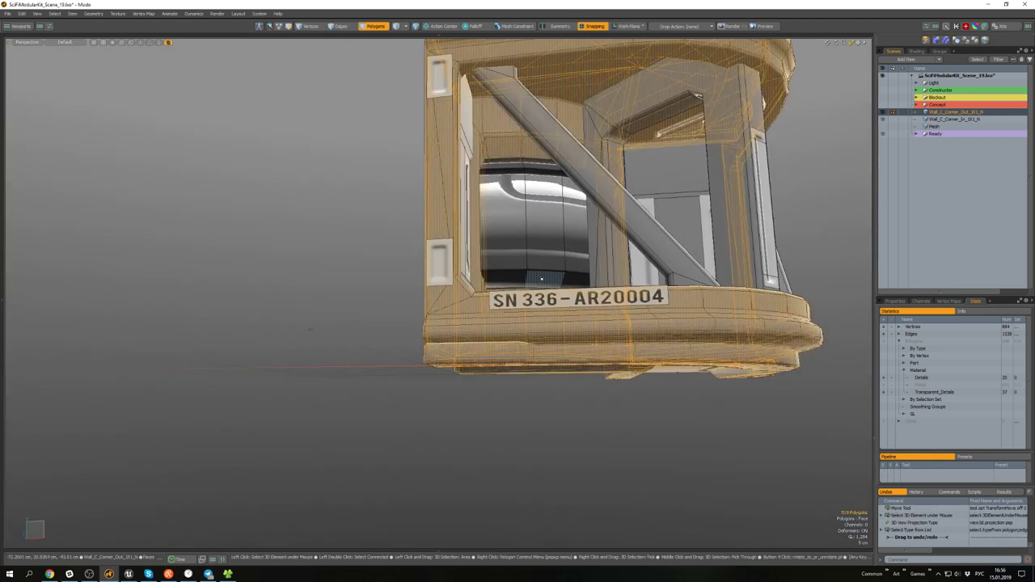
pyautogui.click(541, 279)
pyautogui.keyDown('shift'); pyautogui.click(573, 279); pyautogui.keyUp('shift')
pyautogui.press('l')
pyautogui.scroll(5, 567, 270)
pyautogui.press('w')
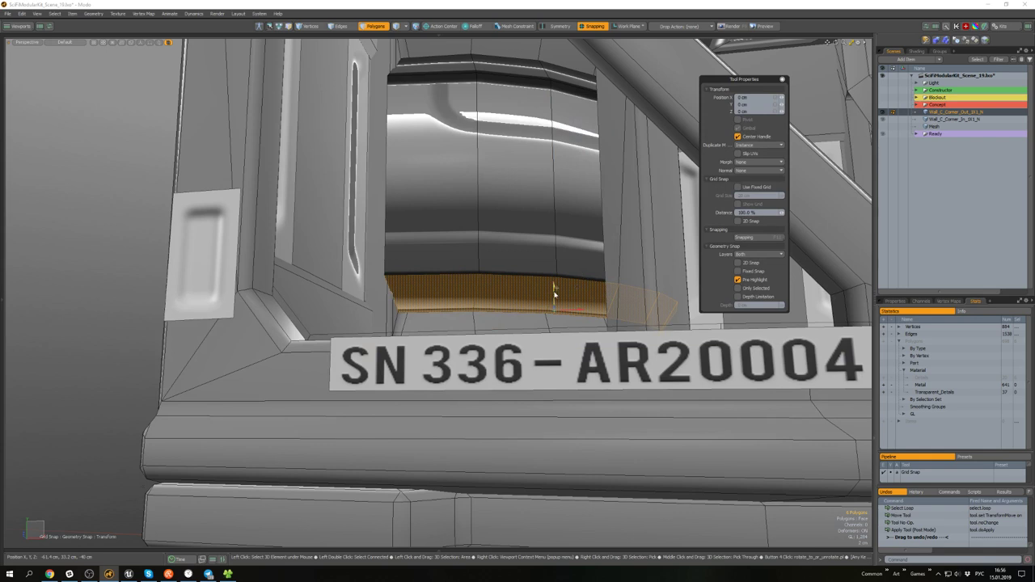
pyautogui.press('x')
pyautogui.moveTo(554, 294); pyautogui.dragTo(554, 377)
pyautogui.press('q')
pyautogui.scroll(-5, 554, 300)
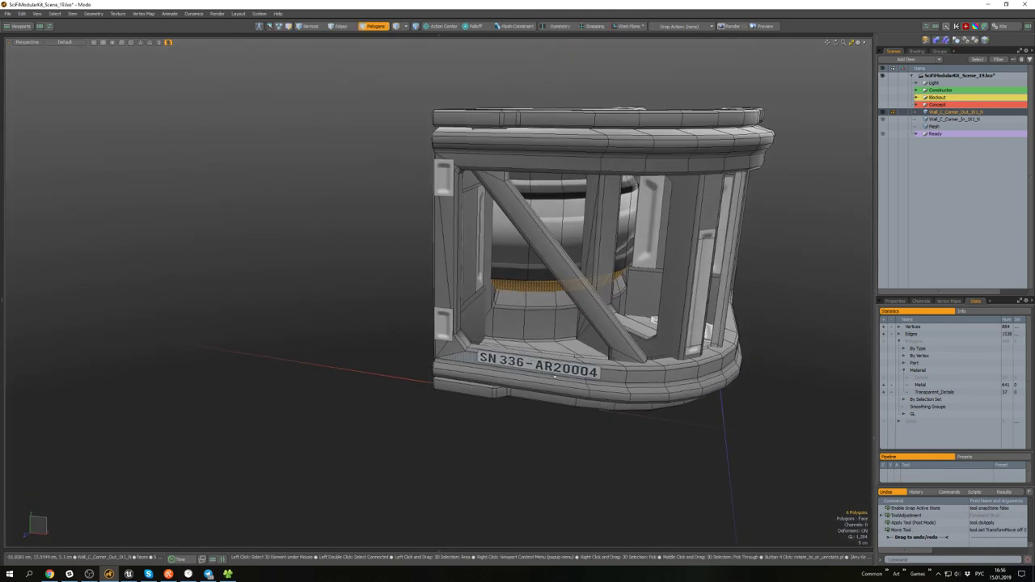
# - Examine the seam between the curved inner panel's bottom edge and the base beneath it
pyautogui.click(543, 443)
pyautogui.keyDown('alt'); pyautogui.moveTo(543, 443); pyautogui.dragTo(518, 355); pyautogui.keyUp('alt')
pyautogui.scroll(8, 502, 314)
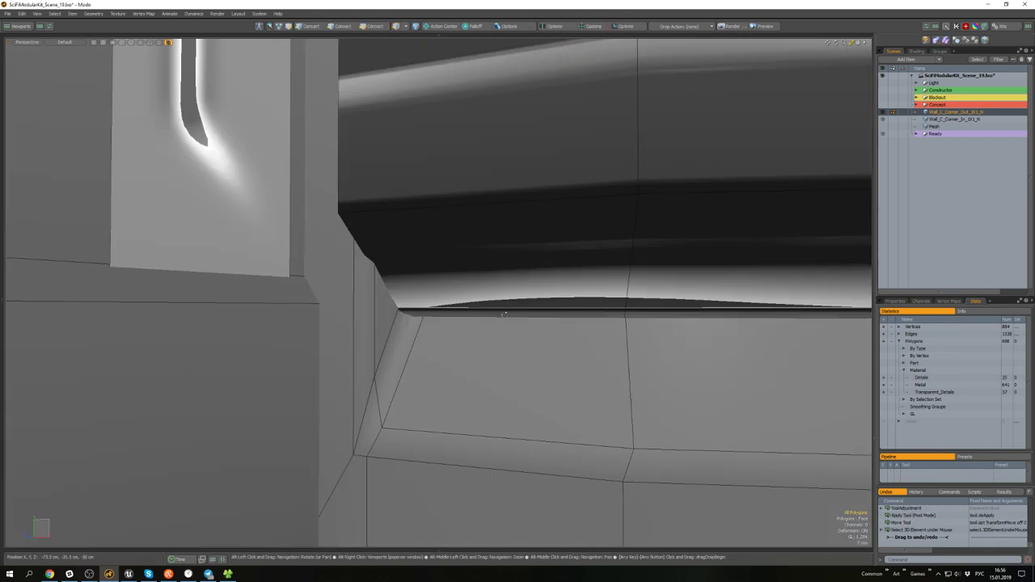
pyautogui.keyDown('alt'); pyautogui.moveTo(504, 314); pyautogui.dragTo(391, 300); pyautogui.keyUp('alt')
pyautogui.scroll(-10, 493, 335)
pyautogui.scroll(8, 437, 336)
# - Select the angular floor decal in the end bay and adjust its height to the lowered floor
pyautogui.doubleClick(462, 327)
pyautogui.scroll(-9, 462, 327)
pyautogui.keyDown('alt'); pyautogui.moveTo(461, 326); pyautogui.dragTo(498, 361); pyautogui.keyUp('alt')
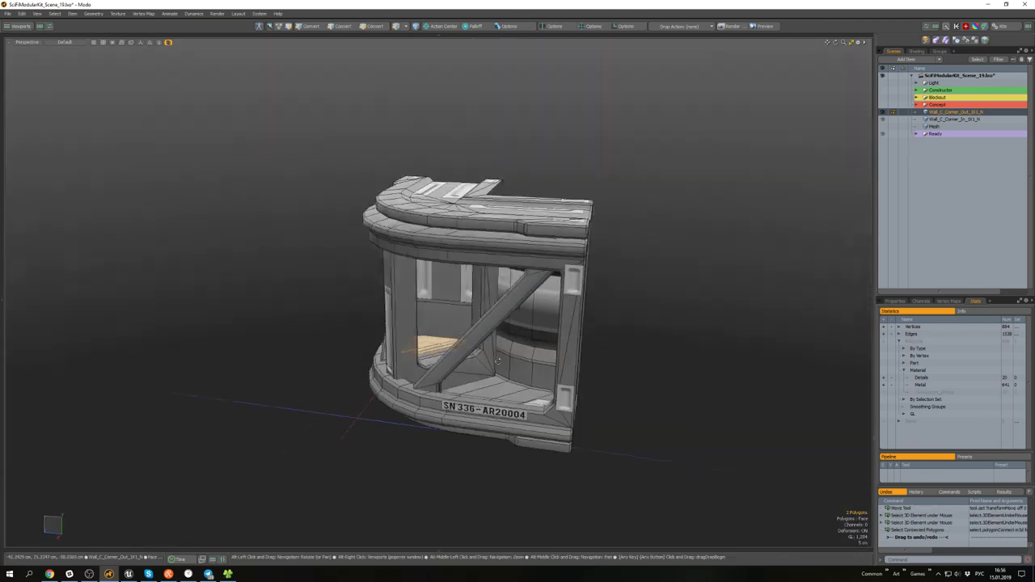
pyautogui.scroll(6, 498, 361)
pyautogui.press('3')
pyautogui.press('w')
pyautogui.keyDown('alt'); pyautogui.moveTo(462, 330); pyautogui.dragTo(560, 312); pyautogui.keyUp('alt')
pyautogui.press('space')
# - Select the connected polygons of the opening frames in the end bays and hide everything else
pyautogui.doubleClick(606, 258)
pyautogui.keyDown('alt'); pyautogui.moveTo(606, 259); pyautogui.dragTo(584, 238); pyautogui.keyUp('alt')
pyautogui.scroll(-5, 568, 280)
pyautogui.hotkey('shift', 'h')
# - Select the lower vertices of the opening frames, unhide the rest of the module, and lower those vertices slightly toward the floor
pyautogui.press('1')
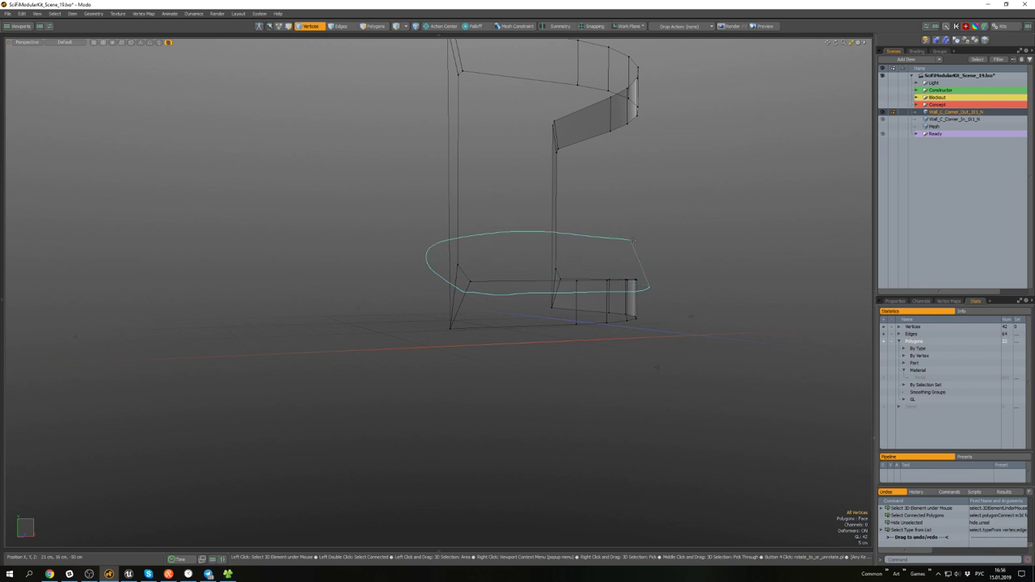
pyautogui.hotkey('ctrl', 'space')
pyautogui.hotkey('ctrl', 'alt', 'space')
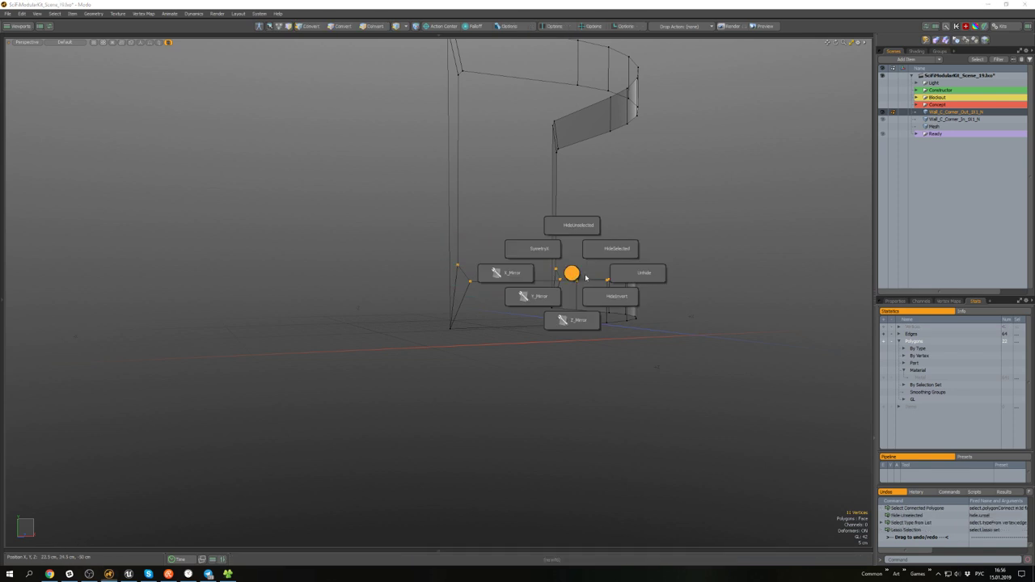
pyautogui.press('u')
pyautogui.scroll(5, 558, 259)
pyautogui.keyDown('alt'); pyautogui.moveTo(557, 258); pyautogui.dragTo(529, 269); pyautogui.keyUp('alt')
pyautogui.scroll(3, 529, 270)
pyautogui.press('w')
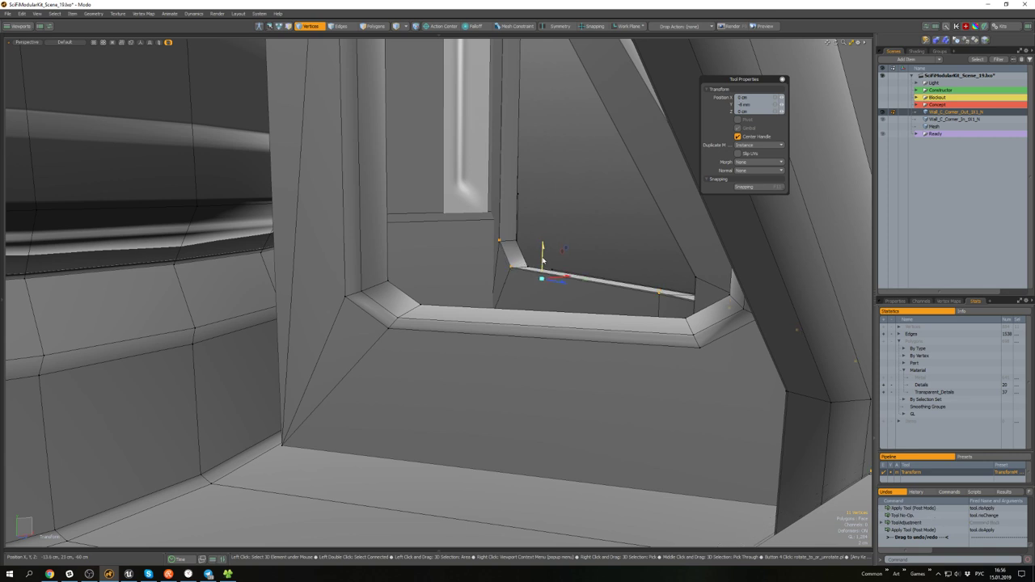
pyautogui.press('q')
pyautogui.click(544, 265)
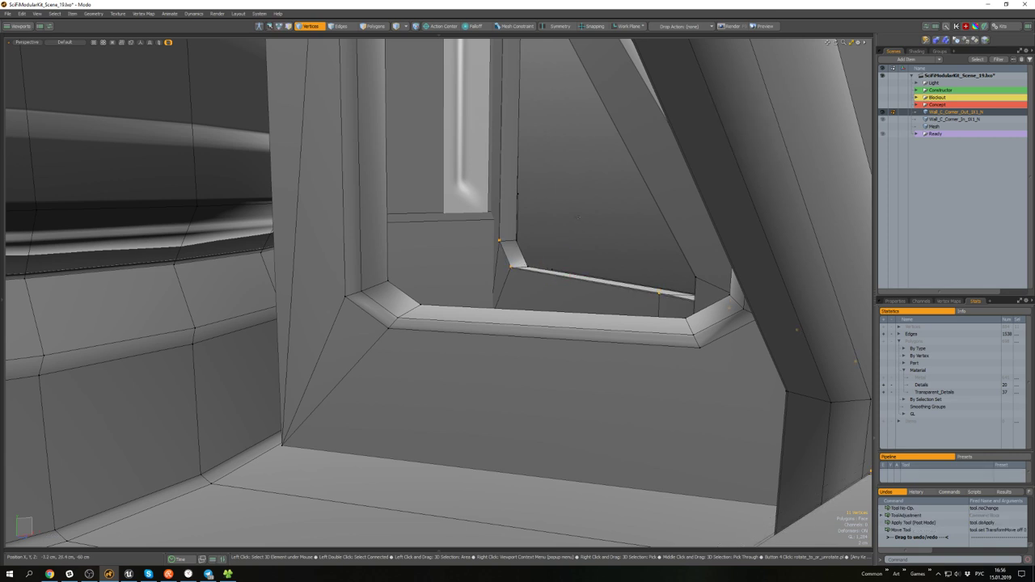
# - Clear the vertex selection with all module geometry unhidden, save the scene, and return to item selection with no item selected
pyautogui.scroll(-10, 544, 265)
pyautogui.hotkey('ctrl', 'space')
pyautogui.moveTo(550, 271)
pyautogui.keyDown('alt'); pyautogui.mouseDown()
pyautogui.moveTo(464, 299)
pyautogui.moveTo(481, 262)
pyautogui.moveTo(501, 351)
pyautogui.moveTo(388, 225)
pyautogui.moveTo(292, 220)
pyautogui.moveTo(288, 319)
pyautogui.moveTo(415, 436)
pyautogui.moveTo(525, 252)
pyautogui.mouseUp(); pyautogui.keyUp('alt')
pyautogui.click(522, 298)
pyautogui.scroll(-4, 481, 263)
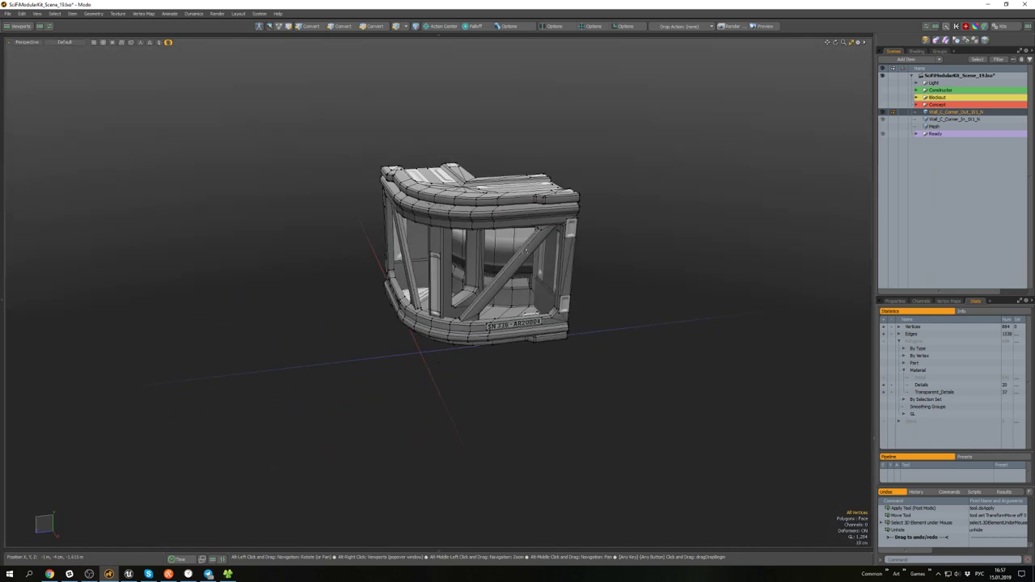
pyautogui.hotkey('ctrl', 's')
pyautogui.press('5')
pyautogui.click(628, 272)
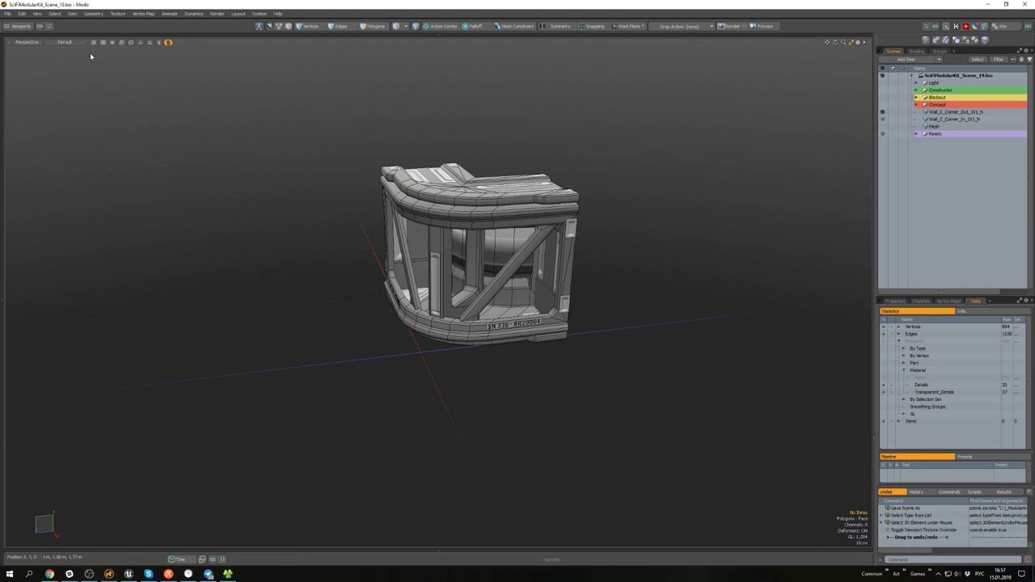
# - Inspect the outer corner wall's texel density with the checker texture override, ending with the override turned off
pyautogui.scroll(4, 433, 242)
pyautogui.keyDown('alt'); pyautogui.moveTo(466, 284); pyautogui.dragTo(579, 280); pyautogui.keyUp('alt')
pyautogui.scroll(-4, 518, 226)
pyautogui.scroll(4, 487, 253)
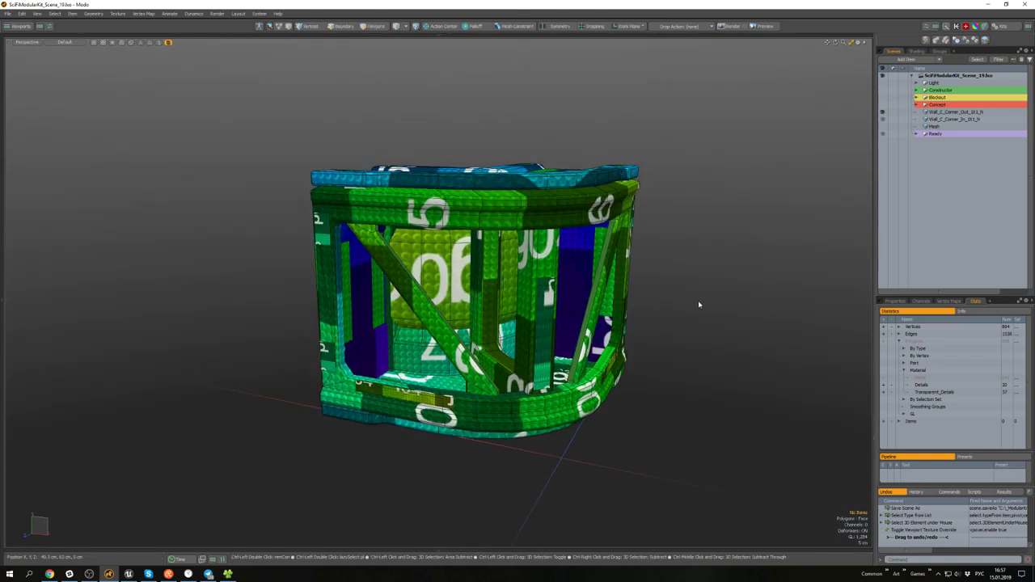
pyautogui.hotkey('ctrl', 's')
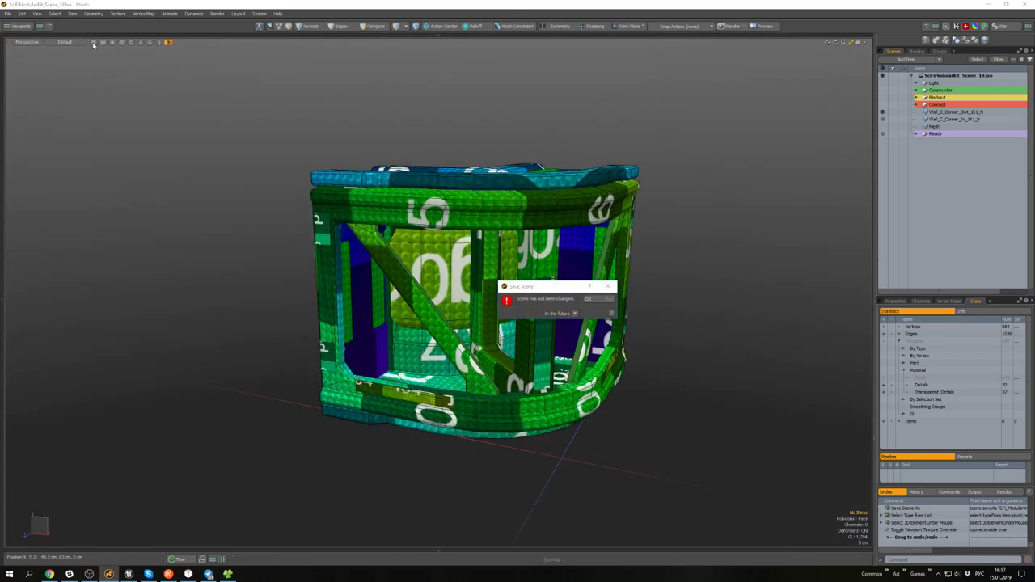
pyautogui.press('Return')
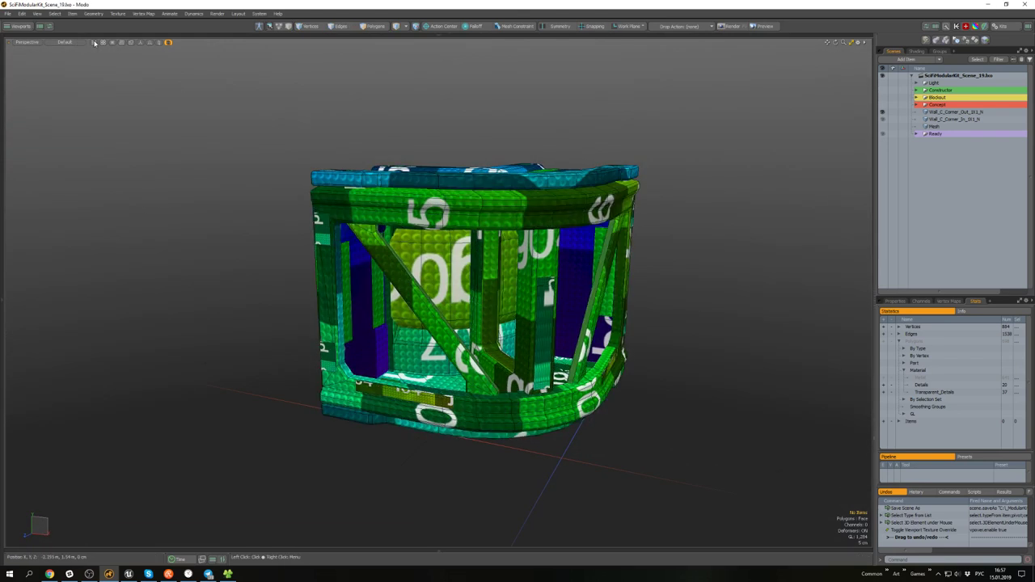
pyautogui.click(91, 50)
pyautogui.keyDown('alt'); pyautogui.moveTo(363, 126); pyautogui.dragTo(437, 175); pyautogui.keyUp('alt')
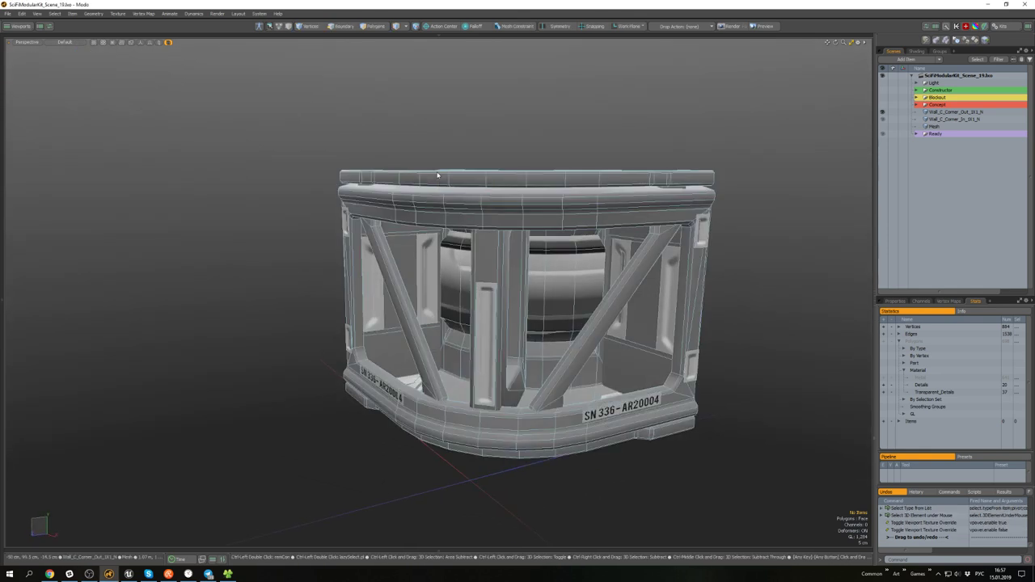
# - Unhide the other wall items and select the inner corner wall that overlaps the outer corner module
pyautogui.hotkey('ctrl', 's')
pyautogui.keyDown('alt'); pyautogui.moveTo(654, 279); pyautogui.dragTo(475, 259); pyautogui.keyUp('alt')
pyautogui.scroll(-4, 516, 258)
pyautogui.click(510, 257)
pyautogui.scroll(2, 475, 259)
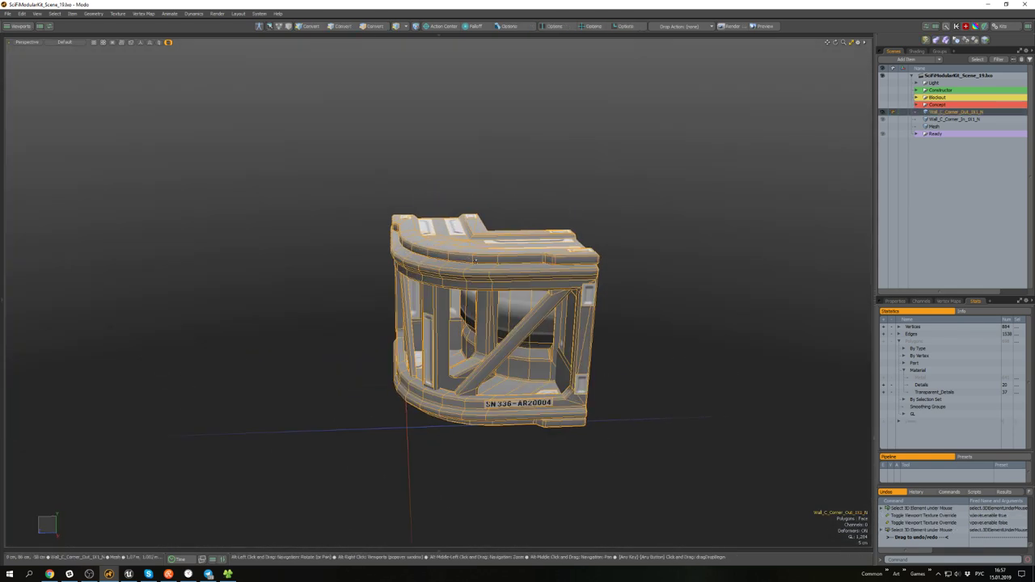
pyautogui.click(734, 219)
pyautogui.press('u')
pyautogui.keyDown('alt'); pyautogui.moveTo(717, 179); pyautogui.dragTo(694, 218); pyautogui.keyUp('alt')
pyautogui.click(619, 245)
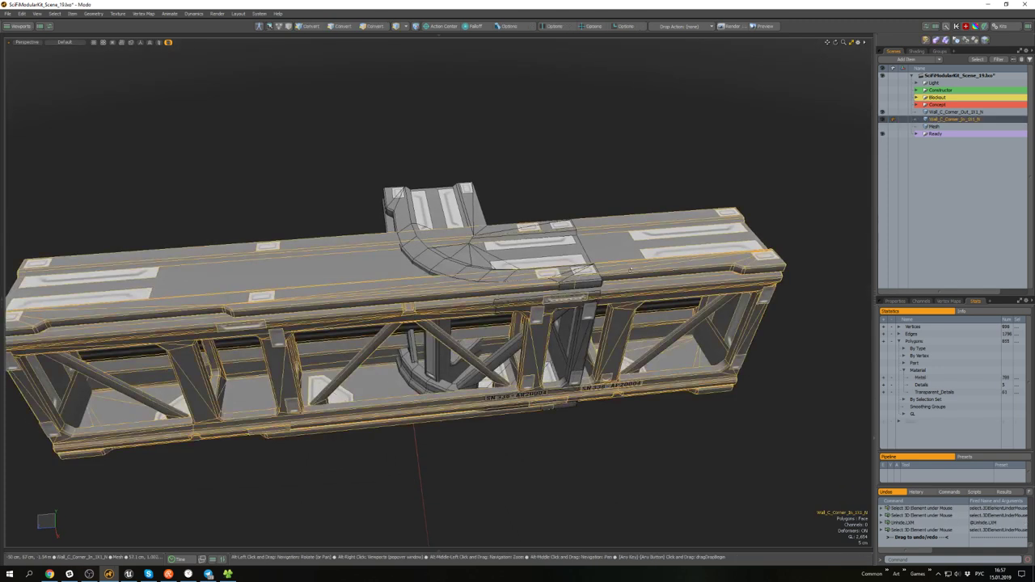
# - Move the inner corner wall -1 m along Z with snapping on
pyautogui.scroll(-4, 597, 239)
pyautogui.keyDown('alt'); pyautogui.moveTo(597, 240); pyautogui.dragTo(583, 219); pyautogui.keyUp('alt')
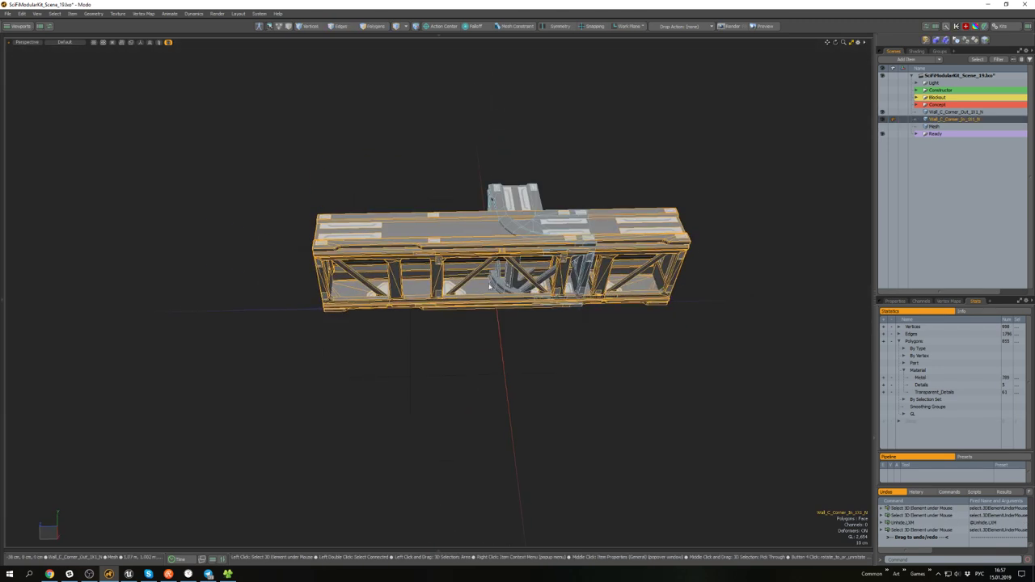
pyautogui.press('w')
pyautogui.press('x')
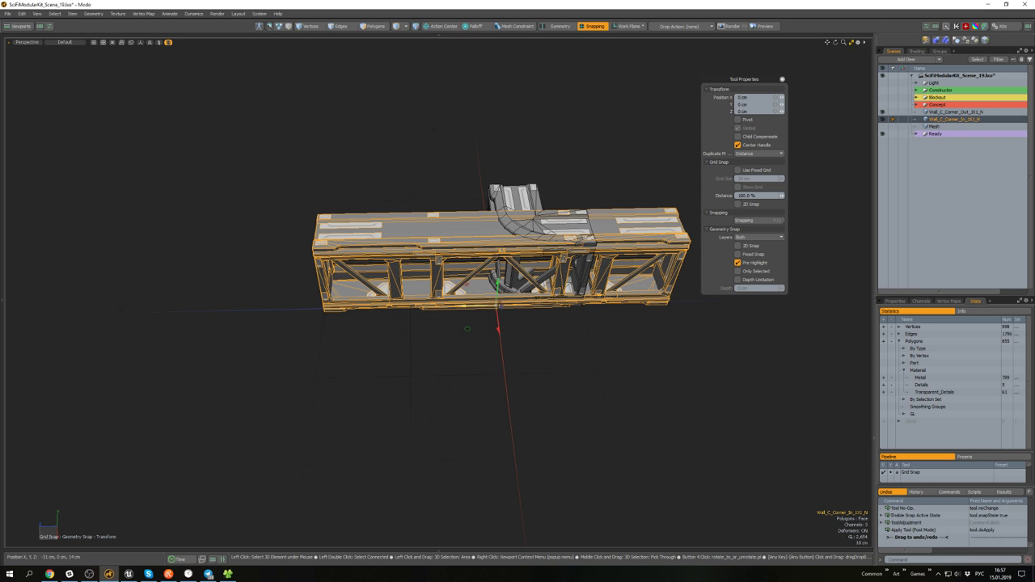
pyautogui.moveTo(474, 308); pyautogui.dragTo(566, 308)
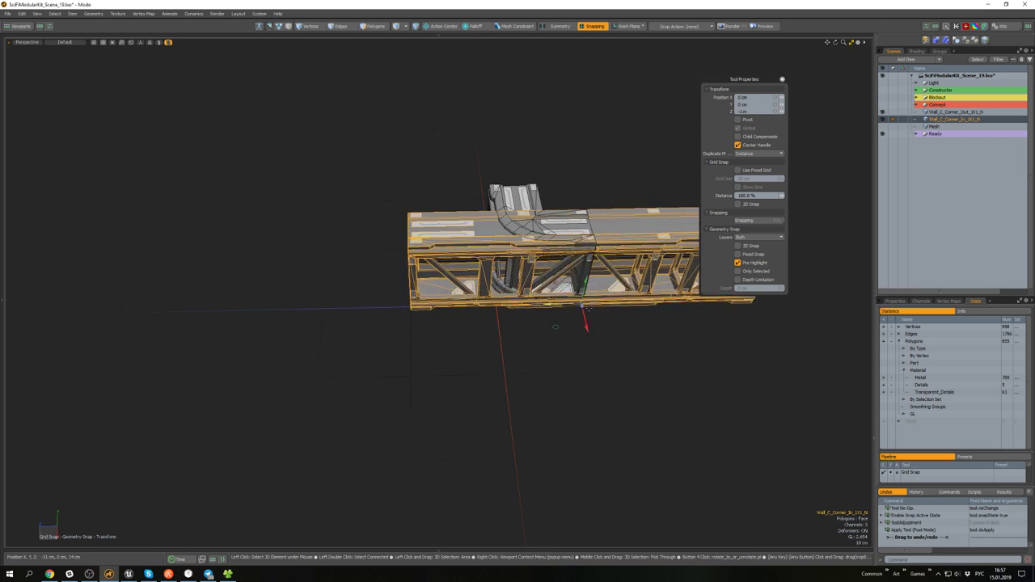
pyautogui.press('space')
pyautogui.click(740, 362)
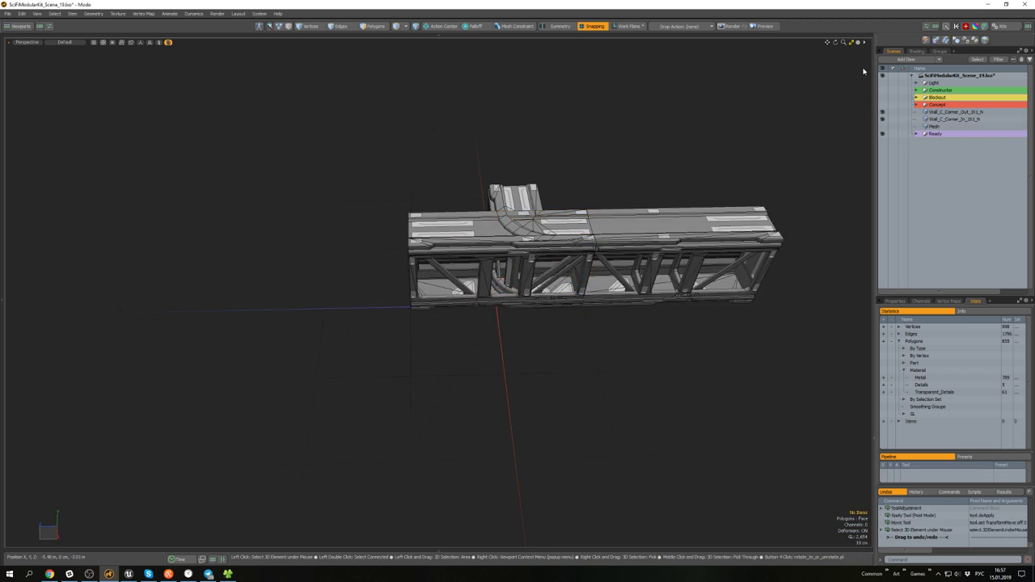
# - Freeze all transforms of the inner corner wall
pyautogui.click(894, 300)
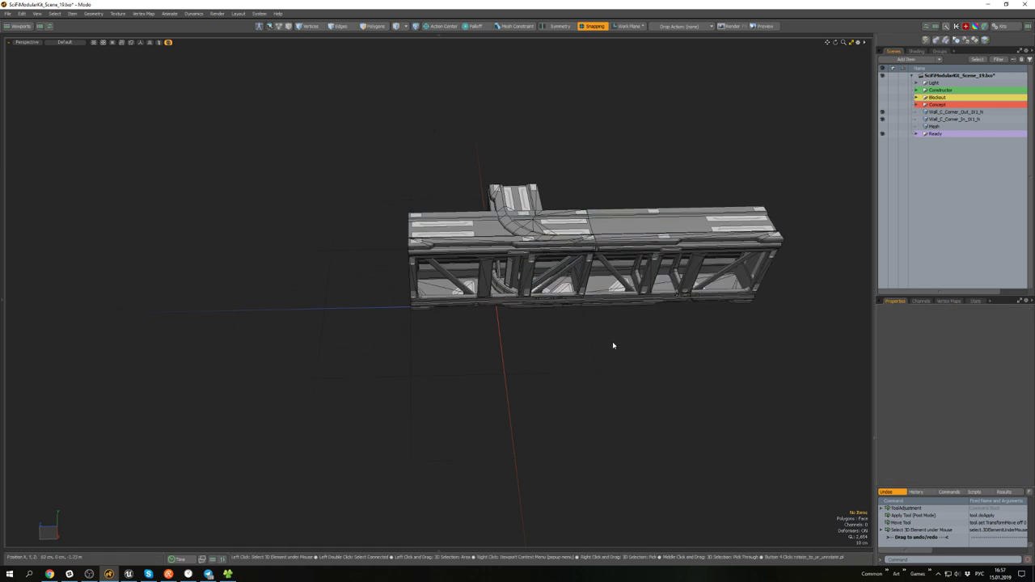
pyautogui.click(638, 295)
pyautogui.click(960, 415)
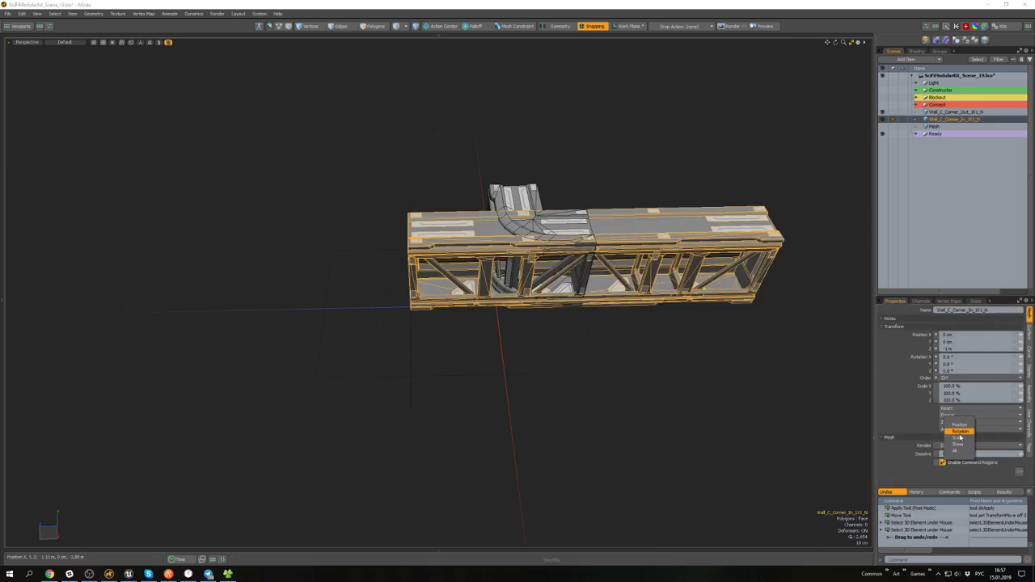
pyautogui.click(958, 451)
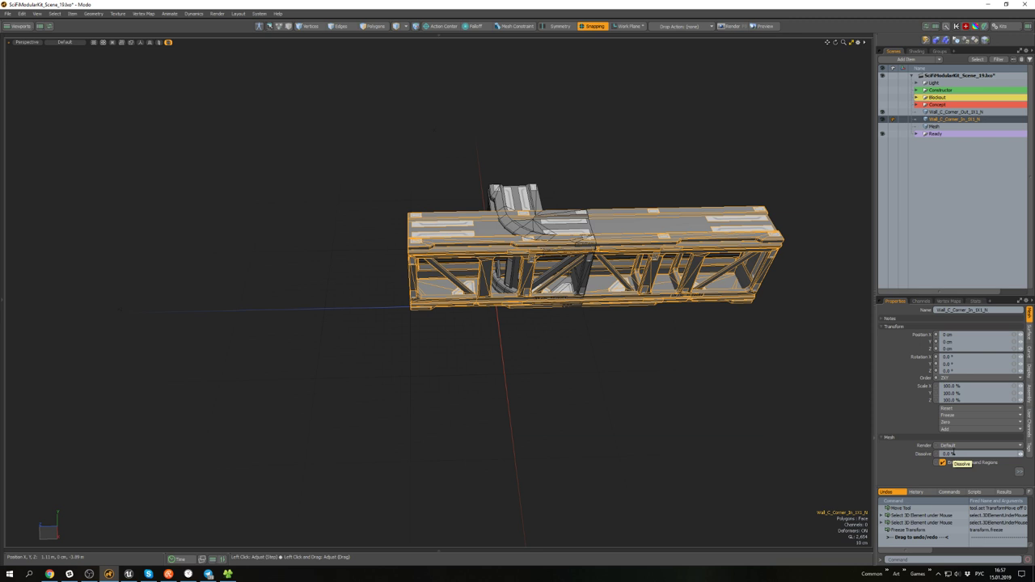
# - Select the connected polygons of a thin upright frame in the inner corner wall and move them along Z with snapping off
pyautogui.press('3')
pyautogui.scroll(5, 517, 279)
pyautogui.keyDown('alt'); pyautogui.moveTo(517, 279); pyautogui.dragTo(398, 322); pyautogui.keyUp('alt')
pyautogui.doubleClick(431, 289)
pyautogui.press('w')
pyautogui.press('x')
pyautogui.moveTo(422, 234); pyautogui.dragTo(327, 236)
pyautogui.press('q')
pyautogui.scroll(-5, 437, 275)
pyautogui.moveTo(440, 277)
pyautogui.keyDown('alt'); pyautogui.mouseDown()
pyautogui.moveTo(441, 212)
pyautogui.moveTo(445, 281)
pyautogui.mouseUp(); pyautogui.keyUp('alt')
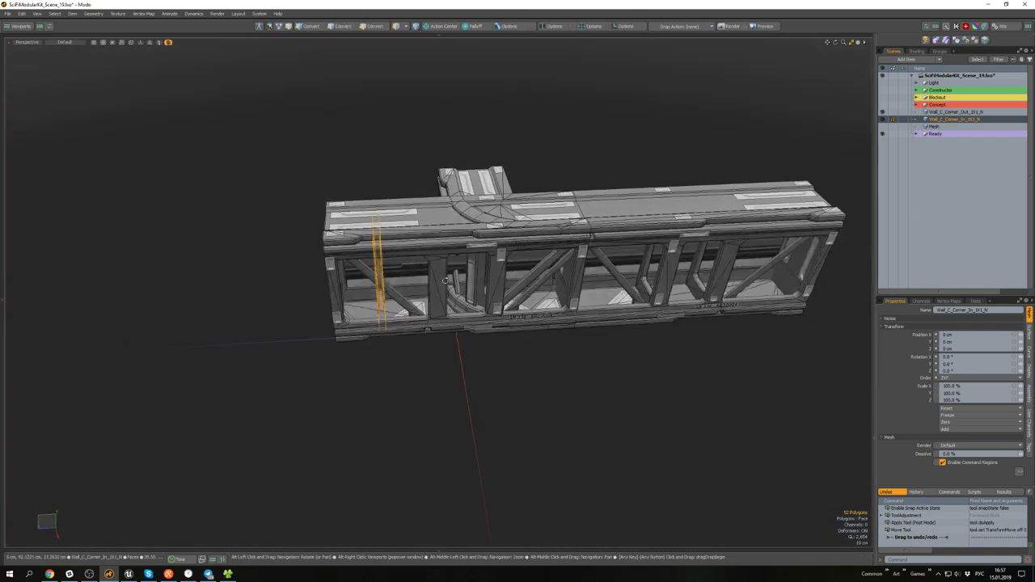
# - Save the scene and isolate the inner corner wall by hiding the other items
pyautogui.press('5')
pyautogui.click(492, 345)
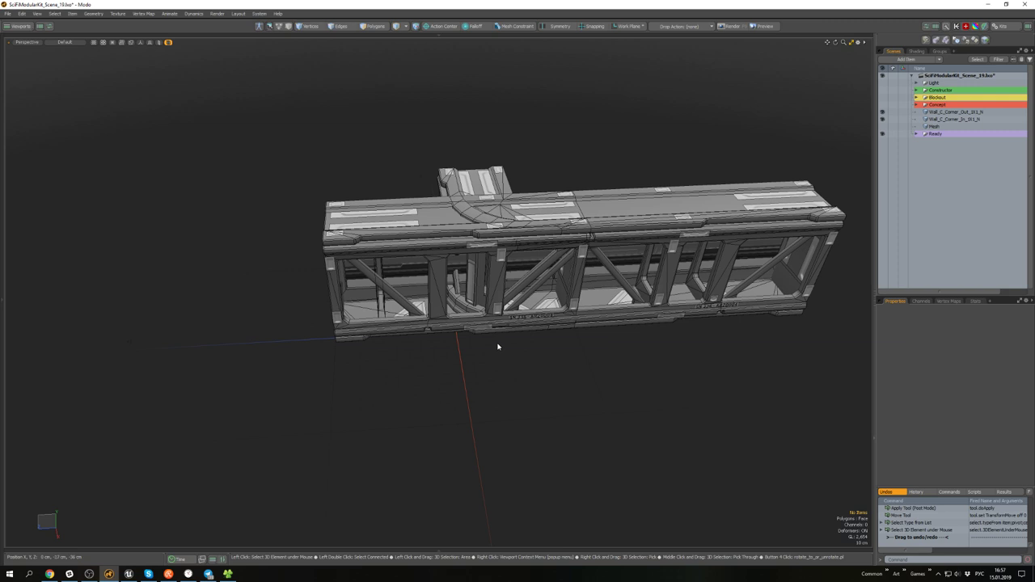
pyautogui.hotkey('ctrl', 's')
pyautogui.click(417, 248)
pyautogui.hotkey('shift', 'h')
pyautogui.keyDown('alt'); pyautogui.moveTo(418, 267); pyautogui.dragTo(474, 279); pyautogui.keyUp('alt')
pyautogui.scroll(5, 438, 258)
# - Select all polygons of the wide post beside the inner wall's end bay and move them -40 cm along Z
pyautogui.press('3')
pyautogui.scroll(2, 414, 243)
pyautogui.click(425, 250)
pyautogui.keyDown('shift'); pyautogui.click(438, 252); pyautogui.keyUp('shift')
pyautogui.keyDown('shift'); pyautogui.click(460, 237); pyautogui.keyUp('shift')
pyautogui.keyDown('shift'); pyautogui.click(465, 270); pyautogui.keyUp('shift')
pyautogui.scroll(4, 477, 324)
pyautogui.scroll(-5, 477, 327)
pyautogui.keyDown('alt'); pyautogui.moveTo(477, 327); pyautogui.dragTo(499, 332); pyautogui.keyUp('alt')
pyautogui.scroll(-8, 500, 327)
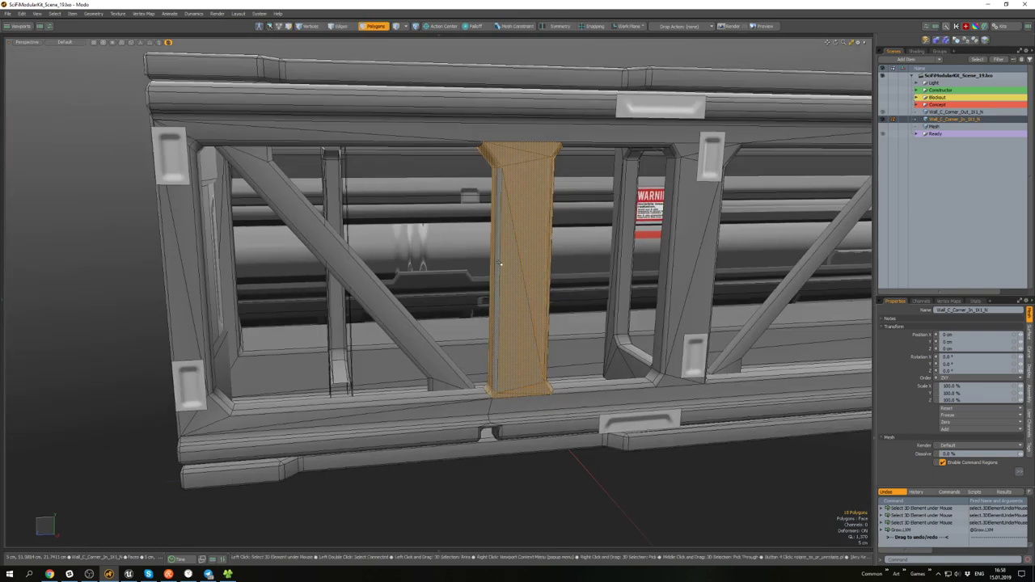
pyautogui.press('w')
pyautogui.moveTo(477, 269); pyautogui.dragTo(560, 267)
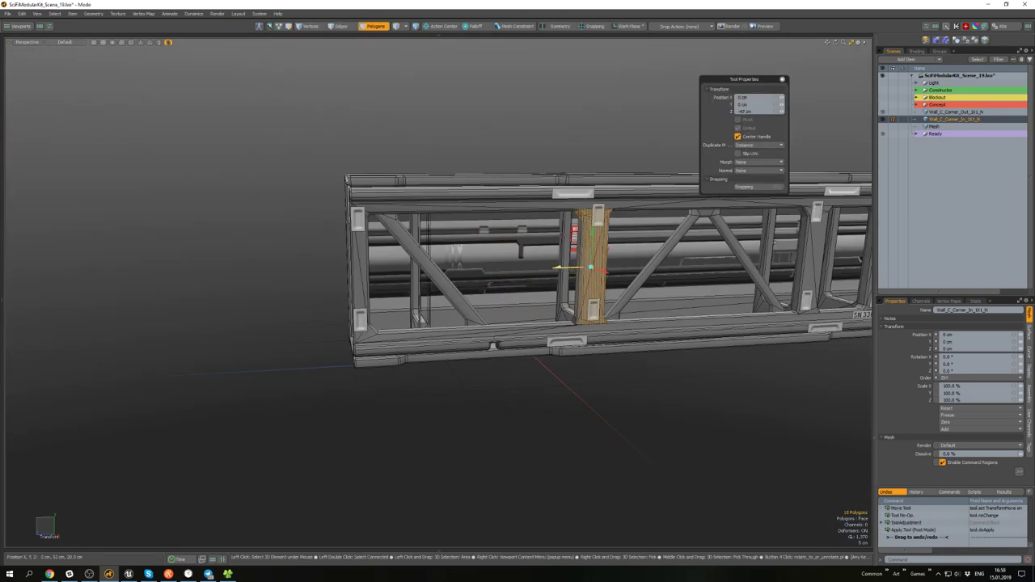
pyautogui.press('space')
# - Select the polygons of the small notch in the inner wall's base rail and move it along Z past the relocated post
pyautogui.scroll(8, 494, 343)
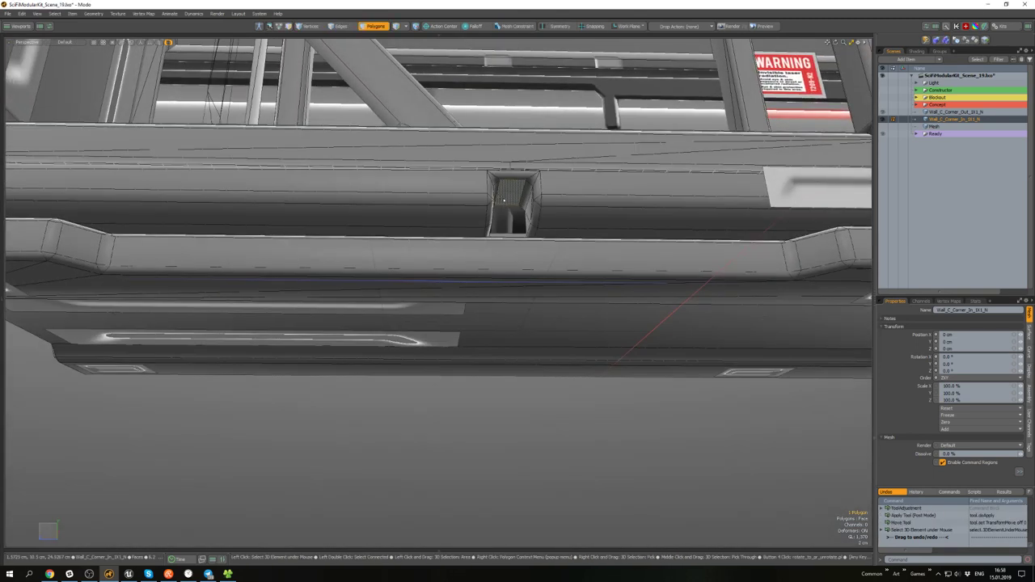
pyautogui.scroll(3, 504, 200)
pyautogui.keyDown('alt'); pyautogui.moveTo(523, 206); pyautogui.dragTo(410, 264); pyautogui.keyUp('alt')
pyautogui.hotkey('shift', 'Up')
pyautogui.scroll(2, 338, 242)
pyautogui.scroll(-8, 338, 242)
pyautogui.scroll(4, 377, 256)
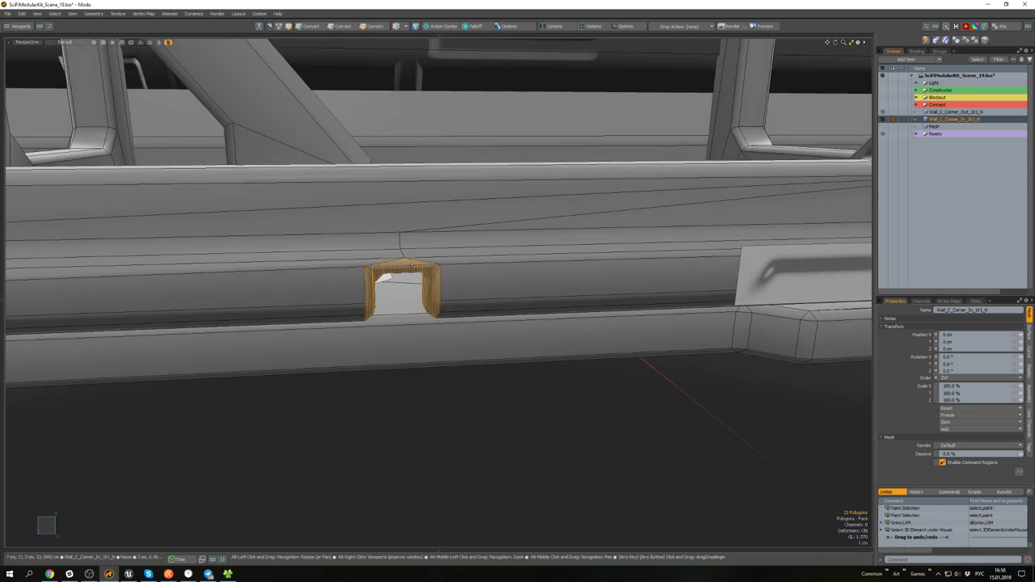
pyautogui.scroll(-5, 478, 267)
pyautogui.press('w')
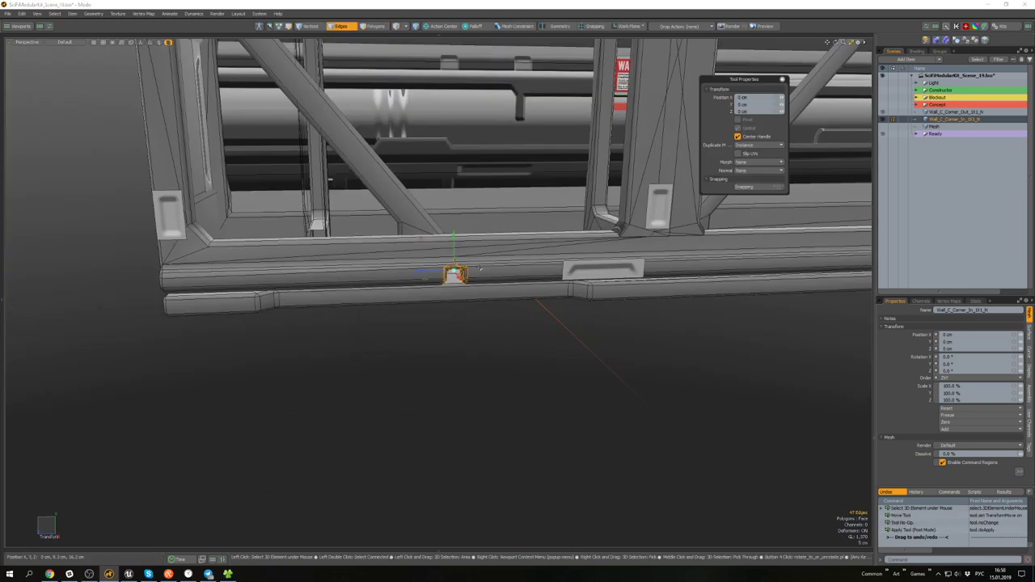
pyautogui.press('space')
pyautogui.scroll(-5, 499, 315)
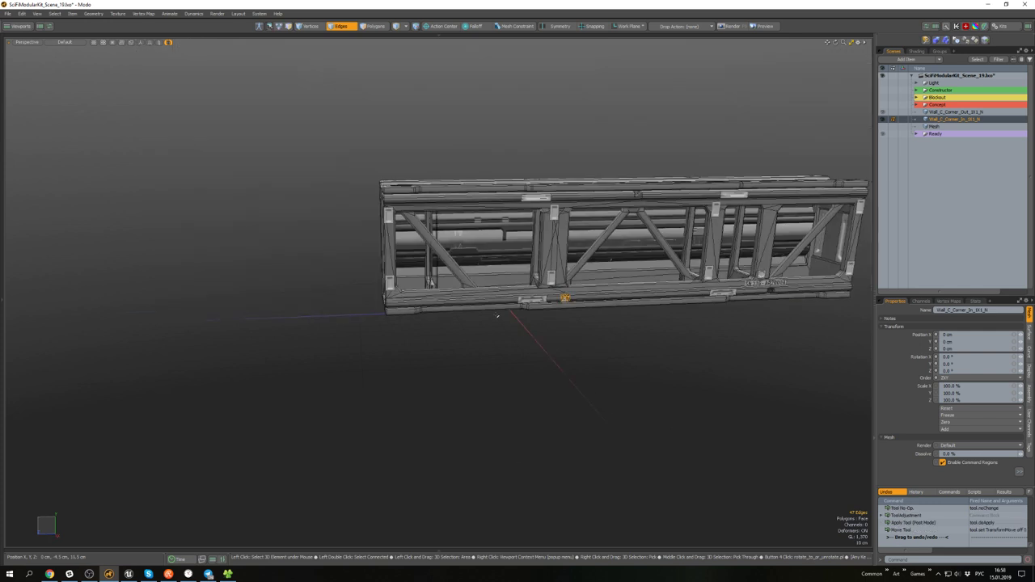
# - Delete the redundant thin upright frames from the widened bay of the inner corner wall
pyautogui.keyDown('alt'); pyautogui.moveTo(497, 315); pyautogui.dragTo(527, 297); pyautogui.keyUp('alt')
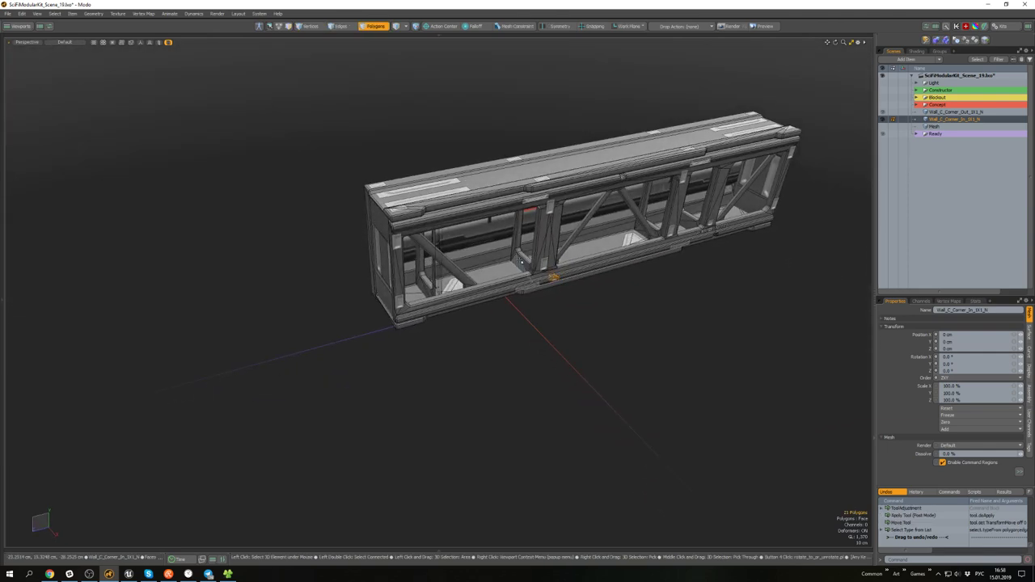
pyautogui.scroll(5, 525, 253)
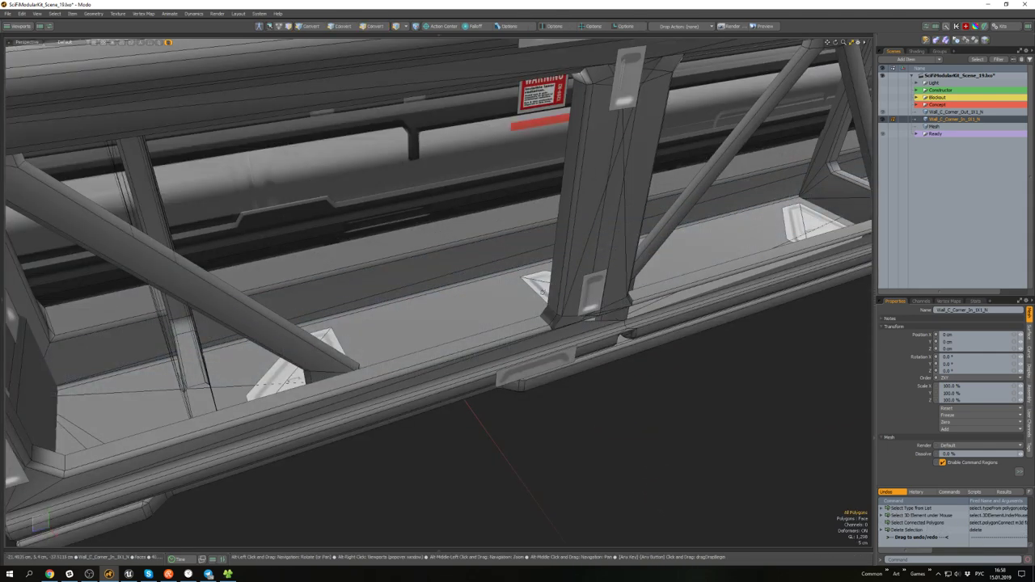
pyautogui.keyDown('alt'); pyautogui.moveTo(525, 253); pyautogui.dragTo(342, 286); pyautogui.keyUp('alt')
pyautogui.scroll(-5, 506, 275)
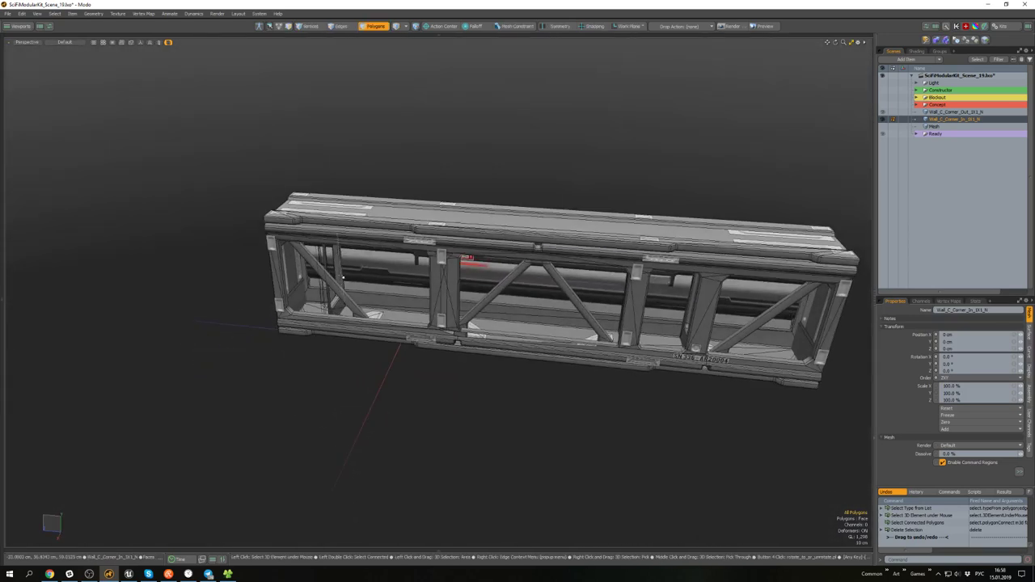
pyautogui.scroll(3, 410, 306)
pyautogui.keyDown('alt'); pyautogui.moveTo(410, 306); pyautogui.dragTo(424, 256); pyautogui.keyUp('alt')
pyautogui.hotkey('ctrl', 'a')
pyautogui.press('3')
pyautogui.click(544, 414)
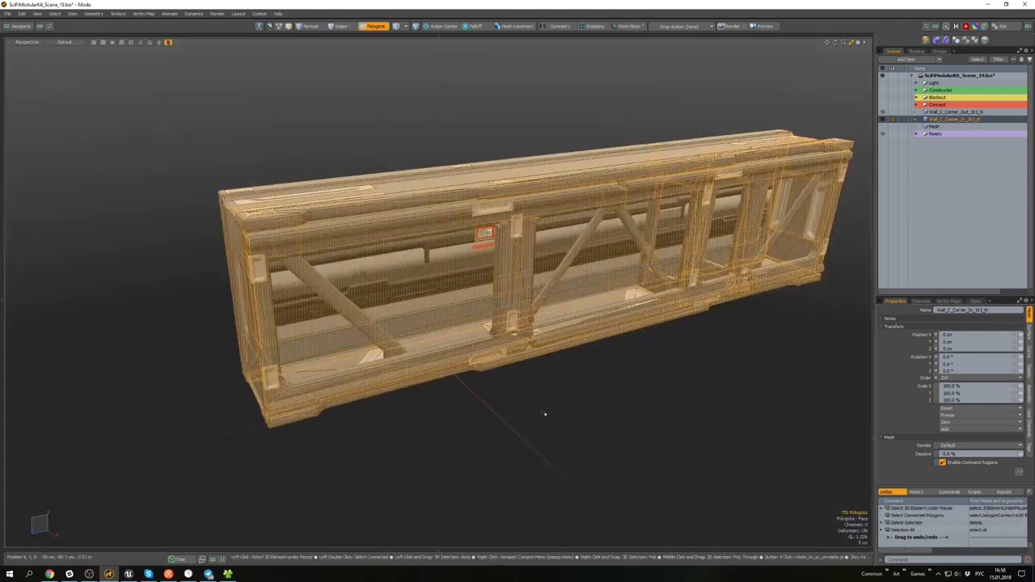
# - Save the scene and switch the isolated item from the inner to the outer corner wall
pyautogui.hotkey('ctrl', 's')
pyautogui.keyDown('alt'); pyautogui.moveTo(544, 413); pyautogui.dragTo(532, 364); pyautogui.keyUp('alt')
pyautogui.press('u')
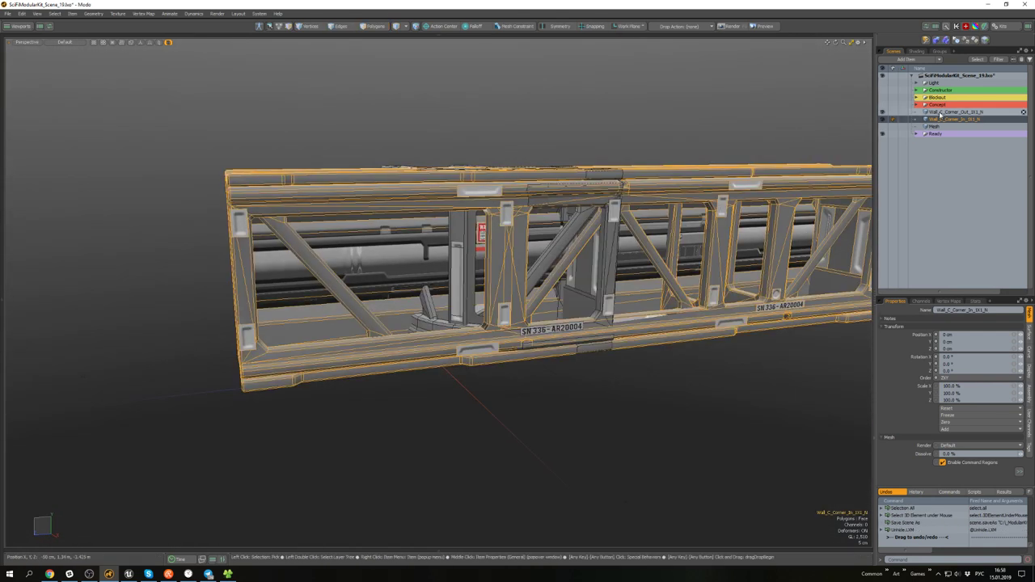
pyautogui.click(946, 113)
pyautogui.hotkey('shift', 'h')
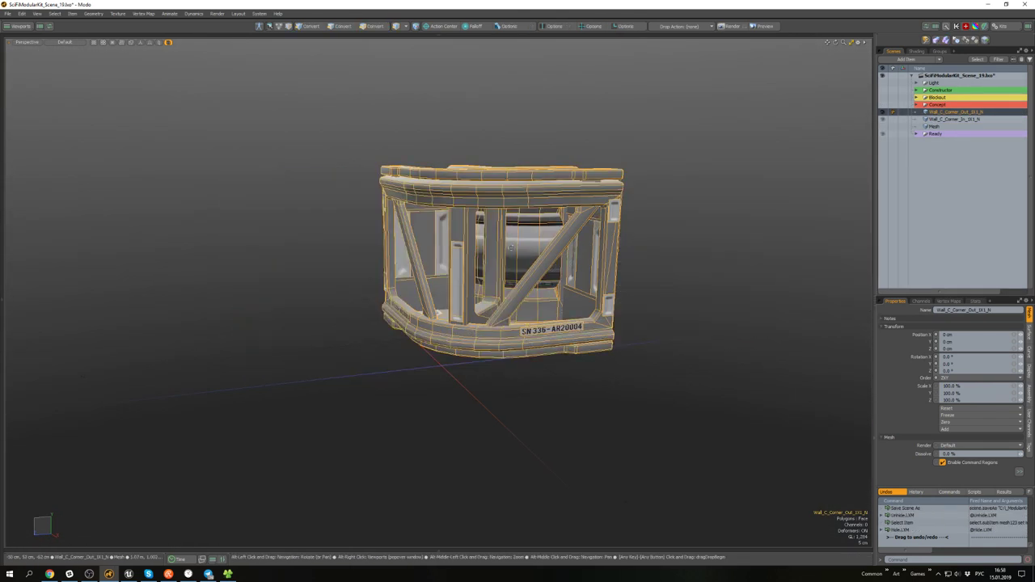
# - Select the outer corner wall's pipe polygons and stretch their UVs along V to about 137% in the UV view
pyautogui.keyDown('alt'); pyautogui.moveTo(512, 245); pyautogui.dragTo(424, 237); pyautogui.keyUp('alt')
pyautogui.keyDown('ctrl'); pyautogui.keyDown('shift'); pyautogui.click(414, 235); pyautogui.keyUp('shift'); pyautogui.keyUp('ctrl')
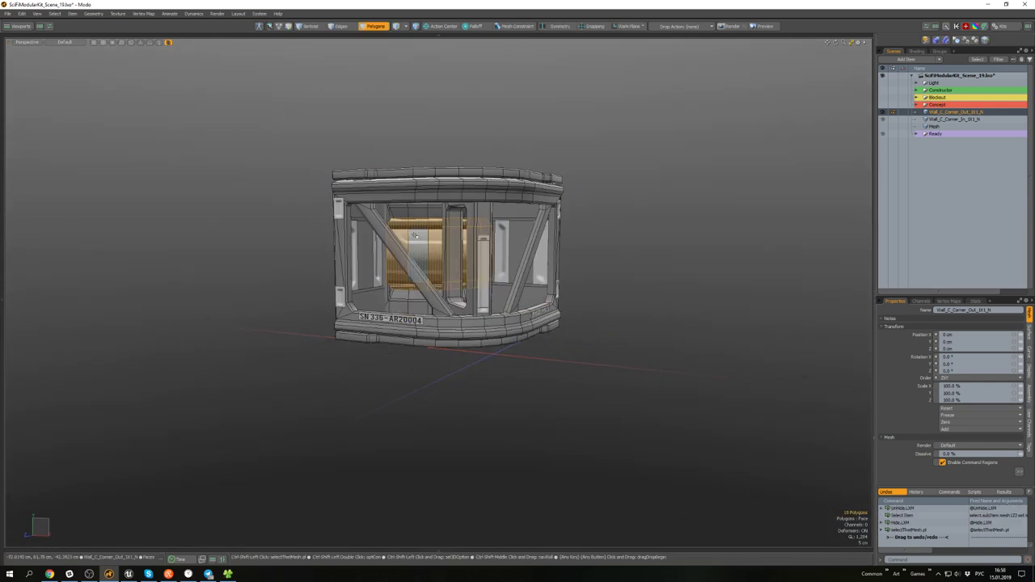
pyautogui.hotkey('ctrl', 'u')
pyautogui.scroll(4, 318, 280)
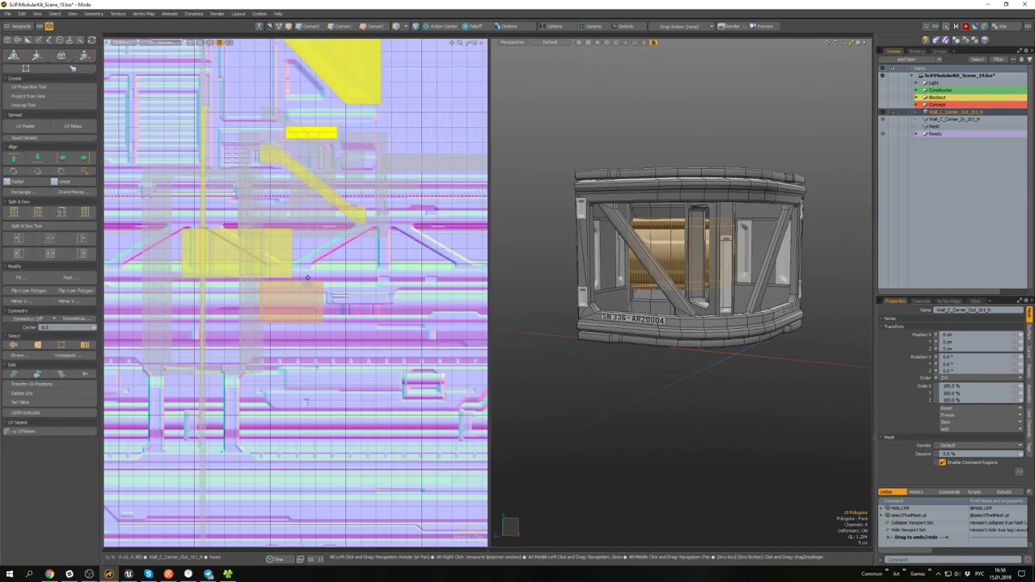
pyautogui.press('r')
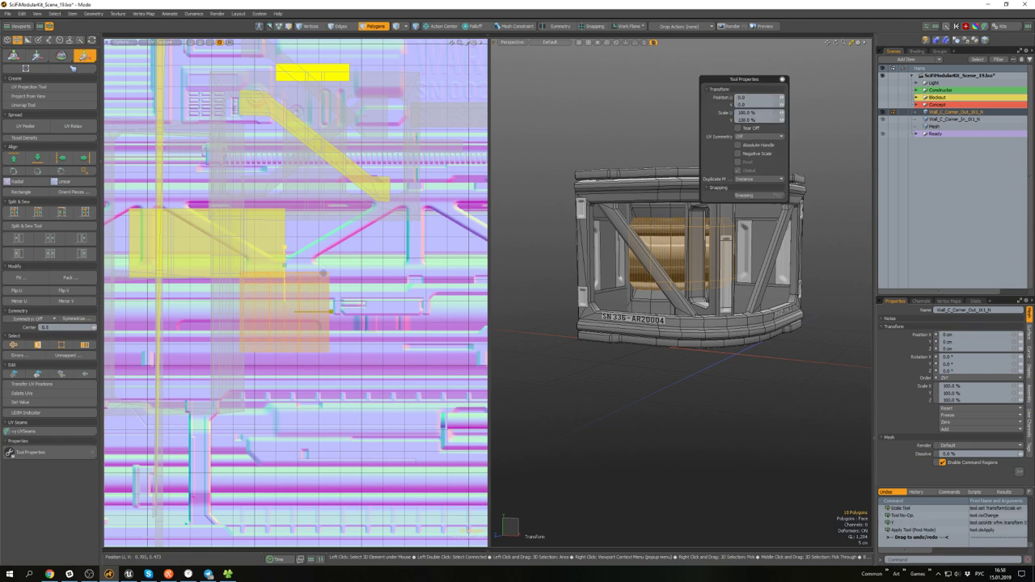
pyautogui.keyDown('alt'); pyautogui.moveTo(614, 293); pyautogui.dragTo(547, 298); pyautogui.keyUp('alt')
pyautogui.keyDown('alt'); pyautogui.moveTo(302, 277); pyautogui.dragTo(292, 272); pyautogui.keyUp('alt')
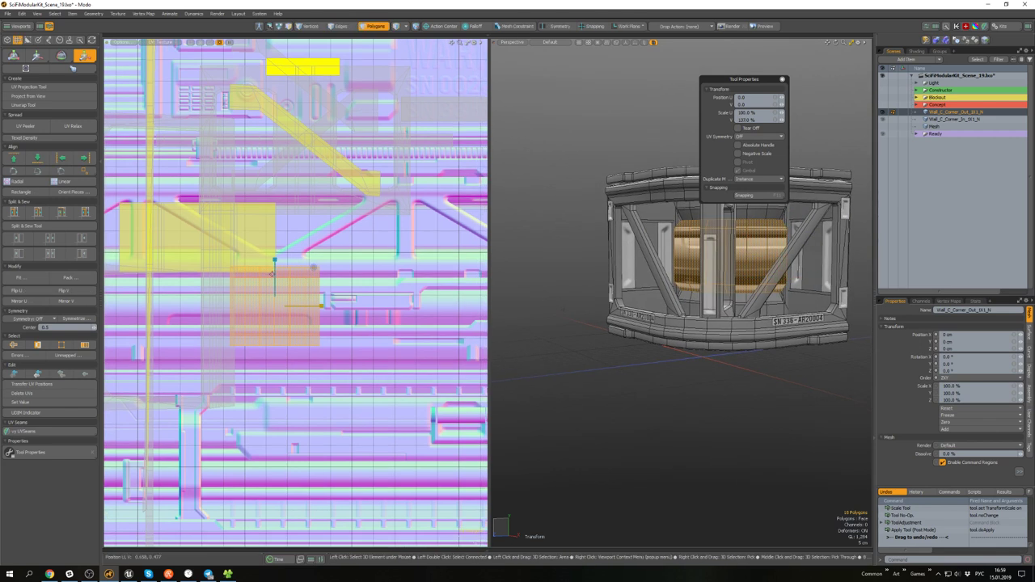
pyautogui.press('space')
# - Unhide all items, isolate the inner corner wall and save the scene
pyautogui.click(612, 407)
pyautogui.keyDown('alt'); pyautogui.moveTo(612, 407); pyautogui.dragTo(652, 315); pyautogui.keyUp('alt')
pyautogui.press('u')
pyautogui.click(642, 273)
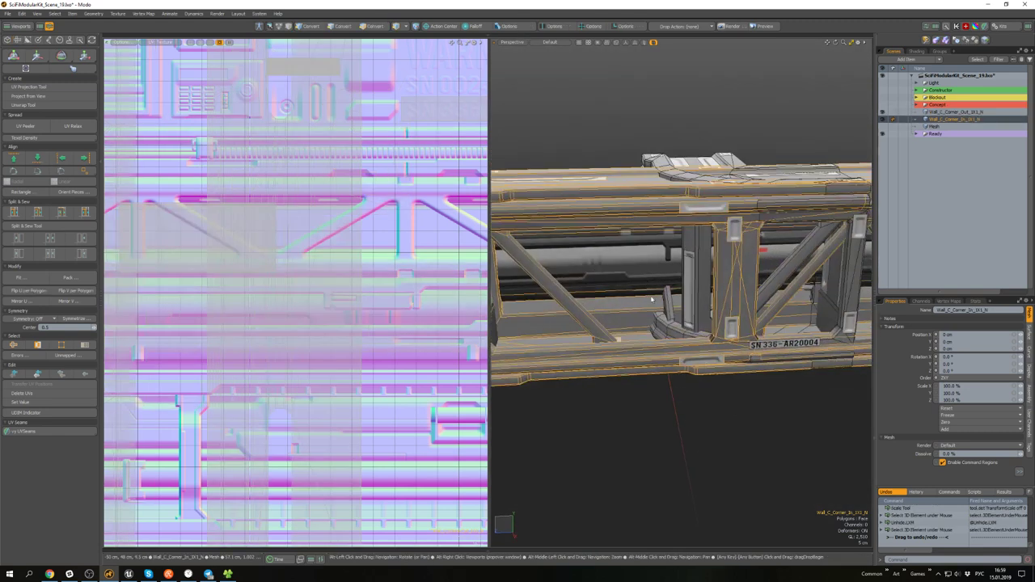
pyautogui.scroll(-3, 654, 315)
pyautogui.hotkey('shift', 'h')
pyautogui.hotkey('ctrl', 's')
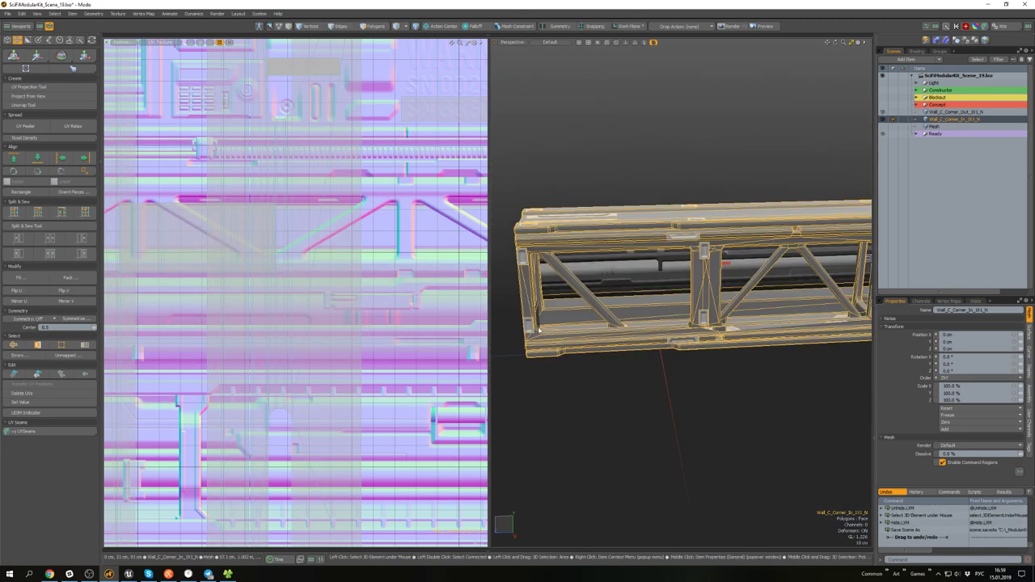
# - Return to the full 3D viewport and look over the isolated inner corner wall's end bay and posts
pyautogui.press('F2')
pyautogui.press('F3')
pyautogui.click(547, 387)
pyautogui.click(411, 298)
pyautogui.scroll(3, 411, 298)
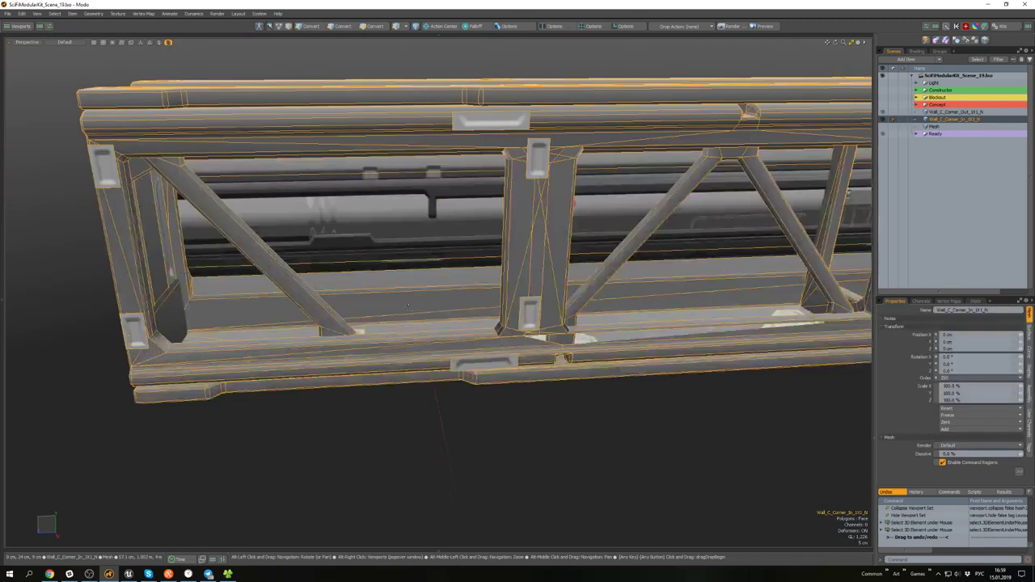
pyautogui.keyDown('alt'); pyautogui.moveTo(411, 298); pyautogui.dragTo(468, 335); pyautogui.keyUp('alt')
pyautogui.scroll(-3, 467, 335)
pyautogui.click(657, 357)
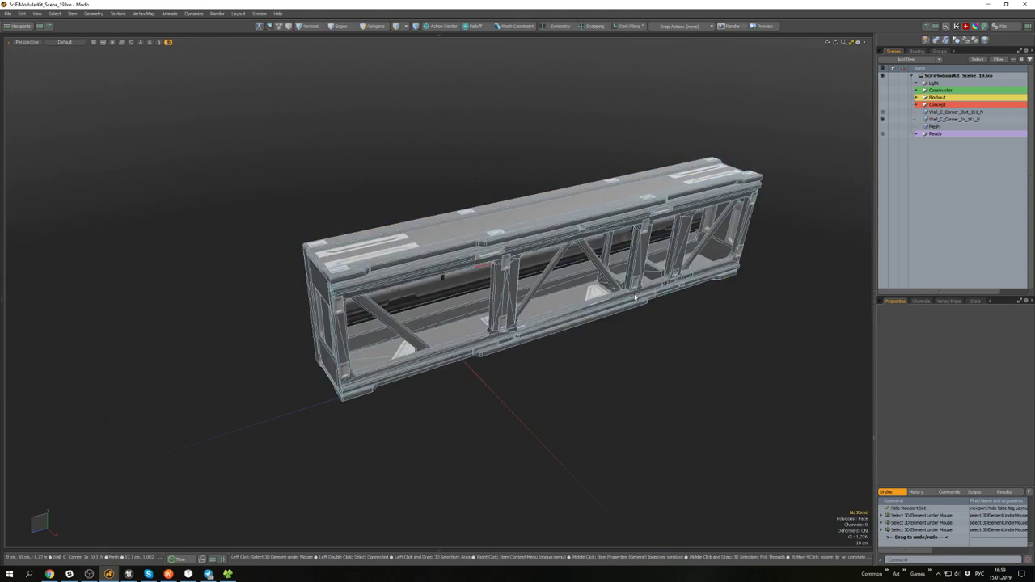
# - Unhide all items and copy every polygon of the item named Mesh
pyautogui.press('u')
pyautogui.click(929, 127)
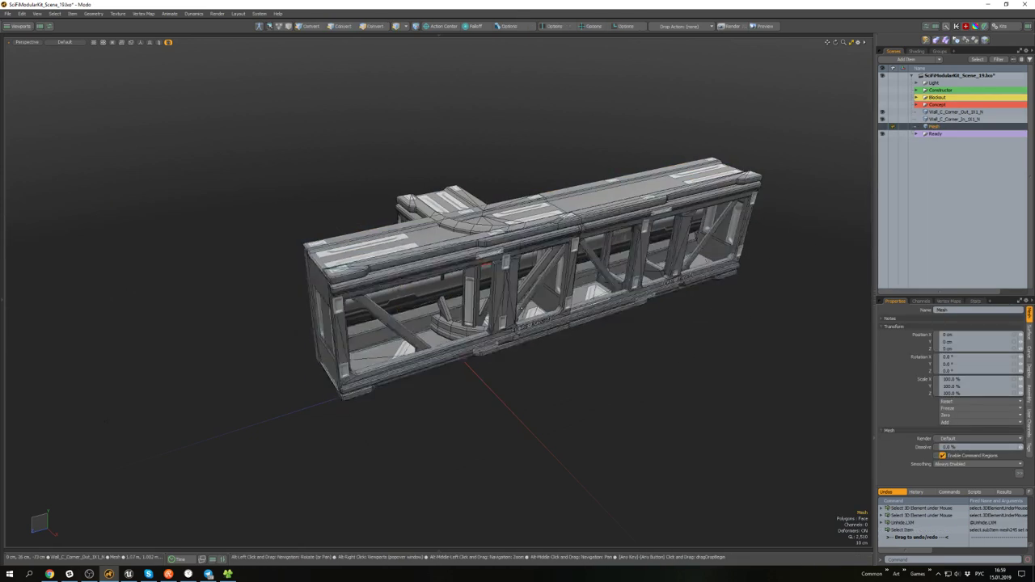
pyautogui.keyDown('alt'); pyautogui.moveTo(514, 320); pyautogui.dragTo(510, 344); pyautogui.keyUp('alt')
pyautogui.press('3')
pyautogui.hotkey('ctrl', 'a')
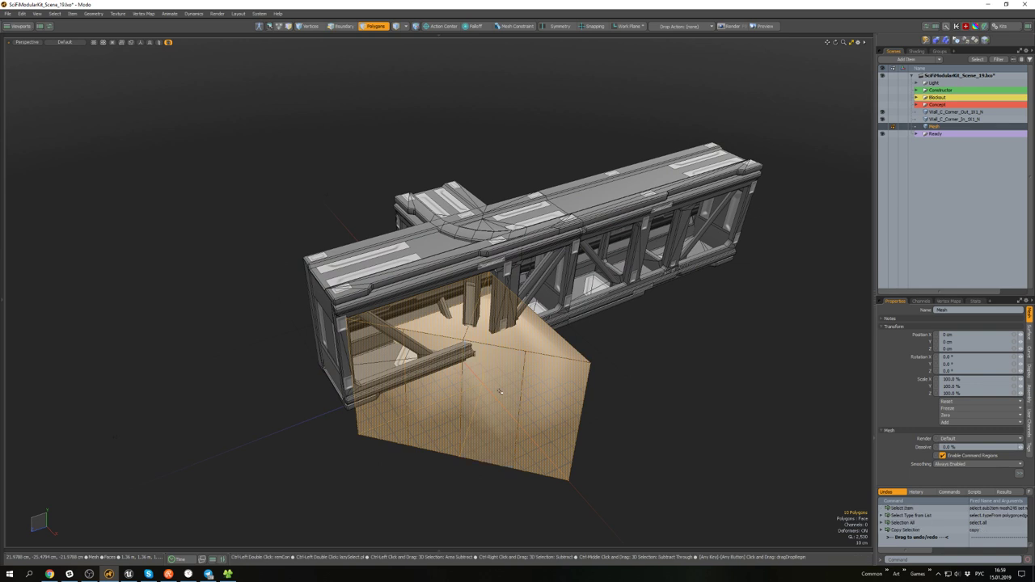
# - Isolate the inner corner wall and paste the copied helper polygons into it
pyautogui.press('5')
pyautogui.click(472, 352)
pyautogui.hotkey('shift', 'h')
pyautogui.keyDown('alt'); pyautogui.moveTo(495, 398); pyautogui.dragTo(506, 377); pyautogui.keyUp('alt')
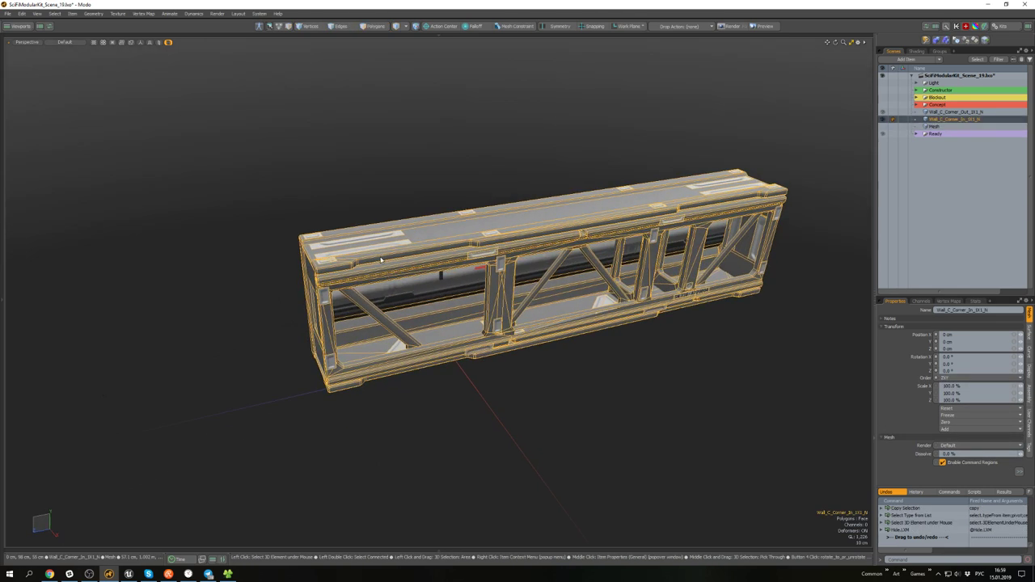
pyautogui.press('3')
pyautogui.hotkey('ctrl', 'v')
# - Align the work plane to selected faces of the pasted helper shape and try slicing all polygons with polyhatchet
pyautogui.keyDown('alt'); pyautogui.moveTo(437, 406); pyautogui.dragTo(474, 352); pyautogui.keyUp('alt')
pyautogui.click(497, 392)
pyautogui.keyDown('shift'); pyautogui.click(448, 394); pyautogui.keyUp('shift')
pyautogui.scroll(5, 471, 358)
pyautogui.scroll(-5, 485, 363)
pyautogui.press('Home')
pyautogui.hotkey('ctrl', 'a')
pyautogui.keyDown('alt'); pyautogui.moveTo(619, 402); pyautogui.dragTo(538, 304); pyautogui.keyUp('alt')
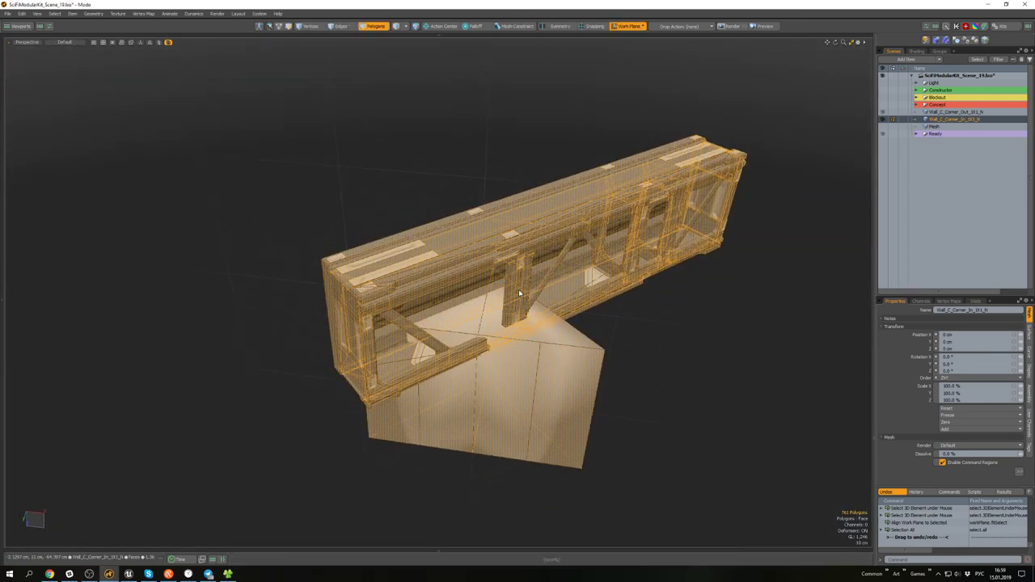
pyautogui.hotkey('alt', 'x')
pyautogui.hotkey('ctrl', 'z')
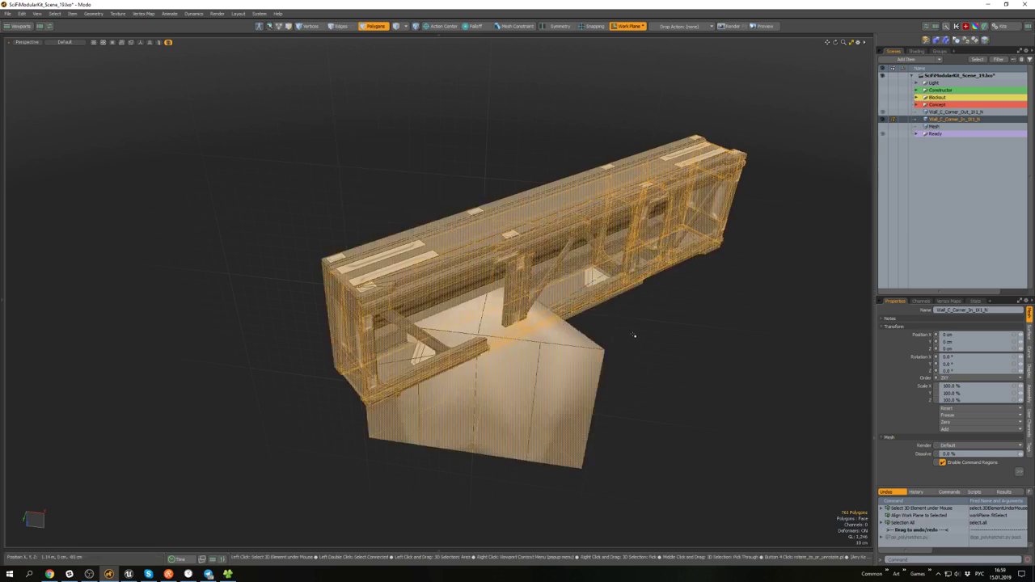
# - Try to delete the central edge loop of the pasted helper shape
pyautogui.click(636, 335)
pyautogui.press('2')
pyautogui.doubleClick(476, 386)
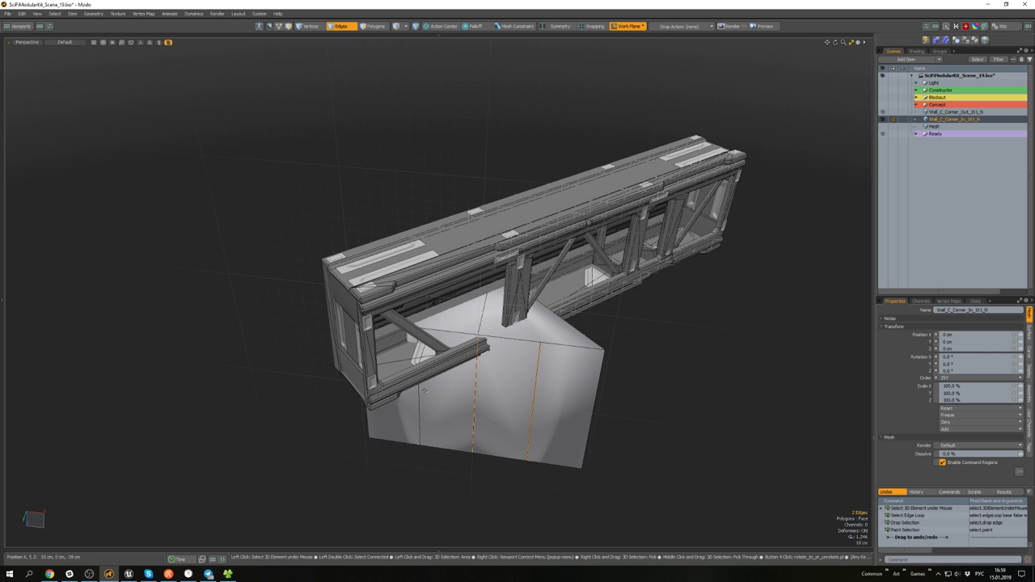
pyautogui.doubleClick(475, 394)
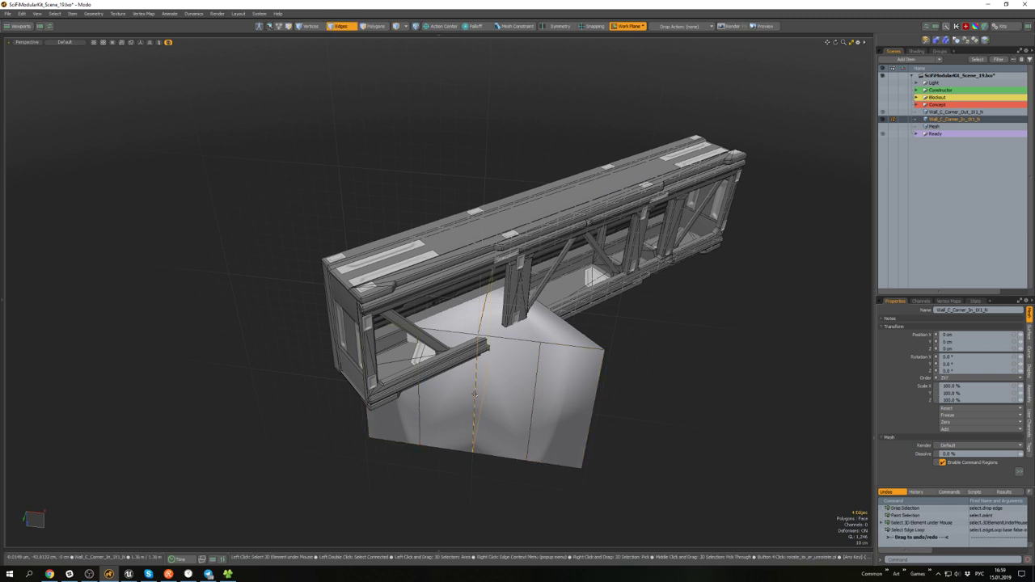
pyautogui.press('Delete')
pyautogui.hotkey('ctrl', 'z')
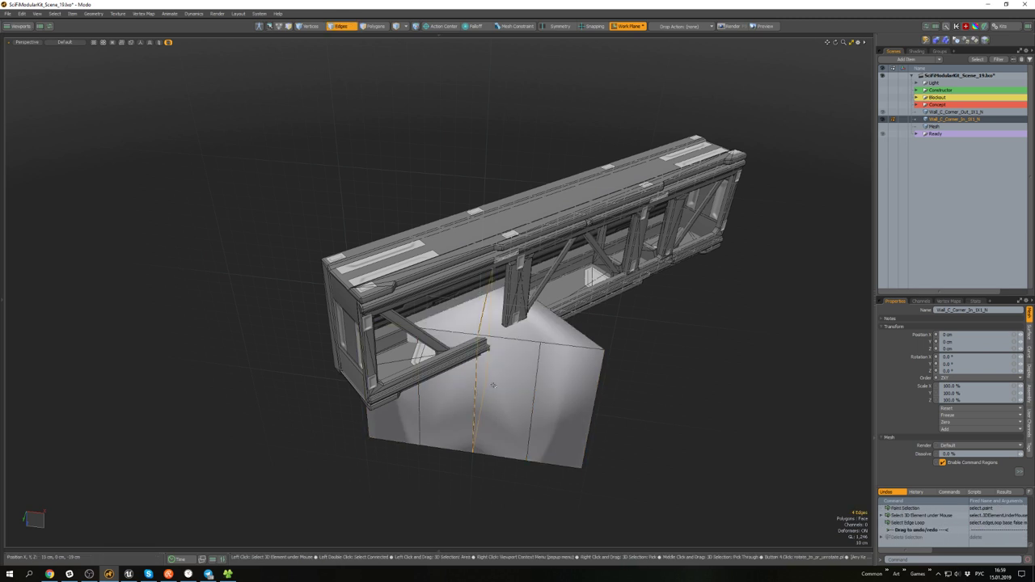
# - Delete the two edges flanking the helper shape's central edge loop and bevel that loop into a flat strip
pyautogui.keyDown('shift'); pyautogui.moveTo(530, 392); pyautogui.dragTo(409, 403); pyautogui.keyUp('shift')
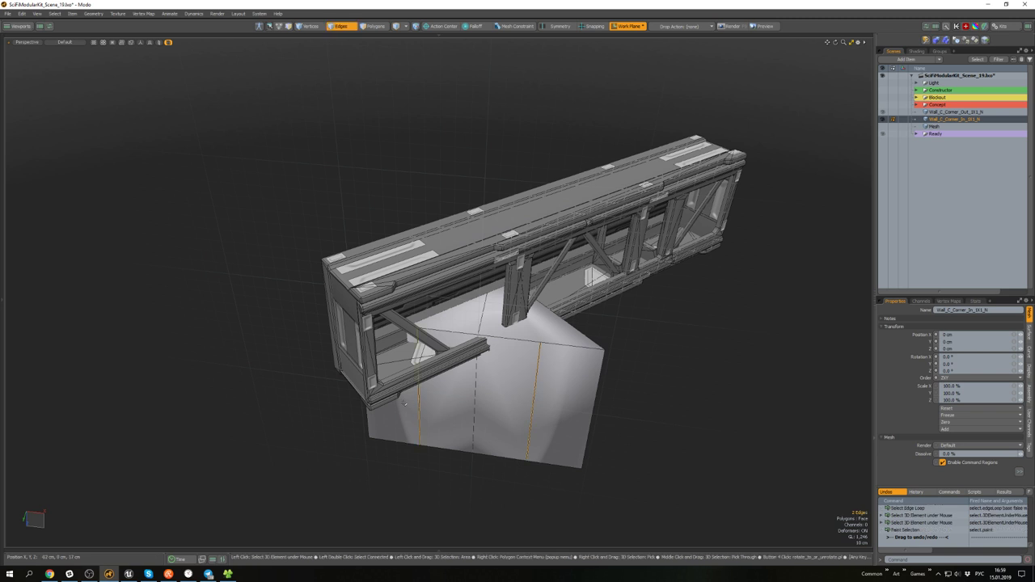
pyautogui.press('Delete')
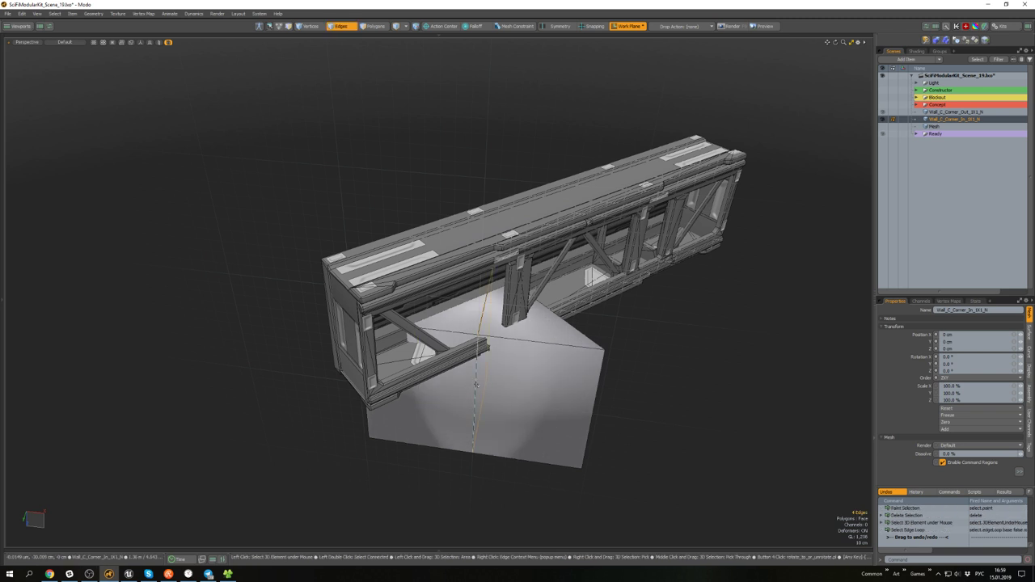
pyautogui.press('b')
pyautogui.moveTo(476, 384); pyautogui.dragTo(478, 380)
pyautogui.press('3')
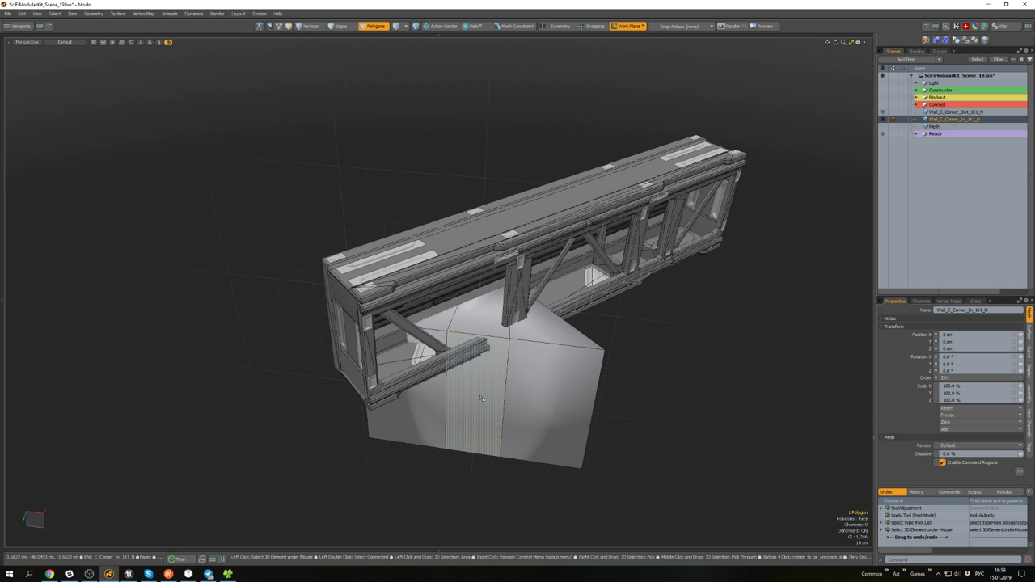
# - Align the work plane to the bevelled strip and polyhatchet all polygons across it to form the mirrored inner corner
pyautogui.click(481, 398)
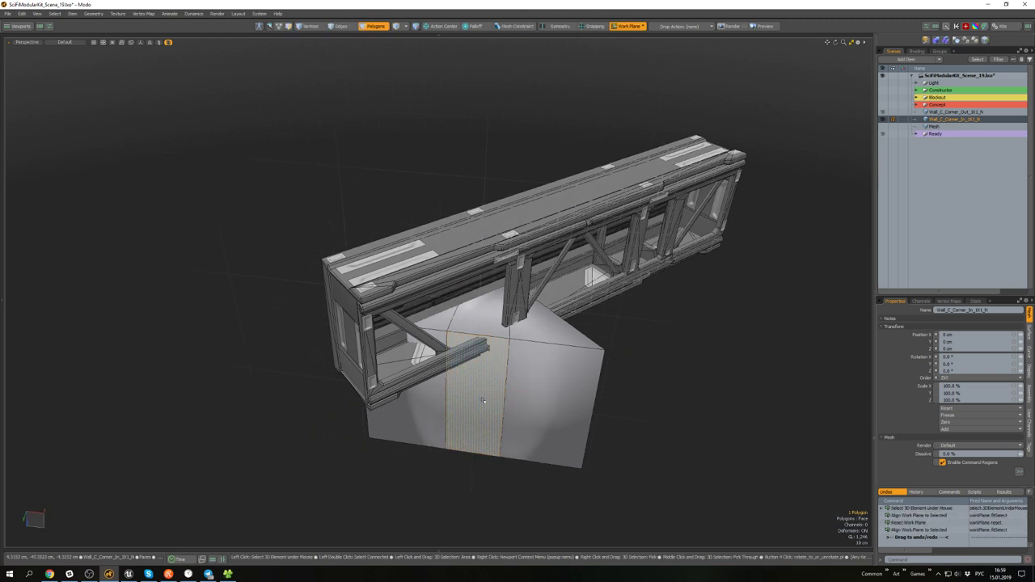
pyautogui.hotkey('ctrl', 'a')
pyautogui.hotkey('ctrl', 'shift', 'x')
pyautogui.click(452, 392)
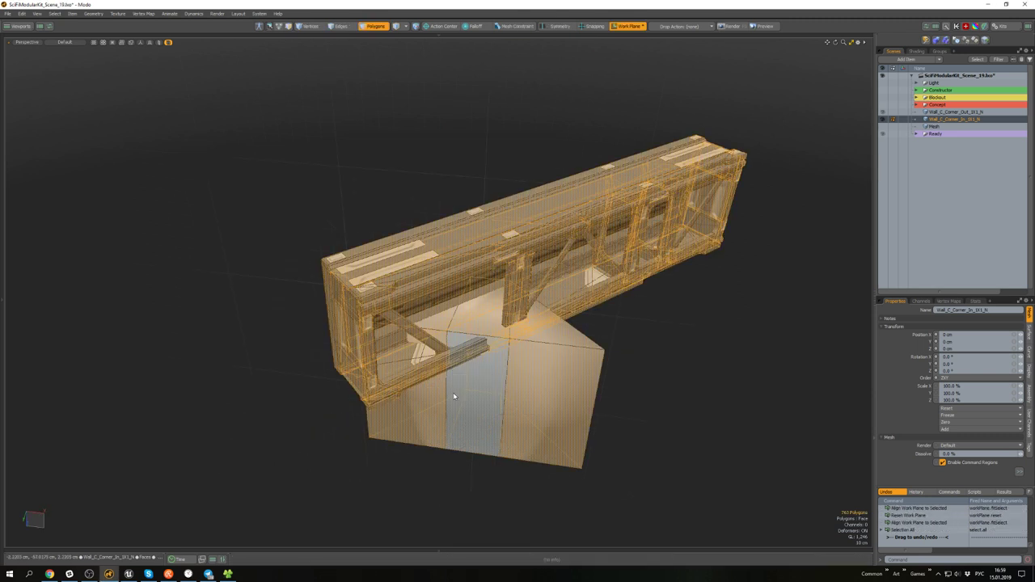
pyautogui.hotkey('ctrl', 'z')
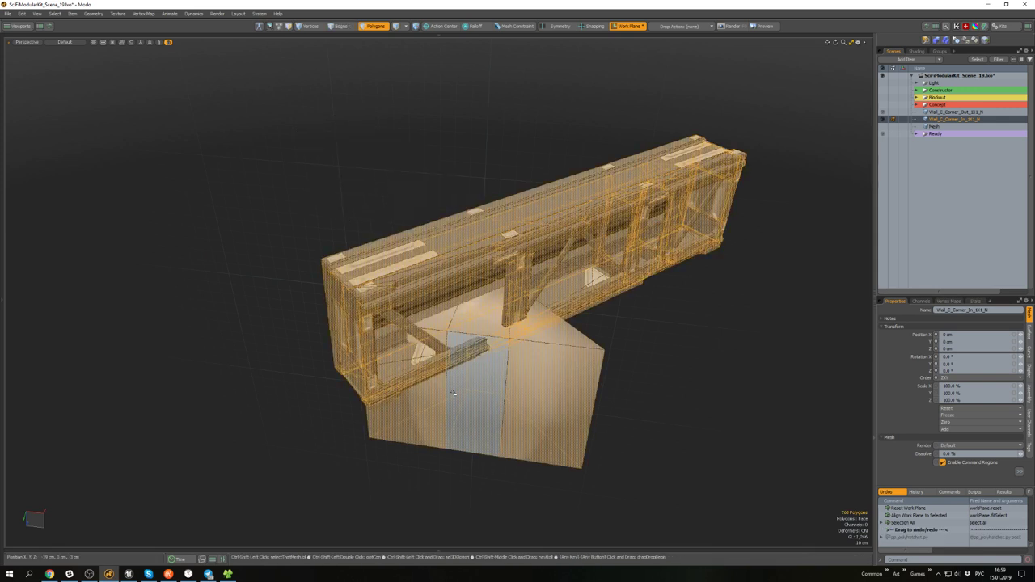
pyautogui.hotkey('ctrl', 'space')
pyautogui.click(477, 376)
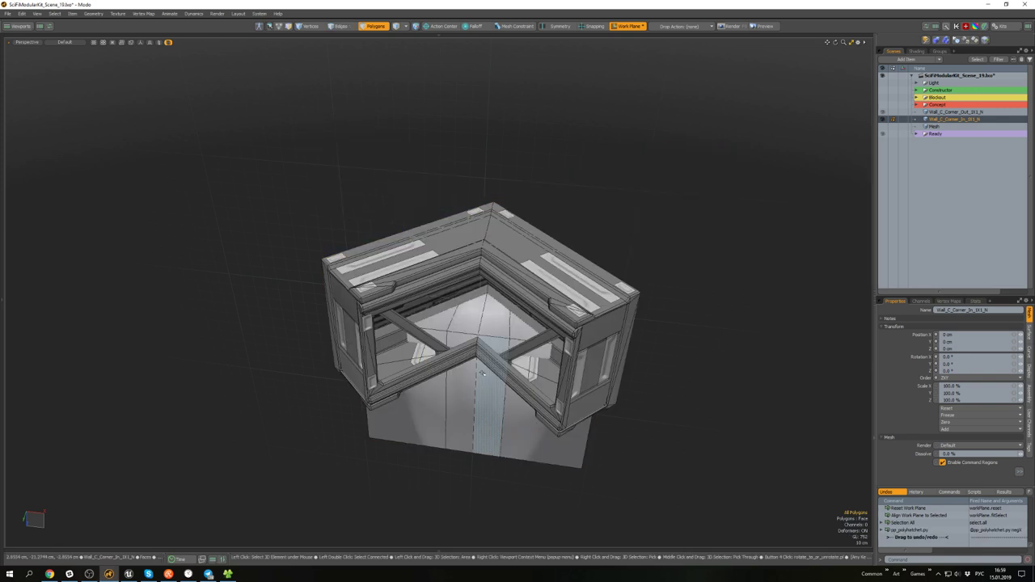
# - Delete all connected polygons of the helper shape beneath the mirrored corner and reset the work plane
pyautogui.moveTo(634, 254)
pyautogui.keyDown('alt'); pyautogui.mouseDown()
pyautogui.moveTo(652, 191)
pyautogui.moveTo(666, 238)
pyautogui.moveTo(615, 219)
pyautogui.moveTo(635, 218)
pyautogui.moveTo(619, 216)
pyautogui.moveTo(642, 296)
pyautogui.moveTo(639, 234)
pyautogui.mouseUp(); pyautogui.keyUp('alt')
pyautogui.doubleClick(501, 373)
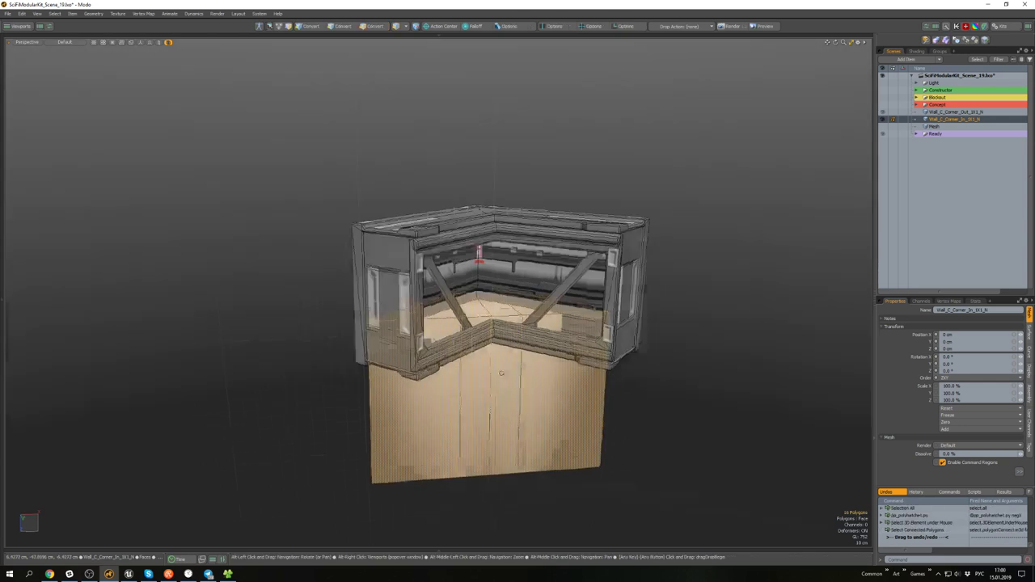
pyautogui.press('Delete')
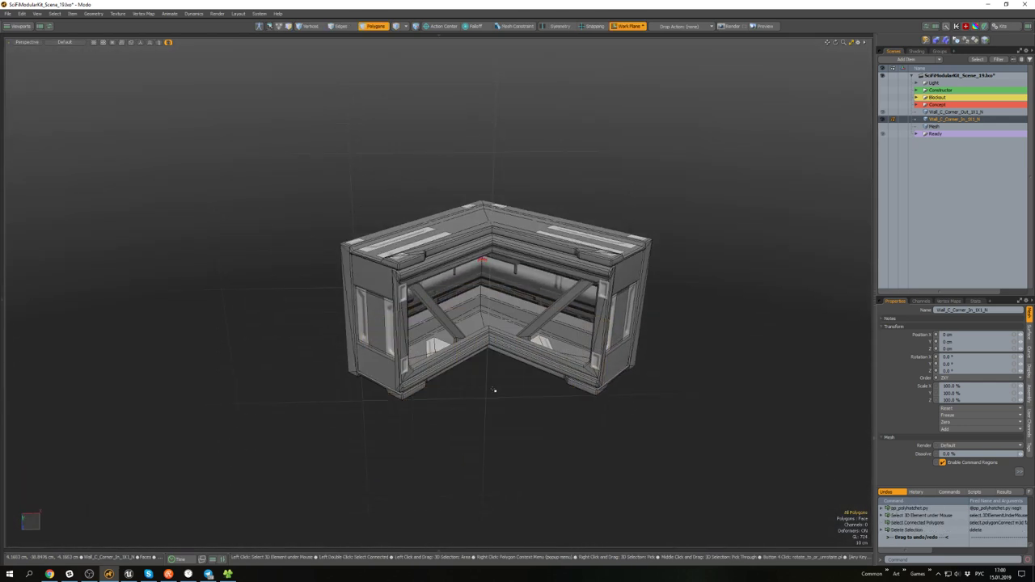
pyautogui.press('Home')
# - Isolate the connected polygons of the inner corner's front frame and change to edge selection
pyautogui.scroll(5, 494, 390)
pyautogui.keyDown('alt'); pyautogui.moveTo(494, 327); pyautogui.dragTo(485, 272); pyautogui.keyUp('alt')
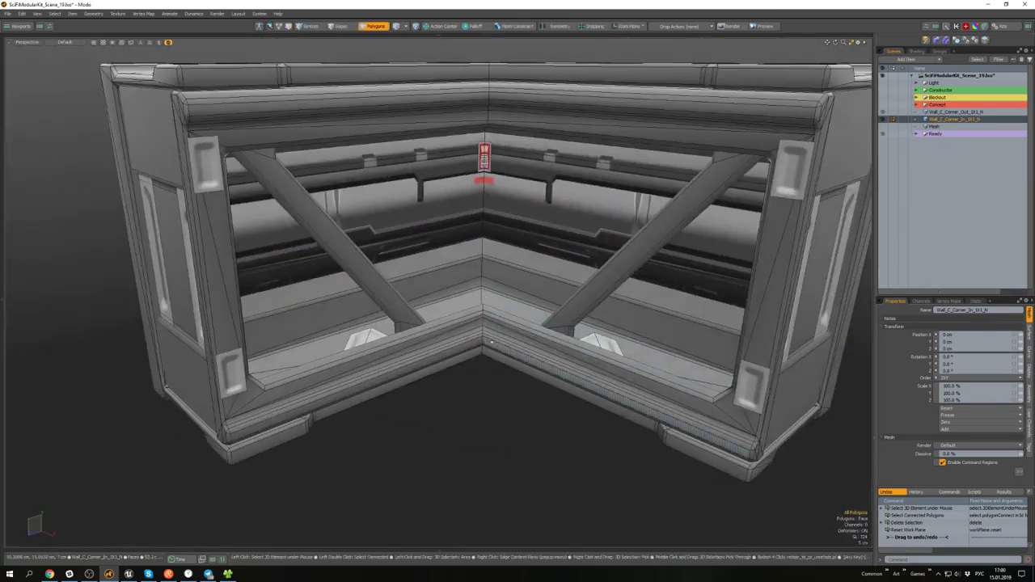
pyautogui.doubleClick(489, 341)
pyautogui.press('h')
pyautogui.click(493, 288)
pyautogui.press('2')
pyautogui.scroll(4, 480, 320)
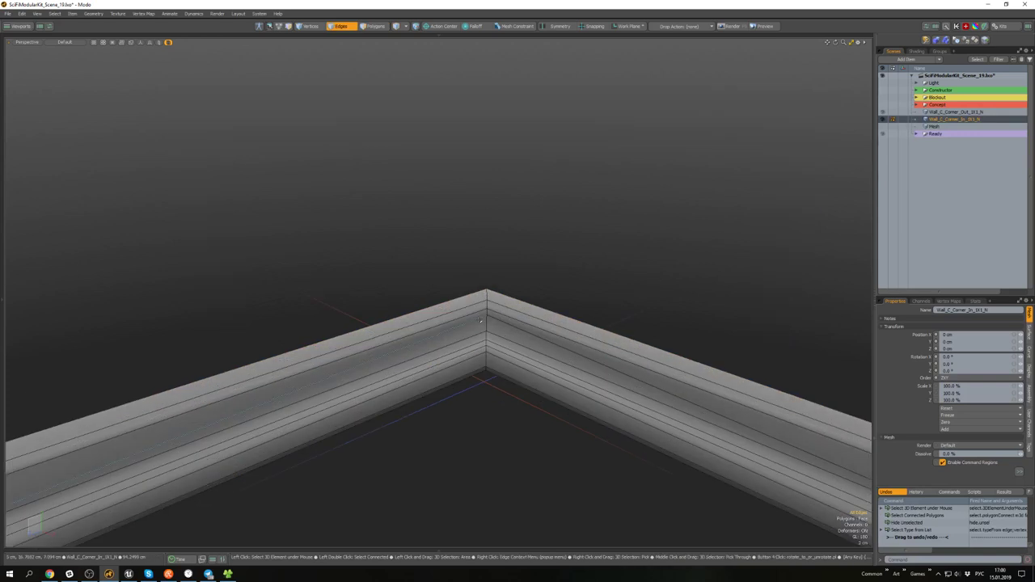
# - Delete the redundant lengthwise edge loops on the face of the front frame's lower rail
pyautogui.click(480, 320)
pyautogui.keyDown('shift'); pyautogui.click(495, 319); pyautogui.keyUp('shift')
pyautogui.scroll(-4, 494, 319)
pyautogui.keyDown('alt'); pyautogui.moveTo(495, 321); pyautogui.dragTo(433, 341); pyautogui.keyUp('alt')
pyautogui.scroll(-4, 503, 316)
pyautogui.scroll(2, 422, 329)
pyautogui.hotkey('ctrl', 'z')
pyautogui.hotkey('ctrl', 'z')
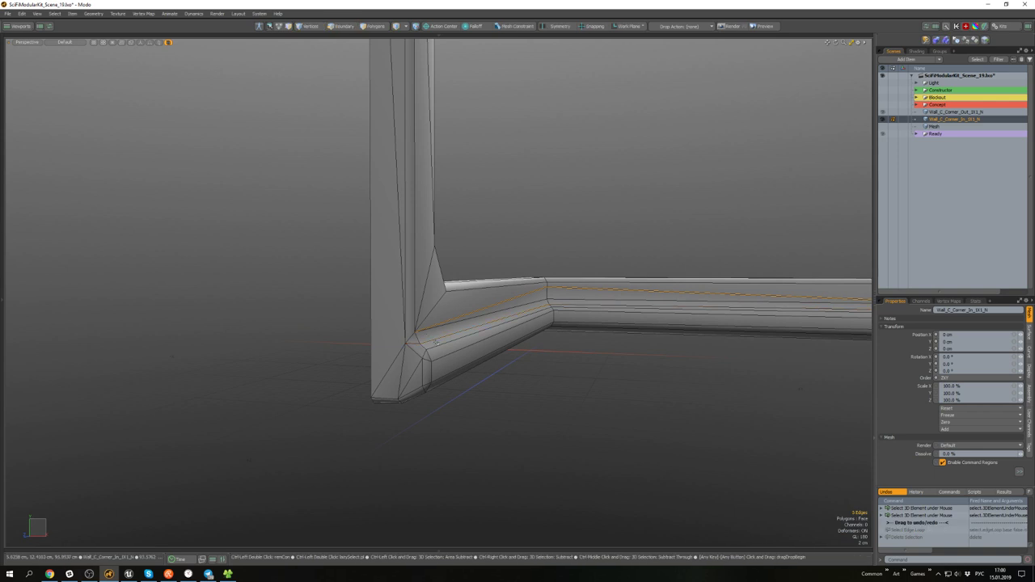
pyautogui.press('2')
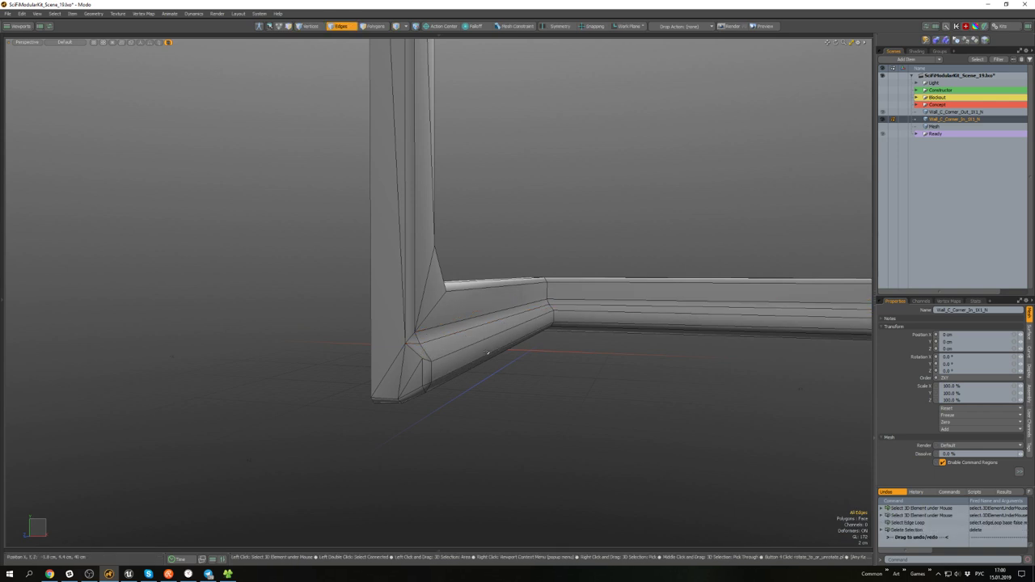
# - Select the redundant lengthwise edges on the underside of the frame's lower rail and delete them
pyautogui.keyDown('alt'); pyautogui.moveTo(489, 353); pyautogui.dragTo(491, 312); pyautogui.keyUp('alt')
pyautogui.scroll(3, 447, 253)
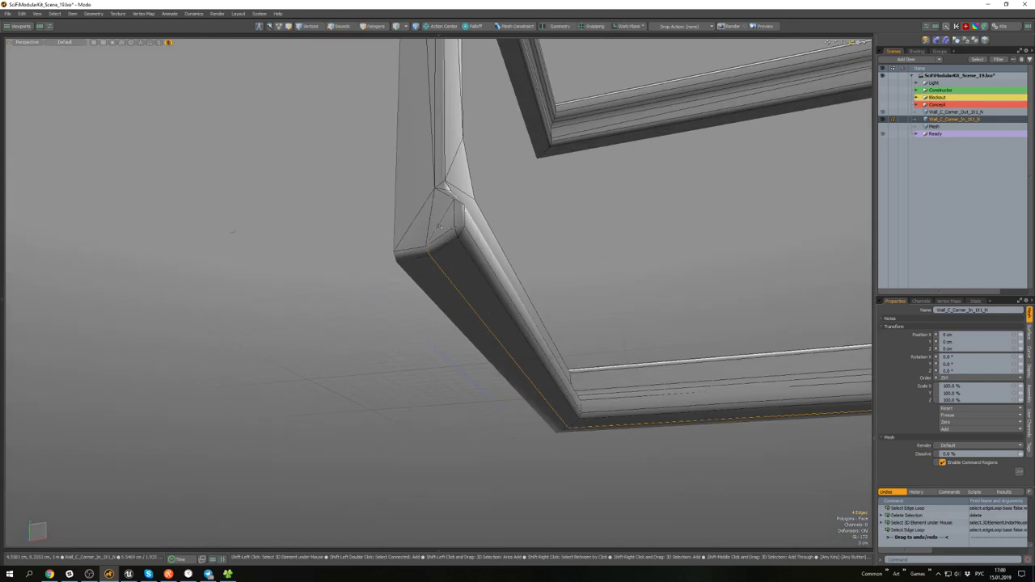
pyautogui.scroll(-5, 451, 244)
pyautogui.moveTo(447, 253)
pyautogui.keyDown('shift'); pyautogui.mouseDown()
pyautogui.moveTo(451, 244)
pyautogui.moveTo(728, 271)
pyautogui.mouseUp(); pyautogui.keyUp('shift')
pyautogui.scroll(5, 728, 271)
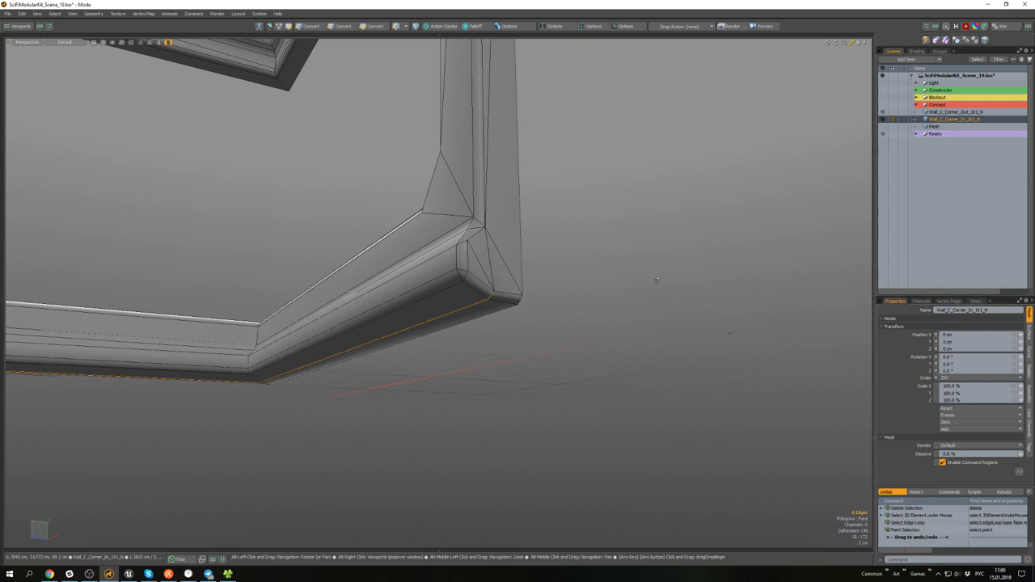
pyautogui.scroll(-4, 485, 265)
pyautogui.press('Delete')
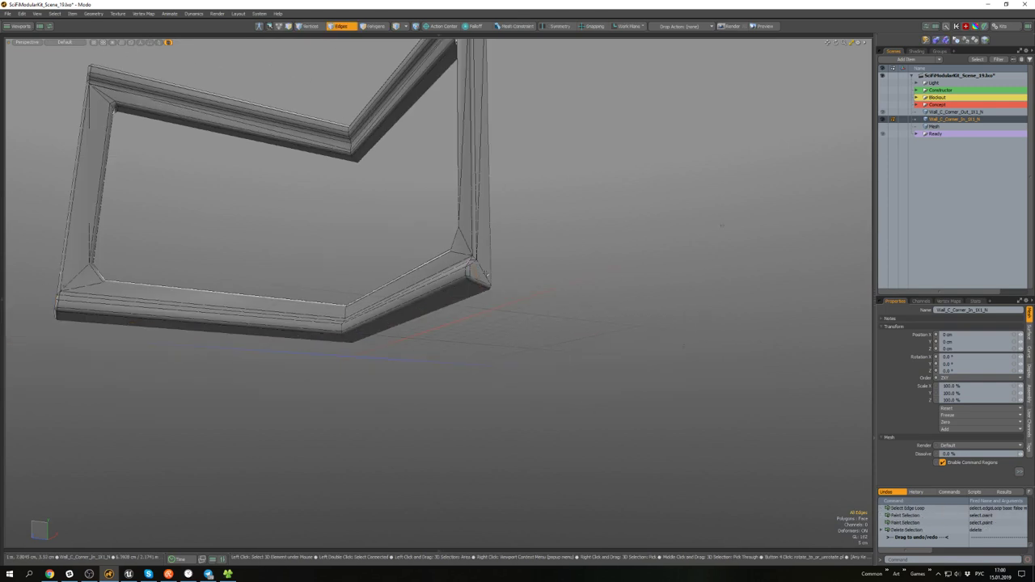
# - Select the redundant lengthwise edges along the frame's upper rail and delete them
pyautogui.scroll(-2, 492, 236)
pyautogui.keyDown('alt'); pyautogui.moveTo(483, 145); pyautogui.dragTo(483, 228); pyautogui.keyUp('alt')
pyautogui.scroll(2, 493, 223)
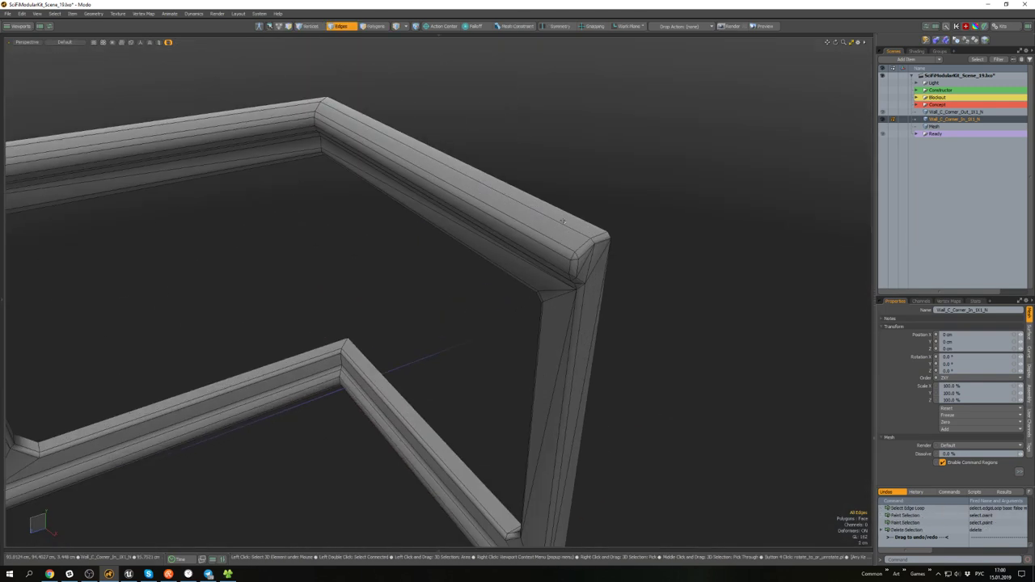
pyautogui.scroll(3, 613, 258)
pyautogui.scroll(-6, 526, 281)
pyautogui.keyDown('alt'); pyautogui.moveTo(440, 281); pyautogui.dragTo(525, 257); pyautogui.keyUp('alt')
pyautogui.scroll(4, 368, 246)
pyautogui.moveTo(367, 260)
pyautogui.keyDown('shift'); pyautogui.mouseDown()
pyautogui.moveTo(340, 261)
pyautogui.moveTo(412, 220)
pyautogui.moveTo(388, 222)
pyautogui.moveTo(389, 237)
pyautogui.moveTo(450, 287)
pyautogui.moveTo(435, 267)
pyautogui.moveTo(469, 277)
pyautogui.moveTo(460, 236)
pyautogui.moveTo(143, 299)
pyautogui.mouseUp(); pyautogui.keyUp('shift')
pyautogui.press('Delete')
# - Delete one more redundant edge loop and two lengthwise edges on the inner side of the frame's upper rail
pyautogui.scroll(-3, 387, 271)
pyautogui.scroll(3, 412, 219)
pyautogui.doubleClick(384, 235)
pyautogui.press('Delete')
pyautogui.scroll(3, 472, 277)
pyautogui.click(453, 269)
pyautogui.keyDown('shift'); pyautogui.click(484, 275); pyautogui.keyUp('shift')
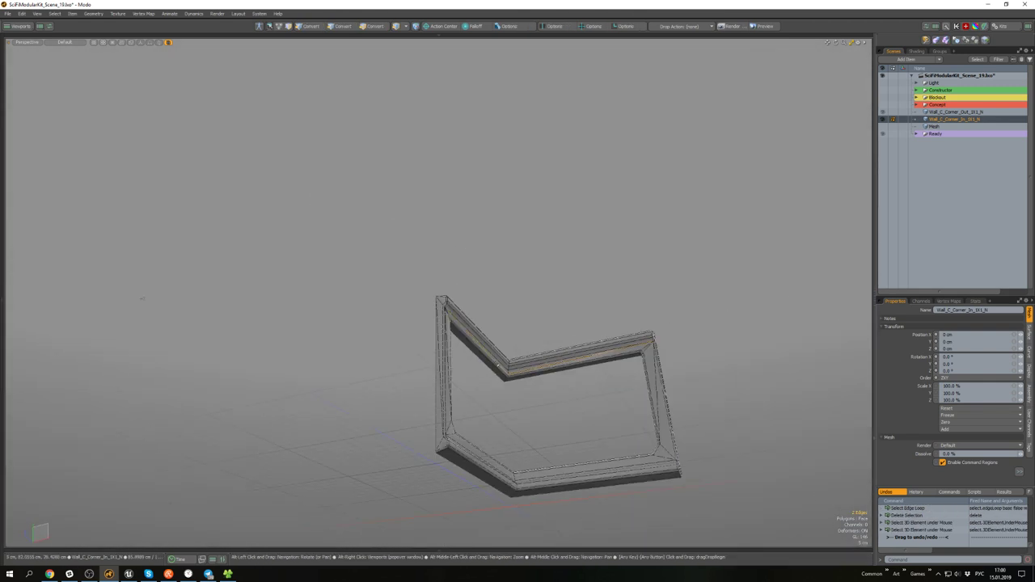
pyautogui.keyDown('alt'); pyautogui.moveTo(493, 307); pyautogui.dragTo(506, 391); pyautogui.keyUp('alt')
pyautogui.press('Delete')
pyautogui.scroll(5, 511, 388)
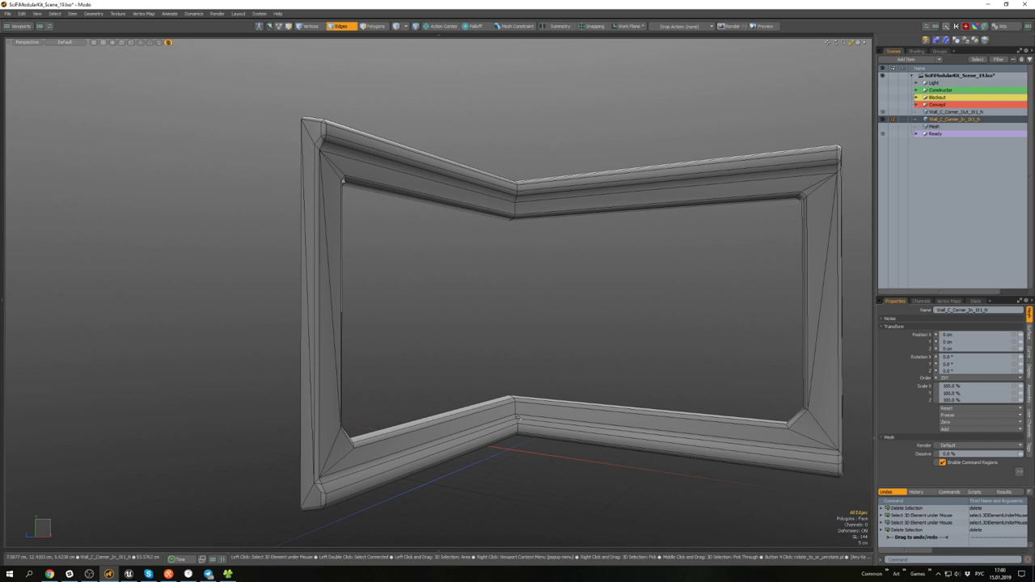
# - Select the corner edge loops of the frame's upper and lower rails and bevel them into a curve at round level 3
pyautogui.scroll(-5, 513, 409)
pyautogui.scroll(4, 530, 288)
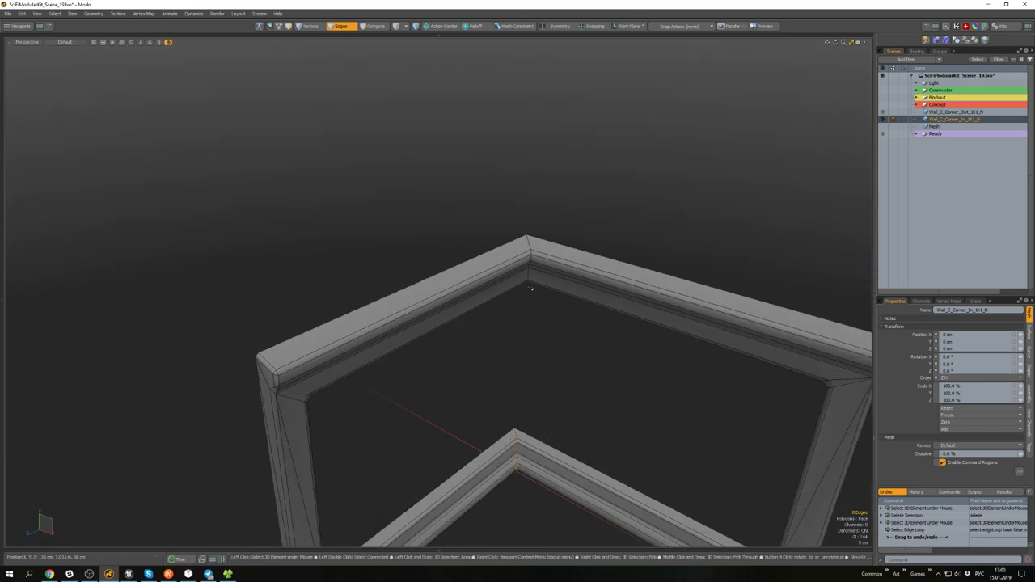
pyautogui.doubleClick(529, 275)
pyautogui.scroll(-3, 533, 345)
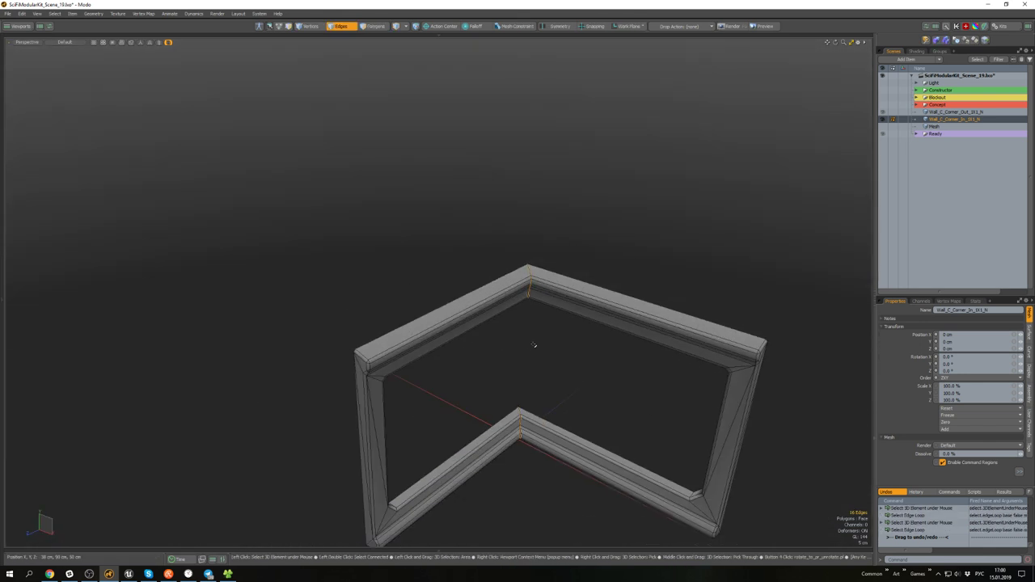
pyautogui.press('b')
pyautogui.moveTo(538, 402); pyautogui.dragTo(510, 379)
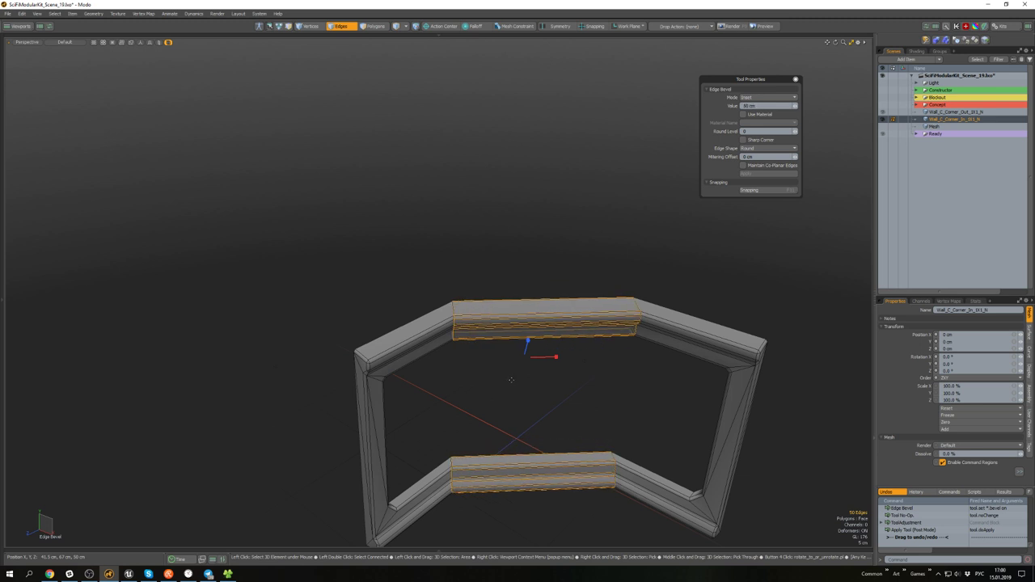
pyautogui.press('Up')
pyautogui.press('Up')
pyautogui.press('Up')
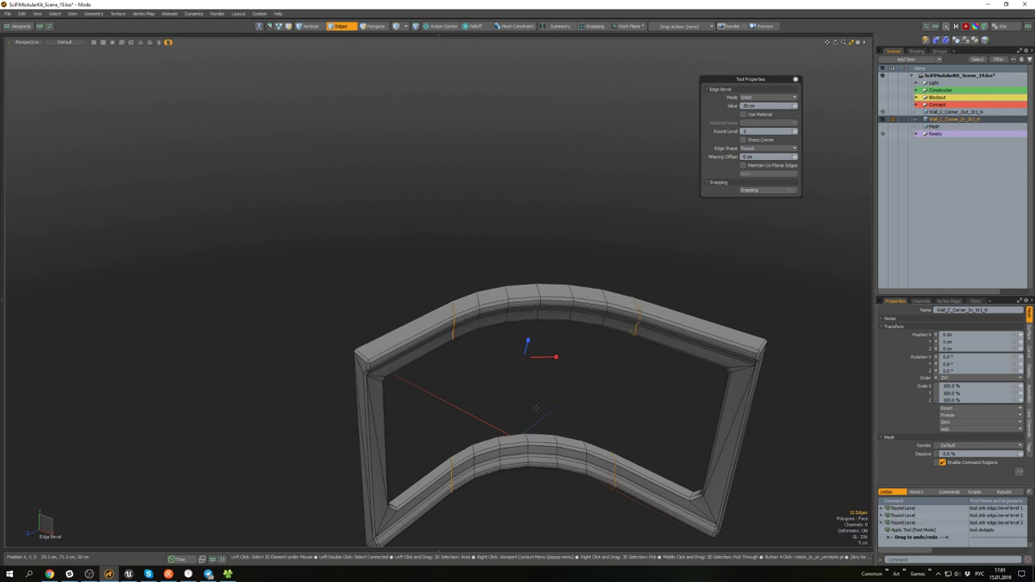
pyautogui.press('space')
pyautogui.click(550, 409)
# - Unhide the rest of the inner corner wall and isolate the outer shell with its connected polygons
pyautogui.keyDown('alt'); pyautogui.moveTo(550, 409); pyautogui.dragTo(490, 490); pyautogui.keyUp('alt')
pyautogui.press('u')
pyautogui.press('3')
pyautogui.click(530, 380)
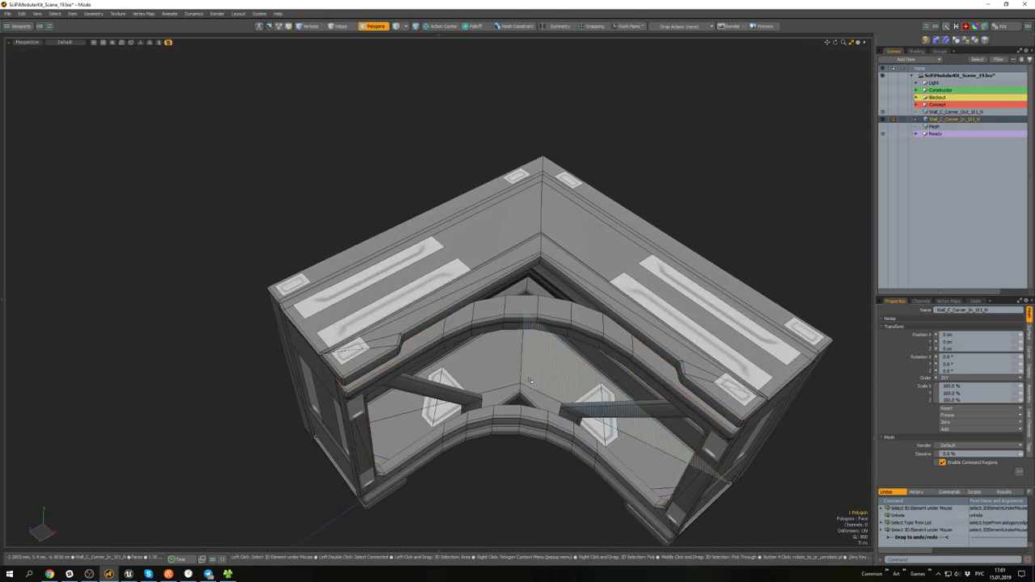
pyautogui.doubleClick(530, 380)
pyautogui.keyDown('alt'); pyautogui.moveTo(529, 380); pyautogui.dragTo(517, 379); pyautogui.keyUp('alt')
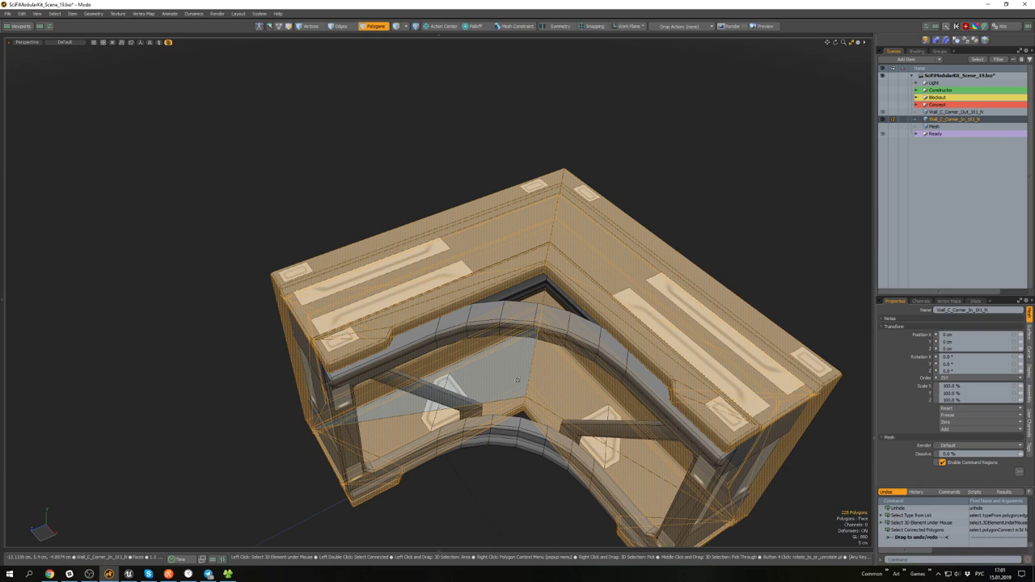
pyautogui.hotkey('shift', 'h')
# - Select the redundant lengthwise edges on the shell's upper slab and on the inner face of its lower slab
pyautogui.press('2')
pyautogui.scroll(5, 550, 299)
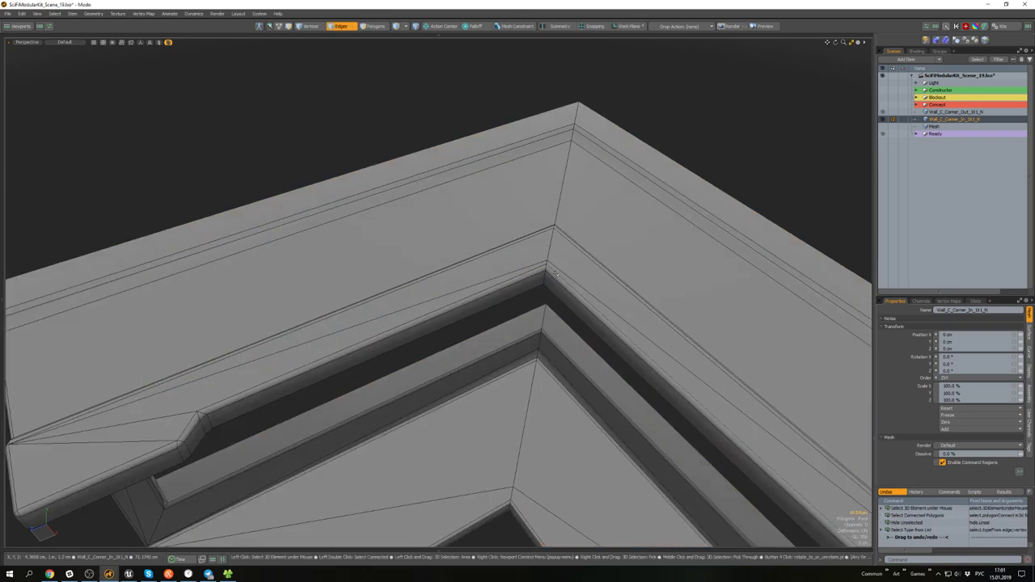
pyautogui.doubleClick(558, 272)
pyautogui.moveTo(558, 272)
pyautogui.keyDown('alt'); pyautogui.mouseDown()
pyautogui.moveTo(670, 262)
pyautogui.moveTo(493, 211)
pyautogui.moveTo(496, 174)
pyautogui.mouseUp(); pyautogui.keyUp('alt')
pyautogui.scroll(-5, 493, 211)
pyautogui.keyDown('shift'); pyautogui.click(556, 223); pyautogui.keyUp('shift')
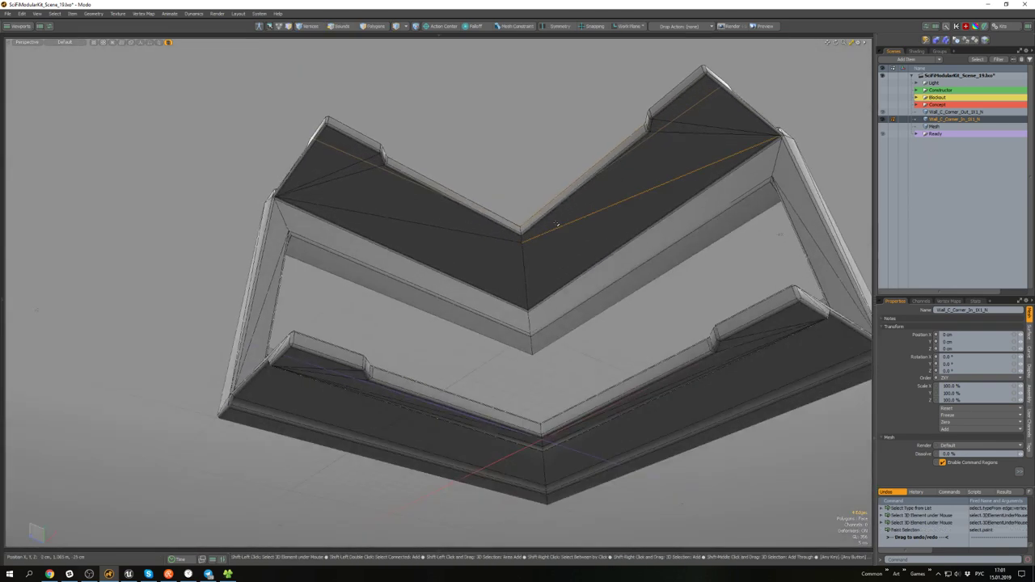
pyautogui.keyDown('alt'); pyautogui.moveTo(494, 249); pyautogui.dragTo(511, 381); pyautogui.keyUp('alt')
pyautogui.scroll(3, 507, 385)
pyautogui.keyDown('shift'); pyautogui.click(494, 415); pyautogui.keyUp('shift')
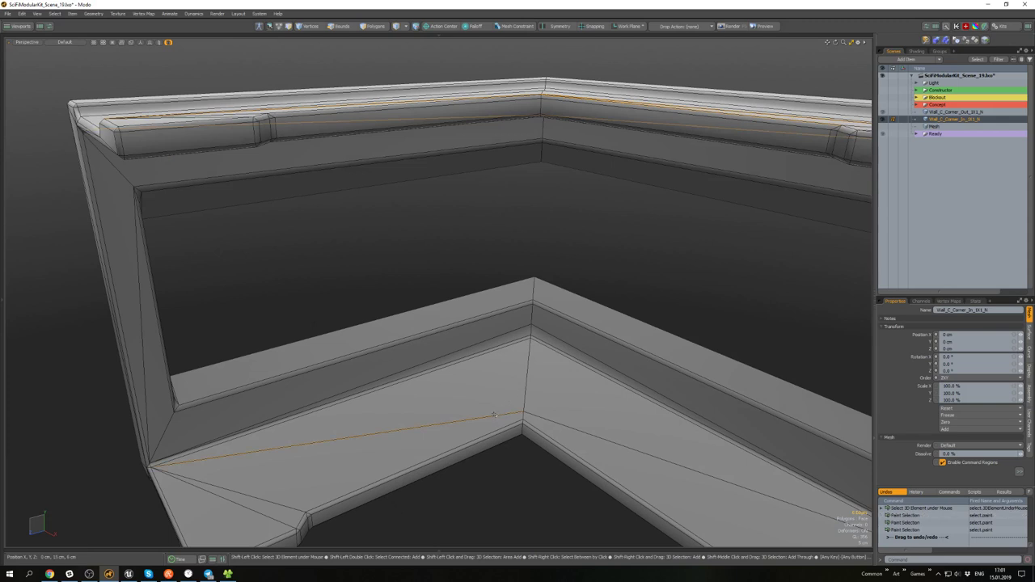
# - Add the remaining redundant lengthwise edges around the shell's lower slab to the selection and delete them all
pyautogui.scroll(-5, 510, 323)
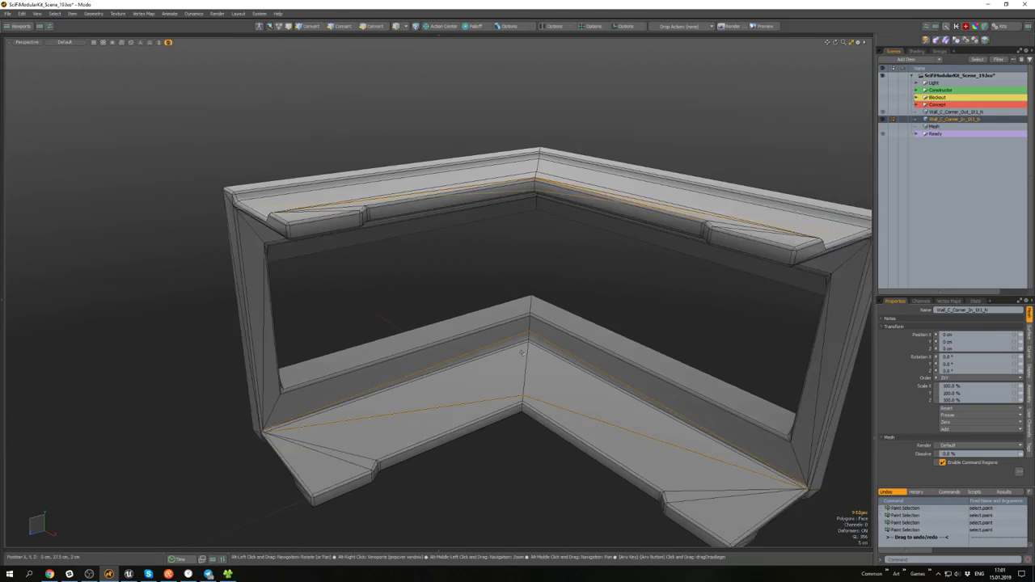
pyautogui.keyDown('alt'); pyautogui.moveTo(510, 322); pyautogui.dragTo(547, 210); pyautogui.keyUp('alt')
pyautogui.scroll(4, 572, 336)
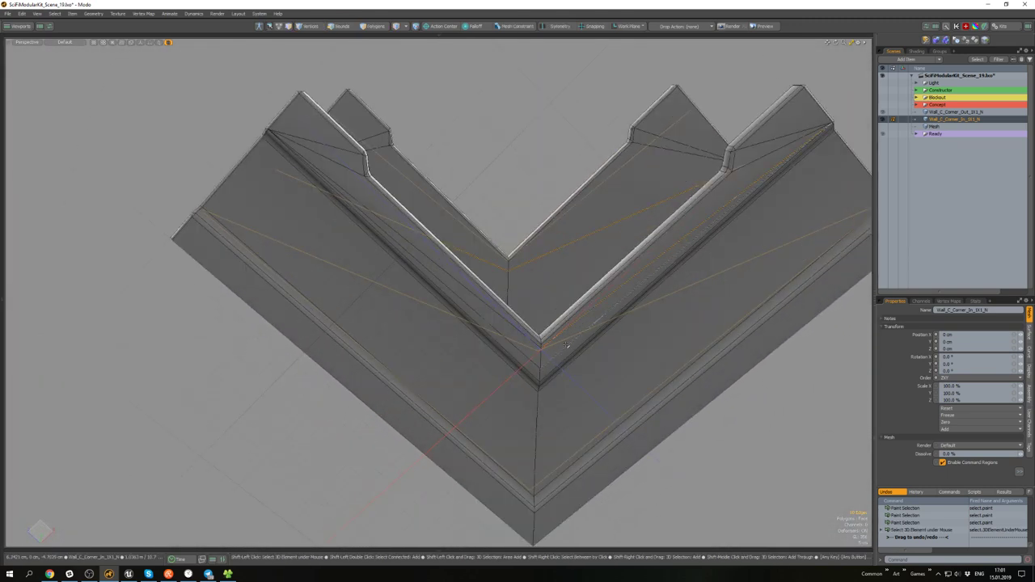
pyautogui.keyDown('alt'); pyautogui.moveTo(498, 311); pyautogui.dragTo(539, 460); pyautogui.keyUp('alt')
# - Try to delete further edges at the shell's mitred corner, then undo the deletion
pyautogui.press('2')
pyautogui.press('2')
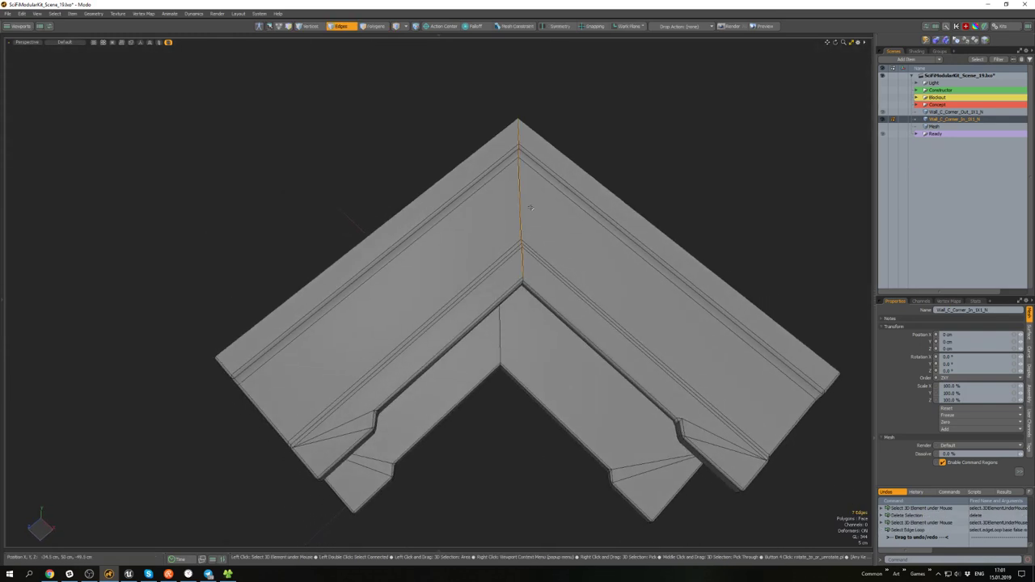
pyautogui.moveTo(540, 206)
pyautogui.mouseDown()
pyautogui.moveTo(516, 211)
pyautogui.moveTo(505, 125)
pyautogui.moveTo(521, 331)
pyautogui.mouseUp()
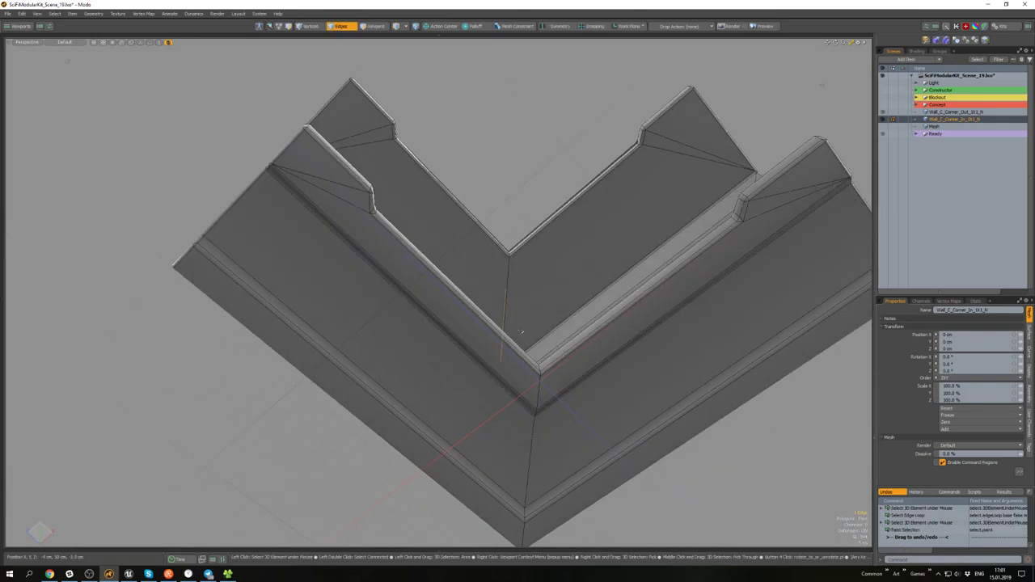
pyautogui.keyDown('alt'); pyautogui.moveTo(515, 454); pyautogui.dragTo(514, 323); pyautogui.keyUp('alt')
pyautogui.scroll(5, 512, 229)
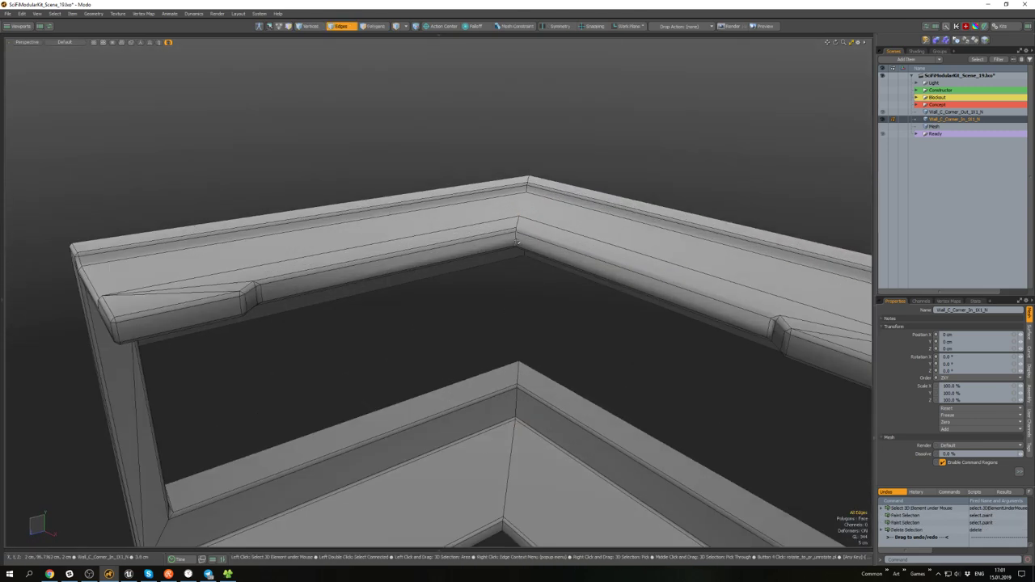
pyautogui.hotkey('ctrl', 'z')
# - Split the upper slab between its corner vertices and delete the stray edges beside the shell's mitre
pyautogui.keyDown('alt'); pyautogui.moveTo(566, 254); pyautogui.dragTo(687, 279); pyautogui.keyUp('alt')
pyautogui.press('1')
pyautogui.keyDown('shift'); pyautogui.click(466, 227); pyautogui.keyUp('shift')
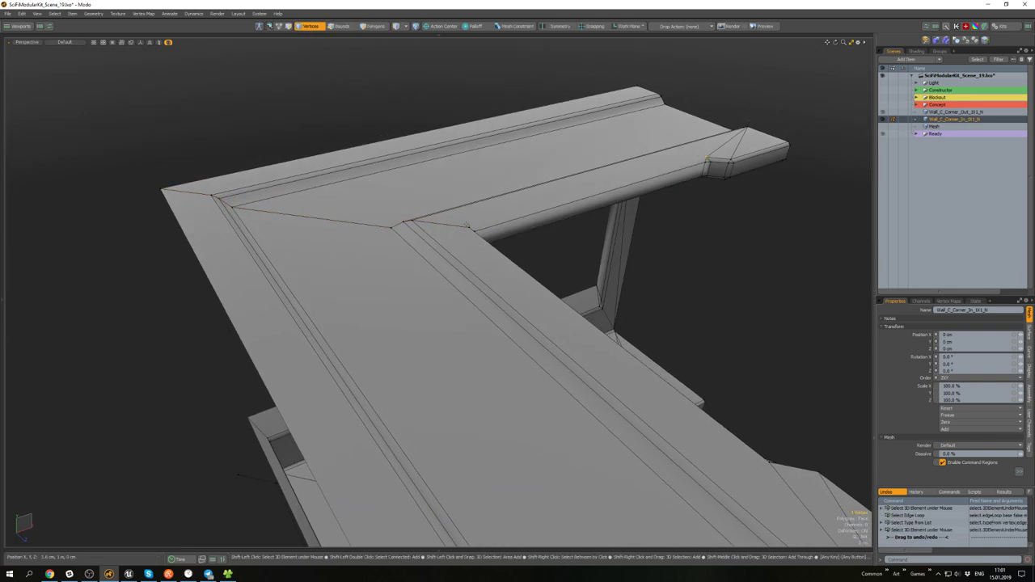
pyautogui.hotkey('shift', 's')
pyautogui.keyDown('alt'); pyautogui.moveTo(474, 232); pyautogui.dragTo(439, 177); pyautogui.keyUp('alt')
pyautogui.press('2')
pyautogui.click(439, 178)
pyautogui.scroll(-5, 439, 179)
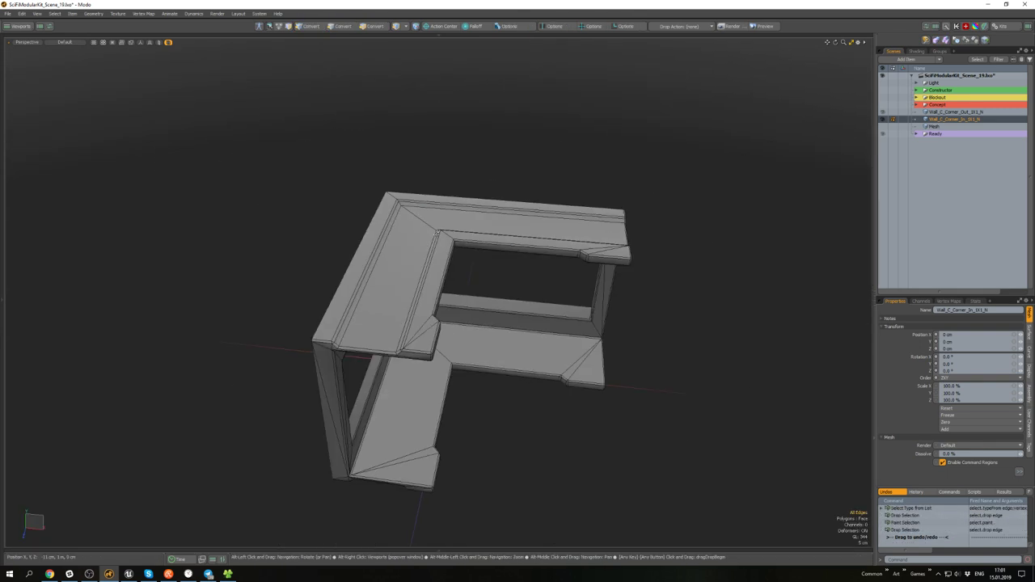
# - Select the shell's inner corner edge loops on the upper and lower slabs and bevel them into a rounded corner
pyautogui.keyDown('alt'); pyautogui.moveTo(451, 239); pyautogui.dragTo(480, 416); pyautogui.keyUp('alt')
pyautogui.doubleClick(502, 324)
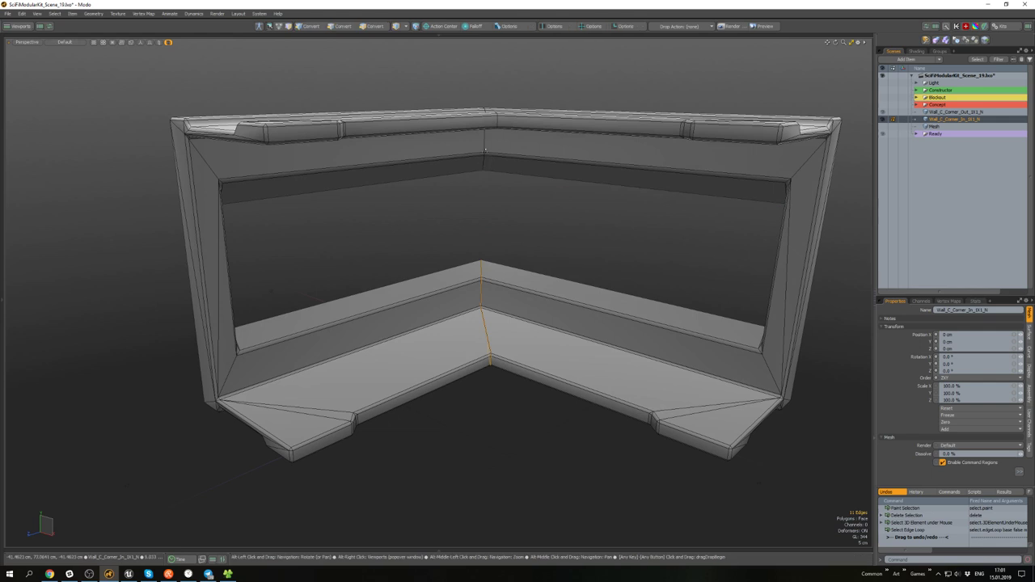
pyautogui.keyDown('alt'); pyautogui.moveTo(484, 210); pyautogui.dragTo(485, 145); pyautogui.keyUp('alt')
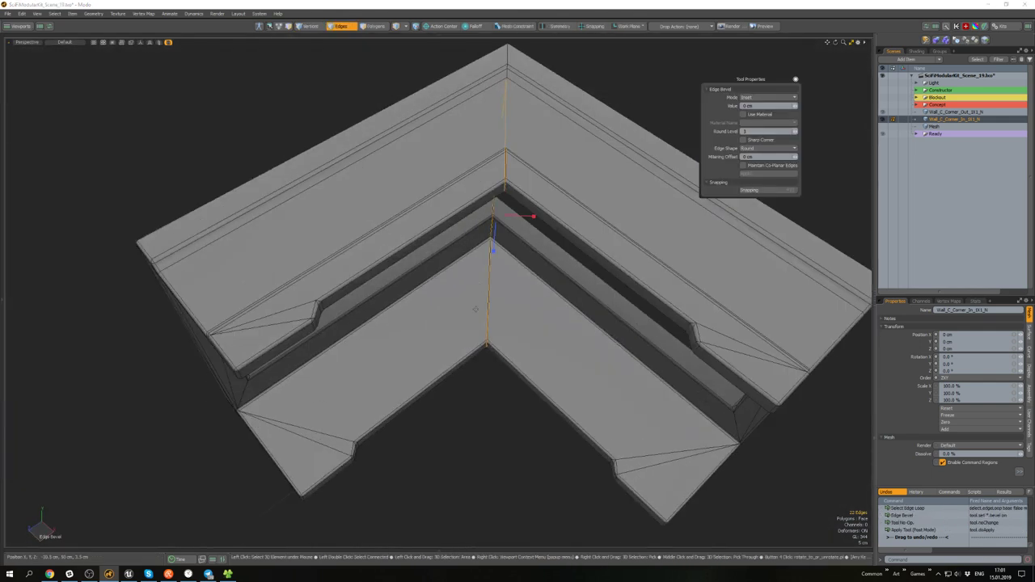
pyautogui.moveTo(468, 291); pyautogui.dragTo(429, 253)
pyautogui.press('space')
pyautogui.click(524, 316)
# - Connect the rim's inner corner vertex on the shell's top face to the curve's end vertices and fan edges to those between
pyautogui.scroll(-5, 523, 316)
pyautogui.scroll(5, 463, 270)
pyautogui.scroll(-3, 519, 197)
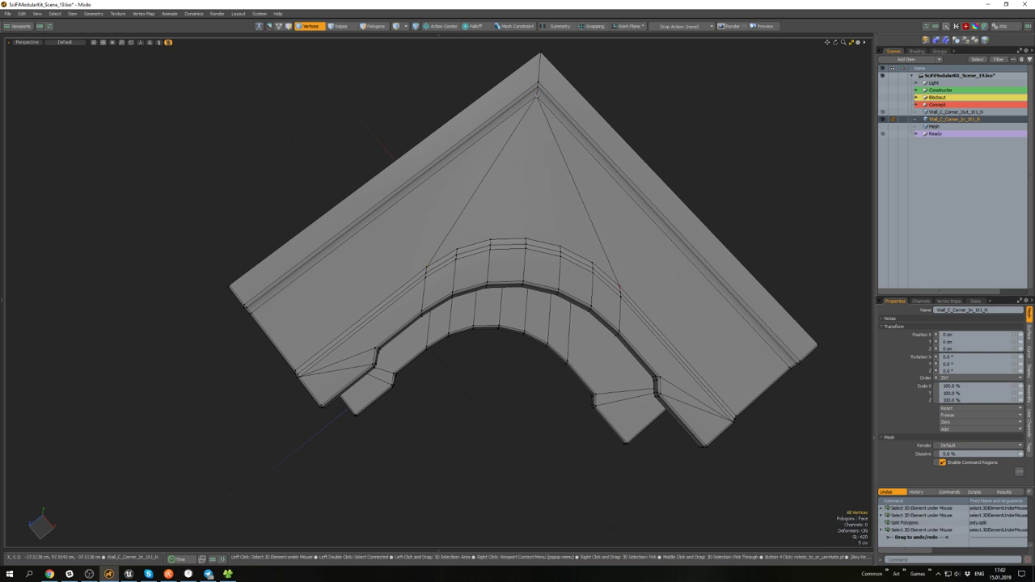
pyautogui.press('p')
pyautogui.keyDown('alt'); pyautogui.moveTo(669, 109); pyautogui.dragTo(612, 128); pyautogui.keyUp('alt')
# - Delete the two redundant lengthwise edges beside the raised rim on the shell's top face
pyautogui.press('2')
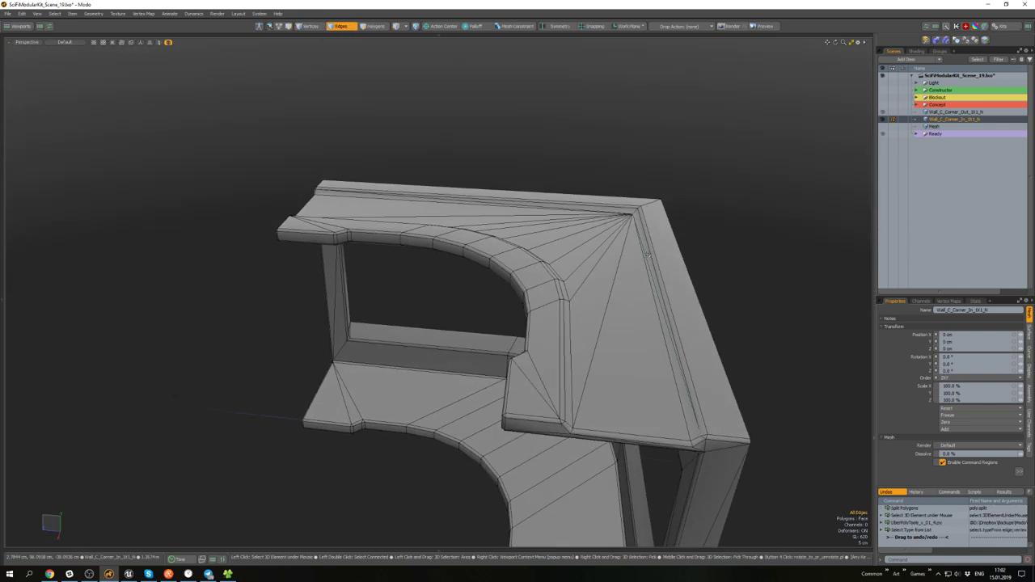
pyautogui.click(644, 249)
pyautogui.press('Delete')
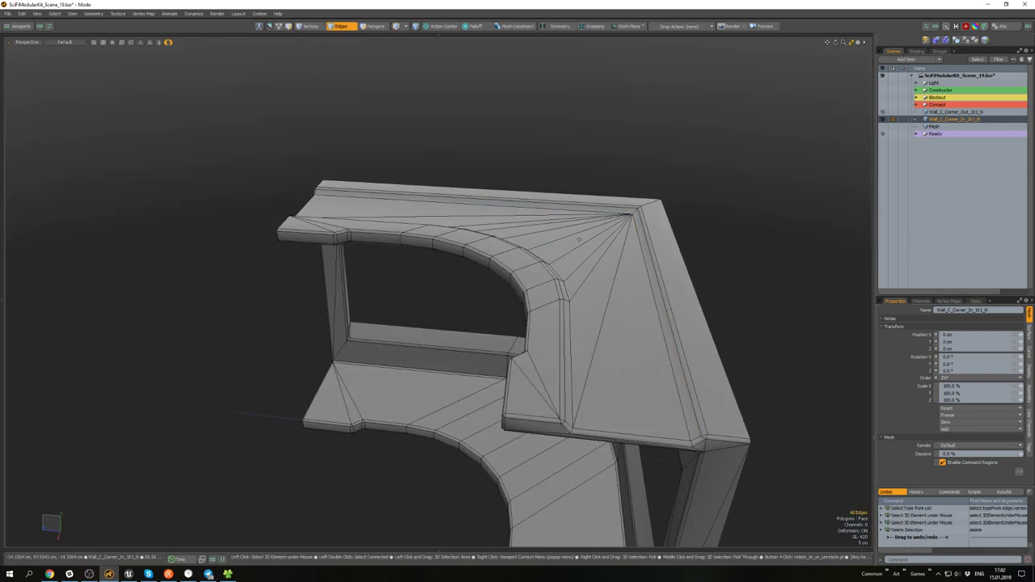
# - Connect the rim's inner corner vertex on the shell's underside to both curve ends and fan edges to the vertices between
pyautogui.keyDown('alt'); pyautogui.moveTo(545, 280); pyautogui.dragTo(438, 237); pyautogui.keyUp('alt')
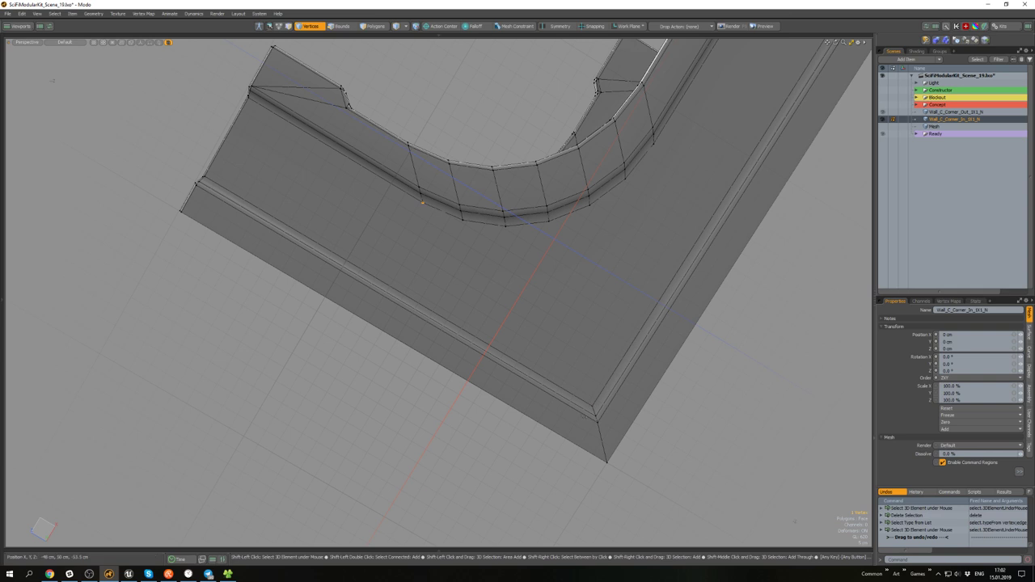
pyautogui.keyDown('shift'); pyautogui.click(652, 145); pyautogui.keyUp('shift')
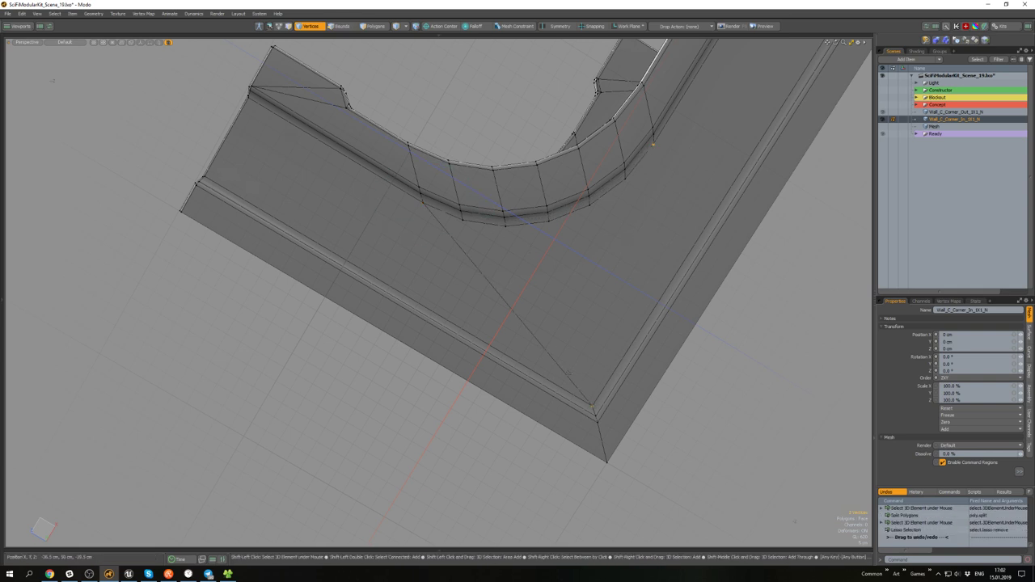
pyautogui.keyDown('alt'); pyautogui.moveTo(591, 263); pyautogui.dragTo(563, 261); pyautogui.keyUp('alt')
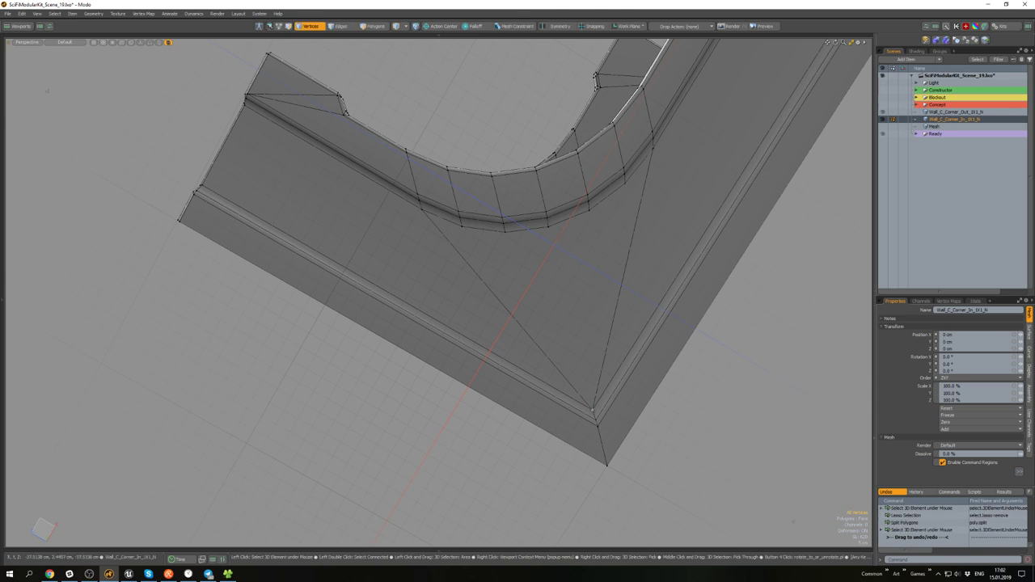
pyautogui.press('p')
# - Delete the redundant lengthwise edges along both arms of the rim on the shell's underside
pyautogui.press('2')
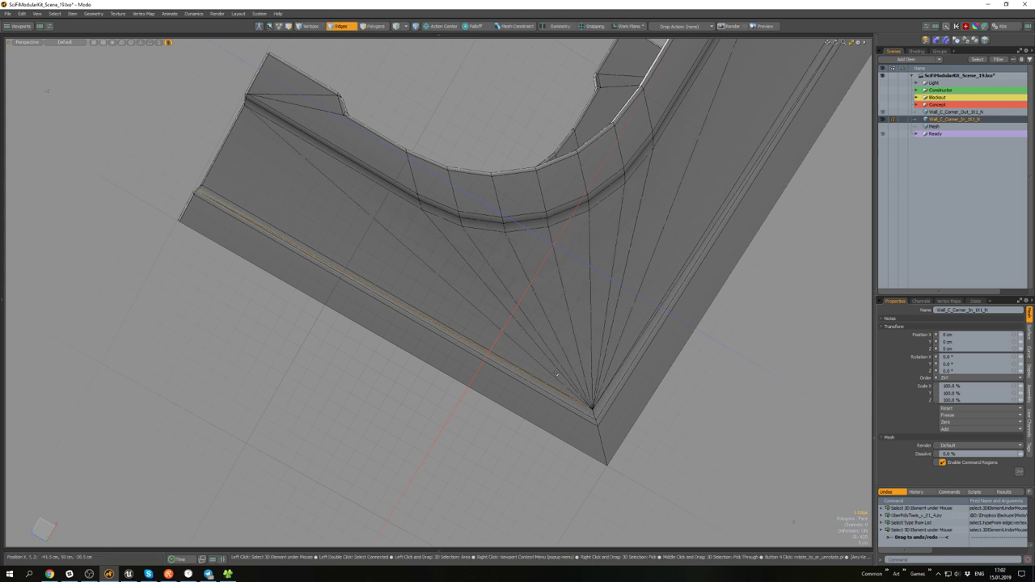
pyautogui.keyDown('shift'); pyautogui.click(626, 362); pyautogui.keyUp('shift')
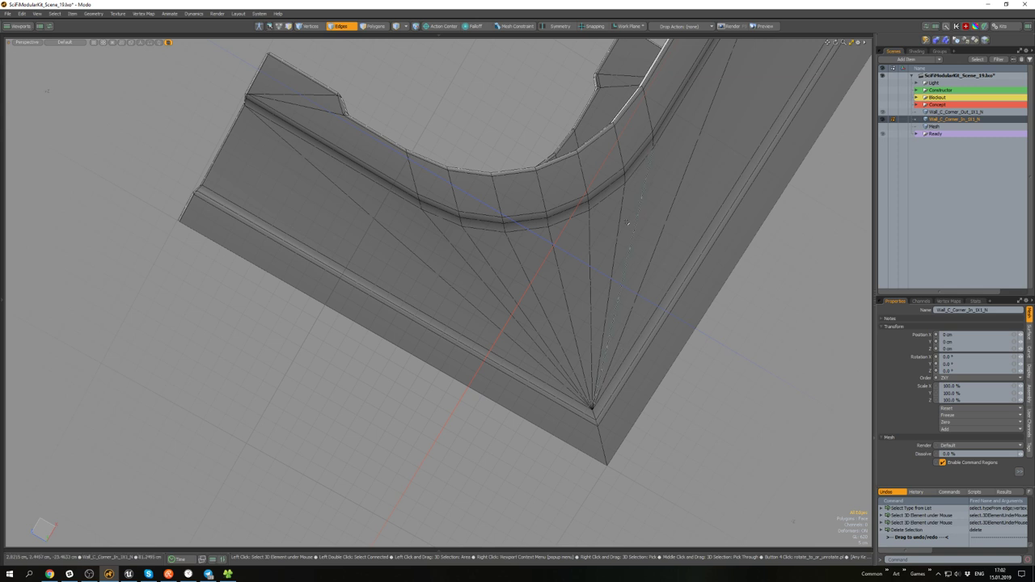
pyautogui.keyDown('alt'); pyautogui.moveTo(627, 223); pyautogui.dragTo(519, 292); pyautogui.keyUp('alt')
pyautogui.scroll(-4, 566, 263)
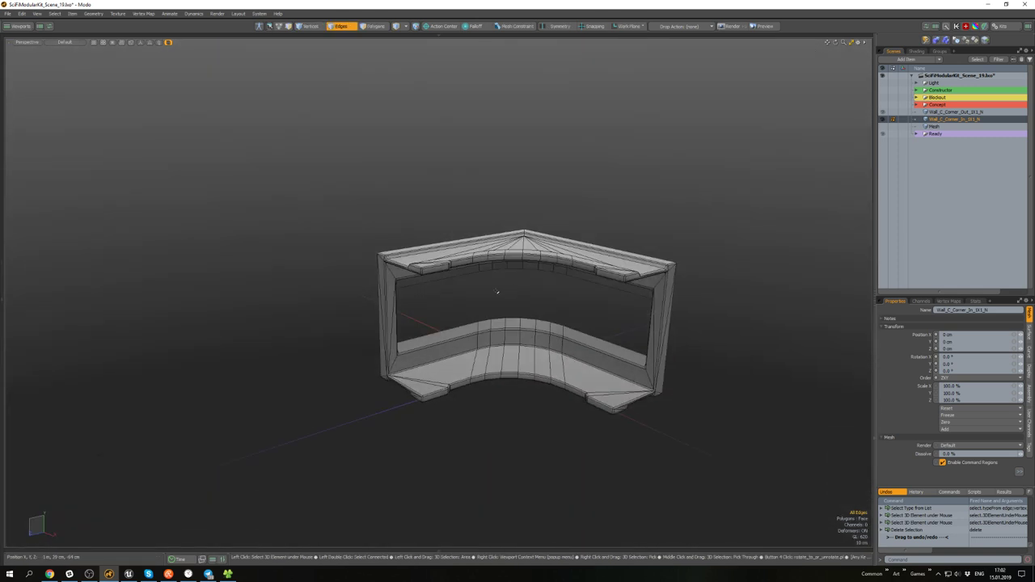
# - Check the underside of the shell's curved upper rail, then unhide all parts of the corner wall
pyautogui.press('3')
pyautogui.click(514, 263)
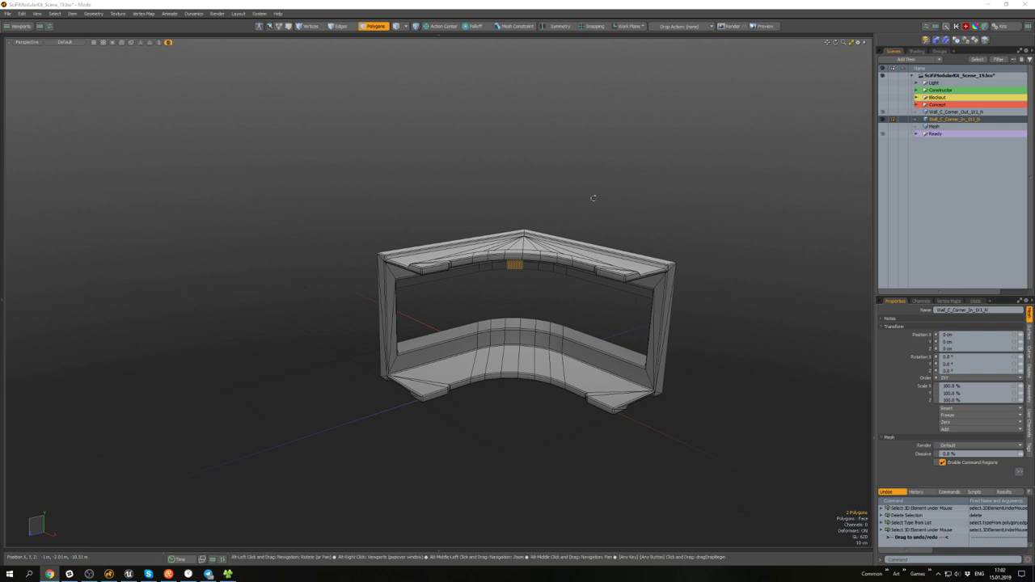
pyautogui.hotkey('shift', 'a')
pyautogui.keyDown('alt'); pyautogui.moveTo(532, 228); pyautogui.dragTo(376, 232); pyautogui.keyUp('alt')
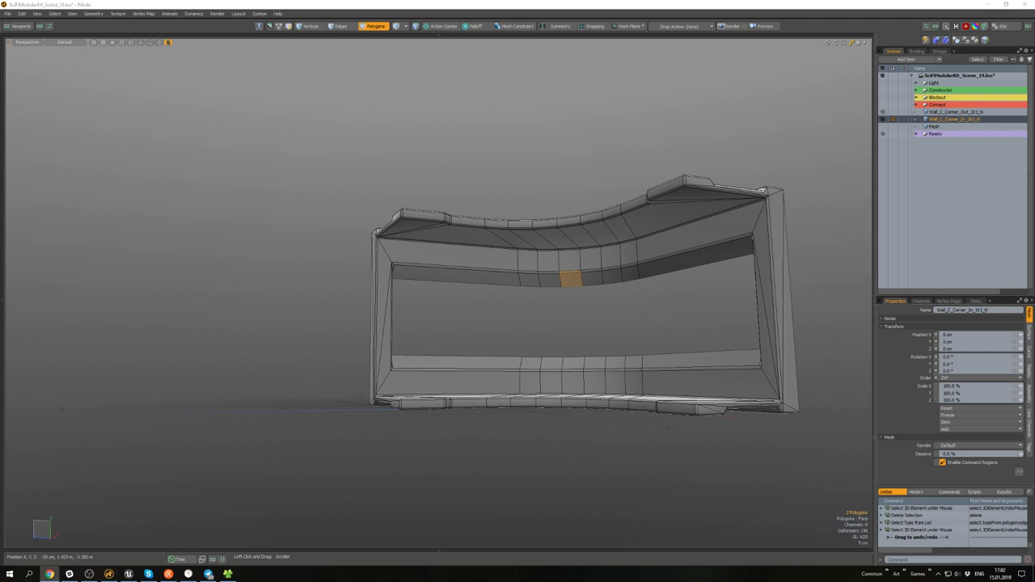
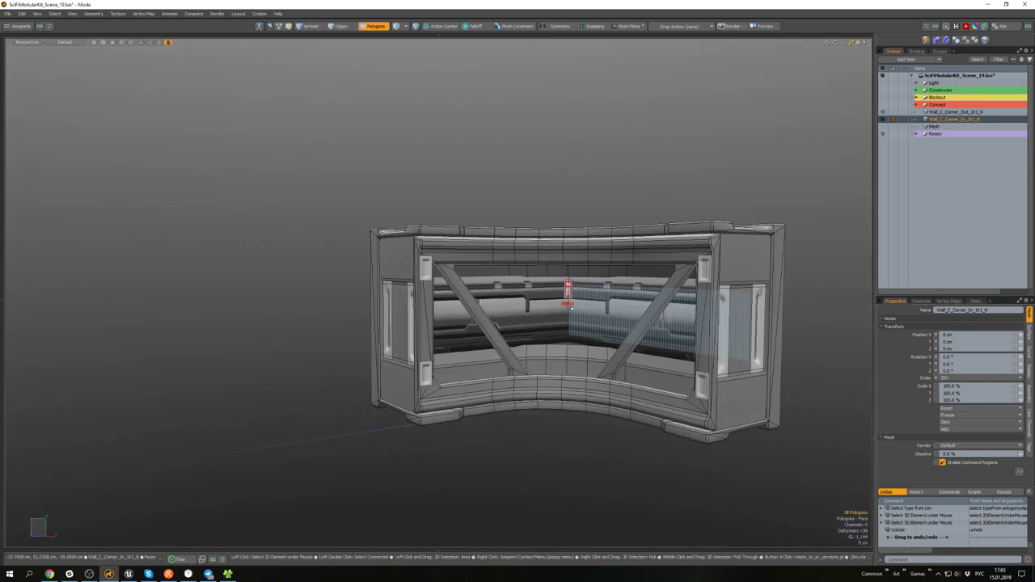
# - Bevel the vertical corner edge of the recessed back panel into a rounded corner at round level 3
pyautogui.press('2')
pyautogui.press('b')
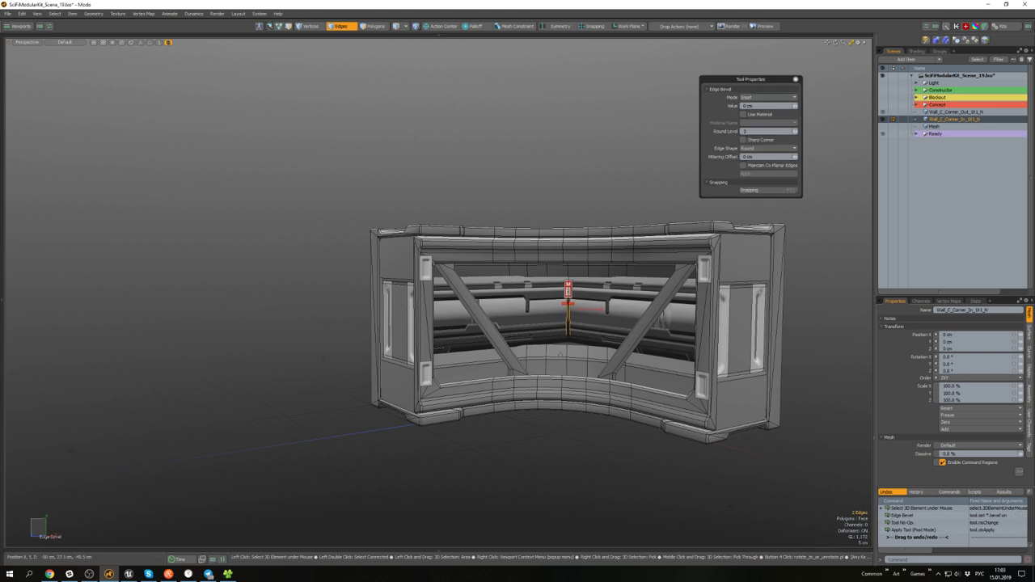
pyautogui.moveTo(501, 351); pyautogui.dragTo(554, 354)
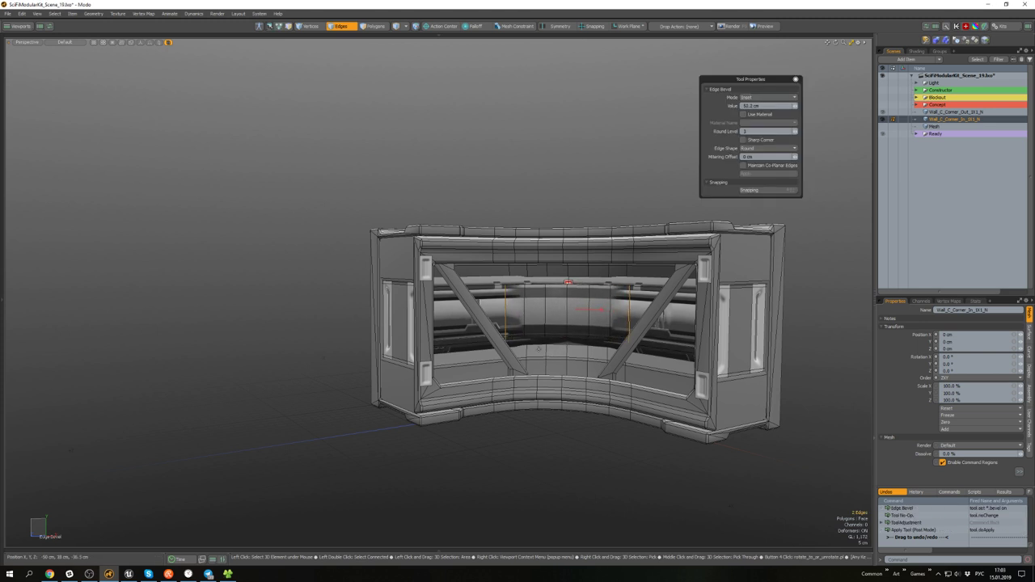
pyautogui.press('q')
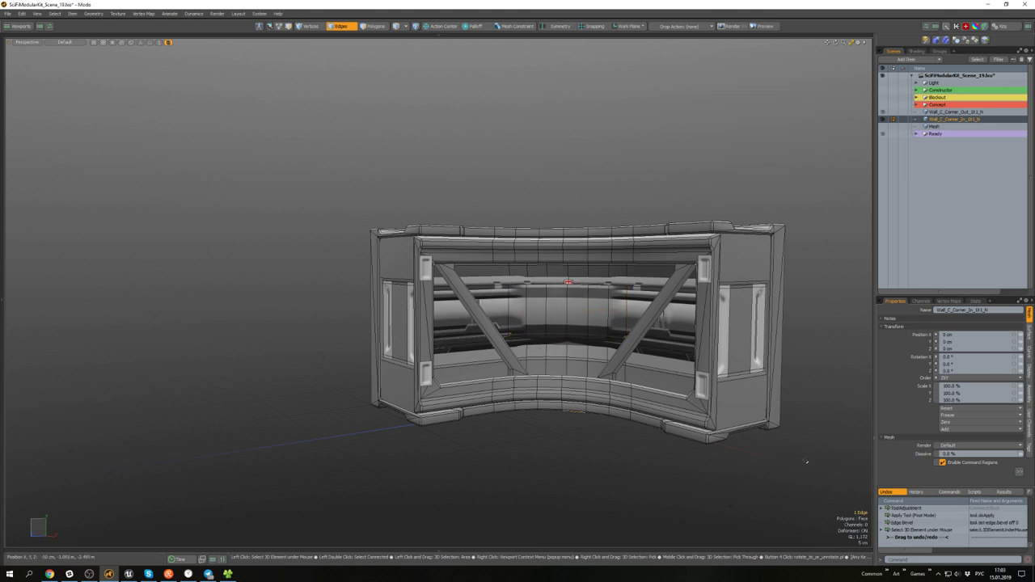
pyautogui.click(956, 574)
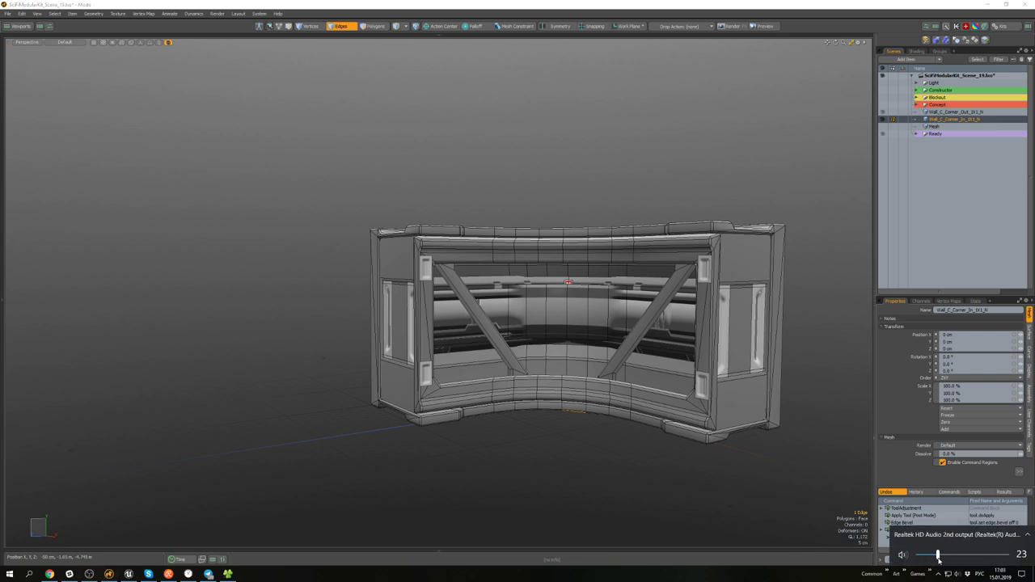
pyautogui.click(696, 467)
# - Select an edge loop on the rounded back panel and then its connected polygons
pyautogui.scroll(4, 549, 372)
pyautogui.keyDown('alt'); pyautogui.moveTo(549, 372); pyautogui.dragTo(600, 293); pyautogui.keyUp('alt')
pyautogui.scroll(4, 554, 236)
pyautogui.scroll(2, 590, 265)
pyautogui.doubleClick(599, 264)
pyautogui.scroll(-5, 599, 265)
pyautogui.press('3')
pyautogui.click(600, 257)
pyautogui.doubleClick(601, 257)
pyautogui.scroll(-5, 601, 257)
# - Undo the latest selection changes on the recessed back panel
pyautogui.hotkey('ctrl', 'z')
pyautogui.hotkey('ctrl', 'z')
pyautogui.hotkey('ctrl', 'z')
pyautogui.hotkey('ctrl', 'z')
pyautogui.hotkey('ctrl', 'z')
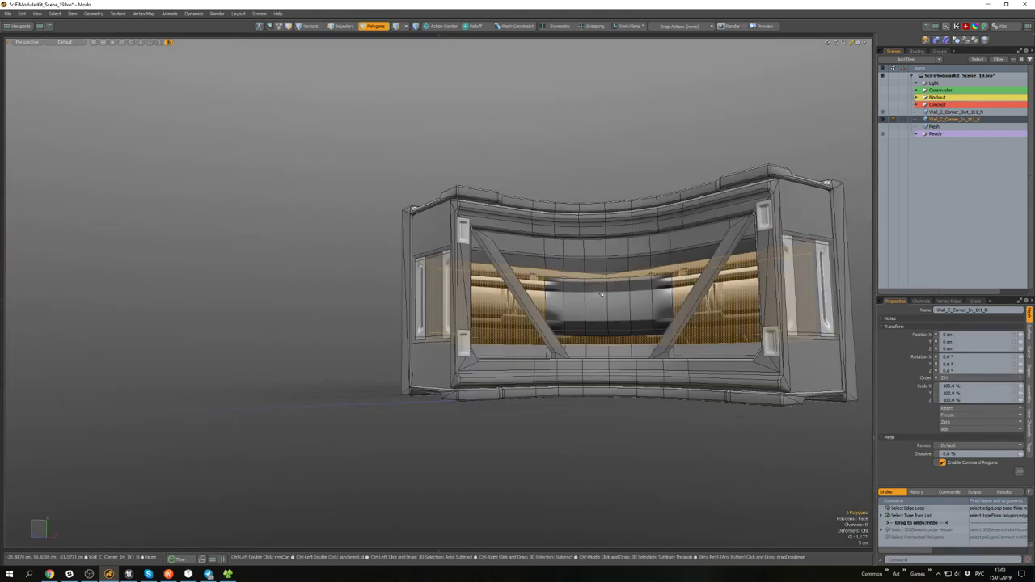
# - Undo the back panel's corner bevel and bevel its vertical corner edge again with a wider rounded inset
pyautogui.hotkey('ctrl', 'z')
pyautogui.hotkey('ctrl', 'z')
pyautogui.hotkey('ctrl', 'z')
pyautogui.hotkey('ctrl', 'z')
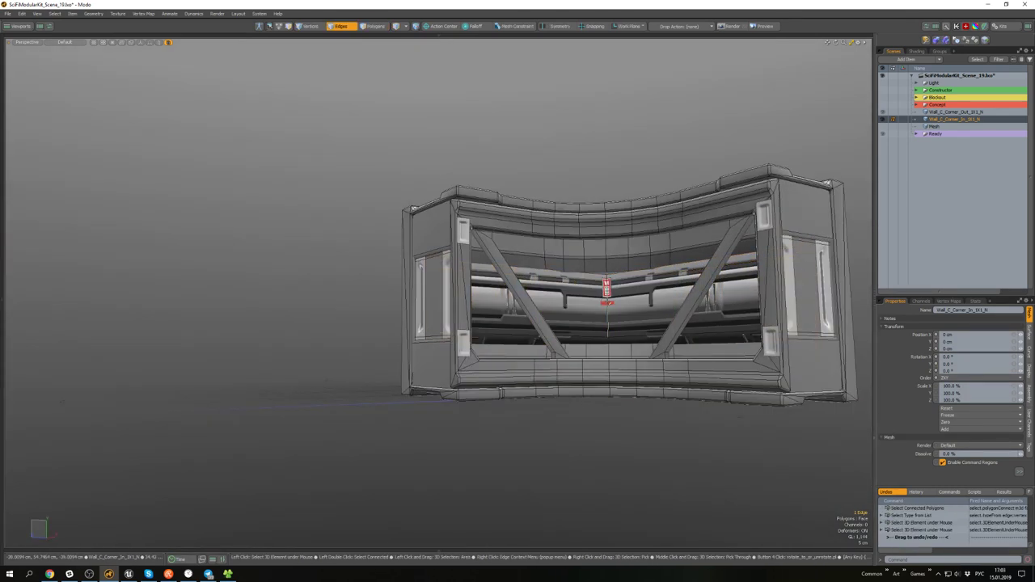
pyautogui.keyDown('alt'); pyautogui.moveTo(600, 293); pyautogui.dragTo(641, 302); pyautogui.keyUp('alt')
pyautogui.press('b')
pyautogui.click(601, 267)
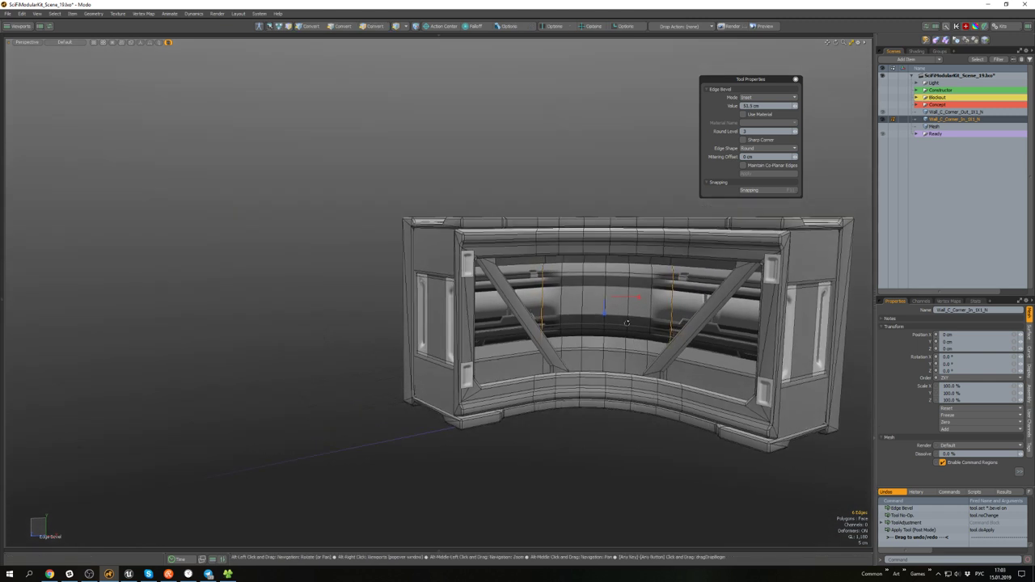
pyautogui.scroll(3, 593, 306)
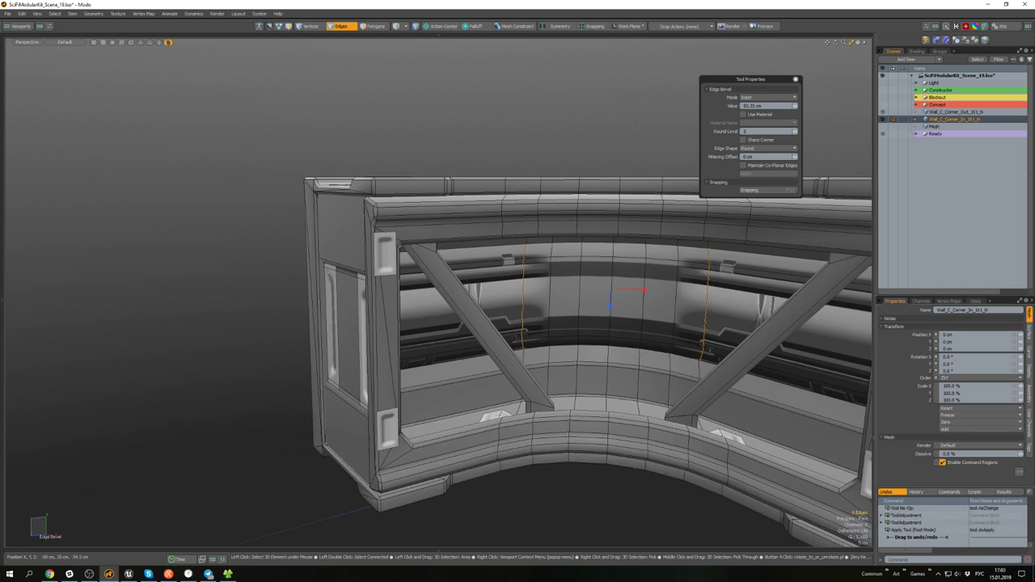
pyautogui.press('space')
# - Isolate the back panel's connected polygons to examine the rounded shape, and unhide the rest of the inner wall
pyautogui.click(576, 287)
pyautogui.keyDown('alt'); pyautogui.moveTo(576, 287); pyautogui.dragTo(482, 264); pyautogui.keyUp('alt')
pyautogui.scroll(3, 533, 264)
pyautogui.scroll(-3, 509, 263)
pyautogui.press('3')
pyautogui.doubleClick(496, 293)
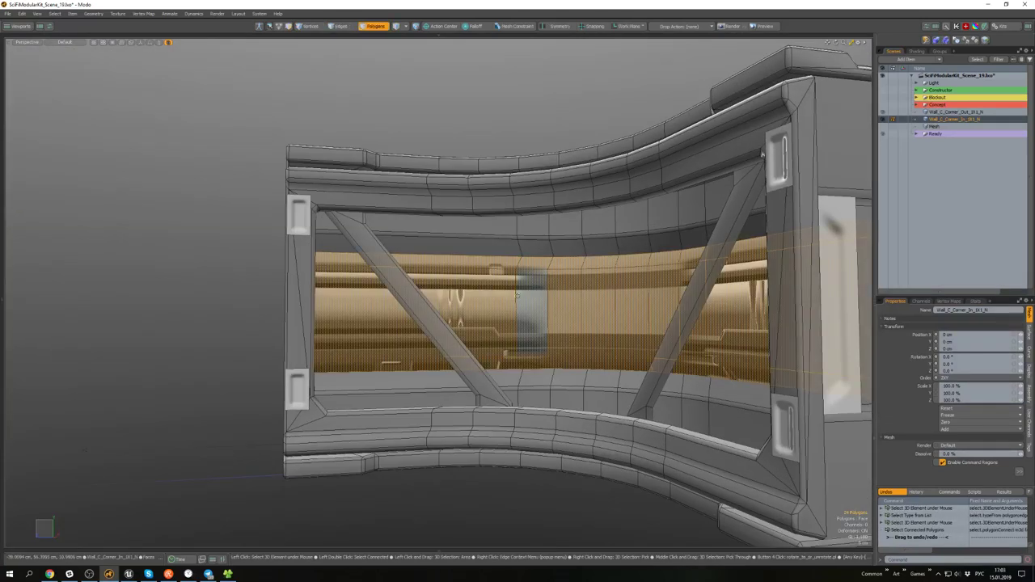
pyautogui.keyDown('alt'); pyautogui.moveTo(527, 302); pyautogui.dragTo(580, 302); pyautogui.keyUp('alt')
pyautogui.hotkey('shift', 'h')
pyautogui.moveTo(341, 296)
pyautogui.keyDown('alt'); pyautogui.mouseDown()
pyautogui.moveTo(459, 291)
pyautogui.moveTo(356, 297)
pyautogui.mouseUp(); pyautogui.keyUp('alt')
pyautogui.scroll(-3, 534, 375)
pyautogui.press('u')
# - Select the connected polygons of the angular inset plates on the floor and ceiling beside one diagonal brace
pyautogui.scroll(4, 610, 346)
pyautogui.keyDown('alt'); pyautogui.moveTo(610, 346); pyautogui.dragTo(529, 287); pyautogui.keyUp('alt')
pyautogui.scroll(-3, 535, 307)
pyautogui.scroll(4, 494, 364)
pyautogui.doubleClick(496, 364)
pyautogui.scroll(-4, 497, 363)
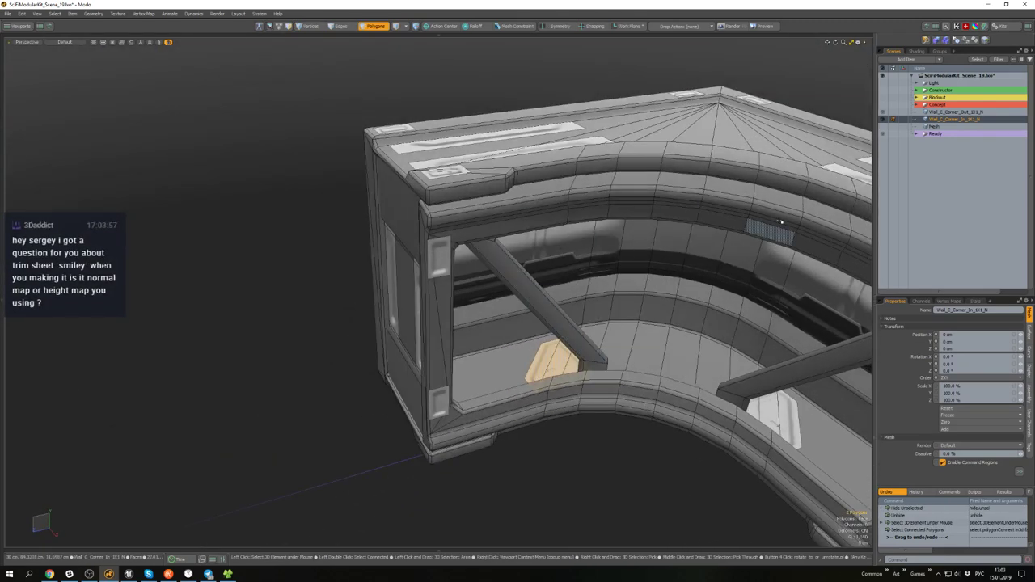
pyautogui.click(958, 574)
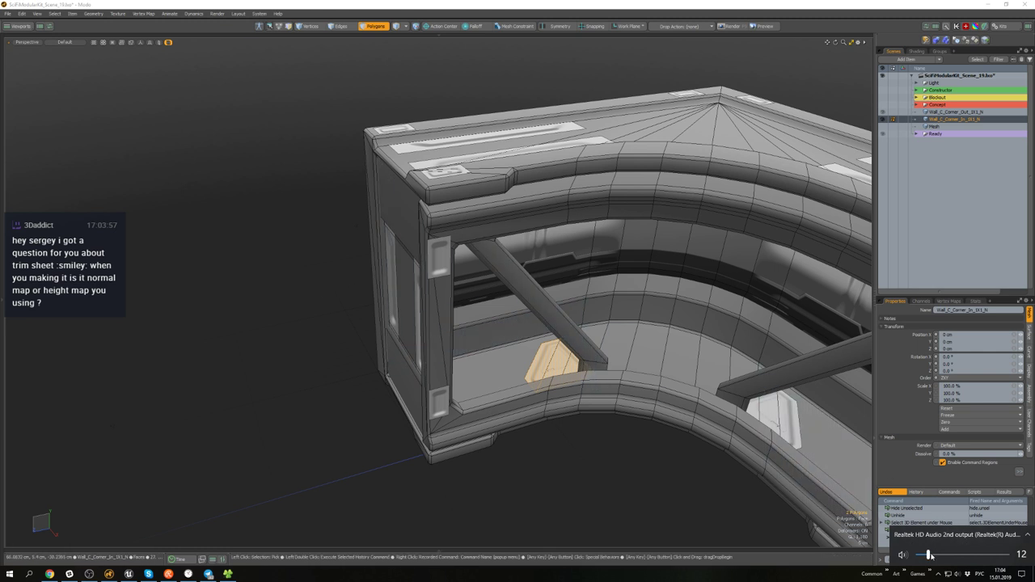
pyautogui.keyDown('alt'); pyautogui.moveTo(634, 411); pyautogui.dragTo(540, 162); pyautogui.keyUp('alt')
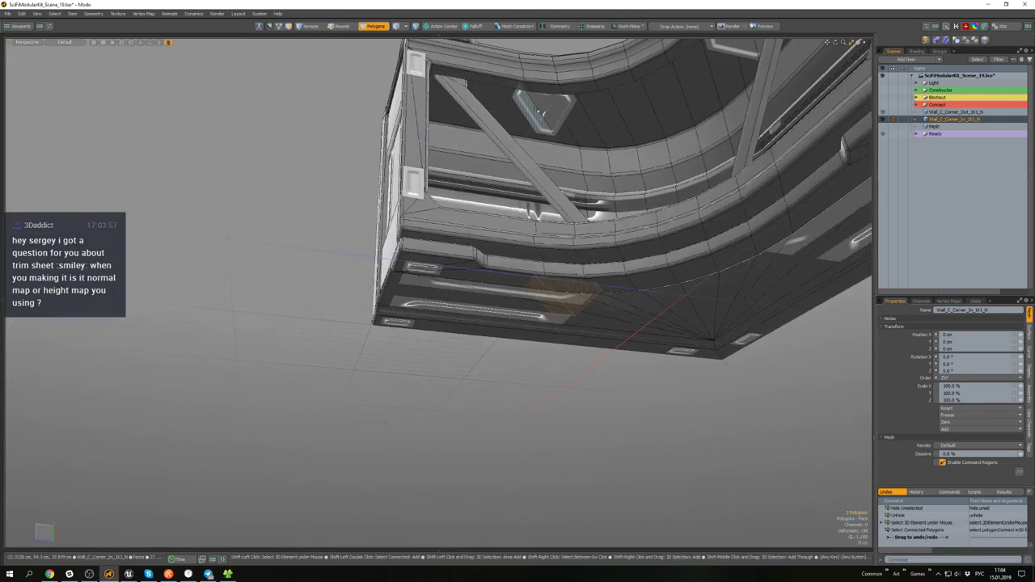
pyautogui.keyDown('shift'); pyautogui.doubleClick(540, 108); pyautogui.keyUp('shift')
pyautogui.keyDown('alt'); pyautogui.moveTo(540, 108); pyautogui.dragTo(567, 317); pyautogui.keyUp('alt')
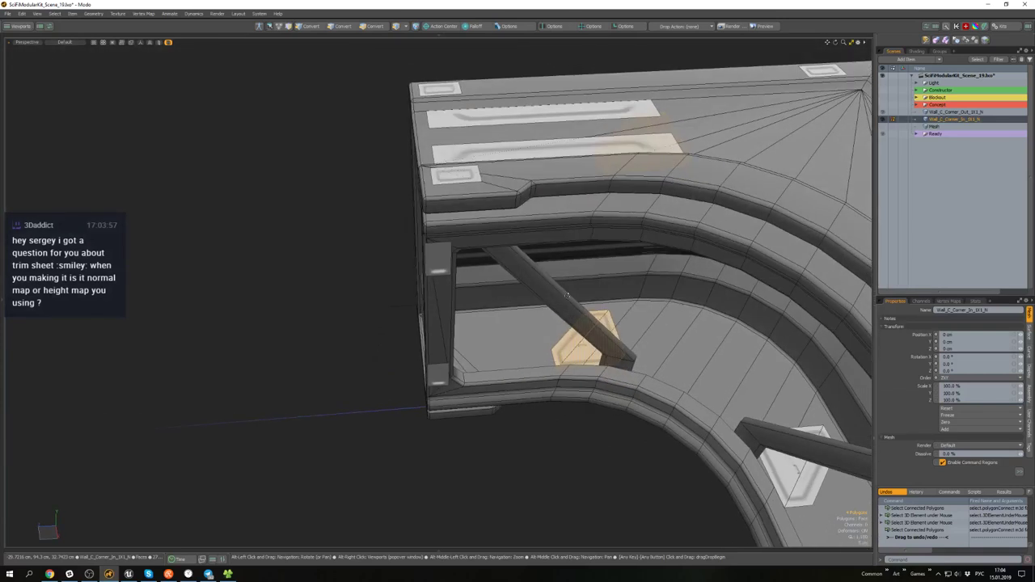
# - Rotate the selected floor and ceiling plates about the Y axis and move them about 41 cm along Z into the bay's outer corner
pyautogui.press('e')
pyautogui.keyDown('ctrl'); pyautogui.moveTo(601, 286); pyautogui.dragTo(544, 301); pyautogui.keyUp('ctrl')
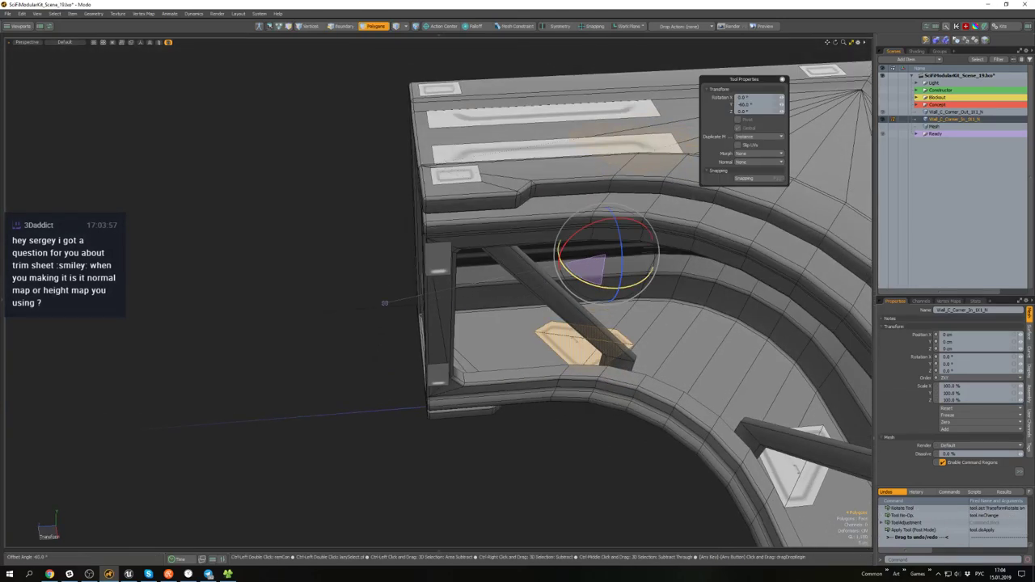
pyautogui.press('w')
pyautogui.keyDown('alt'); pyautogui.moveTo(563, 246); pyautogui.dragTo(279, 311); pyautogui.keyUp('alt')
pyautogui.hotkey('ctrl', 'z')
pyautogui.hotkey('ctrl', 'z')
pyautogui.press('e')
pyautogui.press('w')
pyautogui.scroll(5, 444, 348)
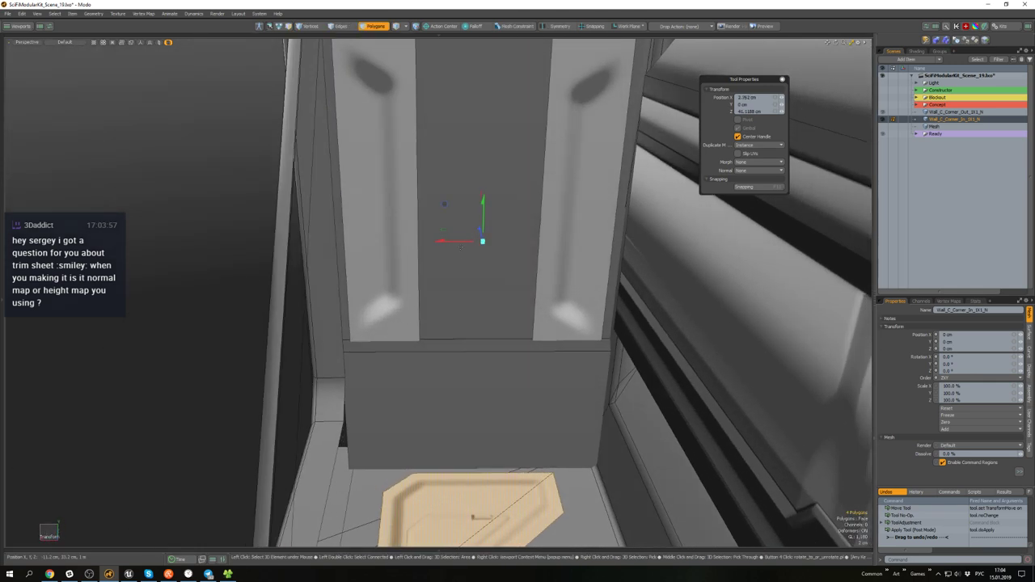
pyautogui.moveTo(445, 242); pyautogui.dragTo(403, 241)
pyautogui.keyDown('alt'); pyautogui.moveTo(420, 520); pyautogui.dragTo(578, 368); pyautogui.keyUp('alt')
pyautogui.scroll(-5, 555, 416)
# - Rotate the floor and ceiling plates beside the other brace about Y and move them about 41 cm along X into that bay's outer corner
pyautogui.press('q')
pyautogui.click(555, 416)
pyautogui.scroll(5, 563, 328)
pyautogui.doubleClick(561, 333)
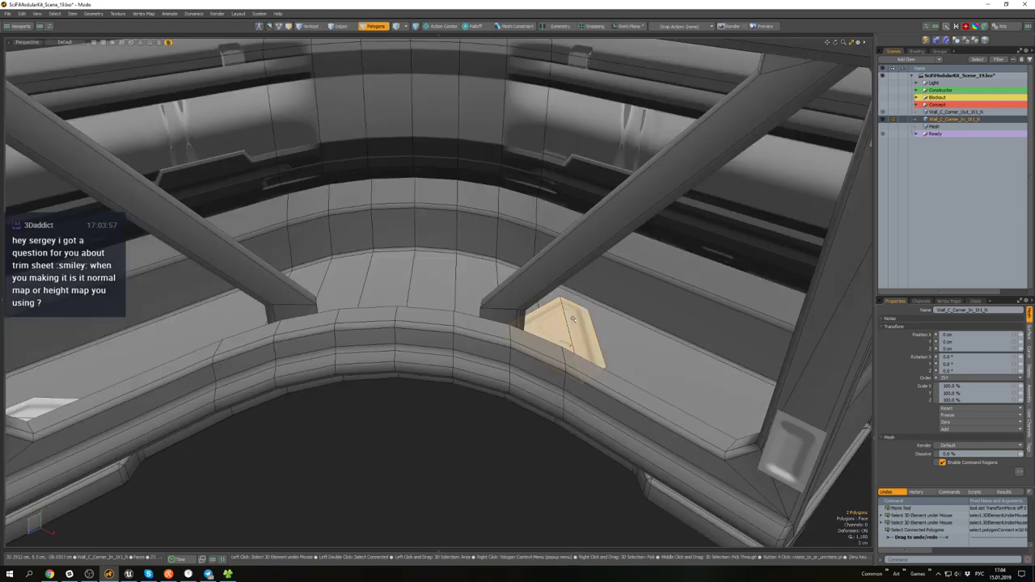
pyautogui.keyDown('alt'); pyautogui.moveTo(561, 333); pyautogui.dragTo(532, 350); pyautogui.keyUp('alt')
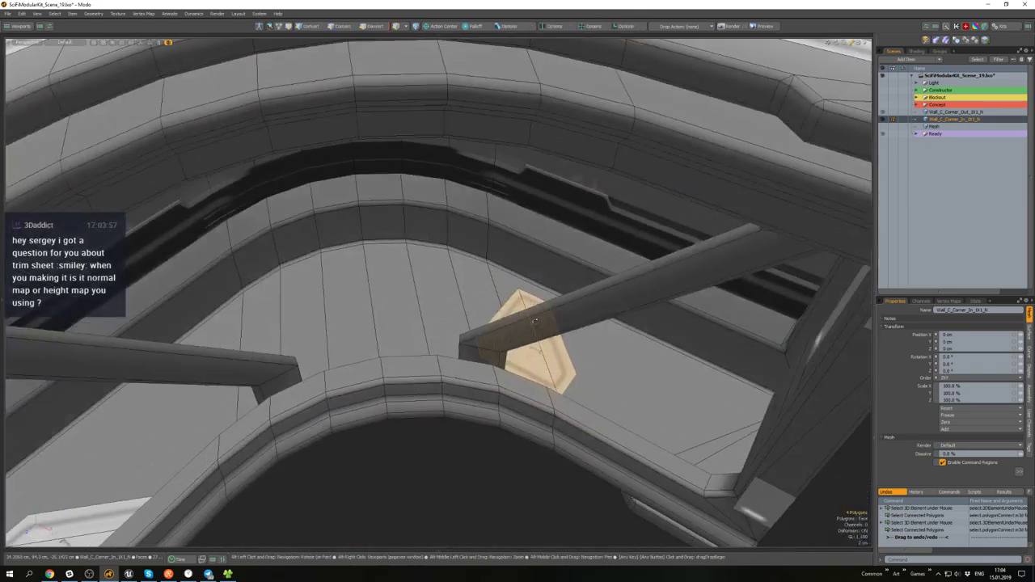
pyautogui.press('e')
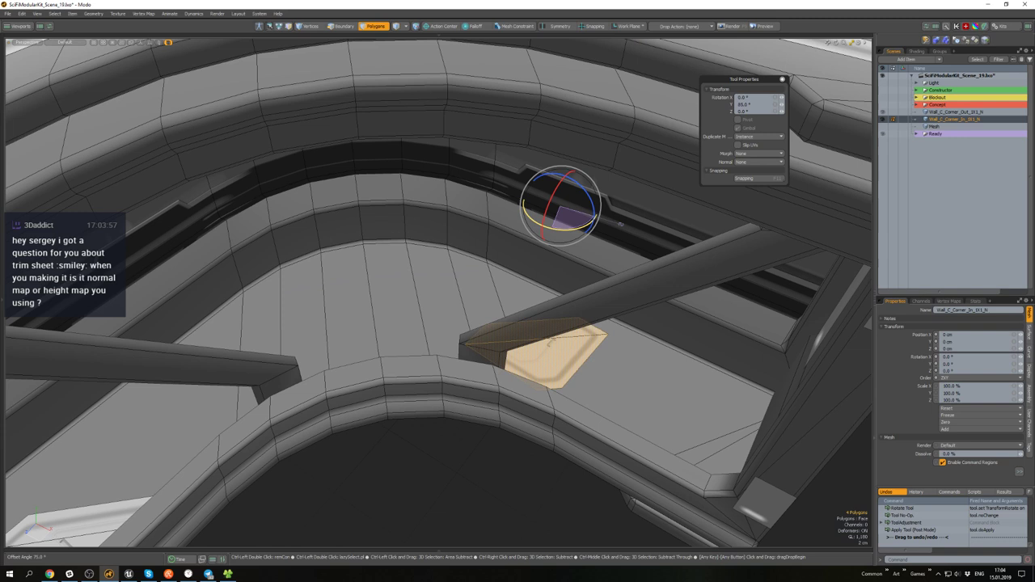
pyautogui.press('w')
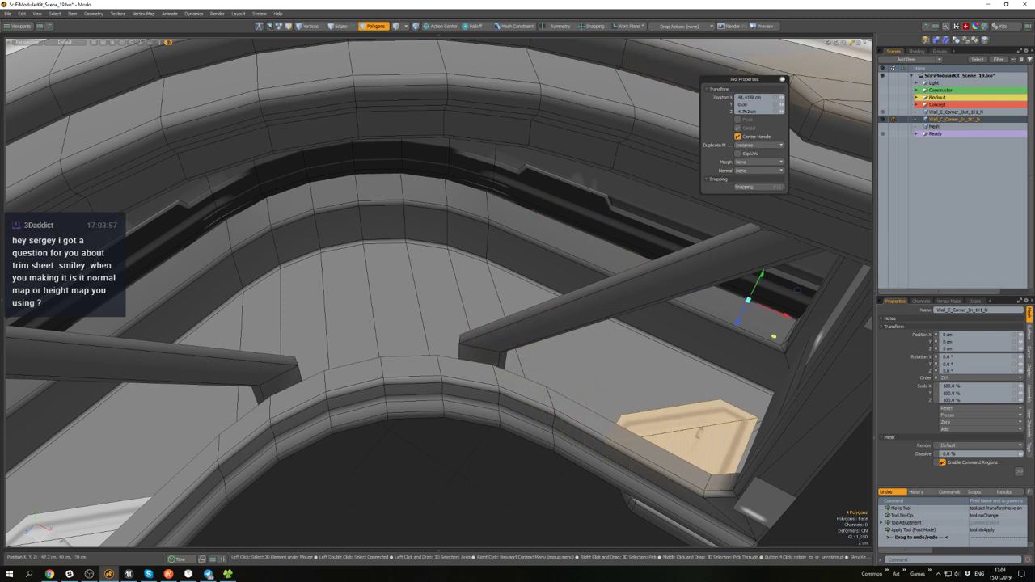
pyautogui.scroll(-5, 759, 343)
pyautogui.keyDown('alt'); pyautogui.moveTo(598, 420); pyautogui.dragTo(522, 416); pyautogui.keyUp('alt')
pyautogui.press('q')
# - Select all connected polygons of the outer corner wall's central post with its inset panel and copy them
pyautogui.press('3')
pyautogui.scroll(-2, 575, 462)
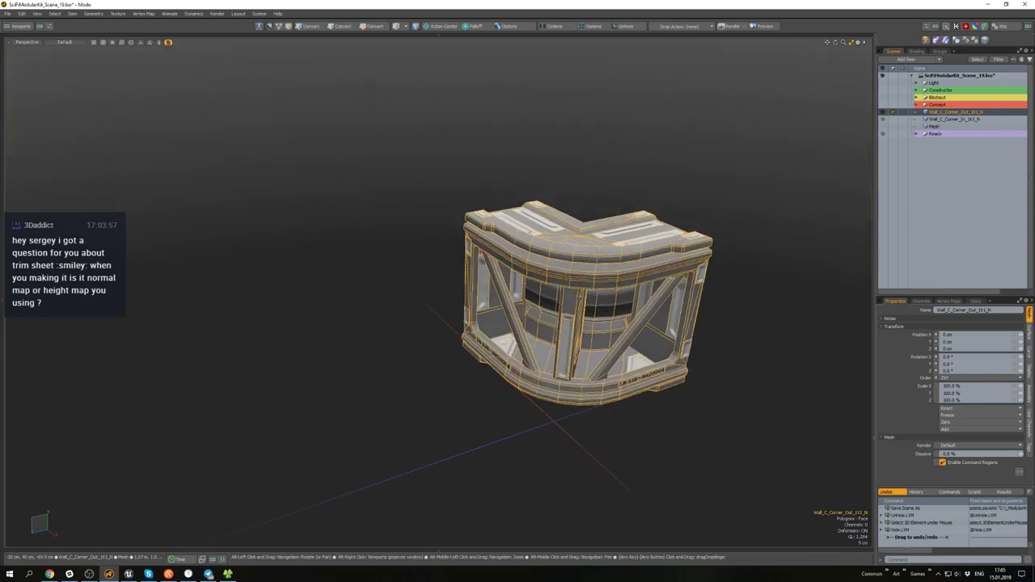
pyautogui.scroll(6, 600, 311)
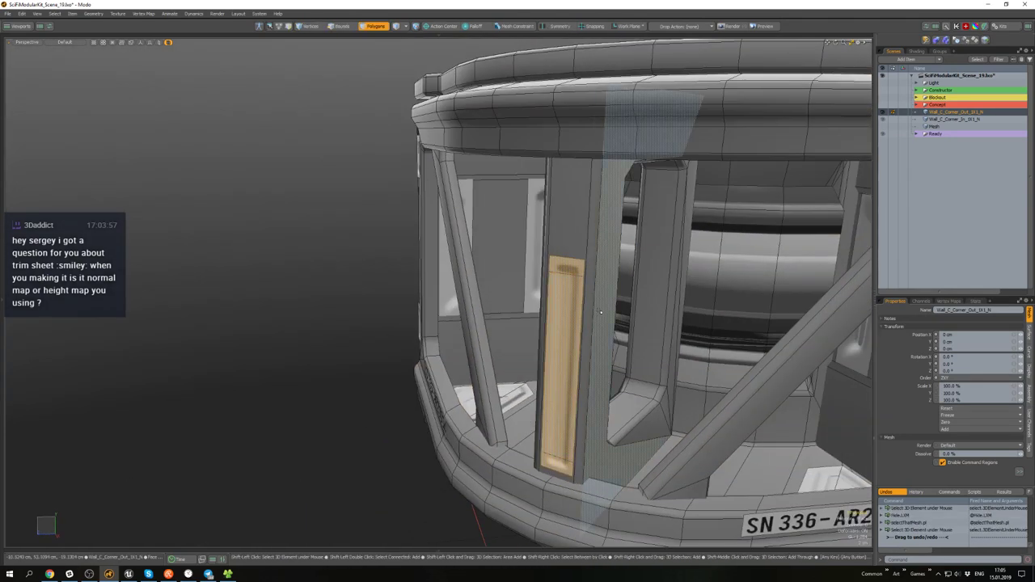
pyautogui.scroll(-5, 600, 311)
pyautogui.doubleClick(564, 346)
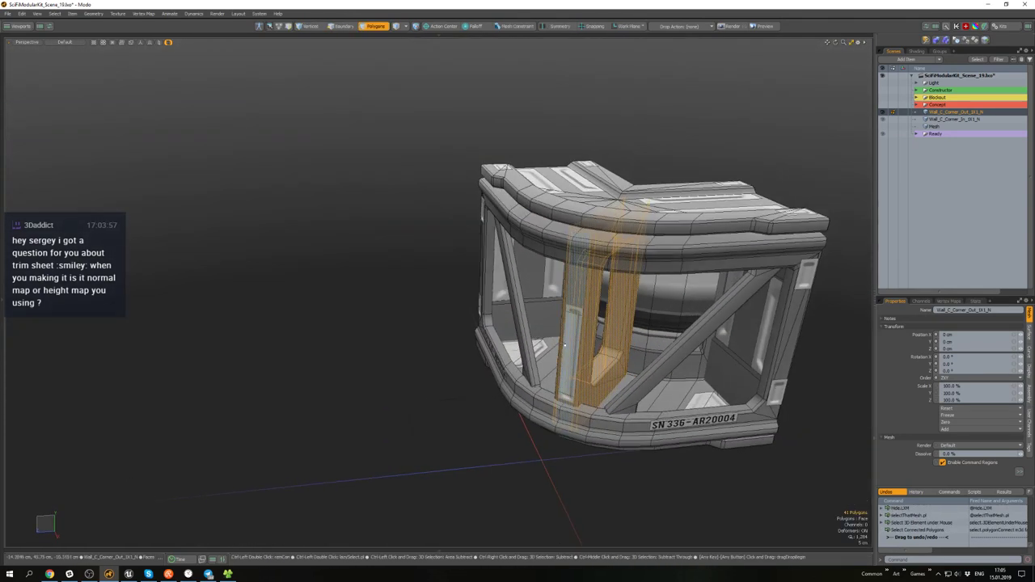
pyautogui.keyDown('alt'); pyautogui.moveTo(478, 361); pyautogui.dragTo(491, 368); pyautogui.keyUp('alt')
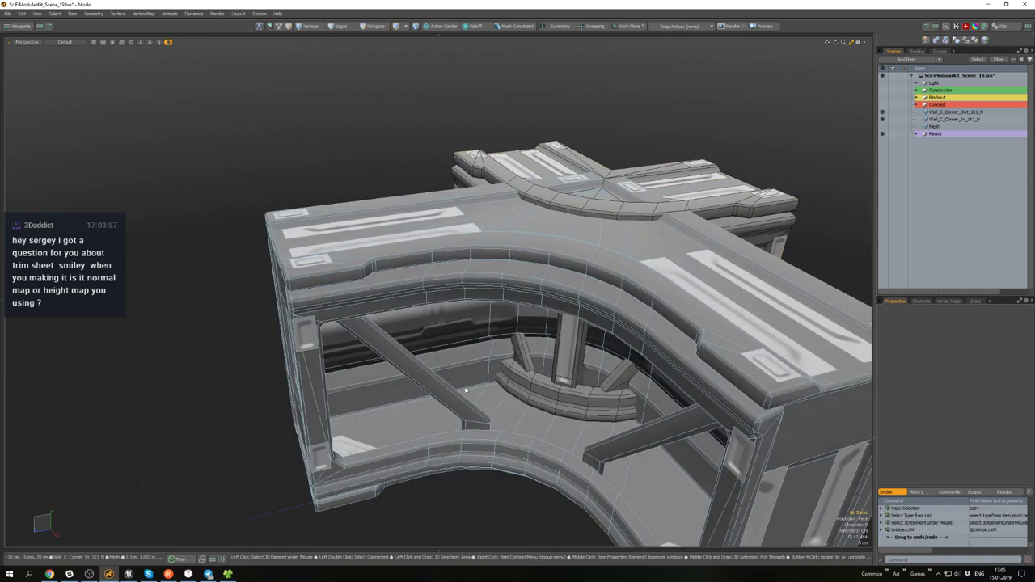
# - Isolate the inner corner wall Wall_C_Corner_In_1X1_N and paste the copied central post into its mesh
pyautogui.click(515, 404)
pyautogui.keyDown('alt'); pyautogui.moveTo(514, 404); pyautogui.dragTo(515, 417); pyautogui.keyUp('alt')
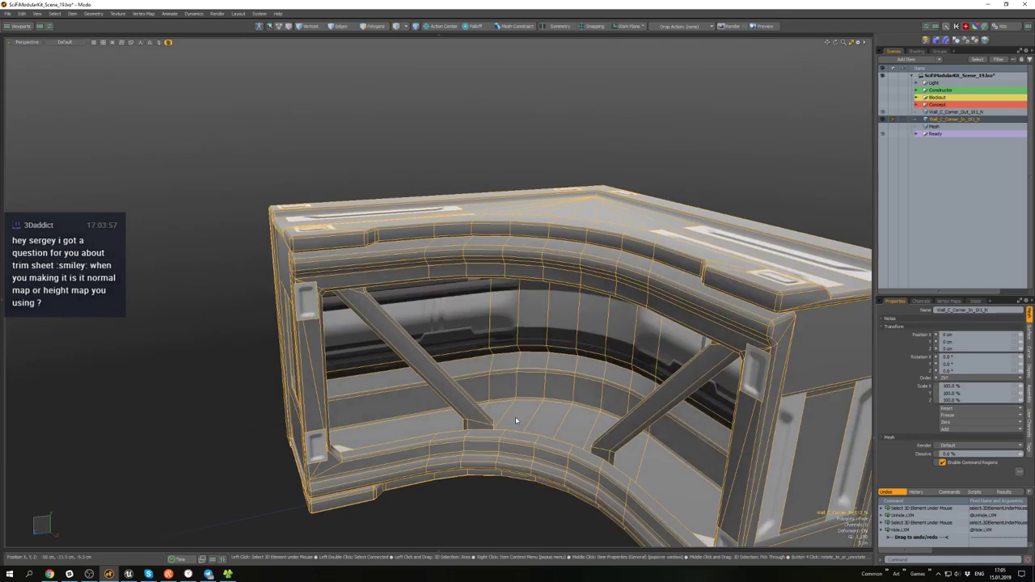
pyautogui.press('3')
pyautogui.keyDown('alt'); pyautogui.moveTo(469, 512); pyautogui.dragTo(490, 496); pyautogui.keyUp('alt')
pyautogui.hotkey('ctrl', 'v')
pyautogui.keyDown('alt'); pyautogui.moveTo(501, 423); pyautogui.dragTo(564, 410); pyautogui.keyUp('alt')
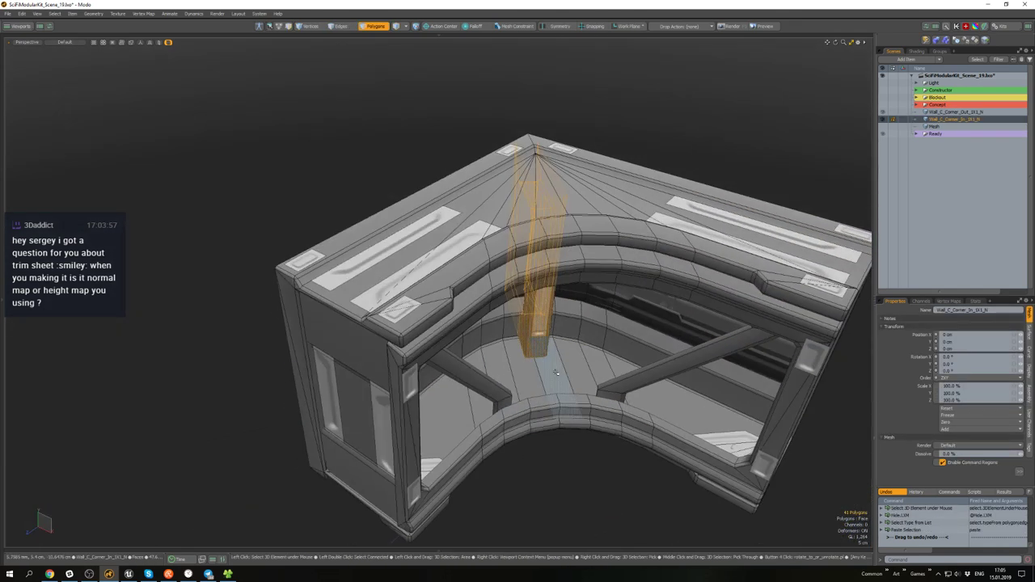
# - Try to move the pasted post toward the curved front with the Local action center
pyautogui.press('w')
pyautogui.hotkey('alt', 'a')
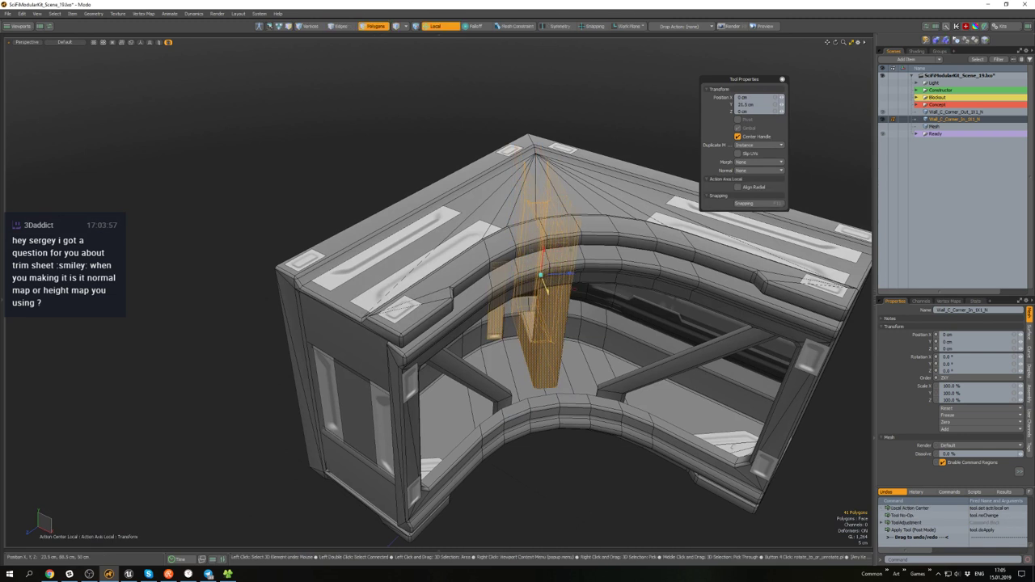
pyautogui.hotkey('ctrl', 'z')
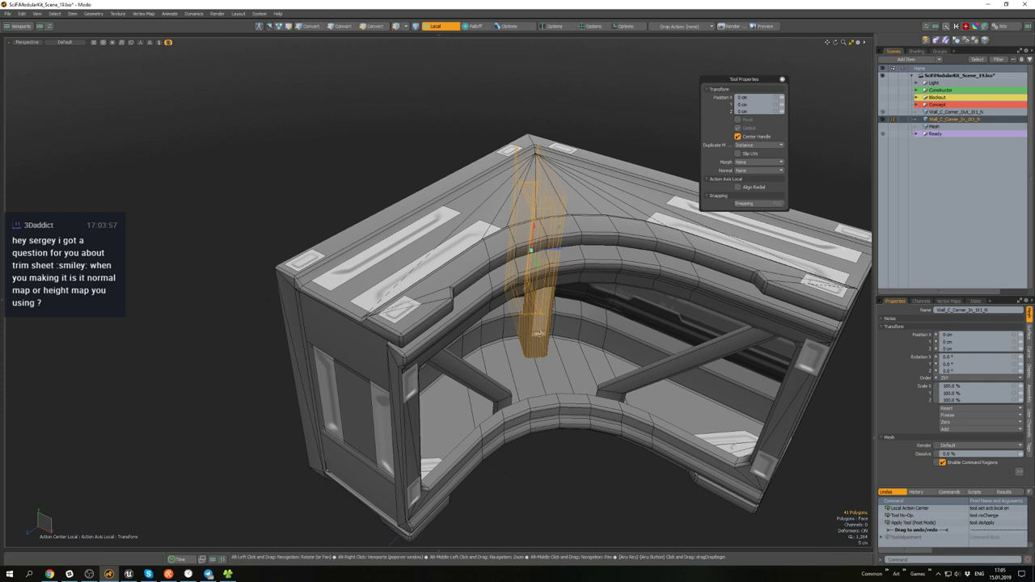
pyautogui.keyDown('alt'); pyautogui.moveTo(537, 353); pyautogui.dragTo(540, 289); pyautogui.keyUp('alt')
pyautogui.press('space')
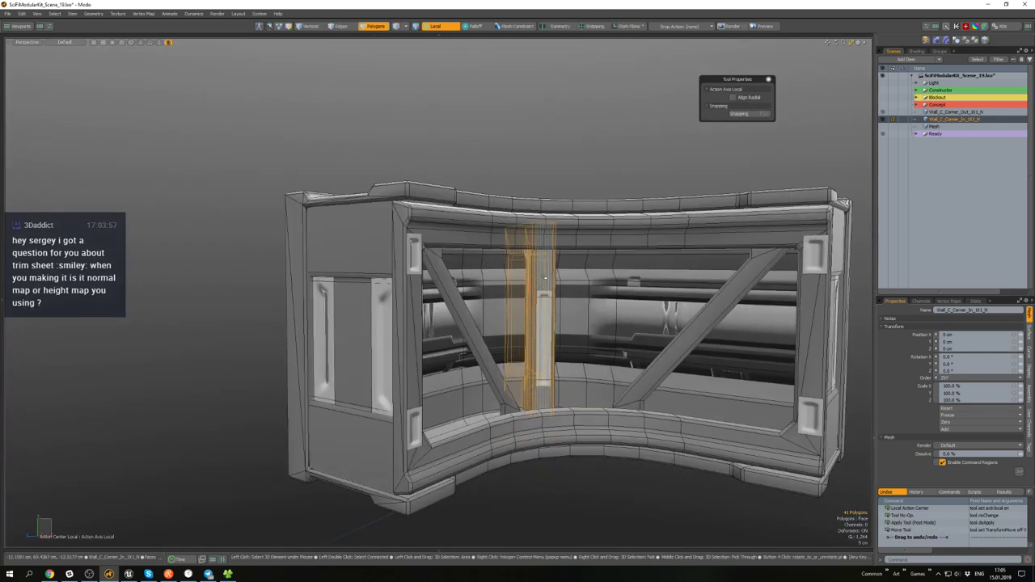
# - Align the work plane to the pasted post's front face and add the post's connected polygons to the selection
pyautogui.click(546, 281)
pyautogui.press('Home')
pyautogui.doubleClick(546, 281)
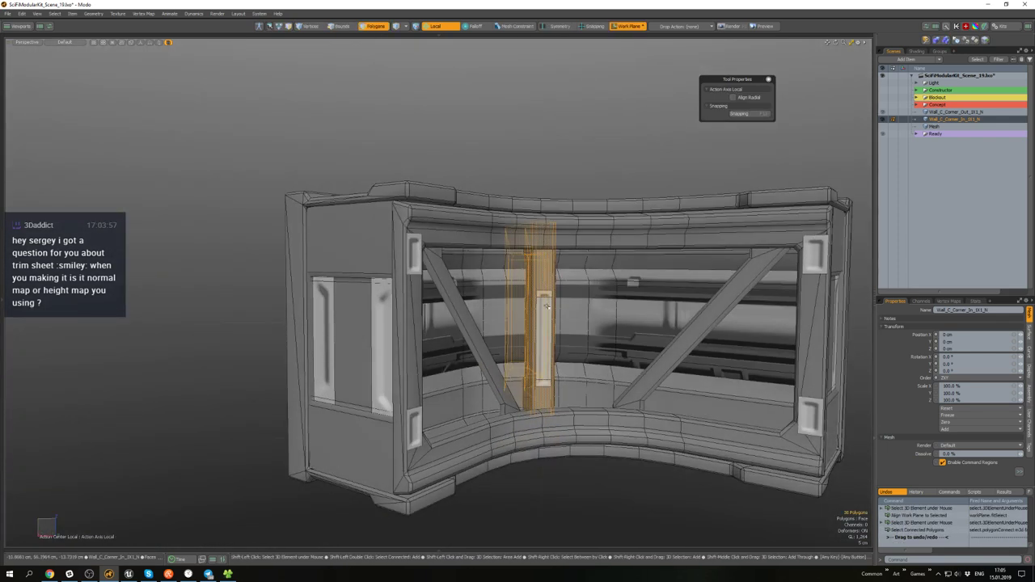
pyautogui.keyDown('alt'); pyautogui.moveTo(546, 282); pyautogui.dragTo(543, 342); pyautogui.keyUp('alt')
# - Try to move the post in the aligned work plane with the Local action center still active
pyautogui.press('w')
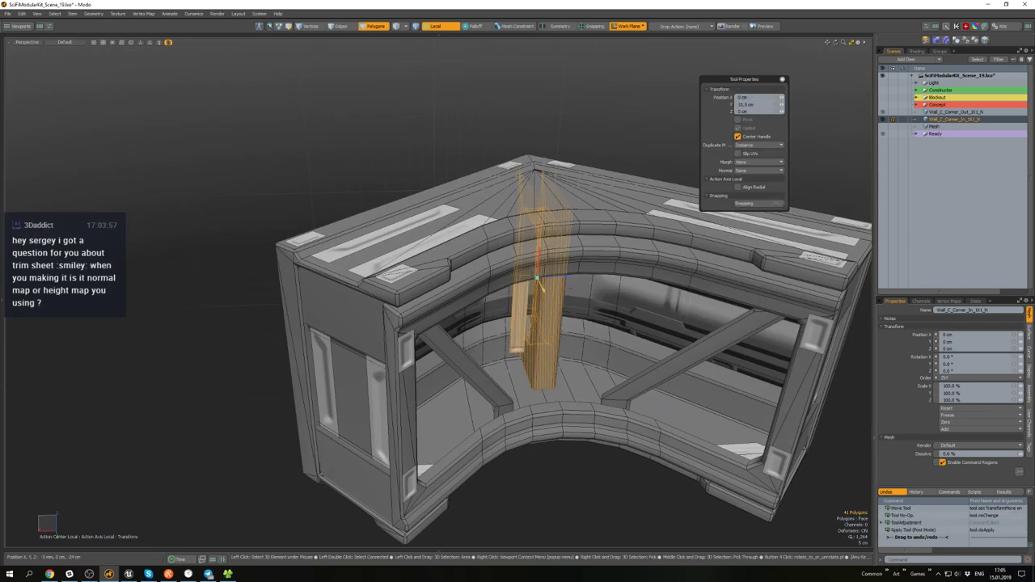
pyautogui.moveTo(542, 288); pyautogui.dragTo(548, 300)
pyautogui.hotkey('ctrl', 'z')
# - Move the post 38 cm along the work plane's Y axis without the Local action center, and reset the work plane
pyautogui.hotkey('alt', 'a')
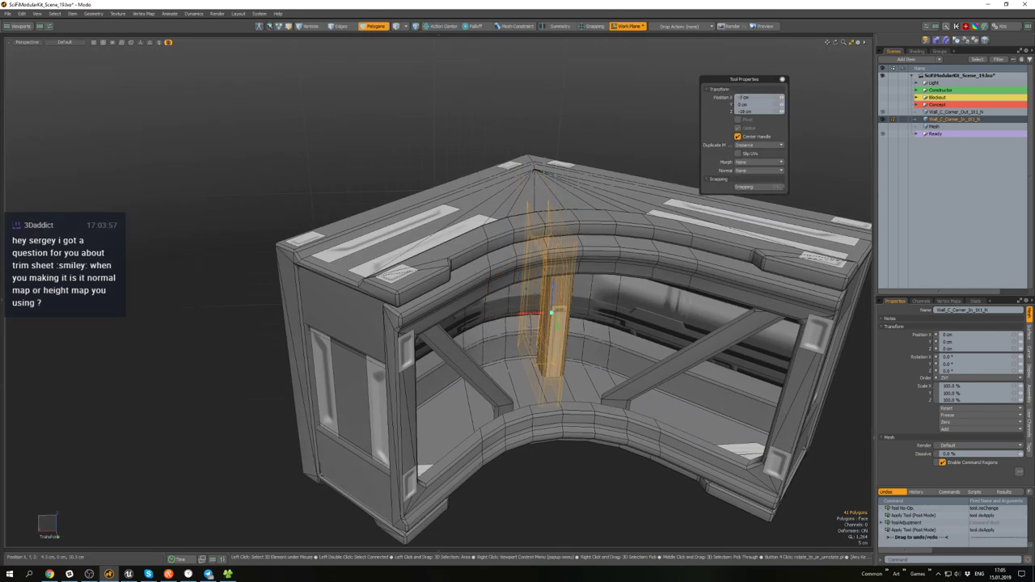
pyautogui.hotkey('ctrl', 'z')
pyautogui.hotkey('ctrl', 'z')
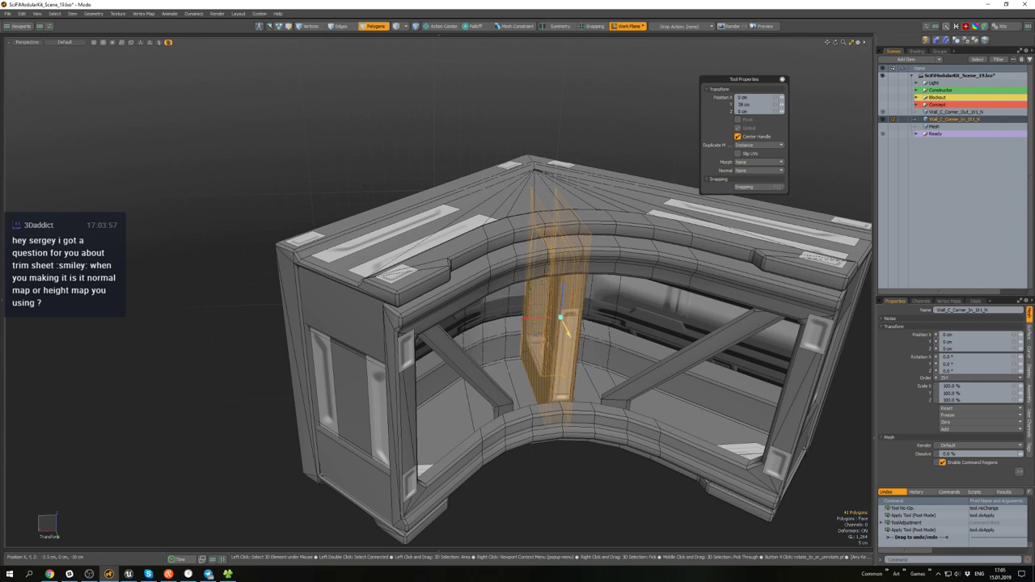
pyautogui.moveTo(565, 340)
pyautogui.keyDown('alt'); pyautogui.mouseDown()
pyautogui.moveTo(579, 254)
pyautogui.moveTo(555, 312)
pyautogui.moveTo(595, 459)
pyautogui.moveTo(428, 287)
pyautogui.moveTo(421, 215)
pyautogui.moveTo(453, 267)
pyautogui.moveTo(486, 291)
pyautogui.moveTo(534, 244)
pyautogui.moveTo(445, 279)
pyautogui.moveTo(473, 222)
pyautogui.moveTo(564, 321)
pyautogui.mouseUp(); pyautogui.keyUp('alt')
pyautogui.click(595, 459)
pyautogui.scroll(5, 499, 267)
pyautogui.scroll(-4, 563, 321)
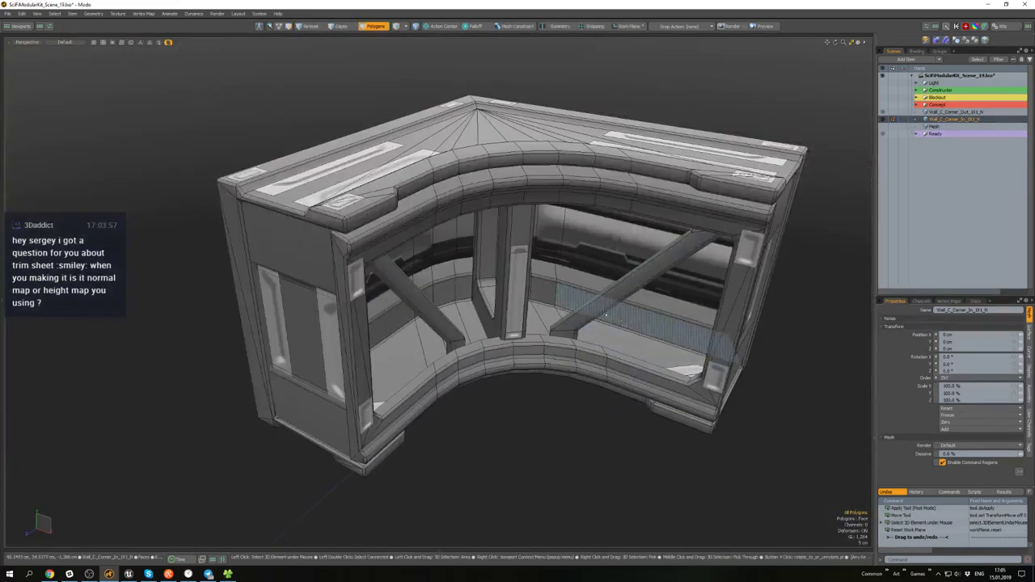
# - Select a diagonal brace on the inner wall and inspect how its ends meet the curved rails
pyautogui.doubleClick(608, 297)
pyautogui.keyDown('alt'); pyautogui.moveTo(639, 324); pyautogui.dragTo(580, 267); pyautogui.keyUp('alt')
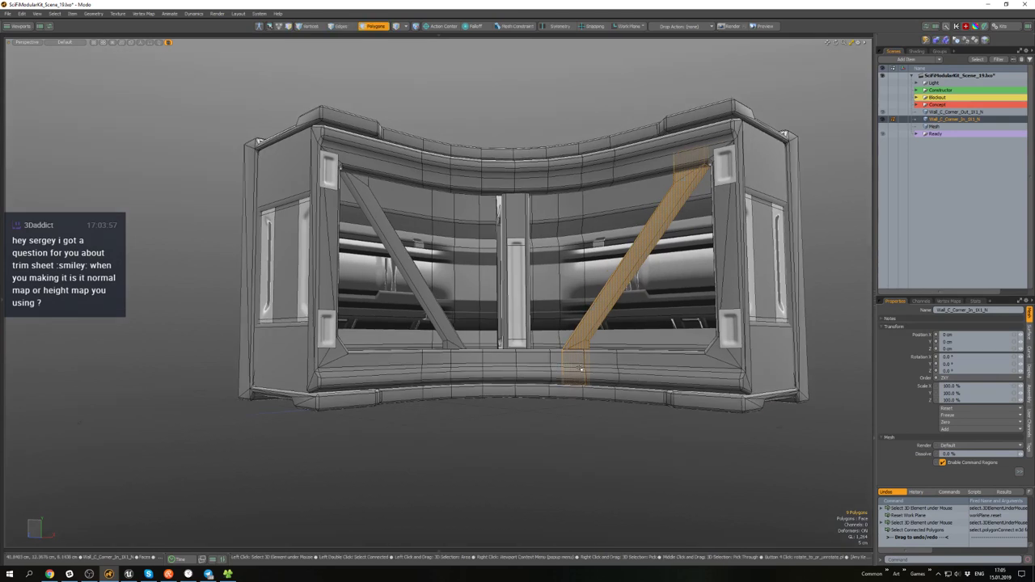
pyautogui.doubleClick(580, 368)
pyautogui.keyDown('alt'); pyautogui.moveTo(577, 363); pyautogui.dragTo(340, 242); pyautogui.keyUp('alt')
pyautogui.click(501, 386)
# - Select the curved back panel's connected polygons, save the scene and display their Texture UV map in the UV layout
pyautogui.doubleClick(565, 273)
pyautogui.hotkey('ctrl', 's')
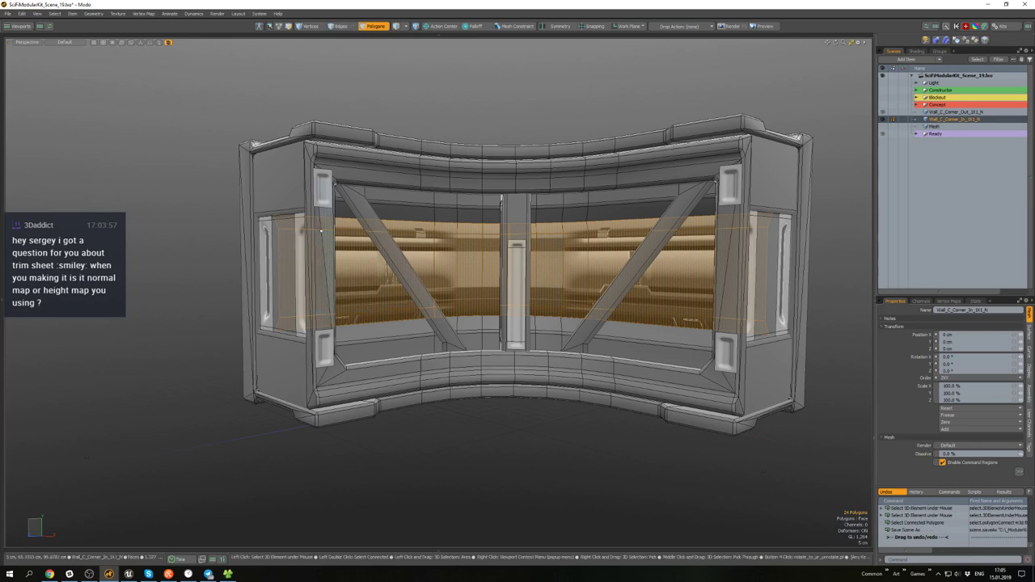
pyautogui.press('F3')
pyautogui.scroll(-3, 327, 287)
pyautogui.keyDown('alt'); pyautogui.moveTo(337, 276); pyautogui.dragTo(341, 258); pyautogui.keyUp('alt')
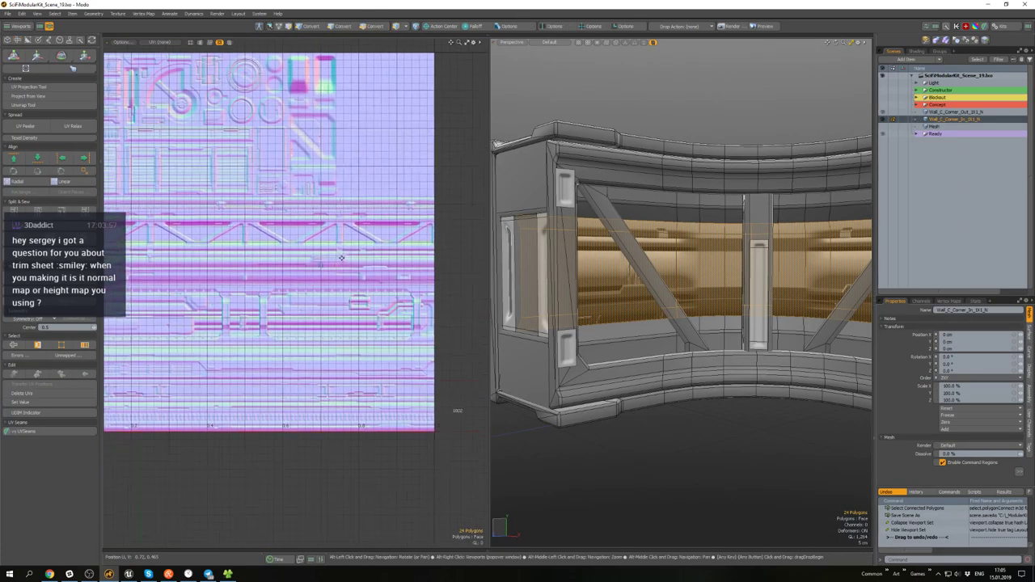
pyautogui.scroll(-2, 342, 258)
pyautogui.click(158, 54)
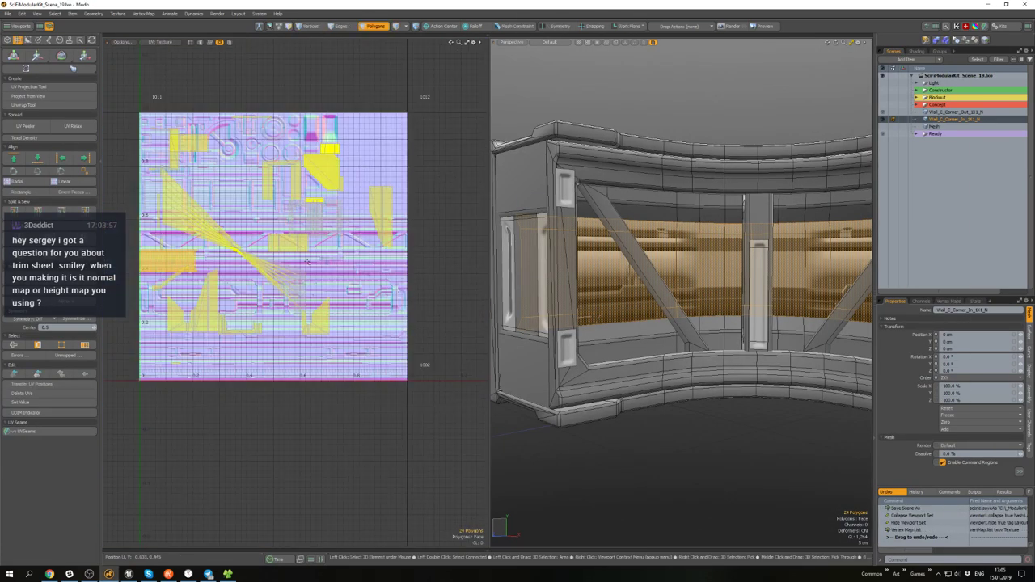
# - Straighten the back panel's UV island into a rectangular strip with UV Rectangle and check the trim texture on the model
pyautogui.scroll(5, 287, 267)
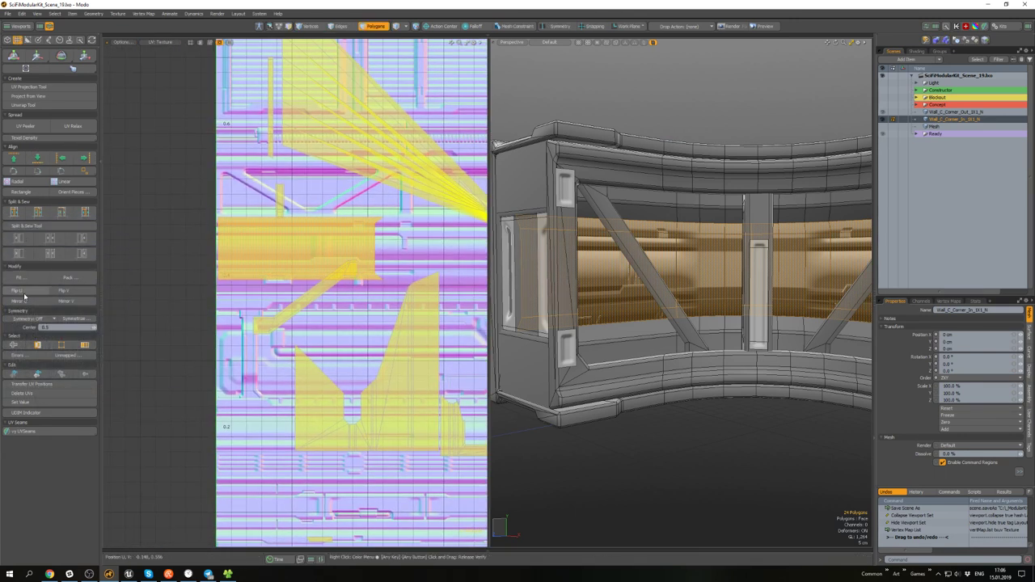
pyautogui.click(28, 193)
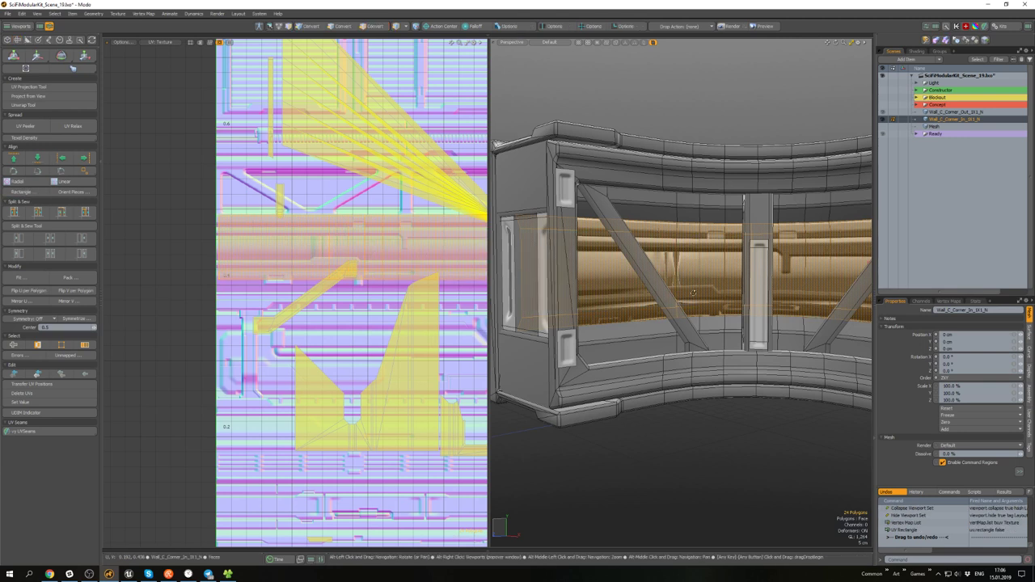
pyautogui.keyDown('alt'); pyautogui.moveTo(692, 293); pyautogui.dragTo(582, 283); pyautogui.keyUp('alt')
pyautogui.keyDown('alt'); pyautogui.moveTo(294, 244); pyautogui.dragTo(234, 245); pyautogui.keyUp('alt')
pyautogui.scroll(-2, 234, 245)
pyautogui.scroll(2, 275, 234)
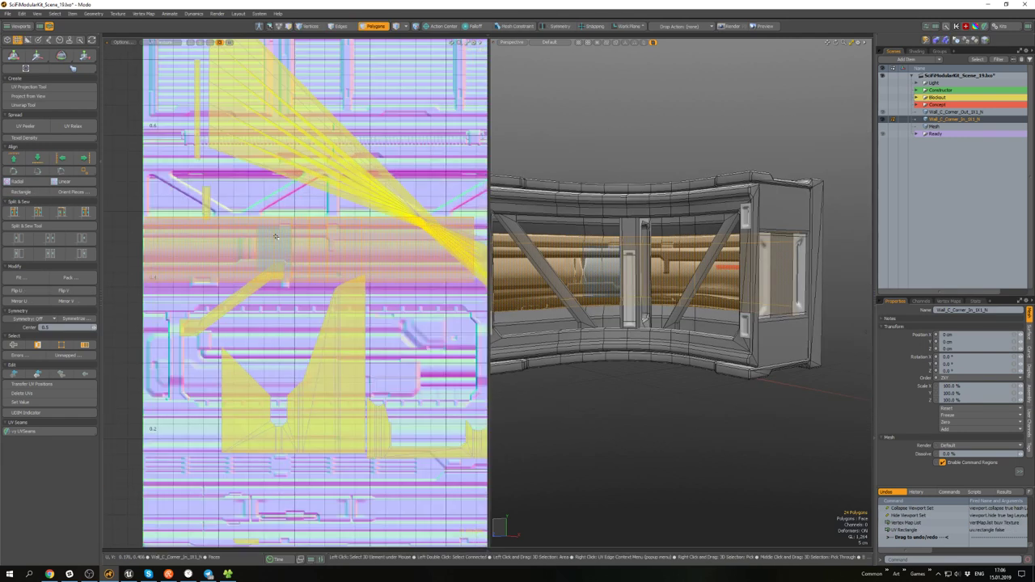
# - Move the curved back panel's UV strip about 0.02 along U to shift the trim details on the panel
pyautogui.press('w')
pyautogui.moveTo(312, 233); pyautogui.dragTo(352, 235)
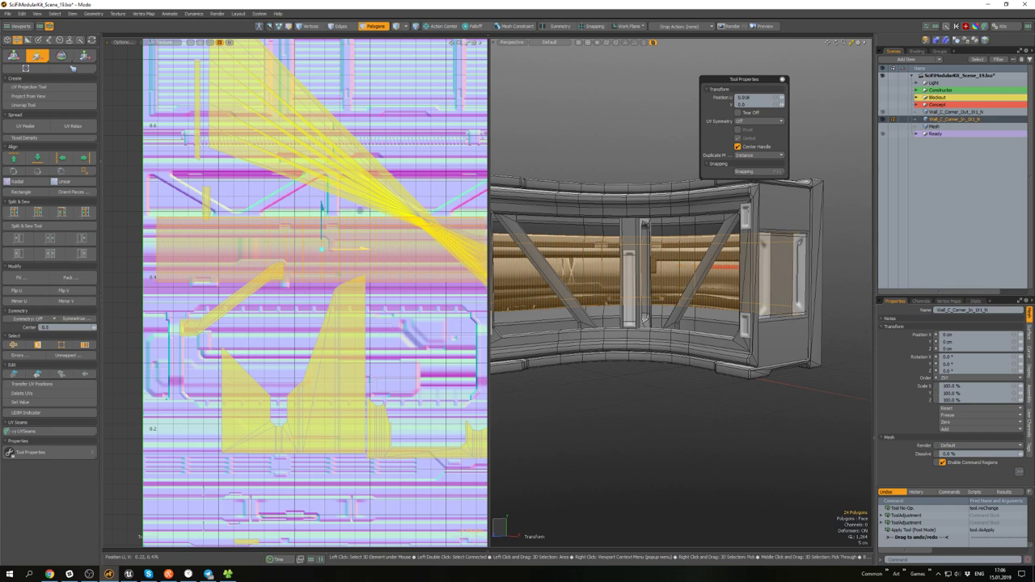
pyautogui.press('q')
# - Select the connected polygons of the inner wall's front curved frame and examine the frame alongside the full UV layout
pyautogui.click(639, 402)
pyautogui.moveTo(639, 402)
pyautogui.keyDown('alt'); pyautogui.mouseDown()
pyautogui.moveTo(625, 377)
pyautogui.moveTo(630, 441)
pyautogui.moveTo(658, 425)
pyautogui.moveTo(656, 373)
pyautogui.moveTo(631, 412)
pyautogui.mouseUp(); pyautogui.keyUp('alt')
pyautogui.scroll(4, 614, 380)
pyautogui.doubleClick(592, 340)
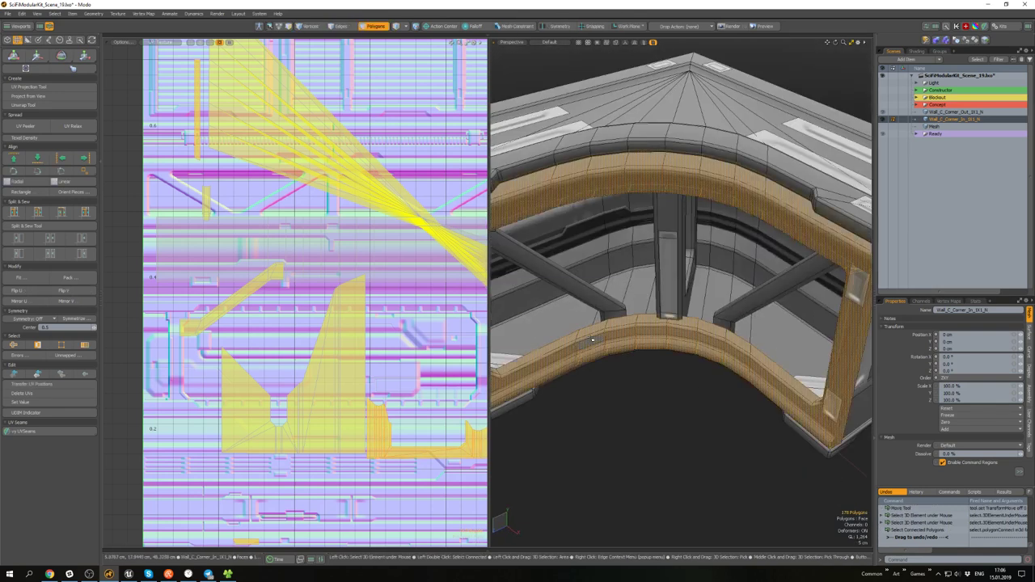
pyautogui.keyDown('alt'); pyautogui.moveTo(591, 340); pyautogui.dragTo(600, 283); pyautogui.keyUp('alt')
pyautogui.scroll(-4, 598, 327)
pyautogui.scroll(5, 590, 287)
pyautogui.scroll(-4, 596, 298)
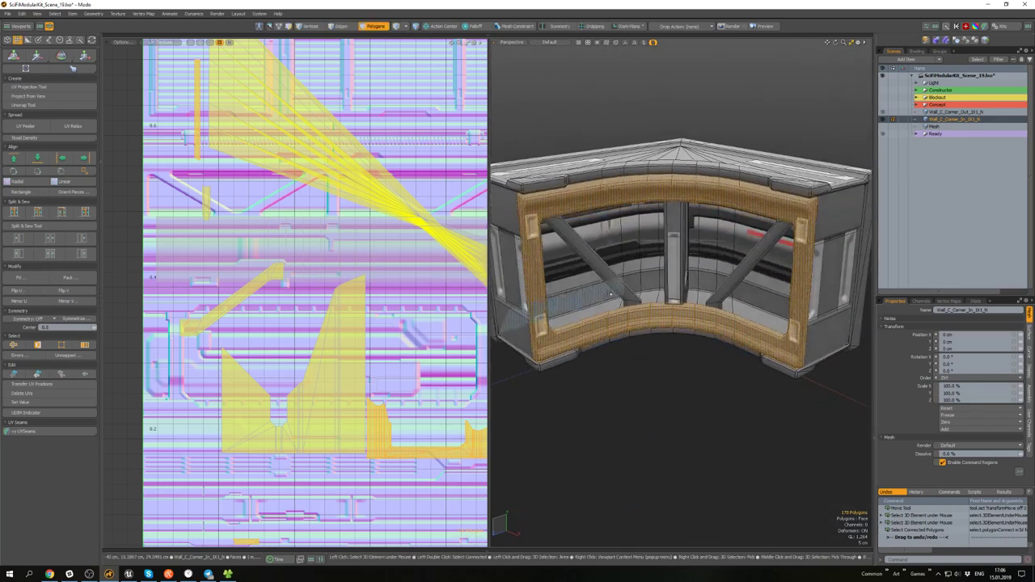
pyautogui.scroll(-5, 443, 299)
pyautogui.keyDown('alt'); pyautogui.moveTo(442, 297); pyautogui.dragTo(381, 280); pyautogui.keyUp('alt')
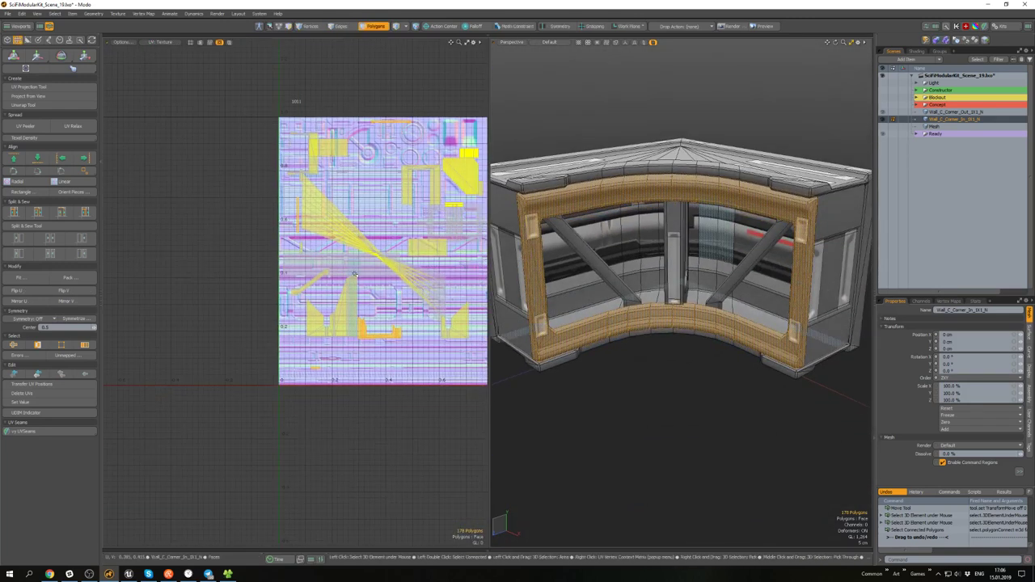
# - Turn off the texture background in the UV view, isolate the front curved frame by hiding all unselected geometry, and clear the selection
pyautogui.click(219, 42)
pyautogui.click(590, 358)
pyautogui.doubleClick(593, 330)
pyautogui.hotkey('shift', 'h')
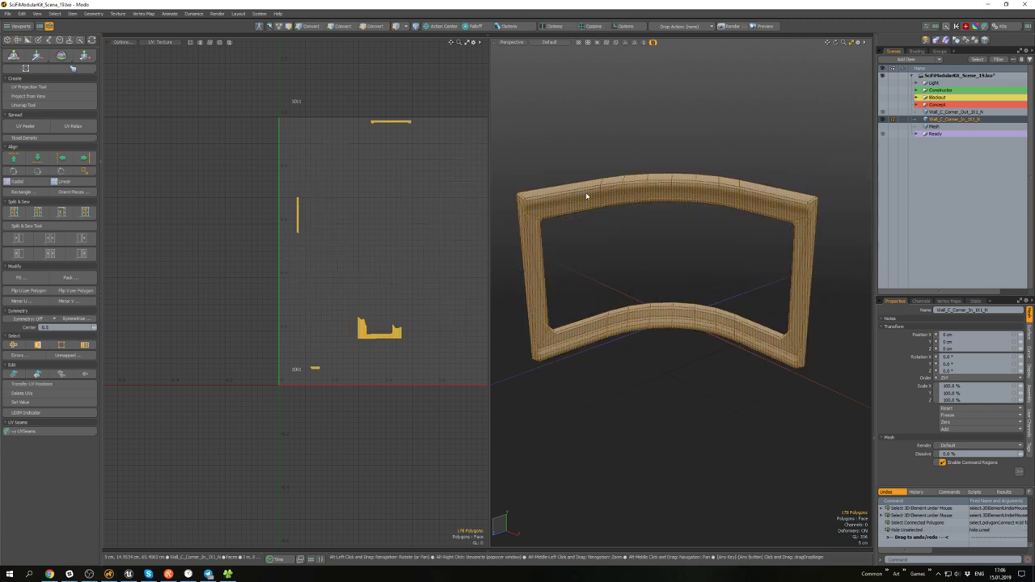
pyautogui.keyDown('alt'); pyautogui.moveTo(378, 233); pyautogui.dragTo(328, 210); pyautogui.keyUp('alt')
pyautogui.click(348, 240)
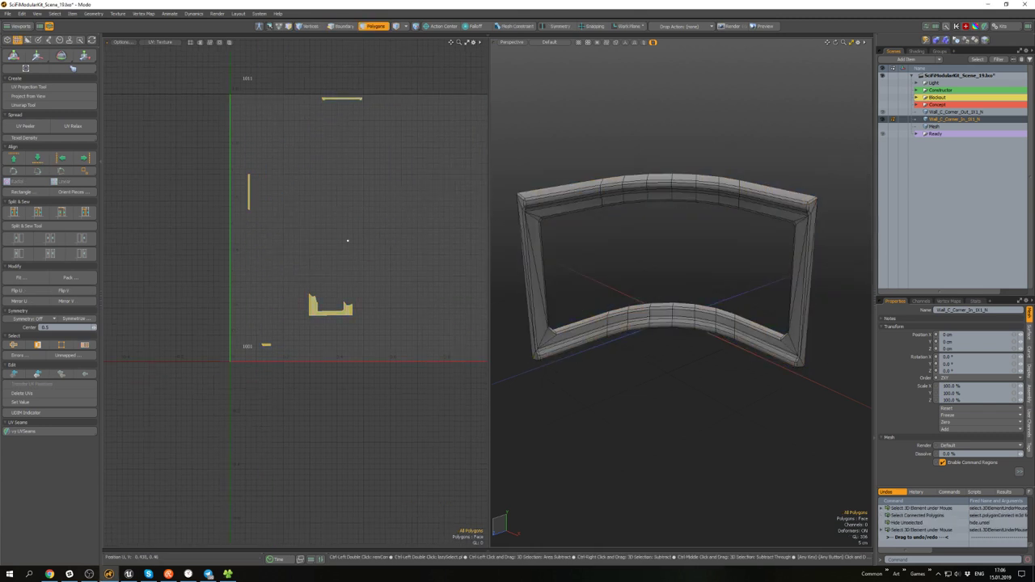
# - Relax the UVs of all polygons in the wall corner mesh with UV Relax in Conformal mode
pyautogui.hotkey('ctrl', 'a')
pyautogui.click(77, 127)
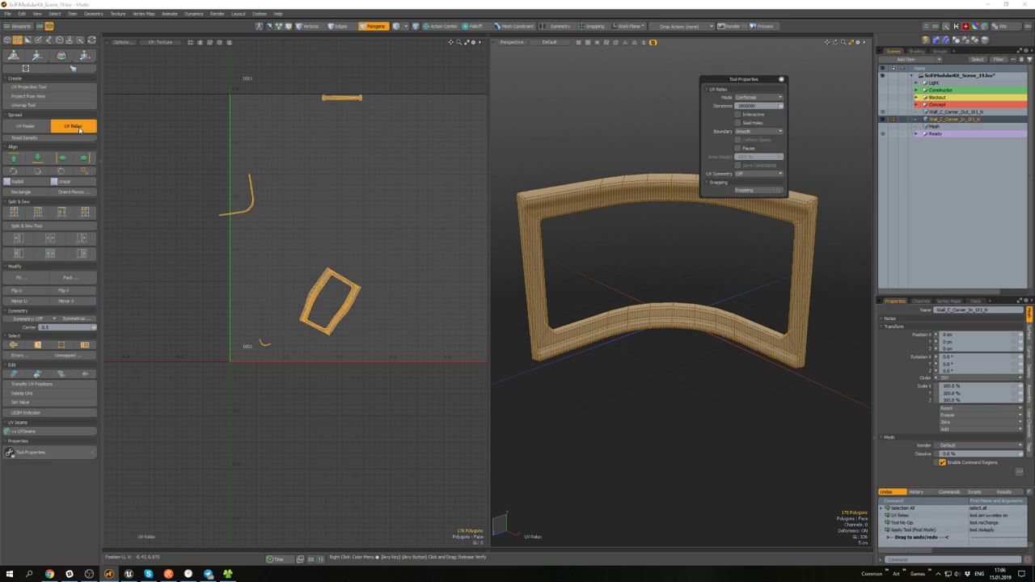
pyautogui.press('space')
pyautogui.click(358, 242)
pyautogui.scroll(4, 238, 189)
pyautogui.keyDown('alt'); pyautogui.moveTo(337, 260); pyautogui.dragTo(282, 166); pyautogui.keyUp('alt')
pyautogui.scroll(-4, 296, 171)
pyautogui.scroll(9, 325, 248)
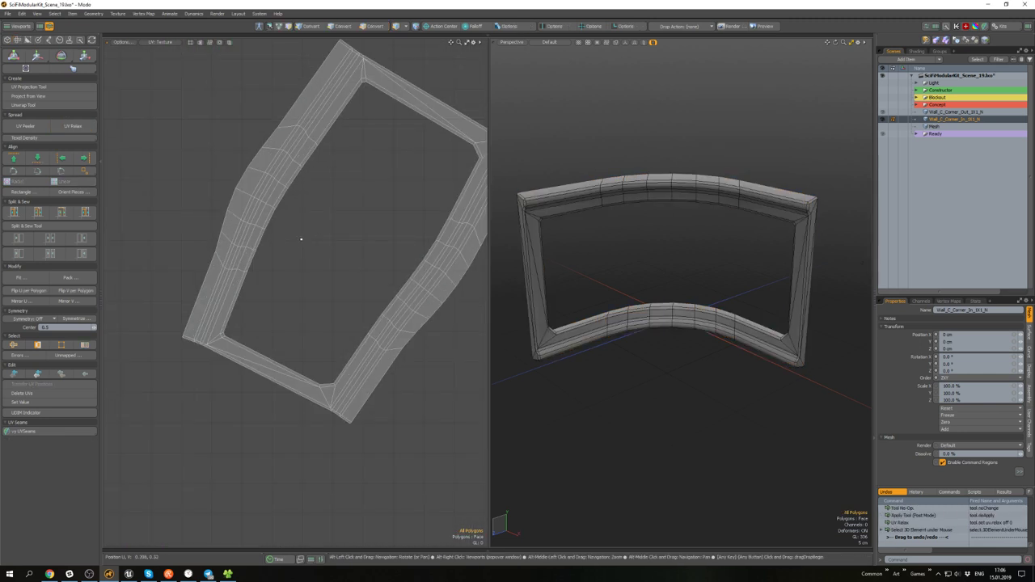
# - Select an edge loop on the frame's UV island and join its UVs with Move and Sew
pyautogui.press('2')
pyautogui.doubleClick(272, 216)
pyautogui.hotkey('shift', 's')
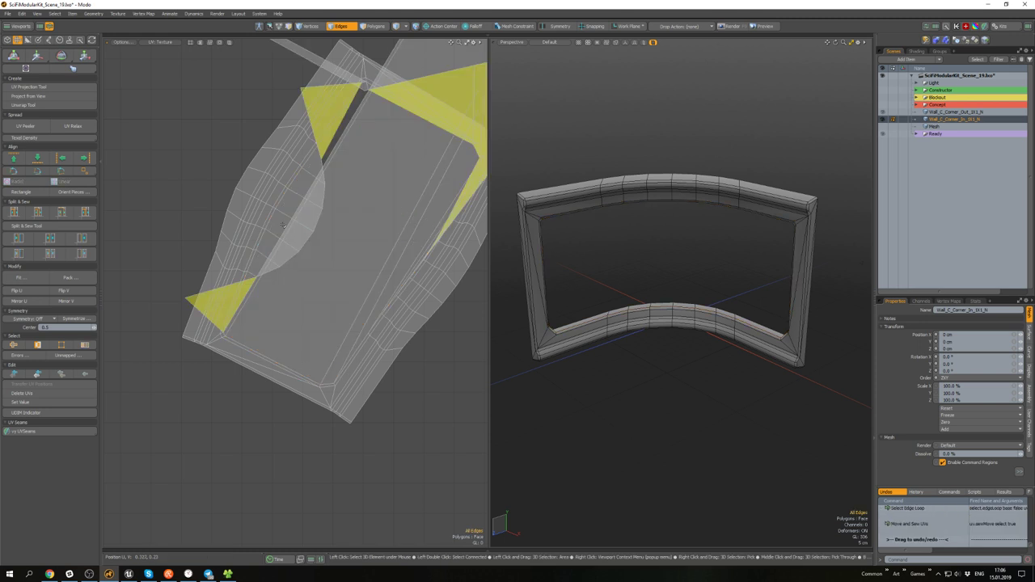
pyautogui.scroll(-2, 321, 228)
pyautogui.scroll(-2, 349, 239)
# - Select all connected polygons of the frame and unfold the sewn island with UV Relax in Conformal mode
pyautogui.press('3')
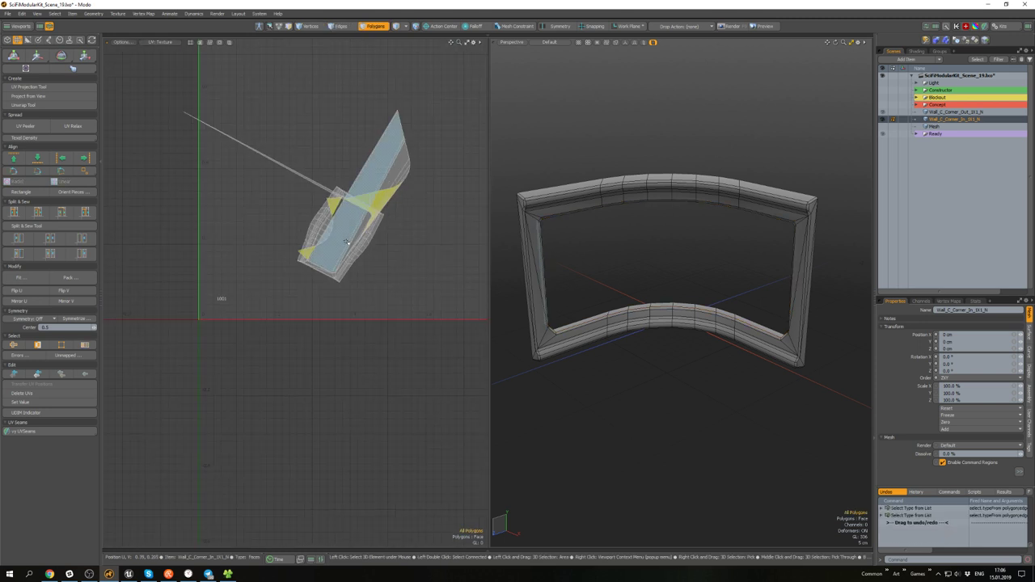
pyautogui.doubleClick(540, 274)
pyautogui.moveTo(540, 273)
pyautogui.keyDown('alt'); pyautogui.mouseDown()
pyautogui.moveTo(568, 243)
pyautogui.moveTo(545, 260)
pyautogui.mouseUp(); pyautogui.keyUp('alt')
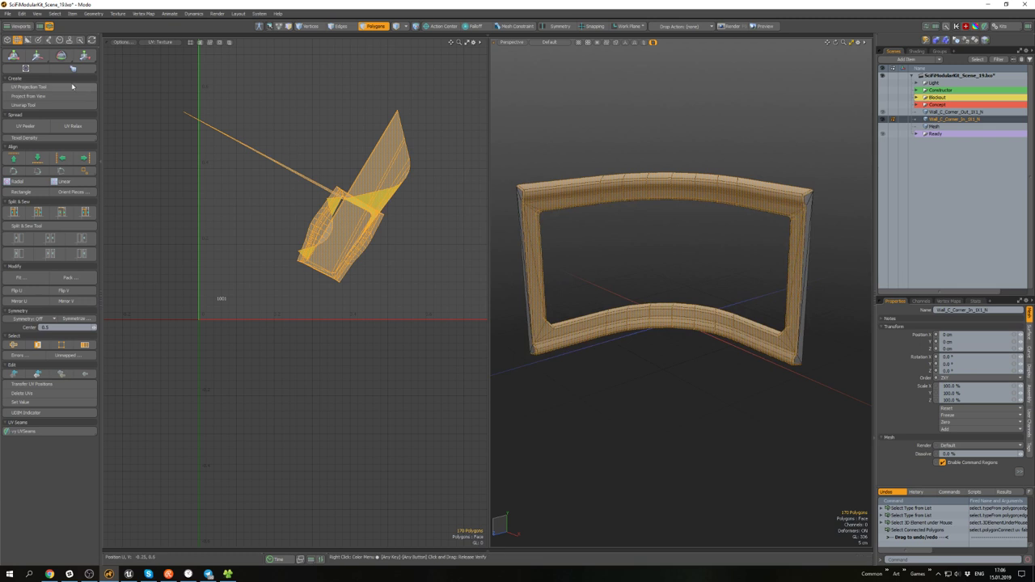
pyautogui.click(72, 126)
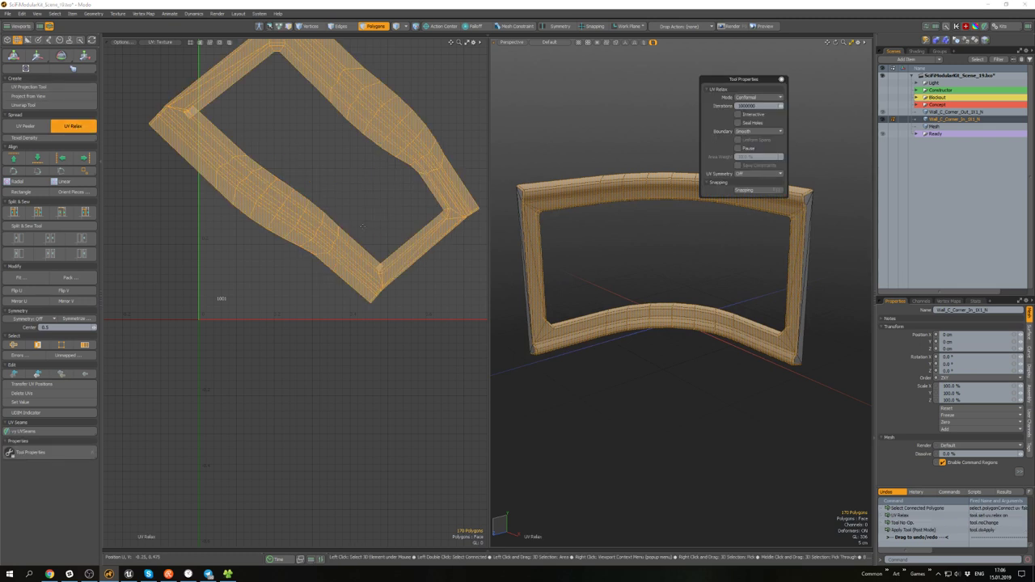
# - Examine the overlapping inner corner of the relaxed UV island and the matching frame corner on the 3D model
pyautogui.scroll(-2, 363, 226)
pyautogui.scroll(8, 255, 170)
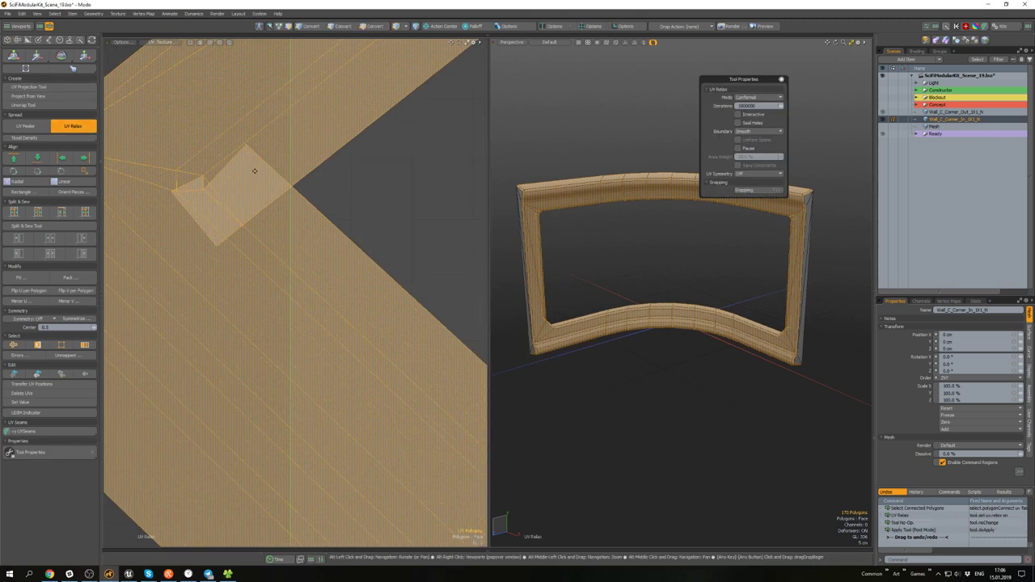
pyautogui.keyDown('alt'); pyautogui.moveTo(634, 335); pyautogui.dragTo(561, 363); pyautogui.keyUp('alt')
pyautogui.scroll(4, 553, 282)
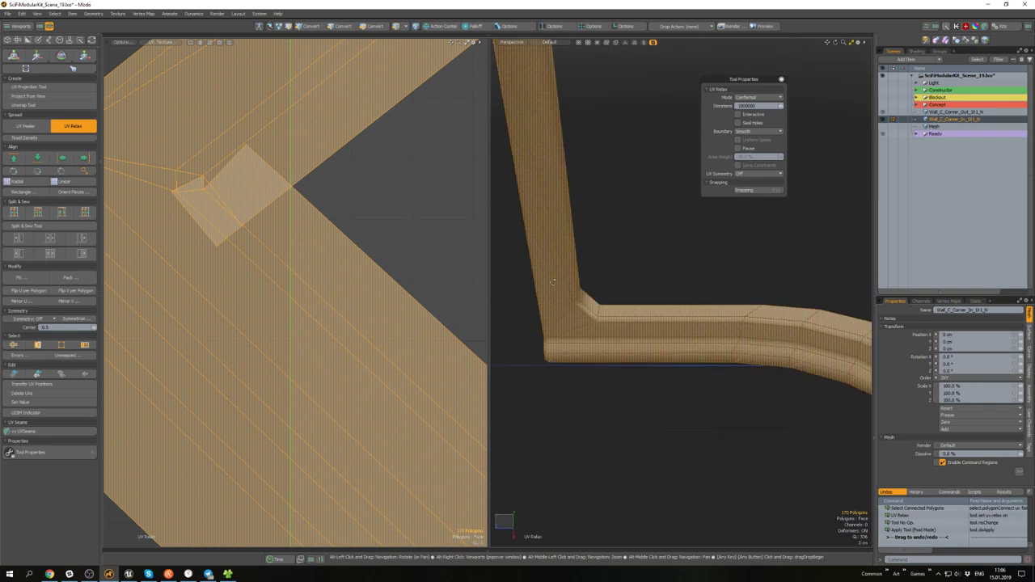
pyautogui.scroll(-5, 552, 282)
pyautogui.scroll(-8, 291, 220)
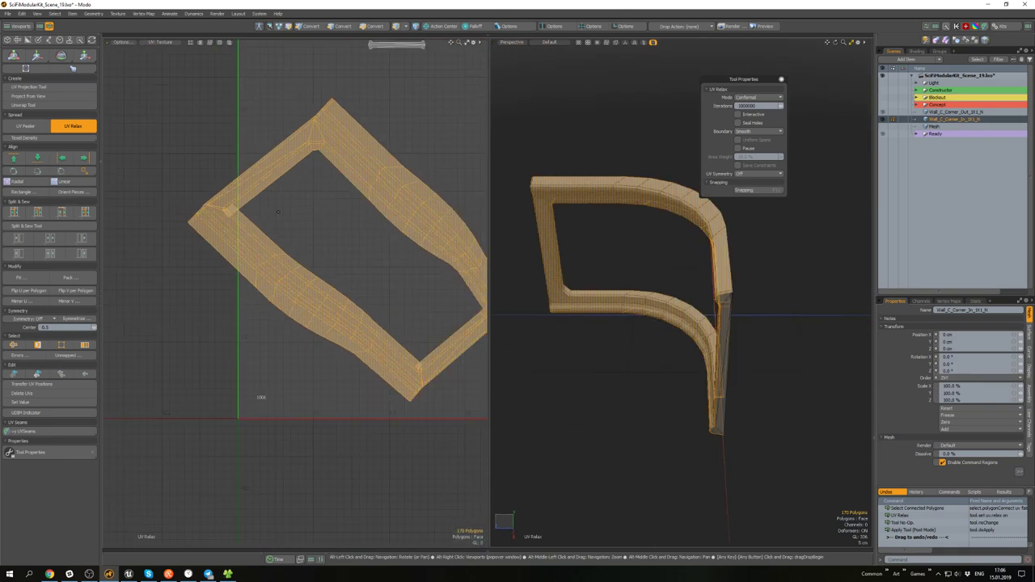
pyautogui.scroll(-2, 278, 212)
pyautogui.keyDown('alt'); pyautogui.moveTo(278, 211); pyautogui.dragTo(294, 193); pyautogui.keyUp('alt')
pyautogui.press('space')
pyautogui.click(348, 224)
# - Select the whole frame UV island and apply UV Relax several more times to reduce its distortion
pyautogui.doubleClick(301, 247)
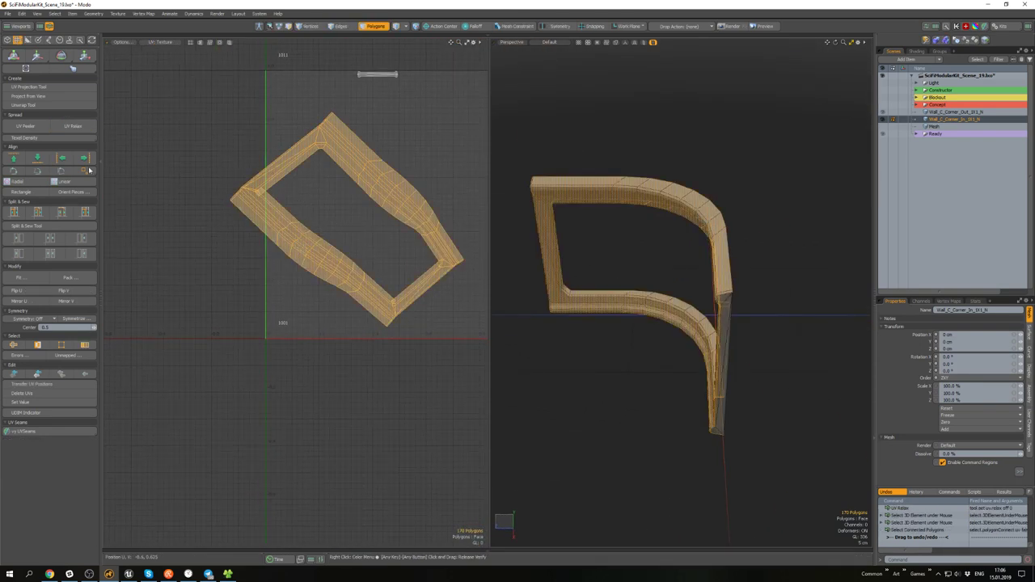
pyautogui.click(72, 127)
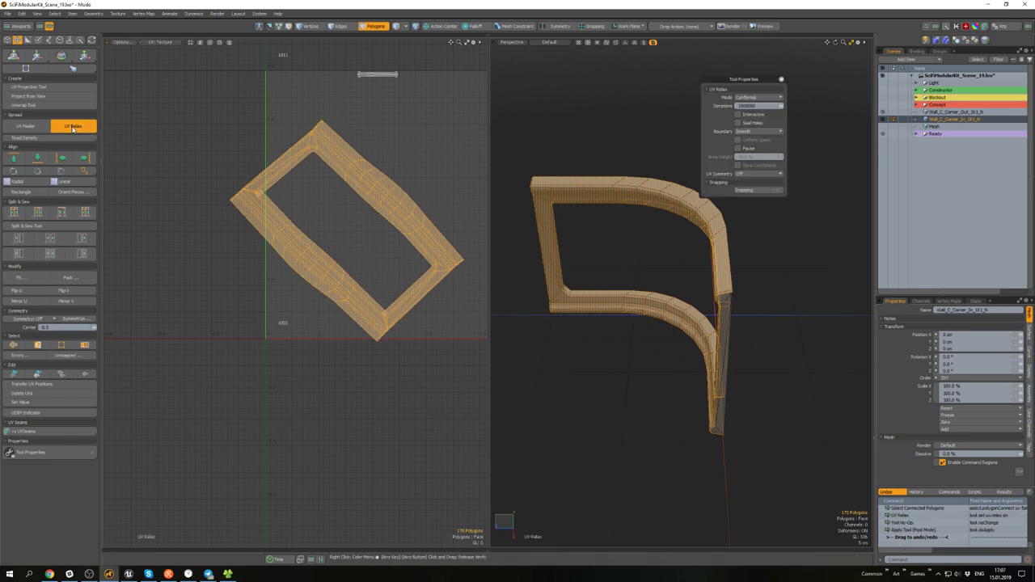
pyautogui.click(72, 129)
pyautogui.click(72, 130)
pyautogui.click(73, 131)
pyautogui.click(73, 132)
pyautogui.click(74, 131)
# - Rotate the frame UV island so its long sides run roughly horizontally
pyautogui.keyDown('alt'); pyautogui.moveTo(335, 249); pyautogui.dragTo(319, 261); pyautogui.keyUp('alt')
pyautogui.press('e')
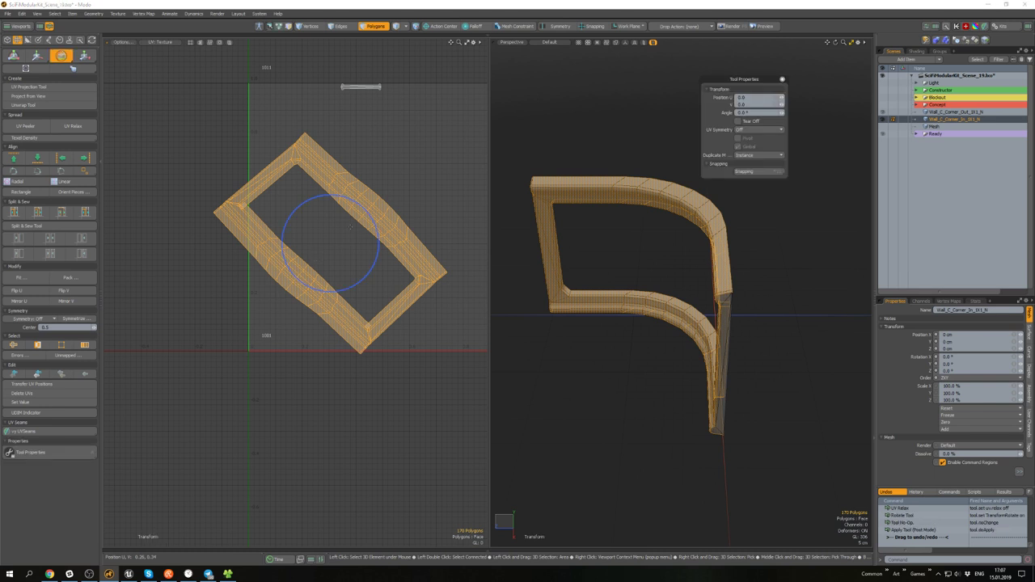
pyautogui.moveTo(351, 228); pyautogui.dragTo(323, 199)
# - Move the overlapping UV vertices at the island's lower-right inner corner apart so the two frame strips no longer cross
pyautogui.press('1')
pyautogui.scroll(9, 411, 273)
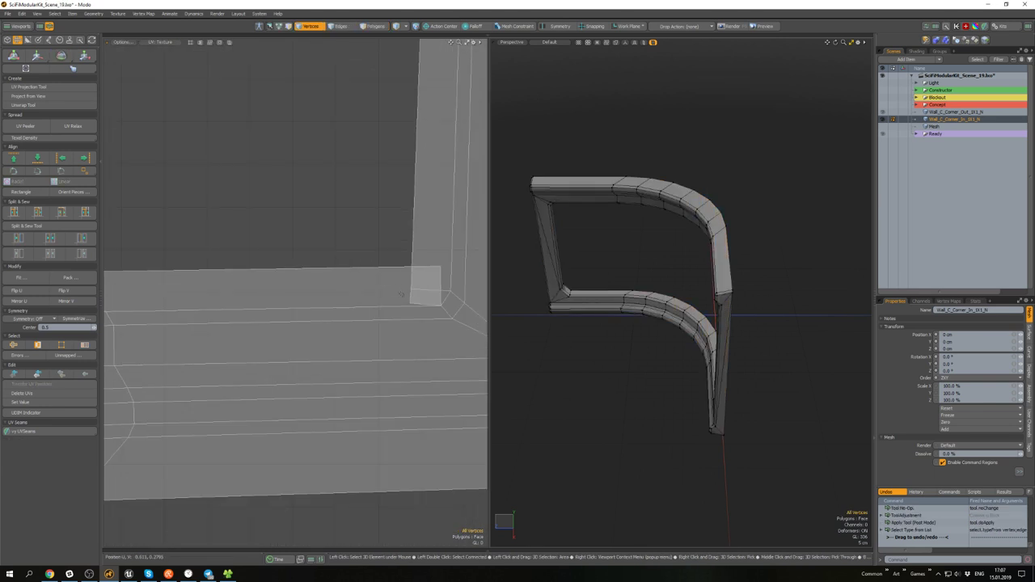
pyautogui.click(436, 267)
pyautogui.press('w')
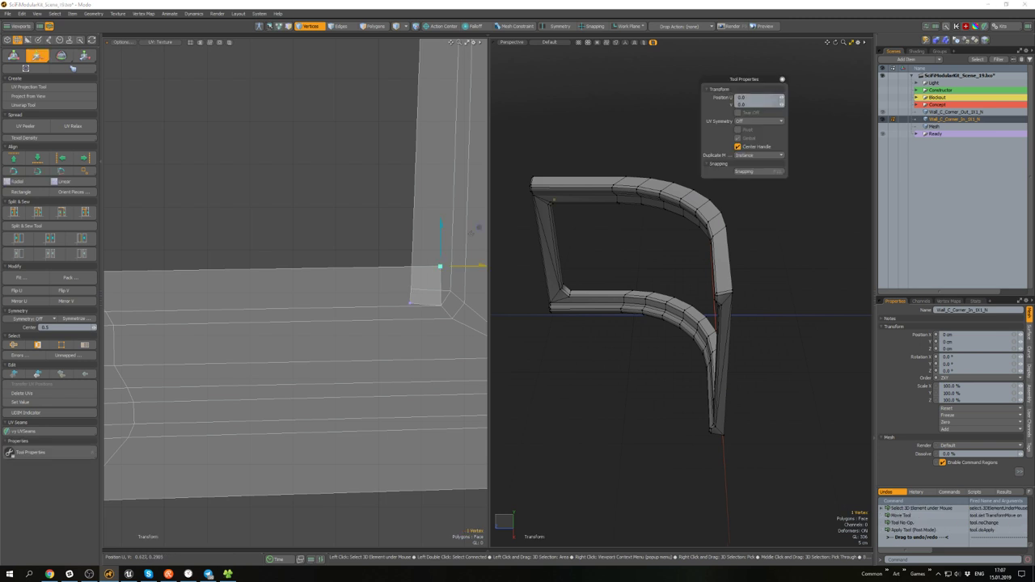
pyautogui.moveTo(439, 267); pyautogui.dragTo(417, 250)
pyautogui.press('space')
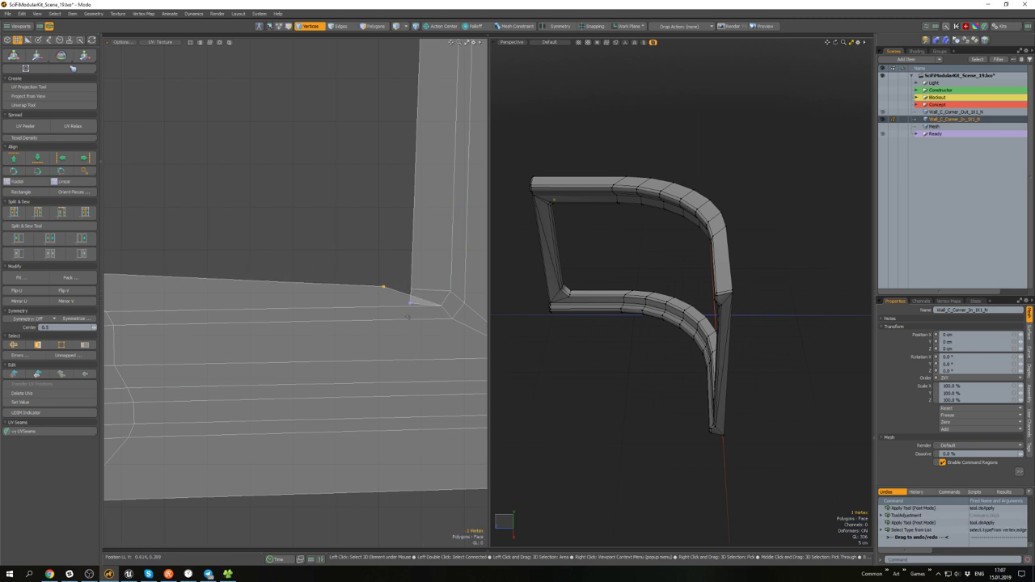
pyautogui.press('w')
pyautogui.moveTo(457, 263); pyautogui.dragTo(438, 231)
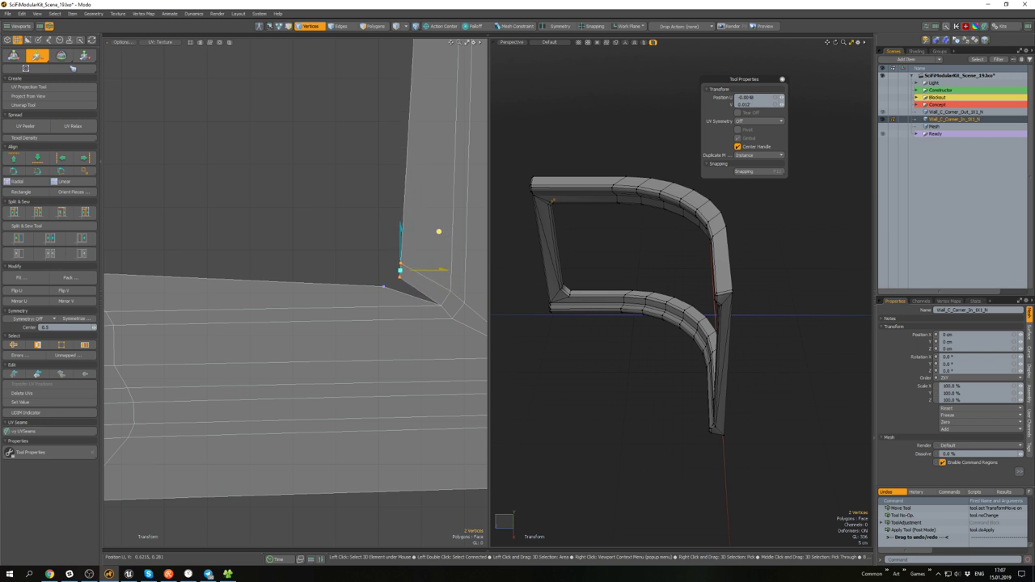
# - Select the open edges at the island's lower-right inner corner and sew them together
pyautogui.press('2')
pyautogui.click(414, 297)
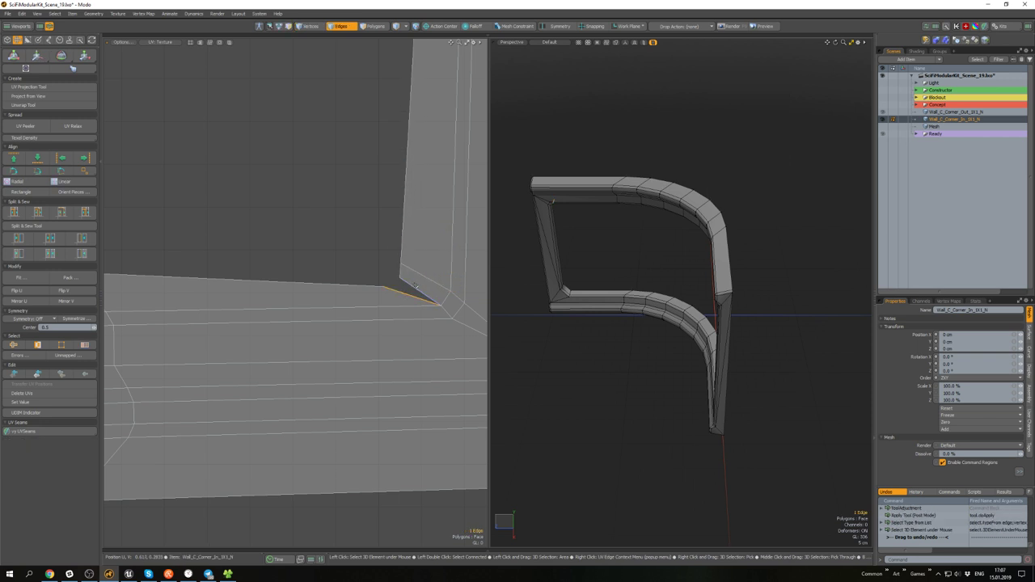
pyautogui.keyDown('shift'); pyautogui.click(418, 291); pyautogui.keyUp('shift')
pyautogui.press('s')
# - Join the open edge at the island's lower-left inner corner with Move and Sew
pyautogui.scroll(-8, 371, 283)
pyautogui.keyDown('alt'); pyautogui.moveTo(121, 285); pyautogui.dragTo(315, 295); pyautogui.keyUp('alt')
pyautogui.scroll(6, 280, 295)
pyautogui.click(280, 297)
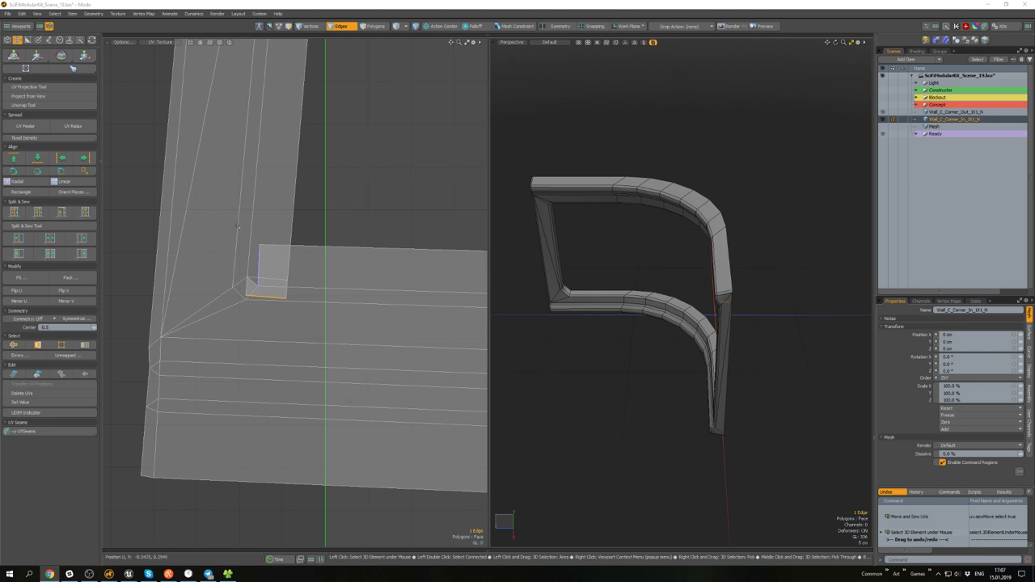
pyautogui.click(270, 297)
pyautogui.hotkey('shift', 's')
# - Select the whole frame island, save the scene, and relax the island repeatedly with UV Relax
pyautogui.scroll(-5, 271, 272)
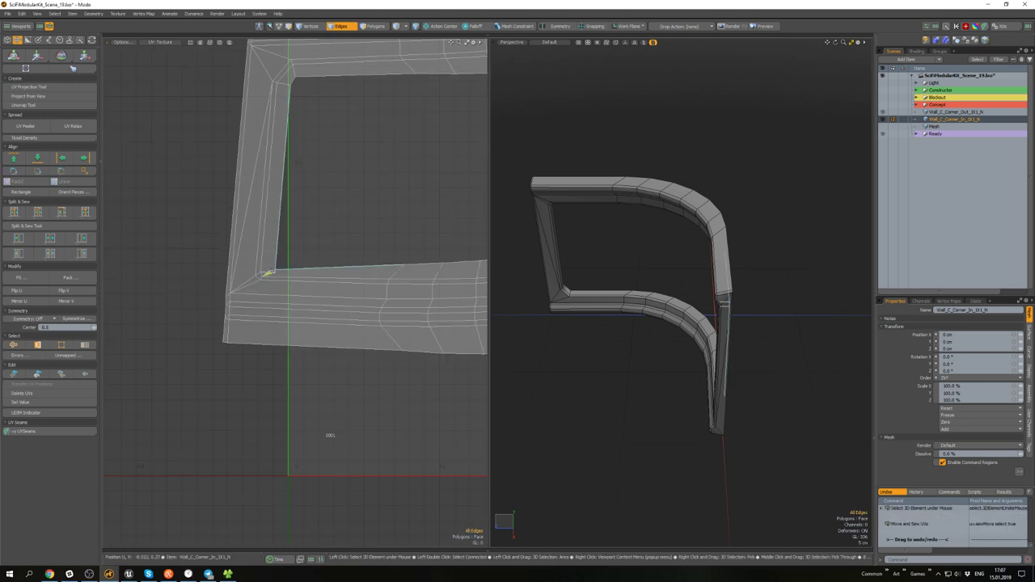
pyautogui.scroll(-4, 272, 272)
pyautogui.press('3')
pyautogui.doubleClick(311, 291)
pyautogui.keyDown('alt'); pyautogui.keyDown('shift'); pyautogui.moveTo(347, 247); pyautogui.dragTo(340, 266); pyautogui.keyUp('shift'); pyautogui.keyUp('alt')
pyautogui.hotkey('ctrl', 's')
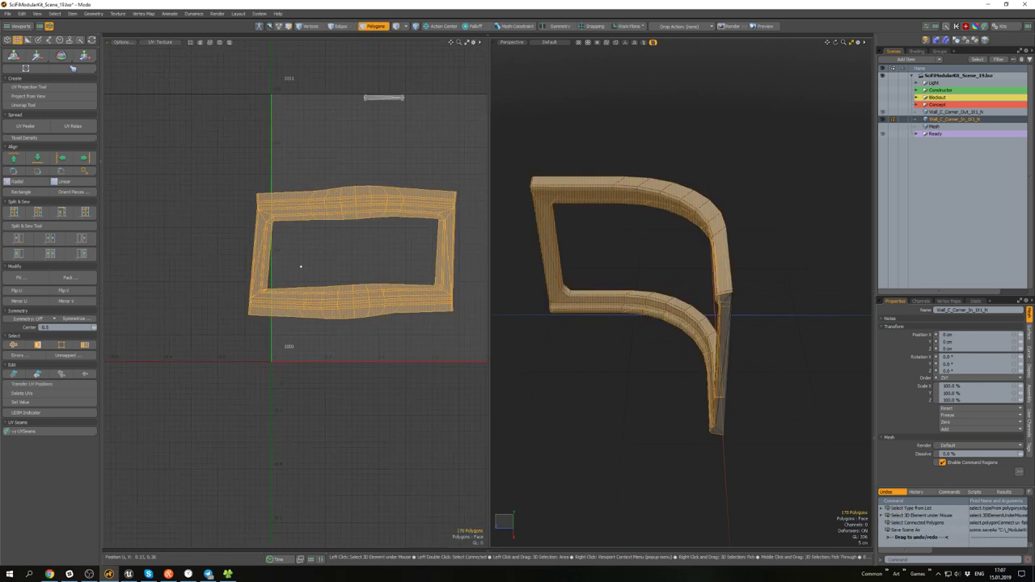
pyautogui.click(73, 127)
pyautogui.click(77, 130)
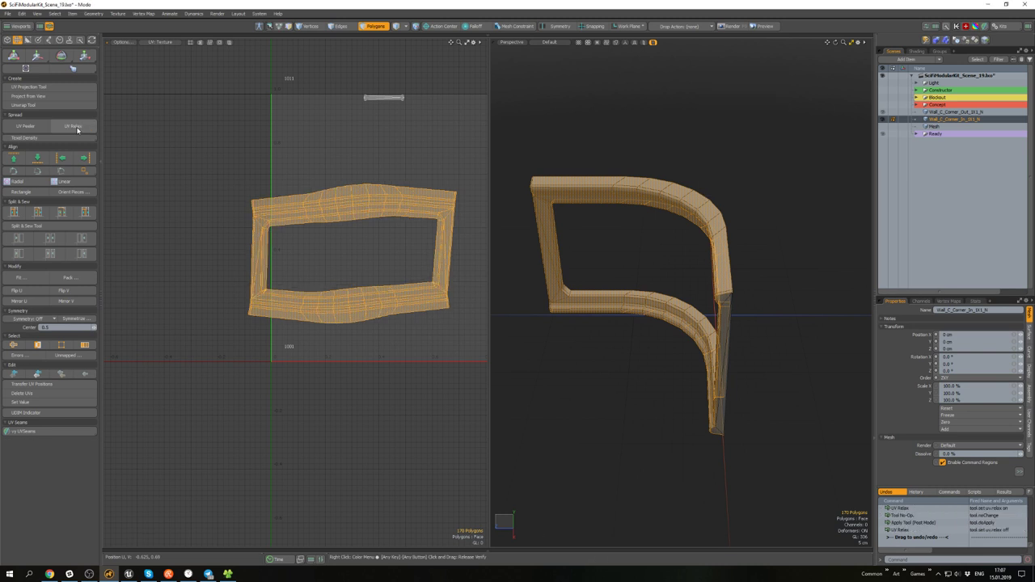
pyautogui.click(77, 130)
pyautogui.click(77, 130)
# - Move the UV vertices at the island's lower-left inner corner to straighten out the flipped face
pyautogui.press('1')
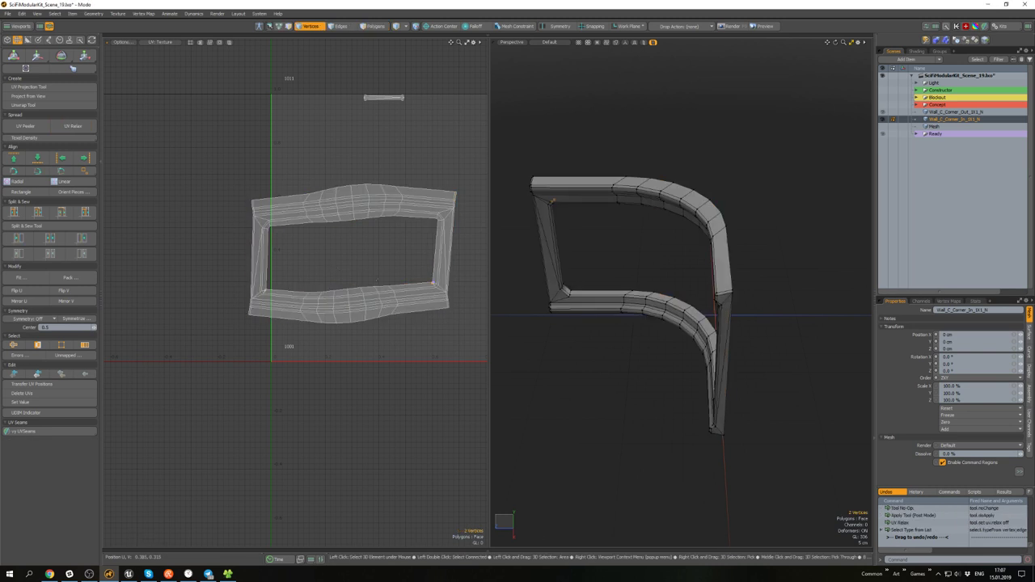
pyautogui.scroll(10, 273, 284)
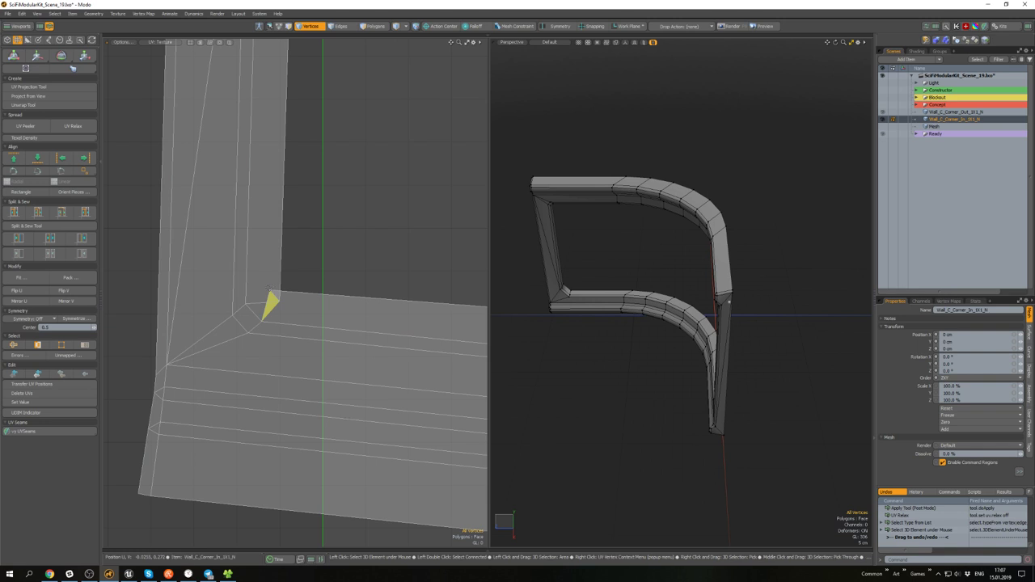
pyautogui.press('w')
pyautogui.moveTo(308, 255); pyautogui.dragTo(319, 261)
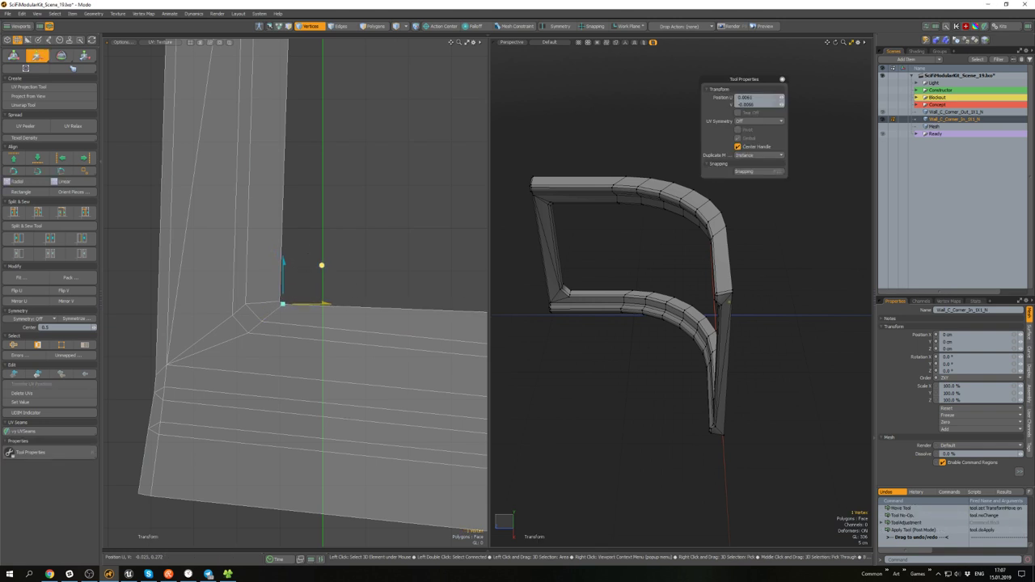
pyautogui.press('space')
pyautogui.press('w')
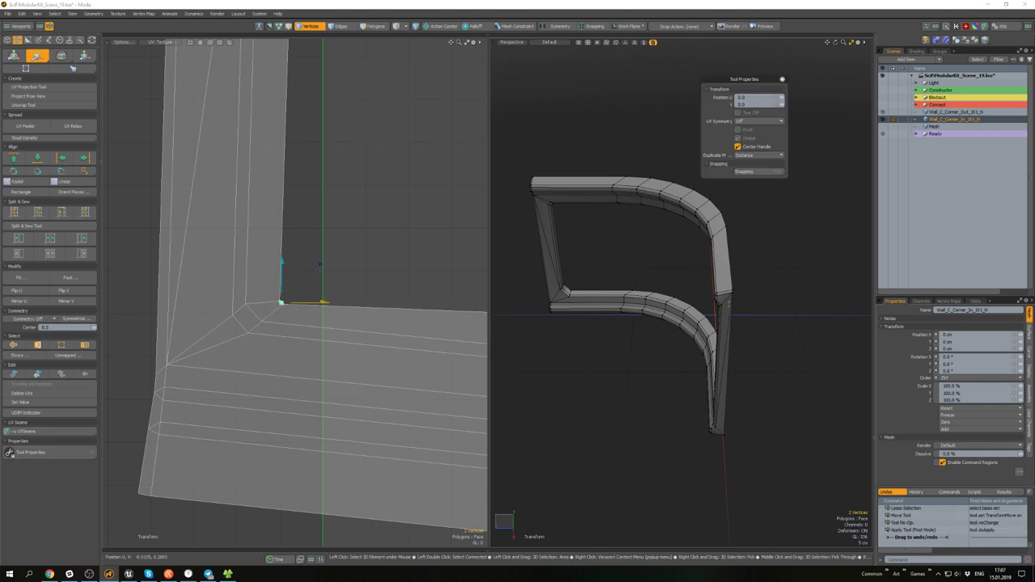
pyautogui.moveTo(321, 266); pyautogui.dragTo(212, 265)
pyautogui.scroll(-5, 310, 266)
pyautogui.press('space')
pyautogui.click(314, 280)
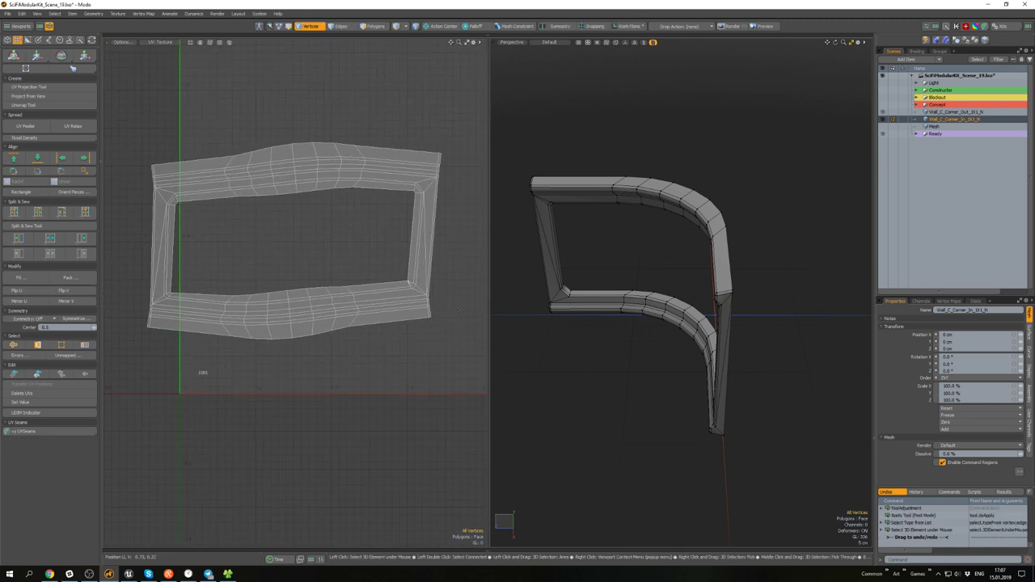
# - Move the UV vertices at the island's lower-right inner corner to straighten out the flipped face
pyautogui.click(407, 283)
pyautogui.scroll(8, 407, 282)
pyautogui.press('w')
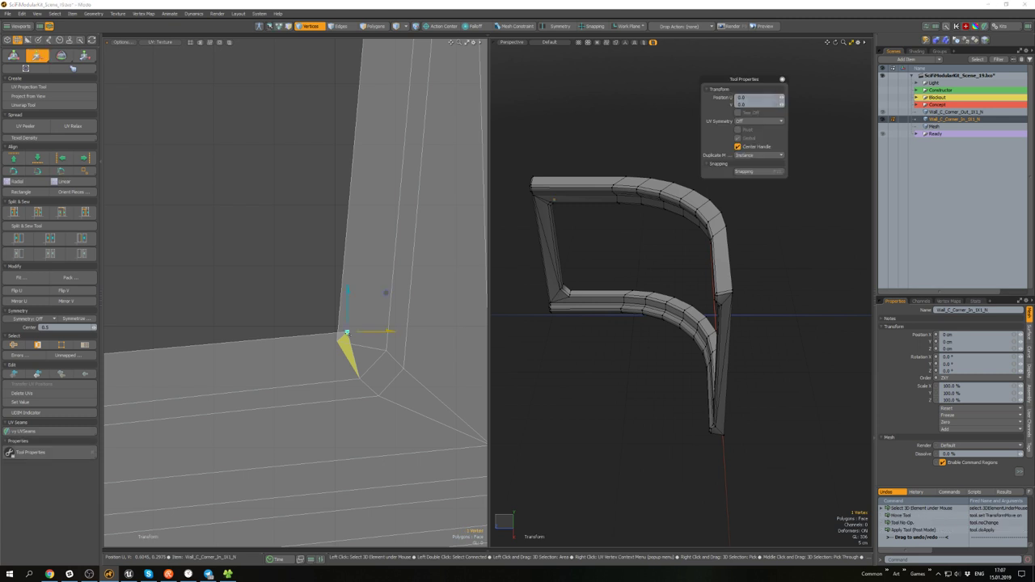
pyautogui.moveTo(385, 292); pyautogui.dragTo(368, 301)
pyautogui.press('space')
pyautogui.scroll(2, 327, 338)
pyautogui.press('w')
pyautogui.press('space')
pyautogui.scroll(-9, 371, 303)
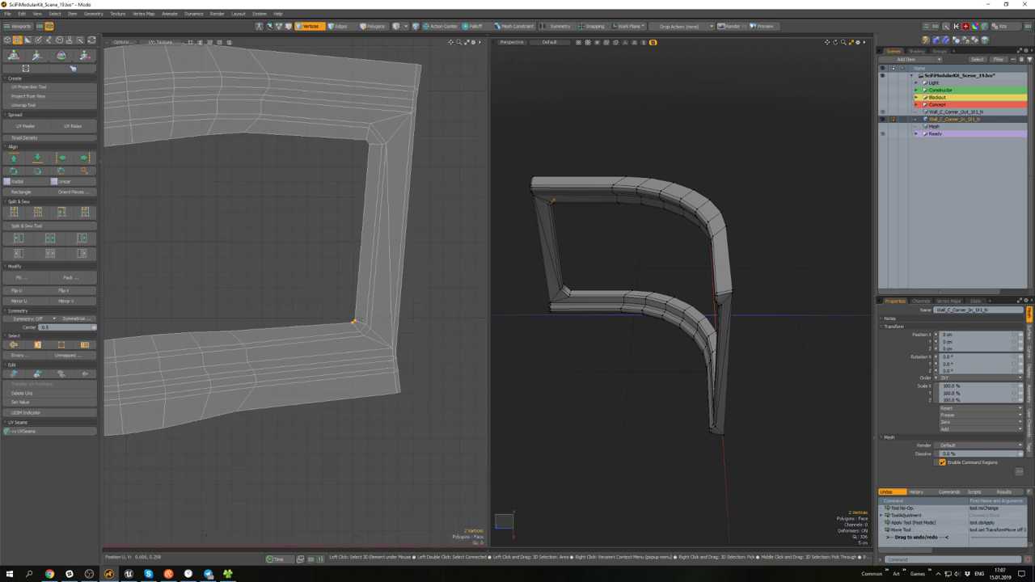
pyautogui.click(403, 309)
# - Select the lower-right corner vertices of the frame island and move them 0.02 in U
pyautogui.scroll(4, 356, 309)
pyautogui.scroll(-4, 386, 254)
pyautogui.moveTo(435, 311)
pyautogui.mouseDown(button='right')
pyautogui.moveTo(339, 287)
pyautogui.moveTo(421, 325)
pyautogui.mouseUp(button='right')
pyautogui.scroll(2, 391, 290)
pyautogui.moveTo(366, 278); pyautogui.dragTo(422, 328, button='right')
pyautogui.scroll(2, 396, 314)
pyautogui.press('w')
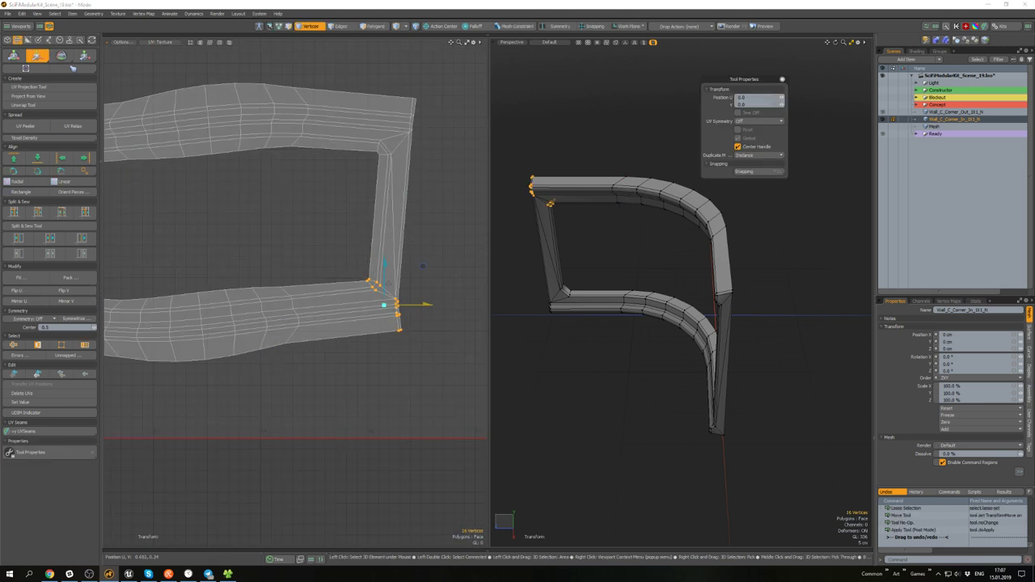
pyautogui.moveTo(411, 306); pyautogui.dragTo(419, 305)
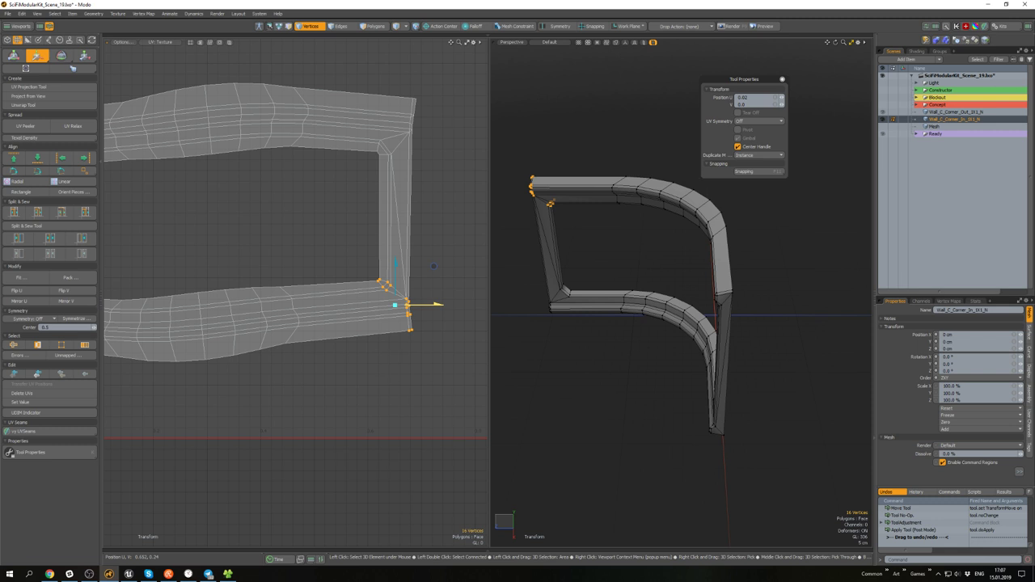
pyautogui.press('space')
pyautogui.click(429, 318)
# - Select the upper-left corner vertices of the frame island and move them 0.02 in V
pyautogui.scroll(-1, 428, 319)
pyautogui.keyDown('alt'); pyautogui.moveTo(153, 344); pyautogui.dragTo(264, 321); pyautogui.keyUp('alt')
pyautogui.scroll(-1, 256, 320)
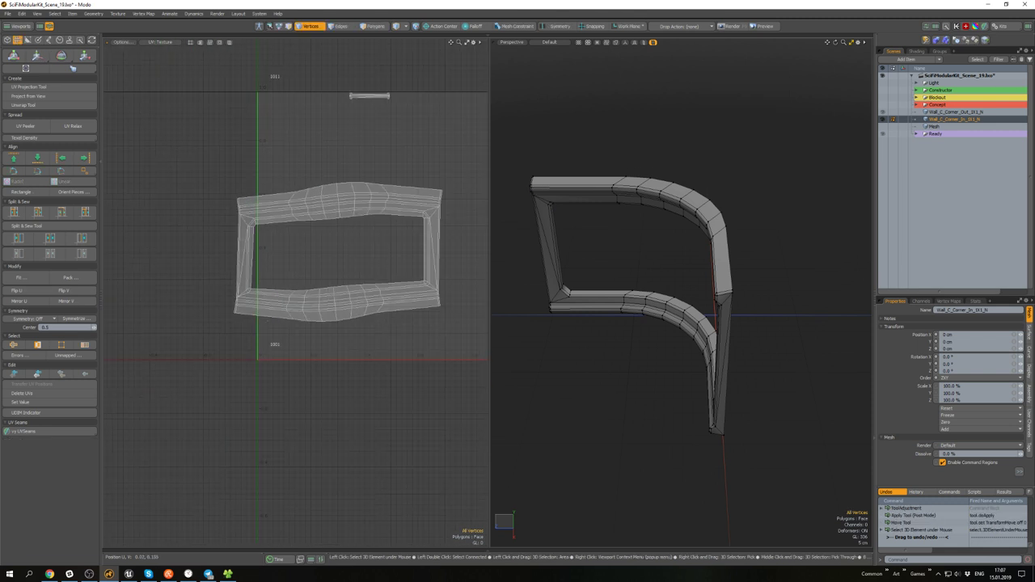
pyautogui.moveTo(265, 248); pyautogui.dragTo(261, 243, button='right')
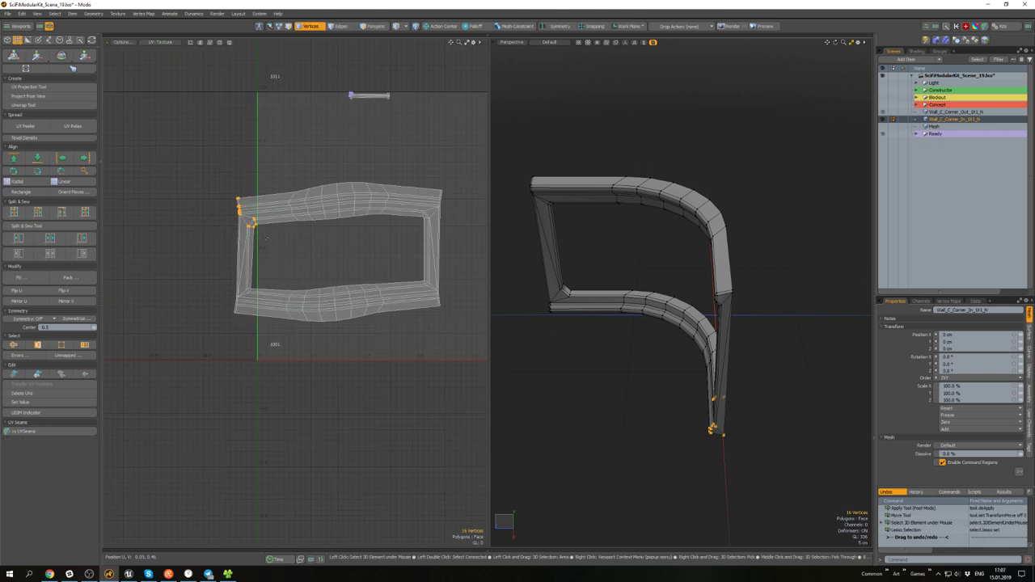
pyautogui.press('w')
pyautogui.moveTo(248, 188); pyautogui.dragTo(248, 183)
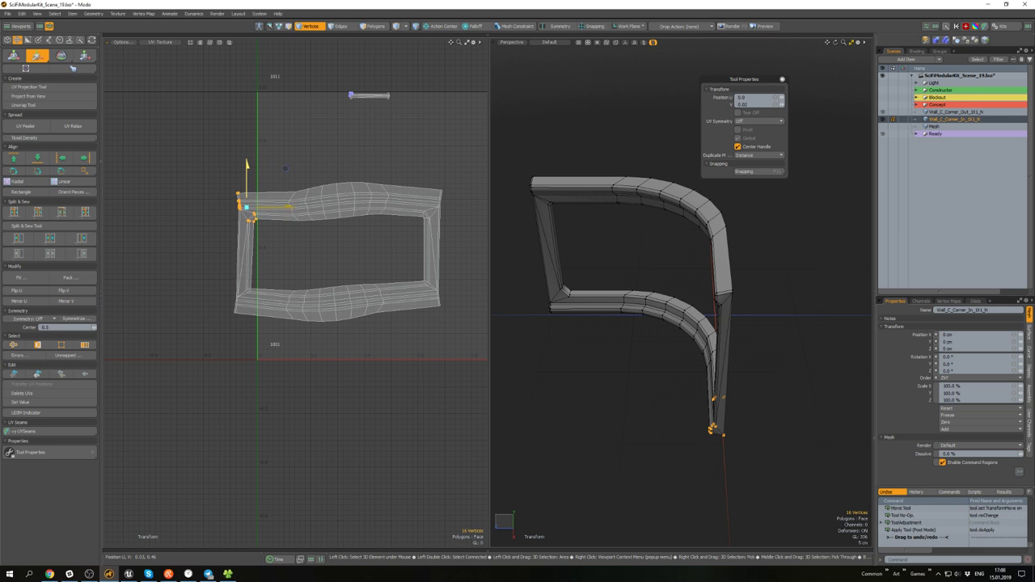
pyautogui.press('space')
# - Select the lower-left corner vertices of the frame island and move them slightly inward along U
pyautogui.moveTo(240, 344); pyautogui.dragTo(260, 318, button='right')
pyautogui.scroll(3, 260, 318)
pyautogui.press('w')
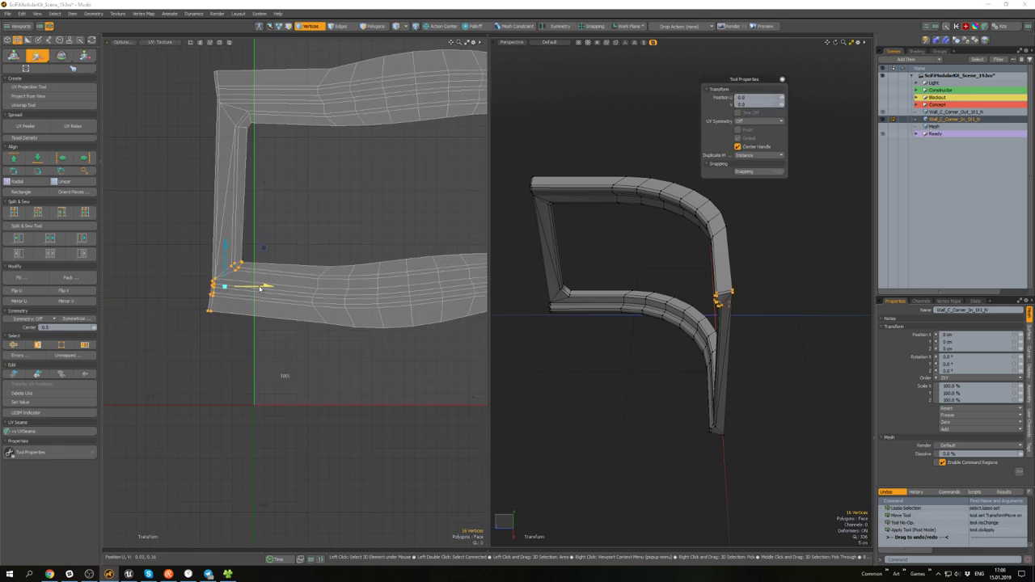
pyautogui.moveTo(260, 288); pyautogui.dragTo(267, 286)
pyautogui.press('space')
pyautogui.click(329, 247)
pyautogui.scroll(-3, 328, 247)
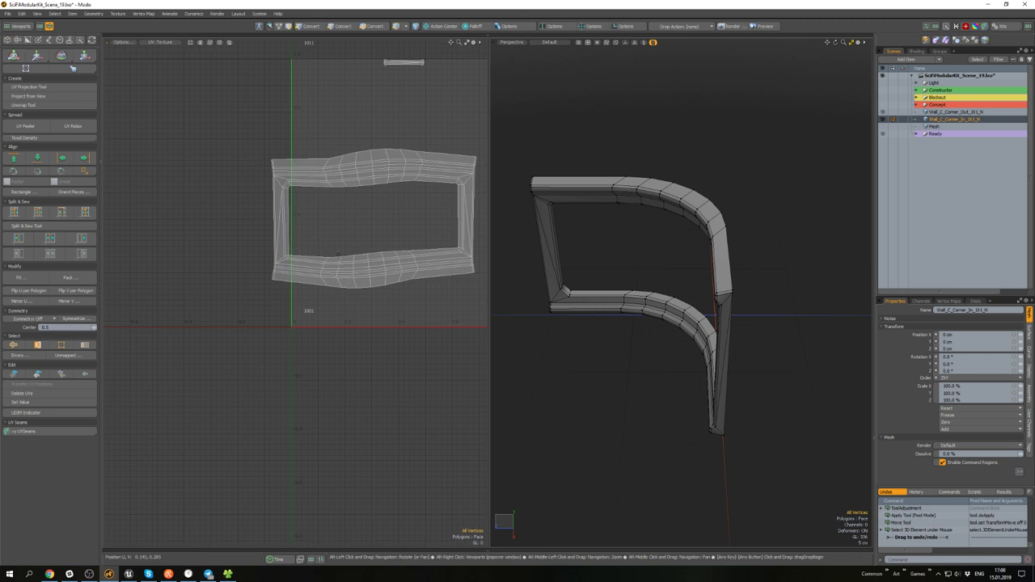
# - Select the cross edges of the island's curved upper and lower bands, extend them to loops and align their UVs to the left
pyautogui.keyDown('alt'); pyautogui.moveTo(340, 243); pyautogui.dragTo(324, 265); pyautogui.keyUp('alt')
pyautogui.press('2')
pyautogui.scroll(2, 381, 202)
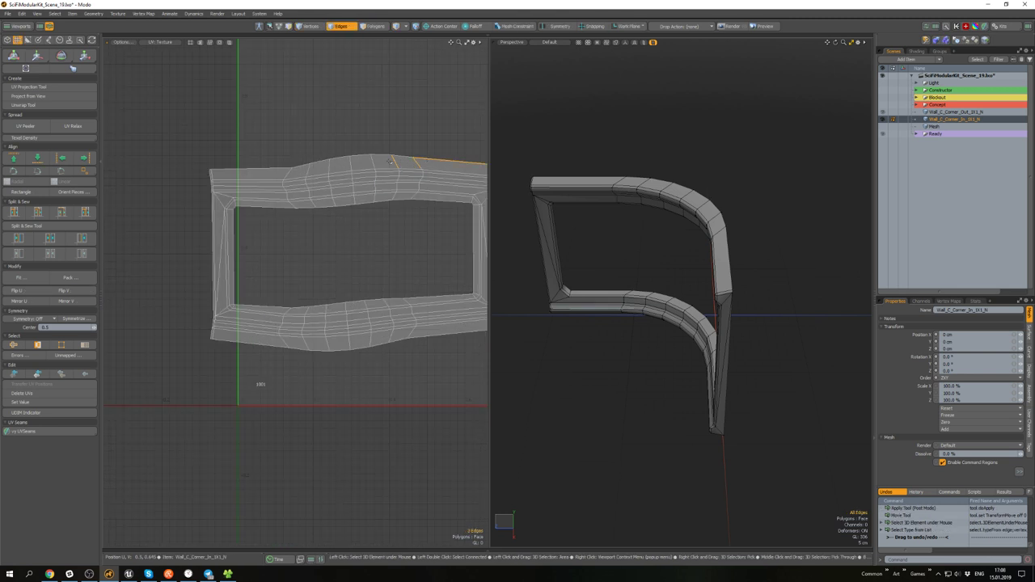
pyautogui.rightClick(390, 161)
pyautogui.click(427, 165)
pyautogui.moveTo(428, 165); pyautogui.dragTo(413, 161)
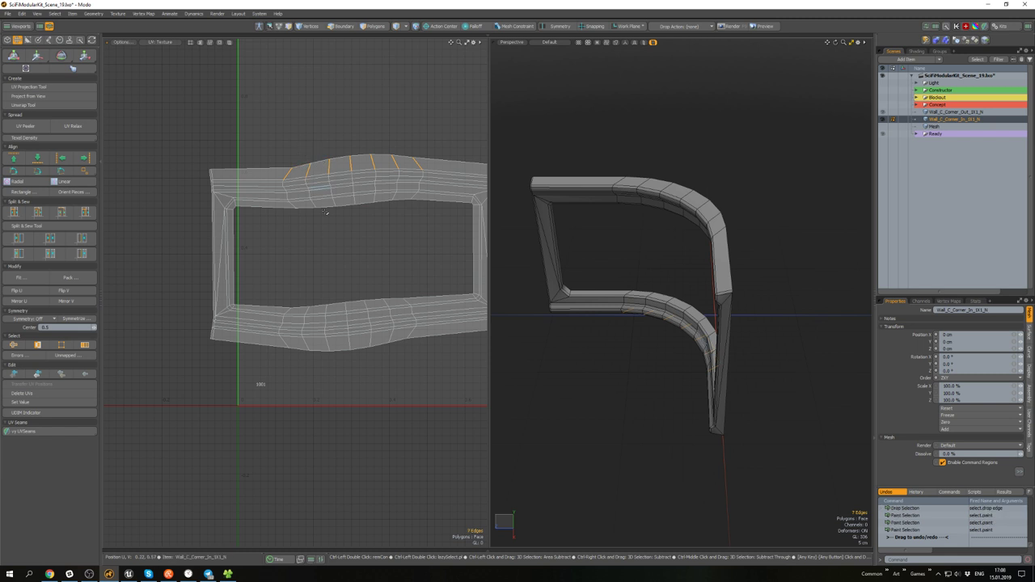
pyautogui.scroll(3, 377, 347)
pyautogui.scroll(-1, 454, 294)
pyautogui.keyDown('shift'); pyautogui.moveTo(469, 299); pyautogui.dragTo(463, 300); pyautogui.keyUp('shift')
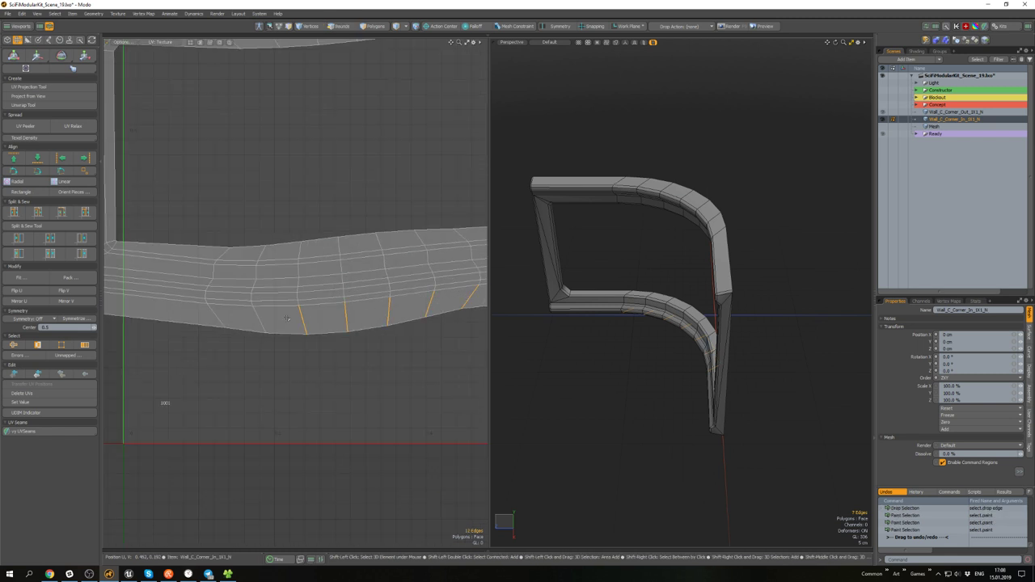
pyautogui.keyDown('shift'); pyautogui.moveTo(220, 314); pyautogui.dragTo(213, 314); pyautogui.keyUp('shift')
pyautogui.press('l')
pyautogui.scroll(-4, 284, 306)
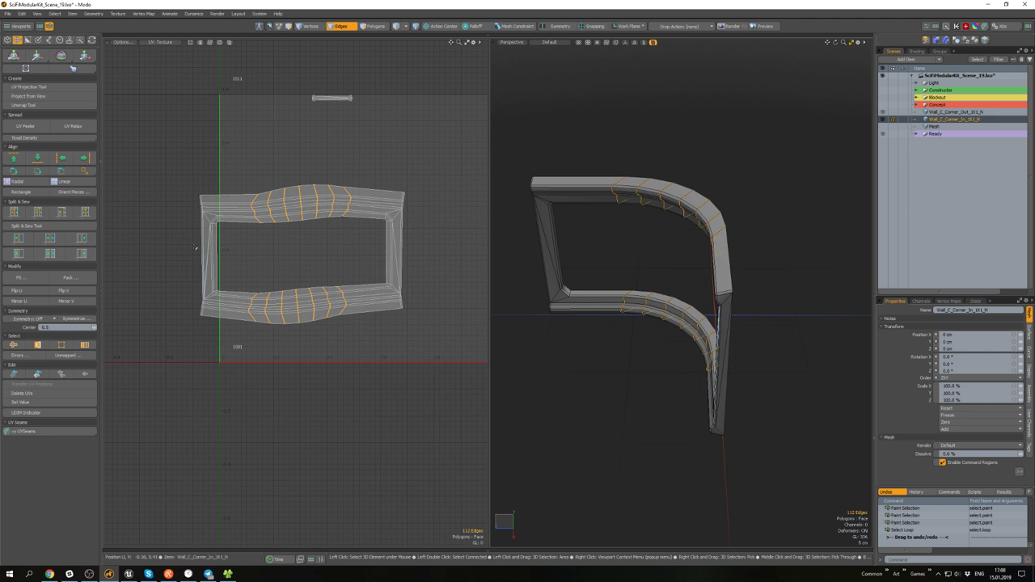
pyautogui.click(60, 159)
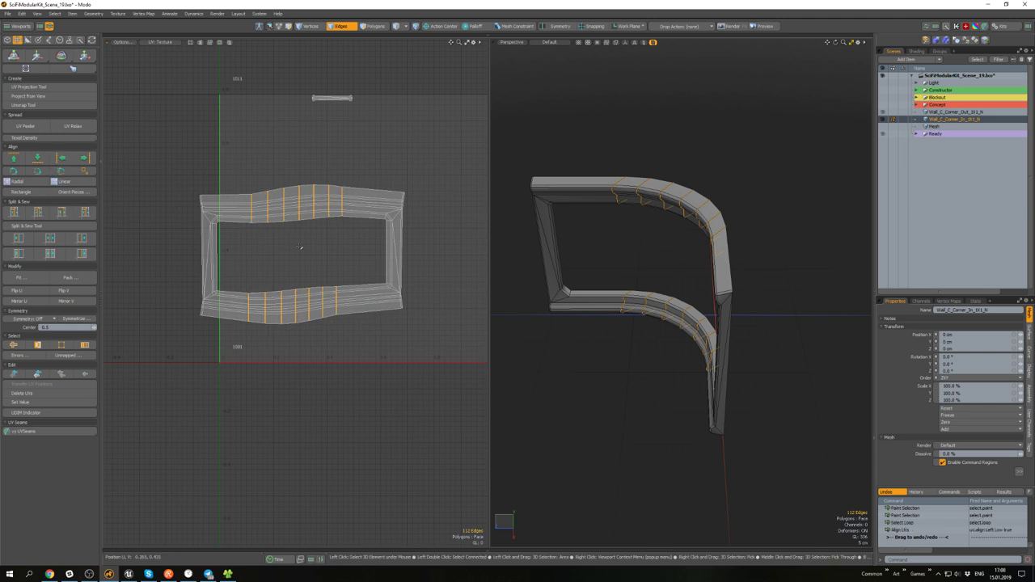
# - Move the aligned cross loops of both bands 0.01 in U
pyautogui.scroll(3, 311, 244)
pyautogui.press('w')
pyautogui.moveTo(328, 259); pyautogui.dragTo(332, 259)
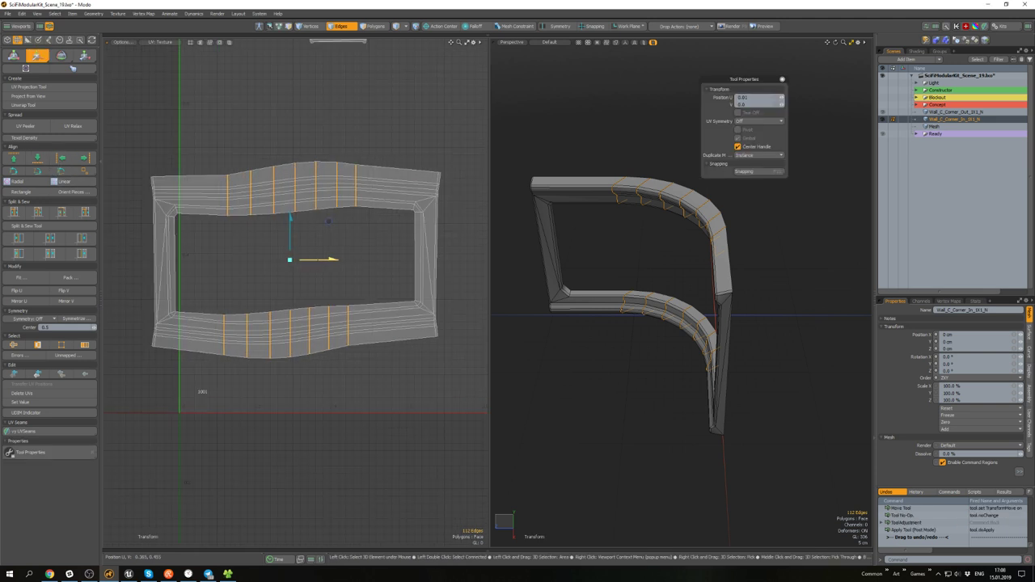
pyautogui.press('space')
# - Select the lengthwise edge loops of the island's upper and lower bands, excluding their portions along both vertical sides
pyautogui.click(388, 178)
pyautogui.keyDown('shift'); pyautogui.click(388, 310); pyautogui.keyUp('shift')
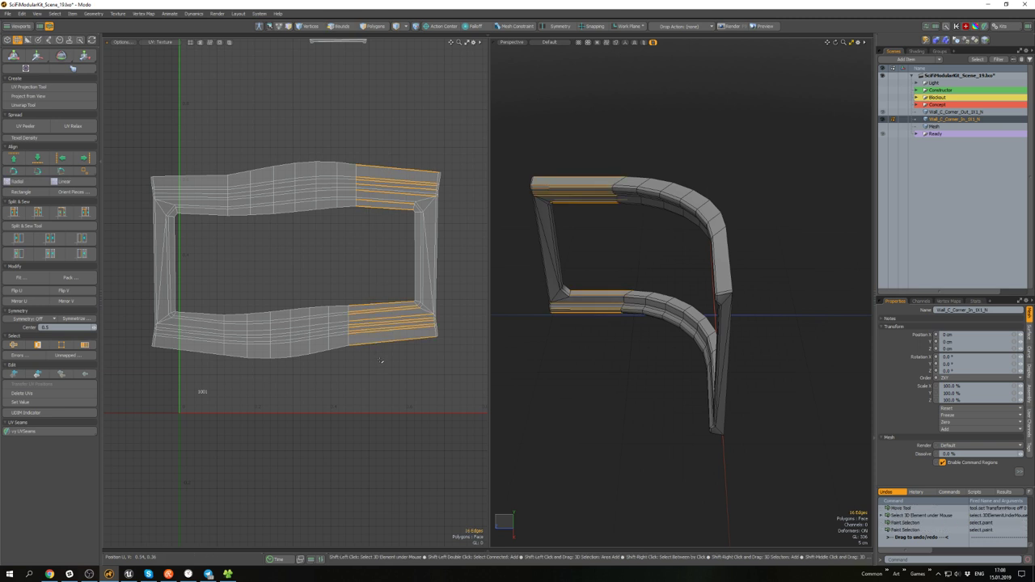
pyautogui.press('l')
pyautogui.keyDown('ctrl'); pyautogui.moveTo(411, 369); pyautogui.dragTo(385, 327, button='right'); pyautogui.keyUp('ctrl')
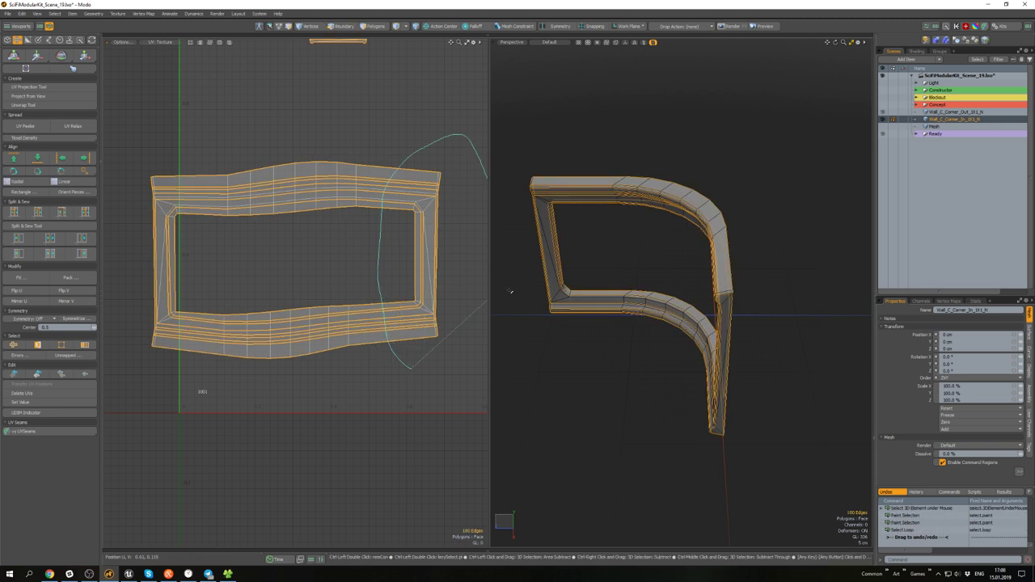
pyautogui.keyDown('ctrl'); pyautogui.moveTo(509, 290); pyautogui.dragTo(236, 315, button='right'); pyautogui.keyUp('ctrl')
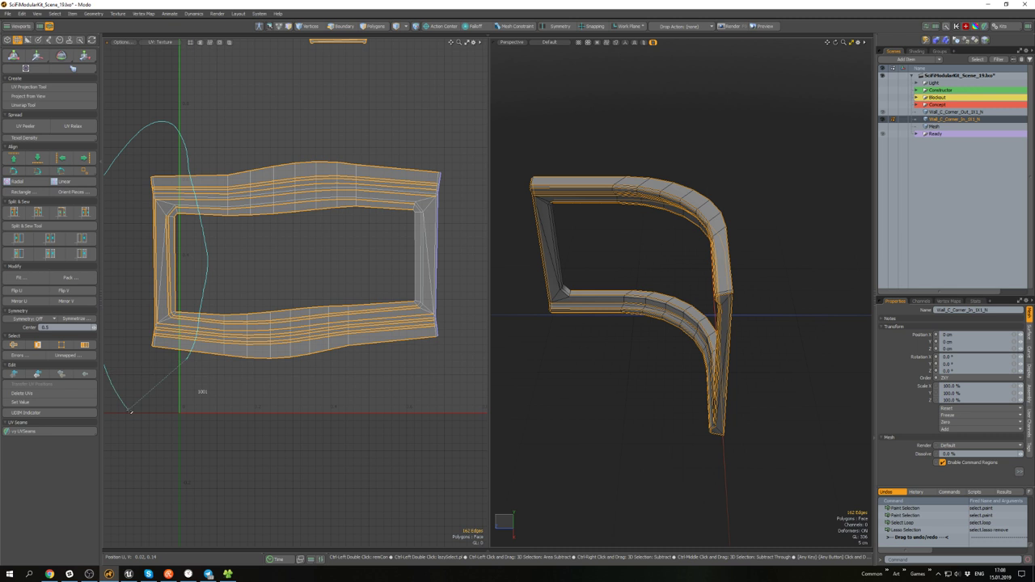
pyautogui.keyDown('ctrl'); pyautogui.moveTo(129, 411); pyautogui.dragTo(170, 417, button='right'); pyautogui.keyUp('ctrl')
pyautogui.scroll(1, 172, 418)
pyautogui.scroll(-2, 221, 253)
pyautogui.keyDown('alt'); pyautogui.moveTo(221, 253); pyautogui.dragTo(212, 272); pyautogui.keyUp('alt')
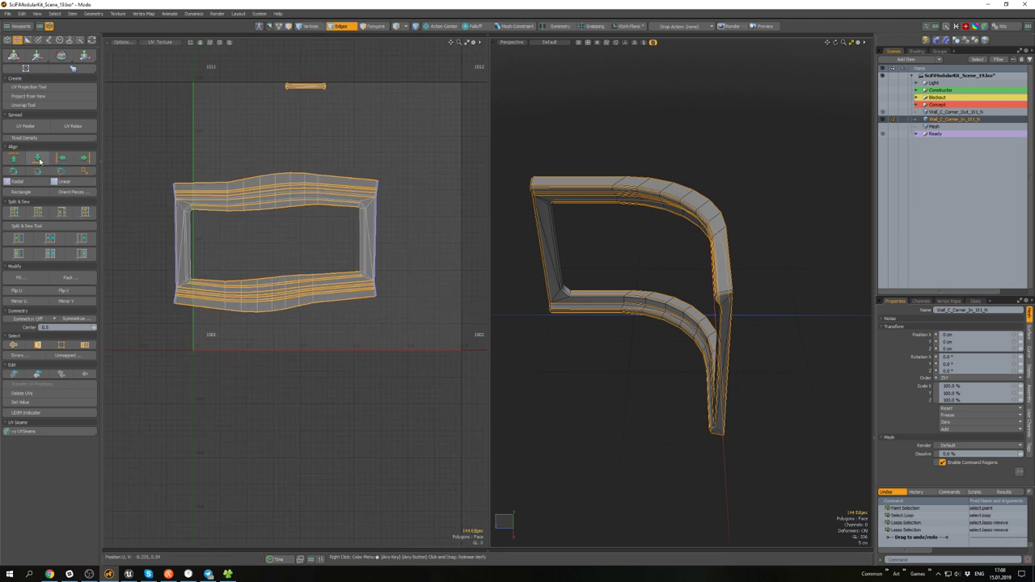
# - Try a downward UV alignment of the selected lengthwise loops, inspect the island, and undo the alignment
pyautogui.click(39, 160)
pyautogui.scroll(2, 332, 278)
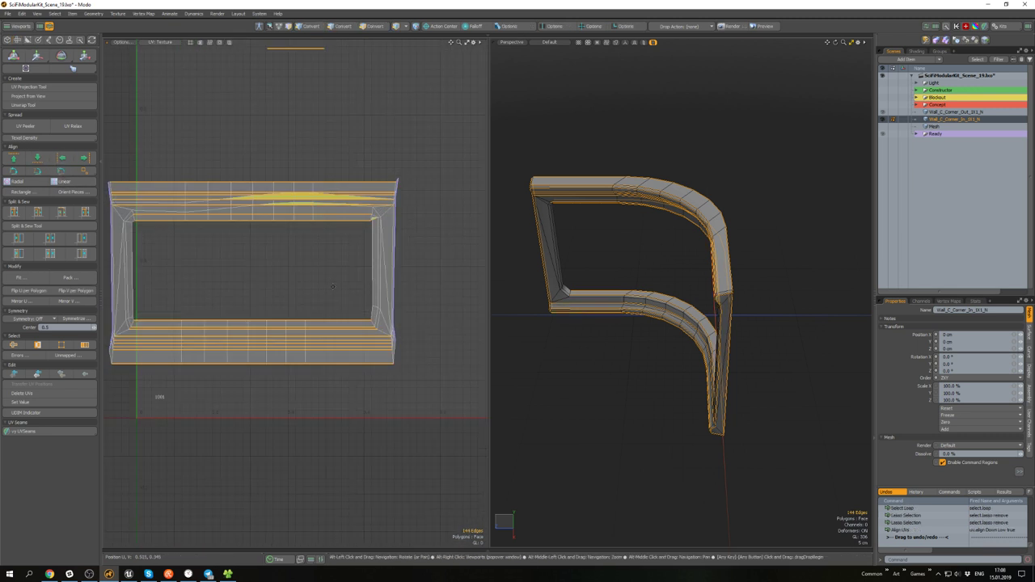
pyautogui.scroll(5, 442, 307)
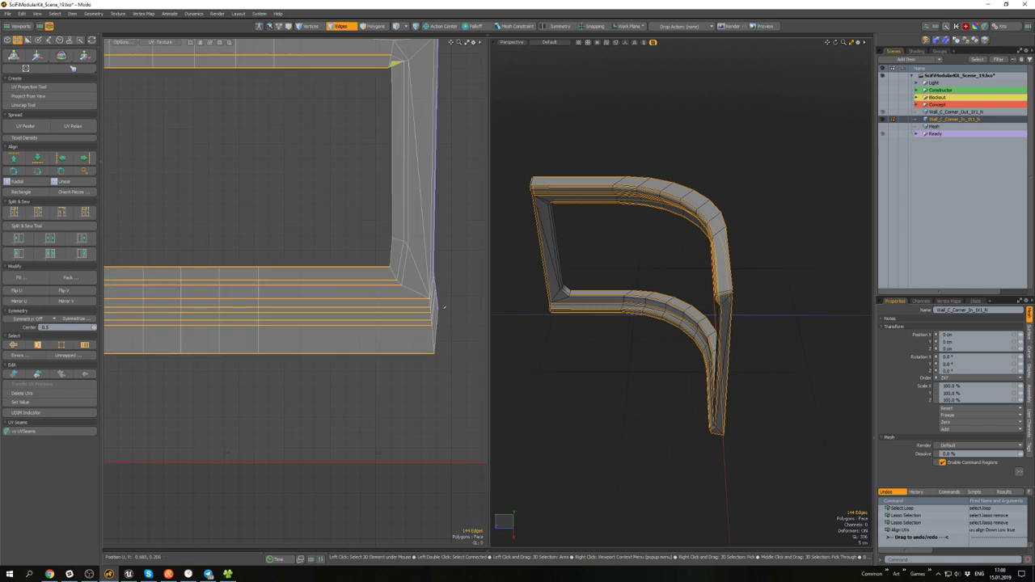
pyautogui.scroll(-4, 443, 307)
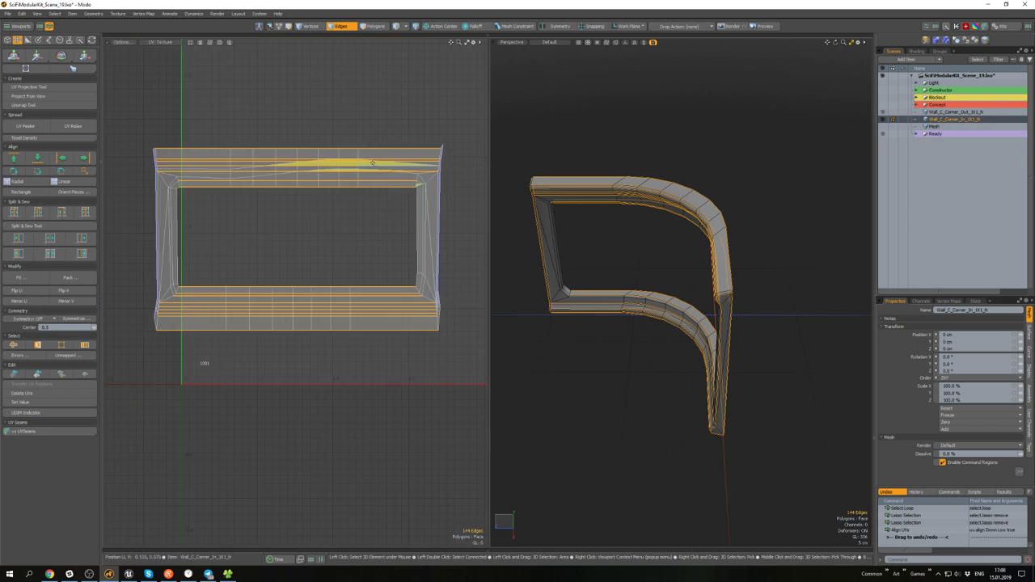
pyautogui.scroll(3, 373, 163)
pyautogui.moveTo(341, 198)
pyautogui.keyDown('alt'); pyautogui.mouseDown()
pyautogui.moveTo(358, 245)
pyautogui.moveTo(521, 263)
pyautogui.mouseUp(); pyautogui.keyUp('alt')
pyautogui.scroll(-3, 356, 253)
pyautogui.hotkey('ctrl', 'z')
pyautogui.scroll(2, 368, 243)
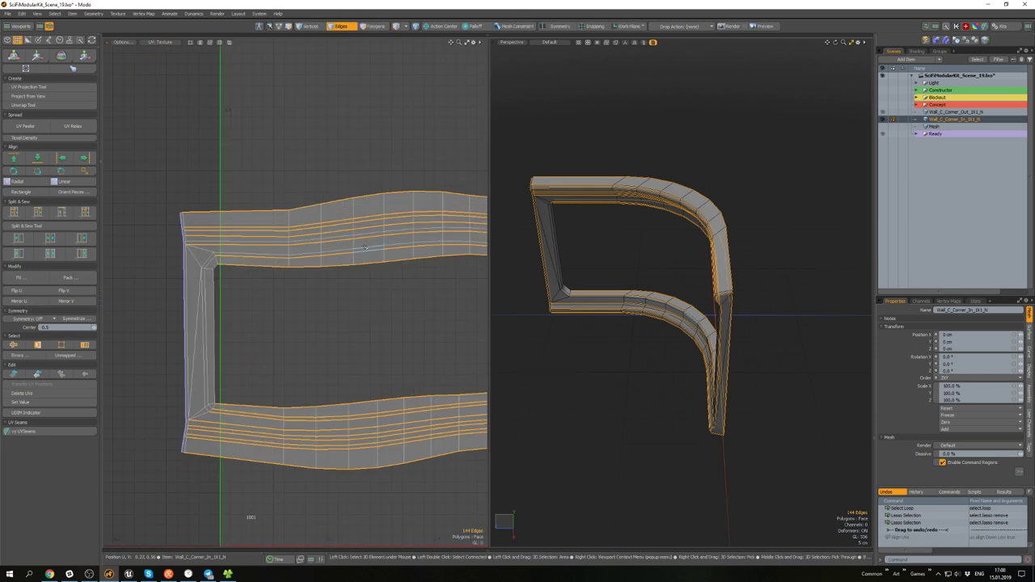
# - Add the missing lengthwise loops of the bands to the selection, exclude their vertical side portions, align the UVs down, and clear the selection
pyautogui.keyDown('shift'); pyautogui.doubleClick(365, 248); pyautogui.keyUp('shift')
pyautogui.keyDown('shift'); pyautogui.doubleClick(367, 234); pyautogui.keyUp('shift')
pyautogui.scroll(-2, 297, 288)
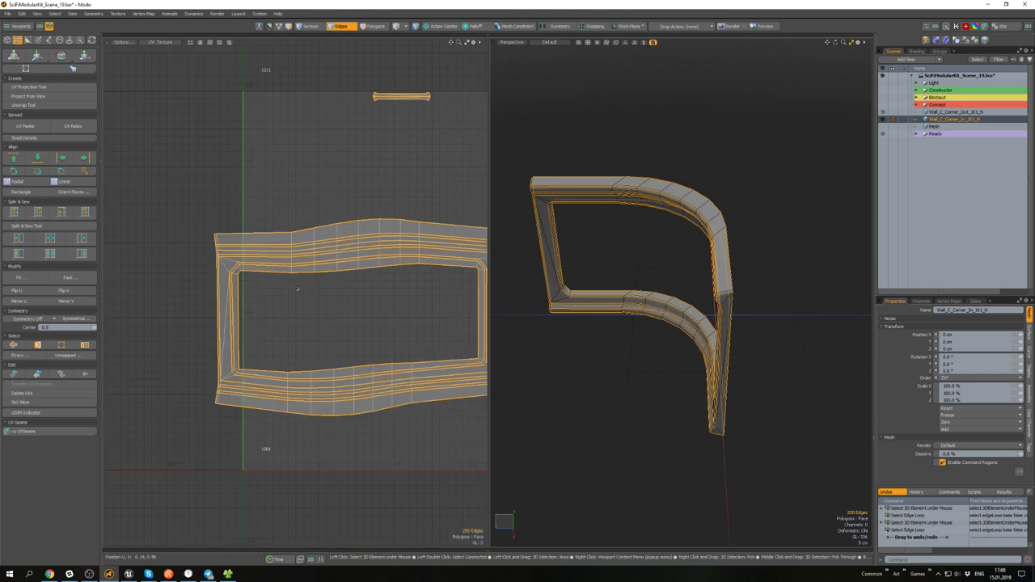
pyautogui.keyDown('ctrl'); pyautogui.moveTo(247, 427); pyautogui.dragTo(266, 369, button='right'); pyautogui.keyUp('ctrl')
pyautogui.keyDown('ctrl'); pyautogui.moveTo(127, 249); pyautogui.dragTo(190, 461, button='right'); pyautogui.keyUp('ctrl')
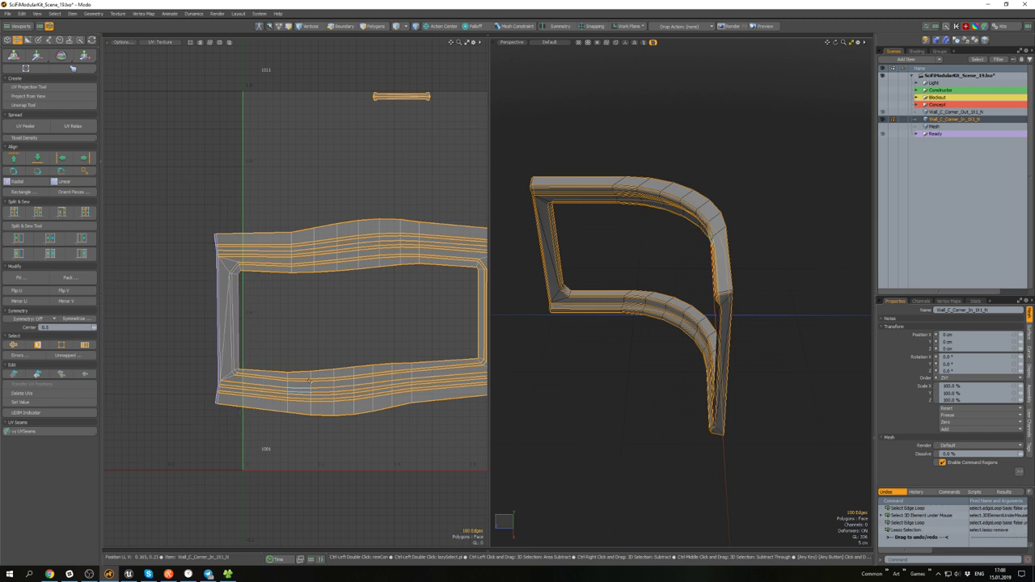
pyautogui.keyDown('alt'); pyautogui.moveTo(334, 318); pyautogui.dragTo(239, 287); pyautogui.keyUp('alt')
pyautogui.scroll(-2, 239, 287)
pyautogui.keyDown('ctrl'); pyautogui.moveTo(345, 367); pyautogui.dragTo(308, 322, button='right'); pyautogui.keyUp('ctrl')
pyautogui.keyDown('ctrl'); pyautogui.moveTo(451, 349); pyautogui.dragTo(451, 349, button='right'); pyautogui.keyUp('ctrl')
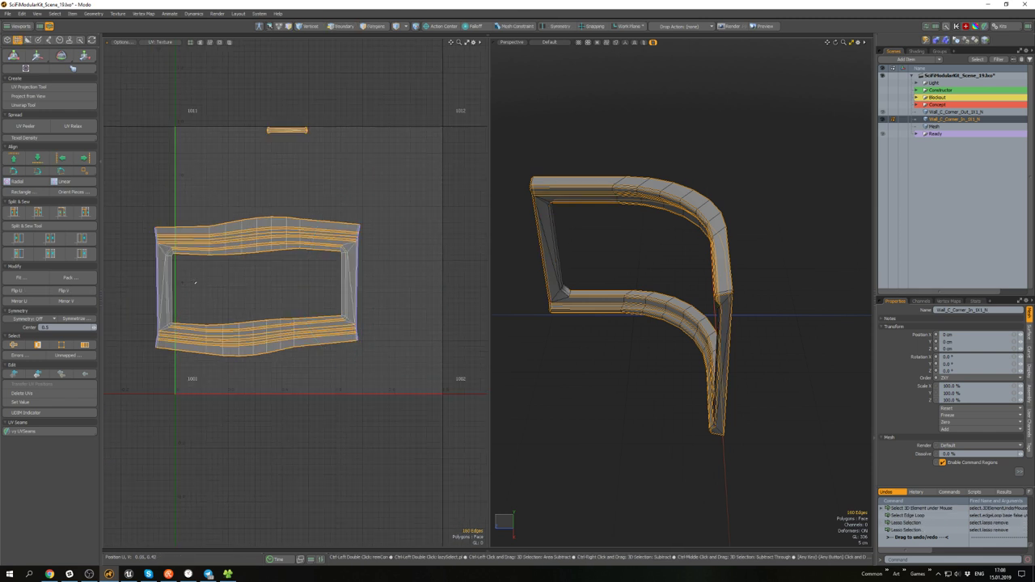
pyautogui.click(40, 159)
pyautogui.press('a')
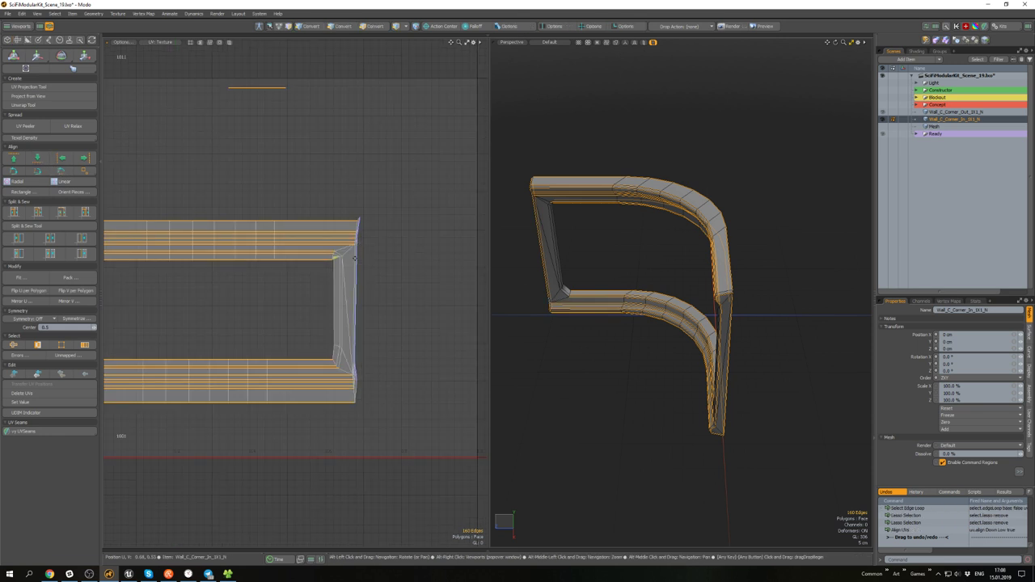
pyautogui.press('2')
pyautogui.click(417, 240)
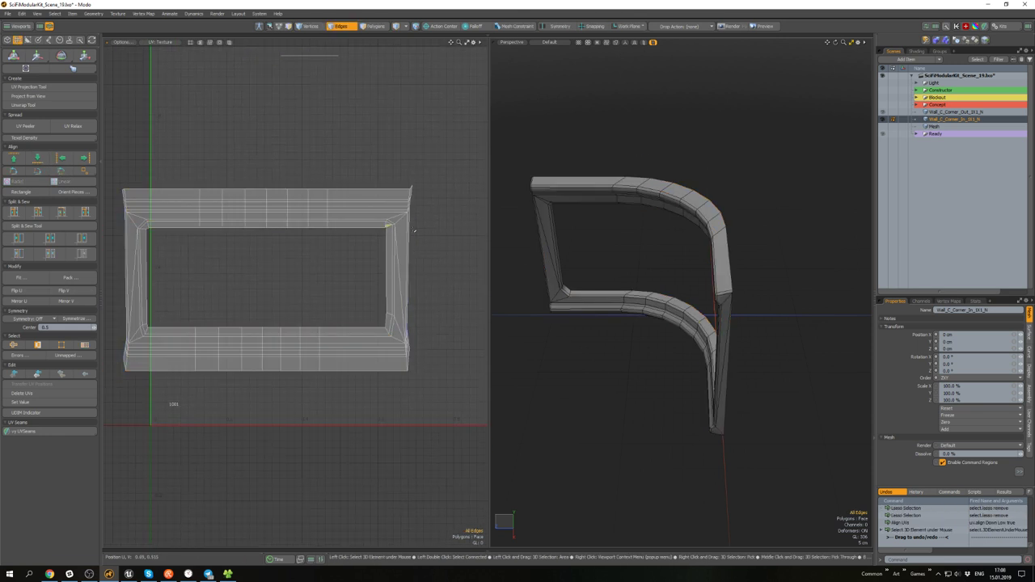
# - Move the UV vertex at the frame's upper-right inner corner to straighten out the flipped face
pyautogui.scroll(5, 414, 231)
pyautogui.press('1')
pyautogui.click(393, 231)
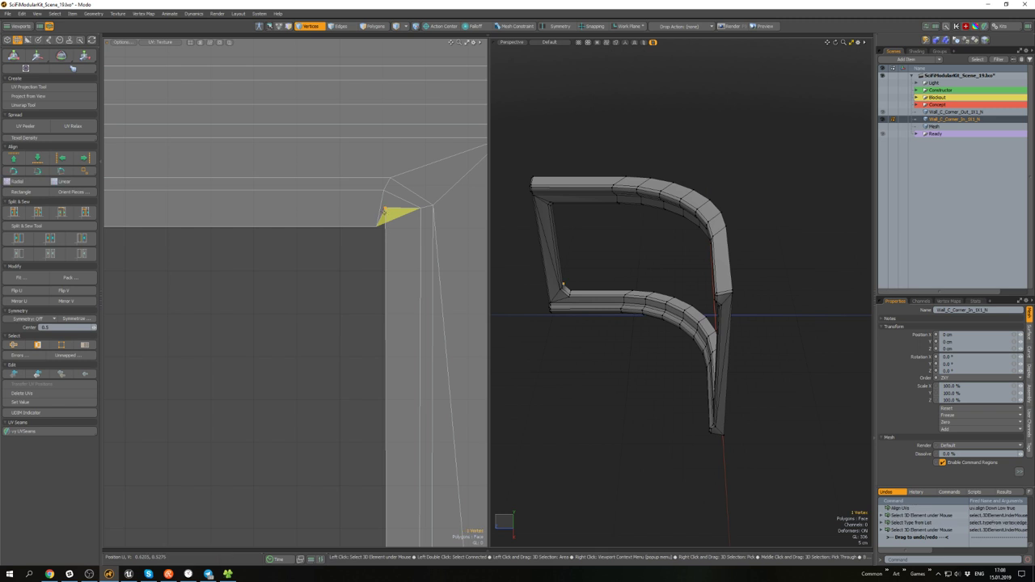
pyautogui.press('w')
pyautogui.press('space')
pyautogui.scroll(-8, 350, 248)
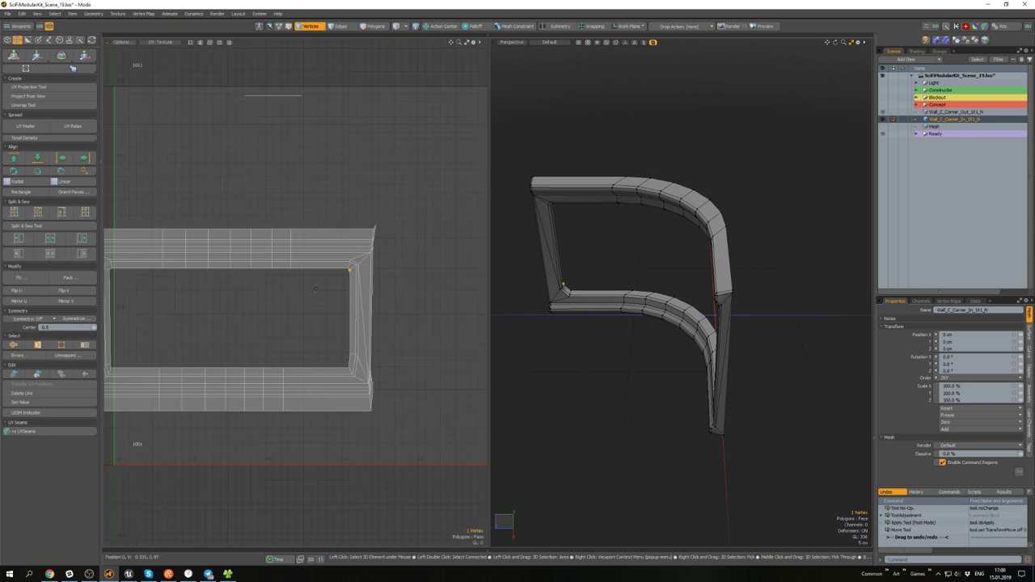
# - Select the frame island's outer border edge loop and convert it to a vertex selection
pyautogui.keyDown('alt'); pyautogui.moveTo(340, 250); pyautogui.dragTo(462, 224); pyautogui.keyUp('alt')
pyautogui.scroll(3, 260, 248)
pyautogui.keyDown('alt'); pyautogui.moveTo(437, 323); pyautogui.dragTo(302, 247); pyautogui.keyUp('alt')
pyautogui.scroll(-4, 301, 248)
pyautogui.scroll(3, 339, 277)
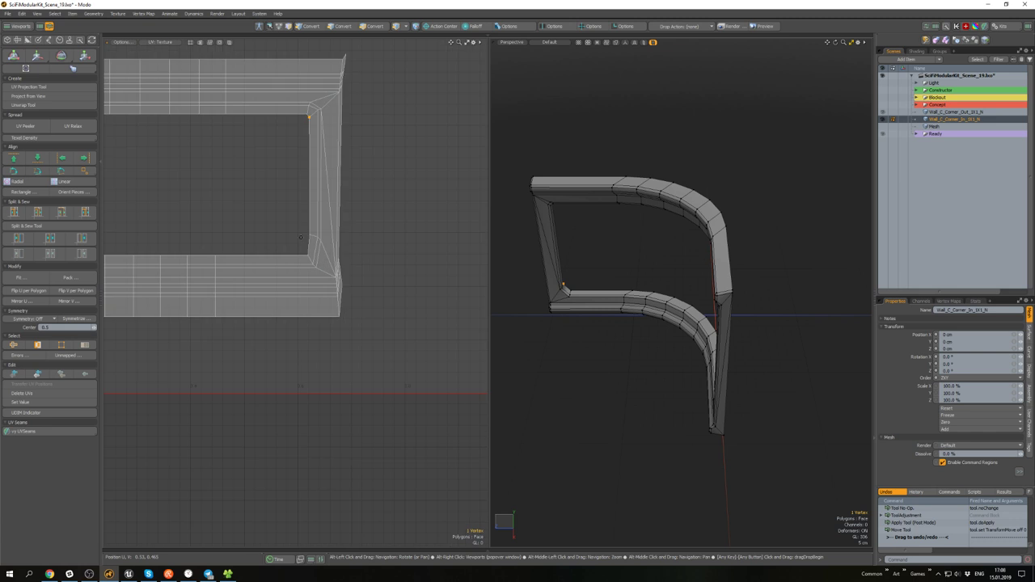
pyautogui.press('space')
pyautogui.press('space')
pyautogui.doubleClick(342, 280)
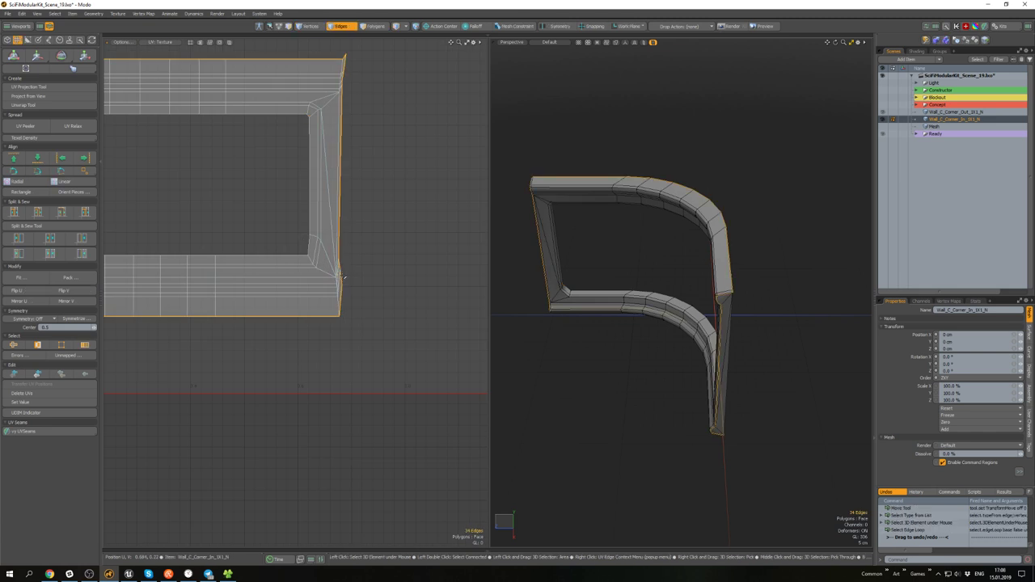
pyautogui.hotkey('alt', '1')
# - Remove the vertices along the island's bottom border, including both lower corners, from the selection
pyautogui.keyDown('ctrl'); pyautogui.moveTo(359, 300); pyautogui.dragTo(304, 312, button='right'); pyautogui.keyUp('ctrl')
pyautogui.scroll(-2, 259, 324)
pyautogui.keyDown('alt'); pyautogui.moveTo(259, 324); pyautogui.dragTo(498, 336); pyautogui.keyUp('alt')
pyautogui.scroll(-2, 496, 332)
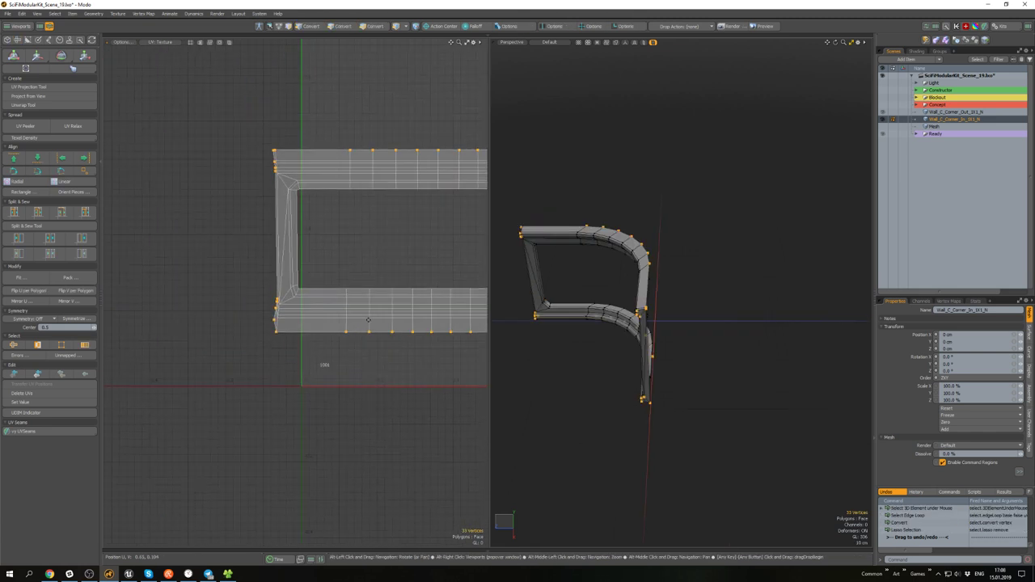
pyautogui.keyDown('alt'); pyautogui.moveTo(372, 320); pyautogui.dragTo(244, 282); pyautogui.keyUp('alt')
pyautogui.keyDown('ctrl'); pyautogui.moveTo(407, 298); pyautogui.dragTo(384, 287, button='right'); pyautogui.keyUp('ctrl')
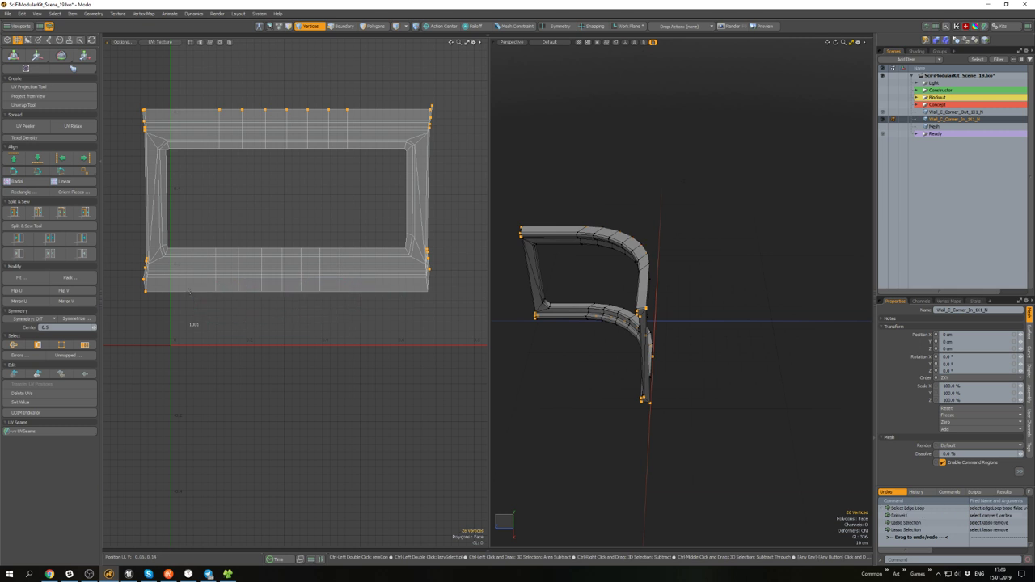
pyautogui.keyDown('ctrl'); pyautogui.moveTo(173, 314); pyautogui.dragTo(180, 311, button='right'); pyautogui.keyUp('ctrl')
# - Deselect the vertices along the island's upper border and left side, keeping only those on the right side
pyautogui.keyDown('alt'); pyautogui.moveTo(139, 109); pyautogui.dragTo(131, 179); pyautogui.keyUp('alt')
pyautogui.scroll(3, 131, 179)
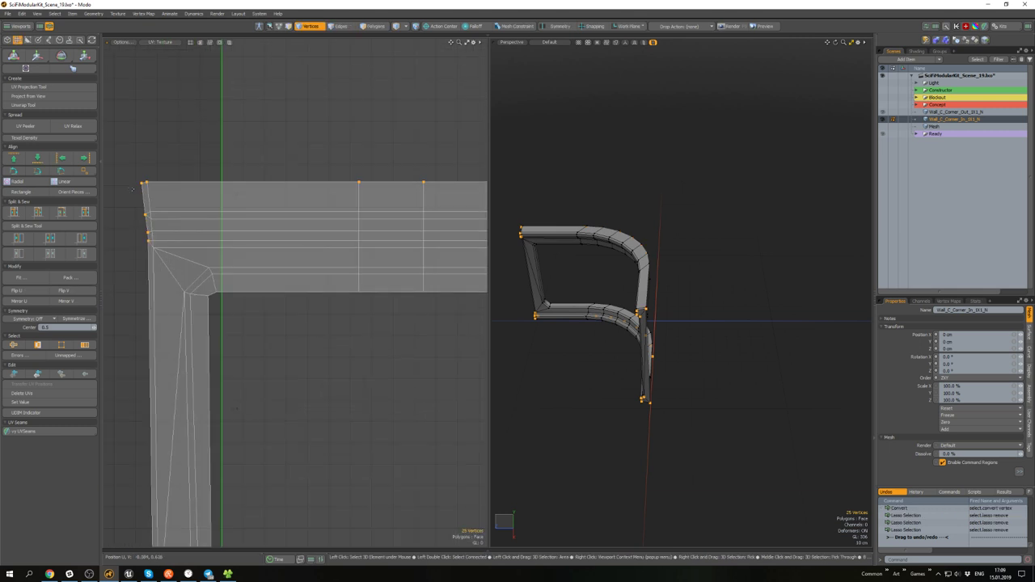
pyautogui.scroll(-3, 156, 210)
pyautogui.keyDown('alt'); pyautogui.moveTo(312, 229); pyautogui.dragTo(283, 207); pyautogui.keyUp('alt')
pyautogui.keyDown('ctrl'); pyautogui.moveTo(339, 212); pyautogui.dragTo(299, 105, button='right'); pyautogui.keyUp('ctrl')
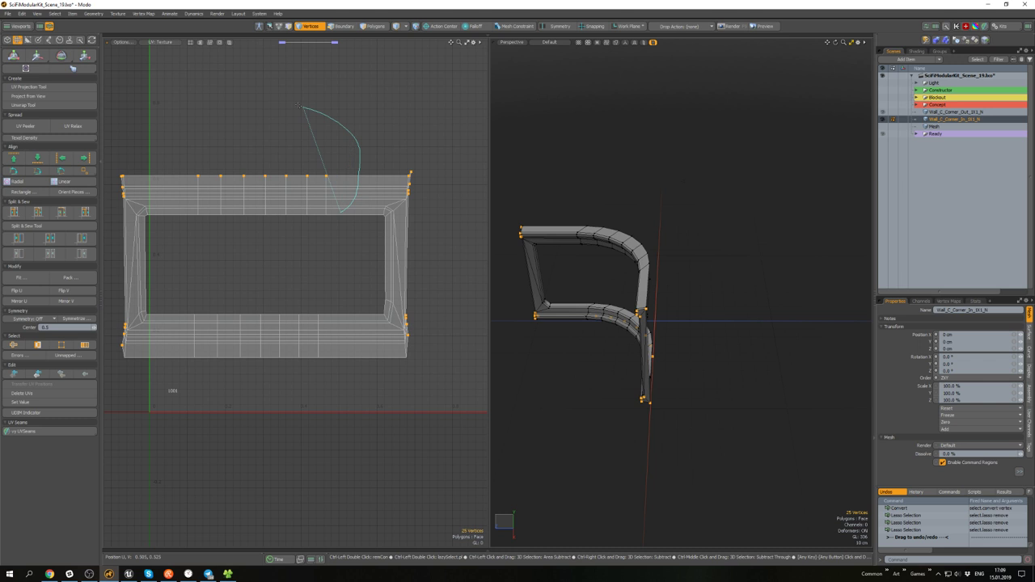
pyautogui.keyDown('ctrl'); pyautogui.moveTo(198, 277); pyautogui.dragTo(118, 174, button='right'); pyautogui.keyUp('ctrl')
# - Exclude the upper band's corner vertex and move the remaining outer vertices on the island's right side slightly down in V
pyautogui.scroll(3, 408, 284)
pyautogui.press('w')
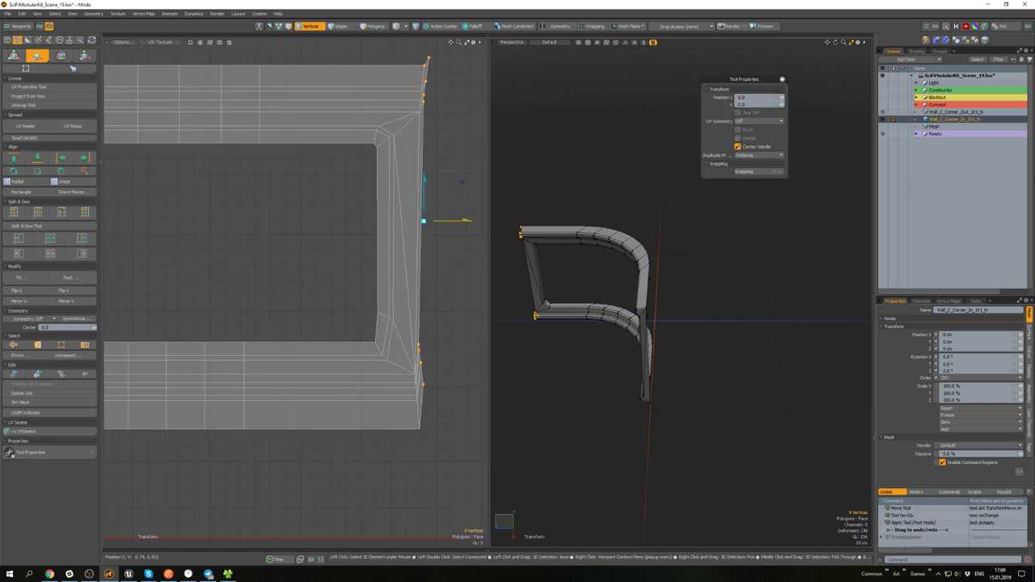
pyautogui.press('space')
pyautogui.press('w')
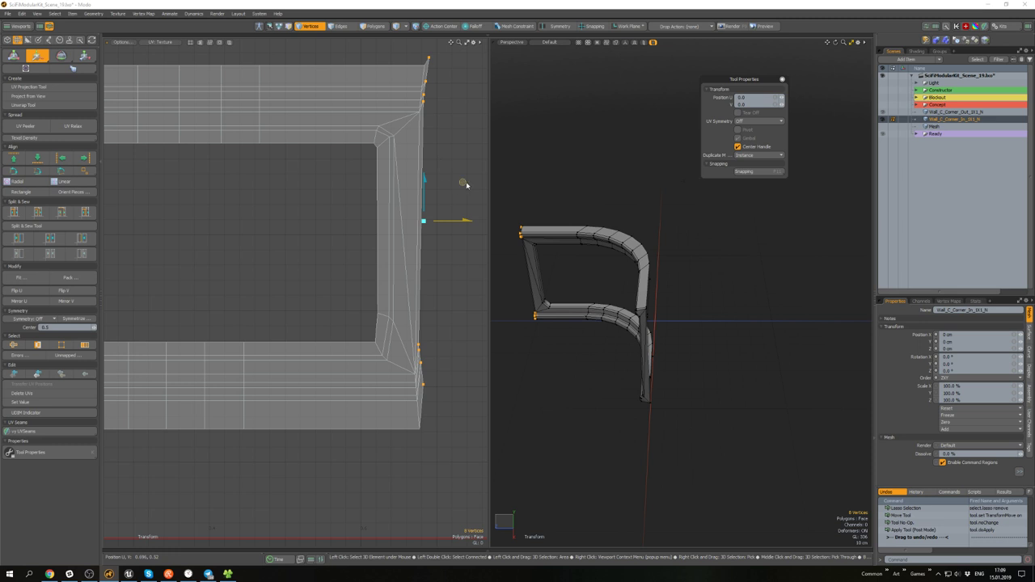
pyautogui.moveTo(466, 184); pyautogui.dragTo(466, 191)
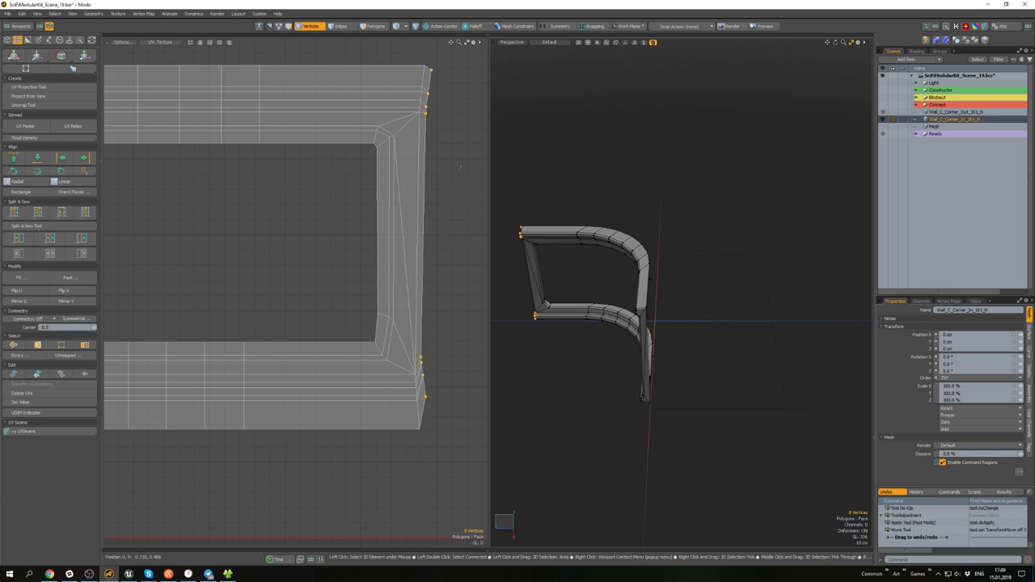
# - Limit the selection to the lower-right outer vertices, move them about 0.017 down in V, and clear the selection
pyautogui.keyDown('ctrl'); pyautogui.moveTo(394, 44); pyautogui.dragTo(437, 129, button='right'); pyautogui.keyUp('ctrl')
pyautogui.moveTo(461, 341); pyautogui.dragTo(461, 351)
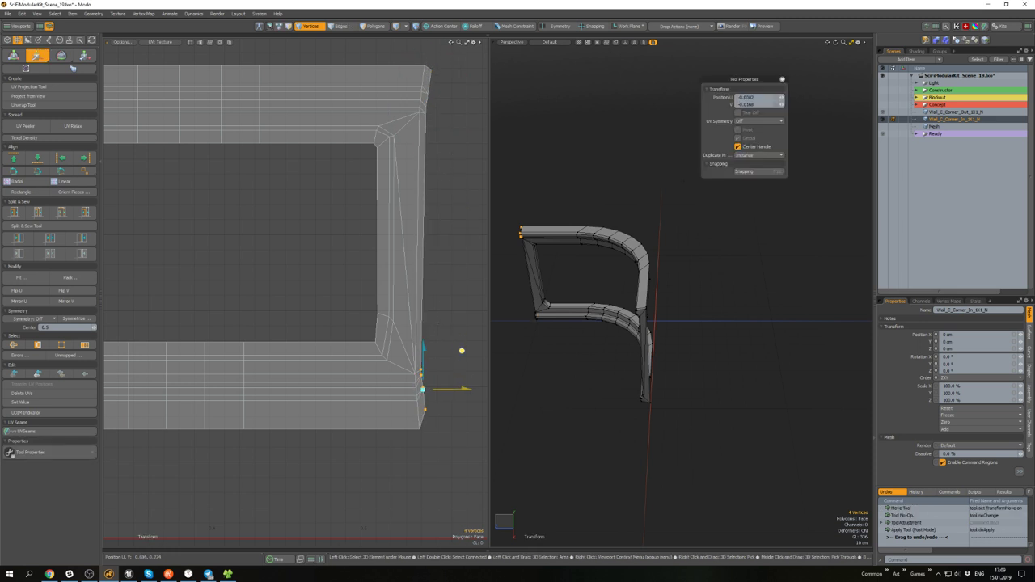
pyautogui.press('q')
pyautogui.click(341, 292)
# - Unhide the rest of the wall corner mesh and switch to polygon selection
pyautogui.scroll(-5, 340, 293)
pyautogui.keyDown('alt'); pyautogui.moveTo(339, 293); pyautogui.dragTo(361, 286); pyautogui.keyUp('alt')
pyautogui.keyDown('alt'); pyautogui.moveTo(564, 297); pyautogui.dragTo(616, 299); pyautogui.keyUp('alt')
pyautogui.press('u')
pyautogui.press('3')
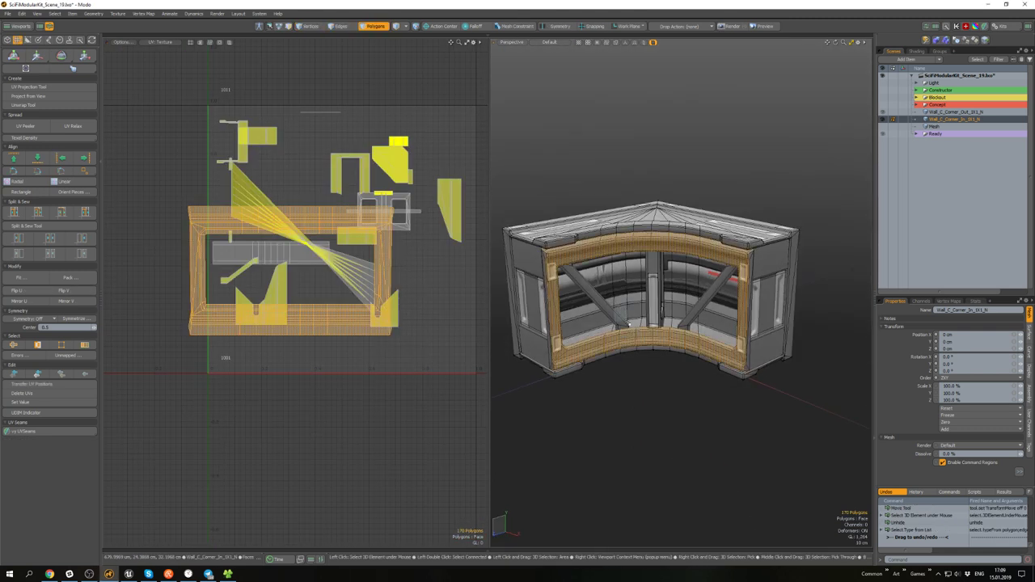
# - Select the thin strip island above the frame island and relax its UVs
pyautogui.doubleClick(647, 331)
pyautogui.doubleClick(656, 263)
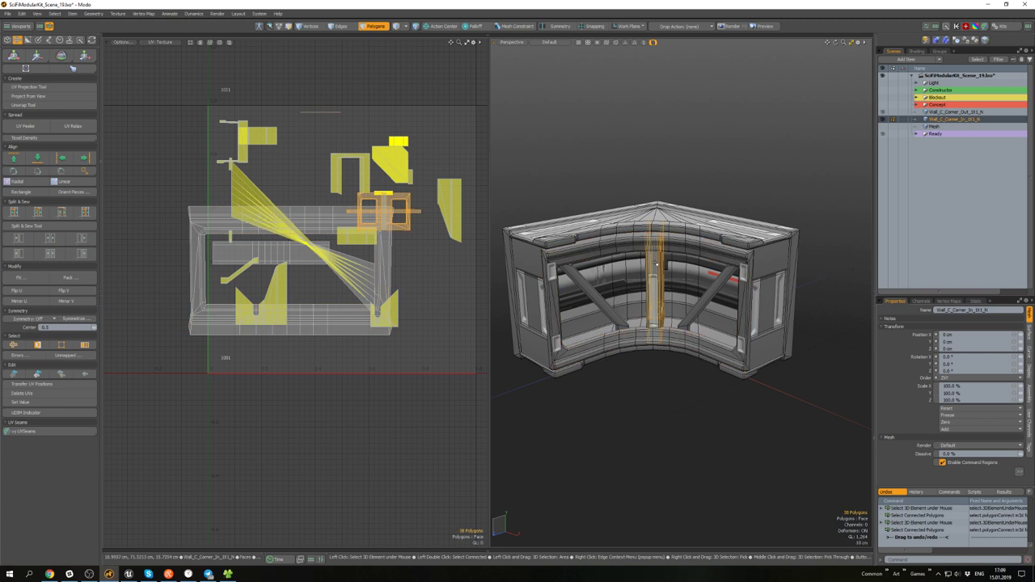
pyautogui.doubleClick(312, 322)
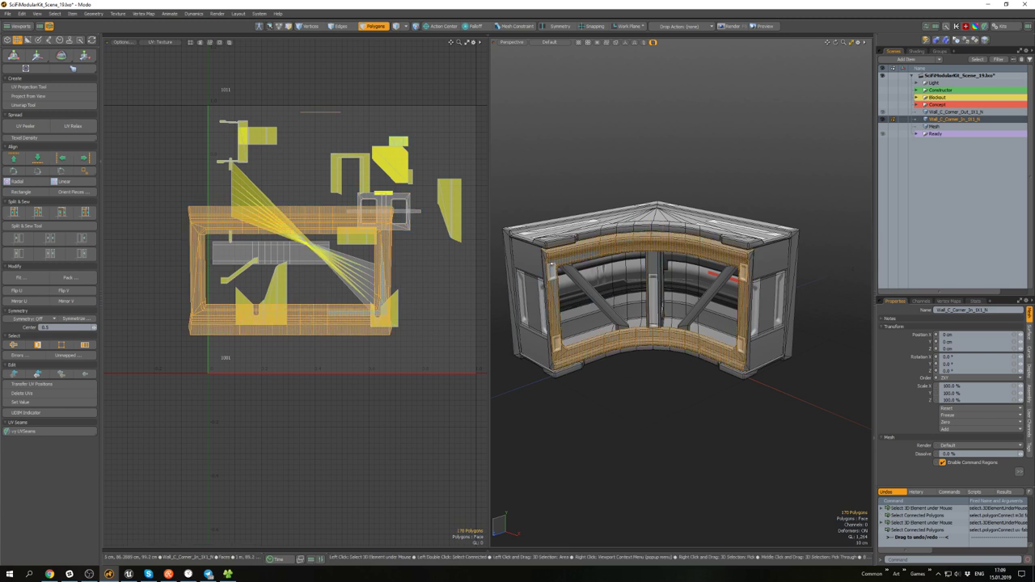
pyautogui.doubleClick(546, 255)
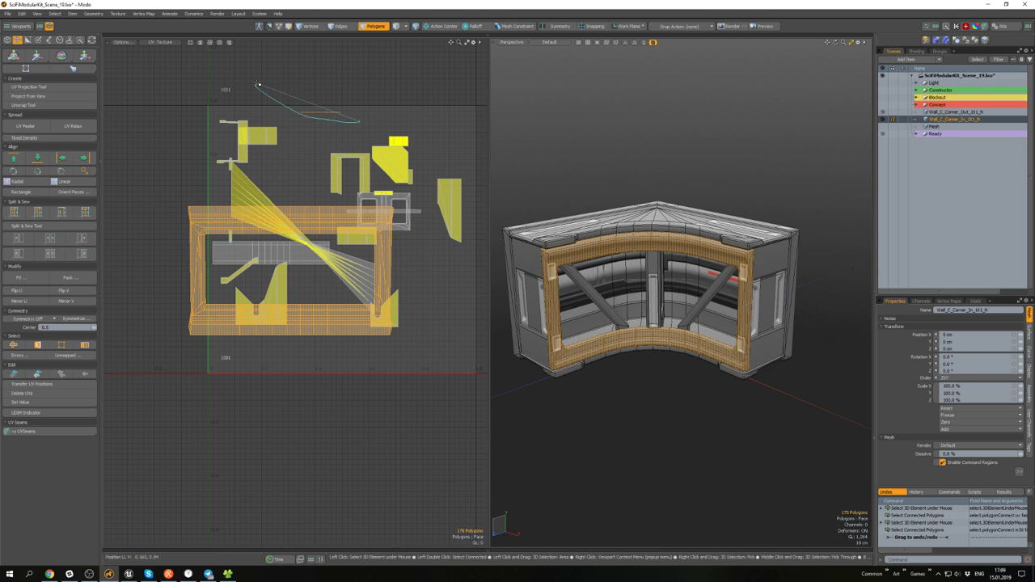
pyautogui.moveTo(258, 84); pyautogui.dragTo(404, 113, button='right')
pyautogui.click(74, 128)
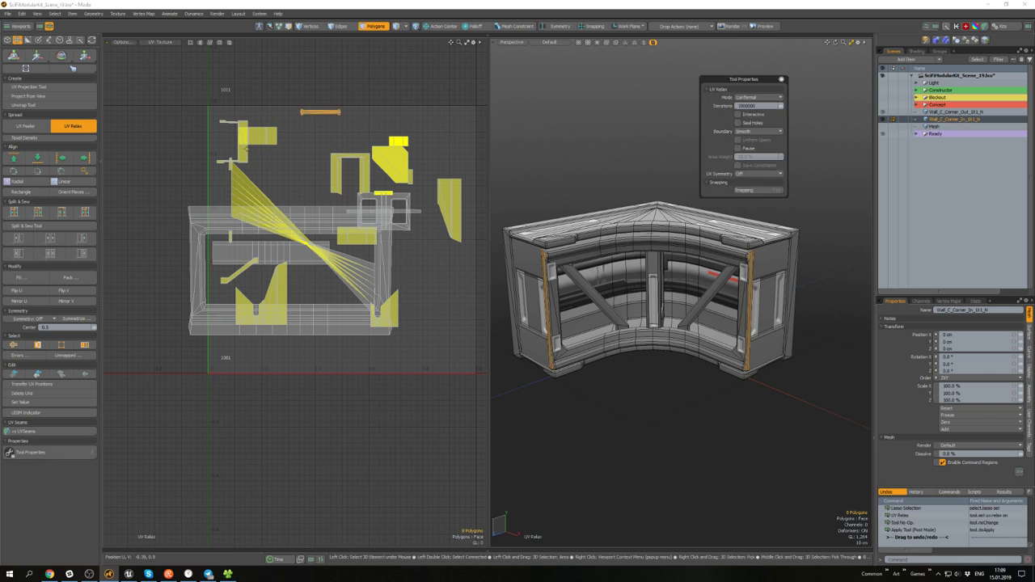
pyautogui.press('space')
# - Select the whole curved frame island and apply the set texel density to it individually
pyautogui.keyDown('shift'); pyautogui.click(312, 211); pyautogui.keyUp('shift')
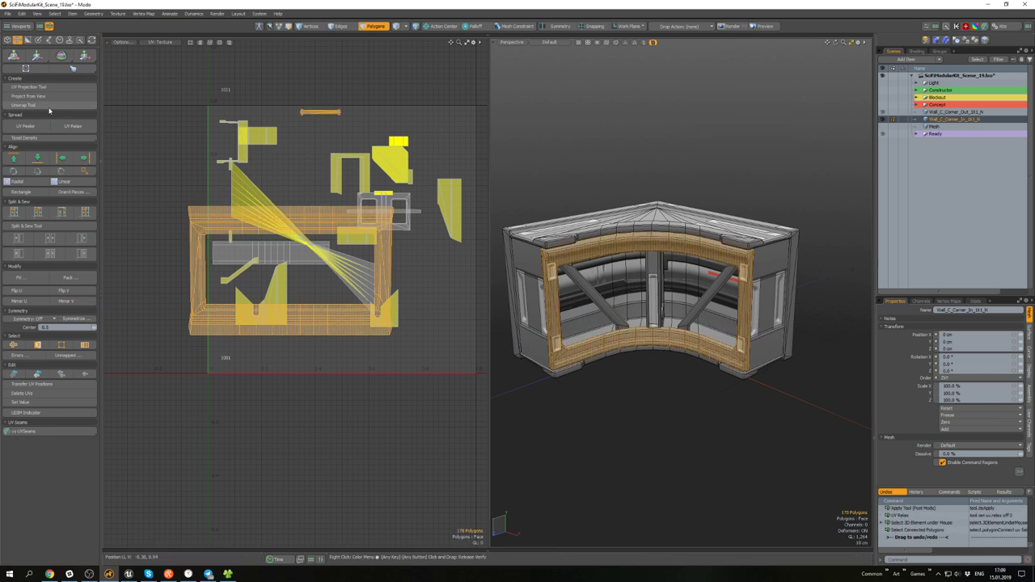
pyautogui.click(42, 138)
pyautogui.click(59, 222)
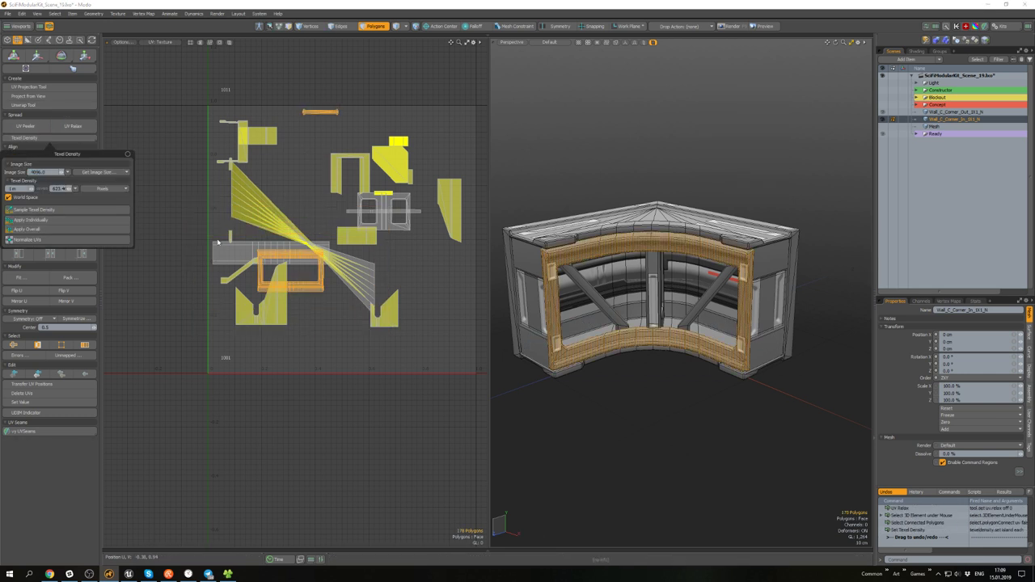
# - Isolate the connected outer wall shell by hiding all other parts, and clear the selection
pyautogui.scroll(2, 537, 229)
pyautogui.doubleClick(675, 228)
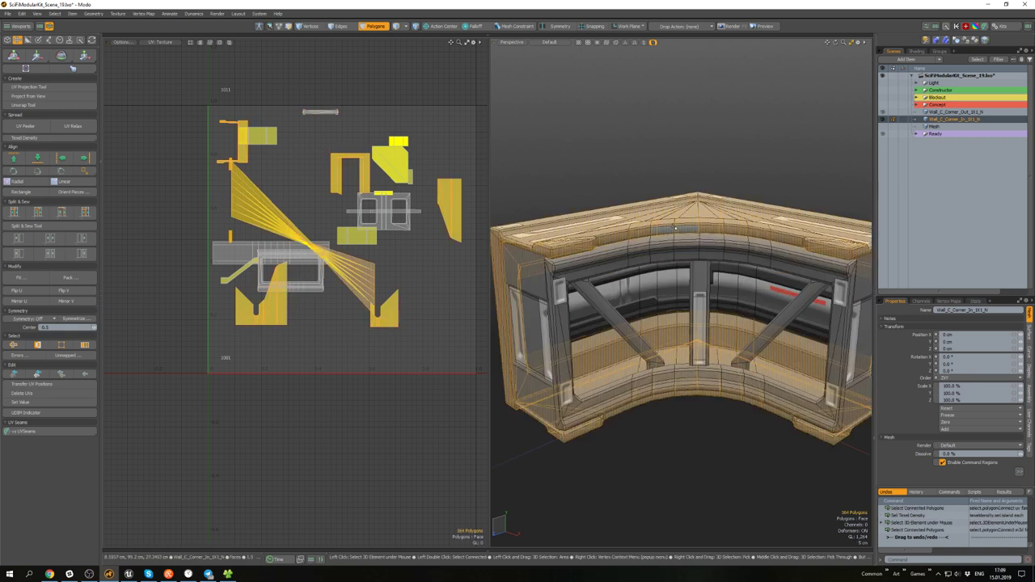
pyautogui.hotkey('shift', 'h')
pyautogui.click(686, 127)
pyautogui.keyDown('alt'); pyautogui.moveTo(691, 152); pyautogui.dragTo(676, 188); pyautogui.keyUp('alt')
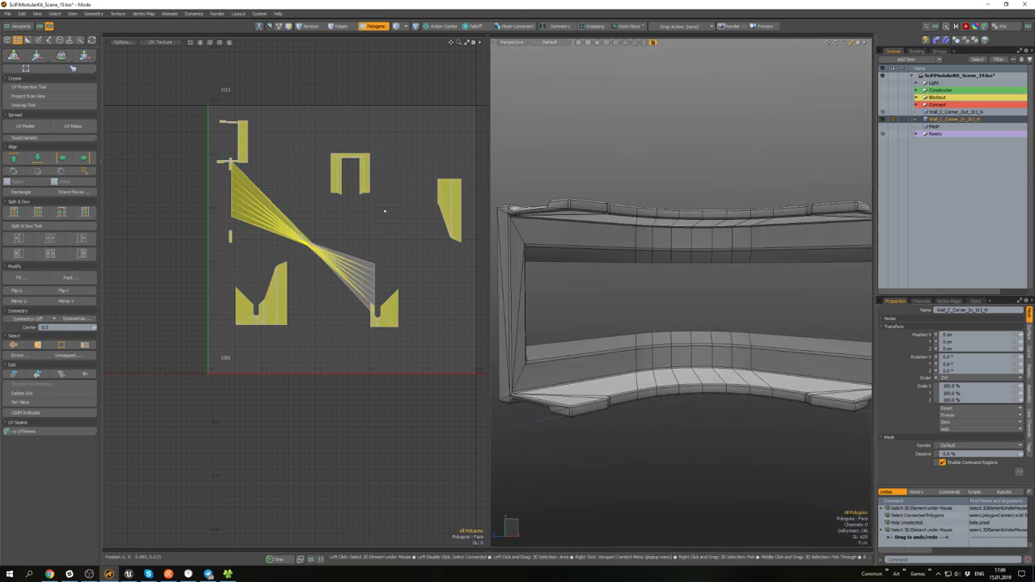
# - Select all polygons of the isolated shell, relax their UVs, and clear the selection
pyautogui.keyDown('alt'); pyautogui.moveTo(354, 213); pyautogui.dragTo(333, 189); pyautogui.keyUp('alt')
pyautogui.hotkey('ctrl', 'a')
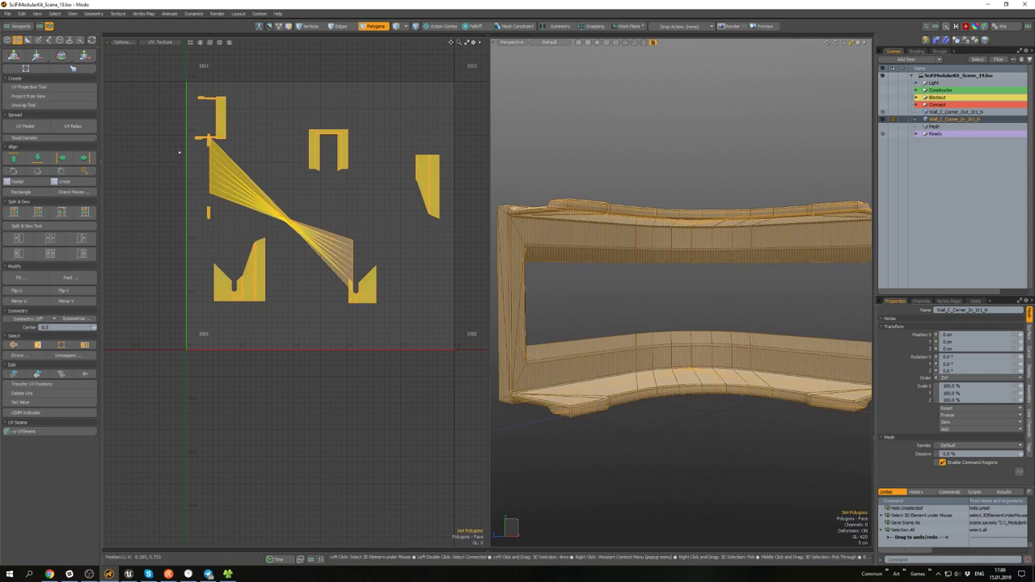
pyautogui.click(85, 129)
pyautogui.scroll(-3, 287, 211)
pyautogui.press('space')
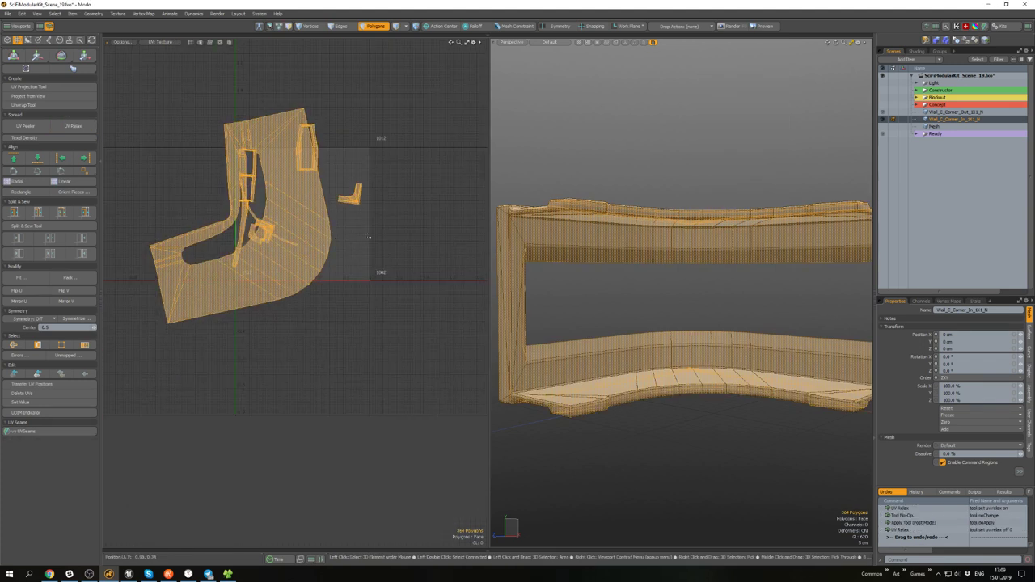
pyautogui.click(375, 235)
# - Move the large curved UV island down and right, away from the smaller islands, and clear the selection
pyautogui.keyDown('alt'); pyautogui.moveTo(620, 256); pyautogui.dragTo(669, 252); pyautogui.keyUp('alt')
pyautogui.scroll(3, 324, 194)
pyautogui.scroll(-3, 360, 183)
pyautogui.keyDown('alt'); pyautogui.moveTo(323, 212); pyautogui.dragTo(418, 278); pyautogui.keyUp('alt')
pyautogui.doubleClick(362, 183)
pyautogui.press('w')
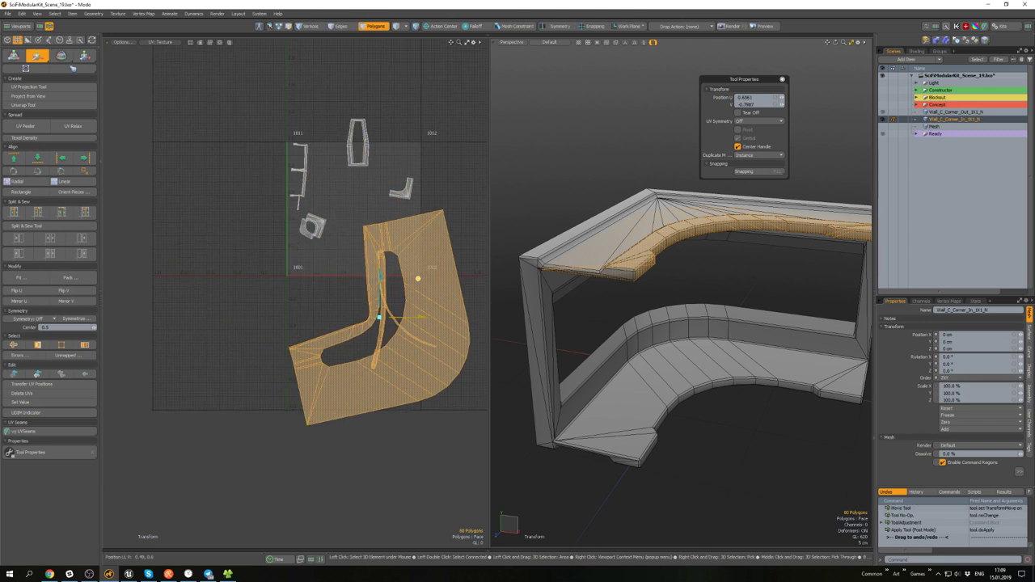
pyautogui.press('space')
pyautogui.click(465, 229)
# - Select the elongated UV island of the shell's window opening and relax it again
pyautogui.keyDown('alt'); pyautogui.moveTo(466, 230); pyautogui.dragTo(426, 180); pyautogui.keyUp('alt')
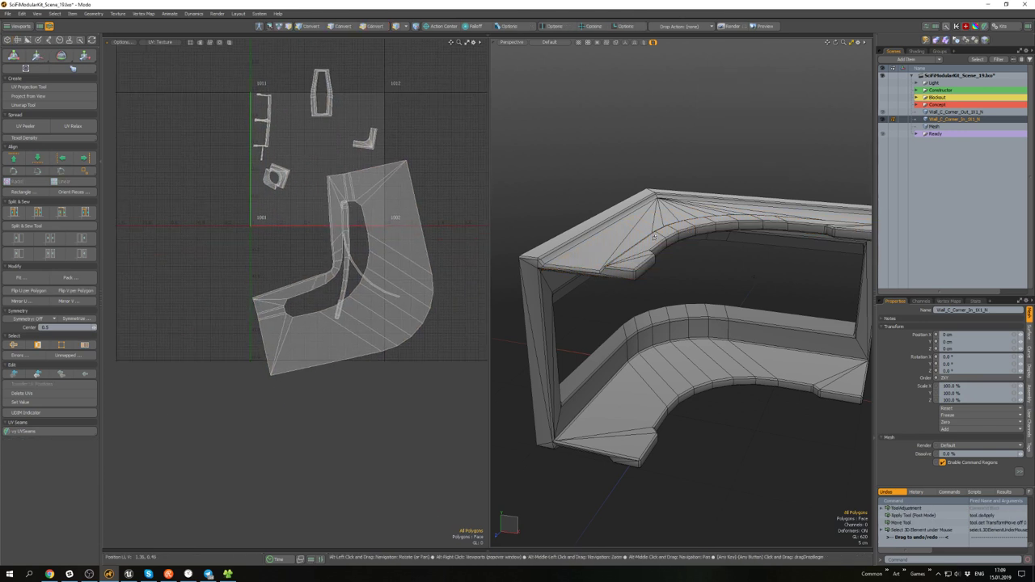
pyautogui.scroll(3, 307, 99)
pyautogui.doubleClick(343, 112)
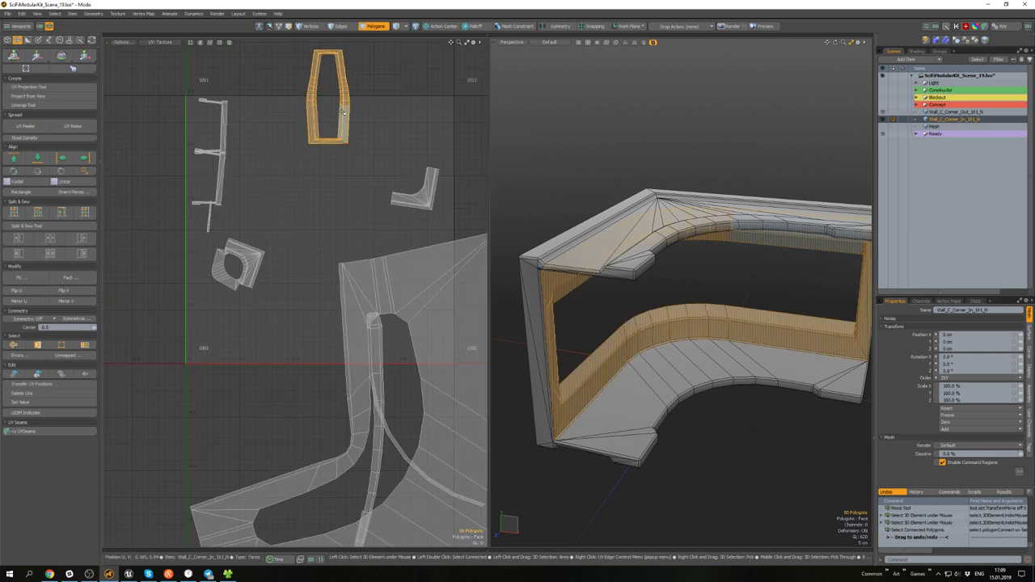
pyautogui.click(72, 127)
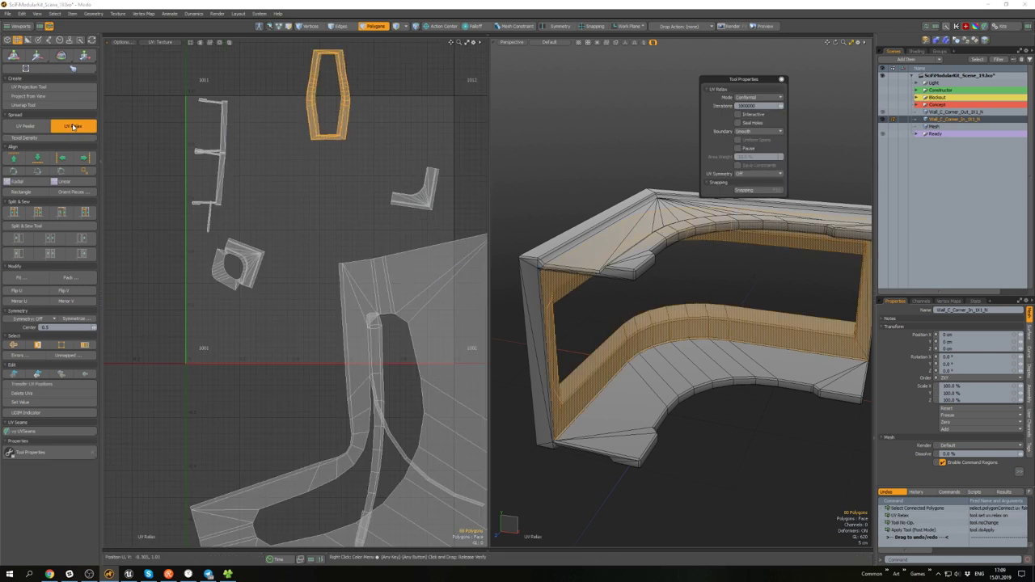
pyautogui.click(73, 127)
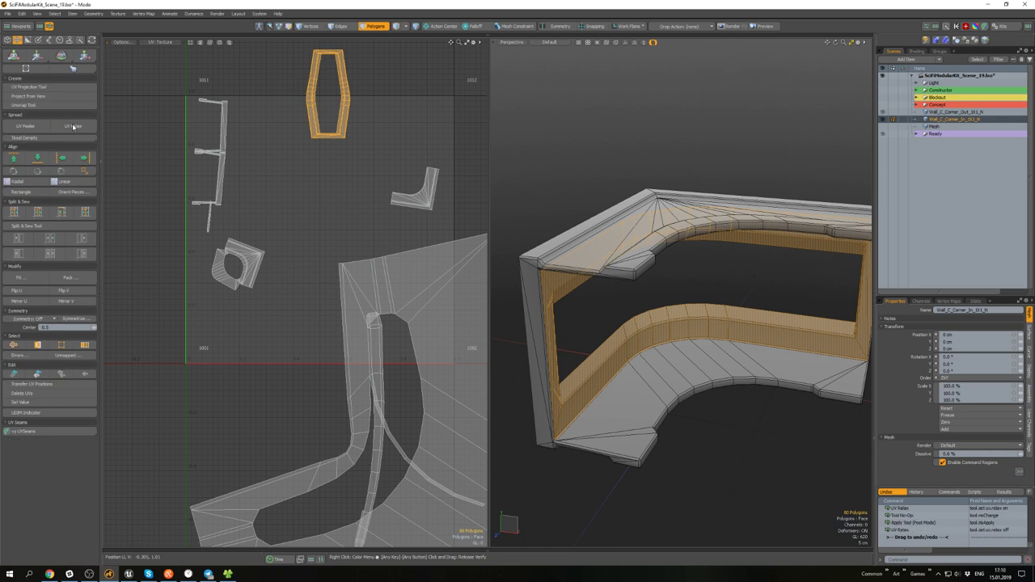
# - Tear the upward-facing polygons of the shell's lower slab off their UV island and move them about 0.1 left in U
pyautogui.doubleClick(432, 203)
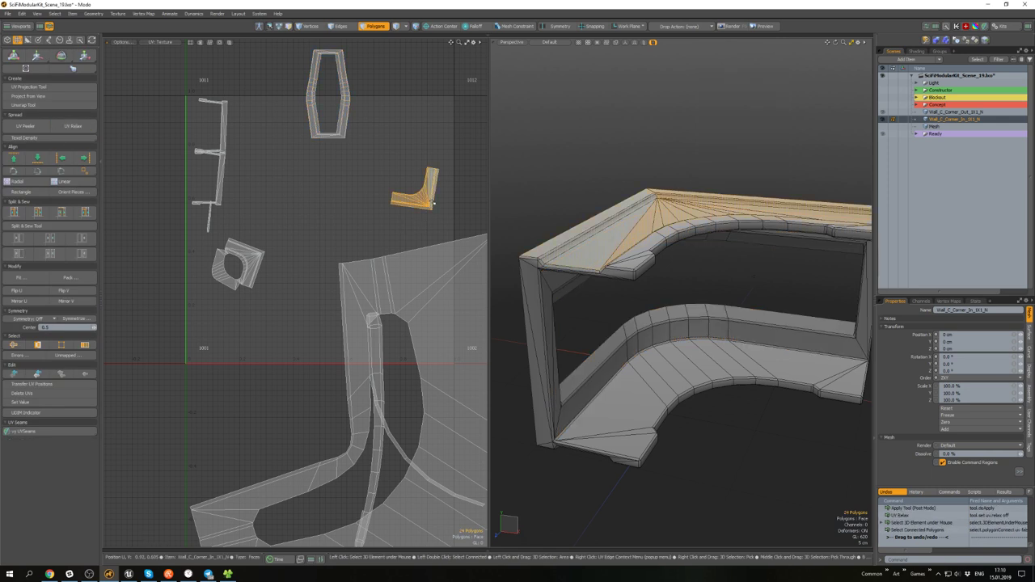
pyautogui.doubleClick(256, 255)
pyautogui.keyDown('alt'); pyautogui.moveTo(638, 267); pyautogui.dragTo(570, 173); pyautogui.keyUp('alt')
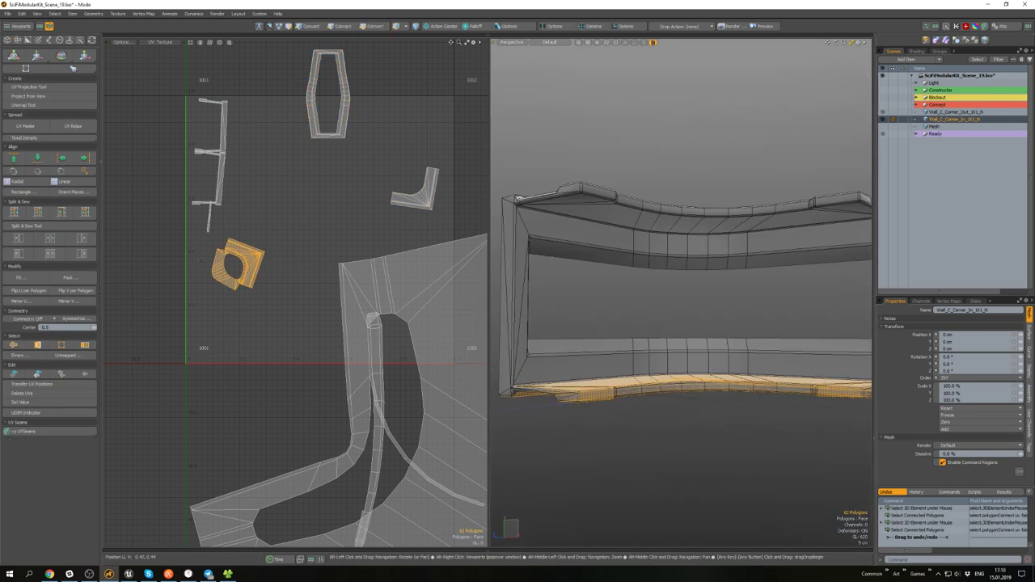
pyautogui.keyDown('alt'); pyautogui.scroll(8, 214, 262); pyautogui.keyUp('alt')
pyautogui.keyDown('alt'); pyautogui.moveTo(625, 321); pyautogui.dragTo(638, 376); pyautogui.keyUp('alt')
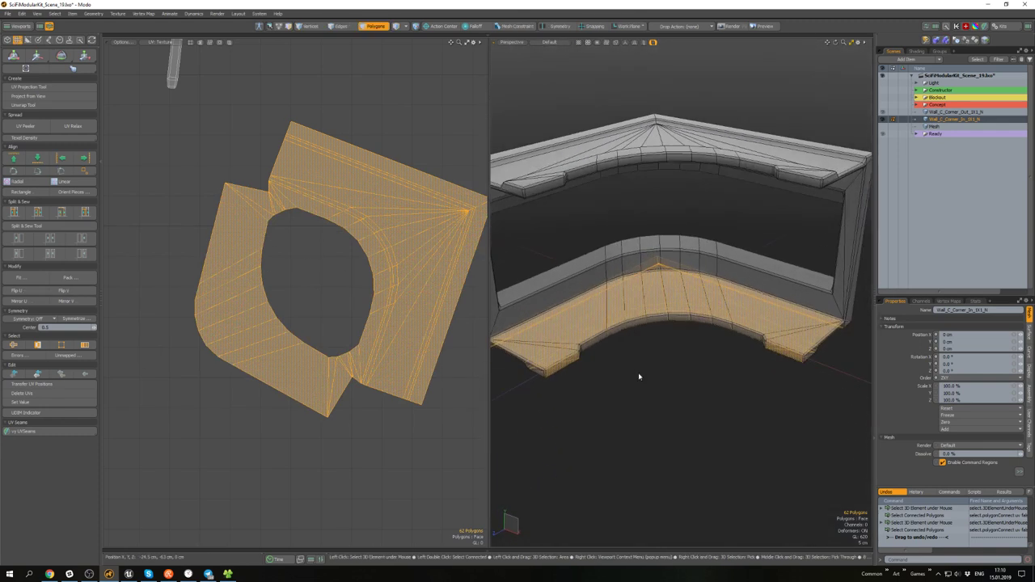
pyautogui.moveTo(517, 347)
pyautogui.mouseDown()
pyautogui.moveTo(662, 307)
pyautogui.moveTo(784, 327)
pyautogui.mouseUp()
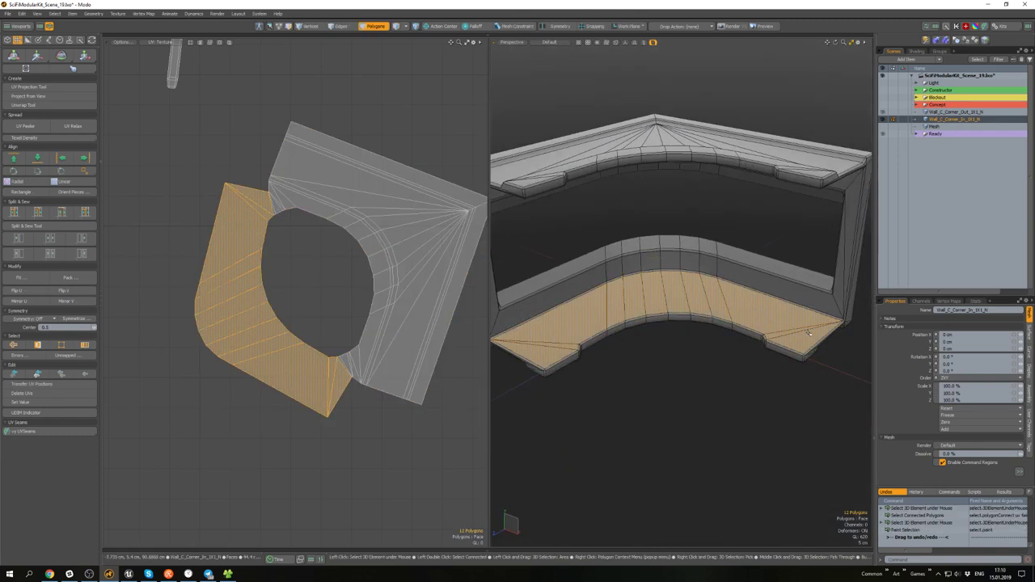
pyautogui.keyDown('alt'); pyautogui.keyDown('shift'); pyautogui.moveTo(309, 300); pyautogui.dragTo(315, 284); pyautogui.keyUp('shift'); pyautogui.keyUp('alt')
pyautogui.press('w')
pyautogui.moveTo(319, 246); pyautogui.dragTo(241, 259)
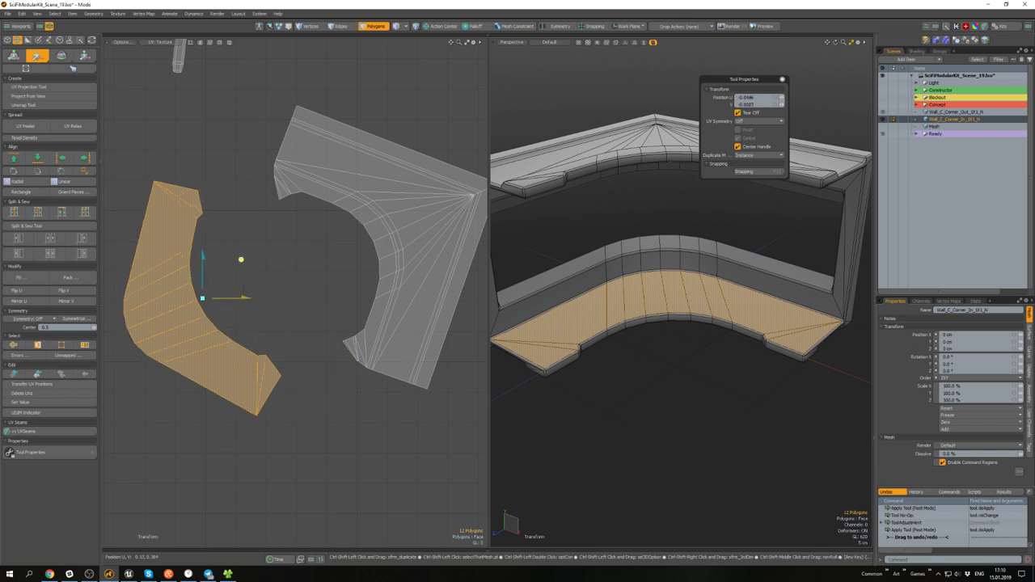
# - Select the border edges along the inner curve of the remaining lower slab island and move-and-sew their UVs
pyautogui.scroll(4, 340, 218)
pyautogui.press('2')
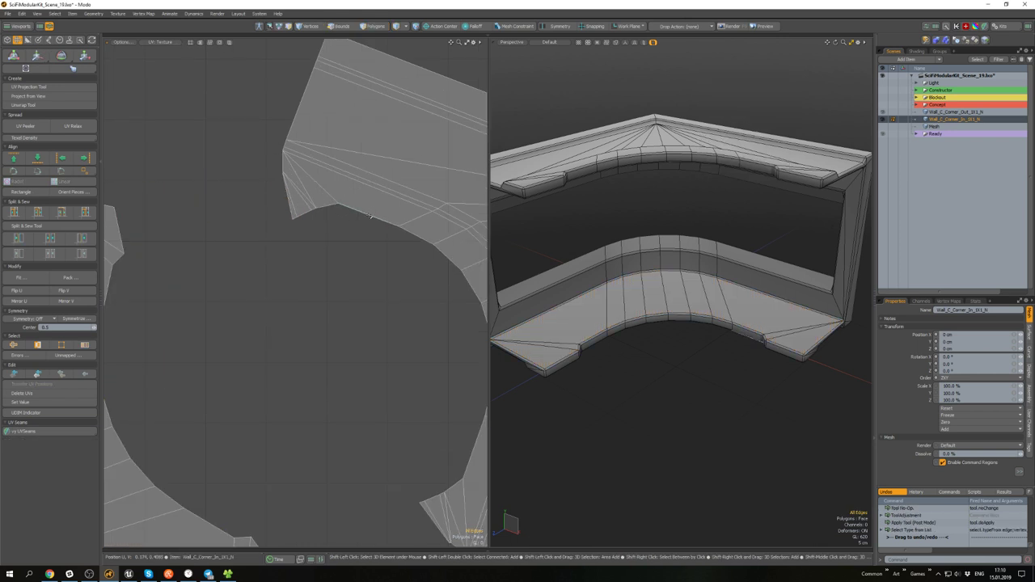
pyautogui.click(370, 216)
pyautogui.scroll(-4, 379, 263)
pyautogui.keyDown('shift'); pyautogui.moveTo(390, 246); pyautogui.dragTo(401, 251); pyautogui.keyUp('shift')
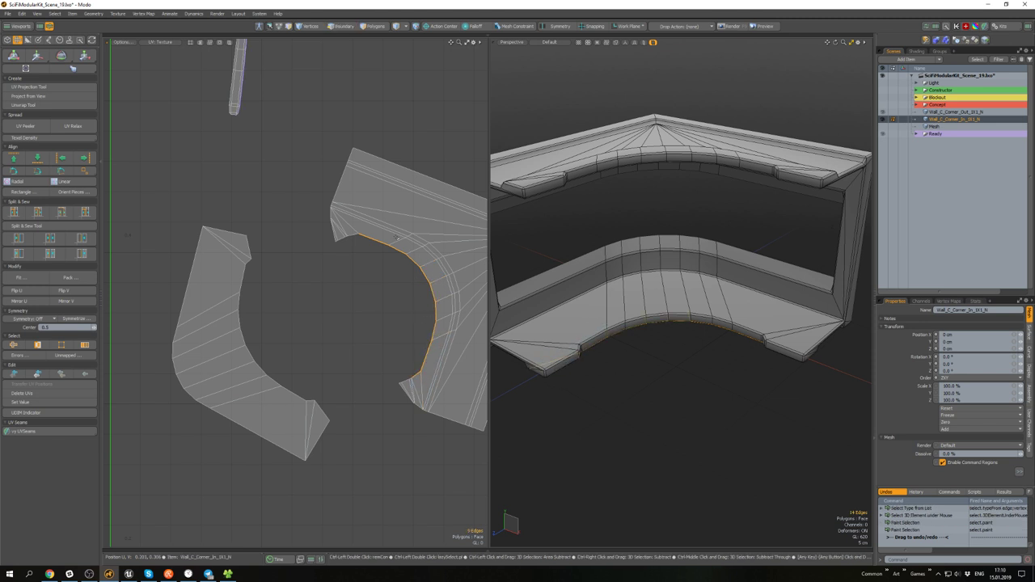
pyautogui.scroll(5, 395, 237)
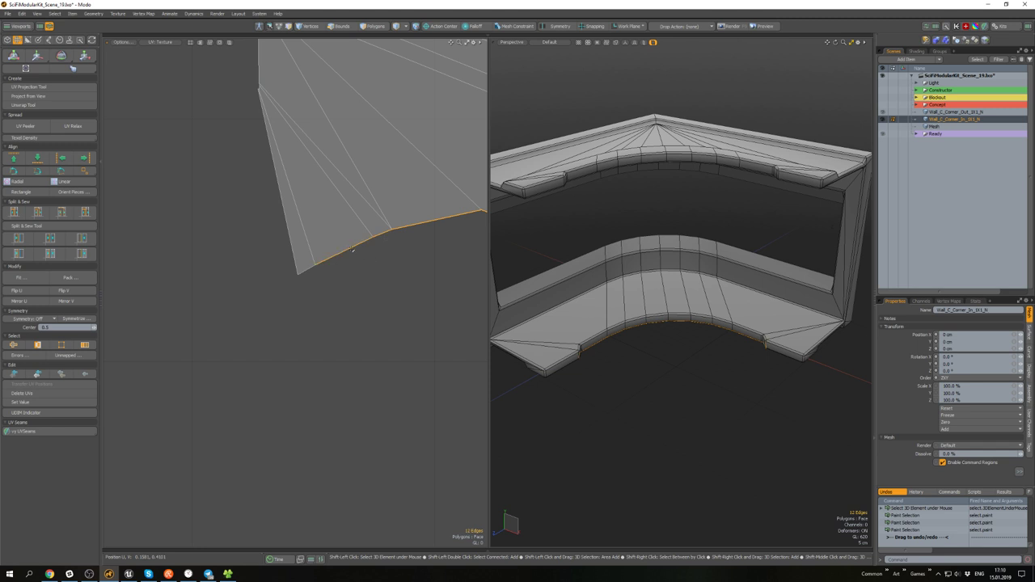
pyautogui.scroll(-5, 308, 279)
pyautogui.scroll(6, 431, 249)
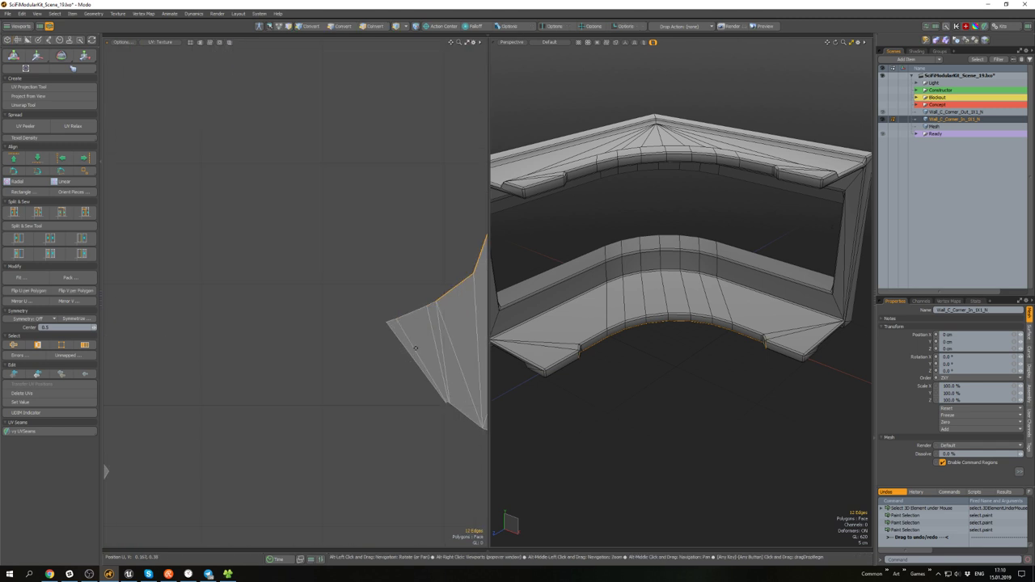
pyautogui.scroll(-2, 402, 289)
pyautogui.hotkey('shift', 's')
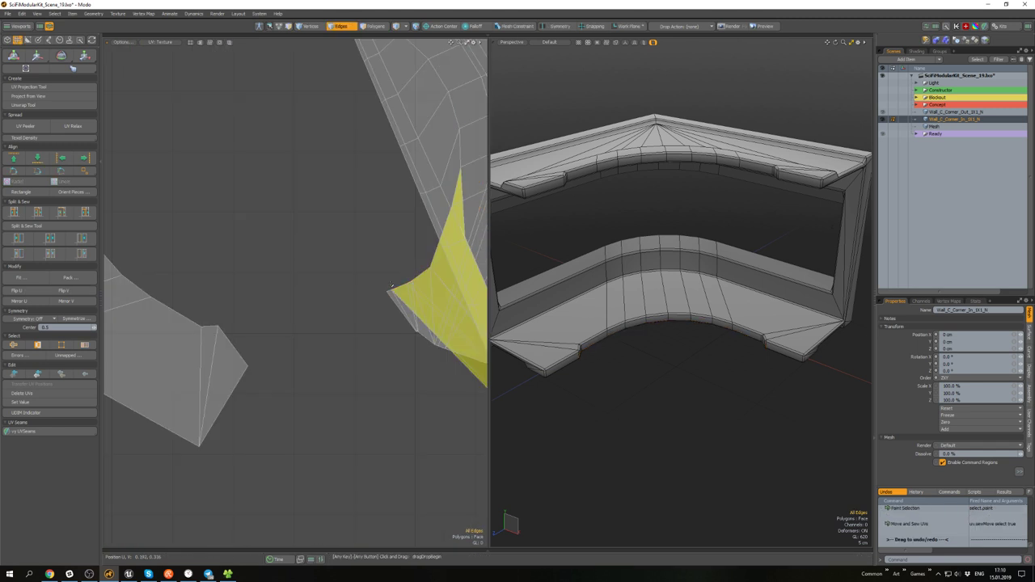
# - Select the sewn lower slab island, relax its UVs, and clear the selection
pyautogui.scroll(-4, 396, 279)
pyautogui.keyDown('alt'); pyautogui.moveTo(391, 259); pyautogui.dragTo(383, 281); pyautogui.keyUp('alt')
pyautogui.press('3')
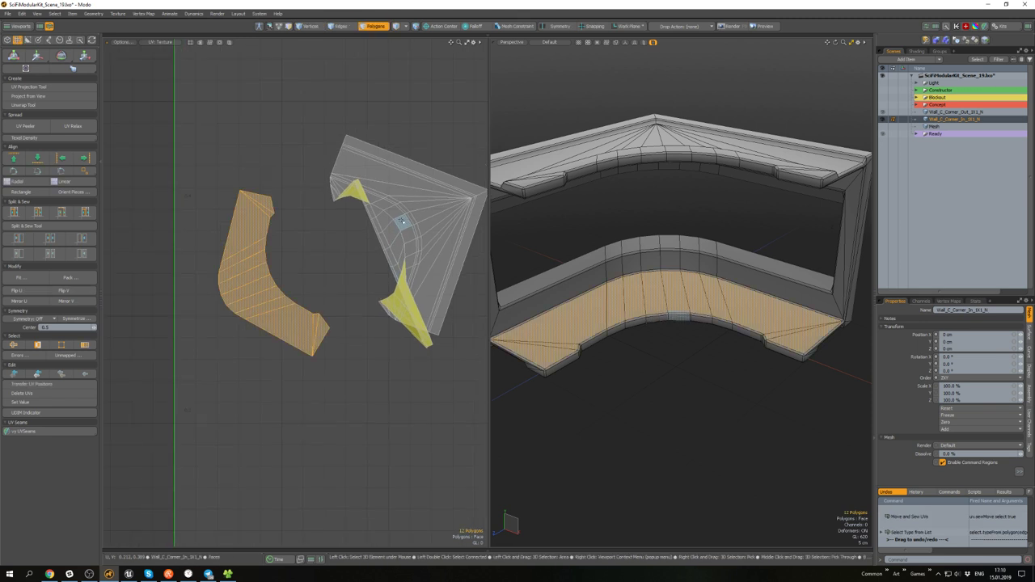
pyautogui.doubleClick(336, 204)
pyautogui.click(76, 127)
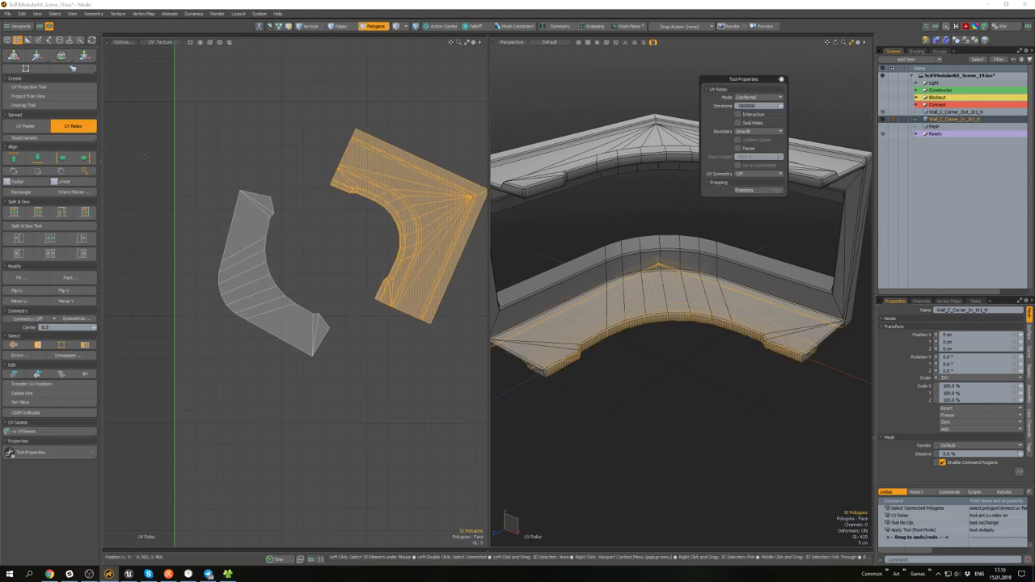
pyautogui.click(342, 243)
# - Move-and-sew the short open edges at the notches on both arms of the lower slab island
pyautogui.scroll(4, 351, 239)
pyautogui.scroll(4, 353, 220)
pyautogui.press('2')
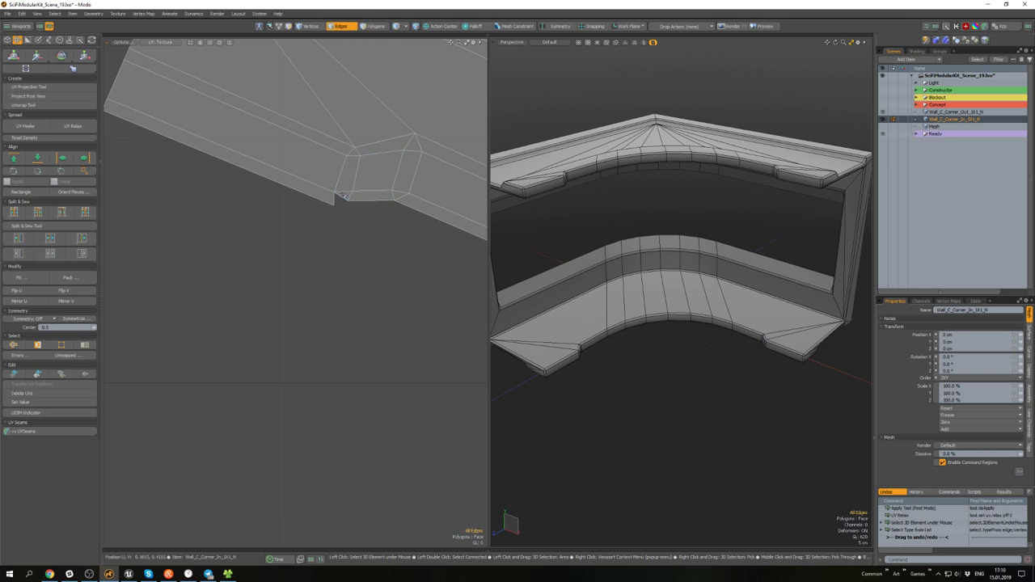
pyautogui.click(338, 198)
pyautogui.hotkey('shift', 's')
pyautogui.scroll(-4, 343, 263)
pyautogui.scroll(-3, 366, 293)
pyautogui.scroll(8, 315, 283)
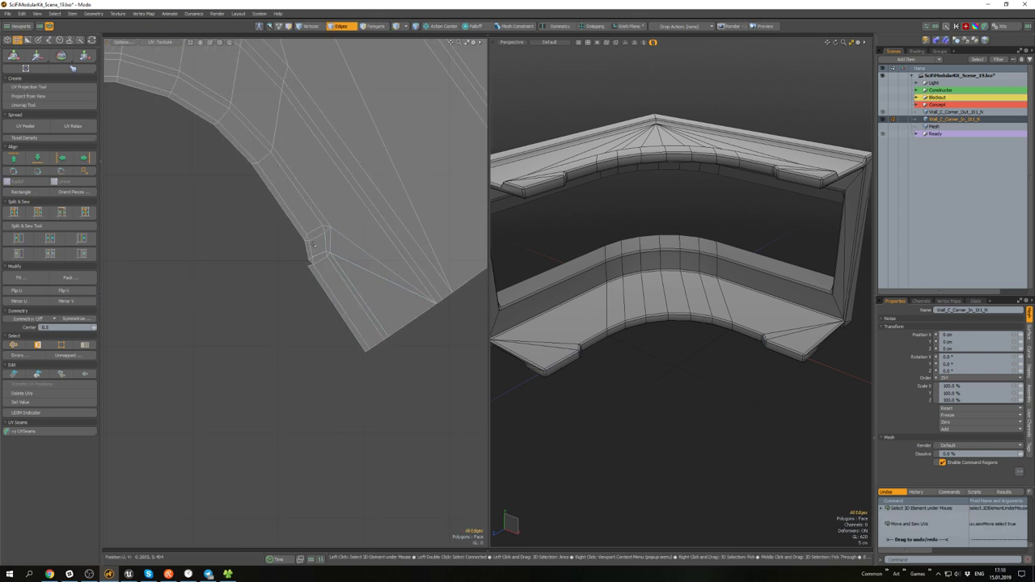
pyautogui.click(315, 282)
pyautogui.scroll(-8, 314, 282)
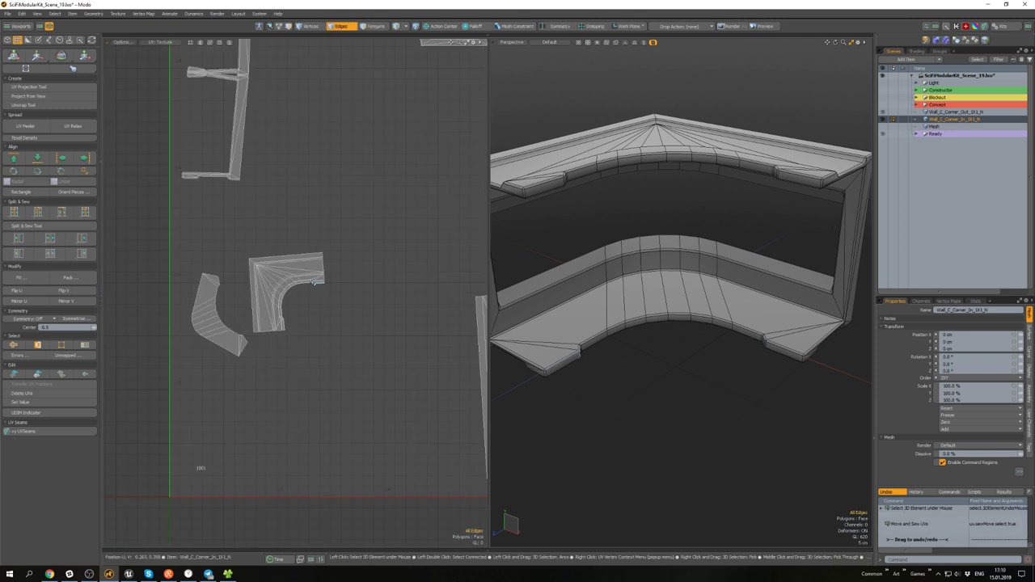
# - Relax the L-shaped lower slab island again after sewing its notches, and clear the selection
pyautogui.press('3')
pyautogui.doubleClick(290, 257)
pyautogui.click(73, 127)
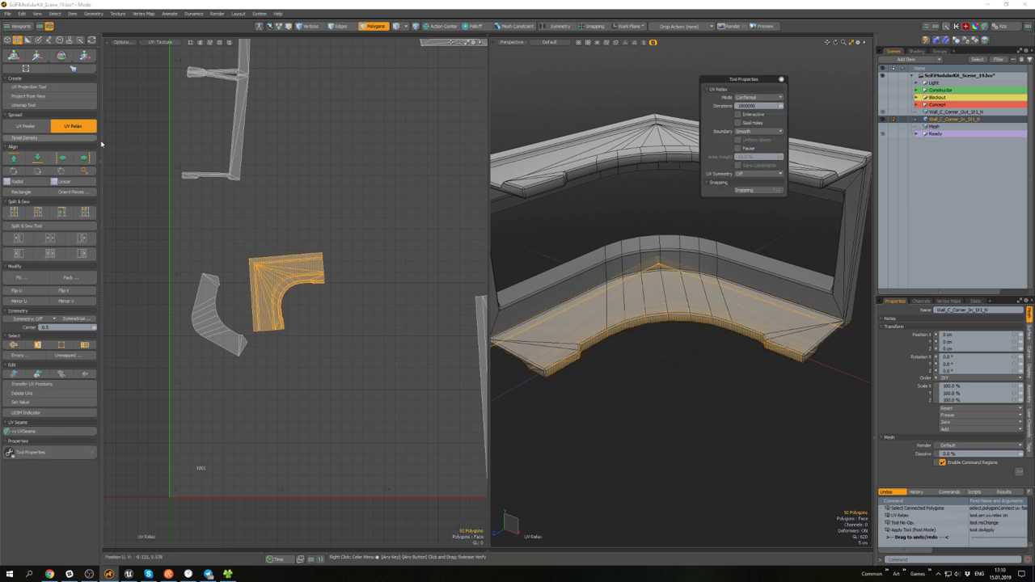
pyautogui.click(288, 159)
pyautogui.press('space')
pyautogui.click(287, 159)
# - Examine which shell faces belong to the side bracket island and the large curved island, checking the lower slab from different angles
pyautogui.doubleClick(237, 121)
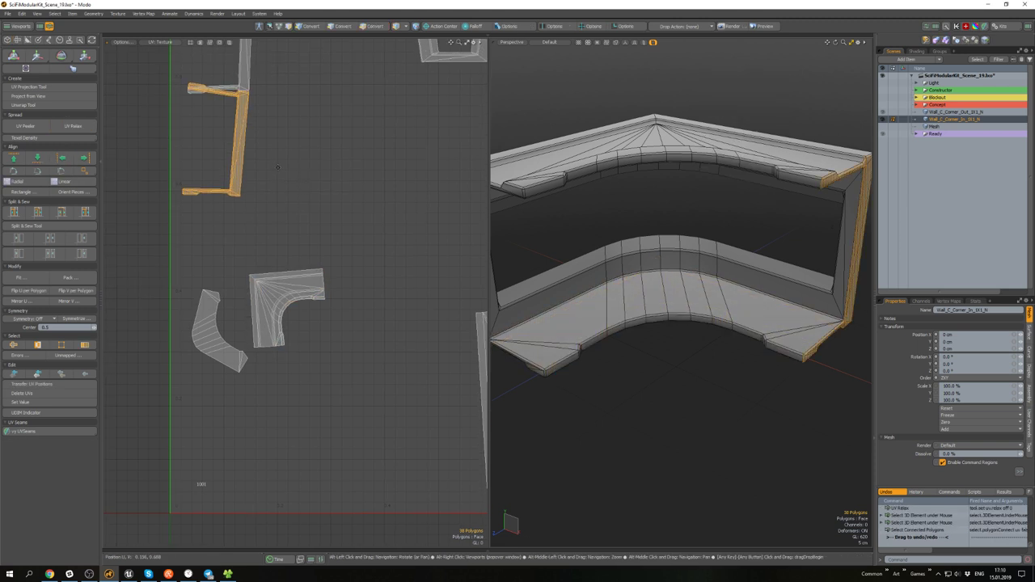
pyautogui.scroll(-3, 273, 205)
pyautogui.scroll(2, 273, 204)
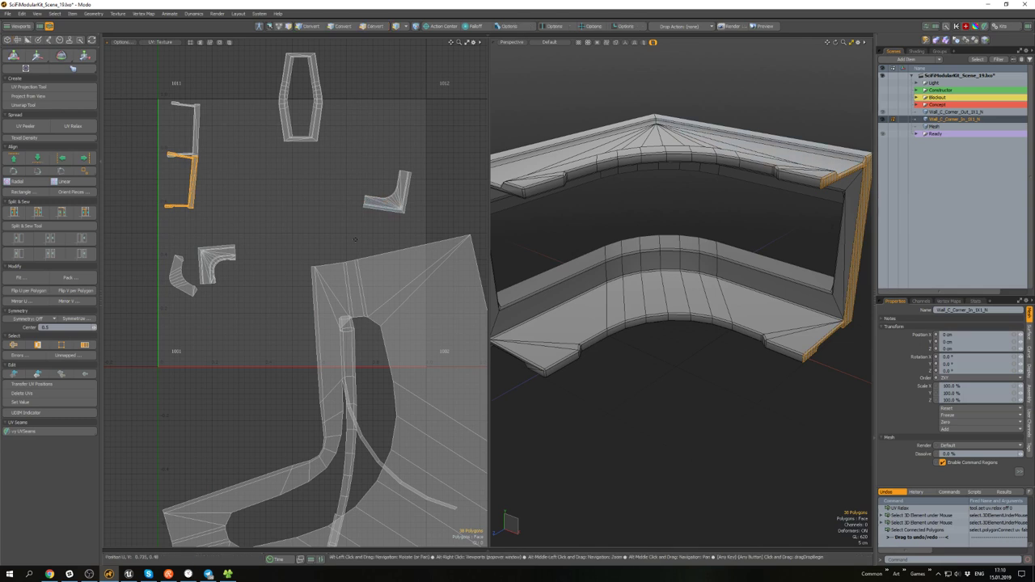
pyautogui.scroll(3, 365, 215)
pyautogui.doubleClick(365, 215)
pyautogui.scroll(-3, 365, 215)
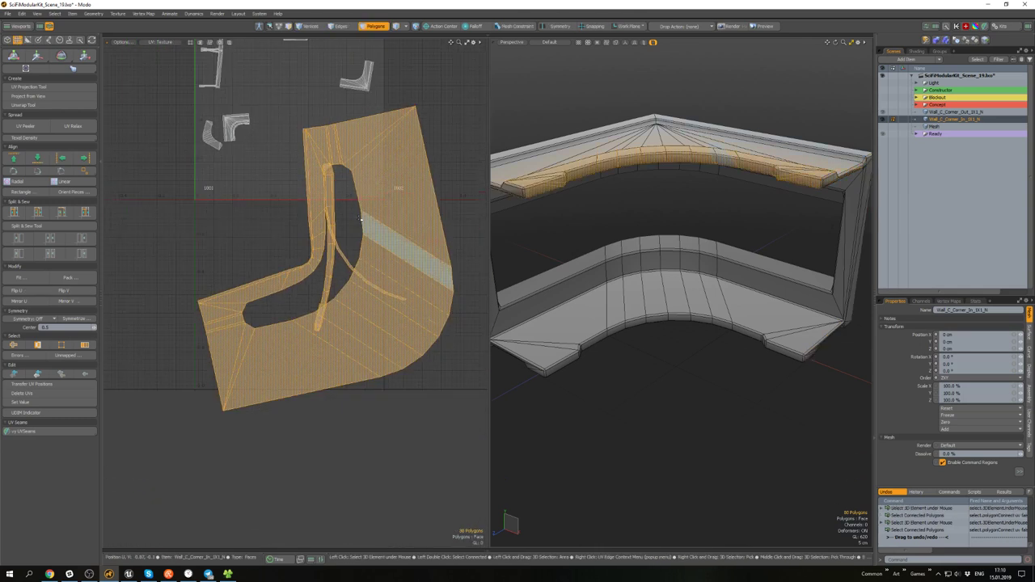
pyautogui.keyDown('alt'); pyautogui.moveTo(603, 279); pyautogui.dragTo(601, 174); pyautogui.keyUp('alt')
pyautogui.doubleClick(604, 330)
pyautogui.keyDown('alt'); pyautogui.moveTo(553, 236); pyautogui.dragTo(609, 277); pyautogui.keyUp('alt')
pyautogui.click(446, 167)
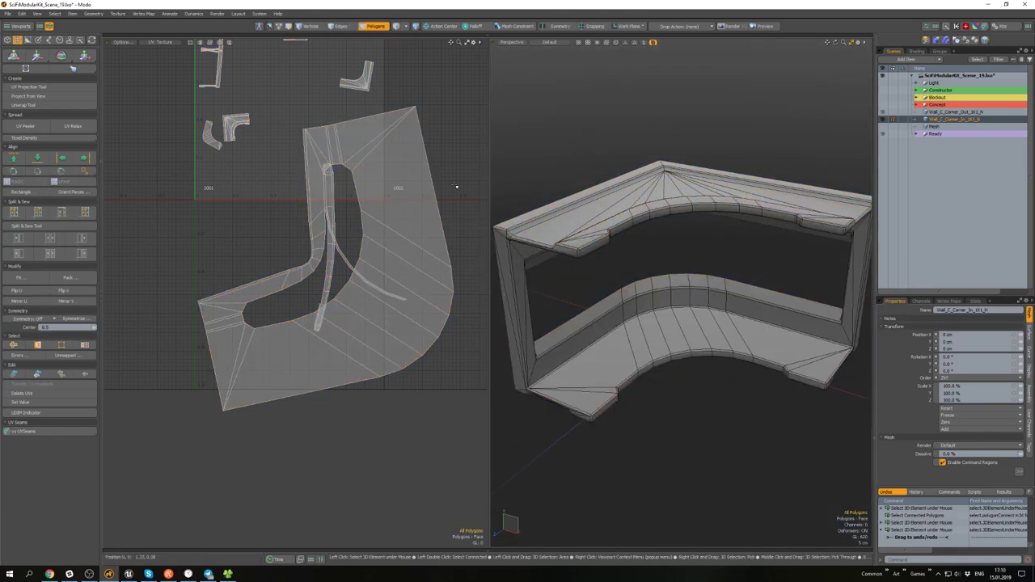
# - Select the upper slab's flat underside faces and move their UV island away from the strips it overlaps
pyautogui.doubleClick(428, 190)
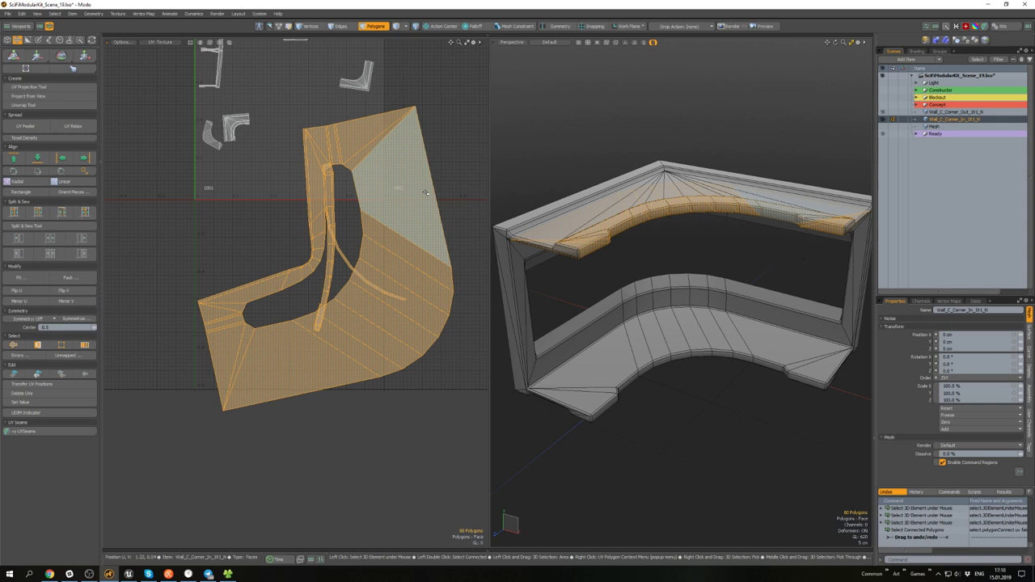
pyautogui.keyDown('alt'); pyautogui.moveTo(711, 212); pyautogui.dragTo(741, 191); pyautogui.keyUp('alt')
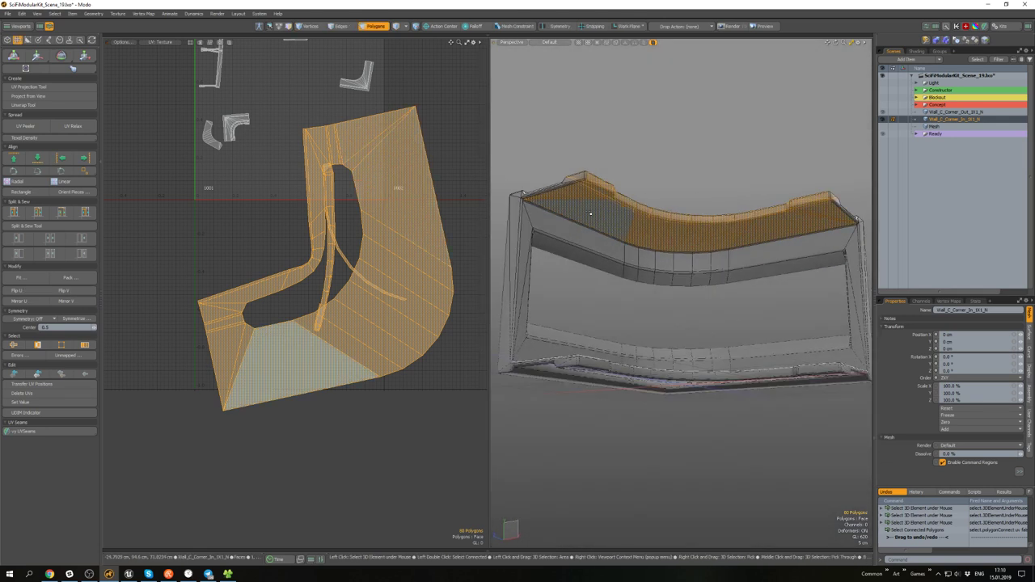
pyautogui.click(593, 211)
pyautogui.moveTo(585, 196)
pyautogui.keyDown('shift'); pyautogui.mouseDown()
pyautogui.moveTo(644, 227)
pyautogui.moveTo(711, 236)
pyautogui.moveTo(849, 215)
pyautogui.mouseUp(); pyautogui.keyUp('shift')
pyautogui.press('w')
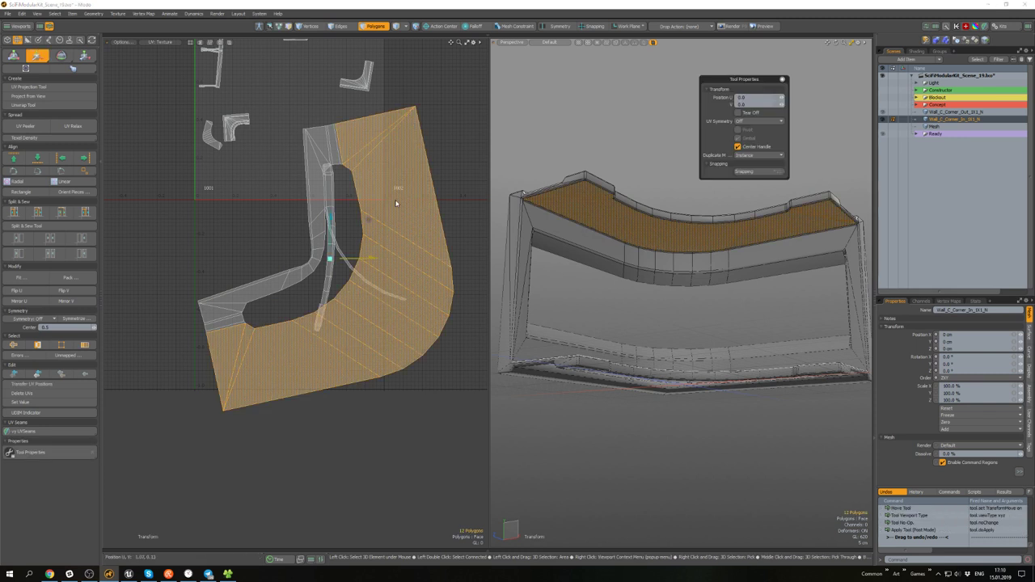
pyautogui.moveTo(373, 227); pyautogui.dragTo(444, 316)
pyautogui.press('space')
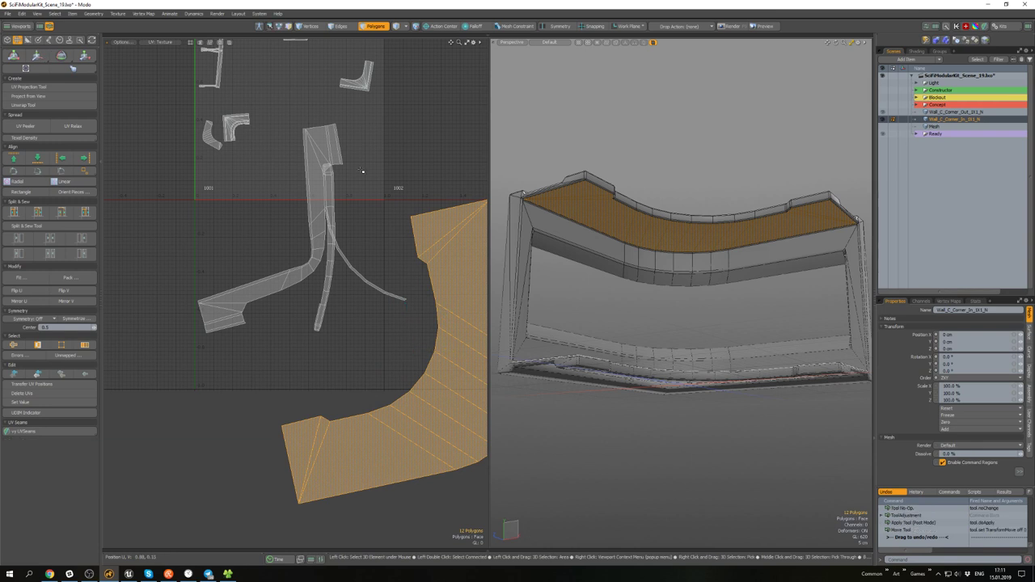
# - Examine which upper slab faces belong to the remaining strip islands and the small L-shaped island
pyautogui.click(661, 195)
pyautogui.keyDown('alt'); pyautogui.moveTo(661, 196); pyautogui.dragTo(687, 215); pyautogui.keyUp('alt')
pyautogui.doubleClick(771, 210)
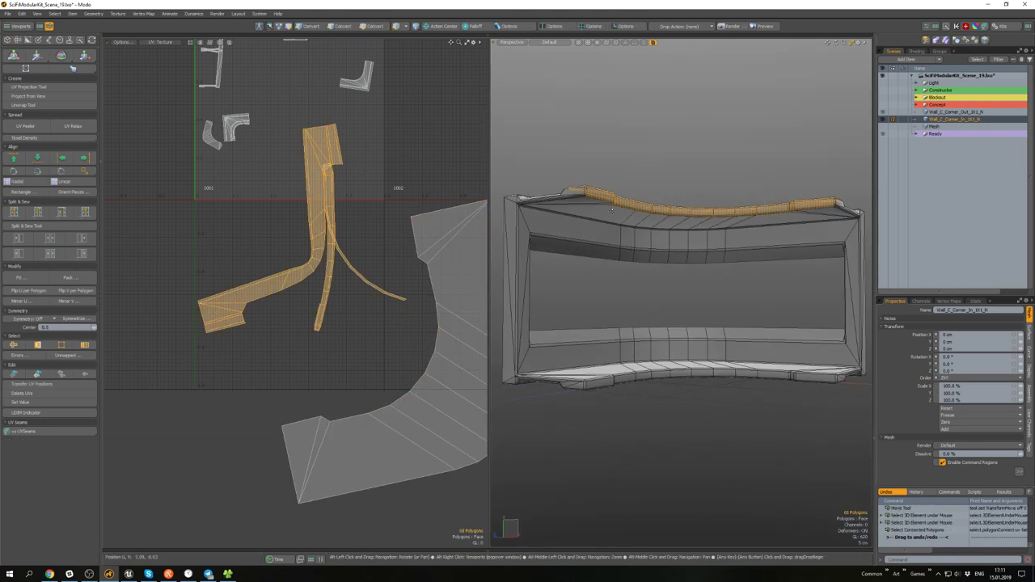
pyautogui.keyDown('alt'); pyautogui.moveTo(772, 210); pyautogui.dragTo(619, 245); pyautogui.keyUp('alt')
pyautogui.keyDown('shift'); pyautogui.click(601, 217); pyautogui.keyUp('shift')
pyautogui.keyDown('alt'); pyautogui.moveTo(356, 64); pyautogui.dragTo(382, 136); pyautogui.keyUp('alt')
pyautogui.scroll(2, 382, 136)
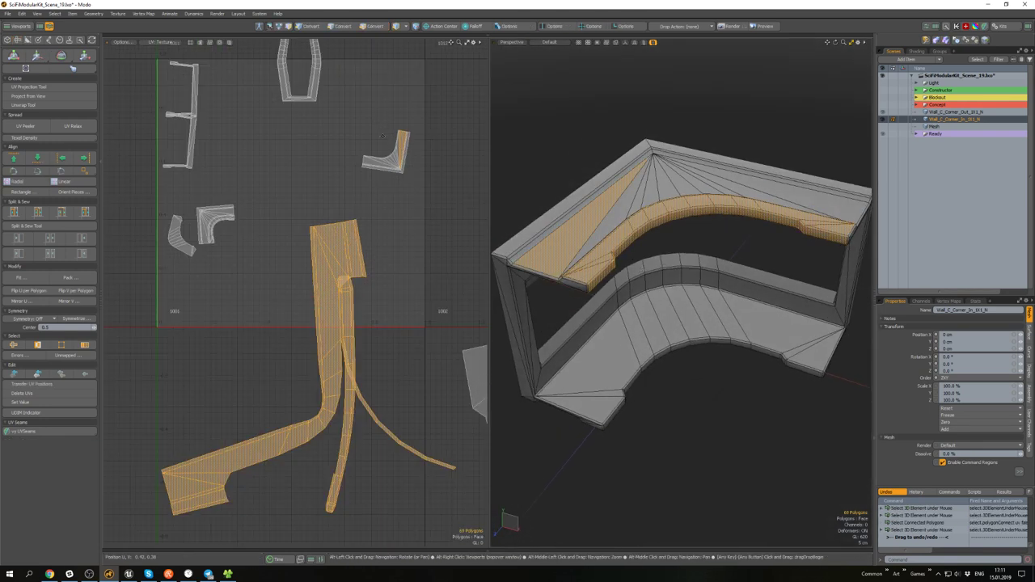
pyautogui.press('3')
pyautogui.click(367, 192)
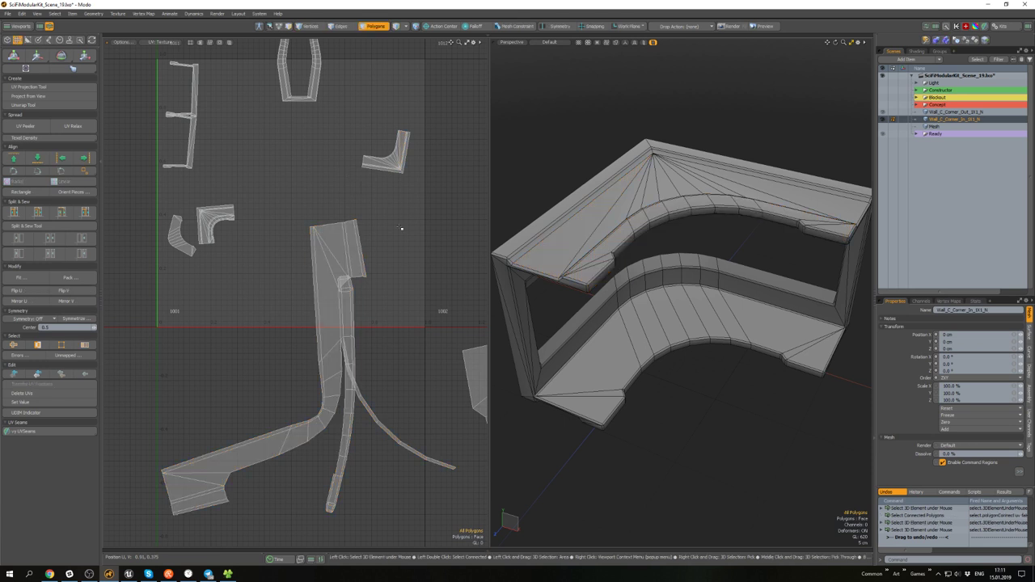
# - Select the upper slab's strip islands together with the small L-shaped island and reproject them with the UV Projection Tool
pyautogui.scroll(-3, 400, 229)
pyautogui.scroll(3, 289, 185)
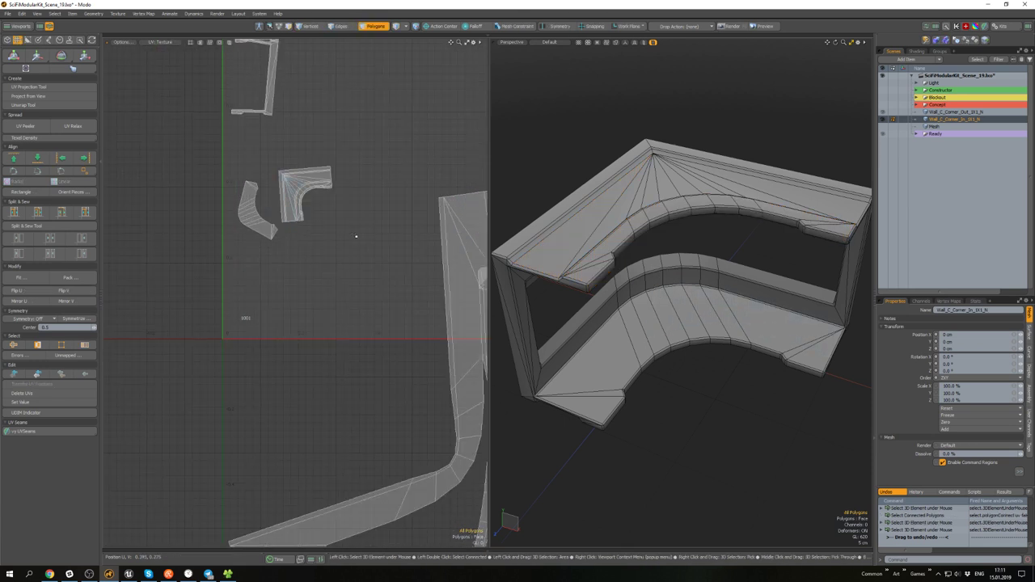
pyautogui.scroll(-2, 355, 238)
pyautogui.keyDown('alt'); pyautogui.moveTo(401, 237); pyautogui.dragTo(373, 221); pyautogui.keyUp('alt')
pyautogui.keyDown('shift'); pyautogui.doubleClick(437, 164); pyautogui.keyUp('shift')
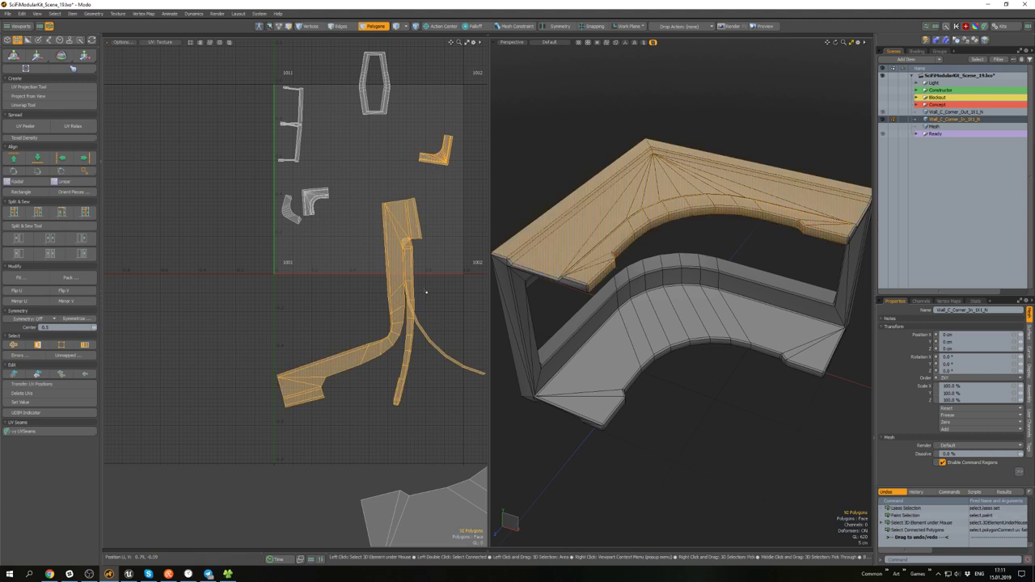
pyautogui.scroll(-3, 426, 292)
pyautogui.keyDown('alt'); pyautogui.moveTo(437, 302); pyautogui.dragTo(387, 255); pyautogui.keyUp('alt')
pyautogui.moveTo(673, 348)
pyautogui.keyDown('alt'); pyautogui.mouseDown()
pyautogui.moveTo(671, 279)
pyautogui.moveTo(651, 230)
pyautogui.moveTo(673, 333)
pyautogui.mouseUp(); pyautogui.keyUp('alt')
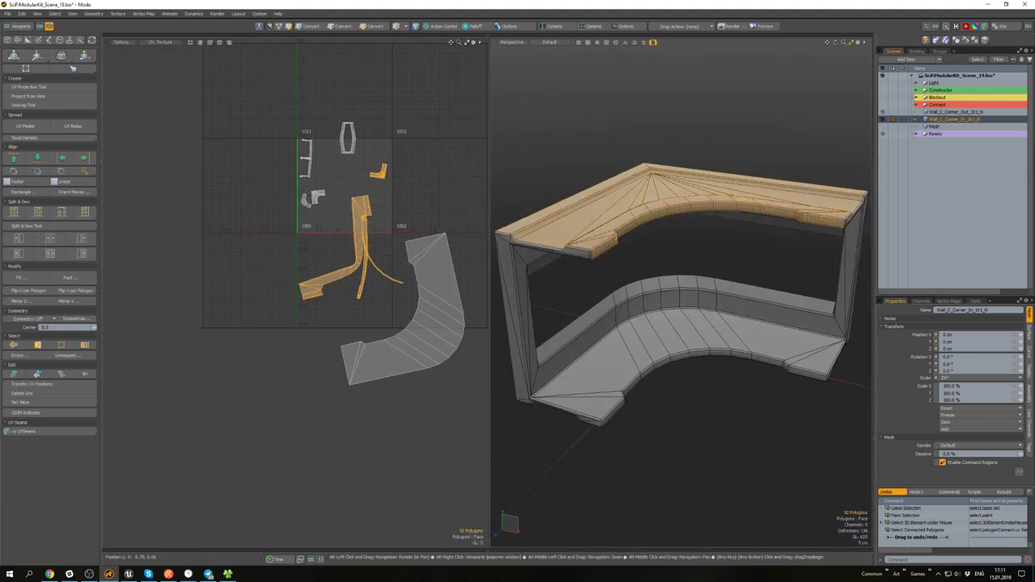
pyautogui.keyDown('alt'); pyautogui.moveTo(386, 256); pyautogui.dragTo(353, 257); pyautogui.keyUp('alt')
pyautogui.click(28, 87)
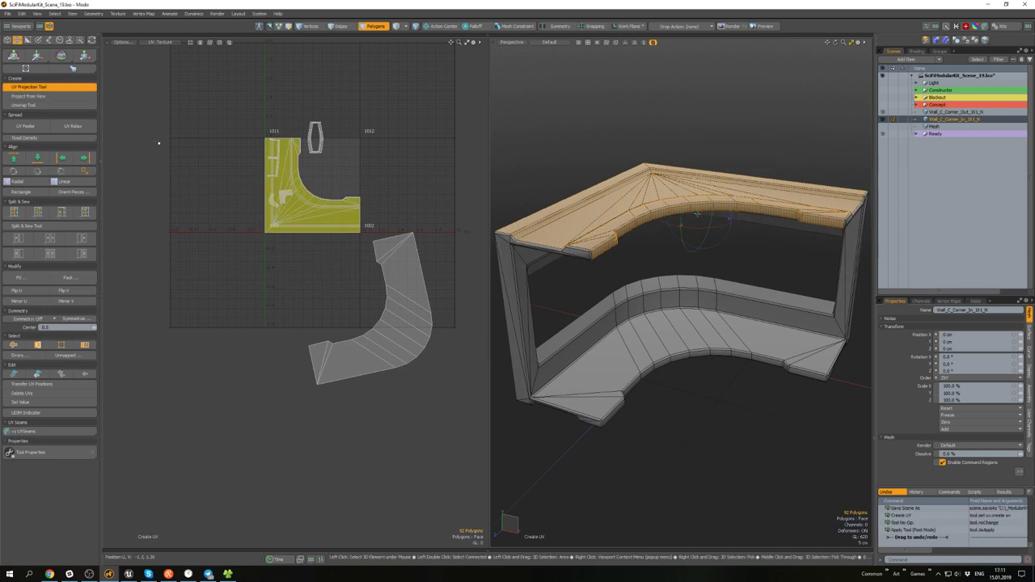
# - Relax the newly projected upper slab island with UV Relax and clear the selection
pyautogui.click(74, 126)
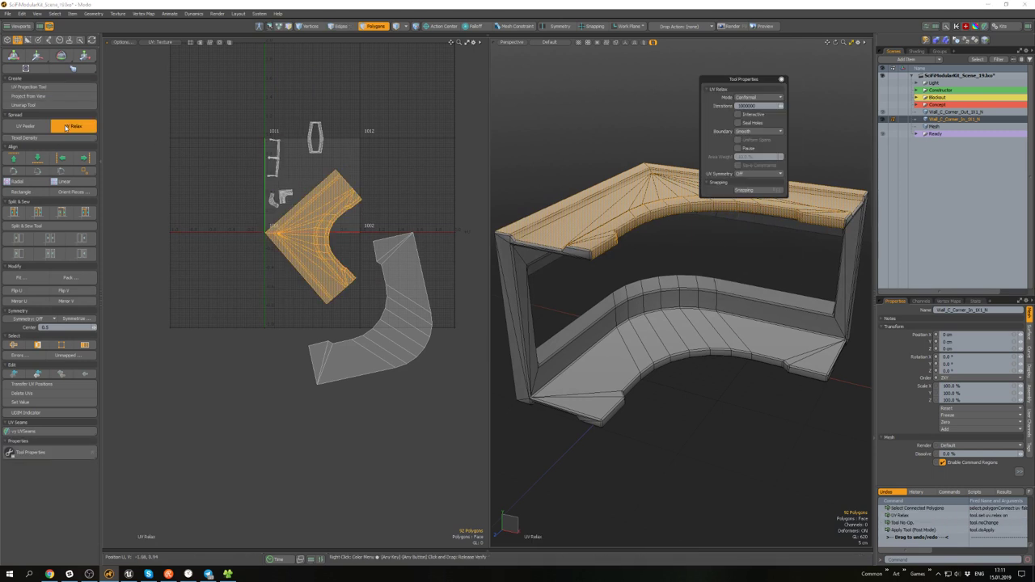
pyautogui.press('space')
pyautogui.click(359, 244)
# - Align the large upper slab island vertically by one of its long outer edges
pyautogui.scroll(3, 300, 223)
pyautogui.press('2')
pyautogui.click(281, 178)
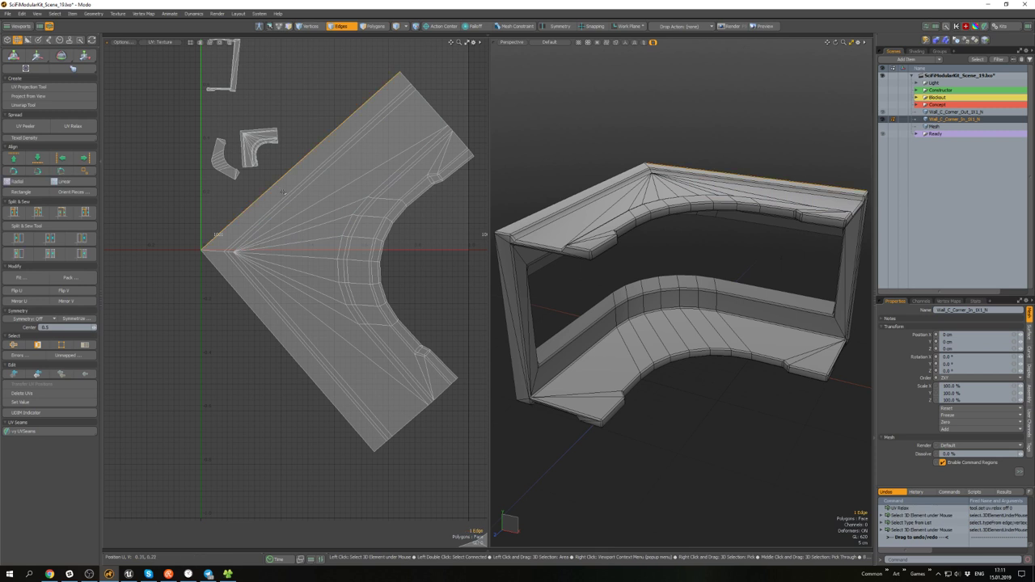
pyautogui.scroll(-1, 283, 187)
pyautogui.click(41, 164)
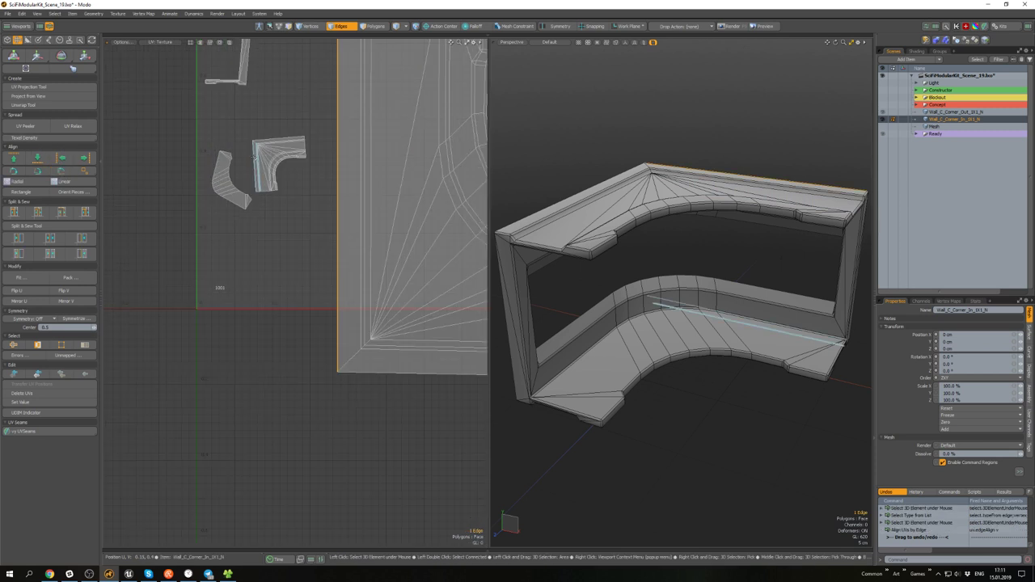
# - Align the small L-shaped lower slab island and the small curved island vertically by their straight outer edges
pyautogui.click(85, 172)
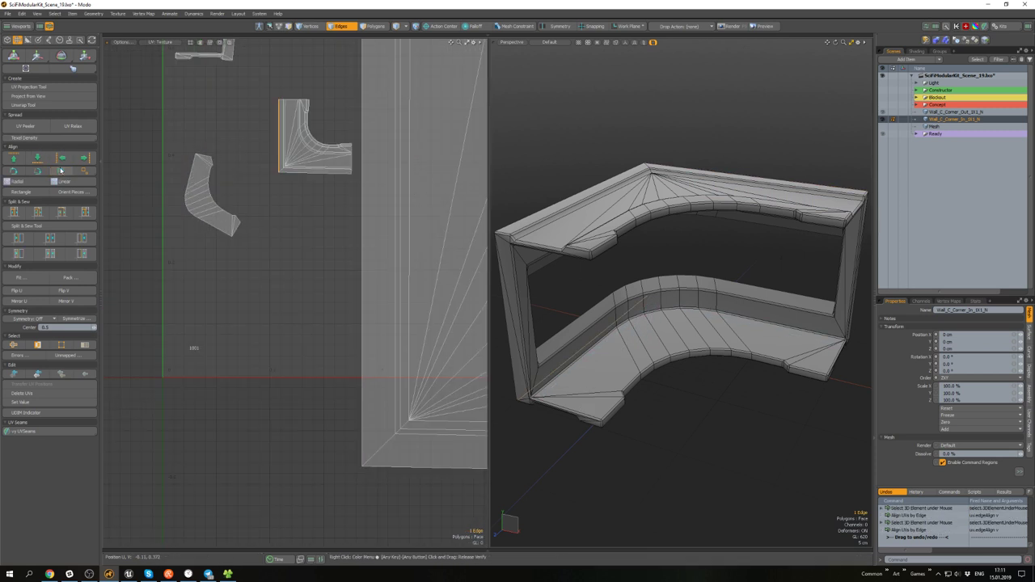
pyautogui.click(190, 172)
pyautogui.scroll(-3, 239, 103)
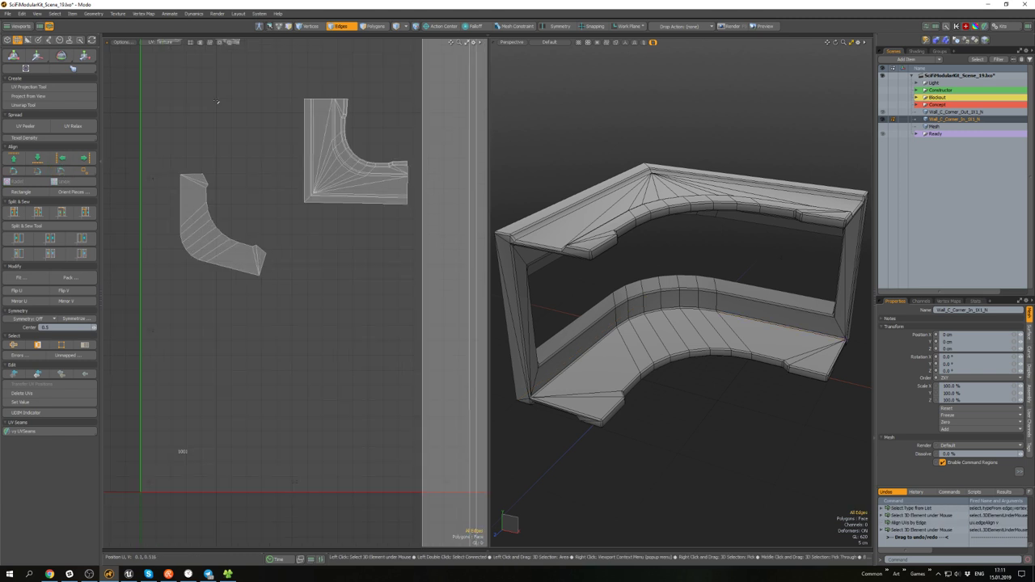
pyautogui.scroll(2, 232, 71)
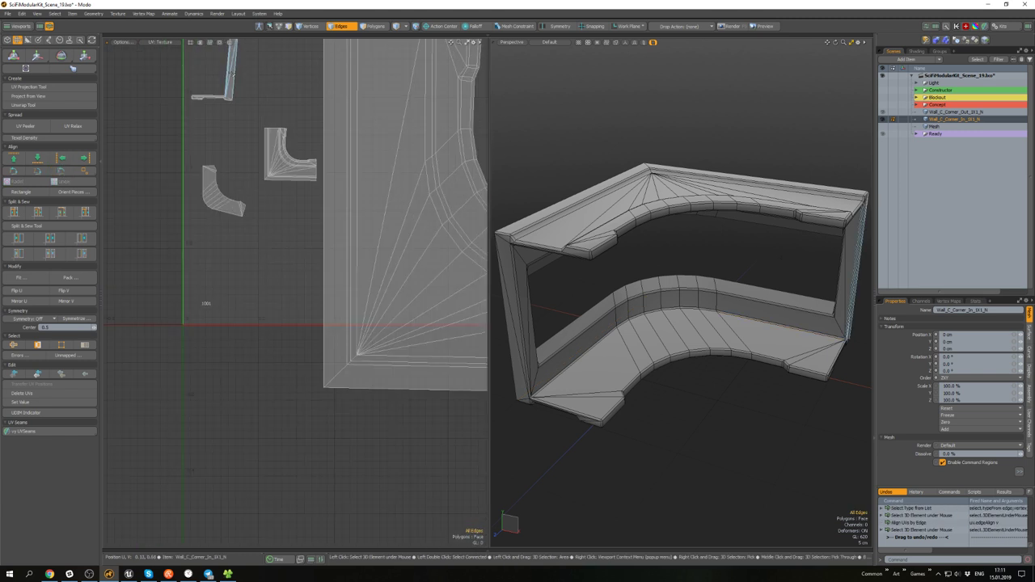
# - Align the two side bracket islands vertically by their long outer edges
pyautogui.scroll(-2, 231, 74)
pyautogui.keyDown('alt'); pyautogui.moveTo(231, 74); pyautogui.dragTo(254, 178); pyautogui.keyUp('alt')
pyautogui.scroll(2, 255, 179)
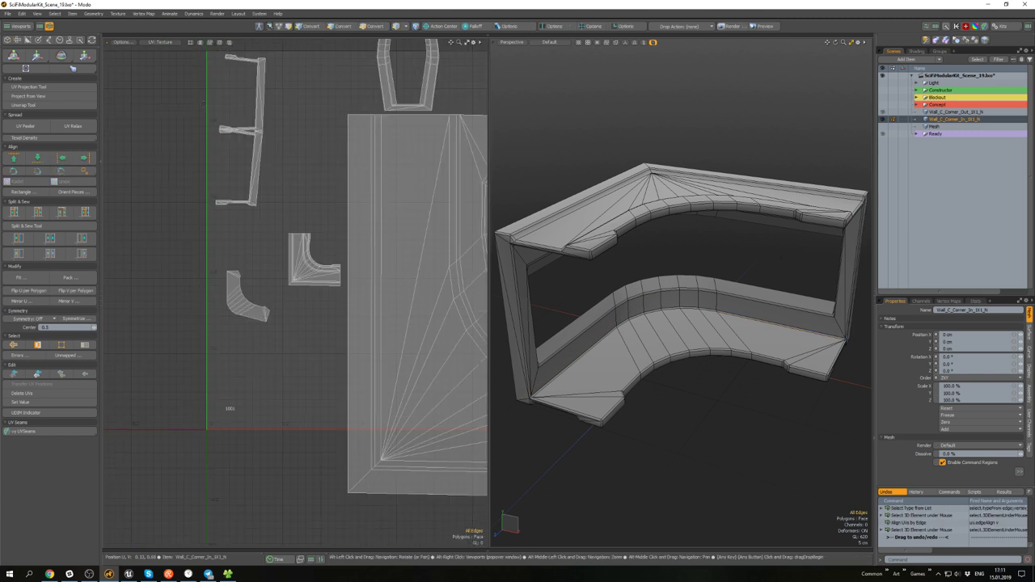
pyautogui.click(261, 162)
pyautogui.click(64, 172)
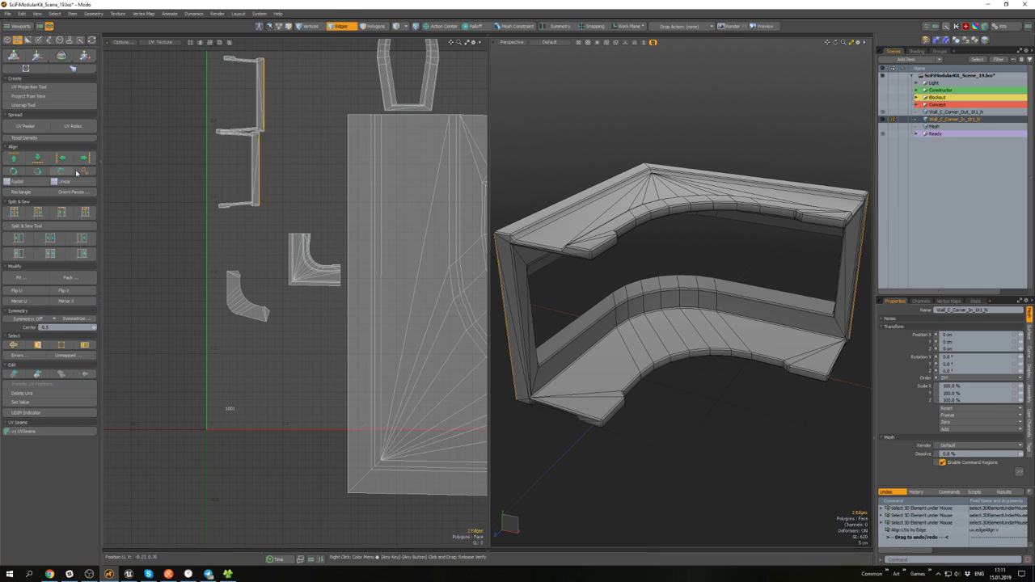
# - Align the large curved underside island vertically by its long straight outer edge
pyautogui.scroll(-1, 309, 184)
pyautogui.scroll(2, 348, 118)
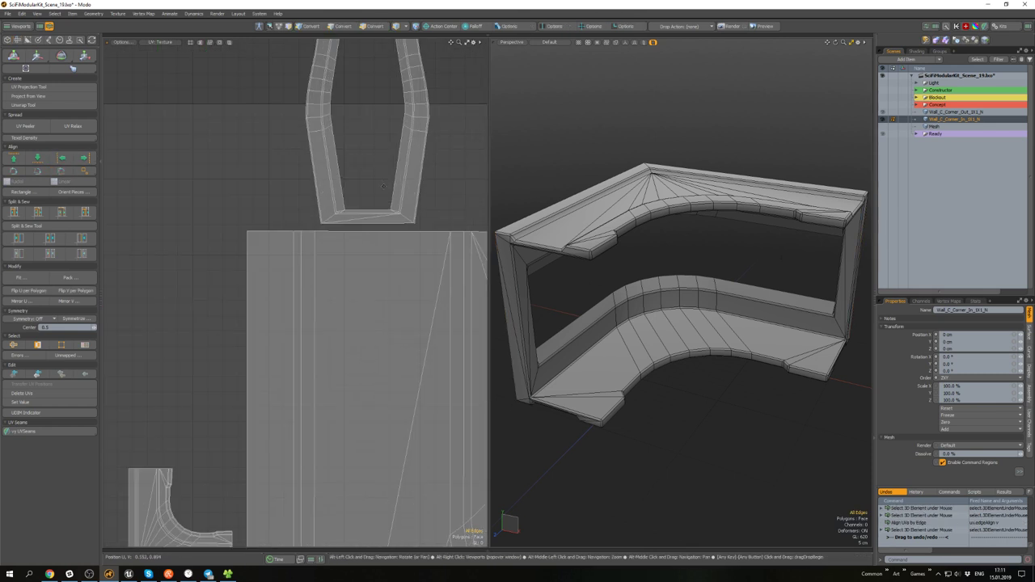
pyautogui.scroll(-2, 345, 130)
pyautogui.keyDown('alt'); pyautogui.moveTo(344, 133); pyautogui.dragTo(174, 7); pyautogui.keyUp('alt')
pyautogui.click(383, 203)
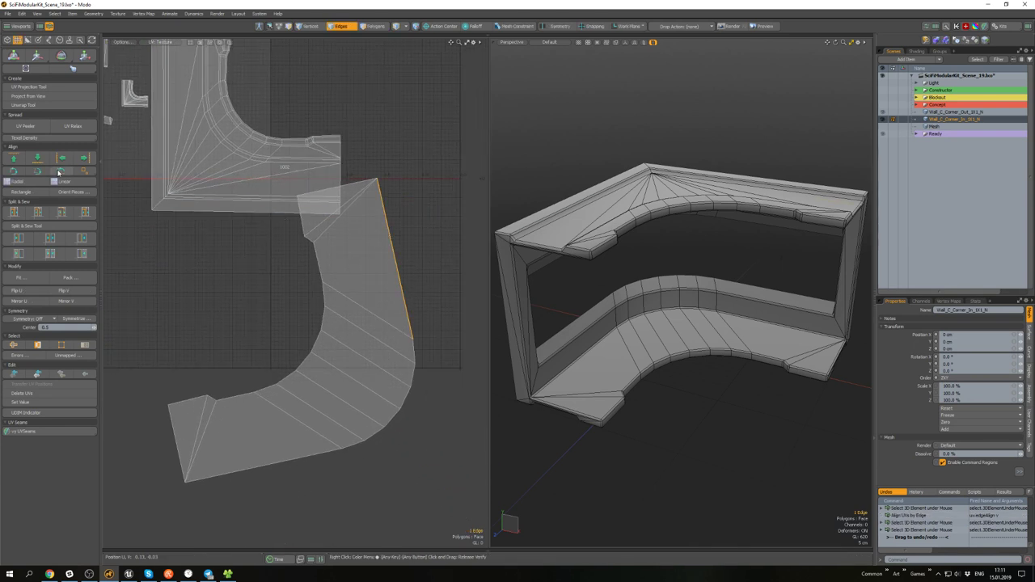
pyautogui.click(61, 172)
# - Select the lengthwise edge loops of the window frame island, leaving out the edges across its ends
pyautogui.scroll(-4, 323, 146)
pyautogui.scroll(8, 335, 139)
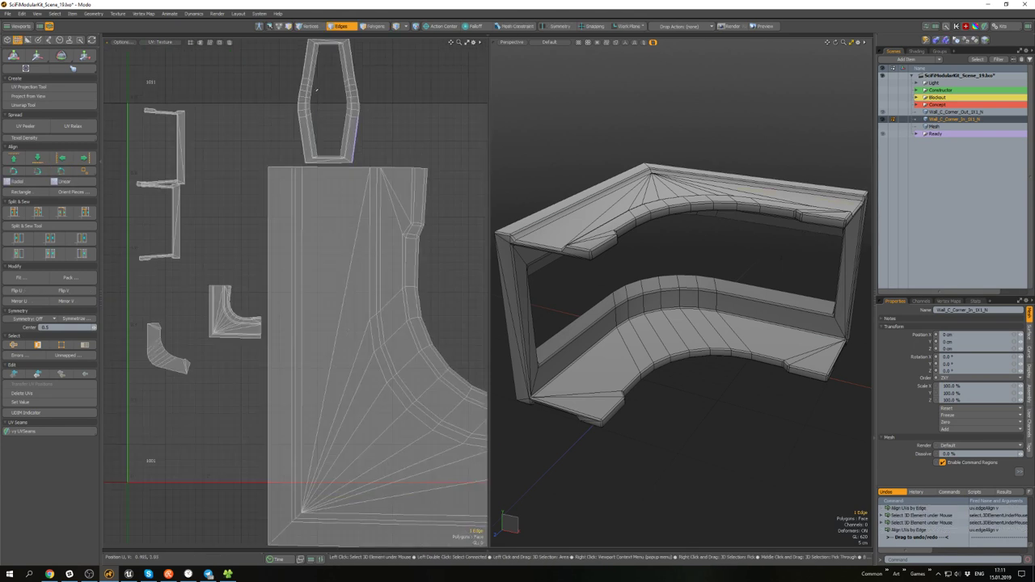
pyautogui.scroll(3, 335, 139)
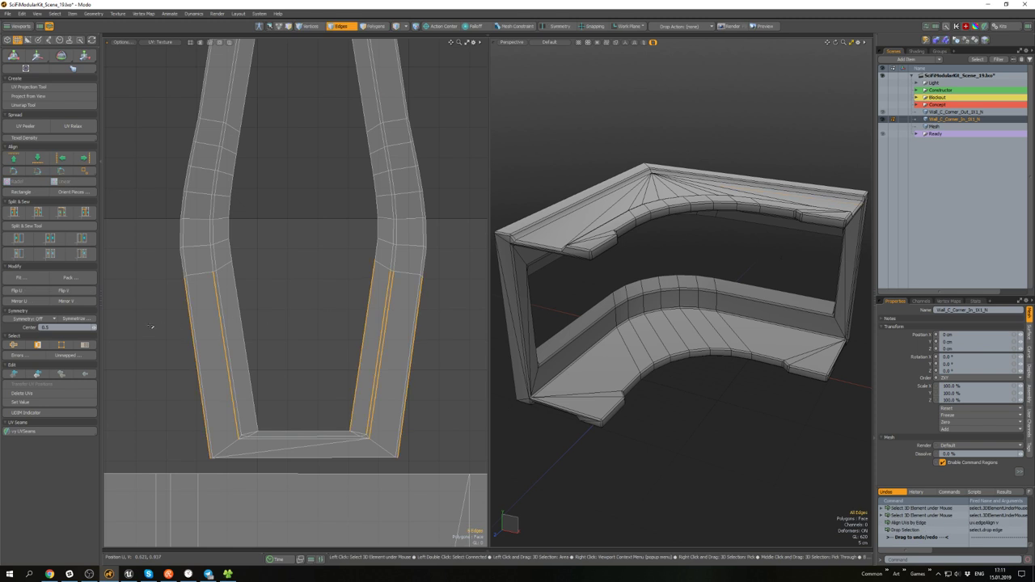
pyautogui.moveTo(151, 327); pyautogui.dragTo(202, 315)
pyautogui.doubleClick(384, 315)
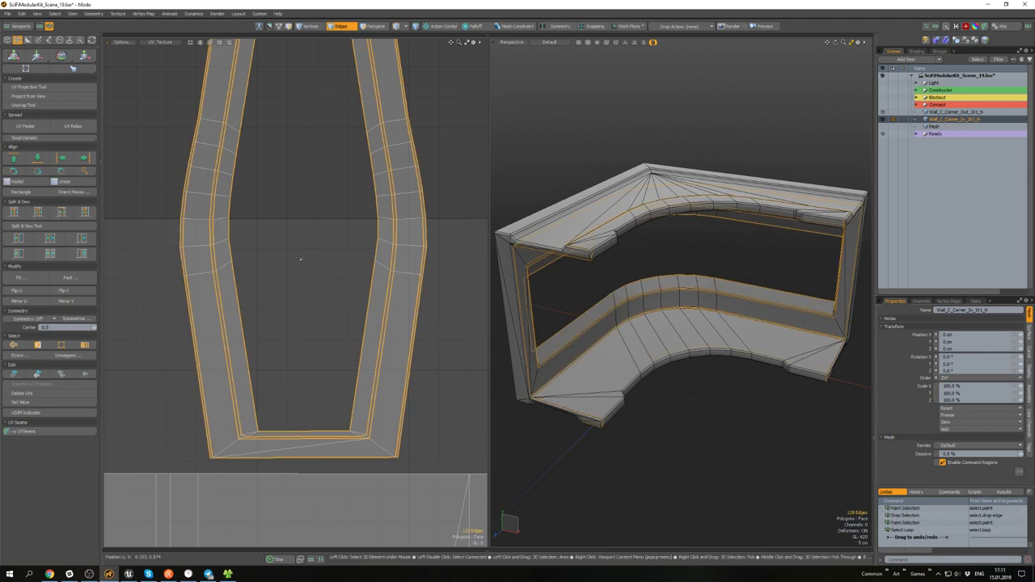
pyautogui.scroll(-3, 322, 286)
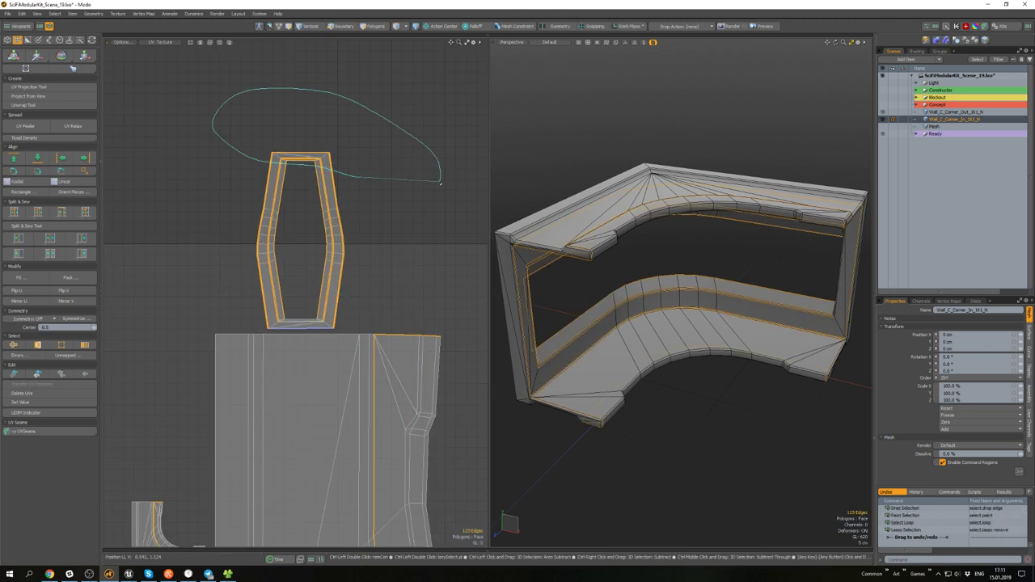
pyautogui.keyDown('ctrl'); pyautogui.moveTo(439, 184); pyautogui.dragTo(440, 186, button='right'); pyautogui.keyUp('ctrl')
pyautogui.scroll(4, 299, 217)
# - Try to straighten the frame island's sides by aligning its selected lengthwise edges to the left, and undo the alignment
pyautogui.click(64, 160)
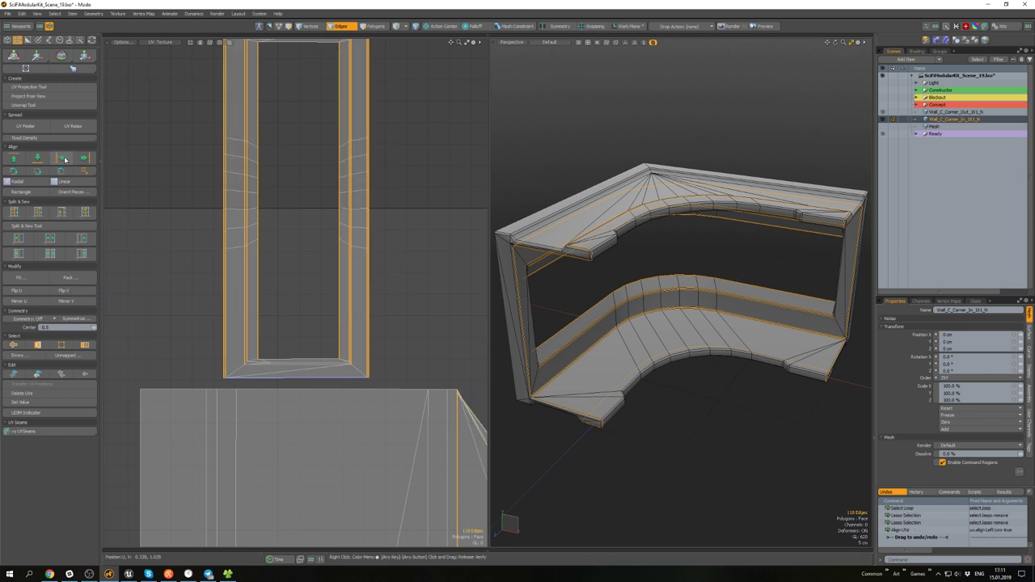
pyautogui.keyDown('alt'); pyautogui.moveTo(312, 197); pyautogui.dragTo(311, 218); pyautogui.keyUp('alt')
pyautogui.press('w')
pyautogui.scroll(-3, 267, 210)
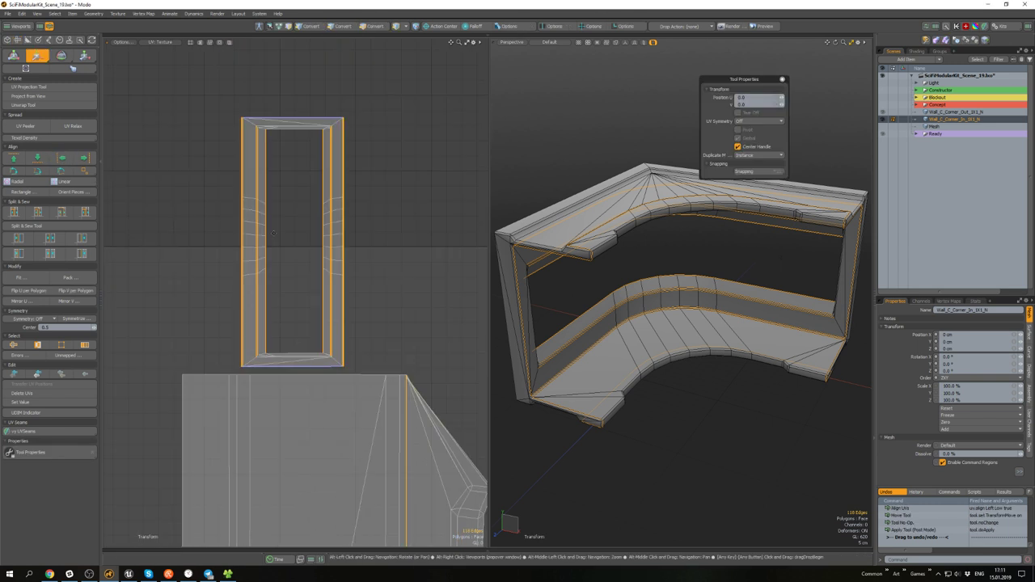
pyautogui.scroll(-4, 326, 277)
pyautogui.hotkey('ctrl', 'z')
pyautogui.hotkey('ctrl', 'z')
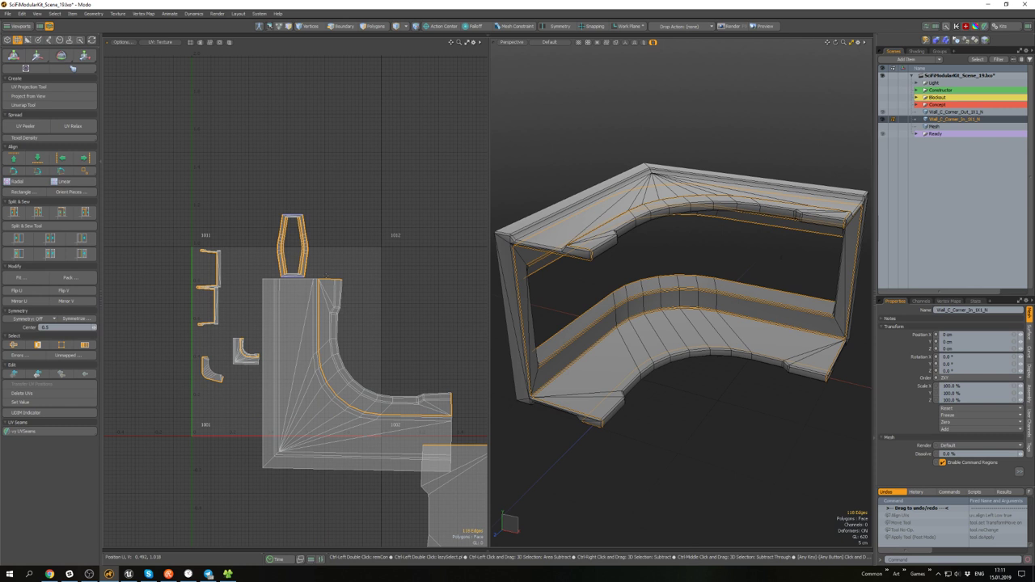
# - Select the whole window frame island and isolate it by hiding the unselected polygons, fitting it in view
pyautogui.scroll(-3, 312, 273)
pyautogui.keyDown('alt'); pyautogui.moveTo(313, 273); pyautogui.dragTo(322, 277); pyautogui.keyUp('alt')
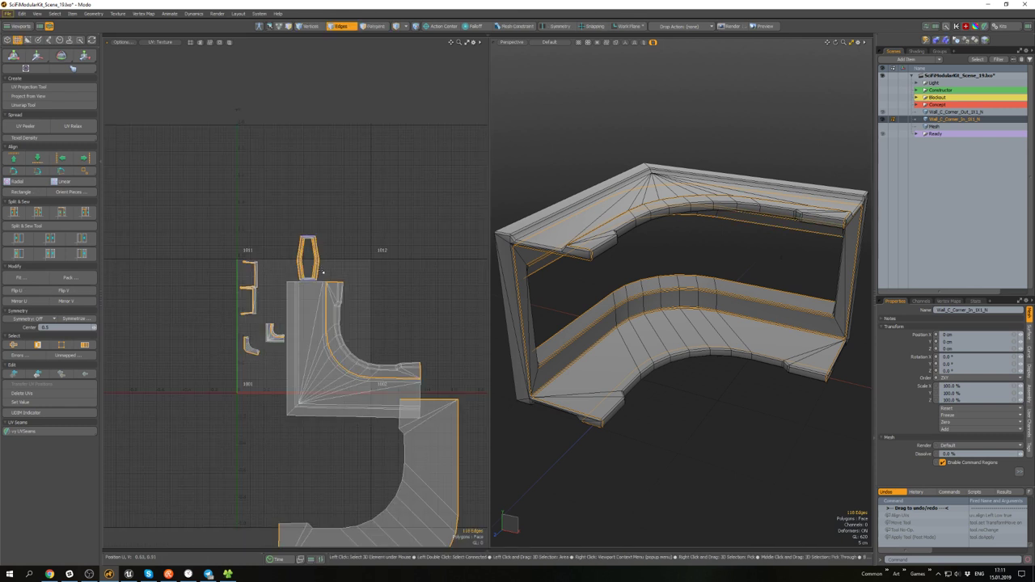
pyautogui.press('3')
pyautogui.doubleClick(316, 268)
pyautogui.keyDown('alt'); pyautogui.moveTo(594, 194); pyautogui.dragTo(603, 245); pyautogui.keyUp('alt')
pyautogui.hotkey('ctrl', '1')
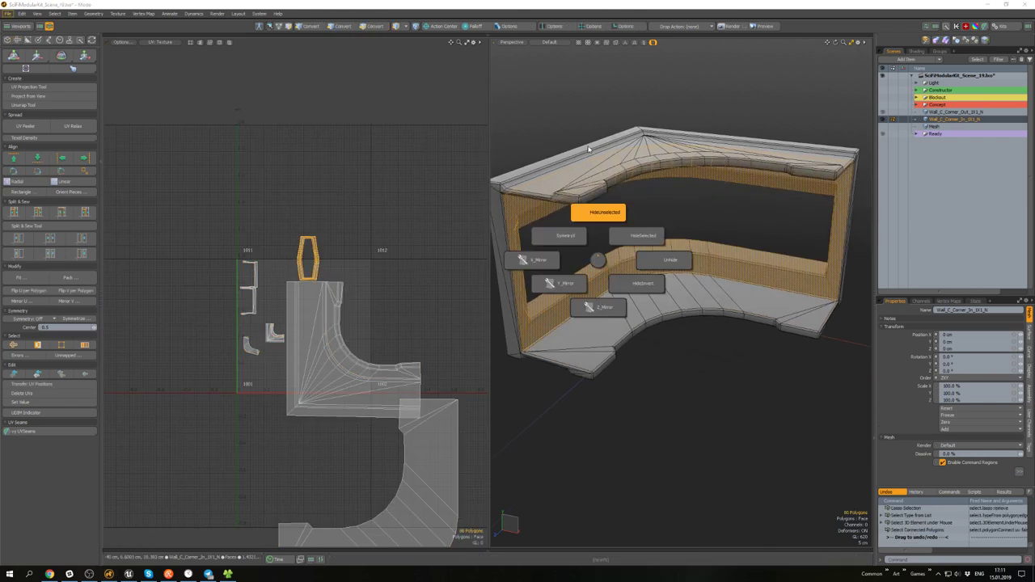
pyautogui.click(598, 212)
pyautogui.hotkey('shift', 'a')
pyautogui.press('2')
pyautogui.click(323, 242)
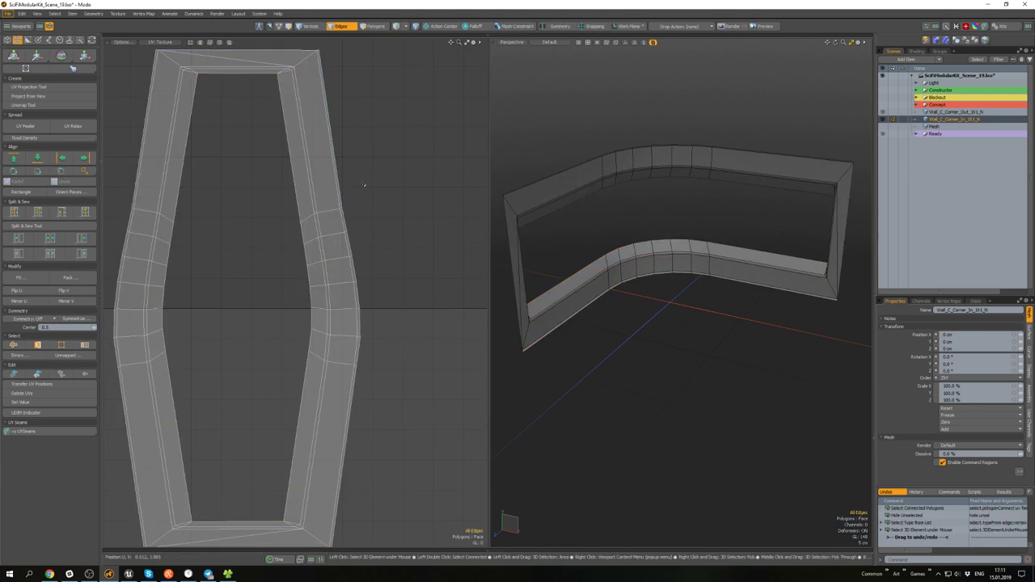
pyautogui.moveTo(363, 185); pyautogui.dragTo(86, 145)
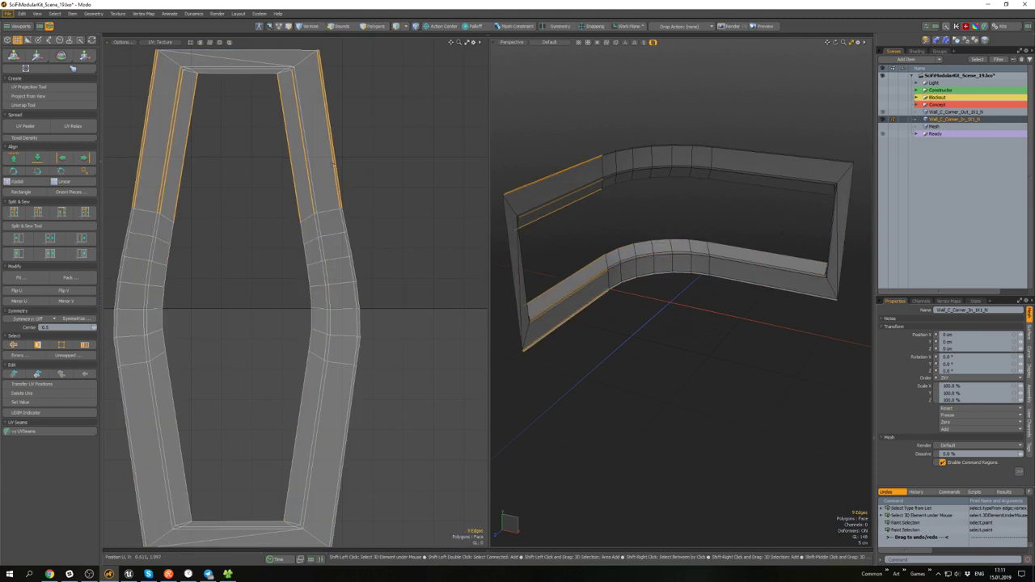
pyautogui.press('l')
pyautogui.scroll(-2, 299, 152)
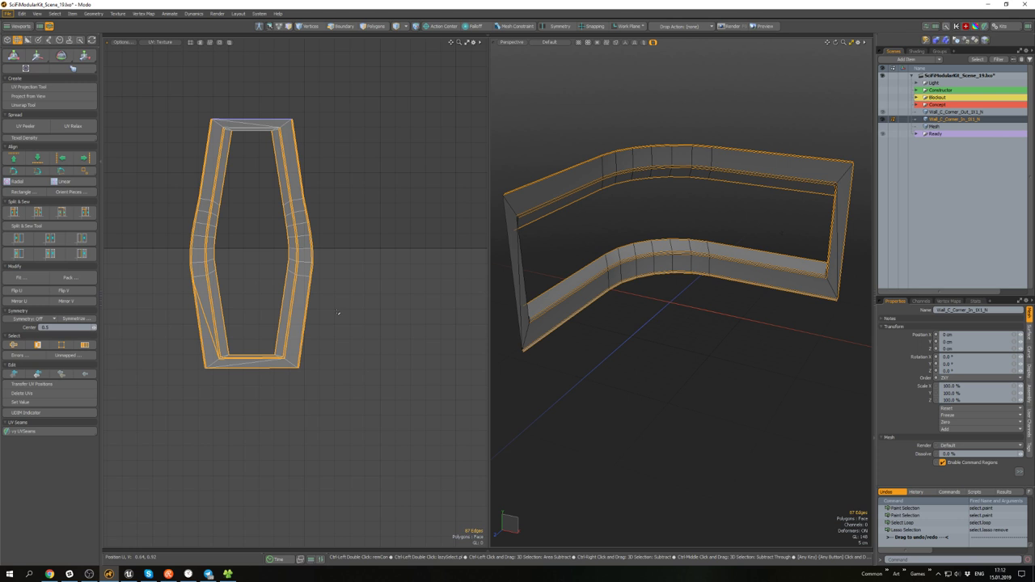
pyautogui.scroll(-2, 338, 312)
pyautogui.moveTo(337, 338); pyautogui.dragTo(257, 313, button='right')
pyautogui.press('2')
pyautogui.scroll(2, 283, 339)
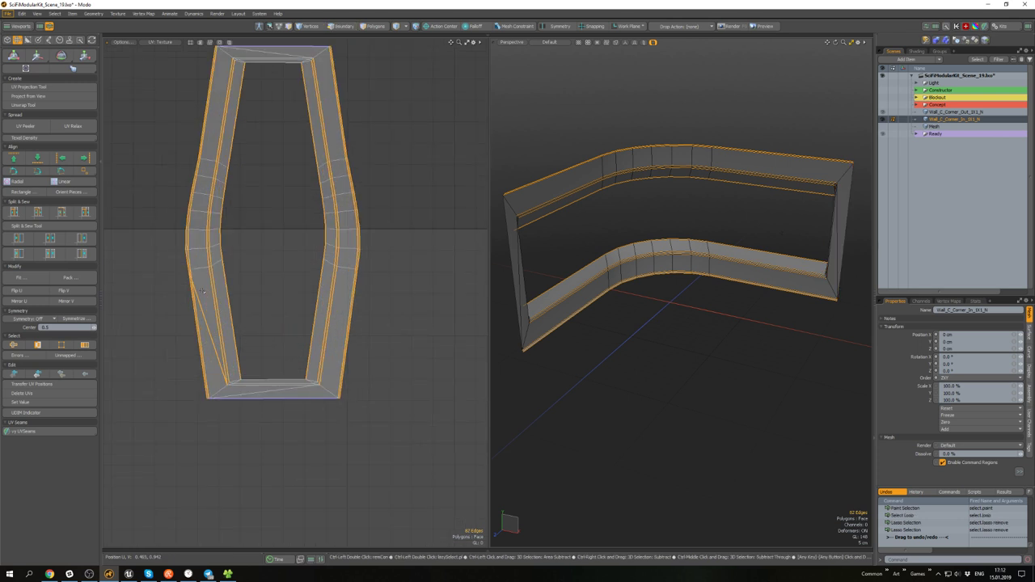
pyautogui.scroll(2, 229, 346)
pyautogui.click(230, 399)
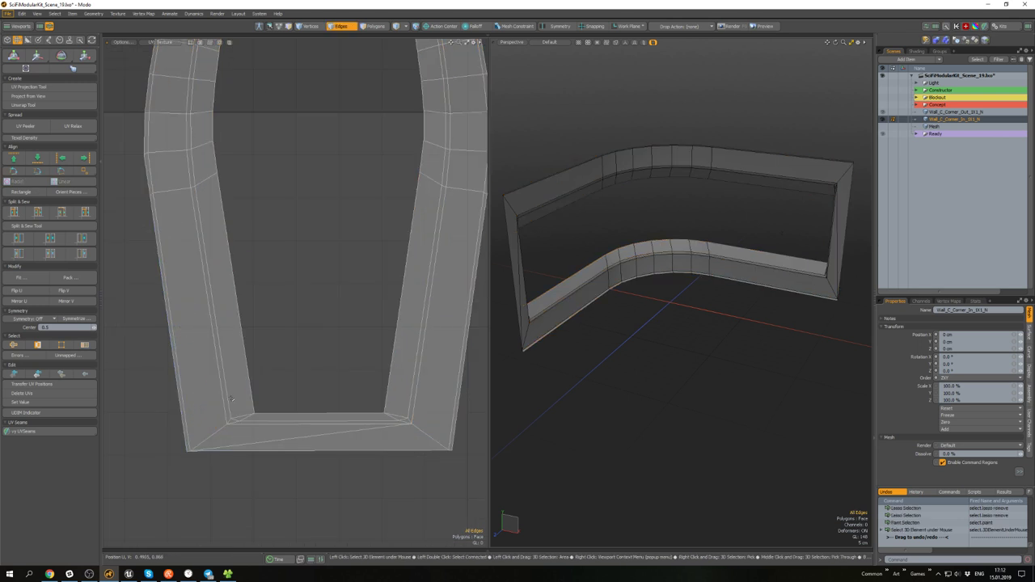
pyautogui.scroll(-1, 267, 380)
pyautogui.hotkey('ctrl', 'a')
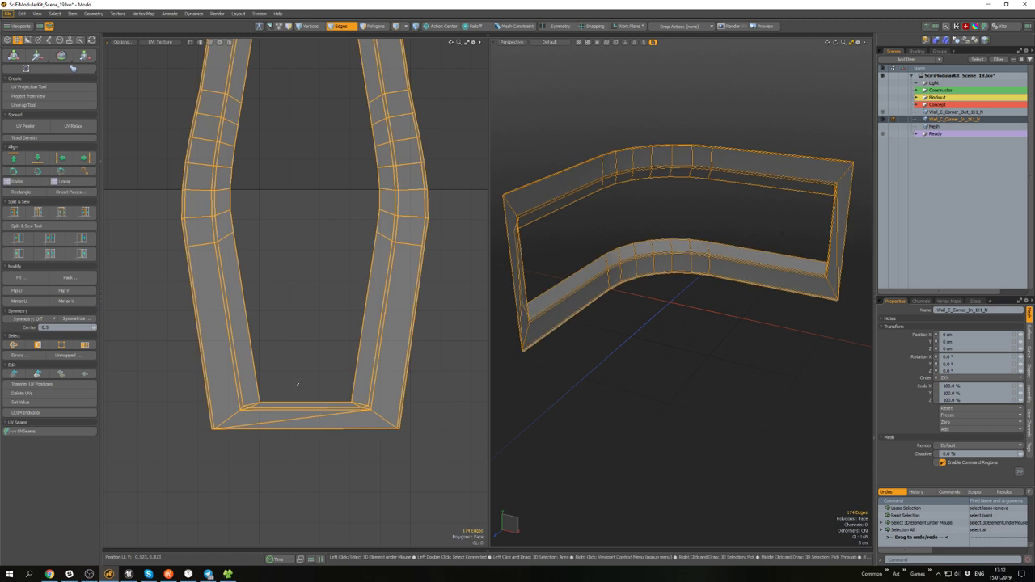
pyautogui.scroll(-3, 347, 390)
pyautogui.keyDown('ctrl'); pyautogui.moveTo(403, 396); pyautogui.dragTo(408, 434, button='right'); pyautogui.keyUp('ctrl')
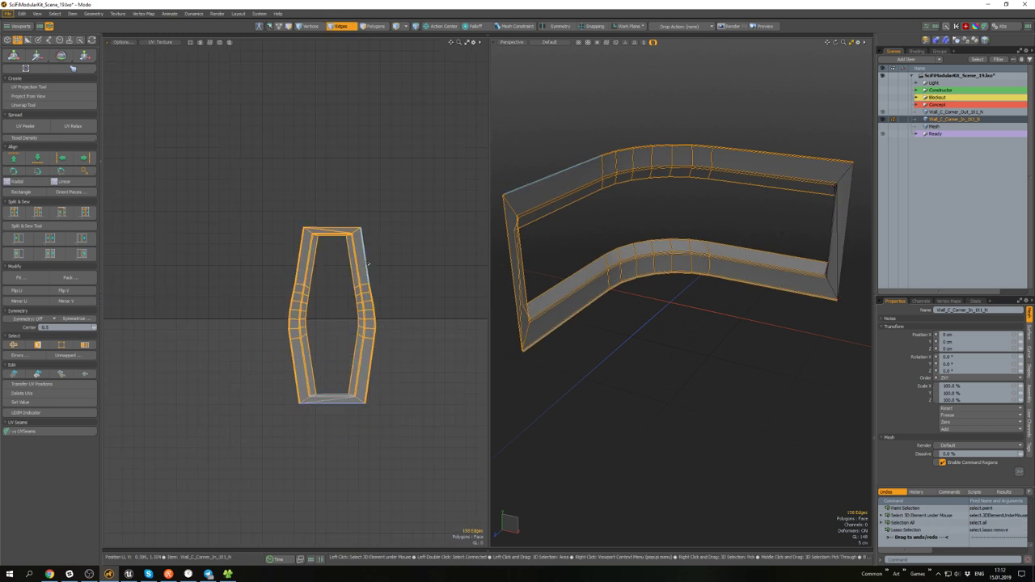
# - Select the edge loops running along the frame island's long sides and deselect the edges crossing both of its ends
pyautogui.moveTo(388, 261); pyautogui.dragTo(264, 253)
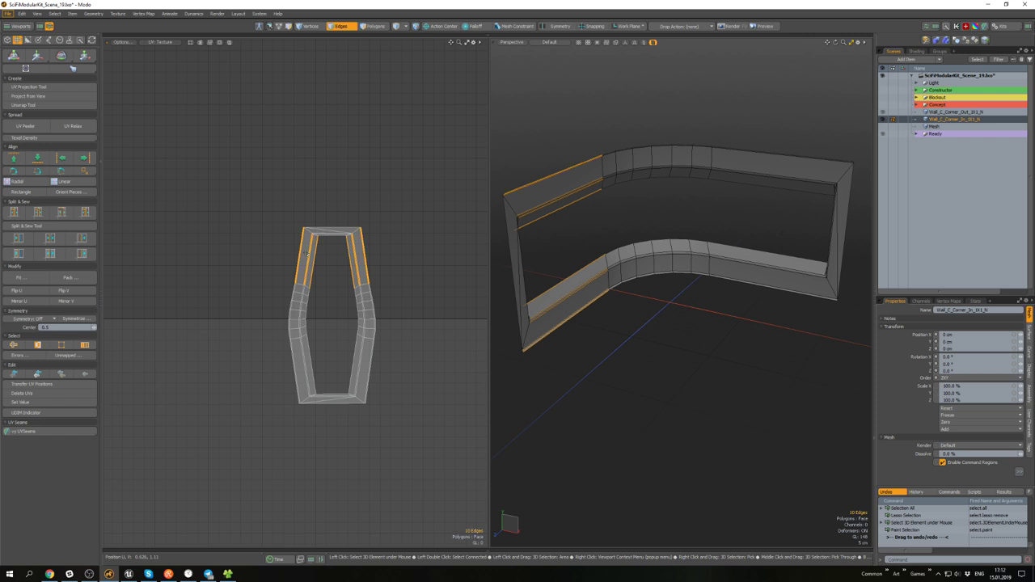
pyautogui.press('l')
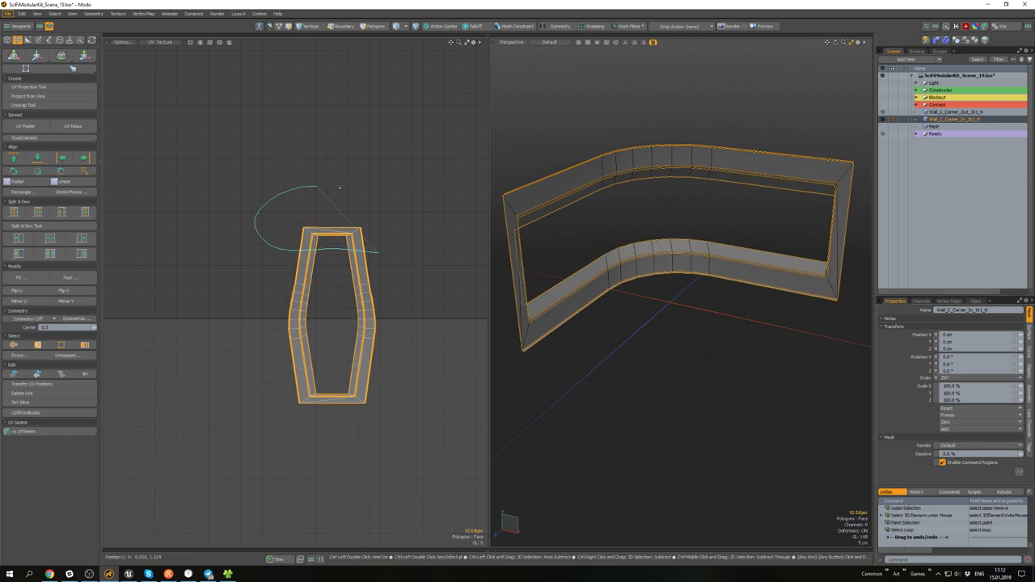
pyautogui.keyDown('ctrl'); pyautogui.moveTo(339, 188); pyautogui.dragTo(343, 194, button='right'); pyautogui.keyUp('ctrl')
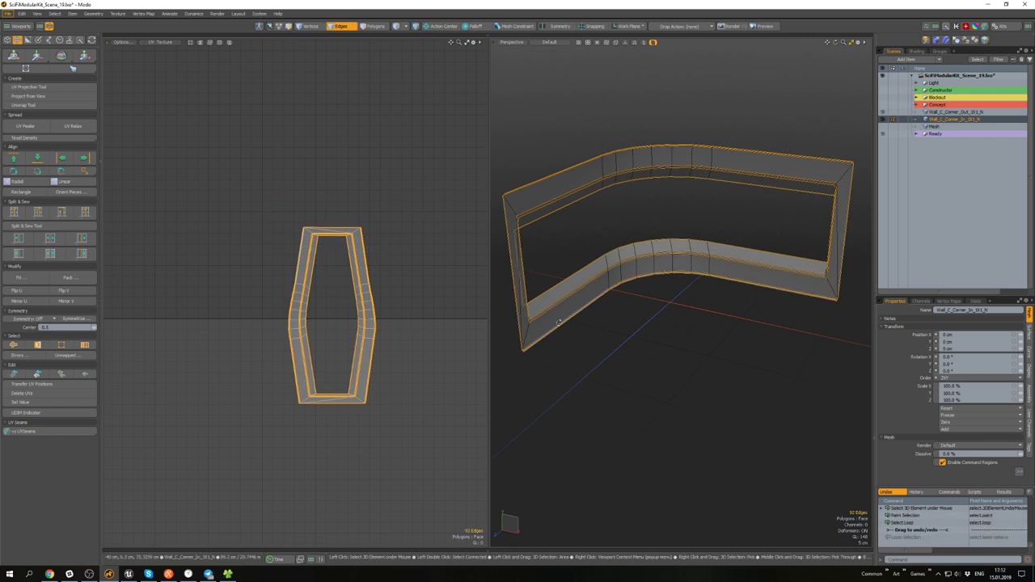
pyautogui.keyDown('alt'); pyautogui.moveTo(675, 383); pyautogui.dragTo(589, 344); pyautogui.keyUp('alt')
pyautogui.keyDown('ctrl'); pyautogui.moveTo(511, 119); pyautogui.dragTo(561, 396, button='right'); pyautogui.keyUp('ctrl')
pyautogui.keyDown('alt'); pyautogui.moveTo(561, 397); pyautogui.dragTo(727, 355); pyautogui.keyUp('alt')
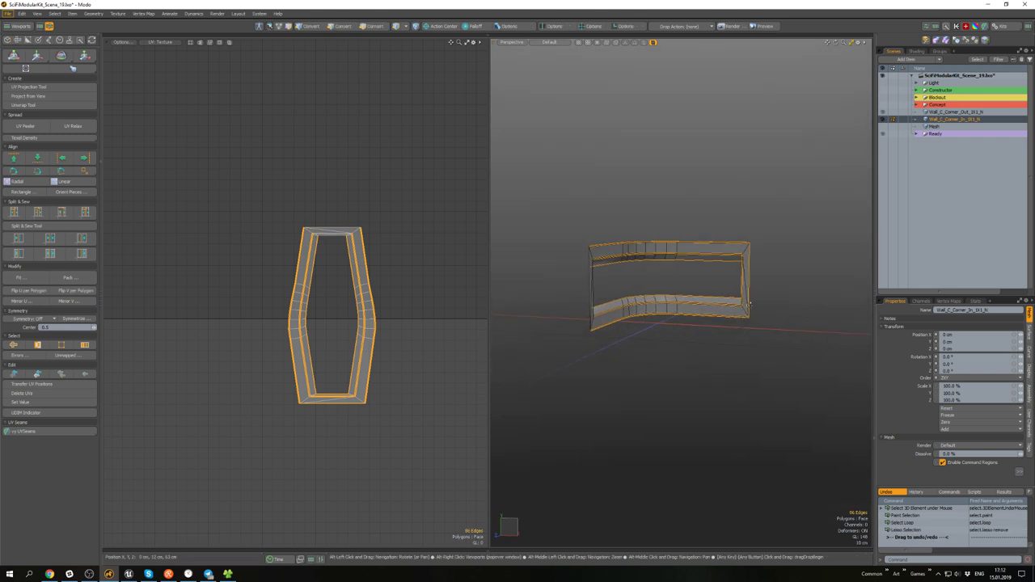
pyautogui.keyDown('ctrl'); pyautogui.moveTo(731, 346); pyautogui.dragTo(748, 208, button='right'); pyautogui.keyUp('ctrl')
pyautogui.scroll(3, 297, 362)
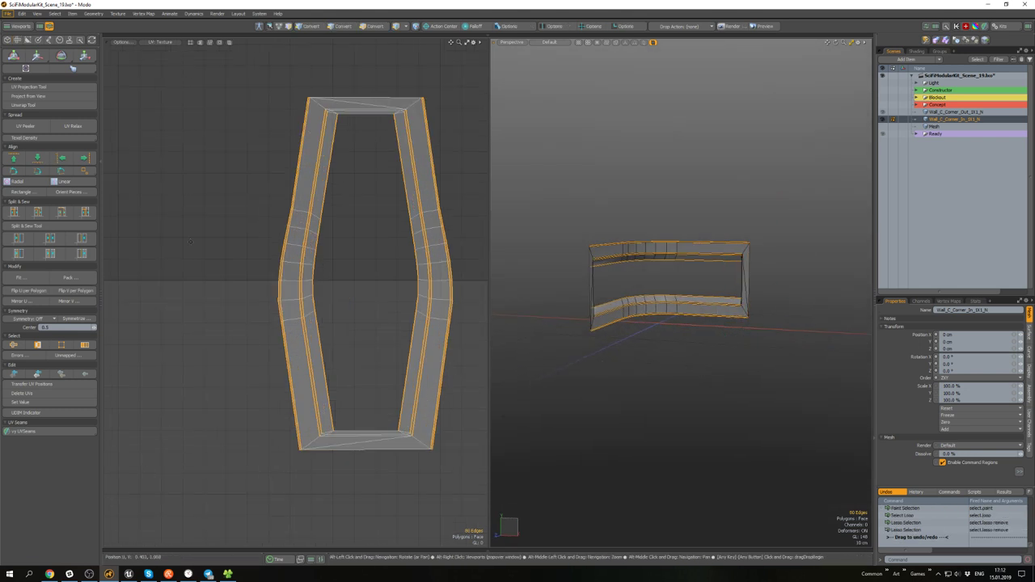
# - Straighten the frame island's long sides by aligning the selected edges to the left, and shift them about 0.01 in U
pyautogui.click(62, 159)
pyautogui.press('w')
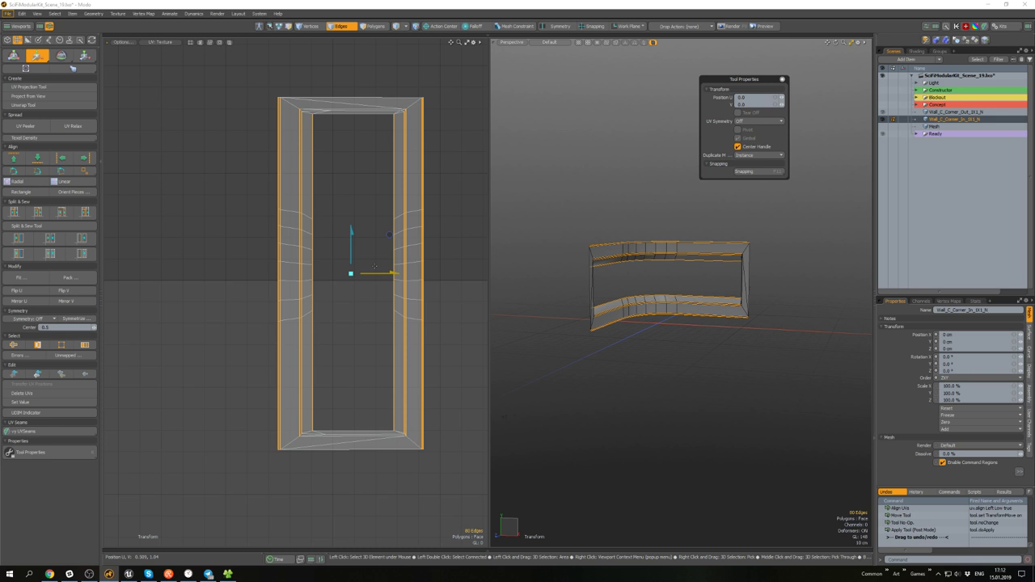
pyautogui.moveTo(375, 267); pyautogui.dragTo(385, 267)
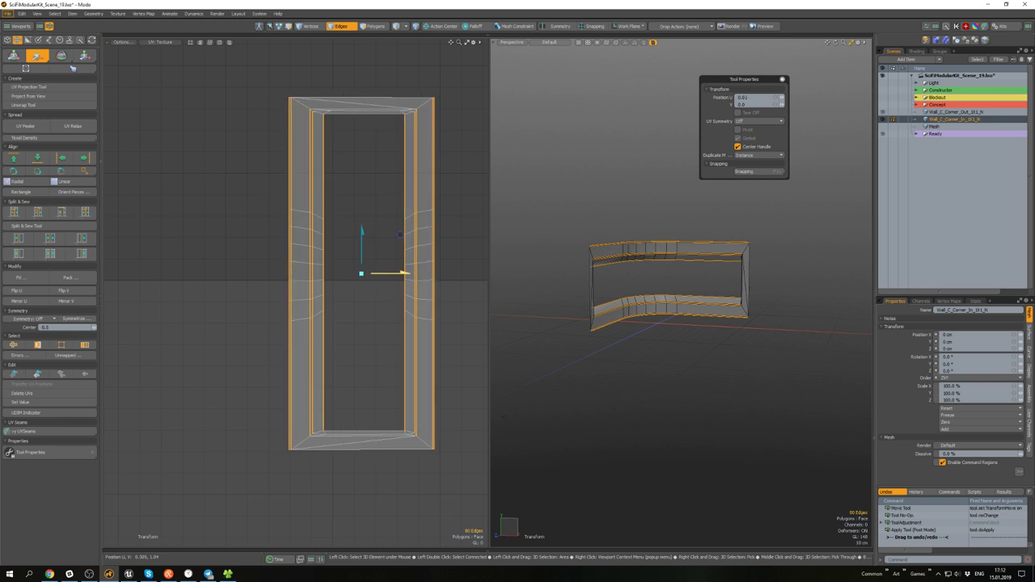
pyautogui.press('space')
# - Unhide the rest of the mesh and select the crosswise edge loops along the window frame's curved sections
pyautogui.click(686, 361)
pyautogui.keyDown('alt'); pyautogui.moveTo(687, 360); pyautogui.dragTo(672, 331); pyautogui.keyUp('alt')
pyautogui.hotkey('alt', 'space')
pyautogui.click(776, 365)
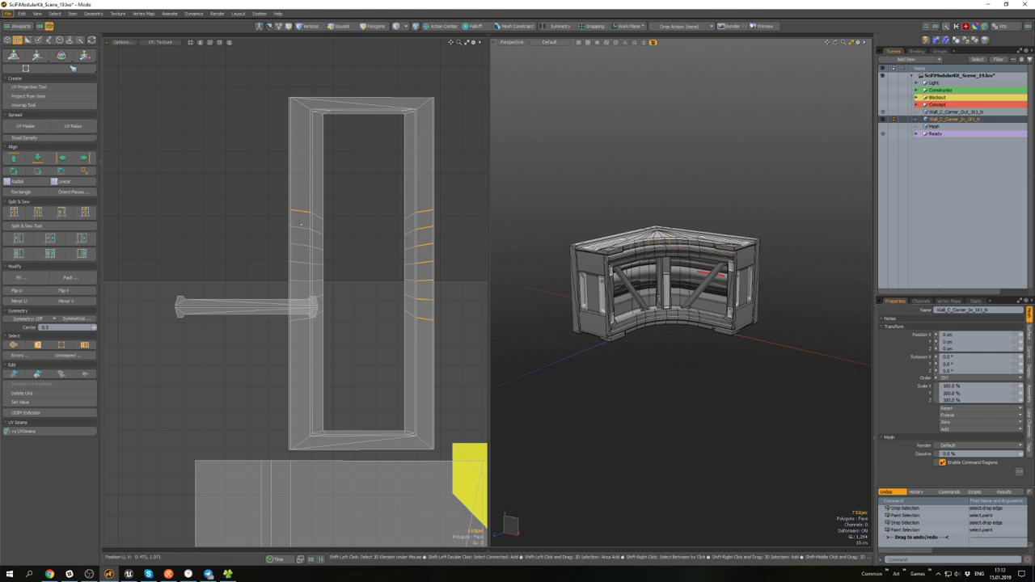
pyautogui.press('l')
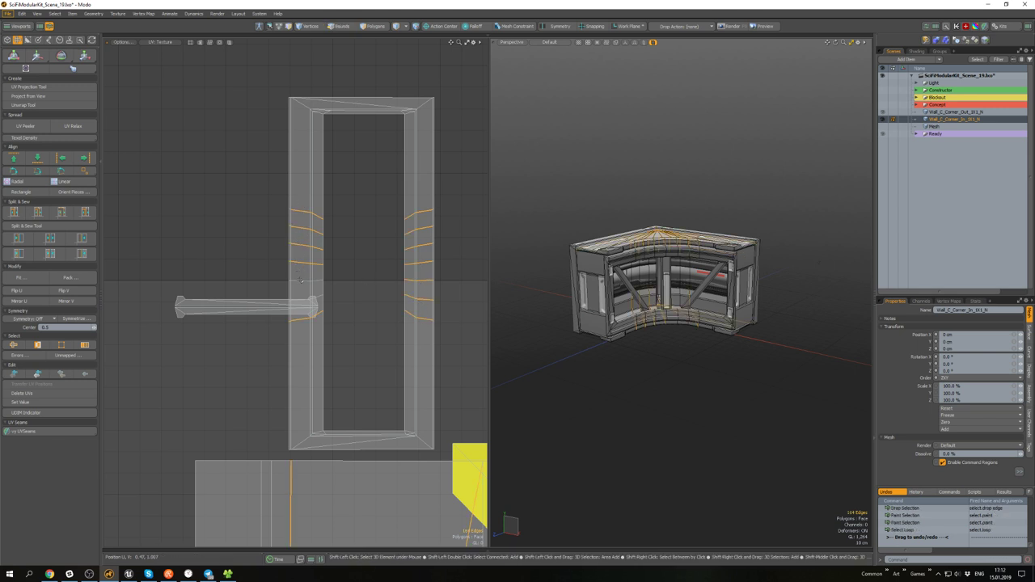
pyautogui.press('l')
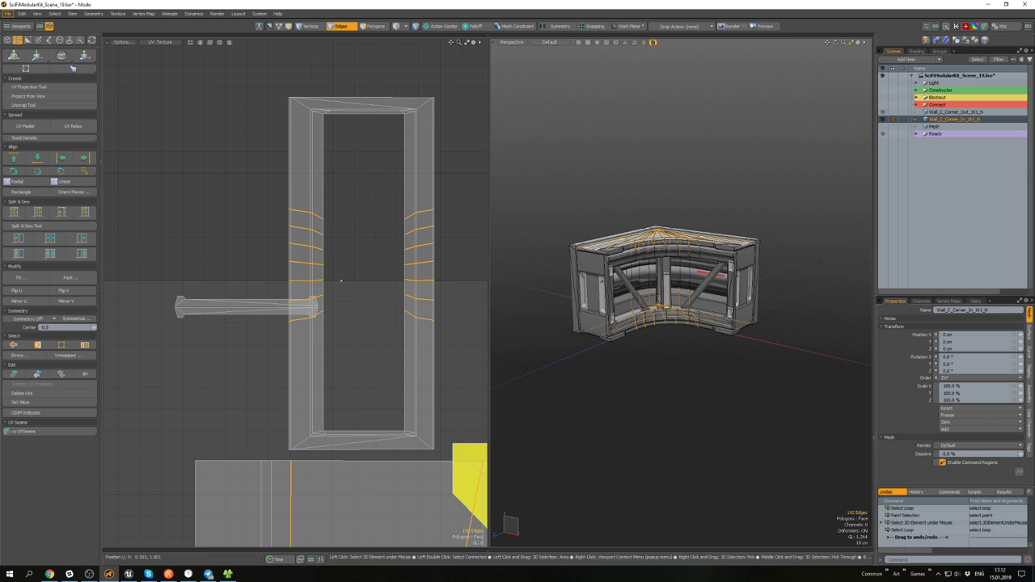
pyautogui.scroll(-8, 359, 318)
pyautogui.scroll(3, 360, 324)
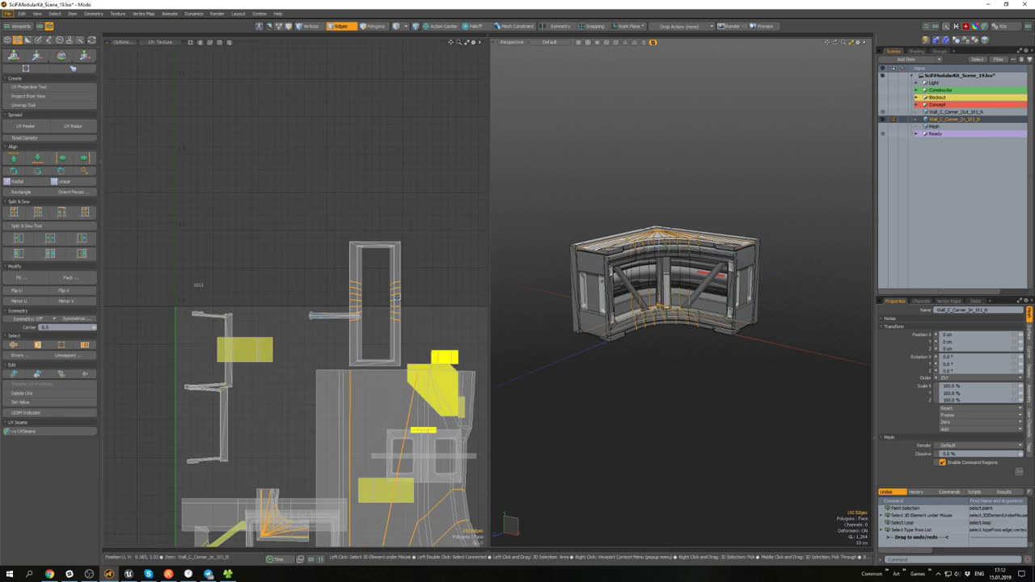
# - Isolate the whole window frame again by hiding the unselected polygons, and return to its crosswise edge selection
pyautogui.press('3')
pyautogui.keyDown('alt'); pyautogui.moveTo(664, 363); pyautogui.dragTo(668, 380); pyautogui.keyUp('alt')
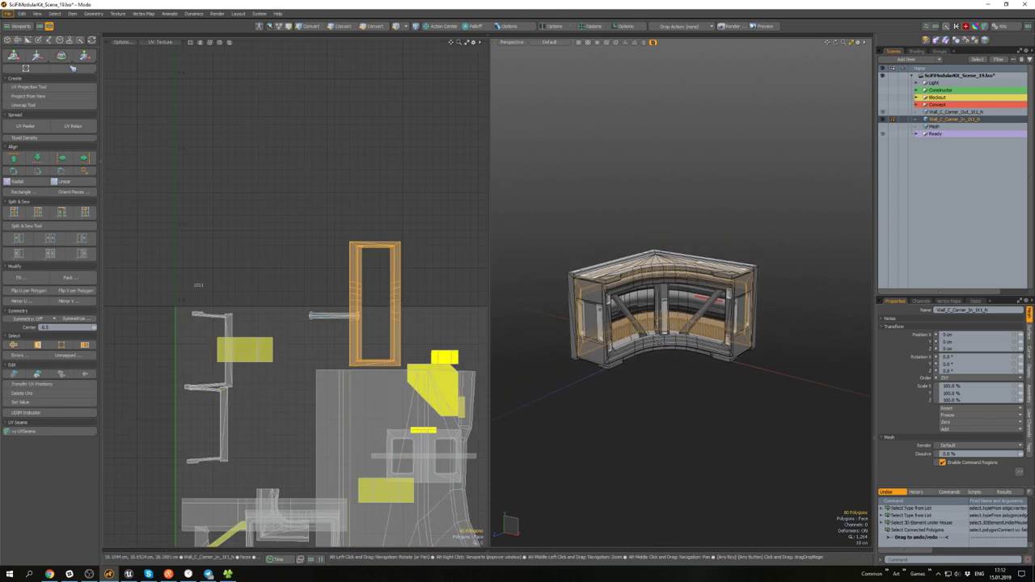
pyautogui.press('h')
pyautogui.click(668, 245)
pyautogui.scroll(3, 399, 291)
pyautogui.press('2')
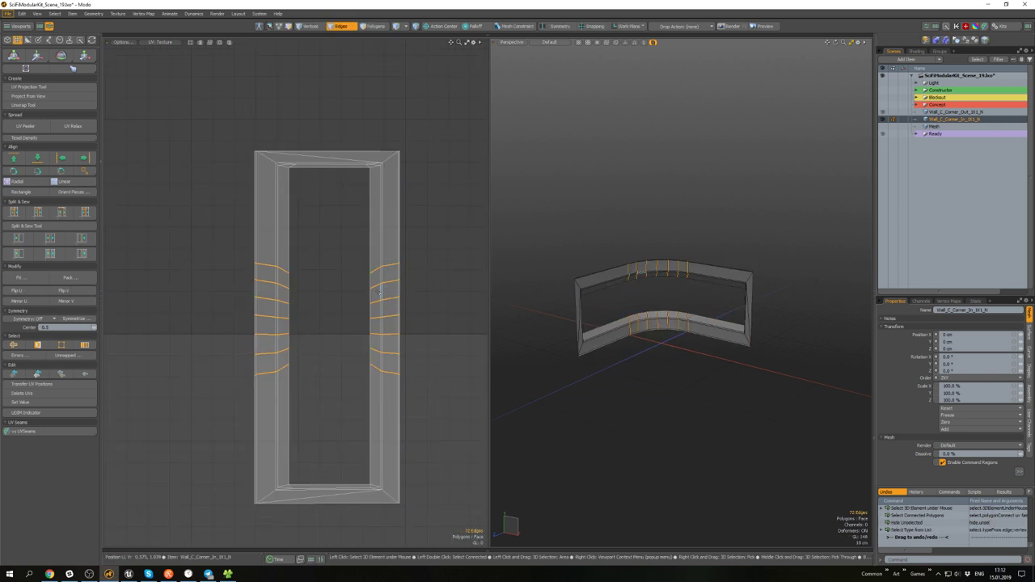
# - Flatten the frame island's crosswise edges by aligning them down, and unhide the rest of the wall corner
pyautogui.click(37, 158)
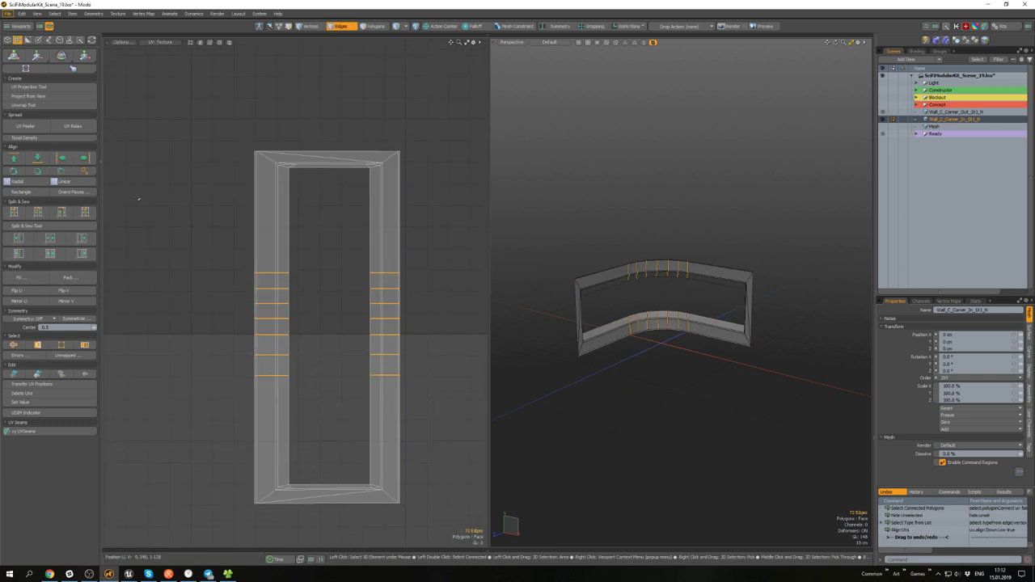
pyautogui.click(636, 377)
pyautogui.press('u')
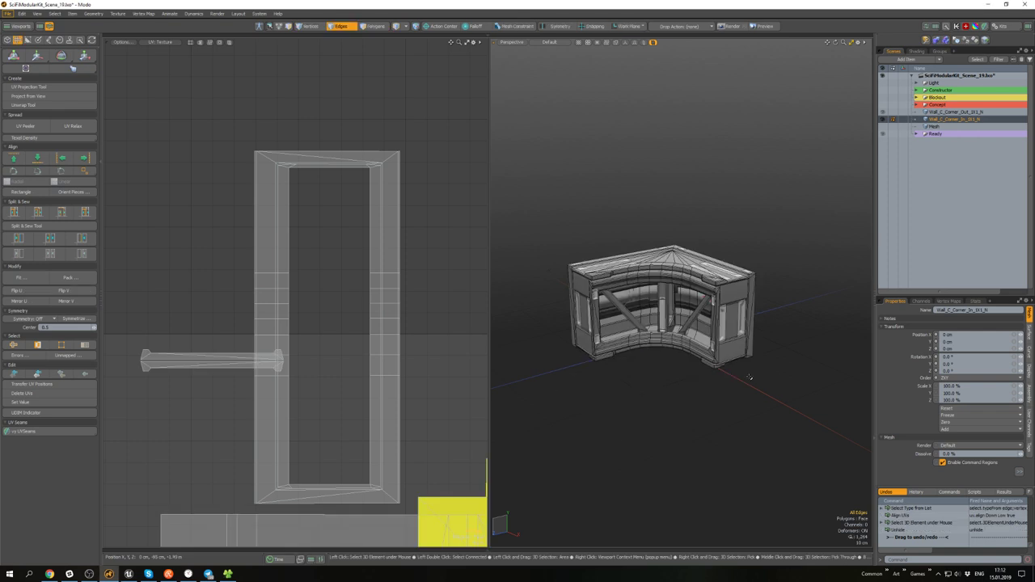
pyautogui.scroll(-3, 412, 349)
pyautogui.press('3')
pyautogui.doubleClick(399, 344)
pyautogui.click(638, 372)
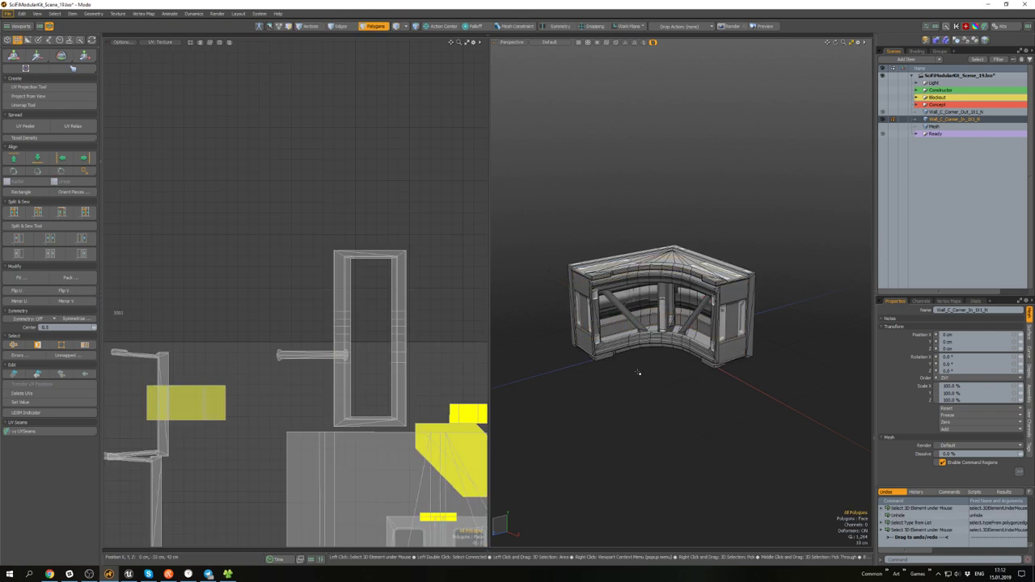
# - Rotate the diagonal brace right of the central pillar about 3° around the Y axis
pyautogui.keyDown('alt'); pyautogui.moveTo(639, 372); pyautogui.dragTo(705, 360); pyautogui.keyUp('alt')
pyautogui.scroll(4, 647, 360)
pyautogui.keyDown('alt'); pyautogui.moveTo(717, 309); pyautogui.dragTo(677, 328); pyautogui.keyUp('alt')
pyautogui.doubleClick(768, 329)
pyautogui.scroll(4, 770, 348)
pyautogui.press('e')
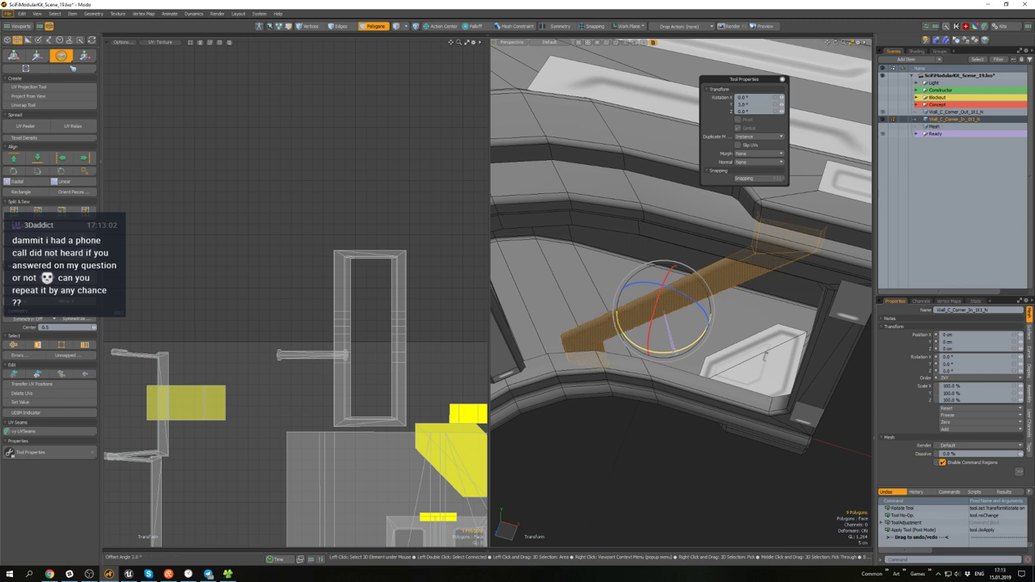
pyautogui.press('w')
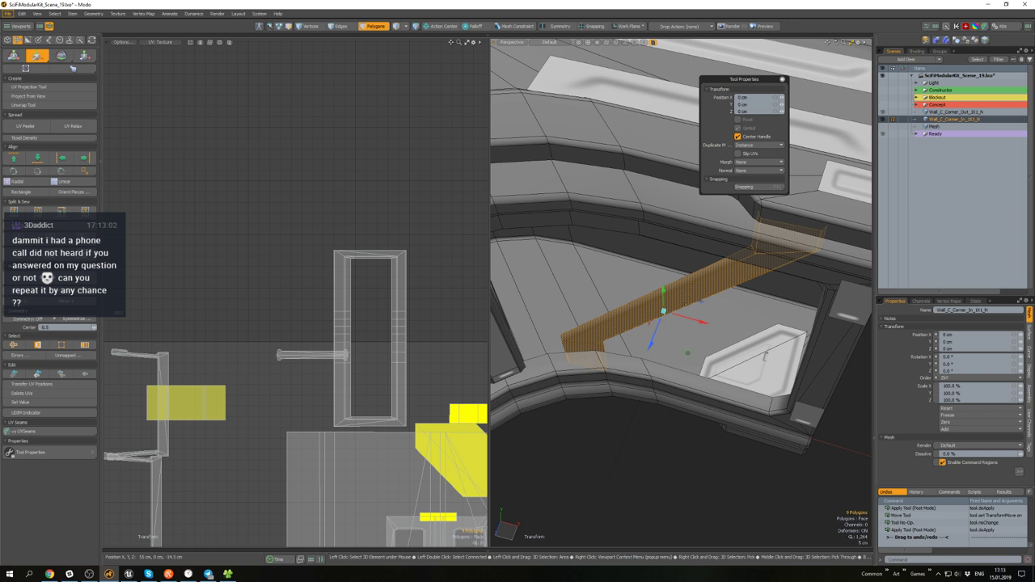
pyautogui.keyDown('alt'); pyautogui.moveTo(683, 291); pyautogui.dragTo(582, 336); pyautogui.keyUp('alt')
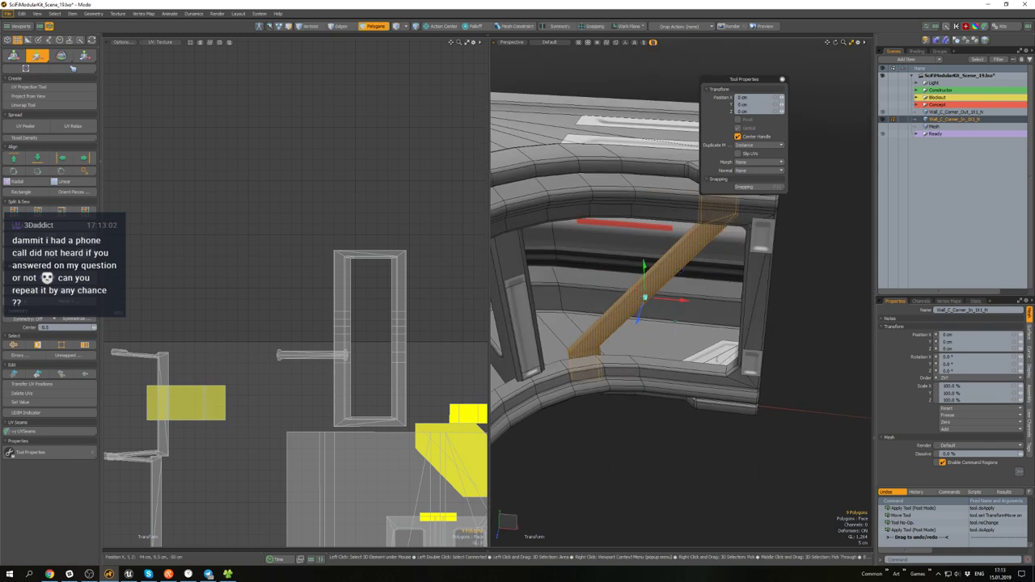
pyautogui.keyDown('alt'); pyautogui.moveTo(675, 322); pyautogui.dragTo(627, 325); pyautogui.keyUp('alt')
pyautogui.scroll(4, 649, 339)
pyautogui.scroll(-4, 666, 356)
pyautogui.press('space')
# - Rotate the diagonal brace left of the central pillar slightly and move it about 1 mm along X
pyautogui.scroll(-3, 656, 301)
pyautogui.click(588, 298)
pyautogui.doubleClick(590, 297)
pyautogui.scroll(5, 631, 315)
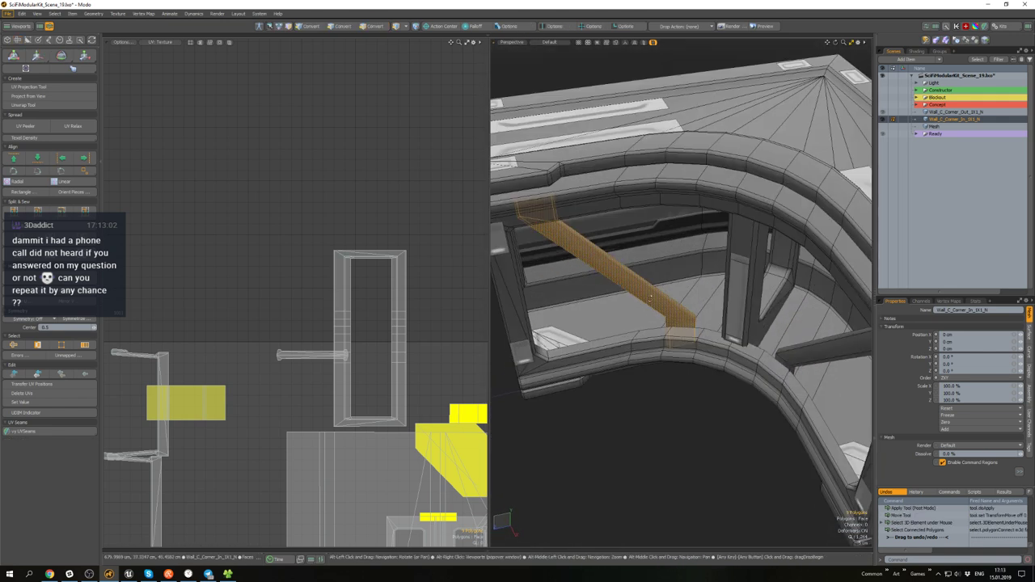
pyautogui.press('r')
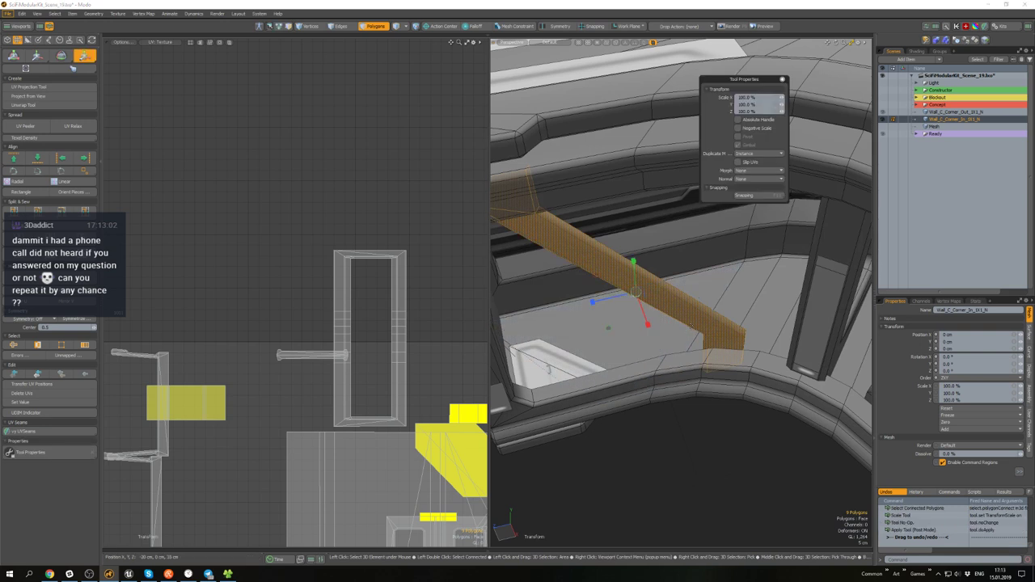
pyautogui.press('e')
pyautogui.moveTo(669, 315); pyautogui.dragTo(629, 320)
pyautogui.press('w')
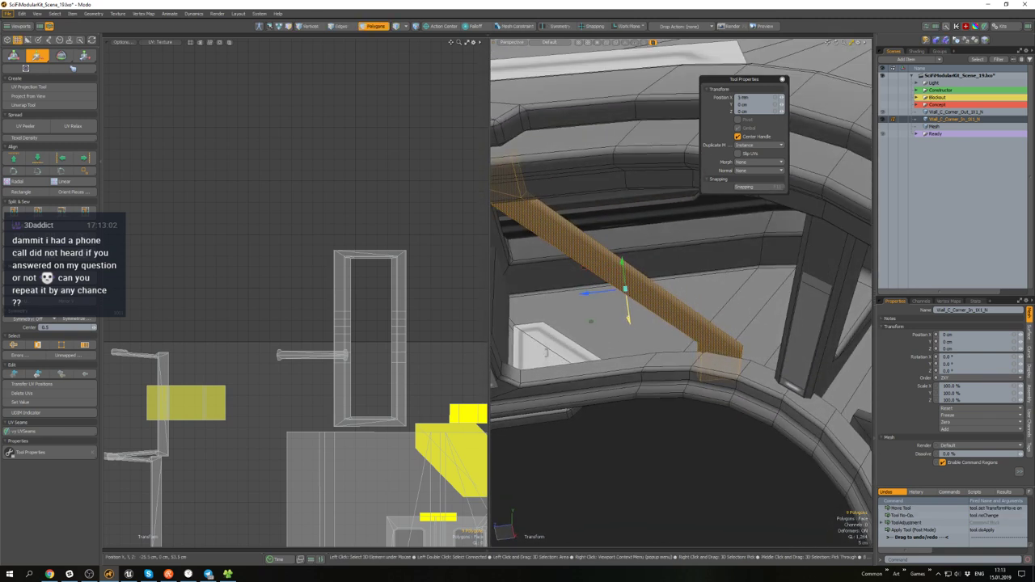
pyautogui.press('q')
# - Check the fit of the adjusted diagonal braces from the front and save the scene
pyautogui.scroll(-4, 663, 402)
pyautogui.click(672, 422)
pyautogui.keyDown('alt'); pyautogui.moveTo(672, 422); pyautogui.dragTo(691, 410); pyautogui.keyUp('alt')
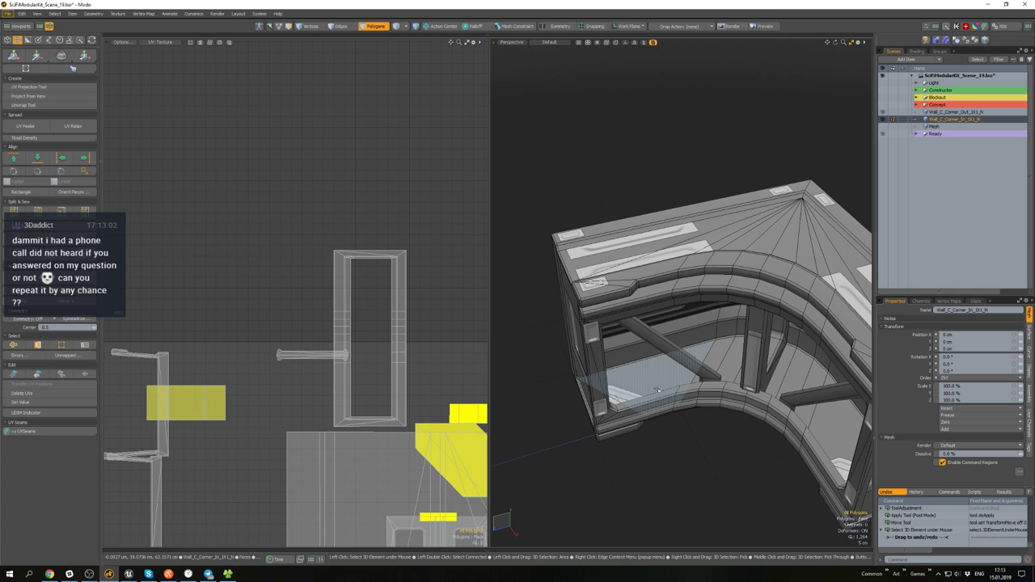
pyautogui.doubleClick(671, 349)
pyautogui.keyDown('alt'); pyautogui.moveTo(671, 349); pyautogui.dragTo(653, 246); pyautogui.keyUp('alt')
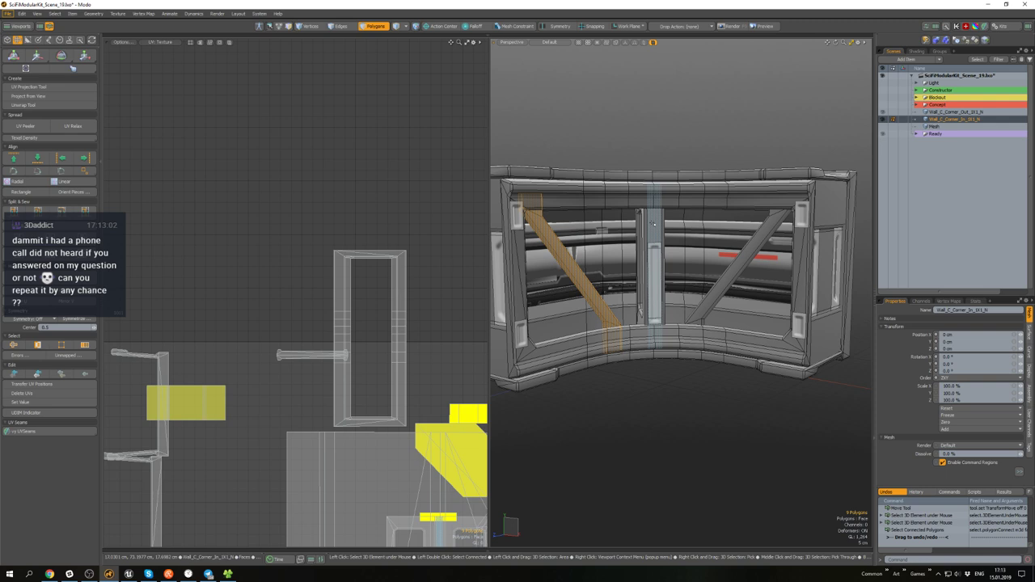
pyautogui.scroll(3, 652, 257)
pyautogui.keyDown('alt'); pyautogui.moveTo(652, 257); pyautogui.dragTo(711, 275); pyautogui.keyUp('alt')
pyautogui.scroll(-5, 630, 188)
pyautogui.scroll(5, 675, 242)
pyautogui.hotkey('ctrl', 's')
pyautogui.scroll(-5, 689, 259)
pyautogui.click(743, 301)
pyautogui.scroll(5, 639, 249)
# - Move the recessed decal panel on the upper inner wall left of the central pillar using the Local action center
pyautogui.keyDown('alt'); pyautogui.moveTo(638, 249); pyautogui.dragTo(579, 165); pyautogui.keyUp('alt')
pyautogui.scroll(-5, 643, 254)
pyautogui.scroll(3, 637, 267)
pyautogui.press('d')
pyautogui.scroll(5, 588, 165)
pyautogui.press('space')
pyautogui.press('space')
pyautogui.click(605, 165)
pyautogui.press('w')
pyautogui.hotkey('ctrl', 'z')
pyautogui.hotkey('ctrl', 'z')
pyautogui.hotkey('alt', '3')
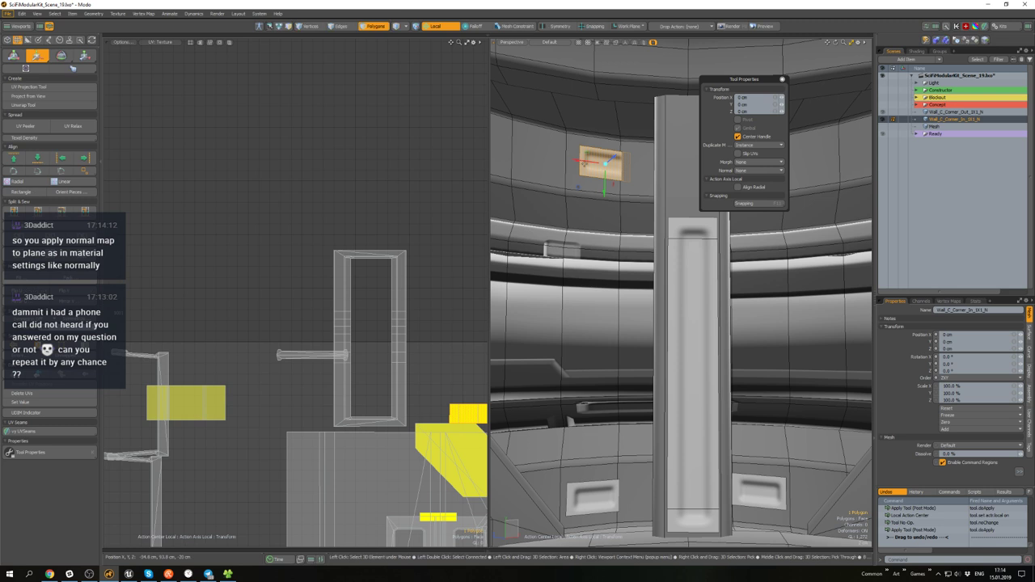
pyautogui.press('space')
# - Move the recessed decal panel on the lower inner wall right of the central pillar along its local Y axis
pyautogui.scroll(-5, 597, 172)
pyautogui.keyDown('alt'); pyautogui.moveTo(596, 174); pyautogui.dragTo(597, 234); pyautogui.keyUp('alt')
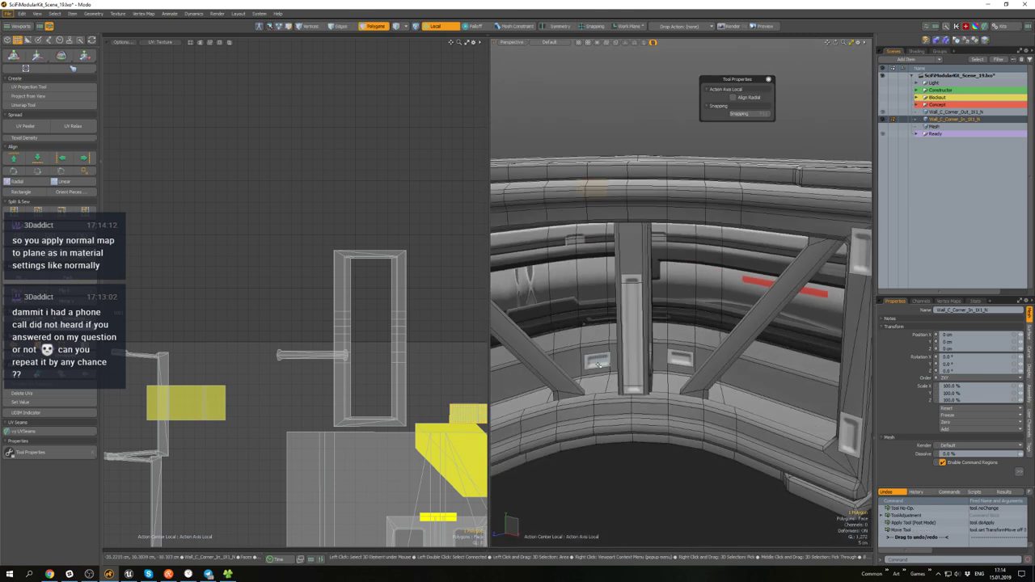
pyautogui.click(597, 360)
pyautogui.keyDown('alt'); pyautogui.moveTo(598, 362); pyautogui.dragTo(602, 318); pyautogui.keyUp('alt')
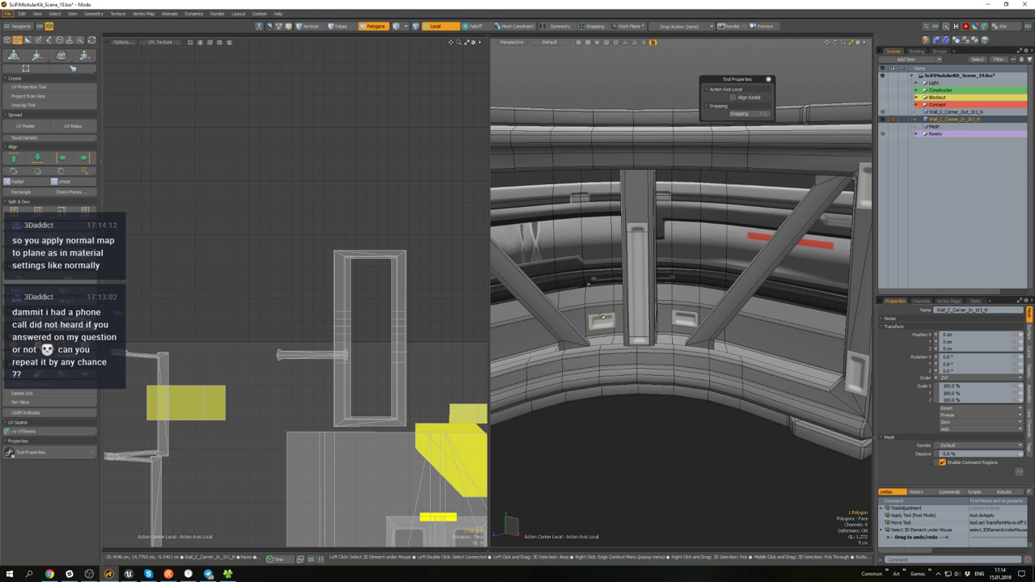
pyautogui.scroll(5, 659, 314)
pyautogui.click(710, 323)
pyautogui.moveTo(710, 324)
pyautogui.keyDown('alt'); pyautogui.mouseDown()
pyautogui.moveTo(768, 322)
pyautogui.moveTo(728, 317)
pyautogui.mouseUp(); pyautogui.keyUp('alt')
pyautogui.scroll(-2, 728, 318)
pyautogui.press('w')
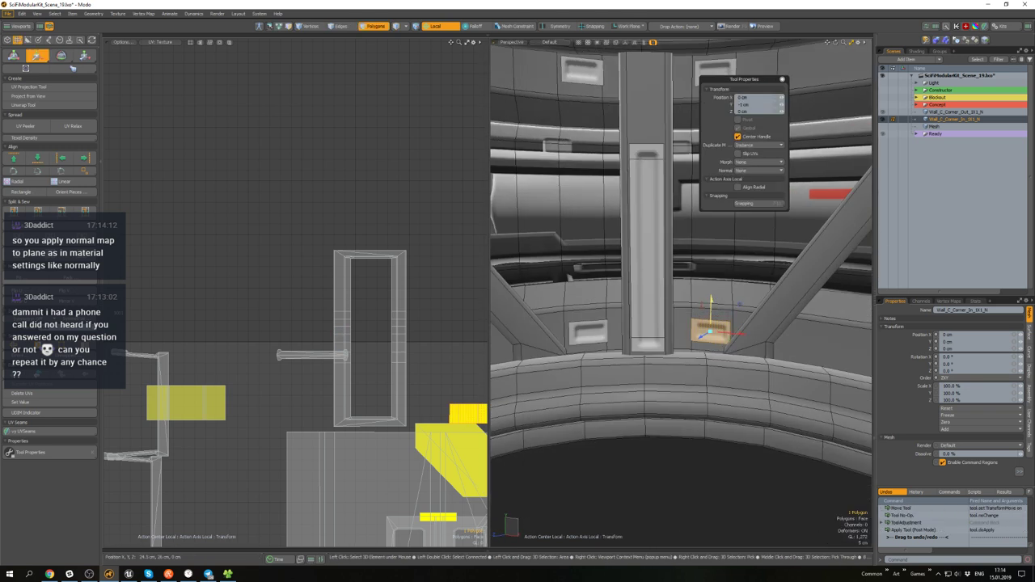
pyautogui.press('space')
# - Try a rotated and moved copy of the triangular floor decal beside the central pillar, and delete it
pyautogui.scroll(-5, 709, 320)
pyautogui.keyDown('alt'); pyautogui.moveTo(698, 300); pyautogui.dragTo(647, 343); pyautogui.keyUp('alt')
pyautogui.scroll(5, 734, 348)
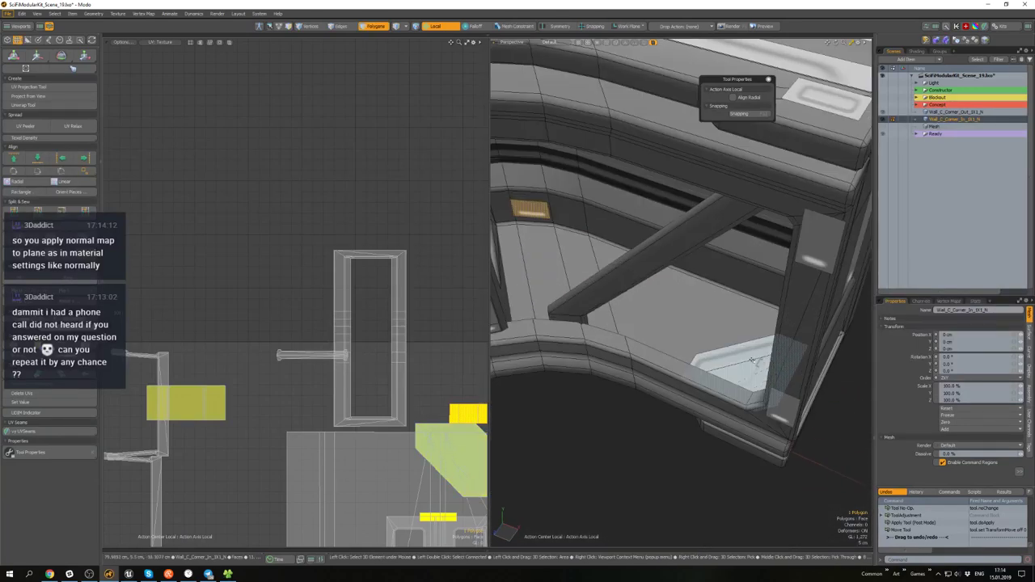
pyautogui.doubleClick(737, 359)
pyautogui.press('w')
pyautogui.scroll(-5, 737, 359)
pyautogui.keyDown('alt'); pyautogui.moveTo(737, 360); pyautogui.dragTo(635, 316); pyautogui.keyUp('alt')
pyautogui.hotkey('ctrl', 'c')
pyautogui.hotkey('ctrl', 'v')
pyautogui.press('e')
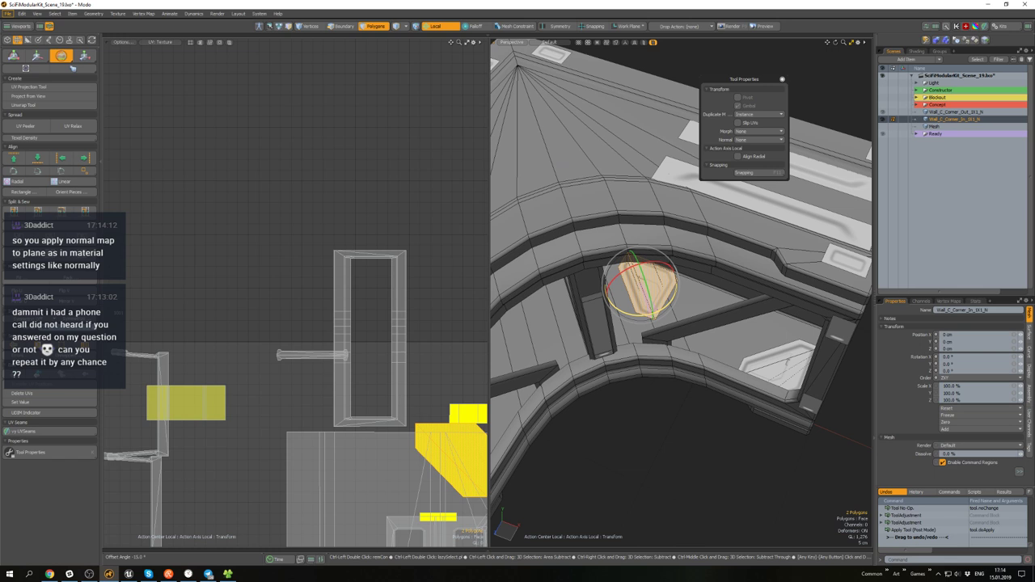
pyautogui.press('w')
pyautogui.moveTo(647, 307)
pyautogui.keyDown('alt'); pyautogui.mouseDown()
pyautogui.moveTo(682, 303)
pyautogui.moveTo(613, 292)
pyautogui.moveTo(653, 325)
pyautogui.moveTo(638, 306)
pyautogui.moveTo(651, 315)
pyautogui.moveTo(650, 326)
pyautogui.moveTo(654, 302)
pyautogui.mouseUp(); pyautogui.keyUp('alt')
pyautogui.scroll(-3, 638, 307)
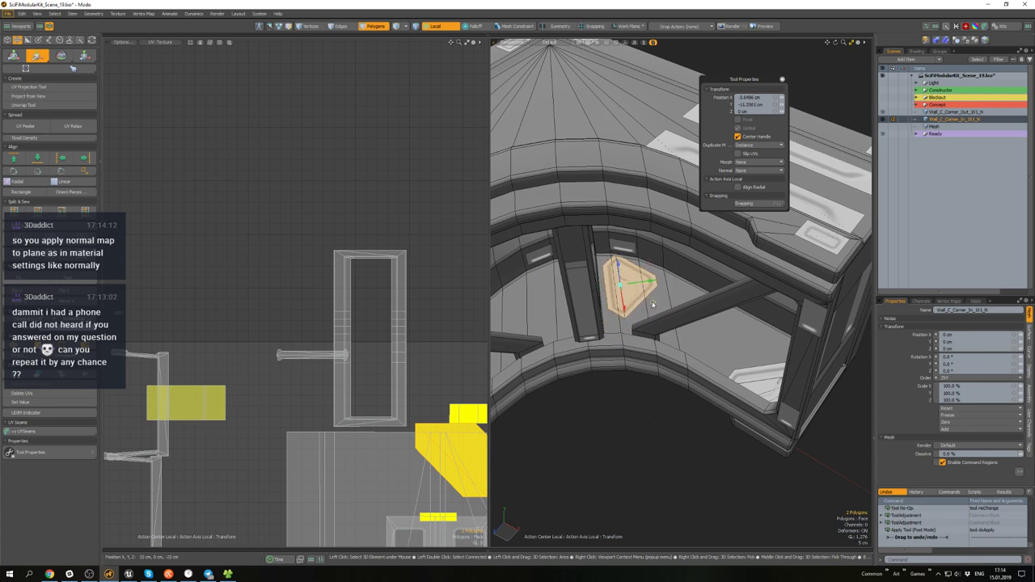
pyautogui.press('Delete')
# - Drop the move tool and save the scene
pyautogui.scroll(-5, 652, 305)
pyautogui.keyDown('alt'); pyautogui.moveTo(649, 403); pyautogui.dragTo(643, 365); pyautogui.keyUp('alt')
pyautogui.press('space')
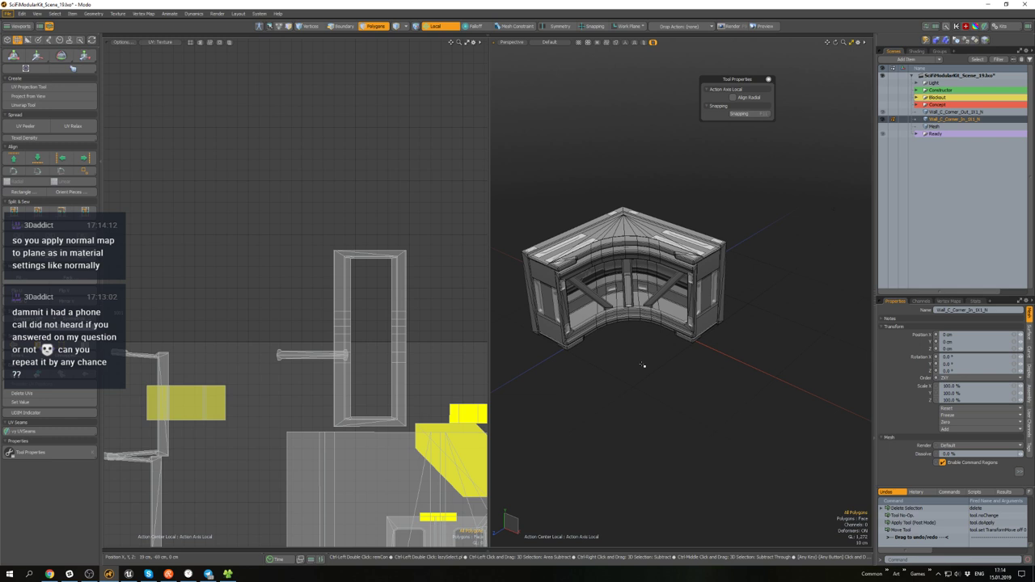
pyautogui.hotkey('ctrl', 's')
# - Select the connected polygons of the wall corner's top, floor, side and curved trim shells and set the texel density of their UV islands
pyautogui.scroll(-5, 482, 346)
pyautogui.scroll(5, 599, 281)
pyautogui.doubleClick(608, 258)
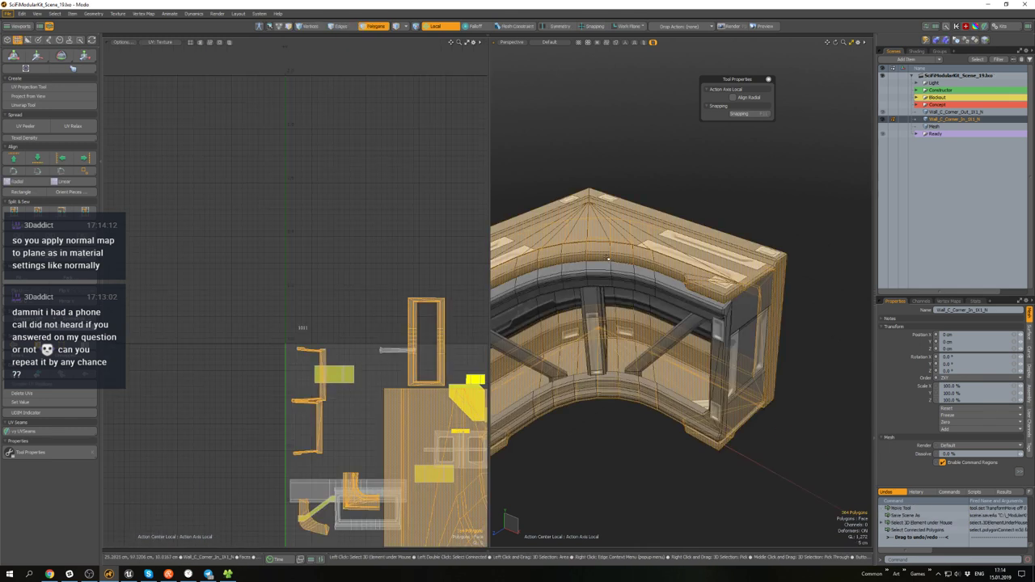
pyautogui.keyDown('alt'); pyautogui.keyDown('shift'); pyautogui.moveTo(608, 259); pyautogui.dragTo(686, 225); pyautogui.keyUp('shift'); pyautogui.keyUp('alt')
pyautogui.scroll(-5, 417, 308)
pyautogui.keyDown('alt'); pyautogui.moveTo(418, 309); pyautogui.dragTo(323, 196); pyautogui.keyUp('alt')
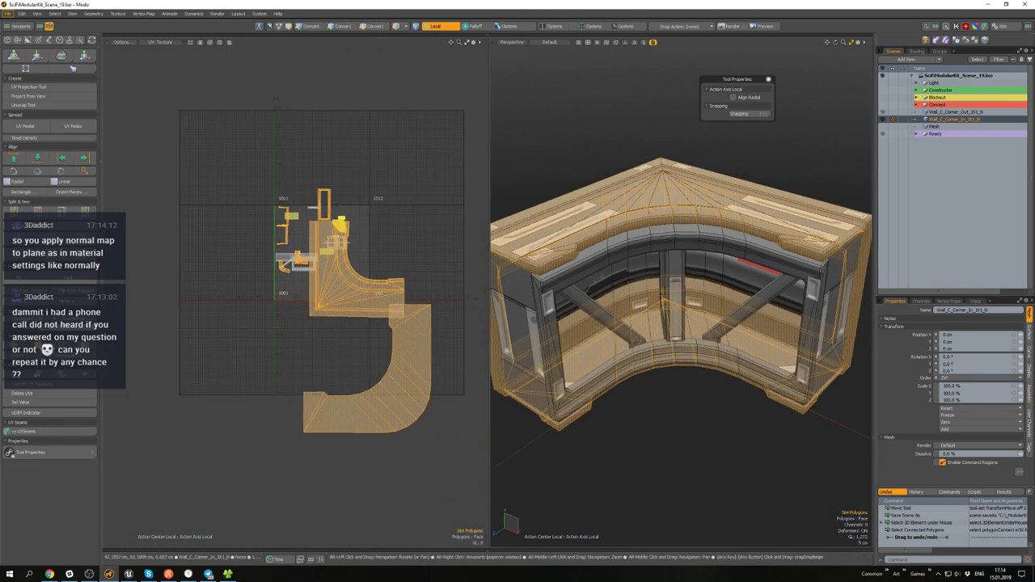
pyautogui.keyDown('alt'); pyautogui.moveTo(612, 253); pyautogui.dragTo(610, 230); pyautogui.keyUp('alt')
pyautogui.keyDown('shift'); pyautogui.doubleClick(602, 238); pyautogui.keyUp('shift')
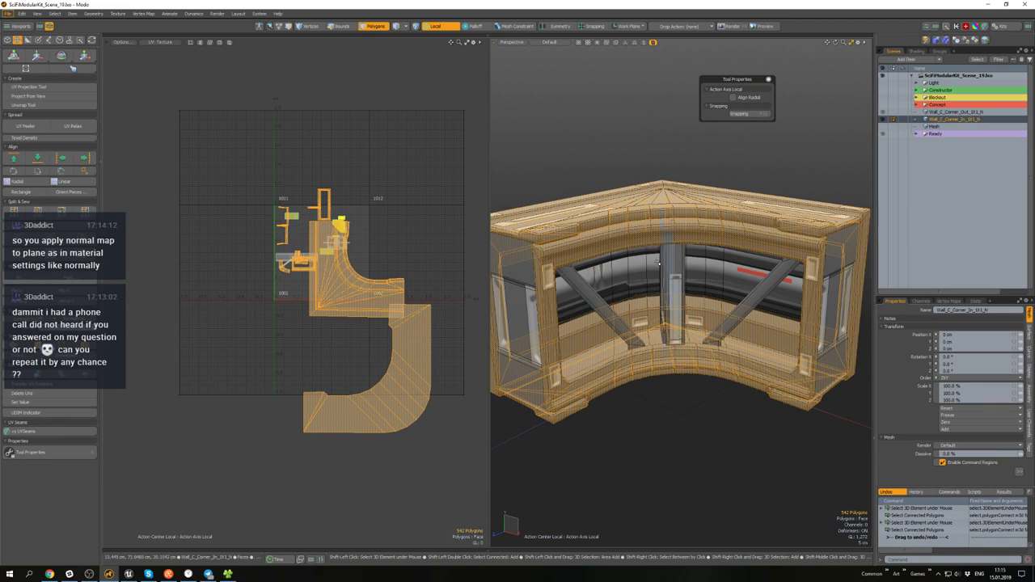
pyautogui.click(45, 141)
pyautogui.click(57, 217)
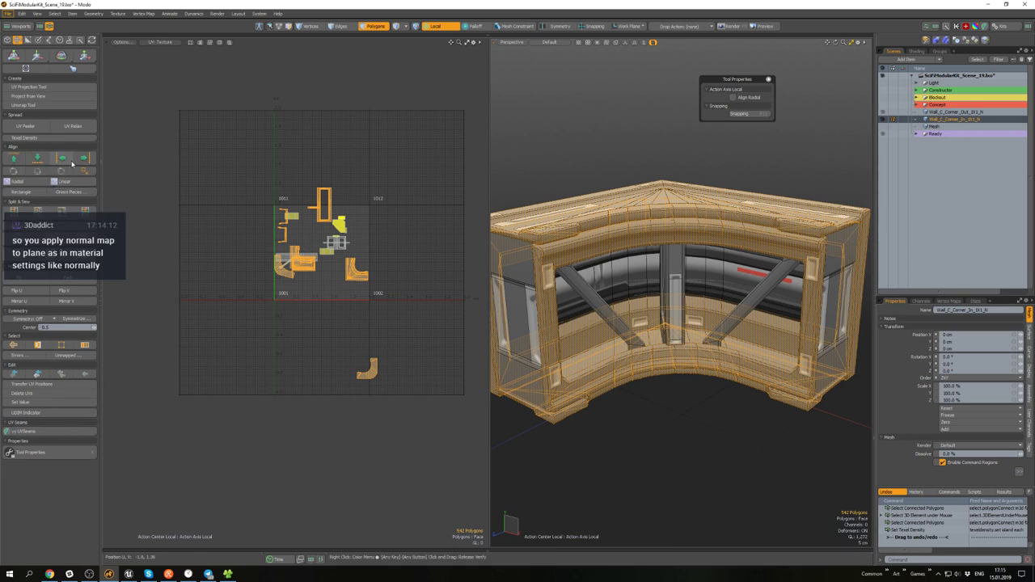
# - Stack the selected UV islands by aligning them to their common centre, clear the selection and save the scene
pyautogui.click(84, 171)
pyautogui.click(82, 210)
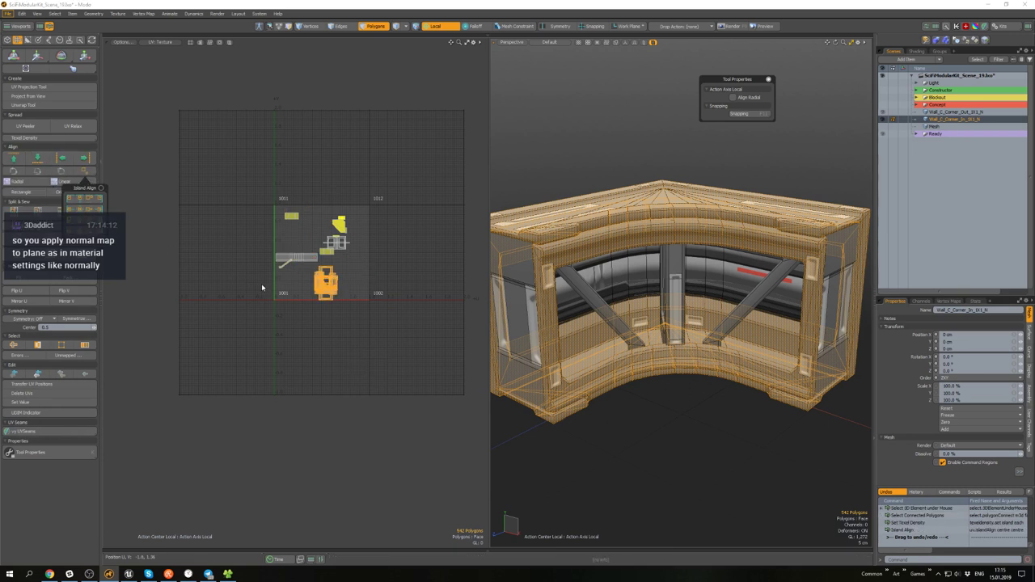
pyautogui.click(394, 302)
pyautogui.hotkey('ctrl', 's')
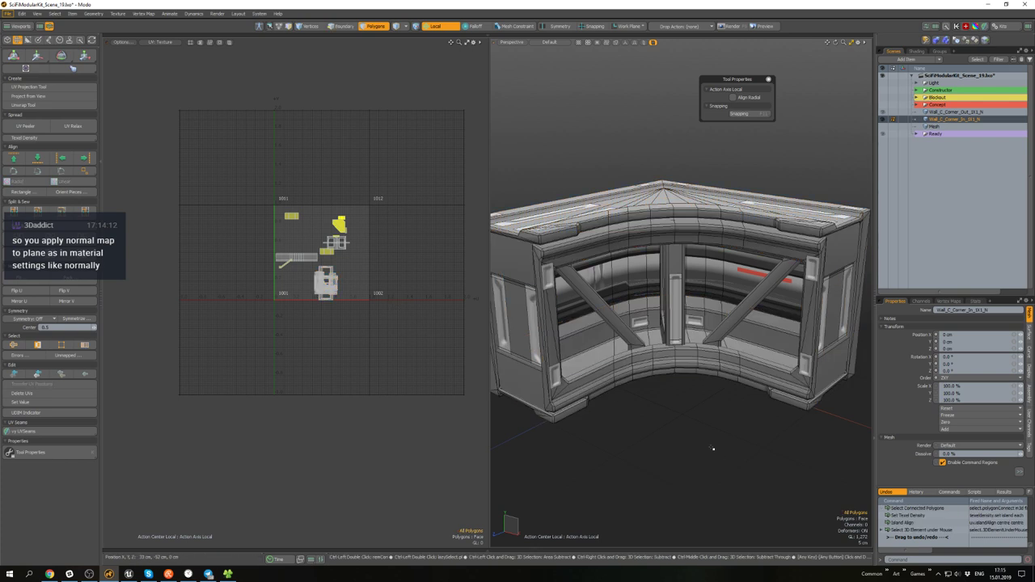
# - Turn on the checker texture override in the 3D viewport and view the wall corner from above
pyautogui.click(578, 42)
pyautogui.click(580, 54)
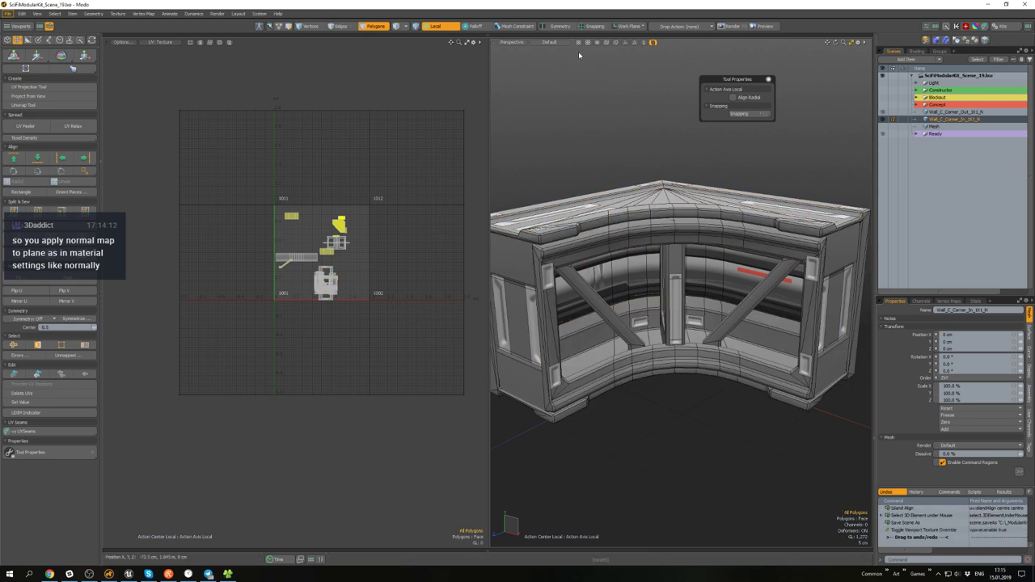
pyautogui.keyDown('alt'); pyautogui.moveTo(687, 412); pyautogui.dragTo(691, 379); pyautogui.keyUp('alt')
pyautogui.keyDown('alt'); pyautogui.moveTo(588, 145); pyautogui.dragTo(604, 247); pyautogui.keyUp('alt')
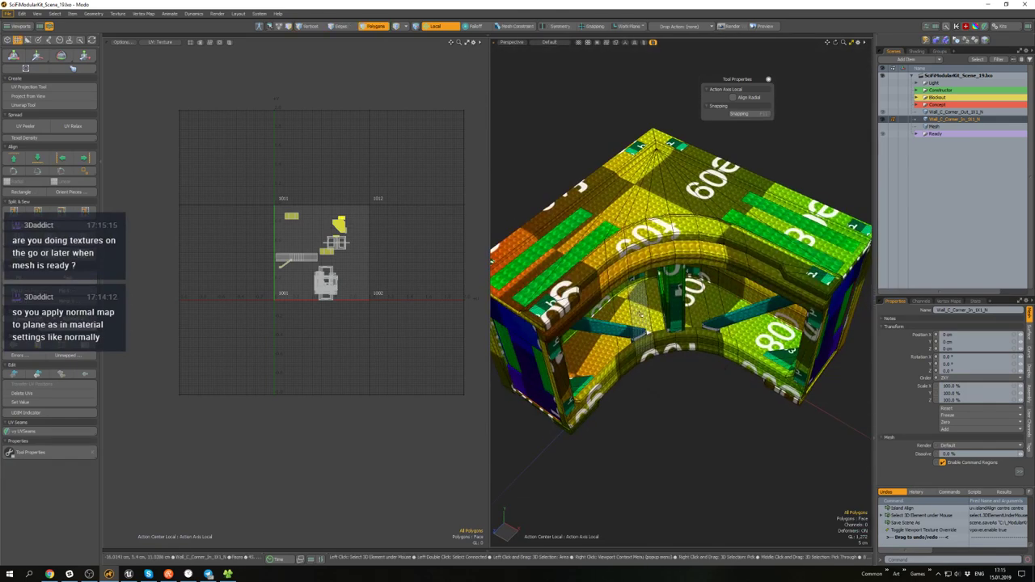
# - Align the inner floor's UV island along V by its slanted outer edge, return to polygon selection and unhide everything
pyautogui.doubleClick(637, 293)
pyautogui.scroll(2, 337, 284)
pyautogui.scroll(3, 337, 283)
pyautogui.press('2')
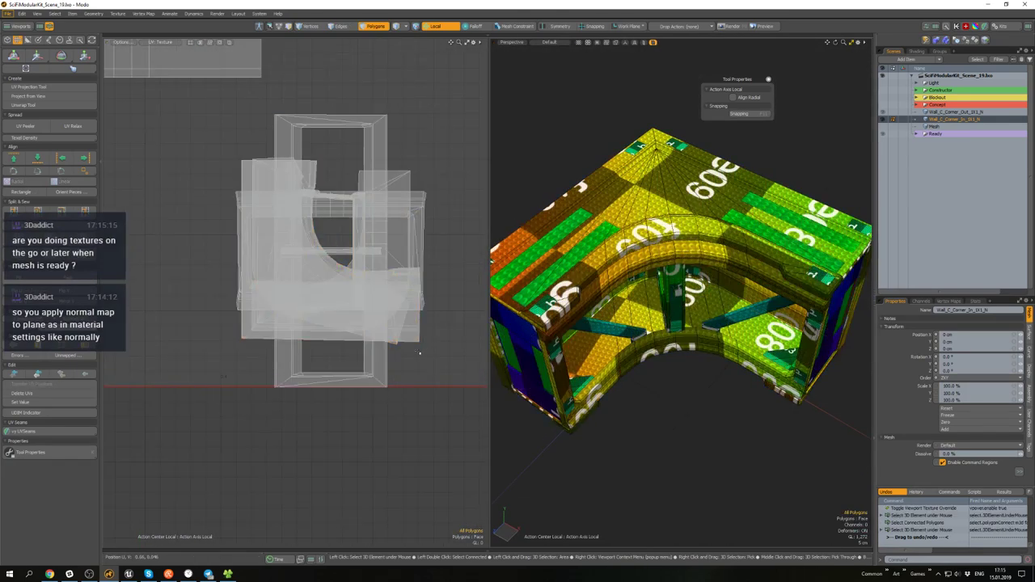
pyautogui.scroll(2, 384, 313)
pyautogui.click(385, 313)
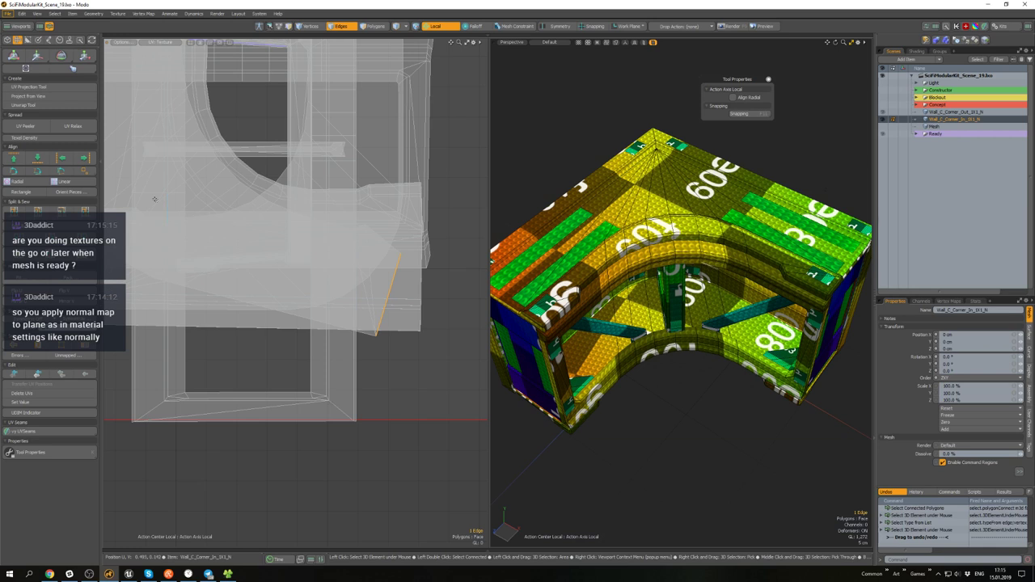
pyautogui.click(62, 171)
pyautogui.scroll(-2, 347, 290)
pyautogui.press('3')
pyautogui.press('u')
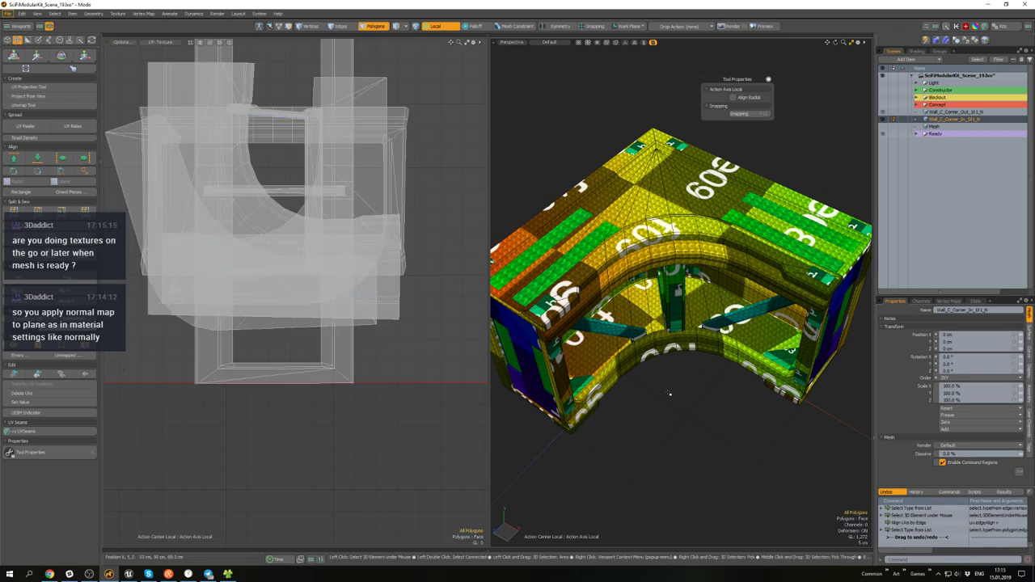
# - Turn off the checker texture override and inspect the wall corner's shaded geometry from several angles
pyautogui.keyDown('alt'); pyautogui.moveTo(656, 404); pyautogui.dragTo(654, 413); pyautogui.keyUp('alt')
pyautogui.scroll(-2, 694, 377)
pyautogui.keyDown('alt'); pyautogui.moveTo(693, 377); pyautogui.dragTo(690, 376); pyautogui.keyUp('alt')
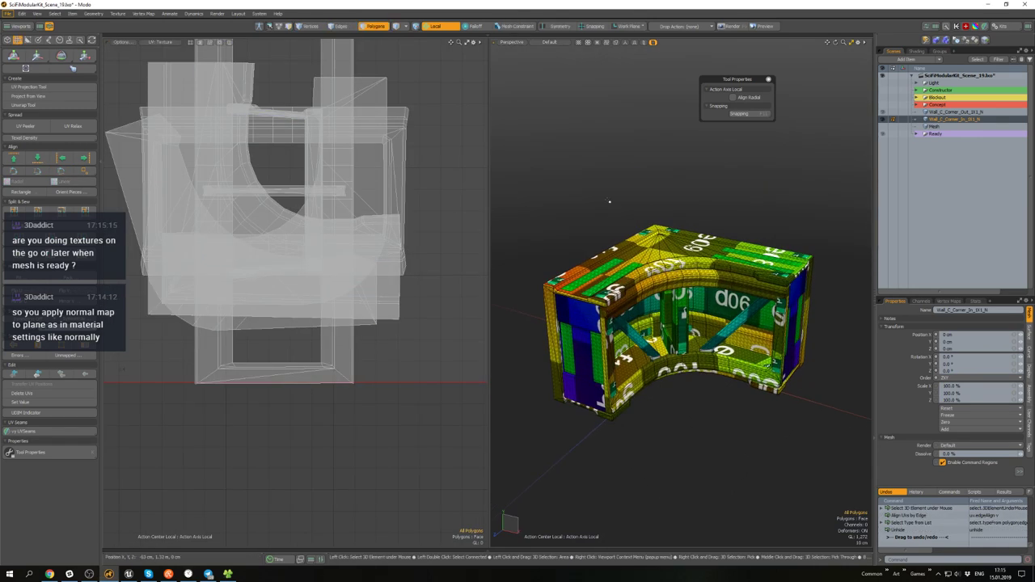
pyautogui.click(579, 43)
pyautogui.click(579, 49)
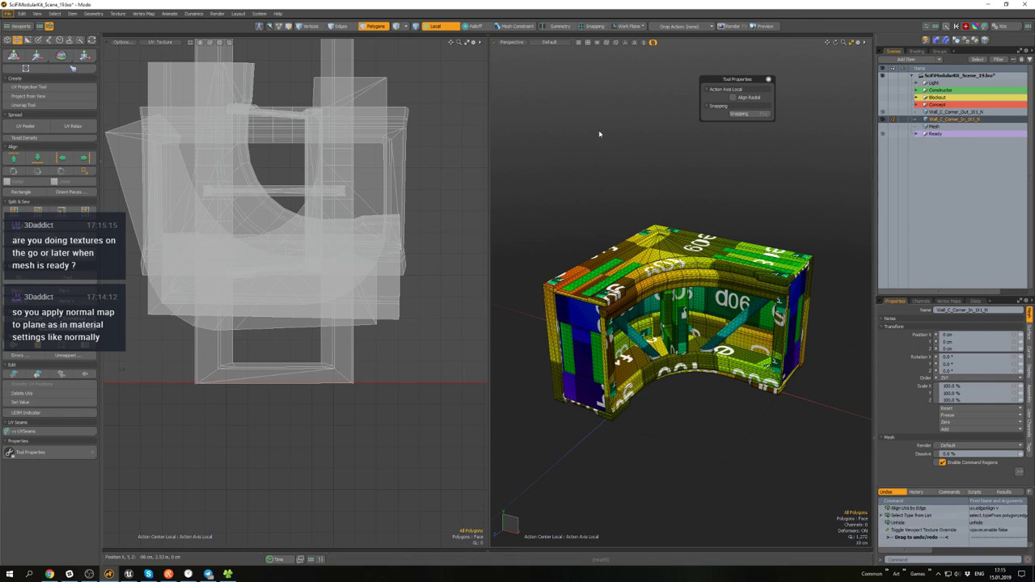
pyautogui.click(658, 205)
pyautogui.moveTo(665, 202)
pyautogui.keyDown('alt'); pyautogui.mouseDown()
pyautogui.moveTo(653, 144)
pyautogui.moveTo(650, 199)
pyautogui.mouseUp(); pyautogui.keyUp('alt')
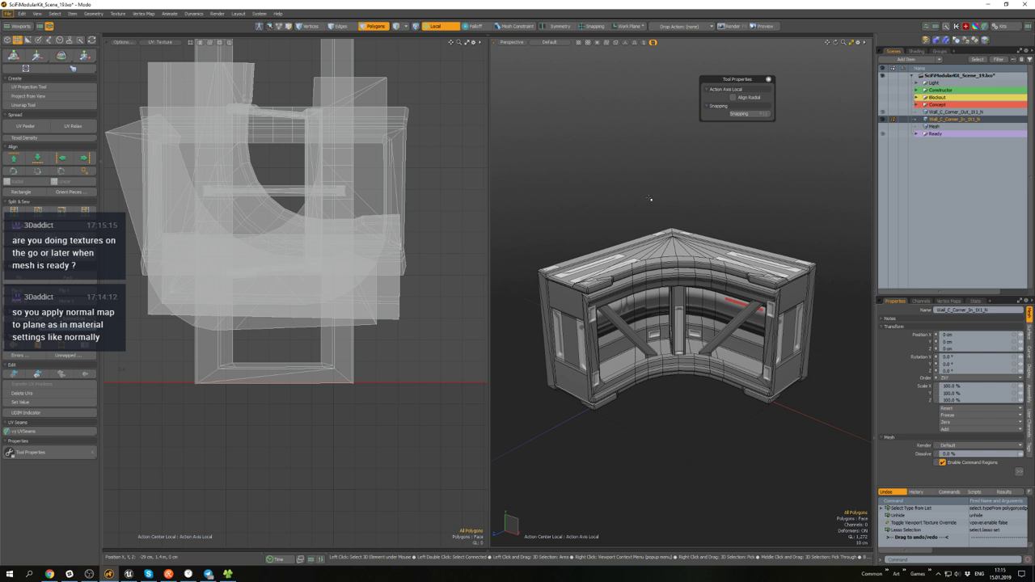
pyautogui.keyDown('alt'); pyautogui.moveTo(649, 198); pyautogui.dragTo(599, 218); pyautogui.keyUp('alt')
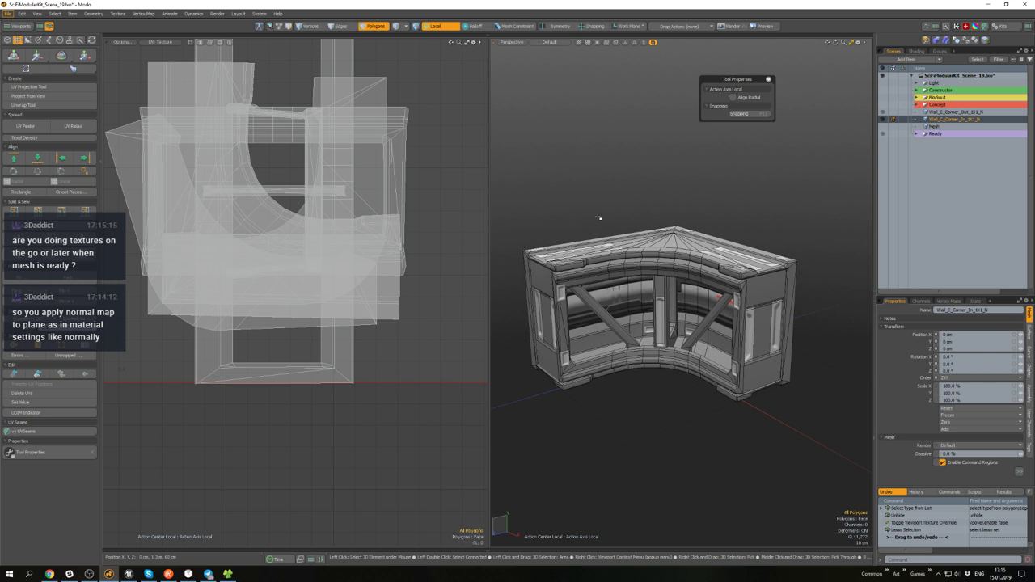
pyautogui.keyDown('alt'); pyautogui.moveTo(600, 219); pyautogui.dragTo(614, 256); pyautogui.keyUp('alt')
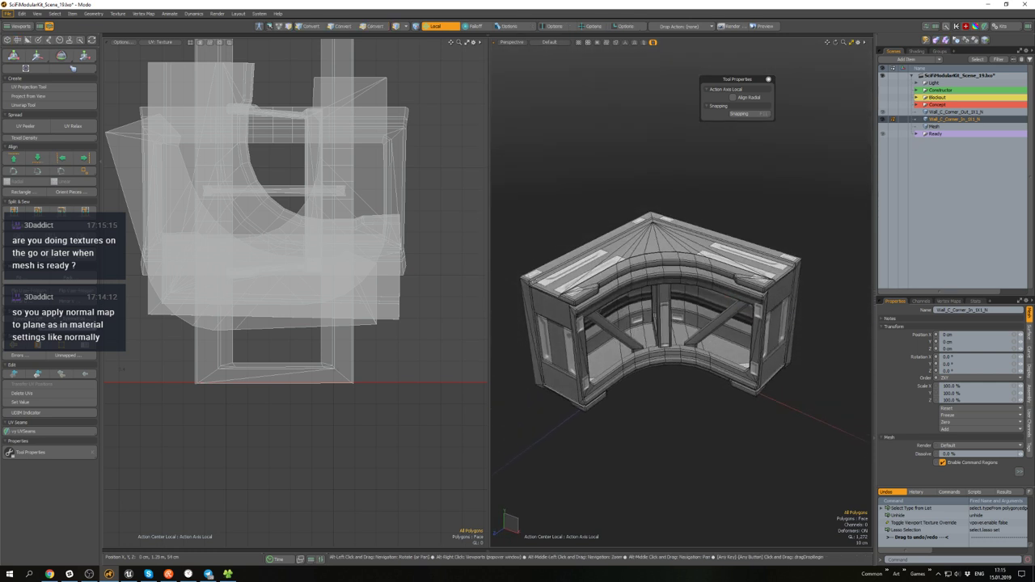
# - Move the tall rectangular frame UV island slightly up in V and save the scene
pyautogui.doubleClick(318, 382)
pyautogui.click(319, 381)
pyautogui.keyDown('alt'); pyautogui.moveTo(343, 294); pyautogui.dragTo(370, 348); pyautogui.keyUp('alt')
pyautogui.doubleClick(359, 326)
pyautogui.scroll(-2, 370, 349)
pyautogui.press('w')
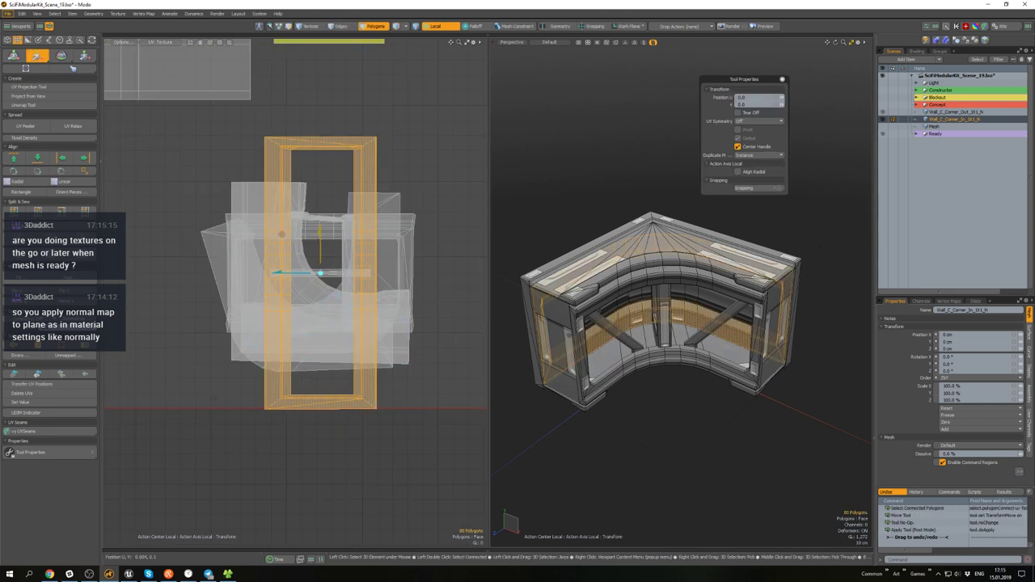
pyautogui.moveTo(321, 245); pyautogui.dragTo(321, 237)
pyautogui.press('q')
pyautogui.click(654, 383)
pyautogui.keyDown('alt'); pyautogui.moveTo(654, 384); pyautogui.dragTo(661, 347); pyautogui.keyUp('alt')
pyautogui.hotkey('ctrl', 's')
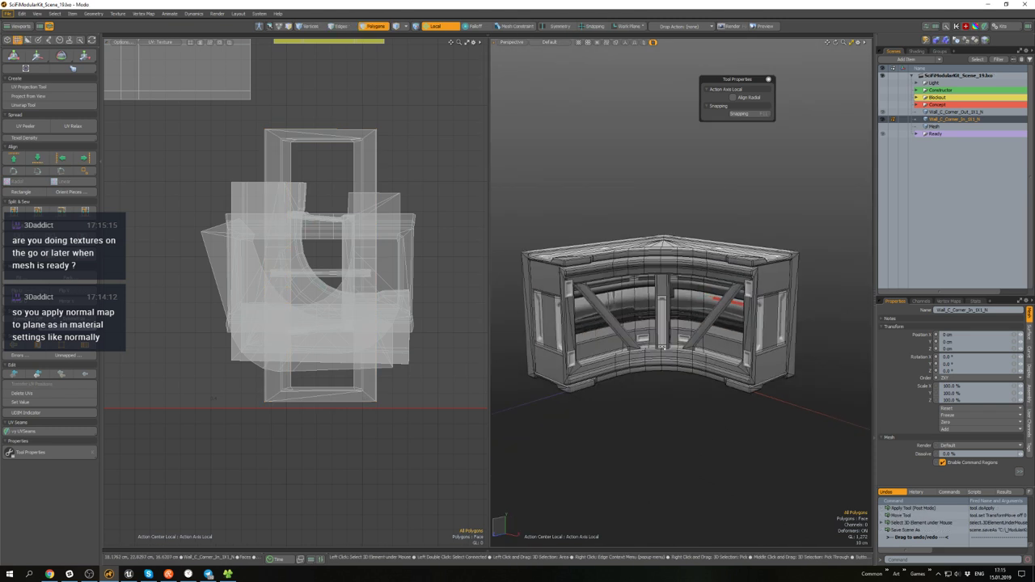
# - Switch to item selection, run Mesh Cleanup on the inner wall corner and clear the selection
pyautogui.moveTo(658, 398)
pyautogui.keyDown('alt'); pyautogui.mouseDown()
pyautogui.moveTo(614, 409)
pyautogui.moveTo(678, 432)
pyautogui.moveTo(654, 397)
pyautogui.mouseUp(); pyautogui.keyUp('alt')
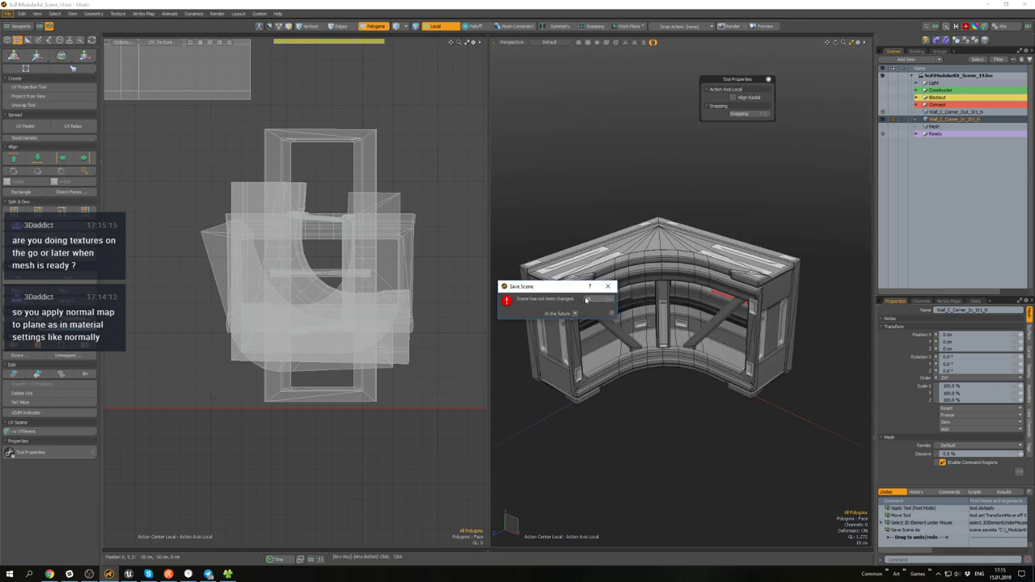
pyautogui.click(586, 297)
pyautogui.press('5')
pyautogui.click(688, 396)
pyautogui.keyDown('alt'); pyautogui.moveTo(689, 375); pyautogui.dragTo(654, 398); pyautogui.keyUp('alt')
pyautogui.click(676, 350)
pyautogui.hotkey('shift', 'c')
pyautogui.click(588, 301)
pyautogui.click(665, 421)
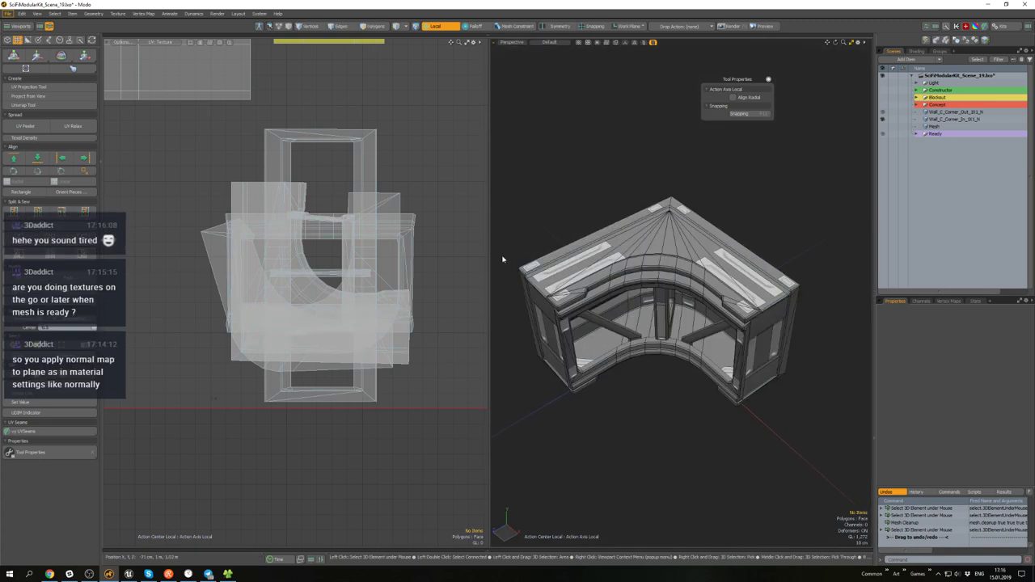
# - Maximize the 3D viewport and unhide the outer corner wall behind the inner corner
pyautogui.hotkey('ctrl', 'space')
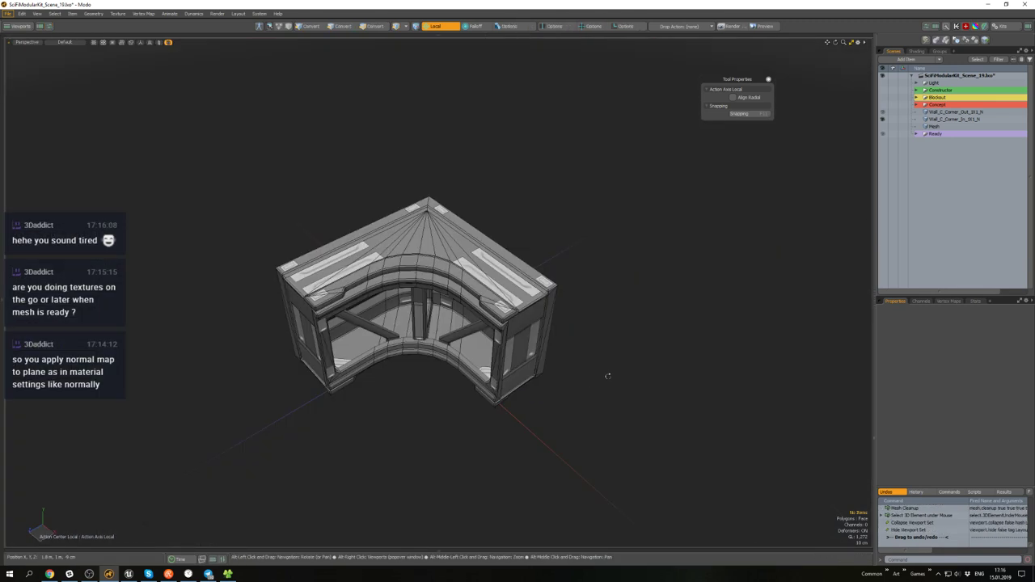
pyautogui.keyDown('alt'); pyautogui.moveTo(607, 375); pyautogui.dragTo(610, 341, button='middle'); pyautogui.keyUp('alt')
pyautogui.keyDown('alt'); pyautogui.moveTo(619, 323); pyautogui.dragTo(607, 293); pyautogui.keyUp('alt')
pyautogui.scroll(3, 589, 323)
pyautogui.keyDown('alt'); pyautogui.moveTo(594, 294); pyautogui.dragTo(723, 351, button='middle'); pyautogui.keyUp('alt')
pyautogui.scroll(3, 589, 323)
pyautogui.scroll(-3, 723, 351)
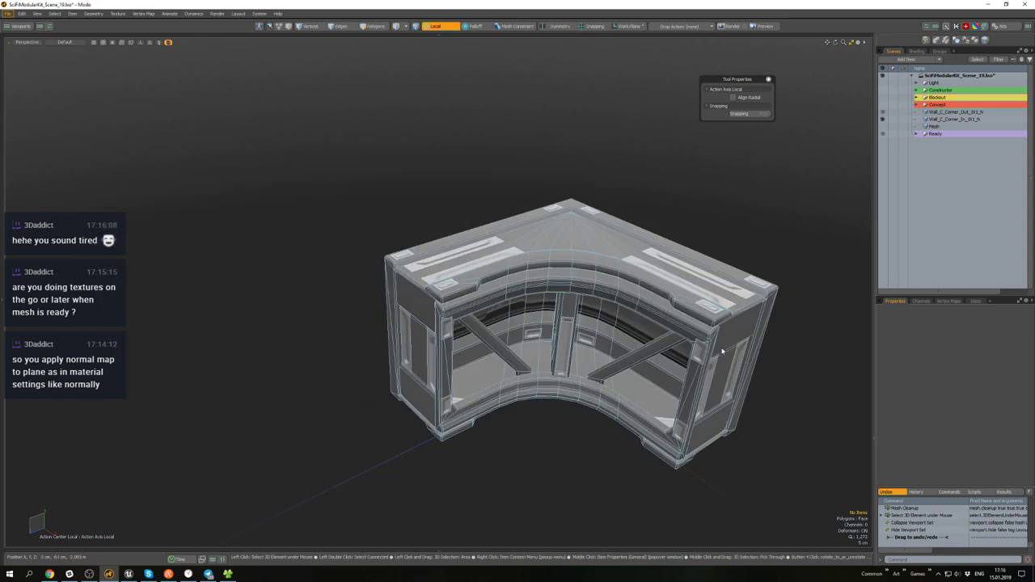
pyautogui.moveTo(594, 330)
pyautogui.keyDown('alt'); pyautogui.mouseDown()
pyautogui.moveTo(611, 296)
pyautogui.moveTo(613, 325)
pyautogui.mouseUp(); pyautogui.keyUp('alt')
pyautogui.scroll(3, 611, 296)
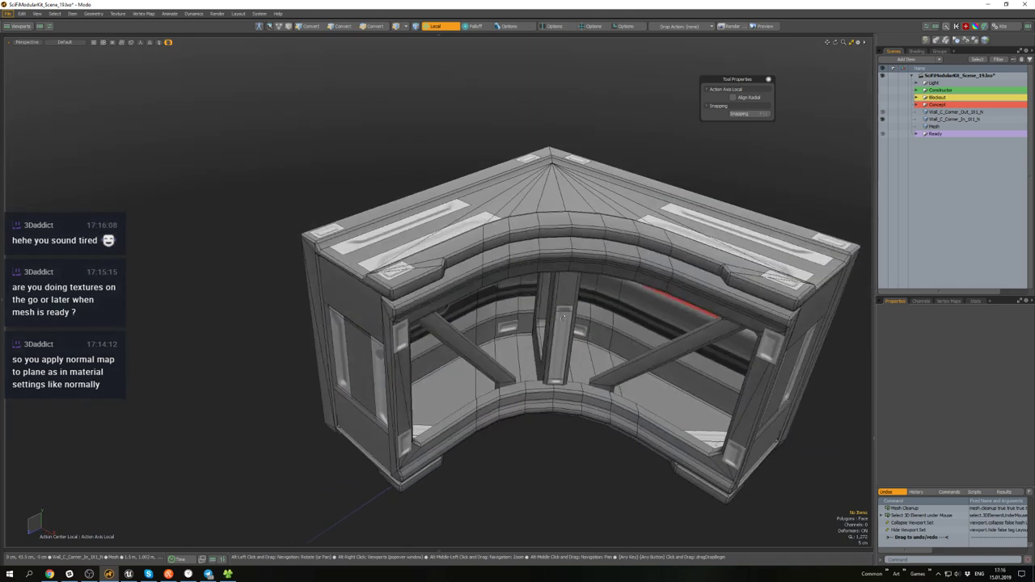
pyautogui.press('u')
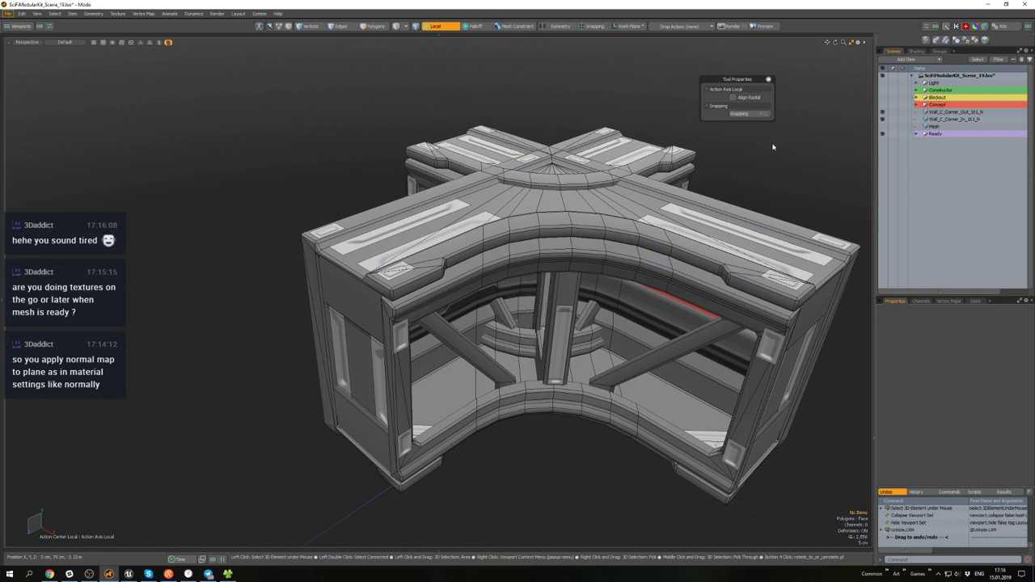
# - Check the separate wall corner items by isolating and unhiding them one after another
pyautogui.keyDown('alt'); pyautogui.moveTo(774, 148); pyautogui.dragTo(743, 274); pyautogui.keyUp('alt')
pyautogui.click(728, 215)
pyautogui.hotkey('shift', 'h')
pyautogui.click(632, 165)
pyautogui.press('u')
pyautogui.click(617, 253)
pyautogui.hotkey('shift', 'h')
pyautogui.press('u')
pyautogui.click(692, 223)
pyautogui.hotkey('shift', 'h')
pyautogui.press('u')
# - Lasso-select the visible wall corner items, run Mesh Cleanup on them and clear the selection
pyautogui.scroll(-5, 708, 213)
pyautogui.click(716, 268)
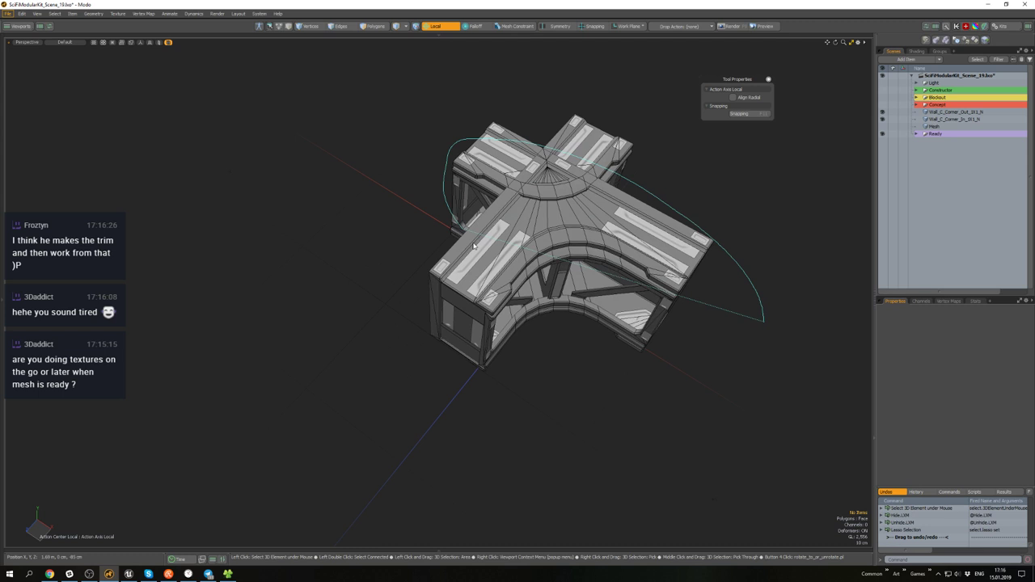
pyautogui.moveTo(473, 246); pyautogui.dragTo(533, 284, button='right')
pyautogui.hotkey('shift', 'c')
pyautogui.click(591, 281)
pyautogui.click(626, 334)
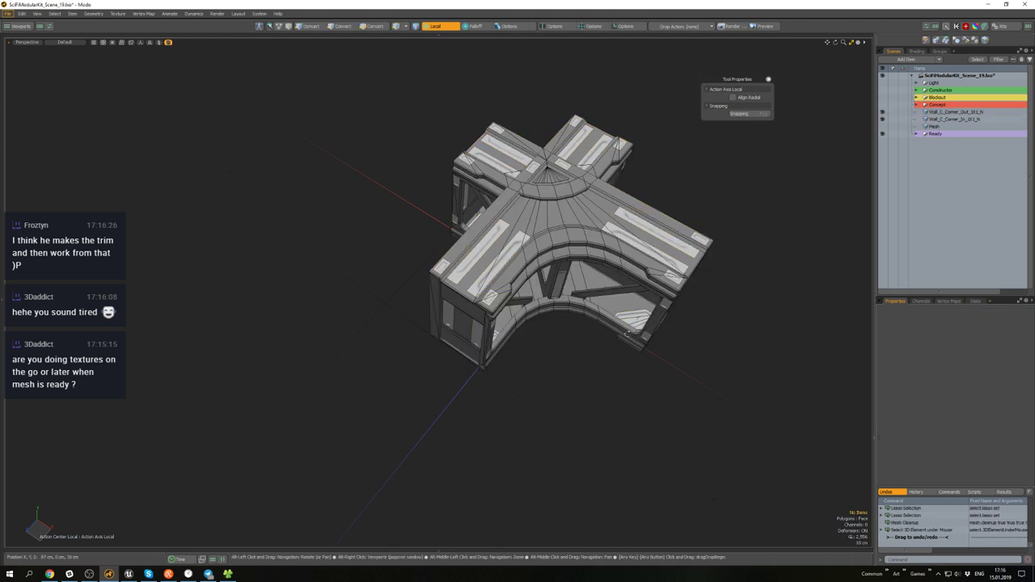
# - Check the joined inner and outer corner walls from several angles and save the scene
pyautogui.keyDown('alt'); pyautogui.moveTo(627, 333); pyautogui.dragTo(608, 371); pyautogui.keyUp('alt')
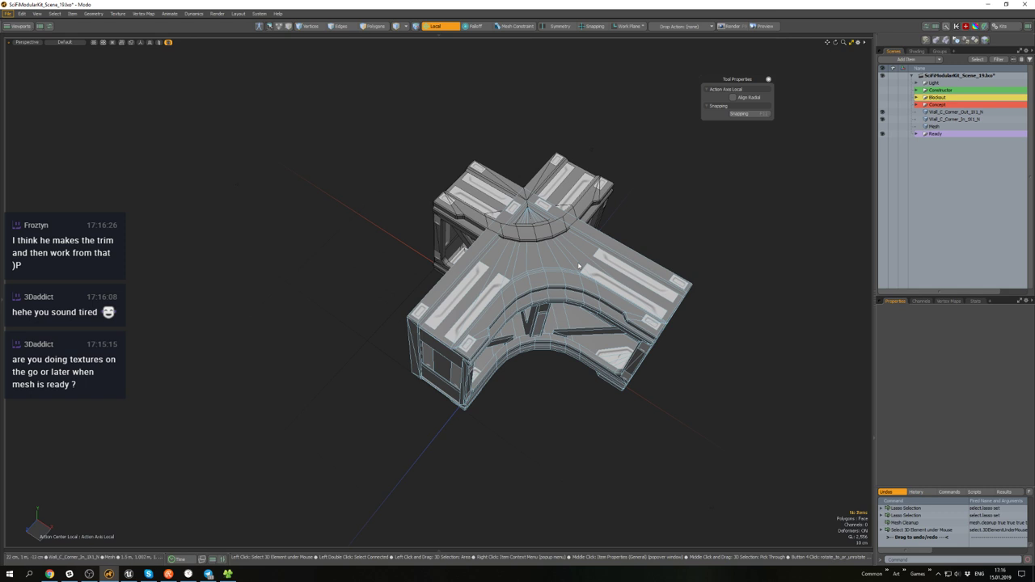
pyautogui.moveTo(578, 266)
pyautogui.keyDown('alt'); pyautogui.mouseDown()
pyautogui.moveTo(559, 259)
pyautogui.moveTo(550, 202)
pyautogui.mouseUp(); pyautogui.keyUp('alt')
pyautogui.moveTo(688, 251)
pyautogui.mouseDown(button='right')
pyautogui.moveTo(420, 317)
pyautogui.moveTo(557, 380)
pyautogui.mouseUp(button='right')
pyautogui.moveTo(598, 234)
pyautogui.keyDown('alt'); pyautogui.mouseDown()
pyautogui.moveTo(582, 288)
pyautogui.moveTo(559, 312)
pyautogui.mouseUp(); pyautogui.keyUp('alt')
pyautogui.hotkey('ctrl', 's')
# - Lasso-select both the inner and outer corner wall meshes and repeat Mesh Cleanup on the pair
pyautogui.click(698, 296)
pyautogui.moveTo(741, 276)
pyautogui.mouseDown(button='right')
pyautogui.moveTo(406, 178)
pyautogui.moveTo(417, 398)
pyautogui.mouseUp(button='right')
pyautogui.moveTo(453, 323)
pyautogui.keyDown('alt'); pyautogui.mouseDown()
pyautogui.moveTo(473, 303)
pyautogui.moveTo(499, 235)
pyautogui.moveTo(494, 205)
pyautogui.moveTo(557, 282)
pyautogui.mouseUp(); pyautogui.keyUp('alt')
pyautogui.scroll(4, 500, 234)
pyautogui.scroll(-4, 494, 205)
pyautogui.click(671, 215)
pyautogui.moveTo(673, 215); pyautogui.dragTo(502, 364, button='right')
pyautogui.hotkey('shift', 'c')
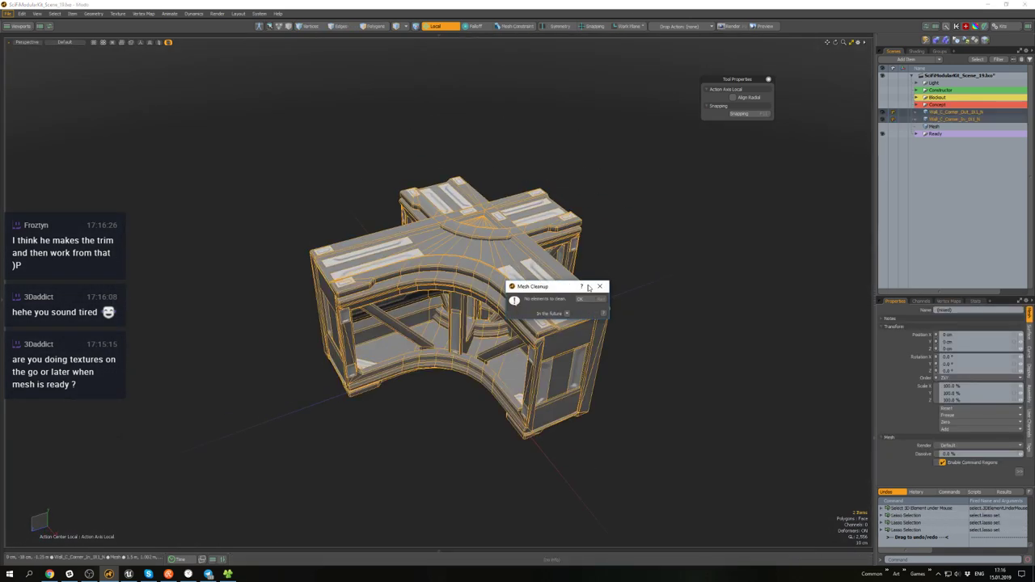
# - Dismiss the Mesh Cleanup message
pyautogui.click(586, 299)
pyautogui.click(668, 281)
pyautogui.hotkey('ctrl', 'e')
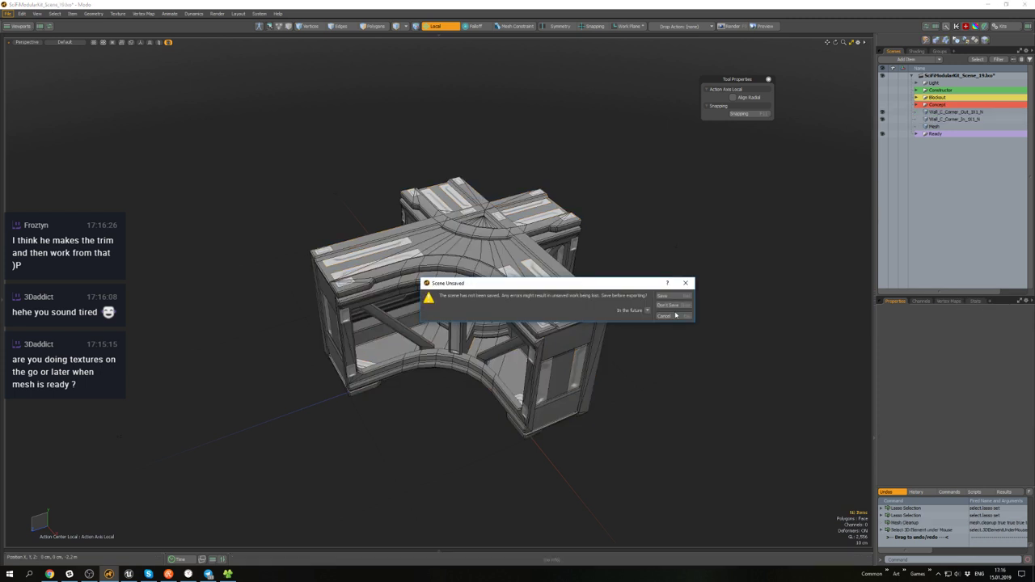
pyautogui.click(674, 316)
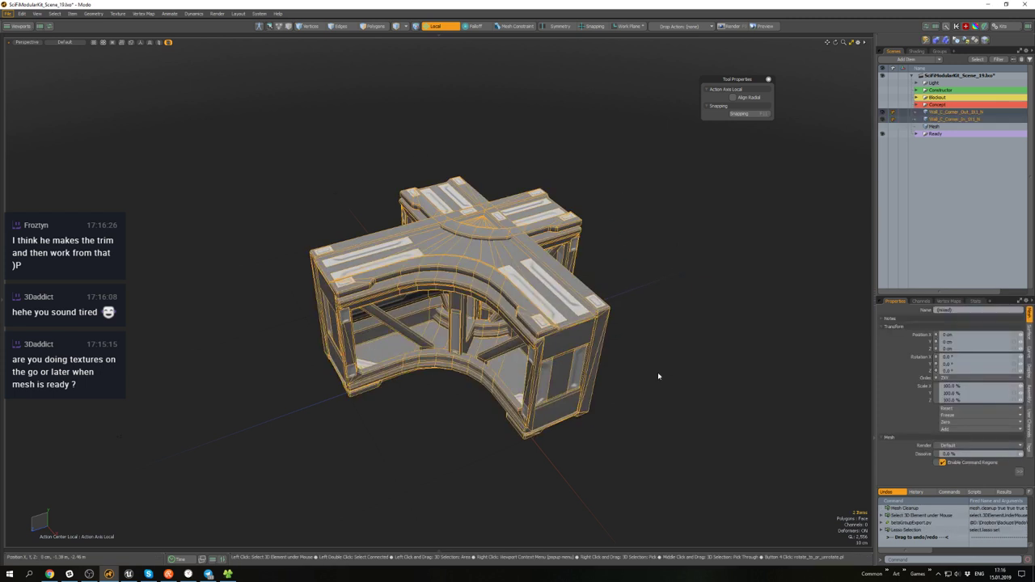
# - Export the inner and outer corner walls to the Export folder without saving the scene first
pyautogui.hotkey('ctrl', 'e')
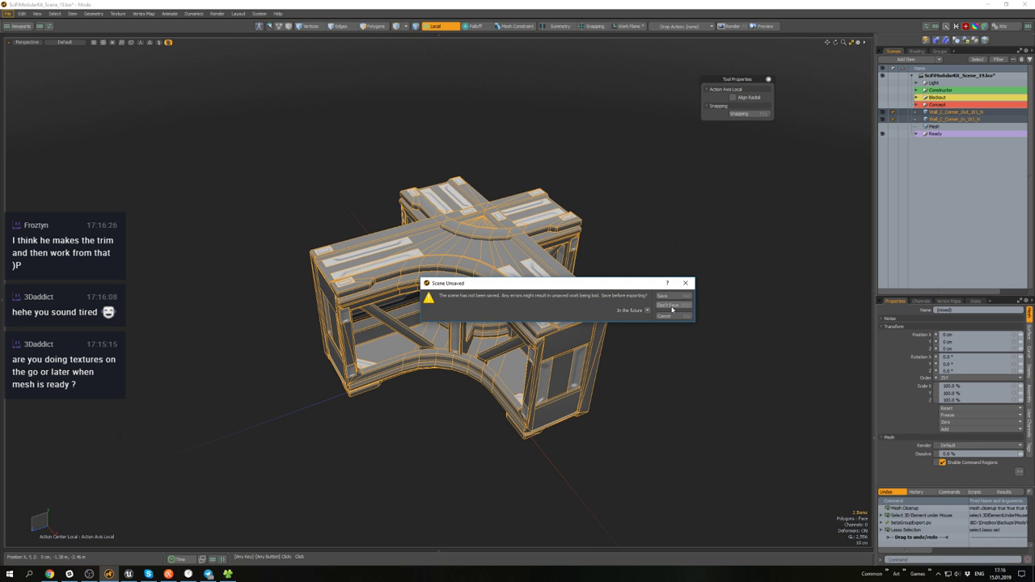
pyautogui.click(671, 308)
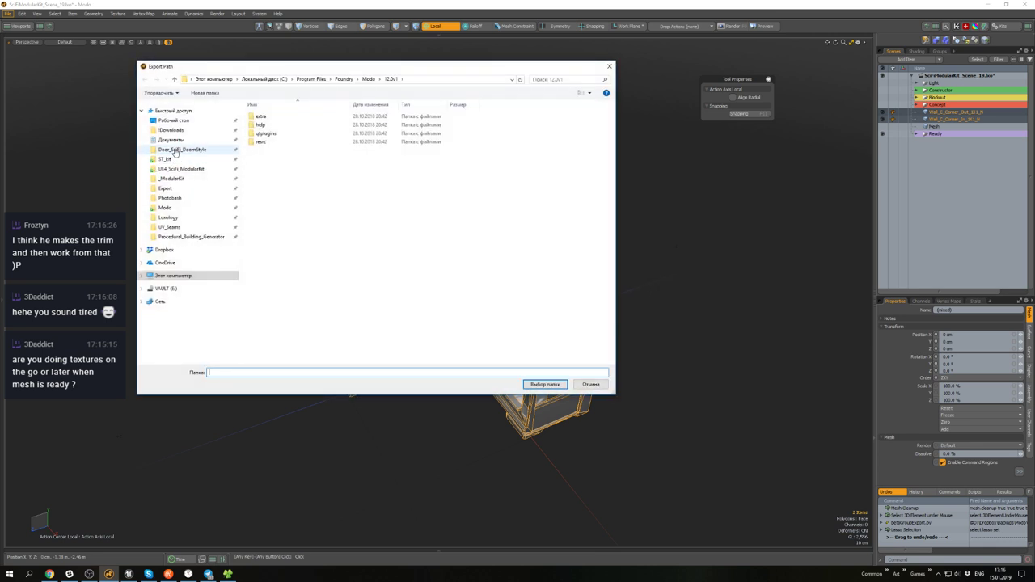
pyautogui.click(165, 188)
pyautogui.click(545, 384)
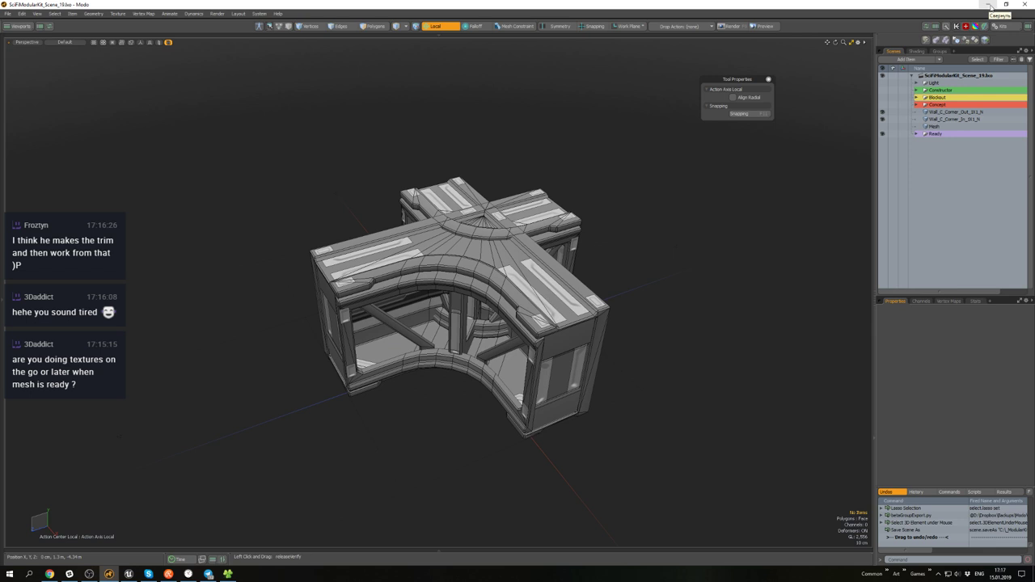
# - Switch to Unreal Editor and import Wall_C_Corner_In_1X1_N and Wall_C_Corner_Out_1X1_N from the Export folder into the Meshes folder
pyautogui.click(990, 5)
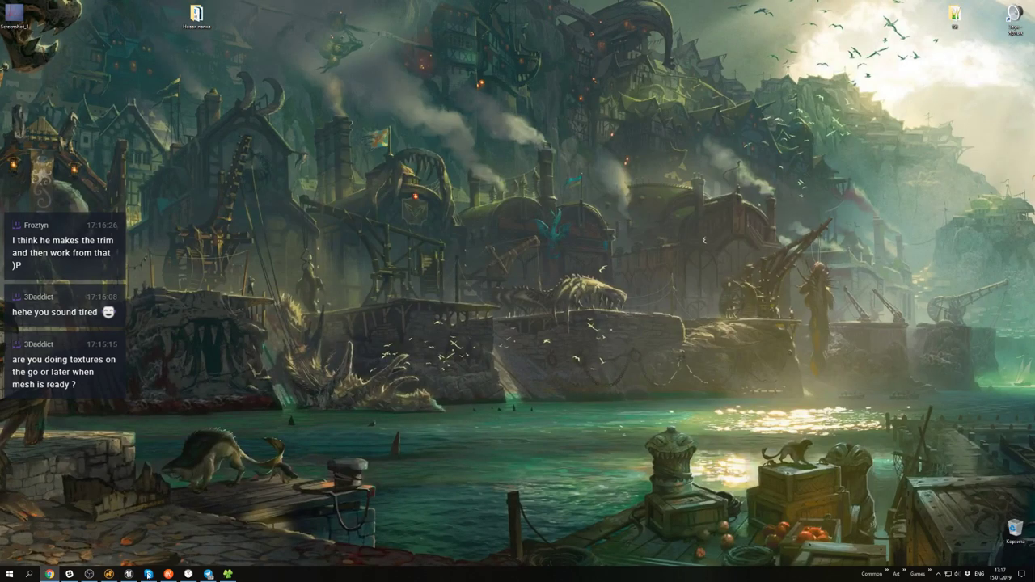
pyautogui.click(127, 573)
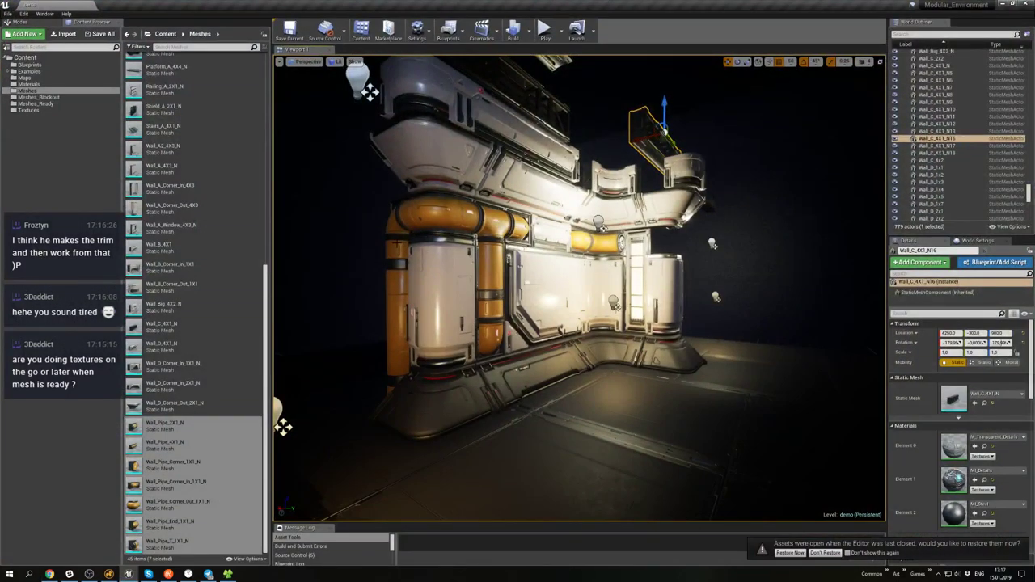
pyautogui.click(208, 574)
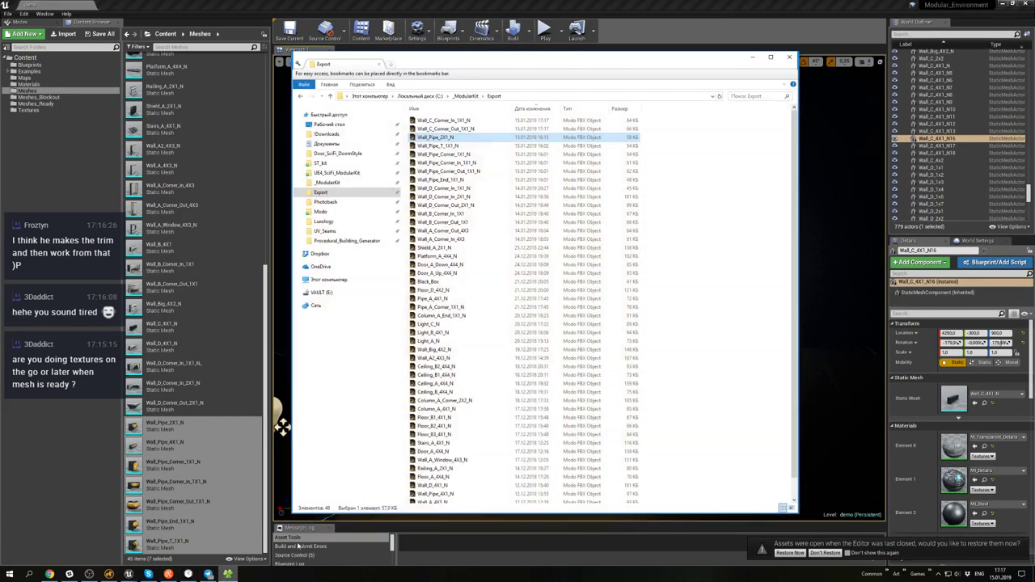
pyautogui.click(449, 146)
pyautogui.scroll(-1, 464, 346)
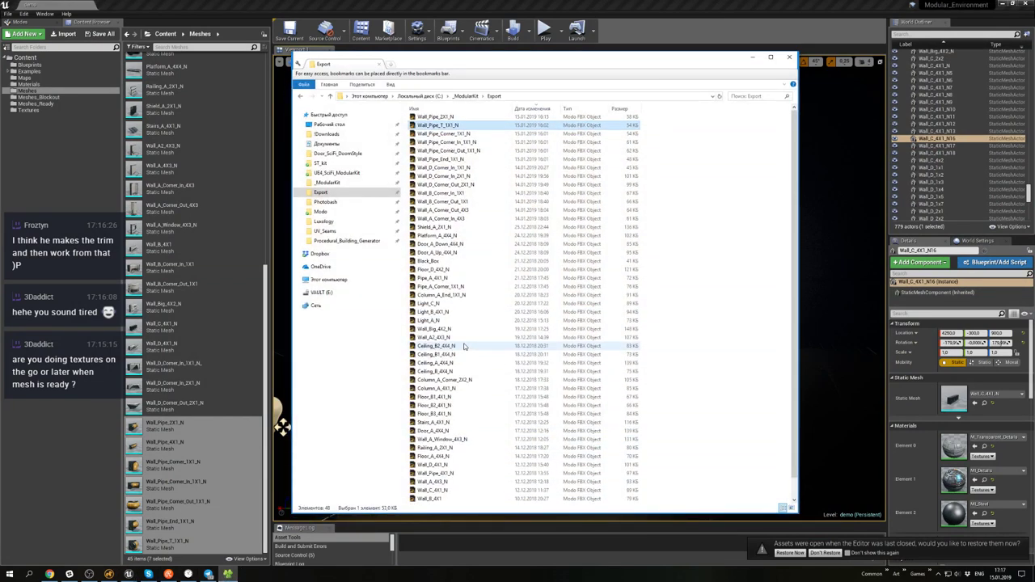
pyautogui.scroll(1, 473, 389)
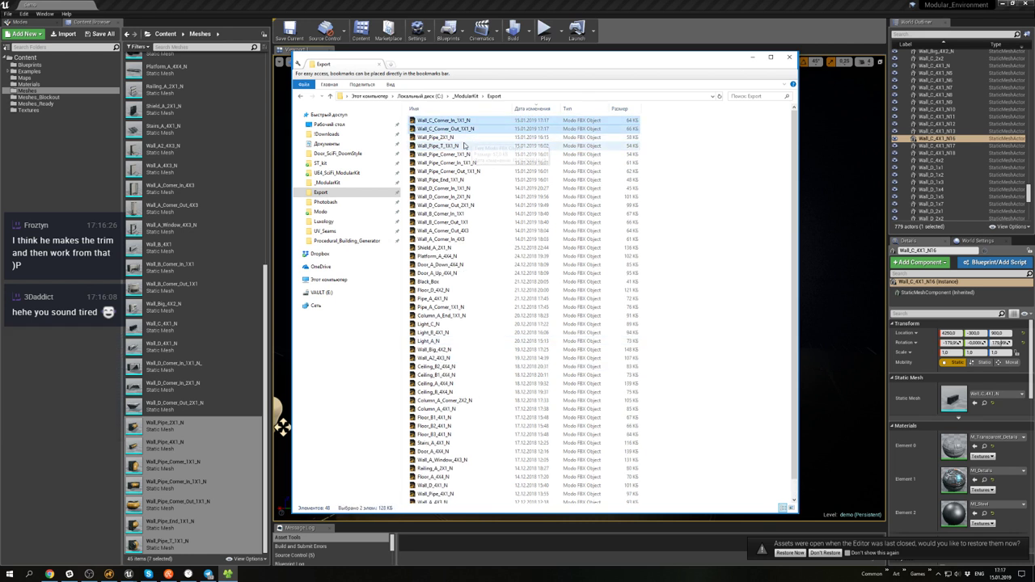
pyautogui.click(456, 129)
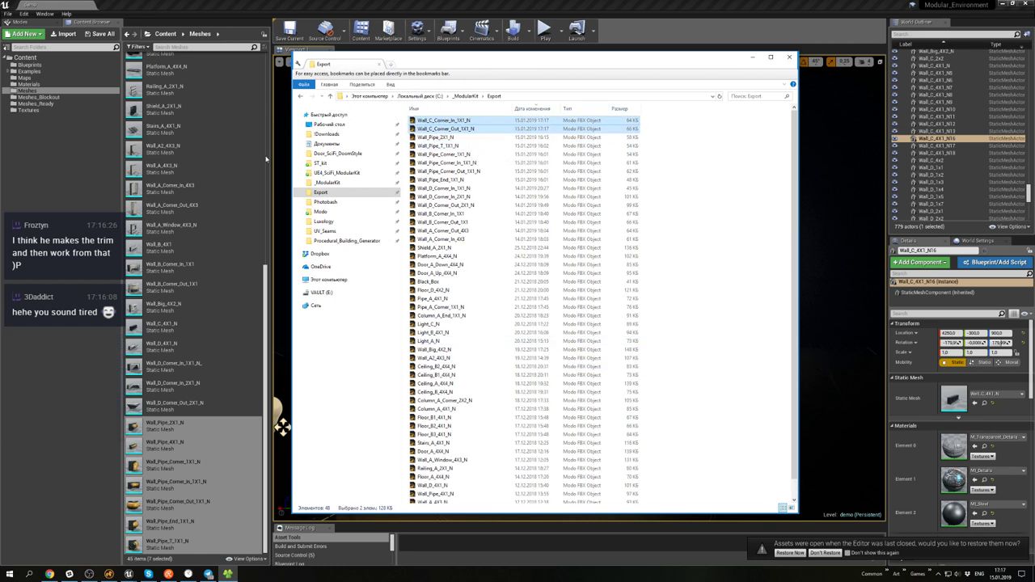
pyautogui.moveTo(213, 184); pyautogui.dragTo(218, 183)
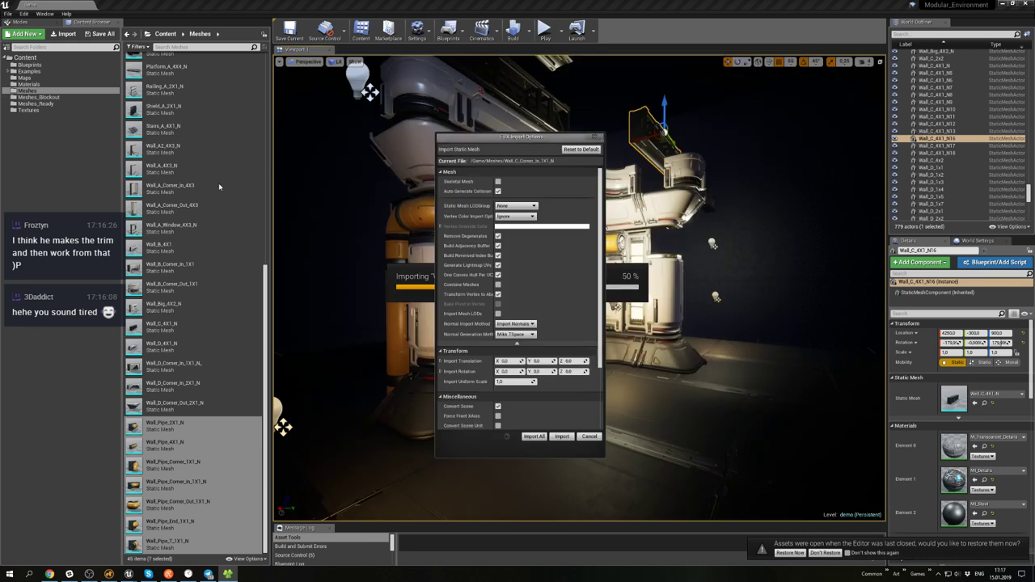
pyautogui.click(533, 437)
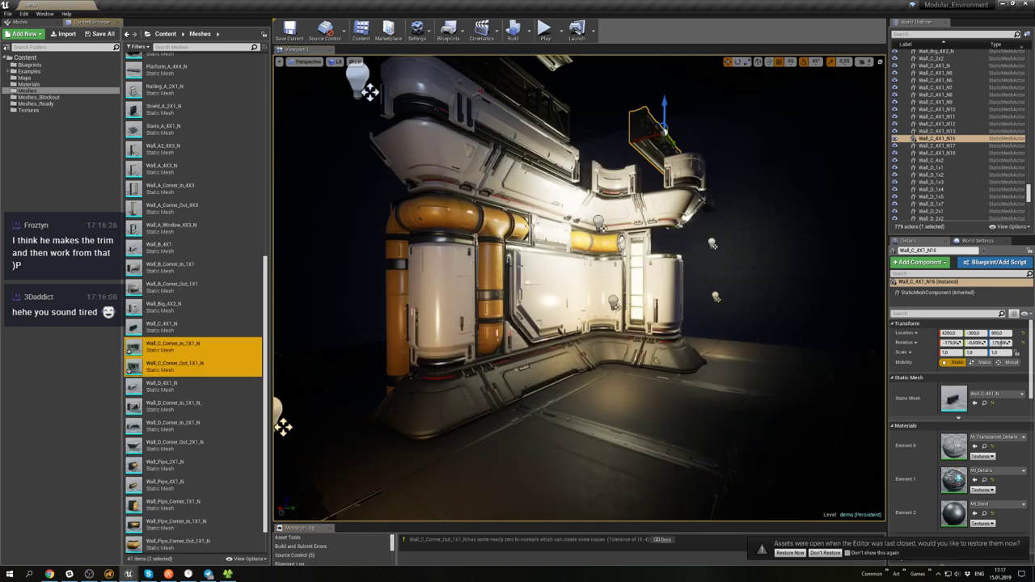
# - Assign M_Transparent_Details, MI_Steel and MI_Details to the Transparent_Details, Metal and Details slots of Wall_C_Corner_In_1X1_N, checking the model in Modo
pyautogui.doubleClick(171, 346)
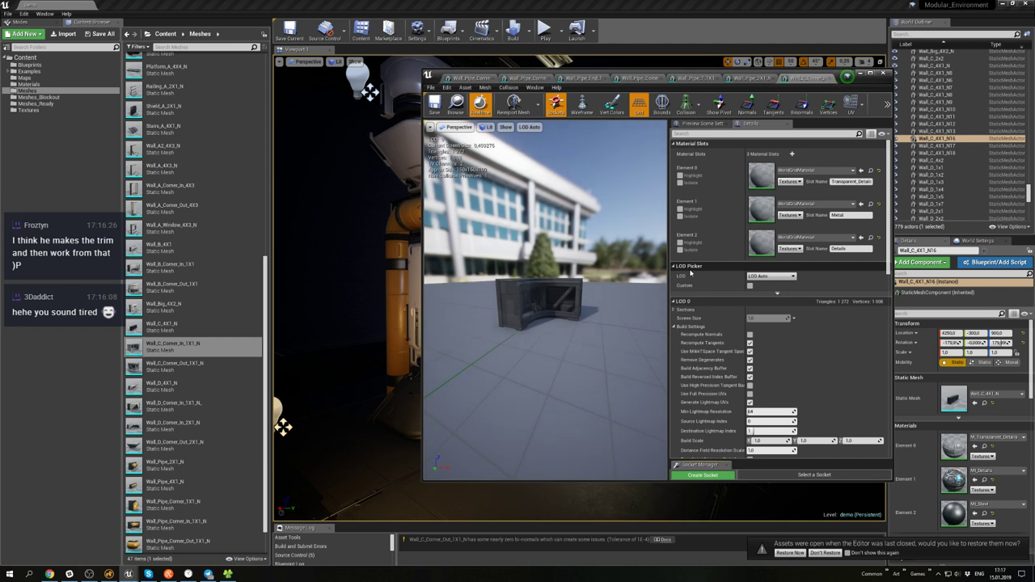
pyautogui.click(108, 574)
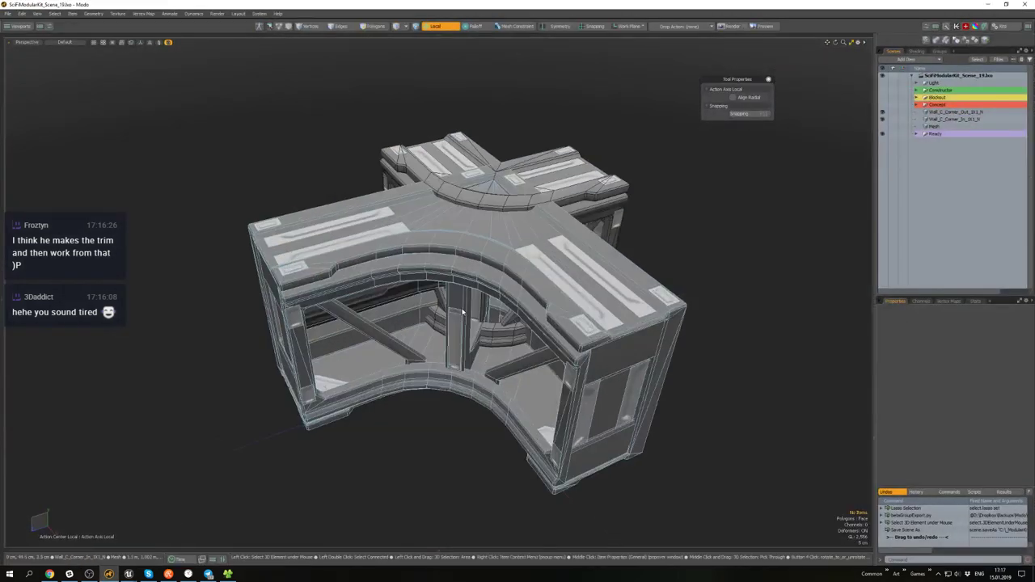
pyautogui.keyDown('alt'); pyautogui.moveTo(463, 312); pyautogui.dragTo(466, 236); pyautogui.keyUp('alt')
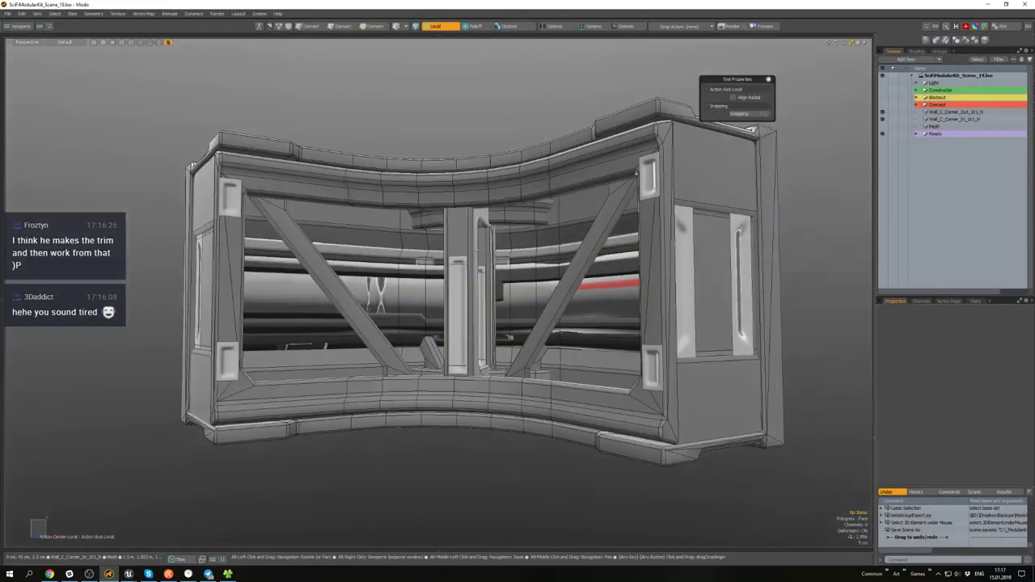
pyautogui.click(989, 5)
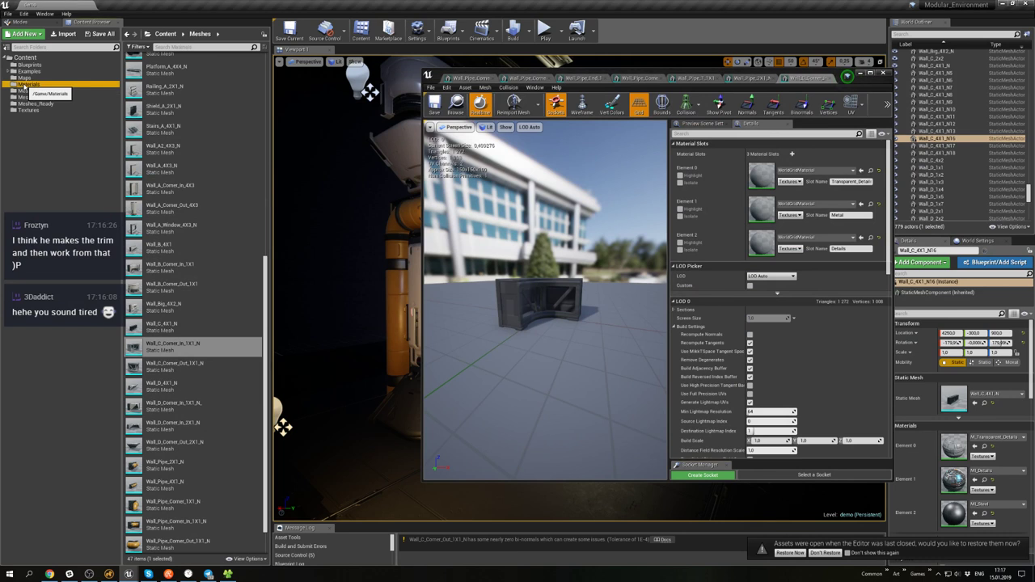
pyautogui.click(24, 87)
pyautogui.moveTo(162, 238); pyautogui.dragTo(760, 257)
pyautogui.moveTo(170, 218); pyautogui.dragTo(764, 175)
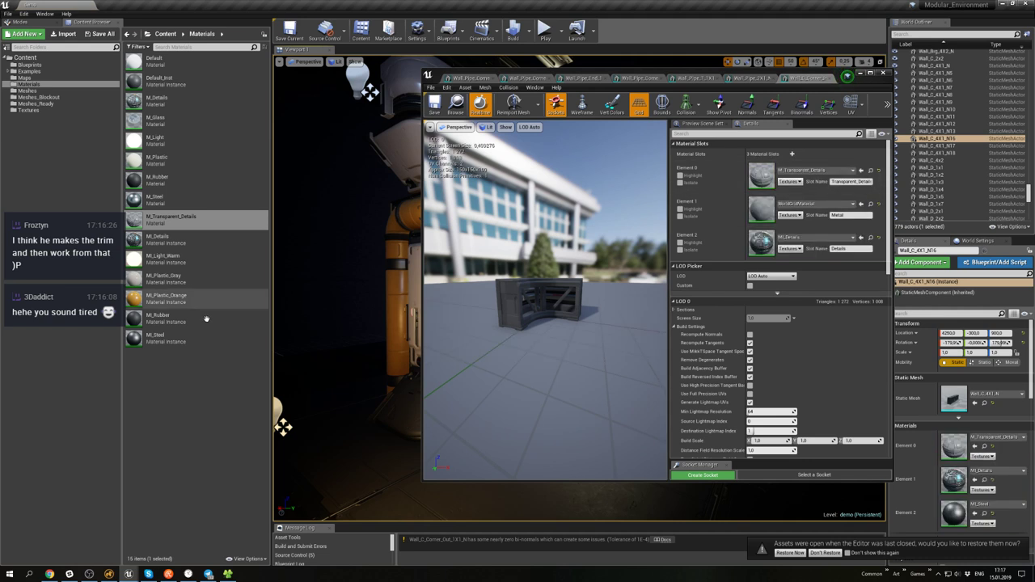
pyautogui.moveTo(202, 338); pyautogui.dragTo(762, 209)
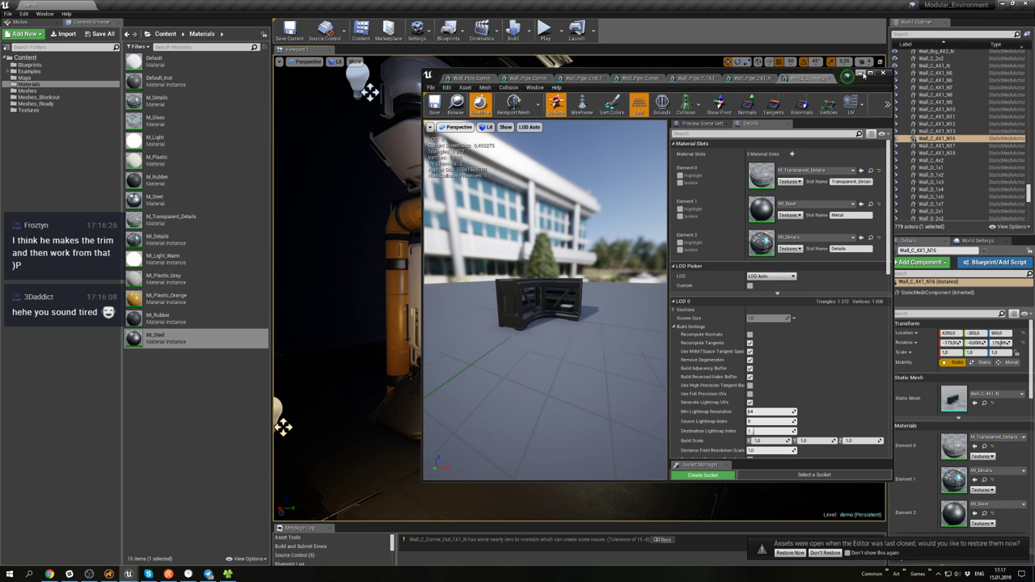
pyautogui.click(881, 74)
# - Assign MI_Steel, MI_Details and M_Transparent_Details to the Metal, Details and Transparent_Details slots of Wall_C_Corner_Out_1X1_N
pyautogui.click(28, 89)
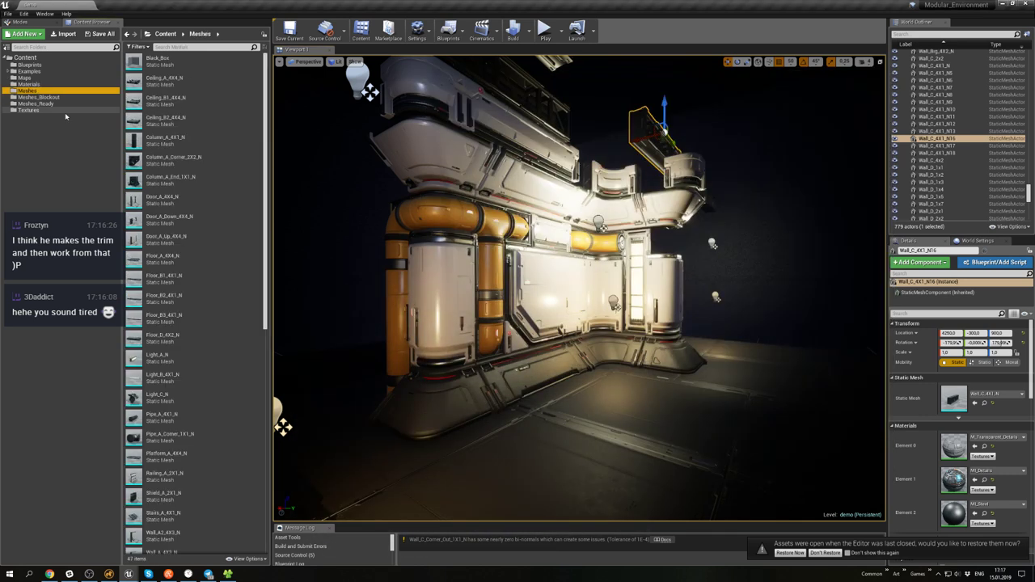
pyautogui.click(967, 574)
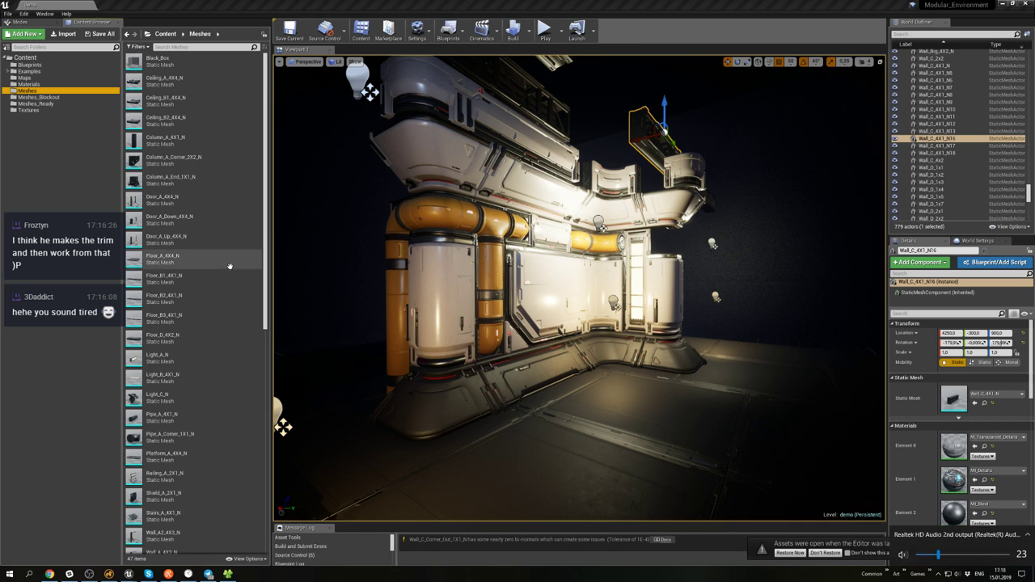
pyautogui.moveTo(268, 157); pyautogui.dragTo(276, 366)
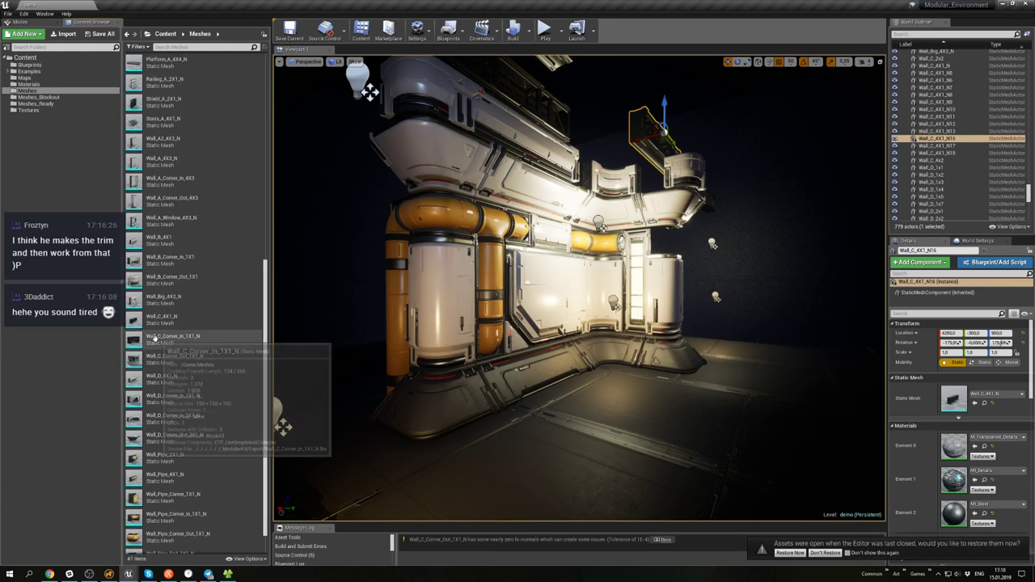
pyautogui.doubleClick(173, 358)
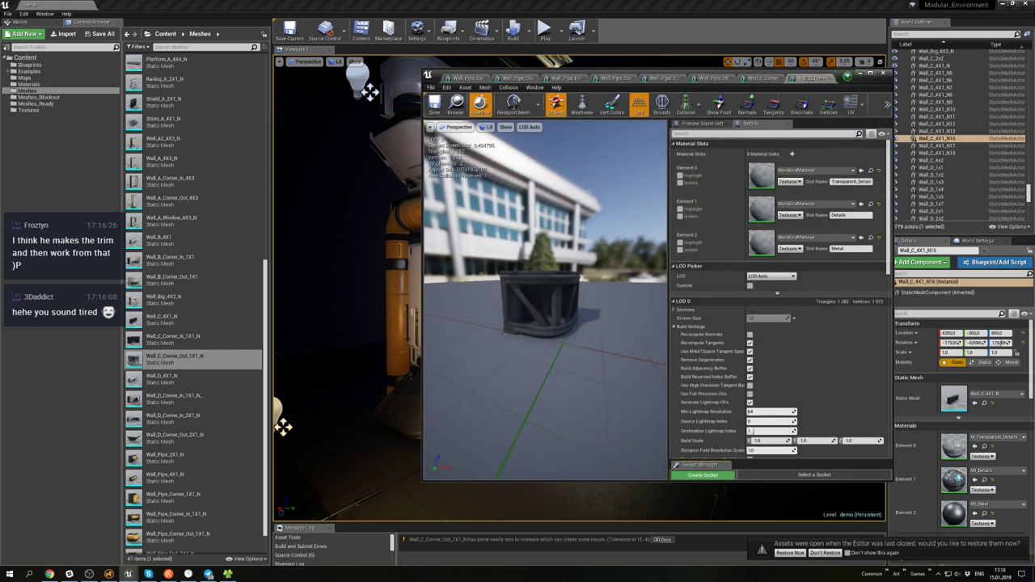
pyautogui.click(27, 84)
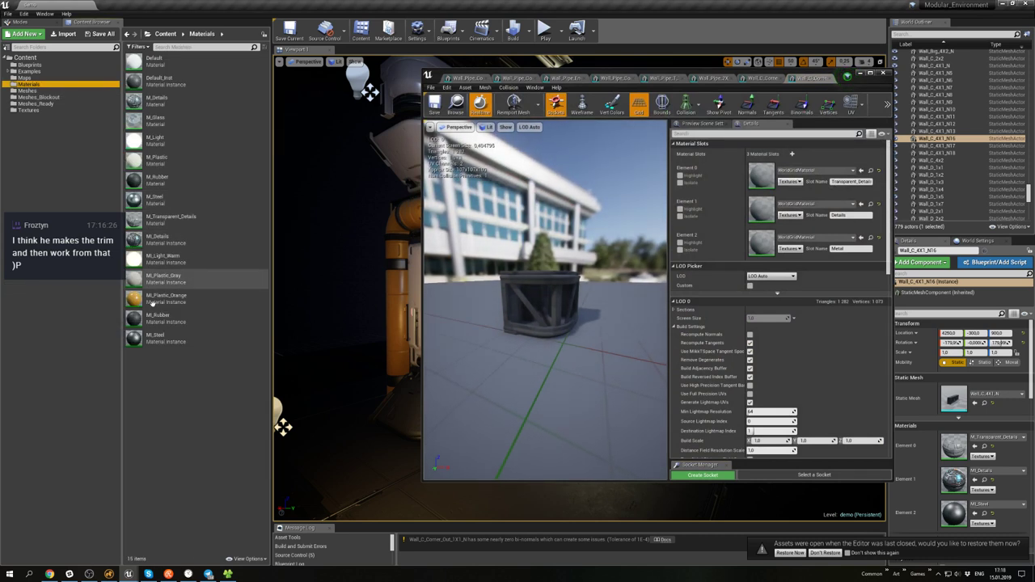
pyautogui.click(147, 338)
pyautogui.moveTo(147, 338); pyautogui.dragTo(768, 244)
pyautogui.moveTo(156, 237); pyautogui.dragTo(808, 210)
pyautogui.moveTo(166, 219); pyautogui.dragTo(764, 176)
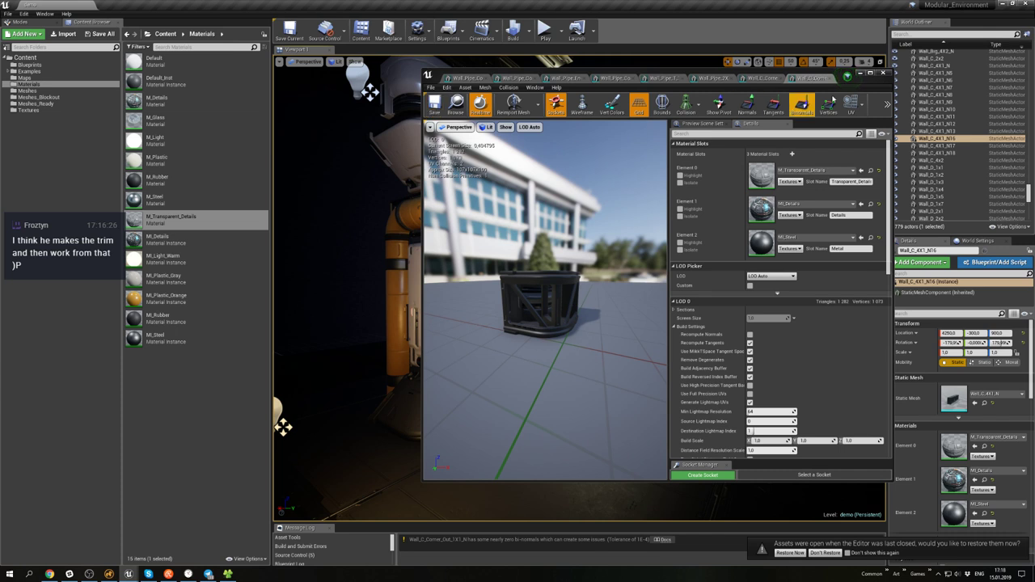
pyautogui.click(864, 74)
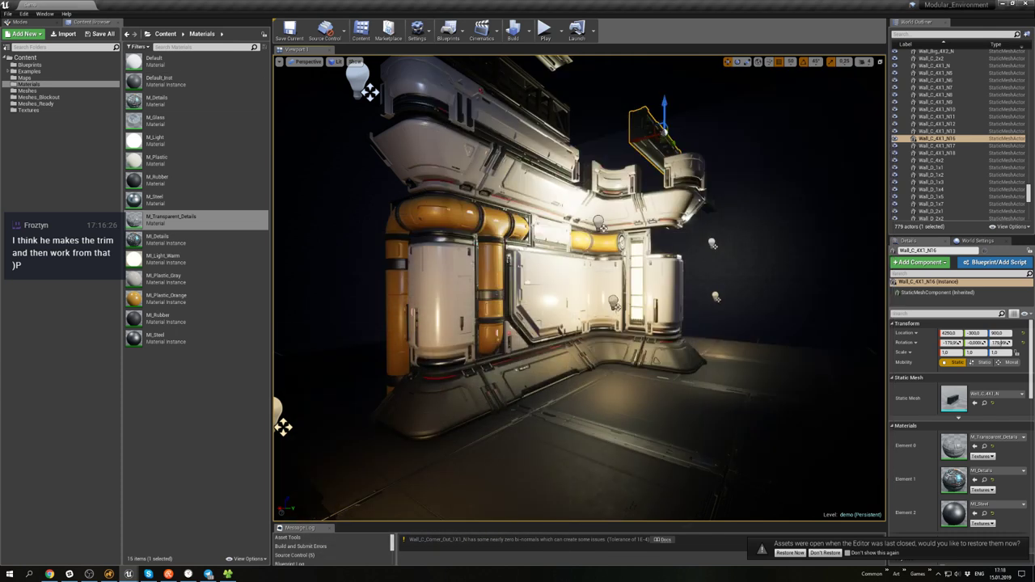
# - Place Wall_C_Corner_In_1X1_N and Wall_C_Corner_Out_1X1_N together on the floor in front of the wall assembly
pyautogui.click(28, 91)
pyautogui.scroll(-5, 169, 331)
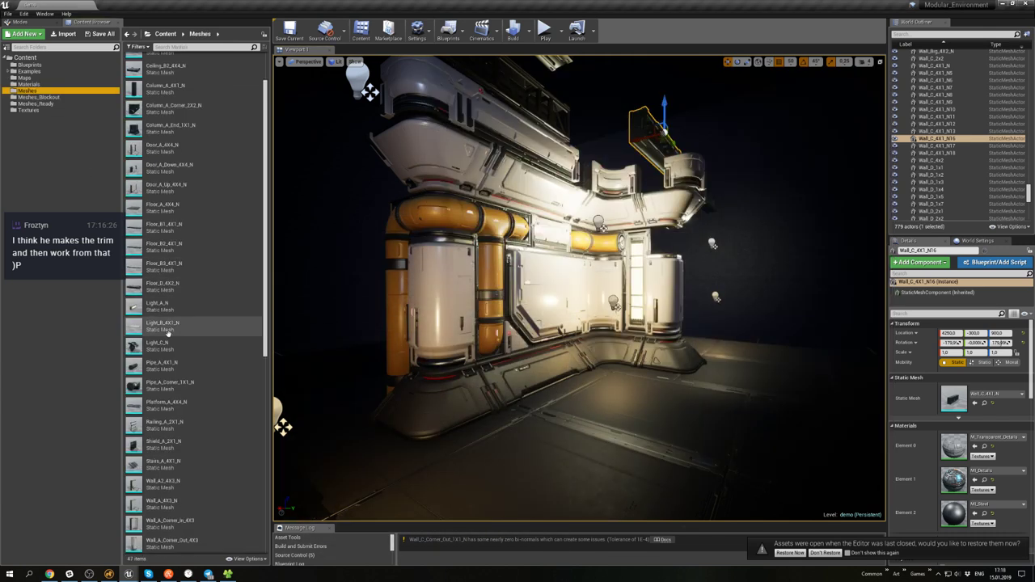
pyautogui.scroll(-4, 168, 332)
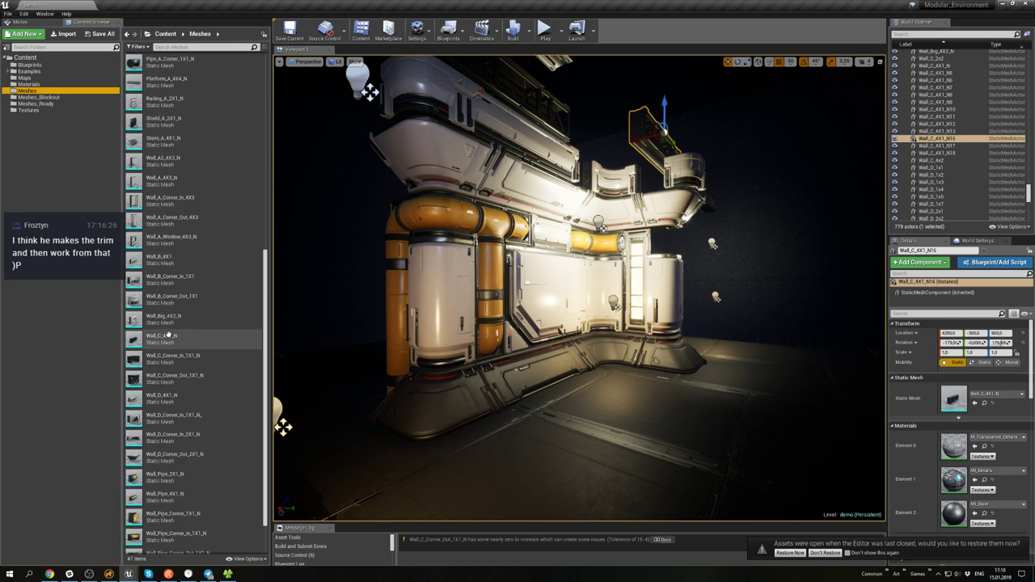
pyautogui.click(161, 376)
pyautogui.keyDown('ctrl'); pyautogui.click(166, 360); pyautogui.keyUp('ctrl')
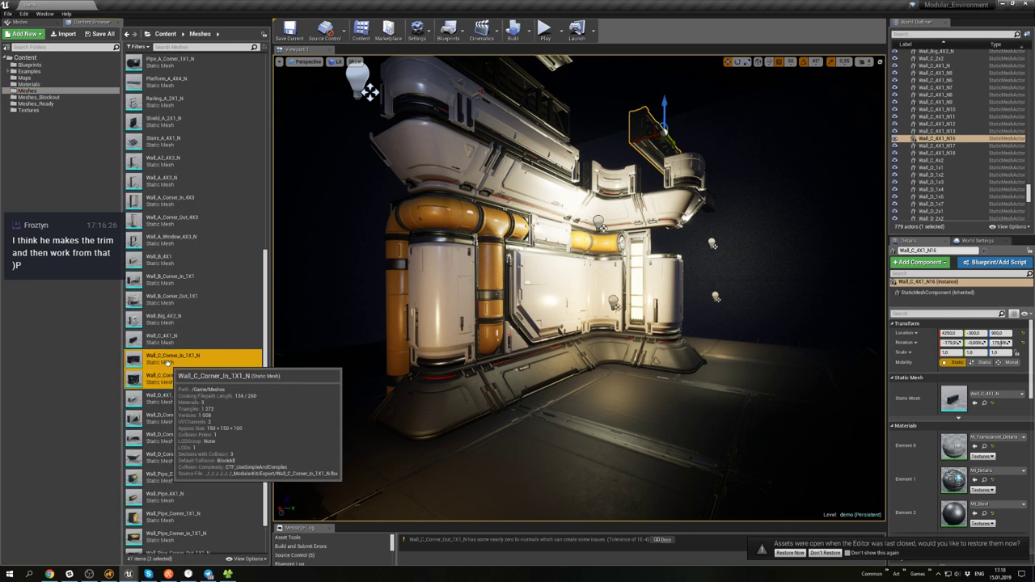
pyautogui.moveTo(165, 361); pyautogui.dragTo(646, 458)
# - Rotate the placed inner corner wall to -180° and position it beside the outer corner wall on the floor
pyautogui.click(692, 397)
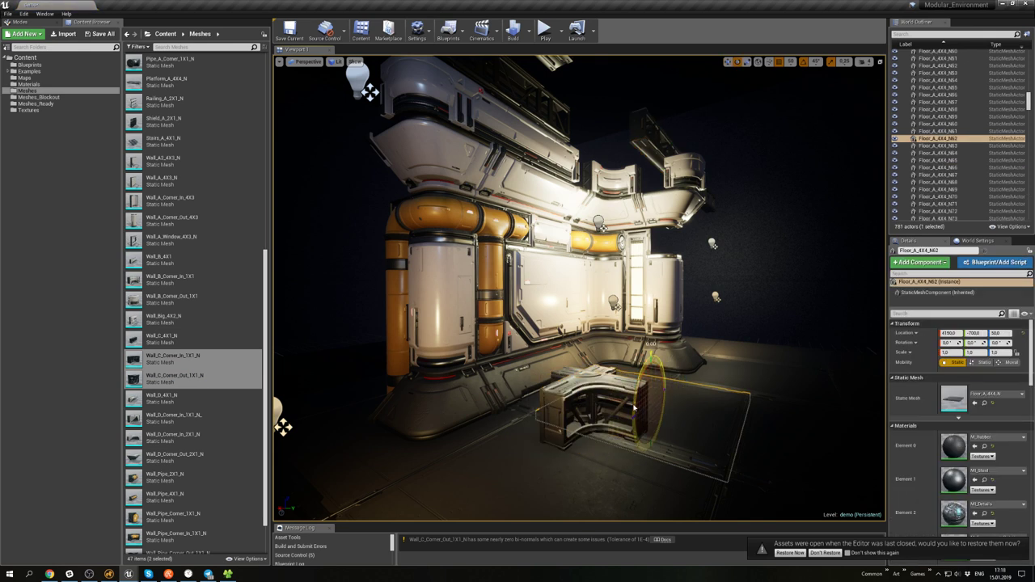
pyautogui.click(633, 398)
pyautogui.press('w')
pyautogui.moveTo(591, 397); pyautogui.dragTo(591, 330)
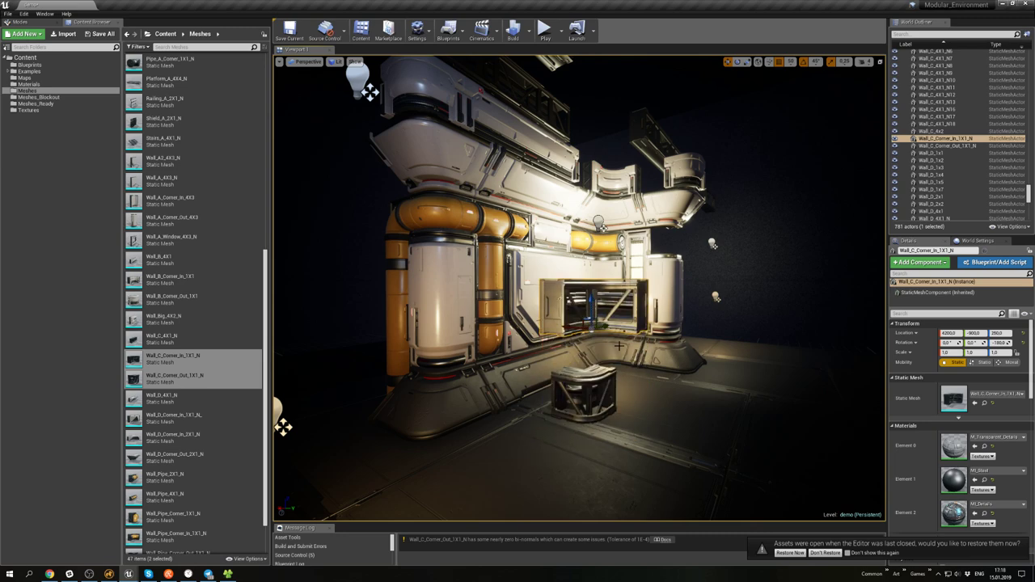
pyautogui.press('f')
pyautogui.moveTo(591, 330); pyautogui.dragTo(600, 352, button='right')
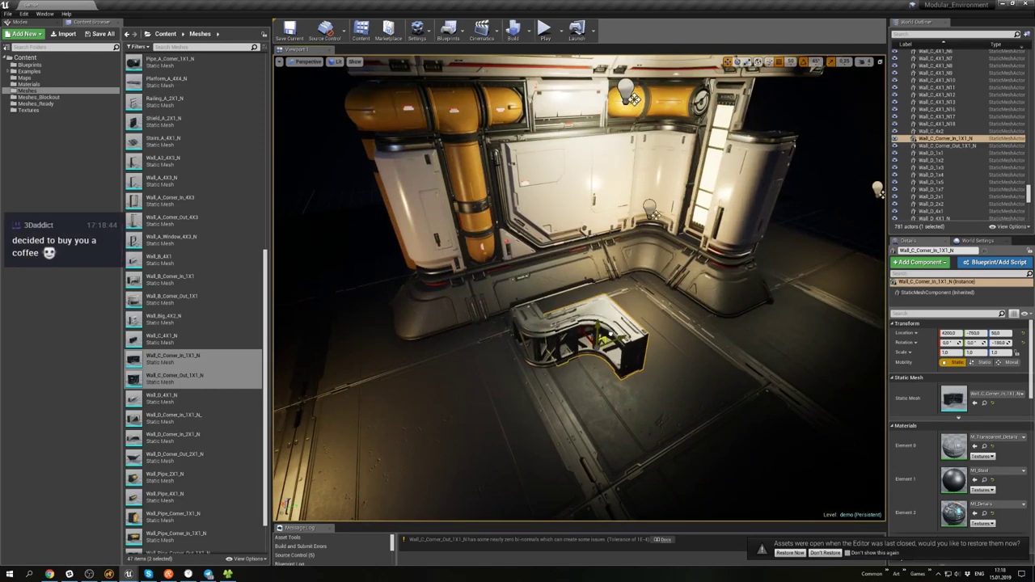
# - Select both placed corner walls and raise them to a Z location of 700, level with the top of the wall assembly
pyautogui.keyDown('ctrl'); pyautogui.click(546, 330); pyautogui.keyUp('ctrl')
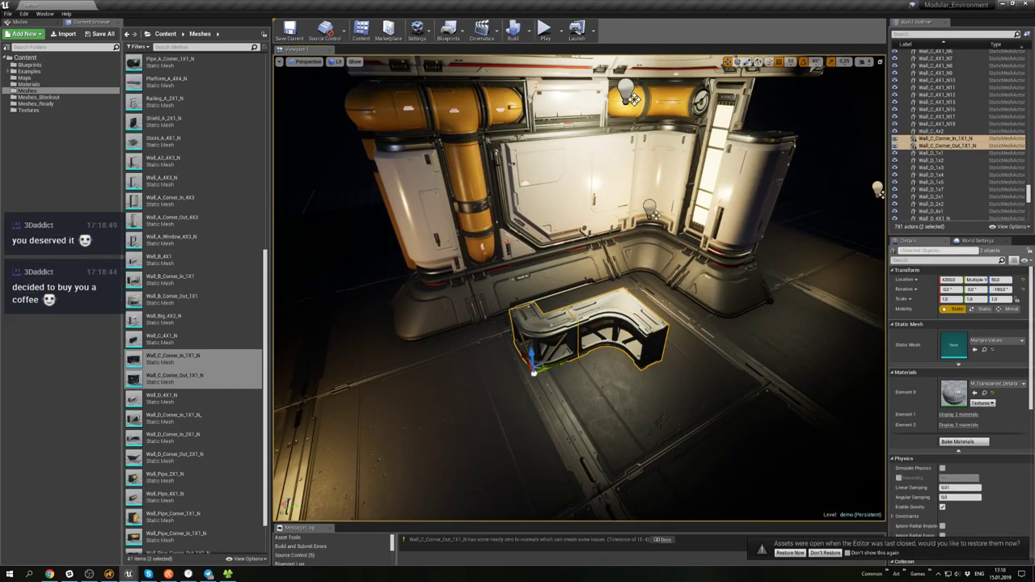
pyautogui.moveTo(546, 330); pyautogui.dragTo(558, 269, button='right')
pyautogui.moveTo(625, 396); pyautogui.dragTo(621, 397, button='right')
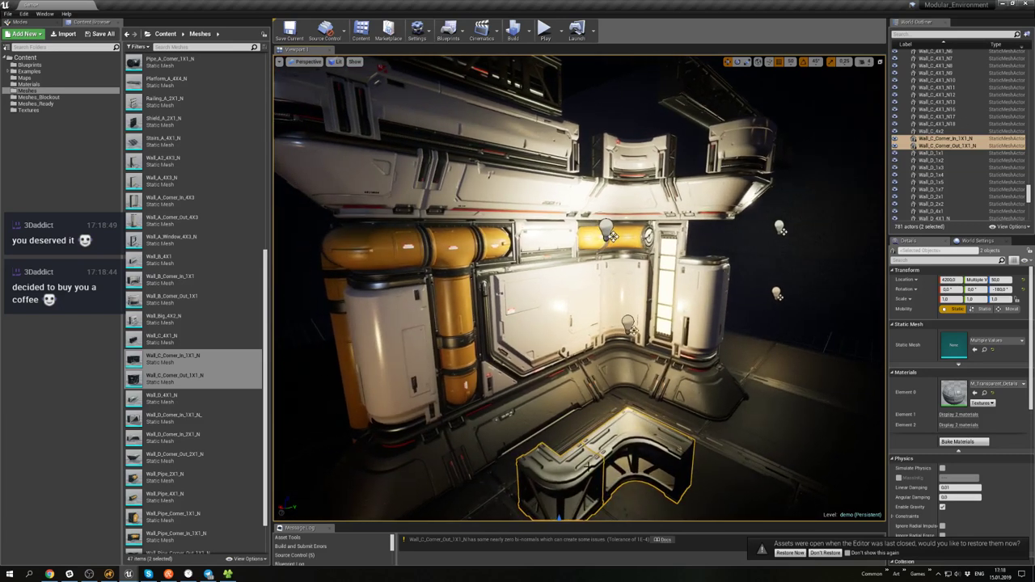
pyautogui.keyDown('alt'); pyautogui.moveTo(588, 468); pyautogui.dragTo(576, 487); pyautogui.keyUp('alt')
pyautogui.moveTo(565, 453); pyautogui.dragTo(561, 144)
pyautogui.moveTo(608, 208)
pyautogui.mouseDown(button='right')
pyautogui.moveTo(558, 213)
pyautogui.moveTo(615, 218)
pyautogui.moveTo(594, 224)
pyautogui.moveTo(609, 186)
pyautogui.moveTo(627, 201)
pyautogui.moveTo(538, 207)
pyautogui.moveTo(594, 208)
pyautogui.moveTo(590, 199)
pyautogui.mouseUp(button='right')
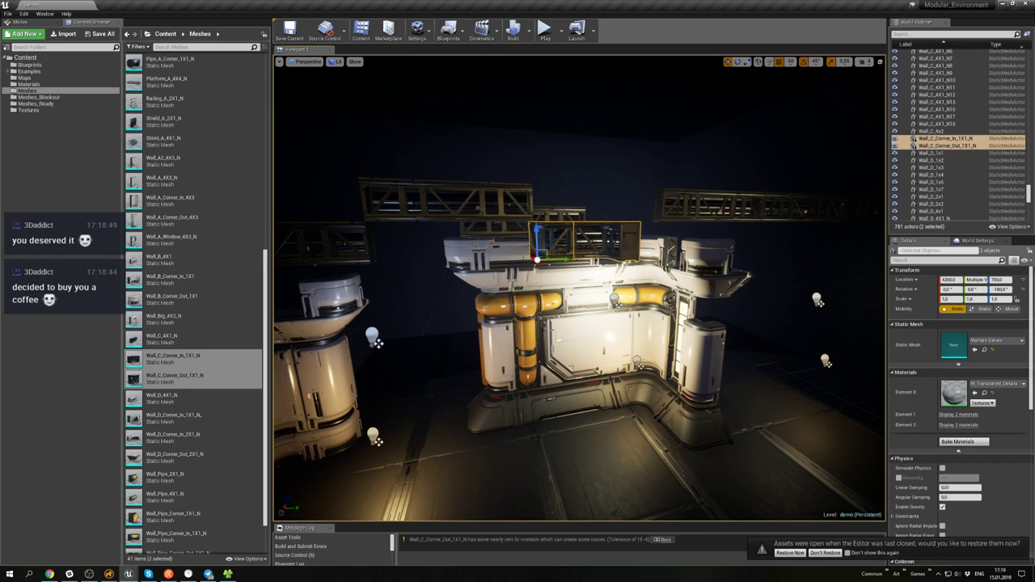
pyautogui.keyDown('ctrl'); pyautogui.click(683, 424); pyautogui.keyUp('ctrl')
pyautogui.keyDown('ctrl'); pyautogui.click(640, 400); pyautogui.keyUp('ctrl')
pyautogui.keyDown('ctrl'); pyautogui.click(586, 392); pyautogui.keyUp('ctrl')
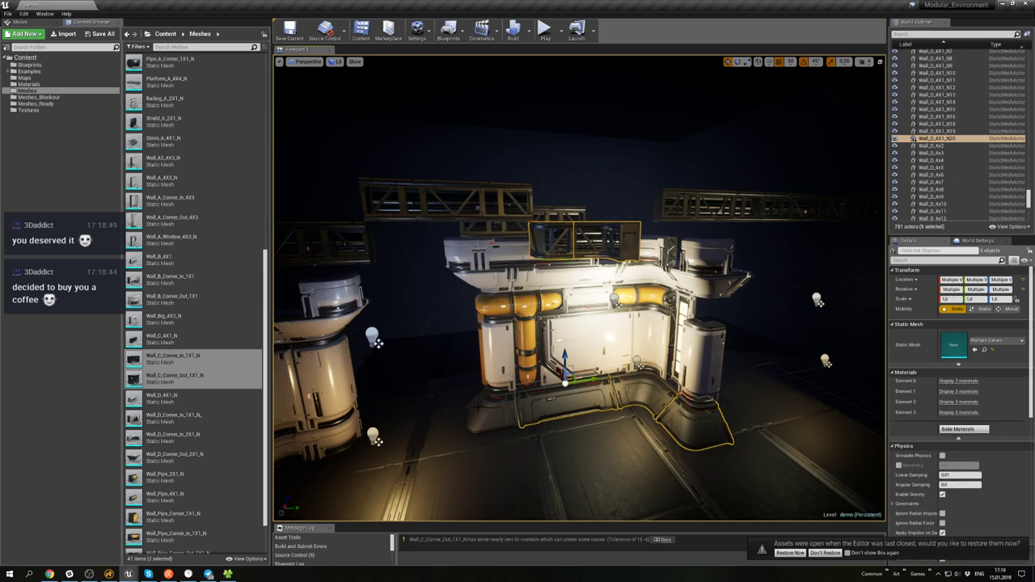
pyautogui.keyDown('ctrl'); pyautogui.click(506, 408); pyautogui.keyUp('ctrl')
pyautogui.moveTo(490, 394); pyautogui.dragTo(530, 388)
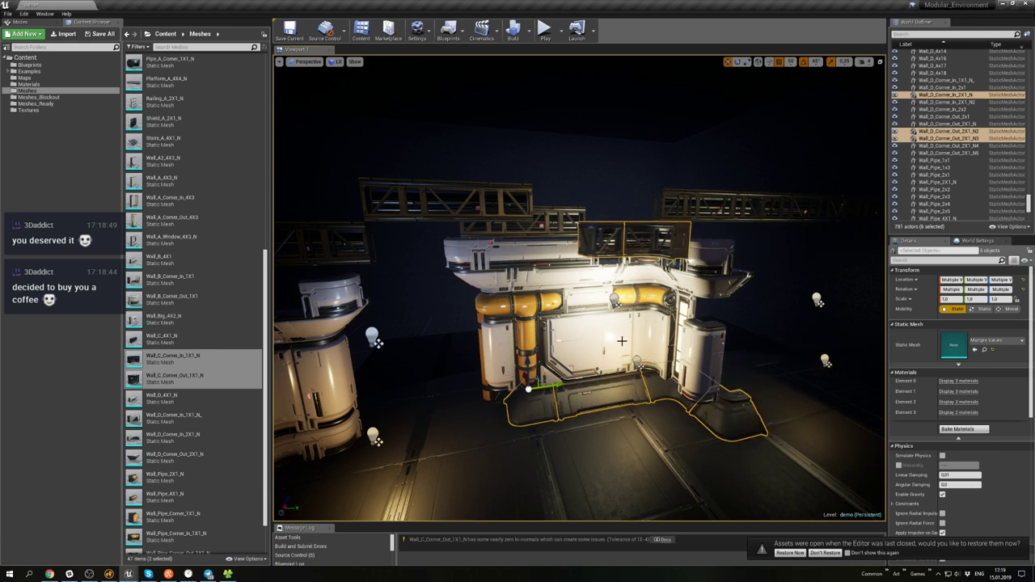
pyautogui.hotkey('ctrl', 'z')
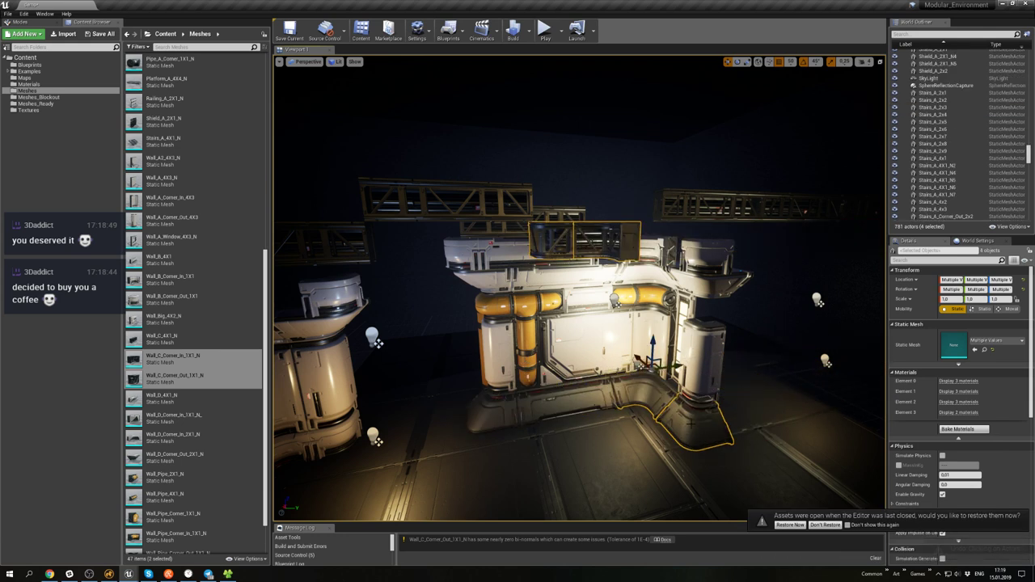
# - Select the four Wall_D base pieces beneath the lit wall assembly and move them out from under it, beside the assembly
pyautogui.click(694, 422)
pyautogui.keyDown('ctrl'); pyautogui.click(645, 396); pyautogui.keyUp('ctrl')
pyautogui.keyDown('ctrl'); pyautogui.click(569, 399); pyautogui.keyUp('ctrl')
pyautogui.keyDown('ctrl'); pyautogui.click(495, 415); pyautogui.keyUp('ctrl')
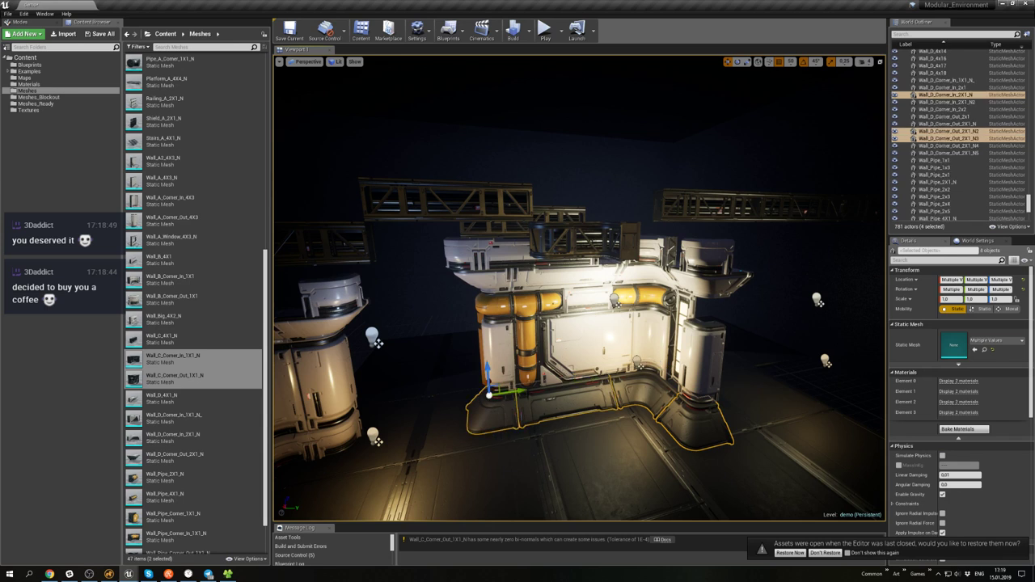
pyautogui.hotkey('ctrl', 'z')
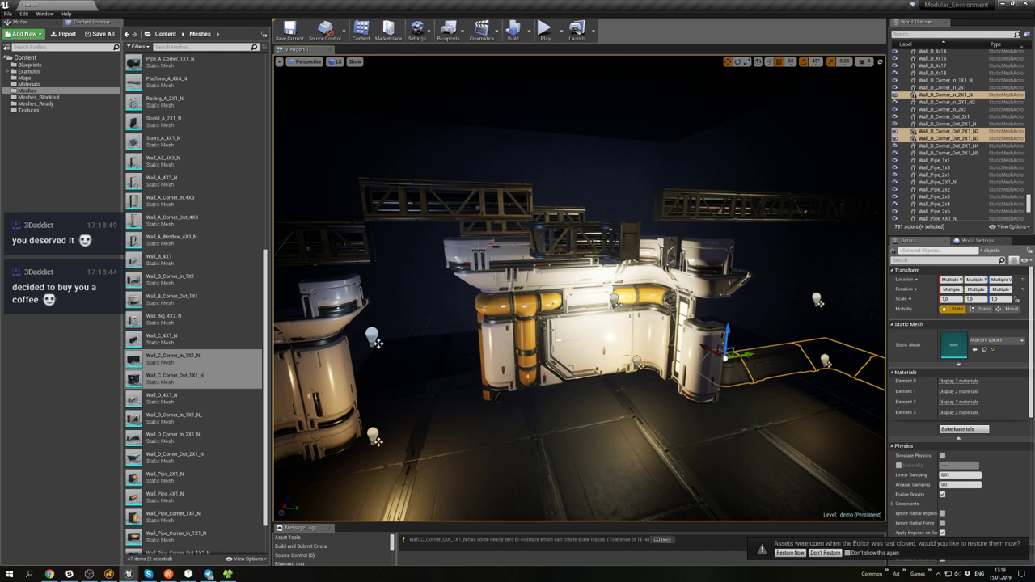
# - Select both Wall_C corner pieces on top of the assembly and lower them to the floor at a Z location of 0
pyautogui.hotkey('ctrl', 'z')
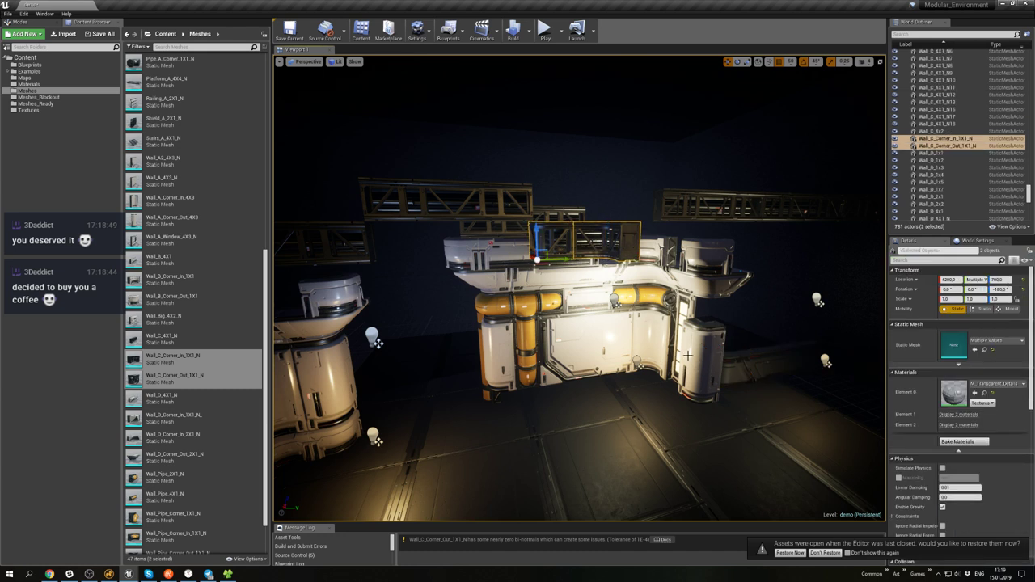
pyautogui.hotkey('ctrl', 'z')
pyautogui.hotkey('ctrl', 'z')
pyautogui.hotkey('ctrl', 'z')
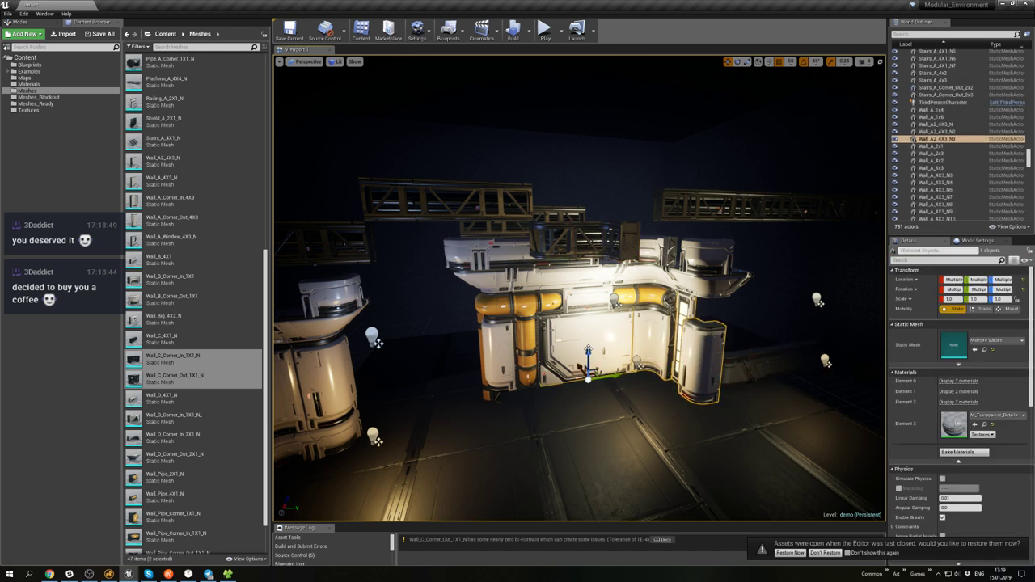
pyautogui.hotkey('ctrl', 'z')
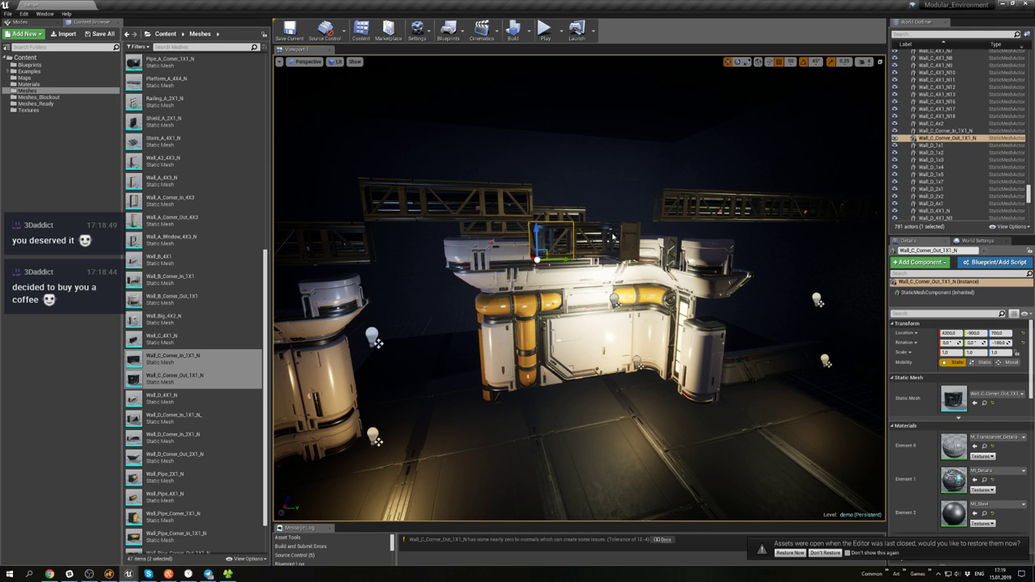
pyautogui.hotkey('ctrl', 'z')
pyautogui.hotkey('ctrl', 'z')
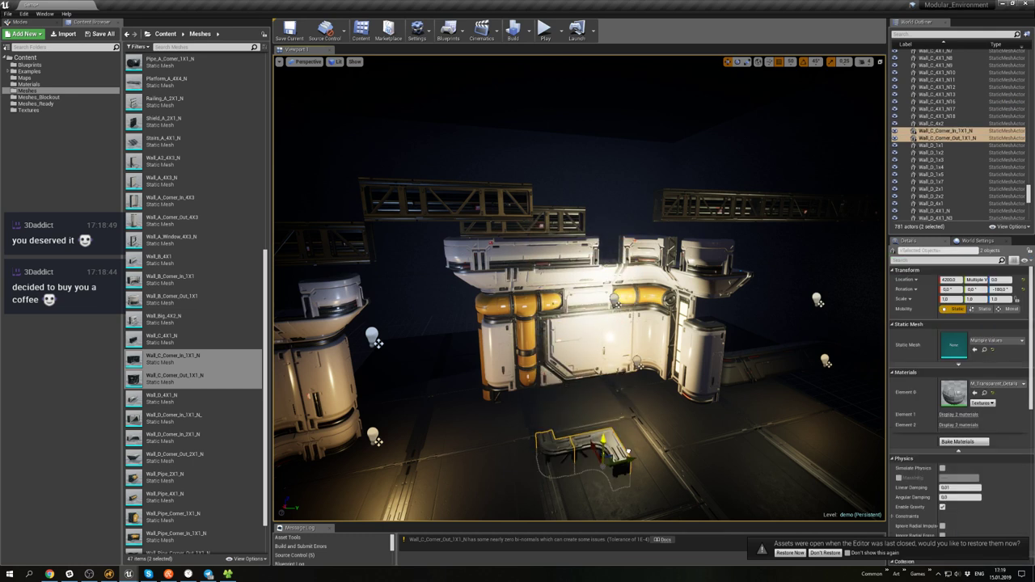
# - Fit the outer corner piece beneath the column beside the light panel and the inner corner piece under the assembly's inner corner at Z 50
pyautogui.moveTo(606, 445); pyautogui.dragTo(683, 368)
pyautogui.click(758, 423)
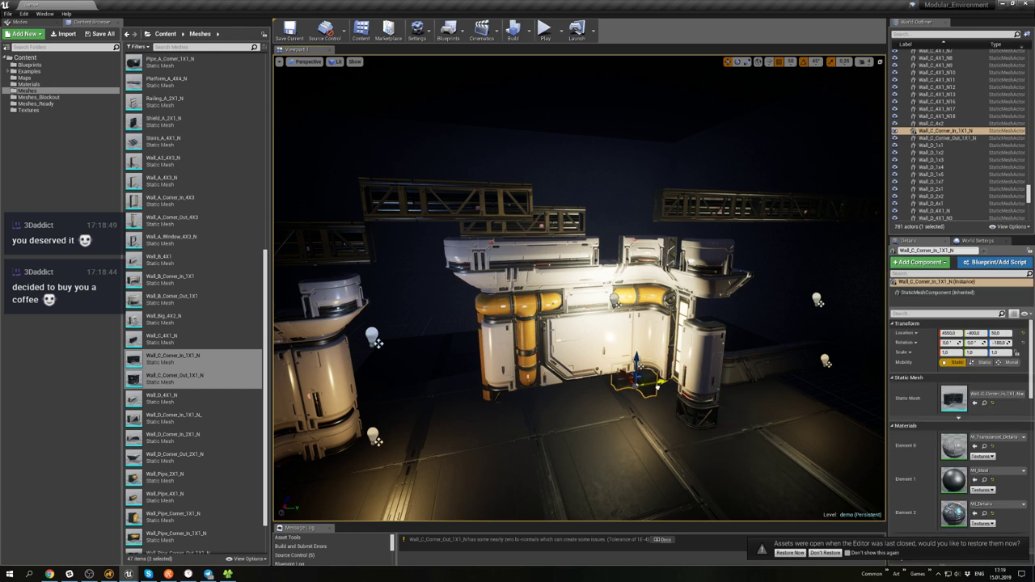
pyautogui.scroll(3, 636, 361)
pyautogui.moveTo(648, 409); pyautogui.dragTo(665, 413)
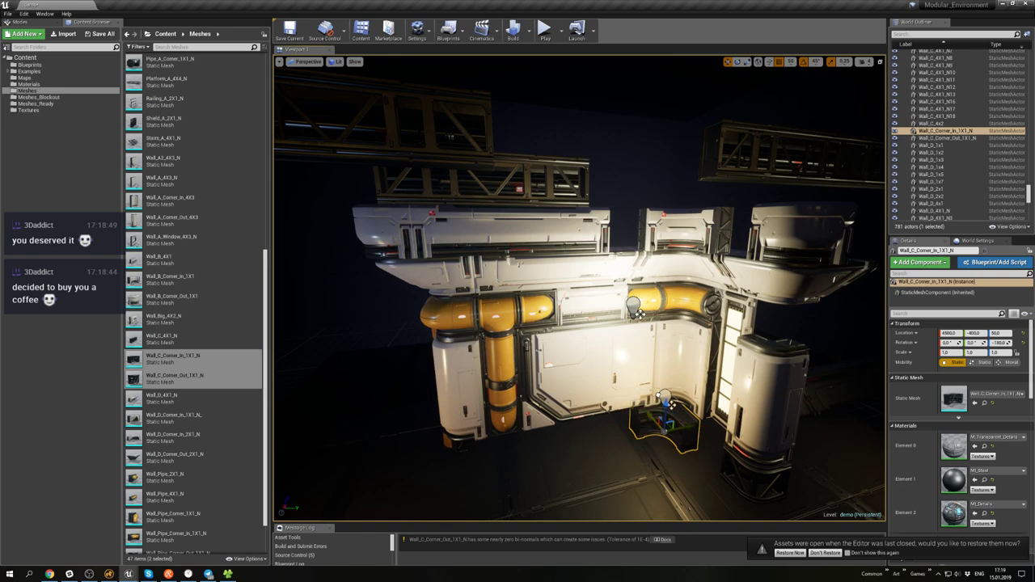
pyautogui.moveTo(579, 287); pyautogui.dragTo(613, 356, button='right')
pyautogui.moveTo(681, 356); pyautogui.dragTo(701, 350)
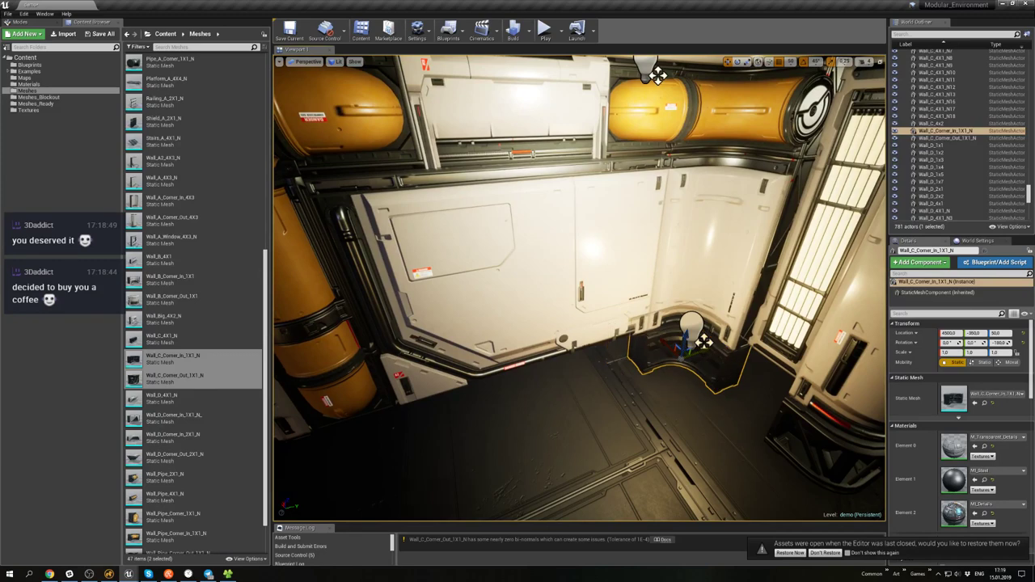
# - Move the Wall_C_4X1_N truss above the assembly down into the base gap under the straight wall panel, at Z 150
pyautogui.moveTo(695, 348); pyautogui.dragTo(677, 271, button='right')
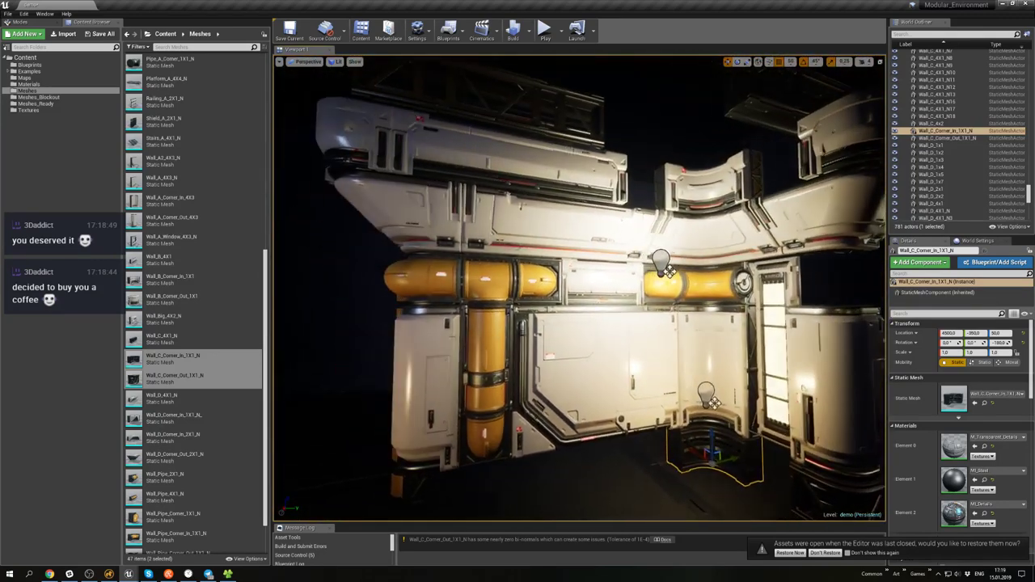
pyautogui.moveTo(653, 335); pyautogui.dragTo(644, 334, button='right')
pyautogui.click(558, 109)
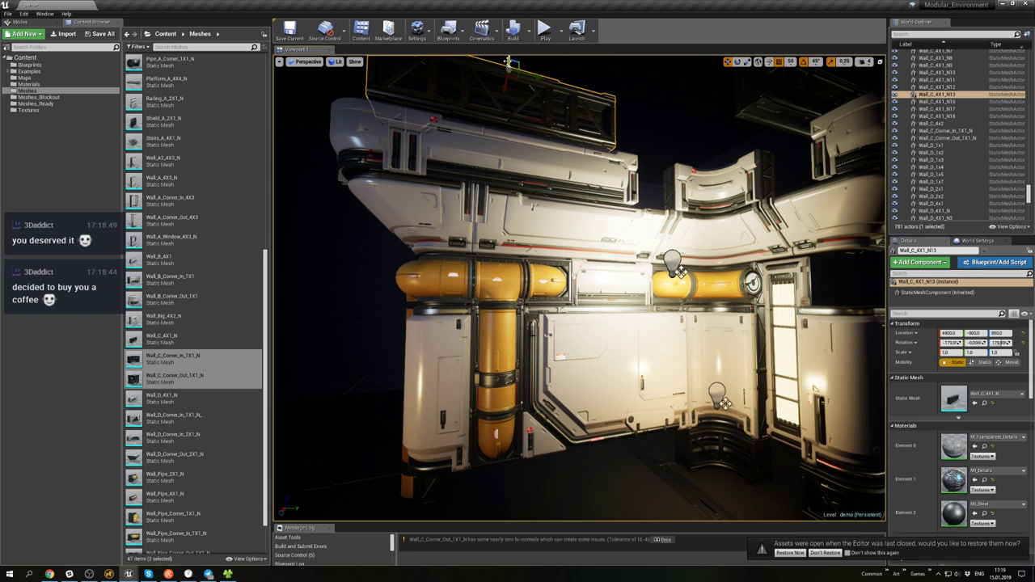
pyautogui.moveTo(507, 61); pyautogui.dragTo(604, 453)
pyautogui.moveTo(611, 441); pyautogui.dragTo(627, 360, button='right')
# - Duplicate the outer corner piece and place the copy beneath the column beside the orange pipes
pyautogui.rightClick(667, 352)
pyautogui.click(658, 335)
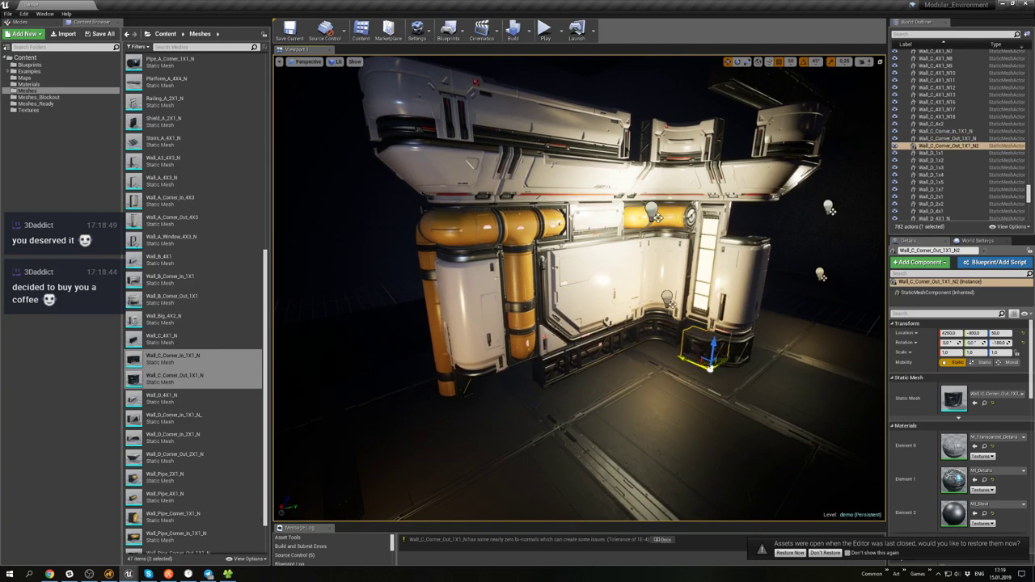
pyautogui.click(590, 366)
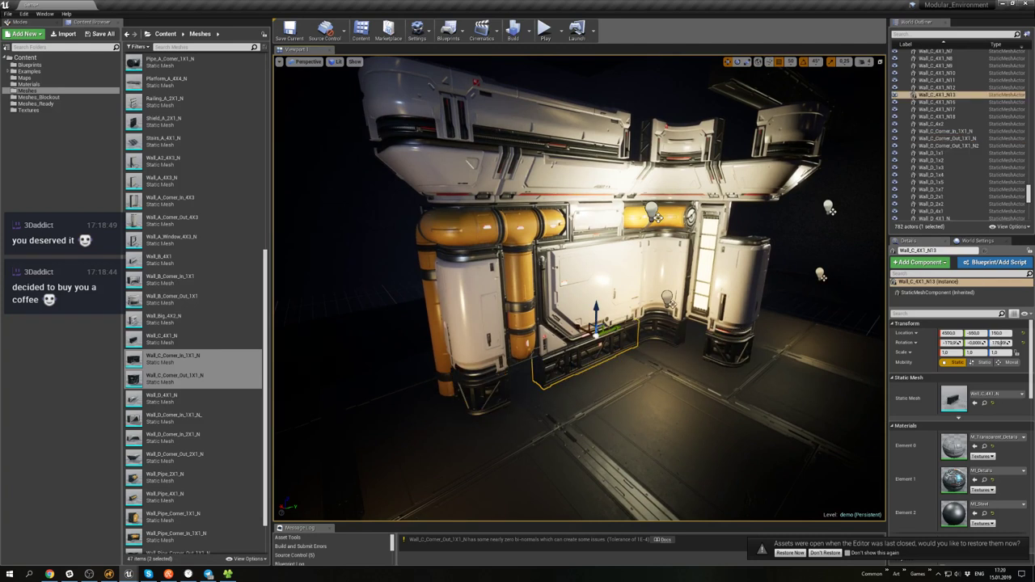
pyautogui.moveTo(591, 366); pyautogui.dragTo(770, 302, button='right')
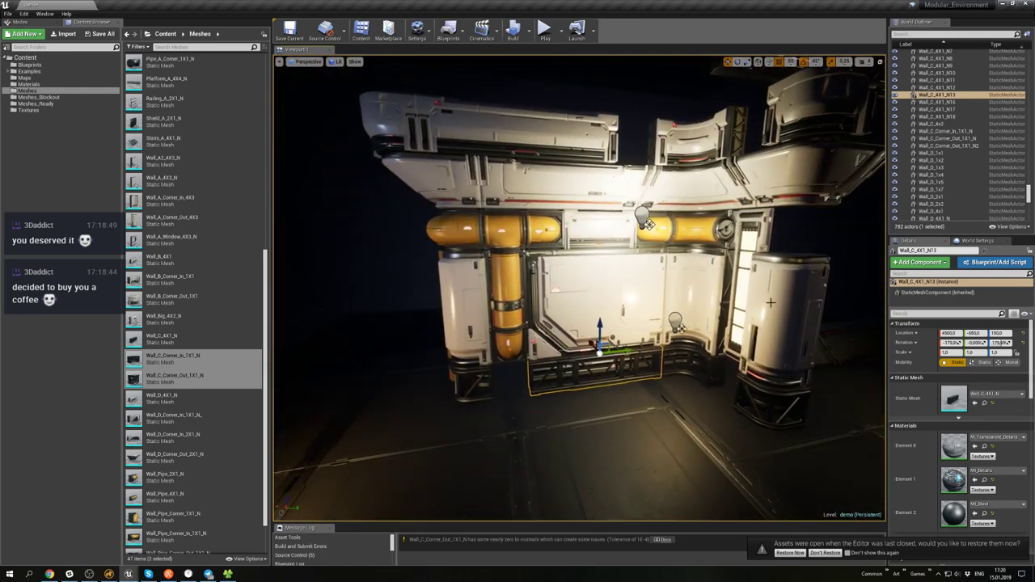
# - Delete the leftover Wall_C_4X1_N trusses floating above the wall assemblies
pyautogui.click(364, 267)
pyautogui.moveTo(364, 267)
pyautogui.mouseDown(button='right')
pyautogui.moveTo(404, 263)
pyautogui.moveTo(349, 260)
pyautogui.moveTo(356, 268)
pyautogui.mouseUp(button='right')
pyautogui.moveTo(771, 302); pyautogui.dragTo(611, 303, button='right')
pyautogui.click(633, 295)
pyautogui.keyDown('ctrl'); pyautogui.click(692, 299); pyautogui.keyUp('ctrl')
pyautogui.keyDown('ctrl'); pyautogui.click(735, 303); pyautogui.keyUp('ctrl')
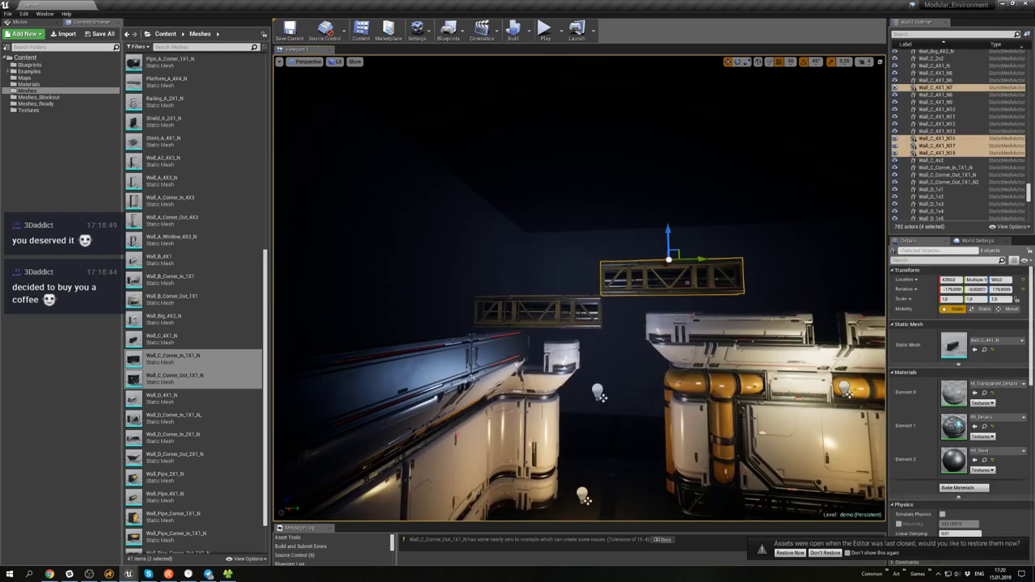
pyautogui.press('Delete')
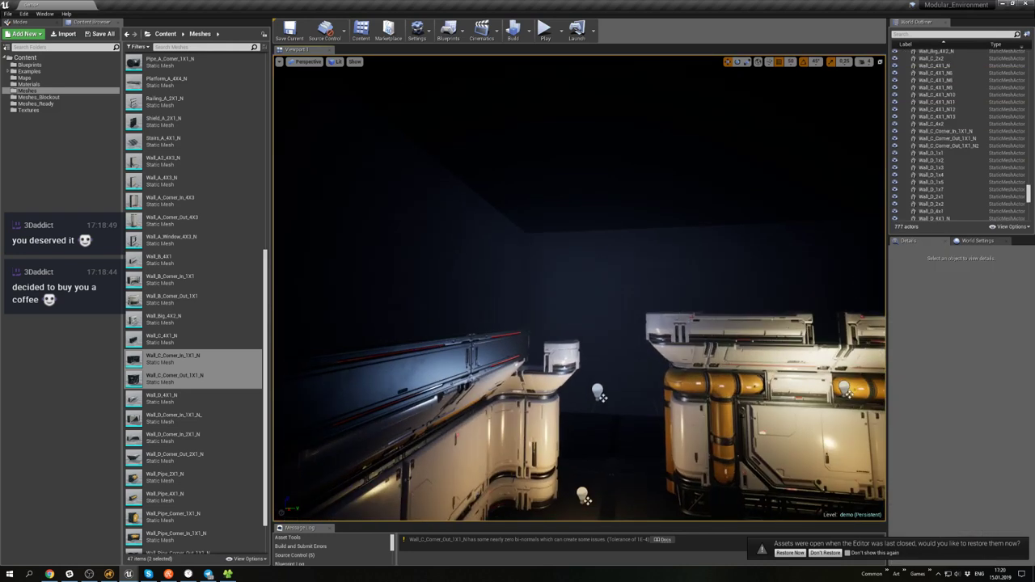
pyautogui.moveTo(771, 302); pyautogui.dragTo(770, 303, button='right')
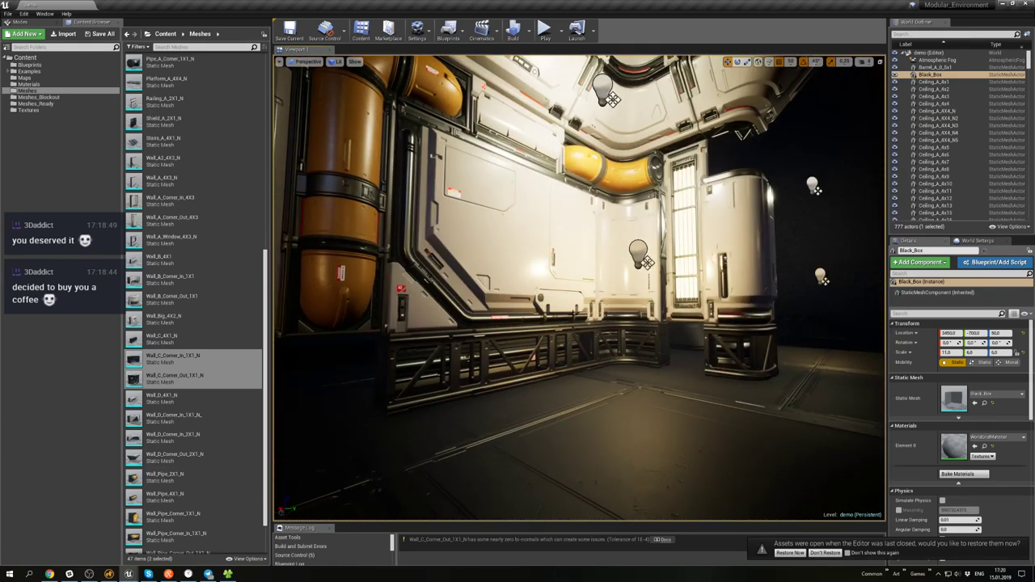
# - Play the level and run around the wall assemblies to examine the corner bases and truss beneath the panels and columns
pyautogui.click(544, 31)
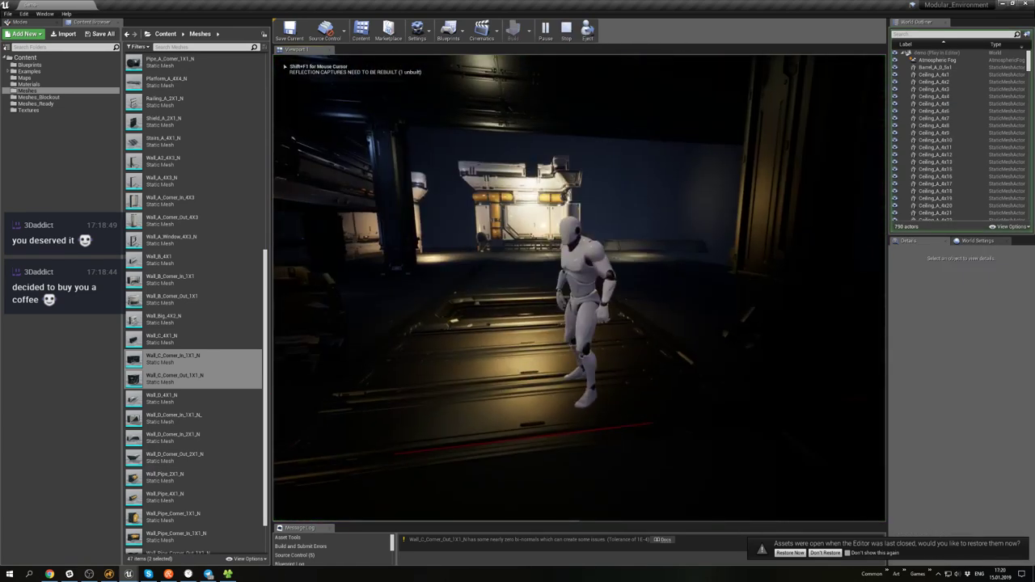
pyautogui.press('space')
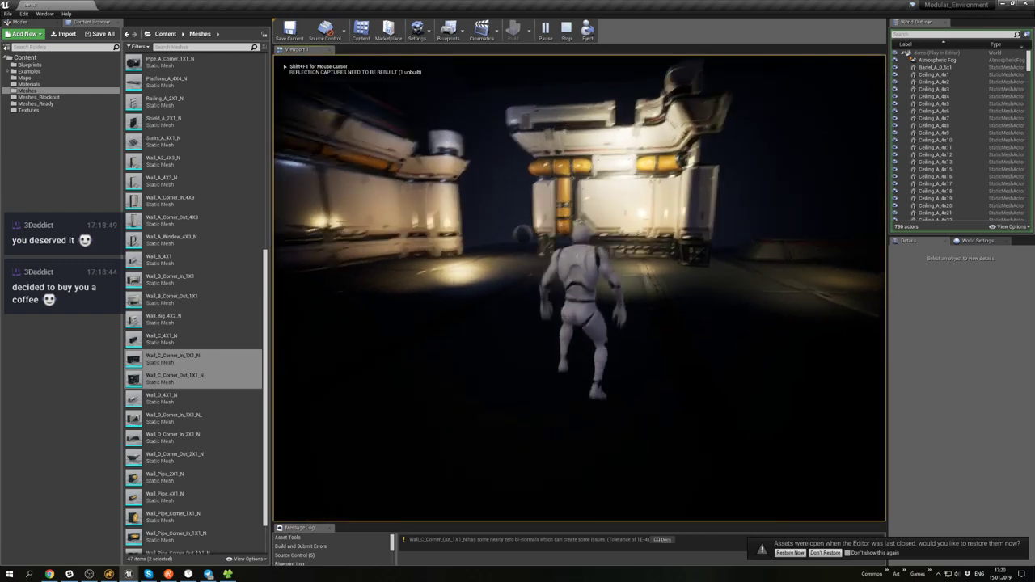
pyautogui.press('w')
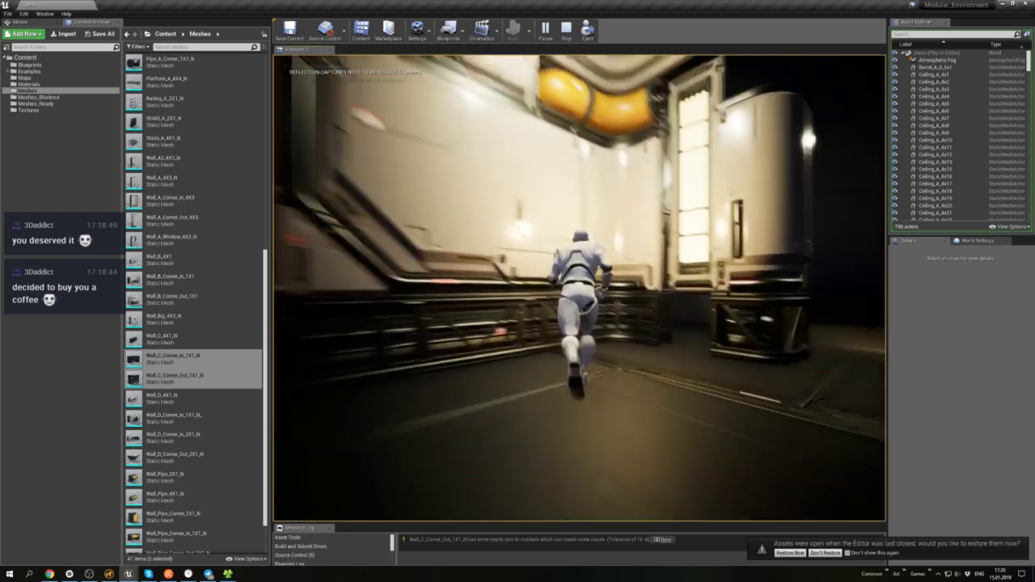
pyautogui.press('s')
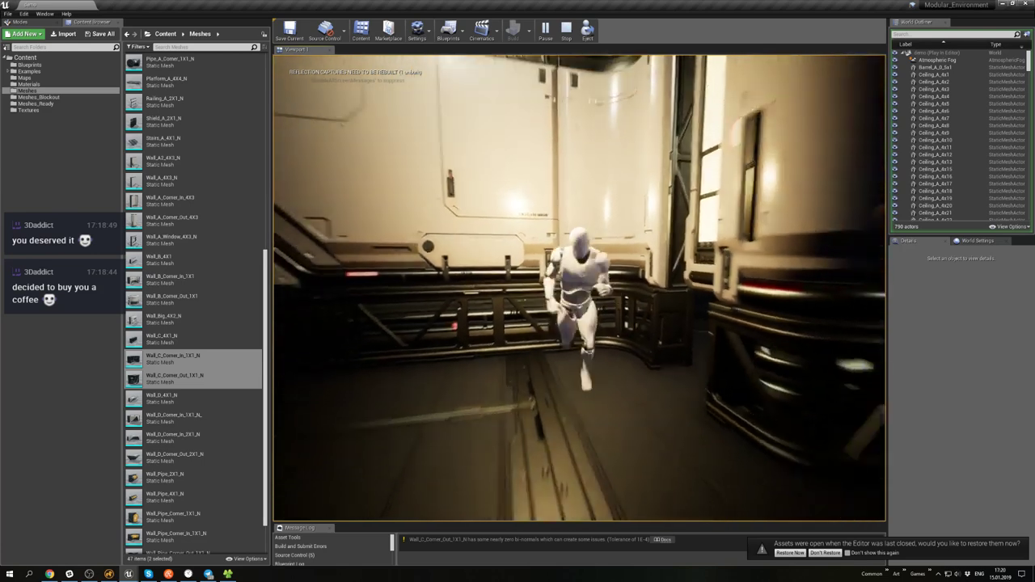
pyautogui.press('a')
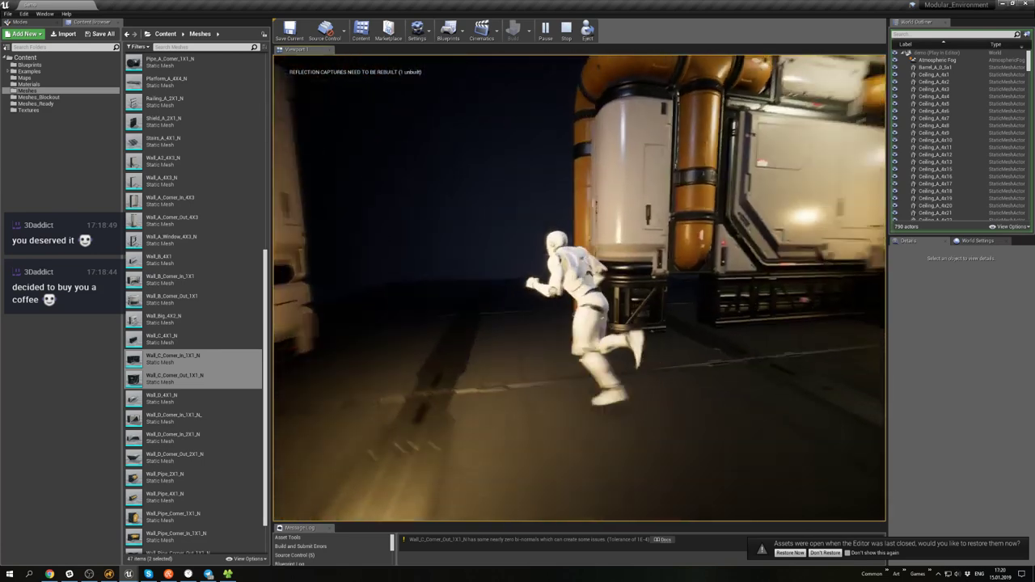
pyautogui.press('d')
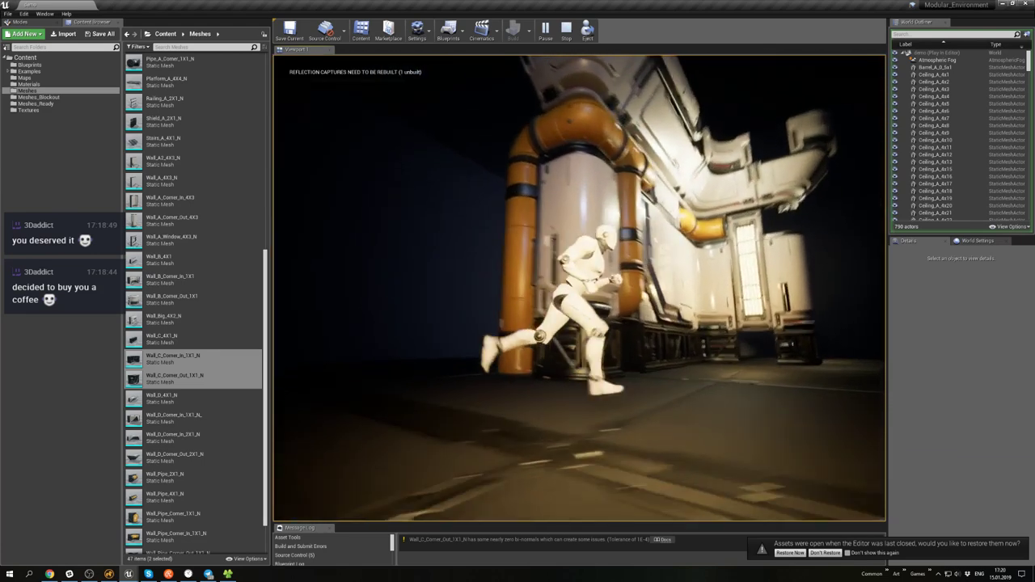
pyautogui.press('w')
pyautogui.press('s')
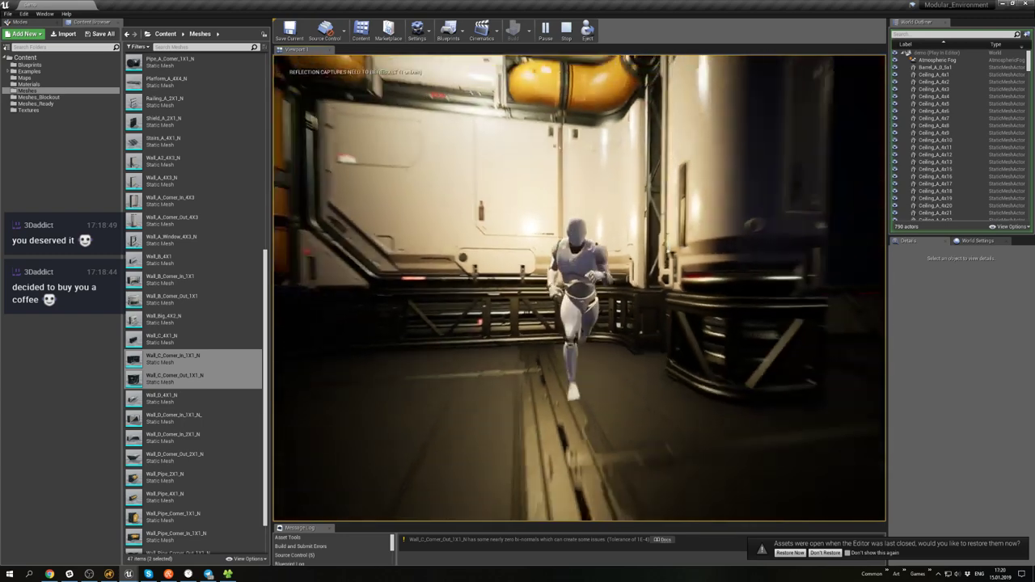
pyautogui.press('d')
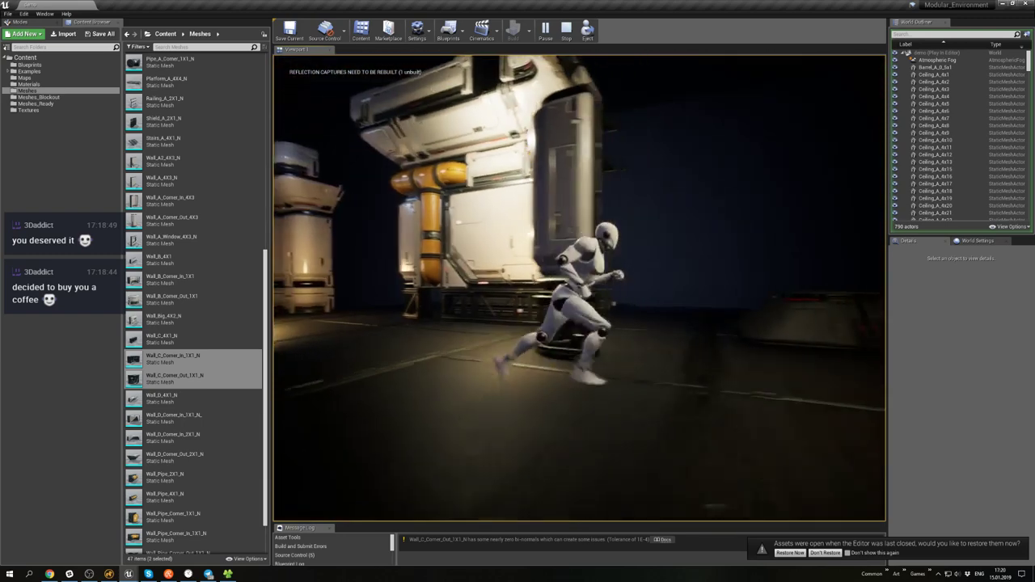
pyautogui.press('w')
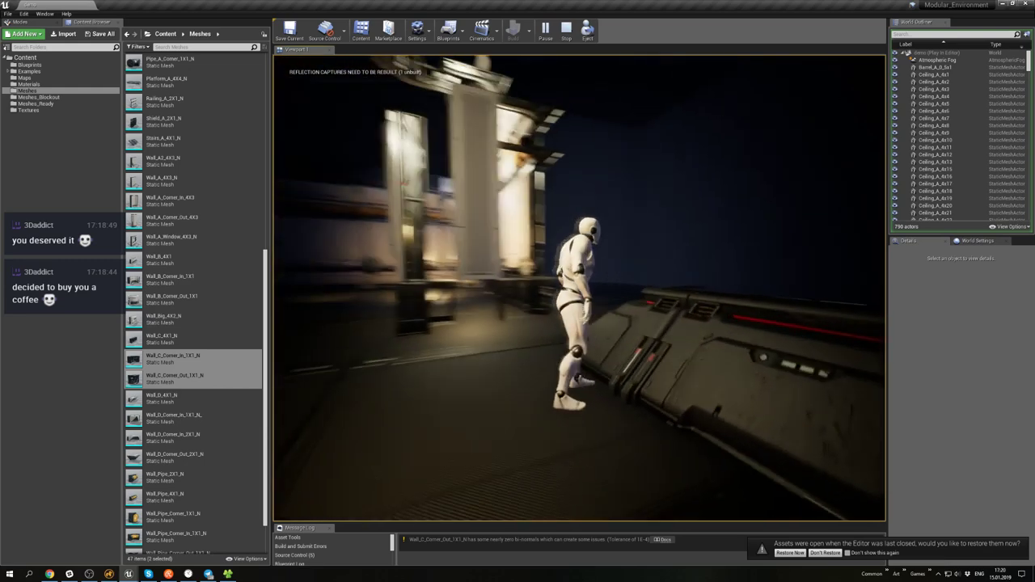
pyautogui.press('a')
pyautogui.press('w')
pyautogui.press('a')
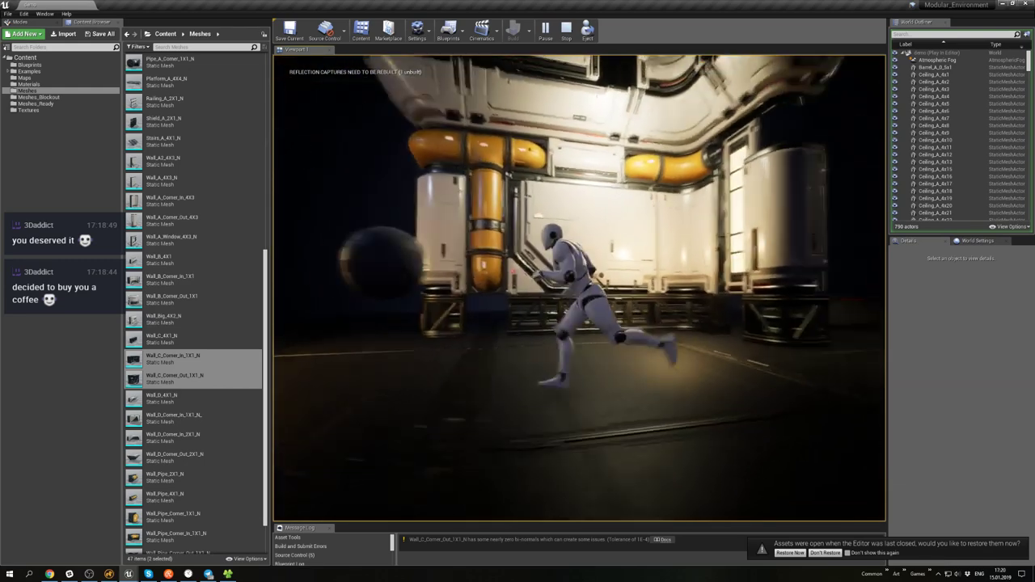
pyautogui.press('s')
pyautogui.press('d')
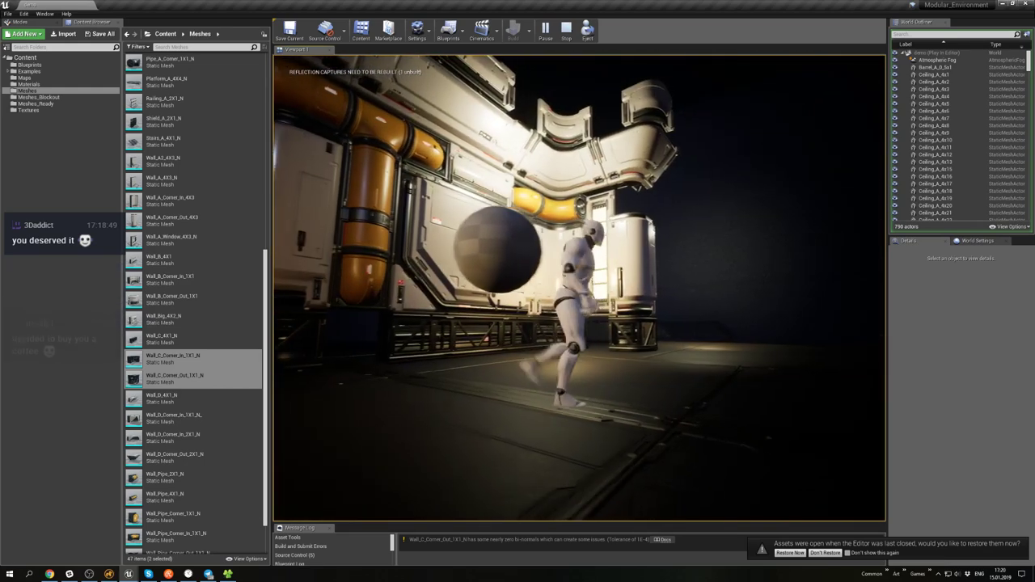
pyautogui.press('w')
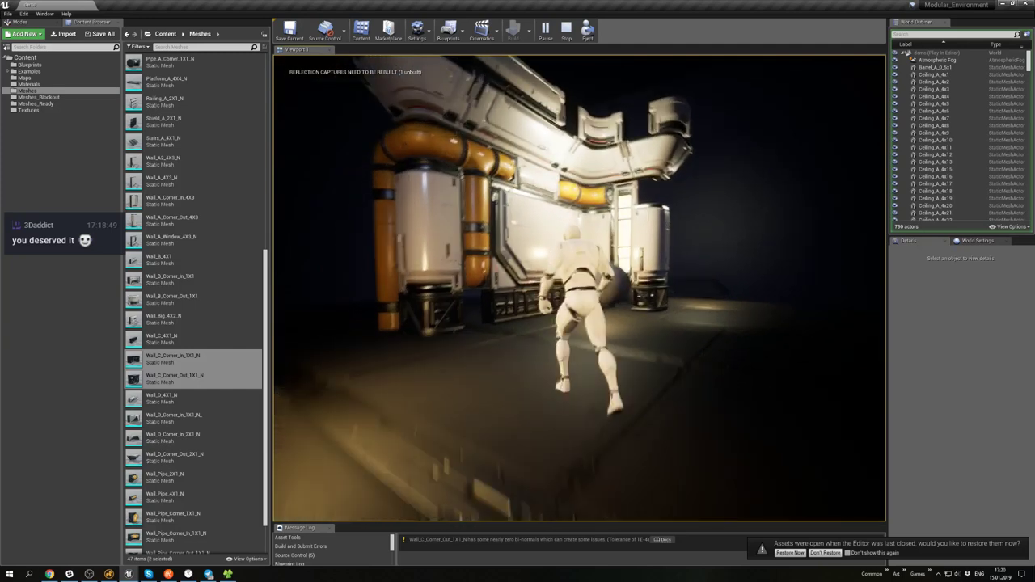
pyautogui.press('space')
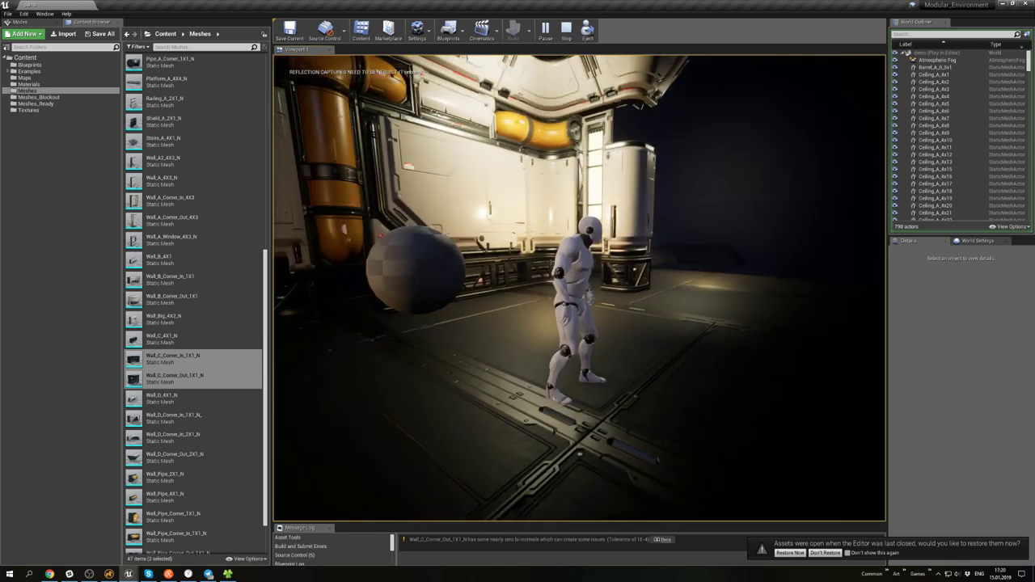
pyautogui.press('s')
pyautogui.press('w')
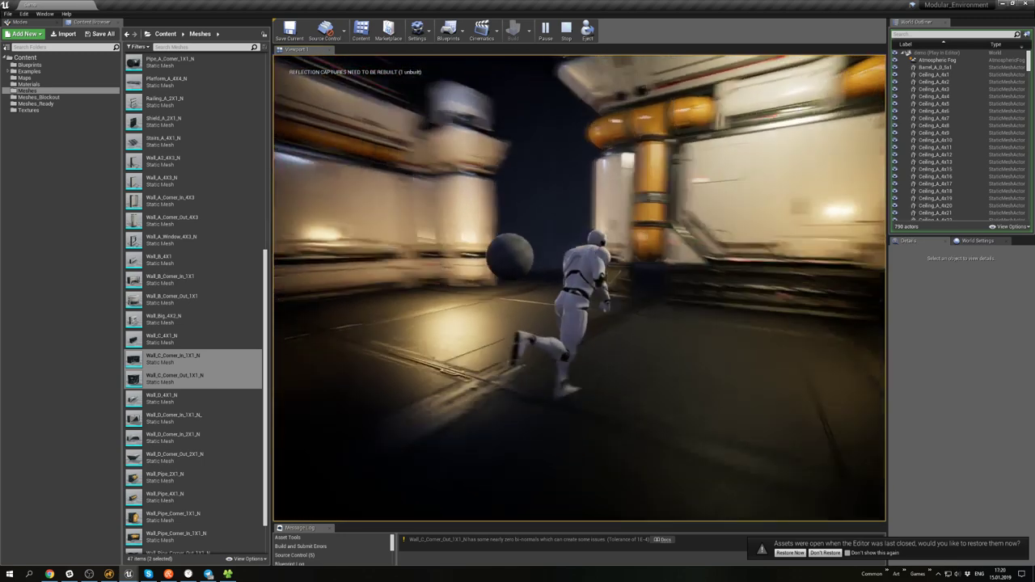
pyautogui.press('space')
pyautogui.press('d')
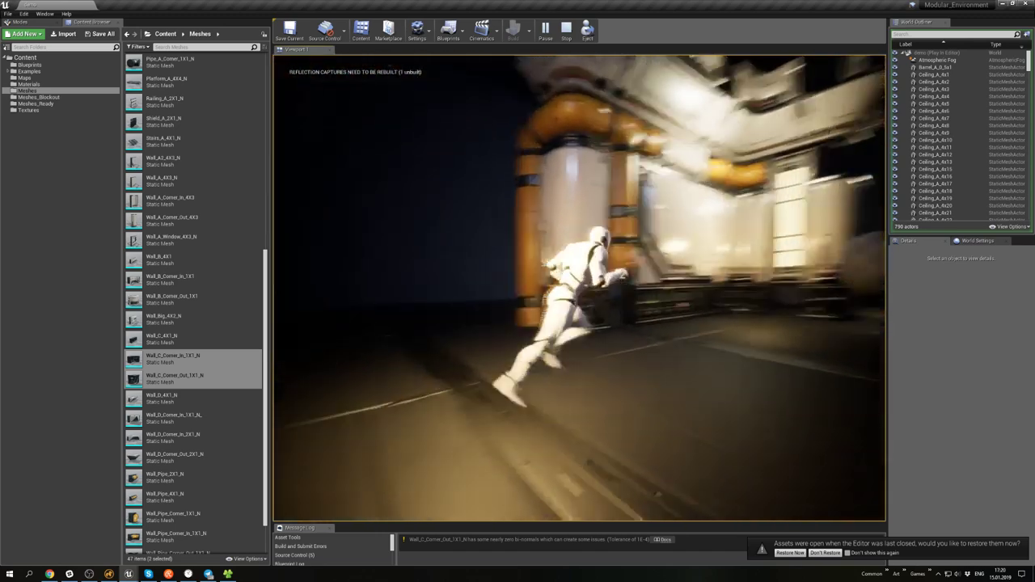
pyautogui.press('Escape')
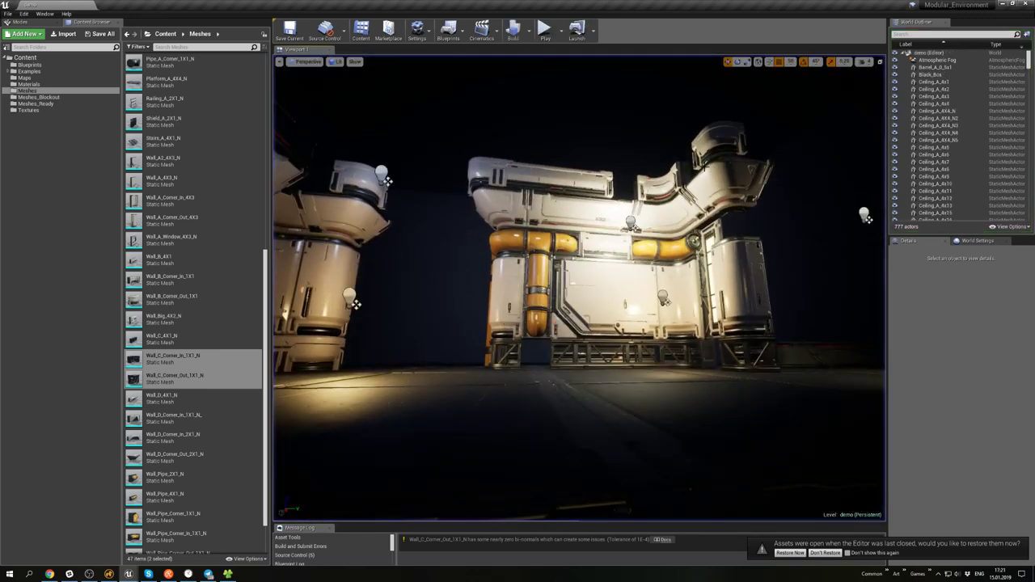
# - Run another play test up to the orange pipe and straight panel to check the base pieces under them
pyautogui.moveTo(580, 288); pyautogui.dragTo(611, 246, button='right')
pyautogui.moveTo(354, 300); pyautogui.dragTo(354, 300, button='right')
pyautogui.click(544, 31)
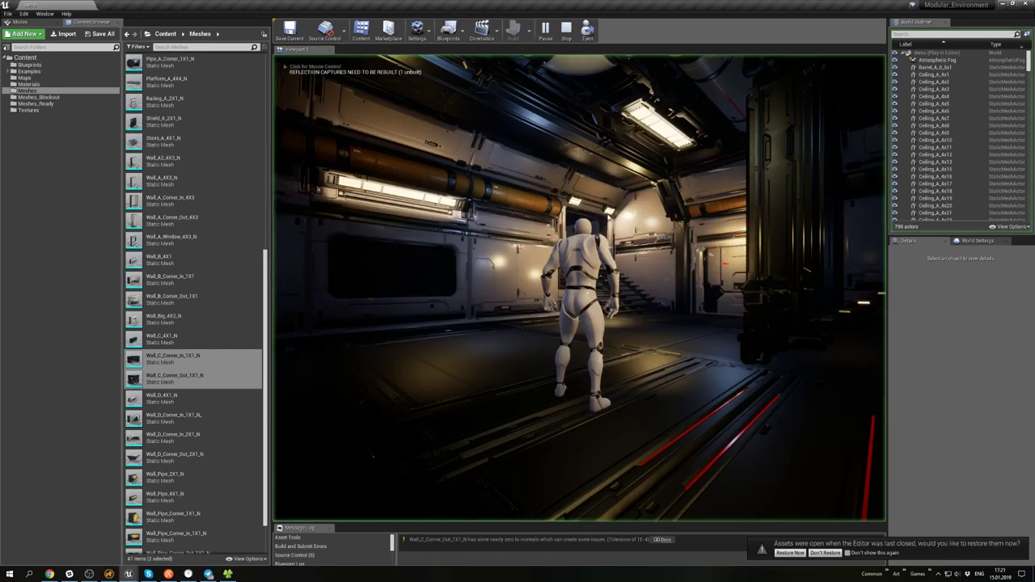
pyautogui.press('w')
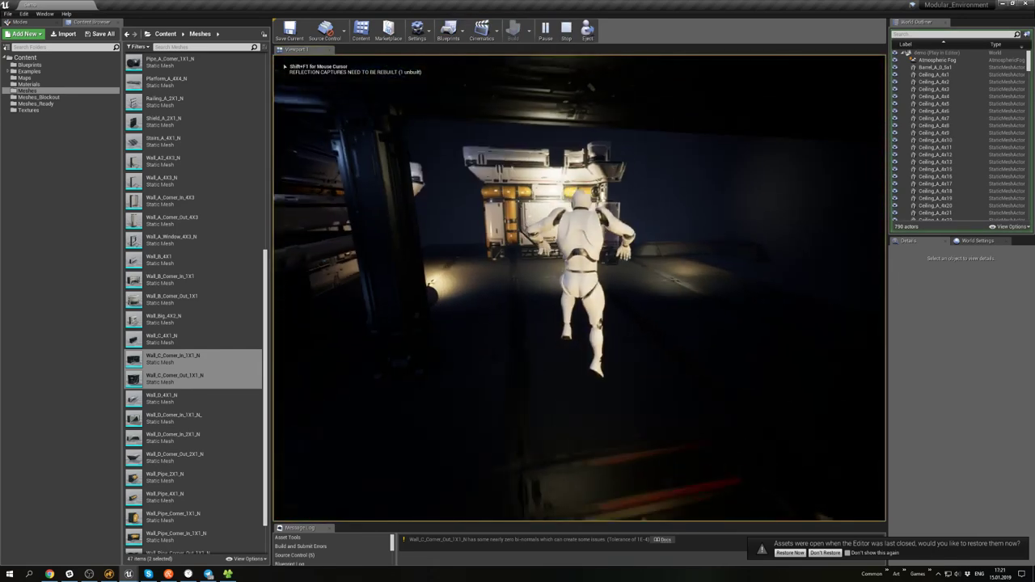
pyautogui.press('space')
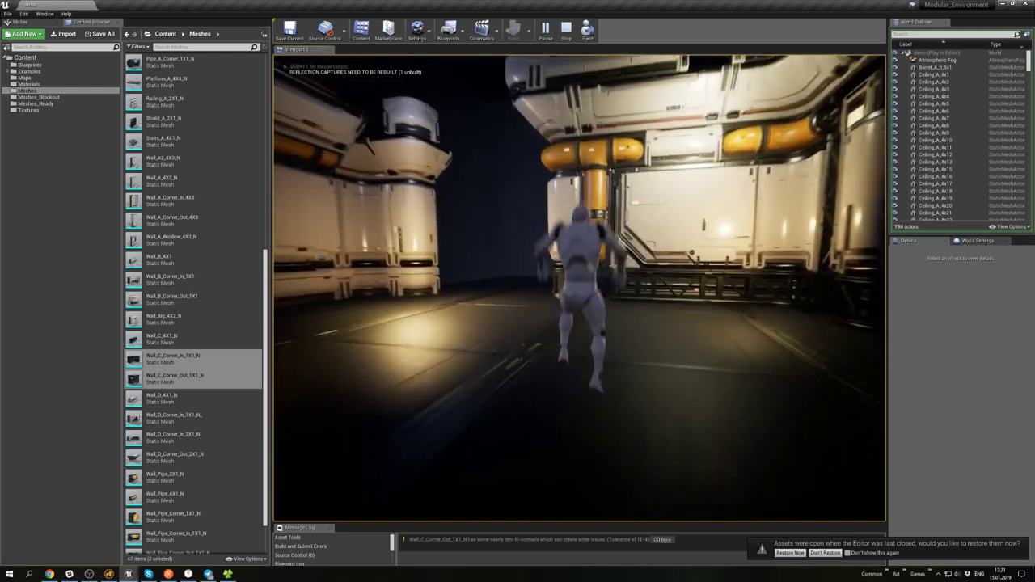
pyautogui.press('a')
pyautogui.press('w')
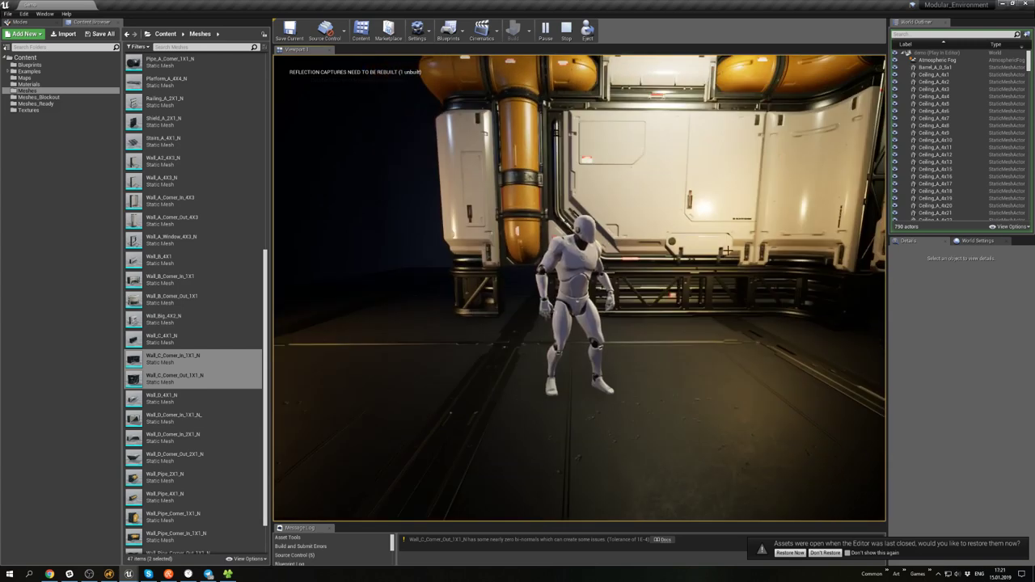
pyautogui.press('Escape')
# - Examine the pipe pieces, wall panel, light panel and truss base of the assembly from several angles in the editor
pyautogui.click(519, 180)
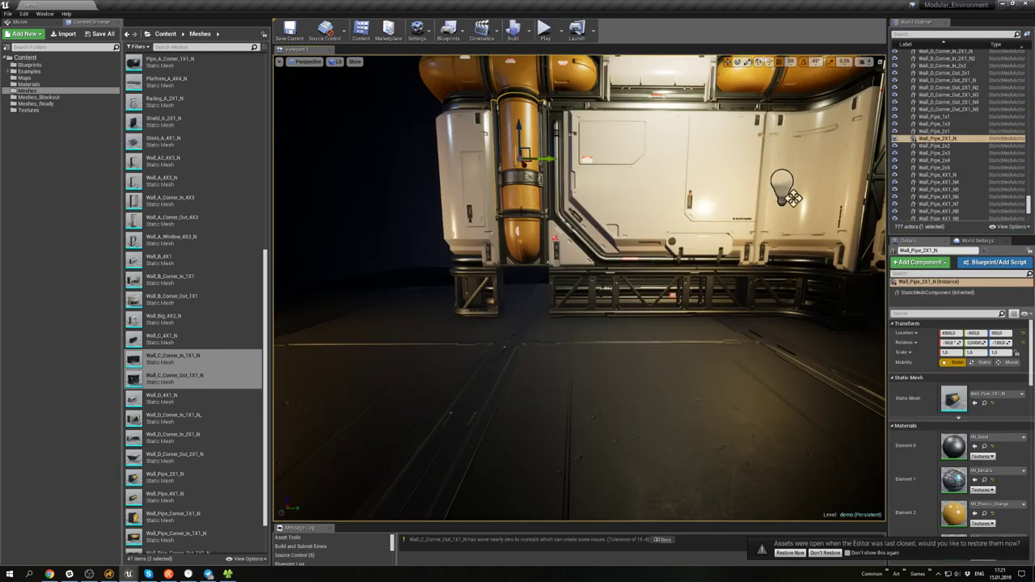
pyautogui.click(526, 238)
pyautogui.scroll(-3, 528, 237)
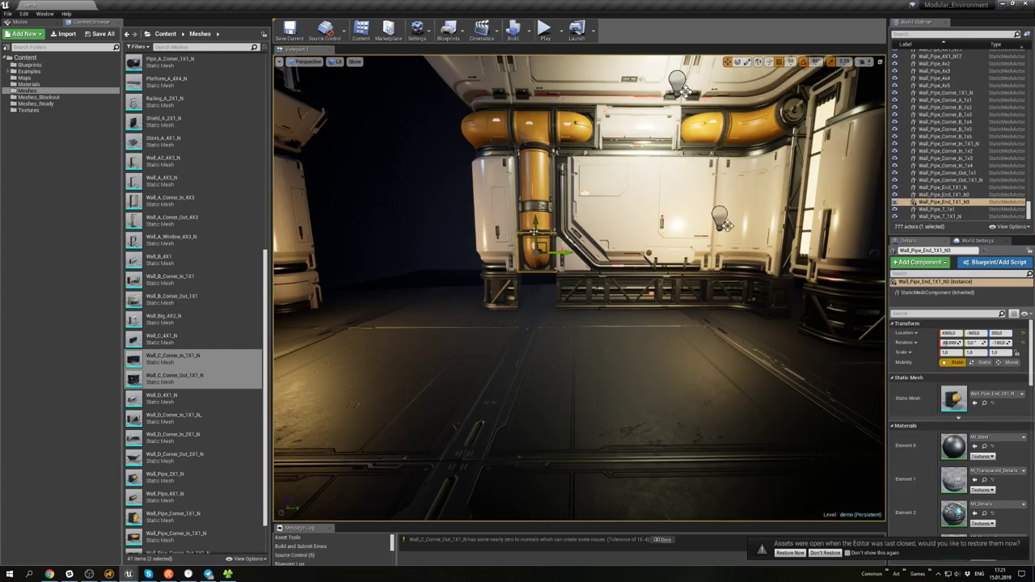
pyautogui.moveTo(534, 232)
pyautogui.mouseDown(button='right')
pyautogui.moveTo(578, 232)
pyautogui.moveTo(538, 229)
pyautogui.moveTo(562, 224)
pyautogui.moveTo(563, 262)
pyautogui.moveTo(562, 239)
pyautogui.moveTo(535, 230)
pyautogui.mouseUp(button='right')
pyautogui.press('w')
pyautogui.press('s')
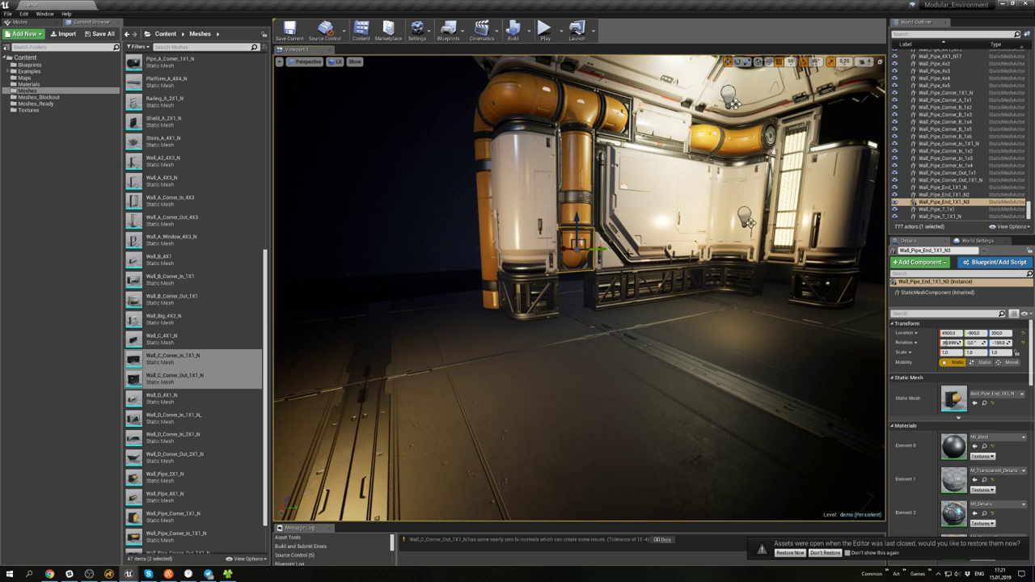
pyautogui.moveTo(579, 288); pyautogui.dragTo(655, 293, button='right')
pyautogui.press('s')
pyautogui.moveTo(519, 271); pyautogui.dragTo(534, 145, button='right')
pyautogui.press('s')
pyautogui.press('w')
pyautogui.moveTo(608, 282); pyautogui.dragTo(573, 307, button='right')
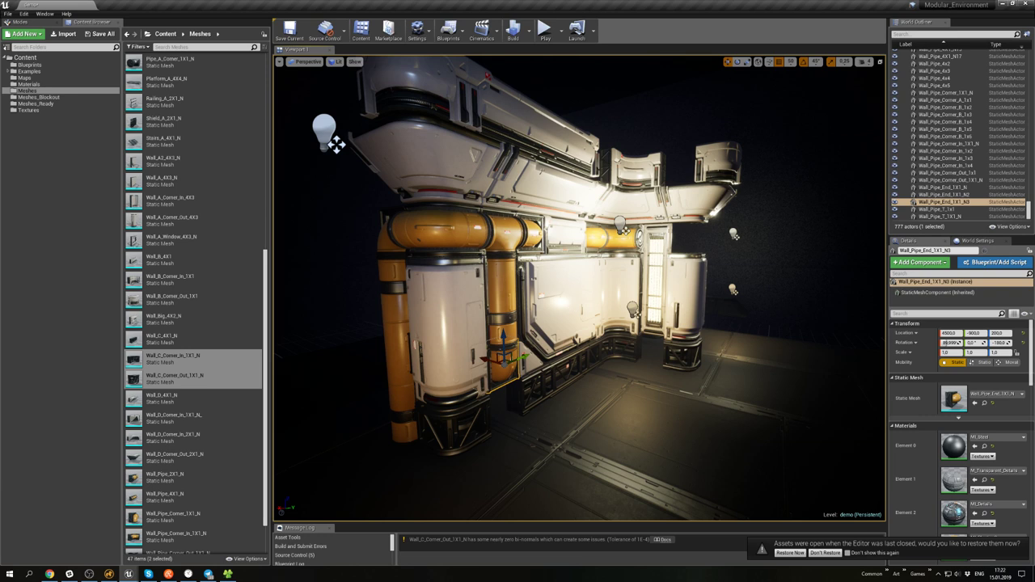
pyautogui.click(581, 283)
pyautogui.moveTo(580, 283)
pyautogui.mouseDown(button='right')
pyautogui.moveTo(594, 271)
pyautogui.moveTo(569, 283)
pyautogui.moveTo(580, 282)
pyautogui.mouseUp(button='right')
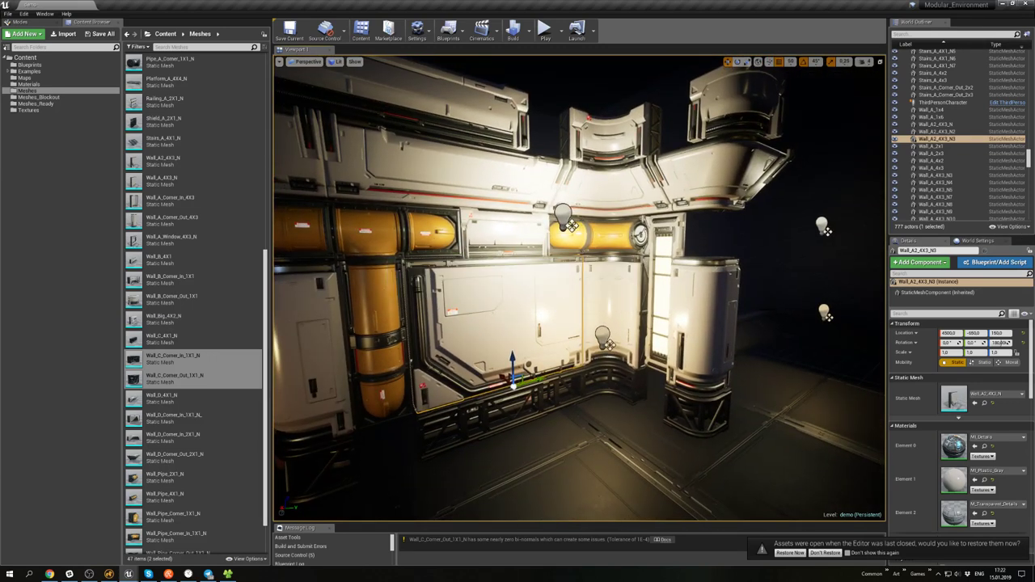
pyautogui.hotkey('alt', 'Tab')
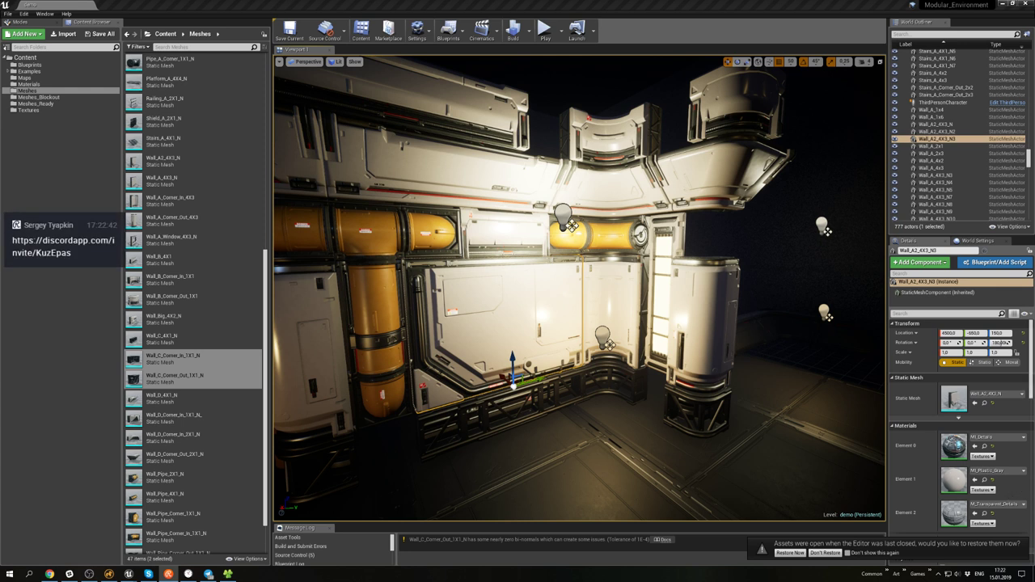
pyautogui.click(663, 278)
pyautogui.moveTo(663, 279); pyautogui.dragTo(580, 287, button='right')
pyautogui.moveTo(578, 288); pyautogui.dragTo(723, 283, button='right')
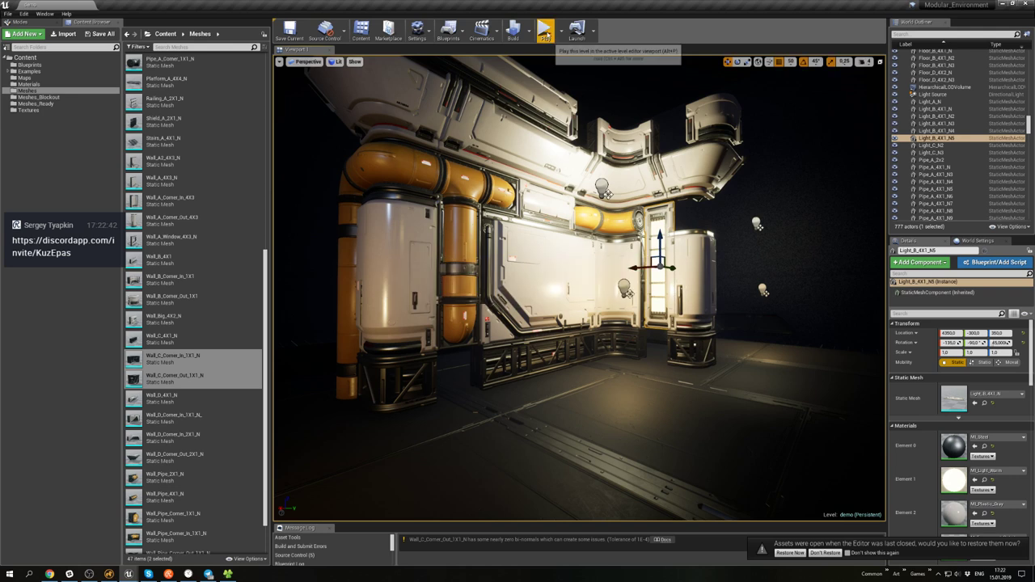
# - Play the level briefly to view both wall assemblies from a distance
pyautogui.click(546, 33)
pyautogui.press('w')
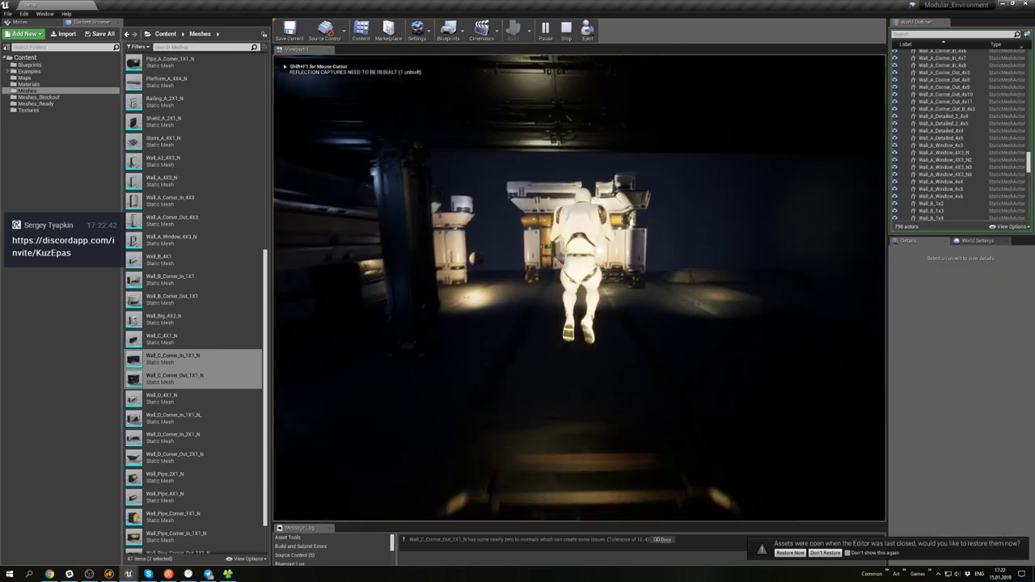
pyautogui.press('Escape')
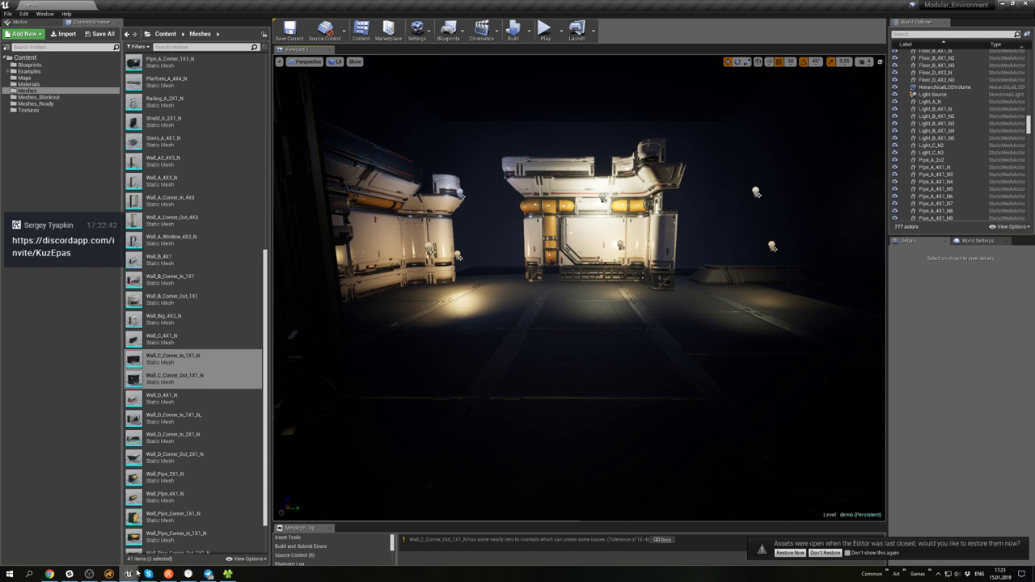
# - Switch to Modo, examine the inner and outer corner truss meshes, and save the scene
pyautogui.click(109, 574)
pyautogui.keyDown('alt'); pyautogui.moveTo(512, 328); pyautogui.dragTo(605, 306); pyautogui.keyUp('alt')
pyautogui.scroll(-5, 479, 333)
pyautogui.click(553, 316)
pyautogui.scroll(3, 552, 320)
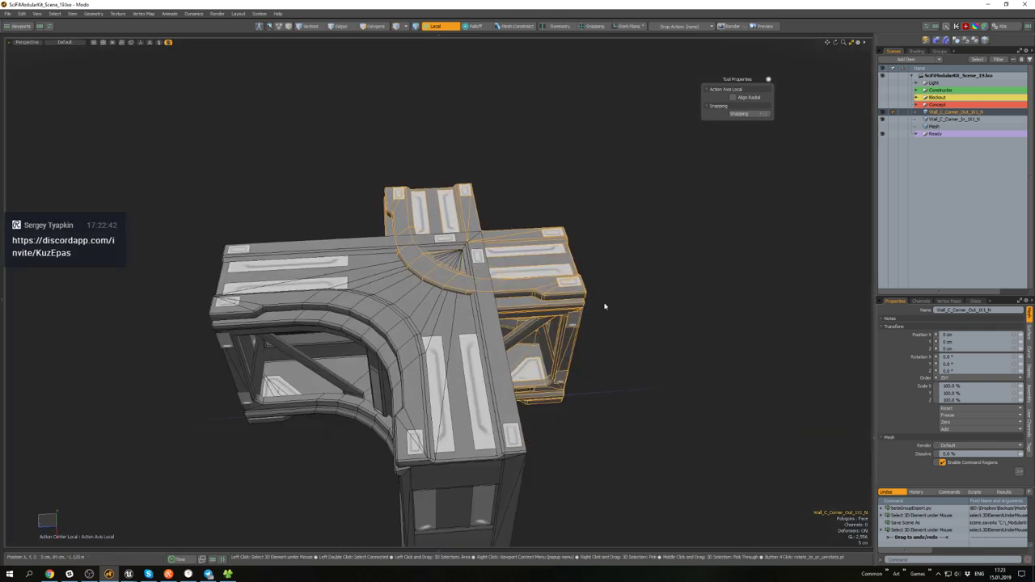
pyautogui.scroll(-3, 608, 307)
pyautogui.click(635, 313)
pyautogui.click(540, 323)
pyautogui.click(641, 308)
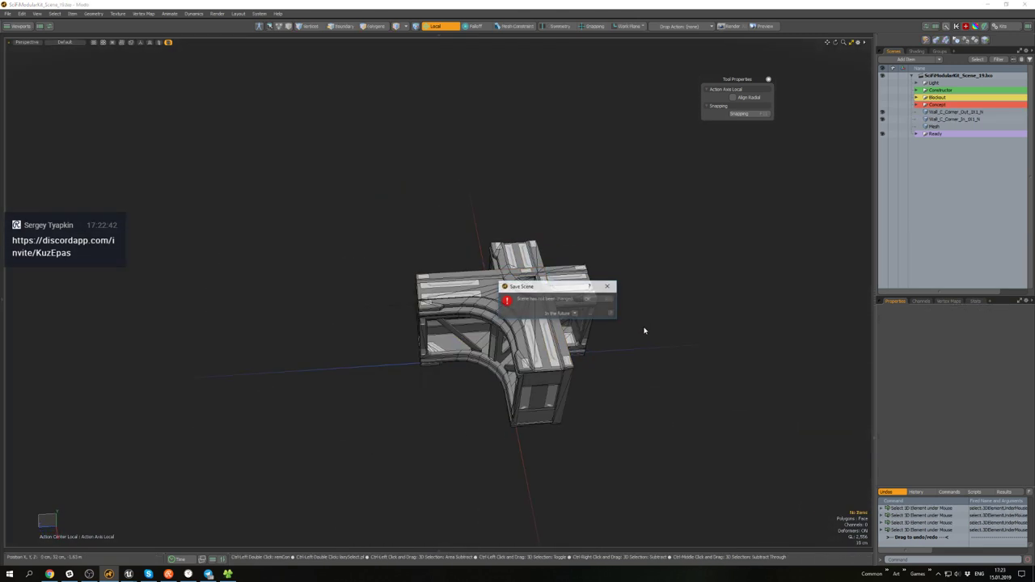
# - Duplicate Wall_C_4X1_N from the Ready group, move the copy out beneath Wall_C_Corner_In_1X1_N in the item list, and make it visible
pyautogui.click(926, 120)
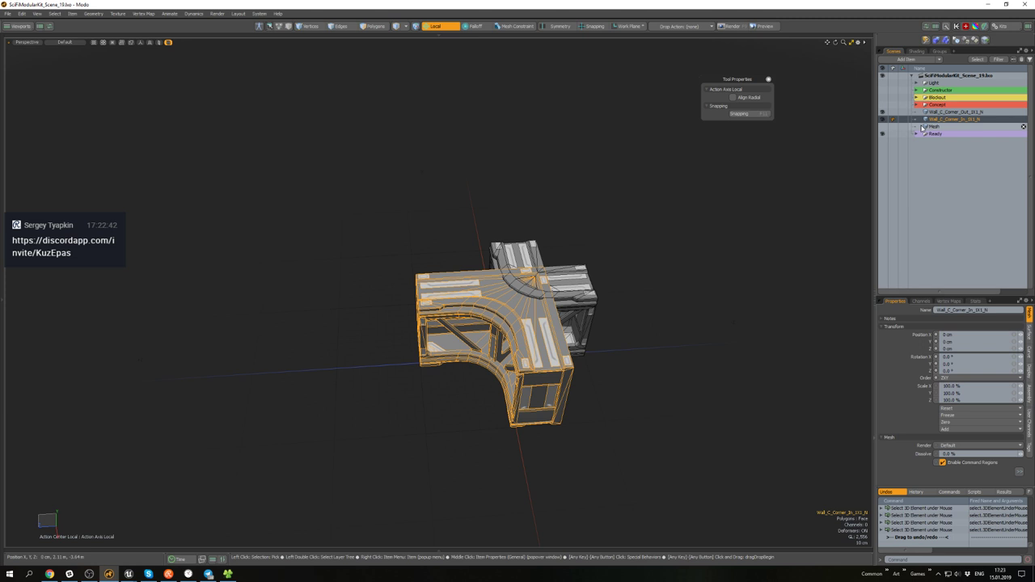
pyautogui.click(917, 134)
pyautogui.scroll(-2, 954, 162)
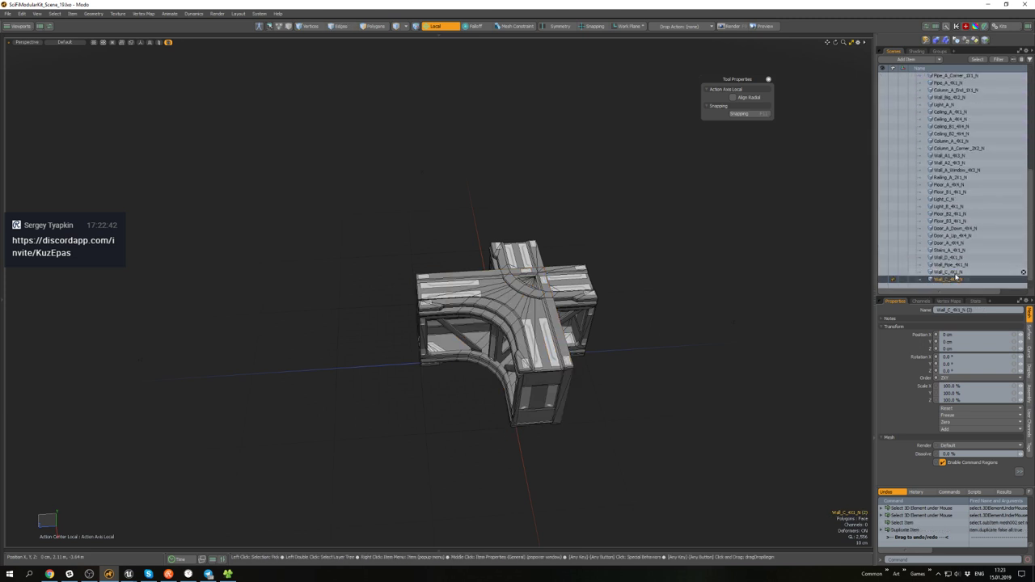
pyautogui.moveTo(970, 249); pyautogui.dragTo(951, 123)
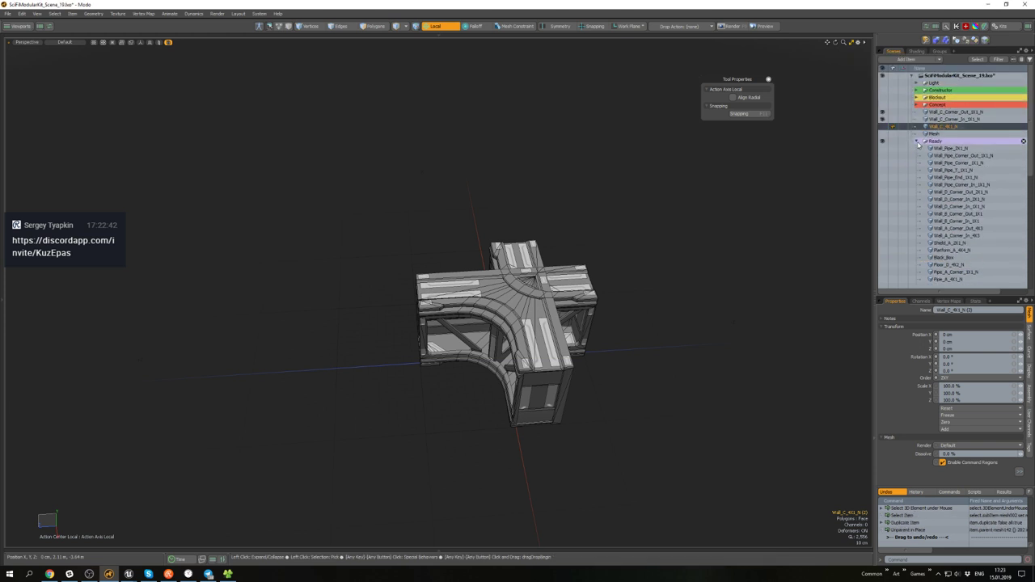
pyautogui.click(882, 128)
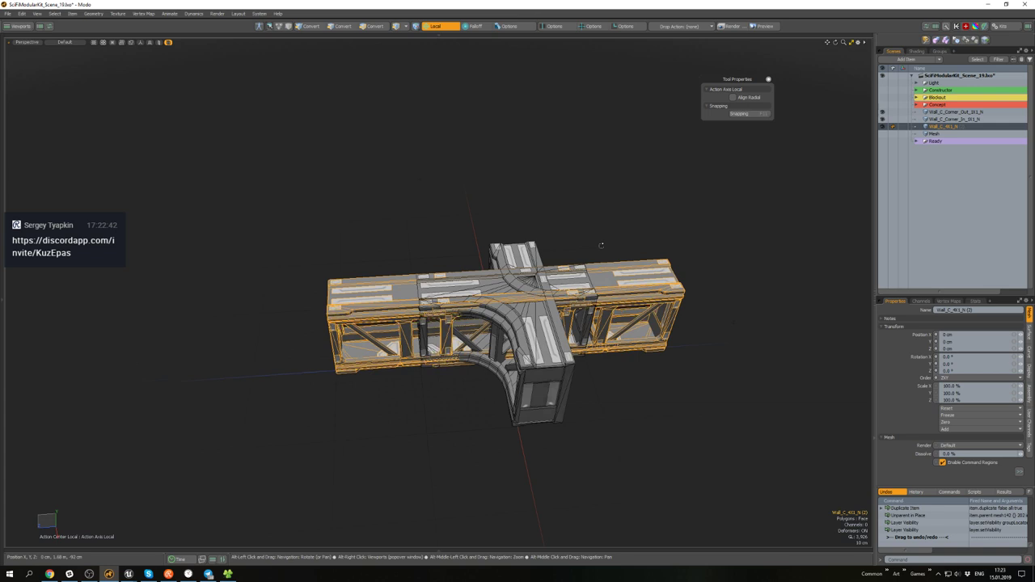
# - Isolate the duplicated straight truss in the viewport and rename it Wall_C_2X1_N
pyautogui.hotkey('shift', 'h')
pyautogui.keyDown('alt'); pyautogui.moveTo(518, 279); pyautogui.dragTo(536, 297); pyautogui.keyUp('alt')
pyautogui.scroll(3, 534, 265)
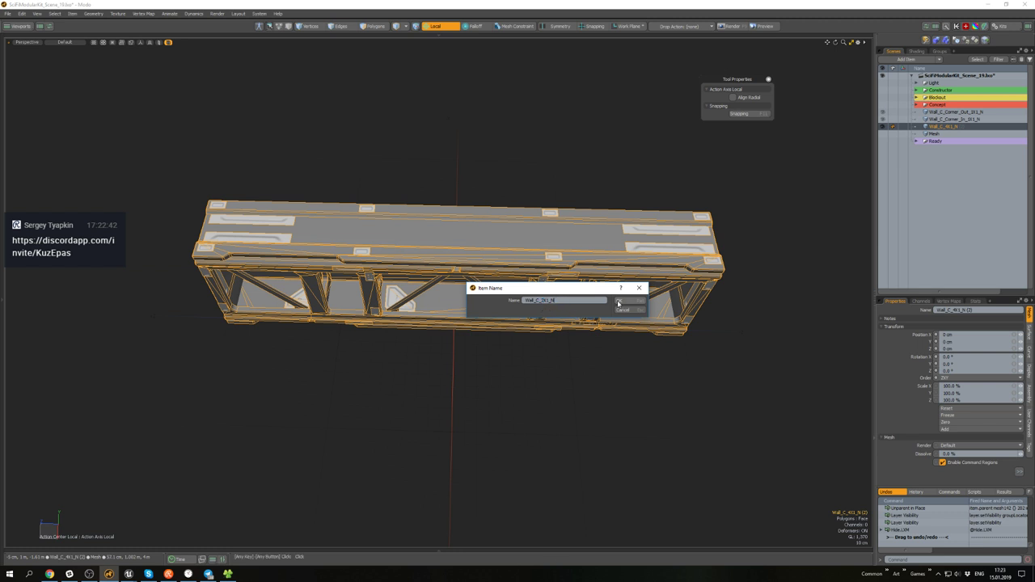
pyautogui.click(602, 410)
pyautogui.keyDown('alt'); pyautogui.moveTo(602, 410); pyautogui.dragTo(567, 315); pyautogui.keyUp('alt')
pyautogui.click(598, 298)
# - Move the Wall_C_2X1_N item 1 m along Z with snapping on
pyautogui.press('w')
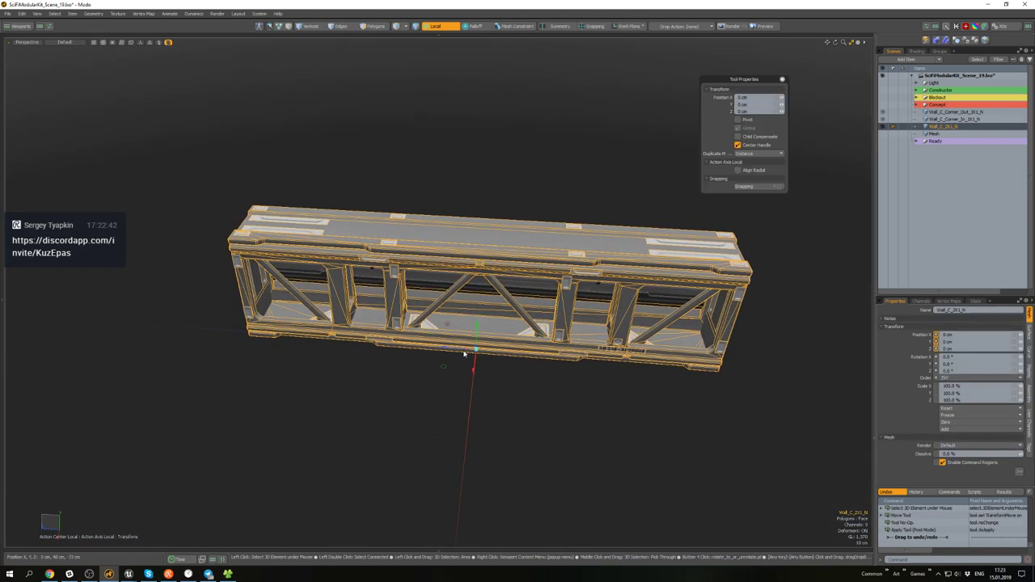
pyautogui.press('x')
pyautogui.moveTo(458, 350); pyautogui.dragTo(431, 310)
pyautogui.press('q')
pyautogui.click(472, 390)
pyautogui.keyDown('alt'); pyautogui.moveTo(472, 391); pyautogui.dragTo(489, 367); pyautogui.keyUp('alt')
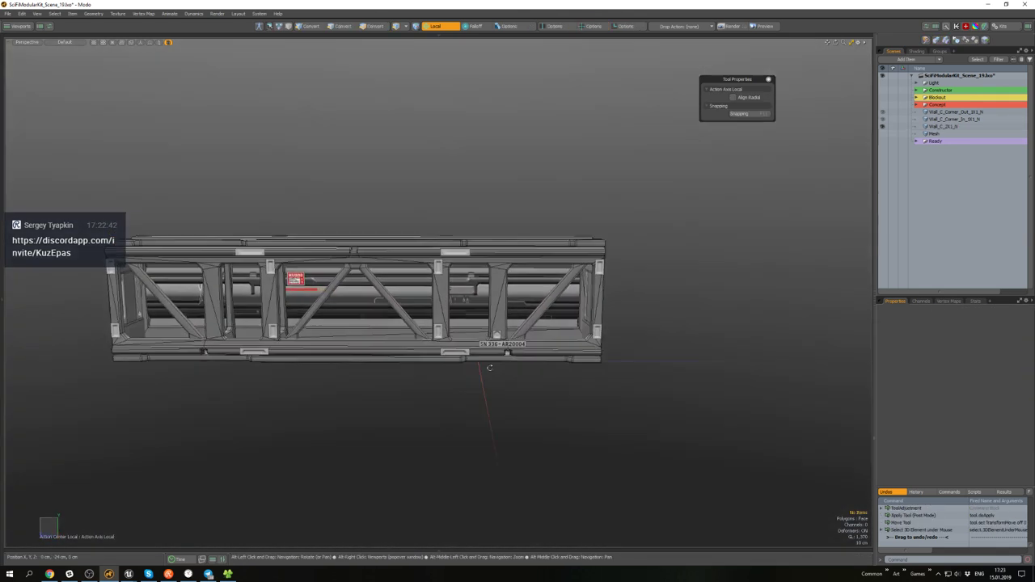
# - Slide the SN 336-AR20004 label along the lower rail, away from the truss's middle
pyautogui.scroll(4, 499, 346)
pyautogui.press('3')
pyautogui.click(500, 346)
pyautogui.press('w')
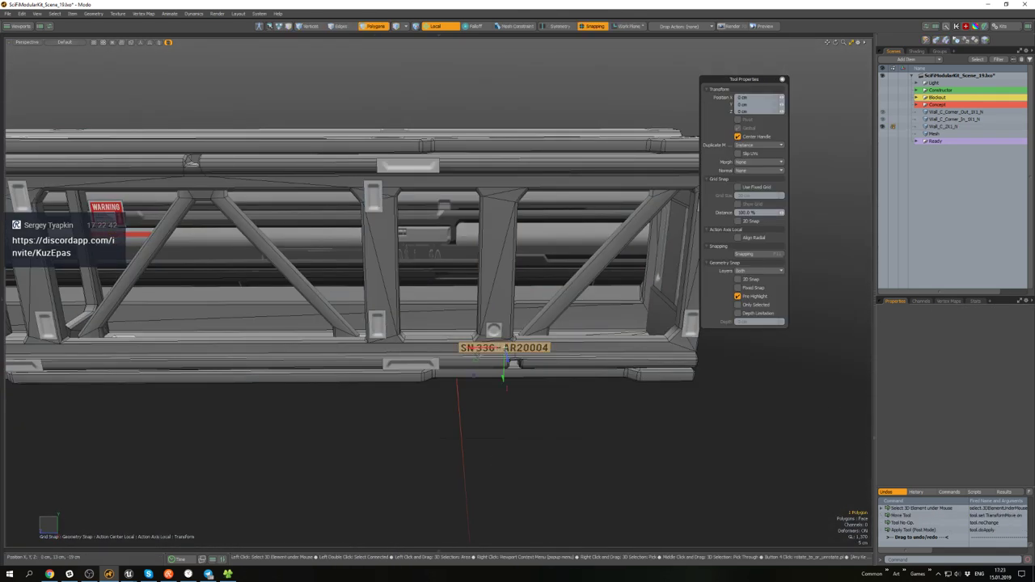
pyautogui.press('w')
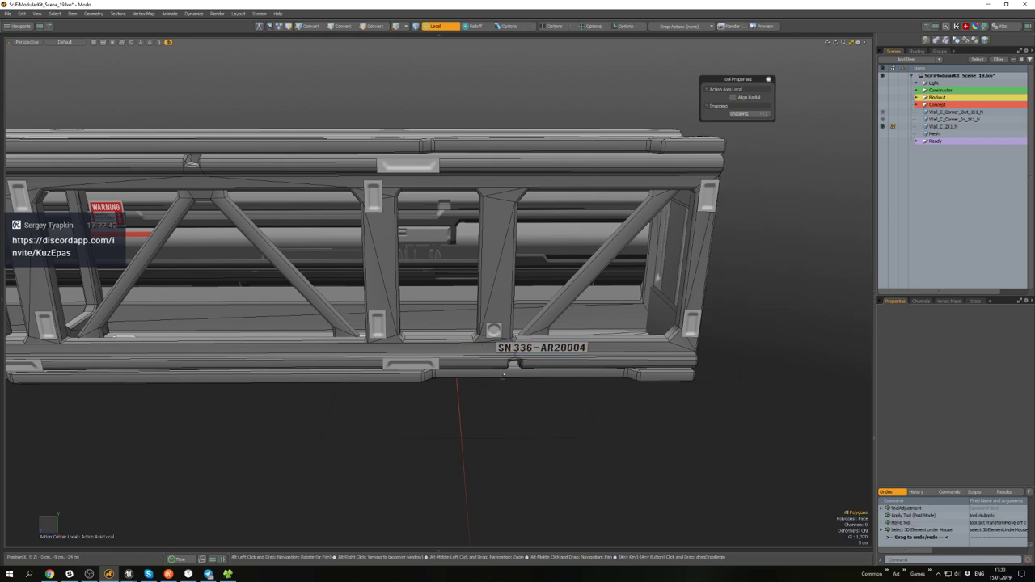
pyautogui.scroll(-2, 502, 376)
pyautogui.moveTo(502, 376)
pyautogui.keyDown('alt'); pyautogui.mouseDown()
pyautogui.moveTo(478, 310)
pyautogui.moveTo(470, 358)
pyautogui.moveTo(477, 311)
pyautogui.moveTo(461, 323)
pyautogui.moveTo(499, 374)
pyautogui.mouseUp(); pyautogui.keyUp('alt')
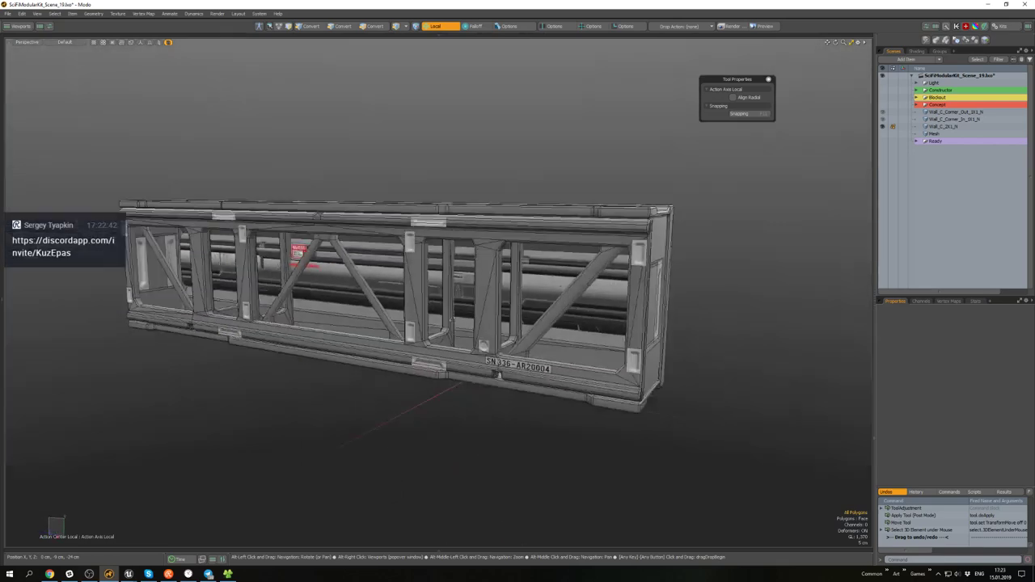
# - Select the side polygons of the opening beside the front column and move them outward to widen the column
pyautogui.keyDown('alt'); pyautogui.moveTo(452, 321); pyautogui.dragTo(423, 266); pyautogui.keyUp('alt')
pyautogui.scroll(4, 476, 329)
pyautogui.keyDown('shift'); pyautogui.click(478, 315); pyautogui.keyUp('shift')
pyautogui.scroll(-4, 479, 315)
pyautogui.scroll(4, 474, 185)
pyautogui.keyDown('shift'); pyautogui.click(463, 178); pyautogui.keyUp('shift')
pyautogui.hotkey('shift', 'Up')
pyautogui.scroll(-4, 423, 266)
pyautogui.keyDown('alt'); pyautogui.moveTo(472, 354); pyautogui.dragTo(418, 353); pyautogui.keyUp('alt')
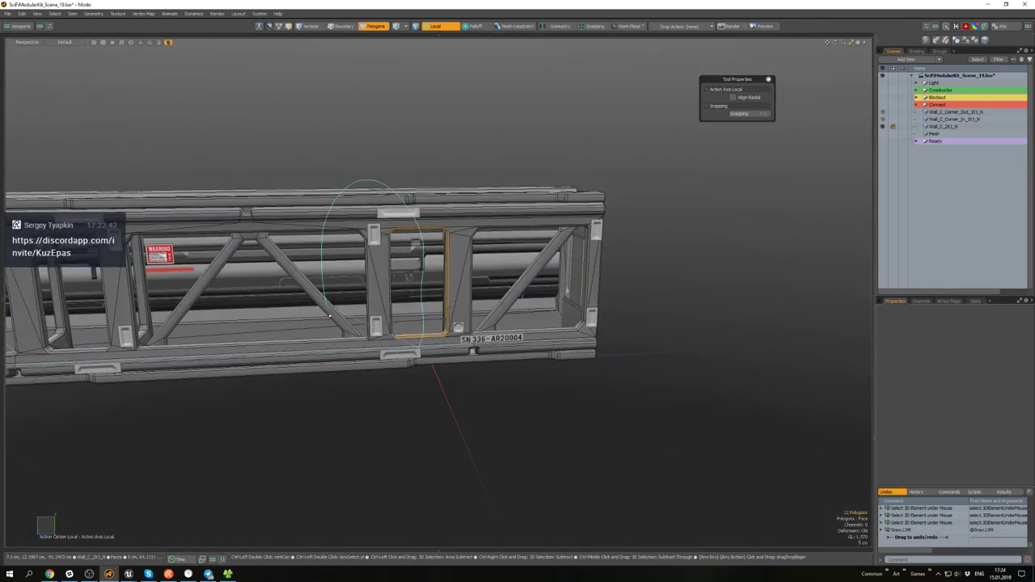
pyautogui.keyDown('ctrl'); pyautogui.moveTo(329, 315); pyautogui.dragTo(364, 359, button='right'); pyautogui.keyUp('ctrl')
pyautogui.scroll(4, 420, 270)
pyautogui.press('w')
pyautogui.moveTo(437, 299)
pyautogui.keyDown('alt'); pyautogui.mouseDown()
pyautogui.moveTo(408, 275)
pyautogui.moveTo(449, 319)
pyautogui.moveTo(469, 321)
pyautogui.moveTo(457, 319)
pyautogui.mouseUp(); pyautogui.keyUp('alt')
# - Select and delete the stray diagonal edges across the face of the widened front column
pyautogui.scroll(-4, 504, 337)
pyautogui.scroll(4, 452, 347)
pyautogui.press('2')
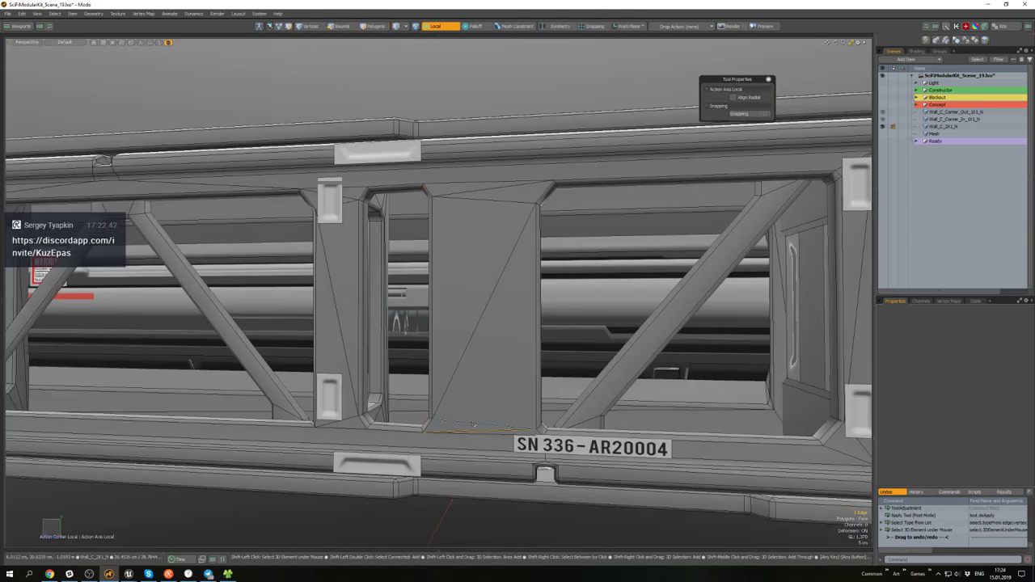
pyautogui.keyDown('alt'); pyautogui.moveTo(475, 189); pyautogui.dragTo(486, 231); pyautogui.keyUp('alt')
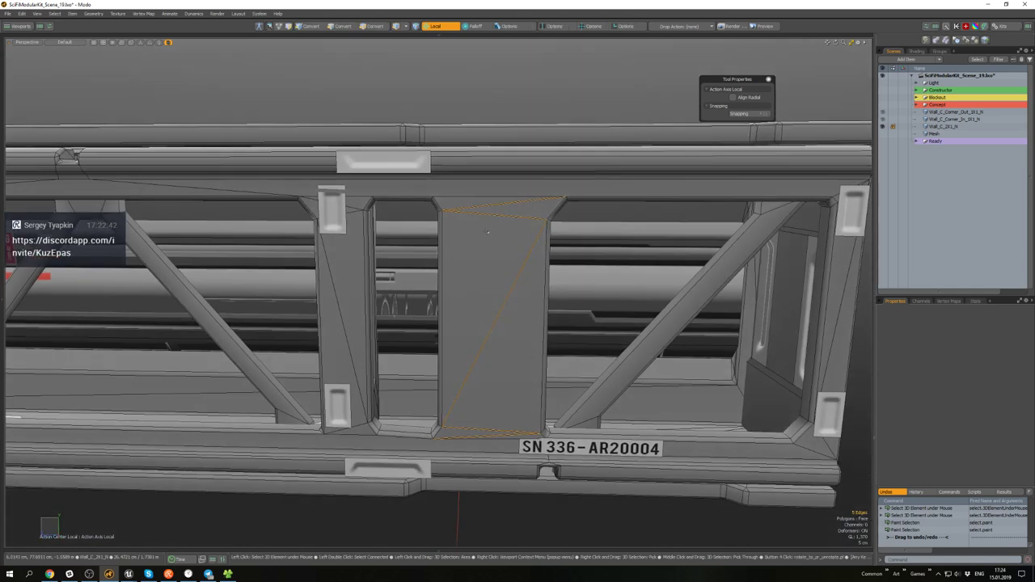
pyautogui.keyDown('alt'); pyautogui.moveTo(520, 285); pyautogui.dragTo(454, 301); pyautogui.keyUp('alt')
pyautogui.scroll(5, 507, 414)
# - Move the connected inner polygons beside the widened column and delete the SN 336-AR20004 label
pyautogui.press('3')
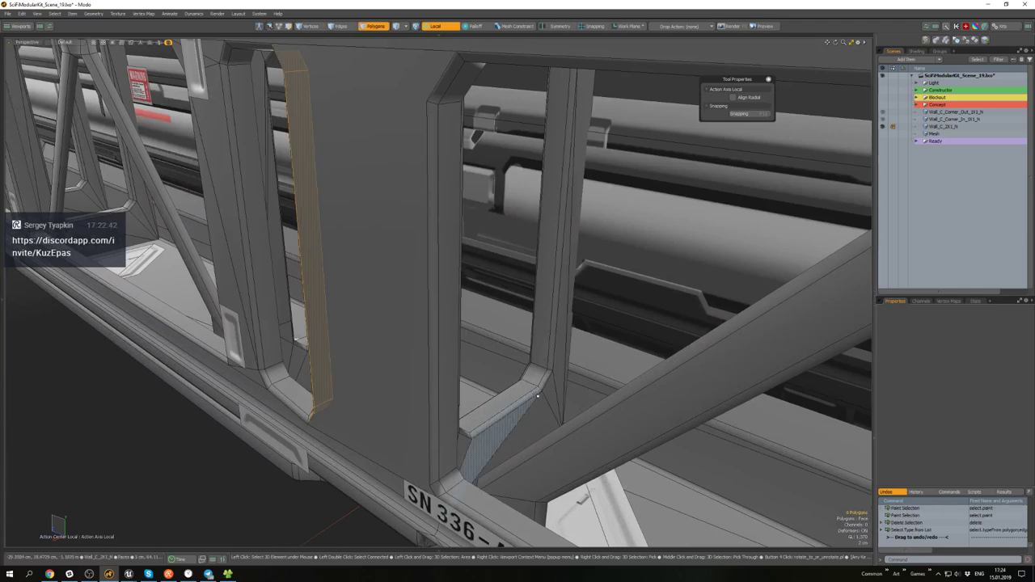
pyautogui.doubleClick(504, 420)
pyautogui.scroll(-4, 505, 416)
pyautogui.keyDown('alt'); pyautogui.moveTo(506, 409); pyautogui.dragTo(499, 333); pyautogui.keyUp('alt')
pyautogui.press('w')
pyautogui.scroll(4, 539, 356)
pyautogui.scroll(-6, 543, 356)
pyautogui.press('q')
pyautogui.click(569, 402)
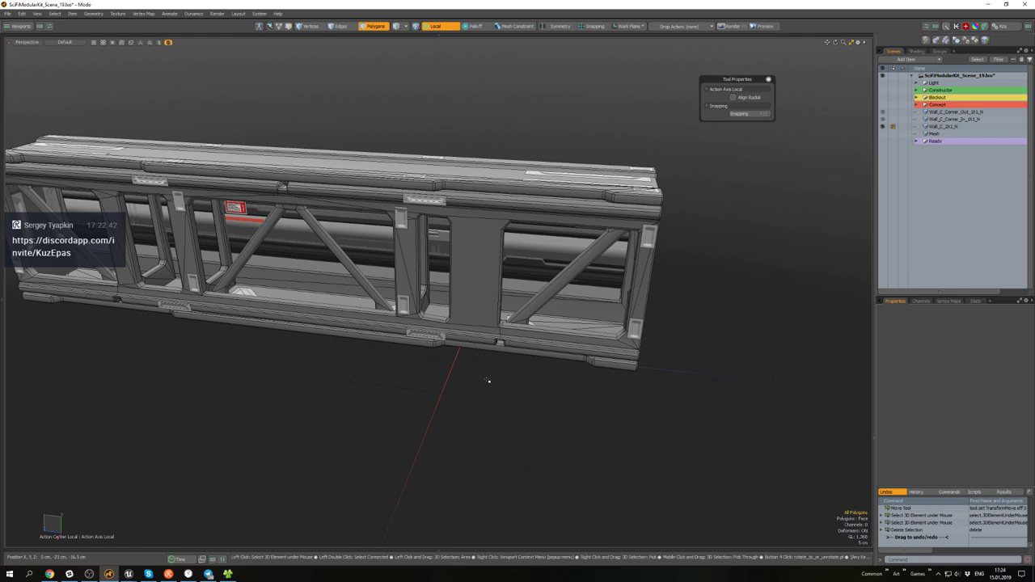
# - Try to mirror the whole truss mesh with Symmetry +Z
pyautogui.keyDown('alt'); pyautogui.moveTo(487, 380); pyautogui.dragTo(461, 313); pyautogui.keyUp('alt')
pyautogui.hotkey('ctrl', 'a')
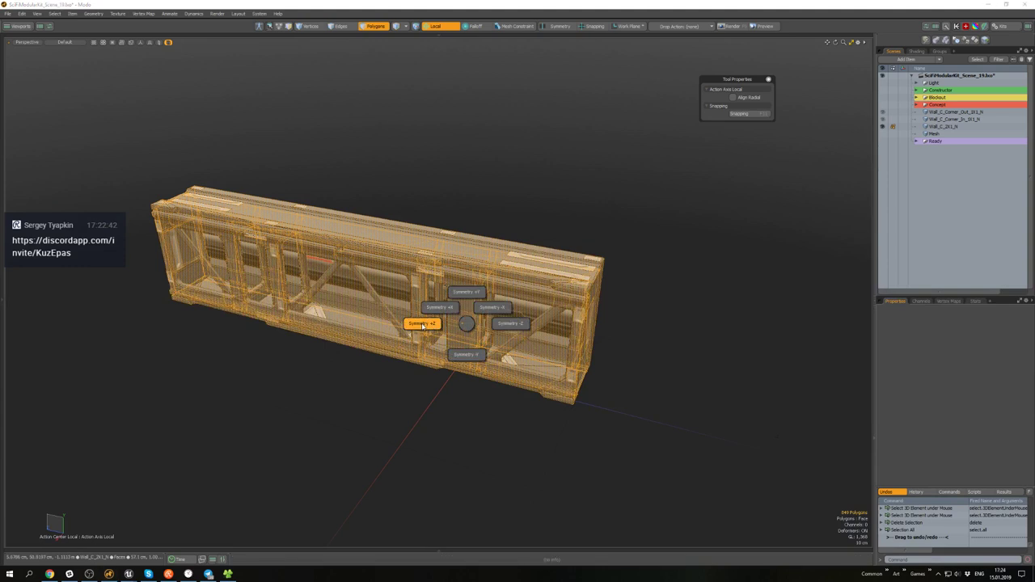
pyautogui.keyDown('alt'); pyautogui.moveTo(616, 303); pyautogui.dragTo(805, 225); pyautogui.keyUp('alt')
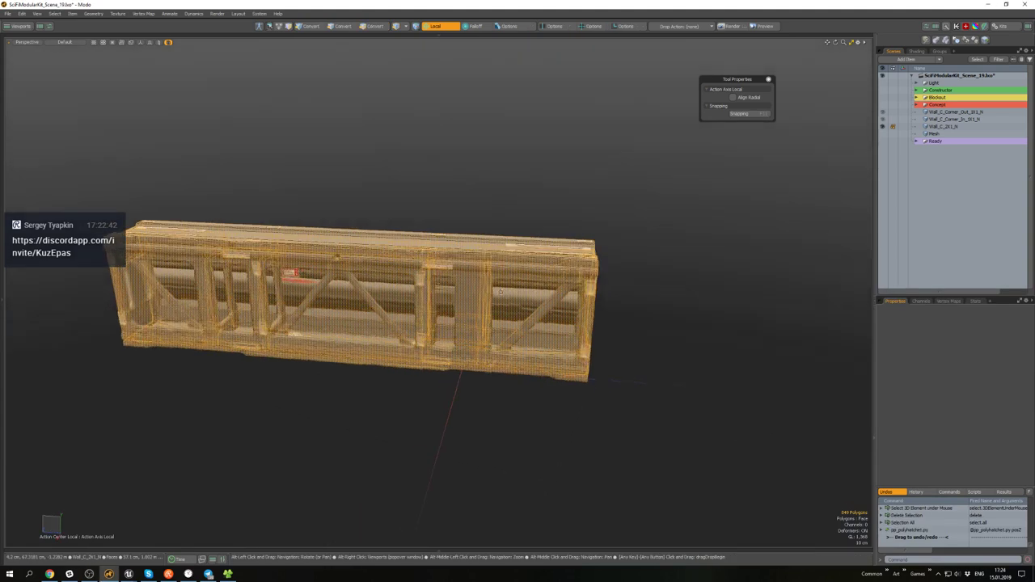
pyautogui.click(812, 222)
# - Select the Wall_C_2X1_N item and mirror all its polygons with Symmetry -Z instead of +Z
pyautogui.click(946, 129)
pyautogui.keyDown('alt'); pyautogui.moveTo(517, 356); pyautogui.dragTo(448, 336); pyautogui.keyUp('alt')
pyautogui.hotkey('ctrl', 'a')
pyautogui.scroll(4, 448, 336)
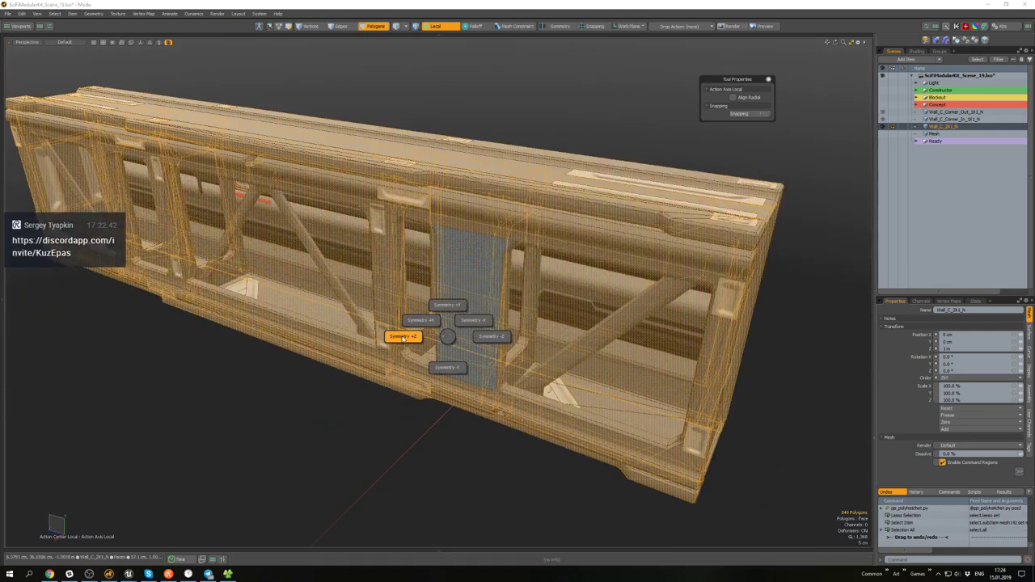
pyautogui.hotkey('ctrl', 'z')
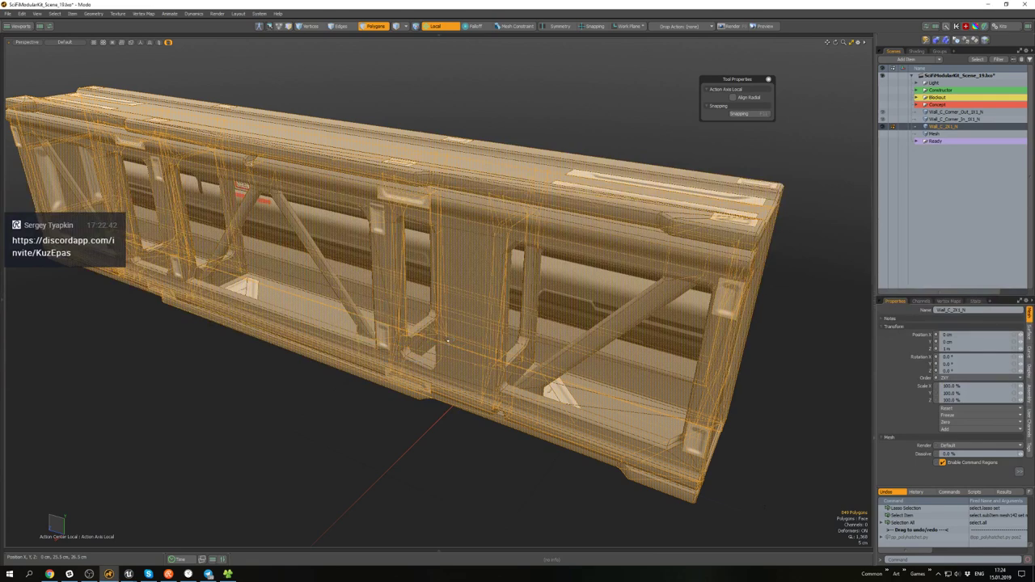
pyautogui.hotkey('ctrl', 'alt', 'z')
pyautogui.scroll(-4, 448, 341)
pyautogui.keyDown('alt'); pyautogui.moveTo(448, 341); pyautogui.dragTo(418, 300); pyautogui.keyUp('alt')
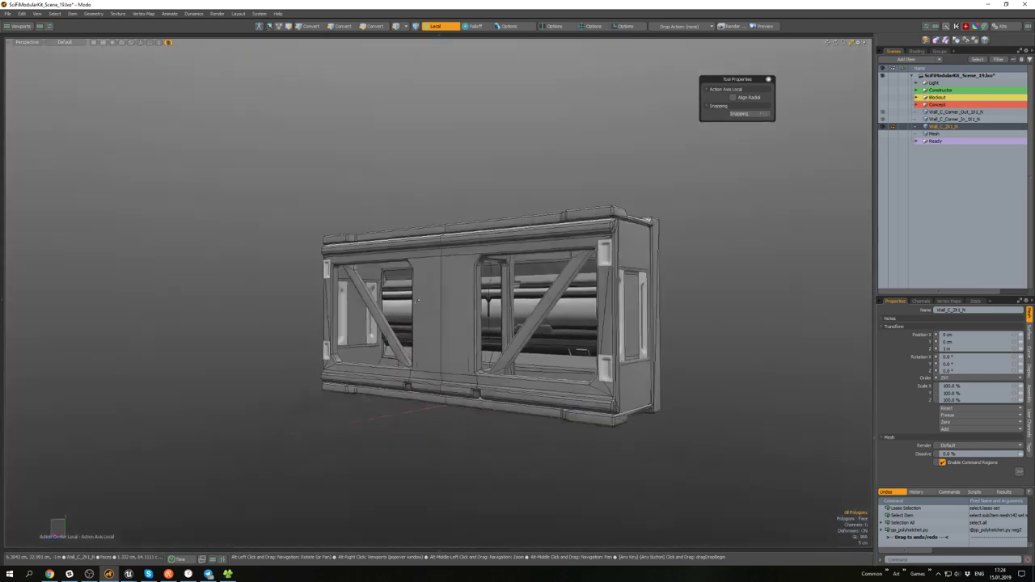
# - Select and delete the mirror seam edge loop running around the middle of the truss's front column
pyautogui.scroll(5, 417, 301)
pyautogui.press('3')
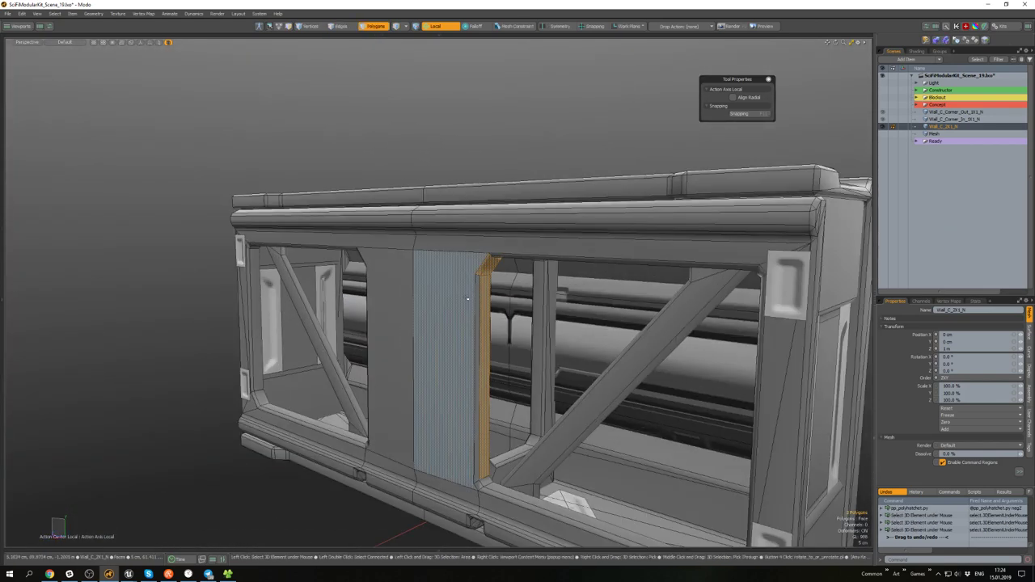
pyautogui.scroll(-5, 467, 299)
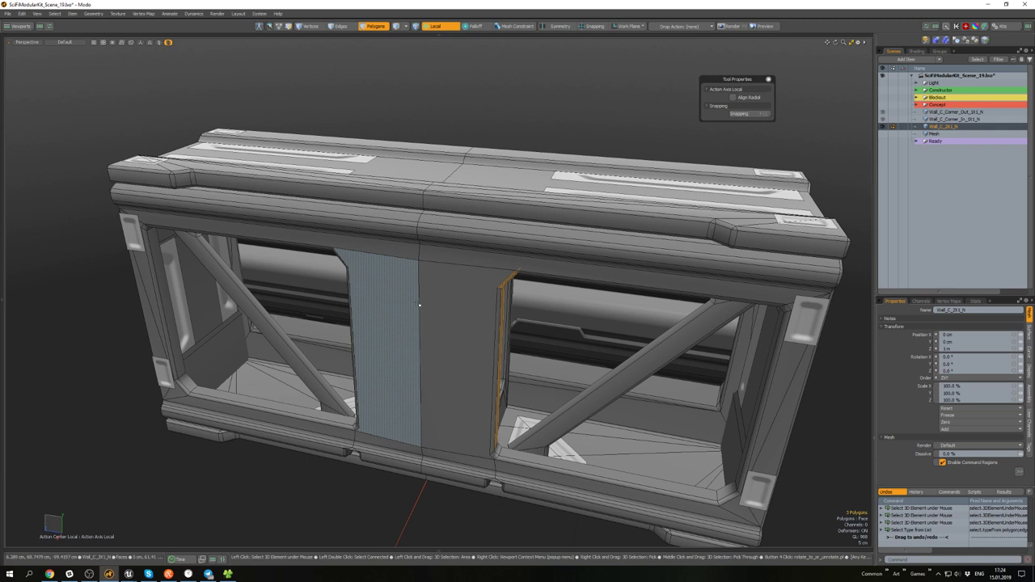
pyautogui.press('2')
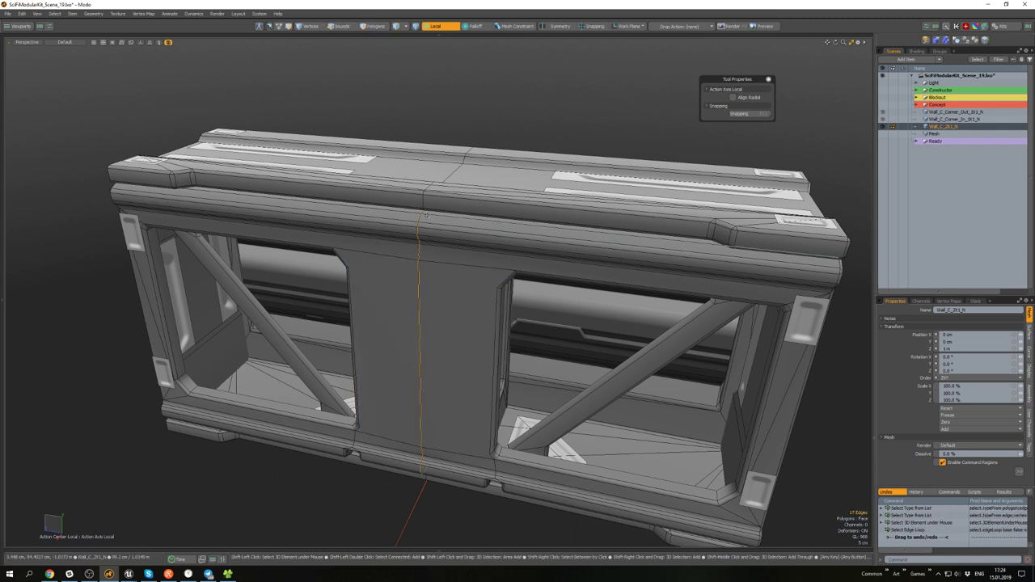
pyautogui.keyDown('alt'); pyautogui.moveTo(465, 187); pyautogui.dragTo(477, 346); pyautogui.keyUp('alt')
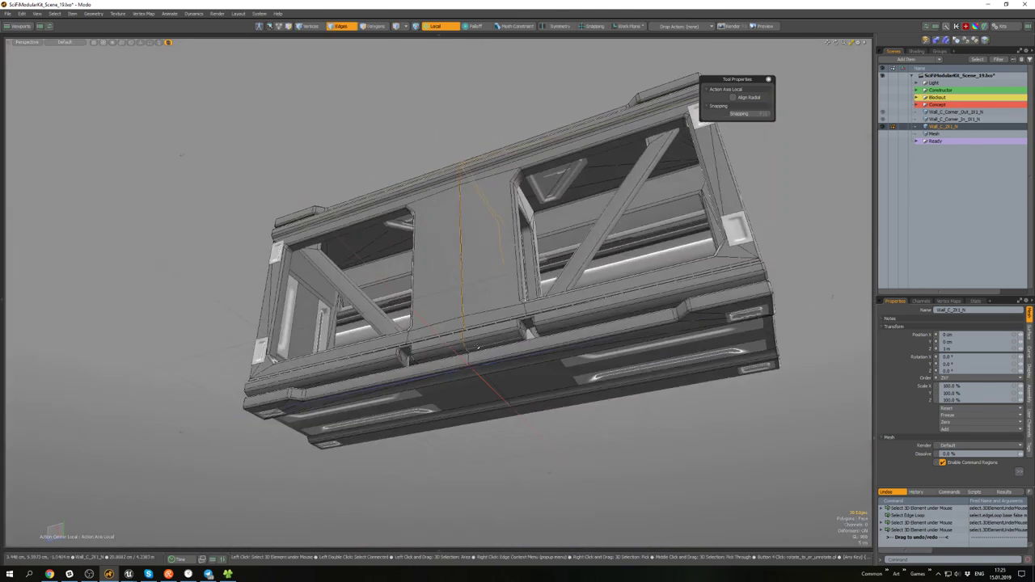
pyautogui.keyDown('alt'); pyautogui.moveTo(484, 388); pyautogui.dragTo(425, 356); pyautogui.keyUp('alt')
# - Delete the remaining seam edges on the truss's underside and its inner middle section
pyautogui.scroll(4, 475, 301)
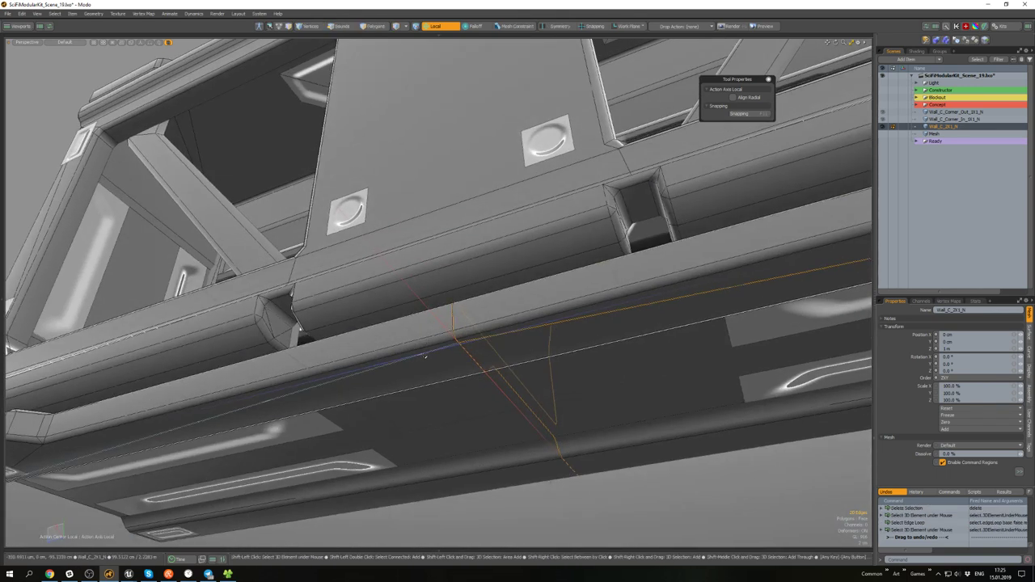
pyautogui.keyDown('shift'); pyautogui.click(418, 356); pyautogui.keyUp('shift')
pyautogui.scroll(-5, 418, 356)
pyautogui.keyDown('alt'); pyautogui.moveTo(518, 251); pyautogui.dragTo(501, 325); pyautogui.keyUp('alt')
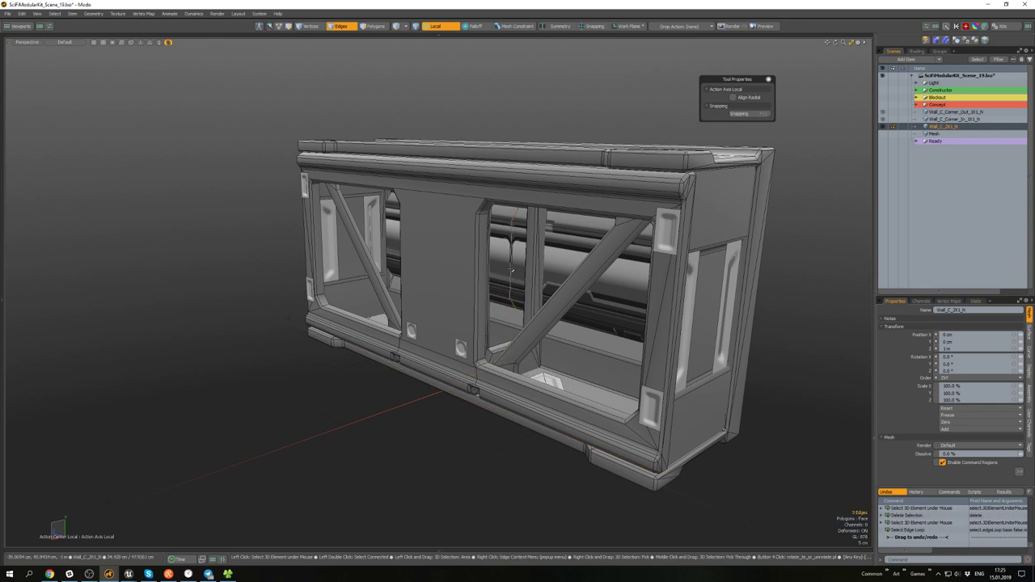
pyautogui.press('Delete')
pyautogui.keyDown('alt'); pyautogui.moveTo(510, 270); pyautogui.dragTo(534, 204); pyautogui.keyUp('alt')
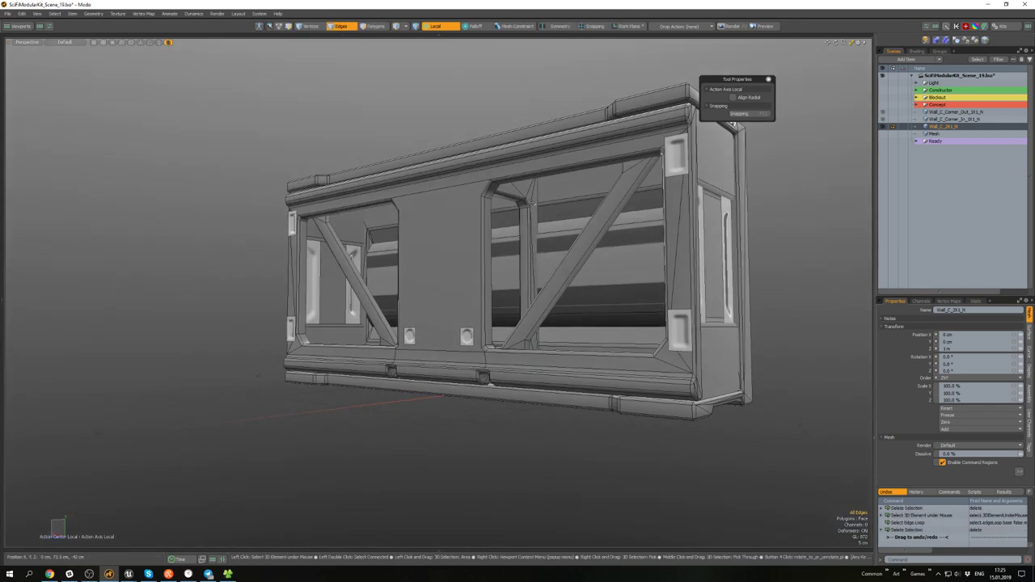
# - Turn off the local action center and move the side polygons of the central column along Z to narrow it
pyautogui.keyDown('alt'); pyautogui.moveTo(437, 236); pyautogui.dragTo(495, 193); pyautogui.keyUp('alt')
pyautogui.scroll(4, 487, 345)
pyautogui.press('3')
pyautogui.click(499, 368)
pyautogui.keyDown('shift'); pyautogui.click(500, 274); pyautogui.keyUp('shift')
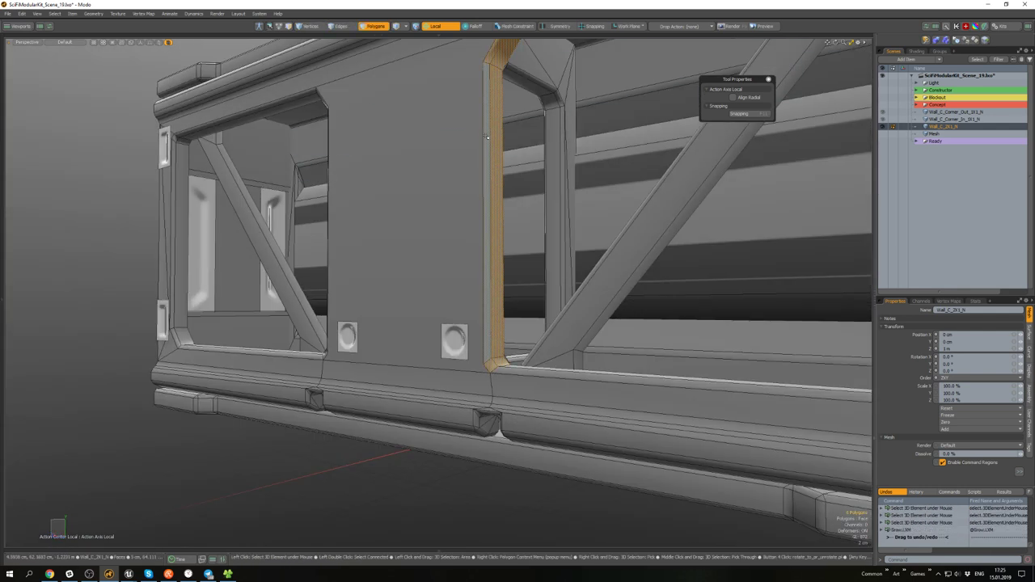
pyautogui.keyDown('alt'); pyautogui.moveTo(487, 136); pyautogui.dragTo(501, 234); pyautogui.keyUp('alt')
pyautogui.press('w')
pyautogui.scroll(-3, 502, 259)
pyautogui.keyDown('alt'); pyautogui.moveTo(503, 275); pyautogui.dragTo(440, 271); pyautogui.keyUp('alt')
pyautogui.hotkey('ctrl', 'z')
pyautogui.press('space')
pyautogui.scroll(-4, 452, 263)
pyautogui.scroll(4, 440, 272)
pyautogui.press('w')
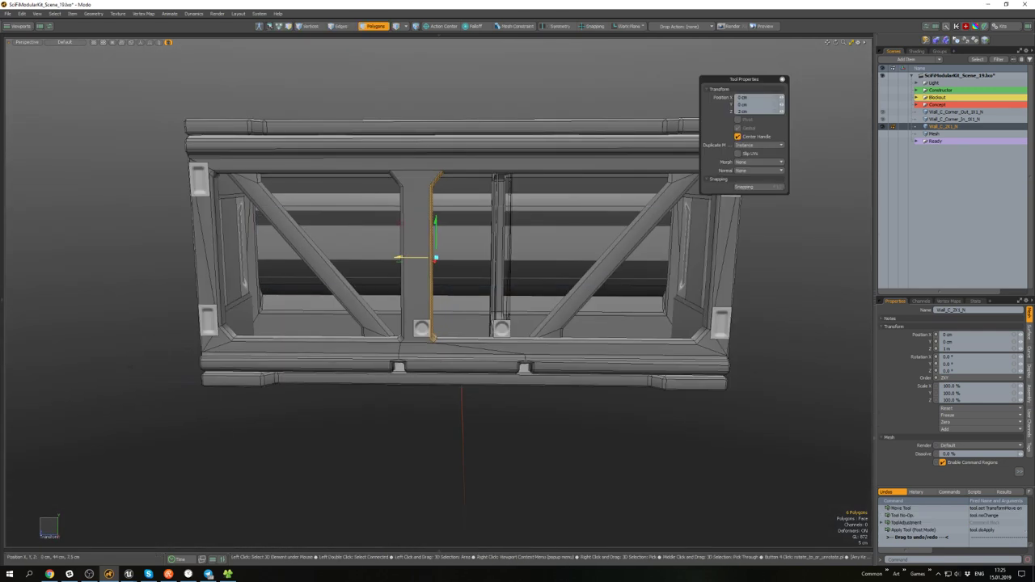
pyautogui.press('space')
# - Delete the extra post and the second round bolt plate, and copy the remaining bolt plate to the column's upper end
pyautogui.keyDown('alt'); pyautogui.moveTo(548, 444); pyautogui.dragTo(488, 269); pyautogui.keyUp('alt')
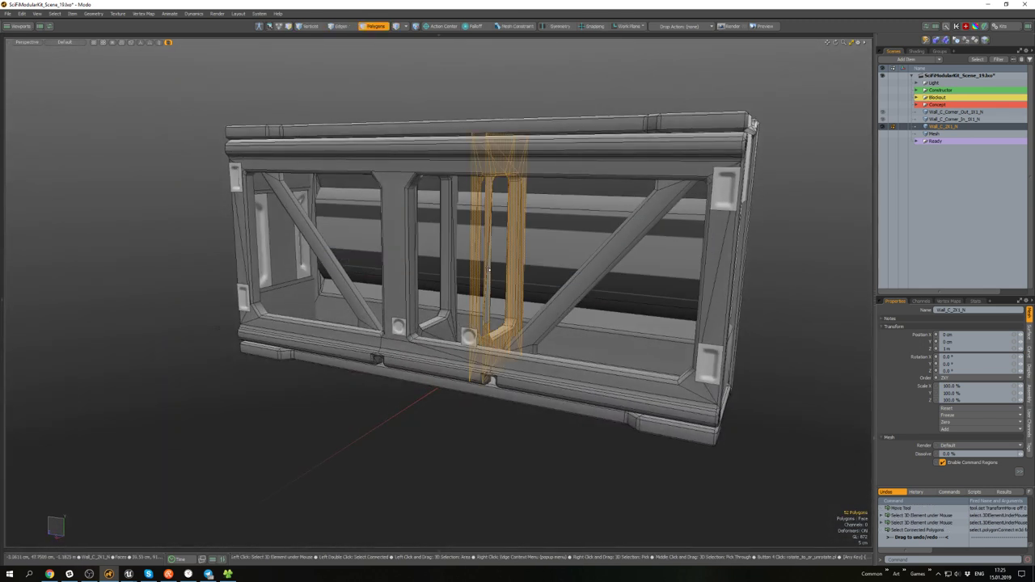
pyautogui.press('Delete')
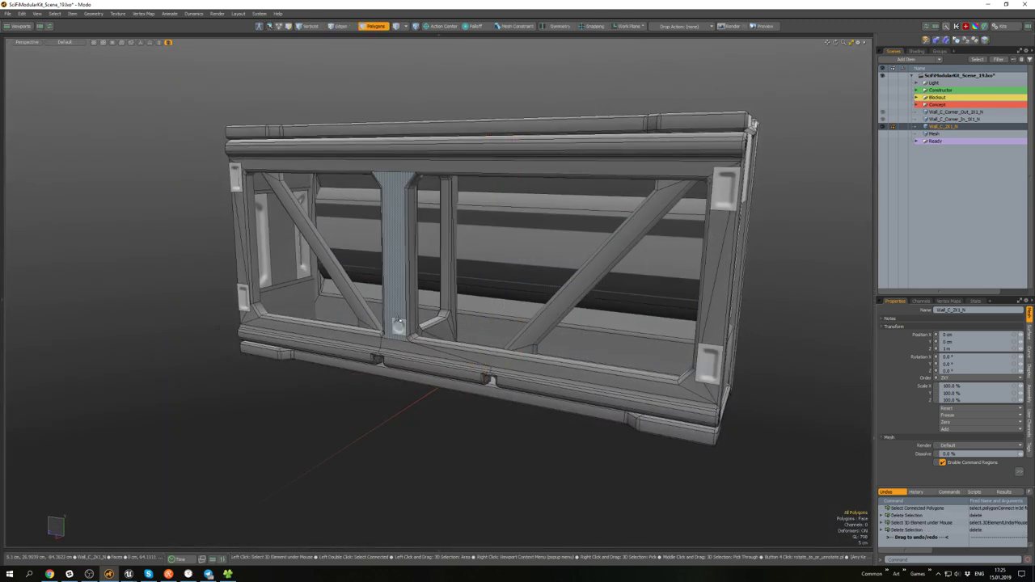
pyautogui.keyDown('alt'); pyautogui.moveTo(397, 325); pyautogui.dragTo(420, 312); pyautogui.keyUp('alt')
pyautogui.press('w')
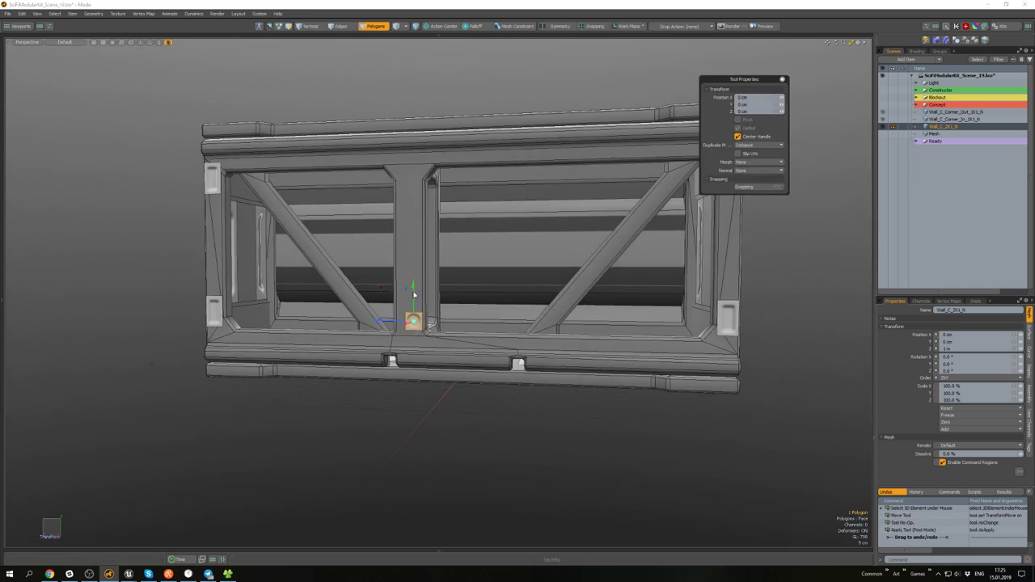
pyautogui.press('q')
pyautogui.click(473, 396)
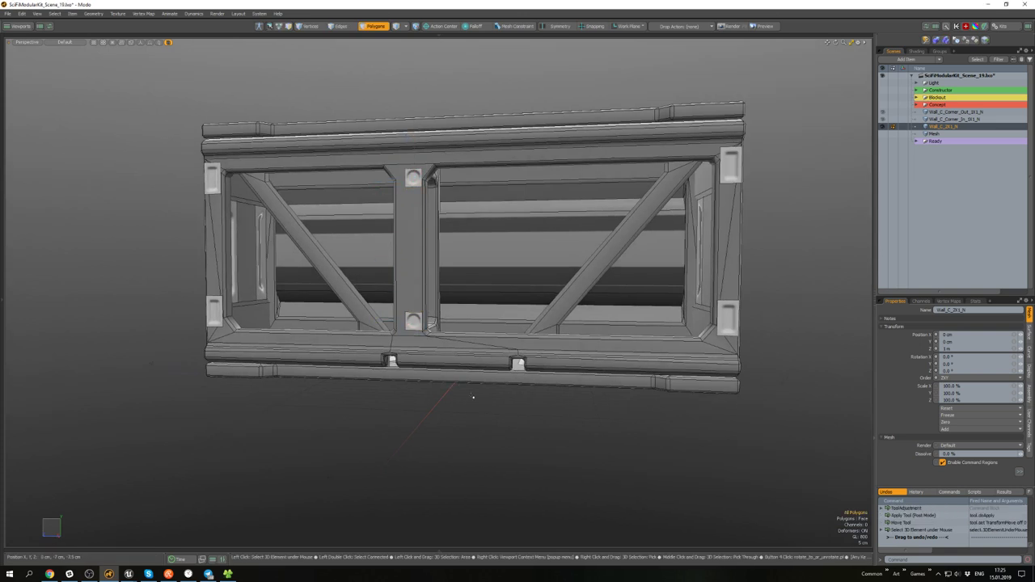
pyautogui.scroll(5, 429, 166)
pyautogui.press('2')
pyautogui.keyDown('alt'); pyautogui.moveTo(437, 182); pyautogui.dragTo(442, 271); pyautogui.keyUp('alt')
pyautogui.scroll(-8, 410, 213)
pyautogui.scroll(-6, 485, 377)
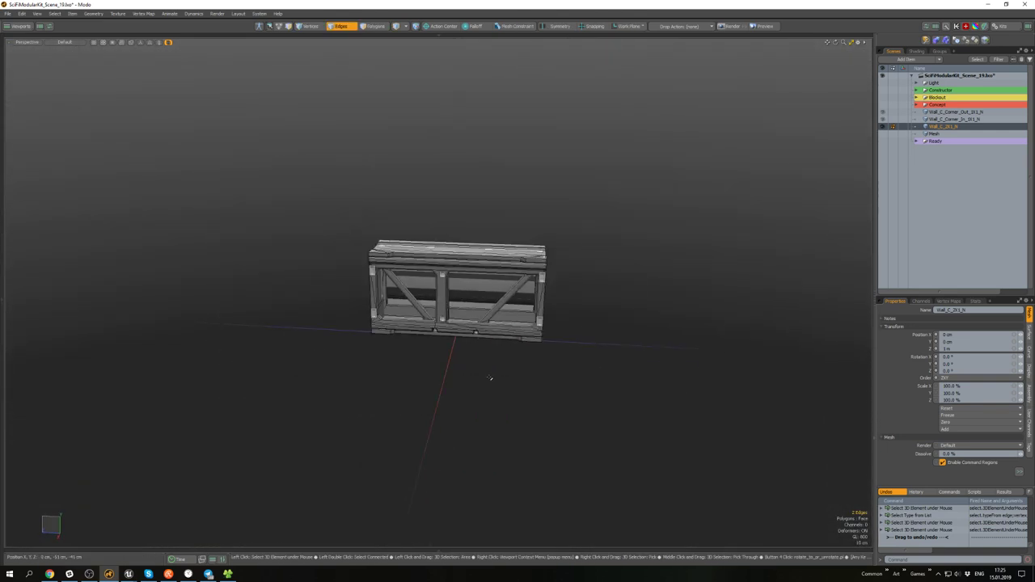
# - Select the angular plates on the truss's inner floor and ceiling and move them along Z towards the central column
pyautogui.keyDown('alt'); pyautogui.moveTo(485, 377); pyautogui.dragTo(490, 325); pyautogui.keyUp('alt')
pyautogui.scroll(5, 465, 374)
pyautogui.scroll(6, 558, 363)
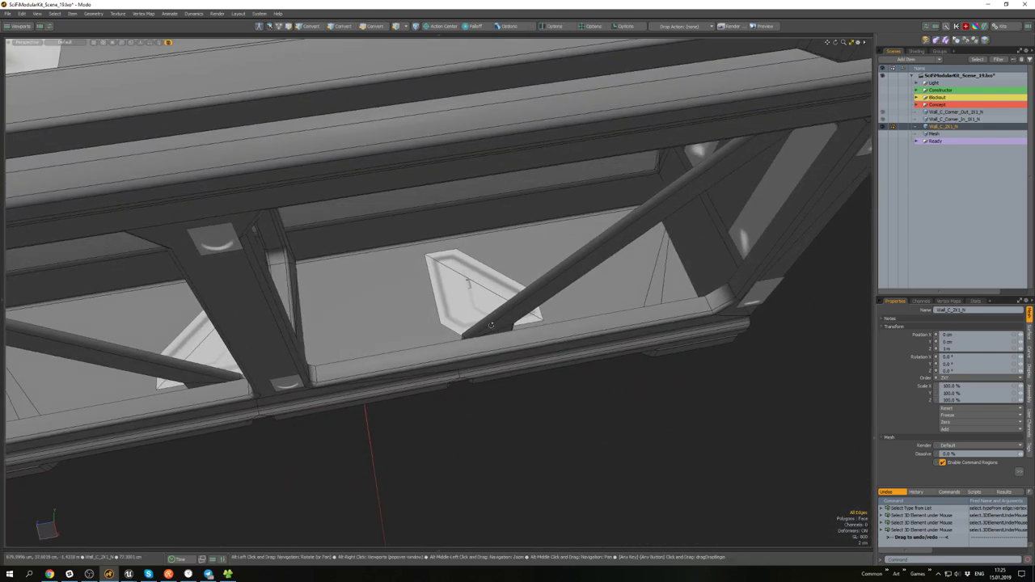
pyautogui.press('w')
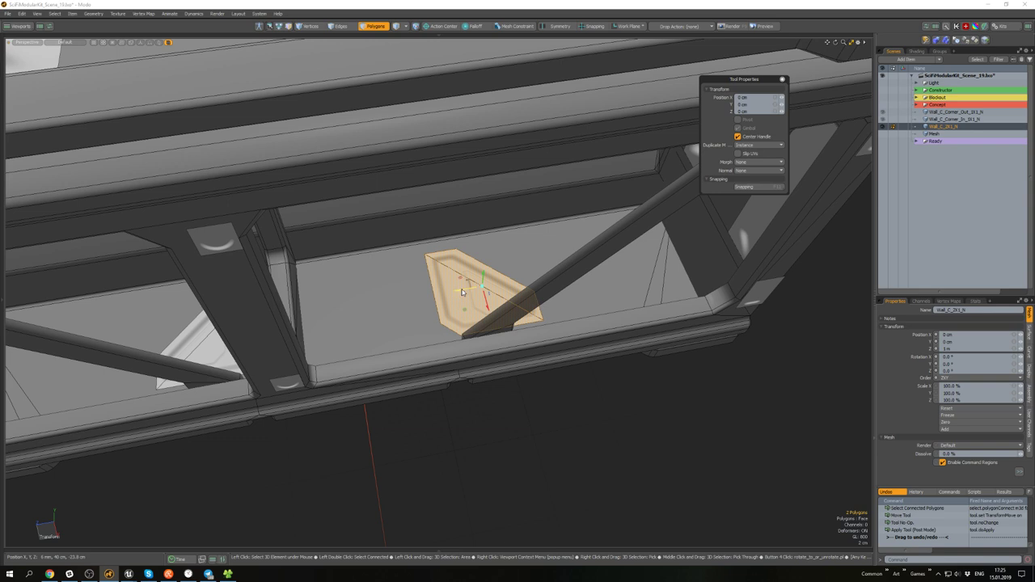
pyautogui.press('space')
pyautogui.keyDown('alt'); pyautogui.moveTo(432, 268); pyautogui.dragTo(448, 181); pyautogui.keyUp('alt')
pyautogui.keyDown('alt'); pyautogui.moveTo(452, 217); pyautogui.dragTo(415, 224); pyautogui.keyUp('alt')
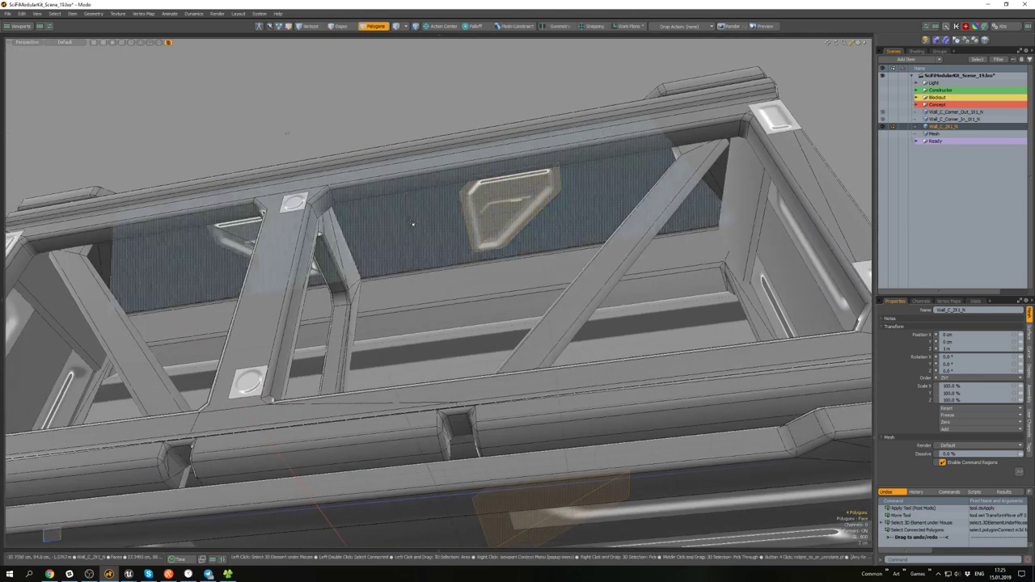
pyautogui.press('w')
pyautogui.scroll(-3, 468, 303)
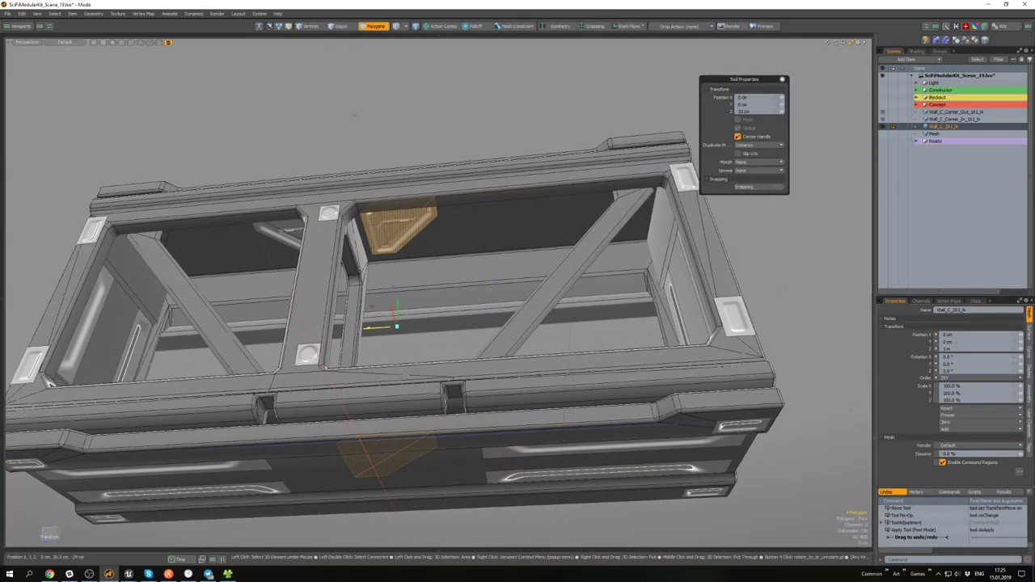
pyautogui.keyDown('alt'); pyautogui.moveTo(377, 328); pyautogui.dragTo(408, 404); pyautogui.keyUp('alt')
pyautogui.scroll(-3, 396, 436)
pyautogui.press('space')
pyautogui.click(384, 459)
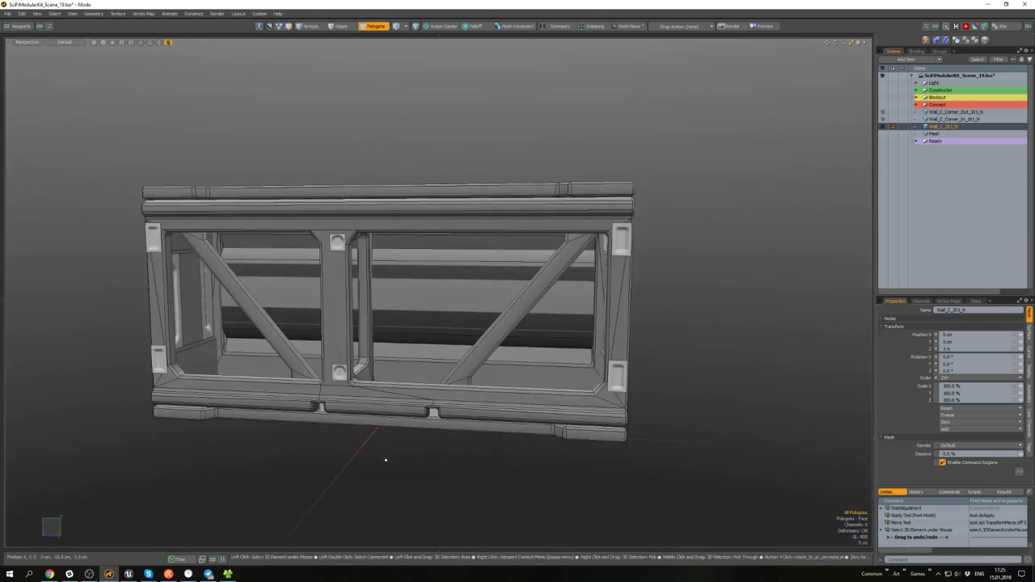
# - Save the scene and unhide the other wall pieces around the short truss
pyautogui.keyDown('alt'); pyautogui.moveTo(385, 459); pyautogui.dragTo(429, 409); pyautogui.keyUp('alt')
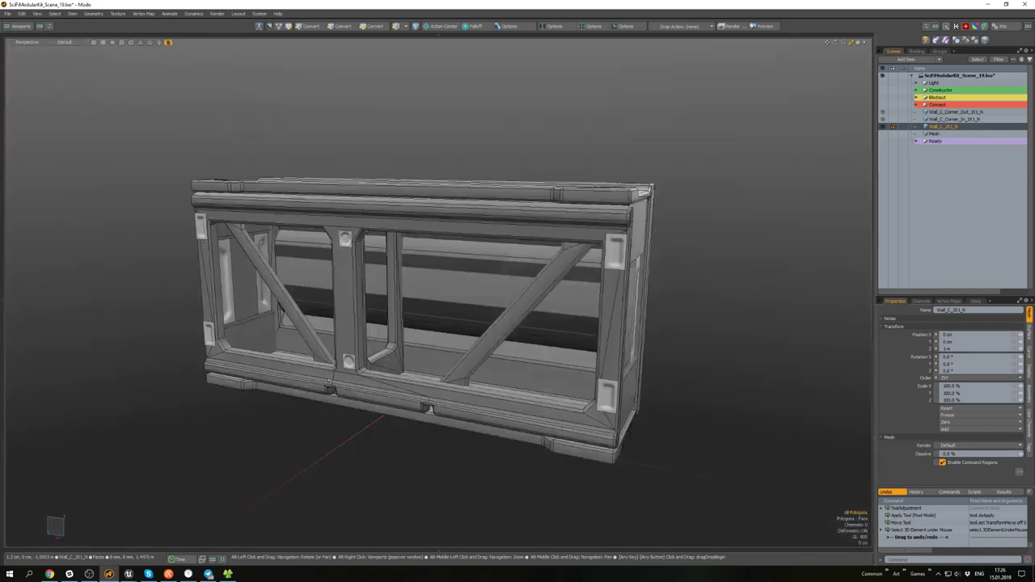
pyautogui.keyDown('alt'); pyautogui.moveTo(329, 382); pyautogui.dragTo(485, 429); pyautogui.keyUp('alt')
pyautogui.scroll(-4, 486, 431)
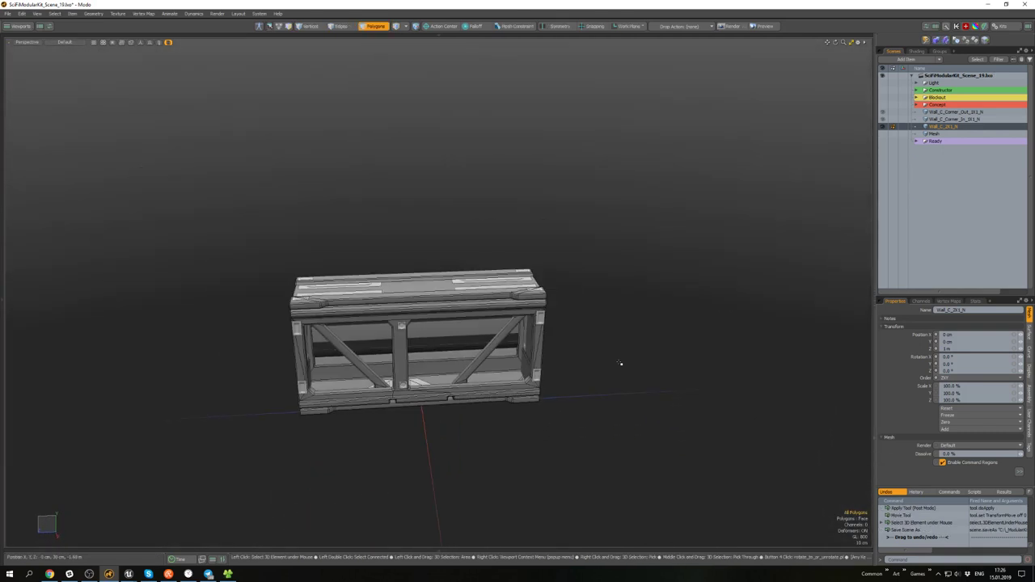
pyautogui.keyDown('alt'); pyautogui.moveTo(579, 288); pyautogui.dragTo(597, 286); pyautogui.keyUp('alt')
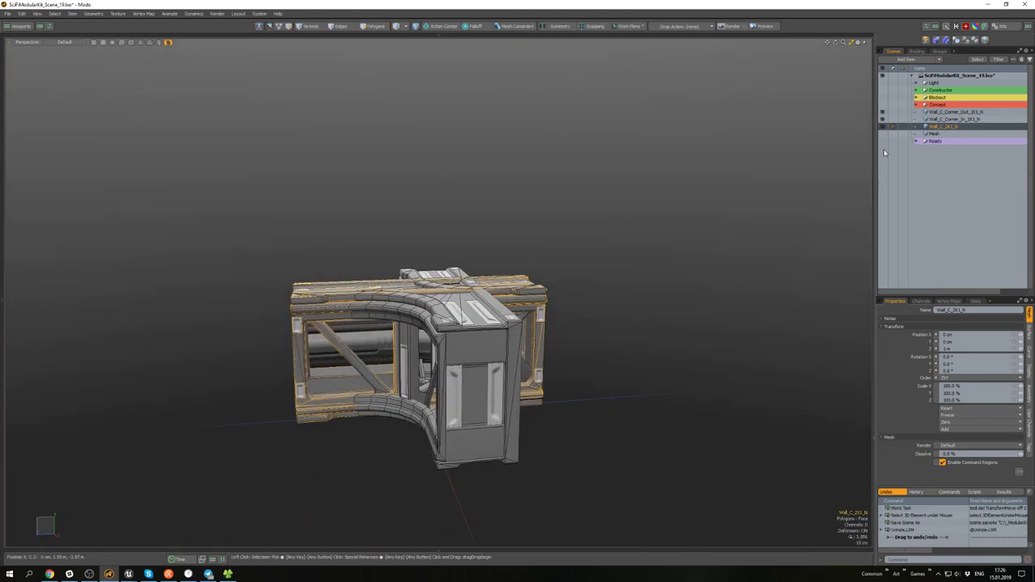
# - Duplicate Wall_C_4X1_N from the Ready group, unparent the copy to the scene's top level and make it visible
pyautogui.click(918, 141)
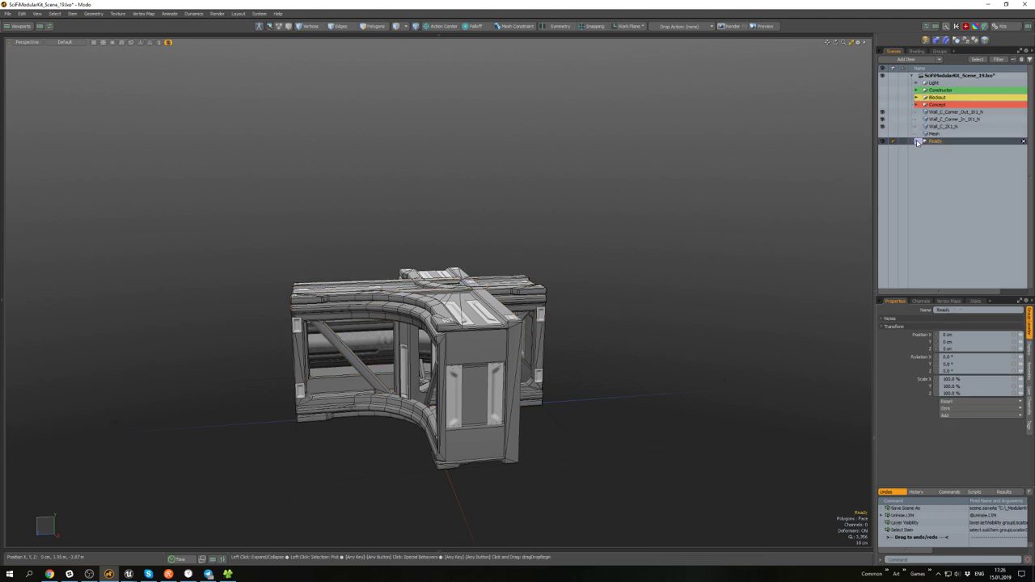
pyautogui.click(918, 141)
pyautogui.scroll(-3, 922, 232)
pyautogui.click(949, 273)
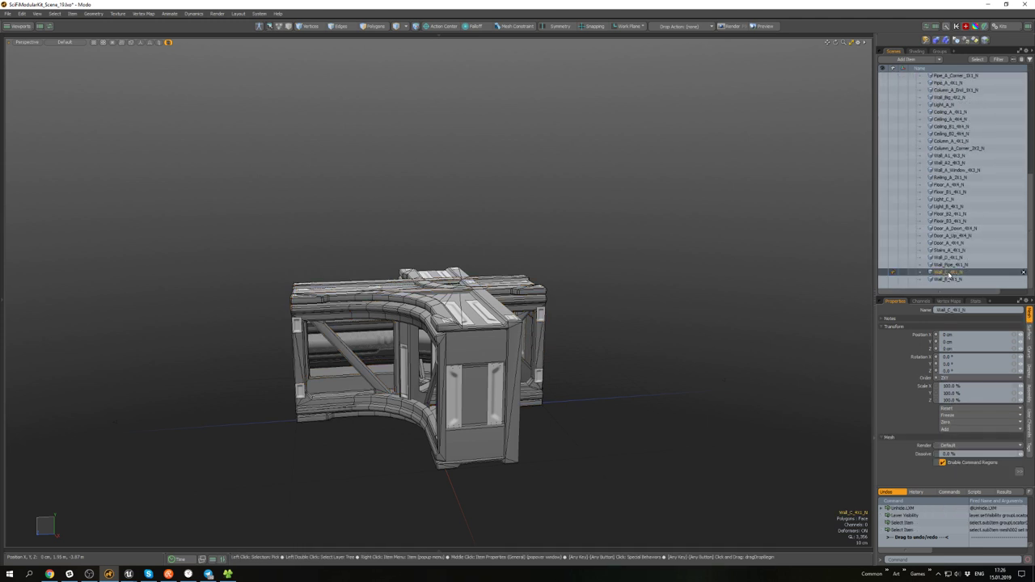
pyautogui.hotkey('ctrl', 'd')
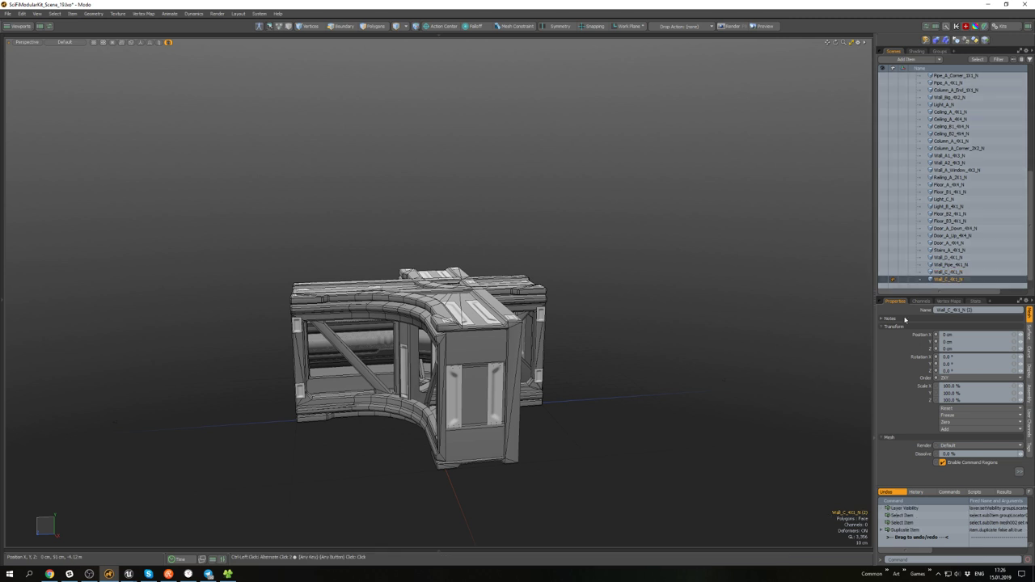
pyautogui.moveTo(962, 282); pyautogui.dragTo(964, 131)
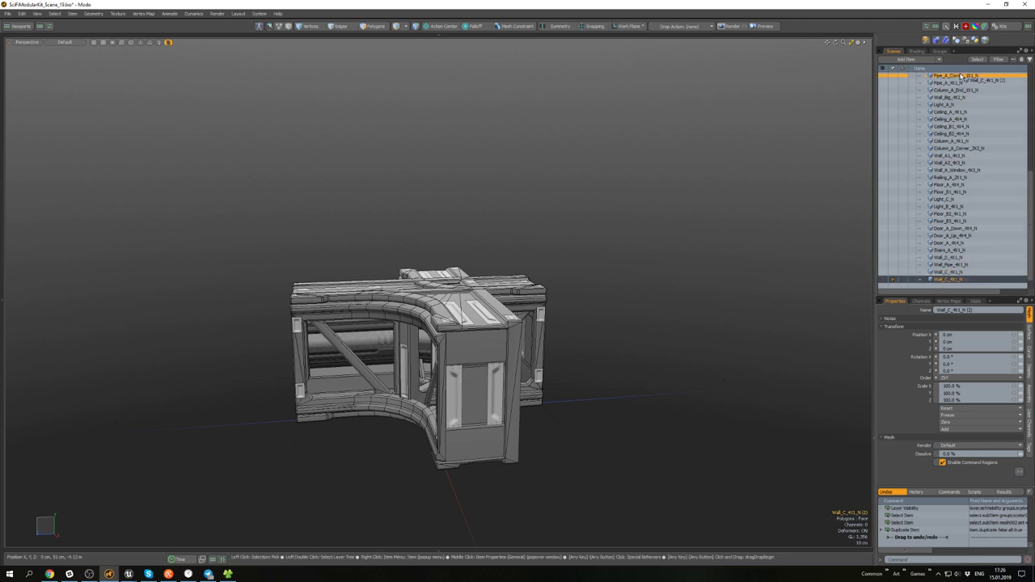
pyautogui.moveTo(960, 76)
pyautogui.mouseDown()
pyautogui.moveTo(985, 136)
pyautogui.moveTo(950, 135)
pyautogui.mouseUp()
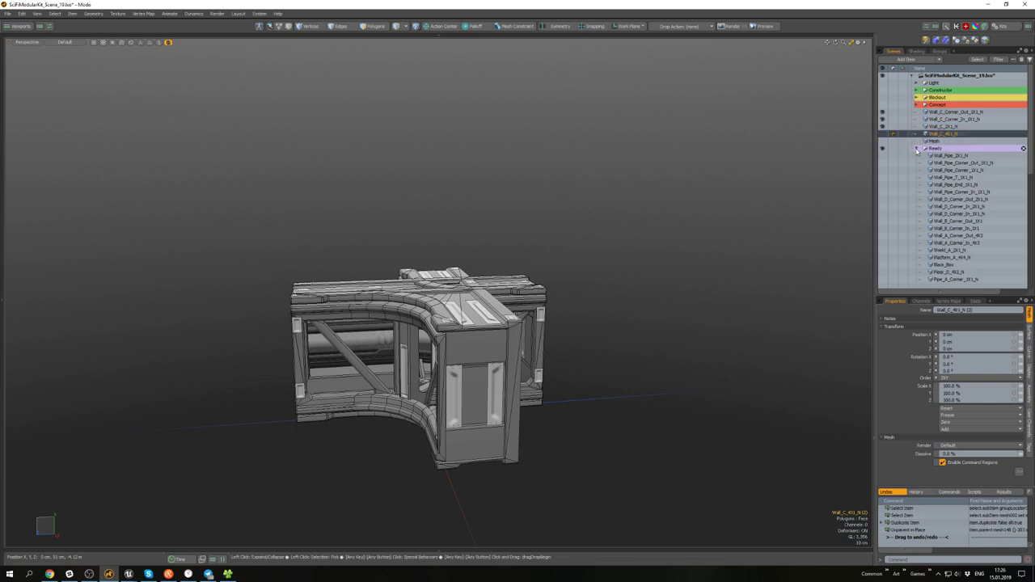
pyautogui.click(917, 149)
pyautogui.click(881, 139)
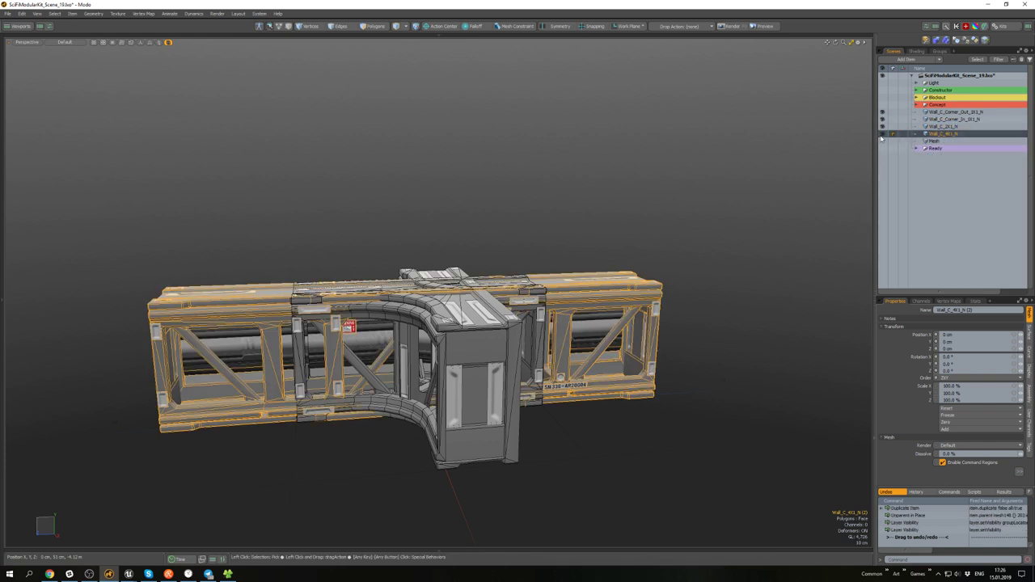
# - Copy the inverted V-shaped diagonal brace from the middle of the long truss Wall_C_4X1_N
pyautogui.keyDown('alt'); pyautogui.moveTo(751, 286); pyautogui.dragTo(457, 368); pyautogui.keyUp('alt')
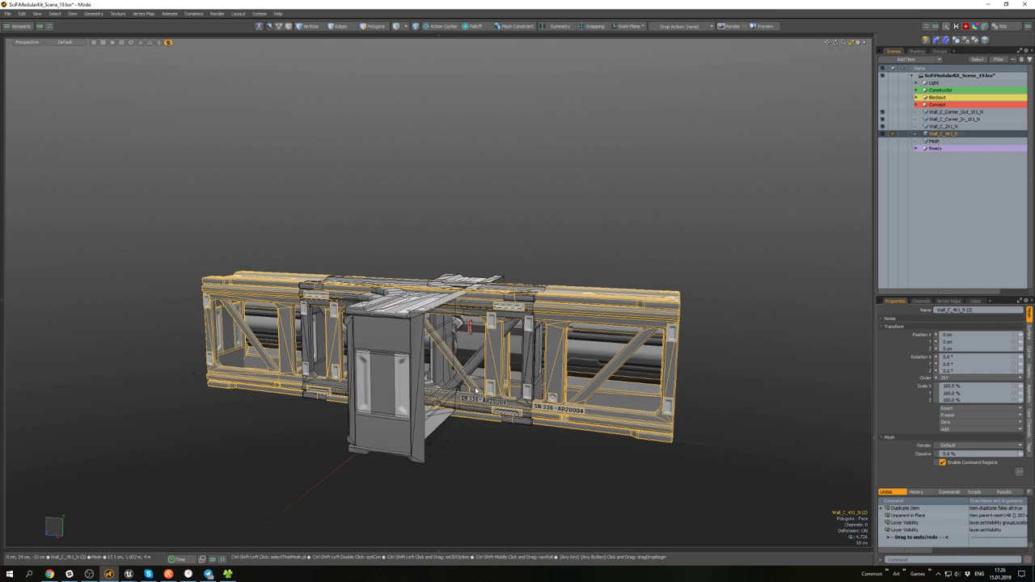
pyautogui.keyDown('ctrl'); pyautogui.keyDown('shift'); pyautogui.click(475, 389); pyautogui.keyUp('shift'); pyautogui.keyUp('ctrl')
pyautogui.keyDown('alt'); pyautogui.moveTo(479, 332); pyautogui.dragTo(530, 280); pyautogui.keyUp('alt')
pyautogui.press('5')
pyautogui.click(734, 227)
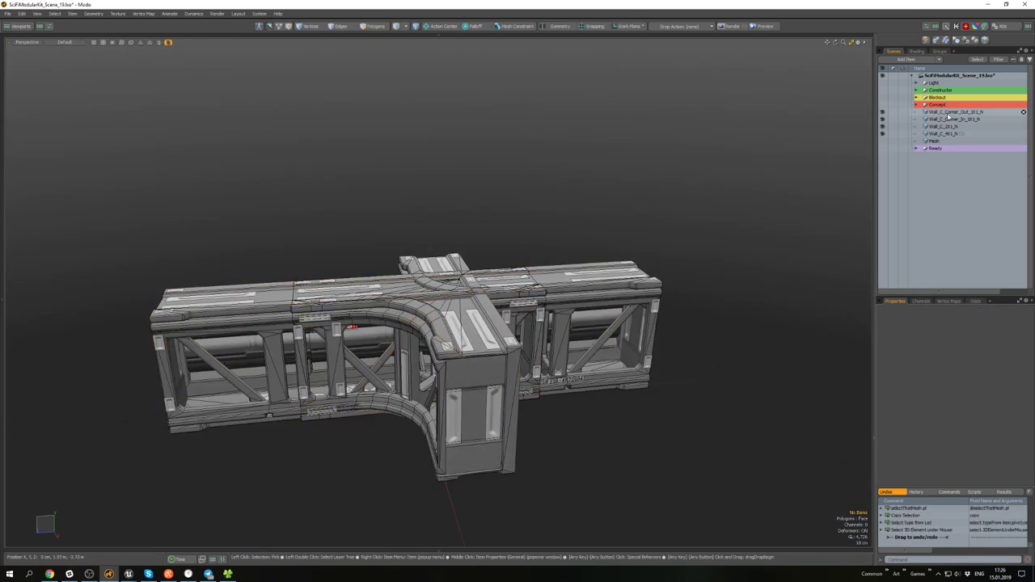
pyautogui.click(947, 118)
pyautogui.hotkey('shift', 'h')
pyautogui.press('u')
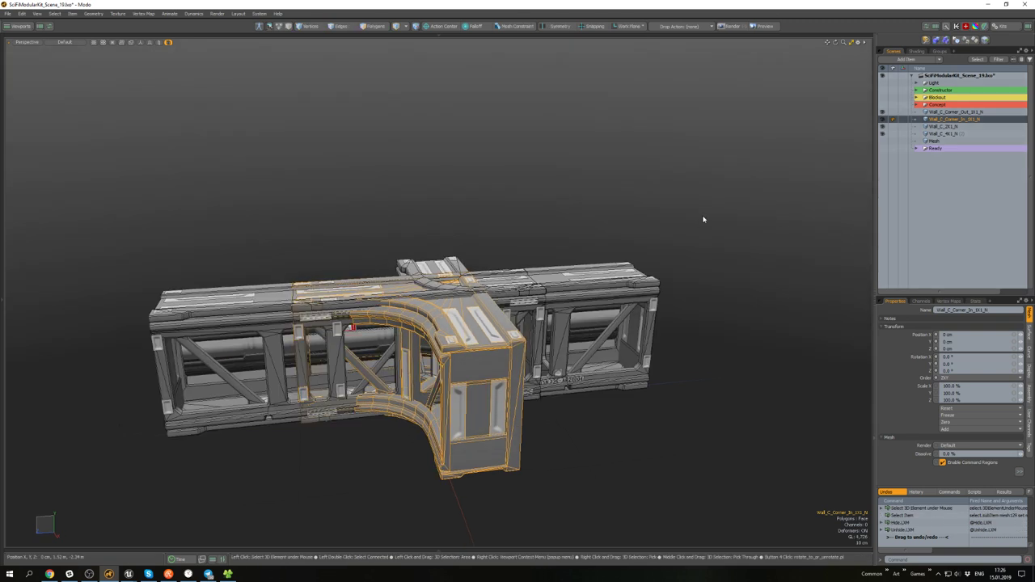
# - Isolate Wall_C_2X1_N and paste the copied V-shaped brace into it as polygons
pyautogui.click(944, 128)
pyautogui.hotkey('shift', 'h')
pyautogui.press('a')
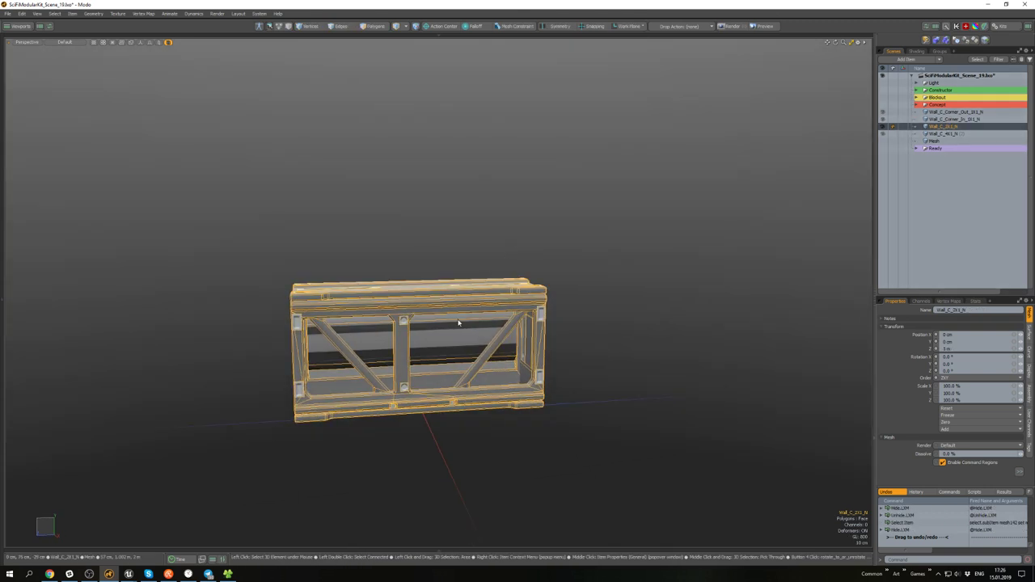
pyautogui.press('3')
pyautogui.moveTo(447, 251)
pyautogui.keyDown('alt'); pyautogui.keyDown('shift'); pyautogui.mouseDown()
pyautogui.moveTo(475, 213)
pyautogui.moveTo(458, 243)
pyautogui.mouseUp(); pyautogui.keyUp('shift'); pyautogui.keyUp('alt')
pyautogui.hotkey('ctrl', 'v')
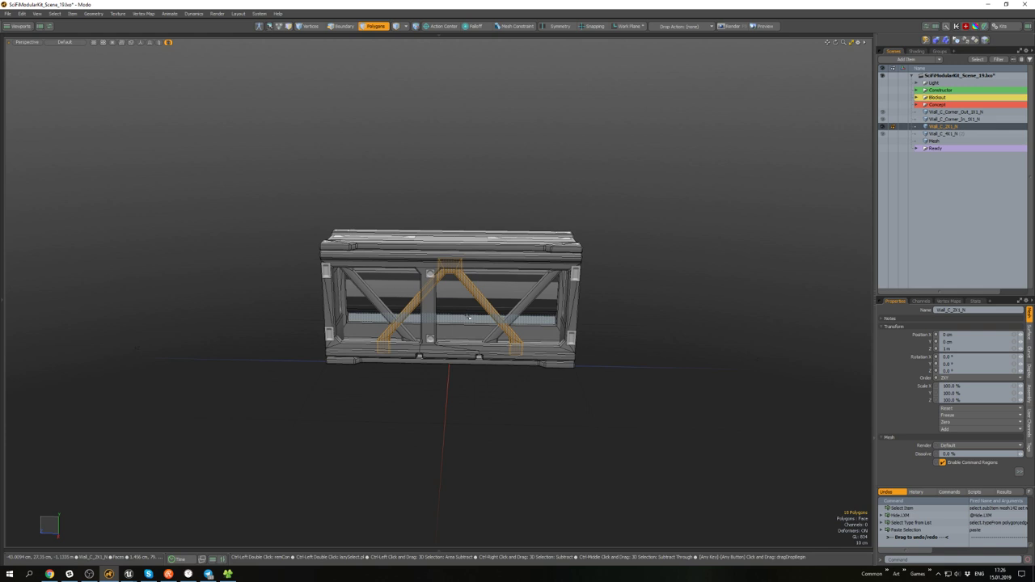
# - Move the pasted brace -40 cm along Z into the wider bay beside the column and scale it narrower along Z
pyautogui.keyDown('alt'); pyautogui.moveTo(458, 299); pyautogui.dragTo(468, 269); pyautogui.keyUp('alt')
pyautogui.press('a')
pyautogui.press('w')
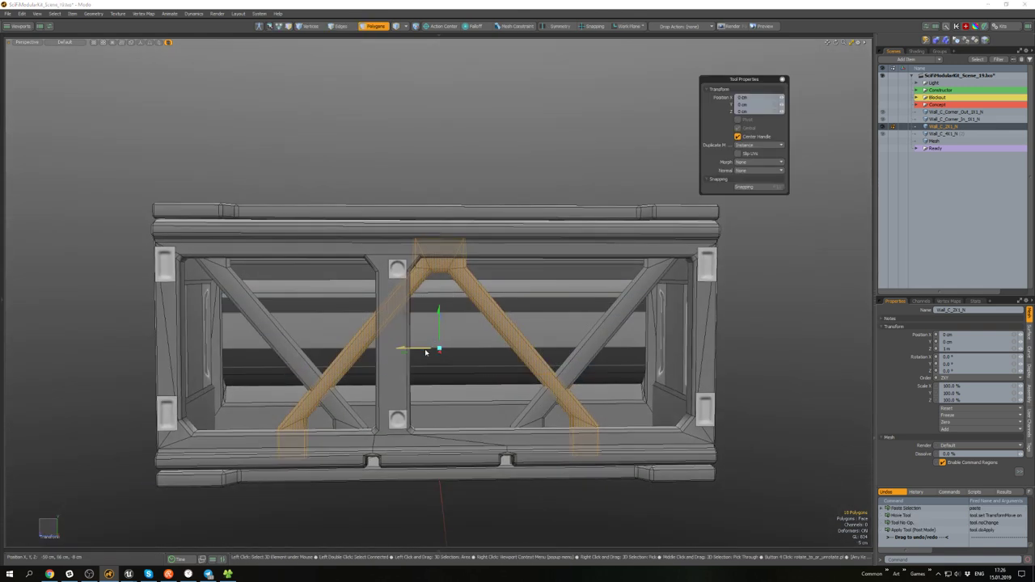
pyautogui.moveTo(463, 314); pyautogui.dragTo(524, 342)
pyautogui.scroll(-3, 515, 314)
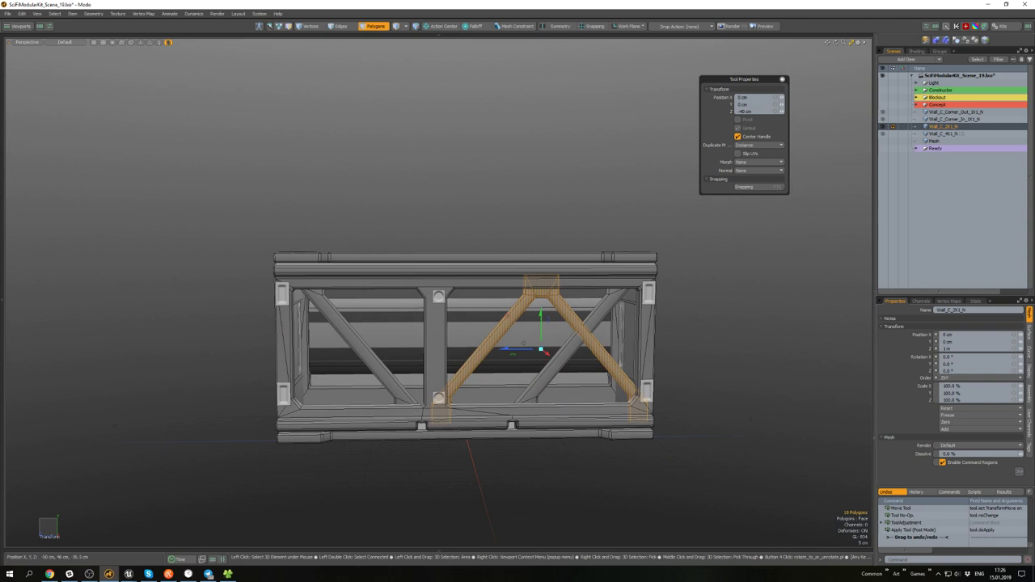
pyautogui.press('r')
pyautogui.scroll(3, 524, 343)
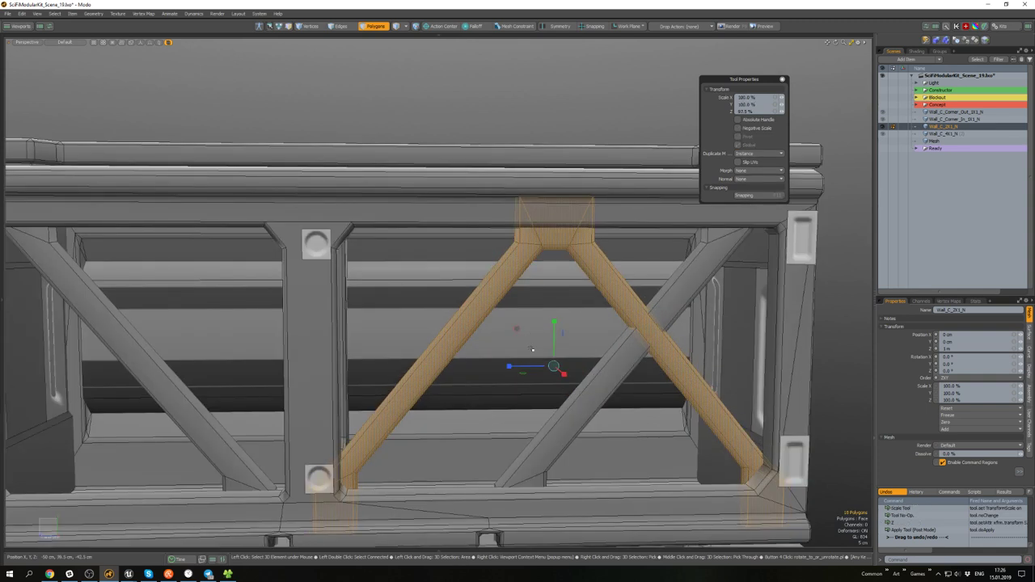
pyautogui.press('space')
pyautogui.scroll(4, 548, 263)
pyautogui.scroll(-4, 612, 236)
# - Select the inner side polygons of the brace leg nearest the column and move them -1.5 cm along Z
pyautogui.click(609, 238)
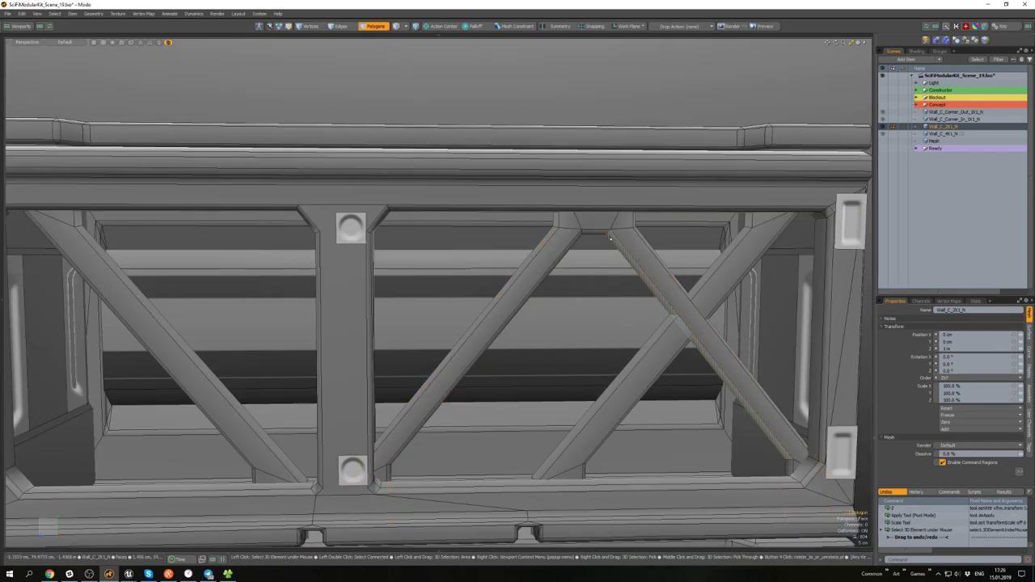
pyautogui.click(607, 238)
pyautogui.click(600, 234)
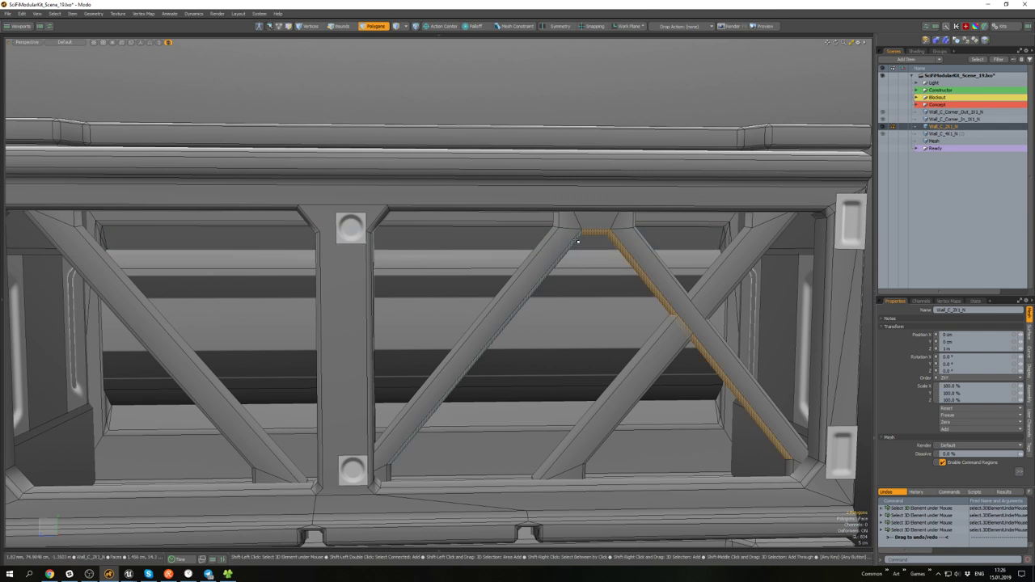
pyautogui.click(549, 277)
pyautogui.scroll(2, 550, 277)
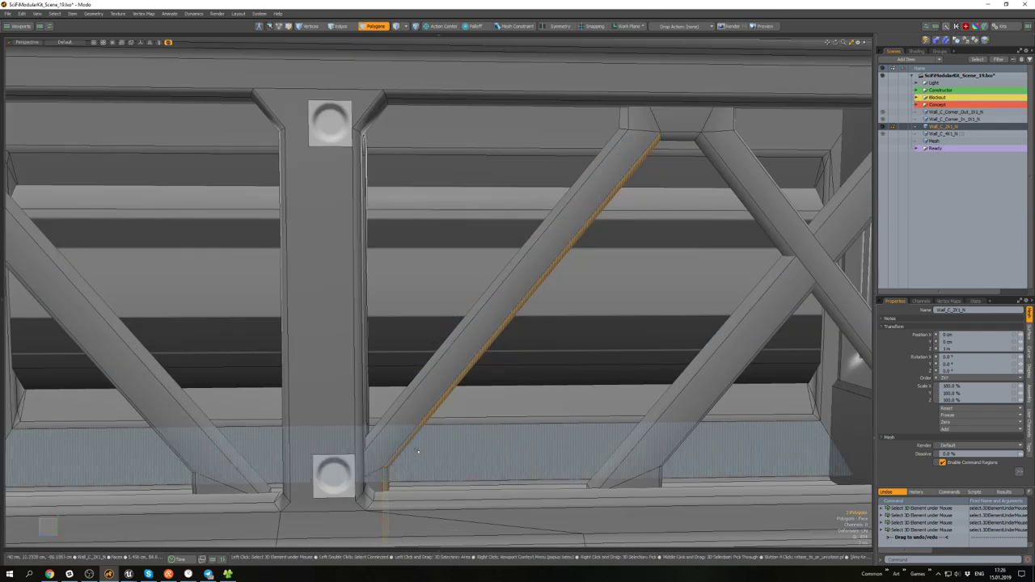
pyautogui.scroll(-2, 483, 380)
pyautogui.press('w')
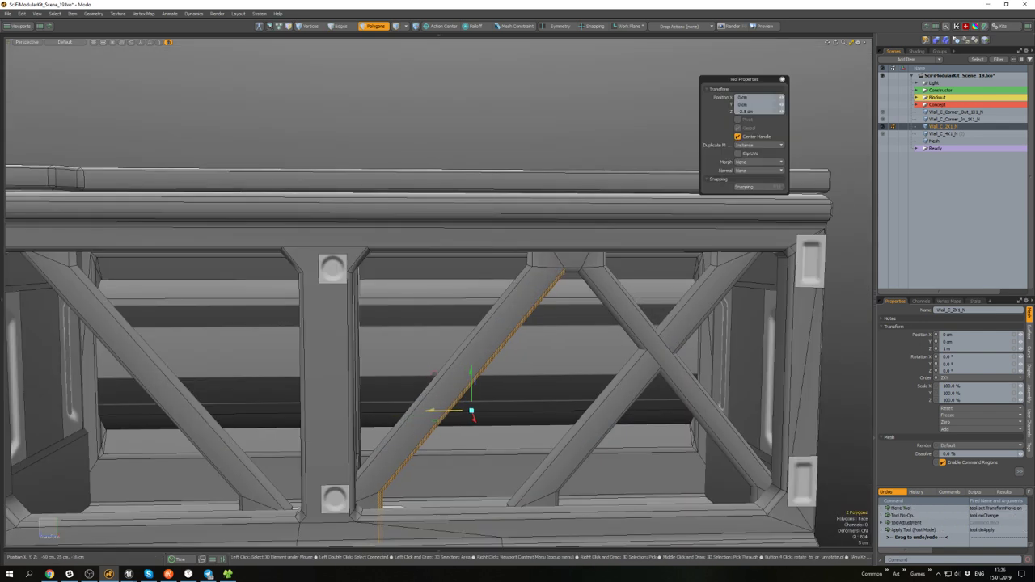
pyautogui.press('q')
# - Select the inner side polygons of the brace's outer leg and move them 2 cm along Z
pyautogui.scroll(2, 604, 301)
pyautogui.click(633, 344)
pyautogui.keyDown('alt'); pyautogui.keyDown('shift'); pyautogui.moveTo(647, 378); pyautogui.dragTo(598, 222); pyautogui.keyUp('shift'); pyautogui.keyUp('alt')
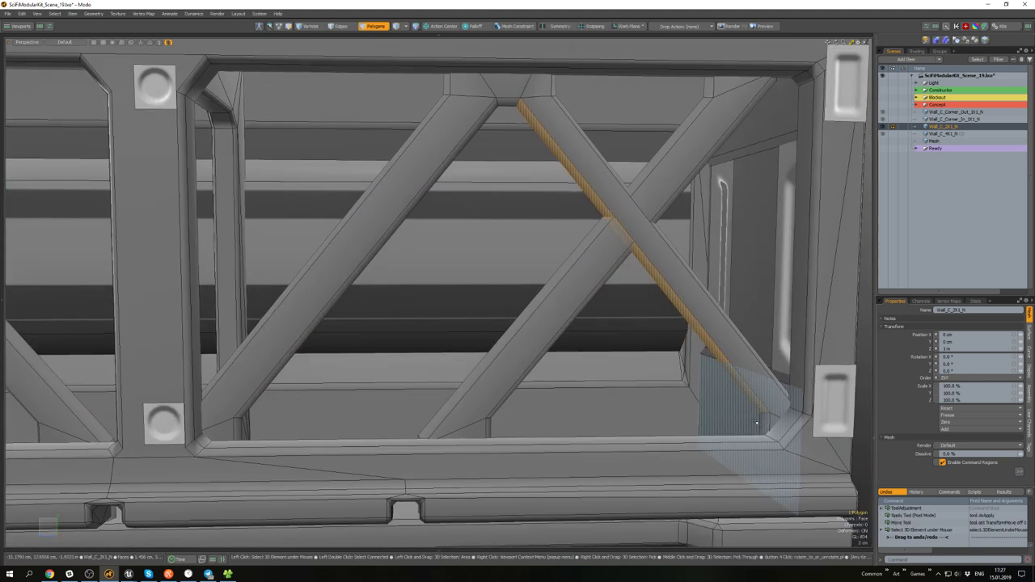
pyautogui.keyDown('shift'); pyautogui.click(762, 425); pyautogui.keyUp('shift')
pyautogui.scroll(-2, 712, 378)
pyautogui.press('w')
pyautogui.scroll(1, 658, 343)
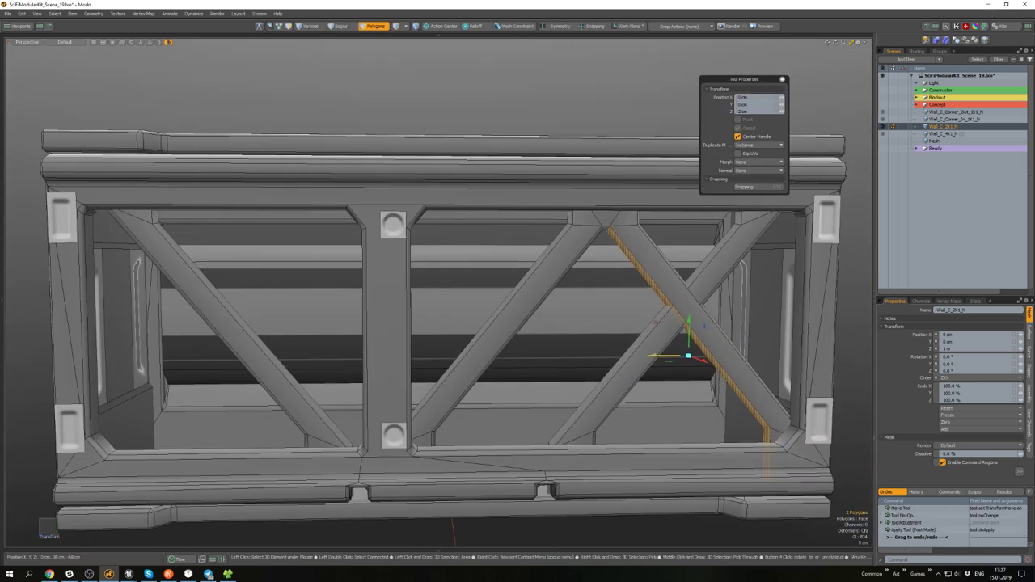
pyautogui.press('q')
# - Delete the old single diagonal beam that crosses the new V-shaped brace
pyautogui.doubleClick(637, 364)
pyautogui.keyDown('alt'); pyautogui.moveTo(634, 360); pyautogui.dragTo(601, 303); pyautogui.keyUp('alt')
pyautogui.scroll(-3, 623, 372)
pyautogui.press('Delete')
# - Isolate the vertices of the brace's foot beside the column and move them along Z away from the column
pyautogui.doubleClick(519, 293)
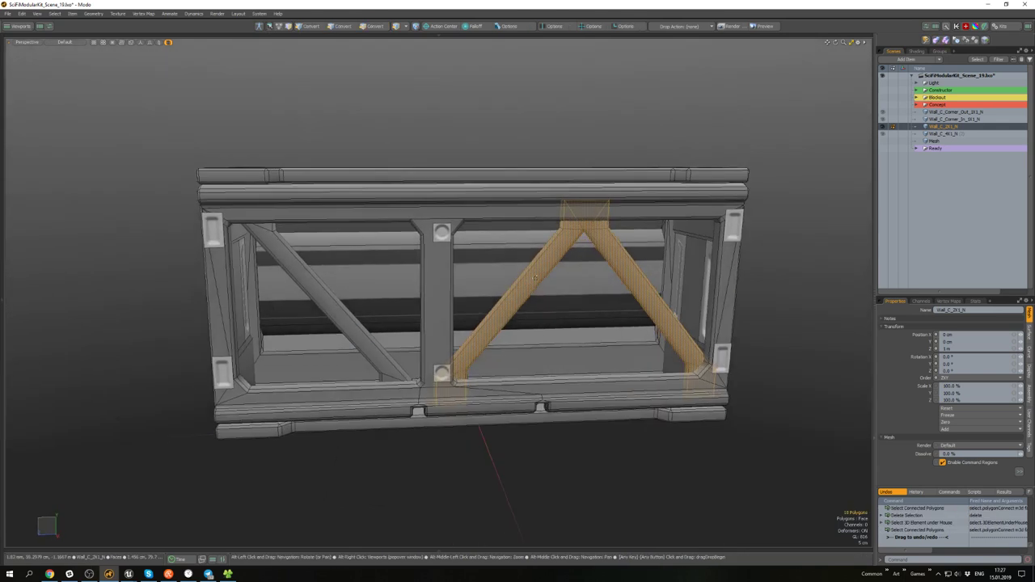
pyautogui.hotkey('alt', '1')
pyautogui.keyDown('ctrl'); pyautogui.moveTo(487, 169); pyautogui.dragTo(701, 239, button='middle'); pyautogui.keyUp('ctrl')
pyautogui.keyDown('alt'); pyautogui.moveTo(680, 368); pyautogui.dragTo(699, 356); pyautogui.keyUp('alt')
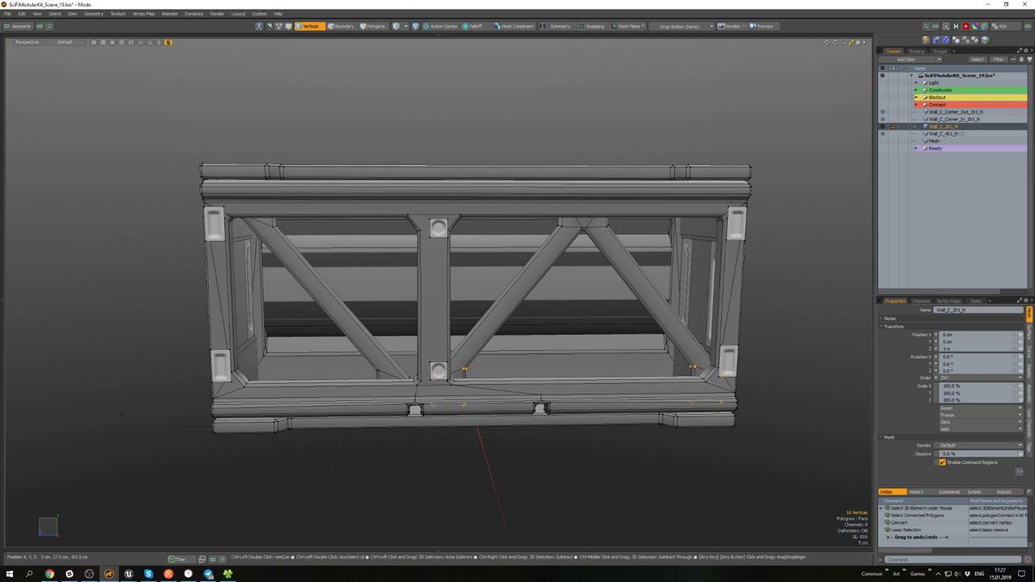
pyautogui.keyDown('ctrl'); pyautogui.moveTo(747, 422); pyautogui.dragTo(744, 421, button='right'); pyautogui.keyUp('ctrl')
pyautogui.press('w')
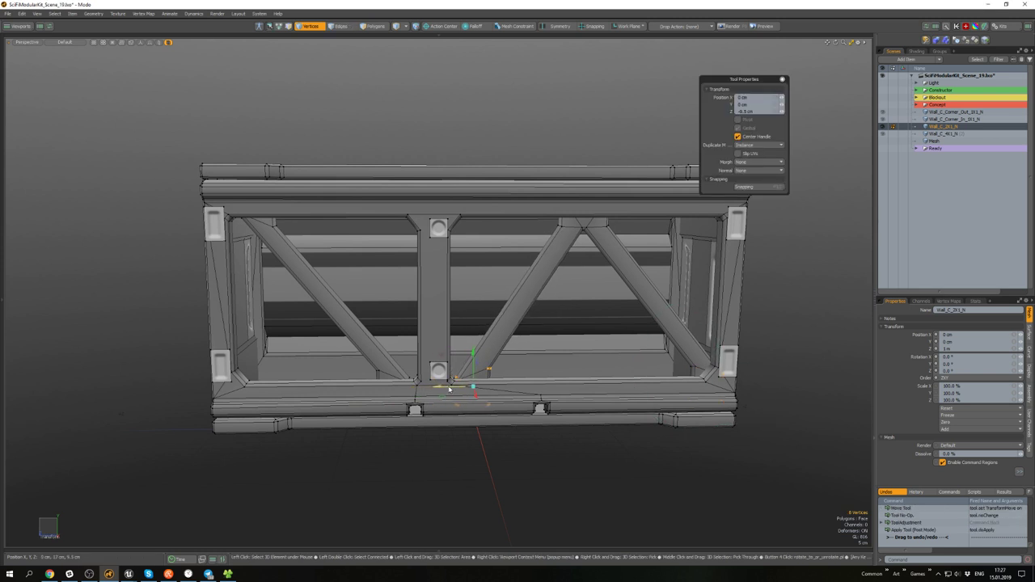
# - Isolate the vertices of the brace's upper joint plate, move them -1.5 cm along Z and clear the selection
pyautogui.press('3')
pyautogui.doubleClick(537, 291)
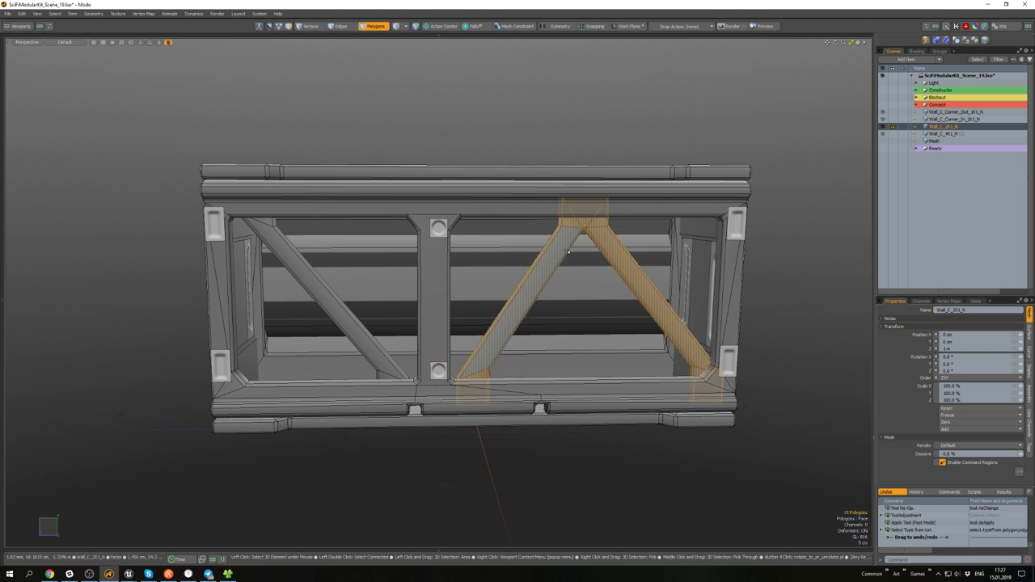
pyautogui.hotkey('alt', '1')
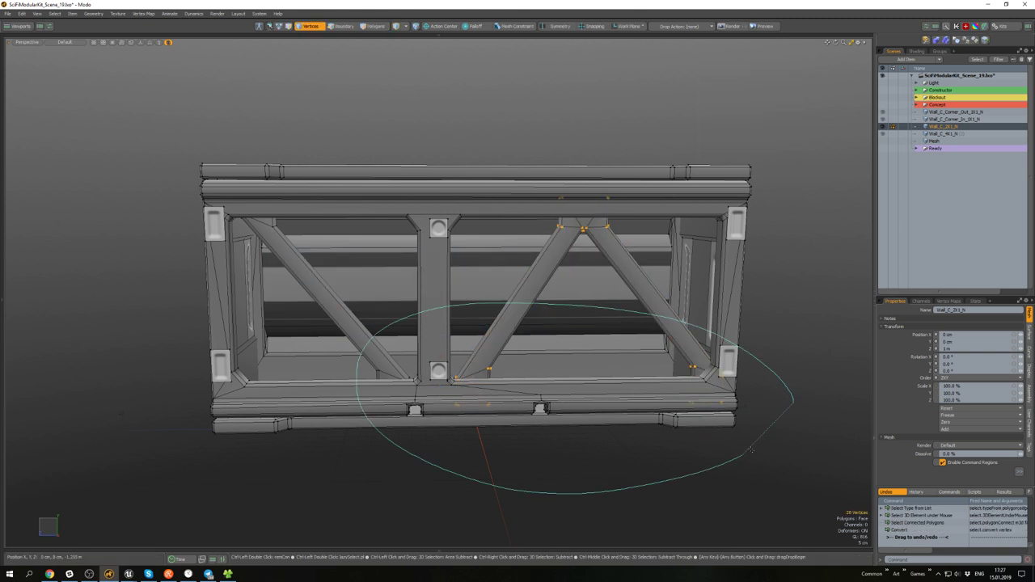
pyautogui.keyDown('ctrl'); pyautogui.moveTo(750, 450); pyautogui.dragTo(751, 449, button='right'); pyautogui.keyUp('ctrl')
pyautogui.press('w')
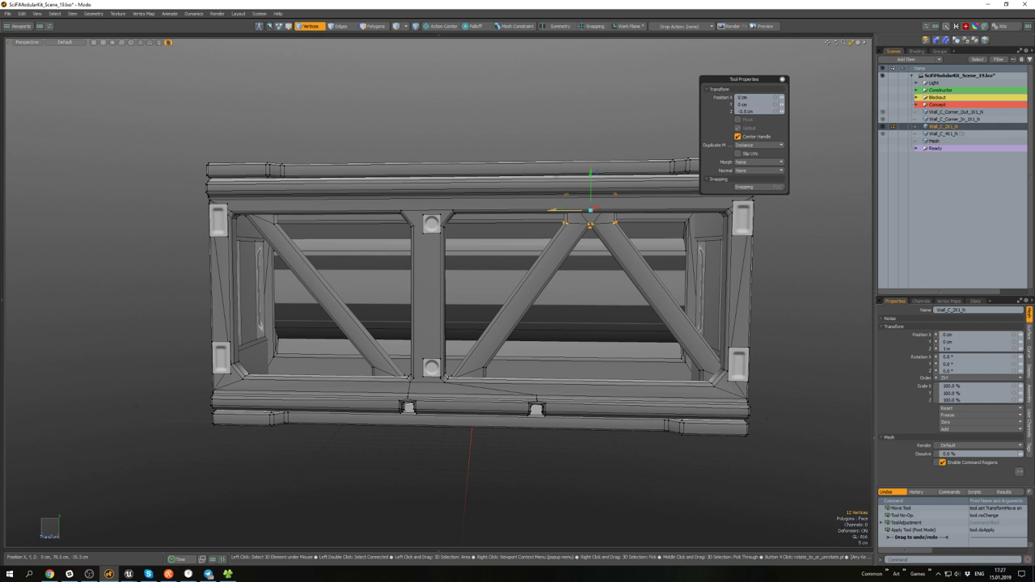
pyautogui.press('q')
pyautogui.click(567, 288)
# - Return to polygon selection with nothing selected and save the scene
pyautogui.scroll(-4, 567, 288)
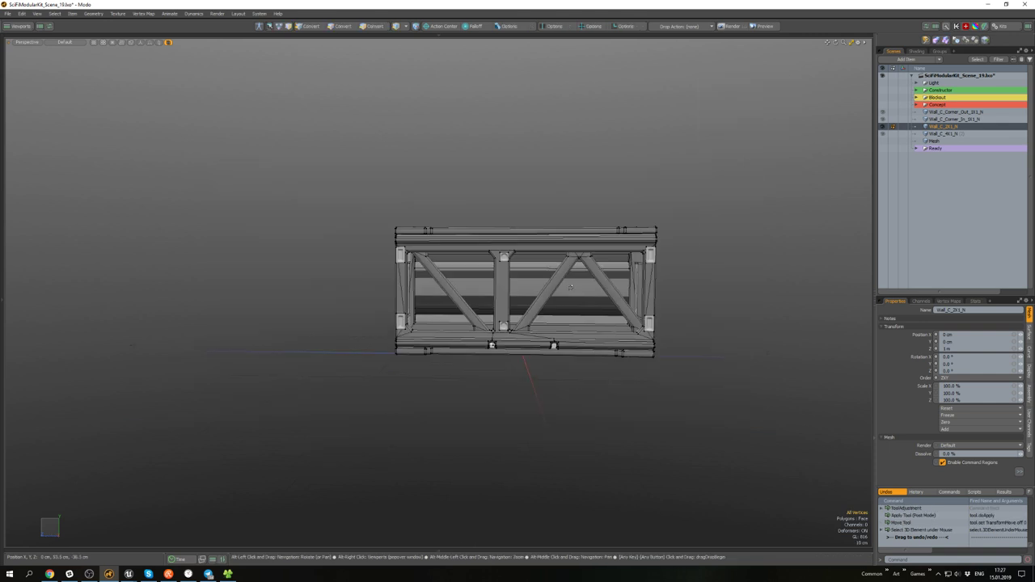
pyautogui.keyDown('alt'); pyautogui.moveTo(567, 288); pyautogui.dragTo(583, 440); pyautogui.keyUp('alt')
pyautogui.scroll(4, 540, 283)
pyautogui.scroll(-3, 517, 340)
pyautogui.press('3')
pyautogui.click(555, 344)
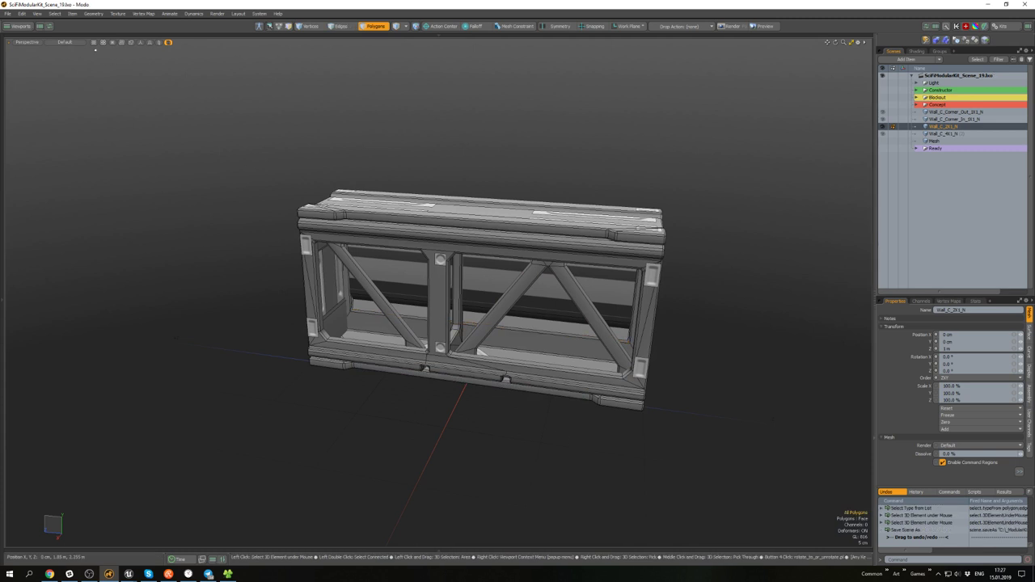
# - Show the UV checker texture on the truss and open the UV editor with the Texture map loaded
pyautogui.click(92, 71)
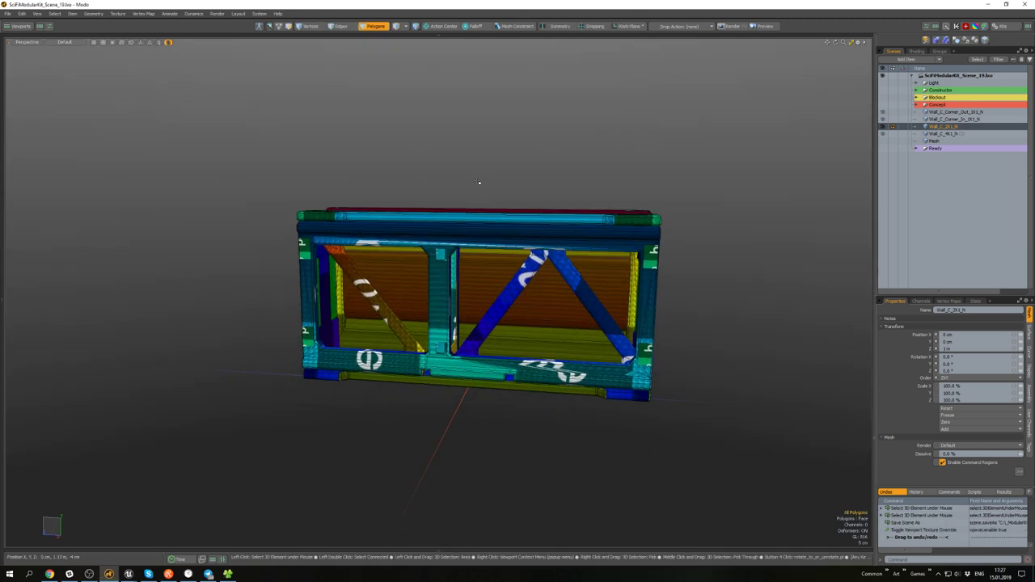
pyautogui.press('F2')
pyautogui.keyDown('alt'); pyautogui.keyDown('shift'); pyautogui.moveTo(409, 181); pyautogui.dragTo(417, 257); pyautogui.keyUp('shift'); pyautogui.keyUp('alt')
pyautogui.scroll(-3, 412, 257)
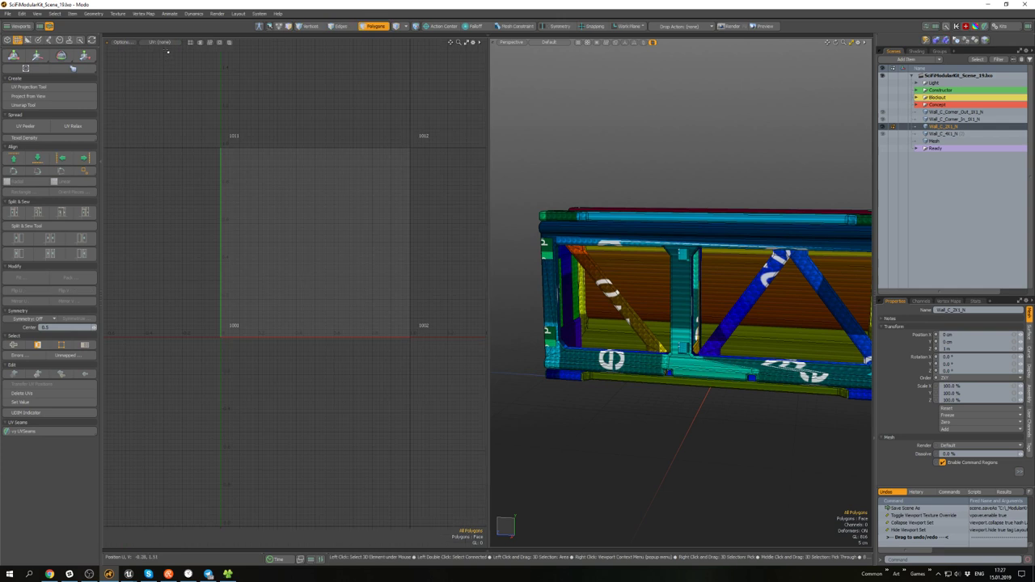
pyautogui.click(163, 59)
pyautogui.keyDown('alt'); pyautogui.keyDown('shift'); pyautogui.moveTo(792, 212); pyautogui.dragTo(689, 164); pyautogui.keyUp('shift'); pyautogui.keyUp('alt')
pyautogui.keyDown('alt'); pyautogui.moveTo(689, 164); pyautogui.dragTo(657, 205); pyautogui.keyUp('alt')
pyautogui.keyDown('alt'); pyautogui.moveTo(749, 219); pyautogui.dragTo(754, 283); pyautogui.keyUp('alt')
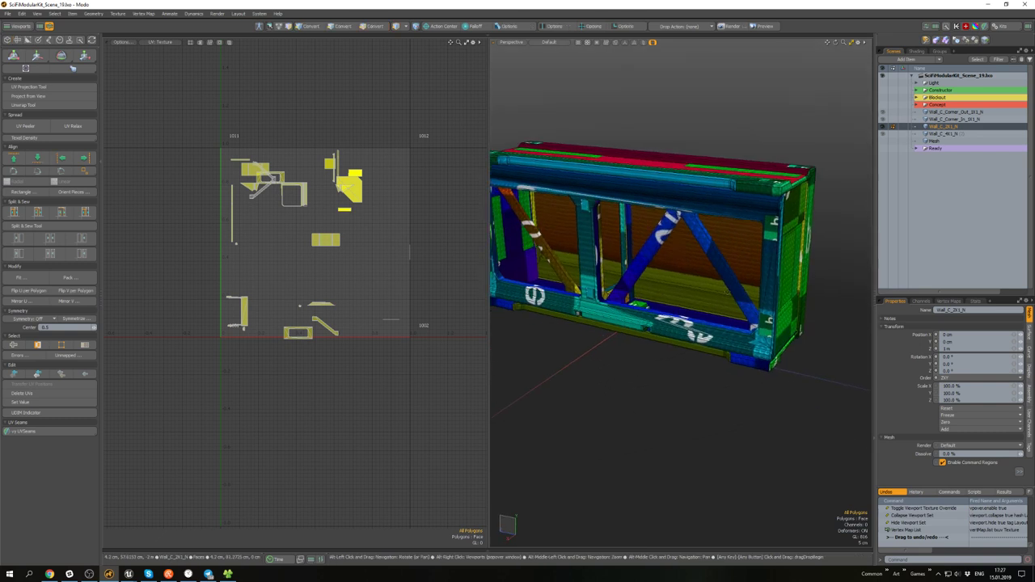
# - Select the front frame's connected polygons and move their UV islands outside the 0–1 tile
pyautogui.scroll(5, 634, 306)
pyautogui.doubleClick(615, 310)
pyautogui.keyDown('alt'); pyautogui.moveTo(363, 223); pyautogui.dragTo(234, 228); pyautogui.keyUp('alt')
pyautogui.press('w')
pyautogui.press('q')
pyautogui.keyDown('alt'); pyautogui.moveTo(235, 268); pyautogui.dragTo(330, 251); pyautogui.keyUp('alt')
pyautogui.scroll(4, 296, 225)
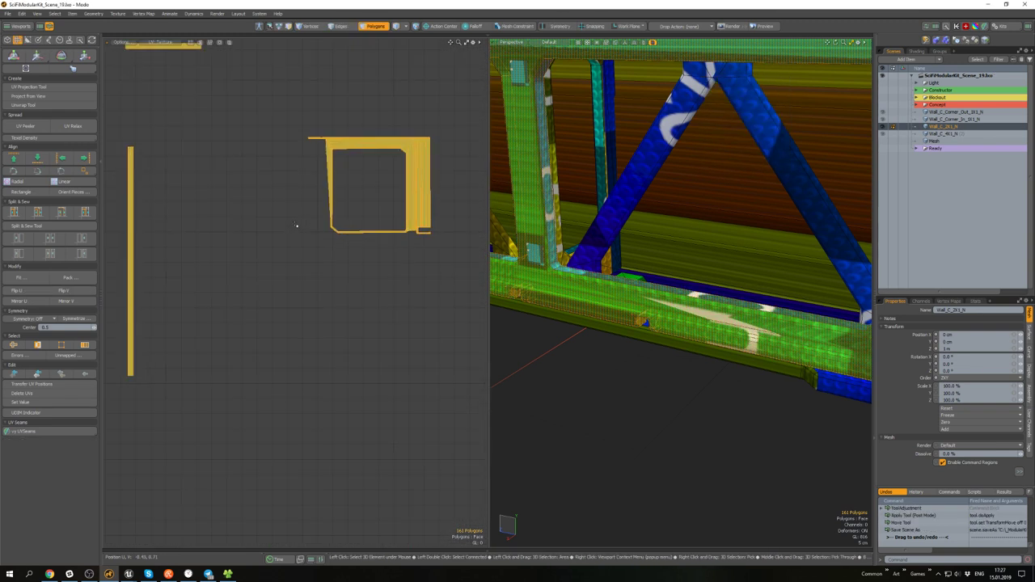
# - Save the scene as the new version SciFiModularKit_Scene_20, clear the polygon selection and save again
pyautogui.scroll(-3, 295, 226)
pyautogui.hotkey('ctrl', 'shift', 's')
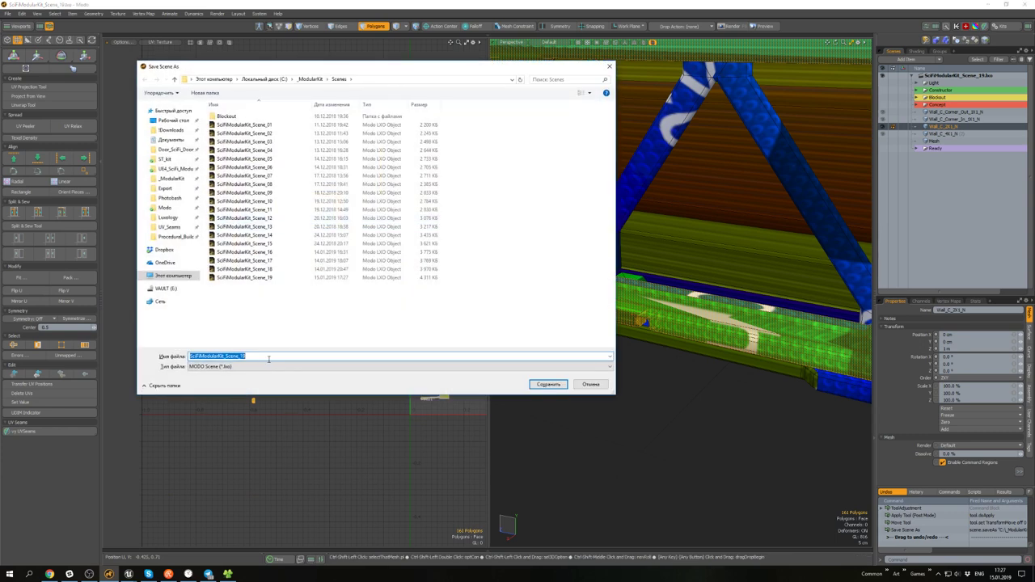
pyautogui.press('BackSpace')
pyautogui.press('BackSpace')
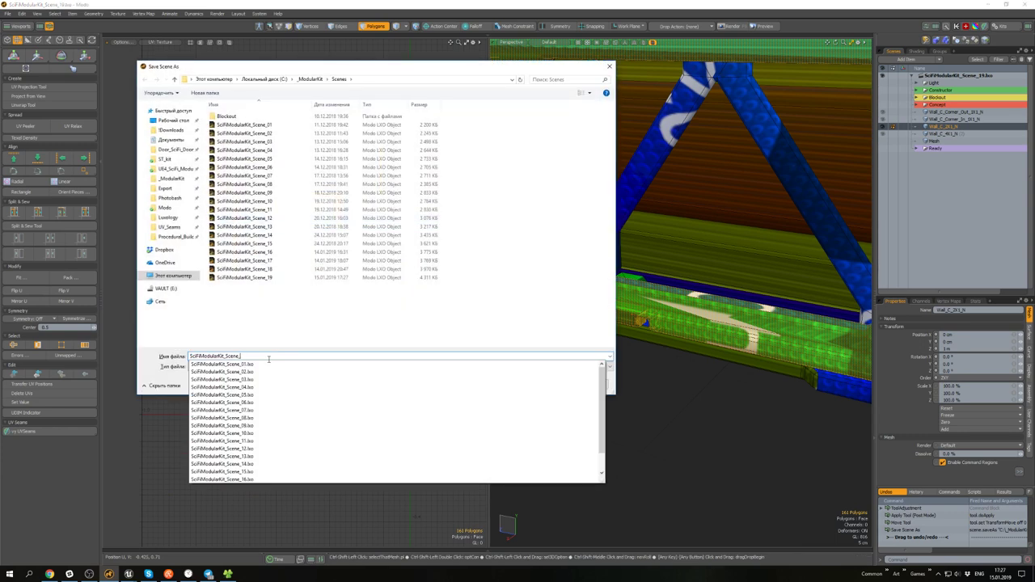
pyautogui.write('20')
pyautogui.press('Return')
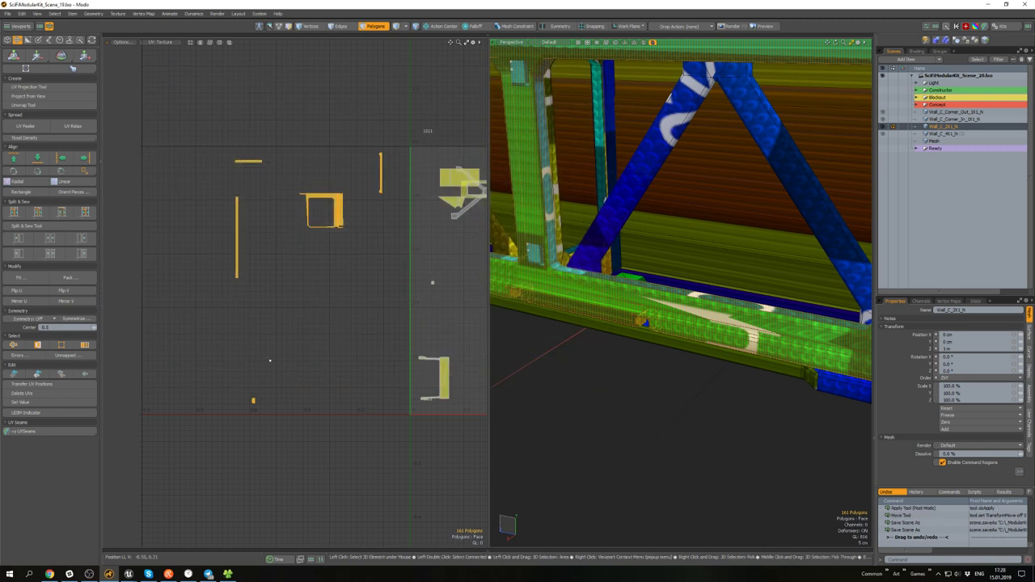
pyautogui.click(303, 259)
pyautogui.hotkey('ctrl', 's')
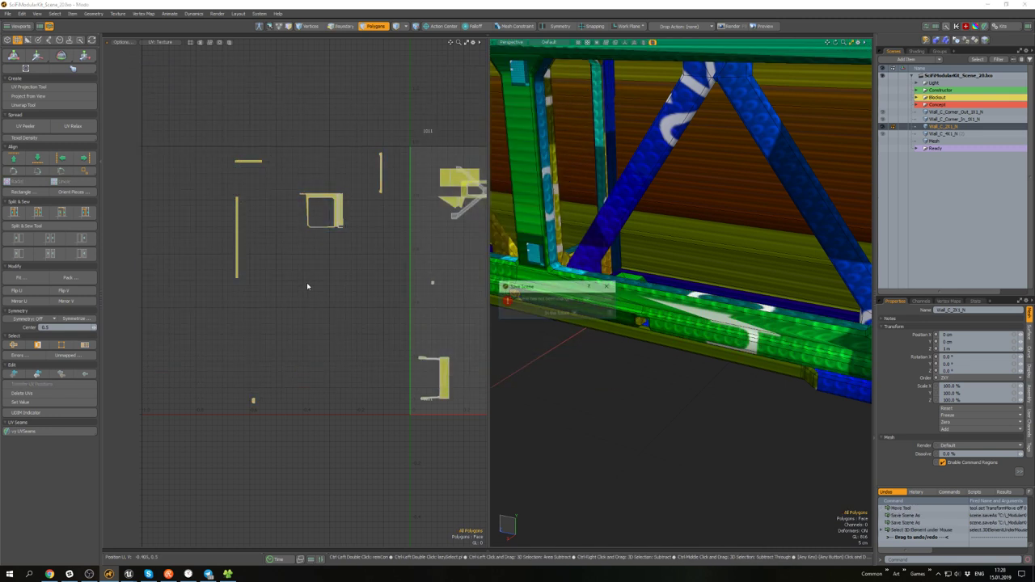
# - Select the front frame's connected polygons and unfold their overlapping UV islands with UV Relax in Conformal mode
pyautogui.click(586, 299)
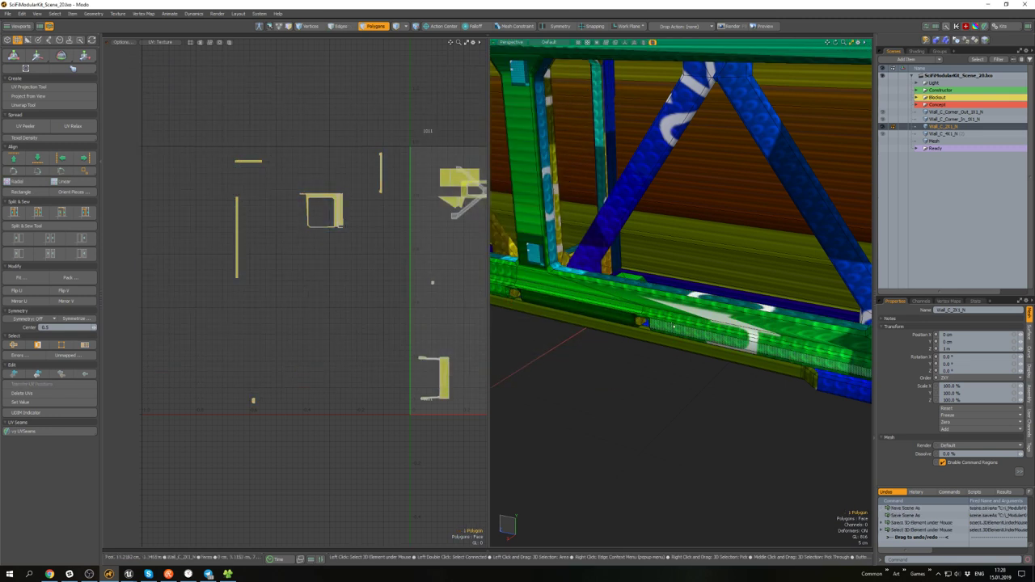
pyautogui.doubleClick(585, 301)
pyautogui.click(74, 126)
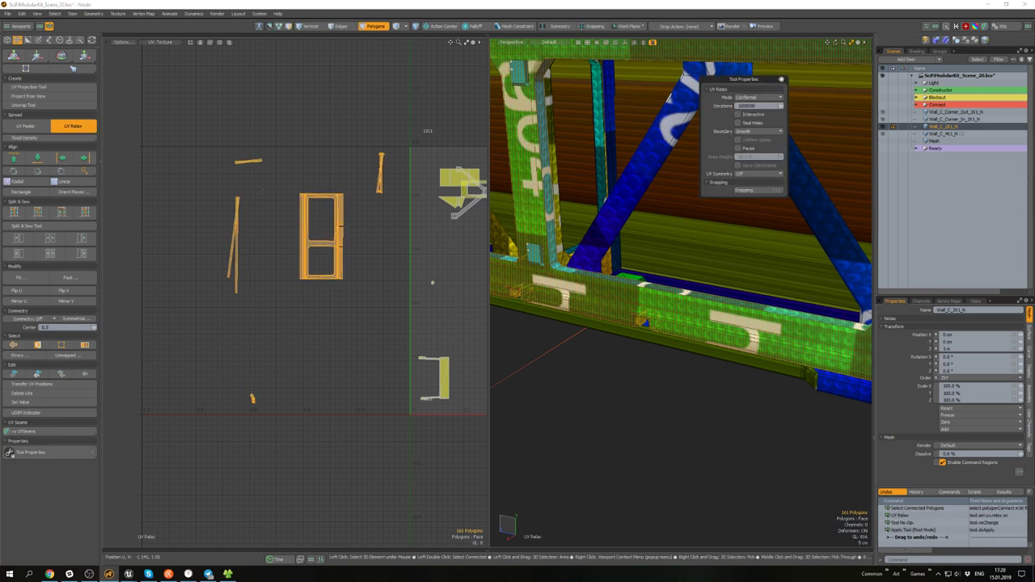
pyautogui.scroll(4, 262, 191)
pyautogui.scroll(-2, 247, 219)
pyautogui.press('space')
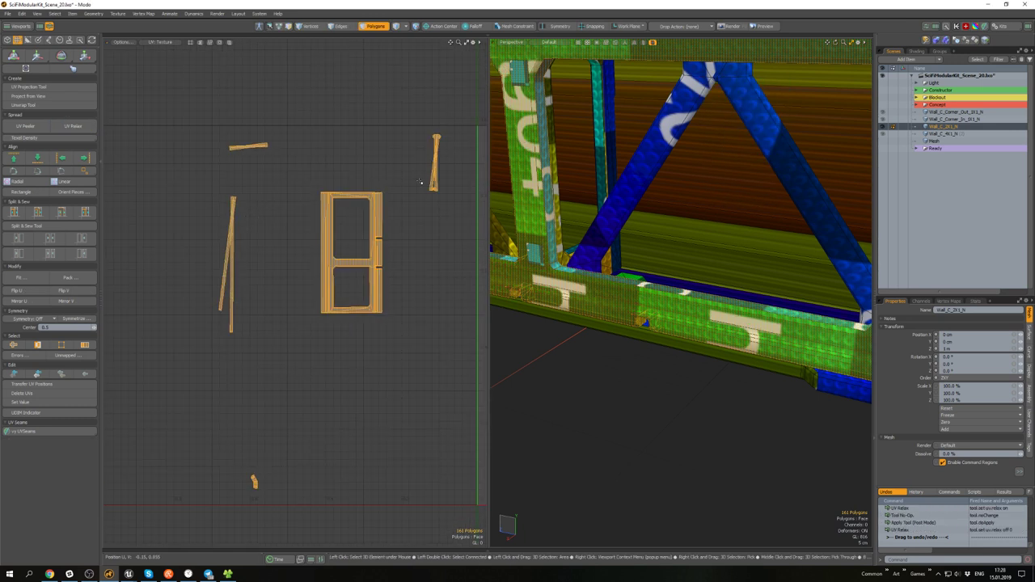
# - Select long edges on the short upper strip and the two crossed long strips in the UV map and align those islands upright by edge
pyautogui.press('2')
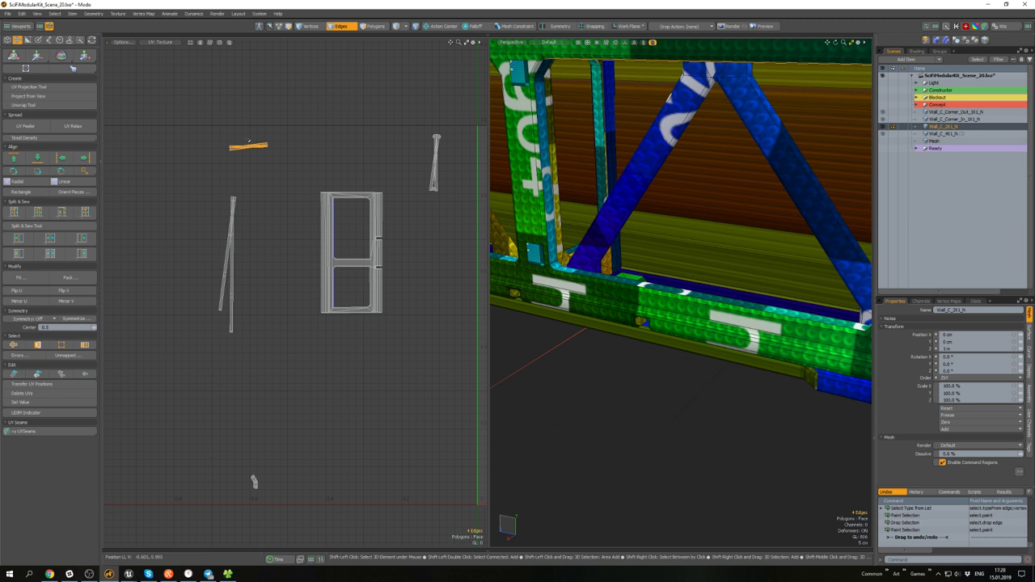
pyautogui.scroll(3, 234, 256)
pyautogui.click(85, 172)
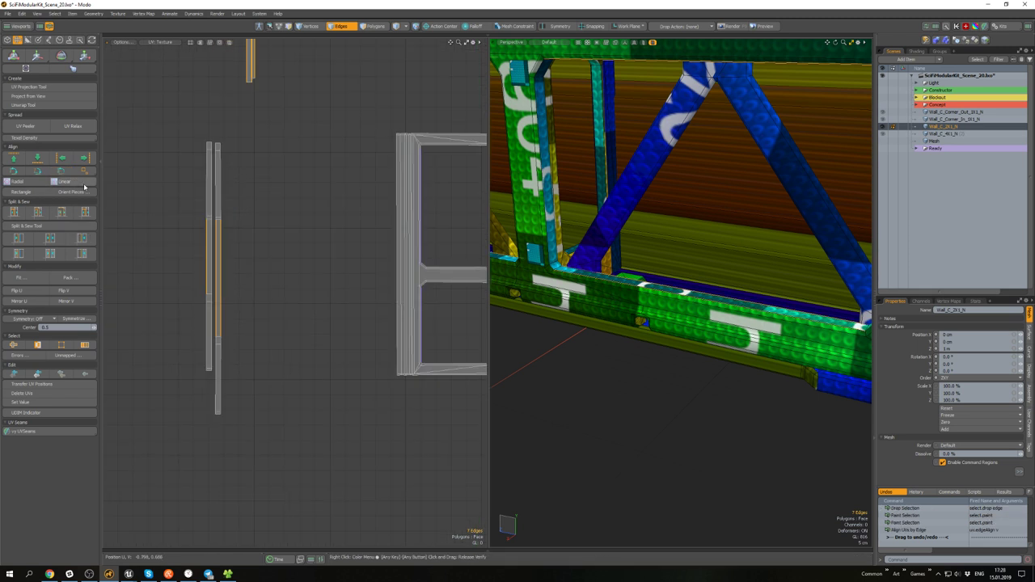
pyautogui.scroll(-3, 275, 256)
pyautogui.scroll(2, 388, 164)
# - Straighten the narrow strip island beside the 0–1 tile by aligning its UVs to selected long edges
pyautogui.moveTo(419, 193)
pyautogui.keyDown('alt'); pyautogui.mouseDown()
pyautogui.moveTo(388, 164)
pyautogui.moveTo(338, 167)
pyautogui.mouseUp(); pyautogui.keyUp('alt')
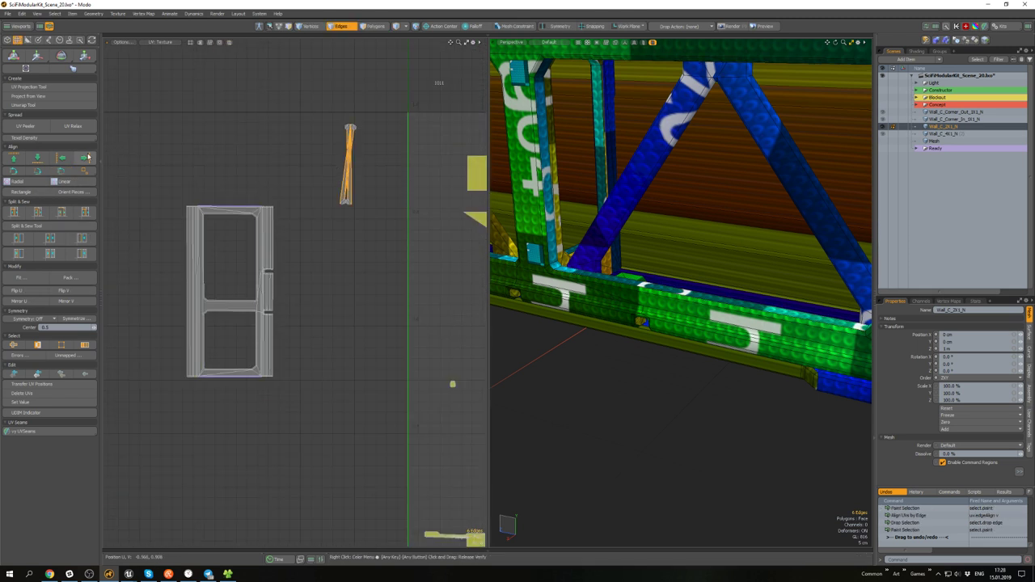
pyautogui.click(368, 192)
pyautogui.scroll(3, 368, 192)
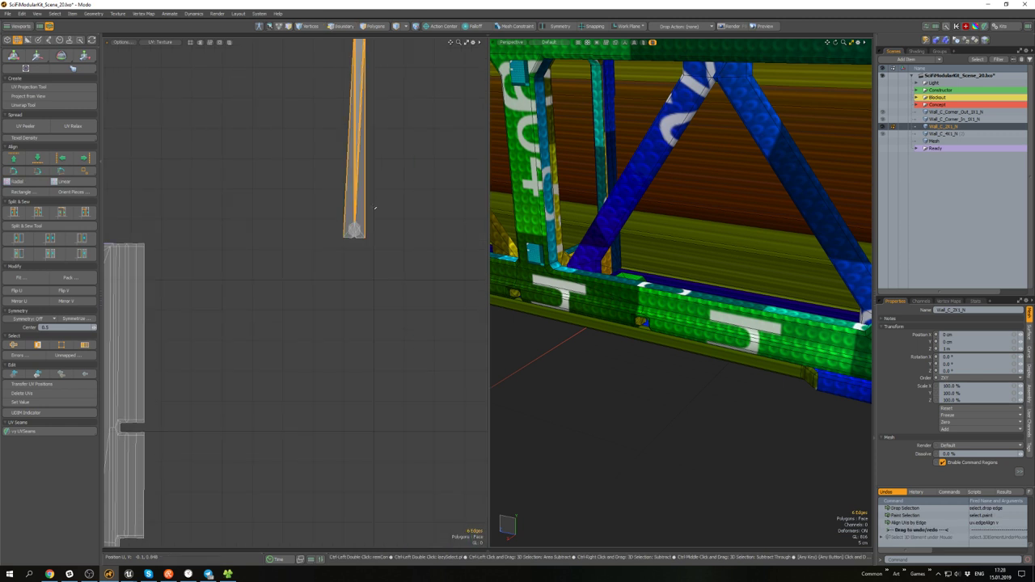
pyautogui.hotkey('ctrl', 'z')
pyautogui.scroll(4, 355, 182)
pyautogui.click(361, 180)
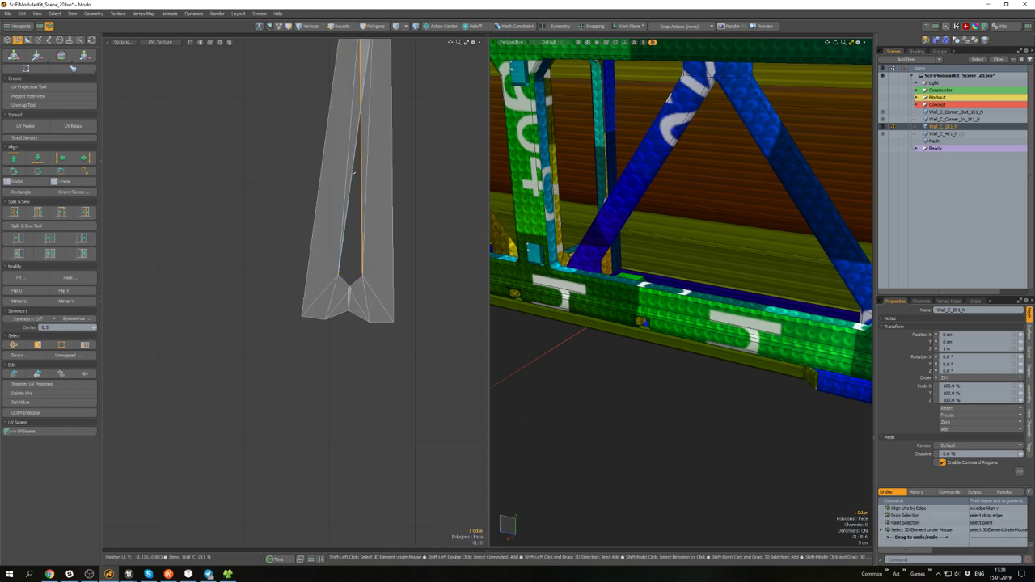
pyautogui.scroll(-5, 279, 297)
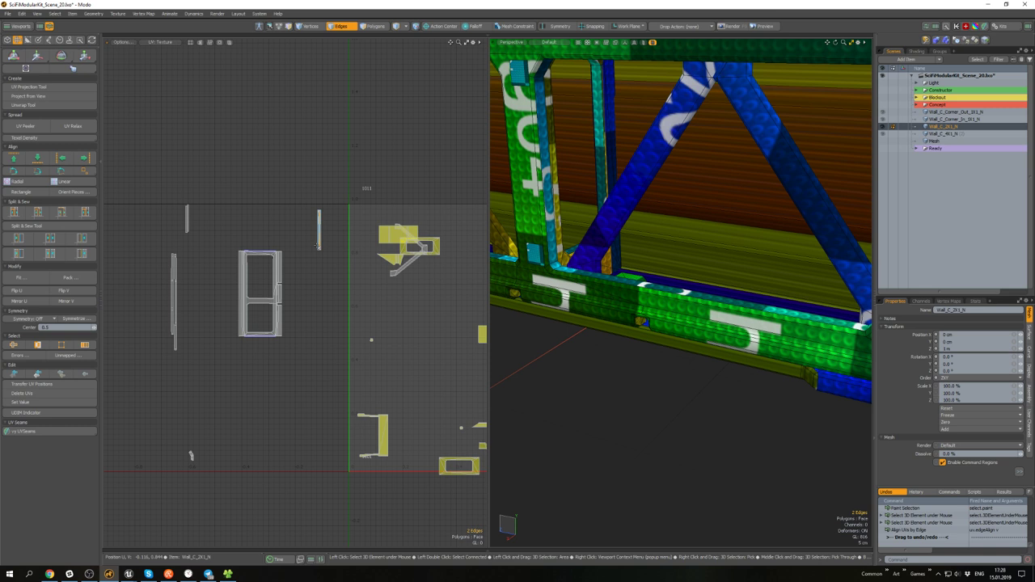
# - Switch to polygon selection, select the connected polygons of the corrugated panel behind the braces and hide everything else
pyautogui.press('3')
pyautogui.doubleClick(282, 298)
pyautogui.keyDown('alt'); pyautogui.moveTo(558, 356); pyautogui.dragTo(699, 249); pyautogui.keyUp('alt')
pyautogui.click(644, 377)
pyautogui.scroll(-4, 645, 376)
pyautogui.doubleClick(655, 252)
pyautogui.scroll(5, 739, 208)
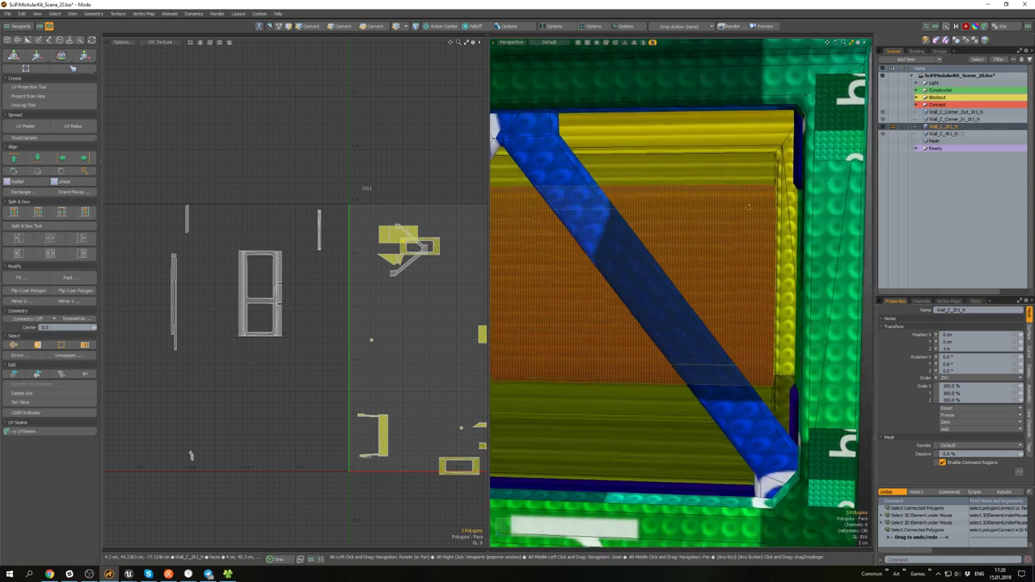
pyautogui.press('h')
pyautogui.click(737, 160)
pyautogui.keyDown('alt'); pyautogui.moveTo(724, 198); pyautogui.dragTo(715, 230); pyautogui.keyUp('alt')
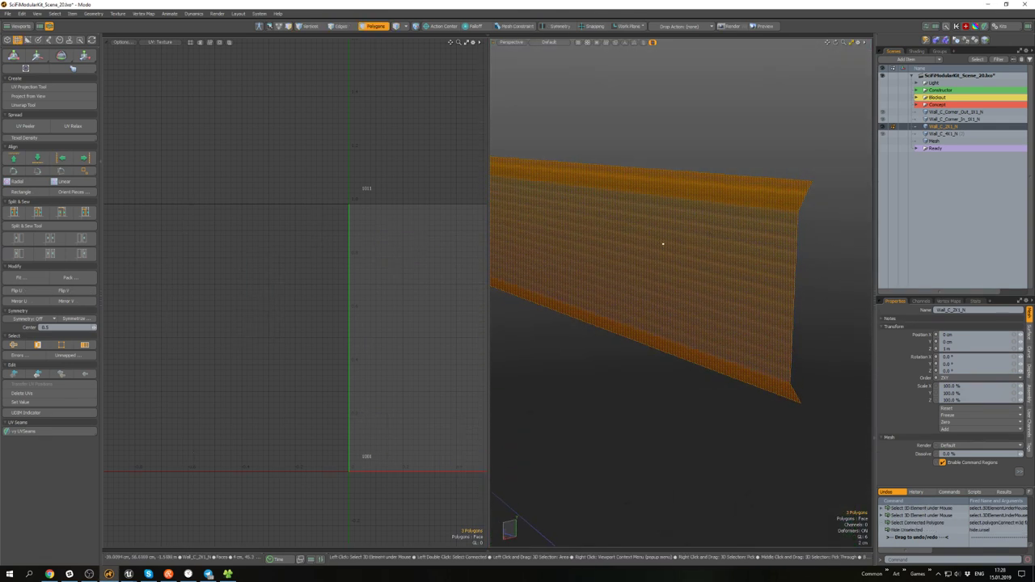
# - Unwrap the isolated panel into a rectangular UV island with UV Rectangle and unhide the rest of the truss
pyautogui.scroll(-2, 662, 243)
pyautogui.scroll(-3, 438, 275)
pyautogui.keyDown('alt'); pyautogui.keyDown('shift'); pyautogui.moveTo(437, 275); pyautogui.dragTo(316, 230); pyautogui.keyUp('shift'); pyautogui.keyUp('alt')
pyautogui.scroll(3, 316, 230)
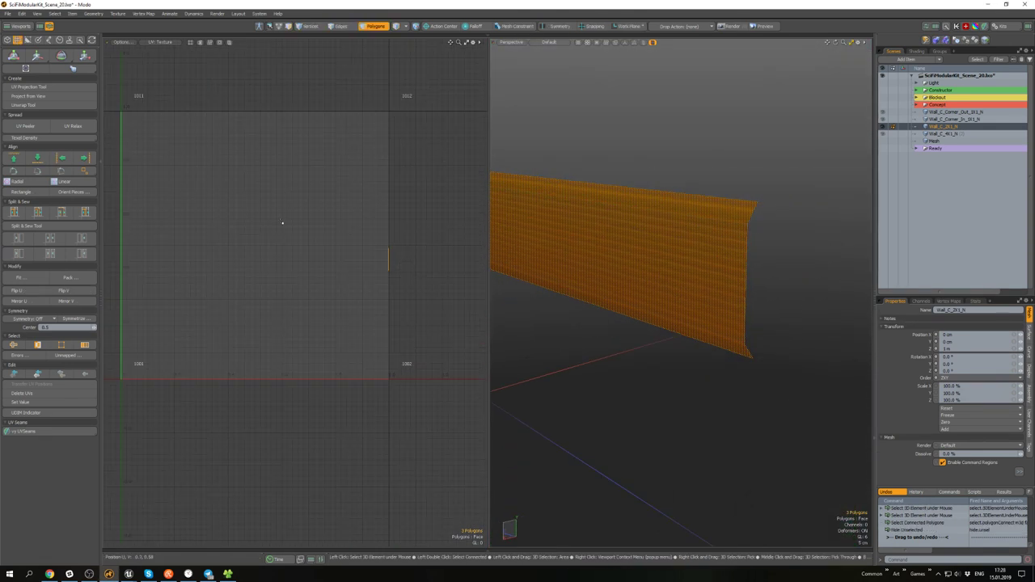
pyautogui.click(40, 195)
pyautogui.keyDown('alt'); pyautogui.moveTo(622, 273); pyautogui.dragTo(594, 275); pyautogui.keyUp('alt')
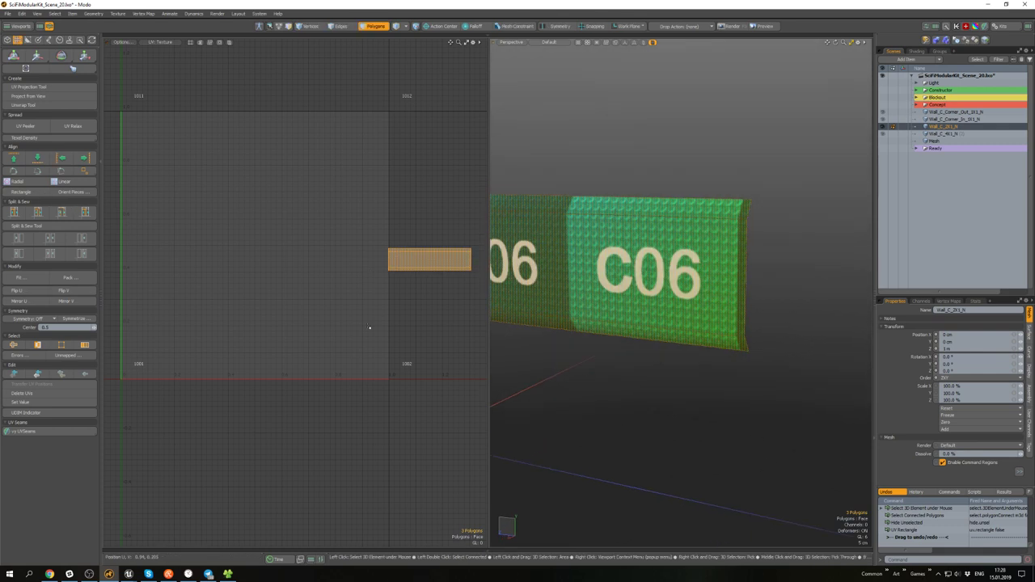
pyautogui.scroll(-3, 285, 321)
pyautogui.press('u')
pyautogui.scroll(-3, 626, 362)
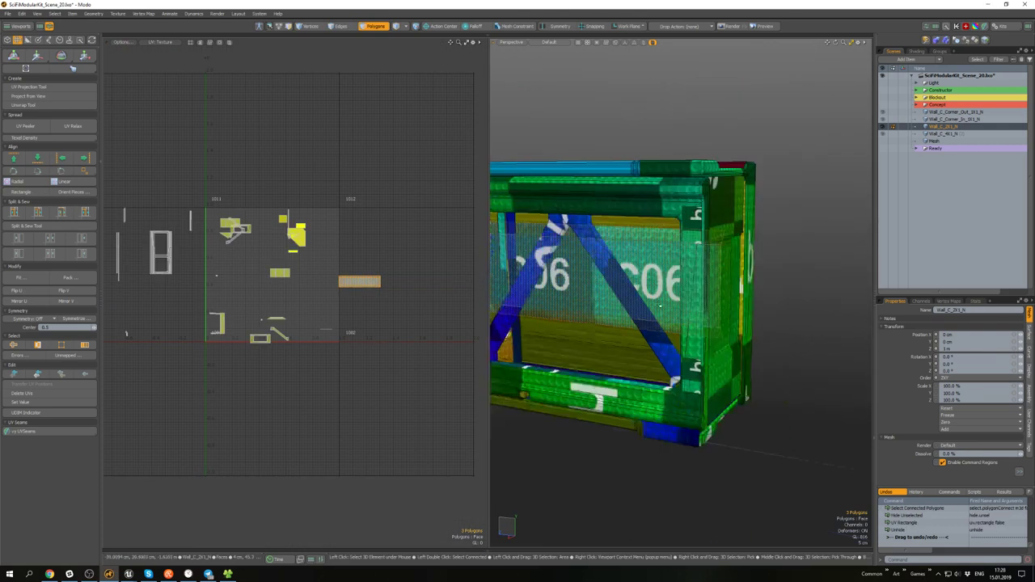
# - Select the connected polygons of the truss's outer frame from its top surface and bring their UV islands into view
pyautogui.keyDown('alt'); pyautogui.moveTo(625, 363); pyautogui.dragTo(671, 436); pyautogui.keyUp('alt')
pyautogui.doubleClick(684, 196)
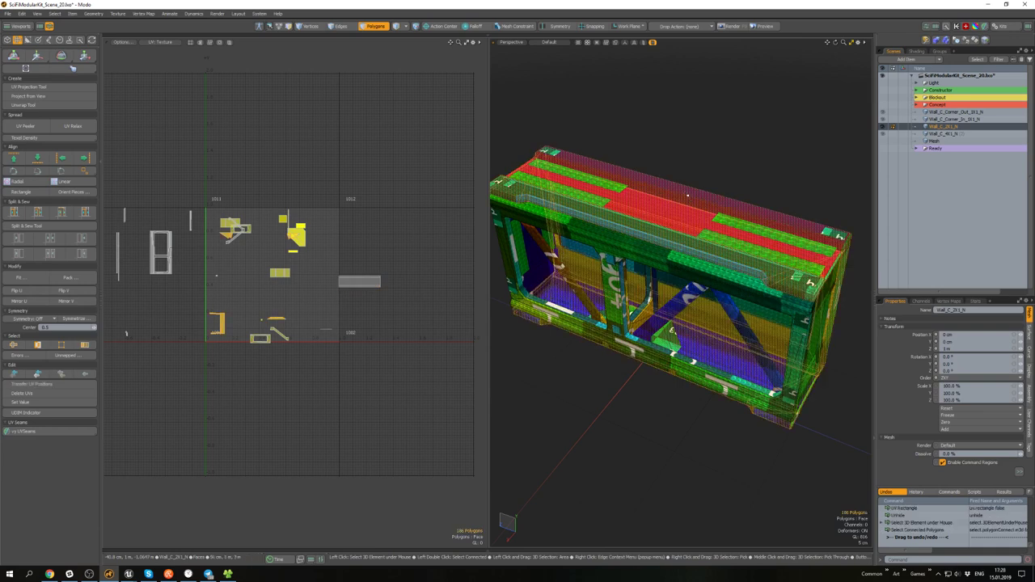
pyautogui.keyDown('alt'); pyautogui.moveTo(688, 195); pyautogui.dragTo(675, 174); pyautogui.keyUp('alt')
pyautogui.keyDown('alt'); pyautogui.moveTo(126, 333); pyautogui.dragTo(227, 303); pyautogui.keyUp('alt')
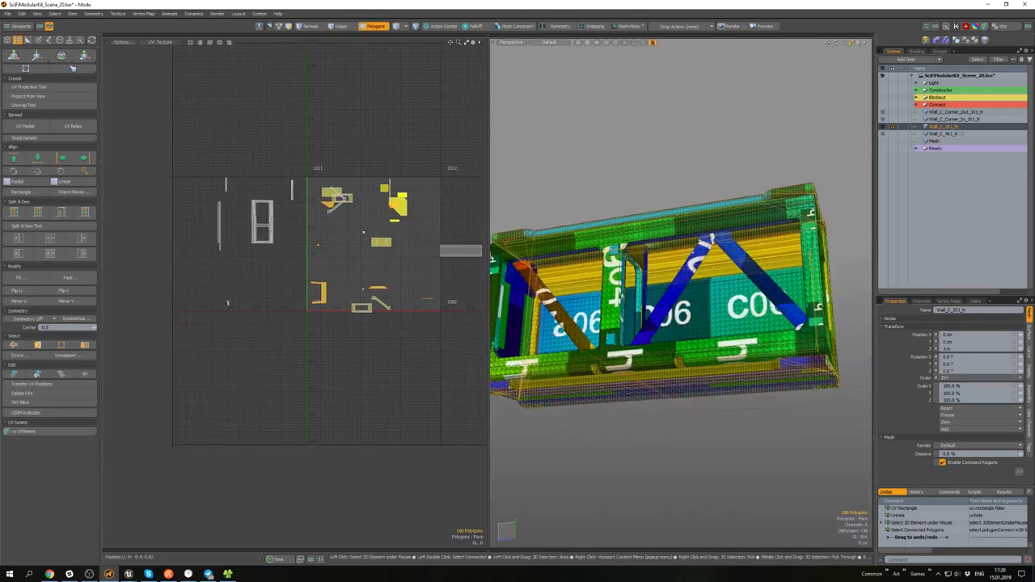
# - Move the selected UV islands out of the main UV tile into empty space and unfold them with UV Relax
pyautogui.press('w')
pyautogui.moveTo(411, 213); pyautogui.dragTo(286, 273)
pyautogui.press('space')
pyautogui.scroll(3, 244, 302)
pyautogui.keyDown('alt'); pyautogui.moveTo(245, 303); pyautogui.dragTo(295, 274); pyautogui.keyUp('alt')
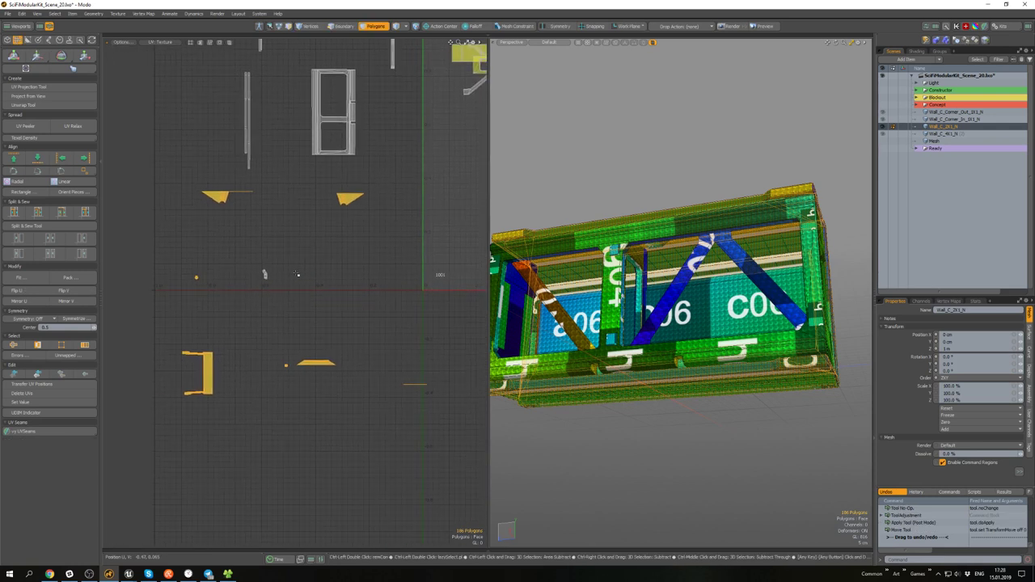
pyautogui.click(73, 127)
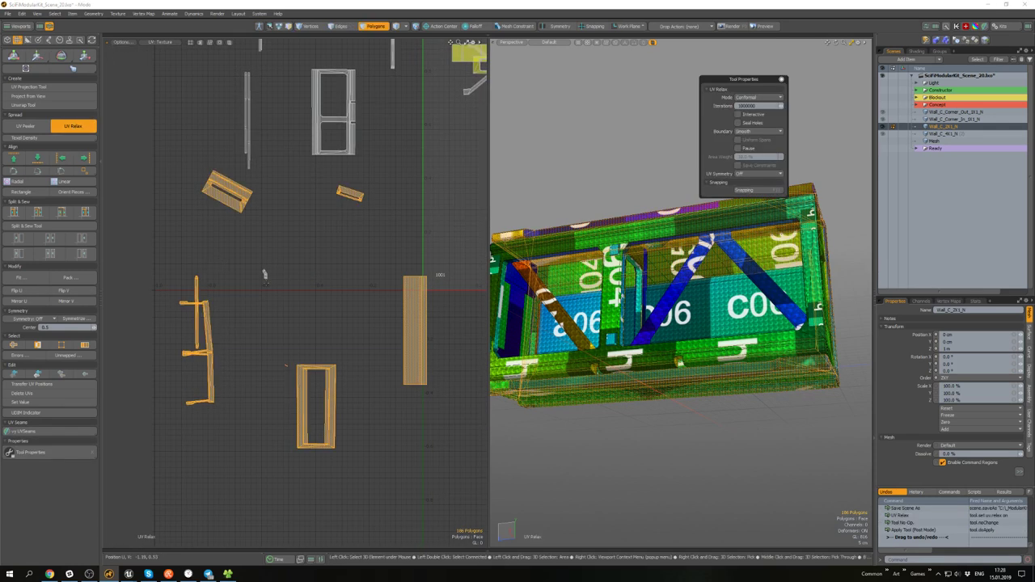
# - Straighten the tilted rectangular UV island vertically by aligning it to one of its long edges
pyautogui.keyDown('alt'); pyautogui.keyDown('shift'); pyautogui.moveTo(264, 275); pyautogui.dragTo(261, 257); pyautogui.keyUp('shift'); pyautogui.keyUp('alt')
pyautogui.press('2')
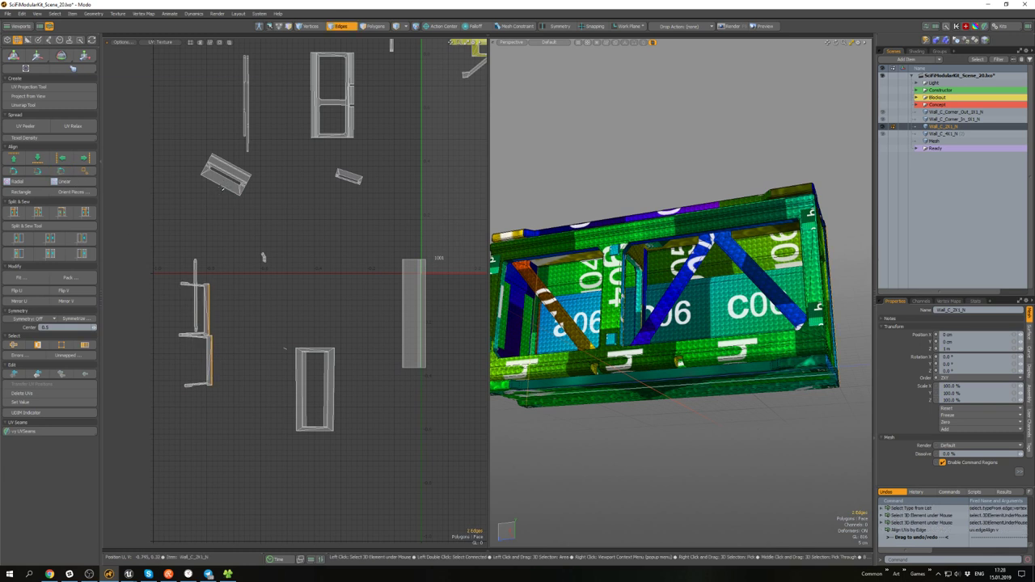
pyautogui.click(223, 186)
pyautogui.click(59, 172)
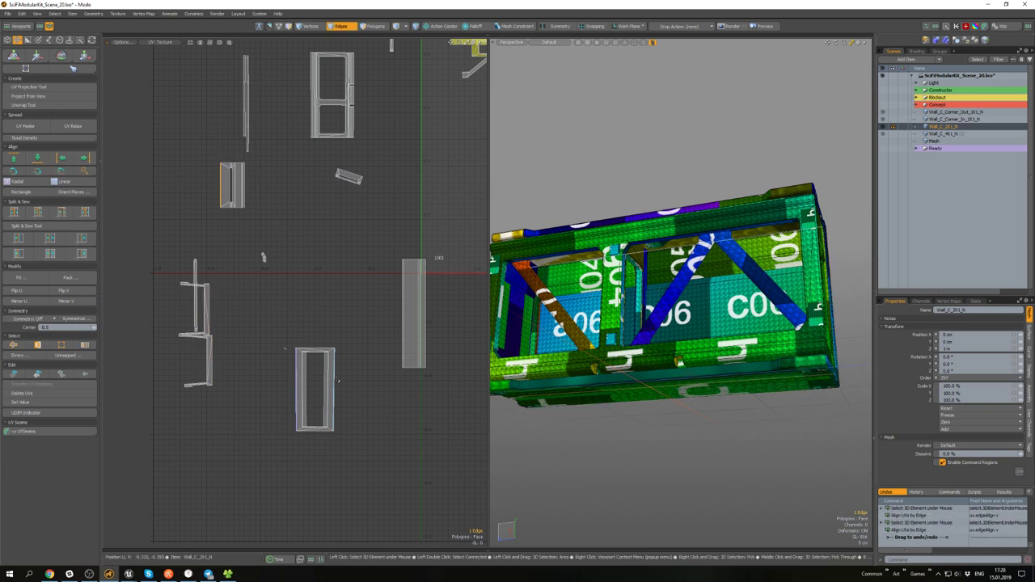
# - Lasso-select the tiny slanted UV island and locate its matching part on the wall model
pyautogui.scroll(5, 262, 257)
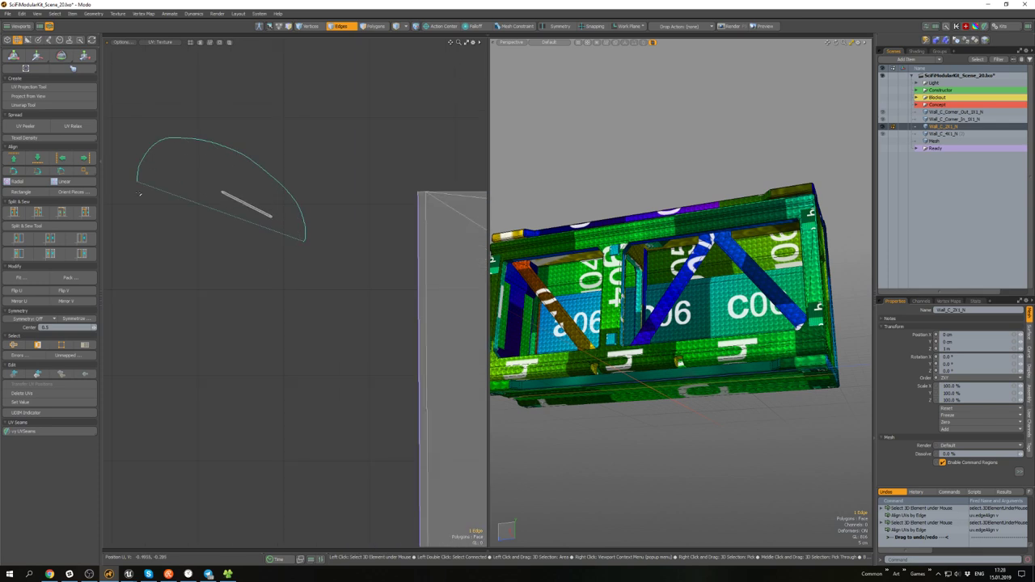
pyautogui.moveTo(139, 194); pyautogui.dragTo(141, 196, button='right')
pyautogui.keyDown('alt'); pyautogui.moveTo(638, 323); pyautogui.dragTo(679, 347); pyautogui.keyUp('alt')
pyautogui.scroll(-5, 340, 221)
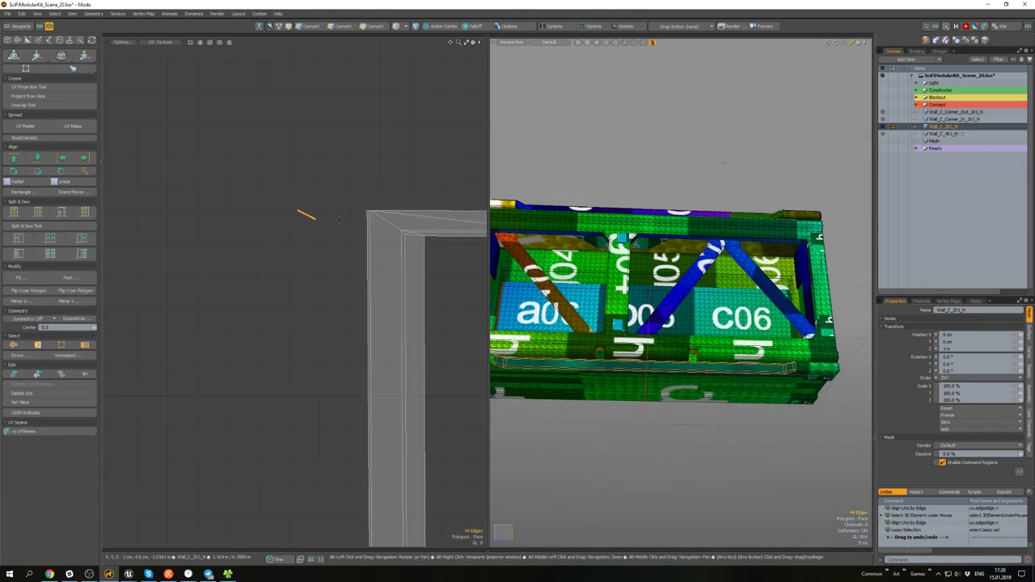
pyautogui.keyDown('alt'); pyautogui.moveTo(601, 380); pyautogui.dragTo(679, 409); pyautogui.keyUp('alt')
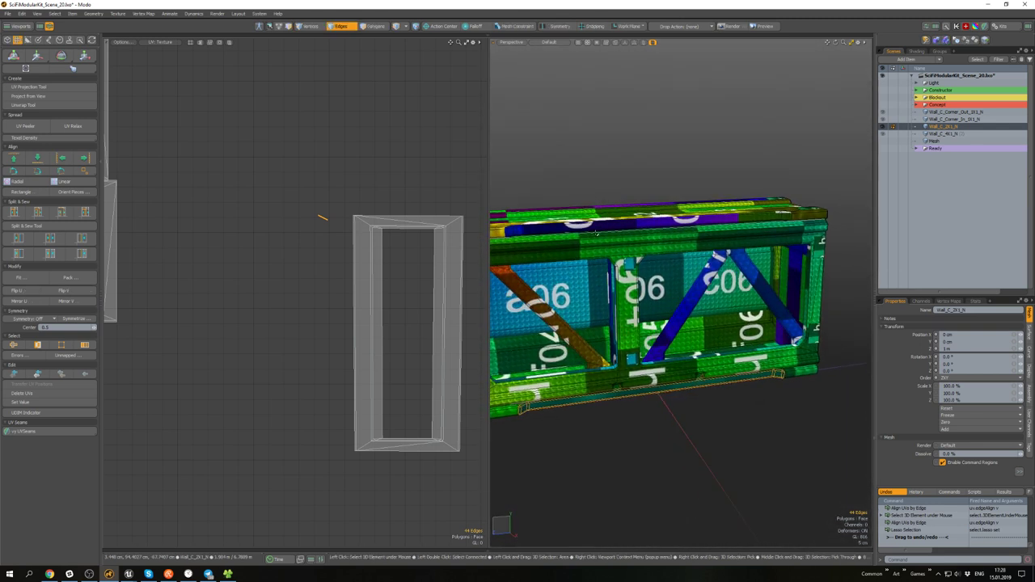
# - Straighten the tiny slanted UV island vertically by aligning it to its long edges
pyautogui.press('3')
pyautogui.scroll(-6, 602, 258)
pyautogui.click(380, 233)
pyautogui.scroll(-5, 381, 233)
pyautogui.scroll(3, 297, 191)
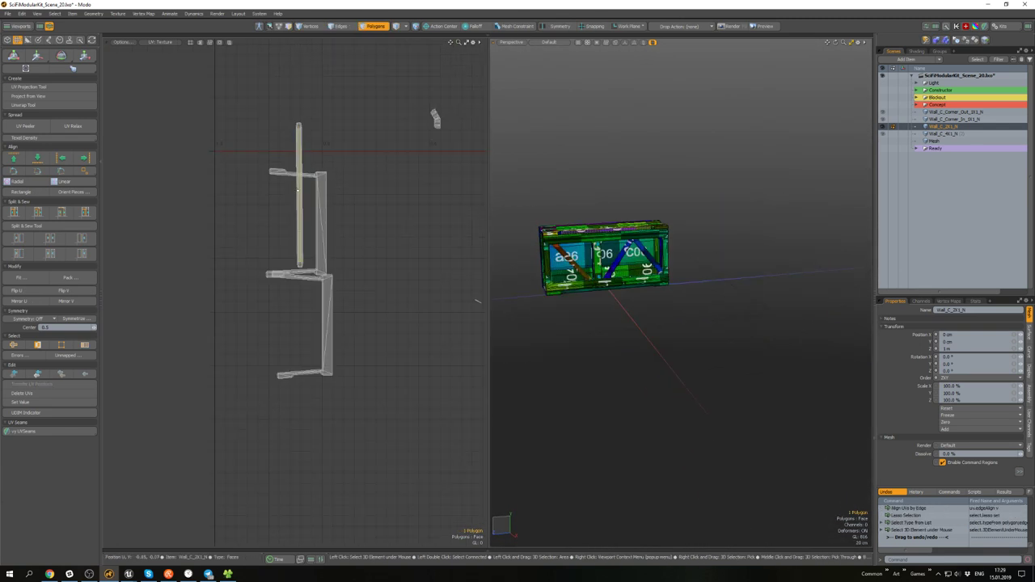
pyautogui.keyDown('alt'); pyautogui.moveTo(476, 304); pyautogui.dragTo(399, 254); pyautogui.keyUp('alt')
pyautogui.scroll(4, 399, 255)
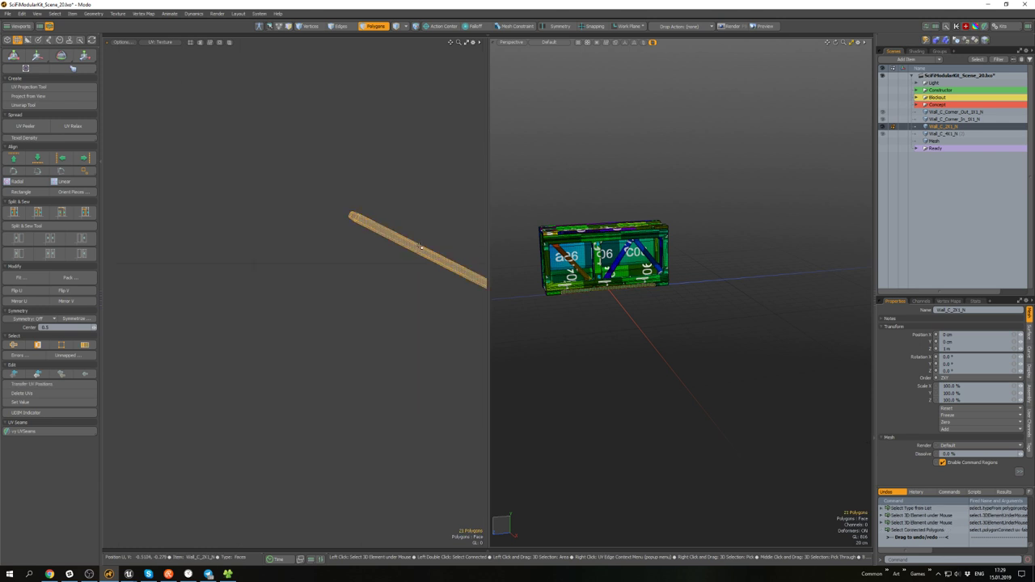
pyautogui.scroll(1, 400, 255)
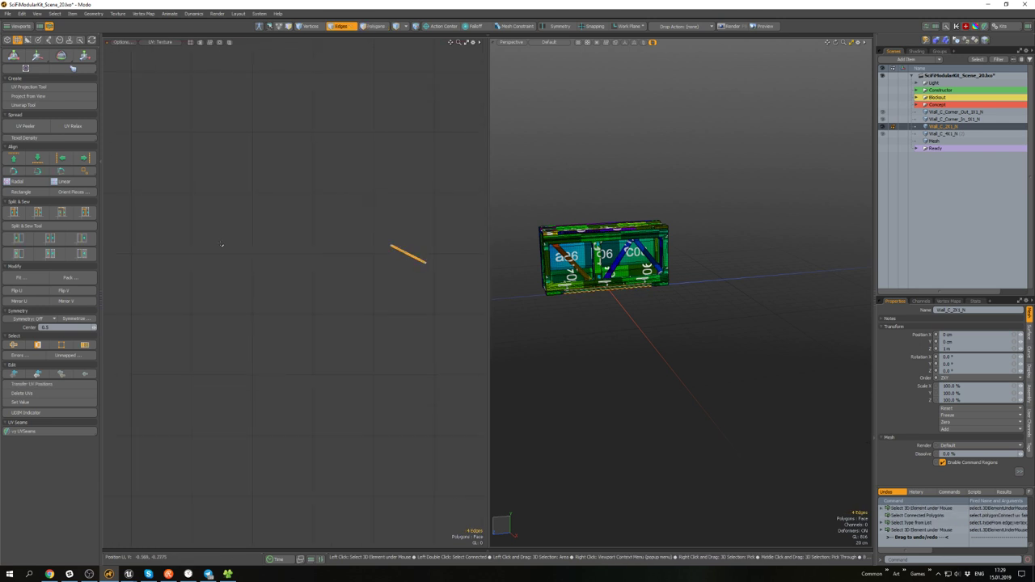
pyautogui.click(64, 172)
pyautogui.scroll(-5, 383, 254)
pyautogui.press('3')
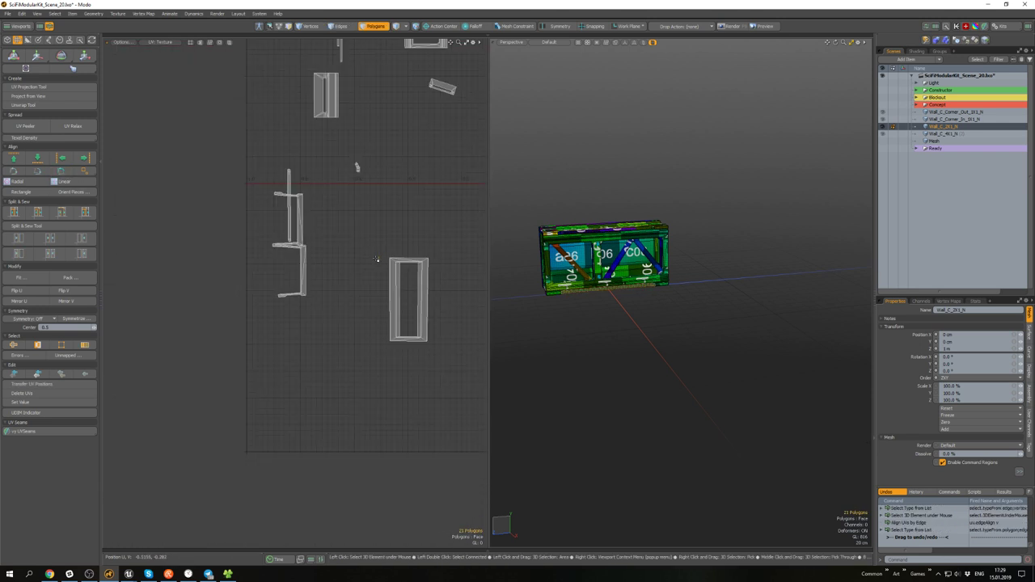
# - Select the connected polygons of the wall frame and diagonal braces and apply the texel density to each island individually
pyautogui.scroll(-2, 372, 202)
pyautogui.keyDown('alt'); pyautogui.moveTo(395, 239); pyautogui.dragTo(370, 262); pyautogui.keyUp('alt')
pyautogui.scroll(3, 363, 267)
pyautogui.scroll(-3, 408, 260)
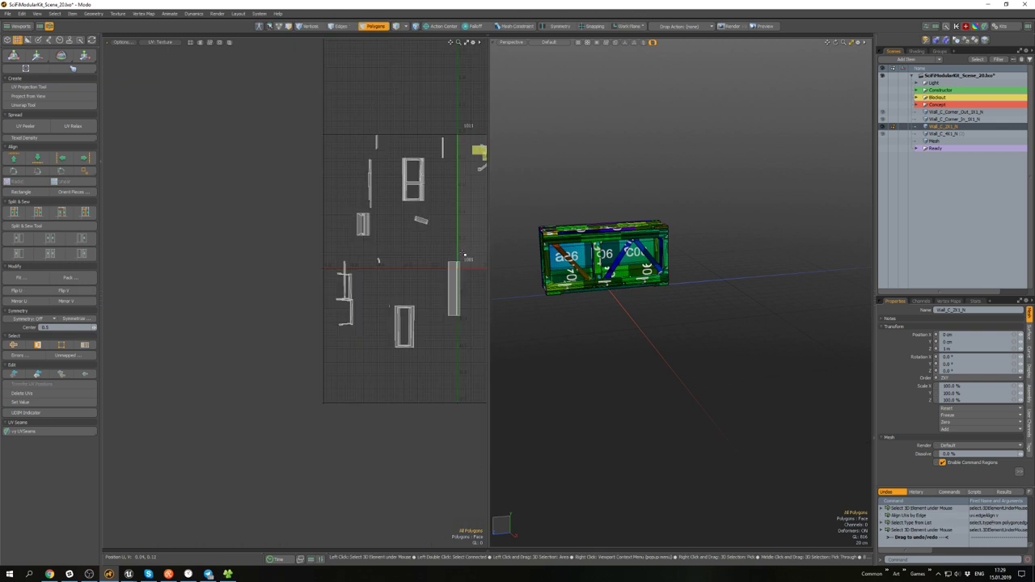
pyautogui.scroll(4, 602, 241)
pyautogui.keyDown('alt'); pyautogui.moveTo(602, 240); pyautogui.dragTo(608, 274); pyautogui.keyUp('alt')
pyautogui.doubleClick(635, 264)
pyautogui.scroll(-3, 649, 239)
pyautogui.keyDown('shift'); pyautogui.doubleClick(649, 238); pyautogui.keyUp('shift')
pyautogui.moveTo(782, 298)
pyautogui.keyDown('alt'); pyautogui.mouseDown()
pyautogui.moveTo(812, 294)
pyautogui.moveTo(734, 293)
pyautogui.moveTo(767, 292)
pyautogui.mouseUp(); pyautogui.keyUp('alt')
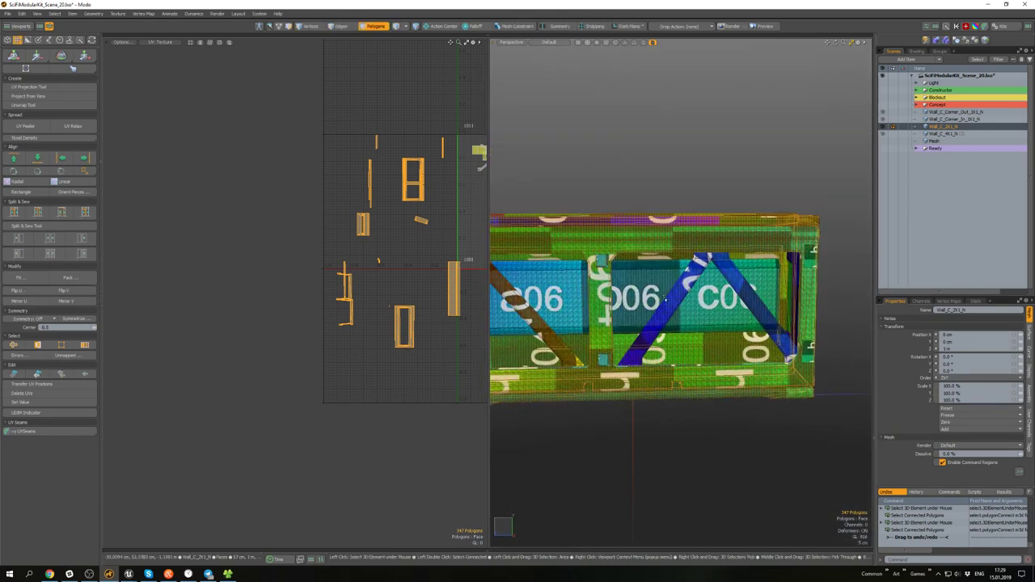
pyautogui.keyDown('shift'); pyautogui.doubleClick(671, 303); pyautogui.keyUp('shift')
pyautogui.keyDown('alt'); pyautogui.moveTo(671, 304); pyautogui.dragTo(700, 323); pyautogui.keyUp('alt')
pyautogui.keyDown('alt'); pyautogui.moveTo(362, 228); pyautogui.dragTo(212, 219); pyautogui.keyUp('alt')
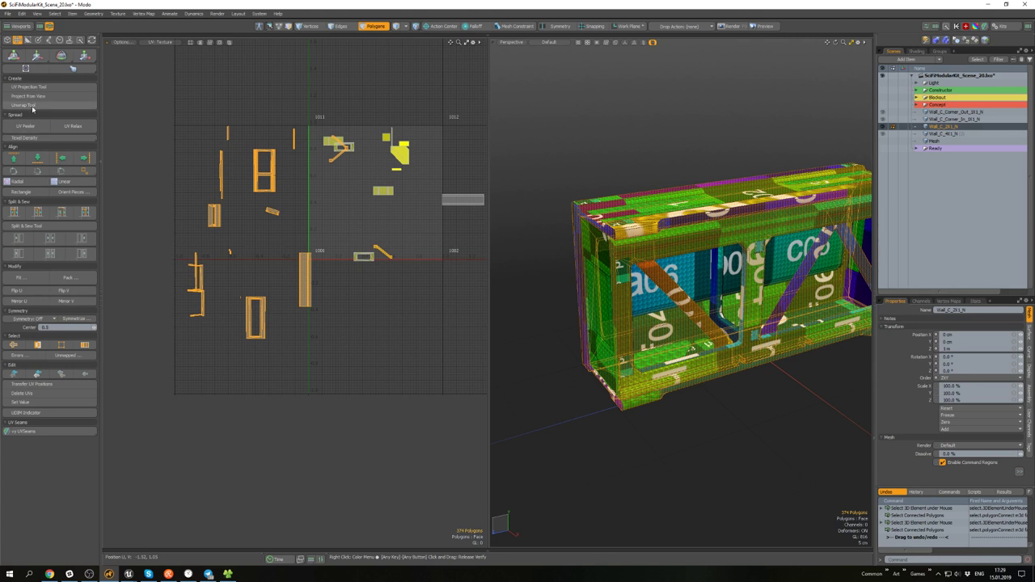
pyautogui.click(37, 139)
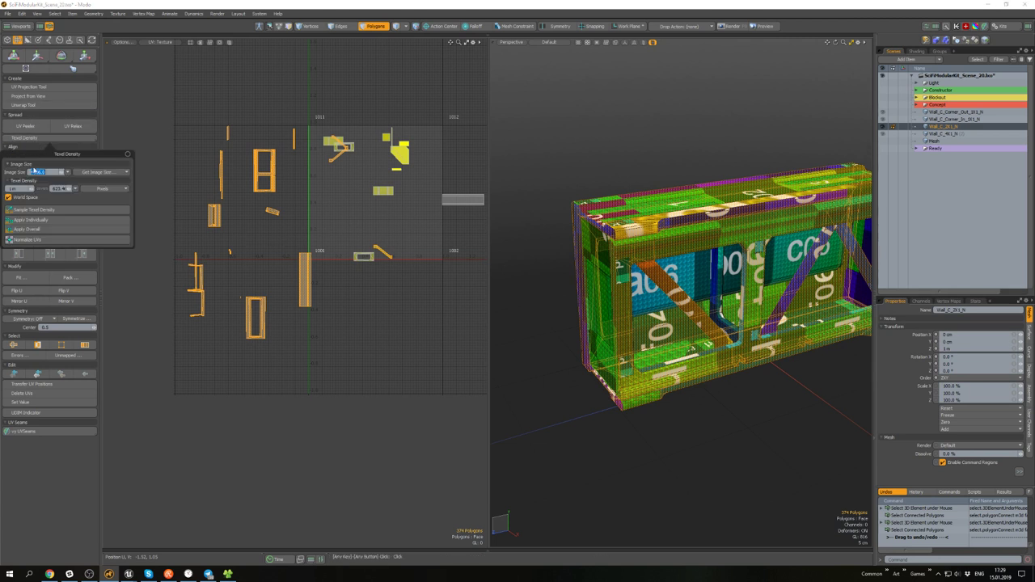
pyautogui.click(32, 219)
pyautogui.keyDown('alt'); pyautogui.moveTo(259, 240); pyautogui.dragTo(292, 231); pyautogui.keyUp('alt')
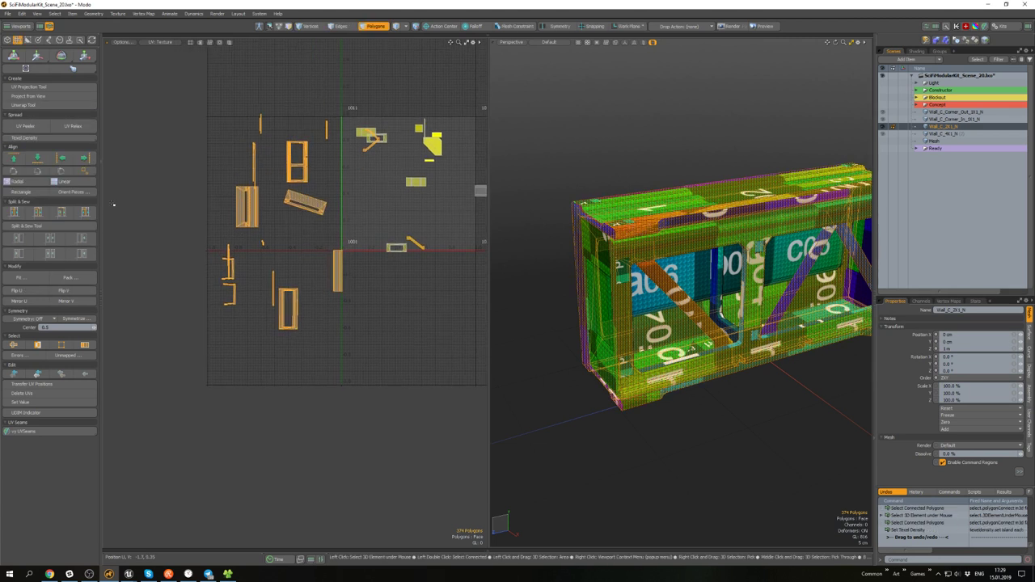
# - Stack the selected UV islands on a common centre and move the stack into the main UV tile
pyautogui.click(81, 211)
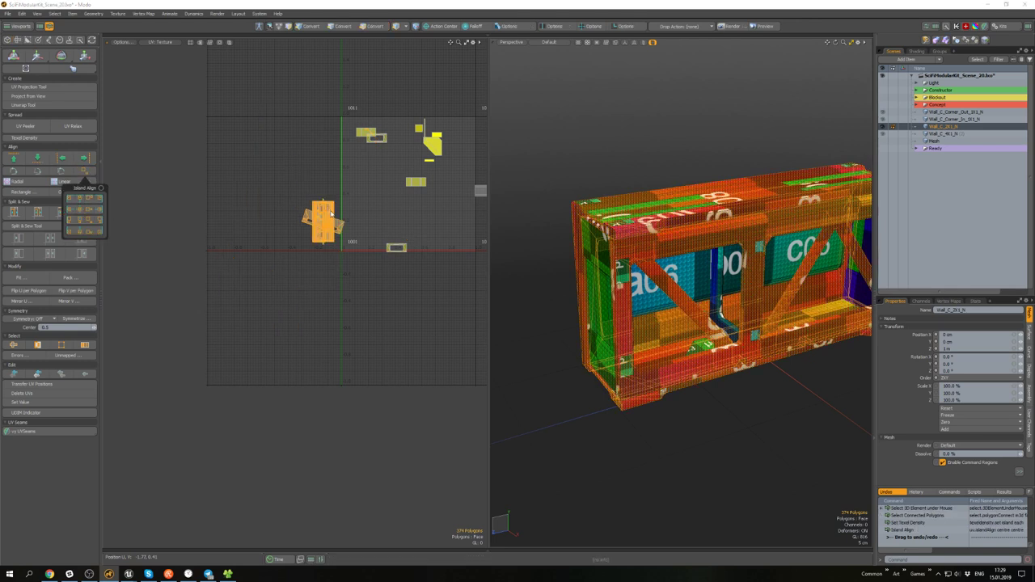
pyautogui.scroll(3, 331, 212)
pyautogui.press('w')
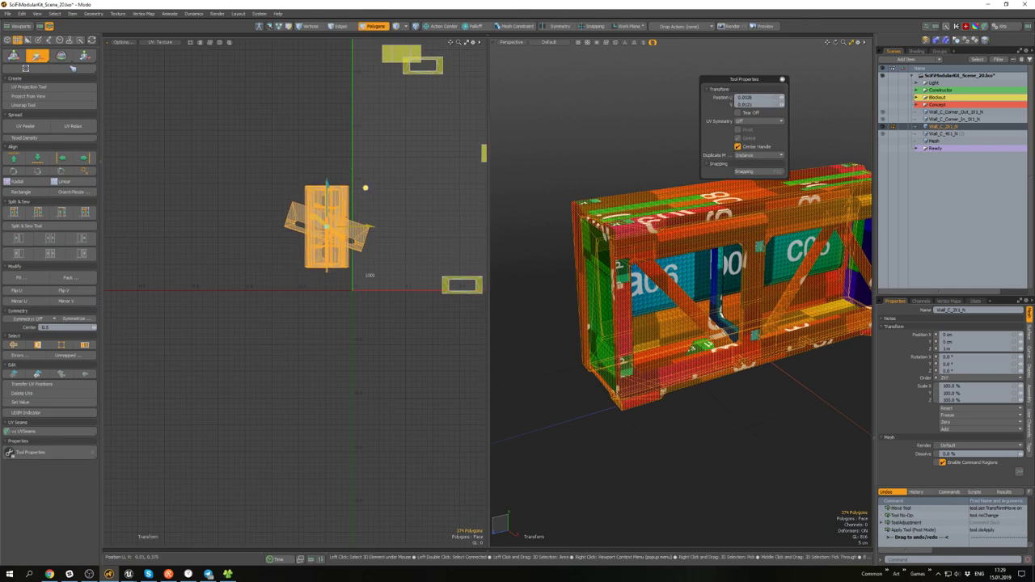
pyautogui.moveTo(364, 188); pyautogui.dragTo(454, 172)
pyautogui.scroll(2, 438, 186)
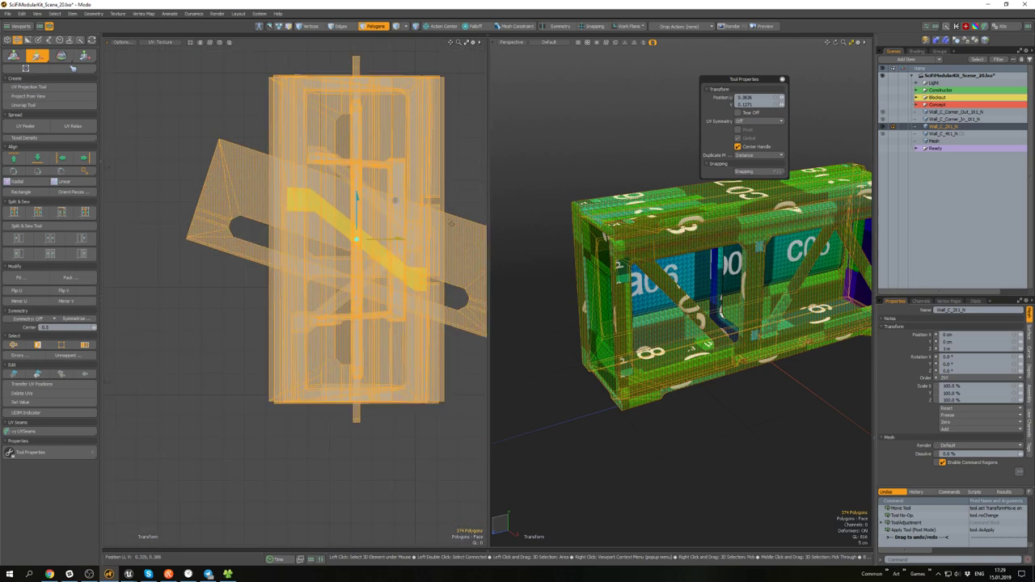
# - Align the skewed island in the UV stack vertically by one of its edges and save the scene
pyautogui.press('2')
pyautogui.click(396, 196)
pyautogui.scroll(-2, 320, 211)
pyautogui.click(61, 173)
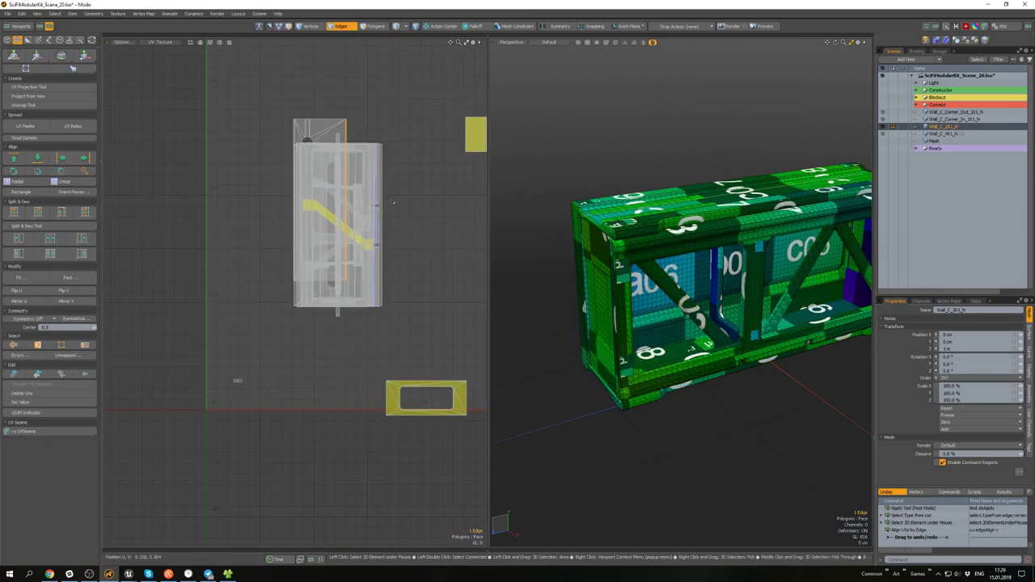
pyautogui.scroll(-2, 393, 202)
pyautogui.hotkey('ctrl', 's')
# - Turn off the viewport's checker texture override, clear the edge selection and save the scene again
pyautogui.scroll(-2, 557, 217)
pyautogui.keyDown('alt'); pyautogui.moveTo(646, 324); pyautogui.dragTo(619, 278); pyautogui.keyUp('alt')
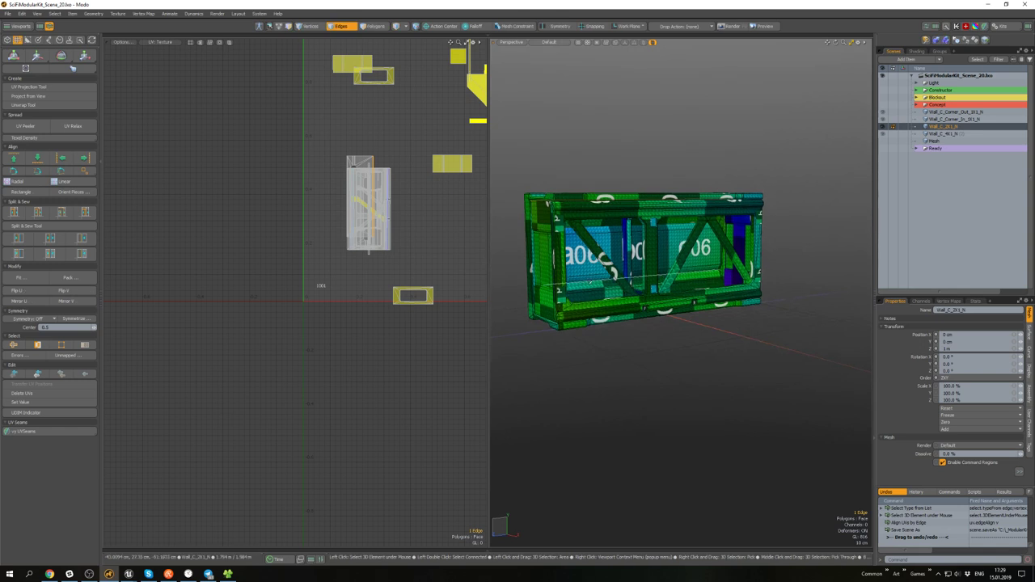
pyautogui.click(577, 43)
pyautogui.click(577, 53)
pyautogui.scroll(2, 591, 240)
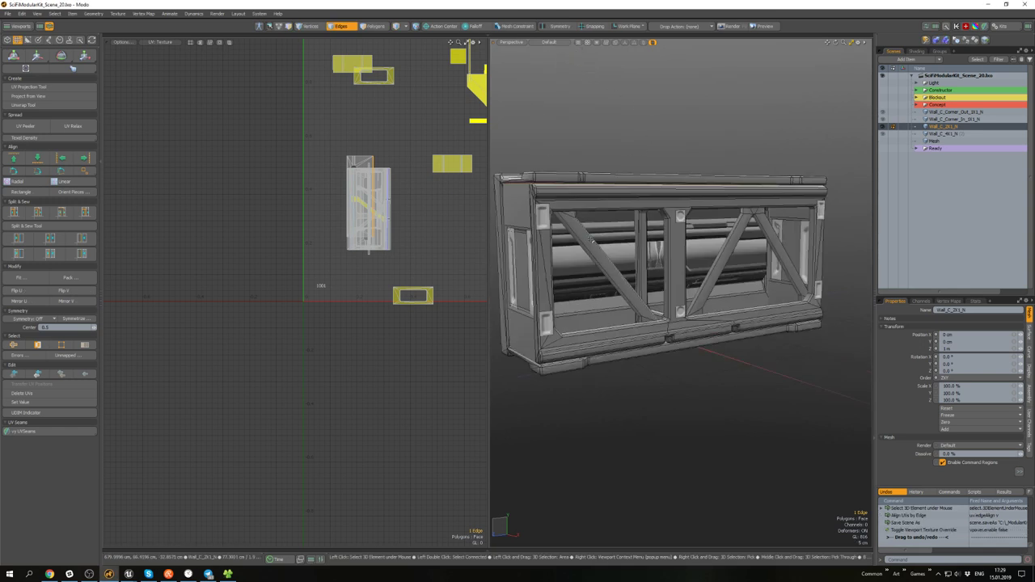
pyautogui.scroll(3, 591, 240)
pyautogui.keyDown('alt'); pyautogui.moveTo(591, 240); pyautogui.dragTo(659, 232); pyautogui.keyUp('alt')
pyautogui.scroll(-3, 594, 267)
pyautogui.click(616, 171)
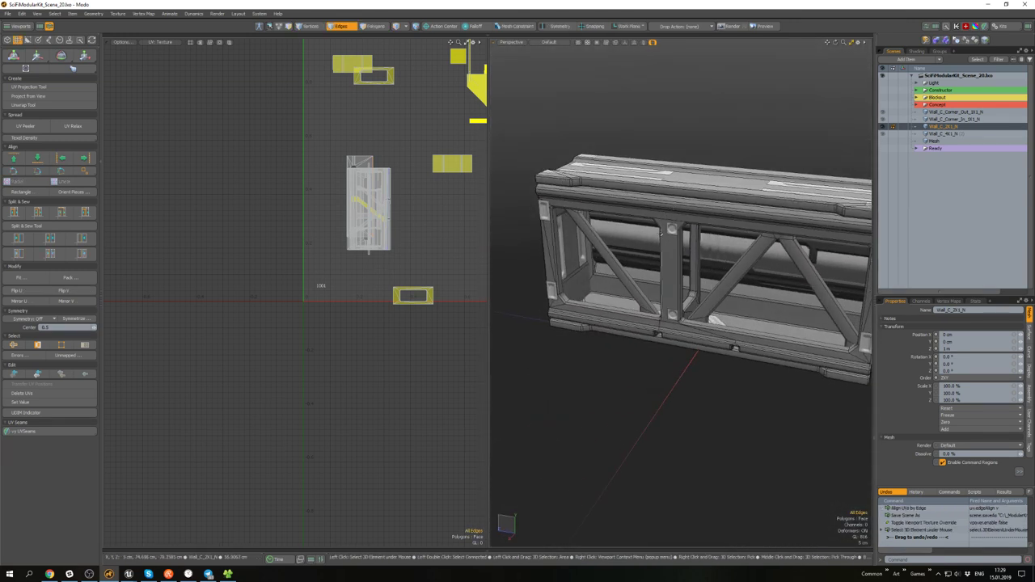
pyautogui.hotkey('ctrl', 's')
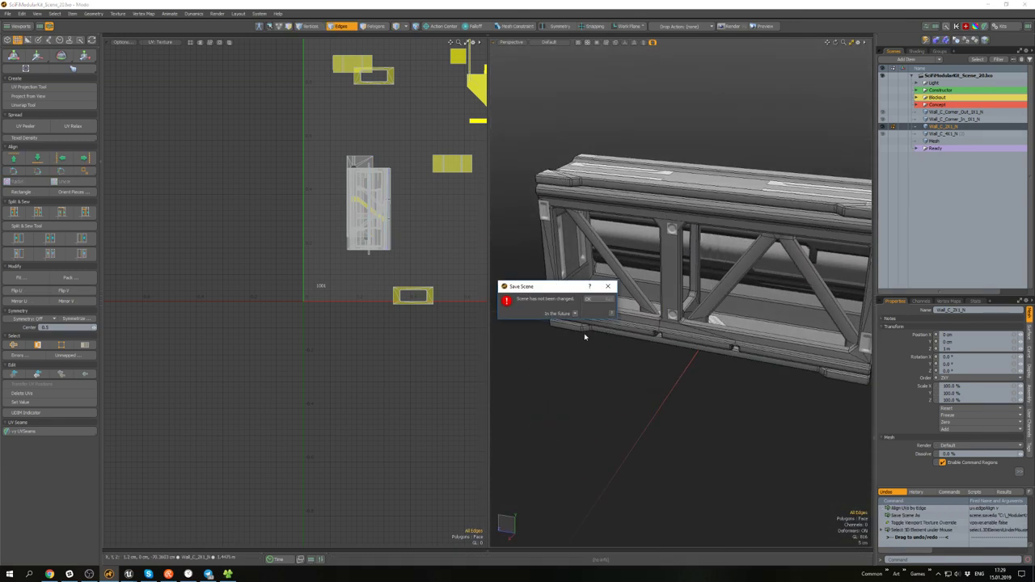
# - Switch to item selection, deselect the wall and examine its lower rail and notches up close
pyautogui.keyDown('alt'); pyautogui.keyDown('shift'); pyautogui.moveTo(645, 307); pyautogui.dragTo(613, 326); pyautogui.keyUp('shift'); pyautogui.keyUp('alt')
pyautogui.press('5')
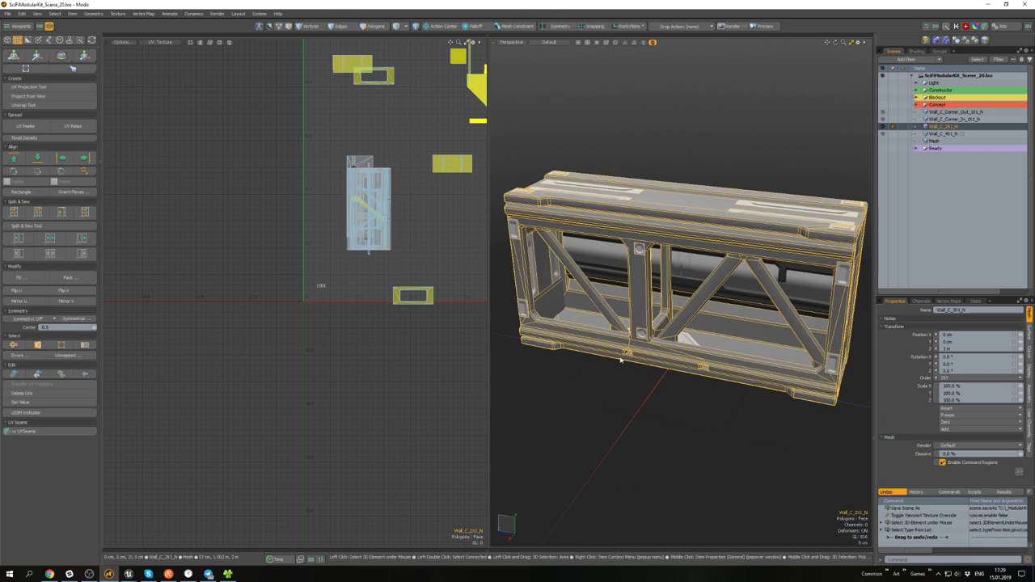
pyautogui.click(620, 381)
pyautogui.keyDown('alt'); pyautogui.moveTo(620, 381); pyautogui.dragTo(653, 321); pyautogui.keyUp('alt')
pyautogui.scroll(5, 712, 361)
pyautogui.keyDown('alt'); pyautogui.moveTo(712, 356); pyautogui.dragTo(697, 329); pyautogui.keyUp('alt')
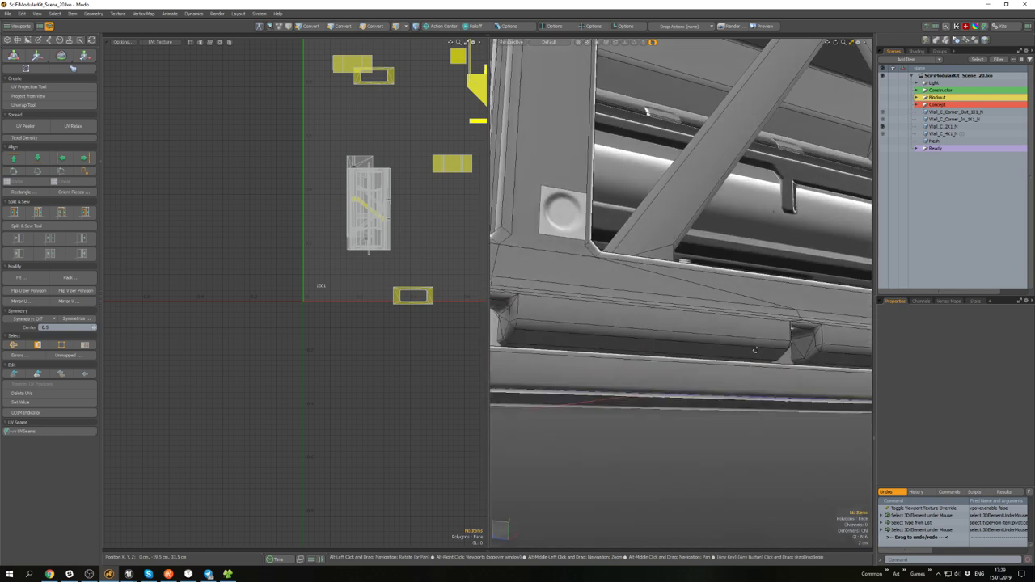
pyautogui.scroll(-5, 614, 301)
pyautogui.keyDown('alt'); pyautogui.moveTo(613, 301); pyautogui.dragTo(640, 346); pyautogui.keyUp('alt')
pyautogui.scroll(3, 648, 289)
# - Run Mesh Cleanup on the Wall_C_2X1_N mesh
pyautogui.click(650, 288)
pyautogui.hotkey('shift', 'c')
pyautogui.click(593, 299)
pyautogui.click(590, 365)
pyautogui.scroll(-4, 654, 372)
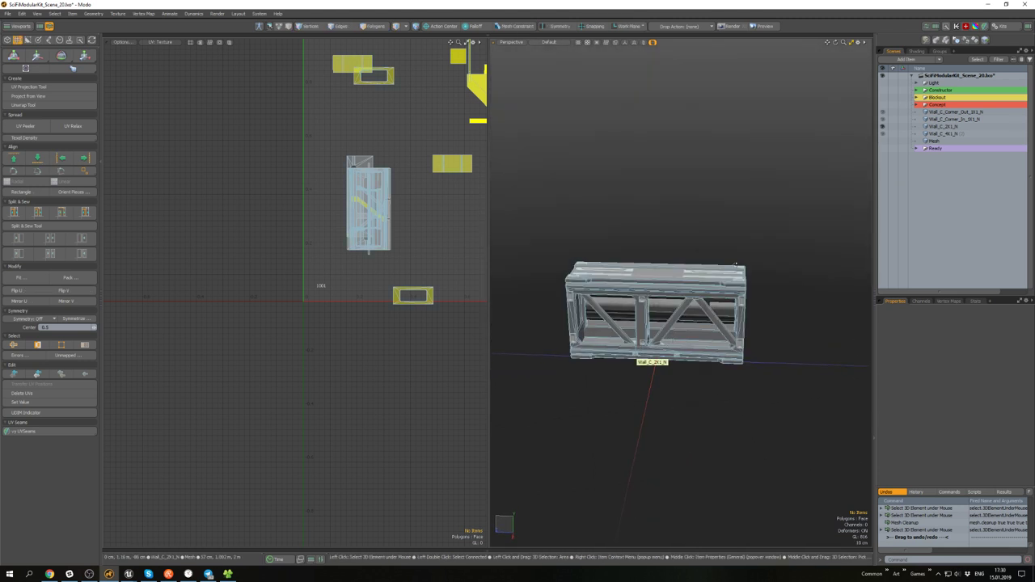
# - Delete the Wall_C_4X1_N item from the scene
pyautogui.keyDown('alt'); pyautogui.moveTo(736, 264); pyautogui.dragTo(726, 287); pyautogui.keyUp('alt')
pyautogui.click(725, 287)
pyautogui.click(826, 153)
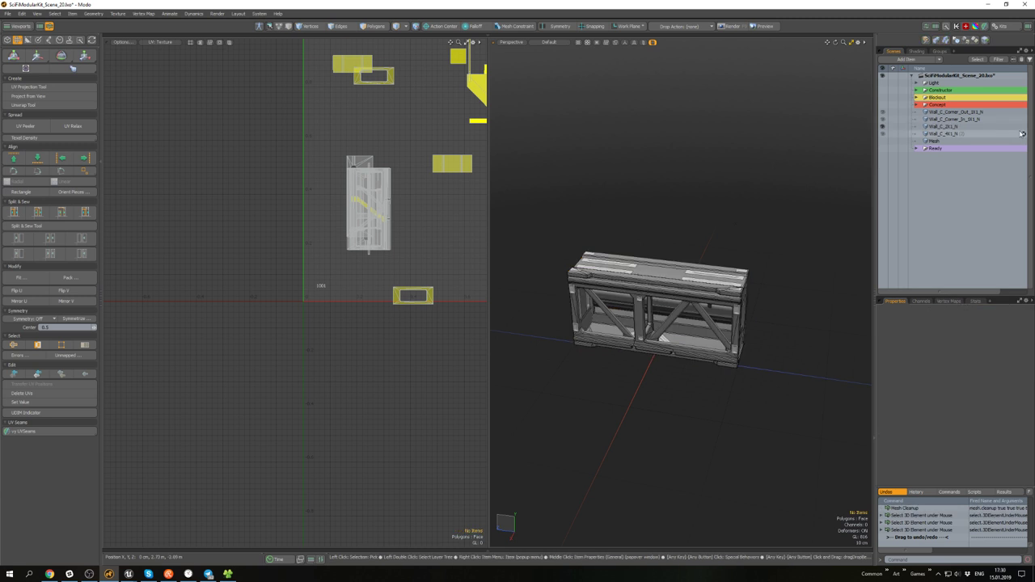
pyautogui.press('Delete')
# - Duplicate the Wall_C_2X1_N item, rename the copy Wall_C_1X1_N and deselect it
pyautogui.click(698, 254)
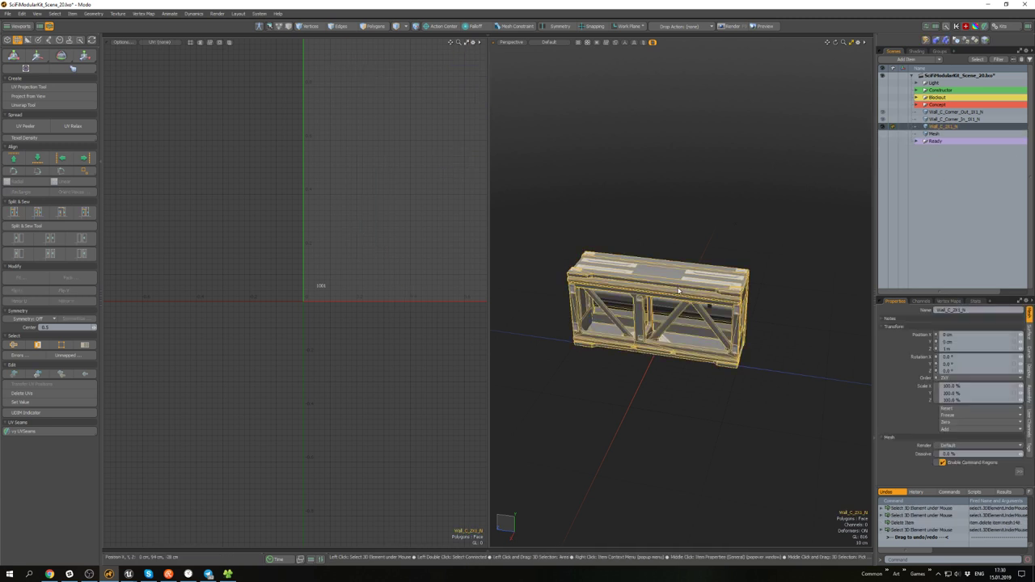
pyautogui.hotkey('ctrl', 'd')
pyautogui.press('F2')
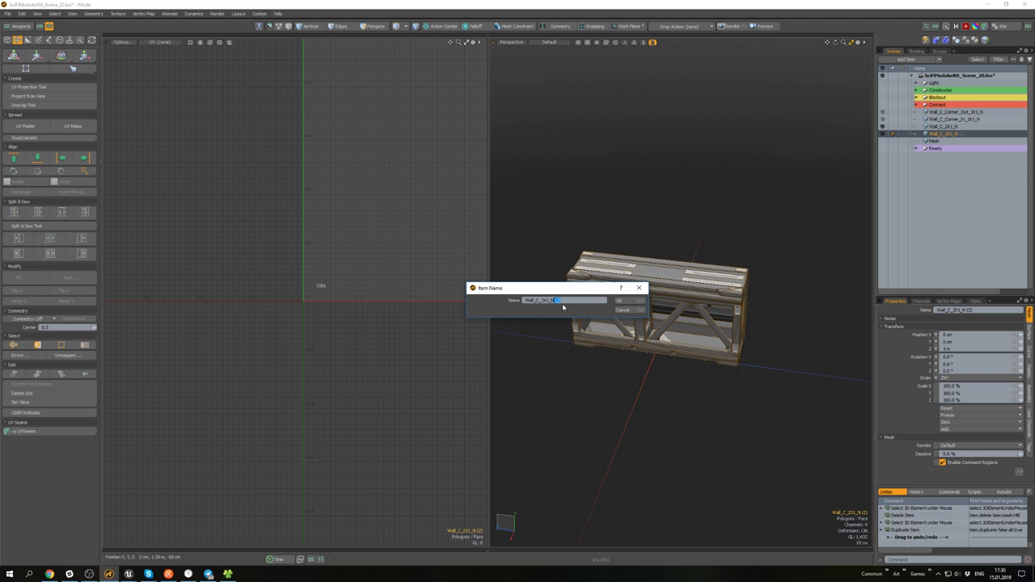
pyautogui.click(621, 301)
pyautogui.click(688, 171)
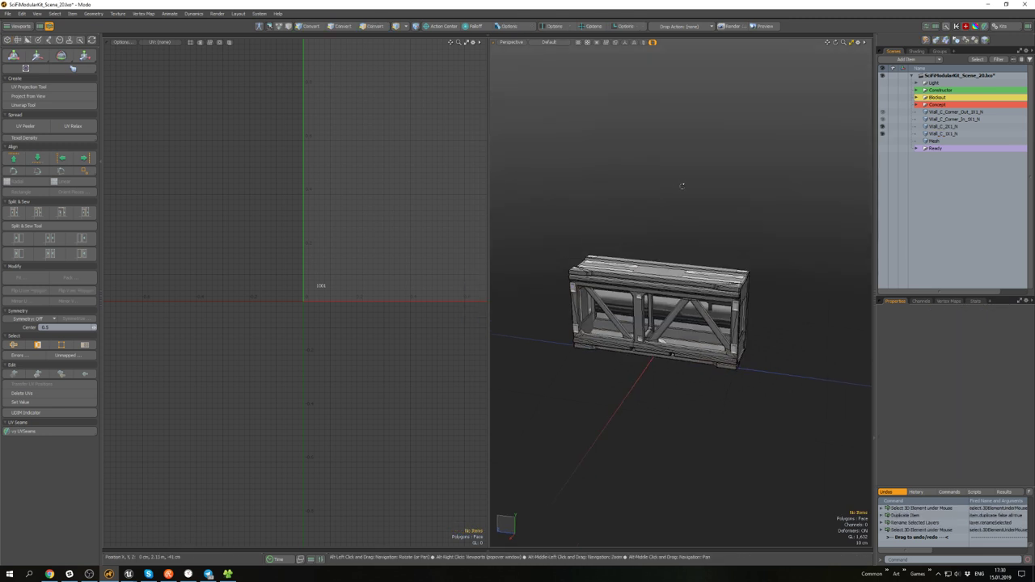
# - Hide the original Wall_C_2X1_N item and select the copy Wall_C_1X1_N
pyautogui.scroll(2, 639, 273)
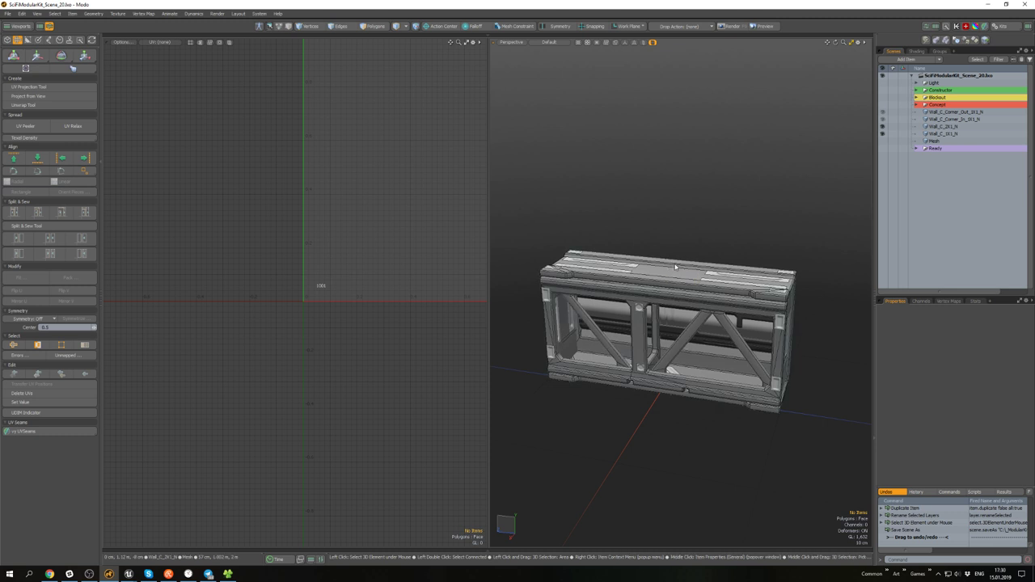
pyautogui.keyDown('alt'); pyautogui.moveTo(733, 199); pyautogui.dragTo(722, 182); pyautogui.keyUp('alt')
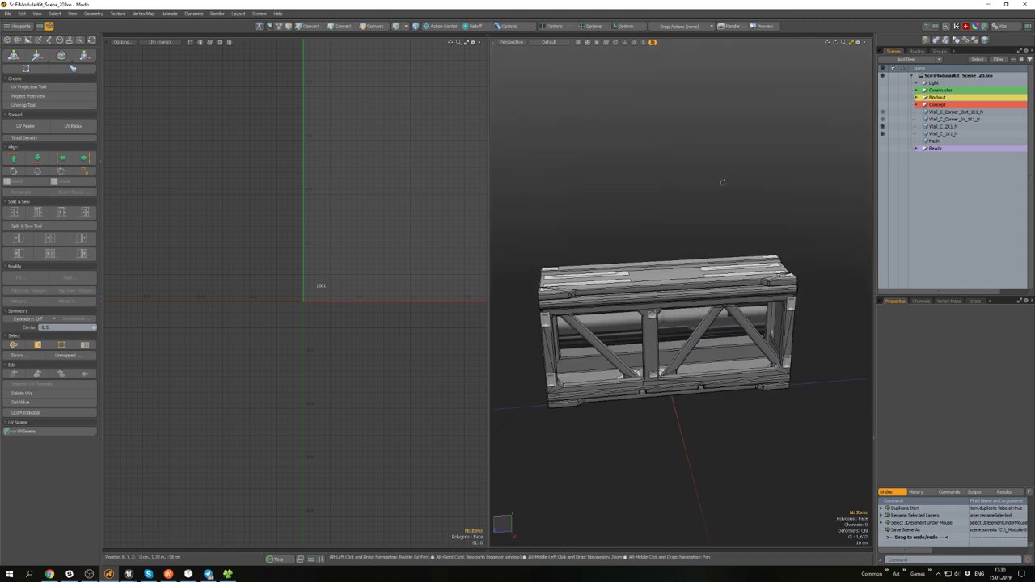
pyautogui.click(882, 132)
pyautogui.click(946, 135)
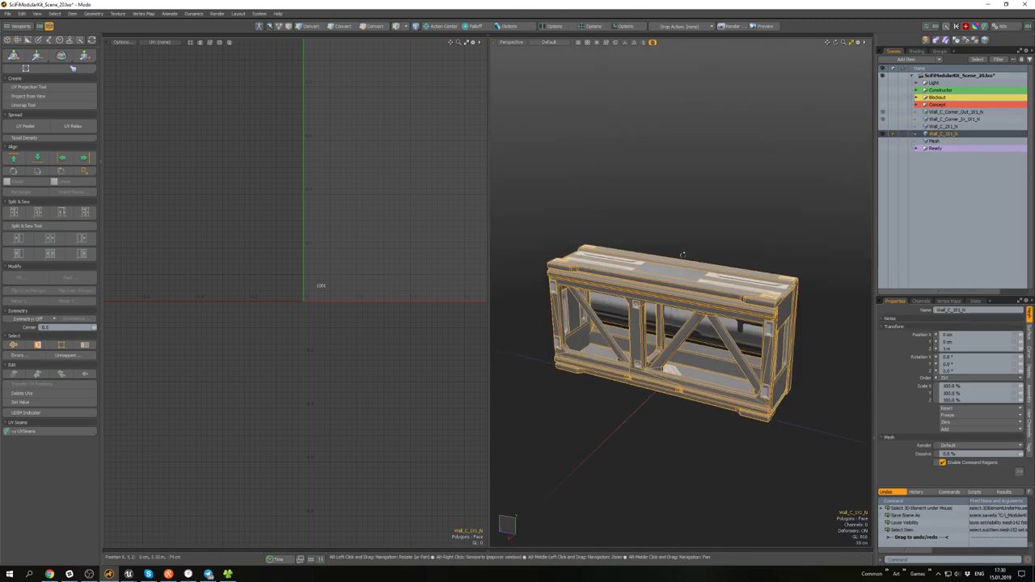
pyautogui.moveTo(682, 251)
pyautogui.keyDown('alt'); pyautogui.mouseDown()
pyautogui.moveTo(687, 231)
pyautogui.moveTo(714, 254)
pyautogui.moveTo(637, 388)
pyautogui.moveTo(727, 239)
pyautogui.moveTo(662, 251)
pyautogui.mouseUp(); pyautogui.keyUp('alt')
pyautogui.scroll(4, 687, 238)
pyautogui.scroll(4, 711, 260)
pyautogui.scroll(-6, 710, 263)
pyautogui.scroll(-4, 659, 252)
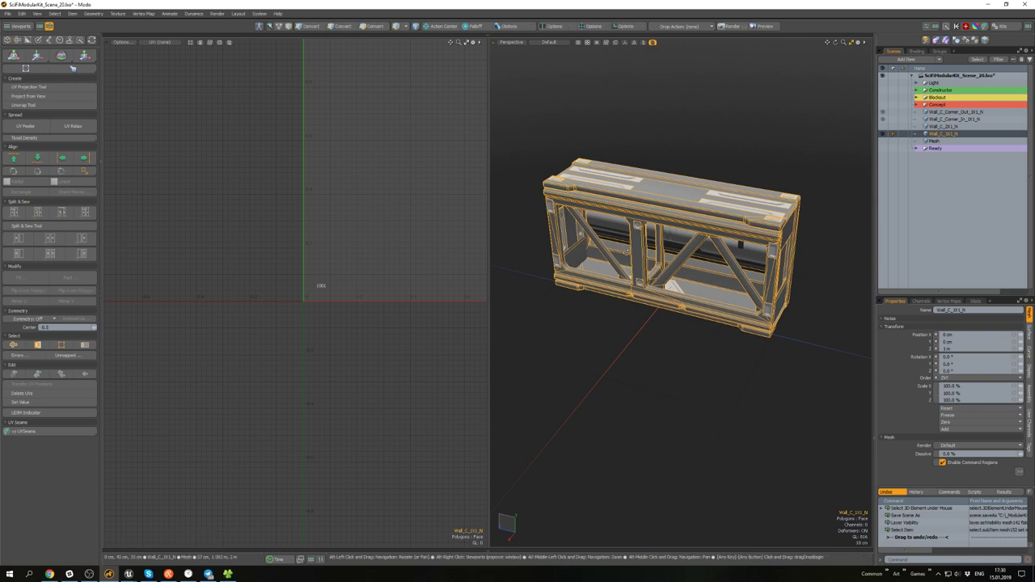
# - Select the edges at the upper end of the frame's central post and move them 4 cm vertically
pyautogui.keyDown('alt'); pyautogui.moveTo(626, 252); pyautogui.dragTo(670, 275); pyautogui.keyUp('alt')
pyautogui.scroll(3, 637, 227)
pyautogui.click(665, 194)
pyautogui.scroll(4, 653, 273)
pyautogui.keyDown('ctrl'); pyautogui.keyDown('shift'); pyautogui.click(671, 278); pyautogui.keyUp('shift'); pyautogui.keyUp('ctrl')
pyautogui.scroll(3, 674, 279)
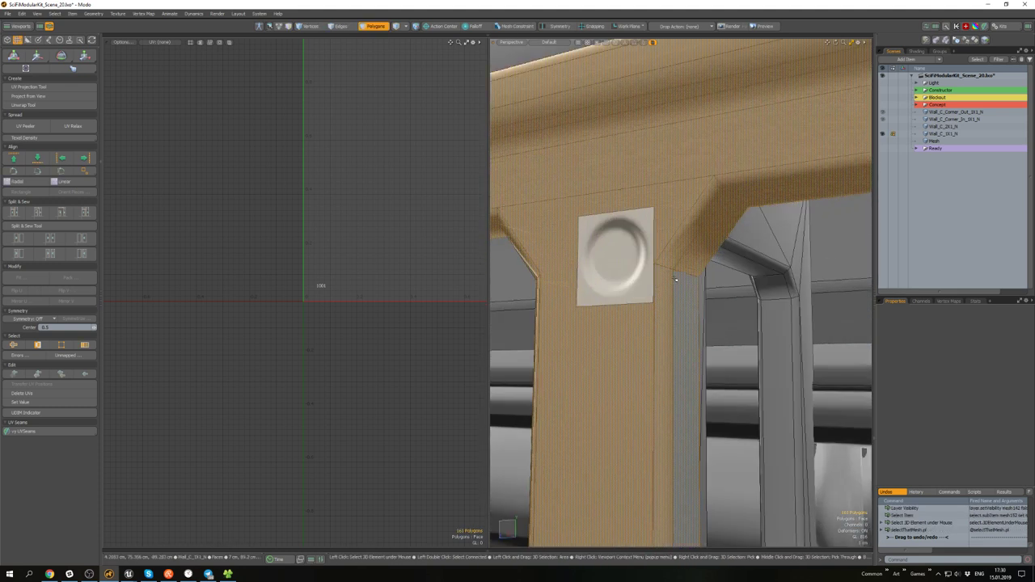
pyautogui.press('2')
pyautogui.doubleClick(683, 274)
pyautogui.keyDown('alt'); pyautogui.moveTo(596, 293); pyautogui.dragTo(653, 289); pyautogui.keyUp('alt')
pyautogui.scroll(-3, 639, 296)
pyautogui.scroll(-4, 654, 289)
pyautogui.press('w')
pyautogui.scroll(4, 653, 290)
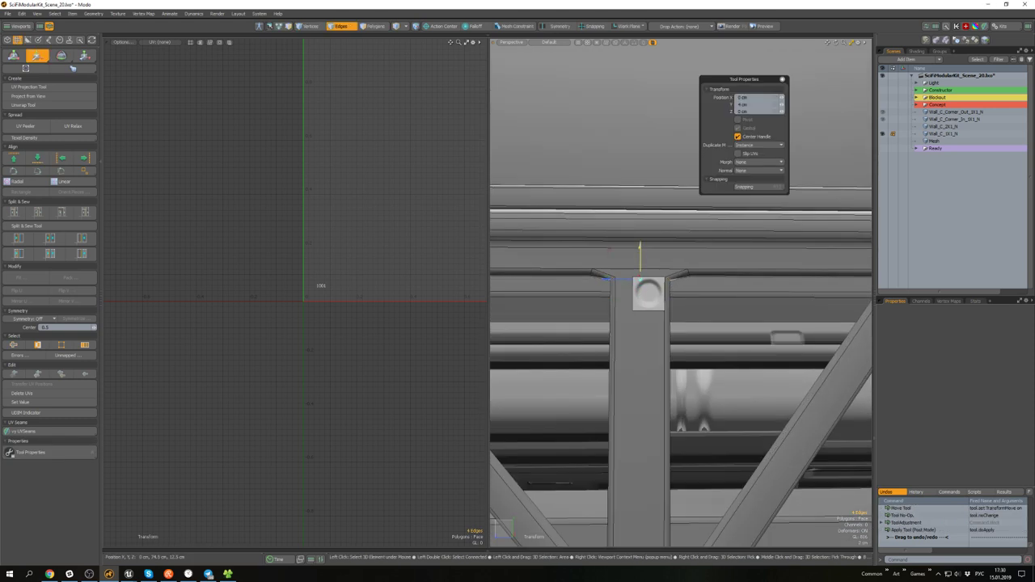
# - Select the edge run above the central post's upper gussets and scale it to 71% along Z
pyautogui.press('q')
pyautogui.scroll(4, 688, 275)
pyautogui.keyDown('alt'); pyautogui.moveTo(688, 275); pyautogui.dragTo(648, 274); pyautogui.keyUp('alt')
pyautogui.doubleClick(689, 271)
pyautogui.press('w')
pyautogui.press('r')
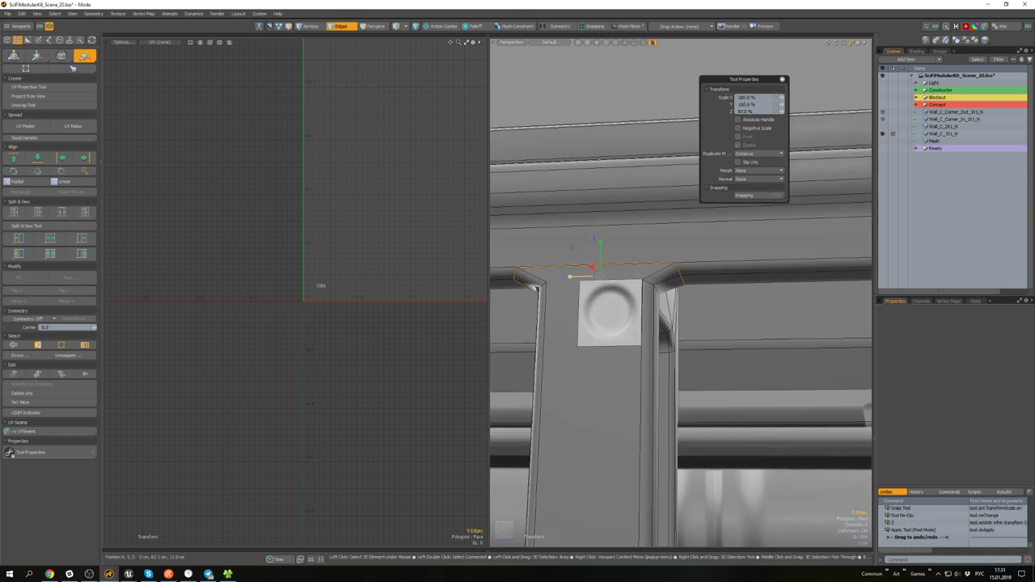
pyautogui.scroll(-5, 575, 276)
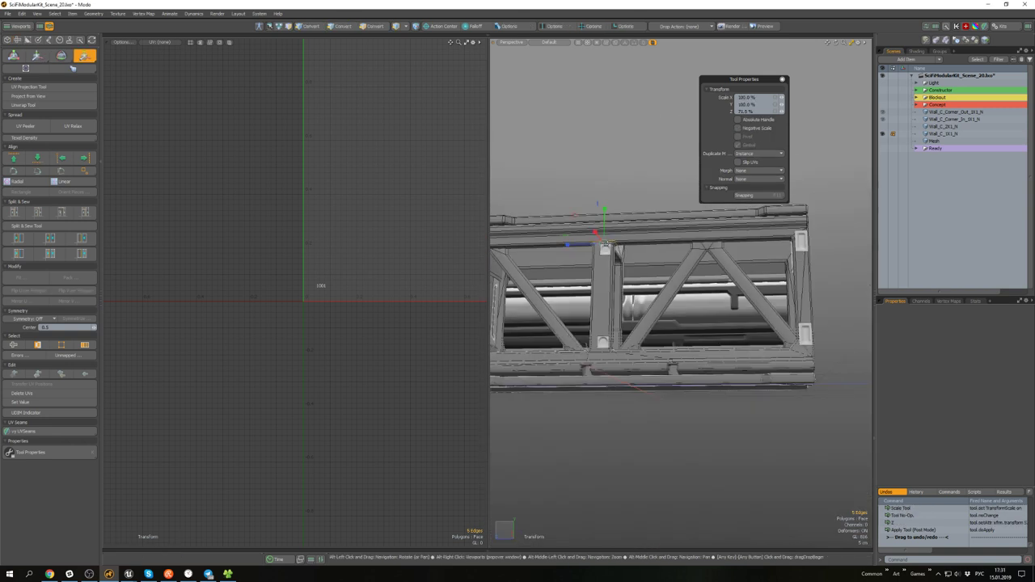
pyautogui.press('space')
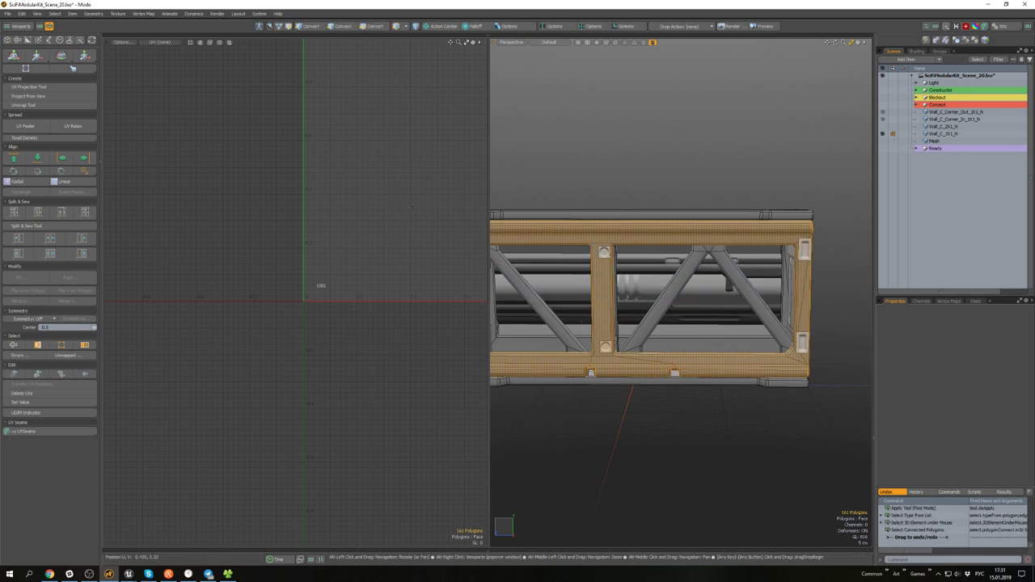
pyautogui.press('a')
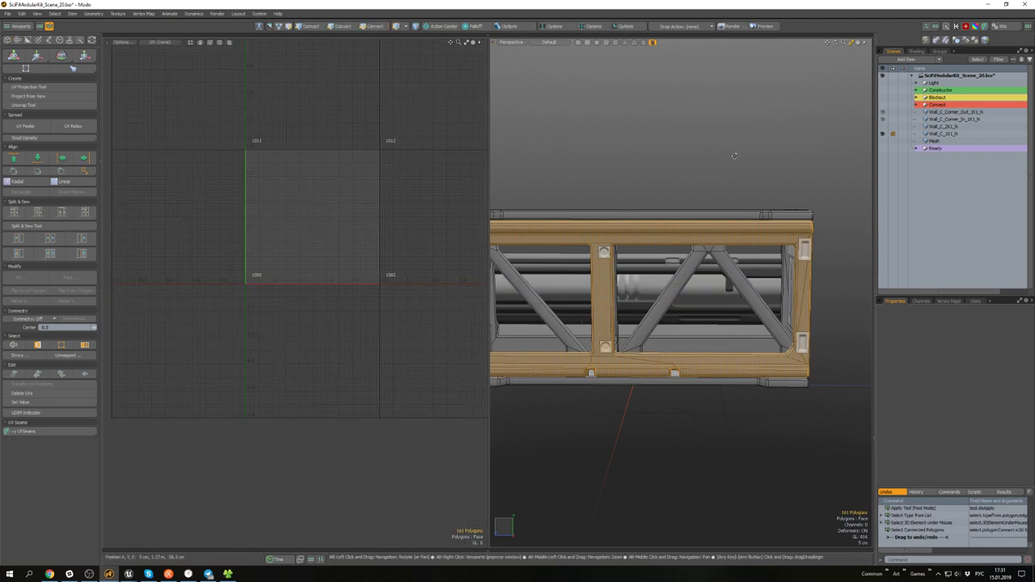
pyautogui.moveTo(734, 156)
pyautogui.keyDown('alt'); pyautogui.mouseDown()
pyautogui.moveTo(741, 168)
pyautogui.moveTo(731, 138)
pyautogui.mouseUp(); pyautogui.keyUp('alt')
pyautogui.click(758, 166)
# - Unhide all items, delete the original Wall_C_2X1_N and rename the edited copy Wall_C_2X1_N
pyautogui.press('u')
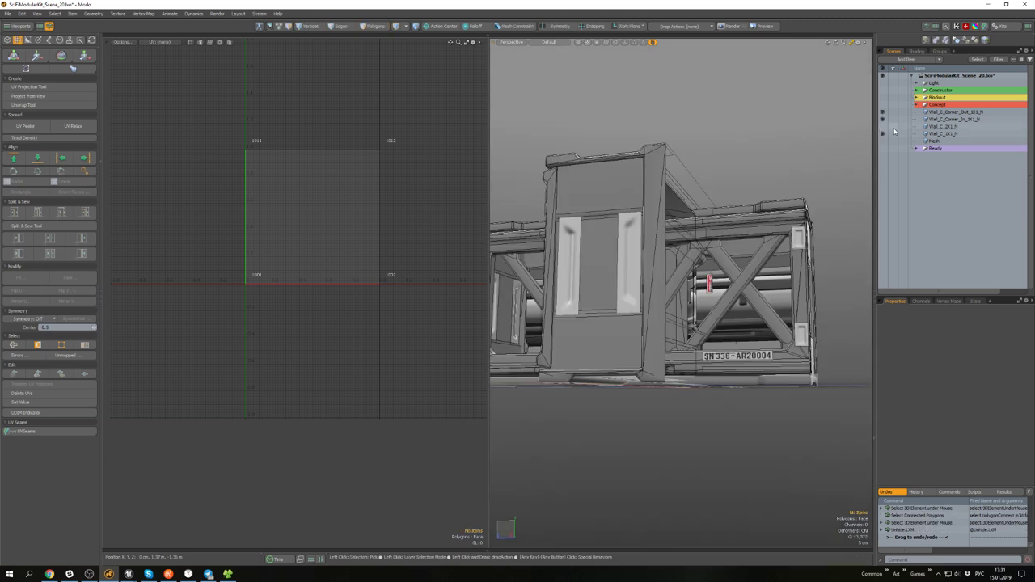
pyautogui.click(946, 127)
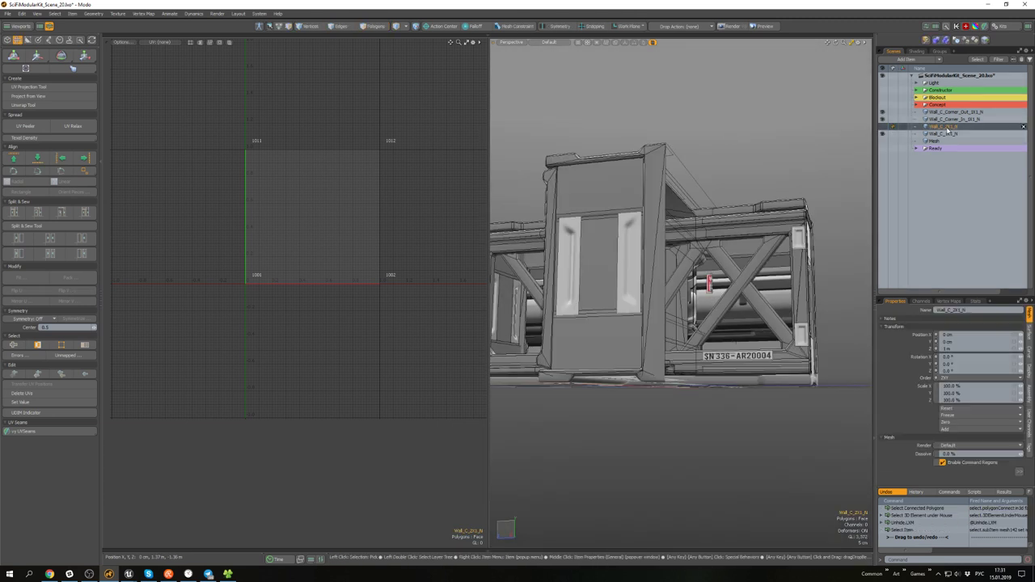
pyautogui.click(1024, 128)
pyautogui.doubleClick(946, 127)
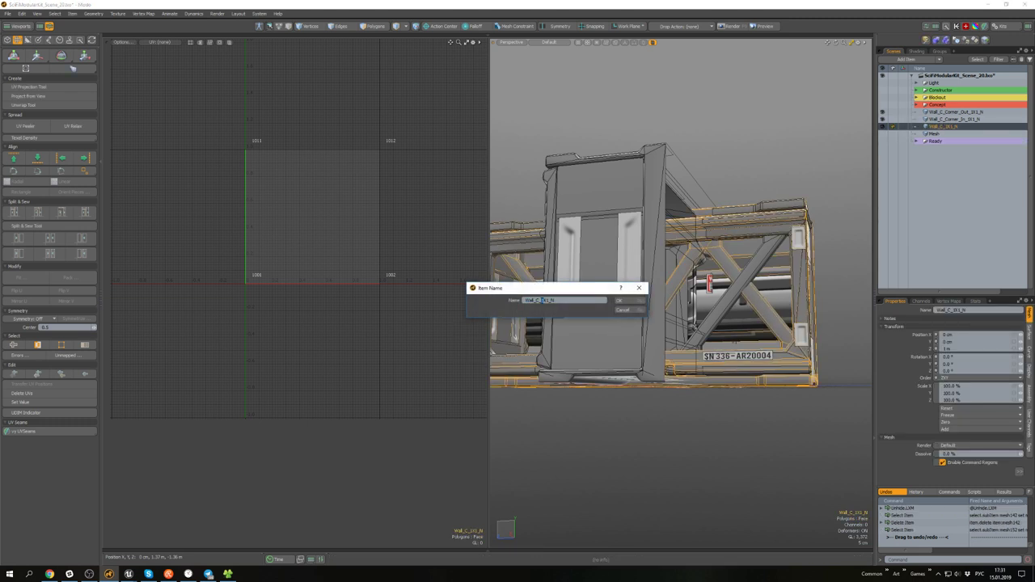
pyautogui.click(624, 302)
pyautogui.click(762, 157)
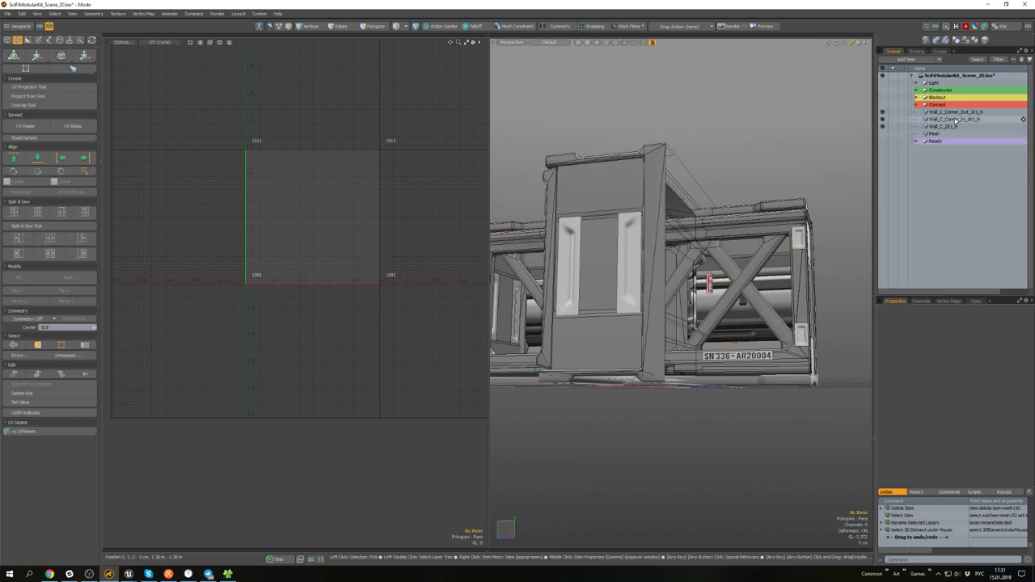
# - Duplicate the Wall_C_2X1_N item and rename the duplicate Wall_C_1X1_N
pyautogui.click(955, 128)
pyautogui.hotkey('ctrl', 'd')
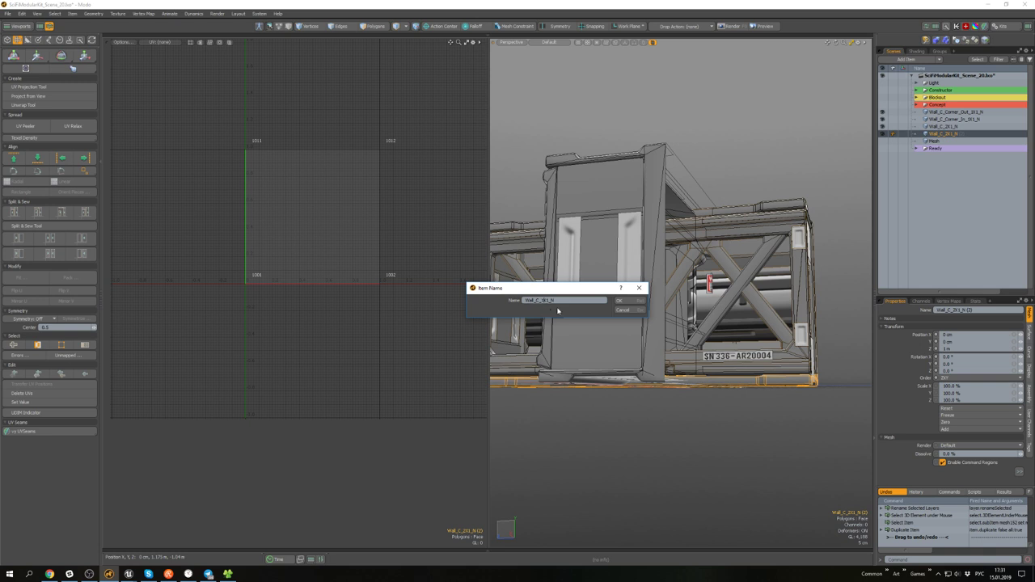
pyautogui.write('Wall_C_3X1_N')
pyautogui.click(632, 301)
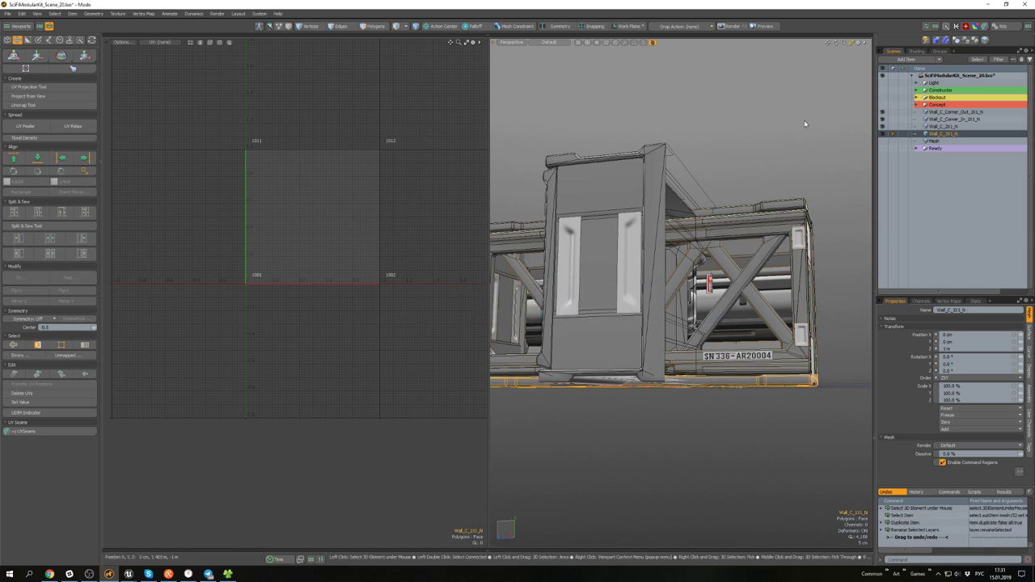
# - Isolate the Wall_C_1X1_N item and move it 50 cm along Z with snapping
pyautogui.hotkey('shift', 'h')
pyautogui.keyDown('alt'); pyautogui.moveTo(685, 147); pyautogui.dragTo(684, 178); pyautogui.keyUp('alt')
pyautogui.click(683, 146)
pyautogui.click(683, 232)
pyautogui.scroll(-3, 683, 232)
pyautogui.moveTo(683, 232)
pyautogui.keyDown('alt'); pyautogui.mouseDown()
pyautogui.moveTo(702, 231)
pyautogui.moveTo(686, 248)
pyautogui.mouseUp(); pyautogui.keyUp('alt')
pyautogui.scroll(-5, 697, 235)
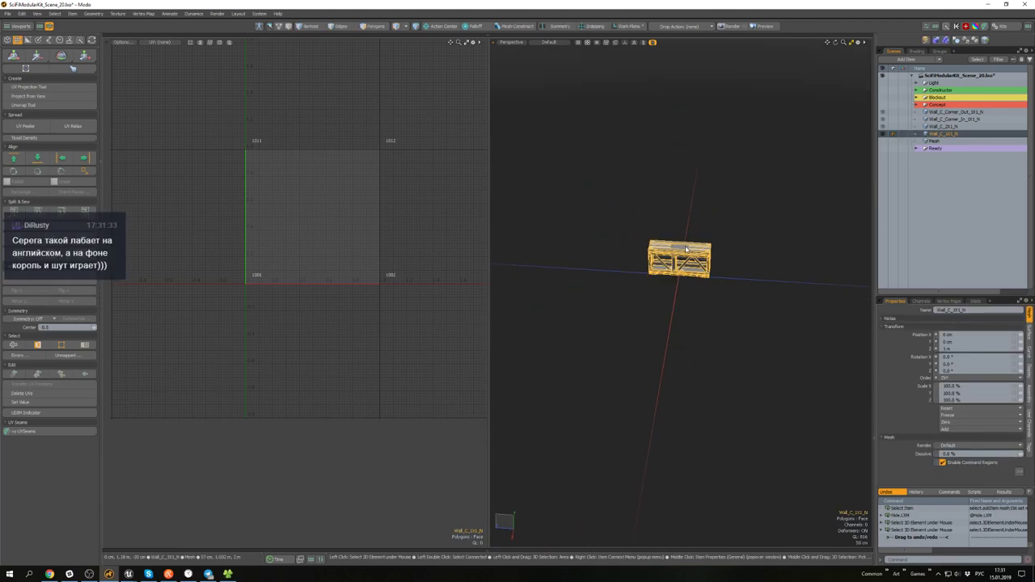
pyautogui.press('w')
pyautogui.press('x')
pyautogui.moveTo(622, 272); pyautogui.dragTo(607, 271)
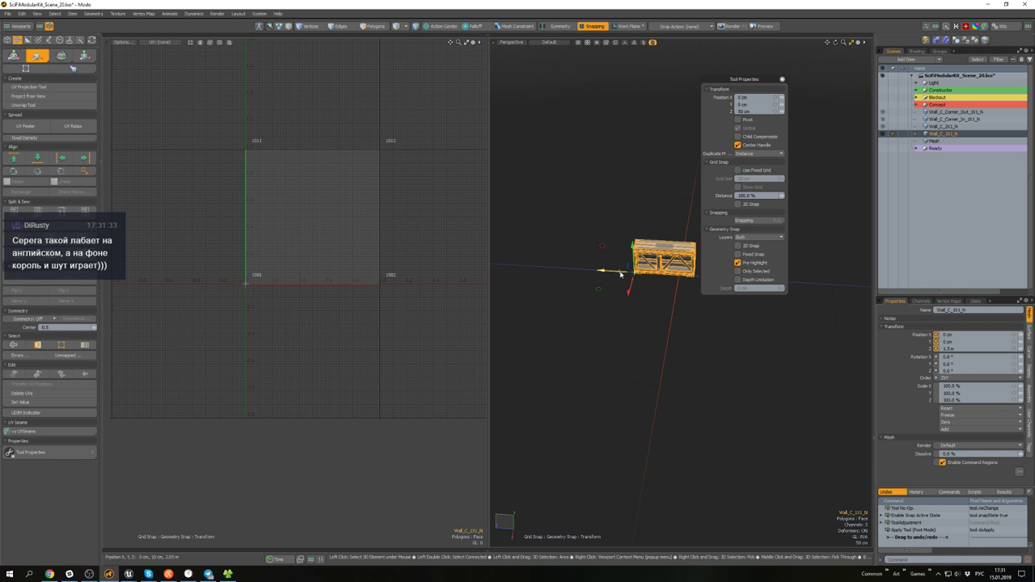
pyautogui.press('q')
# - Delete the V-shaped diagonal braces from the right bay of Wall_C_1X1_N
pyautogui.click(697, 312)
pyautogui.scroll(4, 698, 312)
pyautogui.keyDown('alt'); pyautogui.moveTo(698, 312); pyautogui.dragTo(685, 267); pyautogui.keyUp('alt')
pyautogui.scroll(3, 692, 261)
pyautogui.scroll(-1, 691, 260)
pyautogui.press(']')
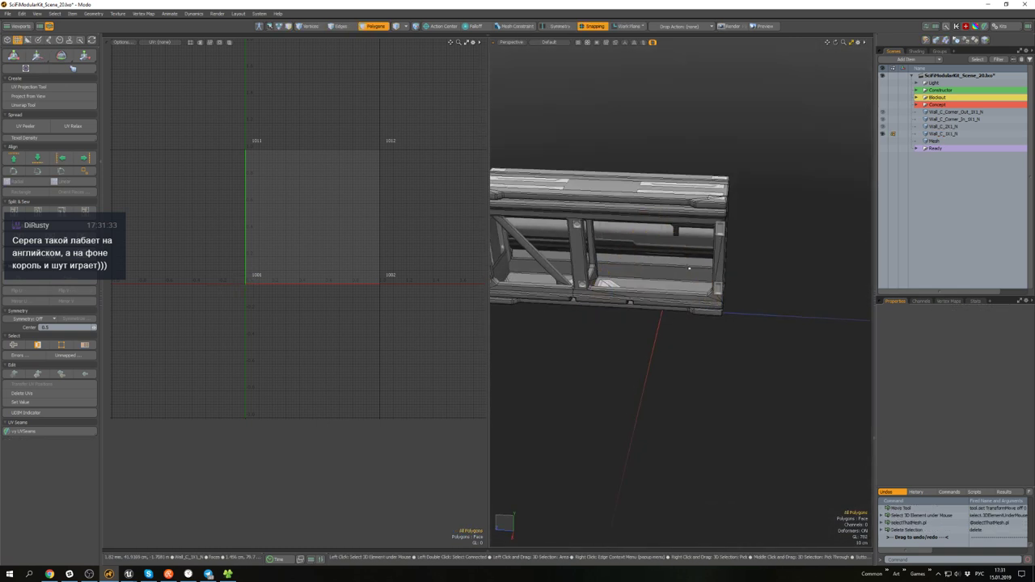
pyautogui.hotkey('ctrl', 'a')
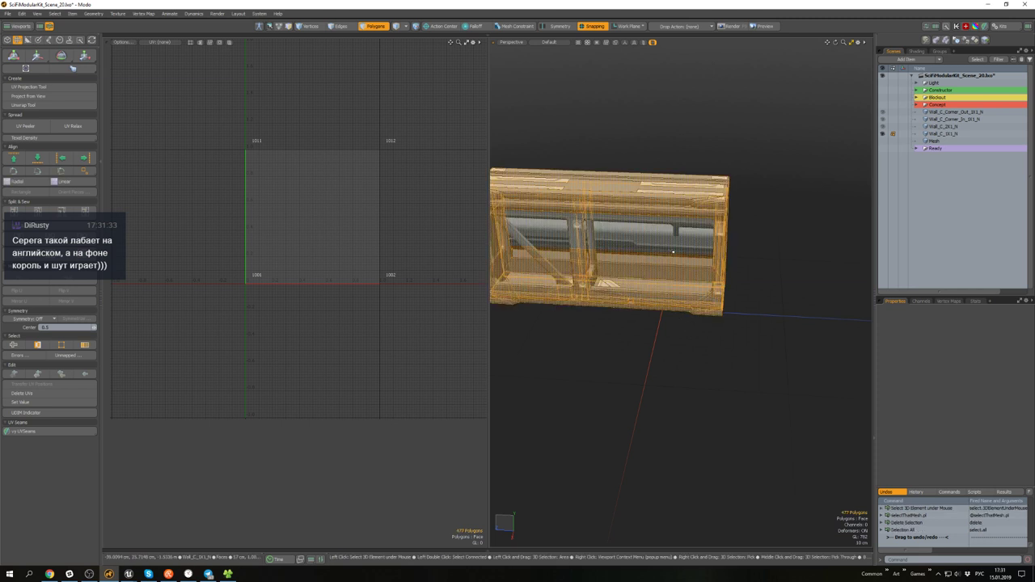
pyautogui.moveTo(676, 281)
pyautogui.keyDown('alt'); pyautogui.mouseDown()
pyautogui.moveTo(696, 264)
pyautogui.moveTo(686, 288)
pyautogui.mouseUp(); pyautogui.keyUp('alt')
# - Select eight vertices on the upper and lower trim near the module's right end and move them -10 cm along Z without snapping
pyautogui.click(746, 224)
pyautogui.keyDown('shift'); pyautogui.click(752, 199); pyautogui.keyUp('shift')
pyautogui.keyDown('alt'); pyautogui.moveTo(713, 253); pyautogui.dragTo(720, 166); pyautogui.keyUp('alt')
pyautogui.scroll(3, 719, 324)
pyautogui.keyDown('shift'); pyautogui.click(706, 330); pyautogui.keyUp('shift')
pyautogui.keyDown('shift'); pyautogui.click(720, 361); pyautogui.keyUp('shift')
pyautogui.scroll(-3, 722, 347)
pyautogui.keyDown('alt'); pyautogui.moveTo(723, 320); pyautogui.dragTo(728, 398); pyautogui.keyUp('alt')
pyautogui.hotkey('ctrl', '1')
pyautogui.keyDown('ctrl'); pyautogui.moveTo(766, 416); pyautogui.dragTo(760, 417, button='middle'); pyautogui.keyUp('ctrl')
pyautogui.keyDown('alt'); pyautogui.moveTo(747, 380); pyautogui.dragTo(711, 396); pyautogui.keyUp('alt')
pyautogui.press('w')
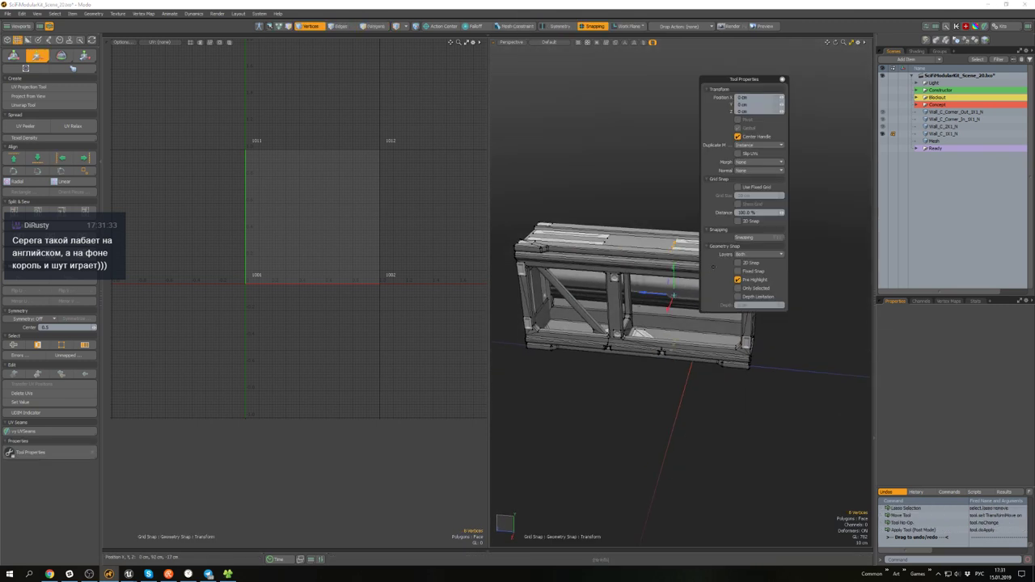
pyautogui.moveTo(639, 283)
pyautogui.keyDown('alt'); pyautogui.mouseDown()
pyautogui.moveTo(671, 297)
pyautogui.moveTo(613, 332)
pyautogui.moveTo(621, 287)
pyautogui.moveTo(659, 257)
pyautogui.moveTo(630, 279)
pyautogui.moveTo(627, 301)
pyautogui.mouseUp(); pyautogui.keyUp('alt')
pyautogui.press('x')
pyautogui.scroll(2, 644, 320)
pyautogui.scroll(-2, 644, 321)
pyautogui.press('3')
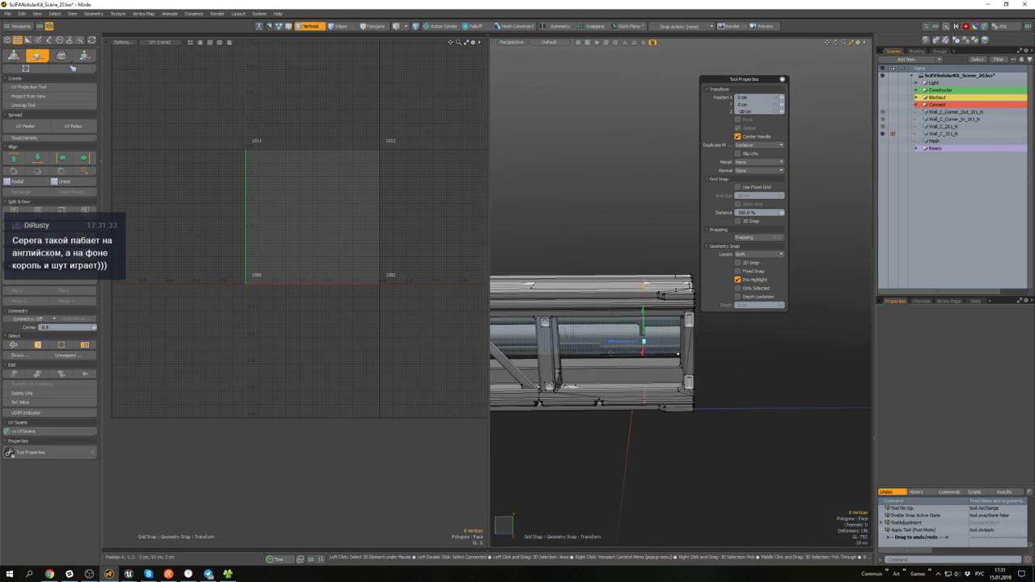
pyautogui.press('space')
# - Freeze the transform of the Wall_C_1X1_N item
pyautogui.click(744, 338)
pyautogui.keyDown('alt'); pyautogui.moveTo(744, 337); pyautogui.dragTo(691, 367); pyautogui.keyUp('alt')
pyautogui.hotkey('ctrl', 'a')
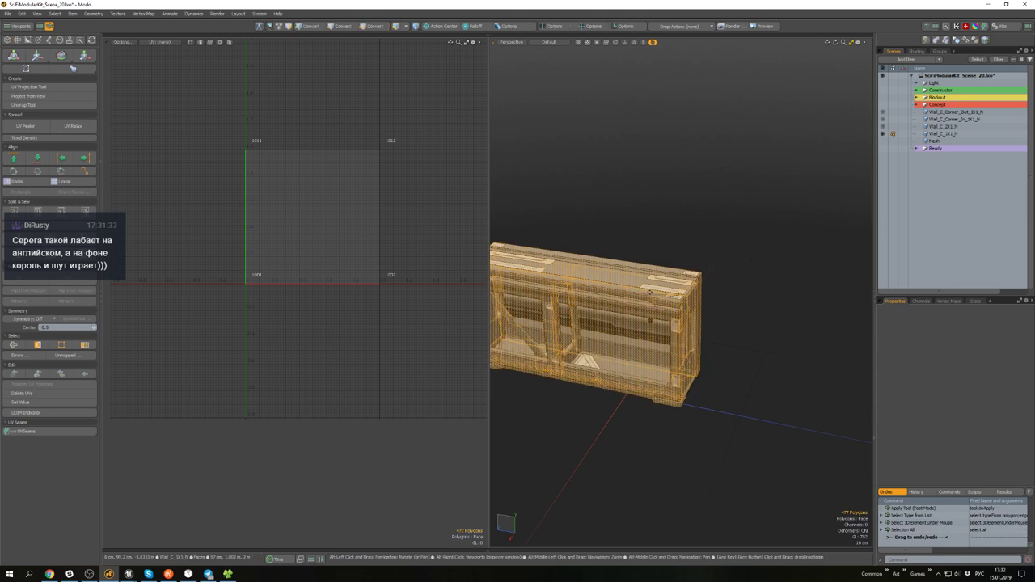
pyautogui.press('a')
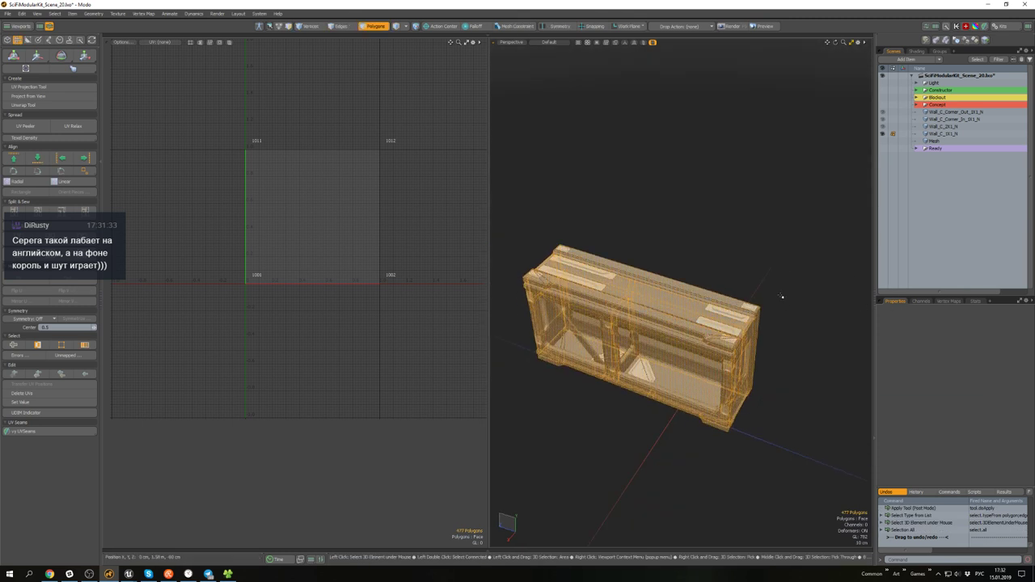
pyautogui.click(743, 244)
pyautogui.press('5')
pyautogui.click(691, 297)
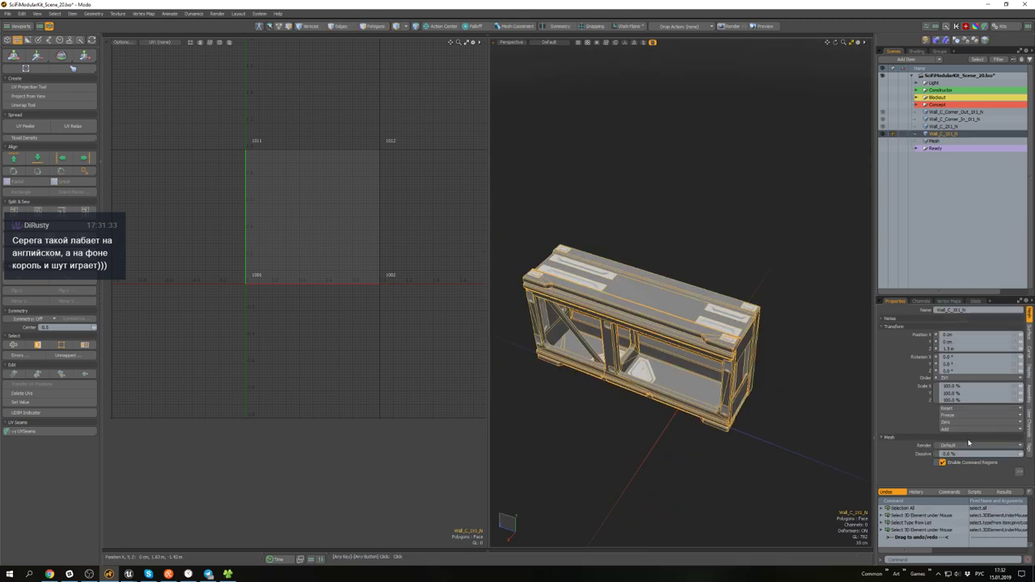
pyautogui.click(951, 416)
pyautogui.click(946, 445)
pyautogui.click(776, 325)
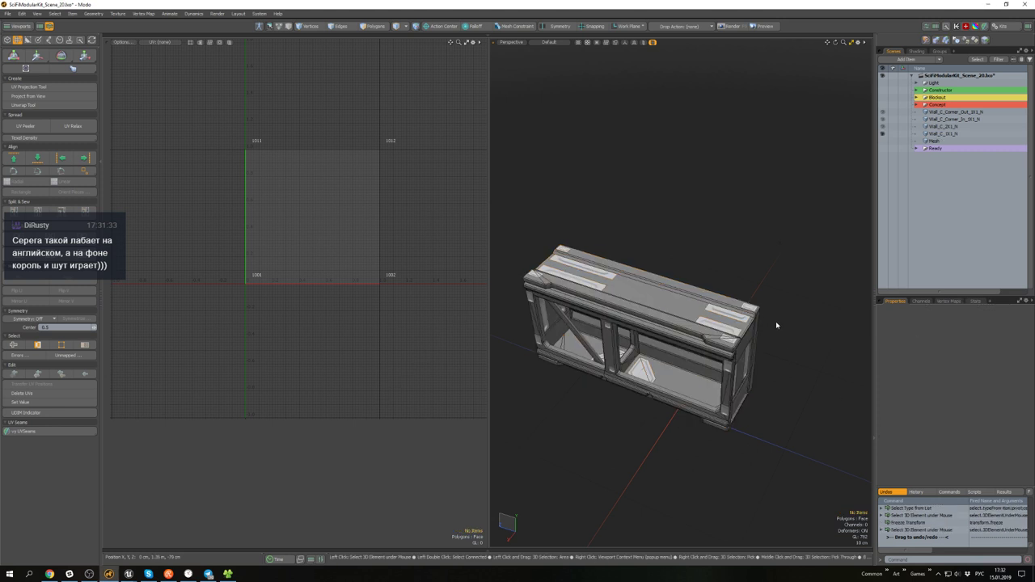
# - Select all polygons of Wall_C_1X1_N and mirror its right part across the module's centre along Z with the PolyHatchet script
pyautogui.keyDown('alt'); pyautogui.moveTo(679, 357); pyautogui.dragTo(695, 328); pyautogui.keyUp('alt')
pyautogui.click(695, 328)
pyautogui.press('3')
pyautogui.hotkey('ctrl', 'a')
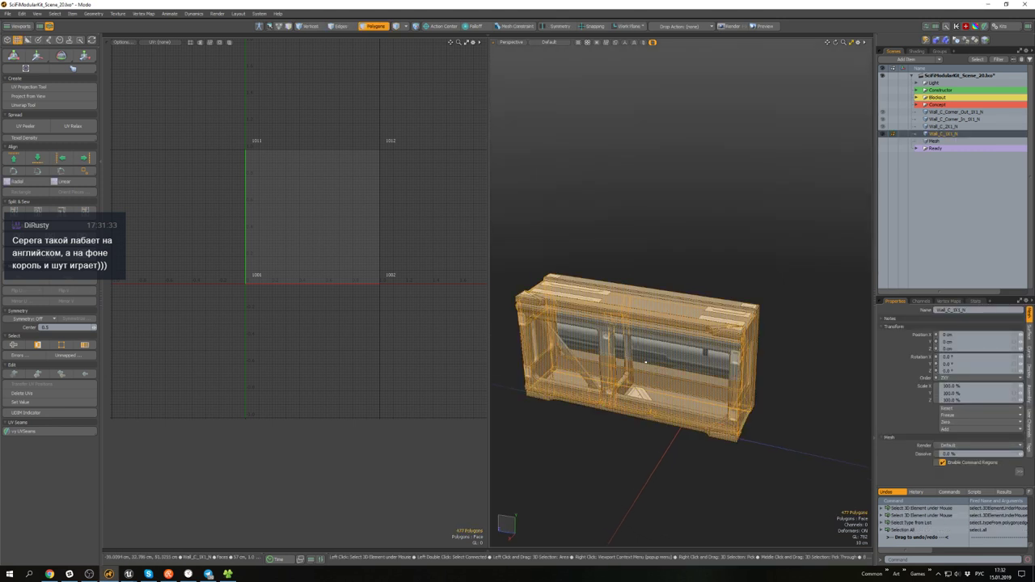
pyautogui.hotkey('shift', 'x')
pyautogui.click(608, 366)
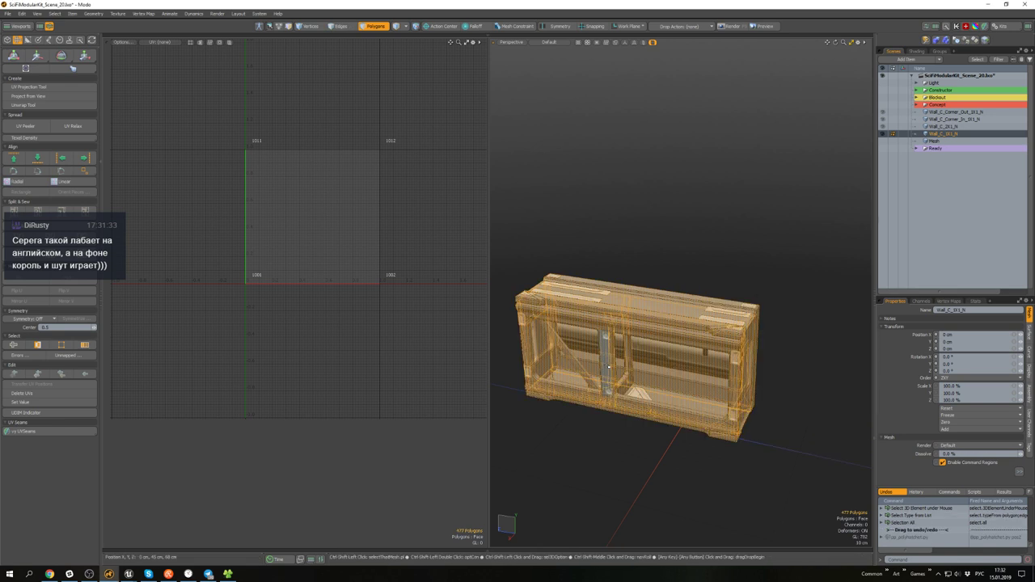
pyautogui.hotkey('shift', 'x')
pyautogui.click(656, 367)
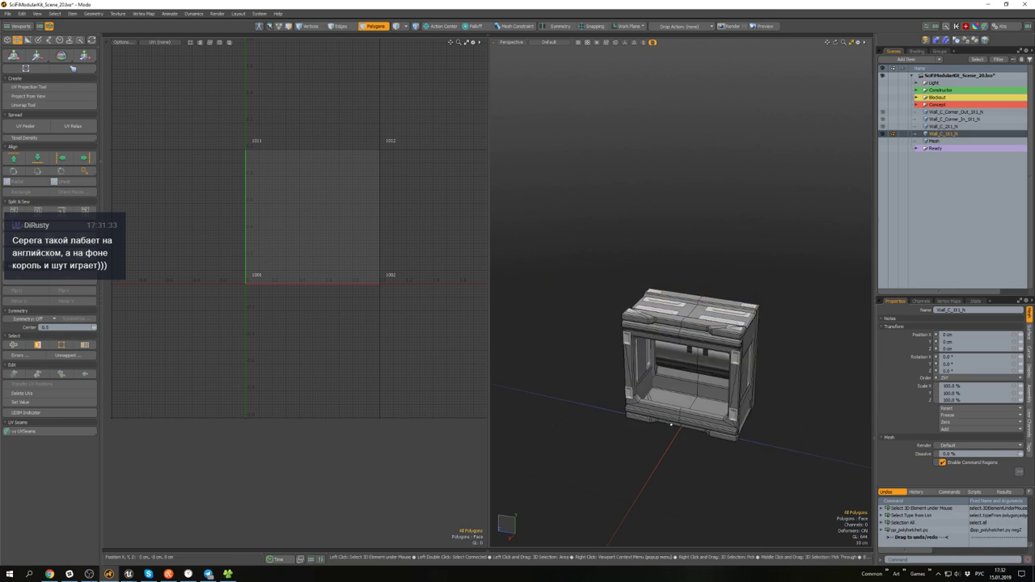
# - Select the edge loops along the mirrored module's centre seam and delete them
pyautogui.scroll(3, 671, 424)
pyautogui.keyDown('alt'); pyautogui.moveTo(673, 417); pyautogui.dragTo(705, 406); pyautogui.keyUp('alt')
pyautogui.press('2')
pyautogui.doubleClick(716, 326)
pyautogui.keyDown('shift'); pyautogui.doubleClick(713, 275); pyautogui.keyUp('shift')
pyautogui.scroll(3, 692, 348)
pyautogui.scroll(-3, 689, 352)
pyautogui.keyDown('shift'); pyautogui.doubleClick(700, 377); pyautogui.keyUp('shift')
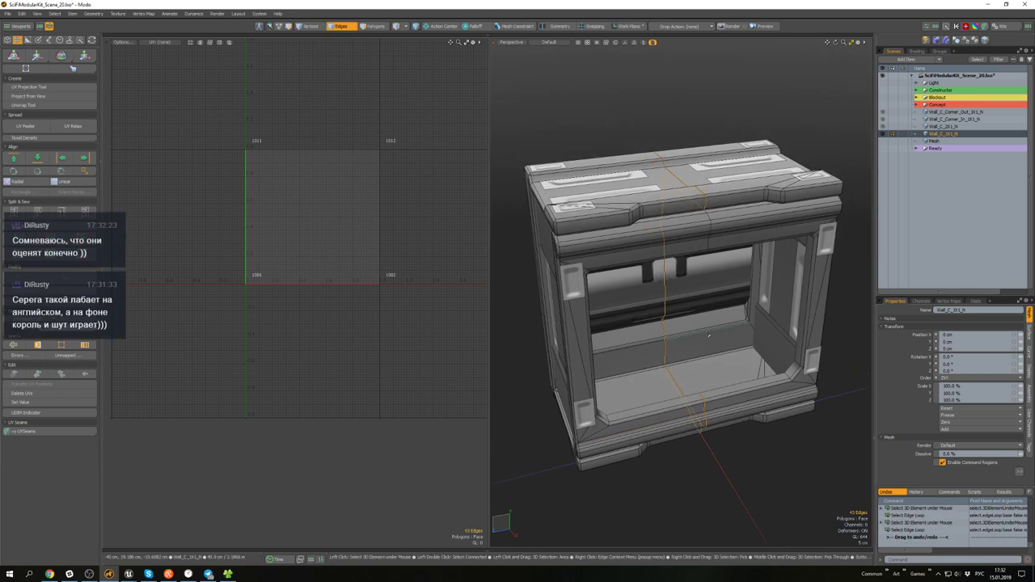
pyautogui.scroll(3, 710, 245)
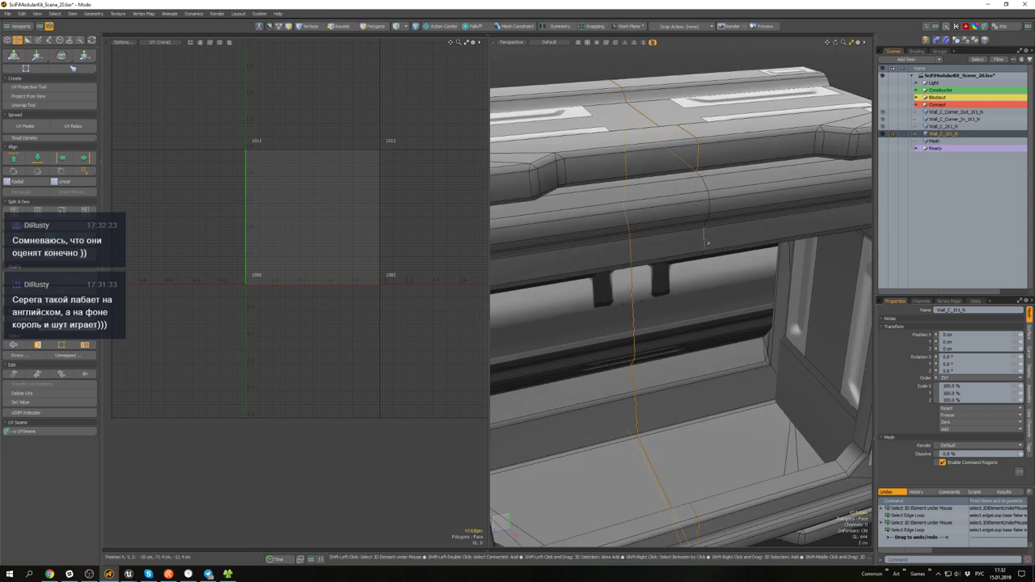
pyautogui.scroll(-3, 708, 242)
pyautogui.moveTo(708, 275)
pyautogui.keyDown('alt'); pyautogui.mouseDown()
pyautogui.moveTo(727, 225)
pyautogui.moveTo(730, 242)
pyautogui.moveTo(711, 269)
pyautogui.moveTo(702, 250)
pyautogui.moveTo(692, 272)
pyautogui.mouseUp(); pyautogui.keyUp('alt')
pyautogui.scroll(1, 722, 256)
pyautogui.scroll(-2, 722, 256)
pyautogui.scroll(3, 646, 236)
pyautogui.keyDown('alt'); pyautogui.moveTo(645, 236); pyautogui.dragTo(608, 202); pyautogui.keyUp('alt')
pyautogui.scroll(2, 635, 200)
pyautogui.scroll(-3, 633, 204)
pyautogui.scroll(2, 753, 234)
# - Select the stray short edges at the frame's corners and collapse them
pyautogui.click(753, 234)
pyautogui.keyDown('alt'); pyautogui.moveTo(753, 234); pyautogui.dragTo(727, 230); pyautogui.keyUp('alt')
pyautogui.scroll(-3, 728, 233)
pyautogui.scroll(3, 752, 234)
pyautogui.scroll(2, 852, 262)
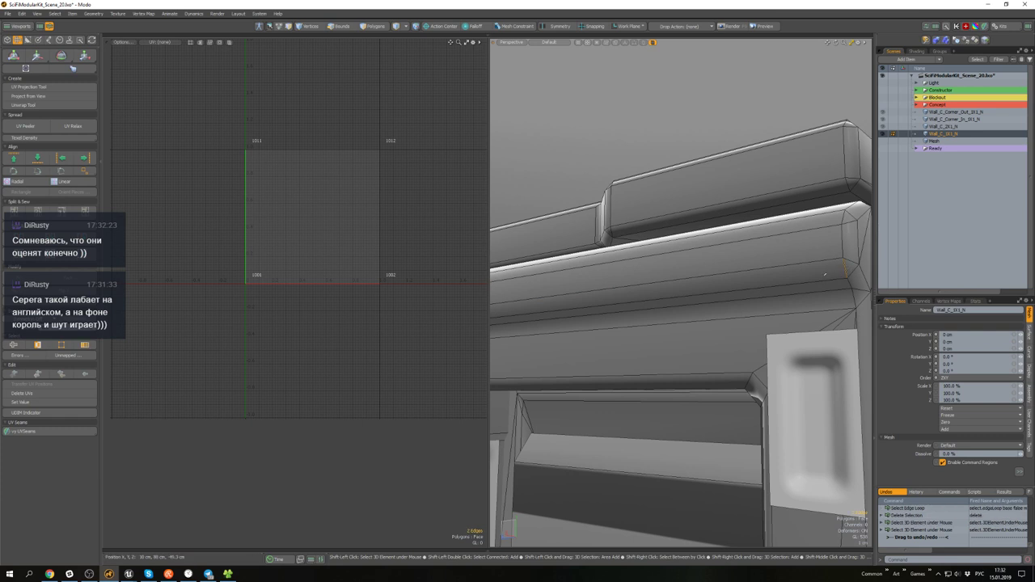
pyautogui.scroll(-5, 825, 274)
pyautogui.keyDown('alt'); pyautogui.moveTo(647, 341); pyautogui.dragTo(679, 251); pyautogui.keyUp('alt')
pyautogui.scroll(5, 687, 380)
pyautogui.click(688, 364)
pyautogui.hotkey('alt', 'c')
# - Save the scene
pyautogui.scroll(-4, 708, 455)
pyautogui.scroll(-4, 745, 313)
pyautogui.scroll(-4, 745, 313)
pyautogui.hotkey('ctrl', 's')
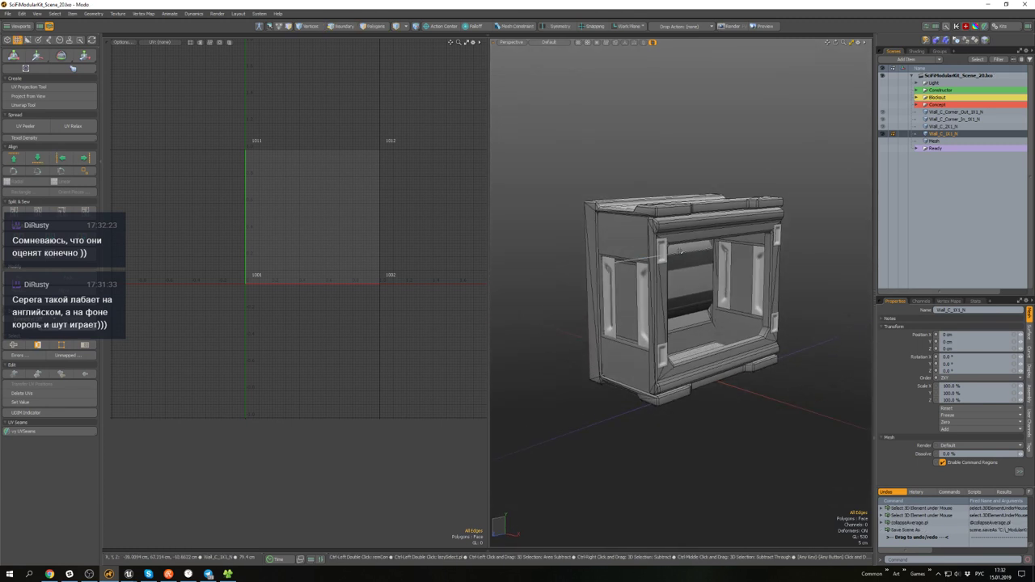
pyautogui.press('2')
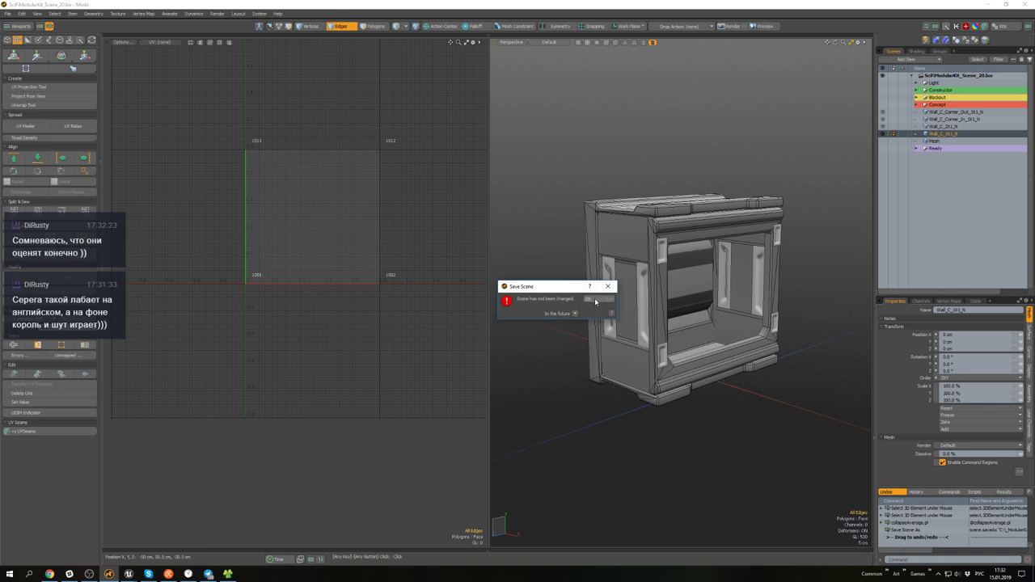
pyautogui.click(595, 301)
# - Inspect the connected pieces of the Wall_C_1X1_N mesh from several sides and save the scene again
pyautogui.press('5')
pyautogui.scroll(5, 663, 242)
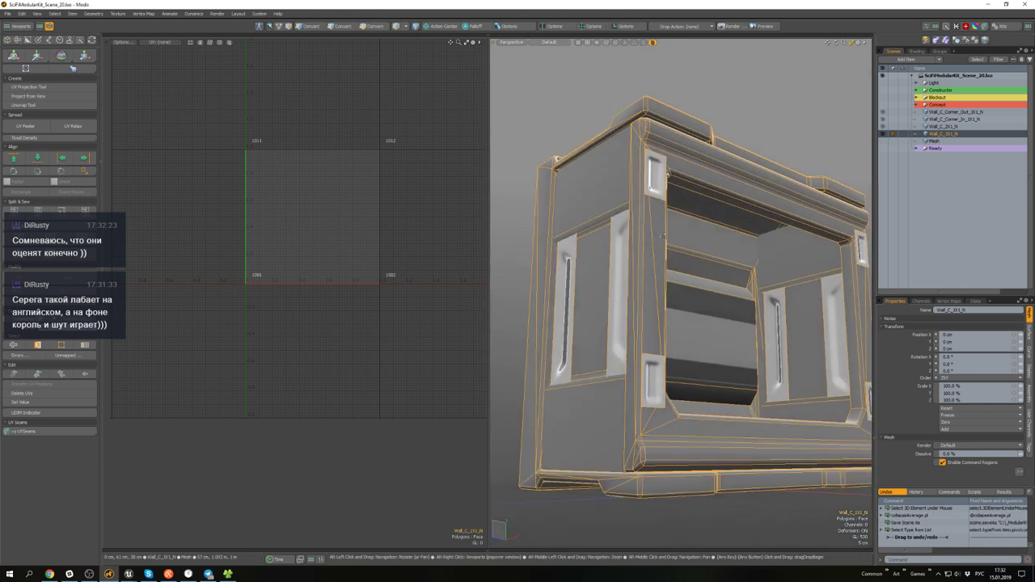
pyautogui.keyDown('alt'); pyautogui.moveTo(662, 237); pyautogui.dragTo(734, 246); pyautogui.keyUp('alt')
pyautogui.doubleClick(638, 244)
pyautogui.click(833, 231)
pyautogui.keyDown('alt'); pyautogui.moveTo(832, 231); pyautogui.dragTo(747, 210); pyautogui.keyUp('alt')
pyautogui.doubleClick(649, 223)
pyautogui.doubleClick(682, 191)
pyautogui.click(818, 298)
pyautogui.scroll(-4, 817, 280)
pyautogui.hotkey('ctrl', 's')
pyautogui.click(595, 299)
# - Unhide all items and copy the polygons of a diagonal brace from Wall_C_2X1_N
pyautogui.press('5')
pyautogui.press('u')
pyautogui.scroll(-4, 796, 265)
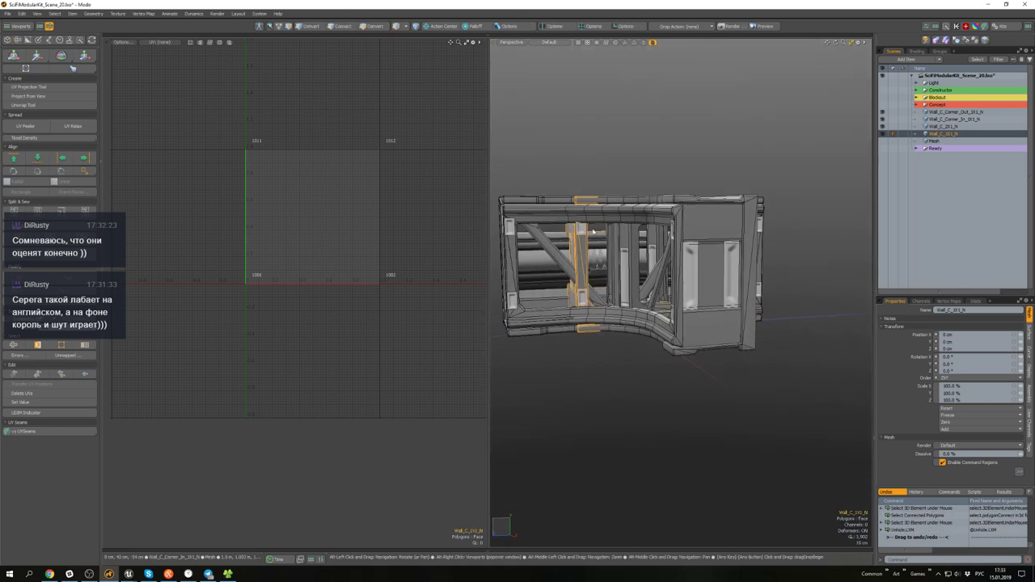
pyautogui.keyDown('ctrl'); pyautogui.keyDown('shift'); pyautogui.click(553, 252); pyautogui.keyUp('shift'); pyautogui.keyUp('ctrl')
pyautogui.hotkey('ctrl', 'c')
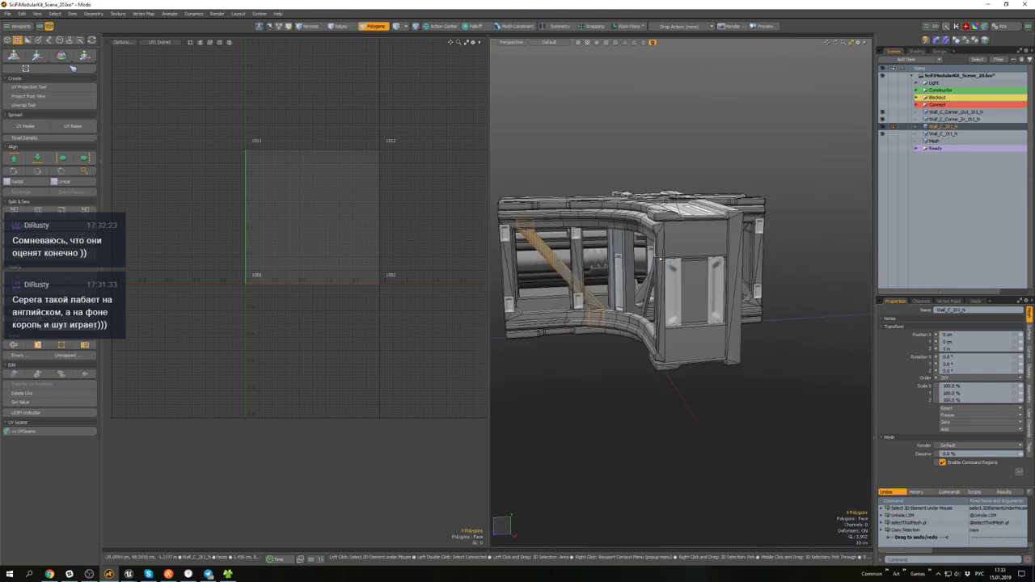
# - Select the Wall_C_1X1_N item, isolate it and frame its open bay in the view
pyautogui.keyDown('alt'); pyautogui.moveTo(722, 223); pyautogui.dragTo(685, 269); pyautogui.keyUp('alt')
pyautogui.press('5')
pyautogui.click(848, 164)
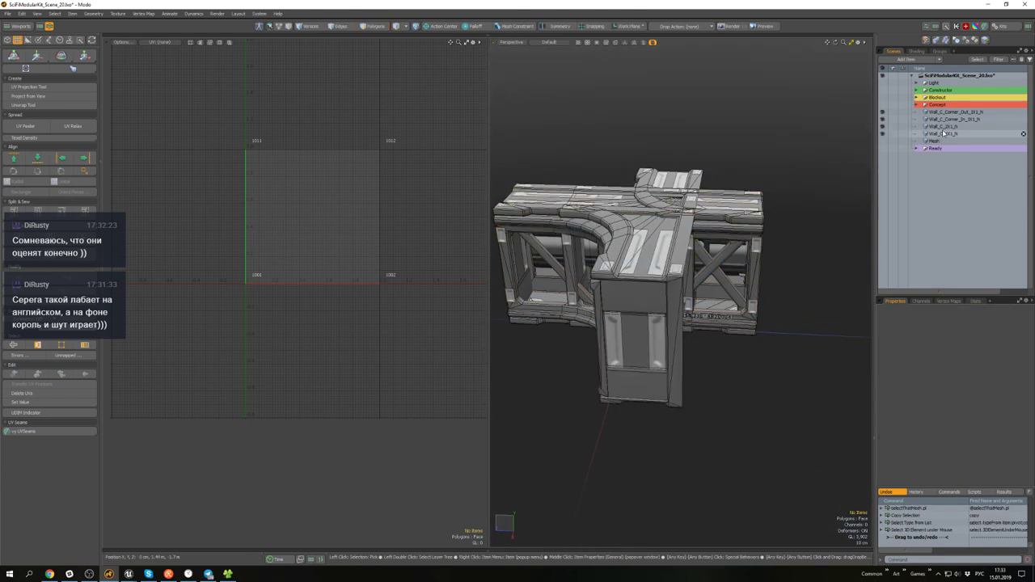
pyautogui.click(942, 134)
pyautogui.hotkey('shift', 'h')
pyautogui.keyDown('alt'); pyautogui.moveTo(759, 217); pyautogui.dragTo(554, 239); pyautogui.keyUp('alt')
pyautogui.hotkey('shift', 'a')
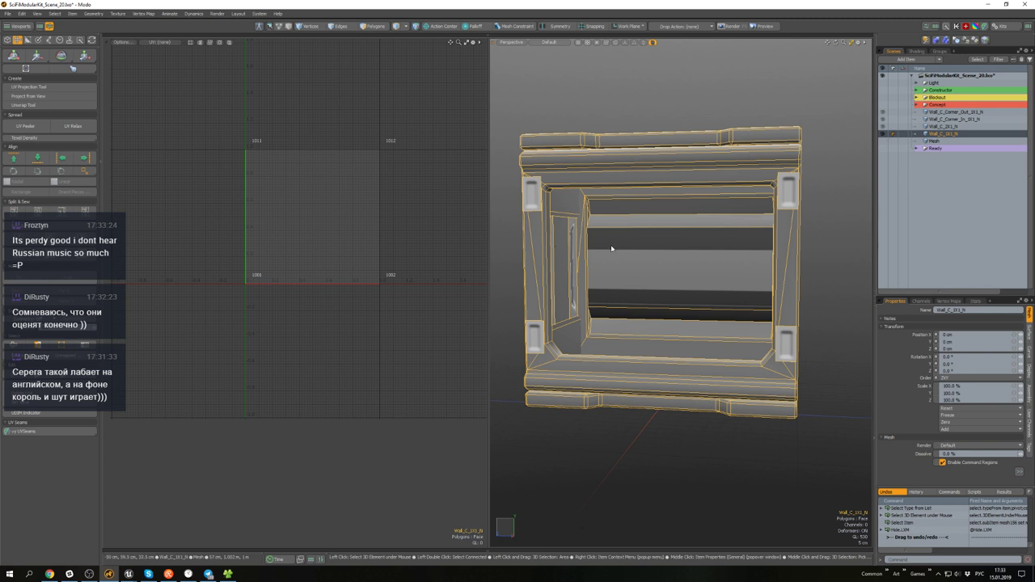
# - Paste the diagonal brace into the Wall_C_1X1_N mesh and move it -50 cm along Z into the open bay
pyautogui.scroll(5, 572, 247)
pyautogui.press(']')
pyautogui.keyDown('alt'); pyautogui.moveTo(622, 210); pyautogui.dragTo(687, 323); pyautogui.keyUp('alt')
pyautogui.scroll(-4, 689, 382)
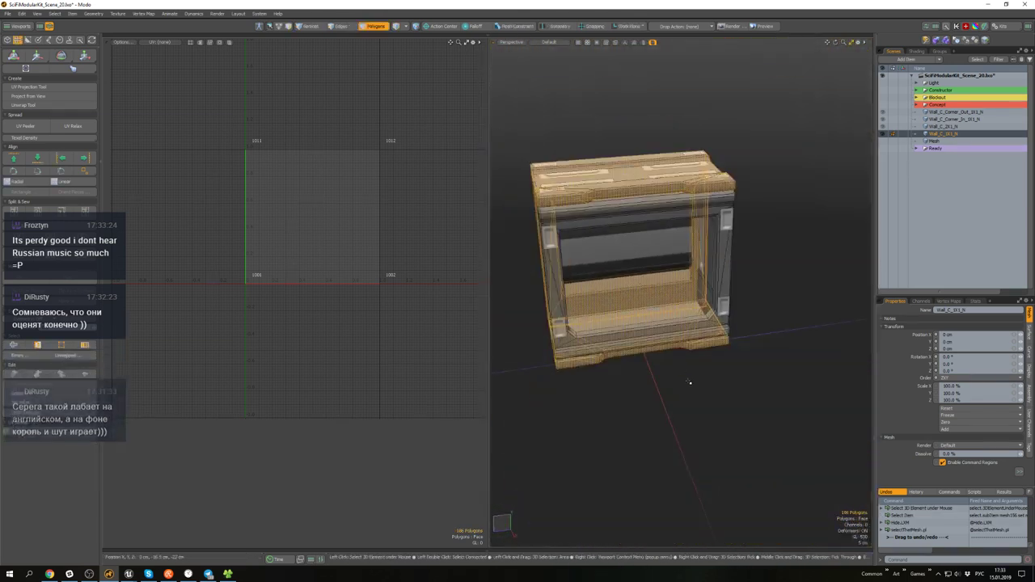
pyautogui.click(652, 383)
pyautogui.hotkey('ctrl', 'v')
pyautogui.keyDown('alt'); pyautogui.moveTo(649, 386); pyautogui.dragTo(627, 391); pyautogui.keyUp('alt')
pyautogui.press('w')
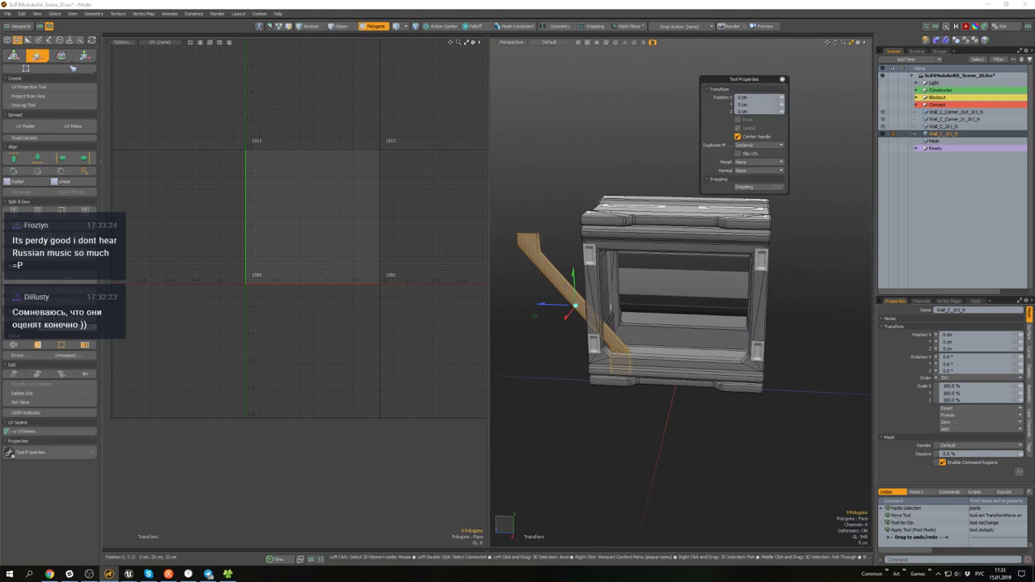
pyautogui.moveTo(555, 307); pyautogui.dragTo(638, 308)
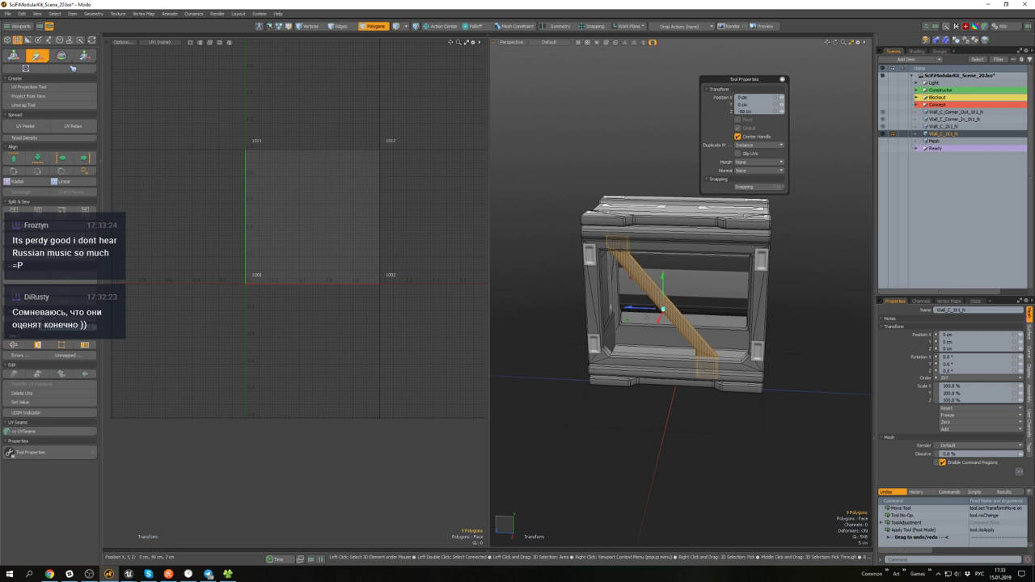
# - Select the vertices at the brace's lower end and move them -5.4 cm along Z towards the bay's corner
pyautogui.press('q')
pyautogui.click(707, 413)
pyautogui.keyDown('alt'); pyautogui.moveTo(707, 413); pyautogui.dragTo(628, 294); pyautogui.keyUp('alt')
pyautogui.scroll(4, 700, 364)
pyautogui.doubleClick(700, 366)
pyautogui.scroll(-4, 700, 365)
pyautogui.hotkey('alt', '1')
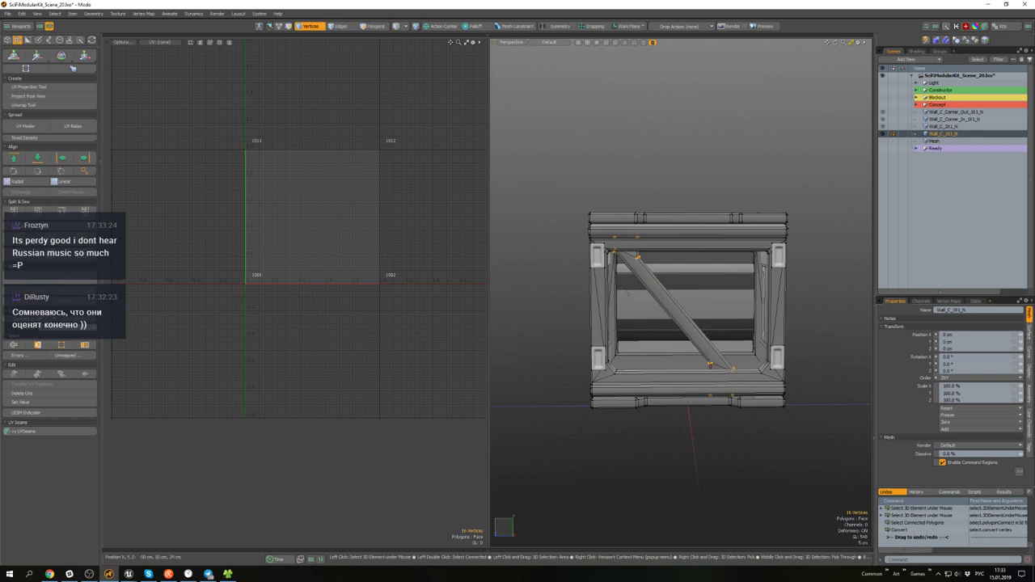
pyautogui.keyDown('ctrl'); pyautogui.moveTo(661, 285); pyautogui.dragTo(677, 235, button='middle'); pyautogui.keyUp('ctrl')
pyautogui.press('w')
pyautogui.scroll(3, 713, 365)
pyautogui.moveTo(713, 366)
pyautogui.keyDown('alt'); pyautogui.mouseDown()
pyautogui.moveTo(708, 377)
pyautogui.moveTo(745, 406)
pyautogui.moveTo(716, 353)
pyautogui.mouseUp(); pyautogui.keyUp('alt')
pyautogui.scroll(3, 706, 377)
pyautogui.scroll(-5, 736, 392)
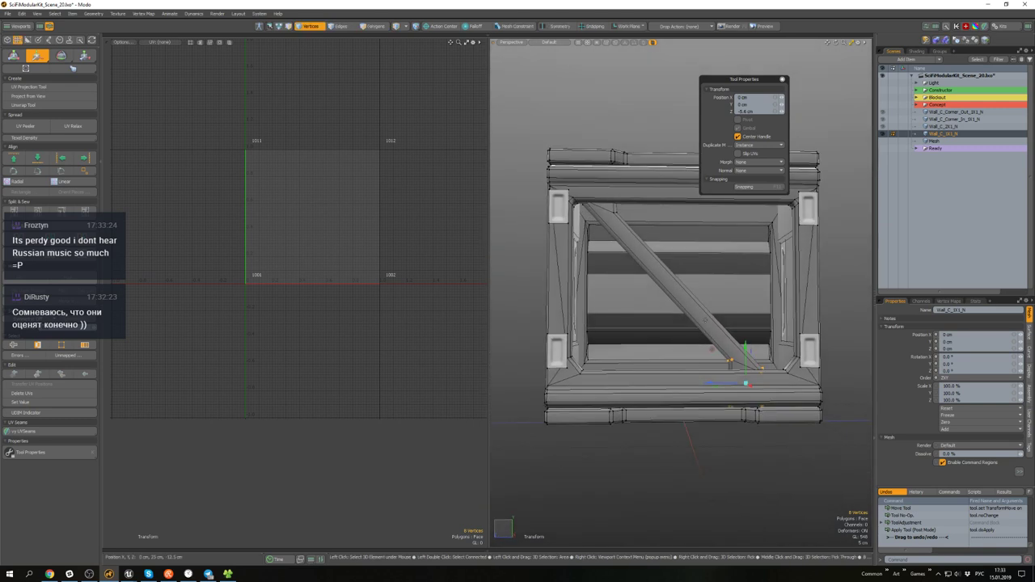
# - Select the whole diagonal brace, adjust its position in the bay with the Move tool and deselect it
pyautogui.press('2')
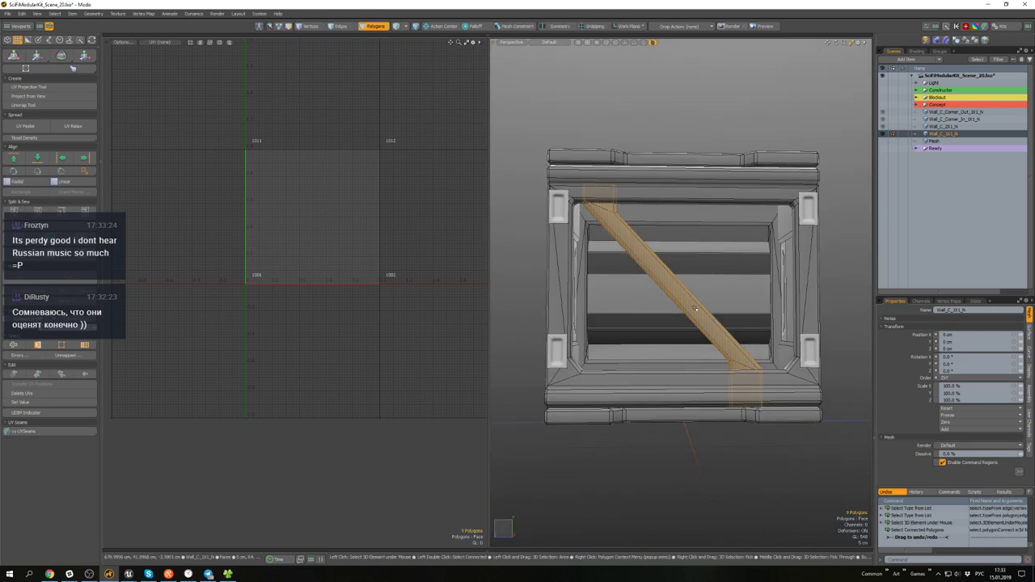
pyautogui.keyDown('alt'); pyautogui.moveTo(695, 308); pyautogui.dragTo(699, 341); pyautogui.keyUp('alt')
pyautogui.press('w')
pyautogui.press('space')
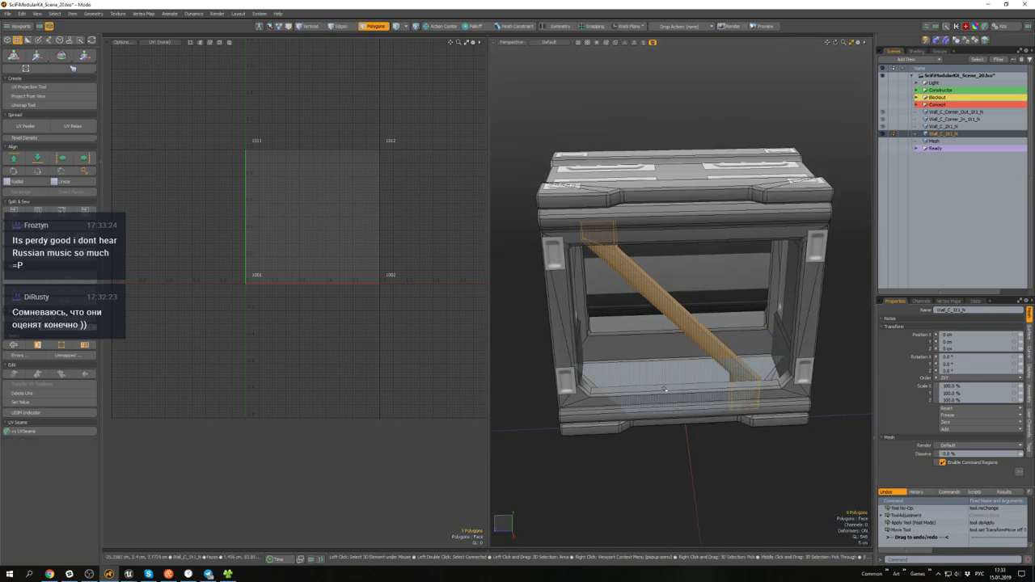
pyautogui.click(693, 459)
pyautogui.keyDown('alt'); pyautogui.moveTo(694, 412); pyautogui.dragTo(678, 364); pyautogui.keyUp('alt')
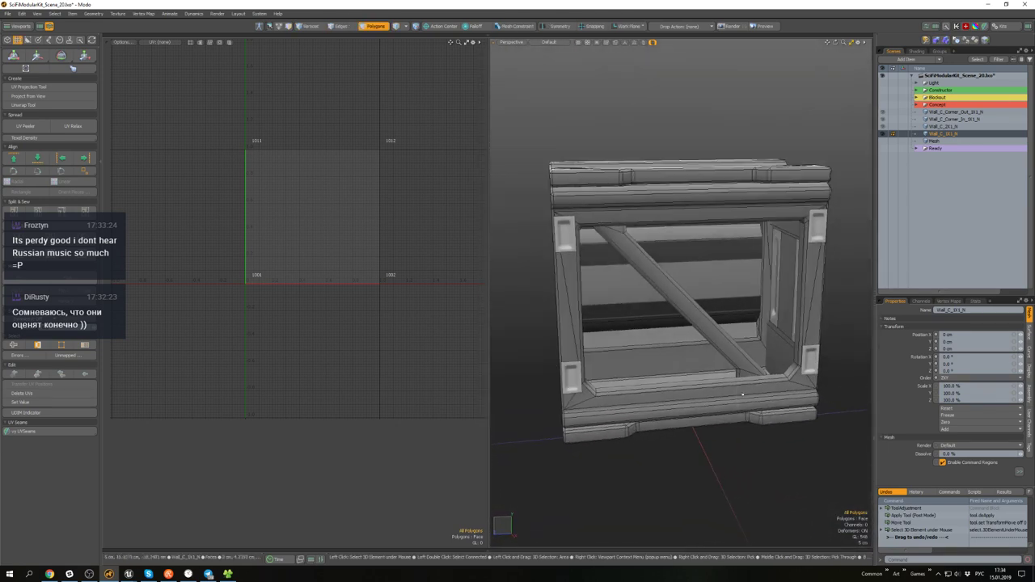
# - Select the connected polygons of the back panel behind the brace and save the scene
pyautogui.scroll(5, 651, 299)
pyautogui.keyDown('alt'); pyautogui.moveTo(646, 293); pyautogui.dragTo(598, 271); pyautogui.keyUp('alt')
pyautogui.scroll(-5, 595, 344)
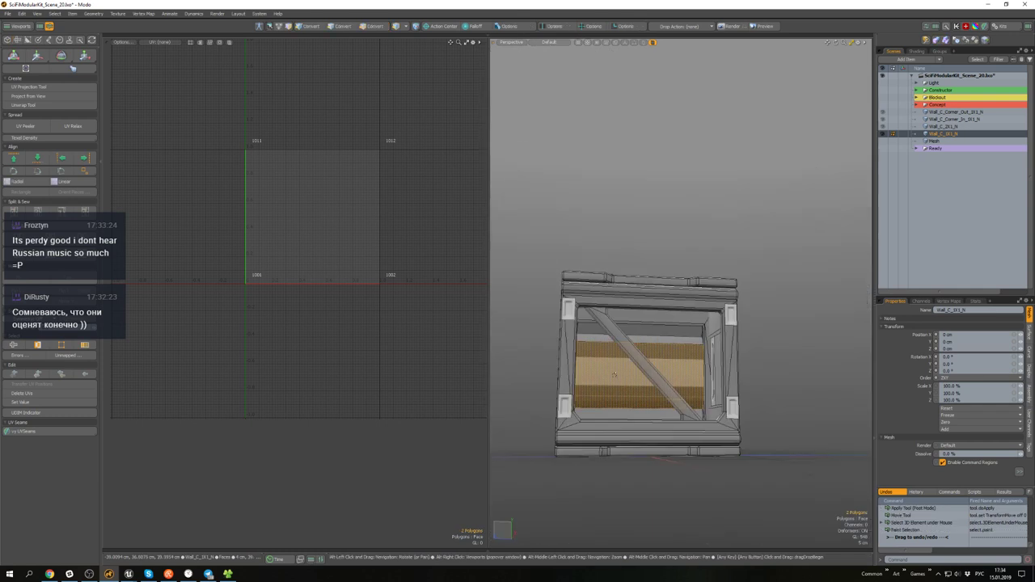
pyautogui.keyDown('alt'); pyautogui.moveTo(596, 343); pyautogui.dragTo(530, 427); pyautogui.keyUp('alt')
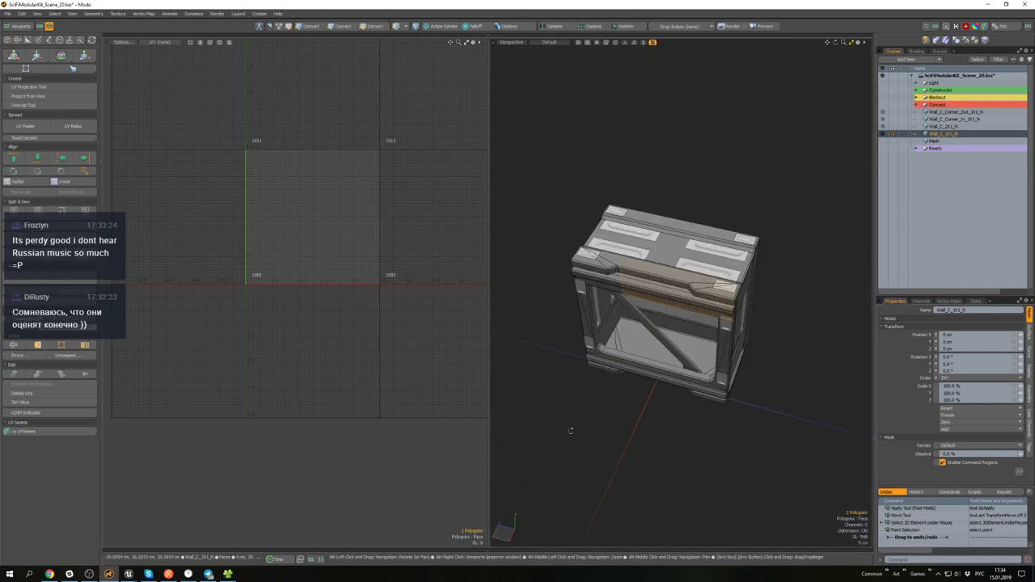
pyautogui.keyDown('alt'); pyautogui.moveTo(657, 425); pyautogui.dragTo(651, 286); pyautogui.keyUp('alt')
pyautogui.scroll(5, 679, 379)
pyautogui.hotkey('ctrl', 's')
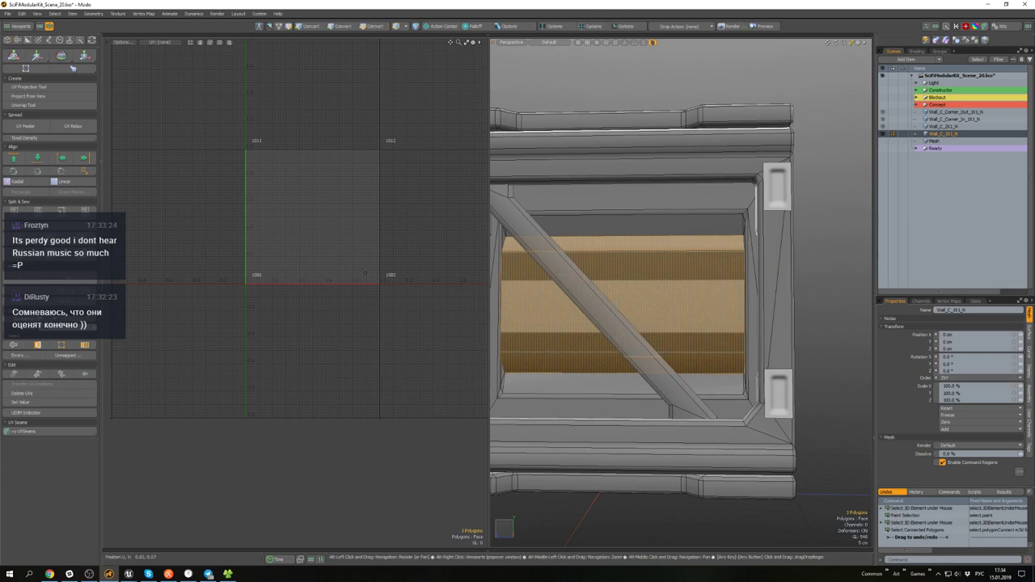
# - Display the Texture UV map and straighten the back panel's UV island with the UV Rectangle command
pyautogui.keyDown('alt'); pyautogui.moveTo(246, 152); pyautogui.dragTo(251, 173); pyautogui.keyUp('alt')
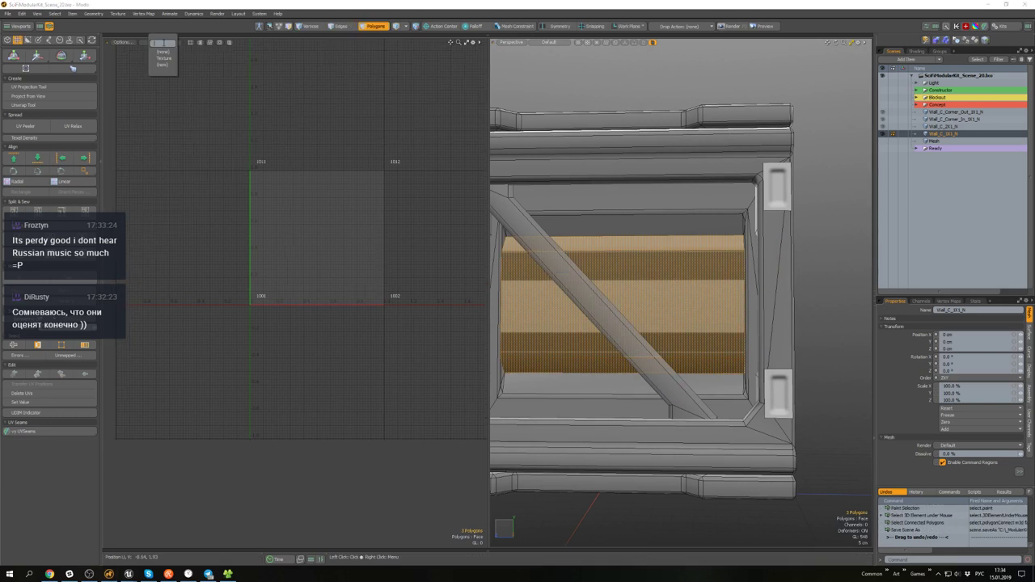
pyautogui.click(163, 58)
pyautogui.scroll(3, 386, 231)
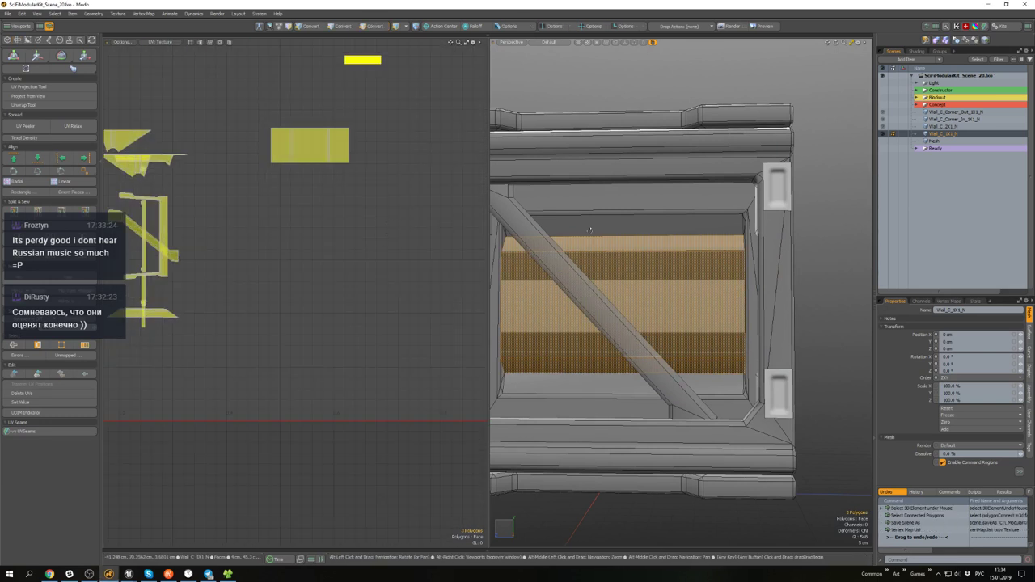
pyautogui.keyDown('alt'); pyautogui.moveTo(590, 231); pyautogui.dragTo(624, 228); pyautogui.keyUp('alt')
pyautogui.keyDown('alt'); pyautogui.moveTo(471, 160); pyautogui.dragTo(279, 163); pyautogui.keyUp('alt')
pyautogui.scroll(-2, 283, 162)
pyautogui.keyDown('alt'); pyautogui.moveTo(336, 138); pyautogui.dragTo(308, 165); pyautogui.keyUp('alt')
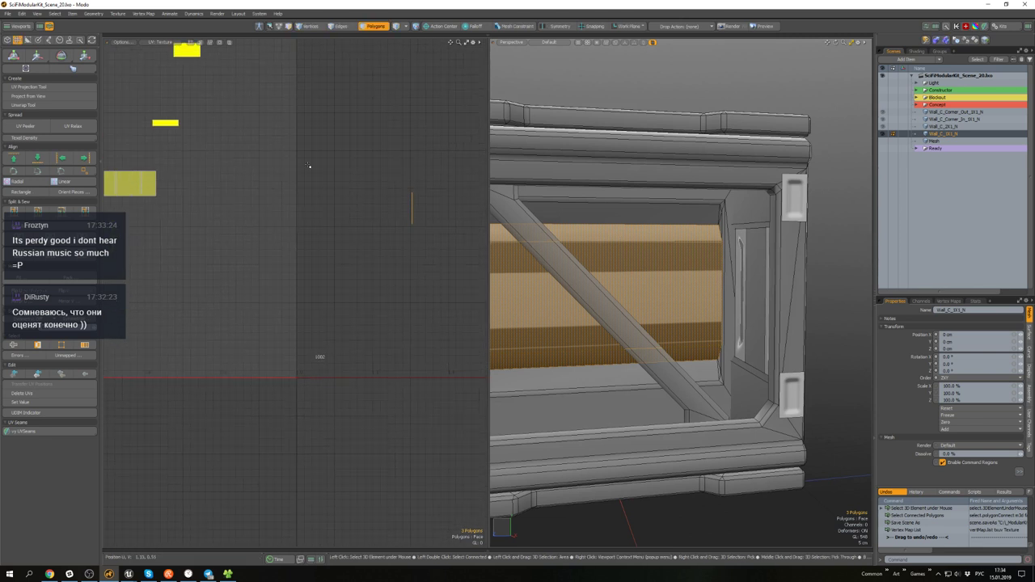
pyautogui.click(29, 193)
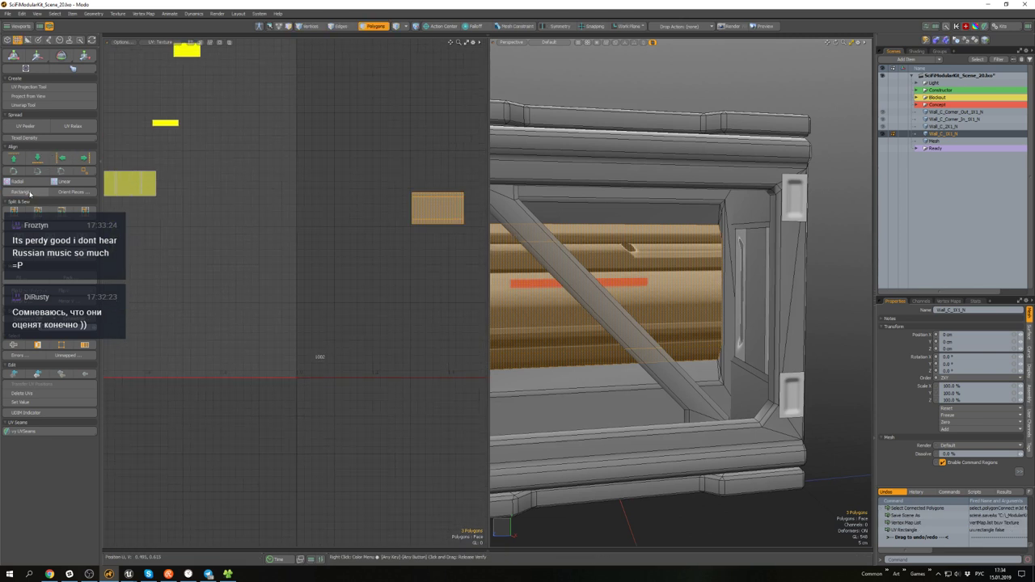
pyautogui.click(653, 230)
# - Select the connected front frame polygons, move their UV islands outside the UV tile and unfold them with UV Relax
pyautogui.scroll(-5, 651, 218)
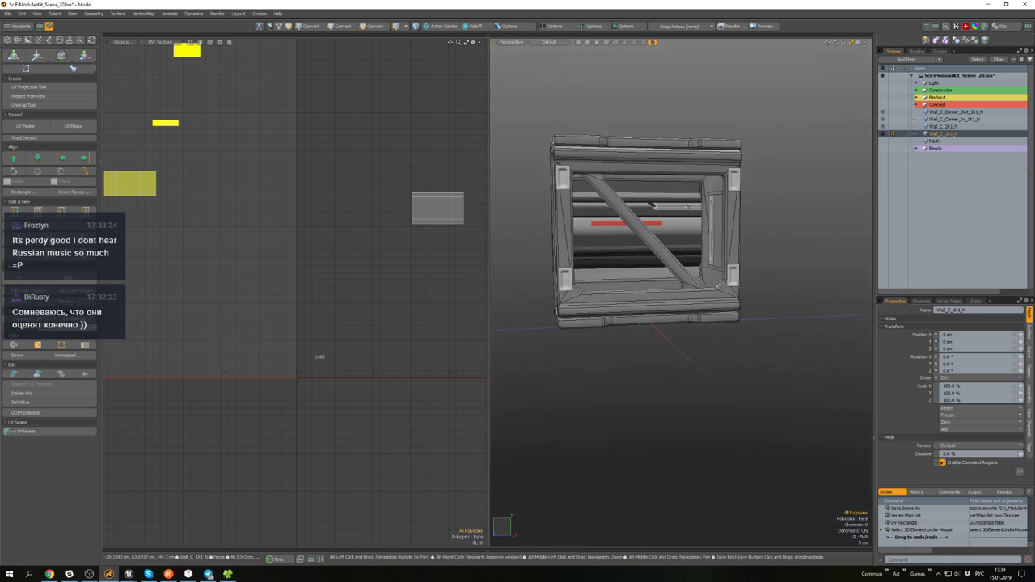
pyautogui.doubleClick(653, 185)
pyautogui.scroll(-5, 452, 203)
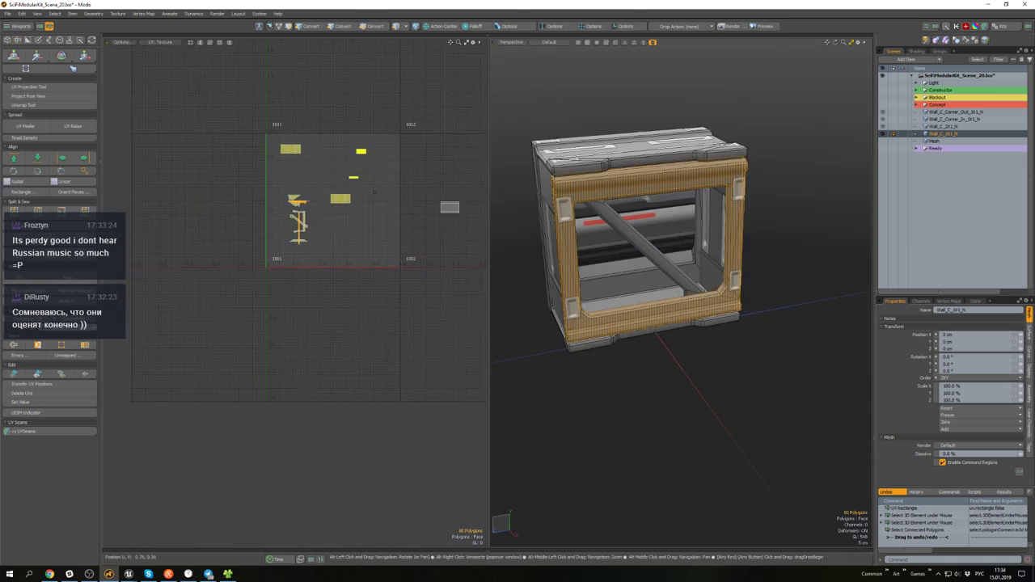
pyautogui.scroll(3, 288, 210)
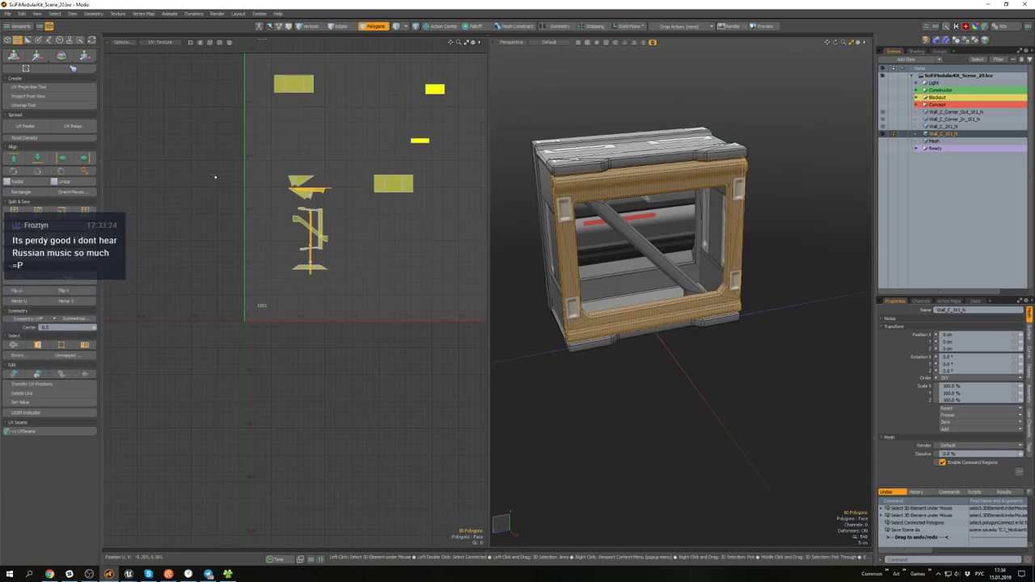
pyautogui.press('w')
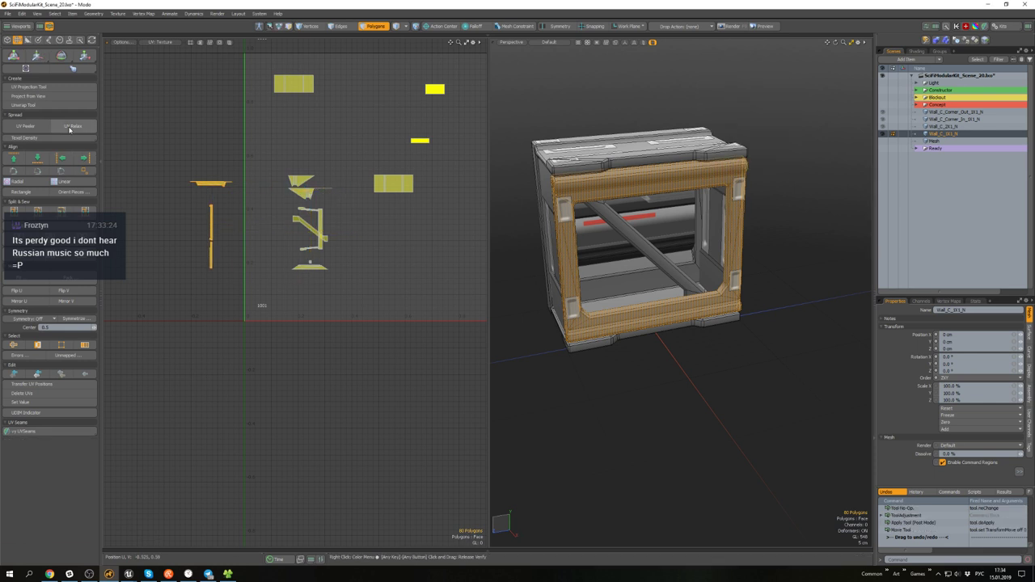
pyautogui.click(73, 126)
pyautogui.press('a')
# - Straighten the relaxed front frame islands by aligning them to their outer edges
pyautogui.press('2')
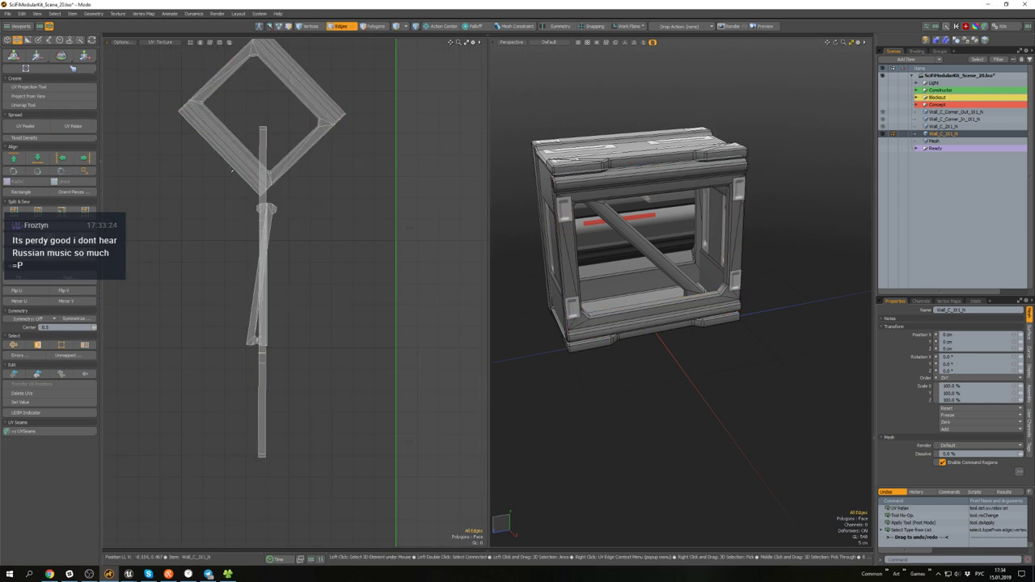
pyautogui.scroll(3, 267, 324)
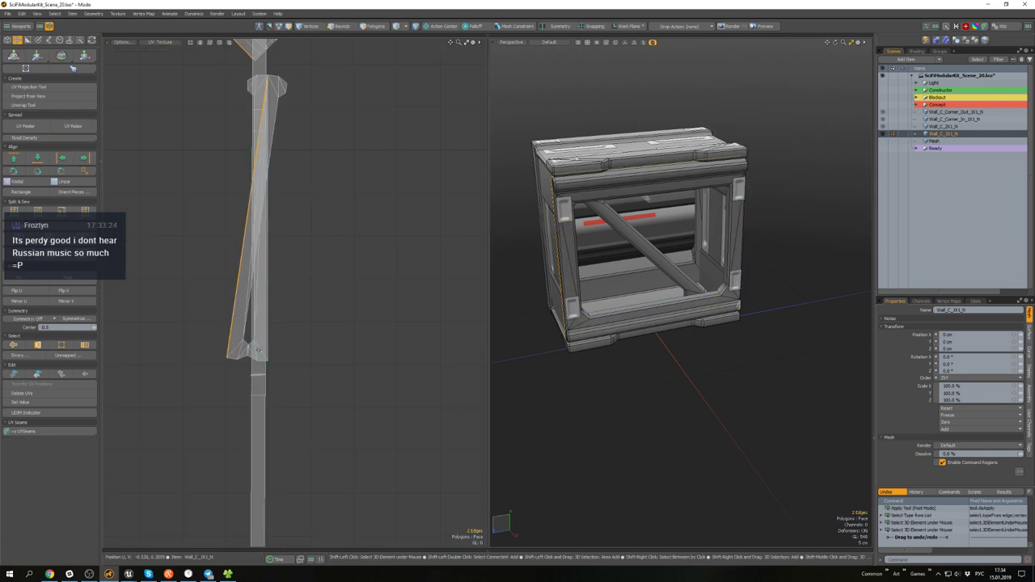
pyautogui.click(65, 179)
pyautogui.scroll(-3, 315, 225)
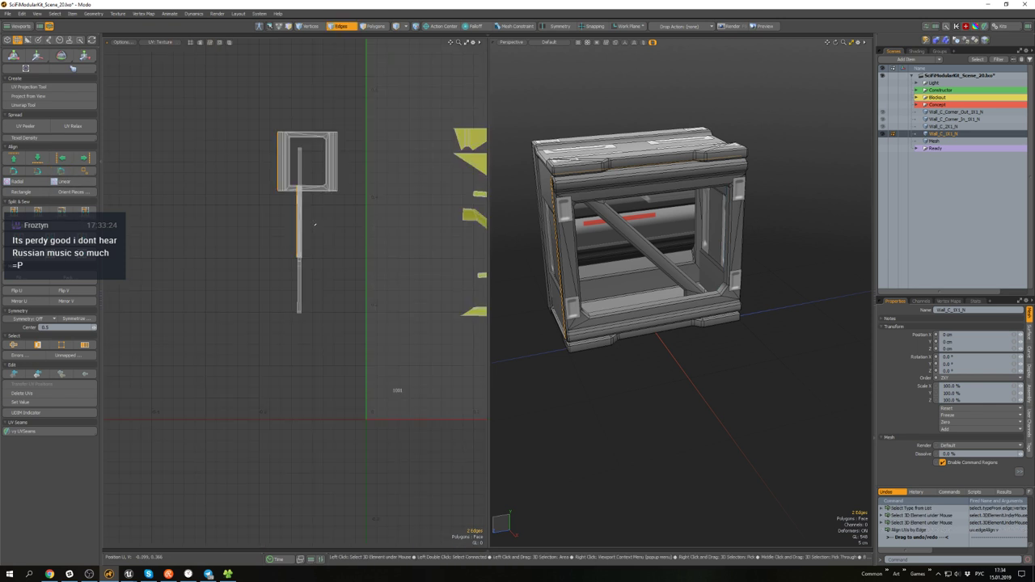
pyautogui.press('3')
pyautogui.click(358, 216)
# - Select the remaining frame pieces, slabs and side panels except the brace, move their UVs outside the tile and apply UV Relax
pyautogui.keyDown('alt'); pyautogui.moveTo(388, 217); pyautogui.dragTo(284, 209); pyautogui.keyUp('alt')
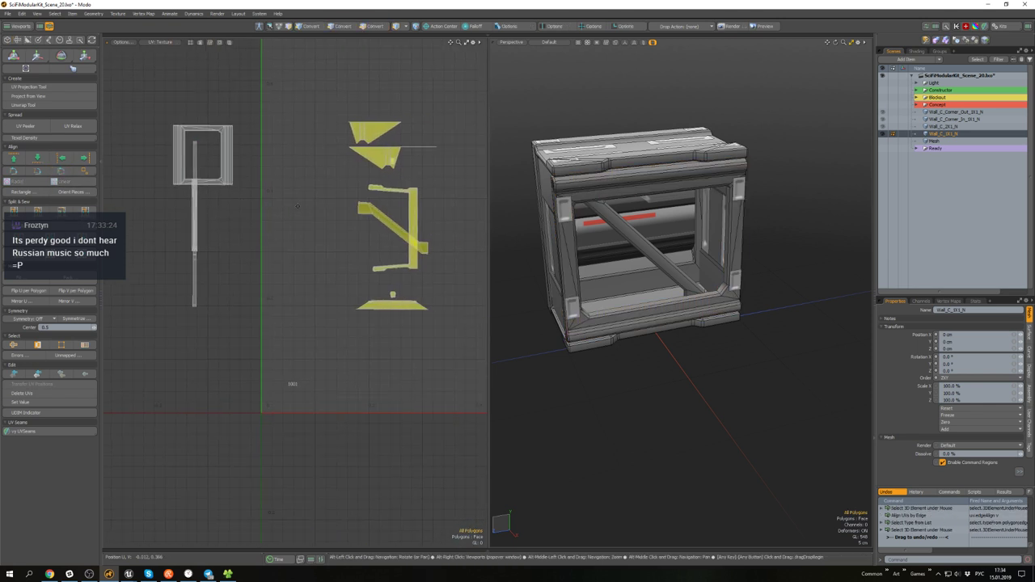
pyautogui.scroll(3, 376, 190)
pyautogui.keyDown('alt'); pyautogui.moveTo(622, 235); pyautogui.dragTo(594, 158); pyautogui.keyUp('alt')
pyautogui.scroll(-5, 315, 194)
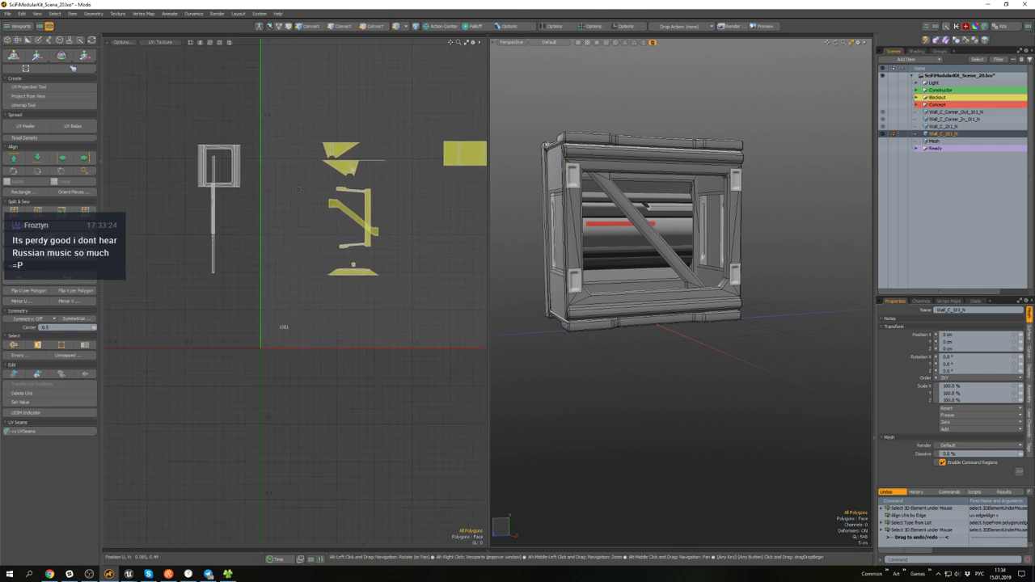
pyautogui.moveTo(274, 193)
pyautogui.mouseDown(button='right')
pyautogui.moveTo(209, 123)
pyautogui.moveTo(265, 240)
pyautogui.mouseUp(button='right')
pyautogui.scroll(4, 588, 178)
pyautogui.keyDown('alt'); pyautogui.moveTo(586, 171); pyautogui.dragTo(584, 143); pyautogui.keyUp('alt')
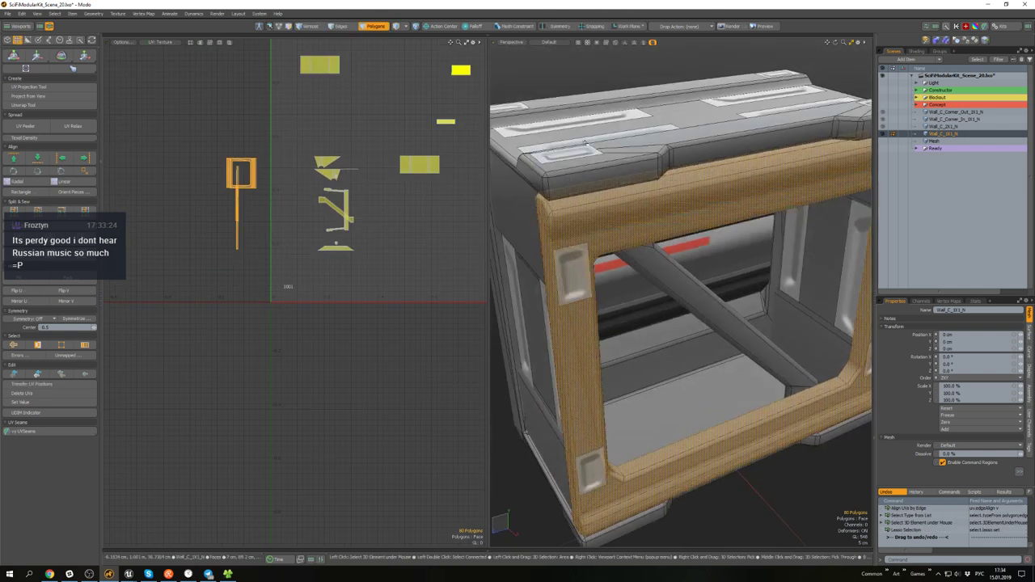
pyautogui.doubleClick(627, 159)
pyautogui.scroll(-4, 627, 158)
pyautogui.keyDown('alt'); pyautogui.moveTo(369, 179); pyautogui.dragTo(282, 144); pyautogui.keyUp('alt')
pyautogui.press('w')
pyautogui.click(82, 127)
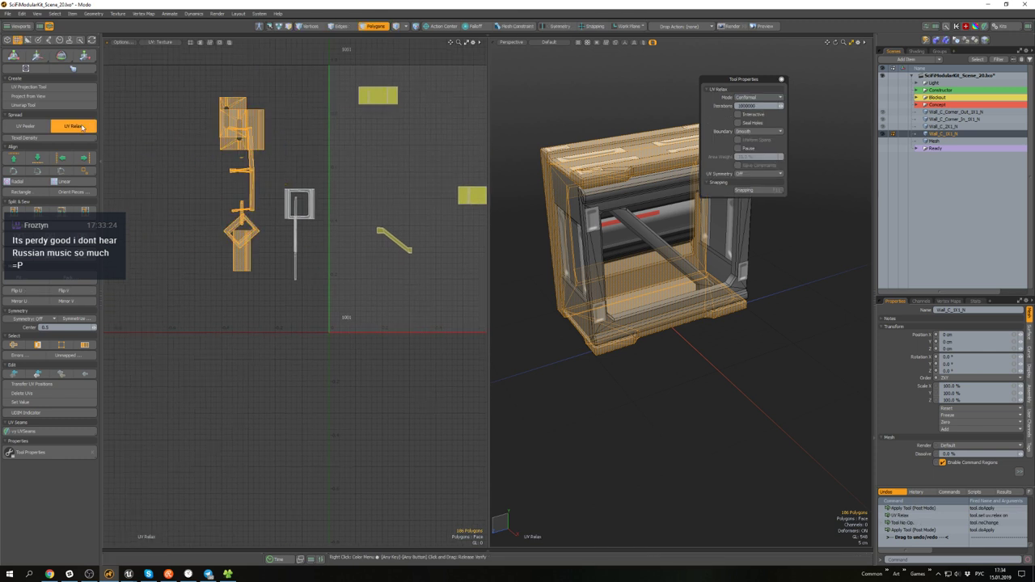
# - Straighten the two long side frame islands and the small strip island with Align UVs by Edge
pyautogui.scroll(5, 276, 155)
pyautogui.press('2')
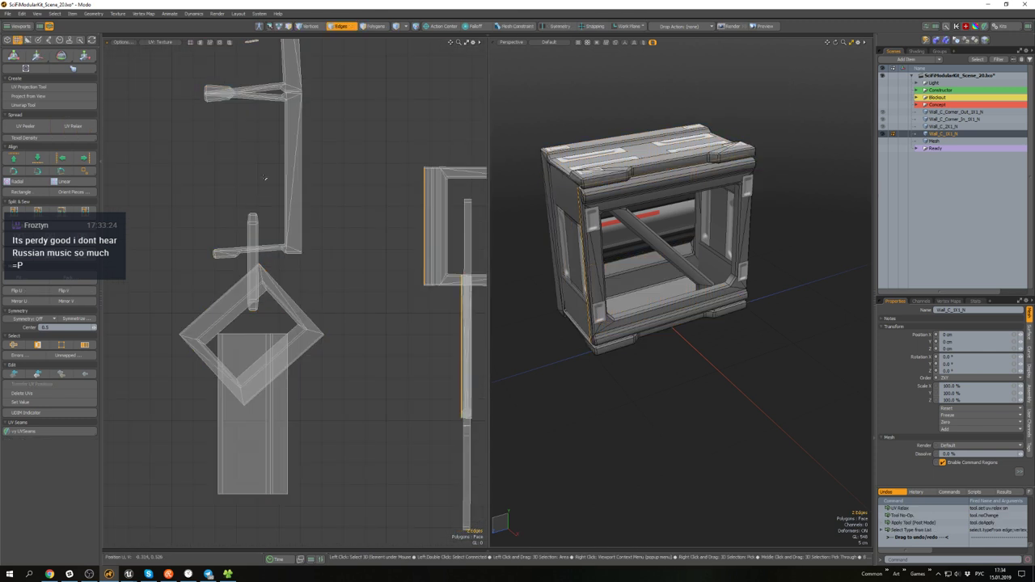
pyautogui.click(301, 179)
pyautogui.keyDown('alt'); pyautogui.moveTo(302, 179); pyautogui.dragTo(316, 308); pyautogui.keyUp('alt')
pyautogui.keyDown('shift'); pyautogui.click(314, 182); pyautogui.keyUp('shift')
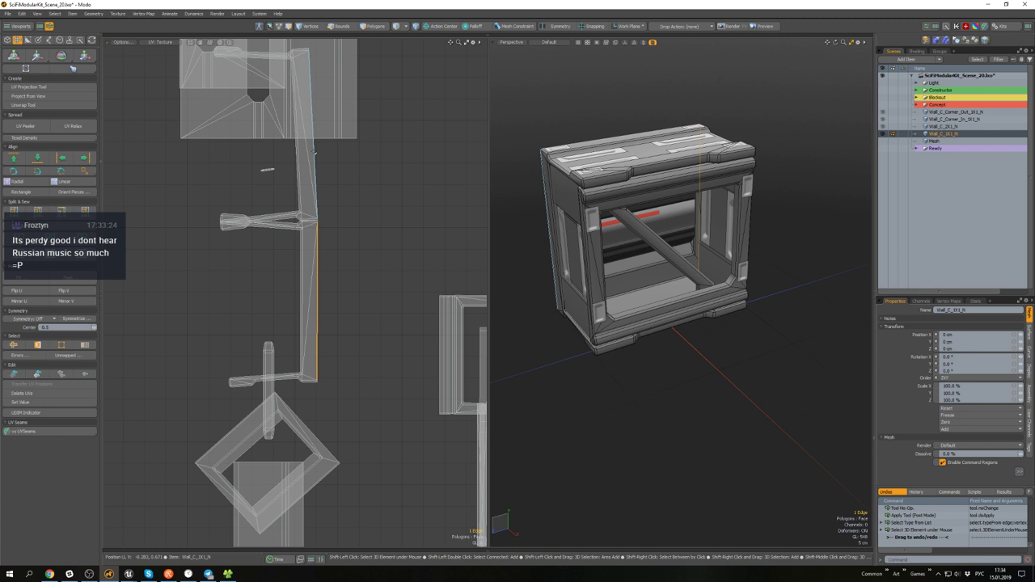
pyautogui.click(61, 173)
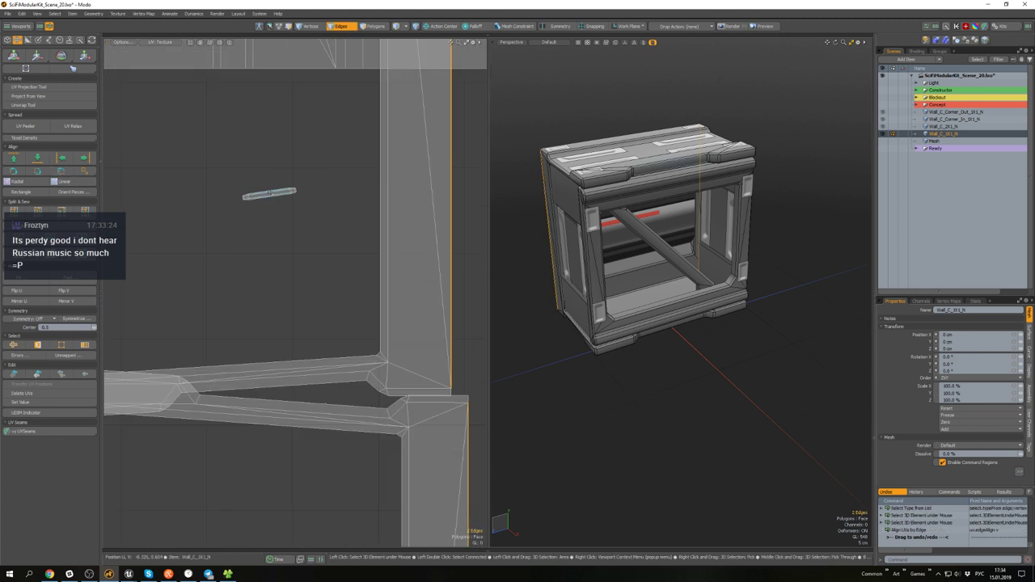
pyautogui.click(62, 171)
# - Turn the diamond-shaped frame island upright by aligning it to its outer edge
pyautogui.scroll(-5, 294, 191)
pyautogui.keyDown('alt'); pyautogui.moveTo(293, 191); pyautogui.dragTo(302, 287); pyautogui.keyUp('alt')
pyautogui.scroll(-2, 301, 287)
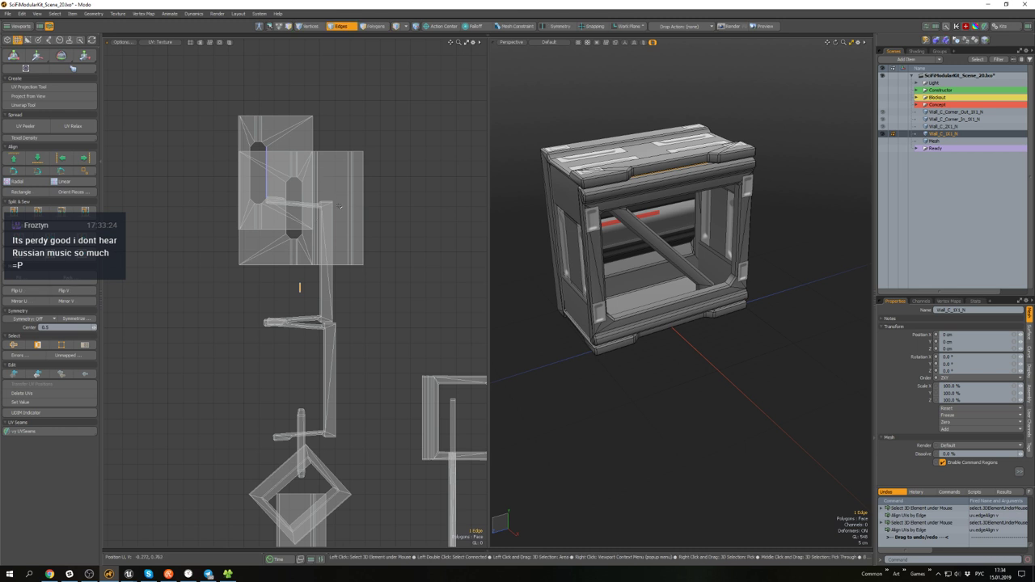
pyautogui.scroll(-4, 338, 211)
pyautogui.scroll(6, 346, 299)
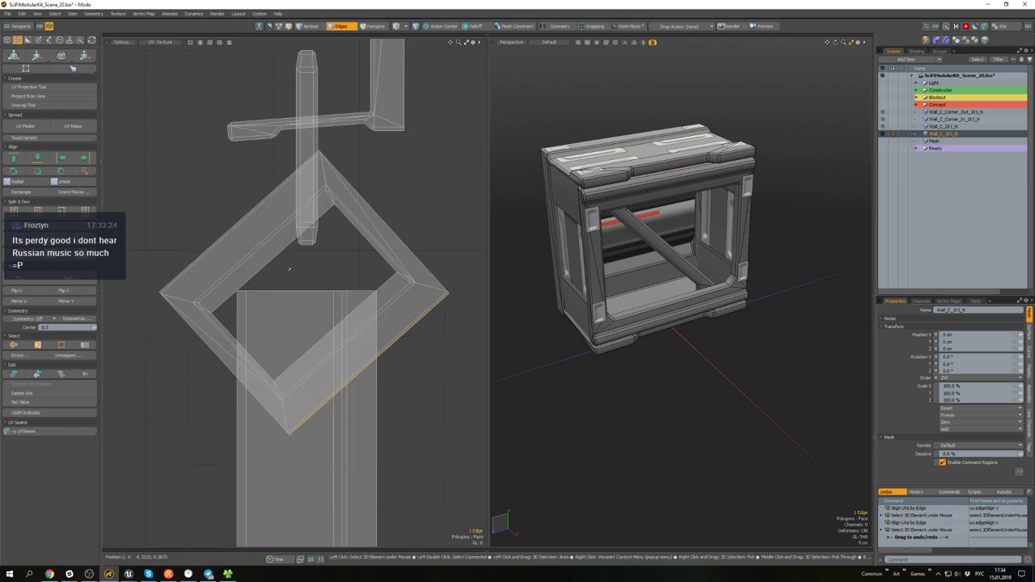
pyautogui.click(86, 161)
pyautogui.scroll(-5, 328, 194)
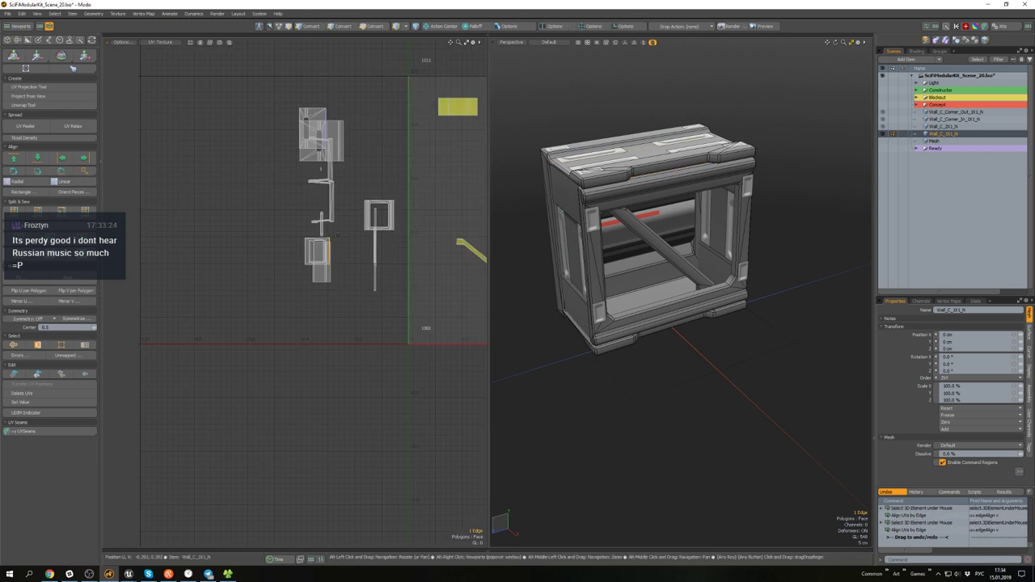
# - Lasso all the relaxed UV islands beside the tile and apply a uniform texel density to them
pyautogui.scroll(4, 332, 188)
pyautogui.scroll(-7, 333, 194)
pyautogui.keyDown('alt'); pyautogui.moveTo(386, 213); pyautogui.dragTo(340, 208); pyautogui.keyUp('alt')
pyautogui.press('3')
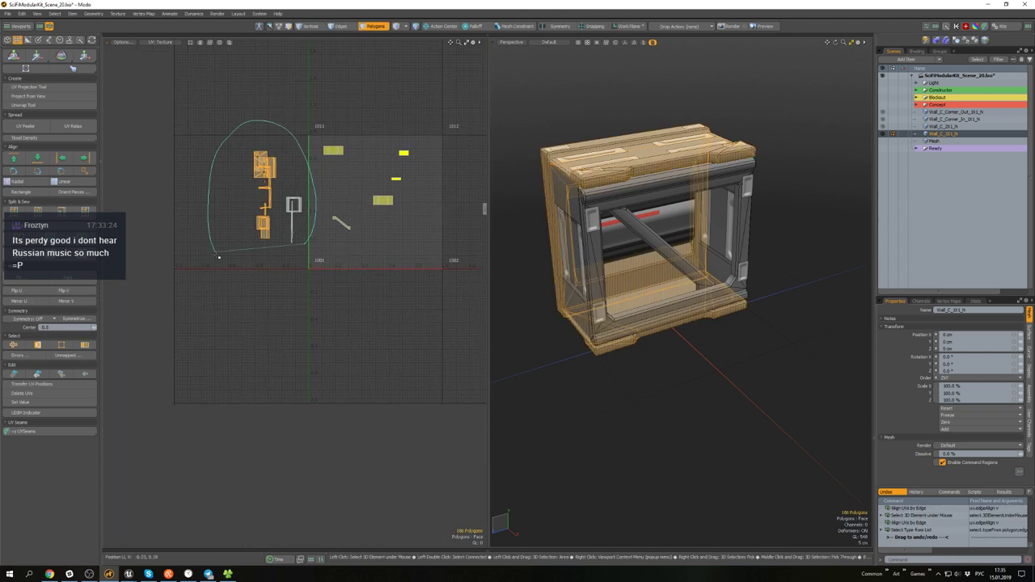
pyautogui.moveTo(217, 257); pyautogui.dragTo(277, 279, button='right')
pyautogui.moveTo(595, 251)
pyautogui.keyDown('alt'); pyautogui.mouseDown()
pyautogui.moveTo(639, 194)
pyautogui.moveTo(596, 257)
pyautogui.moveTo(595, 244)
pyautogui.mouseUp(); pyautogui.keyUp('alt')
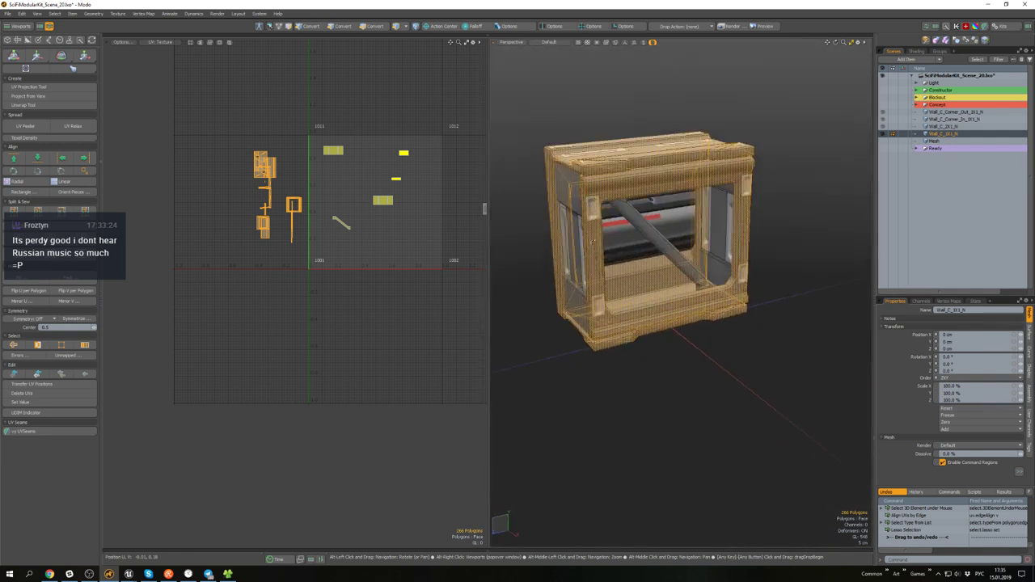
pyautogui.click(64, 138)
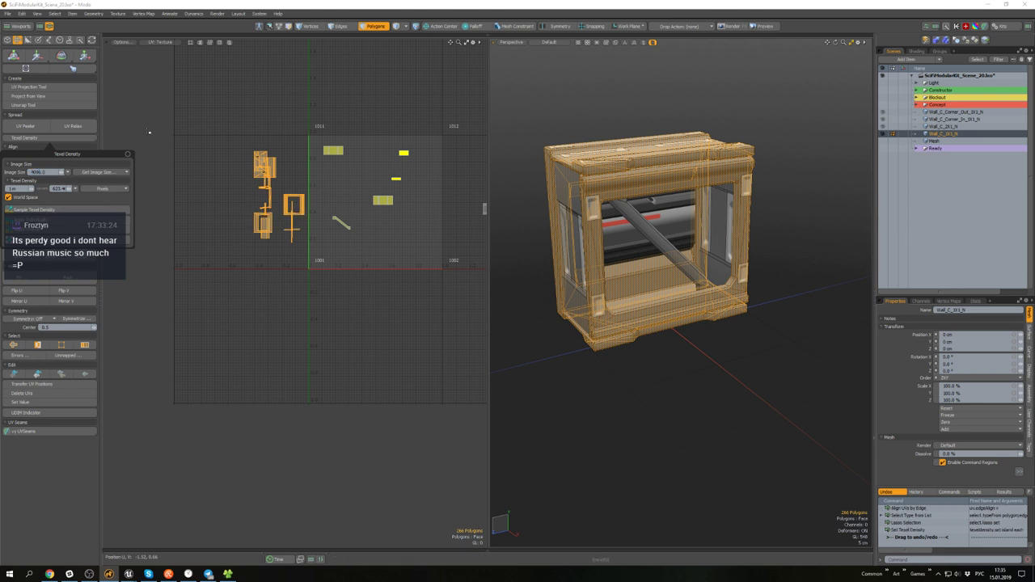
# - Align the selected UV islands to a common centre and move the stack inside the 1001 tile
pyautogui.click(79, 209)
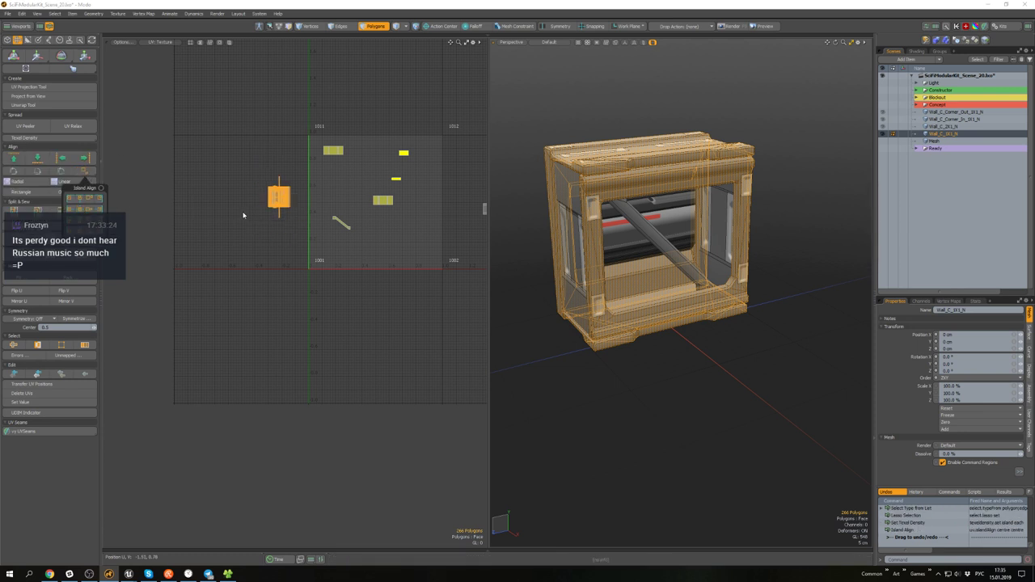
pyautogui.scroll(5, 312, 197)
pyautogui.press('w')
pyautogui.scroll(-5, 252, 215)
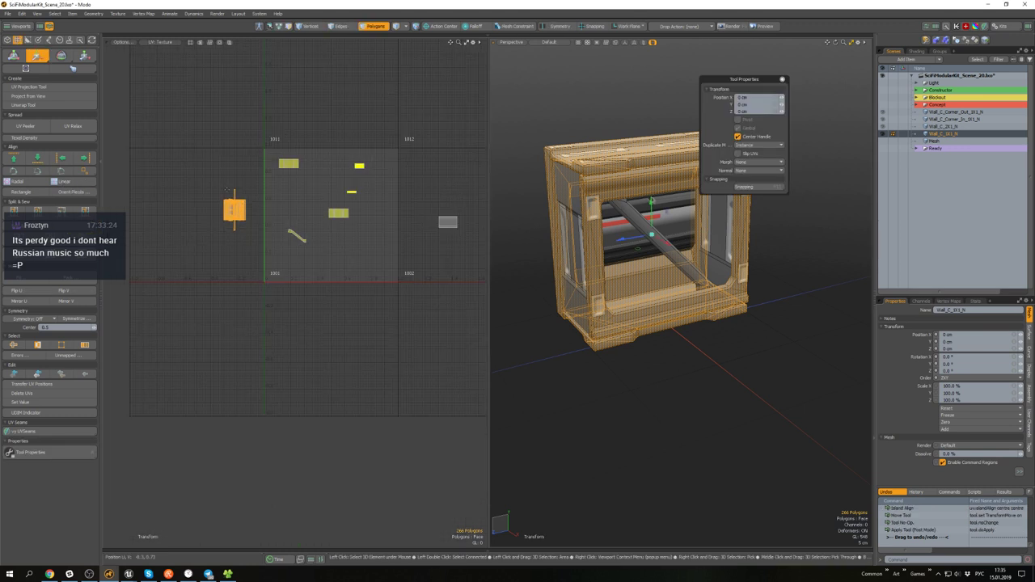
pyautogui.keyDown('alt'); pyautogui.moveTo(251, 216); pyautogui.dragTo(258, 234); pyautogui.keyUp('alt')
pyautogui.moveTo(280, 194); pyautogui.dragTo(349, 183)
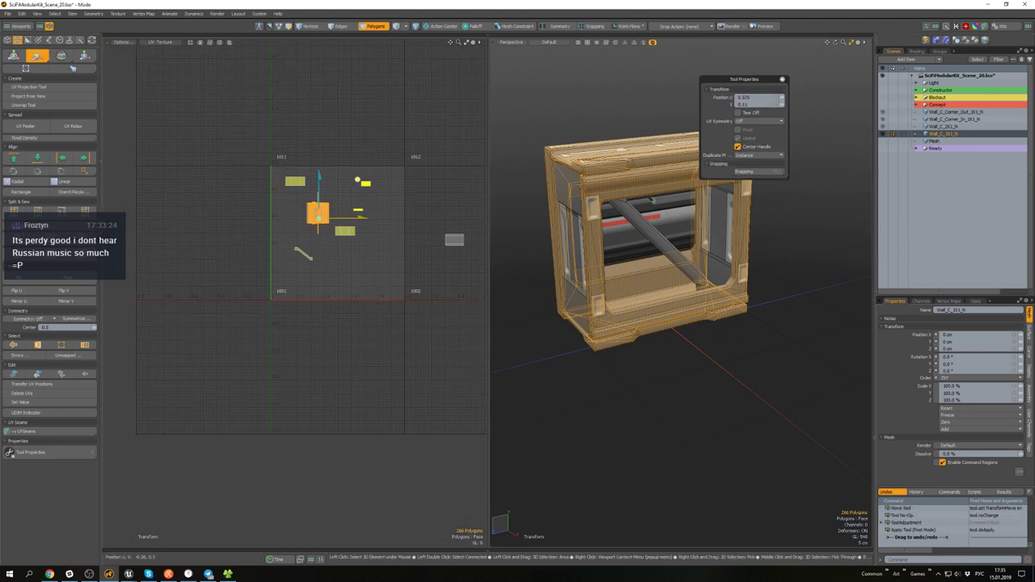
pyautogui.press('q')
# - Deselect the polygons, unhide all of the module's geometry and save the scene
pyautogui.click(578, 381)
pyautogui.keyDown('alt'); pyautogui.moveTo(577, 381); pyautogui.dragTo(617, 332); pyautogui.keyUp('alt')
pyautogui.hotkey('ctrl', '3')
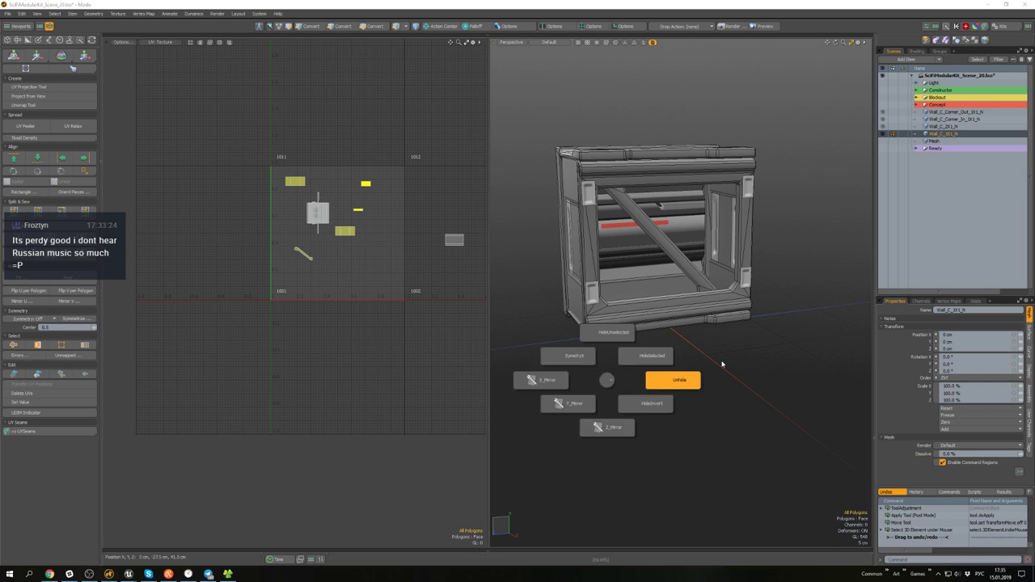
pyautogui.click(720, 363)
pyautogui.keyDown('alt'); pyautogui.moveTo(712, 362); pyautogui.dragTo(584, 274); pyautogui.keyUp('alt')
pyautogui.hotkey('ctrl', 's')
# - Return to the full 3D view, unhide the other wall meshes and select Wall_C_2X1_N together with Wall_C_1X1_N
pyautogui.press('F1')
pyautogui.press('F2')
pyautogui.press('u')
pyautogui.click(484, 262)
pyautogui.keyDown('ctrl'); pyautogui.click(943, 133); pyautogui.keyUp('ctrl')
pyautogui.keyDown('alt'); pyautogui.moveTo(477, 251); pyautogui.dragTo(535, 259); pyautogui.keyUp('alt')
pyautogui.scroll(-3, 443, 250)
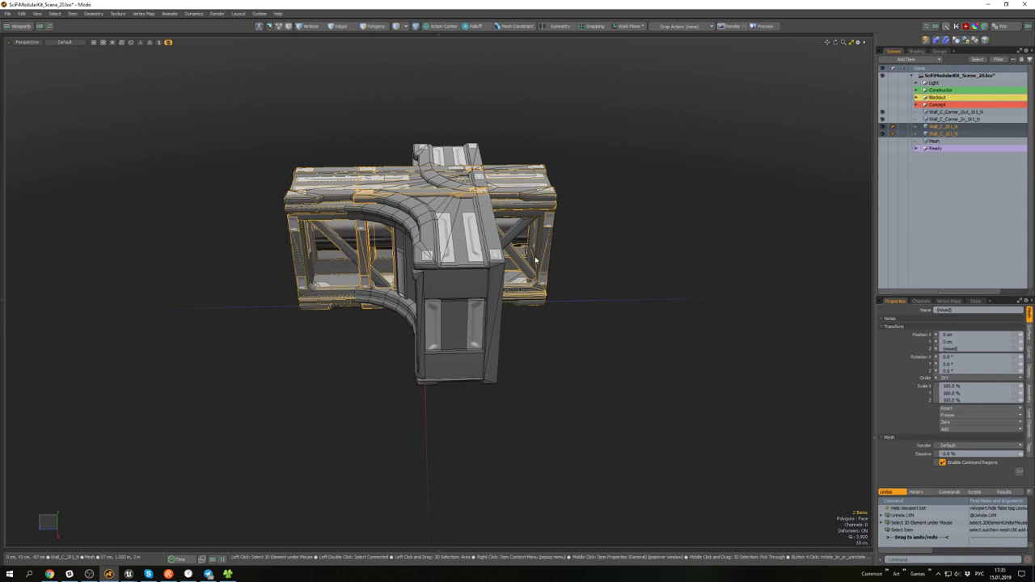
# - Isolate Wall_C_1X1_N, inspect its UVs with the checker texture override, and restore the normal view of all modules
pyautogui.click(945, 134)
pyautogui.hotkey('shift', 'h')
pyautogui.press('a')
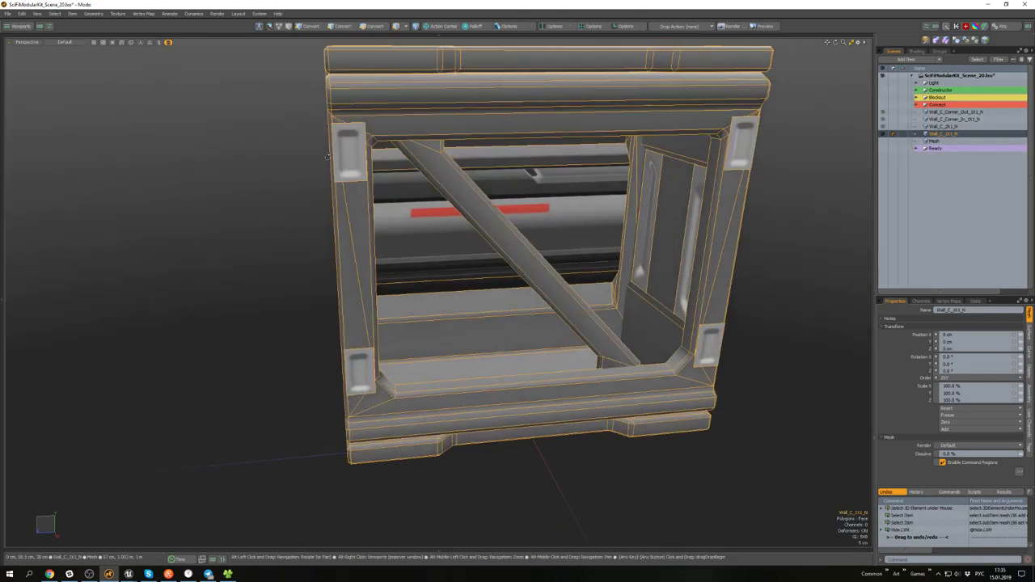
pyautogui.scroll(-3, 242, 185)
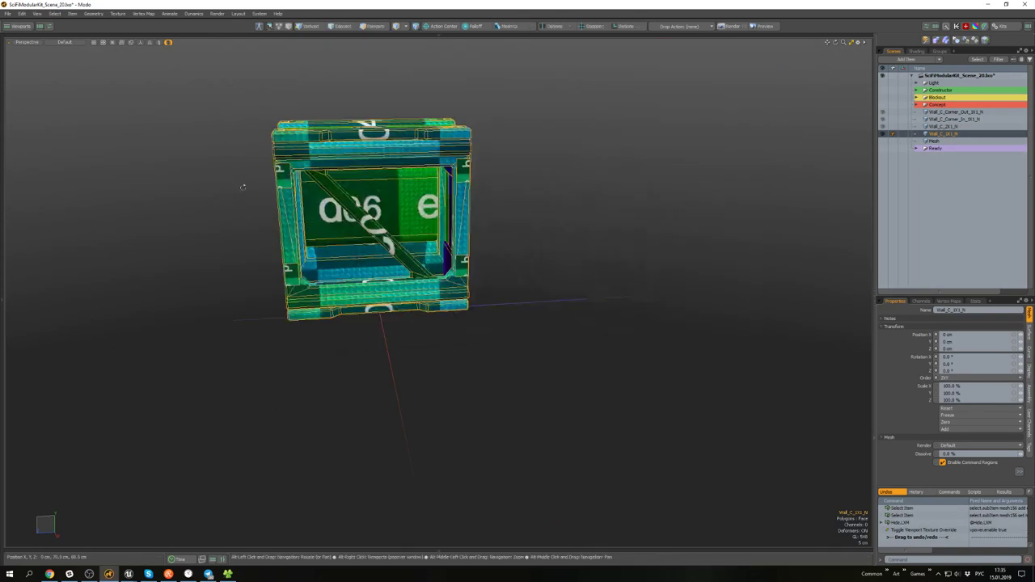
pyautogui.keyDown('alt'); pyautogui.moveTo(242, 185); pyautogui.dragTo(162, 182); pyautogui.keyUp('alt')
pyautogui.press('u')
pyautogui.scroll(-3, 172, 202)
pyautogui.click(89, 53)
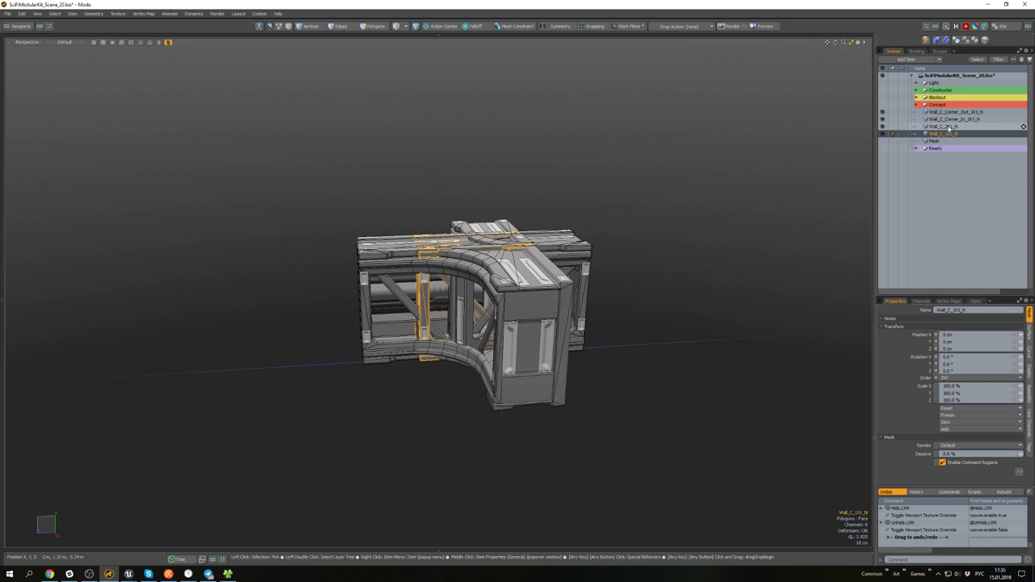
# - Select Wall_C_2X1_N and Wall_C_1X1_N and export both meshes to the Export folder
pyautogui.click(949, 127)
pyautogui.keyDown('ctrl'); pyautogui.click(949, 134); pyautogui.keyUp('ctrl')
pyautogui.keyDown('alt'); pyautogui.moveTo(679, 194); pyautogui.dragTo(651, 165); pyautogui.keyUp('alt')
pyautogui.keyDown('alt'); pyautogui.moveTo(582, 227); pyautogui.dragTo(493, 243); pyautogui.keyUp('alt')
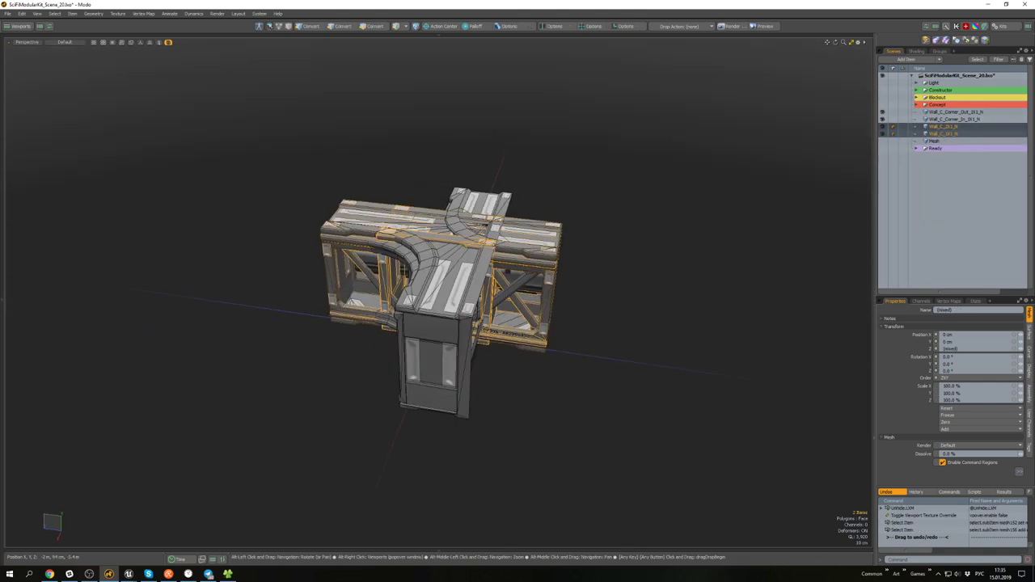
pyautogui.keyDown('alt'); pyautogui.moveTo(550, 275); pyautogui.dragTo(524, 262); pyautogui.keyUp('alt')
pyautogui.hotkey('ctrl', 'e')
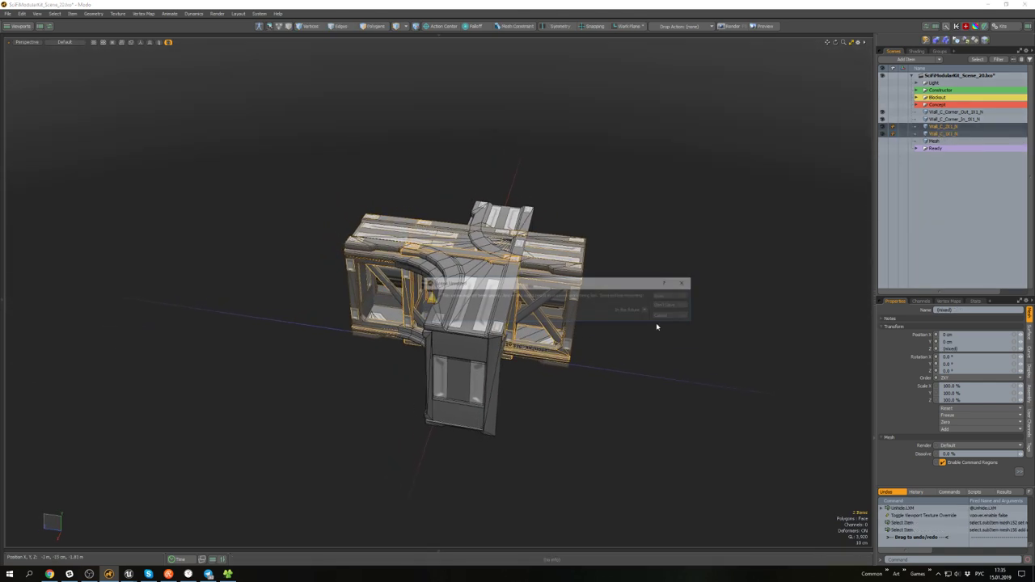
pyautogui.click(665, 302)
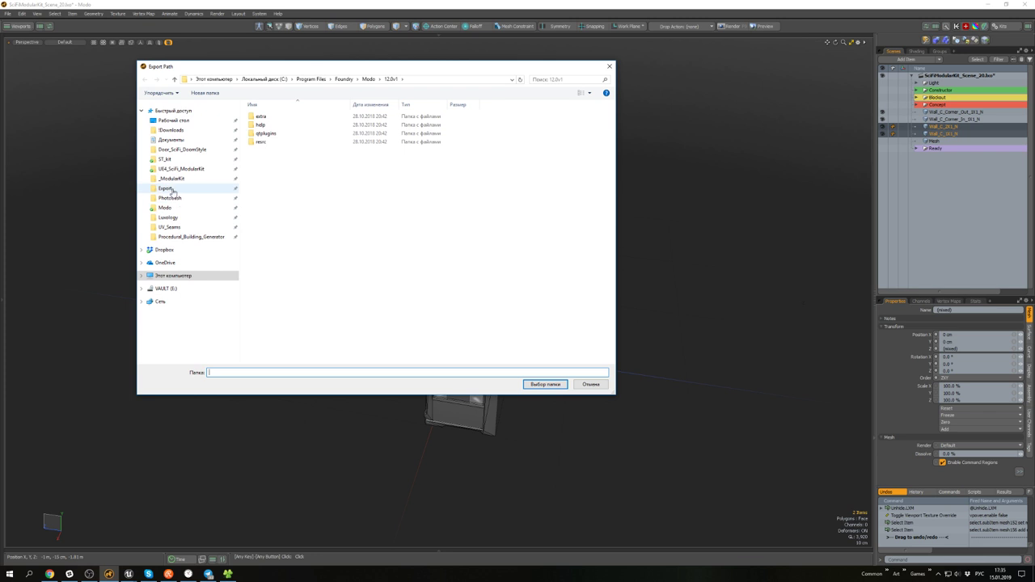
pyautogui.click(170, 188)
pyautogui.click(545, 385)
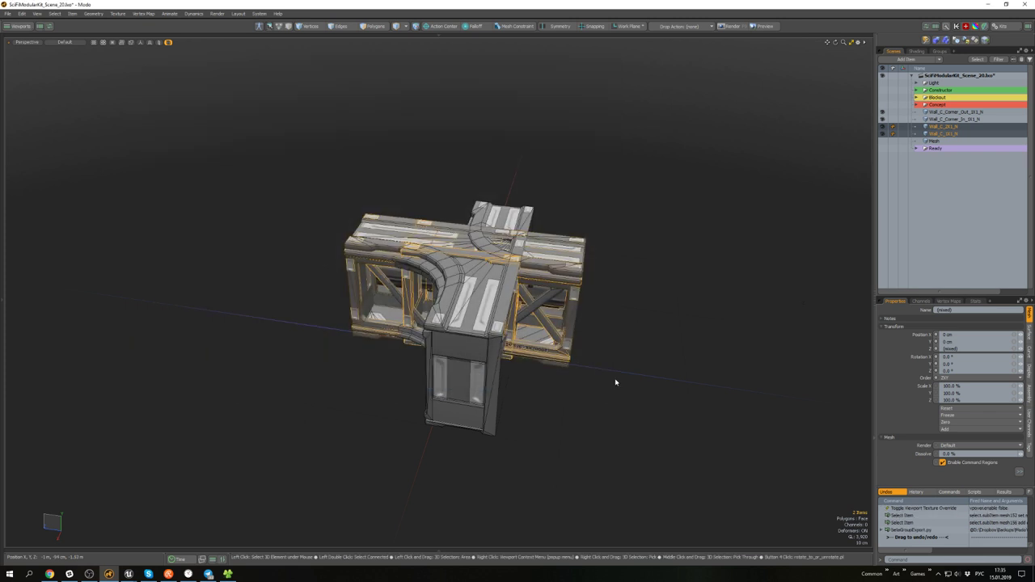
# - Switch to Unreal Editor and import Wall_C_1X1_N and Wall_C_2X1_N from the Export folder into Meshes, using the same import options for both
pyautogui.moveTo(130, 575)
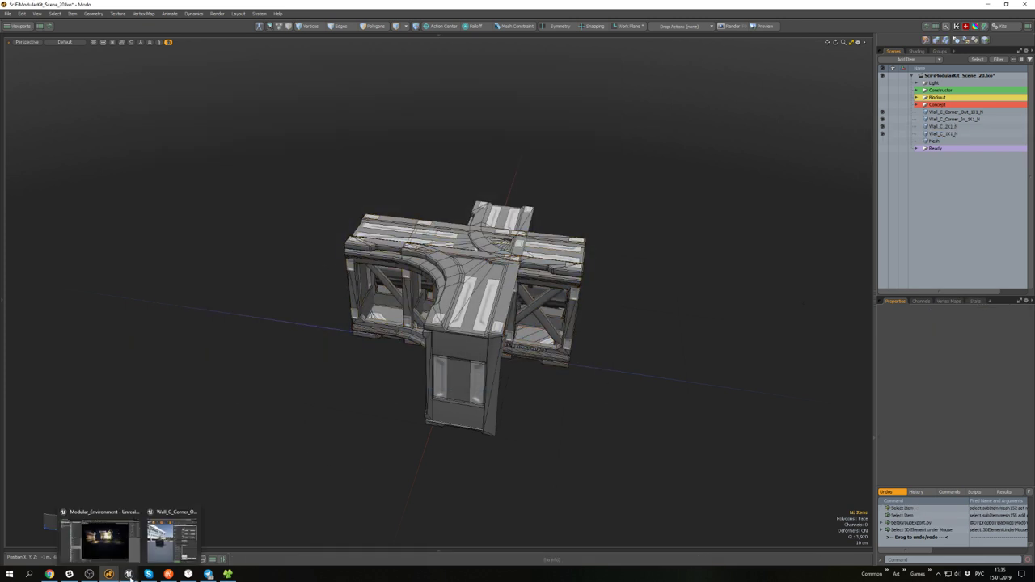
pyautogui.click(123, 537)
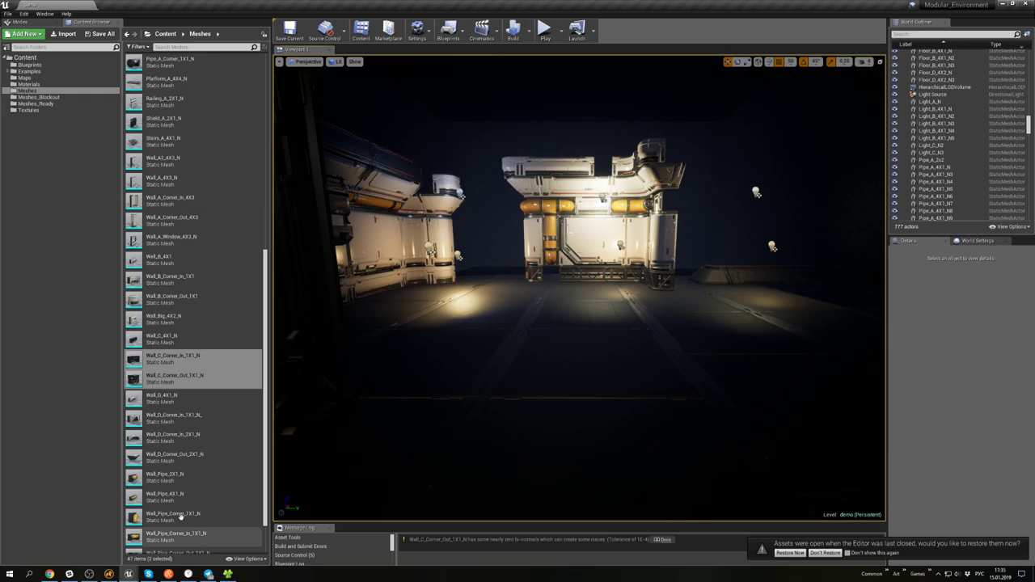
pyautogui.click(228, 574)
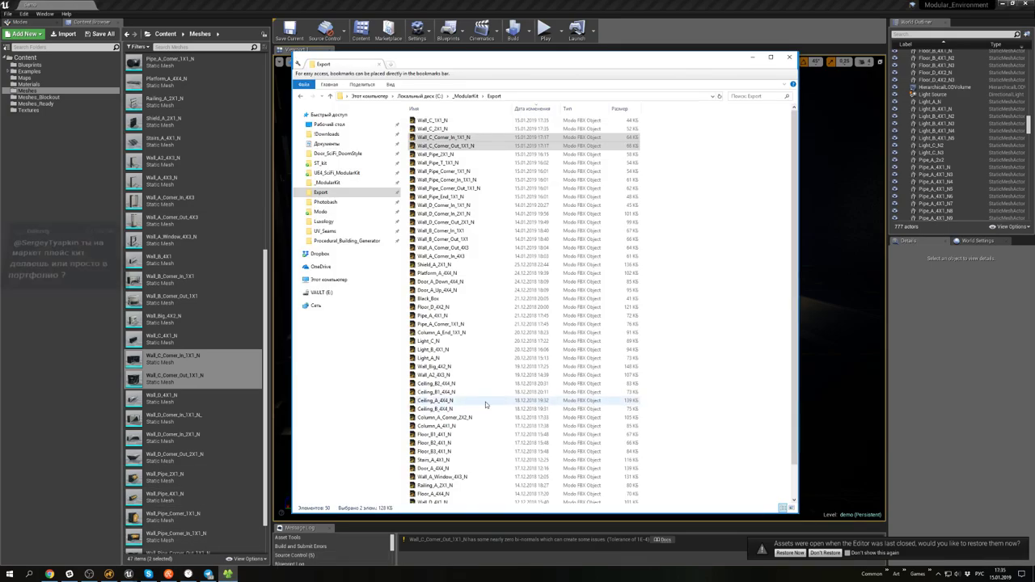
pyautogui.click(445, 122)
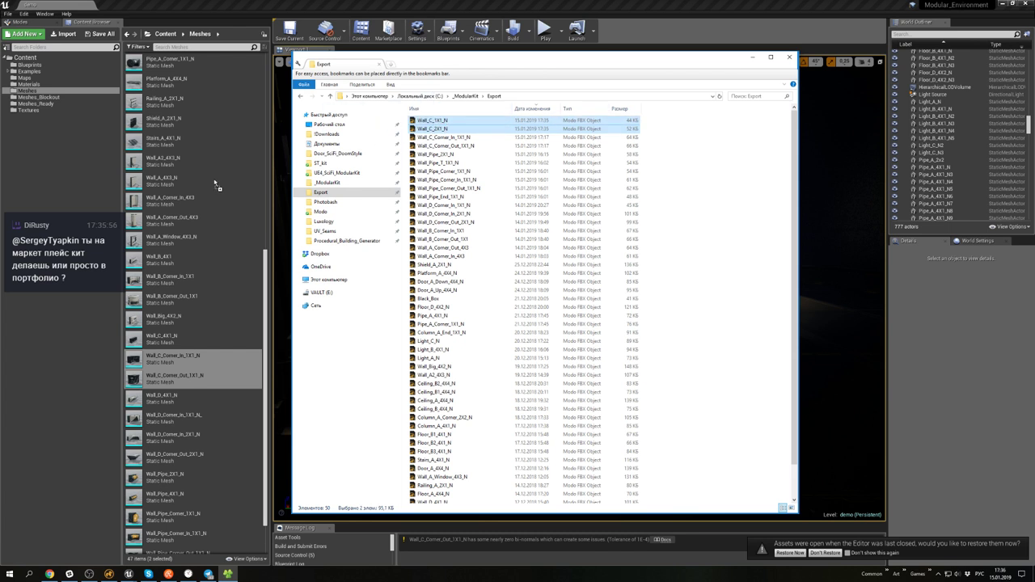
pyautogui.click(750, 58)
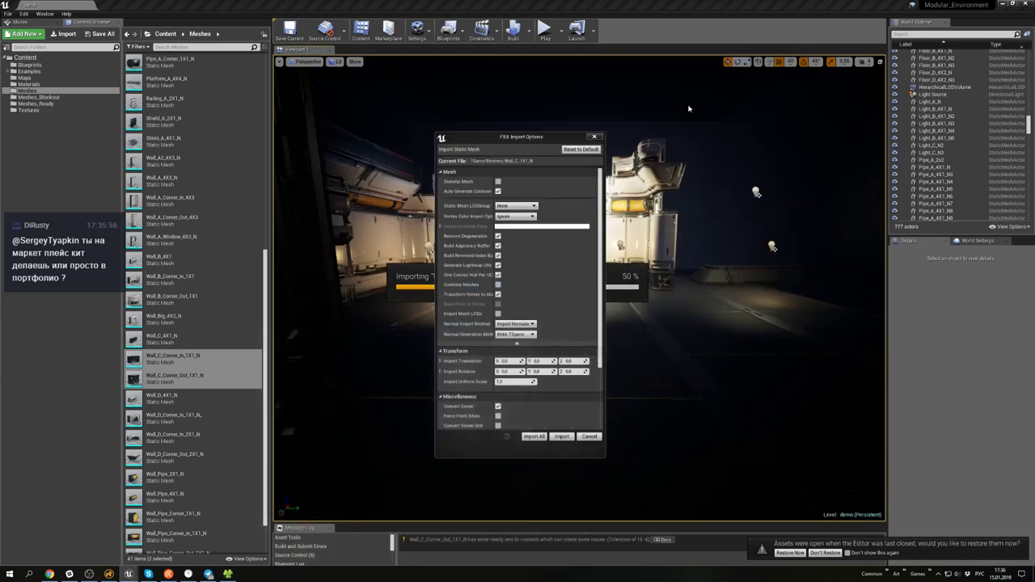
pyautogui.moveTo(601, 249)
pyautogui.mouseDown()
pyautogui.moveTo(610, 307)
pyautogui.moveTo(612, 245)
pyautogui.mouseUp()
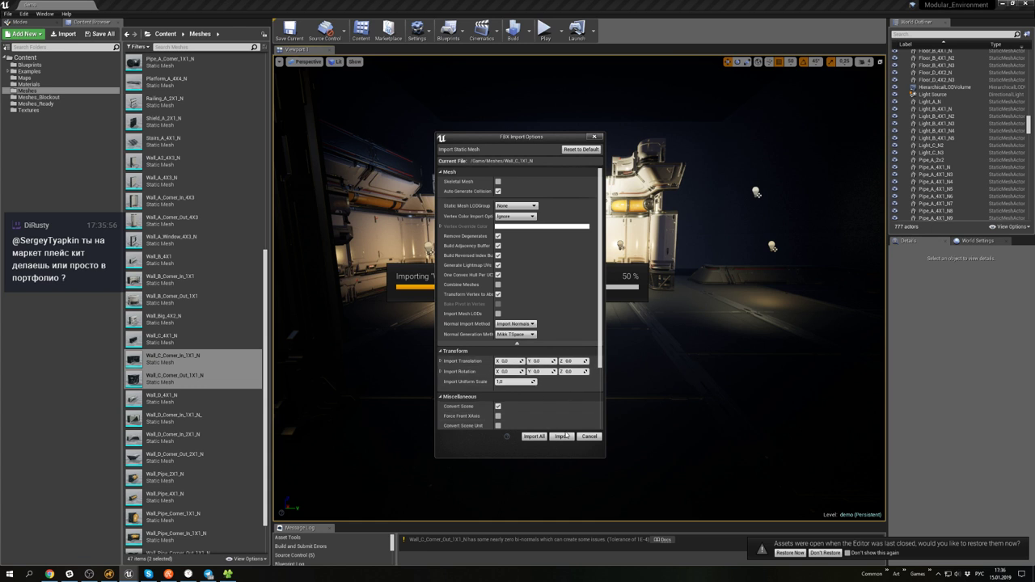
pyautogui.click(534, 436)
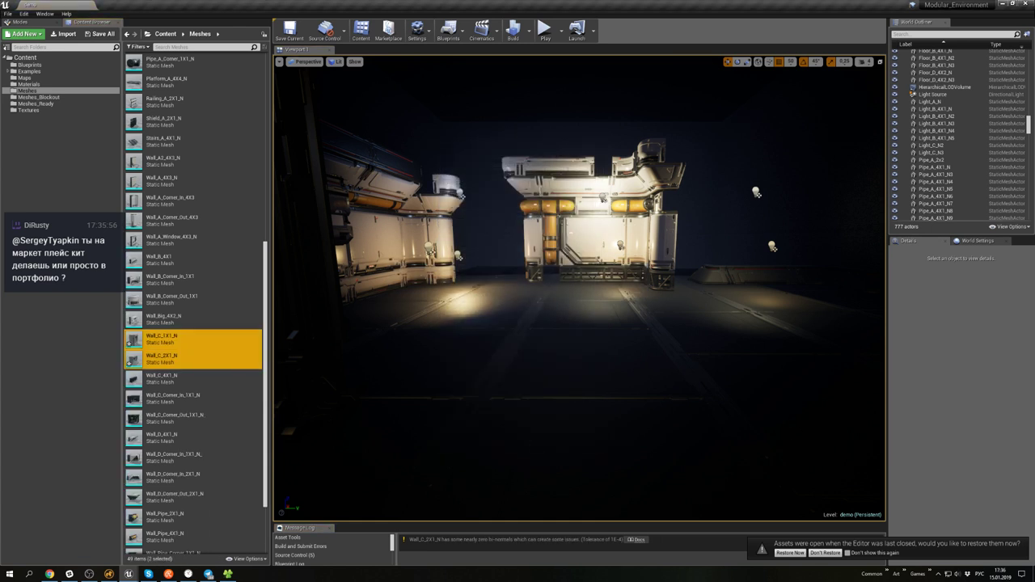
# - Assign M_Transparent_Details, MI_Steel and MI_Details to the Transparent_Details, Metal and Details slots of Wall_C_1X1_N, and save the mesh
pyautogui.doubleClick(162, 338)
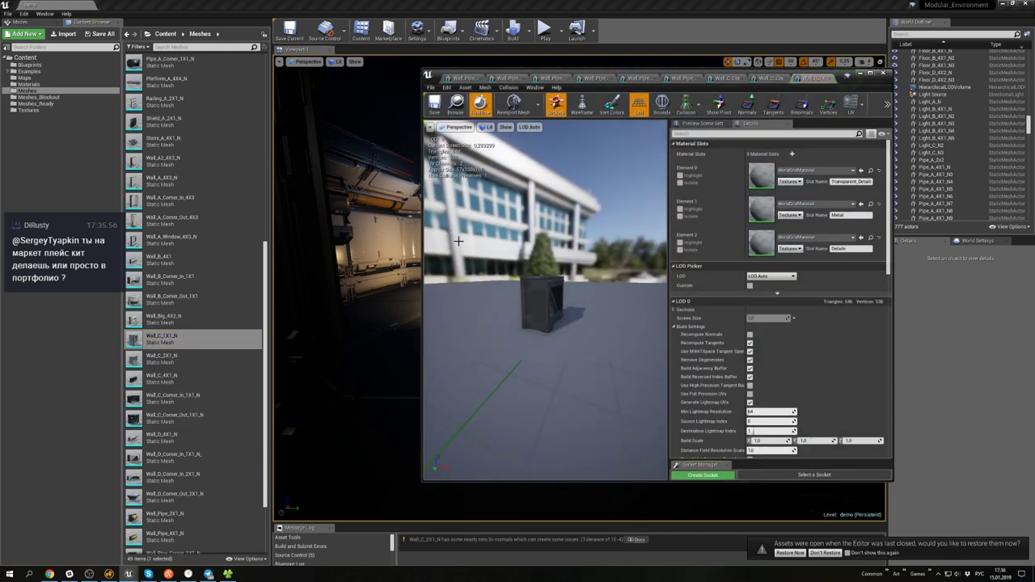
pyautogui.scroll(5, 566, 294)
pyautogui.scroll(-5, 566, 293)
pyautogui.click(32, 84)
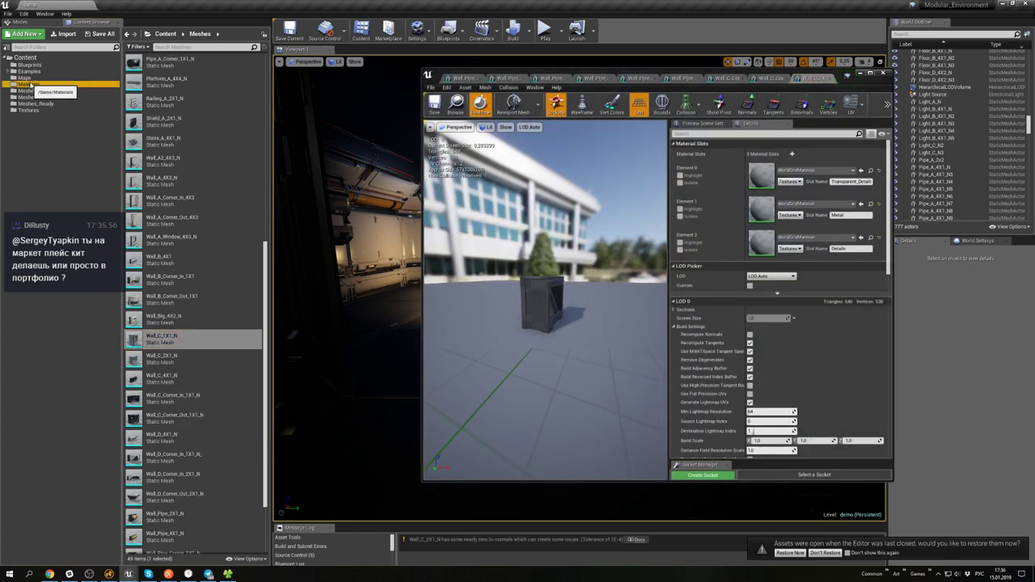
pyautogui.moveTo(161, 338); pyautogui.dragTo(764, 214)
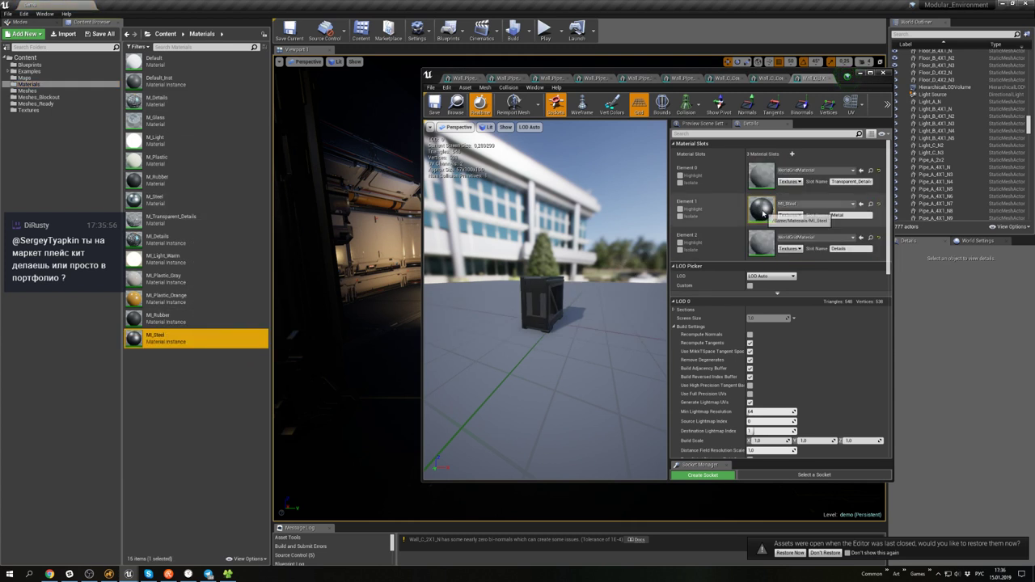
pyautogui.moveTo(159, 218); pyautogui.dragTo(761, 174)
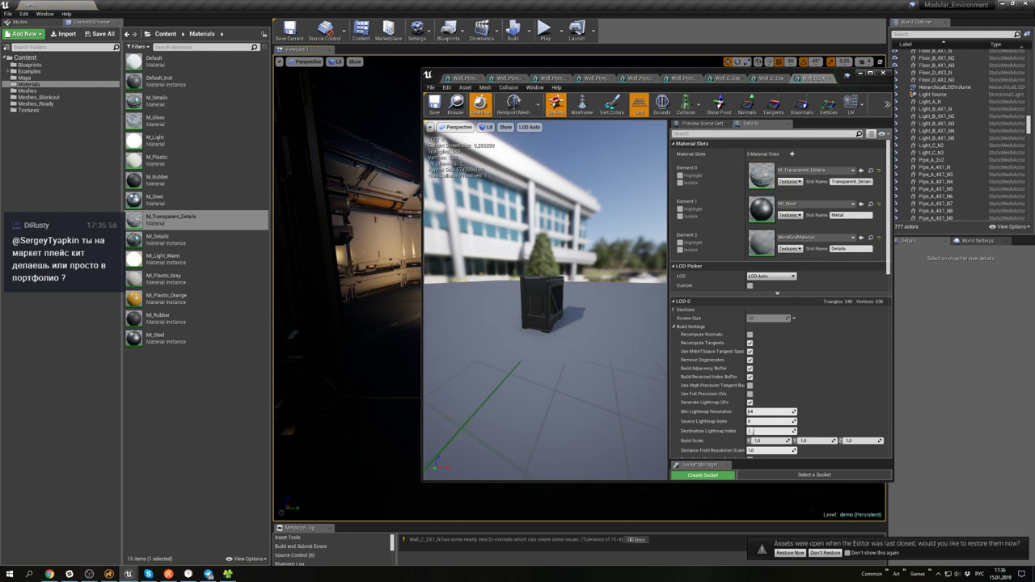
pyautogui.moveTo(158, 240); pyautogui.dragTo(764, 246)
pyautogui.click(434, 103)
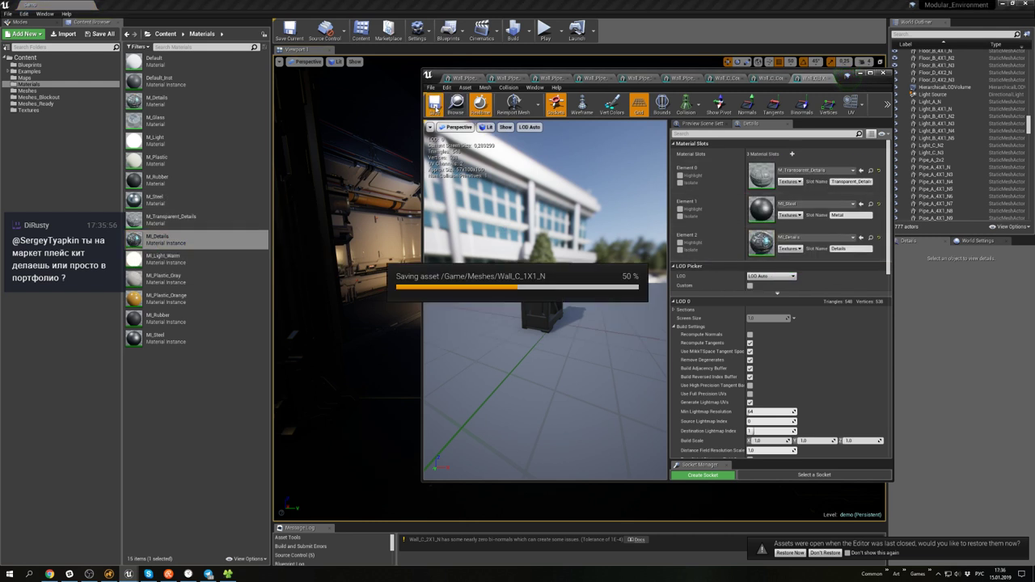
# - Open Wall_C_2X1_N and assign M_Transparent_Details, MI_Steel and MI_Details to its Transparent_Details, Metal and Details slots
pyautogui.click(28, 91)
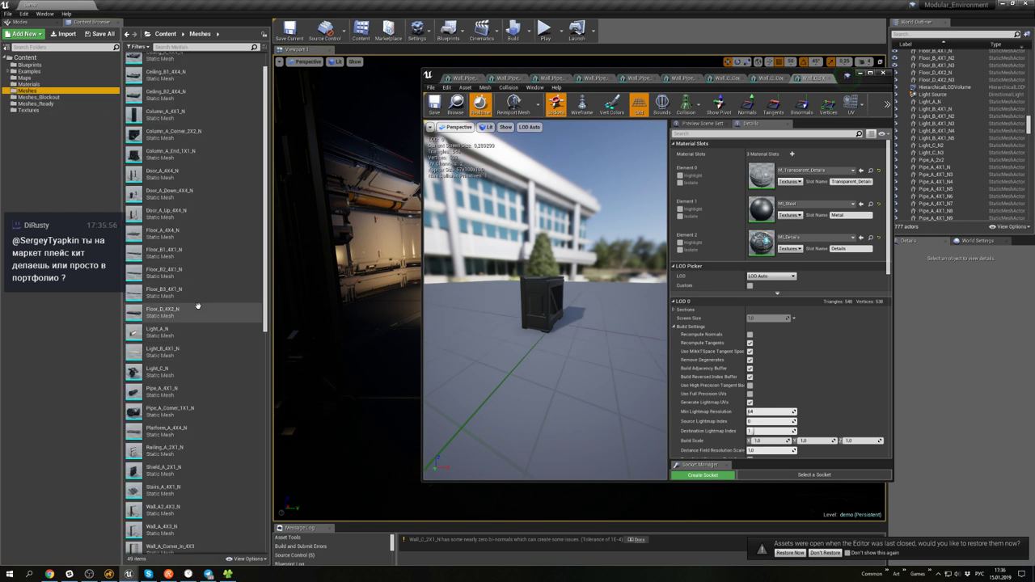
pyautogui.scroll(-10, 198, 304)
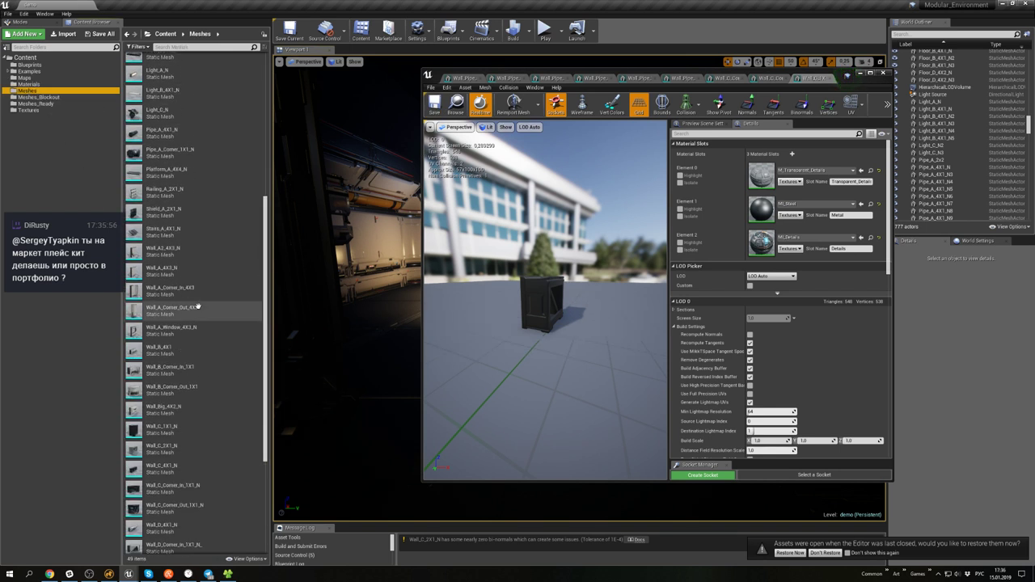
pyautogui.click(132, 385)
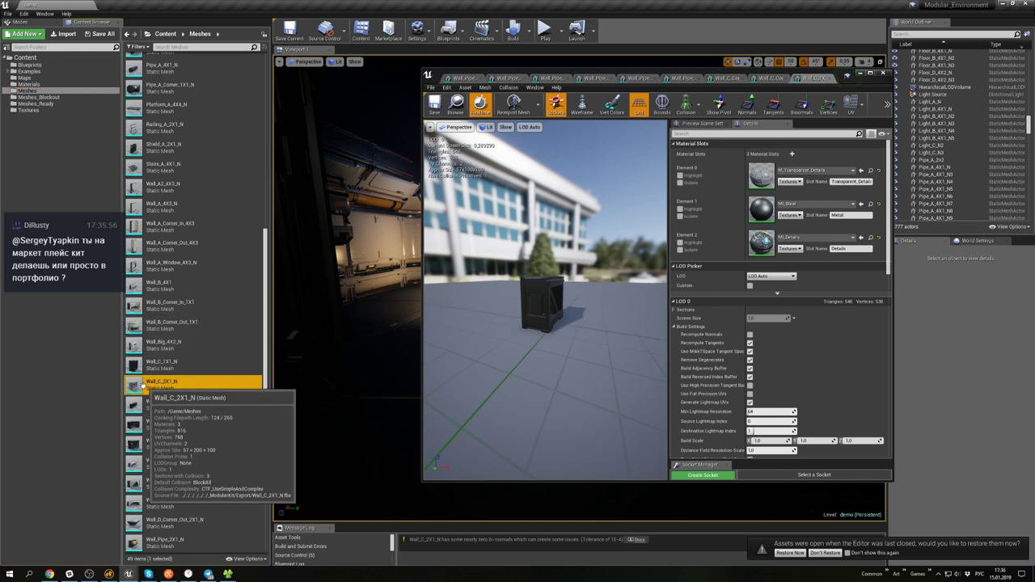
pyautogui.doubleClick(133, 385)
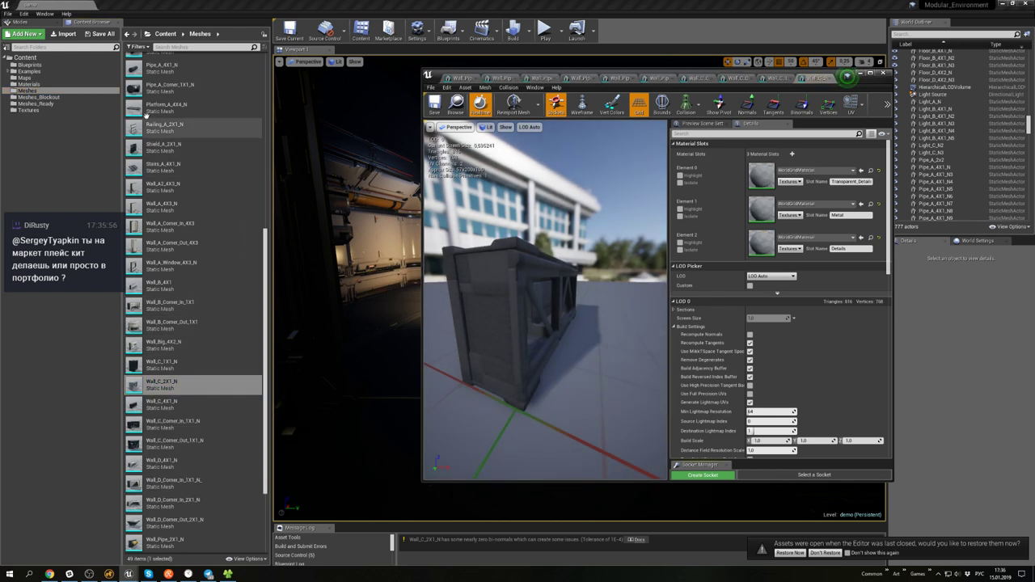
pyautogui.click(29, 84)
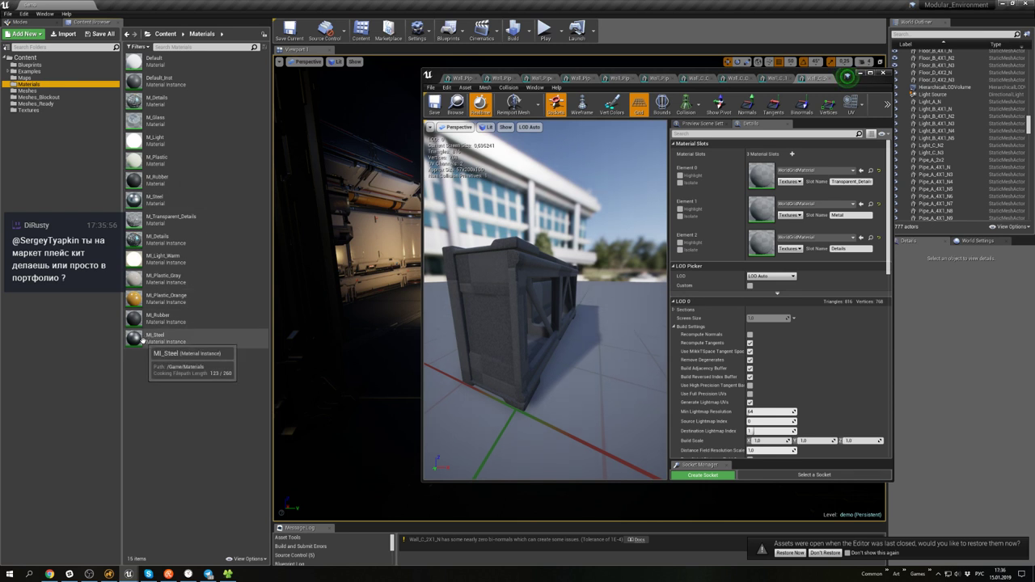
pyautogui.moveTo(158, 338); pyautogui.dragTo(761, 209)
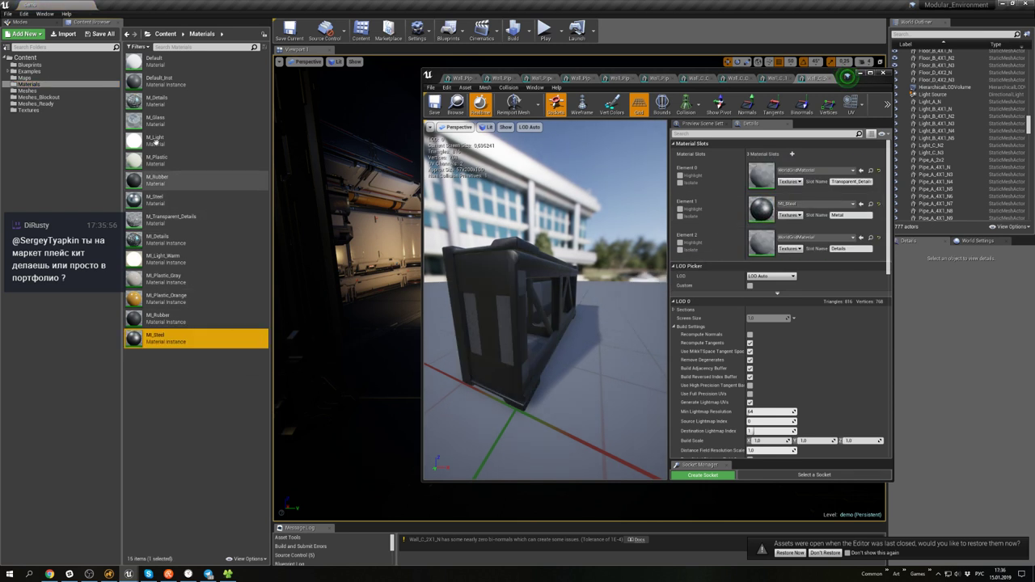
pyautogui.moveTo(165, 218); pyautogui.dragTo(772, 177)
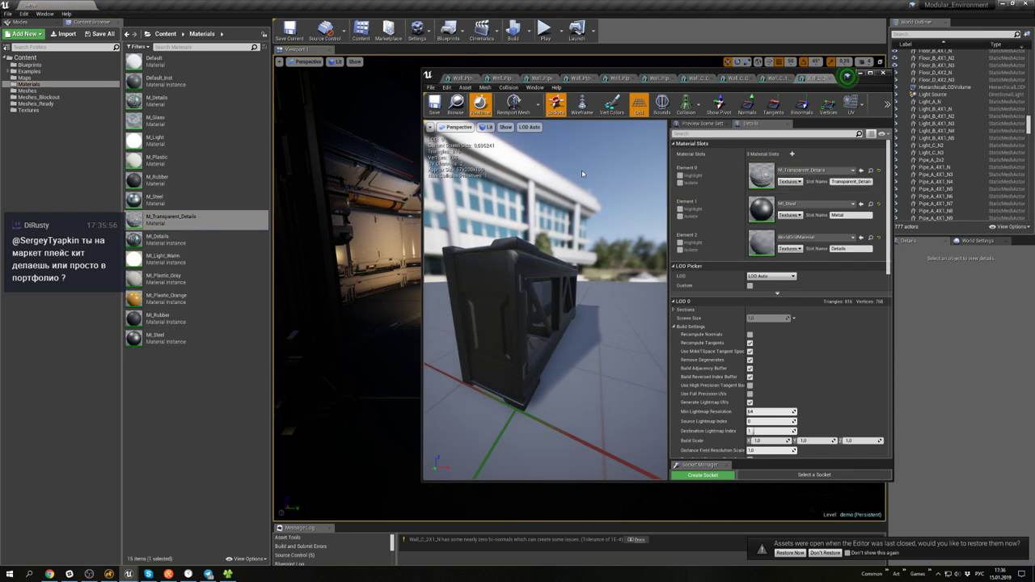
pyautogui.moveTo(156, 240); pyautogui.dragTo(745, 242)
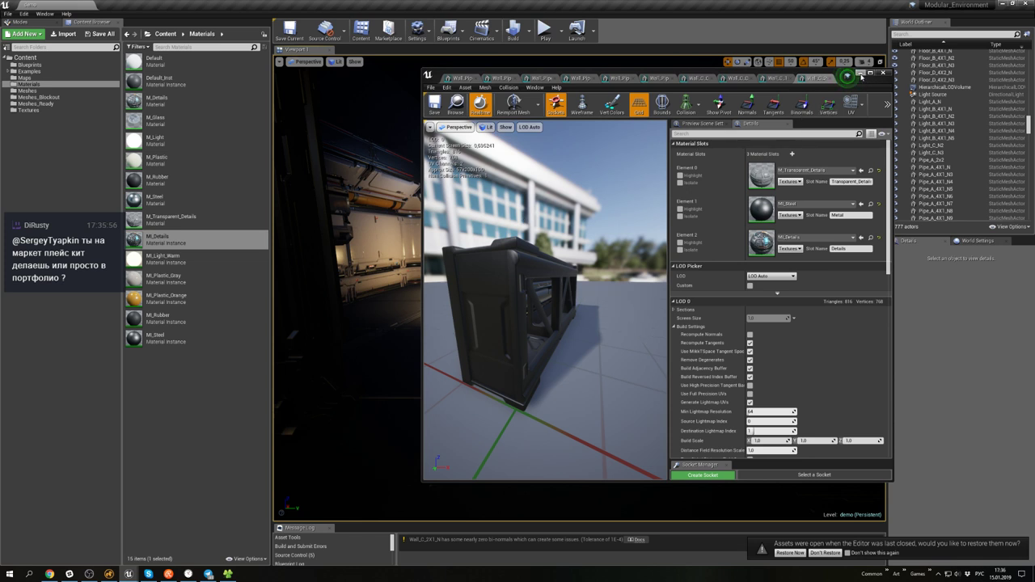
pyautogui.click(860, 74)
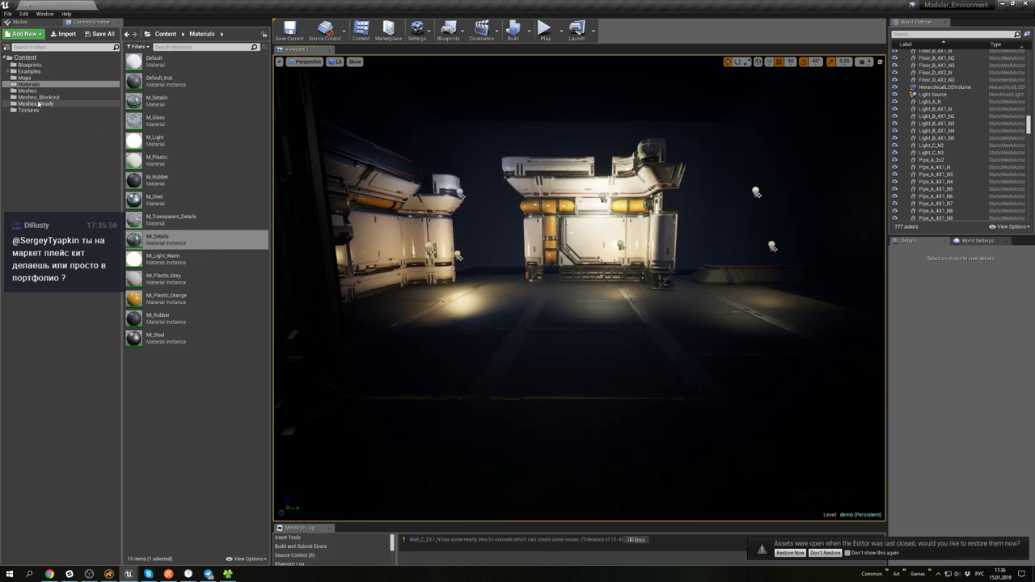
# - Place Wall_C_1X1_N and Wall_C_2X1_N from the Meshes folder into the level, on the floor in front of the pipe wall
pyautogui.click(29, 93)
pyautogui.scroll(-5, 194, 243)
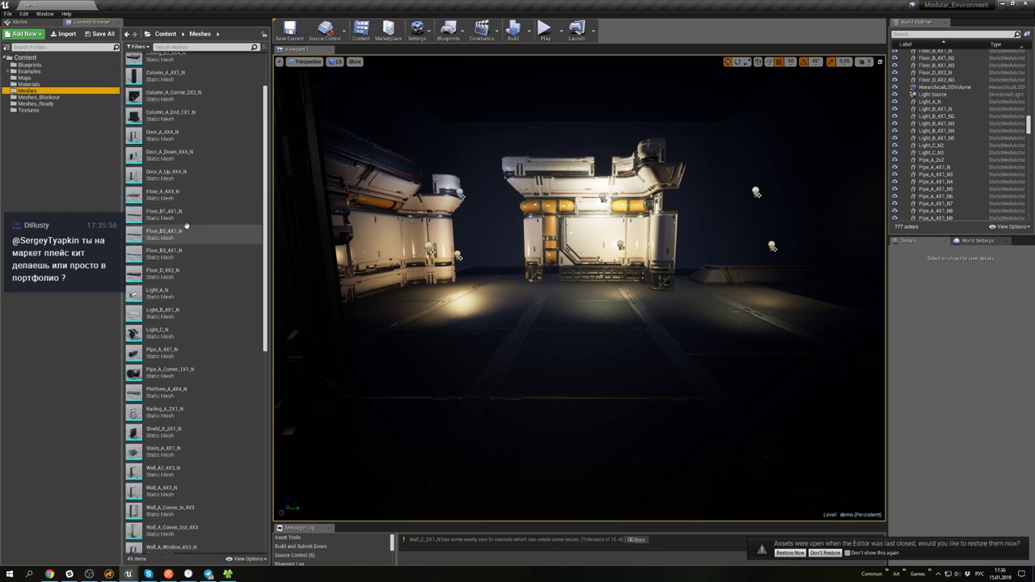
pyautogui.scroll(-3, 189, 227)
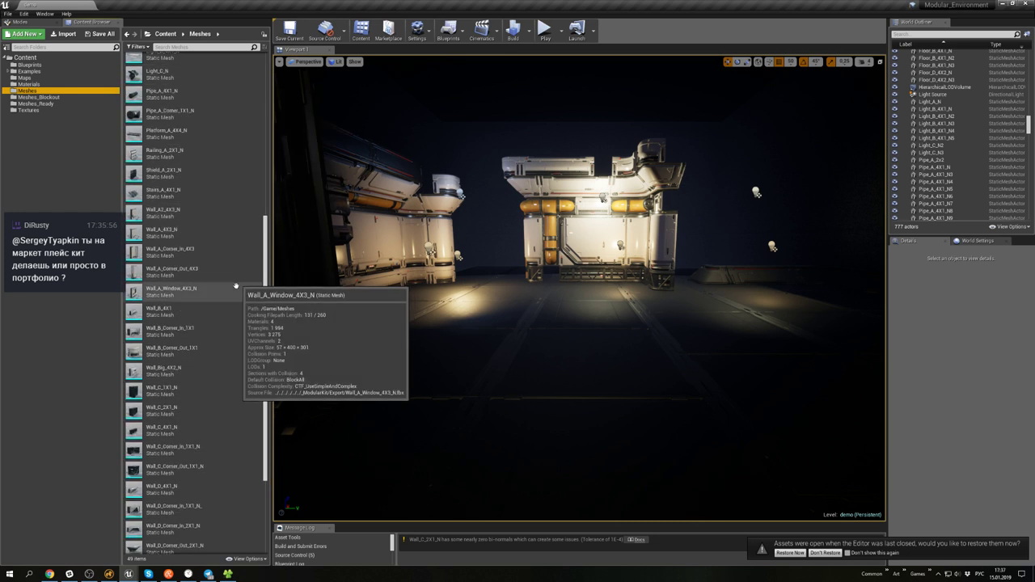
pyautogui.click(166, 409)
pyautogui.keyDown('ctrl'); pyautogui.click(171, 393); pyautogui.keyUp('ctrl')
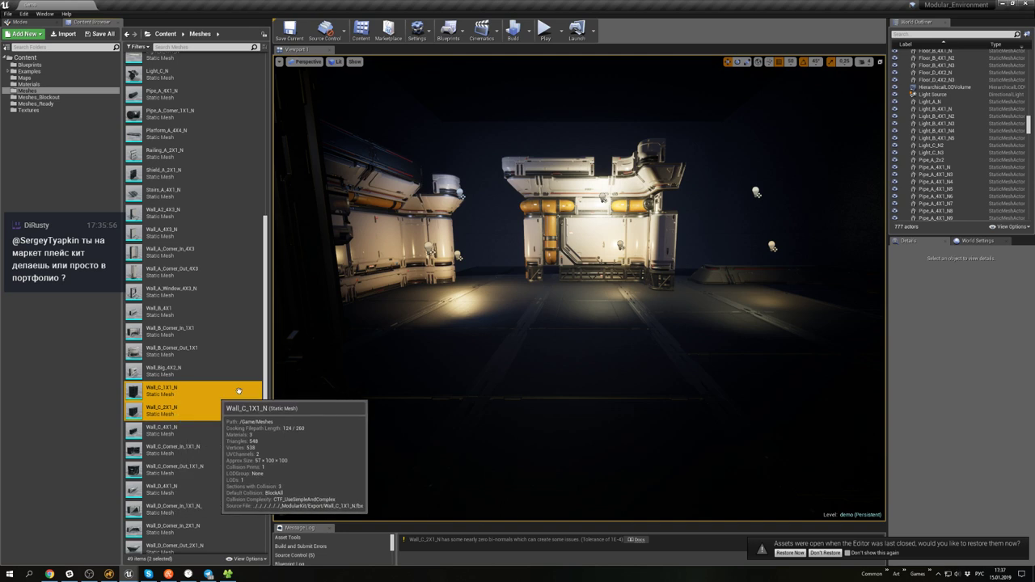
pyautogui.moveTo(485, 324); pyautogui.dragTo(518, 324, button='right')
pyautogui.press('w')
pyautogui.moveTo(598, 316); pyautogui.dragTo(606, 319, button='right')
pyautogui.moveTo(170, 396); pyautogui.dragTo(655, 380)
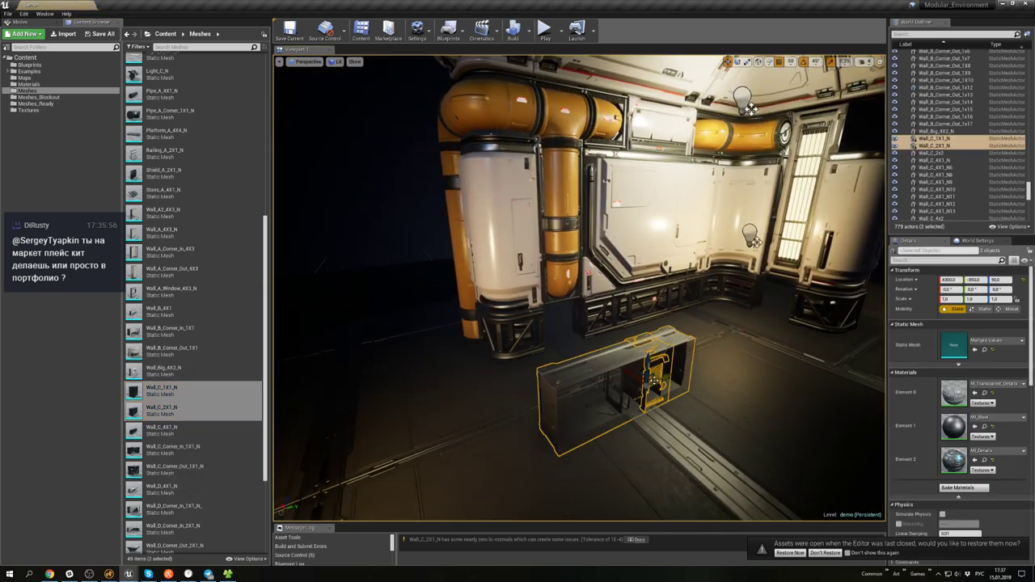
# - Rotate both placed modules 180° and position them separately, fitting Wall_C_1X1_N into the wall base beneath the vertical orange pipe
pyautogui.moveTo(663, 418); pyautogui.dragTo(683, 412)
pyautogui.click(737, 334)
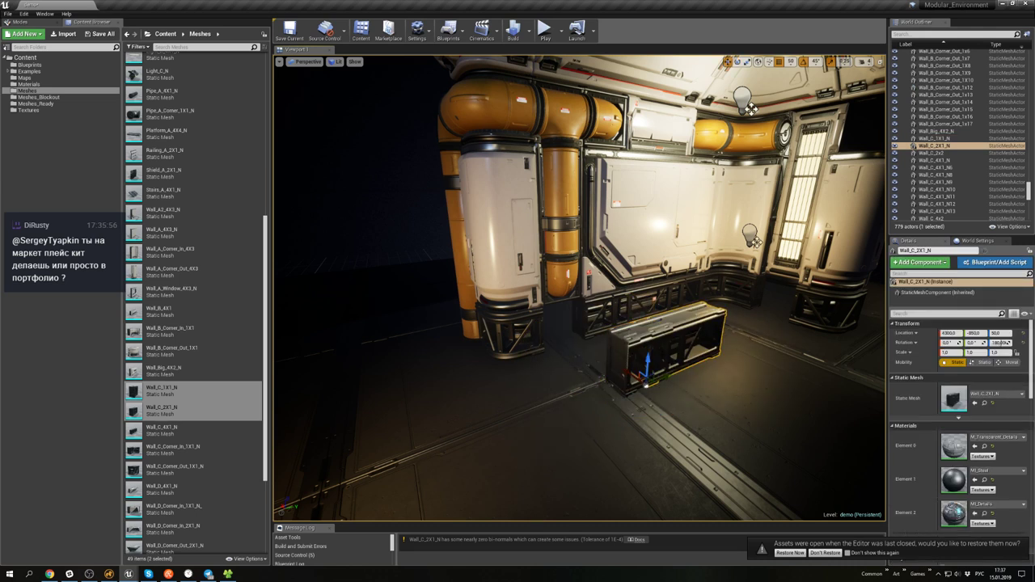
pyautogui.moveTo(665, 377); pyautogui.dragTo(755, 353)
pyautogui.click(638, 352)
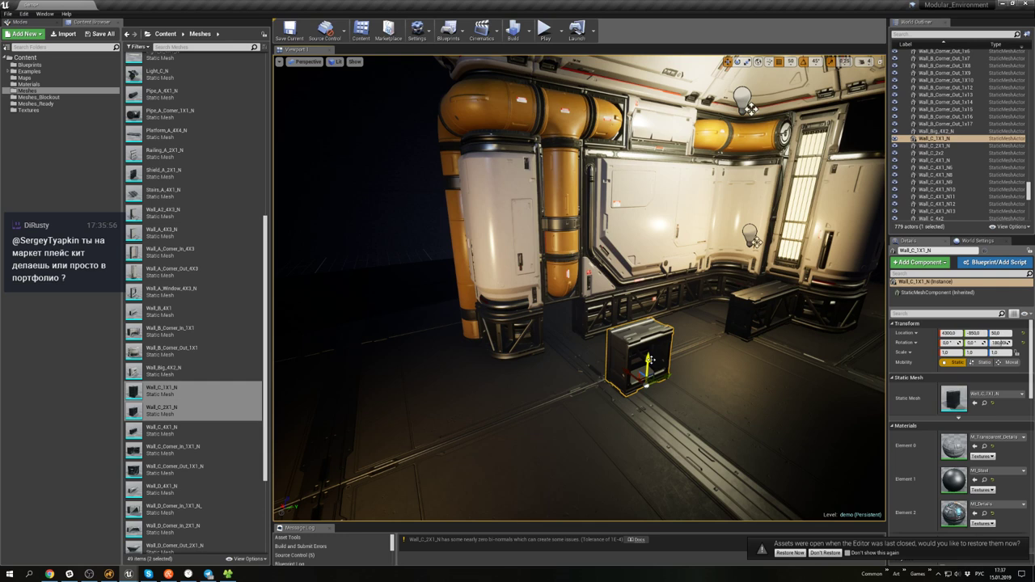
pyautogui.moveTo(638, 352)
pyautogui.mouseDown(button='right')
pyautogui.moveTo(452, 352)
pyautogui.moveTo(635, 356)
pyautogui.mouseUp(button='right')
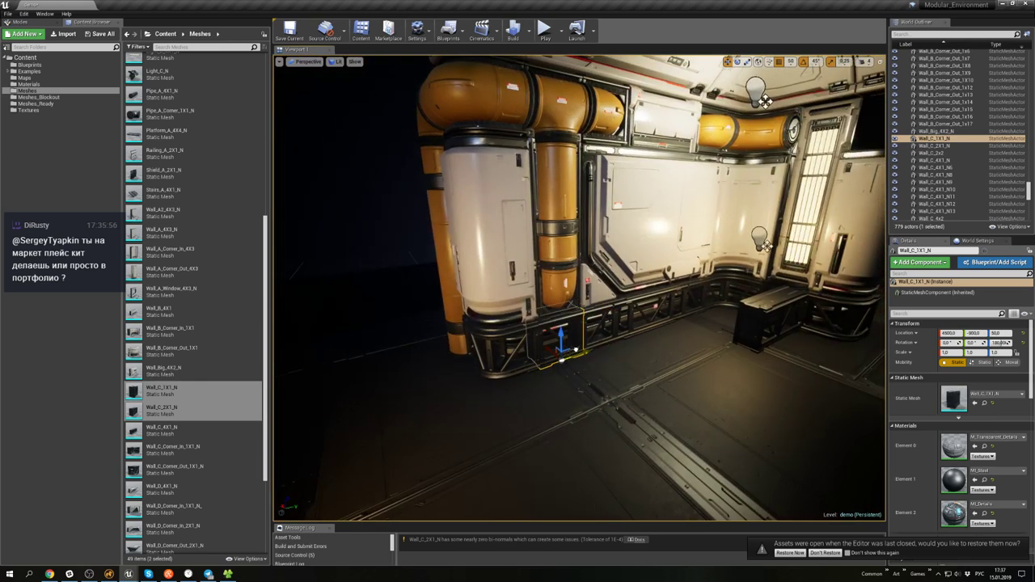
pyautogui.moveTo(679, 366); pyautogui.dragTo(616, 335, button='right')
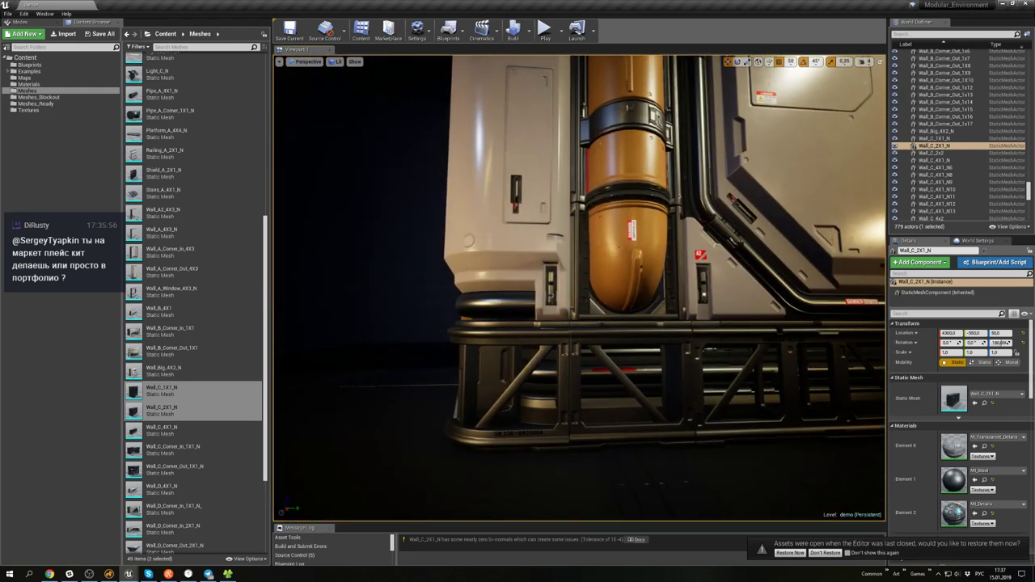
pyautogui.click(716, 355)
pyautogui.moveTo(716, 356)
pyautogui.mouseDown(button='right')
pyautogui.moveTo(721, 384)
pyautogui.moveTo(721, 356)
pyautogui.mouseUp(button='right')
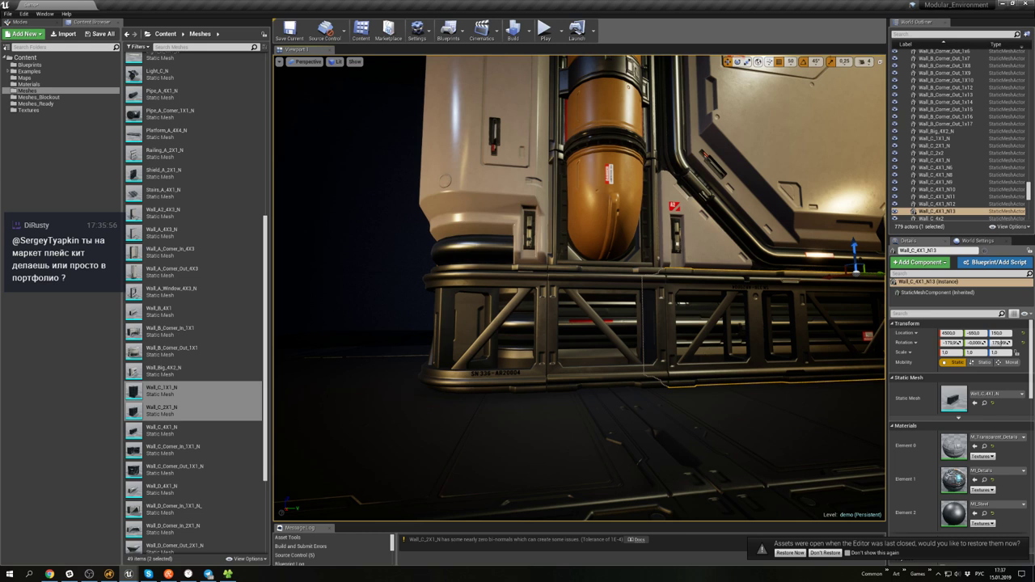
pyautogui.click(651, 373)
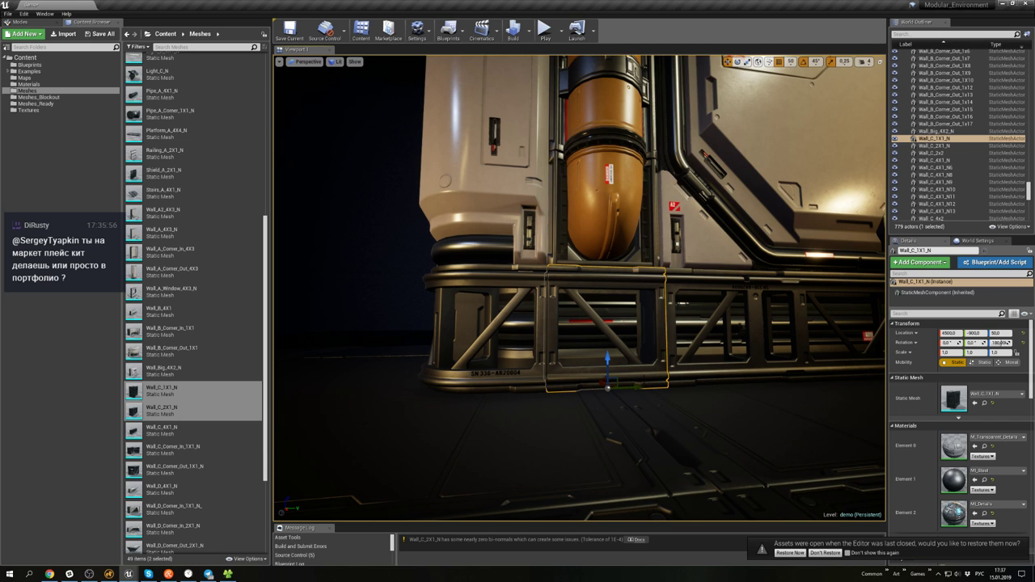
# - Switch to Modo, turn on the visibility of the Ready group and save the scene
pyautogui.click(108, 574)
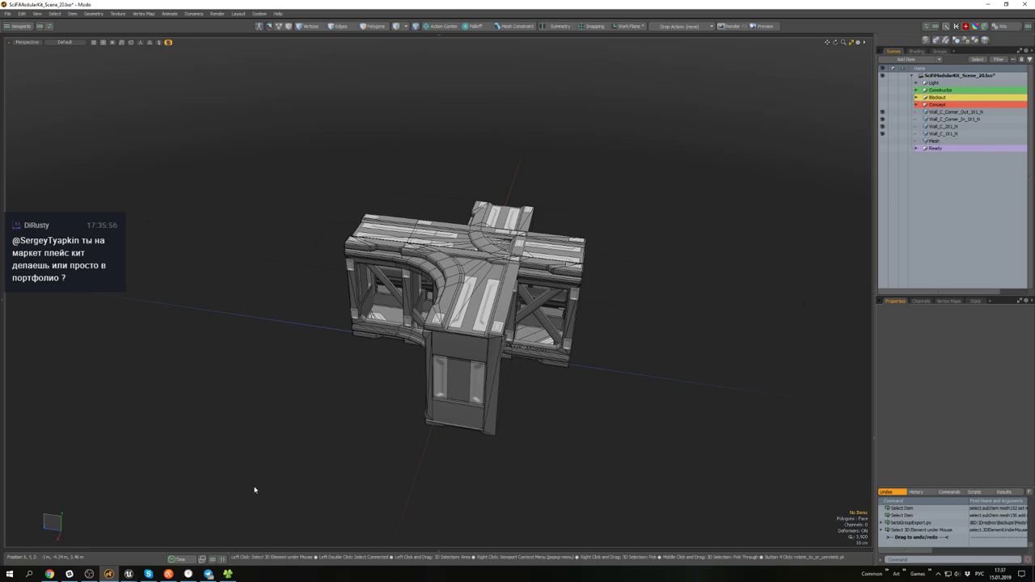
pyautogui.keyDown('alt'); pyautogui.moveTo(574, 333); pyautogui.dragTo(682, 316); pyautogui.keyUp('alt')
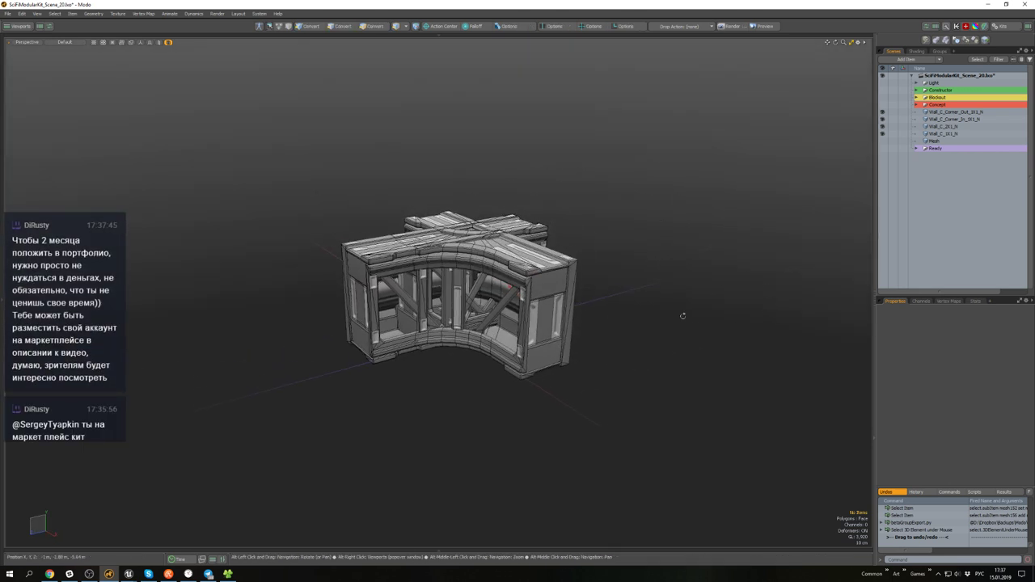
pyautogui.click(883, 150)
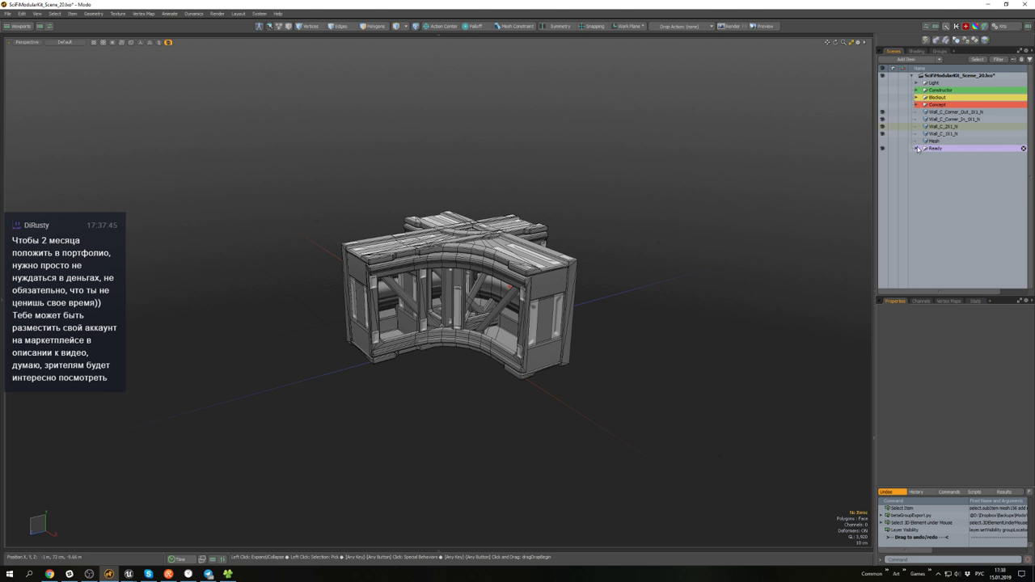
pyautogui.keyDown('alt'); pyautogui.moveTo(646, 81); pyautogui.dragTo(673, 139); pyautogui.keyUp('alt')
pyautogui.hotkey('ctrl', 's')
pyautogui.scroll(3, 612, 176)
pyautogui.scroll(-4, 663, 170)
# - Expand the Ready group and show its Wall_C_4X1_N mesh together with the other Wall_C modules
pyautogui.click(915, 149)
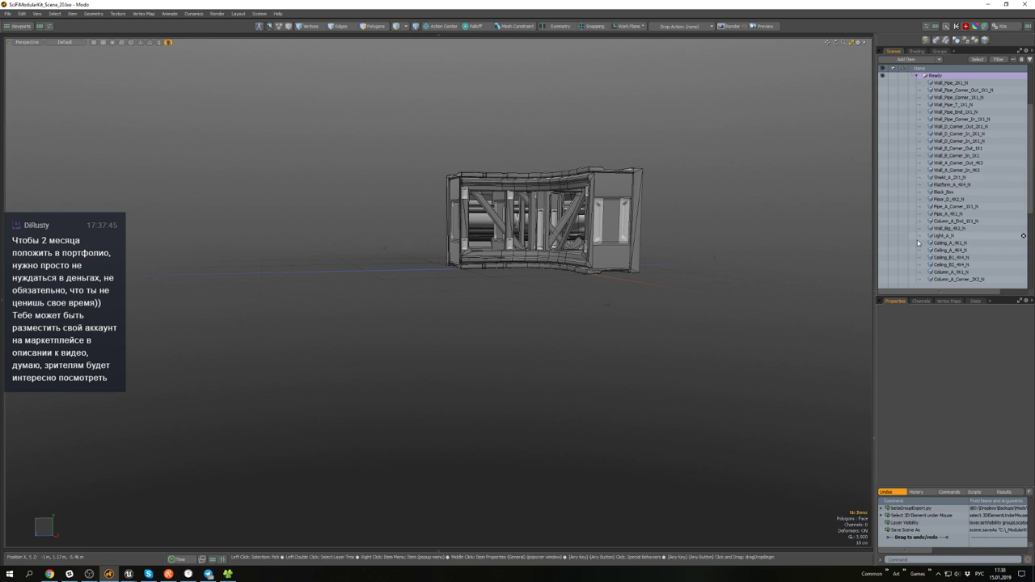
pyautogui.scroll(-3, 917, 244)
pyautogui.keyDown('alt'); pyautogui.moveTo(705, 209); pyautogui.dragTo(610, 249); pyautogui.keyUp('alt')
pyautogui.hotkey('ctrl', 's')
pyautogui.click(602, 303)
pyautogui.keyDown('alt'); pyautogui.moveTo(603, 305); pyautogui.dragTo(560, 232); pyautogui.keyUp('alt')
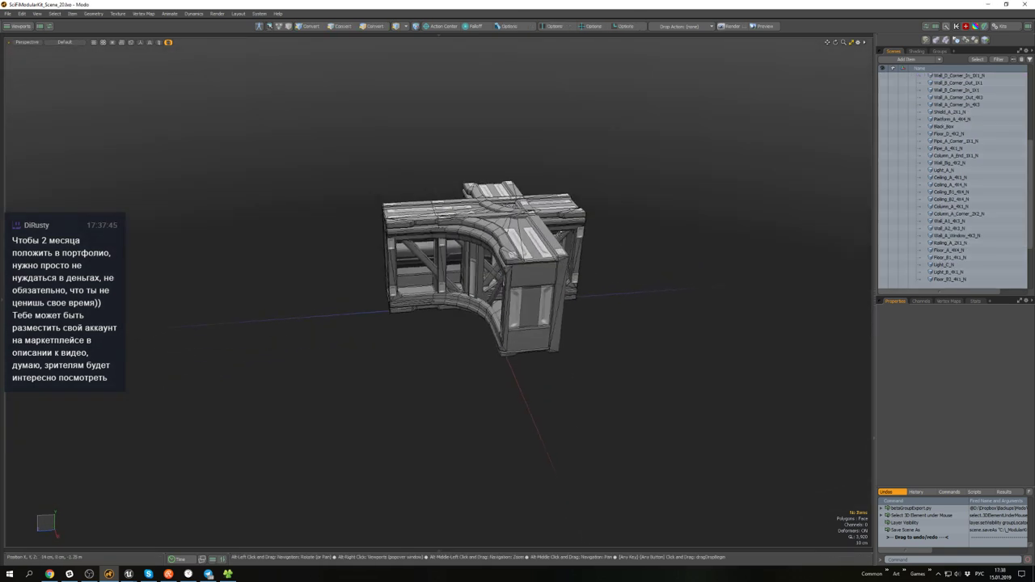
pyautogui.scroll(3, 560, 232)
pyautogui.keyDown('alt'); pyautogui.moveTo(560, 232); pyautogui.dragTo(575, 257, button='middle'); pyautogui.keyUp('alt')
pyautogui.scroll(-3, 611, 194)
pyautogui.keyDown('alt'); pyautogui.moveTo(575, 258); pyautogui.dragTo(634, 275); pyautogui.keyUp('alt')
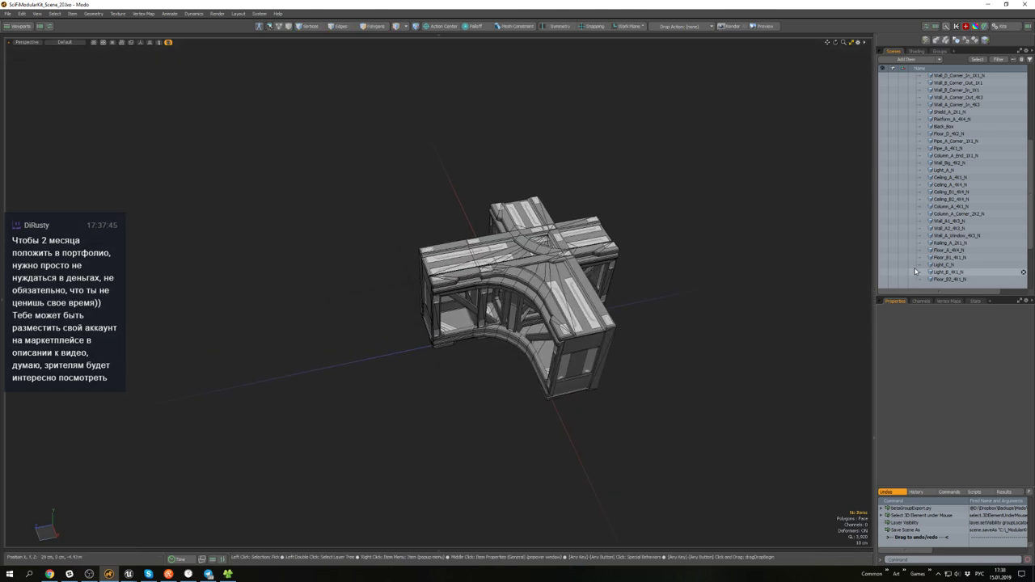
pyautogui.scroll(-3, 916, 272)
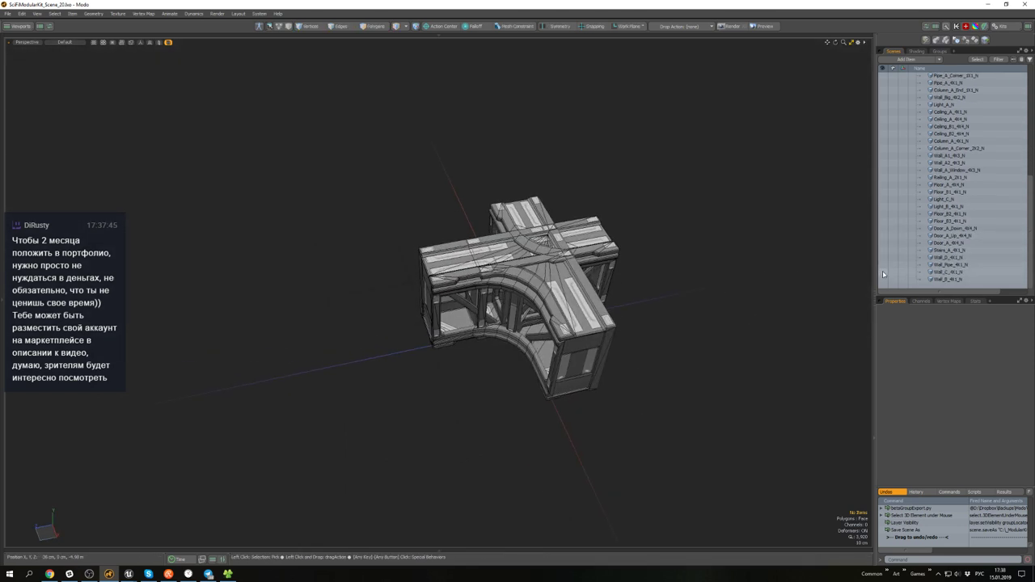
pyautogui.click(882, 272)
pyautogui.keyDown('alt'); pyautogui.moveTo(674, 304); pyautogui.dragTo(633, 204); pyautogui.keyUp('alt')
pyautogui.scroll(4, 664, 238)
pyautogui.keyDown('alt'); pyautogui.moveTo(633, 204); pyautogui.dragTo(576, 233, button='middle'); pyautogui.keyUp('alt')
pyautogui.keyDown('alt'); pyautogui.moveTo(576, 233); pyautogui.dragTo(579, 257); pyautogui.keyUp('alt')
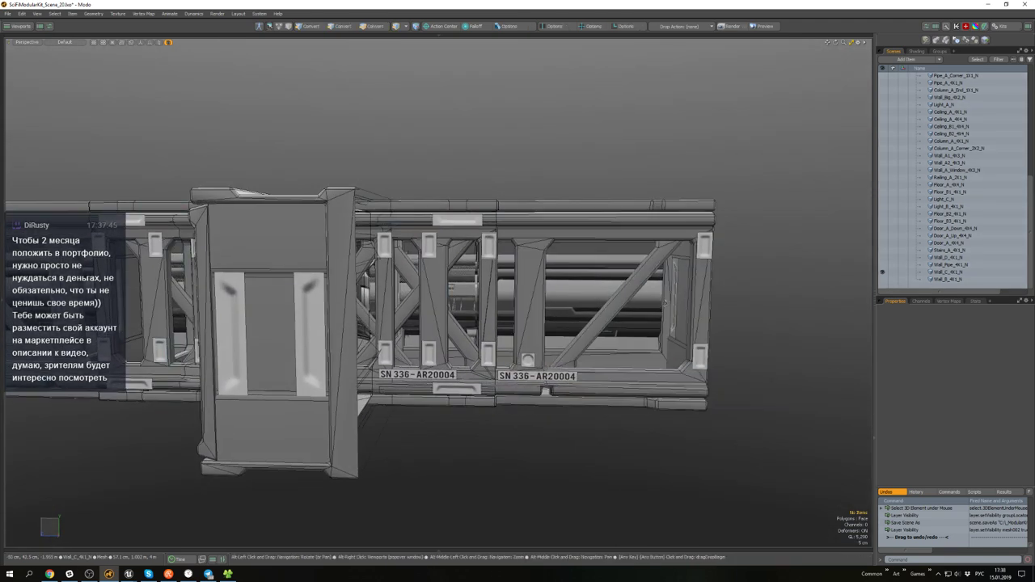
# - Select Wall_C_4X1_N and move it out of the Ready group, directly above Wall_C_1X1_N in the item list
pyautogui.keyDown('alt'); pyautogui.moveTo(669, 344); pyautogui.dragTo(667, 313); pyautogui.keyUp('alt')
pyautogui.click(506, 267)
pyautogui.scroll(-4, 503, 265)
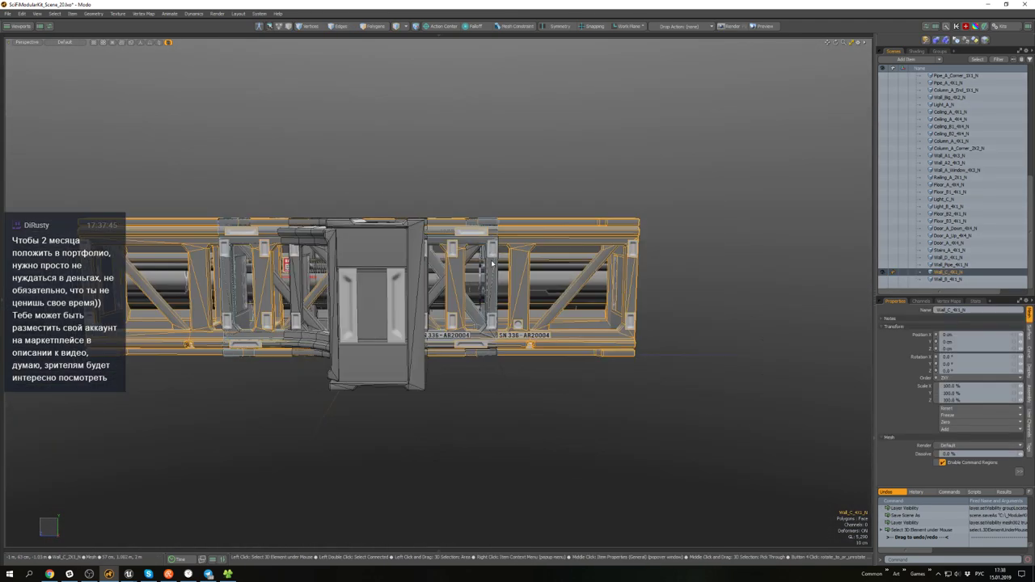
pyautogui.keyDown('alt'); pyautogui.moveTo(463, 254); pyautogui.dragTo(559, 271); pyautogui.keyUp('alt')
pyautogui.click(572, 213)
pyautogui.click(565, 232)
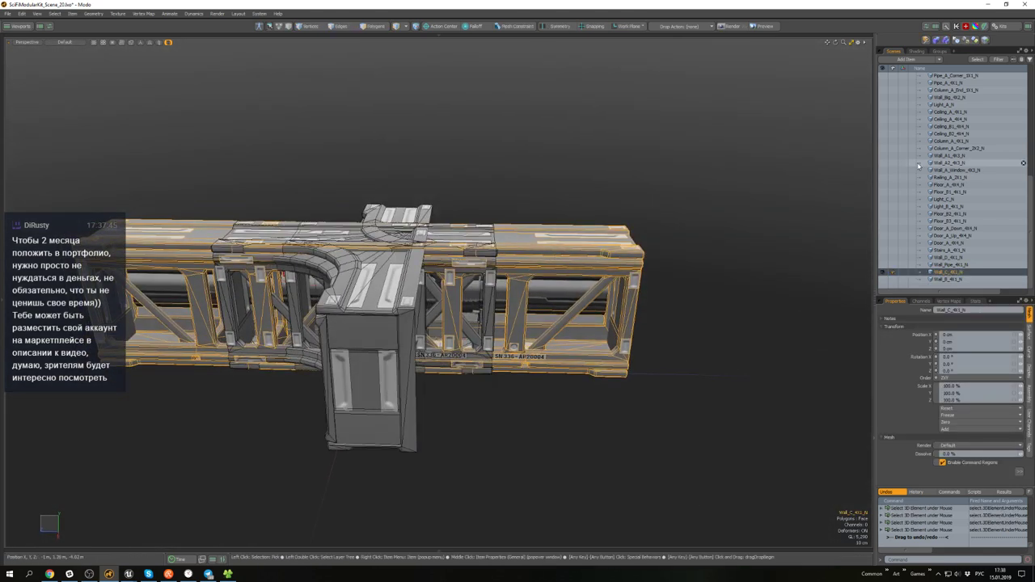
pyautogui.scroll(1, 931, 274)
pyautogui.scroll(-3, 931, 273)
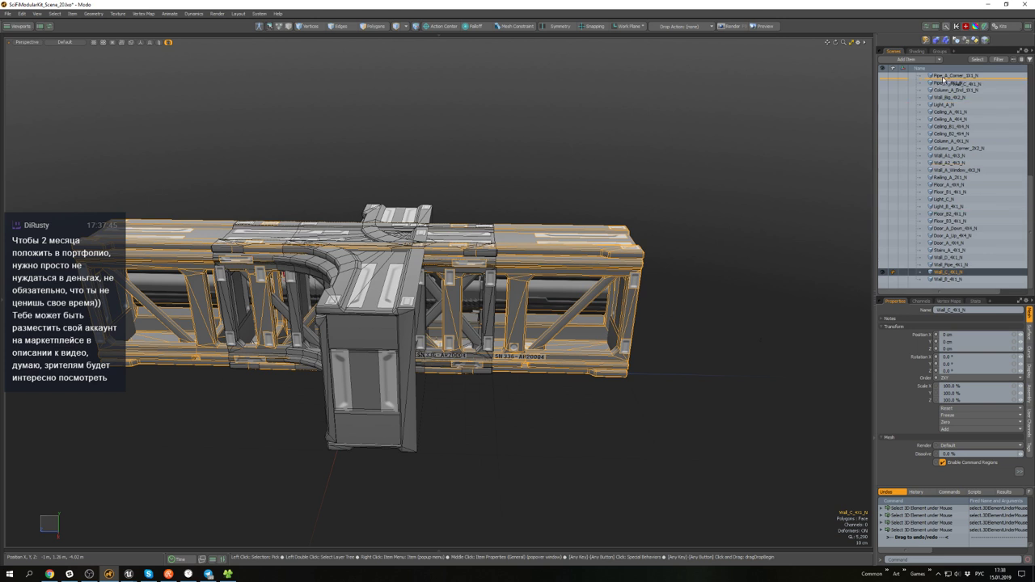
pyautogui.moveTo(943, 78); pyautogui.dragTo(953, 135)
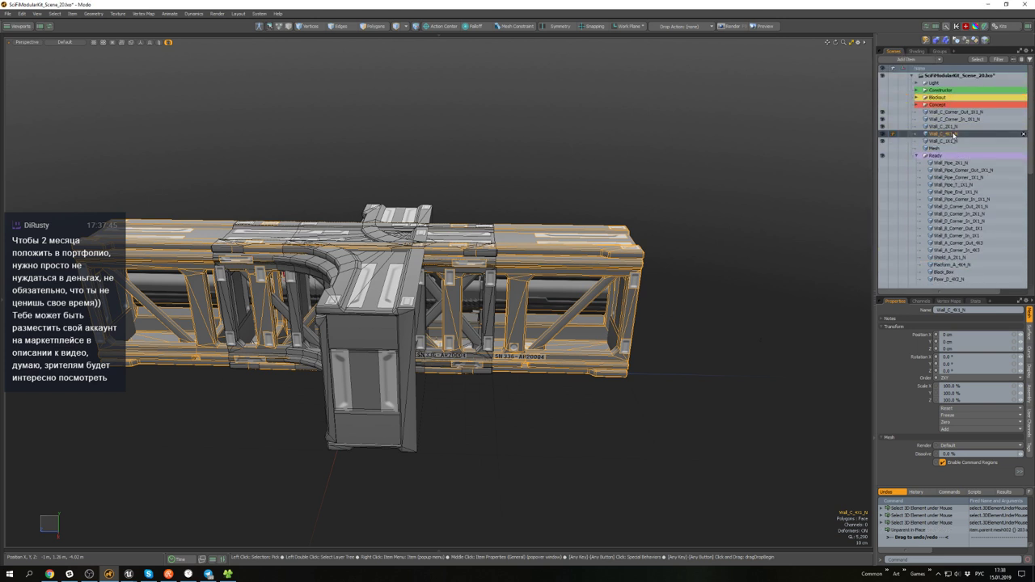
# - Isolate Wall_C_4X1_N and Wall_C_1X1_N so the bracket positions on their front frames can be compared
pyautogui.keyDown('ctrl'); pyautogui.click(952, 142); pyautogui.keyUp('ctrl')
pyautogui.hotkey('shift', 'h')
pyautogui.click(481, 195)
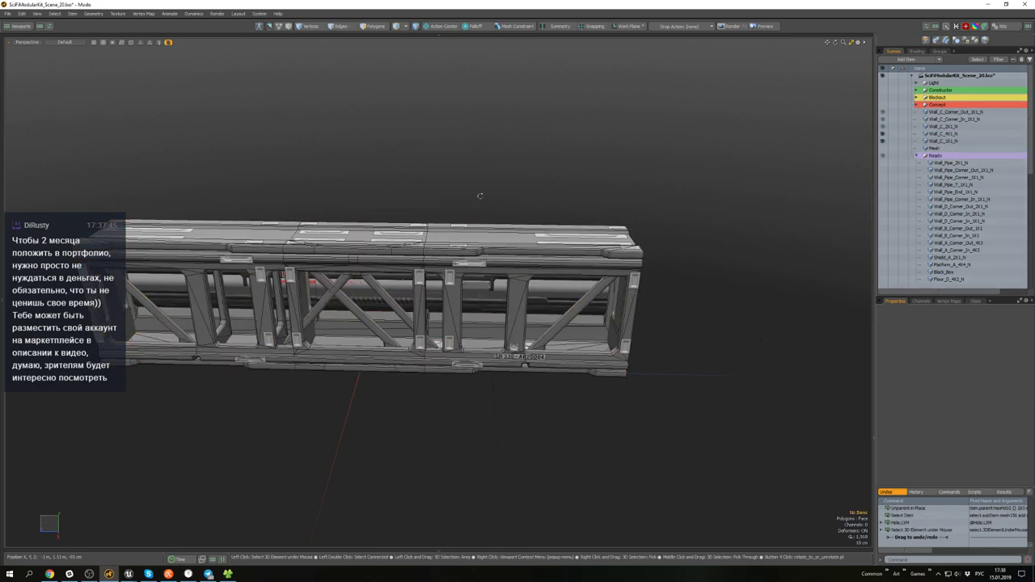
pyautogui.keyDown('alt'); pyautogui.moveTo(481, 195); pyautogui.dragTo(481, 149); pyautogui.keyUp('alt')
pyautogui.click(545, 216)
pyautogui.scroll(5, 542, 213)
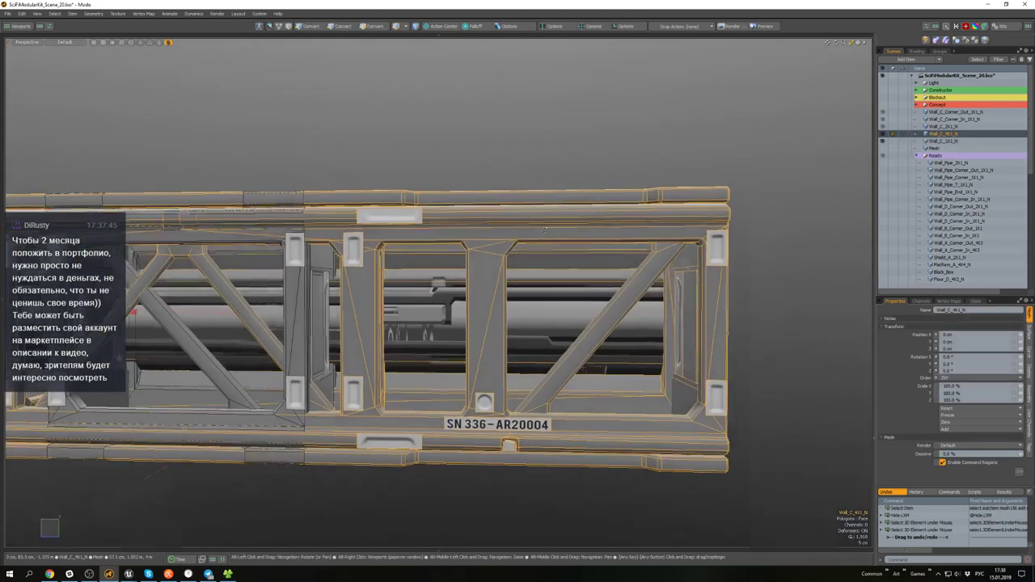
pyautogui.keyDown('alt'); pyautogui.moveTo(542, 214); pyautogui.dragTo(433, 260); pyautogui.keyUp('alt')
pyautogui.scroll(-3, 521, 230)
pyautogui.scroll(3, 421, 265)
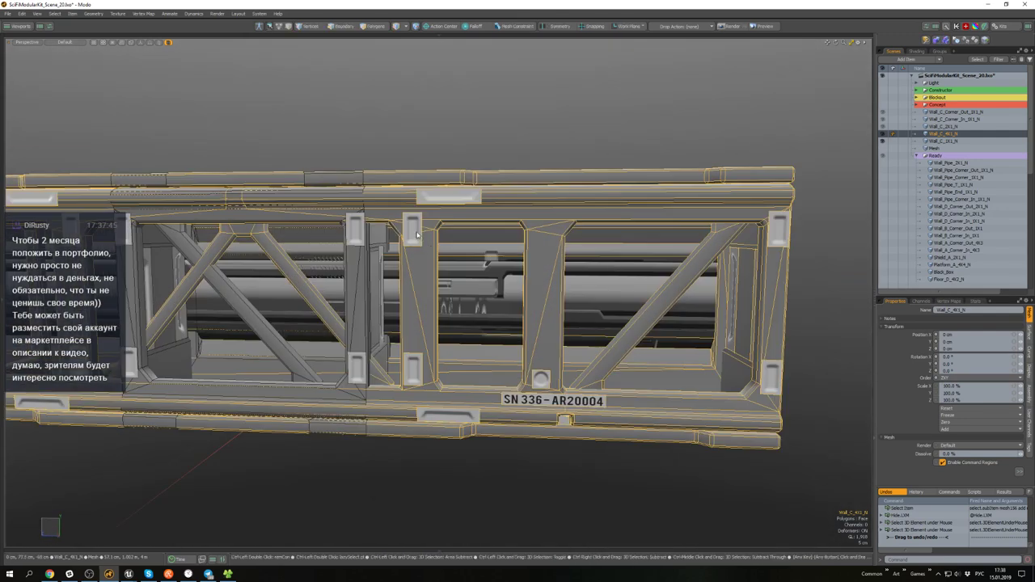
# - Select the four lower bracket plates on the front of Wall_C_4X1_N and move them down 4.5 cm
pyautogui.press('3')
pyautogui.keyDown('alt'); pyautogui.moveTo(684, 279); pyautogui.dragTo(724, 244); pyautogui.keyUp('alt')
pyautogui.keyDown('shift'); pyautogui.click(761, 226); pyautogui.keyUp('shift')
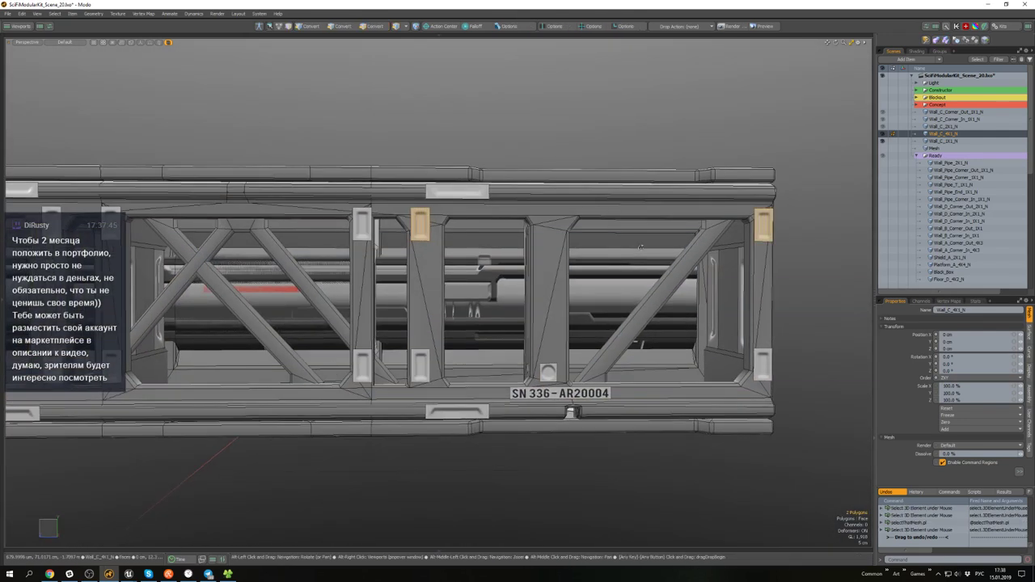
pyautogui.keyDown('alt'); pyautogui.moveTo(429, 250); pyautogui.dragTo(601, 196, button='middle'); pyautogui.keyUp('alt')
pyautogui.click(586, 314)
pyautogui.keyDown('alt'); pyautogui.moveTo(586, 315); pyautogui.dragTo(468, 274, button='middle'); pyautogui.keyUp('alt')
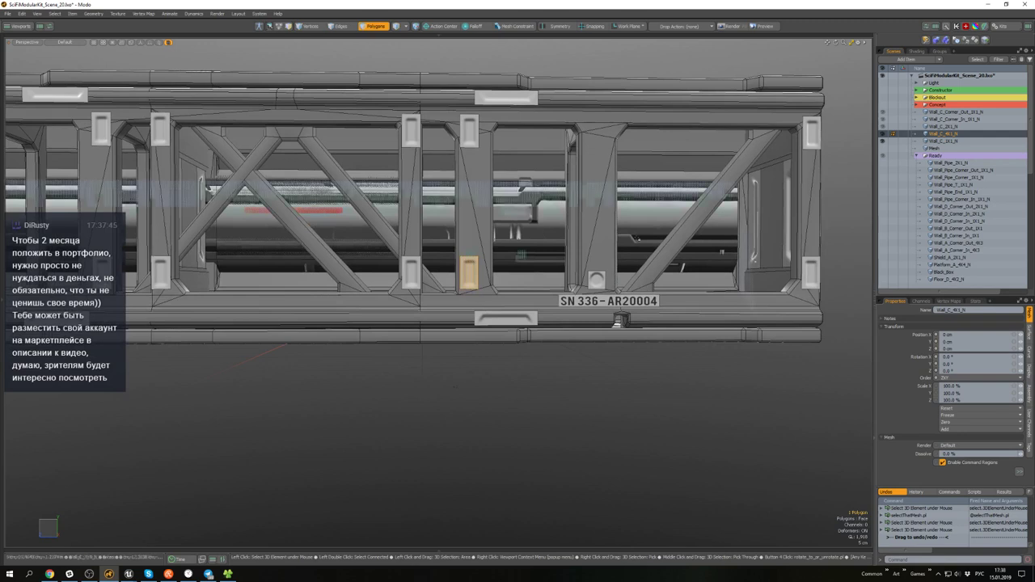
pyautogui.keyDown('shift'); pyautogui.click(811, 274); pyautogui.keyUp('shift')
pyautogui.keyDown('alt'); pyautogui.keyDown('shift'); pyautogui.moveTo(225, 263); pyautogui.dragTo(790, 291); pyautogui.keyUp('shift'); pyautogui.keyUp('alt')
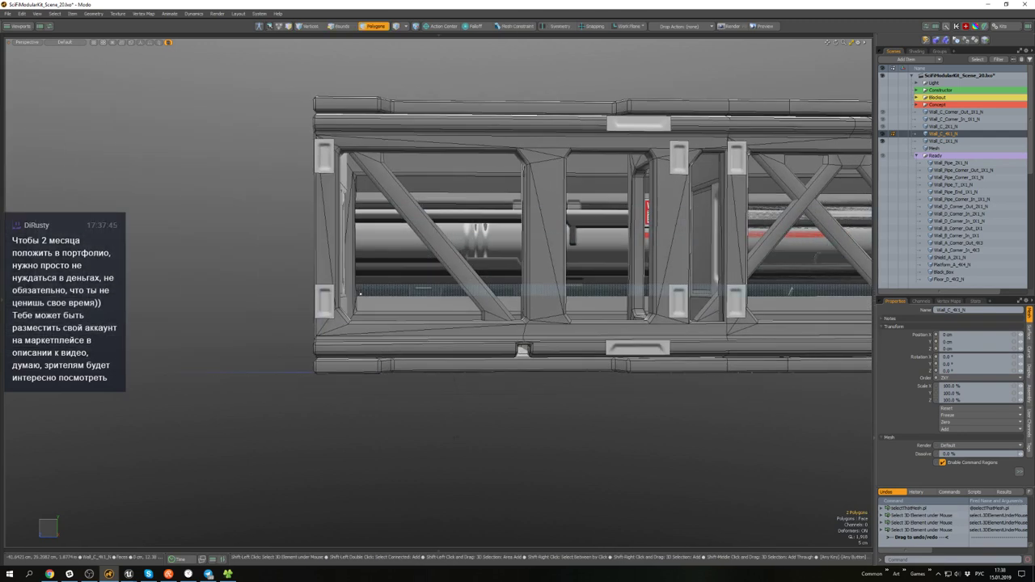
pyautogui.keyDown('shift'); pyautogui.click(677, 299); pyautogui.keyUp('shift')
pyautogui.keyDown('alt'); pyautogui.keyDown('shift'); pyautogui.moveTo(677, 299); pyautogui.dragTo(576, 293); pyautogui.keyUp('shift'); pyautogui.keyUp('alt')
pyautogui.keyDown('alt'); pyautogui.moveTo(576, 293); pyautogui.dragTo(727, 273); pyautogui.keyUp('alt')
pyautogui.press('w')
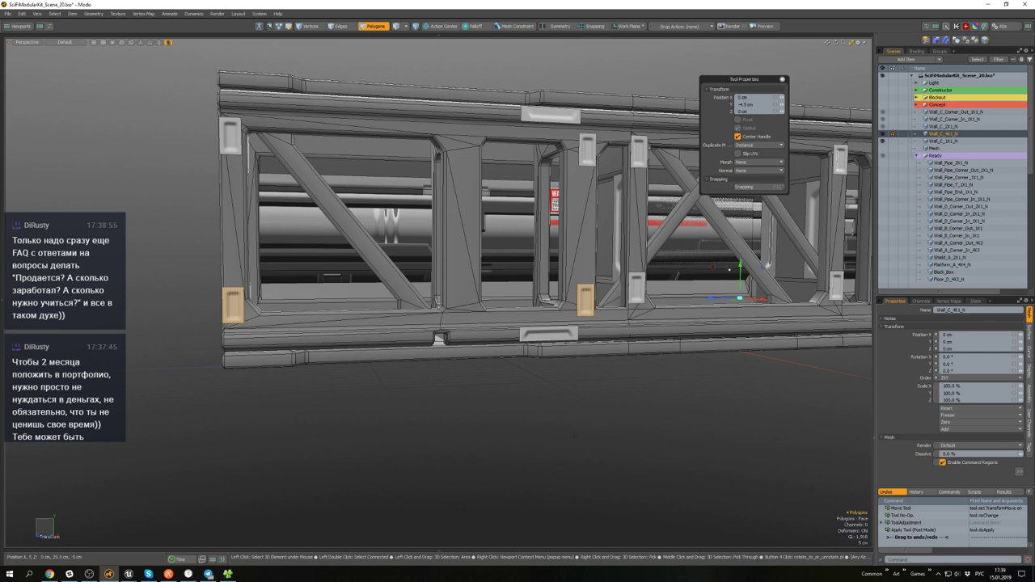
pyautogui.press('q')
# - Select the two lower bracket plates on the front of Wall_C_1X1_N and move them down 4.5 cm
pyautogui.keyDown('alt'); pyautogui.keyDown('shift'); pyautogui.moveTo(729, 270); pyautogui.dragTo(637, 272); pyautogui.keyUp('shift'); pyautogui.keyUp('alt')
pyautogui.press('`')
pyautogui.click(550, 295)
pyautogui.keyDown('alt'); pyautogui.keyDown('shift'); pyautogui.moveTo(726, 274); pyautogui.dragTo(646, 267); pyautogui.keyUp('shift'); pyautogui.keyUp('alt')
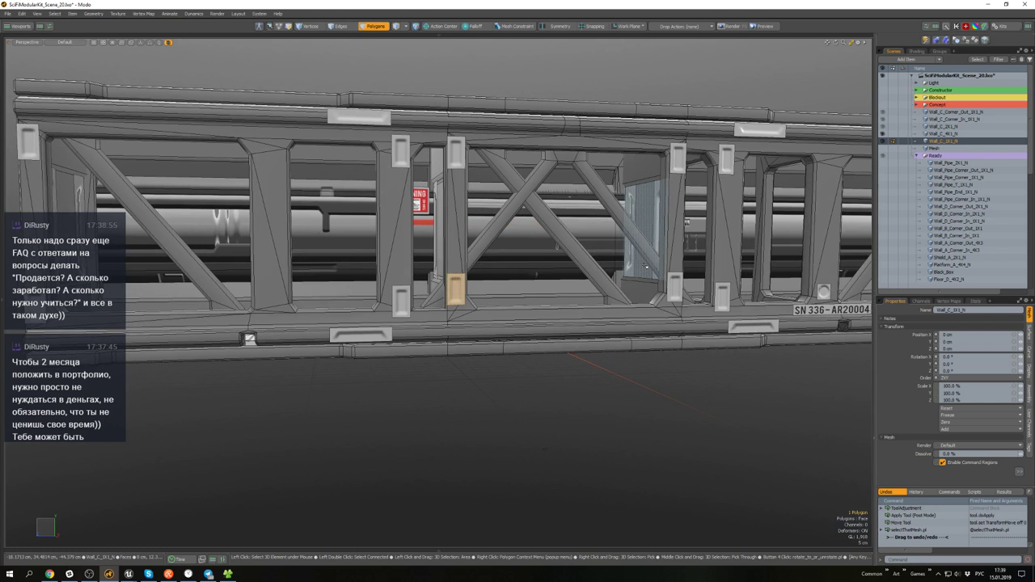
pyautogui.press('Delete')
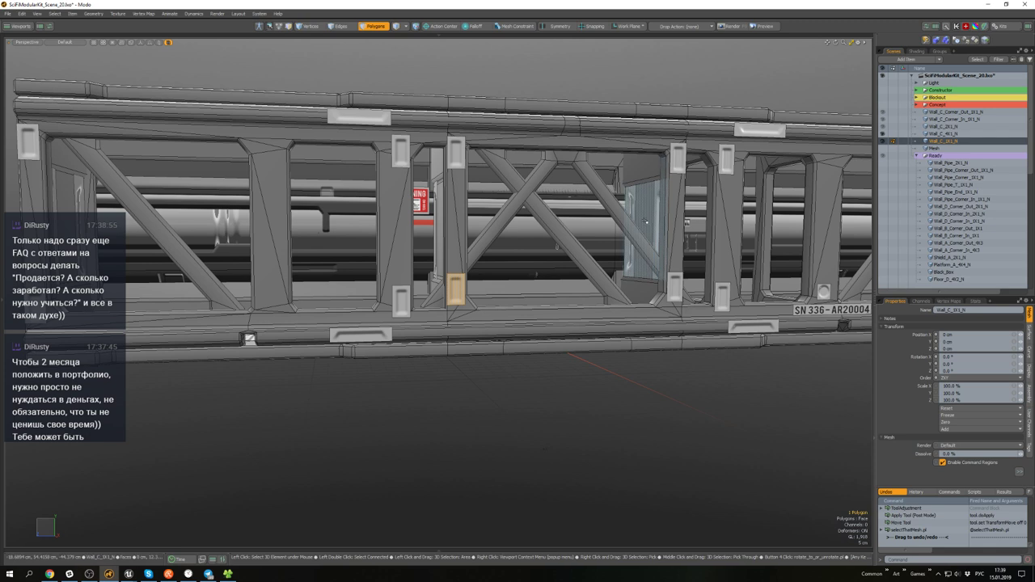
pyautogui.keyDown('alt'); pyautogui.moveTo(661, 273); pyautogui.dragTo(619, 279); pyautogui.keyUp('alt')
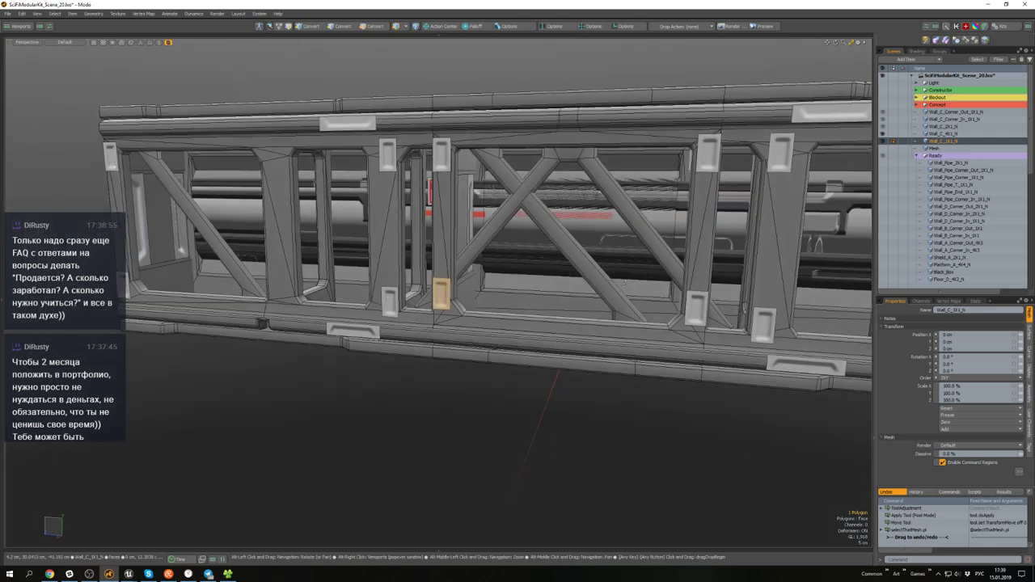
pyautogui.keyDown('shift'); pyautogui.click(694, 305); pyautogui.keyUp('shift')
pyautogui.keyDown('alt'); pyautogui.moveTo(694, 306); pyautogui.dragTo(602, 289); pyautogui.keyUp('alt')
pyautogui.keyDown('alt'); pyautogui.scroll(-4, 600, 289); pyautogui.keyUp('alt')
pyautogui.scroll(4, 600, 288)
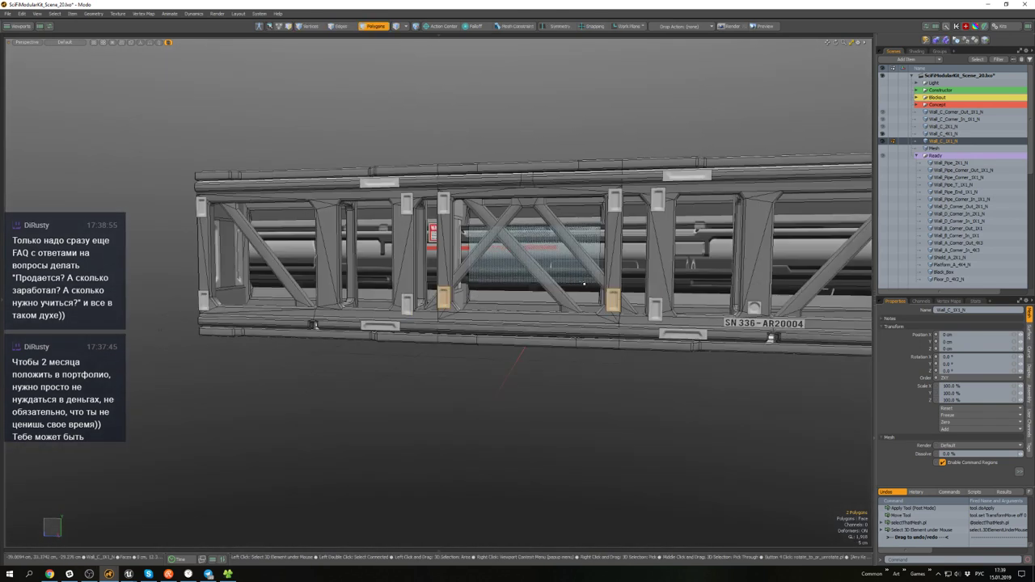
pyautogui.press('w')
pyautogui.scroll(1, 539, 274)
pyautogui.scroll(2, 539, 275)
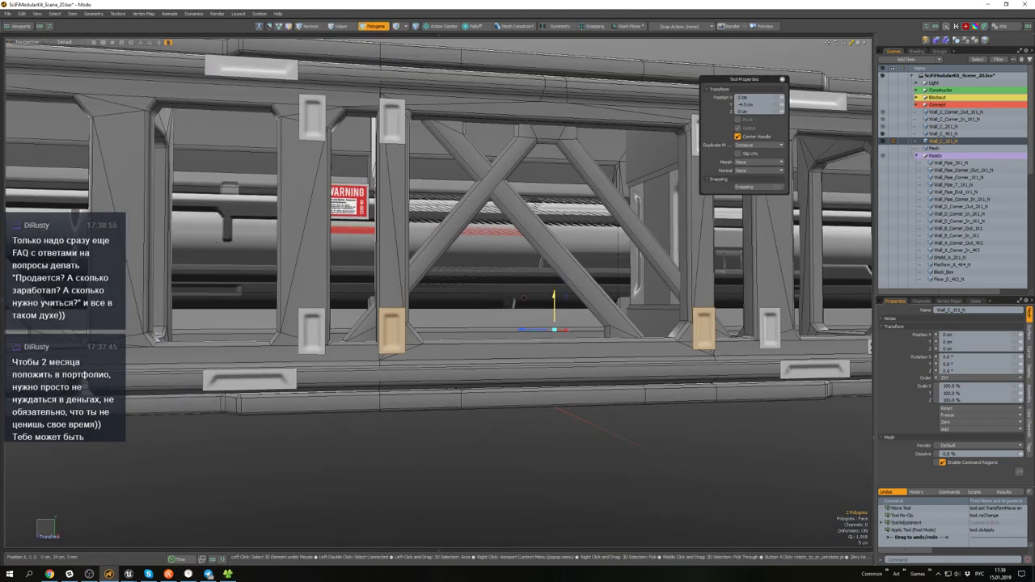
pyautogui.press('q')
pyautogui.click(663, 431)
pyautogui.scroll(-5, 607, 317)
pyautogui.keyDown('alt'); pyautogui.moveTo(559, 291); pyautogui.dragTo(593, 322); pyautogui.keyUp('alt')
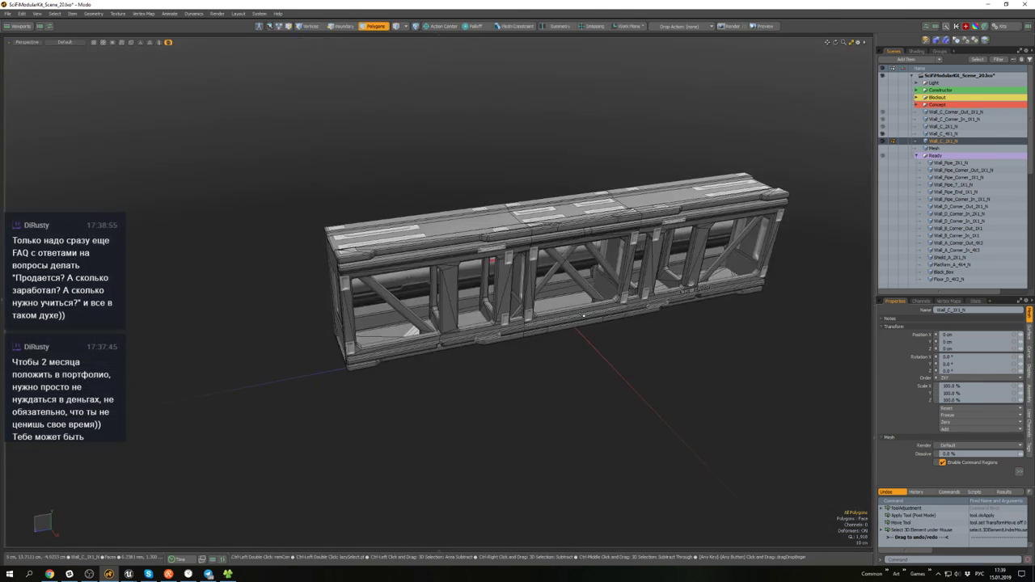
# - Save the scene and hide Wall_C_1X1_N so the front frame of Wall_C_4X1_N can be checked alone
pyautogui.hotkey('ctrl', 's')
pyautogui.keyDown('alt'); pyautogui.moveTo(584, 316); pyautogui.dragTo(608, 236); pyautogui.keyUp('alt')
pyautogui.press('5')
pyautogui.click(586, 190)
pyautogui.click(597, 275)
pyautogui.scroll(3, 599, 275)
pyautogui.press('h')
pyautogui.click(536, 160)
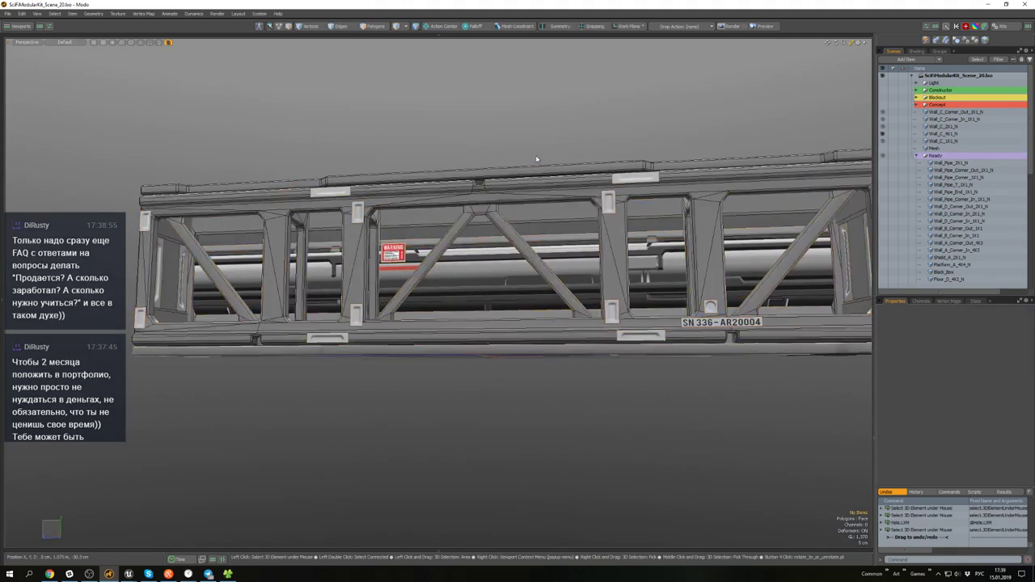
# - Bring back all the hidden wall modules and isolate Wall_C_Corner_In_1X1_N
pyautogui.press('u')
pyautogui.keyDown('alt'); pyautogui.moveTo(536, 159); pyautogui.dragTo(599, 220); pyautogui.keyUp('alt')
pyautogui.click(603, 212)
pyautogui.keyDown('alt'); pyautogui.moveTo(605, 270); pyautogui.dragTo(609, 237); pyautogui.keyUp('alt')
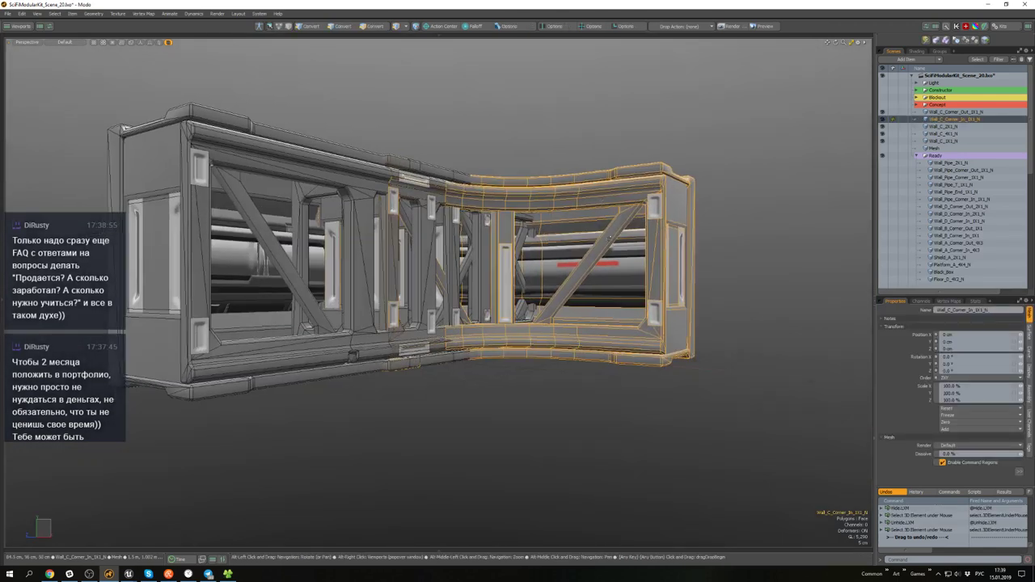
pyautogui.scroll(3, 627, 282)
pyautogui.hotkey('shift', 'h')
# - Select the two lower bracket plates on the front frame of Wall_C_Corner_In_1X1_N and move them down 4 cm
pyautogui.keyDown('alt'); pyautogui.moveTo(649, 293); pyautogui.dragTo(649, 311); pyautogui.keyUp('alt')
pyautogui.keyDown('ctrl'); pyautogui.keyDown('shift'); pyautogui.click(676, 332); pyautogui.keyUp('shift'); pyautogui.keyUp('ctrl')
pyautogui.keyDown('alt'); pyautogui.moveTo(676, 332); pyautogui.dragTo(281, 318); pyautogui.keyUp('alt')
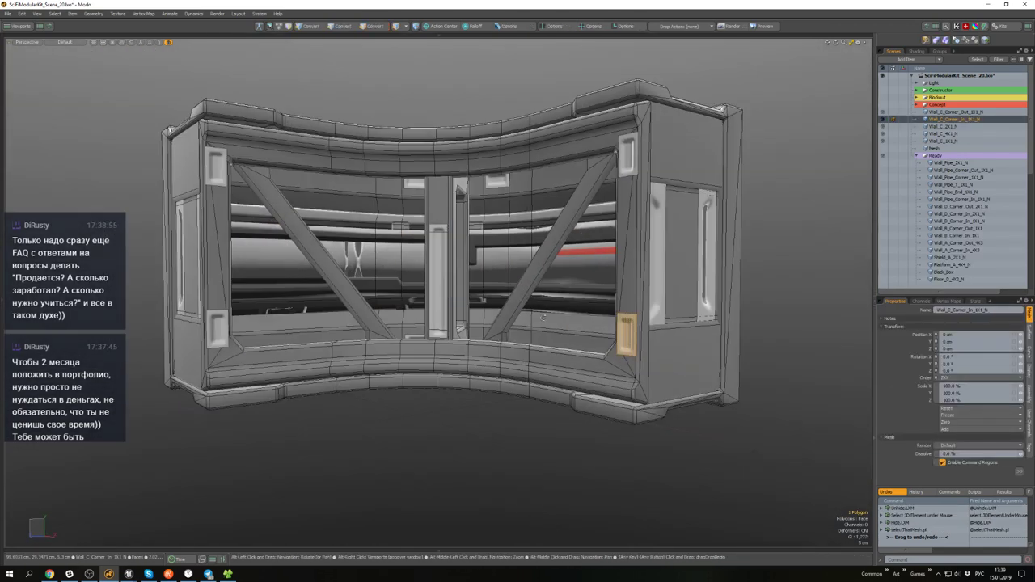
pyautogui.keyDown('shift'); pyautogui.click(217, 321); pyautogui.keyUp('shift')
pyautogui.keyDown('alt'); pyautogui.moveTo(217, 321); pyautogui.dragTo(250, 323); pyautogui.keyUp('alt')
pyautogui.press('w')
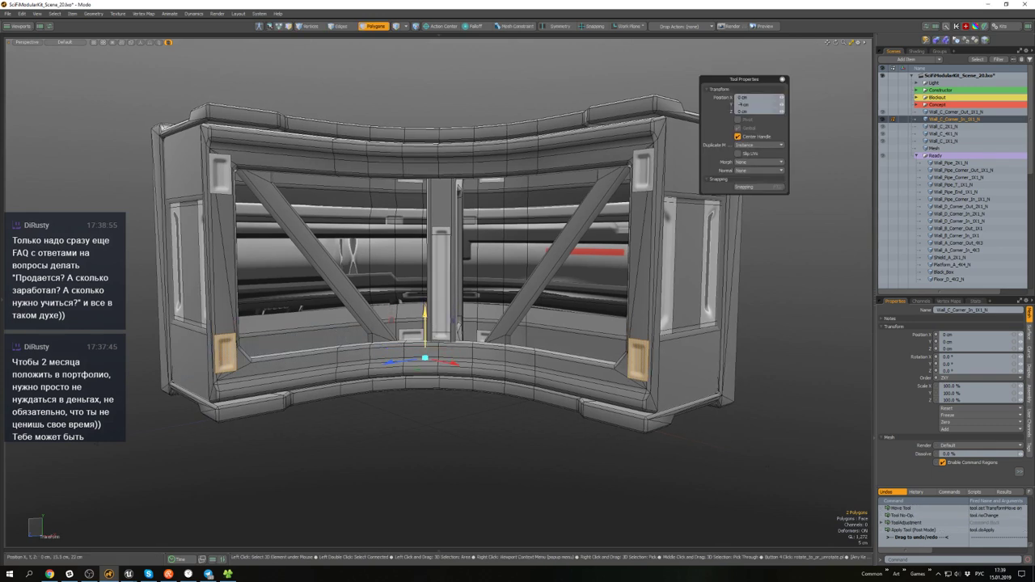
pyautogui.keyDown('alt'); pyautogui.moveTo(425, 318); pyautogui.dragTo(446, 320); pyautogui.keyUp('alt')
pyautogui.press('q')
# - Unhide the other wall modules and isolate Wall_C_Corner_Out_1X1_N
pyautogui.click(580, 469)
pyautogui.press('u')
pyautogui.keyDown('alt'); pyautogui.moveTo(580, 469); pyautogui.dragTo(459, 124); pyautogui.keyUp('alt')
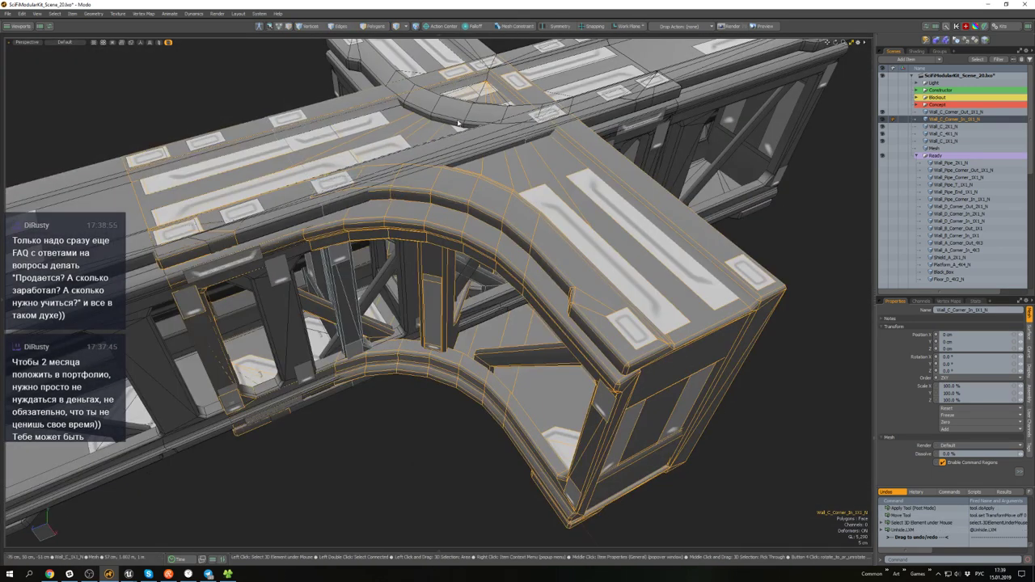
pyautogui.click(379, 47)
pyautogui.hotkey('shift', 'h')
pyautogui.keyDown('alt'); pyautogui.moveTo(566, 420); pyautogui.dragTo(665, 341); pyautogui.keyUp('alt')
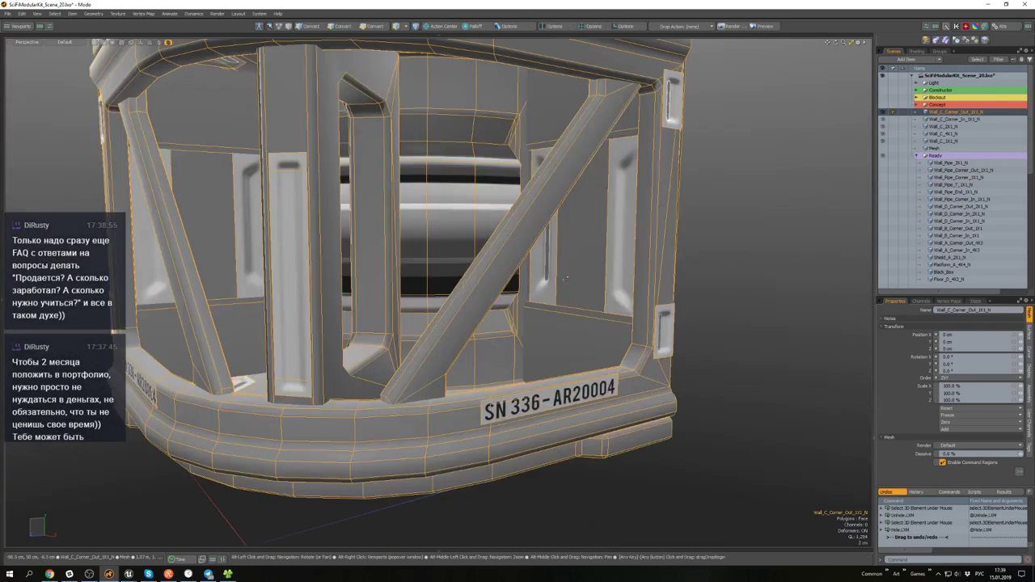
# - Select the two lower bracket plates on the outer frame of Wall_C_Corner_Out_1X1_N and move them down 5 cm
pyautogui.keyDown('ctrl'); pyautogui.keyDown('shift'); pyautogui.click(665, 341); pyautogui.keyUp('shift'); pyautogui.keyUp('ctrl')
pyautogui.scroll(-4, 665, 340)
pyautogui.keyDown('alt'); pyautogui.moveTo(502, 347); pyautogui.dragTo(478, 348); pyautogui.keyUp('alt')
pyautogui.scroll(4, 478, 350)
pyautogui.keyDown('shift'); pyautogui.click(391, 349); pyautogui.keyUp('shift')
pyautogui.keyDown('alt'); pyautogui.moveTo(391, 348); pyautogui.dragTo(472, 340); pyautogui.keyUp('alt')
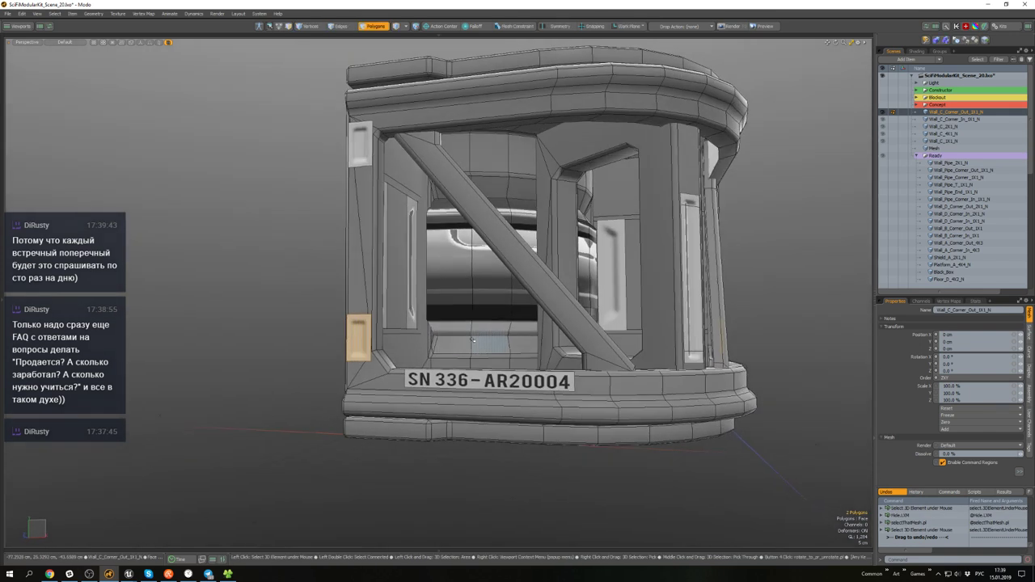
pyautogui.press('w')
pyautogui.moveTo(565, 322); pyautogui.dragTo(565, 325)
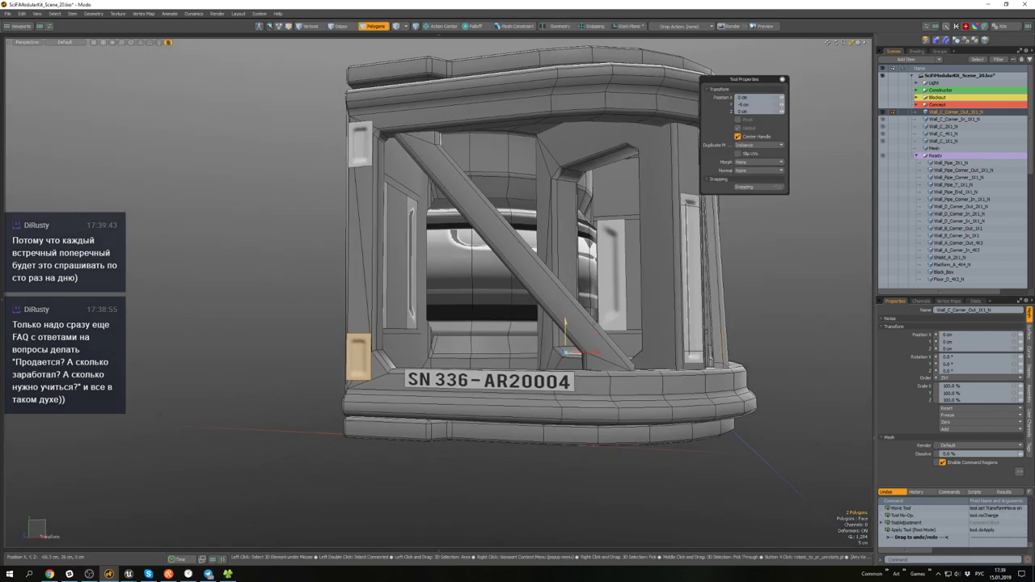
pyautogui.press('q')
# - Try to move the two edges at the lower frame corner of Wall_C_Corner_Out_1X1_N, next to the bracket plate
pyautogui.scroll(4, 447, 323)
pyautogui.keyDown('alt'); pyautogui.moveTo(441, 343); pyautogui.dragTo(384, 387); pyautogui.keyUp('alt')
pyautogui.press('2')
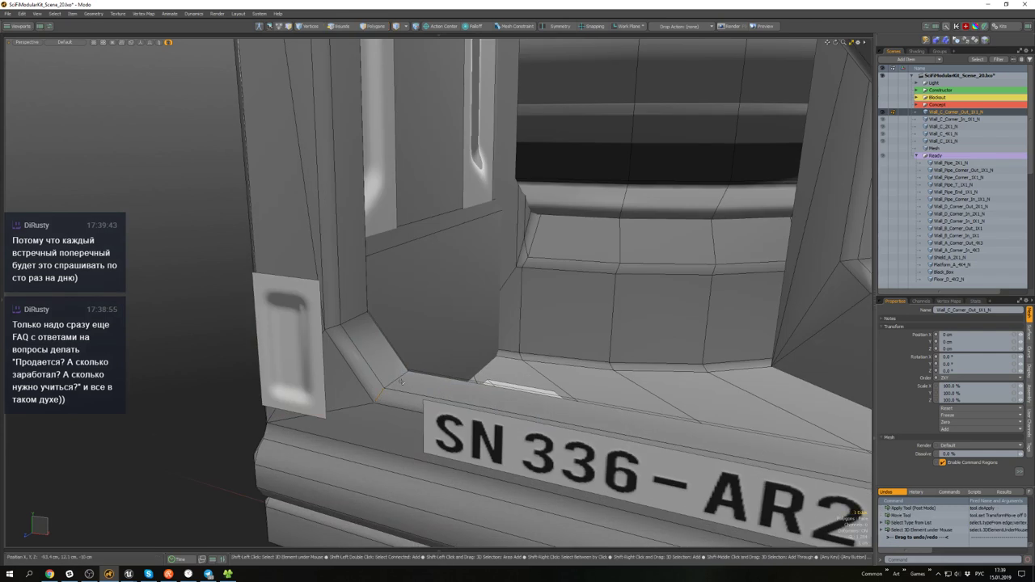
pyautogui.keyDown('shift'); pyautogui.click(397, 382); pyautogui.keyUp('shift')
pyautogui.keyDown('alt'); pyautogui.moveTo(399, 382); pyautogui.dragTo(448, 388); pyautogui.keyUp('alt')
pyautogui.scroll(-4, 448, 388)
pyautogui.press('w')
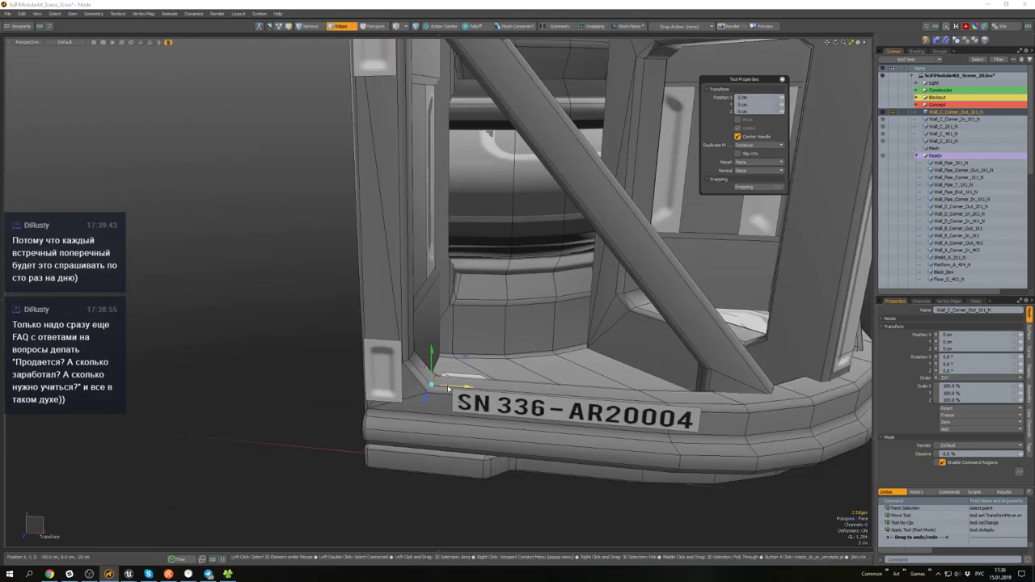
pyautogui.scroll(2, 404, 375)
pyautogui.press('2')
pyautogui.press('2')
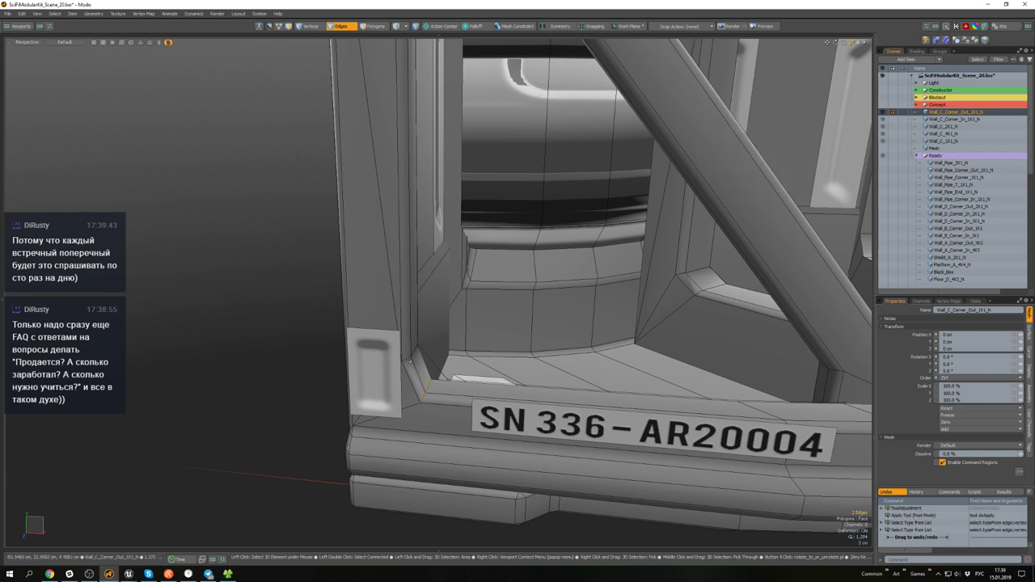
pyautogui.scroll(-4, 436, 372)
pyautogui.hotkey('ctrl', 'z')
# - Clear the edge selection, save the scene and unhide all the Wall_C modules
pyautogui.keyDown('alt'); pyautogui.moveTo(450, 373); pyautogui.dragTo(520, 437); pyautogui.keyUp('alt')
pyautogui.scroll(-6, 452, 384)
pyautogui.click(520, 436)
pyautogui.hotkey('ctrl', 's')
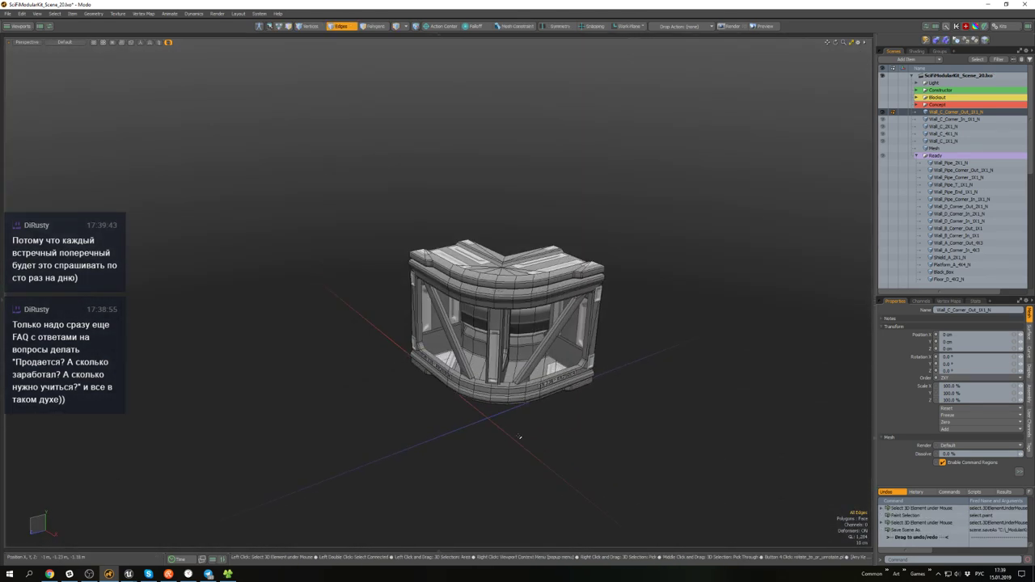
pyautogui.press('5')
pyautogui.click(566, 445)
pyautogui.moveTo(600, 383)
pyautogui.keyDown('alt'); pyautogui.mouseDown()
pyautogui.moveTo(610, 325)
pyautogui.moveTo(610, 399)
pyautogui.mouseUp(); pyautogui.keyUp('alt')
pyautogui.press('u')
# - Select all five Wall_C modules, run Mesh Cleanup on them and save the scene
pyautogui.scroll(-4, 611, 400)
pyautogui.moveTo(702, 431)
pyautogui.mouseDown(button='right')
pyautogui.moveTo(713, 416)
pyautogui.moveTo(391, 367)
pyautogui.mouseUp(button='right')
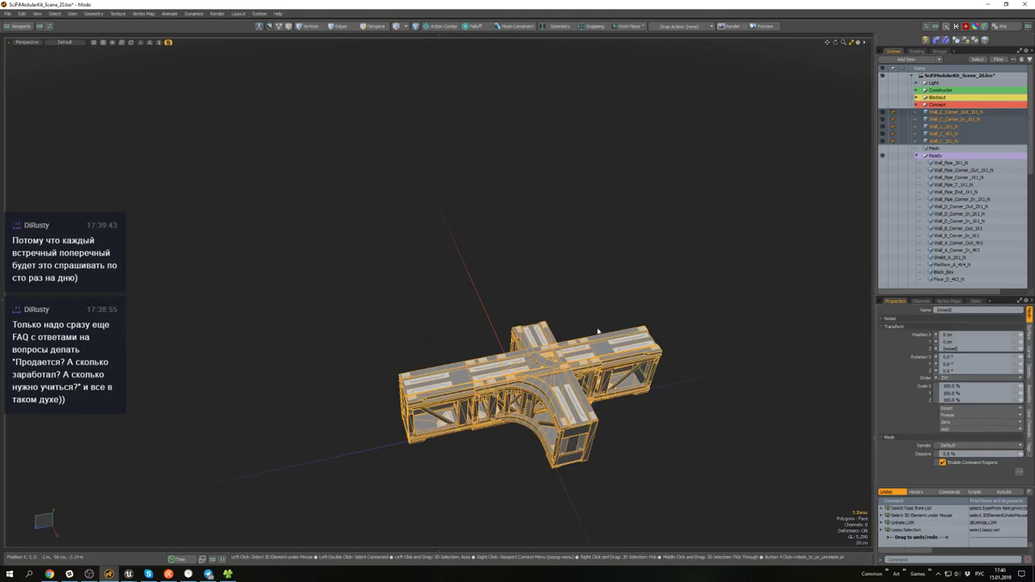
pyautogui.keyDown('alt'); pyautogui.moveTo(598, 332); pyautogui.dragTo(588, 309); pyautogui.keyUp('alt')
pyautogui.moveTo(513, 496); pyautogui.dragTo(597, 462, button='right')
pyautogui.hotkey('shift', 'c')
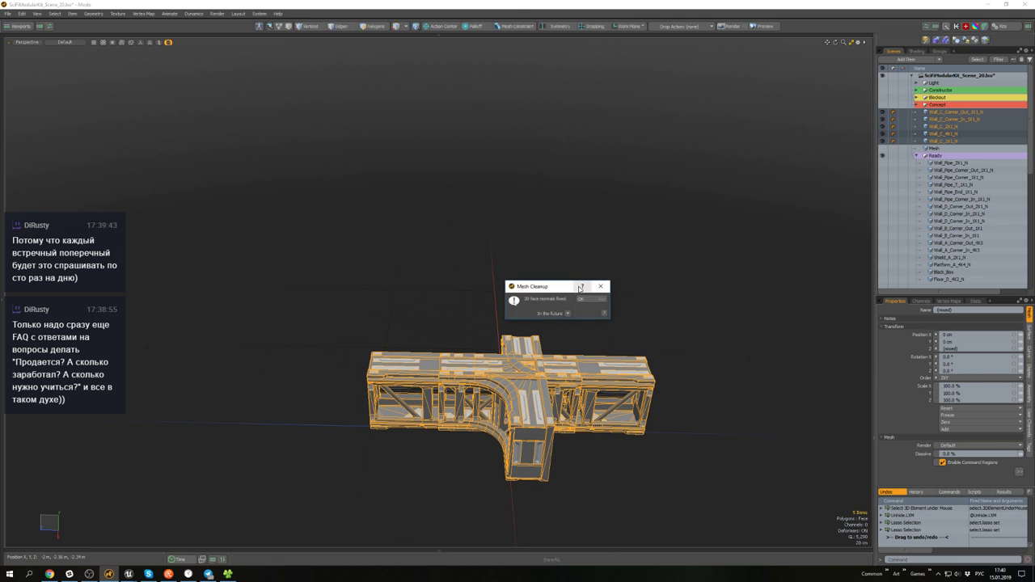
pyautogui.click(594, 299)
pyautogui.click(591, 295)
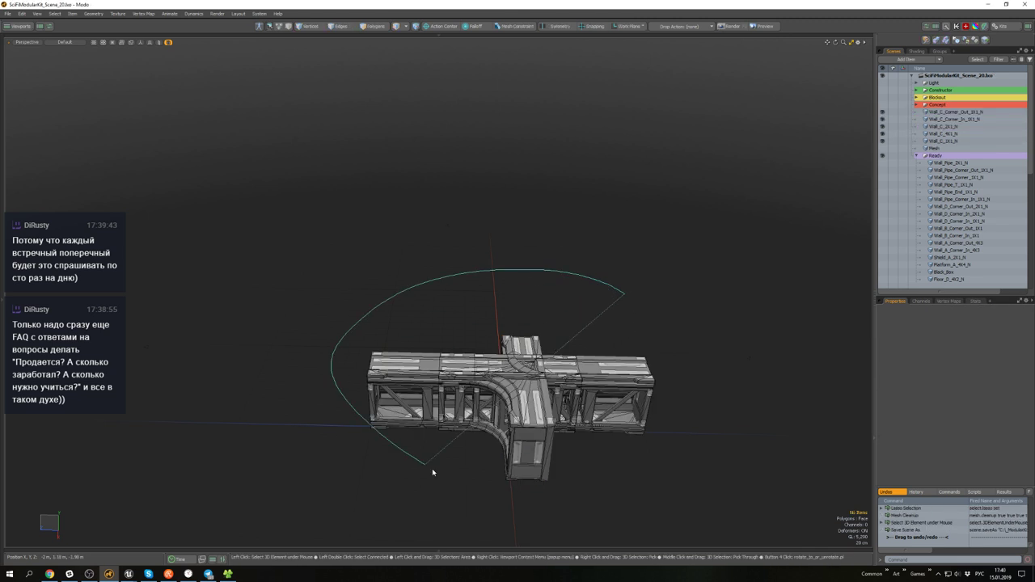
# - Export the five Wall_C modules to the _ModularKit Export folder, skipping the save offered before exporting
pyautogui.moveTo(431, 471); pyautogui.dragTo(668, 466, button='right')
pyautogui.hotkey('ctrl', 'e')
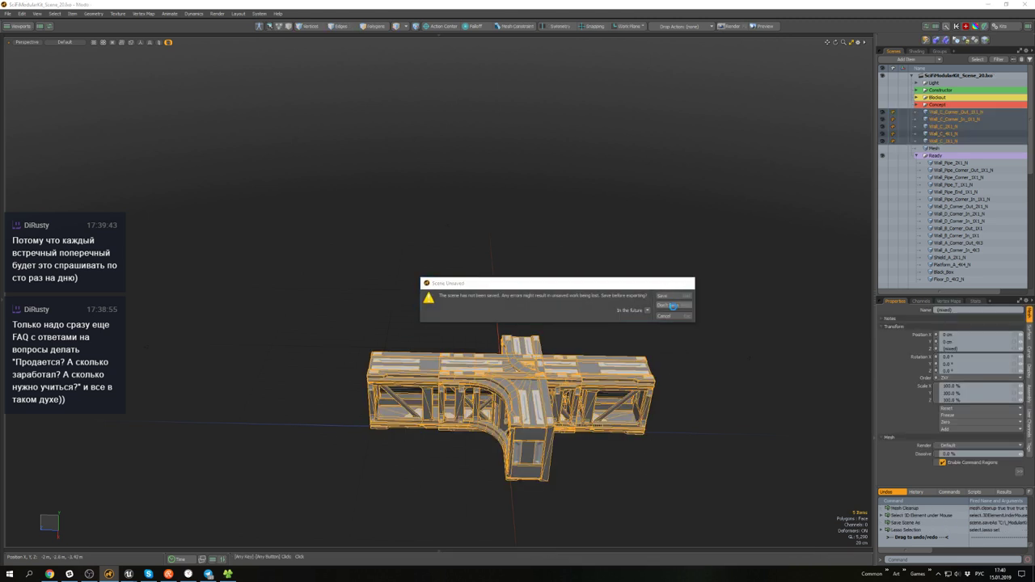
pyautogui.click(672, 306)
pyautogui.click(166, 189)
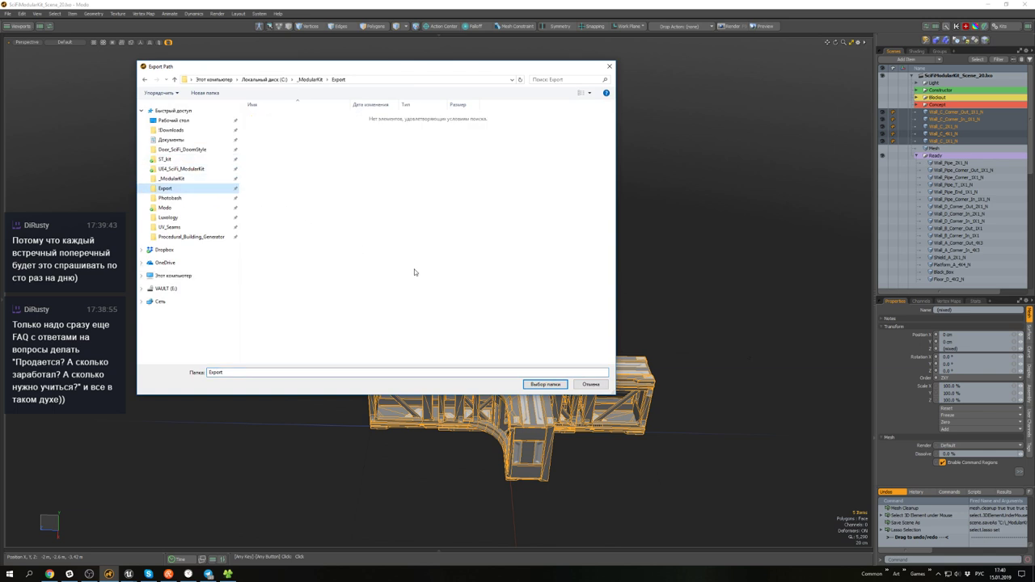
pyautogui.click(554, 385)
pyautogui.click(229, 448)
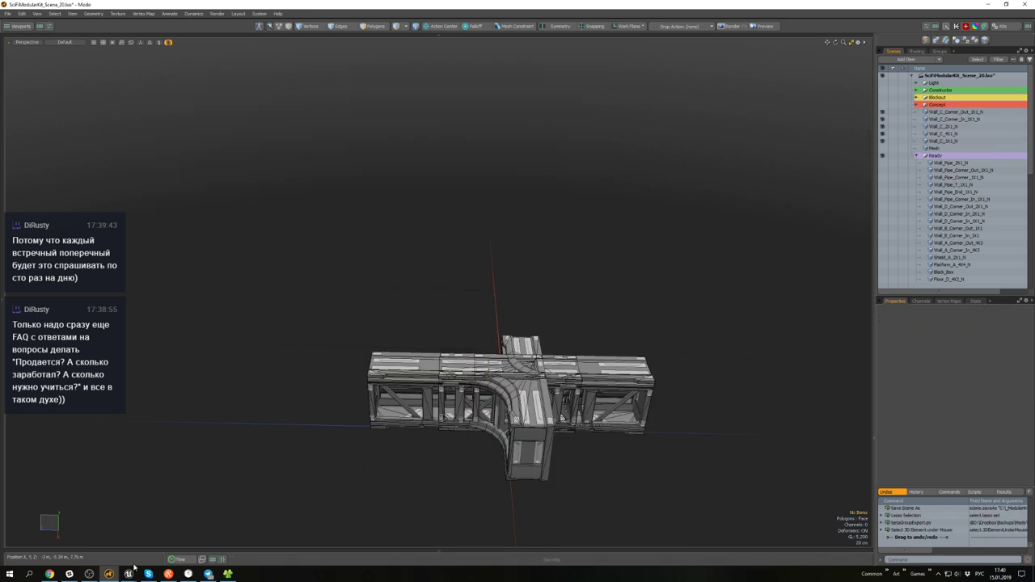
# - Switch to Unreal Editor and reimport the five Wall_C meshes, from Wall_C_1X1_N to Wall_C_Corner_Out_1X1_N
pyautogui.moveTo(130, 569)
pyautogui.click(99, 535)
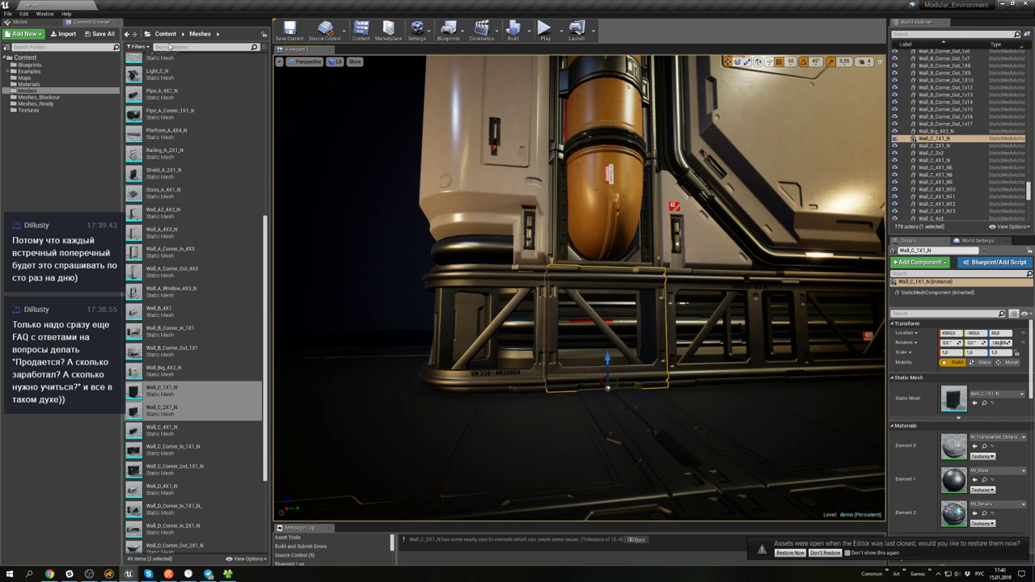
pyautogui.click(186, 391)
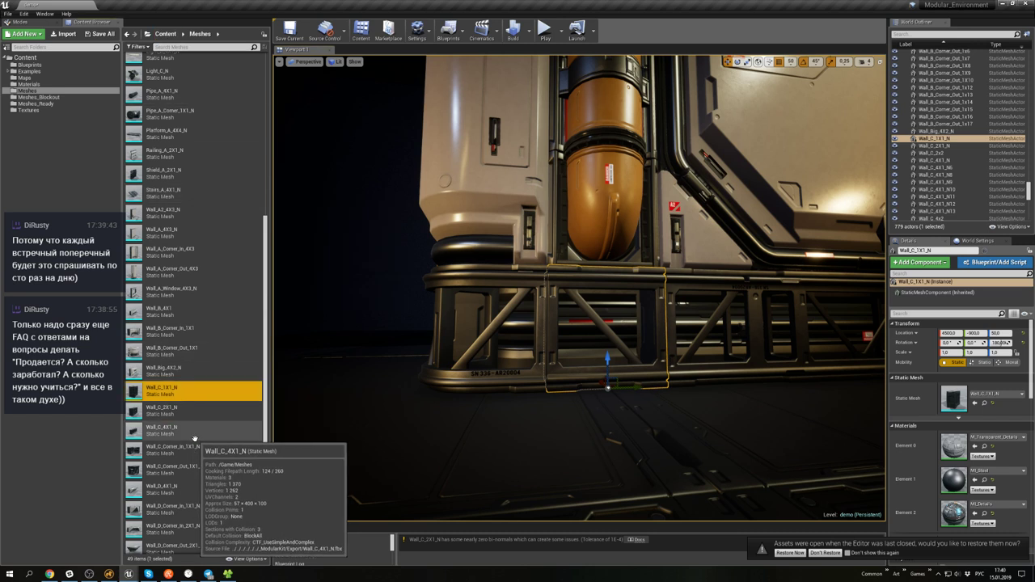
pyautogui.rightClick(186, 391)
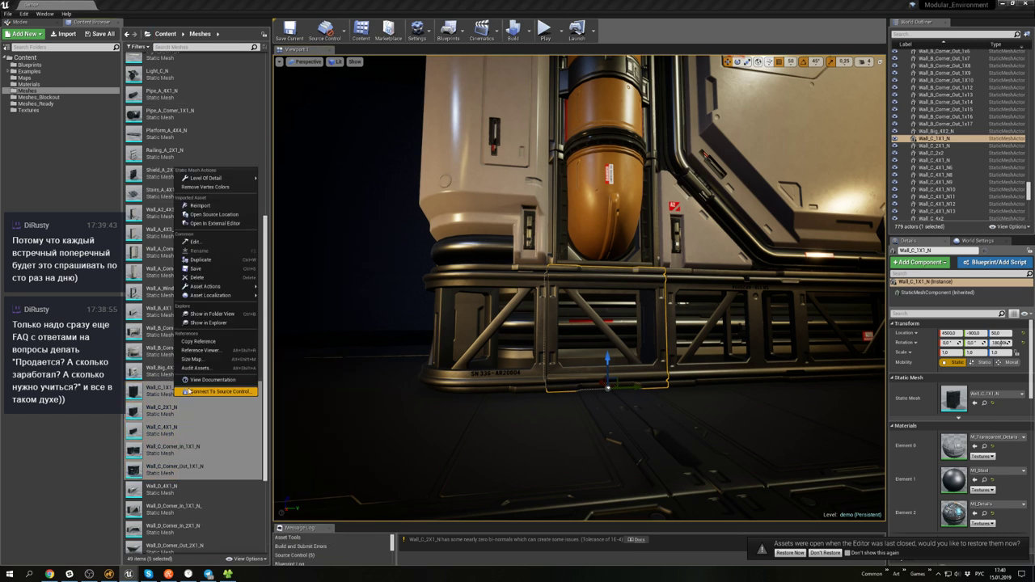
pyautogui.click(200, 205)
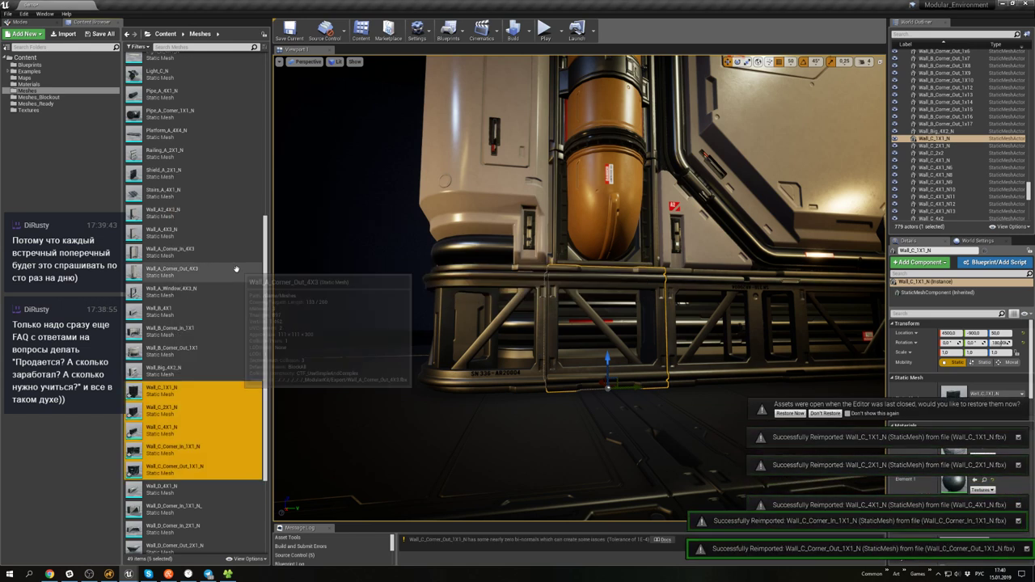
# - Select the loose Wall_C_2X1_N module beside the outer corner and move it along Y, clear of the wall assembly
pyautogui.moveTo(606, 315); pyautogui.dragTo(752, 315, button='right')
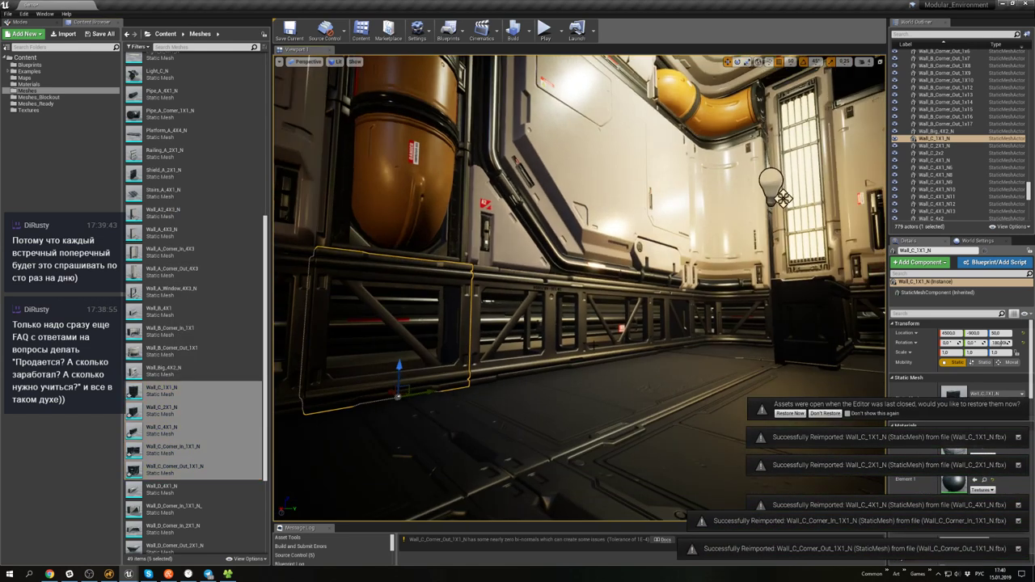
pyautogui.click(606, 315)
pyautogui.moveTo(606, 315); pyautogui.dragTo(667, 339, button='right')
pyautogui.click(616, 330)
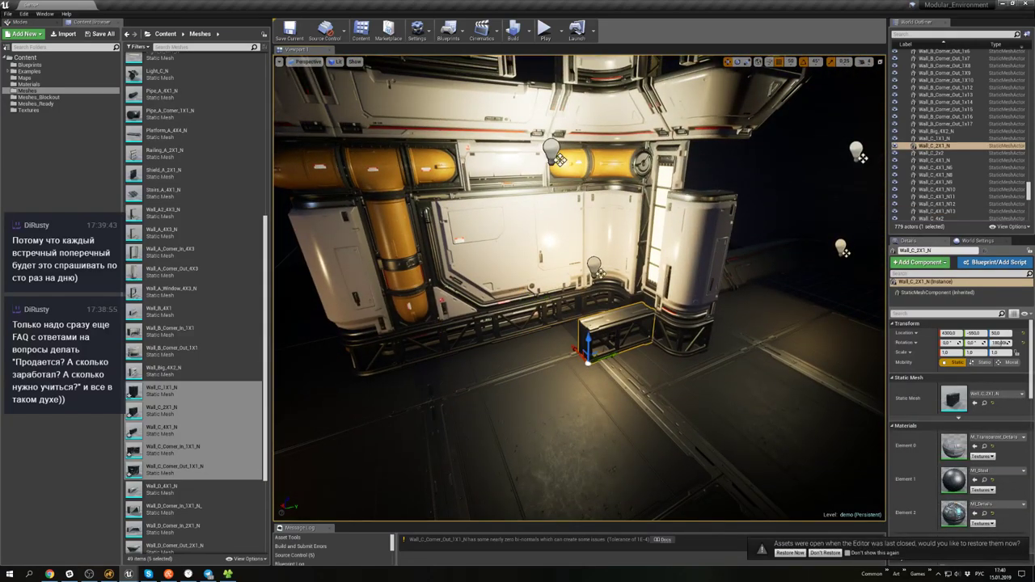
pyautogui.moveTo(608, 356); pyautogui.dragTo(311, 461)
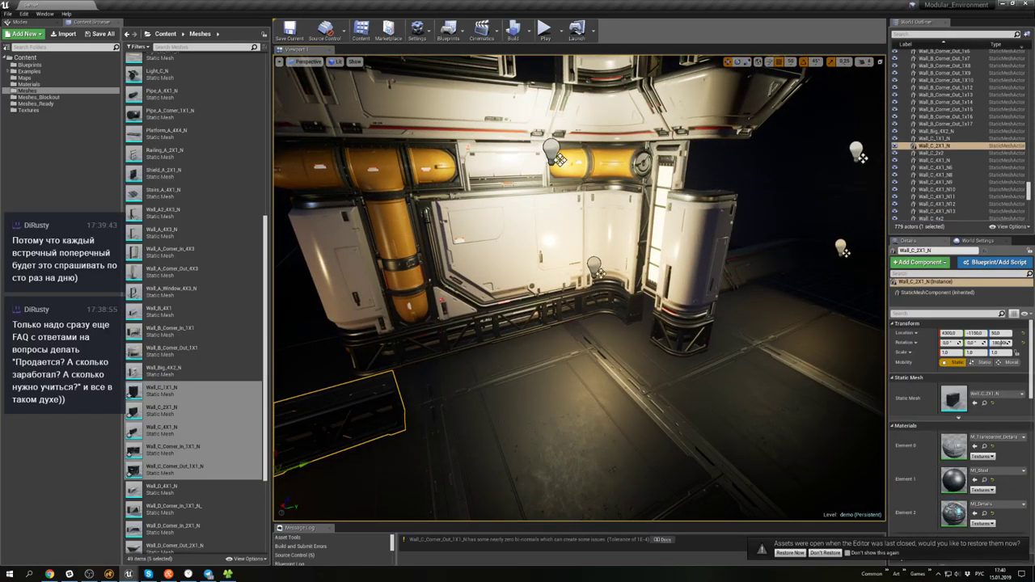
# - Delete the Wall_C_1X1_N module below the vertical orange pipe and undo the deletion
pyautogui.click(426, 346)
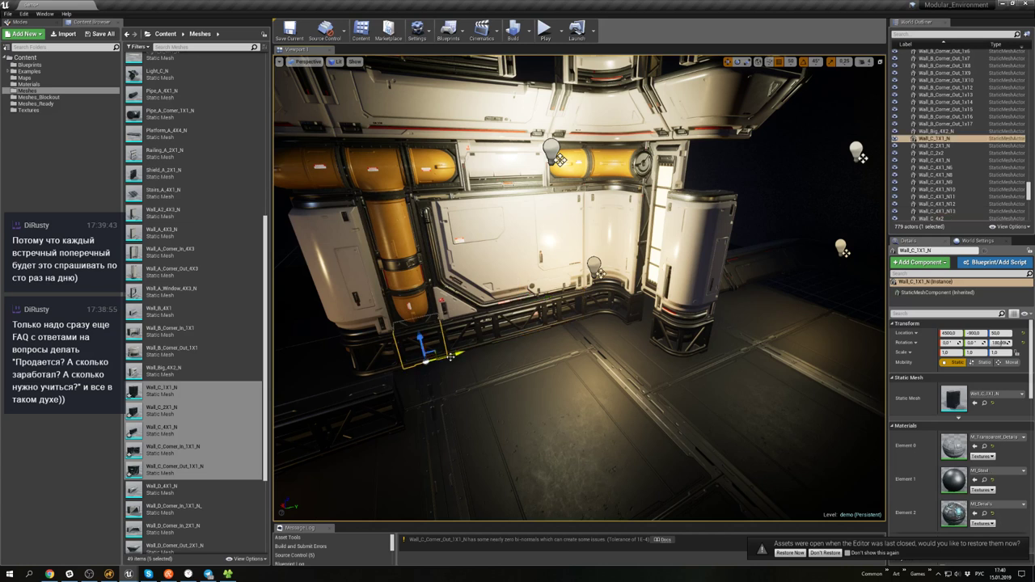
pyautogui.press('Delete')
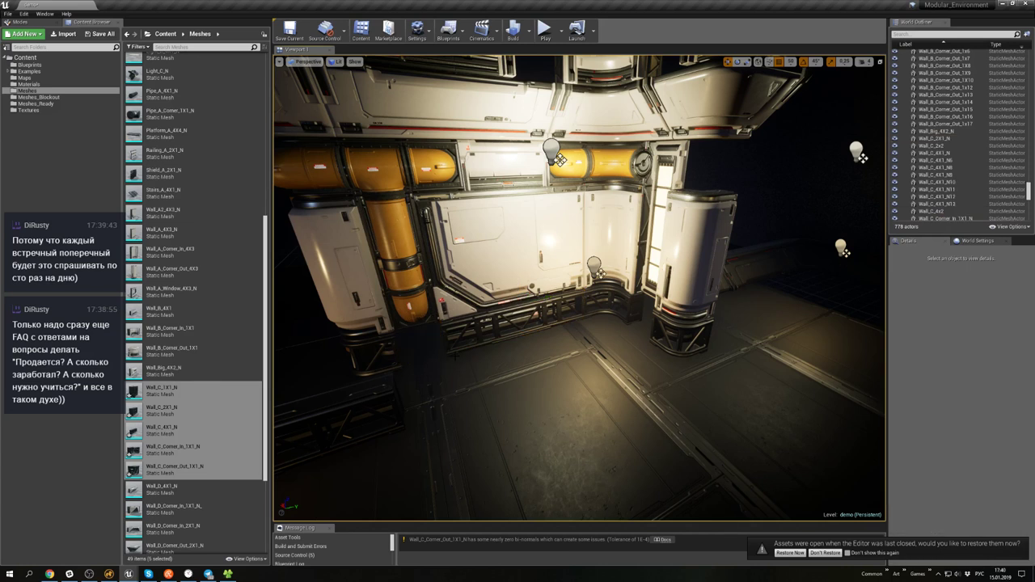
pyautogui.hotkey('ctrl', 'z')
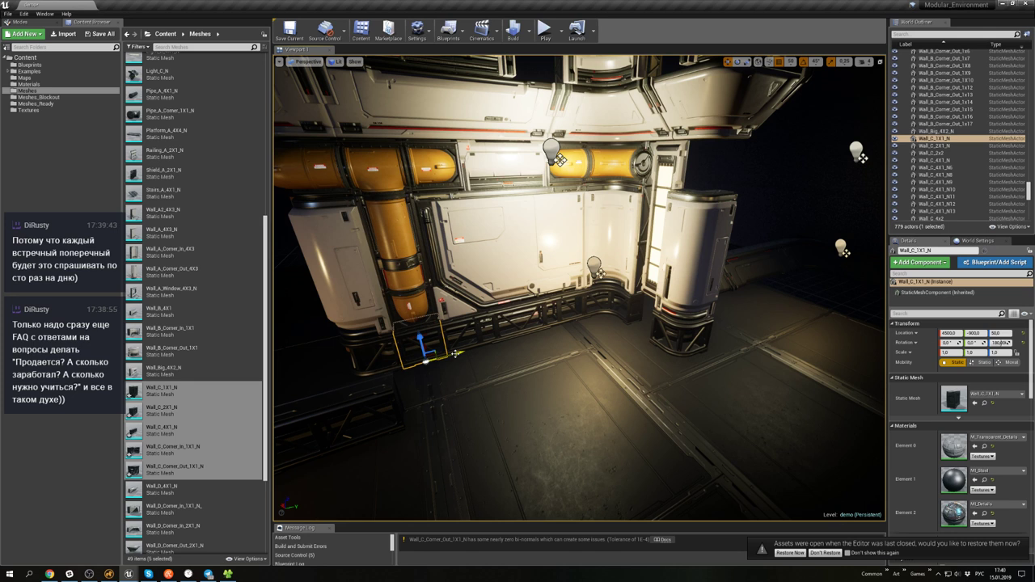
# - Duplicate Wall_C_1X1_N, rotate the copy to 270° and fit it into the gap between the inner and outer corner modules
pyautogui.hotkey('ctrl', 'w')
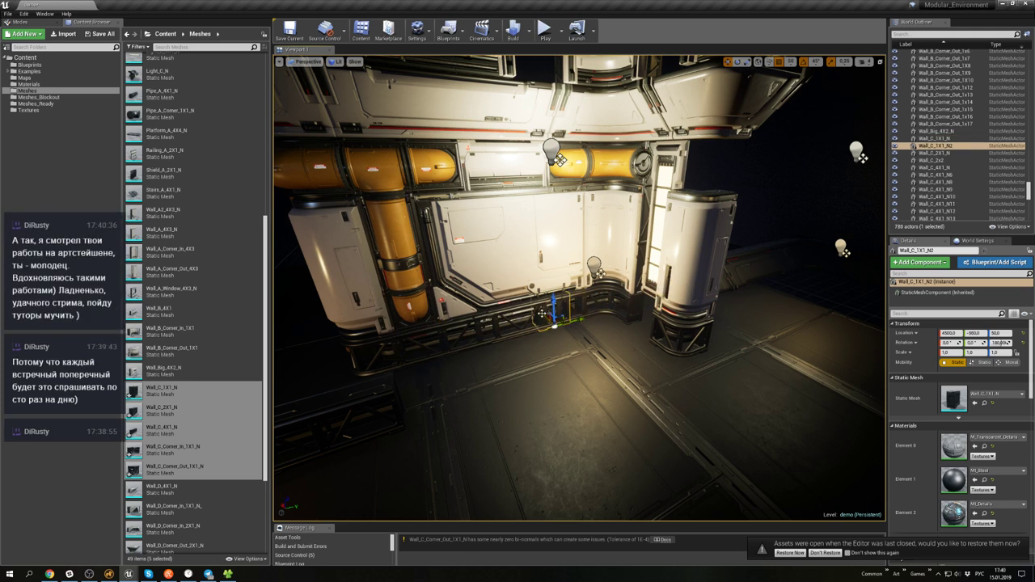
pyautogui.moveTo(541, 313); pyautogui.dragTo(600, 402)
pyautogui.moveTo(613, 368); pyautogui.dragTo(663, 350)
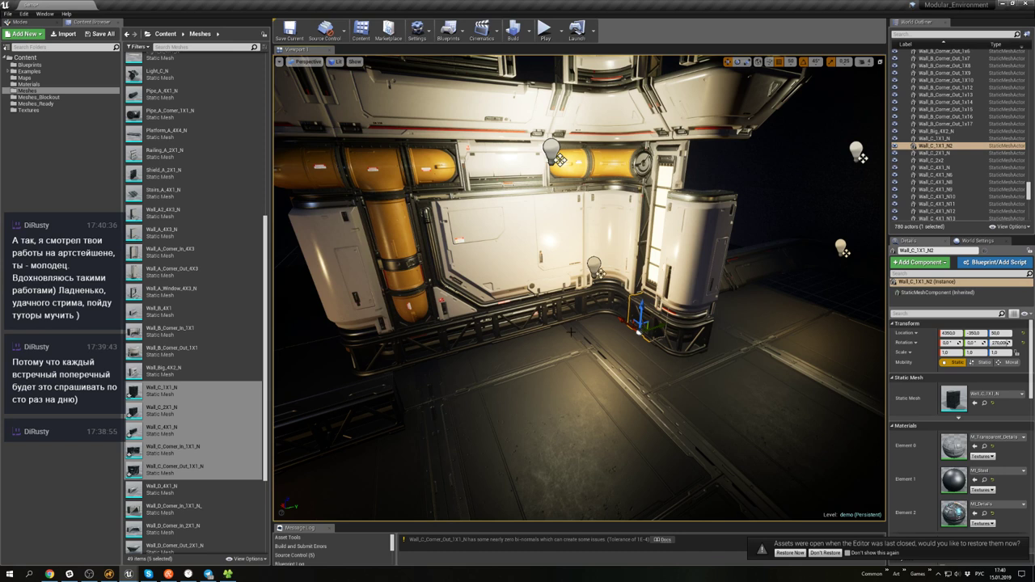
pyautogui.click(739, 350)
pyautogui.moveTo(740, 350); pyautogui.dragTo(727, 333, button='right')
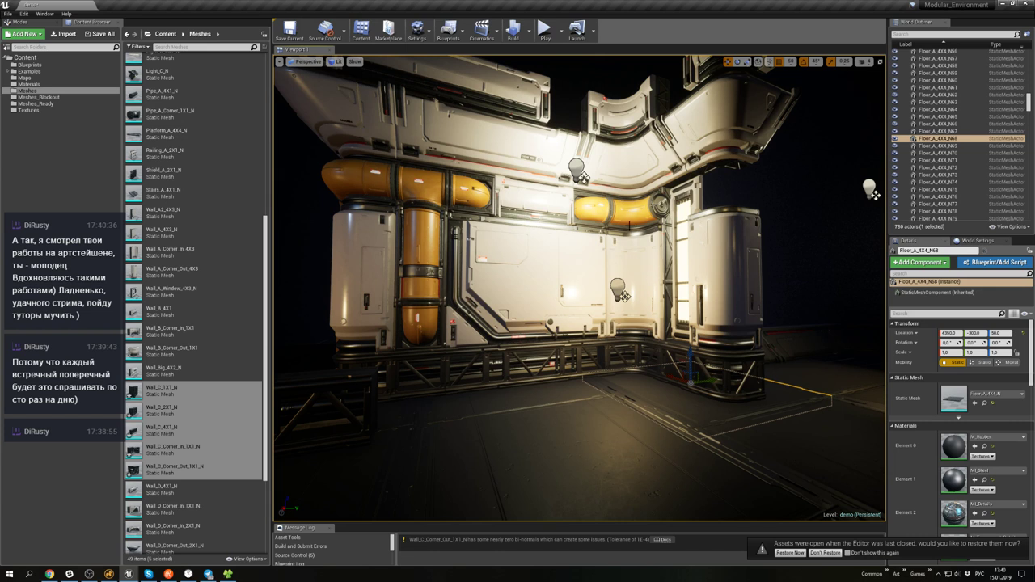
# - Play the level and run the character to the Wall_C corner assembly to examine the modules in place
pyautogui.click(545, 31)
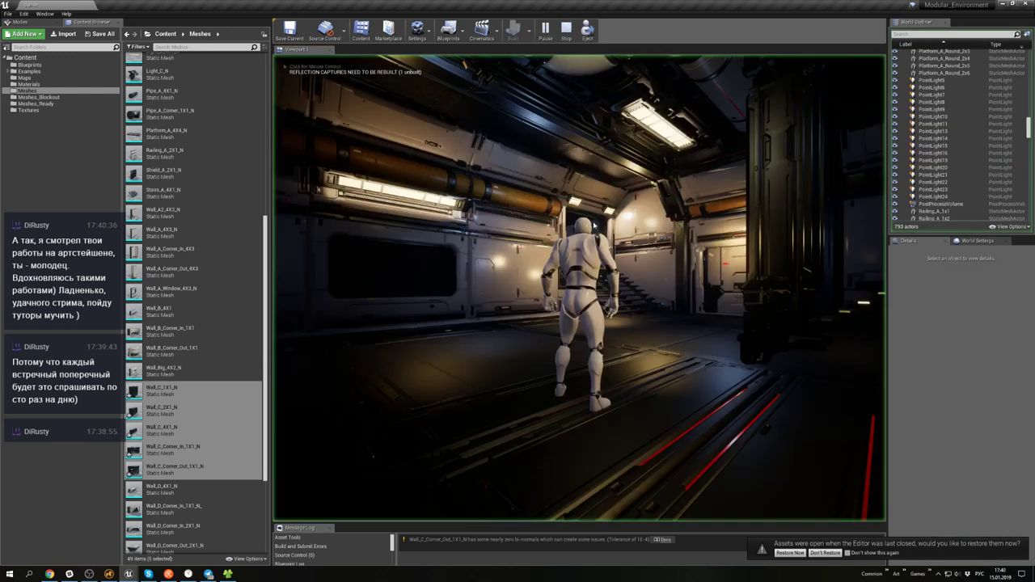
pyautogui.press('w')
pyautogui.press('space')
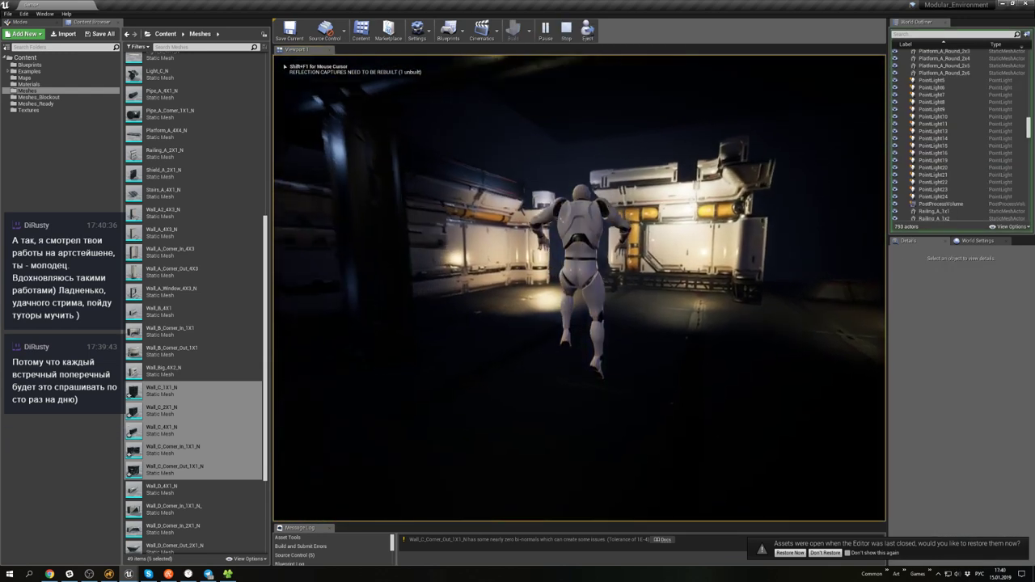
pyautogui.press('space')
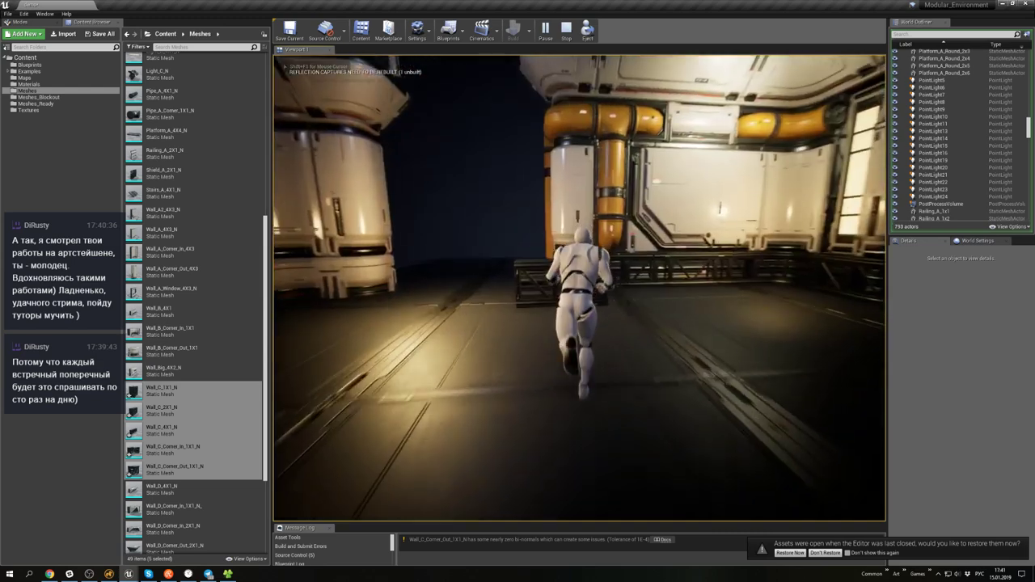
pyautogui.press('space')
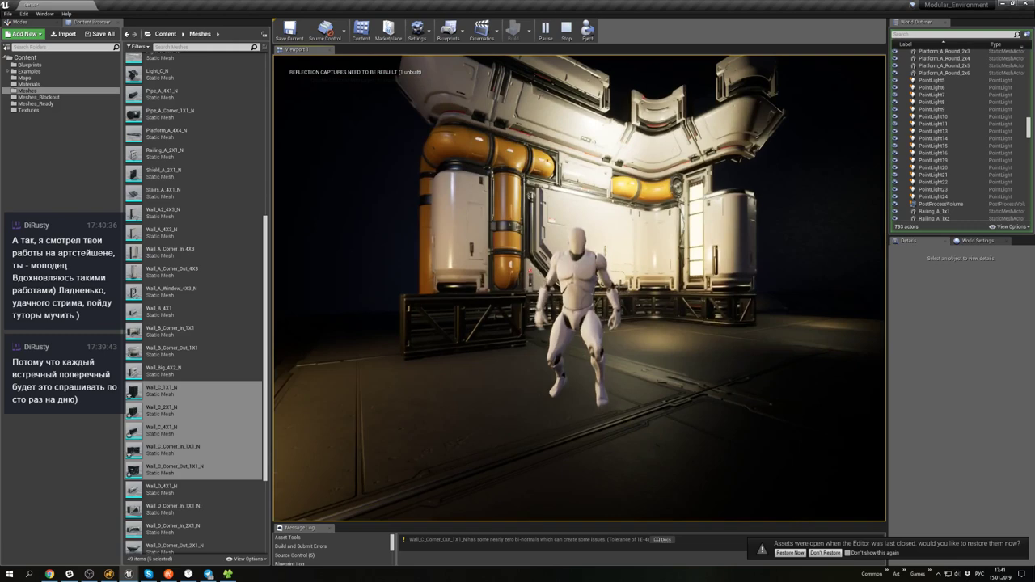
# - Stop the play session, duplicate the outer-corner Wall_C module at the column's base onto the column's top, and save the level
pyautogui.press('Escape')
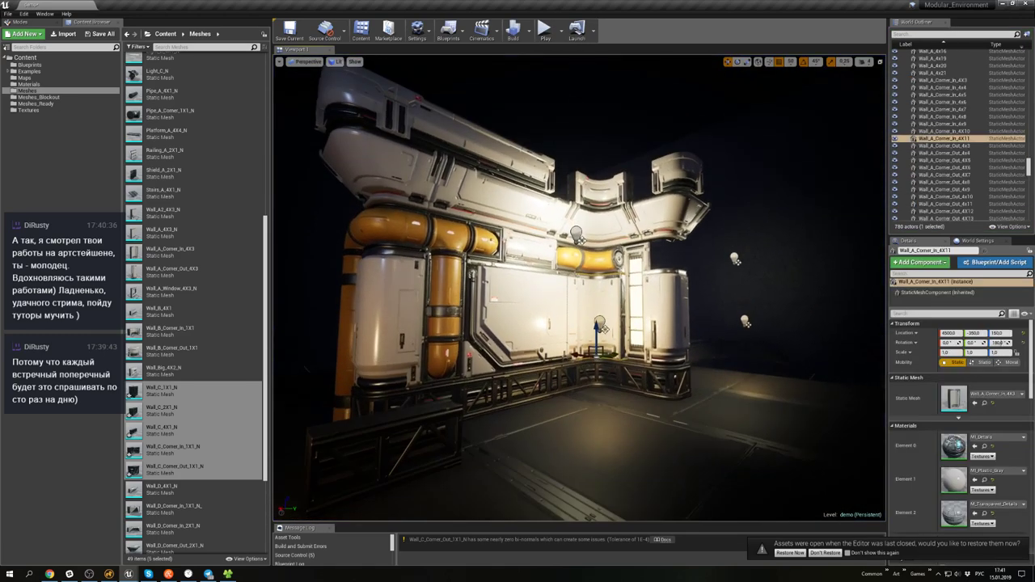
pyautogui.moveTo(579, 287); pyautogui.dragTo(612, 313, button='right')
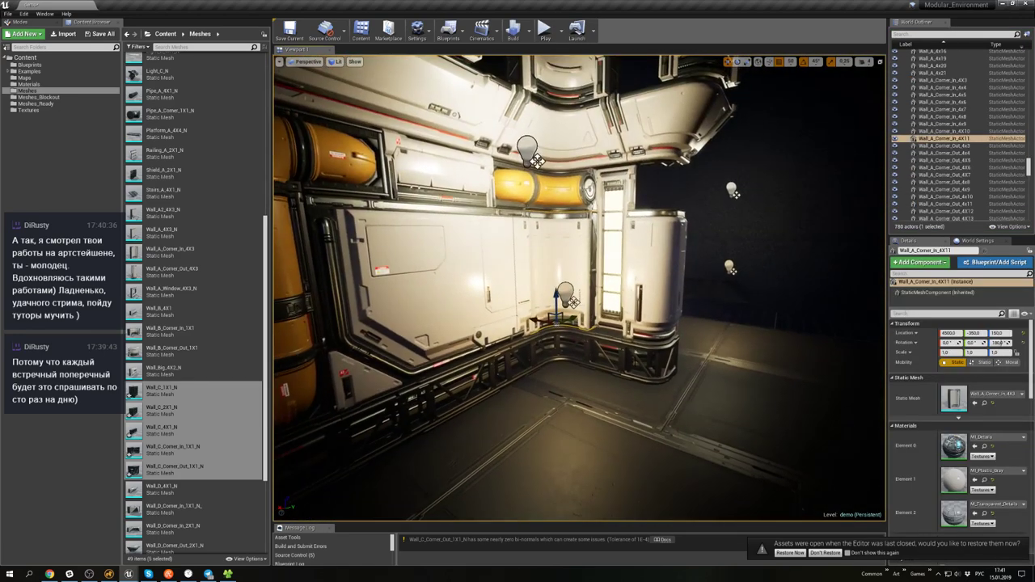
pyautogui.click(652, 364)
pyautogui.keyDown('alt'); pyautogui.moveTo(661, 369); pyautogui.dragTo(660, 365); pyautogui.keyUp('alt')
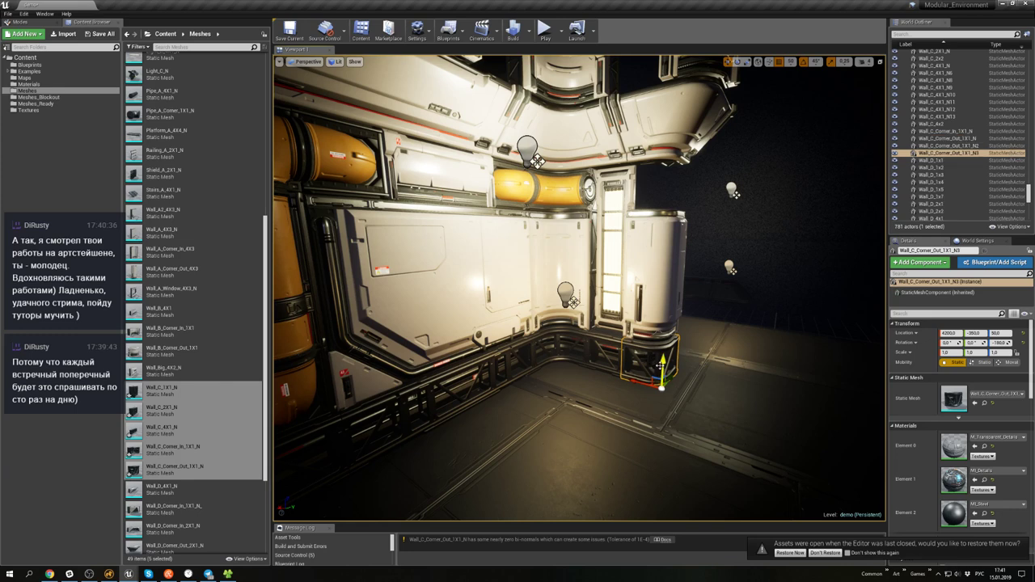
pyautogui.click(716, 200)
pyautogui.moveTo(715, 201); pyautogui.dragTo(669, 203, button='right')
pyautogui.hotkey('ctrl', 's')
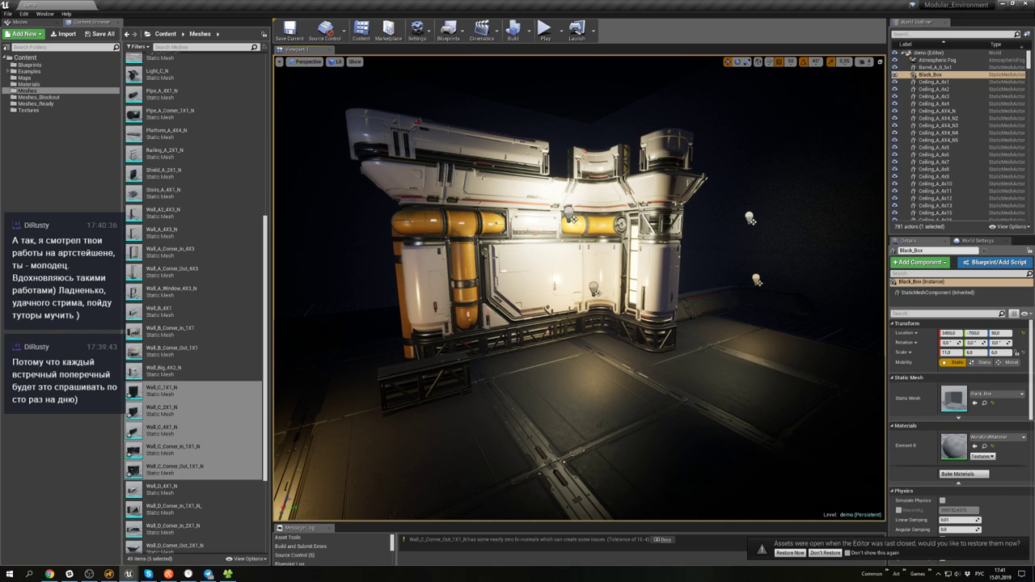
# - Raise the upper Wall_B and Wall_D modules, including their inner and outer corners, along Z to open a gap above the pipes
pyautogui.click(420, 359)
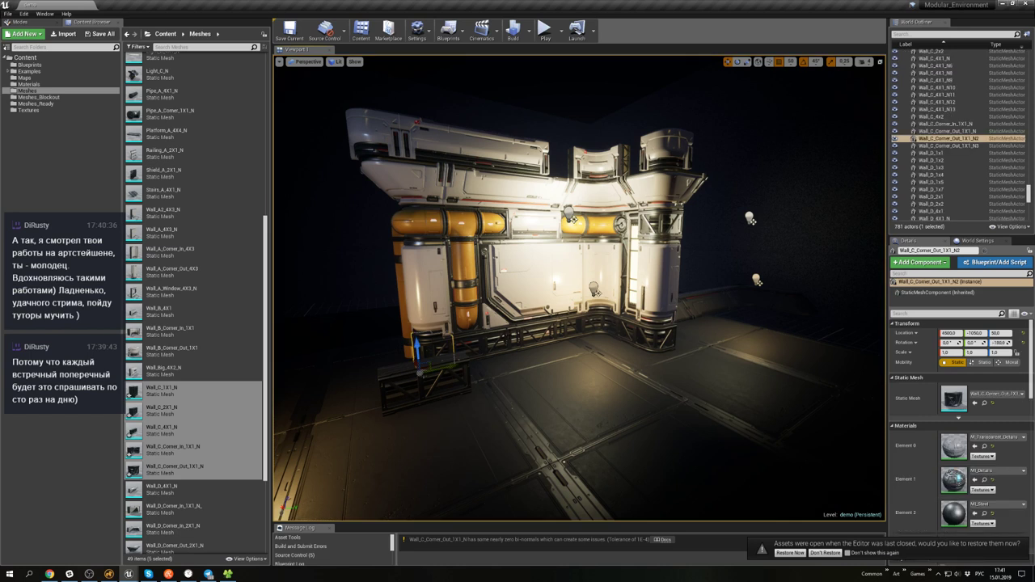
pyautogui.click(468, 185)
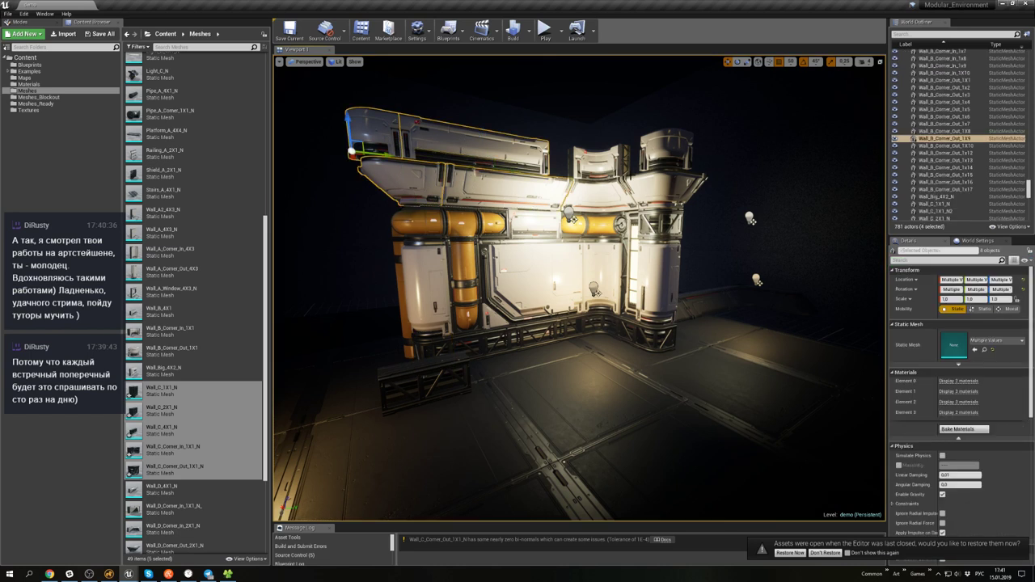
pyautogui.keyDown('ctrl'); pyautogui.click(596, 161); pyautogui.keyUp('ctrl')
pyautogui.keyDown('ctrl'); pyautogui.click(672, 157); pyautogui.keyUp('ctrl')
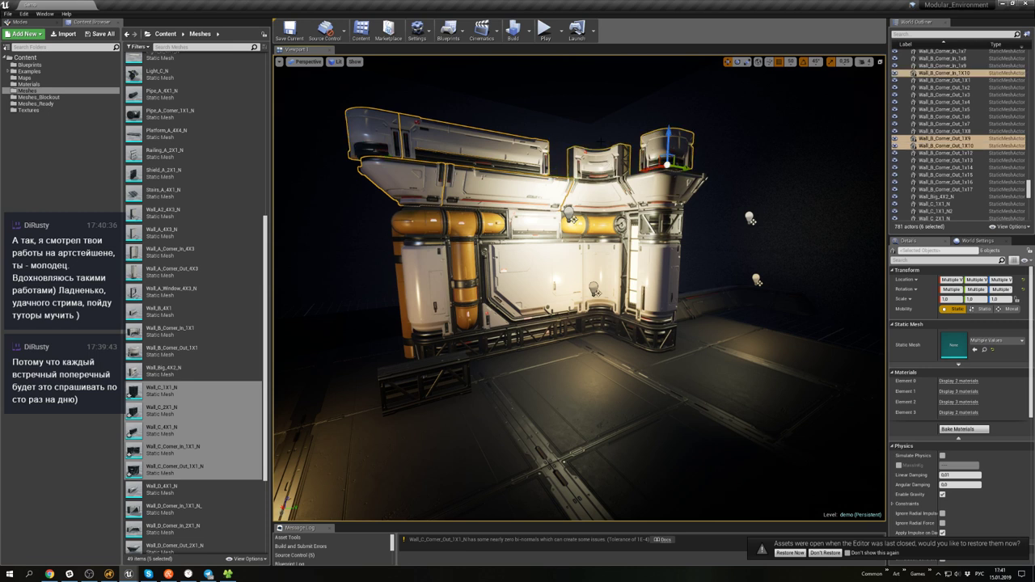
pyautogui.moveTo(669, 145); pyautogui.dragTo(670, 100)
pyautogui.click(597, 186)
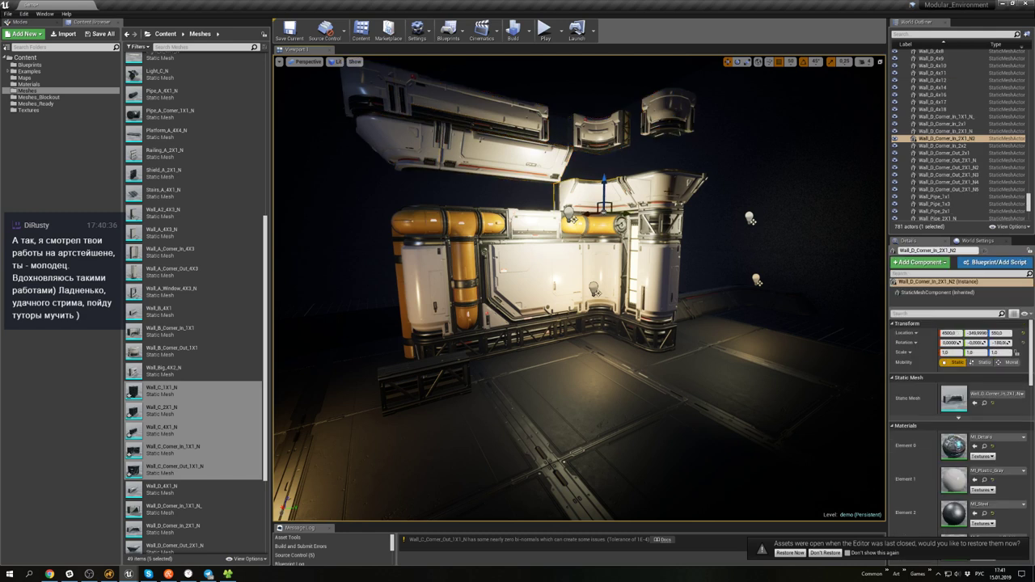
pyautogui.keyDown('ctrl'); pyautogui.click(669, 192); pyautogui.keyUp('ctrl')
pyautogui.moveTo(661, 188); pyautogui.dragTo(663, 148)
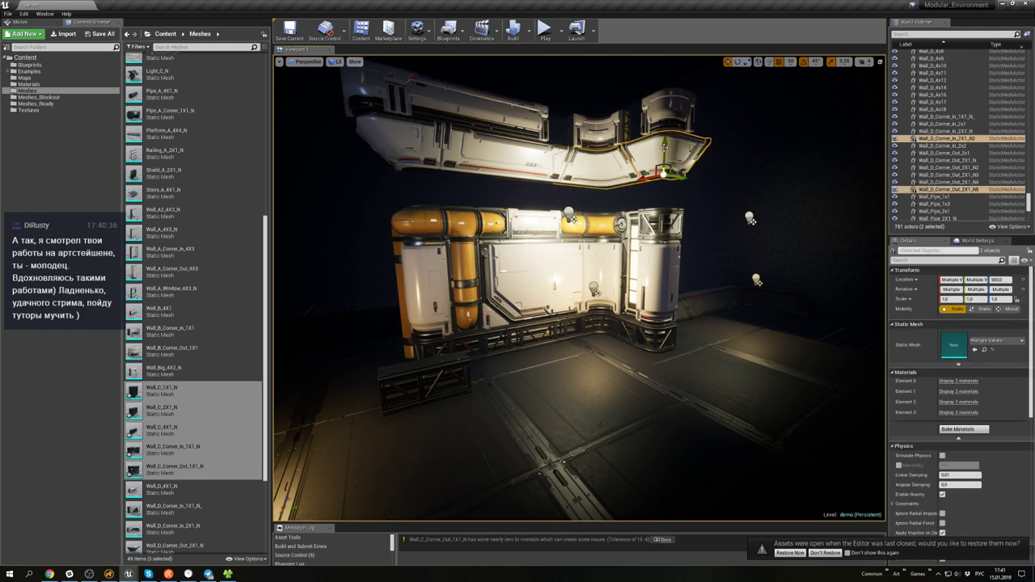
# - Select the horizontal pipe row, the panel between the pipes, the light strip and the upper Wall_C outer corner, and raise them under the Wall_D modules
pyautogui.click(404, 226)
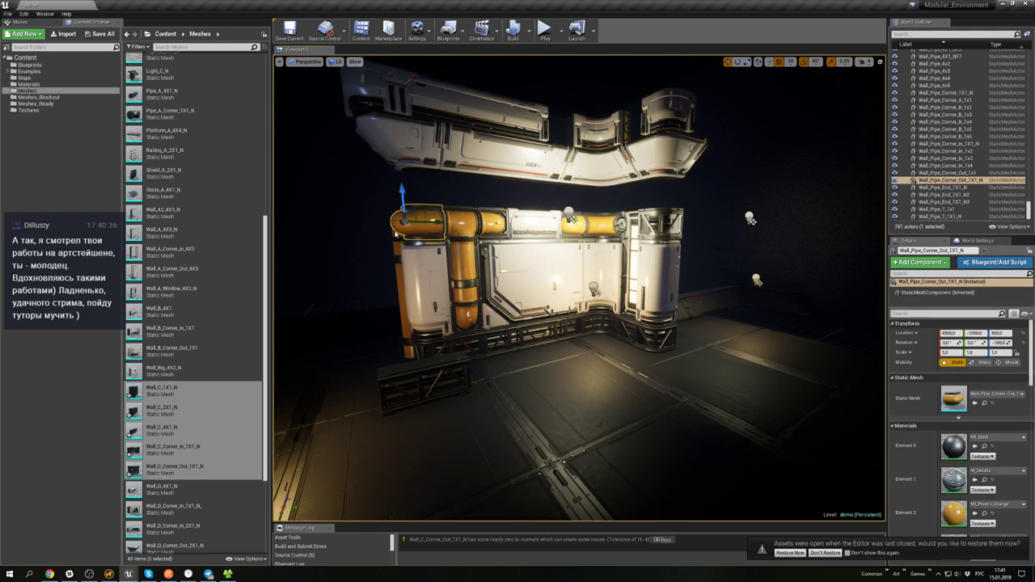
pyautogui.keyDown('ctrl'); pyautogui.click(419, 229); pyautogui.keyUp('ctrl')
pyautogui.keyDown('ctrl'); pyautogui.click(468, 222); pyautogui.keyUp('ctrl')
pyautogui.keyDown('ctrl'); pyautogui.click(499, 223); pyautogui.keyUp('ctrl')
pyautogui.keyDown('ctrl'); pyautogui.click(538, 220); pyautogui.keyUp('ctrl')
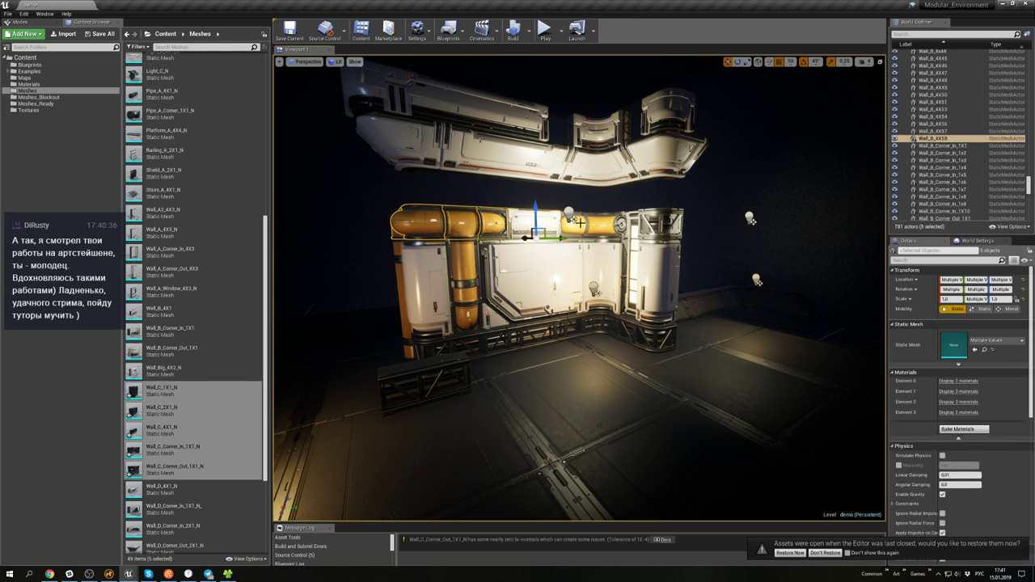
pyautogui.keyDown('ctrl'); pyautogui.click(586, 224); pyautogui.keyUp('ctrl')
pyautogui.keyDown('ctrl'); pyautogui.click(618, 226); pyautogui.keyUp('ctrl')
pyautogui.keyDown('ctrl'); pyautogui.click(636, 244); pyautogui.keyUp('ctrl')
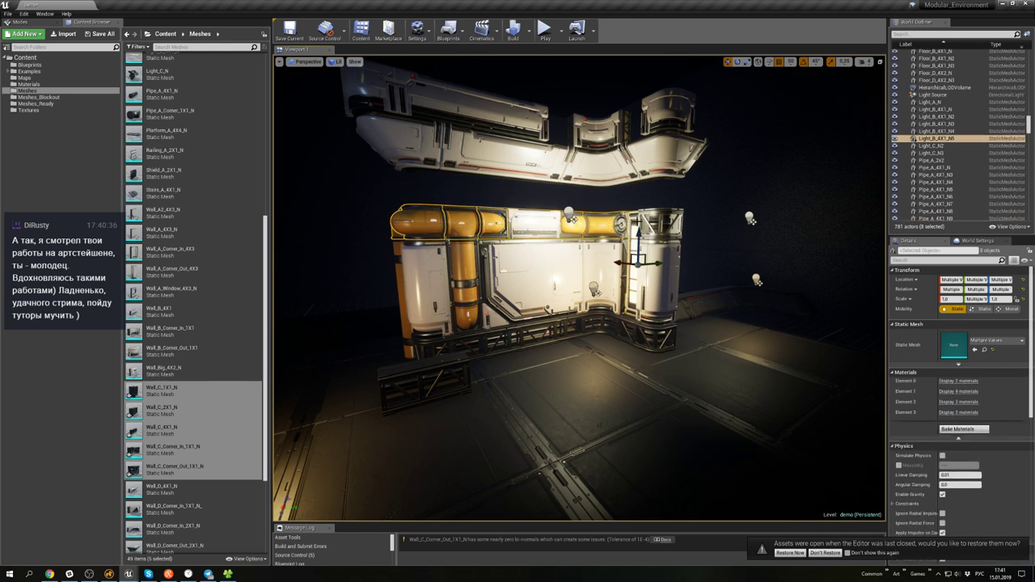
pyautogui.keyDown('ctrl'); pyautogui.click(639, 228); pyautogui.keyUp('ctrl')
pyautogui.moveTo(661, 217); pyautogui.dragTo(663, 186)
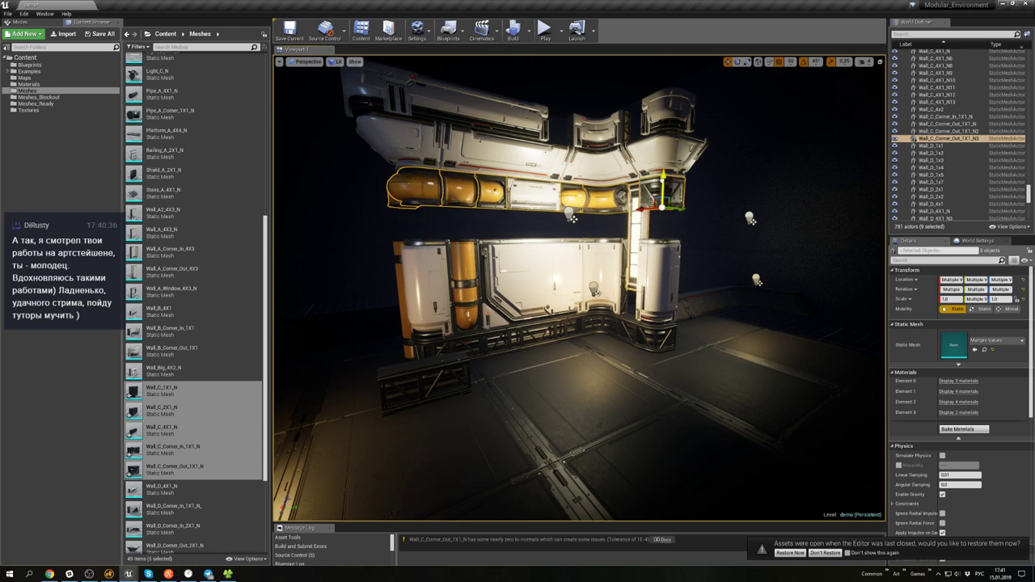
# - Select the Wall_C modules along the wall's base, corners included, and raise them into the gap between the pipe row and the wall panels
pyautogui.click(427, 380)
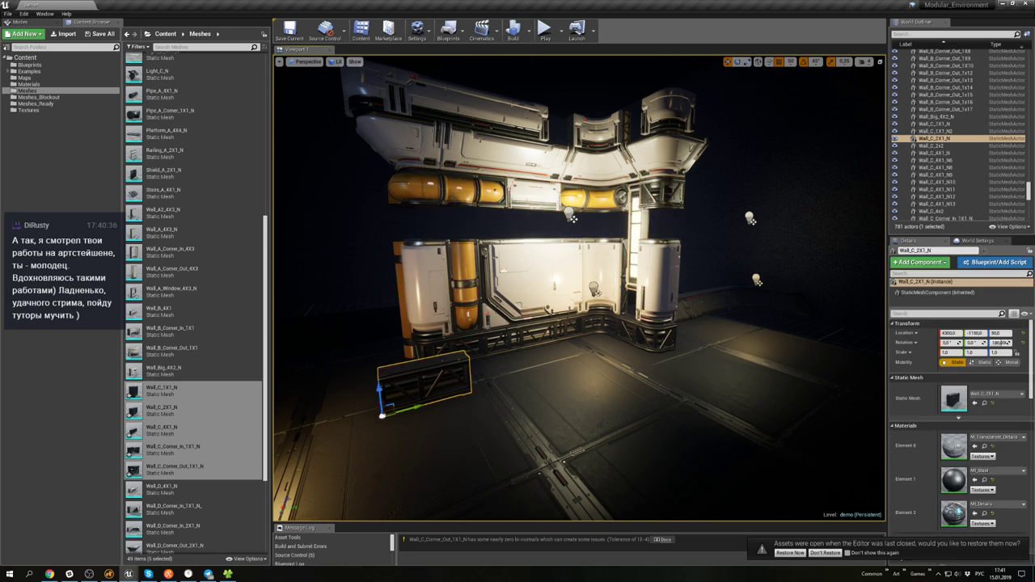
pyautogui.click(435, 349)
pyautogui.keyDown('ctrl'); pyautogui.click(470, 346); pyautogui.keyUp('ctrl')
pyautogui.keyDown('ctrl'); pyautogui.click(517, 336); pyautogui.keyUp('ctrl')
pyautogui.keyDown('ctrl'); pyautogui.click(634, 330); pyautogui.keyUp('ctrl')
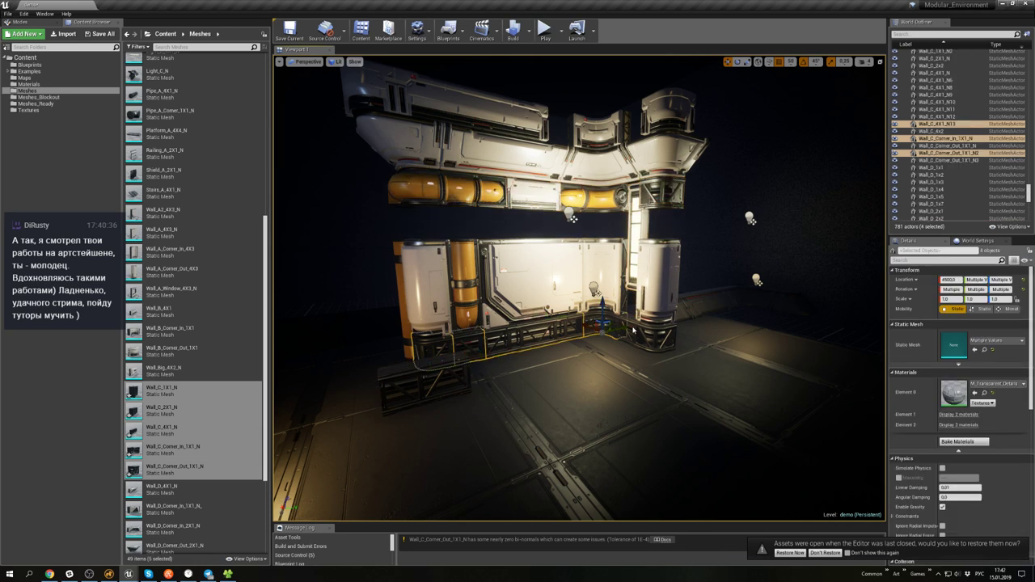
pyautogui.moveTo(656, 334); pyautogui.dragTo(662, 217)
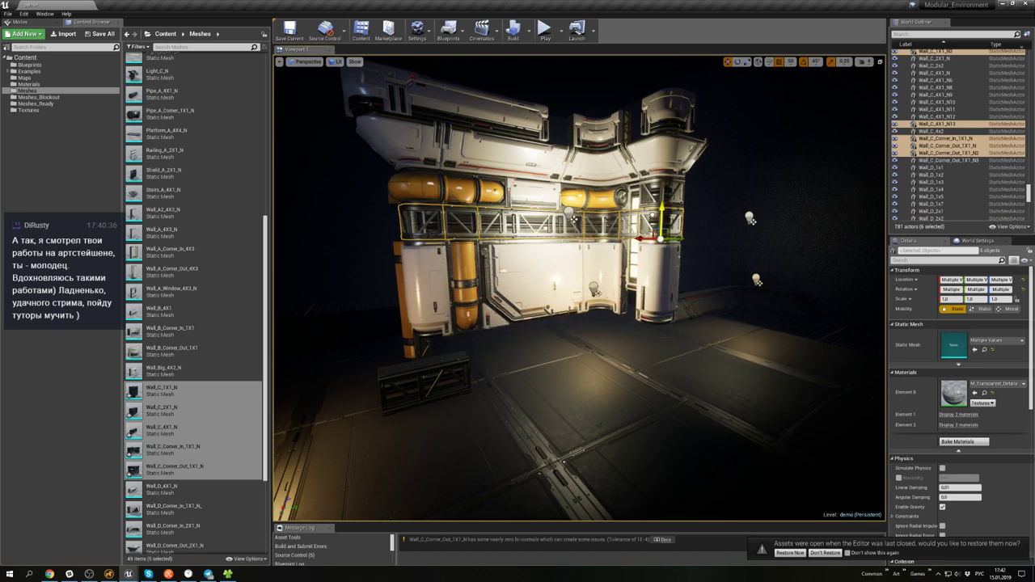
# - Lower Wall_C_1X1_N2 from the truss band to Z 150, rotate it -90° about X and shift it under the light strip
pyautogui.click(697, 250)
pyautogui.scroll(6, 691, 249)
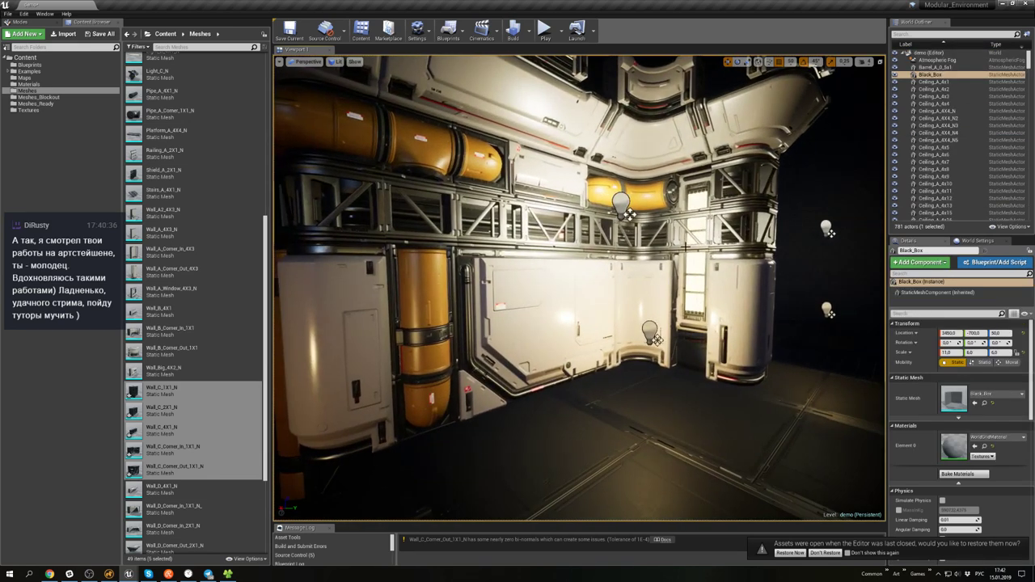
pyautogui.click(685, 246)
pyautogui.moveTo(688, 234); pyautogui.dragTo(687, 349)
pyautogui.click(758, 318)
pyautogui.moveTo(759, 318); pyautogui.dragTo(814, 363, button='right')
pyautogui.moveTo(792, 315); pyautogui.dragTo(662, 265, button='right')
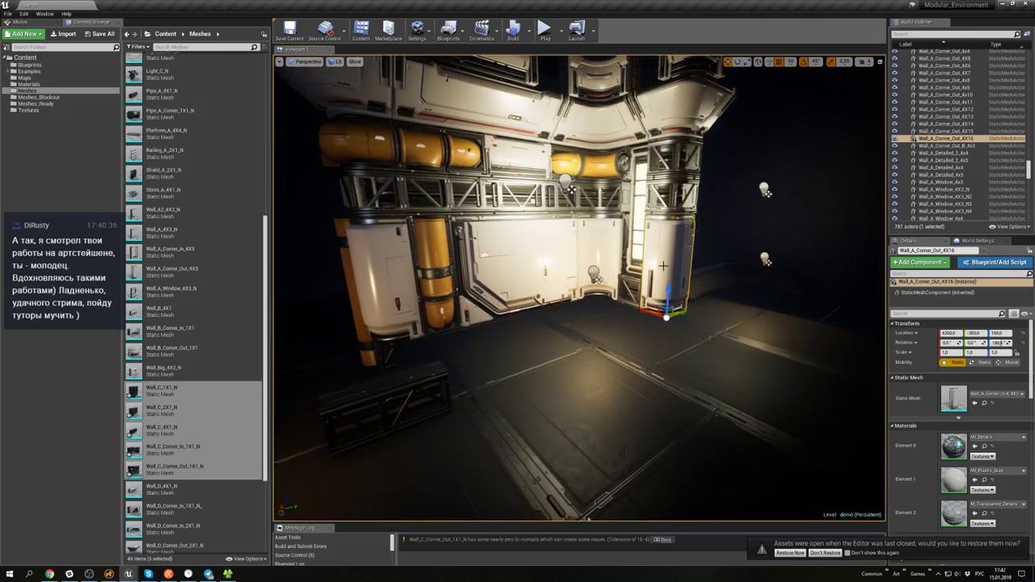
pyautogui.click(631, 288)
pyautogui.scroll(3, 633, 287)
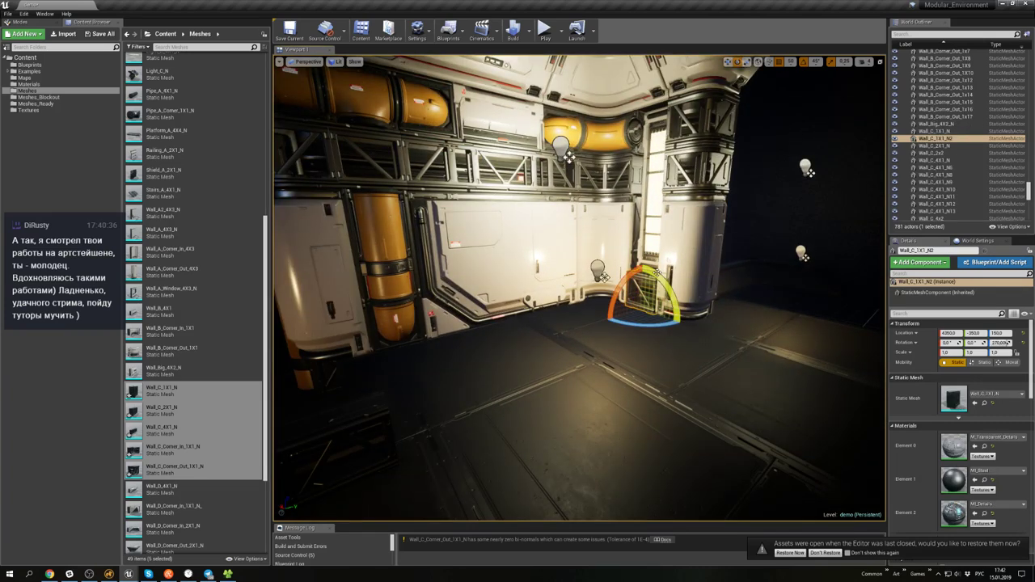
pyautogui.moveTo(657, 272); pyautogui.dragTo(657, 271)
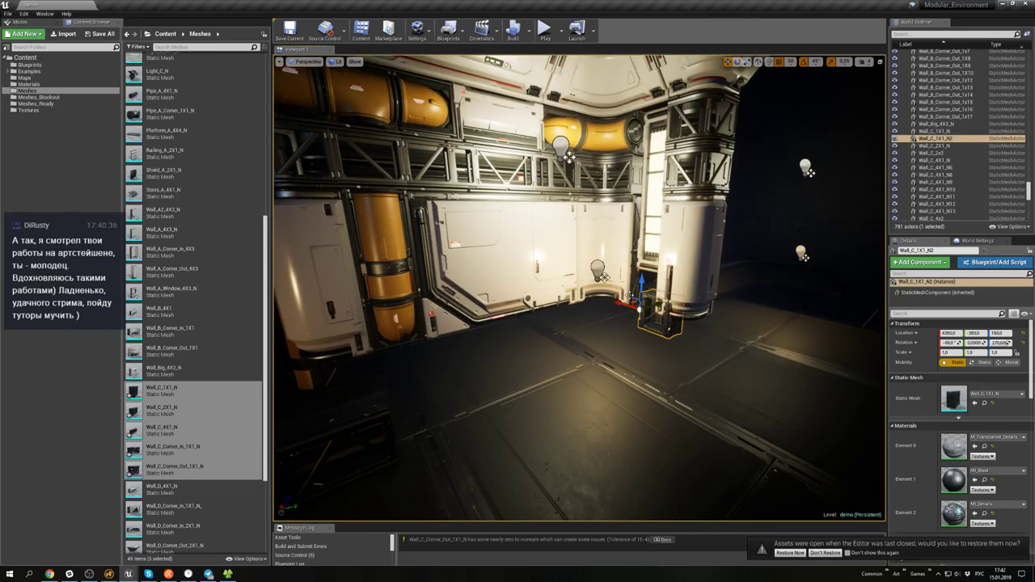
# - Select the loose row of Wall_D modules on the floor, corners included, and move it under the wall assembly as its base
pyautogui.click(734, 278)
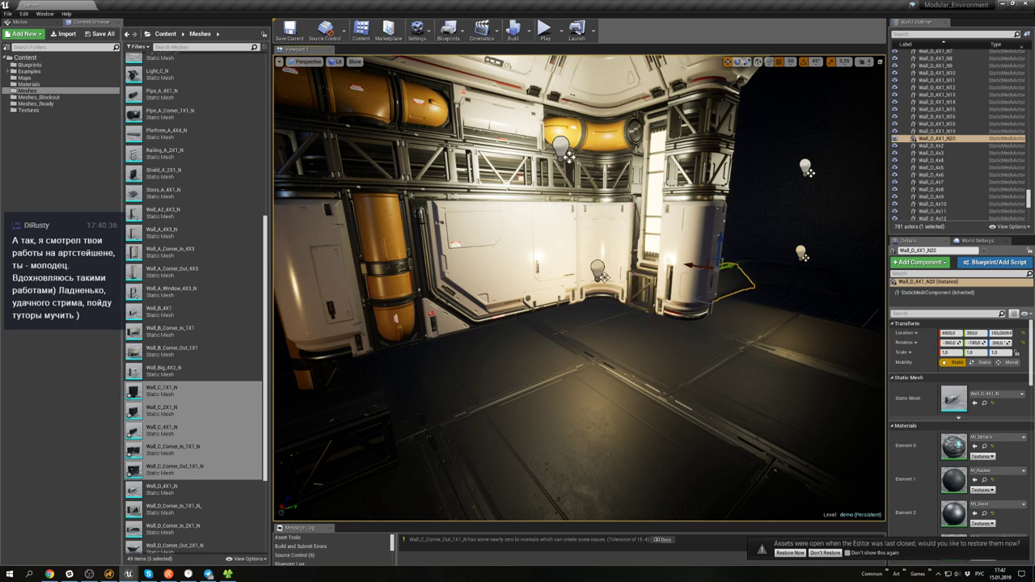
pyautogui.moveTo(734, 278); pyautogui.dragTo(849, 291, button='right')
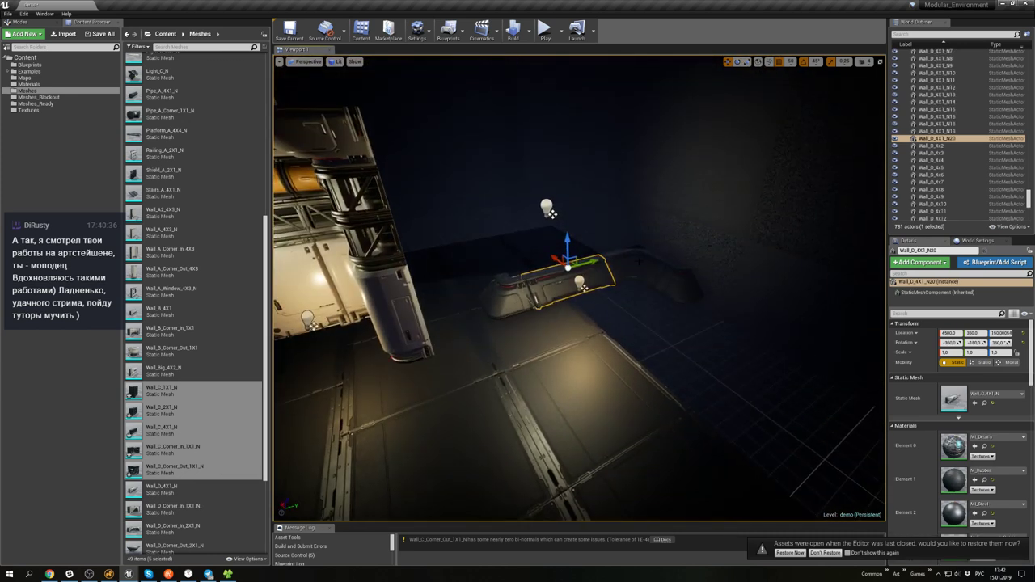
pyautogui.keyDown('ctrl'); pyautogui.click(637, 270); pyautogui.keyUp('ctrl')
pyautogui.keyDown('ctrl'); pyautogui.click(678, 285); pyautogui.keyUp('ctrl')
pyautogui.click(529, 231)
pyautogui.moveTo(530, 231); pyautogui.dragTo(436, 230, button='right')
pyautogui.click(616, 298)
pyautogui.keyDown('ctrl'); pyautogui.click(672, 281); pyautogui.keyUp('ctrl')
pyautogui.keyDown('ctrl'); pyautogui.click(734, 270); pyautogui.keyUp('ctrl')
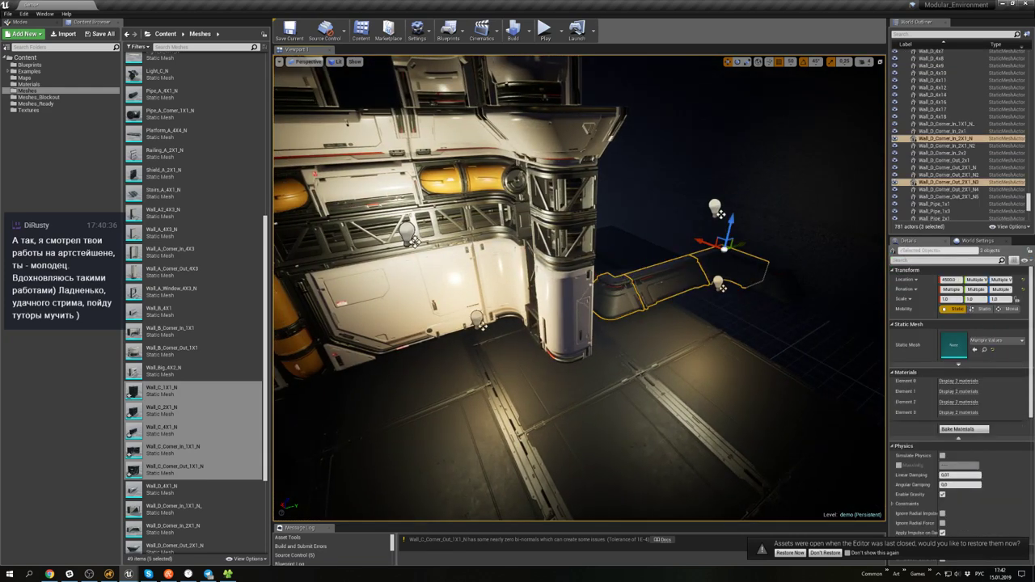
pyautogui.keyDown('ctrl'); pyautogui.click(780, 282); pyautogui.keyUp('ctrl')
pyautogui.moveTo(798, 267); pyautogui.dragTo(584, 363)
# - Hide the viewport's editor icons and move in close to the rebuilt corner column
pyautogui.click(636, 333)
pyautogui.rightClick(572, 229)
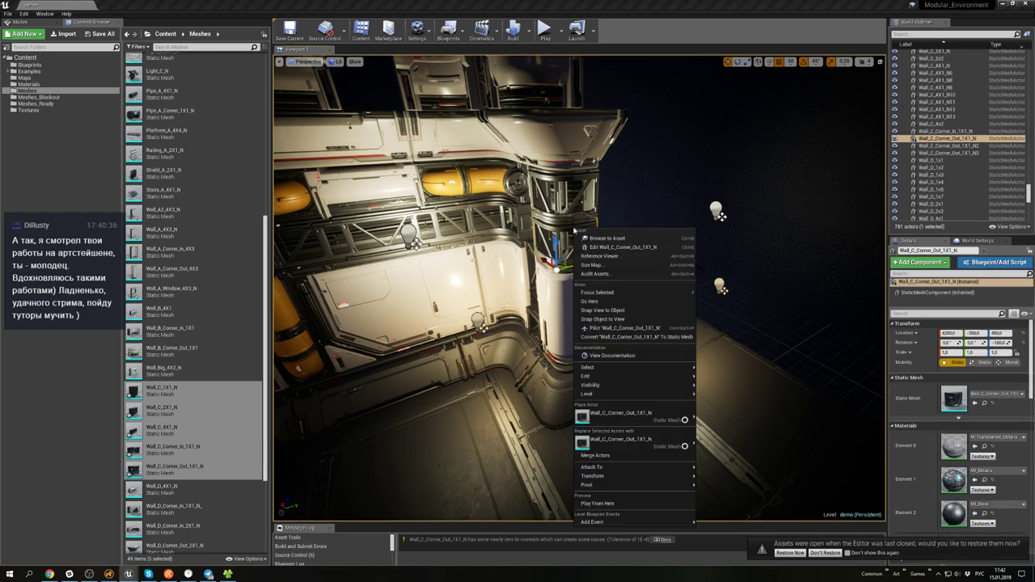
pyautogui.moveTo(567, 231); pyautogui.dragTo(517, 210, button='right')
pyautogui.press('g')
# - Select the vertical light strip Light_B_4X1_N5 and move it along X to 4350, above the small Wall_C module
pyautogui.click(623, 300)
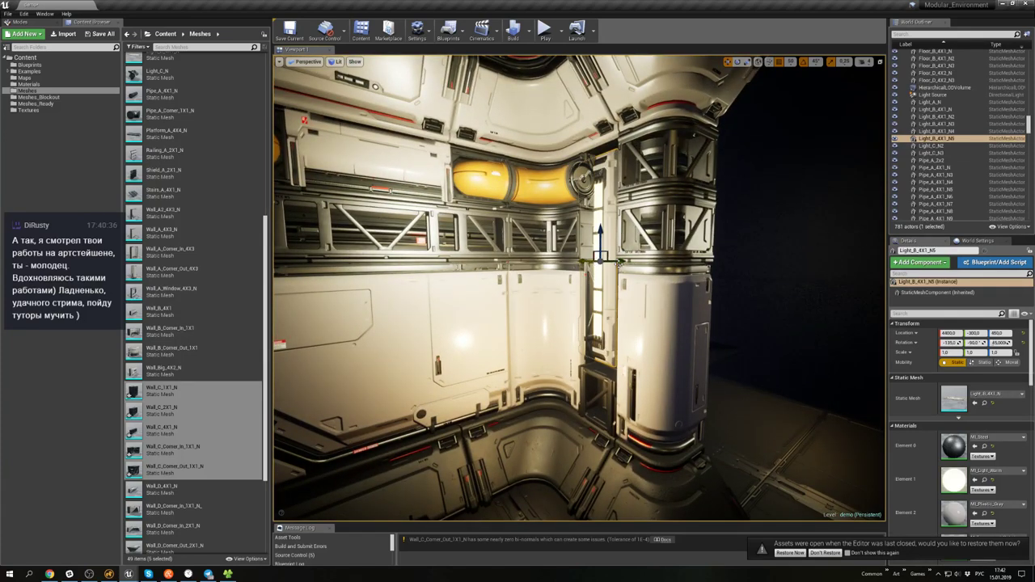
pyautogui.hotkey('ctrl', 'z')
pyautogui.moveTo(619, 264)
pyautogui.mouseDown(button='right')
pyautogui.moveTo(639, 267)
pyautogui.moveTo(618, 263)
pyautogui.mouseUp(button='right')
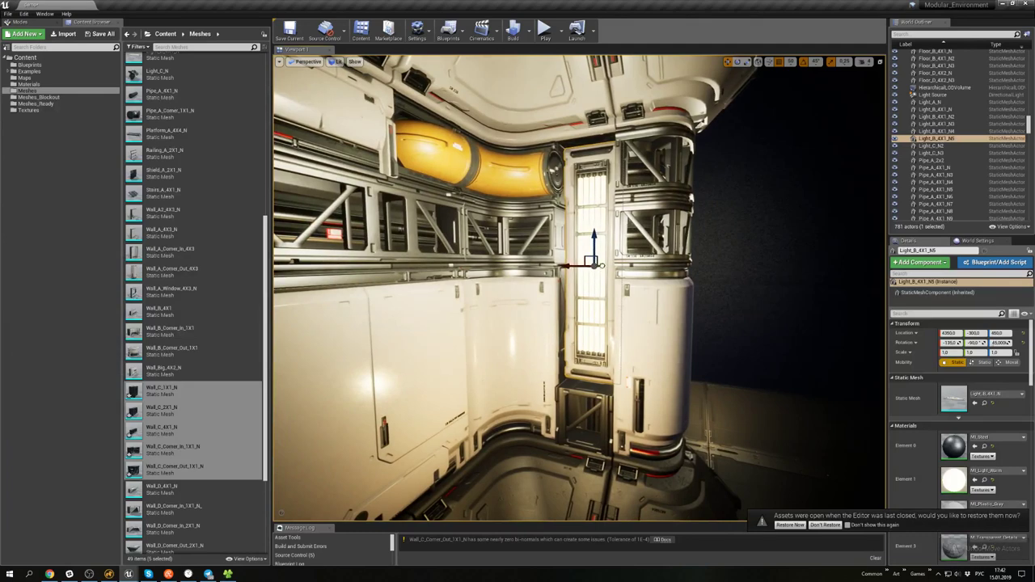
pyautogui.click(760, 266)
pyautogui.moveTo(760, 267); pyautogui.dragTo(642, 271, button='right')
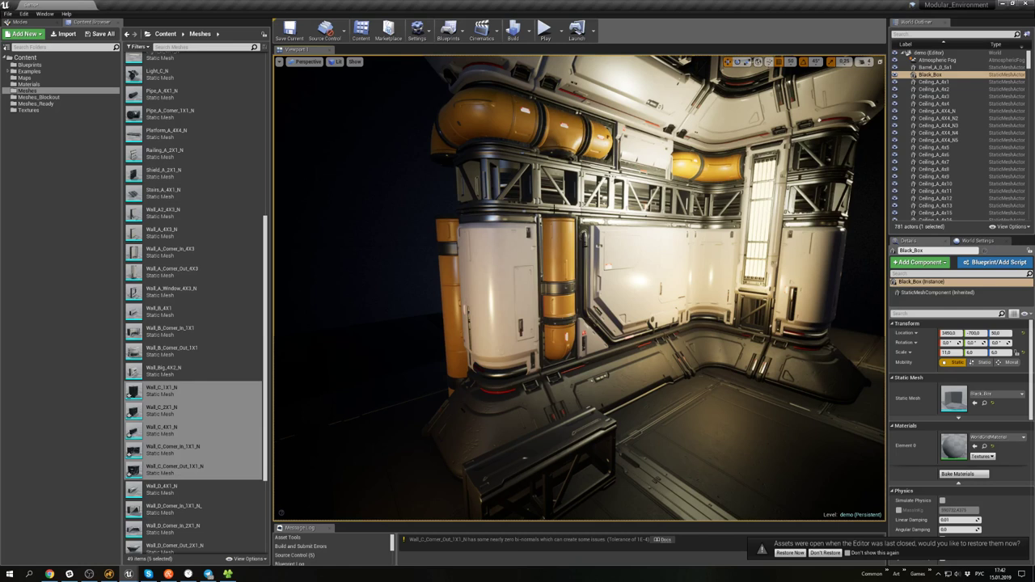
# - Delete the Wall_C_1X1_N module above the vertical orange pipe and select that pipe
pyautogui.click(556, 208)
pyautogui.press('Delete')
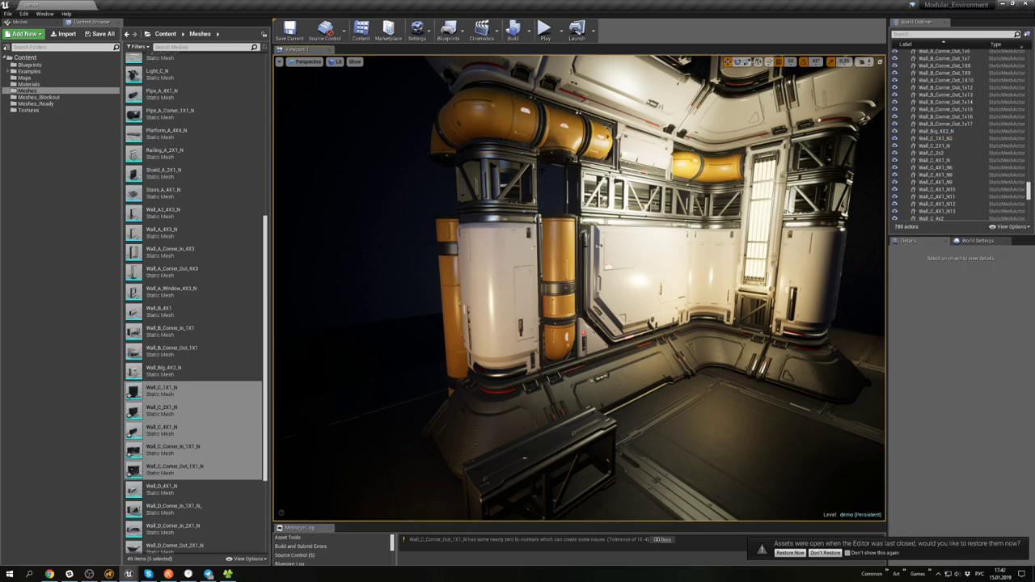
pyautogui.click(559, 250)
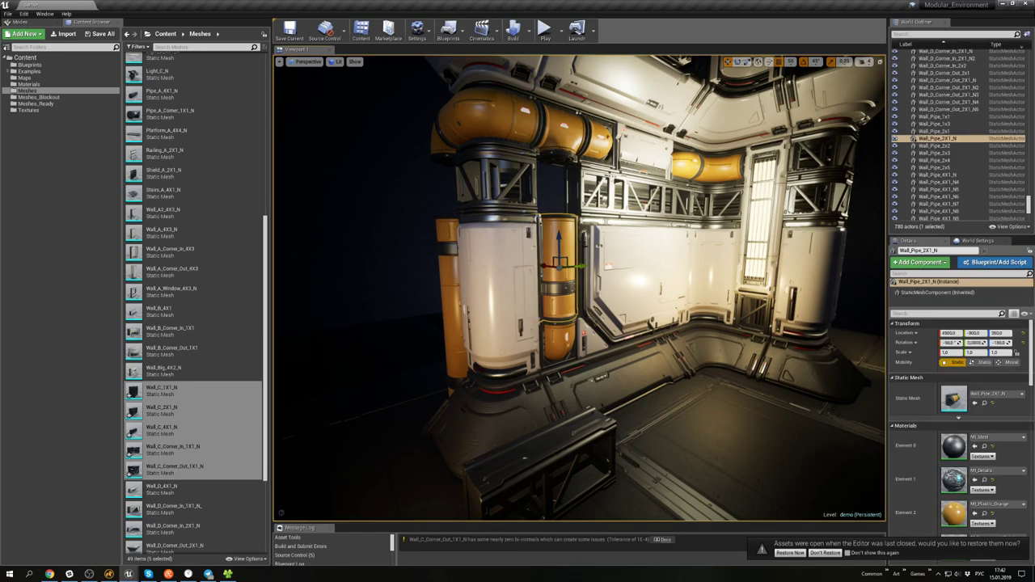
# - Move the loose Wall_C_2X1_N module from the floor to 4200, -250, 450, attached beside the raised outer corner
pyautogui.click(586, 438)
pyautogui.moveTo(585, 437); pyautogui.dragTo(558, 437, button='right')
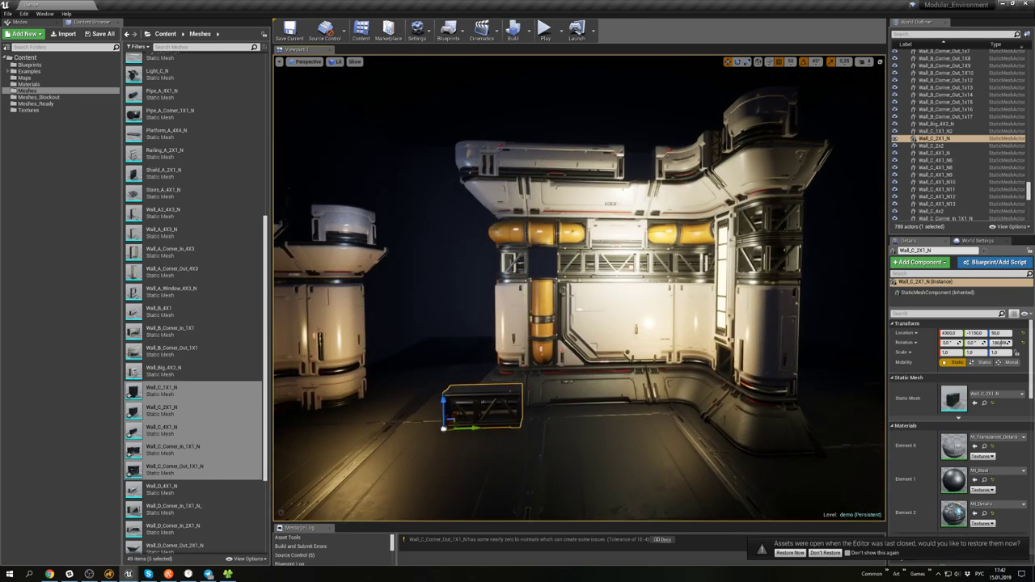
pyautogui.moveTo(473, 429); pyautogui.dragTo(792, 256)
pyautogui.moveTo(792, 256); pyautogui.dragTo(849, 250, button='right')
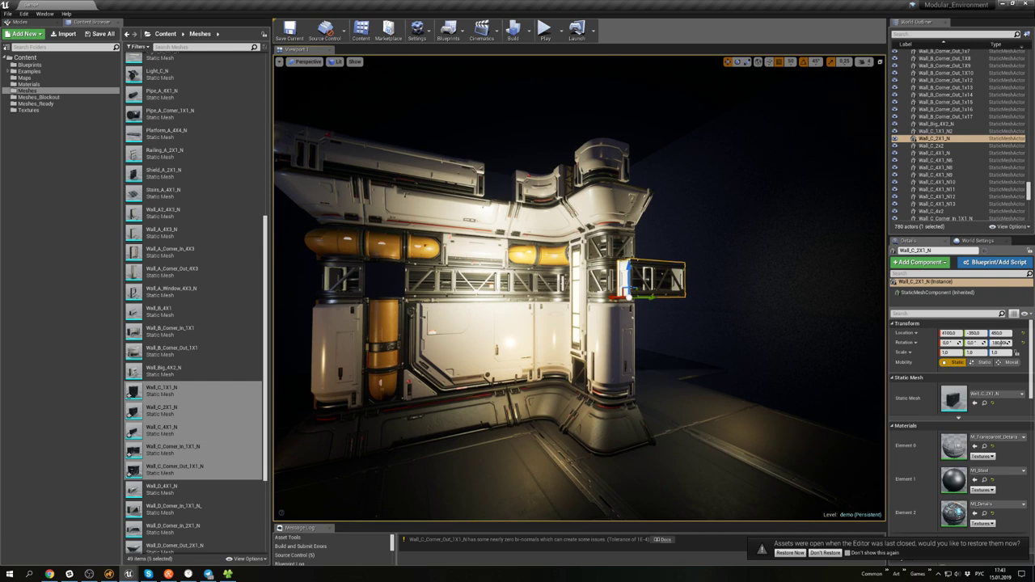
pyautogui.moveTo(638, 275); pyautogui.dragTo(621, 313, button='right')
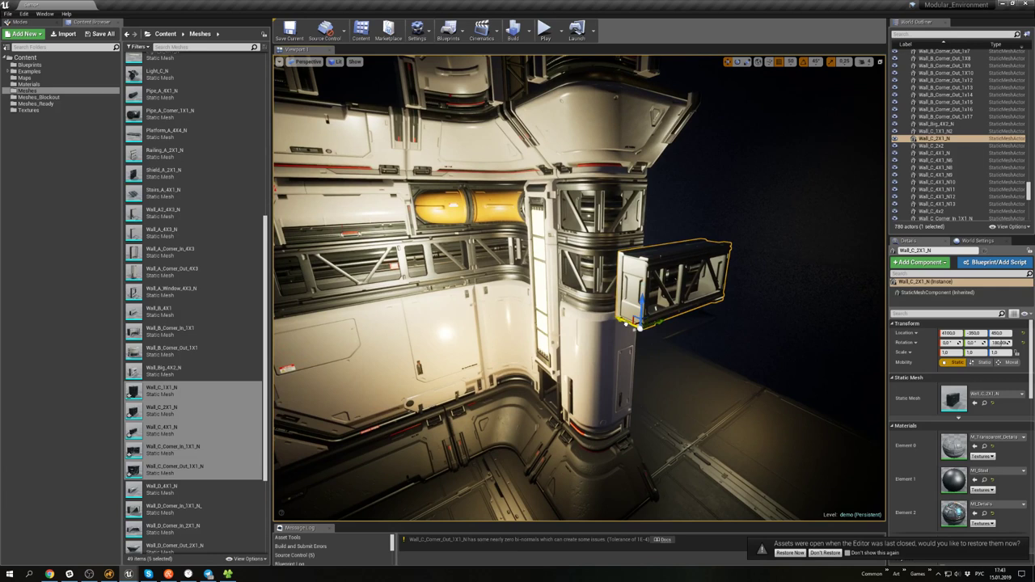
pyautogui.moveTo(625, 320); pyautogui.dragTo(639, 289)
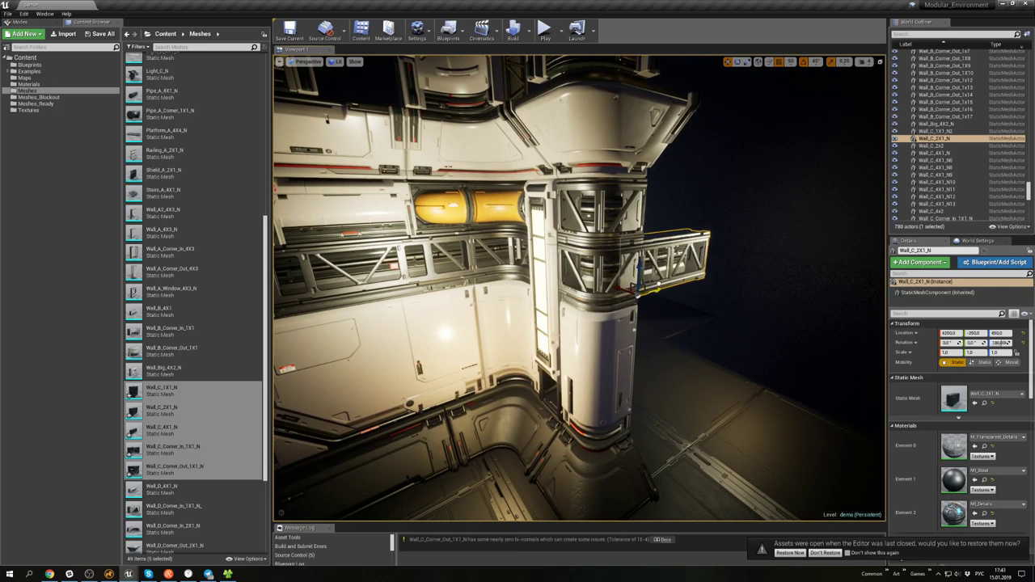
pyautogui.moveTo(652, 285); pyautogui.dragTo(647, 252, button='right')
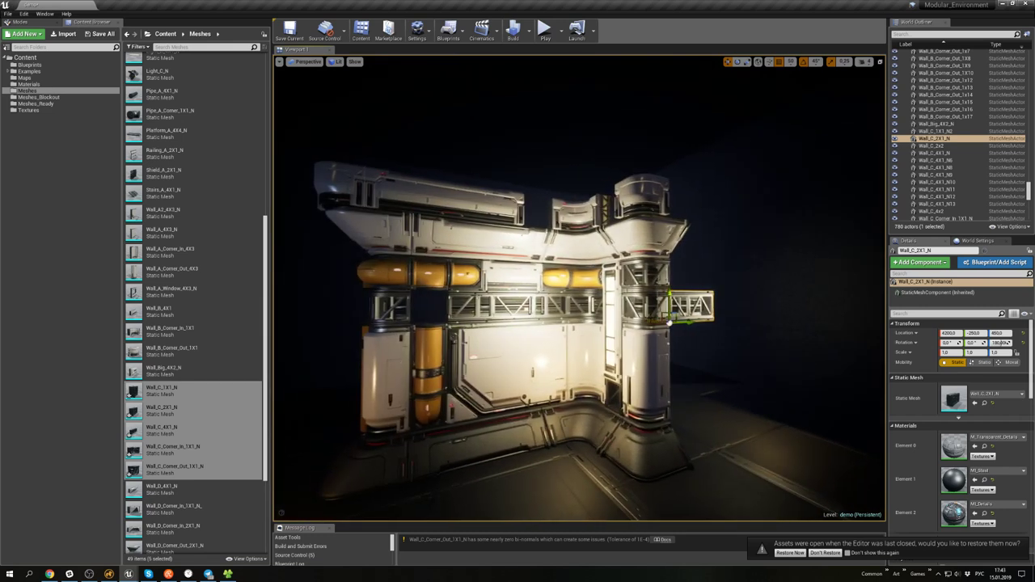
pyautogui.click(653, 311)
pyautogui.click(691, 377)
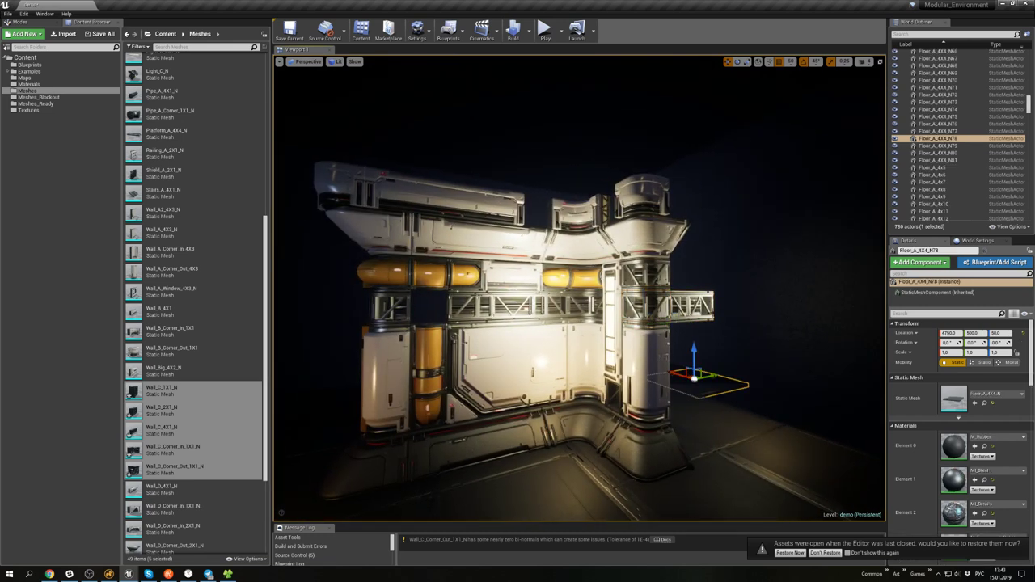
# - Play the level and run and jump around the rebuilt wall corner to examine its modules, then stop the play session
pyautogui.click(739, 293)
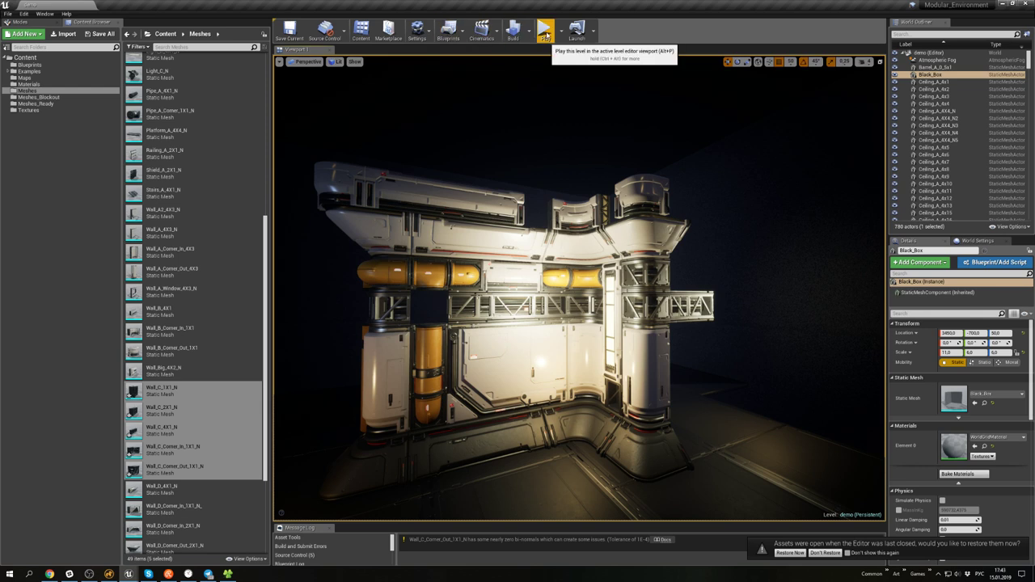
pyautogui.click(545, 32)
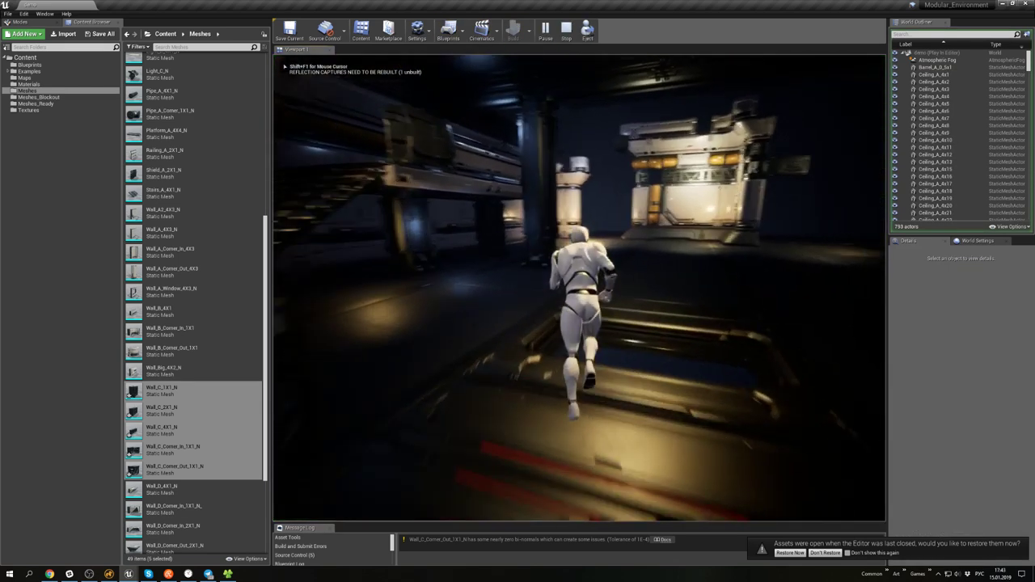
pyautogui.press('w')
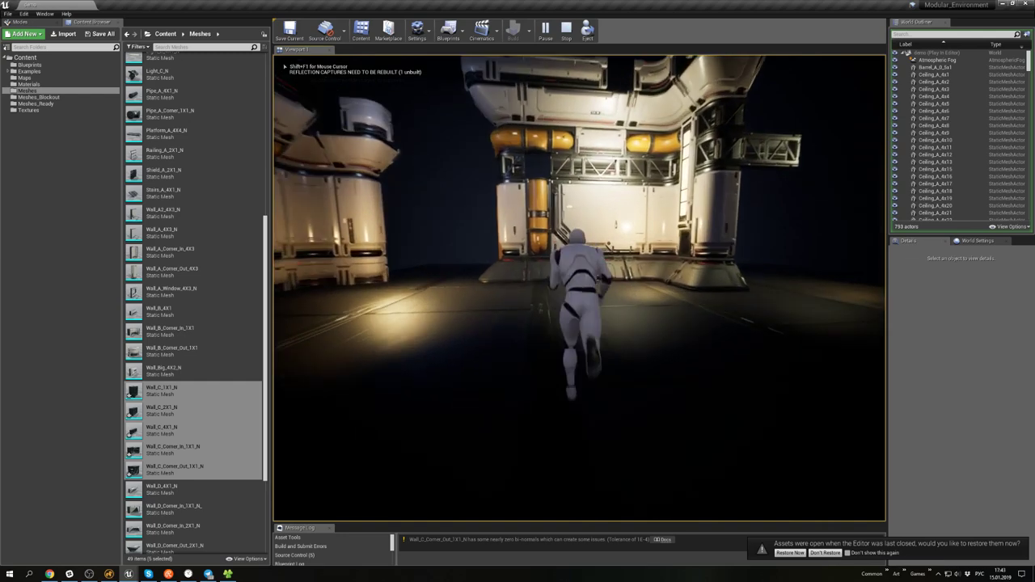
pyautogui.press('a')
pyautogui.press('d')
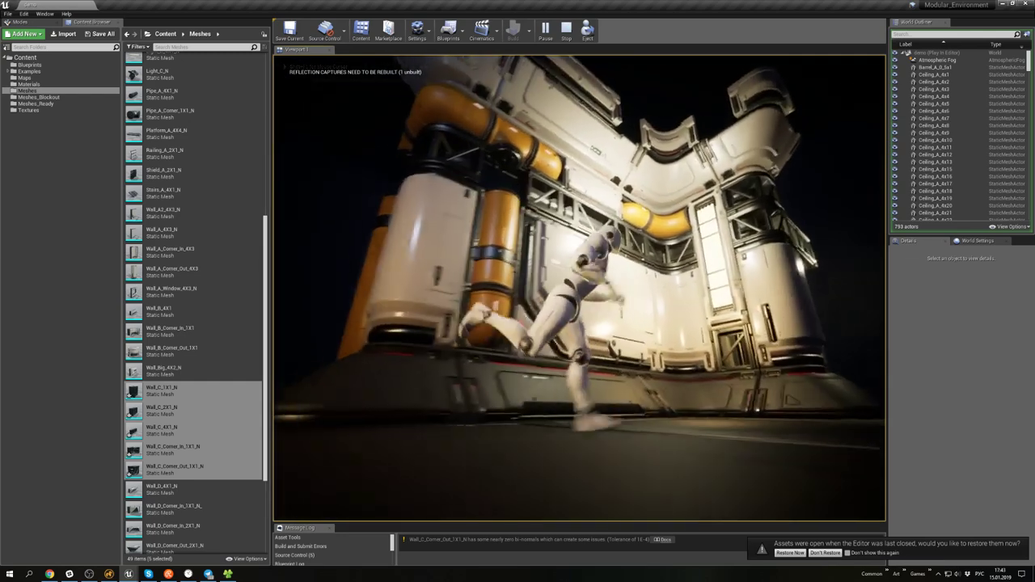
pyautogui.press('w')
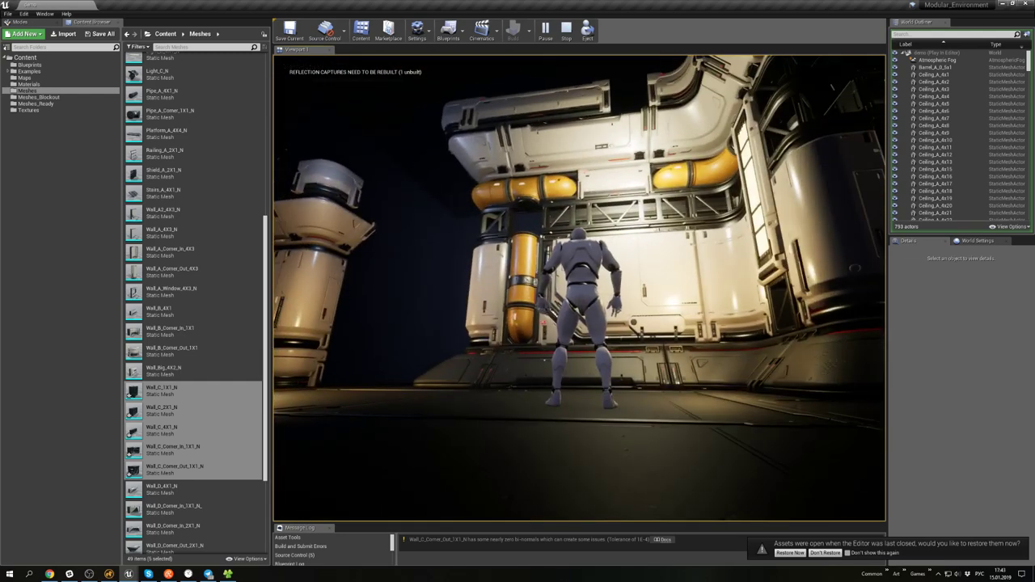
pyautogui.press('a')
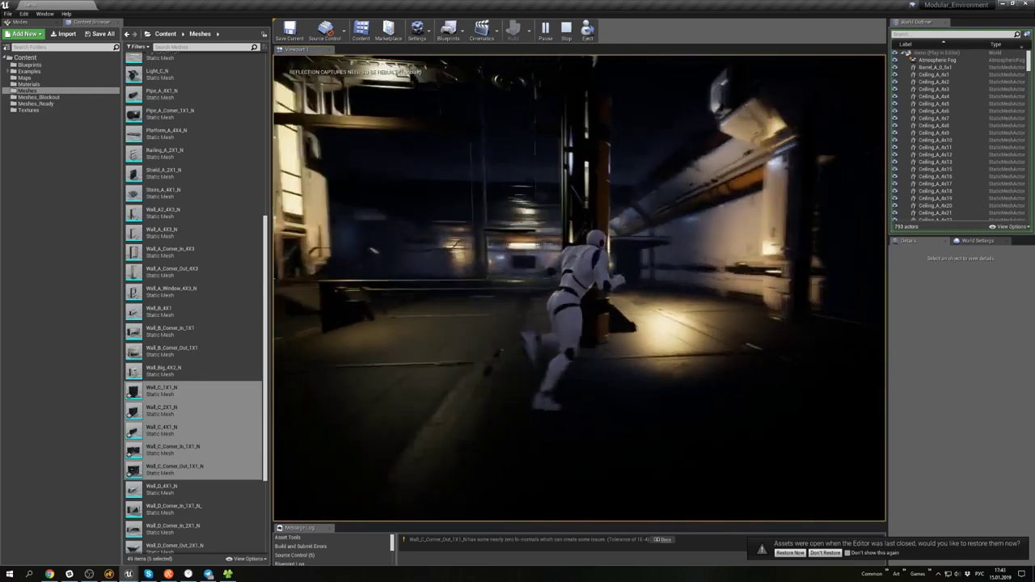
pyautogui.press('s')
pyautogui.press('w')
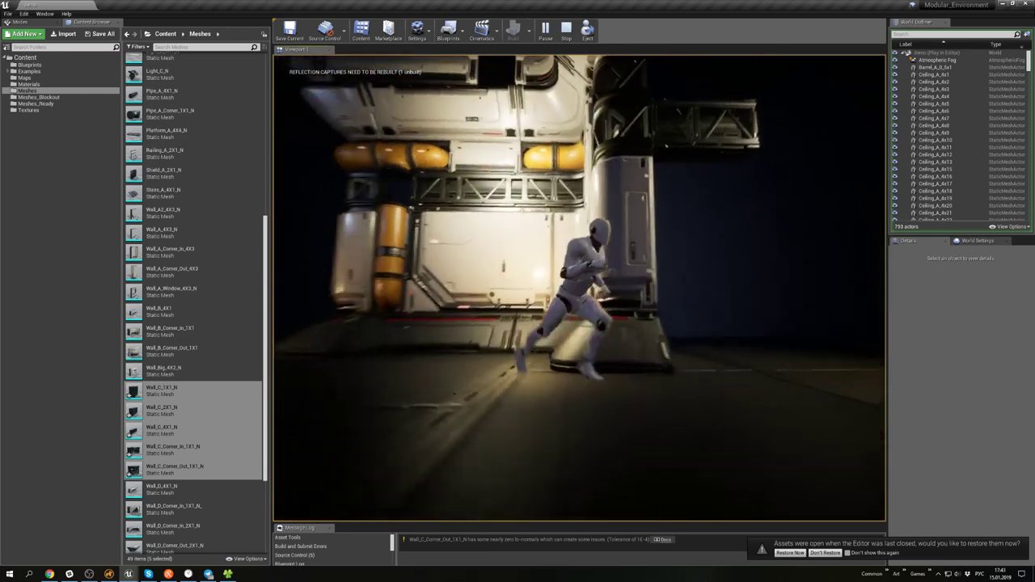
pyautogui.press('s')
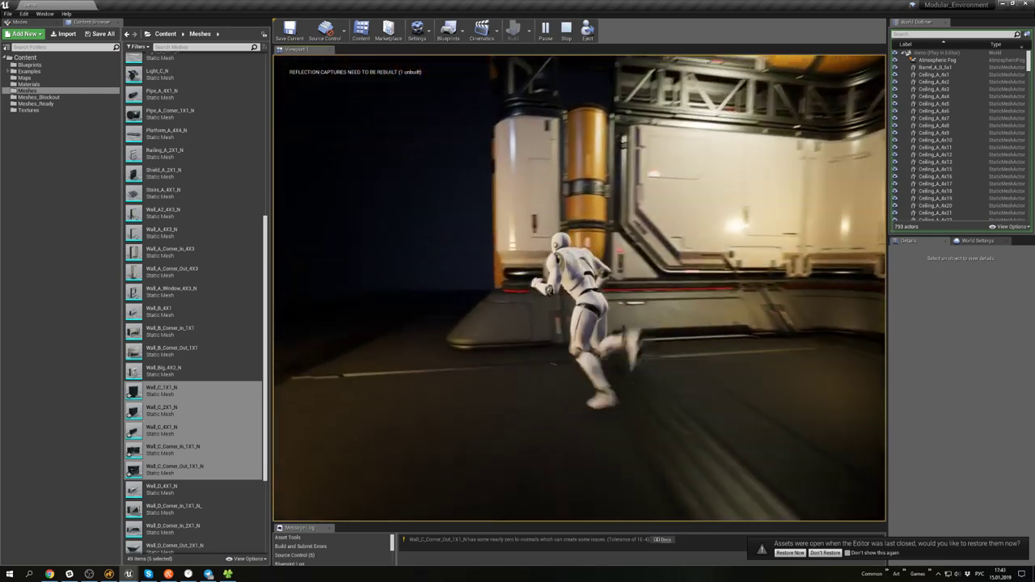
pyautogui.press('s')
pyautogui.press('w')
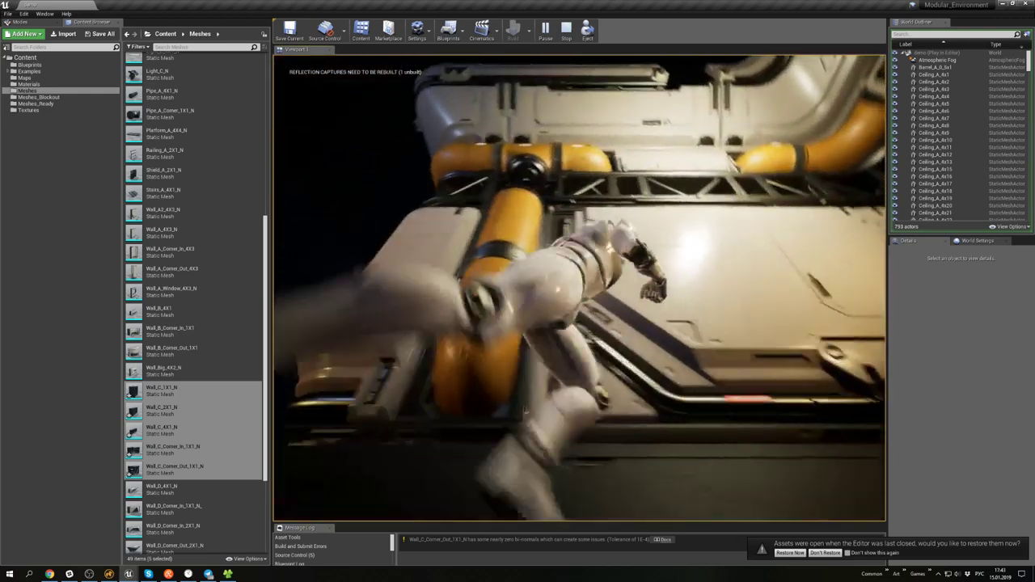
pyautogui.press('s')
pyautogui.press('w')
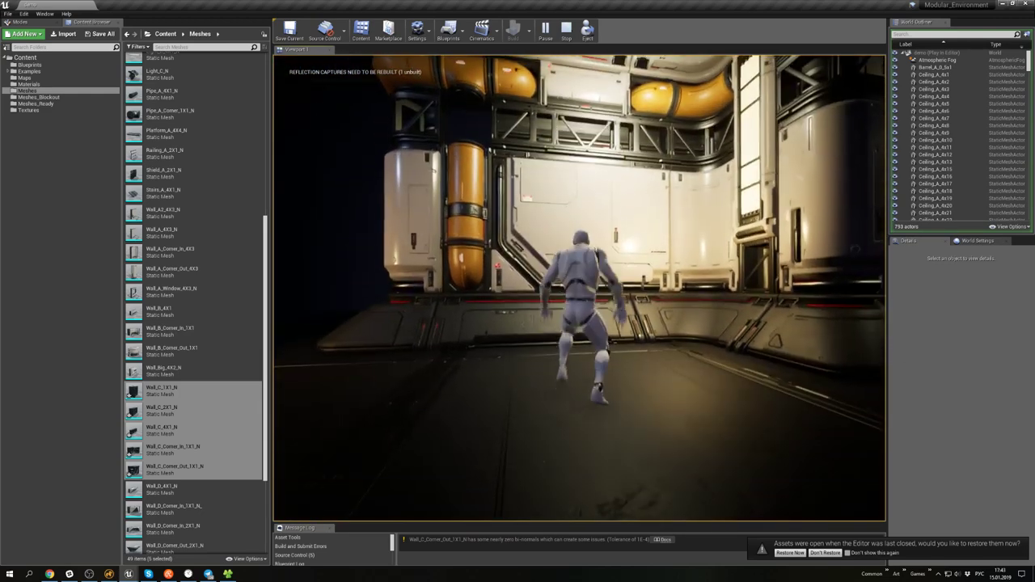
pyautogui.press('space')
pyautogui.press('s')
pyautogui.press('space')
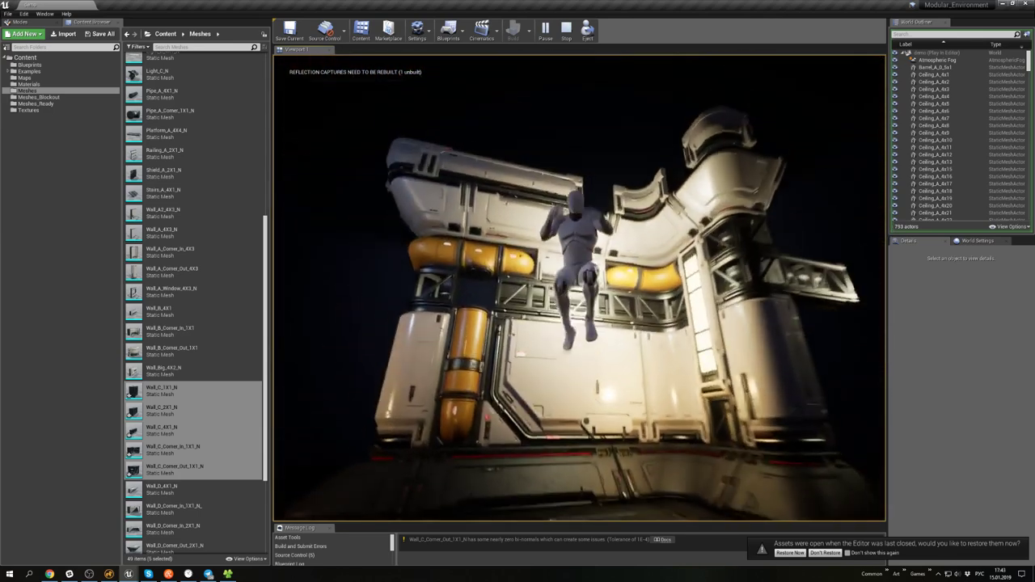
pyautogui.press('w')
pyautogui.press('space')
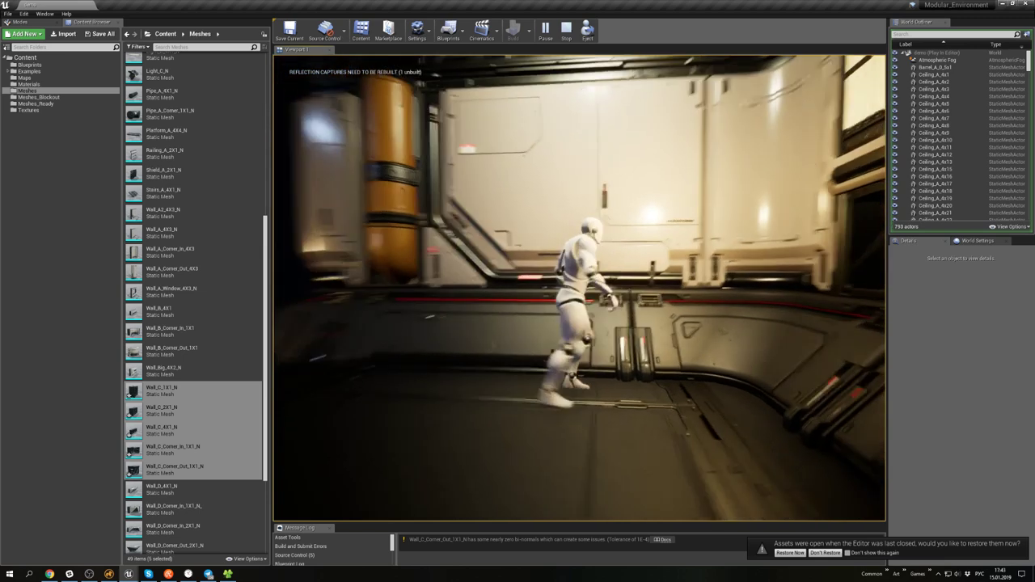
pyautogui.press('a')
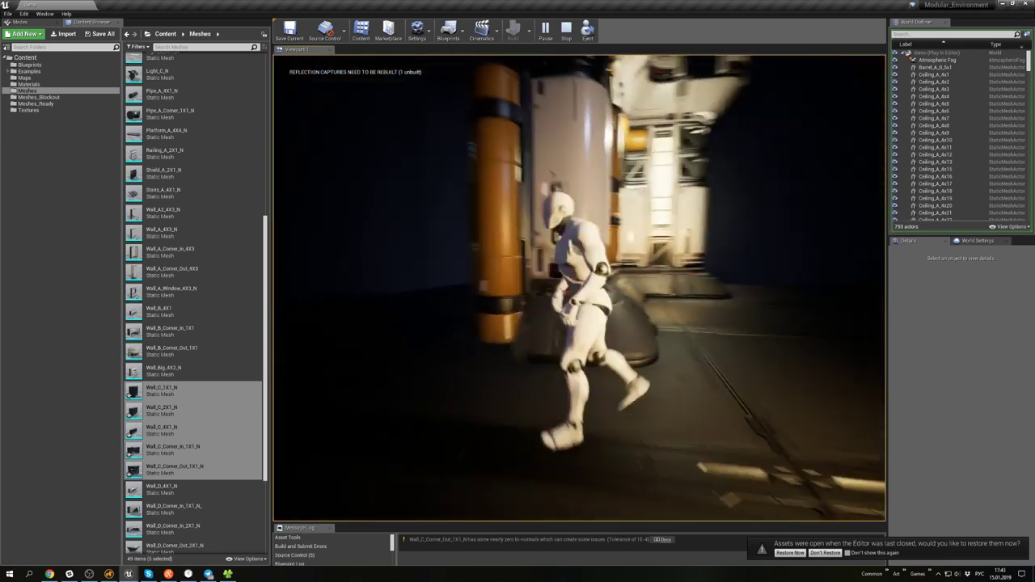
pyautogui.press('d')
pyautogui.press('Escape')
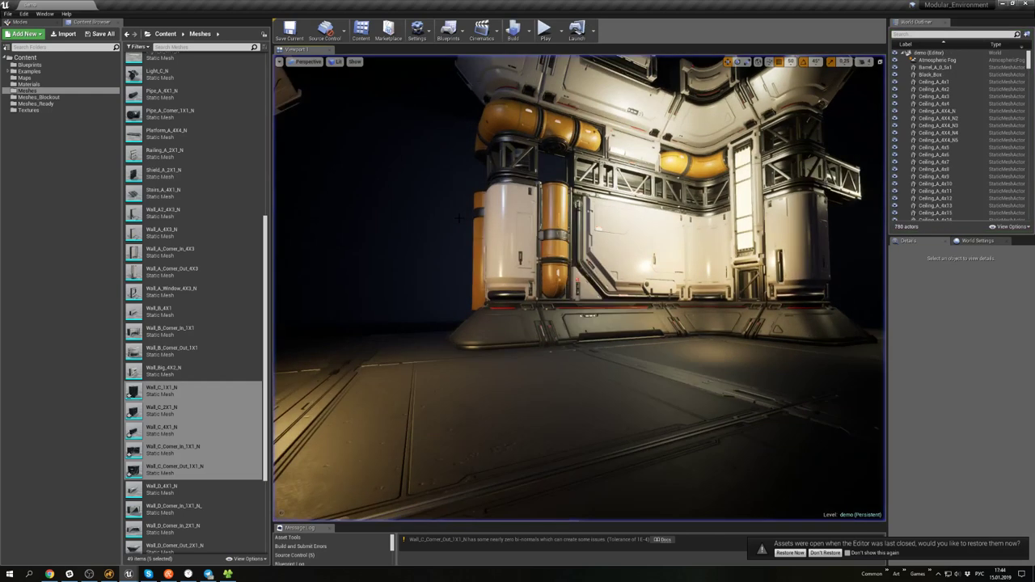
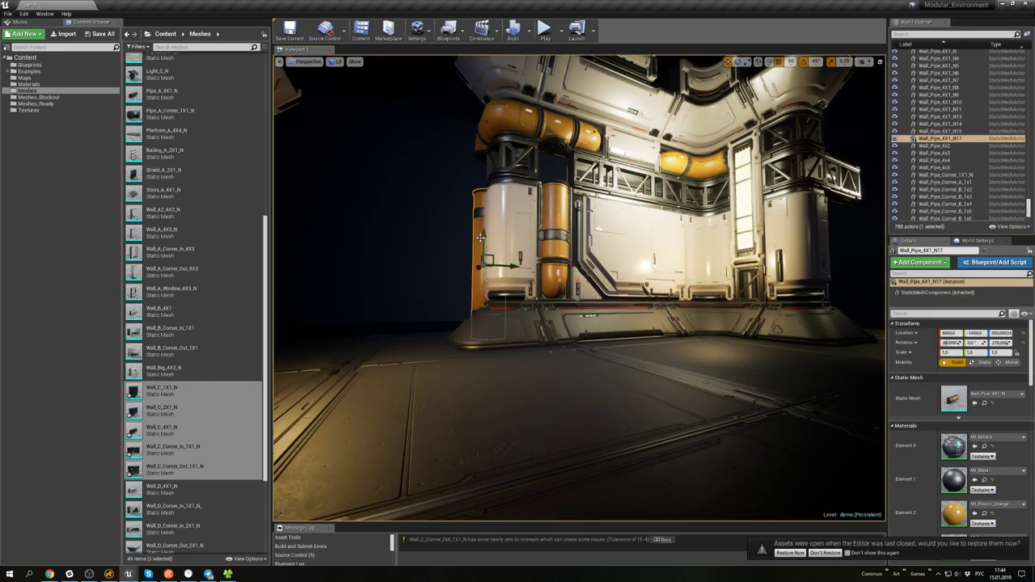
# - Raise the vertical orange pipe behind the outer column to meet the corner pipe above it, and save the level
pyautogui.click(553, 173)
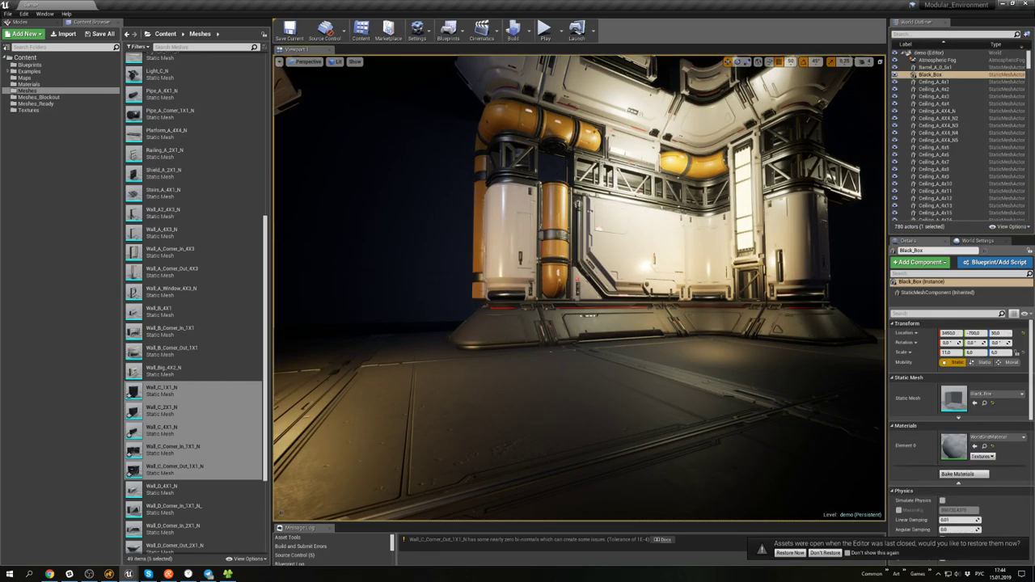
pyautogui.moveTo(553, 173)
pyautogui.mouseDown(button='right')
pyautogui.moveTo(540, 171)
pyautogui.moveTo(615, 179)
pyautogui.moveTo(560, 197)
pyautogui.moveTo(570, 171)
pyautogui.mouseUp(button='right')
pyautogui.press('w')
pyautogui.press('s')
pyautogui.hotkey('ctrl', 's')
pyautogui.click(586, 173)
pyautogui.press('s')
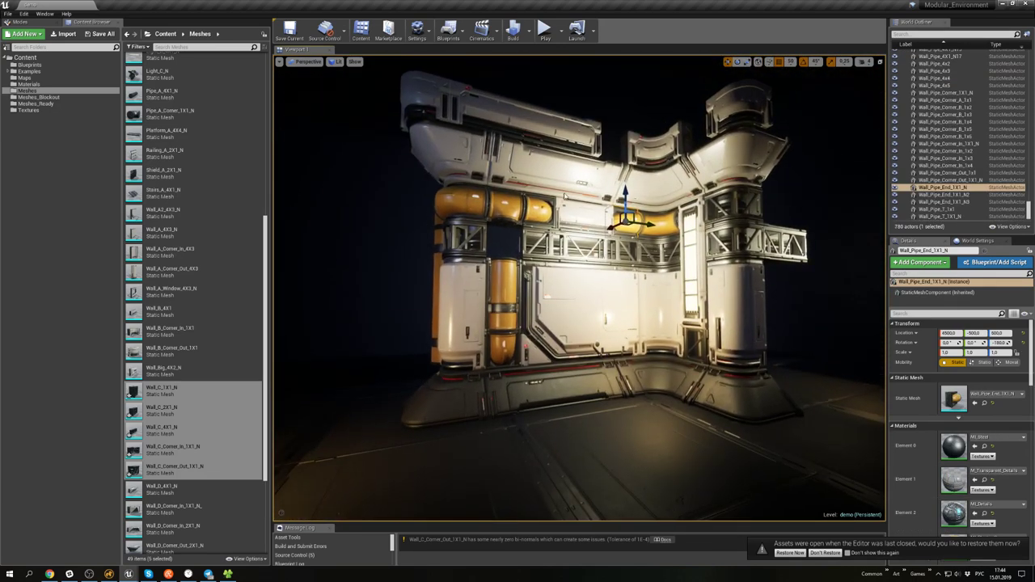
pyautogui.hotkey('ctrl', 's')
# - Switch to Modo and move all five Wall_C meshes into the Ready group
pyautogui.click(109, 574)
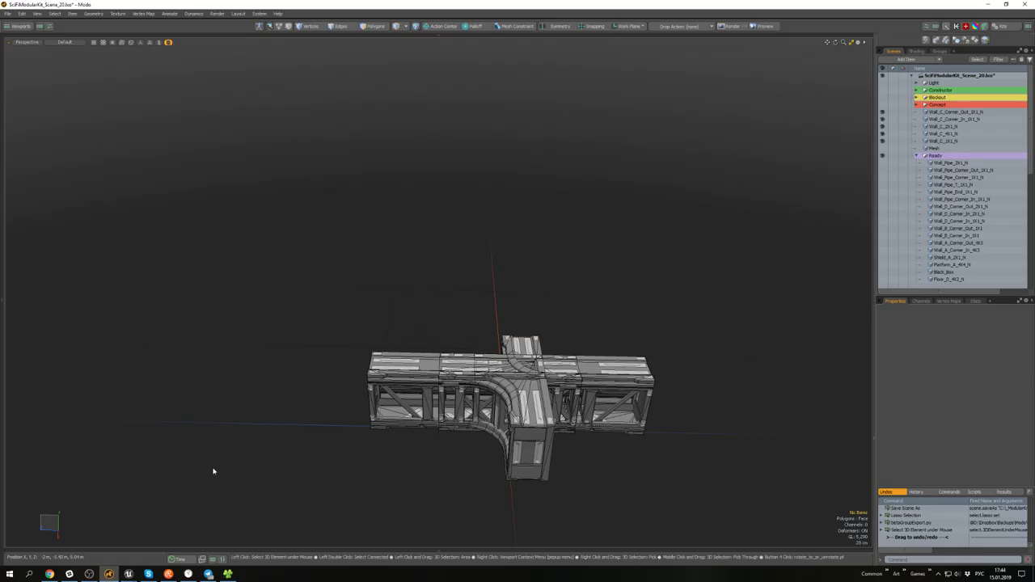
pyautogui.keyDown('alt'); pyautogui.moveTo(609, 288); pyautogui.dragTo(582, 308); pyautogui.keyUp('alt')
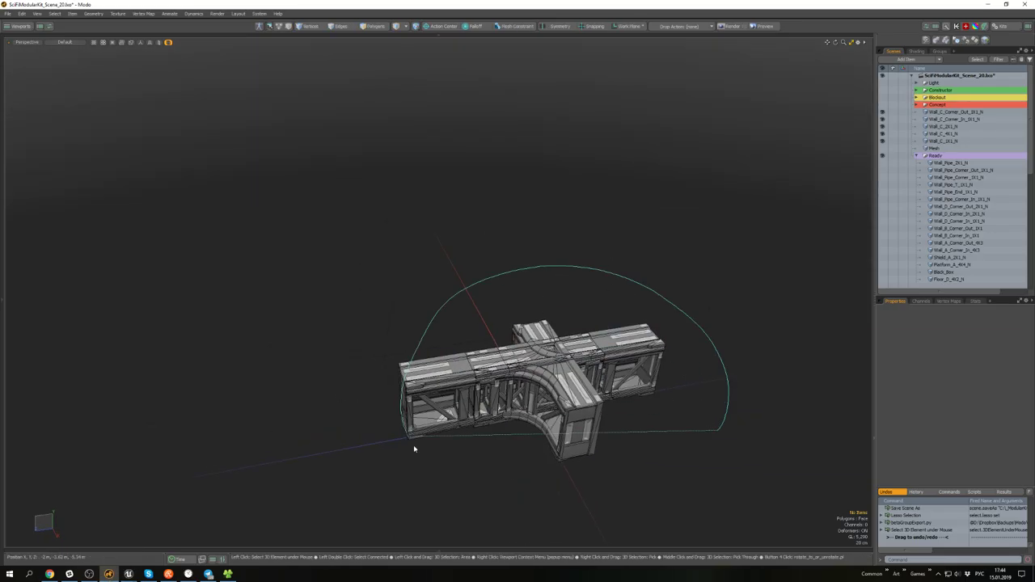
pyautogui.moveTo(413, 448); pyautogui.dragTo(624, 472, button='right')
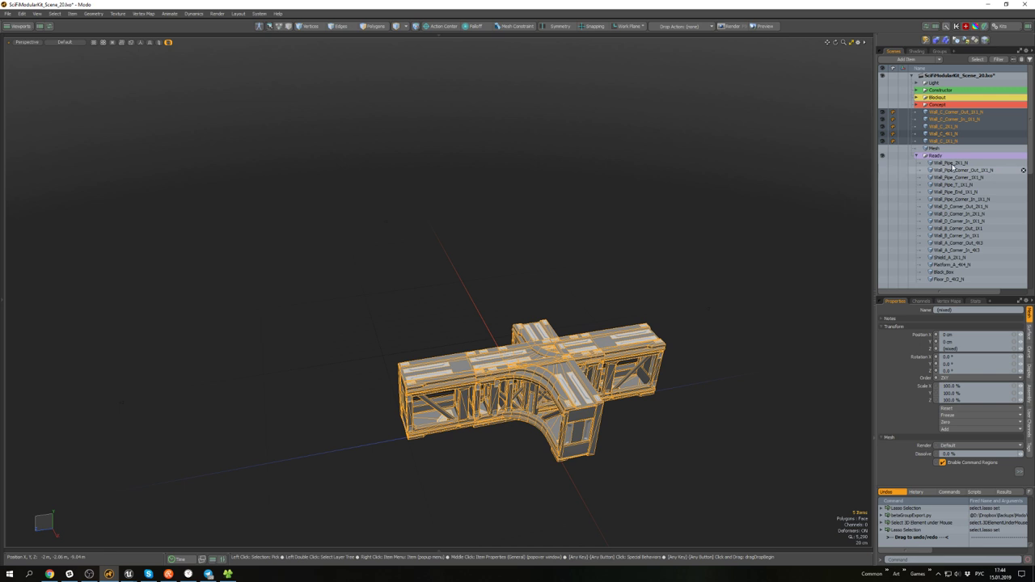
pyautogui.moveTo(941, 142); pyautogui.dragTo(942, 163)
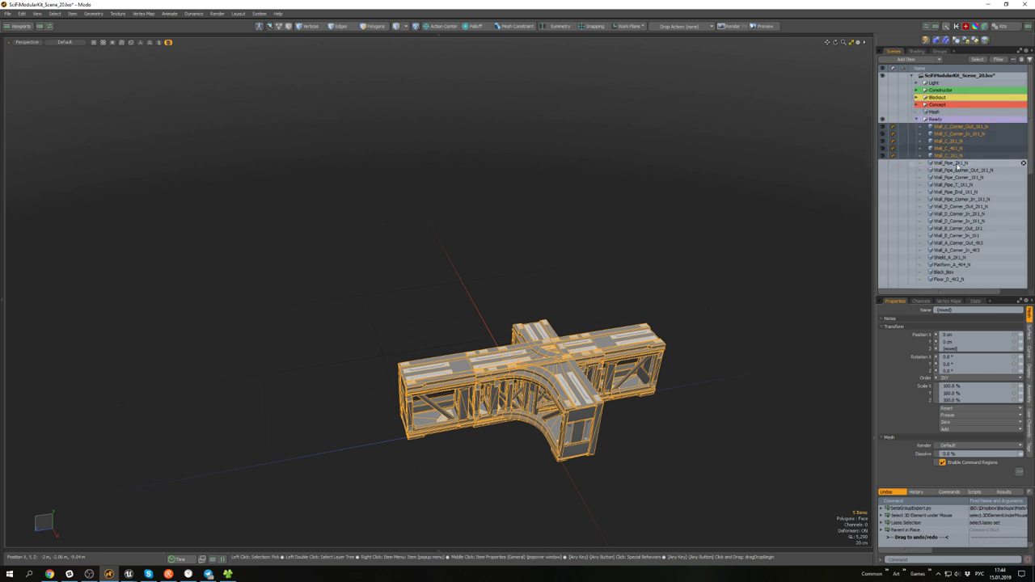
# - Duplicate Wall_Pipe_2X1_N, take the copy out of the Ready group, and show only that copy with the group collapsed and hidden
pyautogui.click(959, 163)
pyautogui.hotkey('ctrl', 'd')
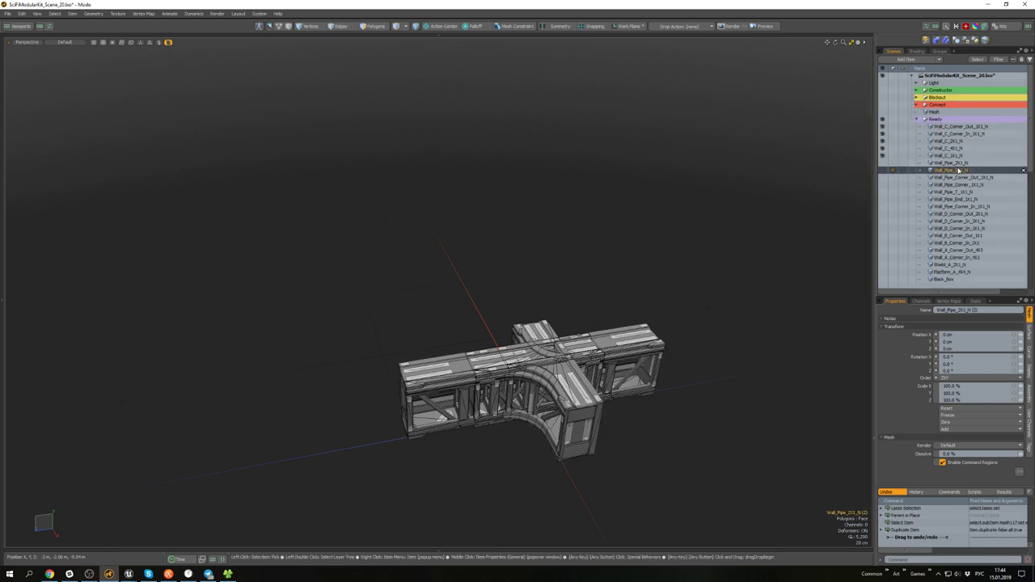
pyautogui.moveTo(954, 116); pyautogui.dragTo(950, 117)
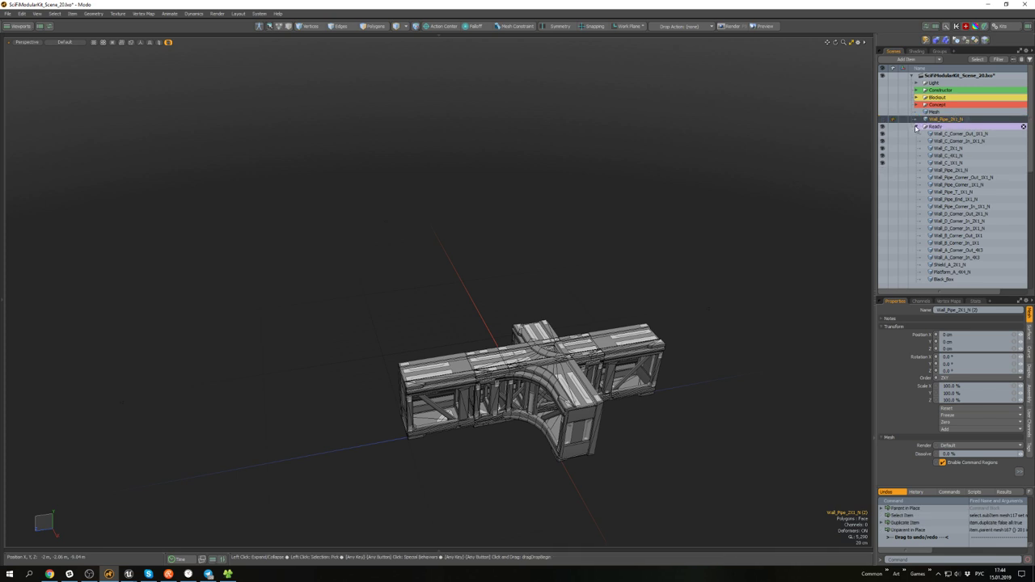
pyautogui.click(916, 126)
pyautogui.click(882, 126)
pyautogui.click(882, 119)
# - Move the Wall_Pipe_2X1_N copy to -50 cm along Z
pyautogui.keyDown('alt'); pyautogui.keyDown('shift'); pyautogui.moveTo(533, 396); pyautogui.dragTo(557, 276); pyautogui.keyUp('shift'); pyautogui.keyUp('alt')
pyautogui.scroll(4, 529, 265)
pyautogui.press('w')
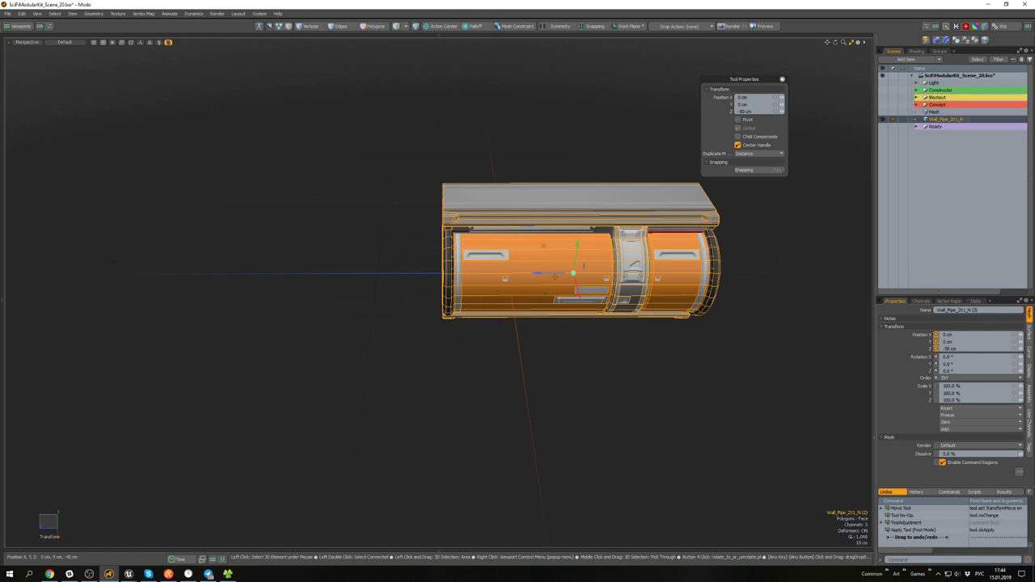
pyautogui.press('q')
pyautogui.moveTo(533, 339)
pyautogui.keyDown('alt'); pyautogui.mouseDown()
pyautogui.moveTo(536, 315)
pyautogui.moveTo(541, 328)
pyautogui.mouseUp(); pyautogui.keyUp('alt')
# - Select all polygons of the pipe copy and mirror one end about its middle to form a shorter symmetrical segment
pyautogui.press('3')
pyautogui.hotkey('ctrl', 'a')
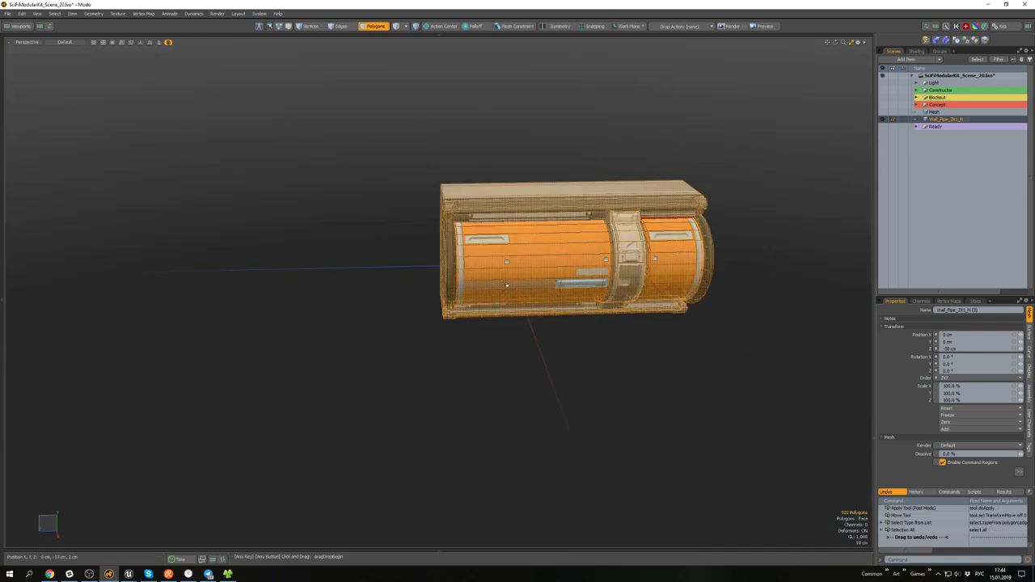
pyautogui.keyDown('alt'); pyautogui.moveTo(507, 284); pyautogui.dragTo(518, 300); pyautogui.keyUp('alt')
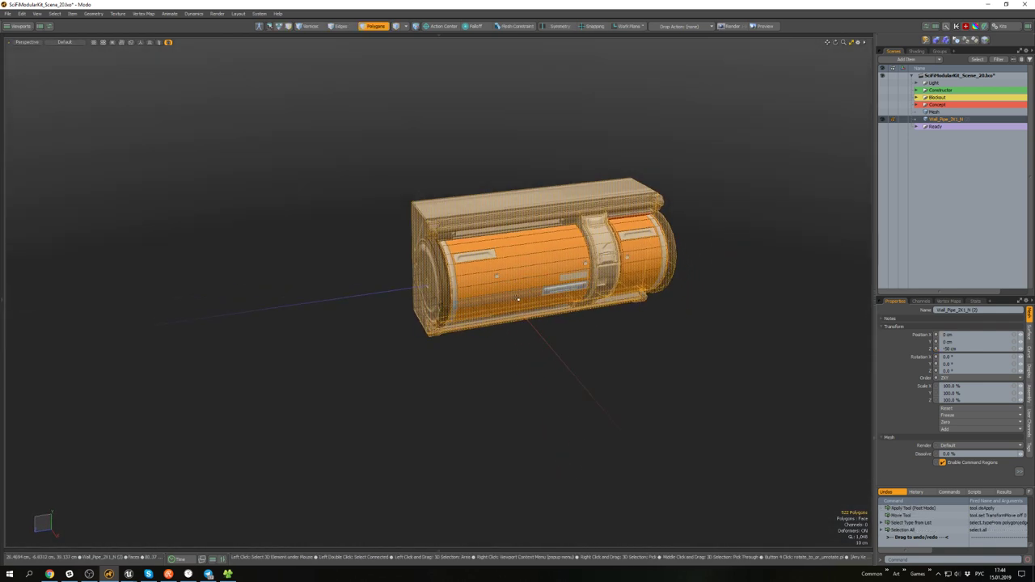
pyautogui.hotkey('ctrl', 'space')
pyautogui.click(467, 301)
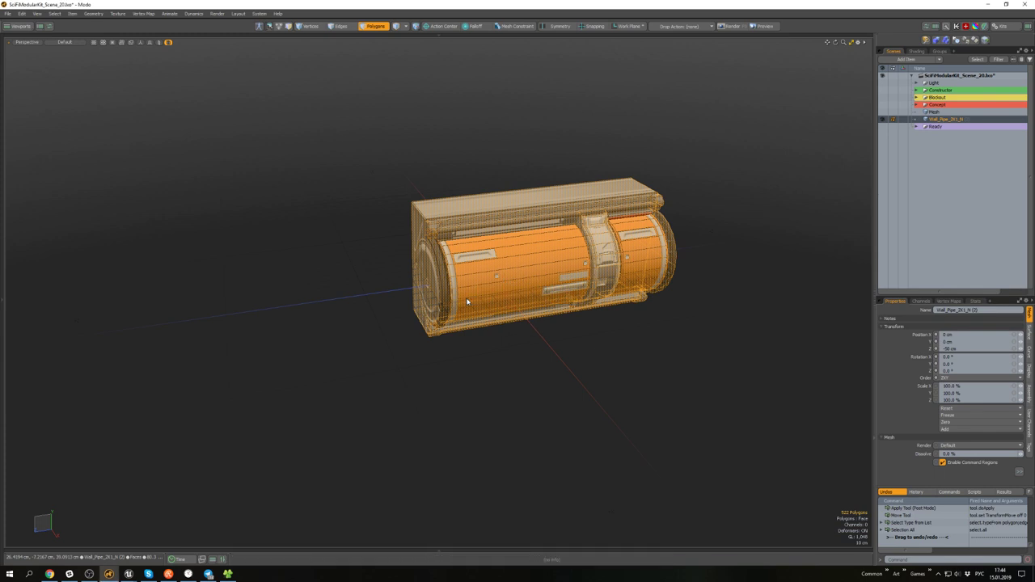
pyautogui.scroll(4, 501, 288)
pyautogui.scroll(-4, 524, 290)
# - Select the middle seam edge loops across the pipe and its upper and lower brackets, and delete them
pyautogui.moveTo(480, 265)
pyautogui.keyDown('alt'); pyautogui.mouseDown()
pyautogui.moveTo(524, 289)
pyautogui.moveTo(499, 310)
pyautogui.mouseUp(); pyautogui.keyUp('alt')
pyautogui.press('2')
pyautogui.doubleClick(524, 291)
pyautogui.scroll(4, 530, 249)
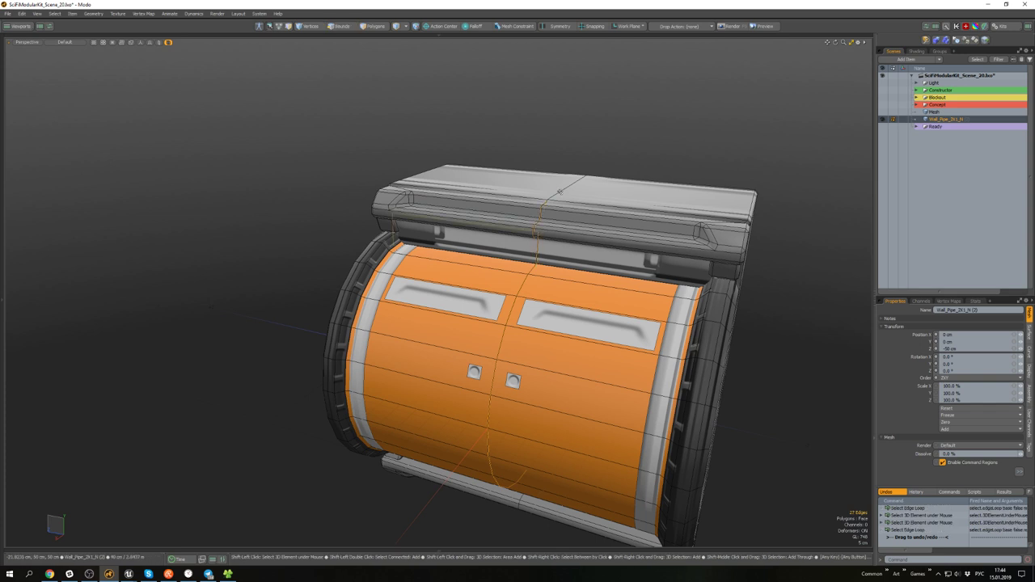
pyautogui.scroll(-4, 560, 196)
pyautogui.keyDown('alt'); pyautogui.moveTo(556, 226); pyautogui.dragTo(551, 162); pyautogui.keyUp('alt')
pyautogui.scroll(4, 557, 366)
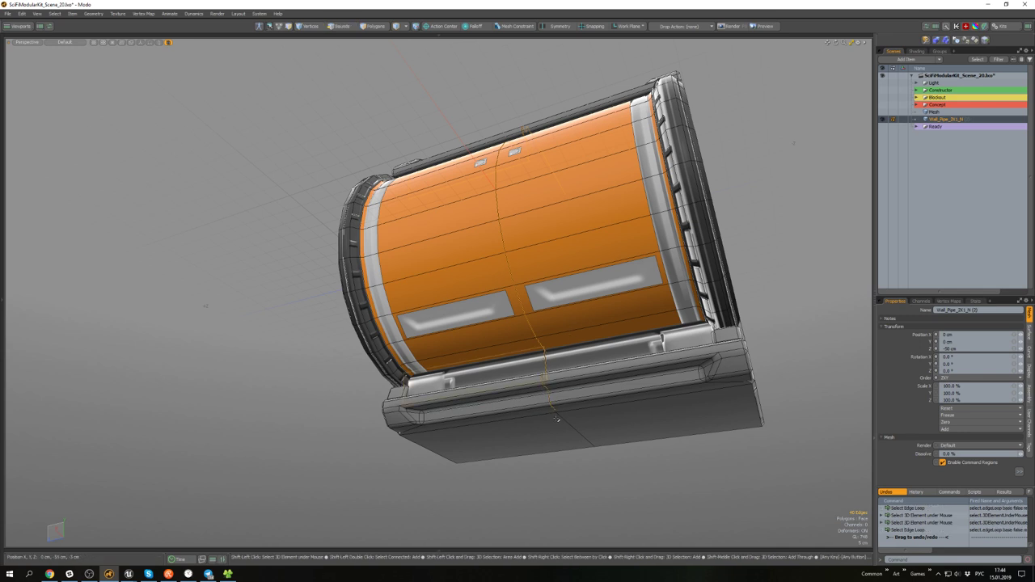
pyautogui.scroll(4, 547, 371)
pyautogui.keyDown('alt'); pyautogui.moveTo(545, 368); pyautogui.dragTo(564, 412); pyautogui.keyUp('alt')
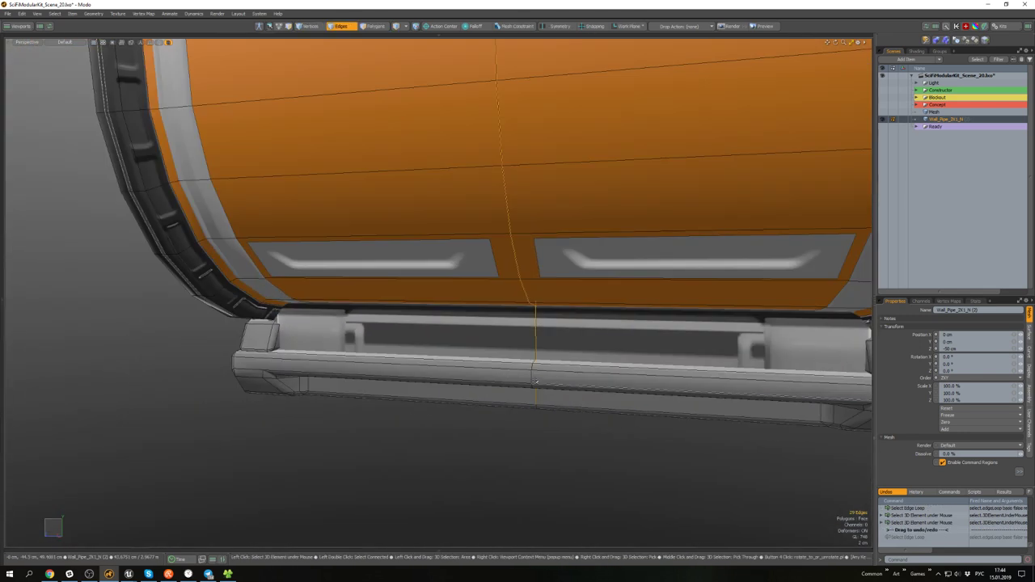
pyautogui.doubleClick(535, 383)
pyautogui.scroll(-4, 534, 383)
pyautogui.keyDown('alt'); pyautogui.moveTo(534, 301); pyautogui.dragTo(551, 352); pyautogui.keyUp('alt')
pyautogui.scroll(4, 545, 162)
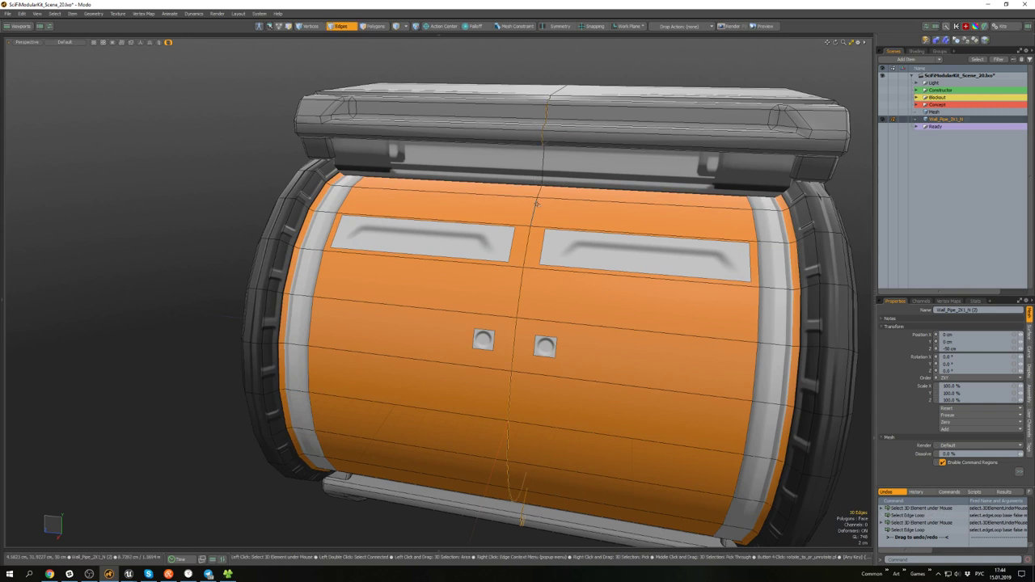
pyautogui.scroll(-4, 536, 204)
pyautogui.moveTo(524, 275)
pyautogui.keyDown('alt'); pyautogui.mouseDown()
pyautogui.moveTo(520, 199)
pyautogui.moveTo(523, 273)
pyautogui.mouseUp(); pyautogui.keyUp('alt')
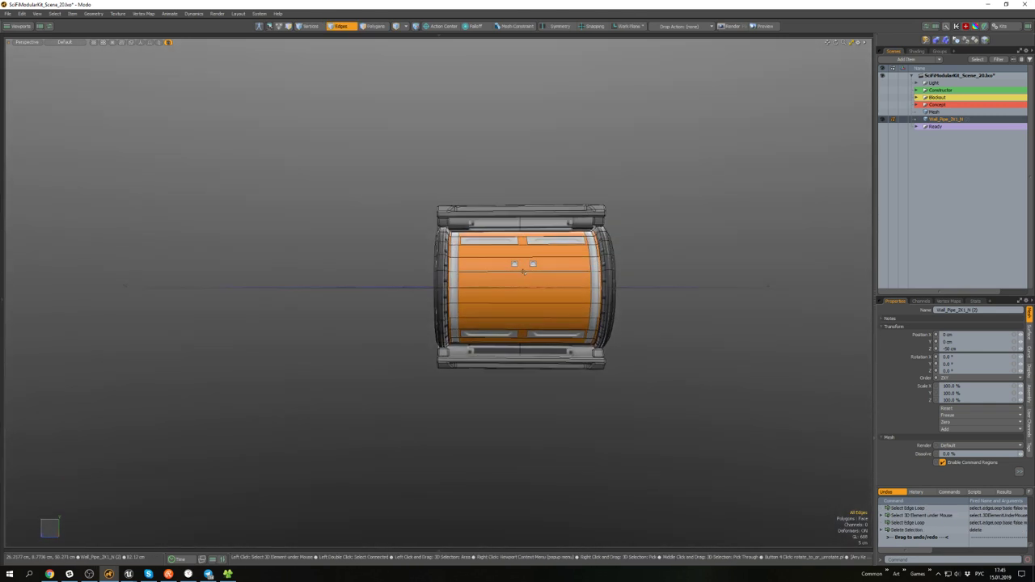
# - Delete the mirrored pair of recessed plates on one half of the shortened pipe, plus one of the two small round details
pyautogui.scroll(3, 553, 328)
pyautogui.keyDown('alt'); pyautogui.moveTo(552, 328); pyautogui.dragTo(550, 176); pyautogui.keyUp('alt')
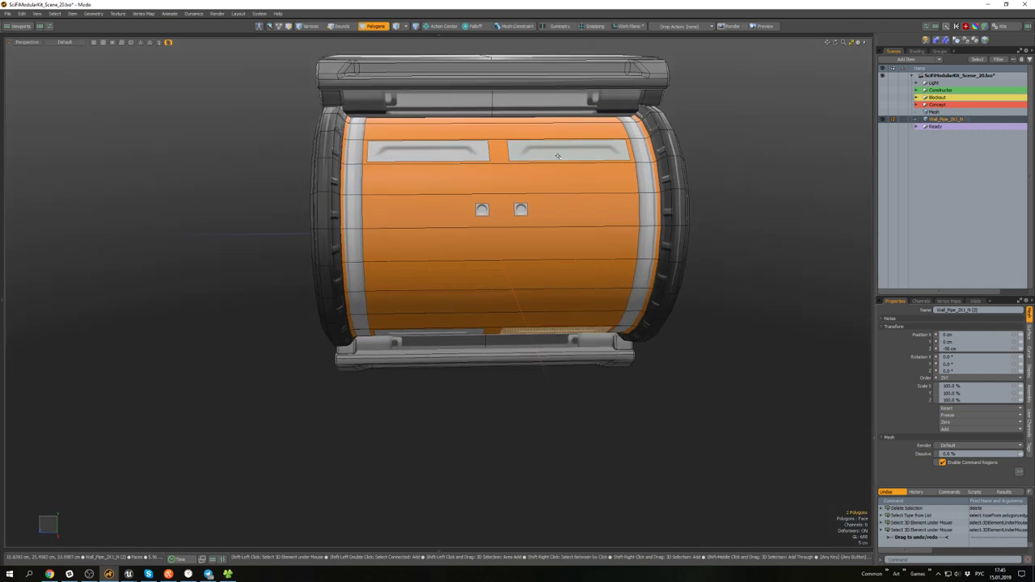
pyautogui.press('Delete')
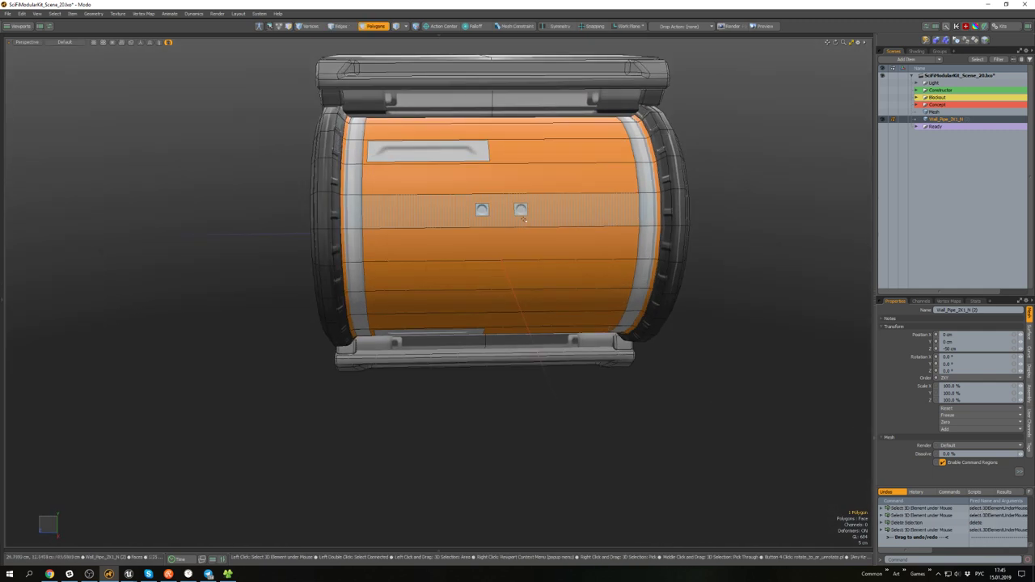
pyautogui.click(484, 239)
pyautogui.keyDown('alt'); pyautogui.moveTo(486, 240); pyautogui.dragTo(616, 200); pyautogui.keyUp('alt')
pyautogui.scroll(-3, 506, 254)
pyautogui.scroll(6, 617, 200)
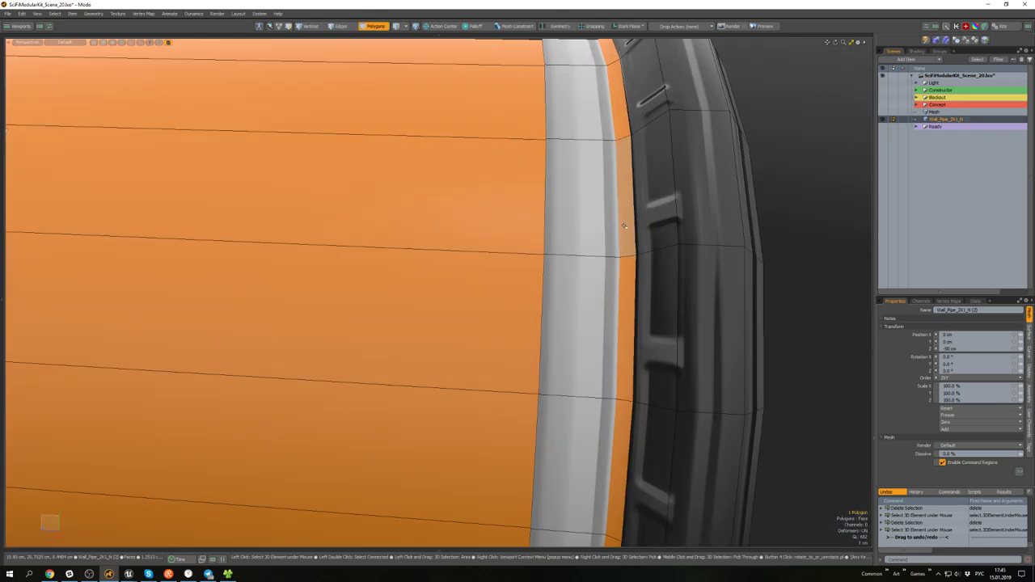
# - Select the leftover middle seam edge loops on the shortened pipe segment and delete them
pyautogui.scroll(-6, 636, 225)
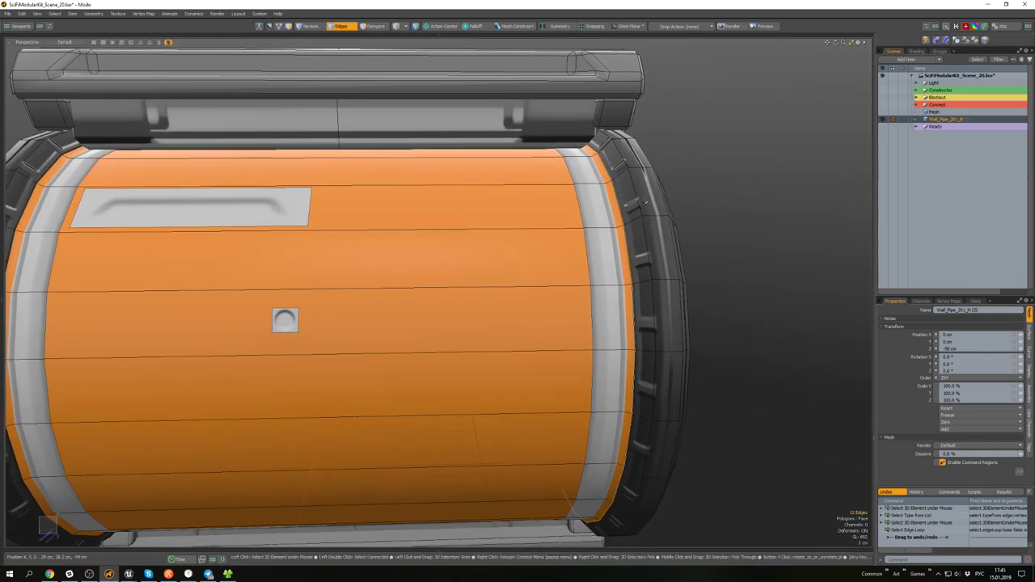
pyautogui.scroll(5, 622, 240)
pyautogui.scroll(-5, 622, 240)
pyautogui.keyDown('alt'); pyautogui.moveTo(622, 240); pyautogui.dragTo(503, 177); pyautogui.keyUp('alt')
pyautogui.scroll(-5, 581, 277)
pyautogui.doubleClick(491, 396)
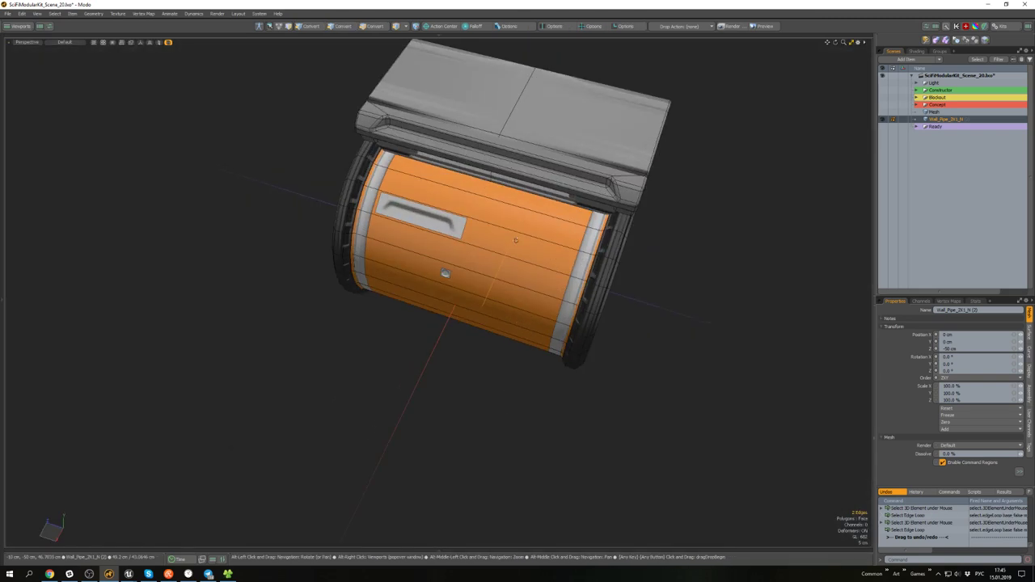
pyautogui.scroll(3, 503, 178)
pyautogui.press('2')
pyautogui.moveTo(491, 127)
pyautogui.keyDown('alt'); pyautogui.mouseDown()
pyautogui.moveTo(510, 175)
pyautogui.moveTo(493, 146)
pyautogui.mouseUp(); pyautogui.keyUp('alt')
pyautogui.press('Delete')
# - Try deleting the two middle edges in the recessed strips of the upper and lower brackets, and undo it
pyautogui.scroll(-4, 511, 185)
pyautogui.scroll(4, 493, 146)
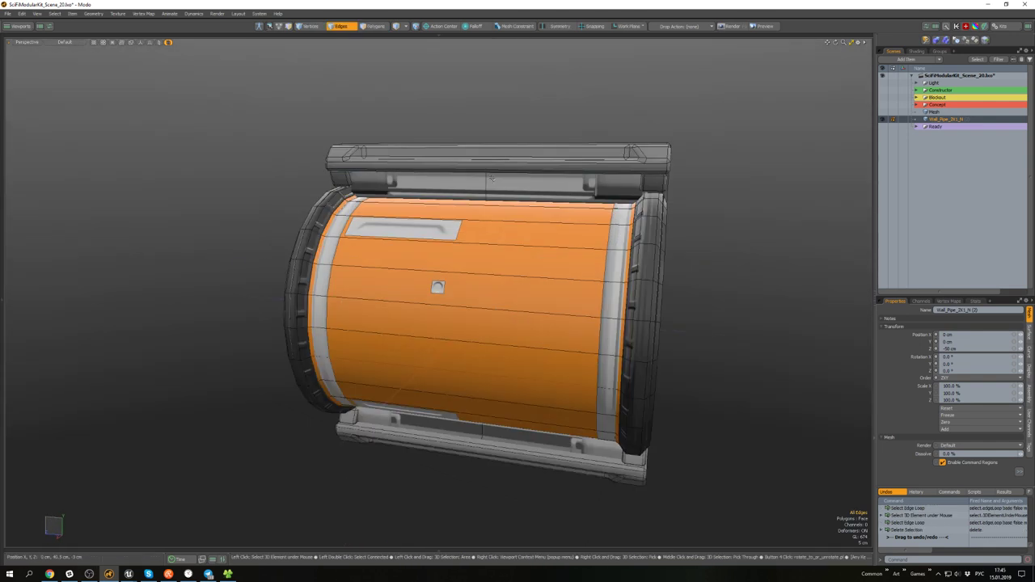
pyautogui.click(486, 185)
pyautogui.keyDown('alt'); pyautogui.moveTo(485, 235); pyautogui.dragTo(502, 316); pyautogui.keyUp('alt')
pyautogui.scroll(-4, 502, 315)
pyautogui.keyDown('shift'); pyautogui.click(503, 317); pyautogui.keyUp('shift')
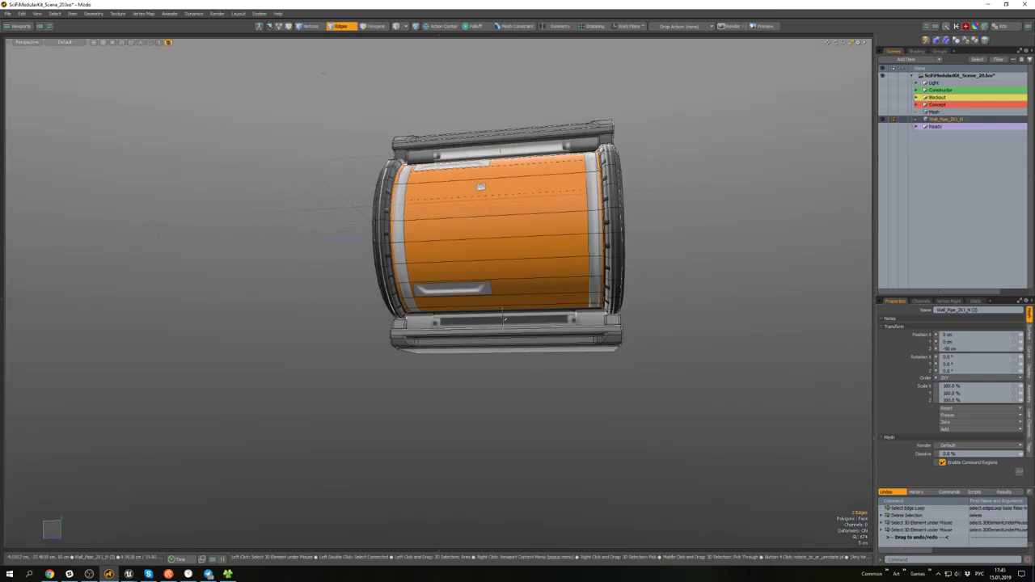
pyautogui.press('Delete')
pyautogui.keyDown('alt'); pyautogui.moveTo(480, 164); pyautogui.dragTo(443, 205); pyautogui.keyUp('alt')
pyautogui.hotkey('ctrl', 'z')
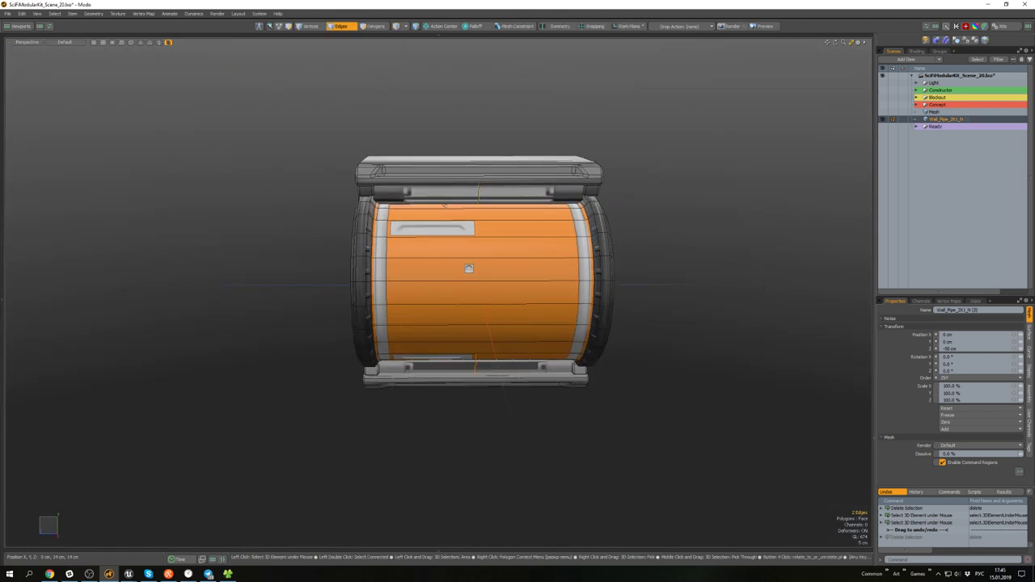
# - Try moving one half of the upper and lower recessed strips -10 cm along Z with Slip UVs, and undo it
pyautogui.press('w')
pyautogui.keyDown('alt'); pyautogui.moveTo(516, 228); pyautogui.dragTo(527, 206); pyautogui.keyUp('alt')
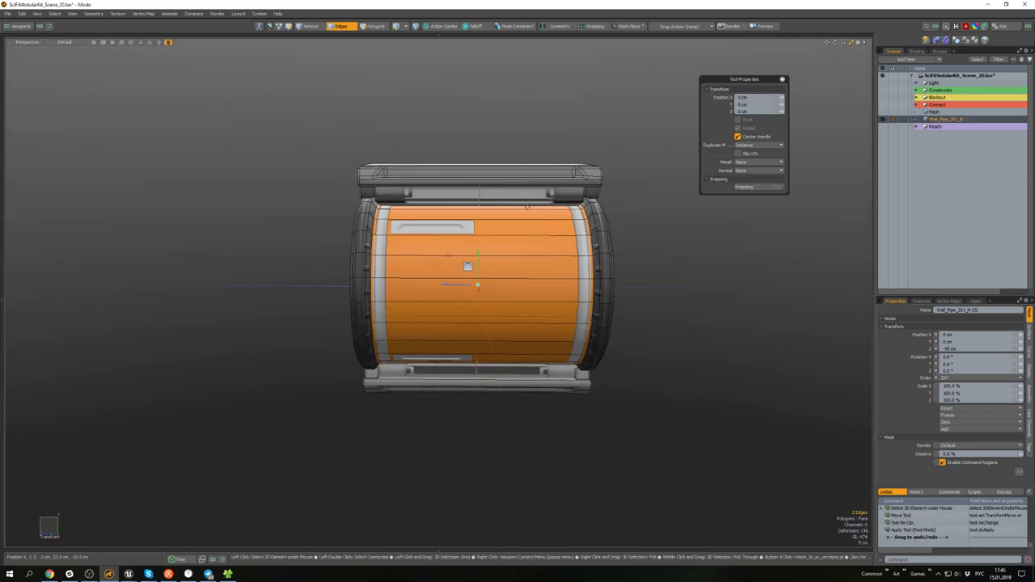
pyautogui.press('q')
pyautogui.press('3')
pyautogui.click(525, 196)
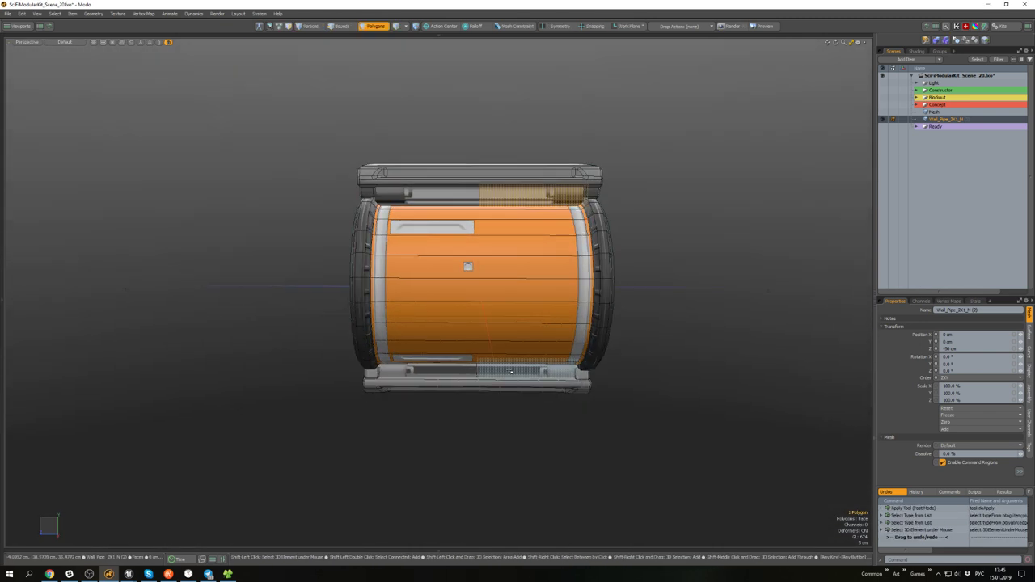
pyautogui.keyDown('shift'); pyautogui.click(512, 371); pyautogui.keyUp('shift')
pyautogui.press('w')
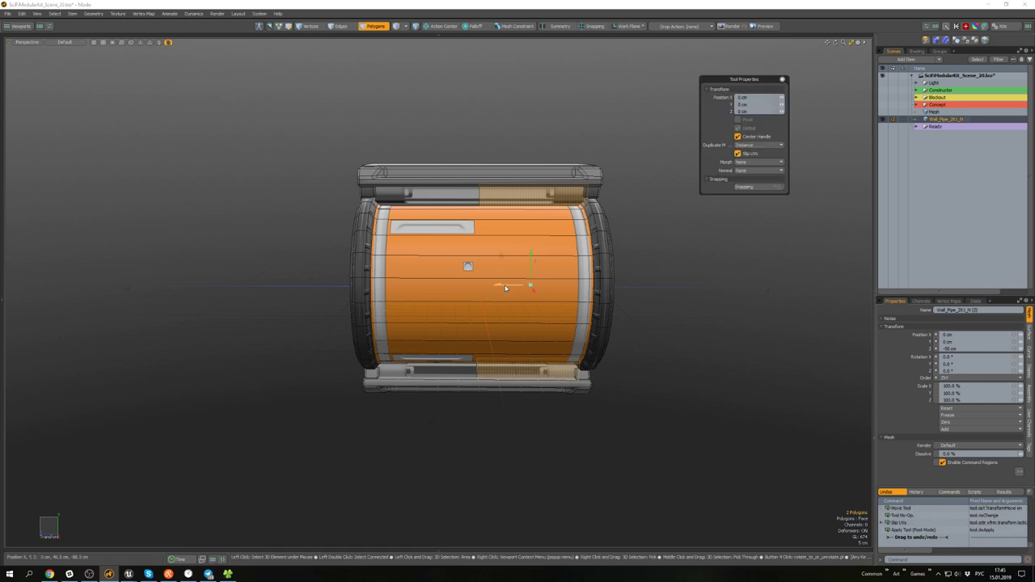
pyautogui.moveTo(509, 285); pyautogui.dragTo(548, 282)
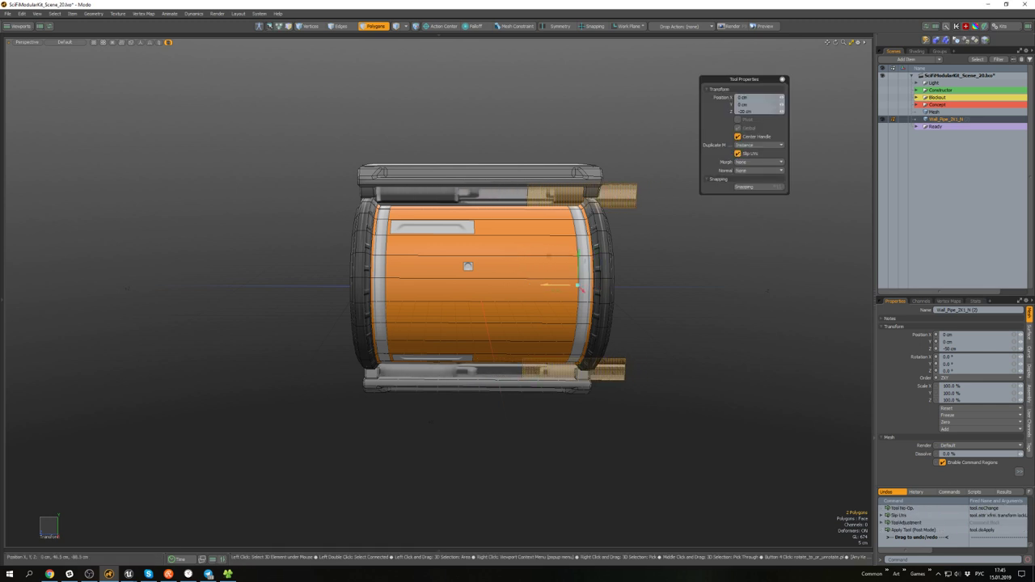
pyautogui.hotkey('ctrl', 'z')
# - Try sliding the middle edges of both recessed strips along Z with Slip UVs enabled
pyautogui.press('2')
pyautogui.click(479, 197)
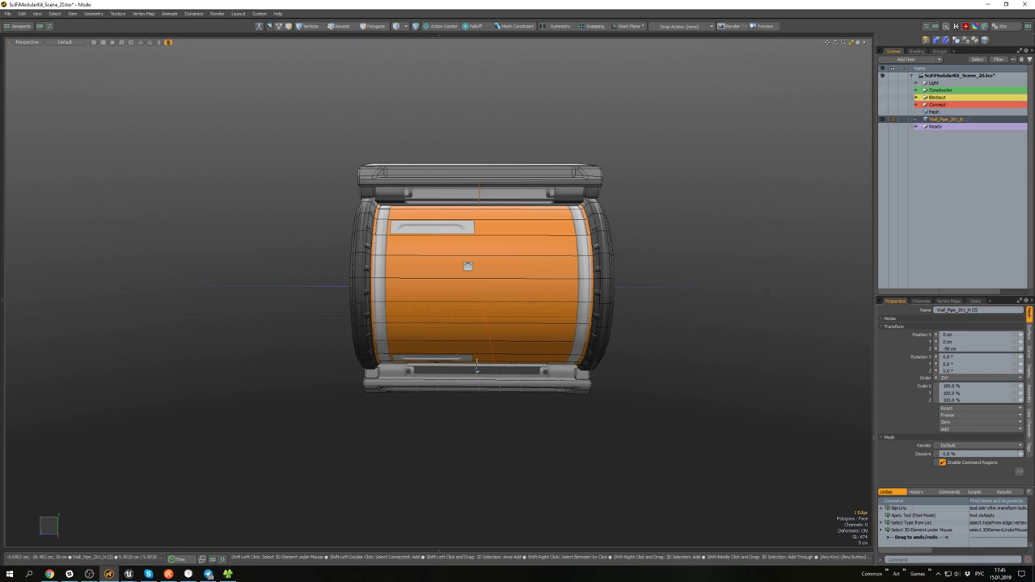
pyautogui.keyDown('shift'); pyautogui.click(478, 370); pyautogui.keyUp('shift')
pyautogui.press('w')
pyautogui.keyDown('alt'); pyautogui.moveTo(565, 247); pyautogui.dragTo(567, 252); pyautogui.keyUp('alt')
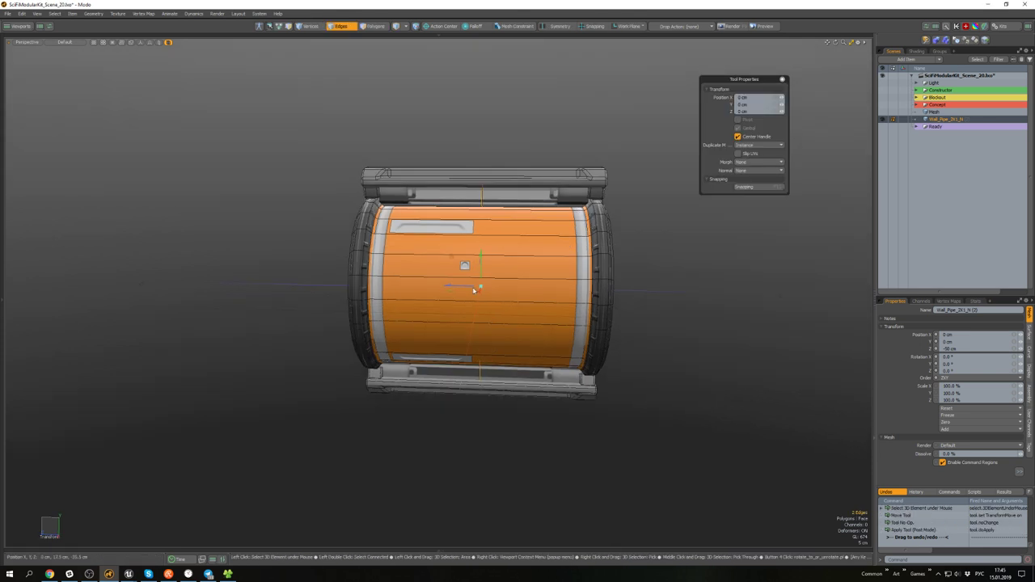
pyautogui.click(737, 154)
pyautogui.moveTo(498, 286); pyautogui.dragTo(530, 287)
pyautogui.moveTo(456, 285)
pyautogui.mouseDown()
pyautogui.moveTo(417, 284)
pyautogui.moveTo(513, 286)
pyautogui.moveTo(415, 283)
pyautogui.moveTo(475, 286)
pyautogui.mouseUp()
# - Delete the polygons forming one half of the upper and lower recessed strips
pyautogui.press('3')
pyautogui.click(533, 196)
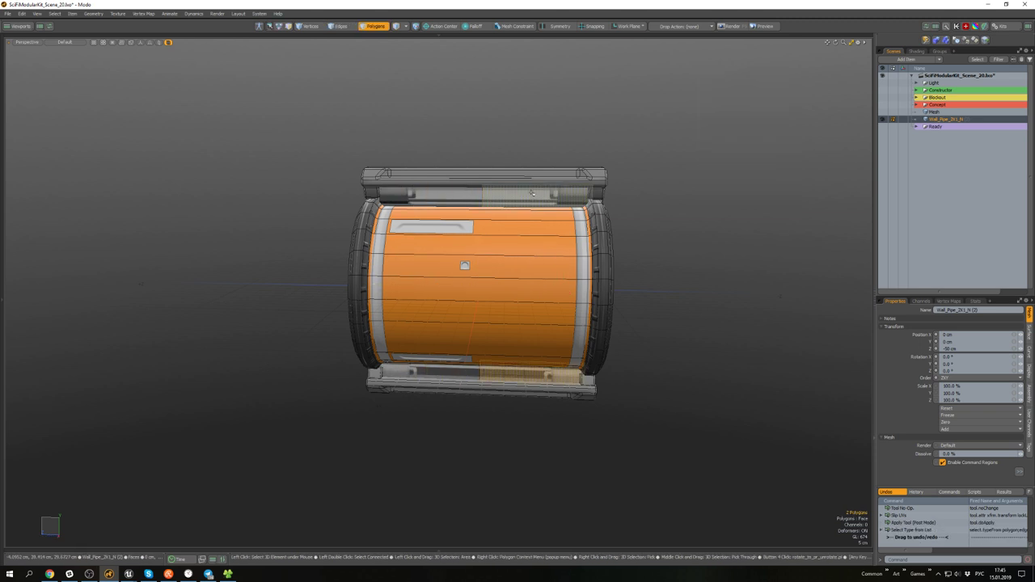
pyautogui.click(526, 376)
pyautogui.press('Delete')
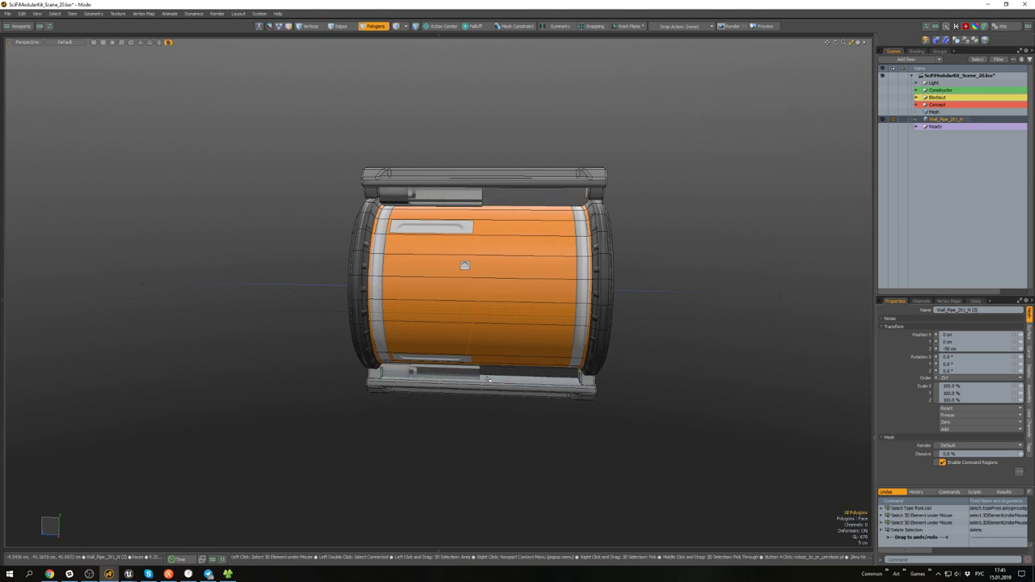
# - Stretch the open middle edges of both remaining recessed strips along Z to close the gap at the far bracket end
pyautogui.press('2')
pyautogui.press('w')
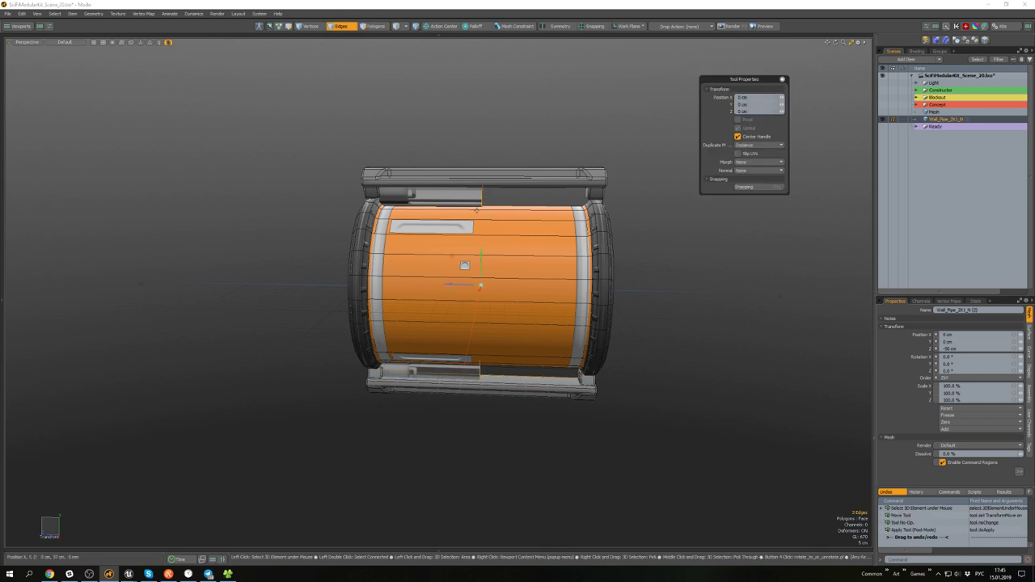
pyautogui.moveTo(468, 286); pyautogui.dragTo(536, 286)
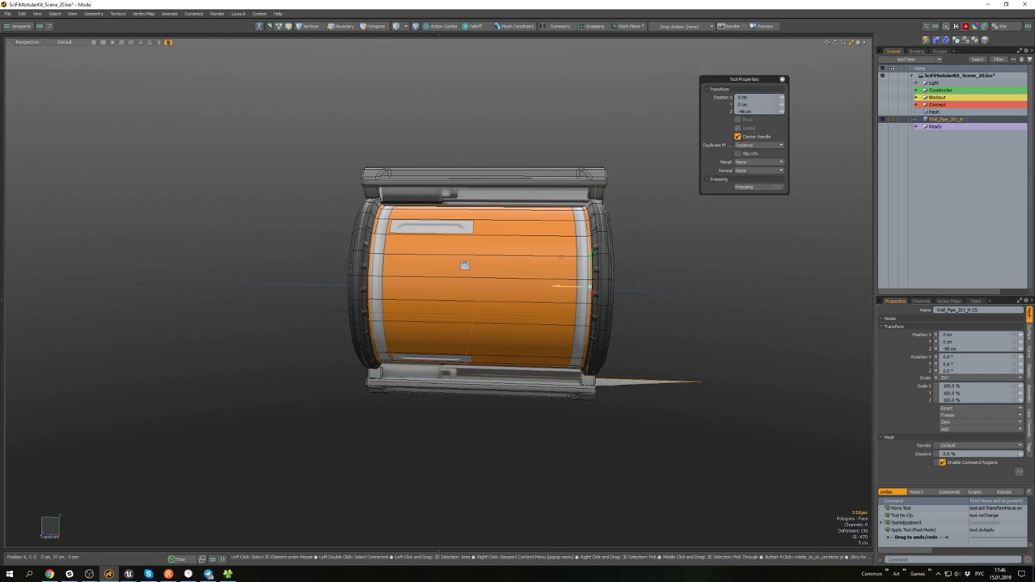
pyautogui.hotkey('ctrl', 'z')
pyautogui.scroll(3, 491, 356)
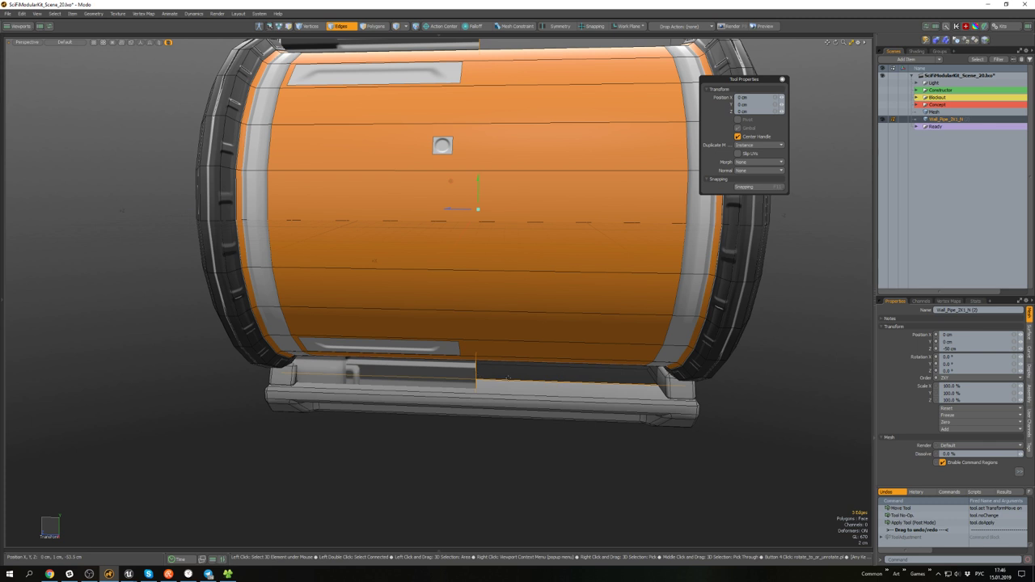
pyautogui.scroll(-4, 508, 377)
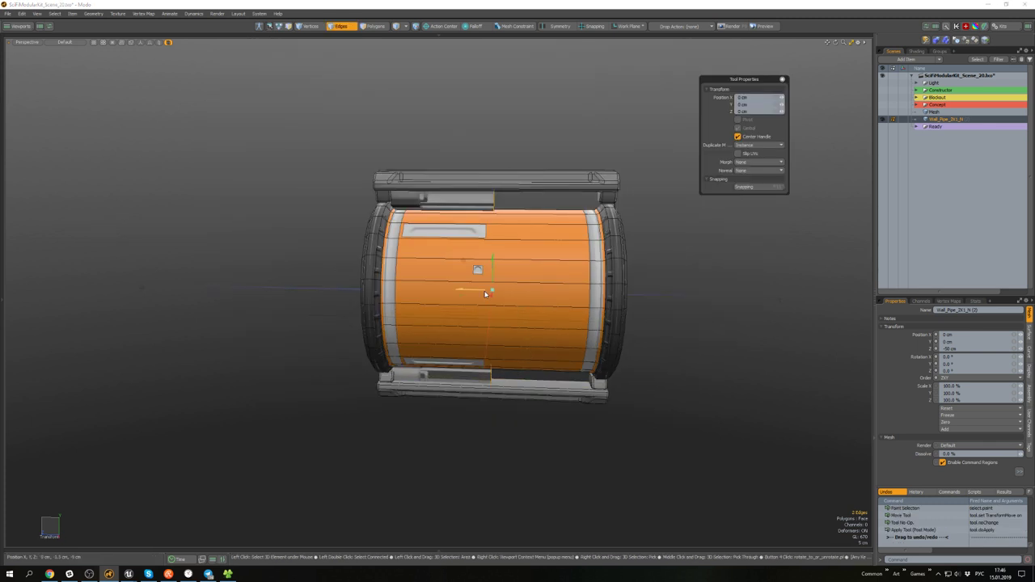
pyautogui.moveTo(485, 294); pyautogui.dragTo(539, 293)
pyautogui.press('space')
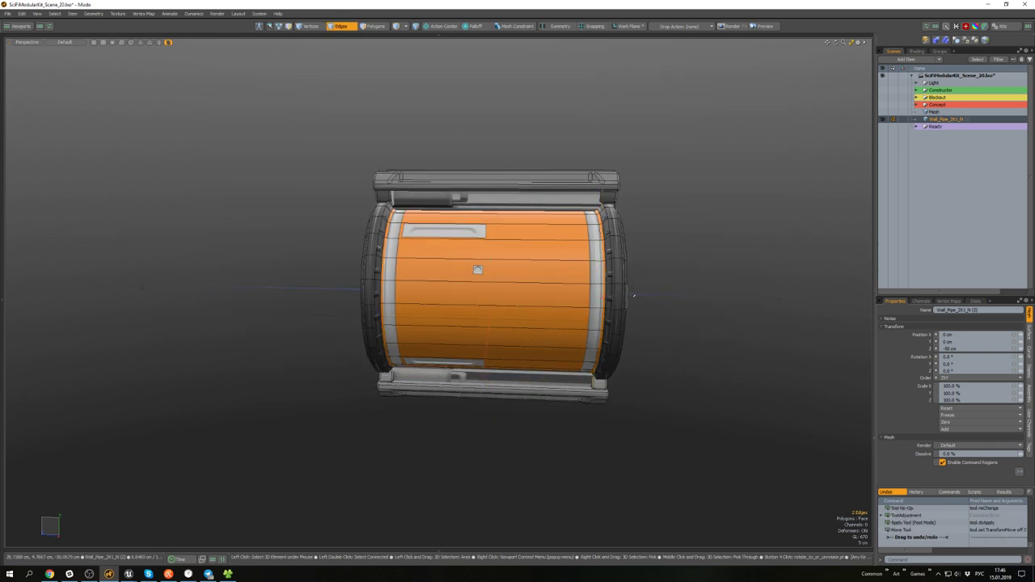
# - Clear the edge selection, check the shortened pipe from several sides and save the scene
pyautogui.click(660, 260)
pyautogui.keyDown('alt'); pyautogui.moveTo(660, 260); pyautogui.dragTo(533, 270); pyautogui.keyUp('alt')
pyautogui.scroll(3, 388, 225)
pyautogui.keyDown('alt'); pyautogui.moveTo(388, 225); pyautogui.dragTo(311, 229); pyautogui.keyUp('alt')
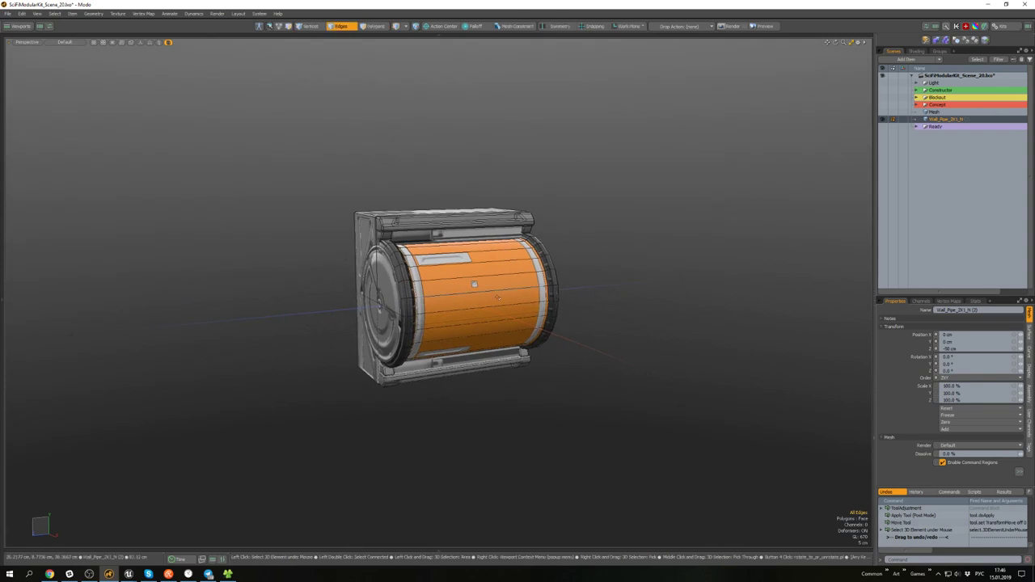
pyautogui.moveTo(497, 297)
pyautogui.keyDown('alt'); pyautogui.mouseDown()
pyautogui.moveTo(482, 281)
pyautogui.moveTo(501, 306)
pyautogui.mouseUp(); pyautogui.keyUp('alt')
pyautogui.hotkey('ctrl', 's')
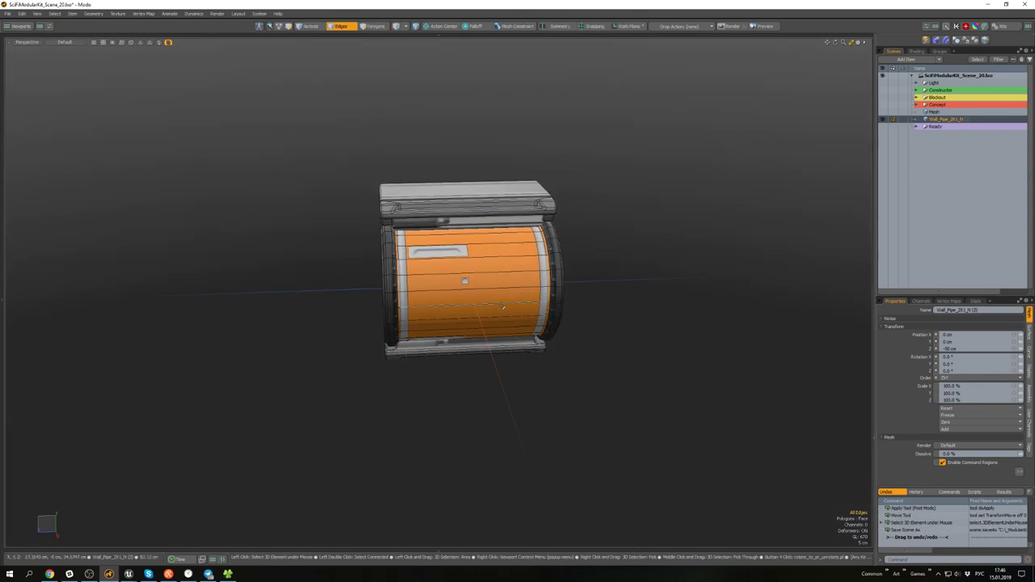
# - Deselect the pipe item, open the UV editing layout and turn on the checker texture override for the 3D view
pyautogui.press('5')
pyautogui.keyDown('alt'); pyautogui.moveTo(561, 270); pyautogui.dragTo(684, 253); pyautogui.keyUp('alt')
pyautogui.click(641, 247)
pyautogui.scroll(5, 429, 223)
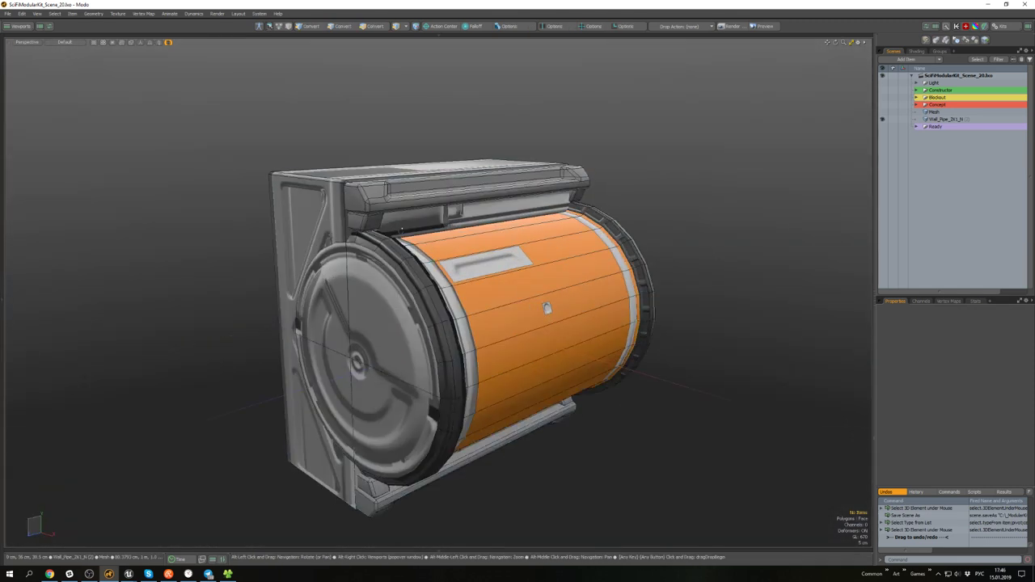
pyautogui.keyDown('alt'); pyautogui.moveTo(428, 222); pyautogui.dragTo(327, 214); pyautogui.keyUp('alt')
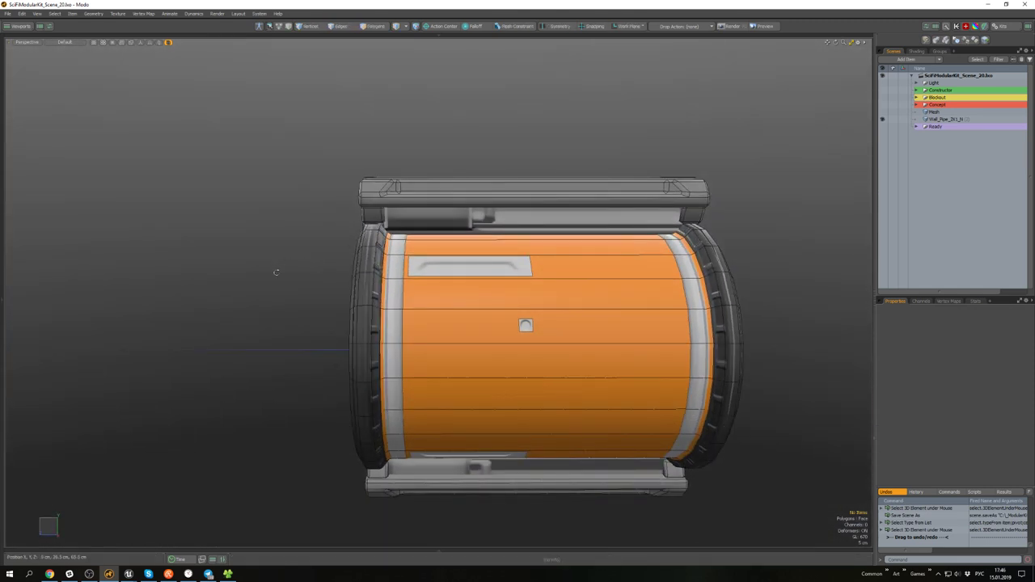
pyautogui.press('u')
pyautogui.scroll(-4, 294, 214)
pyautogui.keyDown('alt'); pyautogui.keyDown('shift'); pyautogui.moveTo(613, 118); pyautogui.dragTo(532, 107); pyautogui.keyUp('shift'); pyautogui.keyUp('alt')
pyautogui.click(577, 44)
pyautogui.click(575, 51)
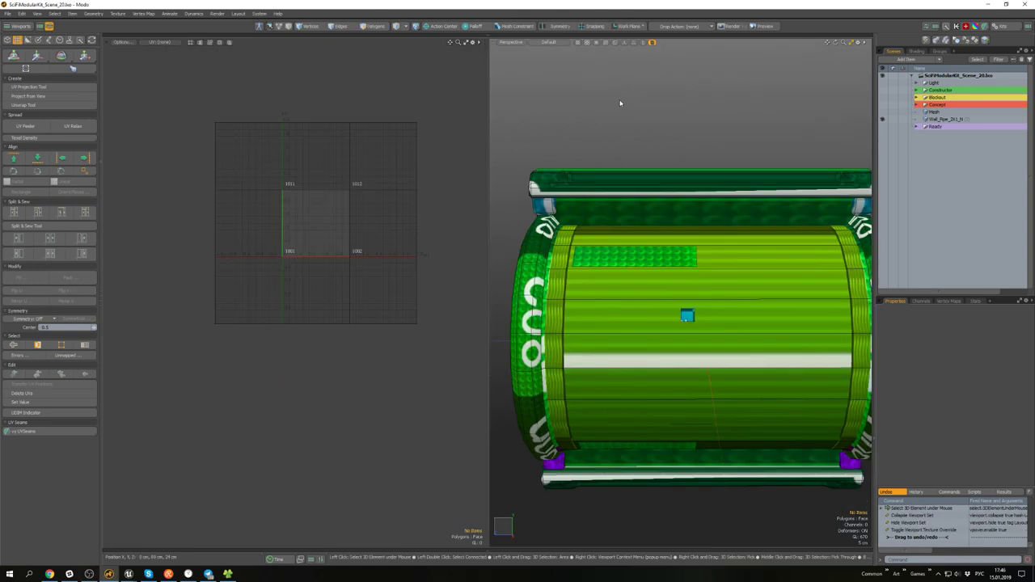
# - Select the connected pipe mesh and display its Texture UV map in the UV view
pyautogui.keyDown('alt'); pyautogui.moveTo(607, 249); pyautogui.dragTo(651, 327); pyautogui.keyUp('alt')
pyautogui.press(']')
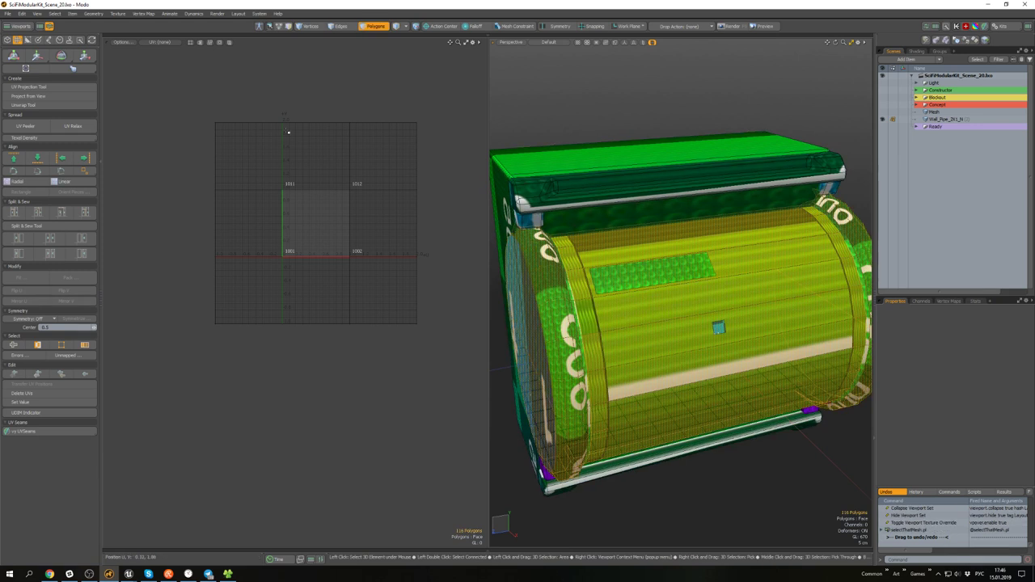
pyautogui.click(164, 56)
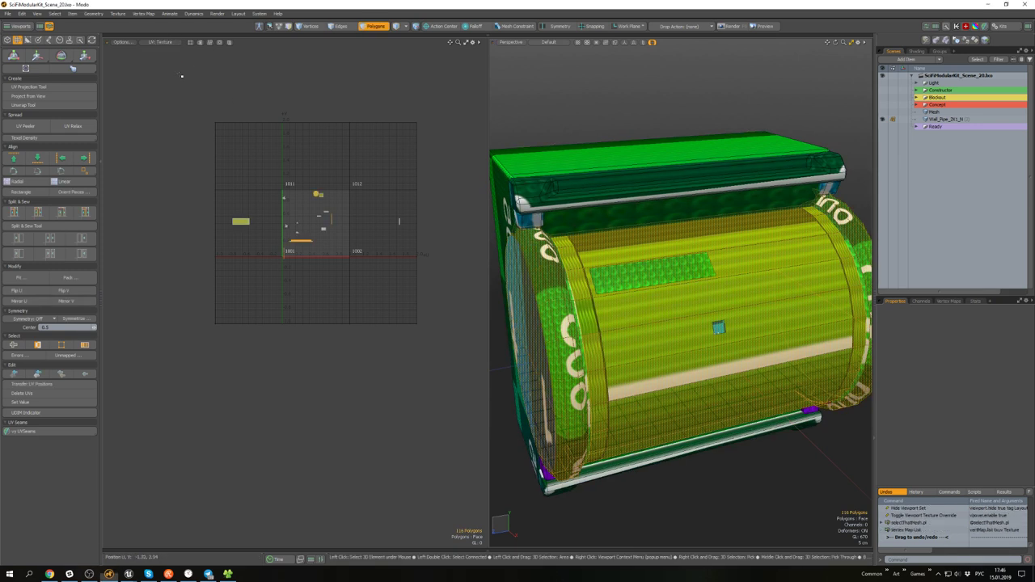
pyautogui.scroll(5, 308, 226)
pyautogui.click(325, 281)
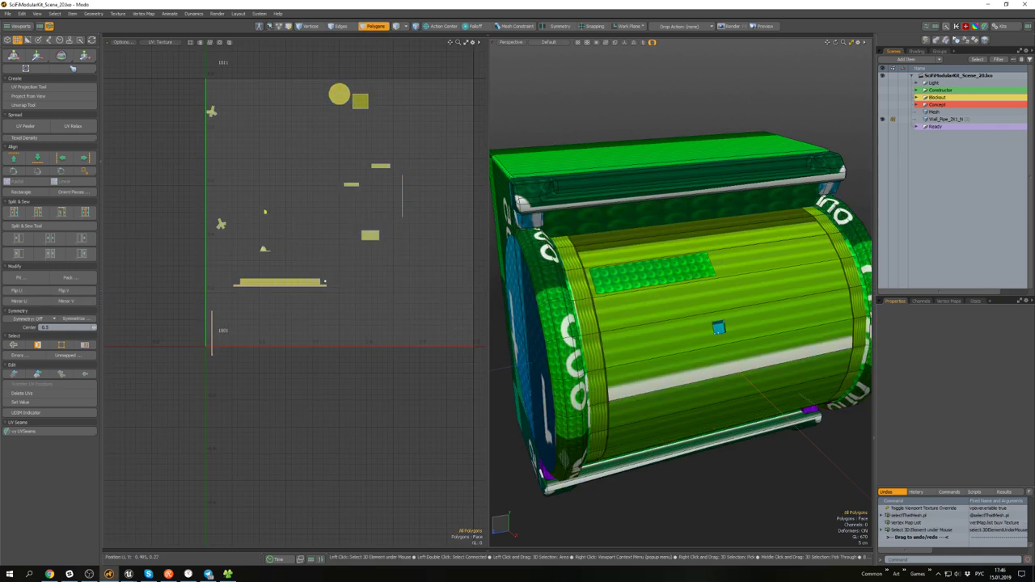
# - Select the connected pipe polygons, exclude the long horizontal UV island and try the UV Projection Tool on the rest
pyautogui.doubleClick(649, 316)
pyautogui.scroll(-2, 325, 253)
pyautogui.scroll(1, 314, 279)
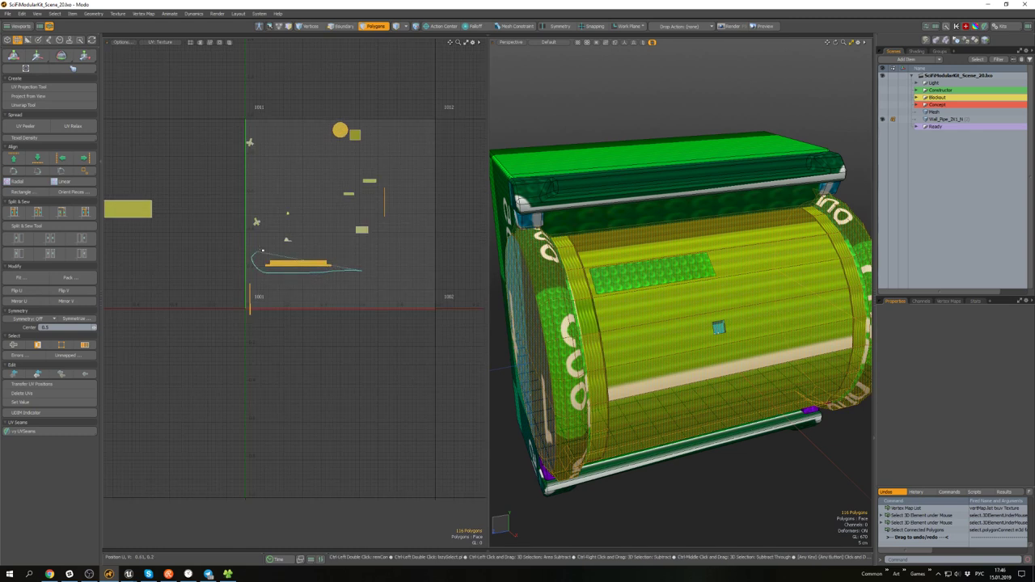
pyautogui.keyDown('ctrl'); pyautogui.moveTo(262, 250); pyautogui.dragTo(354, 257, button='right'); pyautogui.keyUp('ctrl')
pyautogui.moveTo(650, 271)
pyautogui.keyDown('alt'); pyautogui.mouseDown()
pyautogui.moveTo(594, 217)
pyautogui.moveTo(578, 244)
pyautogui.moveTo(590, 242)
pyautogui.mouseUp(); pyautogui.keyUp('alt')
pyautogui.scroll(3, 370, 191)
pyautogui.scroll(-3, 348, 183)
pyautogui.keyDown('alt'); pyautogui.moveTo(321, 175); pyautogui.dragTo(308, 192); pyautogui.keyUp('alt')
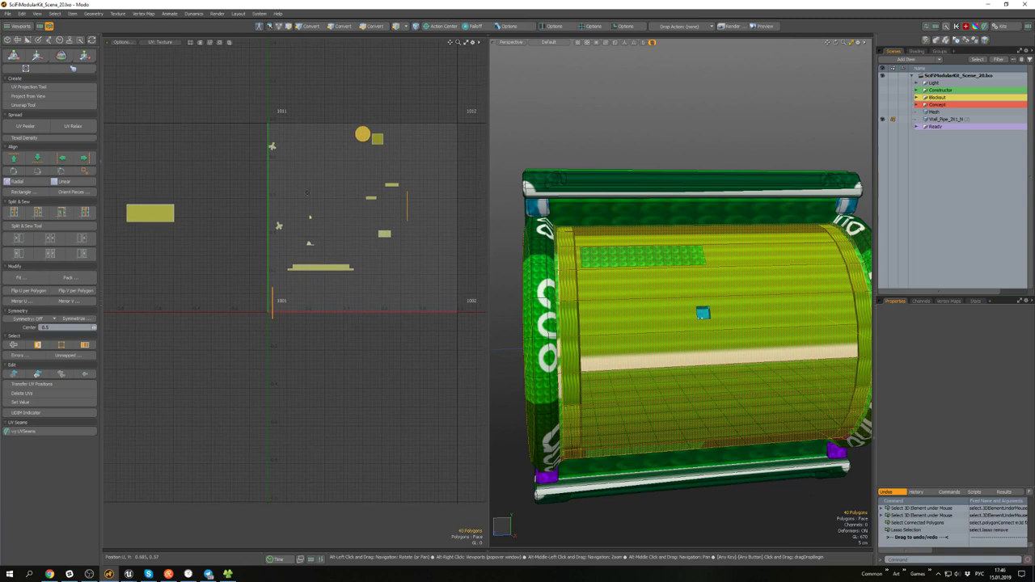
pyautogui.click(67, 90)
pyautogui.press('space')
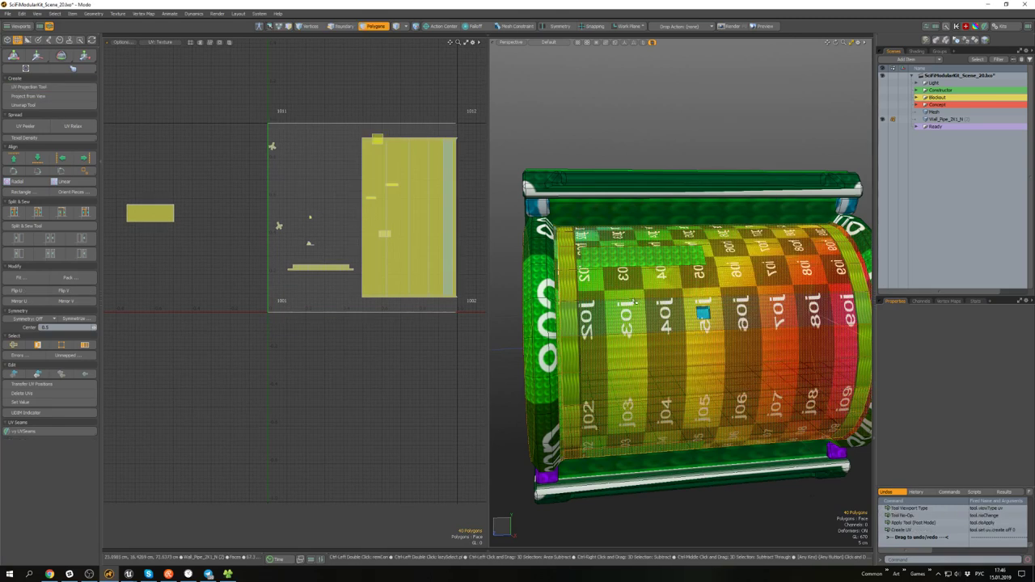
# - Undo the UV projection and select a single polygon on the pipe's shell
pyautogui.click(650, 372)
pyautogui.keyDown('alt'); pyautogui.moveTo(651, 372); pyautogui.dragTo(636, 348); pyautogui.keyUp('alt')
pyautogui.hotkey('ctrl', 'z')
pyautogui.hotkey('ctrl', 'z')
pyautogui.hotkey('ctrl', 'z')
pyautogui.hotkey('ctrl', 'z')
pyautogui.hotkey('ctrl', 'z')
pyautogui.click(636, 348)
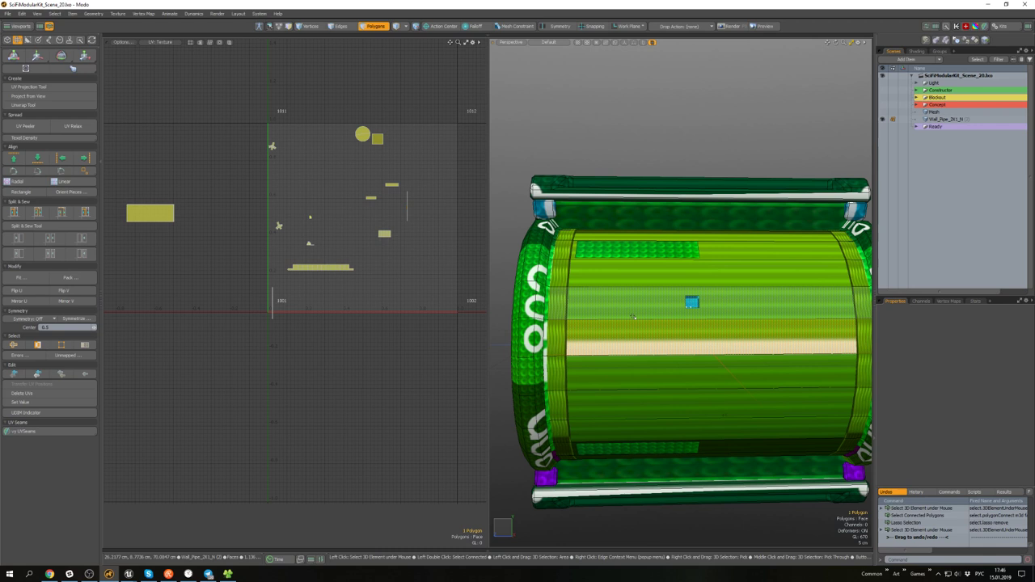
# - Turn off the checker texture override and select the polygon loop of the pipe's shell, grown to include its grey end bands
pyautogui.click(577, 42)
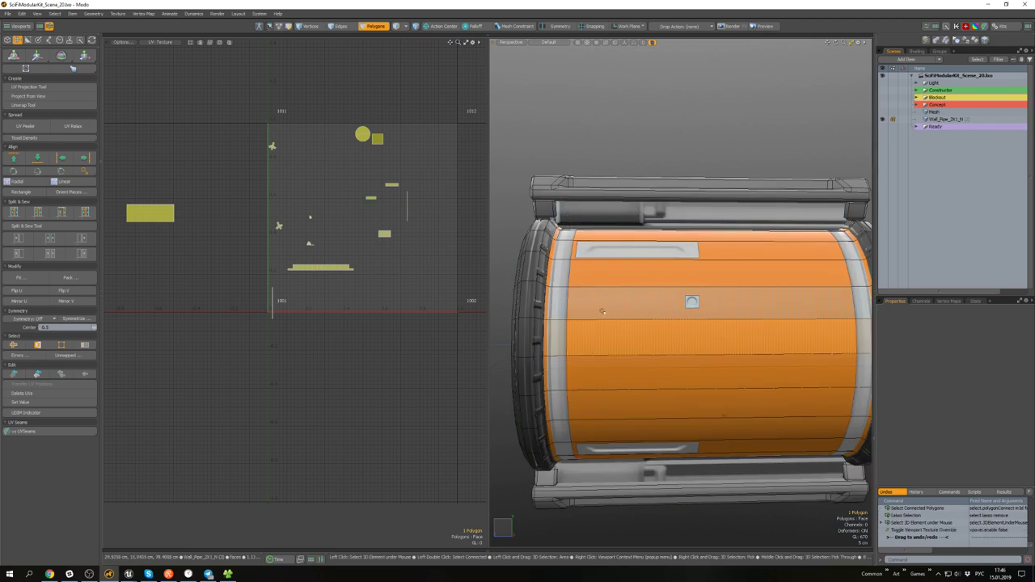
pyautogui.press('2')
pyautogui.rightClick(624, 279)
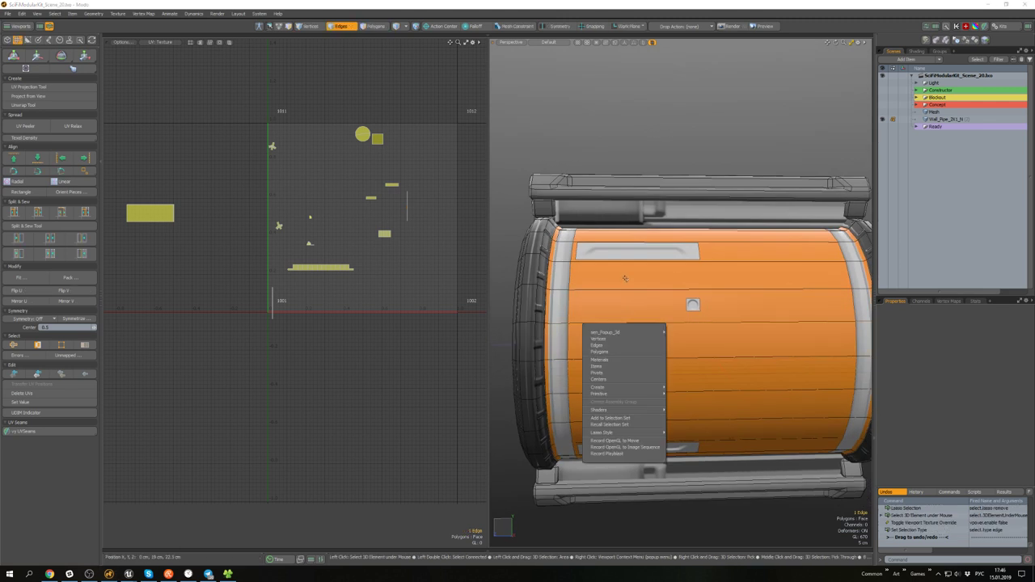
pyautogui.press('3')
pyautogui.doubleClick(628, 305)
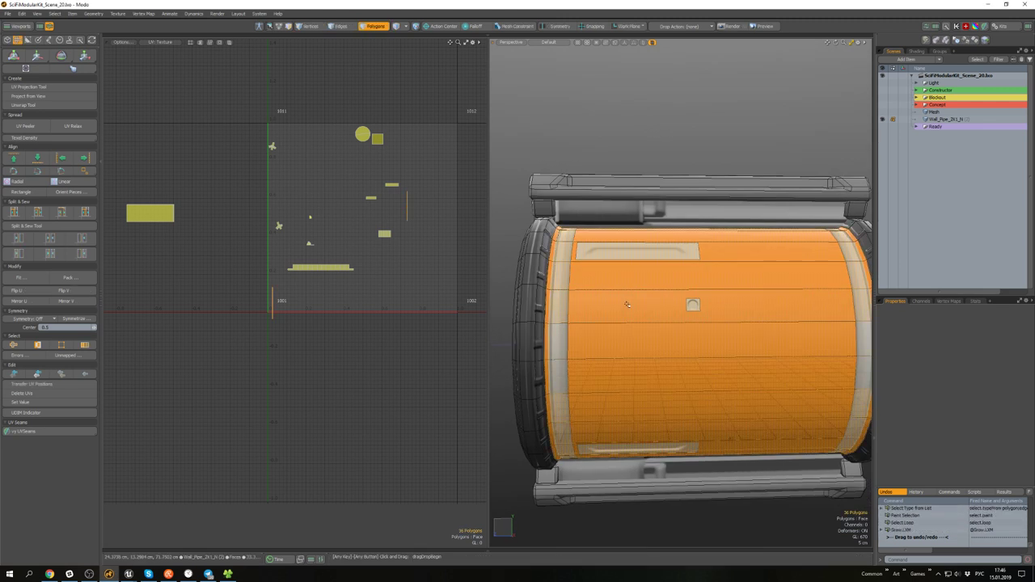
# - Project new UVs for the selected pipe shell with the UV Projection Tool
pyautogui.keyDown('alt'); pyautogui.moveTo(332, 245); pyautogui.dragTo(338, 267); pyautogui.keyUp('alt')
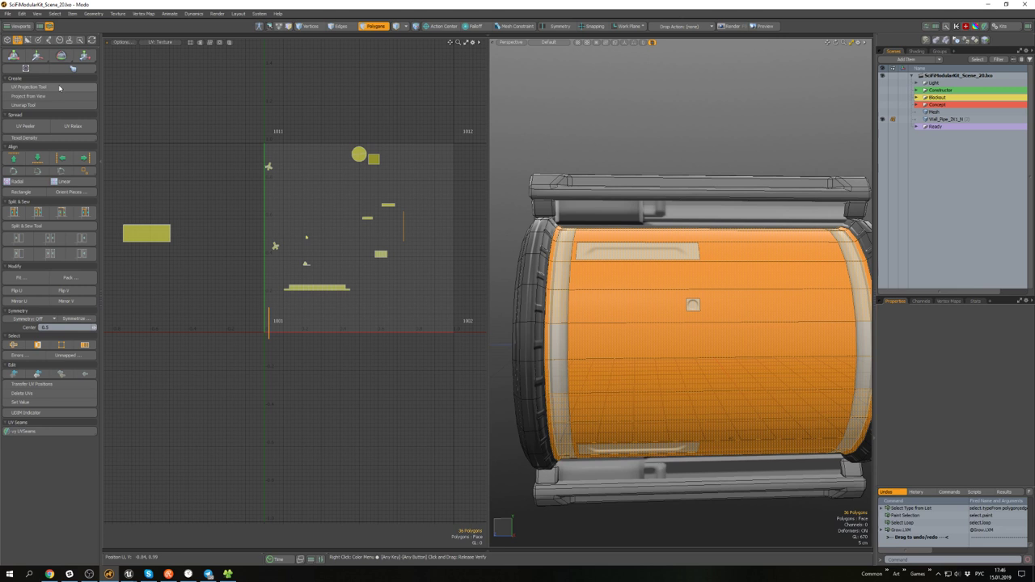
pyautogui.click(28, 87)
pyautogui.press('space')
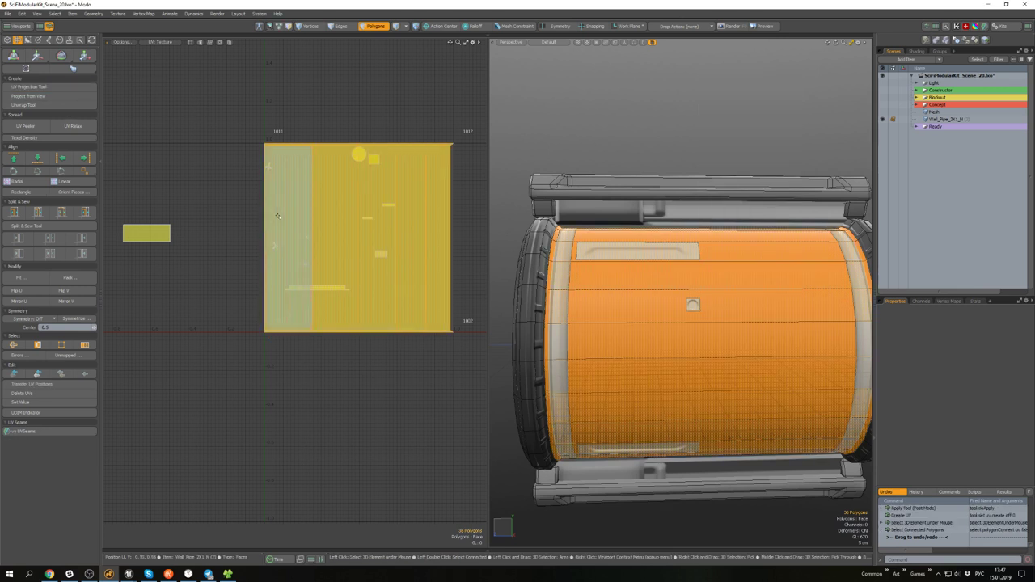
# - Straighten the pipe shell's UVs into a rectangle and scale the island uniformly to about 20%
pyautogui.click(28, 193)
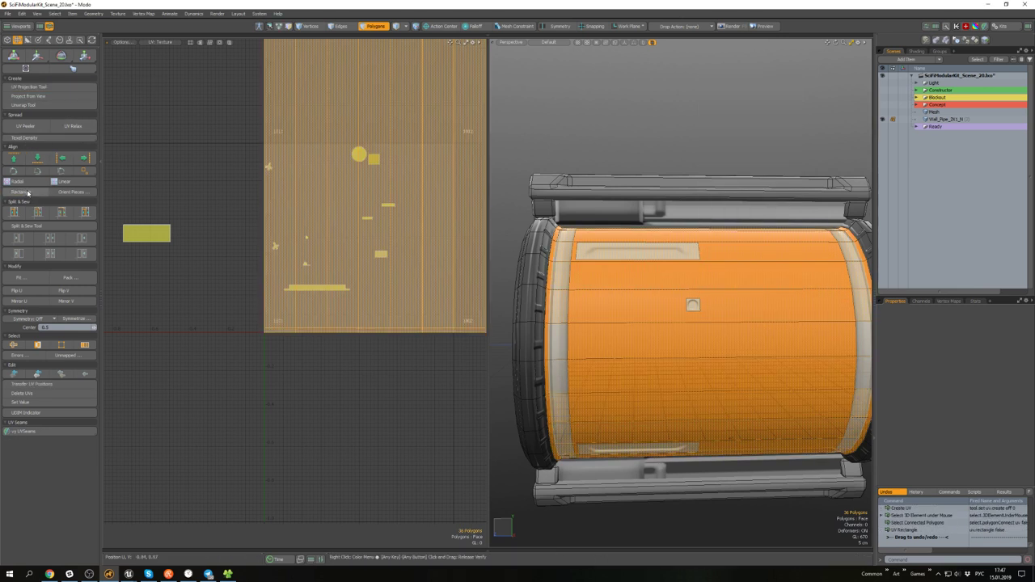
pyautogui.scroll(-4, 206, 248)
pyautogui.press('w')
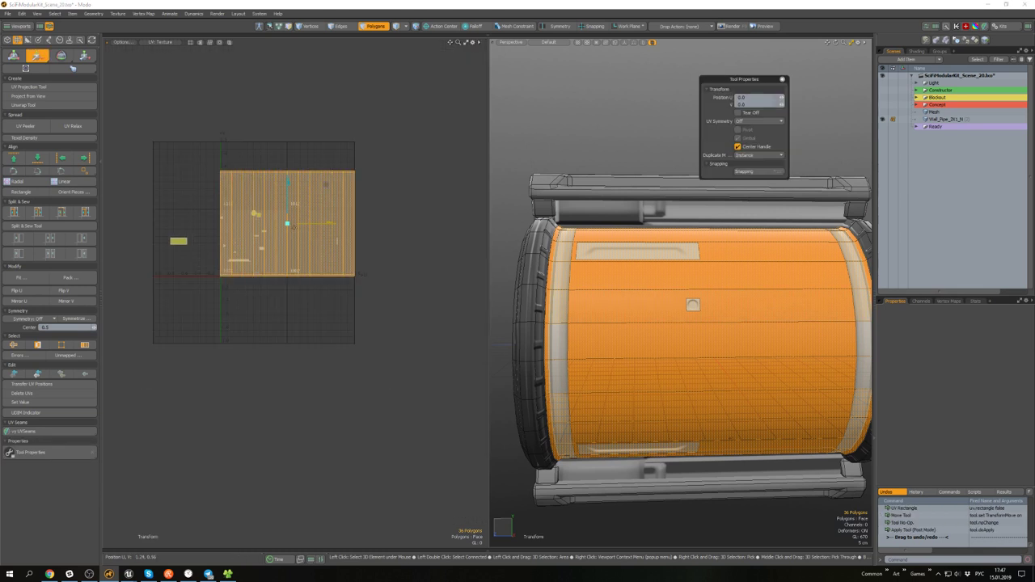
pyautogui.press('r')
pyautogui.moveTo(325, 185); pyautogui.dragTo(307, 208)
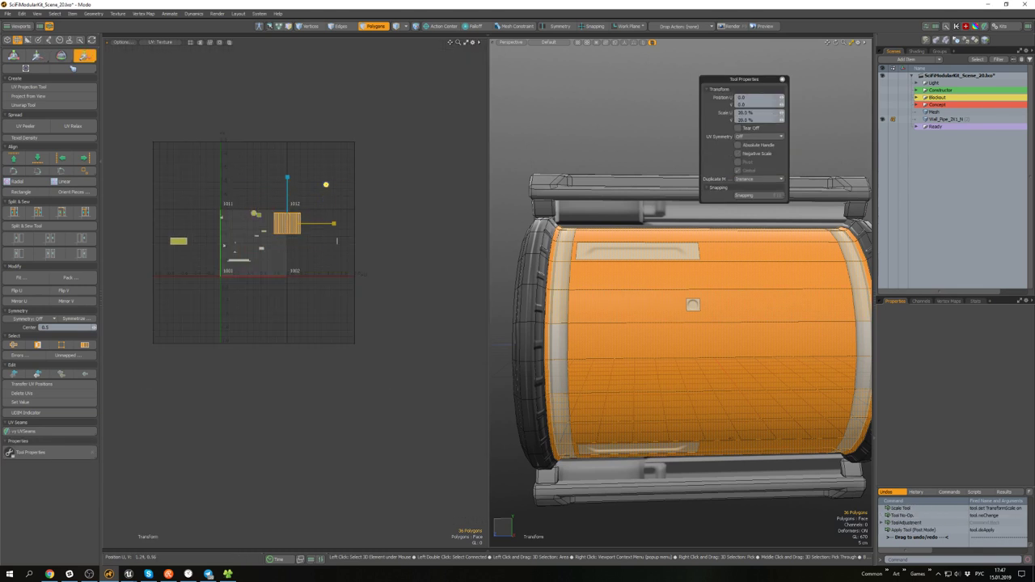
# - Apply the texel density individually to the shell's UV island and move it fully inside the first UV tile
pyautogui.scroll(4, 307, 207)
pyautogui.press('space')
pyautogui.click(40, 139)
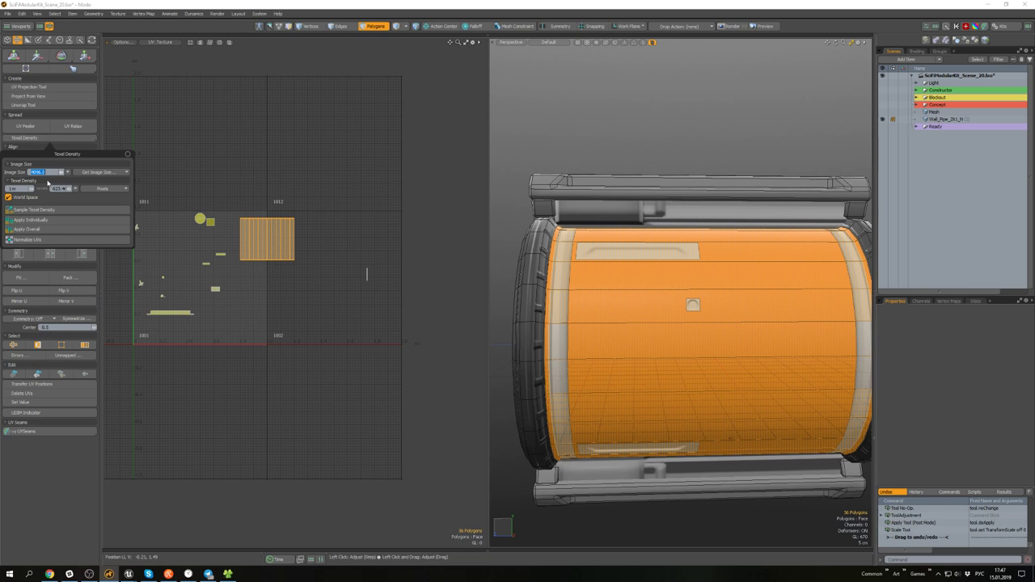
pyautogui.click(43, 221)
pyautogui.scroll(3, 254, 239)
pyautogui.doubleClick(271, 234)
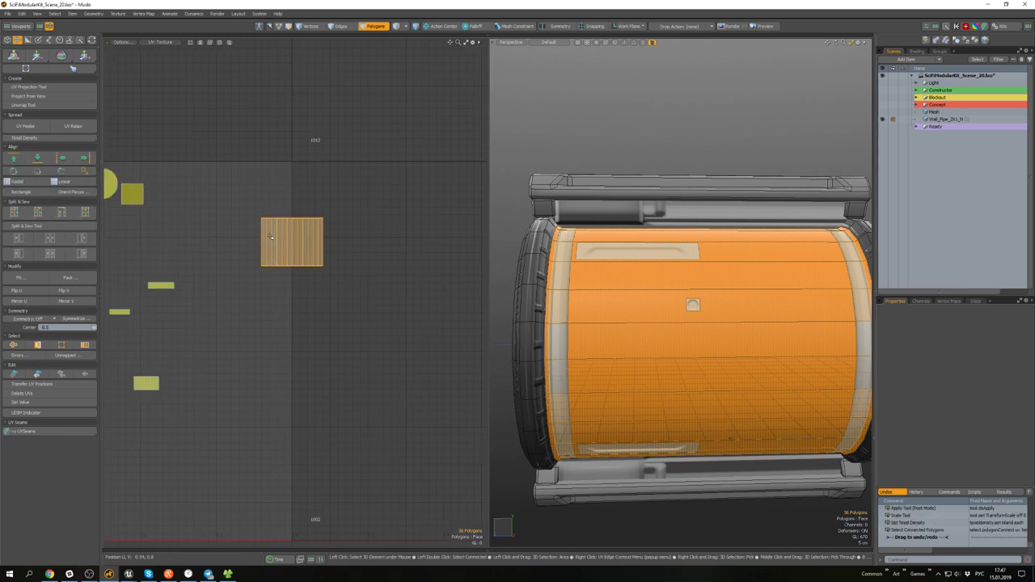
pyautogui.press('w')
pyautogui.moveTo(270, 235); pyautogui.dragTo(212, 233)
pyautogui.press('space')
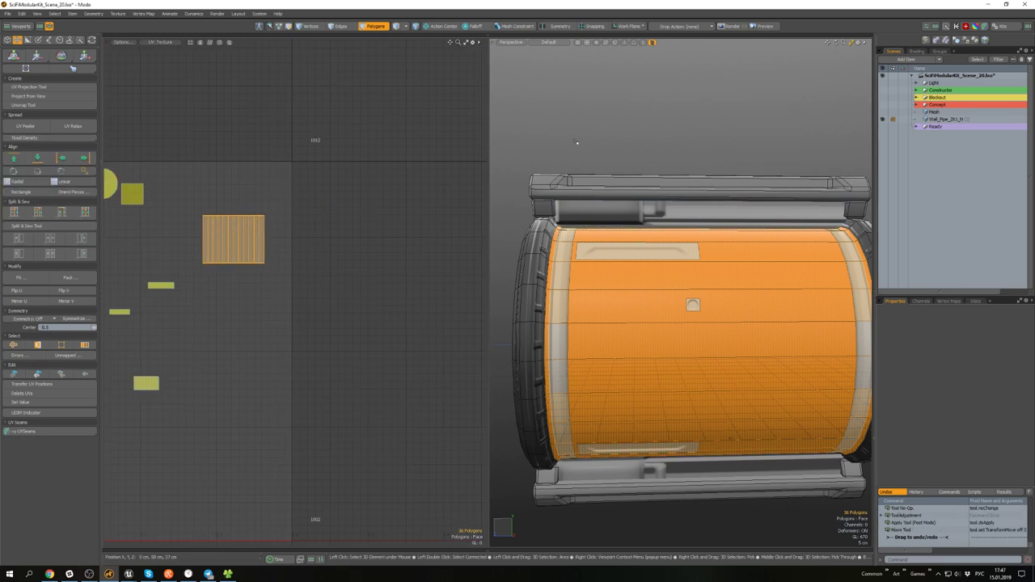
# - Select all connected polygons of the upper and lower rails beside the pipe shell
pyautogui.click(575, 142)
pyautogui.keyDown('alt'); pyautogui.moveTo(575, 142); pyautogui.dragTo(615, 97); pyautogui.keyUp('alt')
pyautogui.scroll(-3, 578, 172)
pyautogui.doubleClick(608, 140)
pyautogui.keyDown('shift'); pyautogui.doubleClick(611, 381); pyautogui.keyUp('shift')
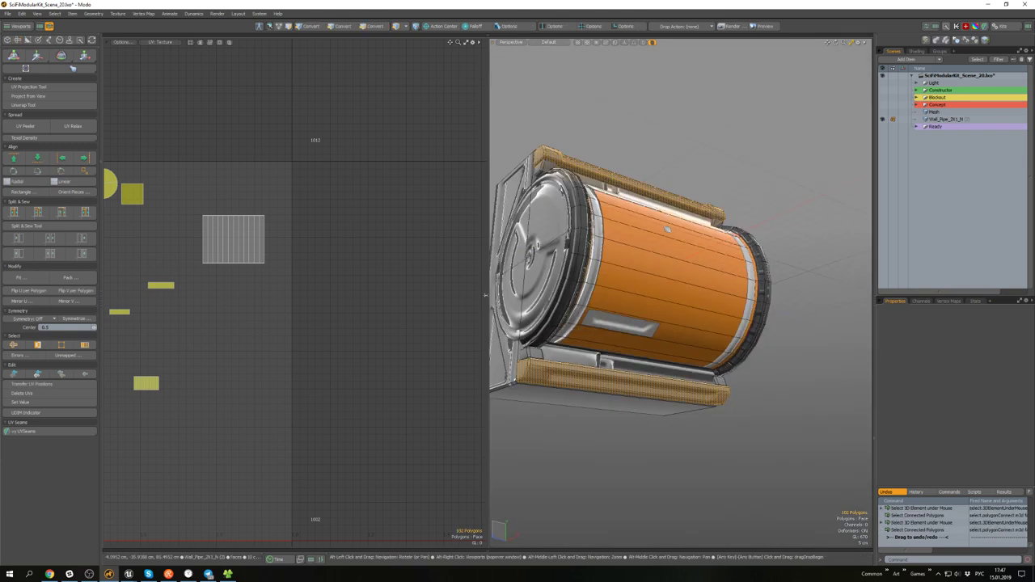
# - Exclude the small separate UV island from the rail selection and move the remaining rail UVs outside the UV tile
pyautogui.scroll(-5, 372, 274)
pyautogui.keyDown('alt'); pyautogui.moveTo(365, 272); pyautogui.dragTo(483, 270); pyautogui.keyUp('alt')
pyautogui.press('w')
pyautogui.scroll(4, 287, 301)
pyautogui.keyDown('alt'); pyautogui.moveTo(254, 258); pyautogui.dragTo(312, 233); pyautogui.keyUp('alt')
pyautogui.scroll(4, 312, 233)
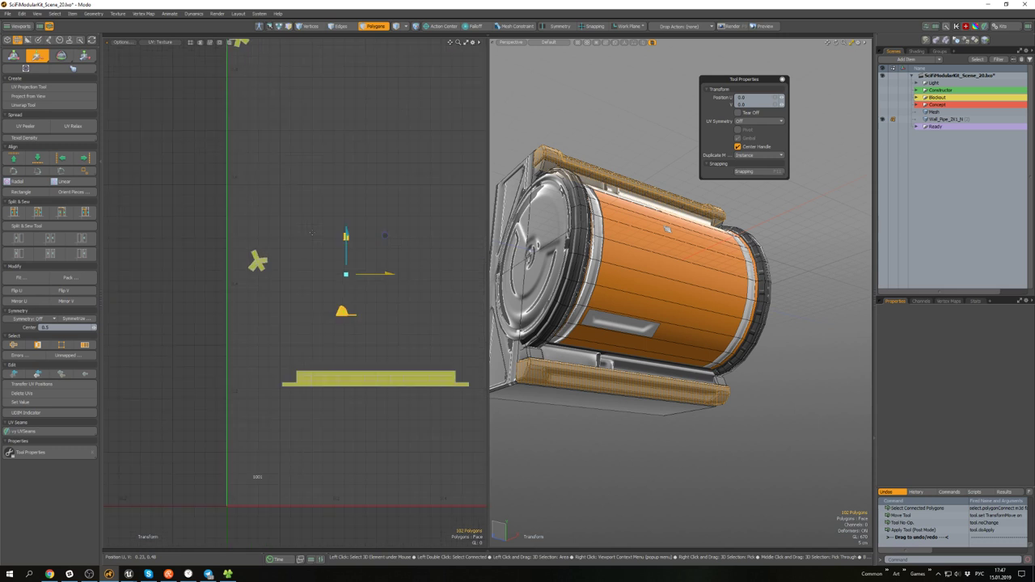
pyautogui.keyDown('ctrl'); pyautogui.moveTo(310, 233); pyautogui.dragTo(355, 247, button='right'); pyautogui.keyUp('ctrl')
pyautogui.scroll(-3, 356, 246)
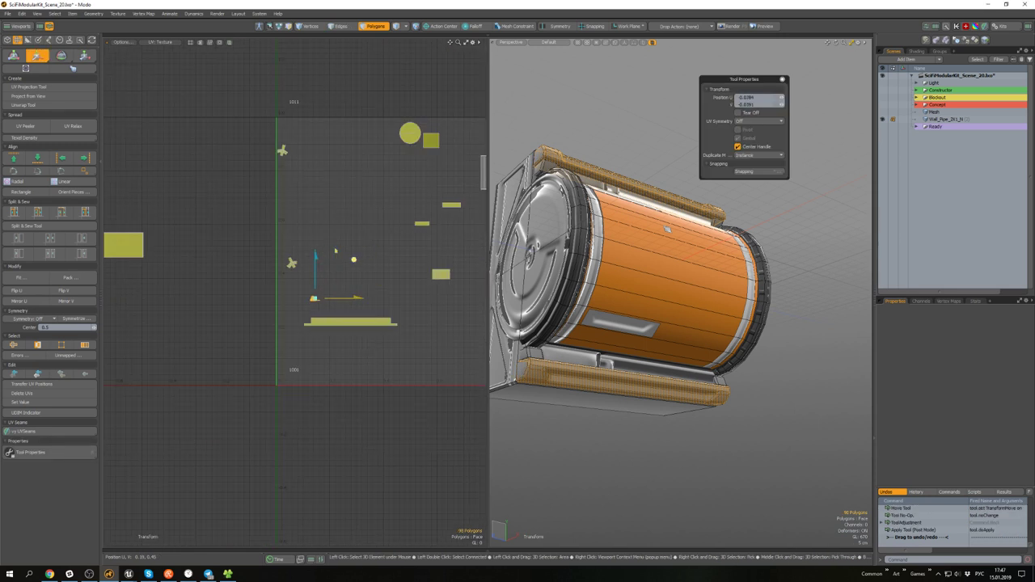
# - Reselect the moved rail UV island, save the scene and unfold the island with UV Relax
pyautogui.press('q')
pyautogui.scroll(4, 222, 307)
pyautogui.click(221, 300)
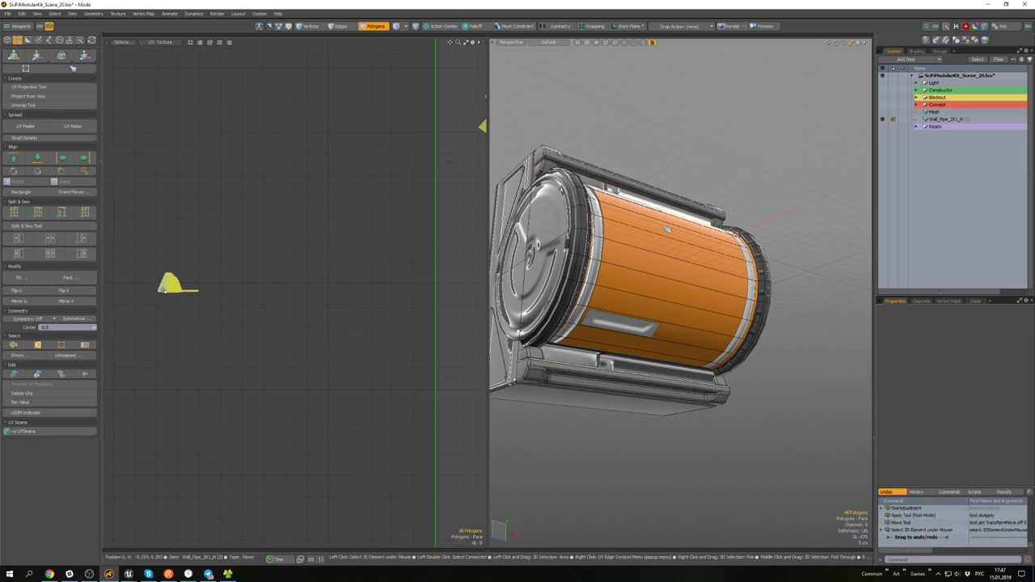
pyautogui.doubleClick(164, 289)
pyautogui.keyDown('alt'); pyautogui.moveTo(536, 191); pyautogui.dragTo(445, 278); pyautogui.keyUp('alt')
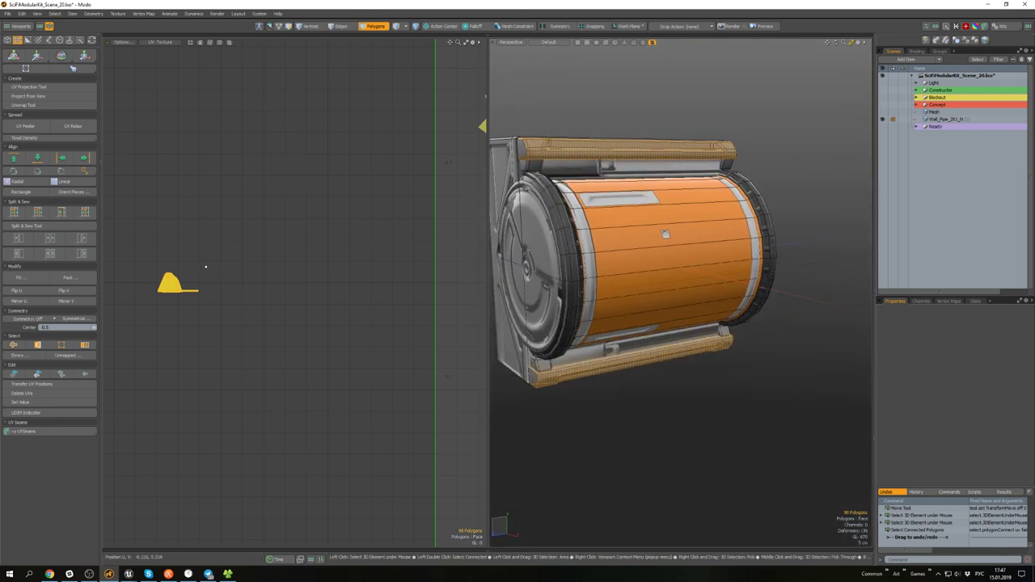
pyautogui.click(230, 279)
pyautogui.moveTo(249, 288)
pyautogui.mouseDown(button='right')
pyautogui.moveTo(110, 247)
pyautogui.moveTo(252, 291)
pyautogui.mouseUp(button='right')
pyautogui.click(255, 284)
pyautogui.hotkey('ctrl', 's')
pyautogui.moveTo(239, 251)
pyautogui.mouseDown(button='right')
pyautogui.moveTo(110, 286)
pyautogui.moveTo(227, 302)
pyautogui.mouseUp(button='right')
pyautogui.click(85, 129)
pyautogui.press('space')
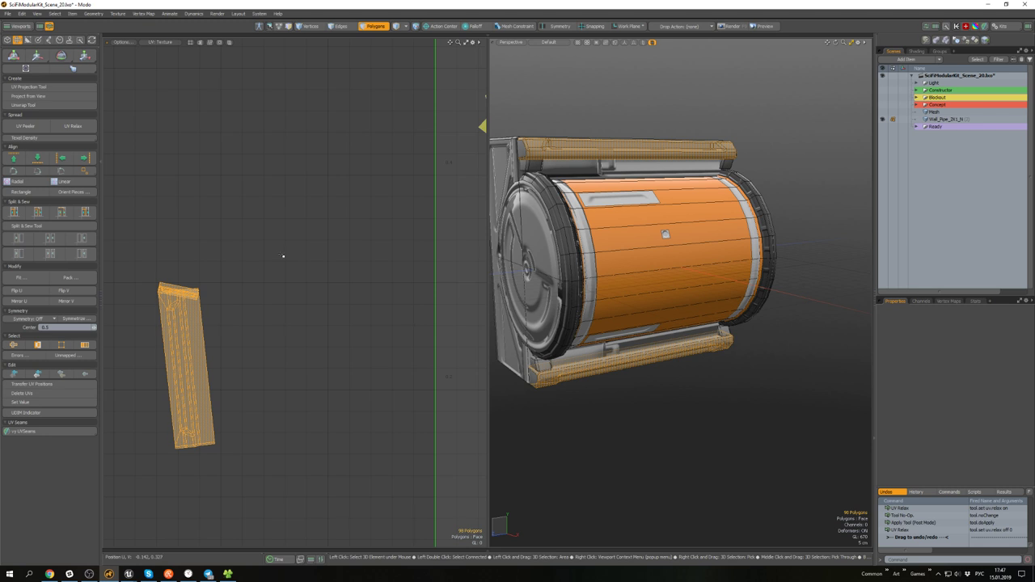
# - Move the long rail island away from the short one and align both UV islands upright by a selected edge on each
pyautogui.doubleClick(185, 343)
pyautogui.press('w')
pyautogui.moveTo(236, 379); pyautogui.dragTo(239, 397)
pyautogui.press('2')
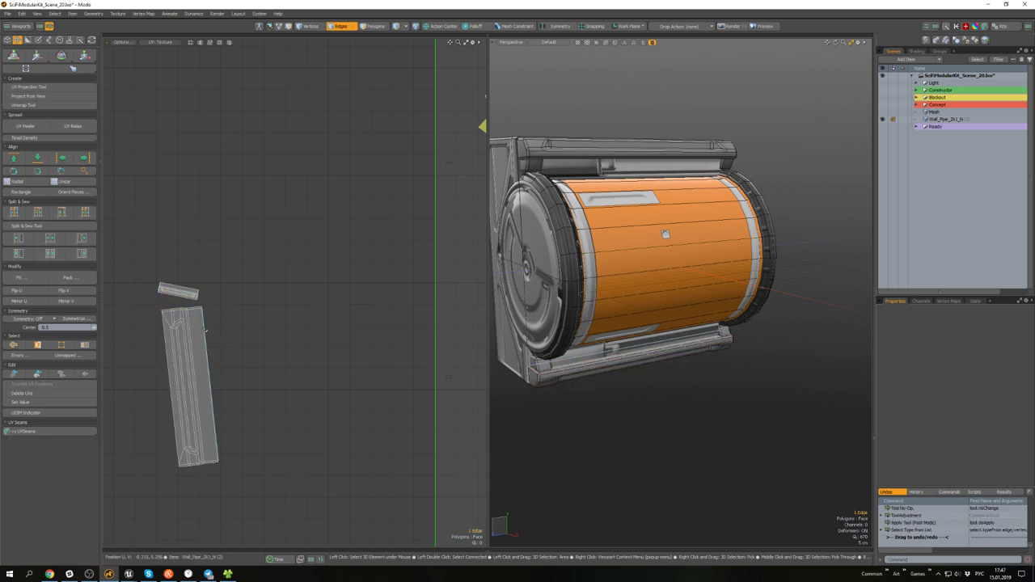
pyautogui.click(211, 386)
pyautogui.keyDown('shift'); pyautogui.click(182, 287); pyautogui.keyUp('shift')
pyautogui.click(67, 172)
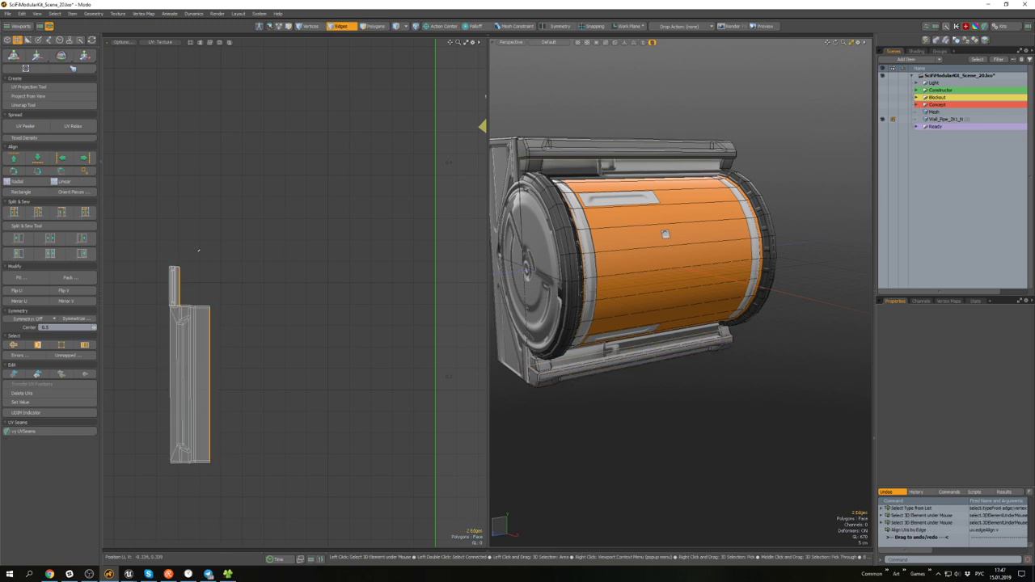
# - Apply the texel density individually to the rail UV islands and move them into the first UV tile
pyautogui.press('3')
pyautogui.keyDown('shift'); pyautogui.moveTo(144, 361); pyautogui.dragTo(141, 356, button='right'); pyautogui.keyUp('shift')
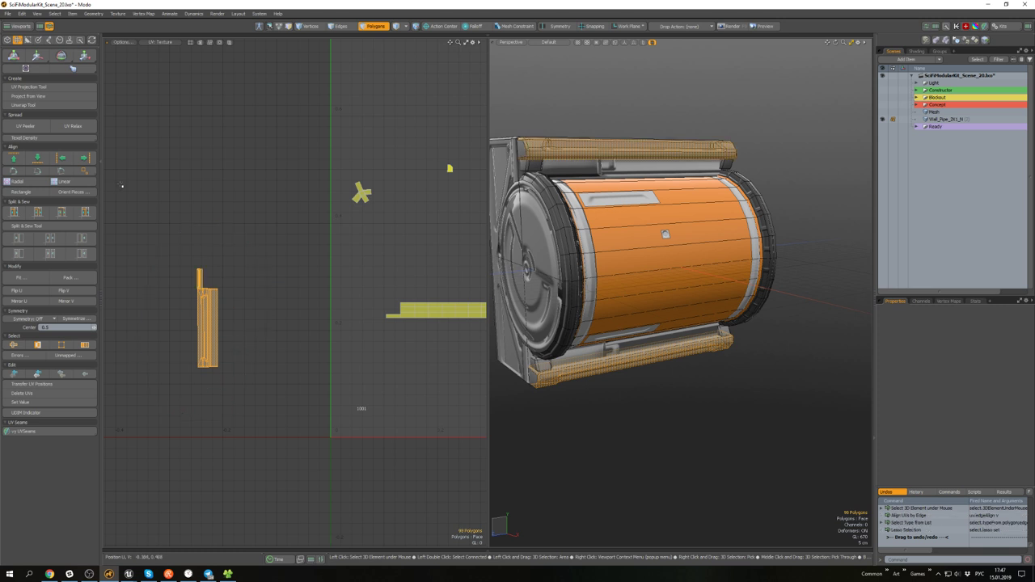
pyautogui.click(70, 138)
pyautogui.click(29, 219)
pyautogui.scroll(-3, 240, 271)
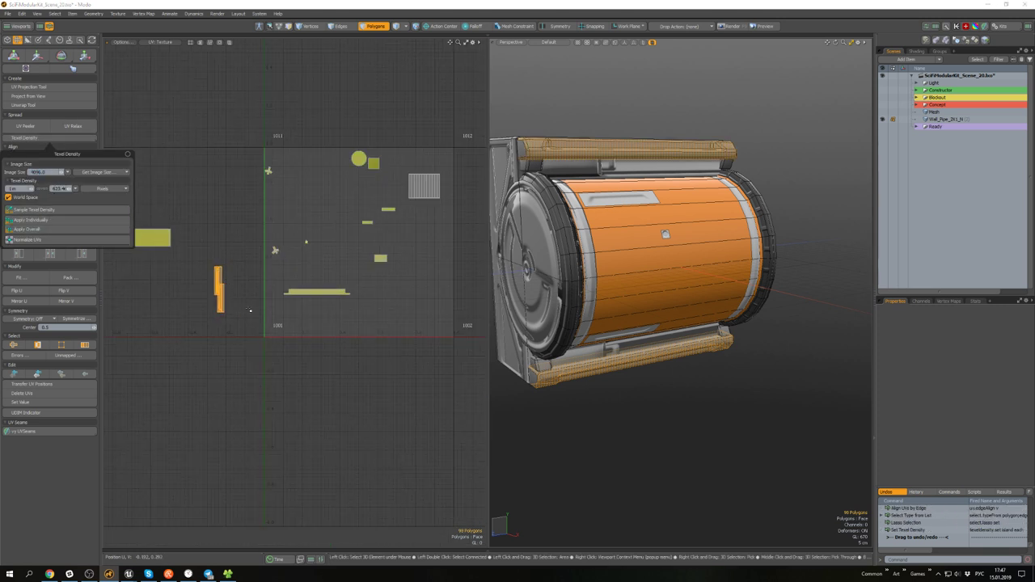
pyautogui.press('w')
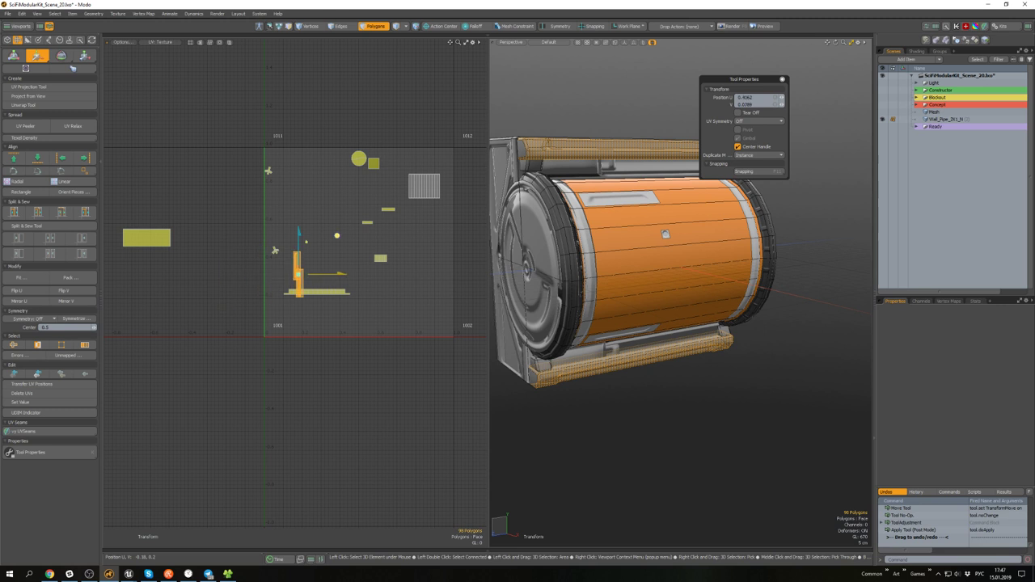
pyautogui.press('q')
# - Select the recessed strip polygons between the rails and the pipe shell and convert the selection to vertices
pyautogui.click(603, 410)
pyautogui.keyDown('alt'); pyautogui.moveTo(603, 411); pyautogui.dragTo(588, 405); pyautogui.keyUp('alt')
pyautogui.click(618, 346)
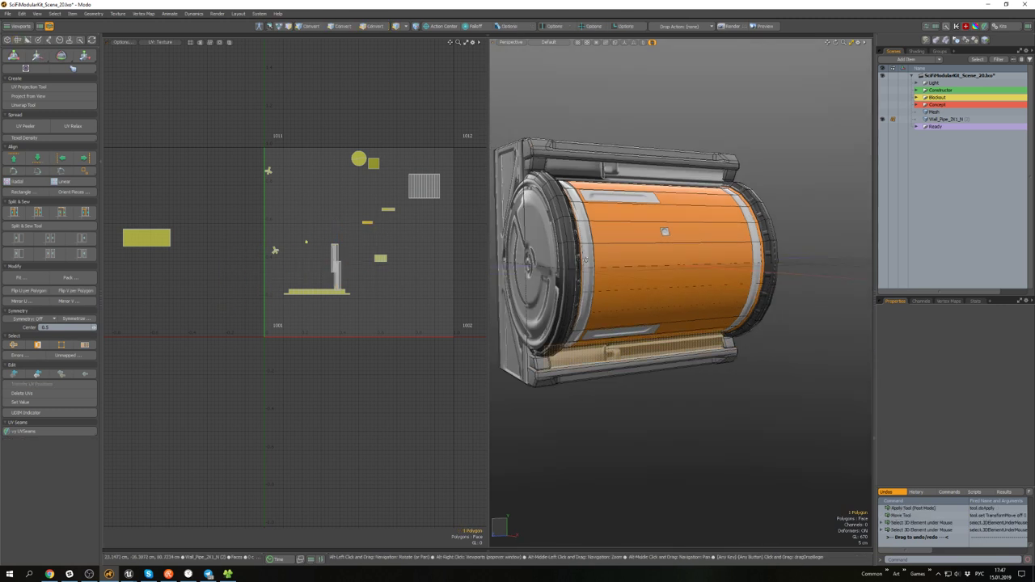
pyautogui.keyDown('shift'); pyautogui.click(585, 174); pyautogui.keyUp('shift')
pyautogui.scroll(4, 357, 245)
pyautogui.hotkey('alt', '1')
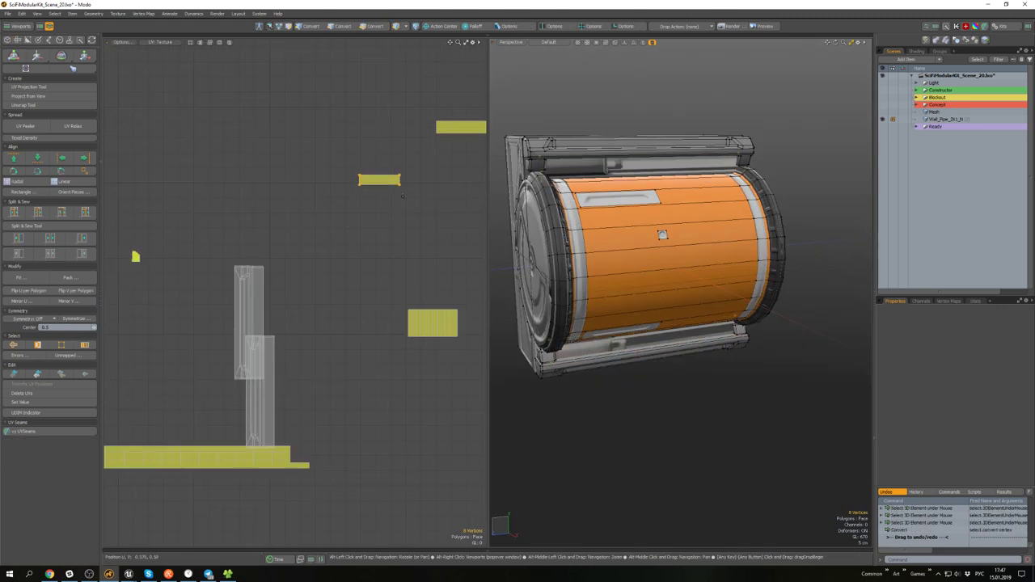
# - Stretch the recessed strip's UV island horizontally by moving only the vertices at its left end outward
pyautogui.press('w')
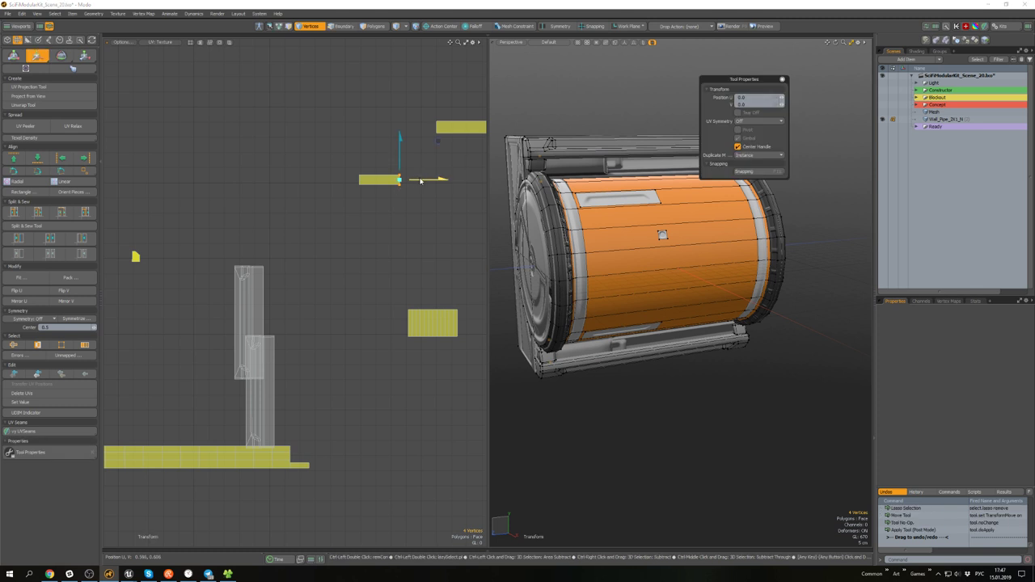
pyautogui.moveTo(358, 197); pyautogui.dragTo(364, 168)
pyautogui.hotkey('ctrl', 'z')
pyautogui.press('q')
pyautogui.moveTo(369, 192)
pyautogui.mouseDown(button='right')
pyautogui.moveTo(366, 208)
pyautogui.moveTo(367, 160)
pyautogui.mouseUp(button='right')
pyautogui.press('w')
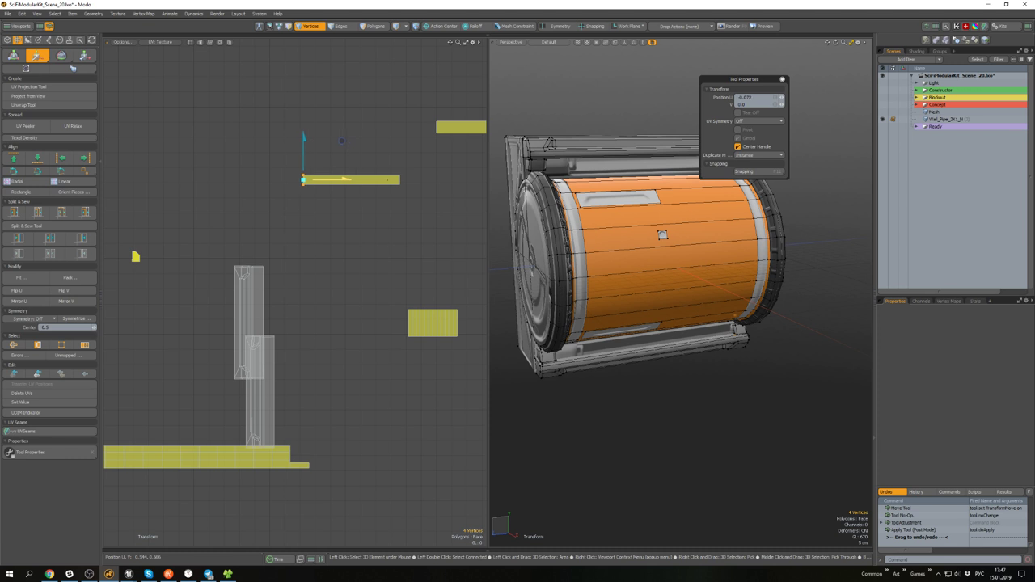
pyautogui.keyDown('alt'); pyautogui.moveTo(309, 183); pyautogui.dragTo(269, 211, button='middle'); pyautogui.keyUp('alt')
pyautogui.keyDown('alt'); pyautogui.moveTo(721, 230); pyautogui.dragTo(646, 219); pyautogui.keyUp('alt')
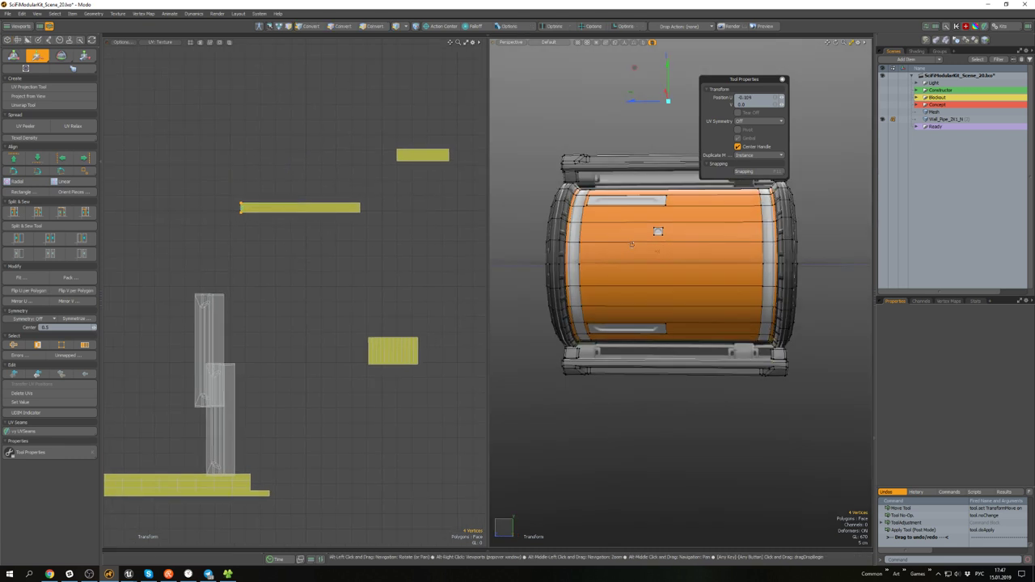
pyautogui.keyDown('alt'); pyautogui.moveTo(647, 219); pyautogui.dragTo(560, 277, button='middle'); pyautogui.keyUp('alt')
pyautogui.keyDown('alt'); pyautogui.moveTo(304, 240); pyautogui.dragTo(312, 244, button='middle'); pyautogui.keyUp('alt')
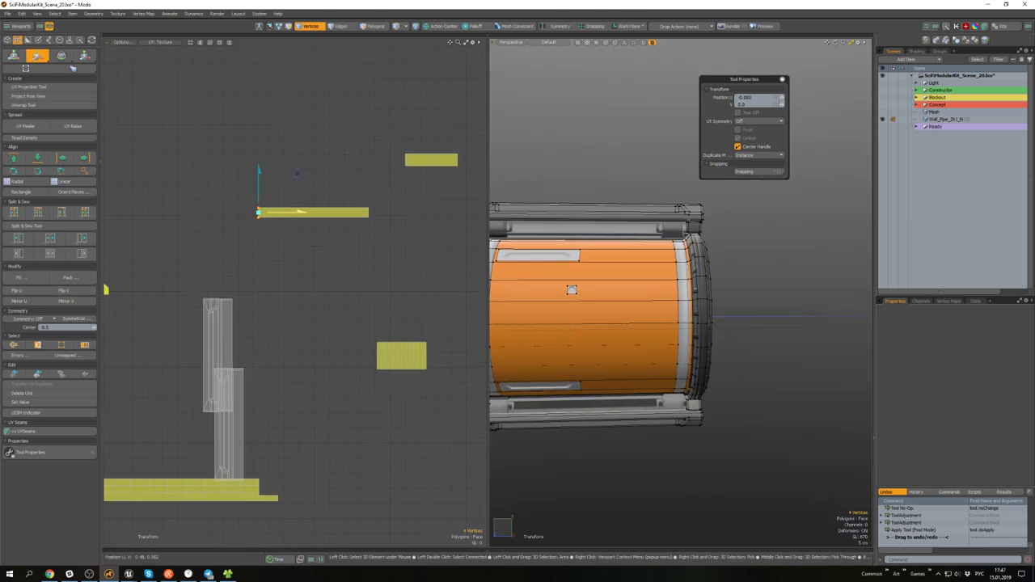
# - Examine the shortened module's end cap, side panel and back casing from several angles
pyautogui.keyDown('alt'); pyautogui.moveTo(553, 317); pyautogui.dragTo(664, 247); pyautogui.keyUp('alt')
pyautogui.scroll(-3, 563, 322)
pyautogui.click(566, 307)
pyautogui.press('3')
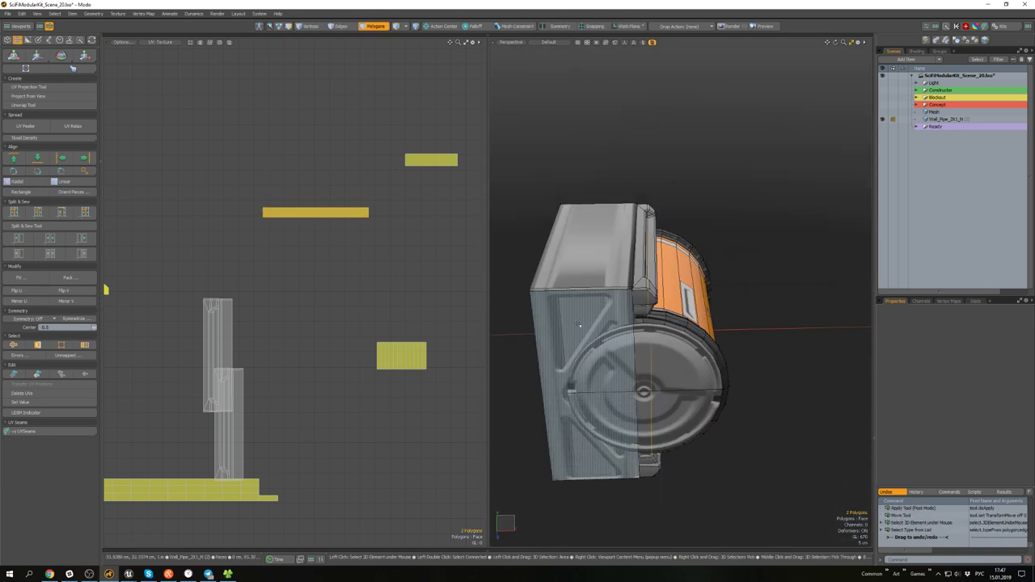
pyautogui.doubleClick(600, 251)
pyautogui.keyDown('alt'); pyautogui.moveTo(599, 250); pyautogui.dragTo(617, 145); pyautogui.keyUp('alt')
pyautogui.scroll(-2, 557, 246)
pyautogui.click(557, 246)
pyautogui.scroll(3, 582, 243)
pyautogui.scroll(3, 601, 245)
pyautogui.scroll(-4, 610, 238)
# - Save the scene and hide the UV view so the 3D viewport fills the layout
pyautogui.hotkey('ctrl', 's')
pyautogui.keyDown('alt'); pyautogui.moveTo(558, 178); pyautogui.dragTo(480, 215); pyautogui.keyUp('alt')
pyautogui.scroll(-5, 522, 196)
pyautogui.hotkey('alt', '1')
pyautogui.hotkey('alt', '2')
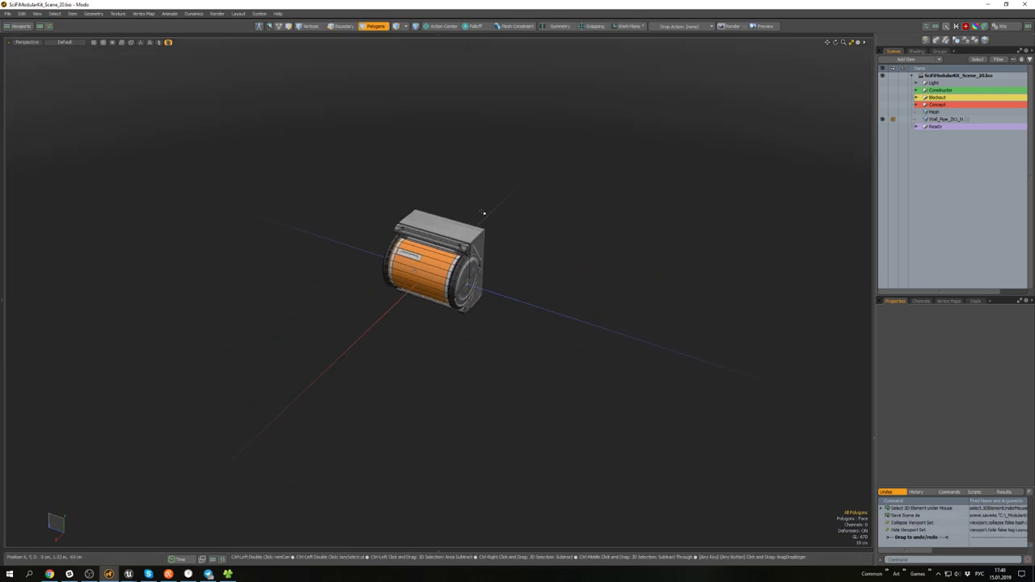
pyautogui.hotkey('ctrl', 's')
# - Show the Ready group's modules and hide the shortened wall pipe copy
pyautogui.click(600, 300)
pyautogui.keyDown('alt'); pyautogui.keyDown('shift'); pyautogui.moveTo(552, 154); pyautogui.dragTo(546, 230); pyautogui.keyUp('shift'); pyautogui.keyUp('alt')
pyautogui.scroll(4, 546, 230)
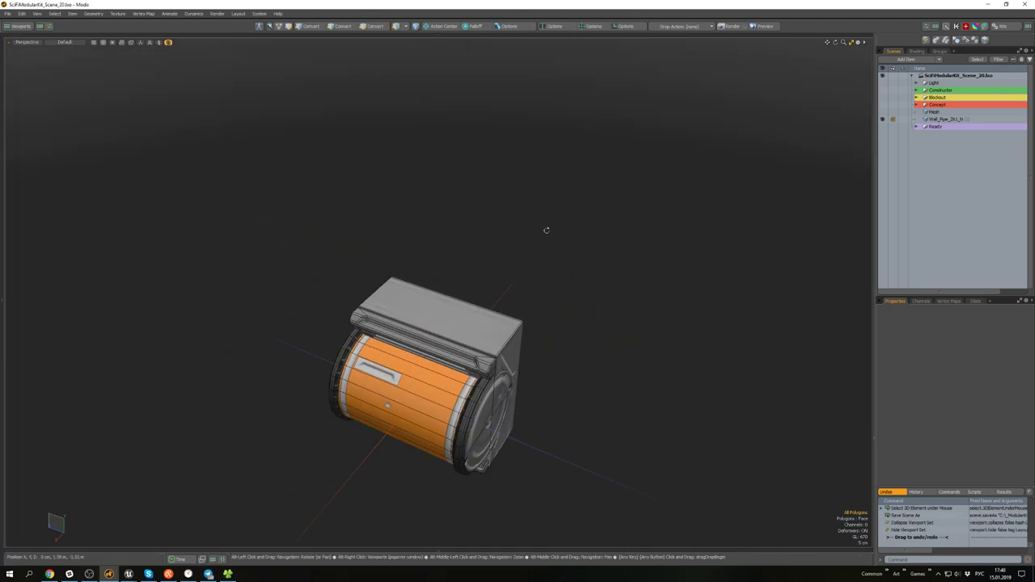
pyautogui.click(882, 127)
pyautogui.click(882, 119)
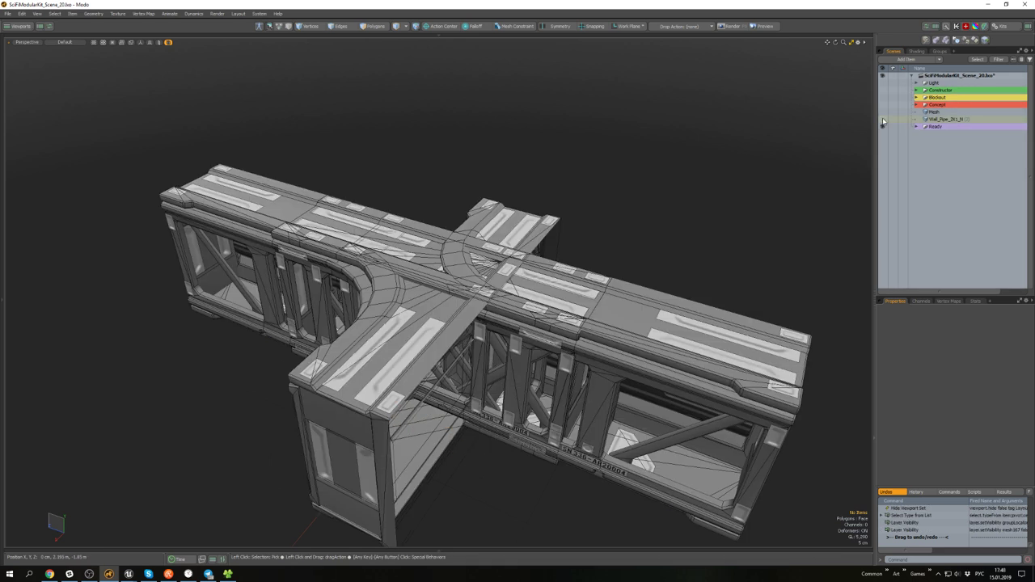
# - Expand the Ready group and hide all of its visible Wall_C modules
pyautogui.click(916, 126)
pyautogui.scroll(-7, 916, 128)
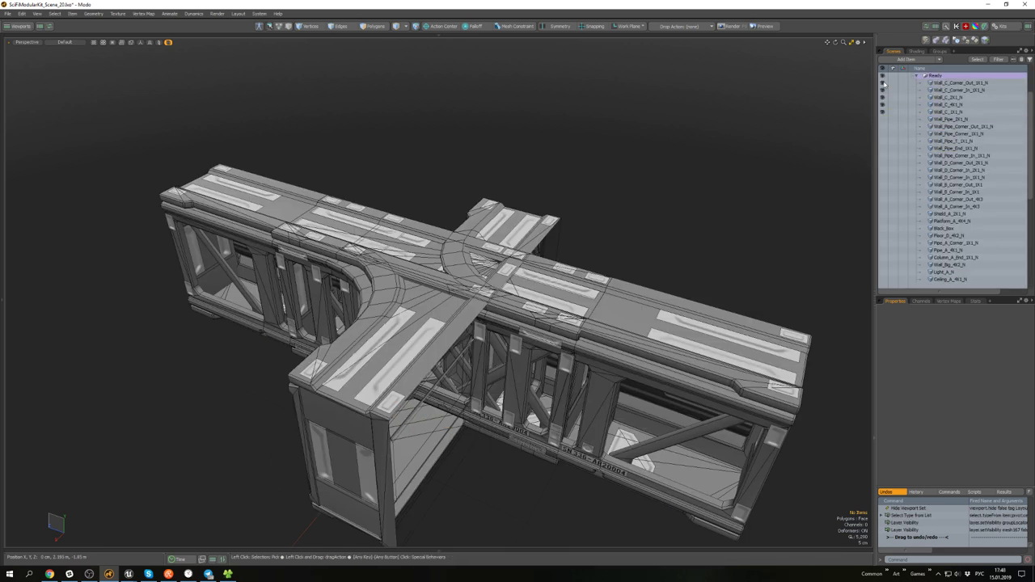
pyautogui.moveTo(883, 84); pyautogui.dragTo(883, 99)
pyautogui.click(882, 105)
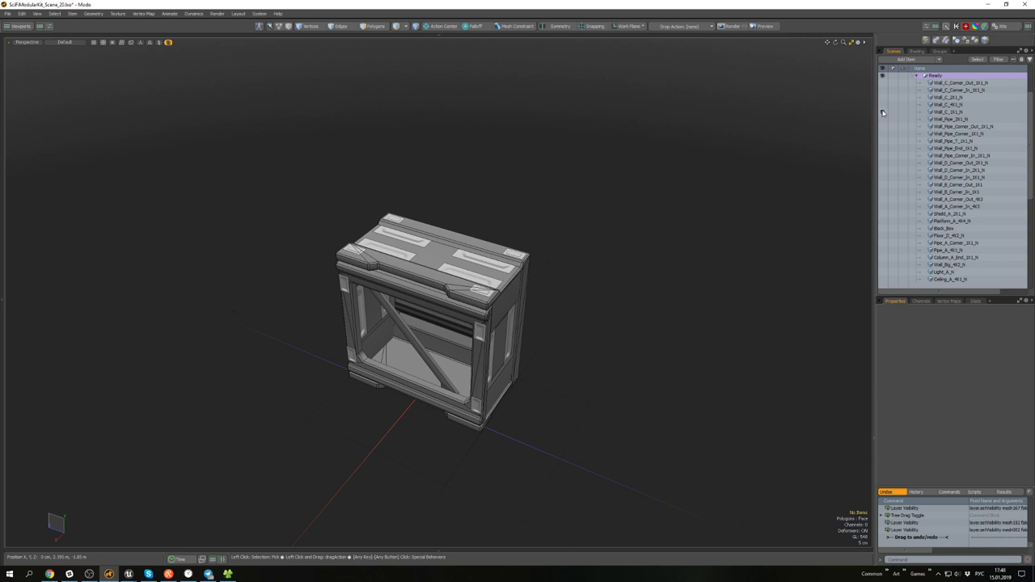
pyautogui.click(883, 113)
# - Find Wall_Pipe_2X1_N among the Ready pipe modules, show it and move it out of the Ready group
pyautogui.click(882, 120)
pyautogui.click(882, 120)
pyautogui.click(883, 126)
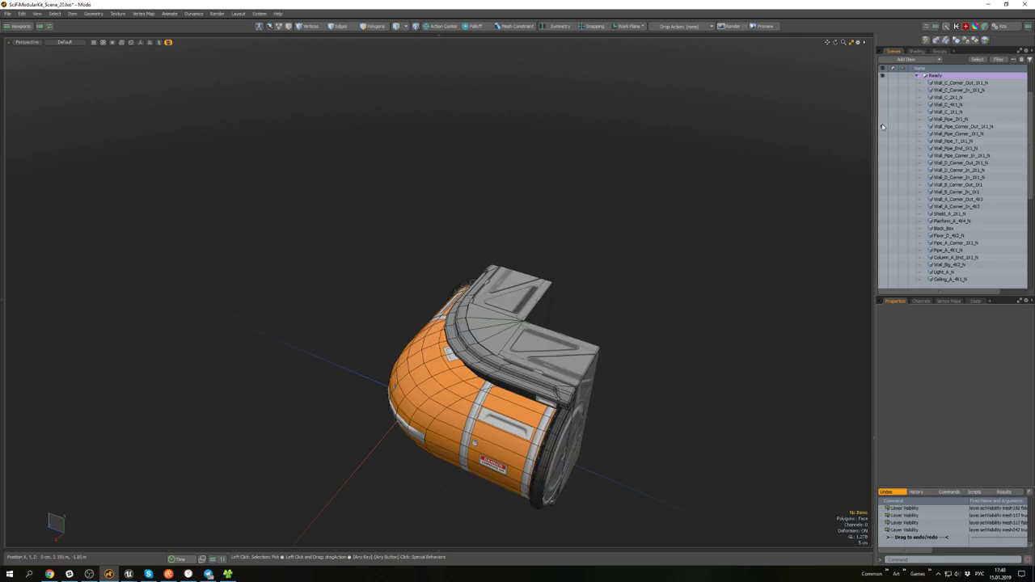
pyautogui.click(883, 126)
pyautogui.click(883, 120)
pyautogui.keyDown('alt'); pyautogui.moveTo(614, 271); pyautogui.dragTo(487, 257); pyautogui.keyUp('alt')
pyautogui.click(486, 257)
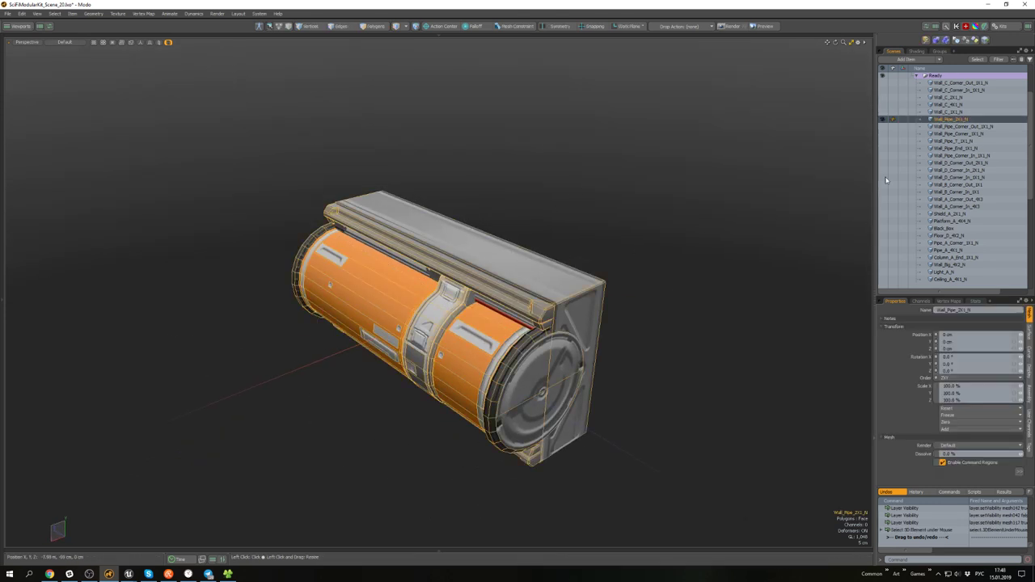
pyautogui.moveTo(954, 167); pyautogui.dragTo(956, 120)
# - Check the other hidden modules in the Ready group and show Wall_Pipe_End_1X1_N beside the full-length pipe
pyautogui.click(882, 178)
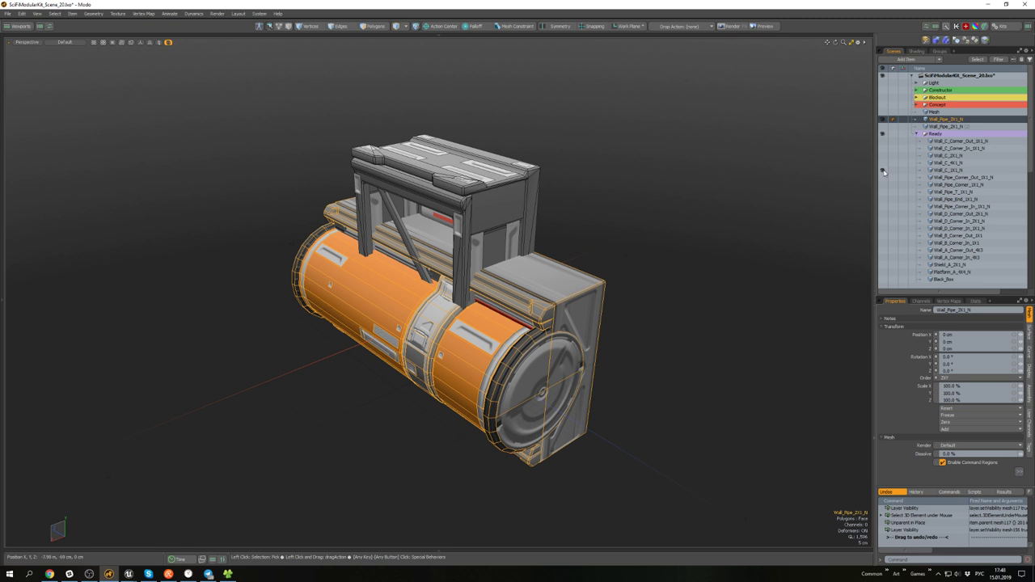
pyautogui.click(882, 177)
pyautogui.click(883, 178)
pyautogui.click(882, 178)
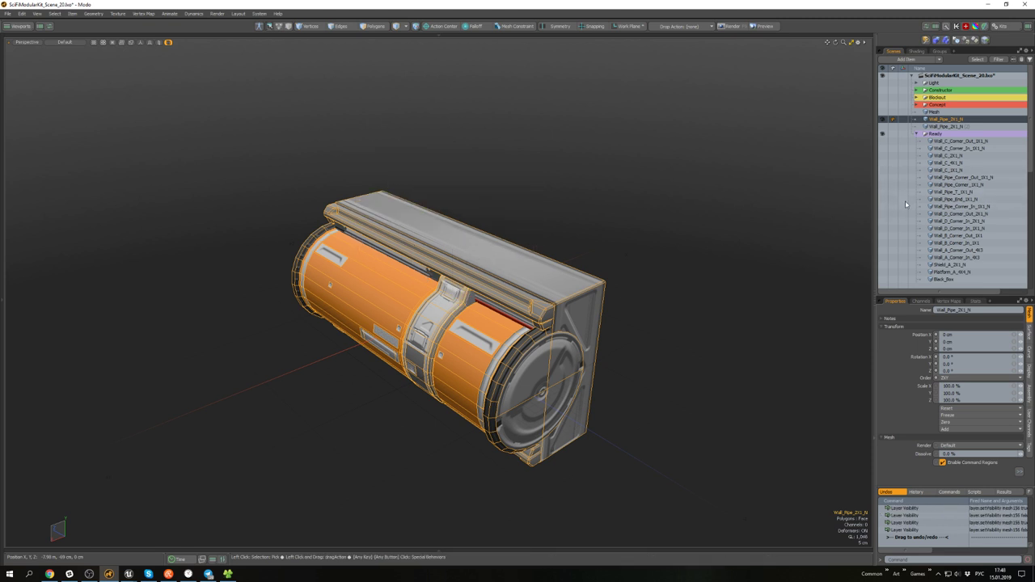
pyautogui.click(883, 199)
# - Select the Wall_Pipe_End_1X1_N item in the viewport and hide everything else
pyautogui.keyDown('alt'); pyautogui.moveTo(595, 231); pyautogui.dragTo(511, 257); pyautogui.keyUp('alt')
pyautogui.doubleClick(468, 265)
pyautogui.press('4')
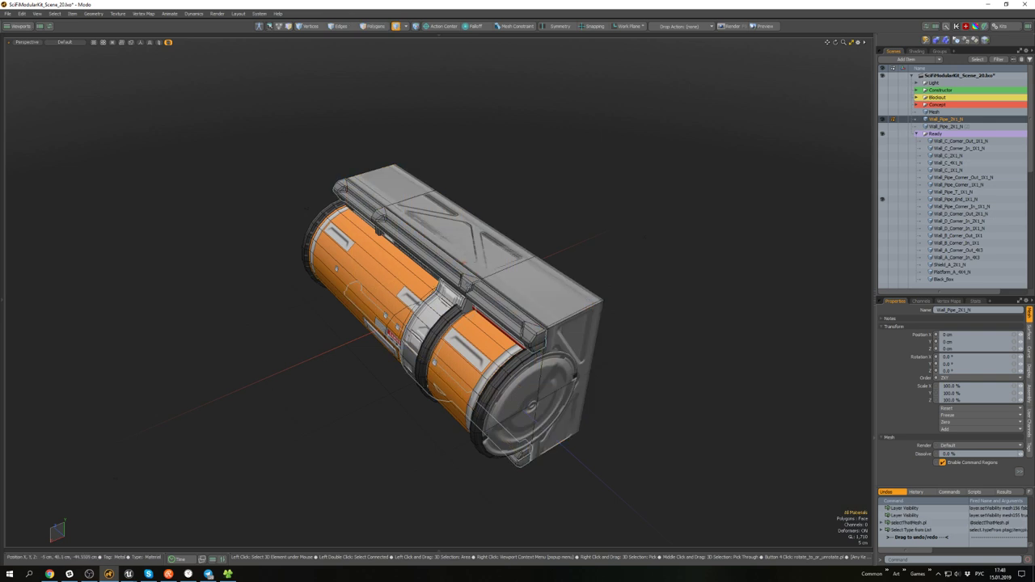
pyautogui.press('5')
pyautogui.click(465, 280)
pyautogui.hotkey('shift', 'h')
# - Copy a connected polygon piece from the upper part of Wall_Pipe_End_1X1_N and unhide the other modules
pyautogui.keyDown('alt'); pyautogui.moveTo(465, 280); pyautogui.dragTo(503, 243); pyautogui.keyUp('alt')
pyautogui.press('3')
pyautogui.doubleClick(485, 263)
pyautogui.click(551, 216)
pyautogui.press('u')
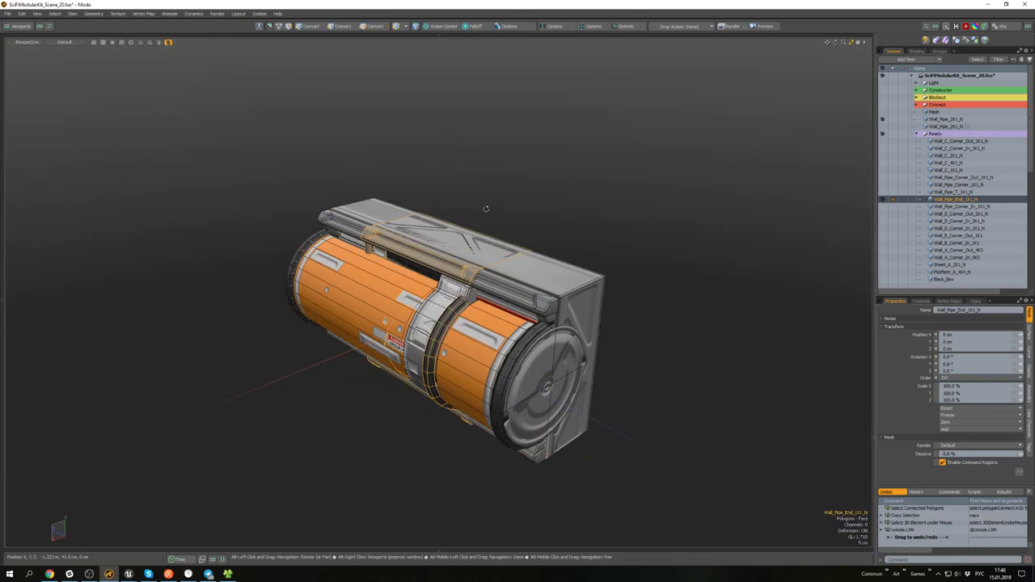
# - Clear the item selection, then collapse the Ready group and hide its modules
pyautogui.keyDown('alt'); pyautogui.moveTo(485, 209); pyautogui.dragTo(590, 252); pyautogui.keyUp('alt')
pyautogui.click(643, 259)
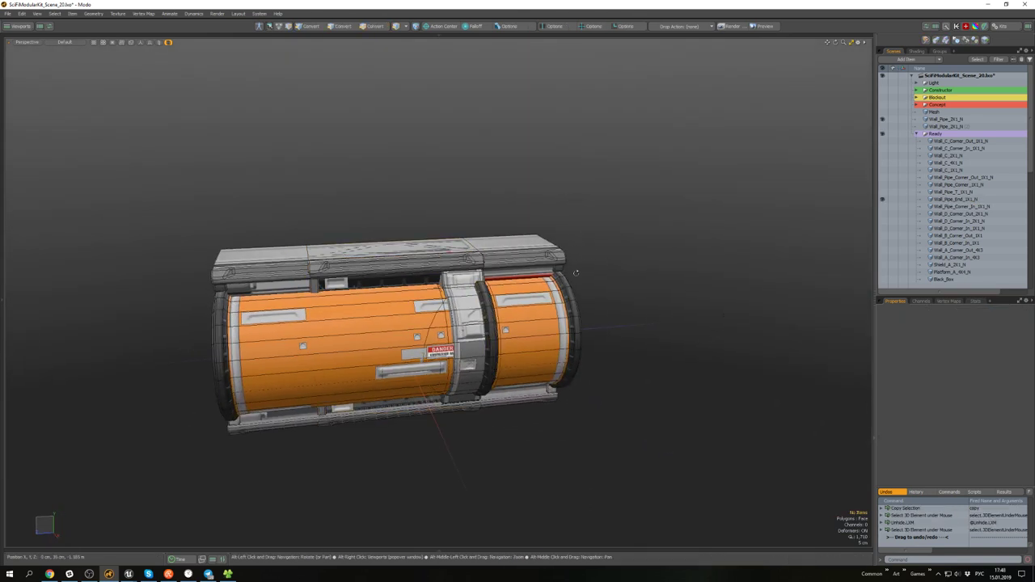
pyautogui.click(916, 134)
pyautogui.click(882, 134)
pyautogui.keyDown('alt'); pyautogui.moveTo(667, 195); pyautogui.dragTo(540, 241); pyautogui.keyUp('alt')
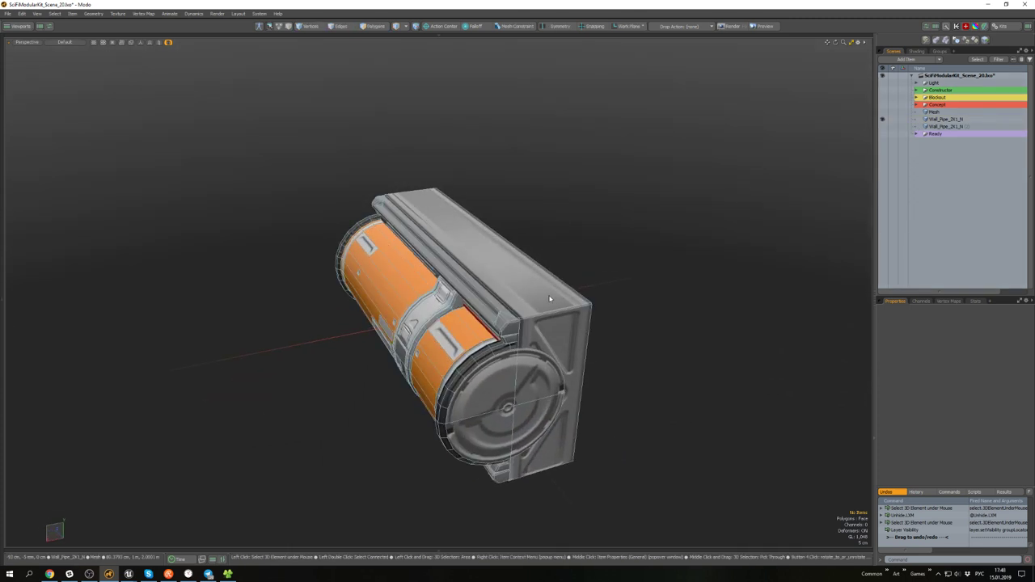
# - Hide the full-length Wall_Pipe_2X1_N and show its shortened copy, Wall_Pipe_2X1_N (2)
pyautogui.click(882, 119)
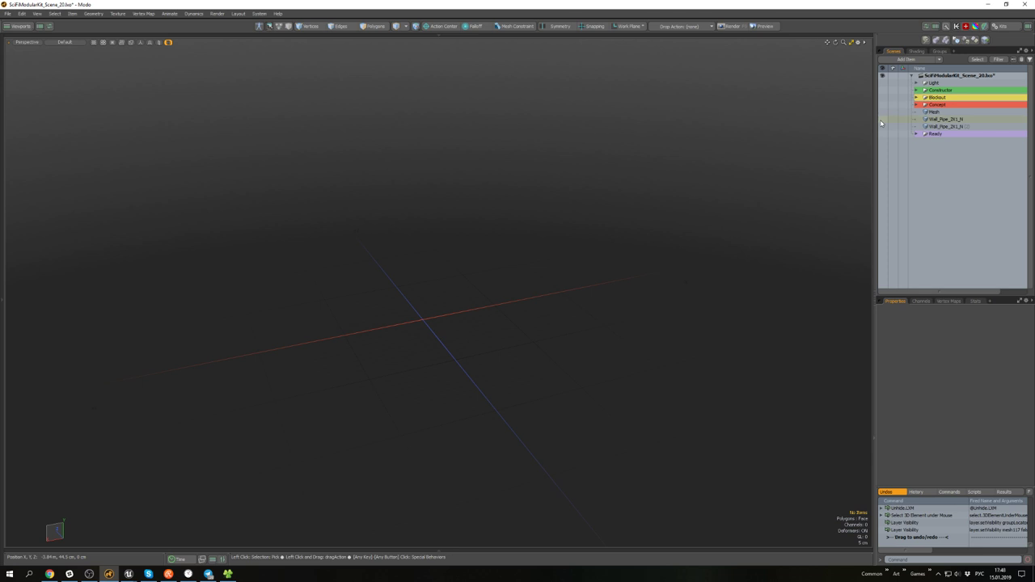
pyautogui.click(882, 120)
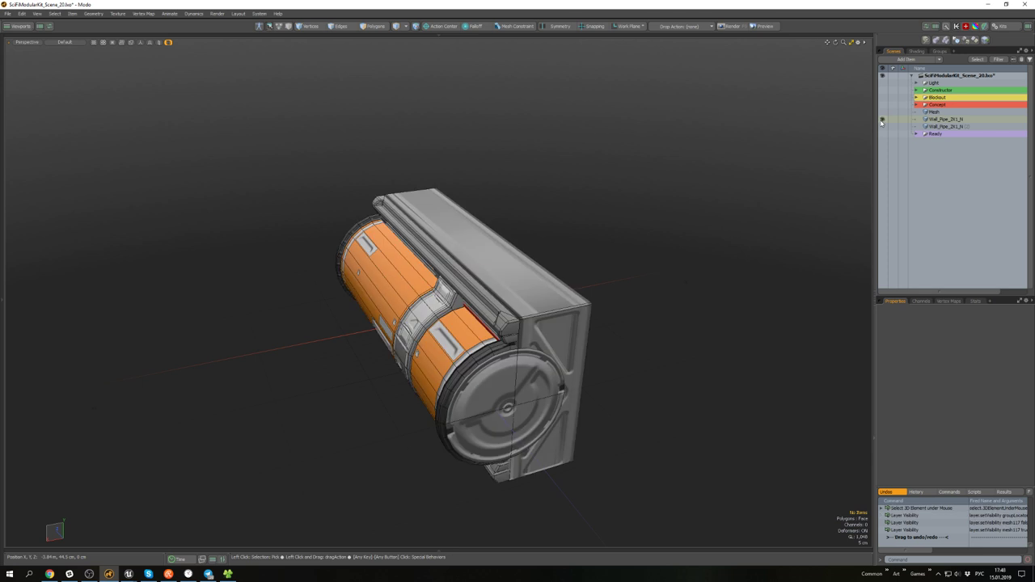
pyautogui.click(882, 120)
pyautogui.click(882, 127)
# - Replace the plain back box of the shortened pipe copy with the panelled box copied from Wall_Pipe_End_1X1_N
pyautogui.keyDown('alt'); pyautogui.moveTo(473, 225); pyautogui.dragTo(495, 257); pyautogui.keyUp('alt')
pyautogui.keyDown('ctrl'); pyautogui.keyDown('shift'); pyautogui.click(495, 259); pyautogui.keyUp('shift'); pyautogui.keyUp('ctrl')
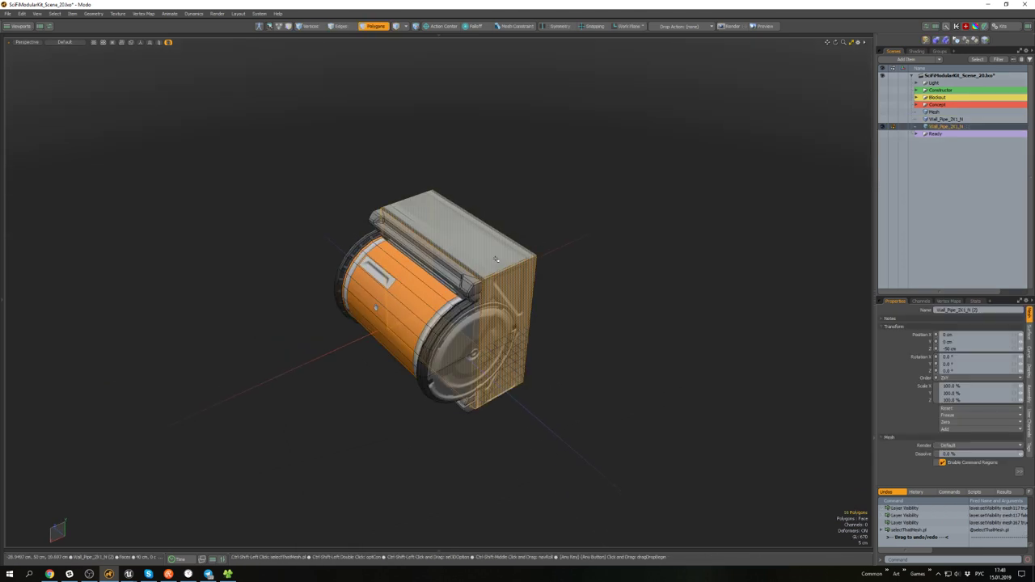
pyautogui.press('Delete')
pyautogui.hotkey('ctrl', 'v')
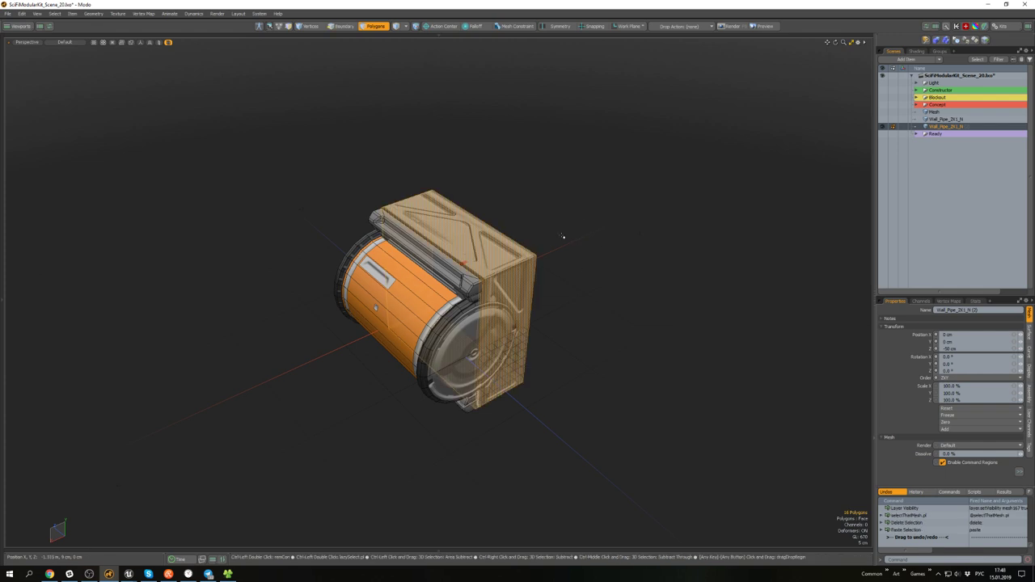
# - Deselect the pasted box on the shortened pipe and save the scene
pyautogui.click(564, 235)
pyautogui.scroll(4, 564, 235)
pyautogui.keyDown('alt'); pyautogui.moveTo(558, 233); pyautogui.dragTo(534, 252); pyautogui.keyUp('alt')
pyautogui.scroll(-2, 534, 252)
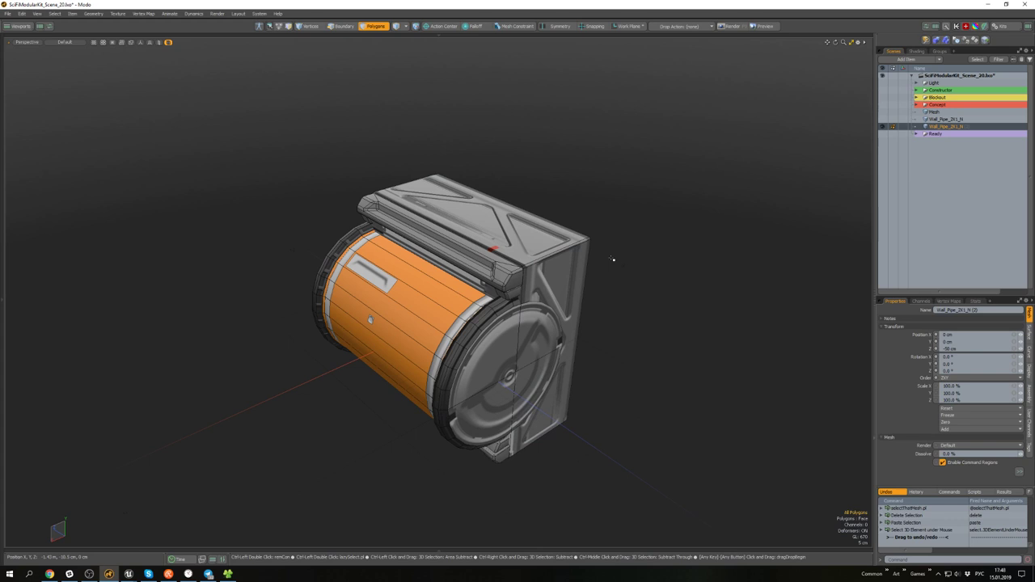
pyautogui.hotkey('ctrl', 's')
pyautogui.keyDown('alt'); pyautogui.moveTo(658, 231); pyautogui.dragTo(760, 199); pyautogui.keyUp('alt')
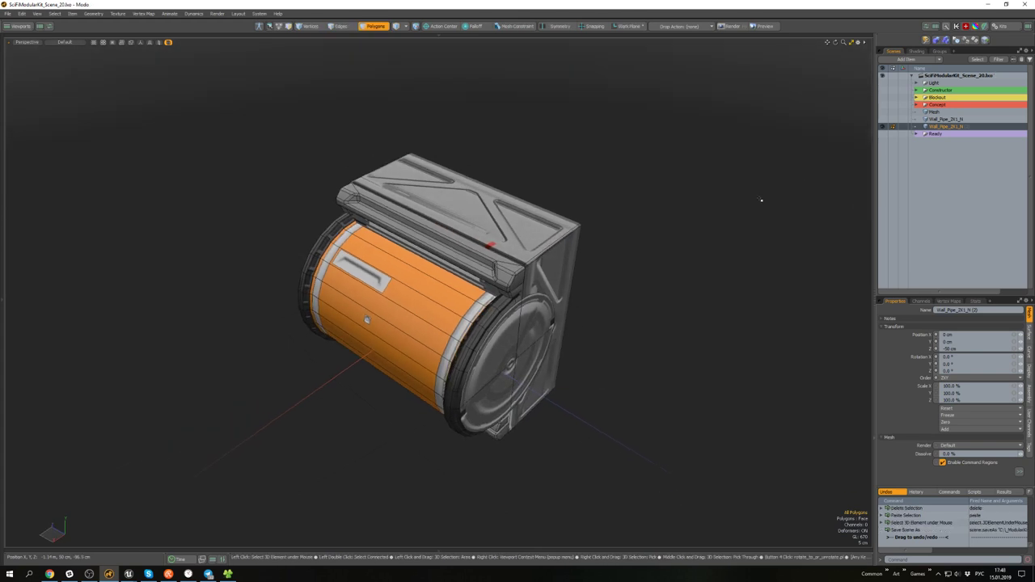
# - Select and show the full-length Wall_Pipe_2X1_N, and hide the shortened copy
pyautogui.click(946, 120)
pyautogui.click(882, 120)
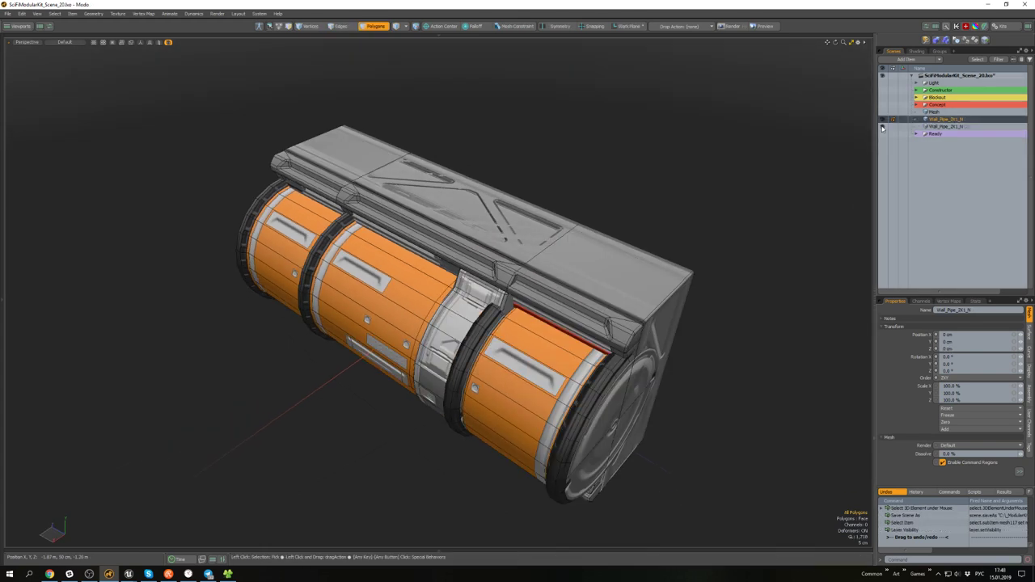
pyautogui.click(882, 127)
# - Delete the back box of the full-length pipe and paste the copied panelled box in its place
pyautogui.keyDown('alt'); pyautogui.moveTo(640, 234); pyautogui.dragTo(511, 184); pyautogui.keyUp('alt')
pyautogui.press(']')
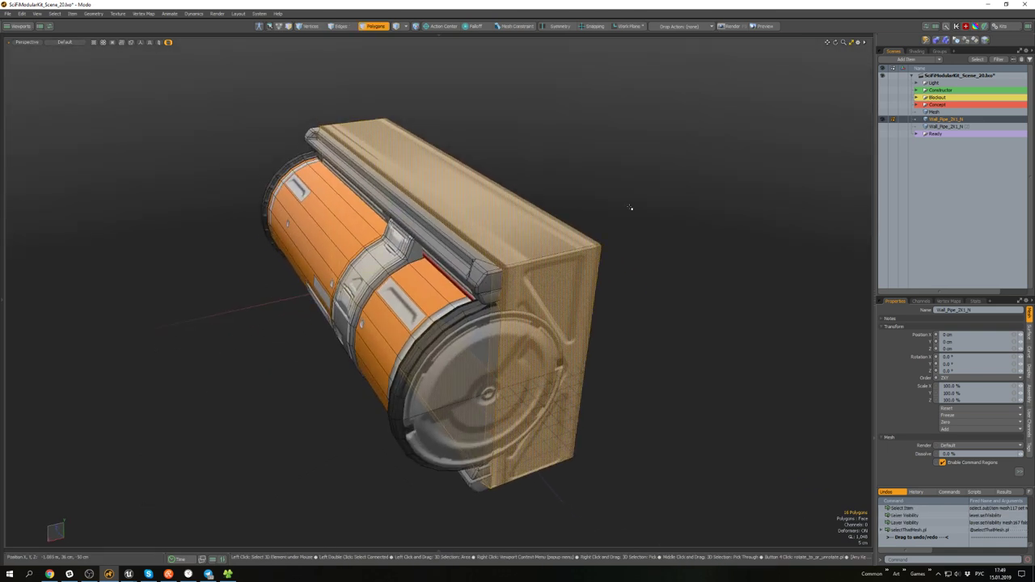
pyautogui.press('Delete')
pyautogui.hotkey('ctrl', 'v')
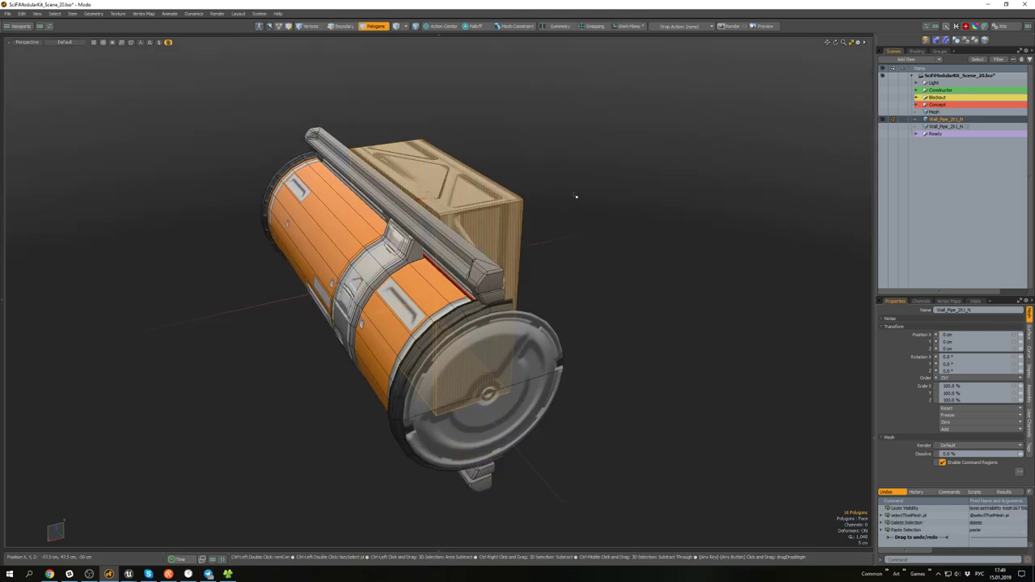
pyautogui.keyDown('alt'); pyautogui.moveTo(576, 196); pyautogui.dragTo(589, 236); pyautogui.keyUp('alt')
pyautogui.scroll(-3, 566, 235)
pyautogui.keyDown('alt'); pyautogui.moveTo(478, 232); pyautogui.dragTo(419, 269); pyautogui.keyUp('alt')
# - In top view with snapping on, move the vertices at one end of the pasted box out to the pipe's end
pyautogui.hotkey('alt', '1')
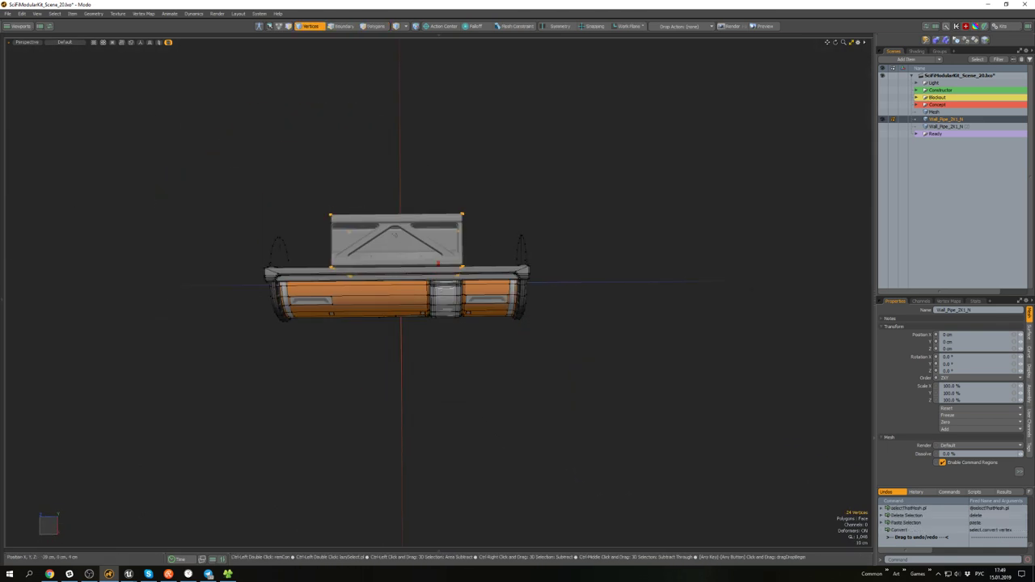
pyautogui.keyDown('ctrl'); pyautogui.moveTo(278, 178); pyautogui.dragTo(391, 280, button='right'); pyautogui.keyUp('ctrl')
pyautogui.press('w')
pyautogui.hotkey('ctrl', 'space')
pyautogui.click(494, 201)
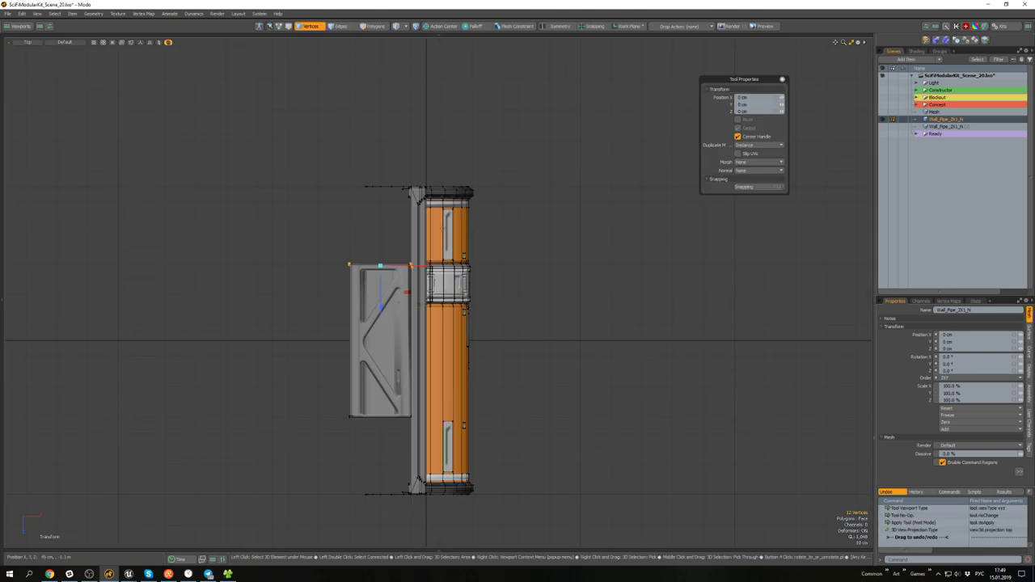
pyautogui.scroll(5, 413, 279)
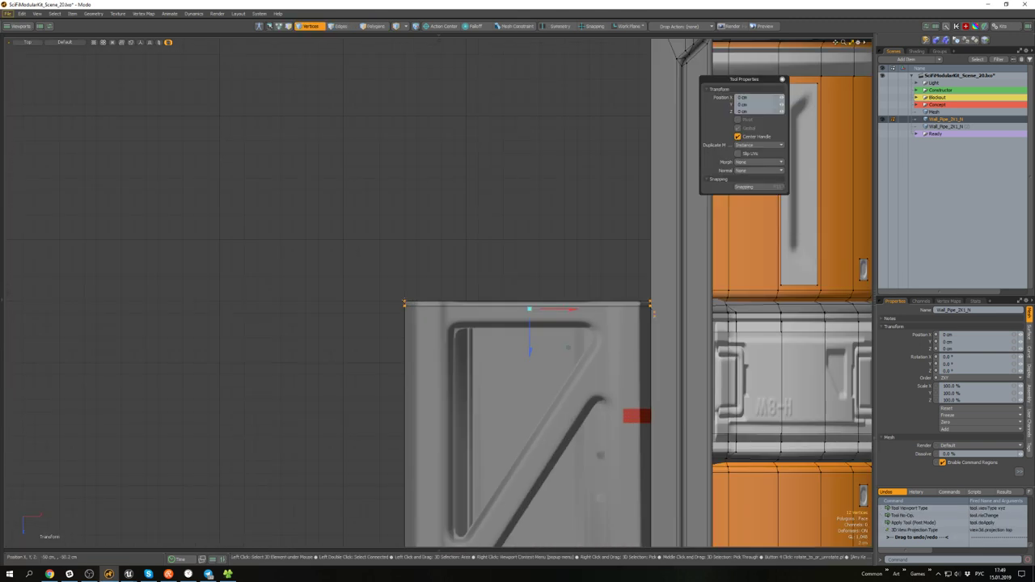
pyautogui.press('x')
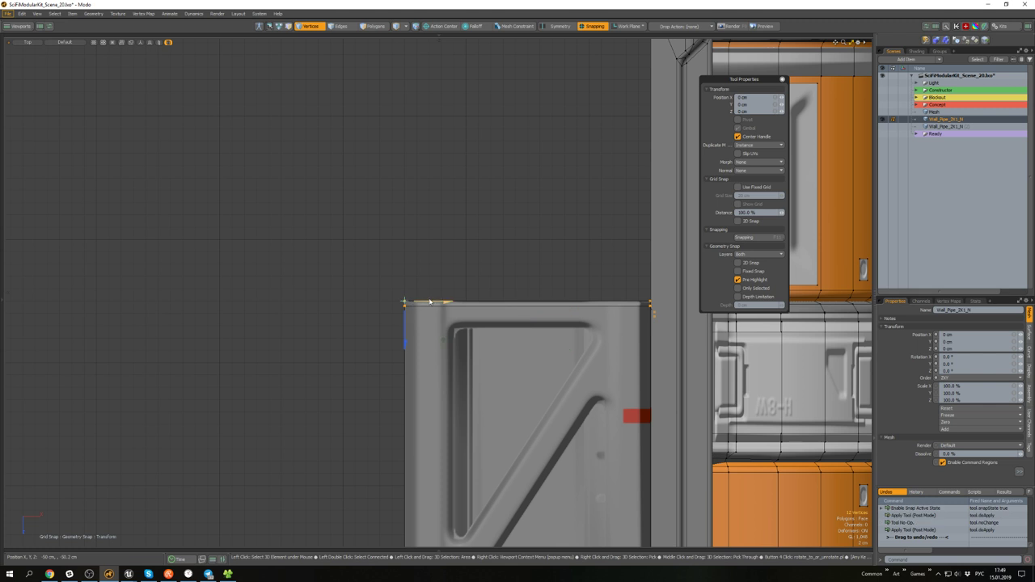
pyautogui.scroll(-4, 443, 333)
pyautogui.moveTo(425, 347); pyautogui.dragTo(432, 166)
pyautogui.press('space')
pyautogui.scroll(-5, 439, 240)
pyautogui.scroll(5, 435, 391)
# - Select the vertices at the box's opposite end and snap them to the other end of the pipe
pyautogui.press('3')
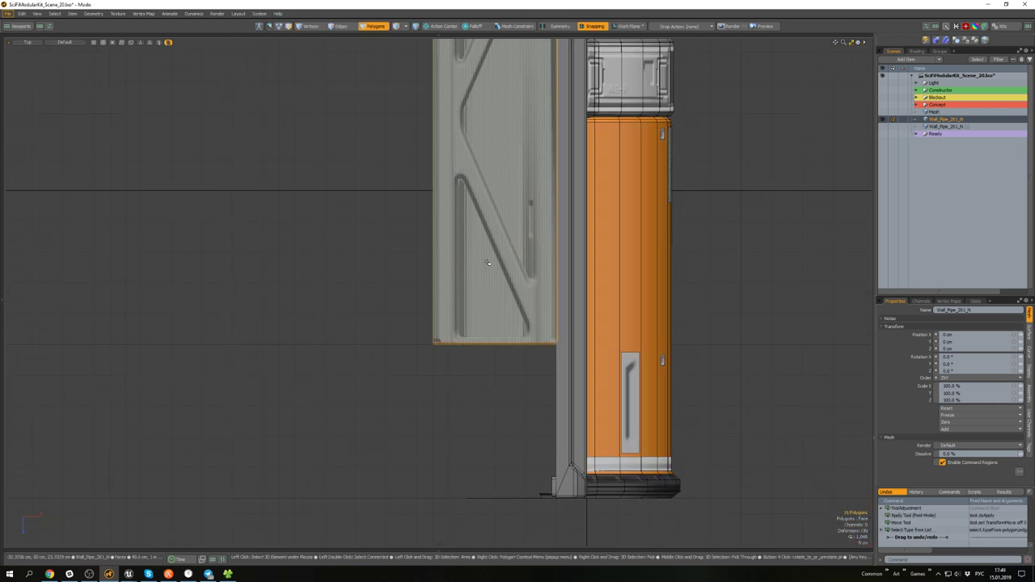
pyautogui.doubleClick(487, 263)
pyautogui.scroll(-4, 488, 259)
pyautogui.scroll(2, 488, 242)
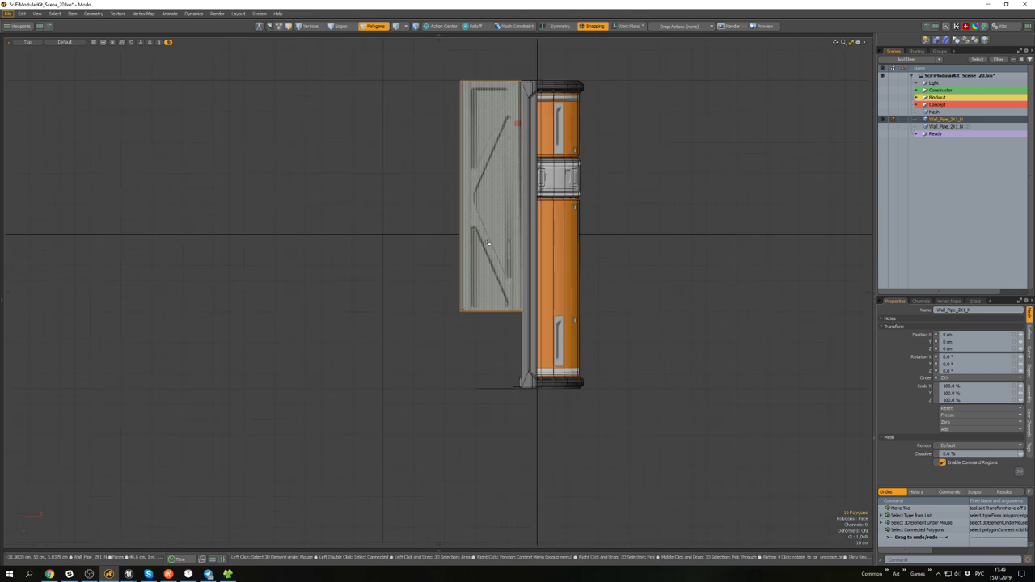
pyautogui.doubleClick(489, 243)
pyautogui.keyDown('alt'); pyautogui.moveTo(488, 242); pyautogui.dragTo(482, 284); pyautogui.keyUp('alt')
pyautogui.hotkey('alt', '1')
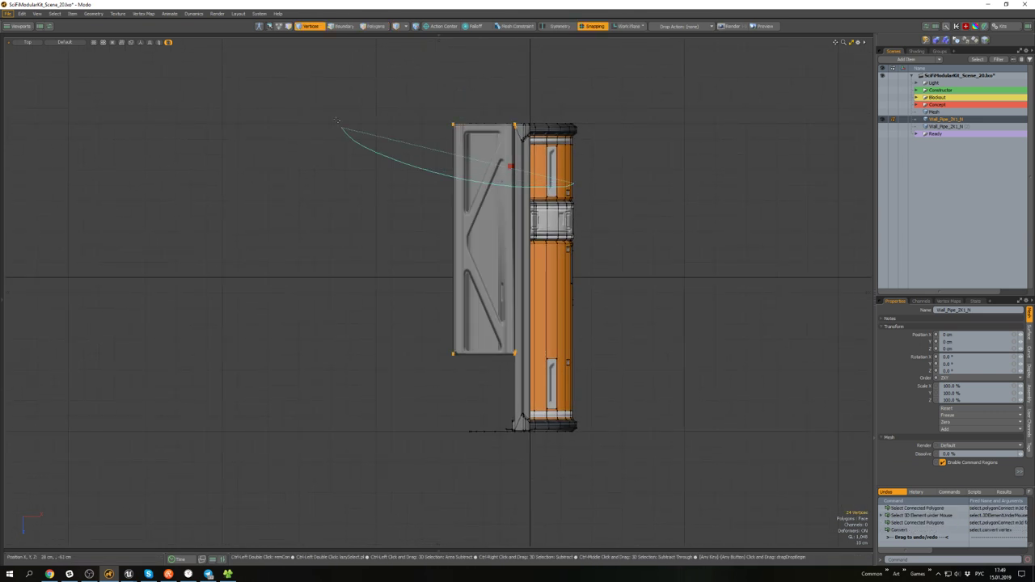
pyautogui.keyDown('ctrl'); pyautogui.moveTo(338, 121); pyautogui.dragTo(338, 123, button='right'); pyautogui.keyUp('ctrl')
pyautogui.press('w')
pyautogui.scroll(5, 410, 294)
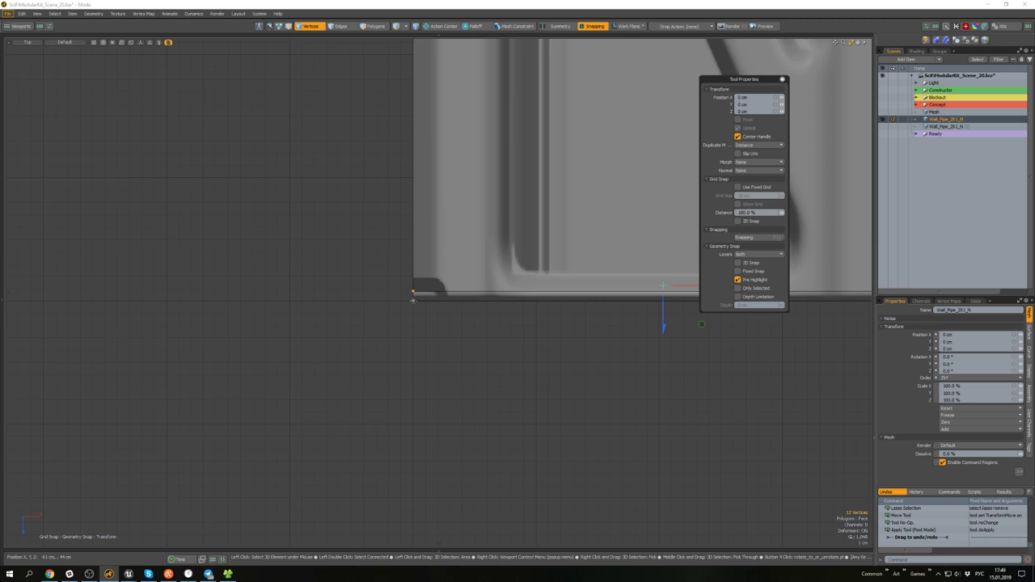
pyautogui.click(413, 300)
pyautogui.scroll(-5, 413, 300)
pyautogui.keyDown('alt'); pyautogui.moveTo(426, 346); pyautogui.dragTo(445, 397); pyautogui.keyUp('alt')
pyautogui.press('q')
pyautogui.scroll(-4, 468, 326)
# - Select the connected polygons of the stretched box and show their UVs beside a perspective view
pyautogui.press('3')
pyautogui.doubleClick(488, 259)
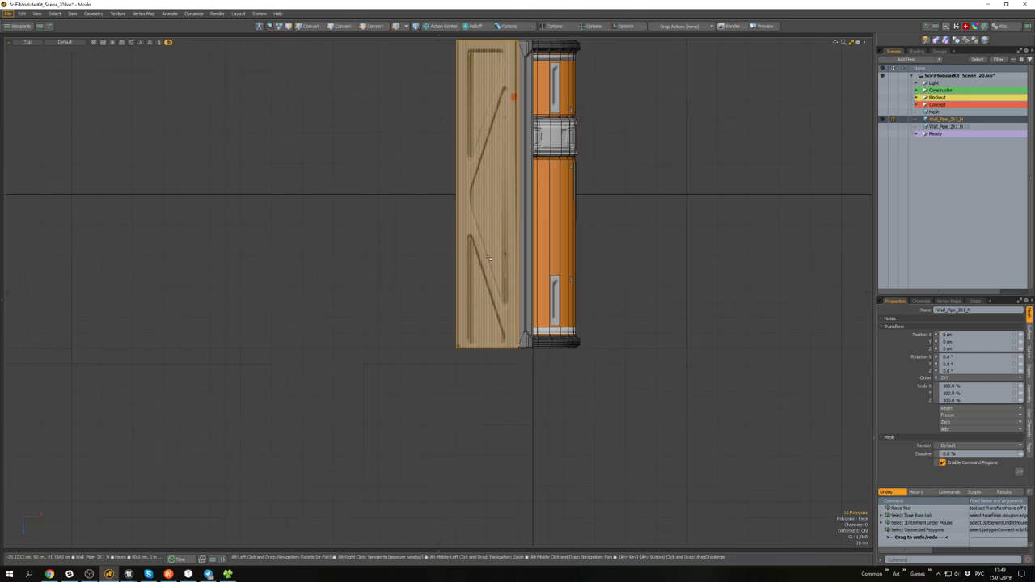
pyautogui.hotkey('ctrl', 'space')
pyautogui.click(538, 231)
pyautogui.keyDown('alt'); pyautogui.moveTo(539, 231); pyautogui.dragTo(453, 252); pyautogui.keyUp('alt')
pyautogui.press('F2')
pyautogui.press('F3')
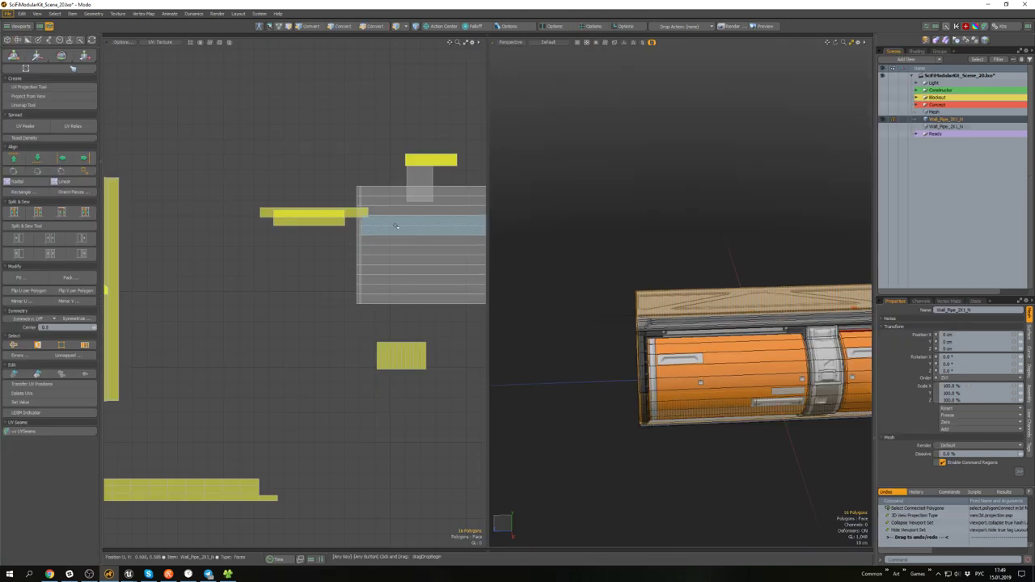
pyautogui.scroll(-4, 328, 234)
pyautogui.keyDown('alt'); pyautogui.moveTo(146, 254); pyautogui.dragTo(327, 228); pyautogui.keyUp('alt')
pyautogui.scroll(-1, 327, 228)
pyautogui.scroll(2, 327, 228)
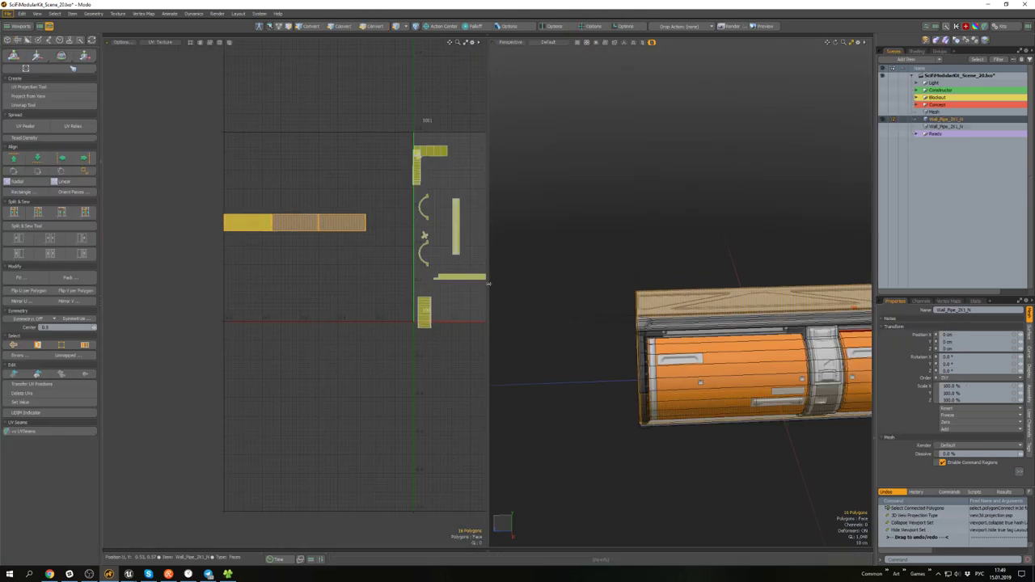
# - Lengthen the box's UV strip along U by moving the vertices at the end belonging to the top panel
pyautogui.keyDown('alt'); pyautogui.moveTo(626, 251); pyautogui.dragTo(726, 280); pyautogui.keyUp('alt')
pyautogui.click(729, 280)
pyautogui.scroll(2, 387, 240)
pyautogui.press('1')
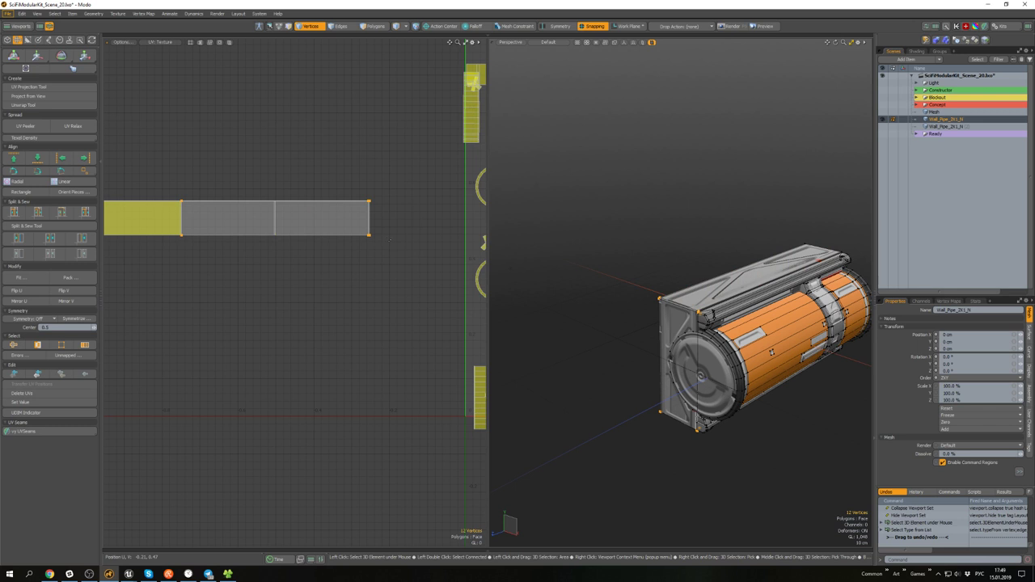
pyautogui.keyDown('alt'); pyautogui.moveTo(396, 207); pyautogui.dragTo(262, 256); pyautogui.keyUp('alt')
pyautogui.keyDown('alt'); pyautogui.moveTo(634, 279); pyautogui.dragTo(554, 320); pyautogui.keyUp('alt')
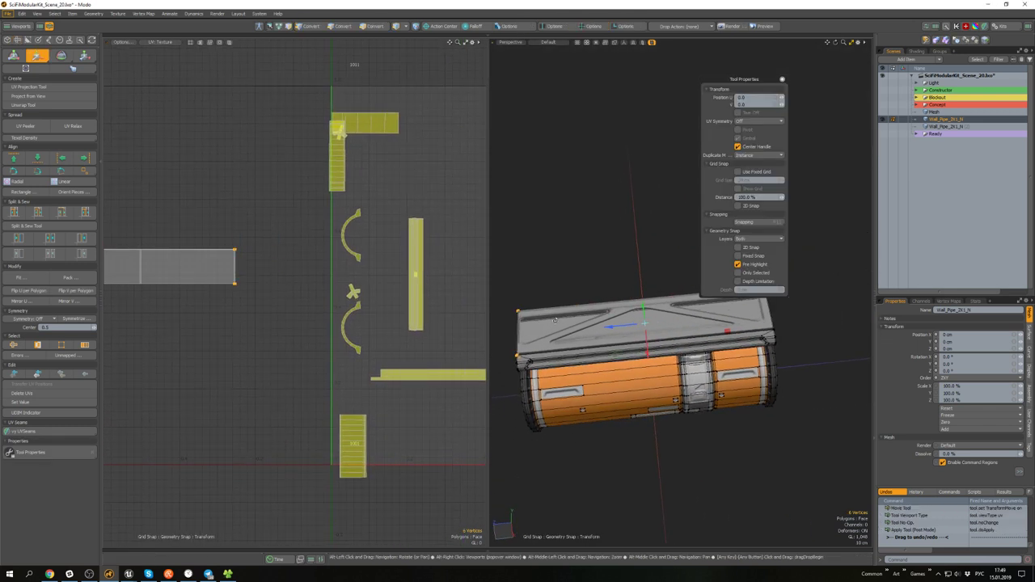
pyautogui.keyDown('alt'); pyautogui.moveTo(307, 279); pyautogui.dragTo(411, 264); pyautogui.keyUp('alt')
pyautogui.moveTo(334, 259); pyautogui.dragTo(477, 251)
pyautogui.scroll(-3, 427, 260)
pyautogui.press('space')
# - Check the underside panel's UVs and the position of the vertices on their outer edge
pyautogui.press('3')
pyautogui.keyDown('alt'); pyautogui.moveTo(634, 356); pyautogui.dragTo(621, 165); pyautogui.keyUp('alt')
pyautogui.click(607, 320)
pyautogui.keyDown('alt'); pyautogui.moveTo(333, 250); pyautogui.dragTo(388, 259); pyautogui.keyUp('alt')
pyautogui.scroll(3, 388, 259)
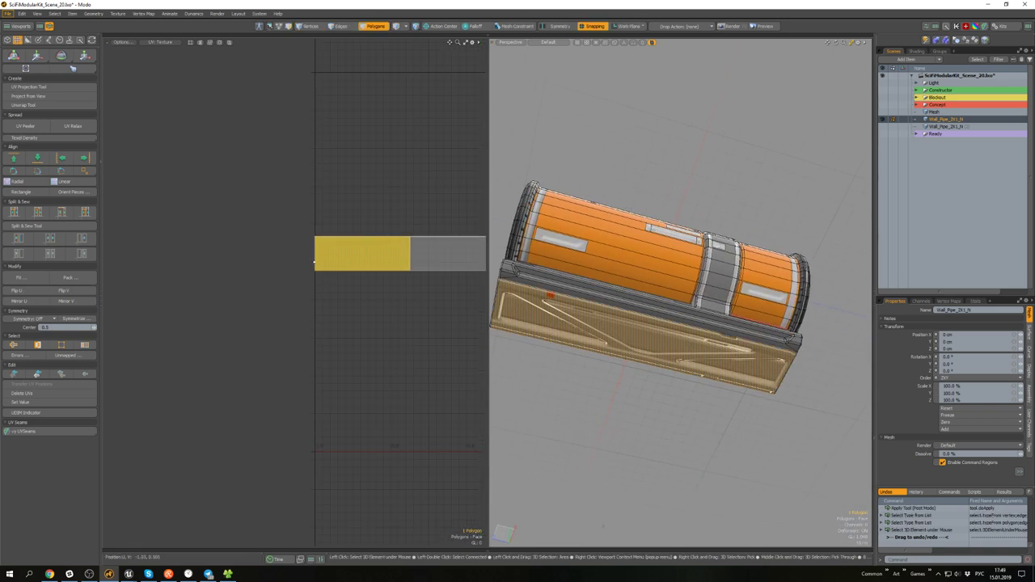
pyautogui.press('1')
pyautogui.moveTo(310, 209); pyautogui.dragTo(335, 289, button='right')
pyautogui.keyDown('alt'); pyautogui.moveTo(566, 312); pyautogui.dragTo(668, 333); pyautogui.keyUp('alt')
pyautogui.press('w')
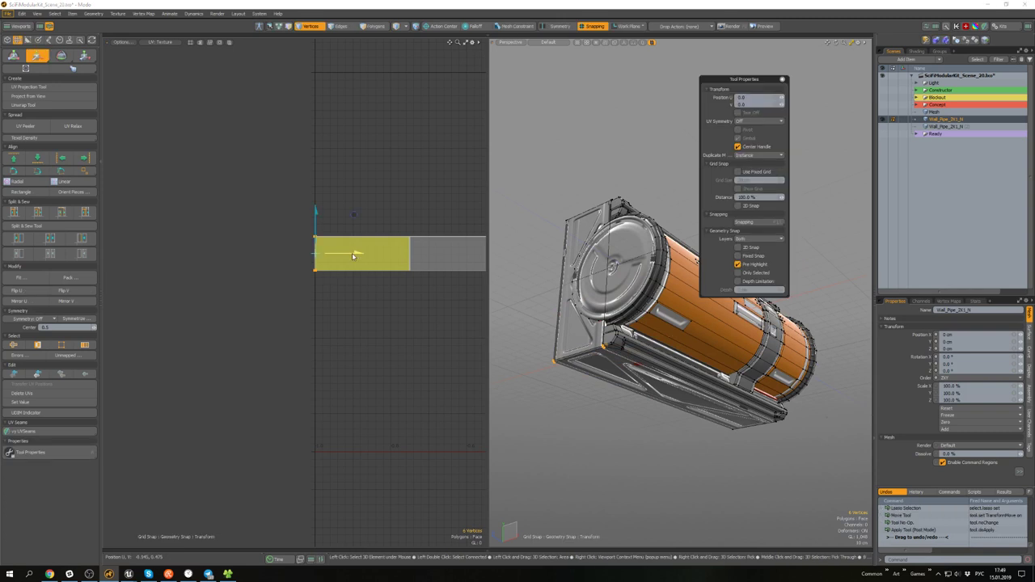
pyautogui.press('space')
pyautogui.scroll(3, 303, 242)
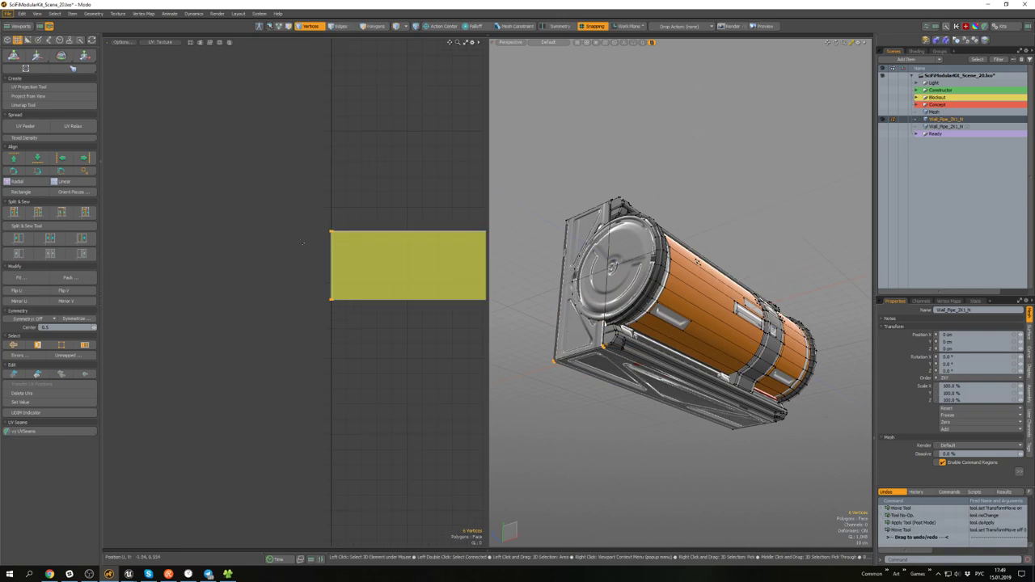
pyautogui.scroll(5, 627, 355)
pyautogui.scroll(-6, 627, 356)
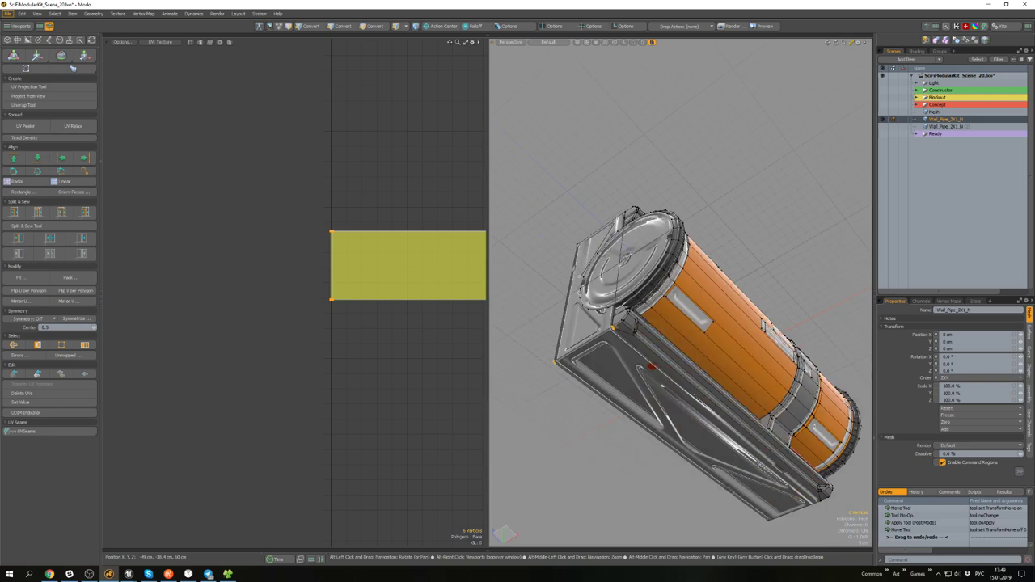
# - Isolate the back box by hiding the unselected polygons of the pipe module
pyautogui.scroll(7, 778, 451)
pyautogui.keyDown('alt'); pyautogui.moveTo(589, 340); pyautogui.dragTo(646, 285); pyautogui.keyUp('alt')
pyautogui.scroll(4, 616, 317)
pyautogui.click(648, 294)
pyautogui.scroll(3, 648, 294)
pyautogui.scroll(-5, 735, 286)
pyautogui.scroll(-4, 677, 353)
pyautogui.press('3')
pyautogui.scroll(-4, 619, 310)
pyautogui.scroll(3, 618, 305)
pyautogui.hotkey('shift', 'h')
pyautogui.scroll(2, 651, 290)
# - Select two adjoining polygons on the underside of the isolated box and locate the outer edge of their UVs
pyautogui.keyDown('alt'); pyautogui.moveTo(707, 295); pyautogui.dragTo(703, 253); pyautogui.keyUp('alt')
pyautogui.scroll(3, 678, 277)
pyautogui.click(677, 277)
pyautogui.scroll(3, 627, 271)
pyautogui.scroll(-4, 418, 258)
pyautogui.scroll(-3, 631, 303)
pyautogui.scroll(3, 665, 285)
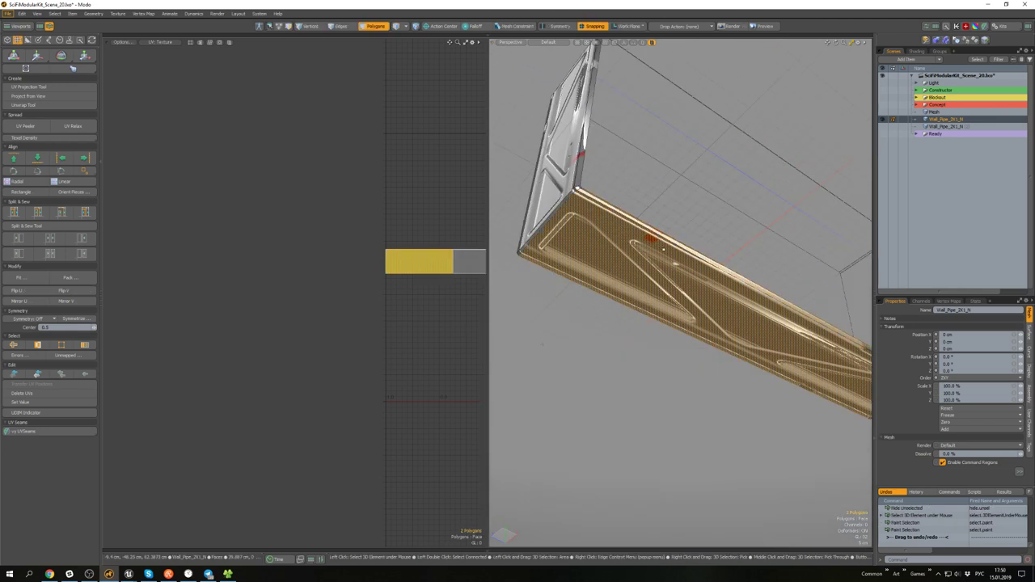
pyautogui.scroll(5, 387, 266)
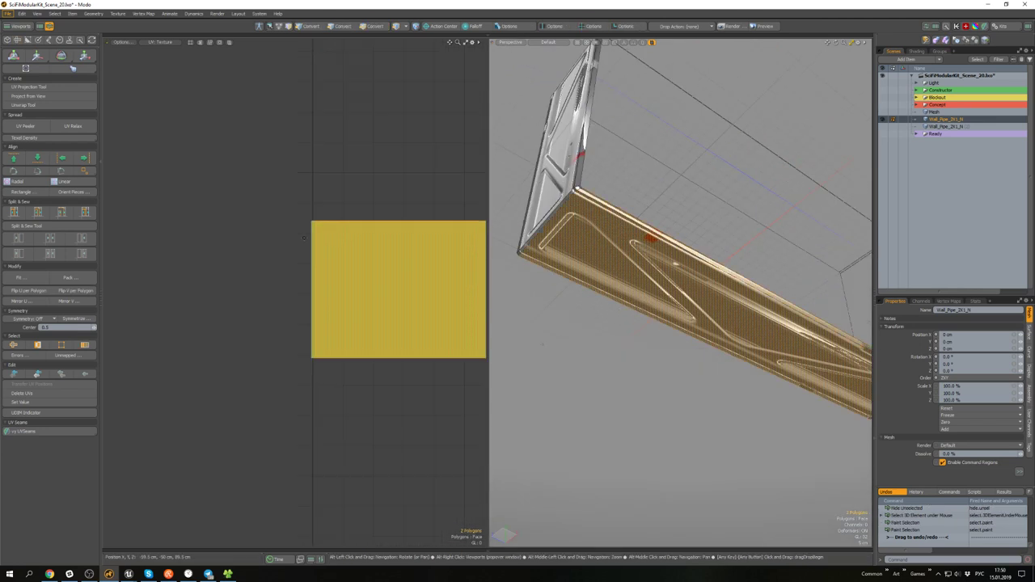
# - Try to move the UV vertices of the two selected bottom panel polygons, and undo the change
pyautogui.keyDown('alt'); pyautogui.moveTo(541, 240); pyautogui.dragTo(657, 206); pyautogui.keyUp('alt')
pyautogui.scroll(4, 657, 206)
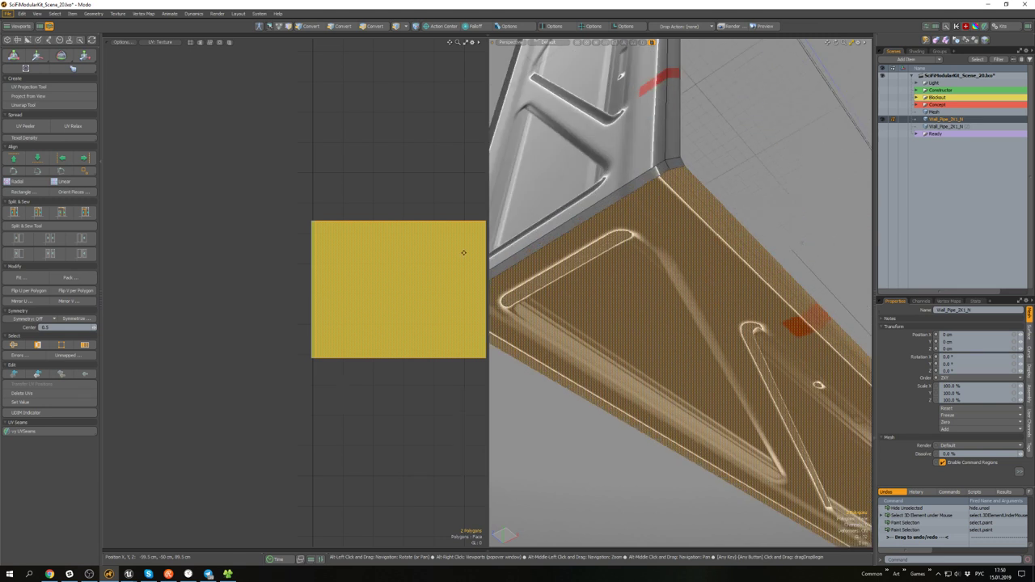
pyautogui.scroll(-2, 463, 253)
pyautogui.keyDown('alt'); pyautogui.moveTo(416, 259); pyautogui.dragTo(142, 264); pyautogui.keyUp('alt')
pyautogui.scroll(-4, 384, 258)
pyautogui.hotkey('alt', '1')
pyautogui.press('w')
pyautogui.scroll(3, 351, 259)
pyautogui.hotkey('ctrl', 'z')
pyautogui.scroll(-4, 639, 251)
pyautogui.keyDown('alt'); pyautogui.moveTo(646, 249); pyautogui.dragTo(617, 240); pyautogui.keyUp('alt')
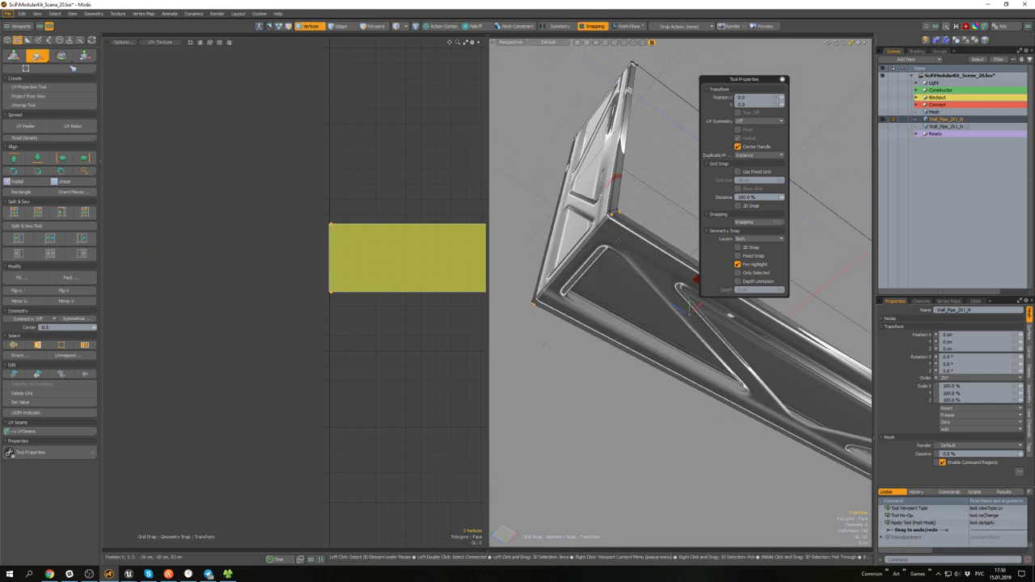
pyautogui.press('q')
# - Select the six vertices on the left UV edge of the four bottom panel polygons and try shifting them along U
pyautogui.press('3')
pyautogui.scroll(5, 618, 240)
pyautogui.scroll(-3, 590, 297)
pyautogui.keyDown('alt'); pyautogui.moveTo(590, 296); pyautogui.dragTo(614, 295); pyautogui.keyUp('alt')
pyautogui.hotkey('alt', '1')
pyautogui.scroll(-4, 354, 291)
pyautogui.keyDown('alt'); pyautogui.moveTo(383, 269); pyautogui.dragTo(337, 256); pyautogui.keyUp('alt')
pyautogui.keyDown('ctrl'); pyautogui.moveTo(366, 291); pyautogui.dragTo(376, 220); pyautogui.keyUp('ctrl')
pyautogui.scroll(2, 367, 295)
pyautogui.press('w')
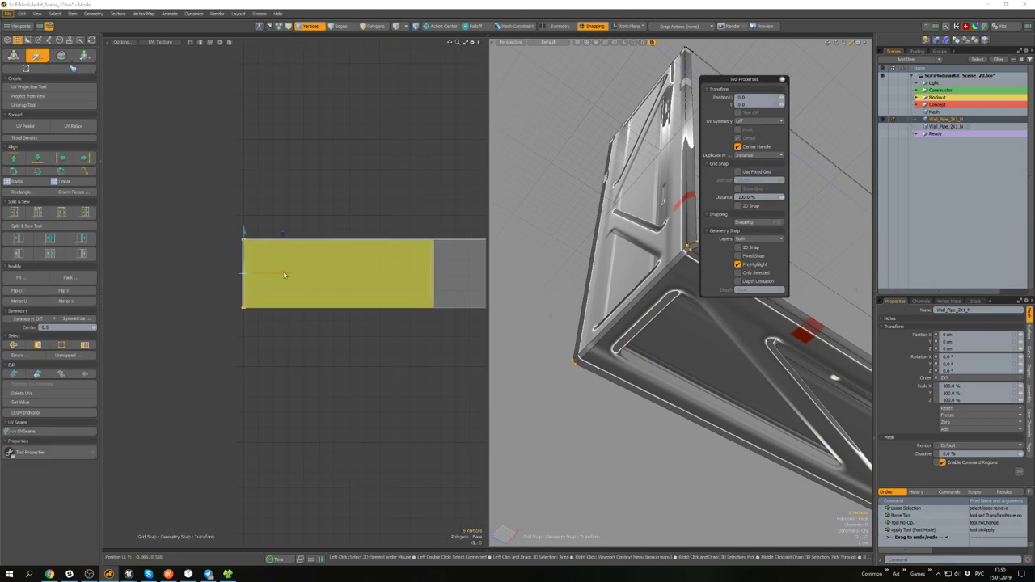
pyautogui.moveTo(282, 272); pyautogui.dragTo(243, 273)
pyautogui.press('space')
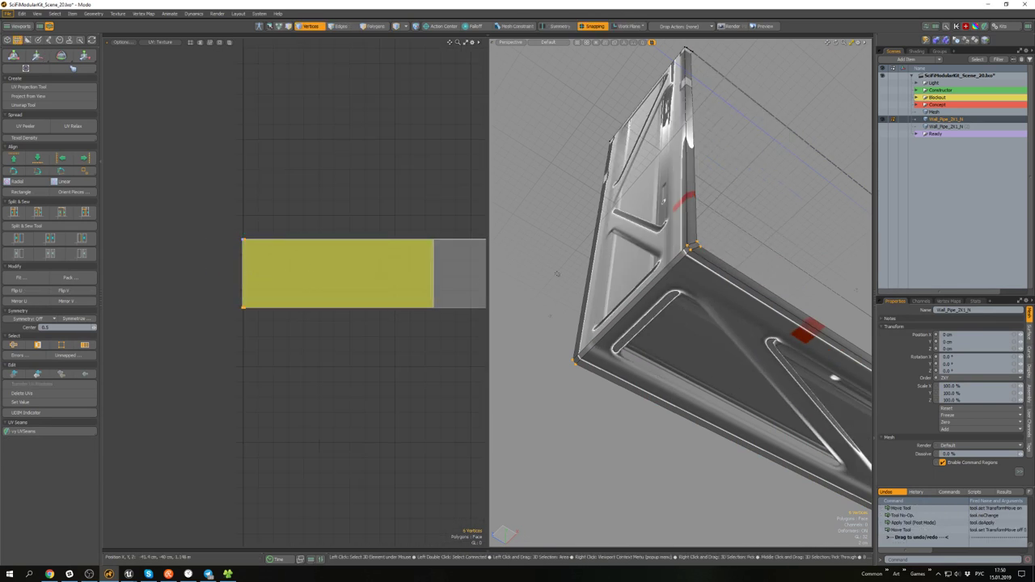
# - Hide the upright end panel and the other remaining polygons, keeping only the bottom panel displayed
pyautogui.keyDown('alt'); pyautogui.moveTo(551, 315); pyautogui.dragTo(566, 372); pyautogui.keyUp('alt')
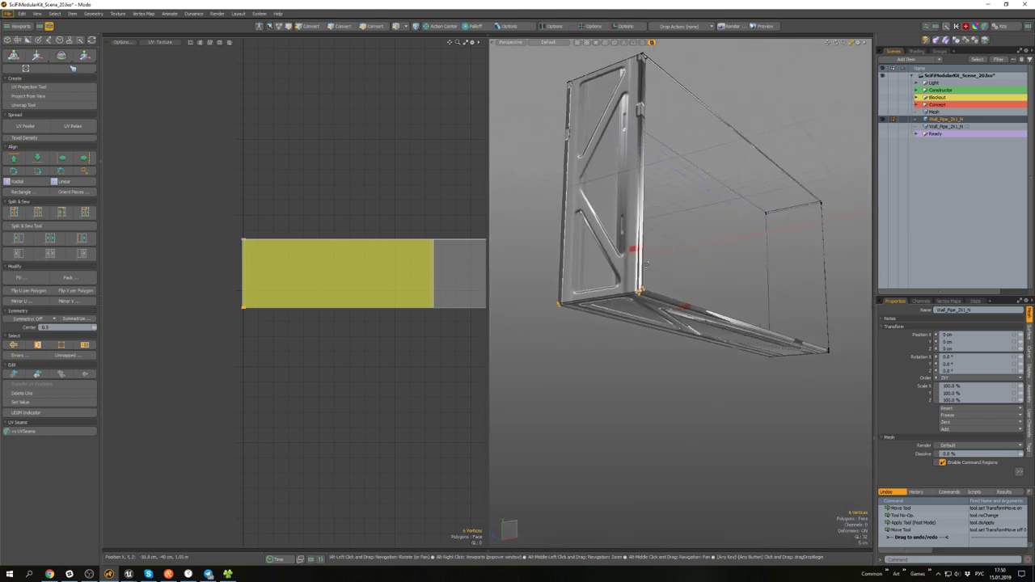
pyautogui.scroll(-4, 646, 283)
pyautogui.keyDown('alt'); pyautogui.keyDown('shift'); pyautogui.moveTo(702, 228); pyautogui.dragTo(648, 238); pyautogui.keyUp('shift'); pyautogui.keyUp('alt')
pyautogui.press('3')
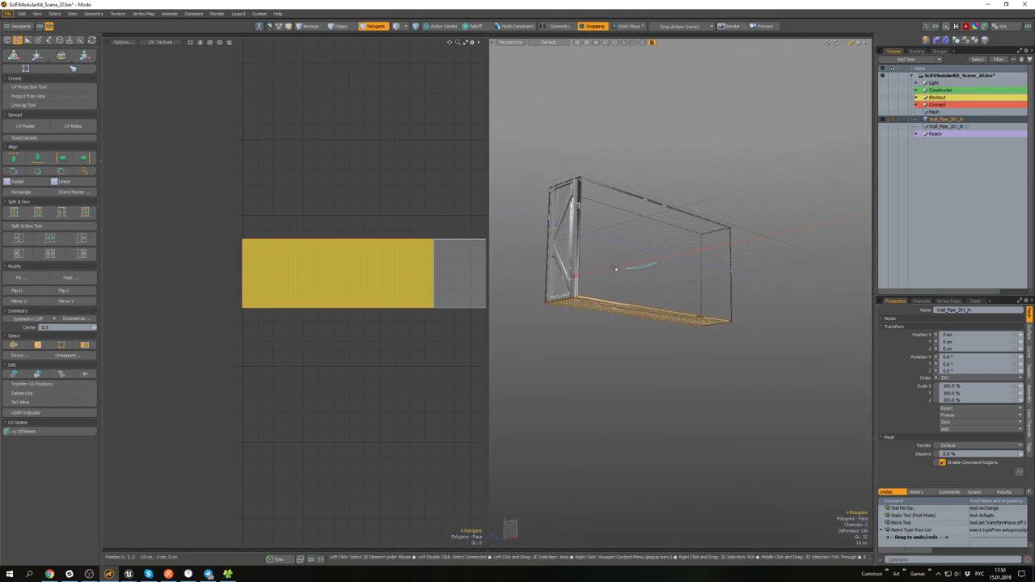
pyautogui.moveTo(823, 271); pyautogui.dragTo(732, 280, button='right')
pyautogui.hotkey('ctrl', '3')
pyautogui.click(665, 280)
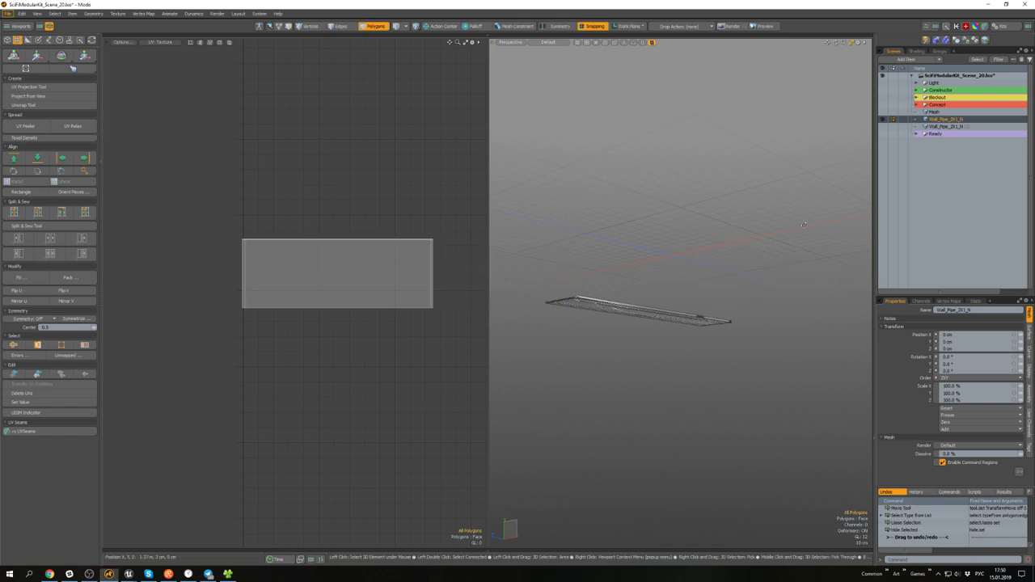
# - Move the six selected left-edge UV vertices outward along U to stretch the bottom panel's island to double its length
pyautogui.press('1')
pyautogui.press('w')
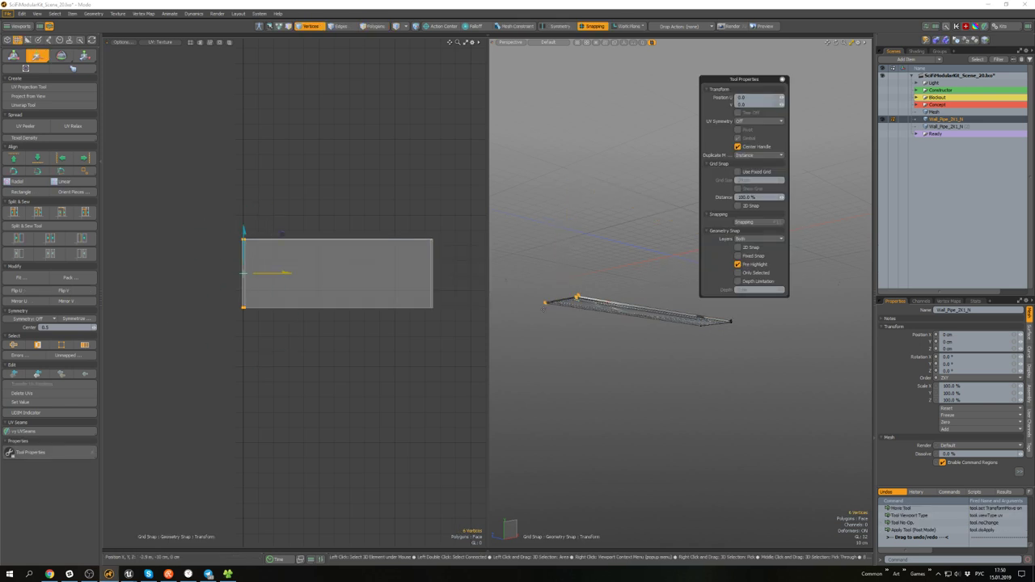
pyautogui.keyDown('alt'); pyautogui.moveTo(565, 282); pyautogui.dragTo(612, 323); pyautogui.keyUp('alt')
pyautogui.scroll(2, 612, 328)
pyautogui.scroll(-3, 273, 294)
pyautogui.keyDown('alt'); pyautogui.keyDown('shift'); pyautogui.moveTo(296, 286); pyautogui.dragTo(159, 254); pyautogui.keyUp('shift'); pyautogui.keyUp('alt')
pyautogui.press('q')
pyautogui.press('w')
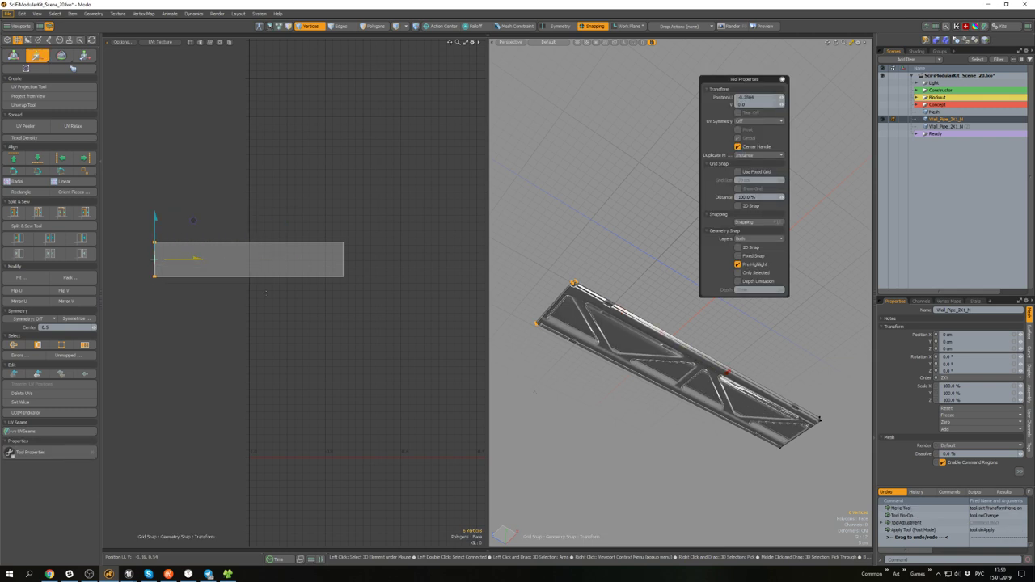
pyautogui.press('q')
# - Unhide the rest of the pipe mesh and save the scene
pyautogui.keyDown('alt'); pyautogui.moveTo(539, 379); pyautogui.dragTo(635, 263); pyautogui.keyUp('alt')
pyautogui.click(618, 393)
pyautogui.press('u')
pyautogui.hotkey('ctrl', 's')
# - Switch to item selection, deselect the pipe mesh and expand the 3D view to fill the workspace
pyautogui.press('5')
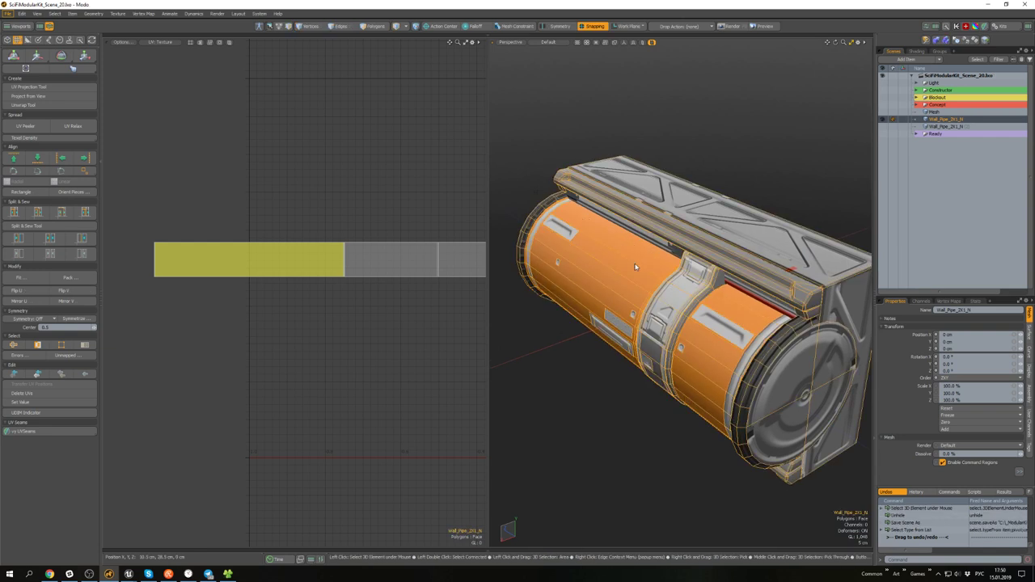
pyautogui.keyDown('alt'); pyautogui.moveTo(618, 356); pyautogui.dragTo(536, 320); pyautogui.keyUp('alt')
pyautogui.click(539, 385)
pyautogui.press('F2')
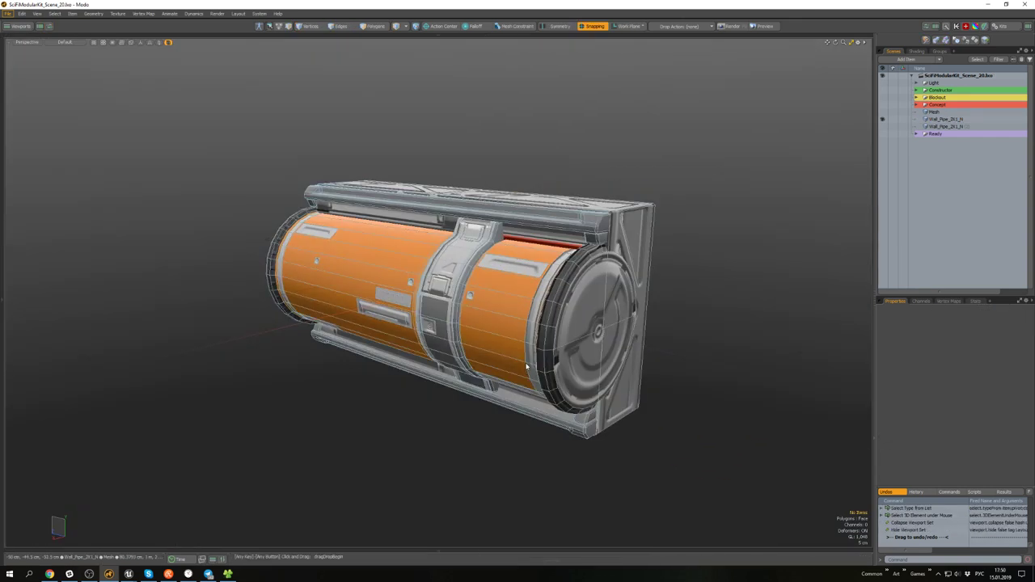
# - Run Mesh Cleanup on the Wall_Pipe_2X1_N mesh and deselect it
pyautogui.keyDown('alt'); pyautogui.moveTo(476, 338); pyautogui.dragTo(483, 382); pyautogui.keyUp('alt')
pyautogui.click(563, 254)
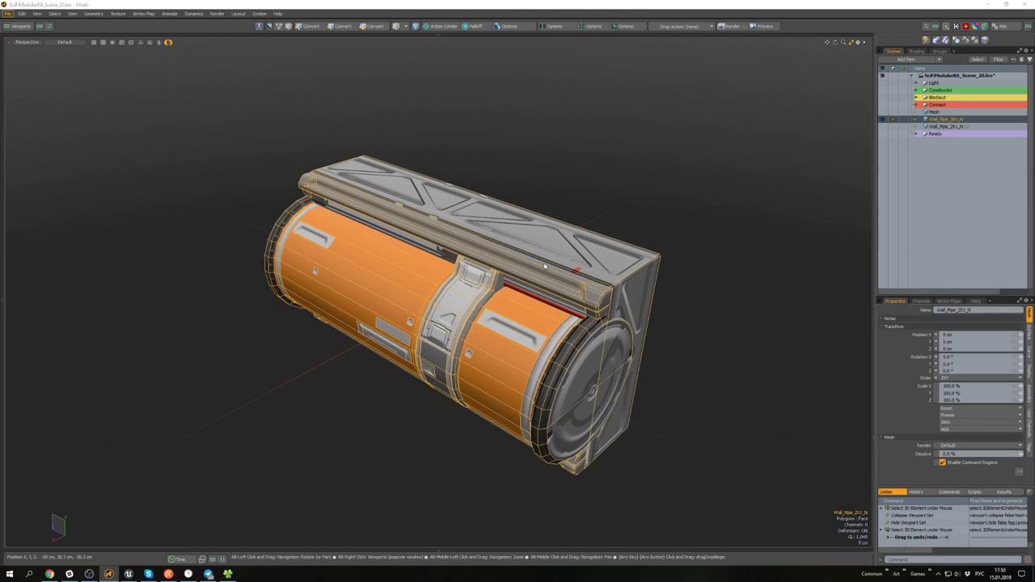
pyautogui.hotkey('shift', 'c')
pyautogui.click(599, 289)
pyautogui.click(671, 236)
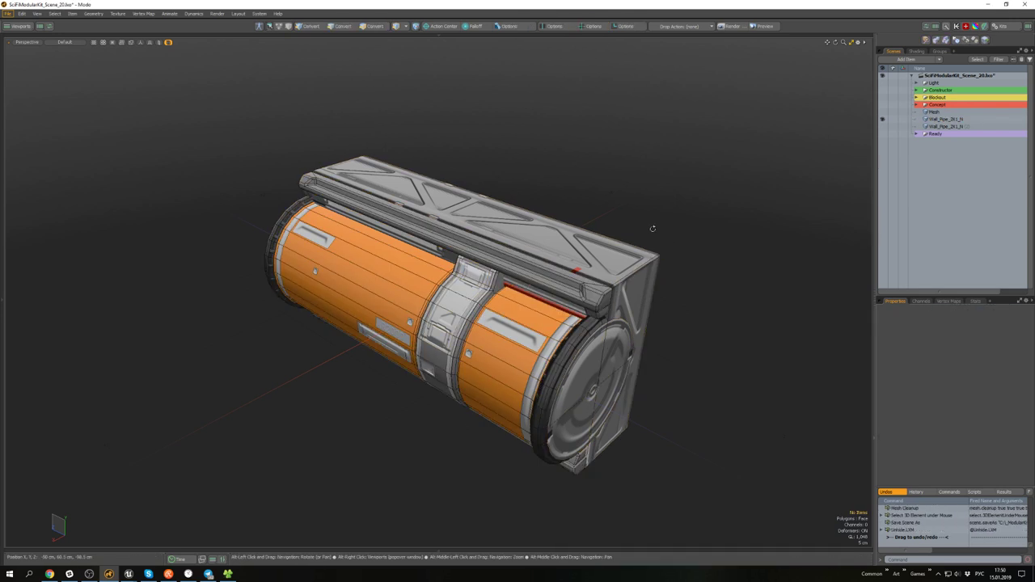
# - Show the second pipe mesh item and rename it Wall_Pipe_1X1_N
pyautogui.keyDown('alt'); pyautogui.moveTo(651, 229); pyautogui.dragTo(736, 187); pyautogui.keyUp('alt')
pyautogui.click(881, 126)
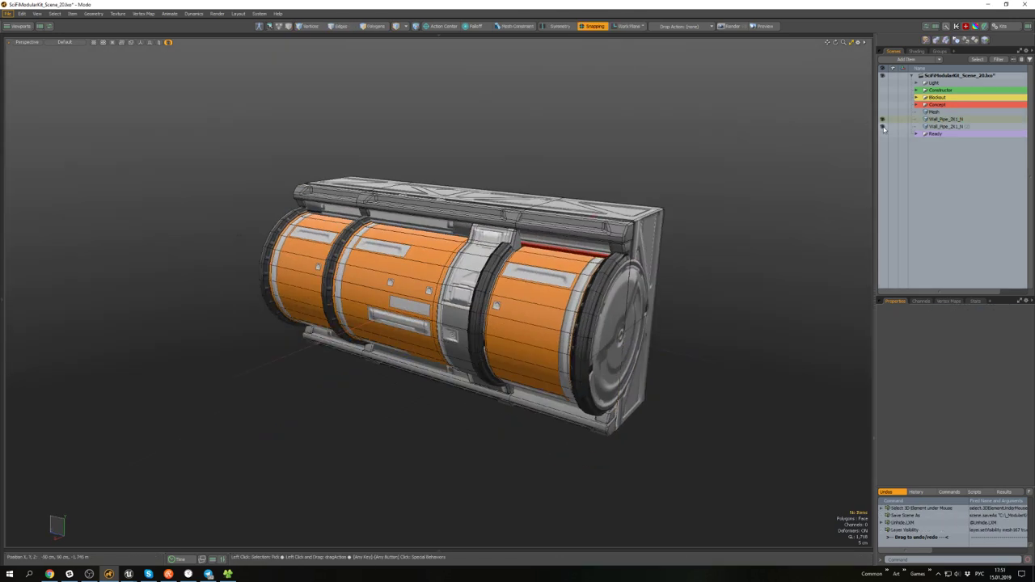
pyautogui.click(948, 128)
pyautogui.press('F2')
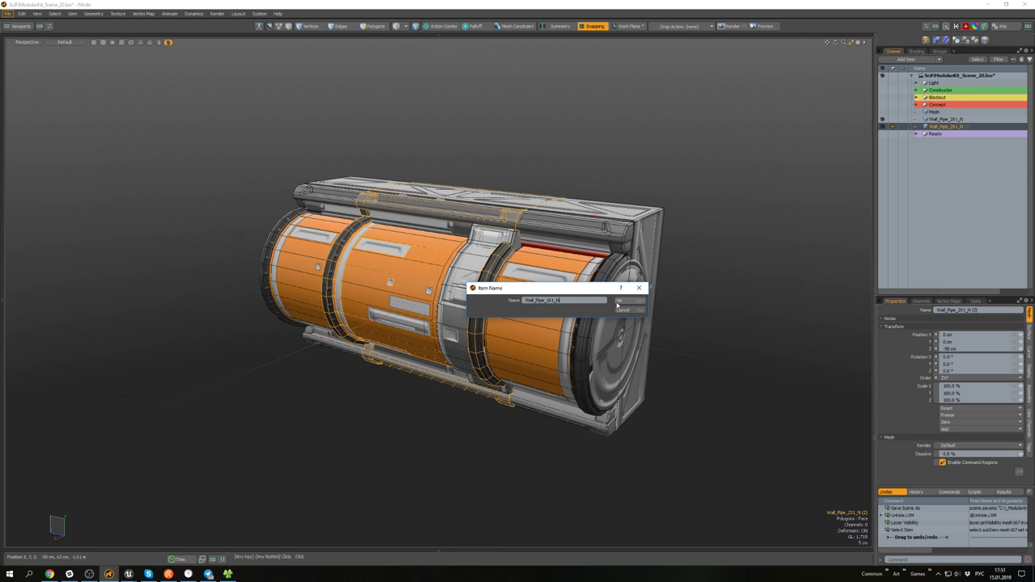
pyautogui.click(618, 301)
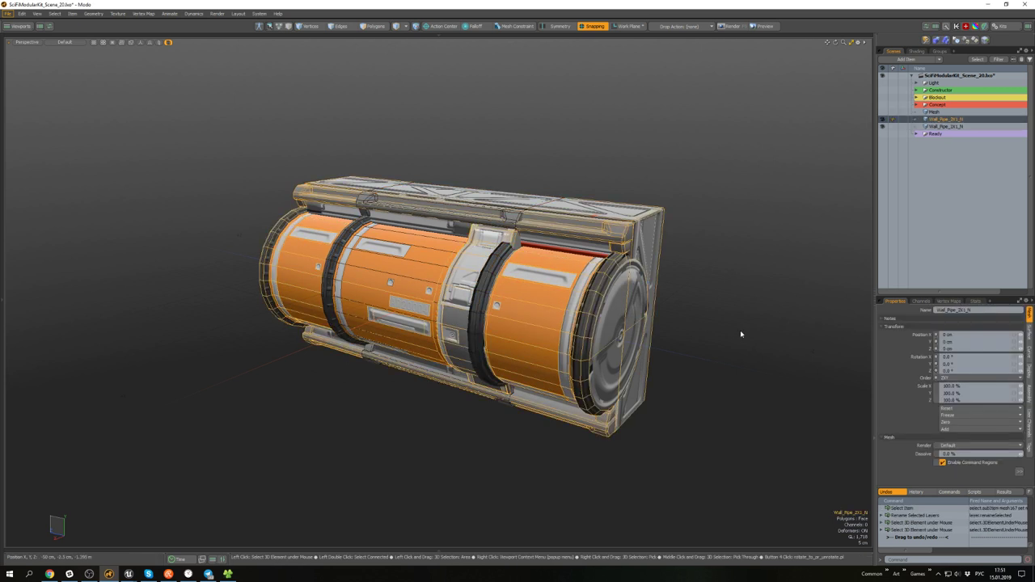
# - Run Mesh Cleanup on both wall pipe meshes together and save the scene
pyautogui.moveTo(780, 323)
pyautogui.mouseDown(button='right')
pyautogui.moveTo(739, 256)
pyautogui.moveTo(578, 302)
pyautogui.mouseUp(button='right')
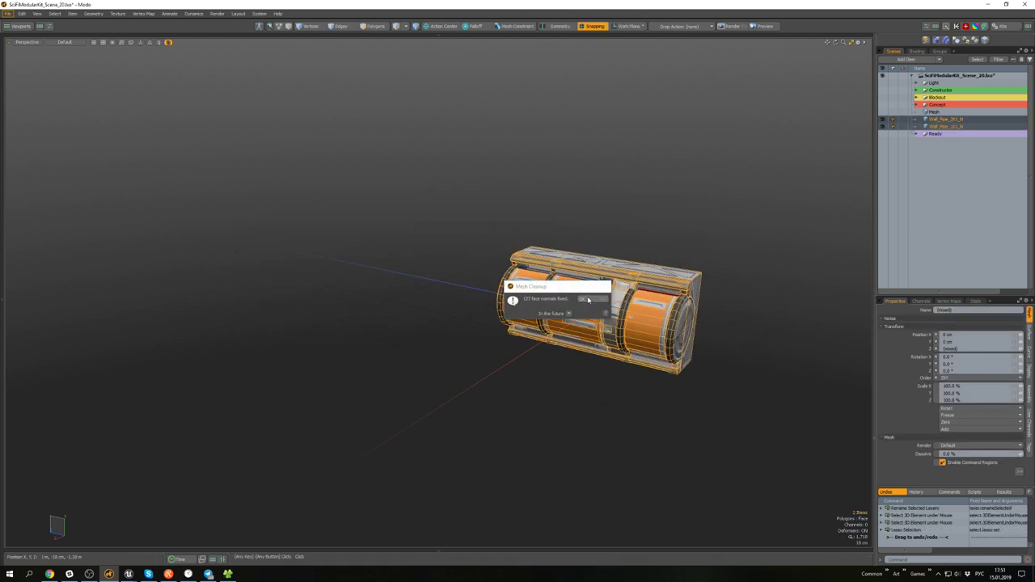
pyautogui.click(588, 300)
pyautogui.click(629, 207)
pyautogui.scroll(4, 629, 207)
pyautogui.scroll(-4, 608, 204)
pyautogui.moveTo(650, 198)
pyautogui.keyDown('alt'); pyautogui.mouseDown()
pyautogui.moveTo(608, 204)
pyautogui.moveTo(615, 215)
pyautogui.mouseUp(); pyautogui.keyUp('alt')
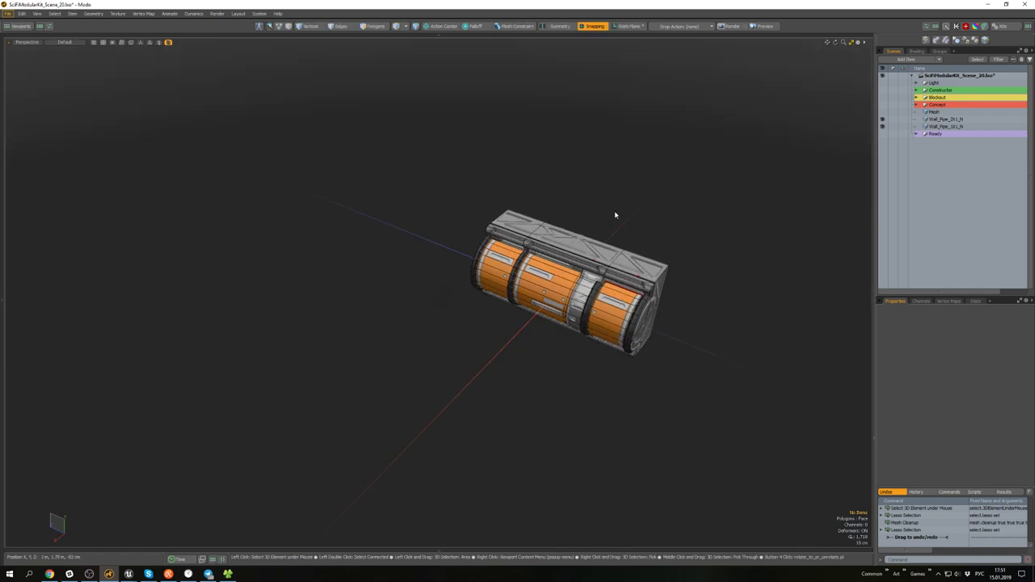
pyautogui.scroll(2, 626, 229)
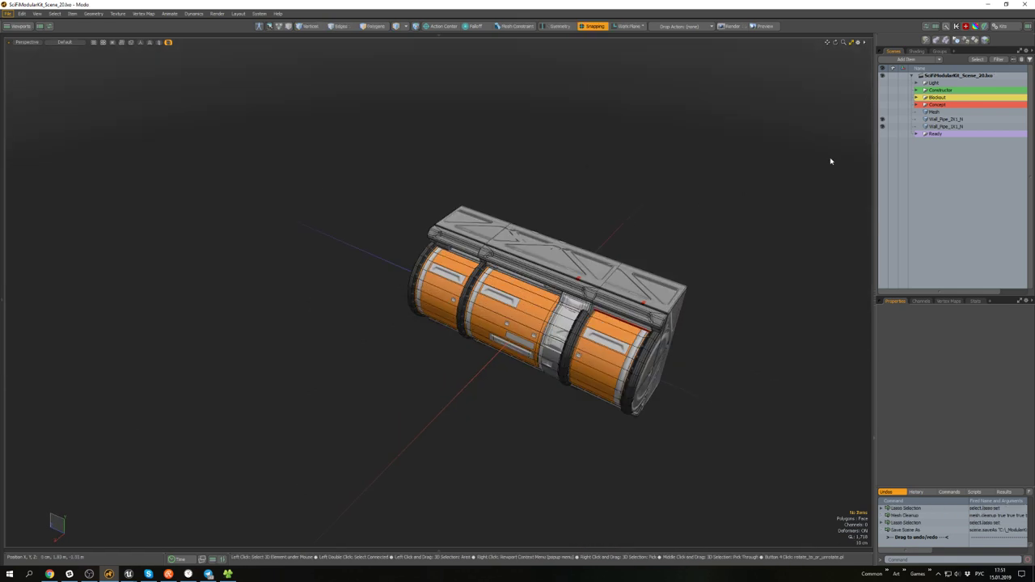
# - Batch export Wall_Pipe_1X1_N and Wall_Pipe_2X1_N to the Export folder
pyautogui.click(931, 126)
pyautogui.keyDown('ctrl'); pyautogui.click(938, 119); pyautogui.keyUp('ctrl')
pyautogui.keyDown('alt'); pyautogui.moveTo(624, 303); pyautogui.dragTo(637, 256); pyautogui.keyUp('alt')
pyautogui.press('Delete')
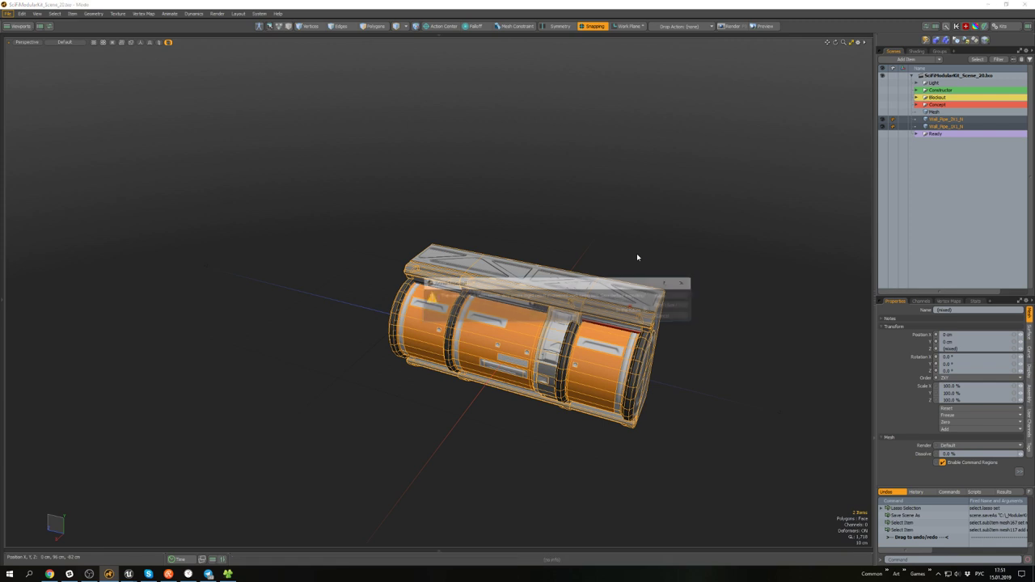
pyautogui.click(662, 304)
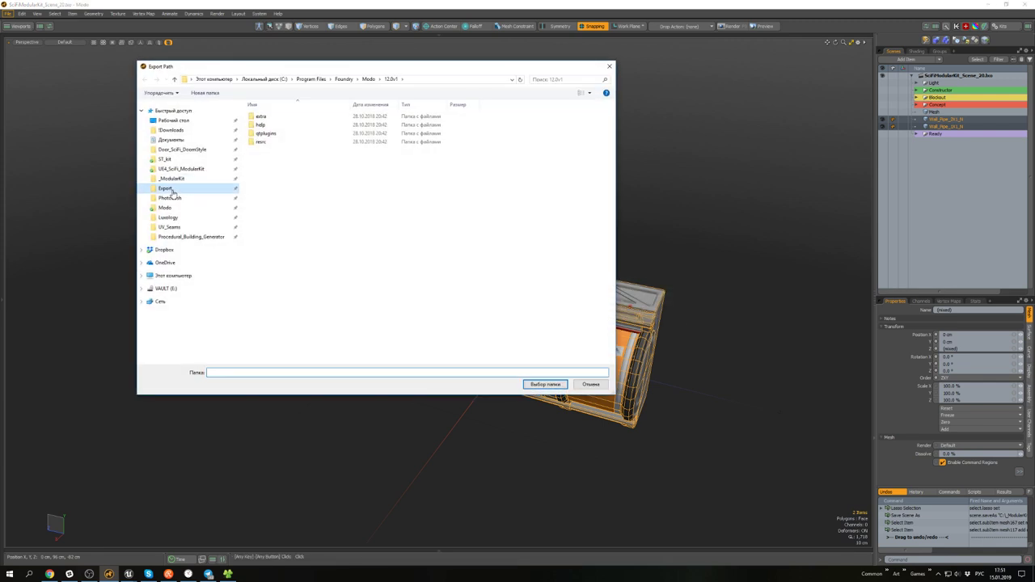
pyautogui.click(536, 385)
pyautogui.click(152, 506)
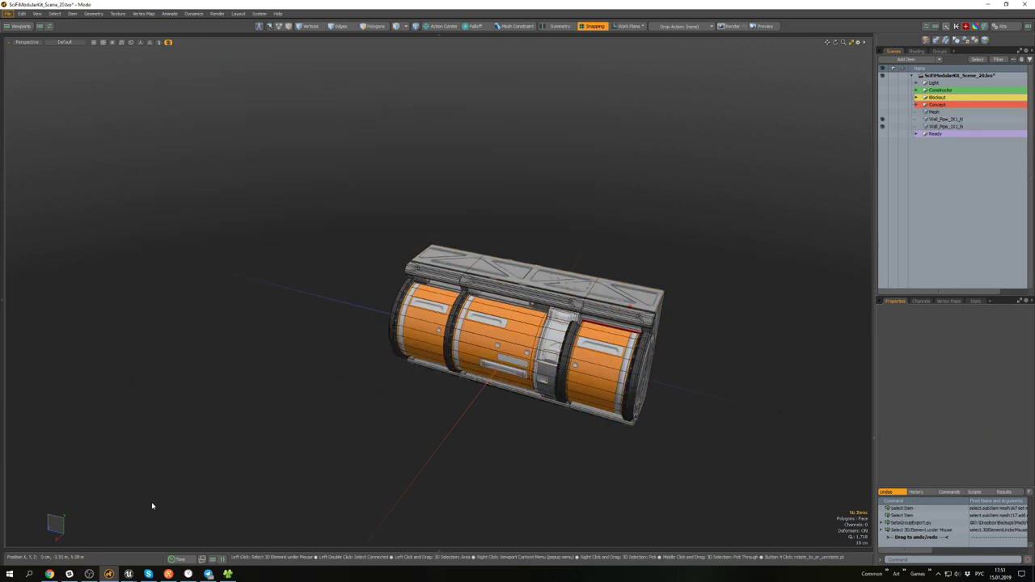
# - Switch to Unreal Editor and save the five static meshes from Wall_C_1X1_N to Wall_C_Corner_Out_1X1_N in the Meshes folder
pyautogui.click(105, 549)
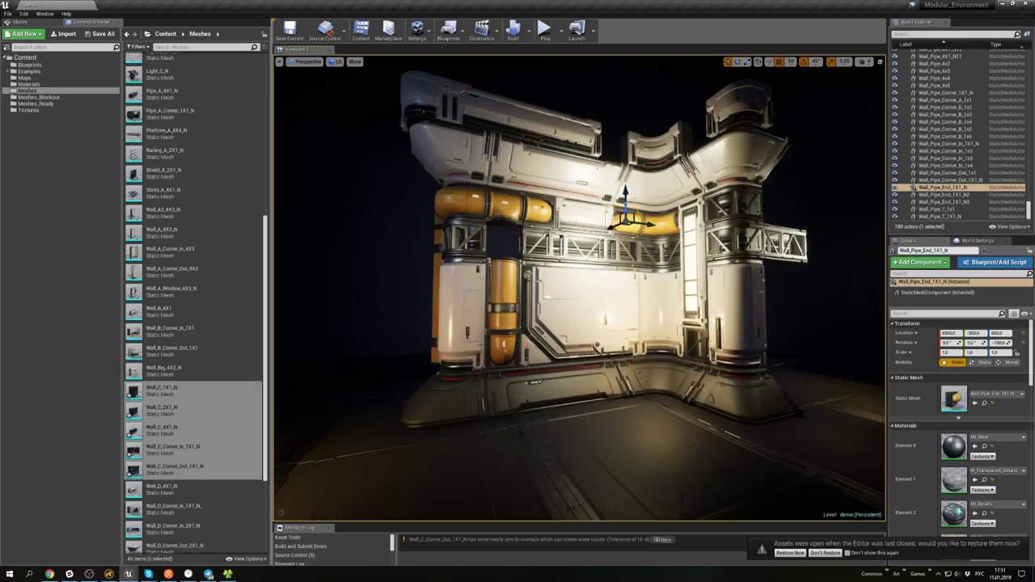
pyautogui.moveTo(498, 270)
pyautogui.mouseDown(button='right')
pyautogui.moveTo(543, 312)
pyautogui.moveTo(520, 308)
pyautogui.moveTo(498, 270)
pyautogui.mouseUp(button='right')
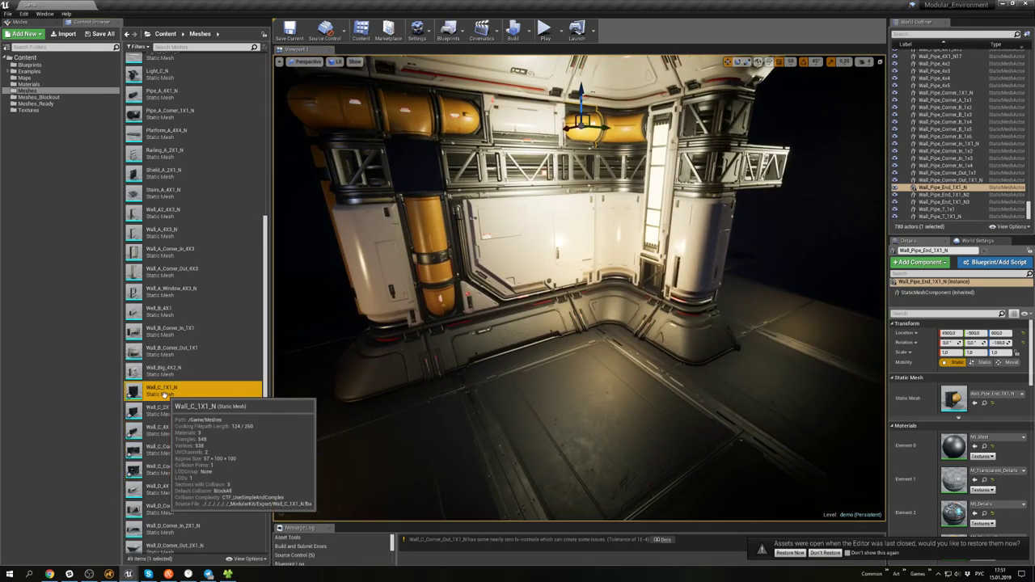
pyautogui.click(216, 455)
pyautogui.hotkey('ctrl', 's')
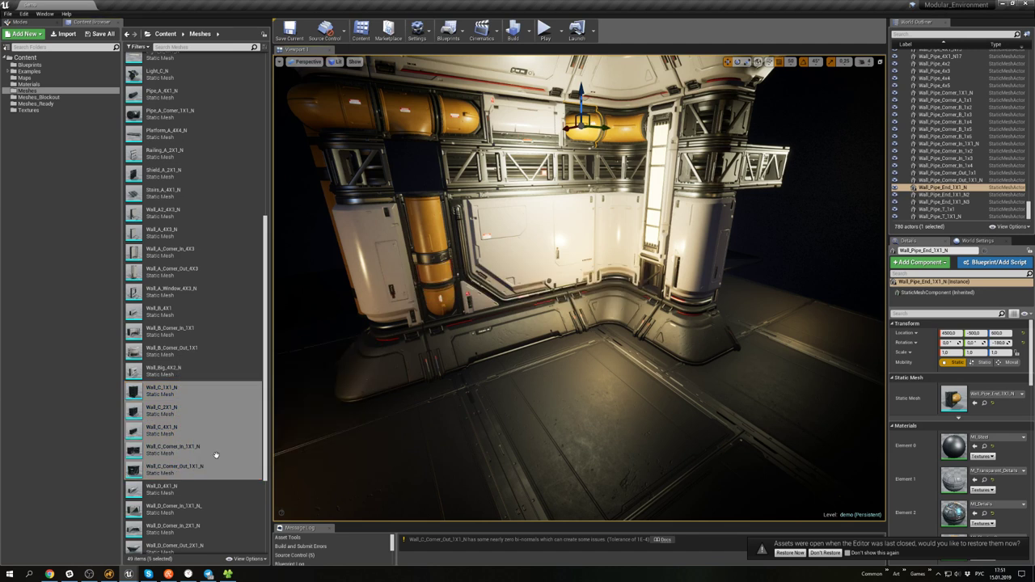
pyautogui.scroll(-3, 212, 449)
pyautogui.scroll(-1, 201, 437)
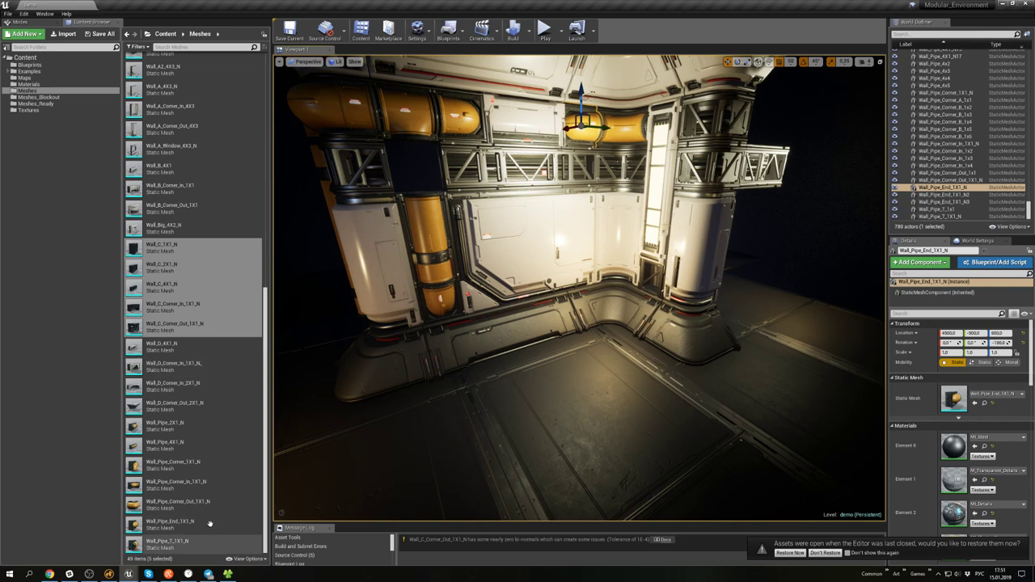
# - Open the Export folder in File Explorer and place its window over Unreal Editor beside the list of static meshes
pyautogui.hotkey('alt', 'Tab')
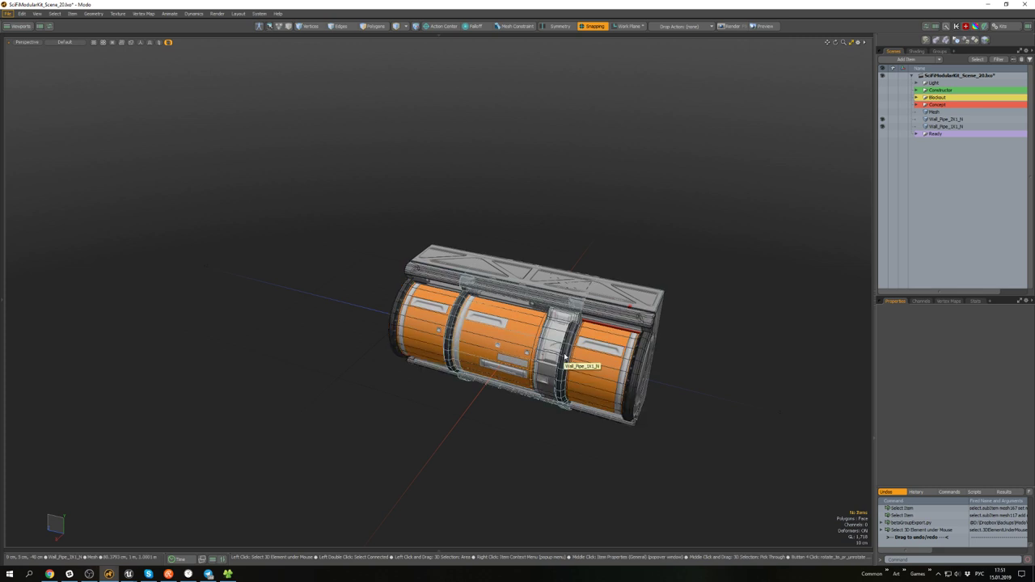
pyautogui.click(228, 574)
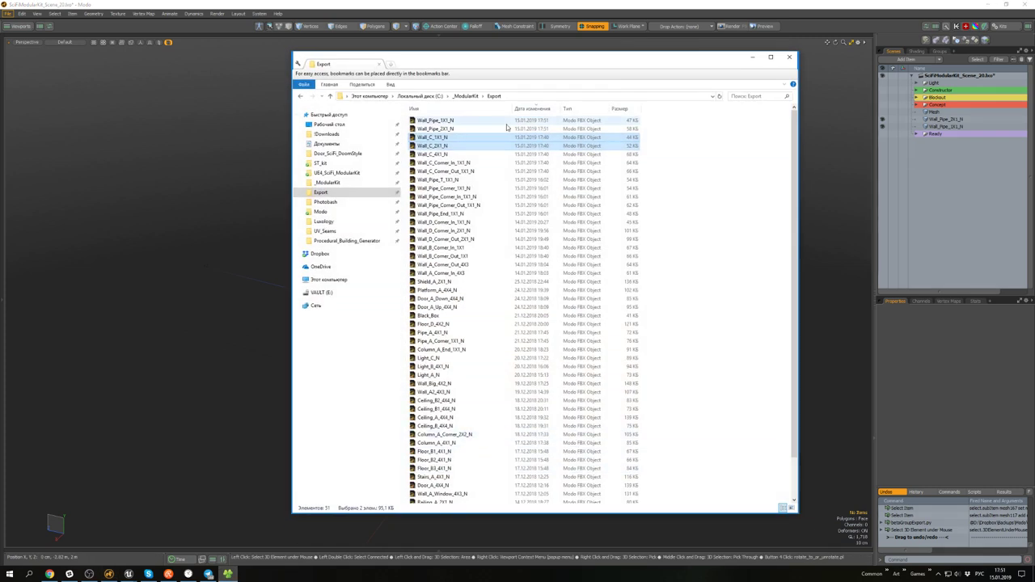
pyautogui.click(461, 117)
pyautogui.click(455, 129)
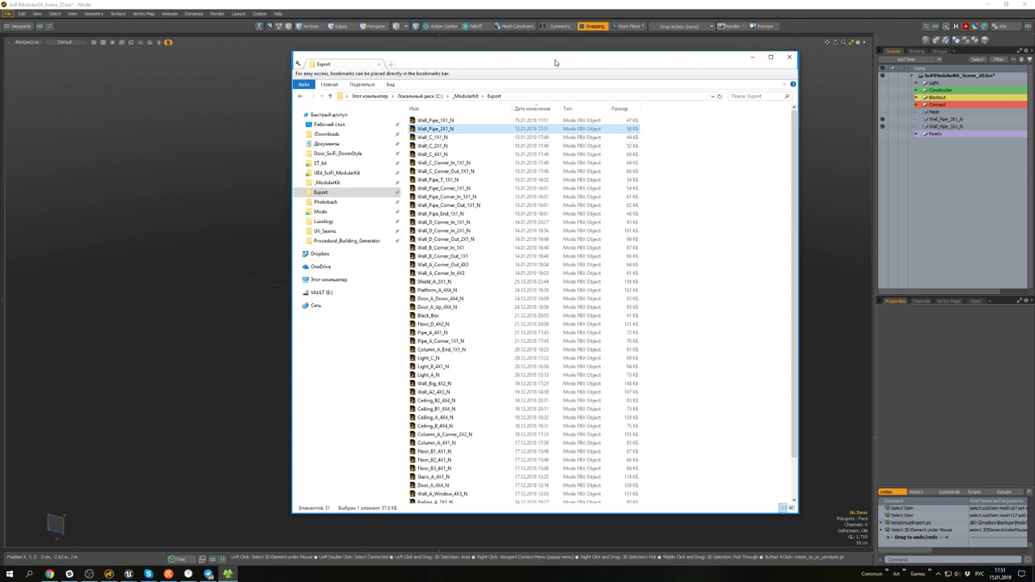
pyautogui.moveTo(555, 63); pyautogui.dragTo(1034, 112)
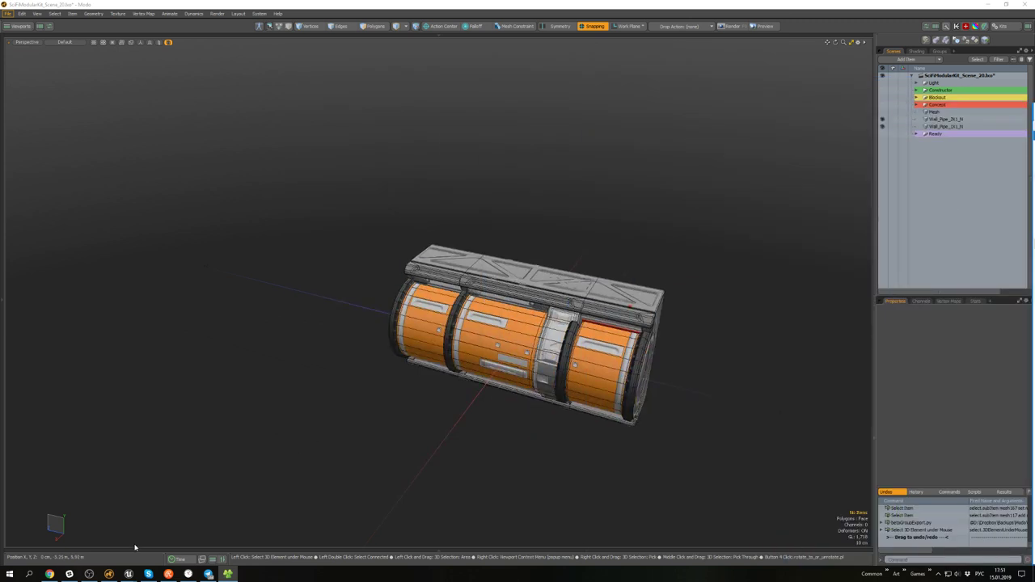
pyautogui.click(128, 574)
pyautogui.click(100, 539)
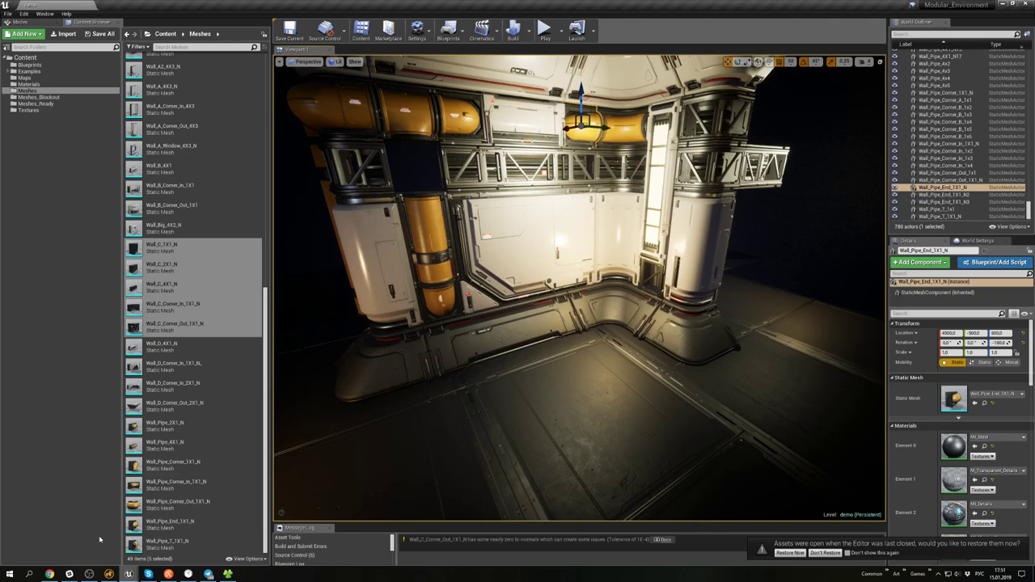
pyautogui.moveTo(1034, 113); pyautogui.dragTo(738, 119)
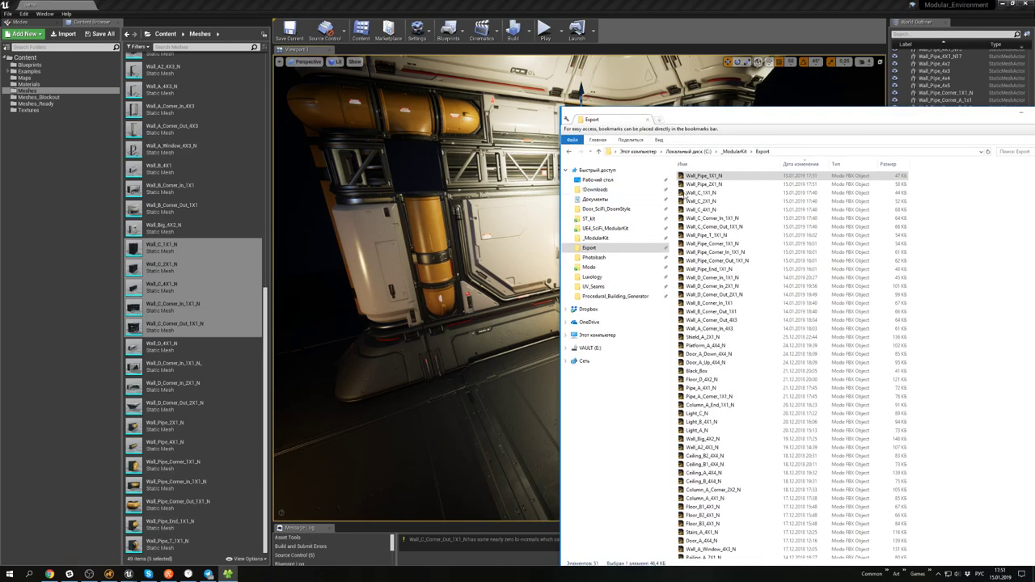
# - Import the Wall_Pipe_1X1_N FBX file from the Export folder into the Meshes content folder as a static mesh
pyautogui.moveTo(271, 267); pyautogui.dragTo(218, 329)
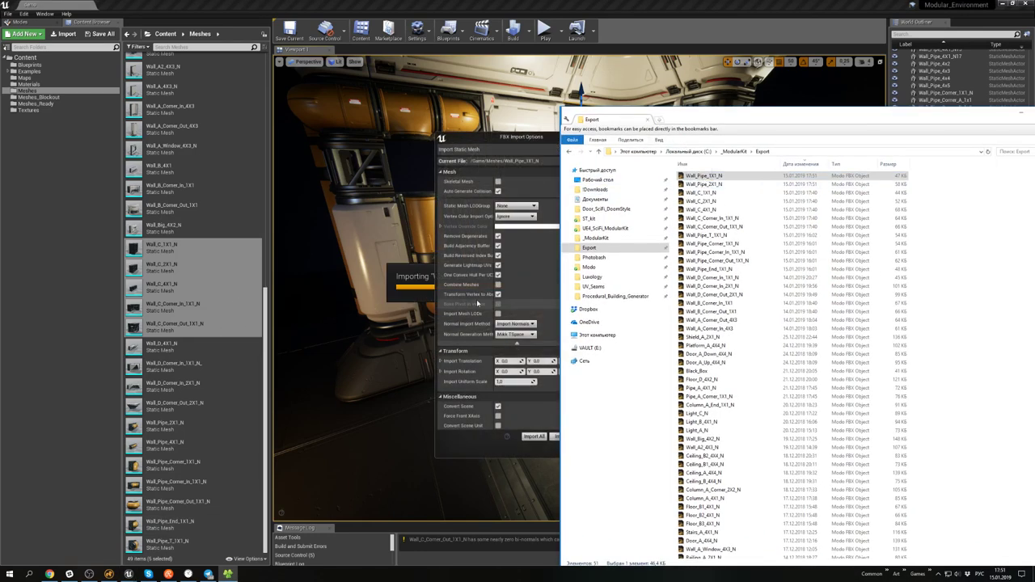
pyautogui.click(555, 437)
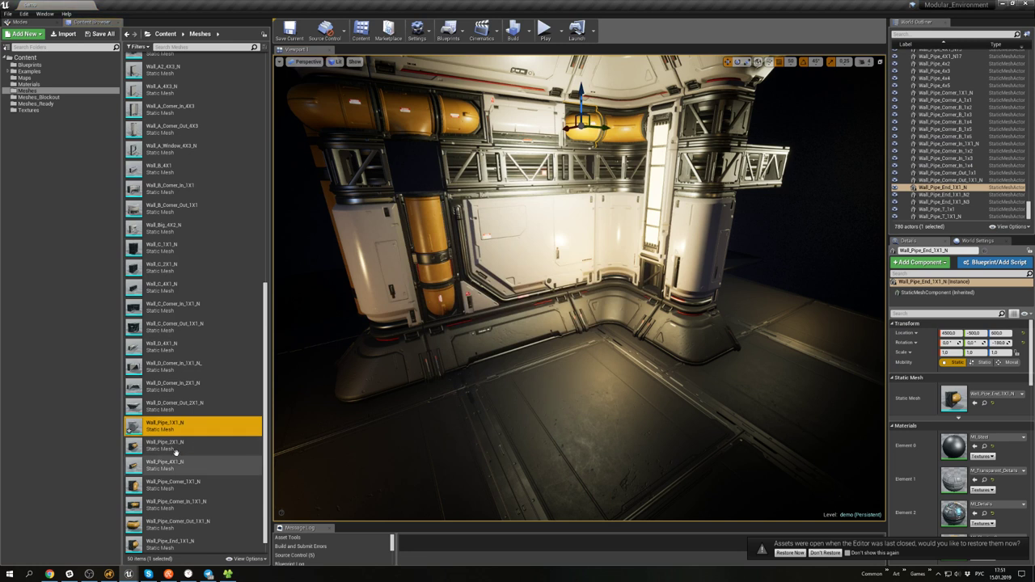
pyautogui.click(175, 451)
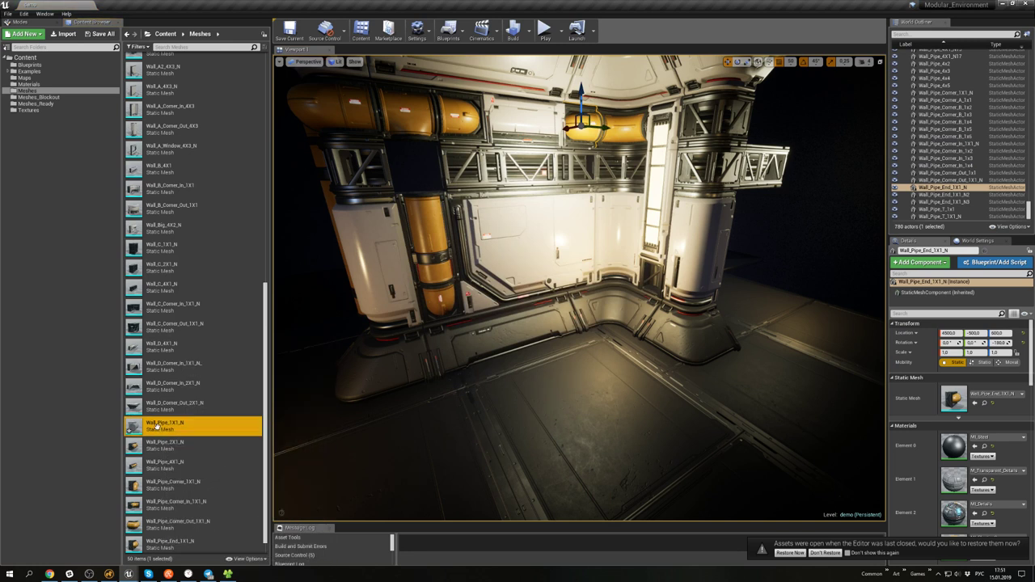
# - Reimport the Wall_Pipe_2X1_N static mesh from its source file
pyautogui.rightClick(162, 445)
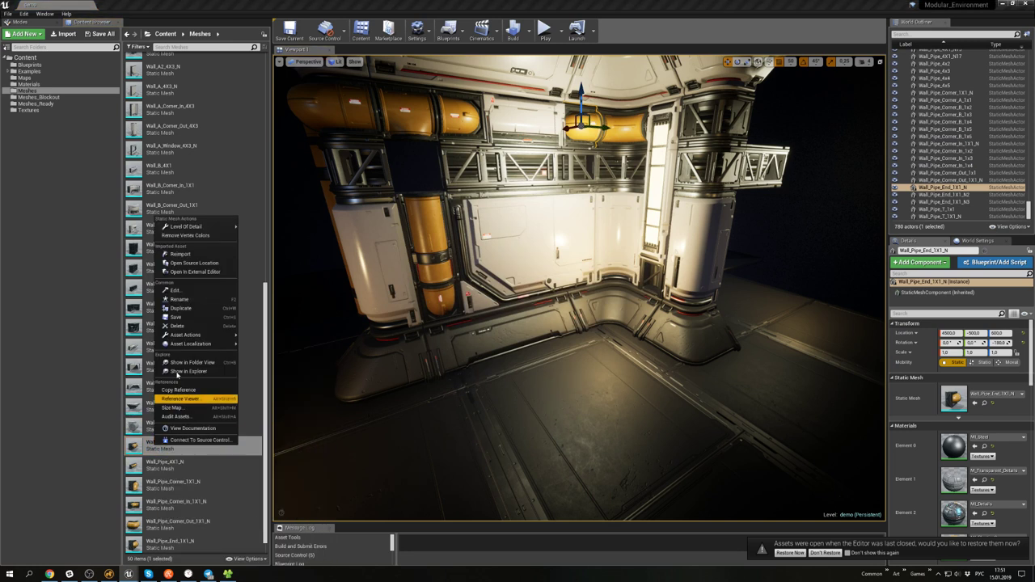
pyautogui.click(183, 255)
# - Place Wall_Pipe_1X1_N on the floor in front of the wall corner and rotate it upright to -90° about X
pyautogui.click(166, 429)
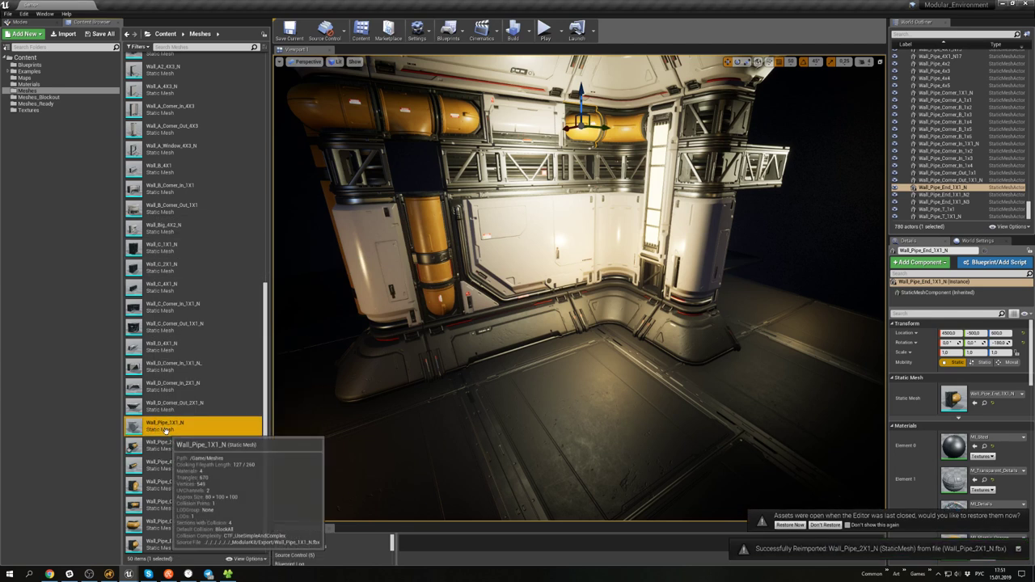
pyautogui.moveTo(166, 428); pyautogui.dragTo(529, 422)
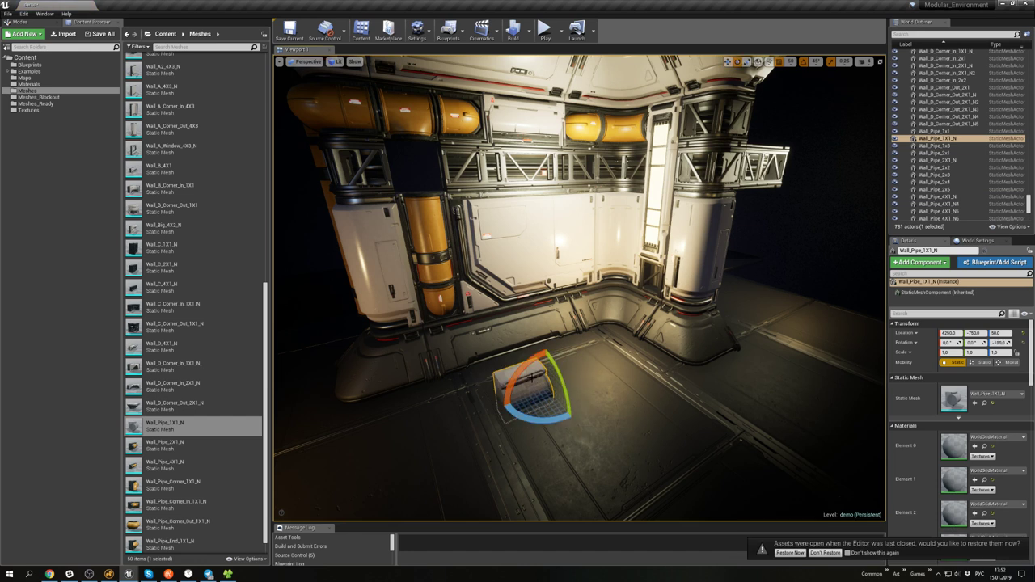
pyautogui.moveTo(532, 357); pyautogui.dragTo(580, 370)
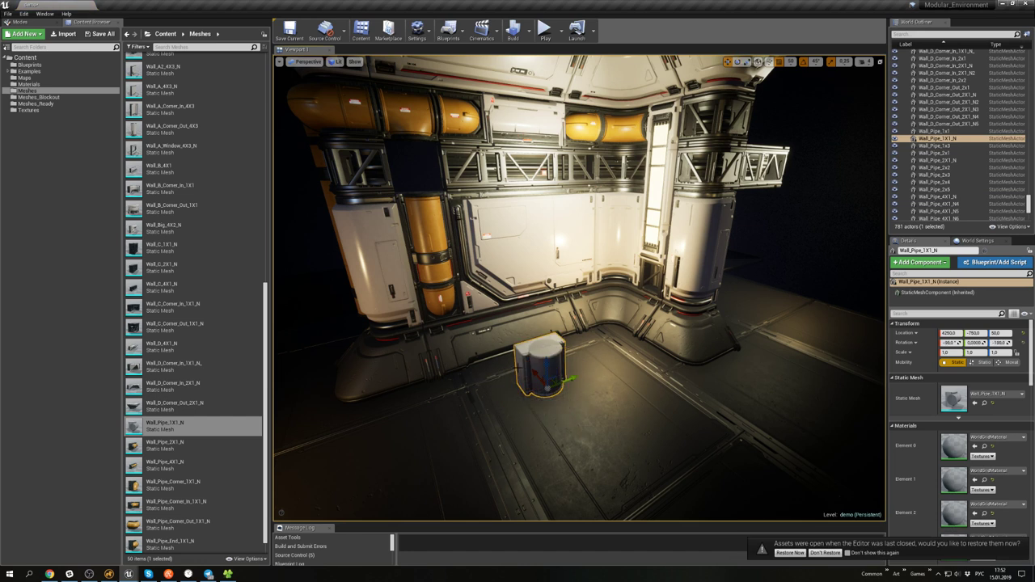
# - Assign M_Steel to Metal, MI_Details to Details, MI_Plastic_Orange to Plastic and M_Transparent_Details to Transparent_Details on Wall_Pipe_1X1_N, then save the mesh
pyautogui.doubleClick(144, 428)
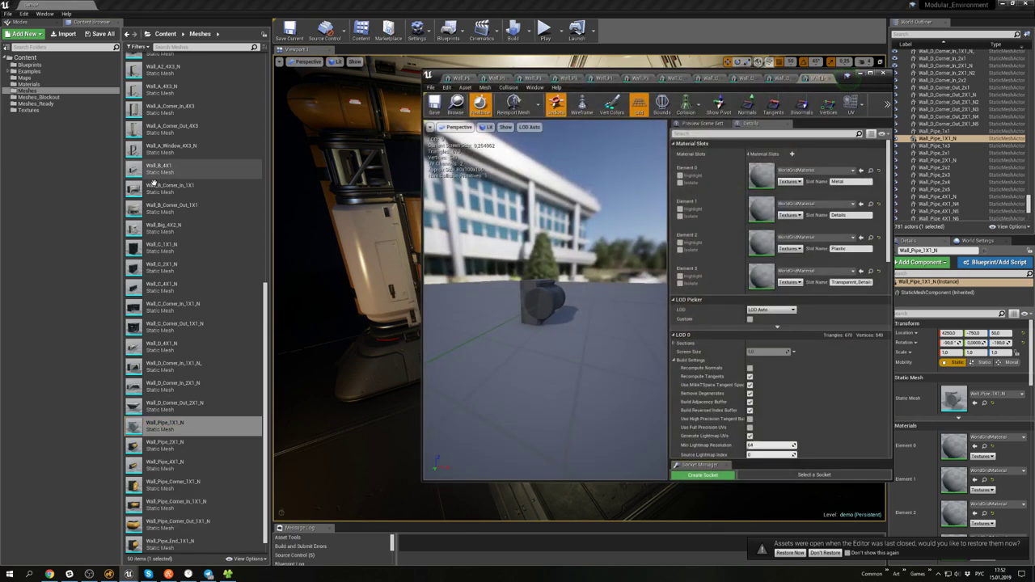
pyautogui.click(28, 84)
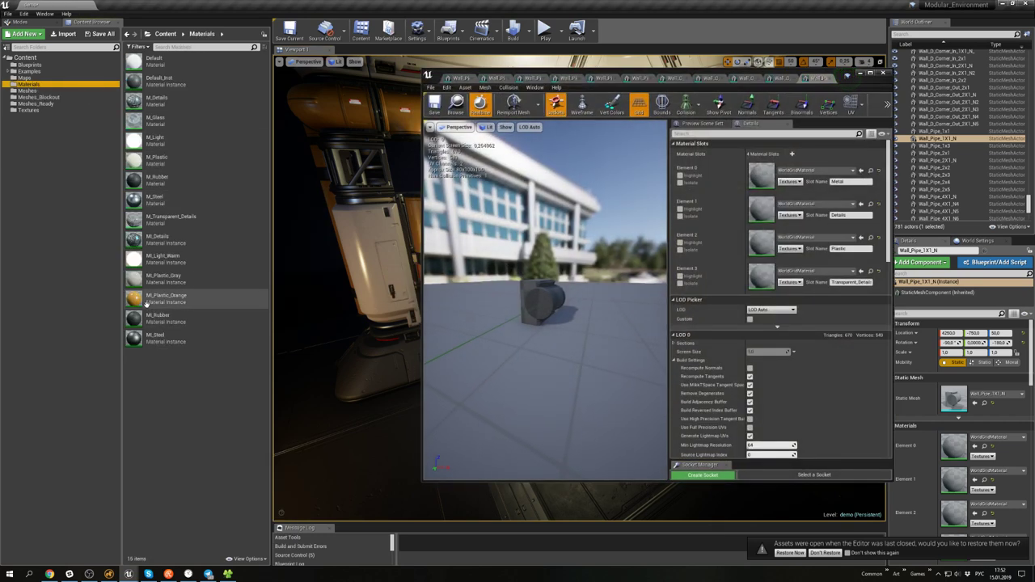
pyautogui.moveTo(146, 304); pyautogui.dragTo(758, 247)
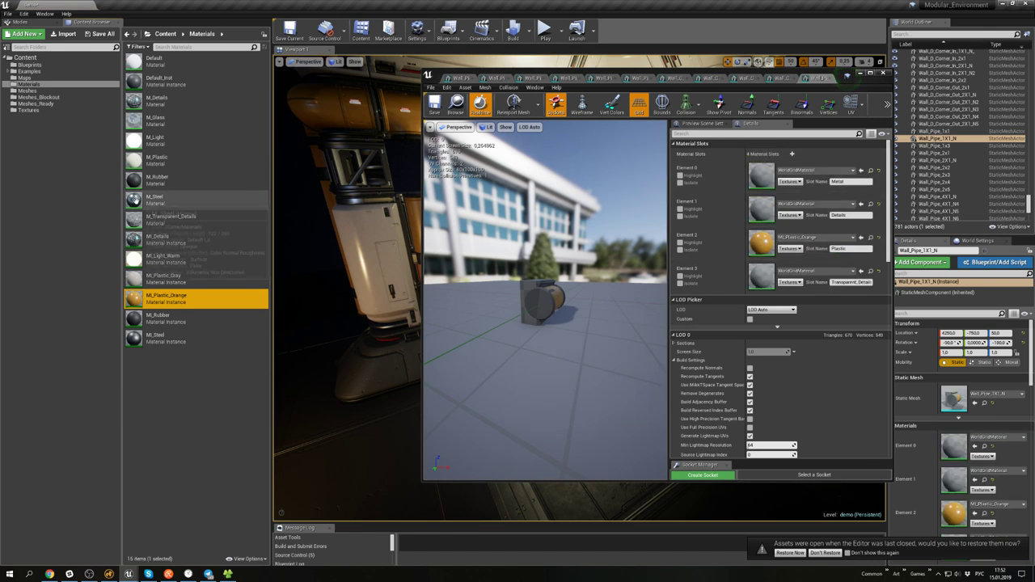
pyautogui.moveTo(154, 200); pyautogui.dragTo(762, 177)
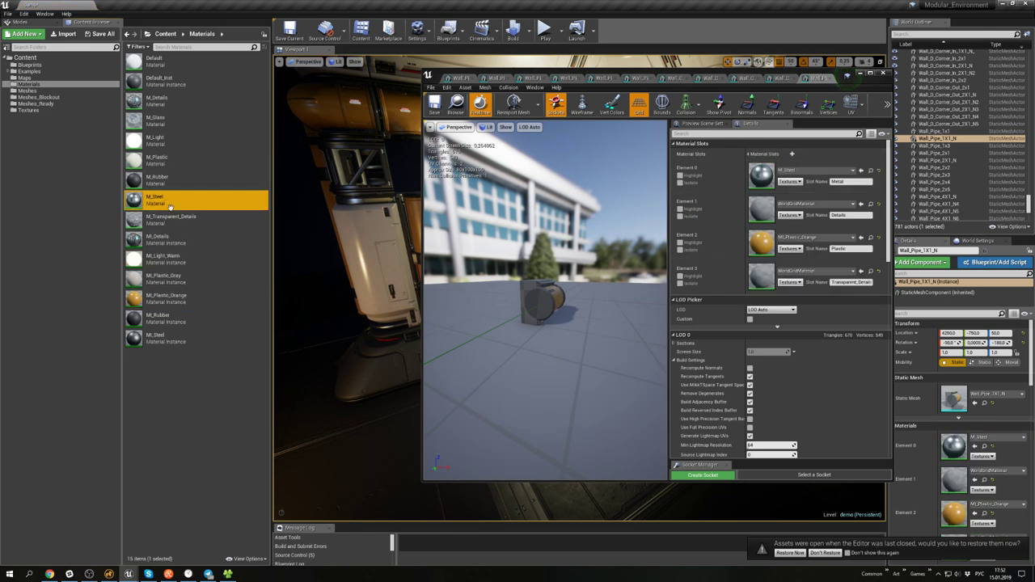
pyautogui.moveTo(155, 239); pyautogui.dragTo(758, 210)
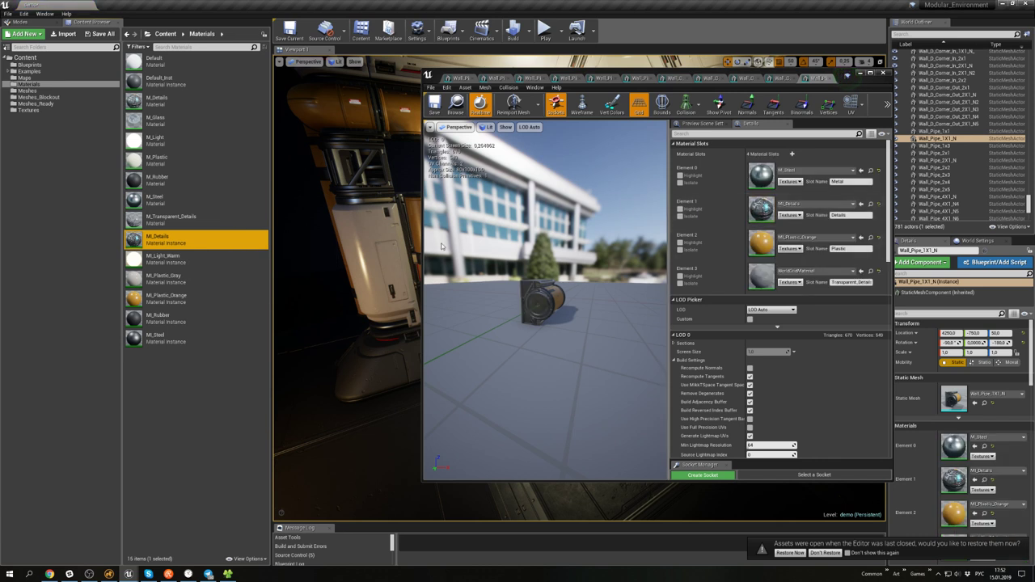
pyautogui.moveTo(161, 219); pyautogui.dragTo(762, 277)
pyautogui.click(434, 103)
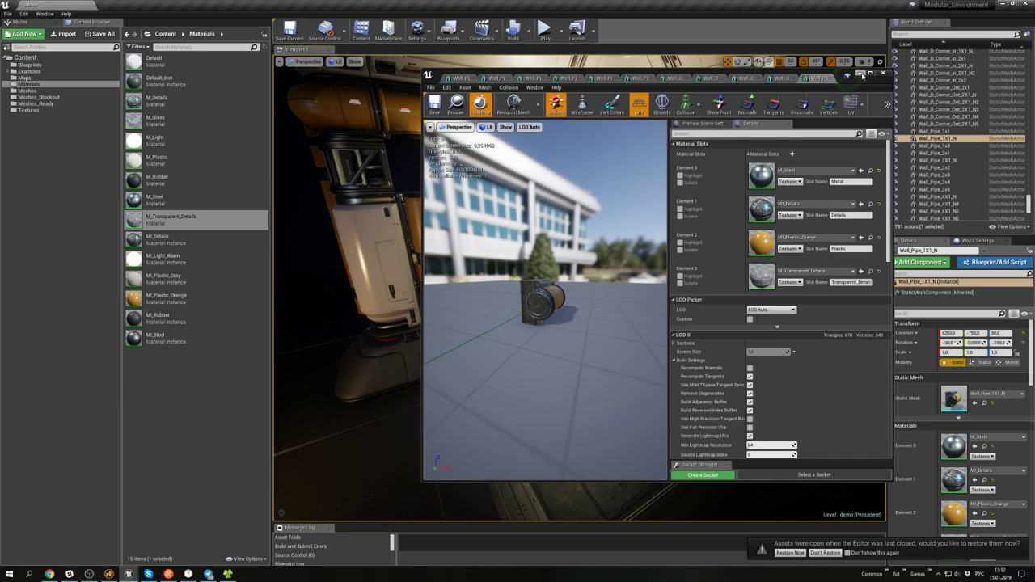
pyautogui.click(861, 73)
# - Move the upright Wall_Pipe_1X1_N into the gap below the T-shaped pipe, at location 4500, -900, 450
pyautogui.moveTo(545, 364); pyautogui.dragTo(517, 152)
pyautogui.moveTo(521, 195); pyautogui.dragTo(477, 185)
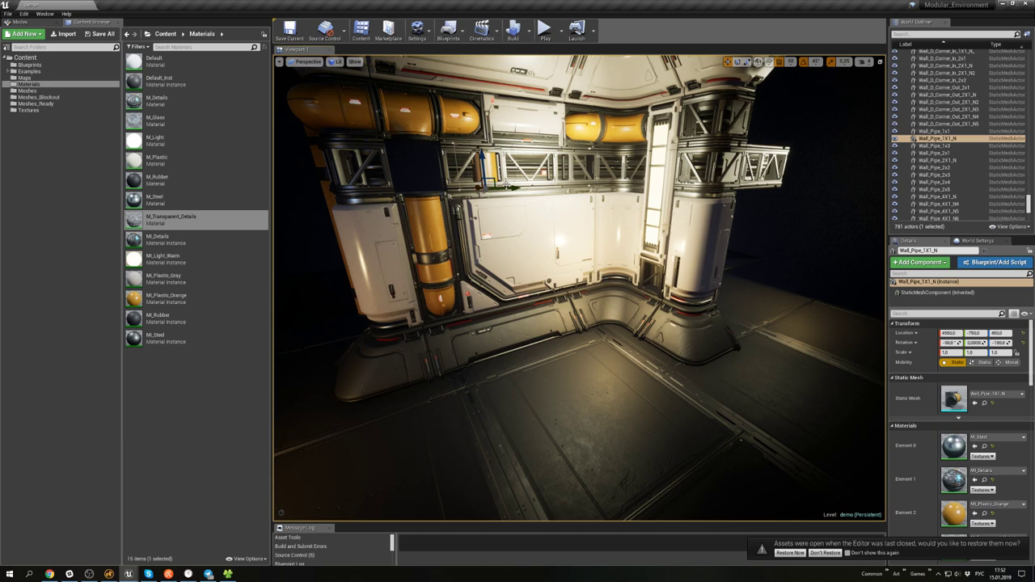
pyautogui.click(506, 199)
pyautogui.moveTo(495, 225); pyautogui.dragTo(469, 229, button='right')
pyautogui.press('w')
pyautogui.press('e')
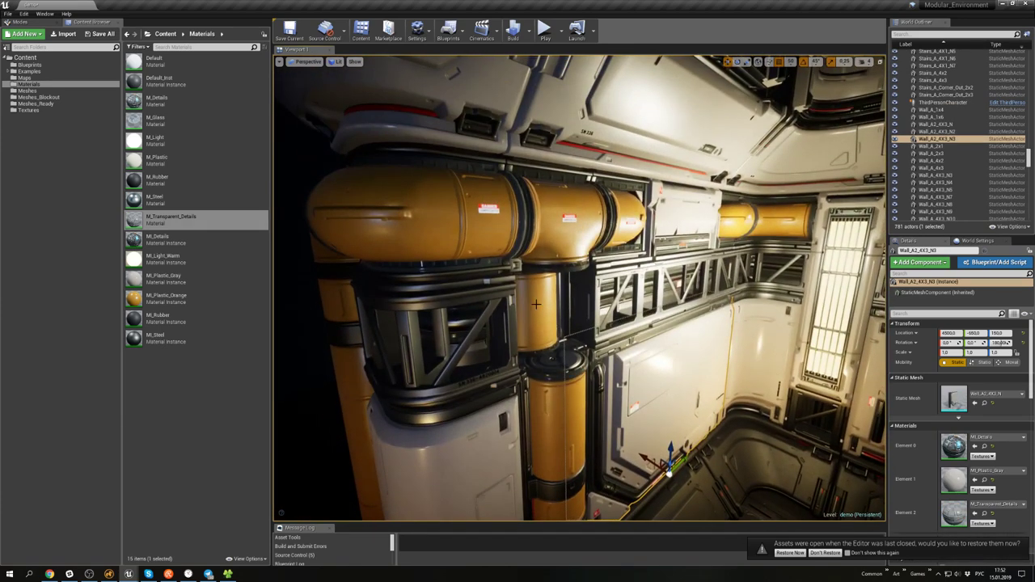
pyautogui.click(550, 333)
pyautogui.moveTo(514, 340); pyautogui.dragTo(542, 353)
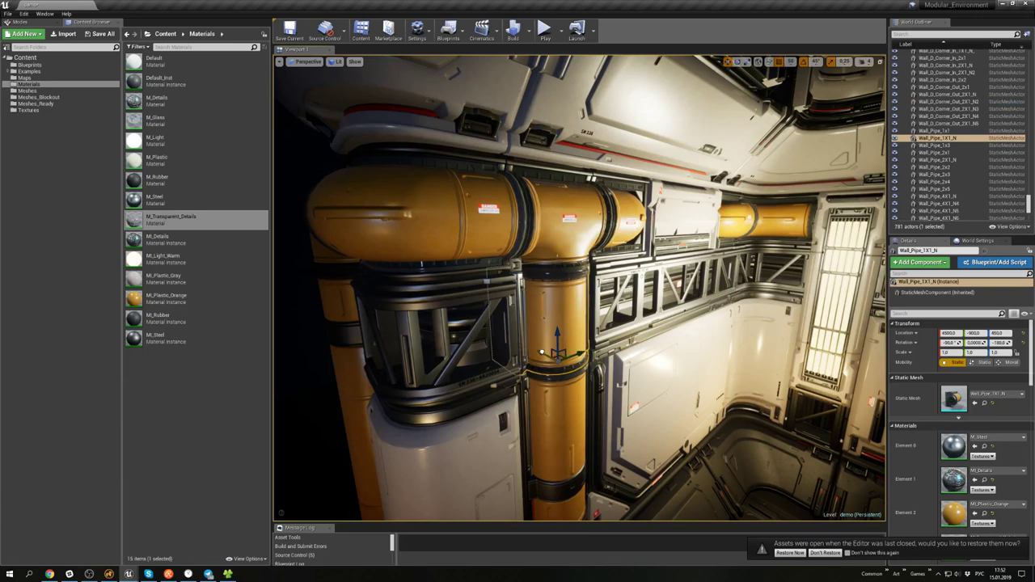
# - Duplicate the upright 1X1 pipe piece, turn the copy 90° about Z and place it at the foot of the vertical pipe behind the pillar
pyautogui.click(657, 285)
pyautogui.moveTo(656, 285); pyautogui.dragTo(658, 355, button='right')
pyautogui.click(664, 243)
pyautogui.press('s')
pyautogui.moveTo(665, 242); pyautogui.dragTo(702, 241, button='right')
pyautogui.press('d')
pyautogui.press('a')
pyautogui.press('s')
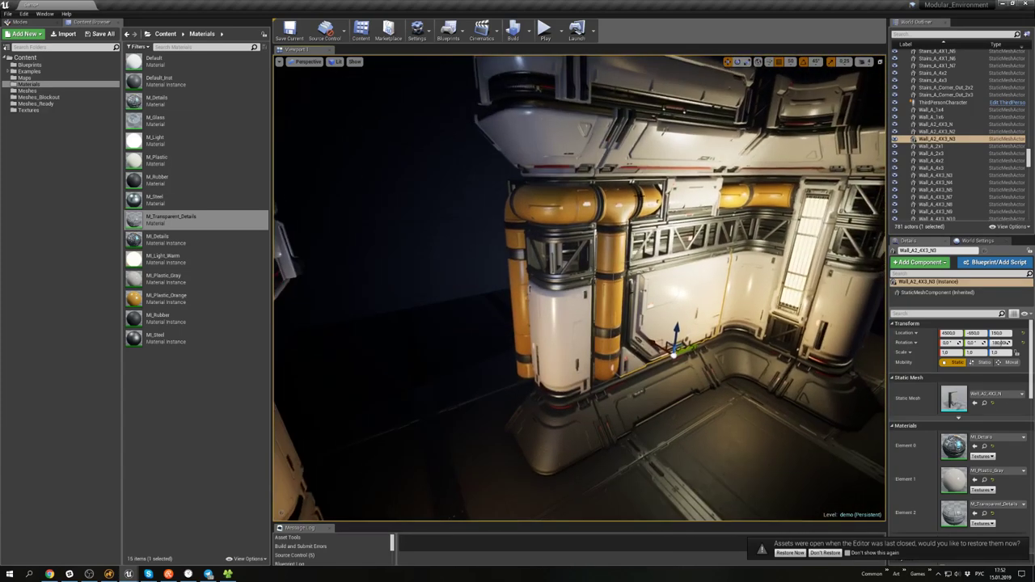
pyautogui.click(607, 266)
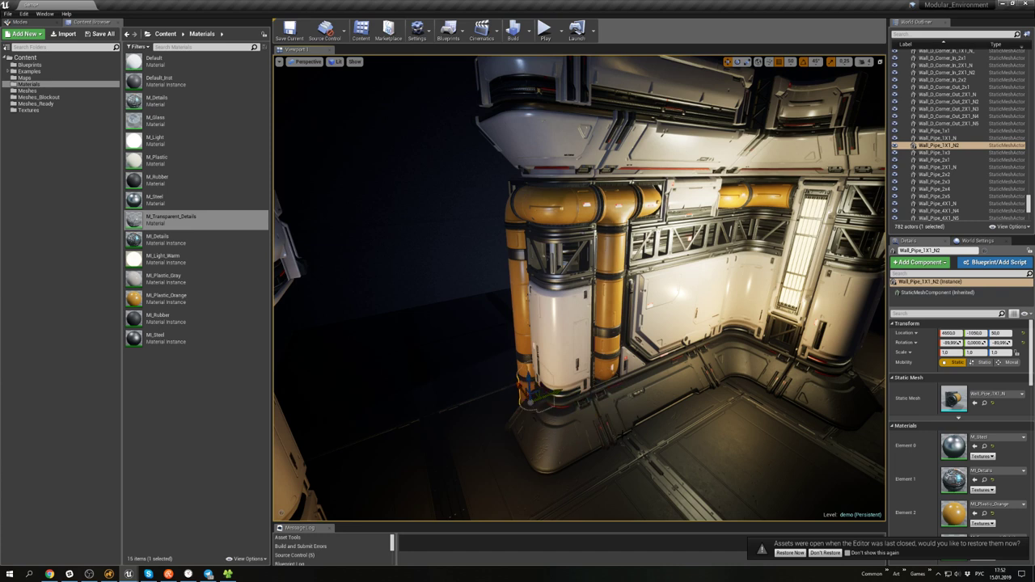
# - Check the pipe assembly around the wall corner and save the level
pyautogui.click(647, 389)
pyautogui.moveTo(579, 288); pyautogui.dragTo(537, 172, button='right')
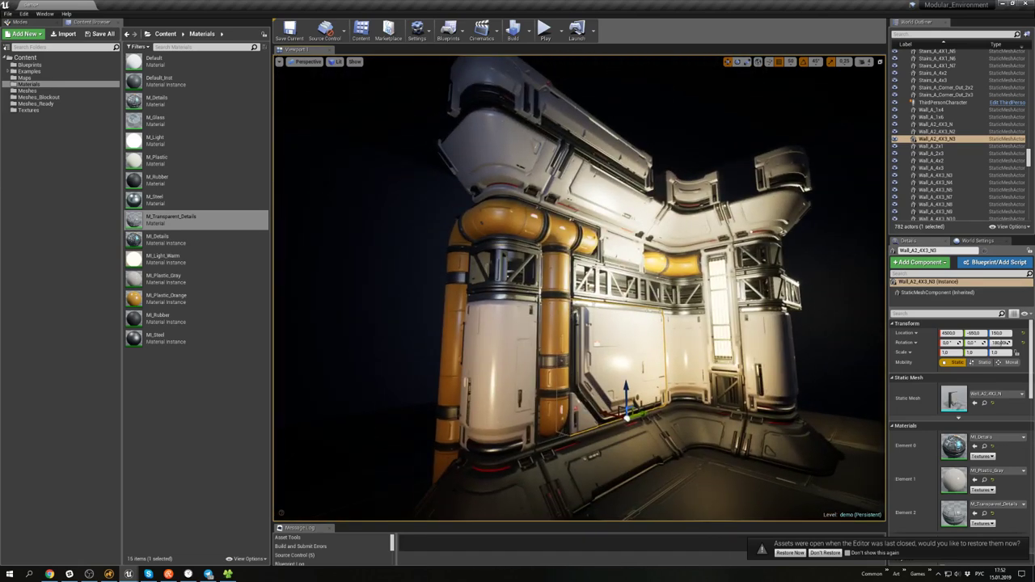
pyautogui.click(559, 239)
pyautogui.moveTo(558, 240); pyautogui.dragTo(644, 240, button='right')
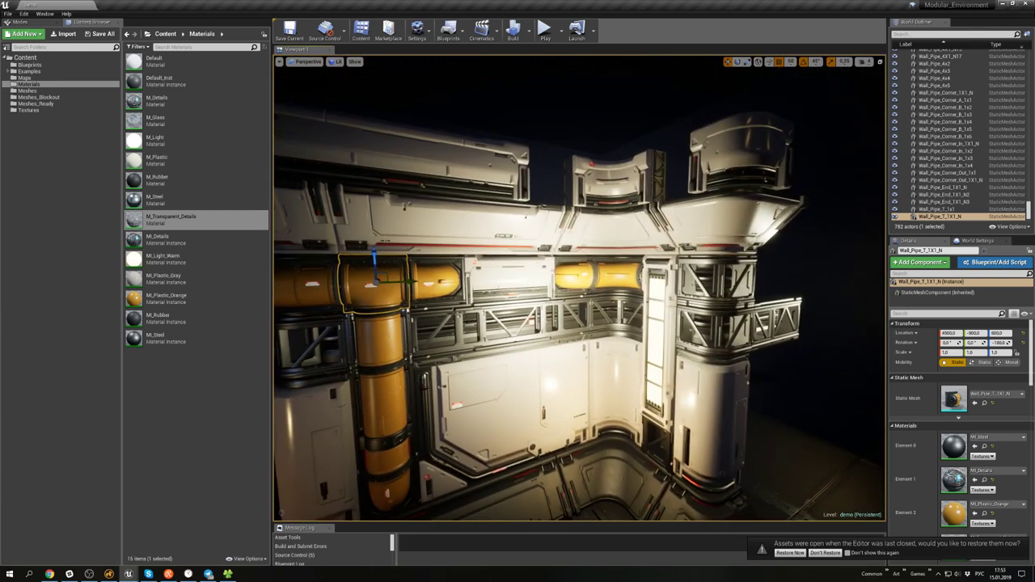
pyautogui.hotkey('ctrl', 's')
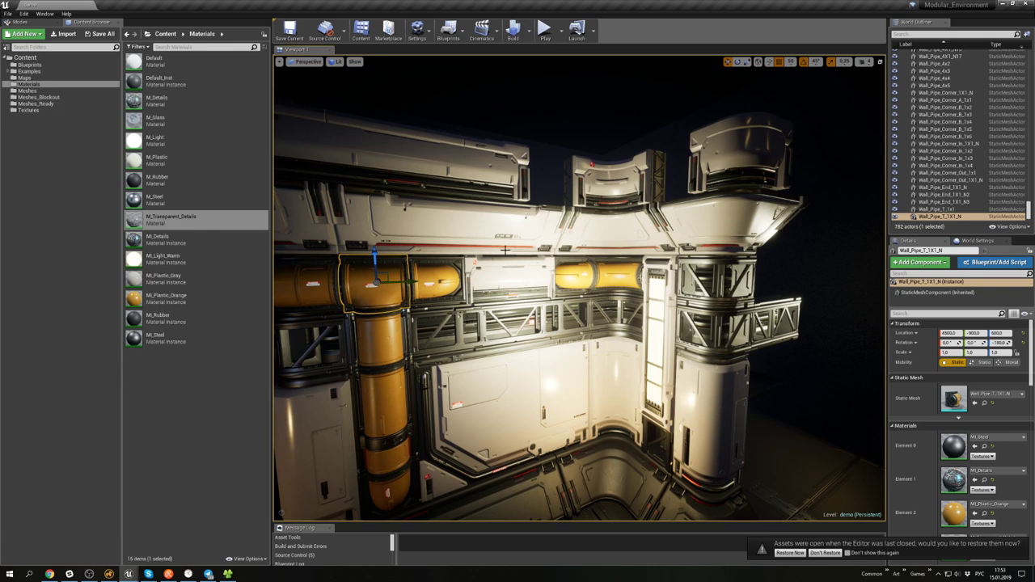
# - Play the level and run the character around the wall corner to examine the pipe modules, then stop playing
pyautogui.moveTo(505, 250)
pyautogui.mouseDown(button='right')
pyautogui.moveTo(469, 256)
pyautogui.moveTo(491, 264)
pyautogui.mouseUp(button='right')
pyautogui.click(547, 33)
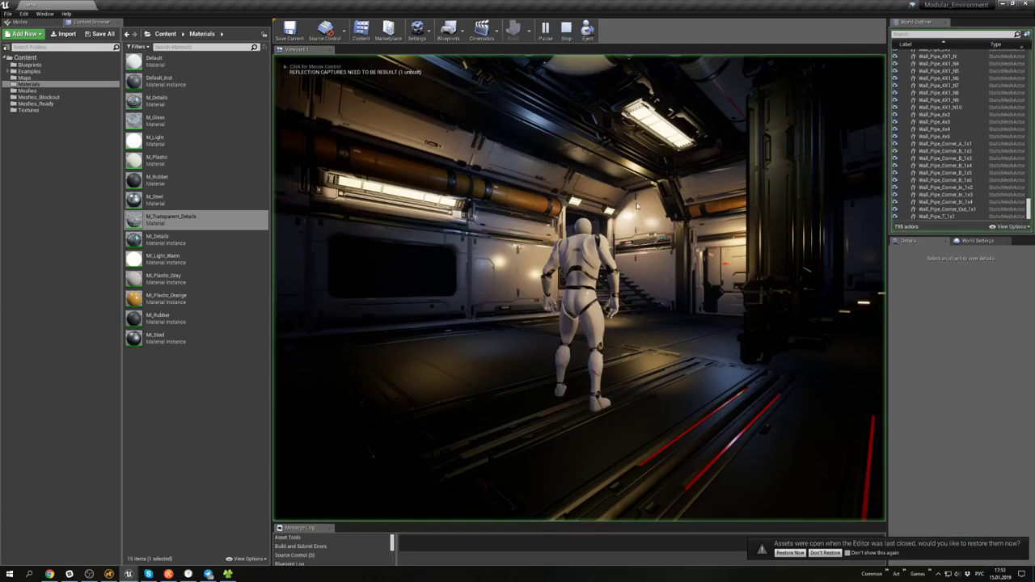
pyautogui.press('w')
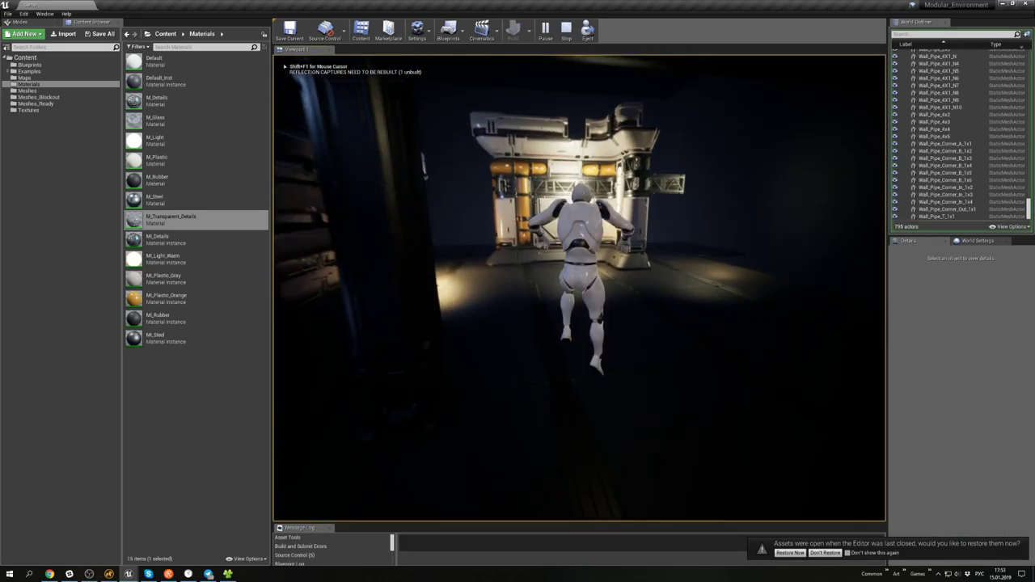
pyautogui.press('space')
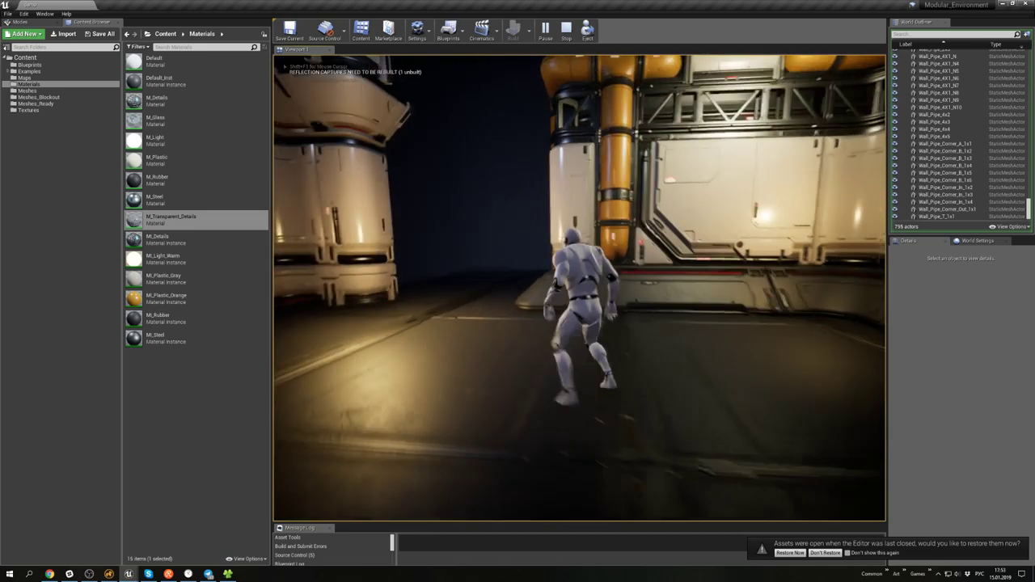
pyautogui.press('a')
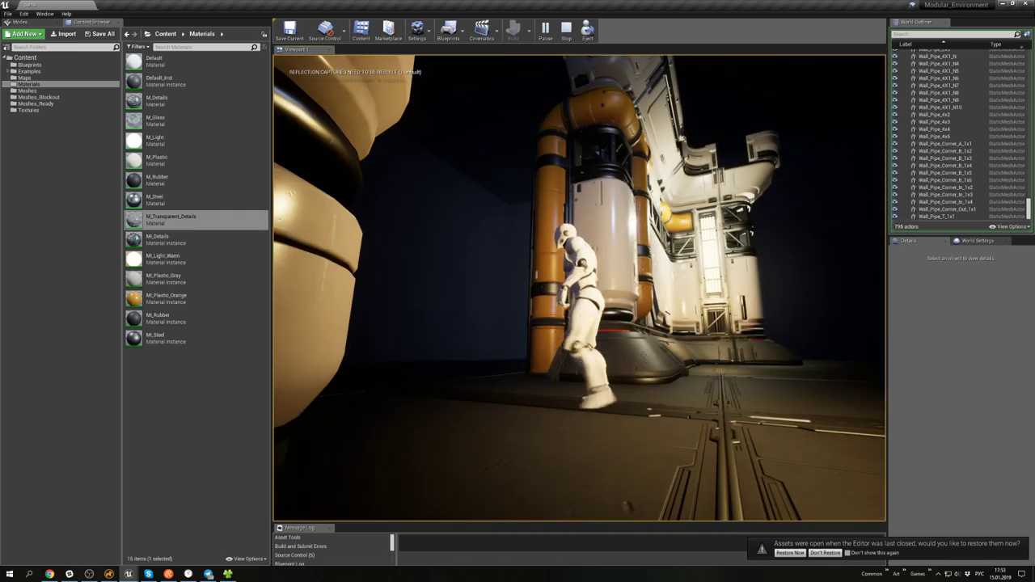
pyautogui.press('d')
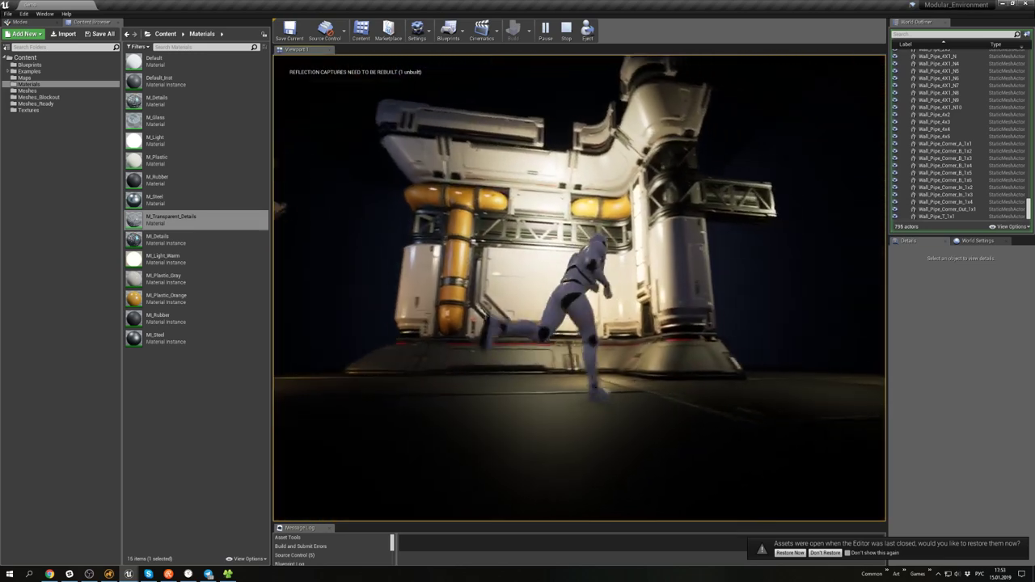
pyautogui.press('w')
pyautogui.press('w')
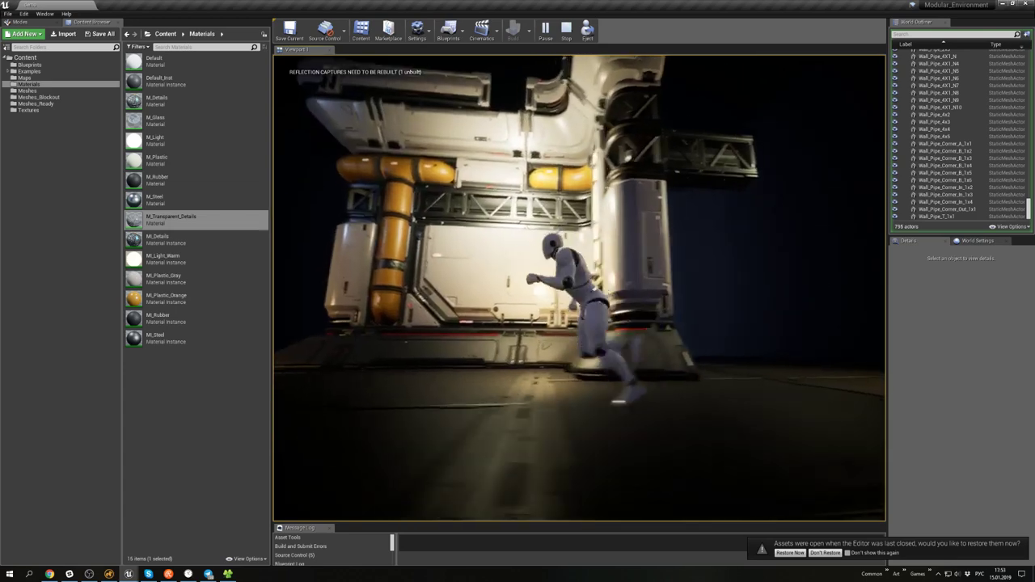
pyautogui.press('d')
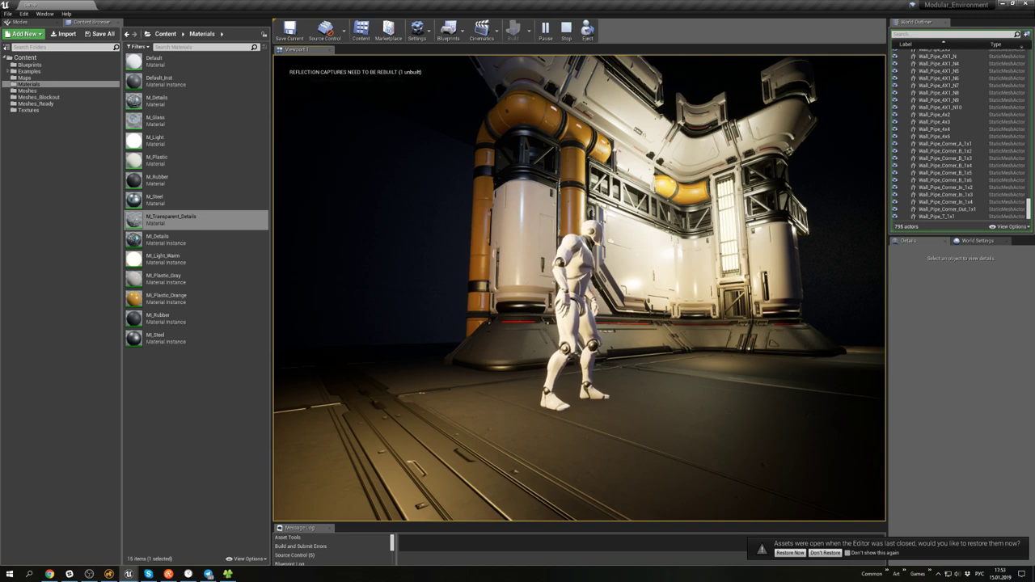
pyautogui.press('d')
pyautogui.press('a')
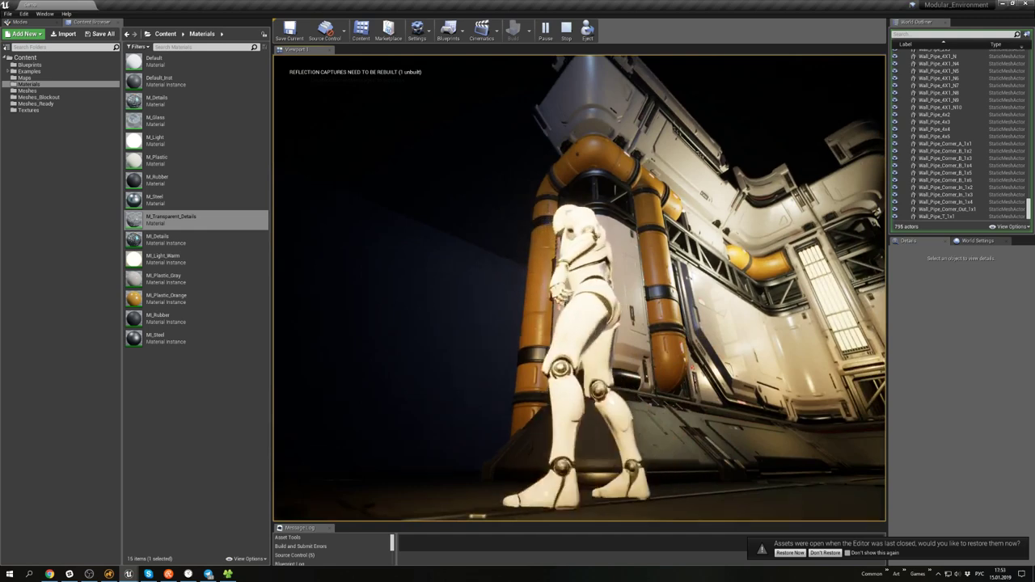
pyautogui.press('w')
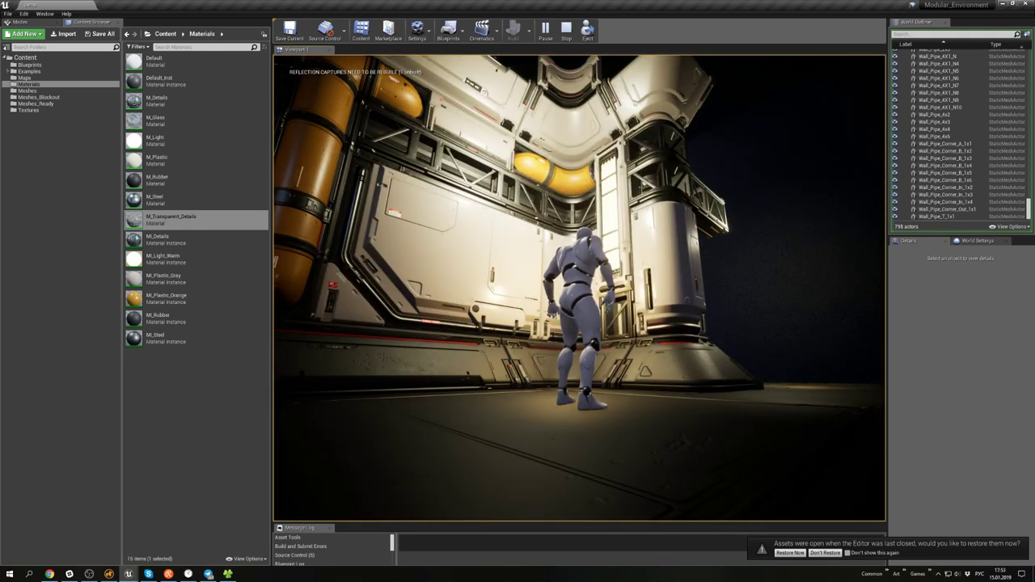
pyautogui.press('w')
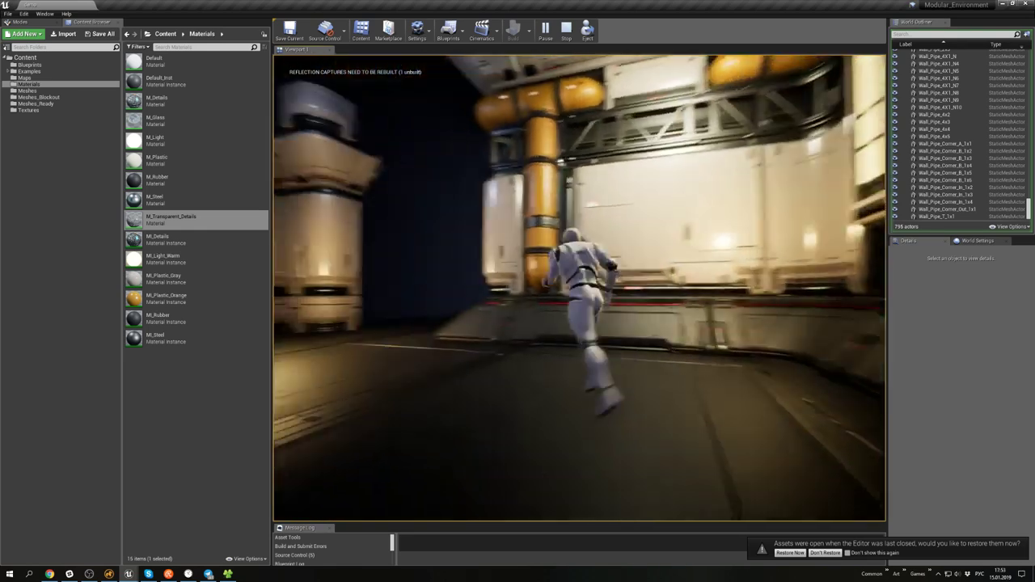
pyautogui.press('a')
pyautogui.press('d')
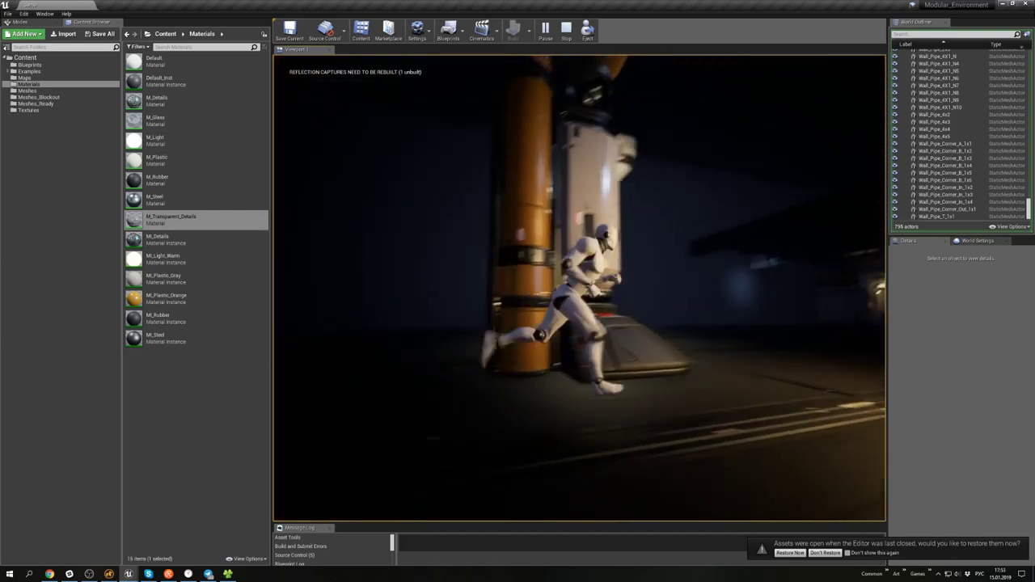
pyautogui.press('space')
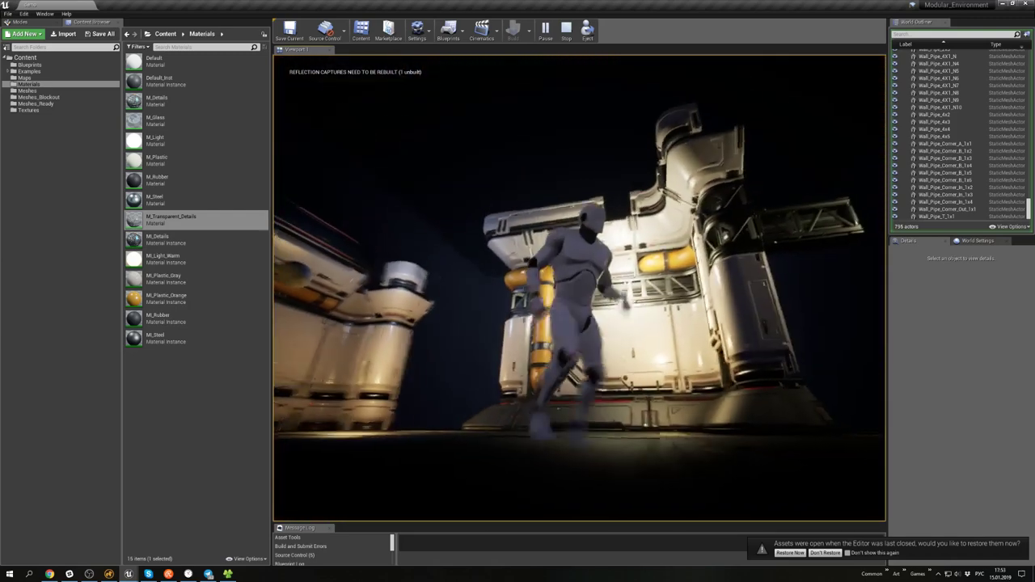
pyautogui.press('w')
pyautogui.press('a')
pyautogui.press('a')
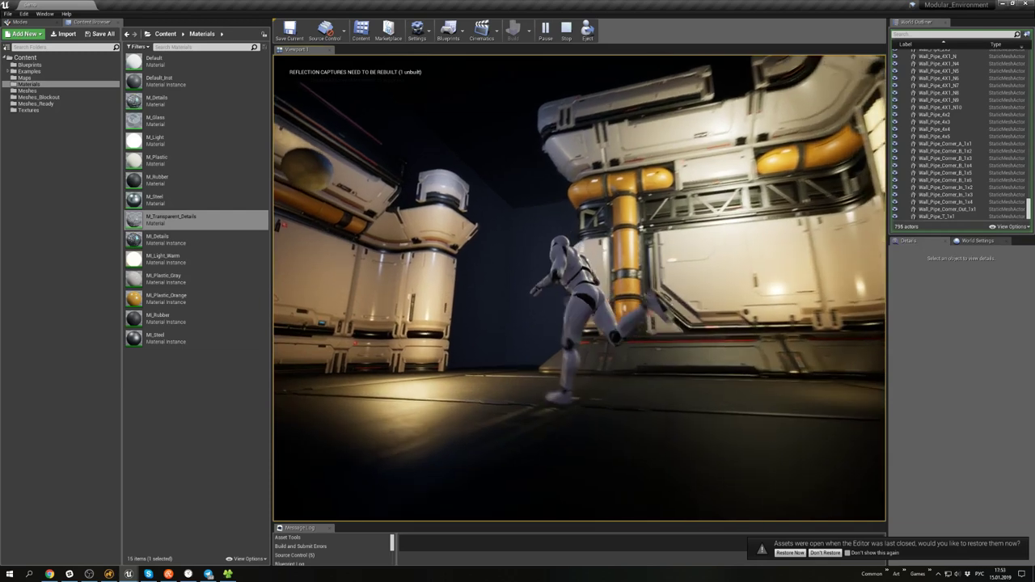
pyautogui.press('d')
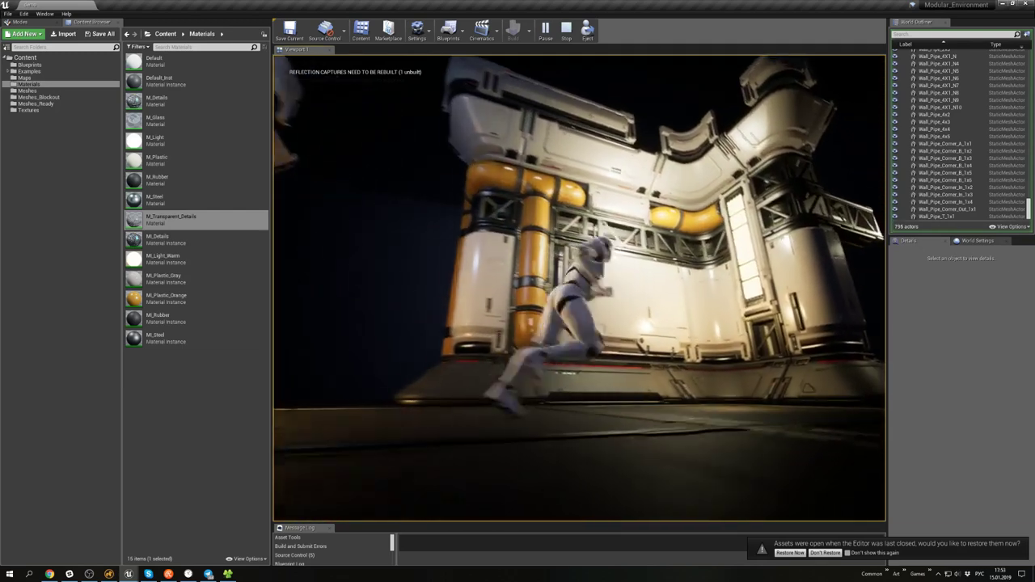
pyautogui.press('w')
pyautogui.press('Escape')
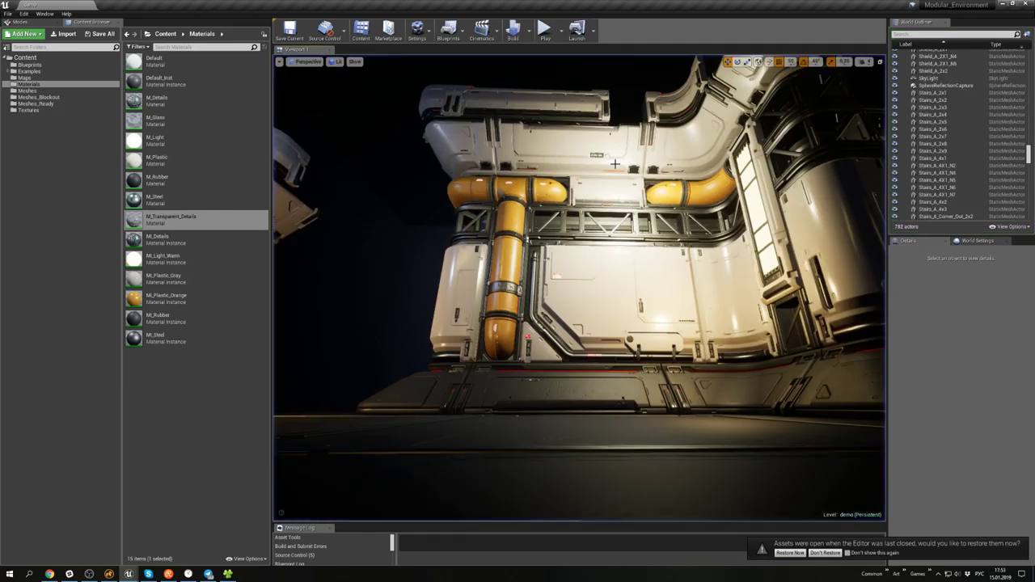
# - Select the white wall panel between the two upper orange pipes and switch to Modo
pyautogui.click(602, 192)
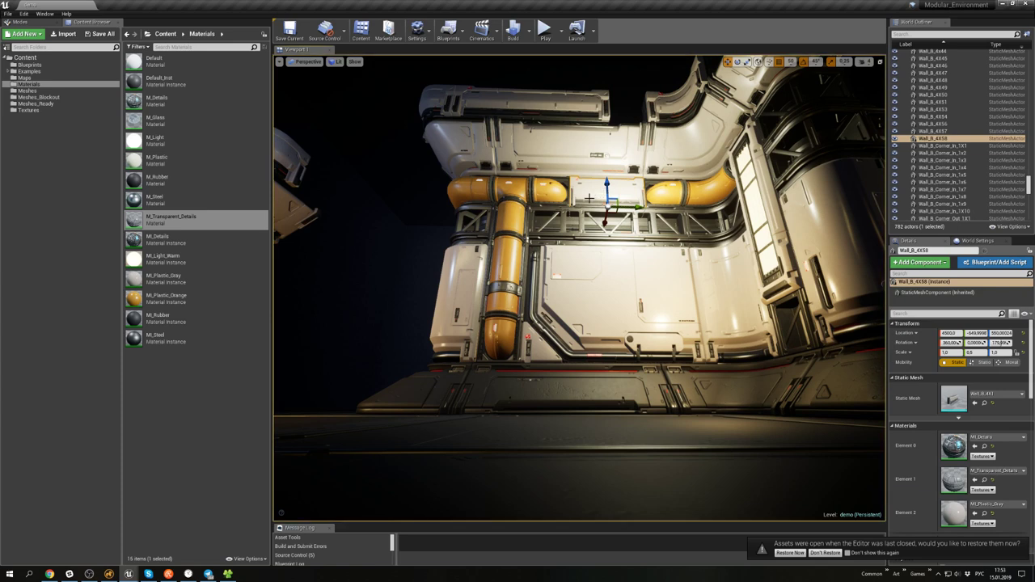
pyautogui.click(109, 574)
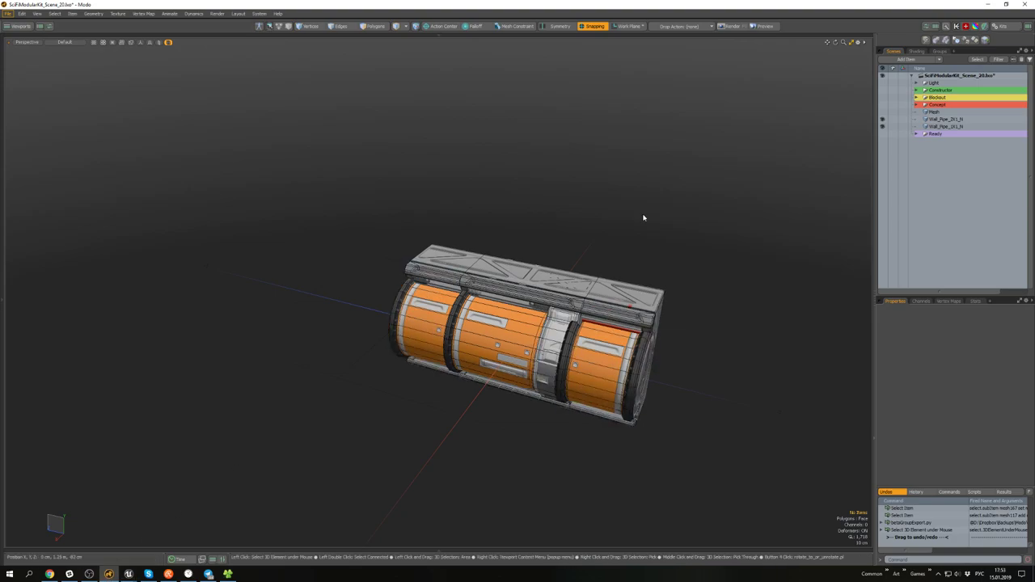
# - Move the Wall_Pipe_2X1_N and Wall_Pipe_1X1_N meshes into the Ready group
pyautogui.click(915, 133)
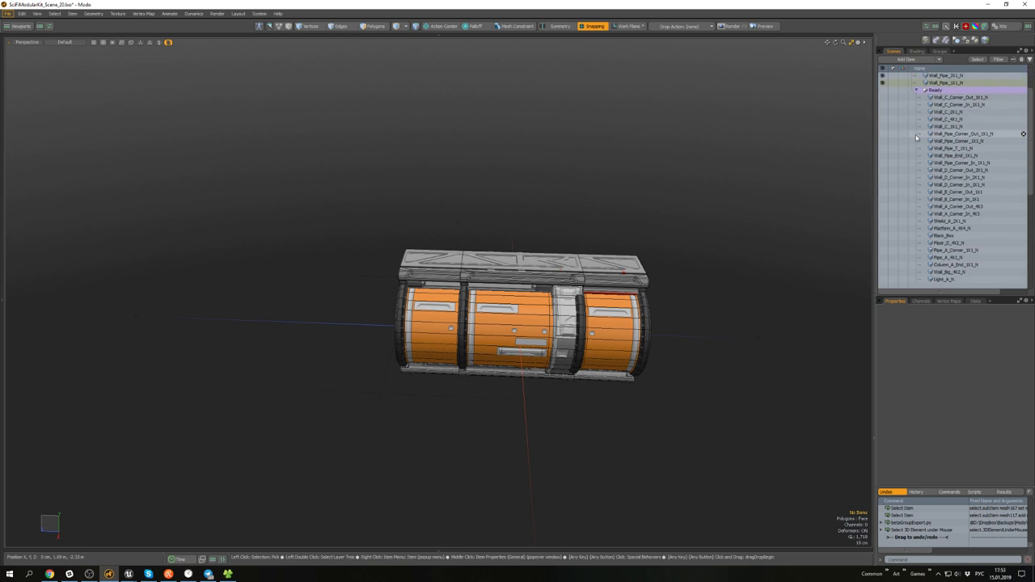
pyautogui.click(948, 121)
pyautogui.keyDown('ctrl'); pyautogui.click(949, 118); pyautogui.keyUp('ctrl')
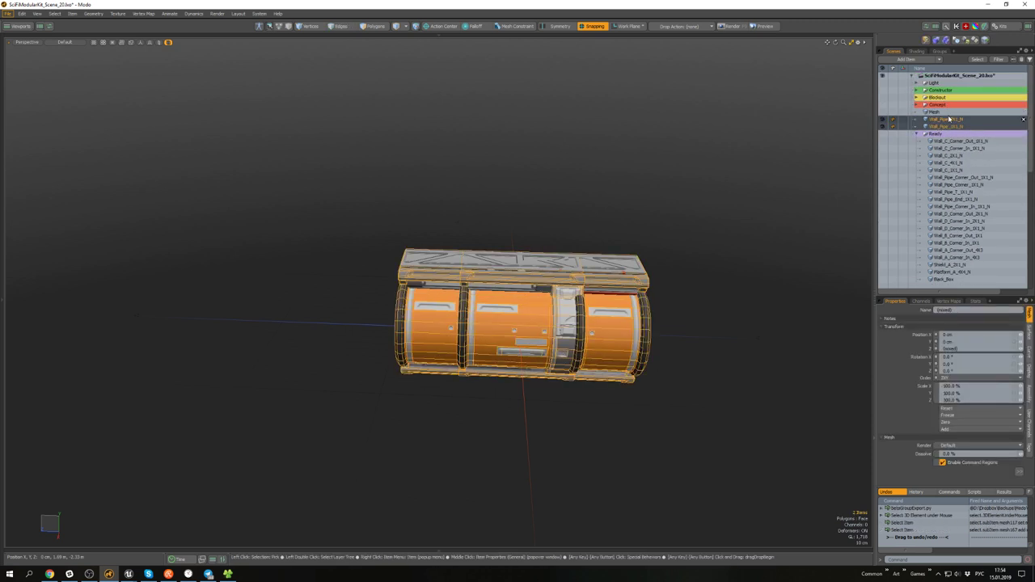
pyautogui.moveTo(942, 142); pyautogui.dragTo(922, 131)
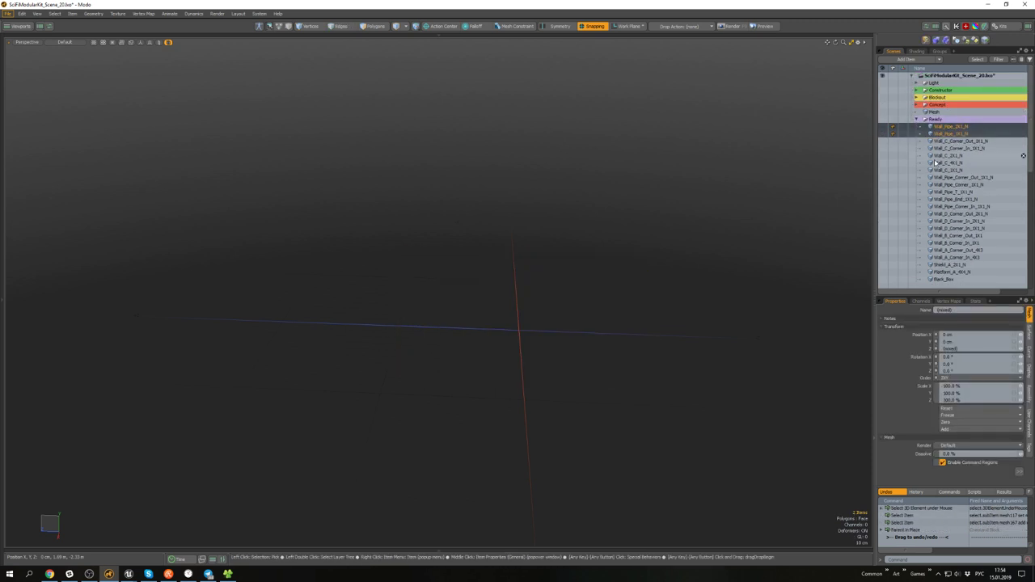
# - Duplicate Wall_B_4X1_N, take the copy out of the Ready group, collapse the group and show the copy
pyautogui.scroll(-3, 957, 219)
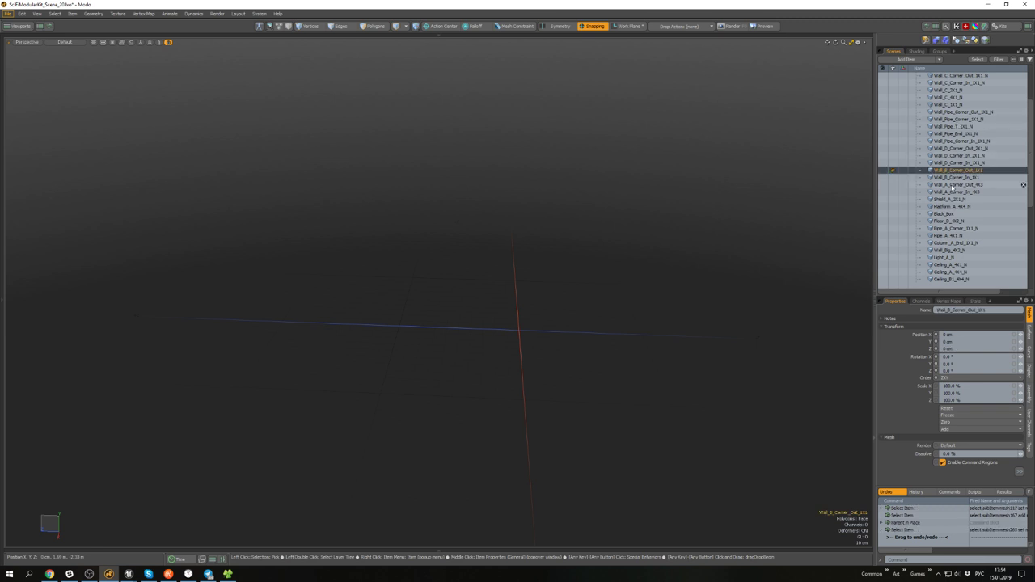
pyautogui.scroll(-5, 1023, 186)
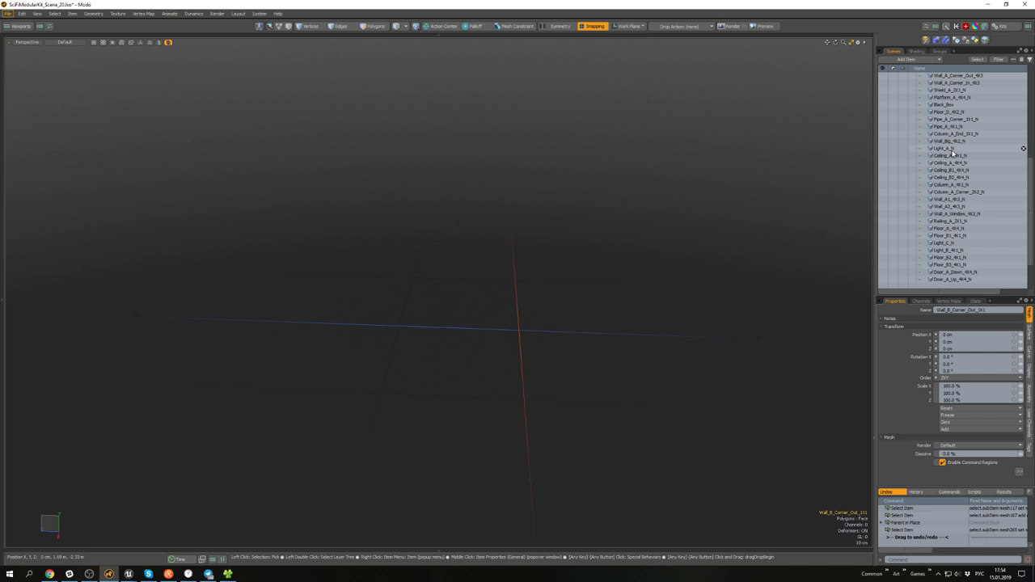
pyautogui.scroll(-2, 951, 194)
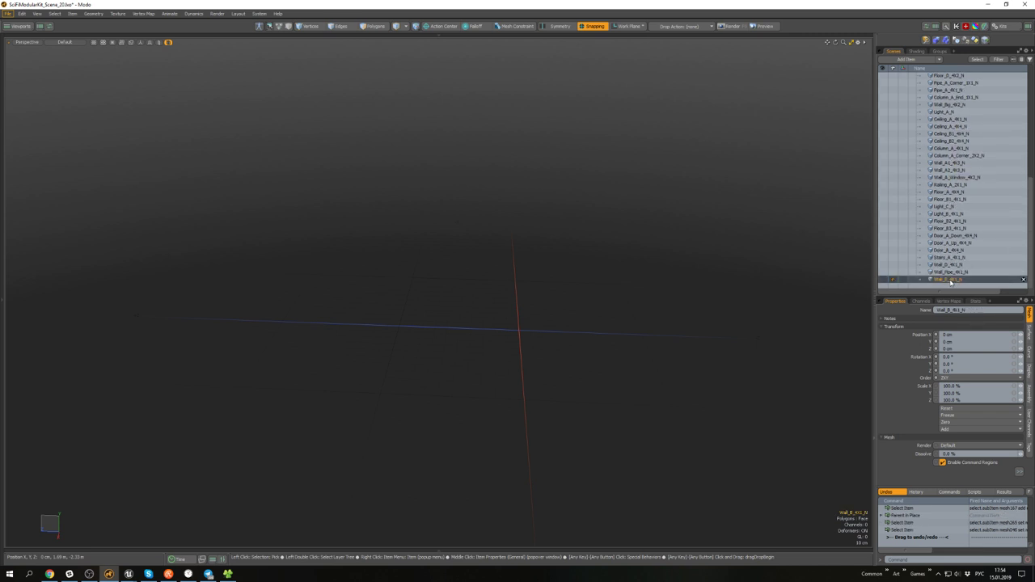
pyautogui.scroll(-1, 954, 275)
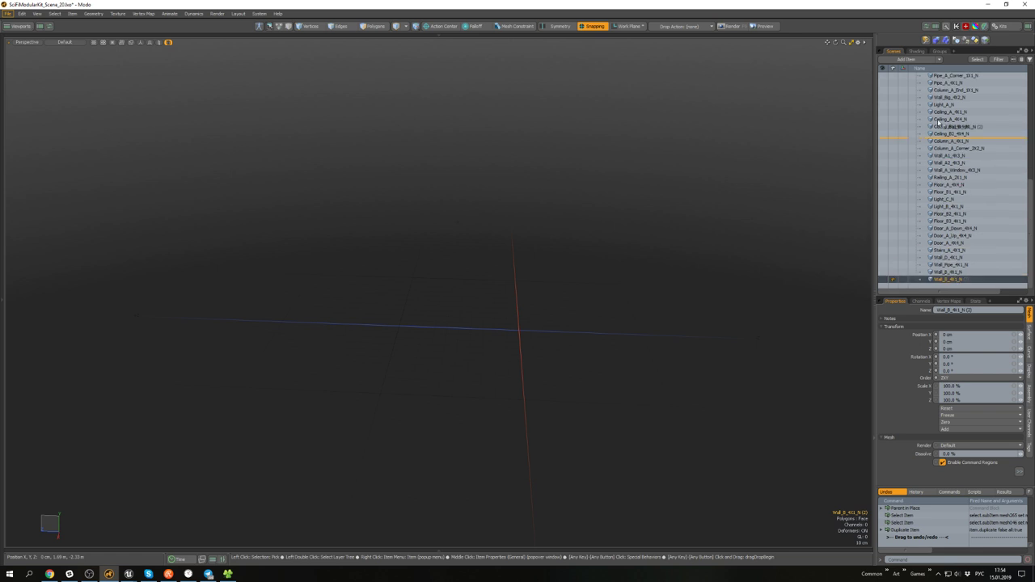
pyautogui.moveTo(939, 119); pyautogui.dragTo(938, 74)
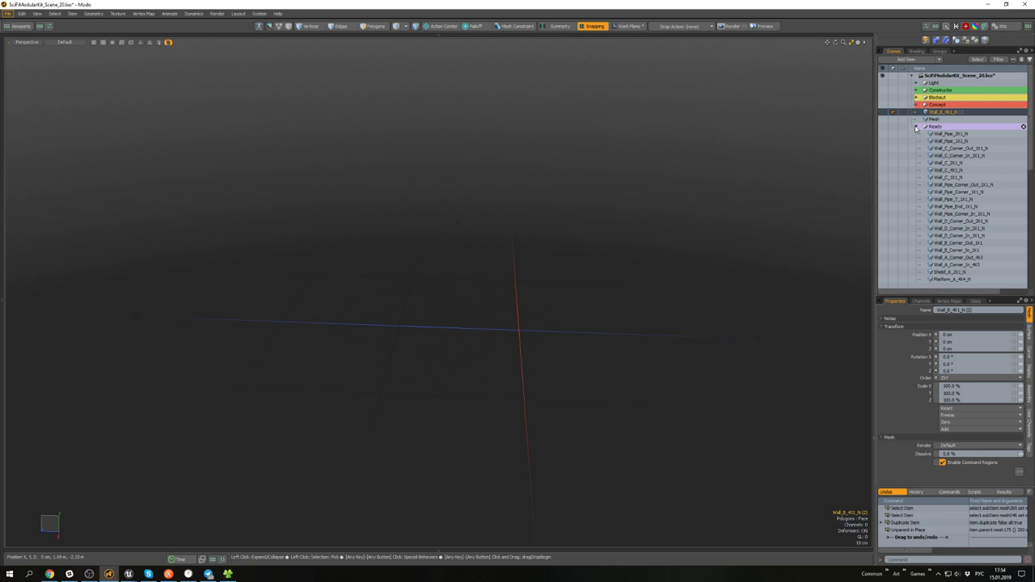
pyautogui.click(916, 127)
pyautogui.click(883, 112)
# - Move the Wall_B_4X1_N copy 1 m along Z so the wall sits off-centre
pyautogui.keyDown('alt'); pyautogui.moveTo(616, 187); pyautogui.dragTo(582, 184); pyautogui.keyUp('alt')
pyautogui.scroll(-4, 583, 184)
pyautogui.scroll(4, 568, 207)
pyautogui.moveTo(550, 267)
pyautogui.keyDown('alt'); pyautogui.mouseDown()
pyautogui.moveTo(565, 221)
pyautogui.moveTo(548, 259)
pyautogui.mouseUp(); pyautogui.keyUp('alt')
pyautogui.press('3')
pyautogui.hotkey('ctrl', 'a')
pyautogui.scroll(-4, 553, 248)
pyautogui.press('5')
pyautogui.click(577, 184)
pyautogui.click(557, 236)
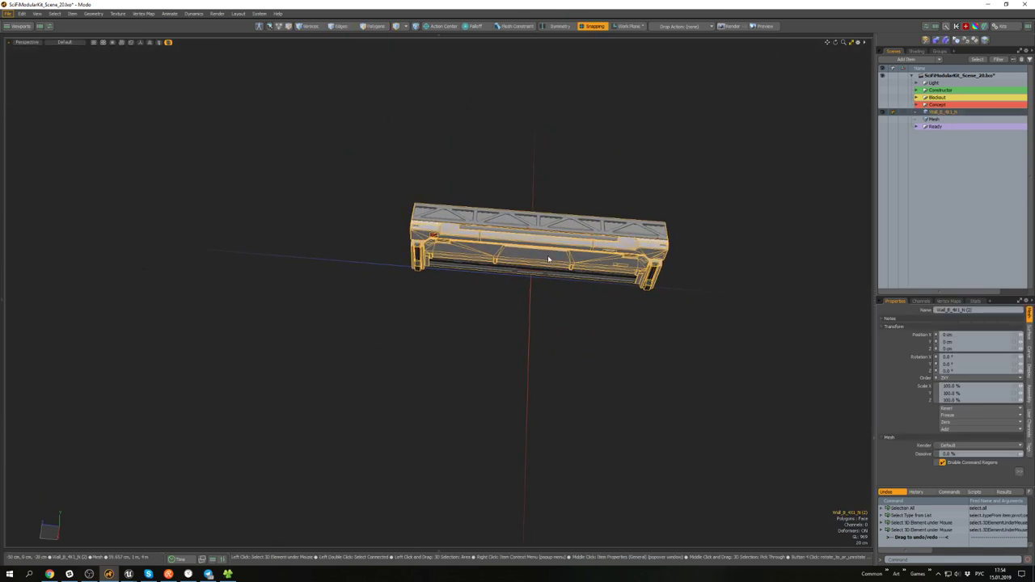
pyautogui.press('w')
pyautogui.scroll(-2, 517, 278)
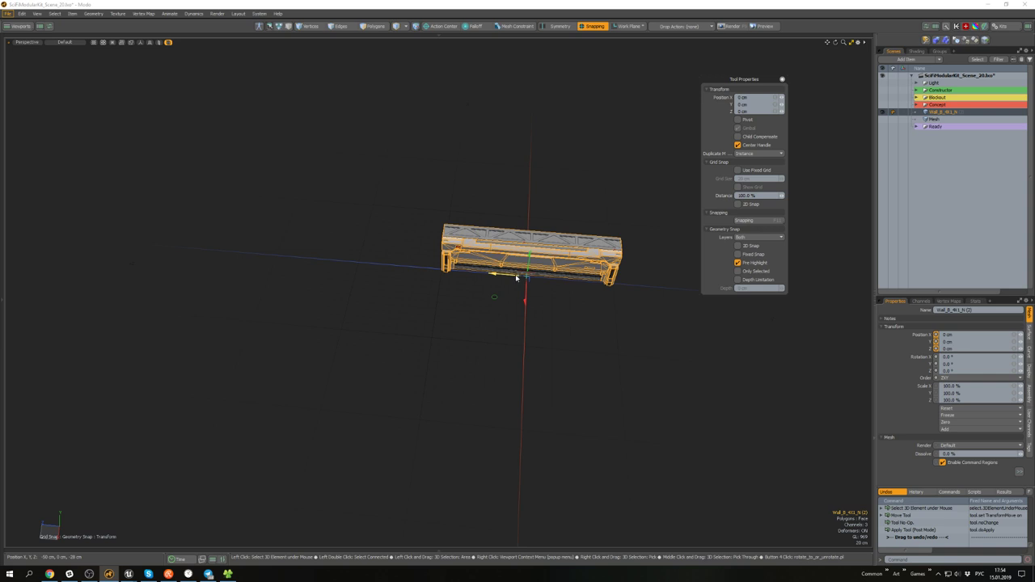
pyautogui.scroll(-2, 516, 277)
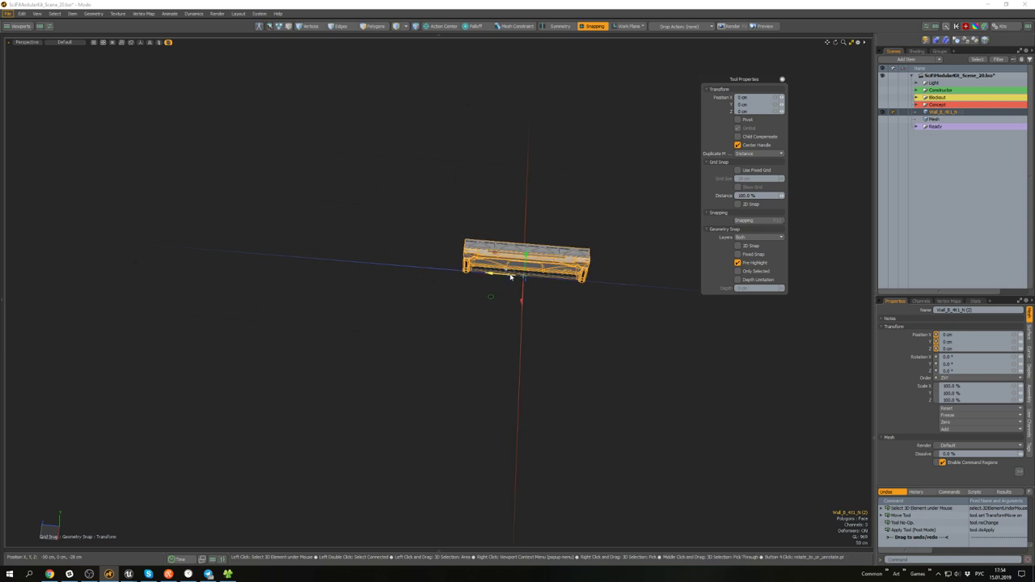
pyautogui.moveTo(511, 275)
pyautogui.mouseDown()
pyautogui.moveTo(543, 273)
pyautogui.moveTo(597, 130)
pyautogui.moveTo(499, 227)
pyautogui.moveTo(503, 275)
pyautogui.mouseUp()
pyautogui.press('q')
# - Try Symmetry +Z on all polygons of the shifted wall, dismiss the script dialog and select the wall copy's item
pyautogui.click(531, 298)
pyautogui.scroll(5, 529, 283)
pyautogui.scroll(3, 541, 278)
pyautogui.press('3')
pyautogui.hotkey('ctrl', 'a')
pyautogui.click(596, 130)
pyautogui.hotkey('ctrl', 'a')
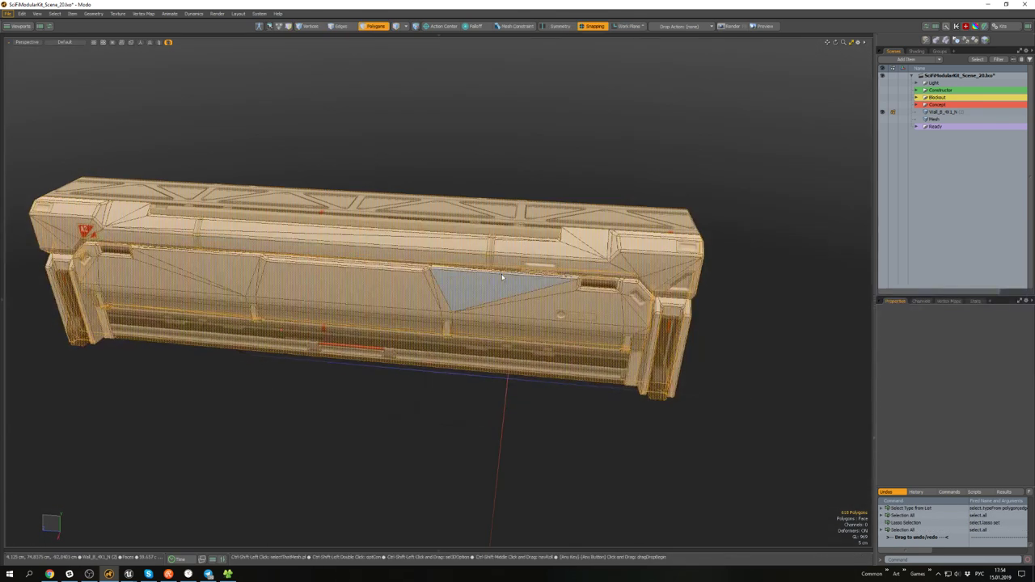
pyautogui.hotkey('alt', 's')
pyautogui.click(464, 279)
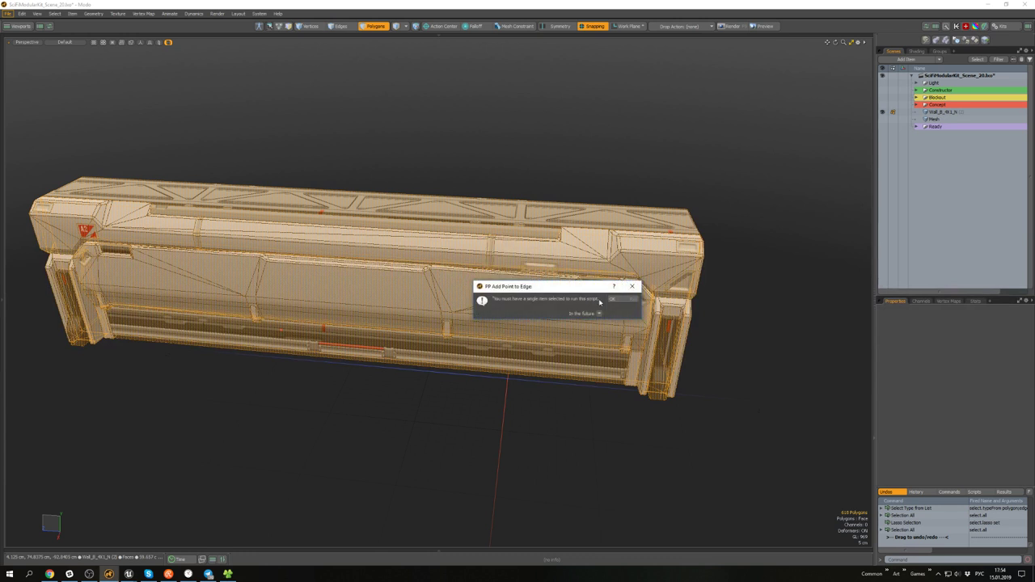
pyautogui.click(610, 299)
pyautogui.click(948, 114)
# - Try Symmetry +Z and Symmetry -Z on the wall copy, undoing each result
pyautogui.keyDown('alt'); pyautogui.moveTo(475, 285); pyautogui.dragTo(497, 268); pyautogui.keyUp('alt')
pyautogui.hotkey('ctrl', 'shift', 'v')
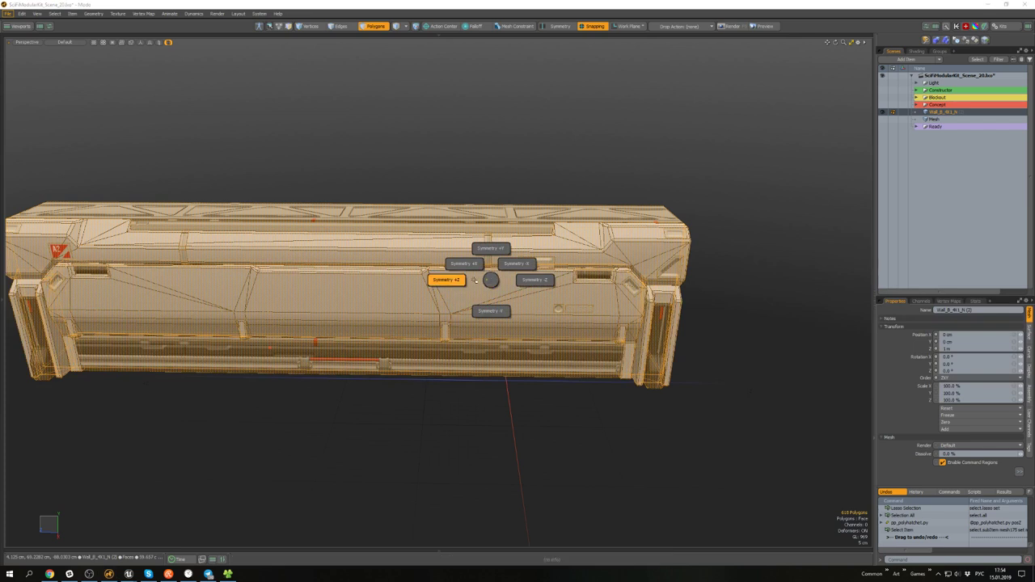
pyautogui.click(447, 280)
pyautogui.hotkey('ctrl', 'z')
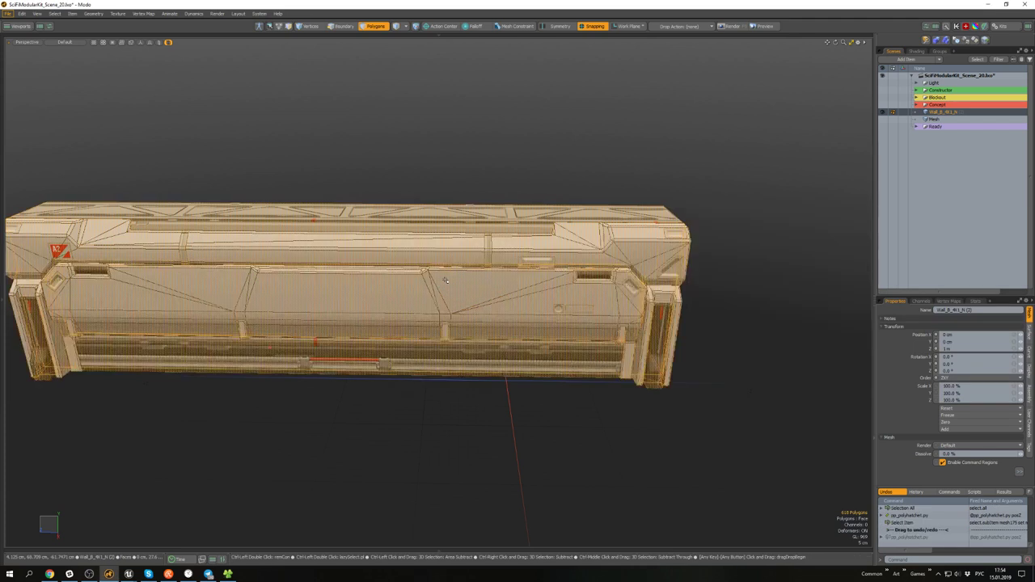
pyautogui.hotkey('ctrl', 'shift', 'v')
pyautogui.click(497, 280)
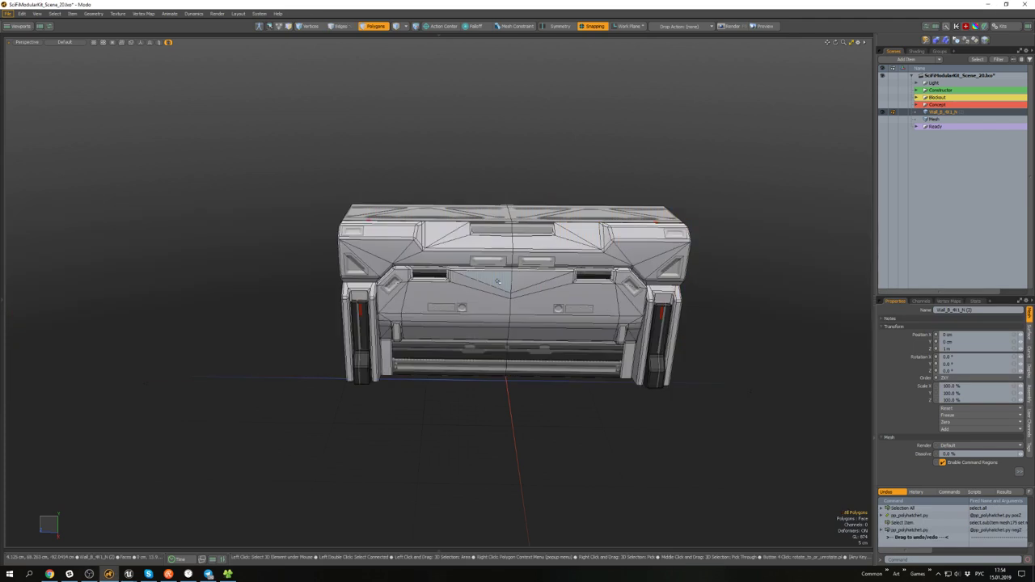
pyautogui.moveTo(523, 262)
pyautogui.keyDown('alt'); pyautogui.mouseDown()
pyautogui.moveTo(489, 222)
pyautogui.moveTo(469, 331)
pyautogui.moveTo(528, 247)
pyautogui.mouseUp(); pyautogui.keyUp('alt')
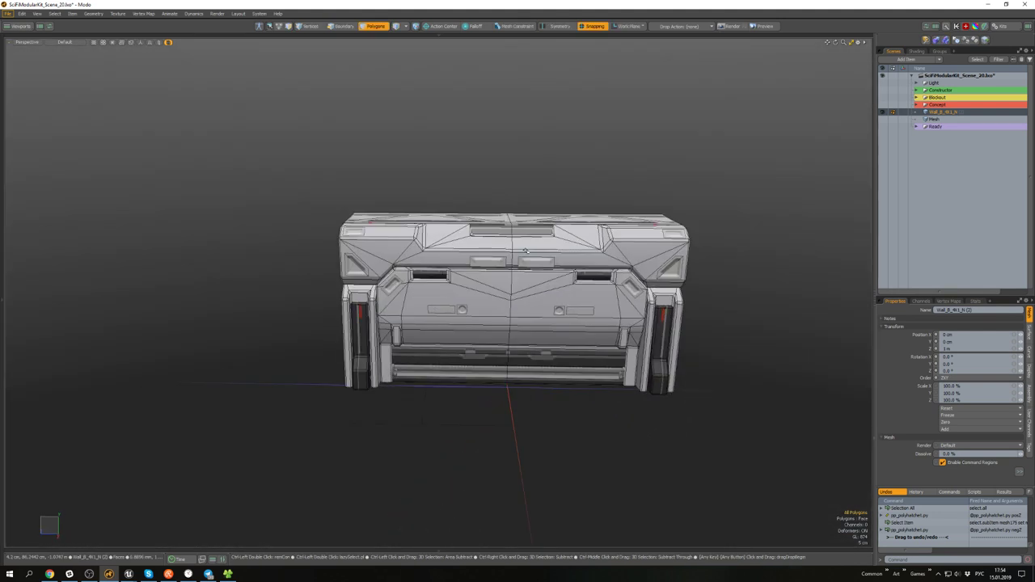
pyautogui.hotkey('ctrl', 'z')
# - Move the vertices at the right end of the wall's upper recess along Z, past the mirror centre
pyautogui.press('1')
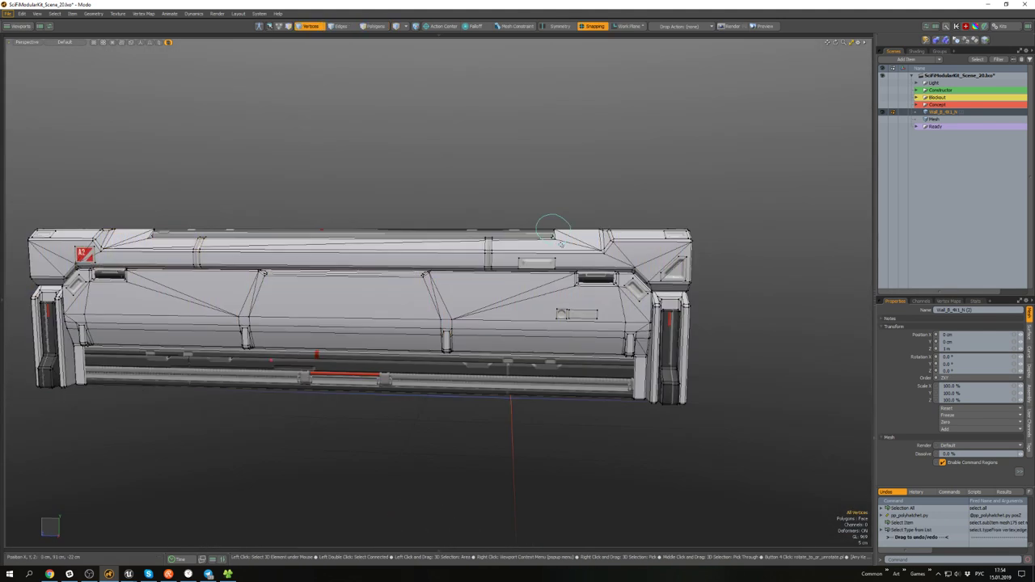
pyautogui.moveTo(559, 243); pyautogui.dragTo(556, 241, button='right')
pyautogui.press('w')
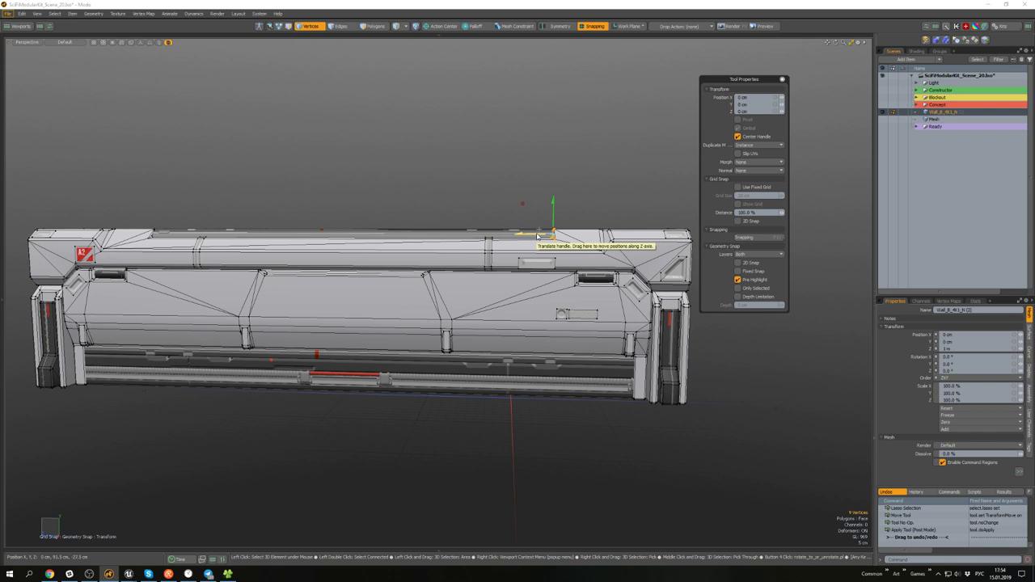
pyautogui.moveTo(537, 236)
pyautogui.mouseDown()
pyautogui.moveTo(509, 235)
pyautogui.moveTo(466, 279)
pyautogui.moveTo(445, 248)
pyautogui.moveTo(519, 210)
pyautogui.moveTo(536, 223)
pyautogui.mouseUp()
# - Move the end polygon and edge of the thin strip across the upper ledge toward the ledge's rear rim
pyautogui.press('3')
pyautogui.scroll(4, 482, 238)
pyautogui.scroll(4, 487, 251)
pyautogui.click(466, 281)
pyautogui.press('w')
pyautogui.scroll(-5, 531, 199)
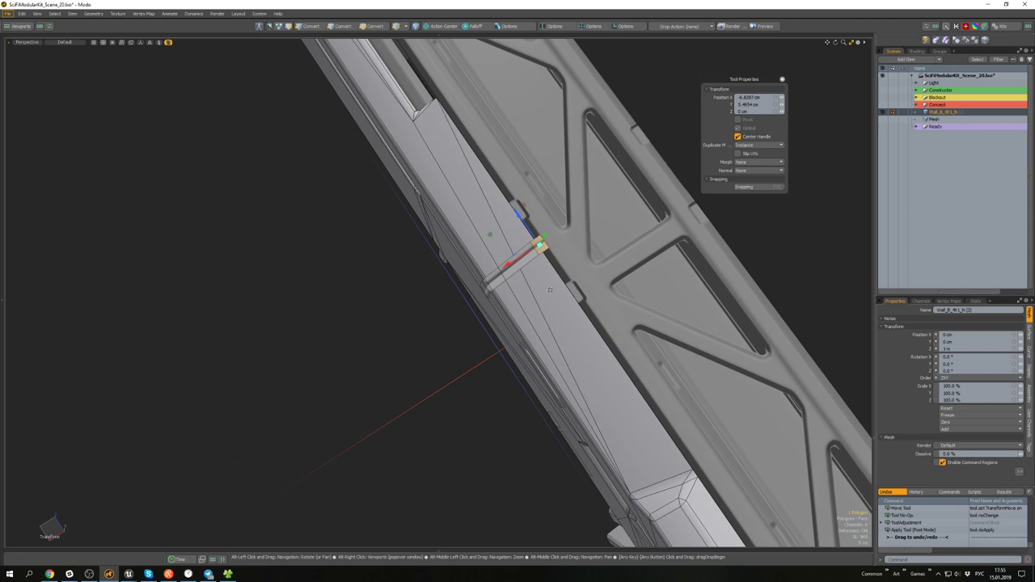
pyautogui.scroll(5, 536, 218)
pyautogui.press('2')
pyautogui.click(546, 274)
pyautogui.press('w')
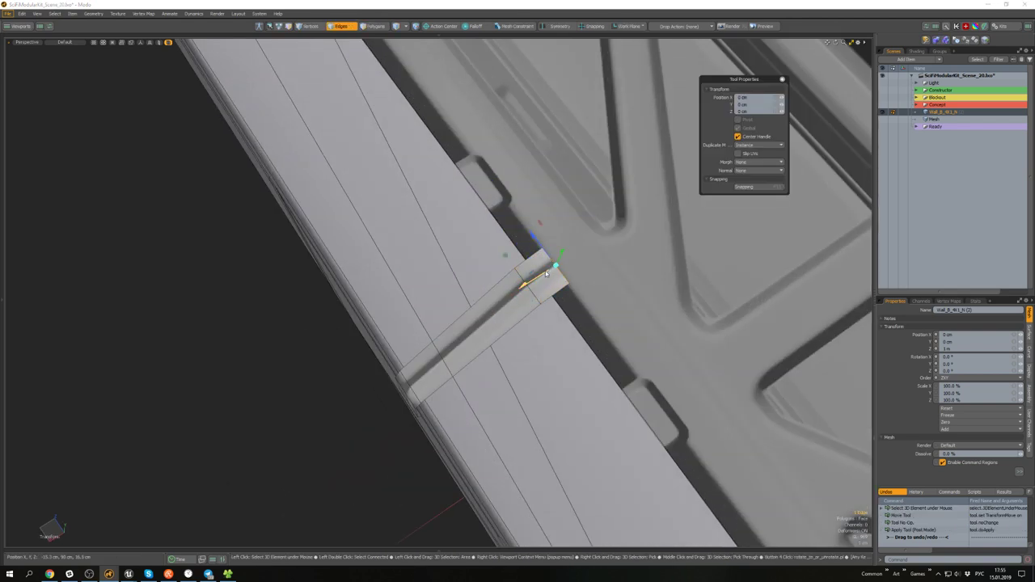
pyautogui.keyDown('alt'); pyautogui.moveTo(527, 287); pyautogui.dragTo(520, 196); pyautogui.keyUp('alt')
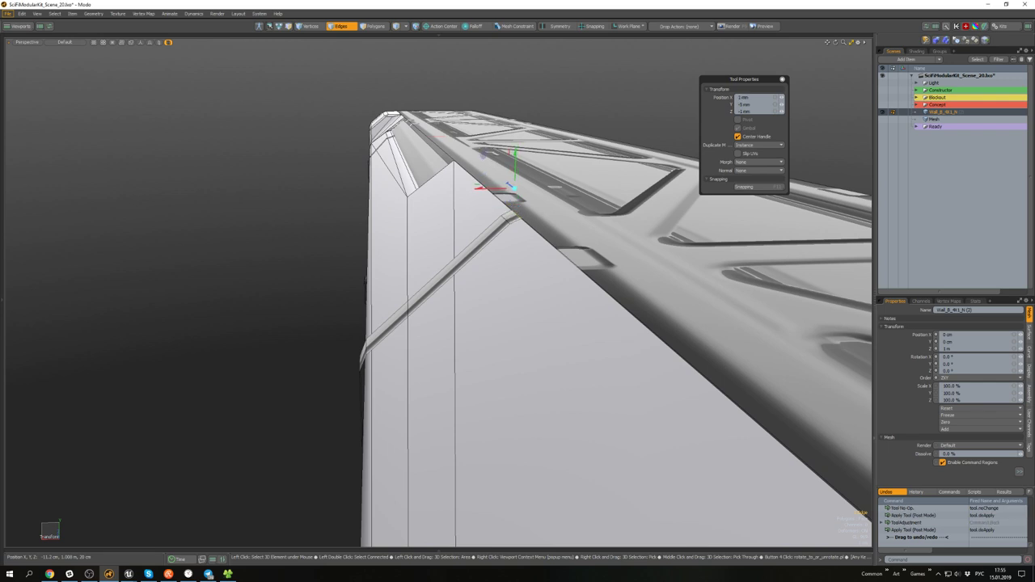
# - Apply Symmetry -Z to all wall polygons to form a shorter mirrored wall module
pyautogui.scroll(-5, 520, 202)
pyautogui.keyDown('alt'); pyautogui.moveTo(485, 231); pyautogui.dragTo(566, 243); pyautogui.keyUp('alt')
pyautogui.press('3')
pyautogui.scroll(-5, 534, 250)
pyautogui.scroll(5, 501, 271)
pyautogui.keyDown('alt'); pyautogui.moveTo(489, 271); pyautogui.dragTo(501, 248); pyautogui.keyUp('alt')
pyautogui.hotkey('ctrl', 'a')
pyautogui.scroll(-3, 501, 244)
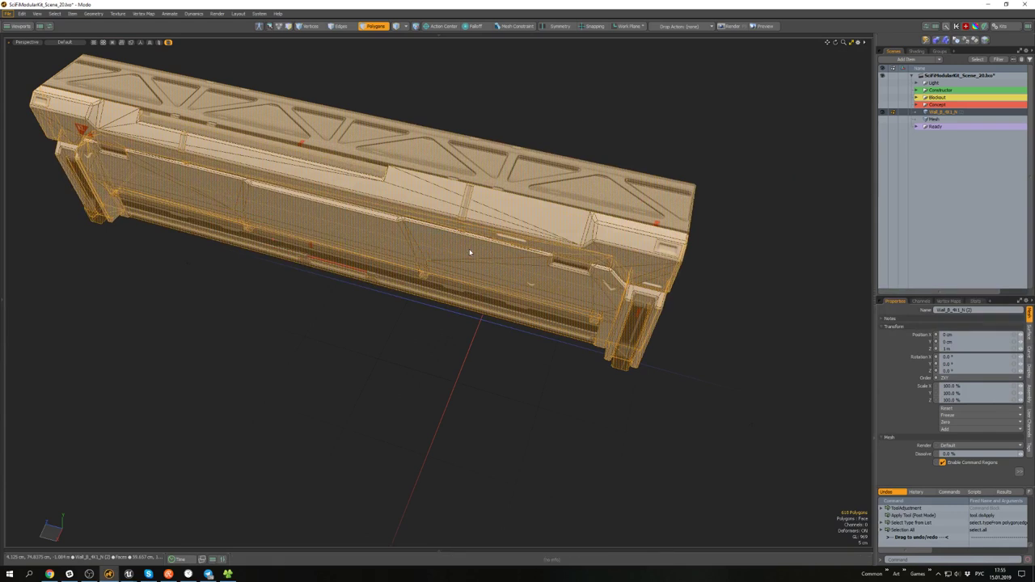
pyautogui.hotkey('ctrl', 'z')
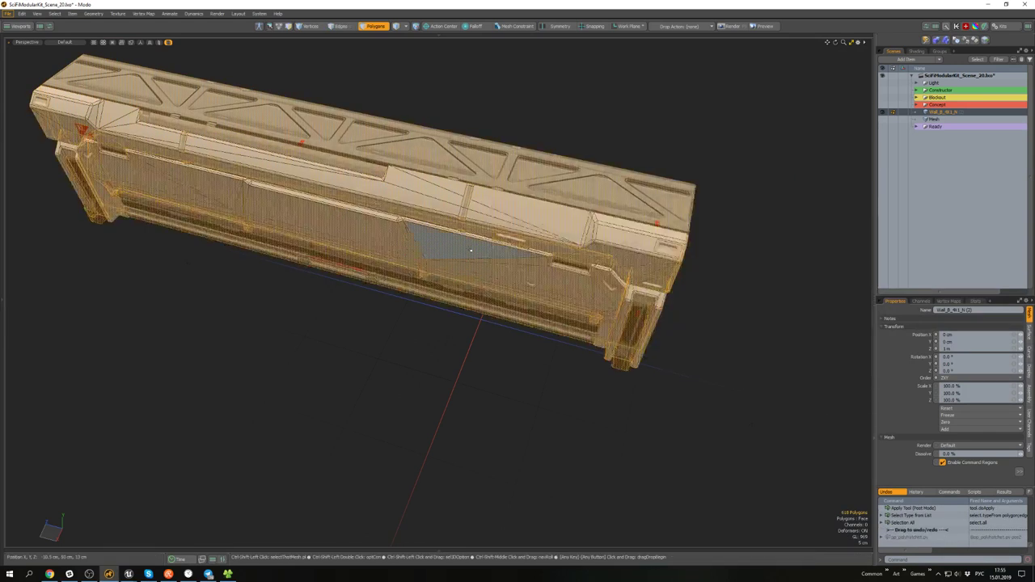
pyautogui.hotkey('ctrl', 'alt', 'z')
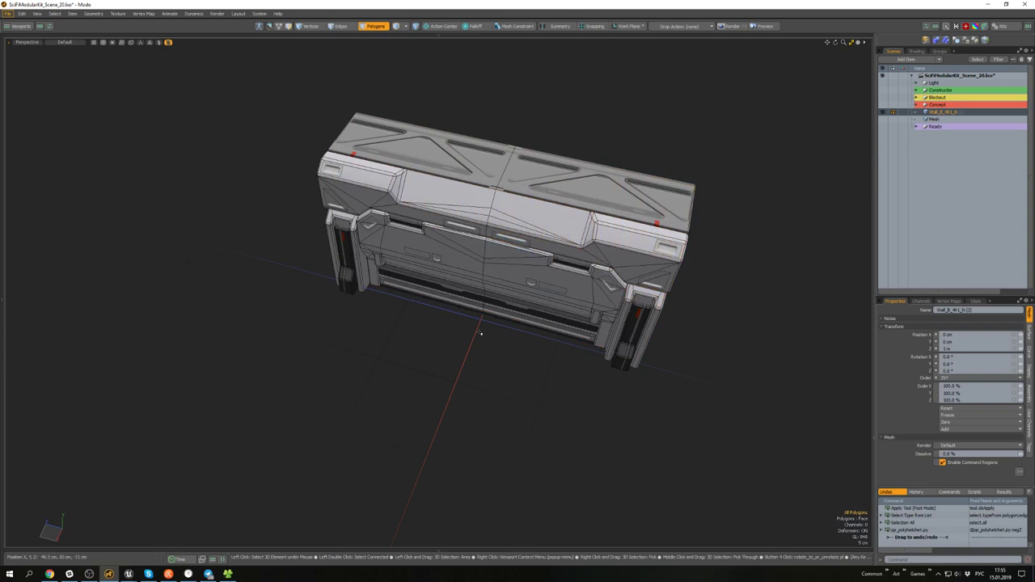
# - Delete the diagonal edges meeting the centre seam on the front panel and the upper ledge
pyautogui.moveTo(481, 333)
pyautogui.keyDown('alt'); pyautogui.mouseDown()
pyautogui.moveTo(491, 200)
pyautogui.moveTo(495, 260)
pyautogui.moveTo(477, 190)
pyautogui.moveTo(505, 136)
pyautogui.mouseUp(); pyautogui.keyUp('alt')
pyautogui.press('2')
pyautogui.scroll(4, 500, 263)
pyautogui.click(501, 260)
pyautogui.keyDown('shift'); pyautogui.click(446, 244); pyautogui.keyUp('shift')
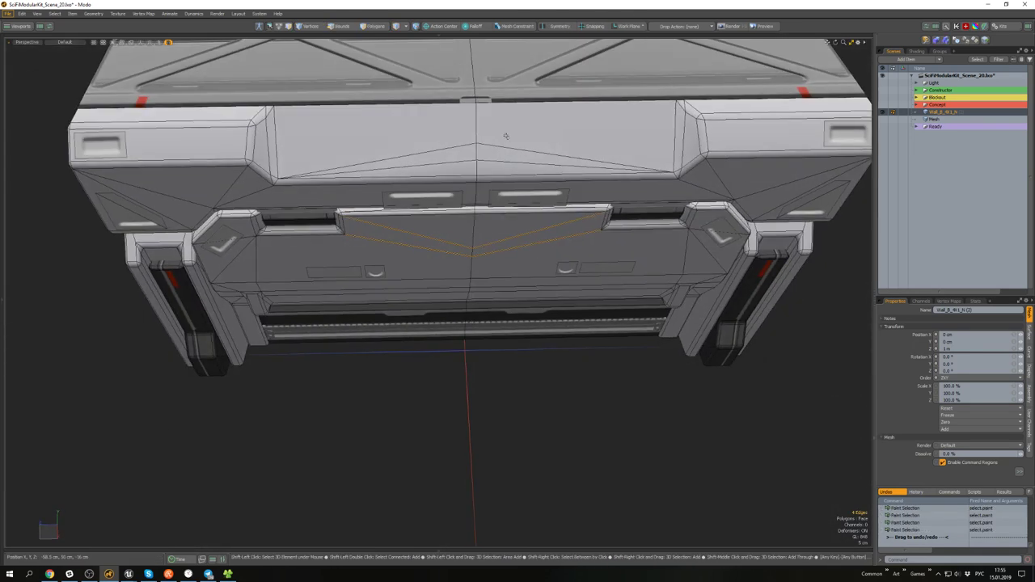
pyautogui.moveTo(432, 145)
pyautogui.keyDown('shift'); pyautogui.mouseDown()
pyautogui.moveTo(439, 166)
pyautogui.moveTo(545, 125)
pyautogui.mouseUp(); pyautogui.keyUp('shift')
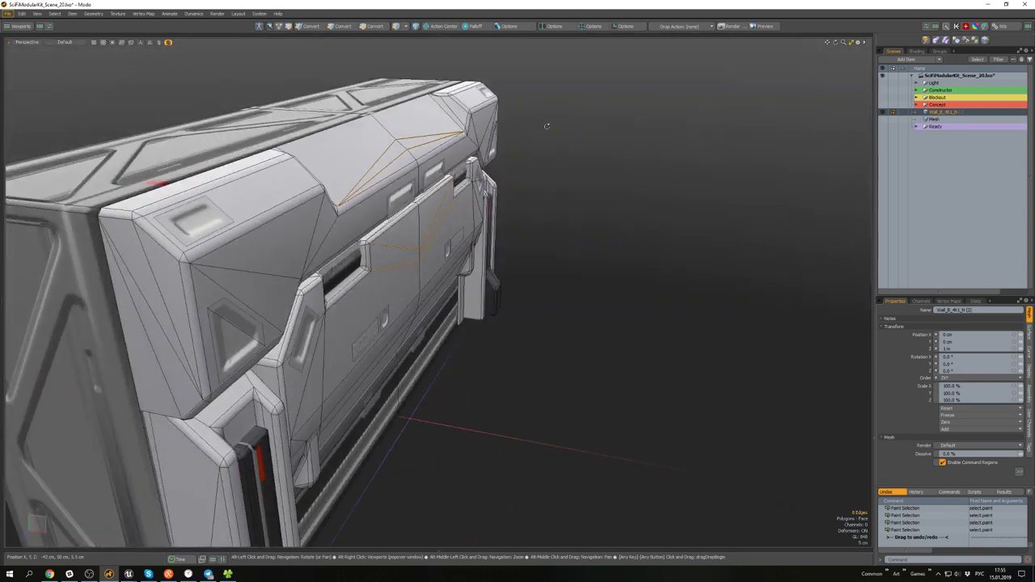
pyautogui.keyDown('alt'); pyautogui.moveTo(465, 216); pyautogui.dragTo(510, 216); pyautogui.keyUp('alt')
pyautogui.scroll(4, 350, 196)
pyautogui.keyDown('alt'); pyautogui.moveTo(350, 196); pyautogui.dragTo(316, 205); pyautogui.keyUp('alt')
pyautogui.scroll(-5, 404, 243)
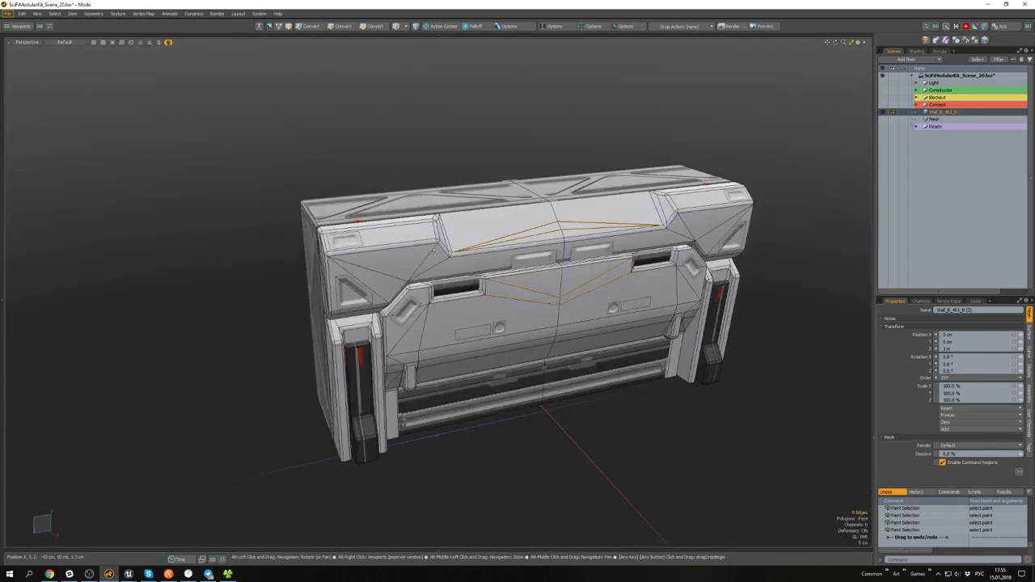
pyautogui.keyDown('alt'); pyautogui.moveTo(558, 263); pyautogui.dragTo(514, 269); pyautogui.keyUp('alt')
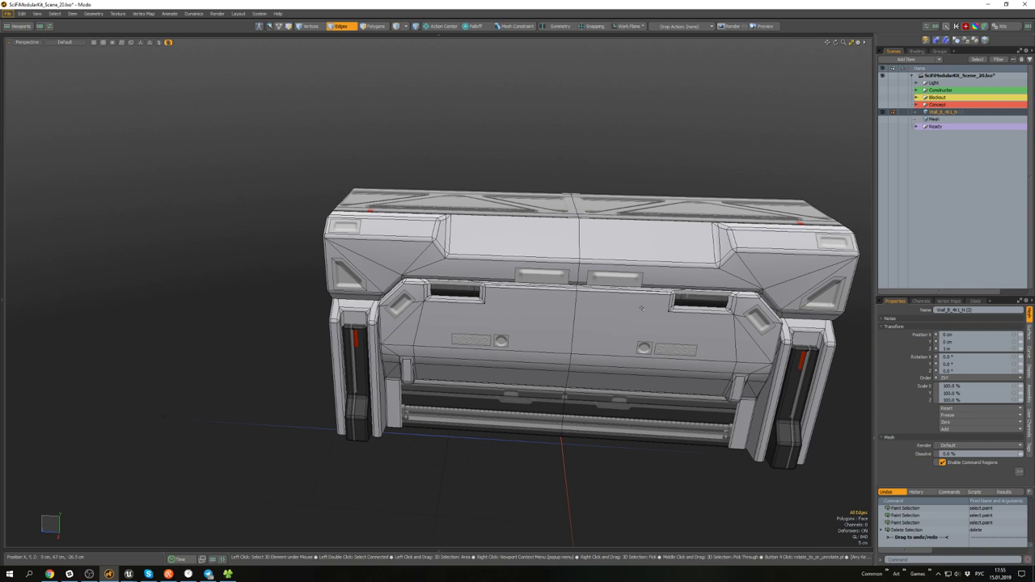
# - Delete the mirrored label plate and round detail on the left half of the front panel
pyautogui.keyDown('alt'); pyautogui.moveTo(642, 308); pyautogui.dragTo(606, 279); pyautogui.keyUp('alt')
pyautogui.scroll(-4, 566, 263)
pyautogui.scroll(5, 487, 280)
pyautogui.press('3')
pyautogui.click(457, 276)
pyautogui.keyDown('shift'); pyautogui.click(485, 278); pyautogui.keyUp('shift')
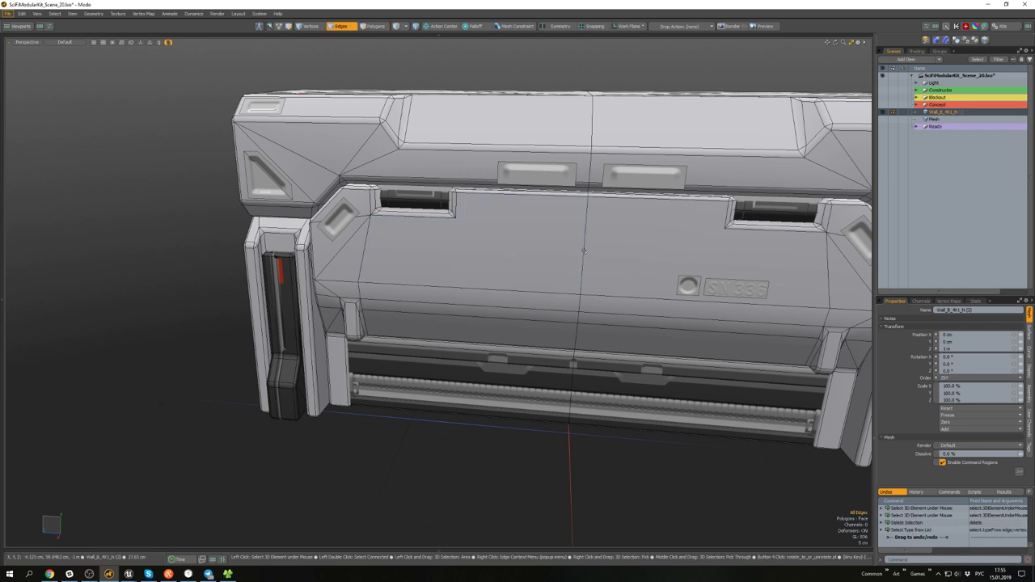
# - Move the centre edge loop of the lower recessed panel along Z to the right support, stretching its left half across
pyautogui.keyDown('alt'); pyautogui.moveTo(563, 367); pyautogui.dragTo(575, 383); pyautogui.keyUp('alt')
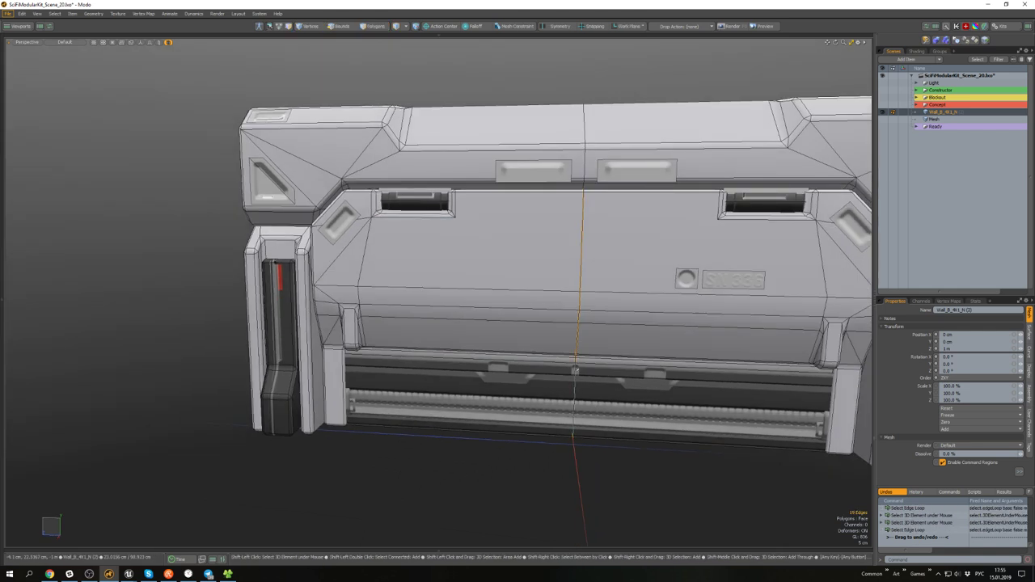
pyautogui.scroll(4, 576, 370)
pyautogui.scroll(-6, 576, 356)
pyautogui.keyDown('alt'); pyautogui.moveTo(574, 219); pyautogui.dragTo(583, 259); pyautogui.keyUp('alt')
pyautogui.keyDown('alt'); pyautogui.moveTo(584, 209); pyautogui.dragTo(549, 323); pyautogui.keyUp('alt')
pyautogui.doubleClick(576, 351)
pyautogui.scroll(5, 576, 350)
pyautogui.doubleClick(577, 348)
pyautogui.scroll(-4, 577, 347)
pyautogui.keyDown('alt'); pyautogui.moveTo(548, 324); pyautogui.dragTo(532, 314, button='middle'); pyautogui.keyUp('alt')
pyautogui.press('w')
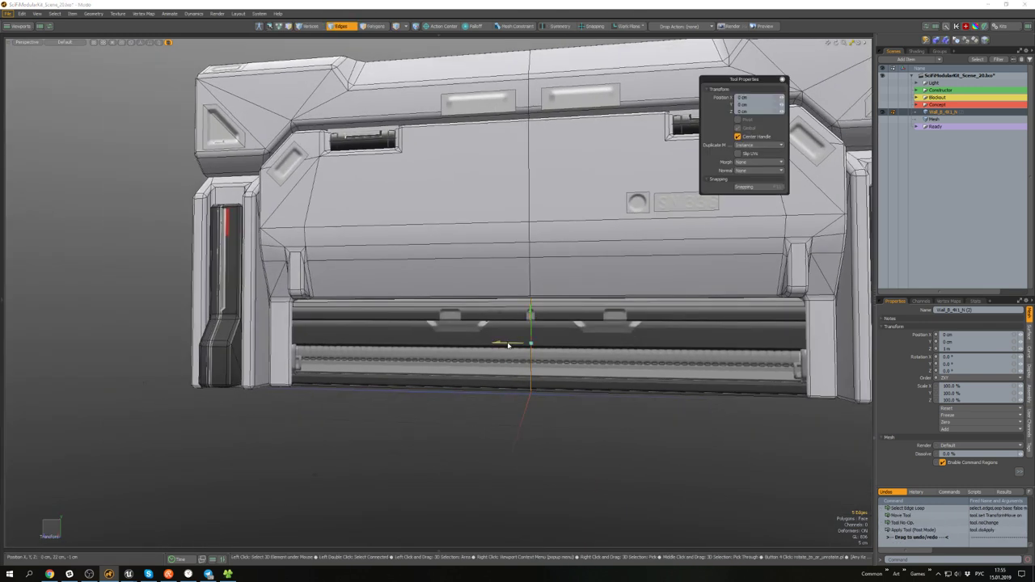
pyautogui.moveTo(508, 345); pyautogui.dragTo(812, 346)
# - Isolate the lower recessed panel, delete its end polygons against the right support, and unhide the rest of the wall
pyautogui.press('3')
pyautogui.doubleClick(678, 322)
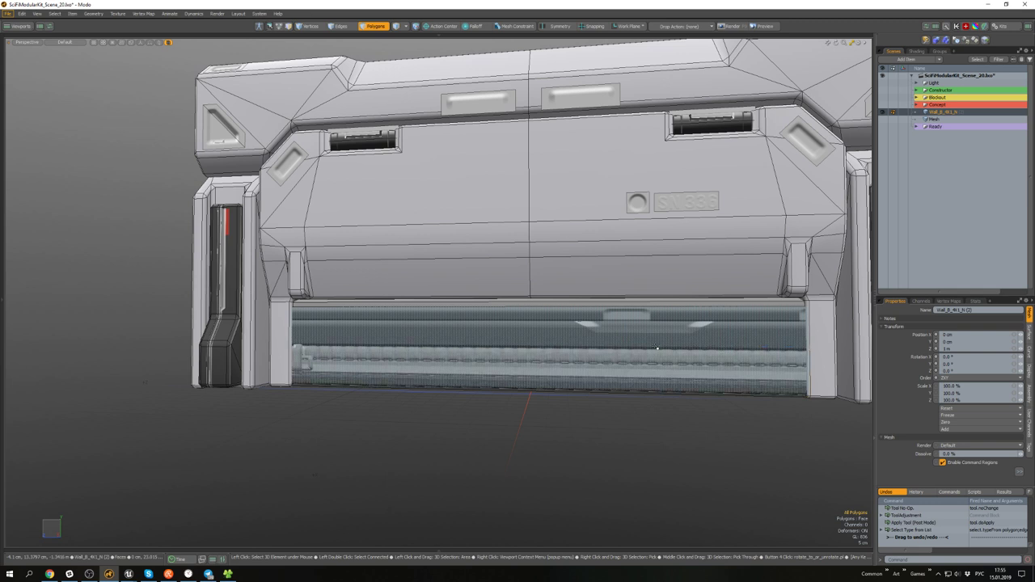
pyautogui.keyDown('alt'); pyautogui.moveTo(624, 320); pyautogui.dragTo(612, 211); pyautogui.keyUp('alt')
pyautogui.hotkey('shift', 'h')
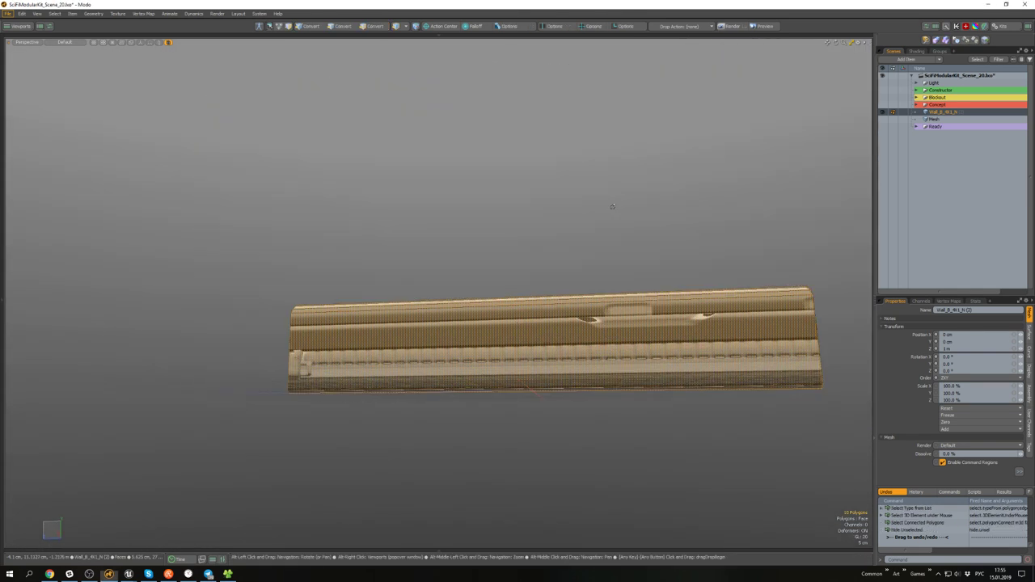
pyautogui.scroll(-5, 587, 259)
pyautogui.keyDown('ctrl'); pyautogui.moveTo(398, 336); pyautogui.dragTo(407, 339, button='middle'); pyautogui.keyUp('ctrl')
pyautogui.scroll(5, 637, 258)
pyautogui.keyDown('alt'); pyautogui.moveTo(639, 257); pyautogui.dragTo(642, 314); pyautogui.keyUp('alt')
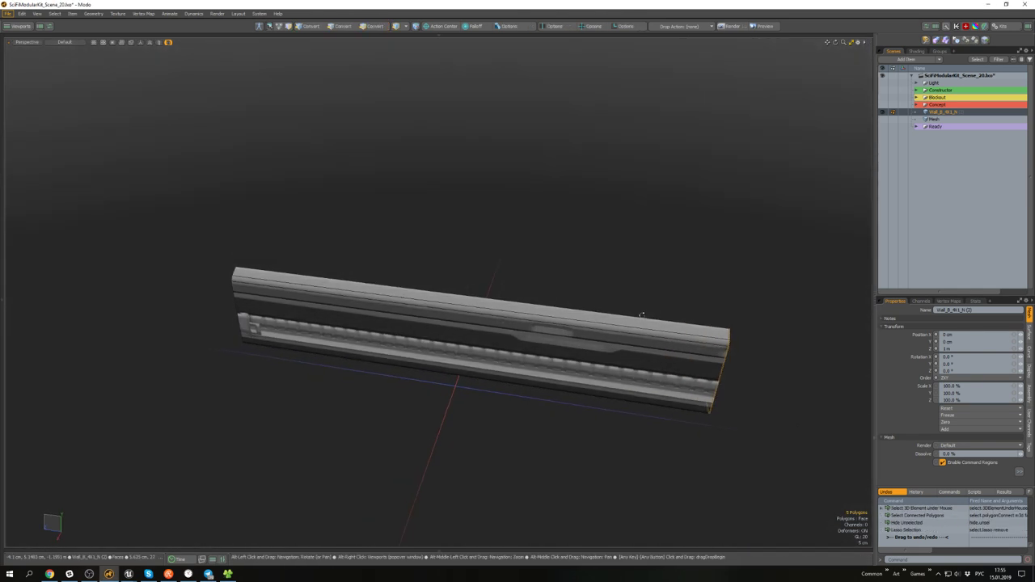
pyautogui.press('u')
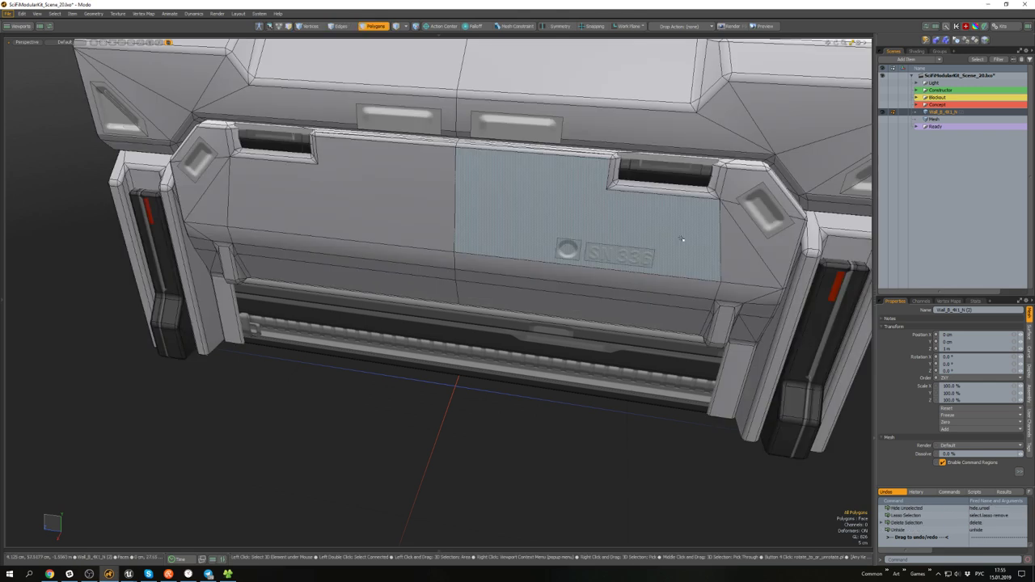
# - Delete the front panel's centre edge loop and the dark insert inside its upper right opening
pyautogui.moveTo(488, 265)
pyautogui.keyDown('alt'); pyautogui.mouseDown()
pyautogui.moveTo(508, 233)
pyautogui.moveTo(480, 261)
pyautogui.mouseUp(); pyautogui.keyUp('alt')
pyautogui.scroll(-5, 496, 255)
pyautogui.doubleClick(480, 257)
pyautogui.scroll(5, 560, 222)
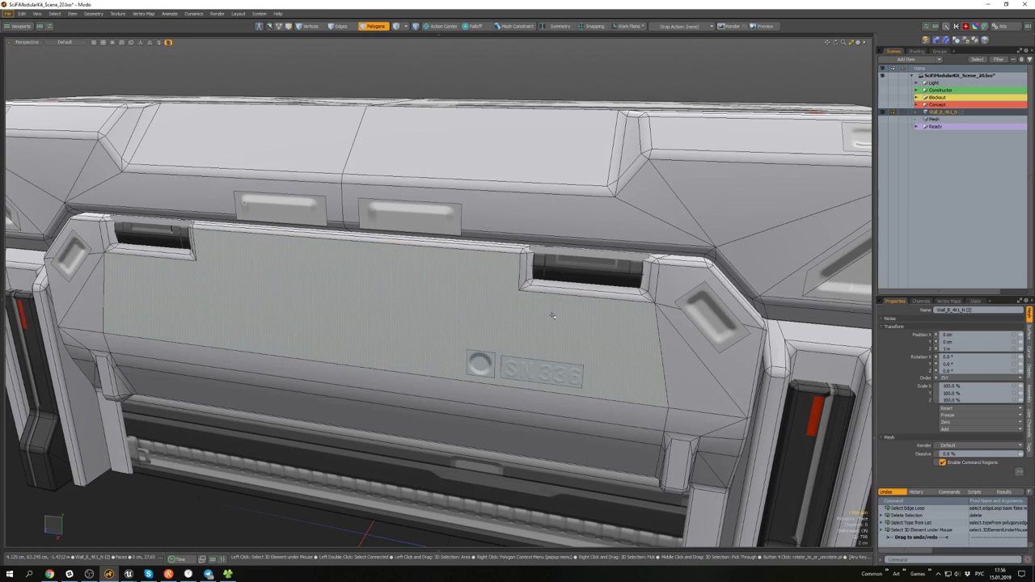
pyautogui.doubleClick(556, 282)
pyautogui.press('Delete')
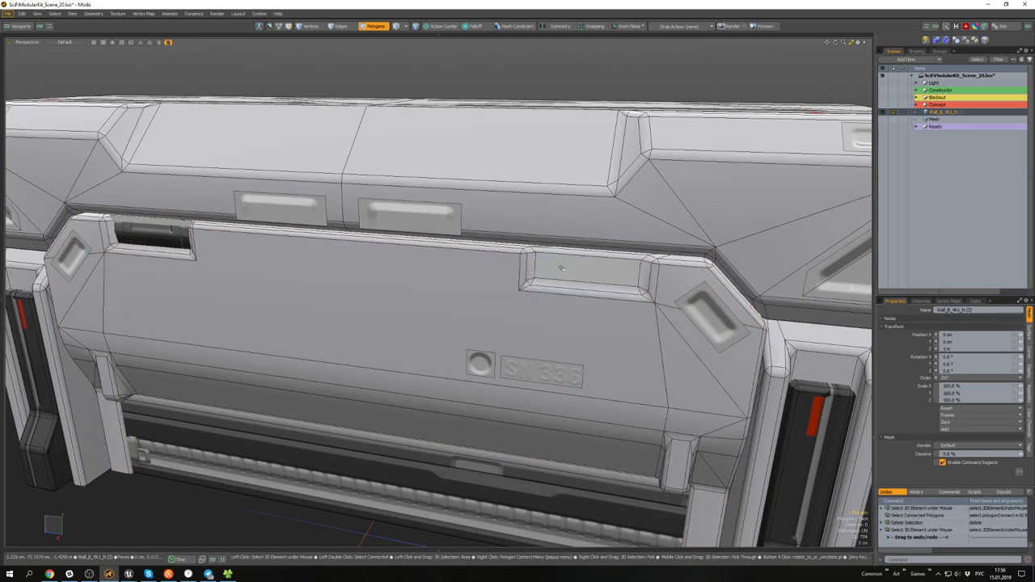
# - Select all polygons of the front panel's right recess and scale them to zero along Z
pyautogui.keyDown('alt'); pyautogui.moveTo(560, 268); pyautogui.dragTo(555, 274); pyautogui.keyUp('alt')
pyautogui.hotkey('shift', 'Up')
pyautogui.scroll(2, 556, 272)
pyautogui.click(591, 281)
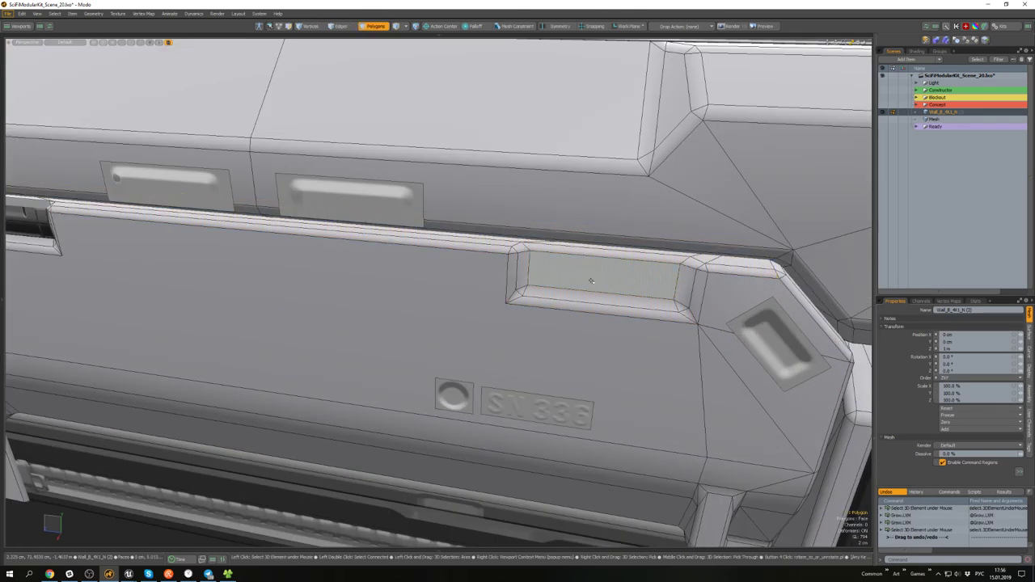
pyautogui.click(576, 296)
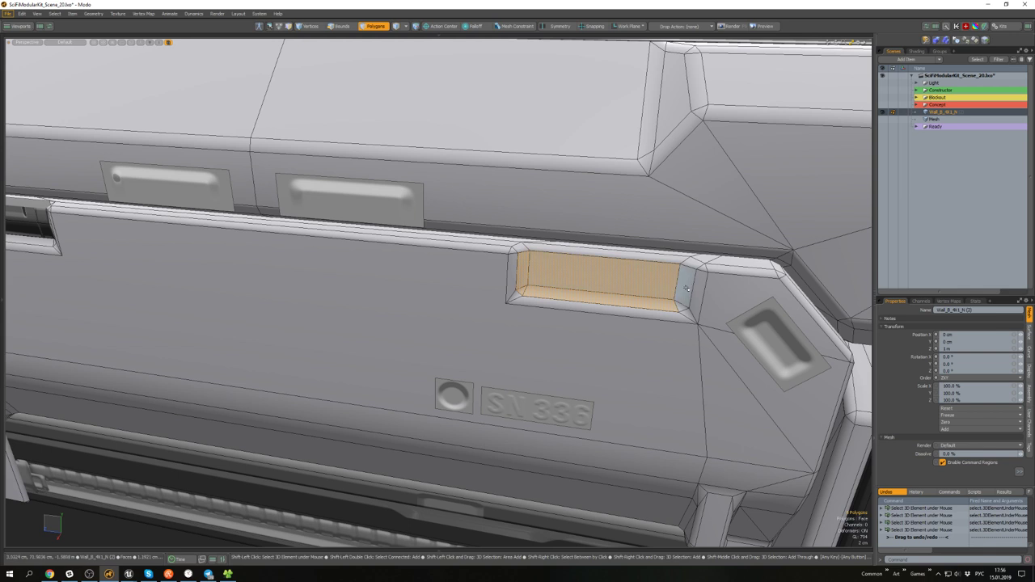
pyautogui.keyDown('alt'); pyautogui.moveTo(572, 267); pyautogui.dragTo(531, 305); pyautogui.keyUp('alt')
pyautogui.press('r')
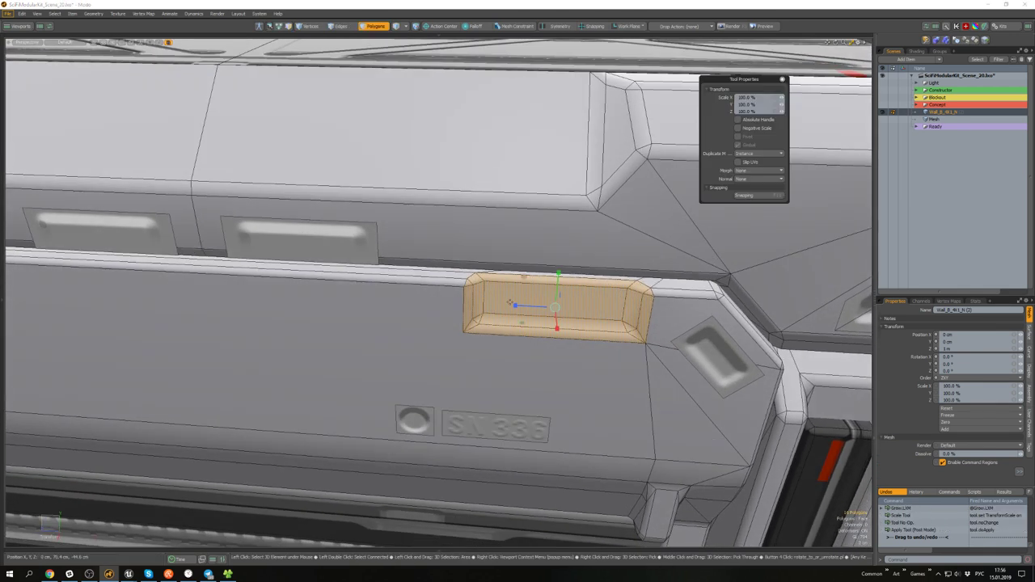
pyautogui.keyDown('ctrl'); pyautogui.click(517, 306); pyautogui.keyUp('ctrl')
pyautogui.keyDown('alt'); pyautogui.moveTo(560, 305); pyautogui.dragTo(555, 331); pyautogui.keyUp('alt')
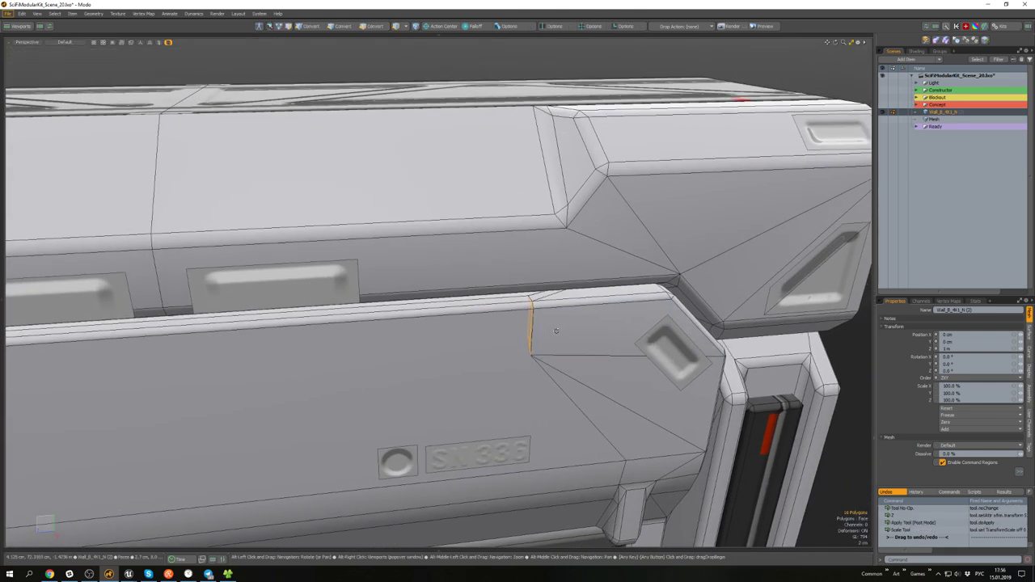
# - Delete the flattened recess polygons and merge the coincident vertices they leave on the front panel
pyautogui.hotkey('alt', '1')
pyautogui.press('Delete')
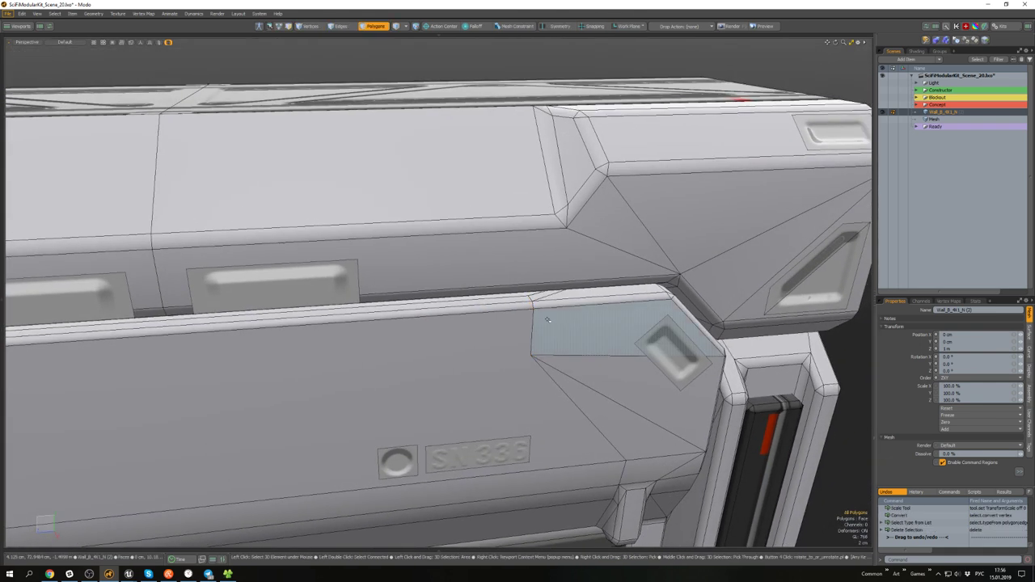
pyautogui.press('1')
# - Delete the leftover edges around the collapsed recess on the right part of the front panel
pyautogui.press('2')
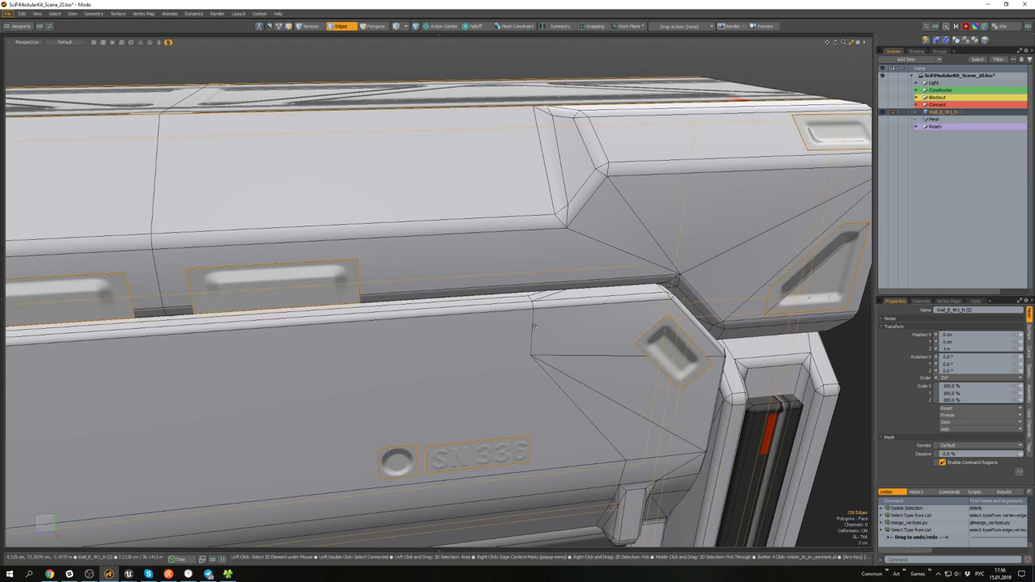
pyautogui.click(534, 319)
pyautogui.scroll(4, 532, 303)
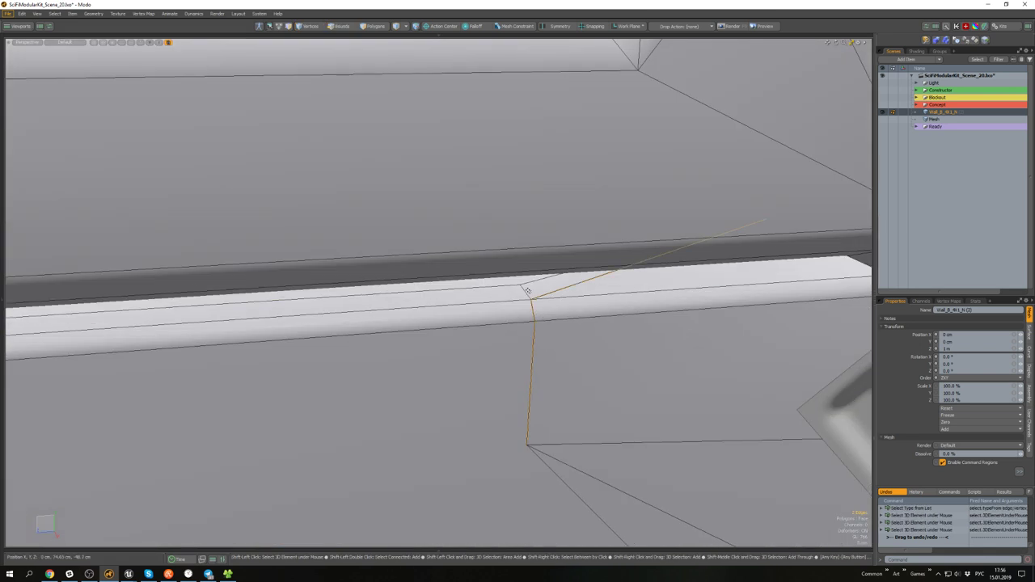
pyautogui.scroll(-4, 525, 301)
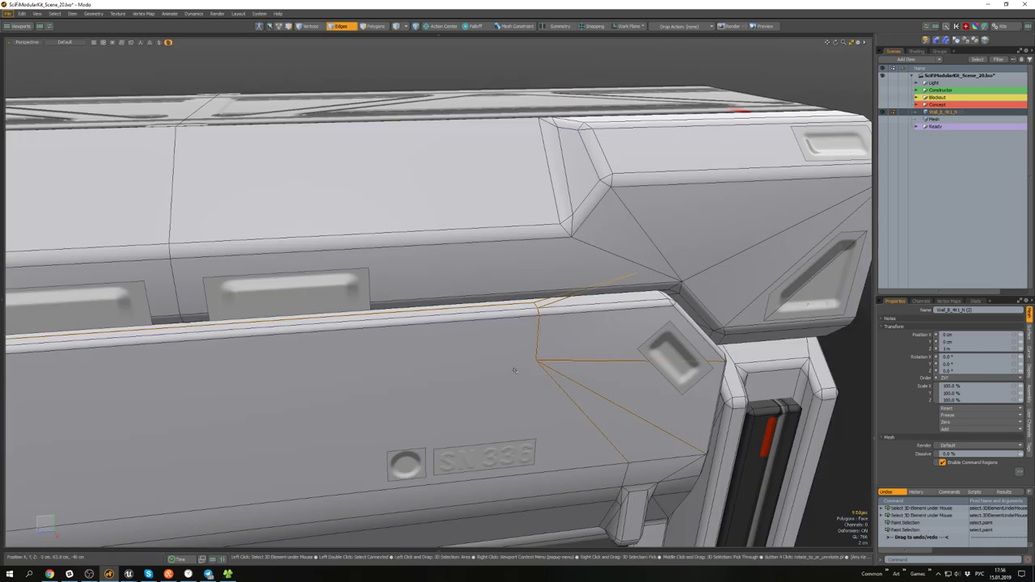
pyautogui.scroll(-5, 481, 336)
pyautogui.scroll(5, 388, 285)
# - Adjust the position of the dark insert behind the front panel's left opening along Z
pyautogui.press('3')
pyautogui.doubleClick(388, 285)
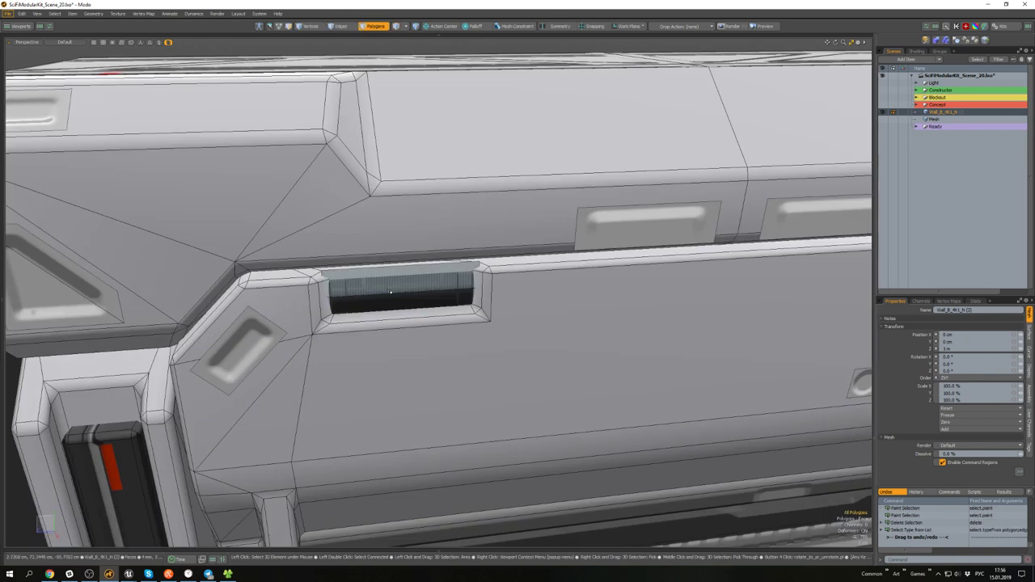
pyautogui.scroll(-5, 388, 285)
pyautogui.press('w')
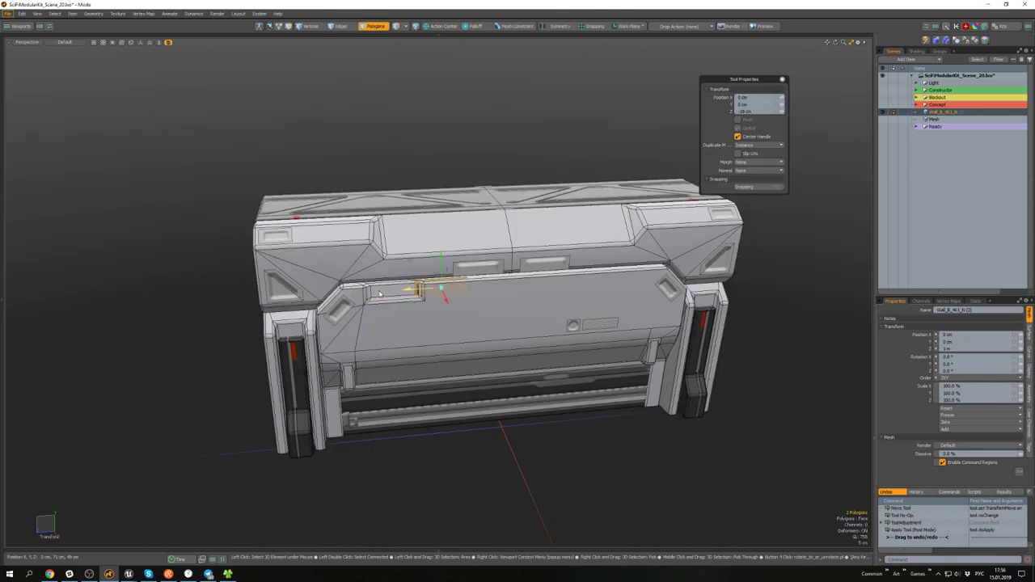
pyautogui.keyDown('alt'); pyautogui.moveTo(380, 294); pyautogui.dragTo(545, 260); pyautogui.keyUp('alt')
pyautogui.press('q')
# - Delete the left raised plate on the upper ledge, keeping the right one
pyautogui.click(555, 185)
pyautogui.click(544, 265)
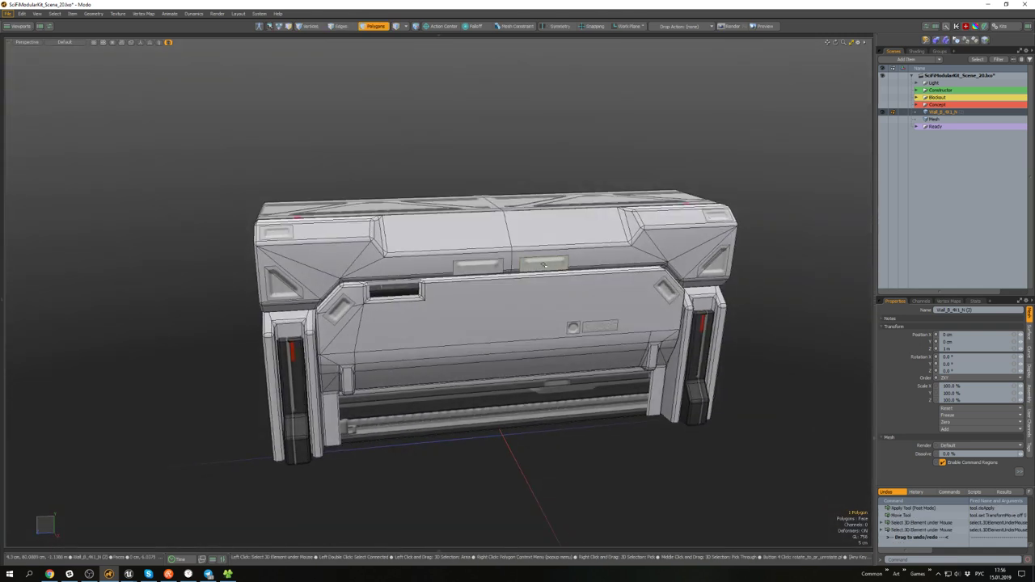
pyautogui.click(485, 269)
pyautogui.press('Delete')
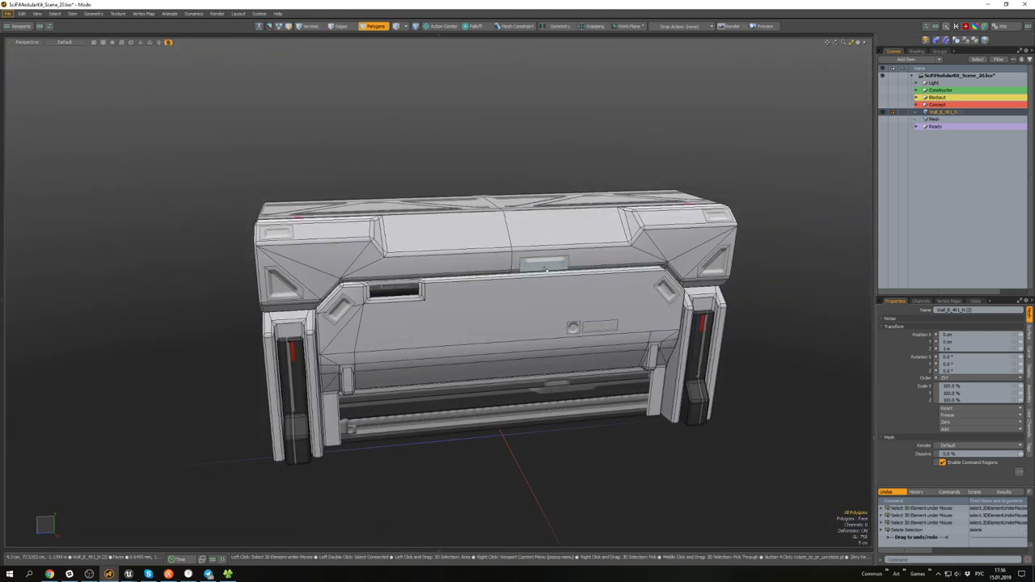
# - Try to move the remaining raised plate about 54 cm along Z to above the left opening
pyautogui.press('w')
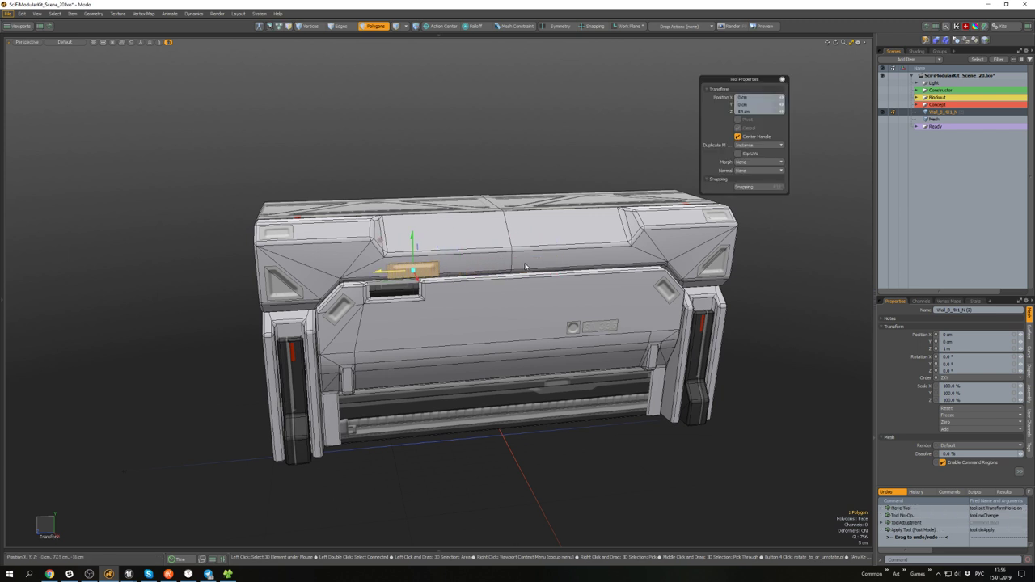
pyautogui.press('q')
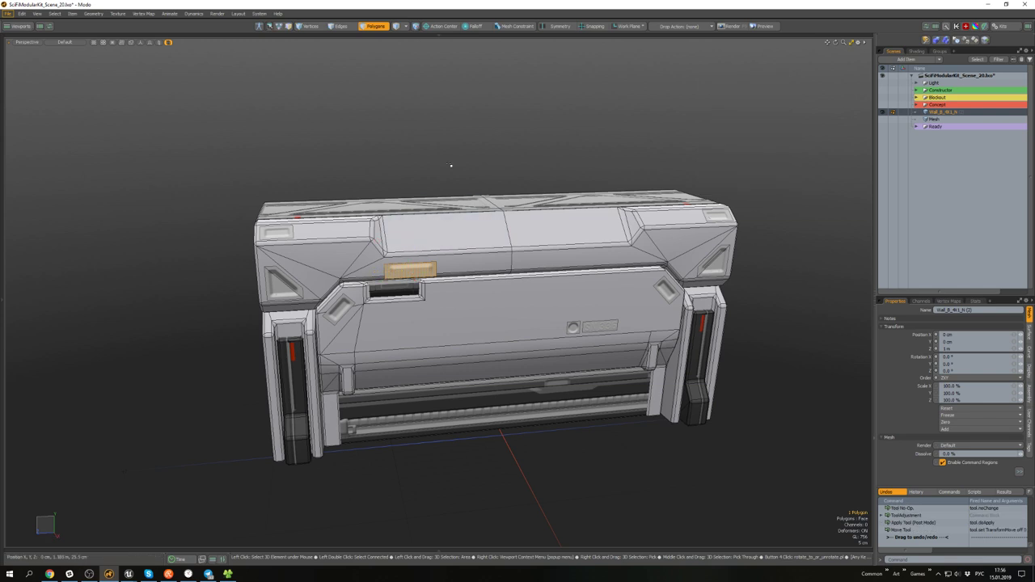
pyautogui.click(450, 164)
pyautogui.keyDown('alt'); pyautogui.moveTo(450, 164); pyautogui.dragTo(530, 326); pyautogui.keyUp('alt')
pyautogui.hotkey('ctrl', 'z')
# - Split the remaining raised plate into three sections with the 25-50-25 script
pyautogui.click(506, 308)
pyautogui.press('2')
pyautogui.scroll(4, 543, 267)
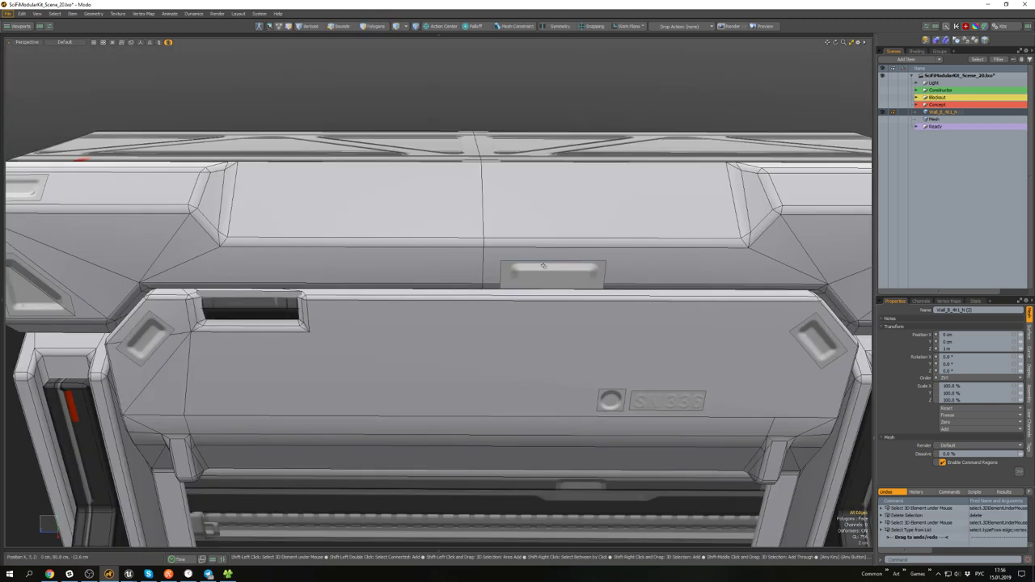
pyautogui.hotkey('shift', 'space')
pyautogui.click(700, 262)
pyautogui.keyDown('alt'); pyautogui.moveTo(560, 272); pyautogui.dragTo(553, 271); pyautogui.keyUp('alt')
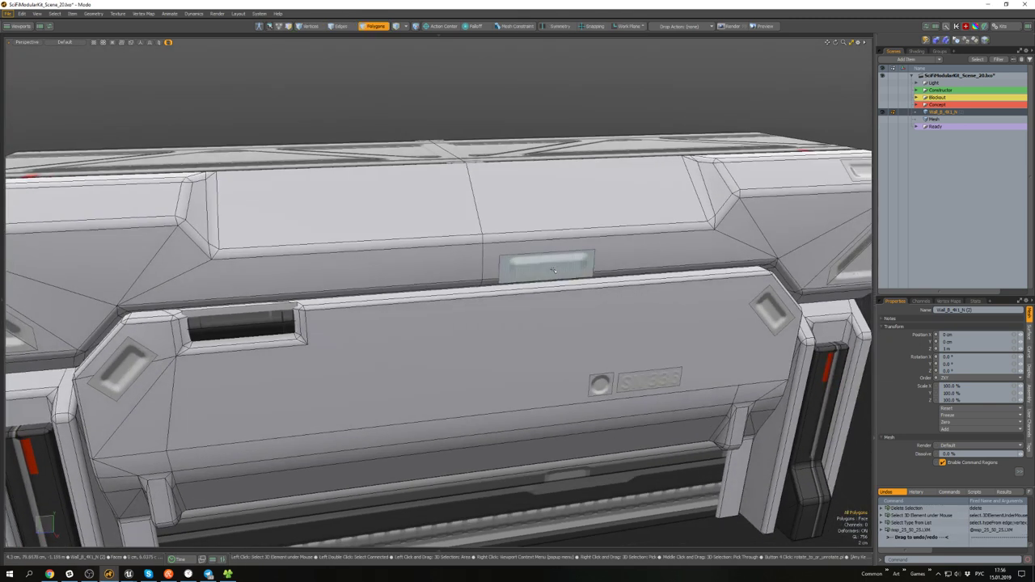
pyautogui.press('`')
pyautogui.click(590, 251)
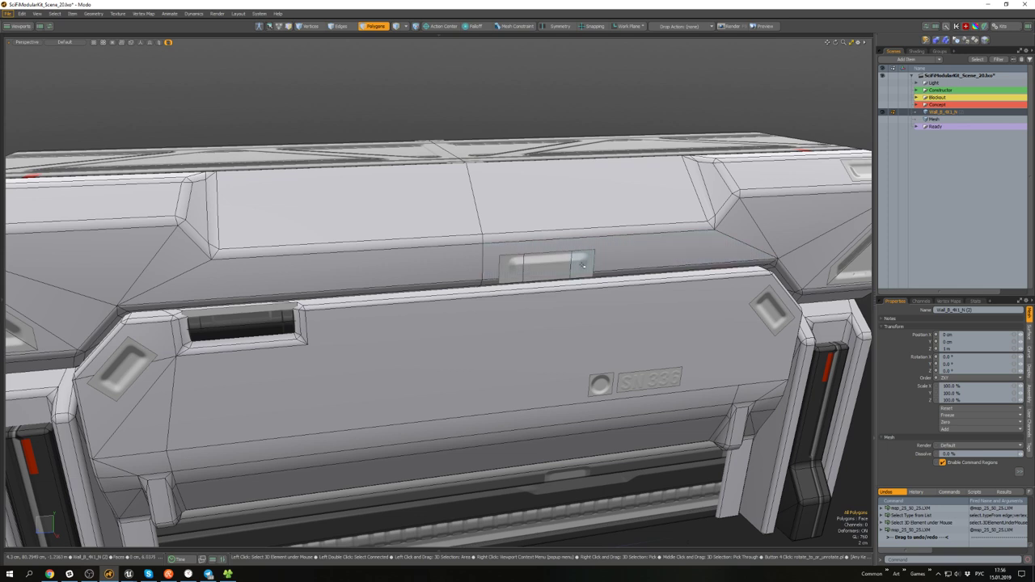
# - Lengthen the raised plate by moving its right end section about 23 cm along negative Z
pyautogui.click(580, 265)
pyautogui.press('w')
pyautogui.moveTo(566, 269); pyautogui.dragTo(697, 267)
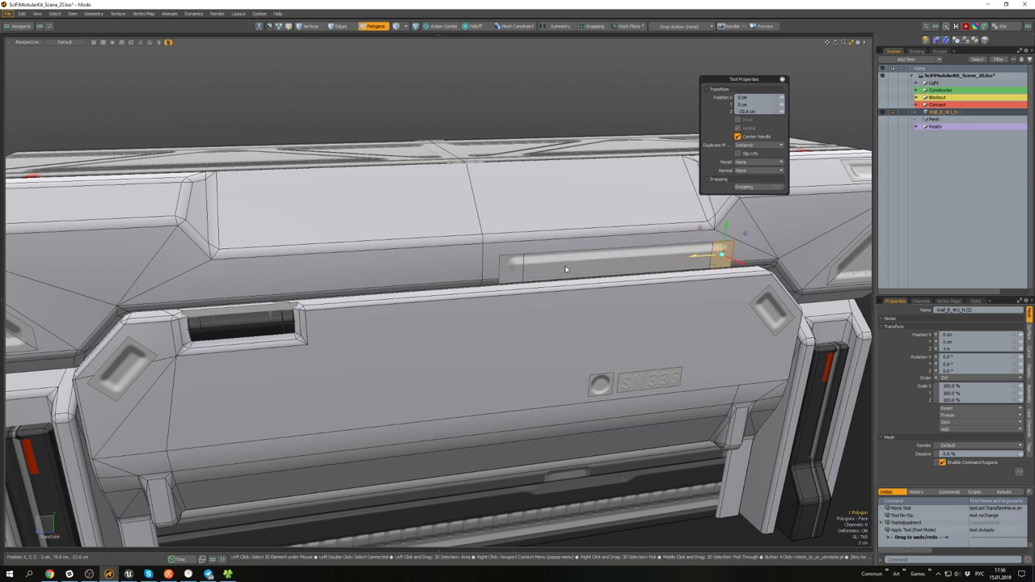
pyautogui.press('space')
# - Delete the centre edge loop running across the upper ledge
pyautogui.scroll(-4, 588, 267)
pyautogui.click(587, 150)
pyautogui.keyDown('alt'); pyautogui.moveTo(587, 150); pyautogui.dragTo(487, 253); pyautogui.keyUp('alt')
pyautogui.scroll(2, 521, 246)
pyautogui.press('2')
pyautogui.doubleClick(549, 243)
pyautogui.scroll(-5, 502, 235)
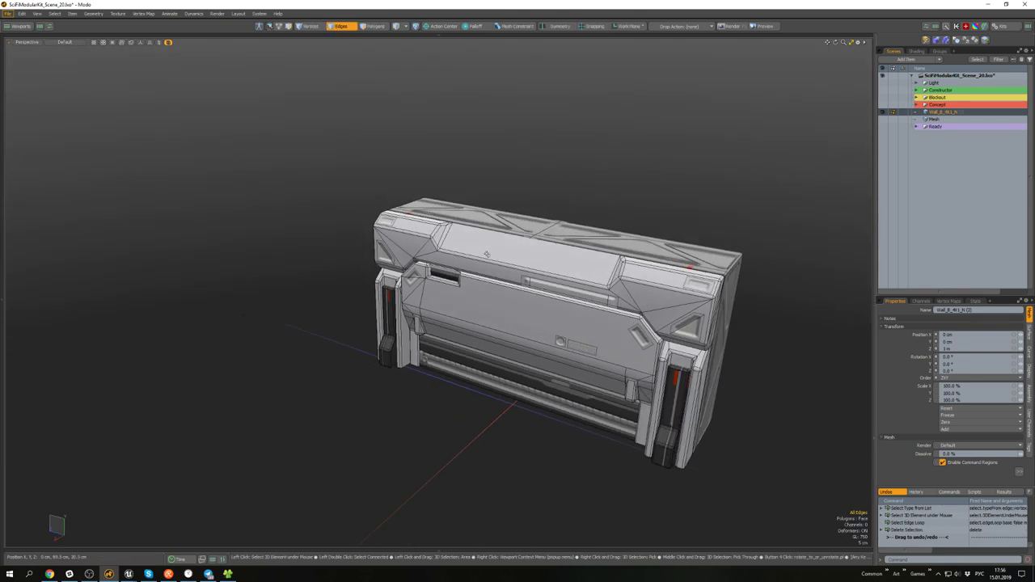
# - Delete the backing box behind the wall front
pyautogui.doubleClick(543, 228)
pyautogui.press('Delete')
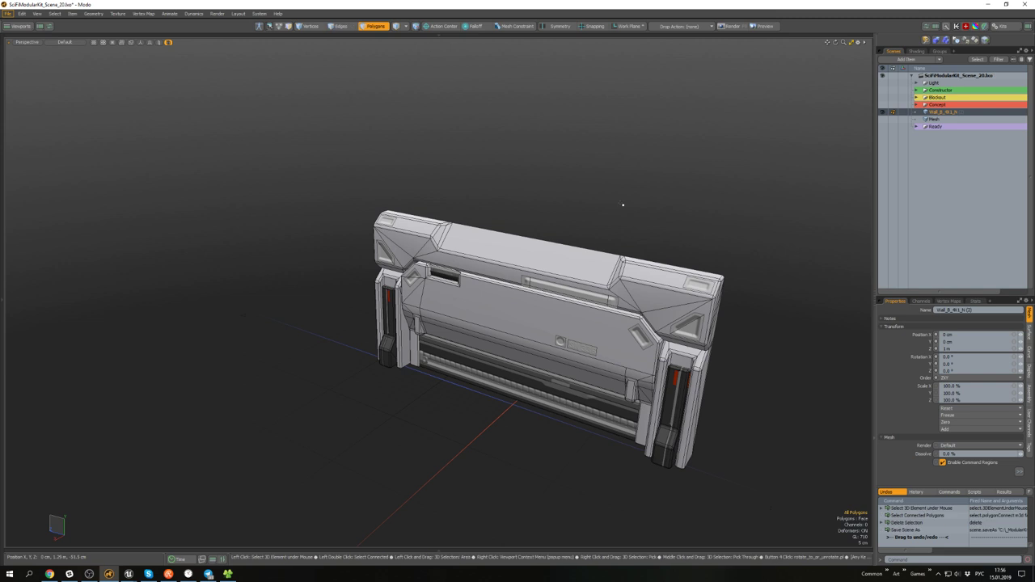
# - Show the Ready group and copy the backing box polygons from the Wall_Pipe_2X1_N module
pyautogui.press('5')
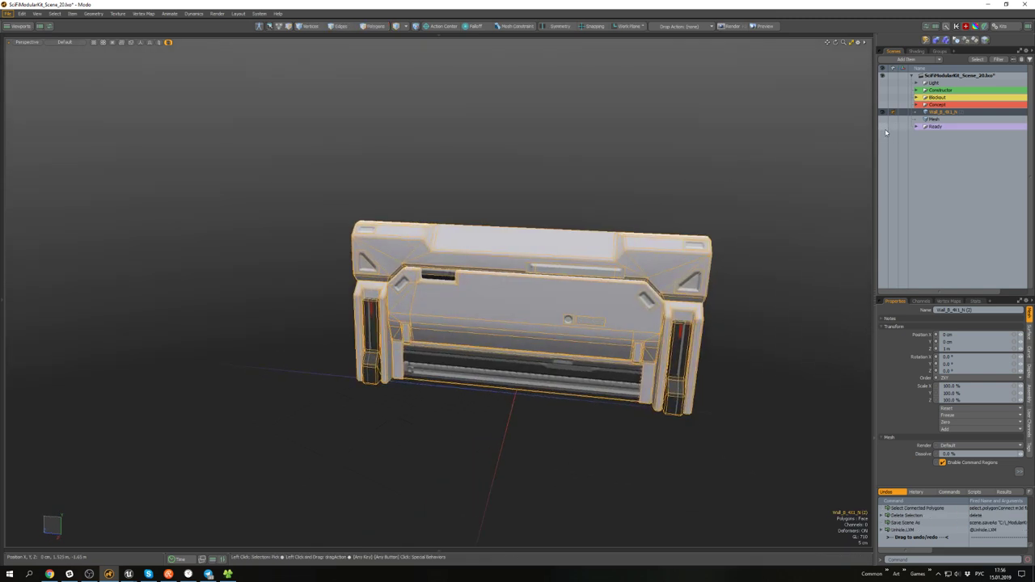
pyautogui.click(883, 127)
pyautogui.keyDown('alt'); pyautogui.moveTo(752, 179); pyautogui.dragTo(656, 201); pyautogui.keyUp('alt')
pyautogui.keyDown('alt'); pyautogui.moveTo(717, 273); pyautogui.dragTo(521, 262); pyautogui.keyUp('alt')
pyautogui.press(']')
pyautogui.keyDown('alt'); pyautogui.moveTo(497, 324); pyautogui.dragTo(571, 322); pyautogui.keyUp('alt')
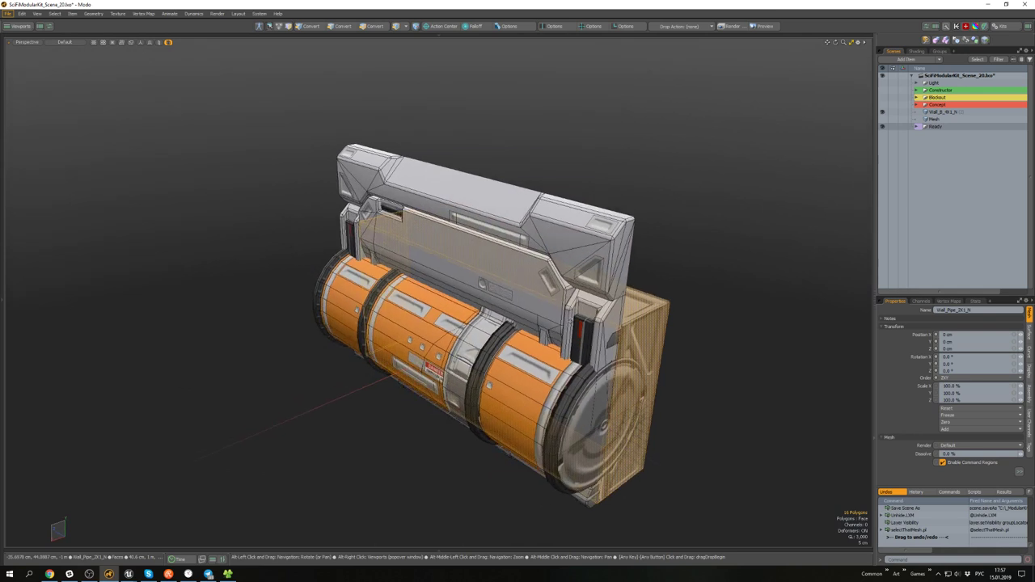
pyautogui.hotkey('ctrl', 'c')
# - Paste the copied backing box into the new wall mesh and move it up along Y to fit behind the front
pyautogui.keyDown('alt'); pyautogui.moveTo(499, 291); pyautogui.dragTo(484, 260); pyautogui.keyUp('alt')
pyautogui.press('5')
pyautogui.click(536, 275)
pyautogui.hotkey('shift', 'h')
pyautogui.press('3')
pyautogui.hotkey('ctrl', 'v')
pyautogui.press('w')
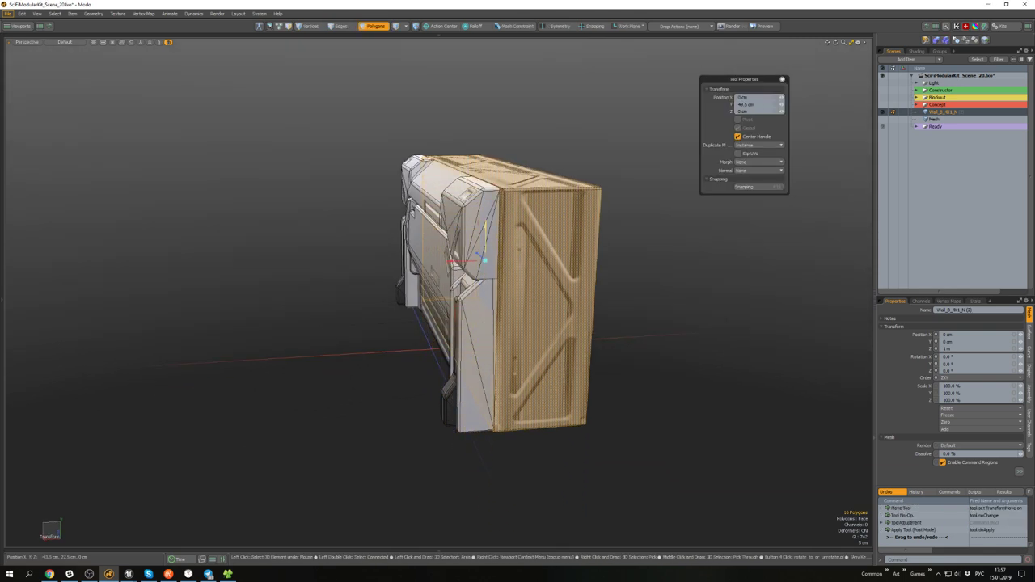
pyautogui.press('w')
pyautogui.click(631, 258)
pyautogui.keyDown('alt'); pyautogui.moveTo(630, 259); pyautogui.dragTo(824, 198); pyautogui.keyUp('alt')
# - Rename the wall mesh as Wall_B_4X2_N and save the scene
pyautogui.scroll(4, 825, 198)
pyautogui.scroll(-4, 566, 202)
pyautogui.keyDown('alt'); pyautogui.moveTo(501, 202); pyautogui.dragTo(473, 275); pyautogui.keyUp('alt')
pyautogui.press('3')
pyautogui.press('F2')
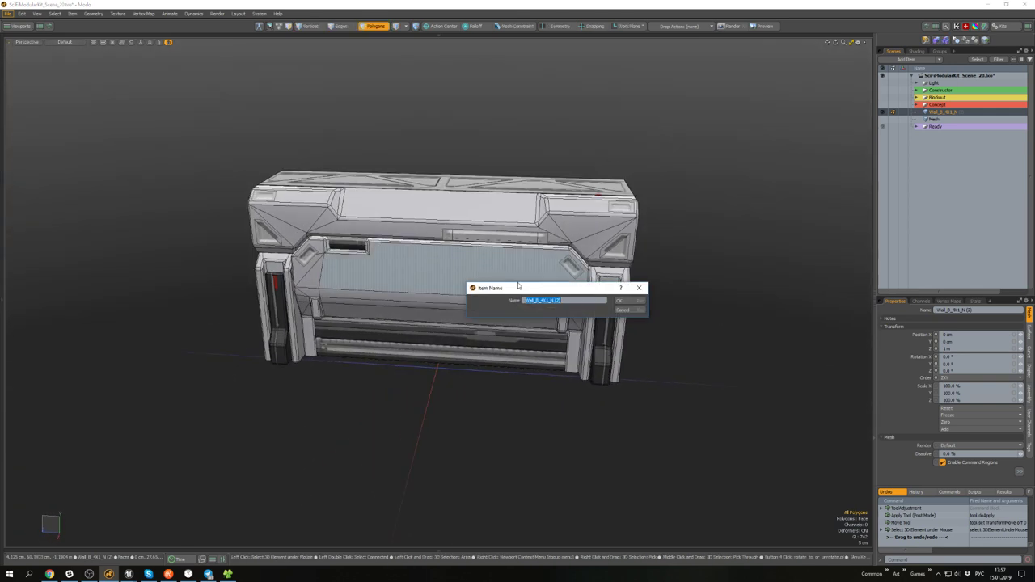
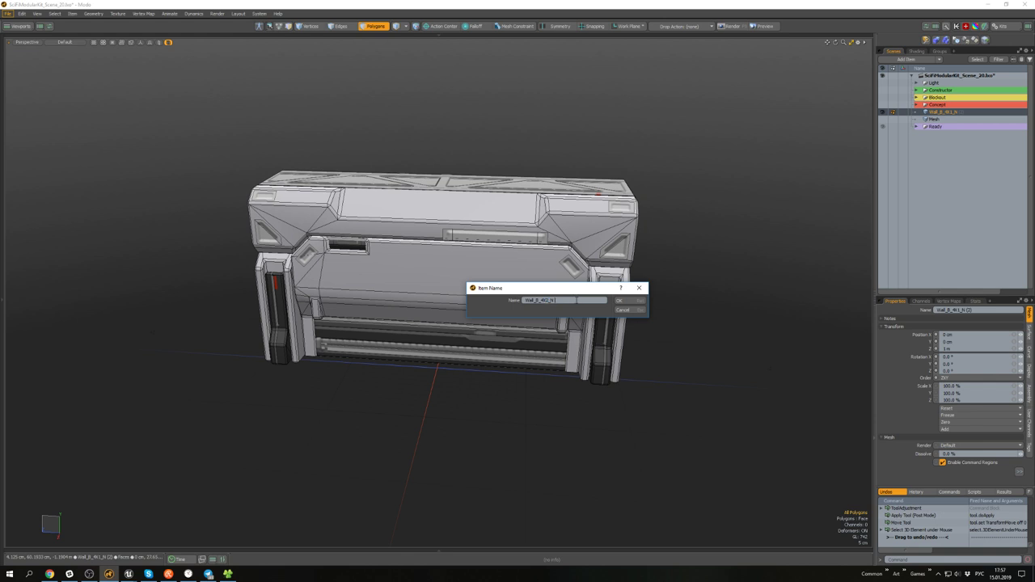
pyautogui.click(617, 302)
pyautogui.keyDown('alt'); pyautogui.moveTo(693, 296); pyautogui.dragTo(627, 303); pyautogui.keyUp('alt')
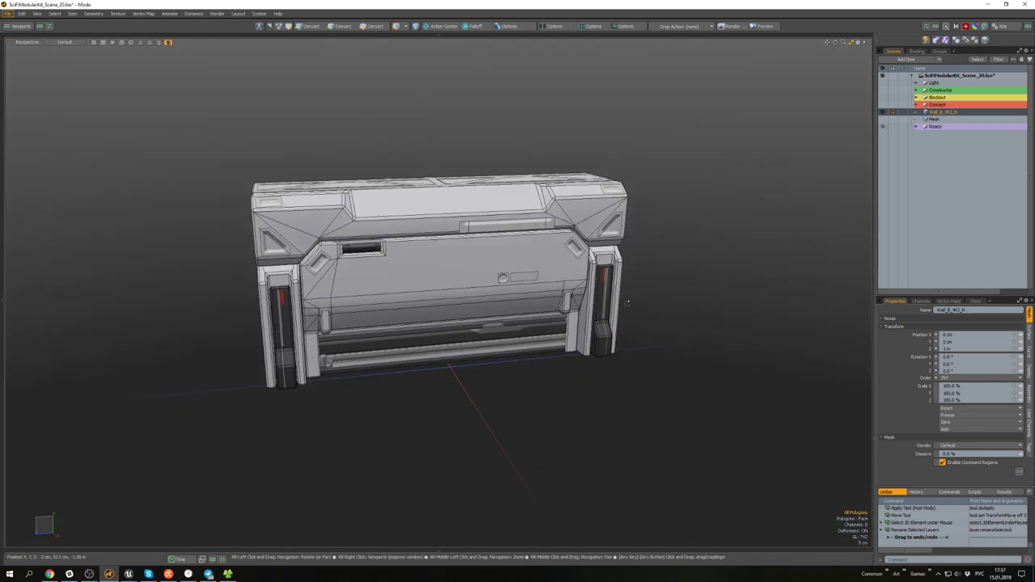
pyautogui.hotkey('ctrl', 's')
# - Open the UV editing layout and display the wall's Texture UV map
pyautogui.scroll(4, 445, 275)
pyautogui.moveTo(445, 279)
pyautogui.keyDown('alt'); pyautogui.mouseDown()
pyautogui.moveTo(453, 153)
pyautogui.moveTo(434, 283)
pyautogui.mouseUp(); pyautogui.keyUp('alt')
pyautogui.scroll(-3, 446, 240)
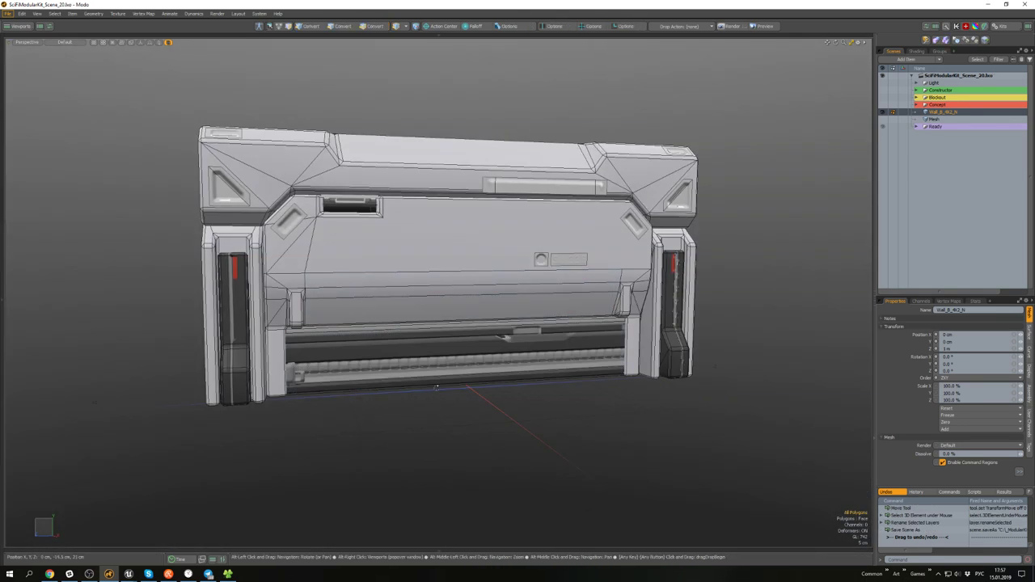
pyautogui.keyDown('alt'); pyautogui.moveTo(436, 387); pyautogui.dragTo(388, 441); pyautogui.keyUp('alt')
pyautogui.press('u')
pyautogui.scroll(-3, 420, 336)
pyautogui.keyDown('alt'); pyautogui.moveTo(425, 283); pyautogui.dragTo(287, 285); pyautogui.keyUp('alt')
pyautogui.scroll(-3, 287, 284)
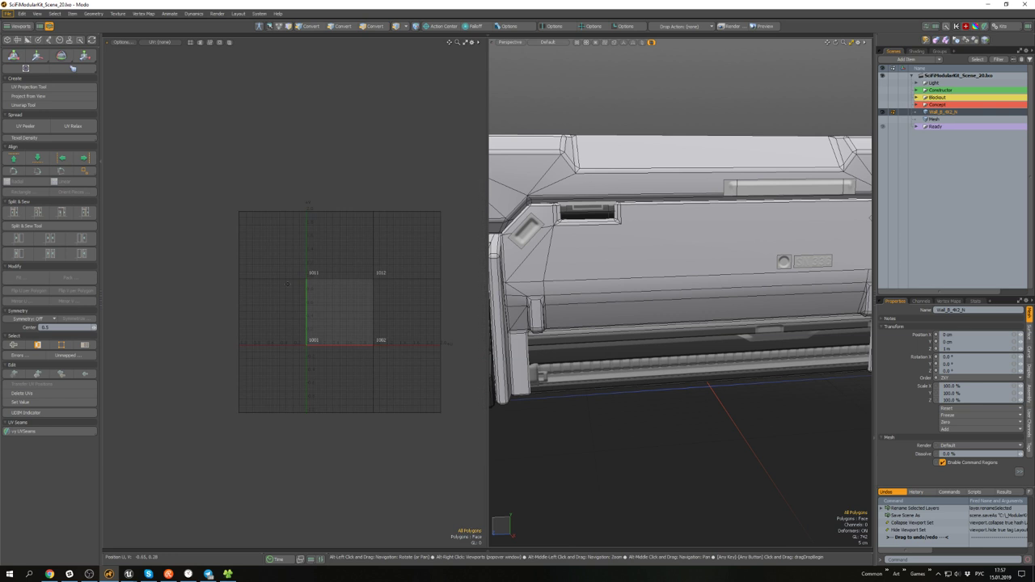
pyautogui.click(158, 57)
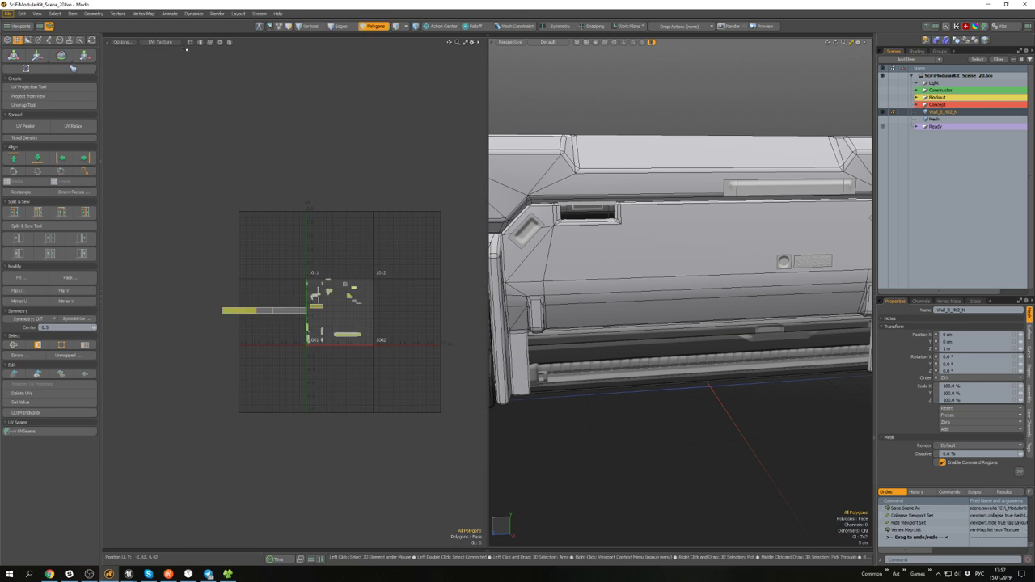
# - Show the texture behind the UVs and stretch the backing box's end vertices along U by about 0.19
pyautogui.click(220, 42)
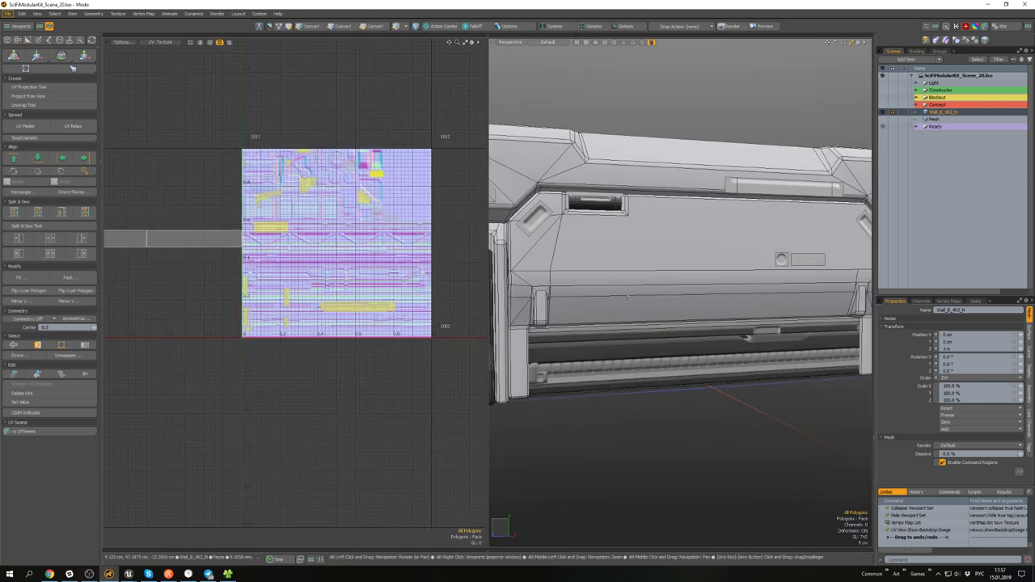
pyautogui.doubleClick(653, 350)
pyautogui.scroll(3, 243, 231)
pyautogui.keyDown('alt'); pyautogui.rightClick(382, 245); pyautogui.keyUp('alt')
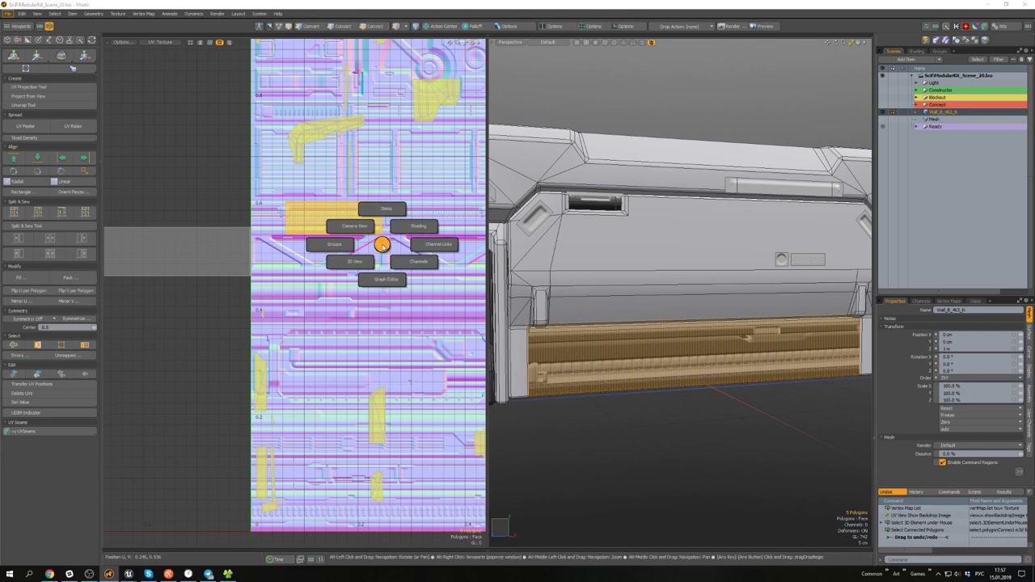
pyautogui.keyDown('alt'); pyautogui.moveTo(372, 222); pyautogui.dragTo(352, 235); pyautogui.keyUp('alt')
pyautogui.hotkey('alt', '1')
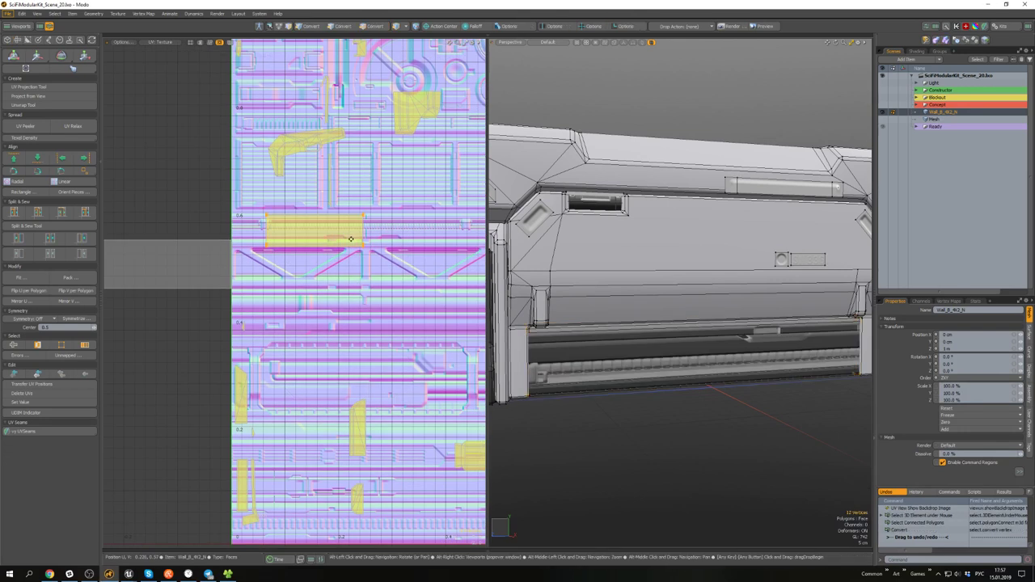
pyautogui.press('w')
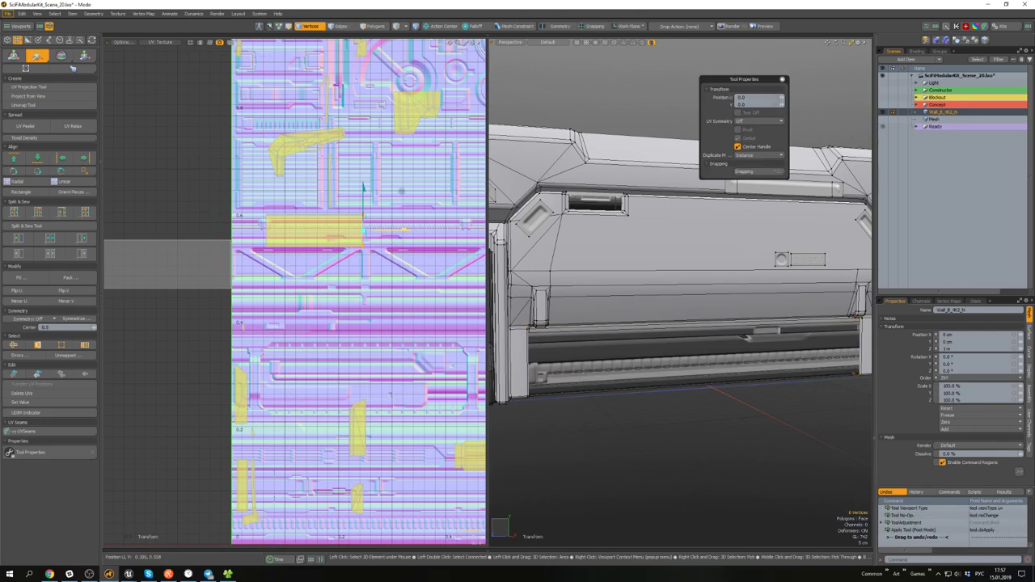
pyautogui.moveTo(404, 228); pyautogui.dragTo(466, 226)
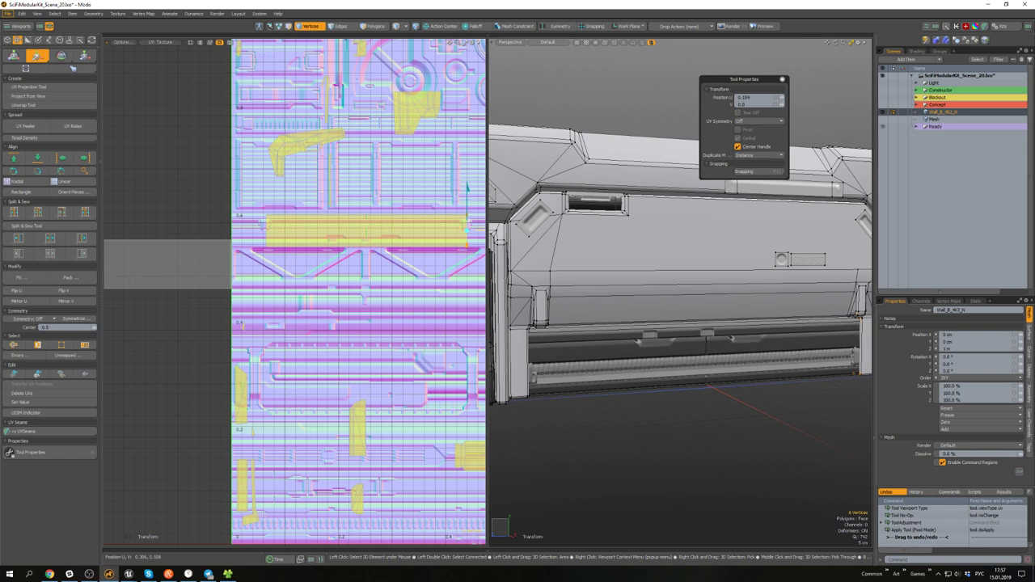
# - Move the whole backing box UV island along U by about 0.19 on the texture
pyautogui.keyDown('alt'); pyautogui.moveTo(420, 231); pyautogui.dragTo(355, 251); pyautogui.keyUp('alt')
pyautogui.press('3')
pyautogui.doubleClick(384, 240)
pyautogui.press('w')
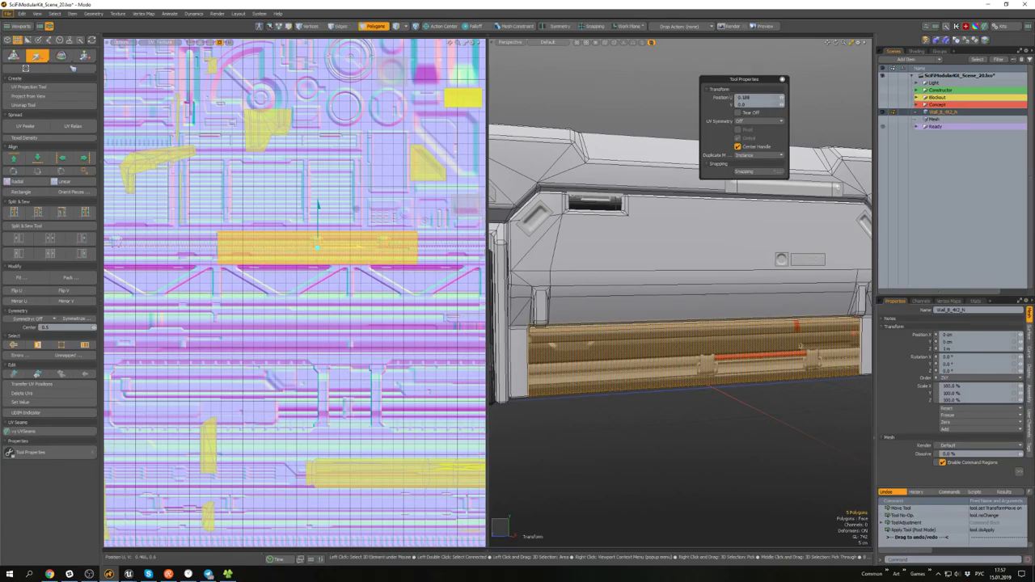
pyautogui.keyDown('alt'); pyautogui.moveTo(354, 208); pyautogui.dragTo(313, 215); pyautogui.keyUp('alt')
pyautogui.keyDown('alt'); pyautogui.moveTo(629, 286); pyautogui.dragTo(614, 306); pyautogui.keyUp('alt')
pyautogui.press('space')
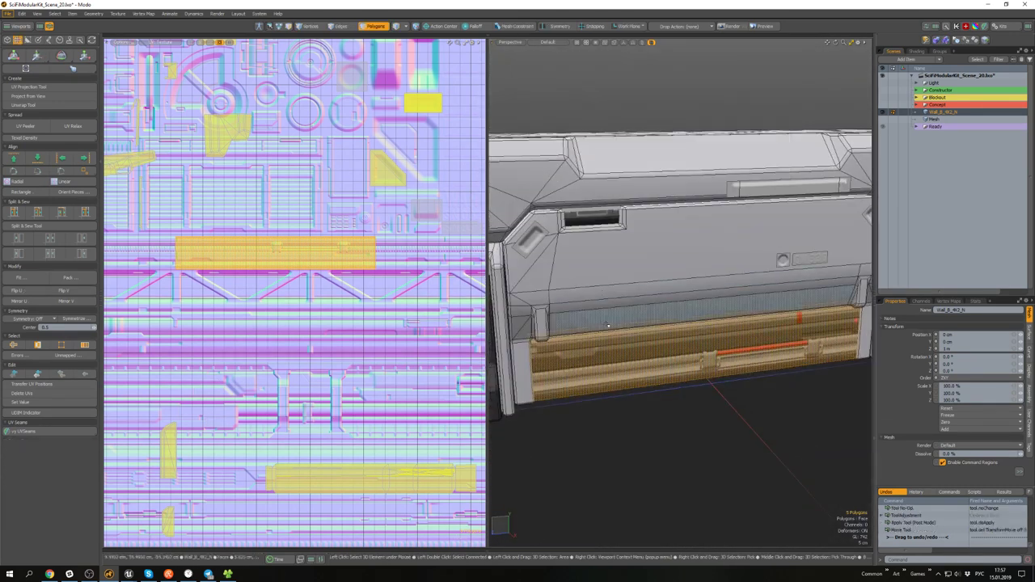
# - Hide the UV backdrop texture and move the front panel's UV islands outside the 0–1 tile
pyautogui.click(634, 437)
pyautogui.scroll(-3, 688, 256)
pyautogui.press('3')
pyautogui.moveTo(688, 255)
pyautogui.keyDown('alt'); pyautogui.mouseDown()
pyautogui.moveTo(667, 222)
pyautogui.moveTo(631, 229)
pyautogui.moveTo(642, 249)
pyautogui.moveTo(629, 211)
pyautogui.moveTo(698, 273)
pyautogui.mouseUp(); pyautogui.keyUp('alt')
pyautogui.doubleClick(646, 235)
pyautogui.doubleClick(647, 199)
pyautogui.scroll(-3, 631, 229)
pyautogui.scroll(4, 642, 249)
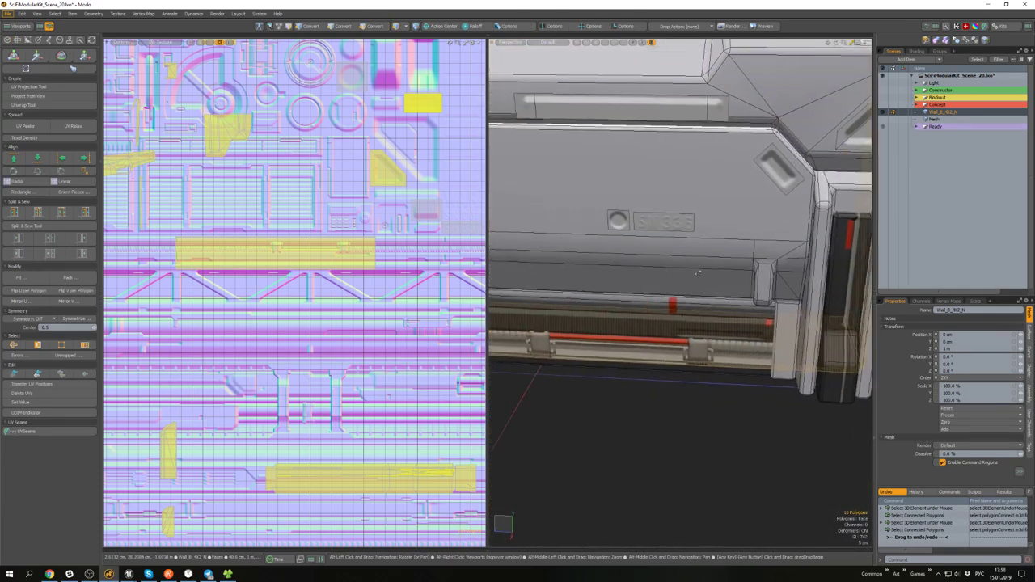
pyautogui.scroll(-5, 697, 274)
pyautogui.doubleClick(605, 255)
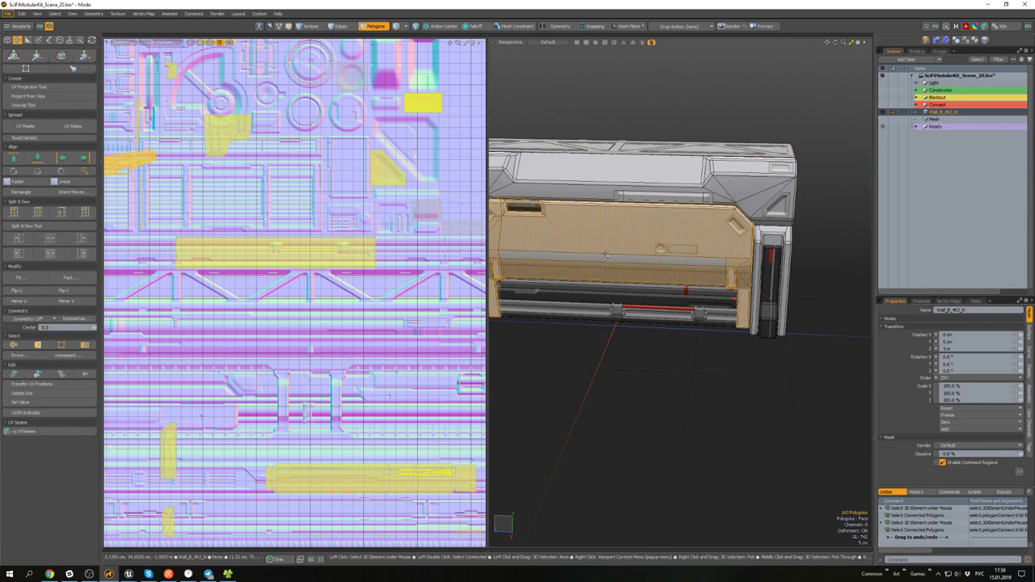
pyautogui.click(219, 43)
pyautogui.scroll(-4, 269, 183)
pyautogui.scroll(2, 154, 174)
pyautogui.press('w')
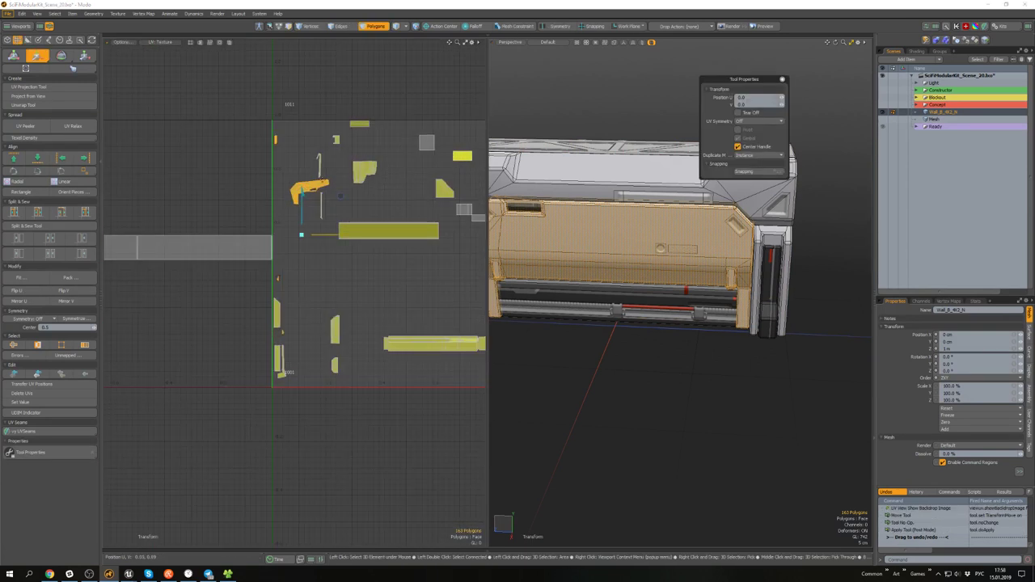
pyautogui.moveTo(253, 87); pyautogui.dragTo(252, 78)
pyautogui.press('space')
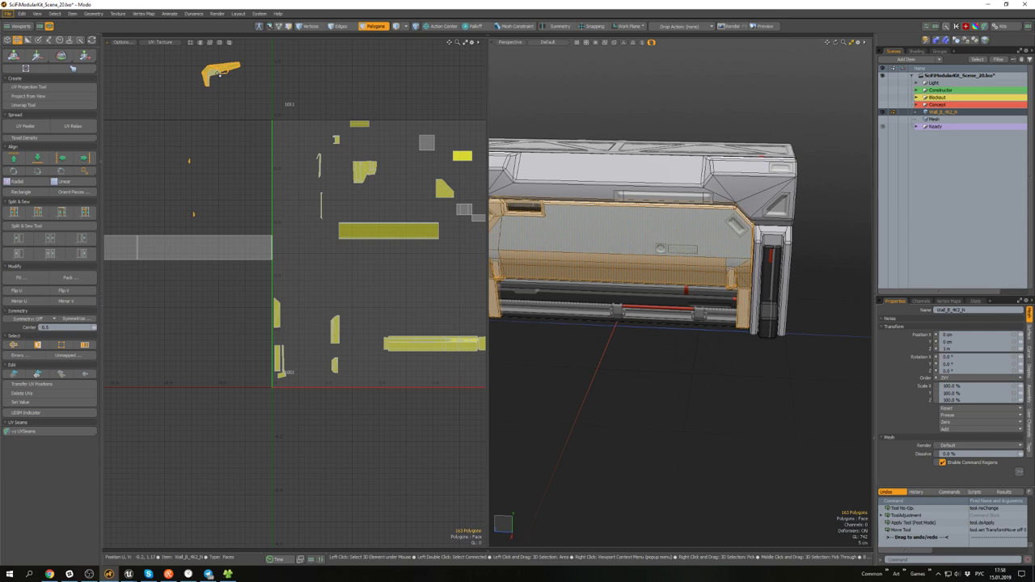
# - Save the scene and unfold the front panel's main UV island with UV Relax in Conformal mode
pyautogui.doubleClick(219, 74)
pyautogui.keyDown('alt'); pyautogui.moveTo(671, 234); pyautogui.dragTo(738, 205); pyautogui.keyUp('alt')
pyautogui.keyDown('alt'); pyautogui.moveTo(281, 146); pyautogui.dragTo(363, 227); pyautogui.keyUp('alt')
pyautogui.hotkey('ctrl', 's')
pyautogui.doubleClick(292, 148)
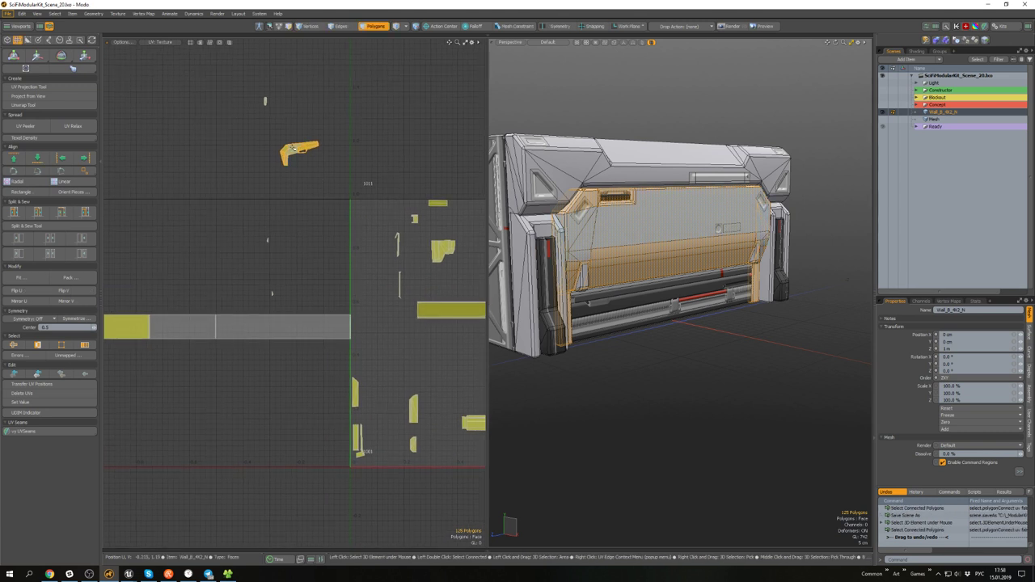
pyautogui.click(76, 128)
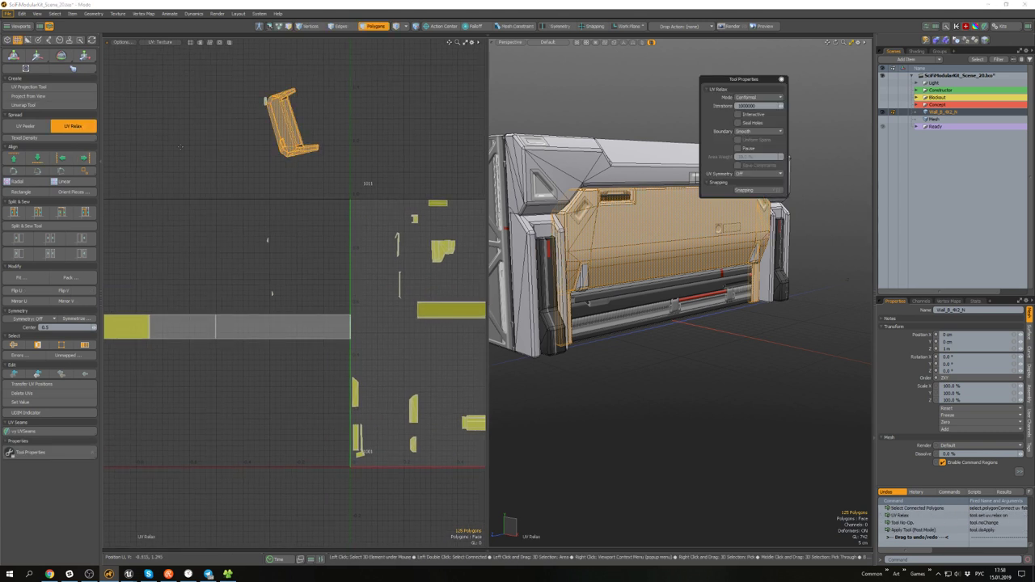
# - Straighten the front panel's UV island by aligning it to its long lower-panel edge
pyautogui.scroll(5, 285, 126)
pyautogui.keyDown('alt'); pyautogui.moveTo(286, 126); pyautogui.dragTo(336, 286); pyautogui.keyUp('alt')
pyautogui.press('2')
pyautogui.click(343, 274)
pyautogui.click(65, 173)
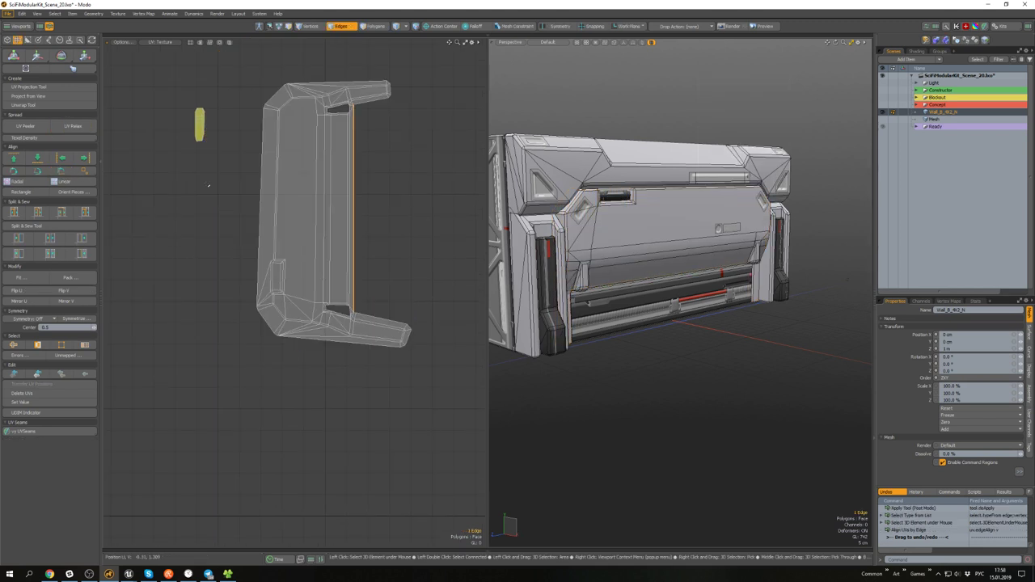
pyautogui.scroll(-5, 333, 232)
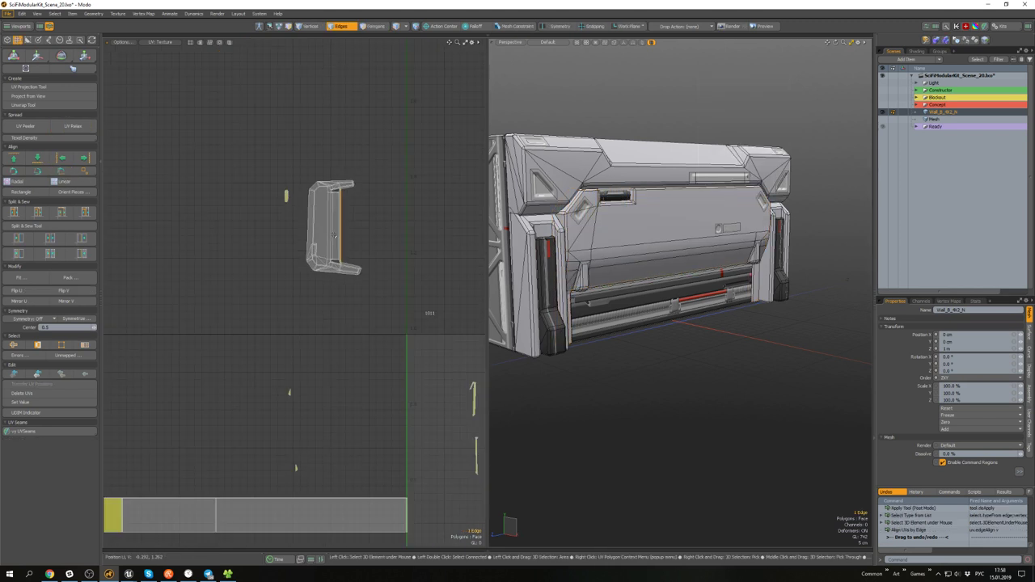
# - Reselect the front panel's main UV island, run UV Relax on it again and clear the selection
pyautogui.press('3')
pyautogui.scroll(5, 330, 219)
pyautogui.press('1')
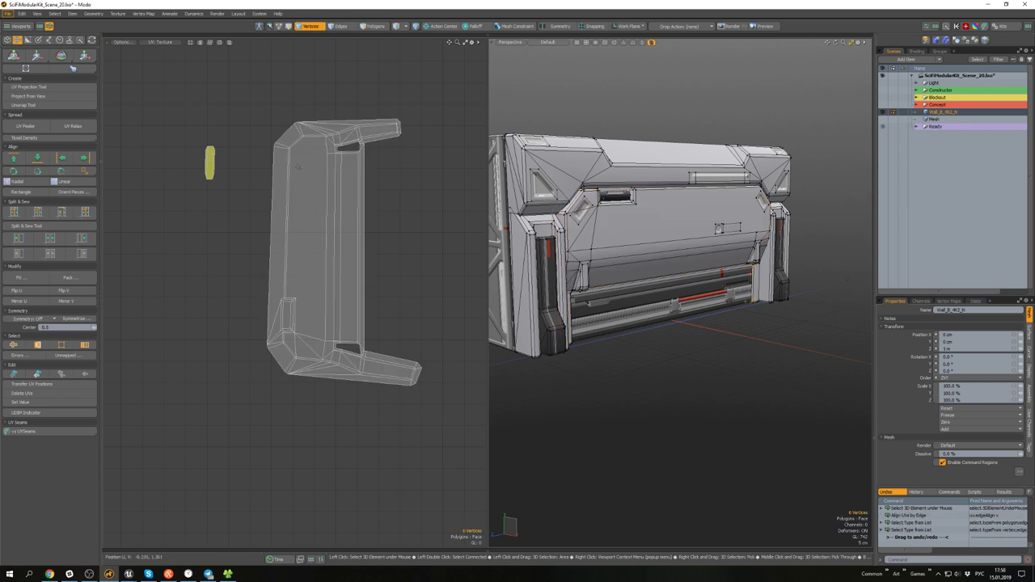
pyautogui.press('3')
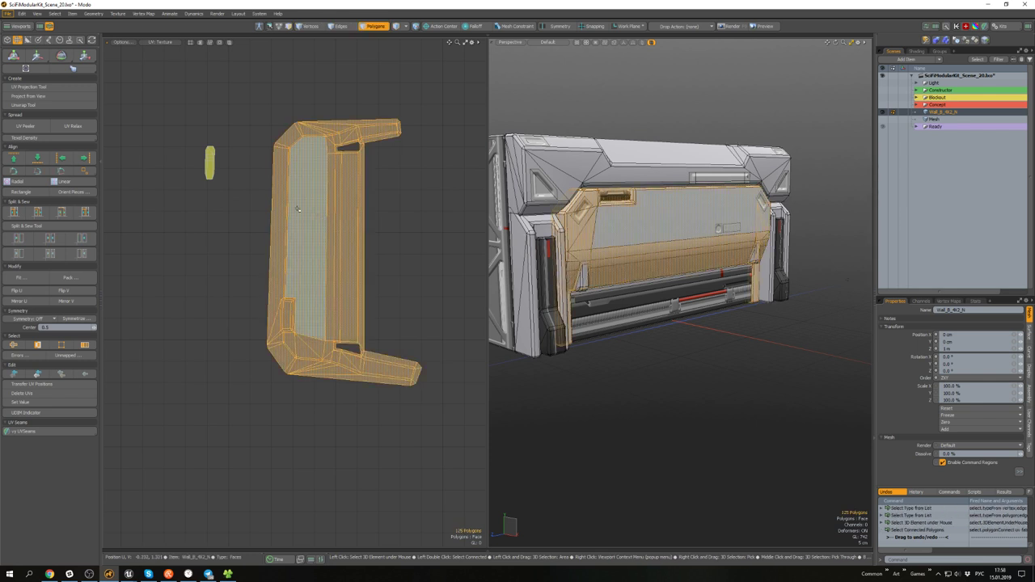
pyautogui.click(73, 126)
pyautogui.click(73, 127)
pyautogui.click(73, 127)
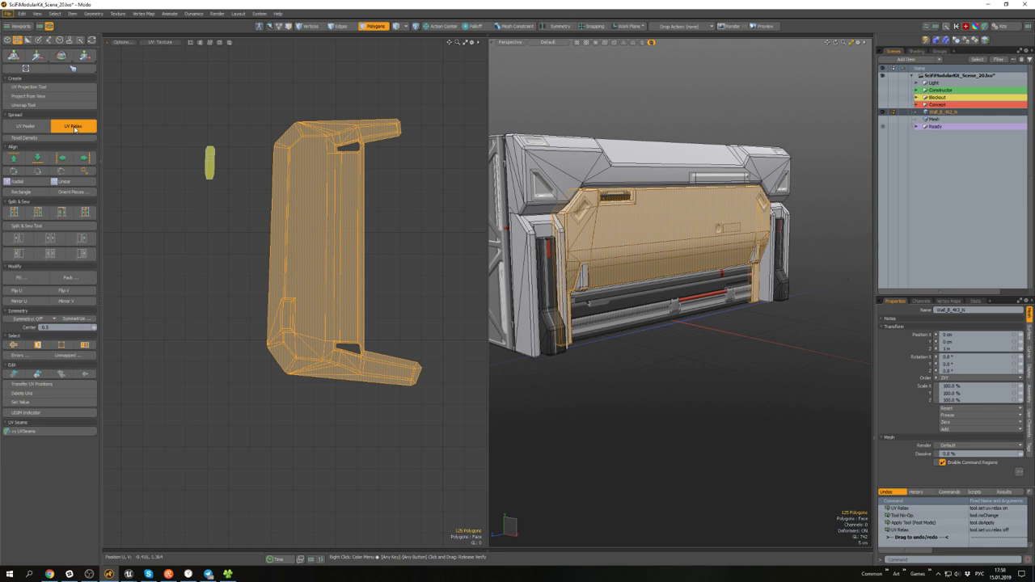
pyautogui.press('space')
pyautogui.click(257, 206)
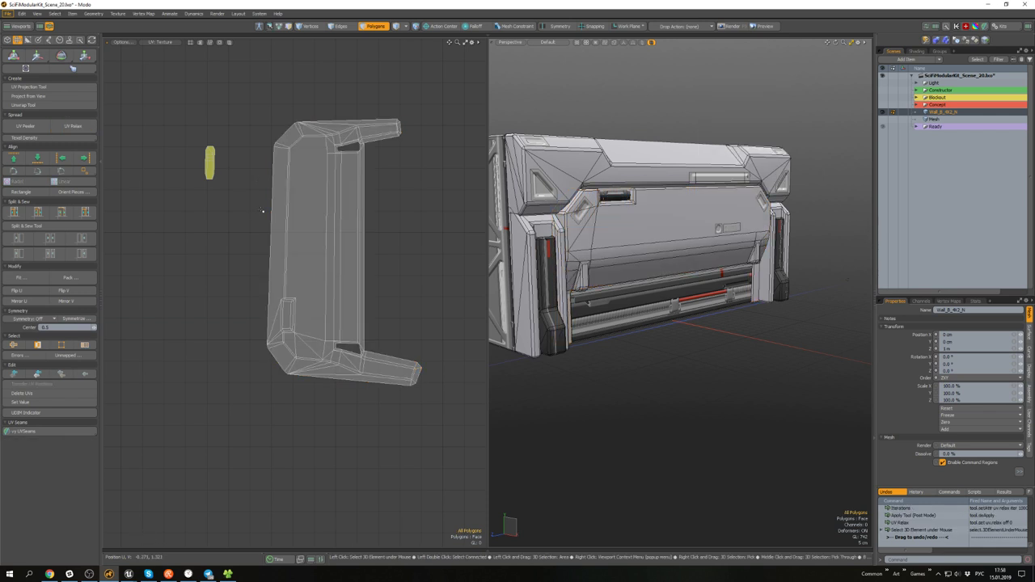
# - Shift the vertices at the front panel island's upper corner slightly along negative U to straighten its long edges
pyautogui.scroll(-4, 401, 256)
pyautogui.keyDown('alt'); pyautogui.moveTo(461, 437); pyautogui.dragTo(314, 182); pyautogui.keyUp('alt')
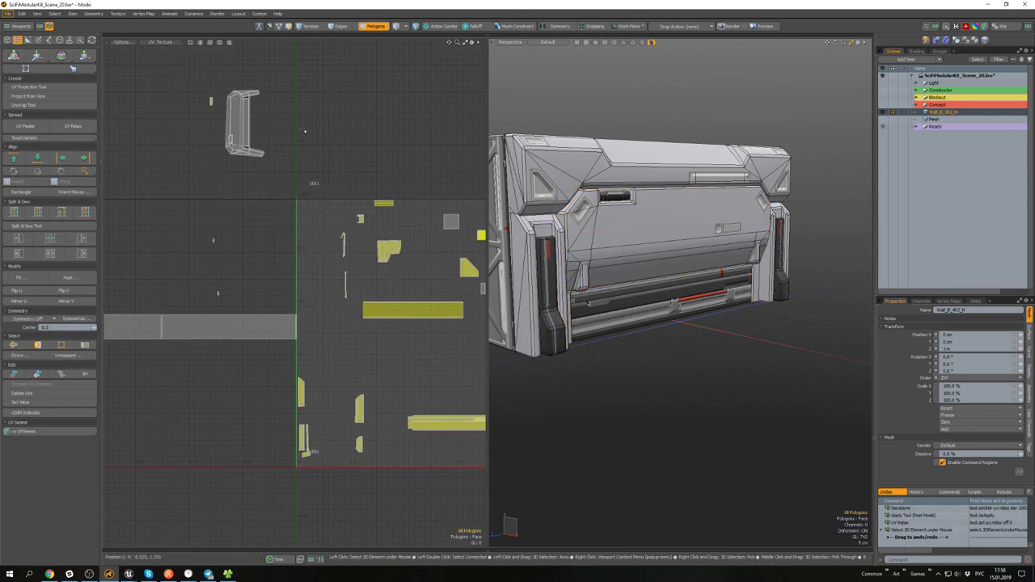
pyautogui.scroll(8, 219, 89)
pyautogui.press('1')
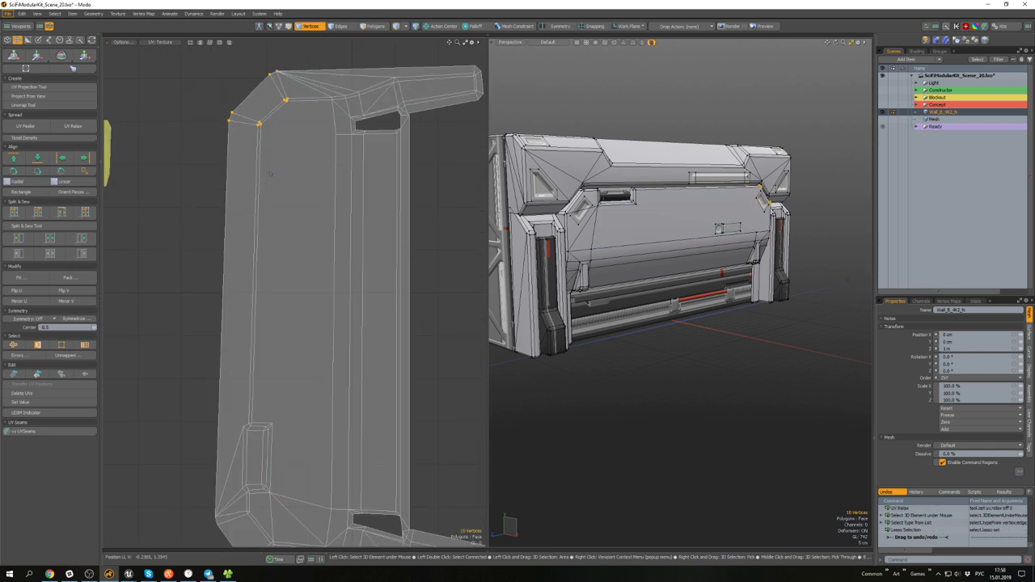
pyautogui.press('w')
pyautogui.moveTo(285, 100); pyautogui.dragTo(278, 100)
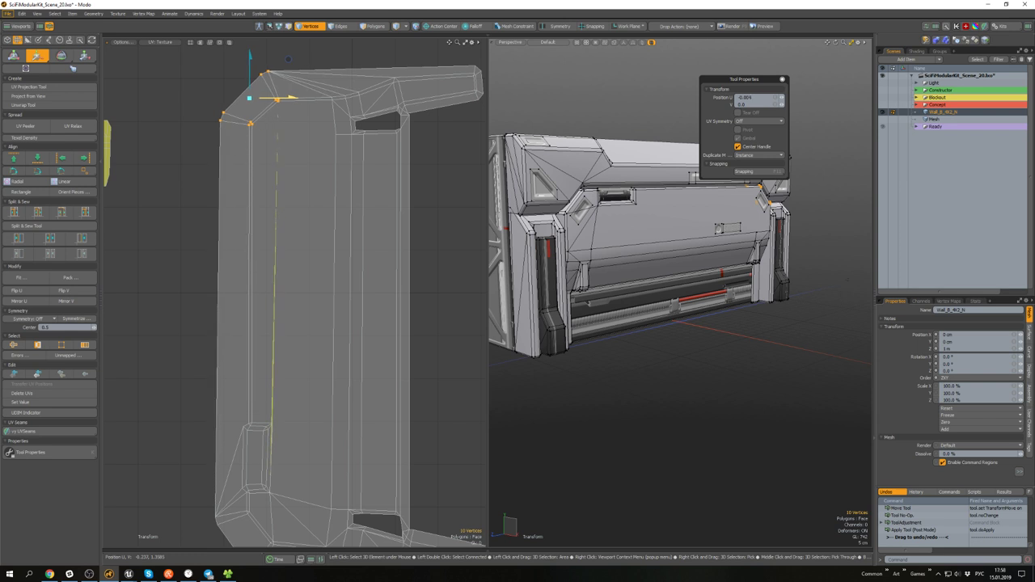
# - Triple the large flat polygon of the front panel into triangles
pyautogui.press('3')
pyautogui.click(292, 283)
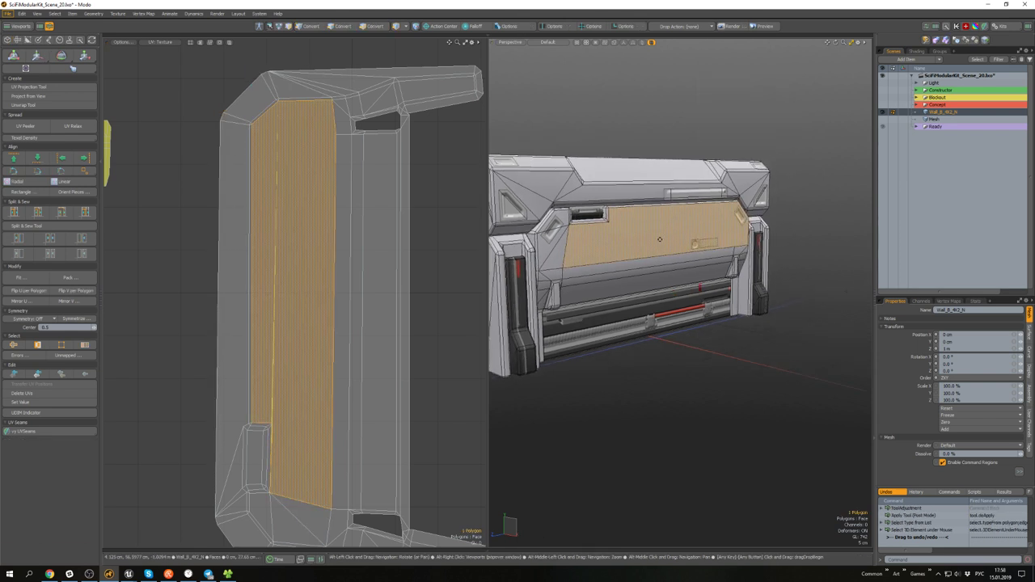
pyautogui.hotkey('shift', 't')
pyautogui.click(746, 333)
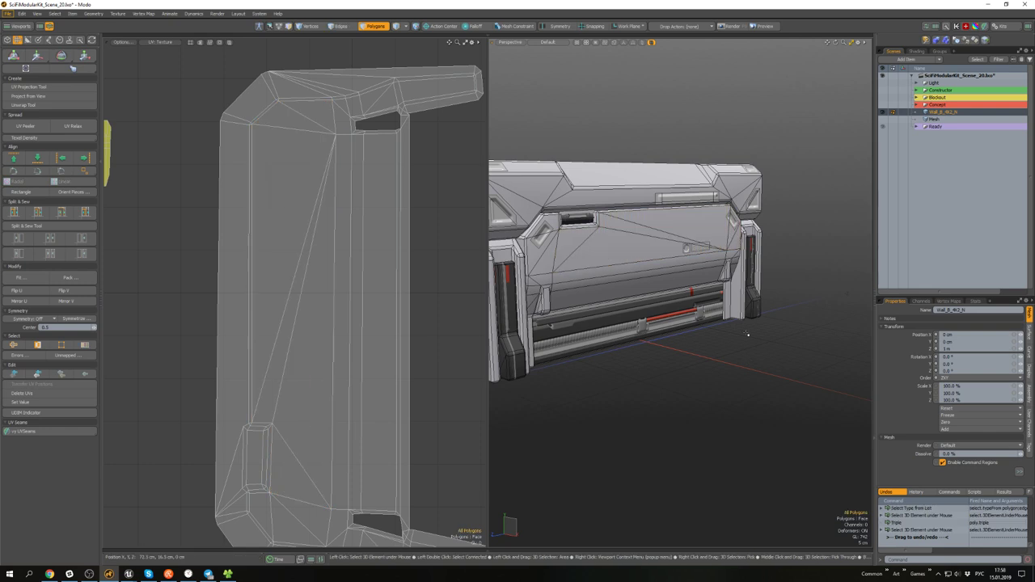
# - Move the wall's upper cover UV islands outside the 0–1 tile, about -0.88 in U and 0.97 in V
pyautogui.scroll(-5, 304, 195)
pyautogui.keyDown('alt'); pyautogui.moveTo(632, 240); pyautogui.dragTo(593, 243); pyautogui.keyUp('alt')
pyautogui.scroll(-3, 592, 242)
pyautogui.scroll(5, 593, 242)
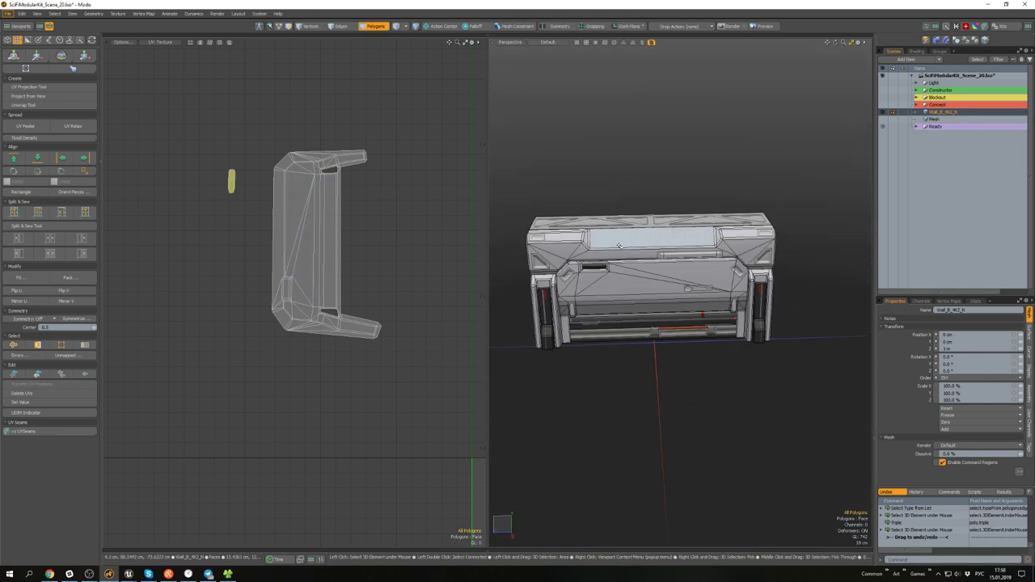
pyautogui.doubleClick(639, 242)
pyautogui.scroll(-4, 322, 254)
pyautogui.press('3')
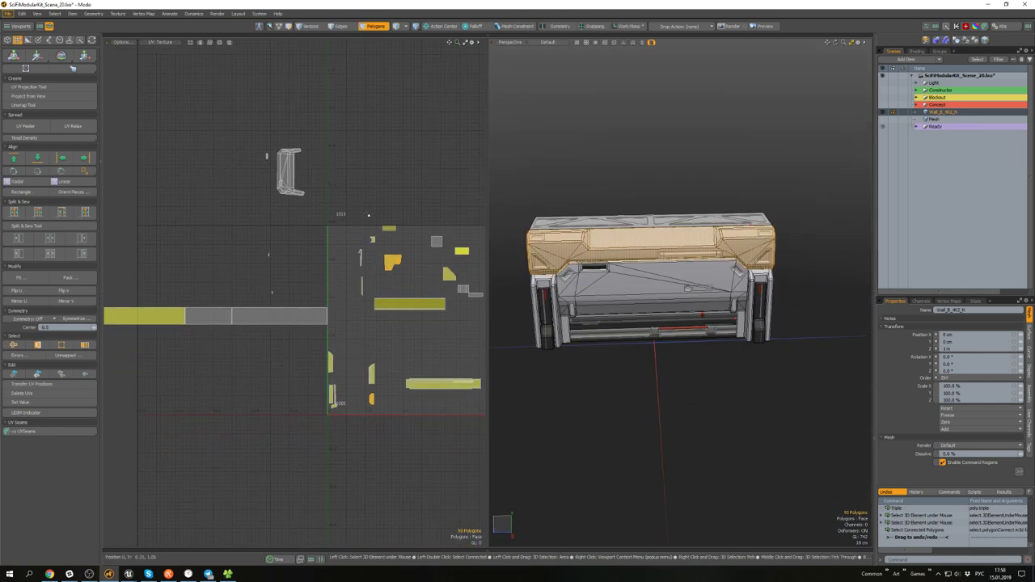
pyautogui.press('w')
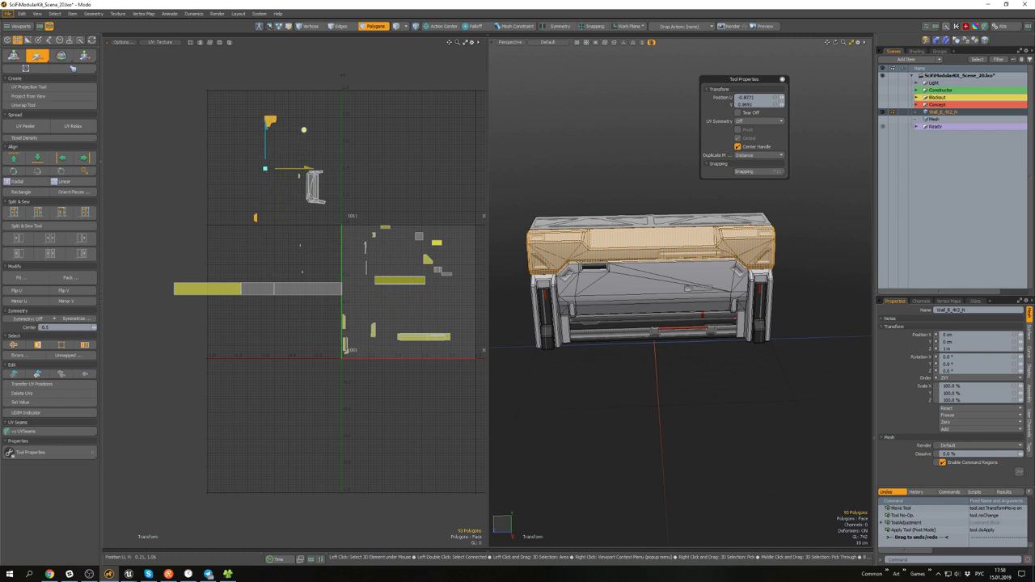
pyautogui.press('space')
# - Lasso-select the upper cover's main UV island and unfold it with UV Relax in Conformal mode
pyautogui.keyDown('alt'); pyautogui.moveTo(404, 166); pyautogui.dragTo(420, 163); pyautogui.keyUp('alt')
pyautogui.click(298, 141)
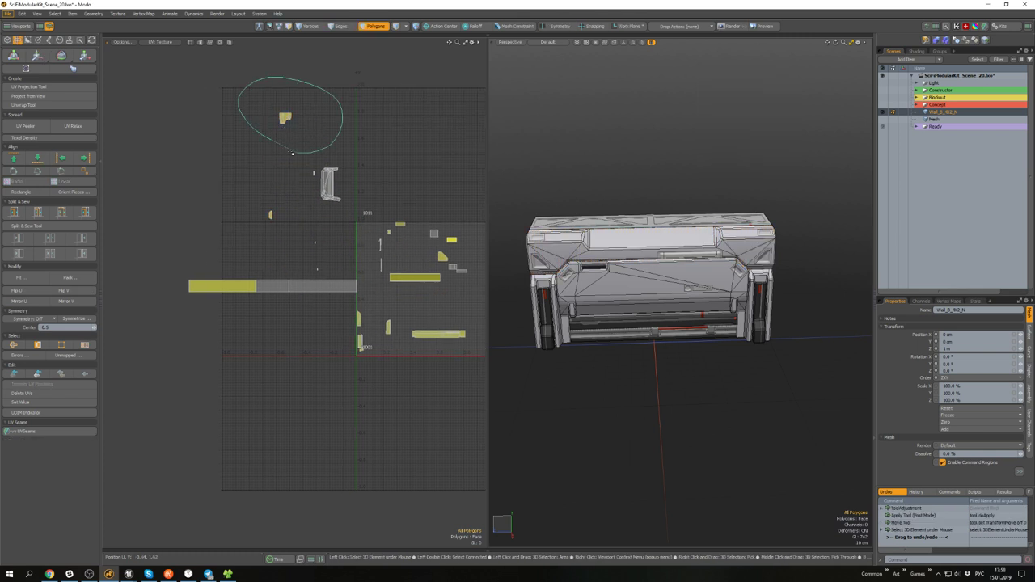
pyautogui.moveTo(293, 153); pyautogui.dragTo(291, 153, button='right')
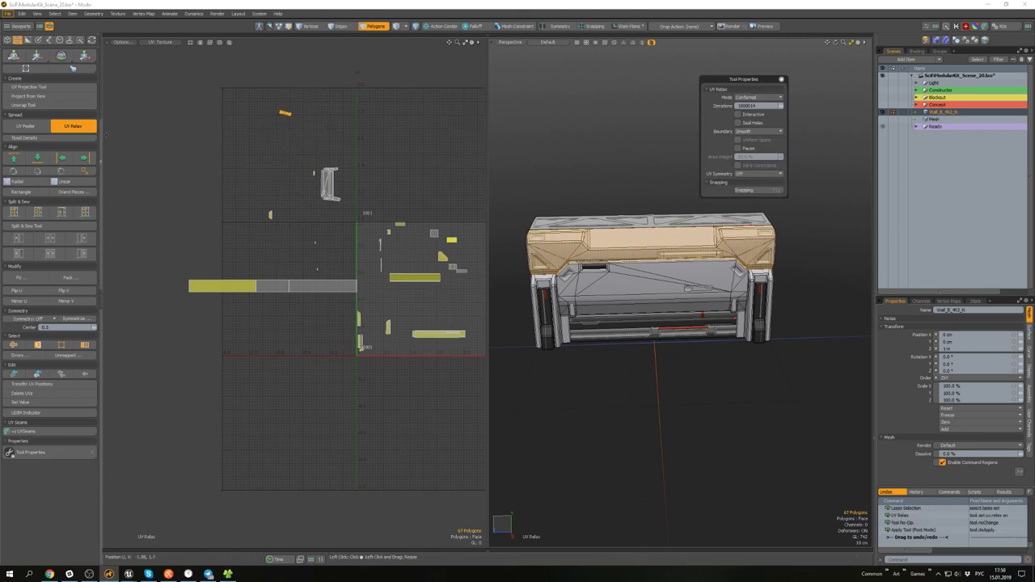
pyautogui.scroll(5, 271, 114)
# - Straighten the relaxed upper cover island by aligning its UVs to one long edge
pyautogui.press('2')
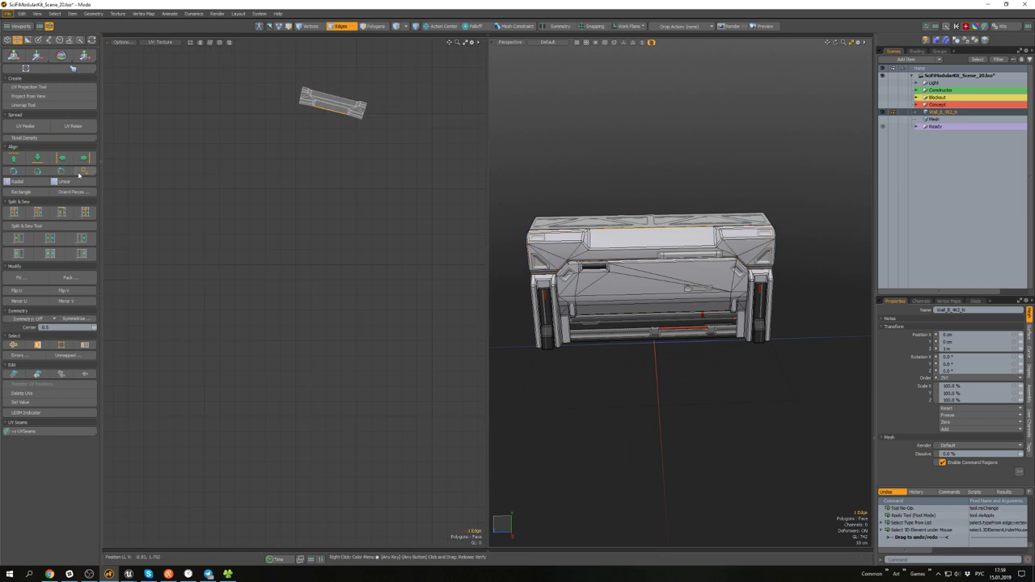
pyautogui.scroll(-4, 254, 237)
pyautogui.keyDown('alt'); pyautogui.moveTo(362, 281); pyautogui.dragTo(426, 162); pyautogui.keyUp('alt')
pyautogui.scroll(2, 373, 238)
pyautogui.press('3')
pyautogui.scroll(-2, 303, 252)
pyautogui.click(296, 207)
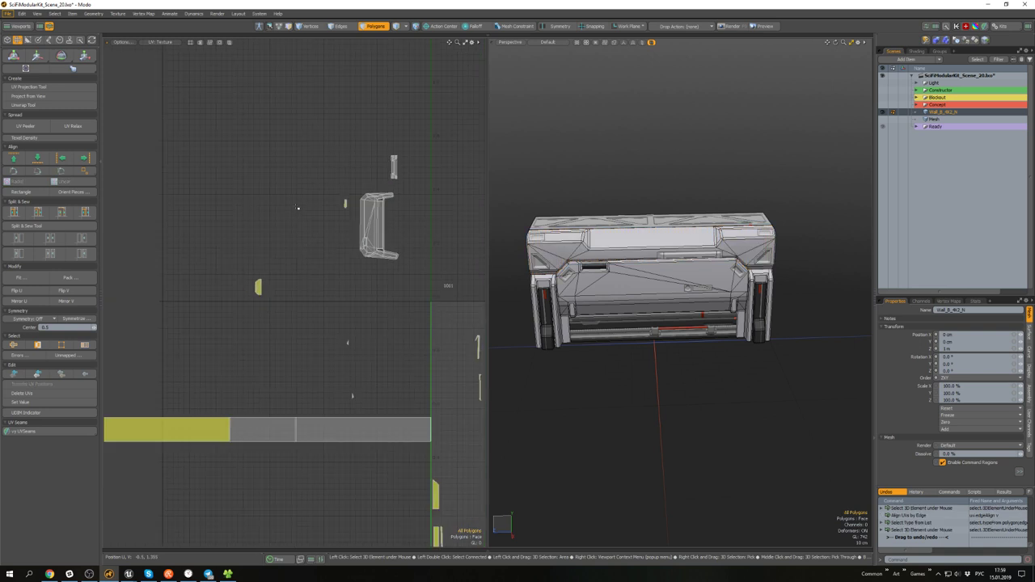
# - Select all connected polygons of the front panel and upper cover and set the texel density of their UV islands
pyautogui.keyDown('alt'); pyautogui.moveTo(296, 207); pyautogui.dragTo(302, 176); pyautogui.keyUp('alt')
pyautogui.keyDown('alt'); pyautogui.moveTo(603, 212); pyautogui.dragTo(660, 212); pyautogui.keyUp('alt')
pyautogui.scroll(2, 596, 294)
pyautogui.keyDown('alt'); pyautogui.moveTo(596, 294); pyautogui.dragTo(575, 281); pyautogui.keyUp('alt')
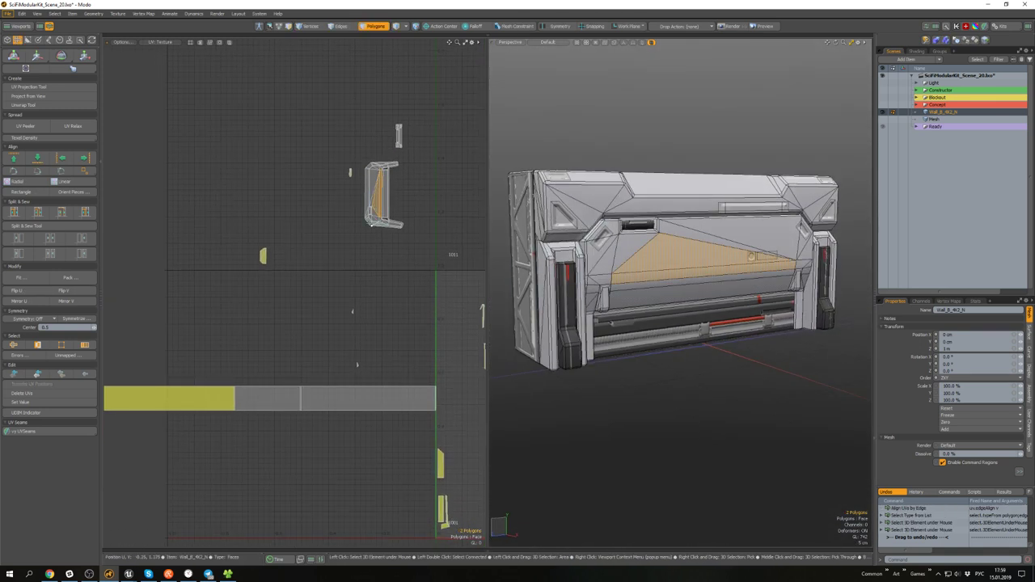
pyautogui.scroll(-2, 384, 204)
pyautogui.doubleClick(380, 204)
pyautogui.keyDown('shift'); pyautogui.doubleClick(594, 204); pyautogui.keyUp('shift')
pyautogui.keyDown('alt'); pyautogui.moveTo(380, 212); pyautogui.dragTo(319, 186); pyautogui.keyUp('alt')
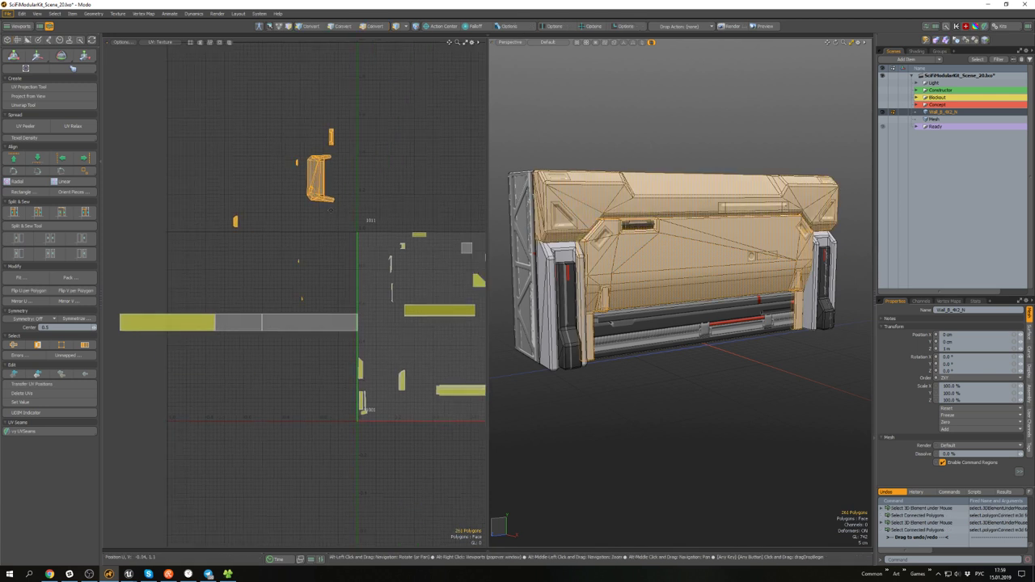
pyautogui.click(59, 140)
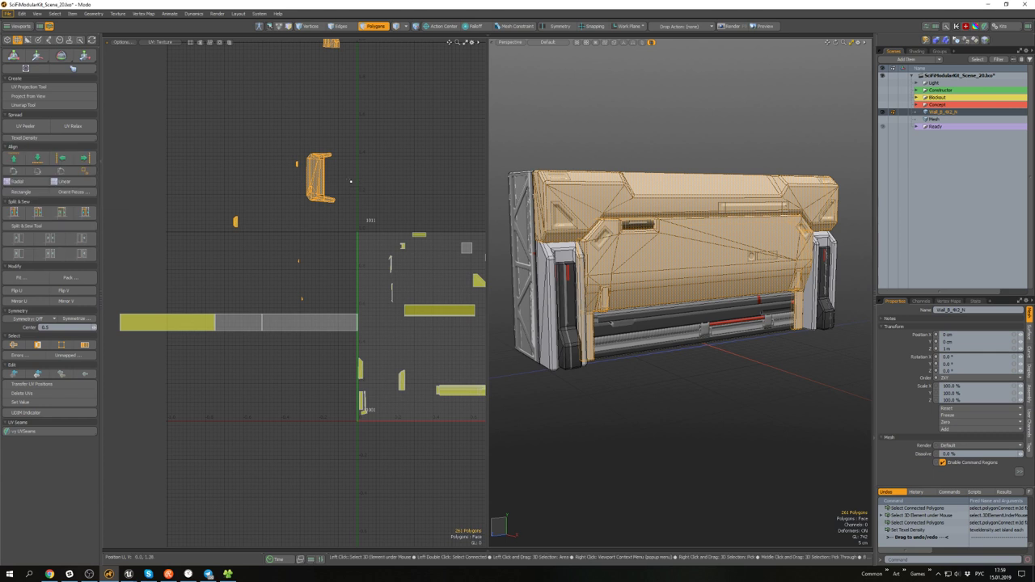
pyautogui.scroll(-2, 295, 219)
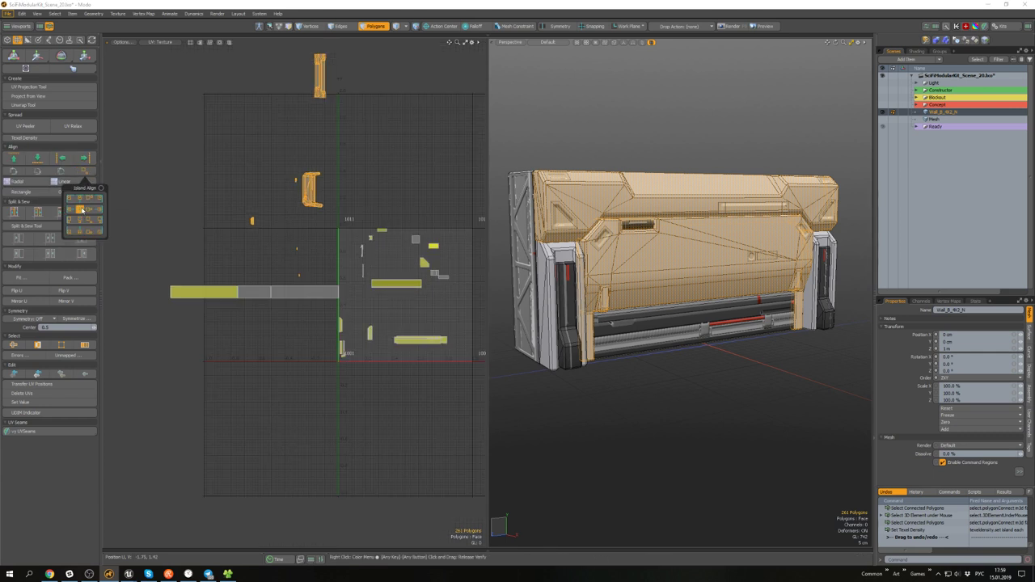
# - Centre-align the front panel and upper cover UV islands and move them into the 0–1 tile
pyautogui.click(82, 210)
pyautogui.press('w')
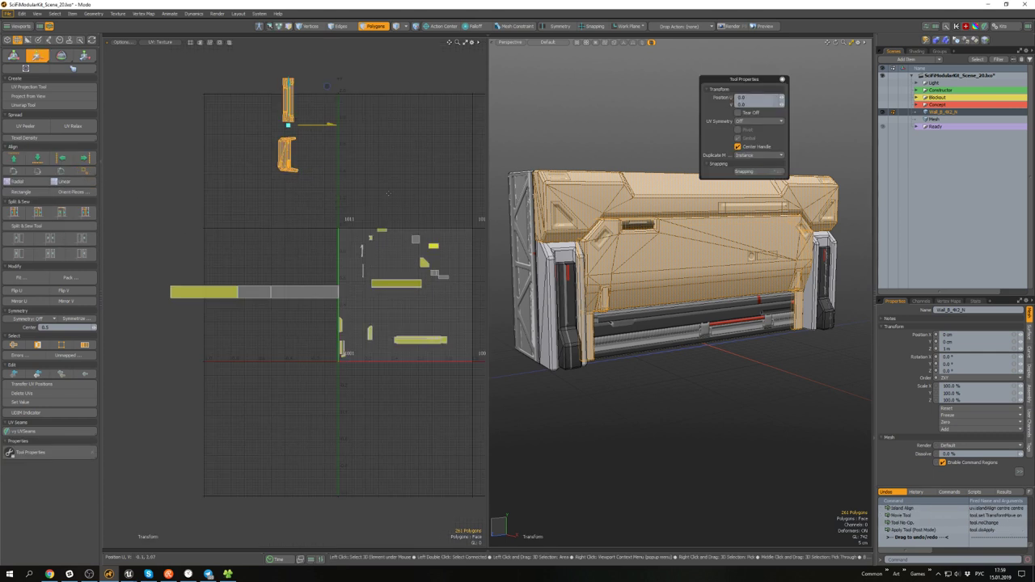
pyautogui.click(409, 189)
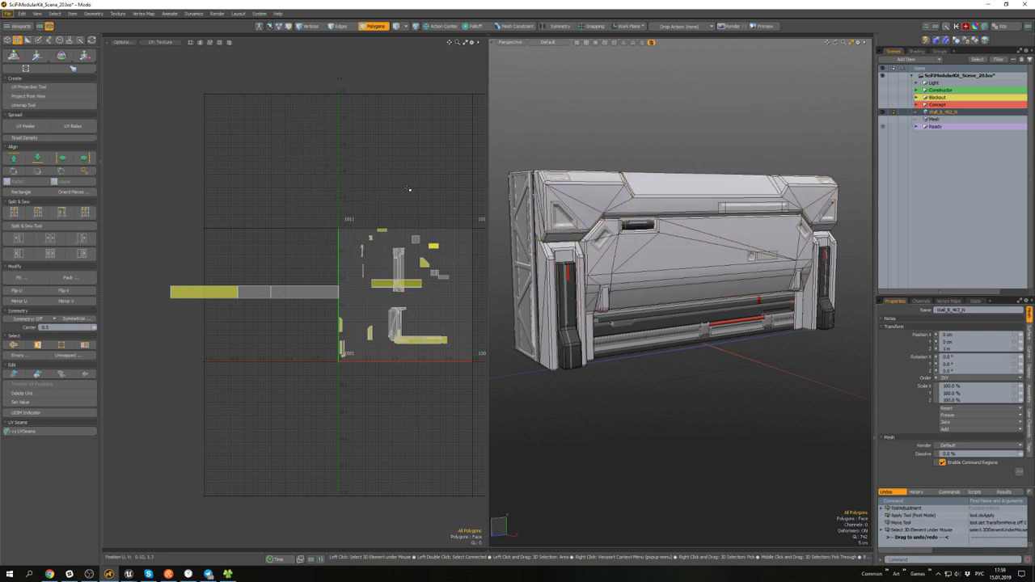
# - Preview the checker texture on the wall and examine its texel density from the front, top and sides
pyautogui.keyDown('alt'); pyautogui.moveTo(640, 228); pyautogui.dragTo(539, 136); pyautogui.keyUp('alt')
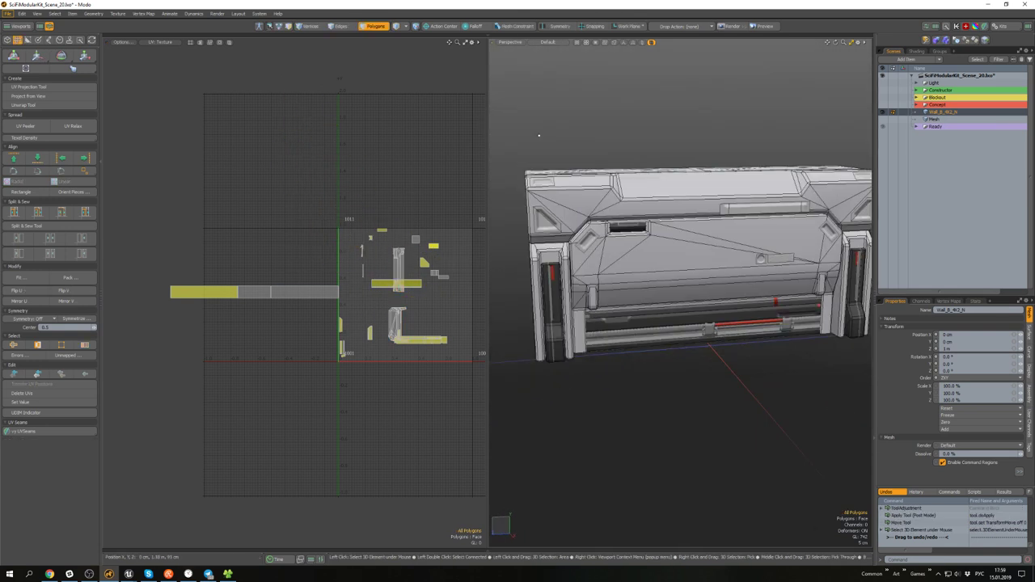
pyautogui.click(574, 50)
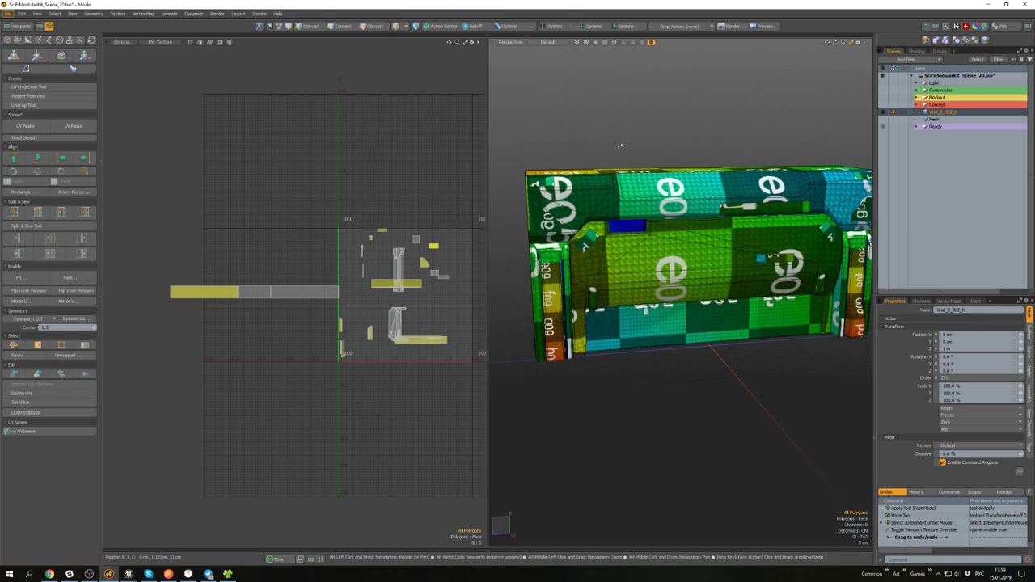
pyautogui.keyDown('alt'); pyautogui.moveTo(621, 147); pyautogui.dragTo(726, 256); pyautogui.keyUp('alt')
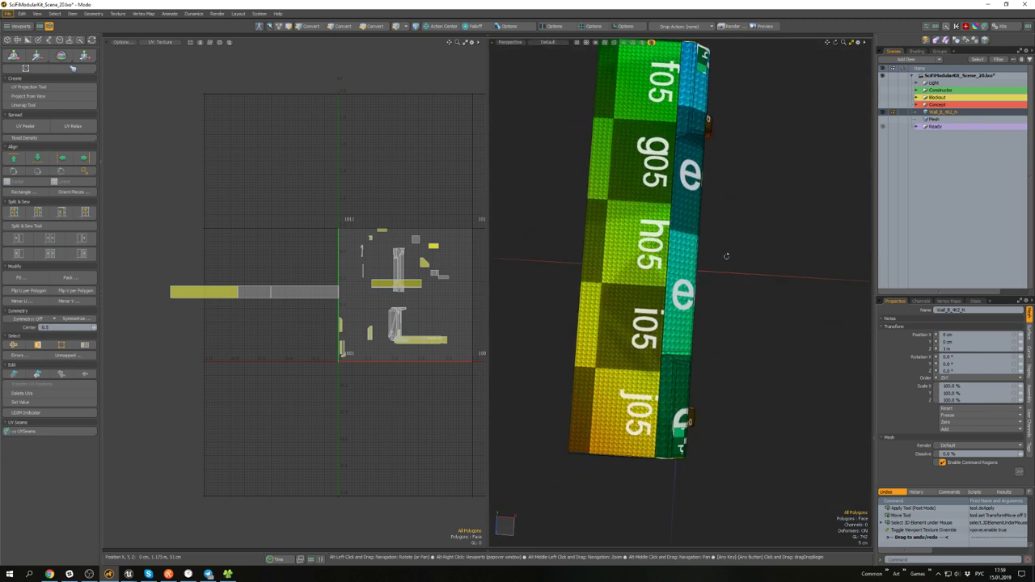
pyautogui.click(577, 43)
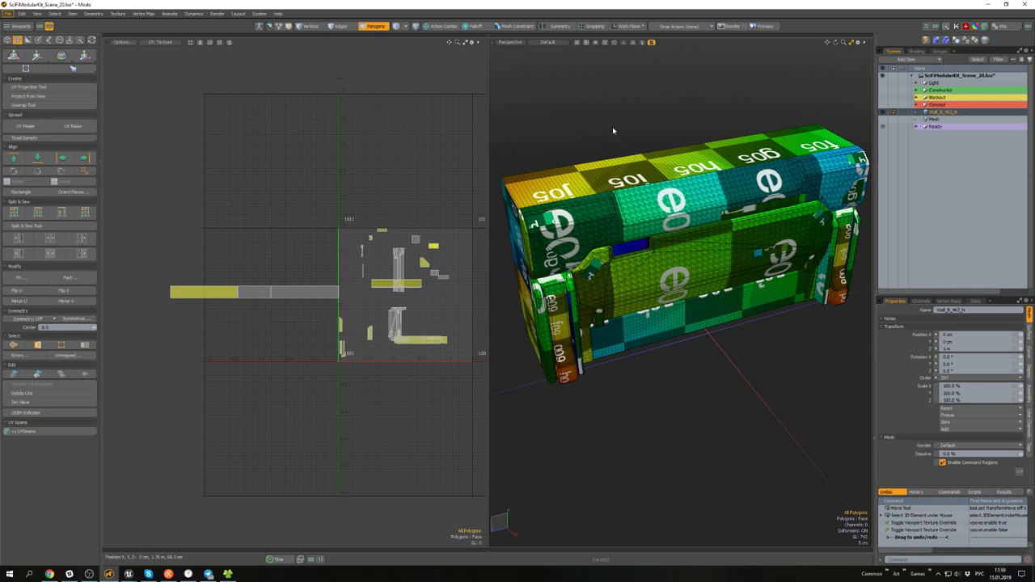
pyautogui.keyDown('alt'); pyautogui.moveTo(649, 146); pyautogui.dragTo(561, 141); pyautogui.keyUp('alt')
pyautogui.doubleClick(664, 182)
pyautogui.click(668, 125)
pyautogui.keyDown('alt'); pyautogui.moveTo(667, 125); pyautogui.dragTo(644, 228); pyautogui.keyUp('alt')
pyautogui.scroll(-3, 635, 170)
pyautogui.keyDown('alt'); pyautogui.moveTo(607, 345); pyautogui.dragTo(526, 305); pyautogui.keyUp('alt')
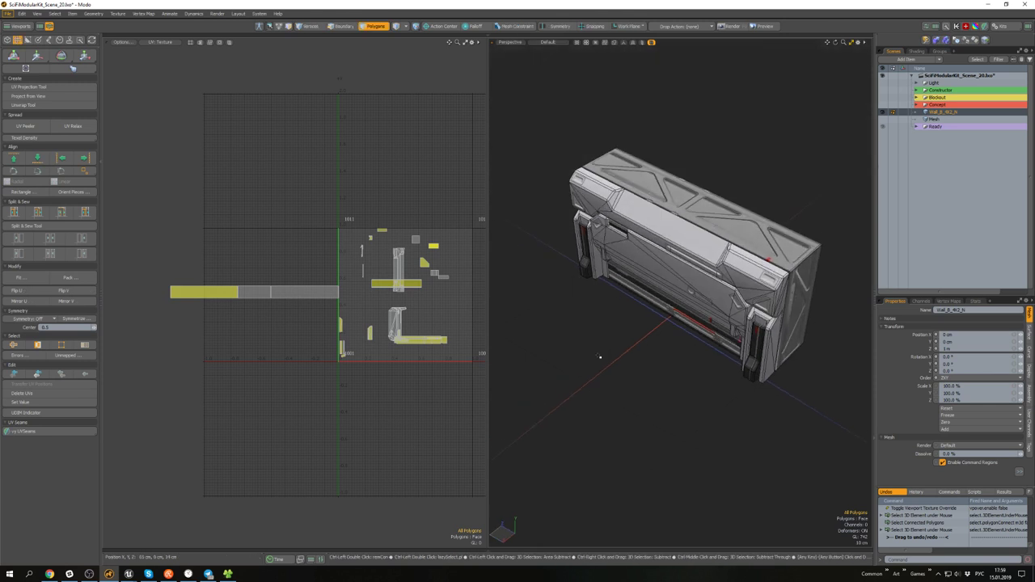
# - Save the scene and run Mesh Cleanup on the Wall_B_4X2_N item
pyautogui.hotkey('ctrl', 's')
pyautogui.keyDown('alt'); pyautogui.moveTo(372, 253); pyautogui.dragTo(319, 240); pyautogui.keyUp('alt')
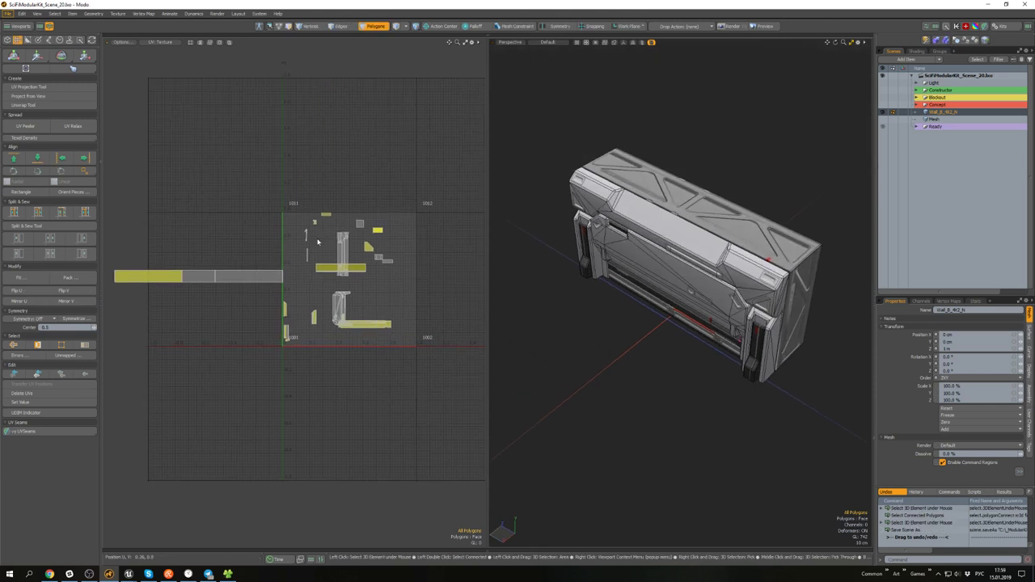
pyautogui.press('5')
pyautogui.click(607, 282)
pyautogui.click(643, 249)
pyautogui.hotkey('shift', 'c')
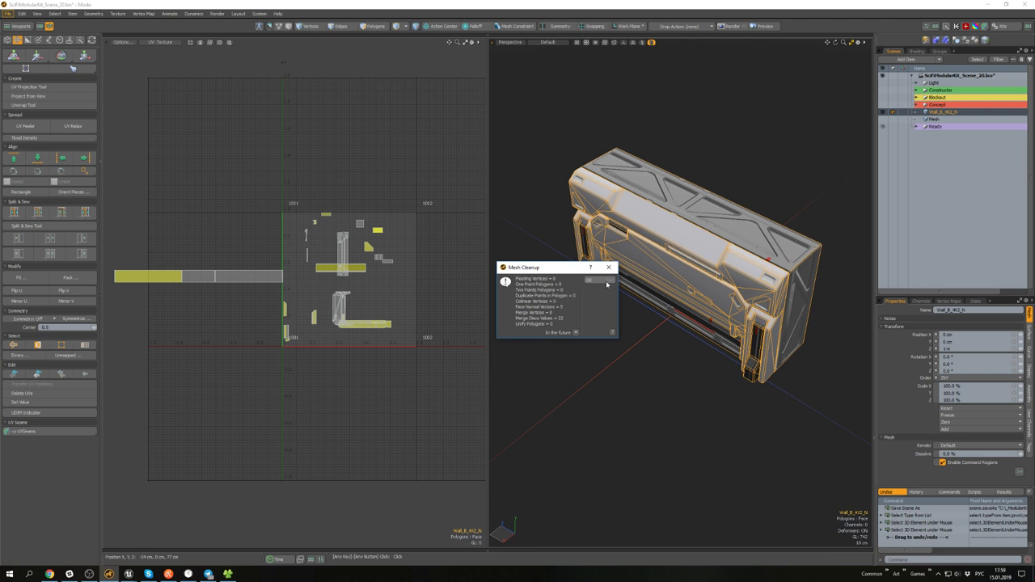
pyautogui.click(606, 283)
pyautogui.click(573, 324)
# - Close the UV view so the perspective view fills the layout, and select the wall item
pyautogui.hotkey('ctrl', 'Tab')
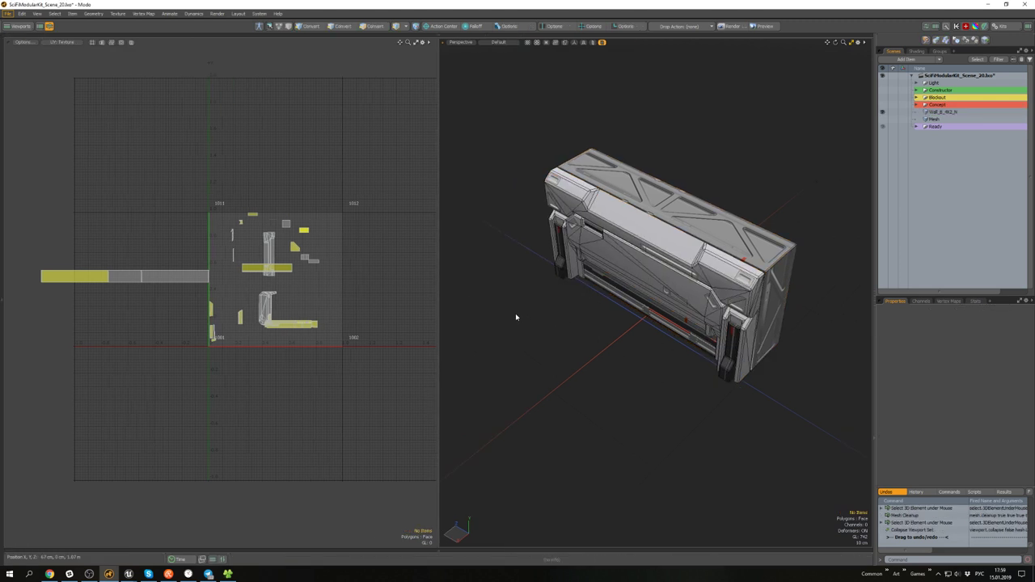
pyautogui.press('F2')
pyautogui.click(462, 234)
pyautogui.keyDown('alt'); pyautogui.moveTo(462, 235); pyautogui.dragTo(598, 192); pyautogui.keyUp('alt')
pyautogui.click(597, 193)
pyautogui.click(511, 212)
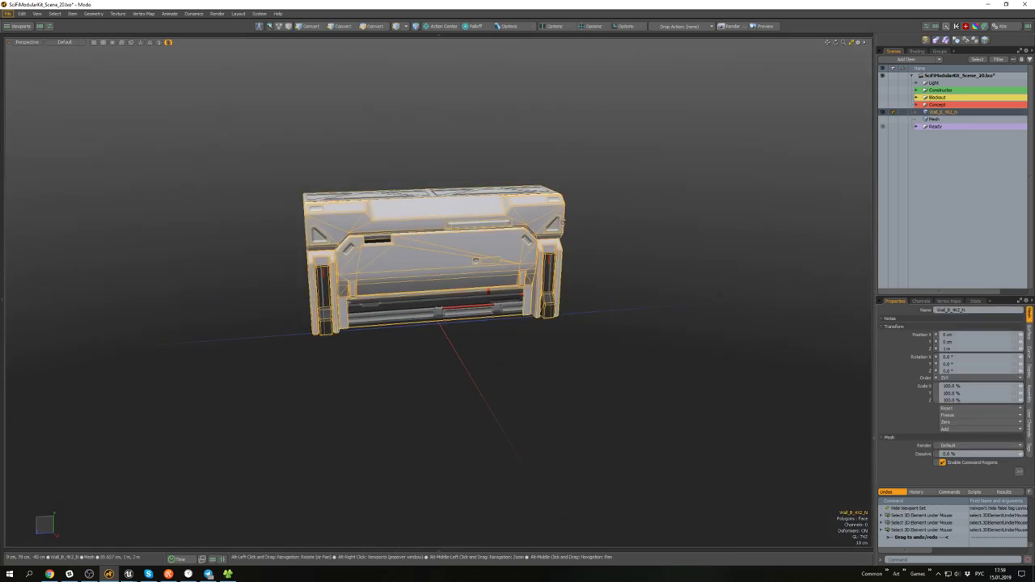
# - Duplicate Wall_B_4X2_N, hide the original and rename the copy Wall_B_1X1_N
pyautogui.keyDown('alt'); pyautogui.moveTo(511, 212); pyautogui.dragTo(557, 208); pyautogui.keyUp('alt')
pyautogui.scroll(-3, 533, 197)
pyautogui.click(554, 190)
pyautogui.click(488, 213)
pyautogui.hotkey('ctrl', 'd')
pyautogui.hotkey('shift', 'h')
pyautogui.press('F2')
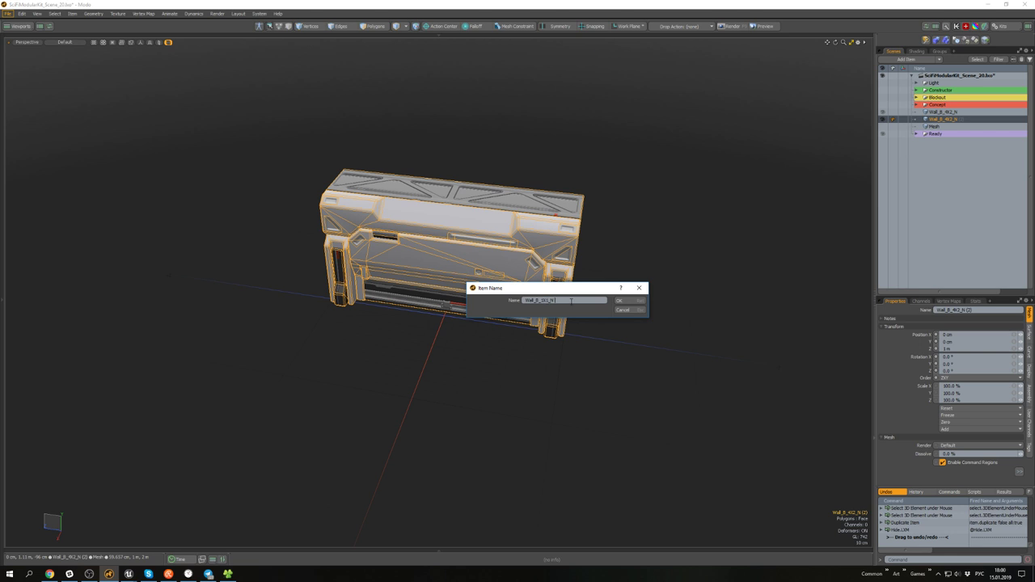
pyautogui.click(618, 302)
pyautogui.click(665, 284)
pyautogui.keyDown('alt'); pyautogui.moveTo(666, 283); pyautogui.dragTo(687, 240); pyautogui.keyUp('alt')
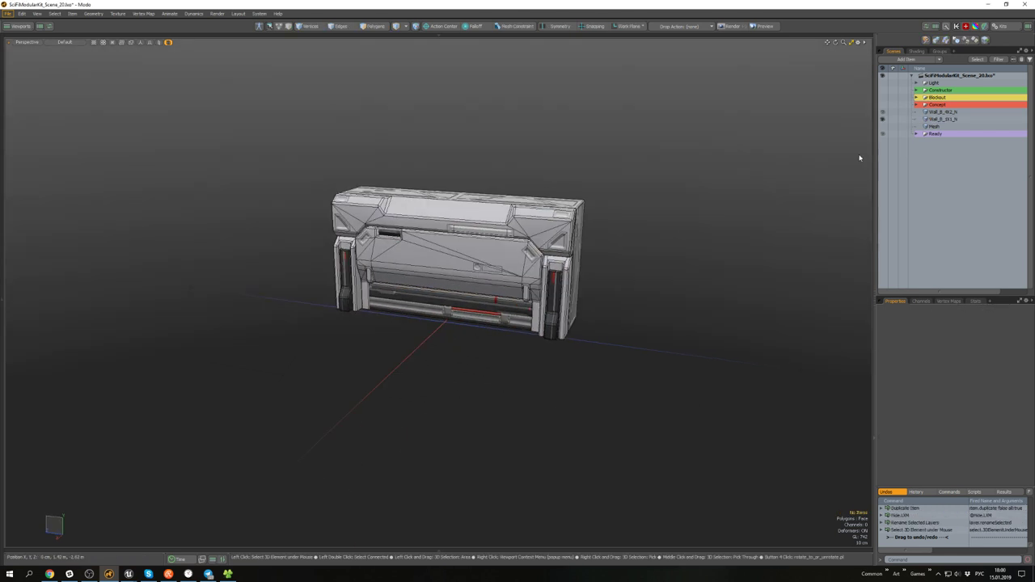
# - Rename the original wall item Wall_B_2X1_N
pyautogui.click(944, 120)
pyautogui.click(946, 112)
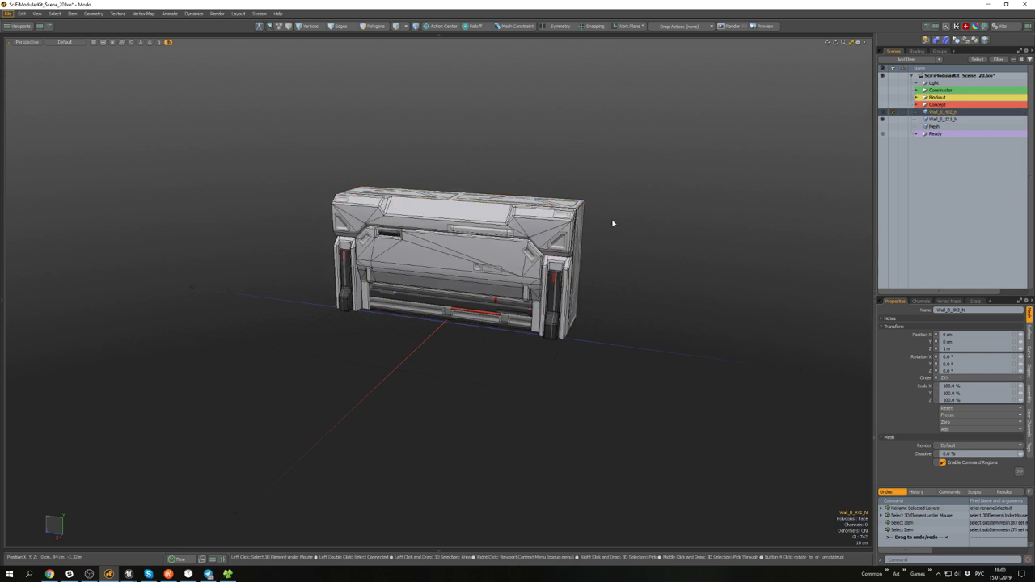
pyautogui.press('F2')
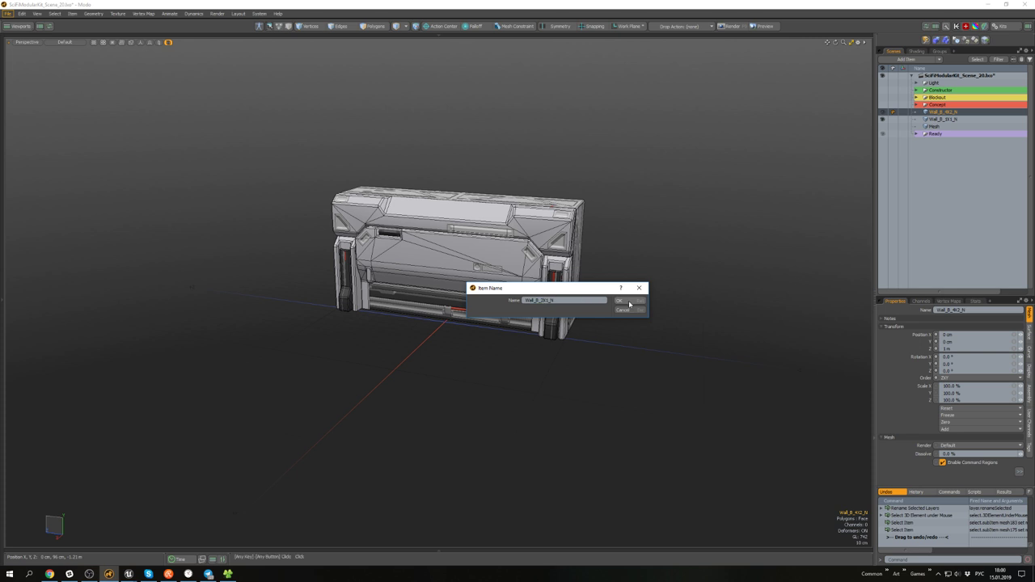
pyautogui.click(620, 301)
pyautogui.click(658, 255)
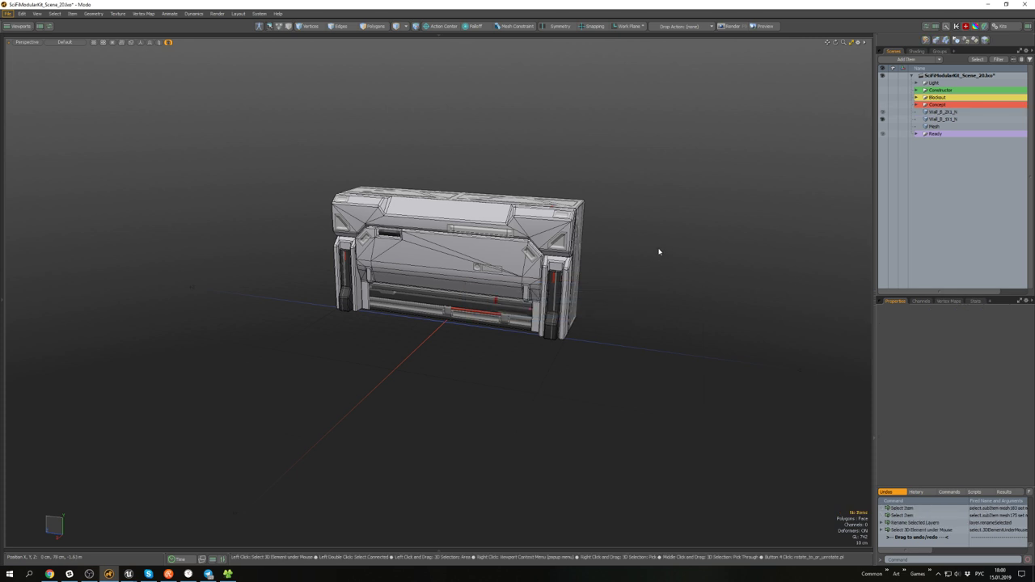
# - Move the Wall_B_1X1_N item -50 cm along Z with snapping enabled
pyautogui.click(946, 122)
pyautogui.scroll(2, 436, 272)
pyautogui.keyDown('alt'); pyautogui.moveTo(380, 247); pyautogui.dragTo(441, 293); pyautogui.keyUp('alt')
pyautogui.scroll(-5, 436, 271)
pyautogui.scroll(-2, 437, 272)
pyautogui.scroll(-2, 441, 295)
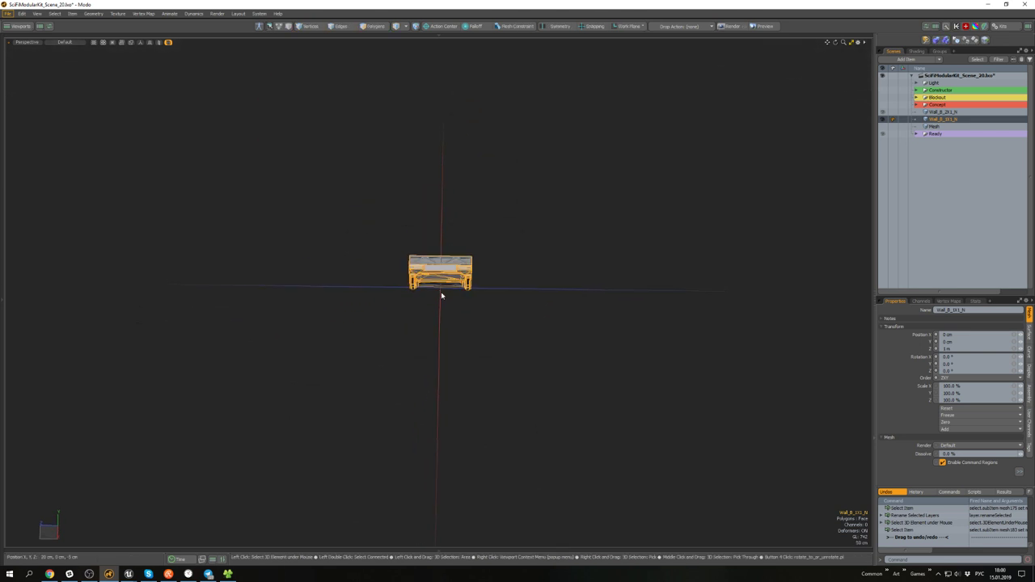
pyautogui.press('w')
pyautogui.press('x')
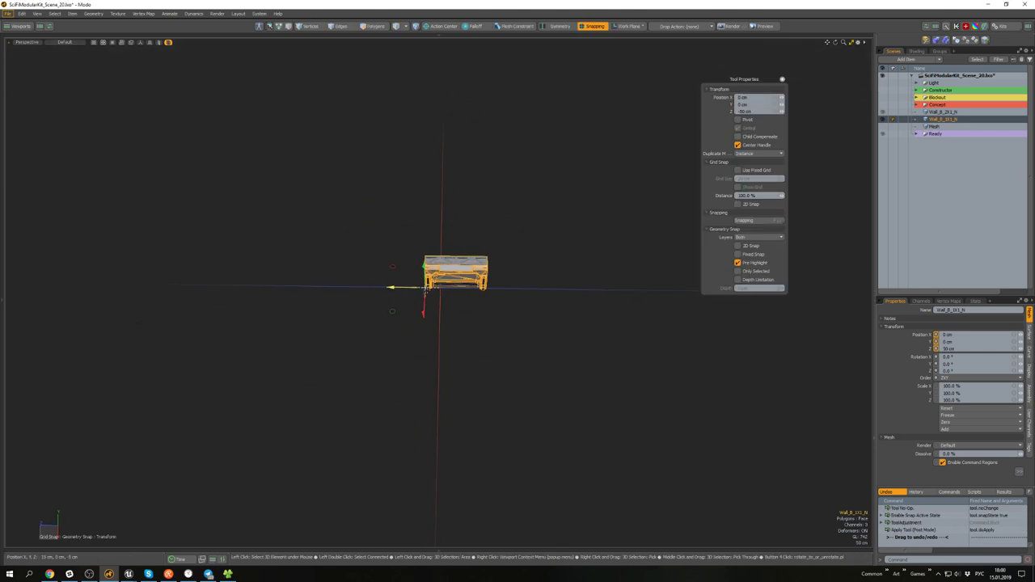
pyautogui.press('q')
pyautogui.click(451, 316)
pyautogui.click(450, 275)
pyautogui.press('w')
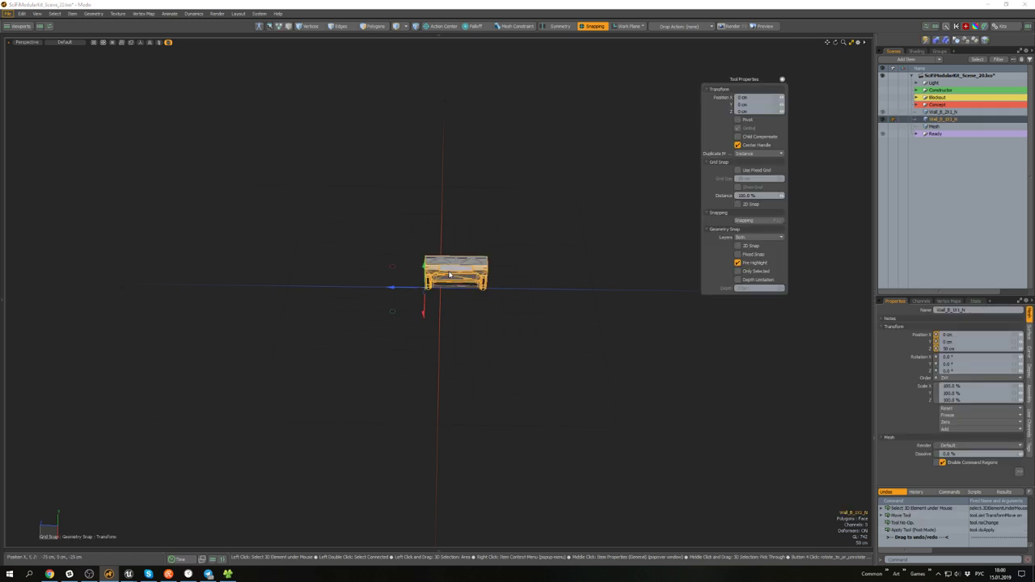
pyautogui.press('q')
pyautogui.click(450, 310)
# - Isolate the connected polygons of the wall's left pillar, hiding the rest of the module
pyautogui.scroll(2, 441, 280)
pyautogui.keyDown('alt'); pyautogui.moveTo(444, 282); pyautogui.dragTo(422, 251); pyautogui.keyUp('alt')
pyautogui.click(452, 284)
pyautogui.scroll(5, 450, 271)
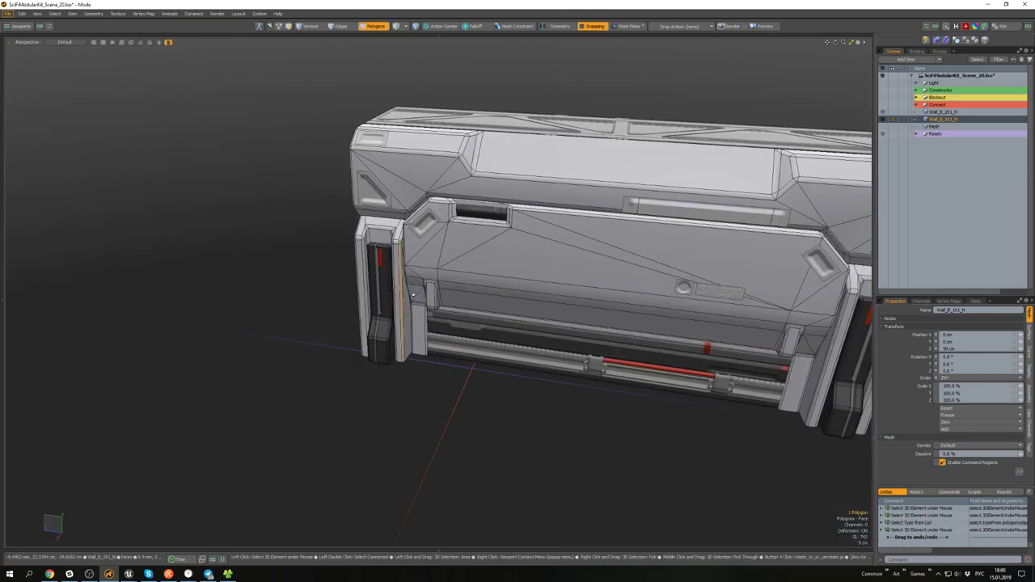
pyautogui.doubleClick(397, 287)
pyautogui.hotkey('shift', 'h')
# - Select the left pillar's inner side polygons, unhide the wall and move them about -42 cm along Z without snapping
pyautogui.click(405, 258)
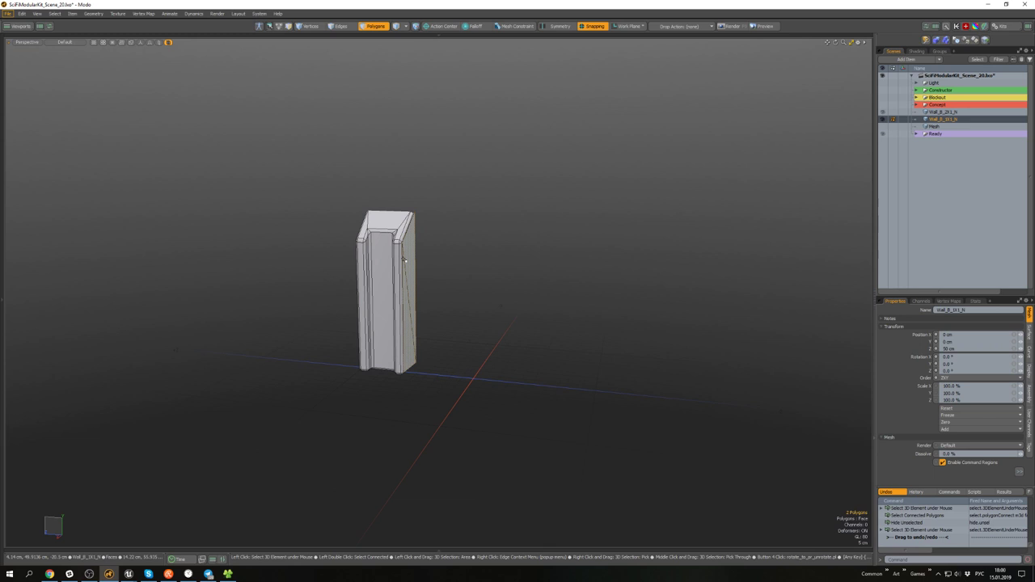
pyautogui.scroll(3, 406, 256)
pyautogui.hotkey('shift', 'Up')
pyautogui.scroll(-3, 405, 255)
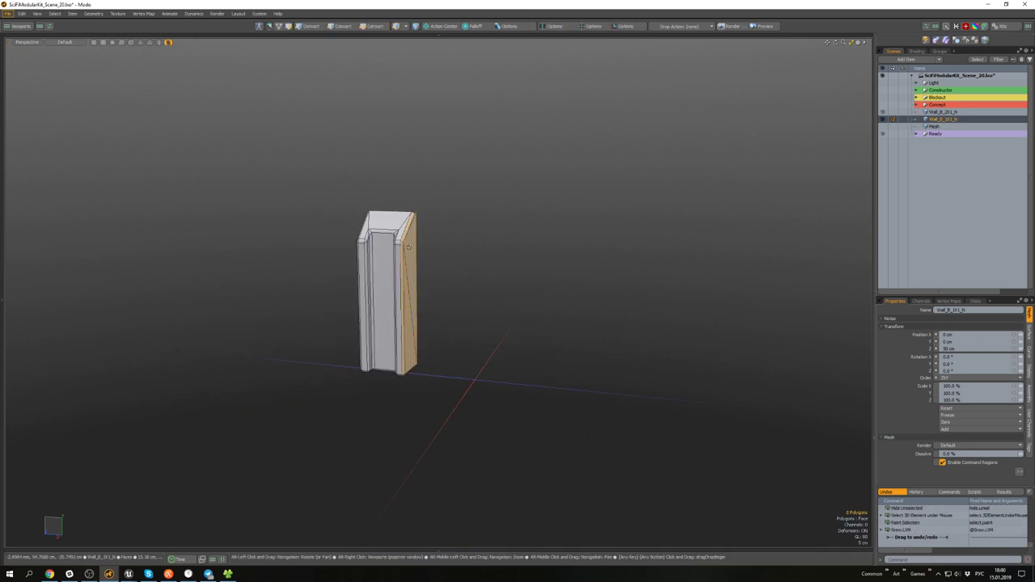
pyautogui.keyDown('alt'); pyautogui.moveTo(406, 256); pyautogui.dragTo(477, 279); pyautogui.keyUp('alt')
pyautogui.press('u')
pyautogui.scroll(-3, 493, 292)
pyautogui.scroll(3, 453, 277)
pyautogui.press('w')
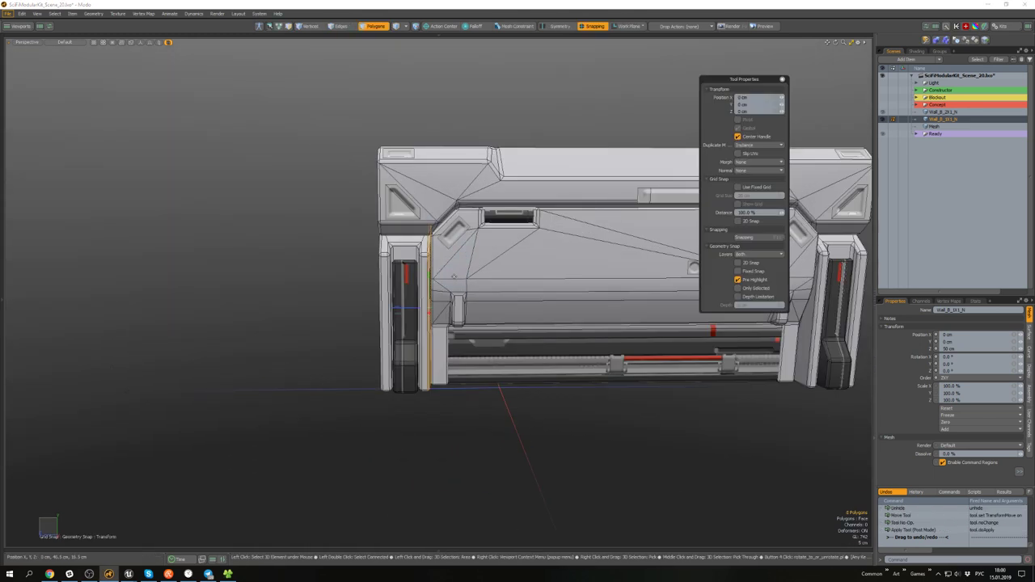
pyautogui.press('x')
pyautogui.moveTo(410, 308); pyautogui.dragTo(511, 308)
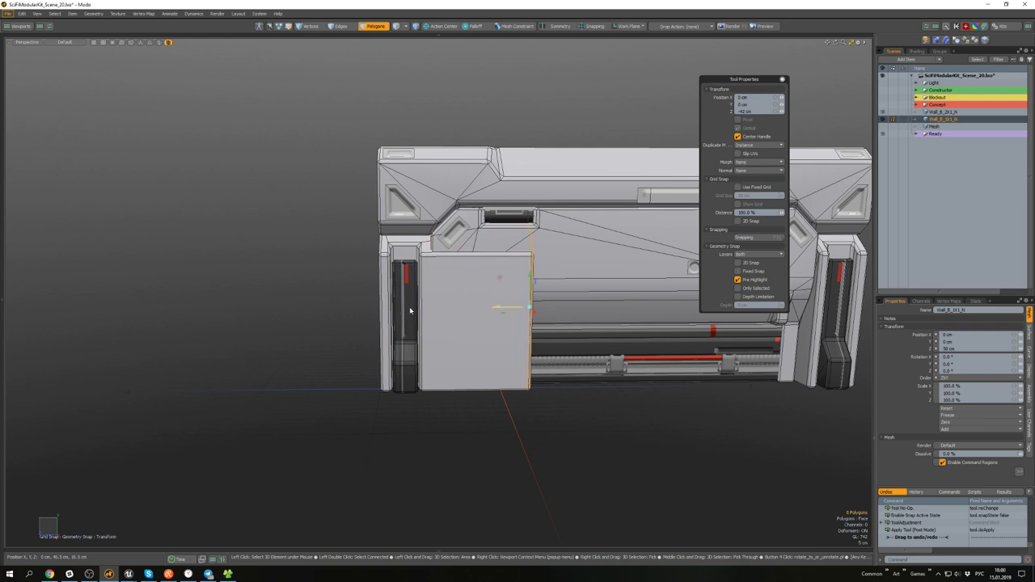
pyautogui.press('q')
pyautogui.click(598, 391)
# - Delete the connected polygons of the front panel between the two pillars
pyautogui.keyDown('alt'); pyautogui.moveTo(598, 391); pyautogui.dragTo(393, 374); pyautogui.keyUp('alt')
pyautogui.keyDown('alt'); pyautogui.moveTo(451, 261); pyautogui.dragTo(437, 287); pyautogui.keyUp('alt')
pyautogui.doubleClick(438, 308)
pyautogui.press('3')
pyautogui.press('Delete')
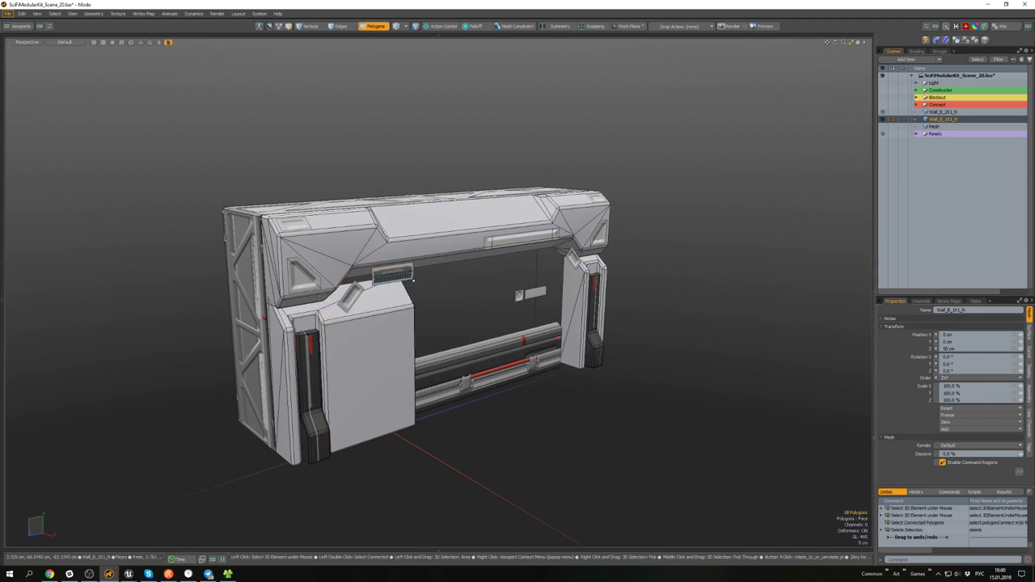
# - Delete the leftover slot, left angled insert and small rectangular plate of the front panel, and restore the square detail
pyautogui.click(354, 296)
pyautogui.click(519, 296)
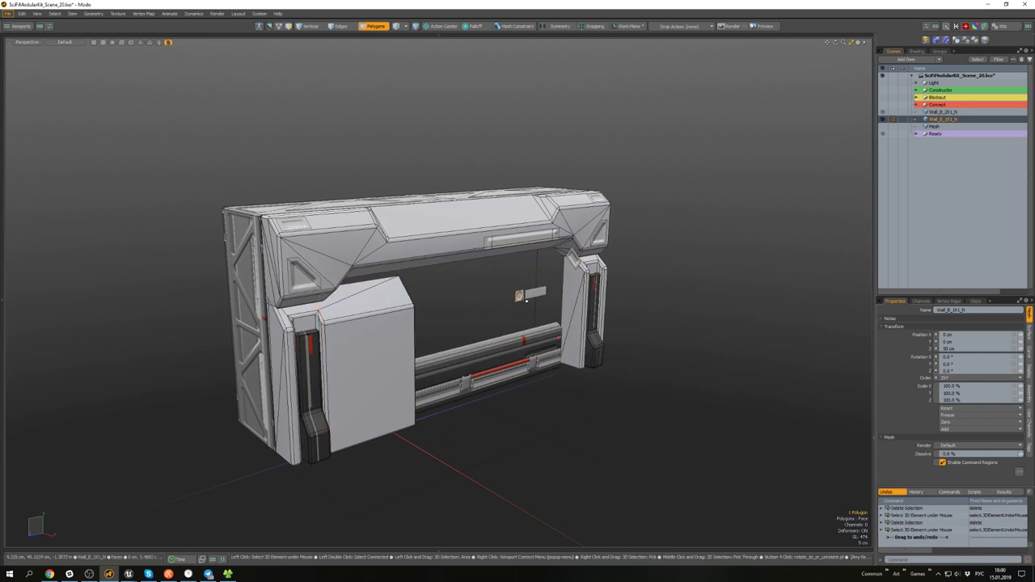
pyautogui.hotkey('ctrl', 'z')
pyautogui.hotkey('ctrl', 'z')
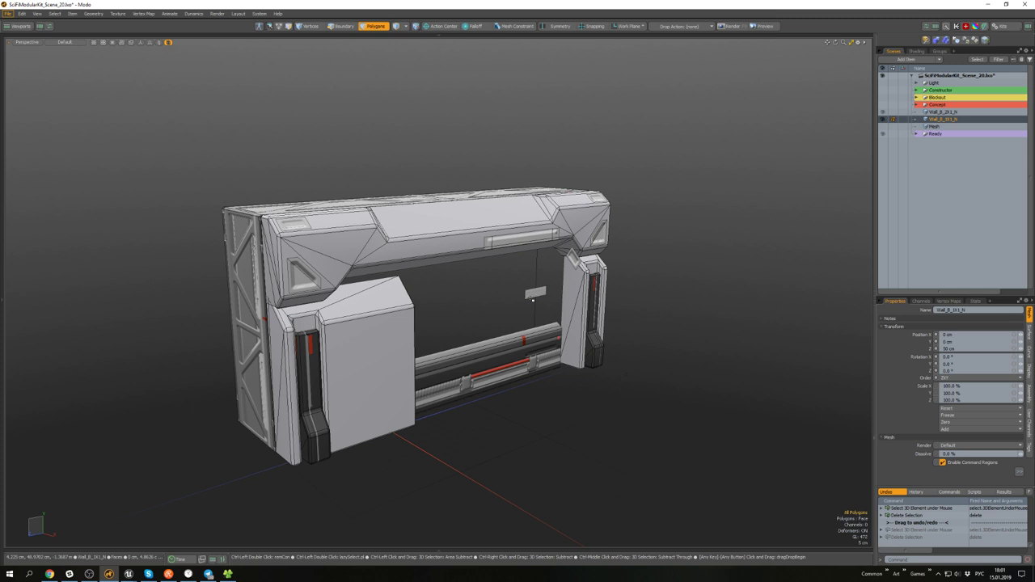
pyautogui.click(537, 296)
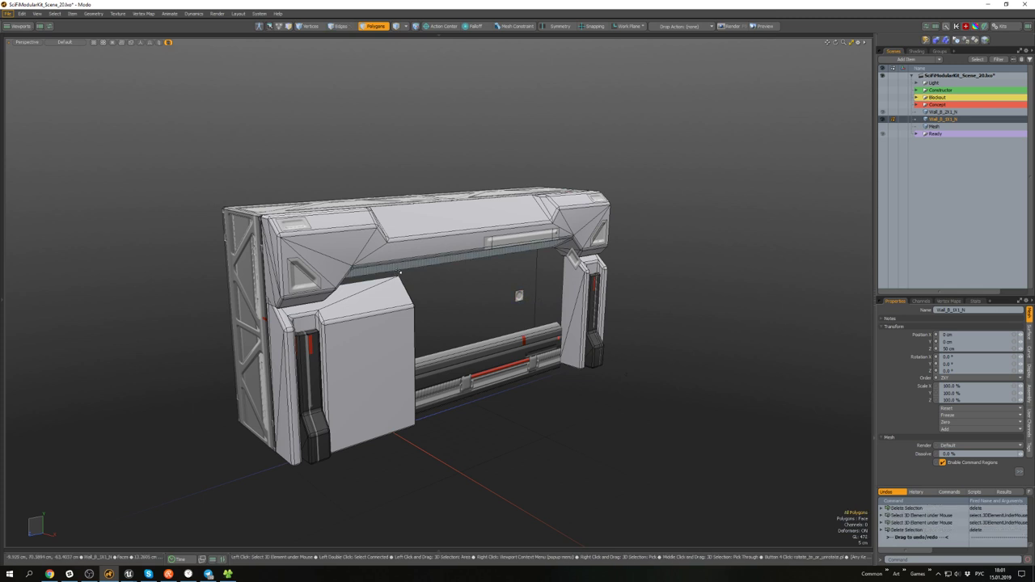
# - Isolate the connected polygons of the upper cover, hiding the rest of the wall
pyautogui.keyDown('alt'); pyautogui.moveTo(400, 273); pyautogui.dragTo(353, 268); pyautogui.keyUp('alt')
pyautogui.scroll(5, 368, 274)
pyautogui.moveTo(326, 318)
pyautogui.keyDown('alt'); pyautogui.mouseDown()
pyautogui.moveTo(347, 300)
pyautogui.moveTo(343, 331)
pyautogui.mouseUp(); pyautogui.keyUp('alt')
pyautogui.doubleClick(361, 279)
pyautogui.hotkey('ctrl', '3')
# - Select the sloped polygons at the upper cover's lower-left notch, grow the selection and move them along Z
pyautogui.click(360, 231)
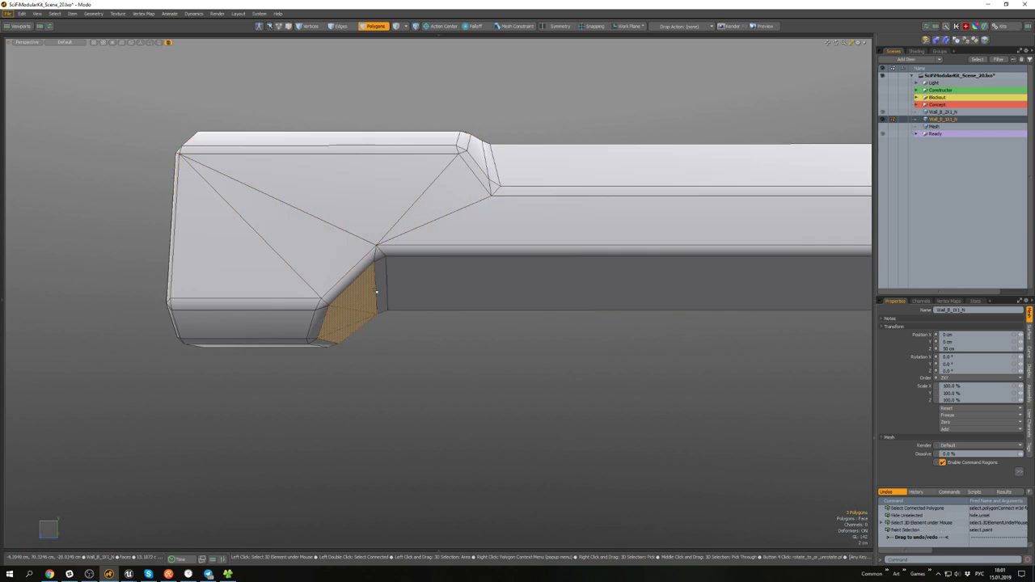
pyautogui.hotkey('shift', 'Up')
pyautogui.scroll(-5, 362, 322)
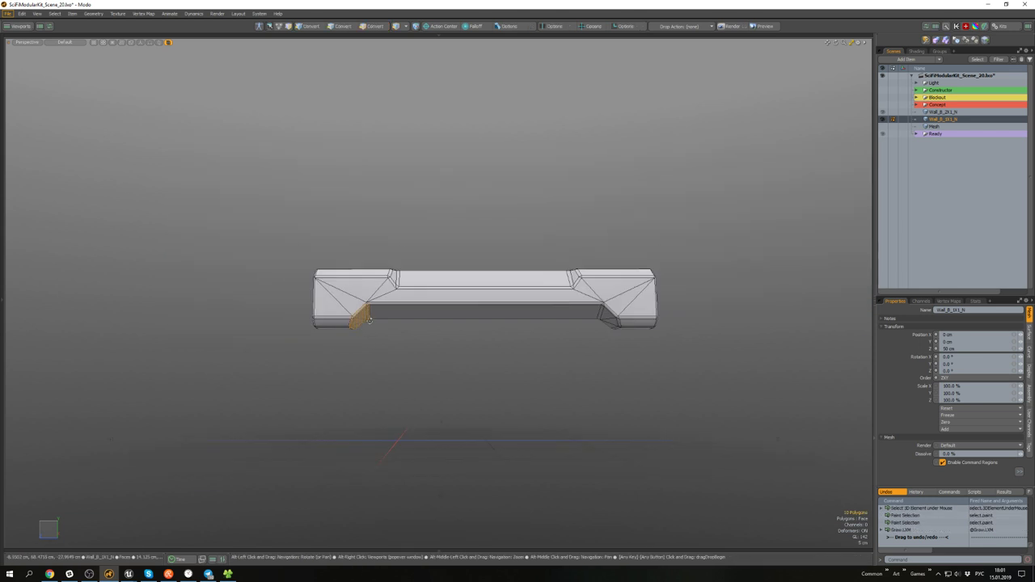
pyautogui.keyDown('alt'); pyautogui.moveTo(364, 320); pyautogui.dragTo(334, 316); pyautogui.keyUp('alt')
pyautogui.press('w')
# - Remove the diagonal edges on the cover's left face and move the notch polygons along Z towards the middle
pyautogui.press('2')
pyautogui.scroll(2, 380, 295)
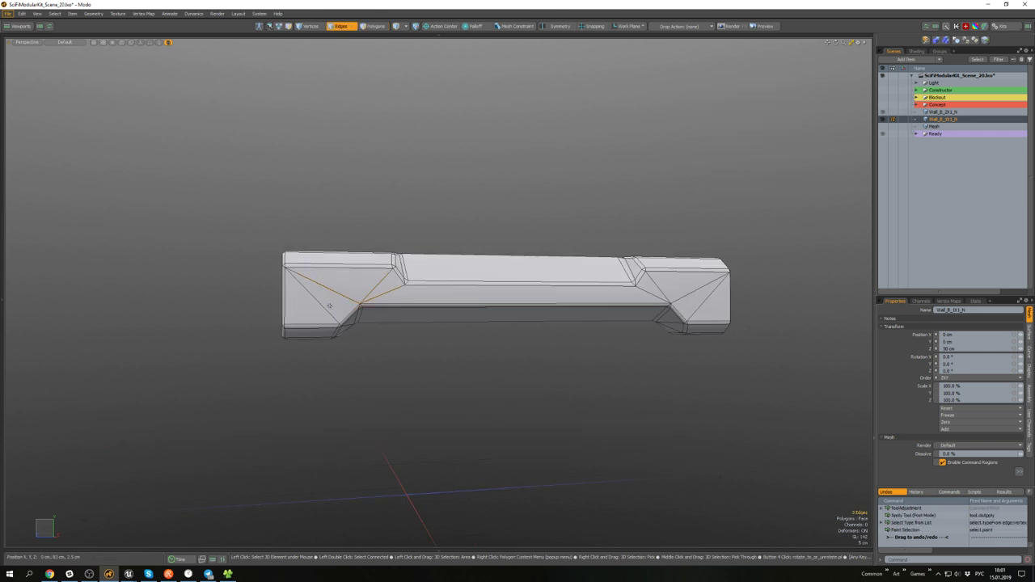
pyautogui.keyDown('alt'); pyautogui.moveTo(366, 334); pyautogui.dragTo(413, 337); pyautogui.keyUp('alt')
pyautogui.press('w')
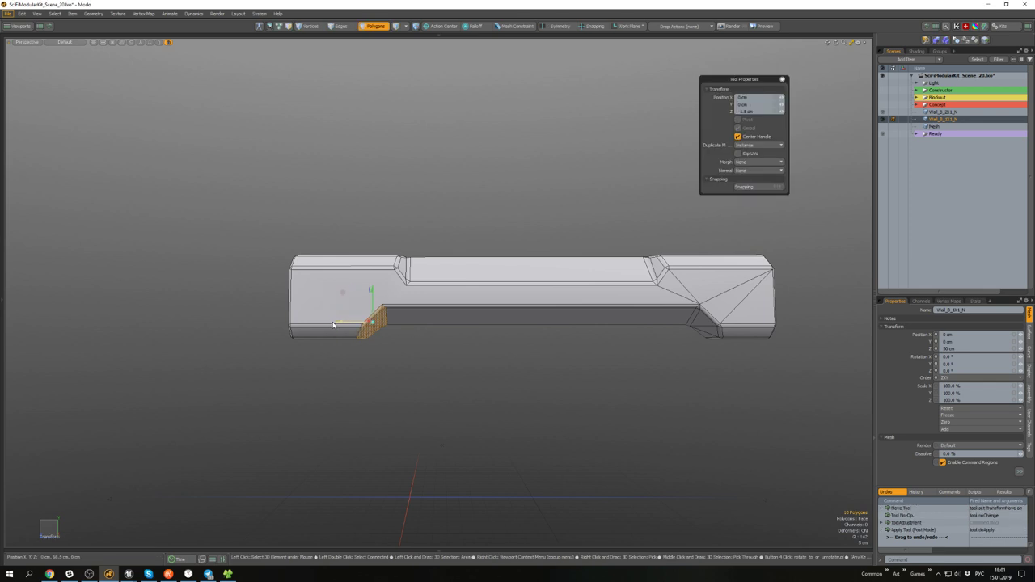
pyautogui.moveTo(333, 324); pyautogui.dragTo(426, 363)
pyautogui.press('q')
pyautogui.click(464, 383)
# - Unhide the rest of the wall and move the floating square detail along Z to the widened left pillar
pyautogui.press('u')
pyautogui.scroll(-3, 428, 360)
pyautogui.keyDown('alt'); pyautogui.moveTo(433, 315); pyautogui.dragTo(484, 288); pyautogui.keyUp('alt')
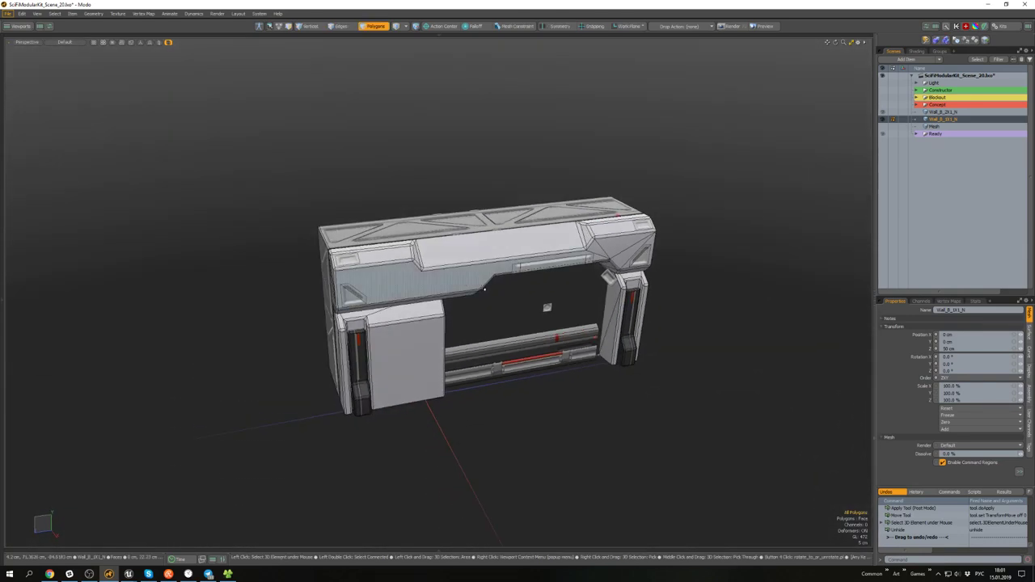
pyautogui.hotkey('ctrl', 'a')
pyautogui.keyDown('alt'); pyautogui.moveTo(441, 338); pyautogui.dragTo(446, 314); pyautogui.keyUp('alt')
pyautogui.click(541, 302)
pyautogui.press('w')
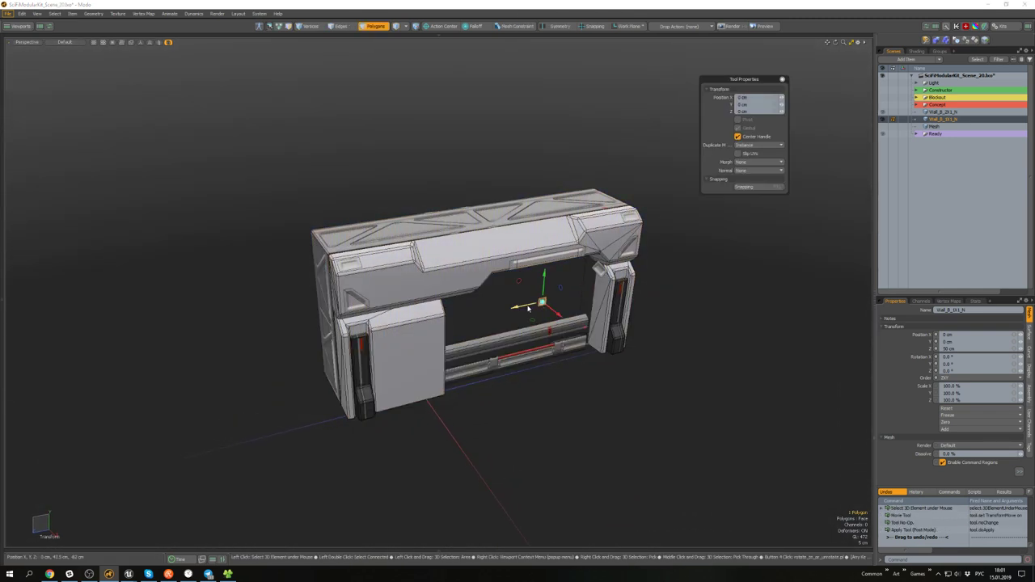
pyautogui.press('q')
pyautogui.scroll(5, 381, 343)
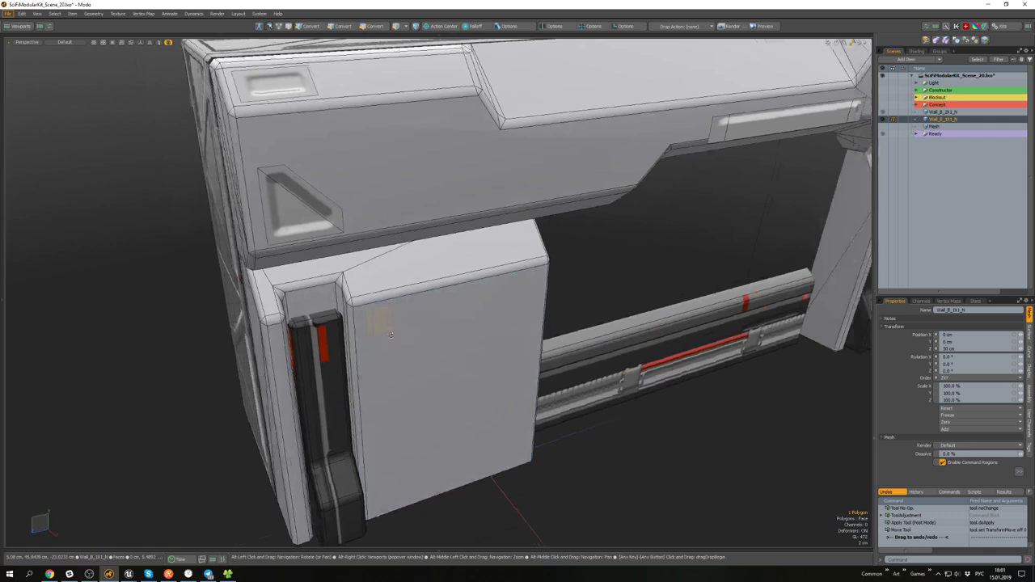
# - Fine-tune the position of the square circular-recess detail near the upper corner of the widened left pillar and deselect it
pyautogui.keyDown('alt'); pyautogui.moveTo(381, 343); pyautogui.dragTo(408, 357); pyautogui.keyUp('alt')
pyautogui.press('w')
pyautogui.scroll(3, 407, 340)
pyautogui.hotkey('ctrl', 'z')
pyautogui.hotkey('ctrl', 'z')
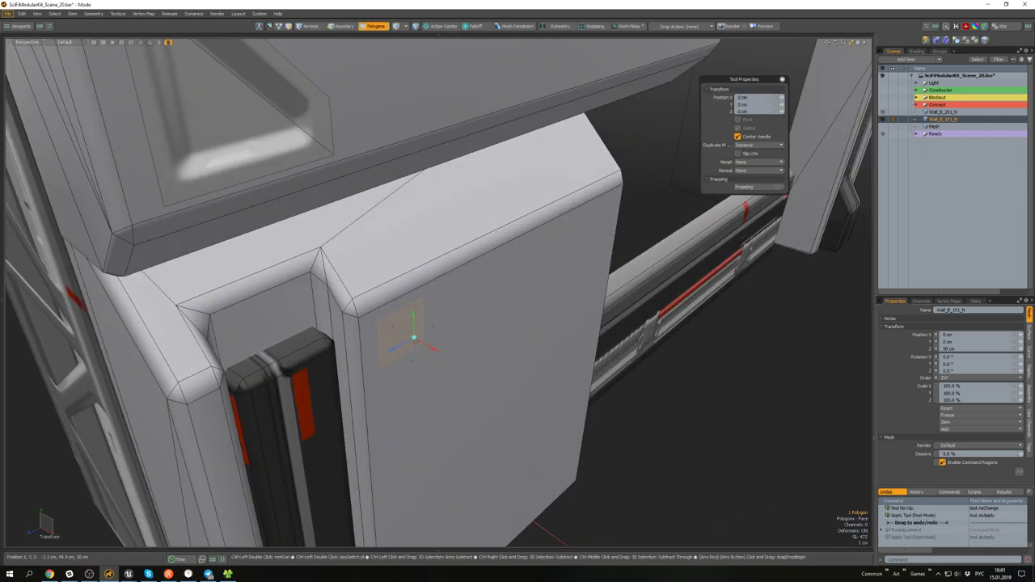
pyautogui.press('q')
pyautogui.click(670, 401)
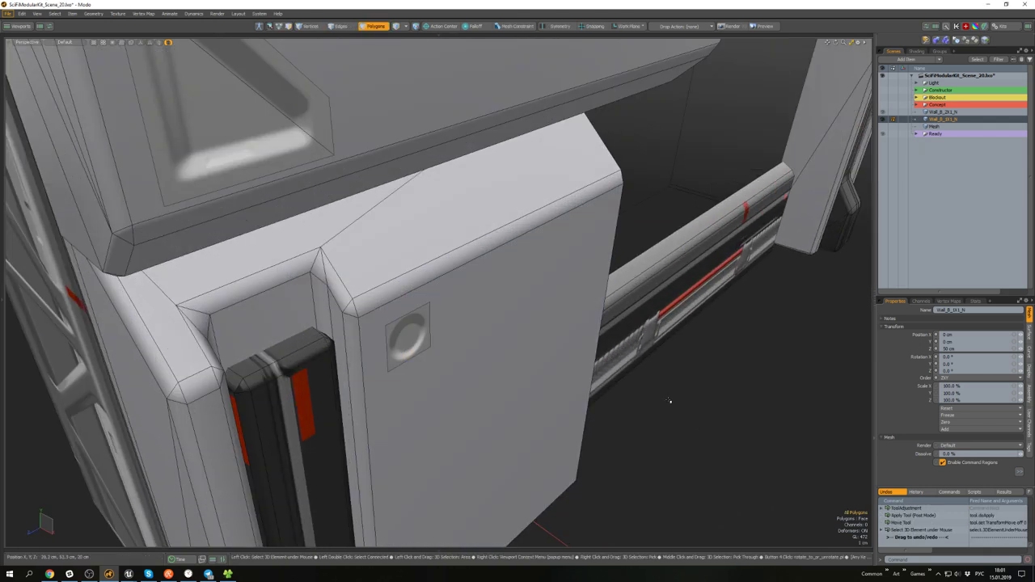
# - Try mirroring all polygons of the wall with Symmetry +Z and undo the result
pyautogui.scroll(-8, 670, 401)
pyautogui.keyDown('alt'); pyautogui.moveTo(670, 401); pyautogui.dragTo(407, 315); pyautogui.keyUp('alt')
pyautogui.hotkey('ctrl', 'a')
pyautogui.hotkey('shift', '`')
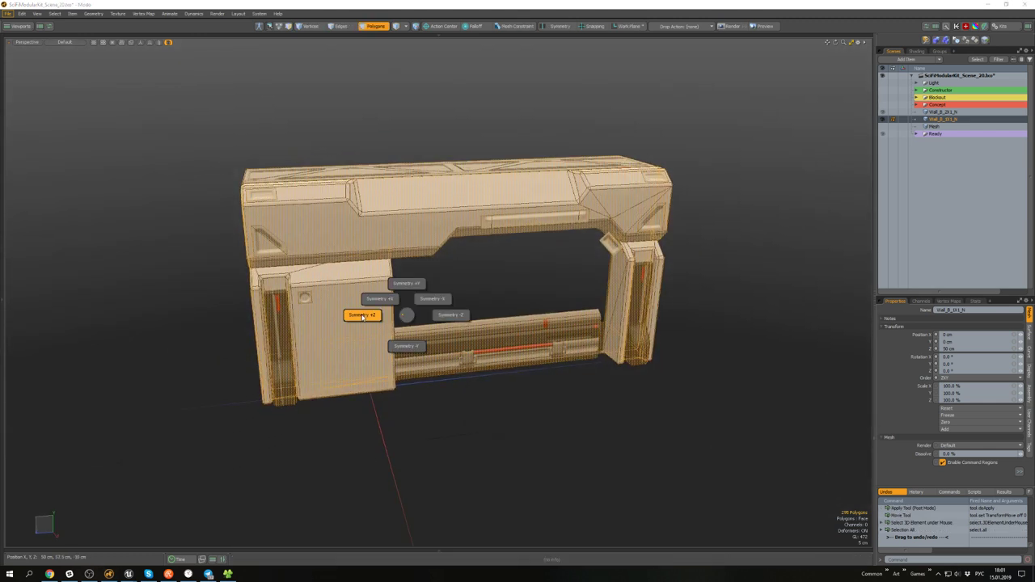
pyautogui.click(361, 316)
pyautogui.scroll(2, 351, 300)
pyautogui.keyDown('alt'); pyautogui.keyDown('shift'); pyautogui.moveTo(351, 300); pyautogui.dragTo(374, 335); pyautogui.keyUp('shift'); pyautogui.keyUp('alt')
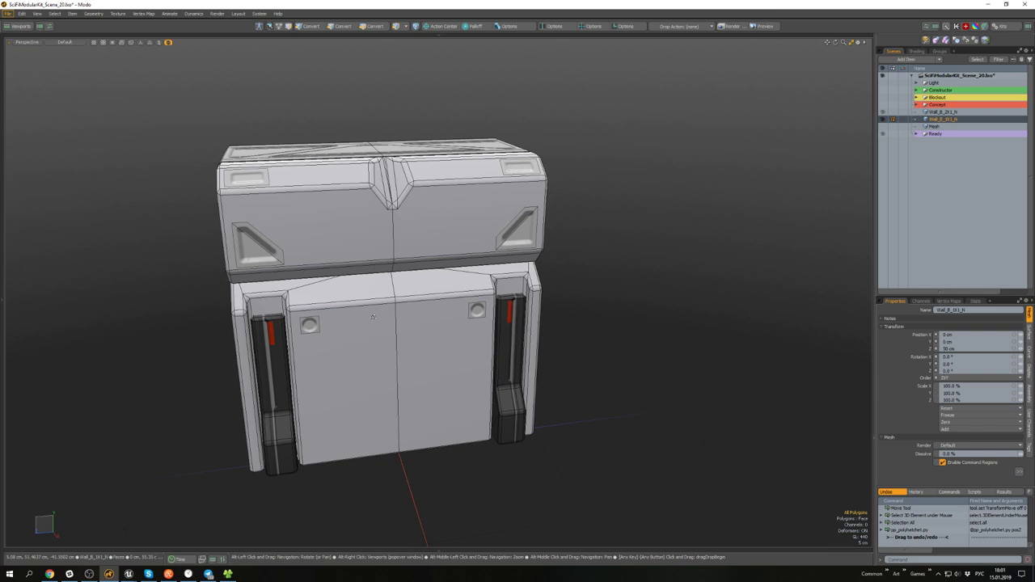
pyautogui.hotkey('ctrl', 'z')
# - Select the sloped notch polygons on the upper cover's front, grow the selection and move them along Z past the wall's centre
pyautogui.keyDown('alt'); pyautogui.moveTo(339, 197); pyautogui.dragTo(493, 177); pyautogui.keyUp('alt')
pyautogui.click(417, 175)
pyautogui.hotkey('shift', 'Up')
pyautogui.press('w')
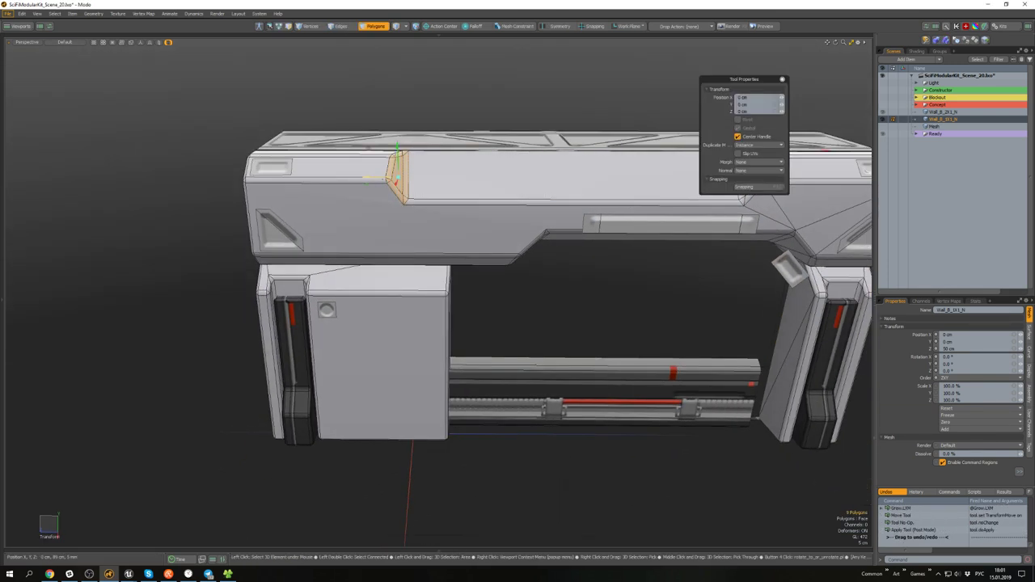
pyautogui.moveTo(367, 180); pyautogui.dragTo(457, 182)
pyautogui.press('space')
# - Select all polygons of the wall and mirror them with Symmetry +Z
pyautogui.scroll(-5, 450, 212)
pyautogui.keyDown('alt'); pyautogui.moveTo(501, 324); pyautogui.dragTo(472, 268); pyautogui.keyUp('alt')
pyautogui.hotkey('ctrl', 'a')
pyautogui.hotkey('ctrl', 'shift', 'x')
pyautogui.click(392, 360)
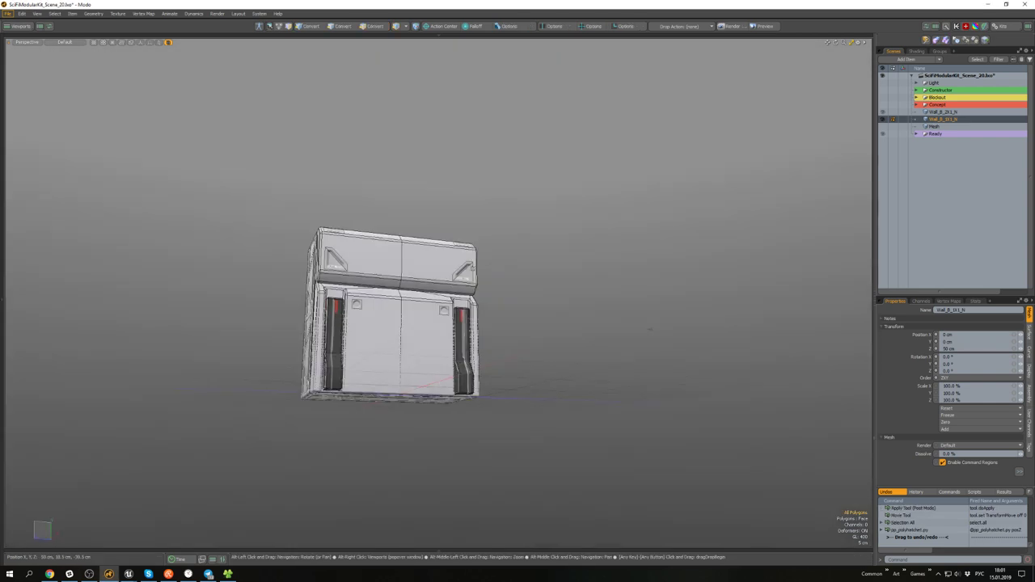
# - Remove the leftover centre edge loops from the front panel and the upper cover
pyautogui.keyDown('alt'); pyautogui.moveTo(397, 302); pyautogui.dragTo(478, 316); pyautogui.keyUp('alt')
pyautogui.scroll(5, 392, 307)
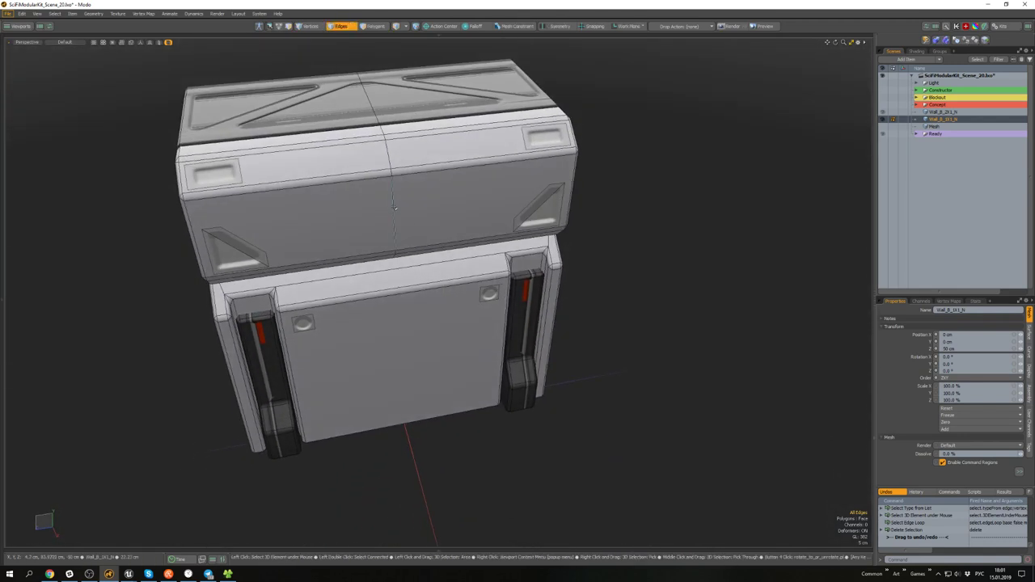
pyautogui.doubleClick(391, 222)
pyautogui.keyDown('alt'); pyautogui.moveTo(392, 234); pyautogui.dragTo(474, 271); pyautogui.keyUp('alt')
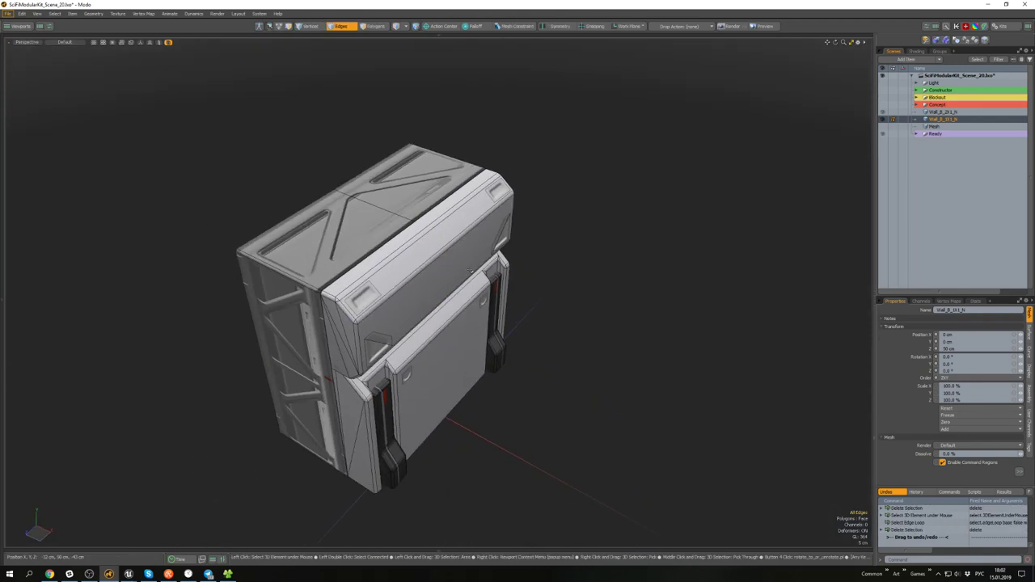
# - Delete the connected polygons of the box behind the front panels and save the scene
pyautogui.press('3')
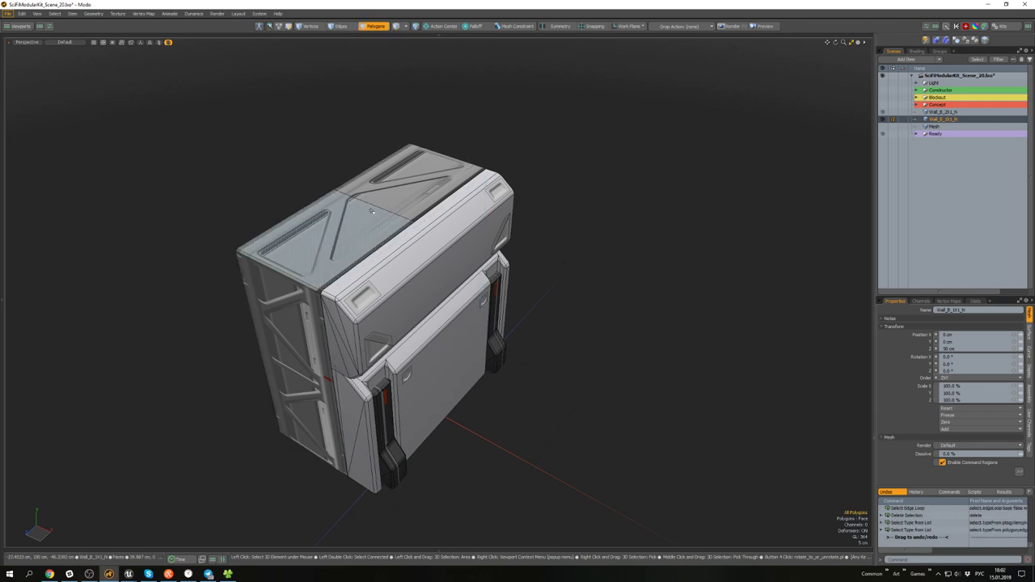
pyautogui.doubleClick(401, 226)
pyautogui.press('Delete')
pyautogui.keyDown('alt'); pyautogui.moveTo(613, 299); pyautogui.dragTo(472, 276); pyautogui.keyUp('alt')
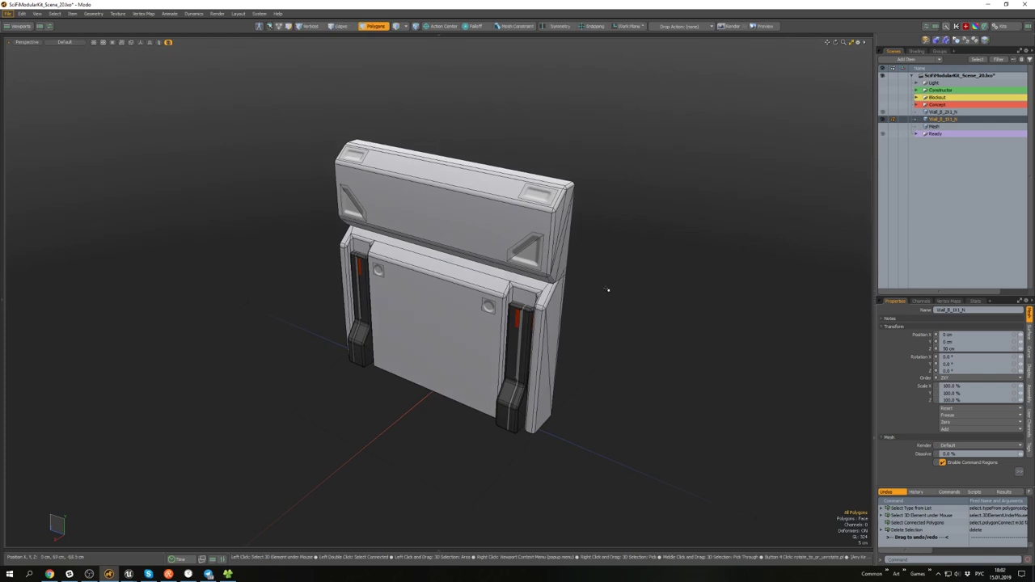
pyautogui.keyDown('alt'); pyautogui.moveTo(607, 289); pyautogui.dragTo(579, 280); pyautogui.keyUp('alt')
pyautogui.hotkey('ctrl', 's')
# - Delete the mirrored triangular detail at the right end of the upper cover
pyautogui.scroll(3, 450, 273)
pyautogui.keyDown('alt'); pyautogui.moveTo(450, 273); pyautogui.dragTo(540, 240); pyautogui.keyUp('alt')
pyautogui.doubleClick(564, 204)
pyautogui.keyDown('alt'); pyautogui.moveTo(563, 204); pyautogui.dragTo(530, 227); pyautogui.keyUp('alt')
pyautogui.press('Delete')
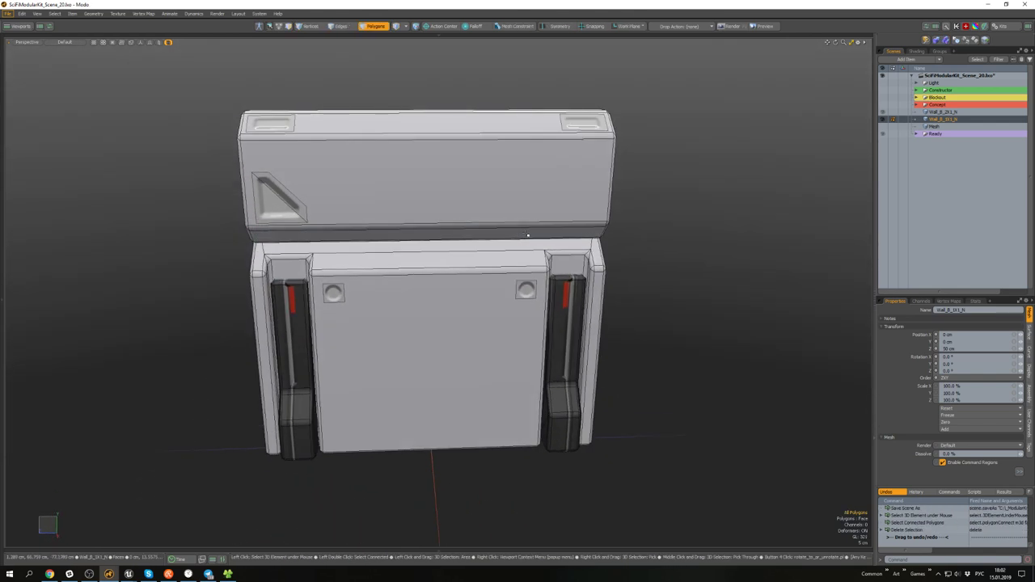
# - Compare the small wall with the neighbouring modules by toggling between all visible items and the isolated wall
pyautogui.keyDown('alt'); pyautogui.moveTo(647, 263); pyautogui.dragTo(559, 298); pyautogui.keyUp('alt')
pyautogui.press('u')
pyautogui.scroll(-3, 558, 297)
pyautogui.moveTo(621, 291)
pyautogui.keyDown('alt'); pyautogui.mouseDown()
pyautogui.moveTo(556, 280)
pyautogui.moveTo(611, 281)
pyautogui.mouseUp(); pyautogui.keyUp('alt')
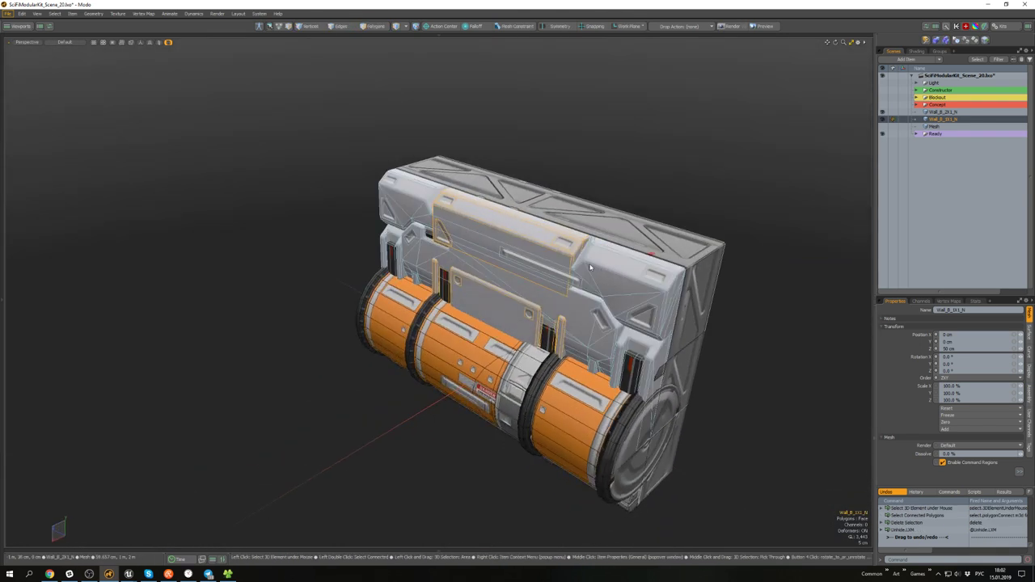
pyautogui.hotkey('shift', 'h')
pyautogui.press('u')
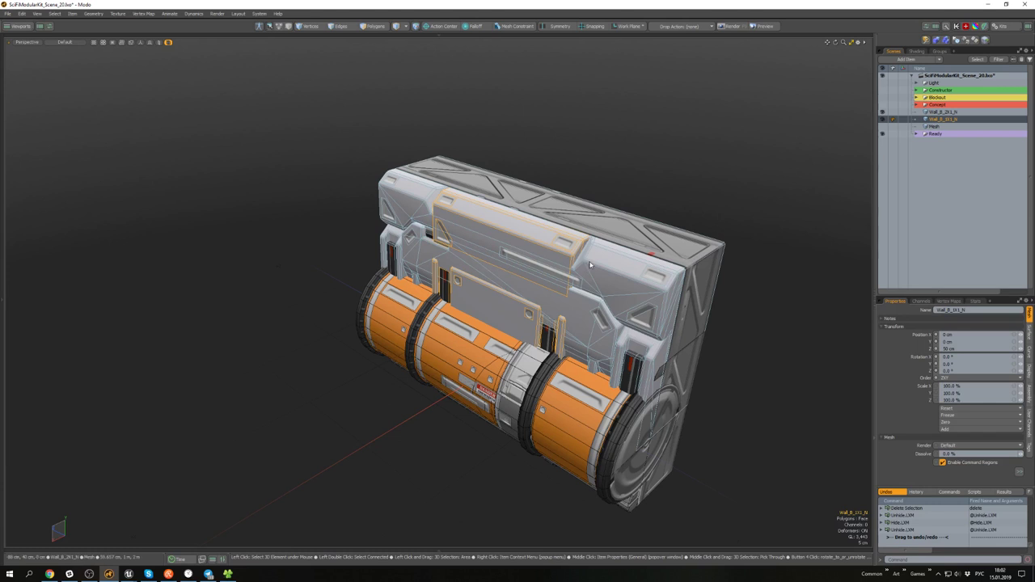
pyautogui.hotkey('shift', 'h')
pyautogui.press('u')
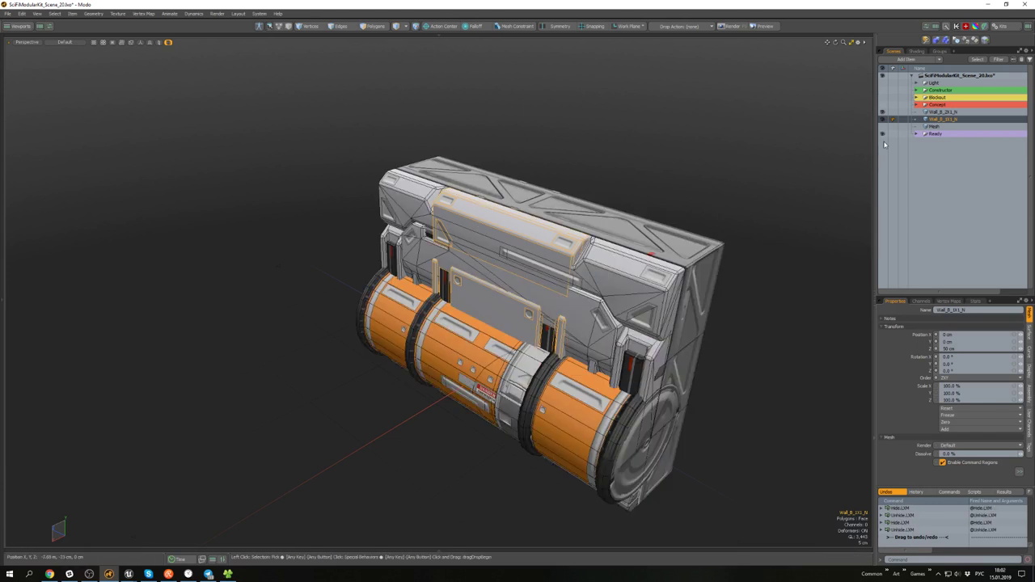
# - Copy the connected box polygons of Wall_Pipe_End_1X1_N from the Ready group and clear the selection
pyautogui.click(917, 134)
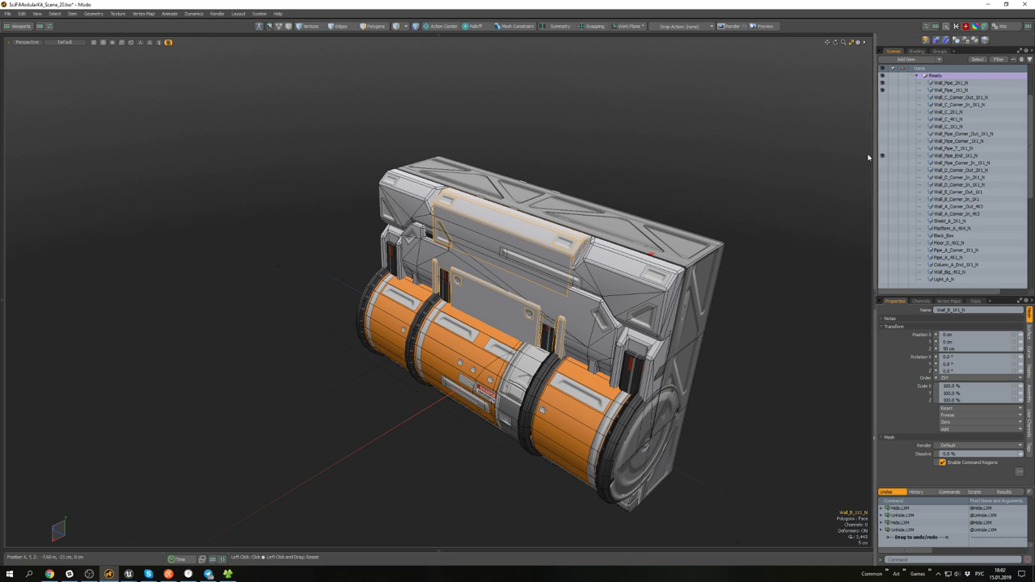
pyautogui.keyDown('alt'); pyautogui.moveTo(748, 166); pyautogui.dragTo(454, 301); pyautogui.keyUp('alt')
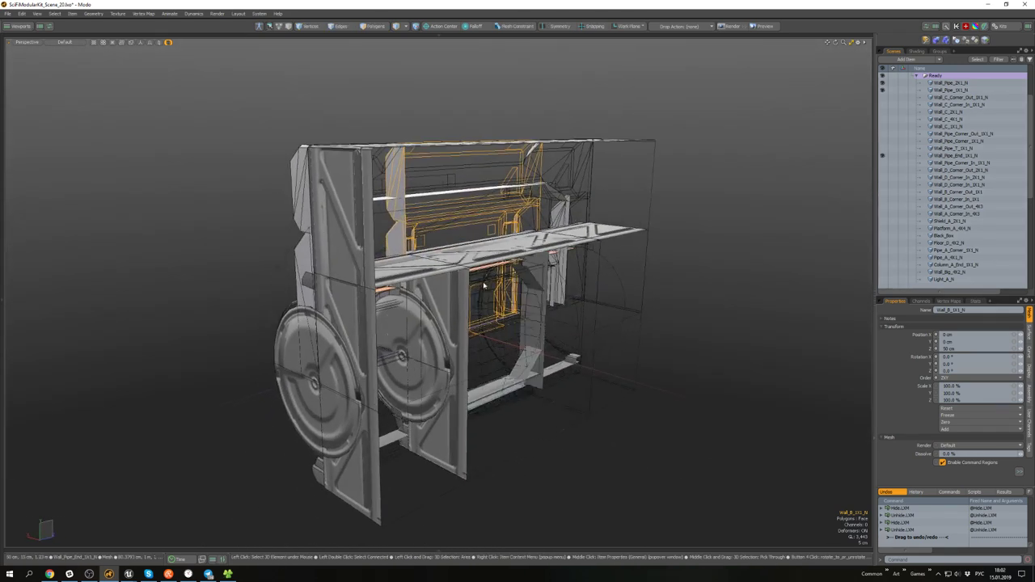
pyautogui.click(454, 300)
pyautogui.press('3')
pyautogui.doubleClick(463, 304)
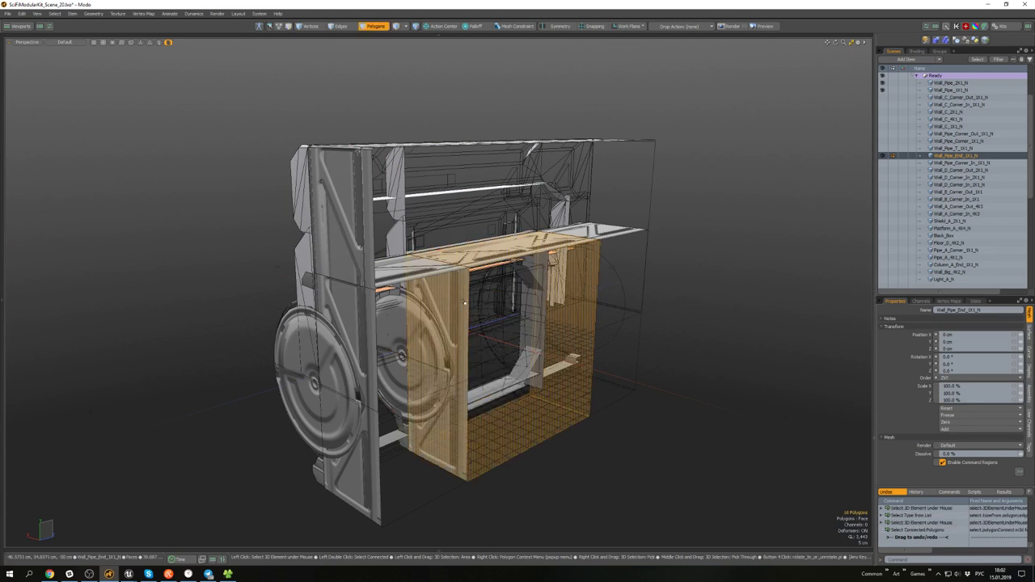
pyautogui.click(666, 295)
pyautogui.scroll(3, 921, 97)
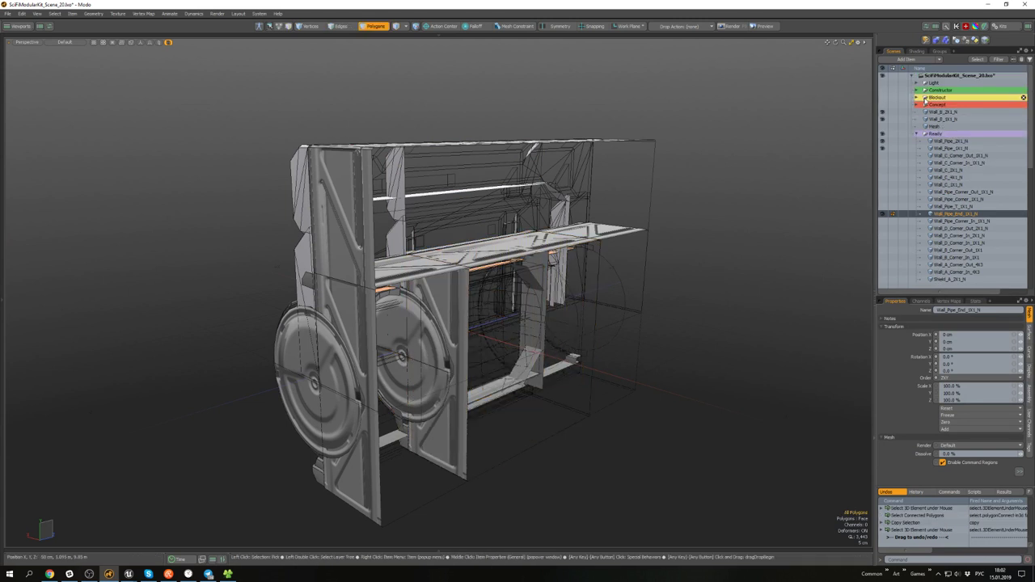
# - Collapse and hide the Ready group, isolate Wall_B_1X1_N and paste the copied box polygons into it
pyautogui.click(916, 135)
pyautogui.click(880, 136)
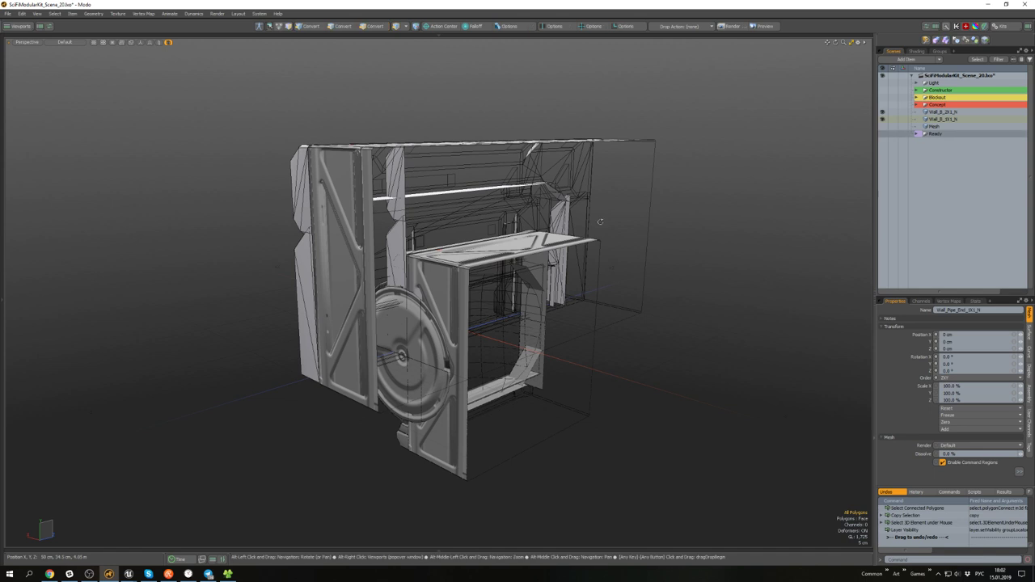
pyautogui.keyDown('alt'); pyautogui.moveTo(792, 186); pyautogui.dragTo(724, 197); pyautogui.keyUp('alt')
pyautogui.press('5')
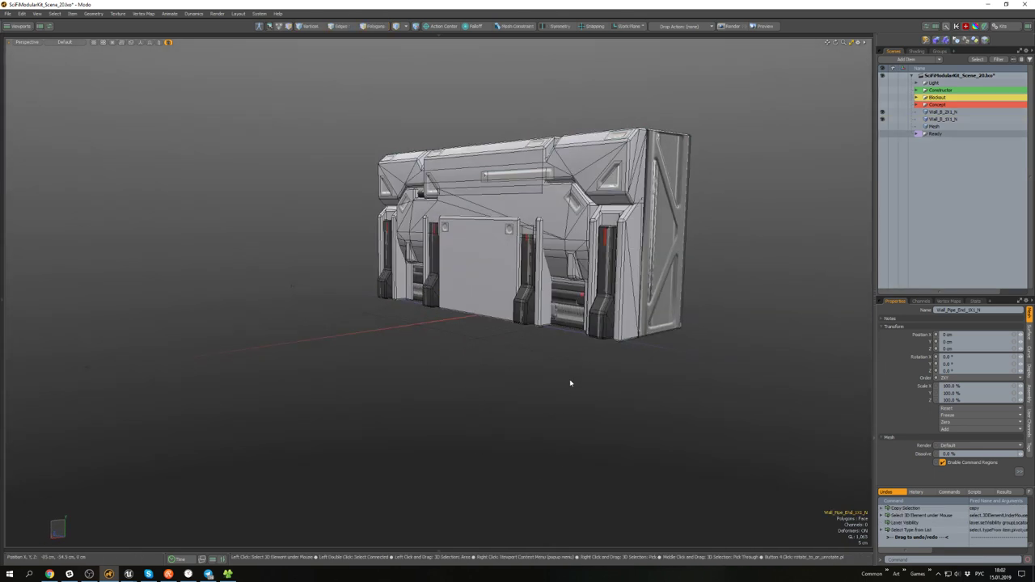
pyautogui.click(507, 258)
pyautogui.hotkey('shift', 'h')
pyautogui.keyDown('alt'); pyautogui.moveTo(507, 258); pyautogui.dragTo(520, 253); pyautogui.keyUp('alt')
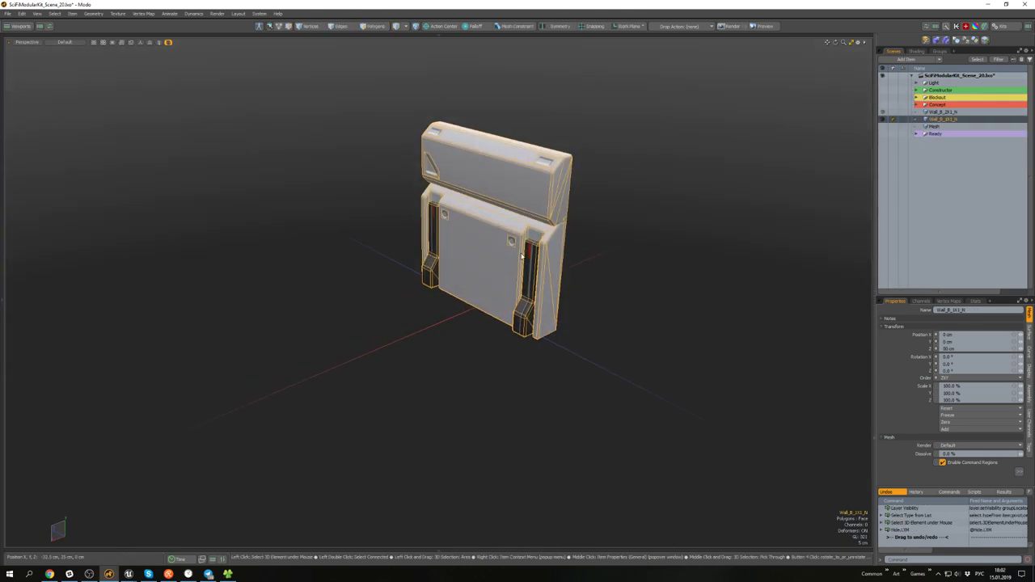
pyautogui.press('3')
pyautogui.hotkey('ctrl', 'v')
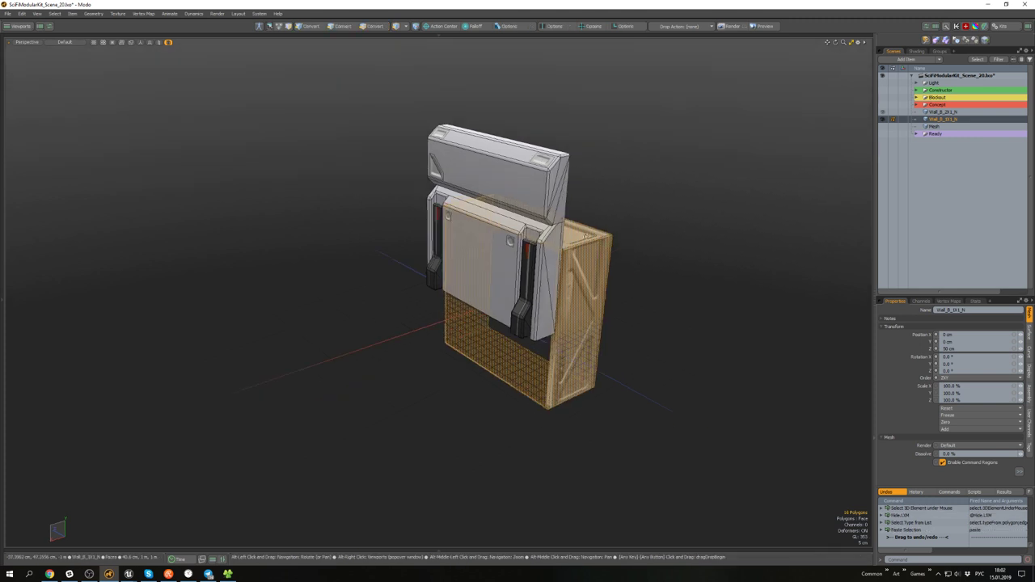
# - Move the pasted box up along Y behind the front panels, aligned with the wall's height, and save the scene
pyautogui.keyDown('alt'); pyautogui.moveTo(588, 214); pyautogui.dragTo(586, 260); pyautogui.keyUp('alt')
pyautogui.press('w')
pyautogui.moveTo(536, 292); pyautogui.dragTo(537, 230)
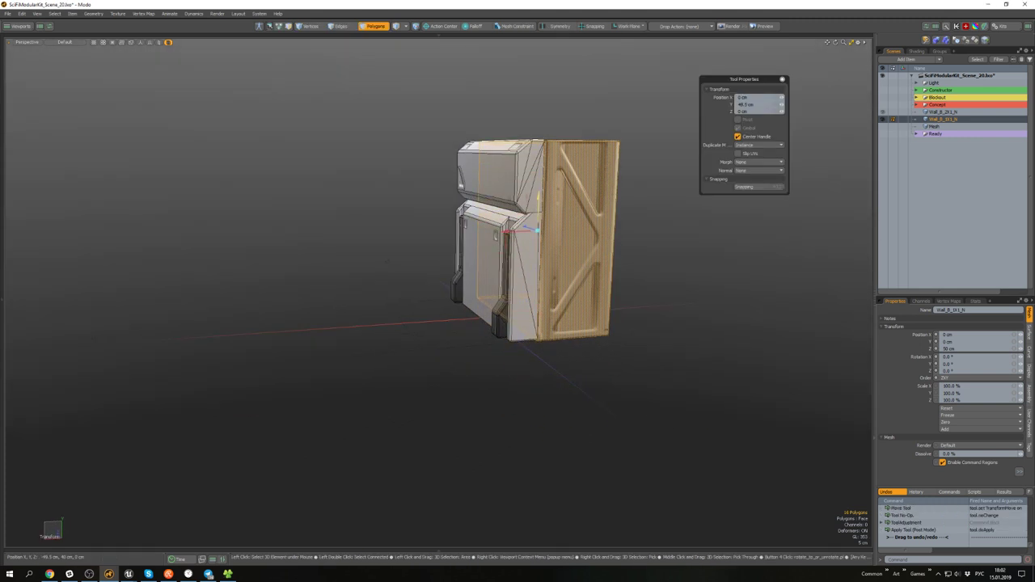
pyautogui.press('q')
pyautogui.click(414, 249)
pyautogui.scroll(5, 477, 259)
pyautogui.keyDown('alt'); pyautogui.moveTo(477, 259); pyautogui.dragTo(738, 306); pyautogui.keyUp('alt')
pyautogui.scroll(-5, 579, 269)
pyautogui.scroll(-2, 549, 283)
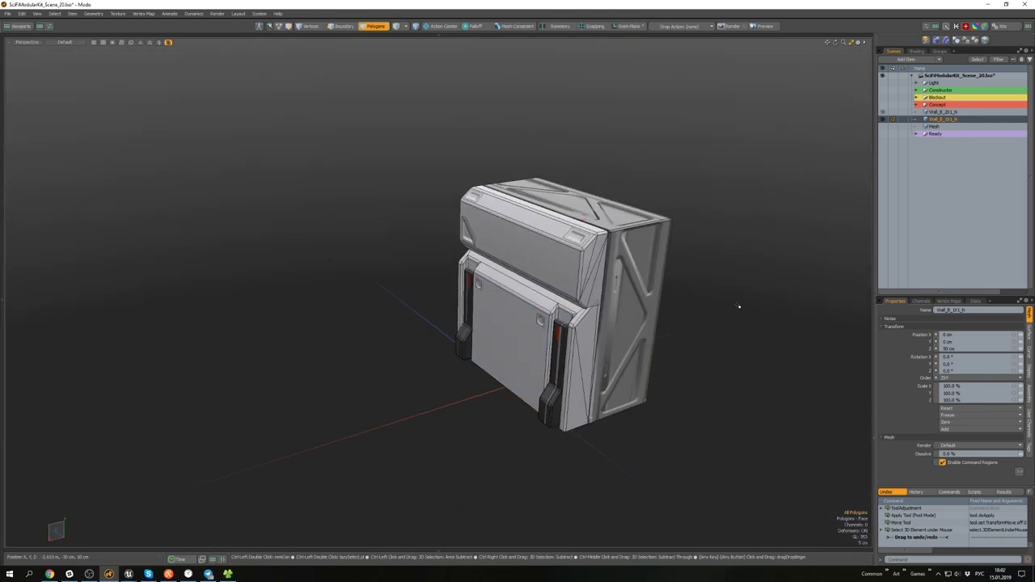
pyautogui.hotkey('ctrl', 's')
# - Unhide the larger wall, enable snapping and move Wall_B_1X1_N -1.5 m along Z beside it to inspect the fit
pyautogui.keyDown('alt'); pyautogui.moveTo(699, 224); pyautogui.dragTo(686, 292); pyautogui.keyUp('alt')
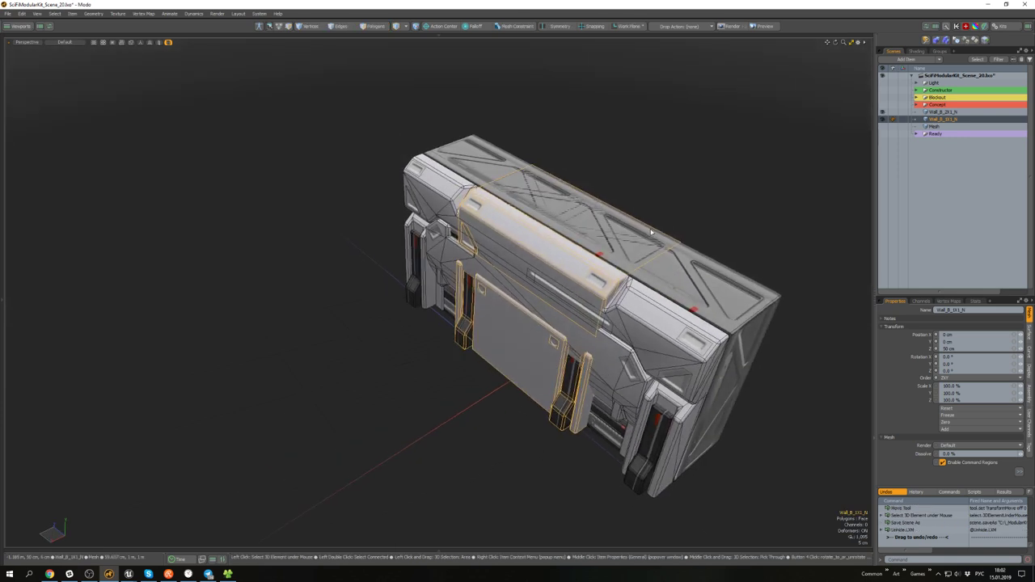
pyautogui.keyDown('alt'); pyautogui.moveTo(517, 311); pyautogui.dragTo(575, 294); pyautogui.keyUp('alt')
pyautogui.press('w')
pyautogui.scroll(-4, 586, 280)
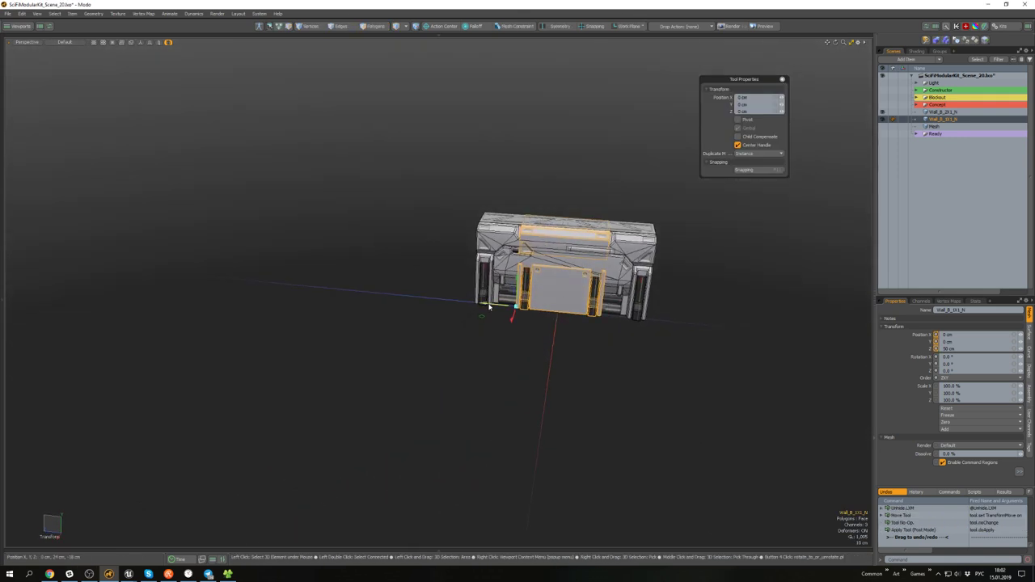
pyautogui.press('x')
pyautogui.moveTo(488, 306); pyautogui.dragTo(594, 326)
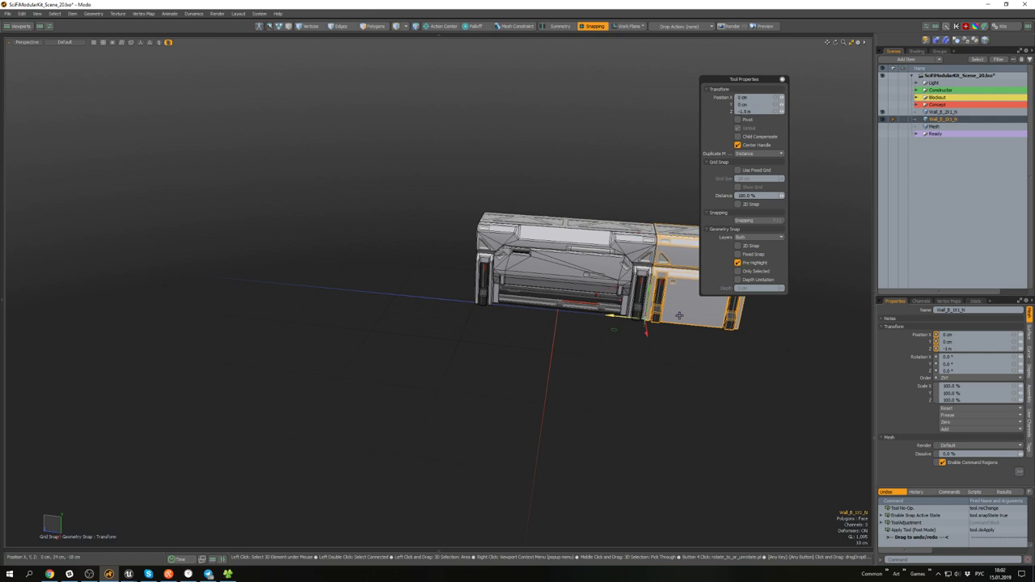
pyautogui.press('q')
pyautogui.click(619, 374)
pyautogui.keyDown('alt'); pyautogui.moveTo(619, 374); pyautogui.dragTo(607, 315); pyautogui.keyUp('alt')
pyautogui.scroll(5, 598, 283)
pyautogui.keyDown('alt'); pyautogui.moveTo(582, 194); pyautogui.dragTo(552, 301); pyautogui.keyUp('alt')
pyautogui.scroll(-3, 594, 226)
pyautogui.scroll(-4, 538, 283)
# - Undo the move of Wall_B_1X1_N along Z
pyautogui.hotkey('ctrl', 'z')
pyautogui.hotkey('ctrl', 'z')
pyautogui.hotkey('ctrl', 'z')
pyautogui.hotkey('ctrl', 'z')
pyautogui.hotkey('ctrl', 'z')
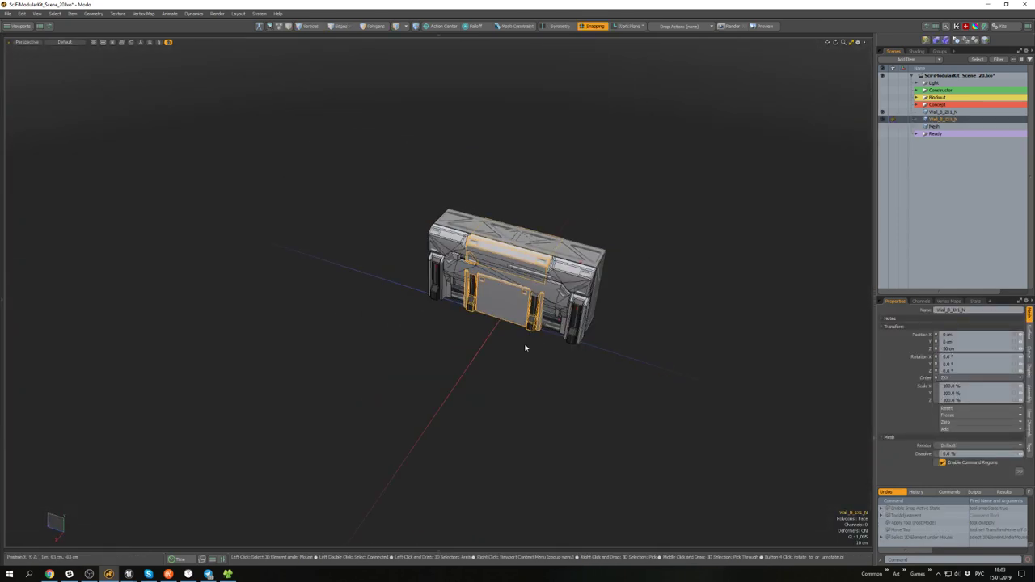
pyautogui.scroll(4, 517, 327)
pyautogui.hotkey('ctrl', 'z')
pyautogui.hotkey('ctrl', 'z')
pyautogui.hotkey('ctrl', 'z')
# - Run Mesh Cleanup on Wall_B_1X1_N, isolate the item and inspect it from the side
pyautogui.click(579, 304)
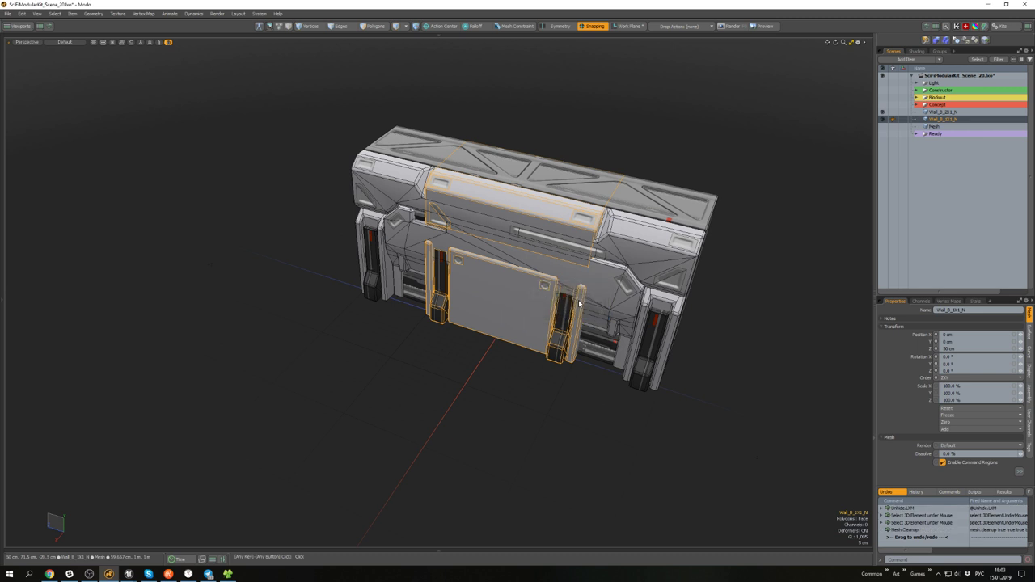
pyautogui.click(510, 369)
pyautogui.click(515, 311)
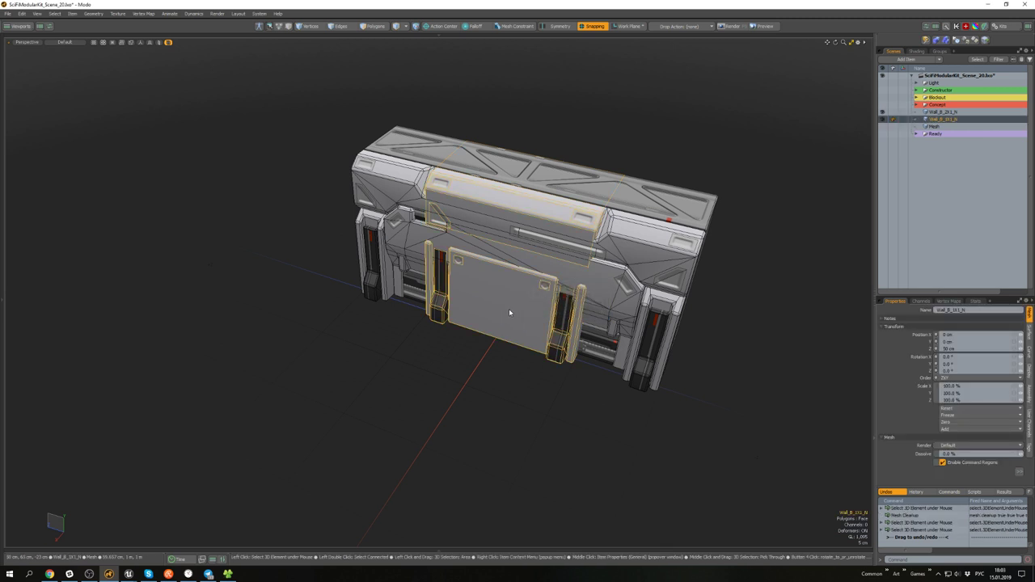
pyautogui.press('h')
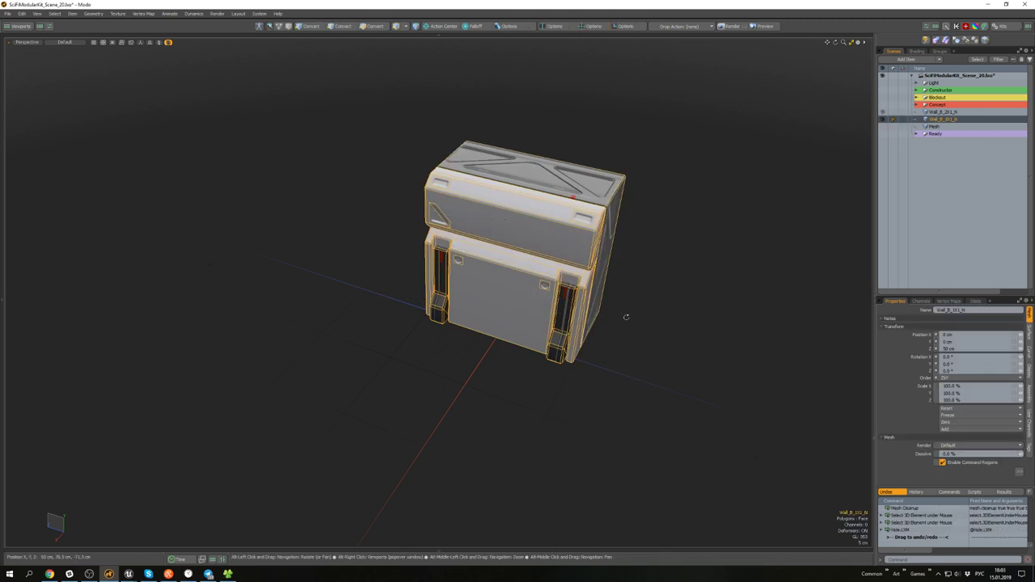
pyautogui.keyDown('alt'); pyautogui.moveTo(497, 312); pyautogui.dragTo(673, 322); pyautogui.keyUp('alt')
pyautogui.click(644, 308)
pyautogui.scroll(4, 594, 277)
pyautogui.scroll(-4, 694, 252)
# - Unhide the larger wall, select both wall meshes together and run Mesh Cleanup on them
pyautogui.press('u')
pyautogui.press('u')
pyautogui.click(673, 323)
pyautogui.moveTo(568, 348); pyautogui.dragTo(596, 337, button='right')
pyautogui.hotkey('alt', 'c')
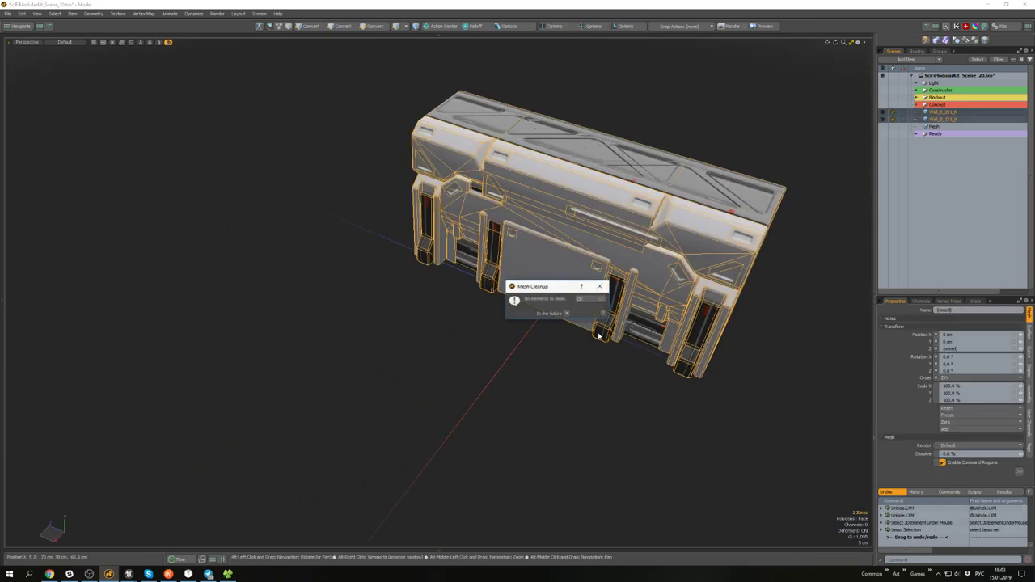
pyautogui.click(585, 301)
# - Isolate Wall_B_1X1_N and show its Texture UV map in the UV editing layout
pyautogui.click(568, 346)
pyautogui.click(570, 304)
pyautogui.keyDown('alt'); pyautogui.moveTo(571, 304); pyautogui.dragTo(471, 344); pyautogui.keyUp('alt')
pyautogui.hotkey('shift', 'h')
pyautogui.press('F3')
pyautogui.scroll(-4, 412, 278)
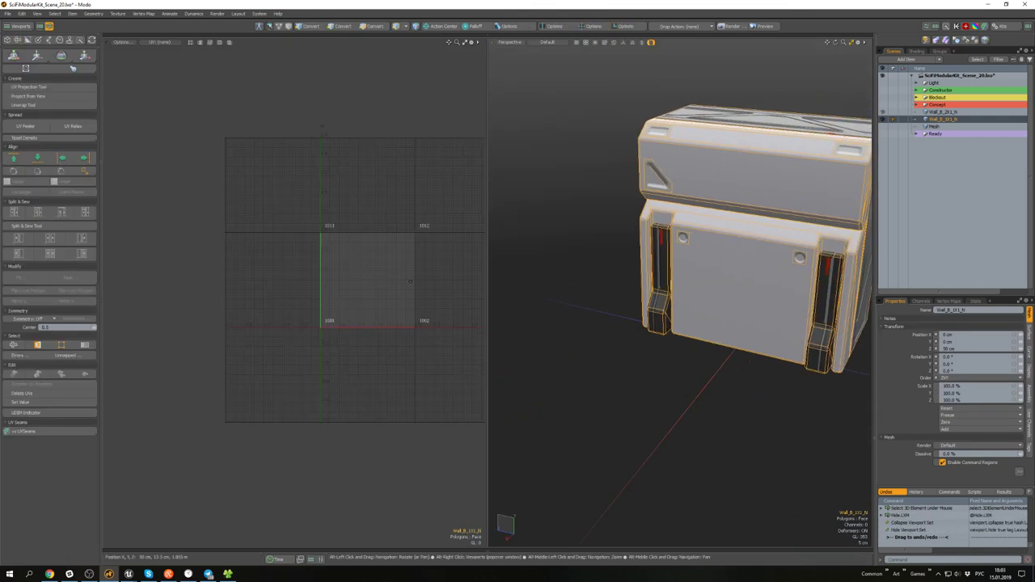
pyautogui.keyDown('alt'); pyautogui.moveTo(348, 232); pyautogui.dragTo(241, 224); pyautogui.keyUp('alt')
pyautogui.scroll(2, 242, 224)
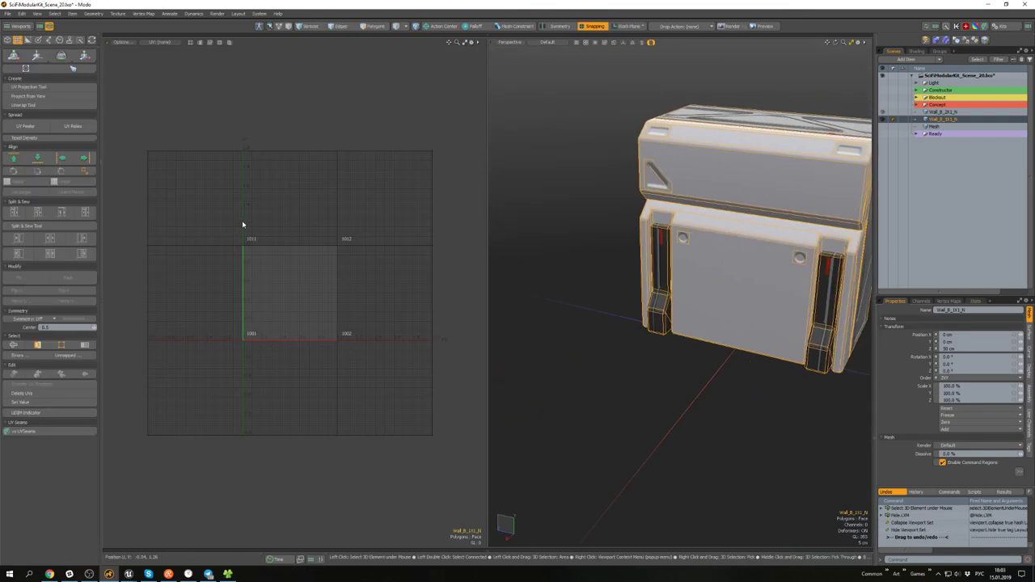
pyautogui.click(160, 60)
# - Select the connected lower front polygons of Wall_B_1X1_N, move their UV islands outside the main UV tile and save the scene
pyautogui.keyDown('alt'); pyautogui.keyDown('shift'); pyautogui.moveTo(715, 234); pyautogui.dragTo(646, 241); pyautogui.keyUp('shift'); pyautogui.keyUp('alt')
pyautogui.press('3')
pyautogui.doubleClick(628, 257)
pyautogui.keyDown('alt'); pyautogui.moveTo(277, 309); pyautogui.dragTo(332, 265); pyautogui.keyUp('alt')
pyautogui.scroll(3, 296, 261)
pyautogui.scroll(-2, 333, 265)
pyautogui.press('w')
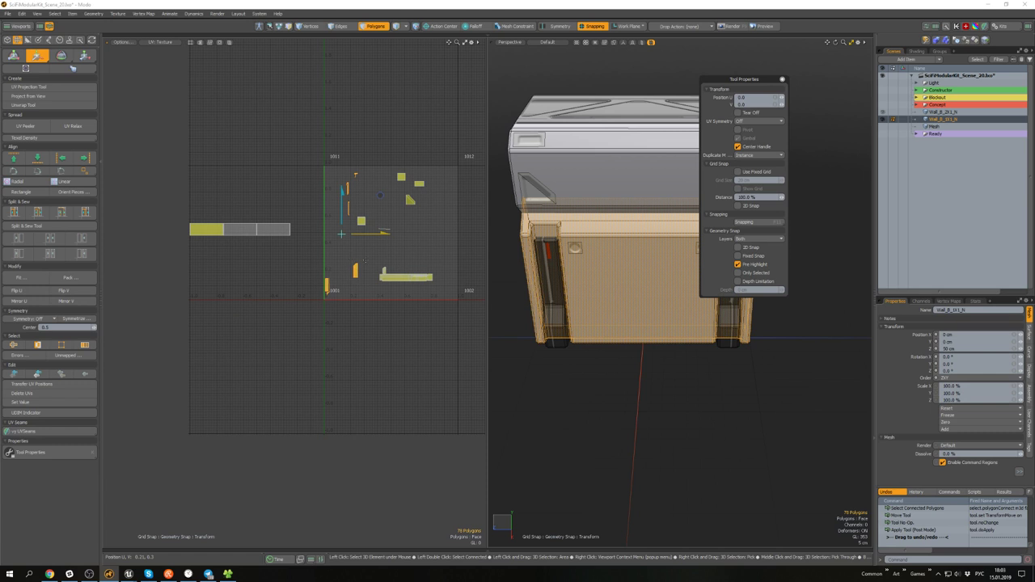
pyautogui.press('q')
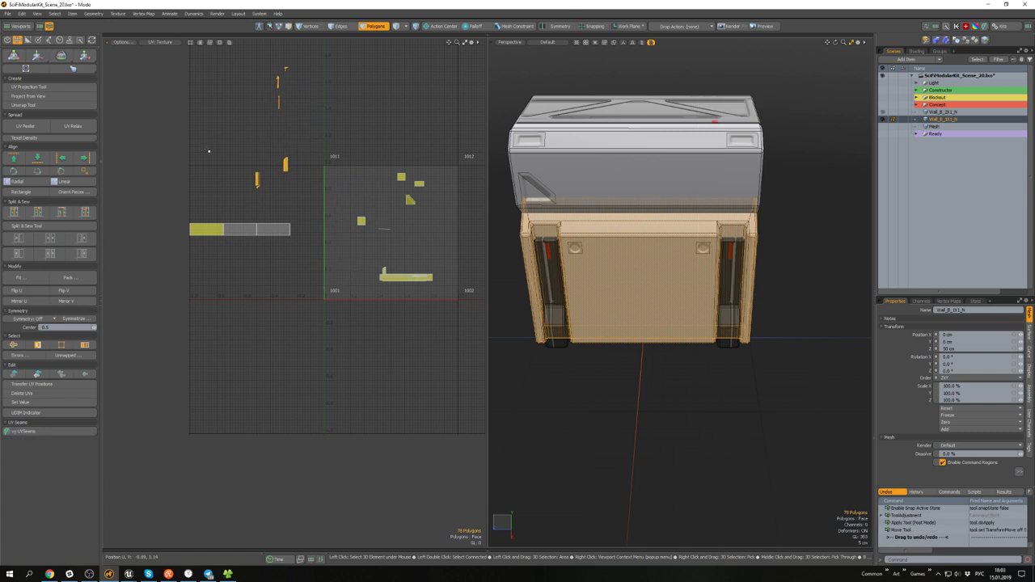
pyautogui.keyDown('alt'); pyautogui.moveTo(272, 174); pyautogui.dragTo(280, 202); pyautogui.keyUp('alt')
pyautogui.hotkey('ctrl', 's')
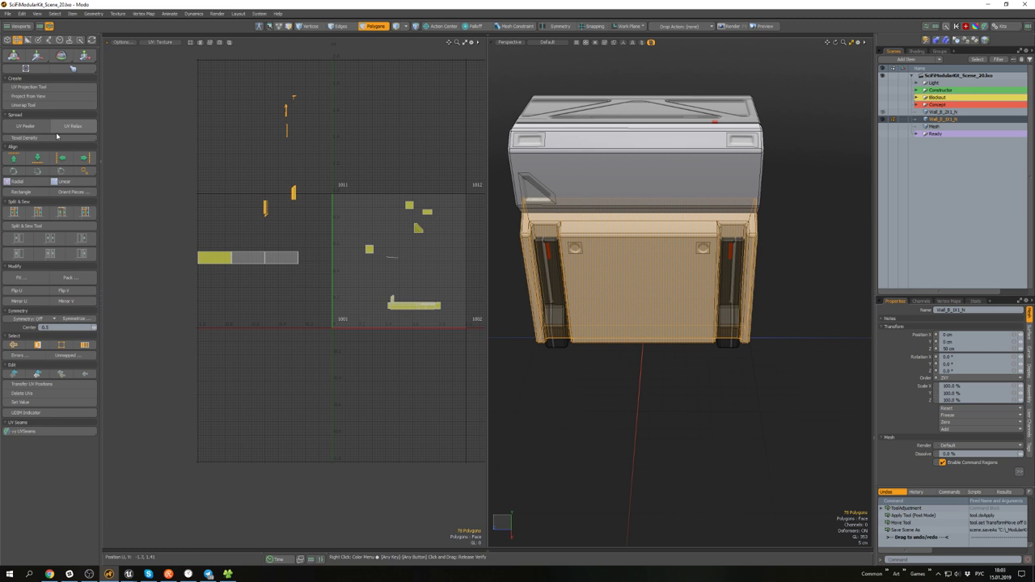
# - Relax the lower front's UV islands and straighten the tilted larger islands with Align UVs by Edge
pyautogui.click(74, 127)
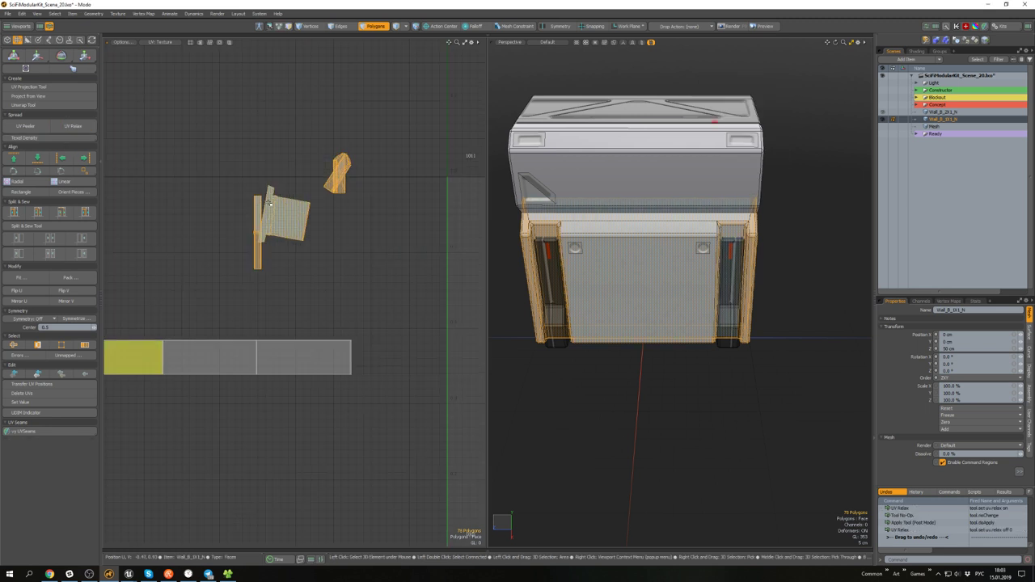
pyautogui.press('2')
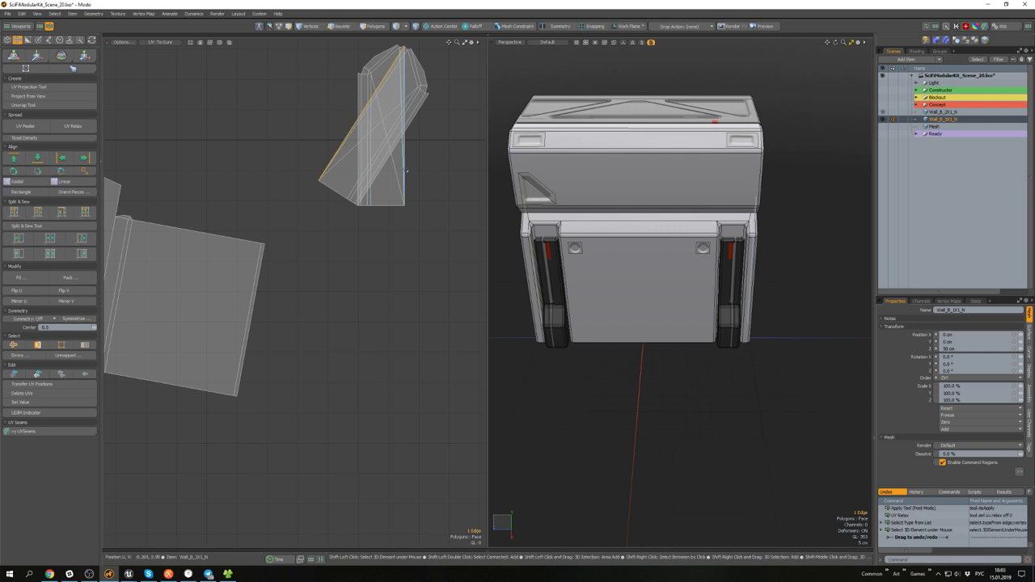
pyautogui.click(85, 172)
pyautogui.keyDown('alt'); pyautogui.moveTo(238, 210); pyautogui.dragTo(436, 208); pyautogui.keyUp('alt')
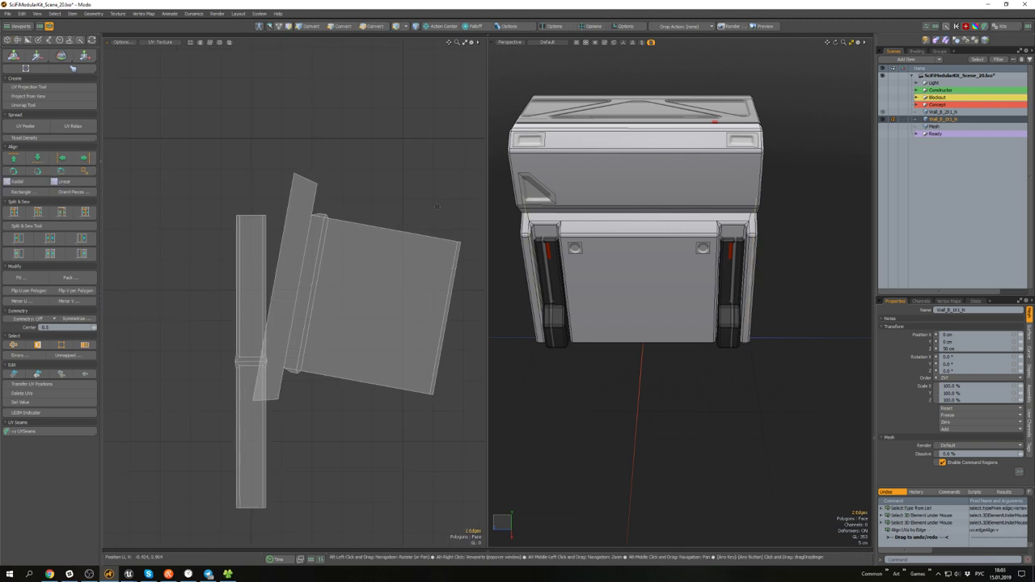
pyautogui.scroll(-2, 436, 208)
pyautogui.scroll(1, 442, 271)
pyautogui.click(62, 171)
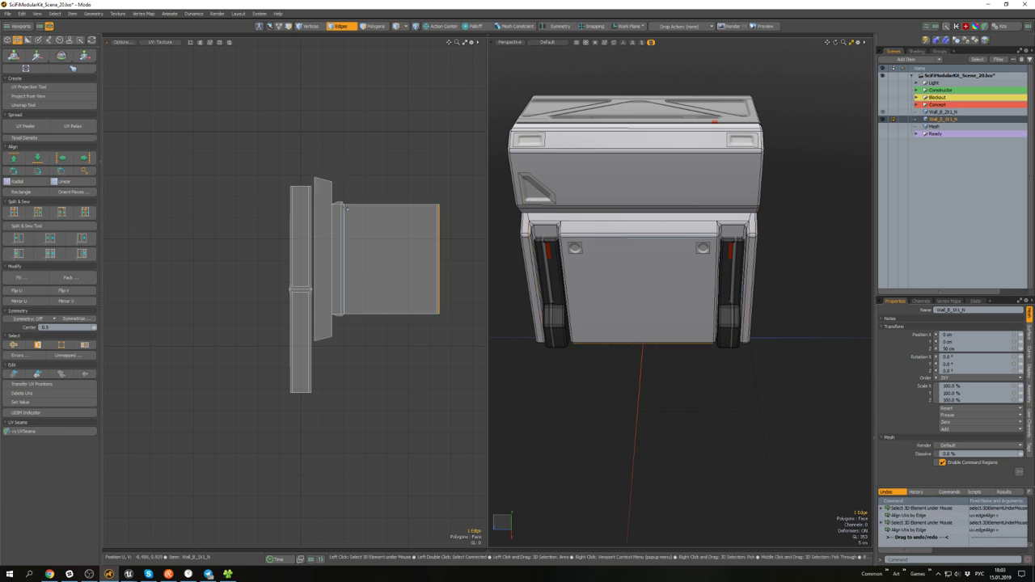
# - Straighten the remaining narrow strip islands of the lower front by aligning their UVs to their long edges
pyautogui.scroll(-3, 336, 231)
pyautogui.scroll(3, 336, 230)
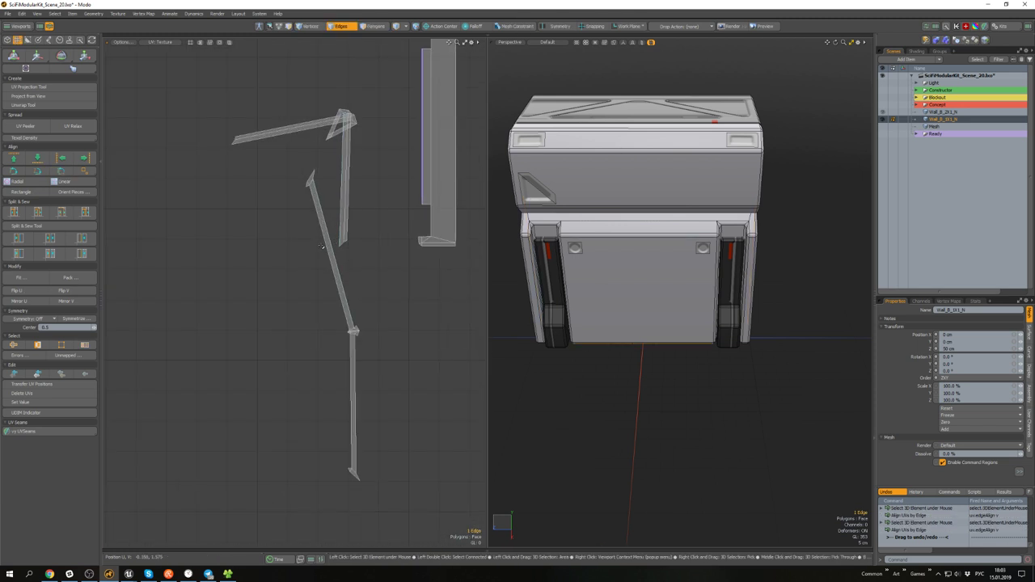
pyautogui.click(61, 171)
pyautogui.scroll(-3, 388, 206)
pyautogui.scroll(3, 388, 206)
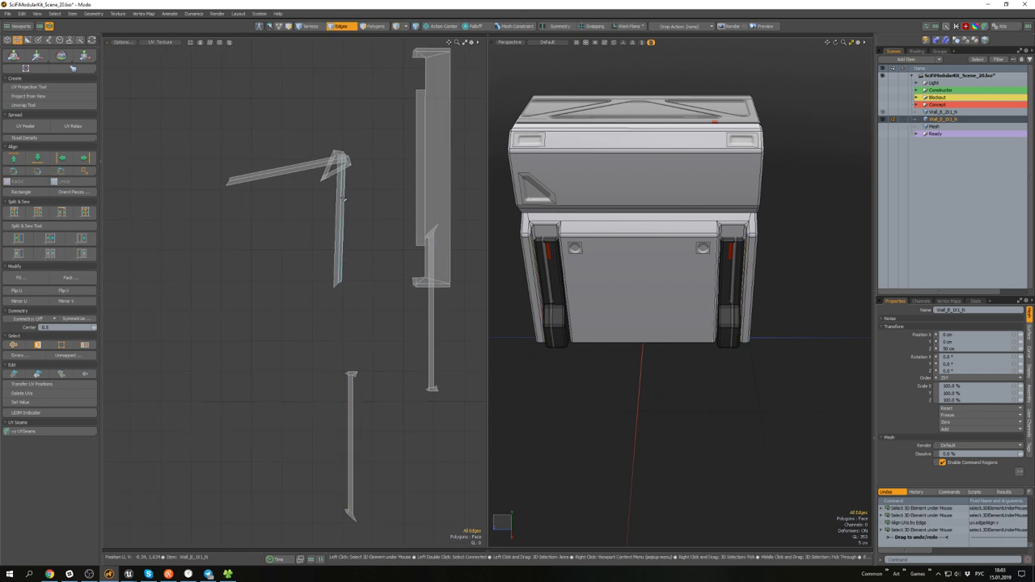
pyautogui.keyDown('shift'); pyautogui.click(282, 169); pyautogui.keyUp('shift')
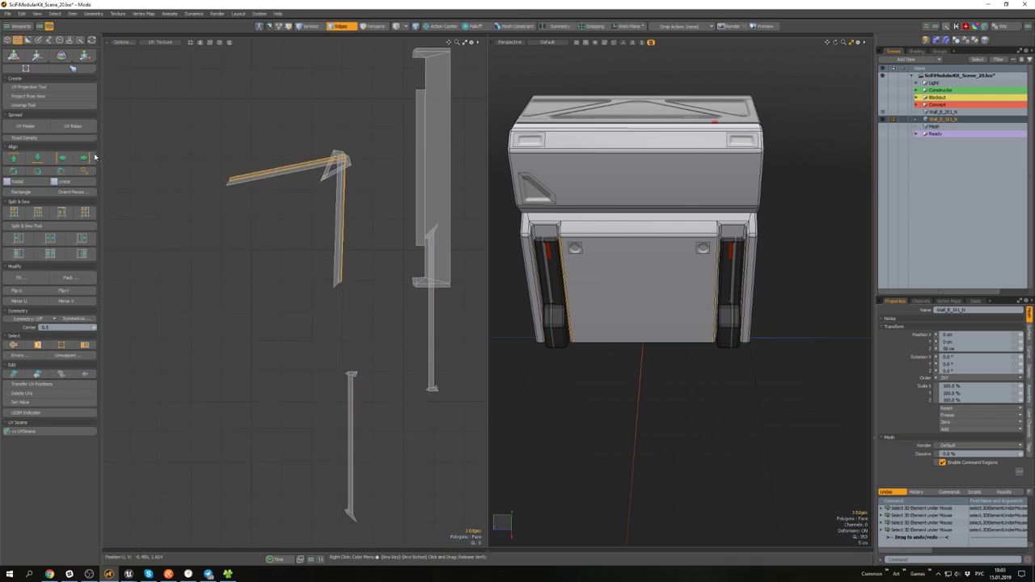
pyautogui.click(65, 171)
pyautogui.scroll(-3, 366, 257)
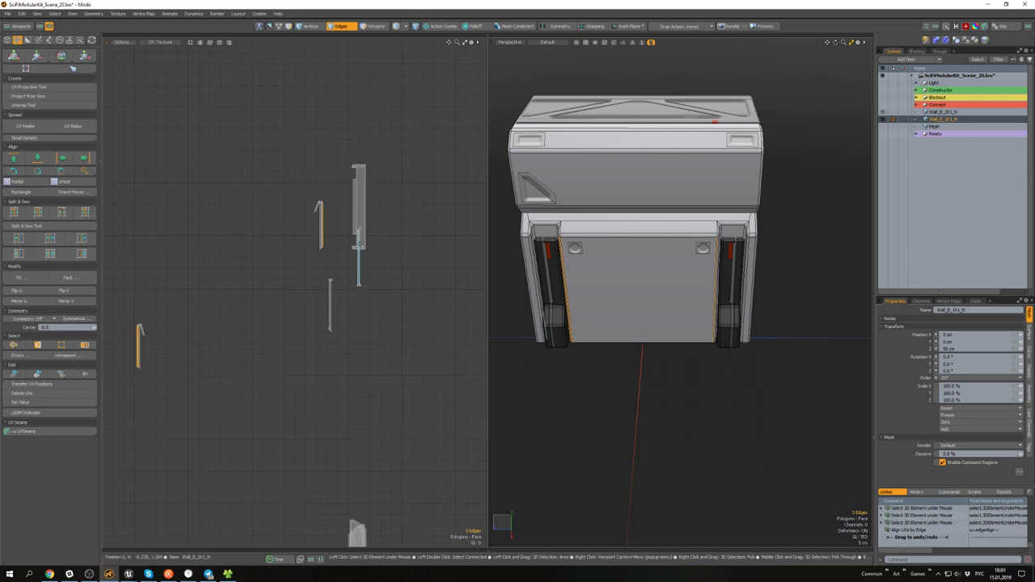
# - Select the wall's connected upper front panel and move its UV islands outside the main UV tile, near the relaxed islands
pyautogui.keyDown('alt'); pyautogui.moveTo(466, 297); pyautogui.dragTo(392, 222); pyautogui.keyUp('alt')
pyautogui.press('3')
pyautogui.doubleClick(600, 288)
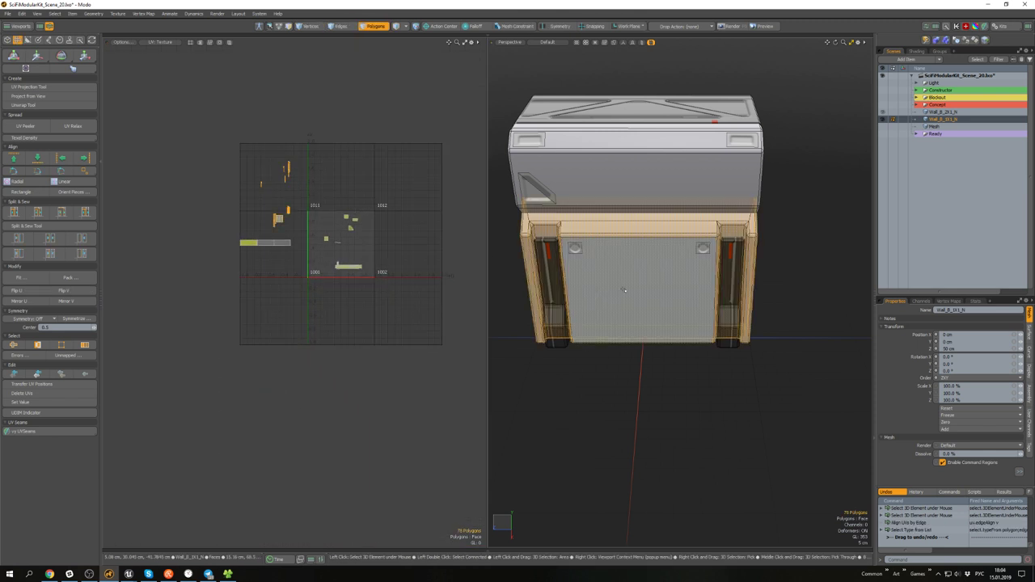
pyautogui.doubleClick(596, 178)
pyautogui.scroll(3, 320, 229)
pyautogui.press('w')
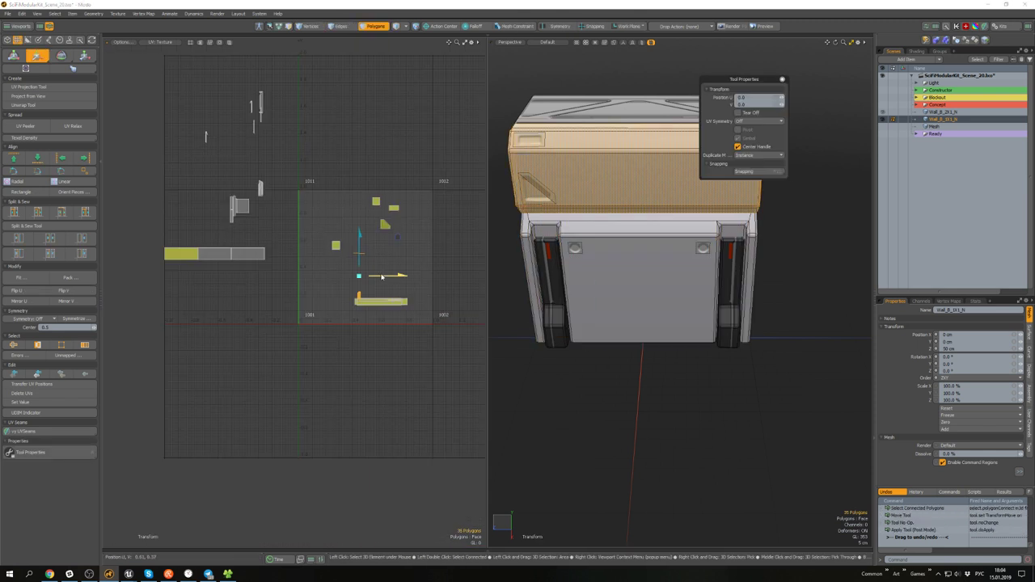
pyautogui.moveTo(319, 164); pyautogui.dragTo(311, 139)
pyautogui.press('space')
# - Relax the upper front panel's collapsed strip island and straighten it by aligning its UVs to an edge
pyautogui.click(270, 167)
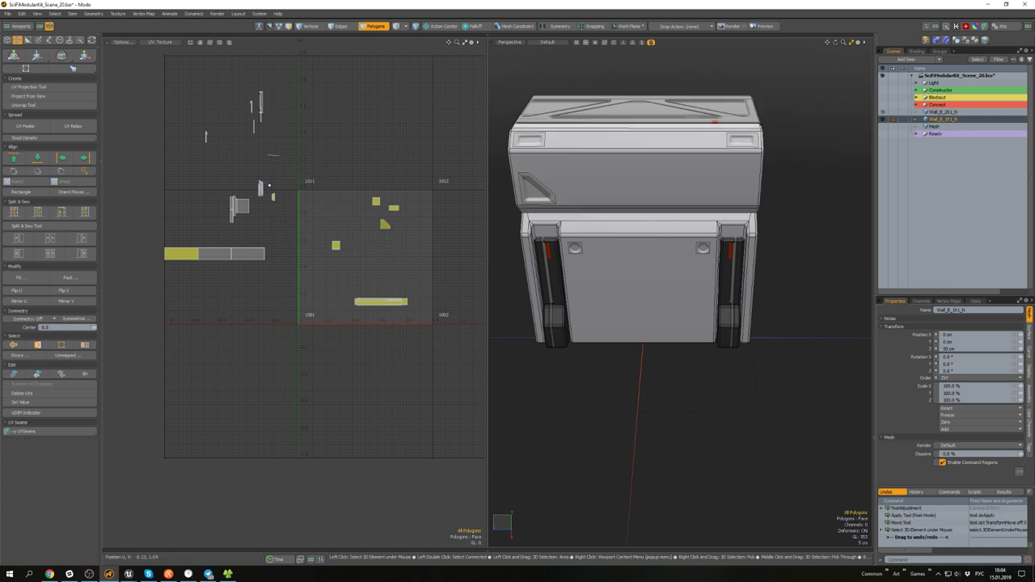
pyautogui.scroll(3, 270, 168)
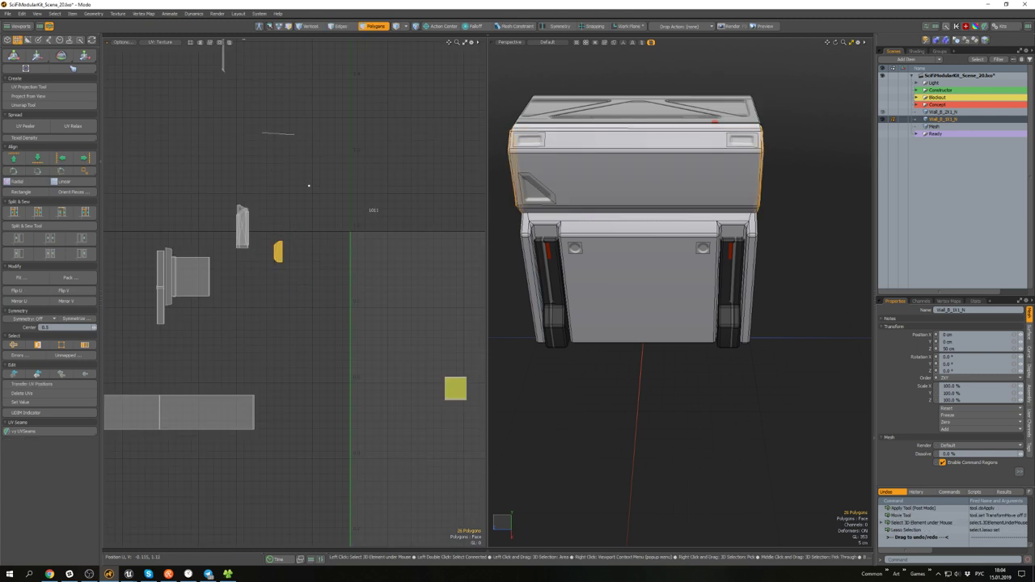
pyautogui.moveTo(326, 121); pyautogui.dragTo(326, 128, button='right')
pyautogui.keyDown('alt'); pyautogui.moveTo(167, 111); pyautogui.dragTo(161, 138); pyautogui.keyUp('alt')
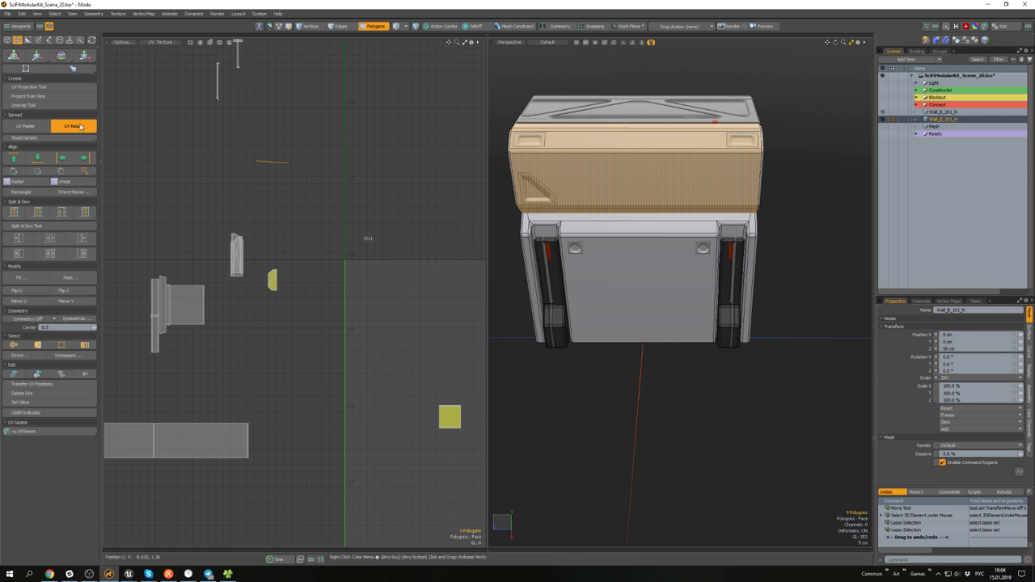
pyautogui.scroll(3, 270, 196)
pyautogui.press('2')
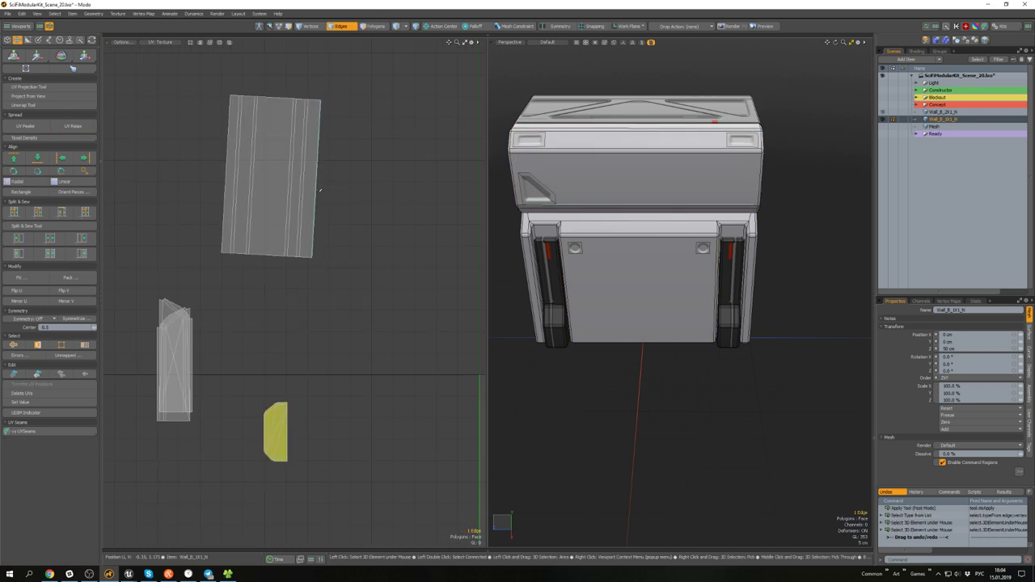
pyautogui.click(77, 175)
pyautogui.scroll(-4, 339, 220)
pyautogui.press('3')
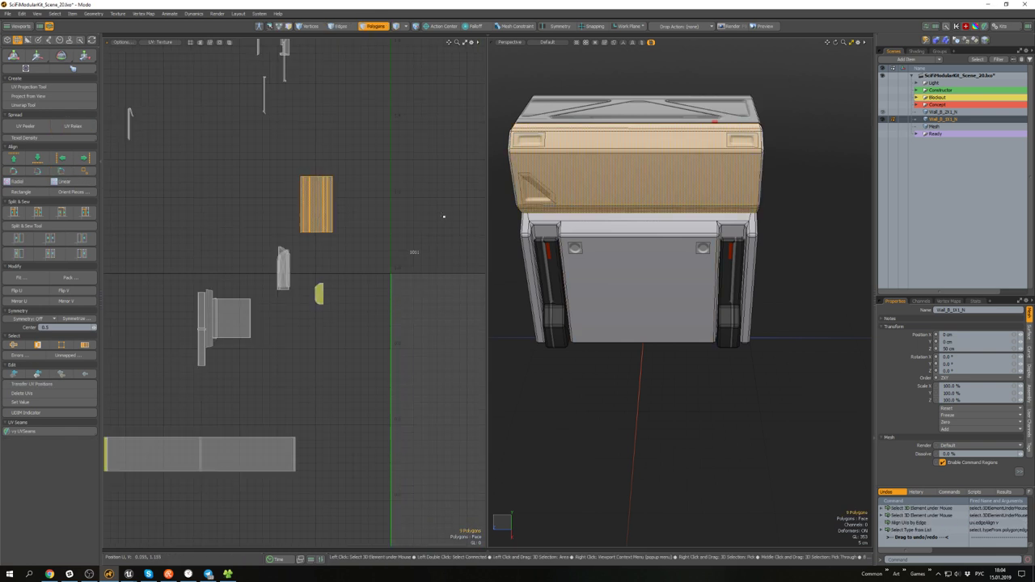
# - Apply texel density individually to the UV islands of the upper and lower front parts, then align all these islands on a common centre
pyautogui.doubleClick(565, 184)
pyautogui.keyDown('shift'); pyautogui.doubleClick(639, 283); pyautogui.keyUp('shift')
pyautogui.scroll(-3, 267, 227)
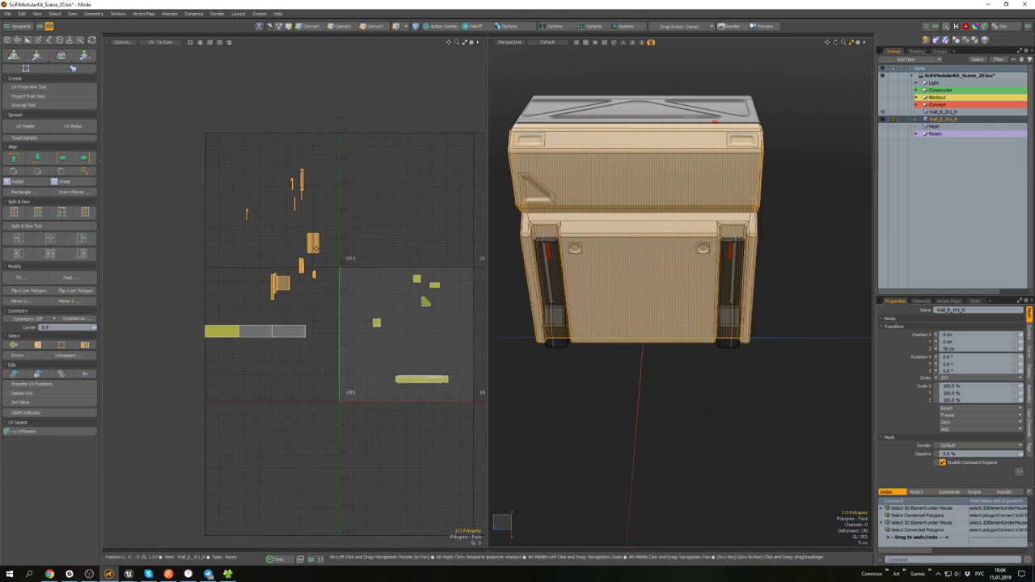
pyautogui.click(32, 138)
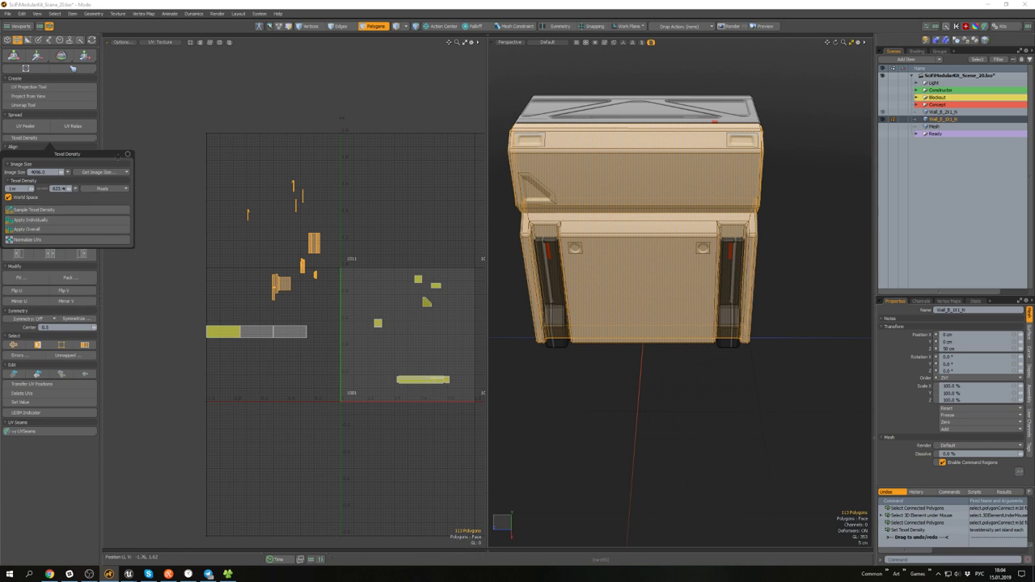
pyautogui.click(127, 155)
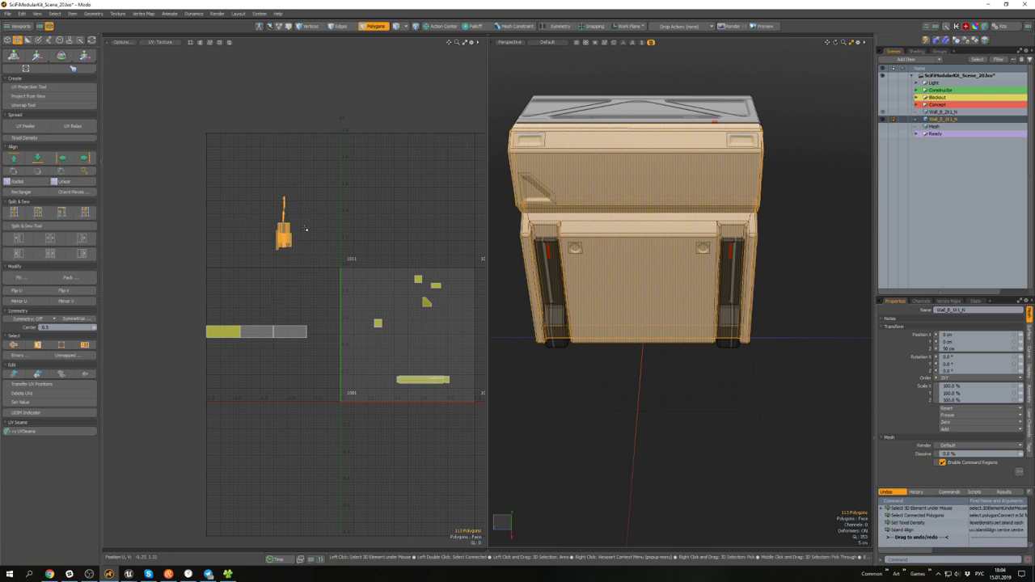
# - Move the stacked front UV islands into the main UV tile, into the free space above the long horizontal strip island
pyautogui.click(307, 256)
pyautogui.scroll(6, 301, 221)
pyautogui.scroll(-6, 302, 220)
pyautogui.moveTo(359, 245)
pyautogui.mouseDown(button='right')
pyautogui.moveTo(350, 188)
pyautogui.moveTo(354, 257)
pyautogui.mouseUp(button='right')
pyautogui.keyDown('alt'); pyautogui.moveTo(557, 363); pyautogui.dragTo(638, 347); pyautogui.keyUp('alt')
pyautogui.keyDown('alt'); pyautogui.moveTo(286, 259); pyautogui.dragTo(252, 210); pyautogui.keyUp('alt')
pyautogui.scroll(-2, 253, 209)
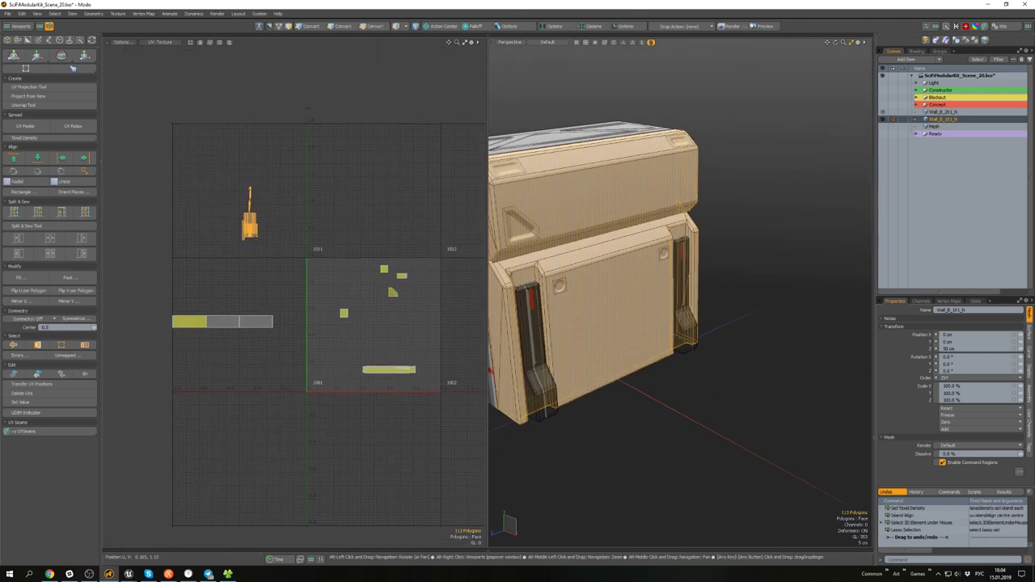
pyautogui.press('w')
pyautogui.moveTo(390, 283); pyautogui.dragTo(397, 285)
pyautogui.press('q')
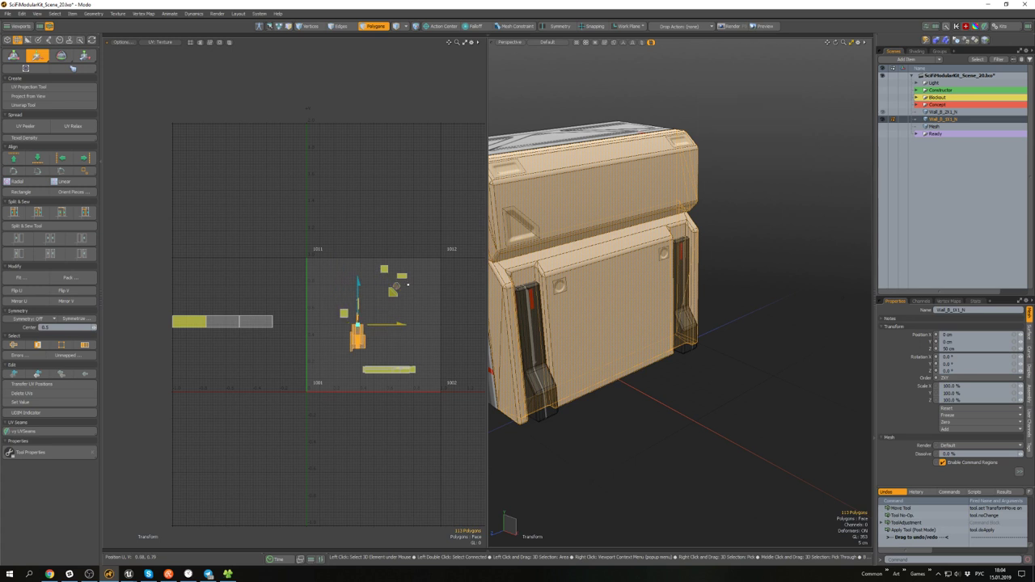
# - Save the scene and switch from the UV editing layout back to the full perspective view
pyautogui.click(768, 254)
pyautogui.keyDown('alt'); pyautogui.moveTo(767, 254); pyautogui.dragTo(603, 284); pyautogui.keyUp('alt')
pyautogui.scroll(-2, 604, 283)
pyautogui.hotkey('ctrl', 's')
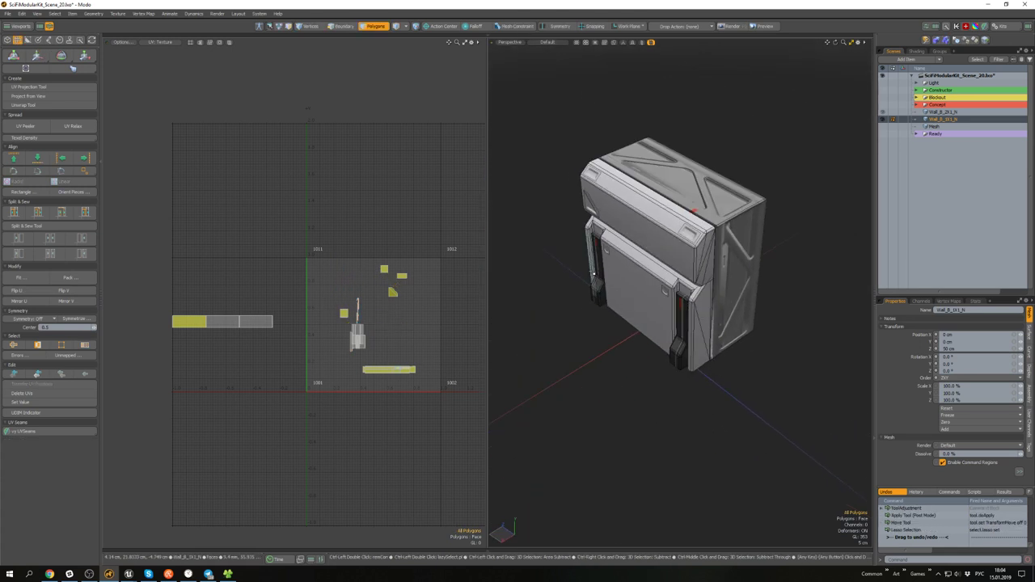
pyautogui.press('F2')
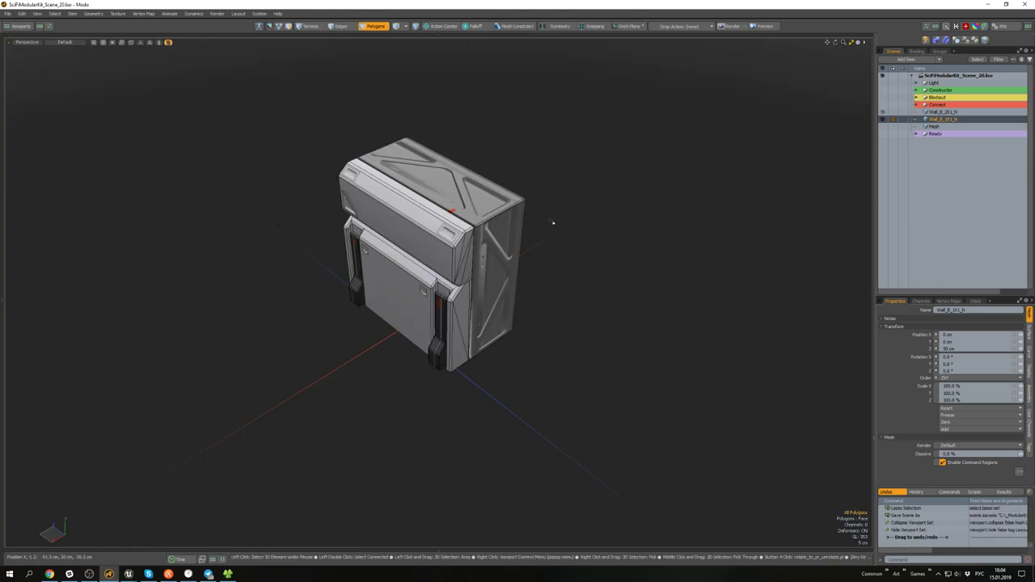
# - Unhide the larger wall, select Wall_B_1X1_N and compare the two overlapping walls from several angles
pyautogui.press('u')
pyautogui.keyDown('alt'); pyautogui.moveTo(567, 214); pyautogui.dragTo(605, 180); pyautogui.keyUp('alt')
pyautogui.click(606, 181)
pyautogui.keyDown('alt'); pyautogui.moveTo(493, 202); pyautogui.dragTo(536, 243); pyautogui.keyUp('alt')
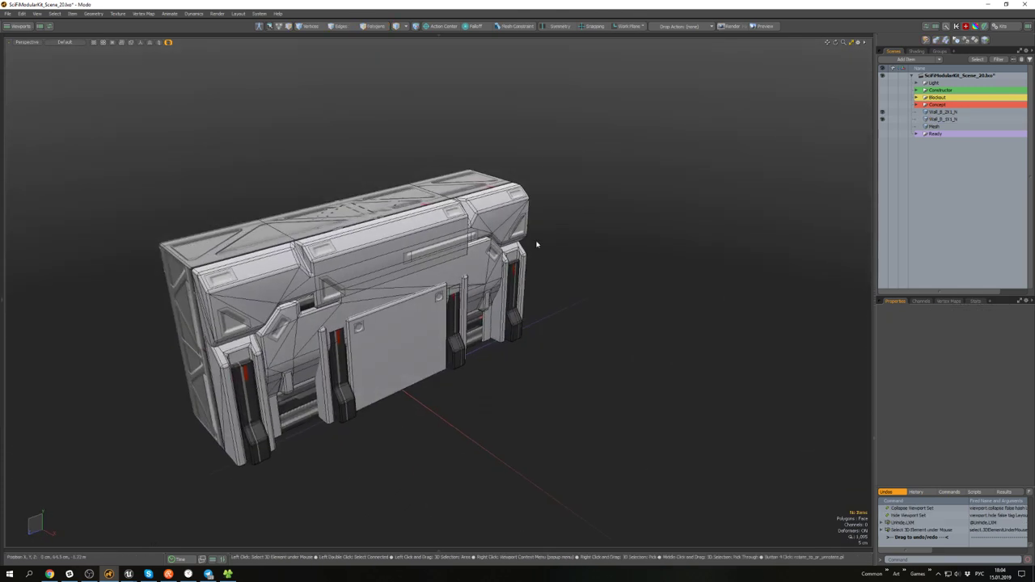
pyautogui.click(441, 303)
pyautogui.keyDown('alt'); pyautogui.moveTo(475, 277); pyautogui.dragTo(429, 228); pyautogui.keyUp('alt')
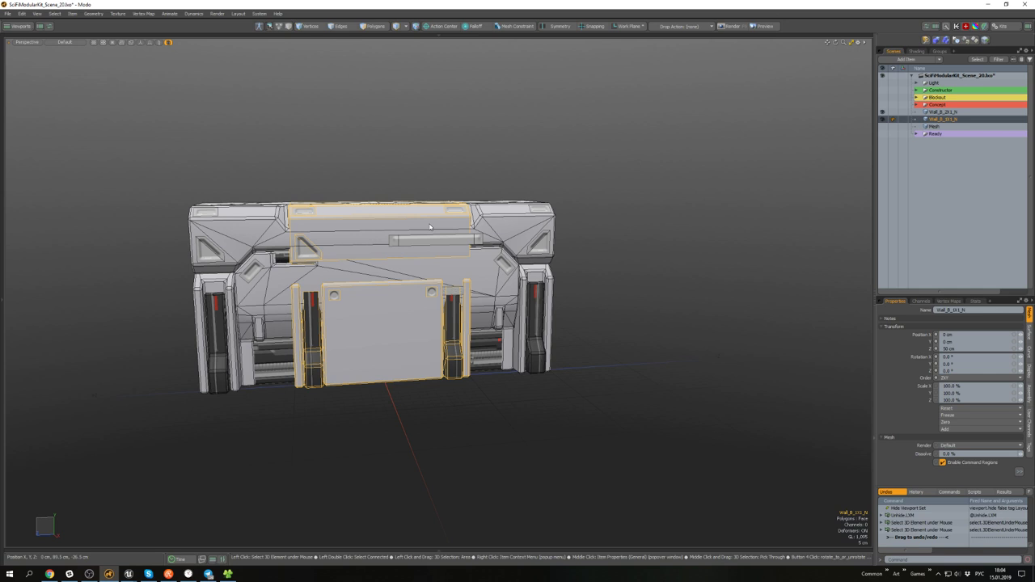
pyautogui.keyDown('alt'); pyautogui.moveTo(429, 227); pyautogui.dragTo(559, 287); pyautogui.keyUp('alt')
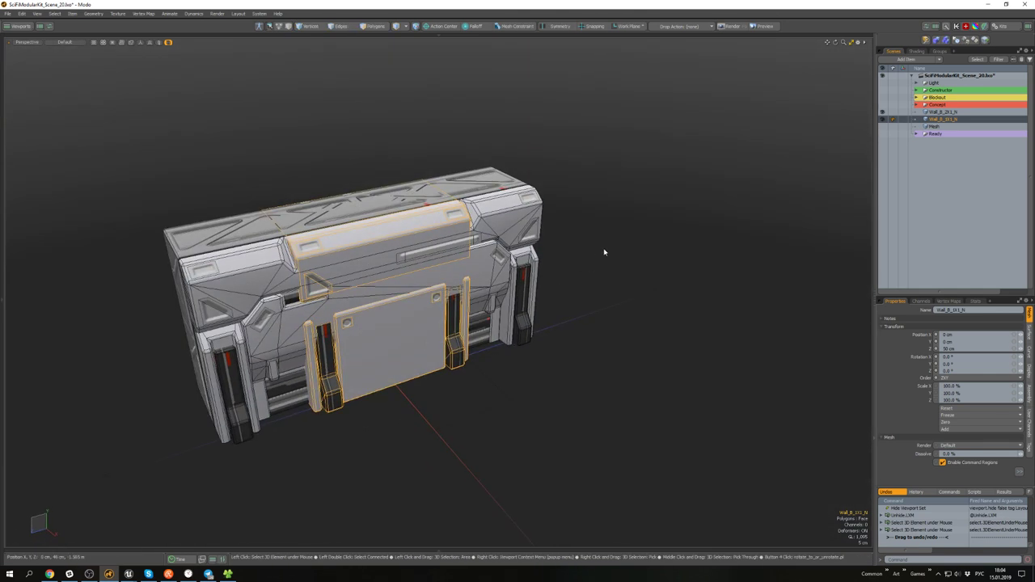
pyautogui.keyDown('alt'); pyautogui.moveTo(603, 252); pyautogui.dragTo(578, 264); pyautogui.keyUp('alt')
# - Show the Constructor group, select its decal and trim meshes, and copy all their polygons
pyautogui.click(882, 90)
pyautogui.scroll(-5, 660, 243)
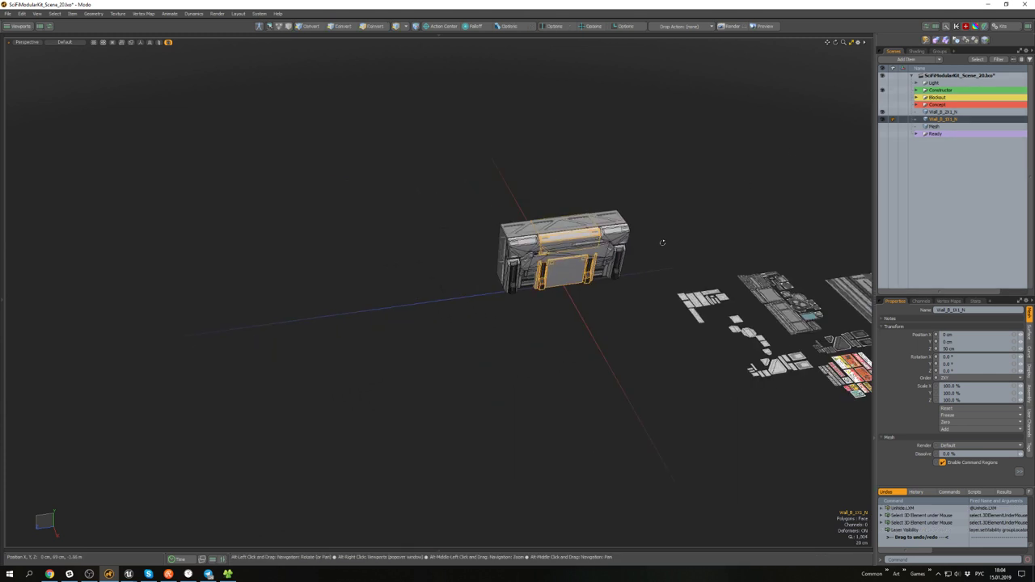
pyautogui.keyDown('alt'); pyautogui.keyDown('shift'); pyautogui.moveTo(661, 242); pyautogui.dragTo(468, 185); pyautogui.keyUp('shift'); pyautogui.keyUp('alt')
pyautogui.moveTo(782, 241)
pyautogui.mouseDown(button='right')
pyautogui.moveTo(626, 170)
pyautogui.moveTo(683, 346)
pyautogui.mouseUp(button='right')
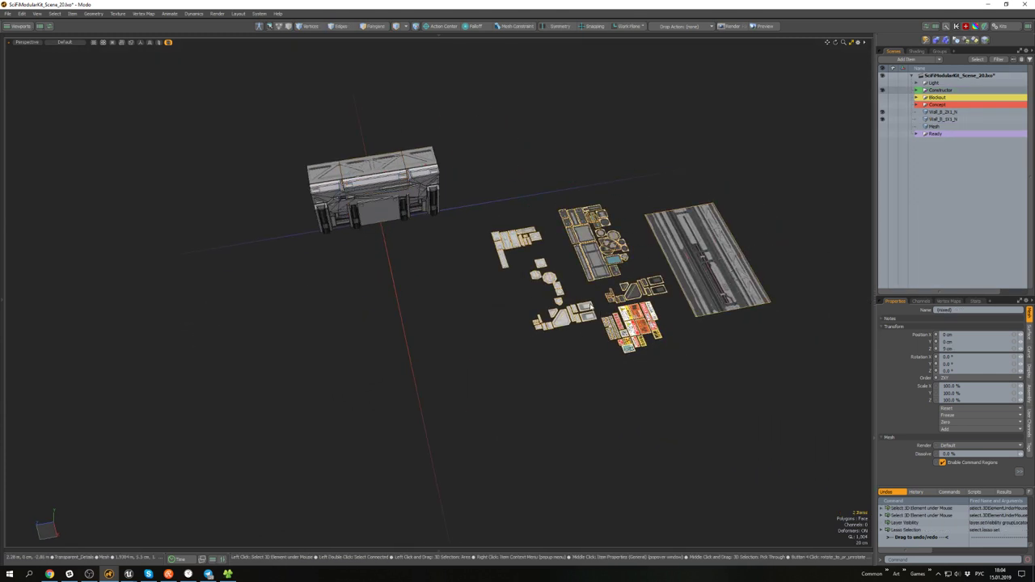
pyautogui.press('3')
pyautogui.hotkey('ctrl', 'a')
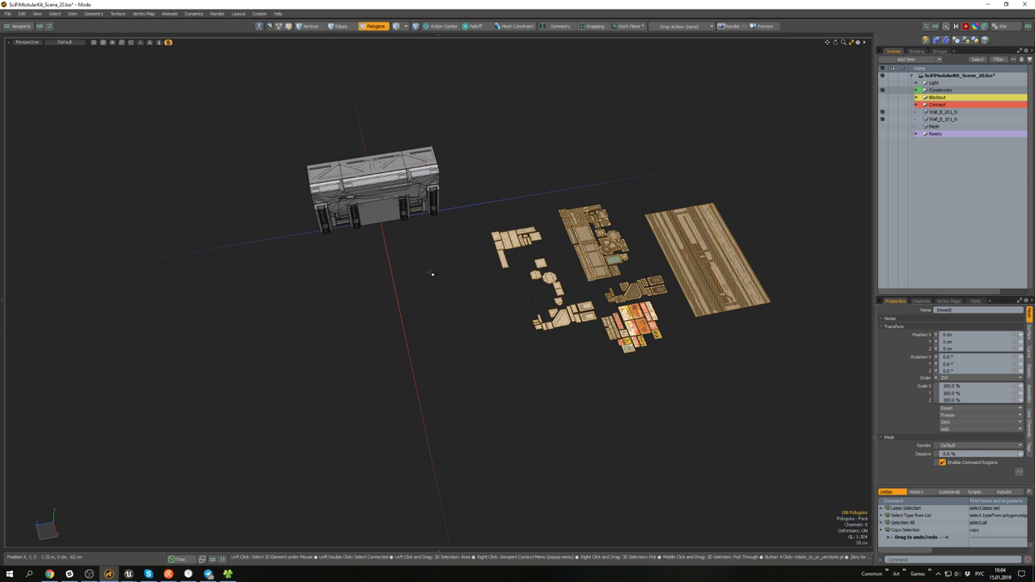
# - Isolate Wall_B_1X1_N and paste the copied Constructor polygons into its mesh
pyautogui.keyDown('alt'); pyautogui.moveTo(432, 274); pyautogui.dragTo(420, 218); pyautogui.keyUp('alt')
pyautogui.press('5')
pyautogui.click(364, 237)
pyautogui.hotkey('shift', 'h')
pyautogui.scroll(3, 367, 238)
pyautogui.press('3')
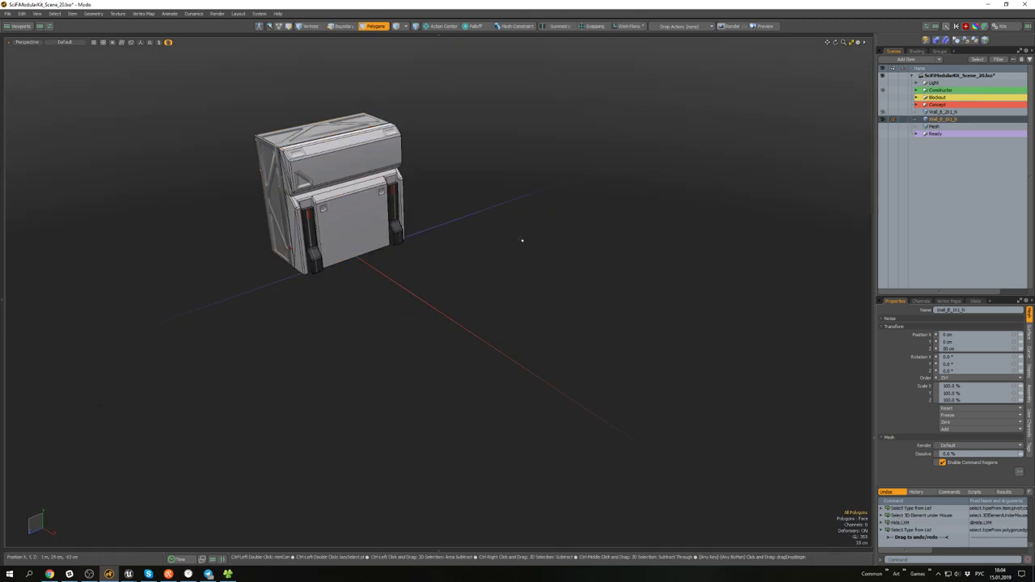
pyautogui.hotkey('ctrl', 'v')
# - Try to place a pasted warning decal on the side of Wall_B_1X1_N with the DecalPlacement script, and undo it
pyautogui.click(527, 237)
pyautogui.keyDown('alt'); pyautogui.moveTo(662, 203); pyautogui.dragTo(641, 180); pyautogui.keyUp('alt')
pyautogui.scroll(6, 349, 242)
pyautogui.hotkey('ctrl', 'd')
pyautogui.scroll(-7, 349, 253)
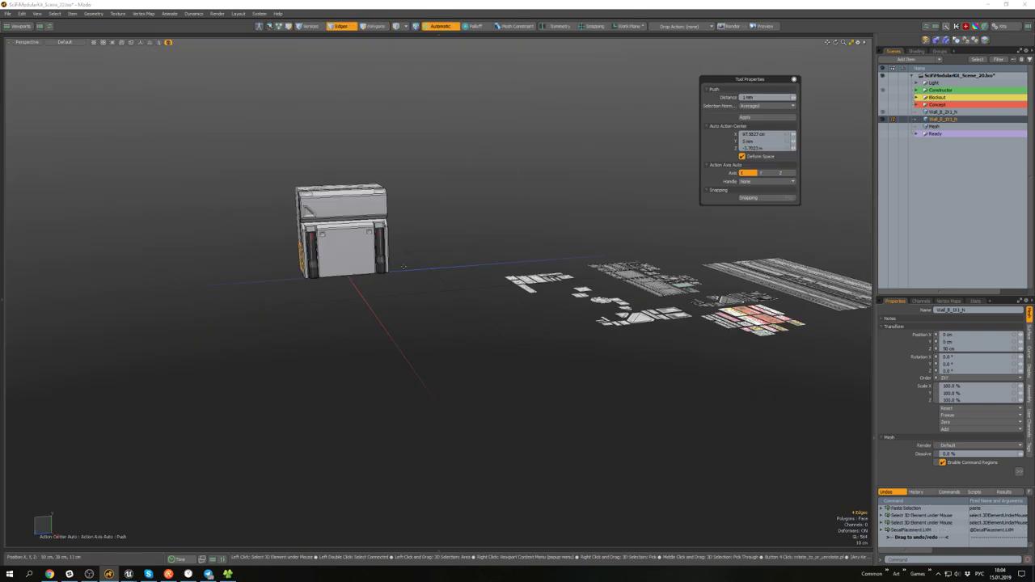
pyautogui.keyDown('alt'); pyautogui.moveTo(404, 267); pyautogui.dragTo(426, 310); pyautogui.keyUp('alt')
pyautogui.hotkey('ctrl', 'z')
pyautogui.click(477, 279)
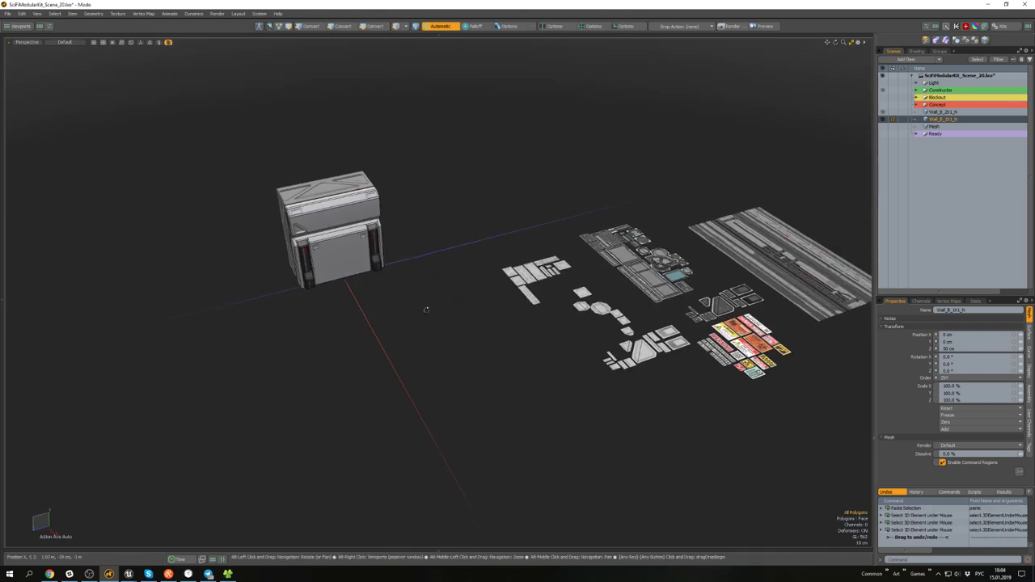
# - Unhide the other meshes, select both wall variants together and zero their transforms
pyautogui.scroll(-5, 426, 309)
pyautogui.press('5')
pyautogui.click(439, 235)
pyautogui.press('u')
pyautogui.moveTo(426, 315)
pyautogui.mouseDown(button='right')
pyautogui.moveTo(354, 211)
pyautogui.moveTo(348, 306)
pyautogui.mouseUp(button='right')
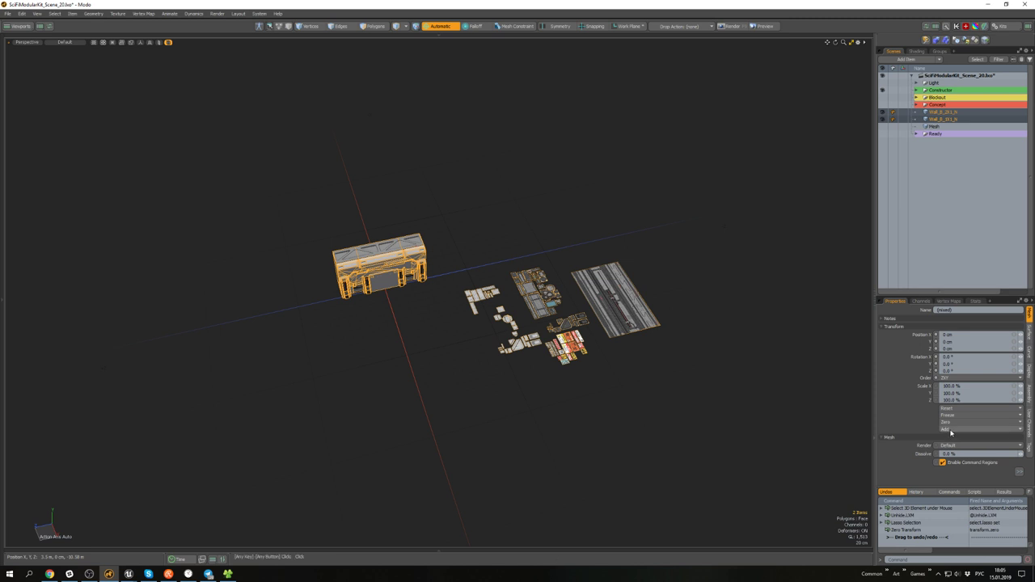
# - Check the pivot positions of Wall_B_1X1_N and Wall_B_2X1_N with the Move tool
pyautogui.click(446, 300)
pyautogui.scroll(3, 379, 275)
pyautogui.click(382, 285)
pyautogui.press('w')
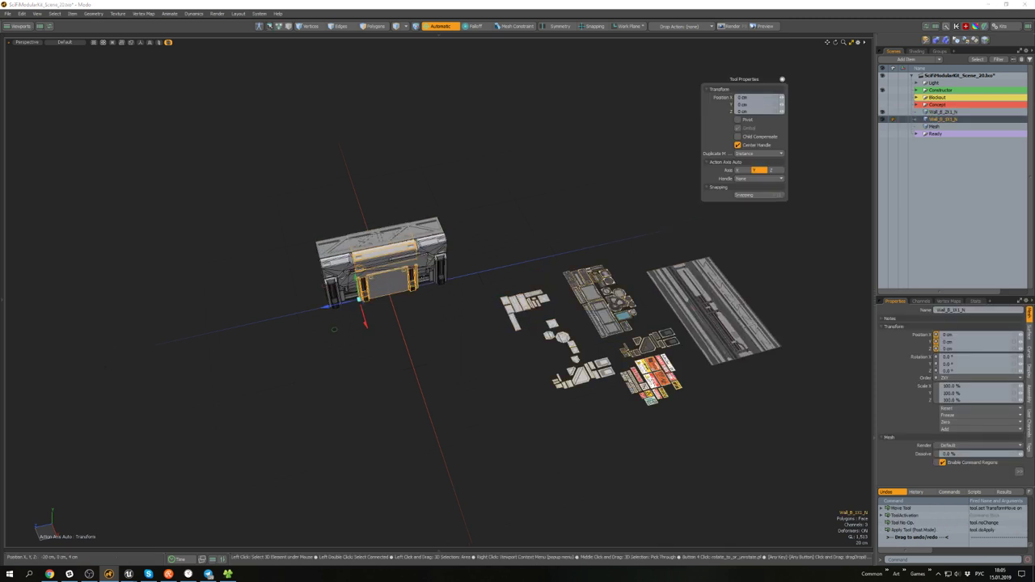
pyautogui.press('q')
pyautogui.click(430, 273)
pyautogui.press('w')
pyautogui.press('q')
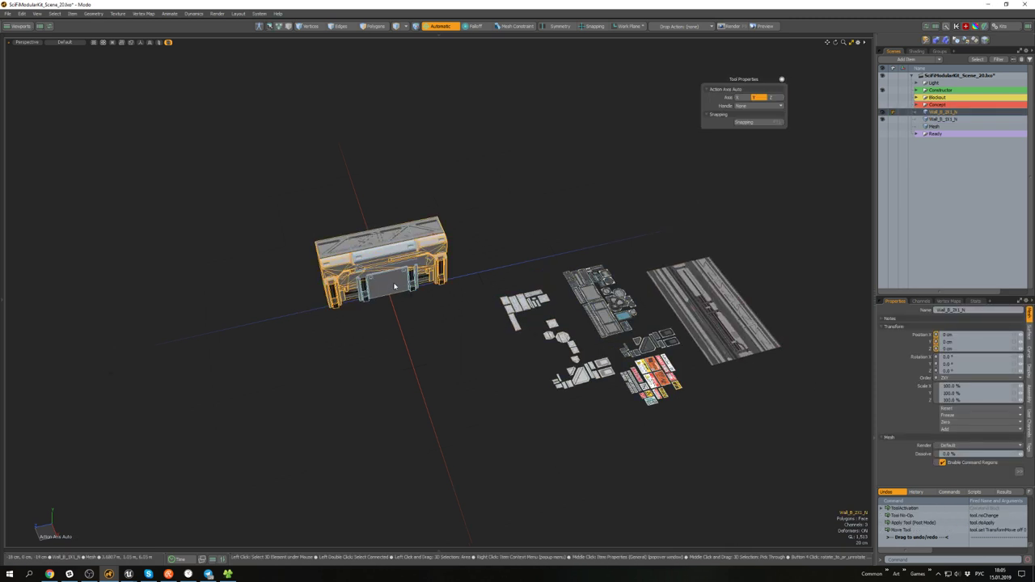
# - Clear all transforms on both wall variants together and check the pivot of Wall_B_2X1_N with the Move tool
pyautogui.click(395, 286)
pyautogui.moveTo(472, 318)
pyautogui.mouseDown(button='right')
pyautogui.moveTo(458, 233)
pyautogui.moveTo(326, 279)
pyautogui.mouseUp(button='right')
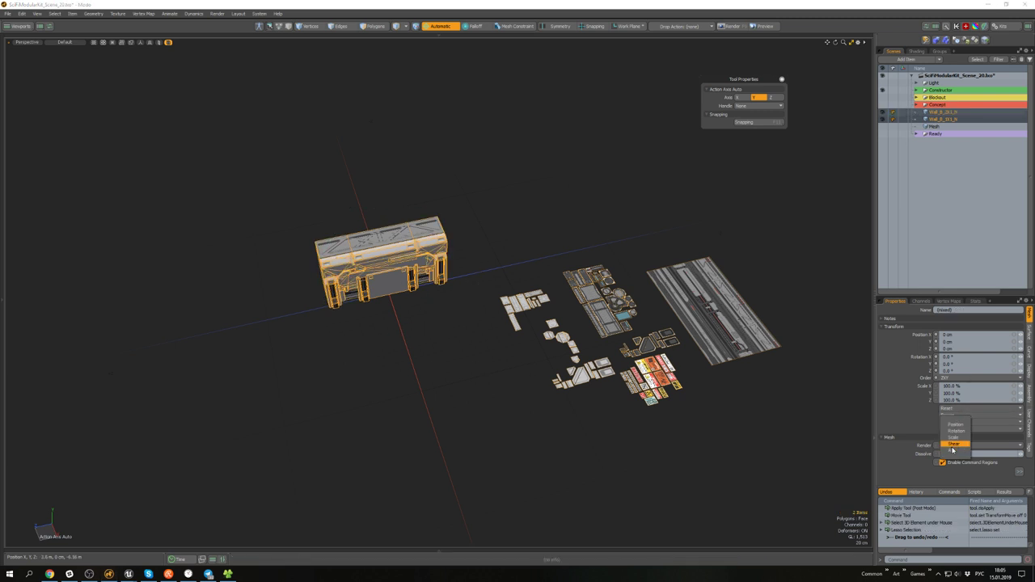
pyautogui.click(952, 451)
pyautogui.click(483, 253)
pyautogui.click(442, 270)
pyautogui.press('w')
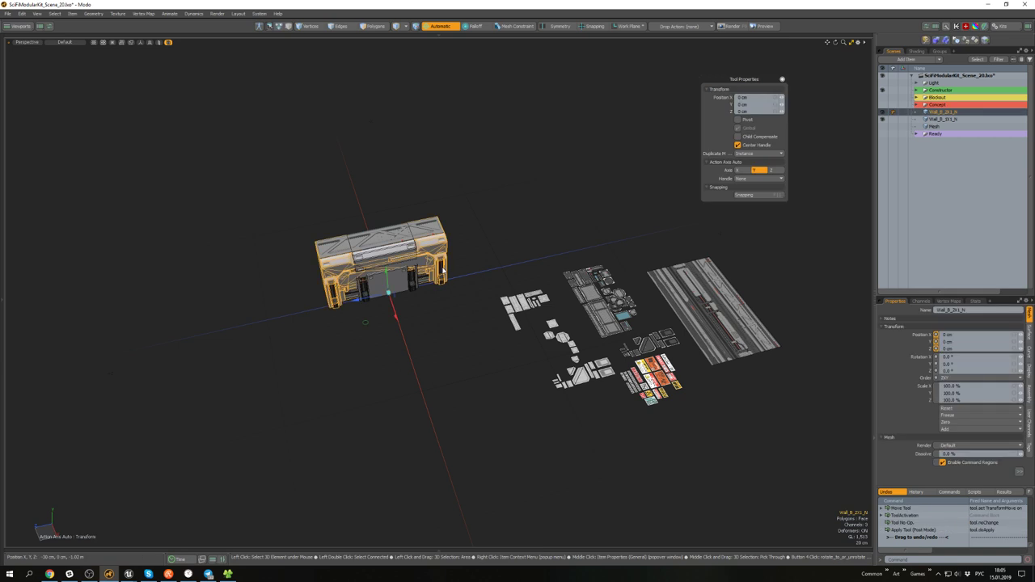
pyautogui.click(469, 267)
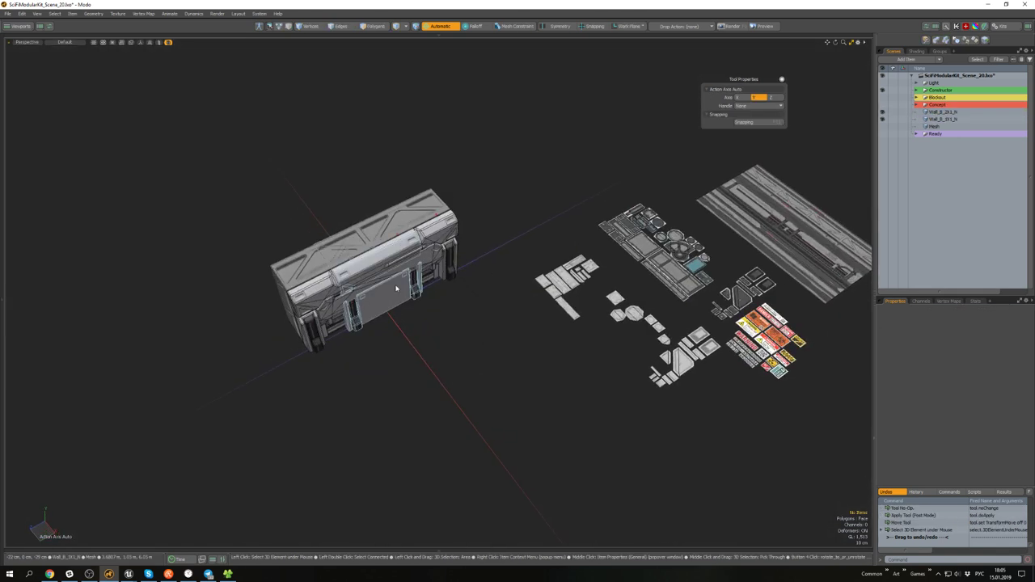
# - Isolate Wall_B_1X1_N and Wall_B_2X1_N in turn to inspect which geometry belongs to each, unhiding the rest after each check
pyautogui.click(471, 273)
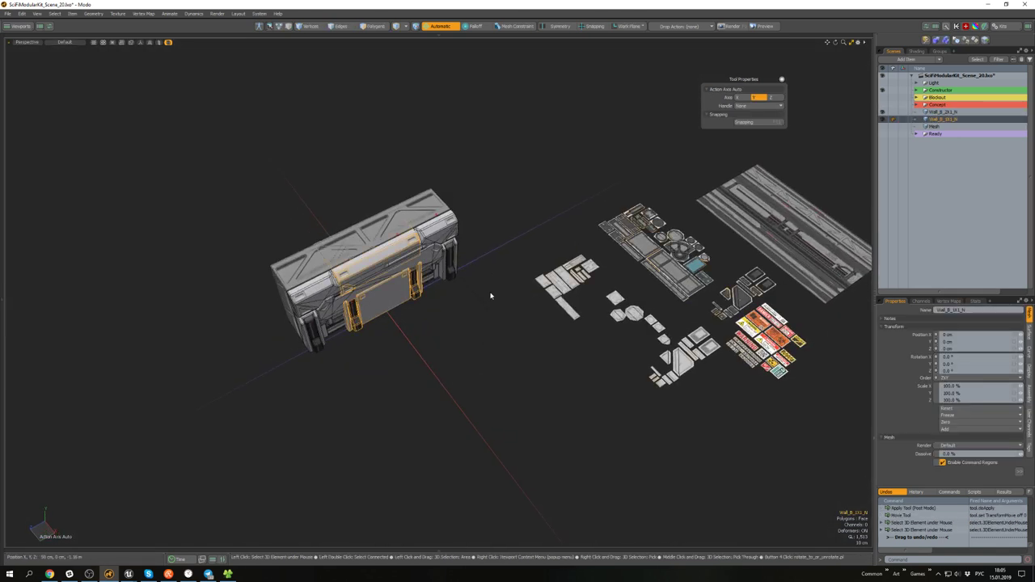
pyautogui.hotkey('shift', 'h')
pyautogui.press('u')
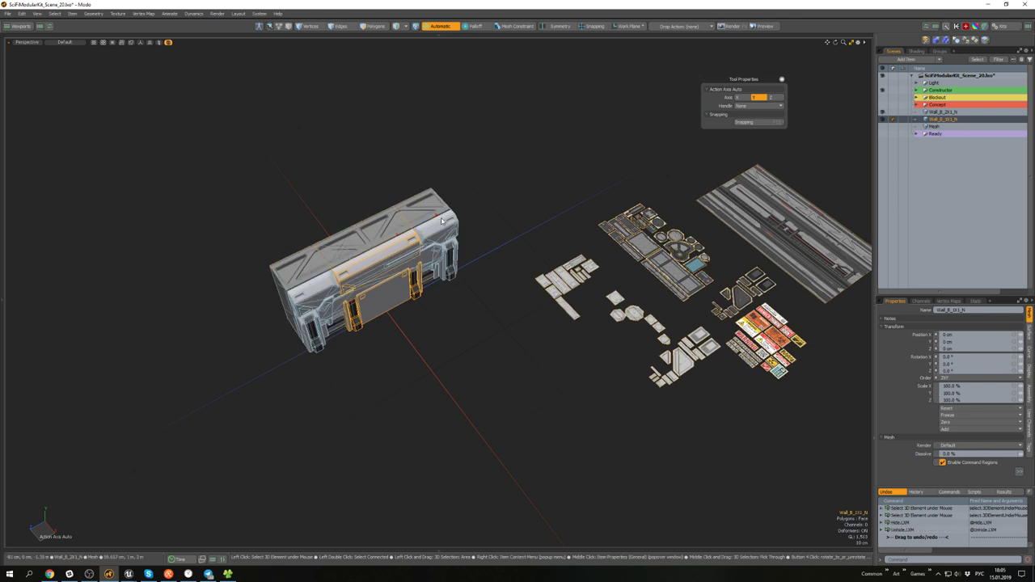
pyautogui.click(440, 223)
pyautogui.hotkey('shift', 'h')
pyautogui.press('u')
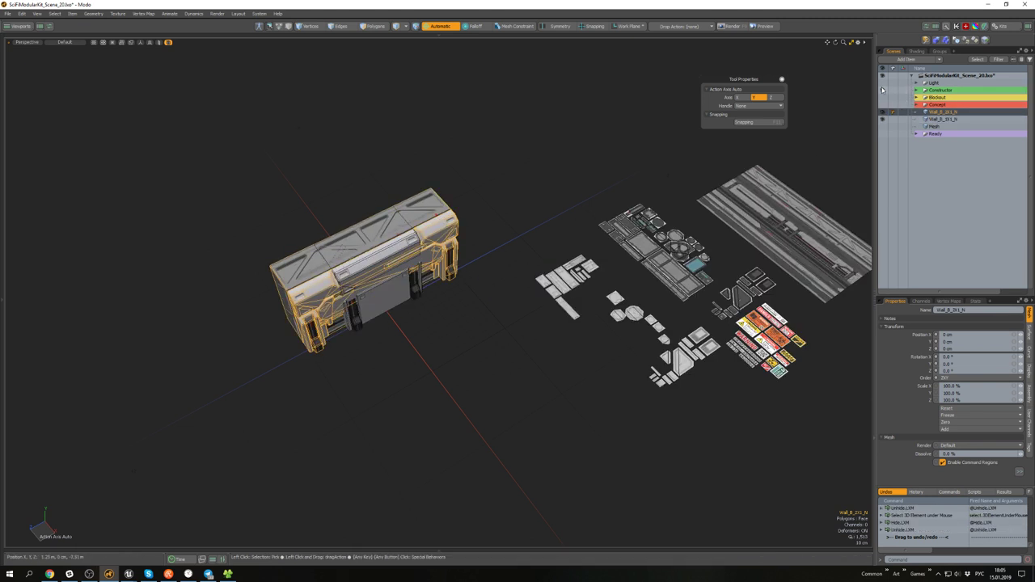
# - Hide the Constructor group and isolate Wall_B_1X1_N with its pasted decal polygons
pyautogui.click(882, 90)
pyautogui.click(510, 246)
pyautogui.click(414, 284)
pyautogui.hotkey('shift', 'h')
pyautogui.keyDown('alt'); pyautogui.moveTo(501, 246); pyautogui.dragTo(518, 221); pyautogui.keyUp('alt')
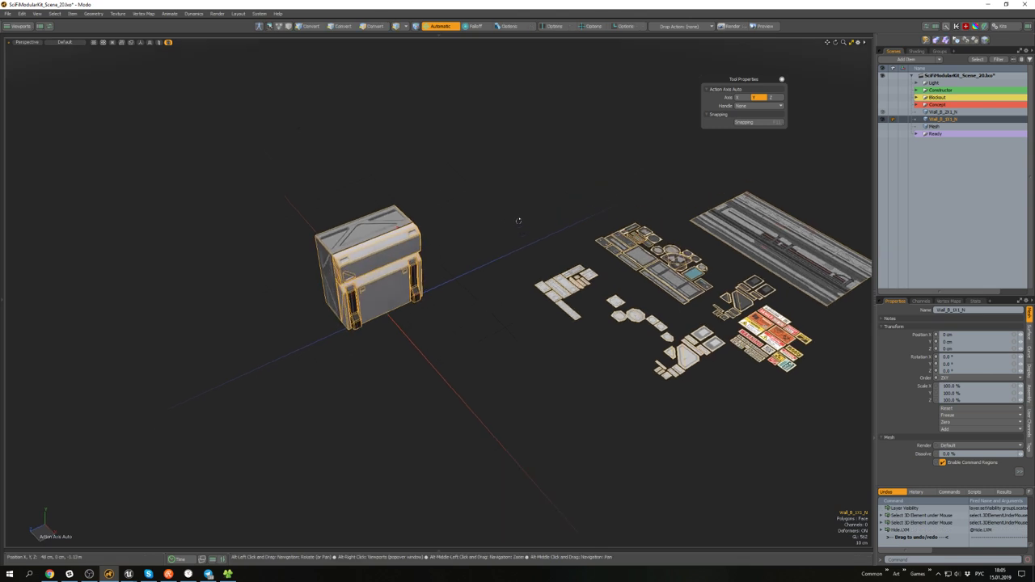
pyautogui.scroll(3, 544, 285)
# - Place the ribbed vent panel decal on the lower front face of Wall_B_1X1_N and rotate it to match the panel
pyautogui.press('3')
pyautogui.click(676, 249)
pyautogui.keyDown('alt'); pyautogui.moveTo(483, 302); pyautogui.dragTo(420, 230); pyautogui.keyUp('alt')
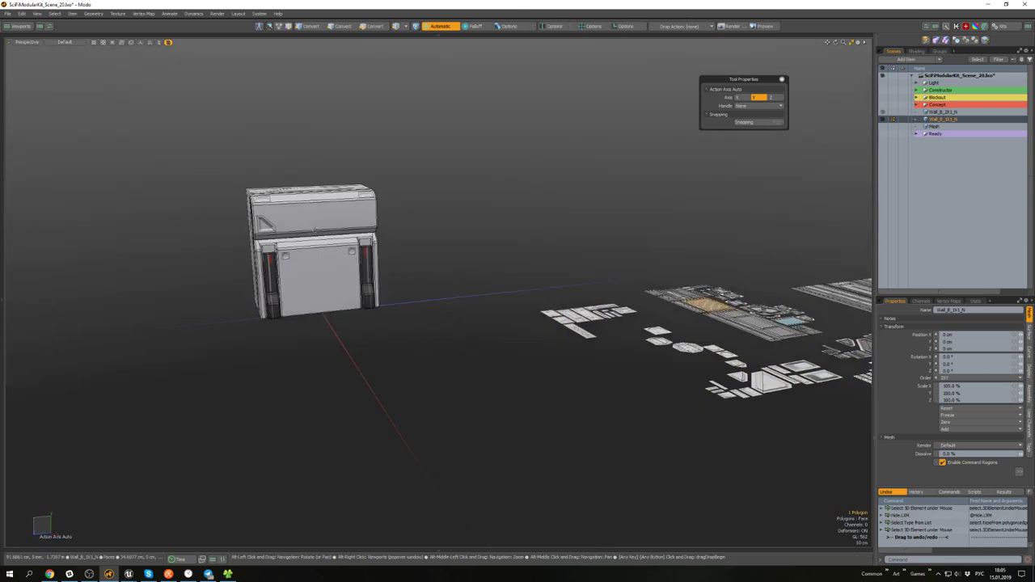
pyautogui.hotkey('ctrl', 'v')
pyautogui.scroll(3, 317, 277)
pyautogui.keyDown('alt'); pyautogui.moveTo(318, 277); pyautogui.dragTo(271, 263); pyautogui.keyUp('alt')
pyautogui.press('e')
pyautogui.moveTo(380, 269); pyautogui.dragTo(411, 287)
# - Scale and move the vent decal so it fills the lower front panel between the two pistons
pyautogui.press('2')
pyautogui.press('r')
pyautogui.press('w')
pyautogui.scroll(3, 387, 305)
pyautogui.press('3')
pyautogui.press('w')
pyautogui.moveTo(349, 276); pyautogui.dragTo(393, 280)
pyautogui.scroll(-3, 377, 276)
pyautogui.press('r')
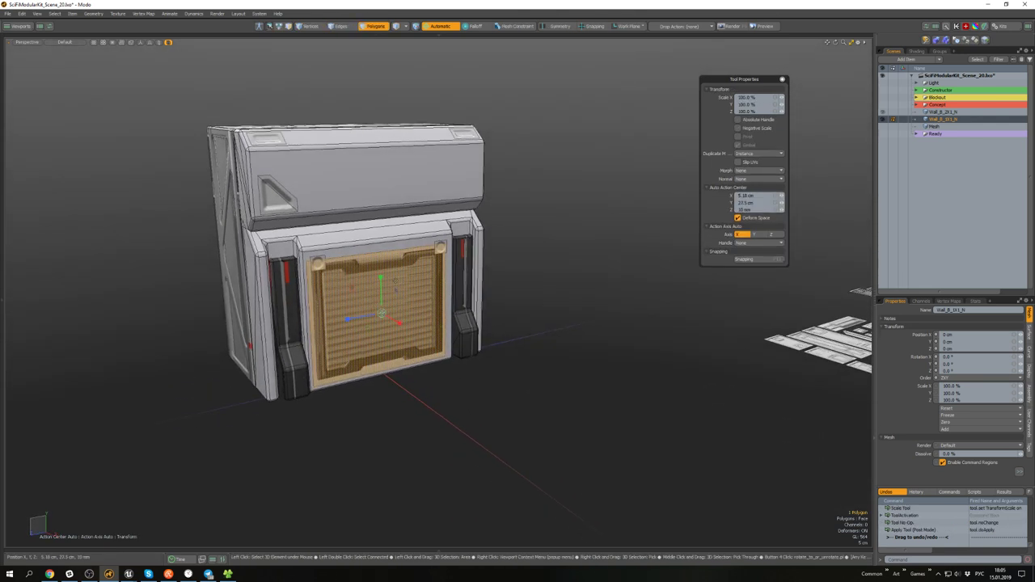
pyautogui.press('w')
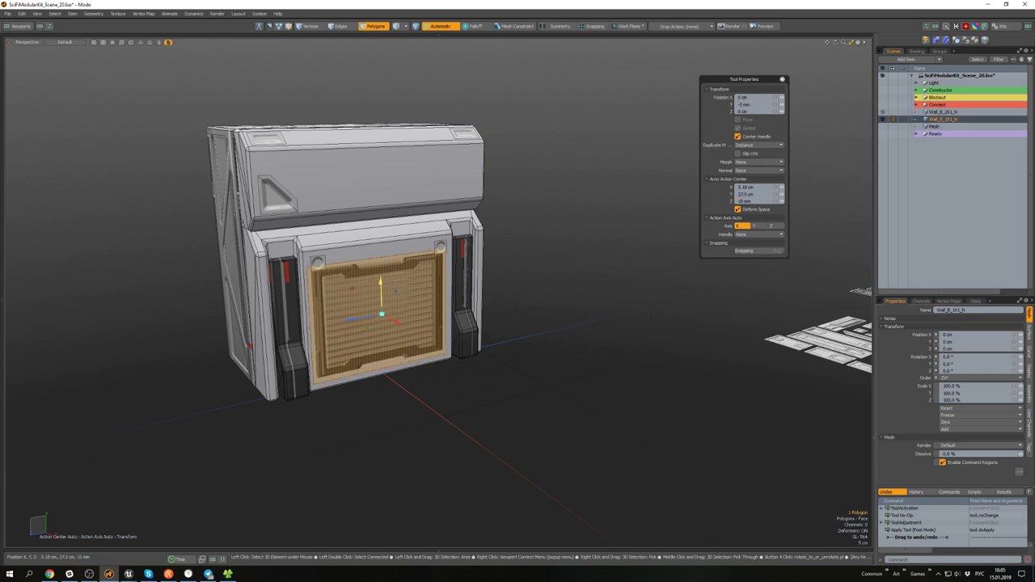
pyautogui.press('space')
pyautogui.click(562, 308)
# - Try the narrow dark trim decal with the red accent on the upper front panel using the DecalPlacement script
pyautogui.scroll(-4, 565, 295)
pyautogui.keyDown('alt'); pyautogui.moveTo(565, 294); pyautogui.dragTo(518, 279); pyautogui.keyUp('alt')
pyautogui.scroll(4, 493, 329)
pyautogui.scroll(-5, 489, 252)
pyautogui.scroll(3, 636, 292)
pyautogui.keyDown('alt'); pyautogui.moveTo(636, 291); pyautogui.dragTo(650, 335); pyautogui.keyUp('alt')
pyautogui.click(617, 163)
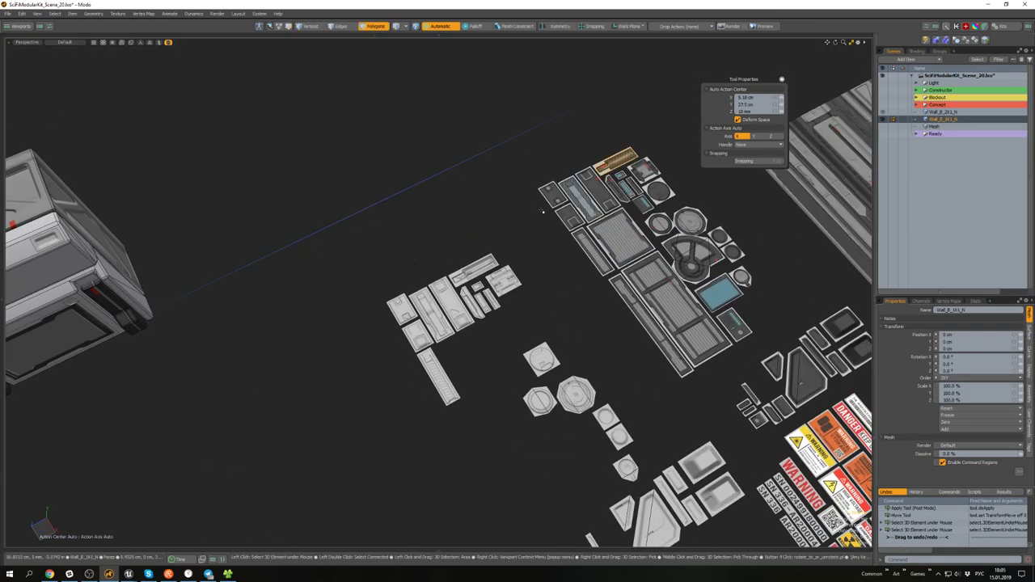
pyautogui.scroll(-3, 533, 223)
pyautogui.keyDown('alt'); pyautogui.keyDown('shift'); pyautogui.moveTo(533, 223); pyautogui.dragTo(687, 281); pyautogui.keyUp('shift'); pyautogui.keyUp('alt')
pyautogui.keyDown('alt'); pyautogui.moveTo(398, 303); pyautogui.dragTo(468, 265); pyautogui.keyUp('alt')
pyautogui.scroll(4, 367, 249)
pyautogui.hotkey('alt', 'v')
pyautogui.moveTo(469, 265)
pyautogui.keyDown('alt'); pyautogui.mouseDown()
pyautogui.moveTo(473, 257)
pyautogui.moveTo(487, 273)
pyautogui.mouseUp(); pyautogui.keyUp('alt')
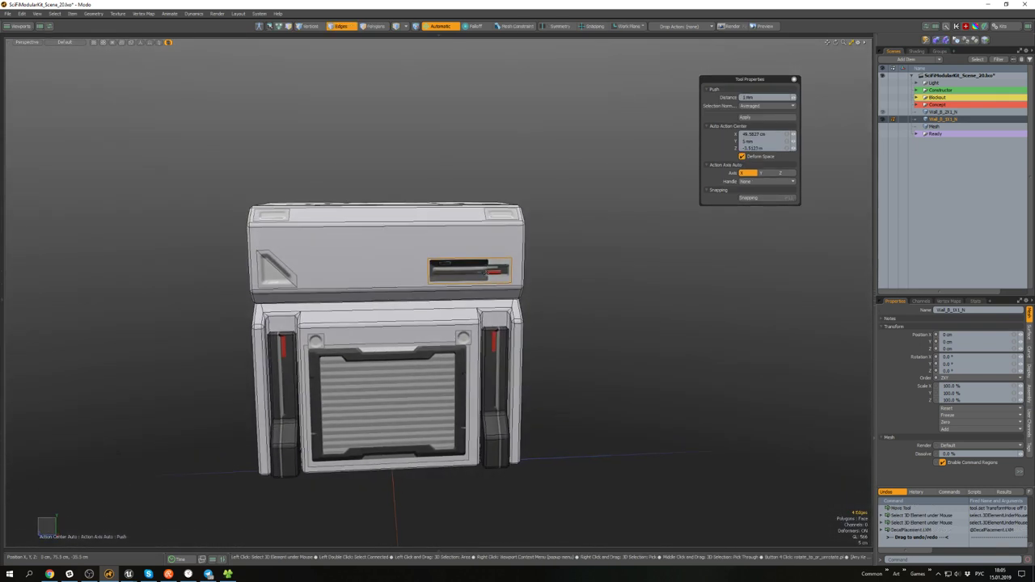
# - Rotate the narrow trim decal 180° and enlarge it slightly on the upper front panel
pyautogui.press('e')
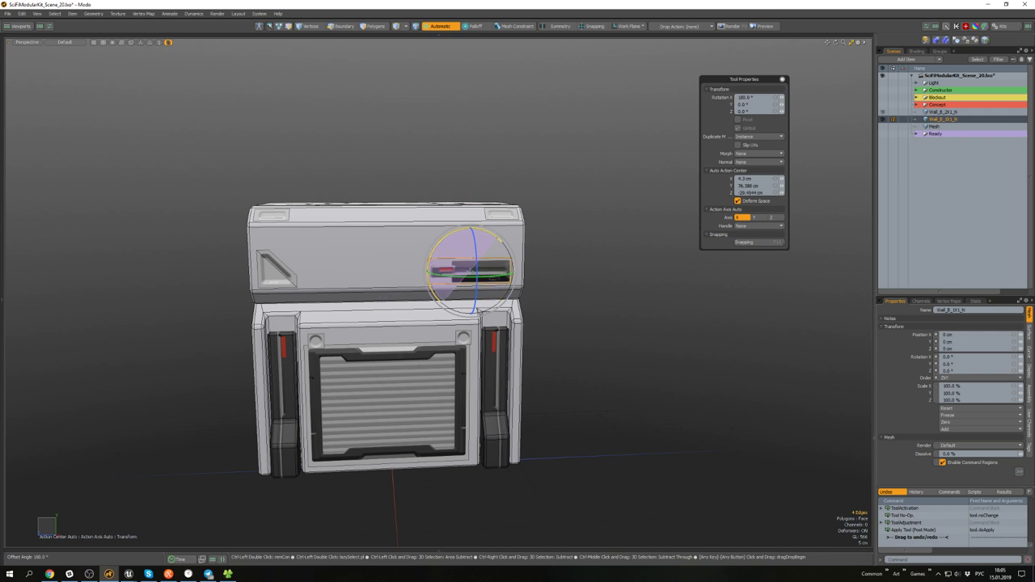
pyautogui.keyDown('alt'); pyautogui.moveTo(416, 326); pyautogui.dragTo(426, 289); pyautogui.keyUp('alt')
pyautogui.press('r')
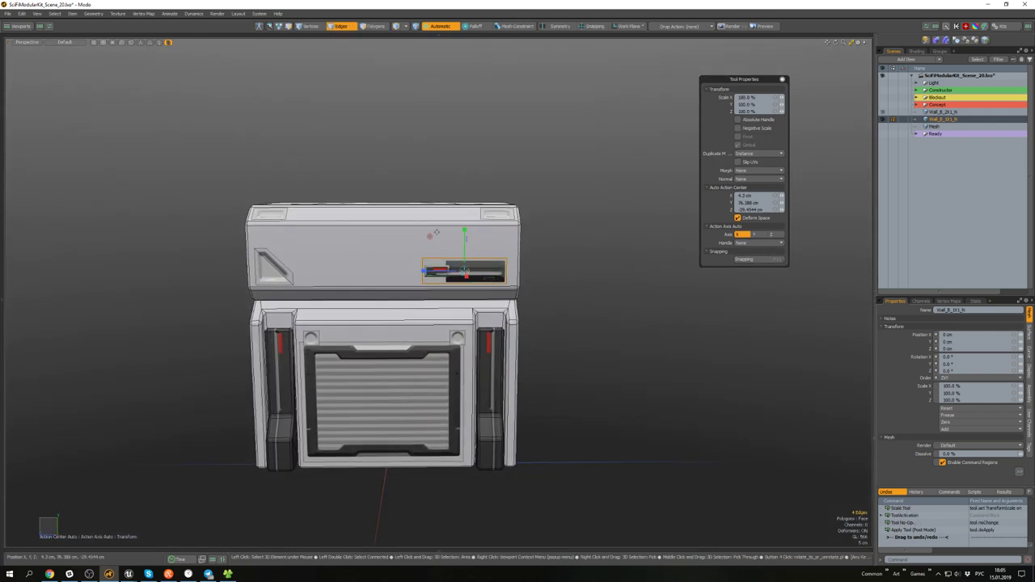
pyautogui.keyDown('alt'); pyautogui.moveTo(430, 237); pyautogui.dragTo(465, 262); pyautogui.keyUp('alt')
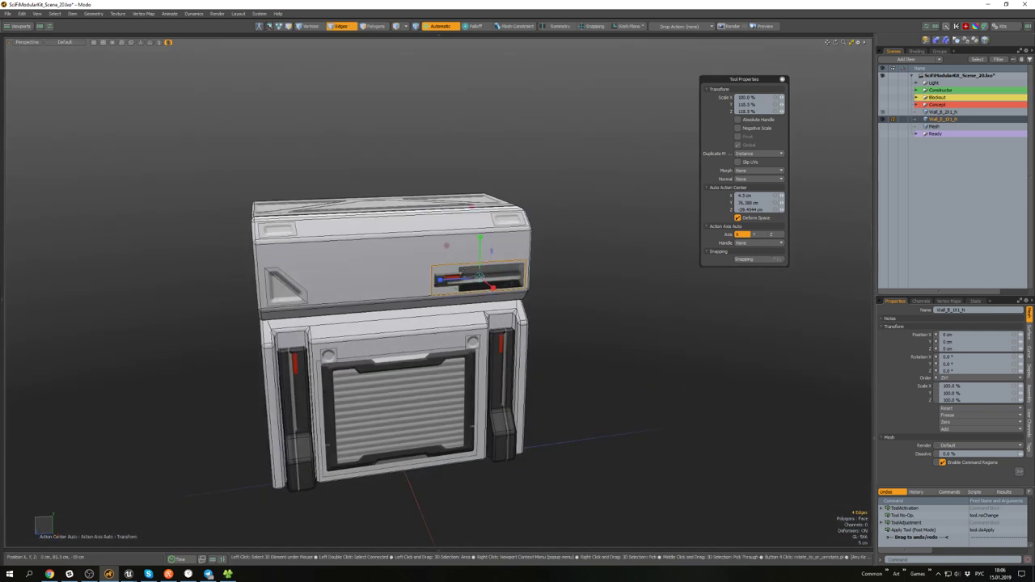
# - Delete the narrow trim decal from the upper front panel
pyautogui.press('3')
pyautogui.click(493, 280)
pyautogui.scroll(-4, 496, 283)
pyautogui.keyDown('alt'); pyautogui.moveTo(503, 299); pyautogui.dragTo(473, 330); pyautogui.keyUp('alt')
pyautogui.keyDown('alt'); pyautogui.keyDown('shift'); pyautogui.moveTo(473, 330); pyautogui.dragTo(455, 273); pyautogui.keyUp('shift'); pyautogui.keyUp('alt')
pyautogui.press('Delete')
# - Look through the pasted detail pieces and warning signs for a decal suited to the upper front panel
pyautogui.scroll(3, 749, 362)
pyautogui.keyDown('alt'); pyautogui.moveTo(749, 362); pyautogui.dragTo(661, 274); pyautogui.keyUp('alt')
pyautogui.doubleClick(689, 306)
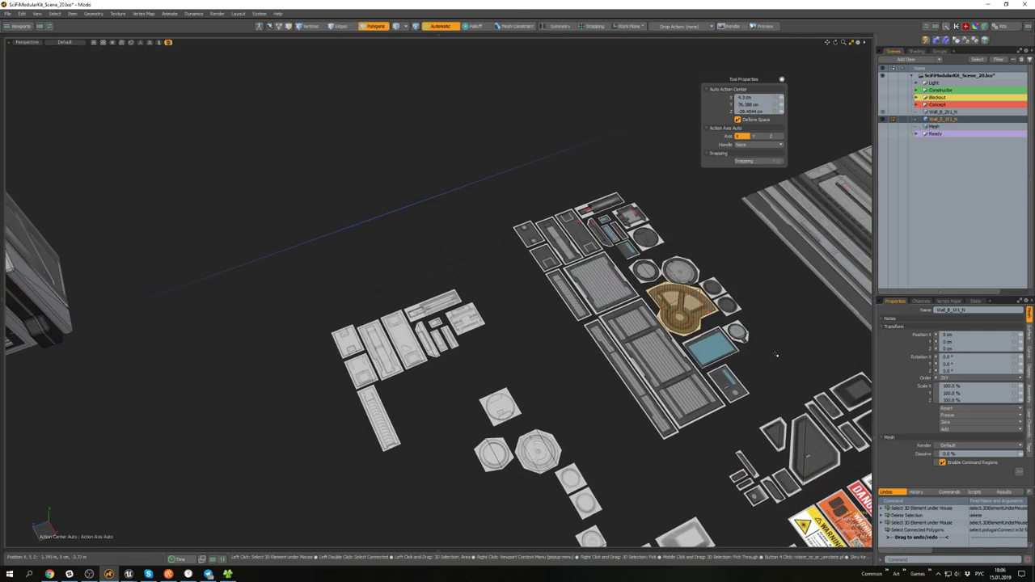
pyautogui.click(776, 354)
pyautogui.scroll(-4, 776, 354)
pyautogui.keyDown('alt'); pyautogui.moveTo(772, 352); pyautogui.dragTo(631, 273); pyautogui.keyUp('alt')
pyautogui.scroll(4, 709, 325)
pyautogui.scroll(-2, 618, 291)
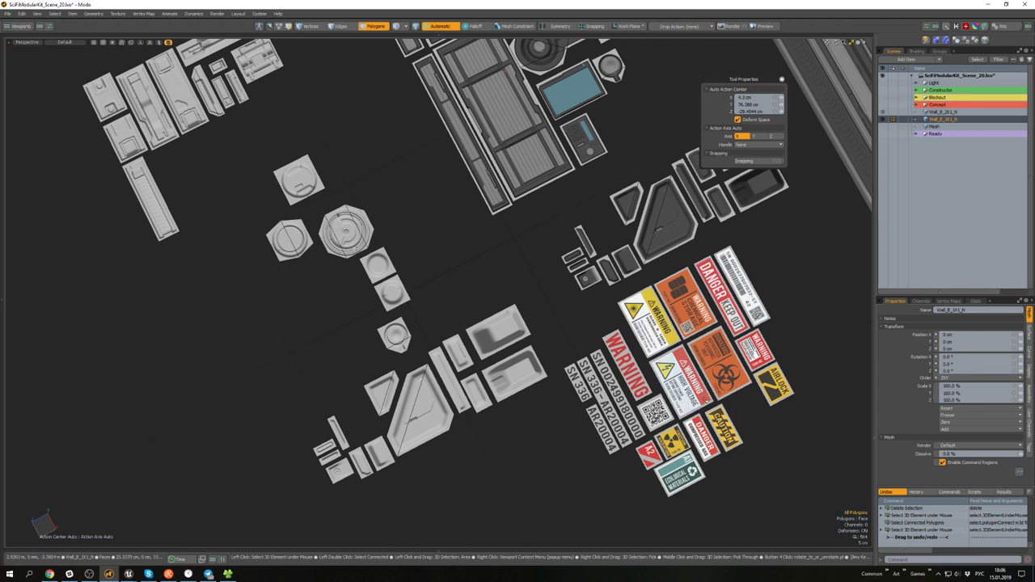
# - Place the High Voltage warning decal on the upper front panel of Wall_B_1X1_N with the DecalPlacement script
pyautogui.click(706, 400)
pyautogui.scroll(-5, 706, 401)
pyautogui.keyDown('alt'); pyautogui.moveTo(695, 392); pyautogui.dragTo(421, 215); pyautogui.keyUp('alt')
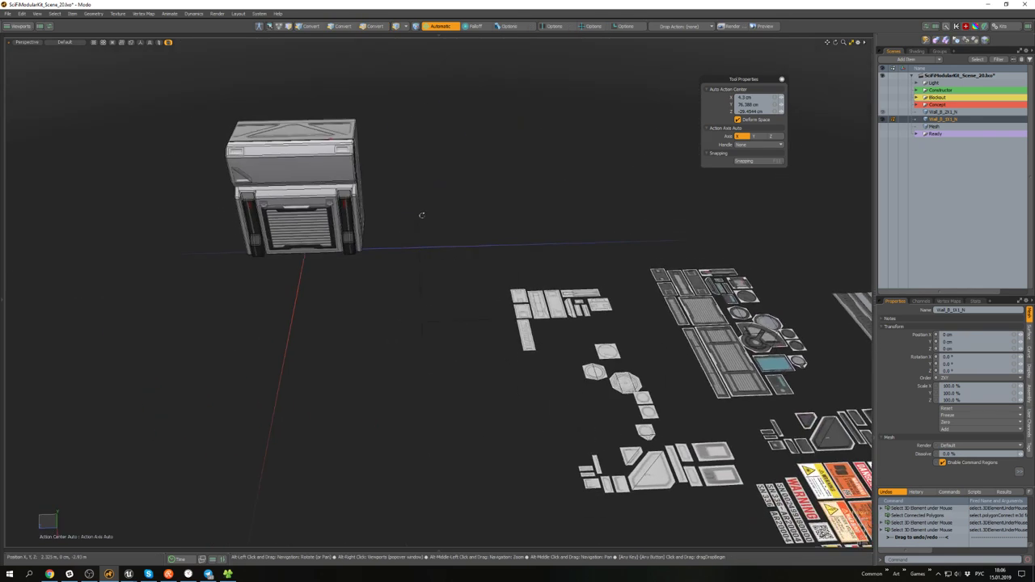
pyautogui.keyDown('alt'); pyautogui.moveTo(421, 215); pyautogui.dragTo(554, 294, button='middle'); pyautogui.keyUp('alt')
pyautogui.scroll(6, 450, 235)
pyautogui.keyDown('alt'); pyautogui.moveTo(445, 250); pyautogui.dragTo(451, 210); pyautogui.keyUp('alt')
pyautogui.press('d')
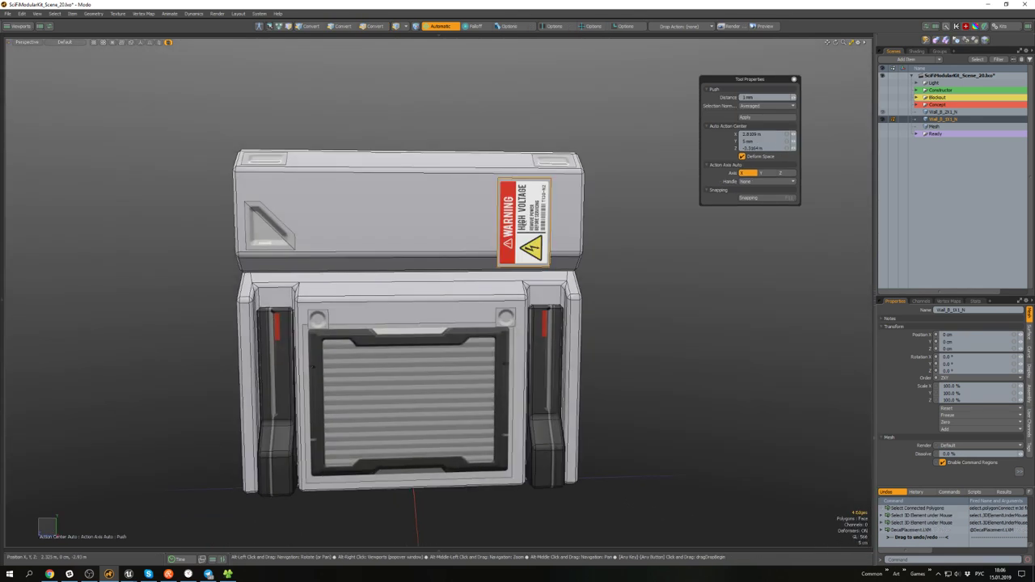
# - Rotate the High Voltage decal upright, scale it down and move it near the panel's outer lower corner
pyautogui.keyDown('alt'); pyautogui.moveTo(523, 222); pyautogui.dragTo(525, 270, button='middle'); pyautogui.keyUp('alt')
pyautogui.press('e')
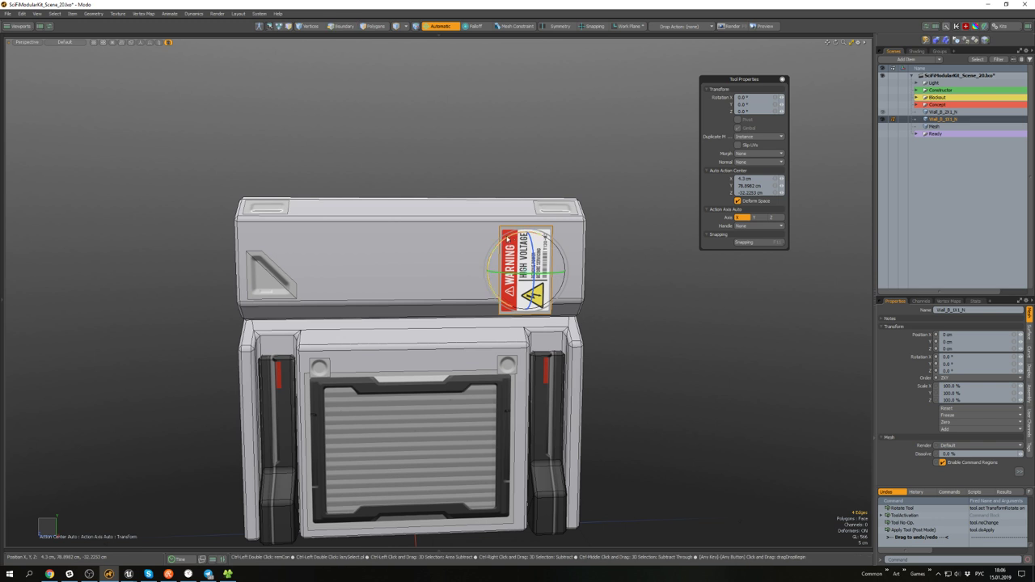
pyautogui.moveTo(506, 240)
pyautogui.keyDown('ctrl'); pyautogui.mouseDown()
pyautogui.moveTo(559, 247)
pyautogui.moveTo(495, 240)
pyautogui.moveTo(516, 246)
pyautogui.mouseUp(); pyautogui.keyUp('ctrl')
pyautogui.press('r')
pyautogui.press('w')
pyautogui.press('space')
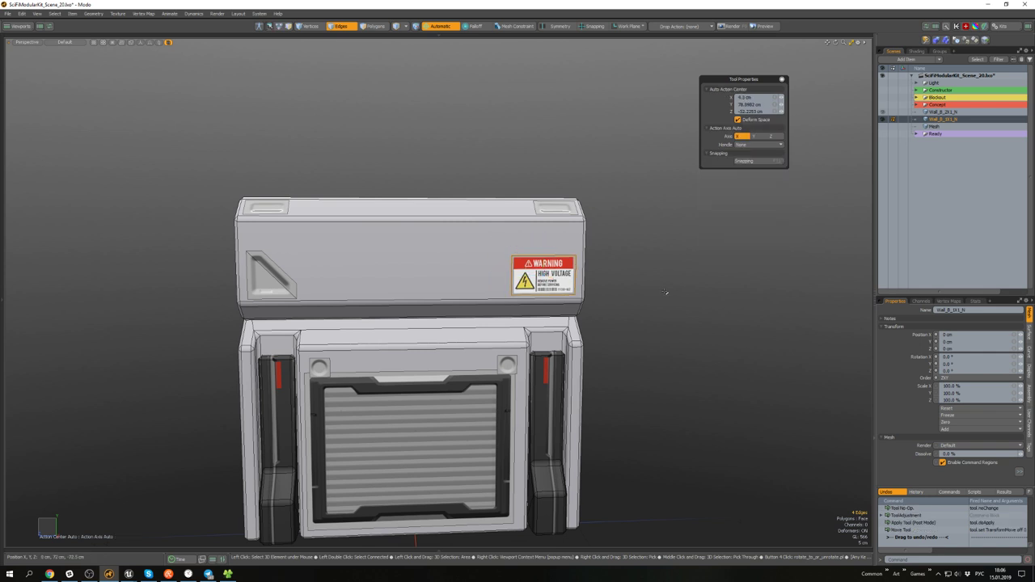
pyautogui.click(667, 293)
# - Save the scene and delete the leftover Constructor polygons beside Wall_B_1X1_N
pyautogui.scroll(-4, 662, 297)
pyautogui.keyDown('alt'); pyautogui.moveTo(652, 305); pyautogui.dragTo(523, 339); pyautogui.keyUp('alt')
pyautogui.scroll(-4, 587, 358)
pyautogui.hotkey('ctrl', 's')
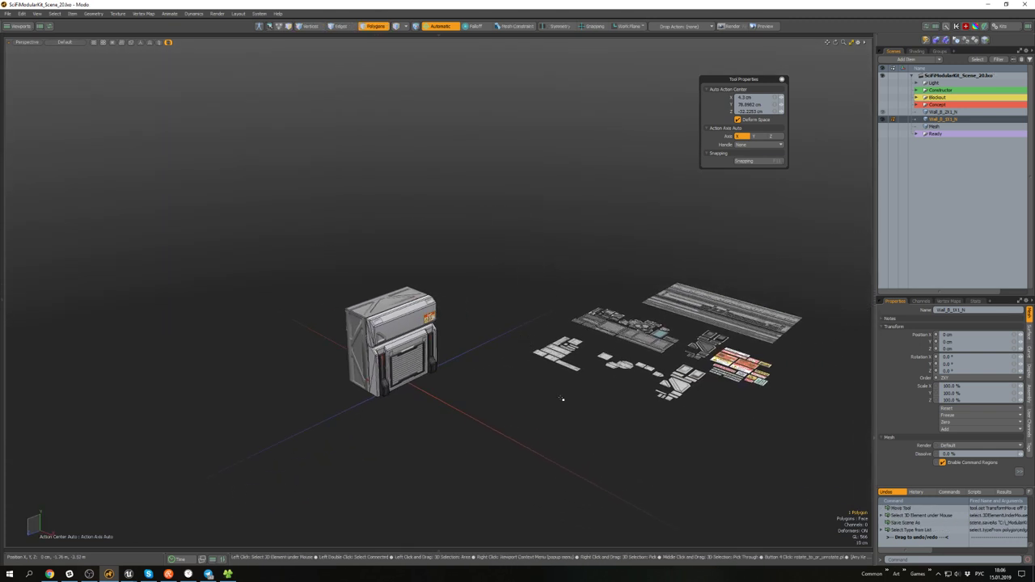
pyautogui.moveTo(847, 310); pyautogui.dragTo(569, 421, button='right')
pyautogui.press('Delete')
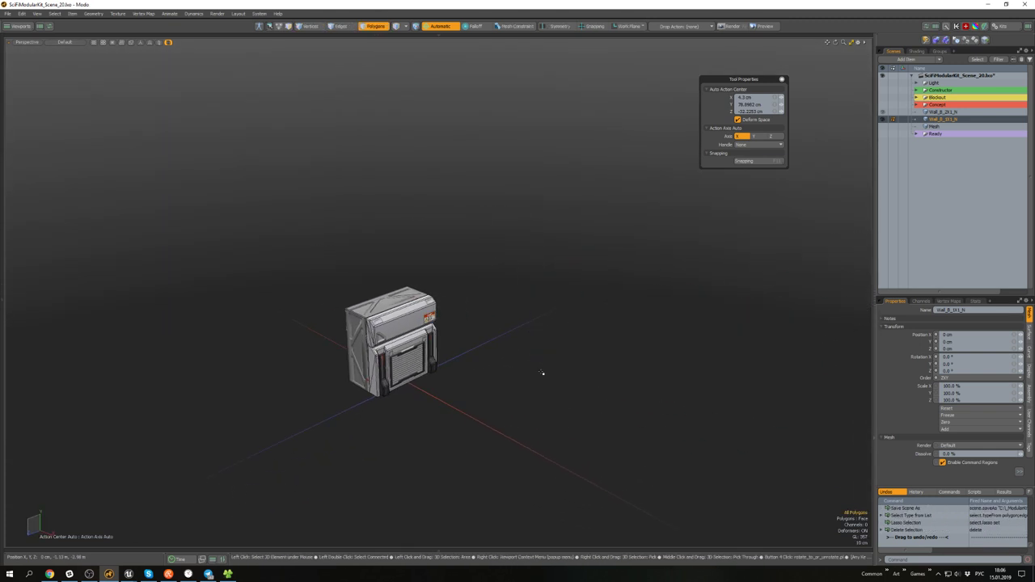
# - Unhide the other meshes, select both wall variants and run Mesh Cleanup on them
pyautogui.press('u')
pyautogui.keyDown('alt'); pyautogui.moveTo(516, 345); pyautogui.dragTo(470, 334); pyautogui.keyUp('alt')
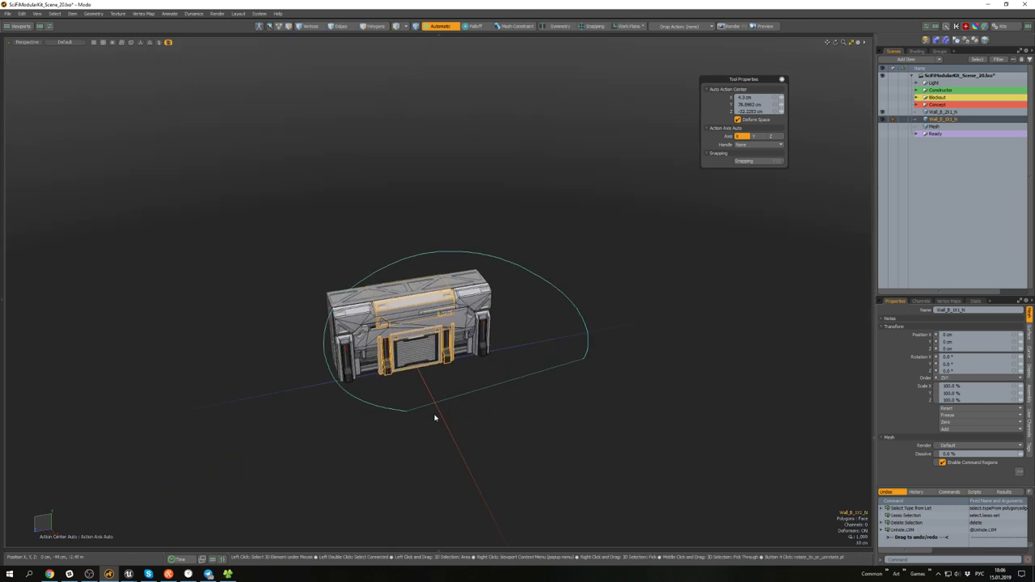
pyautogui.moveTo(435, 418); pyautogui.dragTo(489, 351, button='right')
pyautogui.hotkey('shift', 'c')
pyautogui.click(586, 301)
# - Inspect the UVs of both wall variants with the checker texture override
pyautogui.click(558, 295)
pyautogui.scroll(4, 360, 287)
pyautogui.moveTo(362, 285)
pyautogui.keyDown('alt'); pyautogui.mouseDown()
pyautogui.moveTo(397, 280)
pyautogui.moveTo(319, 163)
pyautogui.mouseUp(); pyautogui.keyUp('alt')
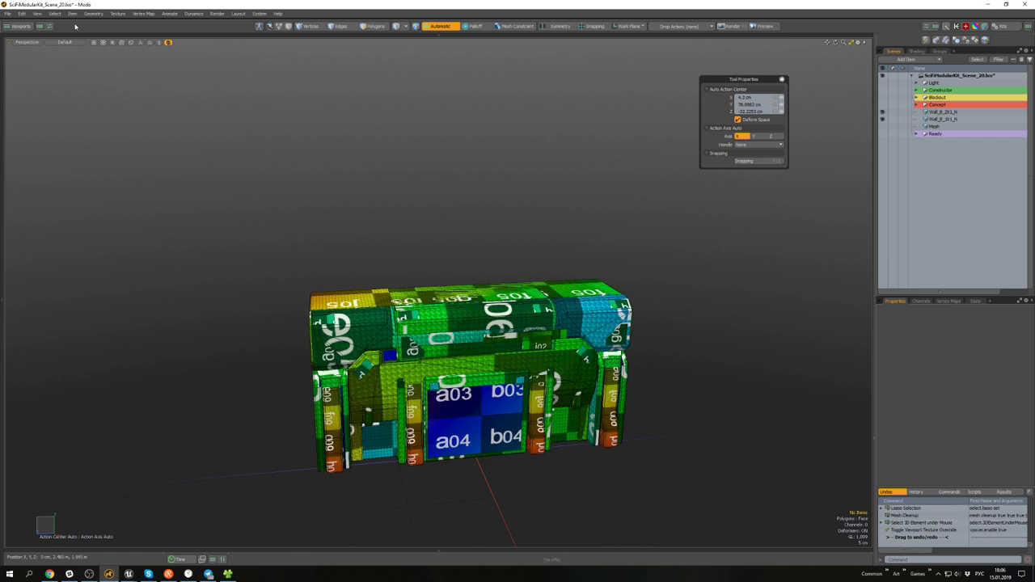
pyautogui.keyDown('alt'); pyautogui.moveTo(344, 158); pyautogui.dragTo(462, 237); pyautogui.keyUp('alt')
# - Reselect both wall variants and run Mesh Cleanup once more
pyautogui.moveTo(511, 399); pyautogui.dragTo(530, 390, button='right')
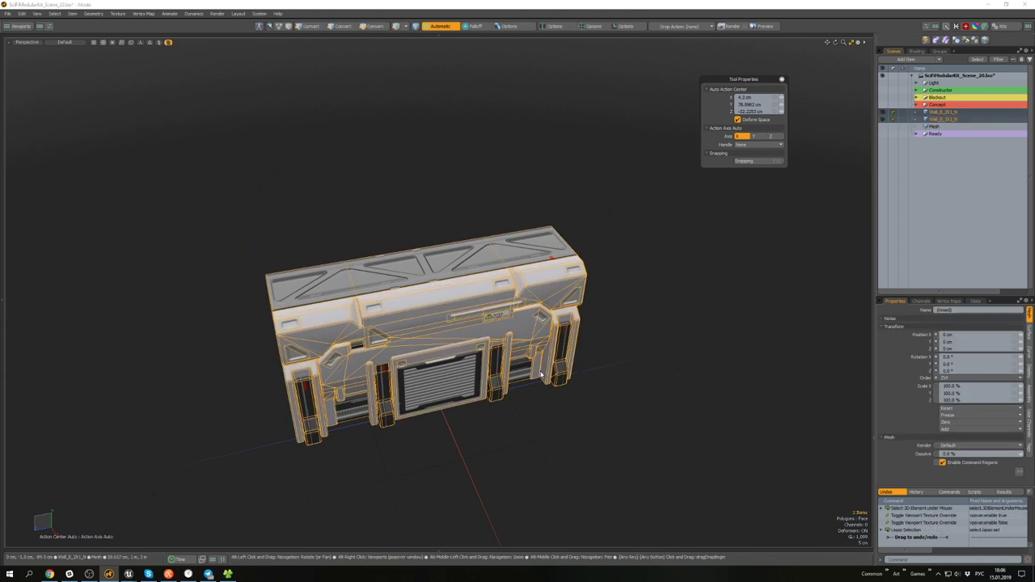
pyautogui.hotkey('shift', 'c')
pyautogui.click(579, 300)
# - Export both selected wall variants to the _ModularKit Export folder
pyautogui.moveTo(509, 197)
pyautogui.mouseDown(button='right')
pyautogui.moveTo(375, 429)
pyautogui.moveTo(623, 374)
pyautogui.mouseUp(button='right')
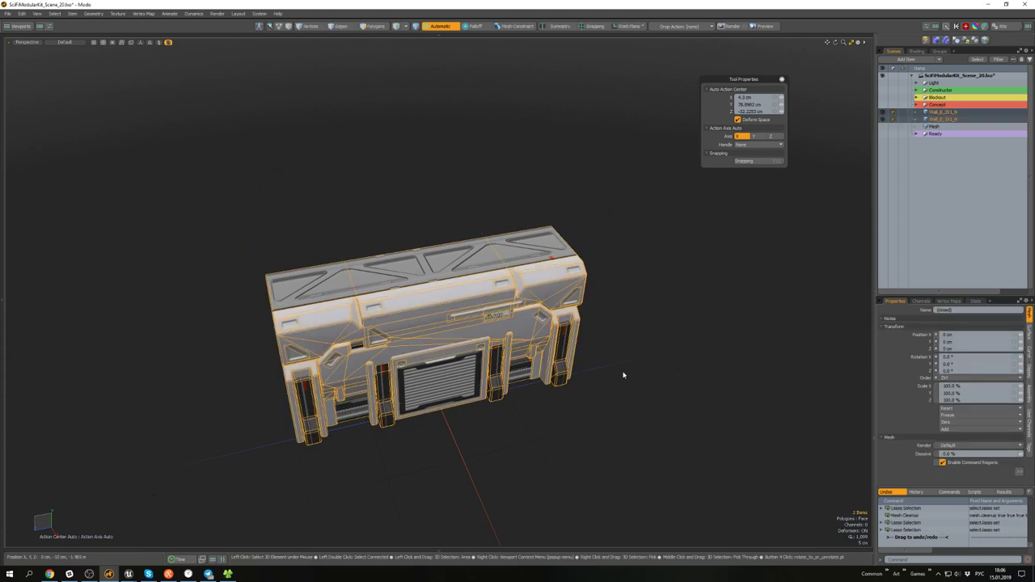
pyautogui.hotkey('ctrl', 'e')
pyautogui.click(663, 305)
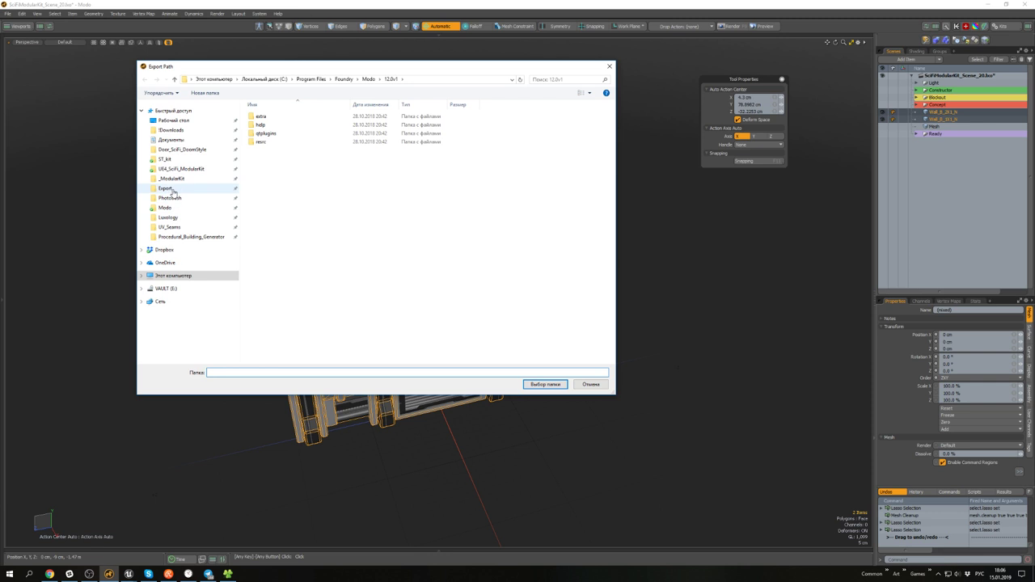
pyautogui.click(165, 187)
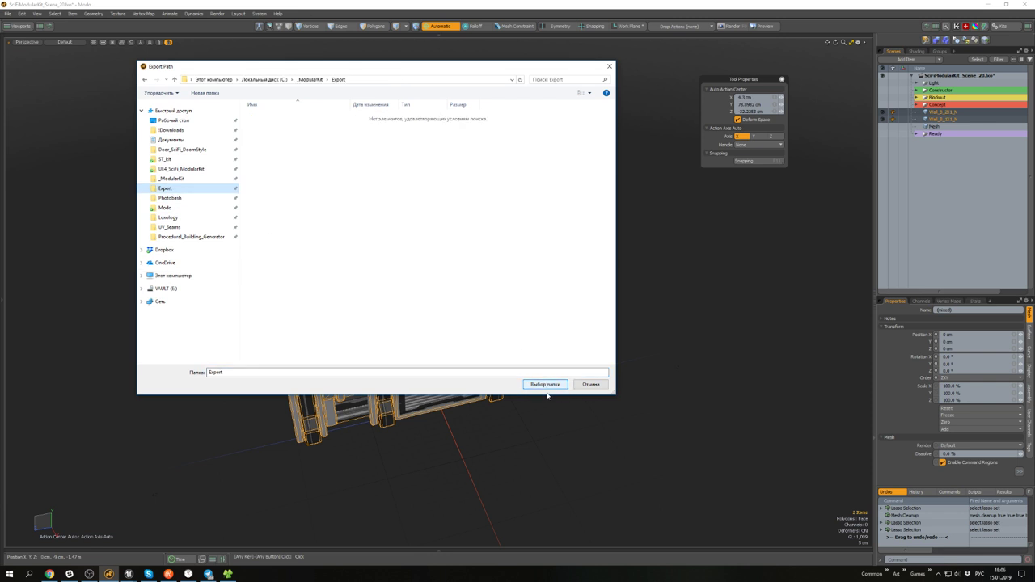
pyautogui.click(545, 384)
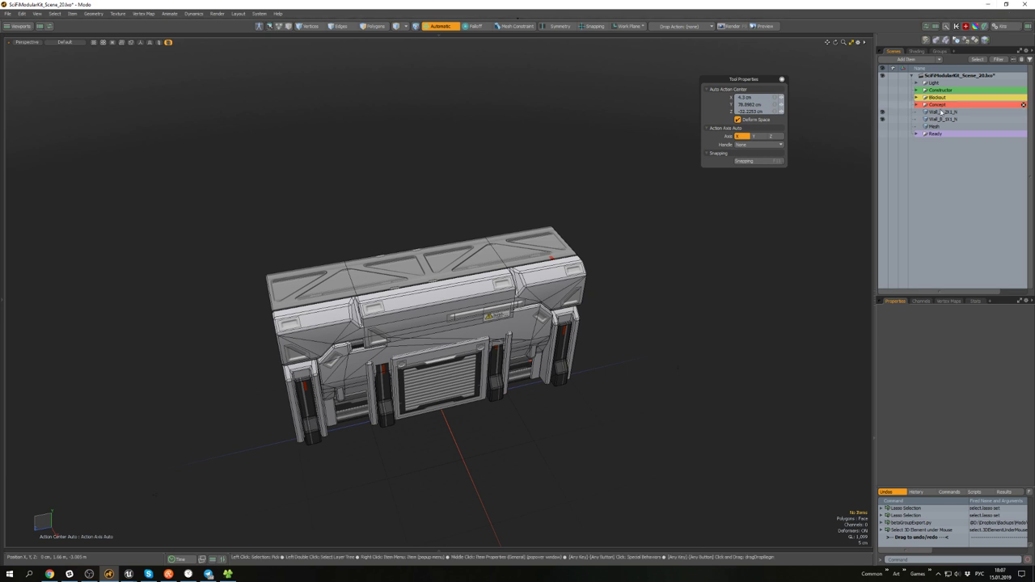
# - Move Wall_B_2X1_N and Wall_B_1X1_N into the Ready group and switch to the Unreal Editor
pyautogui.click(915, 134)
pyautogui.scroll(-4, 941, 106)
pyautogui.scroll(4, 941, 105)
pyautogui.click(941, 112)
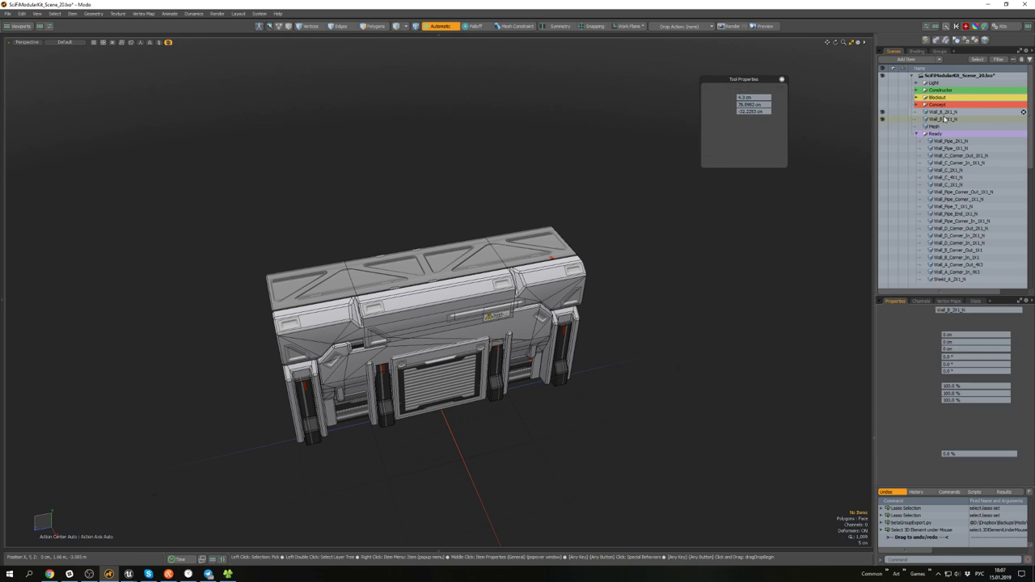
pyautogui.keyDown('shift'); pyautogui.click(945, 119); pyautogui.keyUp('shift')
pyautogui.moveTo(946, 141); pyautogui.dragTo(945, 142)
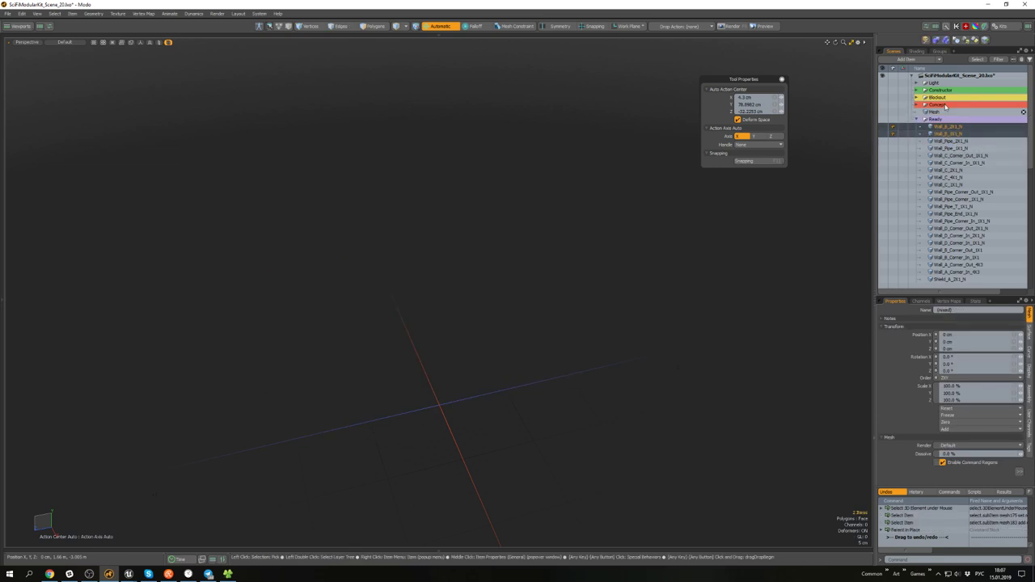
pyautogui.click(988, 5)
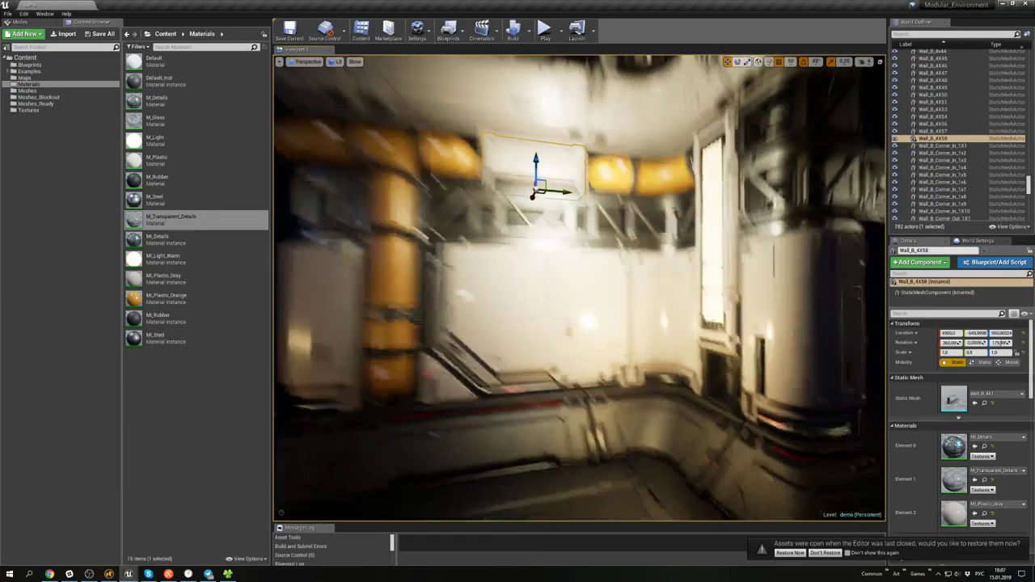
# - Delete the placeholder wall panel from the gap between the orange pipes
pyautogui.press('s')
pyautogui.moveTo(548, 194); pyautogui.dragTo(548, 194, button='right')
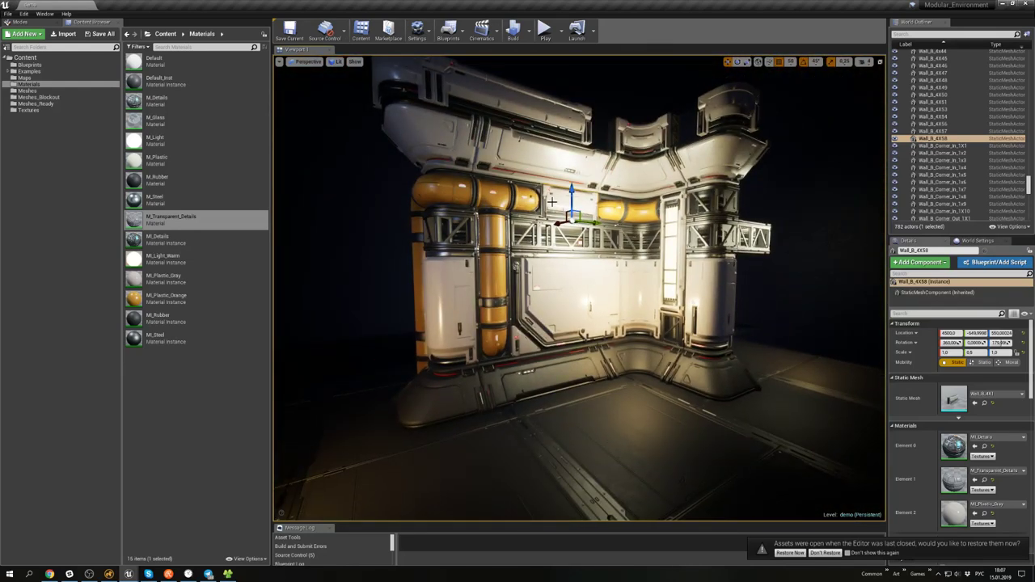
pyautogui.press('Delete')
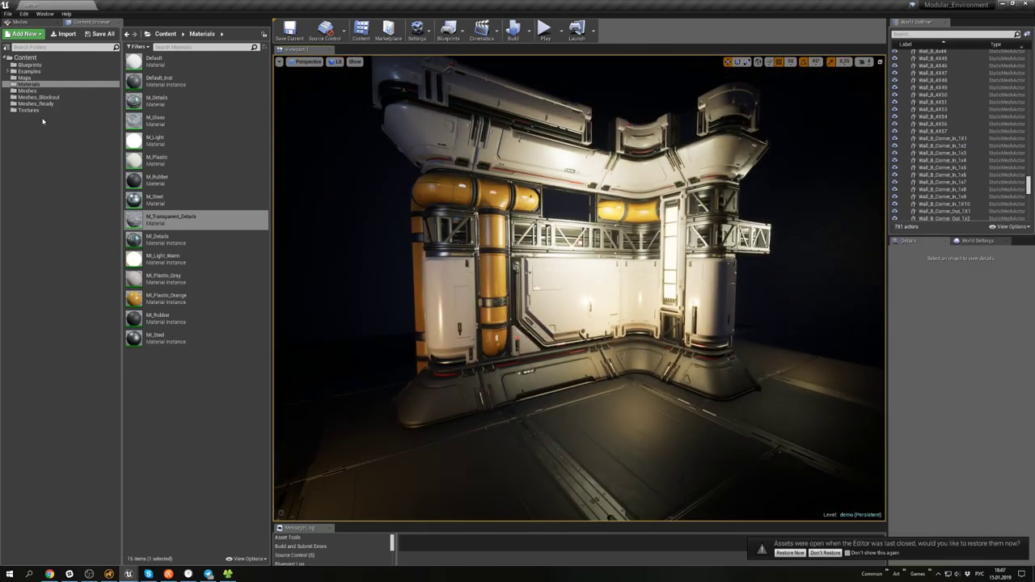
# - Import Wall_B_1X1_N and Wall_B_2X1_N from the _ModularKit Export folder into the Meshes folder with the current FBX import options
pyautogui.click(27, 91)
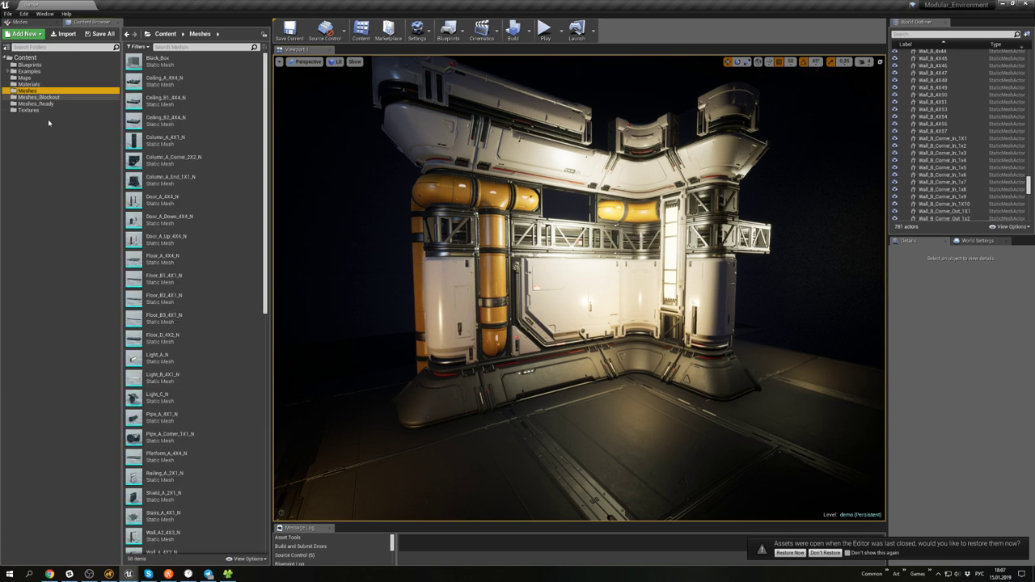
pyautogui.scroll(-5, 204, 374)
pyautogui.scroll(-6, 206, 375)
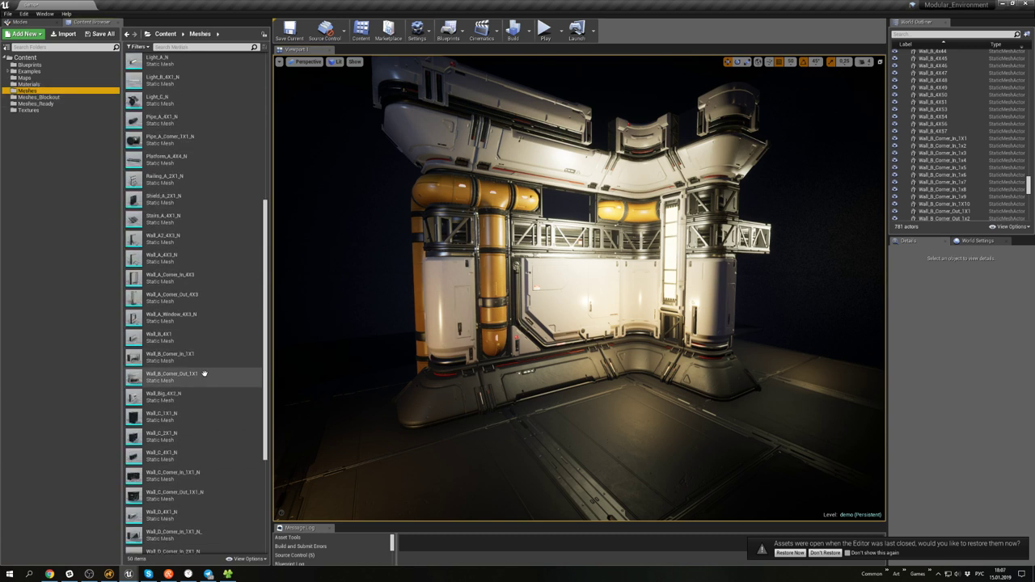
pyautogui.click(229, 575)
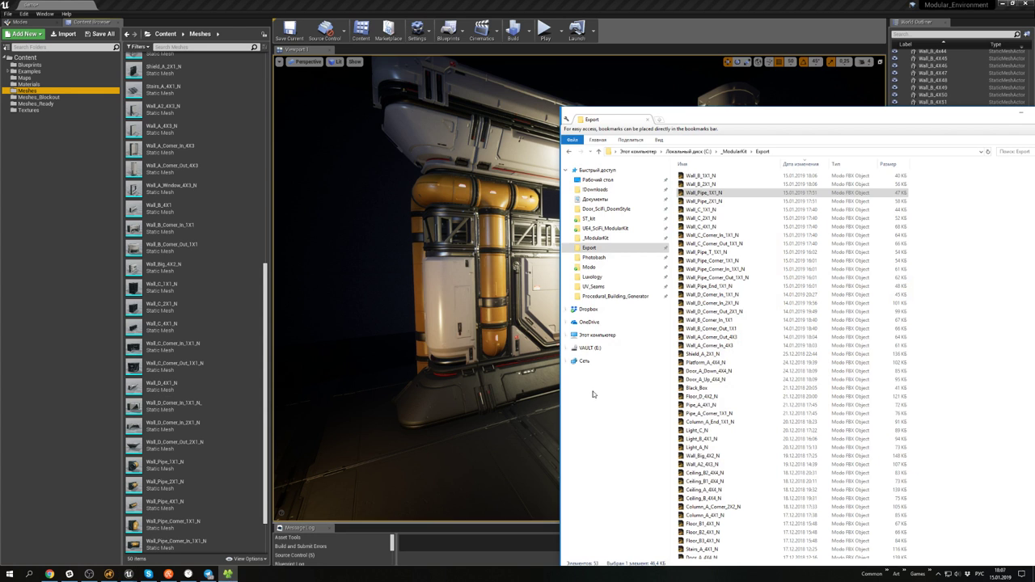
pyautogui.click(709, 176)
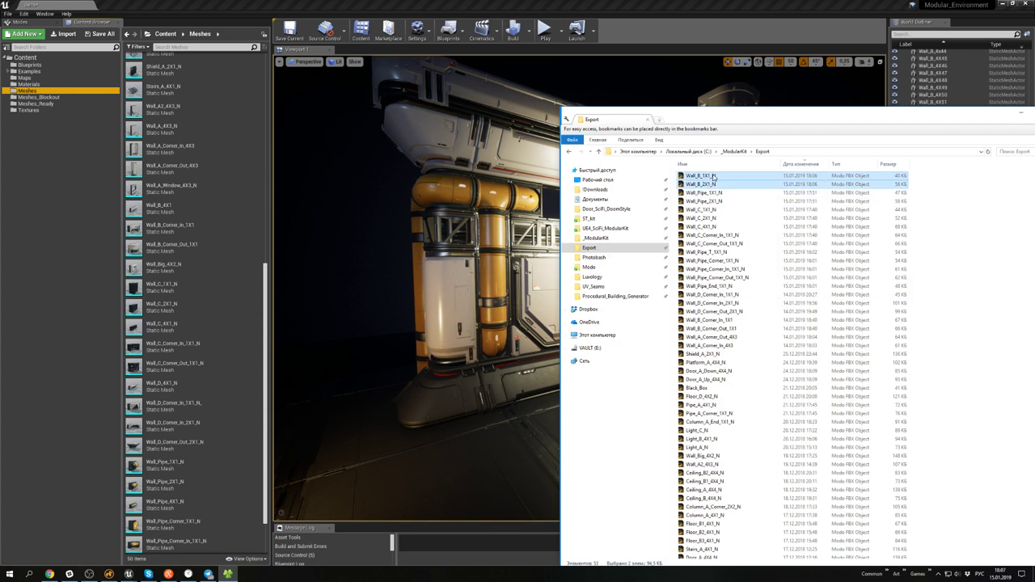
pyautogui.moveTo(215, 223); pyautogui.dragTo(216, 224)
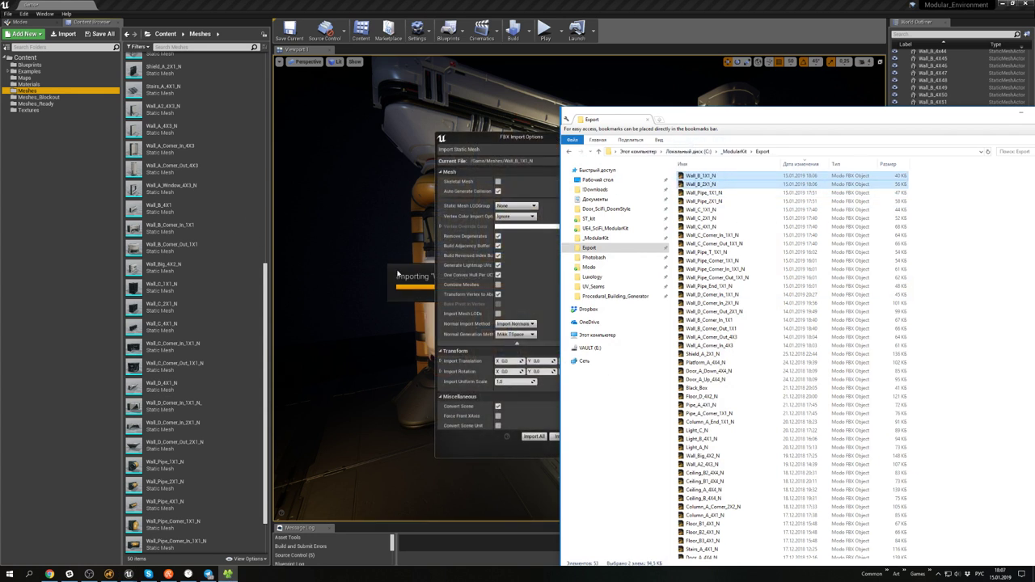
pyautogui.click(531, 145)
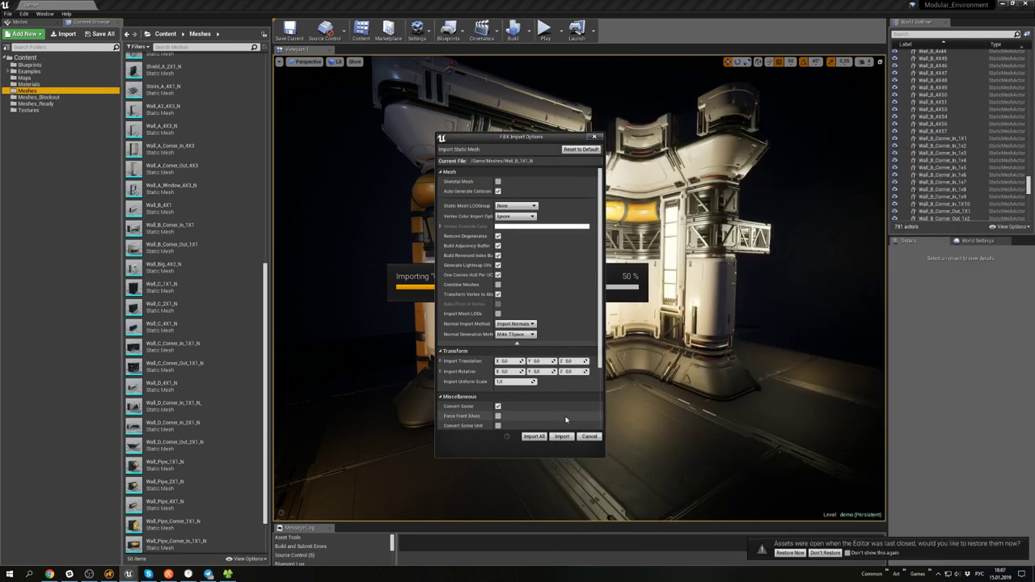
pyautogui.click(548, 437)
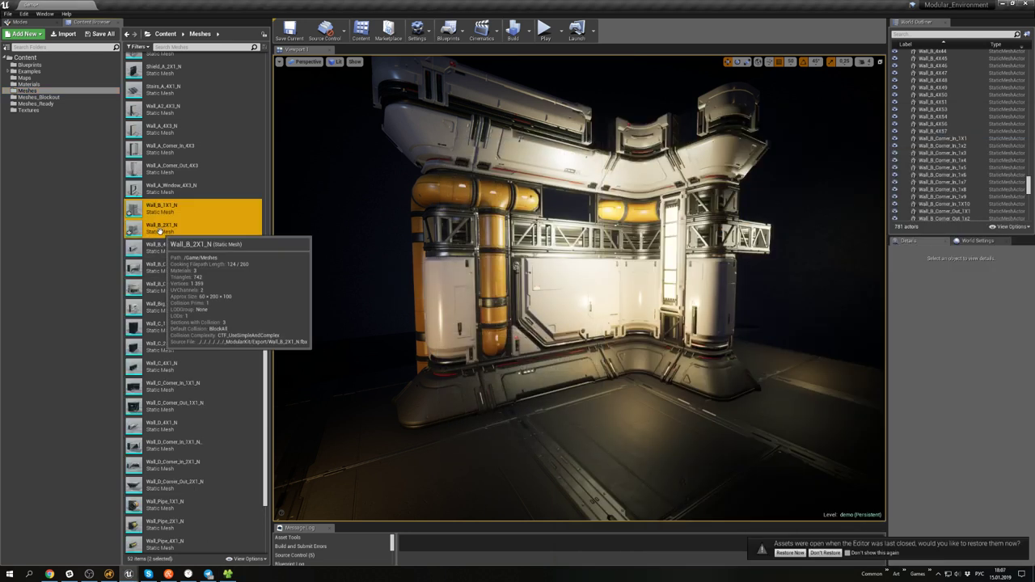
# - Assign M_Transparent_Details, MI_Details and MI_Plastic_Gray to the Transparent_Details, Details and Default slots of Wall_B_1X1_N and save the mesh
pyautogui.keyDown('ctrl'); pyautogui.click(163, 208); pyautogui.keyUp('ctrl')
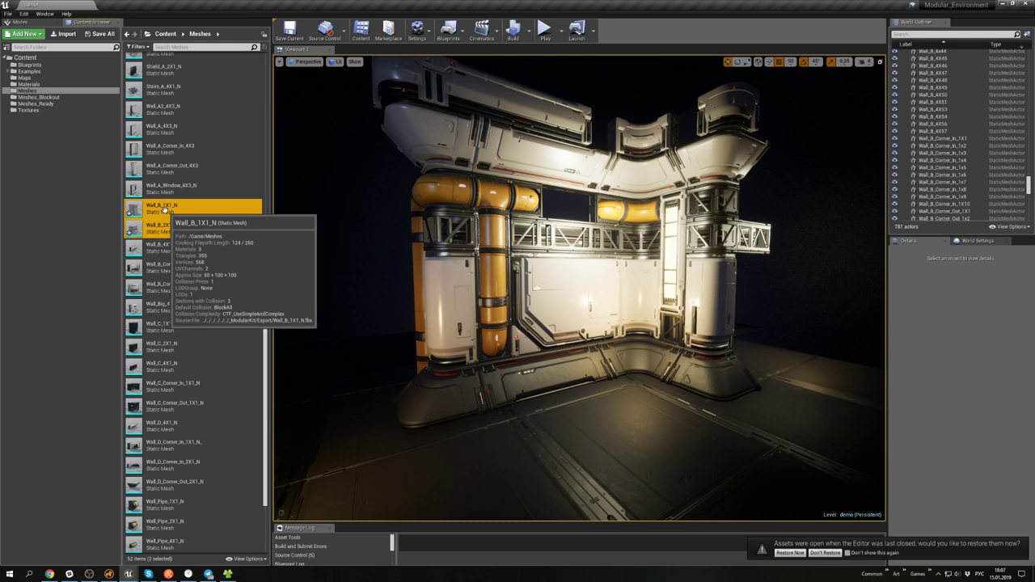
pyautogui.doubleClick(163, 209)
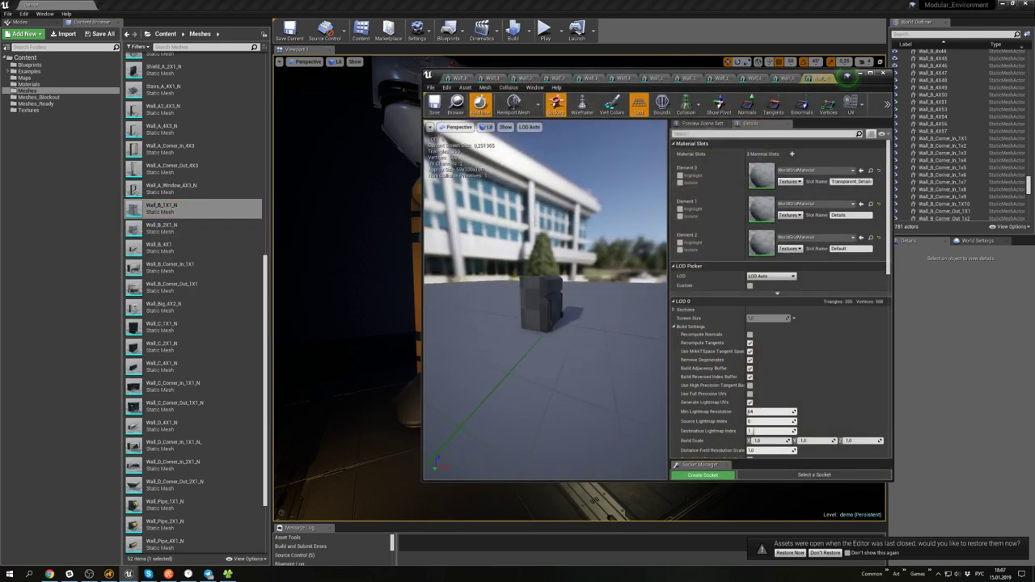
pyautogui.click(48, 84)
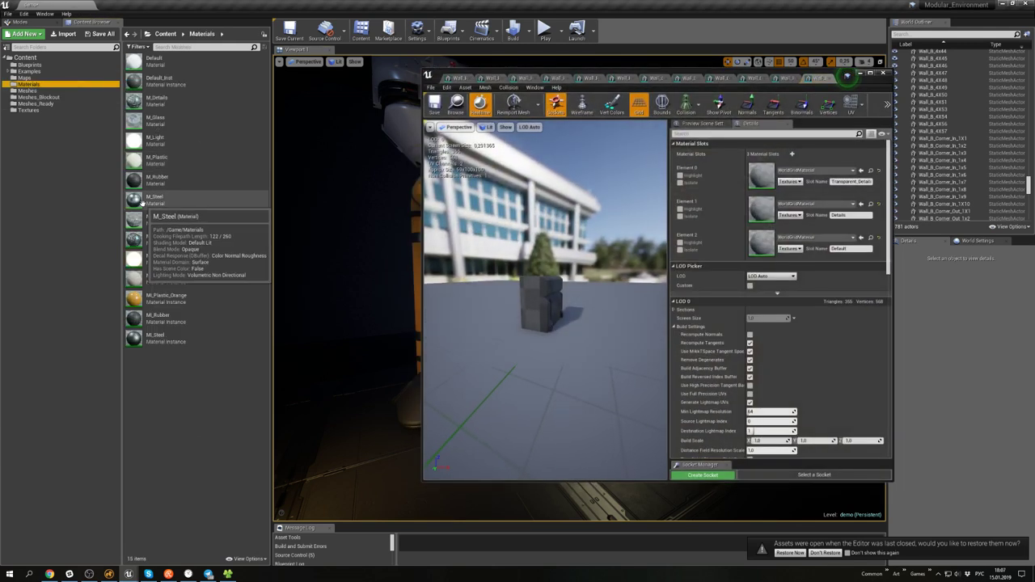
pyautogui.moveTo(162, 217); pyautogui.dragTo(761, 177)
pyautogui.moveTo(158, 239); pyautogui.dragTo(761, 209)
pyautogui.moveTo(162, 279); pyautogui.dragTo(761, 242)
pyautogui.click(435, 103)
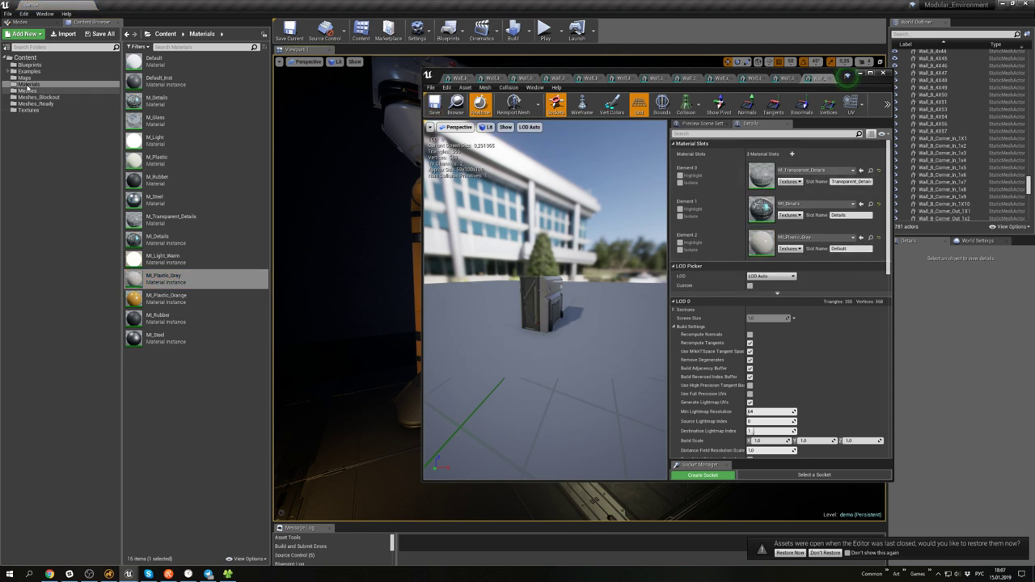
# - Assign MI_Details, M_Transparent_Details and MI_Plastic_Gray to the Details, Transparent_Details and Default slots of Wall_B_2X1_N and close the mesh editor
pyautogui.click(29, 91)
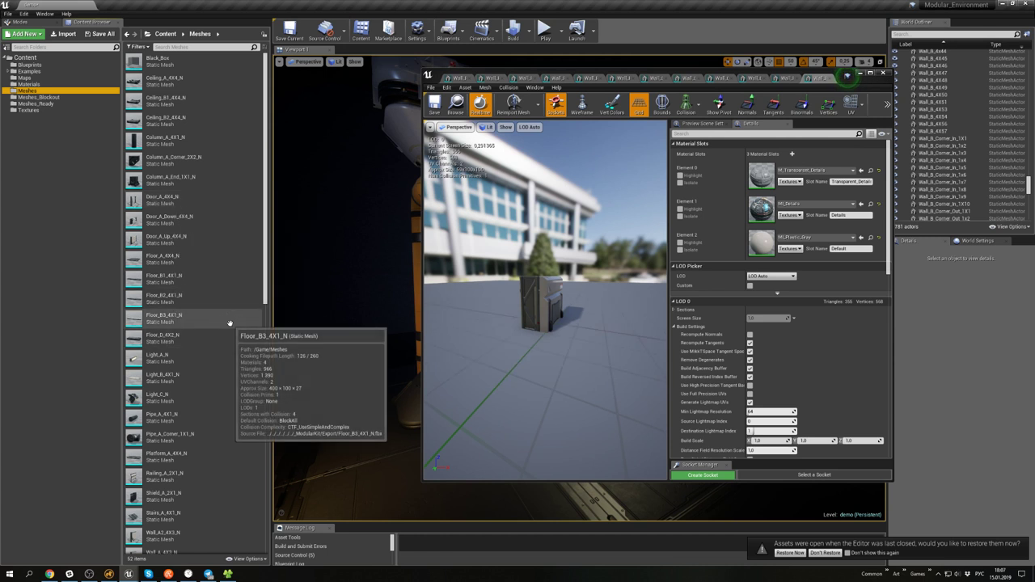
pyautogui.scroll(-2, 230, 324)
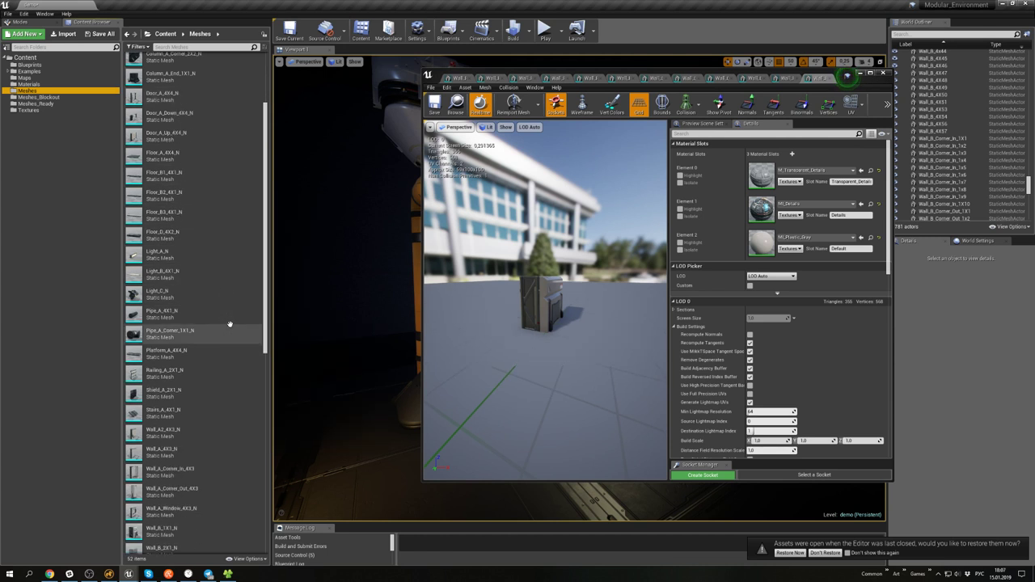
pyautogui.scroll(-5, 230, 323)
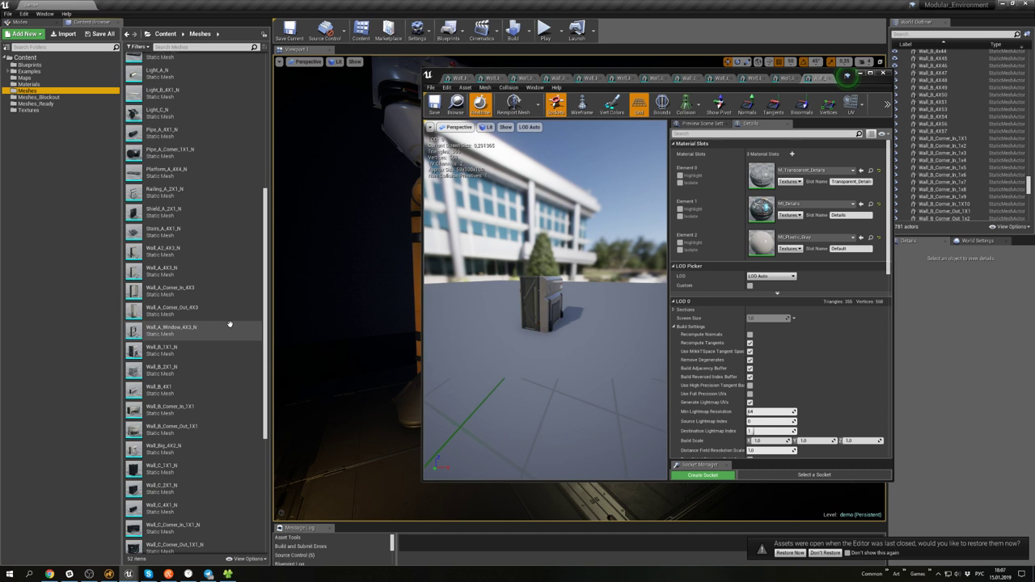
pyautogui.doubleClick(157, 368)
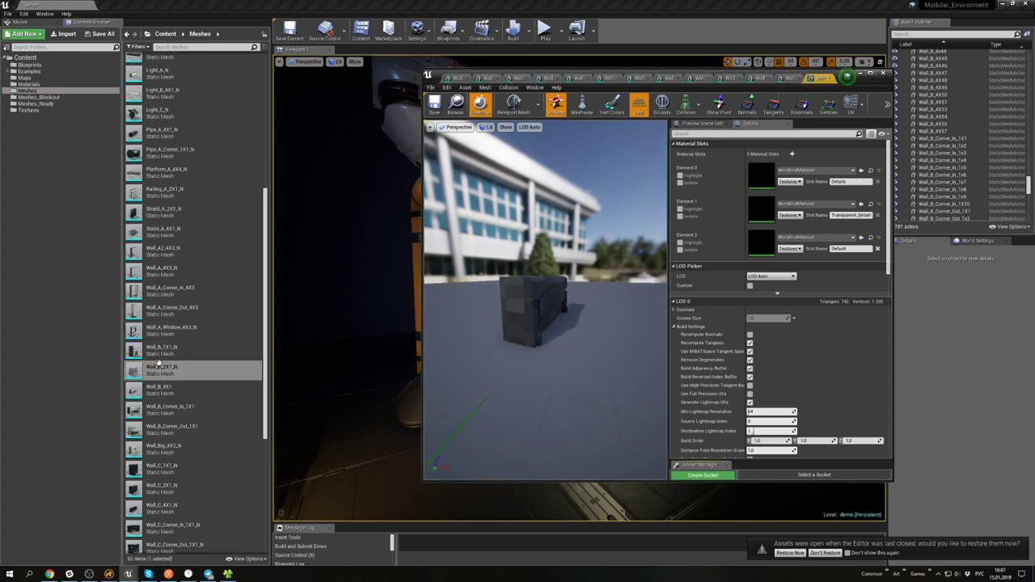
pyautogui.click(34, 84)
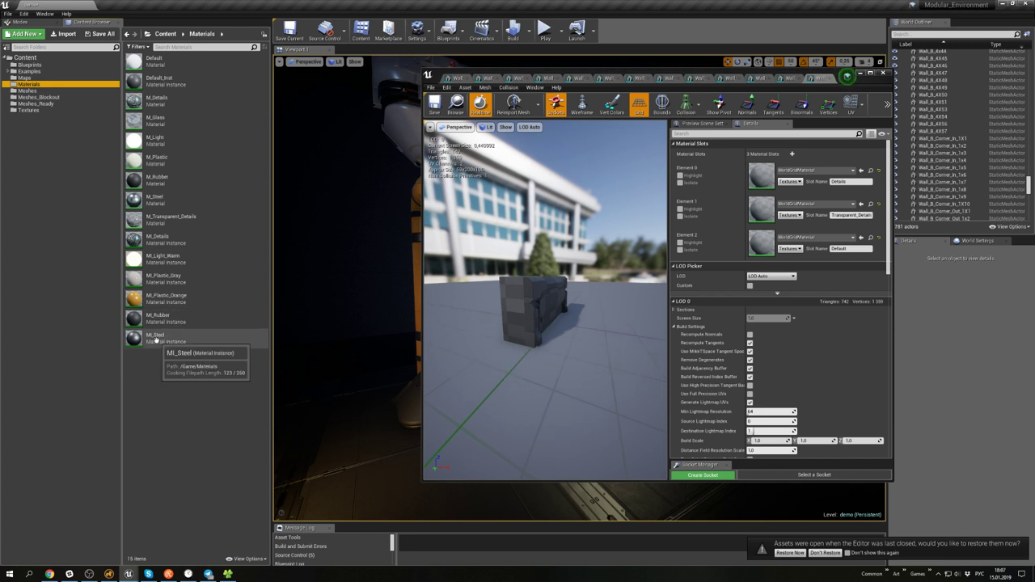
pyautogui.moveTo(153, 339); pyautogui.dragTo(159, 373)
pyautogui.moveTo(154, 278); pyautogui.dragTo(762, 241)
pyautogui.moveTo(173, 218); pyautogui.dragTo(761, 210)
pyautogui.moveTo(158, 239); pyautogui.dragTo(762, 175)
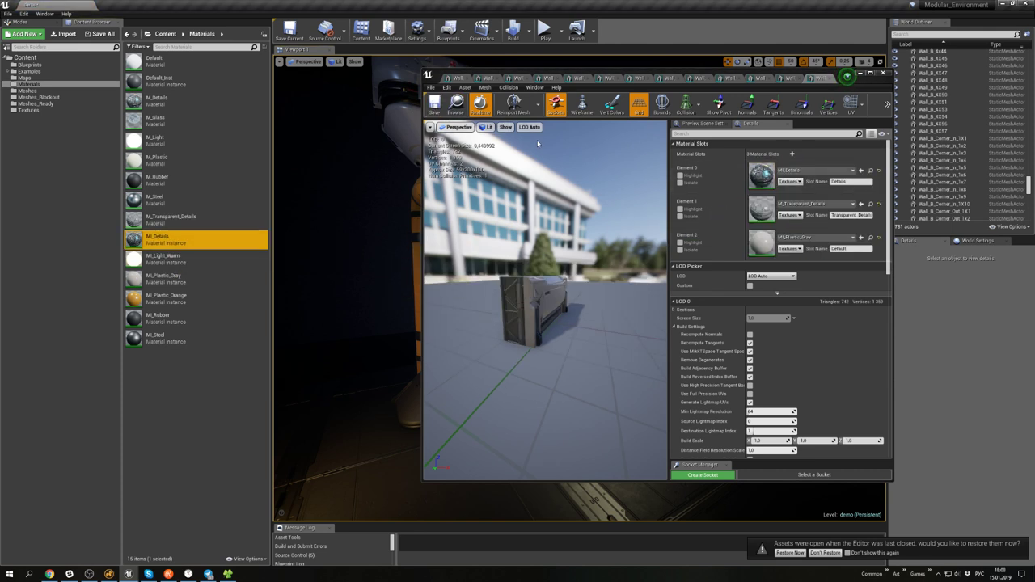
pyautogui.click(882, 72)
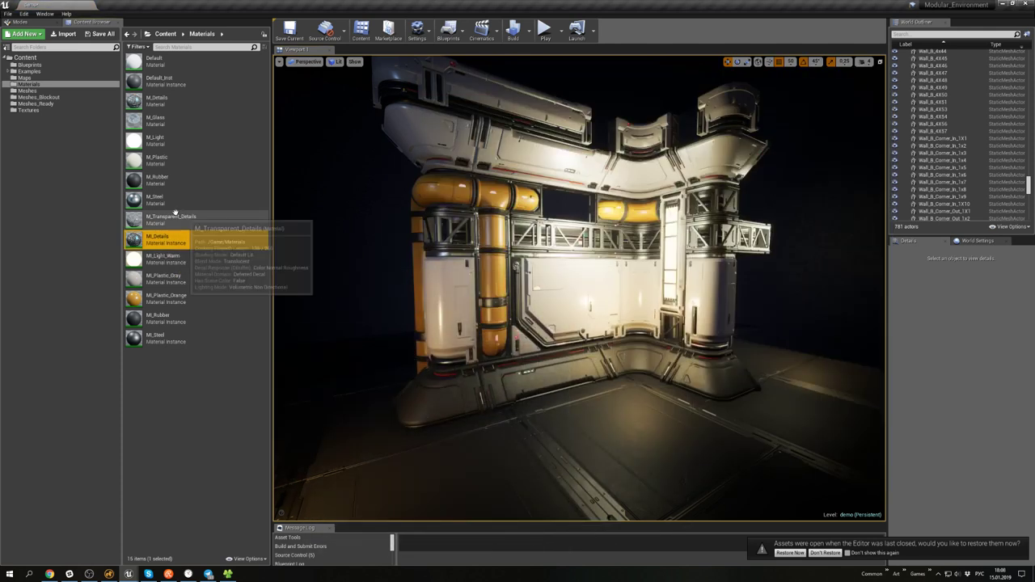
# - Place Wall_B_1X1_N and Wall_B_2X1_N together on the floor in front of the wall section
pyautogui.click(31, 91)
pyautogui.scroll(-10, 182, 372)
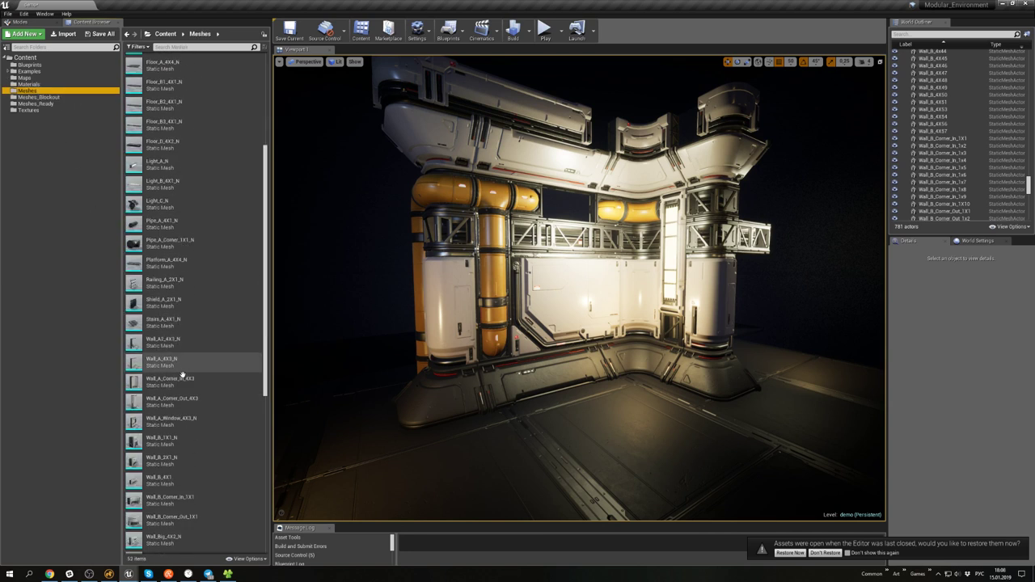
pyautogui.scroll(-3, 183, 373)
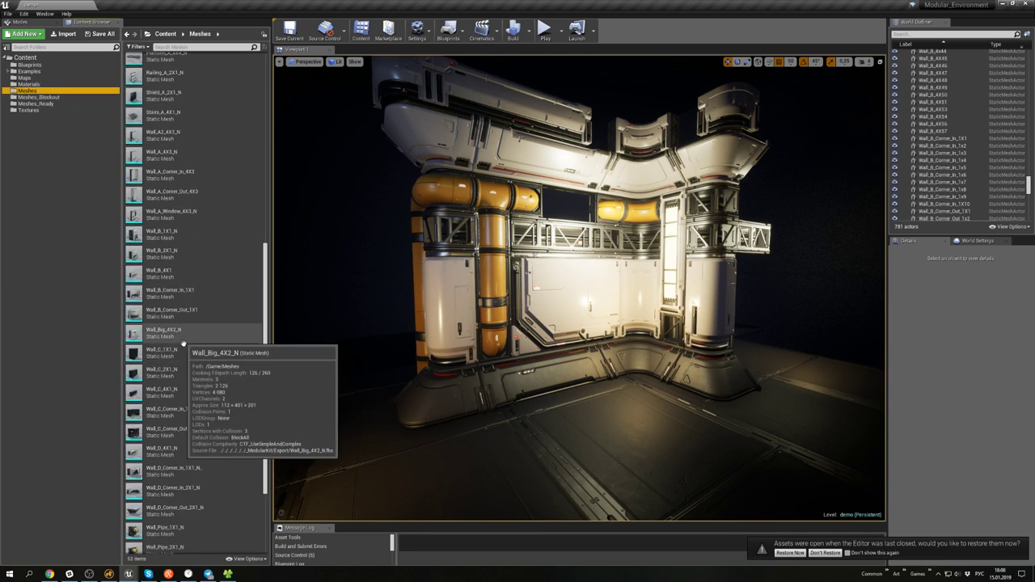
pyautogui.click(166, 274)
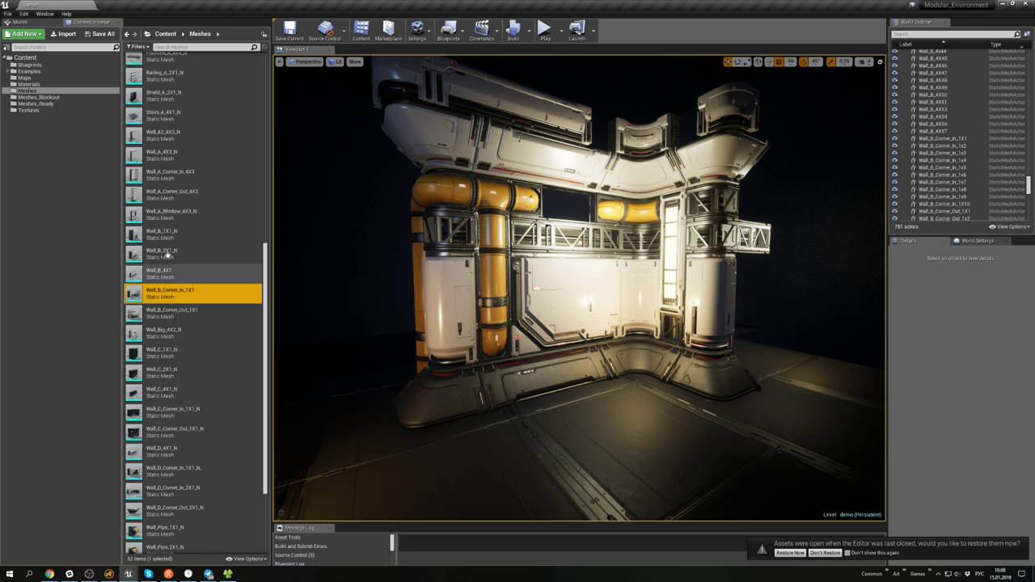
pyautogui.click(166, 249)
pyautogui.keyDown('ctrl'); pyautogui.click(202, 239); pyautogui.keyUp('ctrl')
pyautogui.moveTo(205, 243); pyautogui.dragTo(591, 437)
# - Rotate Wall_B_2X1_N by -180° and move it into the gap between the orange pipes at 4500, -550, 550
pyautogui.click(632, 378)
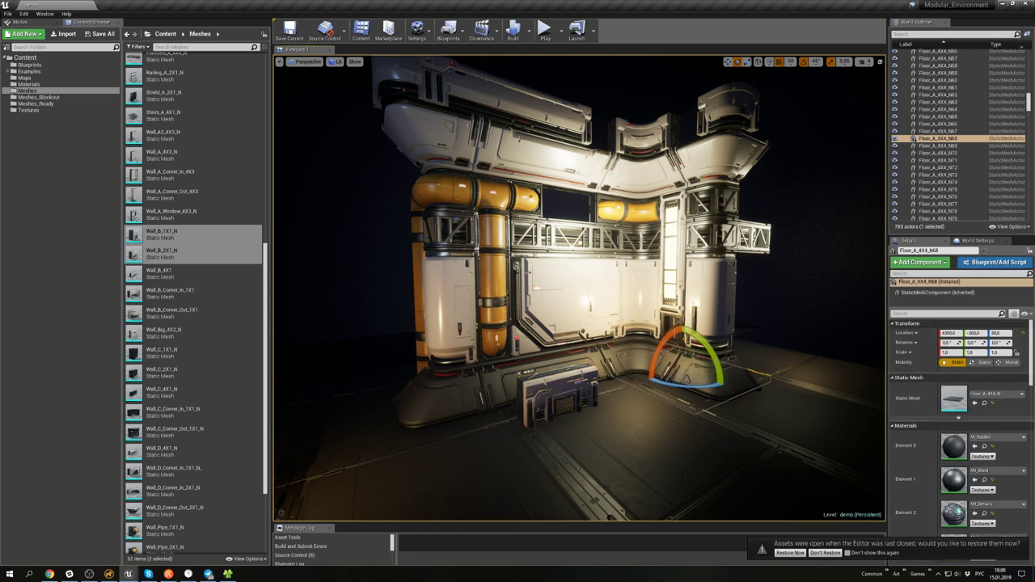
pyautogui.click(564, 415)
pyautogui.moveTo(563, 396); pyautogui.dragTo(502, 219)
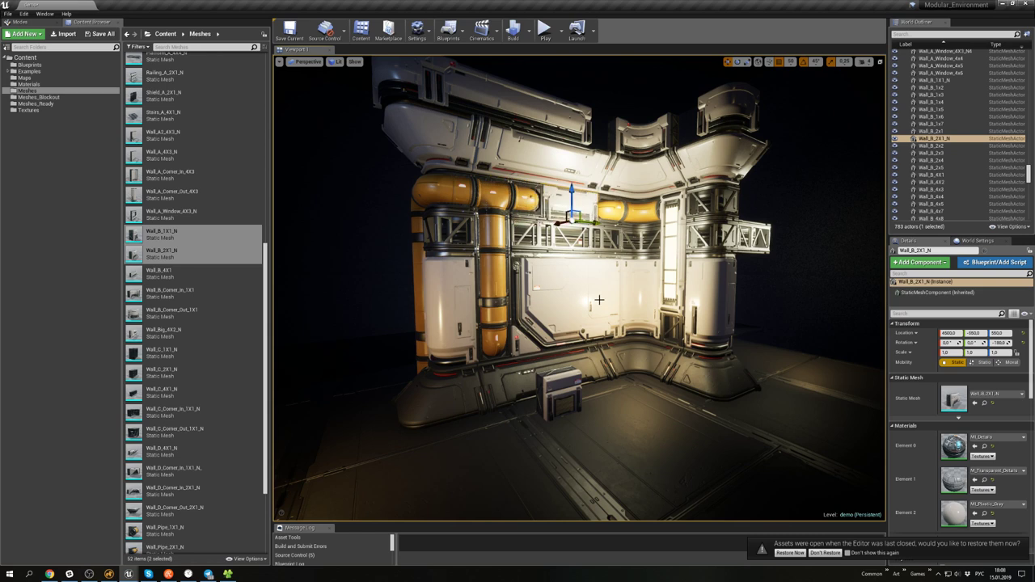
# - Rotate Wall_B_1X1_N by -180° and raise it into the gap in the upper wall row at 4400, -500, 750
pyautogui.click(559, 396)
pyautogui.moveTo(559, 396)
pyautogui.mouseDown(button='right')
pyautogui.moveTo(561, 380)
pyautogui.moveTo(590, 404)
pyautogui.moveTo(566, 396)
pyautogui.moveTo(582, 392)
pyautogui.moveTo(566, 396)
pyautogui.mouseUp(button='right')
pyautogui.moveTo(506, 295); pyautogui.dragTo(588, 345, button='right')
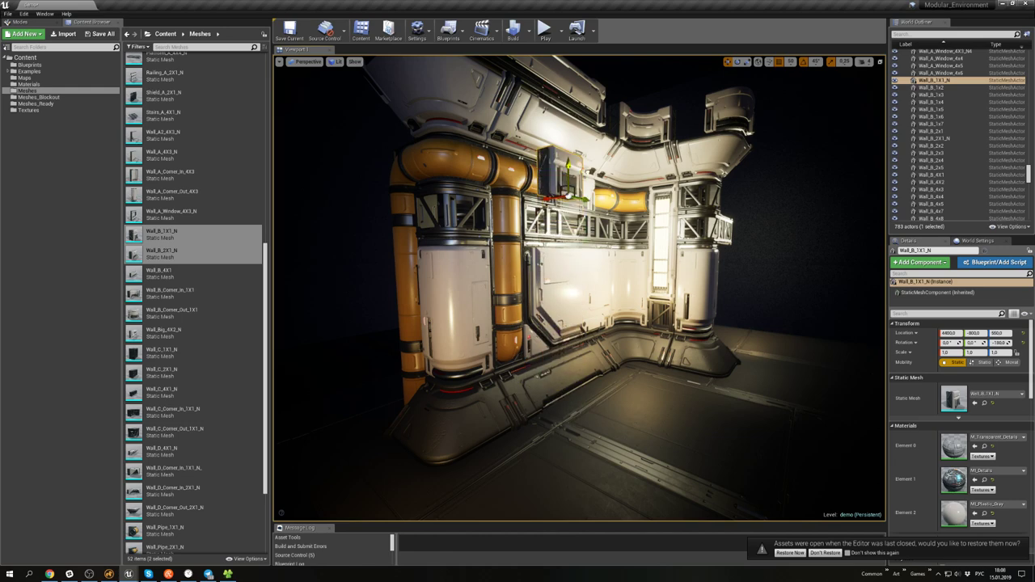
pyautogui.moveTo(589, 345); pyautogui.dragTo(578, 323, button='right')
pyautogui.moveTo(560, 162); pyautogui.dragTo(557, 158, button='right')
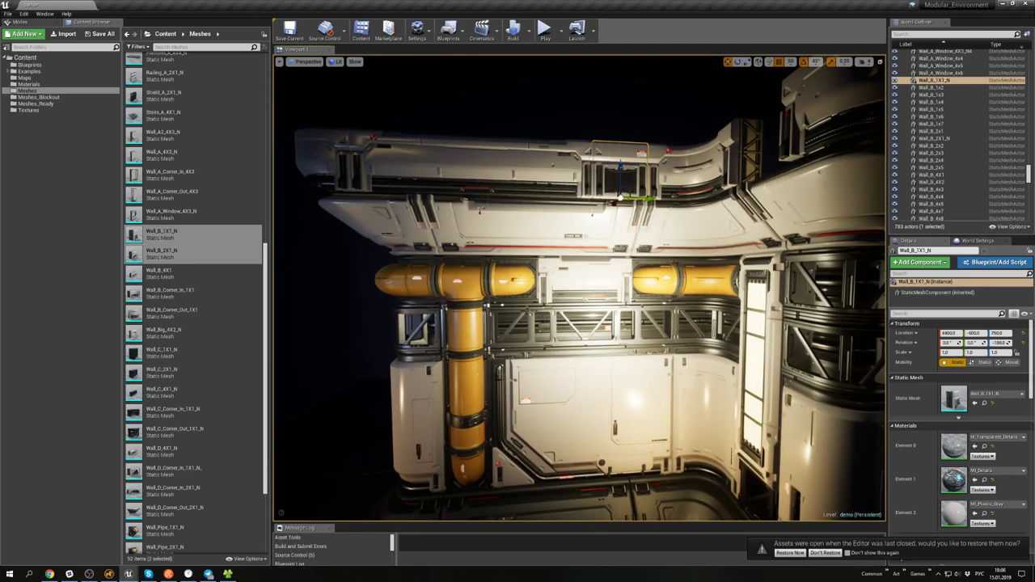
# - Duplicate Wall_B_1X1_N, turn the copy to -90° and fit it into the upper gap beside the outer corner
pyautogui.click(526, 105)
pyautogui.moveTo(525, 105); pyautogui.dragTo(550, 113, button='right')
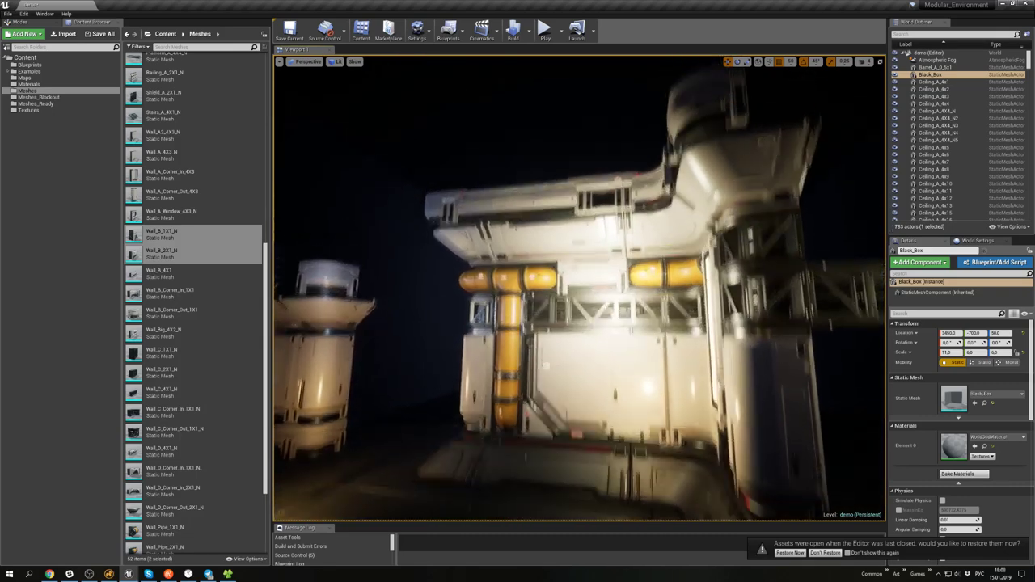
pyautogui.moveTo(574, 176); pyautogui.dragTo(532, 161, button='right')
pyautogui.click(523, 158)
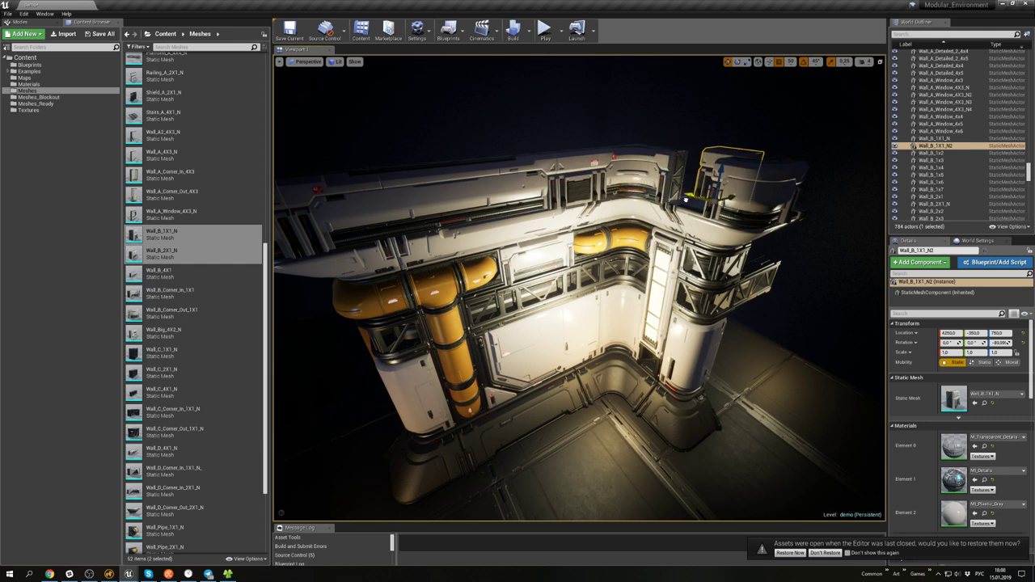
# - Add another Wall_B_1X1_N copy rotated to -180° at the end of the upper wall row, past the outer corner
pyautogui.click(709, 260)
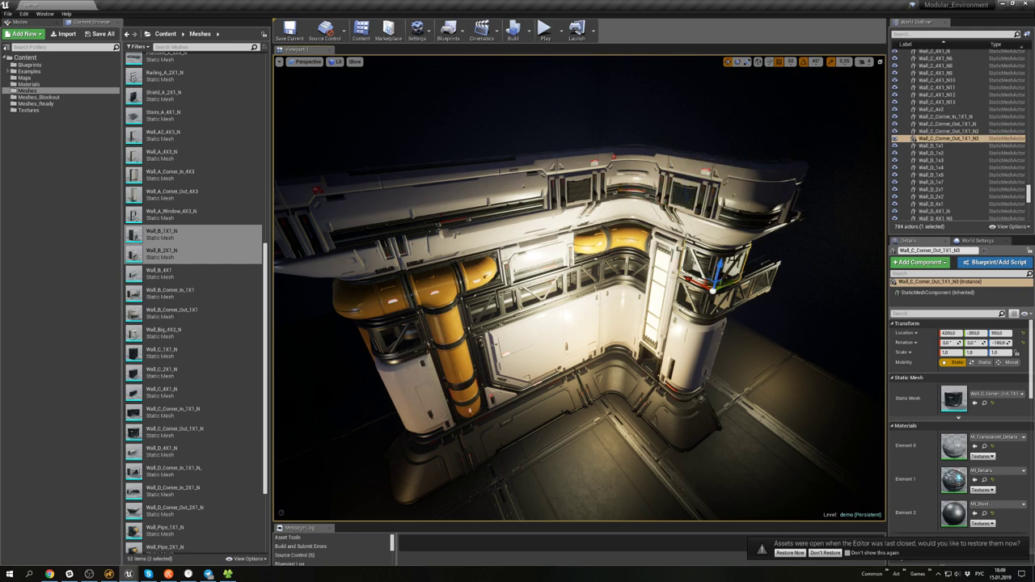
pyautogui.moveTo(710, 260); pyautogui.dragTo(686, 168, button='right')
pyautogui.press('s')
pyautogui.press('w')
pyautogui.click(608, 232)
pyautogui.press('s')
pyautogui.moveTo(608, 232); pyautogui.dragTo(563, 242, button='right')
pyautogui.press('w')
pyautogui.press('d')
pyautogui.click(652, 243)
pyautogui.press('s')
pyautogui.moveTo(651, 243); pyautogui.dragTo(647, 271, button='right')
pyautogui.click(590, 198)
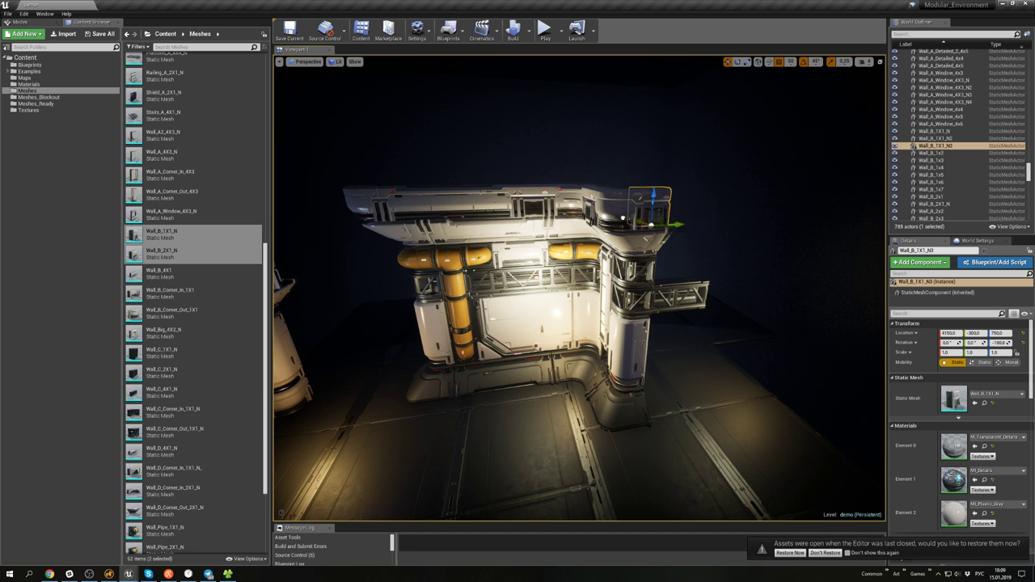
# - Play the level and run the character up to the modular wall to examine the newly fitted pieces, ending the playtest afterward
pyautogui.click(647, 241)
pyautogui.click(645, 240)
pyautogui.moveTo(645, 241); pyautogui.dragTo(662, 260, button='right')
pyautogui.press('w')
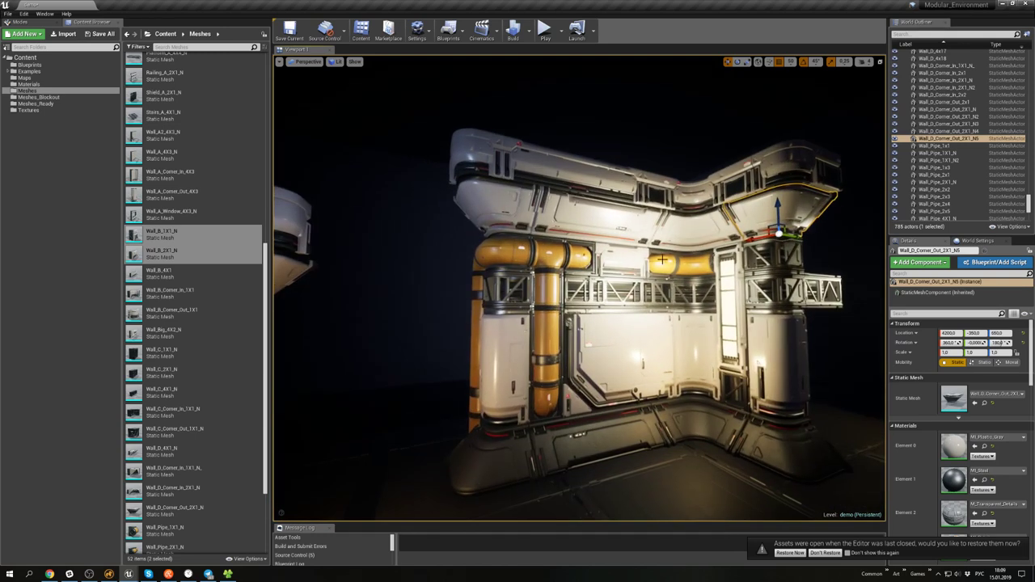
pyautogui.click(545, 29)
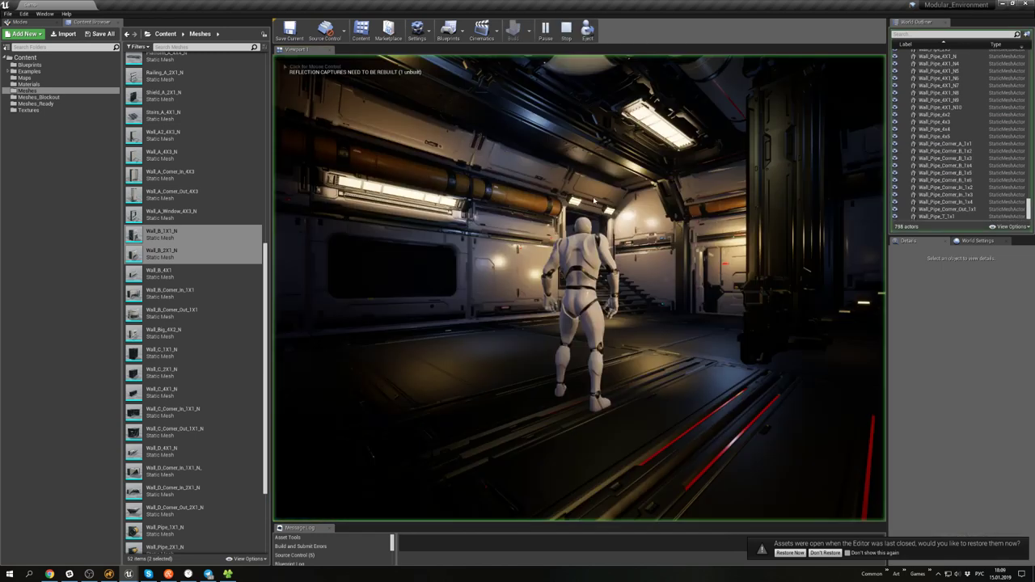
pyautogui.press('w')
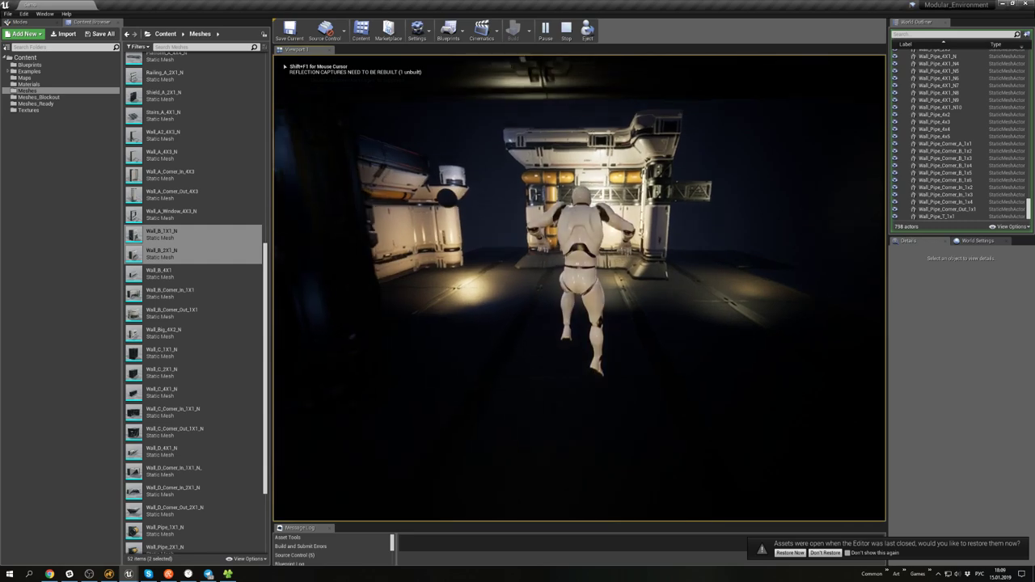
pyautogui.press('space')
pyautogui.press('a')
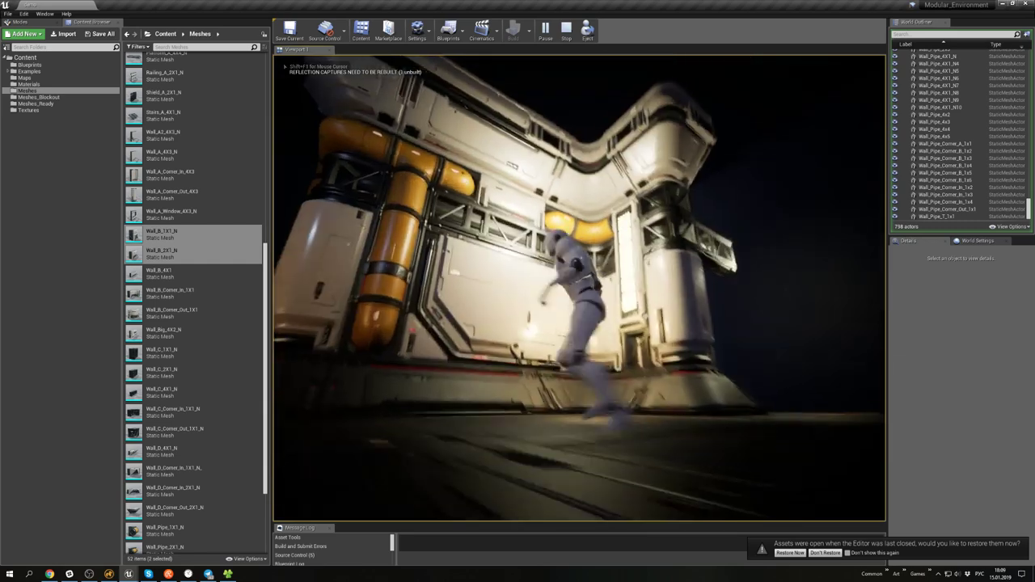
pyautogui.press('d')
pyautogui.press('w')
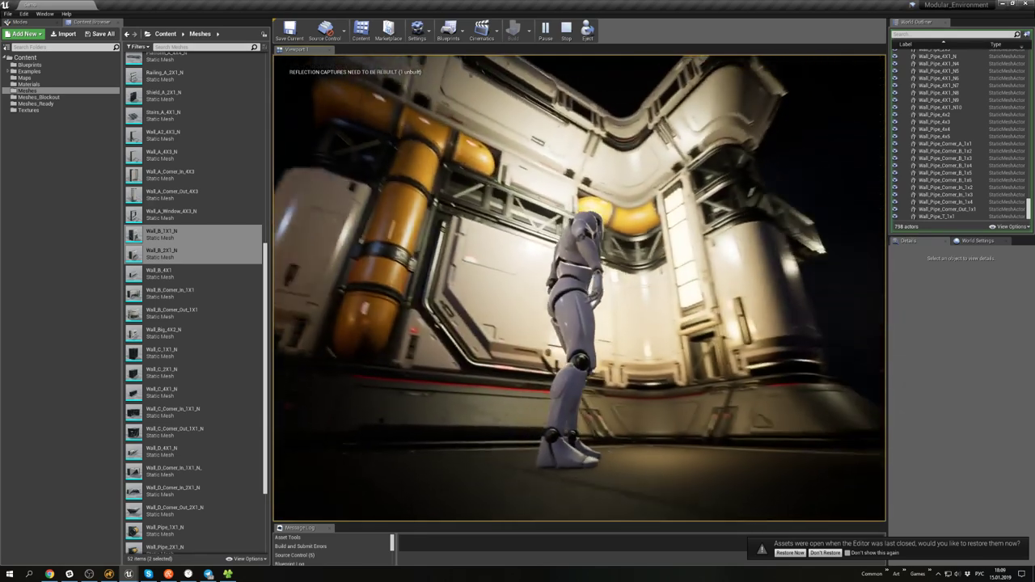
pyautogui.press('d')
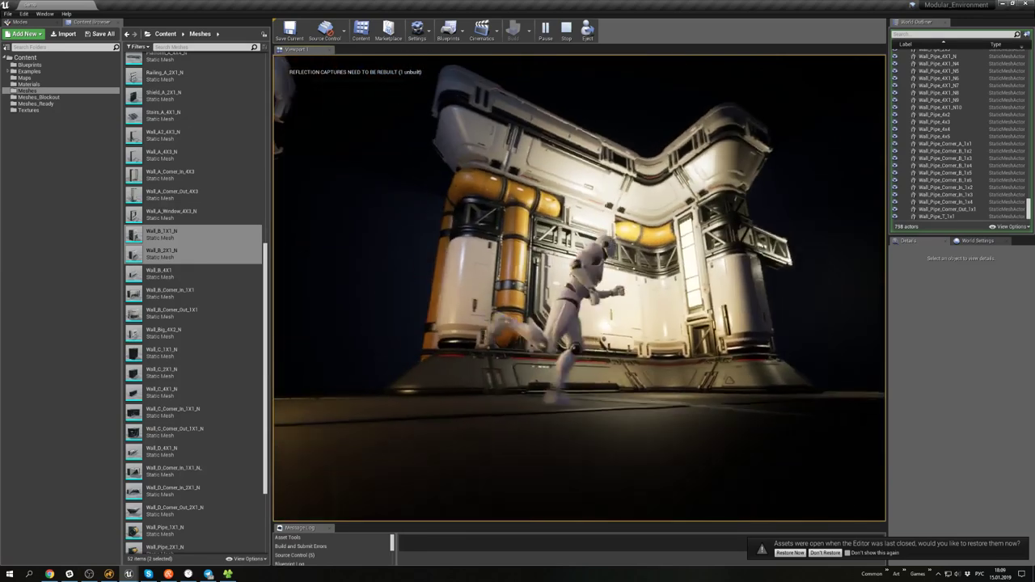
pyautogui.press('w')
pyautogui.press('d')
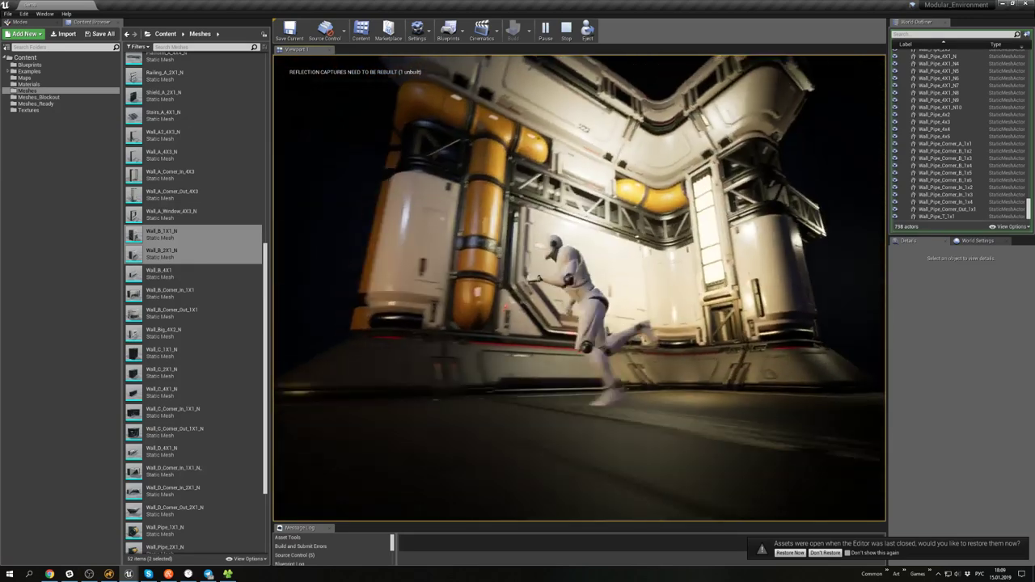
pyautogui.press('Escape')
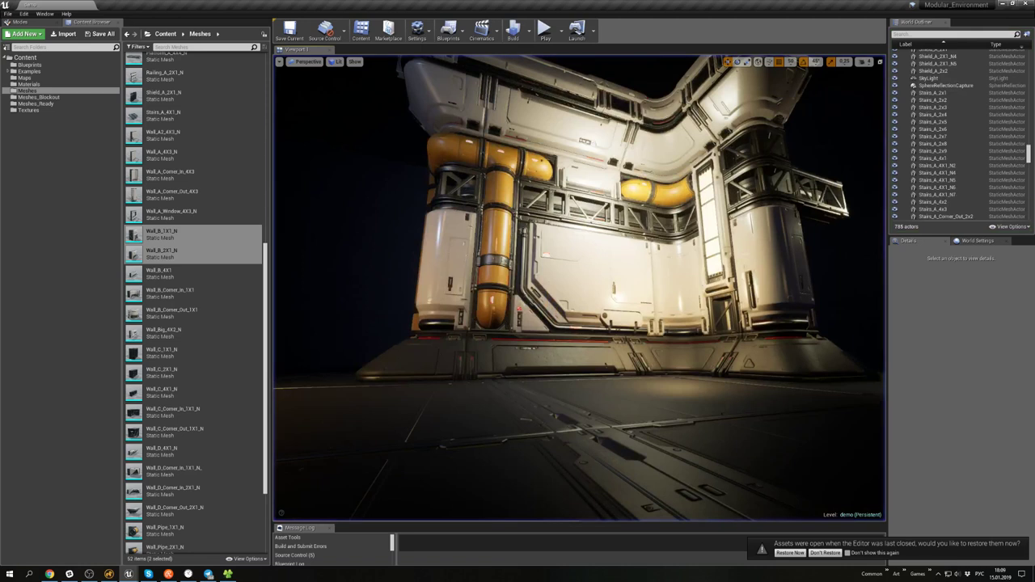
# - Delete the white Wall_B_2X1_N panel from the gap between the orange pipes
pyautogui.click(807, 195)
pyautogui.click(593, 184)
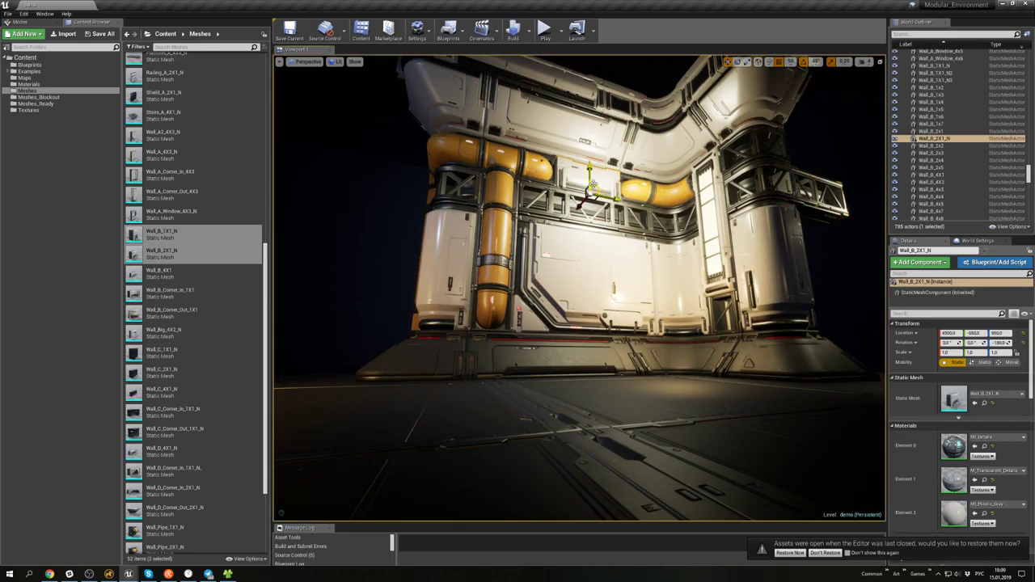
pyautogui.press('Delete')
pyautogui.click(624, 191)
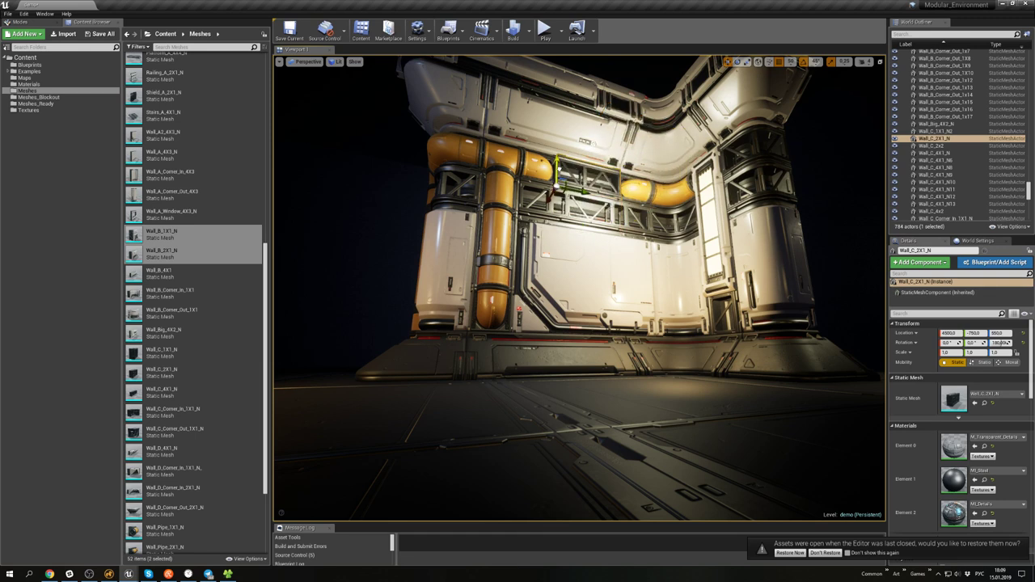
pyautogui.moveTo(587, 228); pyautogui.dragTo(639, 226, button='right')
pyautogui.click(587, 228)
pyautogui.rightClick(605, 223)
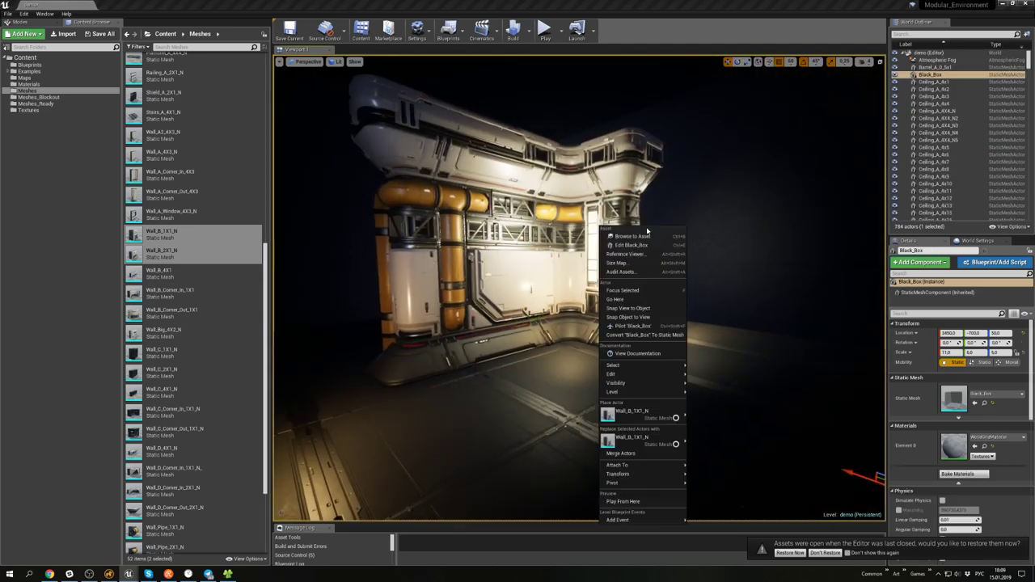
pyautogui.click(605, 173)
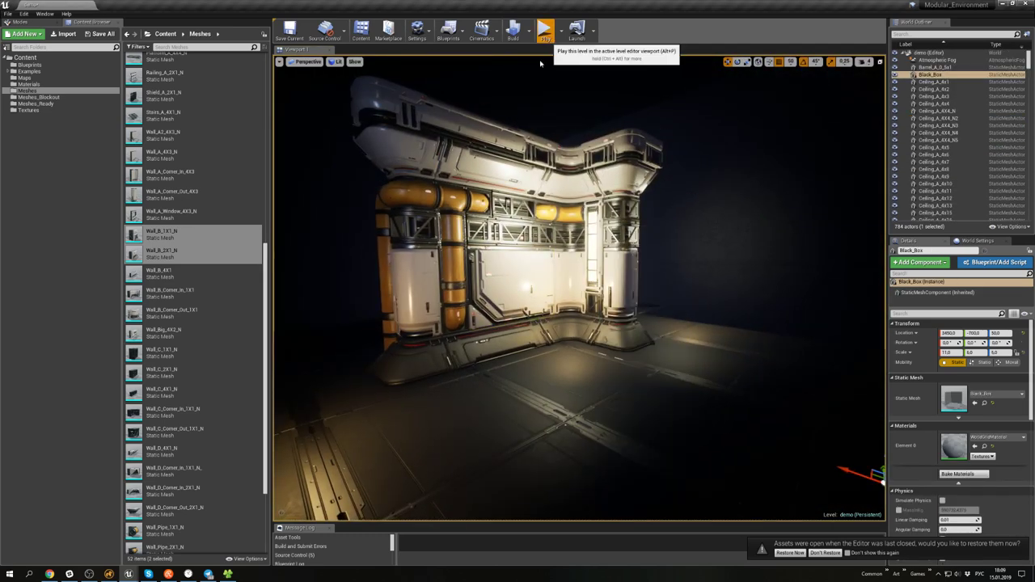
# - Playtest the level again and examine the wall with the open truss piece between the orange pipes
pyautogui.click(544, 31)
pyautogui.press('w')
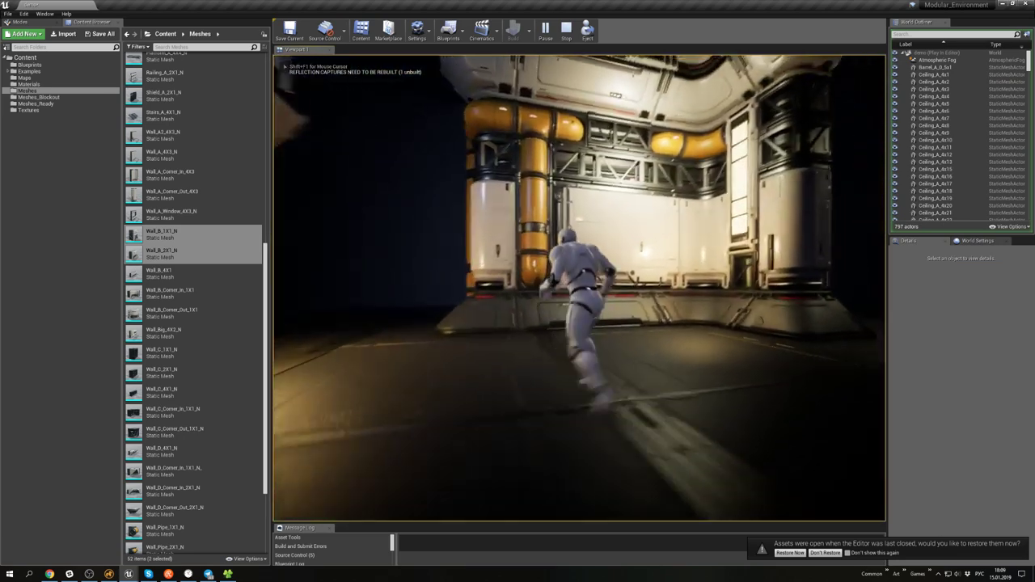
pyautogui.press('d')
pyautogui.press('d')
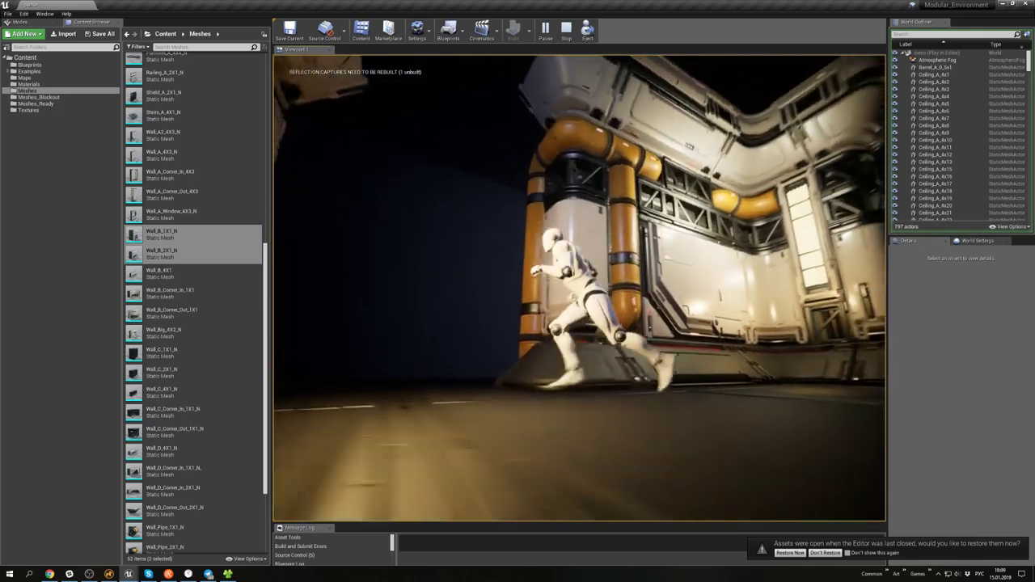
pyautogui.press('w')
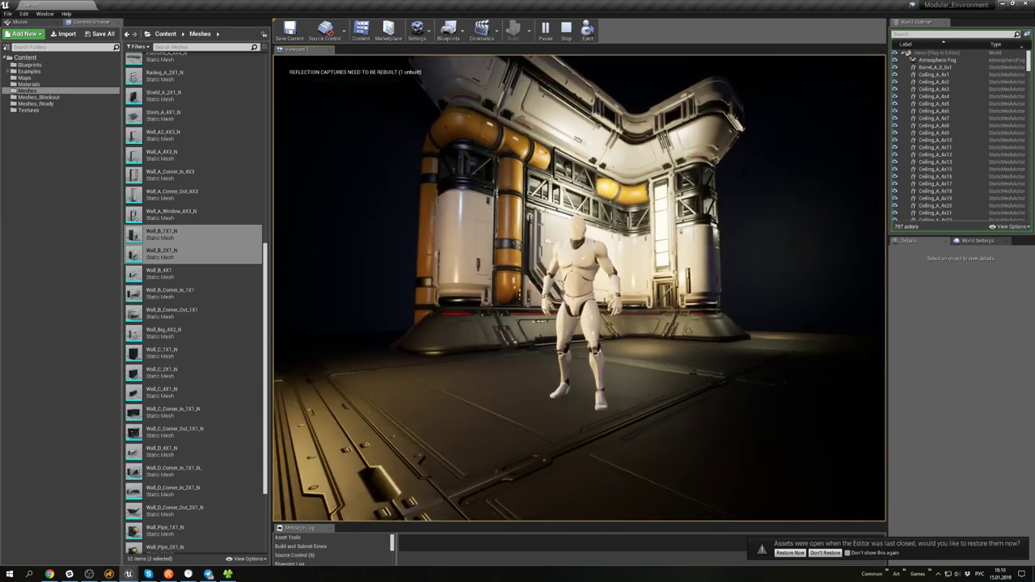
pyautogui.press('Escape')
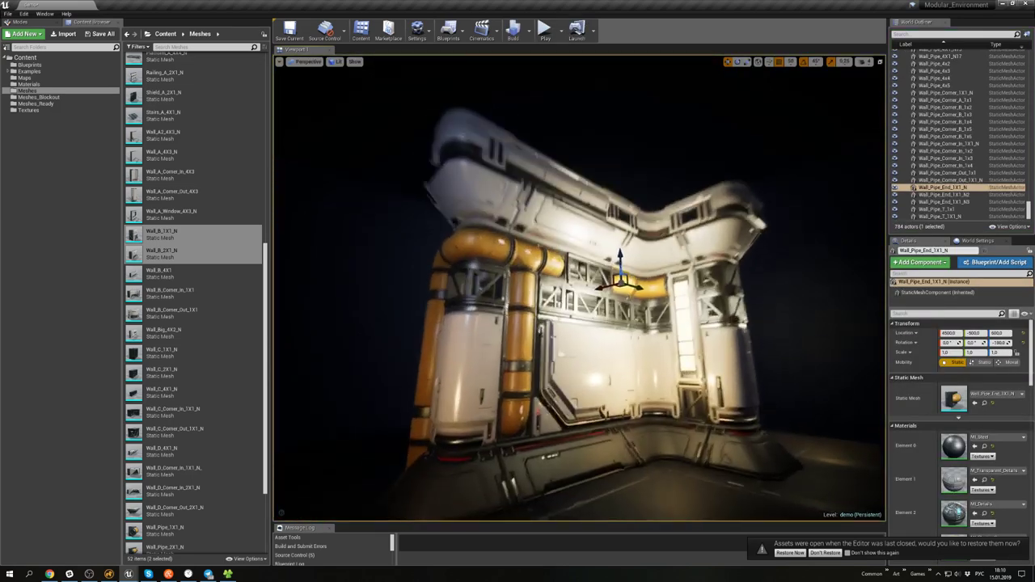
# - Select the Wall_C_2X1_N truss piece between the orange pipes and save the demo map
pyautogui.moveTo(566, 206); pyautogui.dragTo(600, 251, button='right')
pyautogui.click(564, 204)
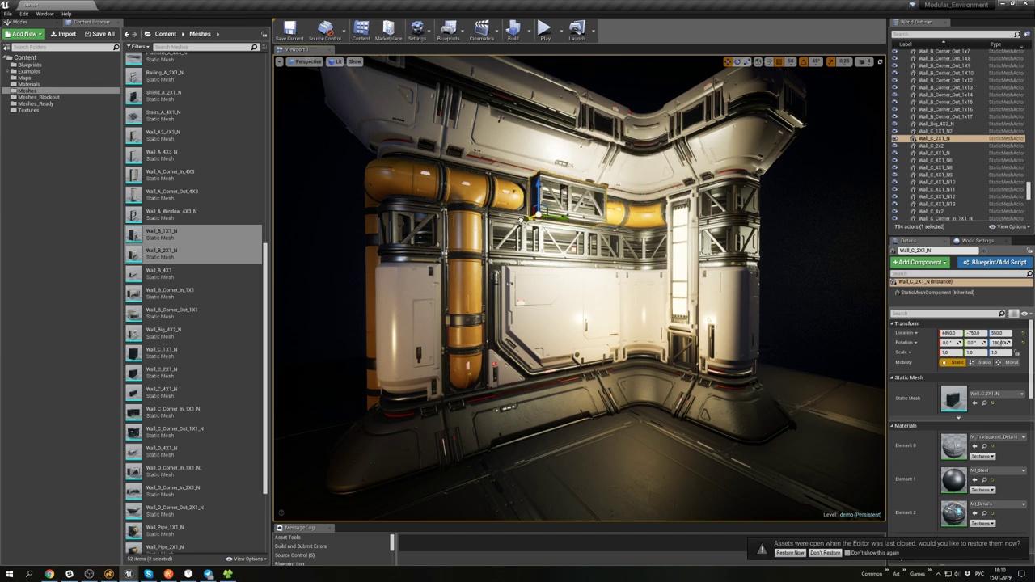
pyautogui.click(291, 33)
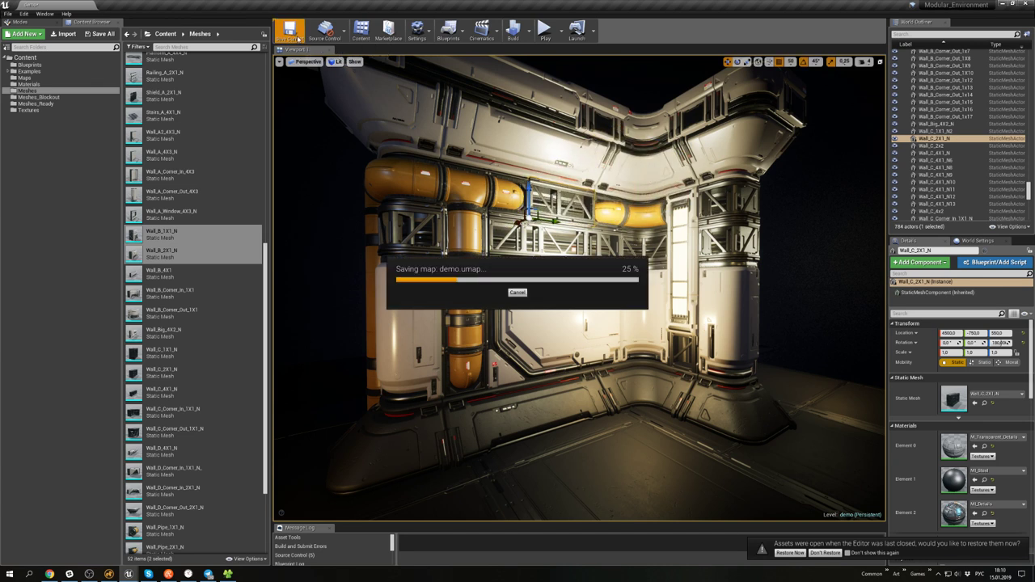
# - Run the saved level in play mode, view the wall from close up and from a distance, and stop the session
pyautogui.click(644, 209)
pyautogui.moveTo(644, 209); pyautogui.dragTo(595, 220, button='right')
pyautogui.click(546, 32)
pyautogui.click(614, 201)
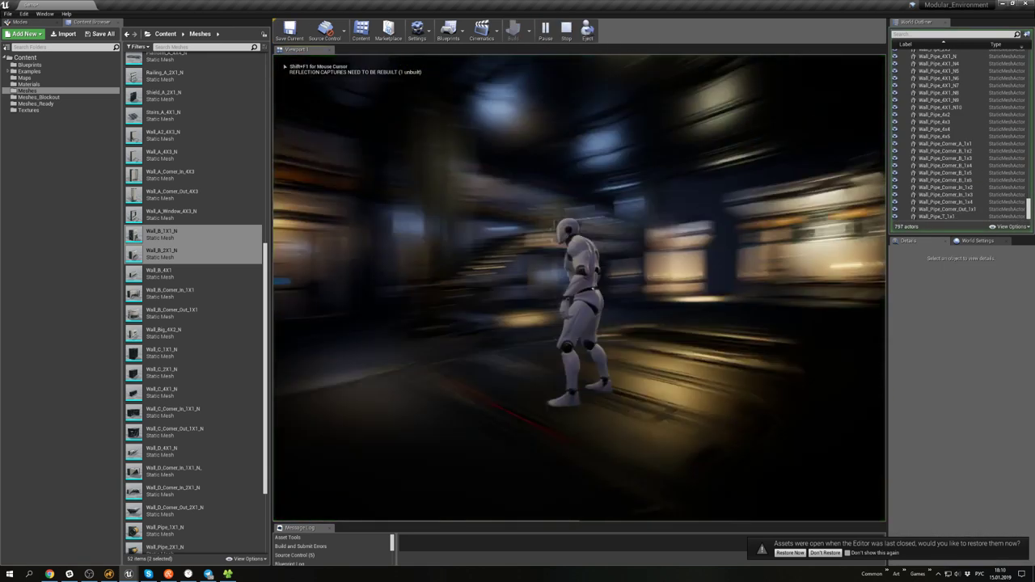
pyautogui.press('w')
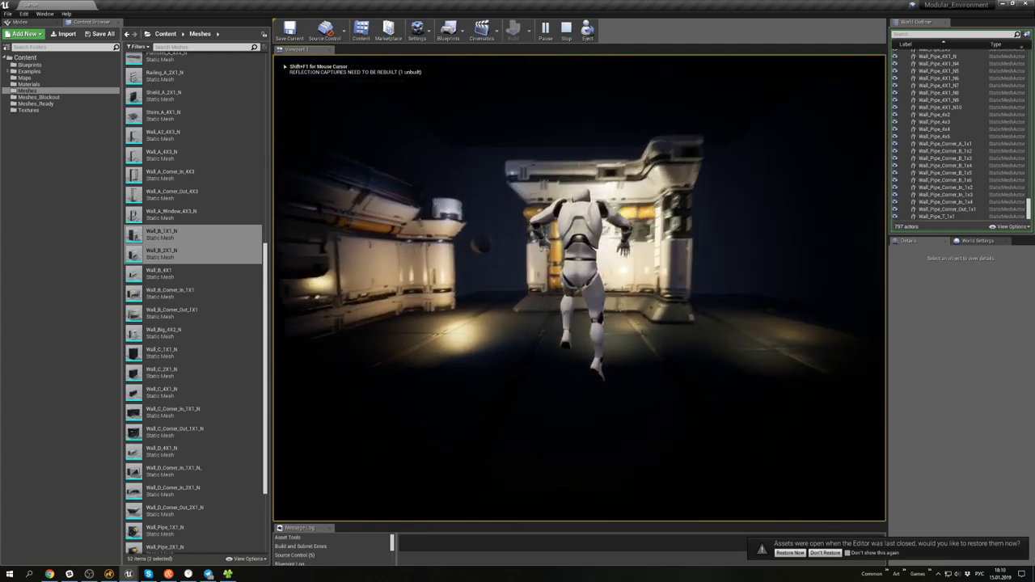
pyautogui.press('space')
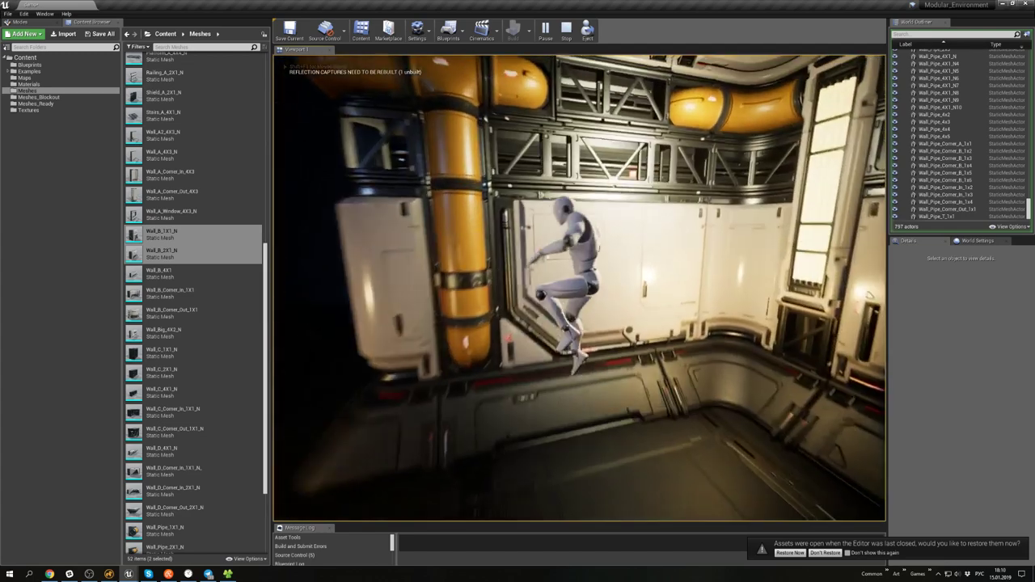
pyautogui.press('s')
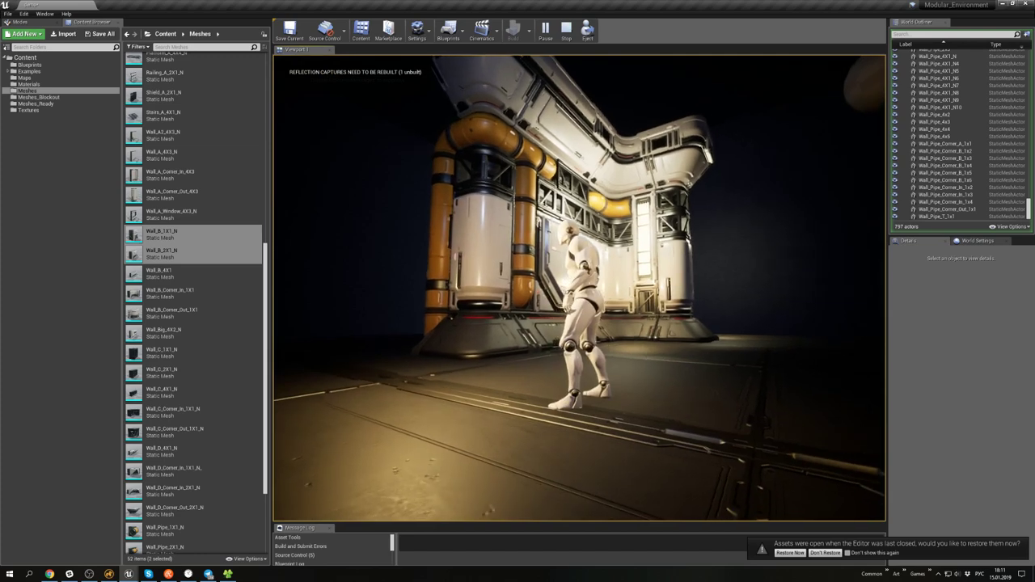
pyautogui.press('Escape')
pyautogui.moveTo(617, 169); pyautogui.dragTo(600, 144, button='right')
pyautogui.press('w')
pyautogui.press('s')
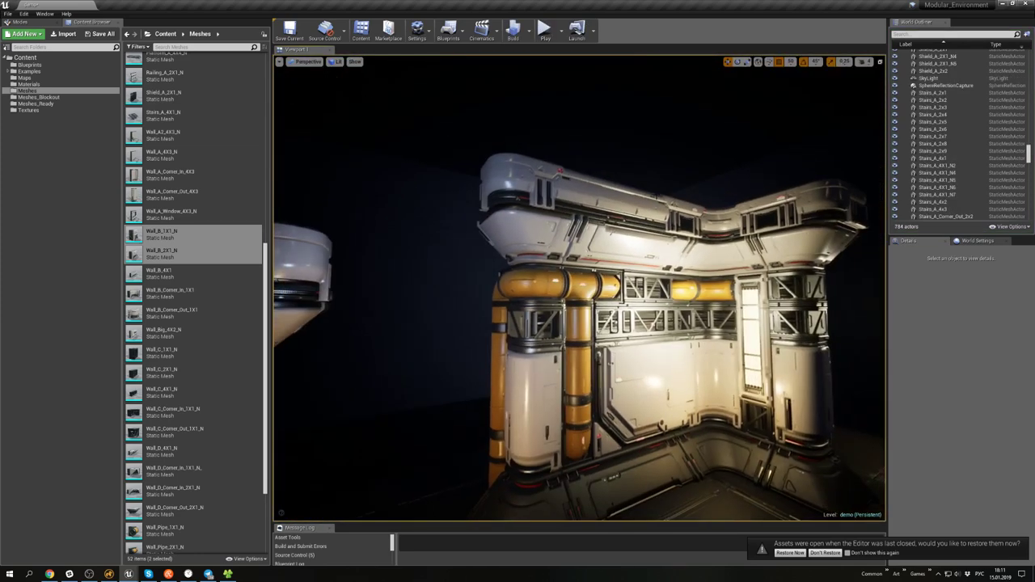
pyautogui.click(958, 574)
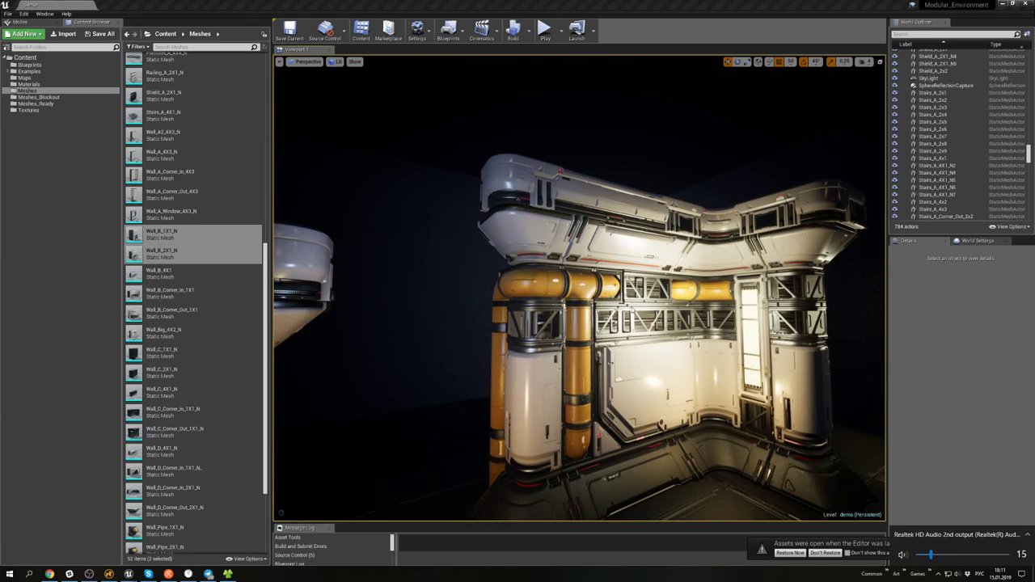
pyautogui.click(646, 290)
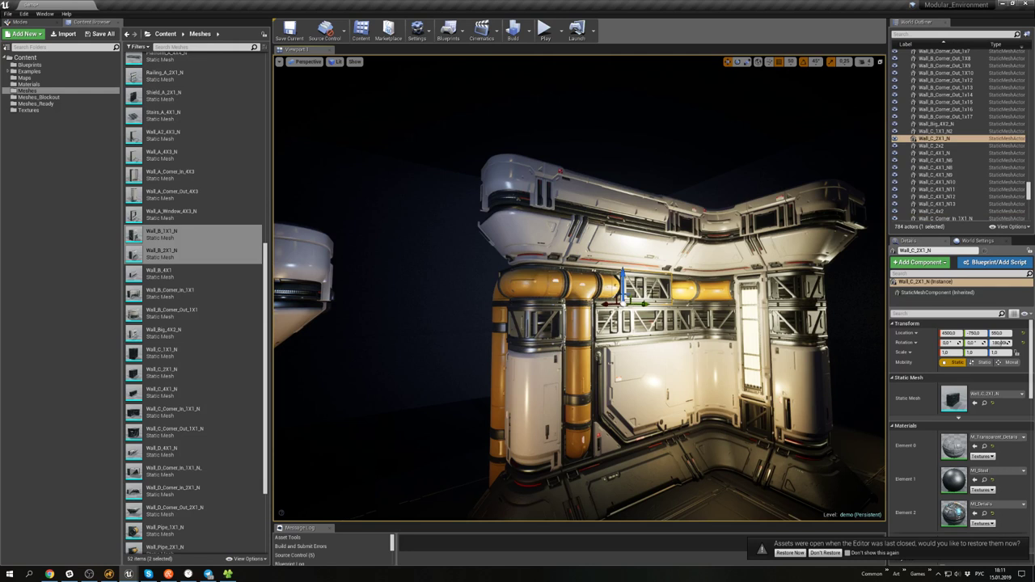
pyautogui.press('Delete')
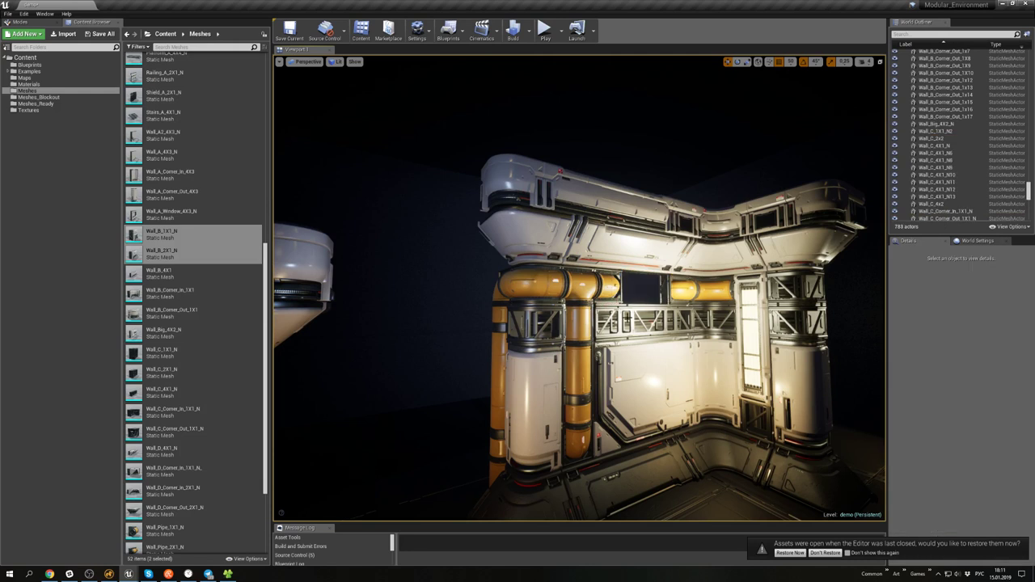
pyautogui.hotkey('ctrl', 'z')
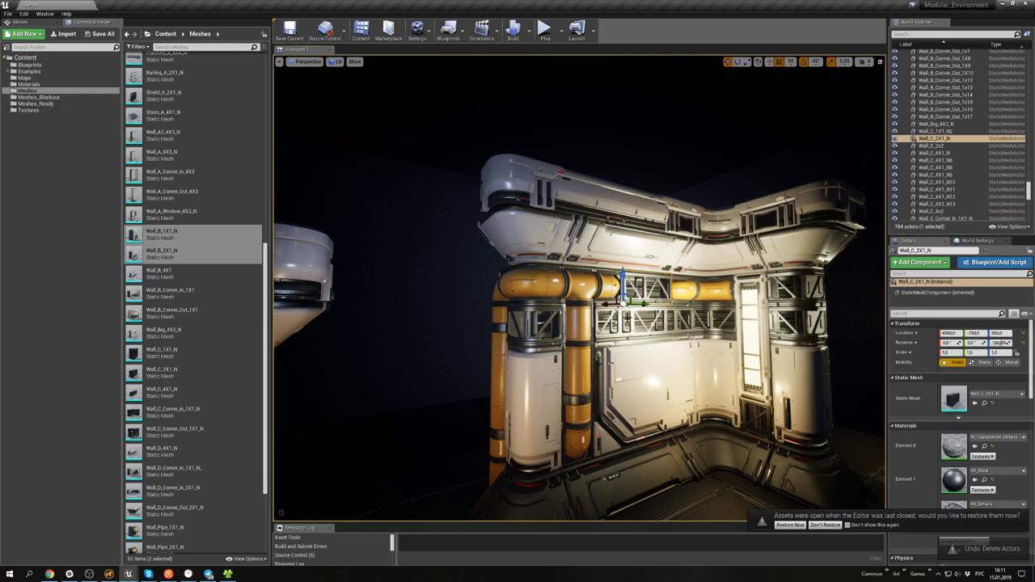
# - Save the demo map once more with the Wall_C_2X1_N truss piece in place
pyautogui.moveTo(631, 299); pyautogui.dragTo(655, 278, button='right')
pyautogui.press('w')
pyautogui.moveTo(594, 295); pyautogui.dragTo(571, 291, button='right')
pyautogui.hotkey('ctrl', 's')
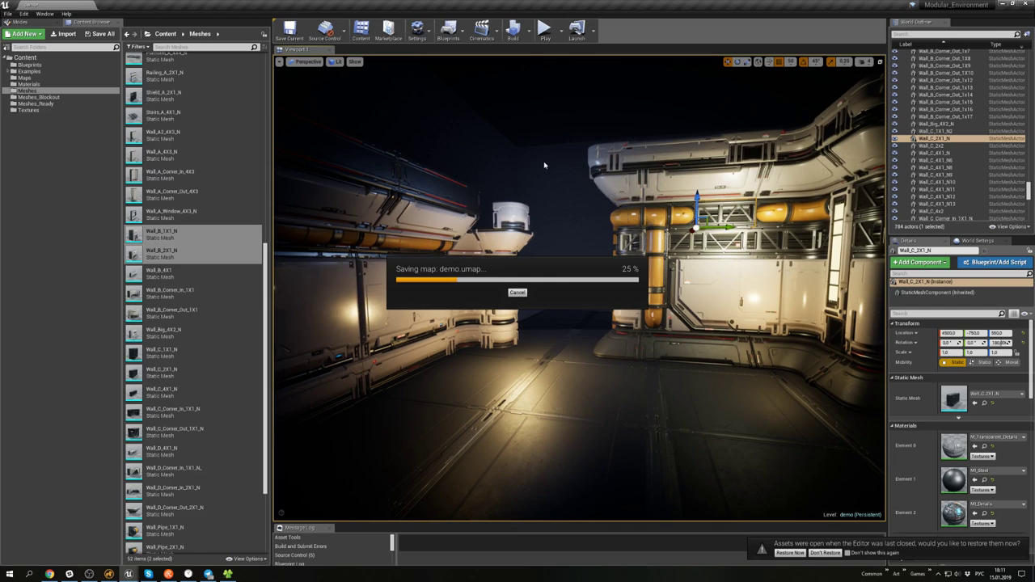
# - Examine the finished wall section with its pipes, trusses and outer corner from several distances in the editor
pyautogui.press('f')
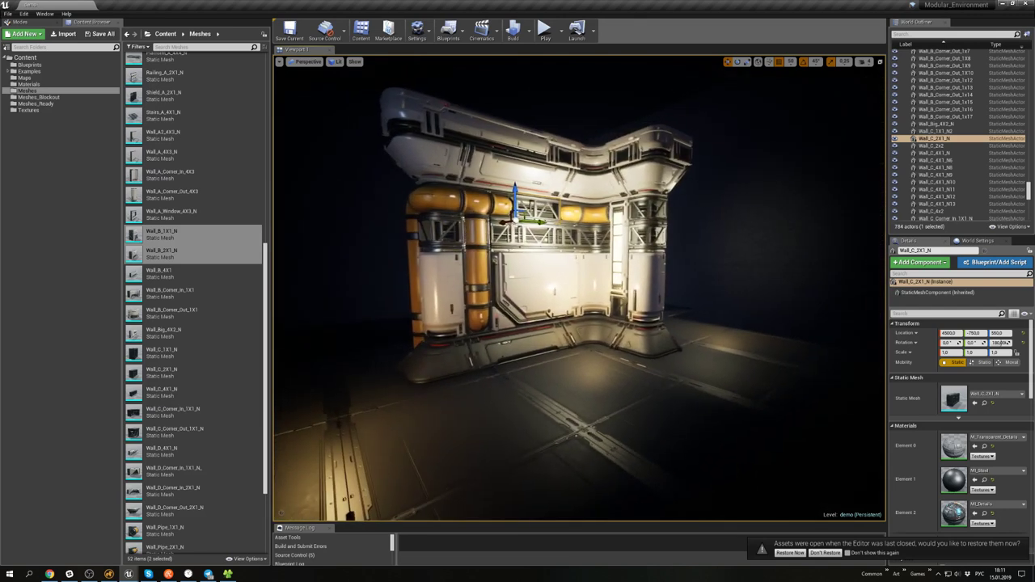
pyautogui.moveTo(606, 206); pyautogui.dragTo(606, 206, button='right')
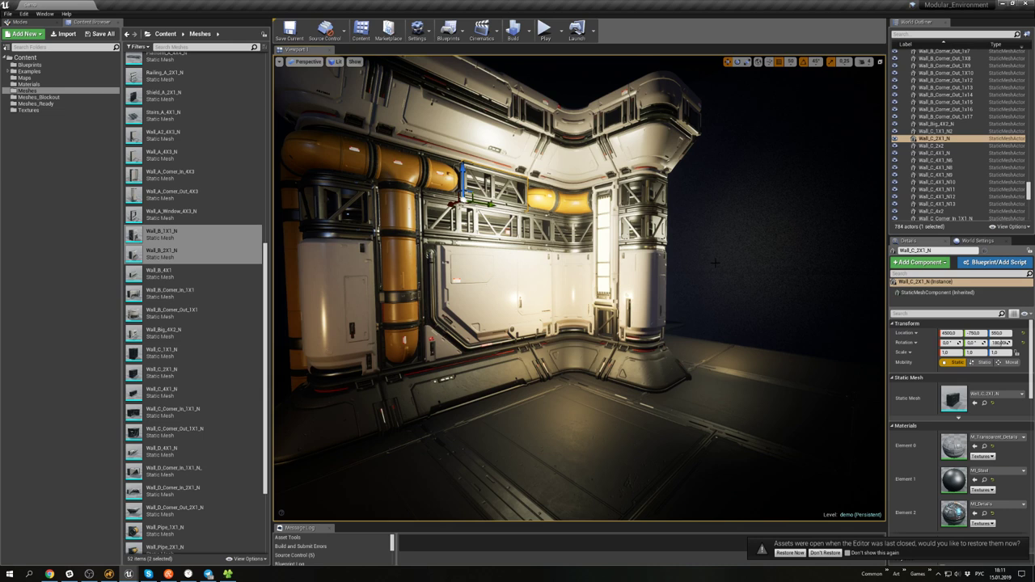
pyautogui.press('s')
pyautogui.moveTo(655, 277); pyautogui.dragTo(561, 196, button='right')
pyautogui.press('w')
pyautogui.press('w')
pyautogui.press('s')
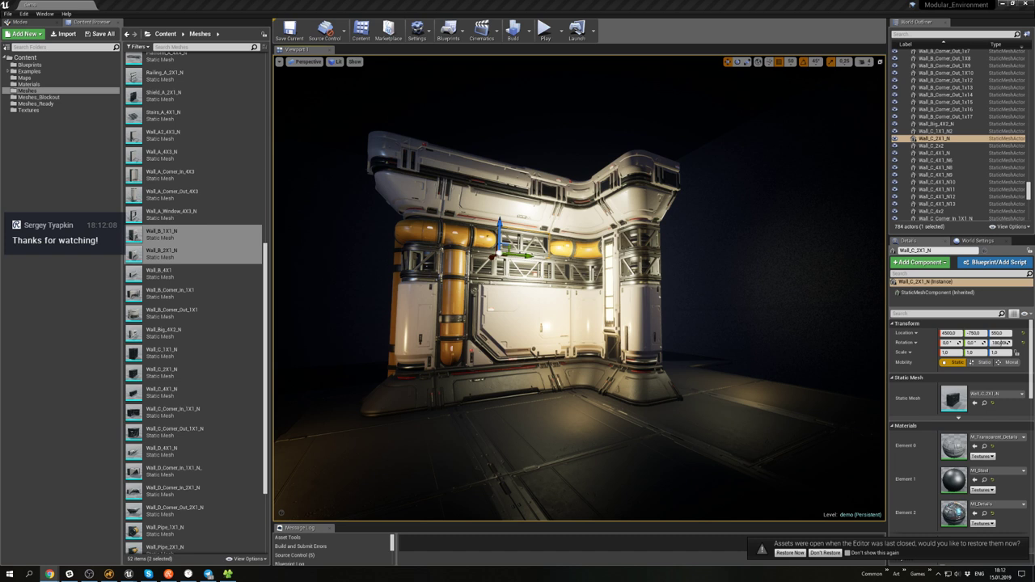
# - Bring in the browser window, review the earnings, payouts and coffee transactions on the Buy Me a Coffee dashboard, and move the window away
pyautogui.moveTo(1034, 99); pyautogui.dragTo(805, 103)
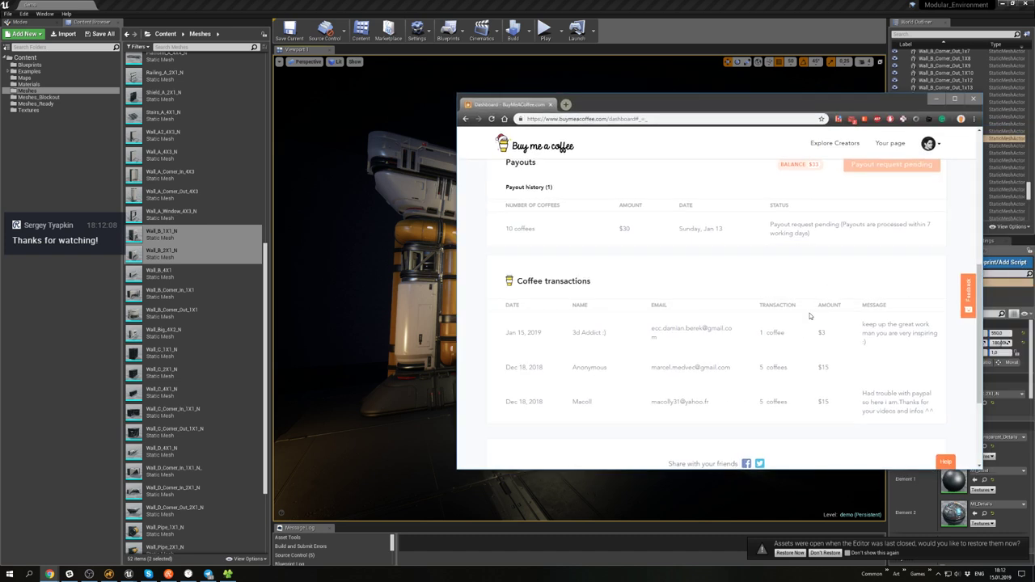
pyautogui.scroll(1, 781, 315)
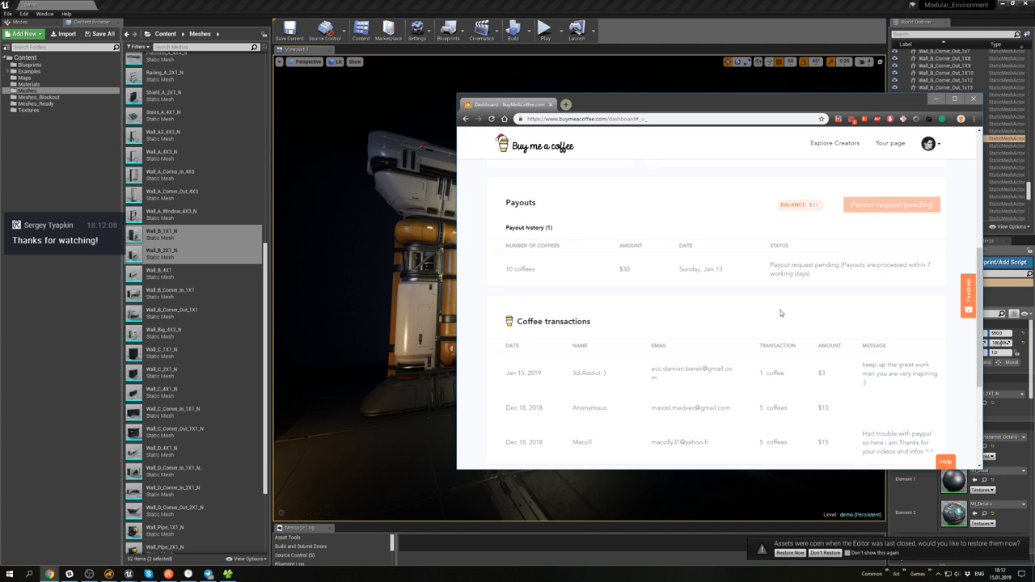
pyautogui.scroll(3, 781, 321)
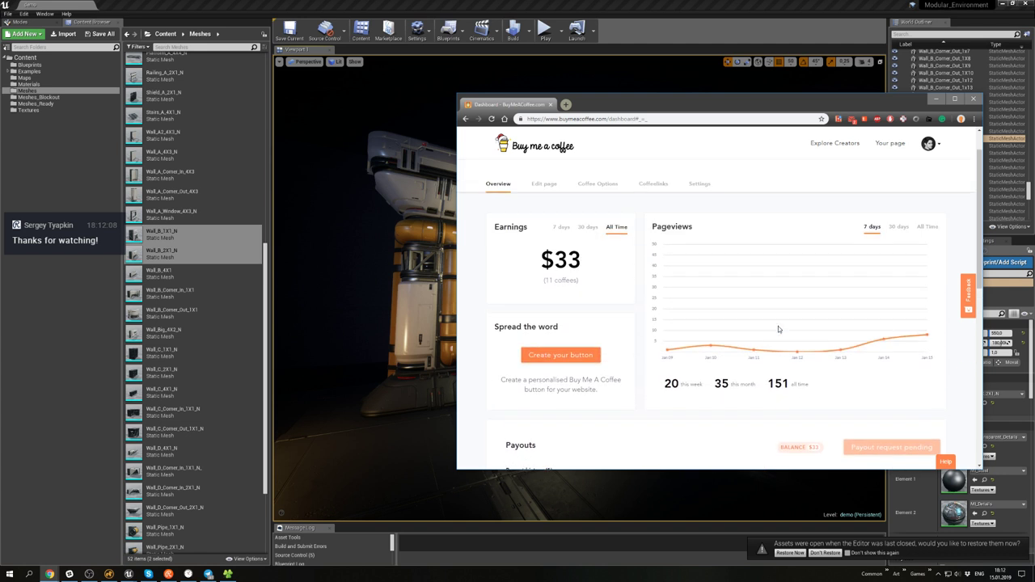
pyautogui.scroll(-2, 762, 320)
pyautogui.scroll(2, 744, 317)
pyautogui.scroll(-4, 746, 319)
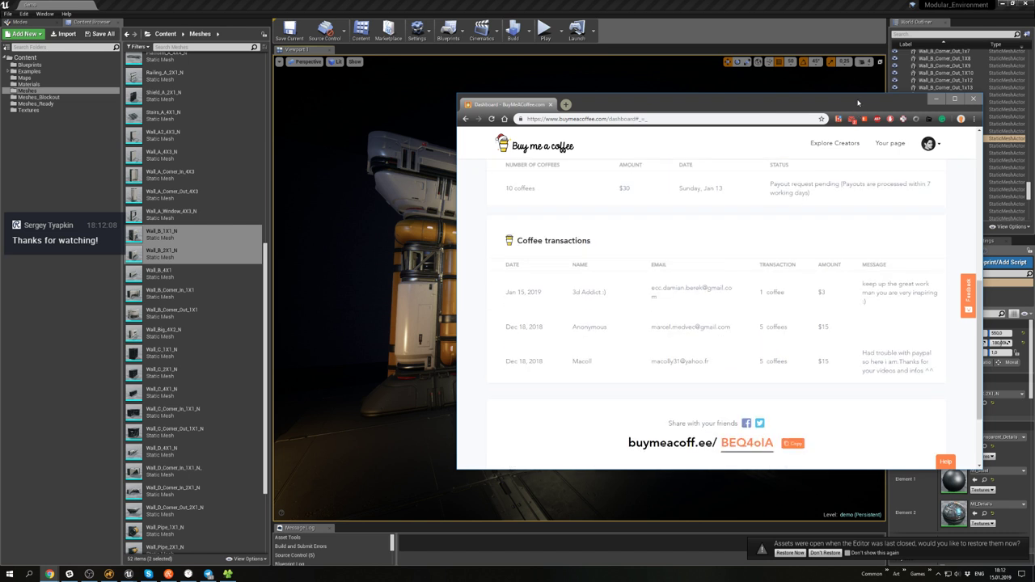
pyautogui.moveTo(858, 103); pyautogui.dragTo(1034, 112)
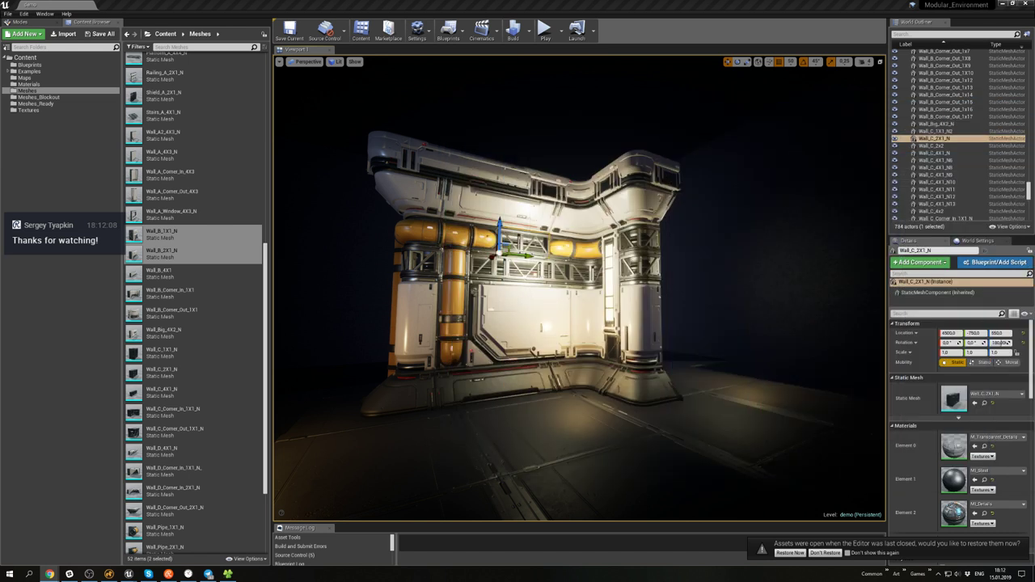